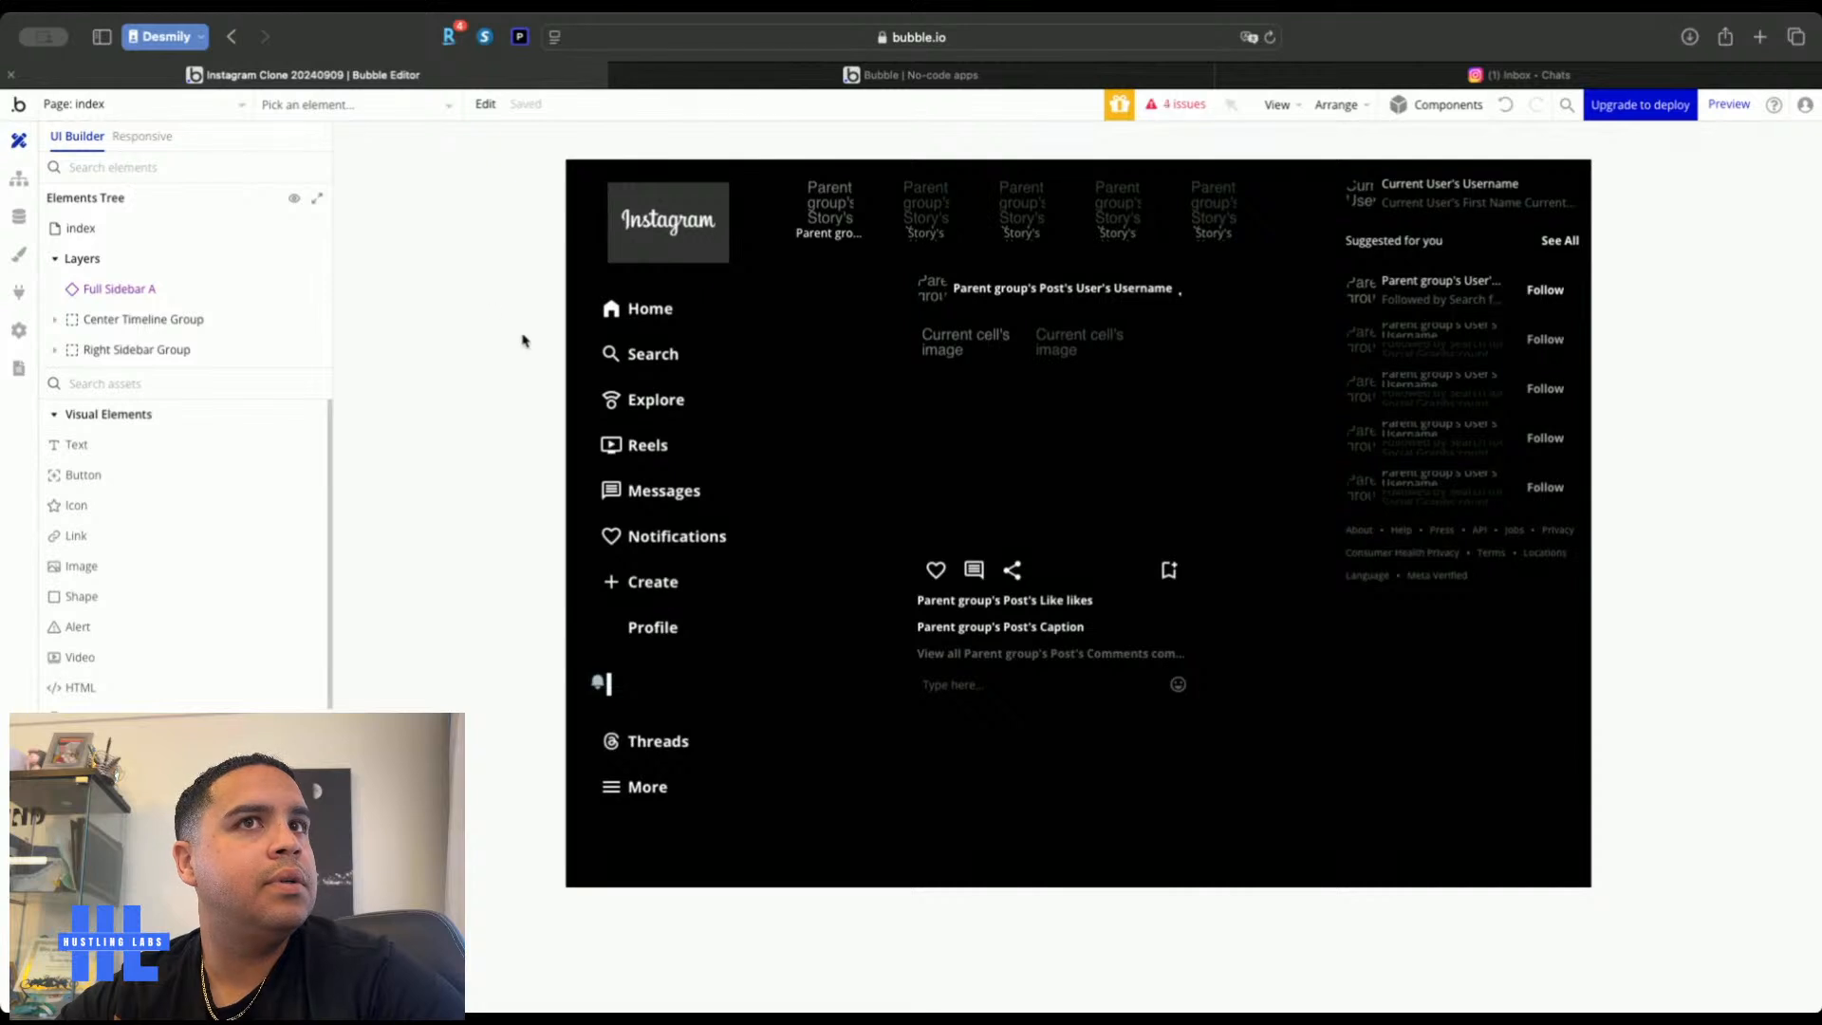
Check the Instagram inbox for reference, then switch the editor from accounts to the archieve page
left_click(1386, 74)
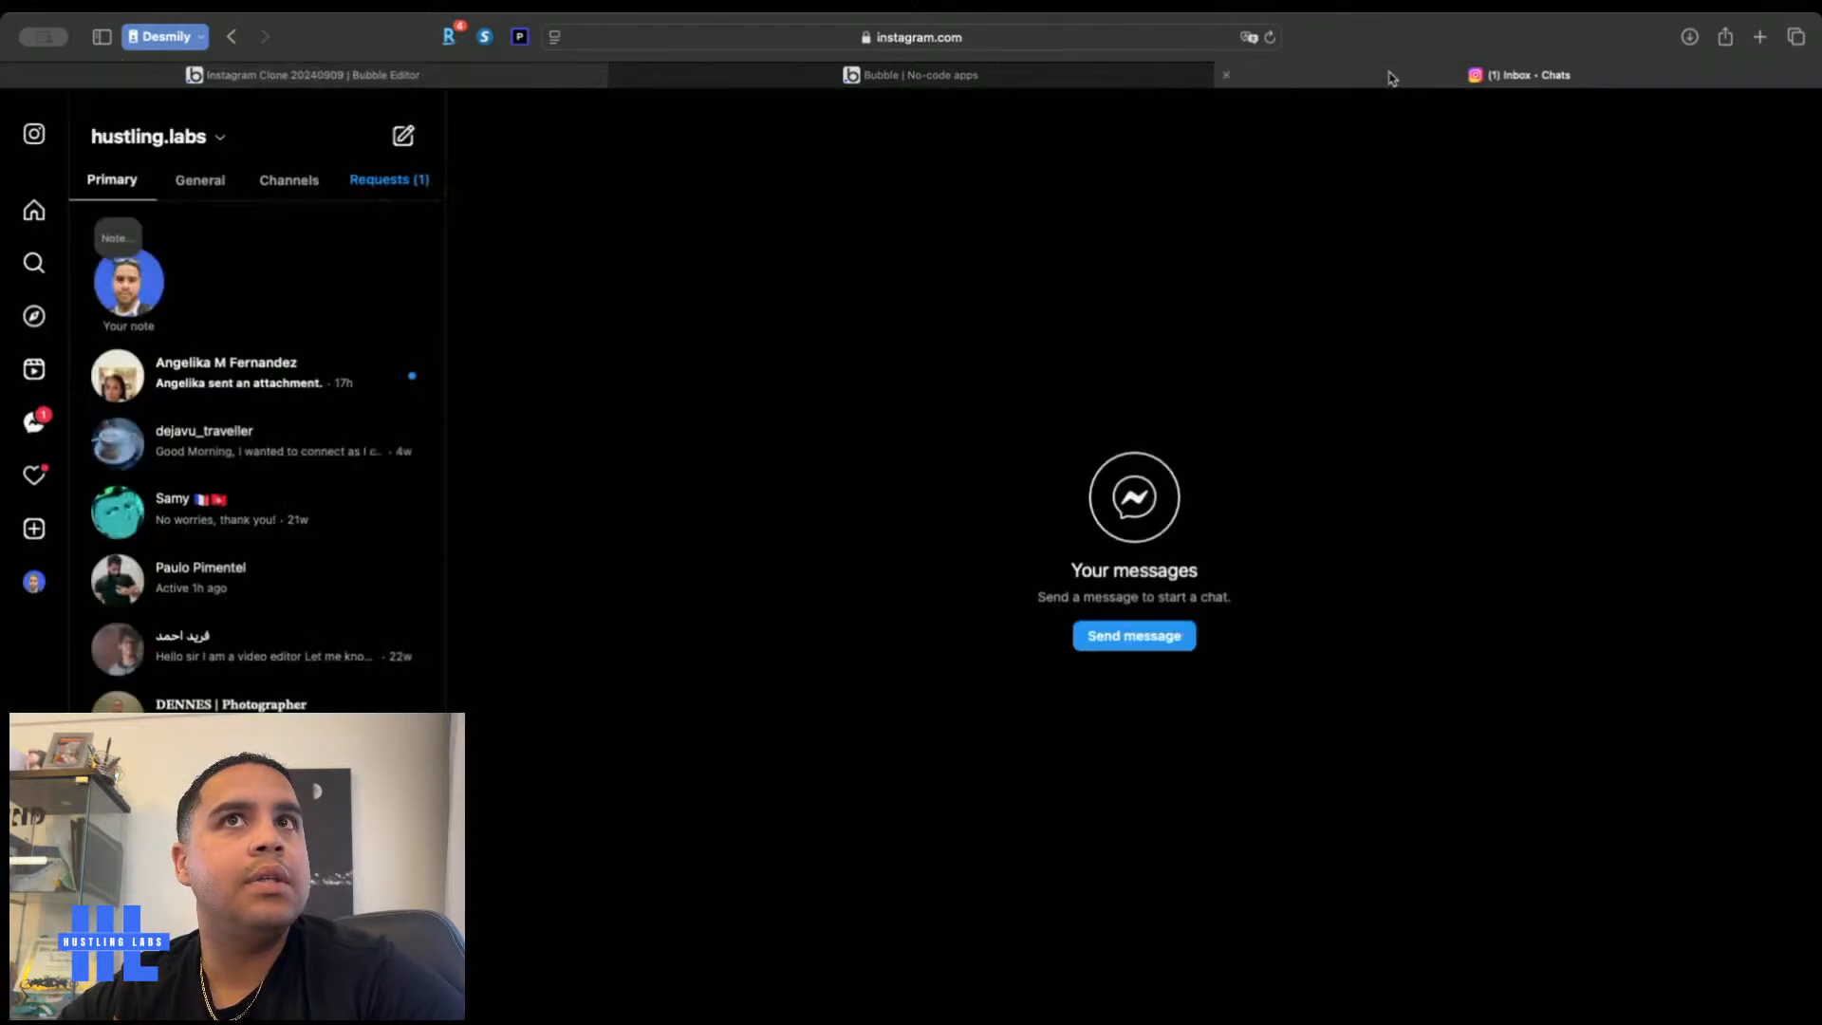
left_click(269, 84)
left_click(119, 110)
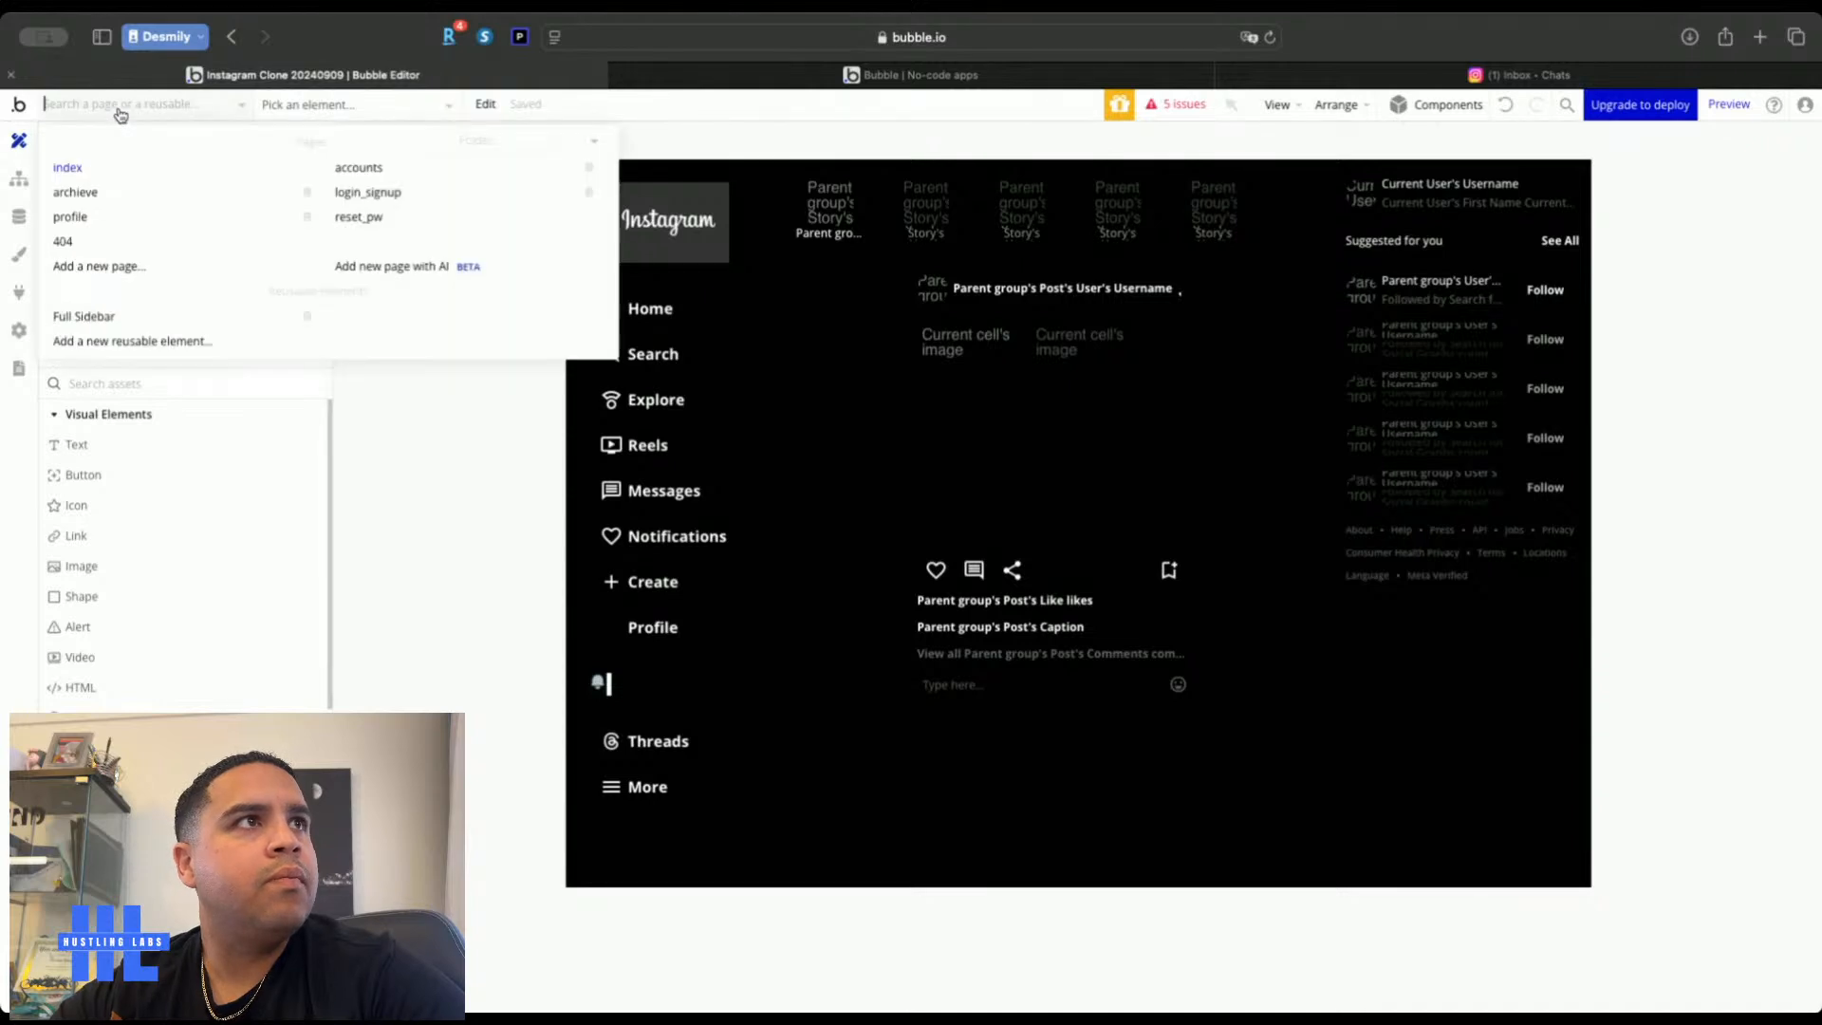
left_click(405, 171)
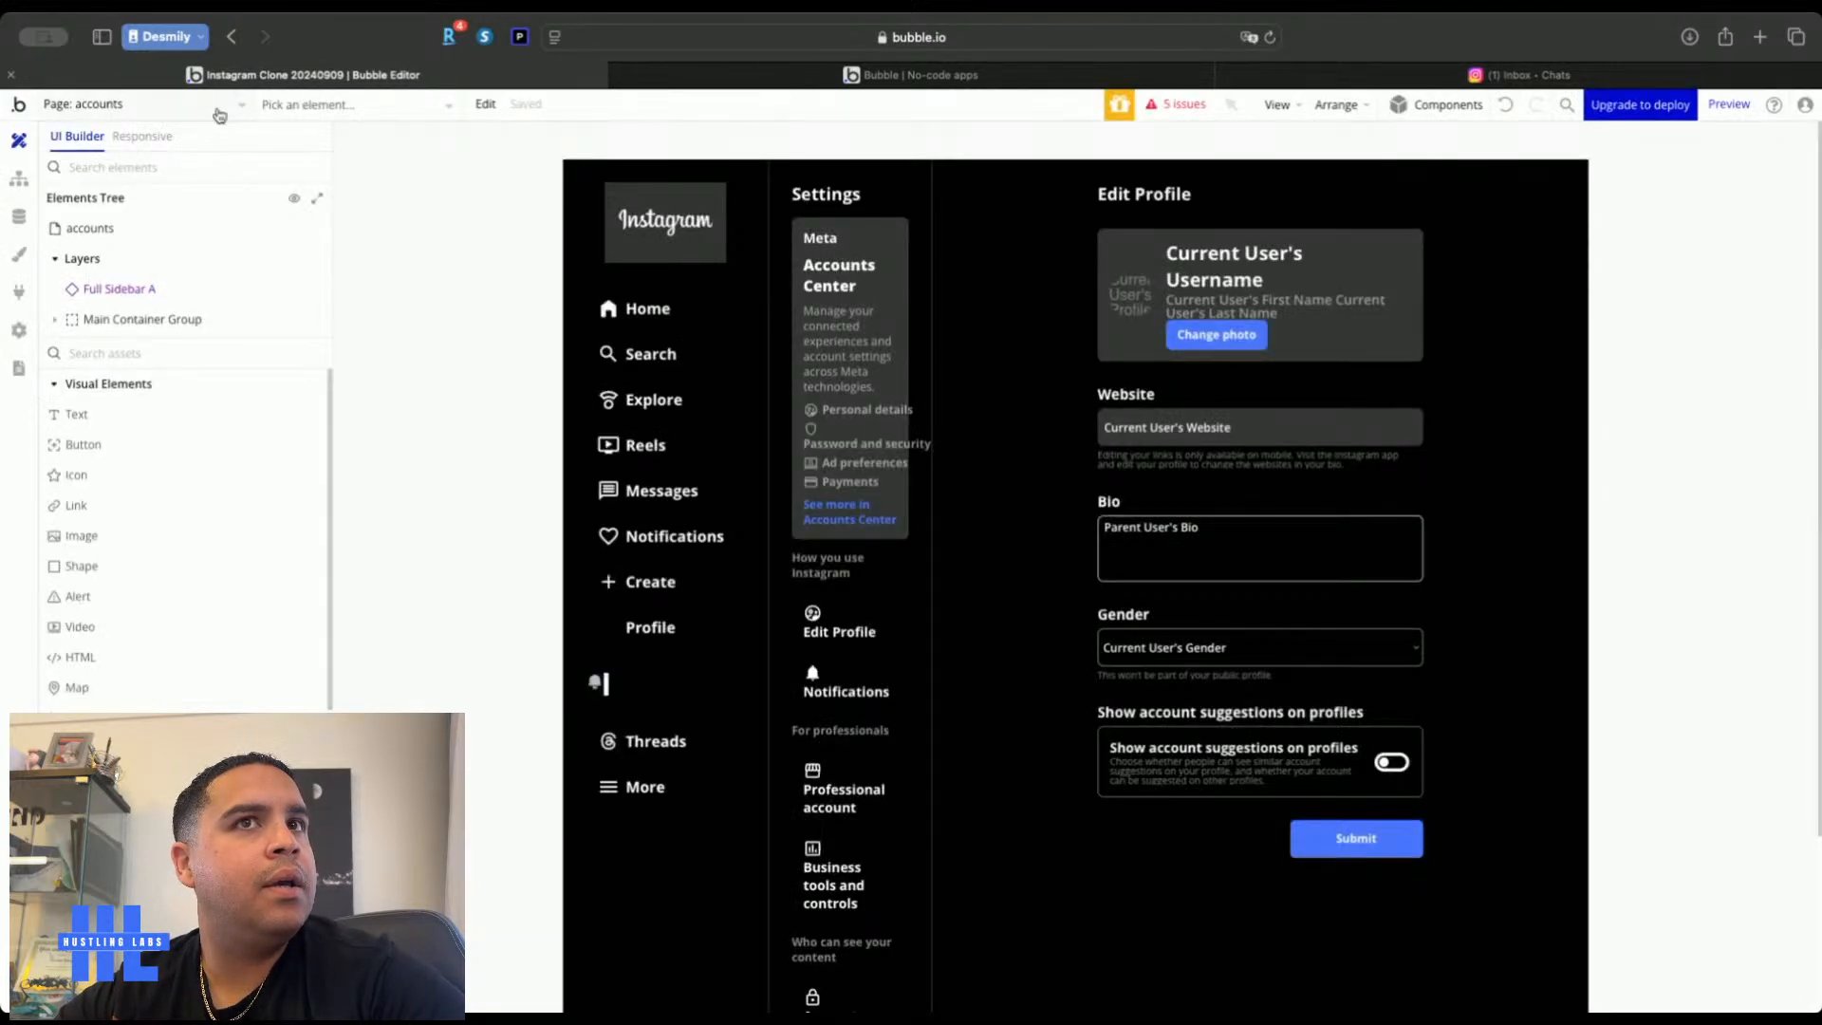
left_click(193, 107)
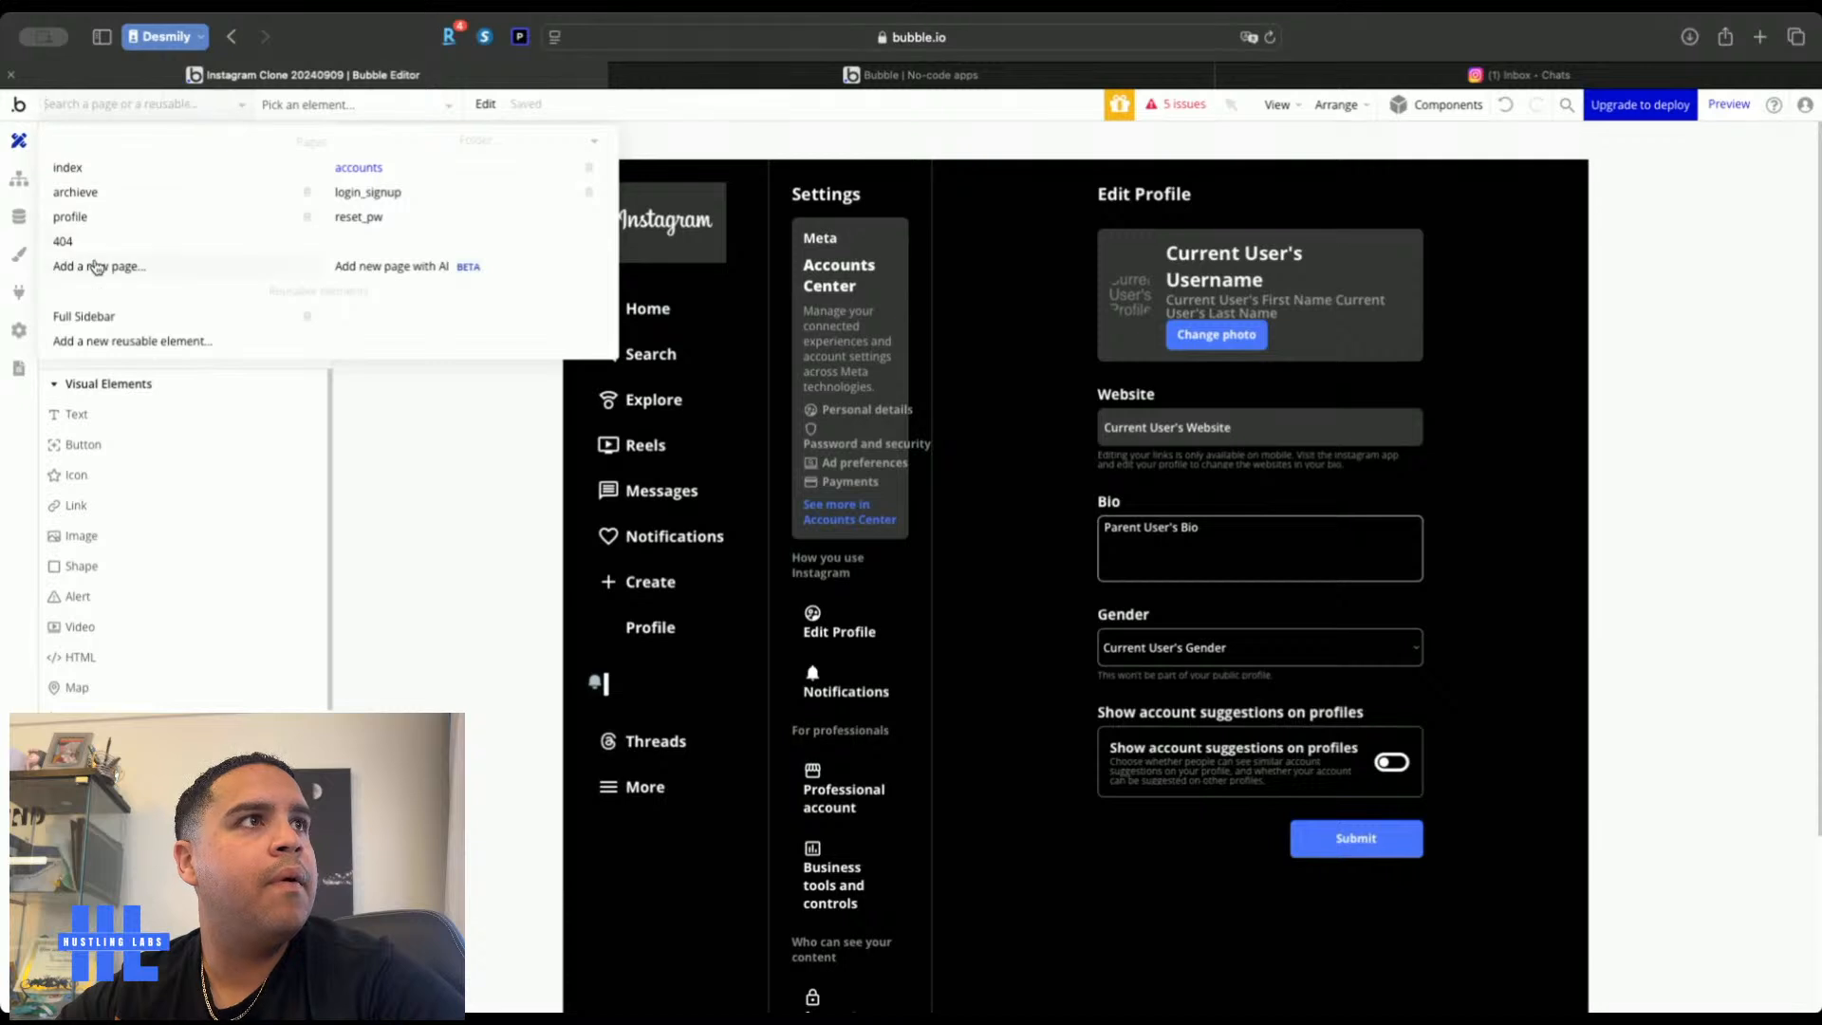
left_click(76, 192)
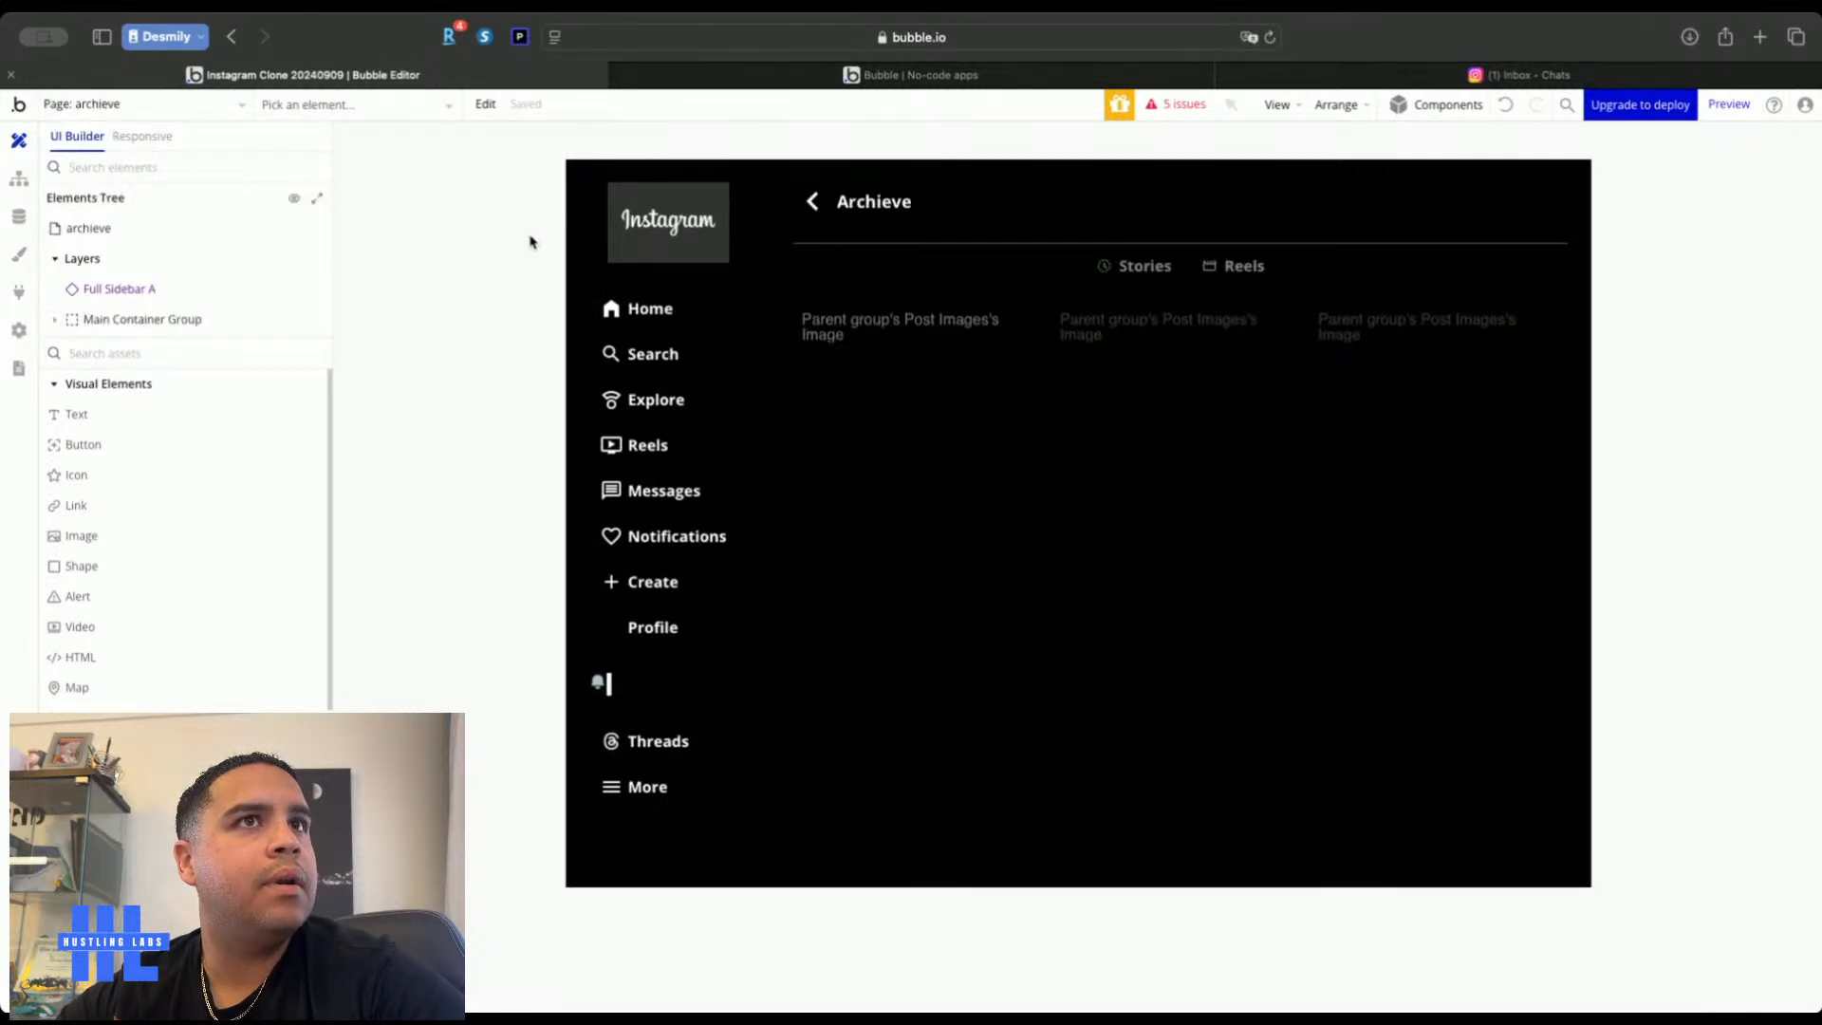
left_click(199, 107)
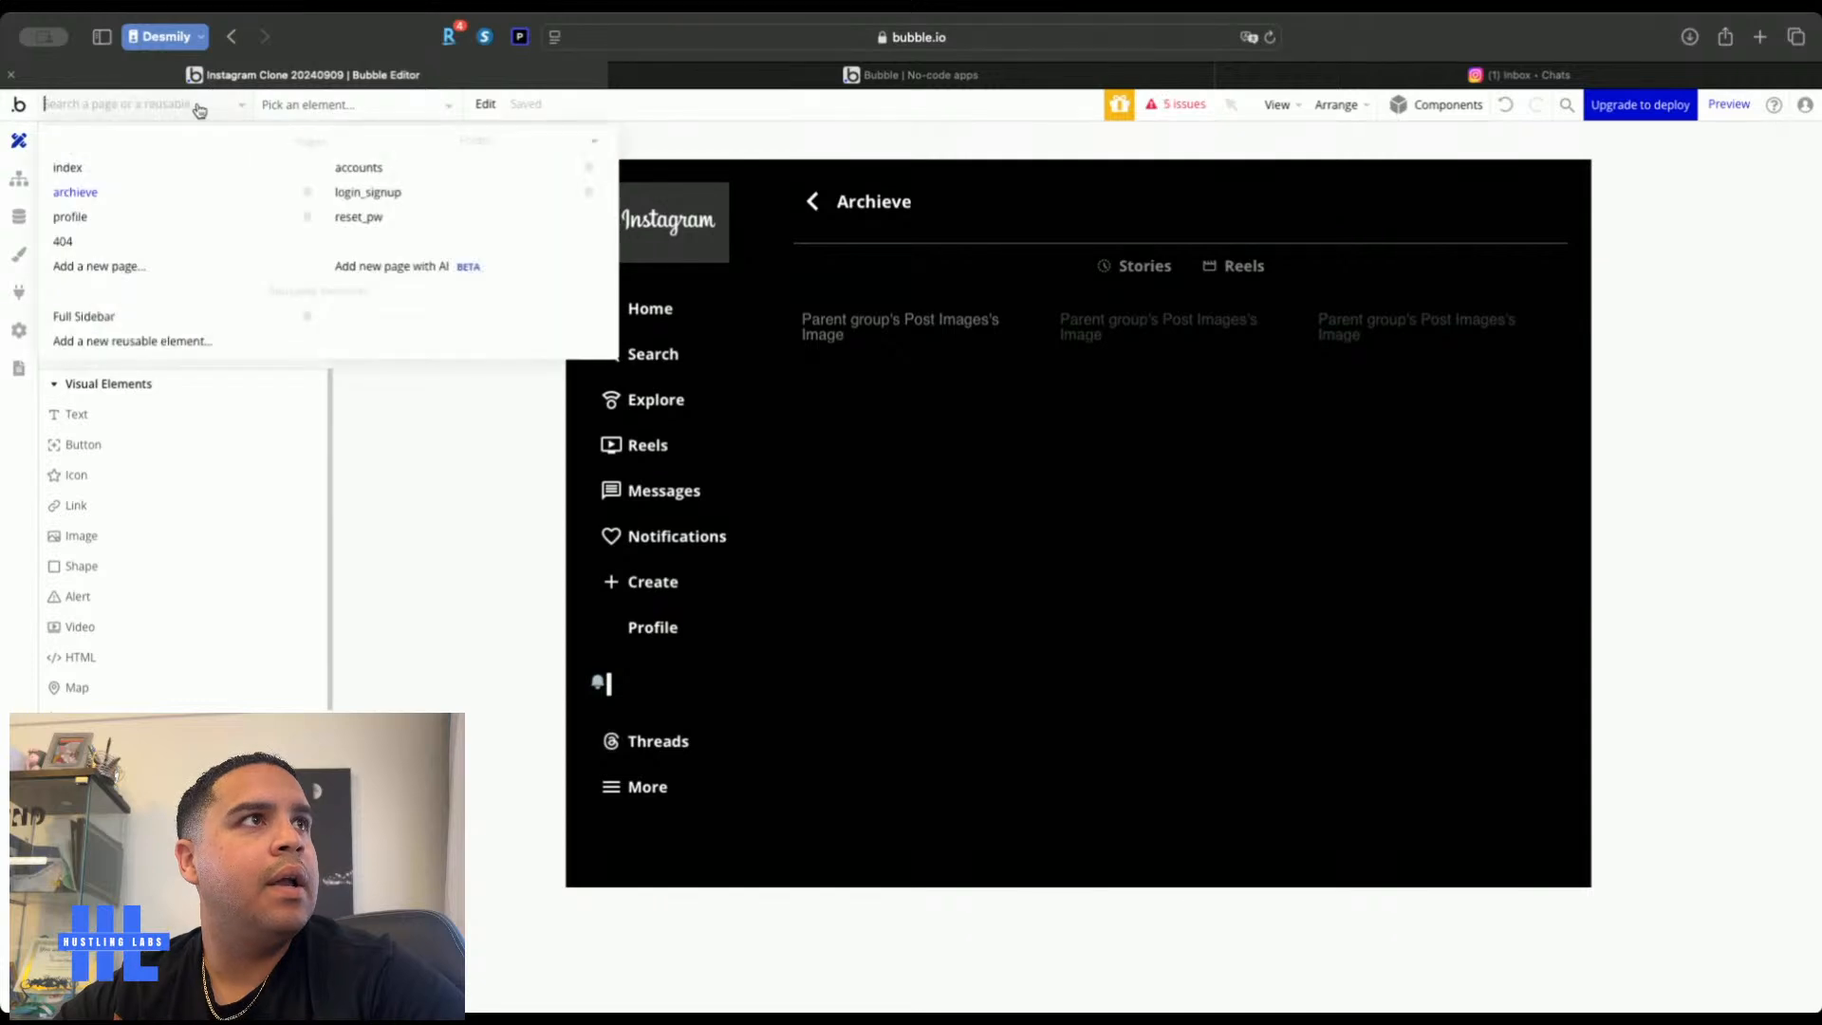
Add a new page named 'messaging' cloned from the archieve page
left_click(147, 275)
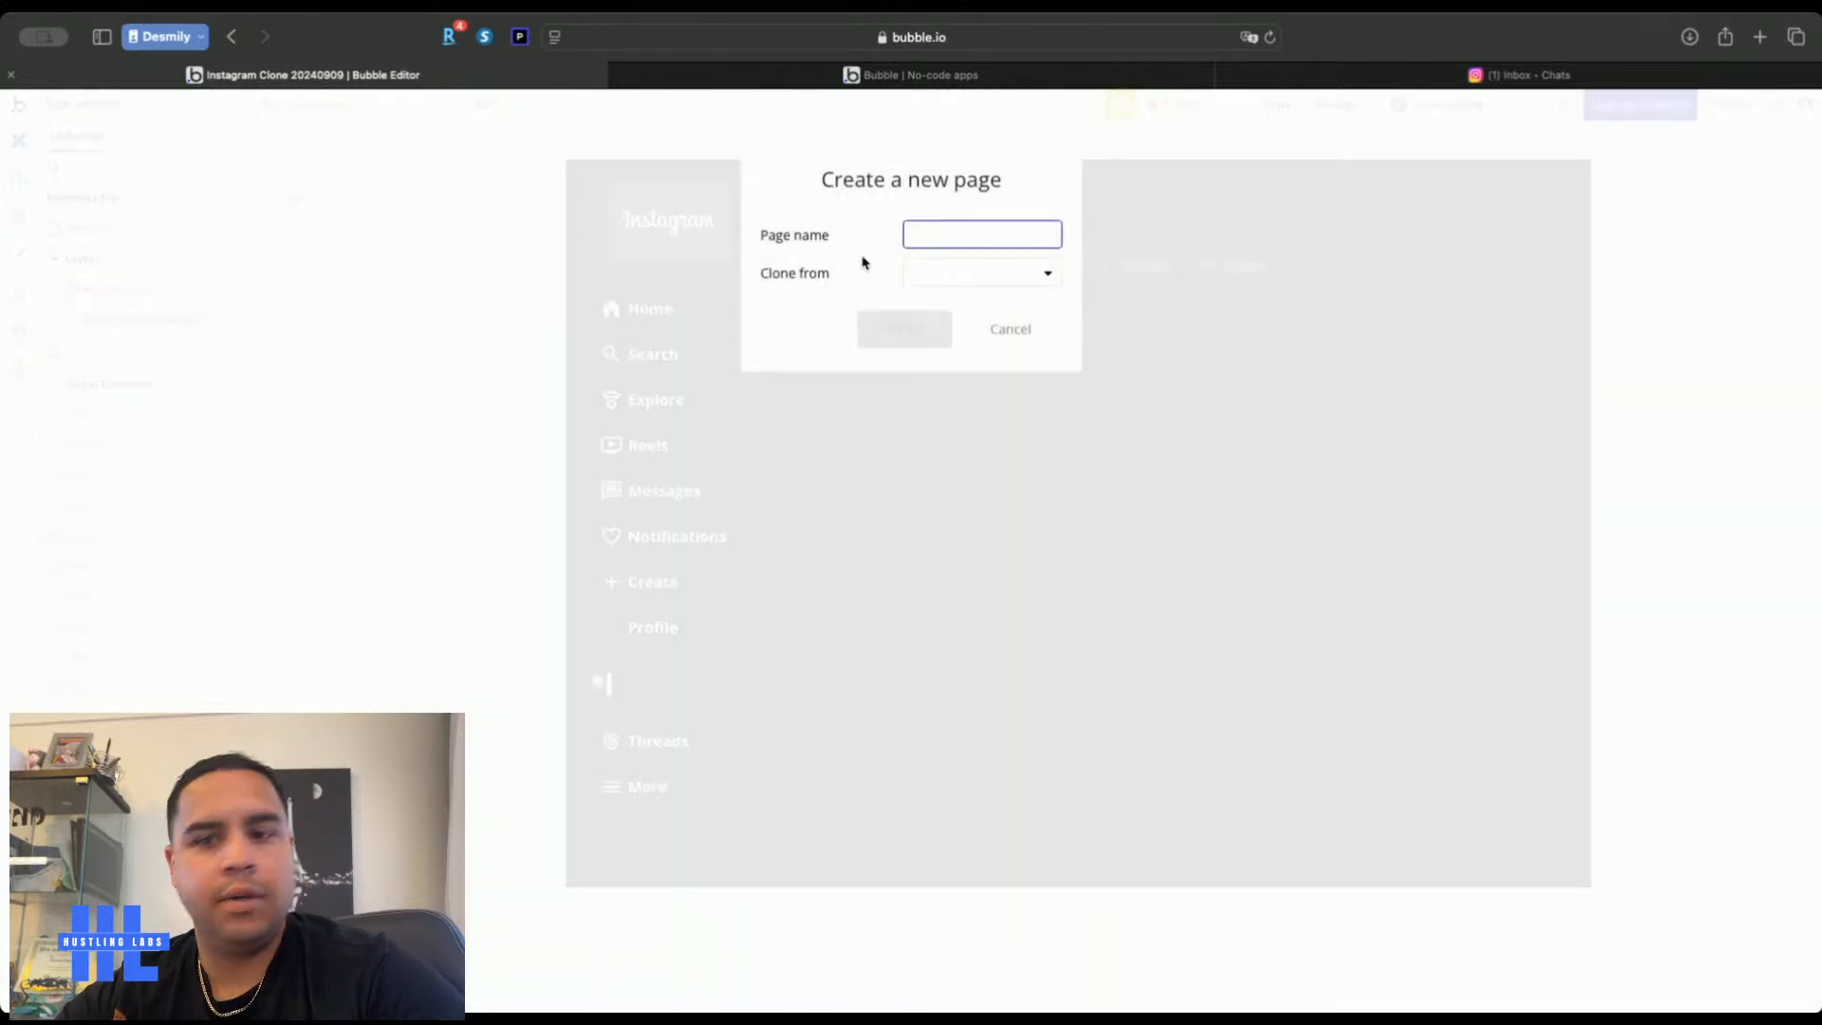
type("messaging")
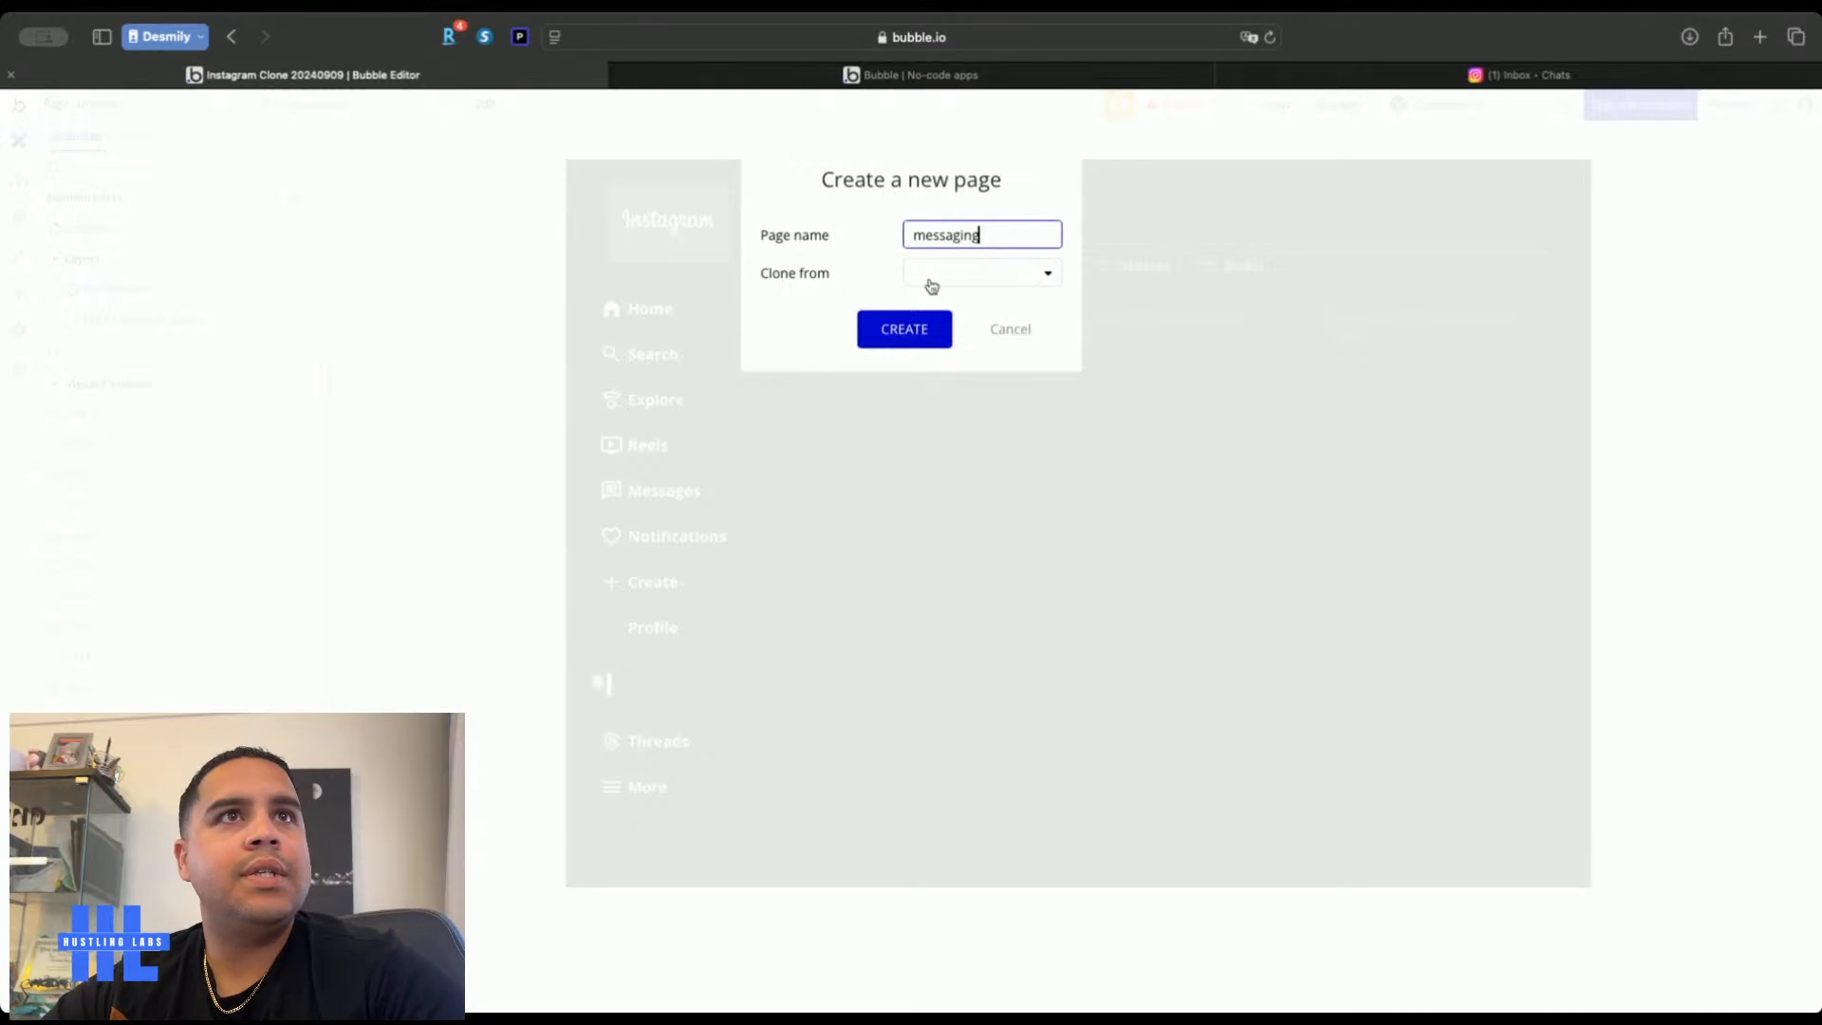
left_click(982, 275)
left_click(945, 391)
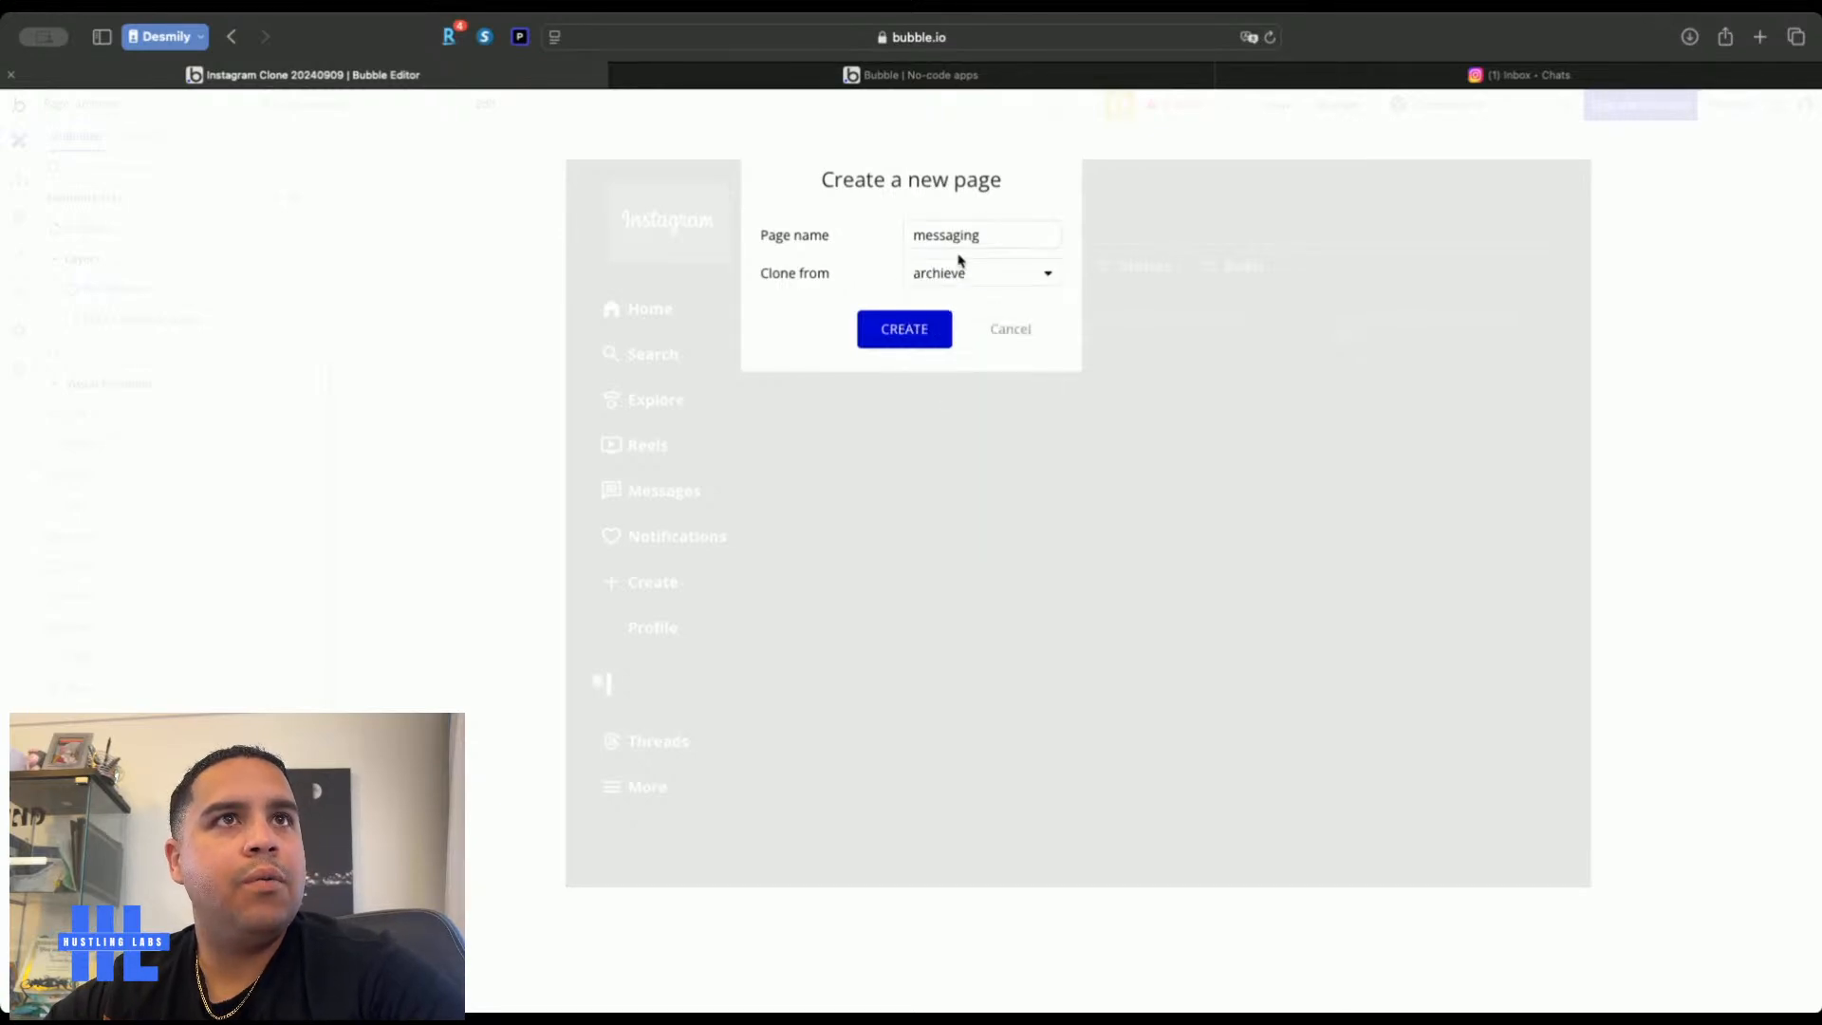
left_click(906, 336)
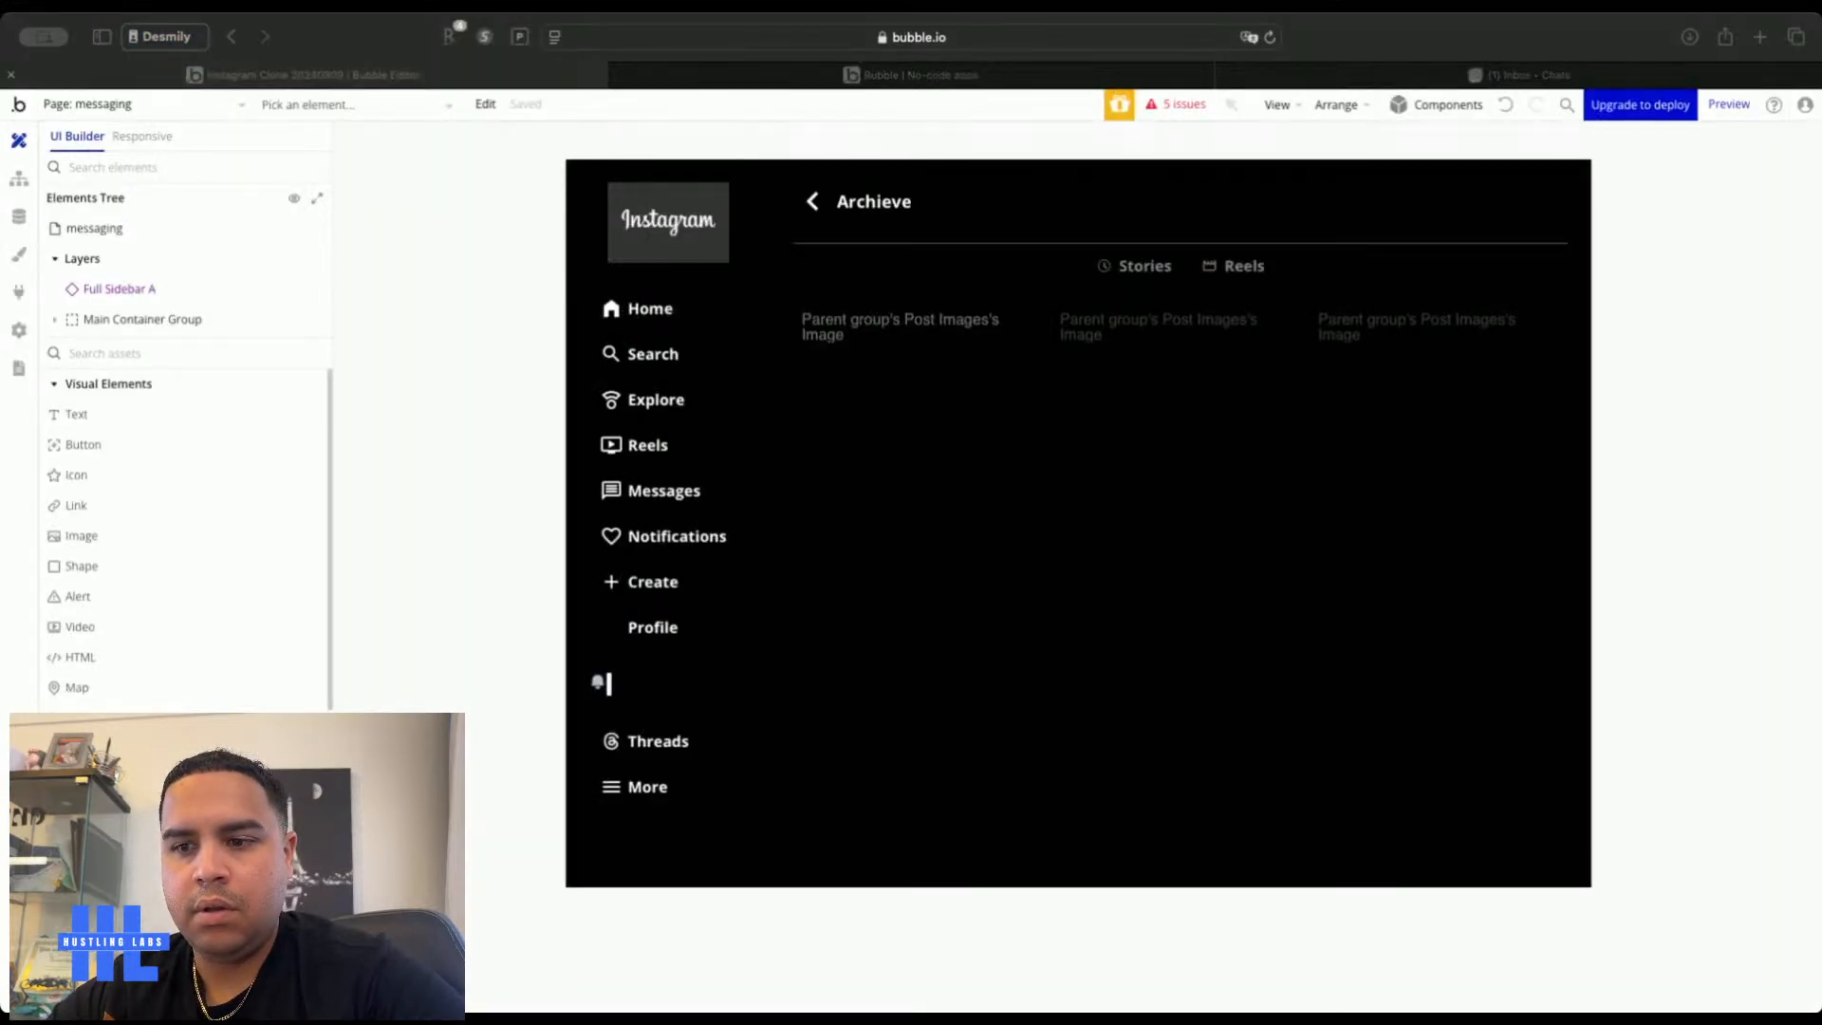
left_click(731, 395)
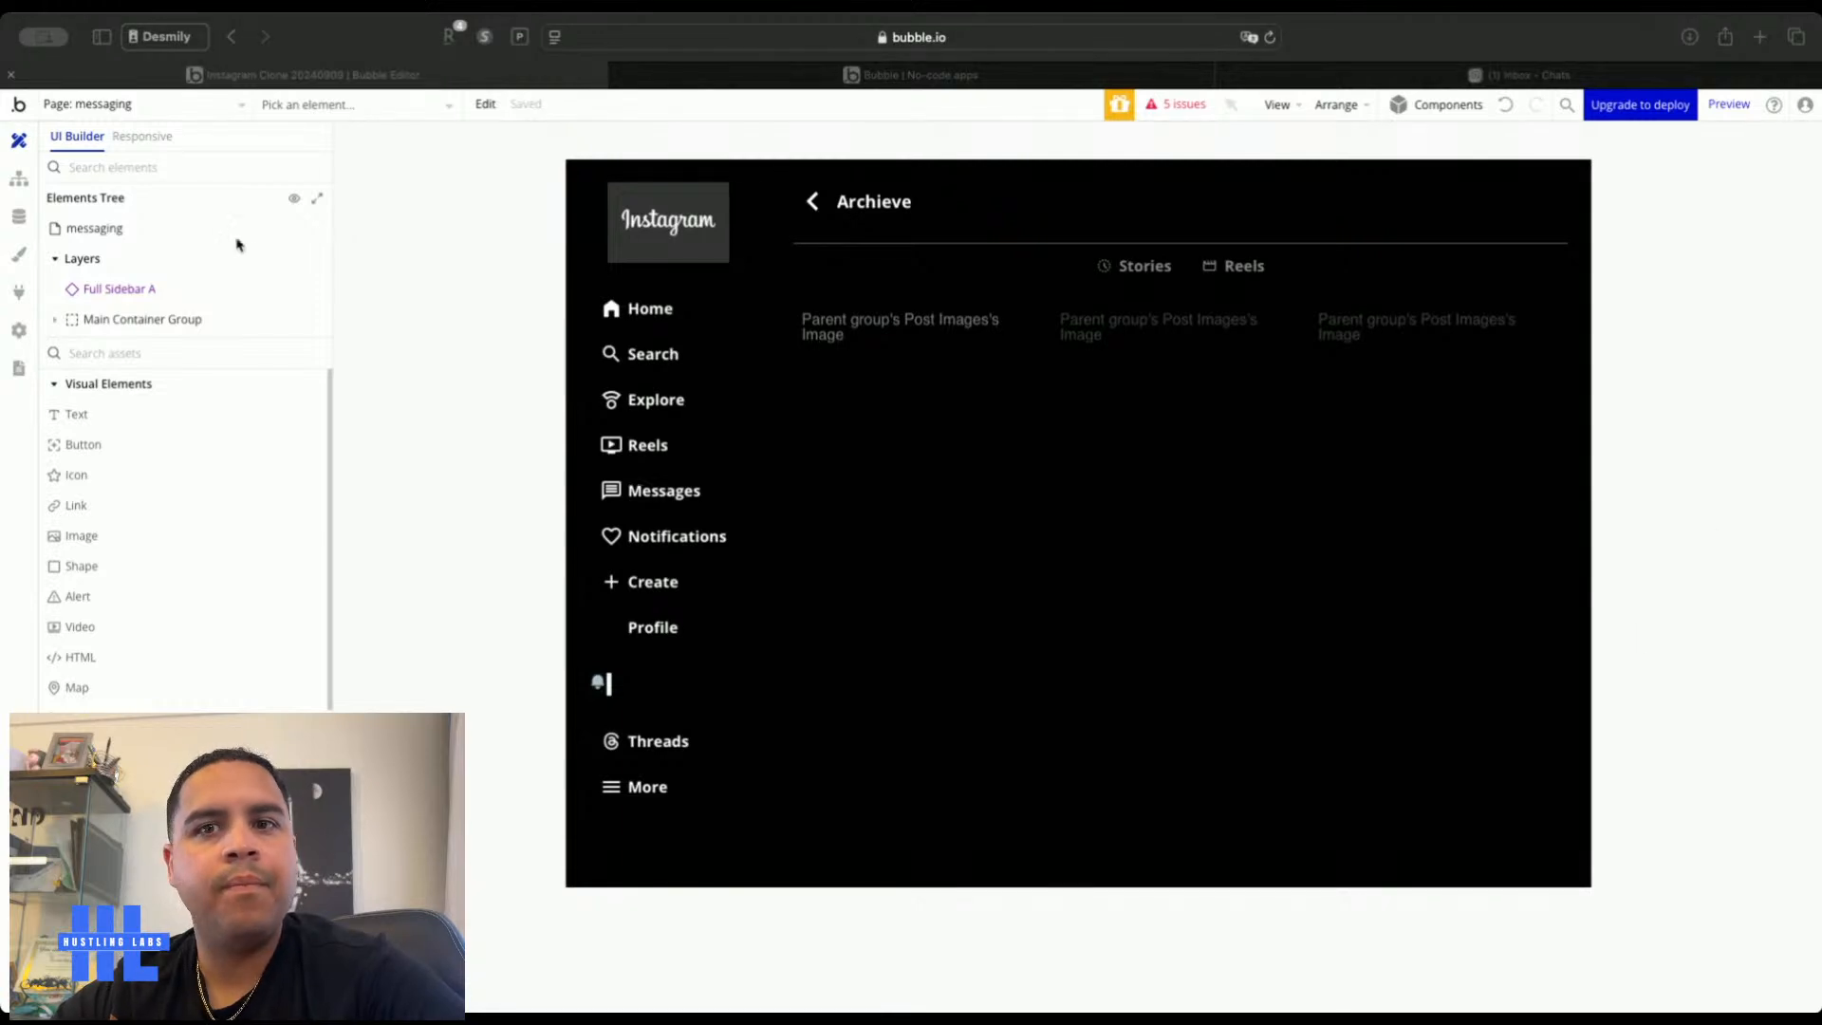
left_click(521, 376)
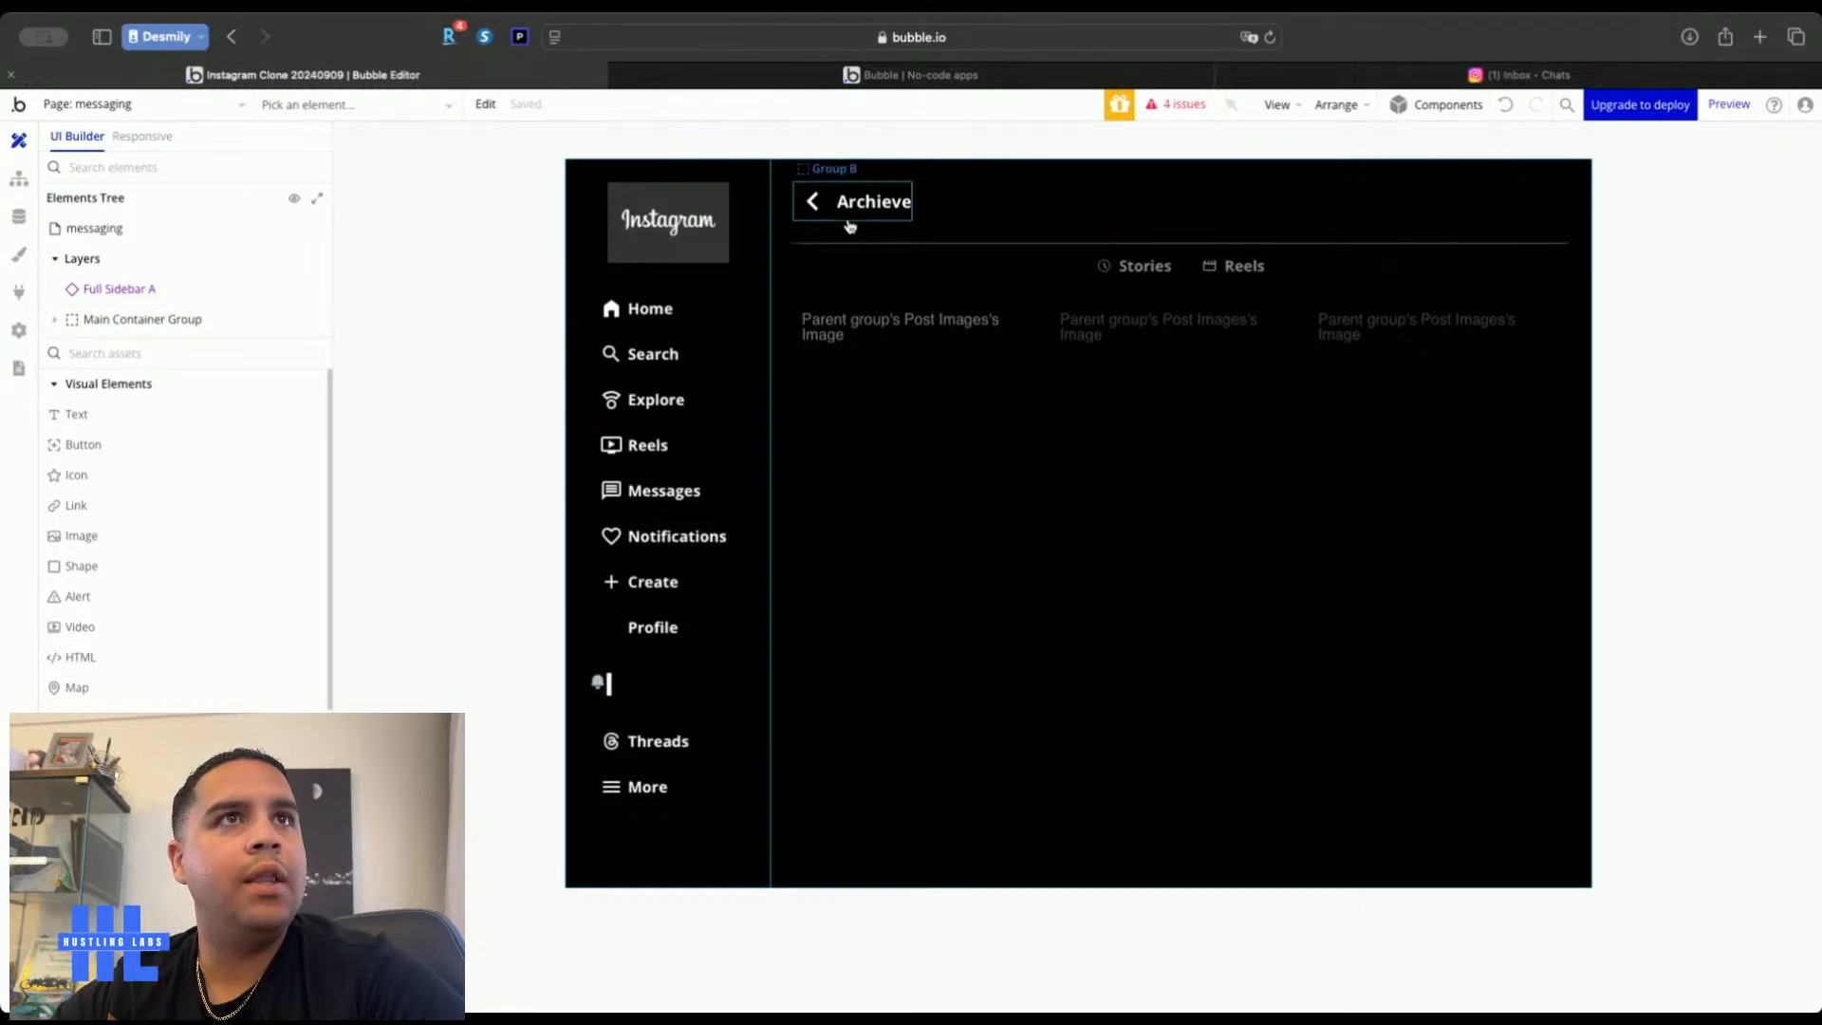
Narrow Full Sidebar A's maximum width to about 10
left_click(693, 232)
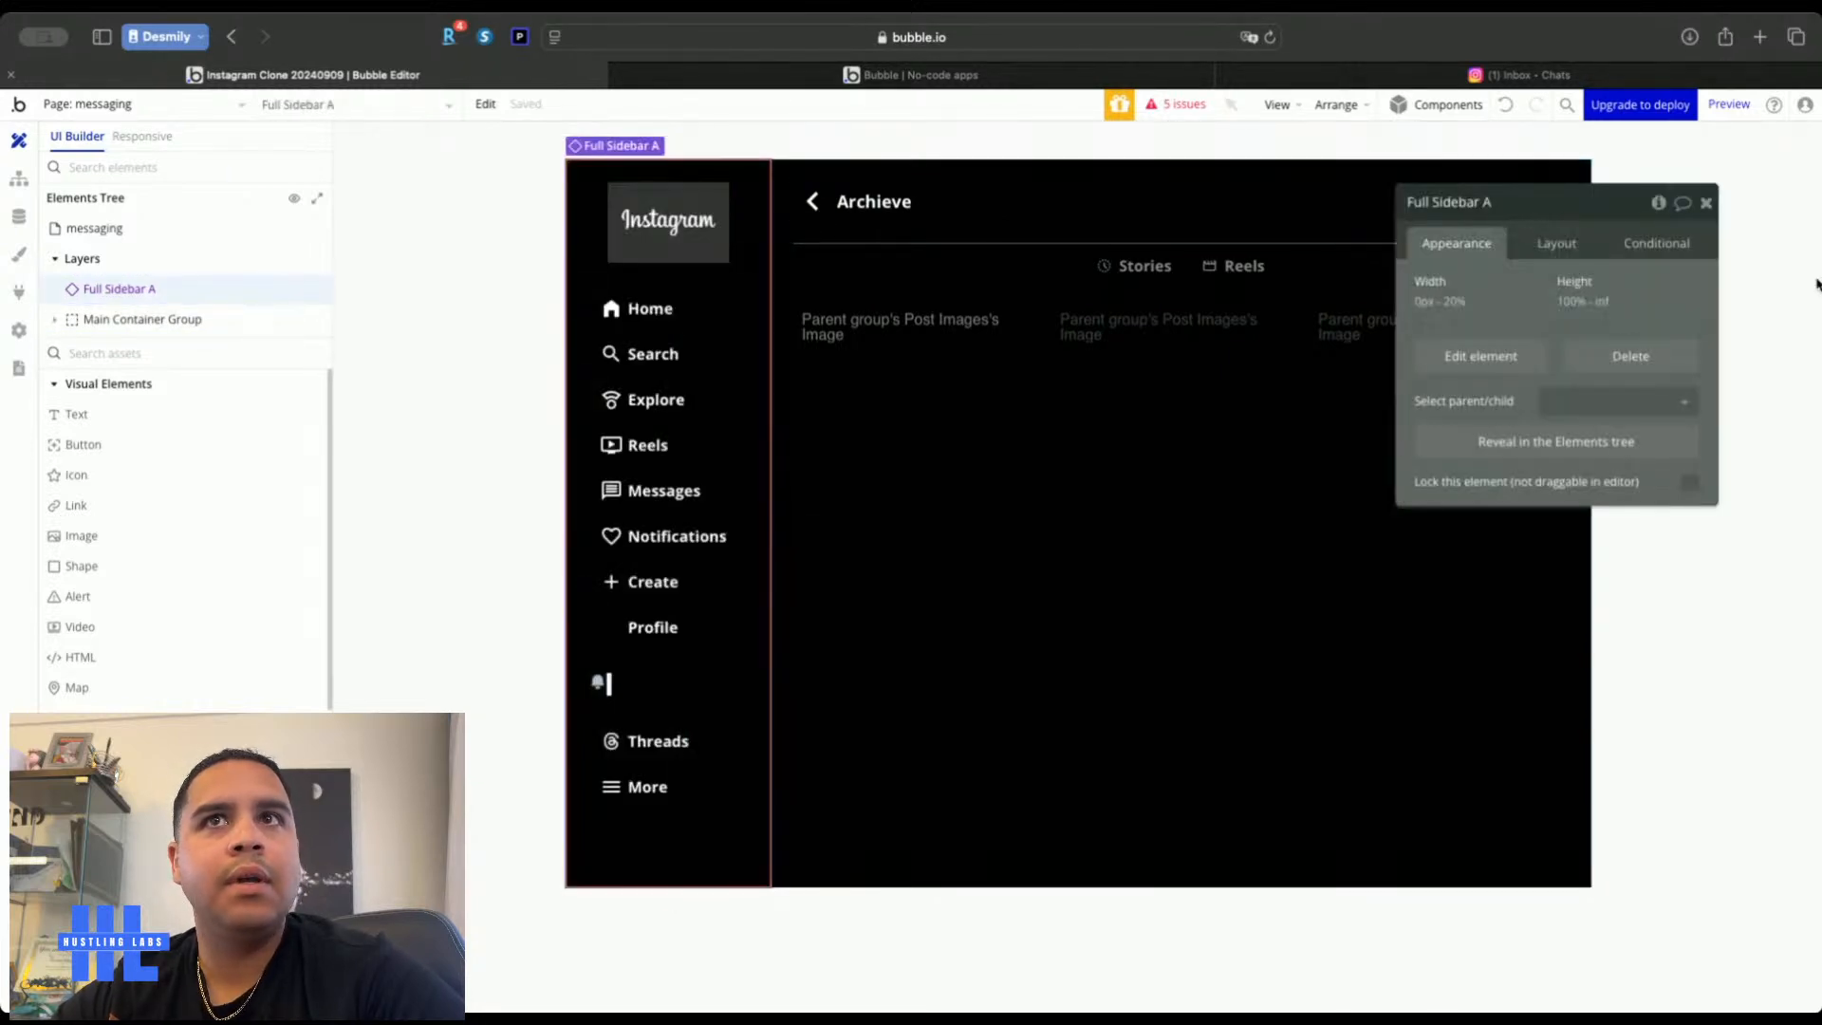
left_click(1550, 245)
left_click(1656, 503)
key("Down")
key("Down")
key("Down")
key("Down")
key("Down")
key("Down")
key("Down")
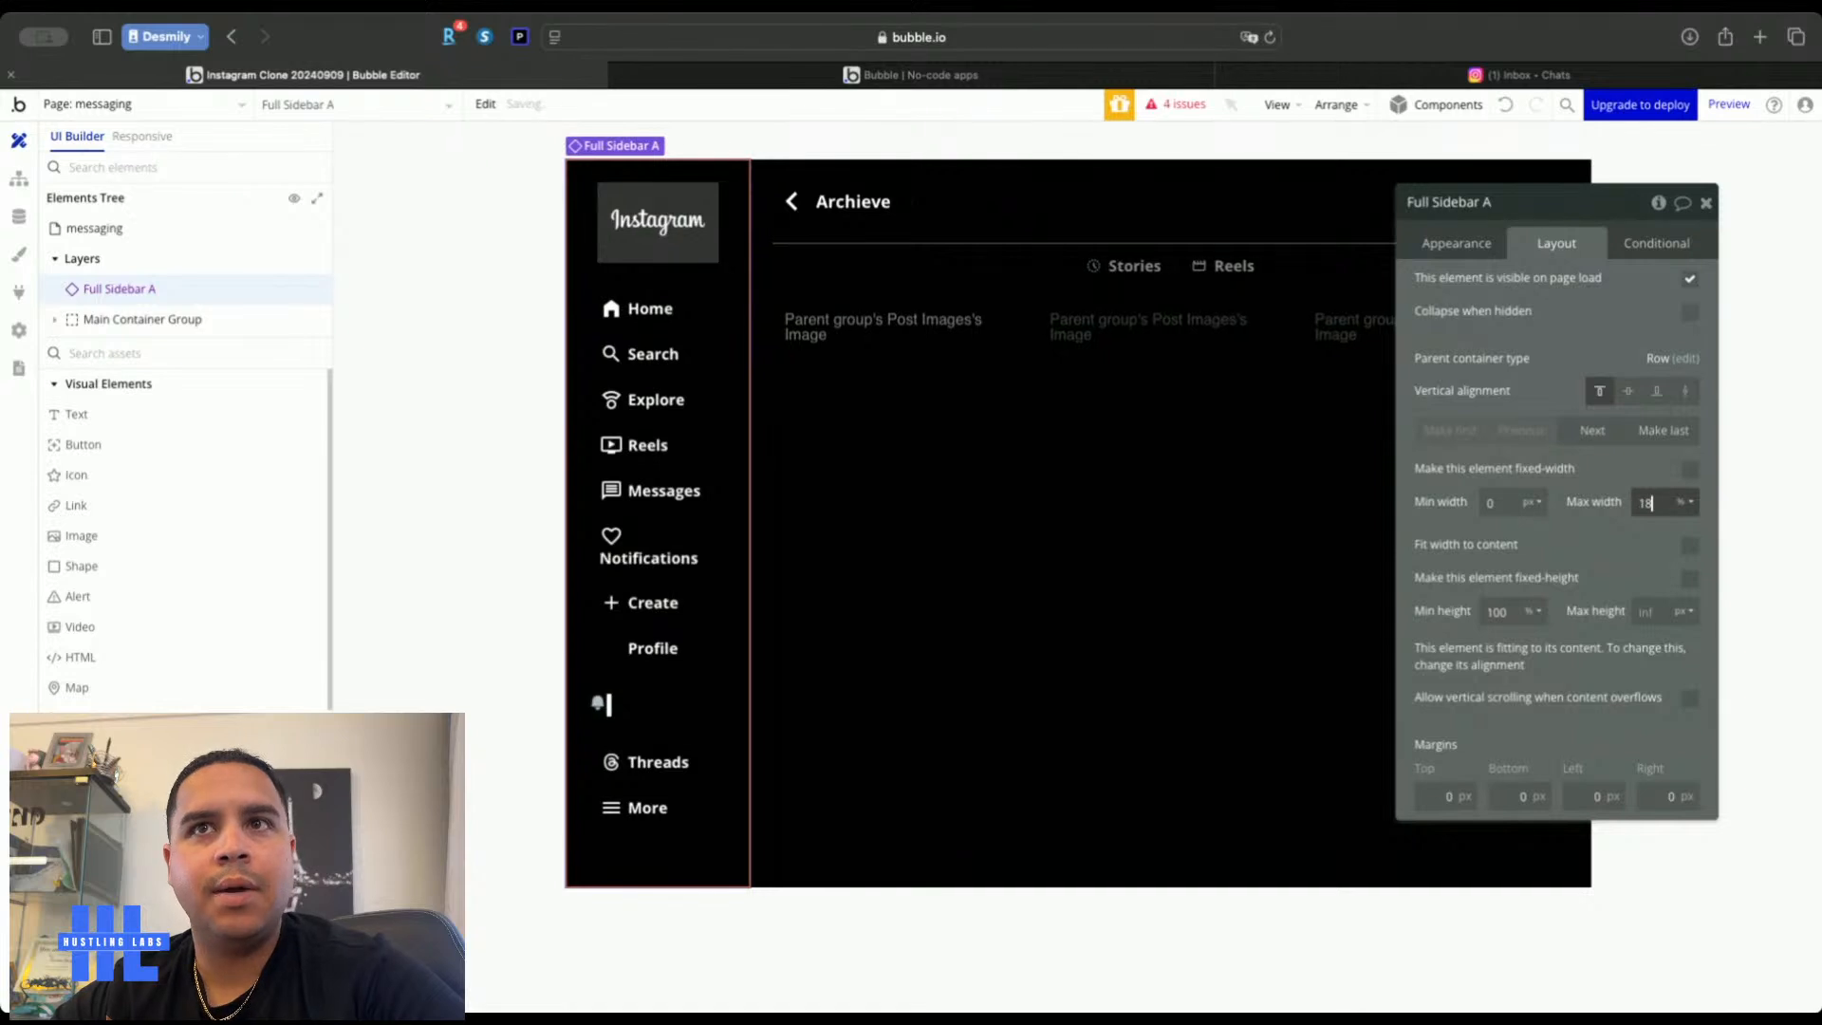
key("Down")
key("Down")
key("Down")
key("Down")
key("Down")
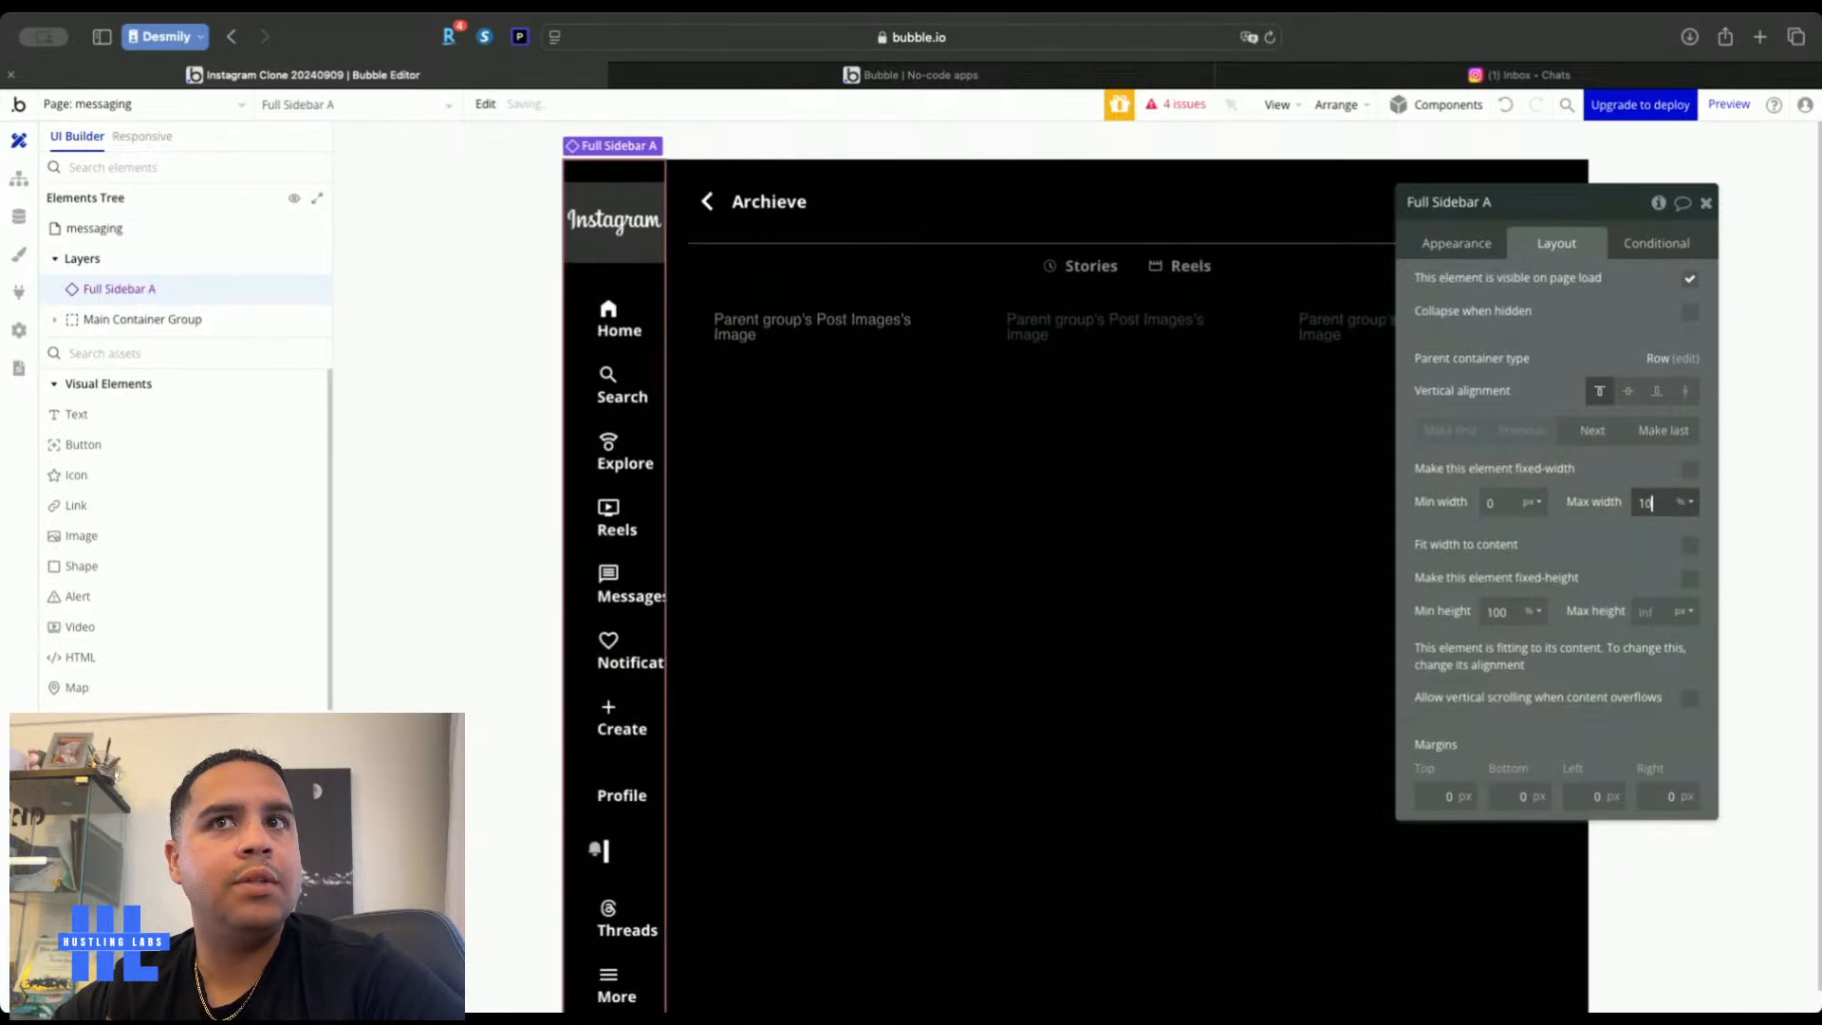
key("Down")
key("Down")
key("Down")
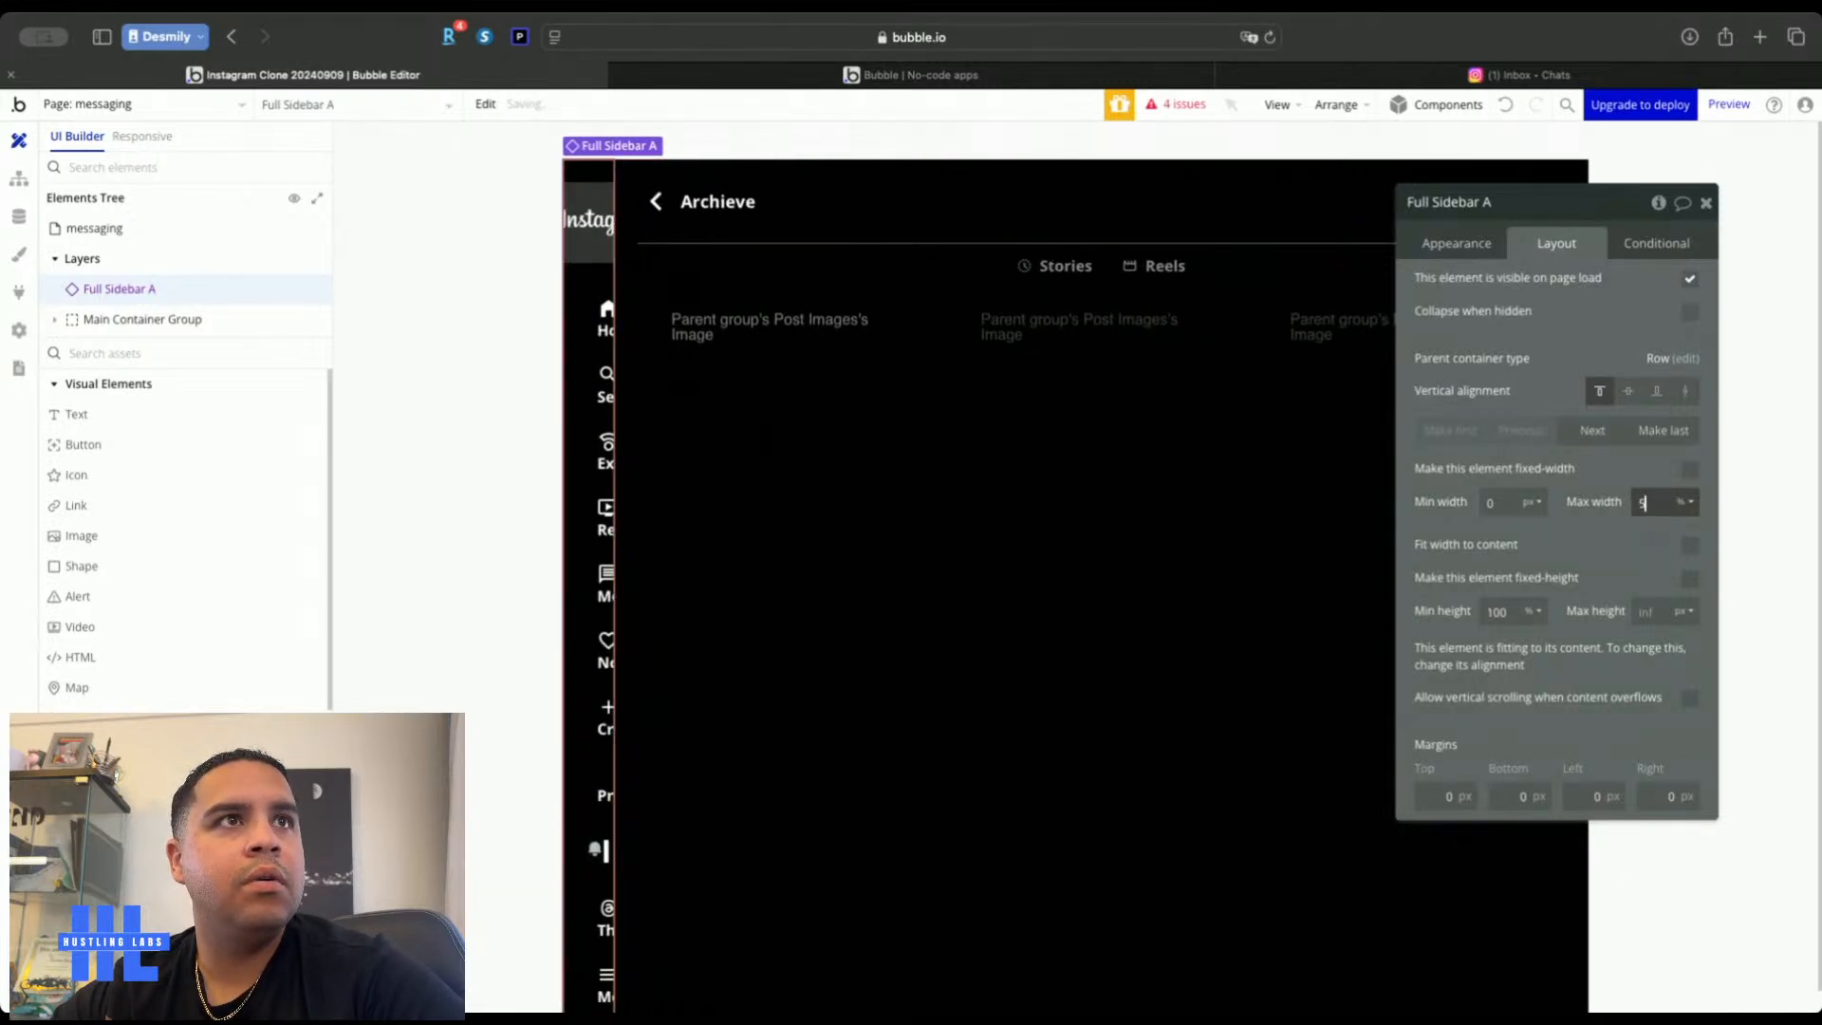
key("Up")
key("Up")
key("Up")
key("Up")
key("Up")
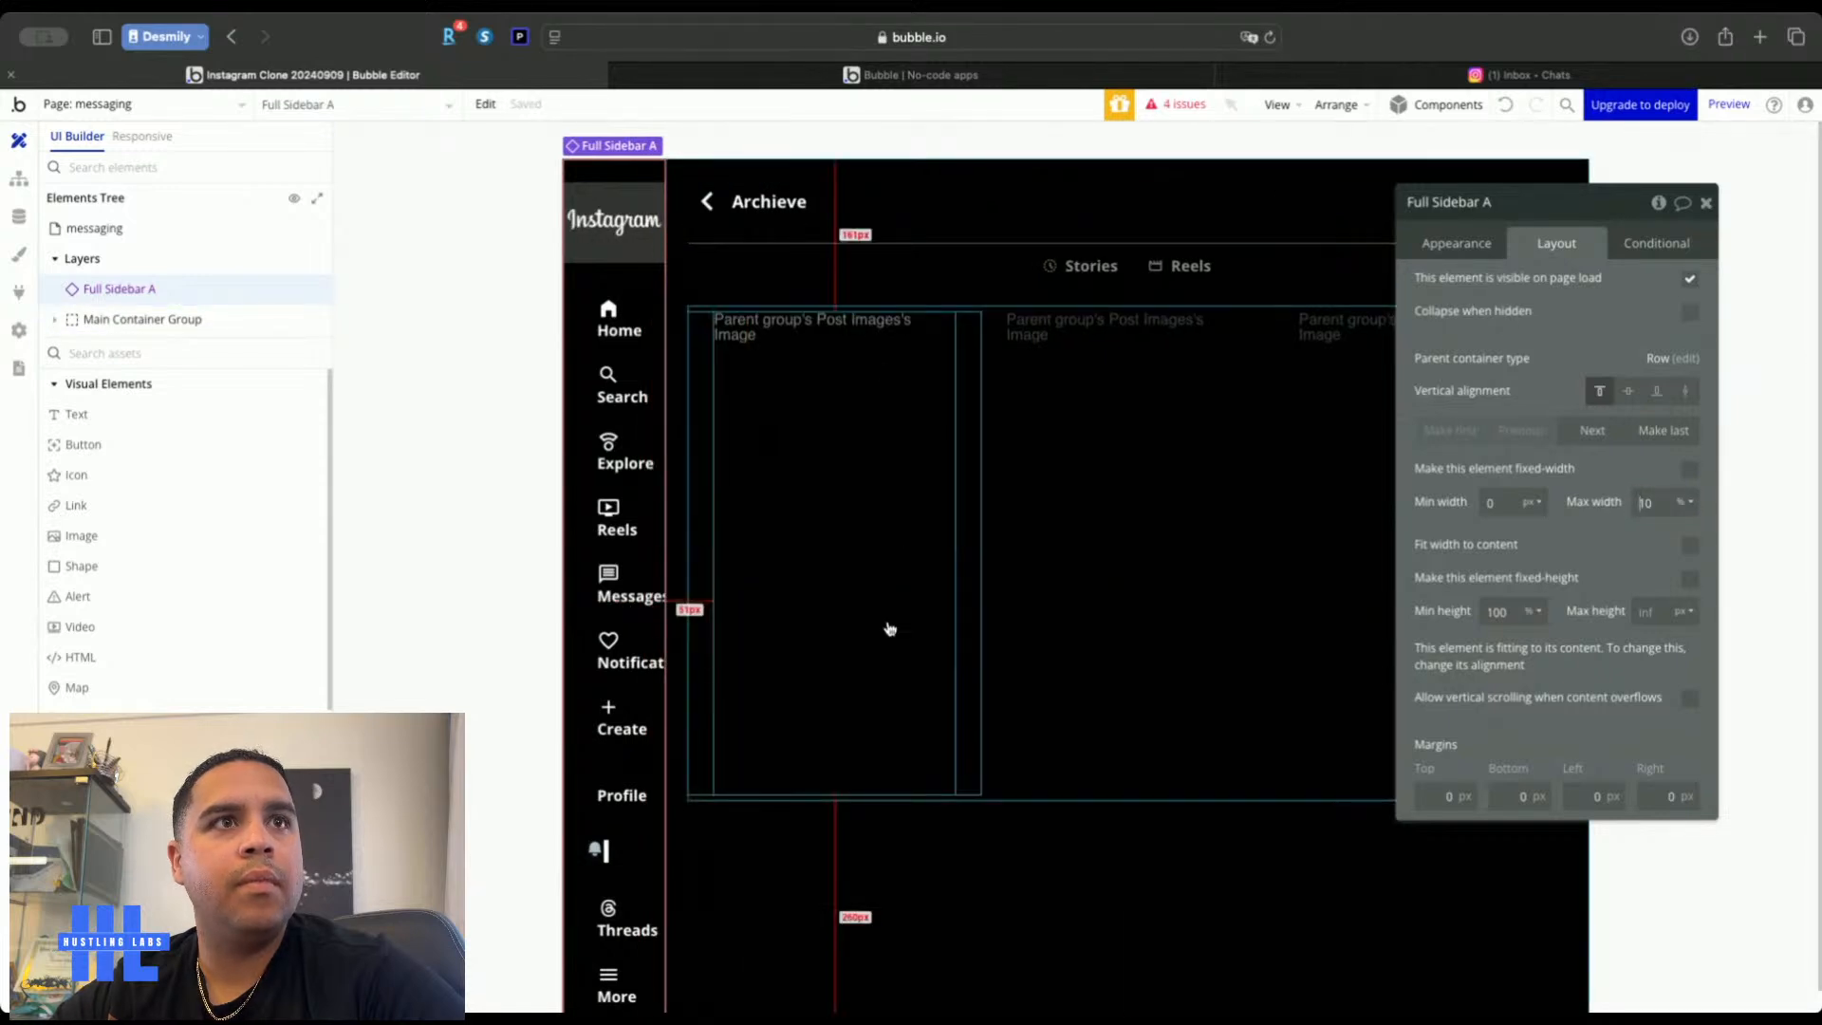
Rename Main Container Group to Center Container Group and set its max width to 40%
left_click(966, 302)
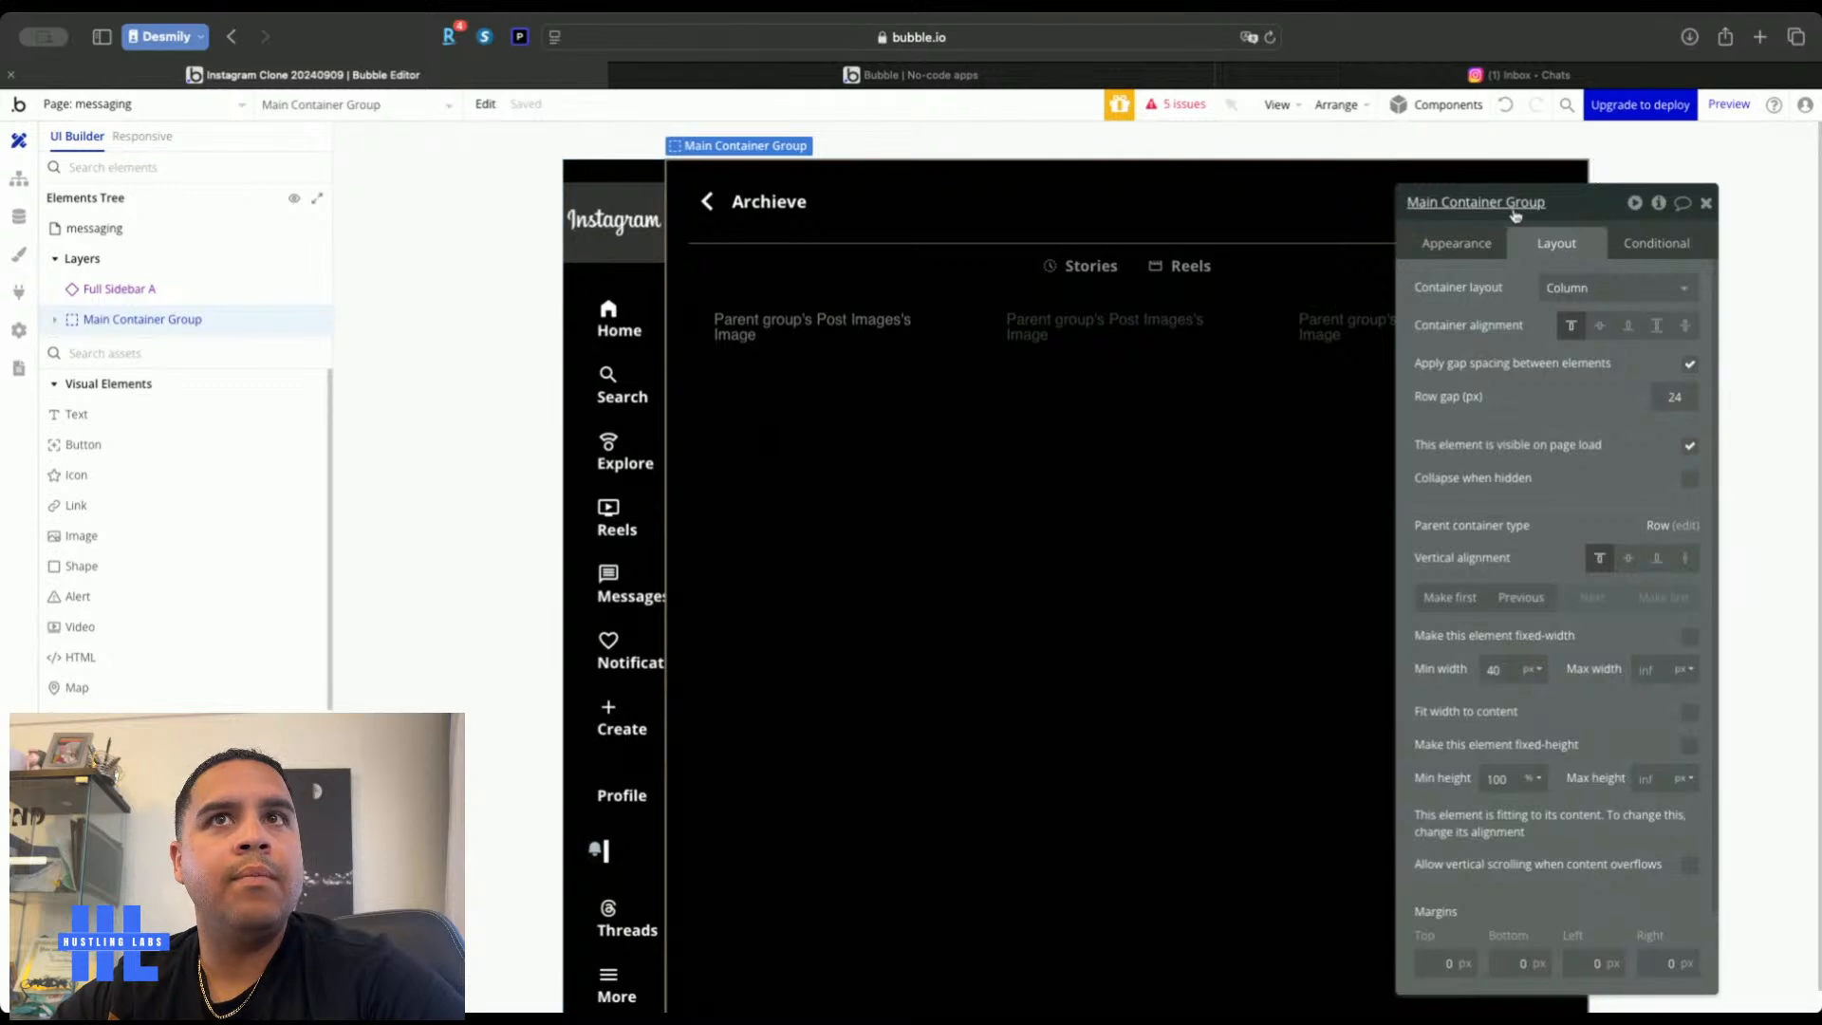
left_click(1418, 206)
double_click(1417, 206)
type("Center")
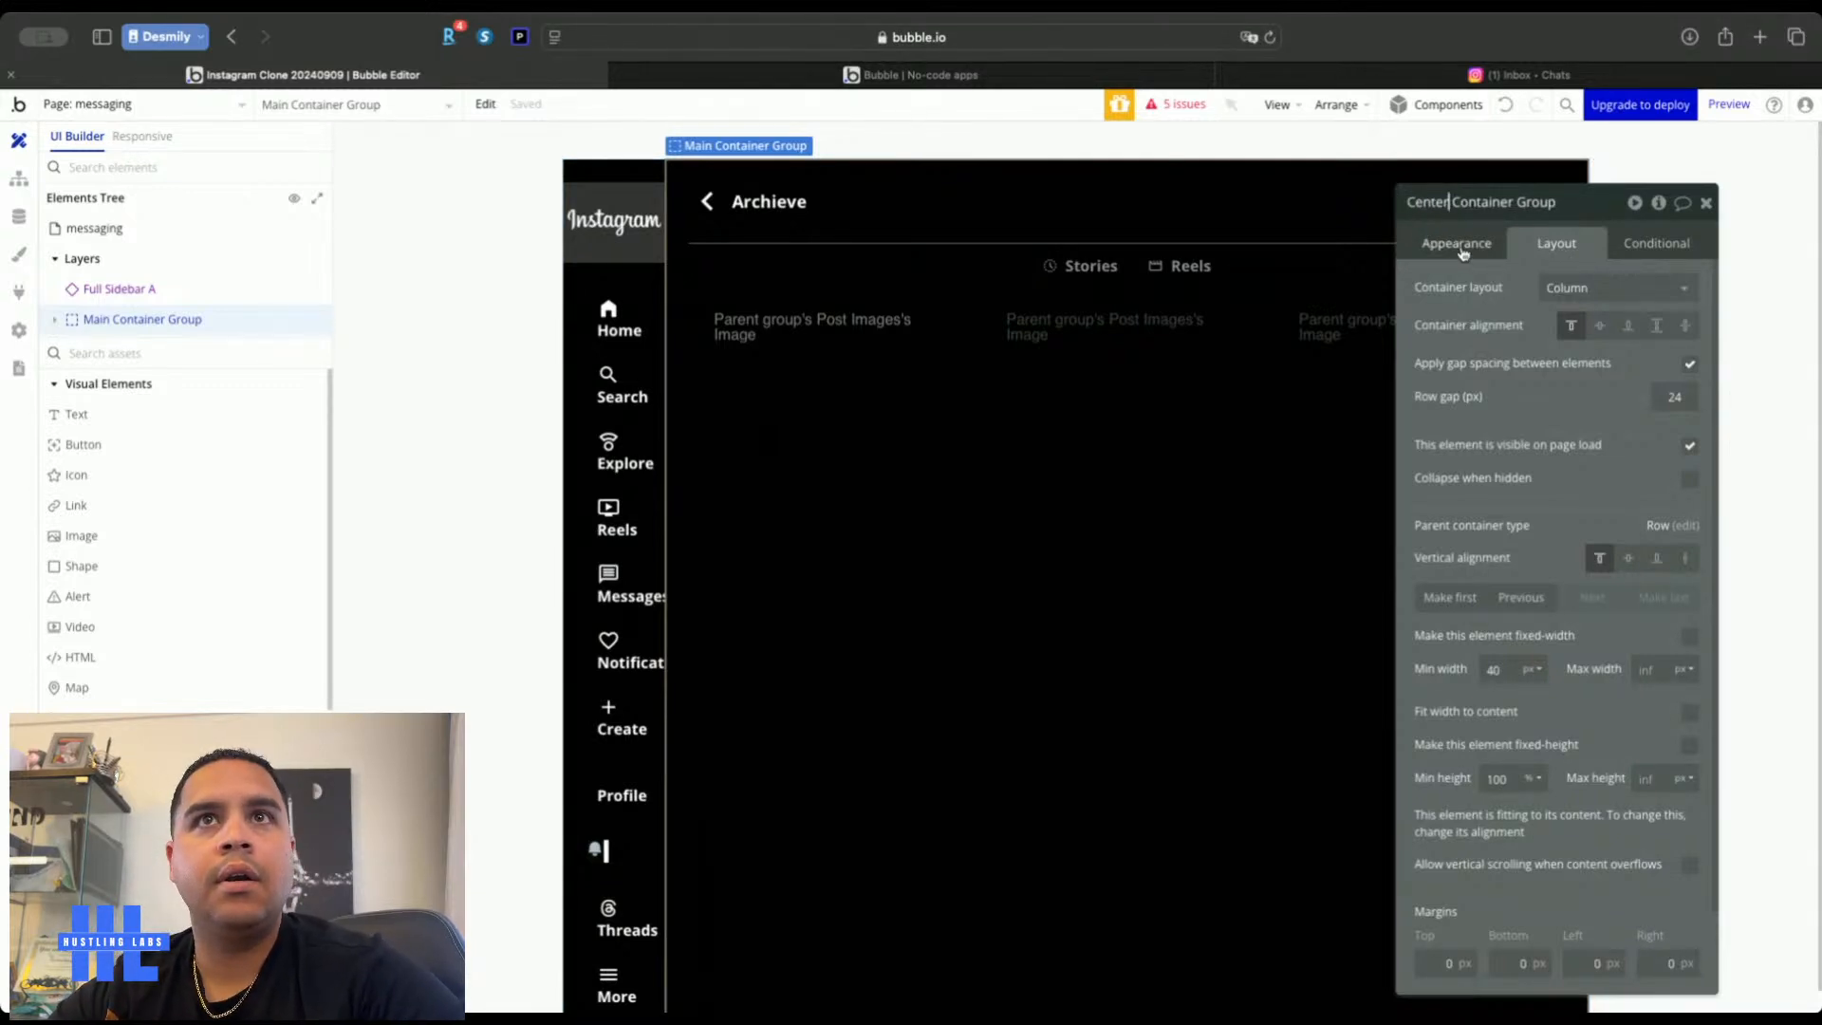
type(" Conve")
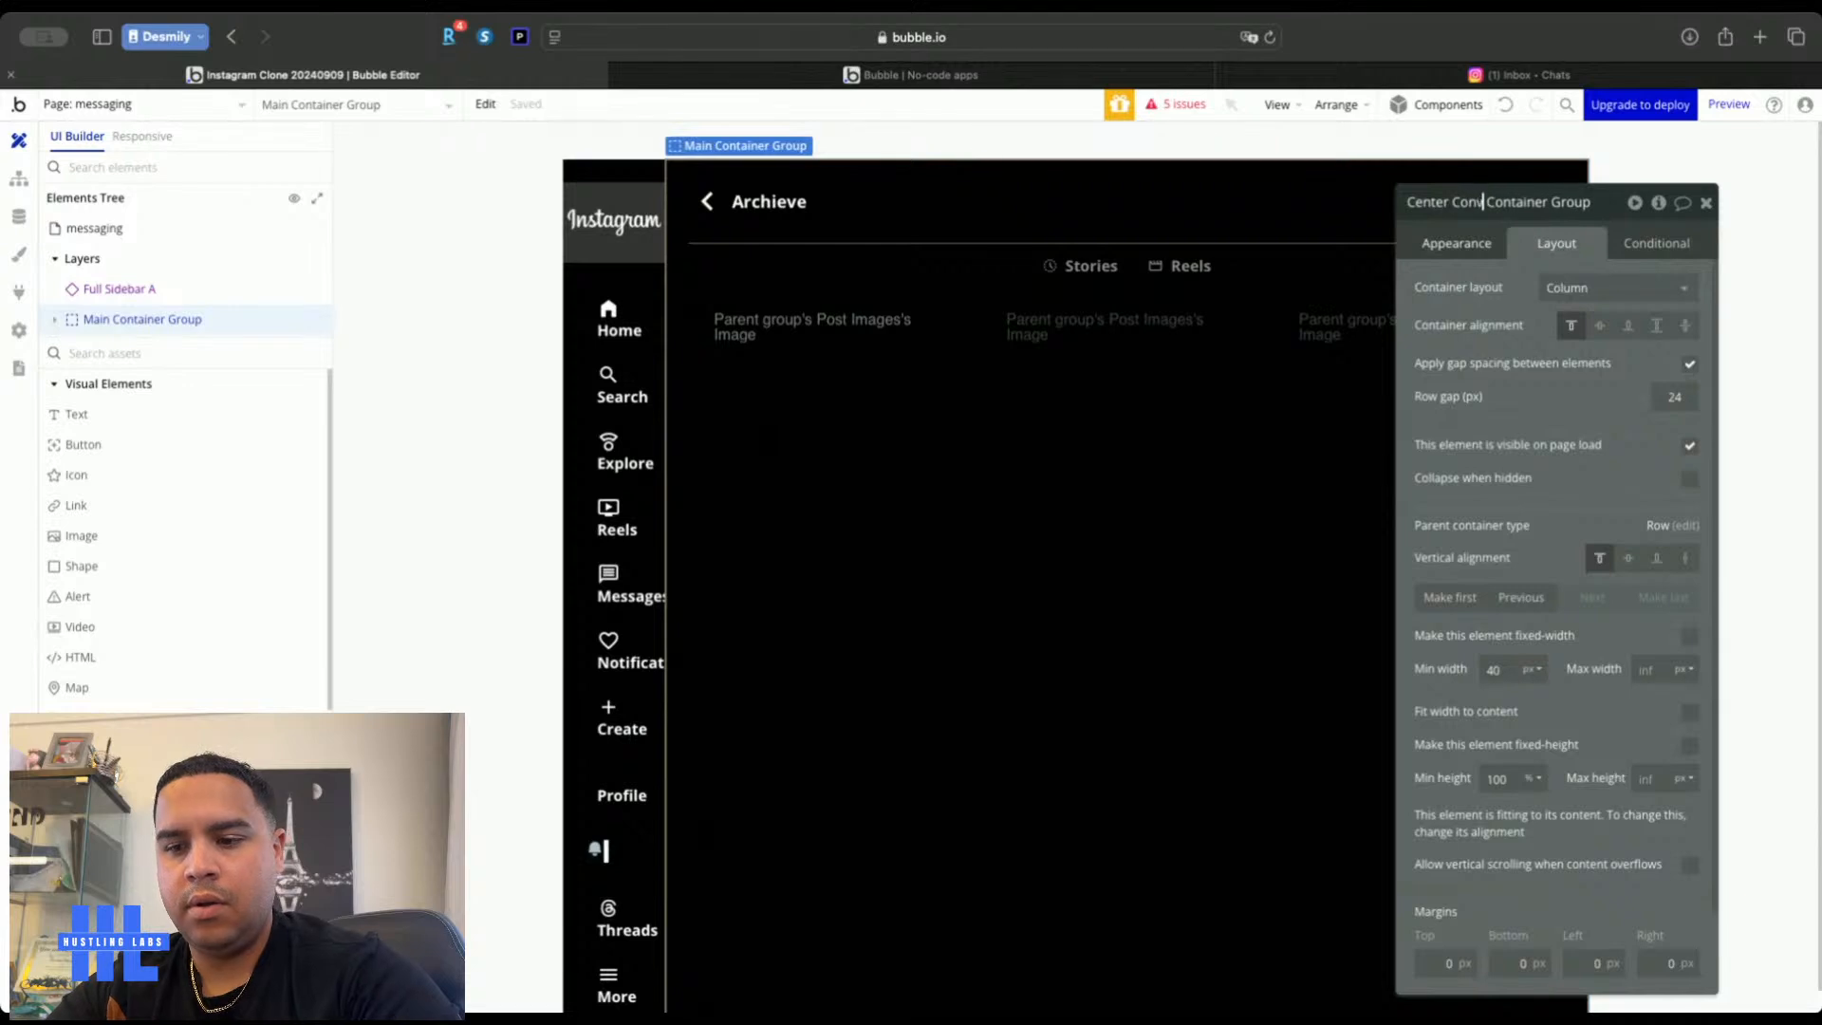
key("BackSpace")
key("BackSpace")
key("BackSpace")
key("BackSpace")
key("BackSpace")
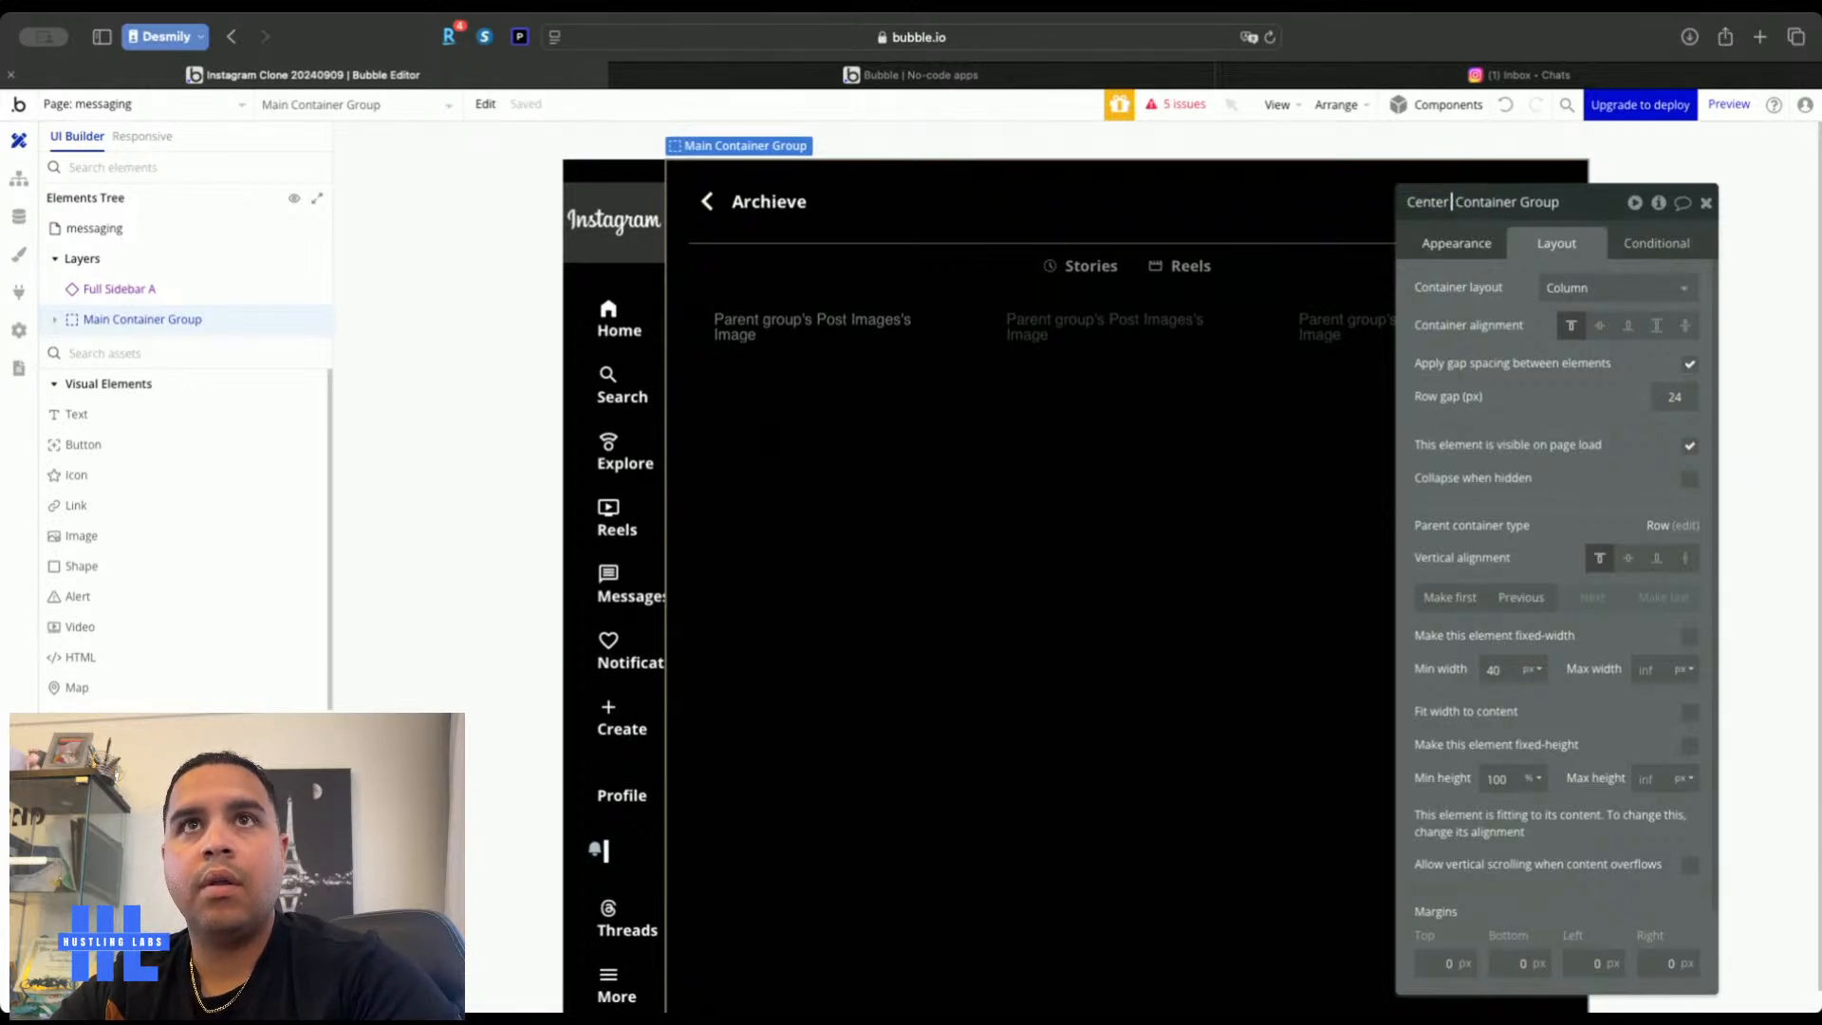
left_click(1509, 384)
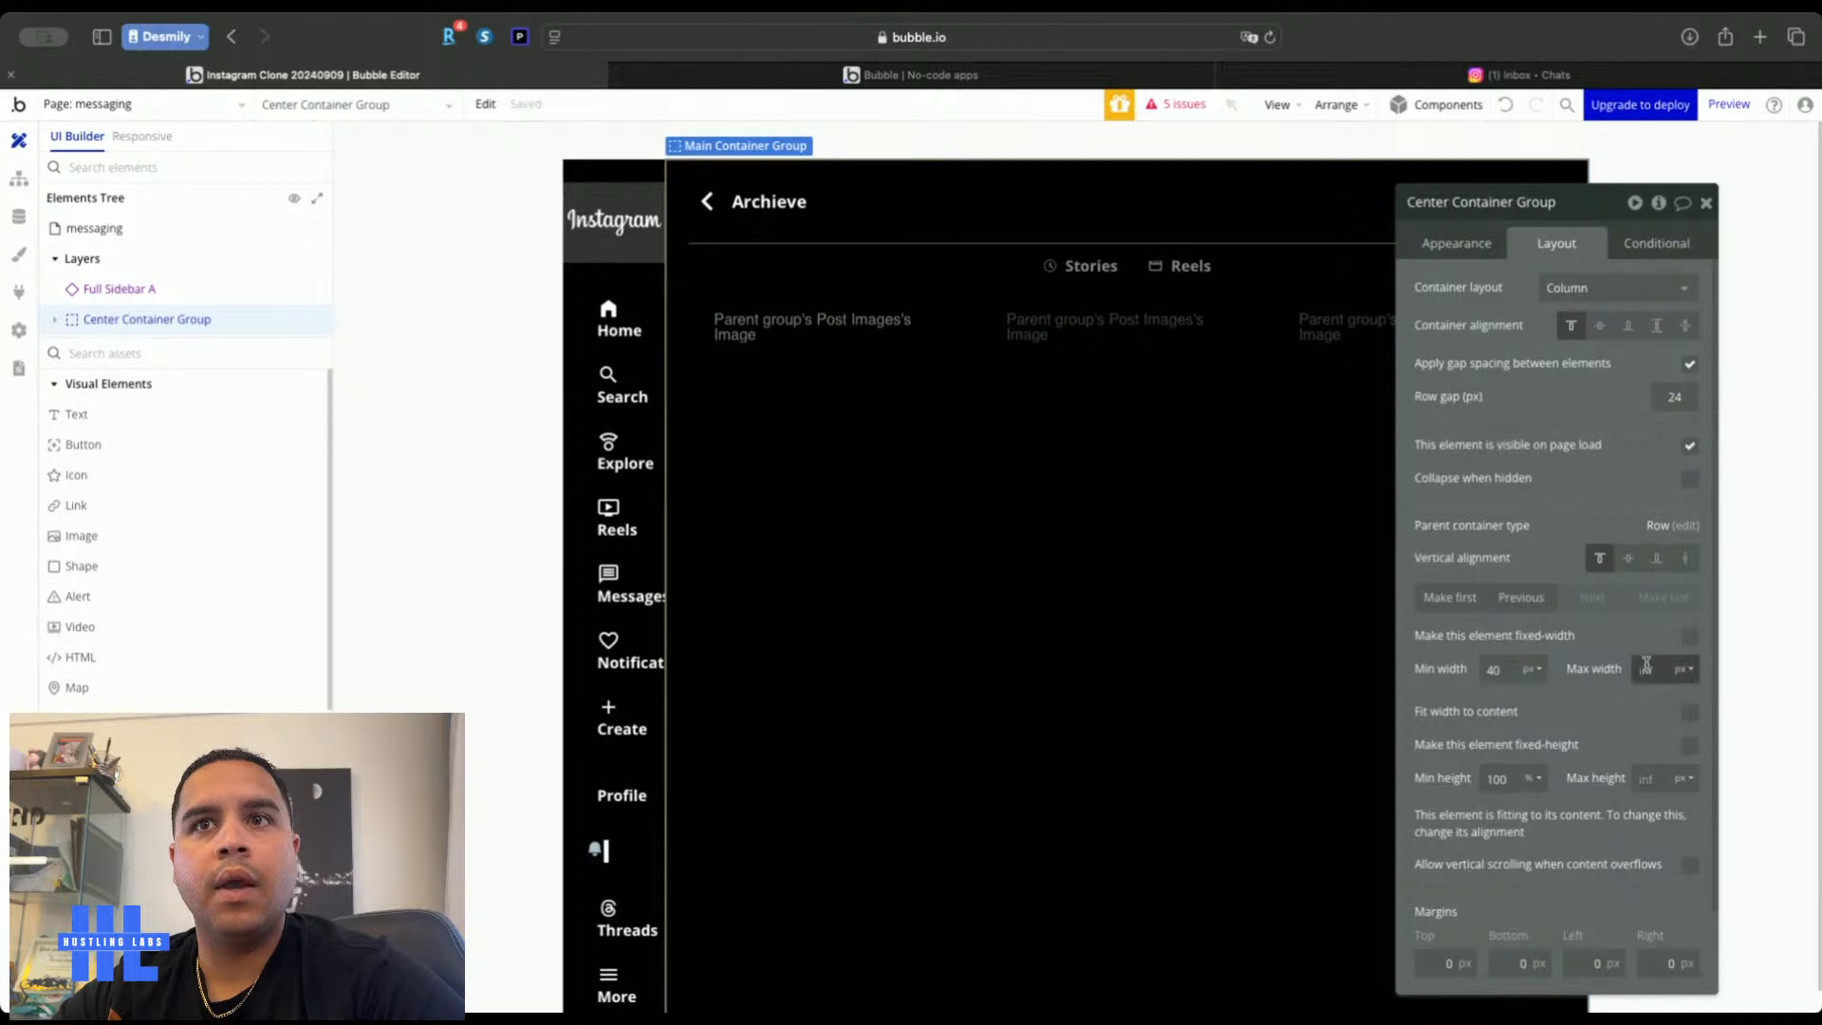
left_click(1690, 670)
left_click(1684, 725)
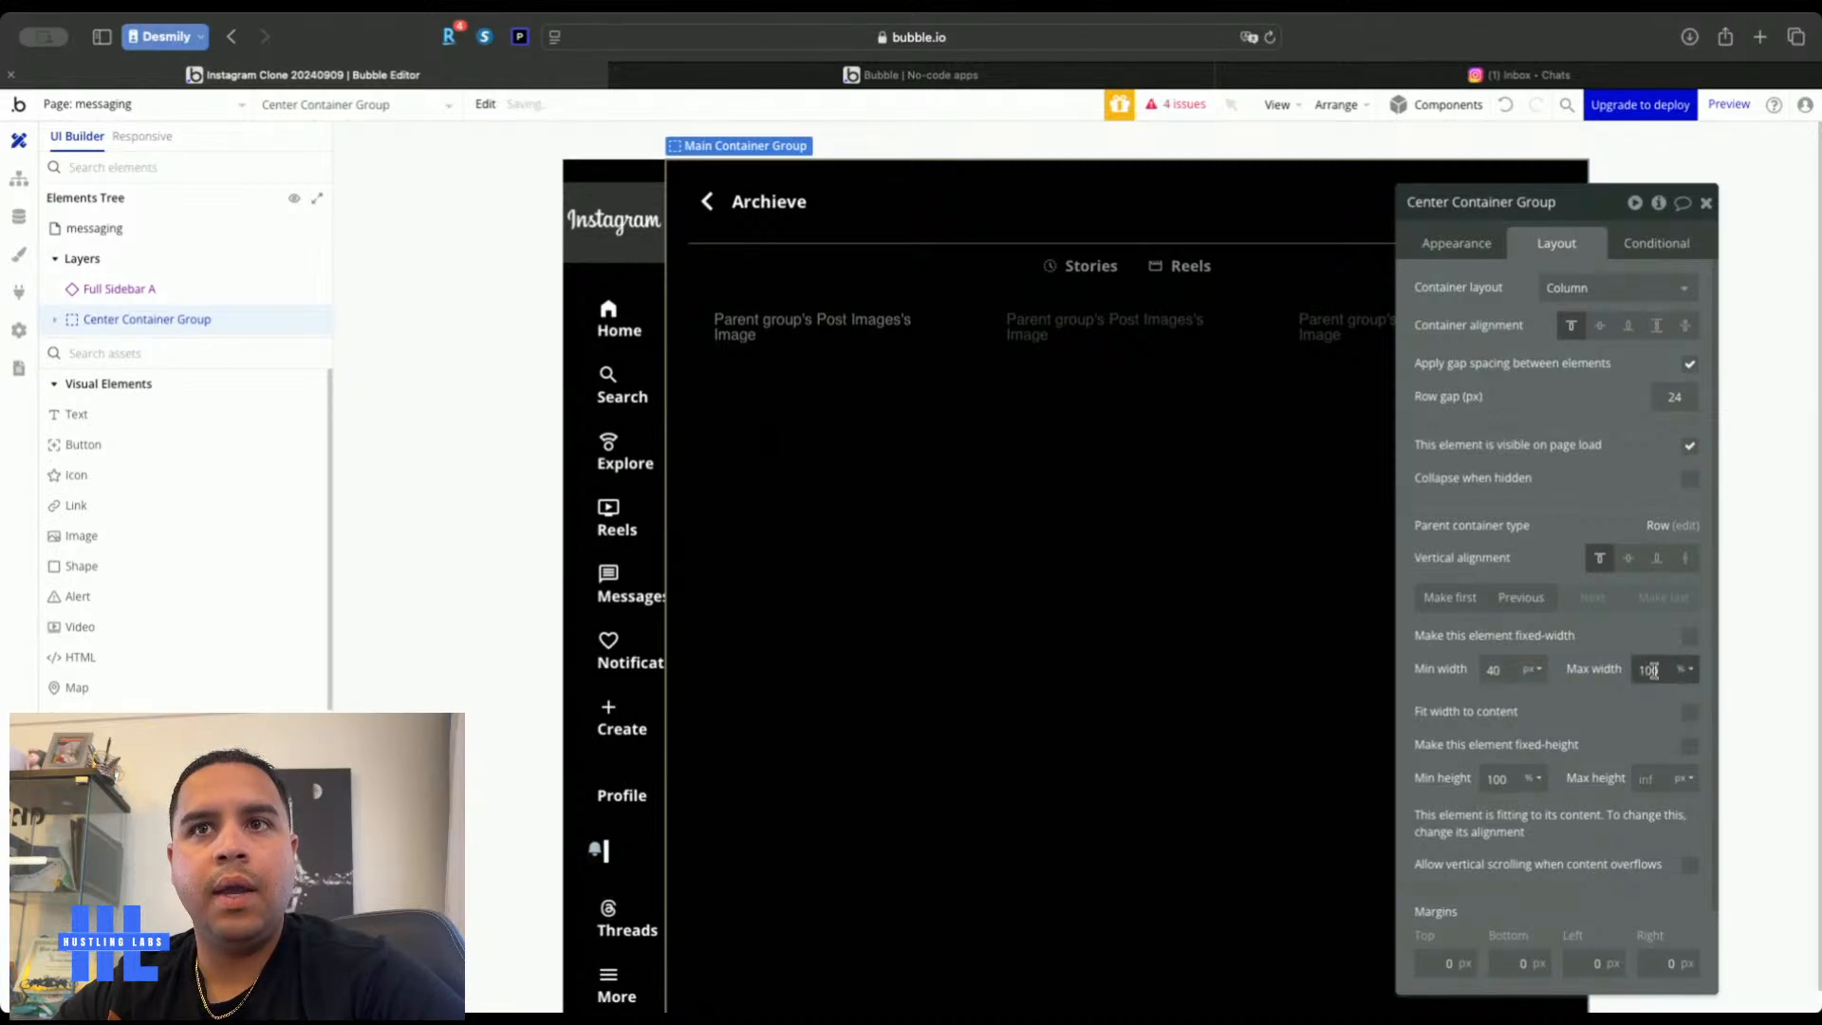
key("BackSpace")
key("BackSpace")
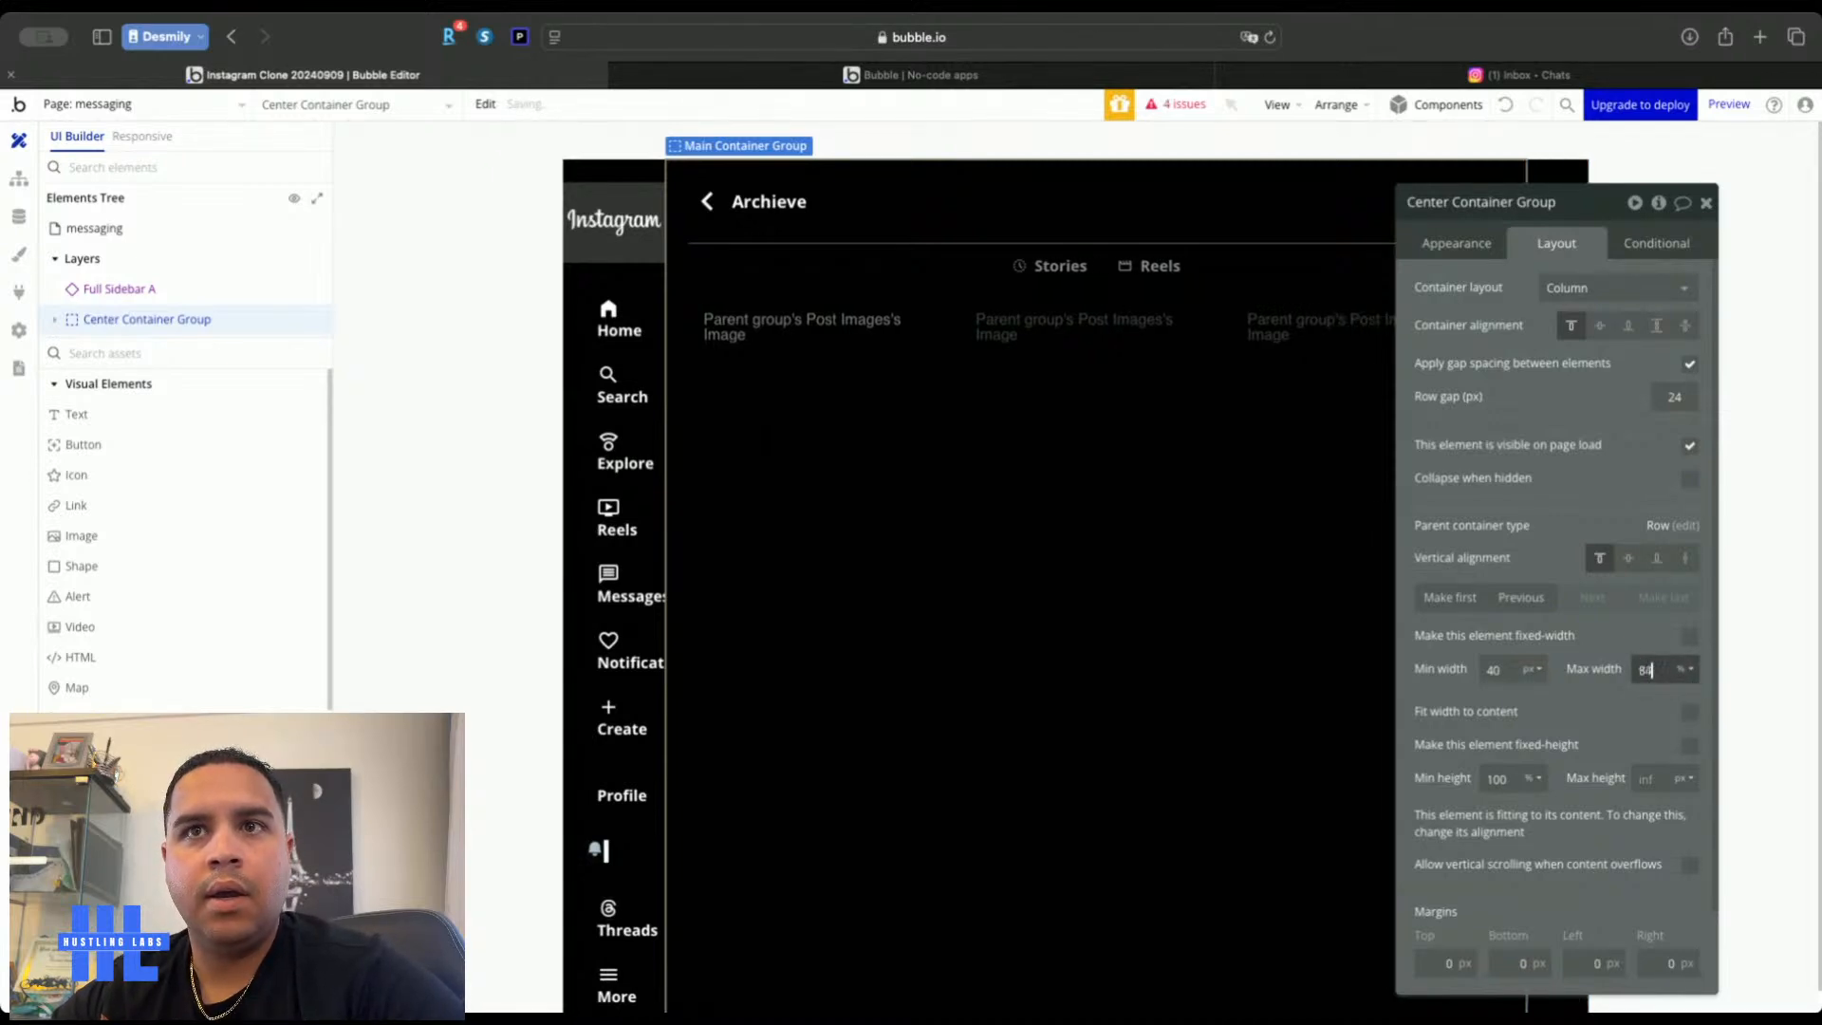
type("66")
key("Down")
key("Down")
key("Down")
key("Down")
key("Down")
key("Down")
key("Down")
key("Down")
key("Down")
key("Down")
key("Down")
key("Down")
key("Down")
key("Down")
key("Down")
key("Down")
key("Down")
key("Down")
key("Down")
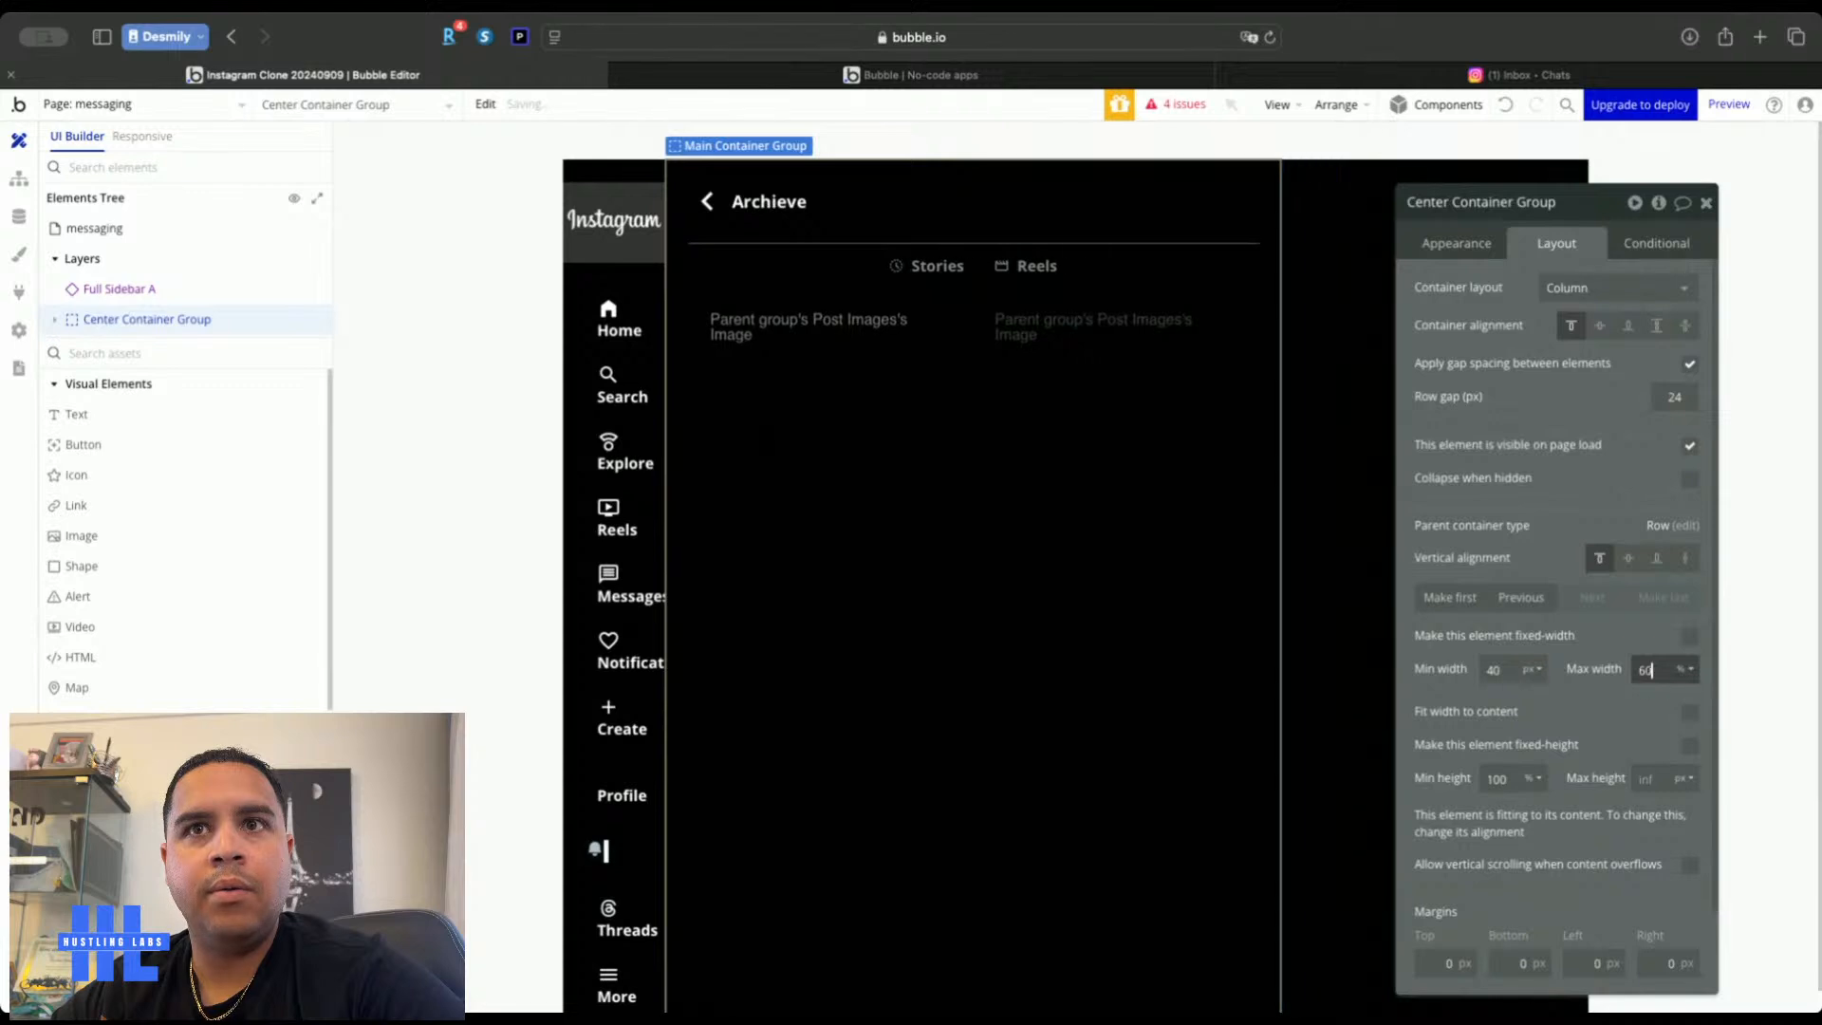
key("Down")
key("Down")
key("Down")
key("Down")
key("Down")
key("Down")
key("Down")
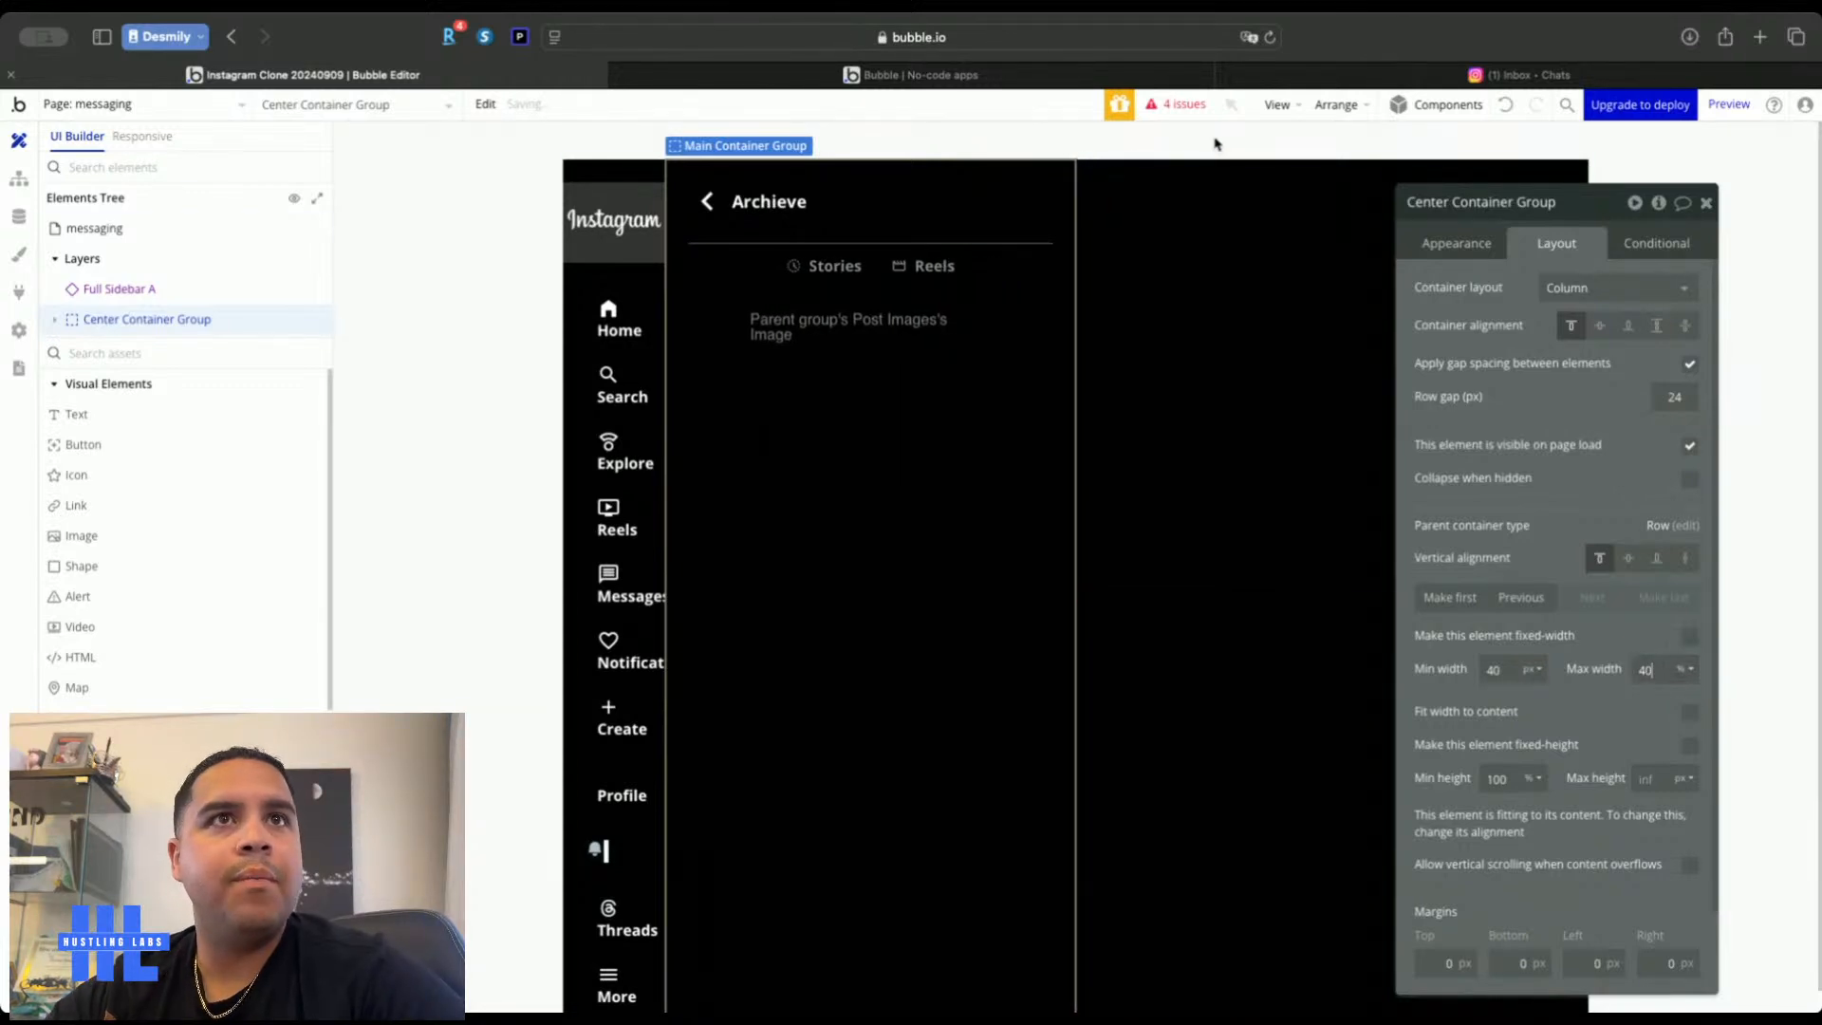
Paste a copy of the Center Container Group and remove its max width
left_click(1167, 235)
key("ctrl+v")
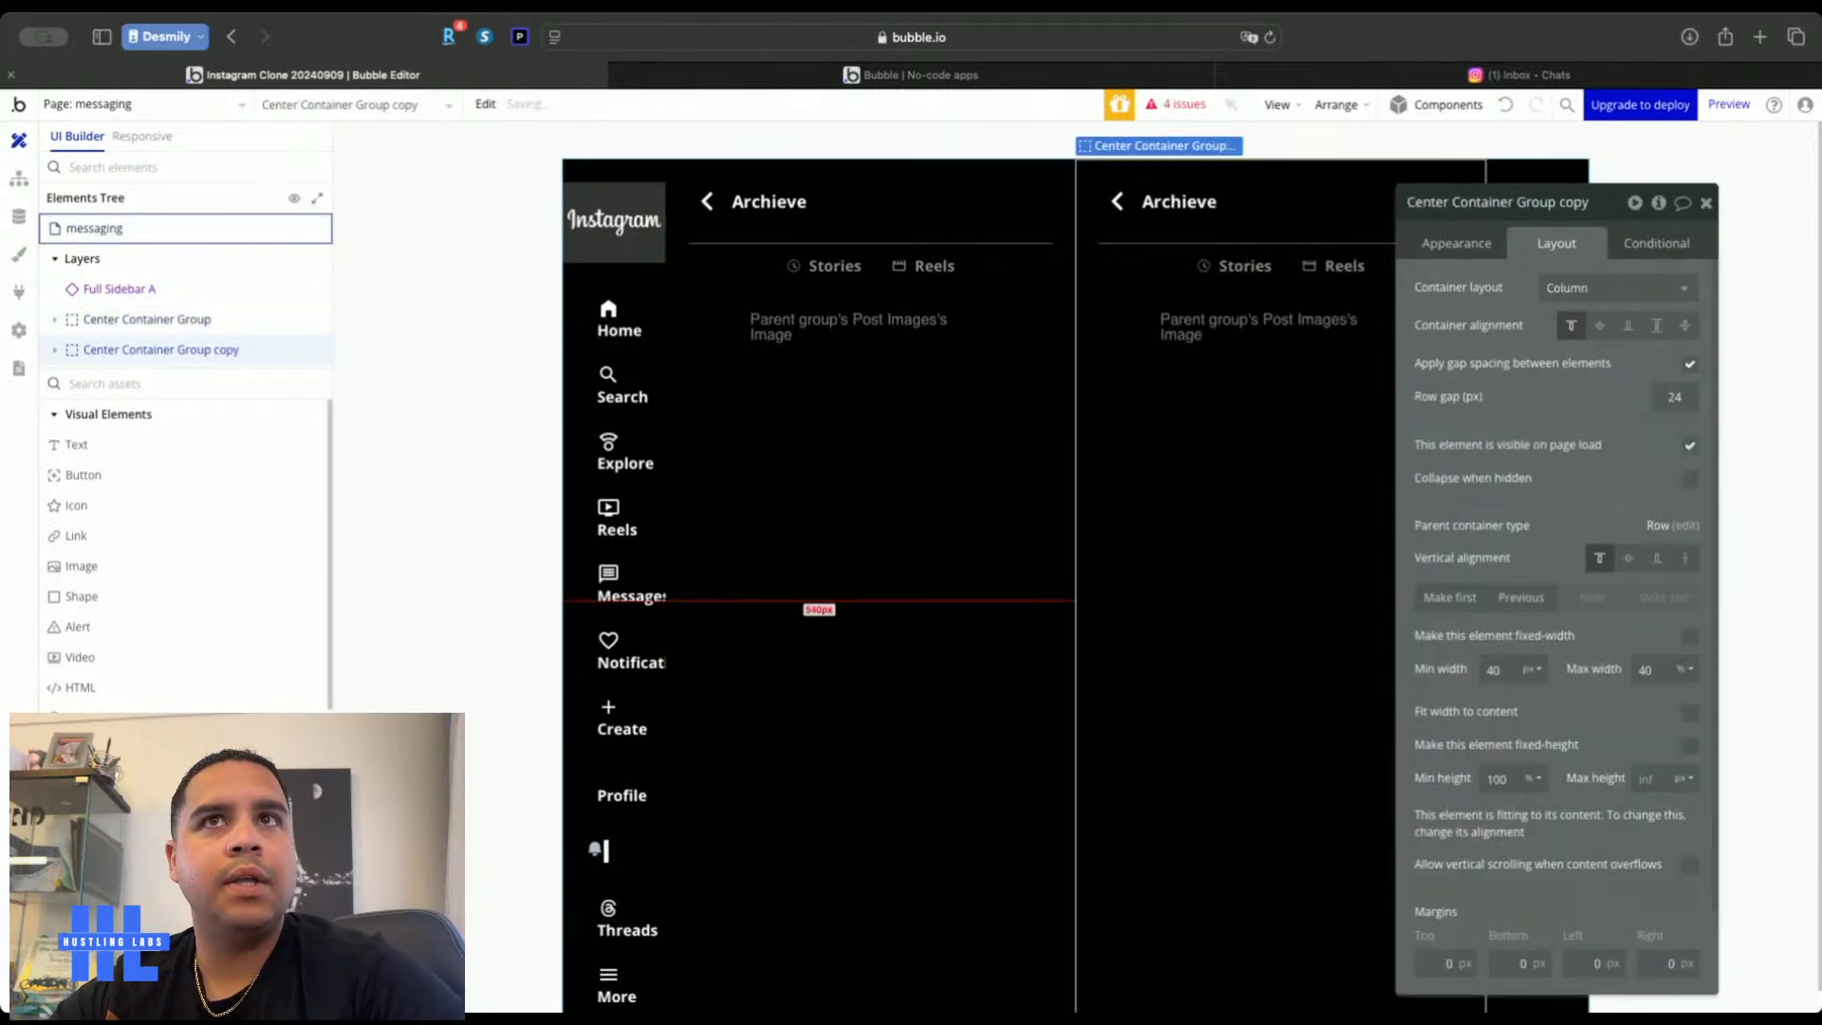
key("BackSpace")
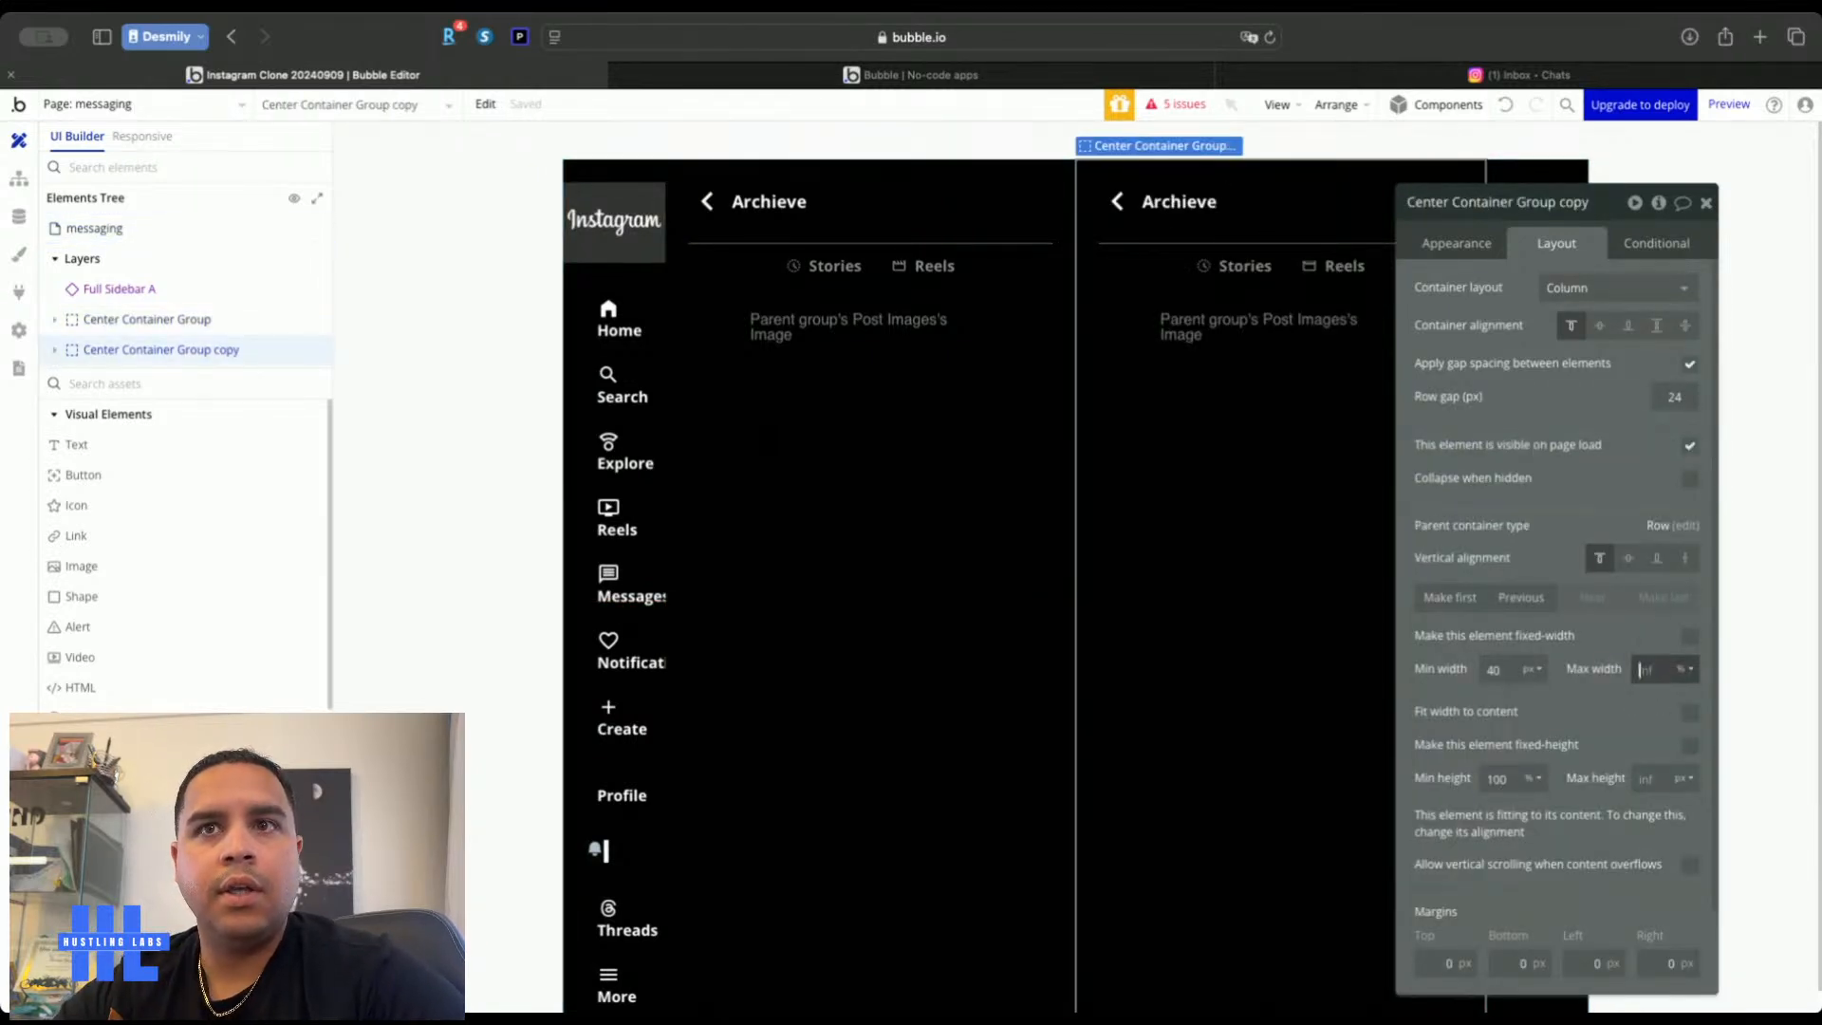
Delete the back arrow from the left column's header
left_click(1706, 203)
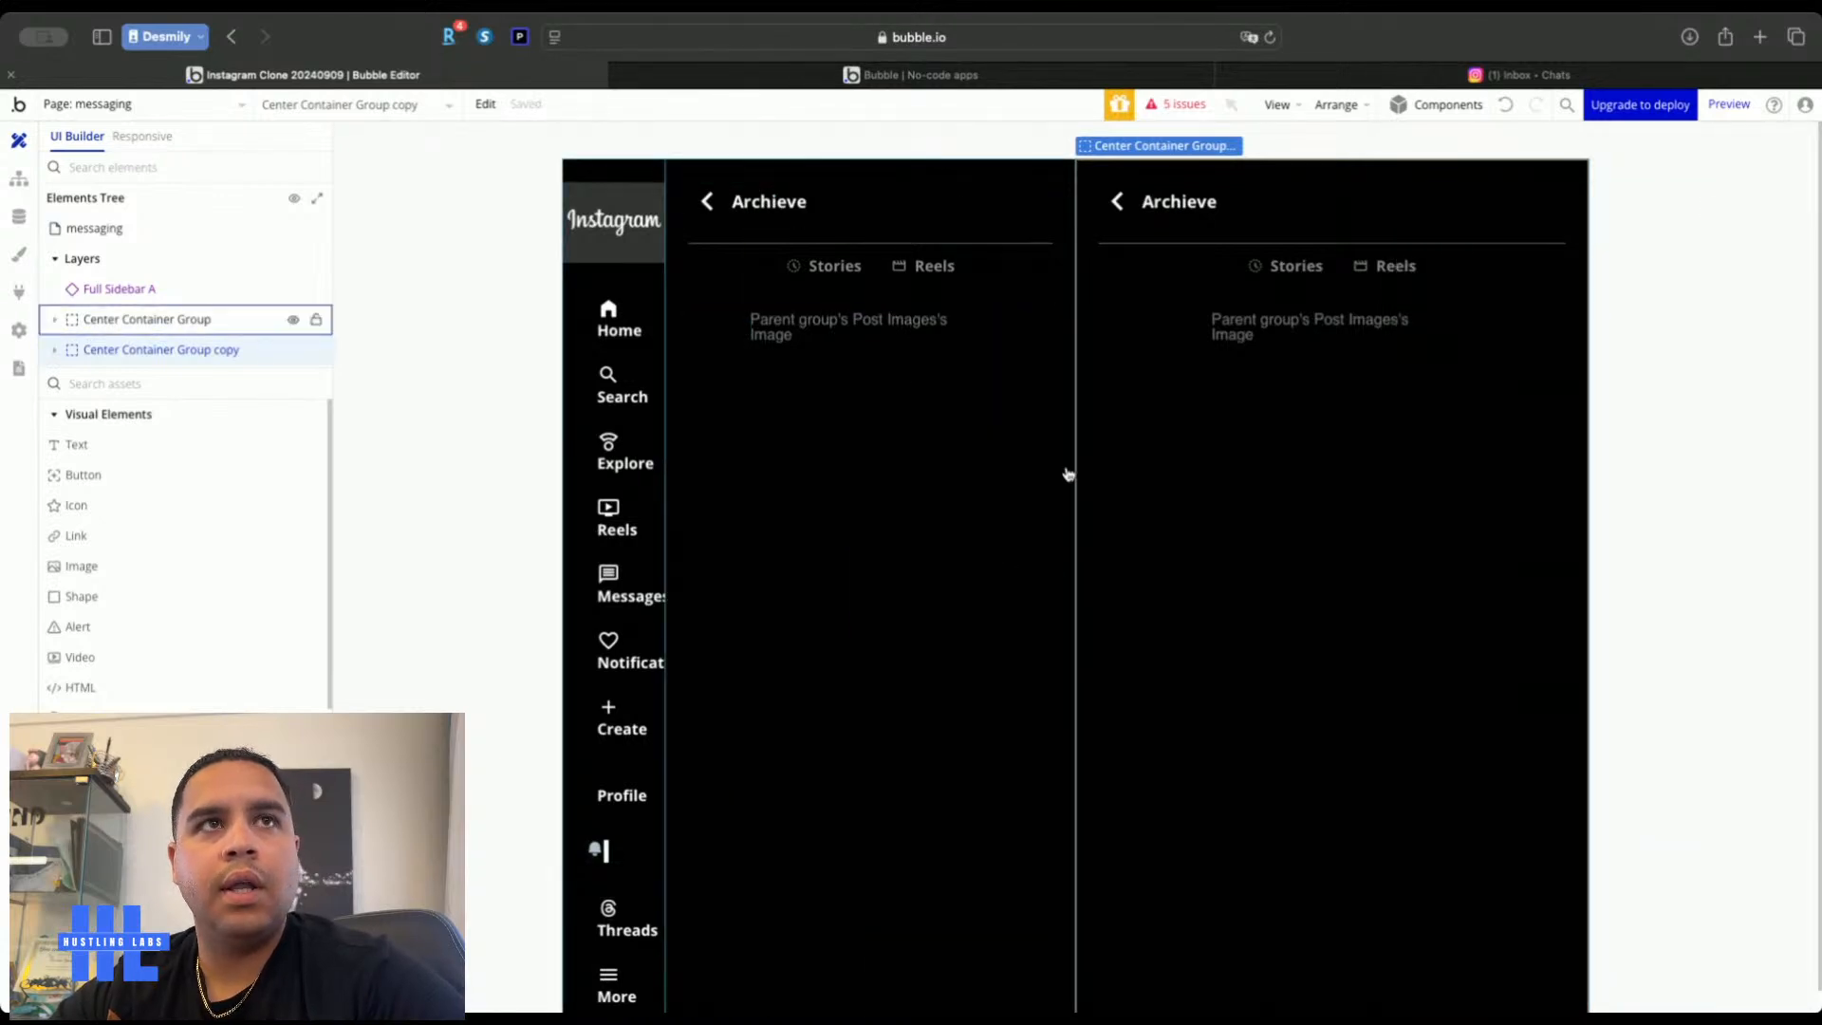
left_click(707, 203)
key("Delete")
Replace the Archieve header text with the dynamic Current User's Username
double_click(744, 203)
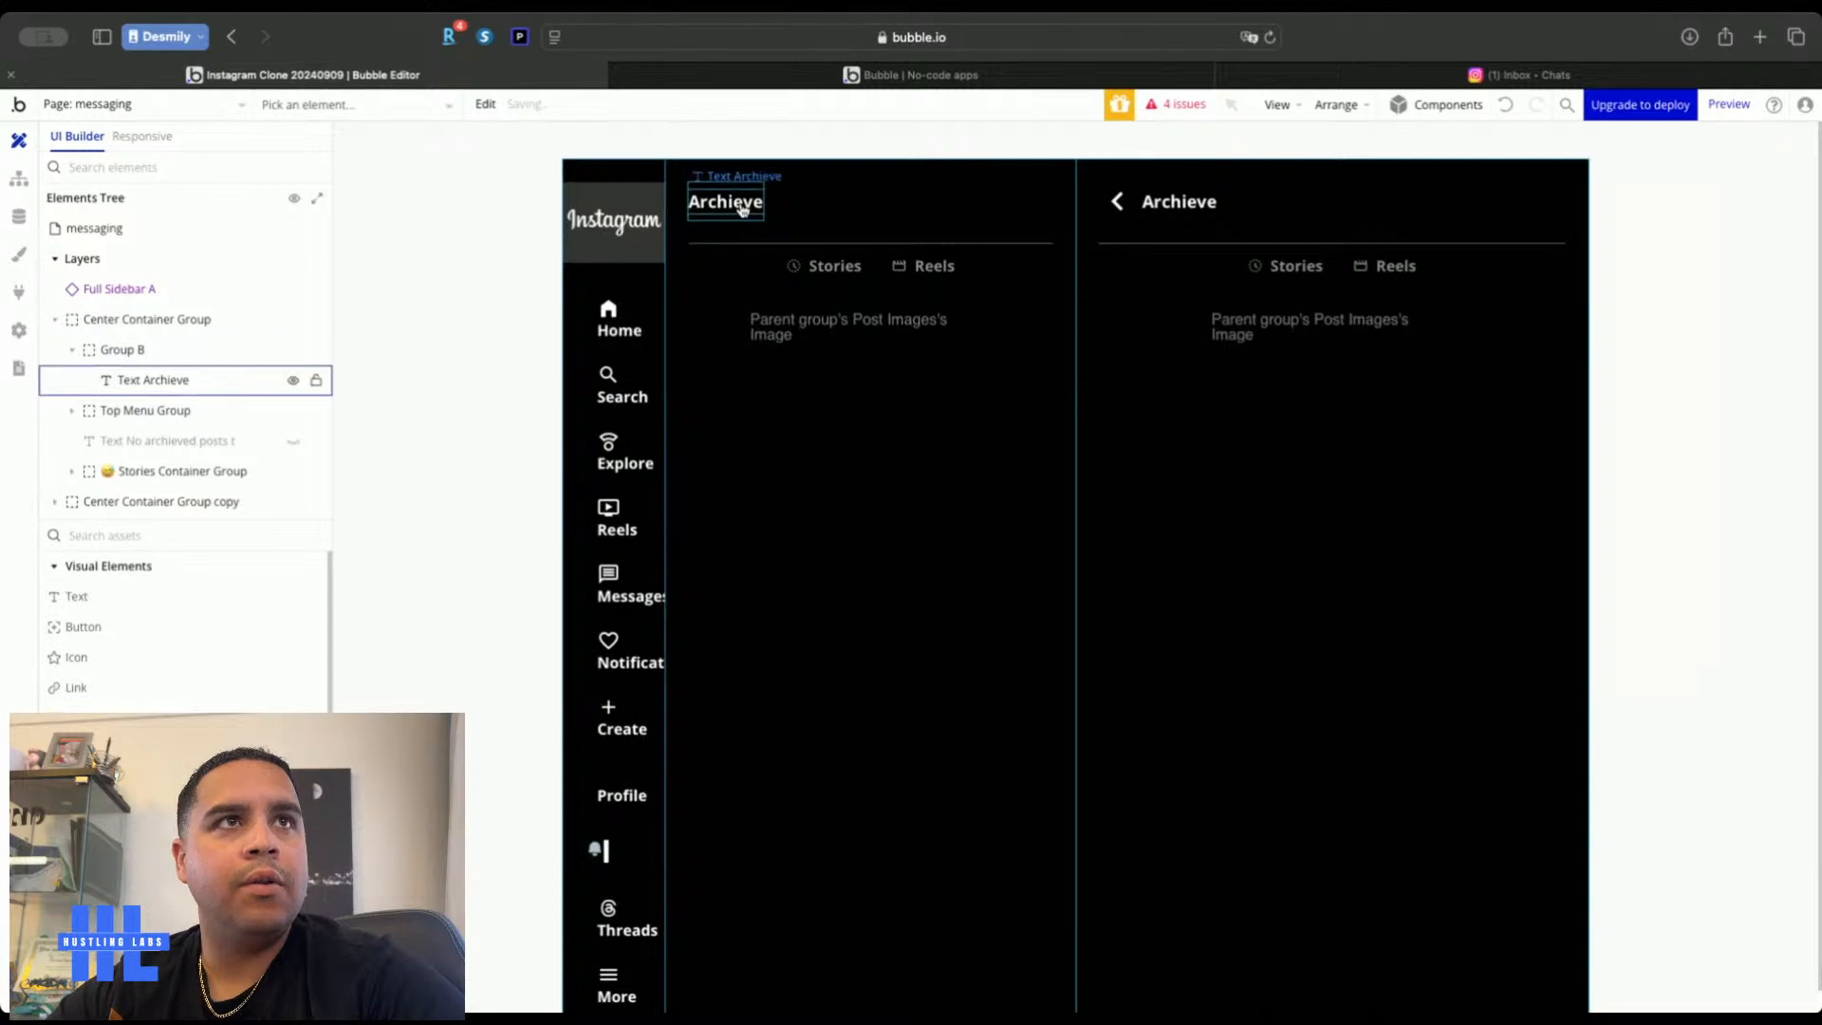
triple_click(1534, 278)
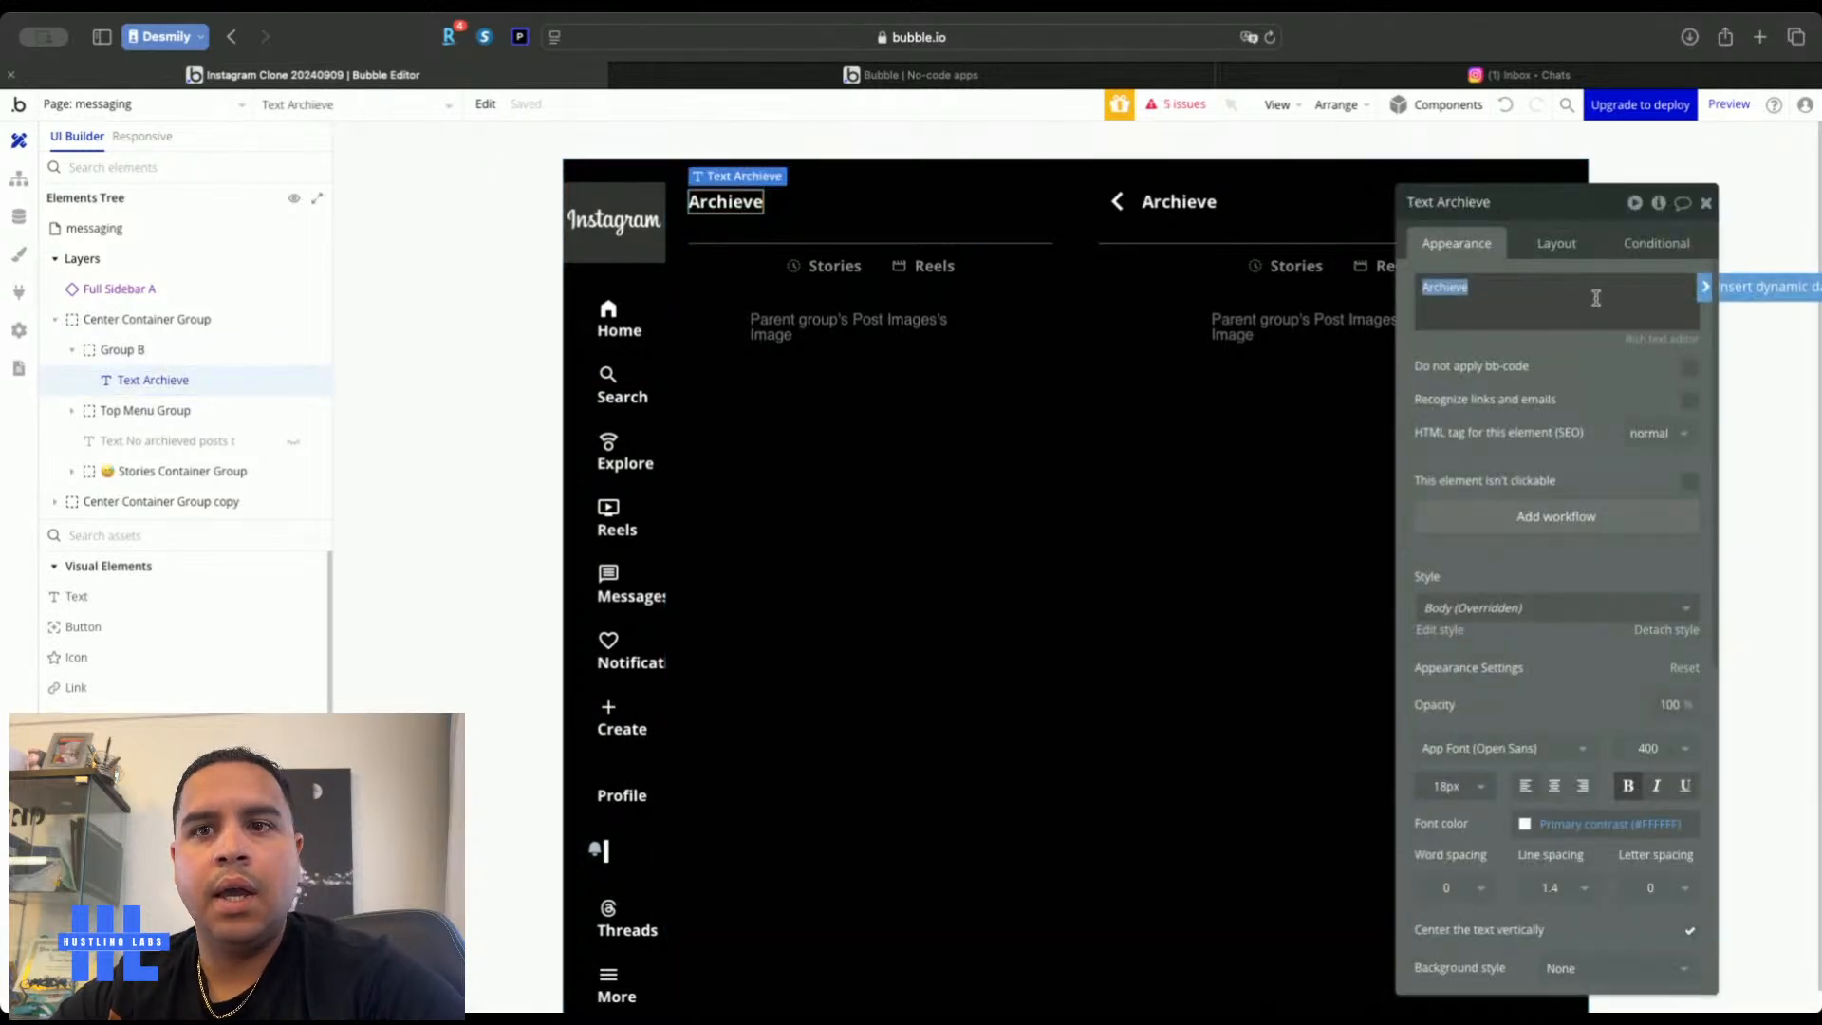
left_click(1739, 290)
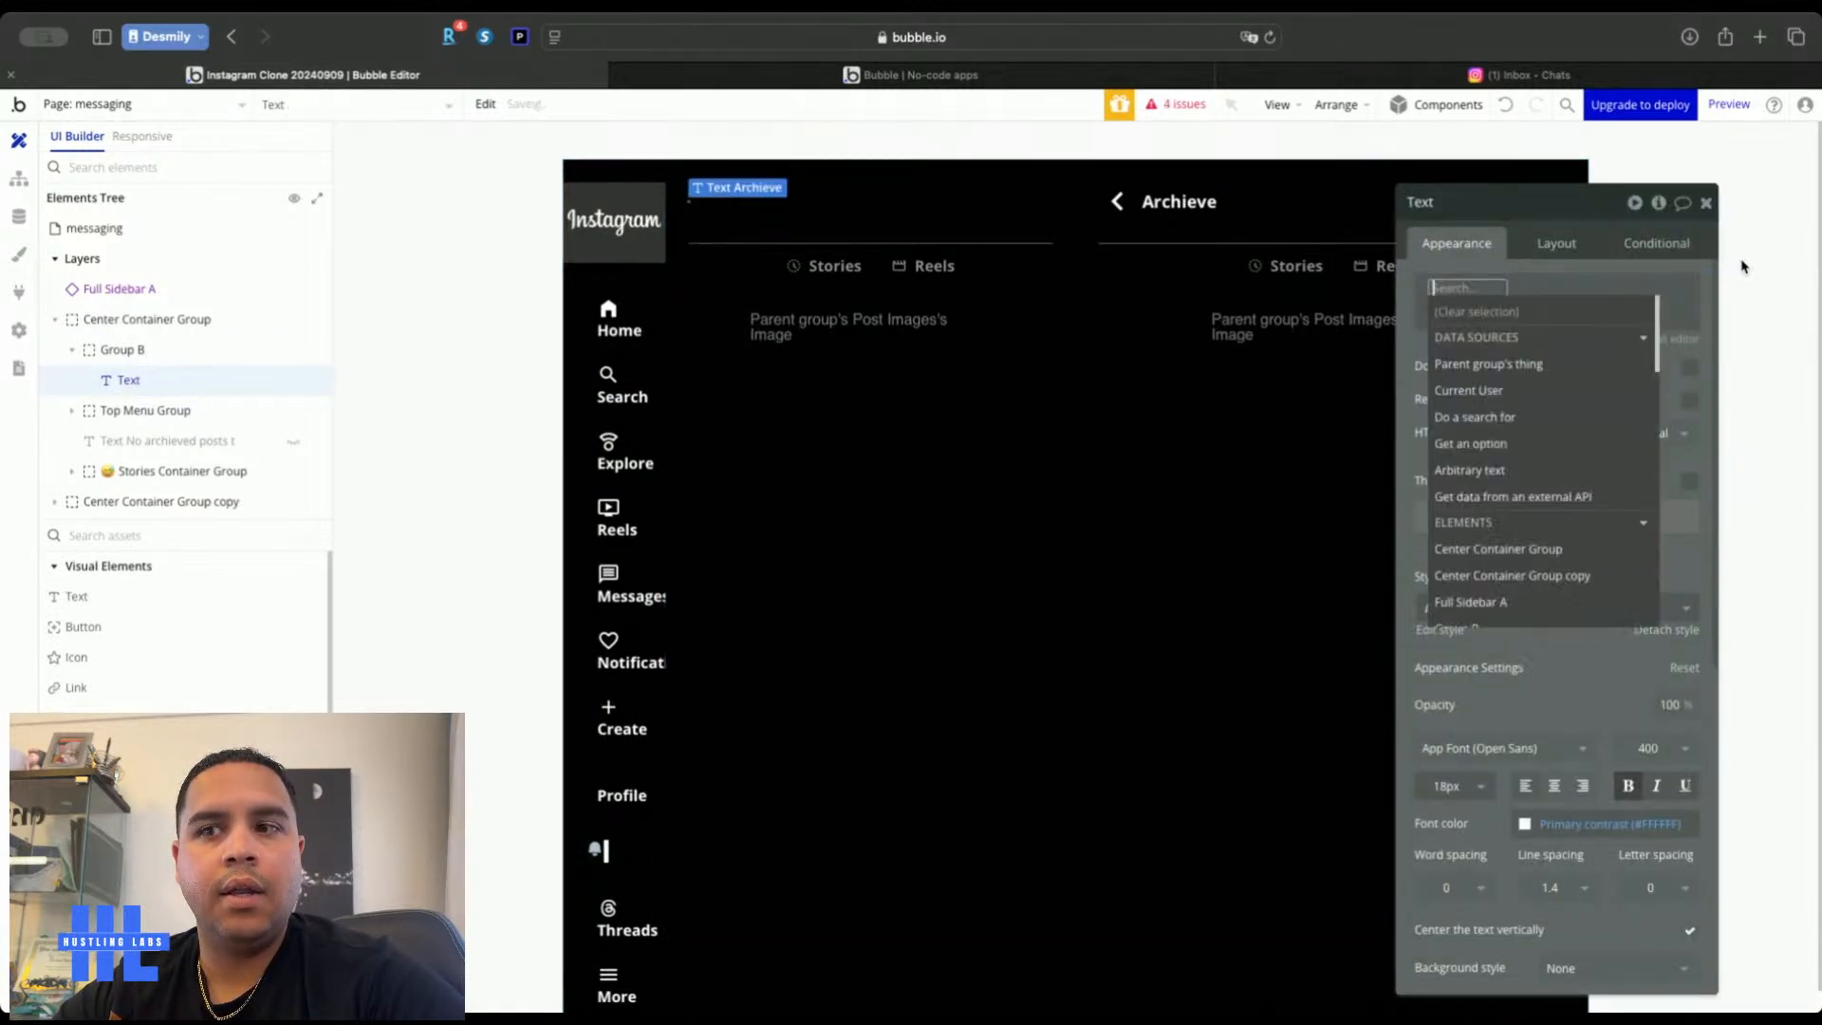
left_click(1518, 390)
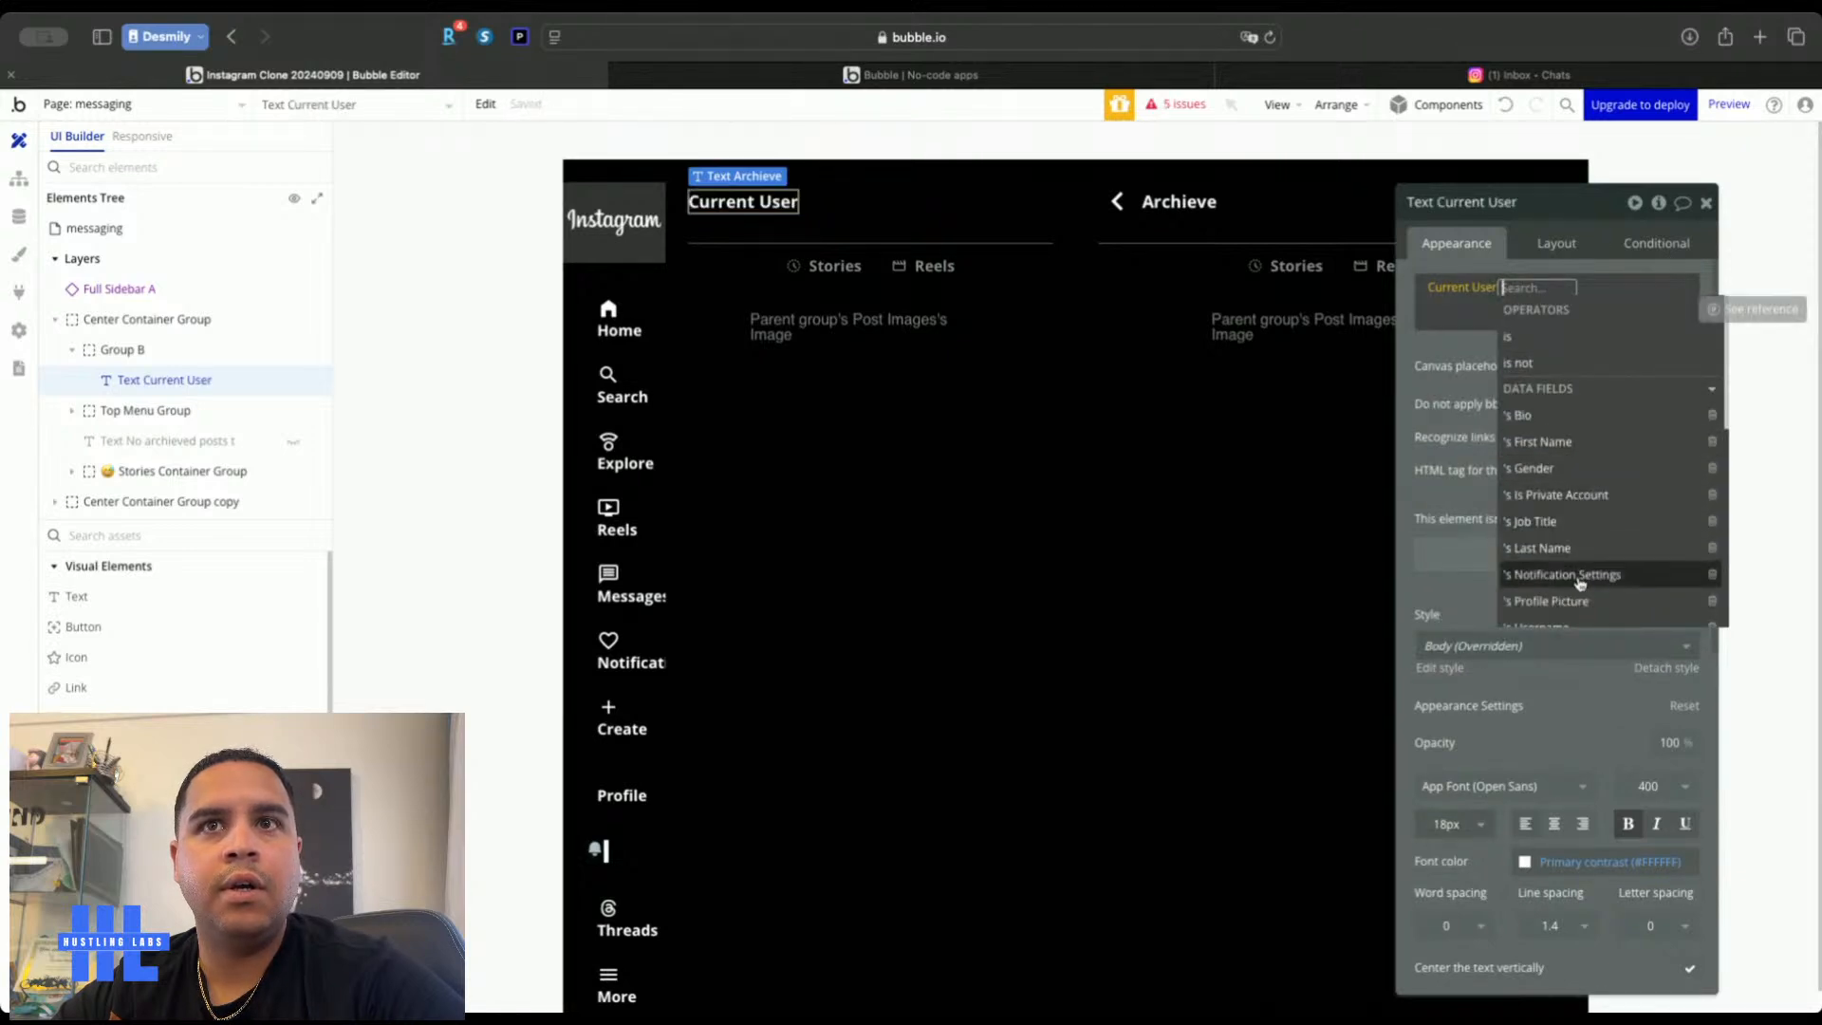
scroll(1575, 579, "down", 1)
left_click(1571, 612)
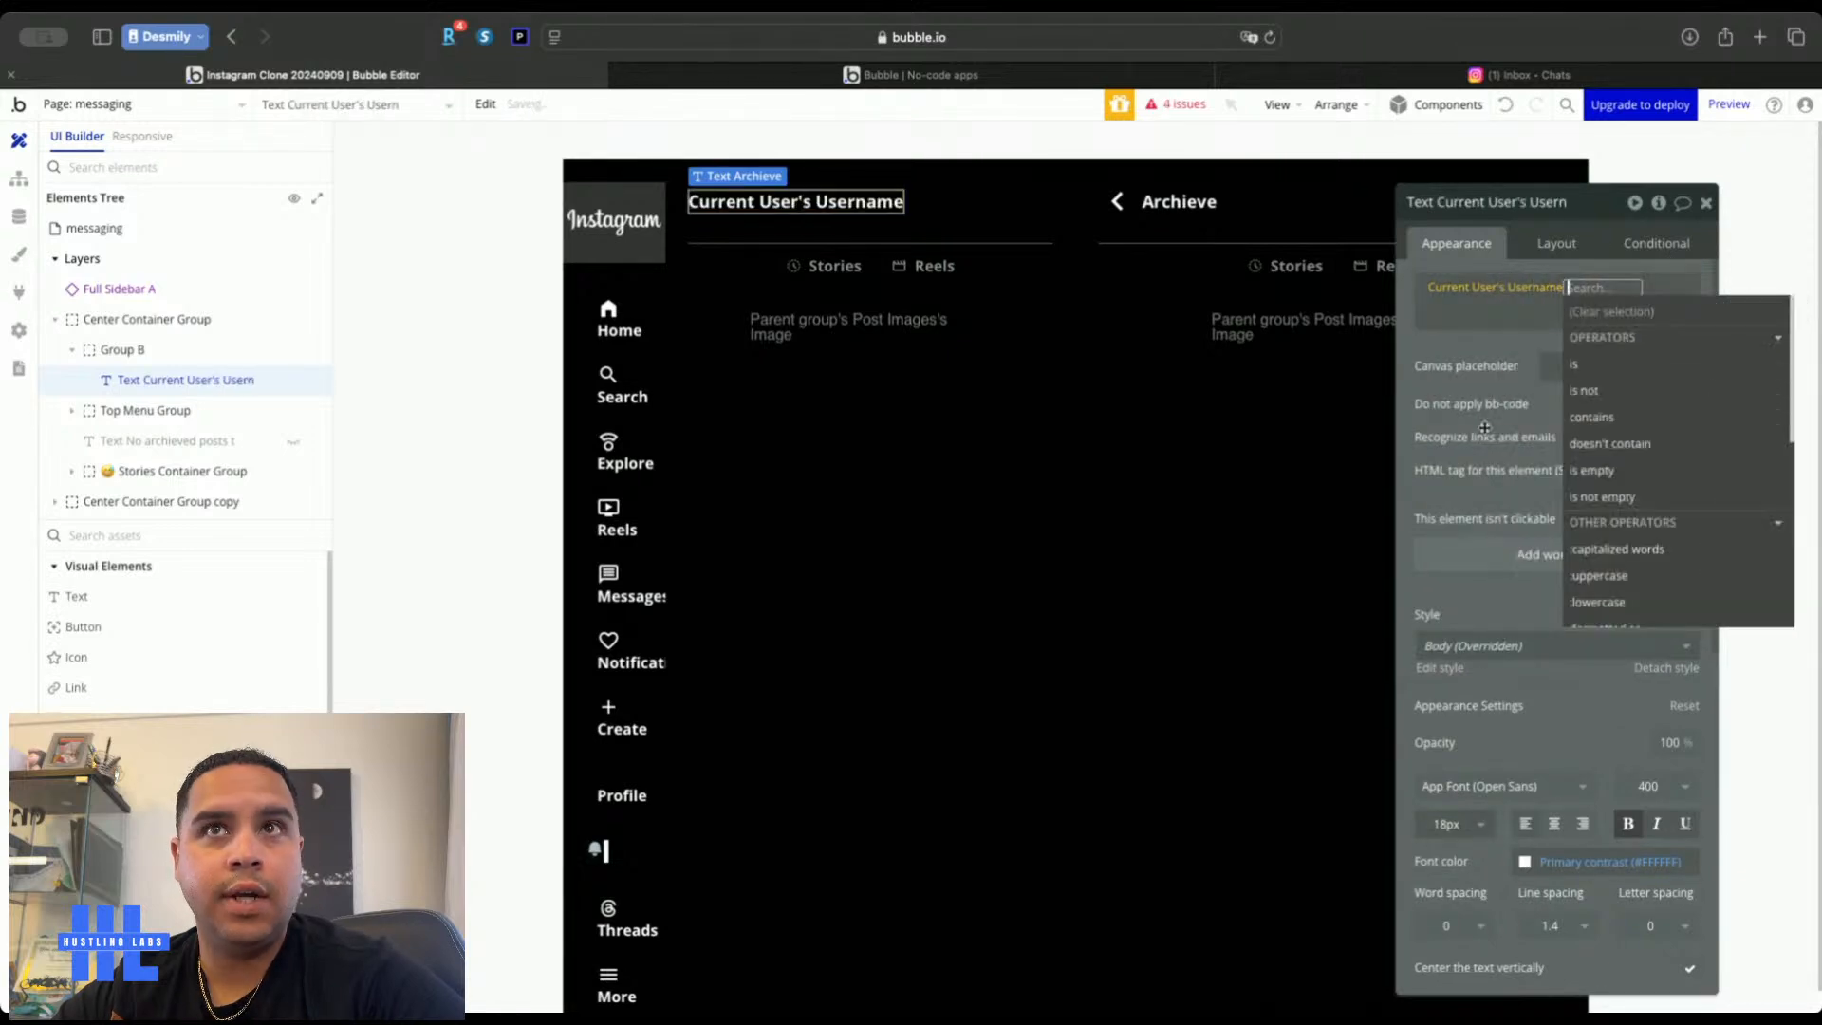
left_click(1480, 349)
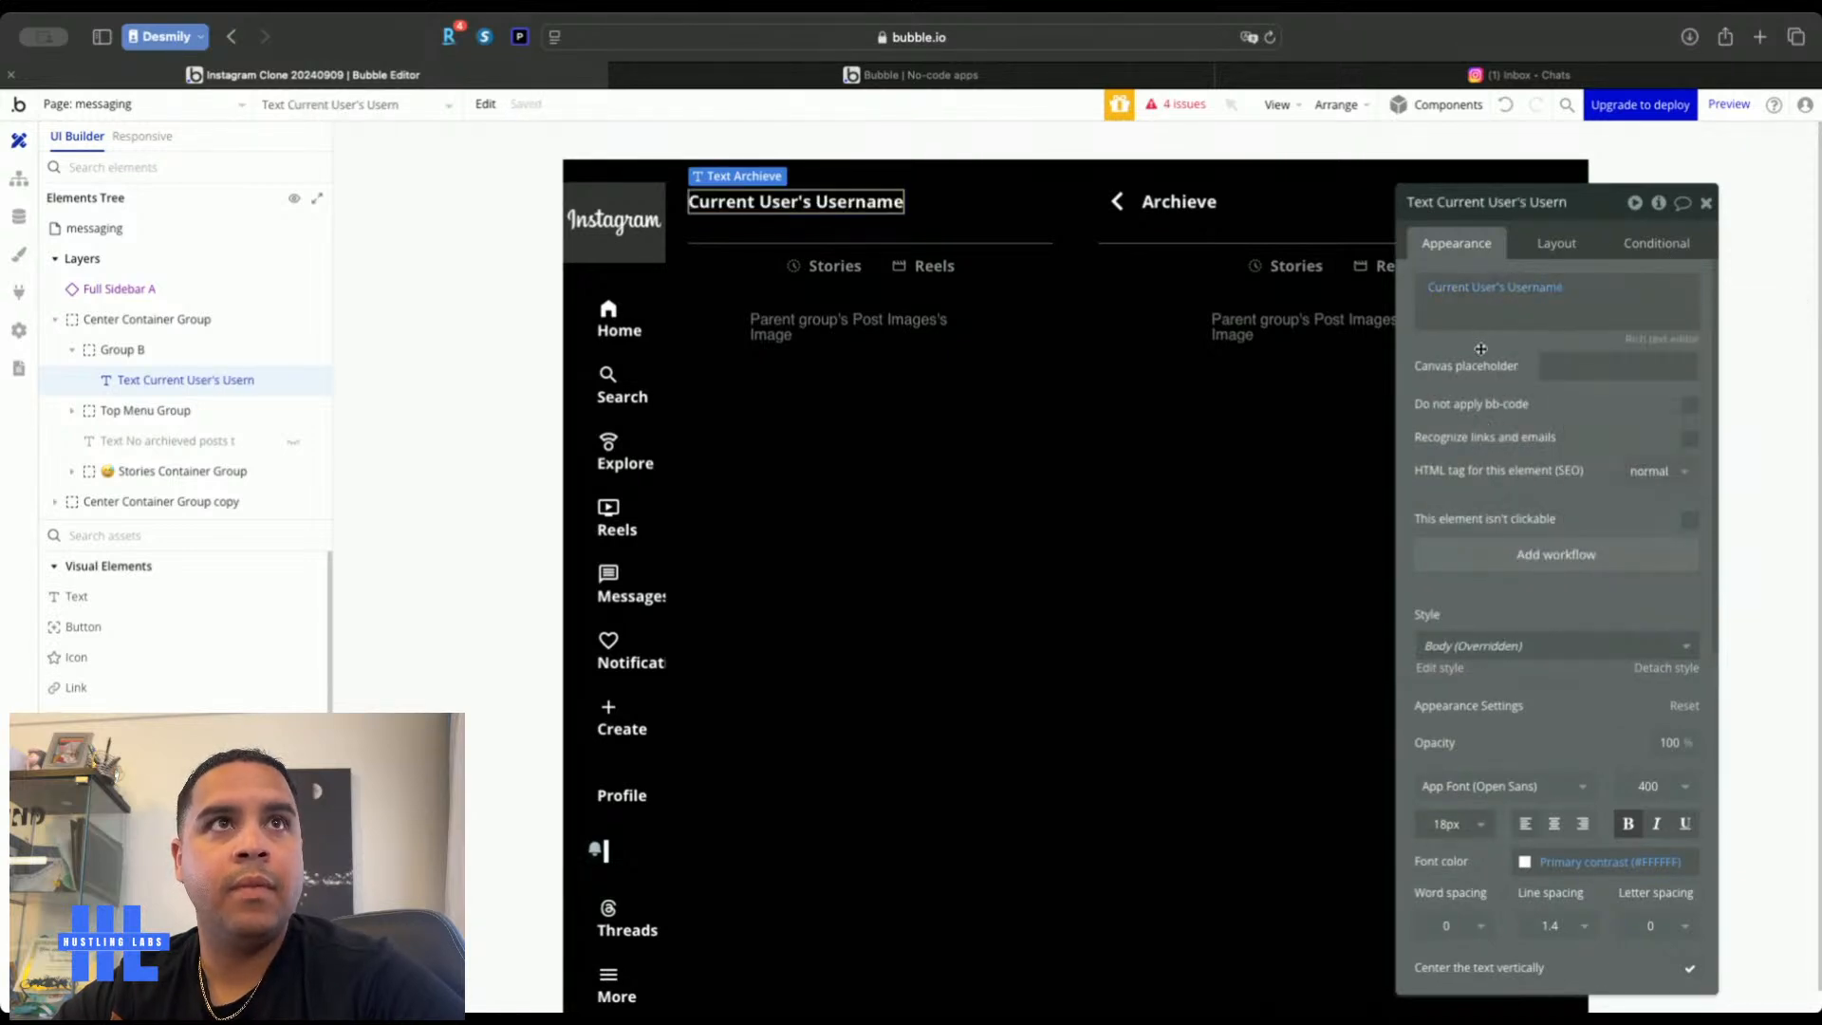
Paste the right header's back arrow into the left column, try repositioning it, then remove it
left_click(1117, 203)
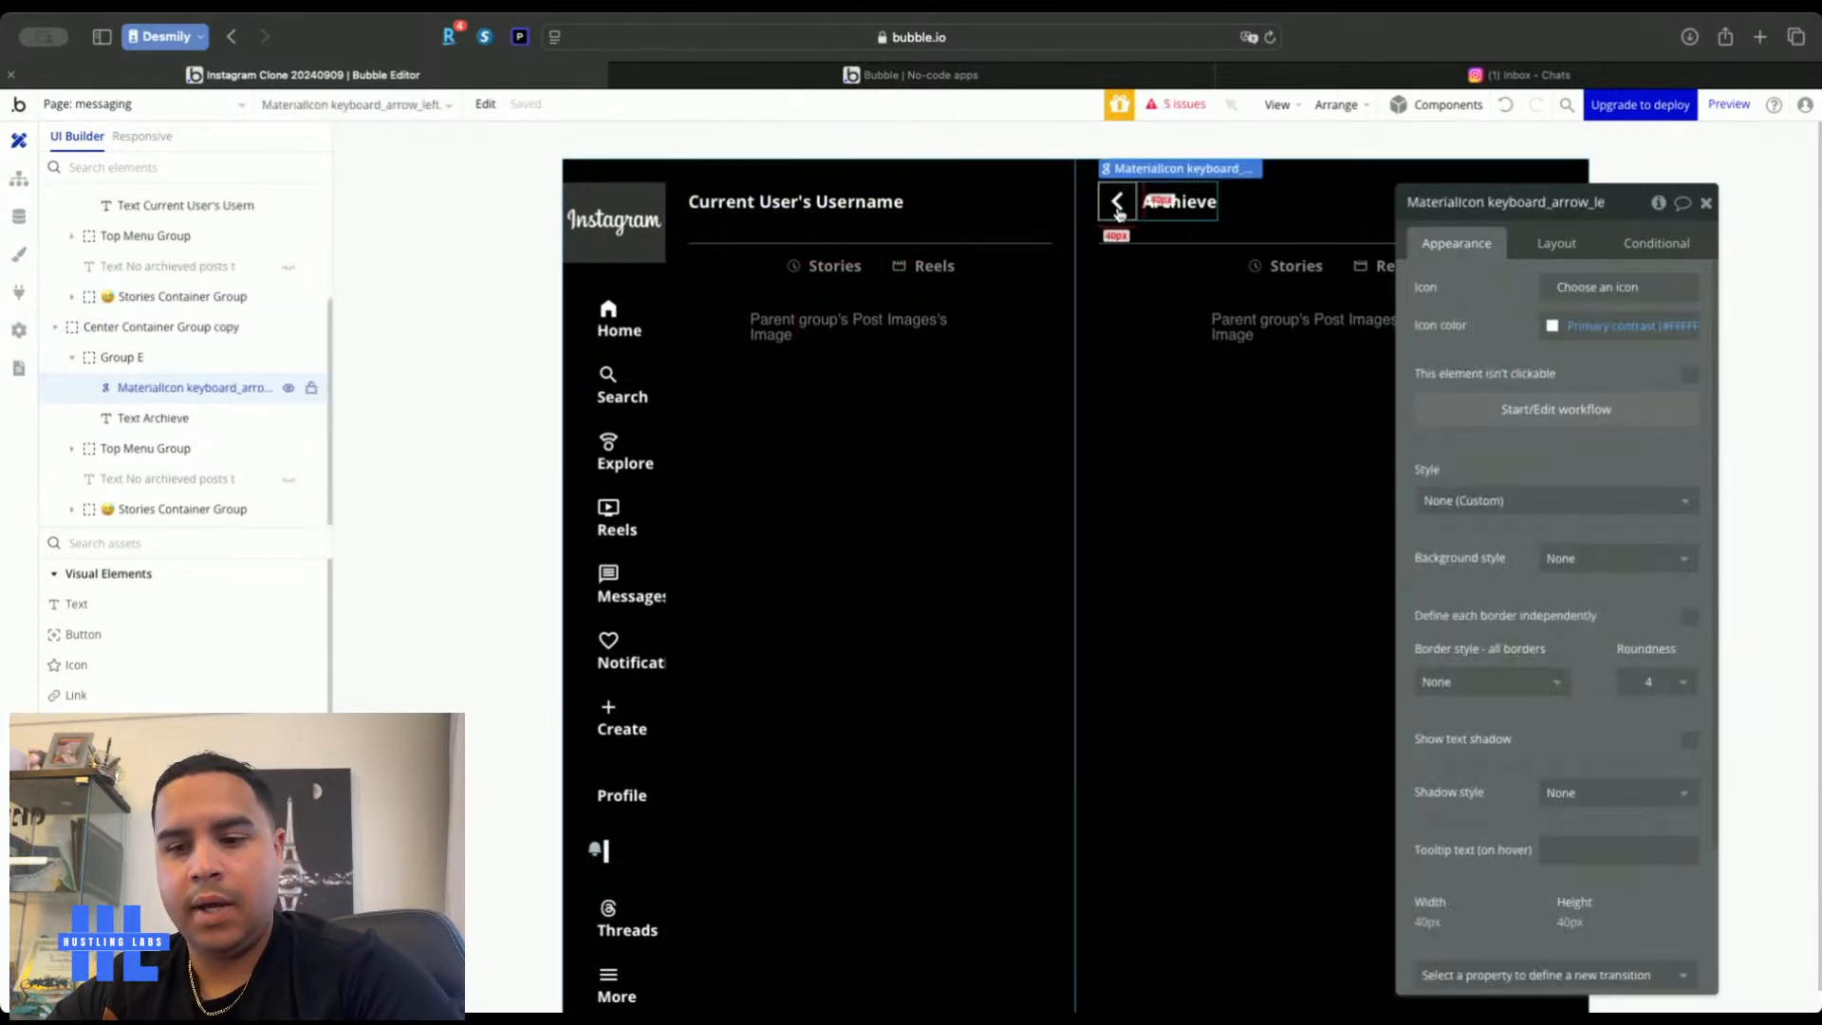
left_click(973, 209)
key("ctrl+v")
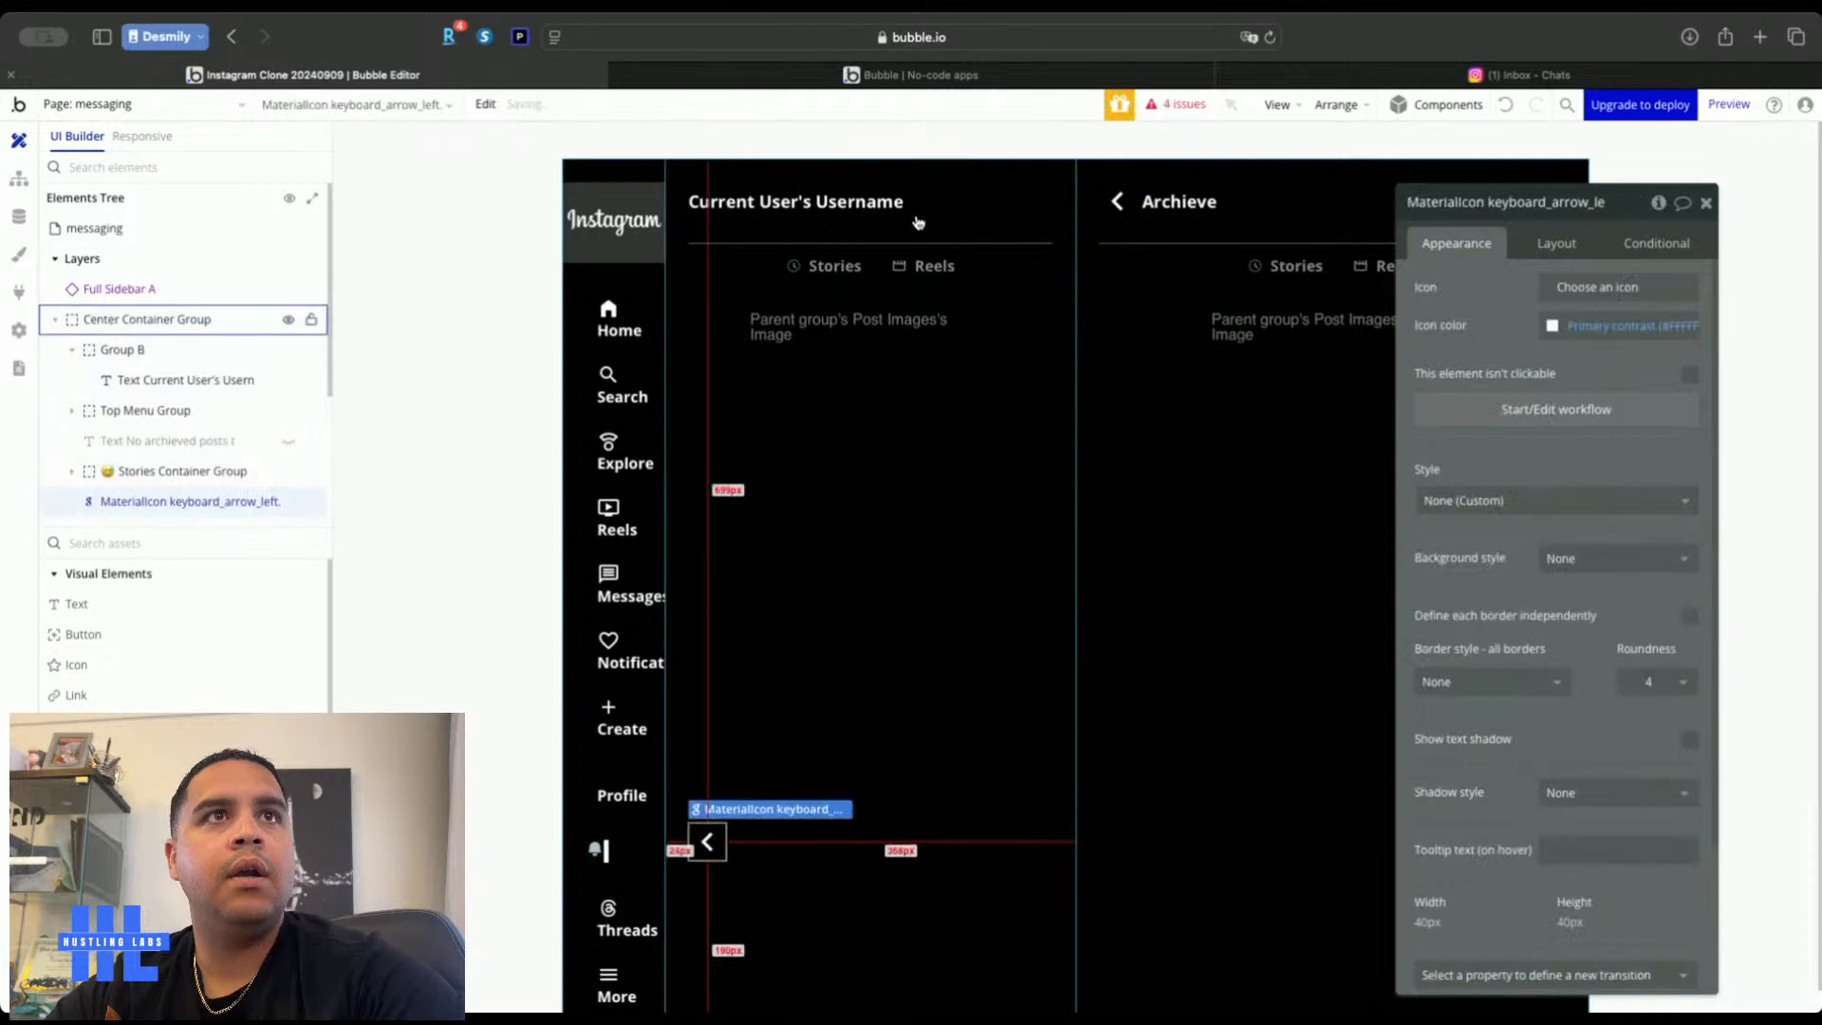
left_click(1561, 247)
left_click(1435, 430)
left_click(1591, 432)
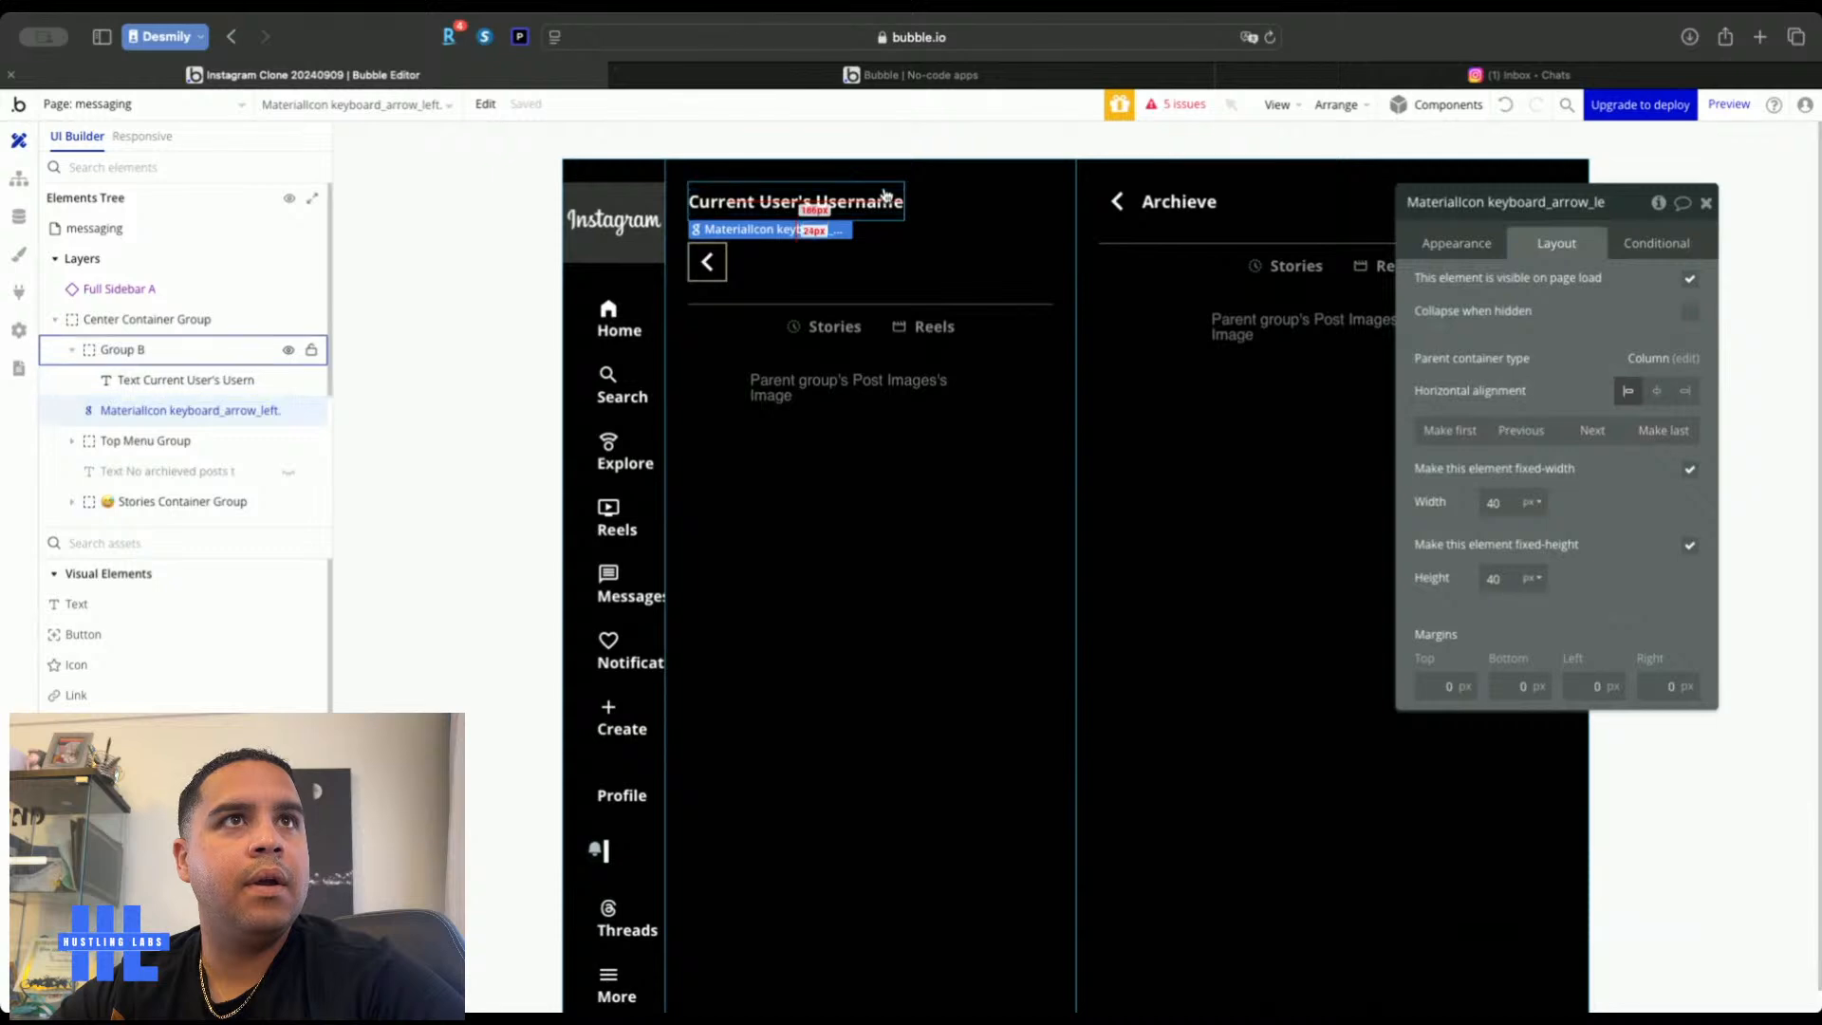
left_click(707, 260)
key("Delete")
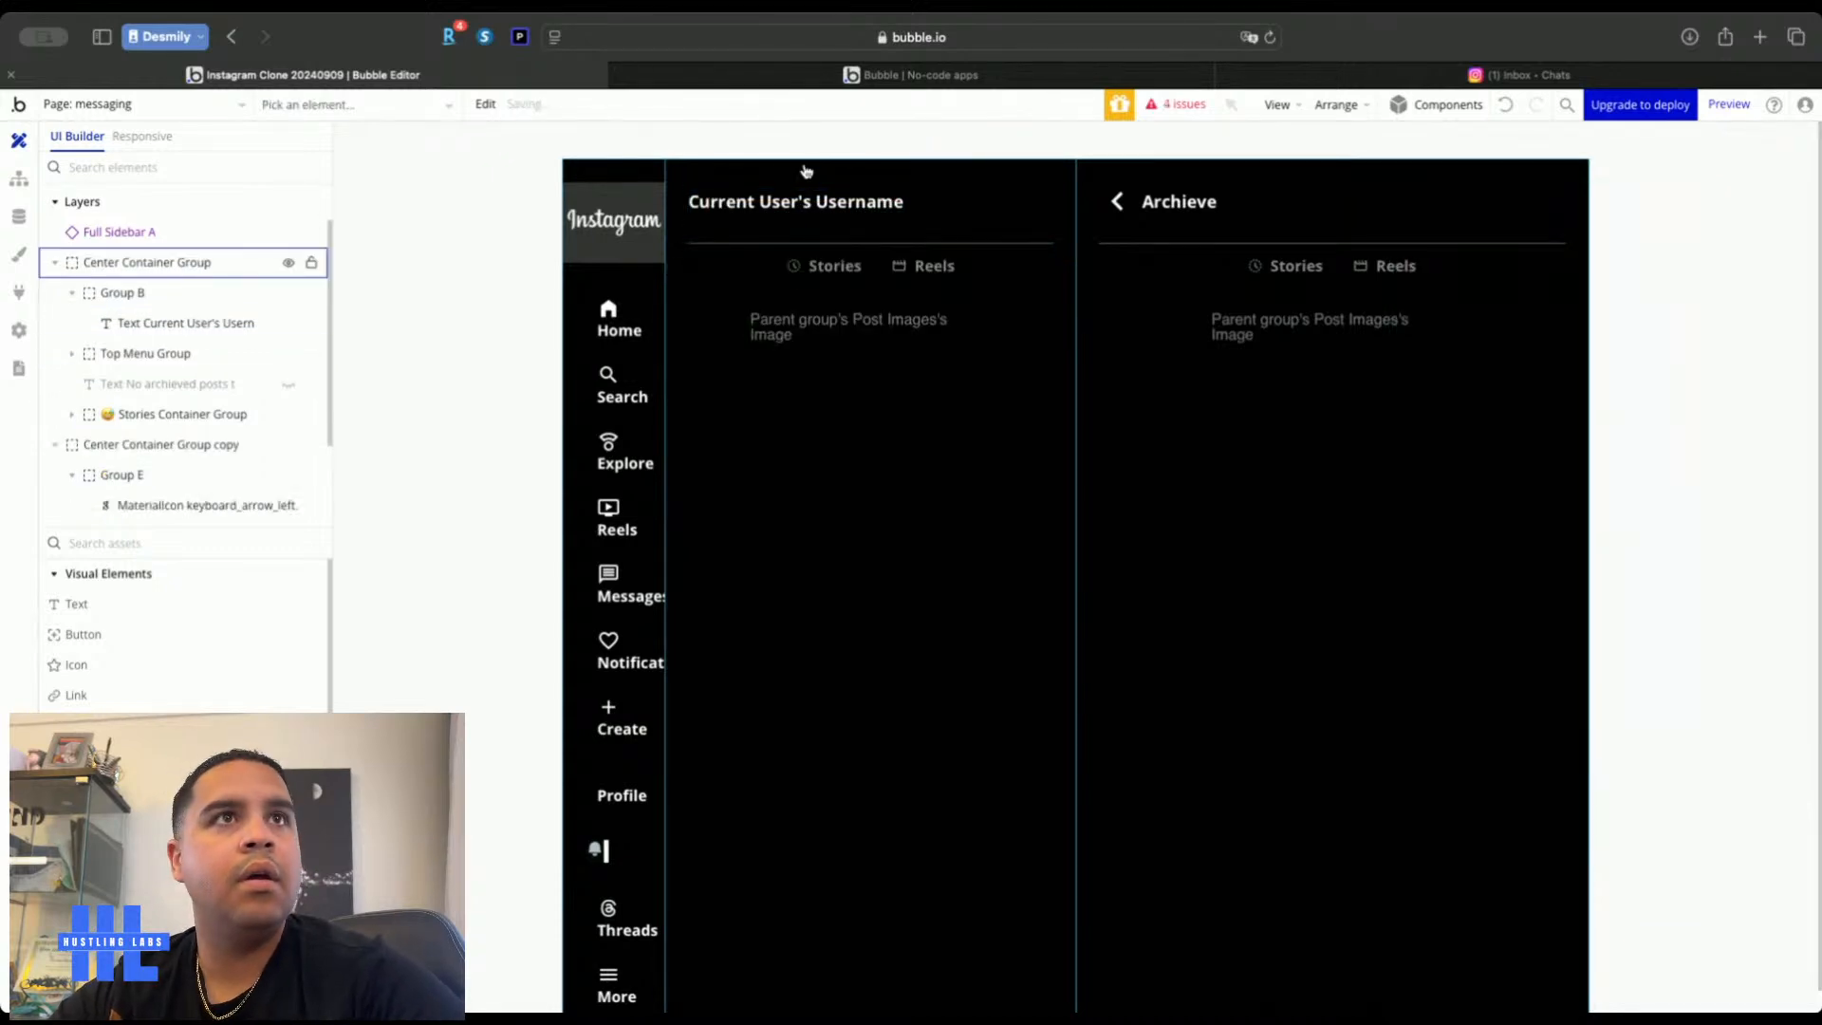
Paste the arrow into the header group, stretch the group full width, and align the arrow right
left_click(806, 189)
key("ctrl+v")
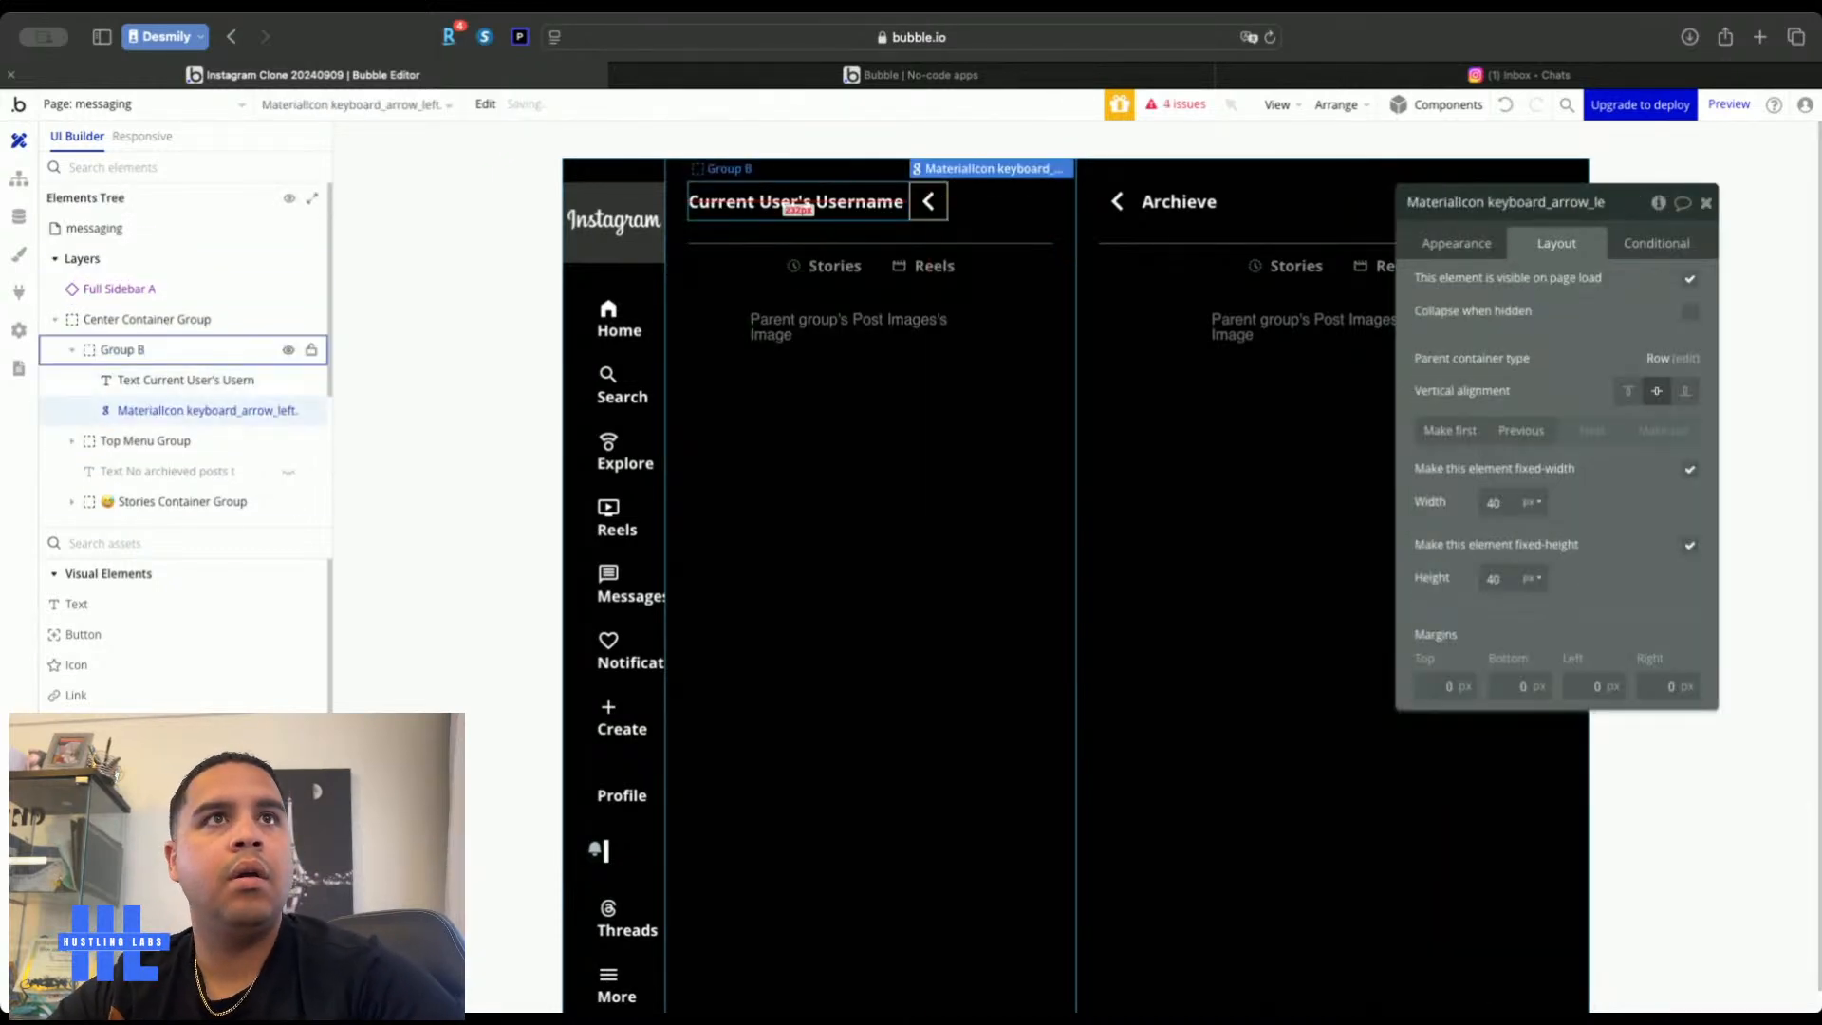
left_click(885, 195)
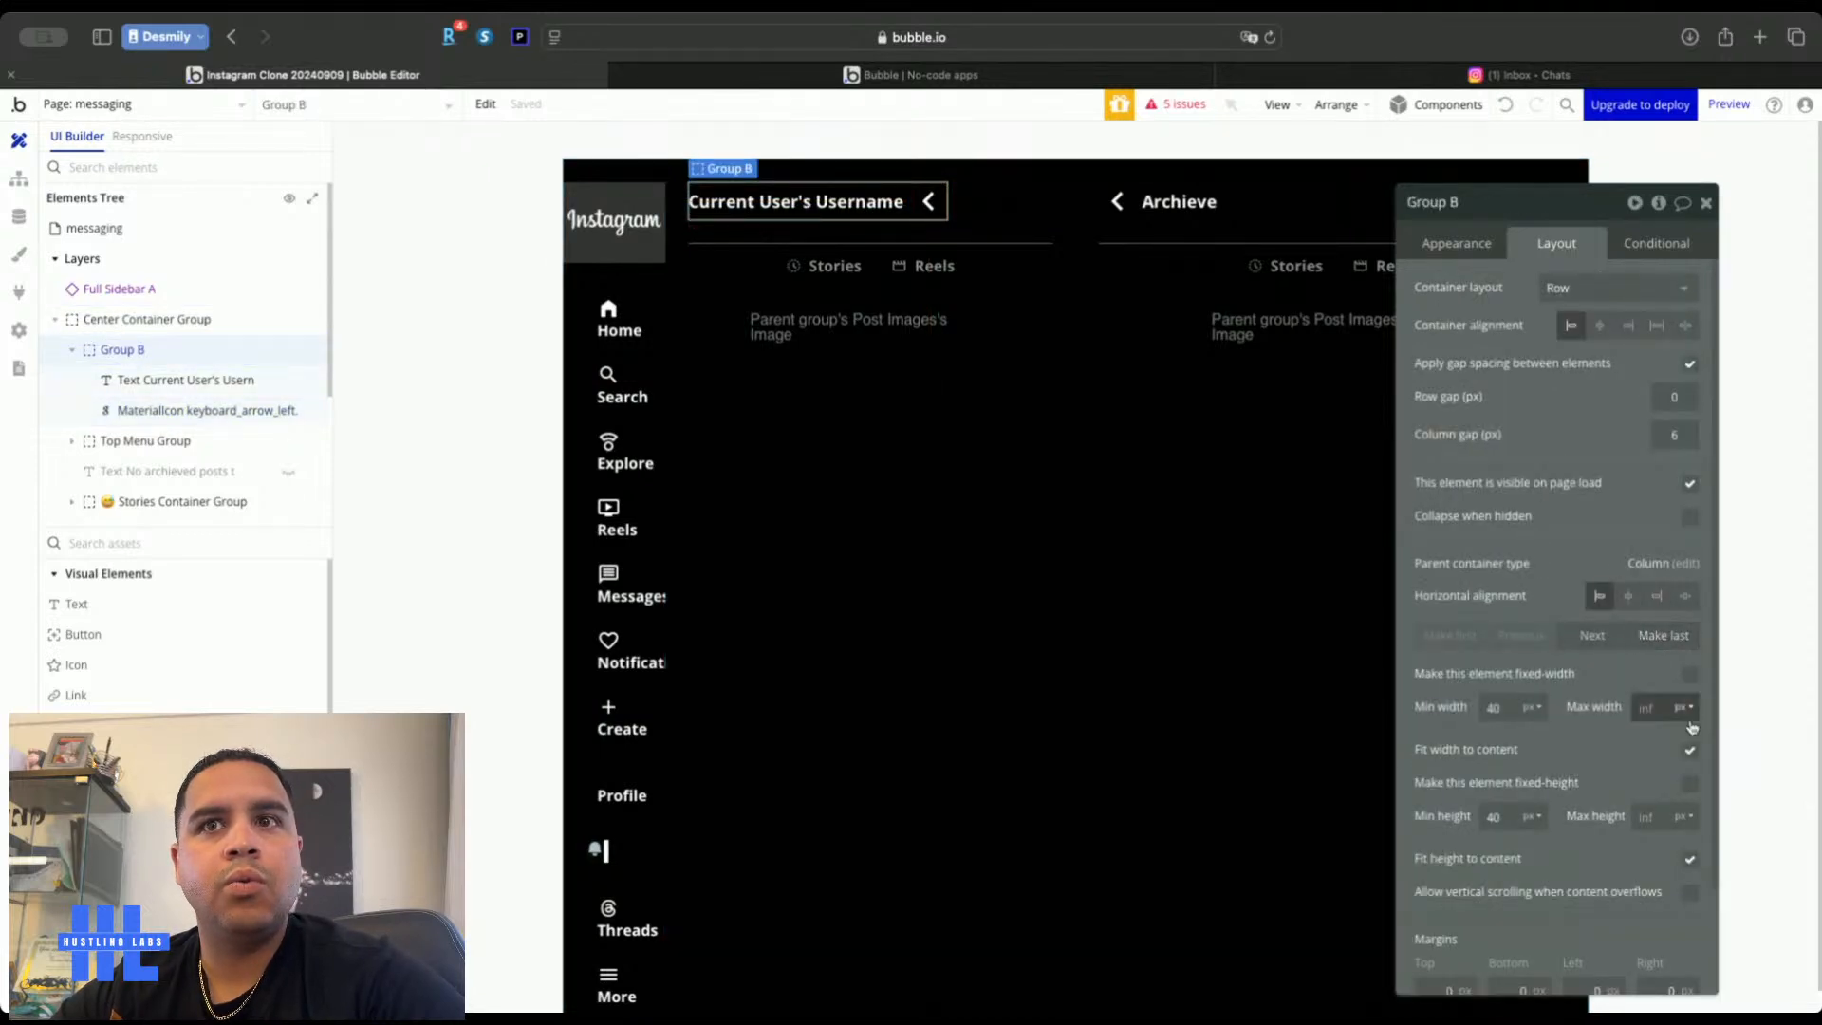
left_click(1690, 751)
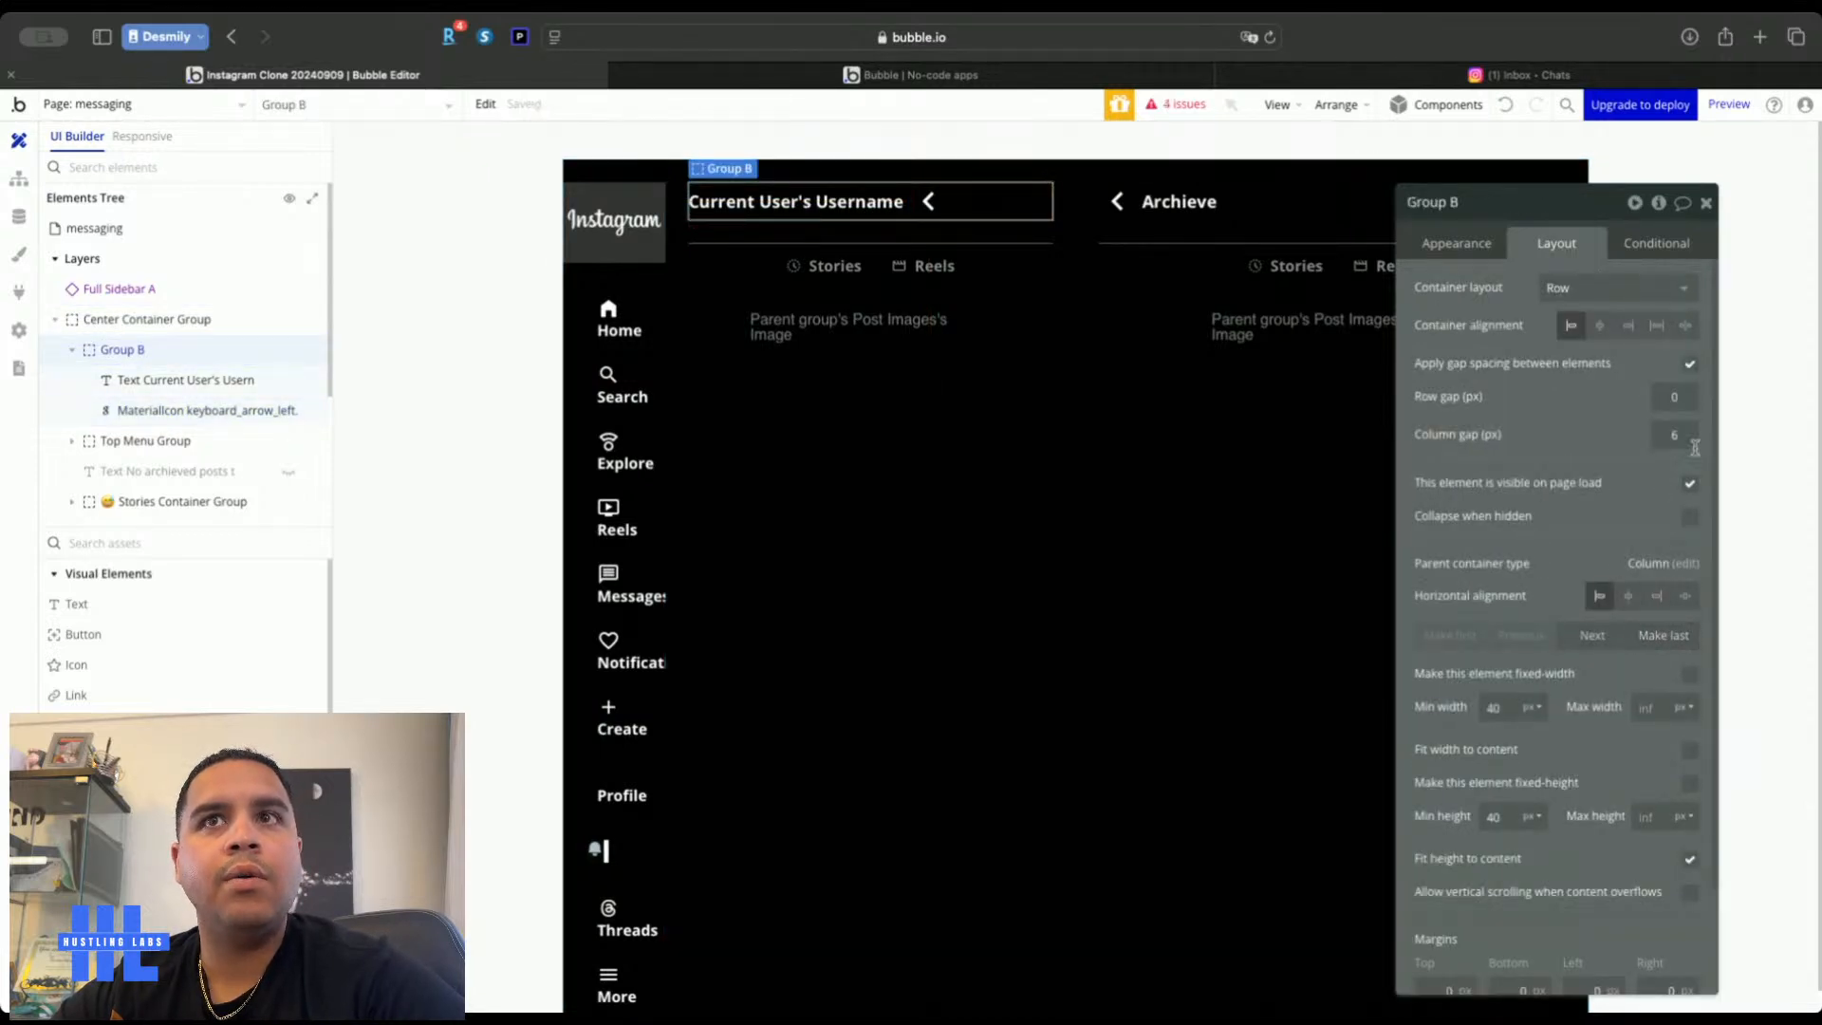
left_click(1685, 326)
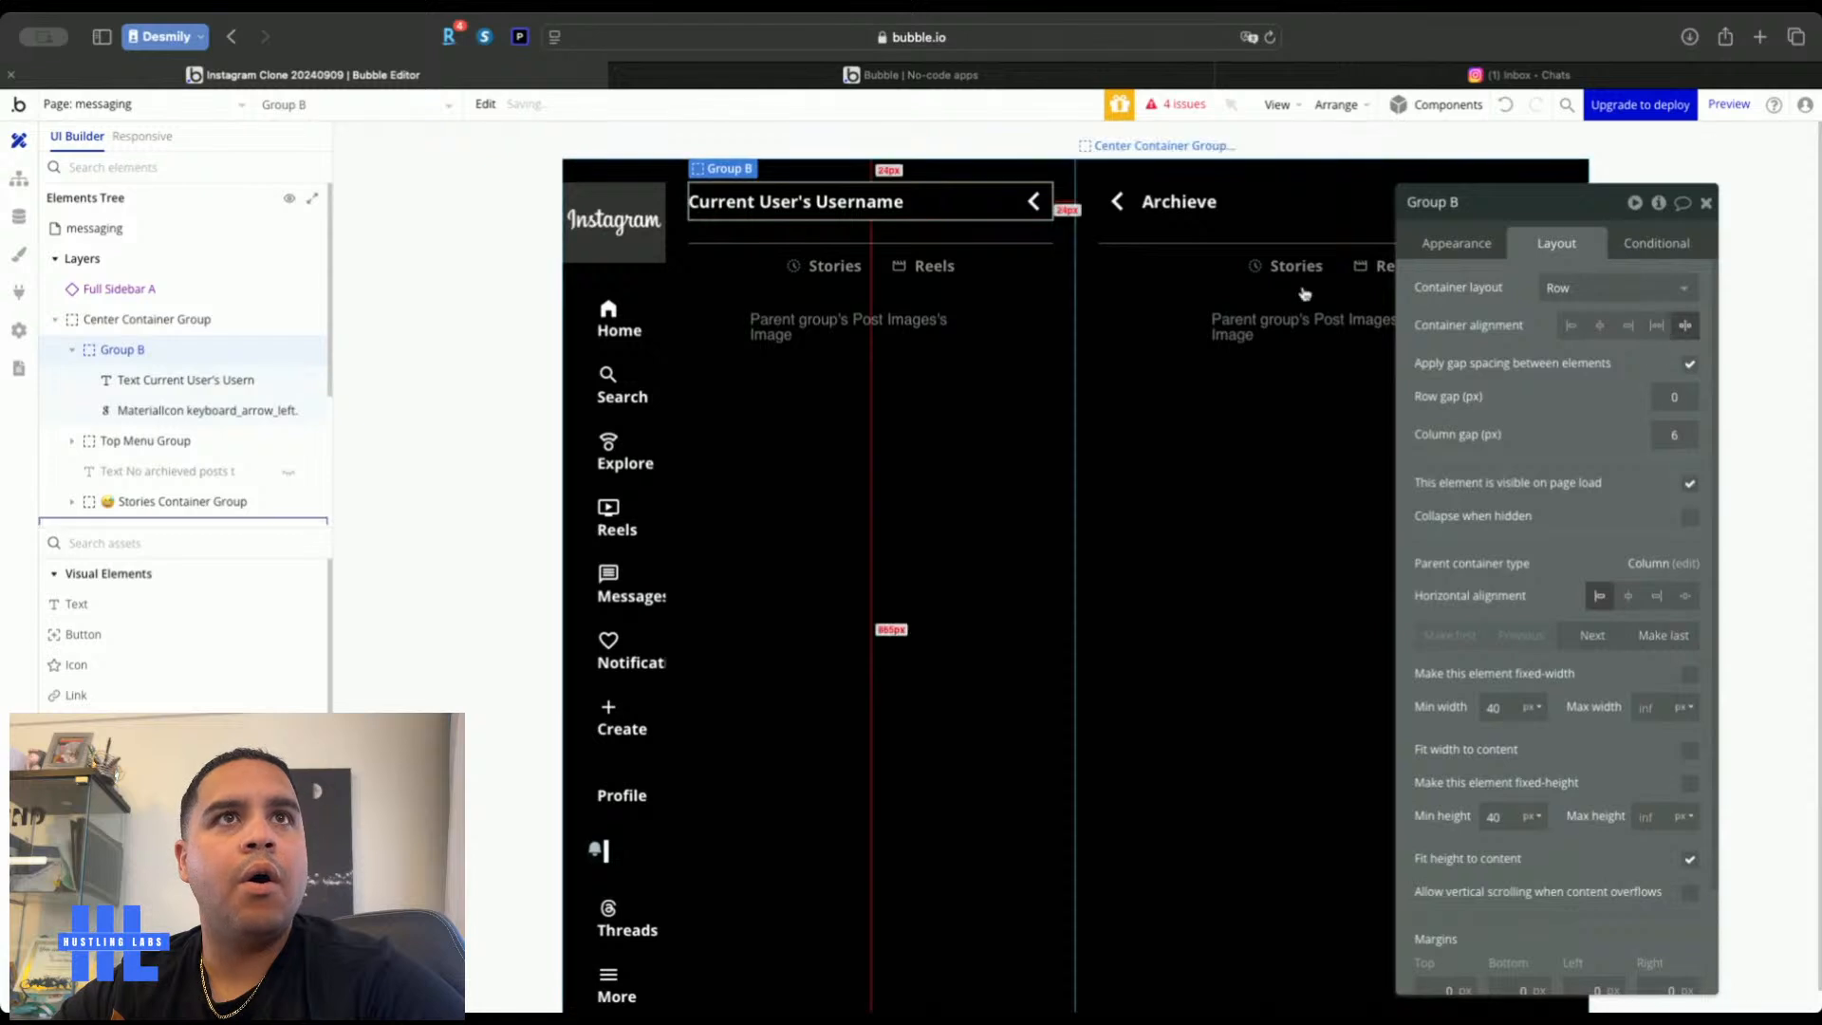
Change the arrow into the pencil edit icon
left_click(1033, 204)
left_click(1596, 287)
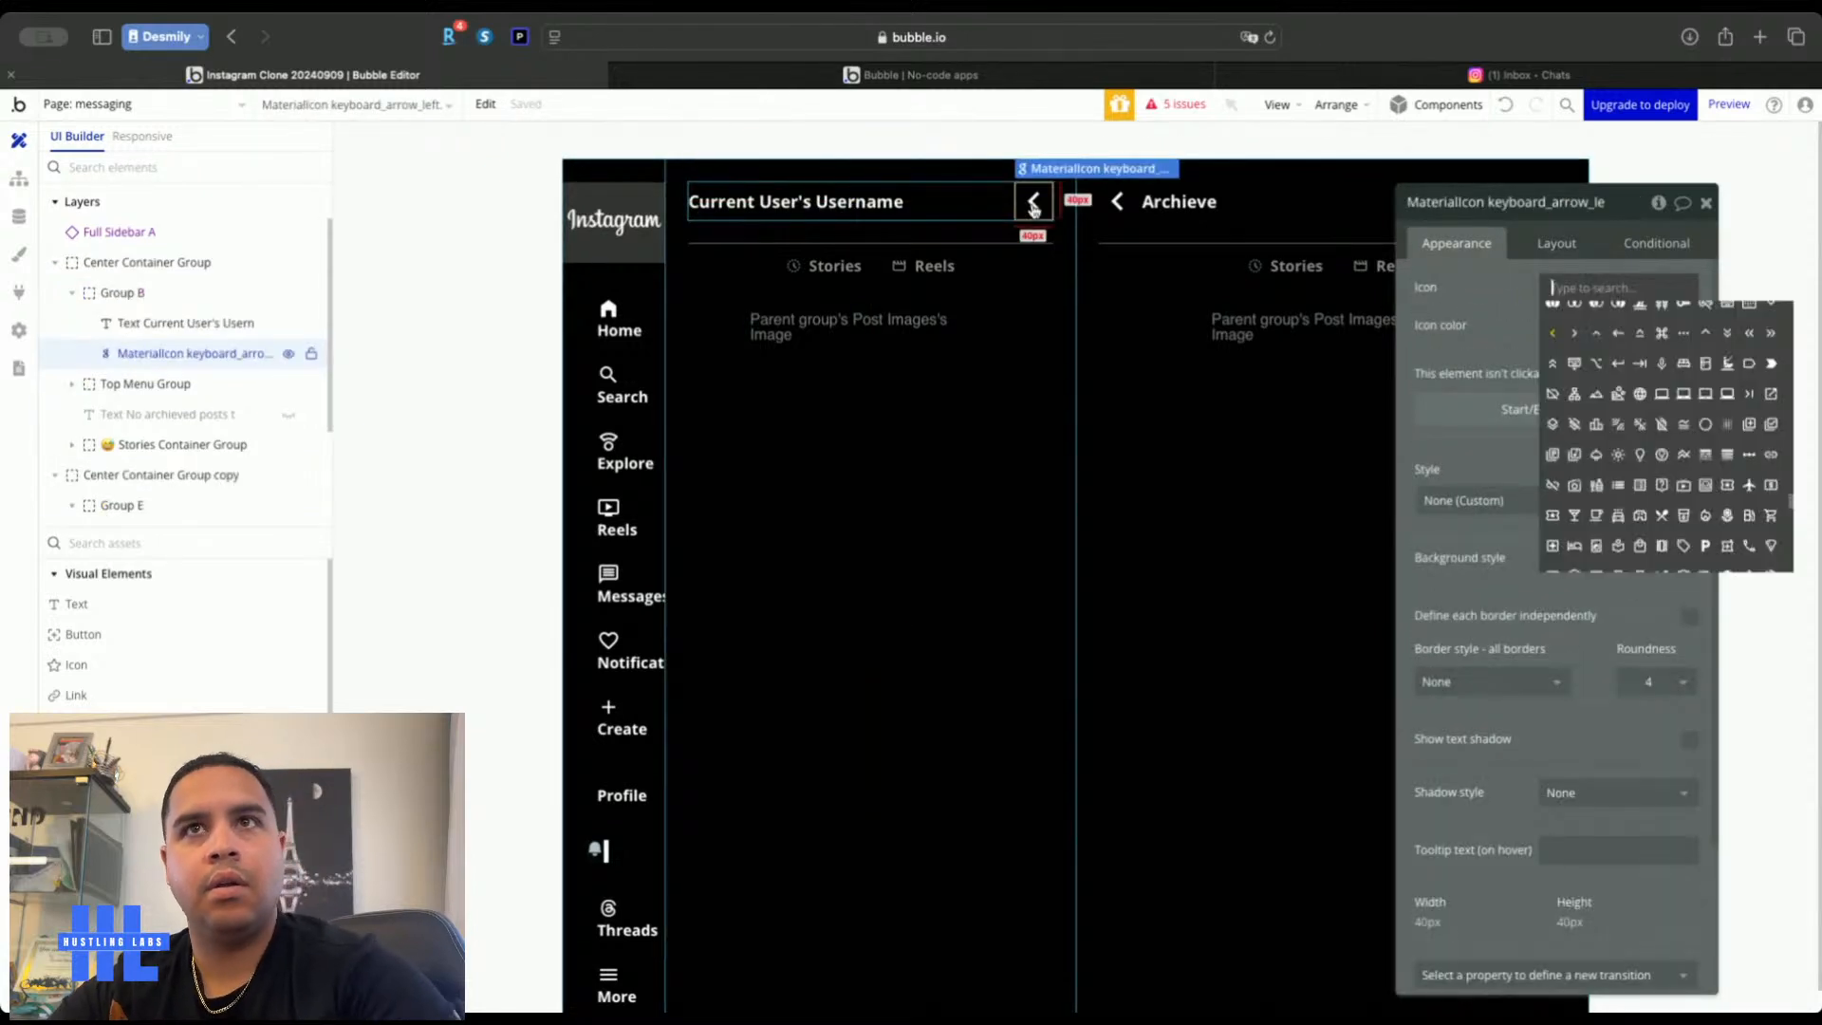
type("write")
key("BackSpace")
key("BackSpace")
key("BackSpace")
key("BackSpace")
key("BackSpace")
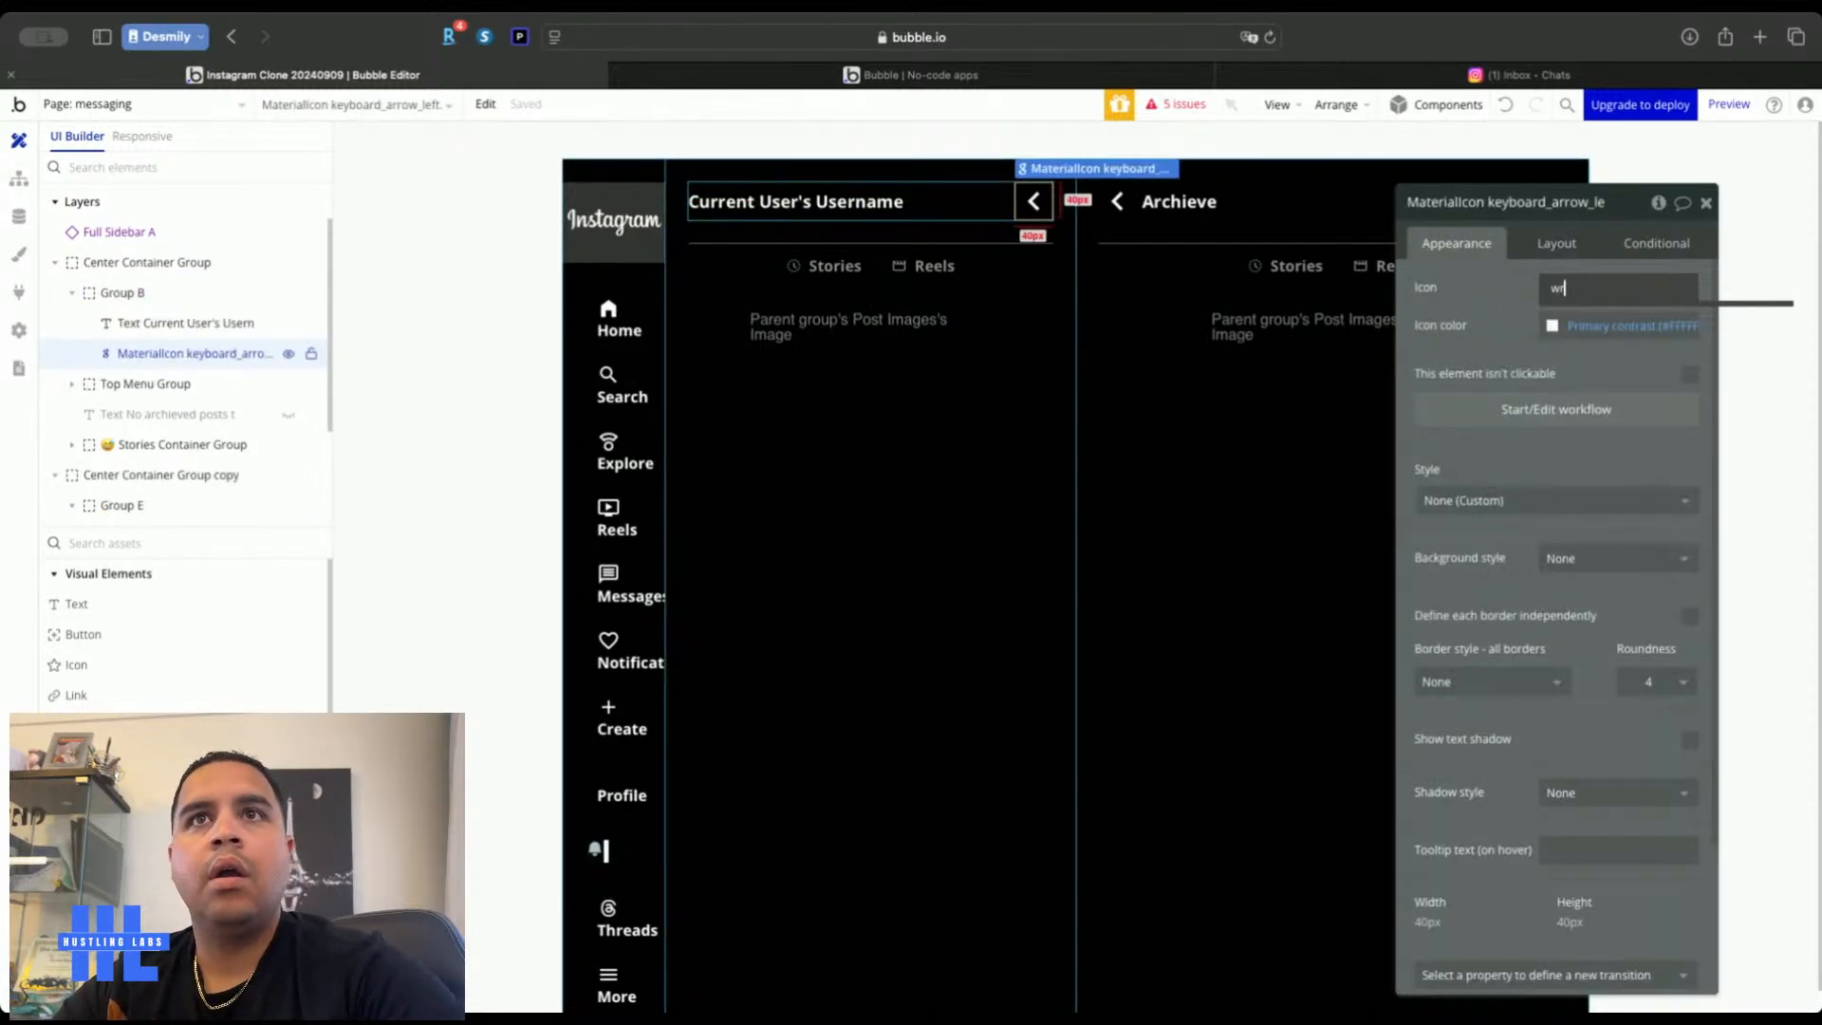
type("edit")
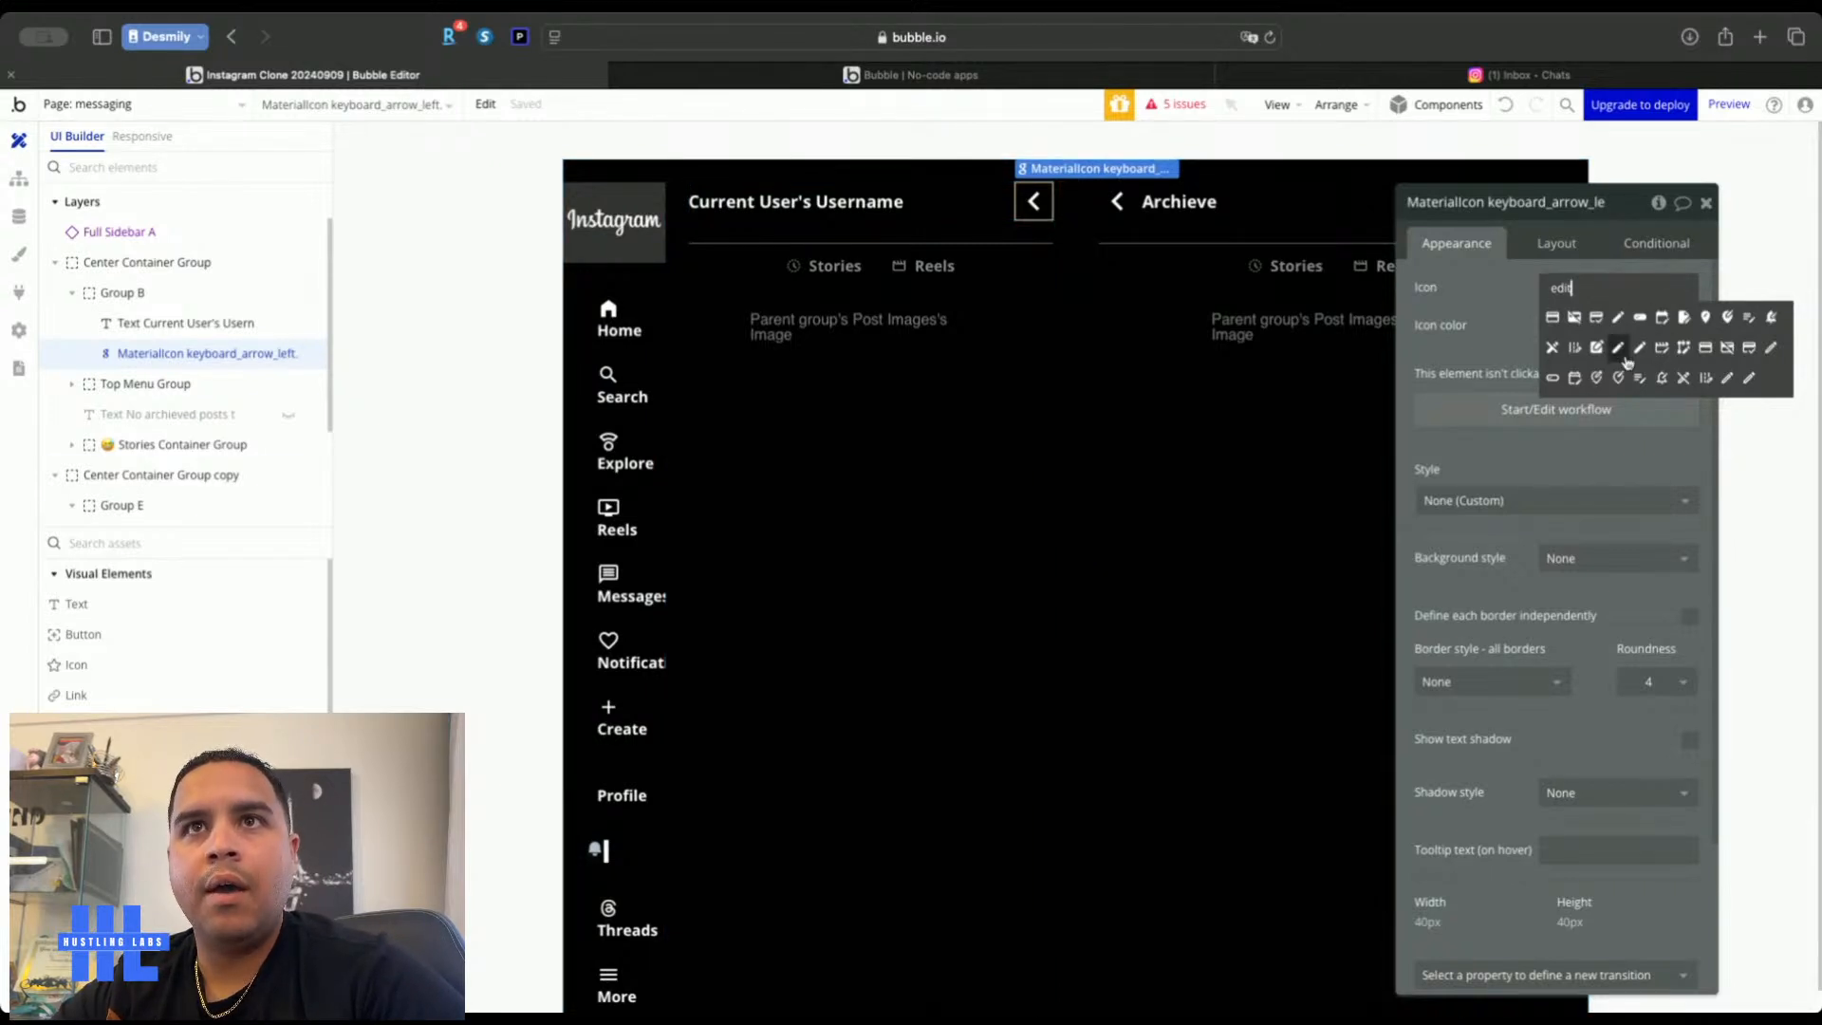
left_click(1750, 378)
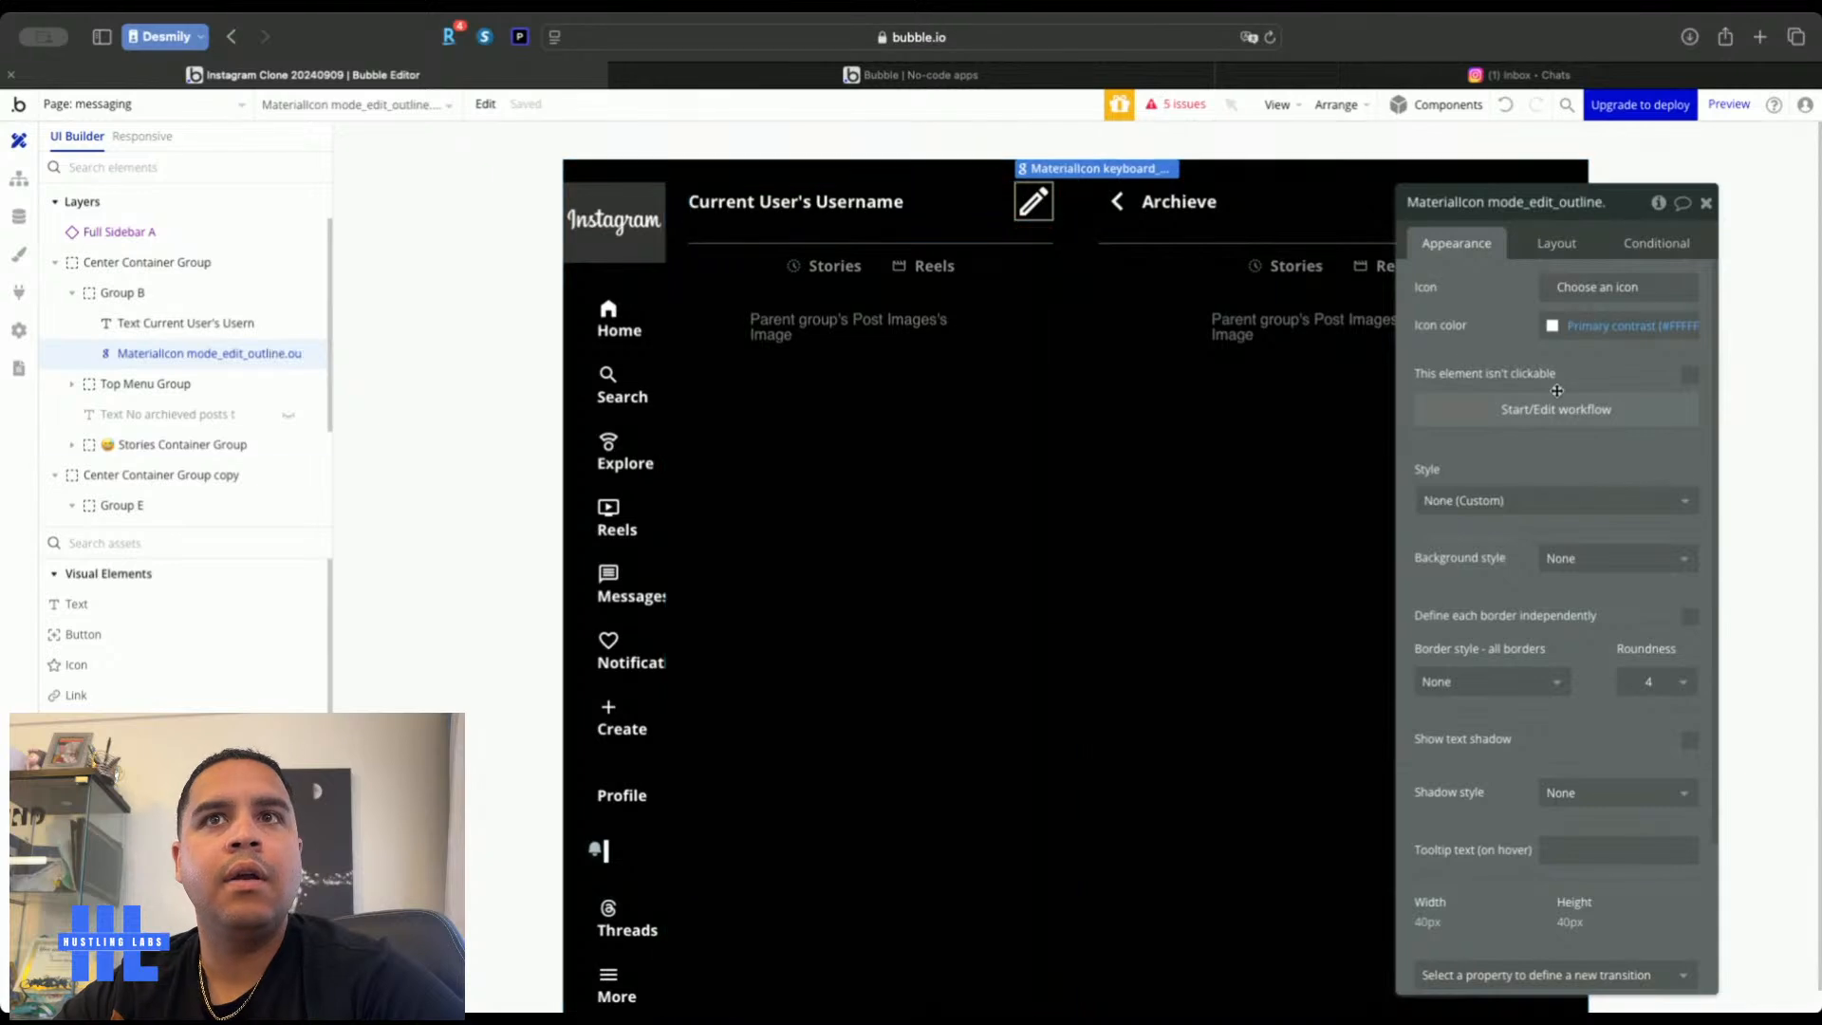
Size the pencil icon to 28 × 28 px and compare with the Instagram inbox
left_click(1556, 243)
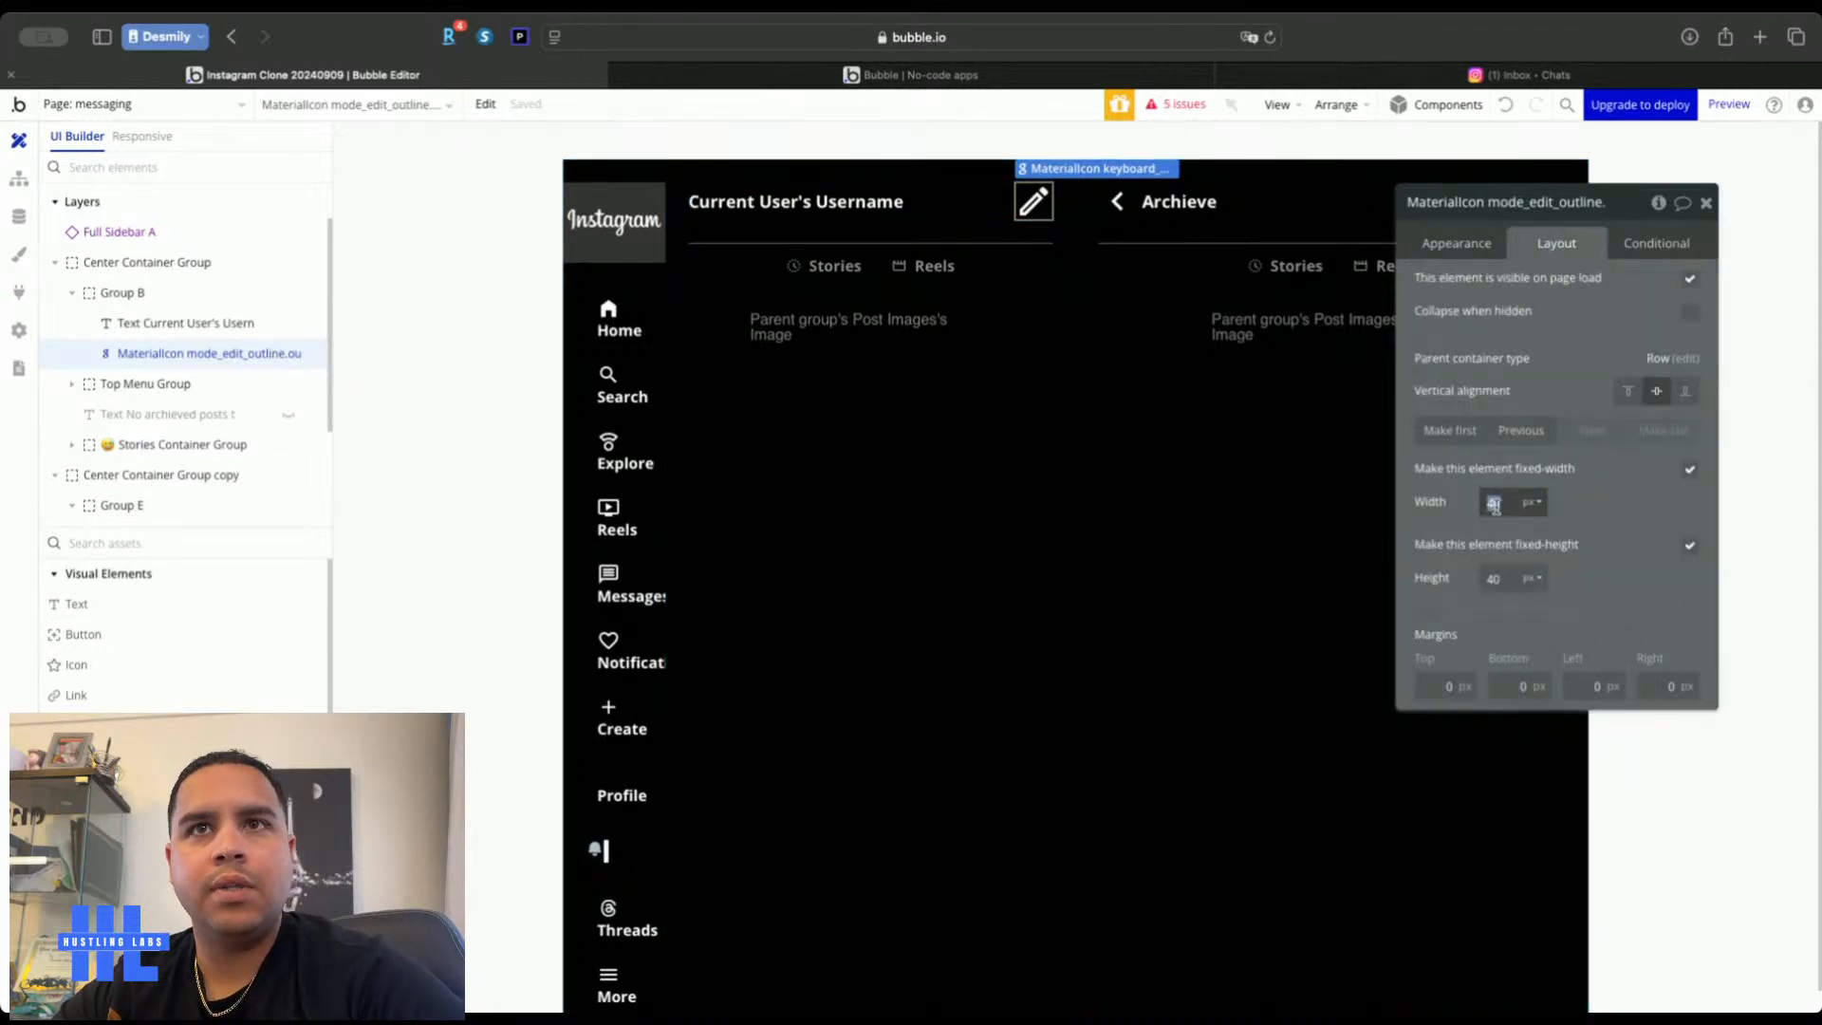
left_click(1495, 503)
type("28")
key("Tab")
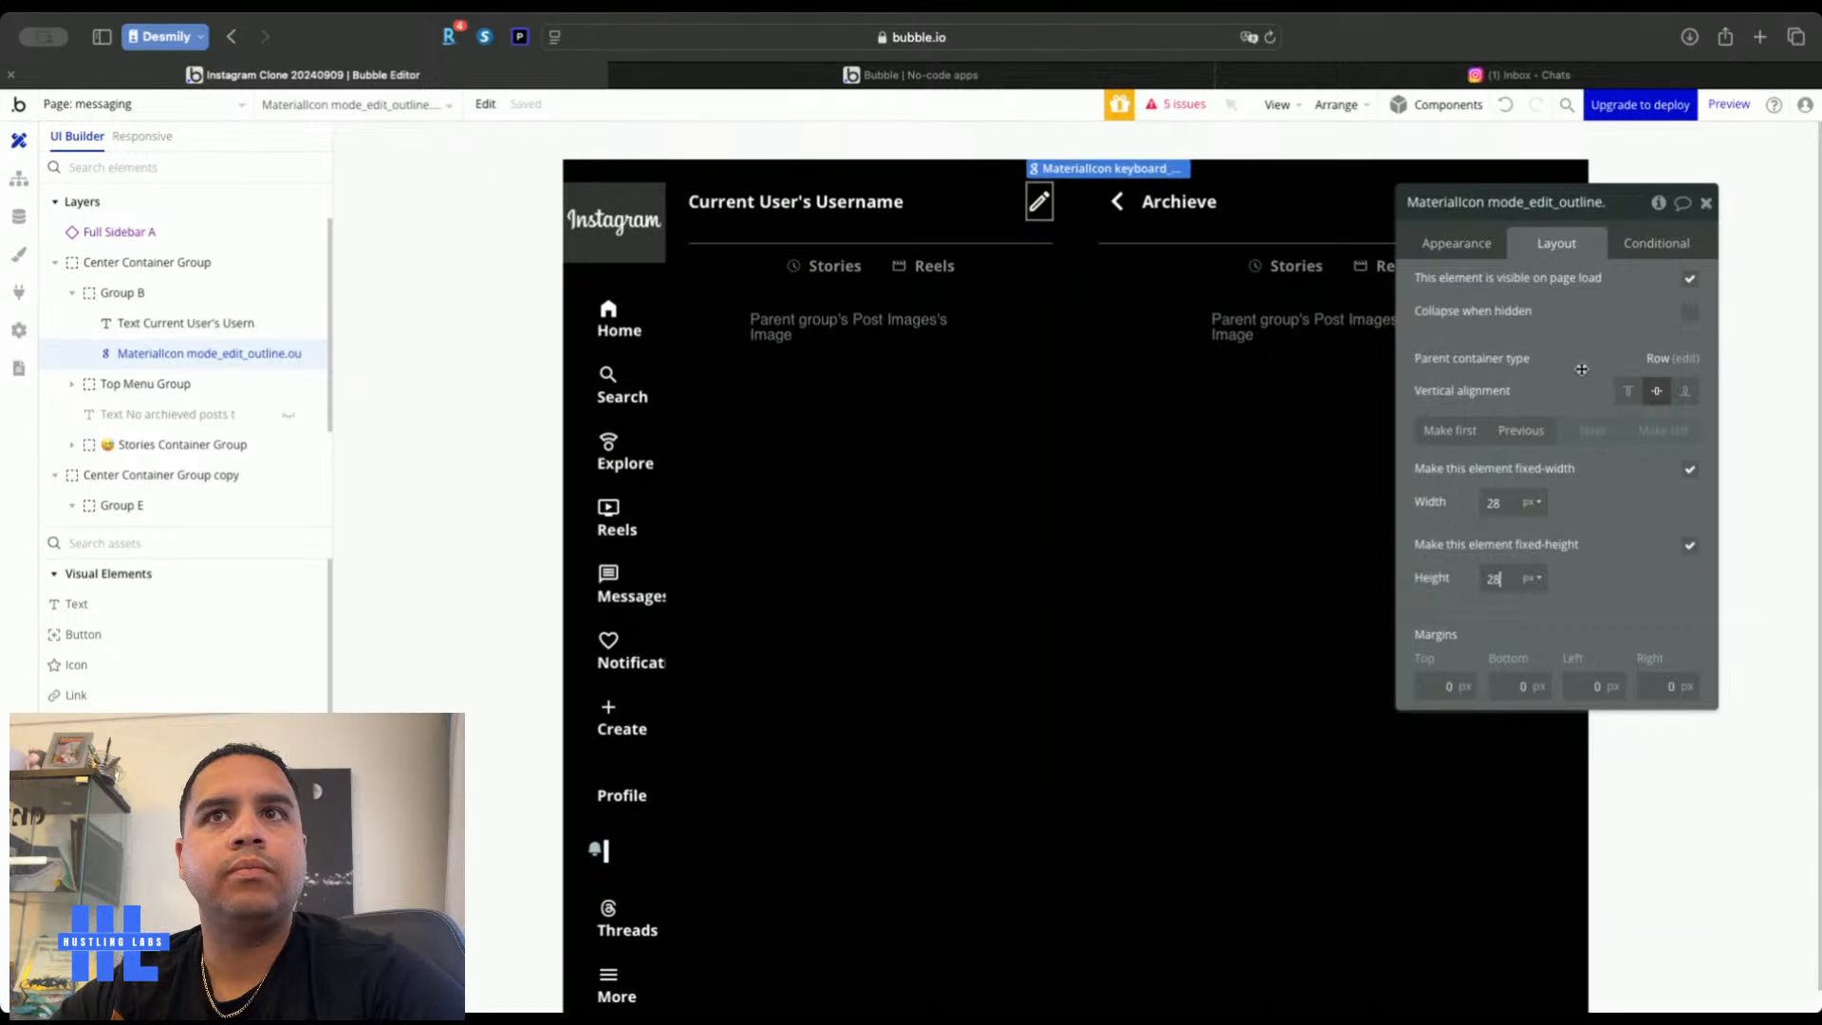
left_click(1756, 253)
left_click(1705, 202)
double_click(1682, 437)
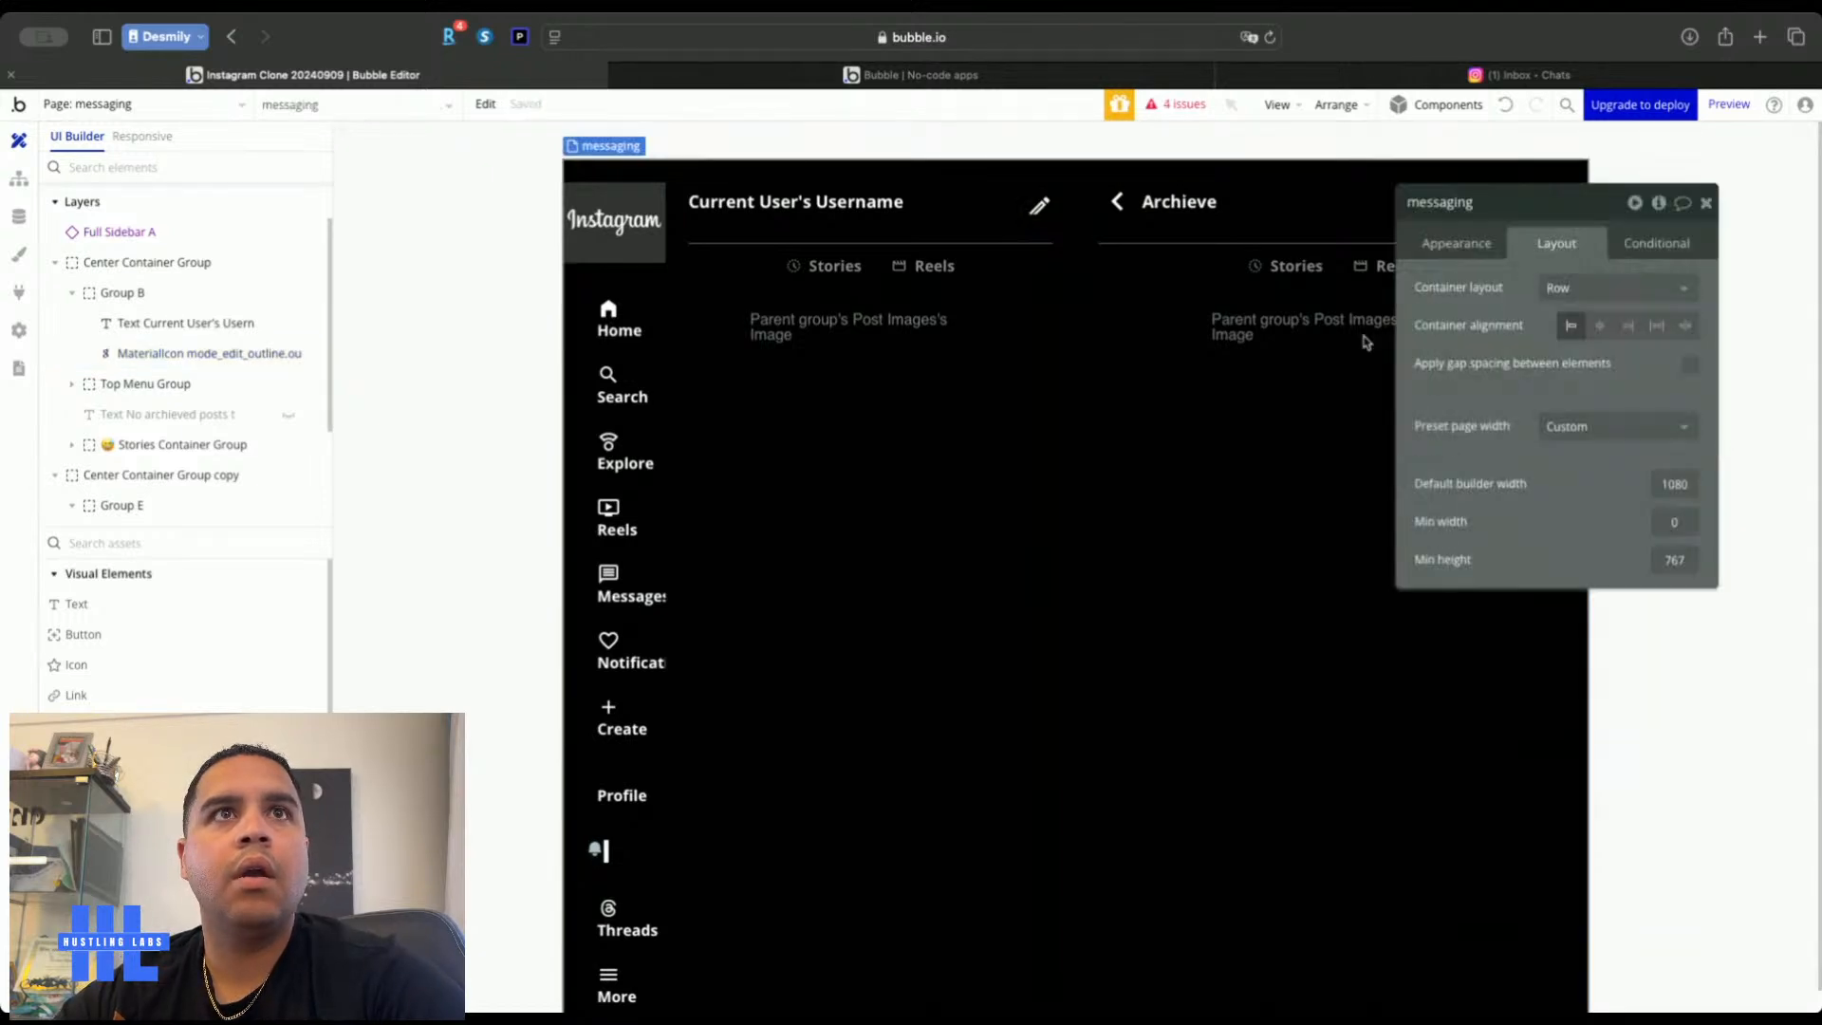
left_click(1415, 73)
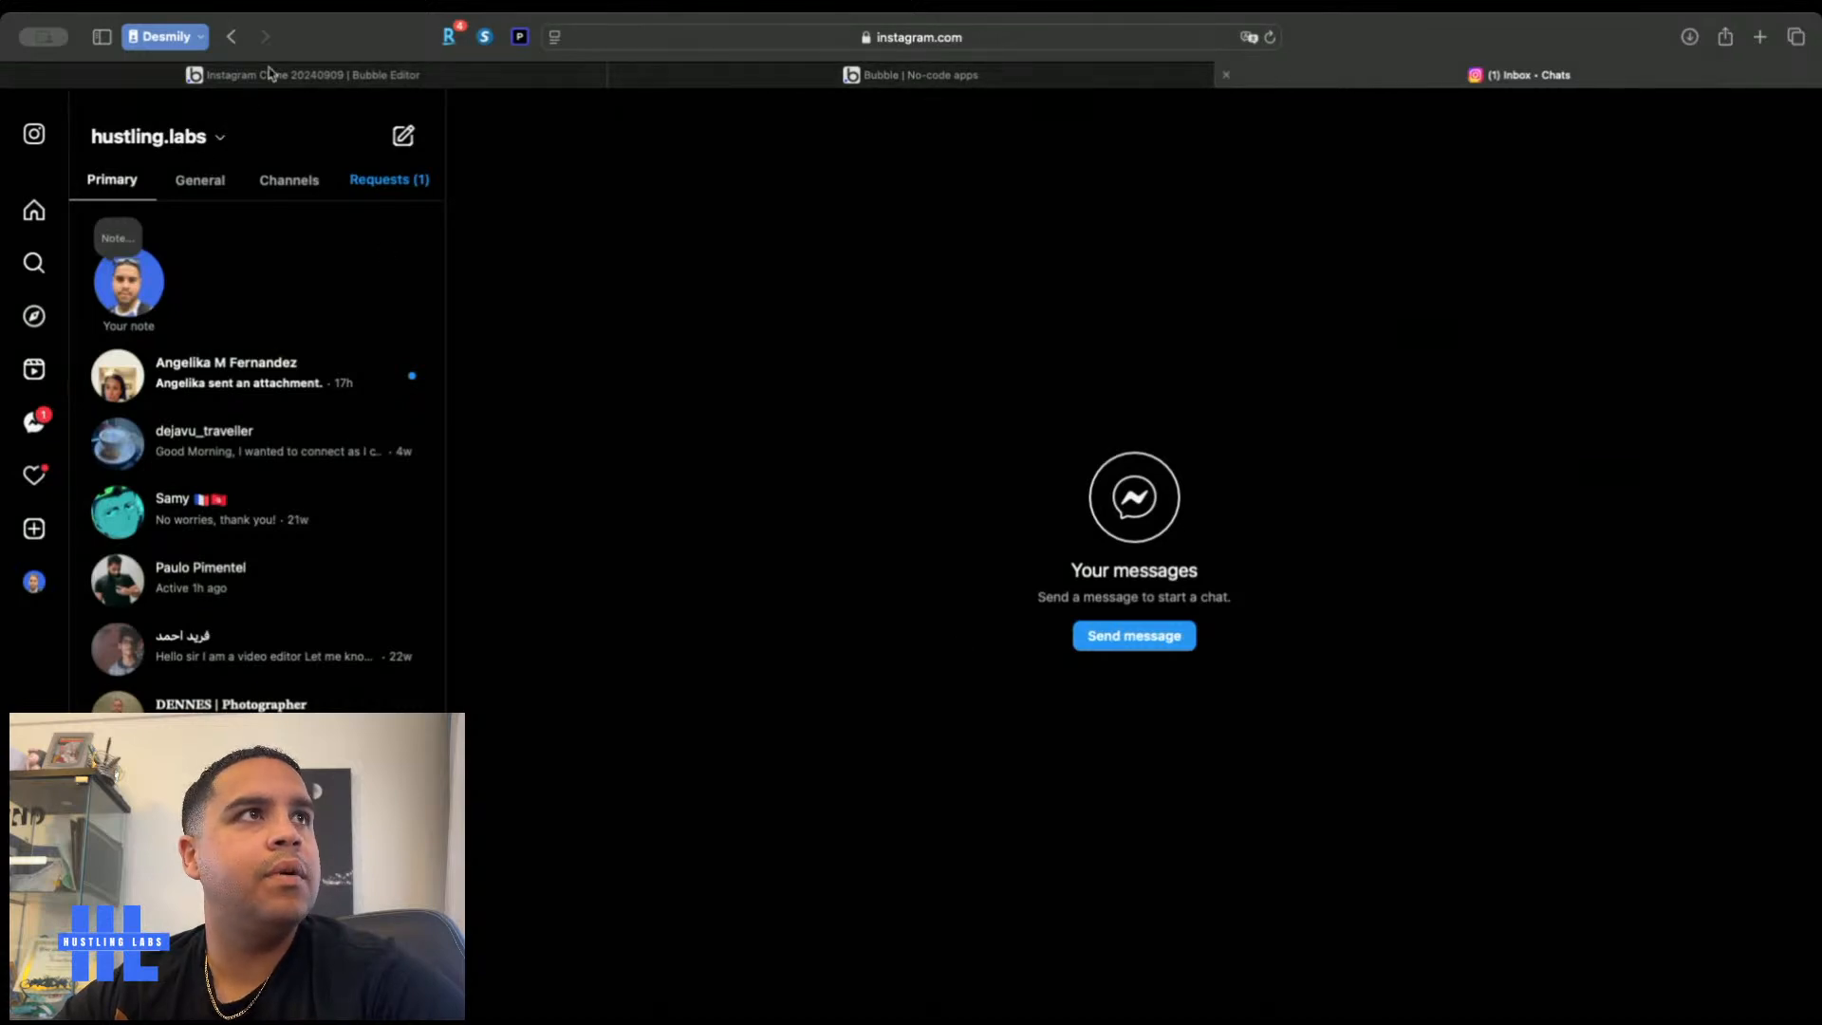
left_click(289, 76)
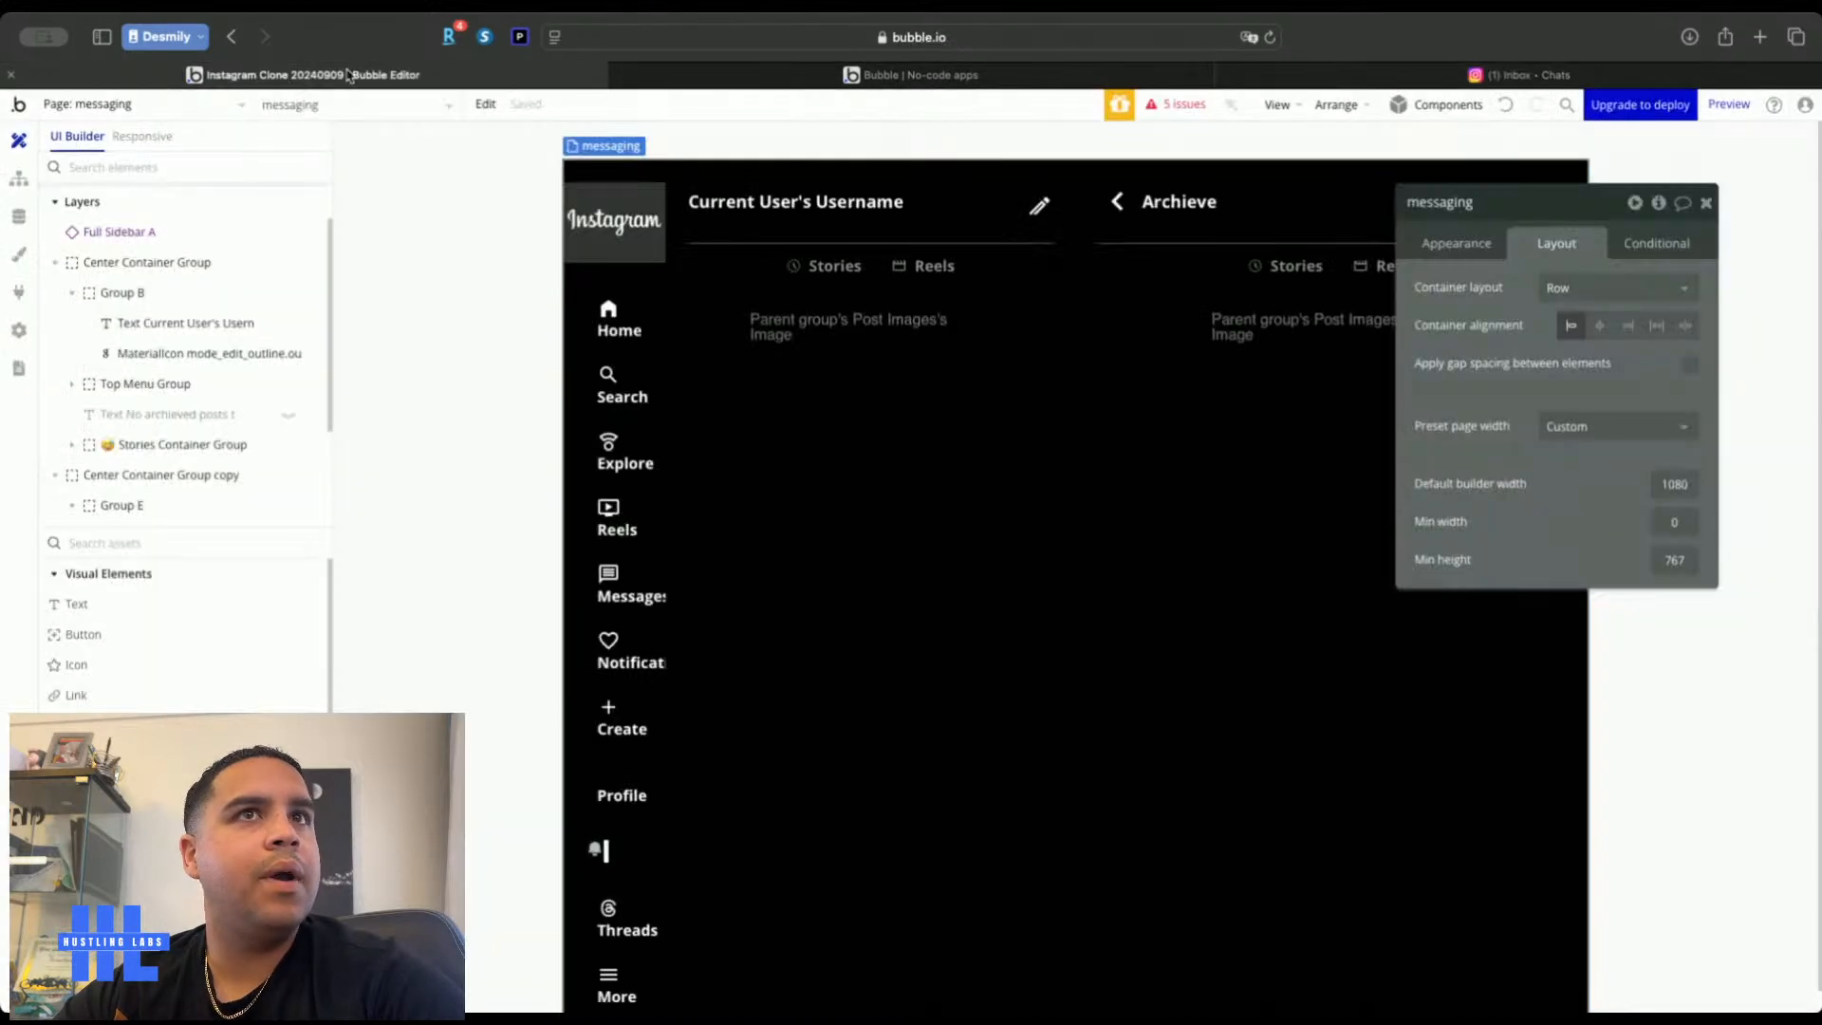
Paste another back arrow before the pencil icon and group it with the username in a row container
left_click(1119, 211)
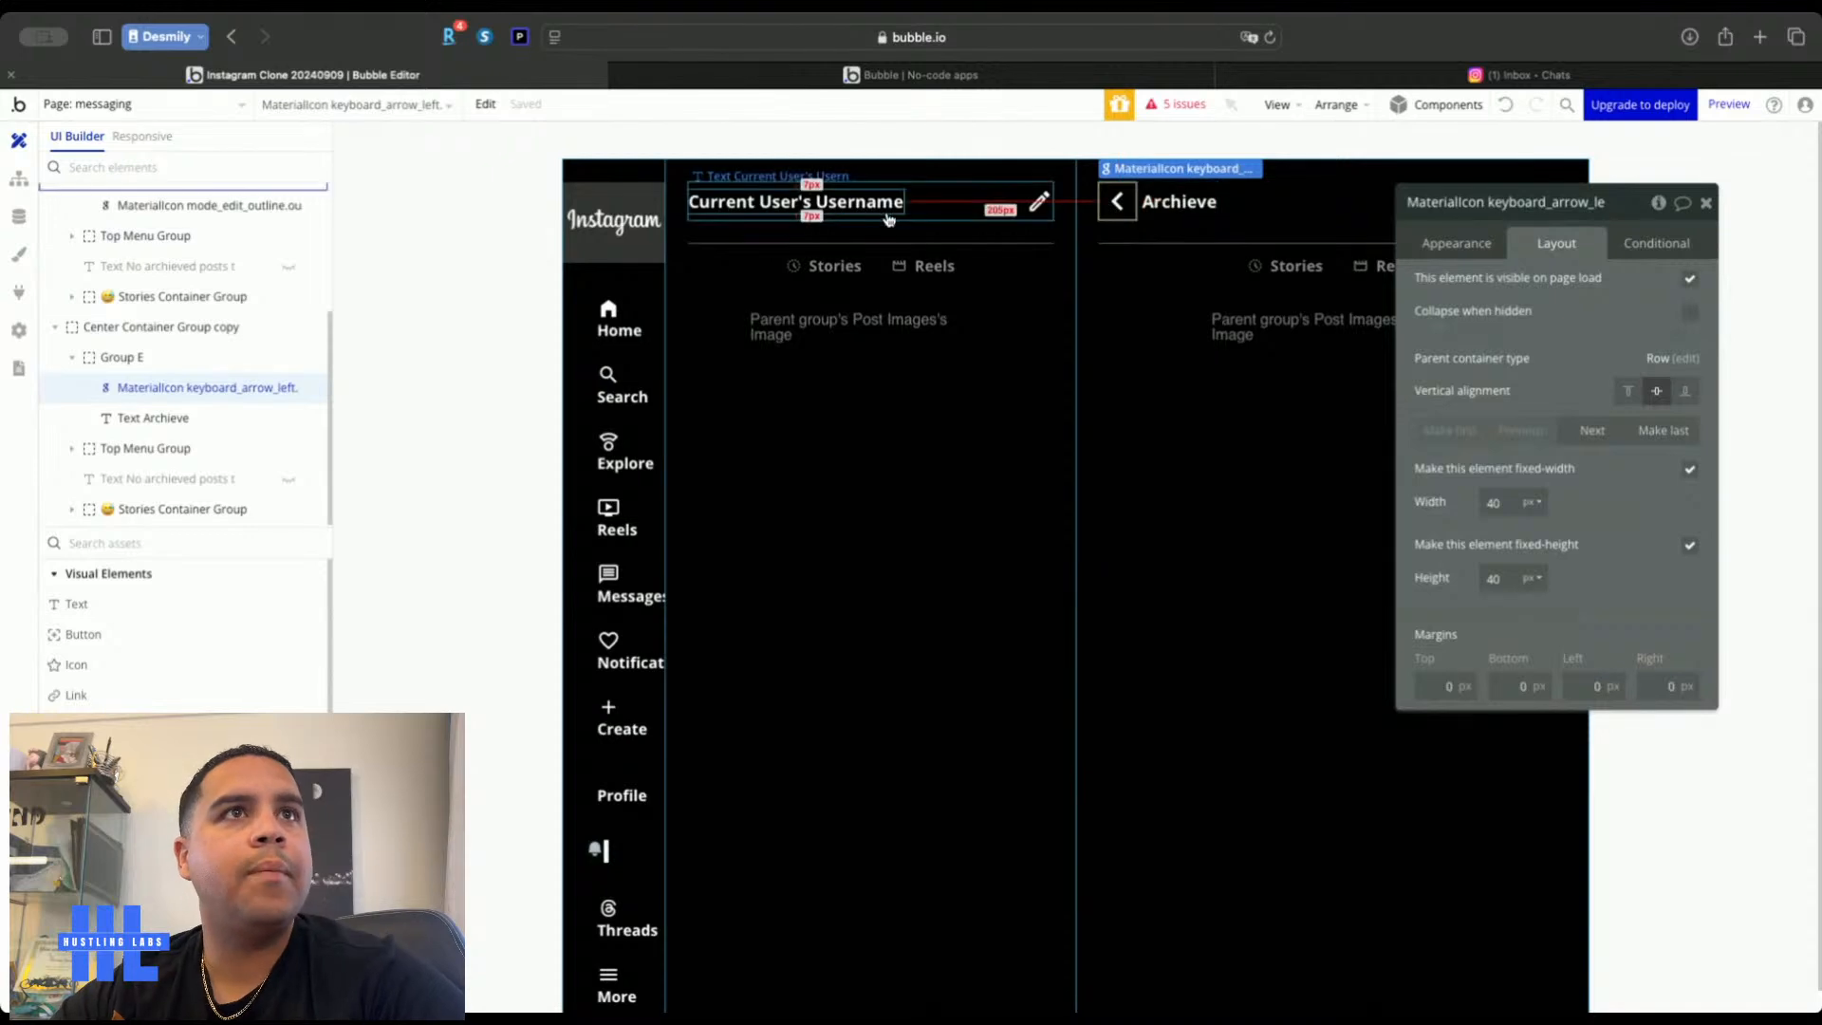
left_click(947, 209)
key("ctrl+v")
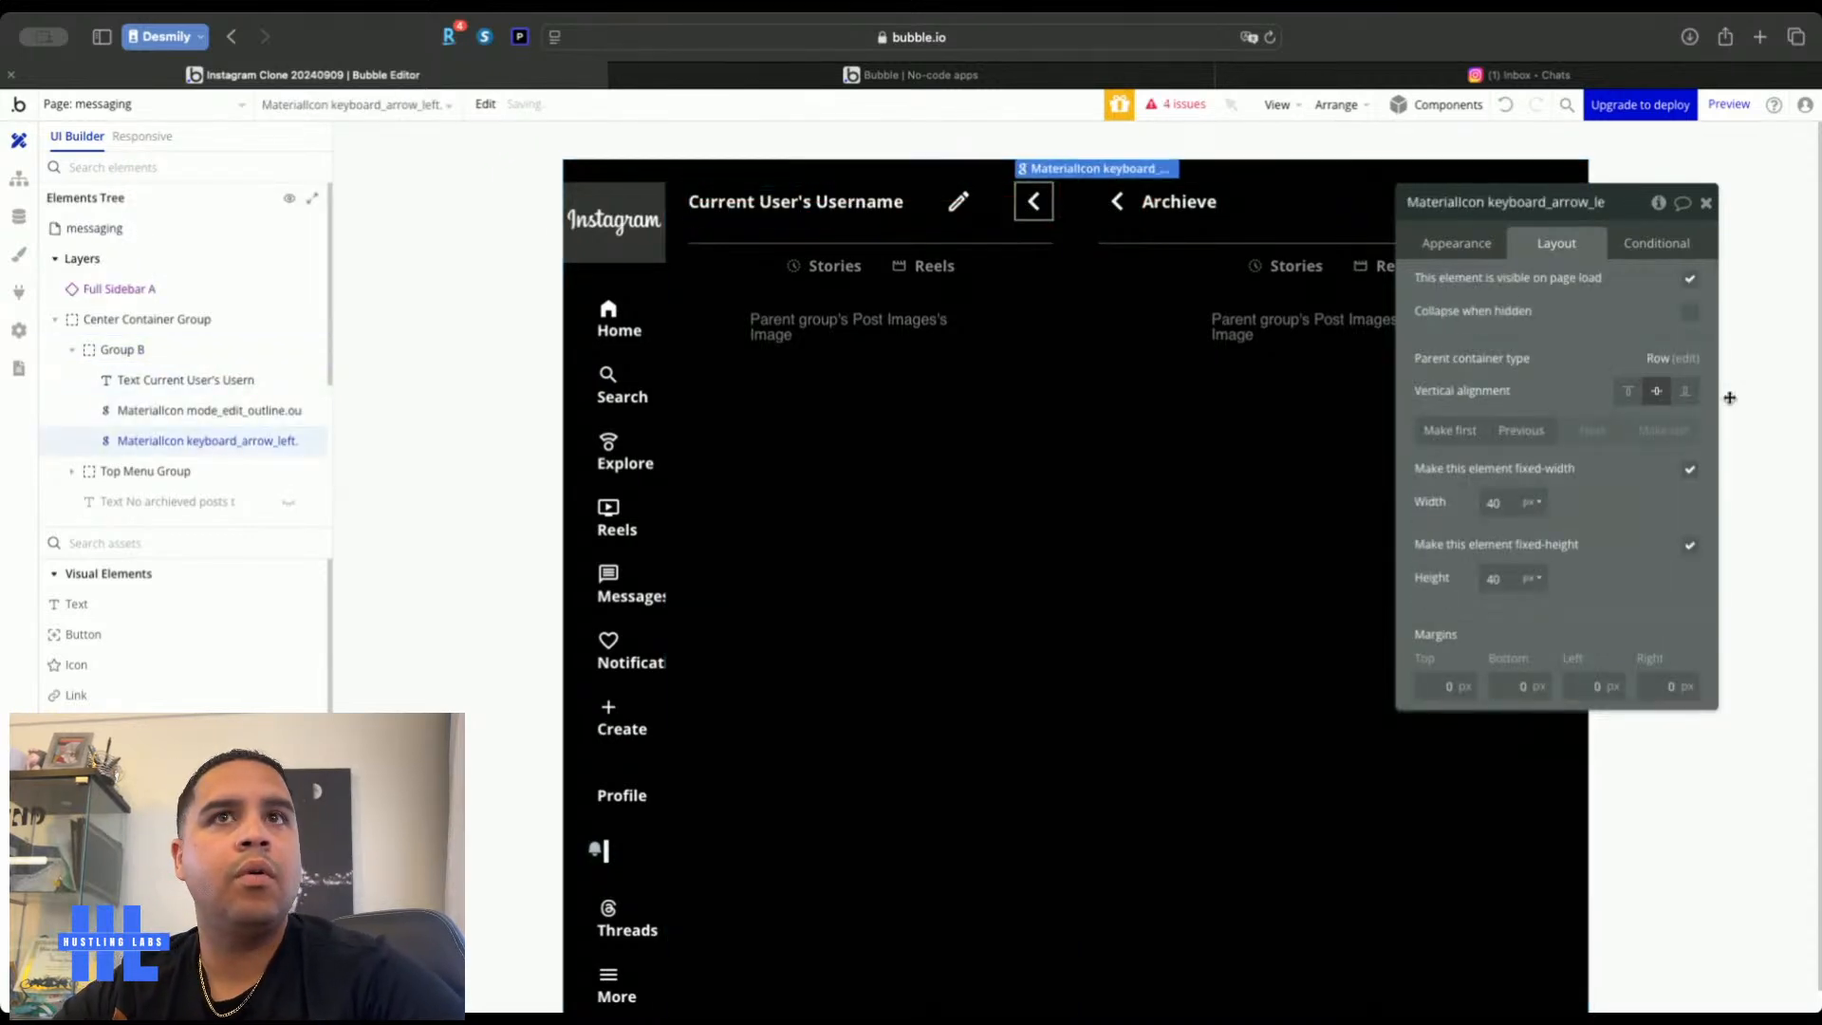
left_click(1521, 430)
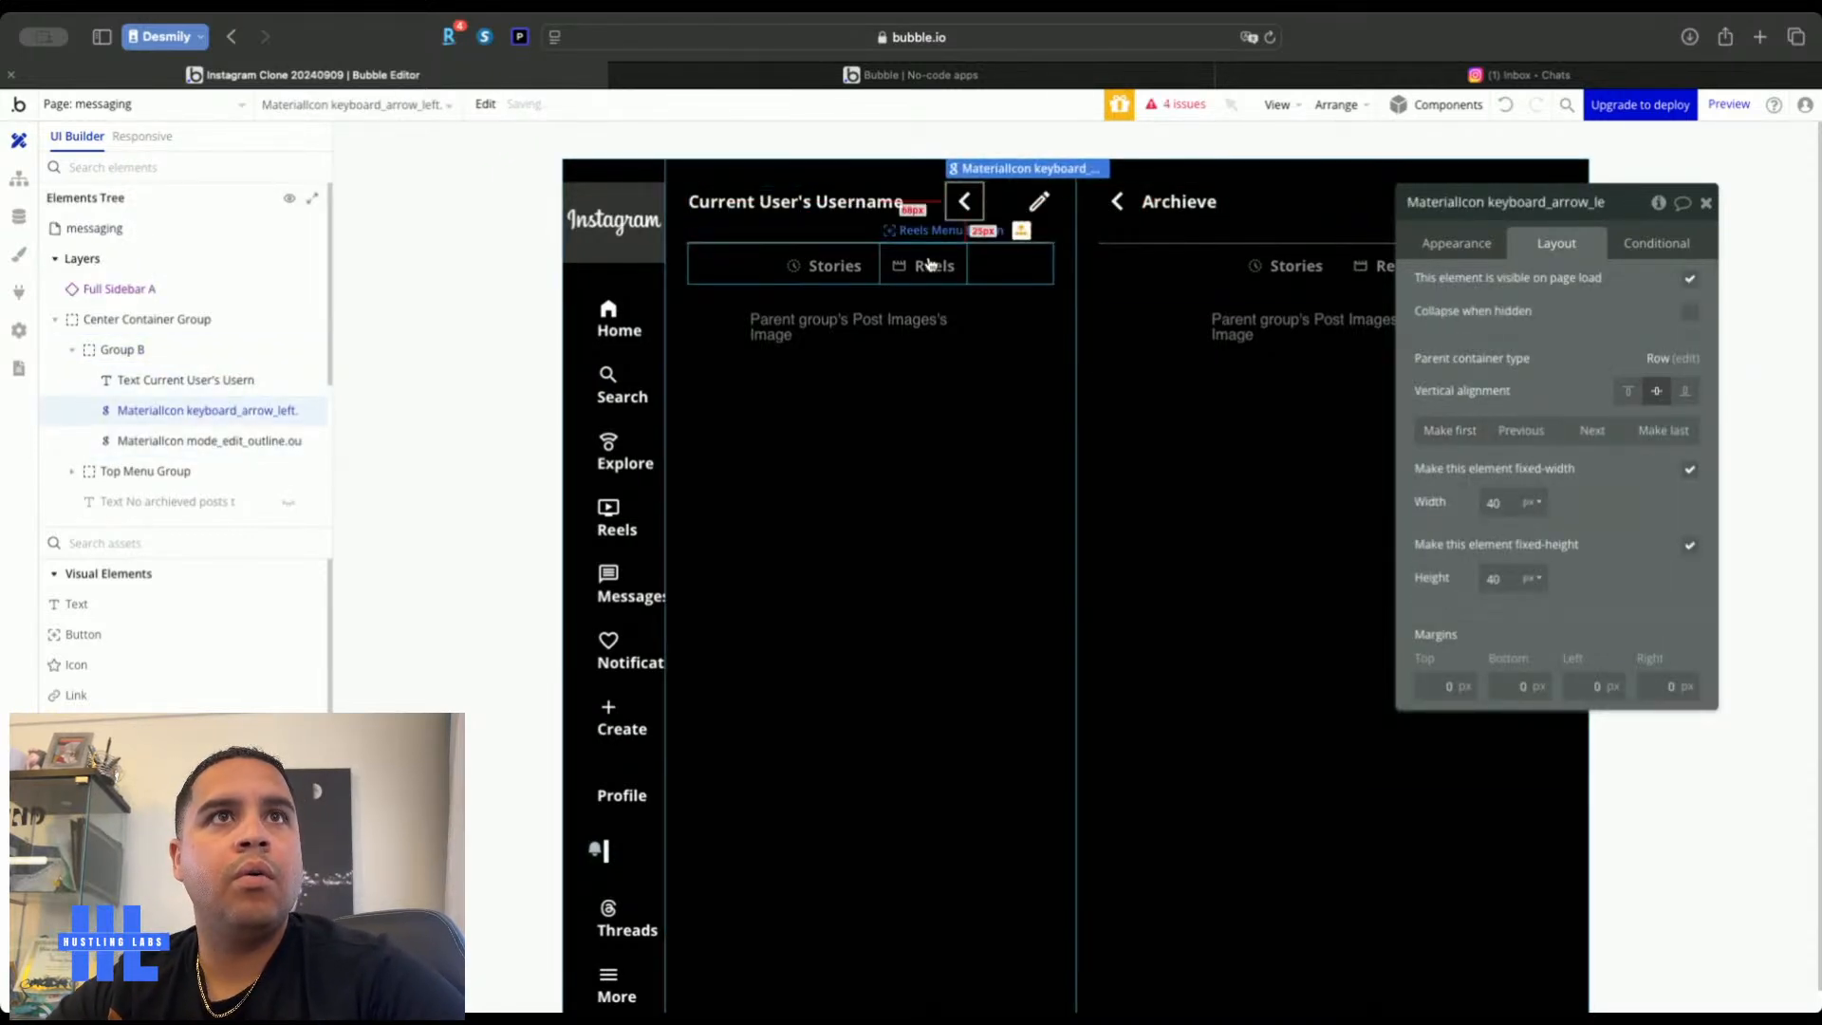
left_click(870, 196, "shift")
right_click(870, 198)
mouse_move(1039, 323)
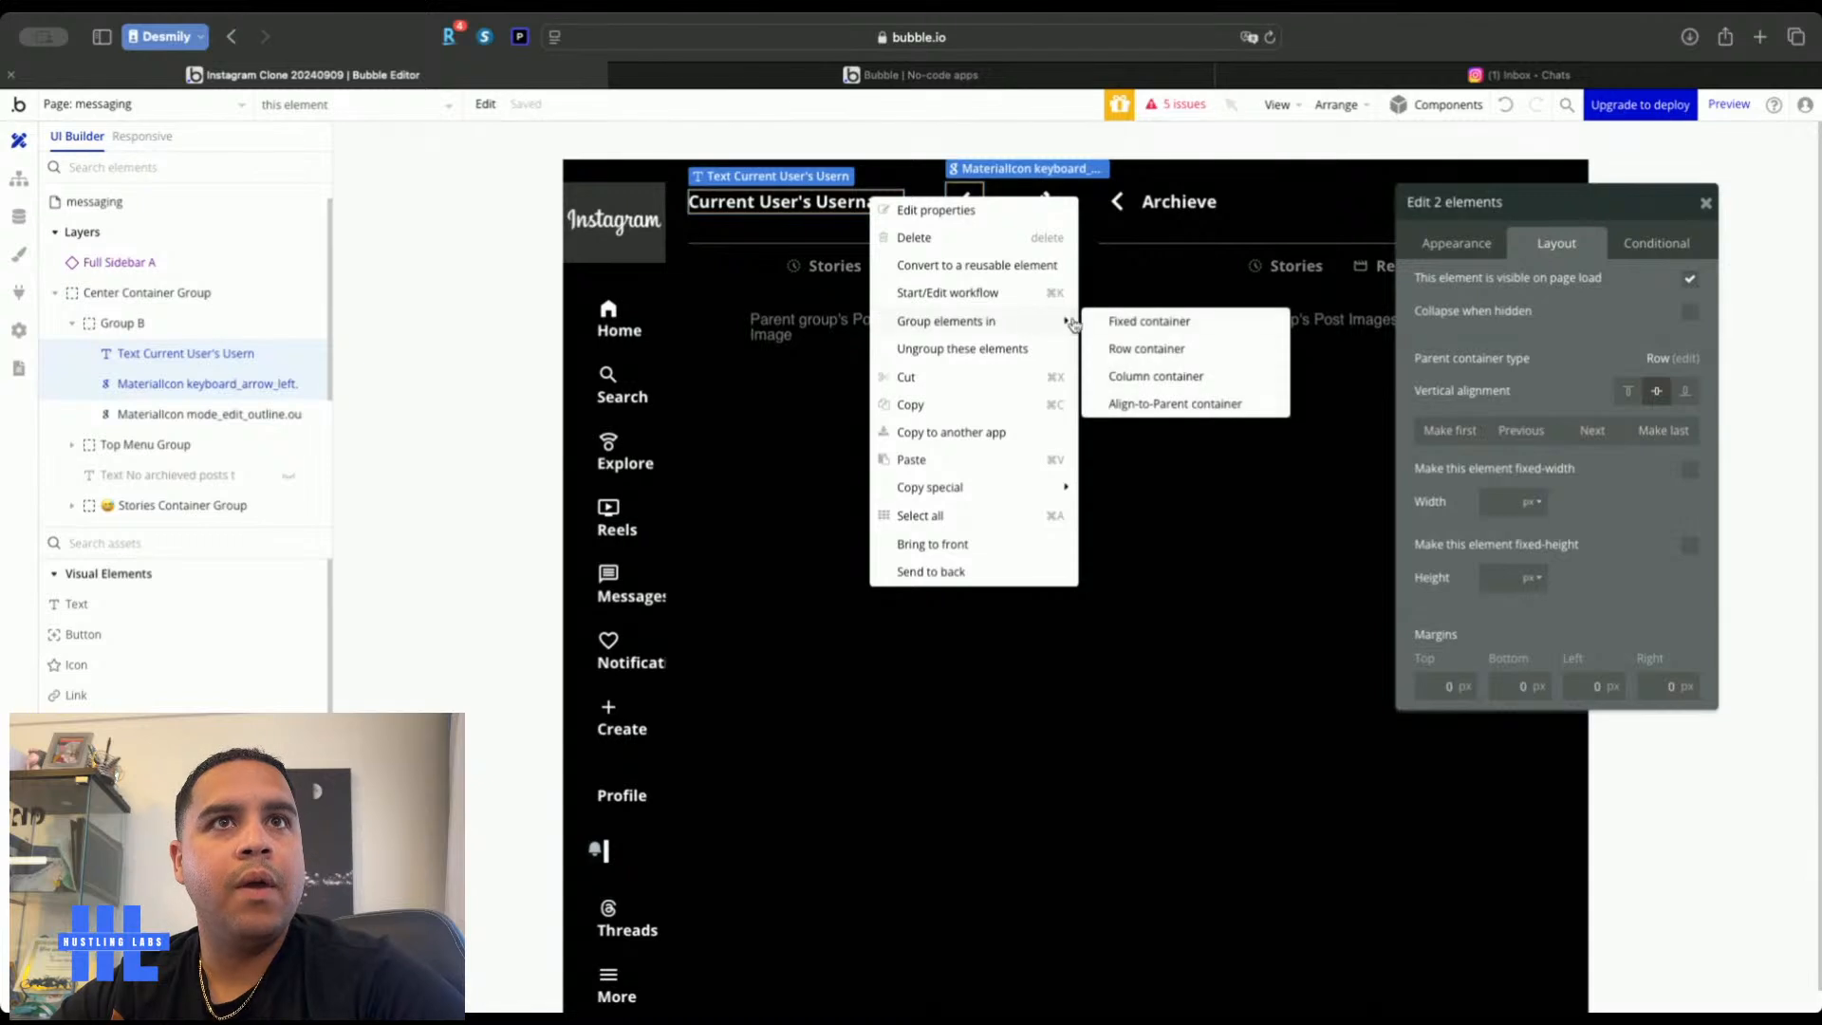
left_click(1147, 349)
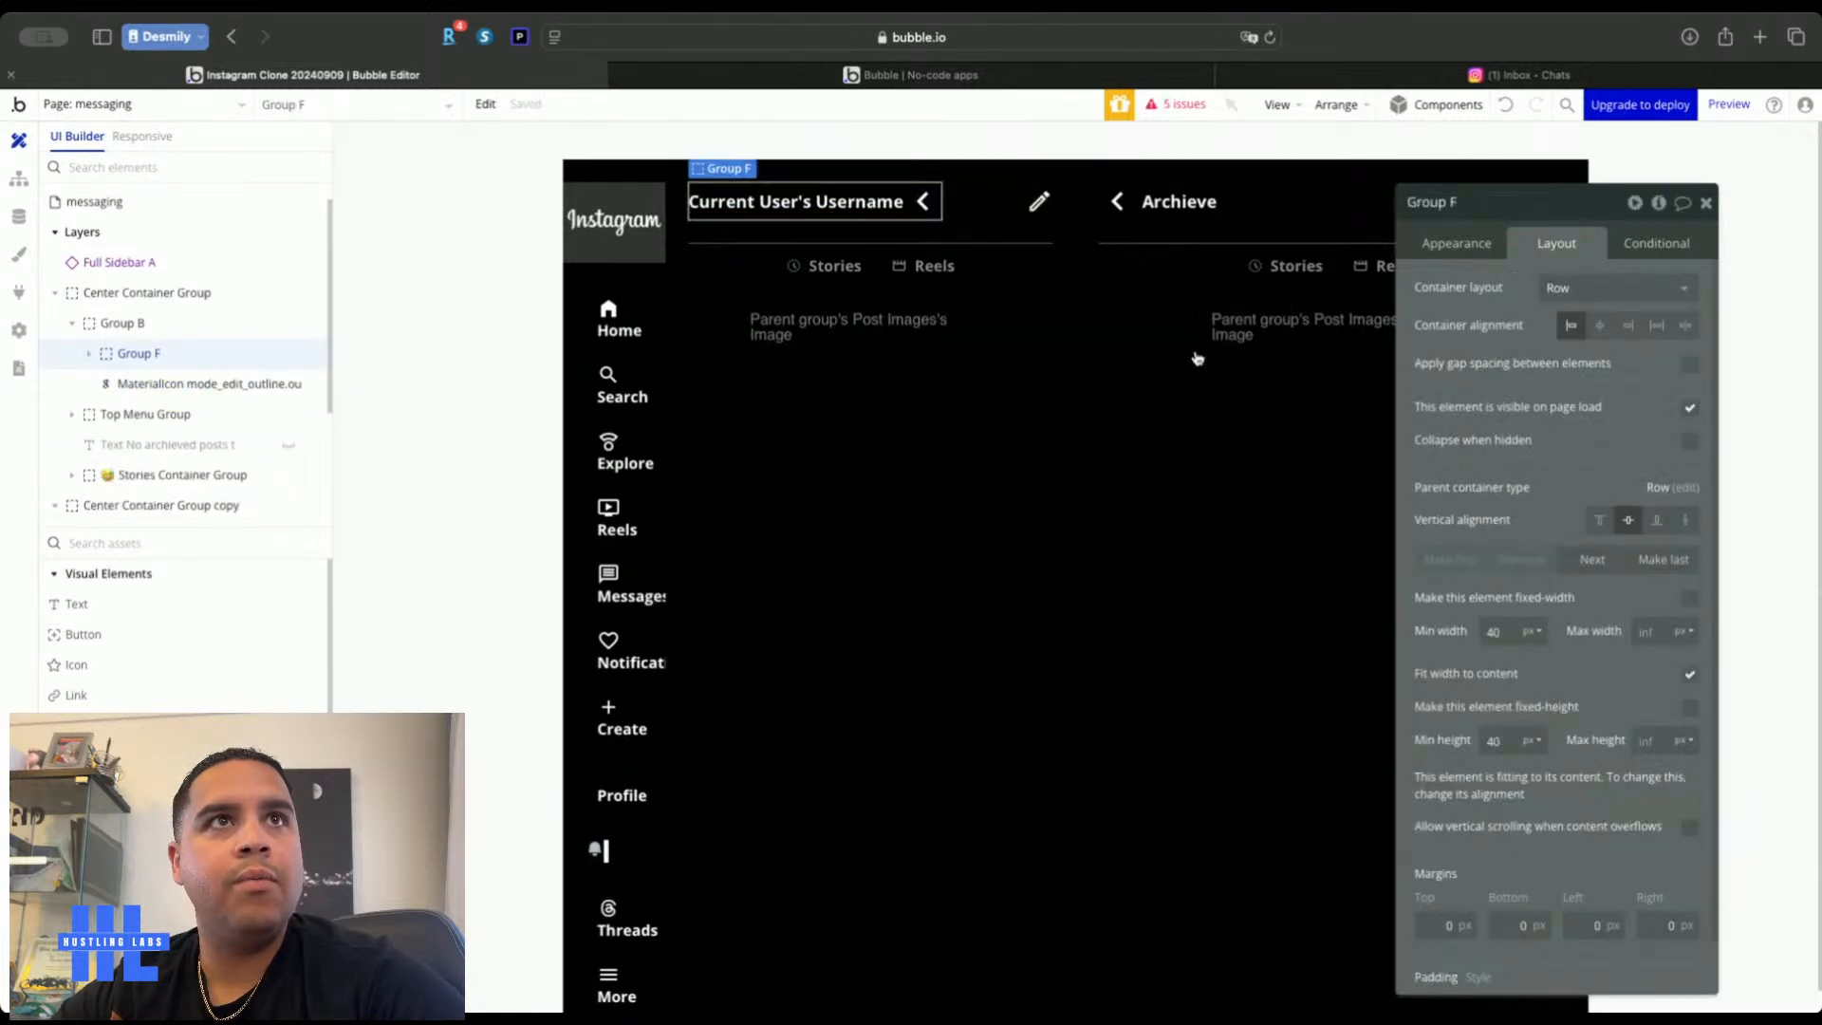
Turn the username arrow into a 24 × 24 px keyboard_arrow_down chevron
left_click(921, 203)
left_click(1617, 288)
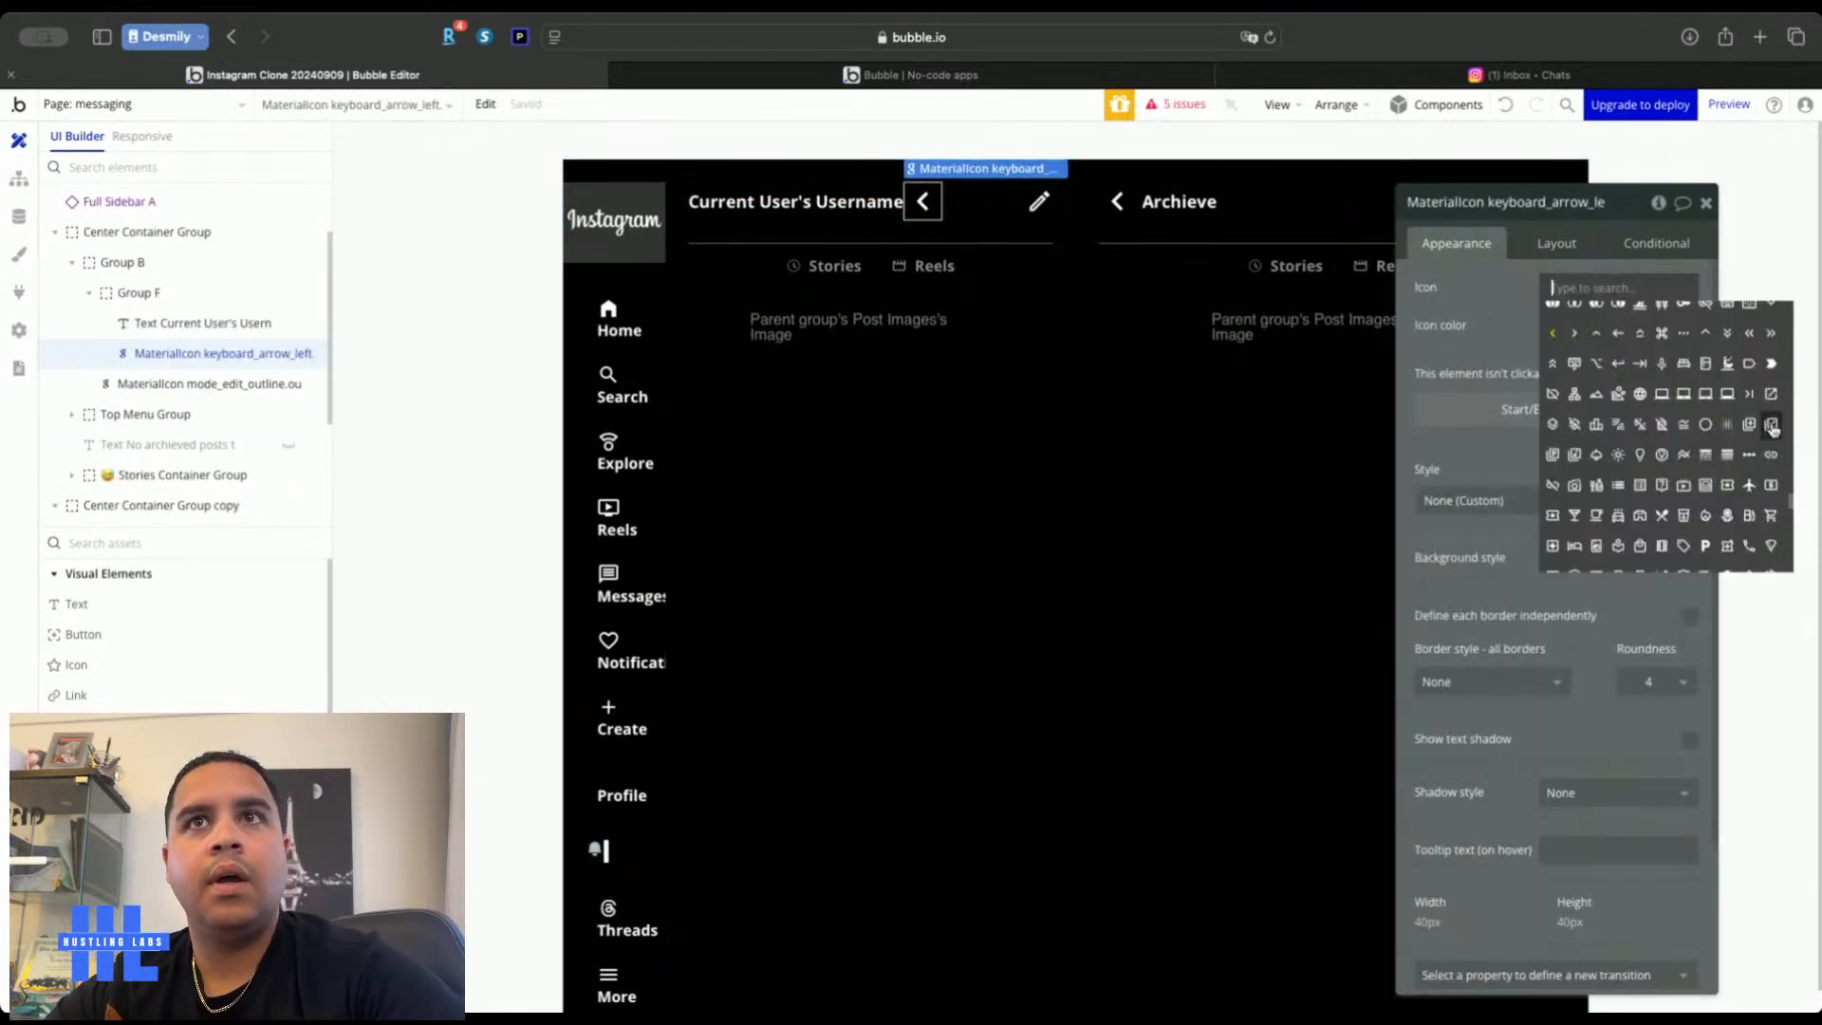
type("arrow")
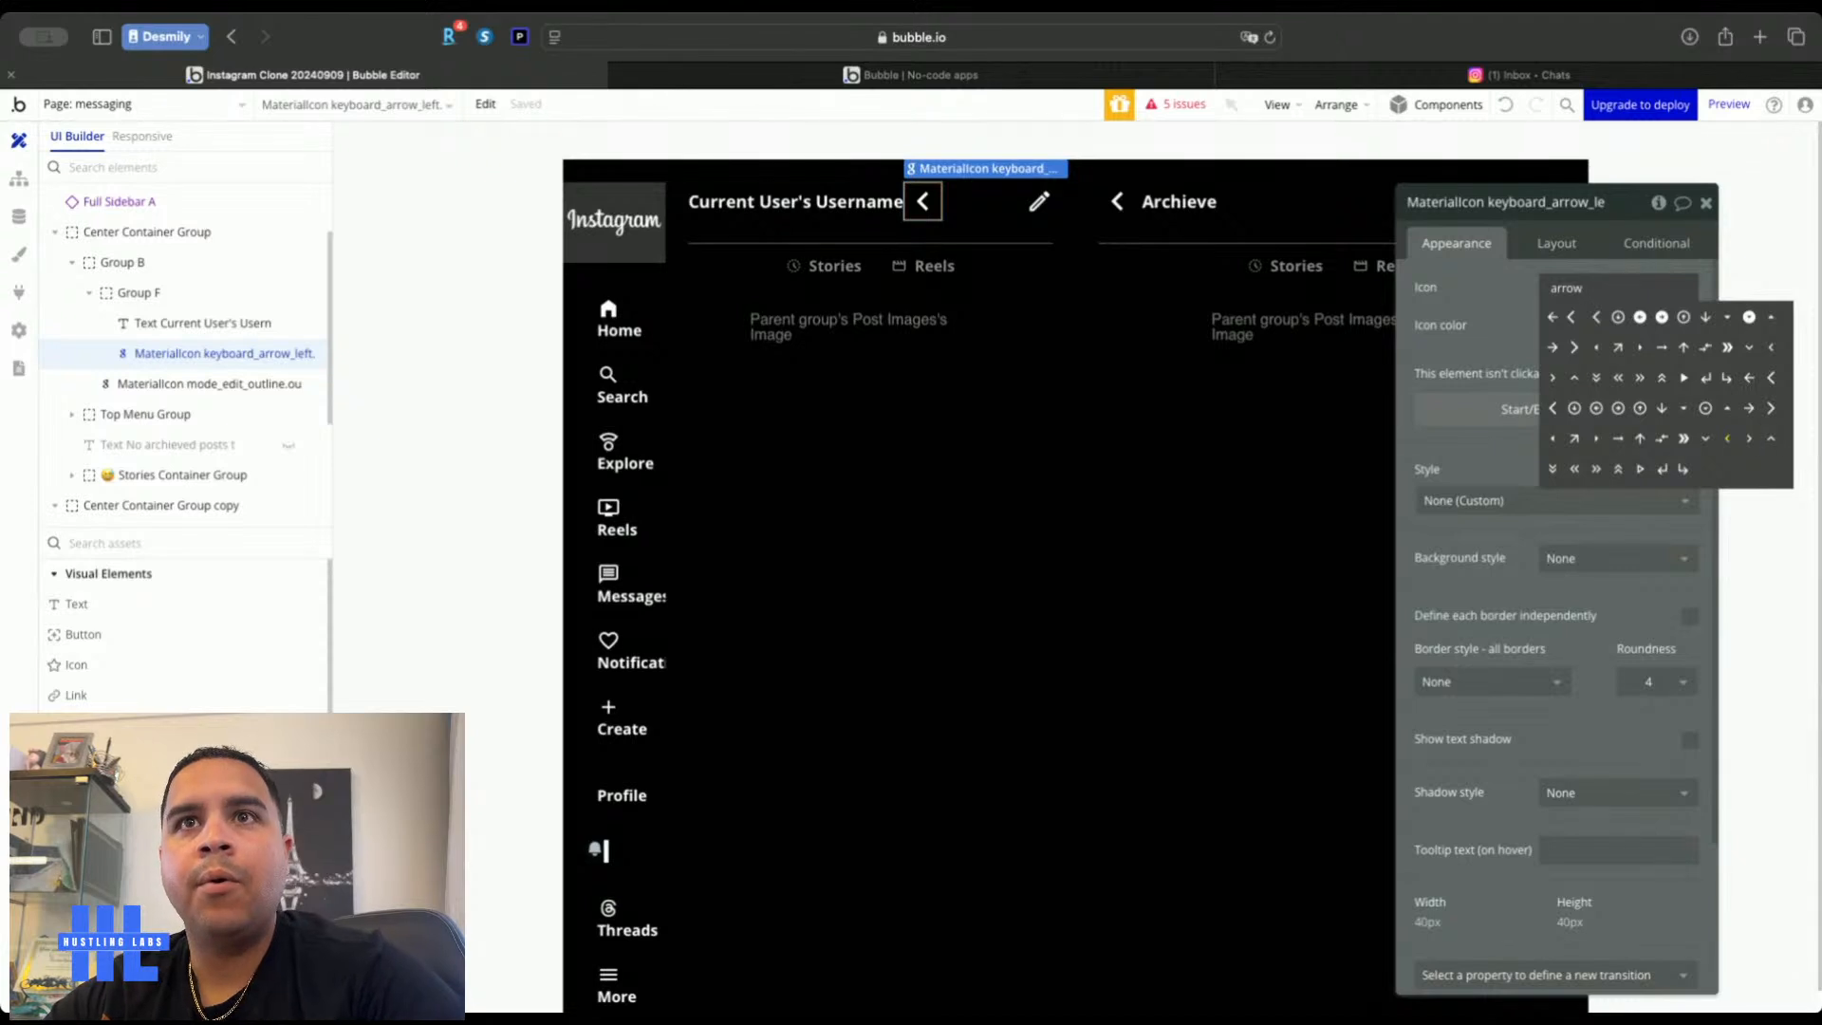
left_click(1748, 349)
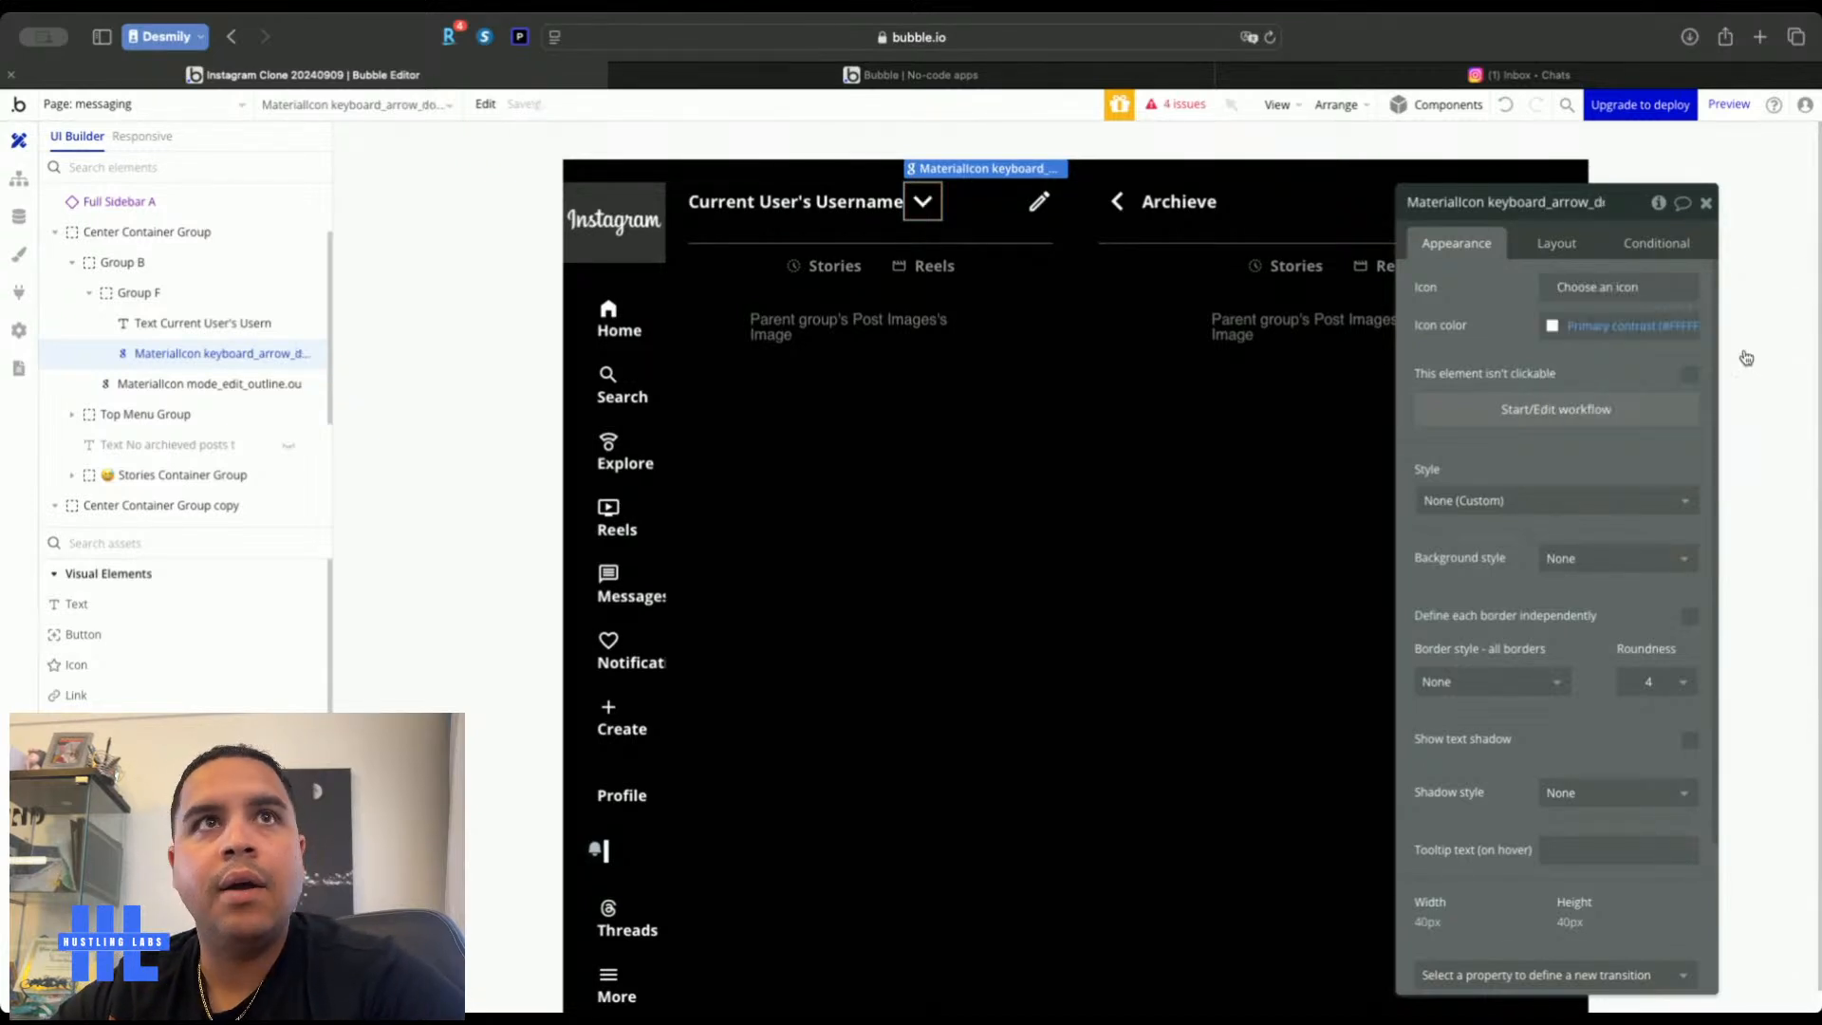
left_click(1551, 243)
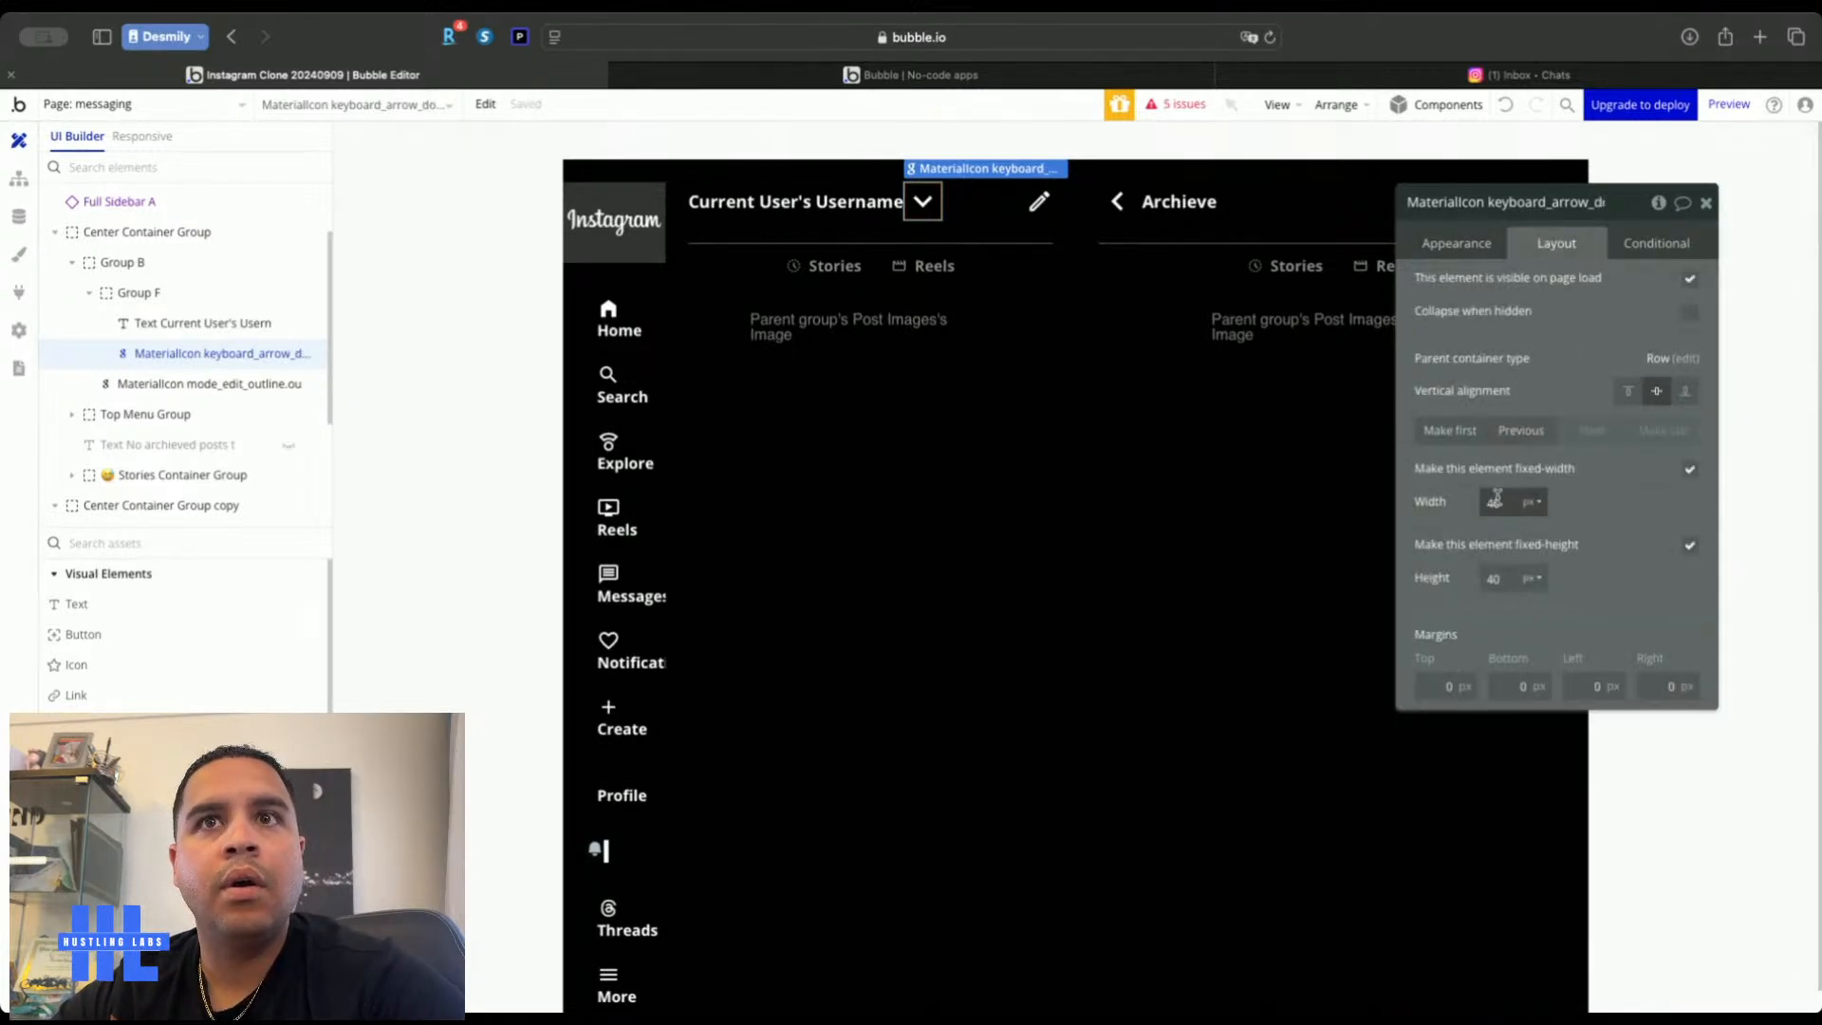
type("24")
key("Tab")
type("24")
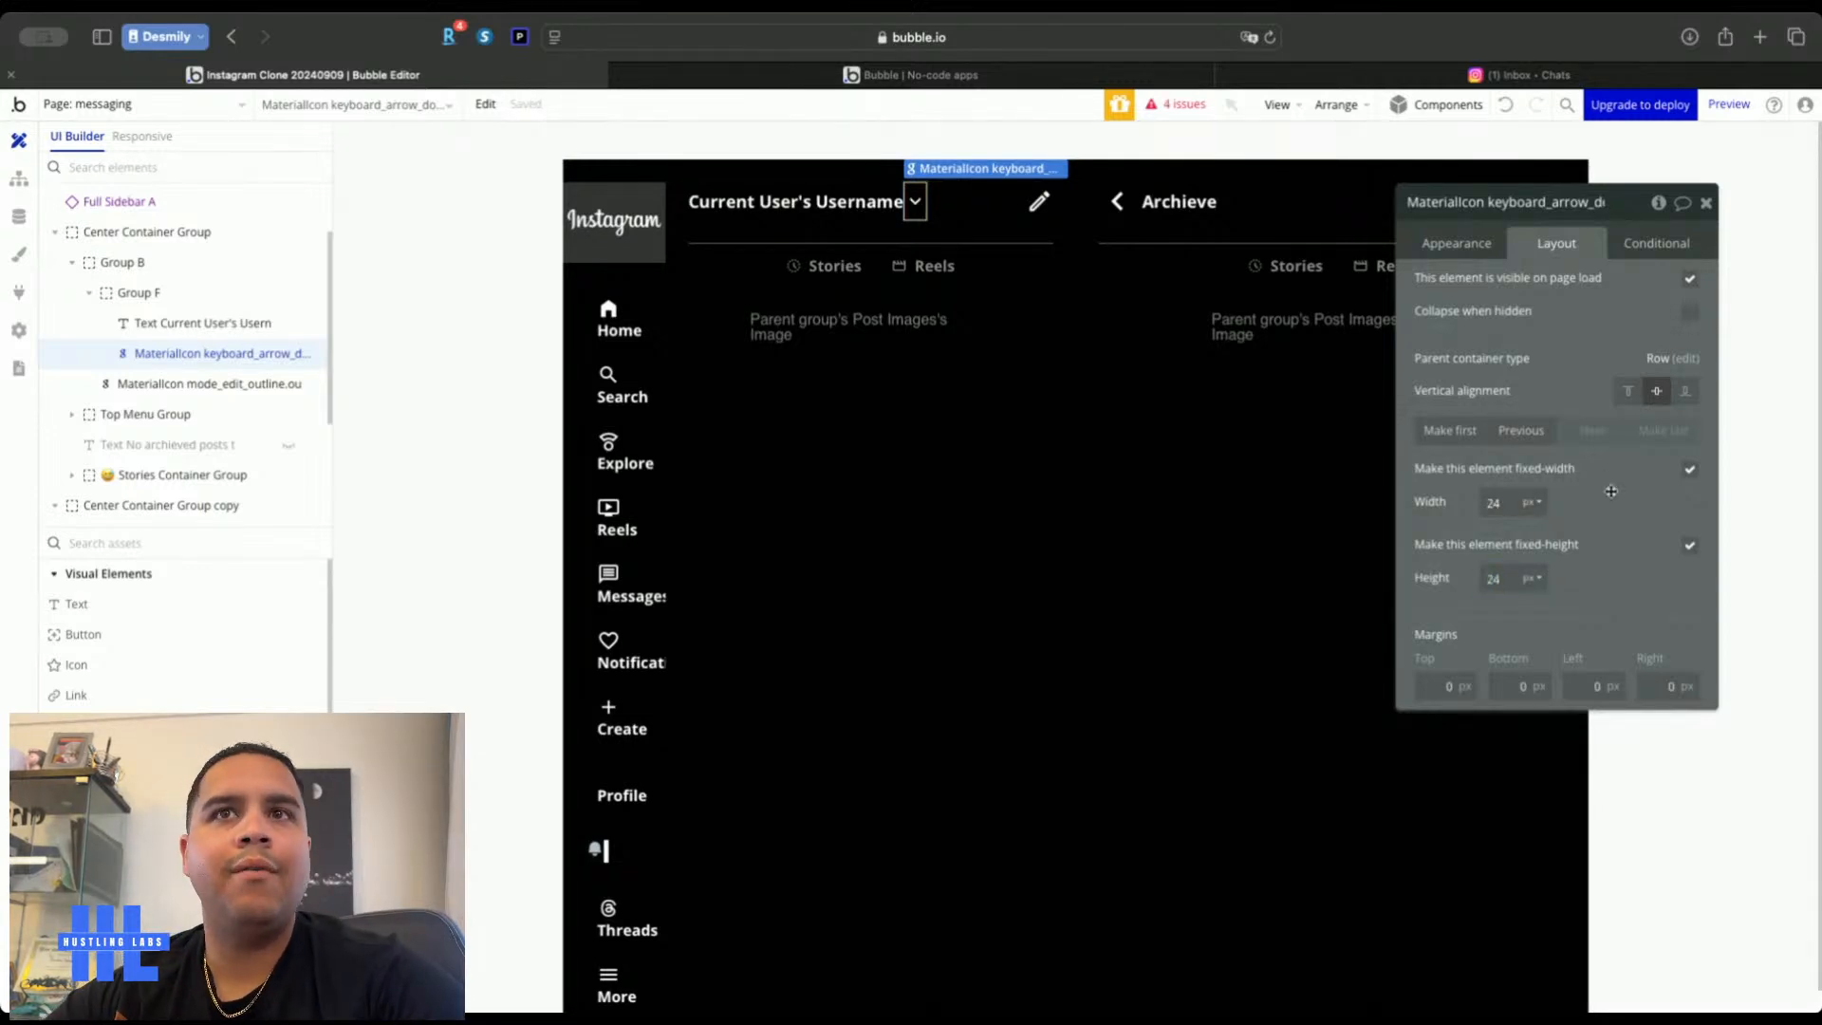
key("Return")
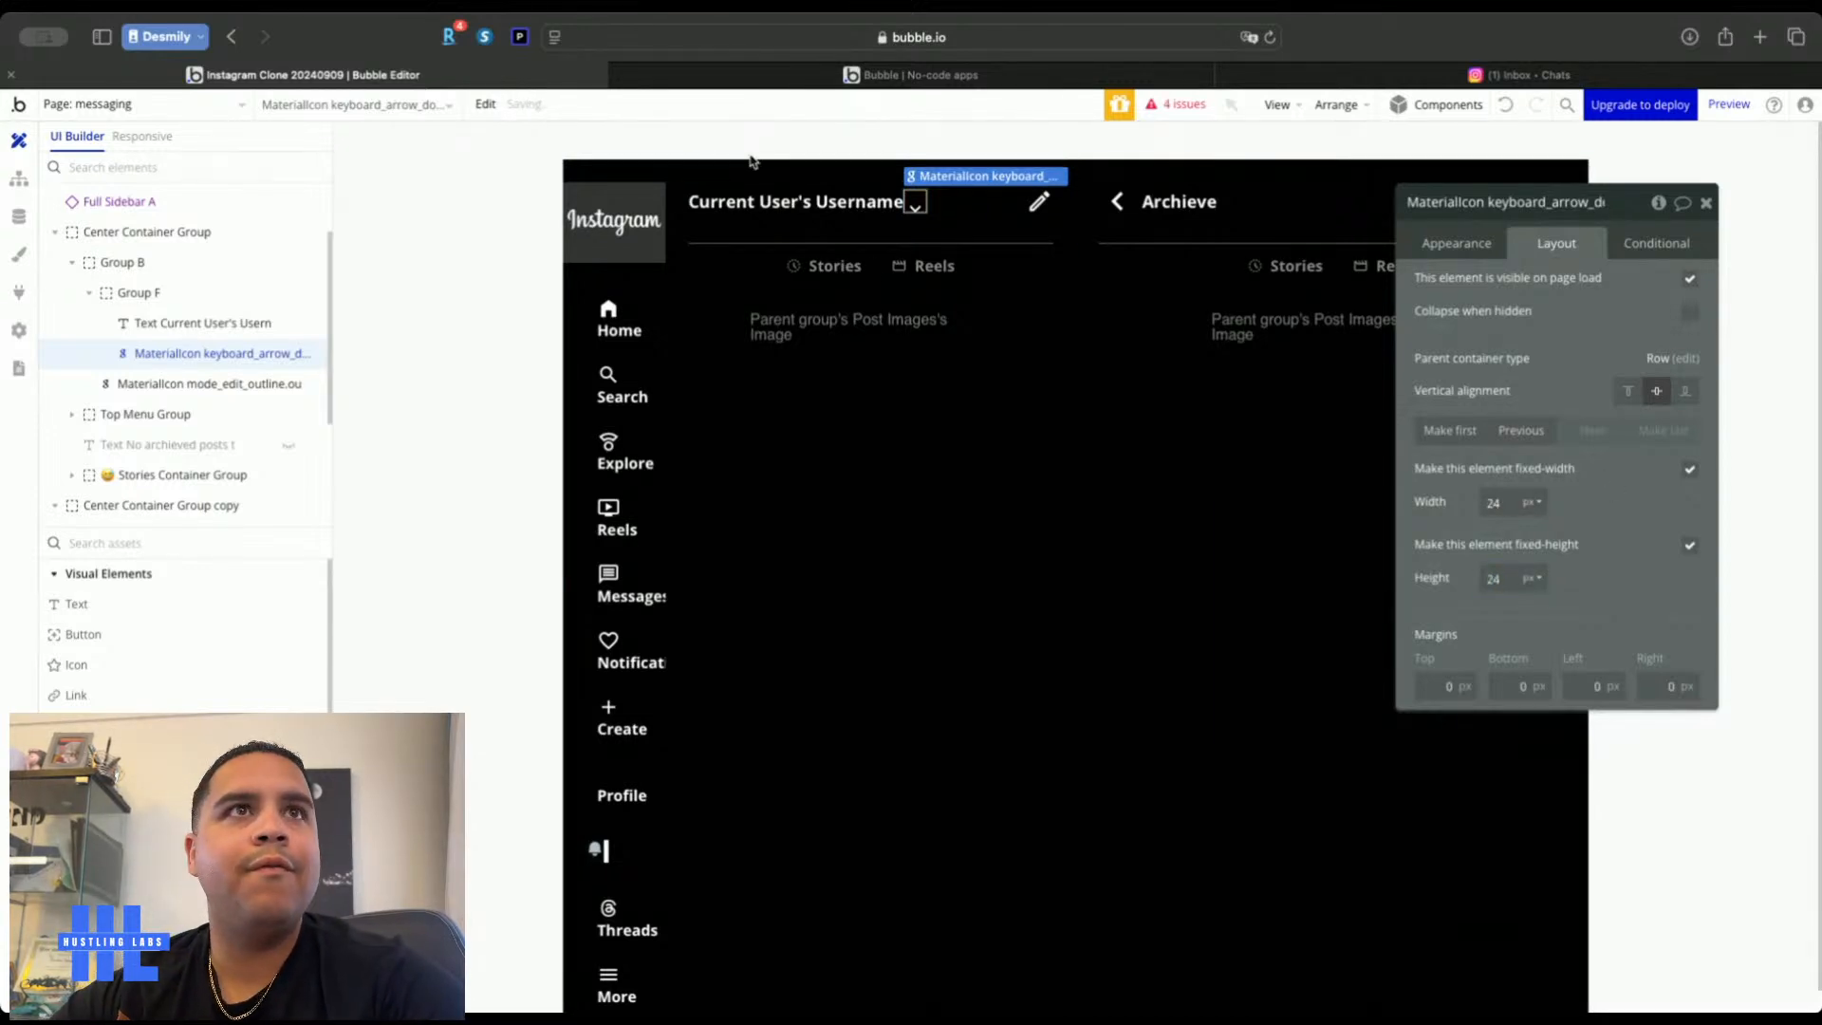
Give Group F a 270 px minimum width with right-aligned contents, then view the live app
left_click(880, 190)
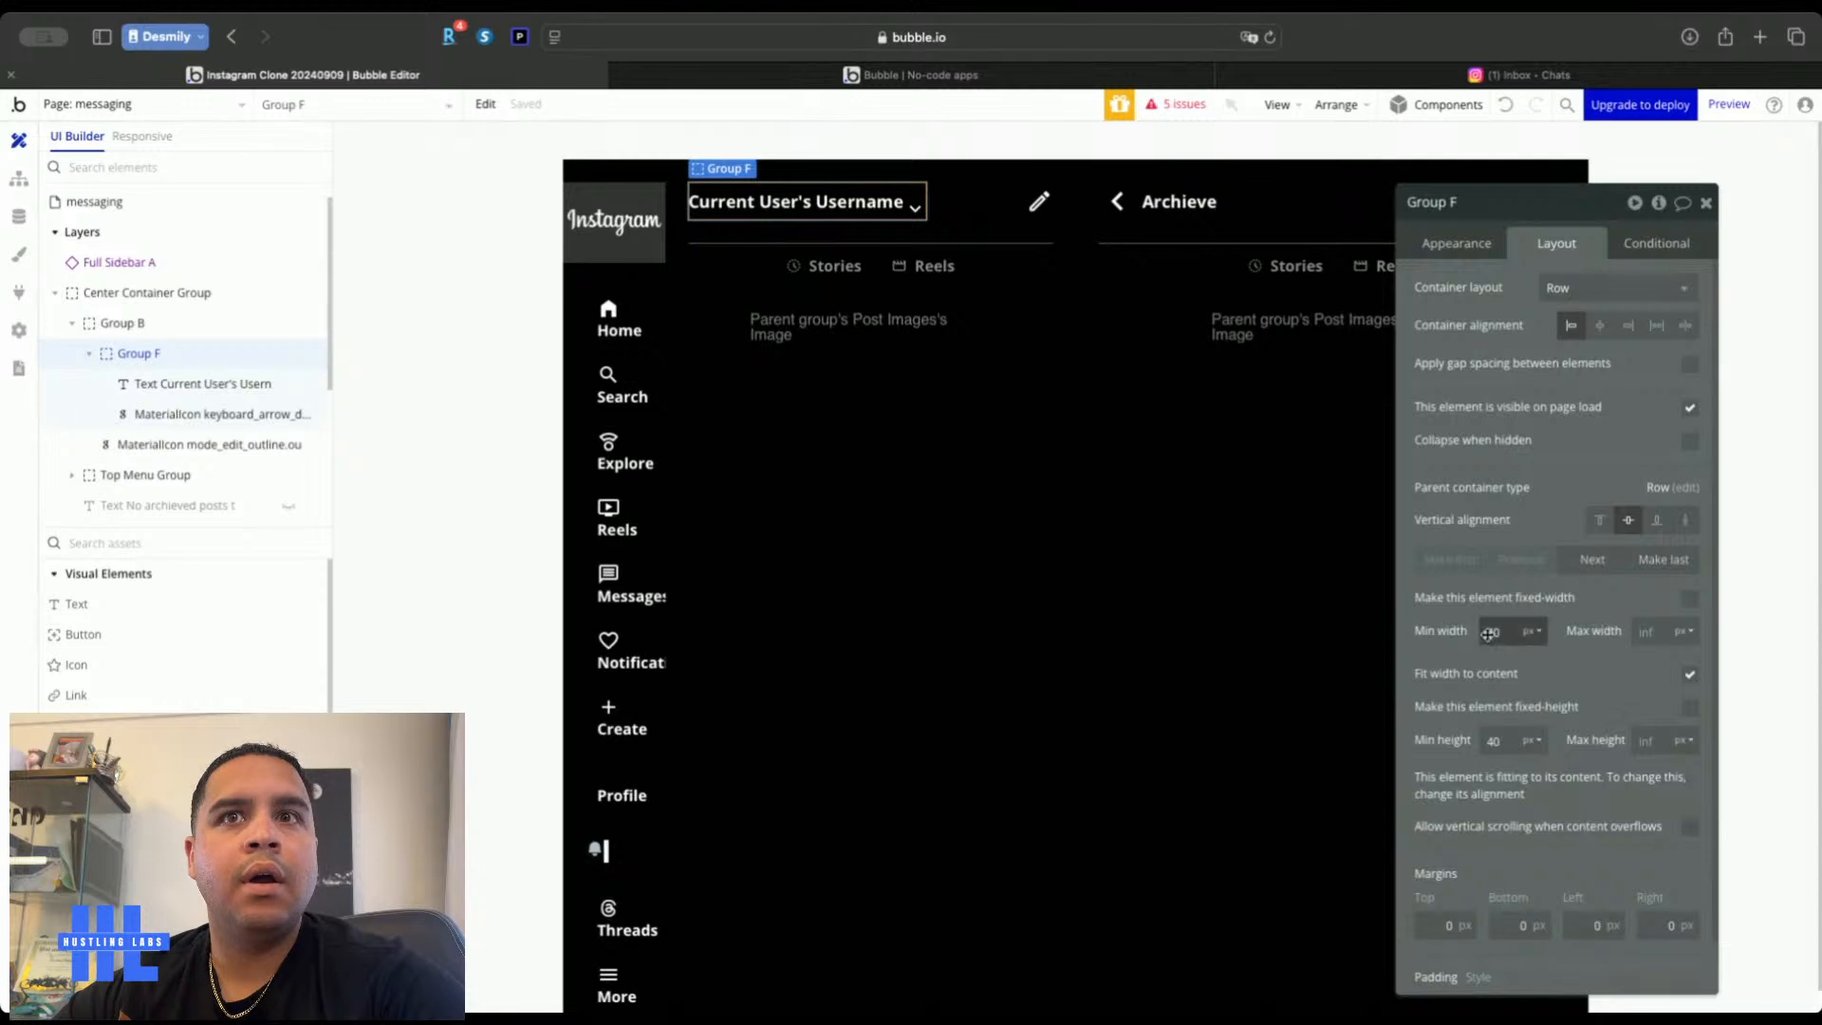
type("100")
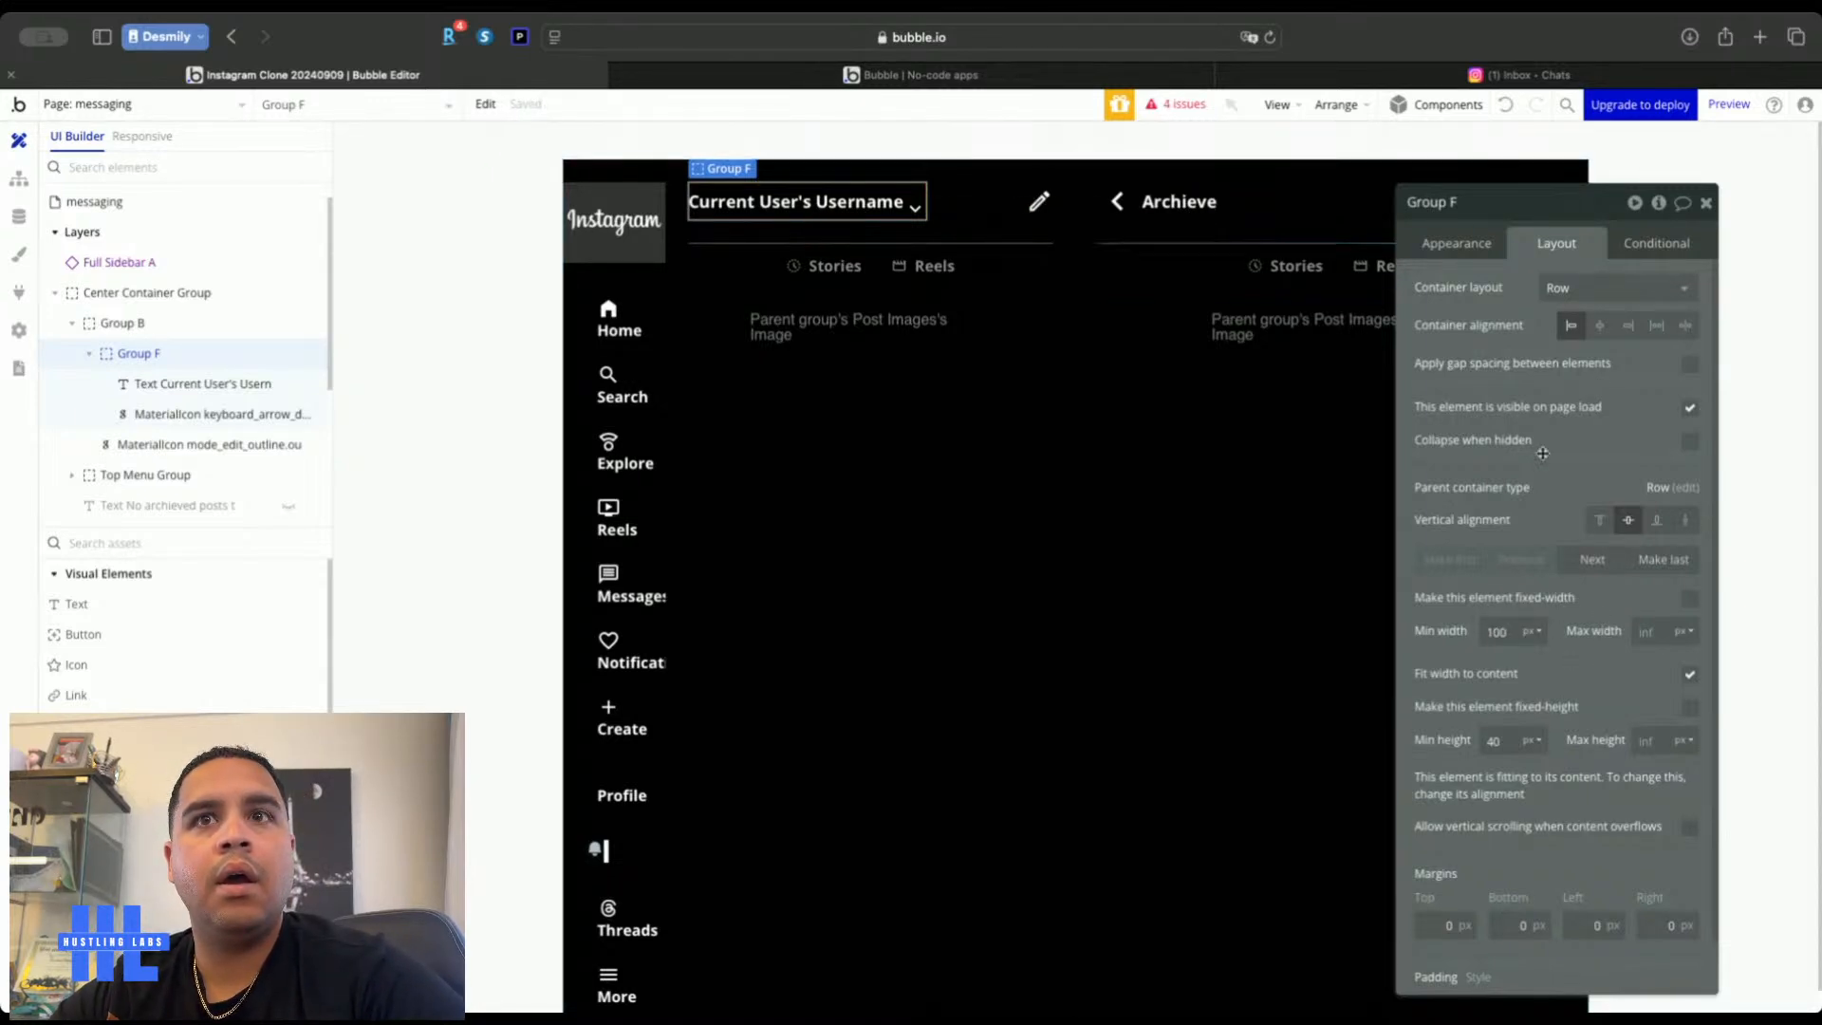
left_click(1488, 631)
key("Up")
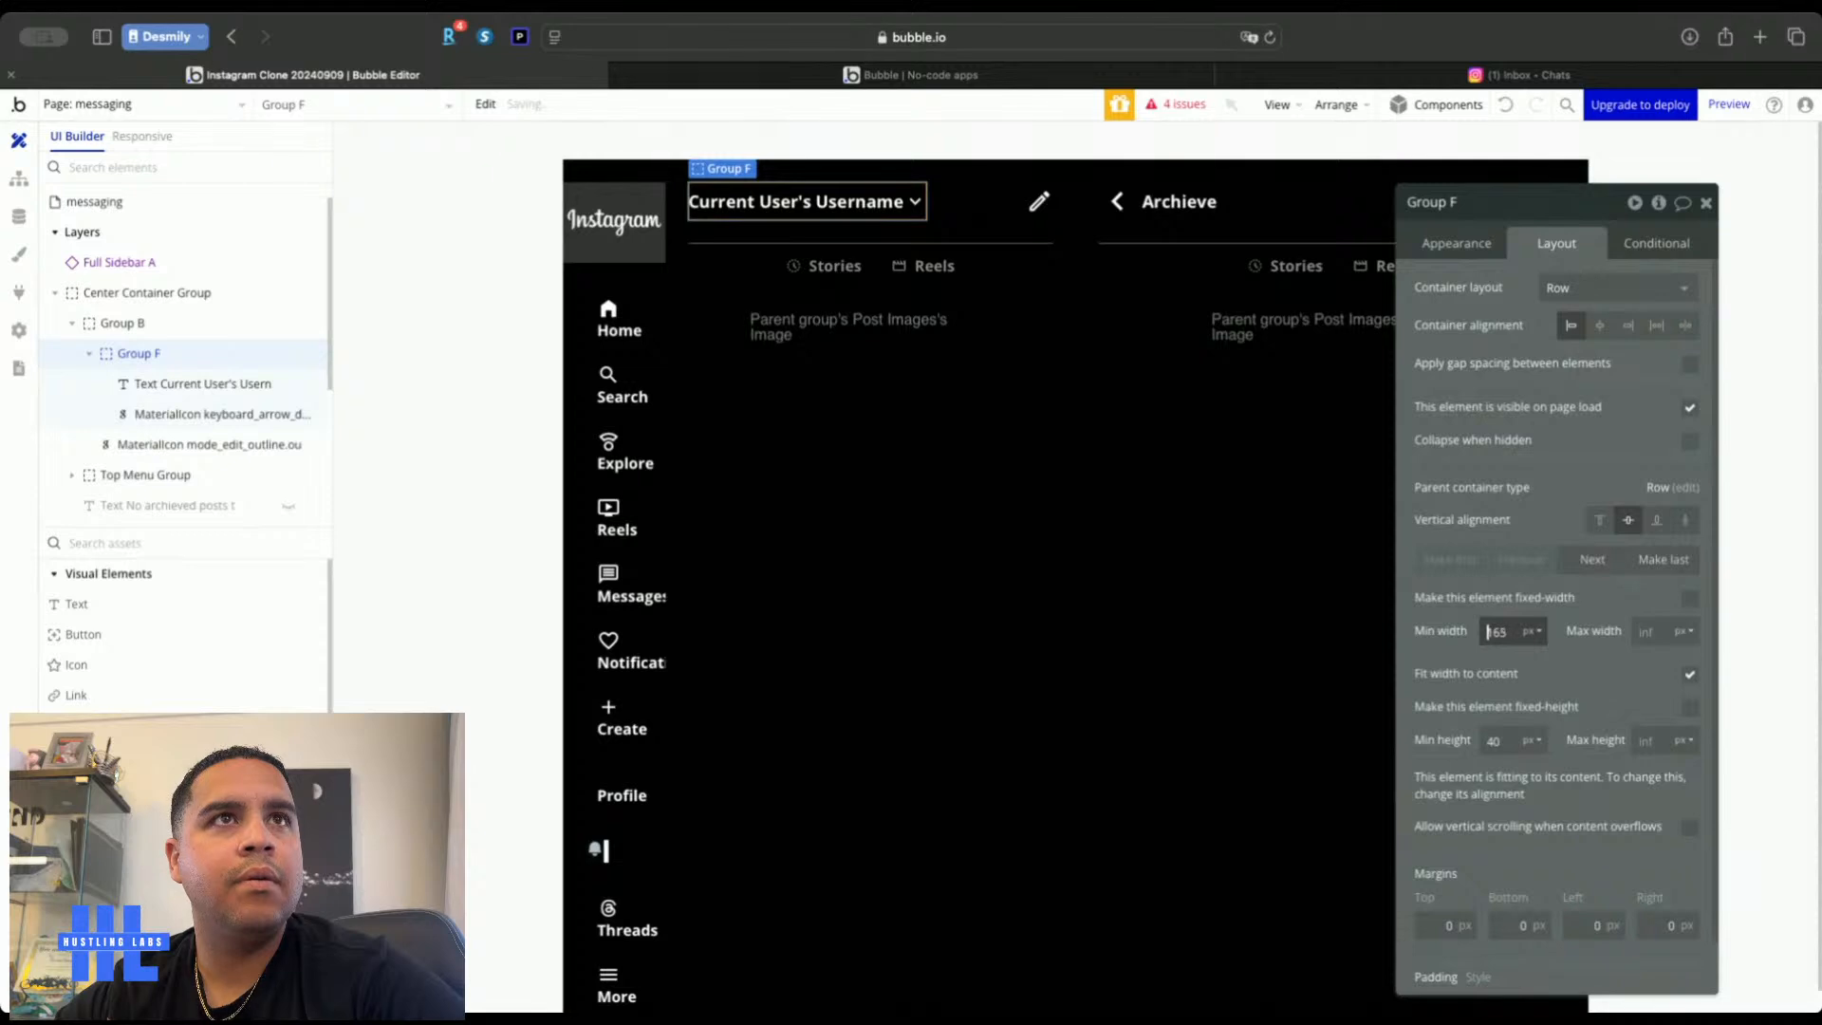
key("Up")
key("Up")
key("Up")
key("Up")
key("Up")
key("Up")
key("Up")
key("Up")
key("Up")
key("Up")
key("Up")
key("Up")
key("Up")
key("Up")
key("Up")
key("Up")
key("Up")
key("Up")
key("Up")
key("Up")
key("Up")
key("Up")
key("Up")
key("Up")
key("Up")
key("Up")
key("Up")
key("Up")
key("Up")
key("Up")
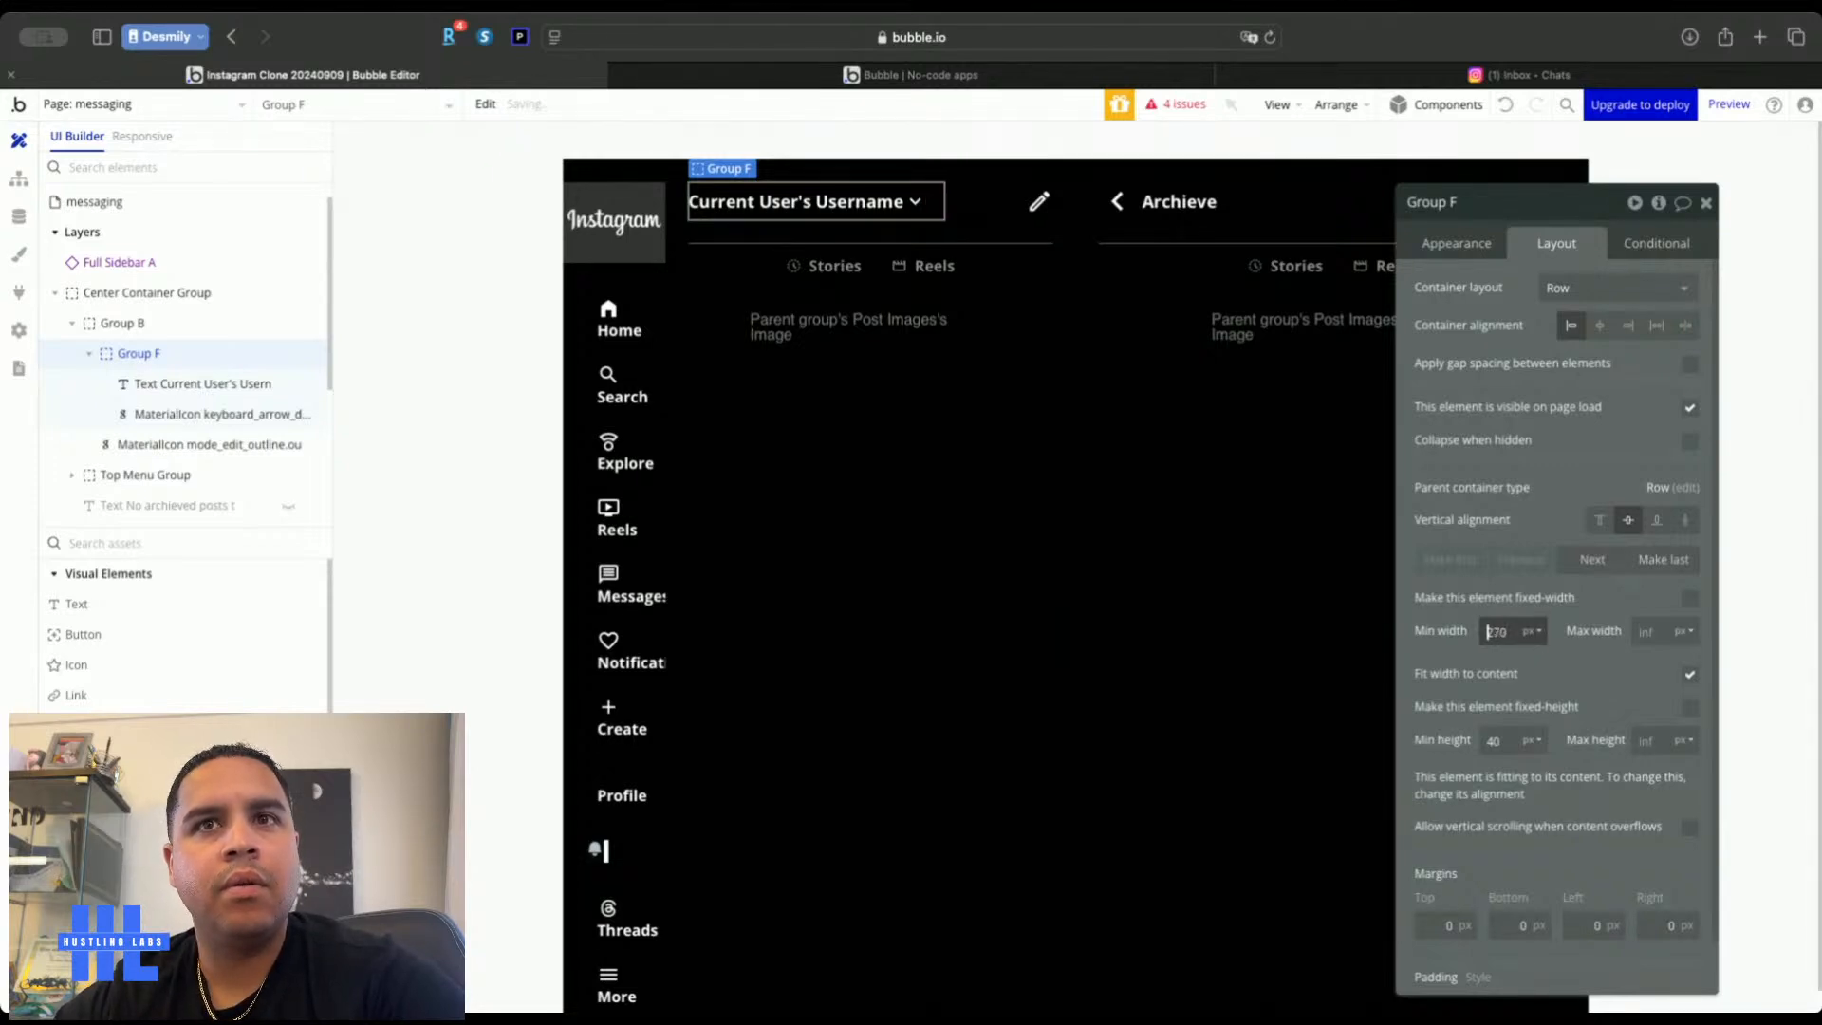
left_click(1685, 325)
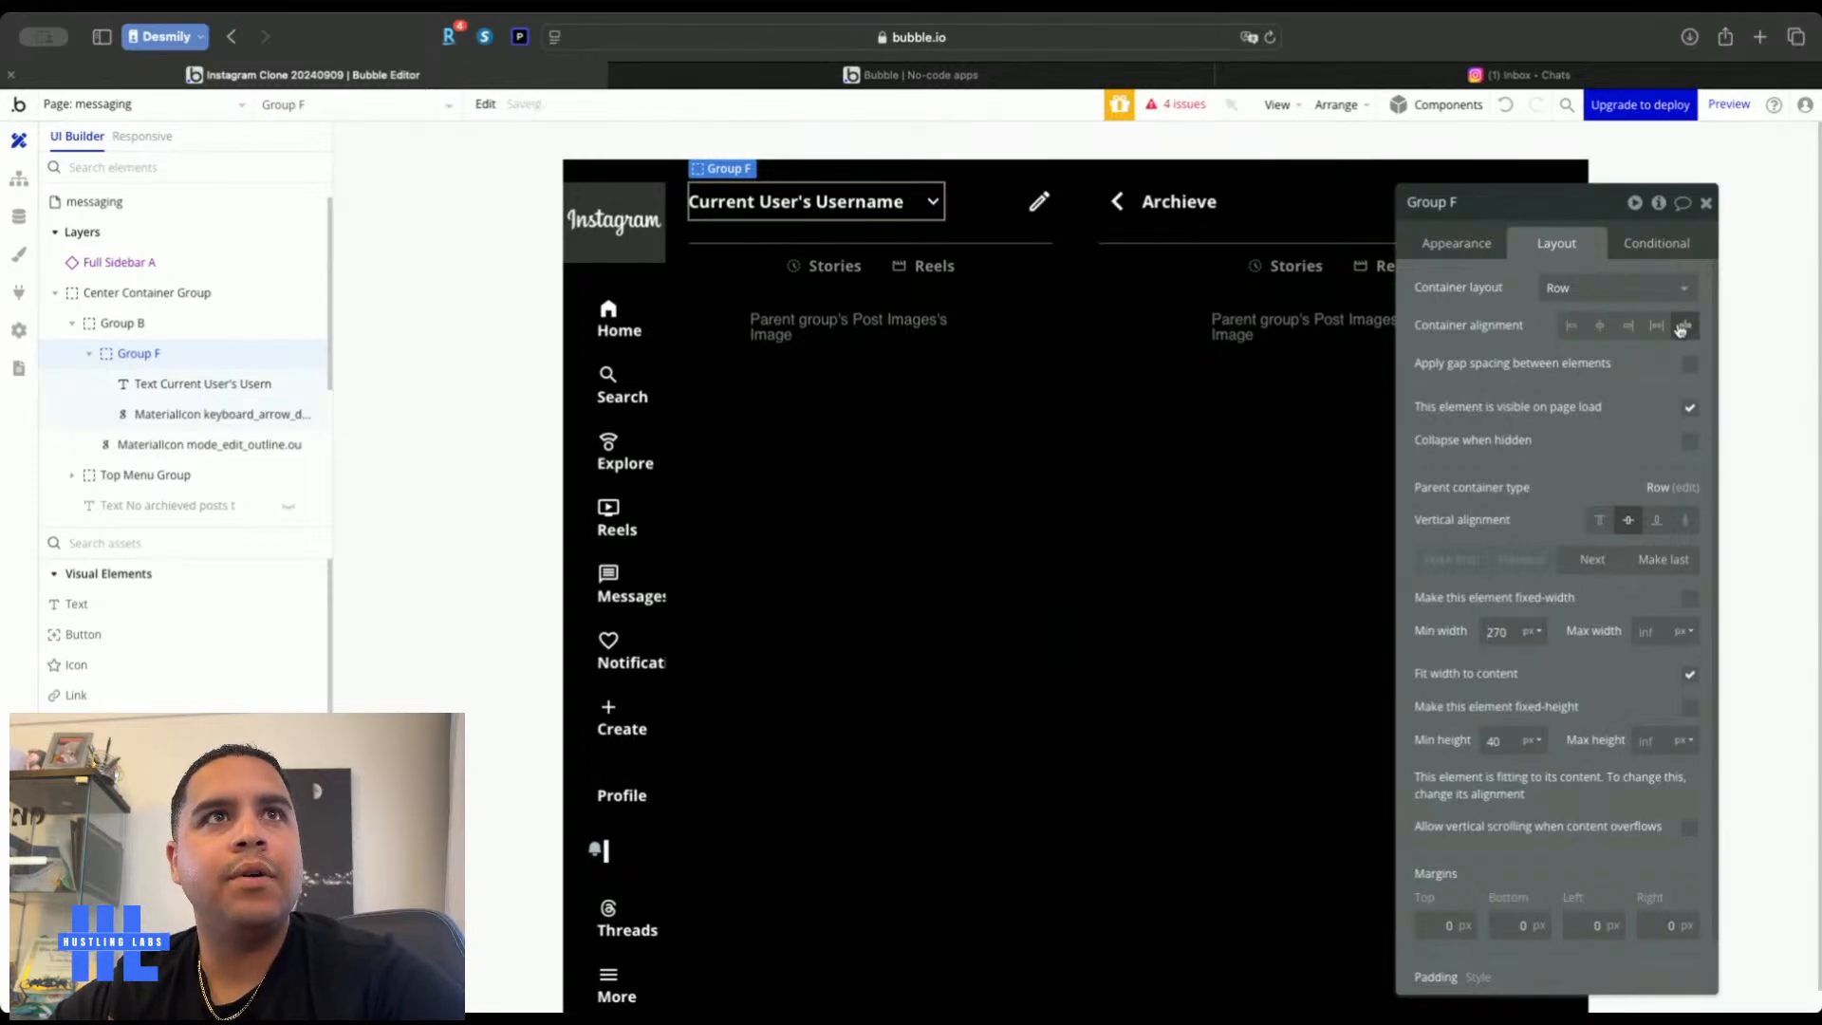
left_click(1704, 202)
left_click(1724, 413)
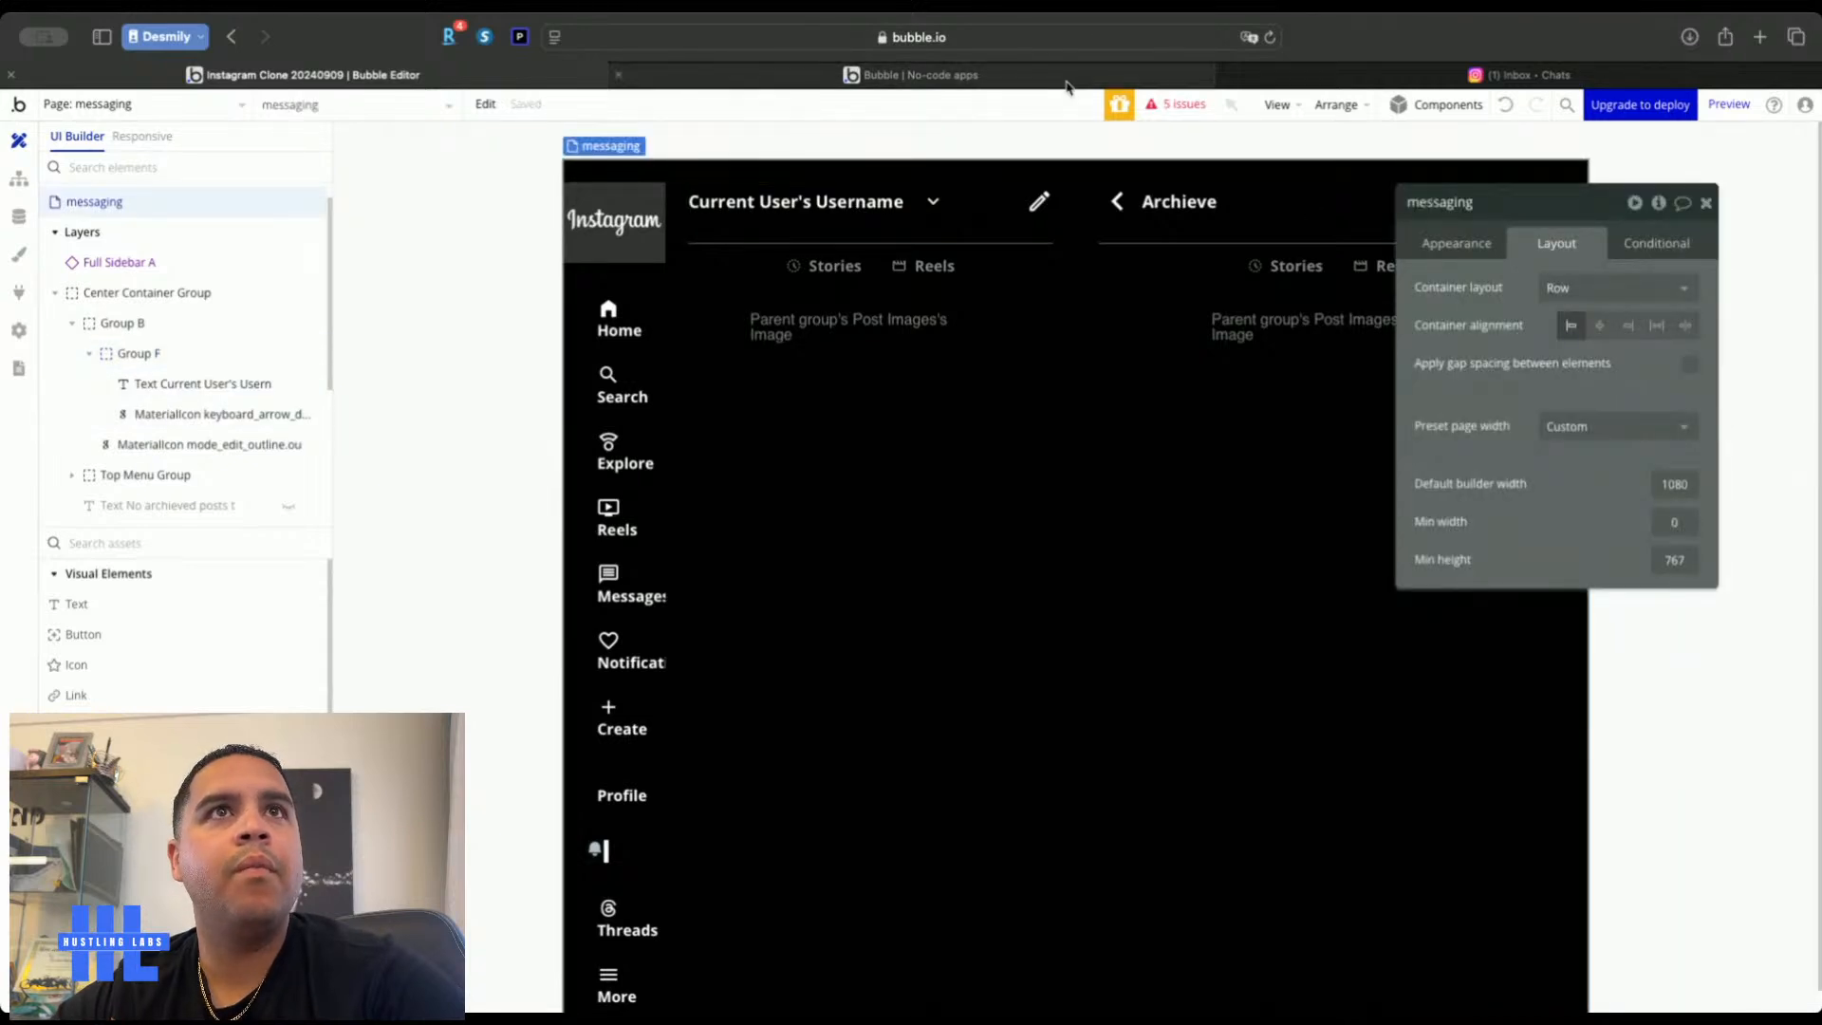
left_click(1067, 84)
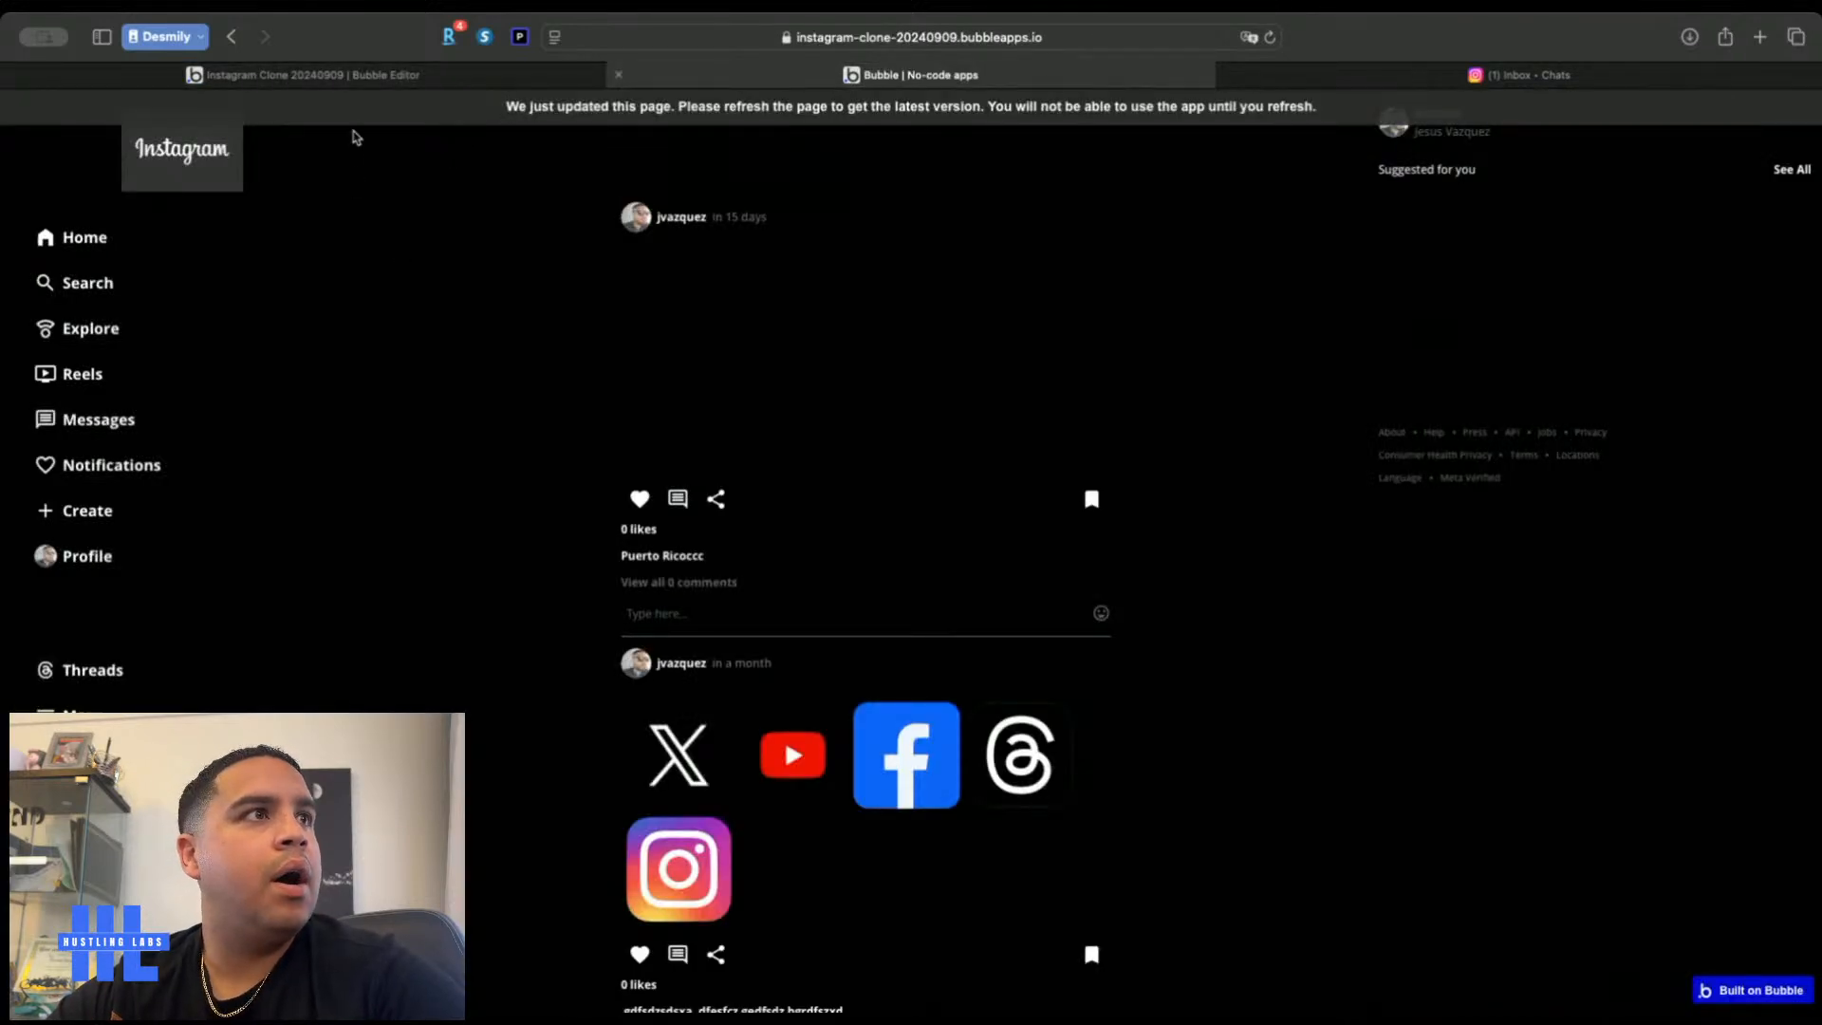
Open the Full Sidebar reusable element and select its Messages row
left_click(370, 74)
left_click(130, 104)
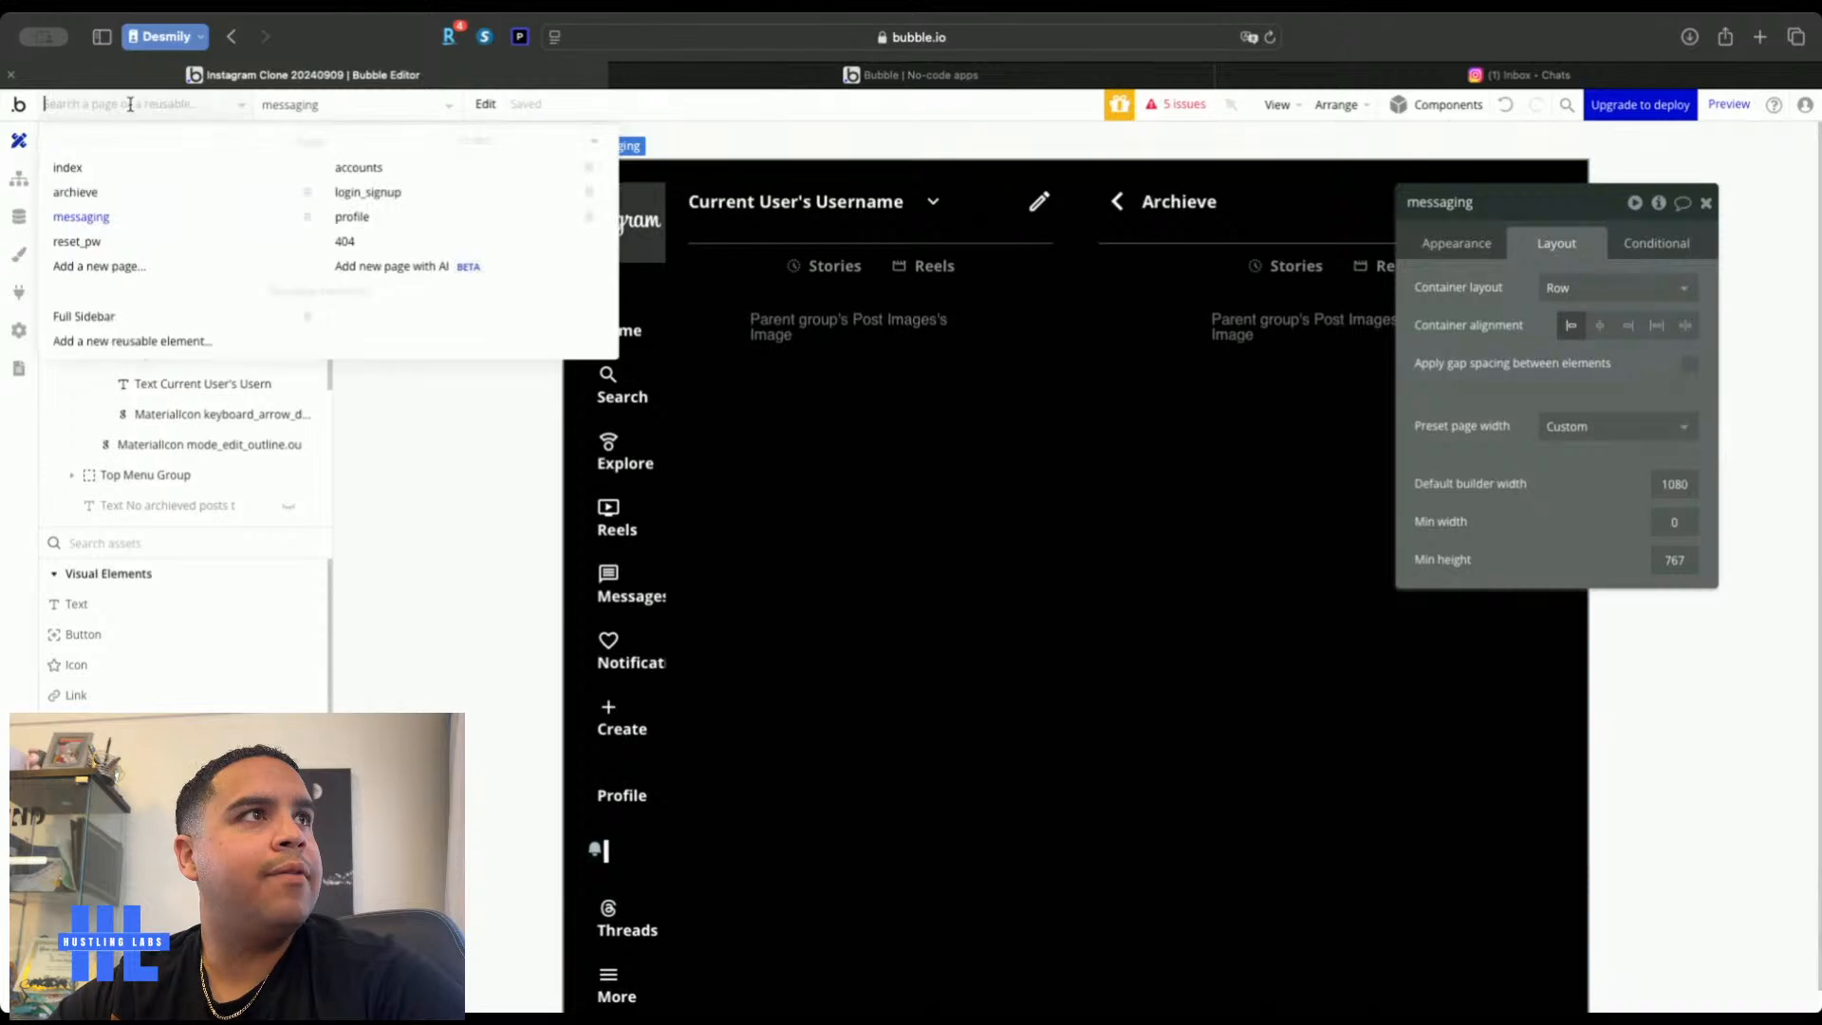
left_click(82, 319)
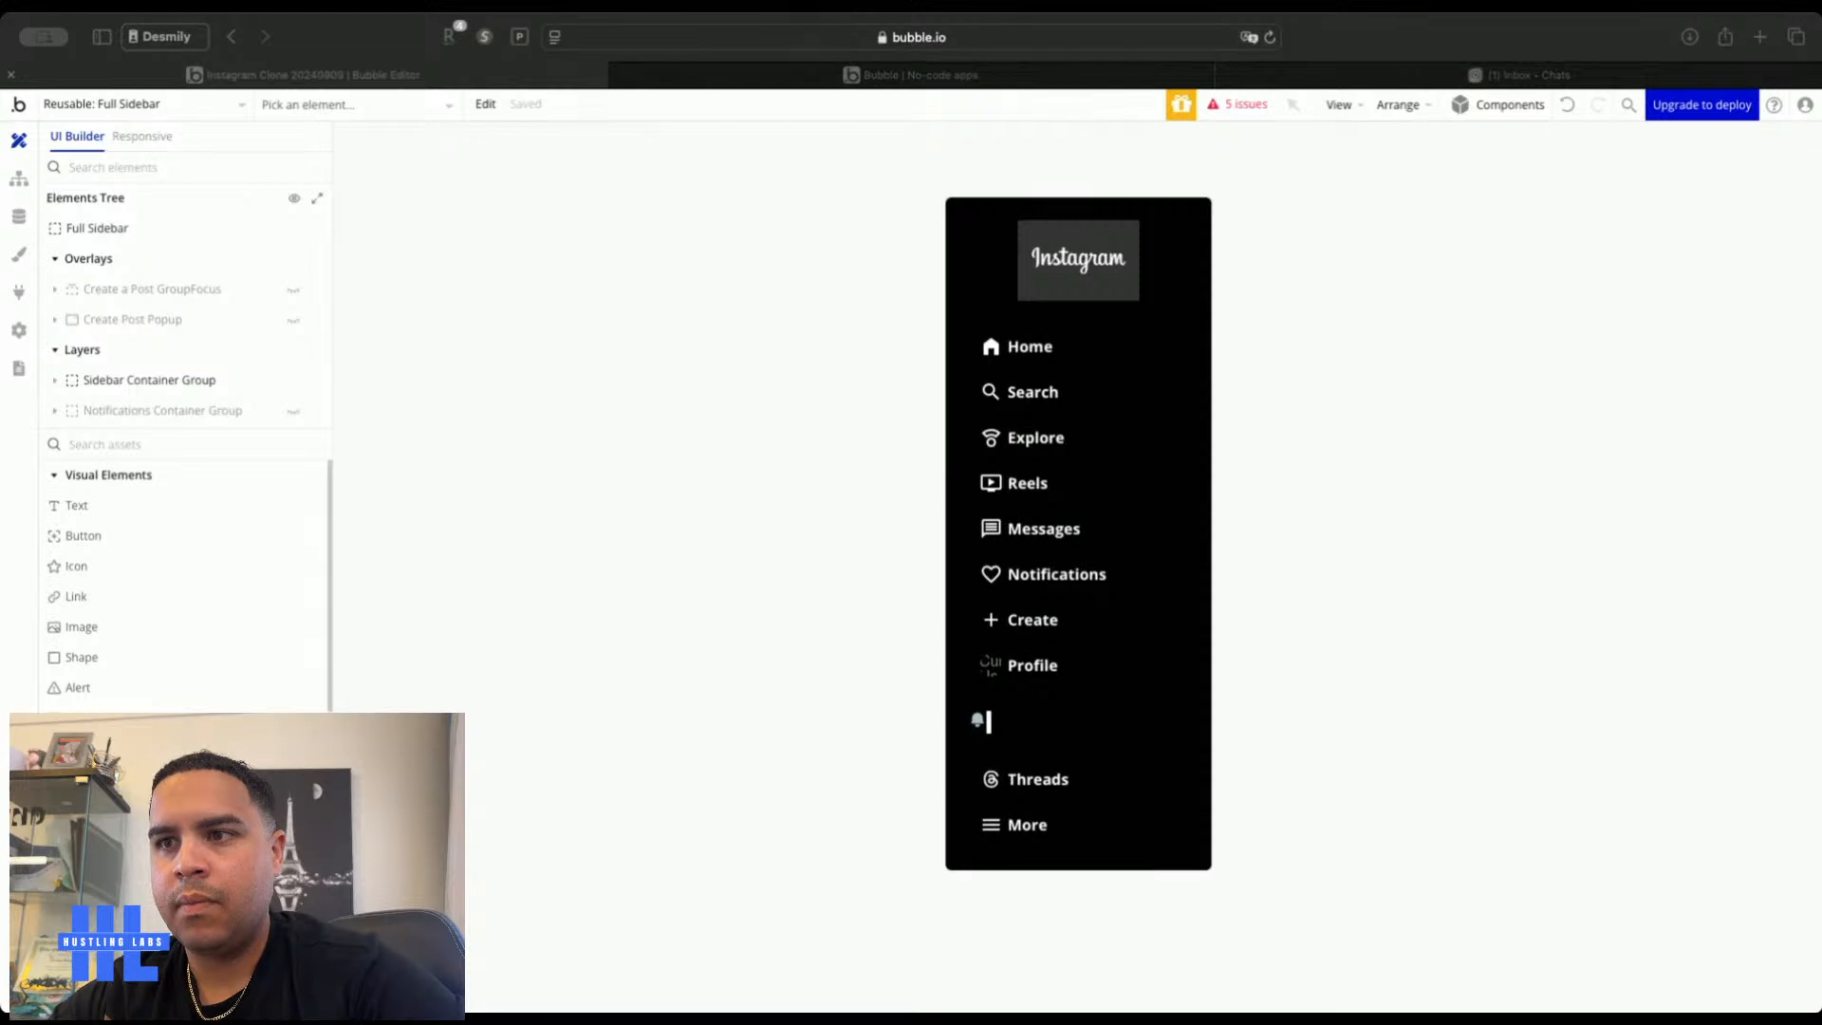
left_click(610, 401)
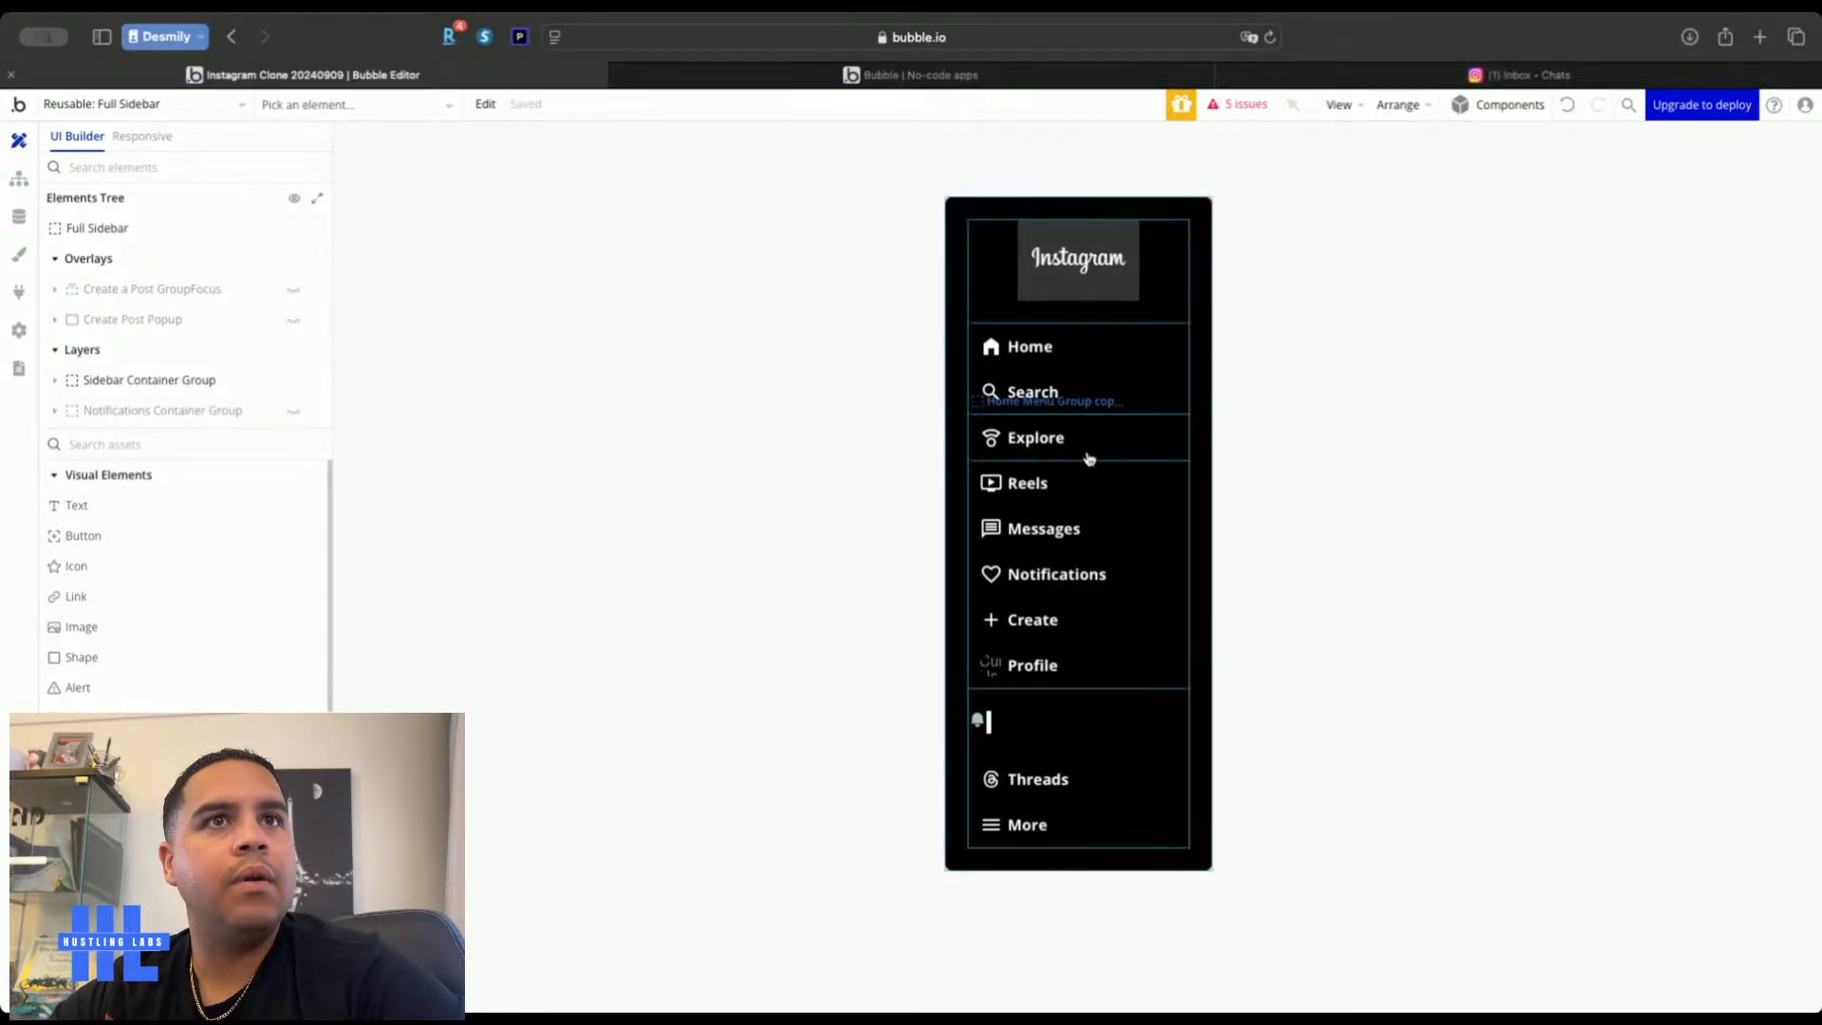
left_click(1107, 501)
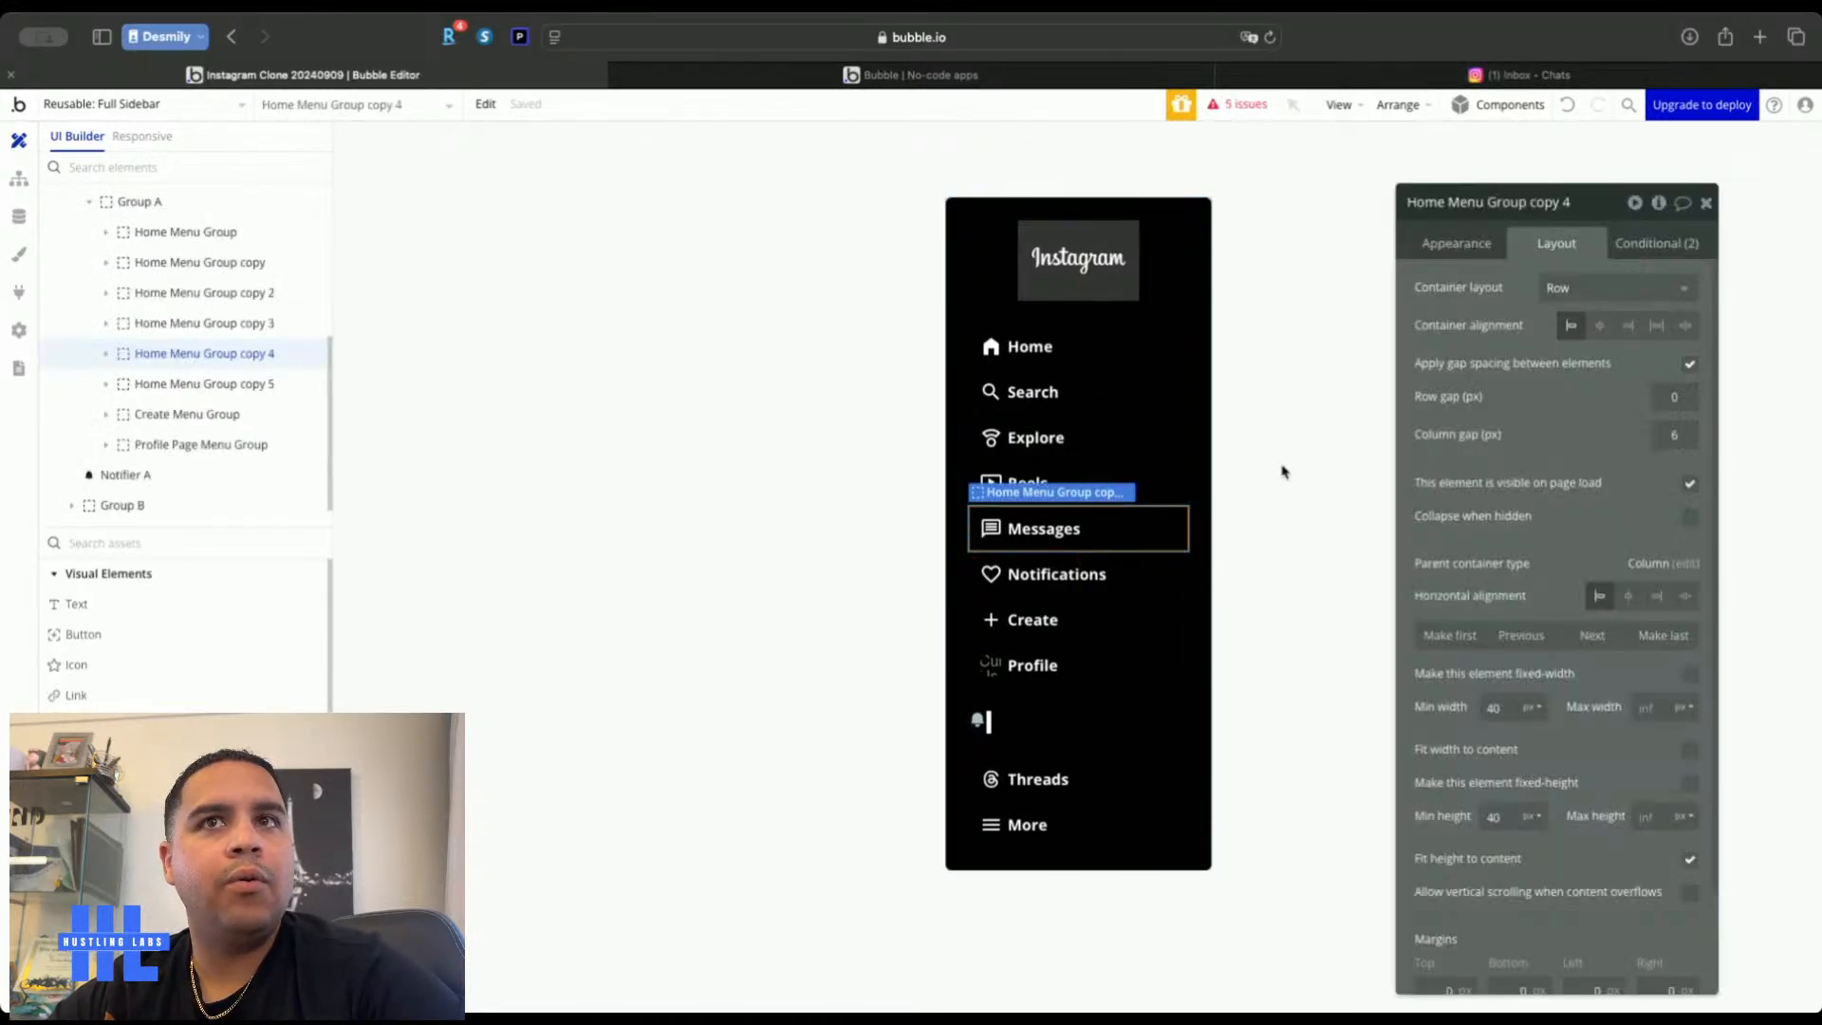
Add a Messages click workflow with a Go to page action targeting messaging
left_click(1456, 244)
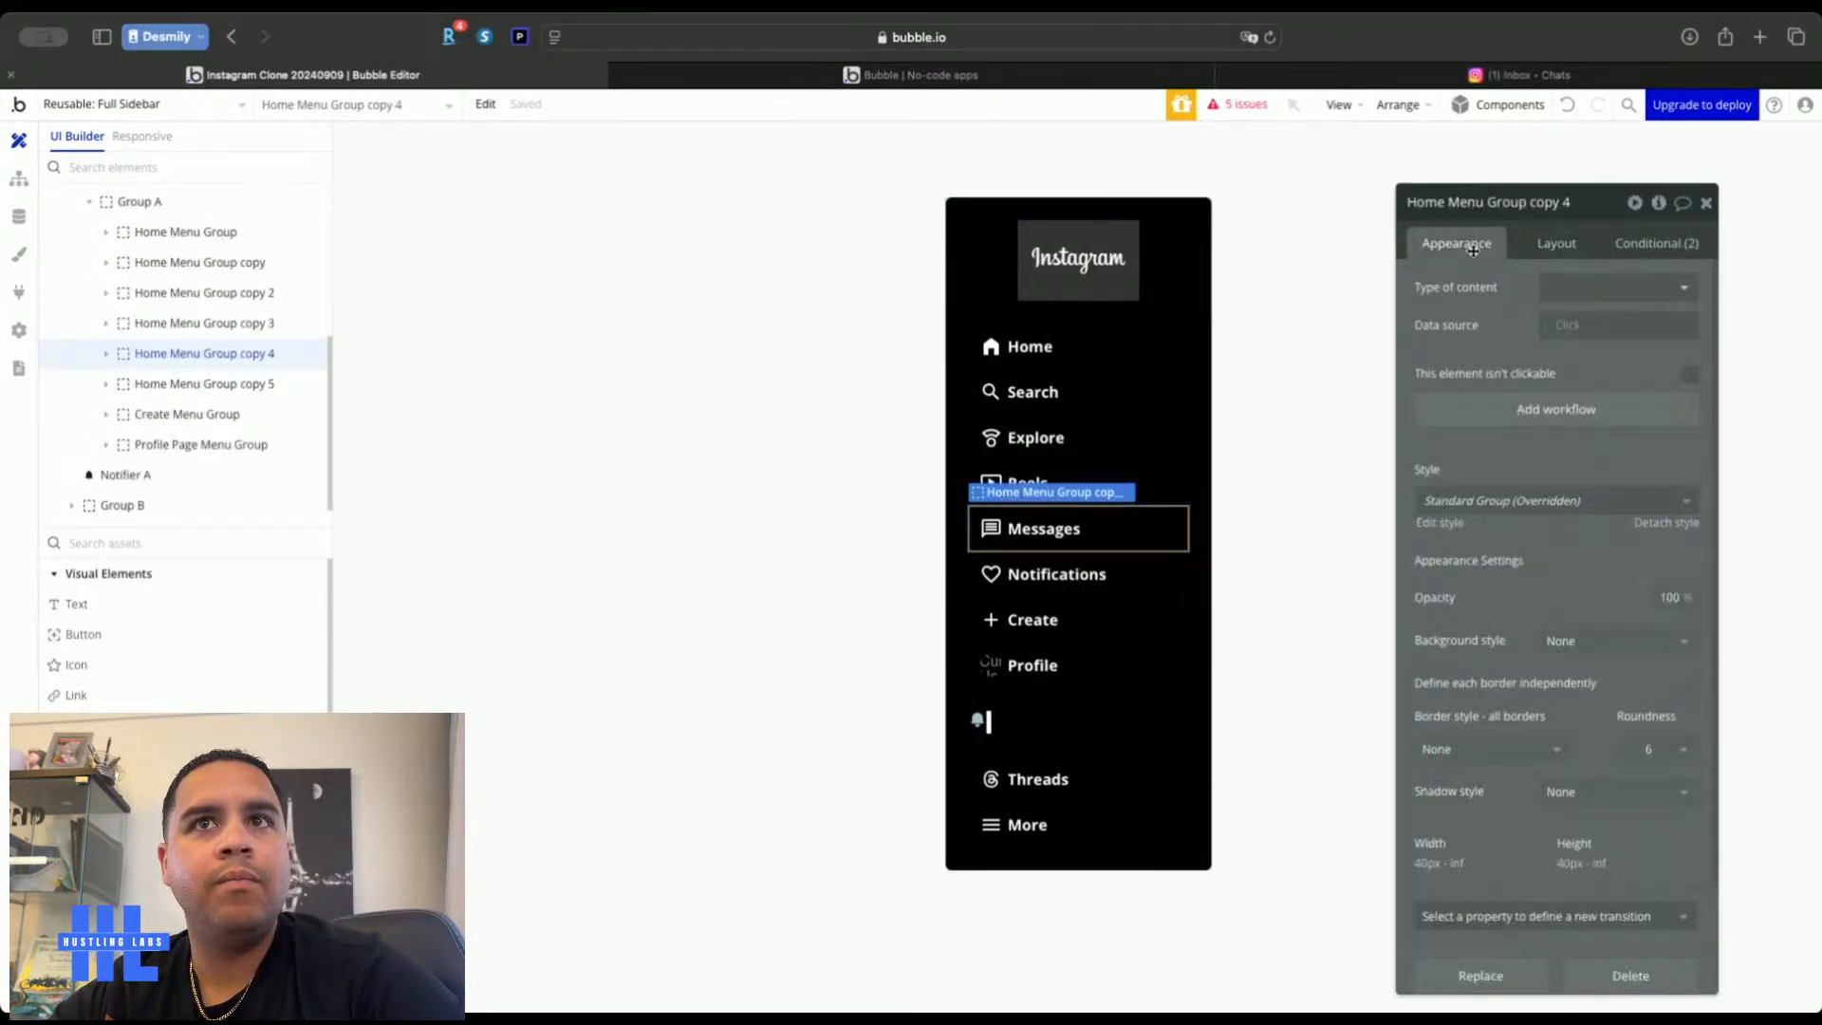
left_click(1530, 411)
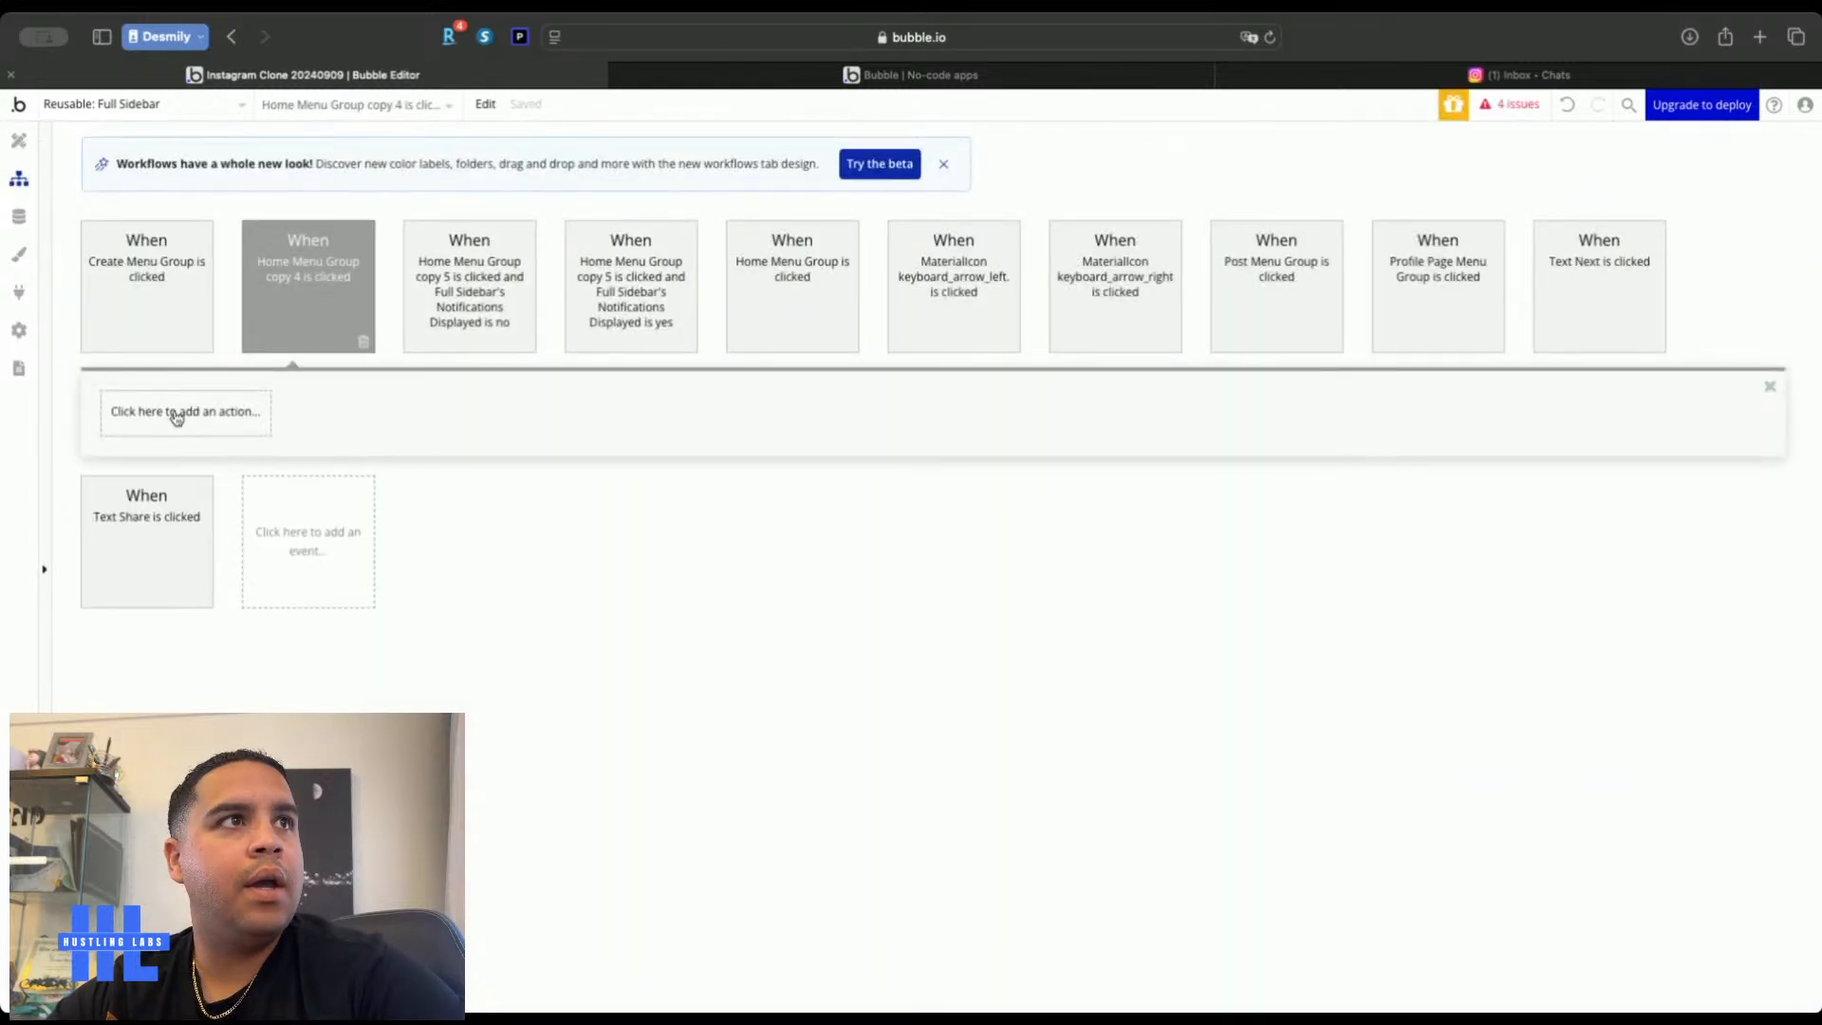
left_click(175, 418)
mouse_move(175, 517)
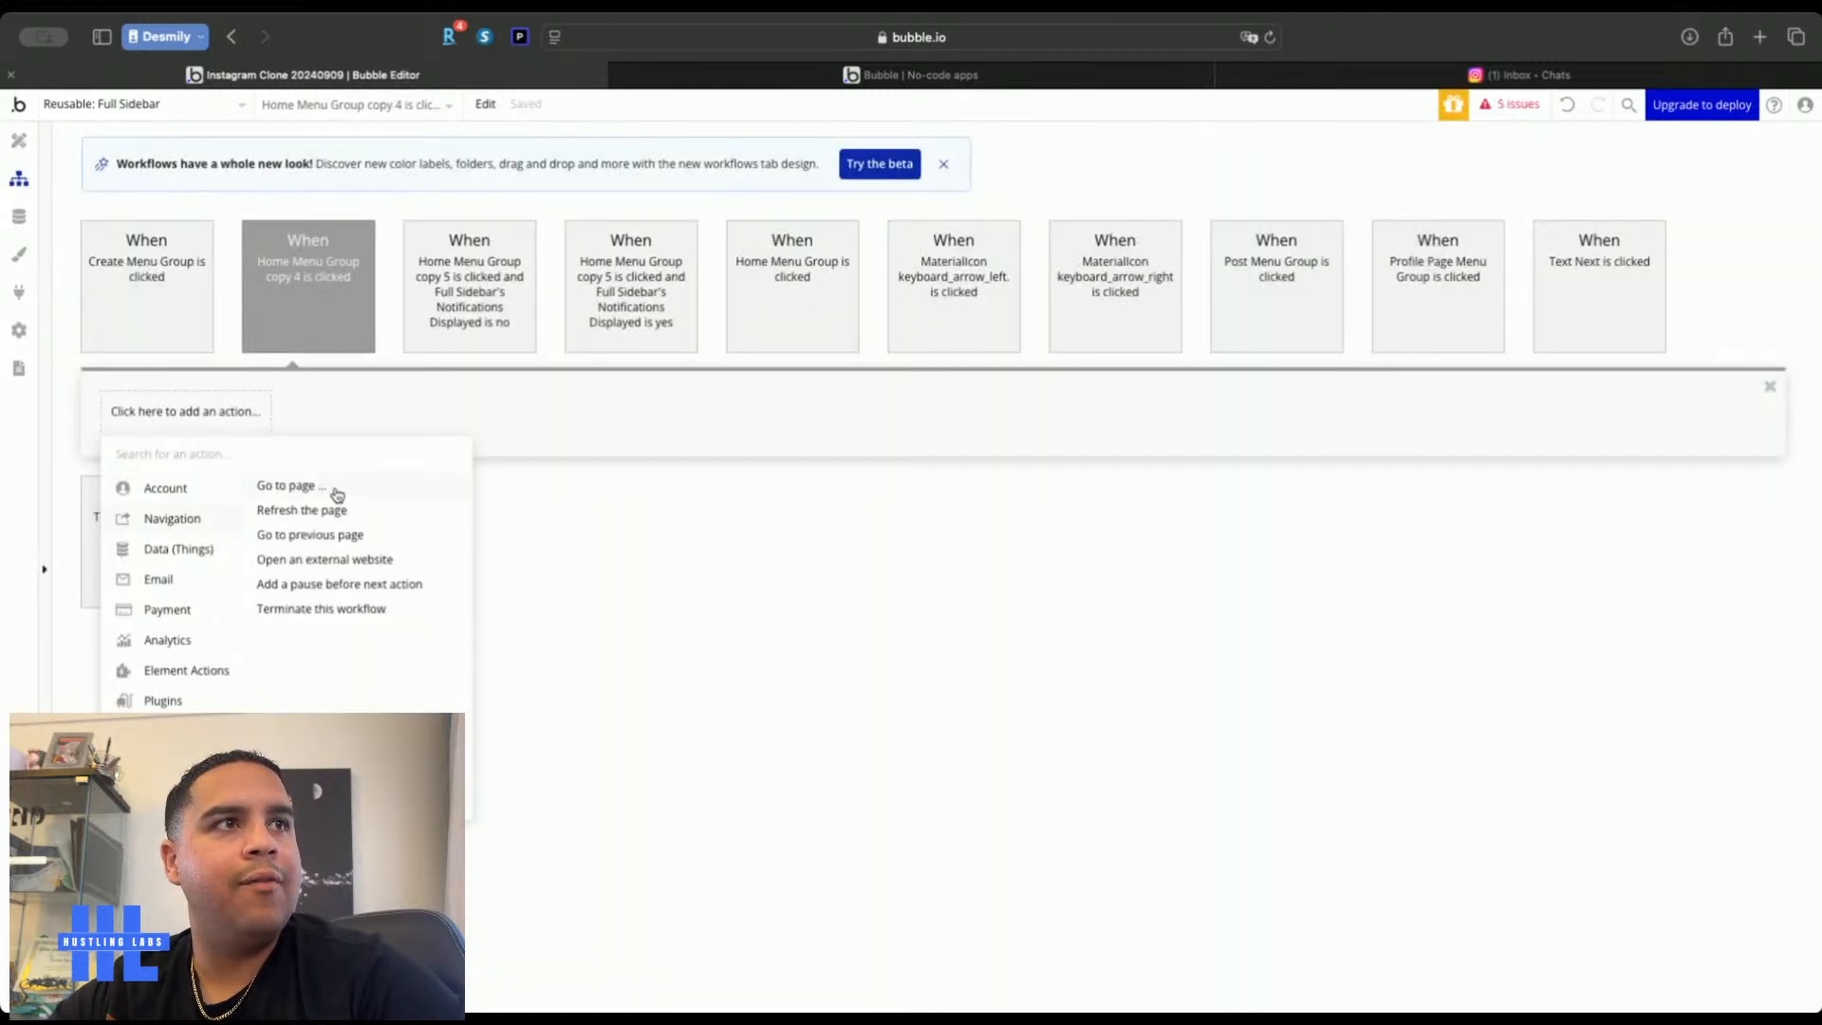
left_click(337, 495)
left_click(1636, 250)
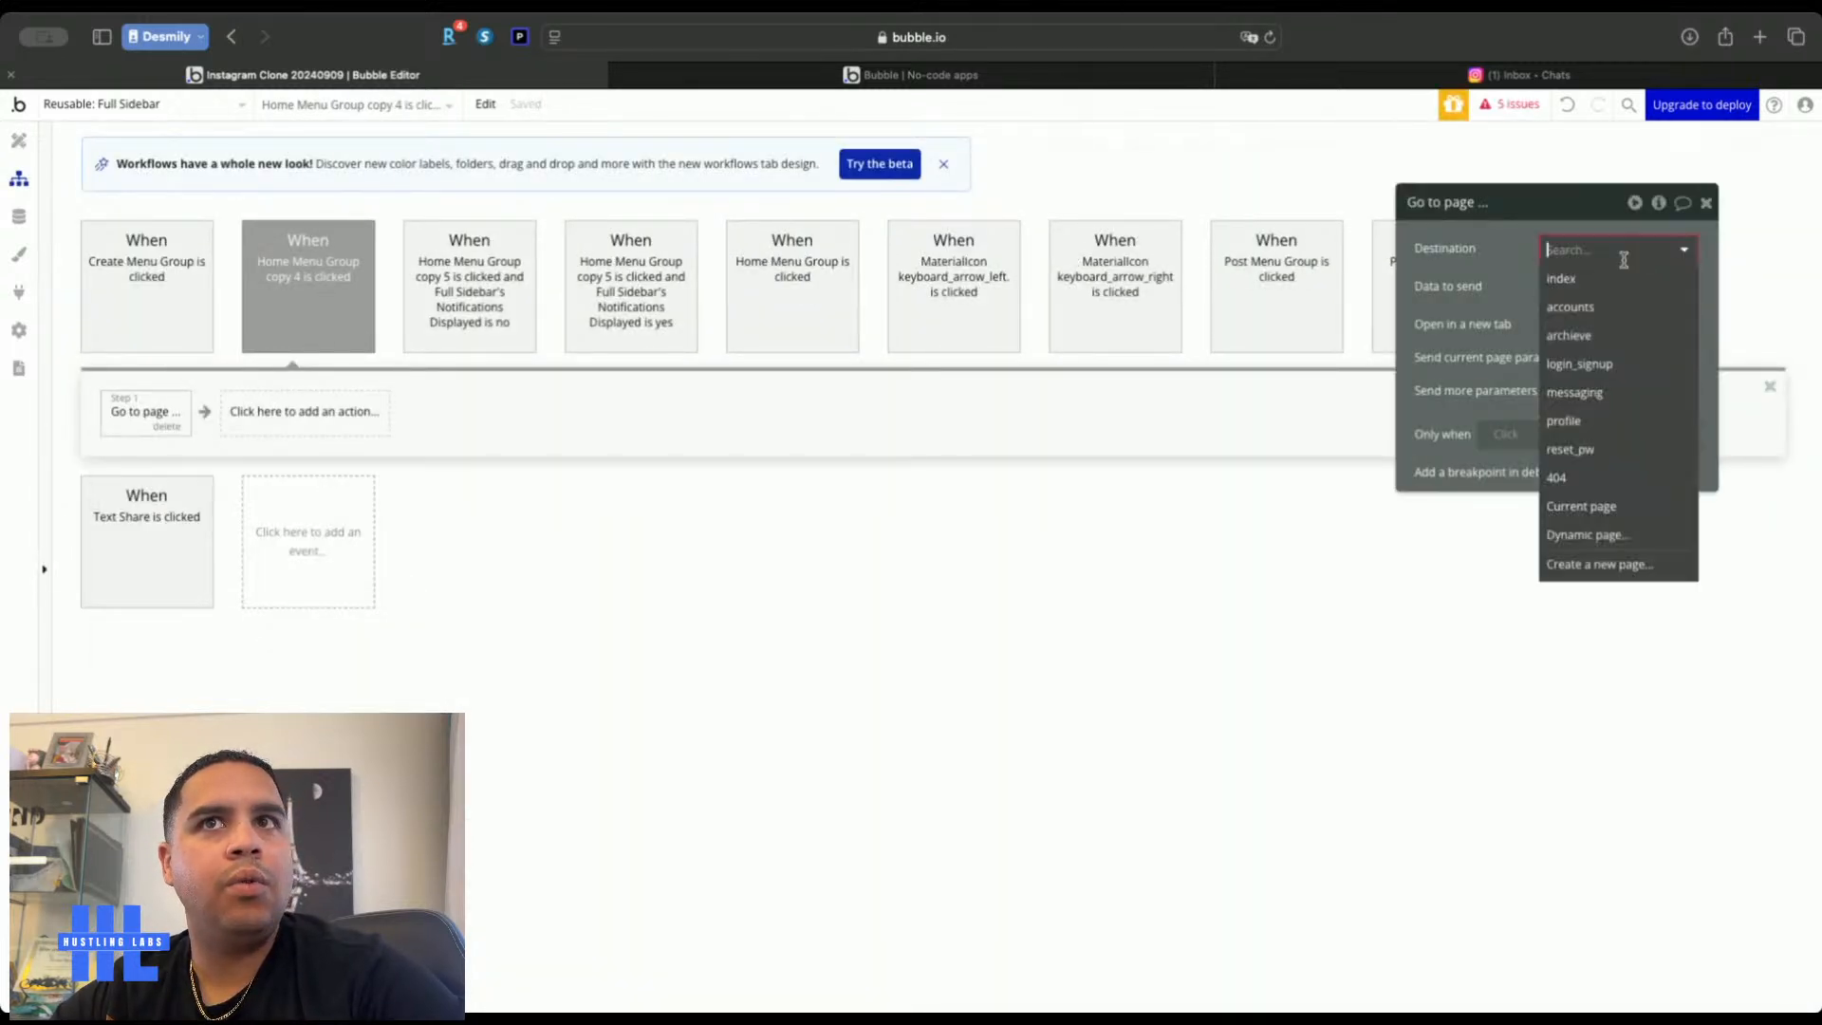
left_click(1589, 394)
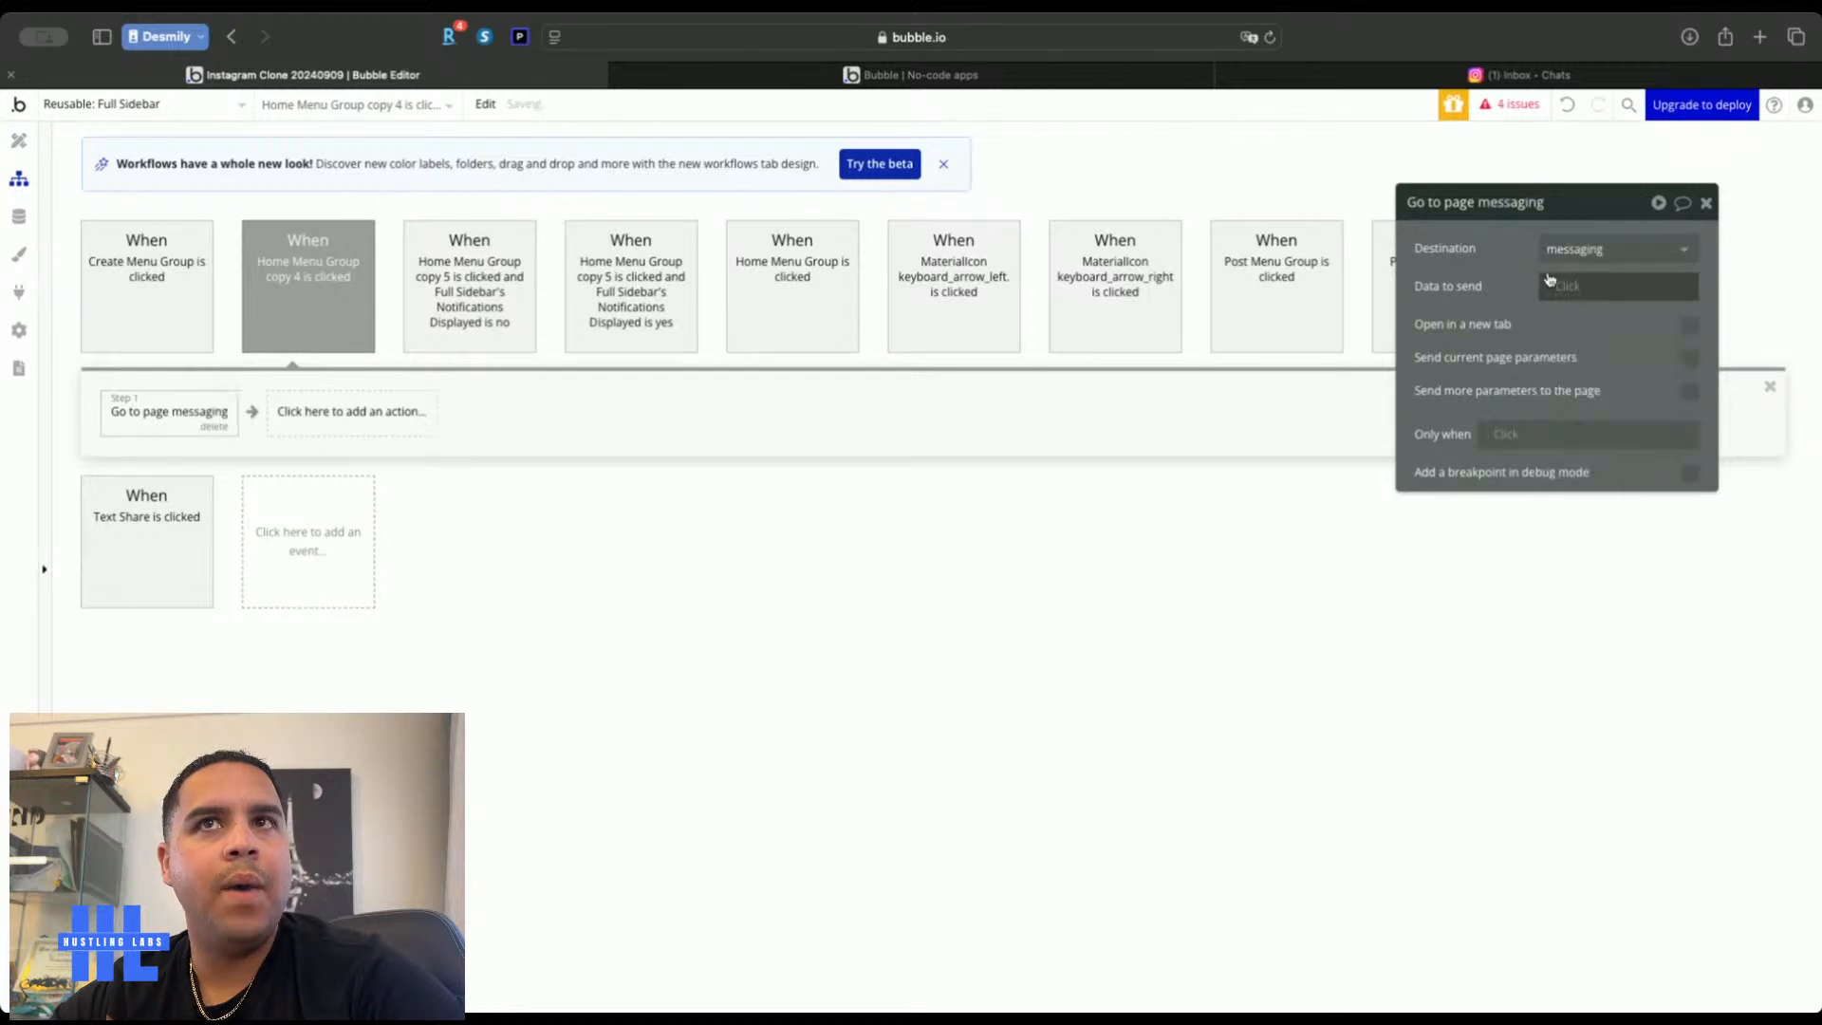
left_click(19, 141)
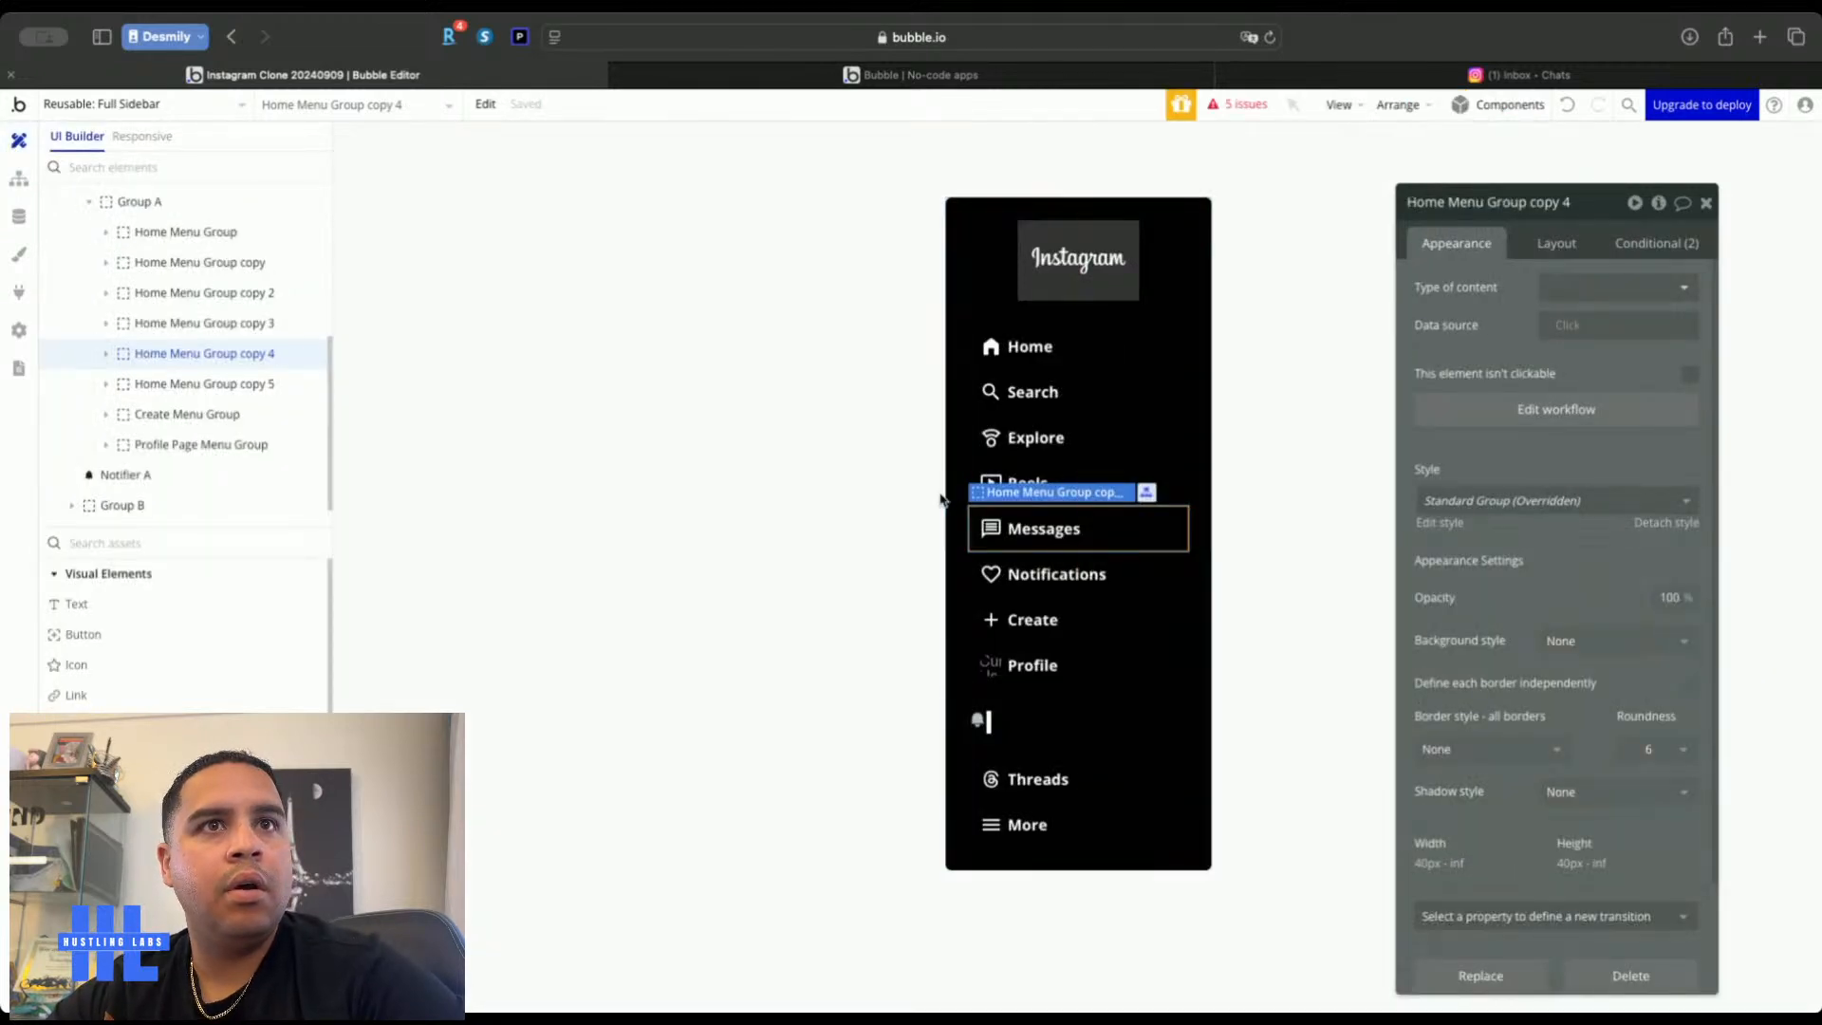
Rename the group 'Home Menu Group copy 4' to 'Messaging Menu Group' and view its conditionals
left_click(1567, 203)
key("BackSpace")
key("BackSpace")
key("BackSpace")
key("BackSpace")
key("BackSpace")
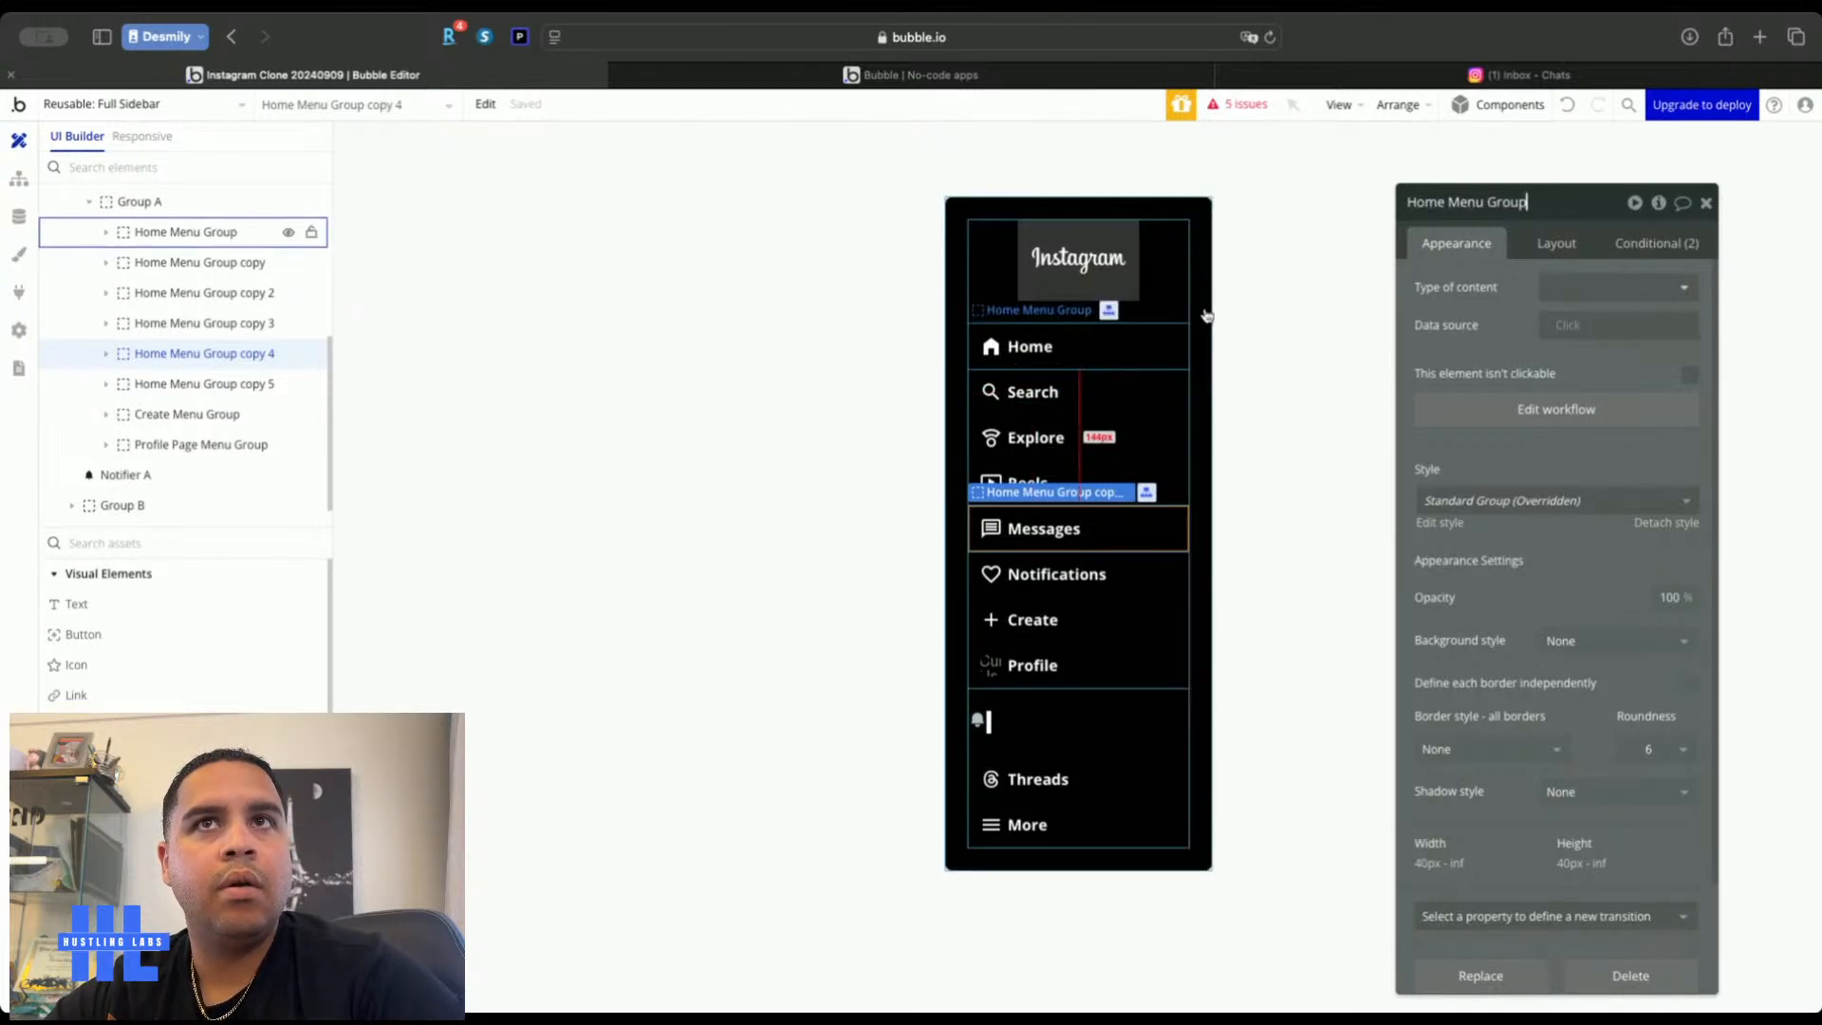
double_click(1426, 202)
type("Messaging")
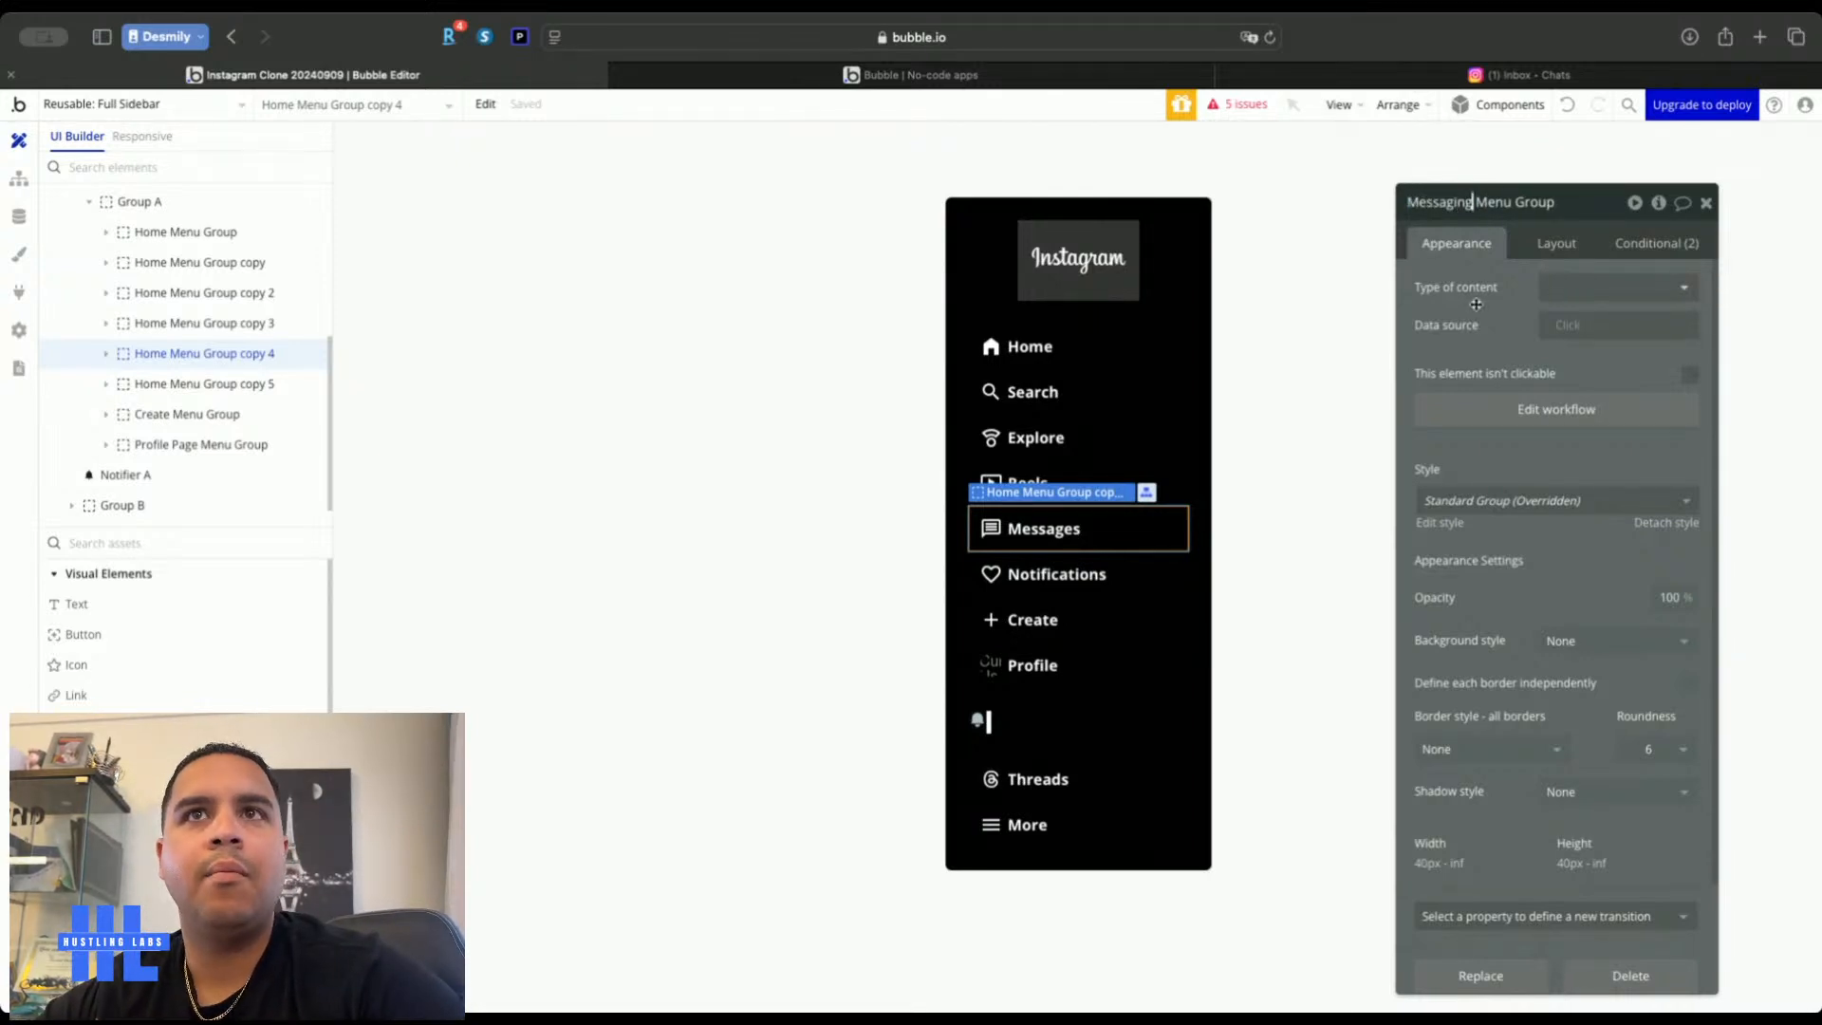
left_click(1679, 242)
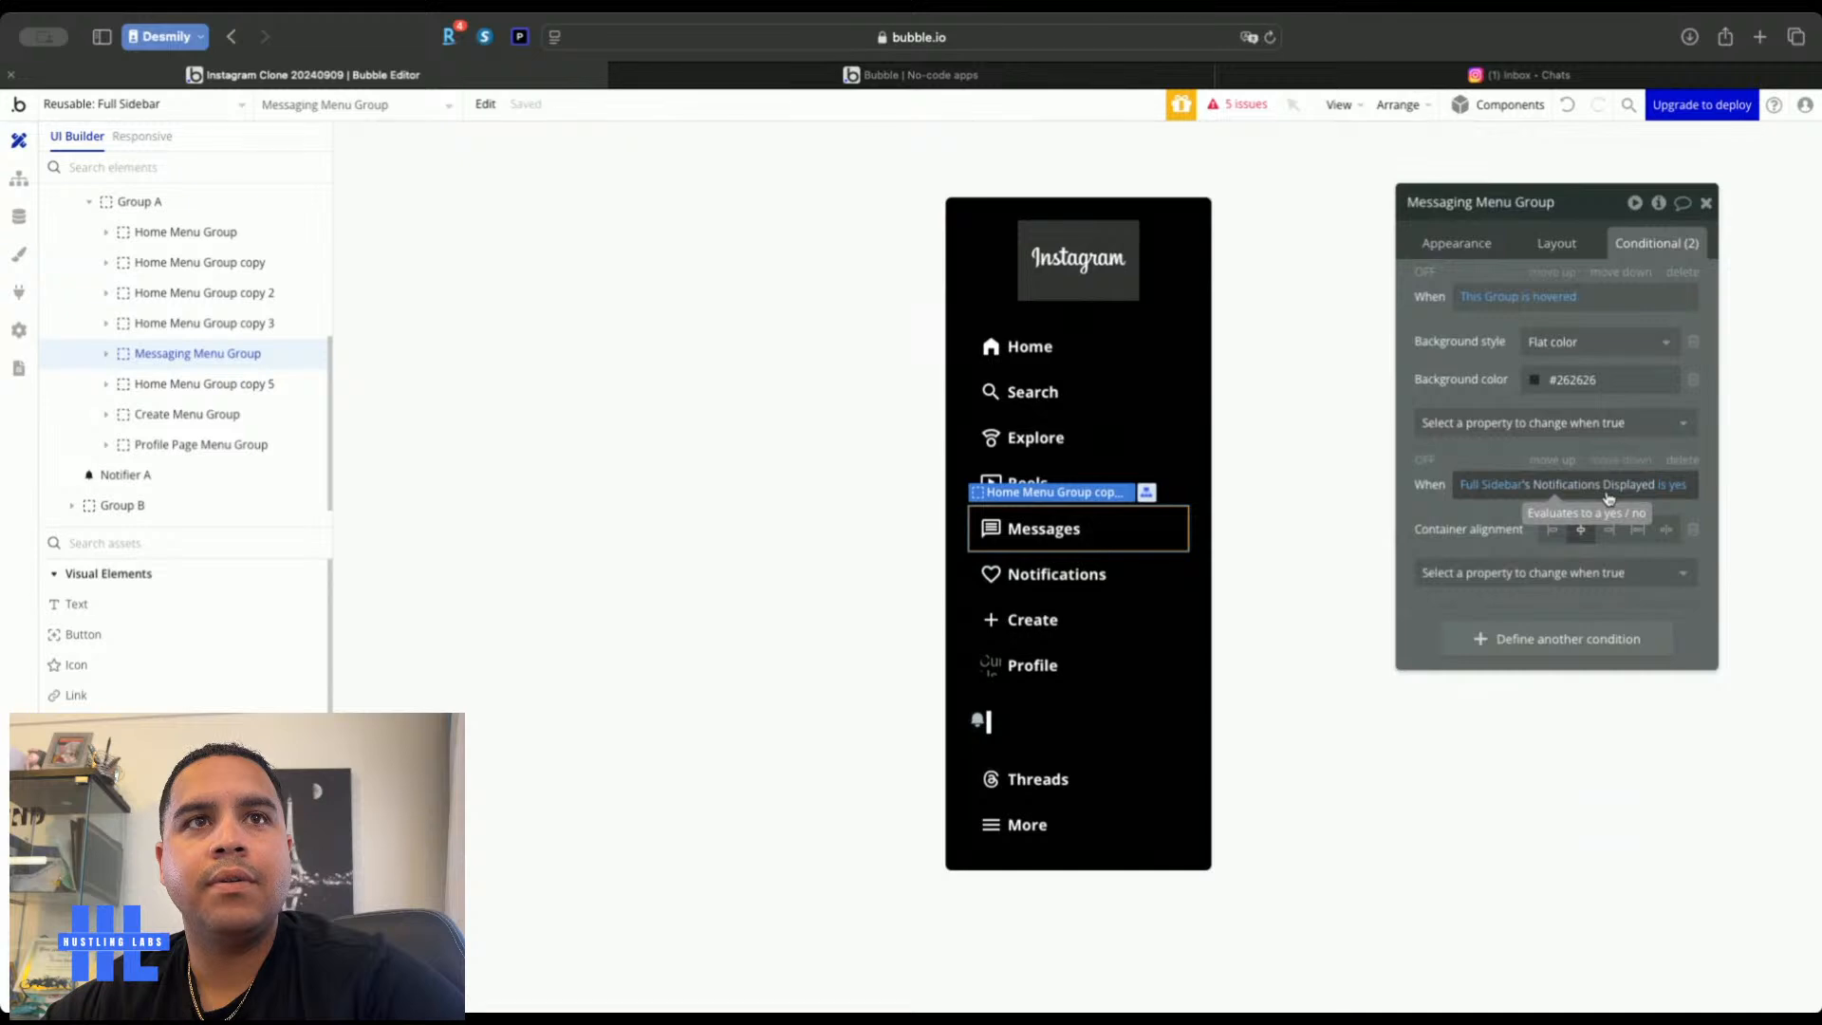
Compare the Home, Search and Explore rows' settings, then reselect Messaging Menu Group
left_click(1161, 353)
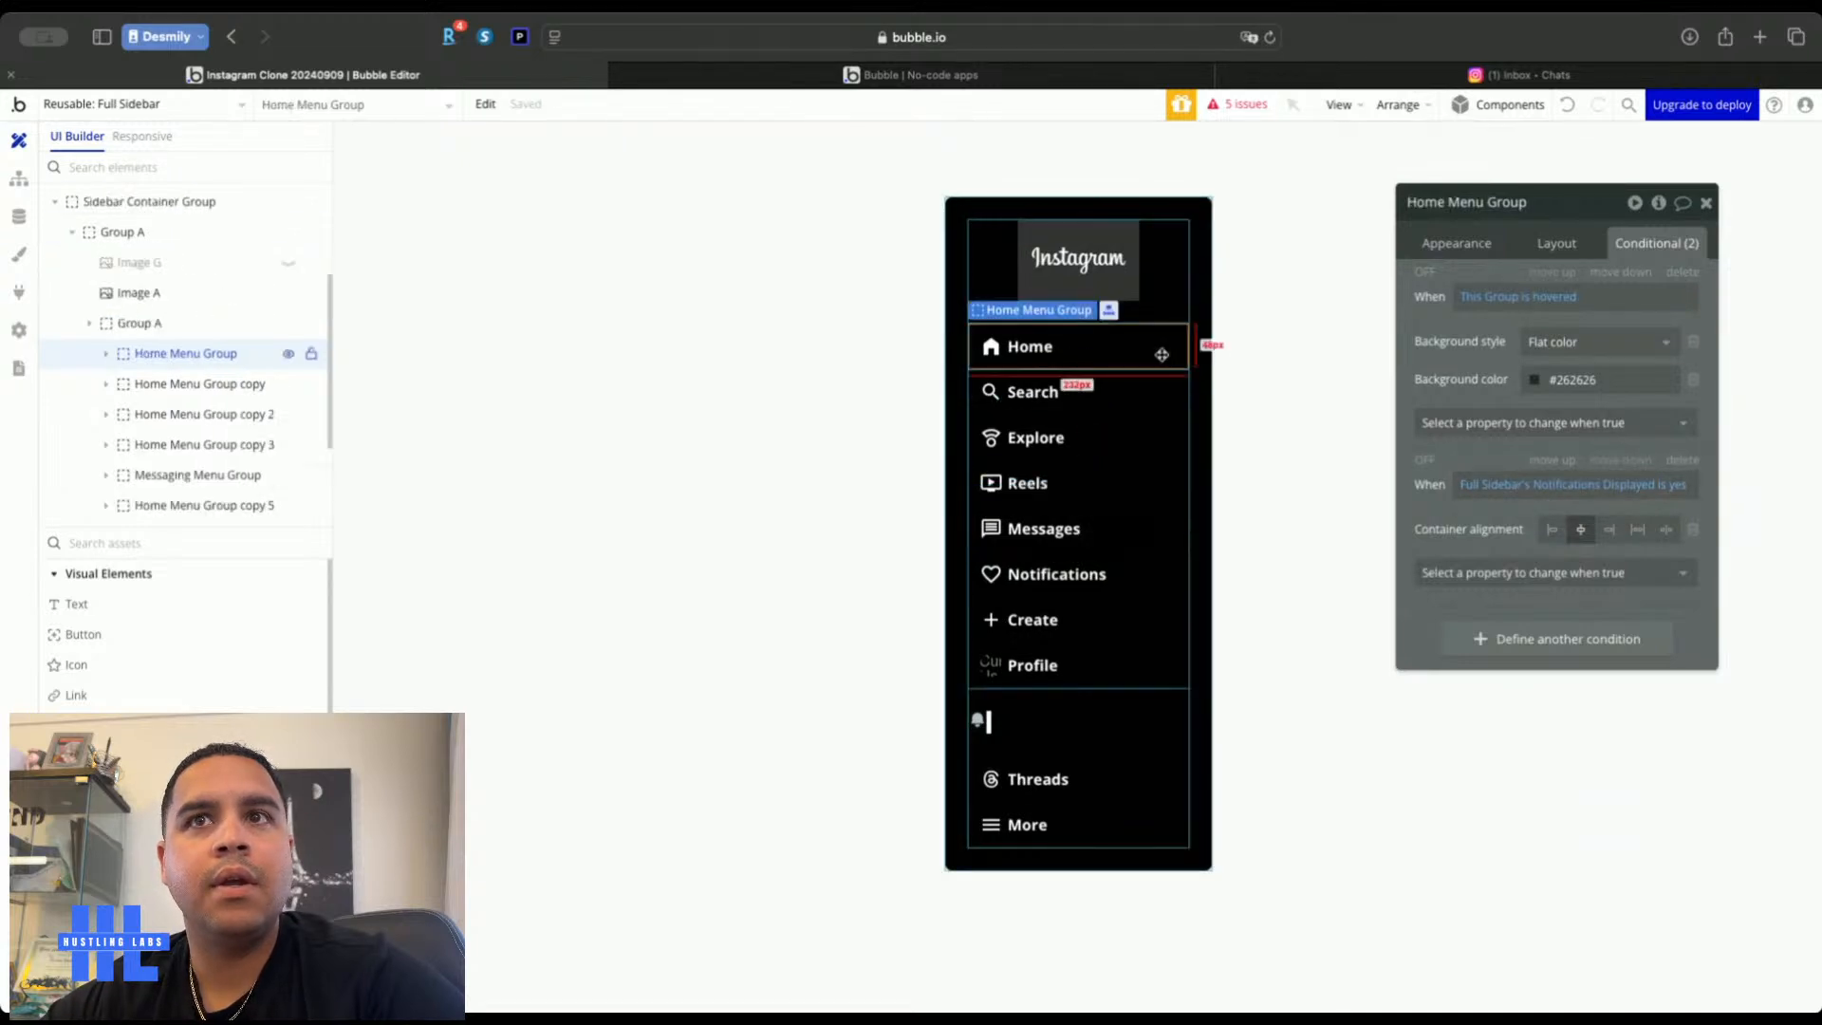
left_click(1165, 406)
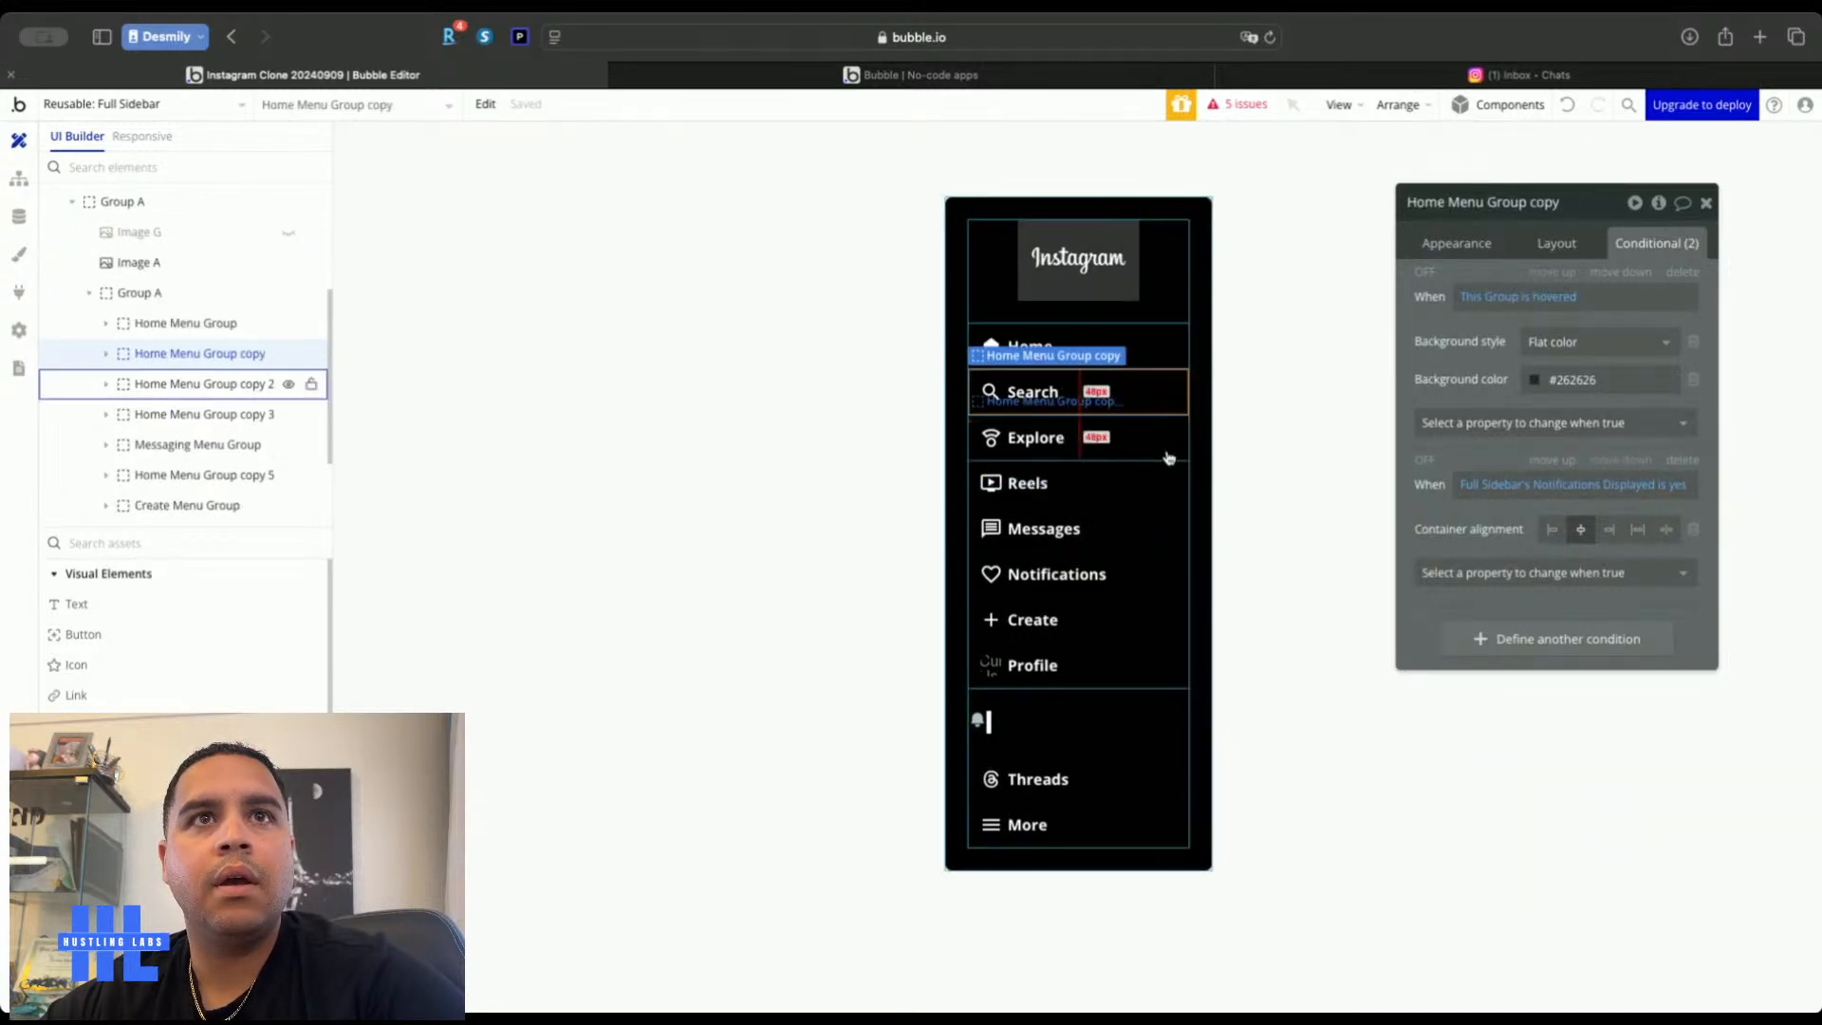
left_click(1167, 452)
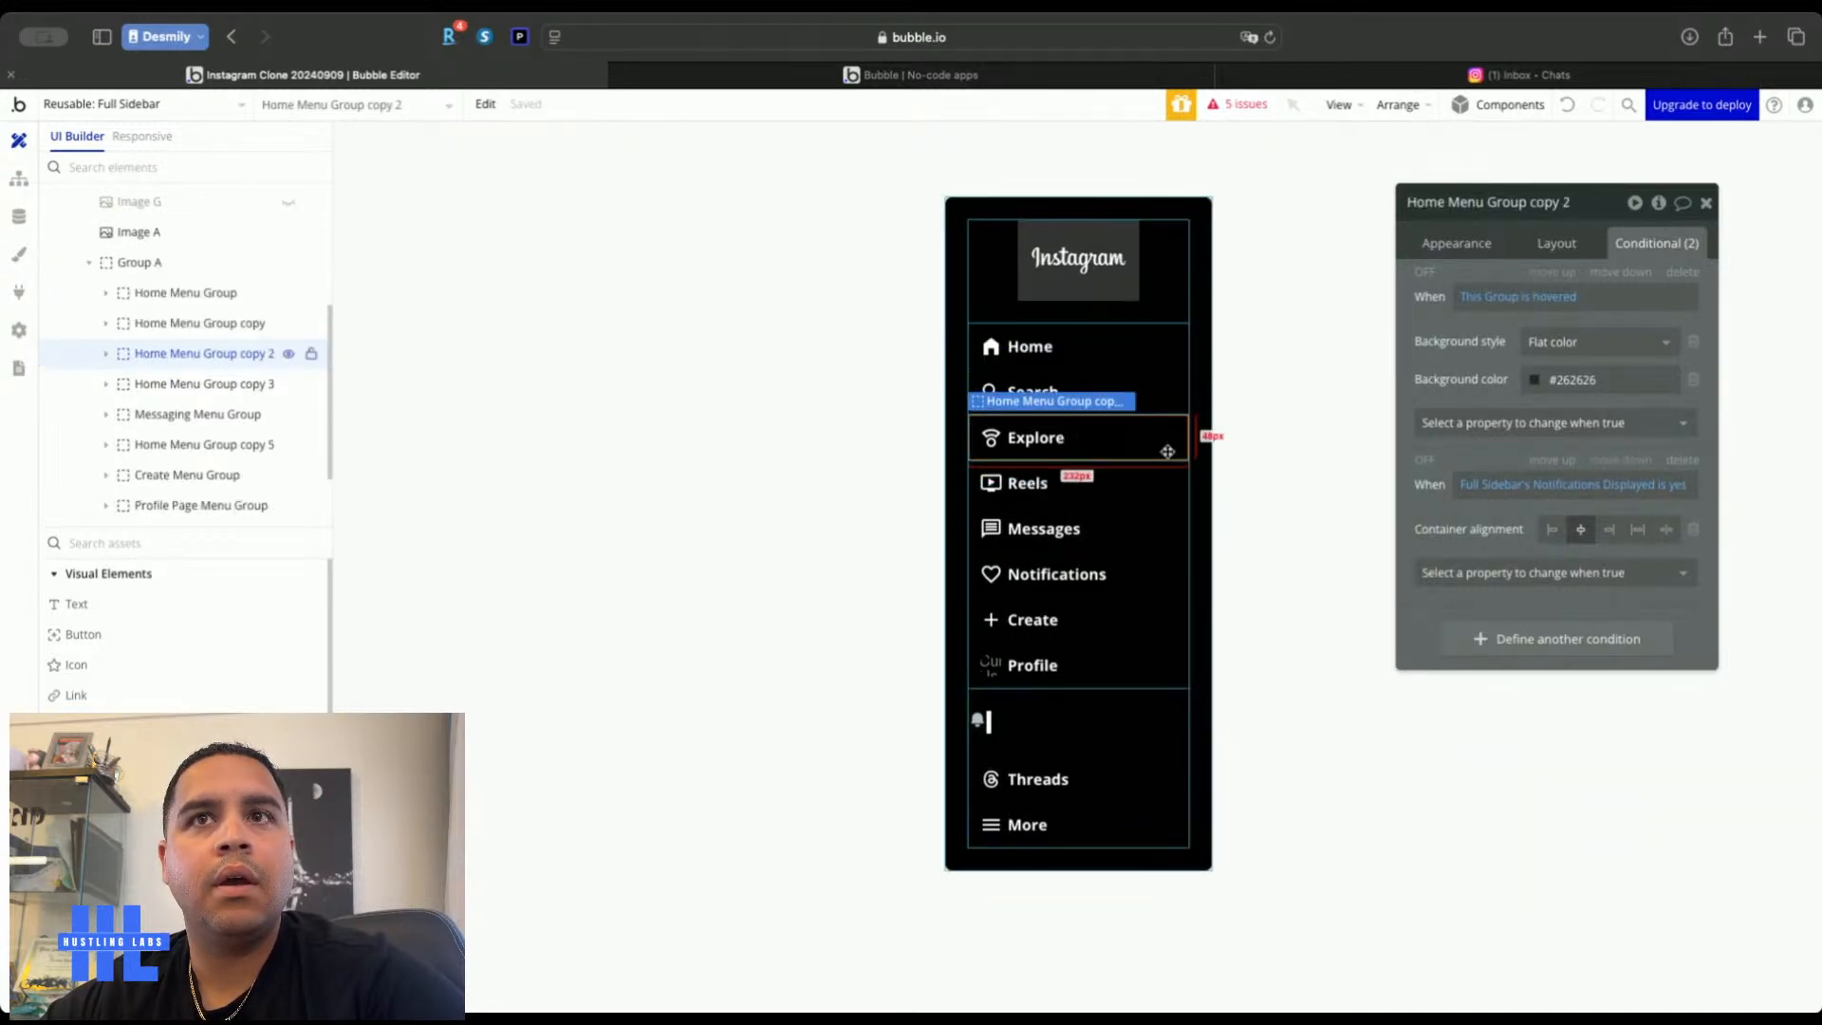
left_click(1145, 525)
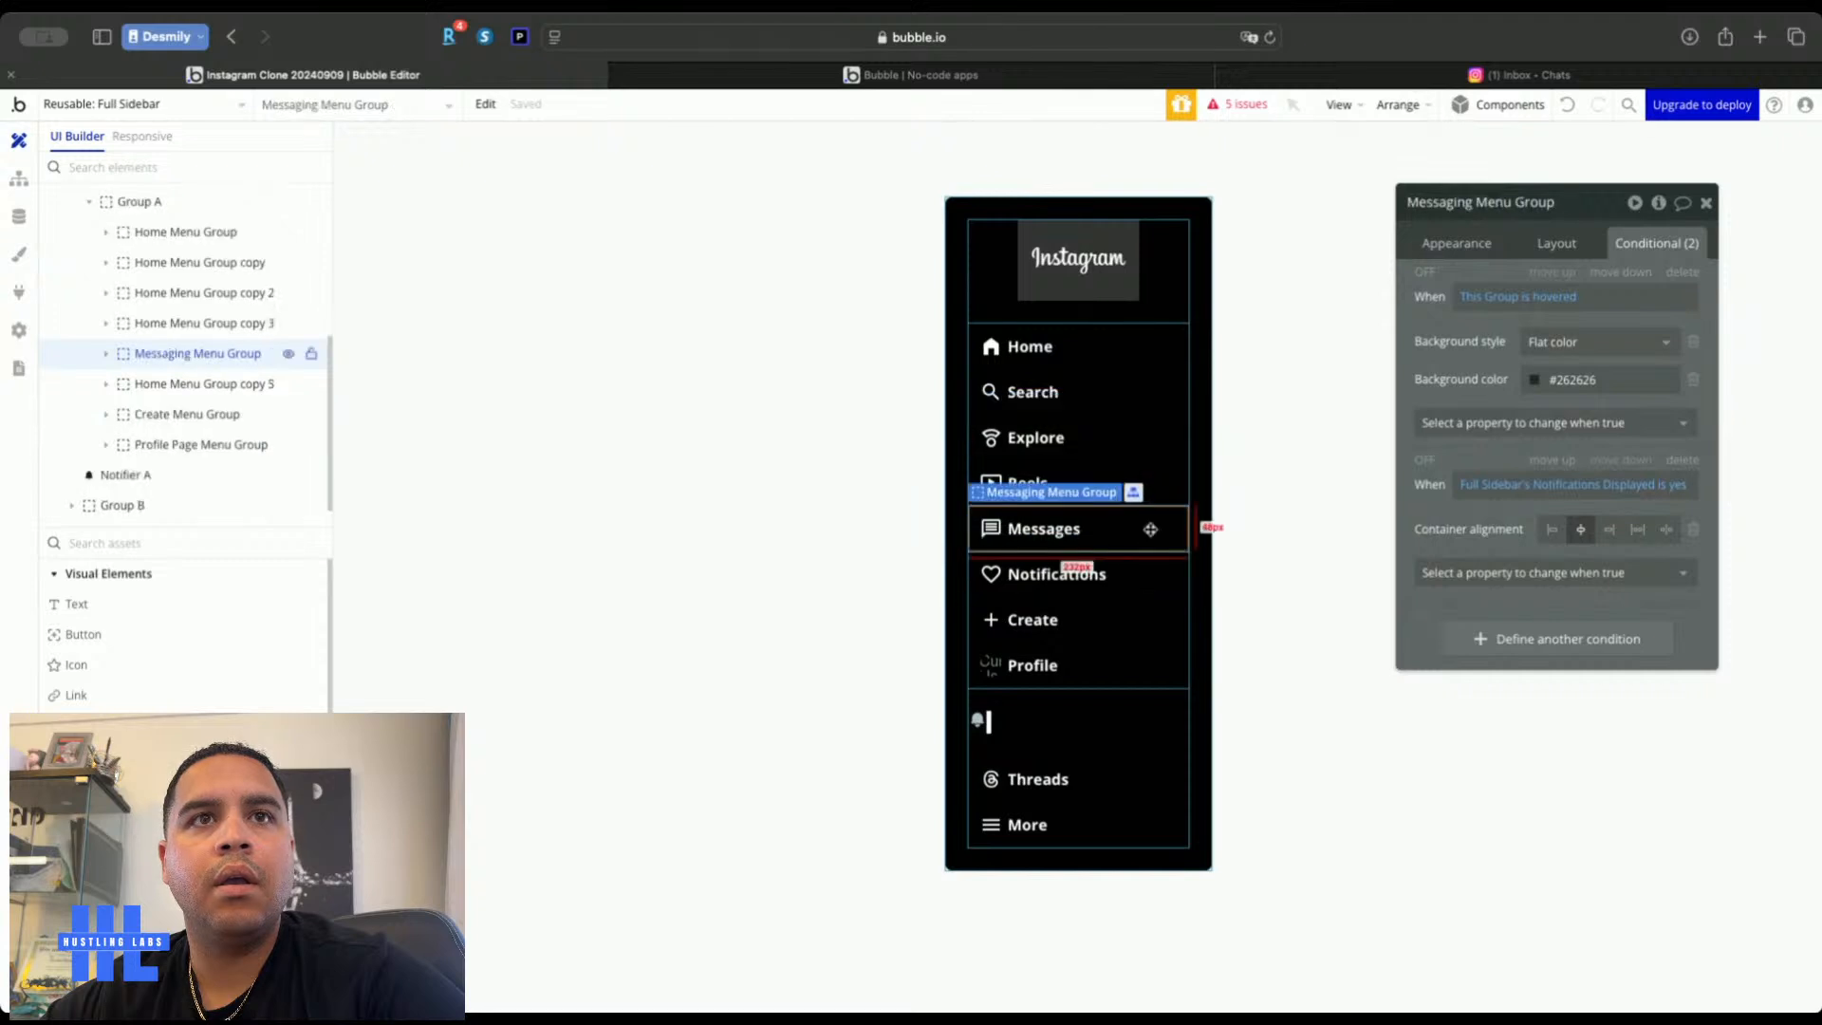
left_click(135, 105)
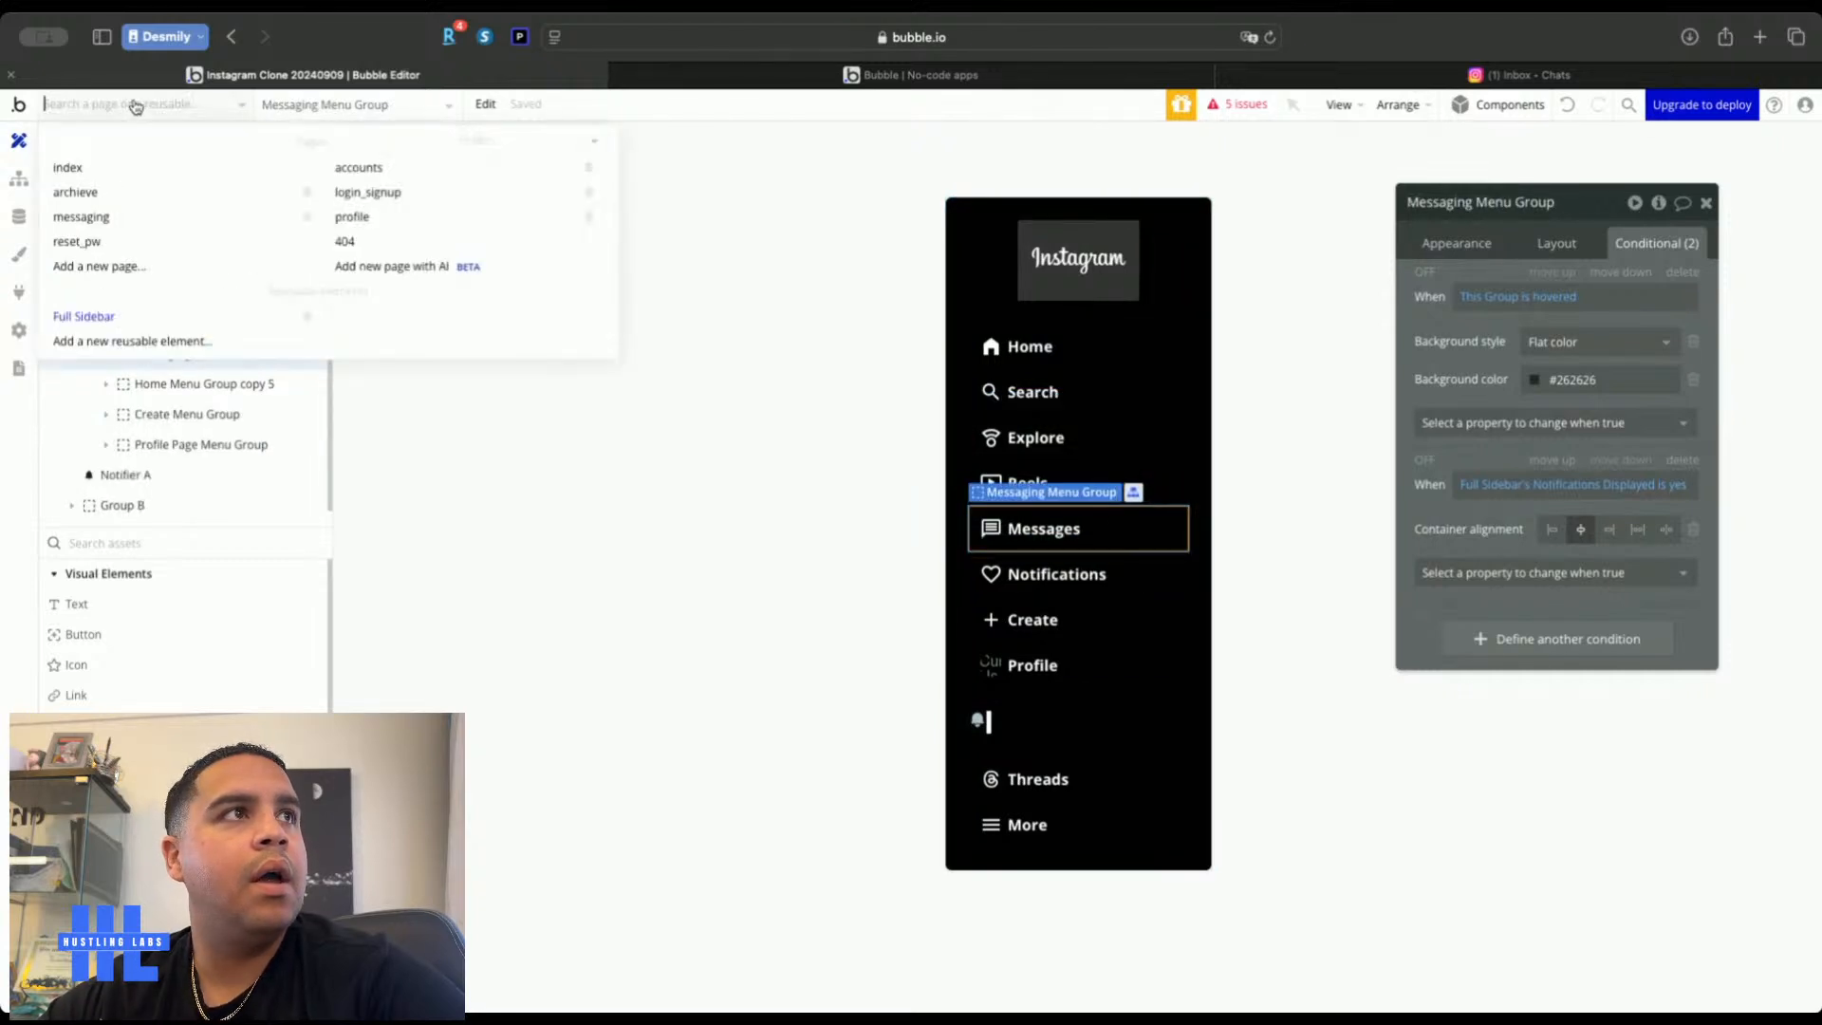
Add a Page is loaded workflow event to the messaging page
left_click(102, 219)
left_click(539, 242)
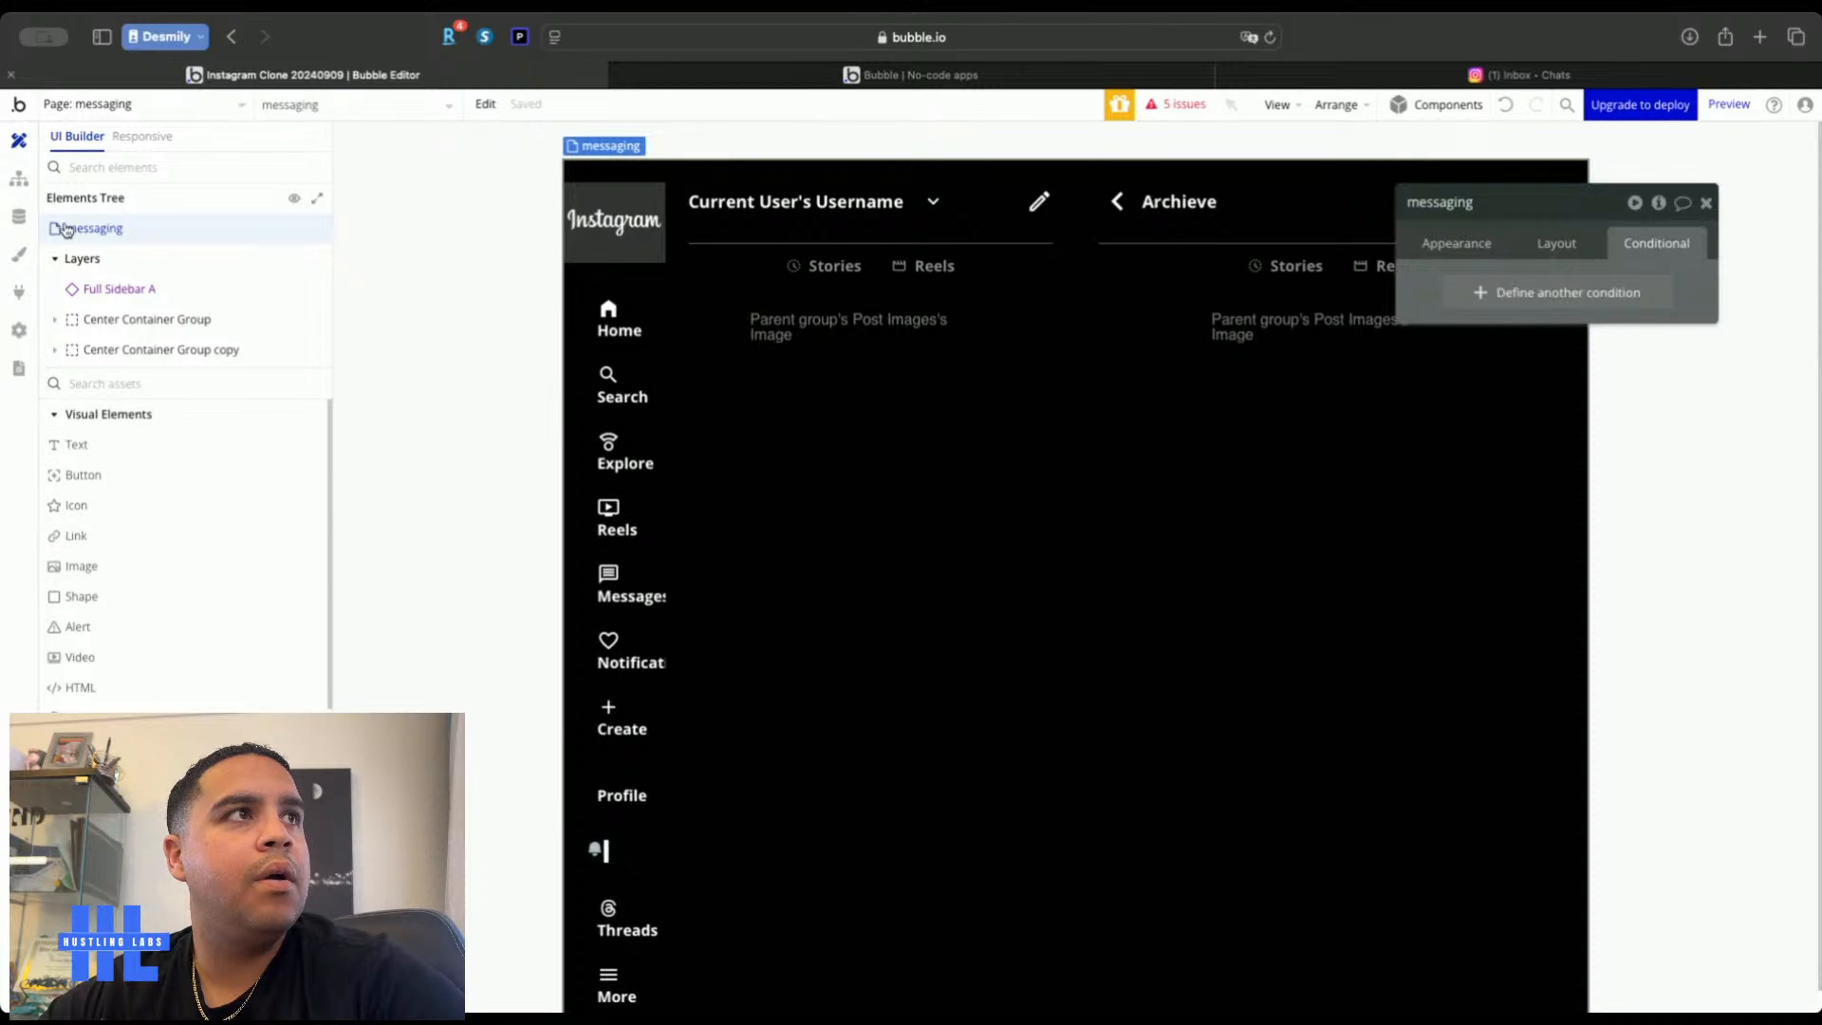
left_click(19, 178)
left_click(154, 298)
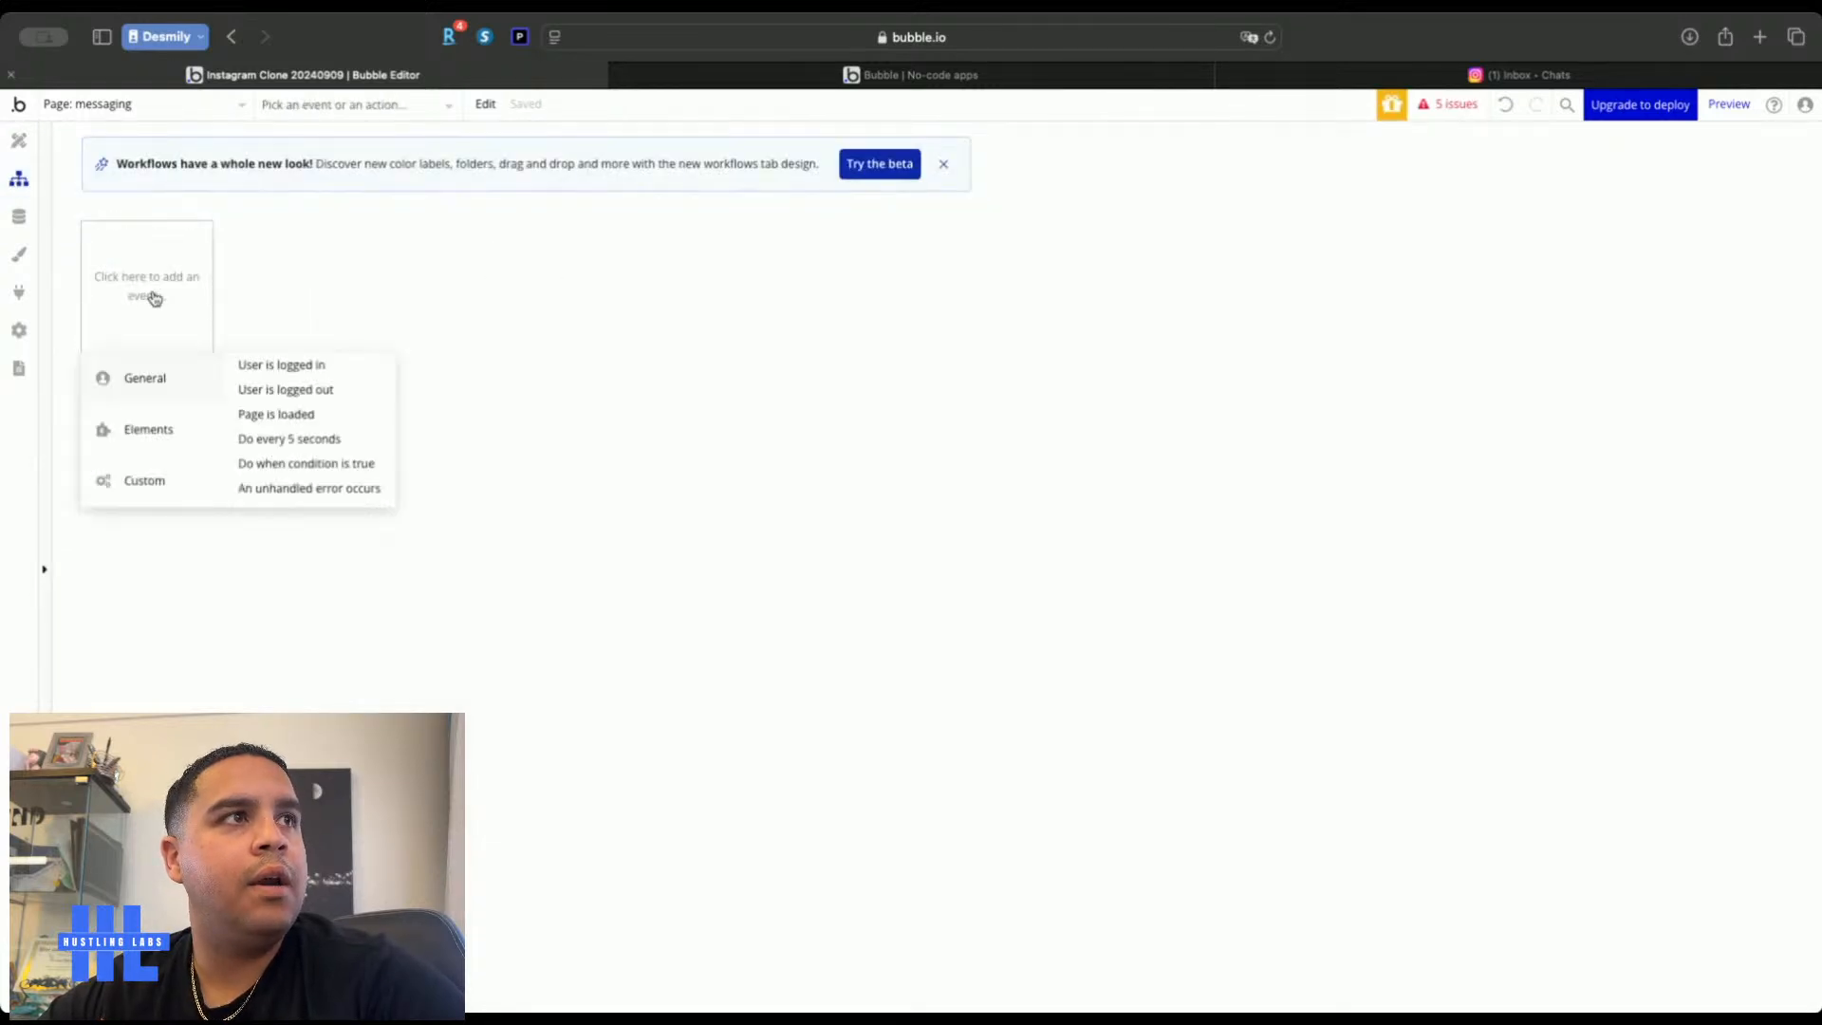
left_click(310, 423)
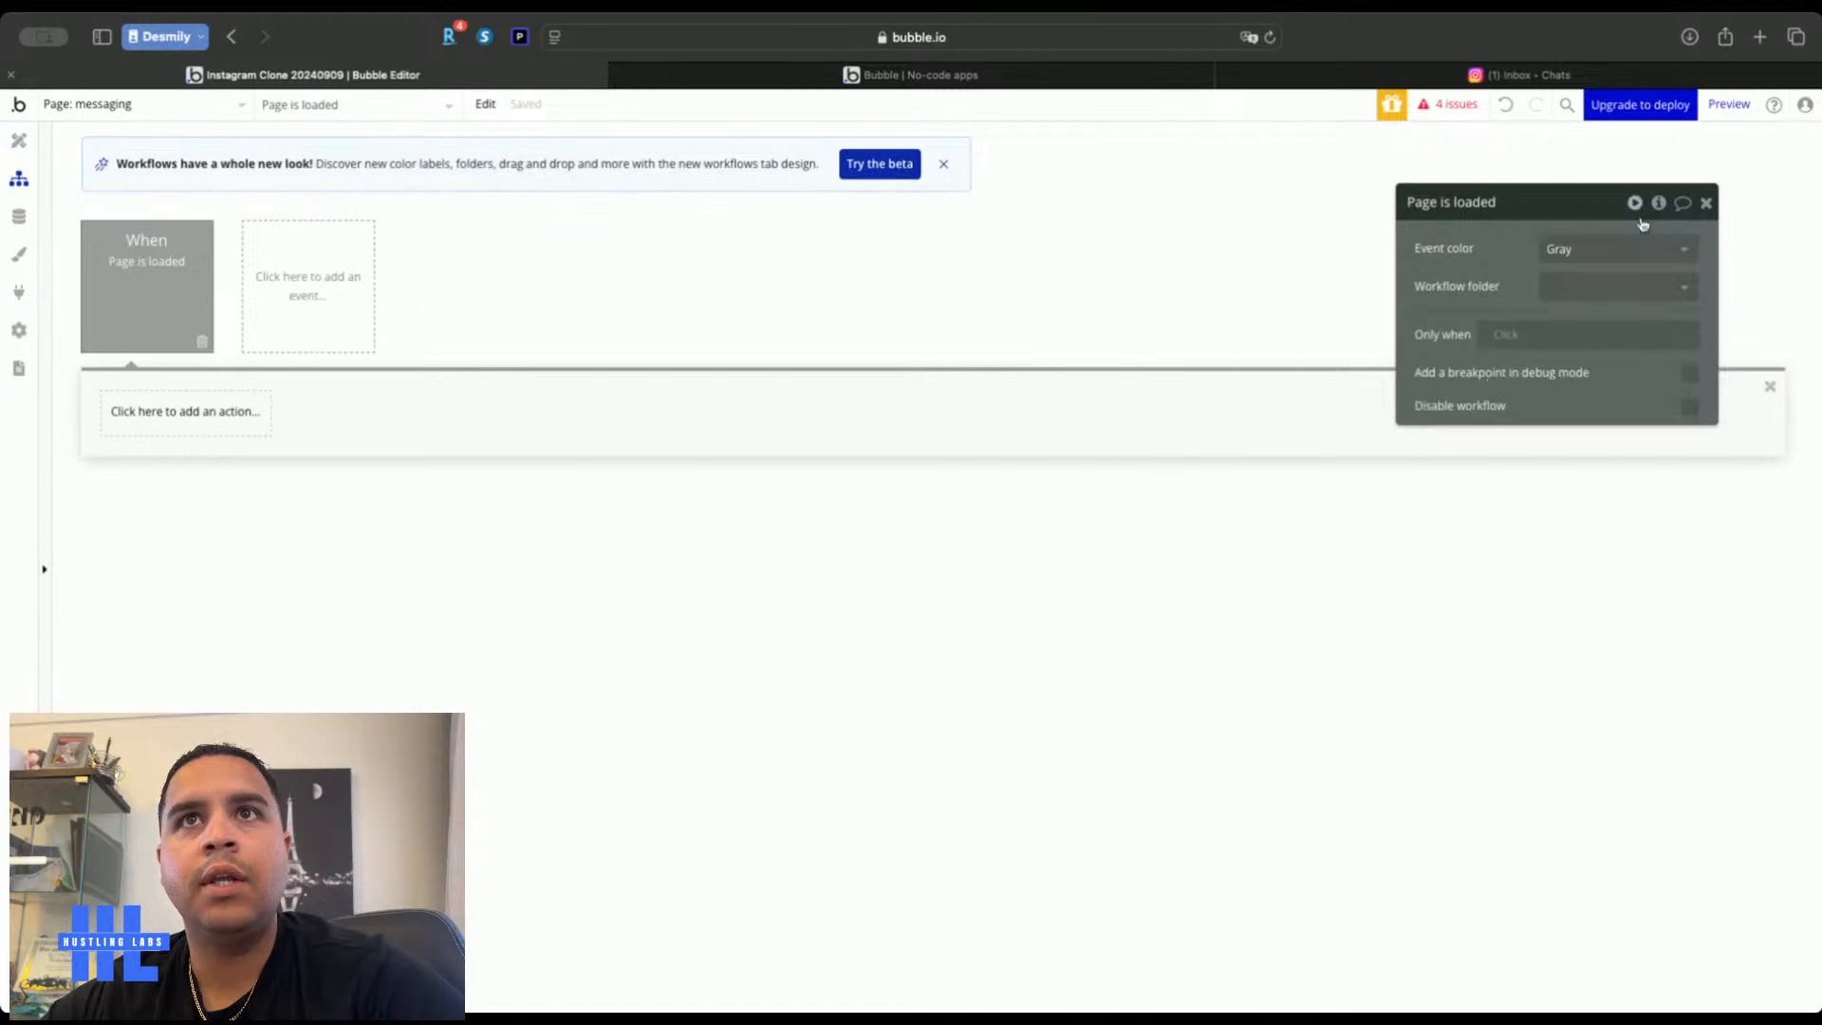
Try a Full Sidebar A condition on the event, then clear the incomplete condition
left_click(1518, 338)
type("full")
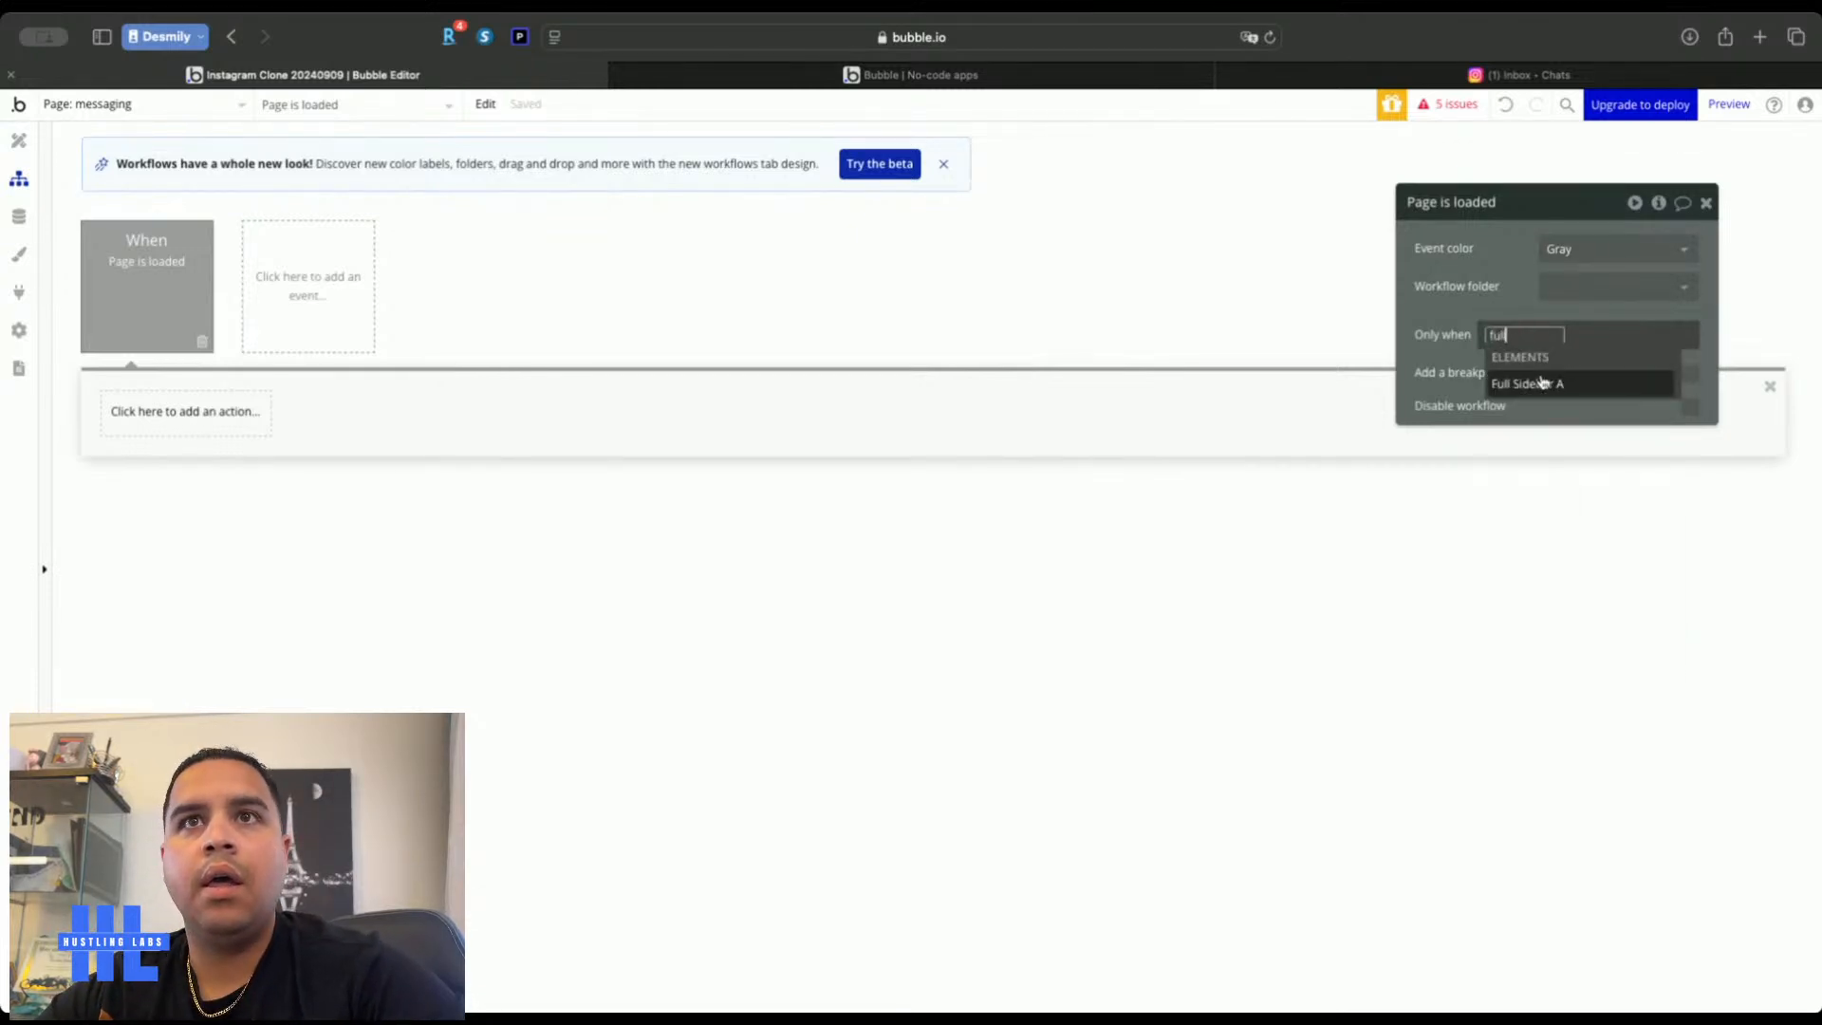
left_click(1540, 381)
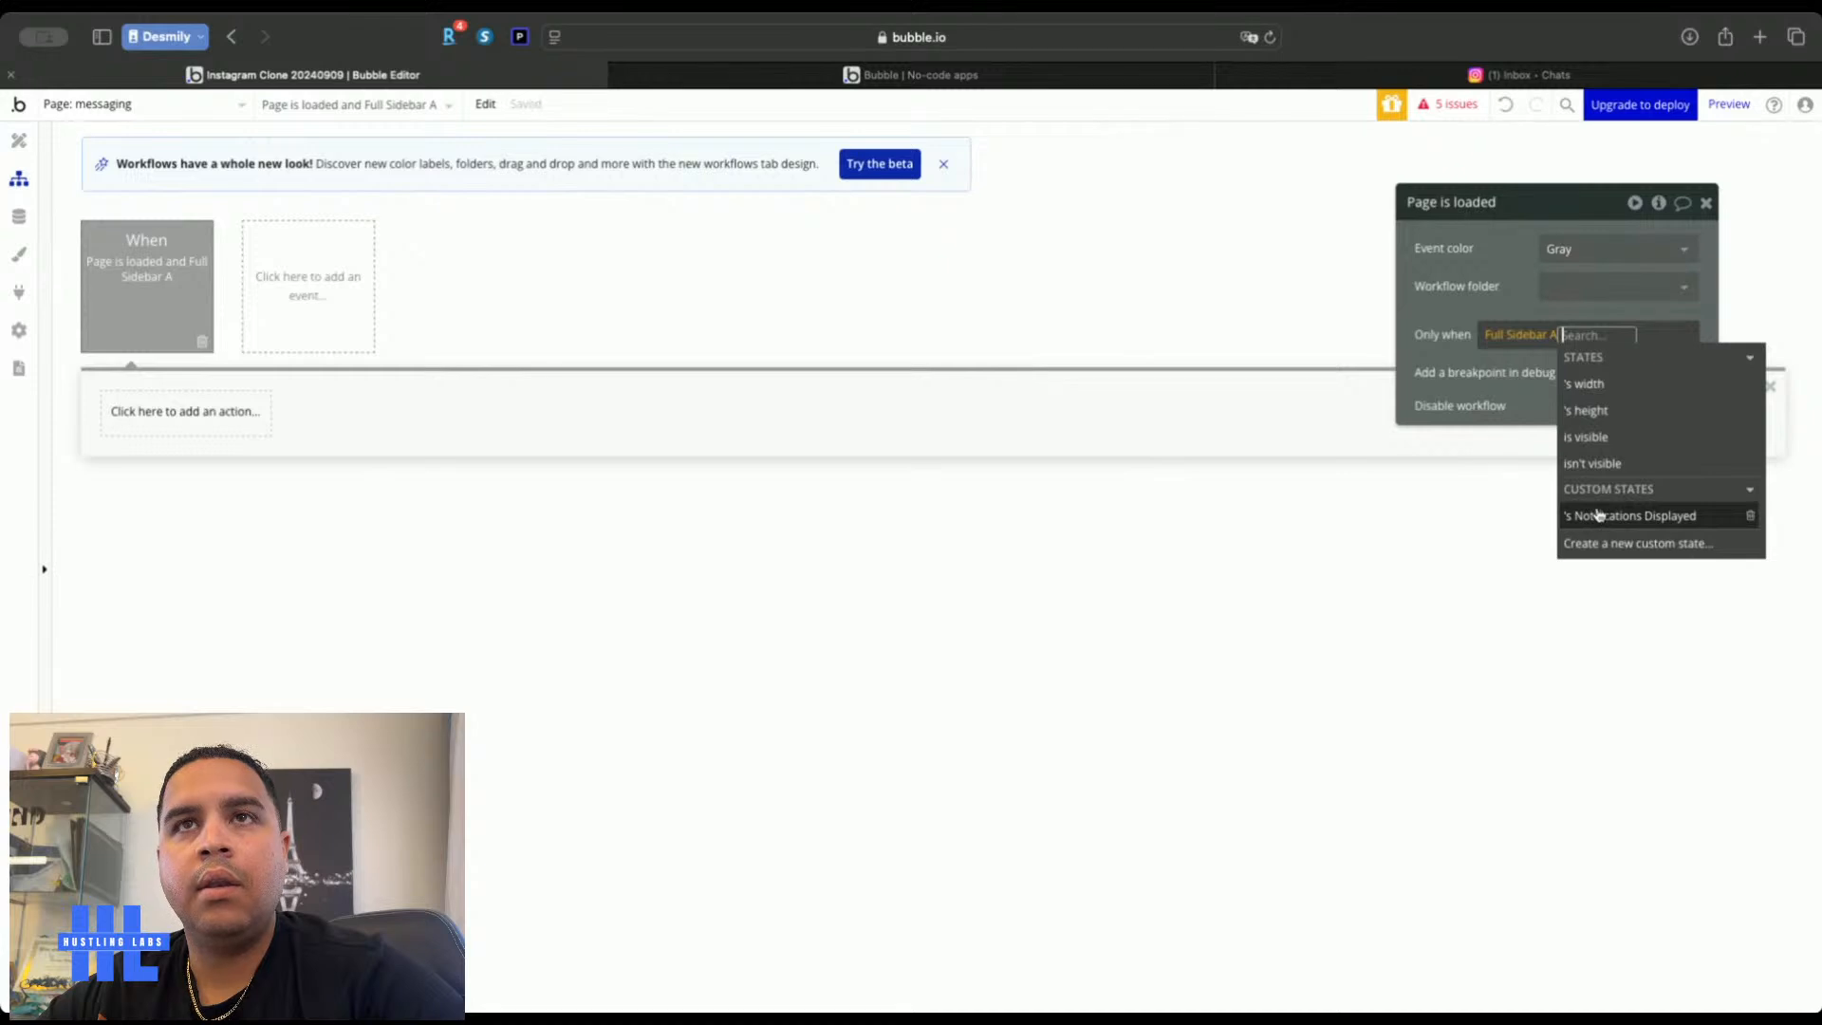
left_click(1501, 311)
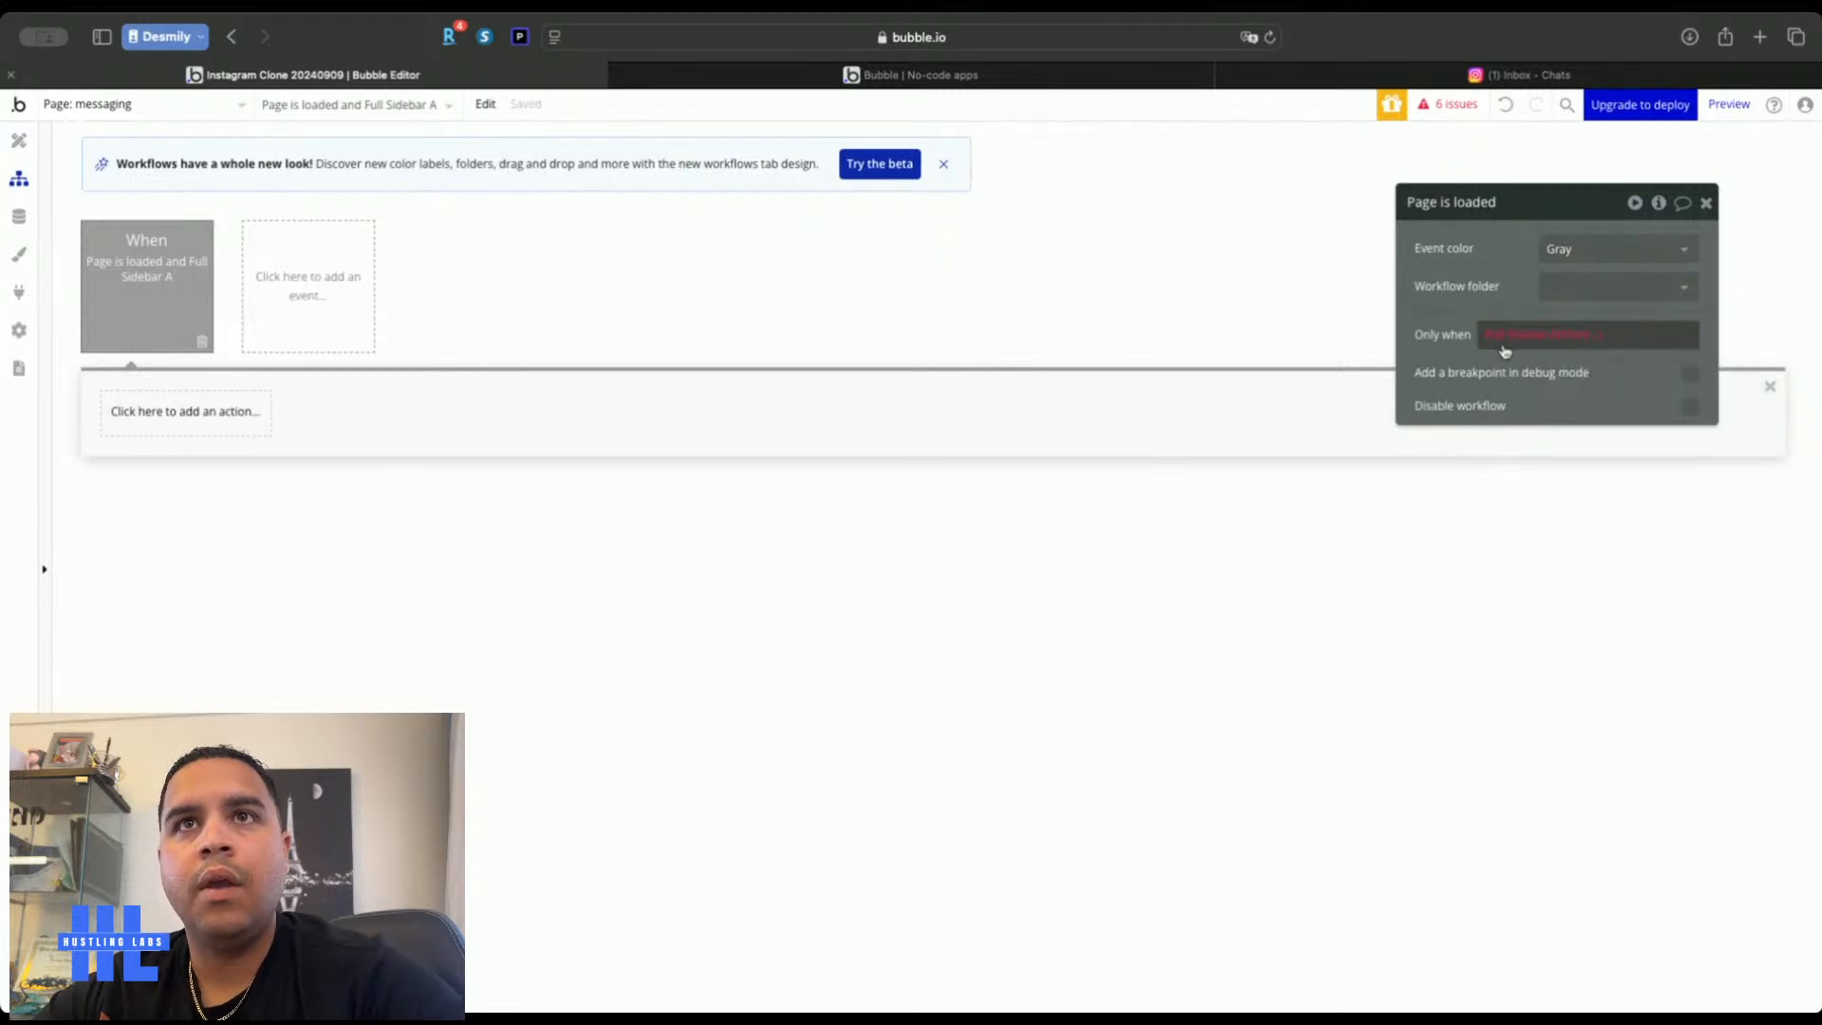
right_click(1575, 334)
left_click(1600, 342)
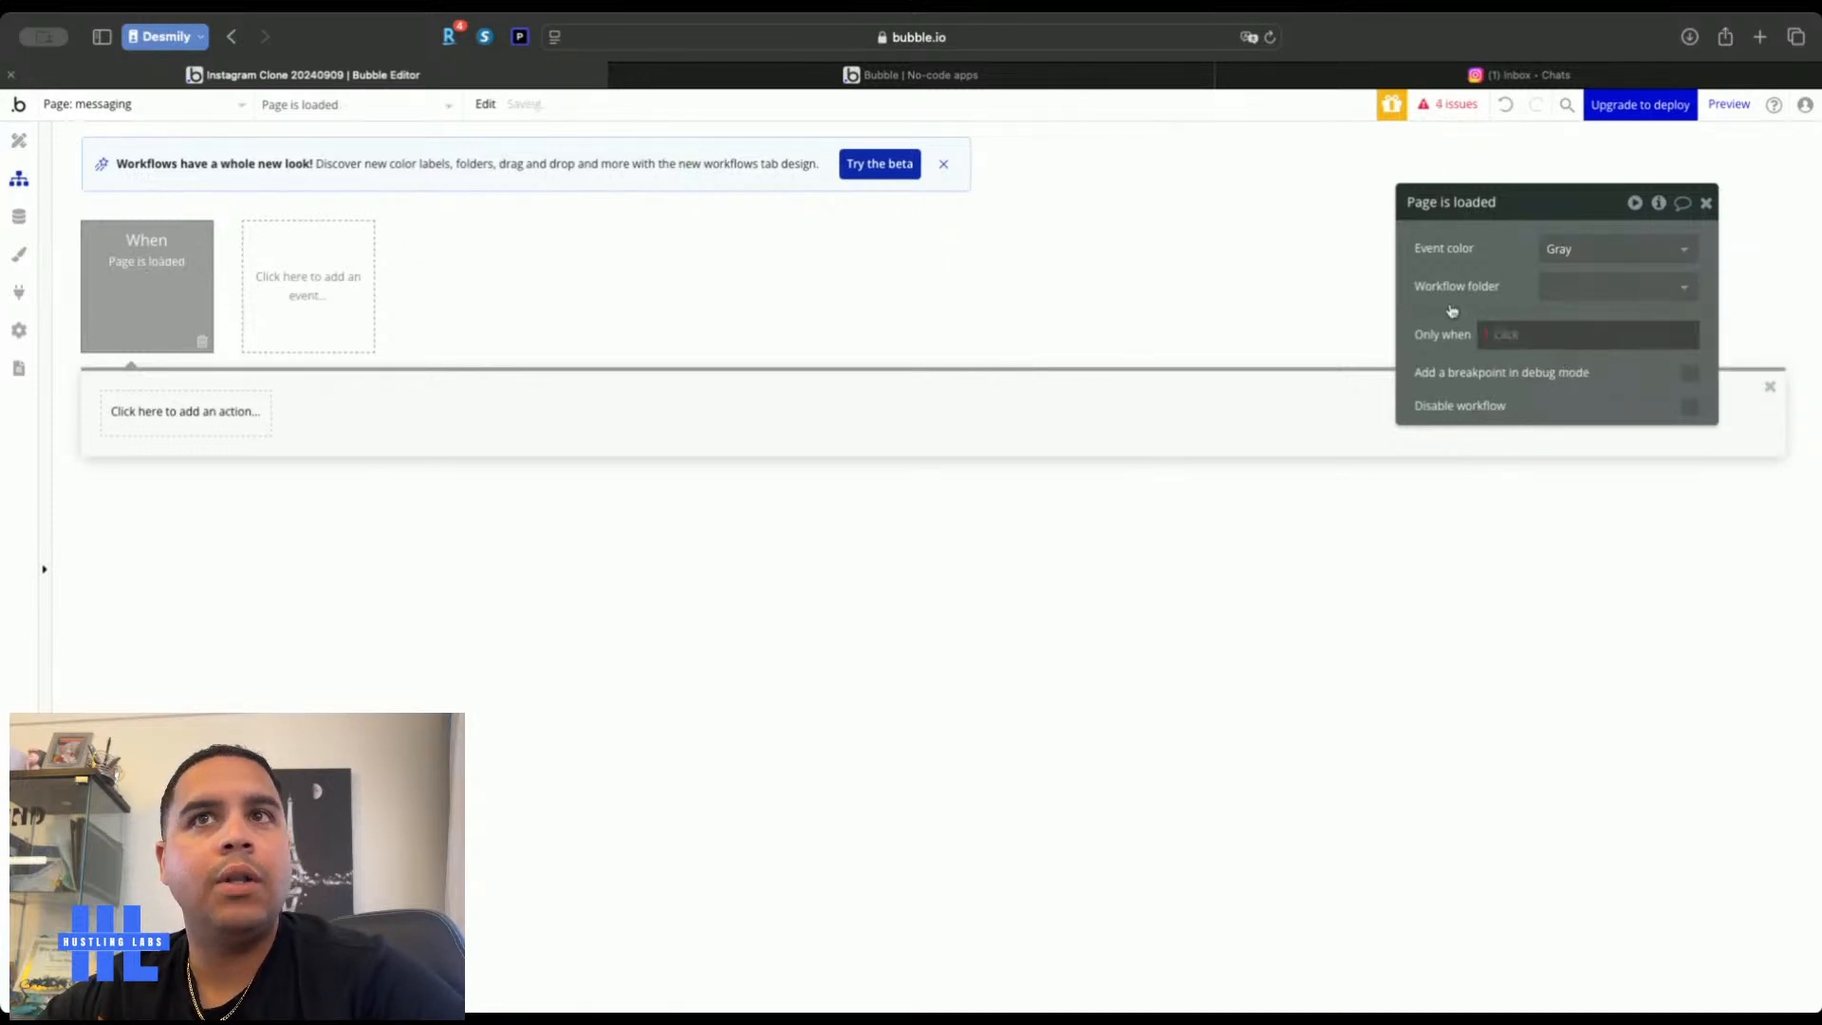
Add a Set state action making Full Sidebar A's Notifications Displayed yes, then view the live app
left_click(123, 425)
mouse_move(152, 672)
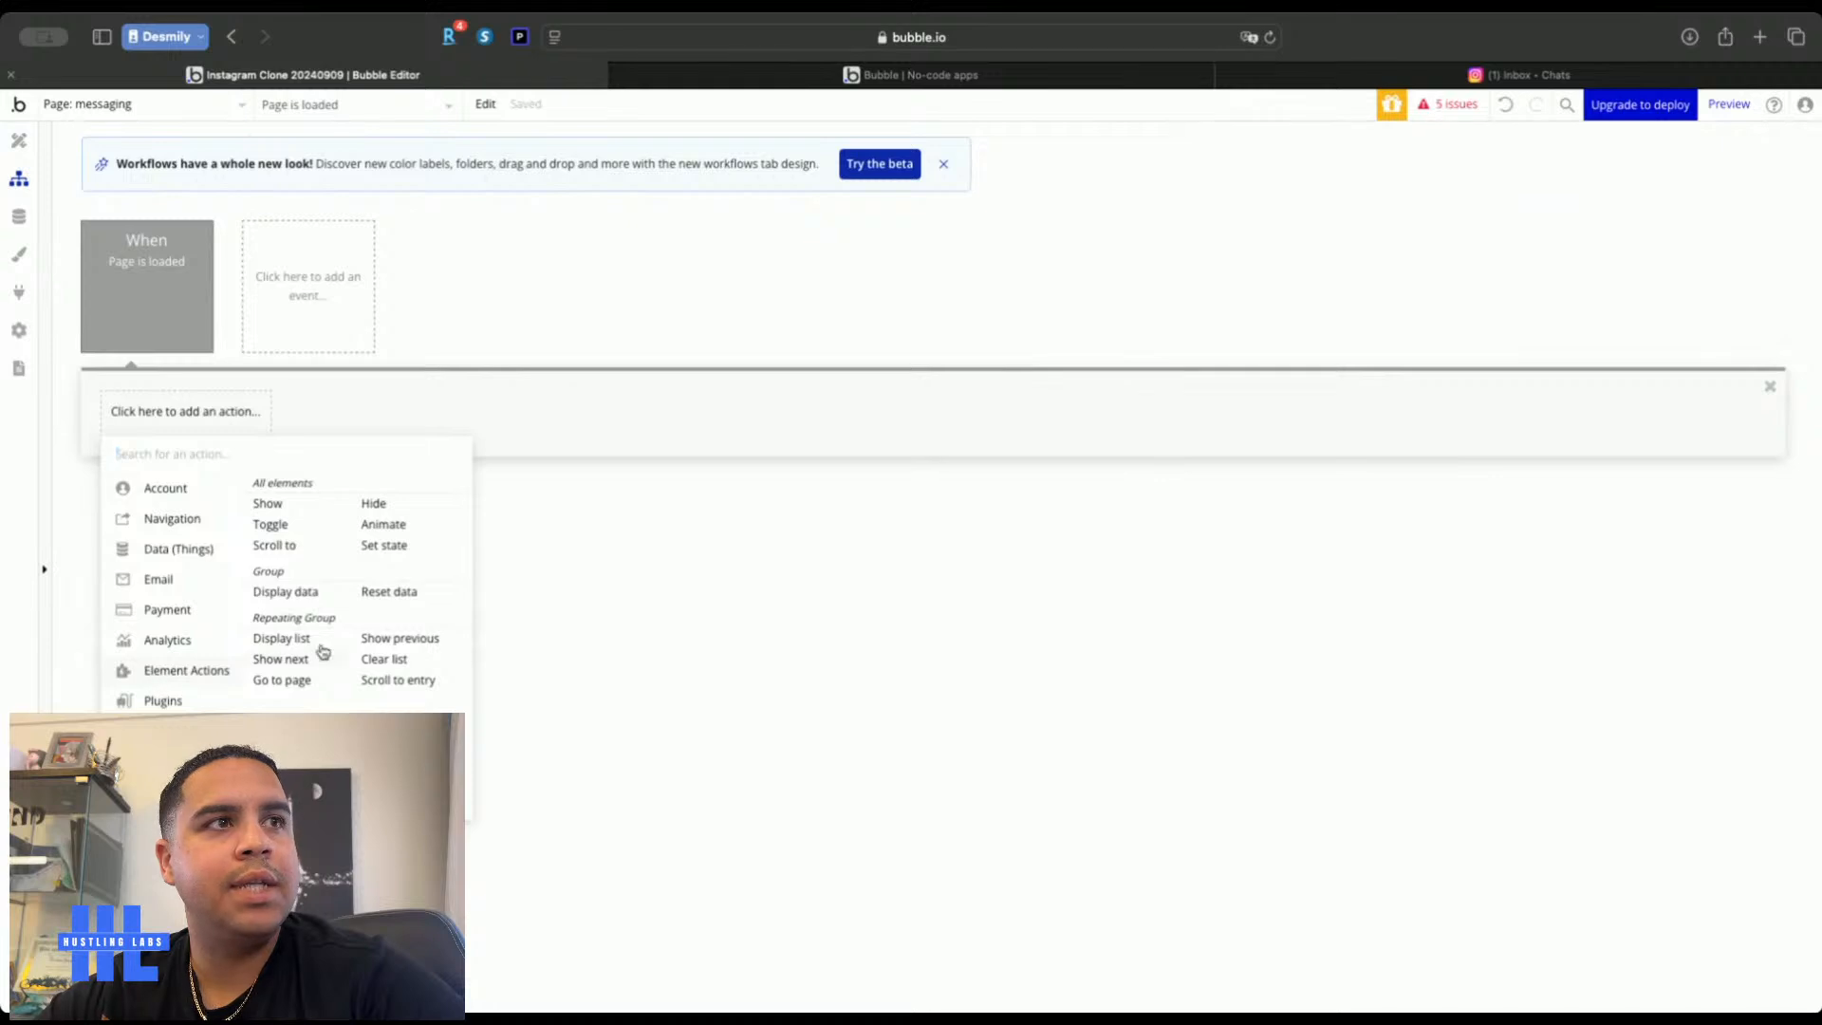
left_click(389, 545)
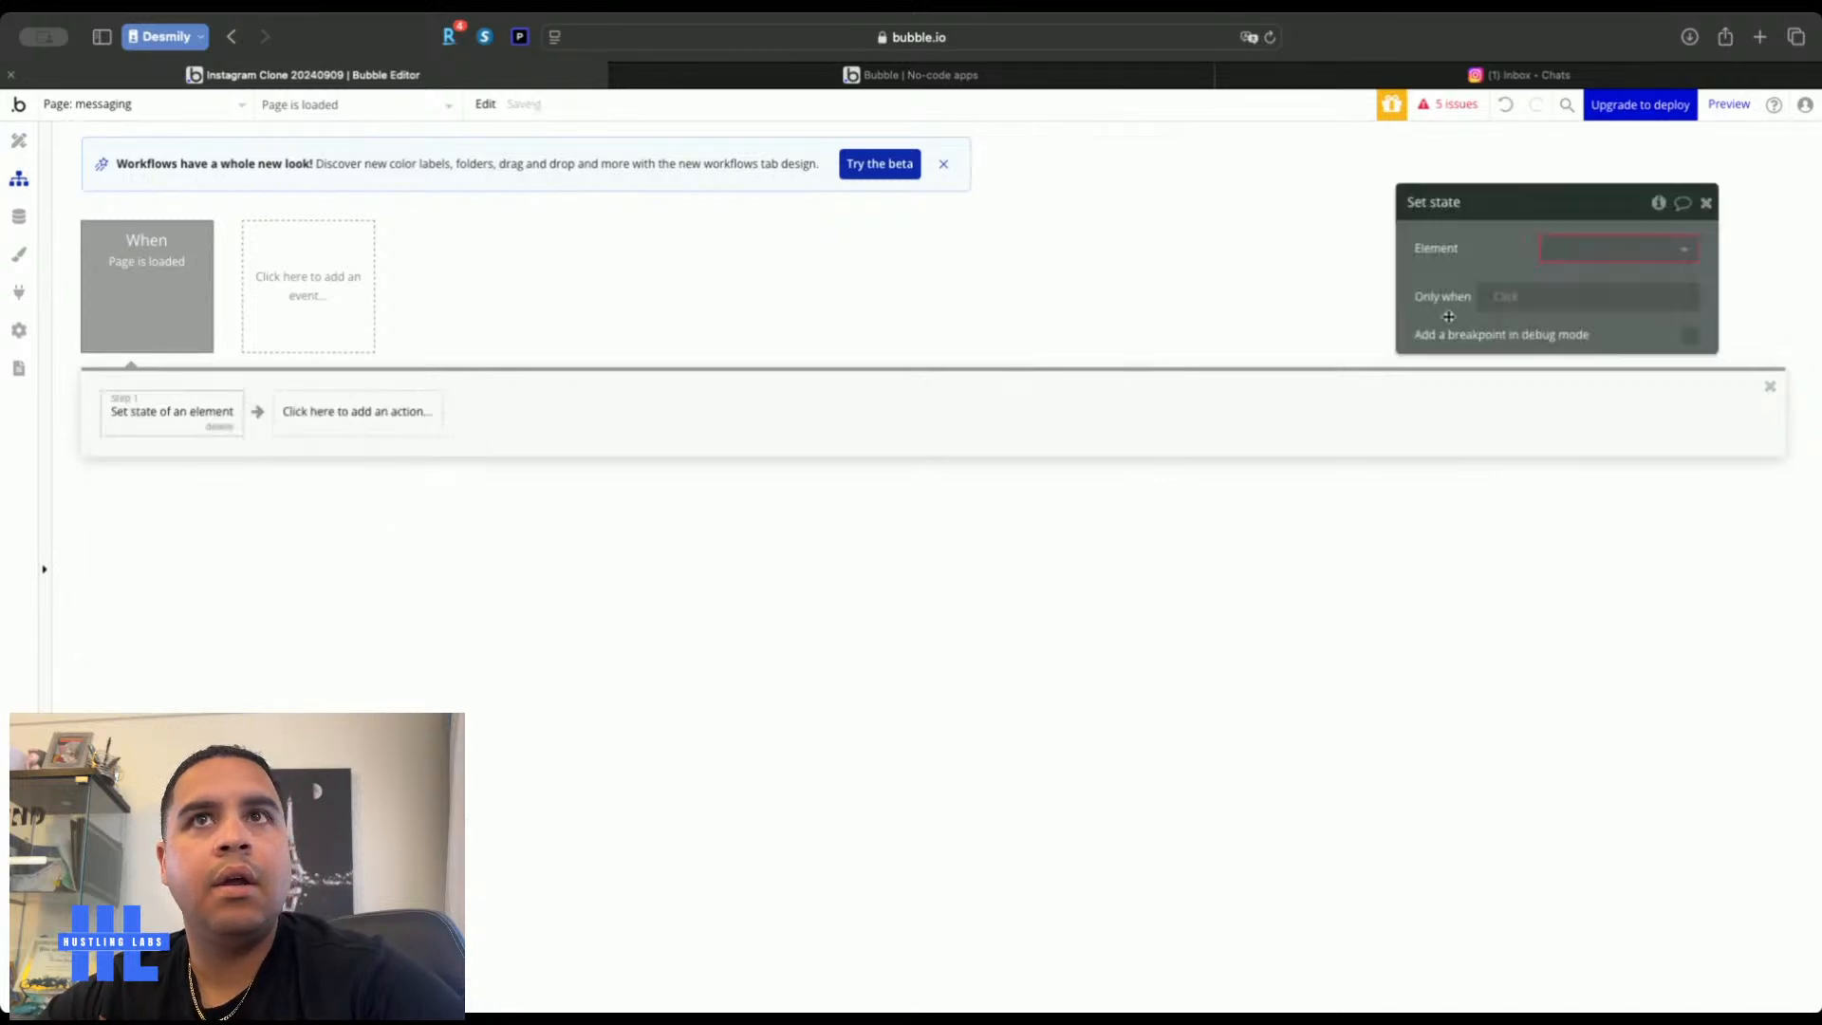
left_click(1613, 249)
type("ful")
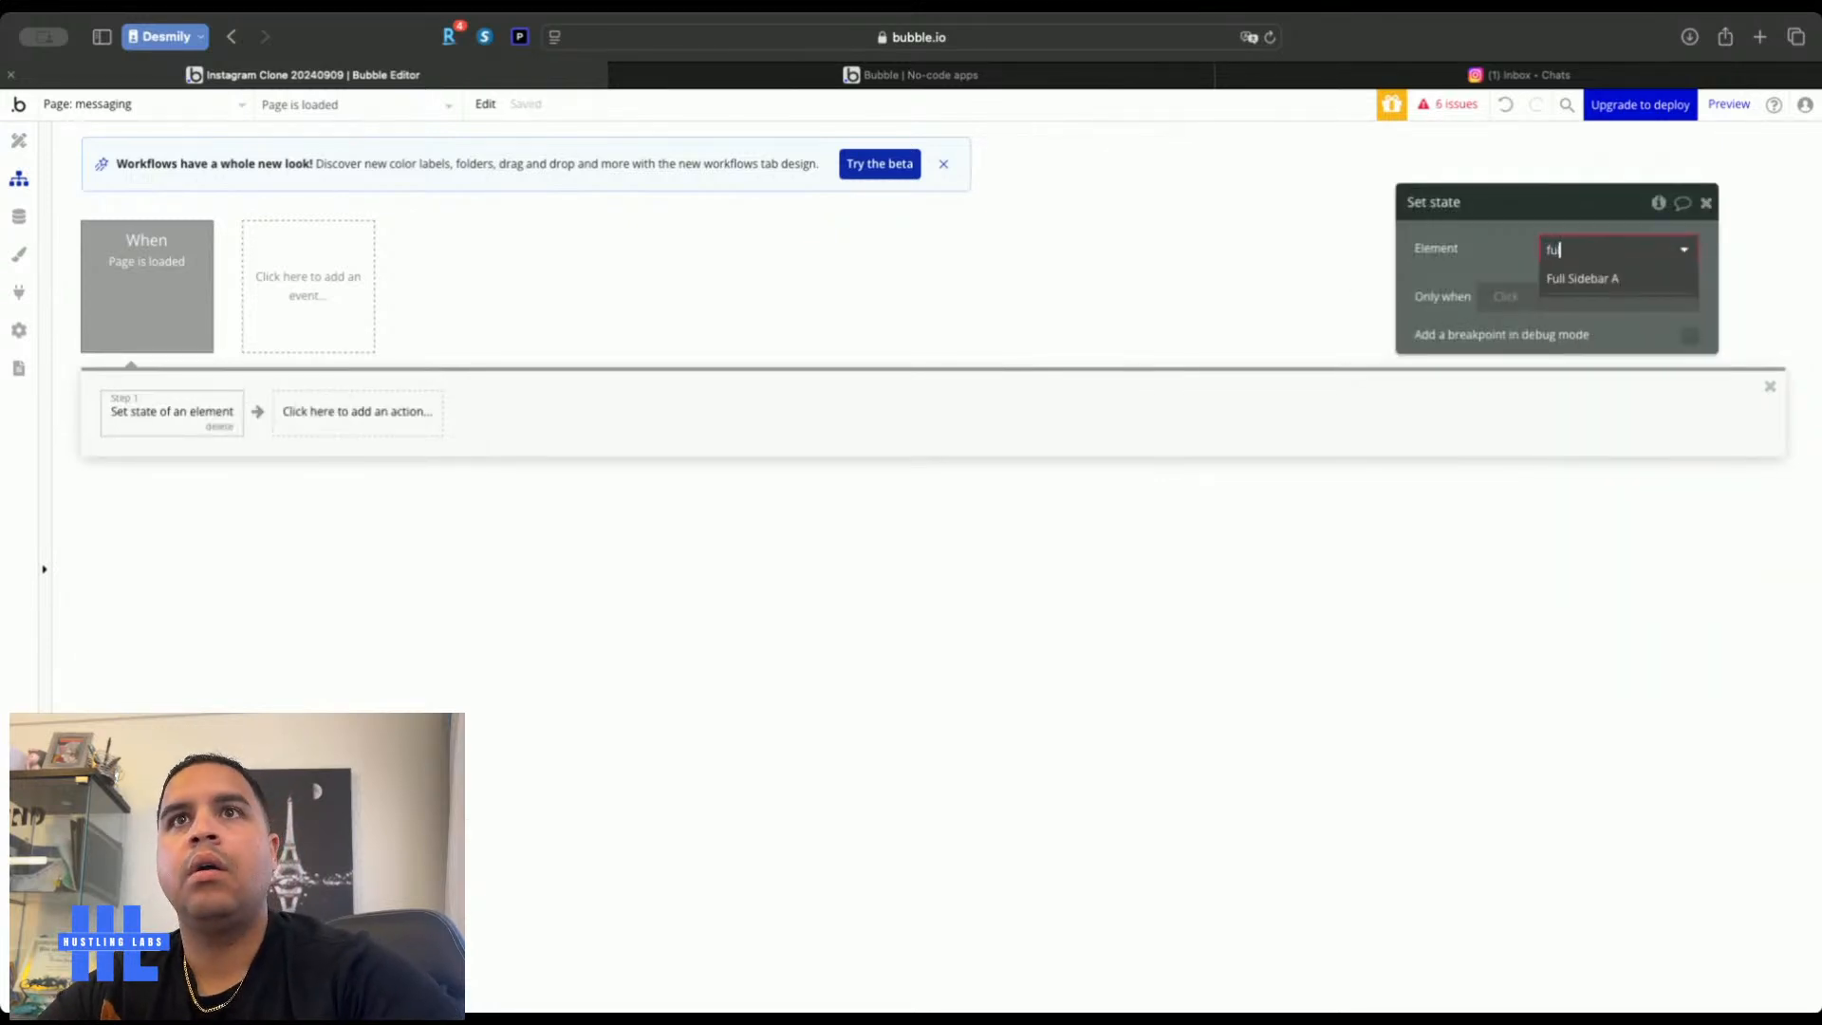
left_click(1586, 279)
left_click(1589, 287)
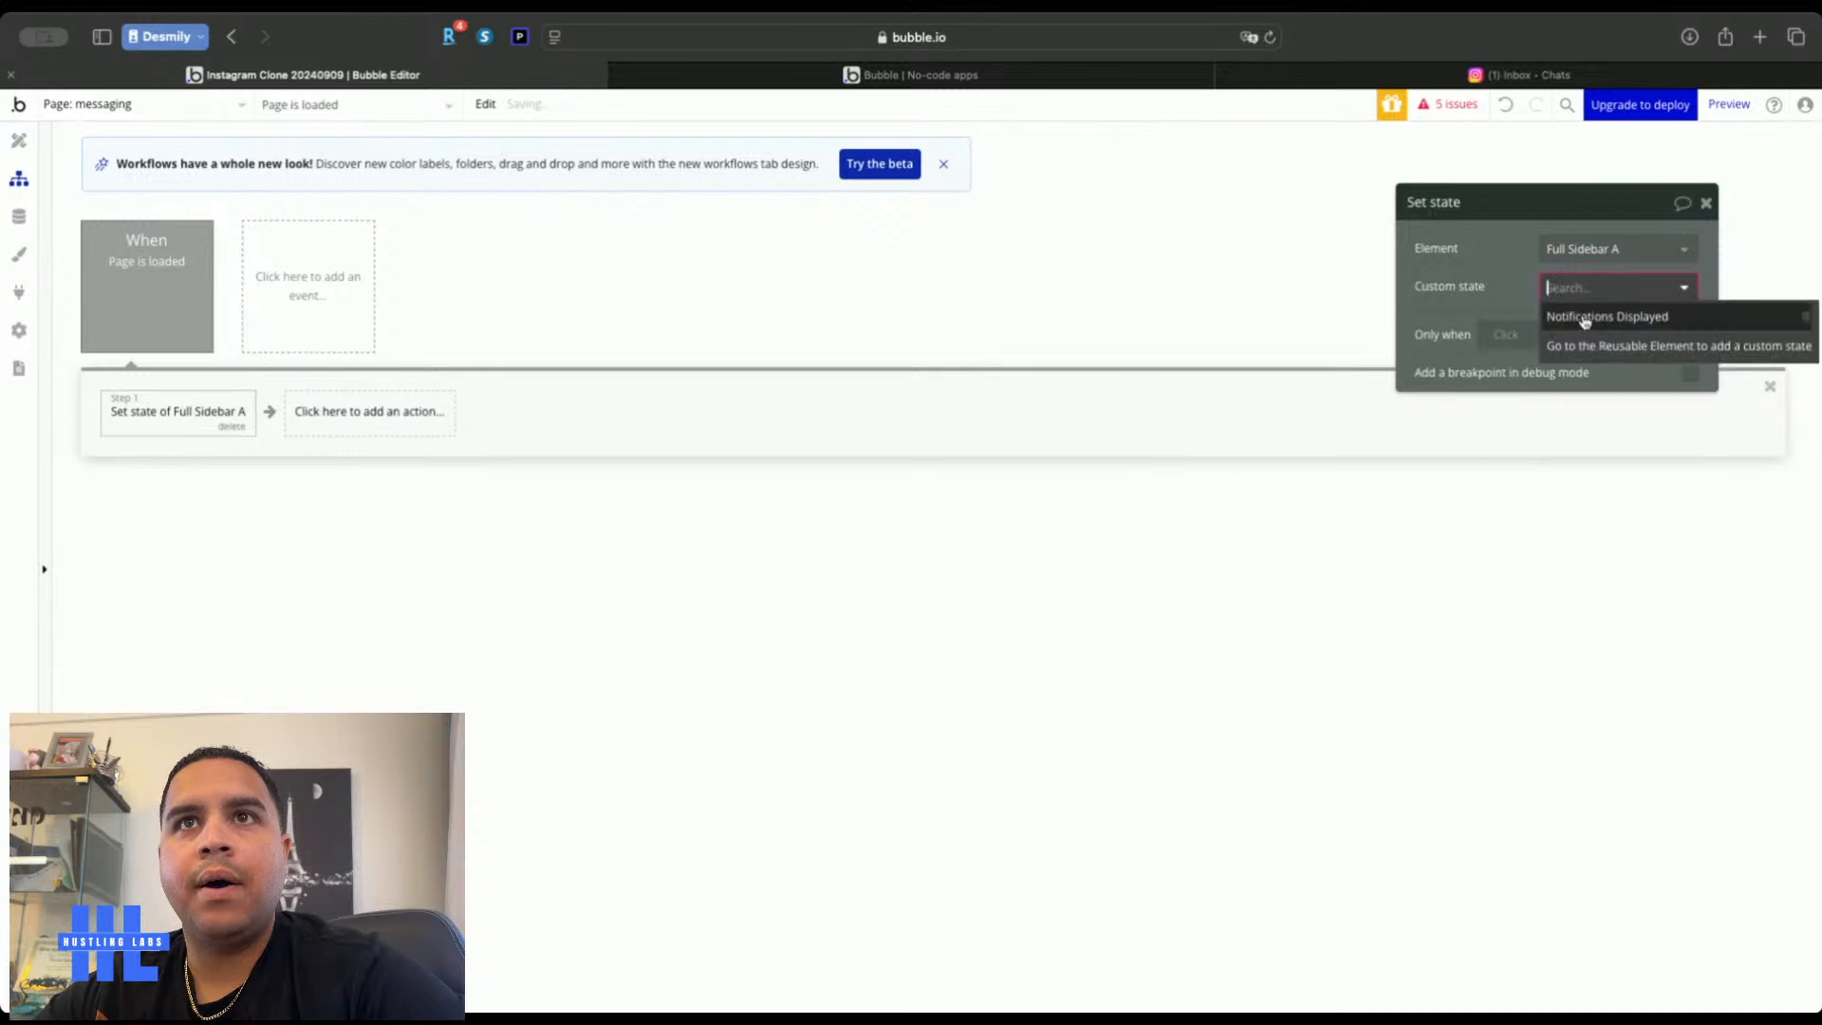
left_click(1585, 317)
left_click(1569, 325)
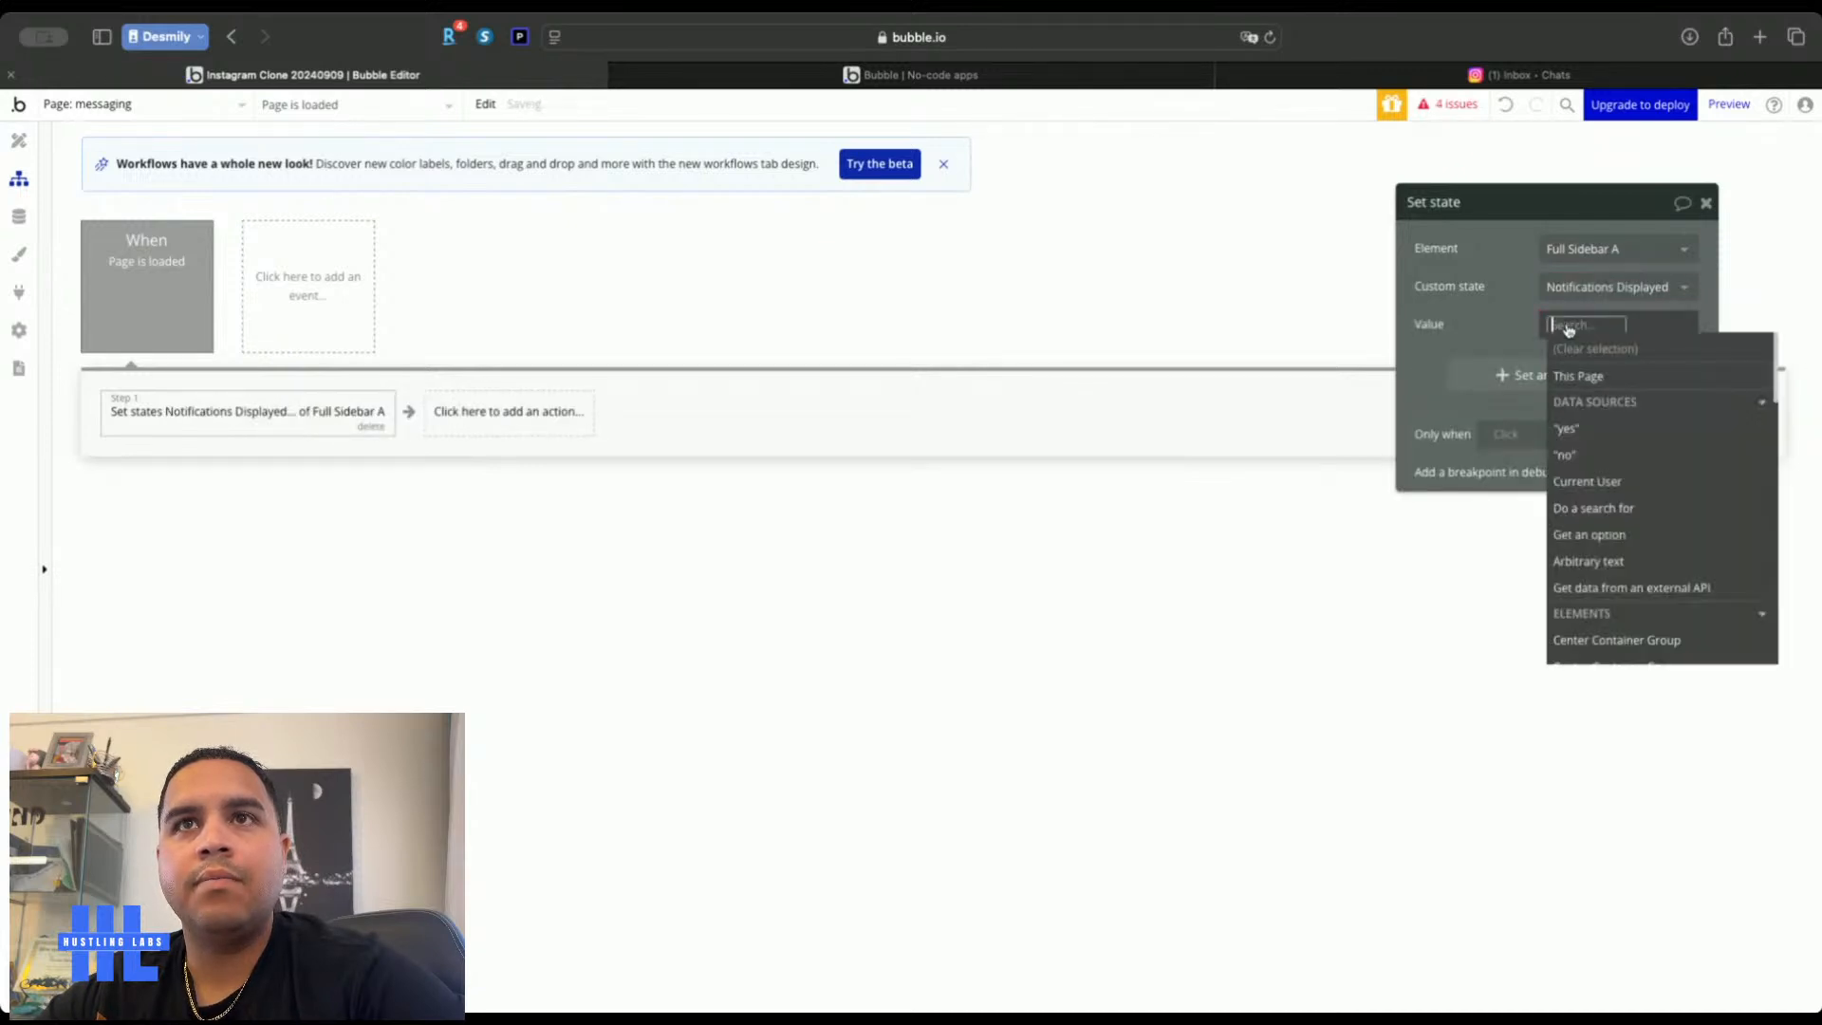
left_click(1567, 428)
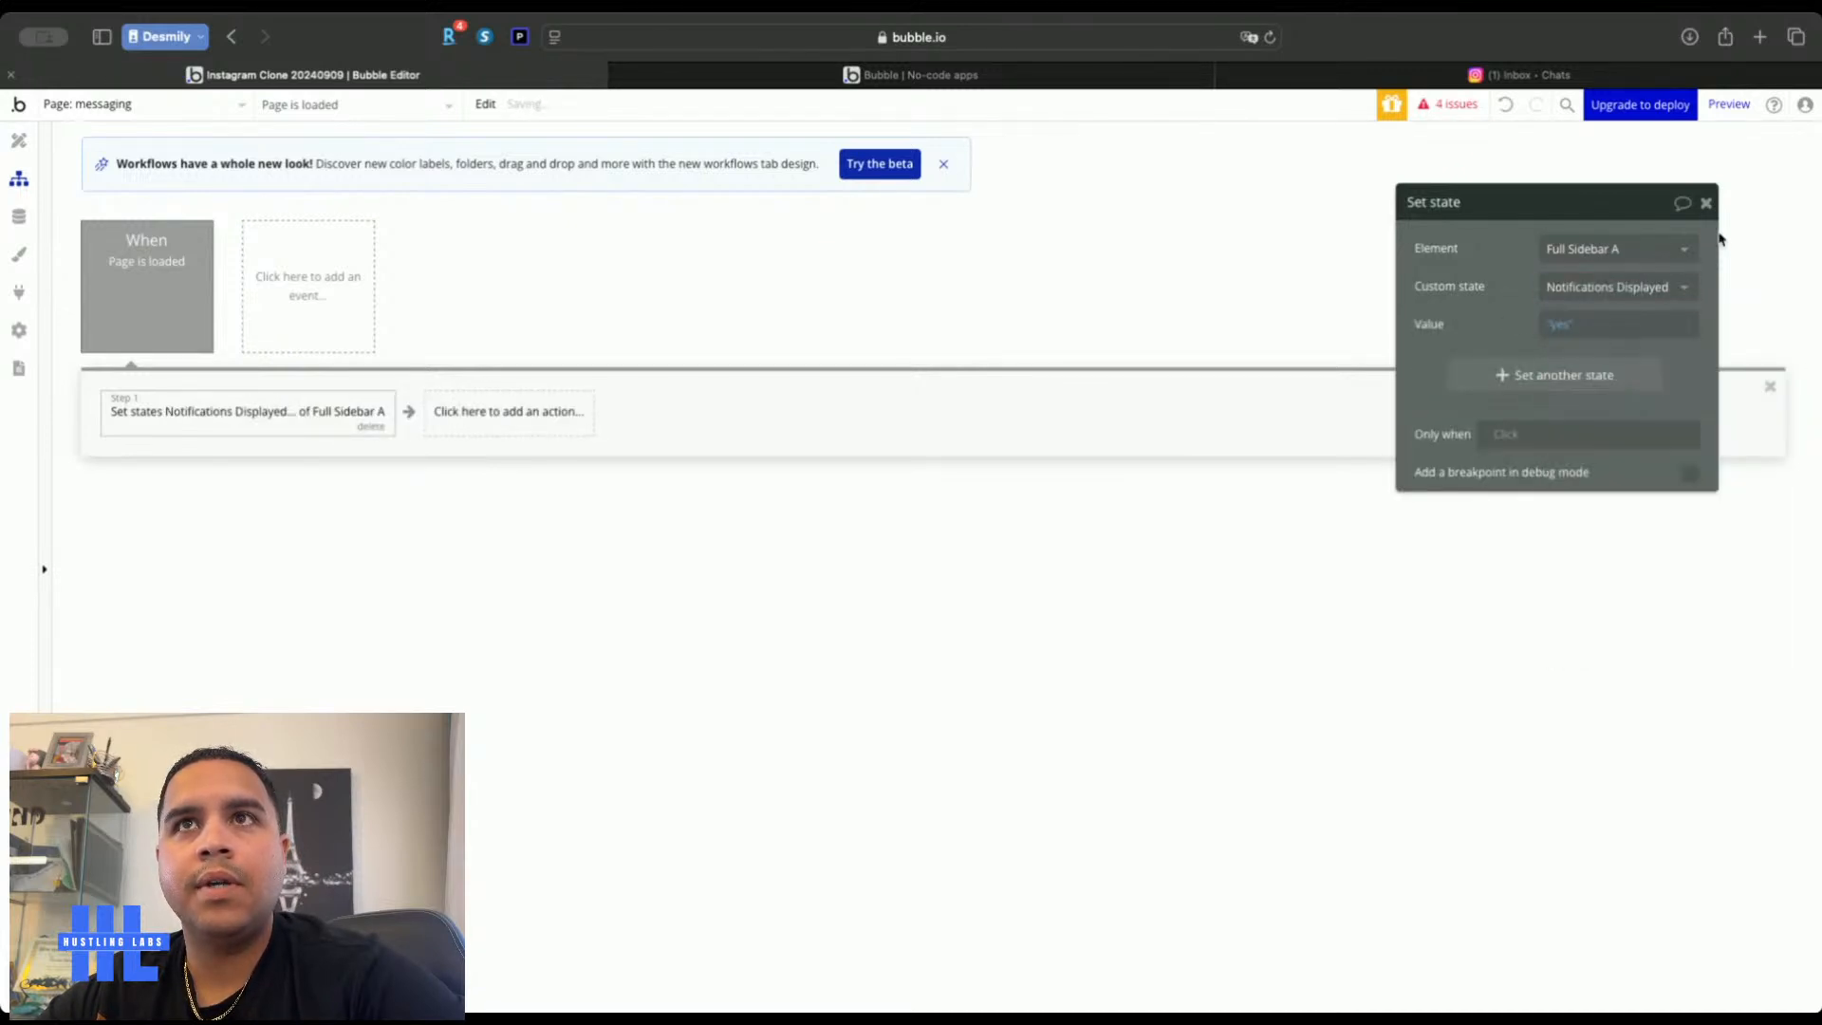
left_click(1705, 205)
left_click(835, 75)
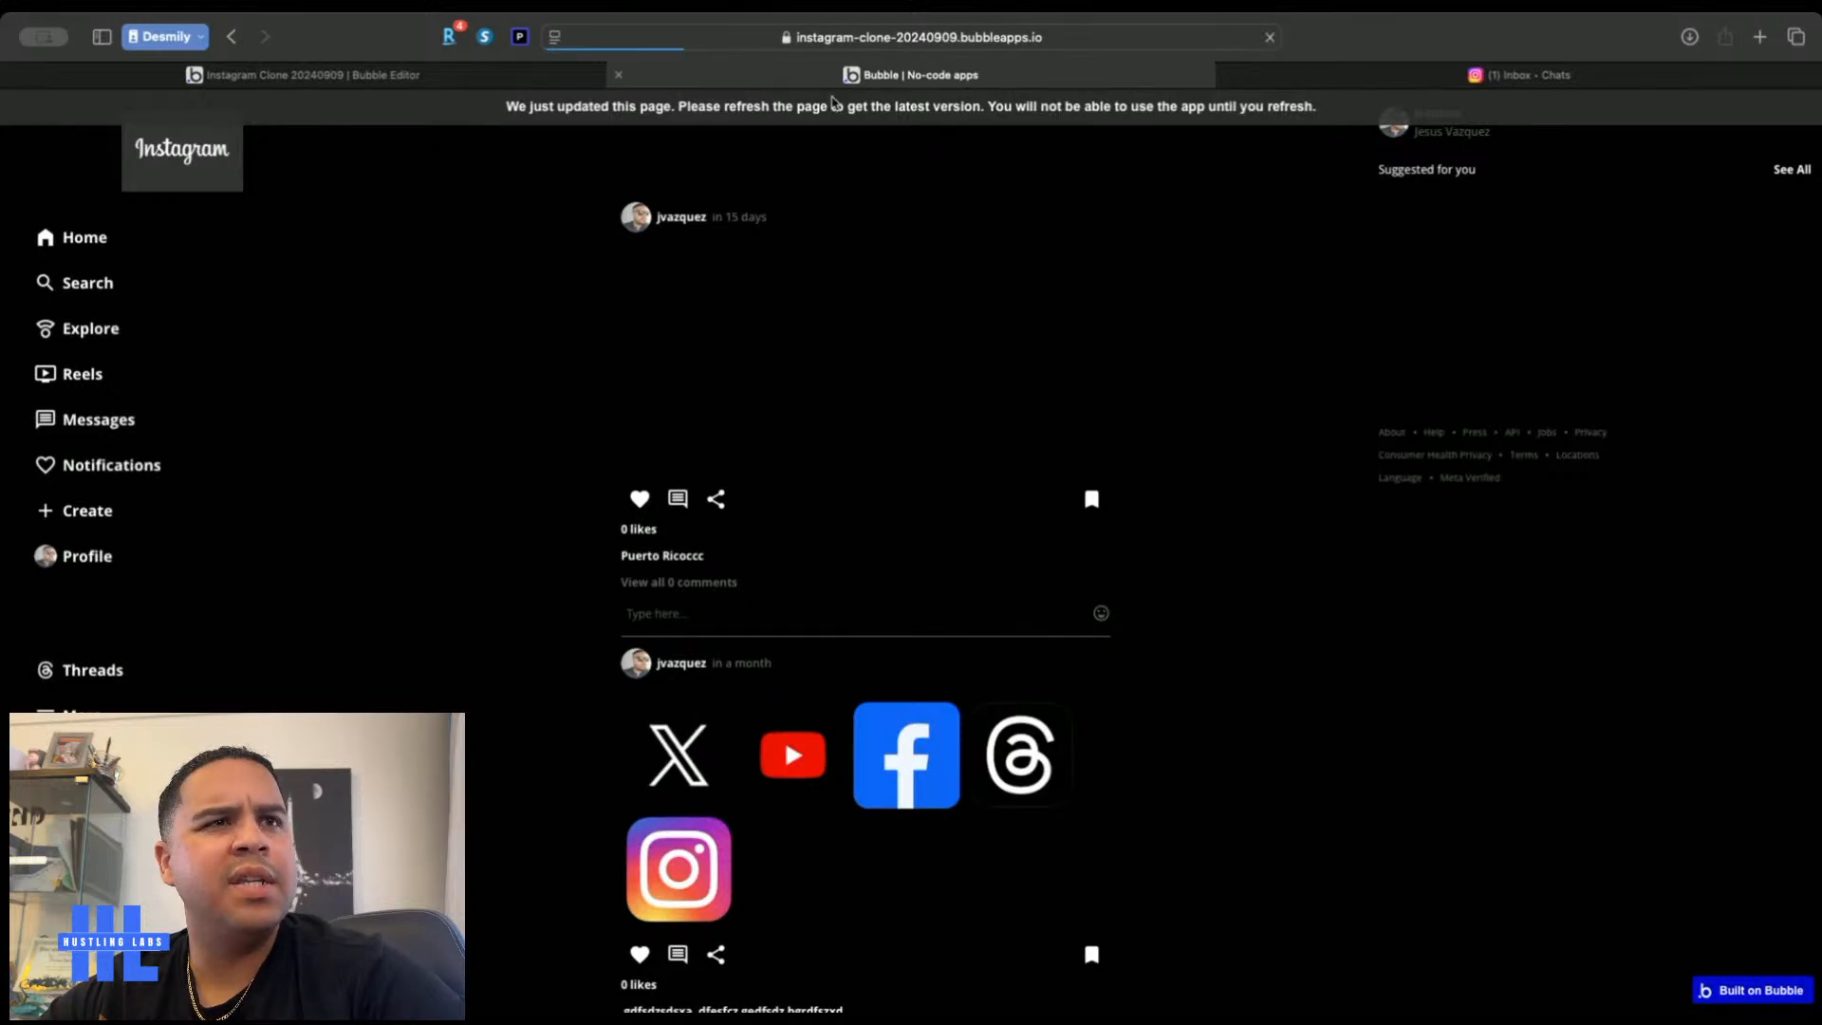
Refresh the live app and open Messages, then return to the editor's Design page list
left_click(834, 104)
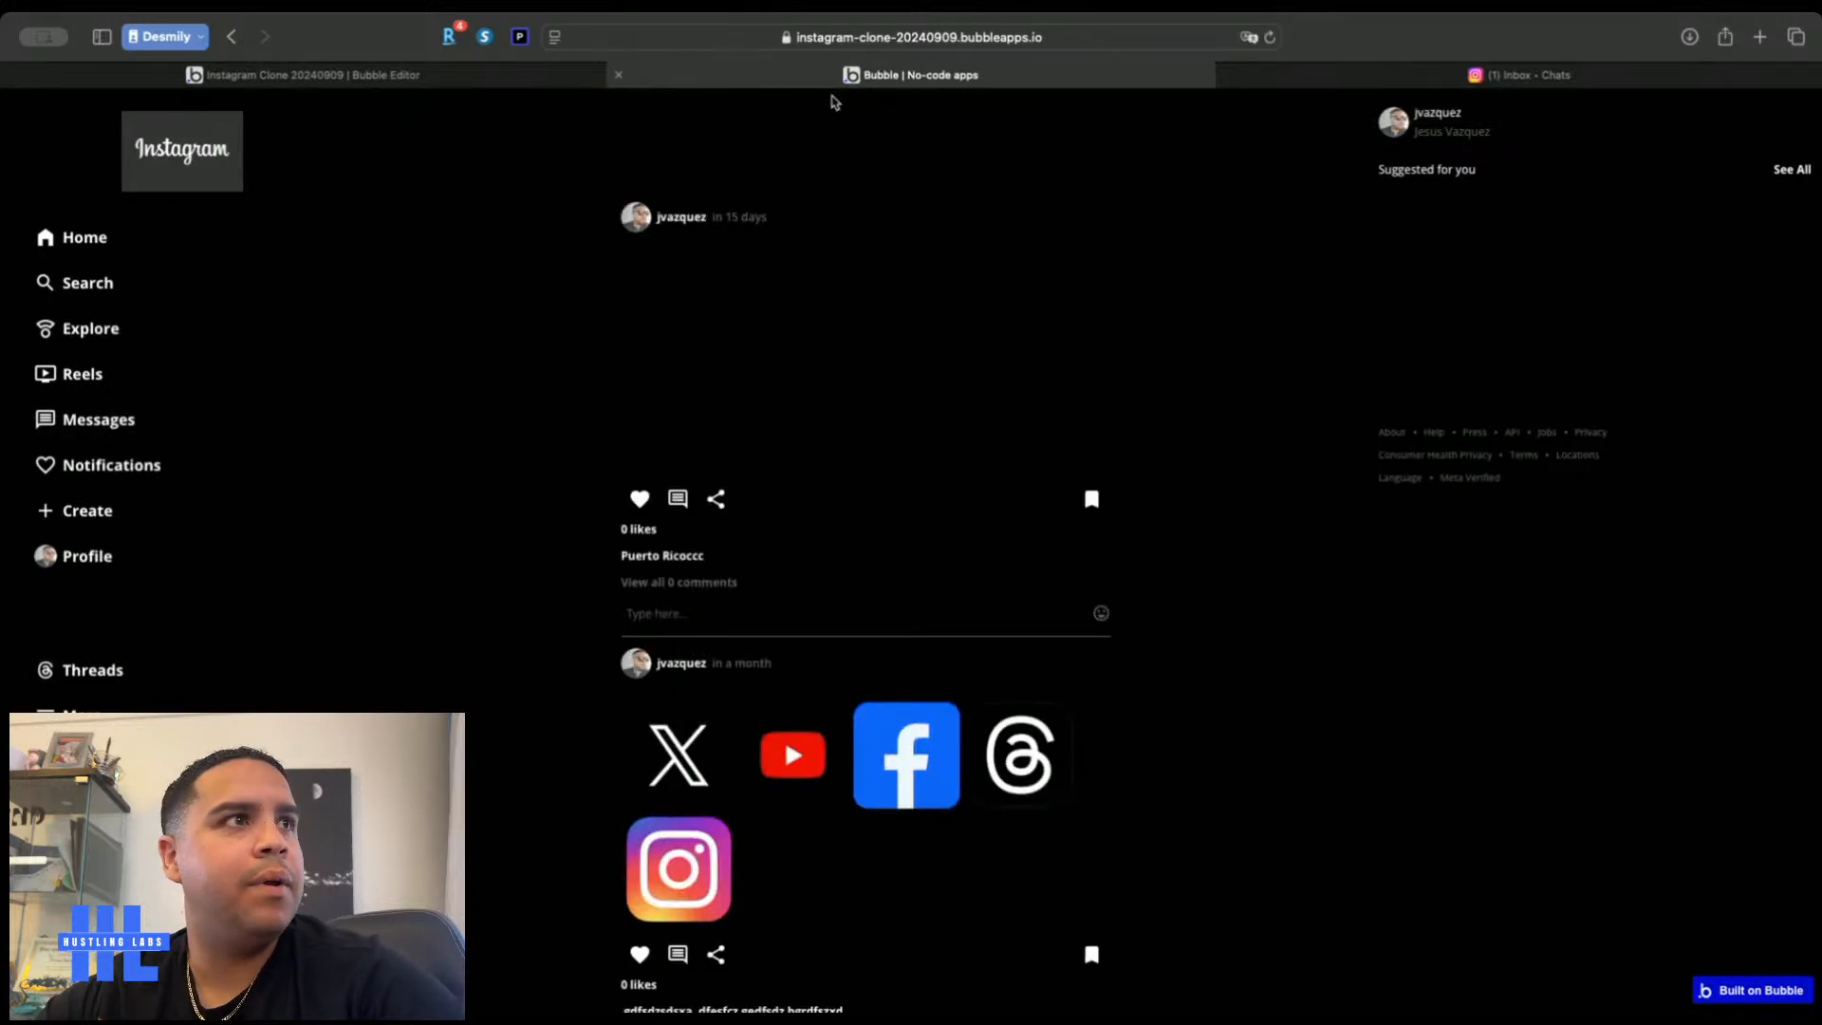
left_click(117, 425)
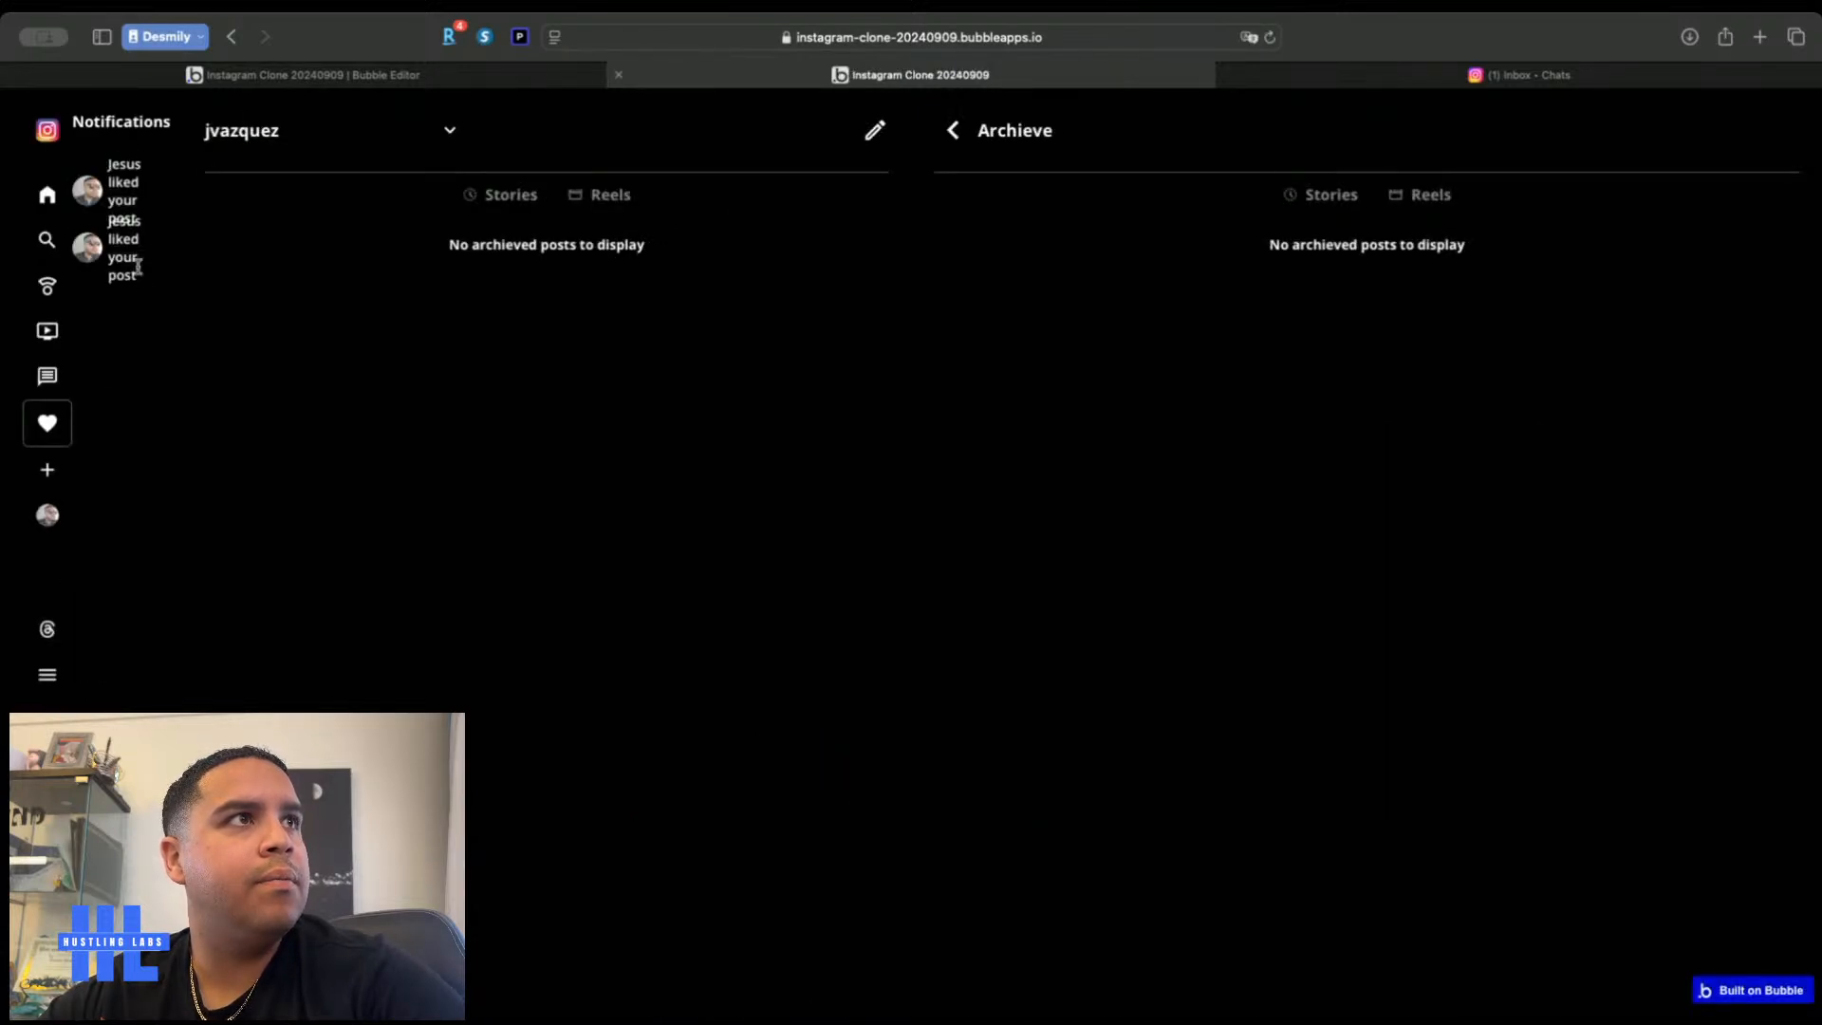
left_click(509, 80)
left_click(17, 144)
left_click(163, 108)
Open Full Sidebar, confirm the Notifications Container Group's 'Notifications Displayed is yes' condition, then reselect Full Sidebar
mouse_move(123, 319)
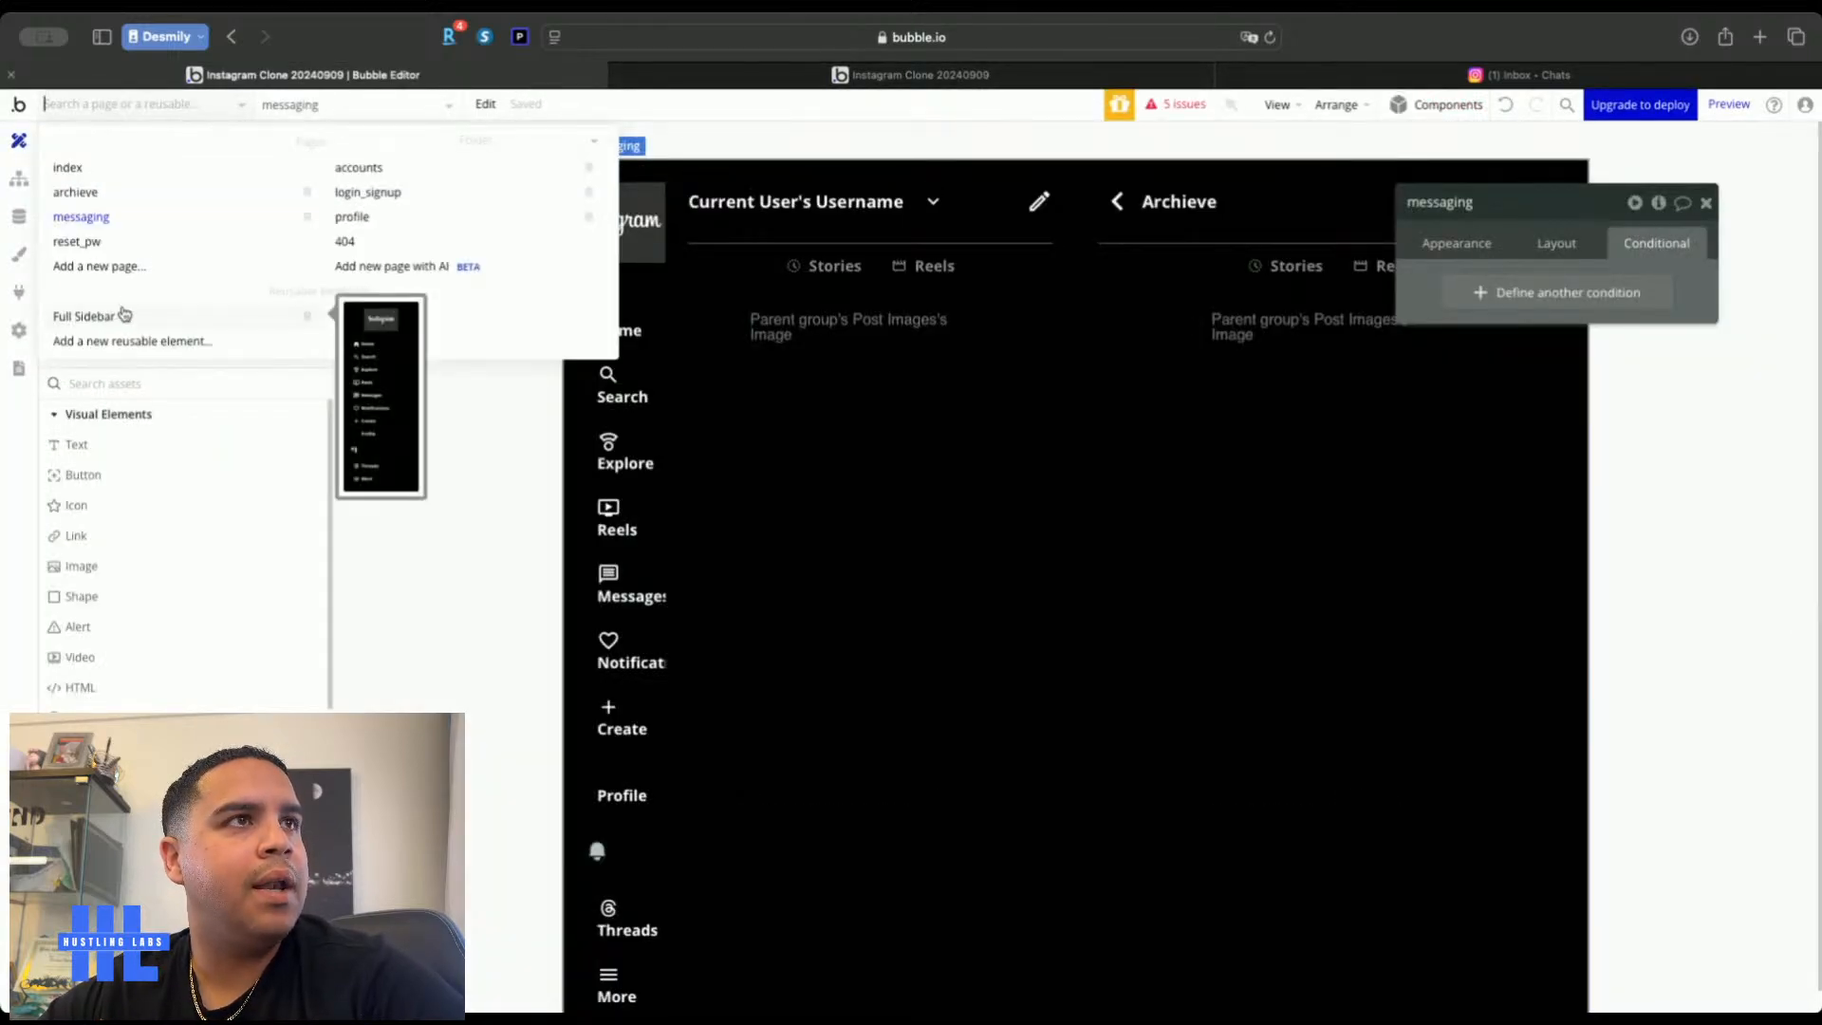
left_click(85, 317)
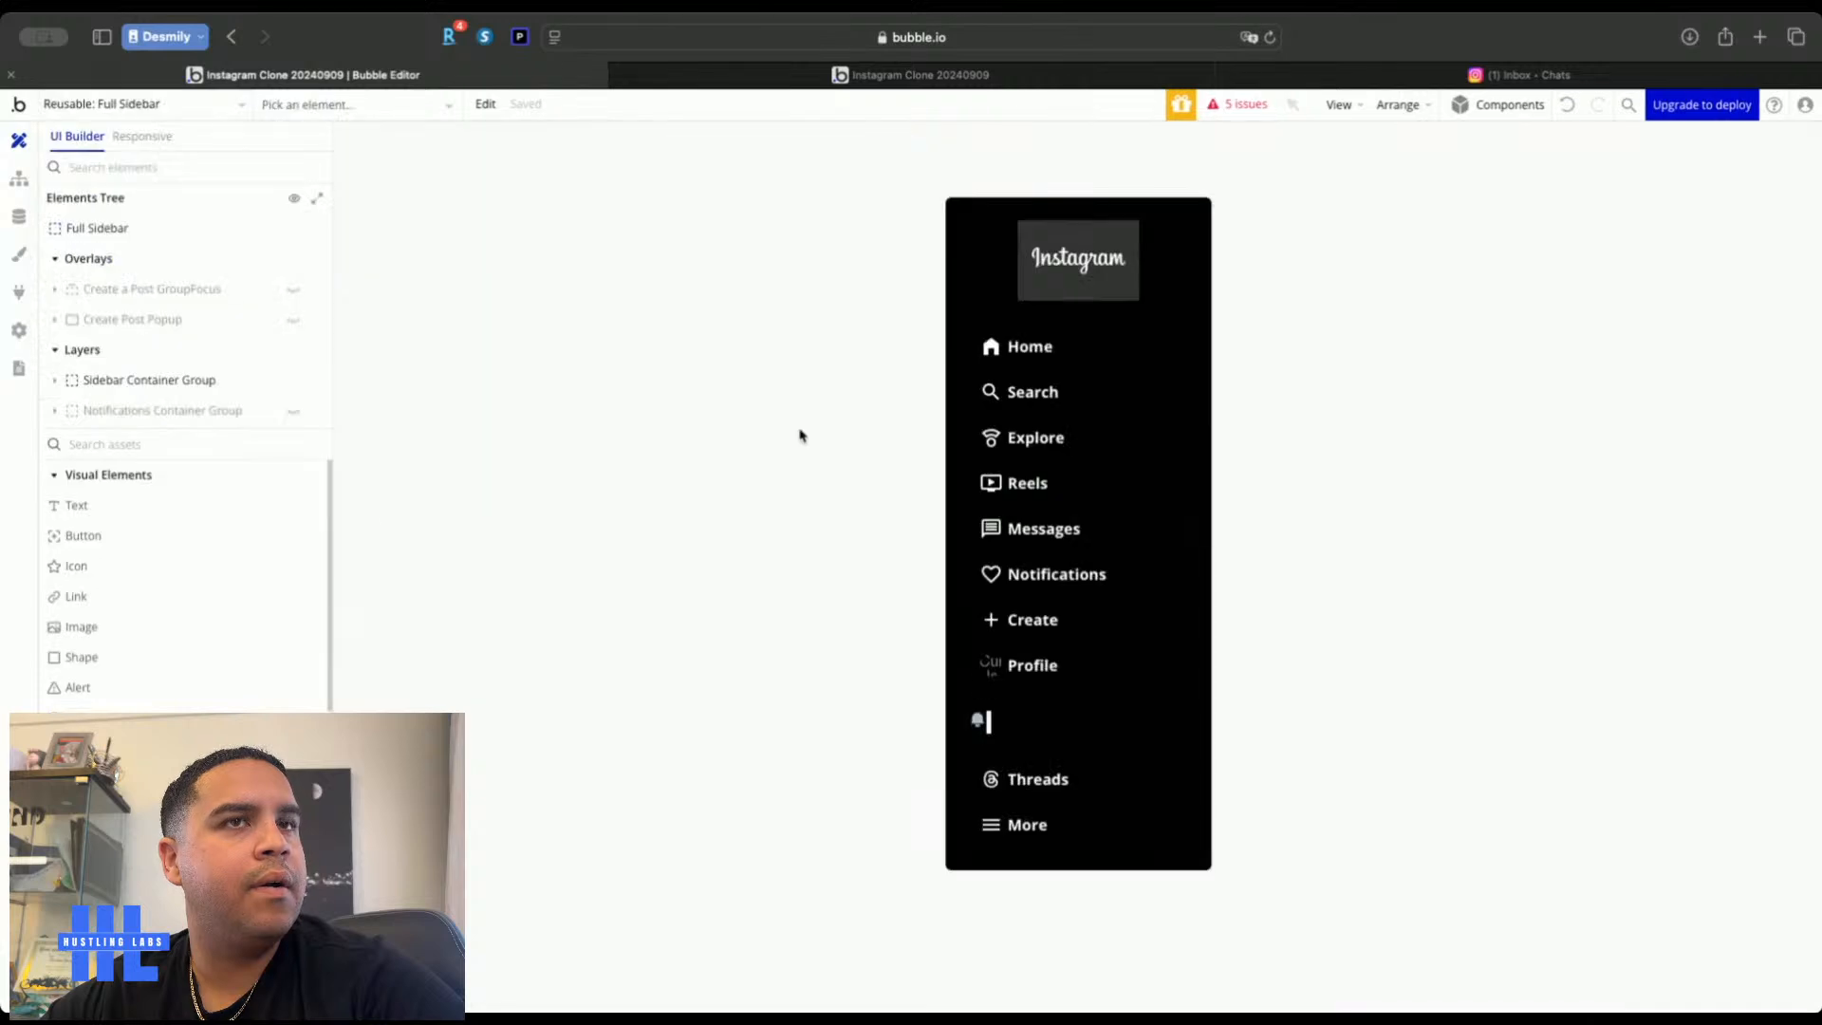
left_click(799, 436)
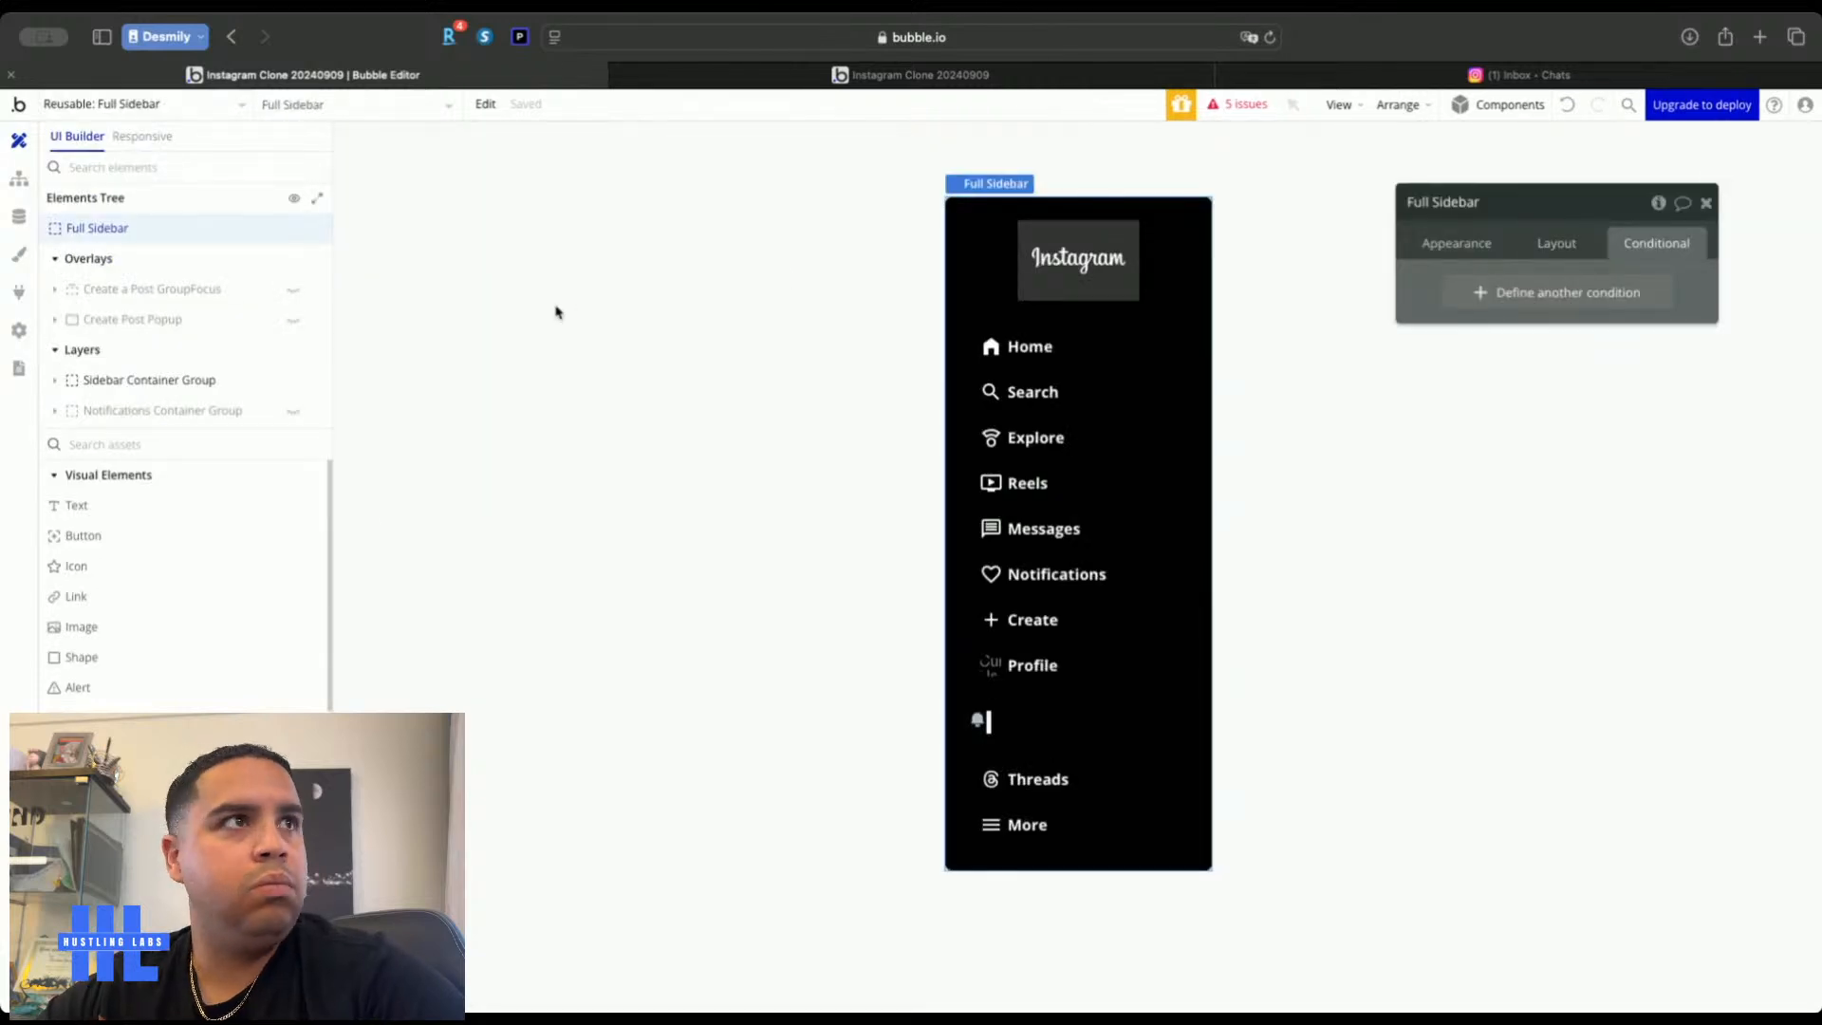
mouse_move(166, 293)
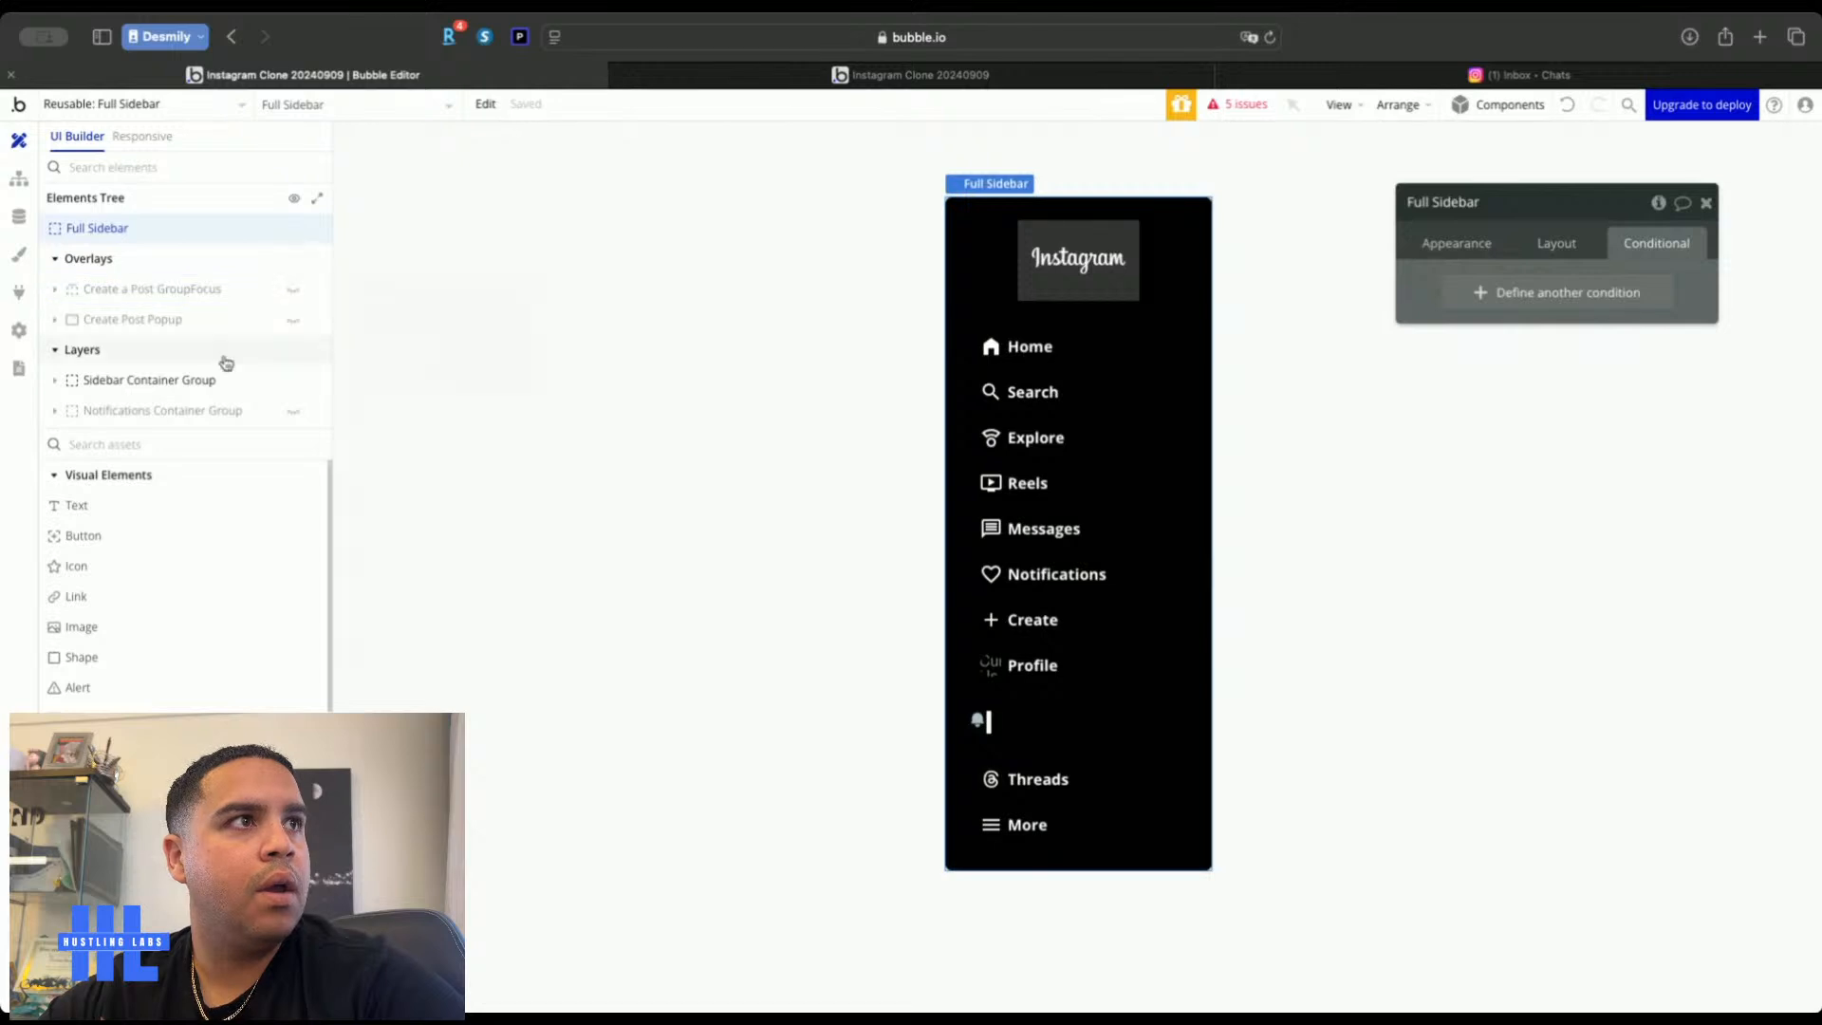
left_click(214, 412)
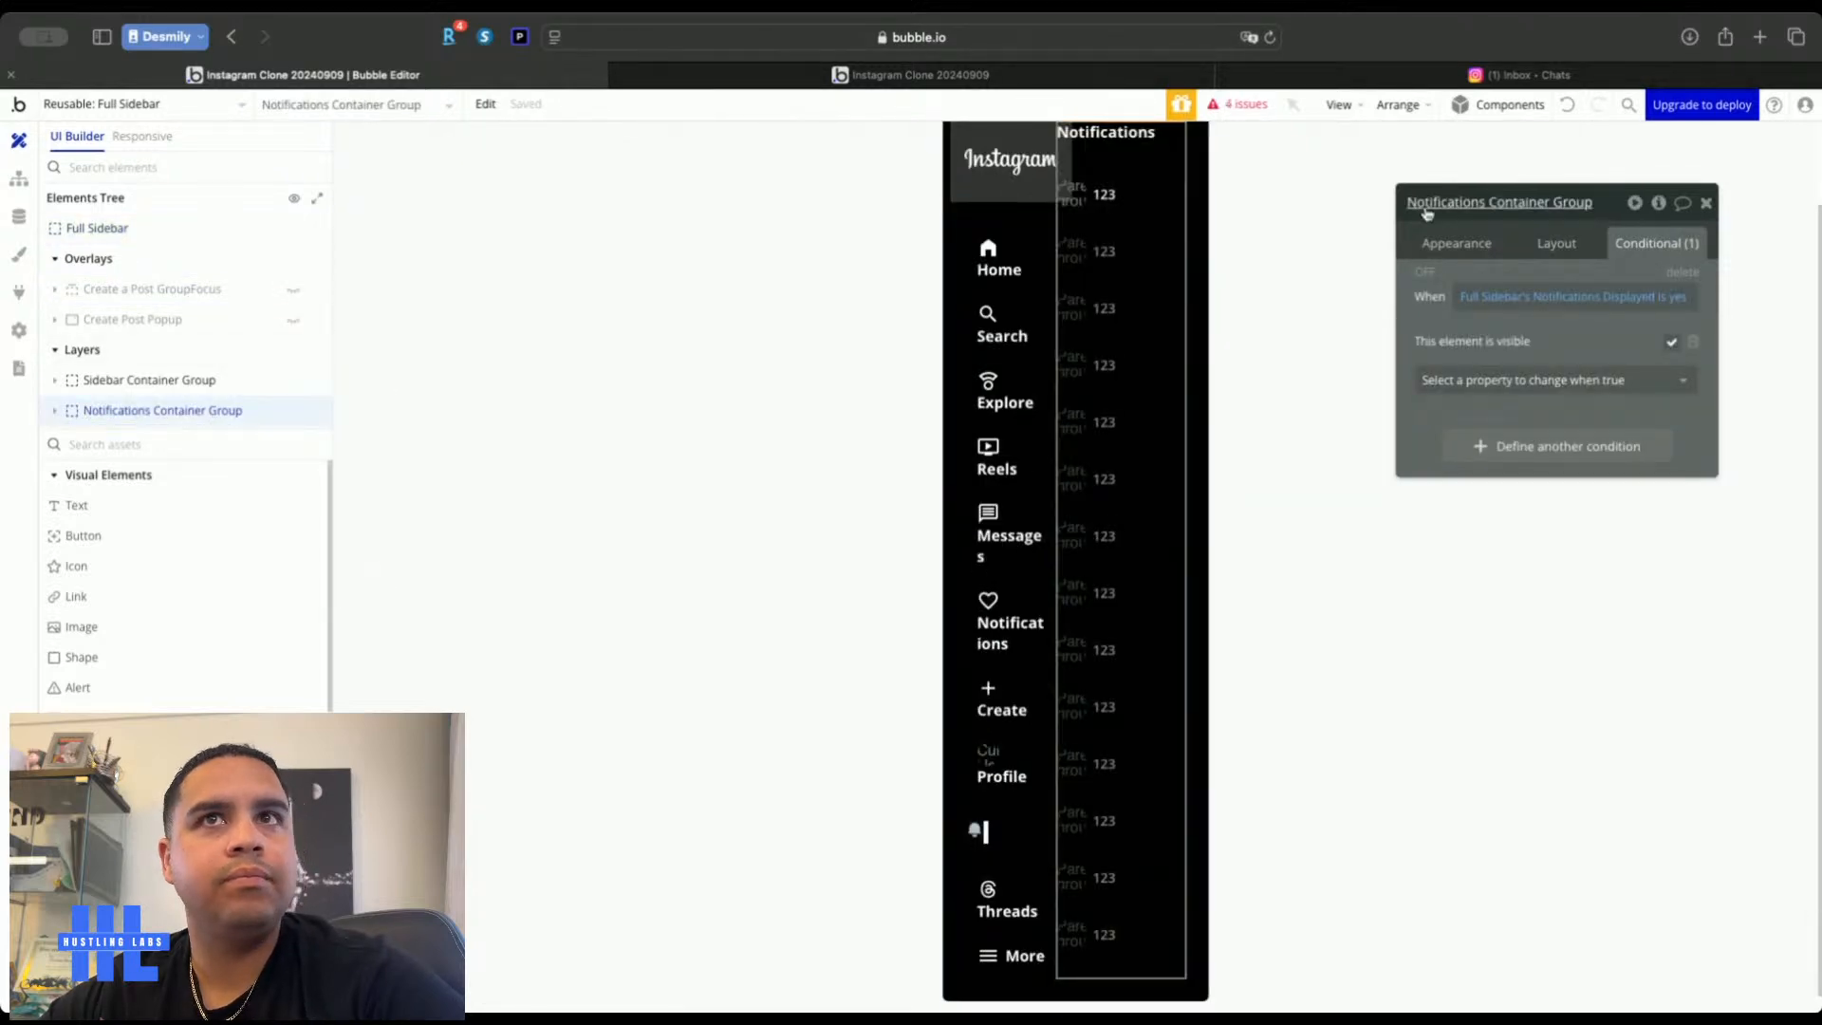
left_click(1680, 302)
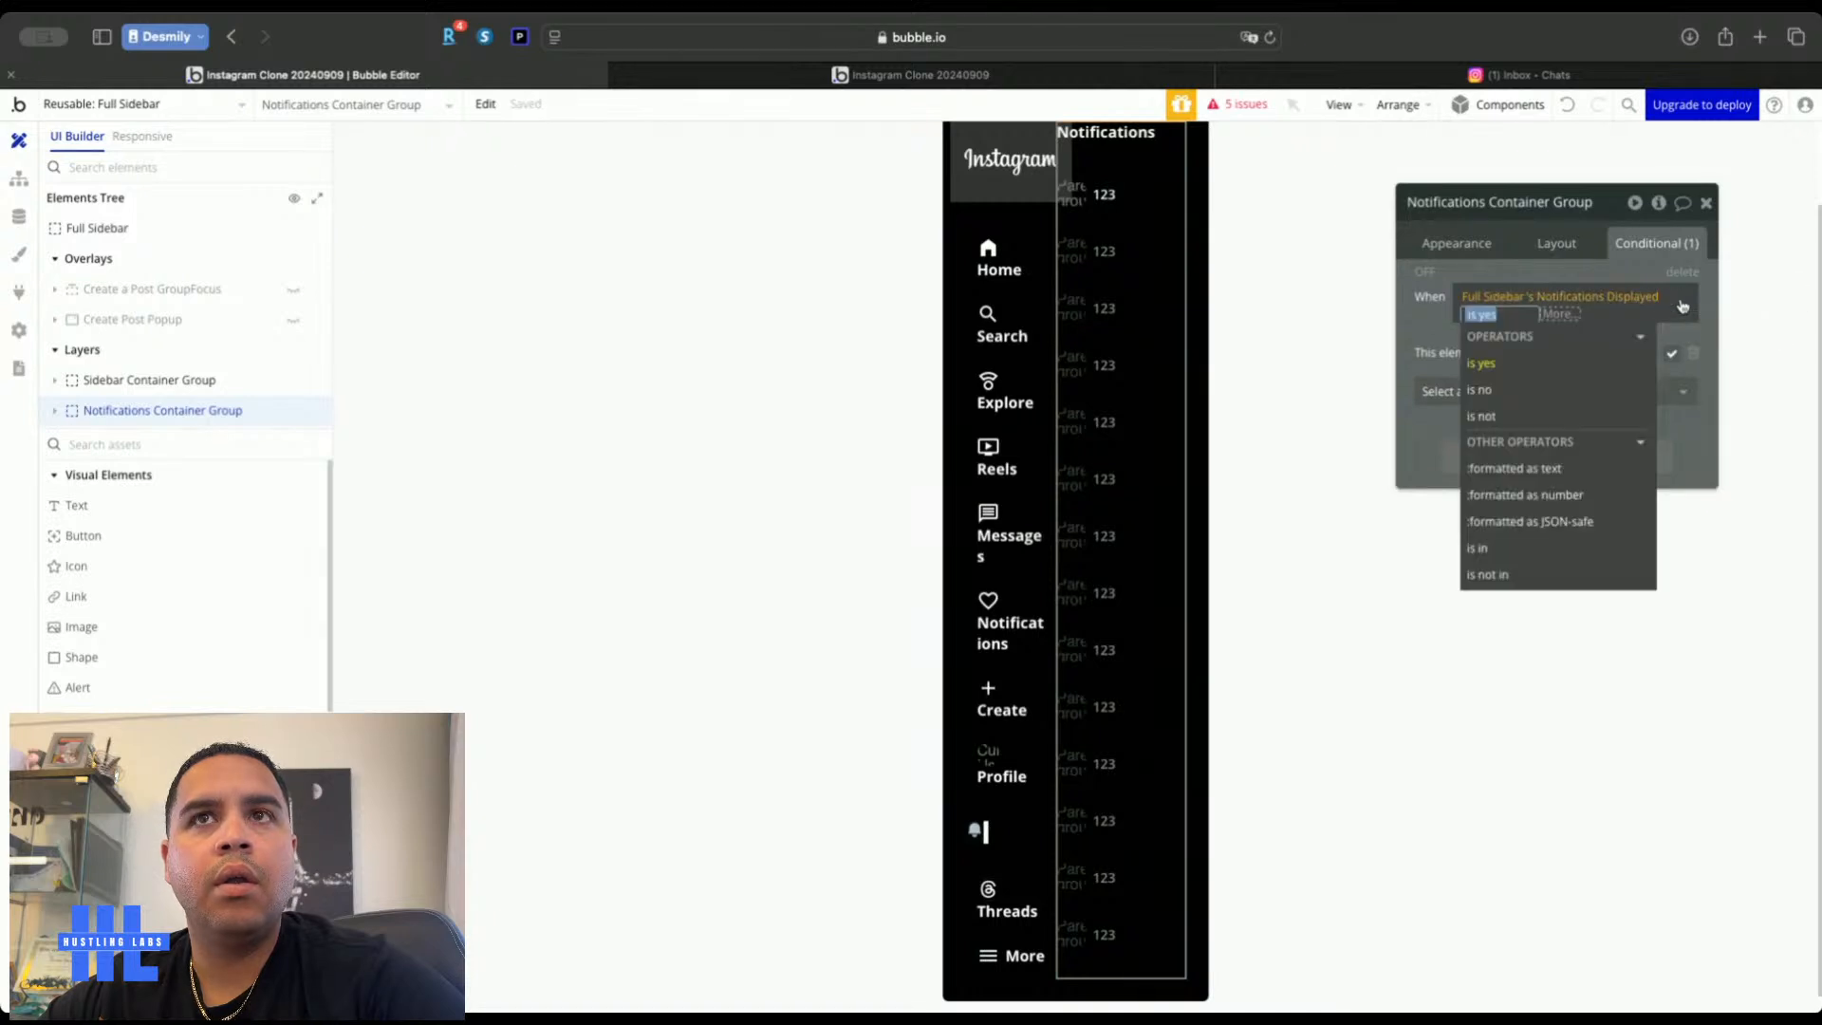
left_click(1568, 319)
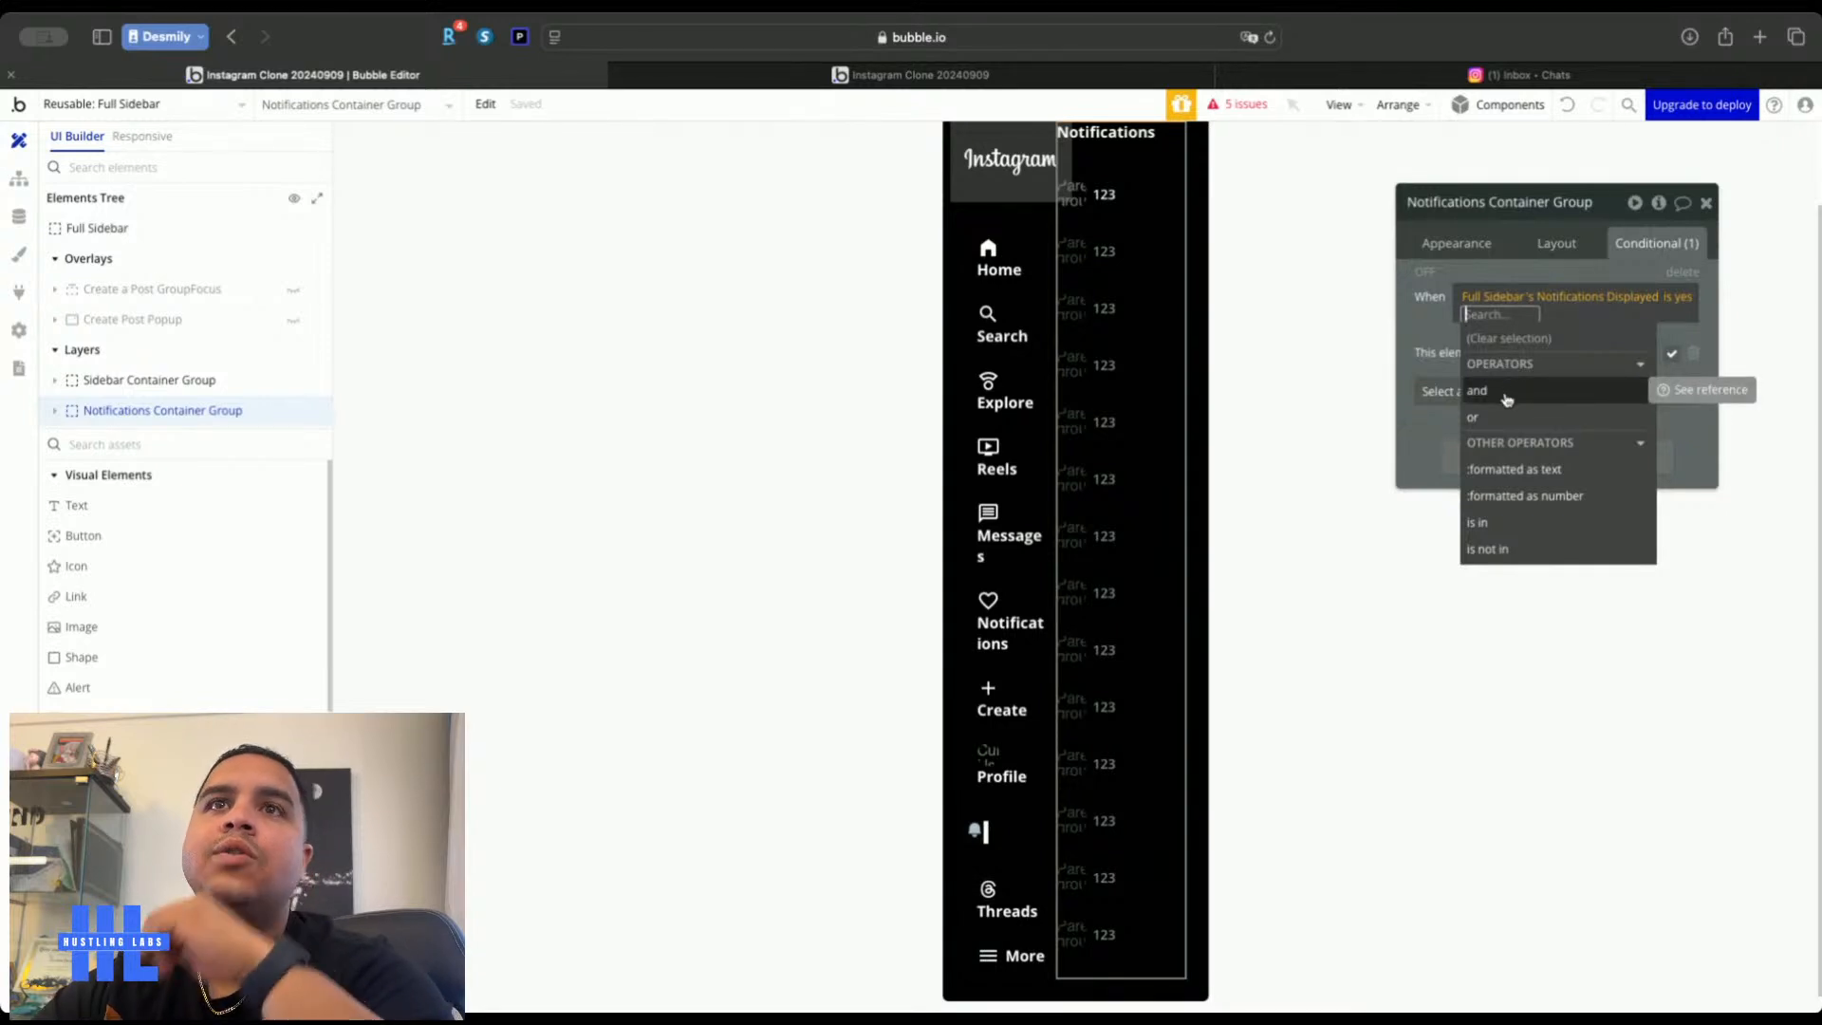
left_click(1407, 330)
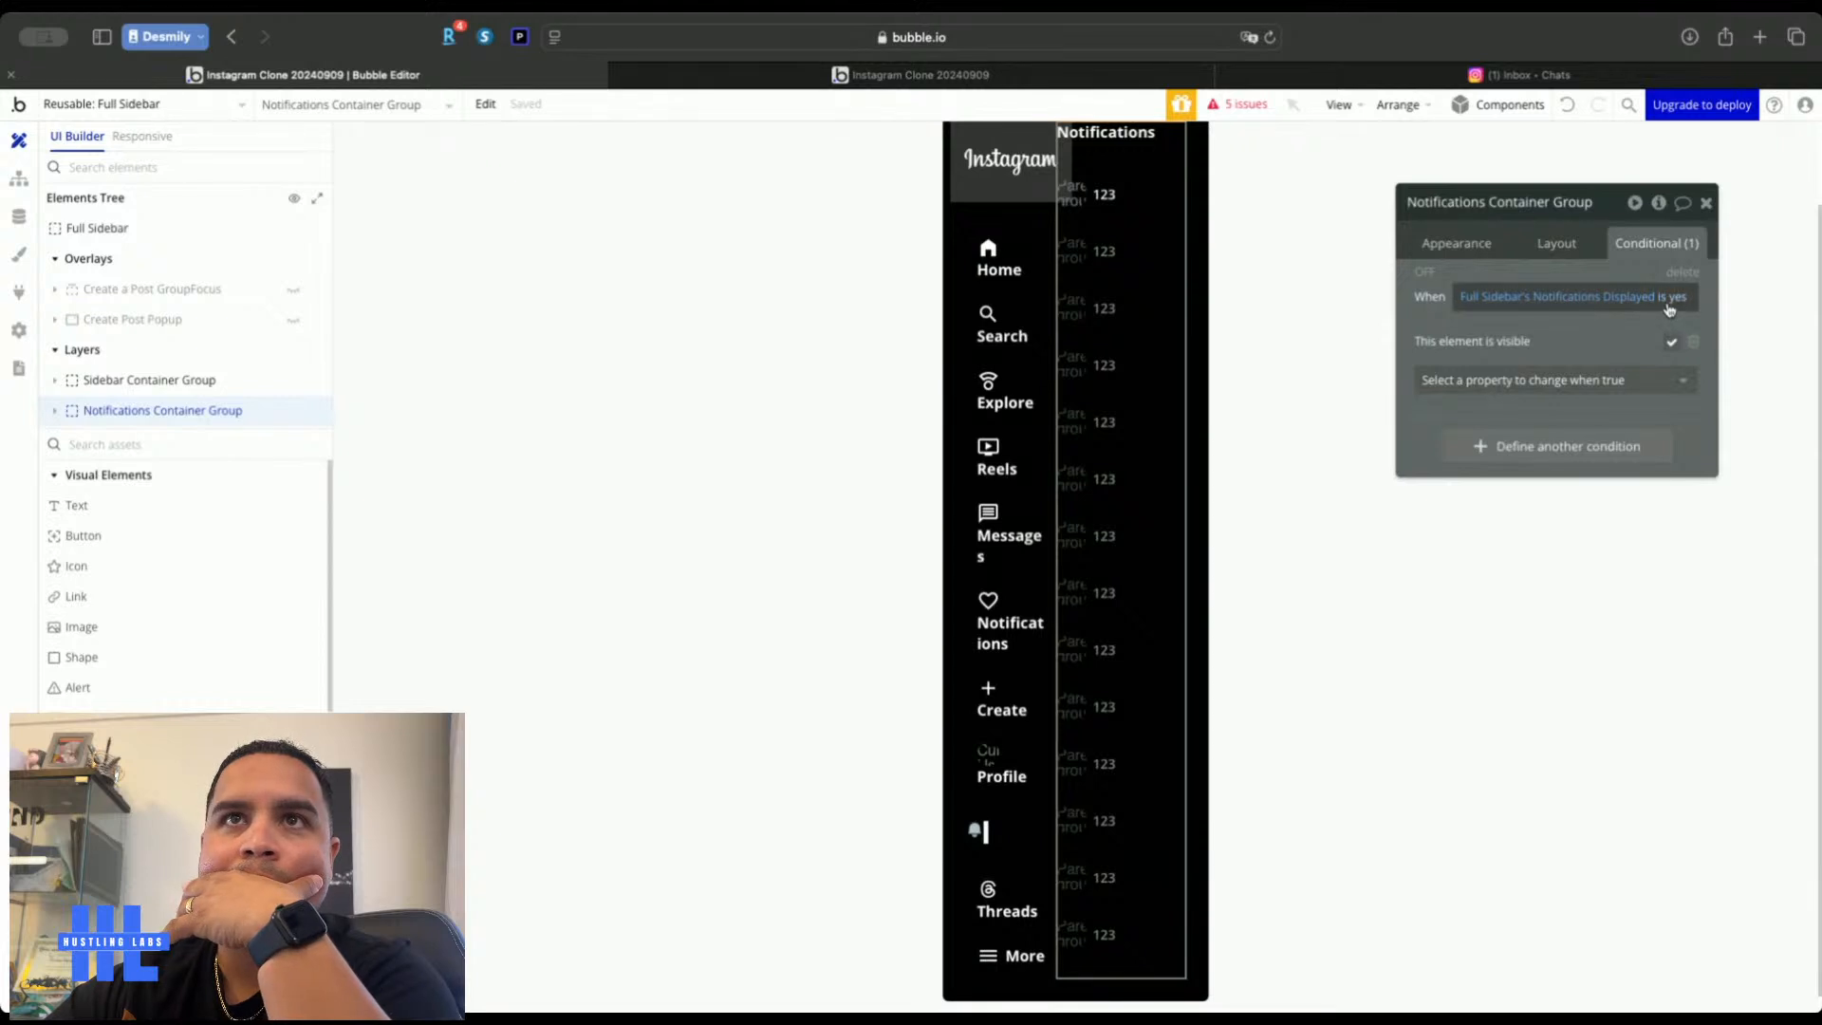
left_click(1244, 305)
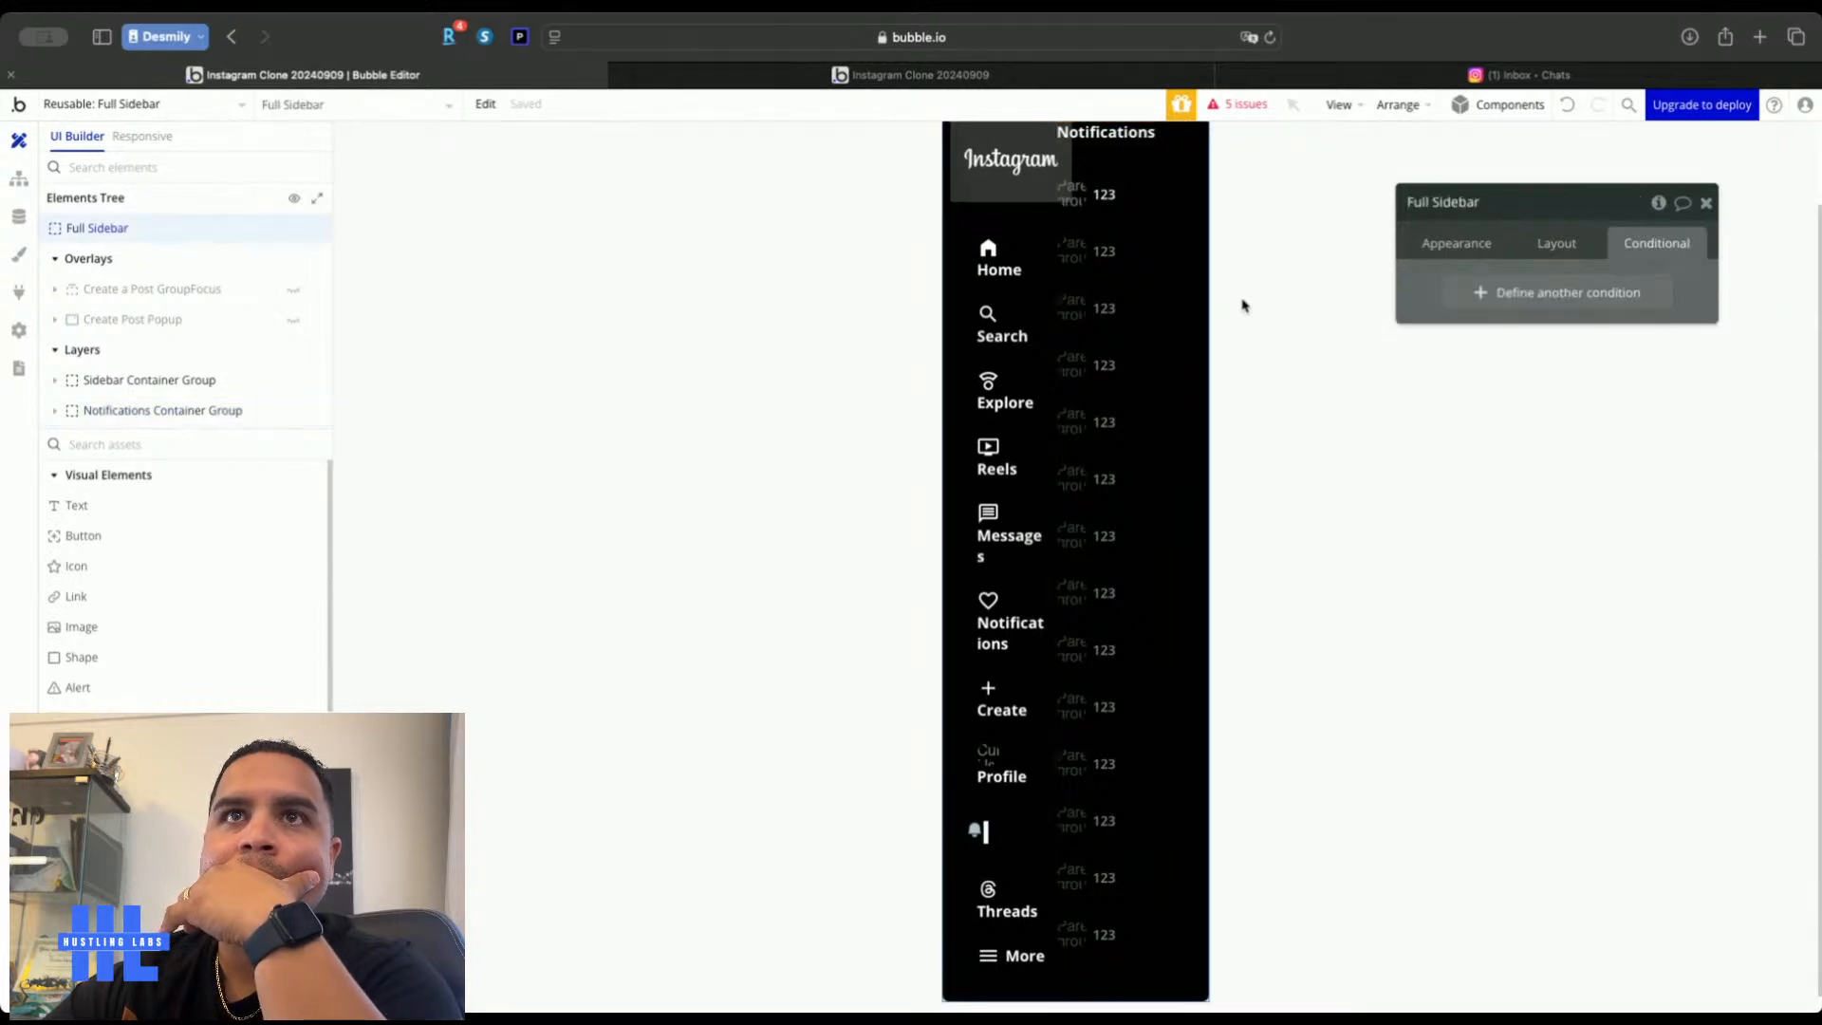
Rename the Full Sidebar's existing custom state to 'Menu Icon Only'
left_click(1658, 202)
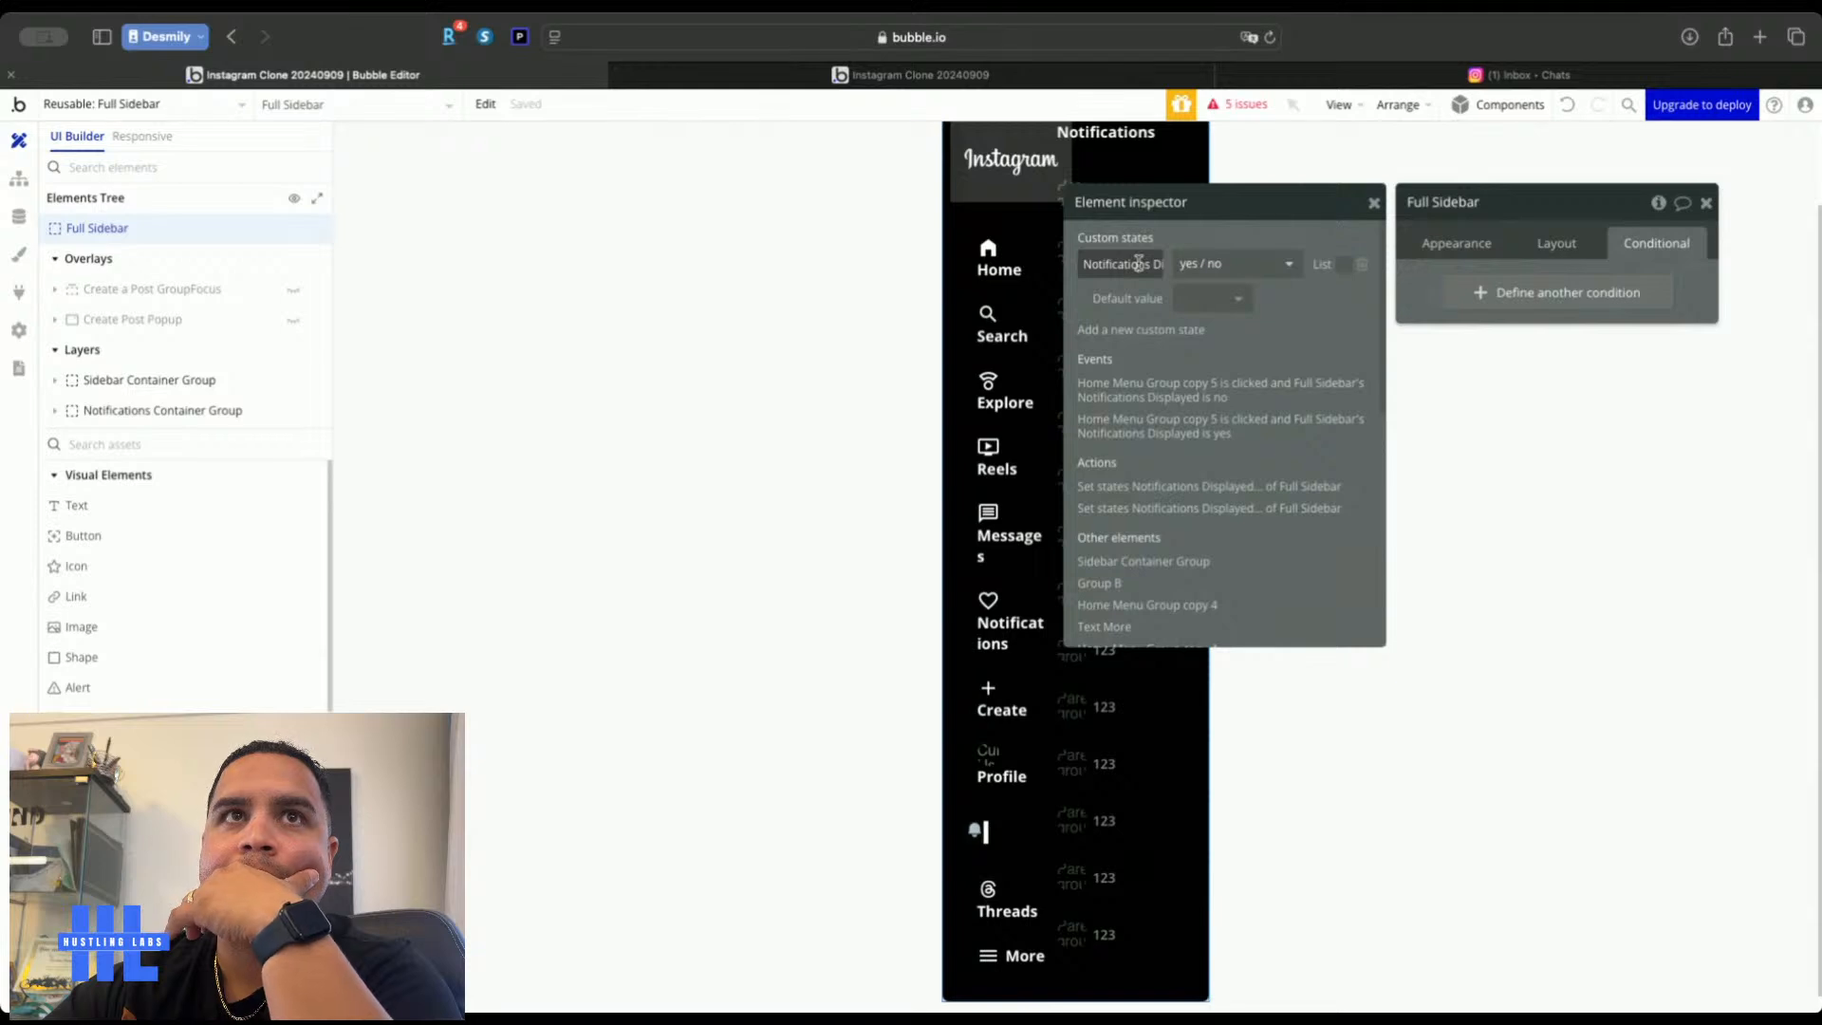
double_click(1110, 259)
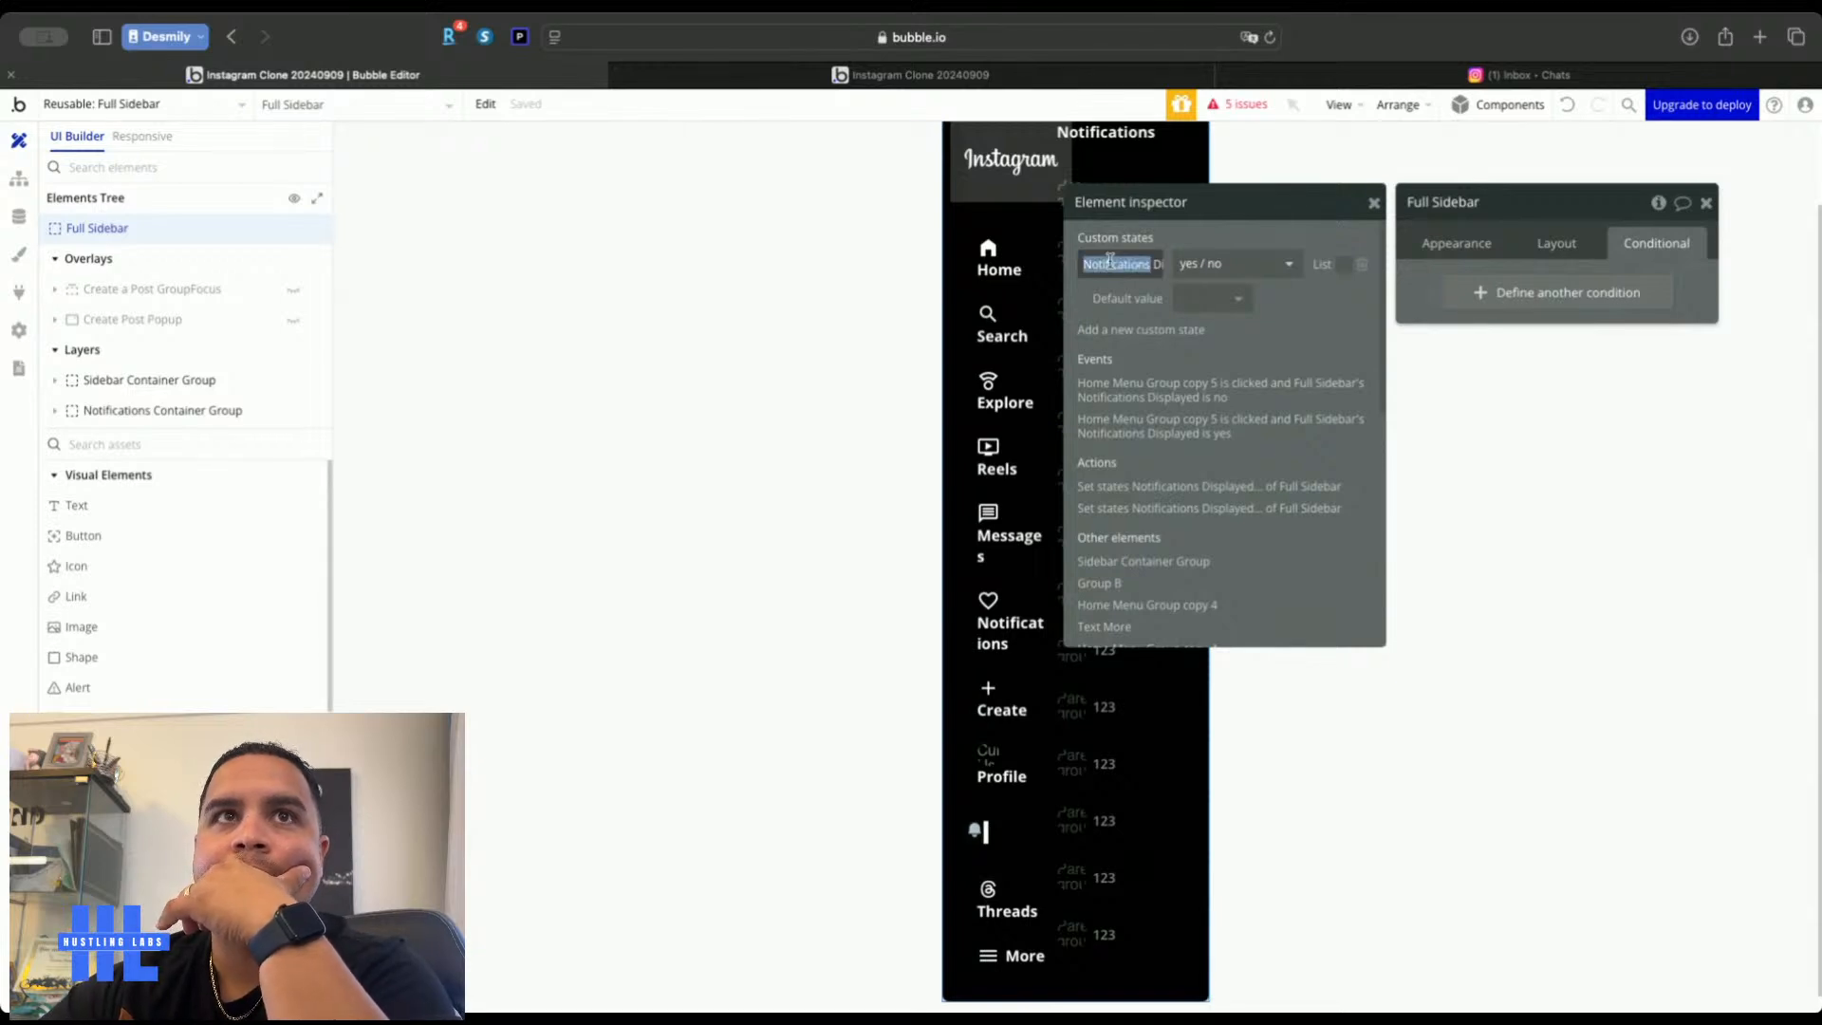
triple_click(1110, 260)
type("Icon Only")
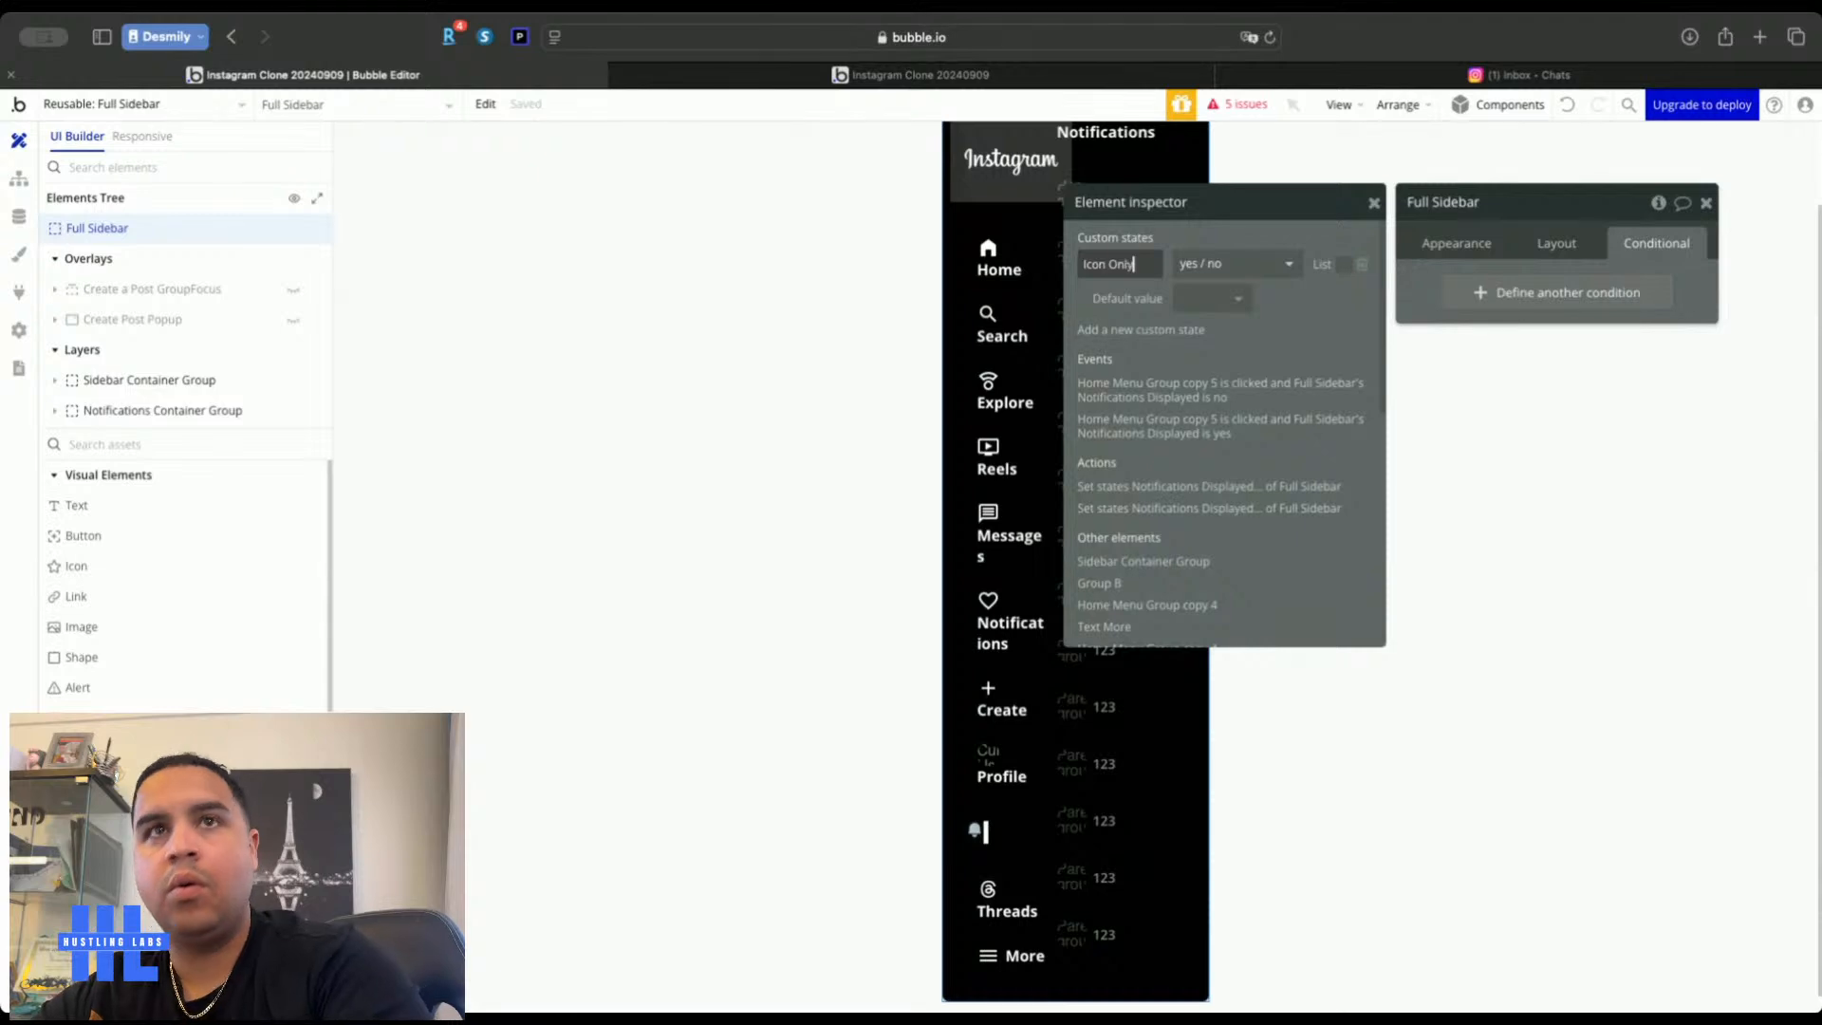
left_click(1084, 263)
type("Menu")
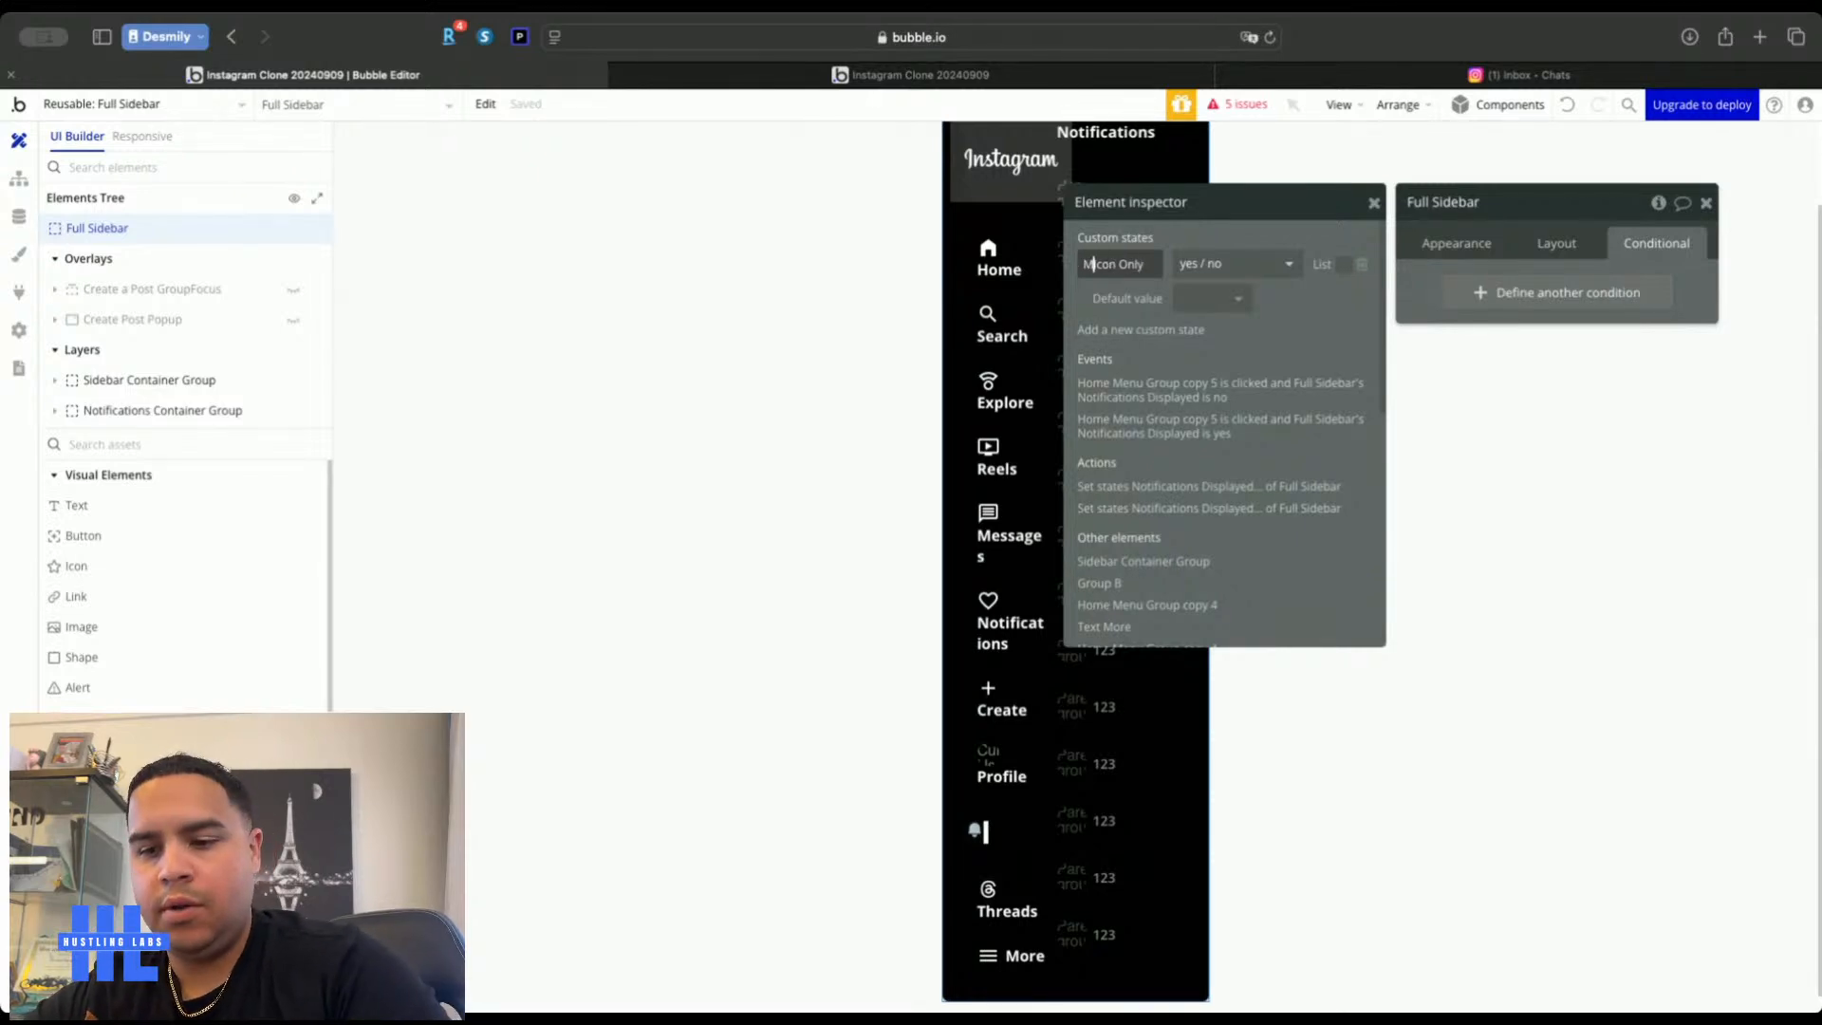
left_click(1520, 378)
left_click(1704, 203)
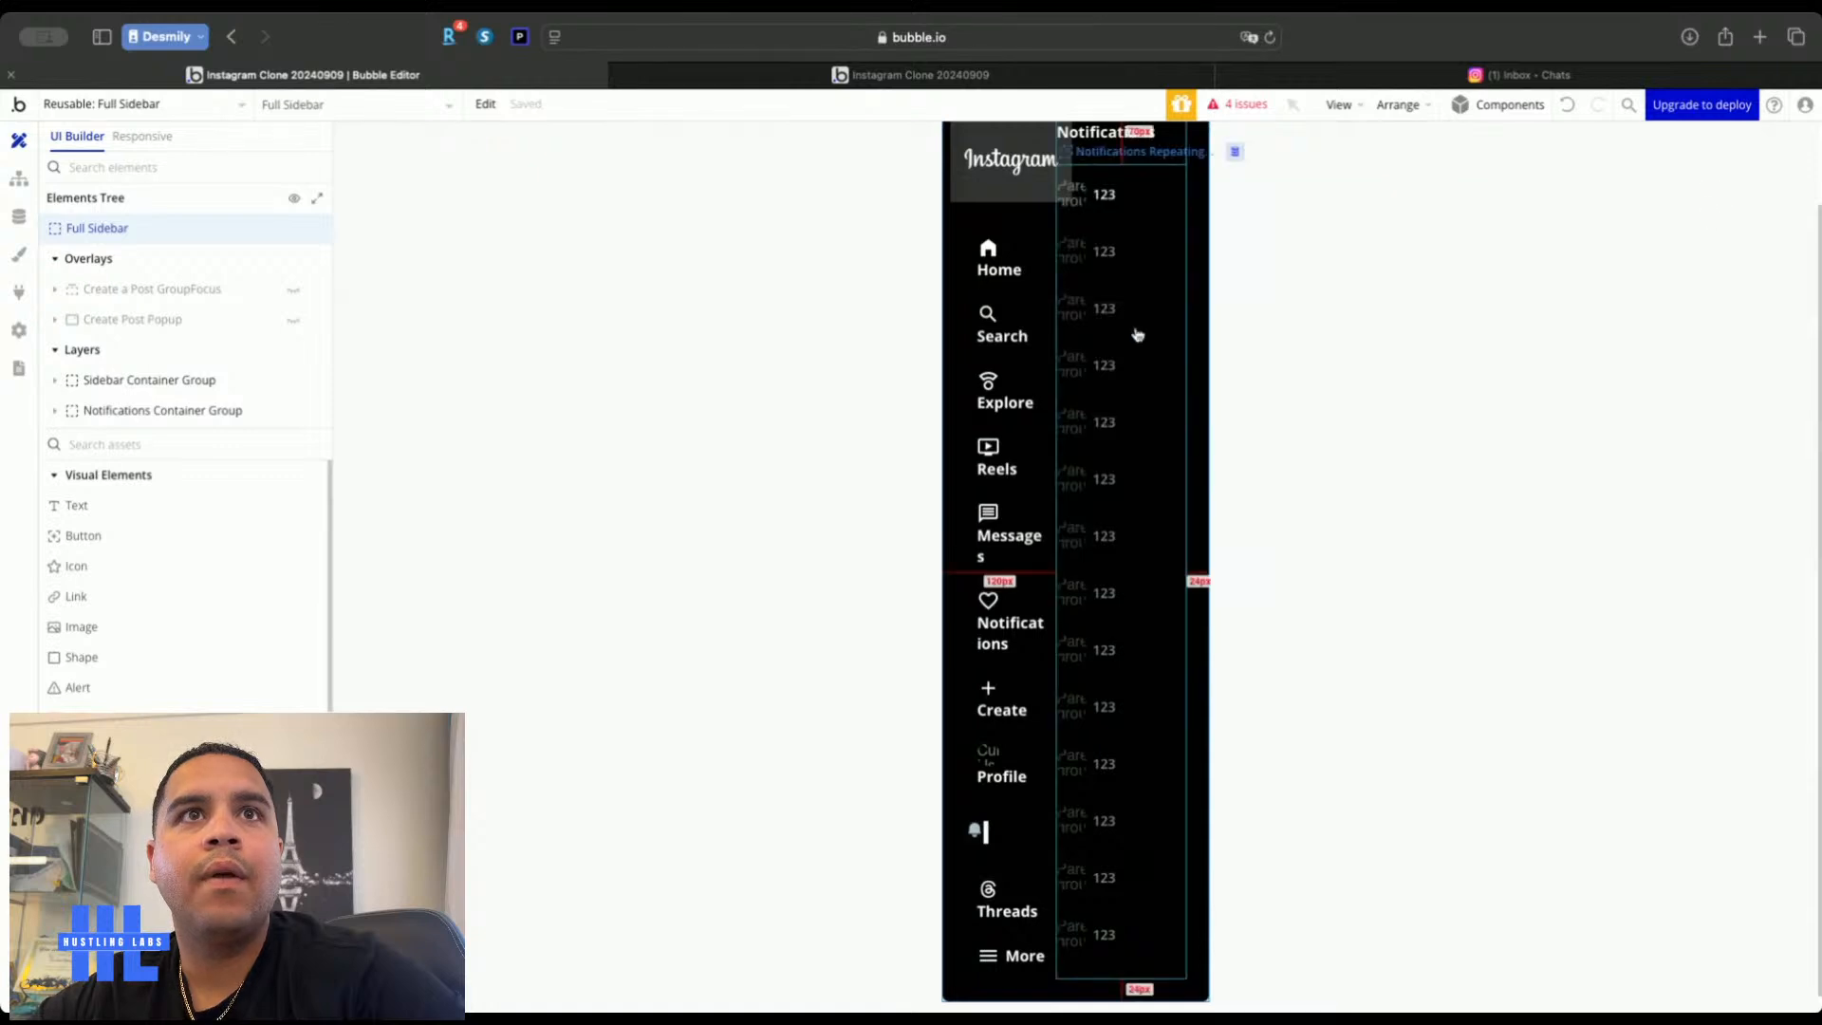
left_click(1333, 360)
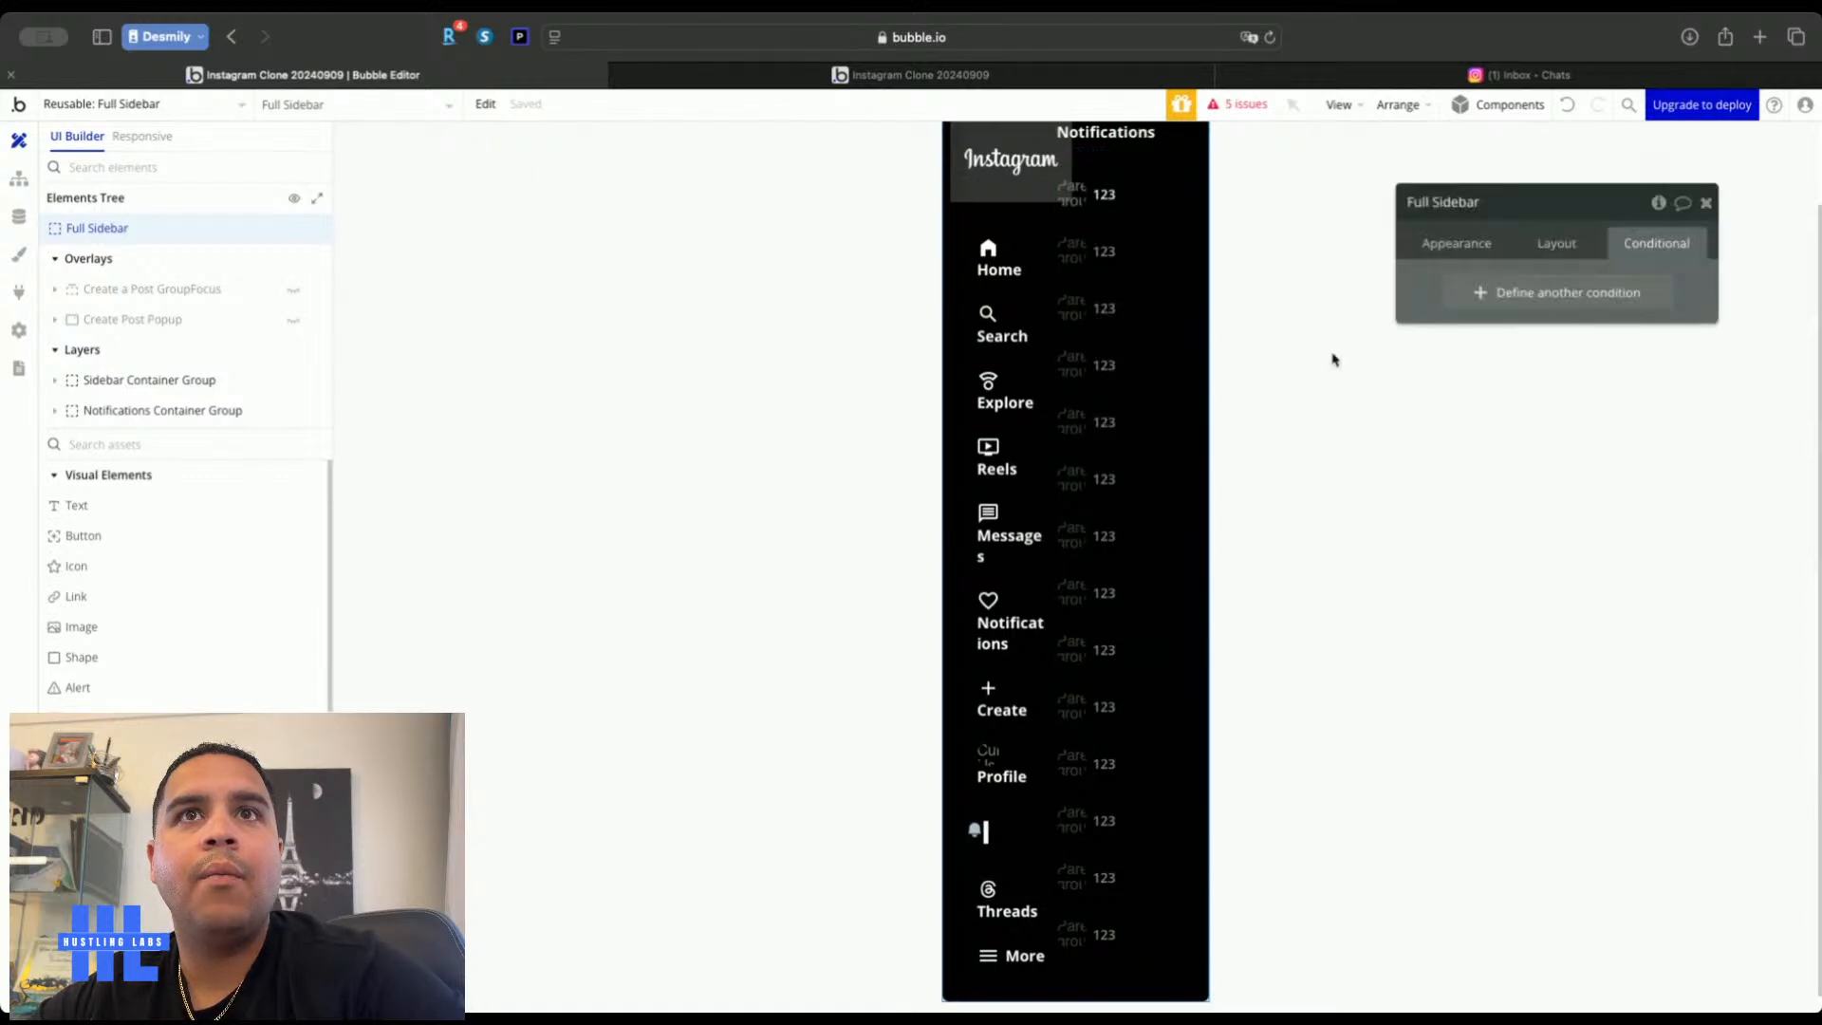
left_click(1658, 202)
Create a yes/no custom state named 'Display Notifications' on the Full Sidebar
left_click(1142, 330)
left_click(824, 258)
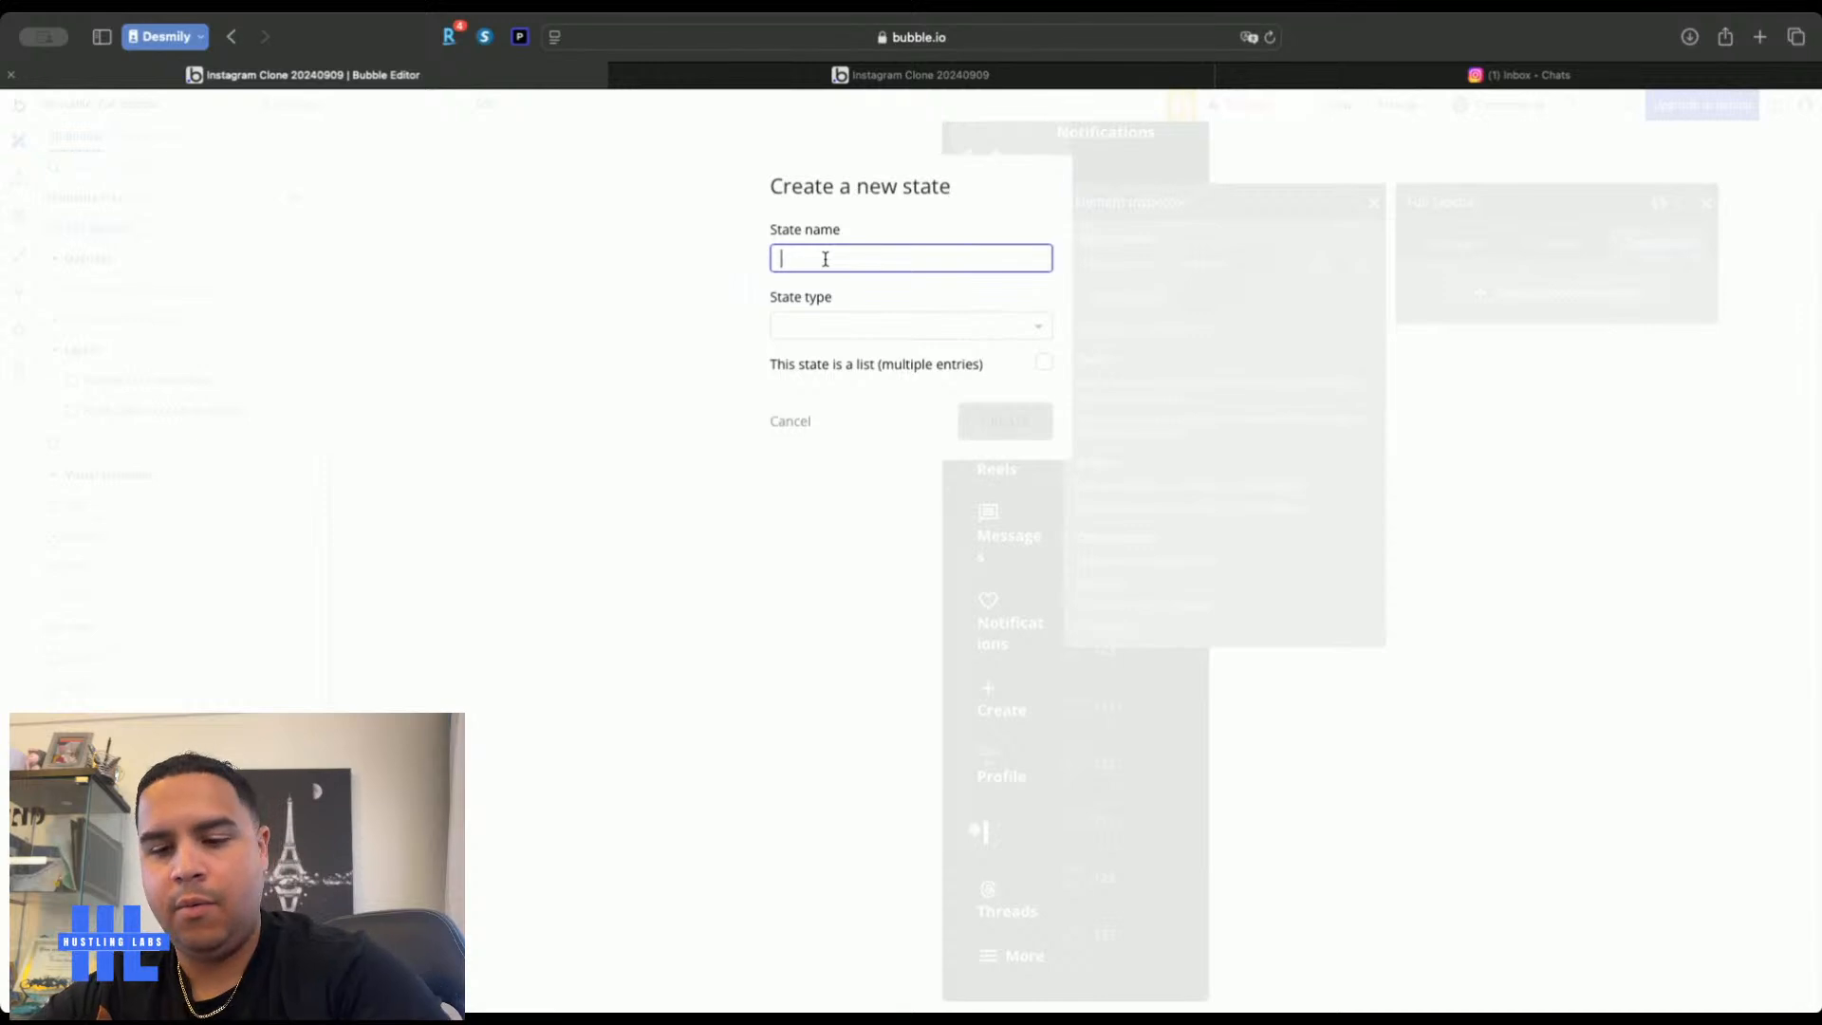
type("Display Notifications")
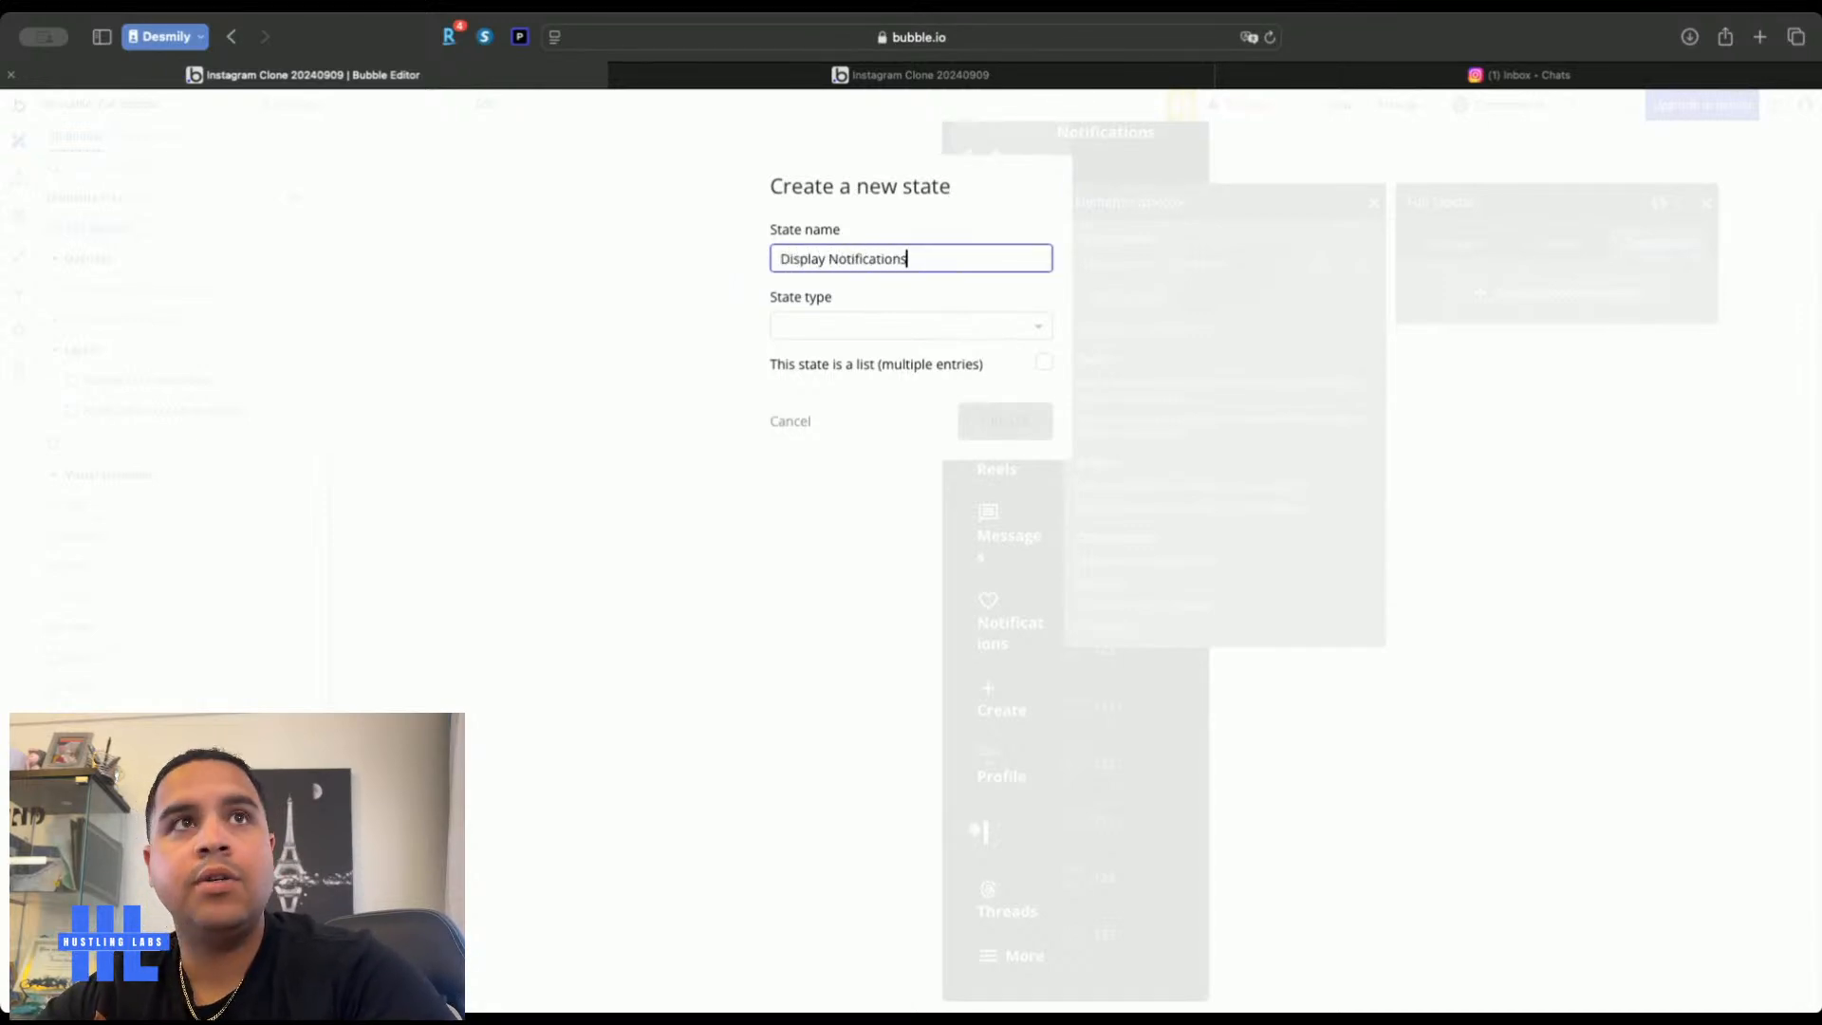
left_click(829, 328)
type("ye")
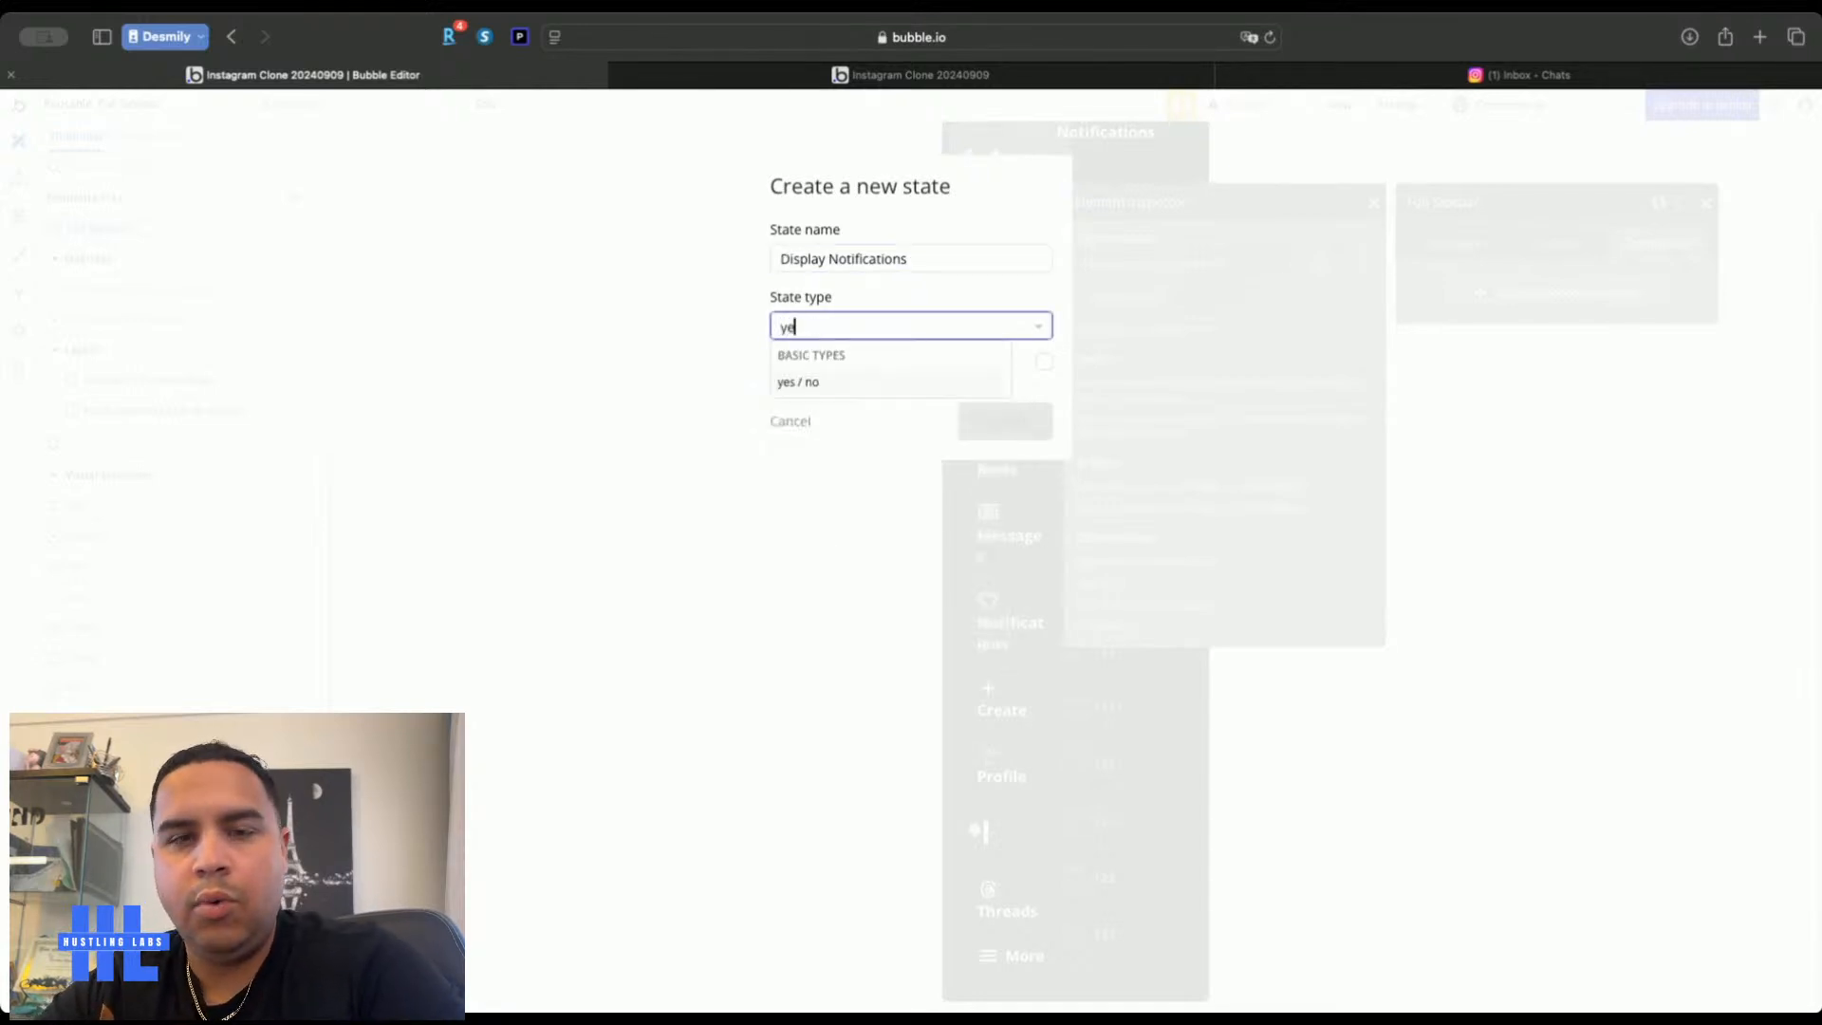
left_click(829, 383)
left_click(1001, 423)
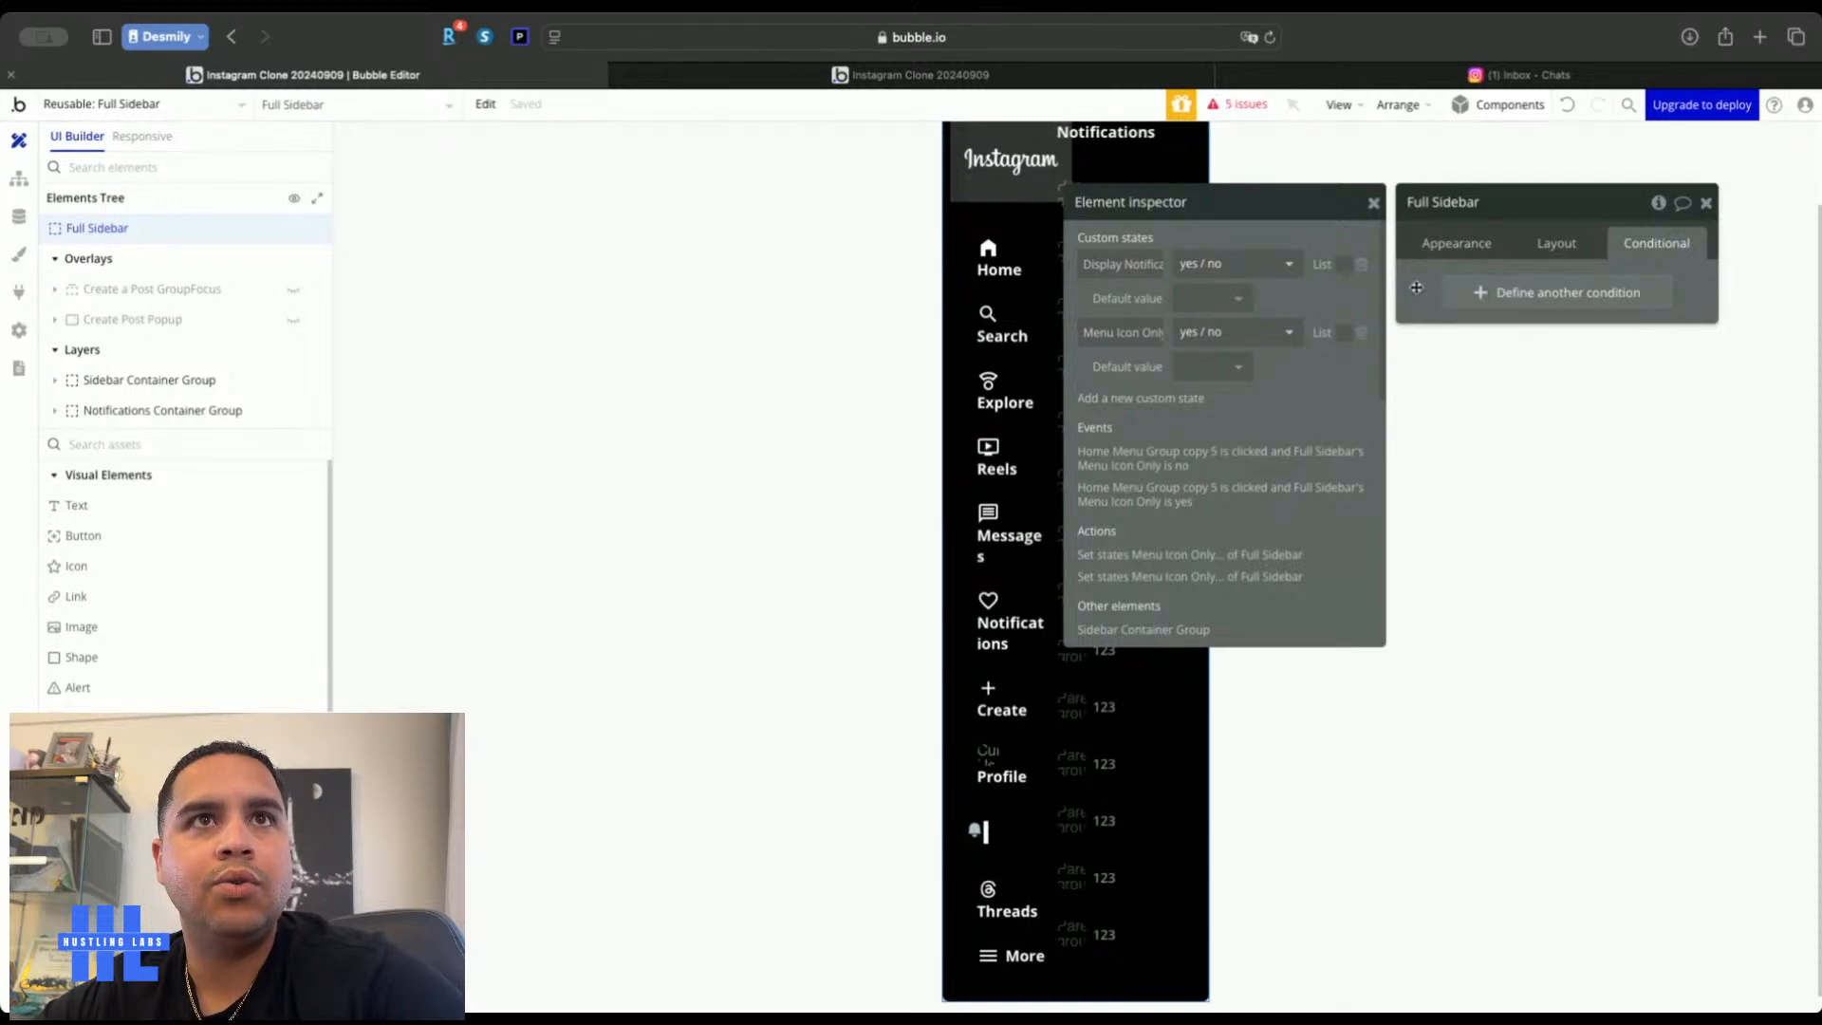
Set the default value of Display Notifications and Menu Icon Only to no
left_click(1211, 297)
left_click(1205, 385)
left_click(1206, 379)
left_click(1205, 451)
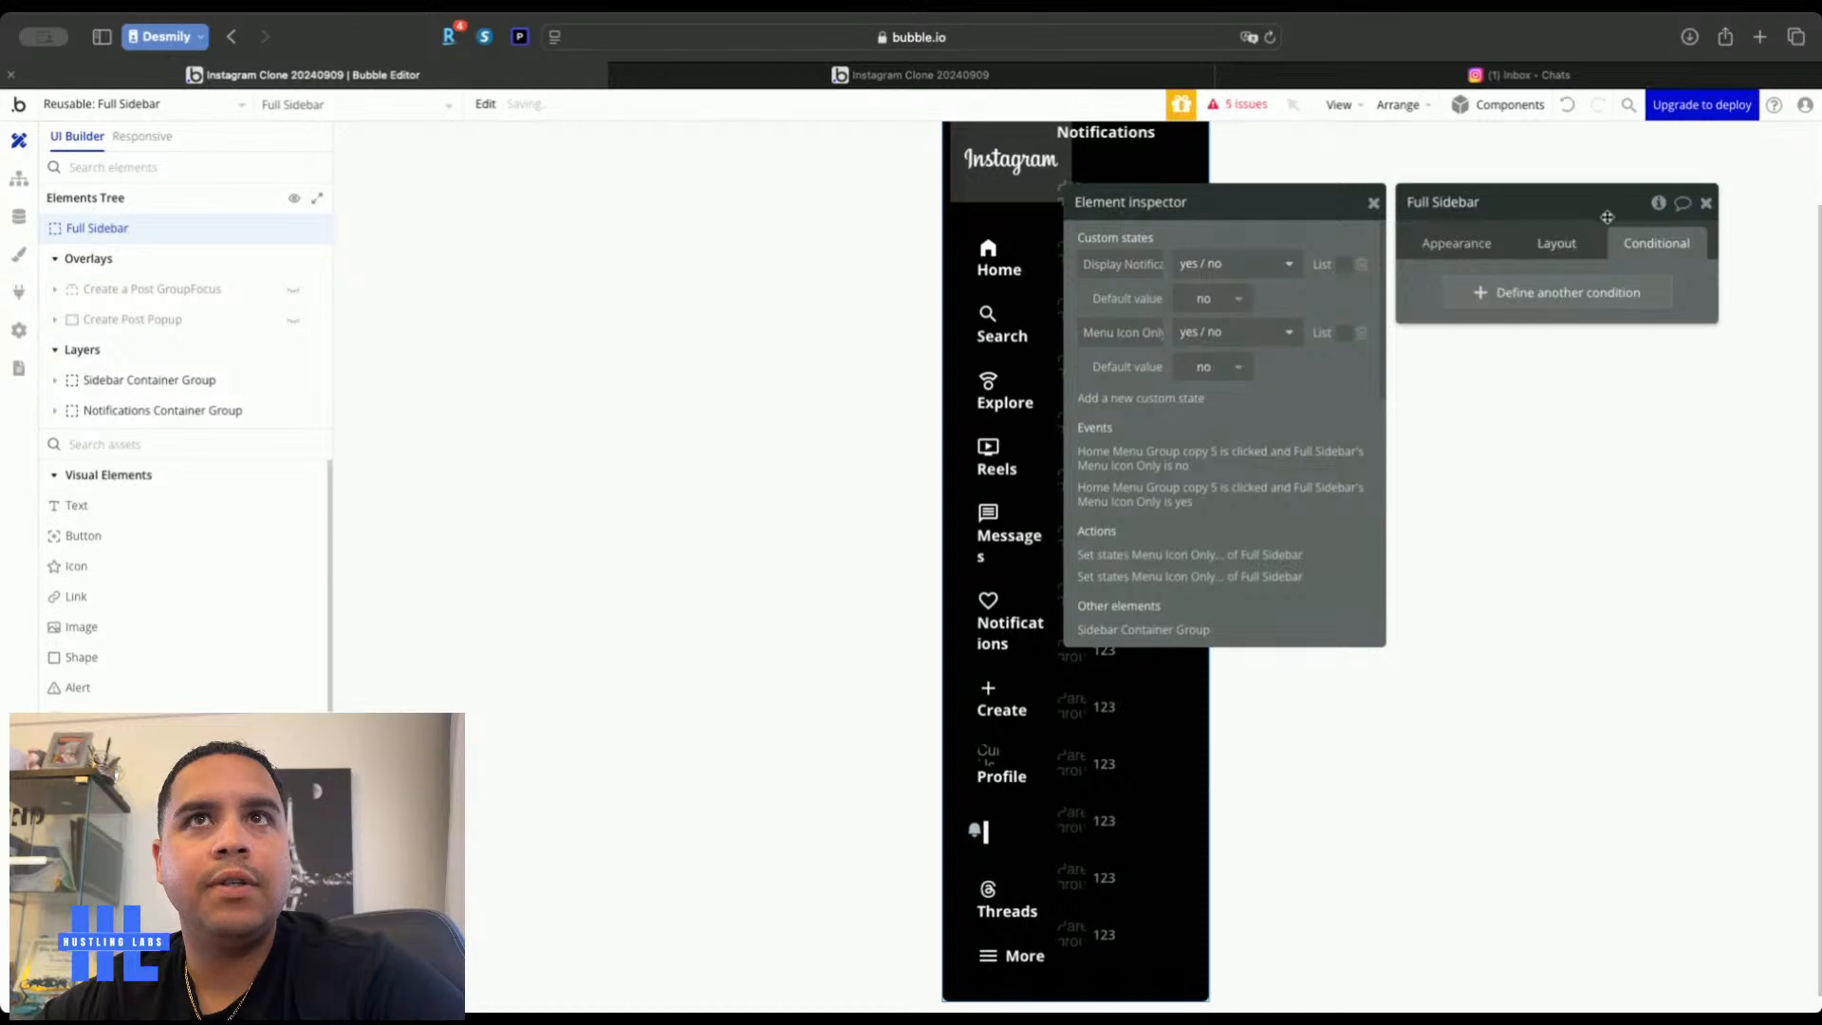
left_click(1706, 203)
Extend the Notifications Container Group condition with 'and Full Sidebar's Display Notifications is yes'
left_click(1177, 161)
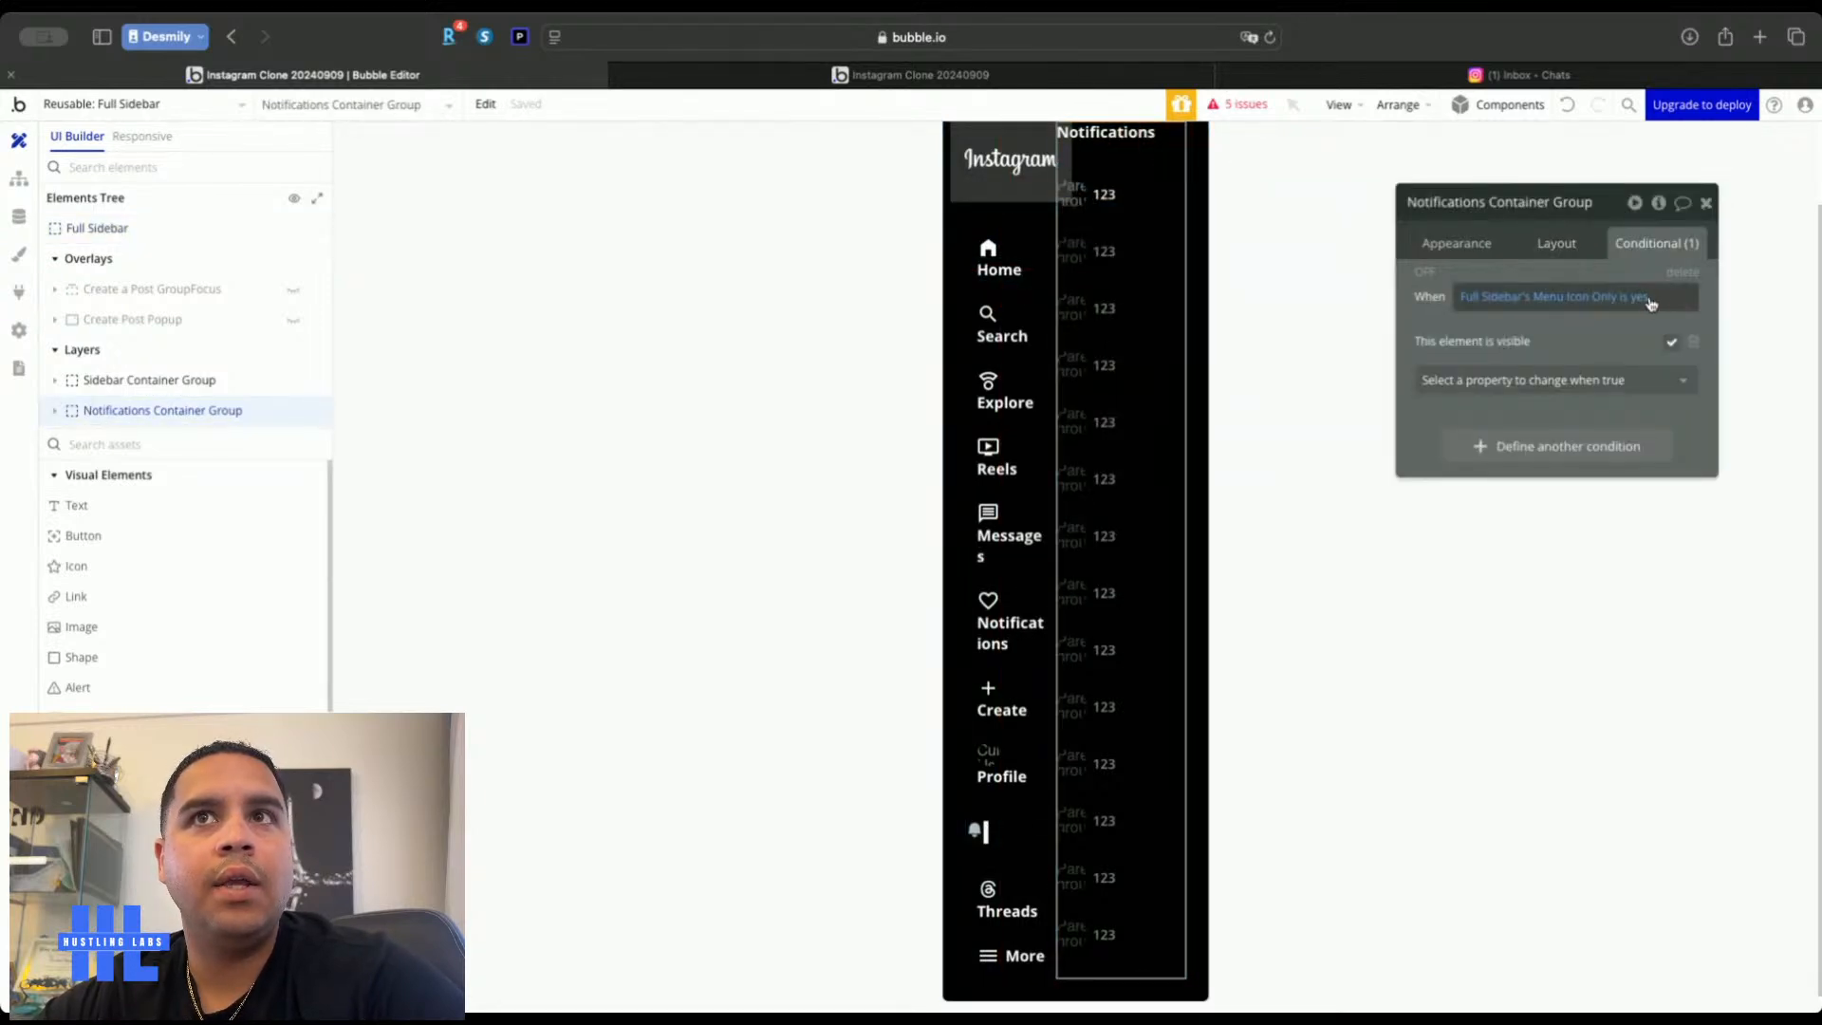
left_click(1640, 300)
left_click(1561, 320)
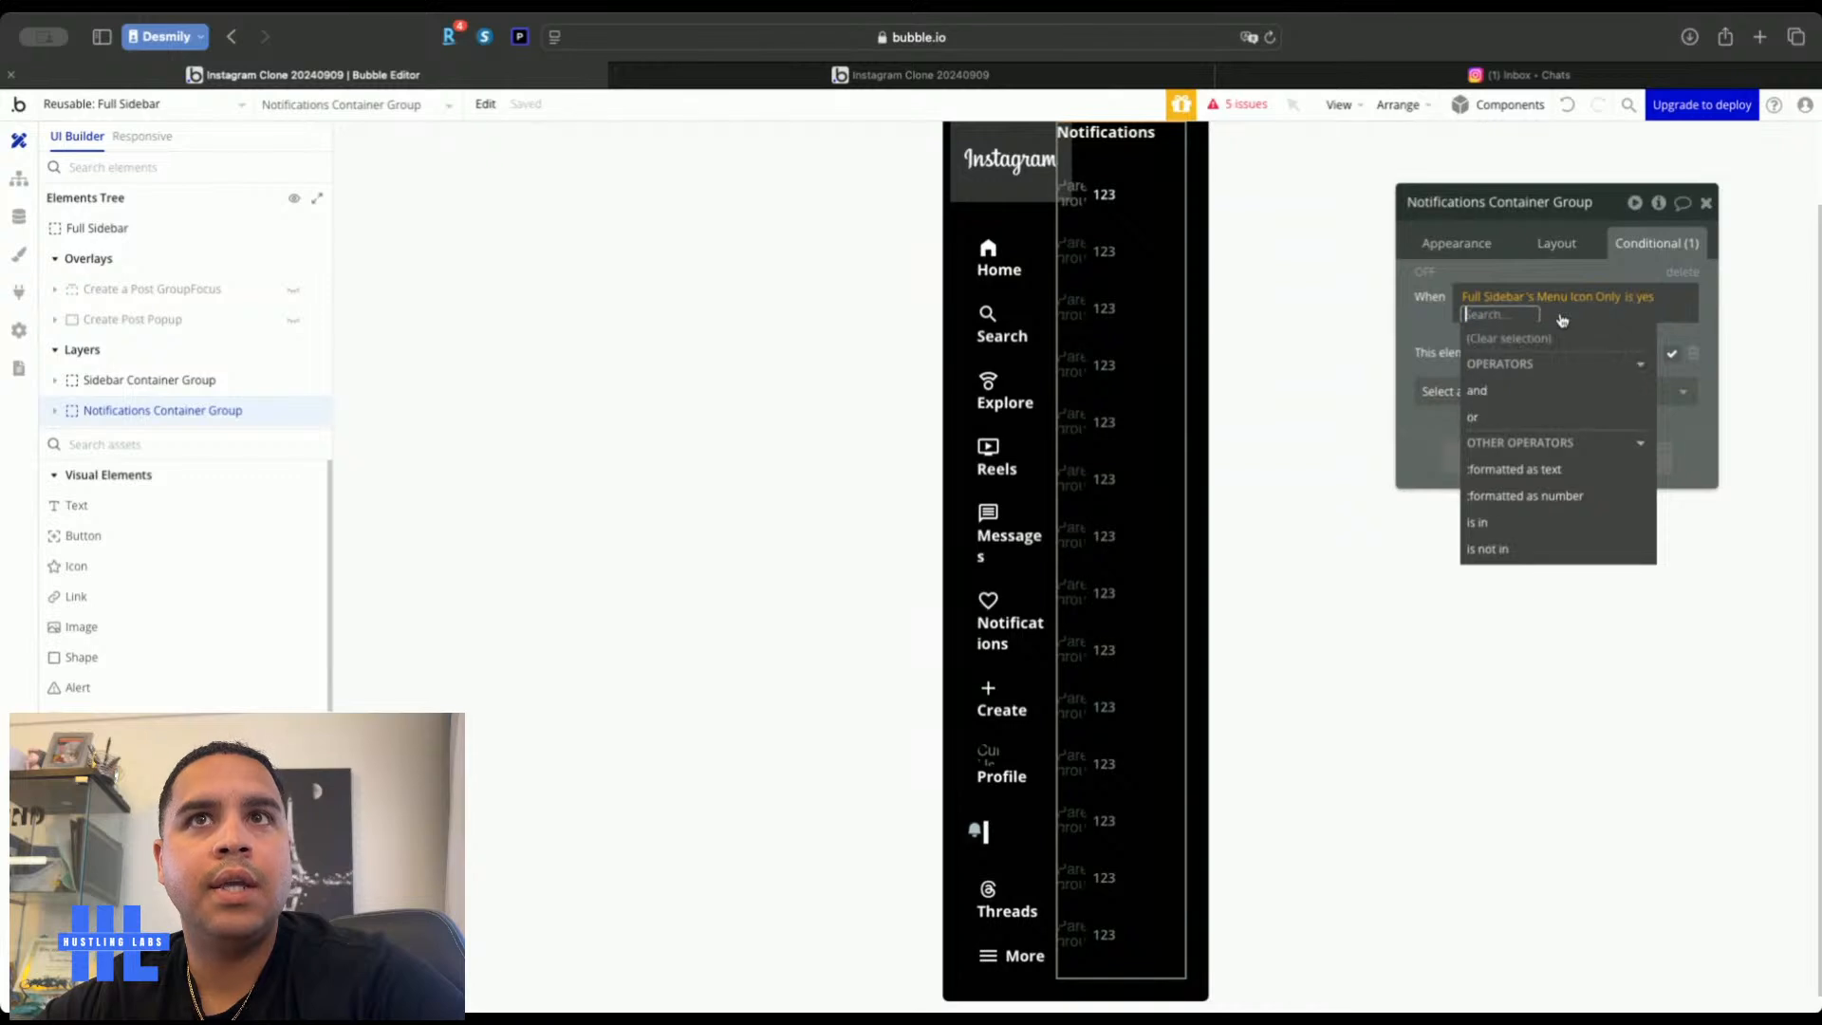
left_click(1515, 392)
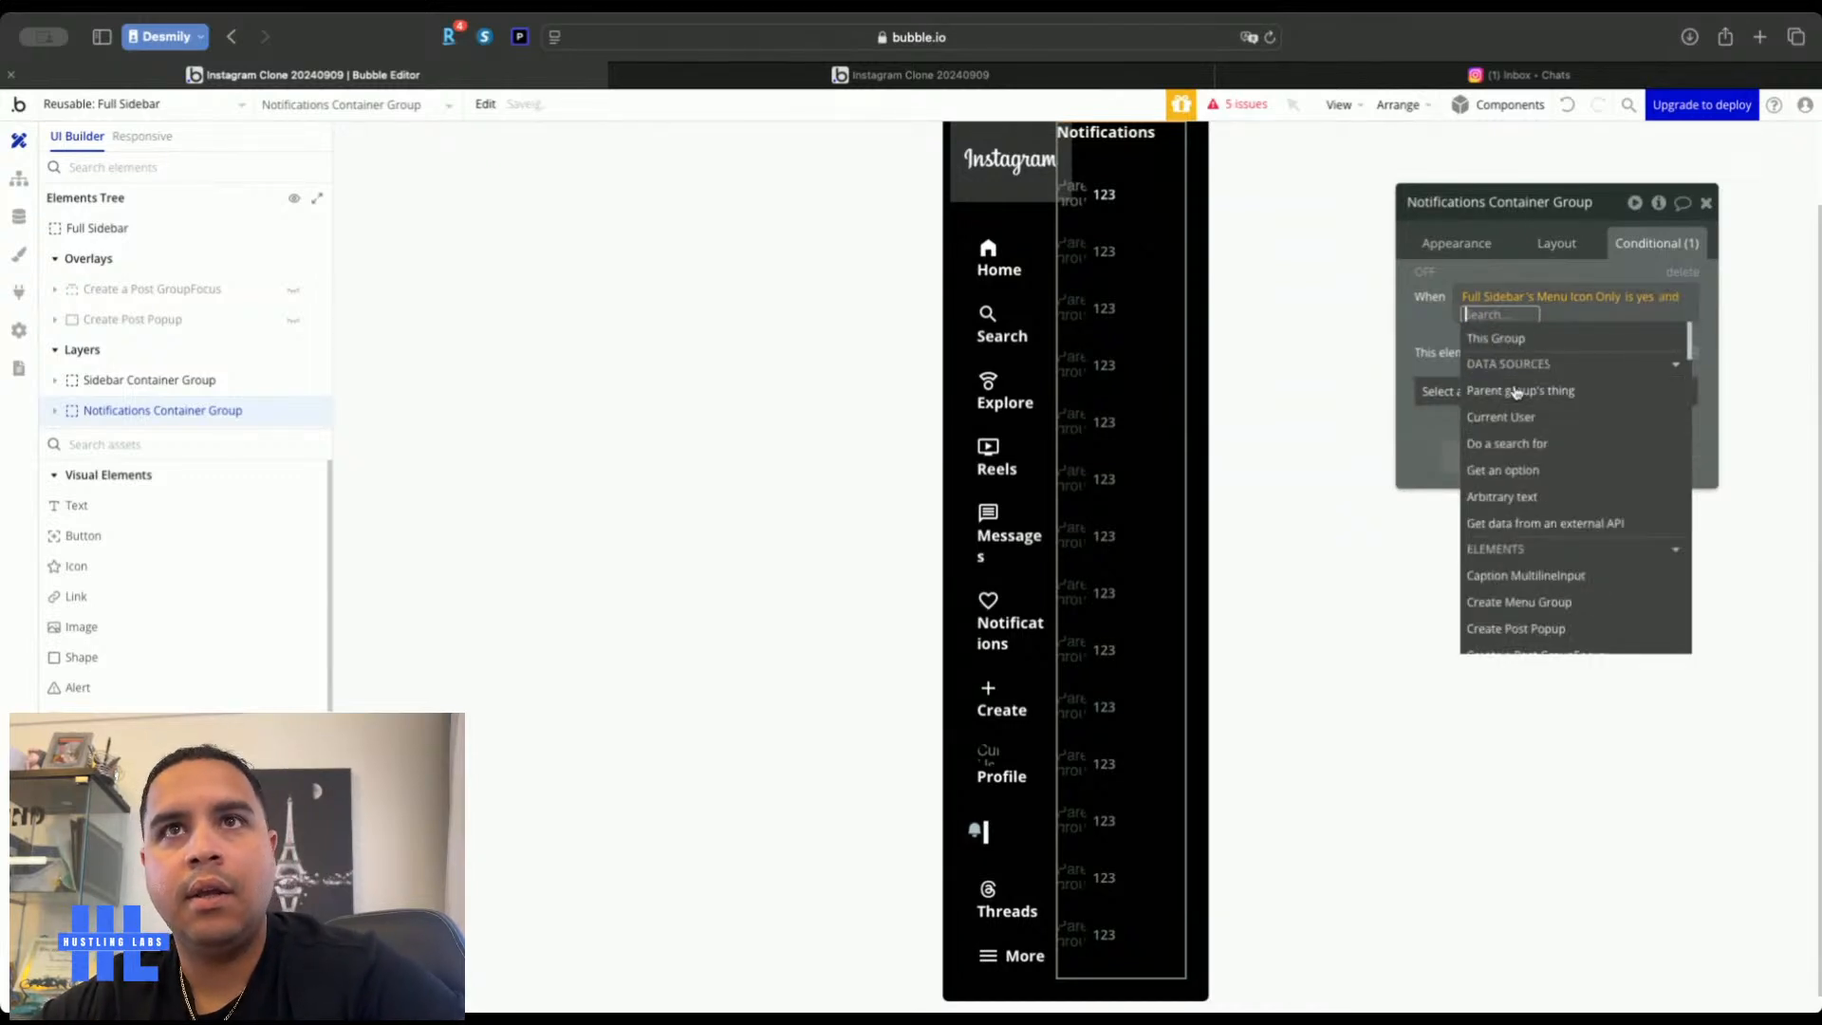
type("ful")
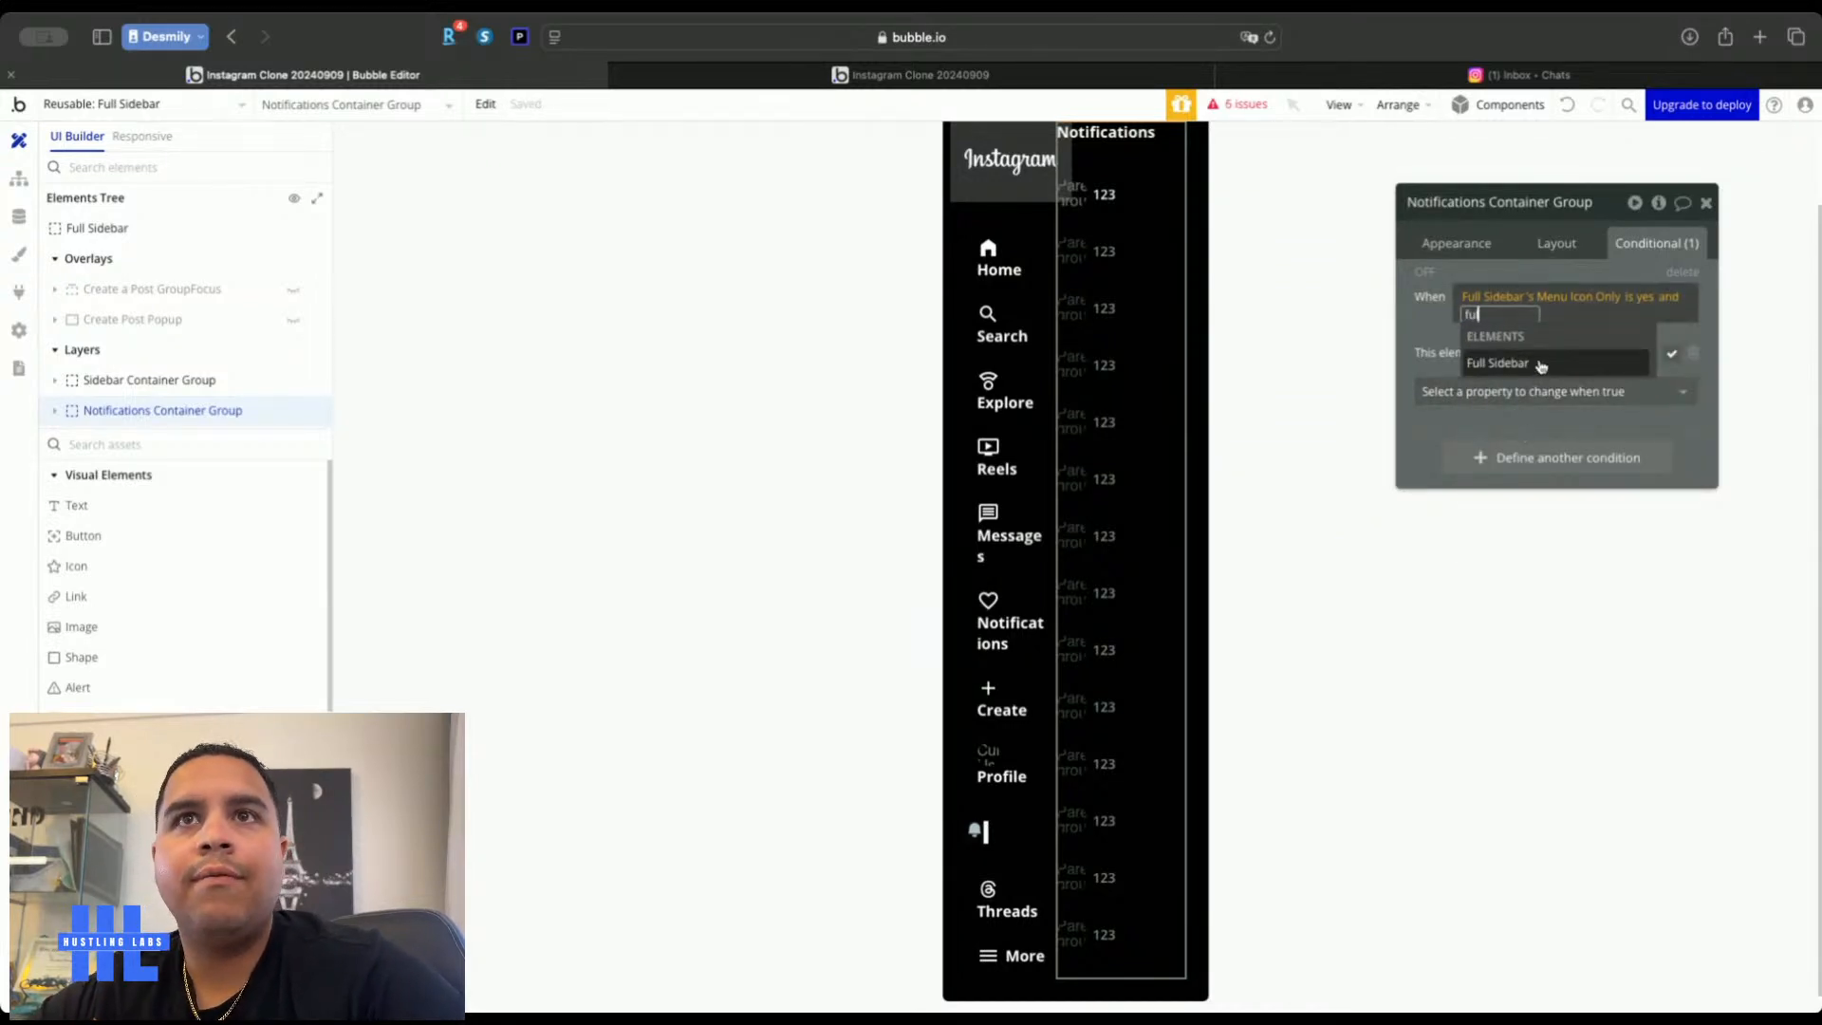
left_click(1539, 364)
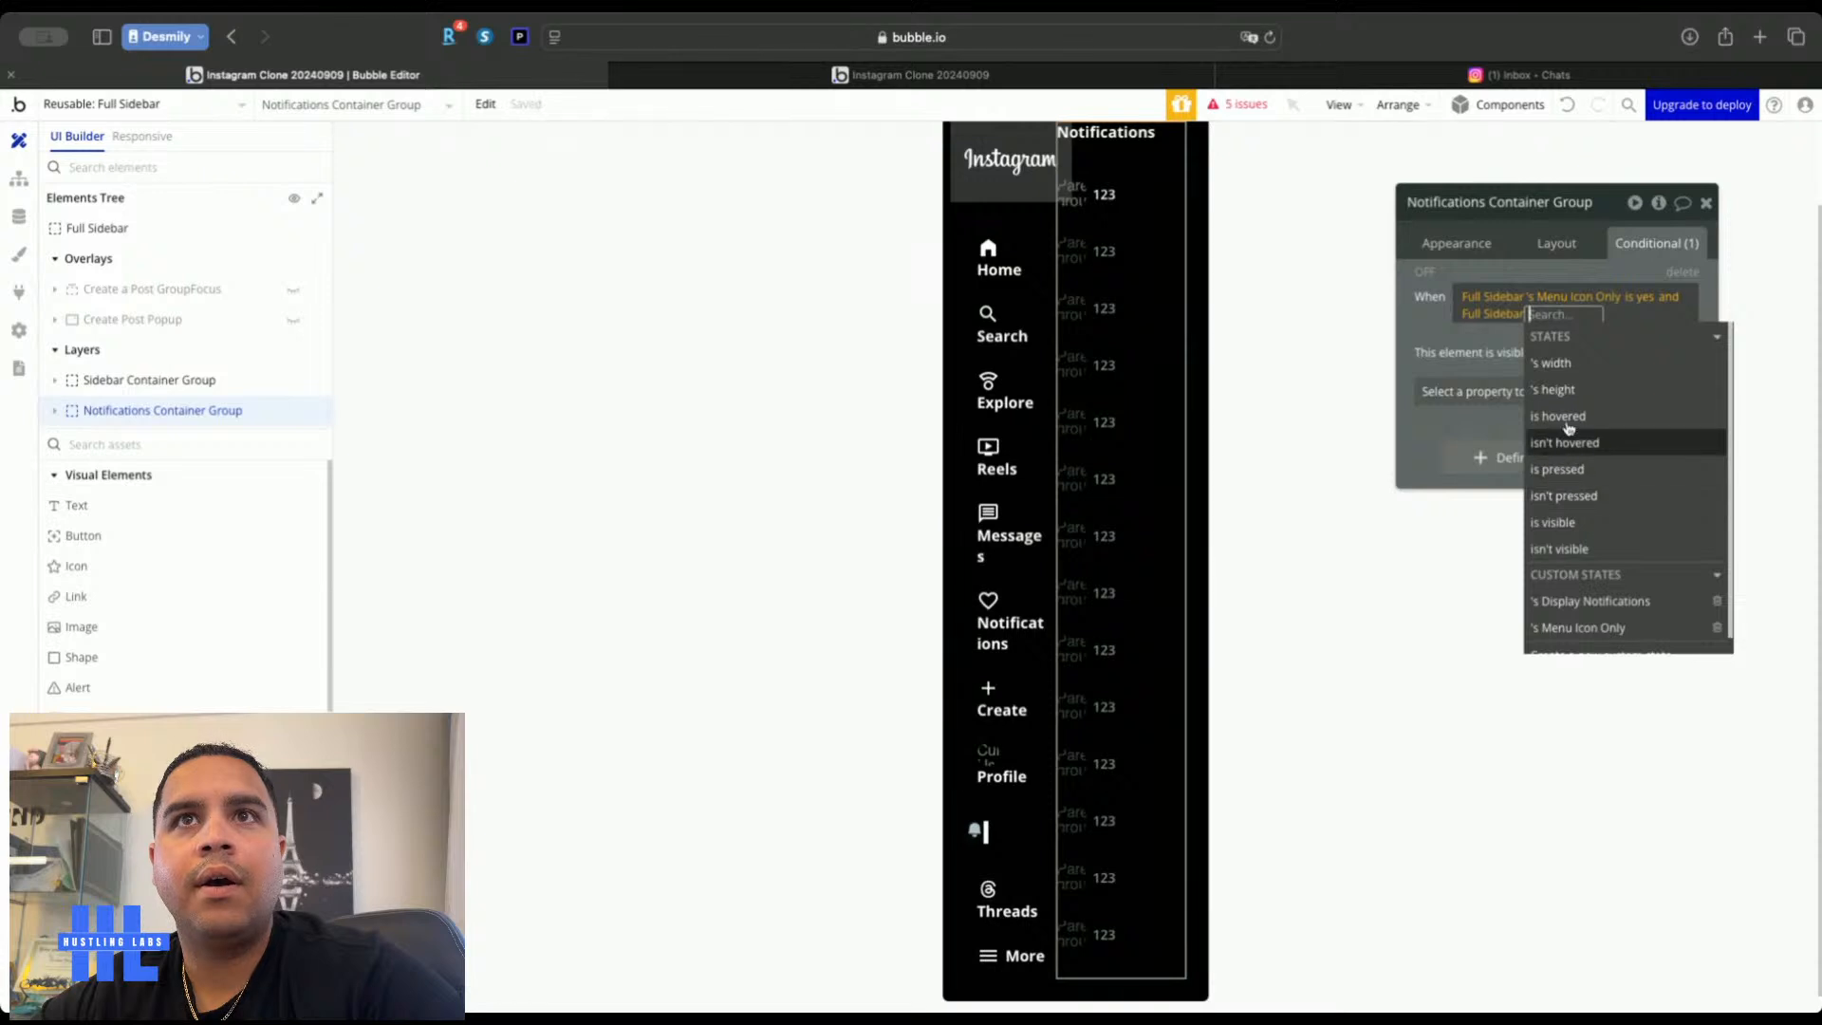
left_click(1593, 600)
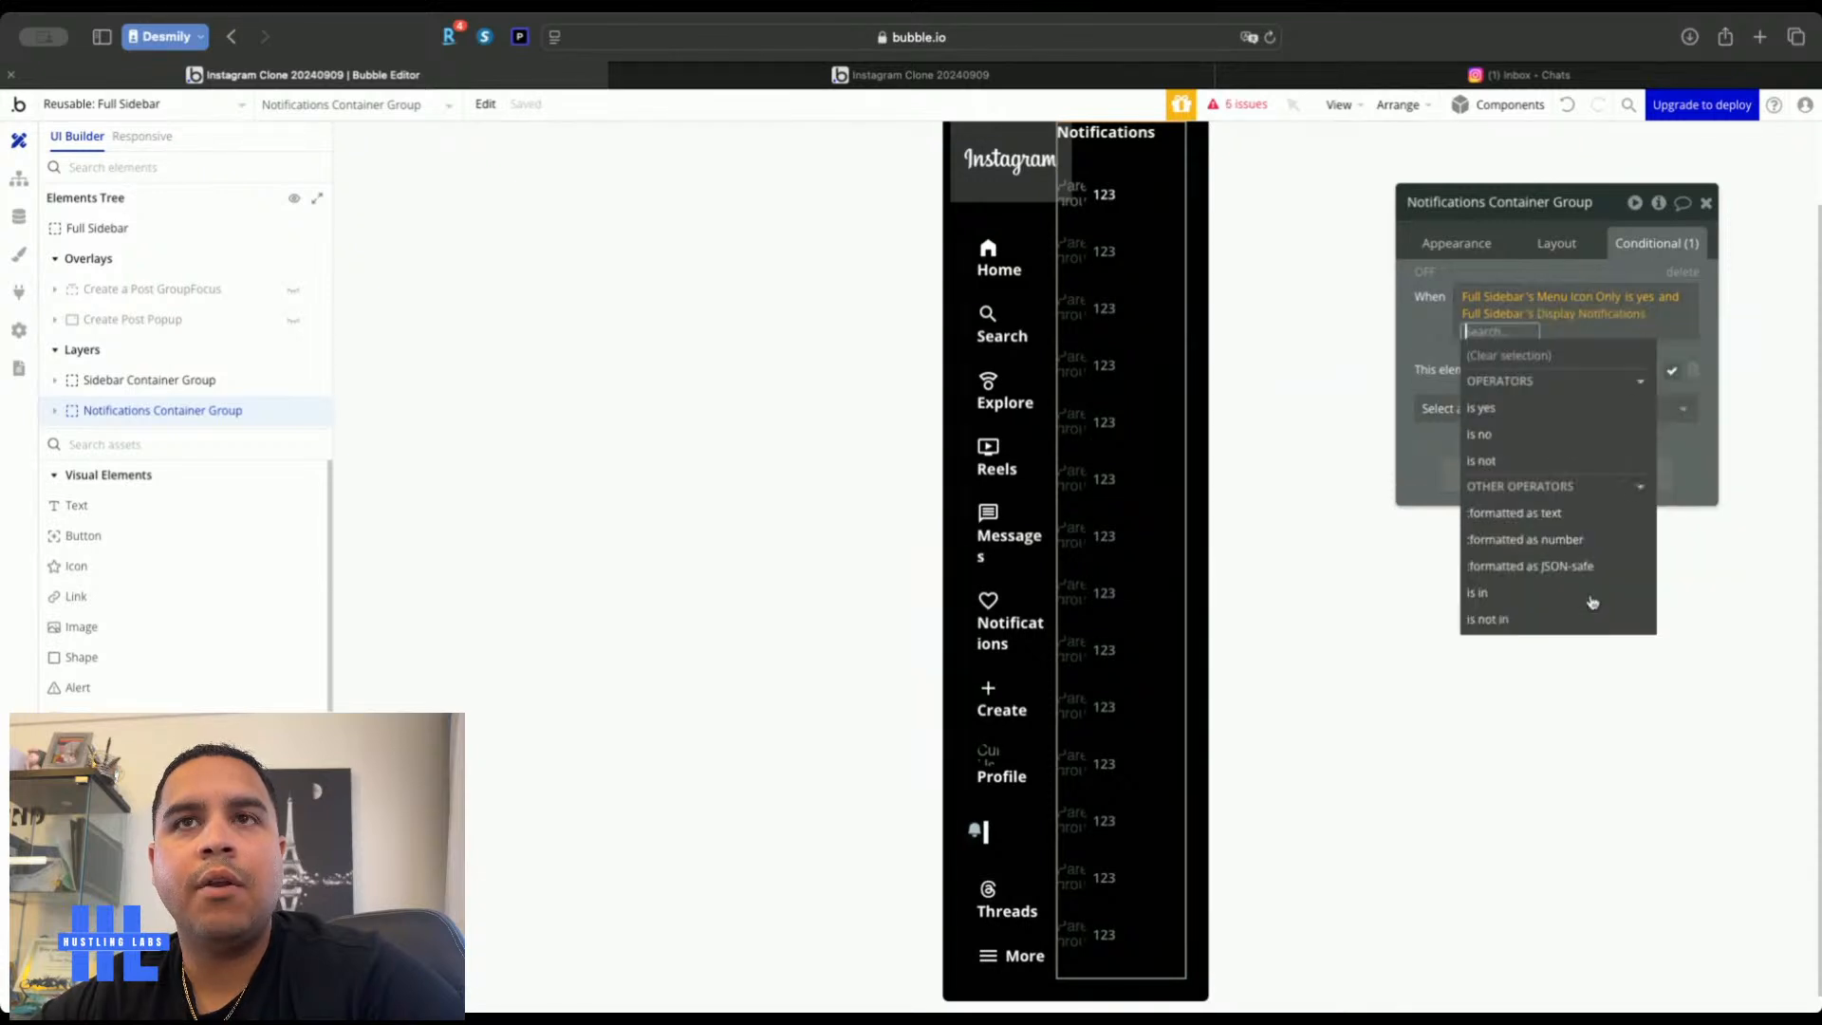
left_click(1502, 405)
left_click(1426, 328)
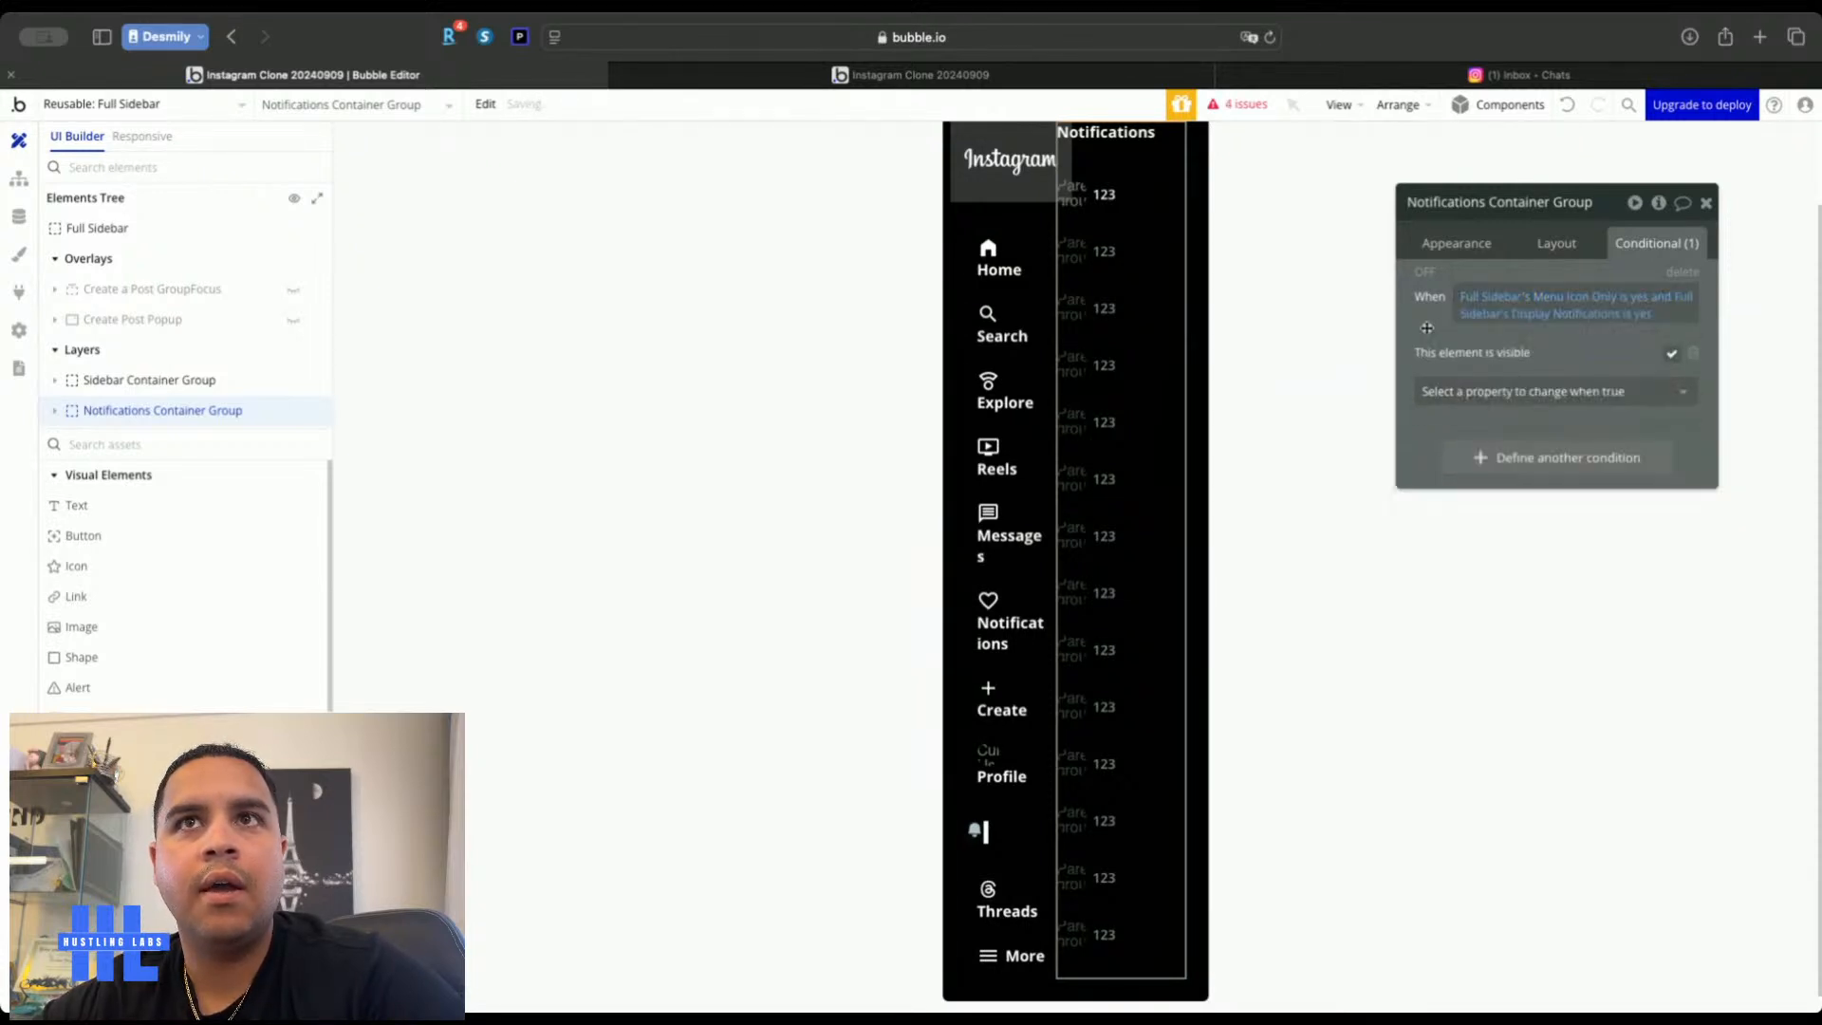
left_click(1030, 595)
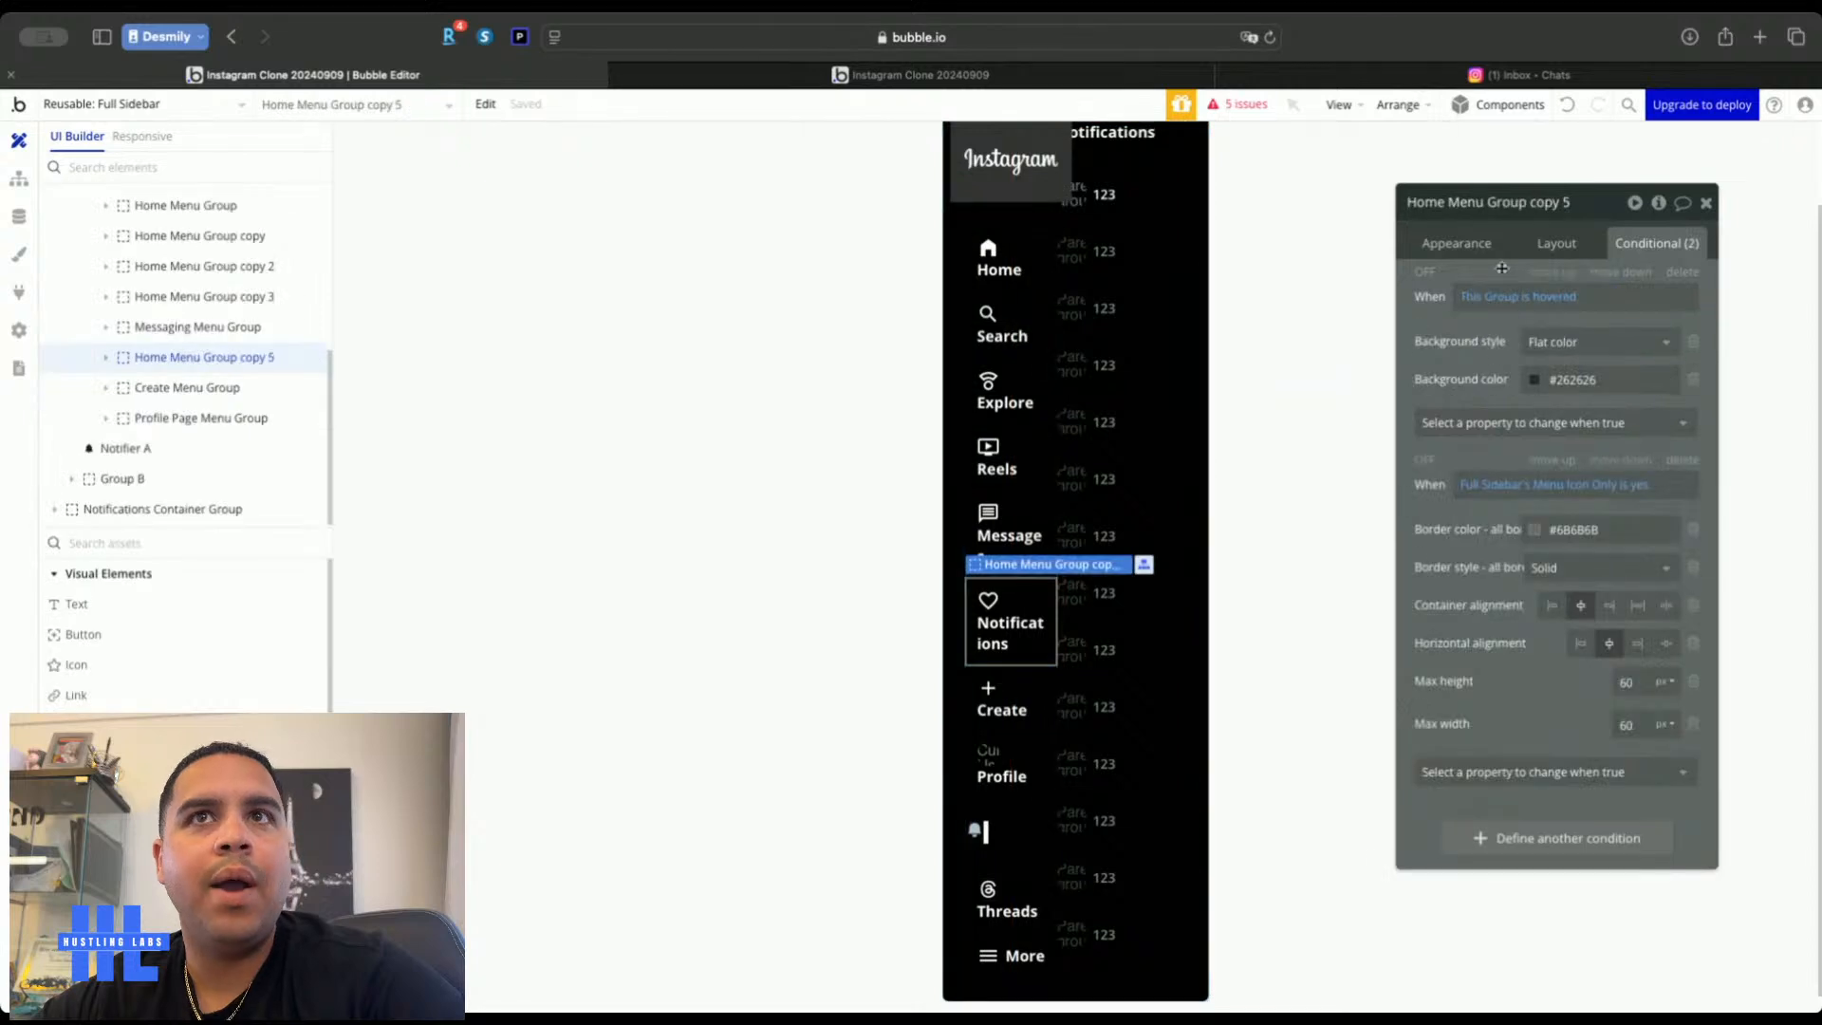
left_click(1456, 243)
Add Display Notifications = yes to the Notifications item's click Set state action, then check the live app
left_click(1556, 410)
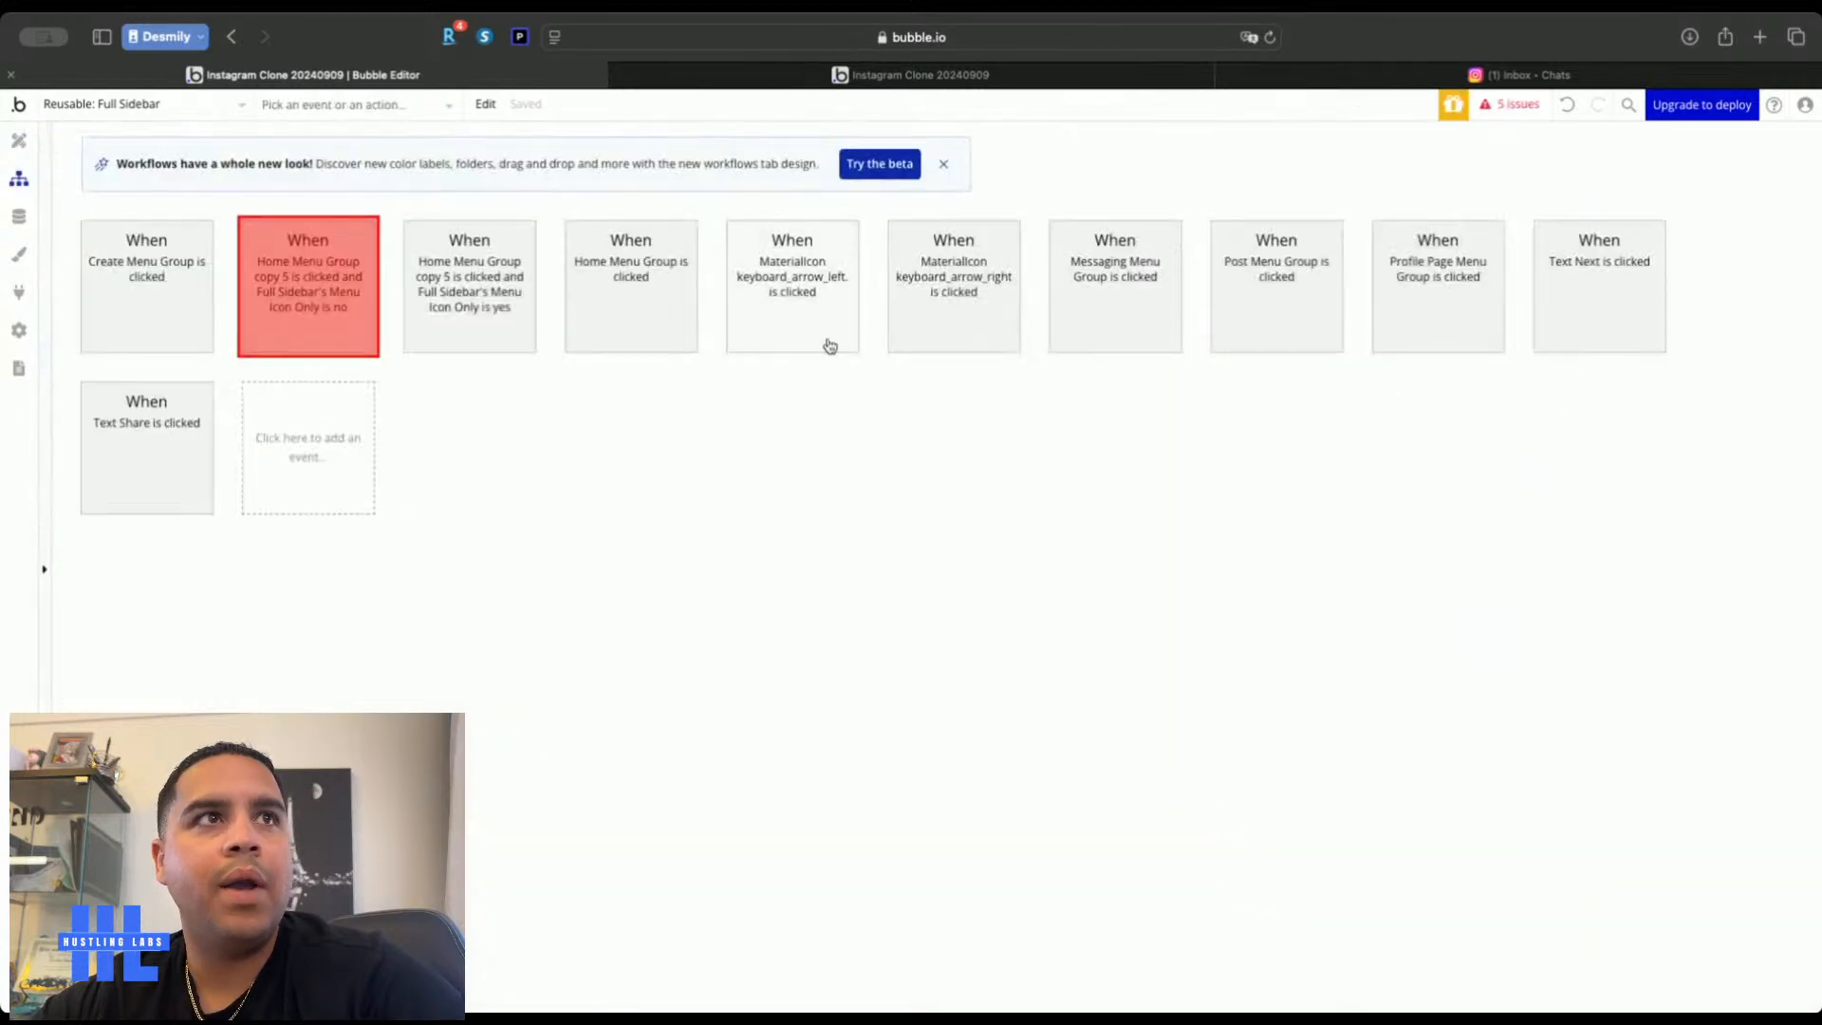
left_click(339, 305)
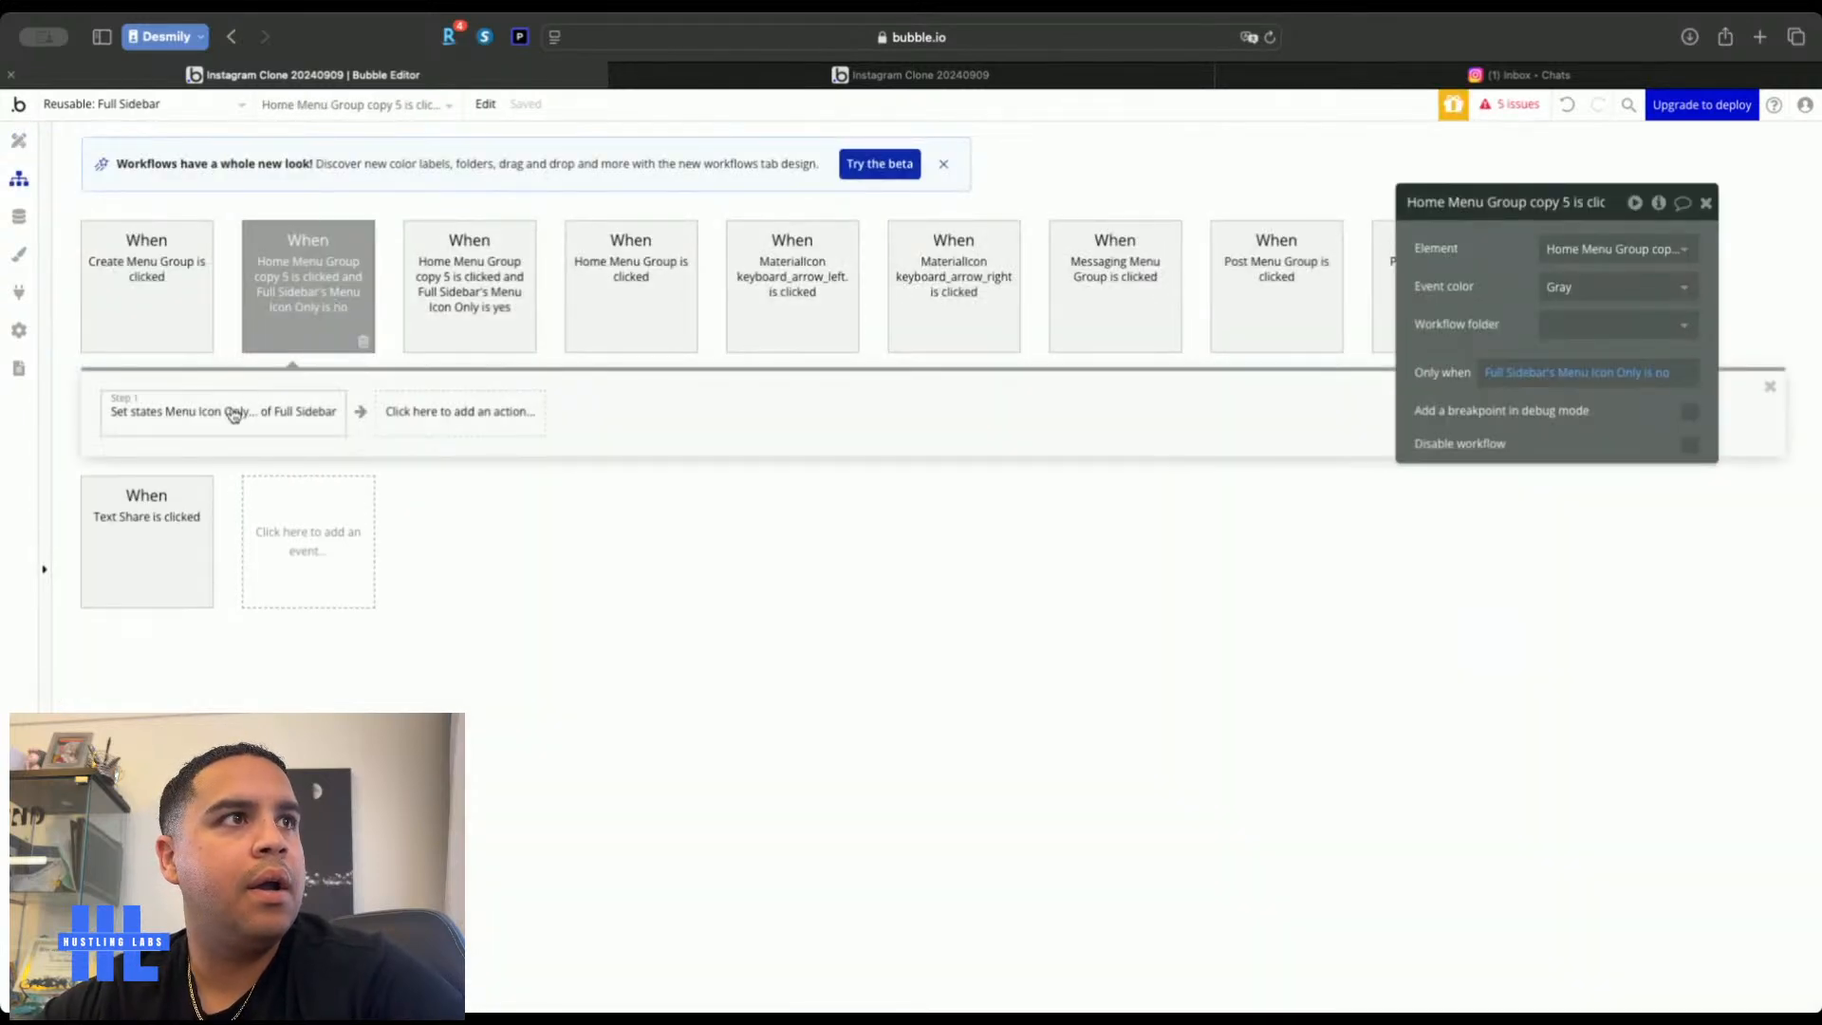
left_click(195, 418)
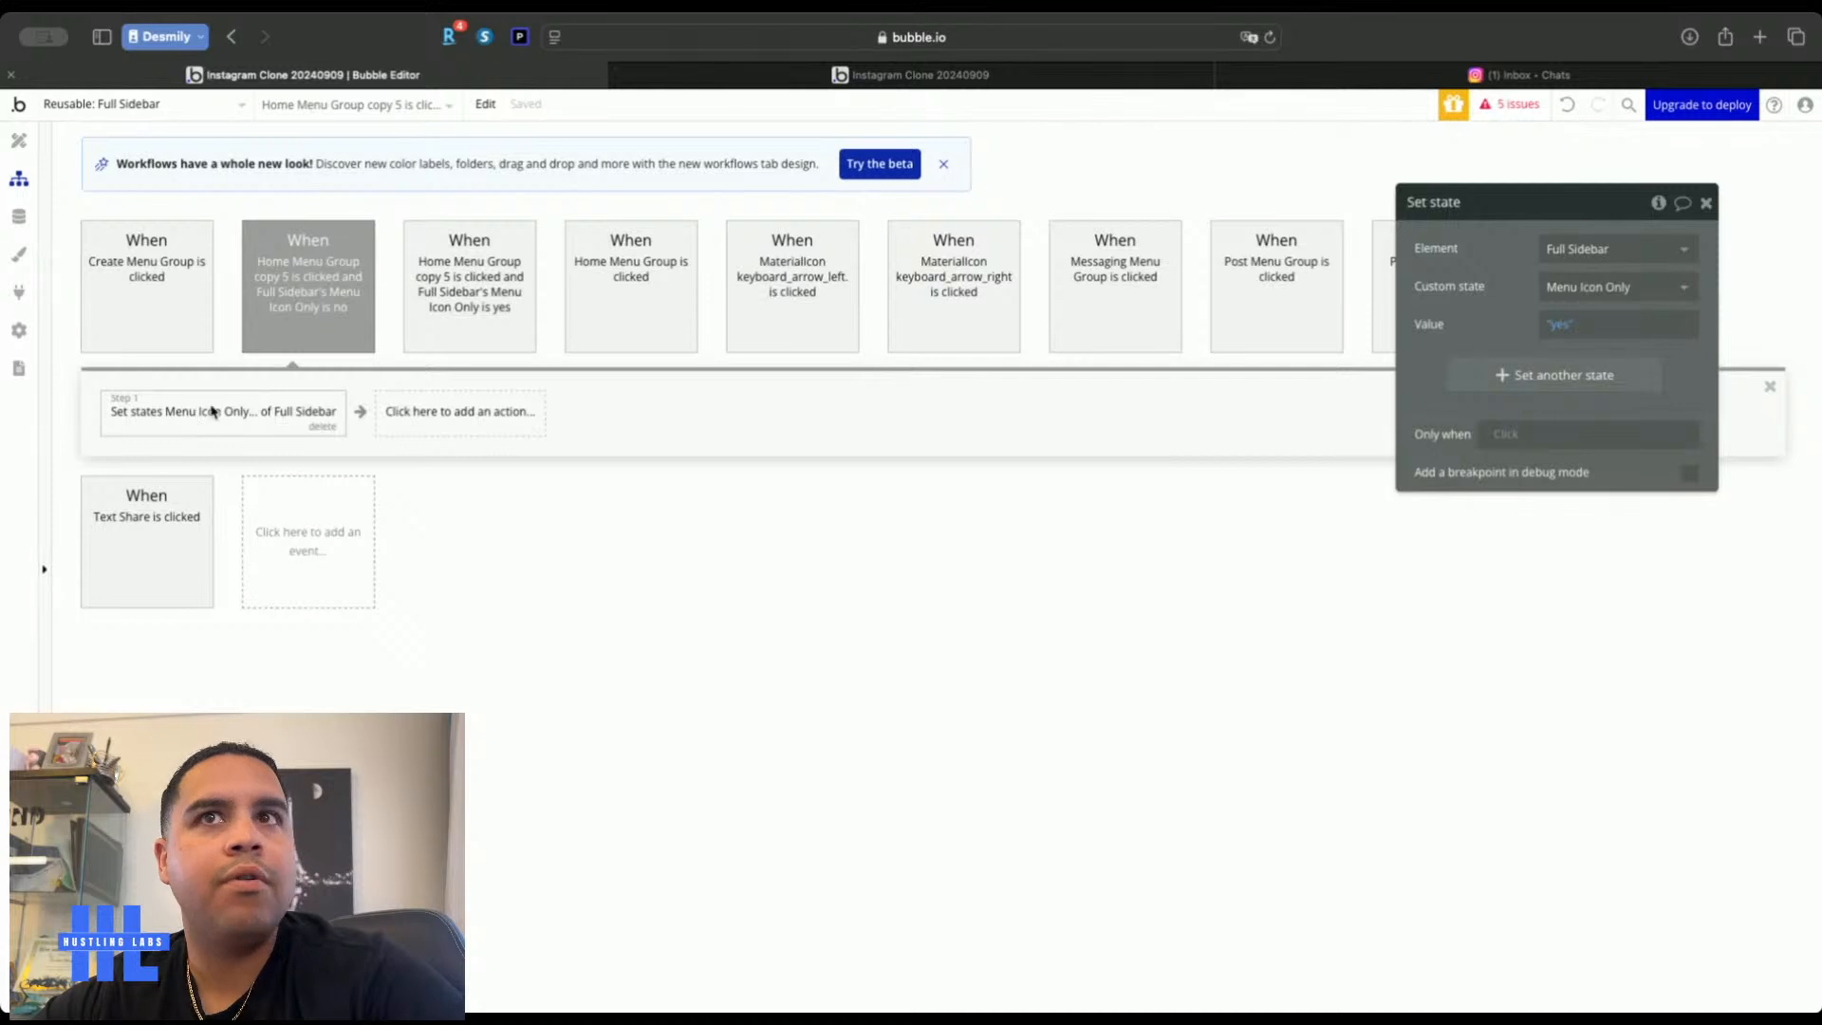
left_click(1560, 377)
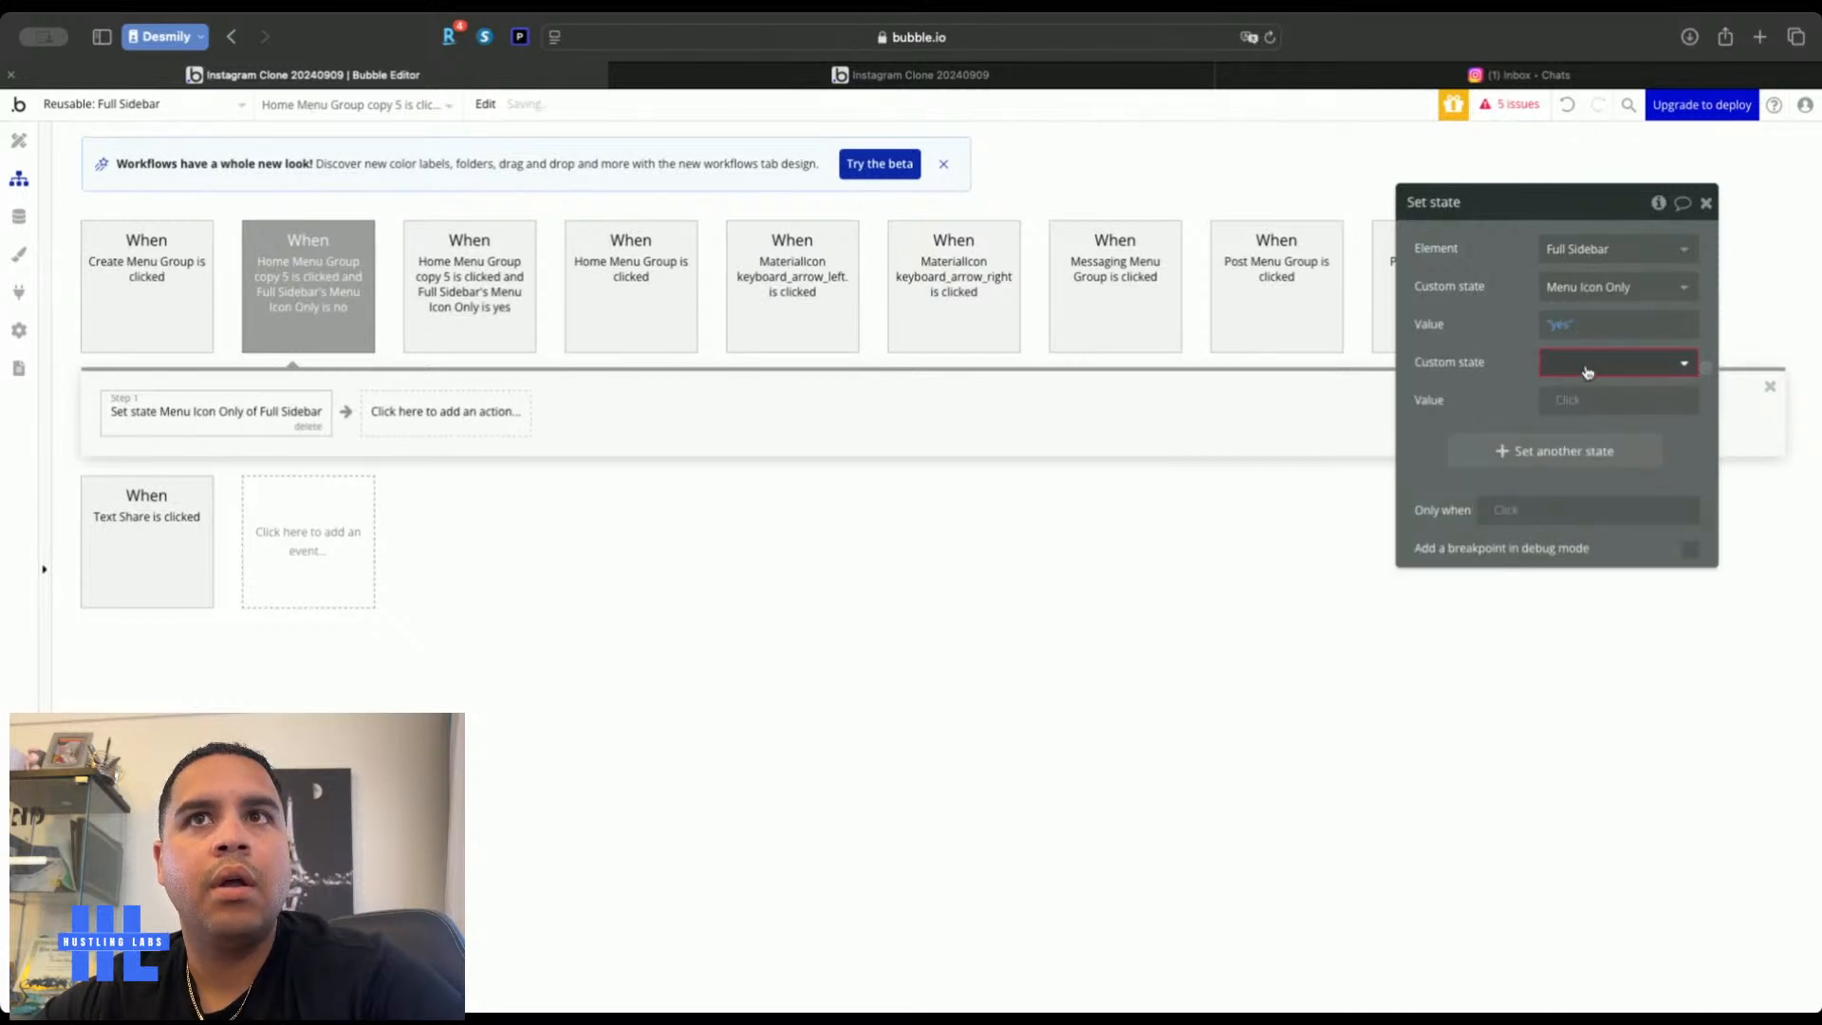
left_click(1587, 368)
left_click(1589, 392)
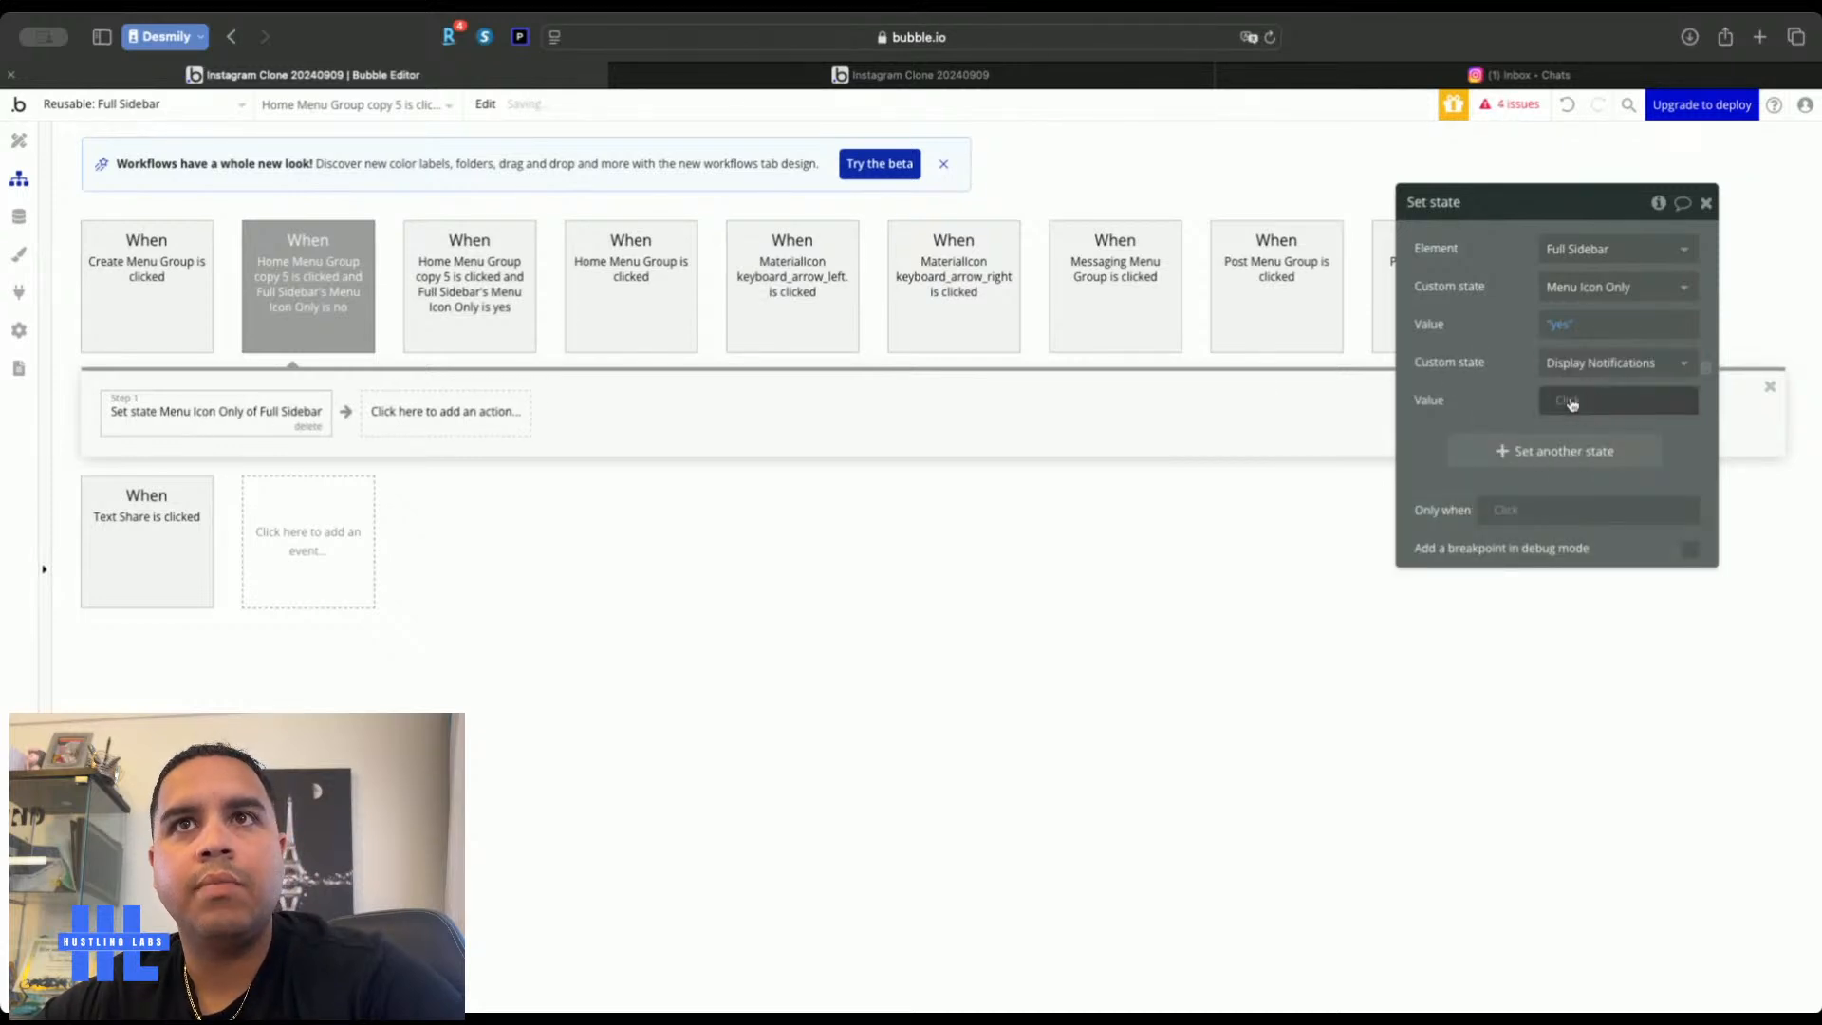
left_click(1575, 403)
left_click(1568, 503)
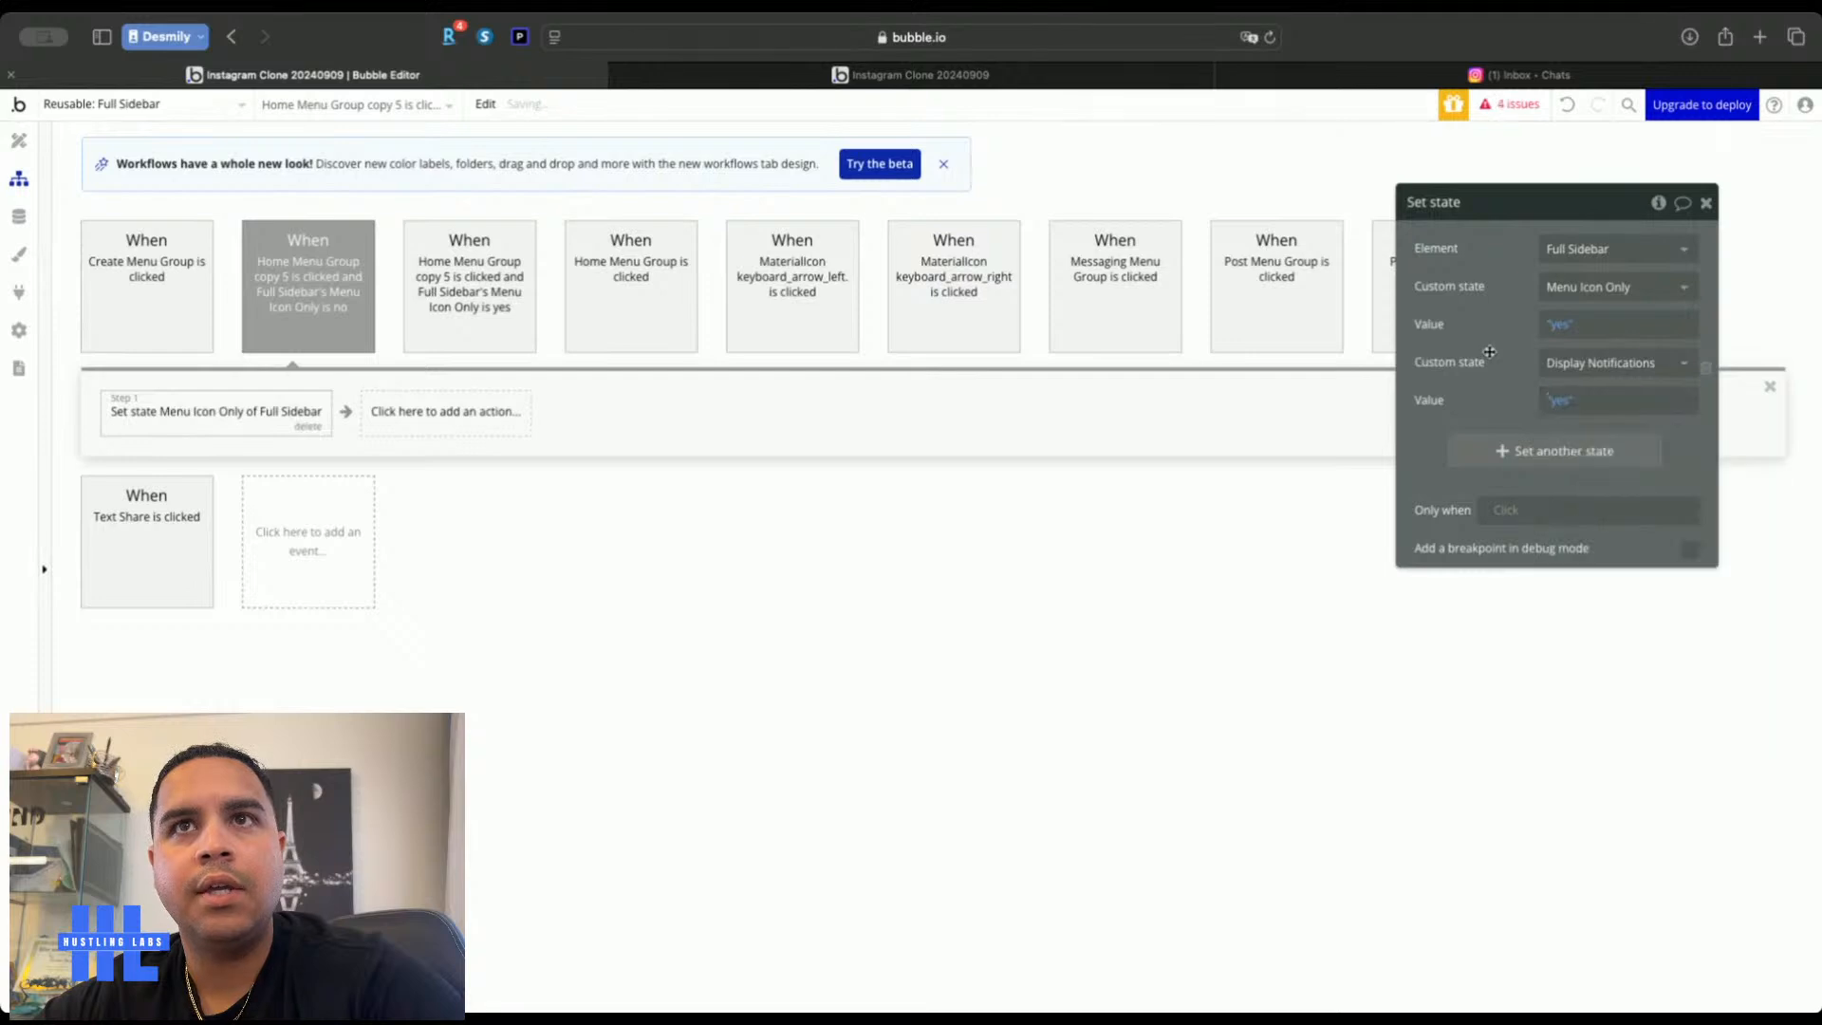
left_click(1705, 204)
left_click(1091, 78)
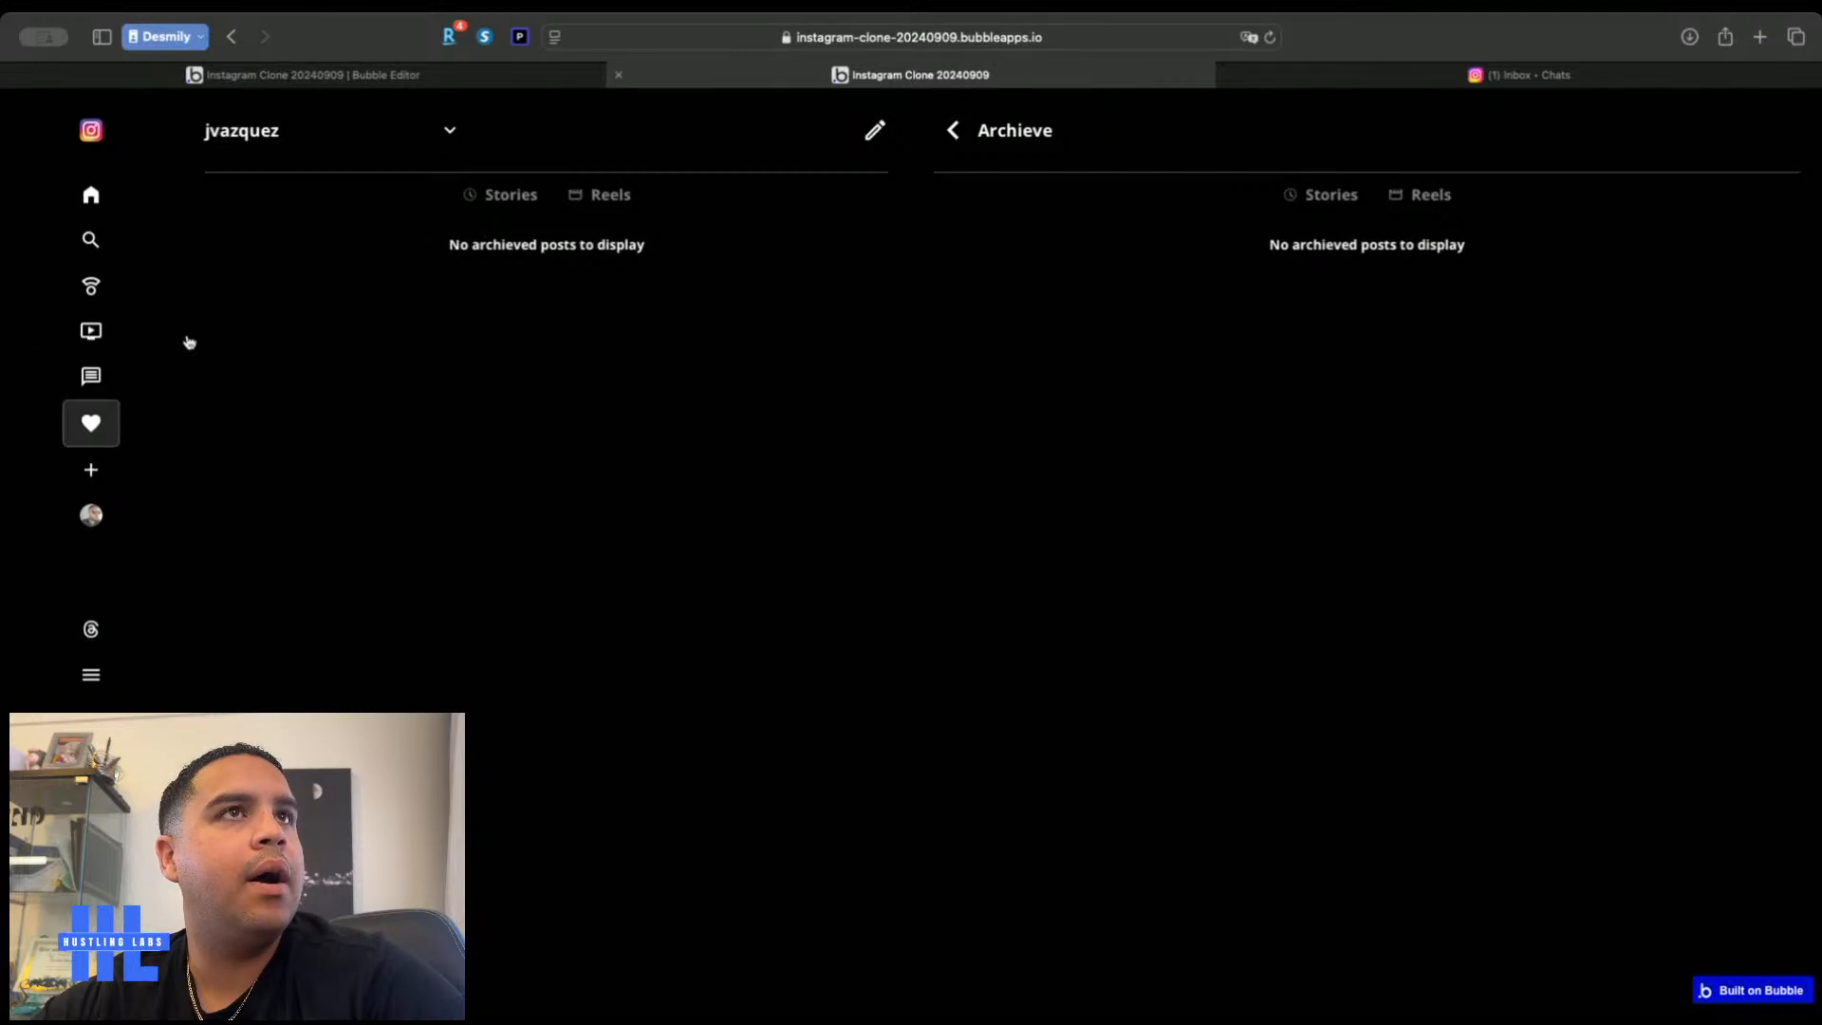
left_click(520, 76)
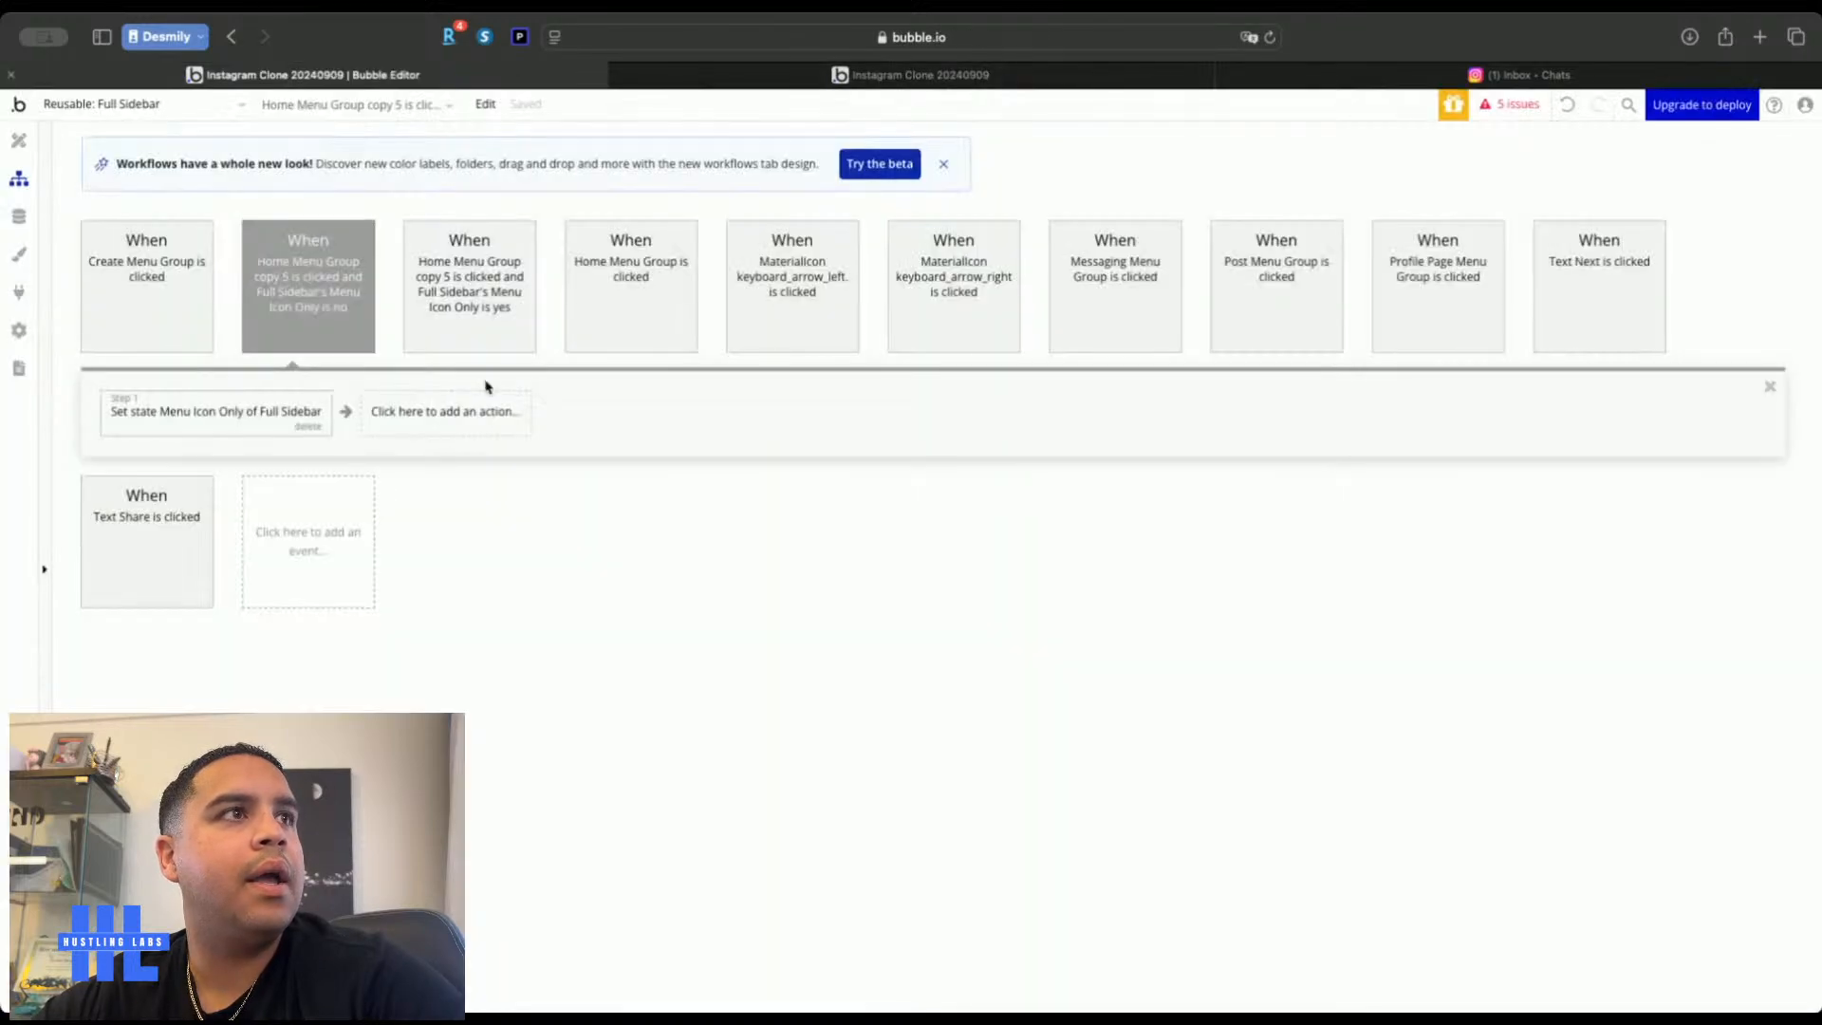
Change the Notifications item's border condition from Menu Icon Only to Full Sidebar's Display Notifications
left_click(21, 143)
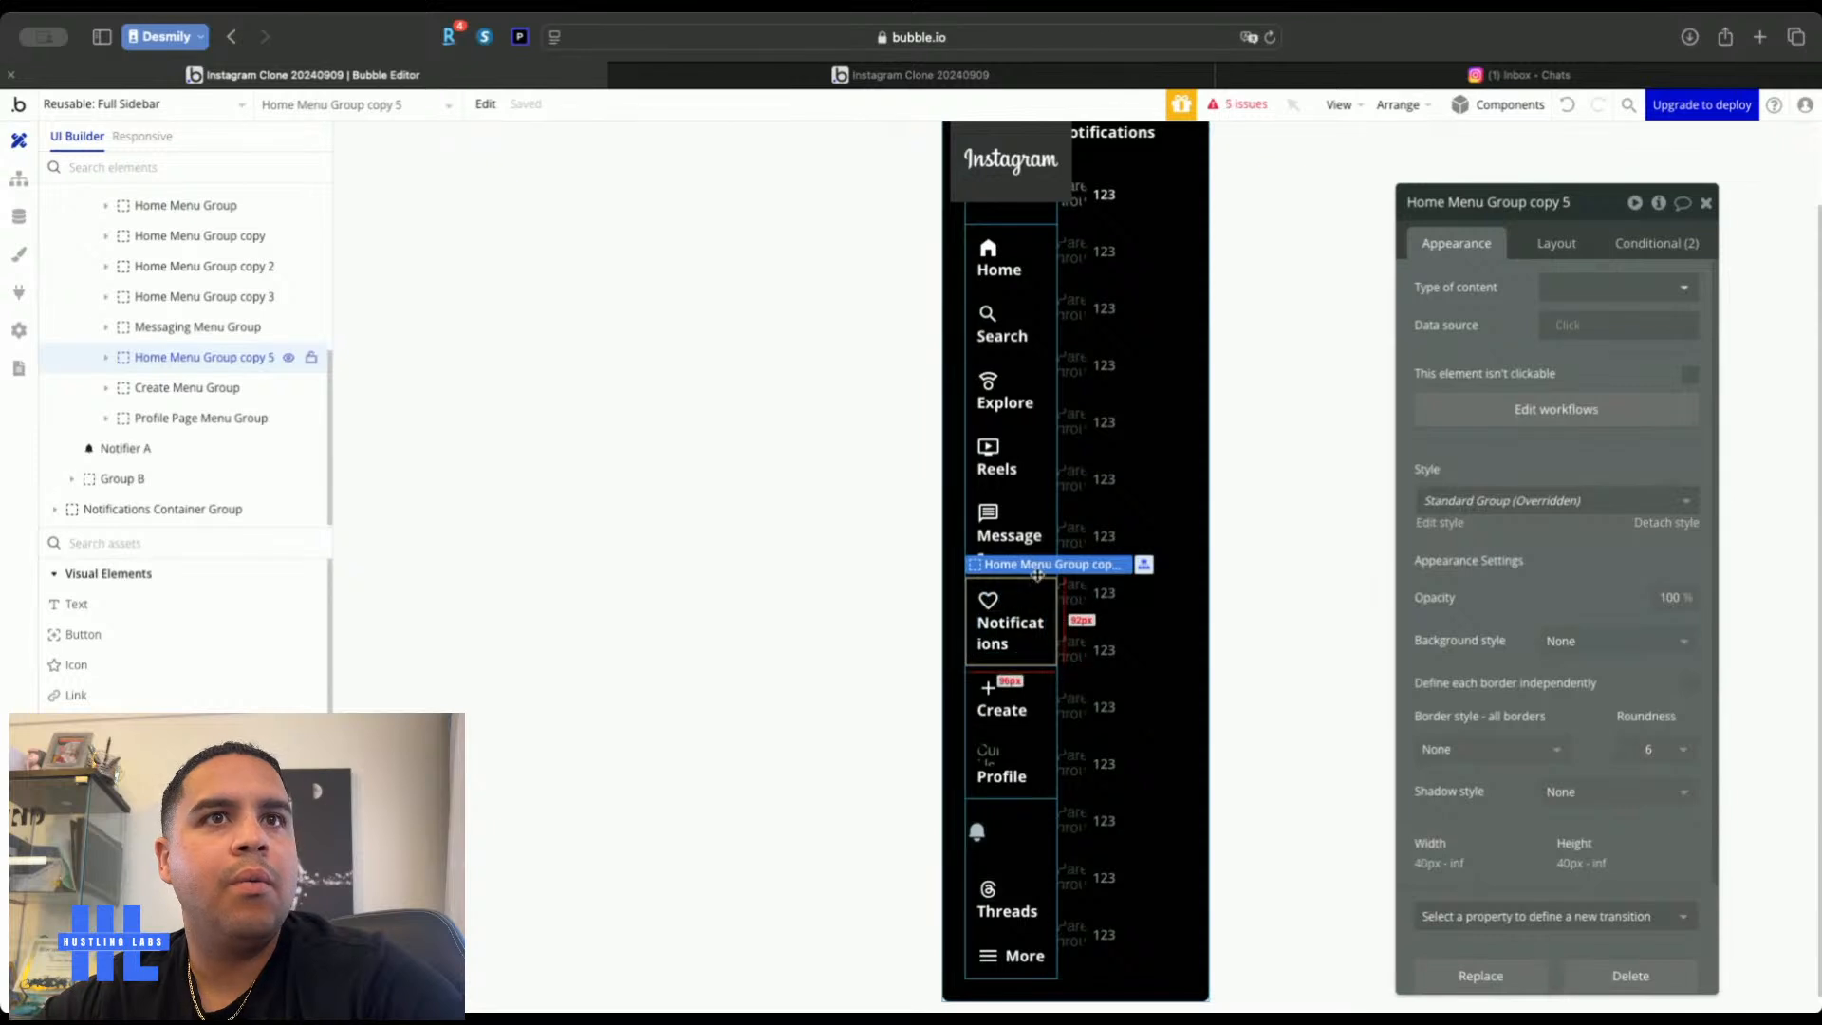
left_click(1650, 244)
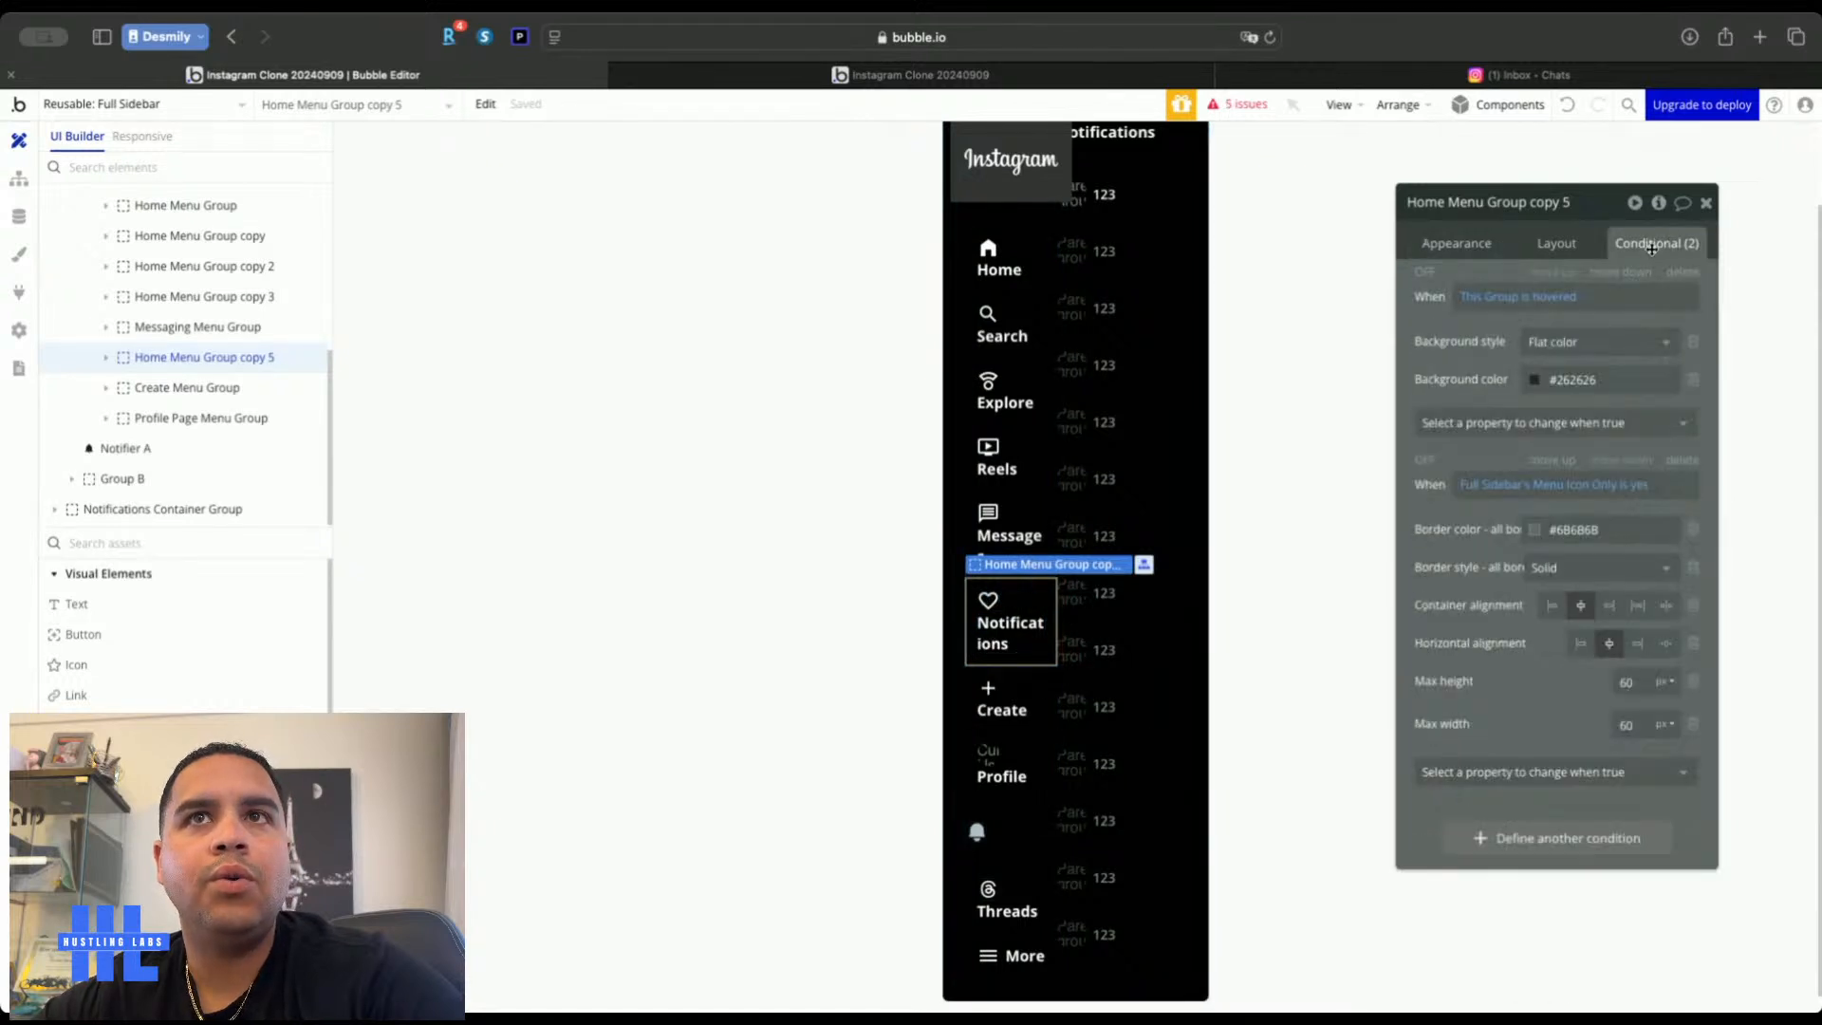
left_click(1596, 487)
left_click(1553, 487)
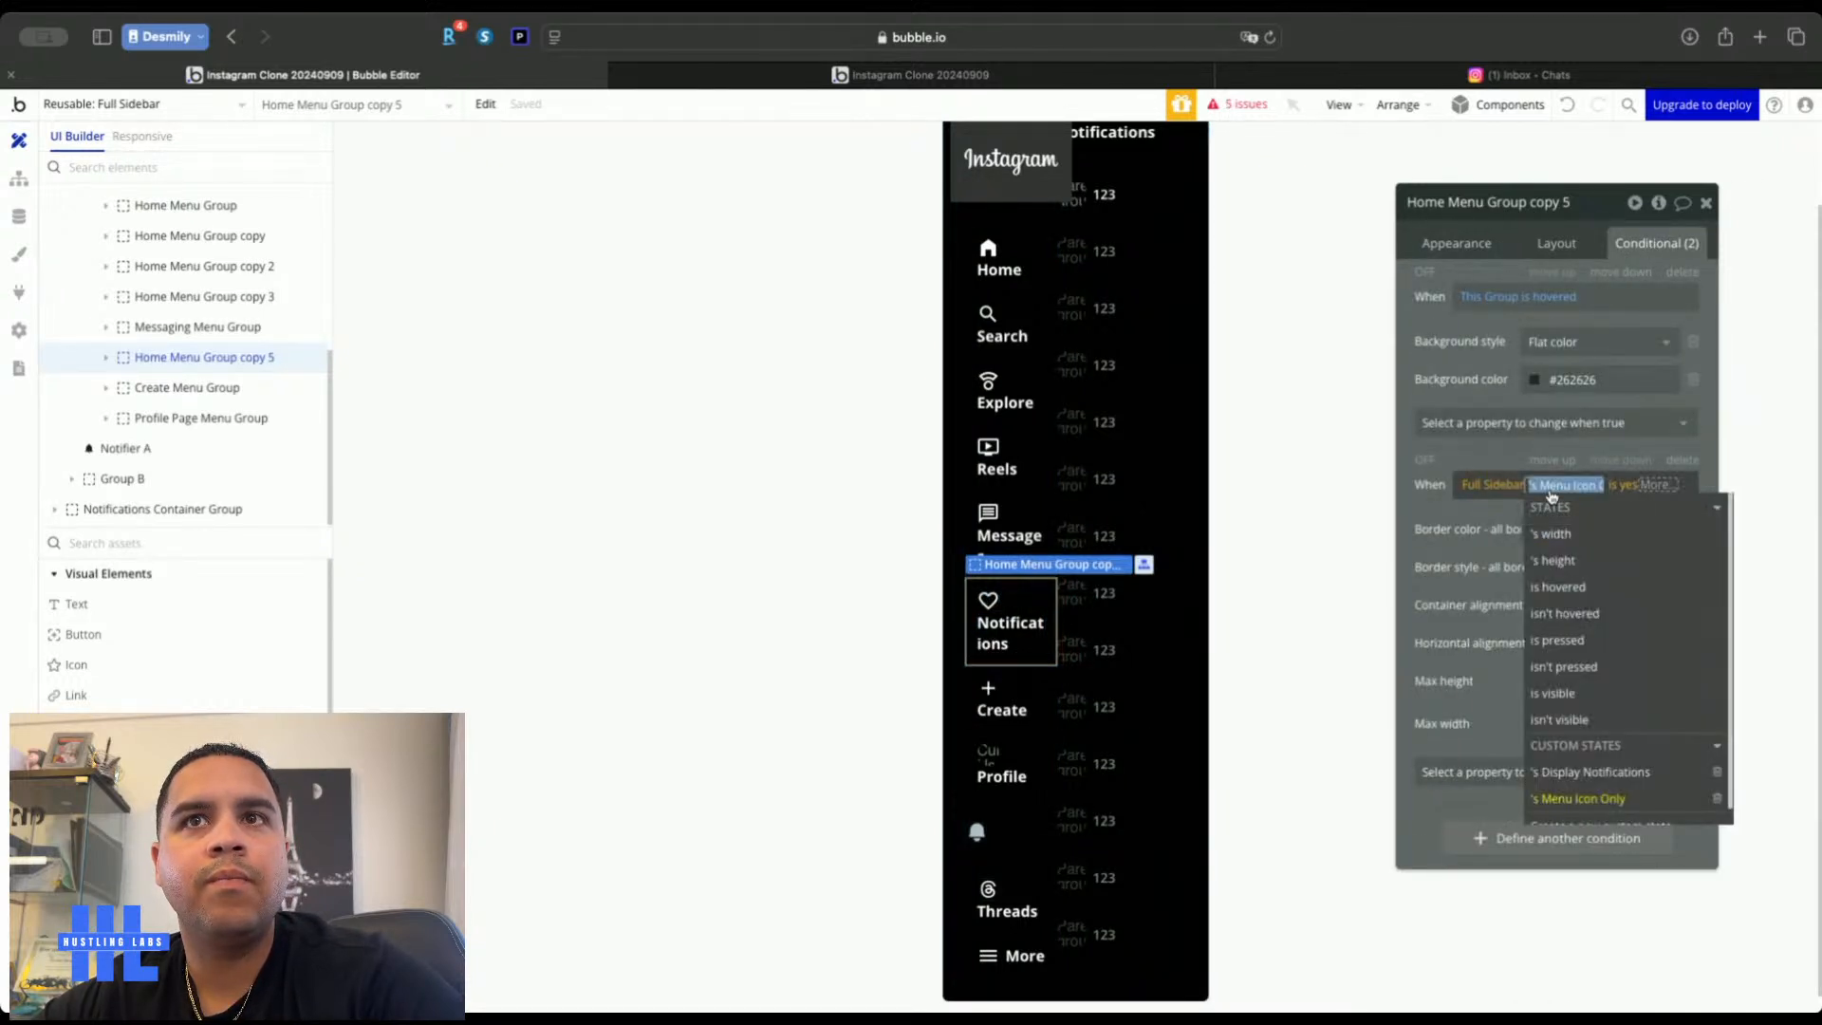
left_click(1577, 771)
left_click(1412, 496)
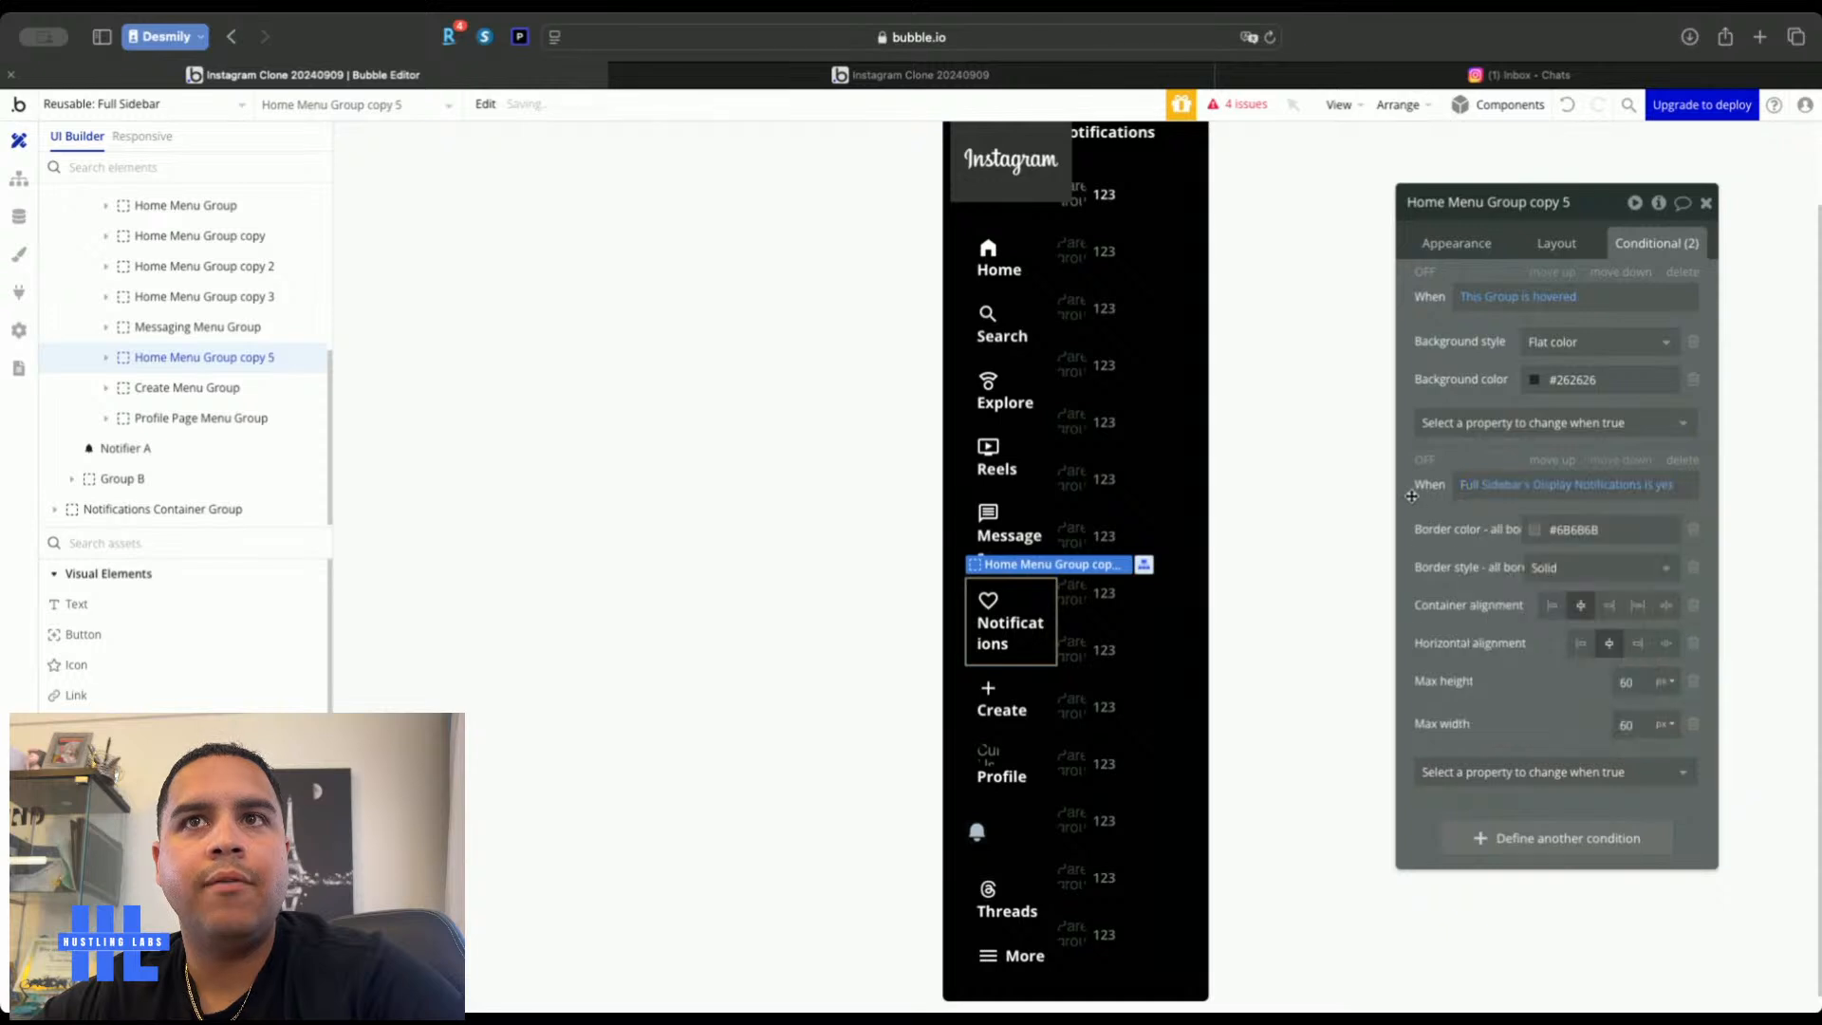
left_click(1705, 202)
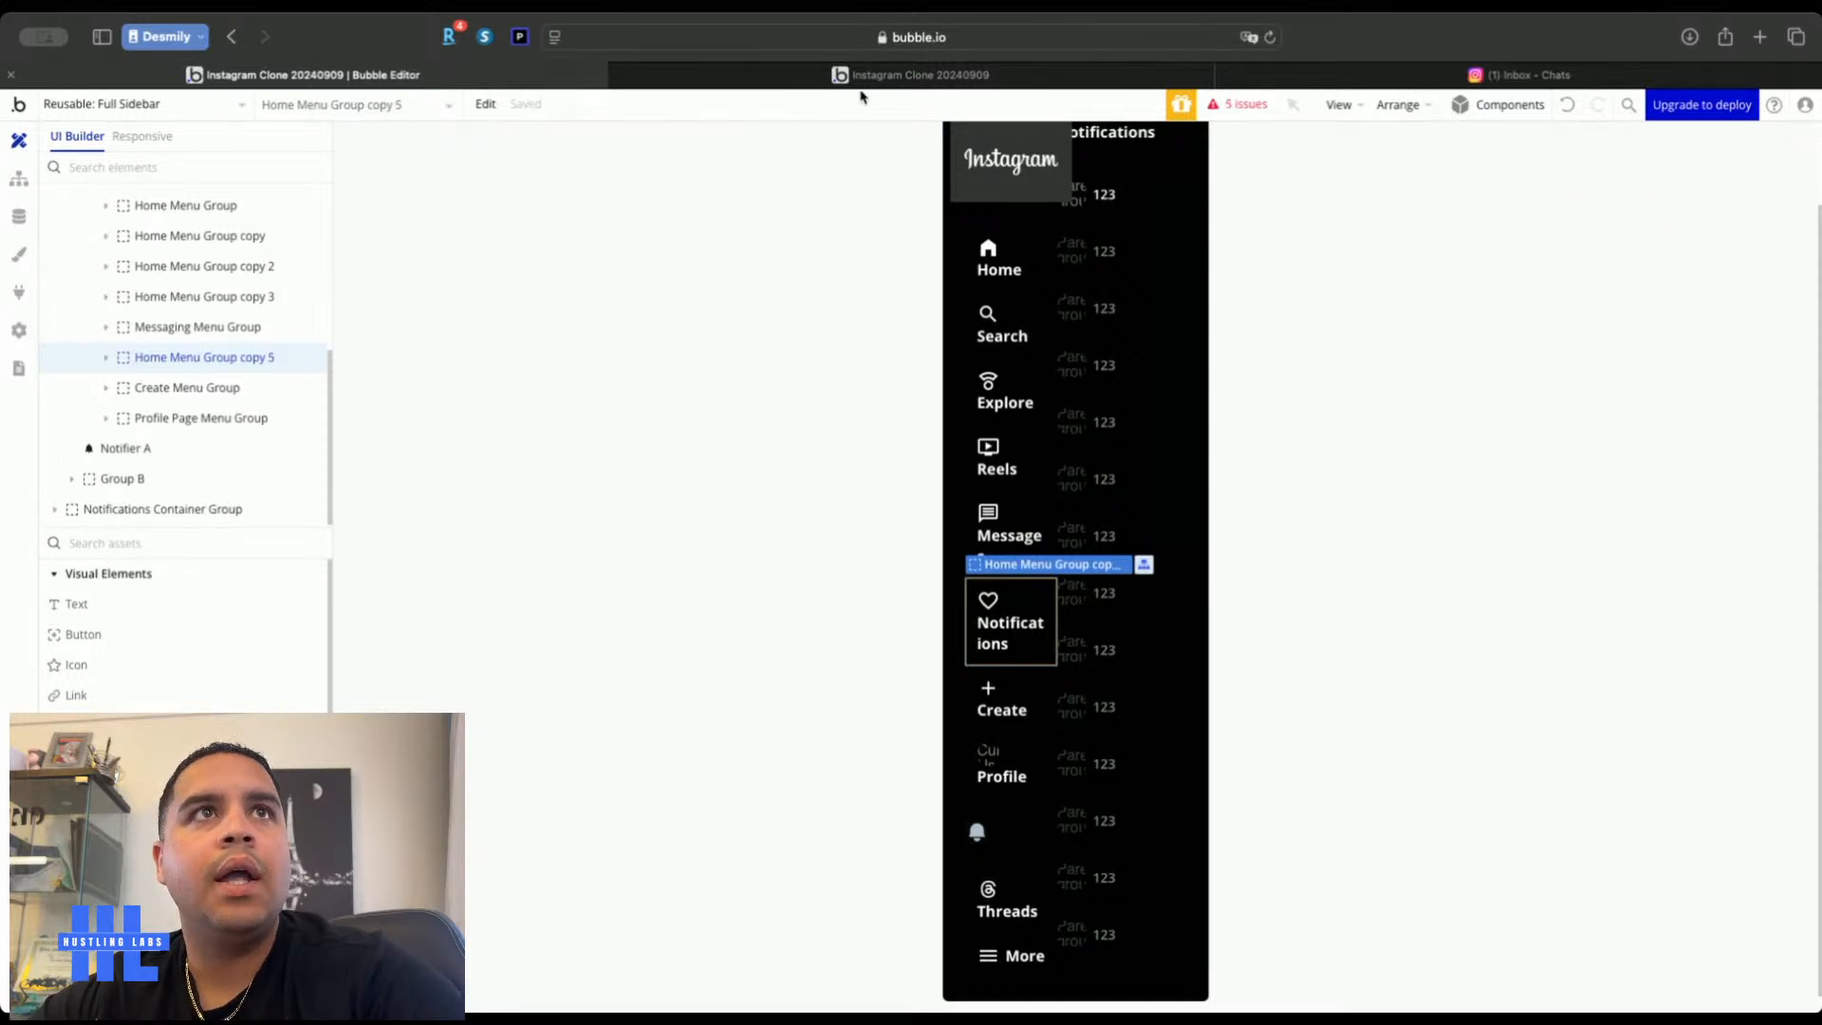
Reload the live Instagram clone app to check the change, then return to the editor
left_click(859, 75)
key("super+r")
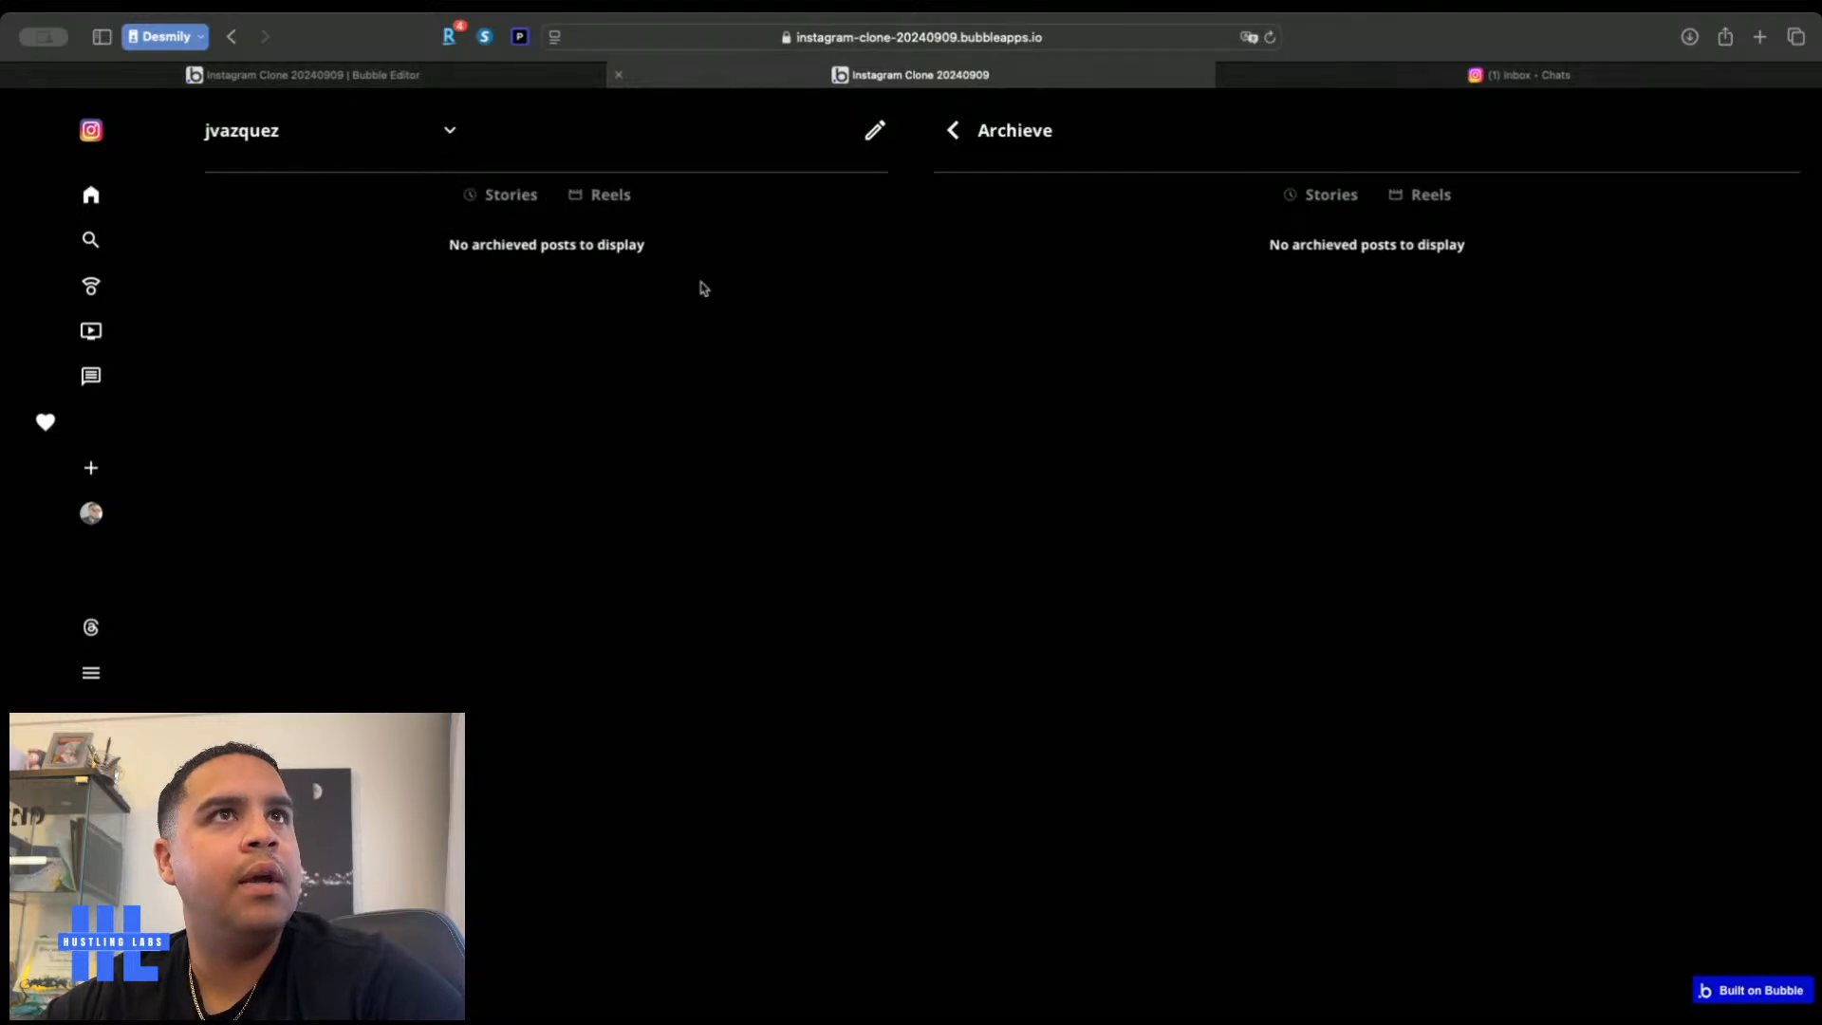
left_click(507, 74)
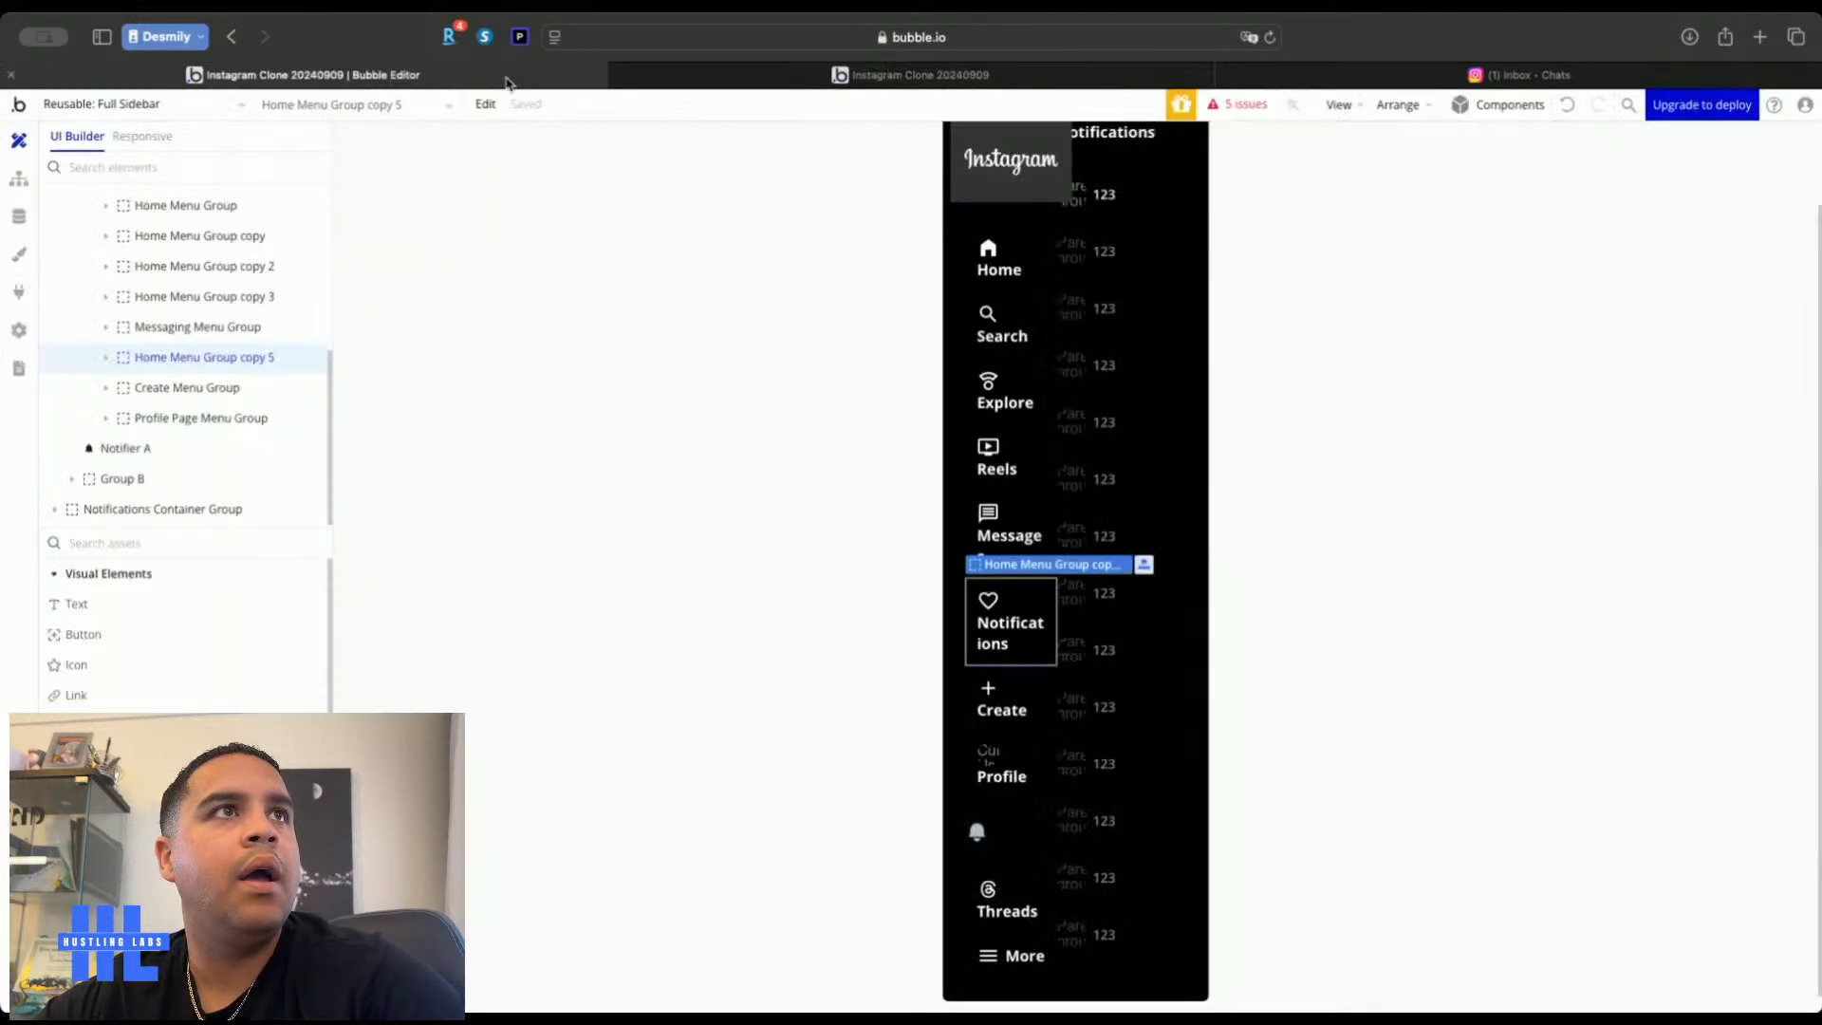
Left-align Group F's contents and apply gap spacing with adjusted column gap
left_click(158, 105)
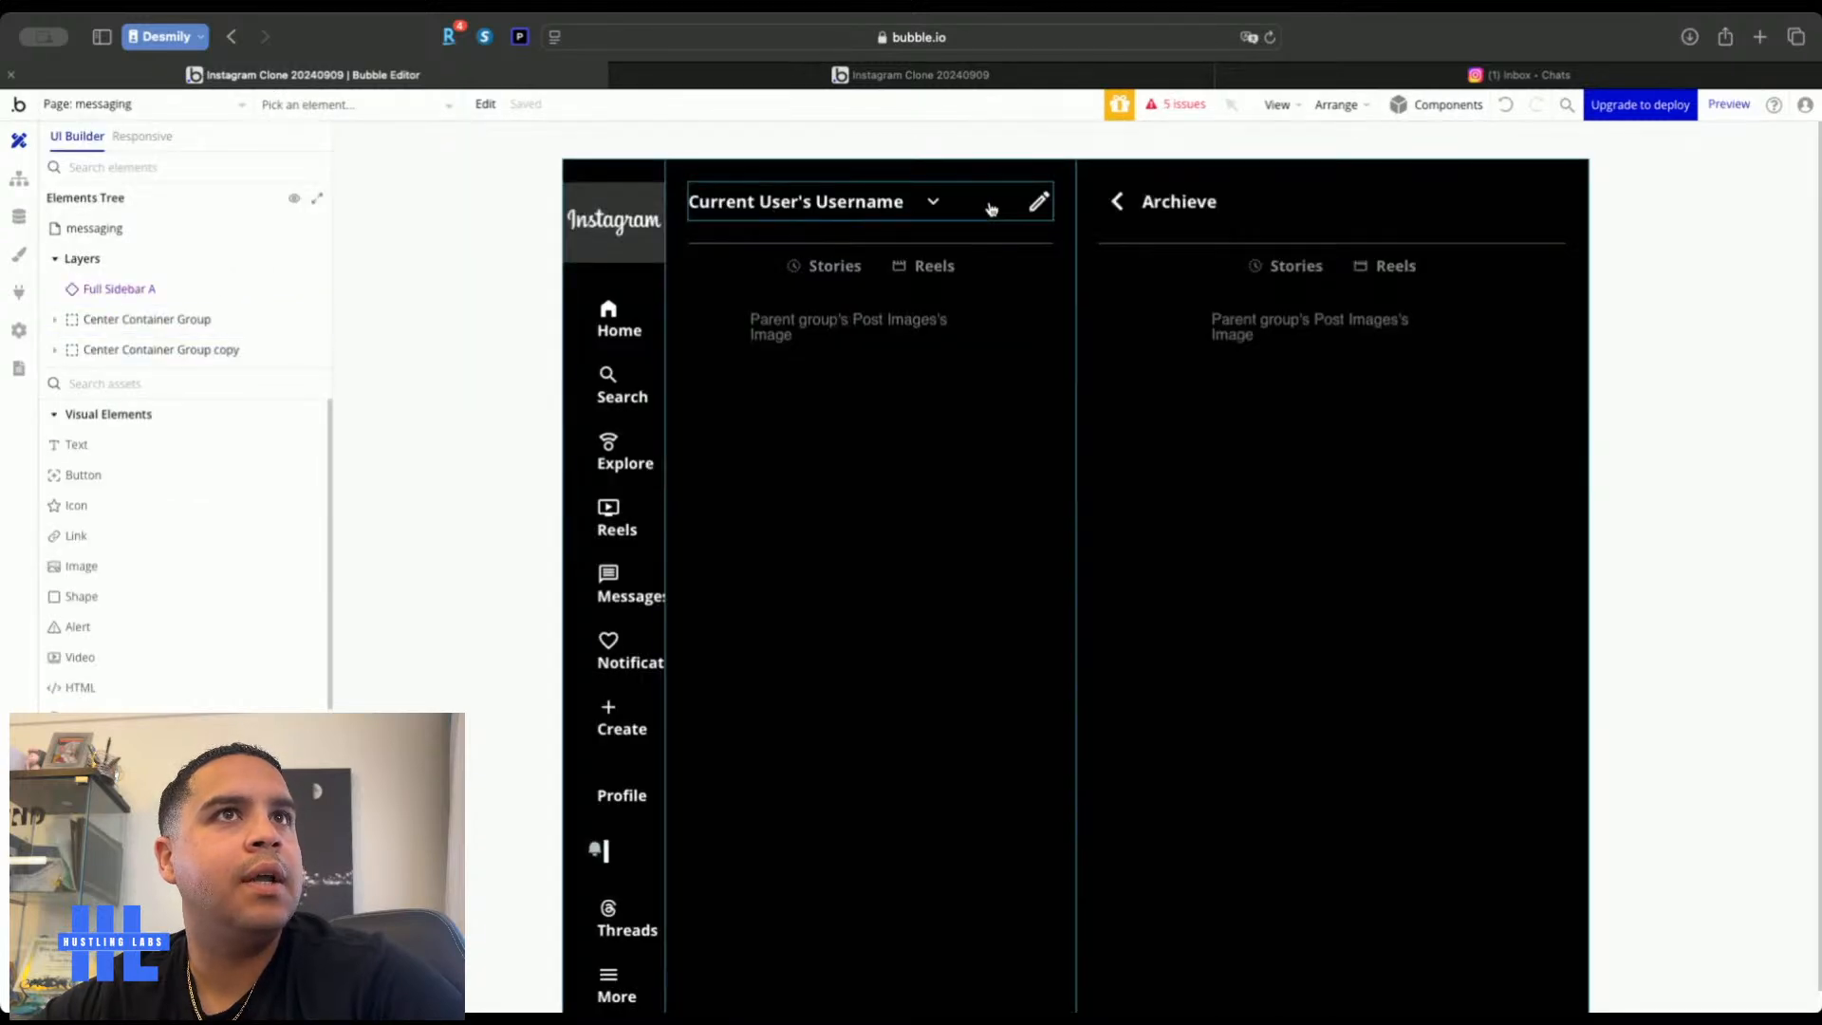
left_click(991, 209)
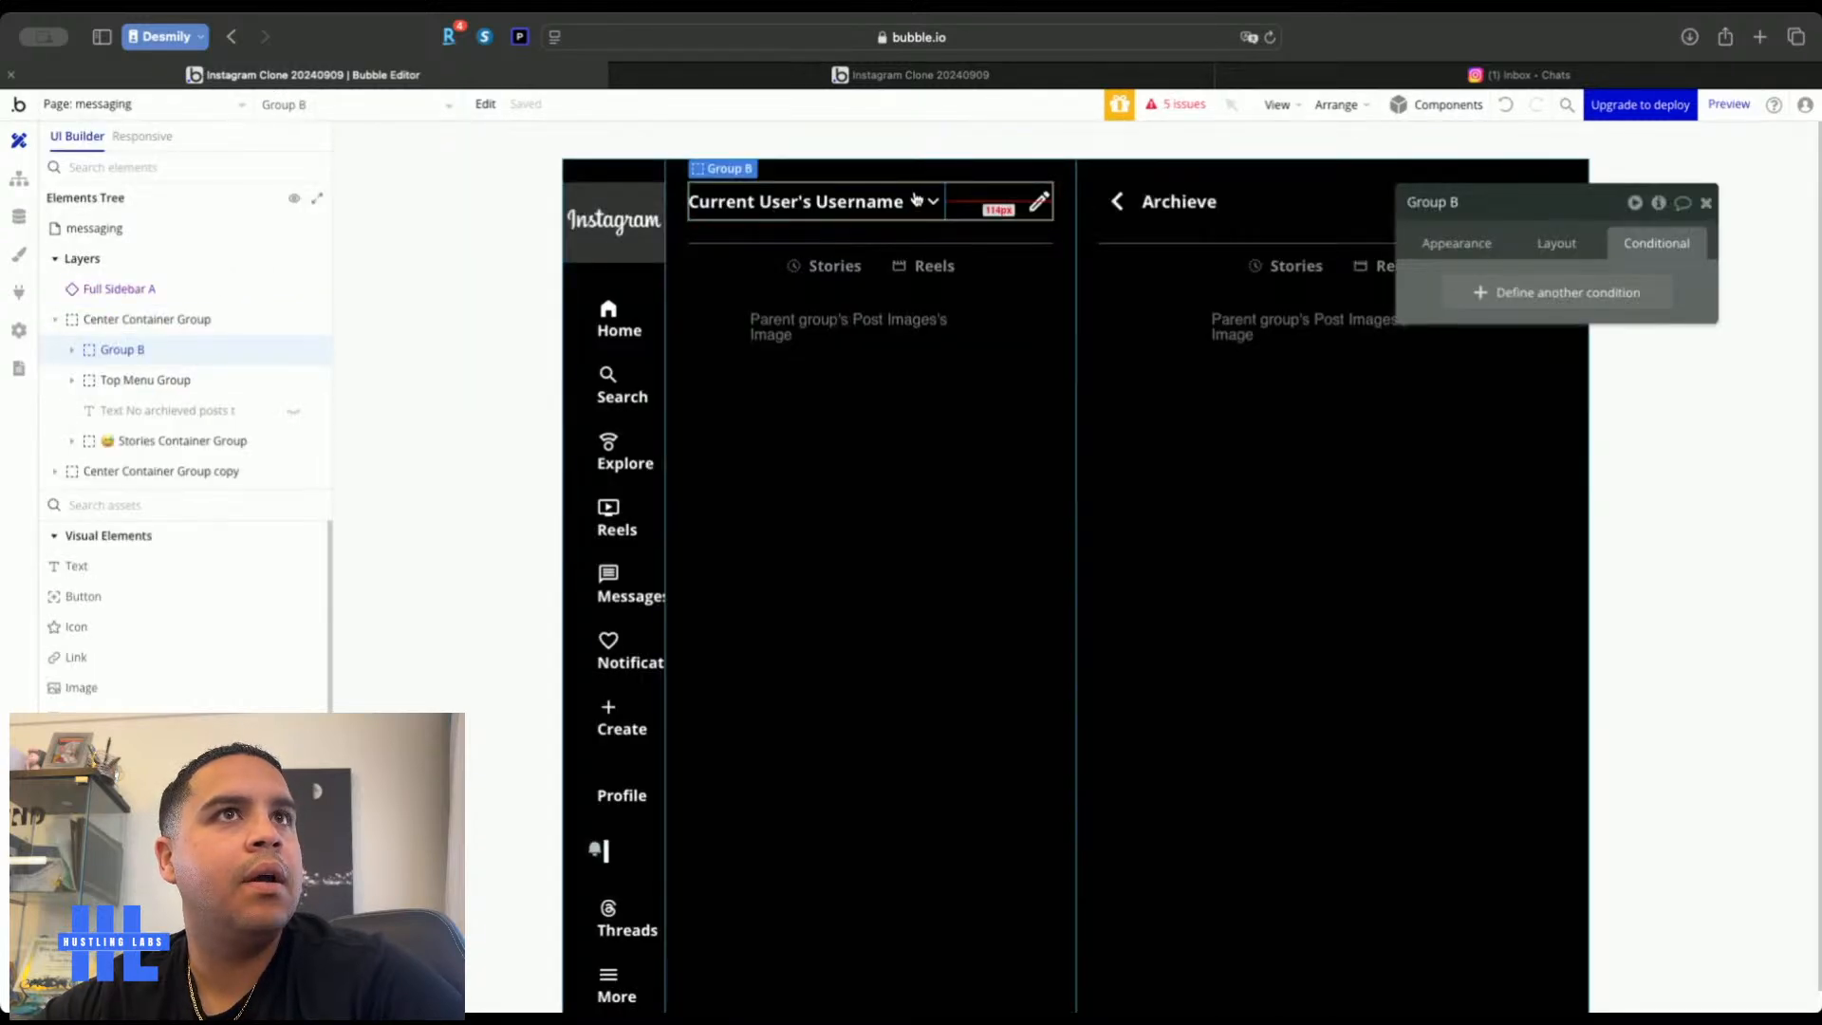
left_click(1554, 245)
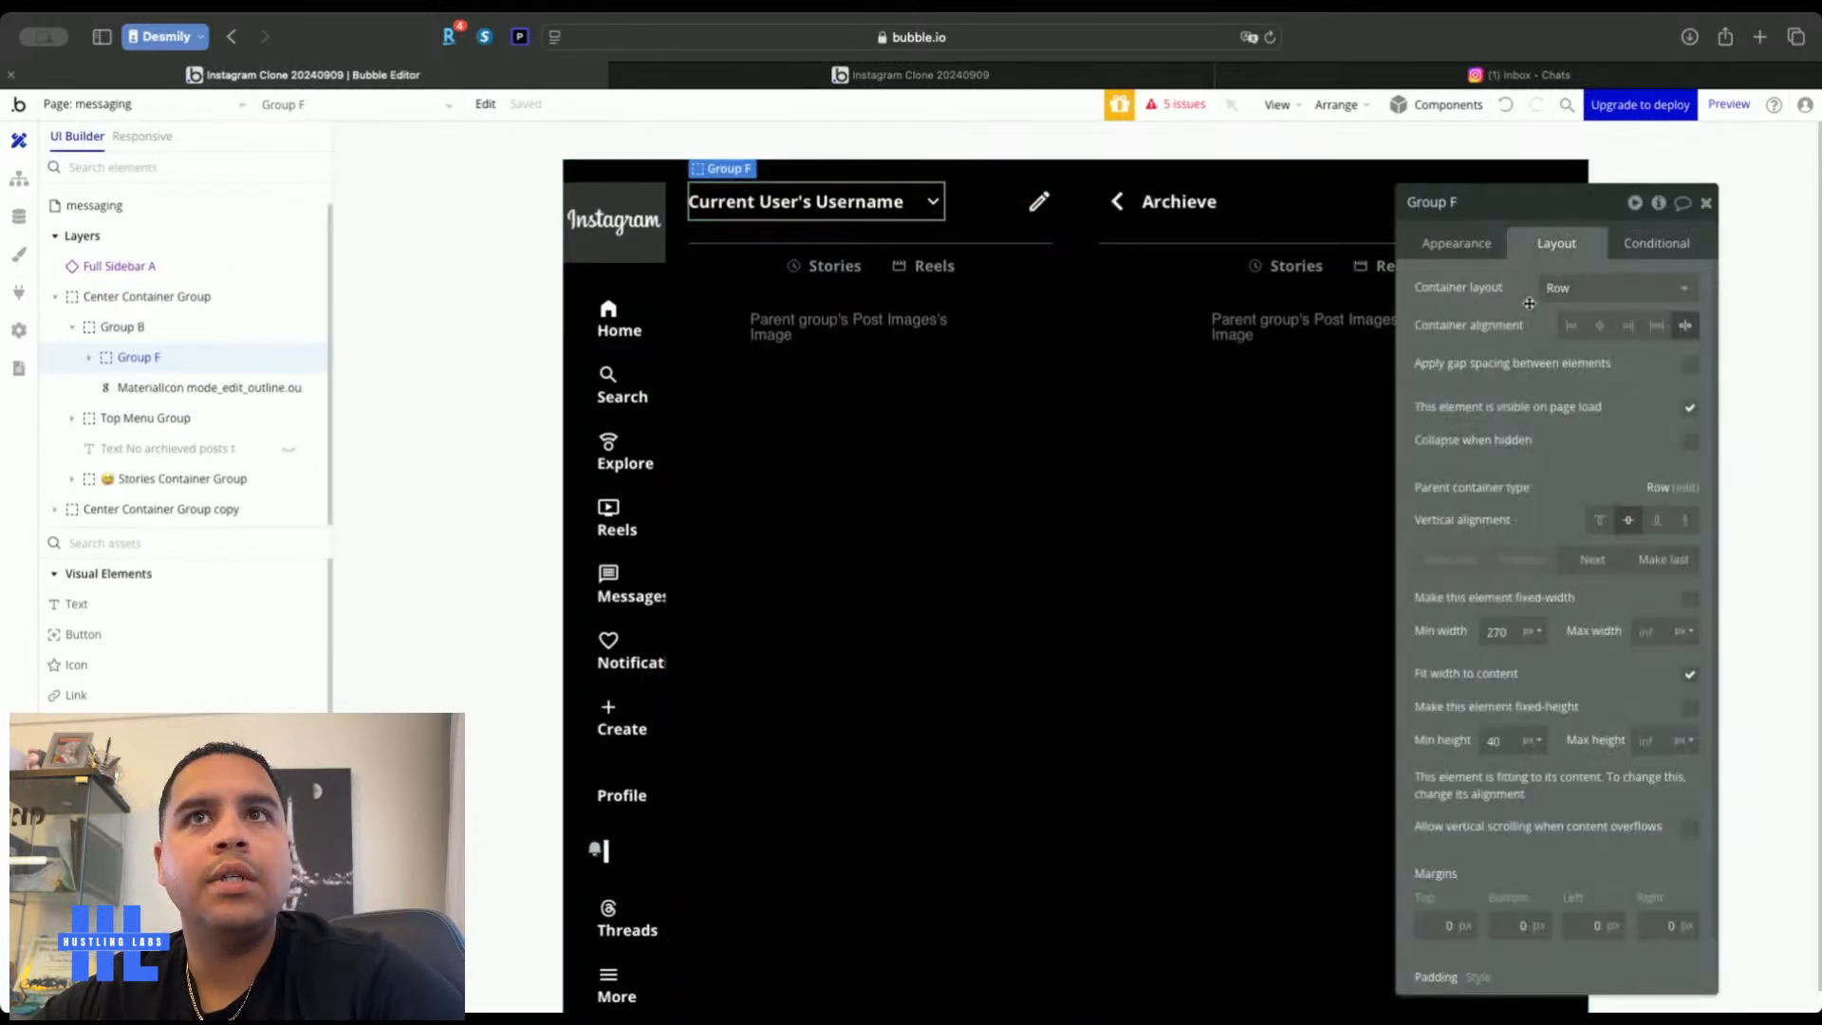
left_click(1575, 327)
left_click(1689, 365)
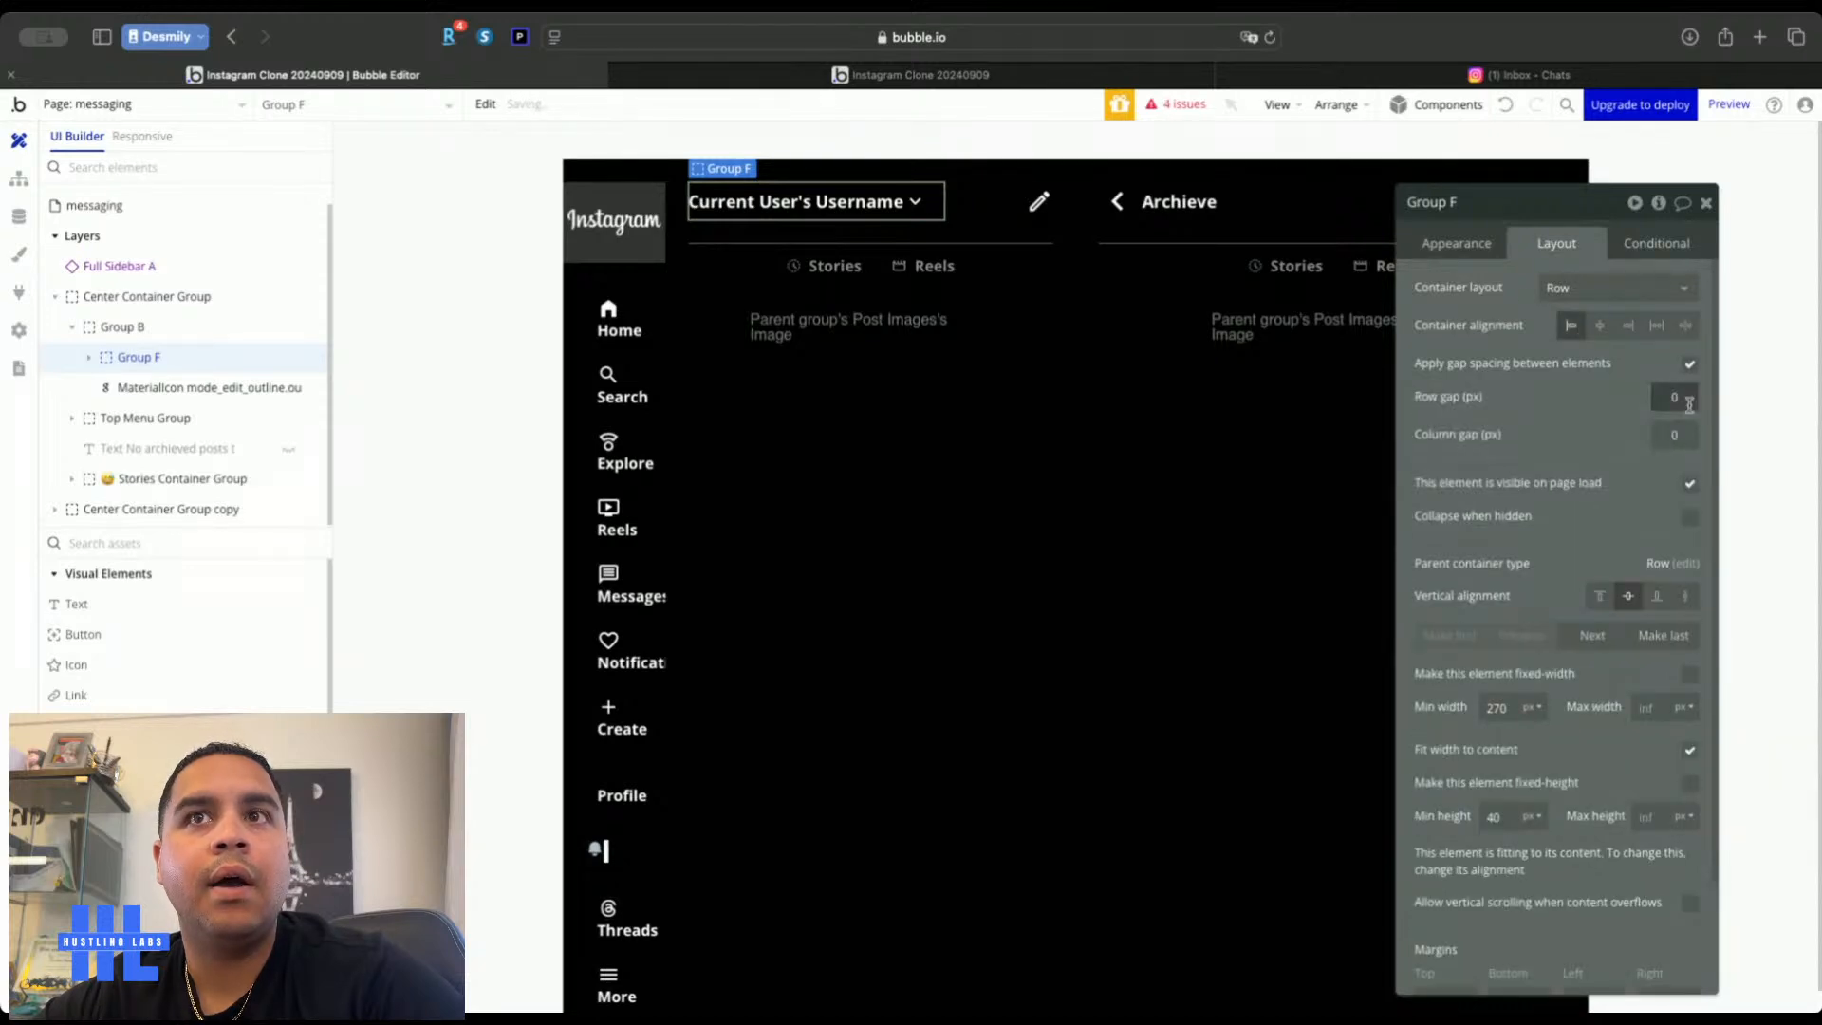
left_click(1675, 436)
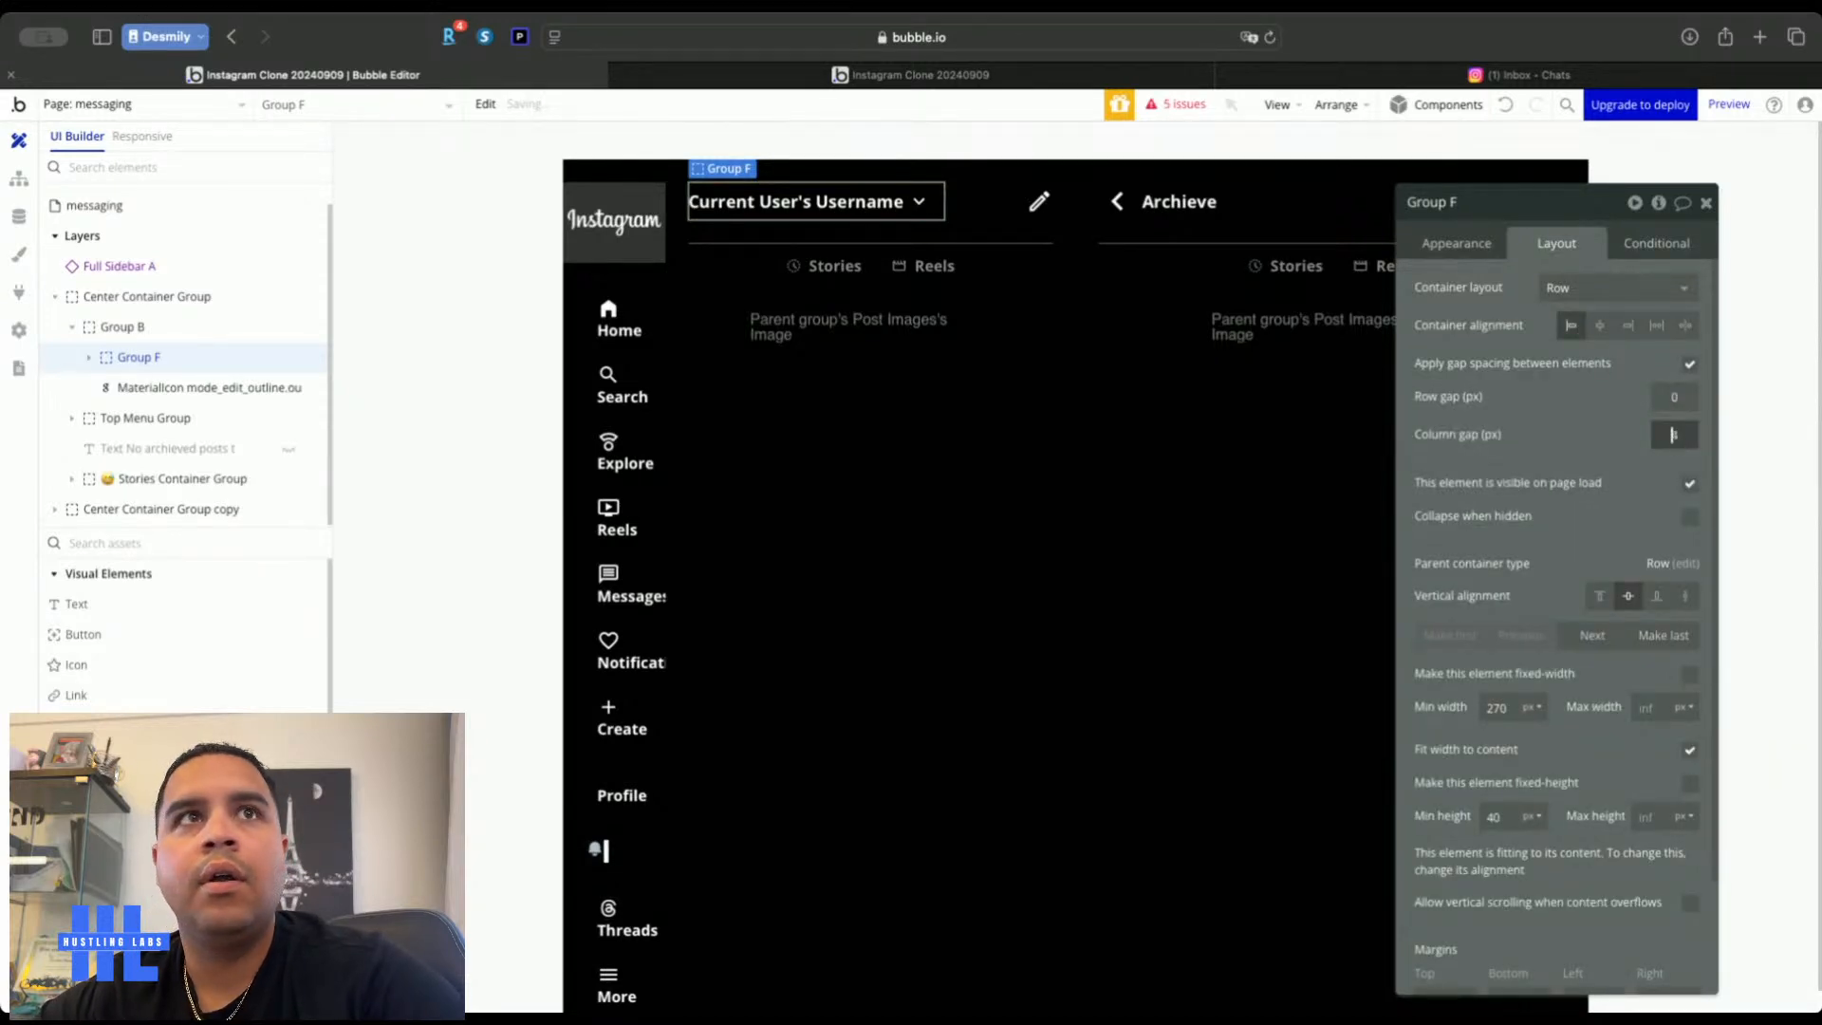
left_click(1707, 202)
left_click(1626, 383)
Reload the live app preview to check the username header, then return to the editor
left_click(939, 74)
key("super+r")
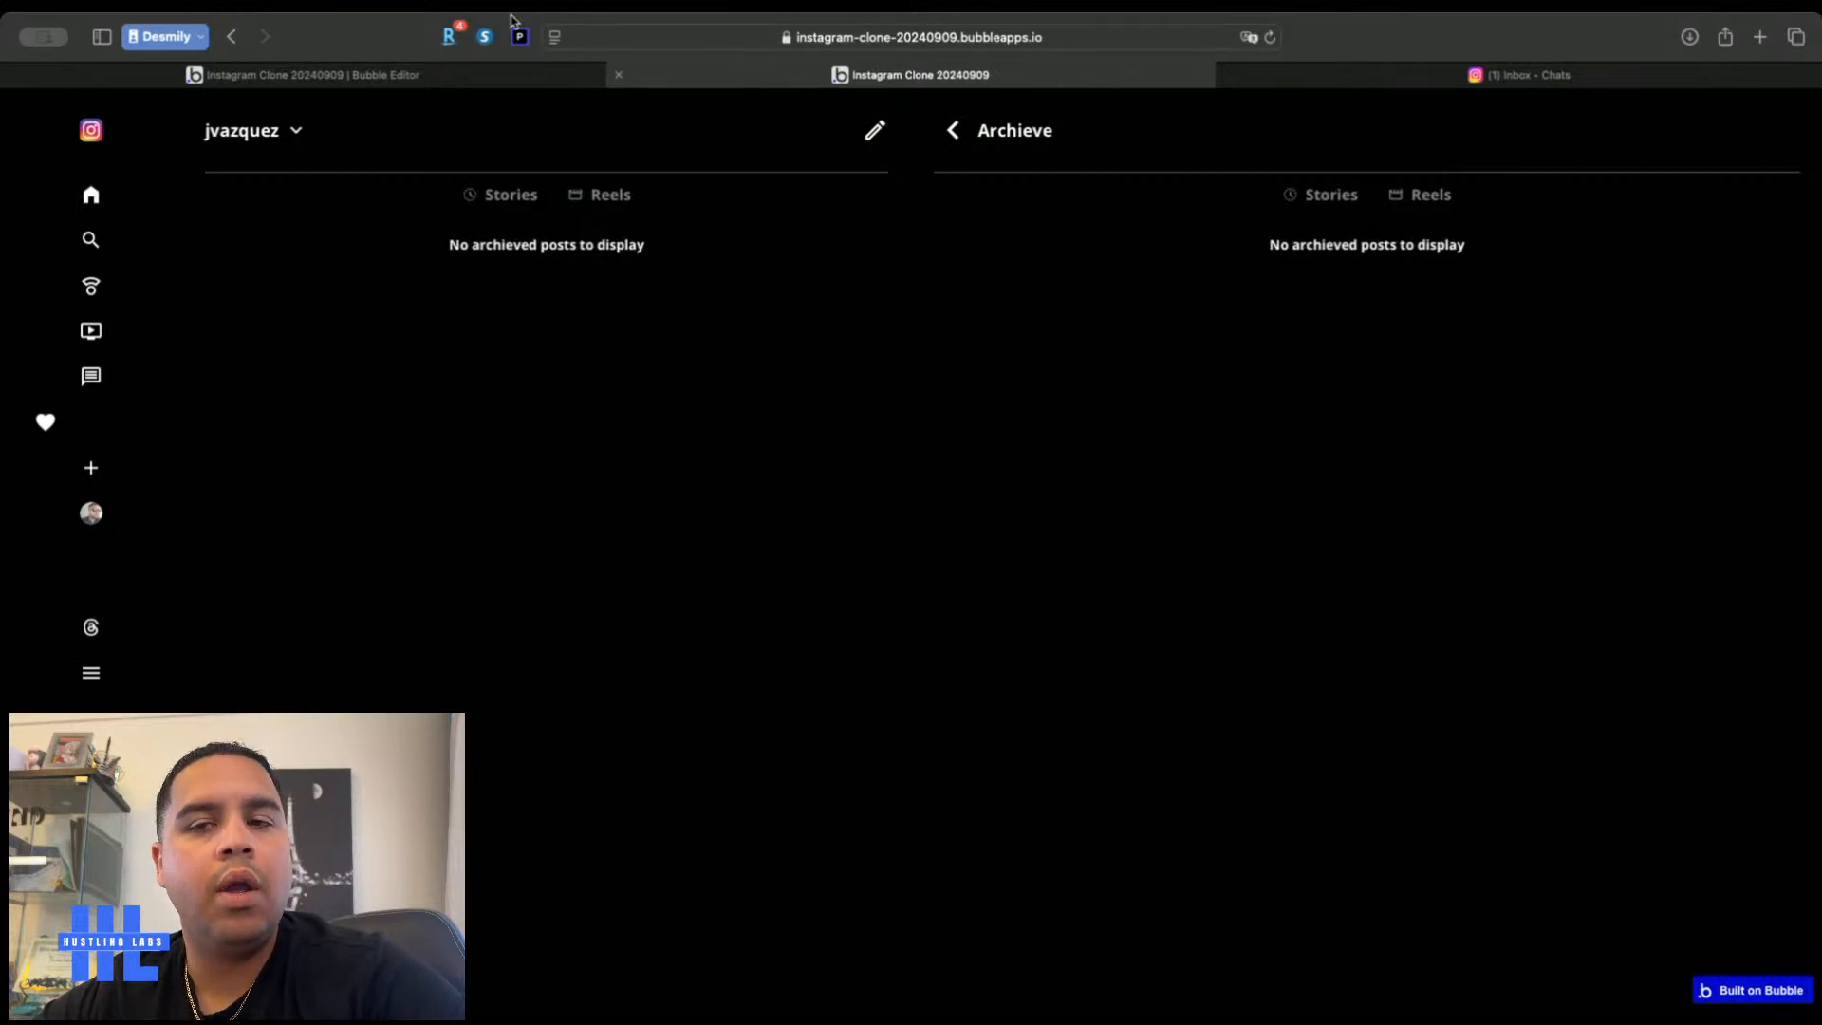
left_click(418, 75)
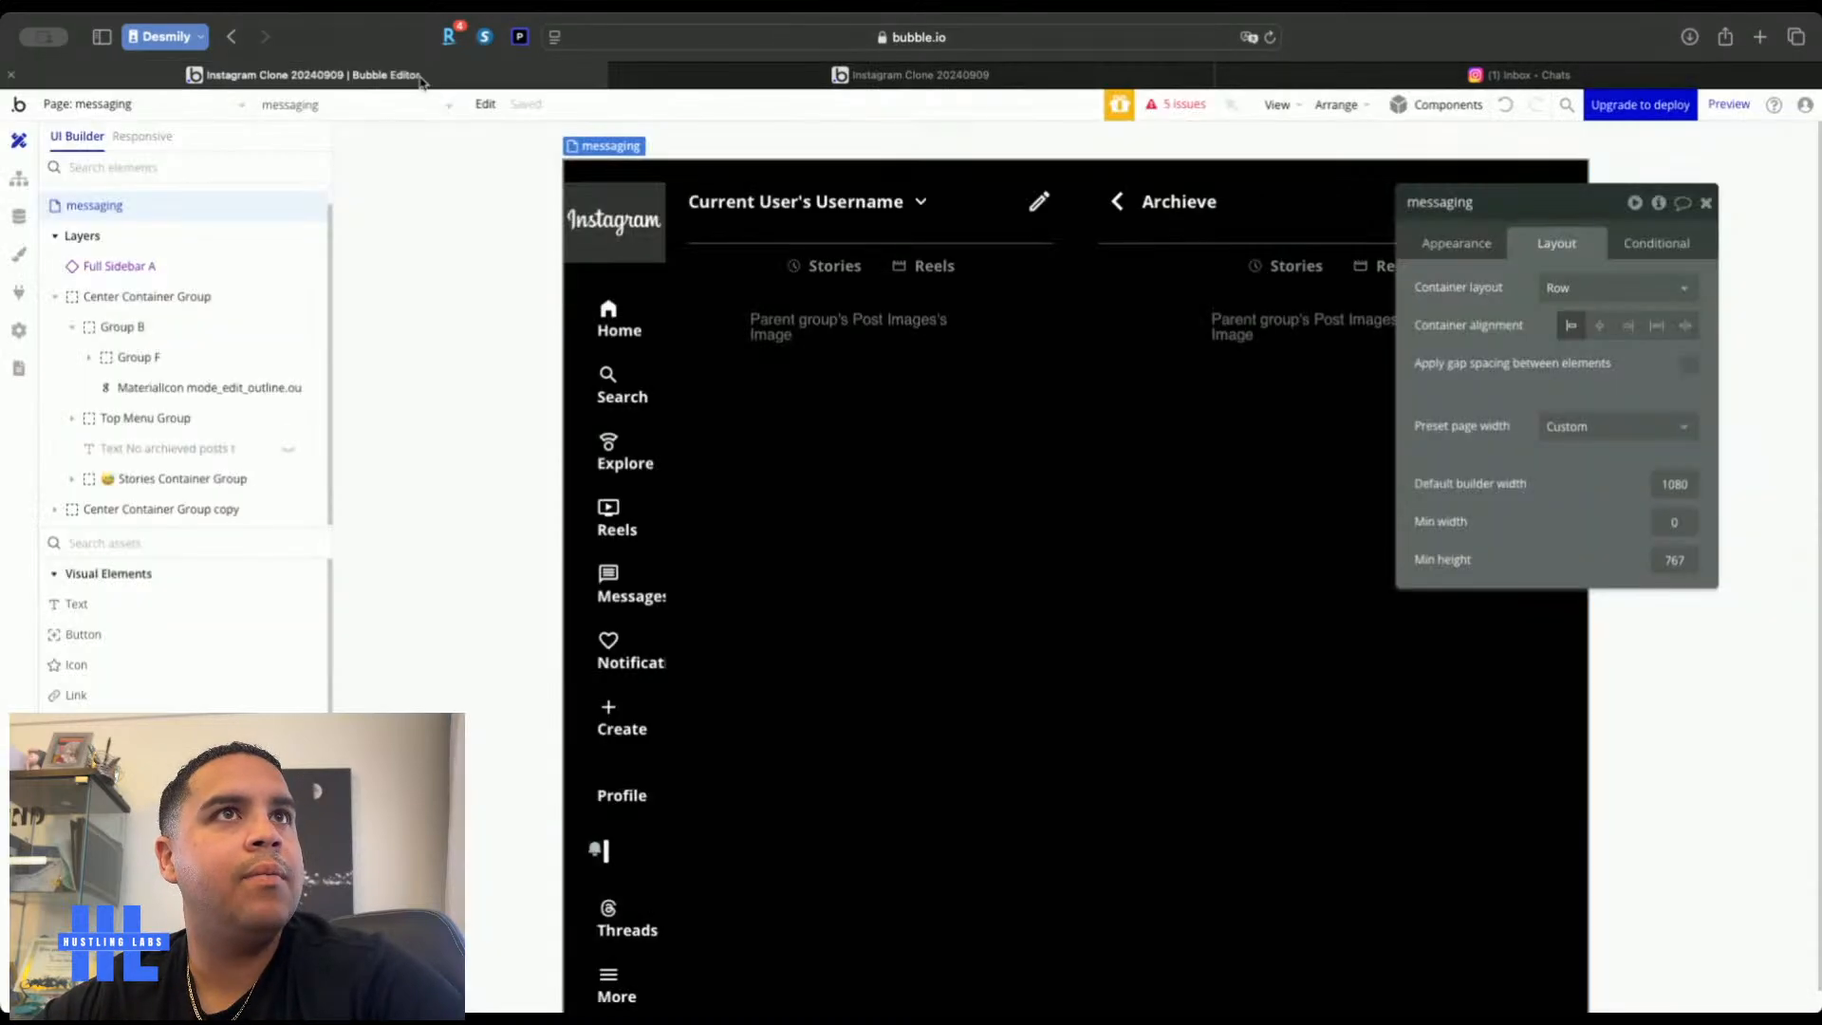
Check the Top Menu Group's border colour settings for reference
left_click(1067, 349)
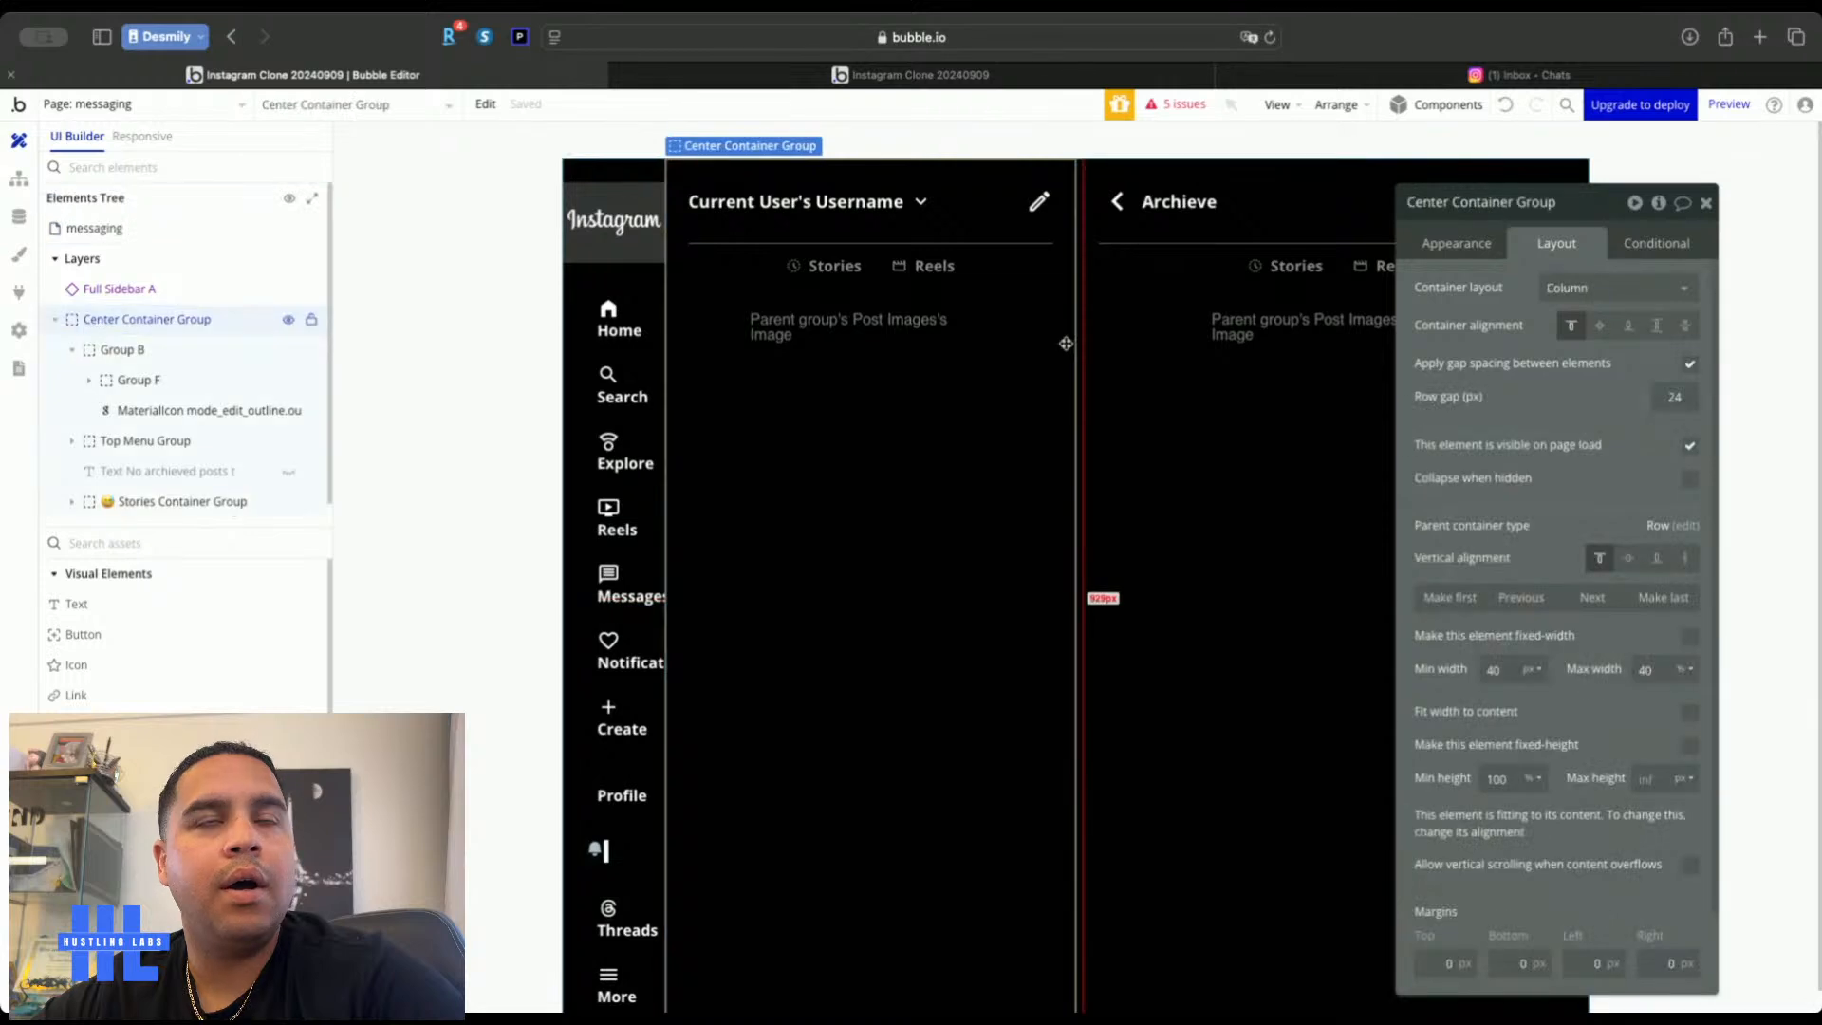
left_click(1037, 253)
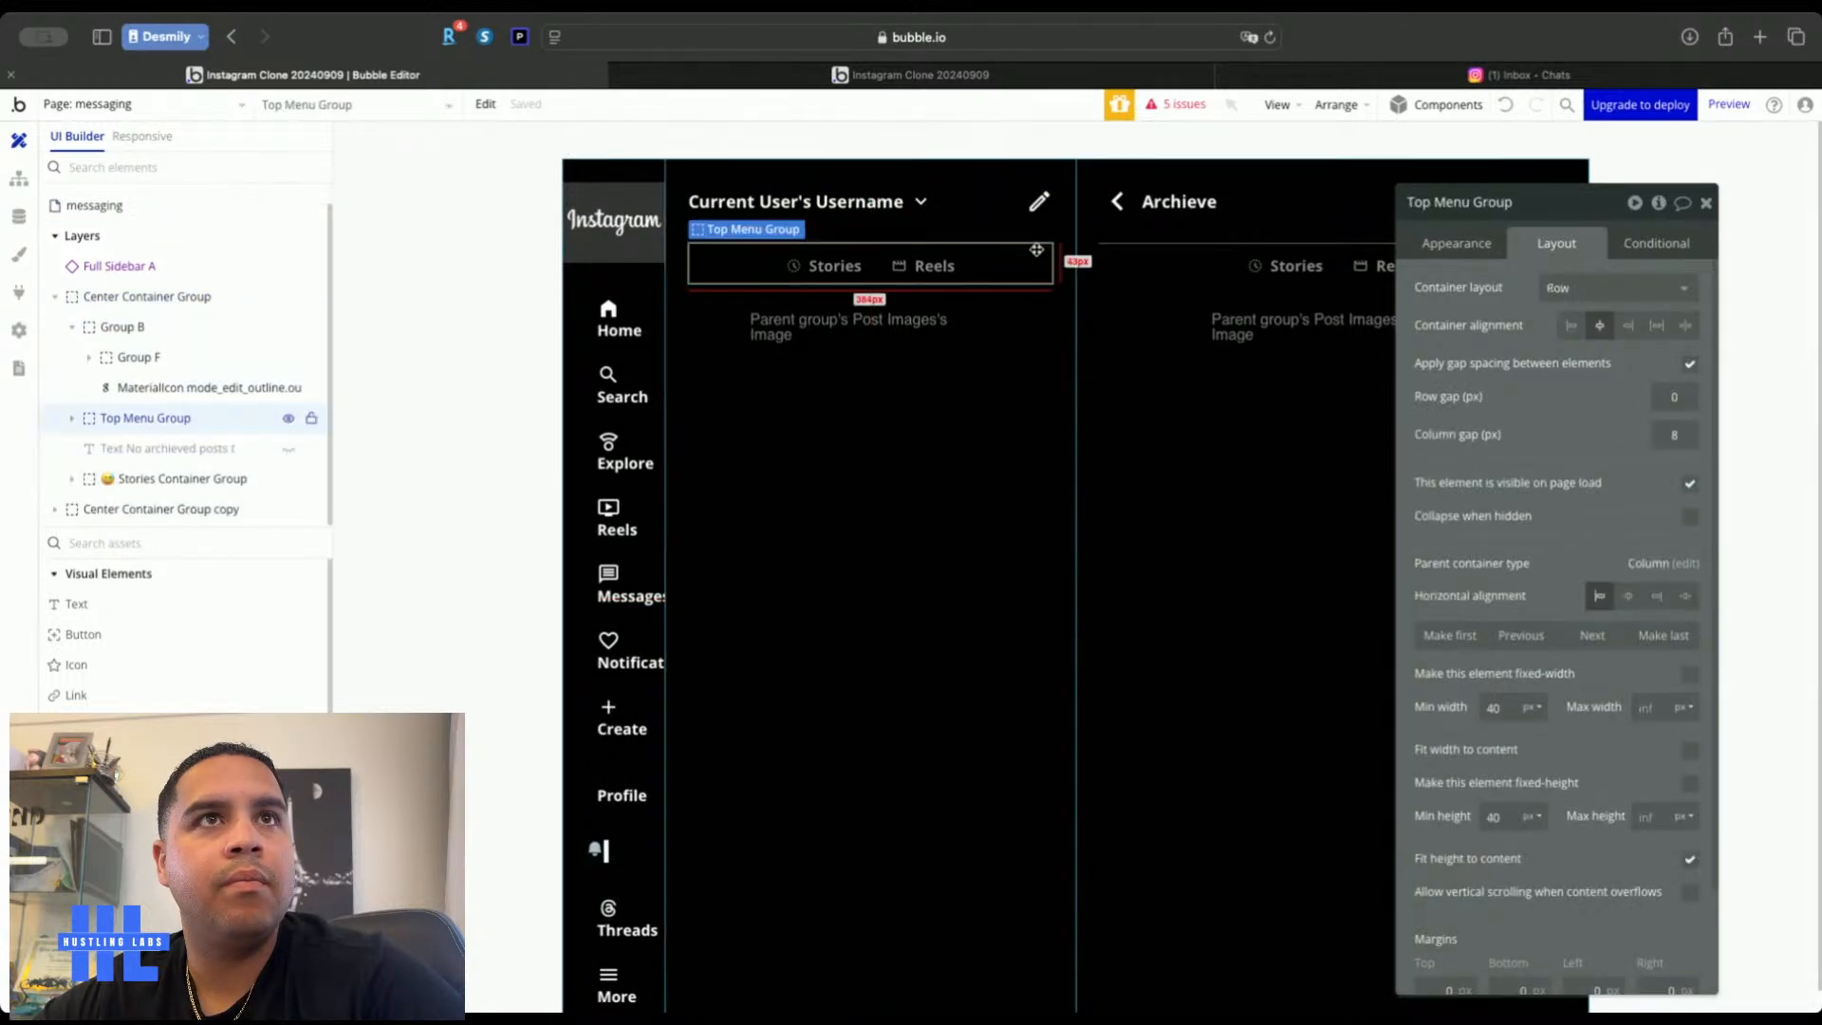
left_click(1470, 248)
scroll(1518, 683, "down", 3)
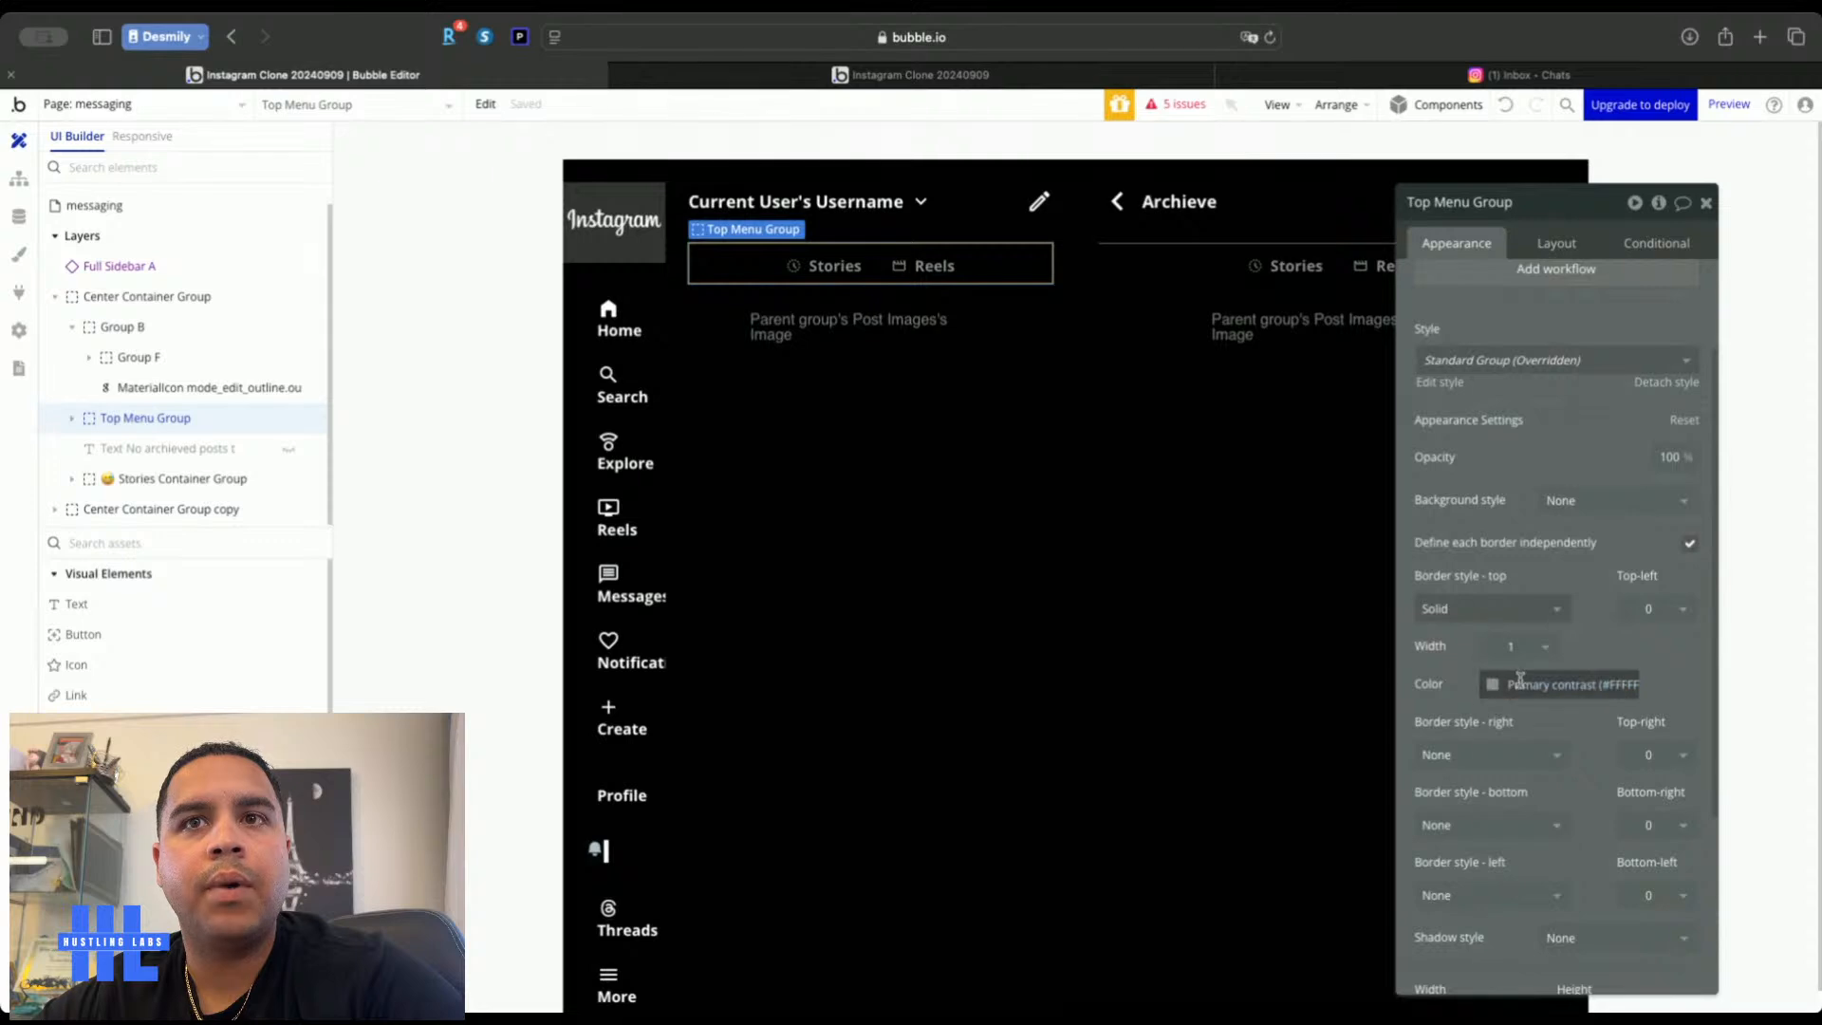
left_click(1519, 679)
left_click(1576, 576)
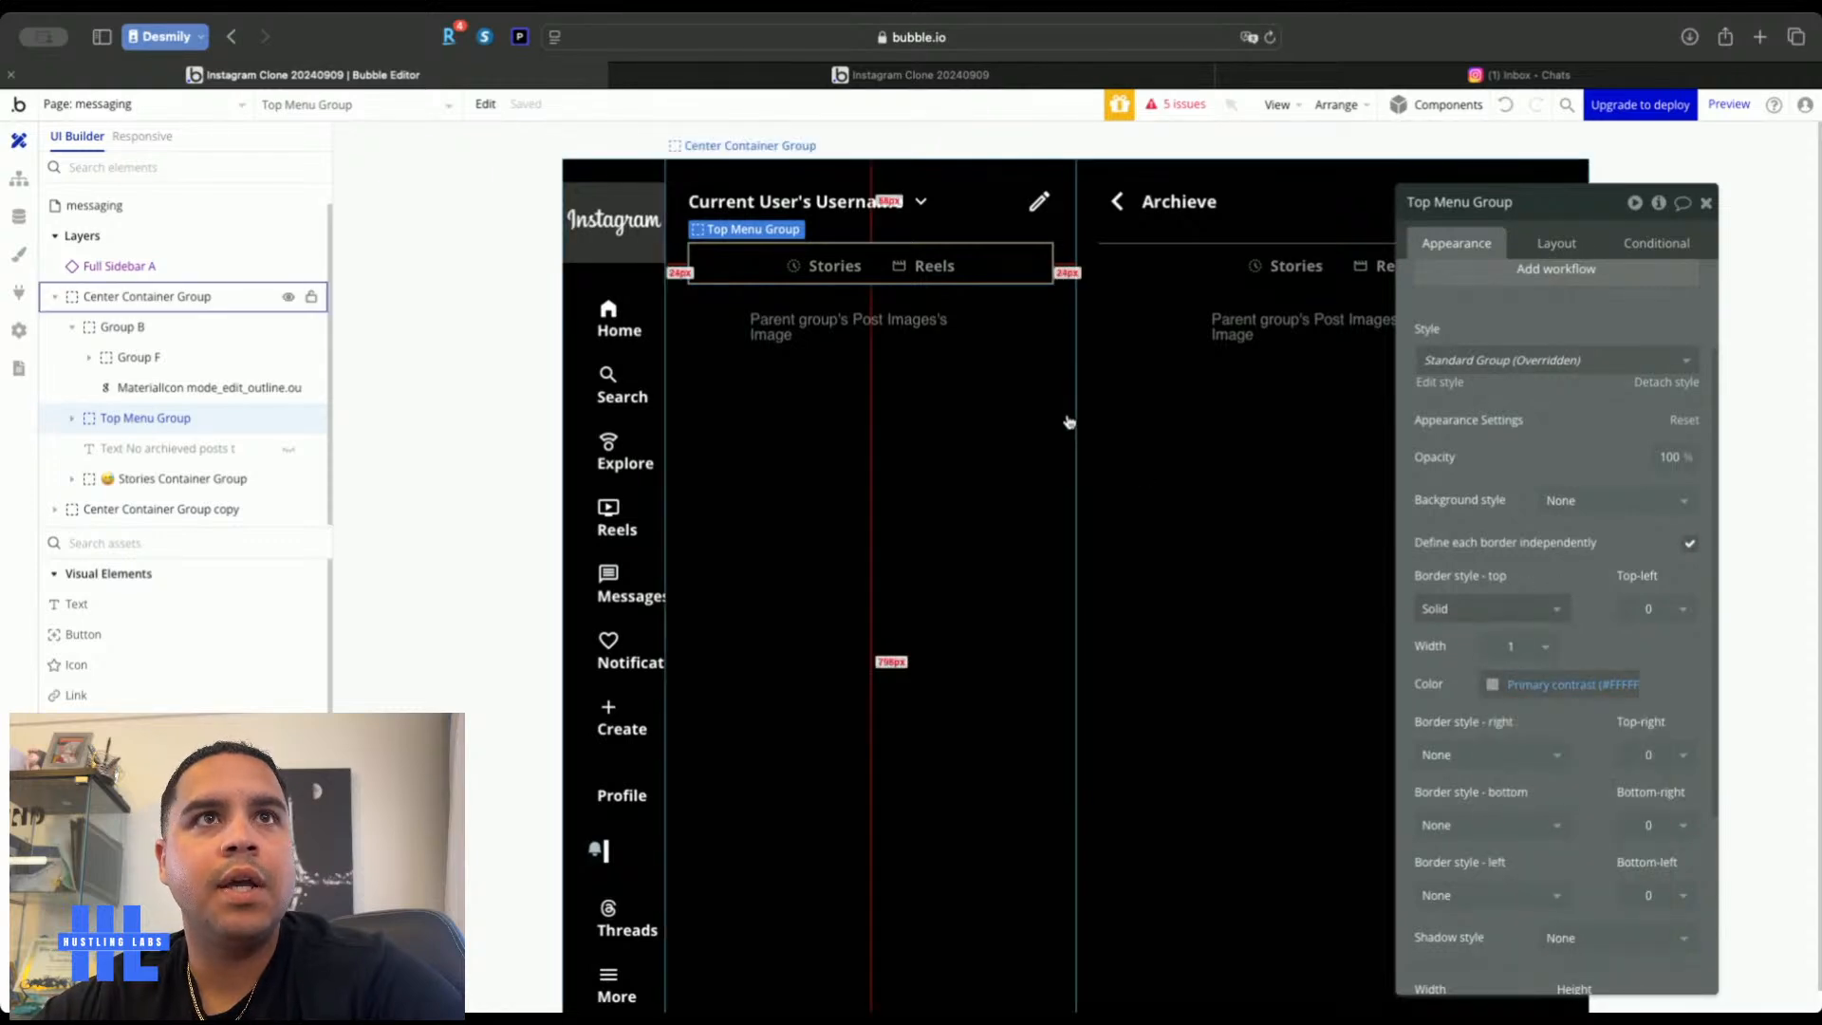
Define borders independently on the Center Container Group and give it a solid right border
left_click(1066, 414)
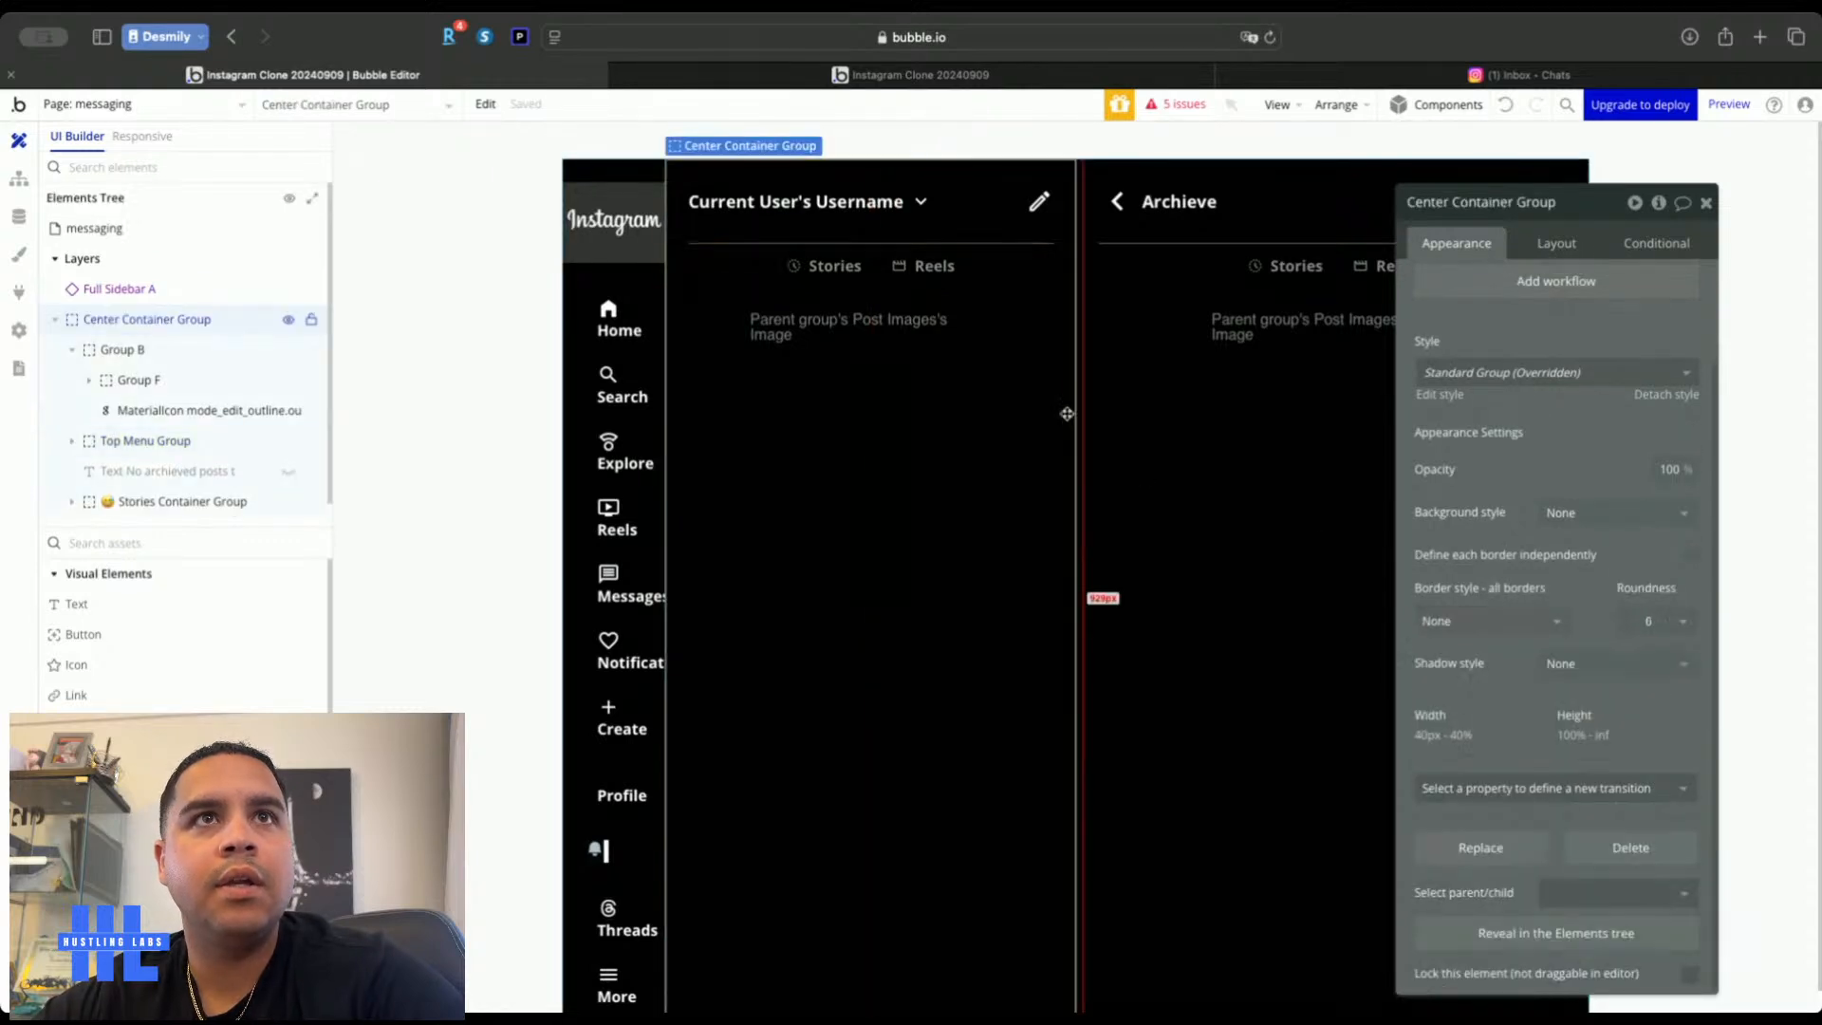
left_click(1690, 556)
left_click(1513, 692)
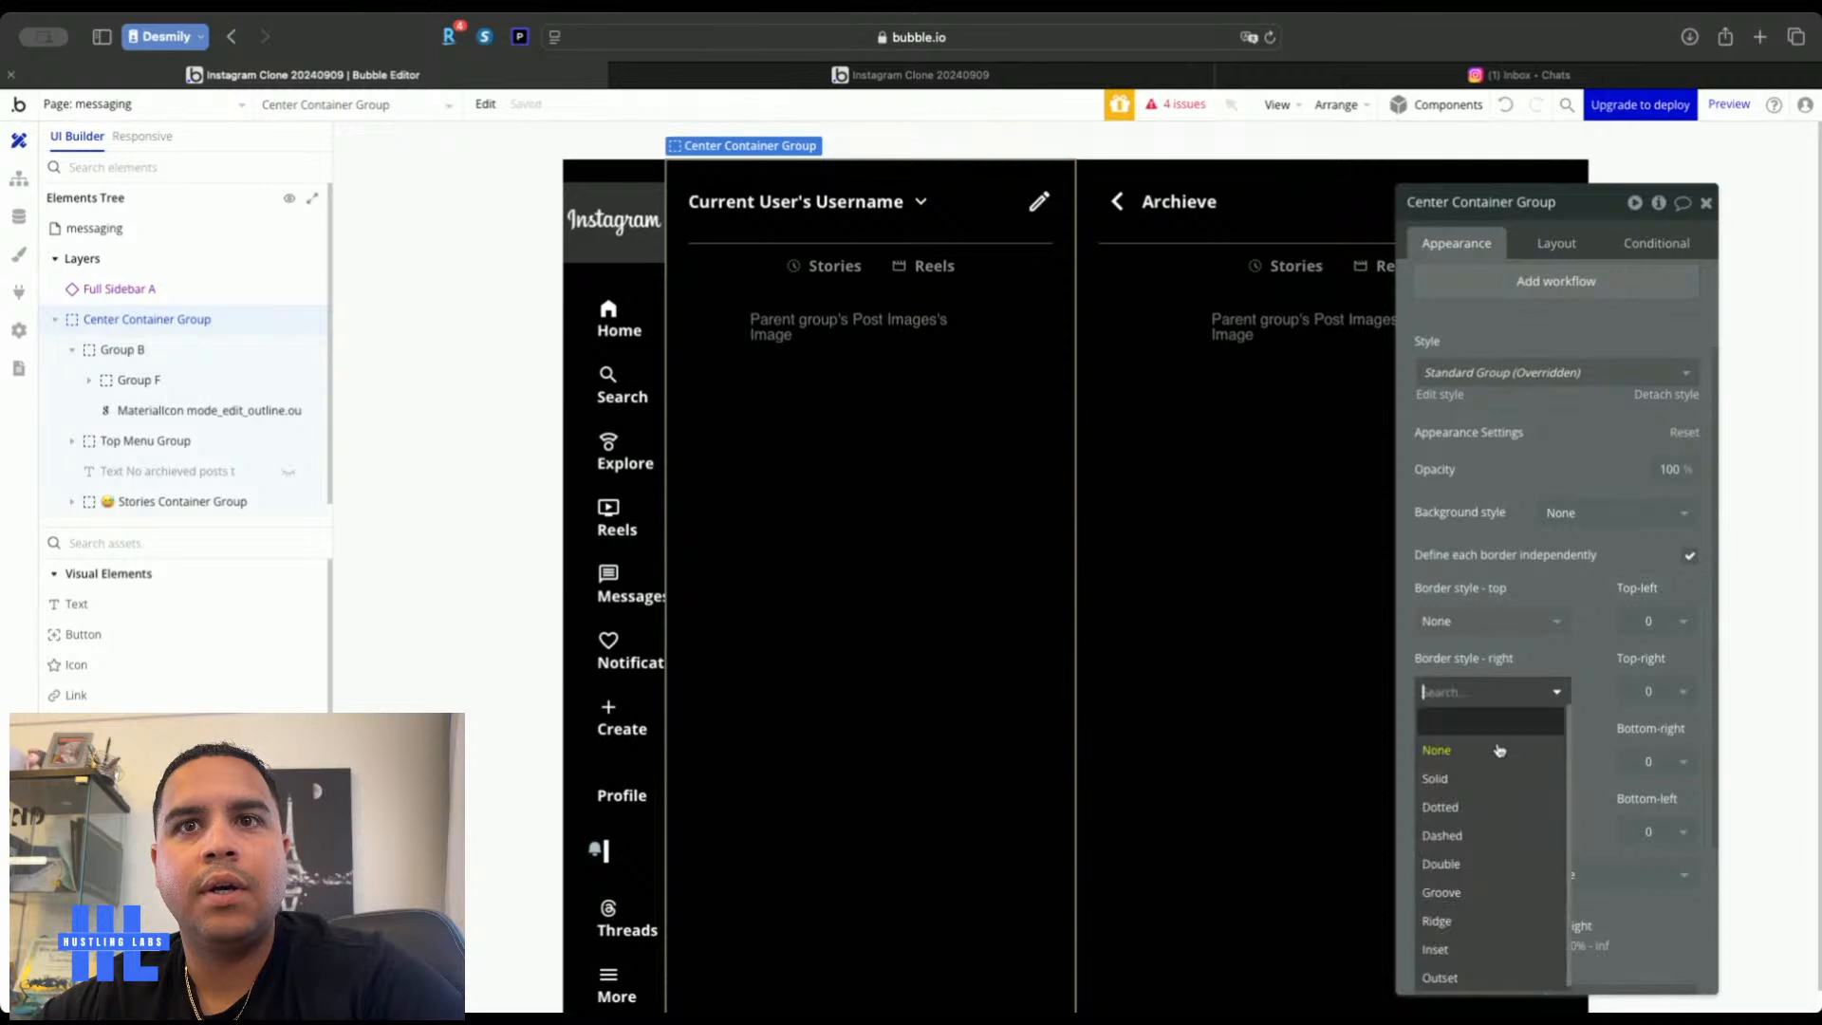
left_click(1480, 779)
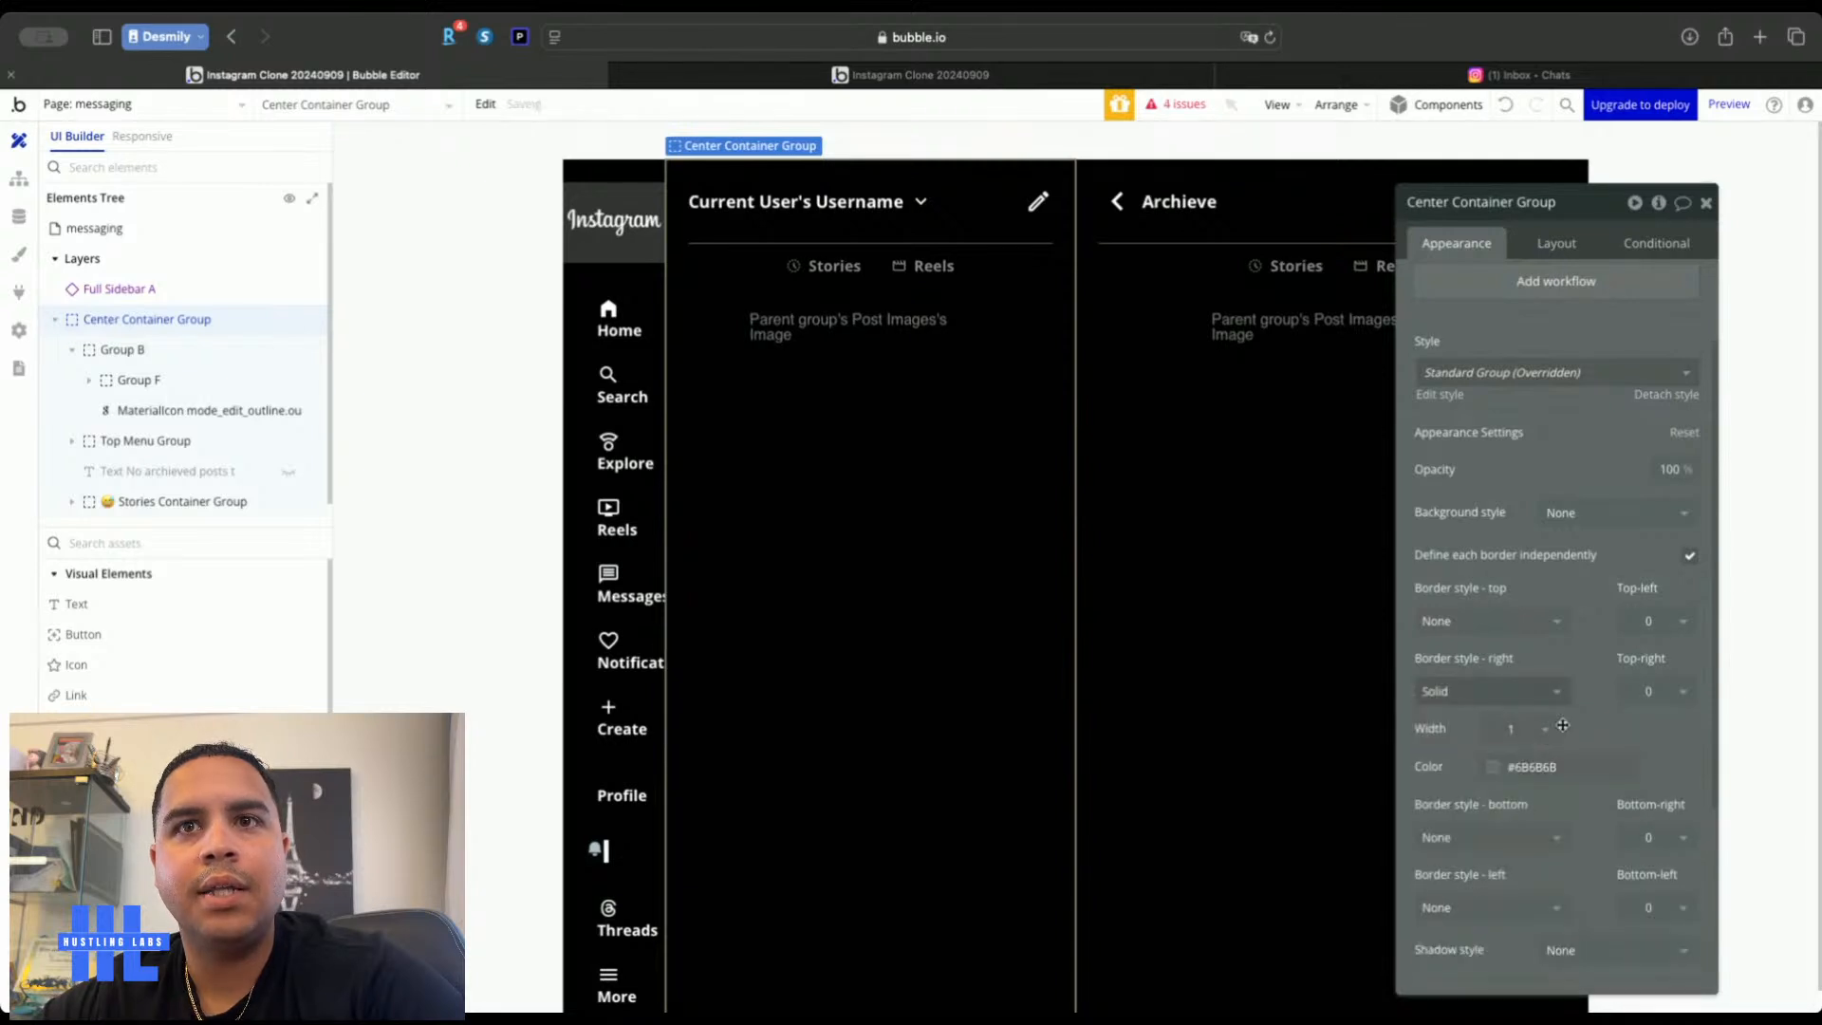
Colour the right border Primary contrast at 36% opacity, then view the real Instagram inbox
left_click(1518, 764)
left_click(1498, 972)
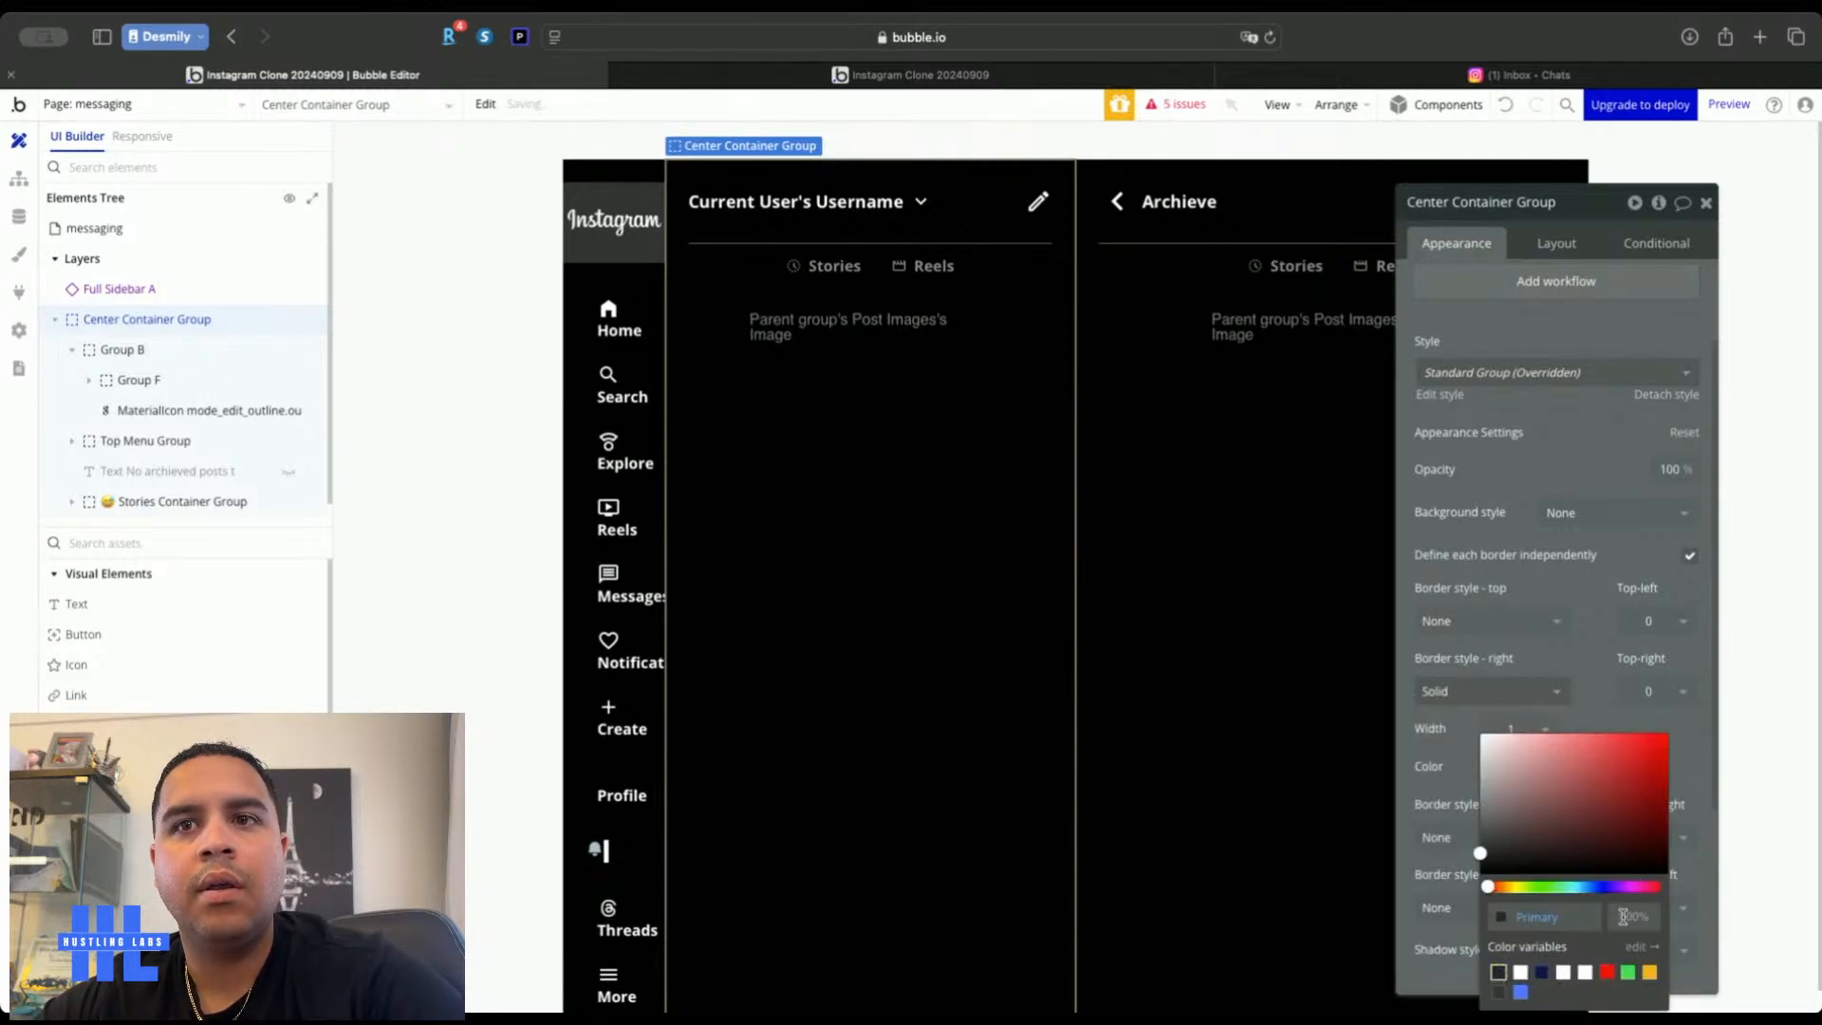
left_click(1623, 917)
type("36")
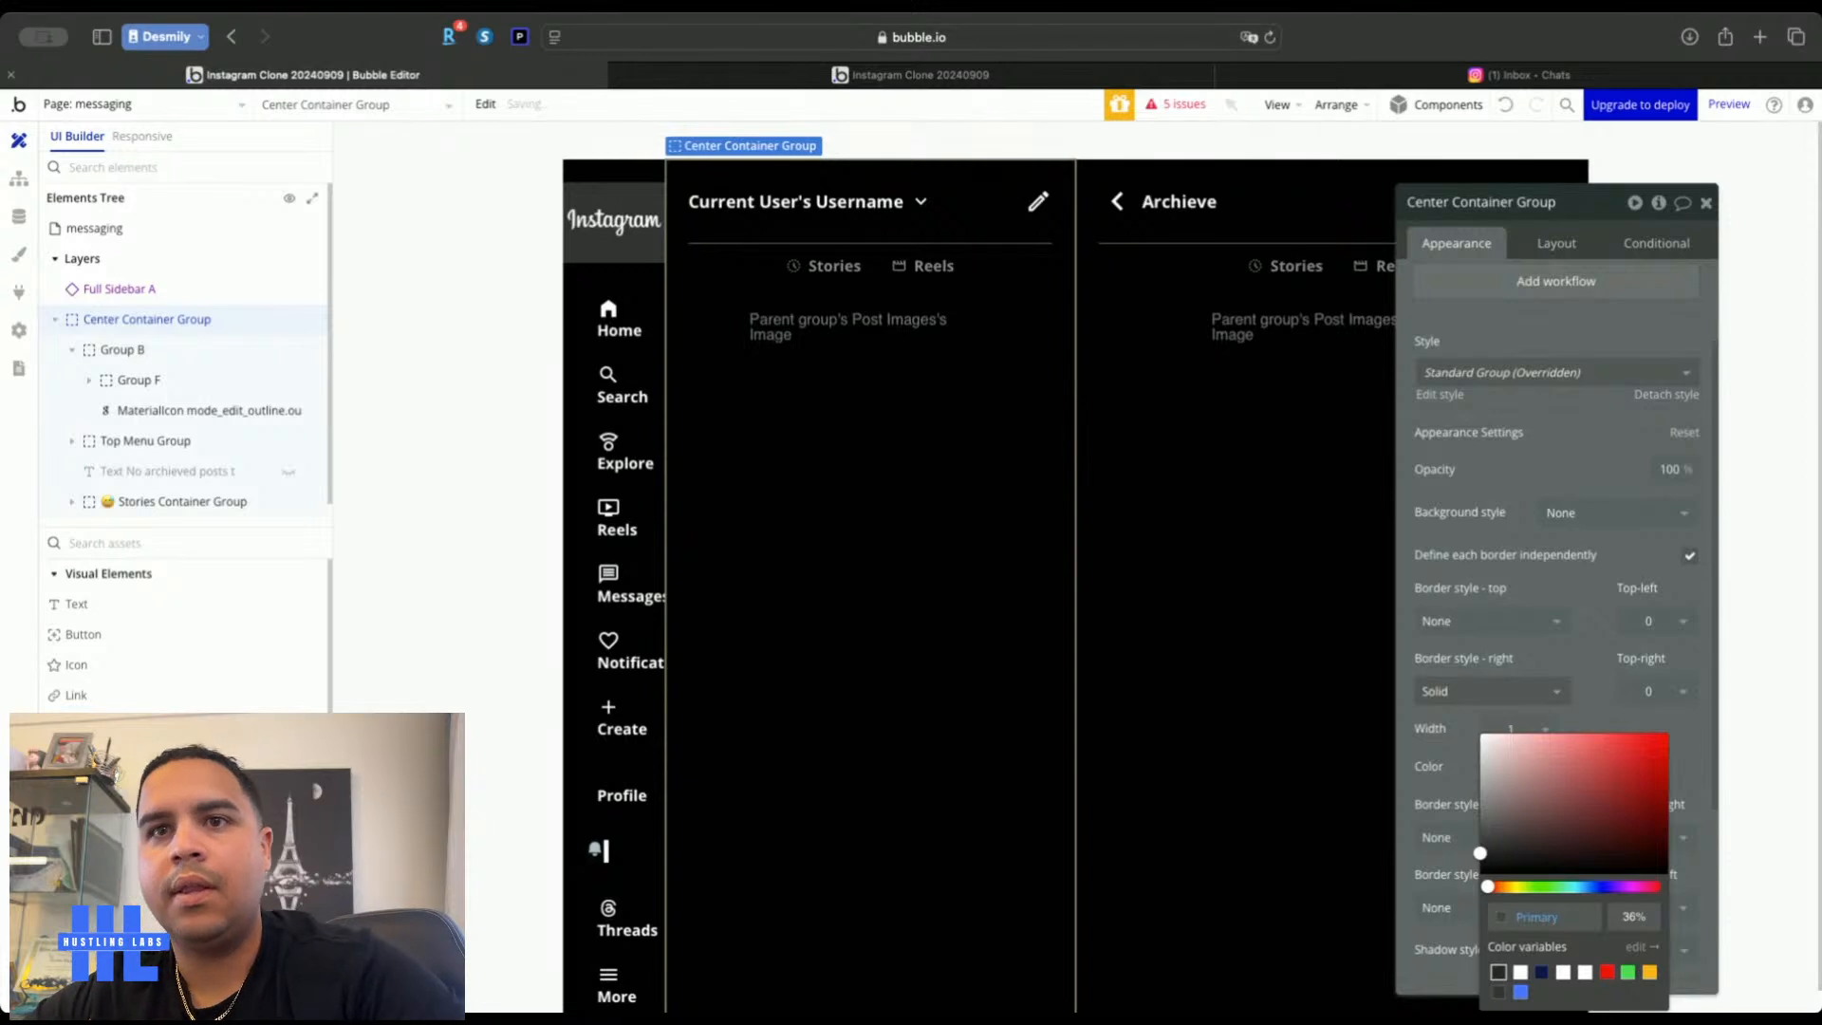
left_click(1519, 975)
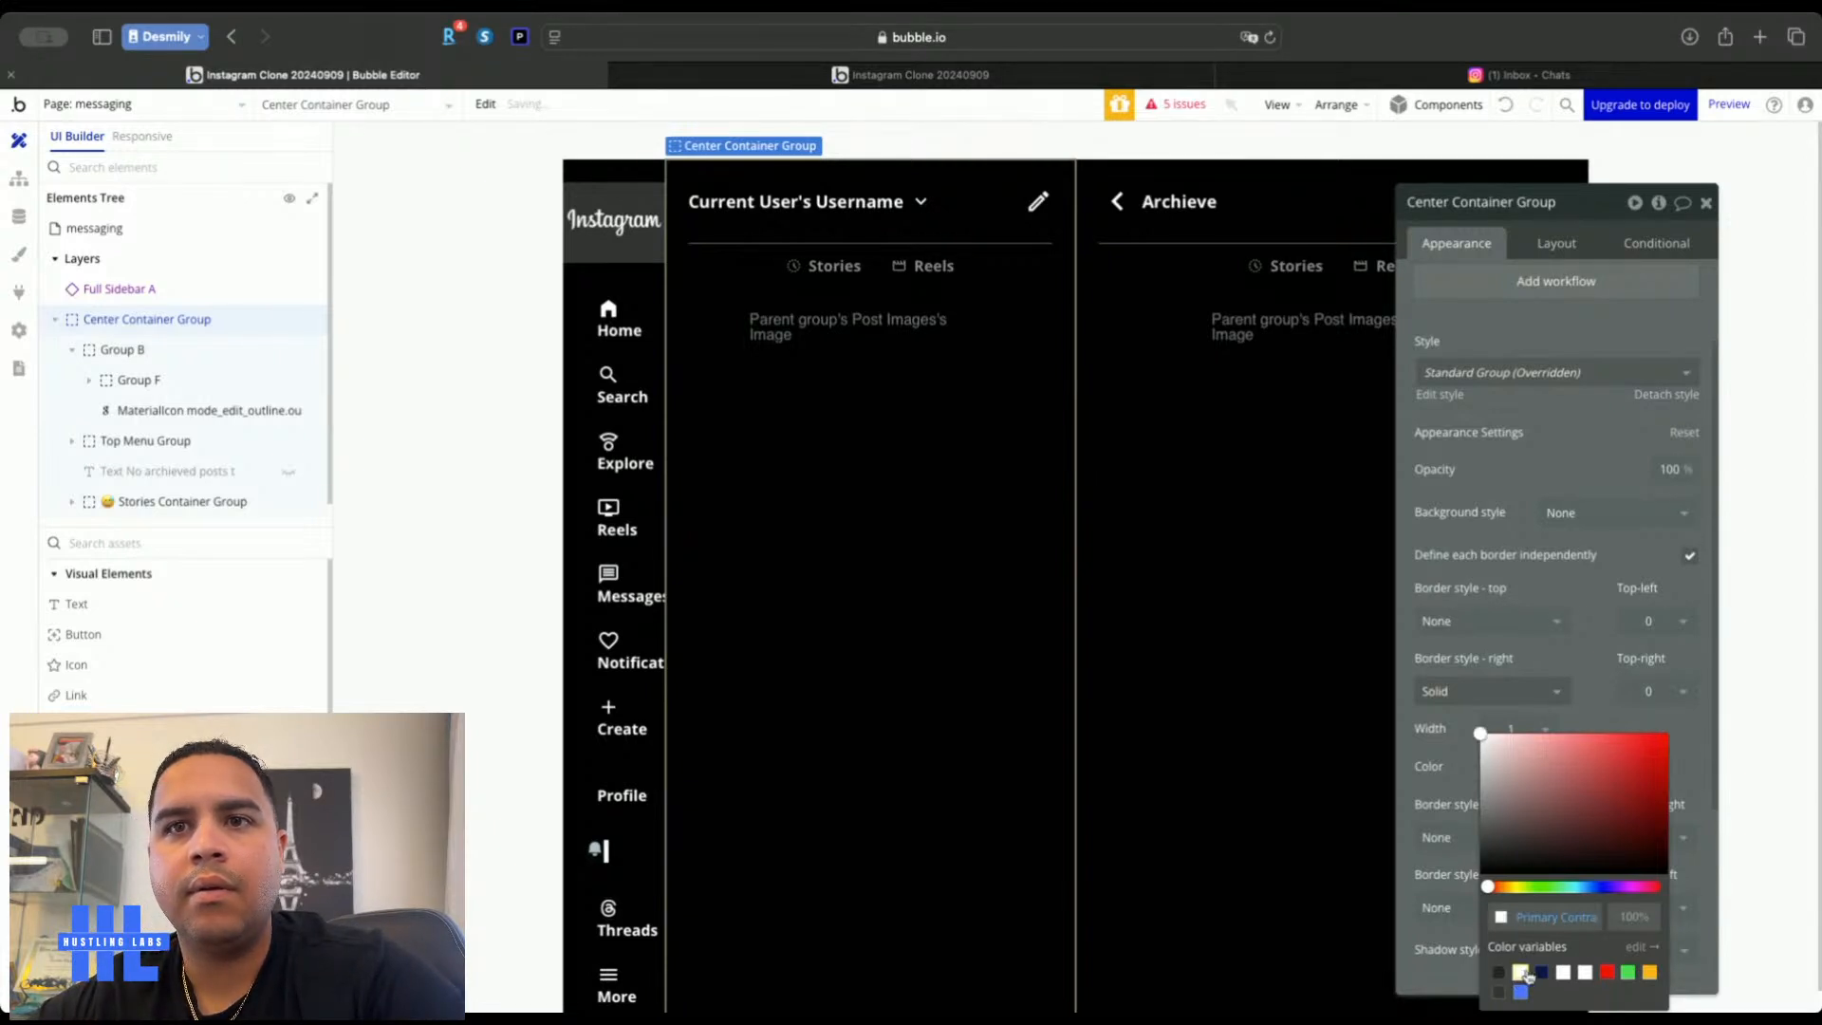
left_click(1640, 908)
type("36")
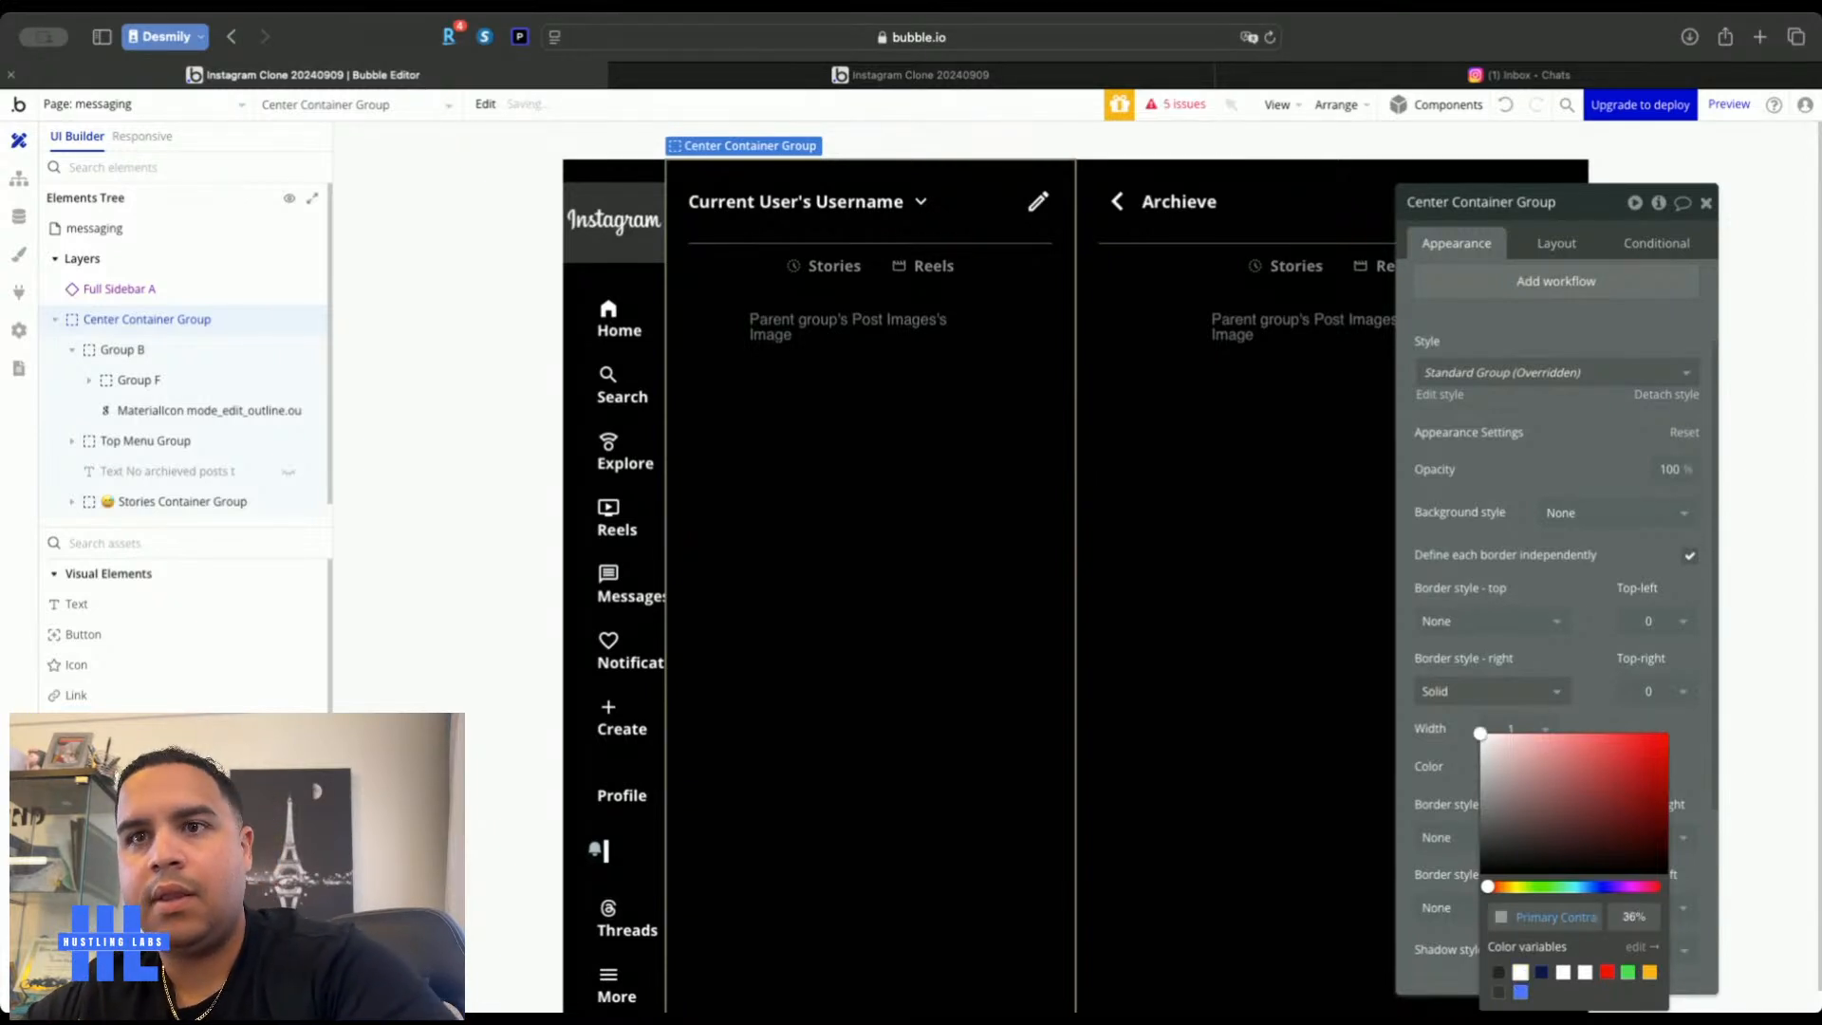
left_click(1707, 206)
left_click(1707, 205)
left_click(1709, 323)
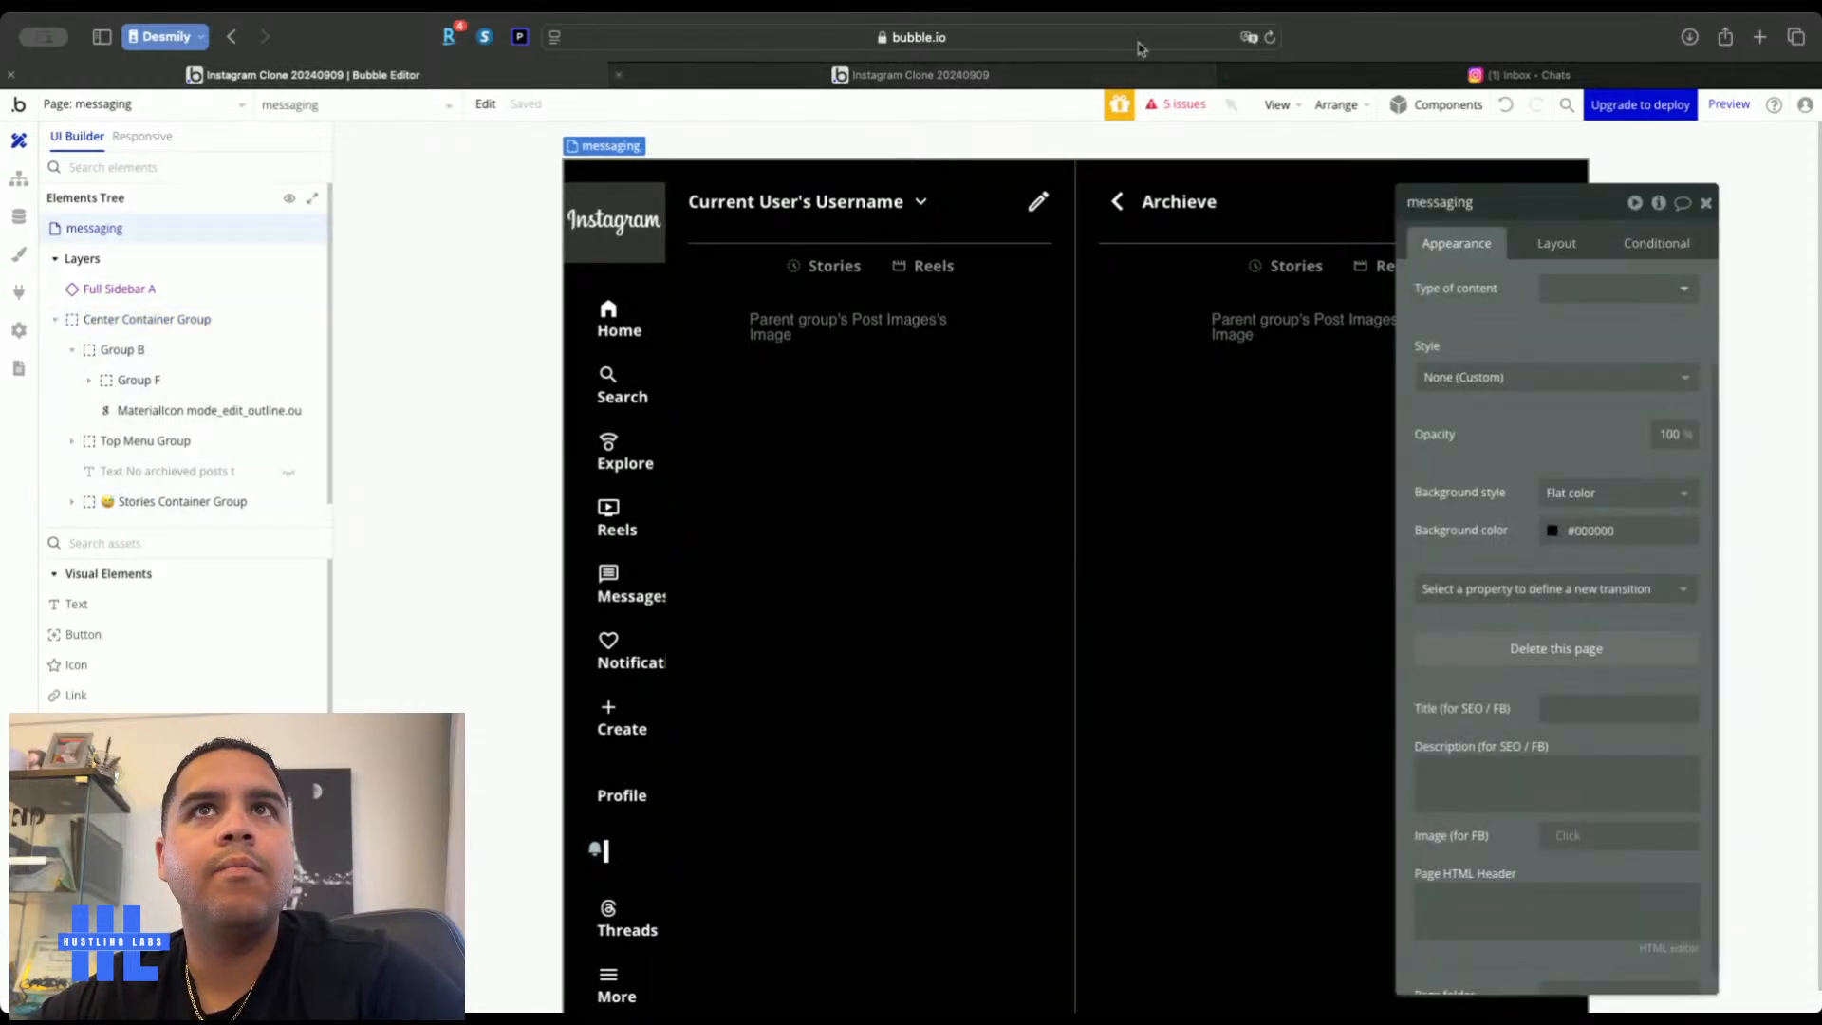
left_click(1362, 76)
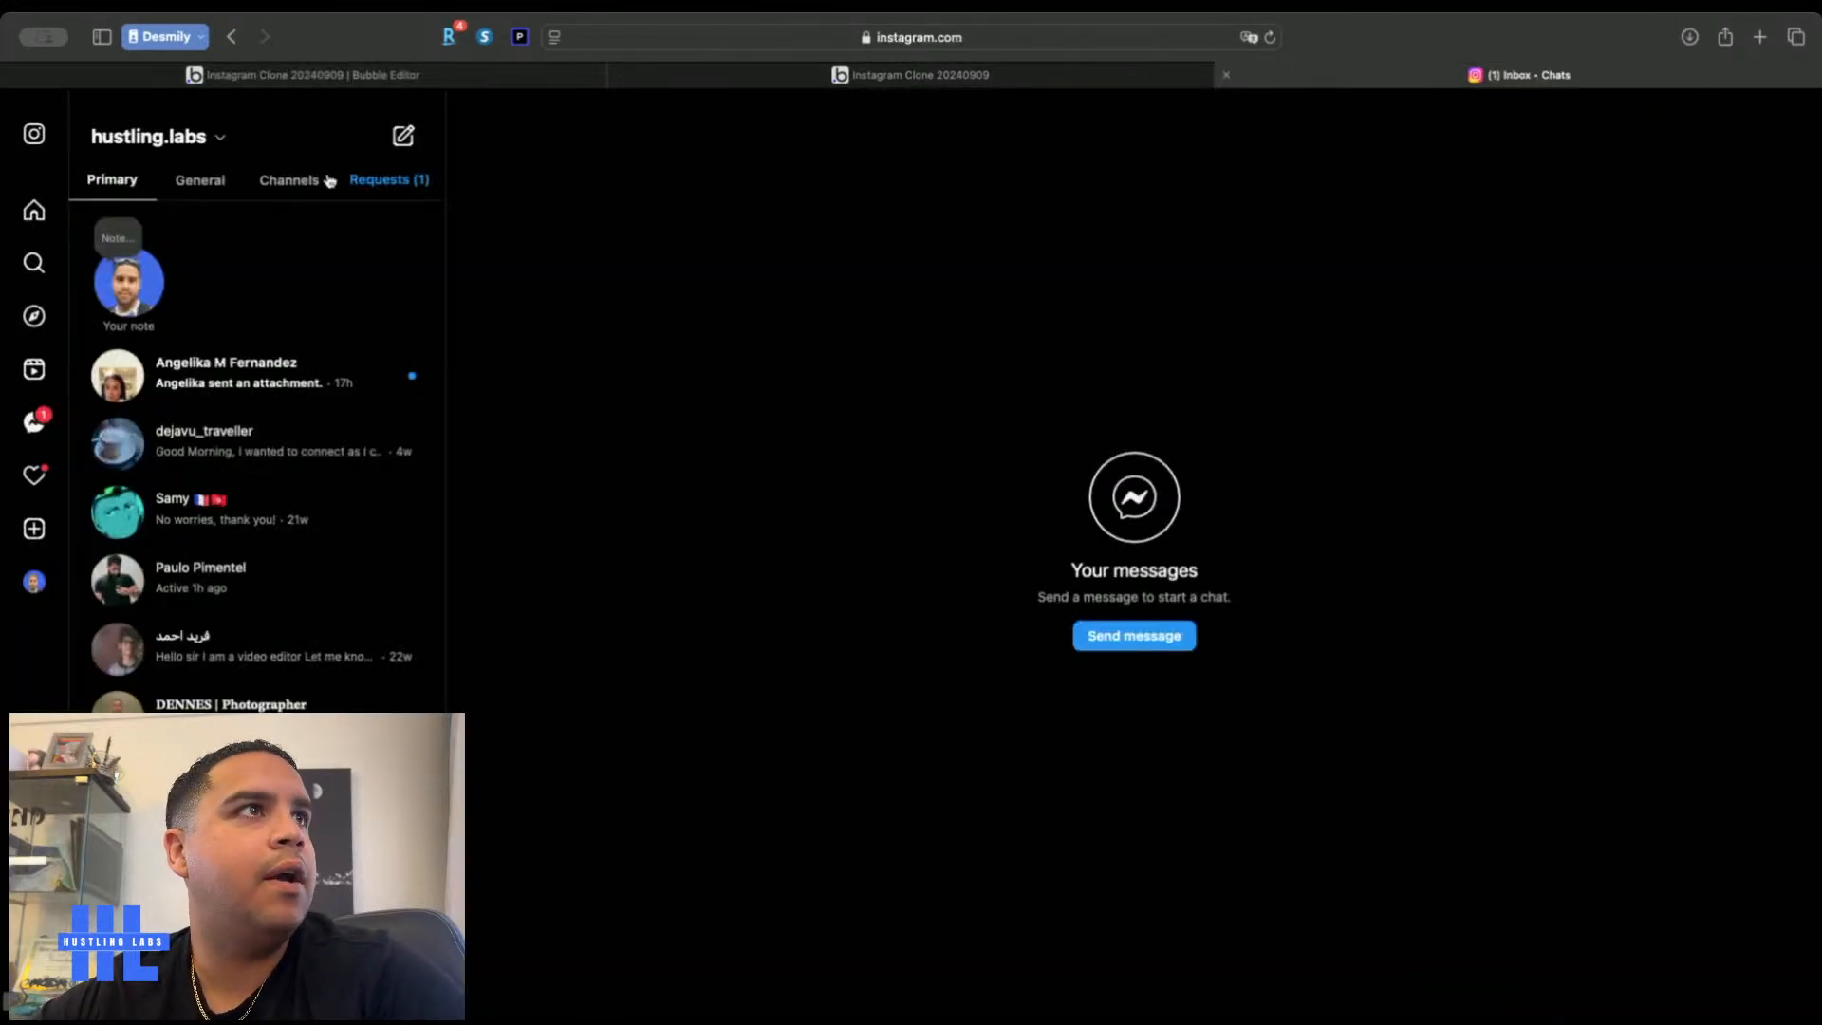
After checking the live preview, remove the Stories/Reels menu bar's top border
left_click(719, 76)
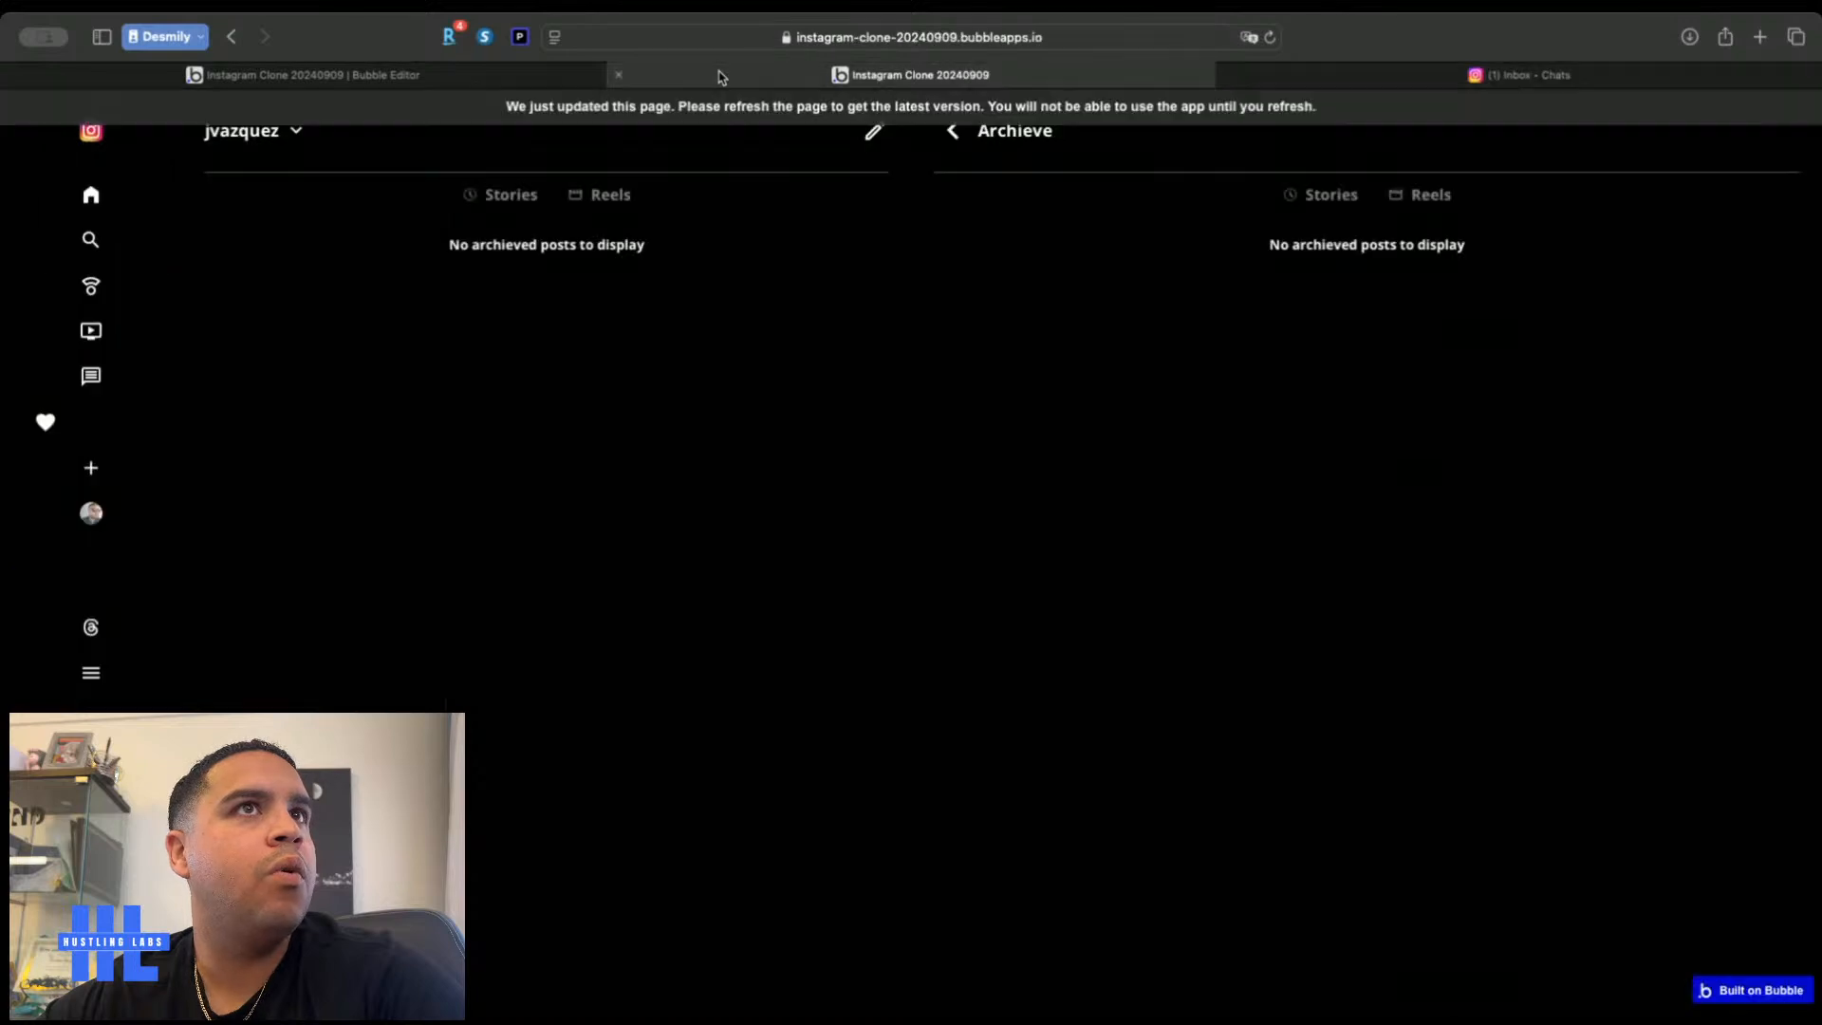
left_click(486, 78)
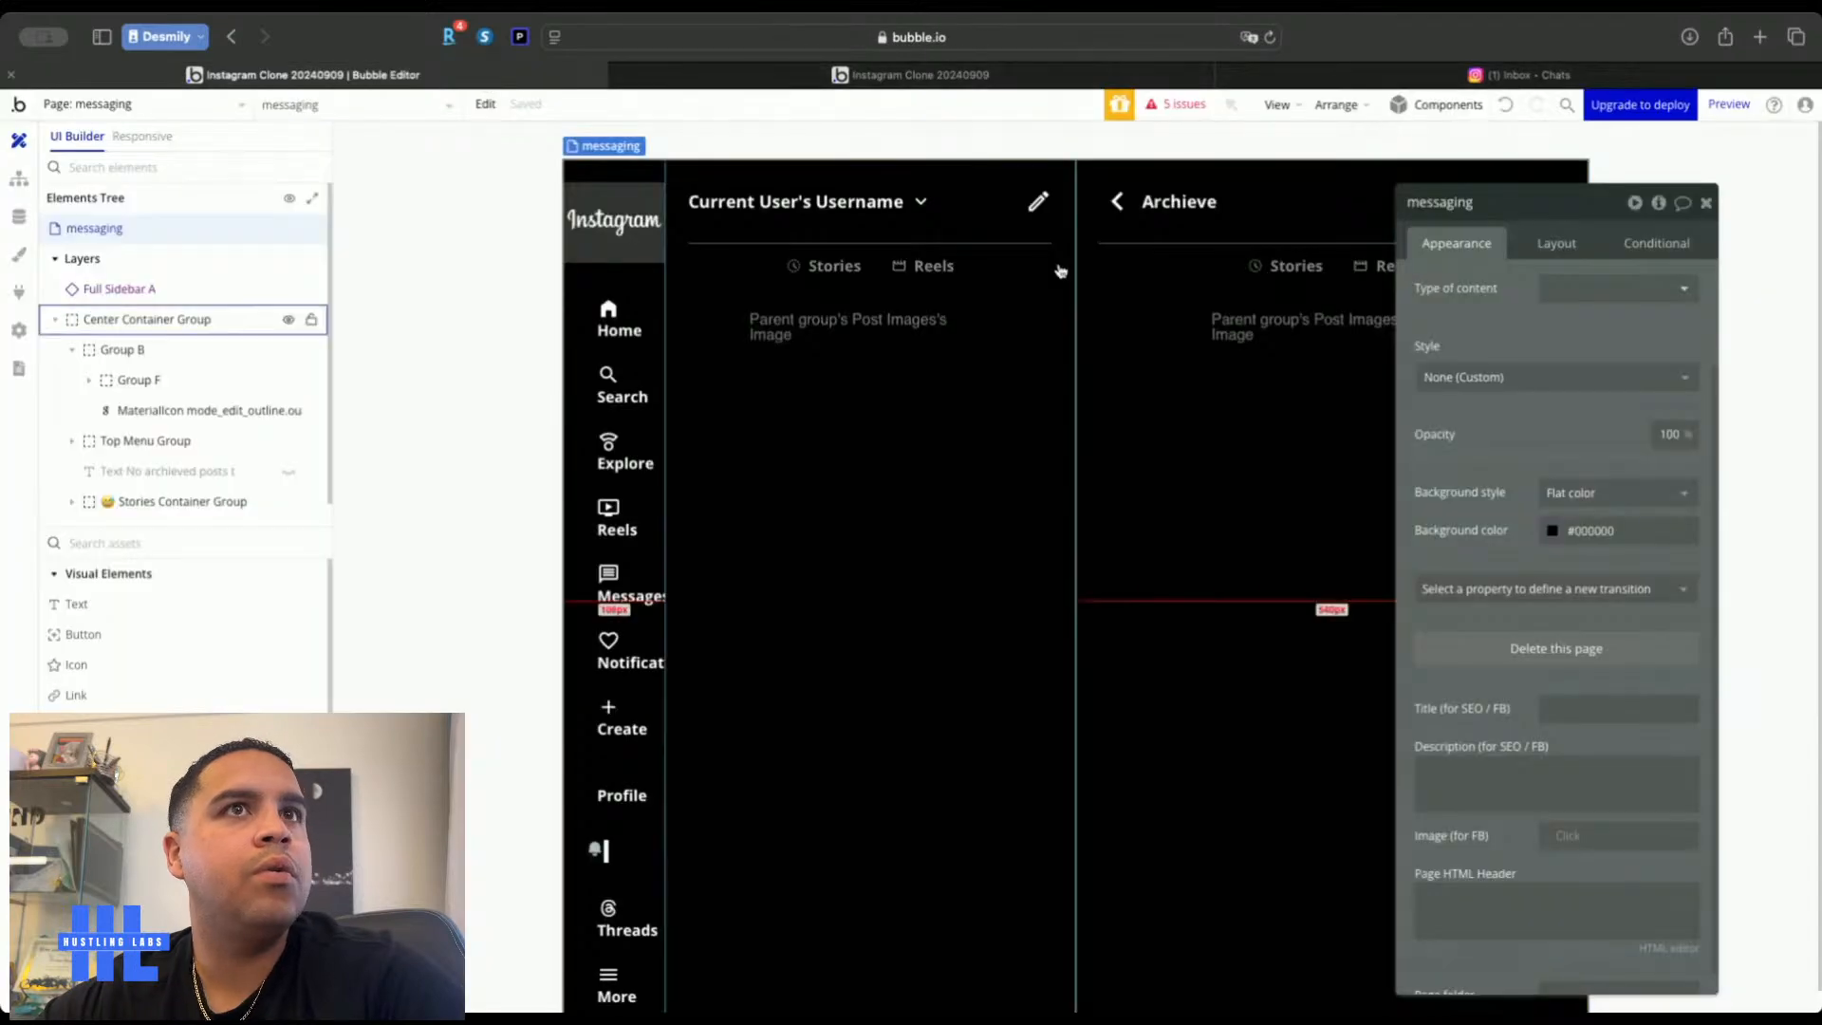
left_click(1020, 254)
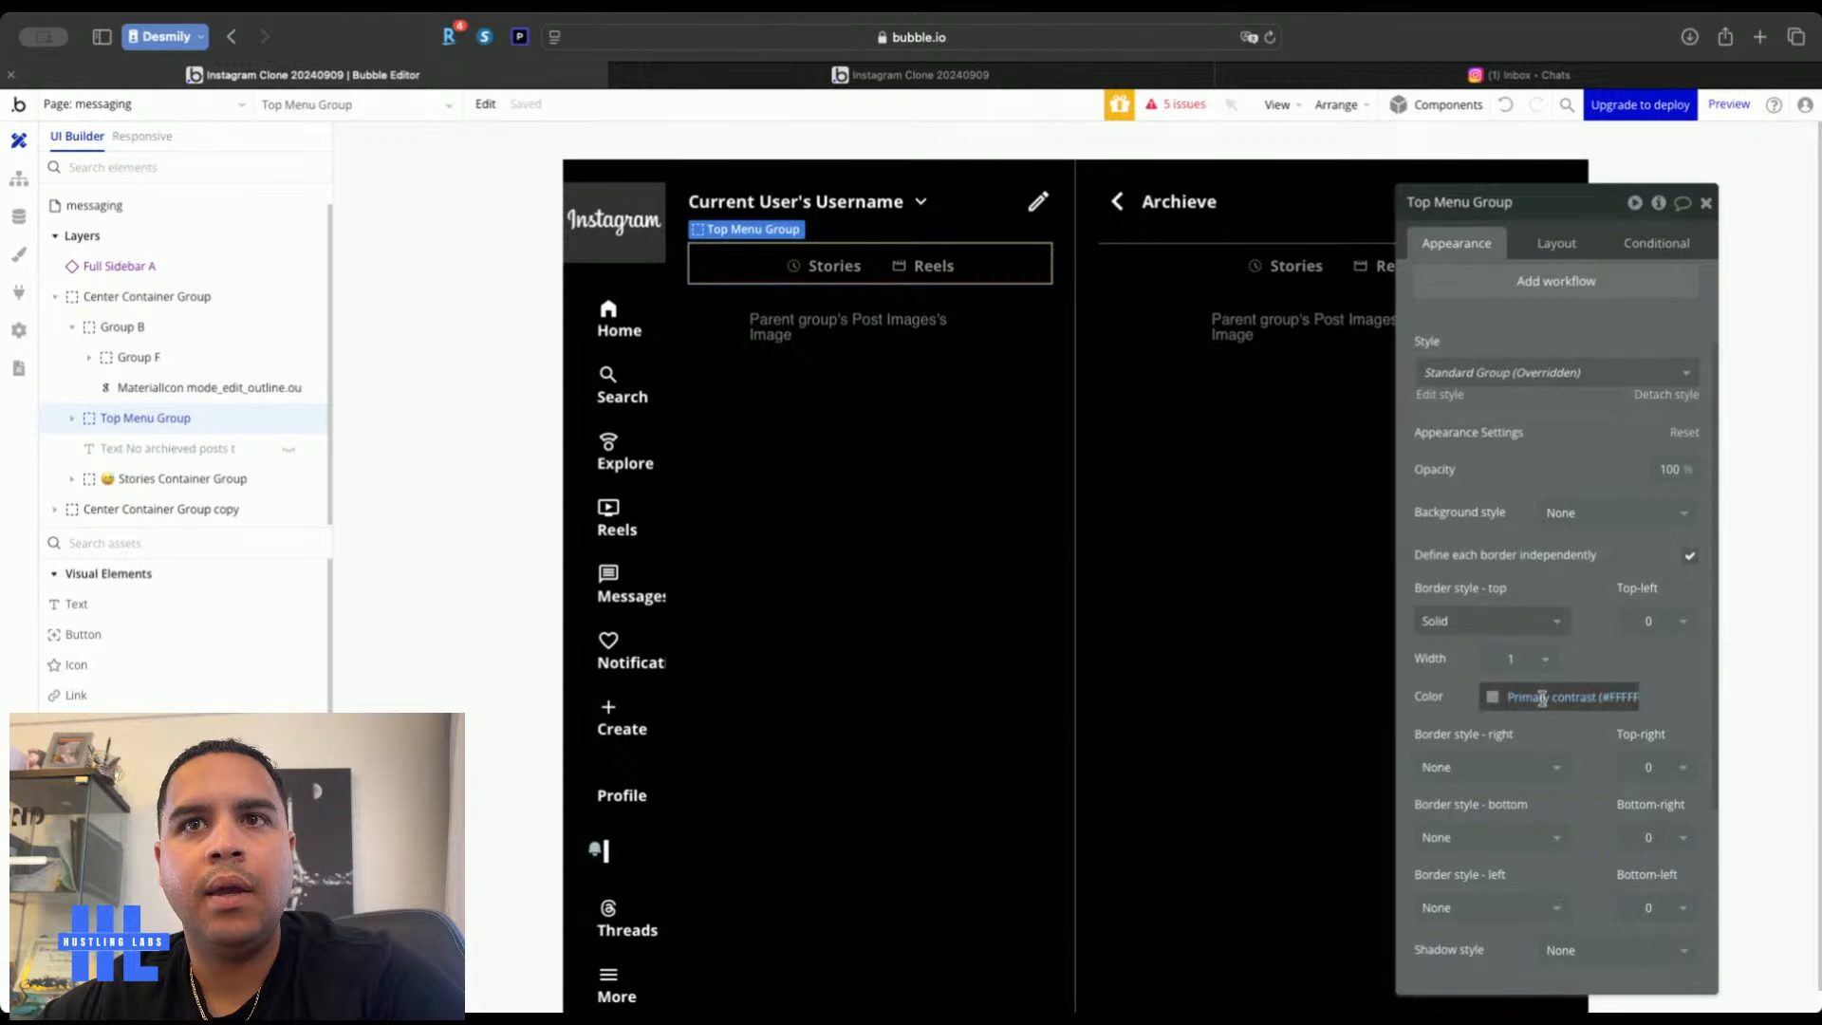
left_click(1536, 621)
left_click(1480, 682)
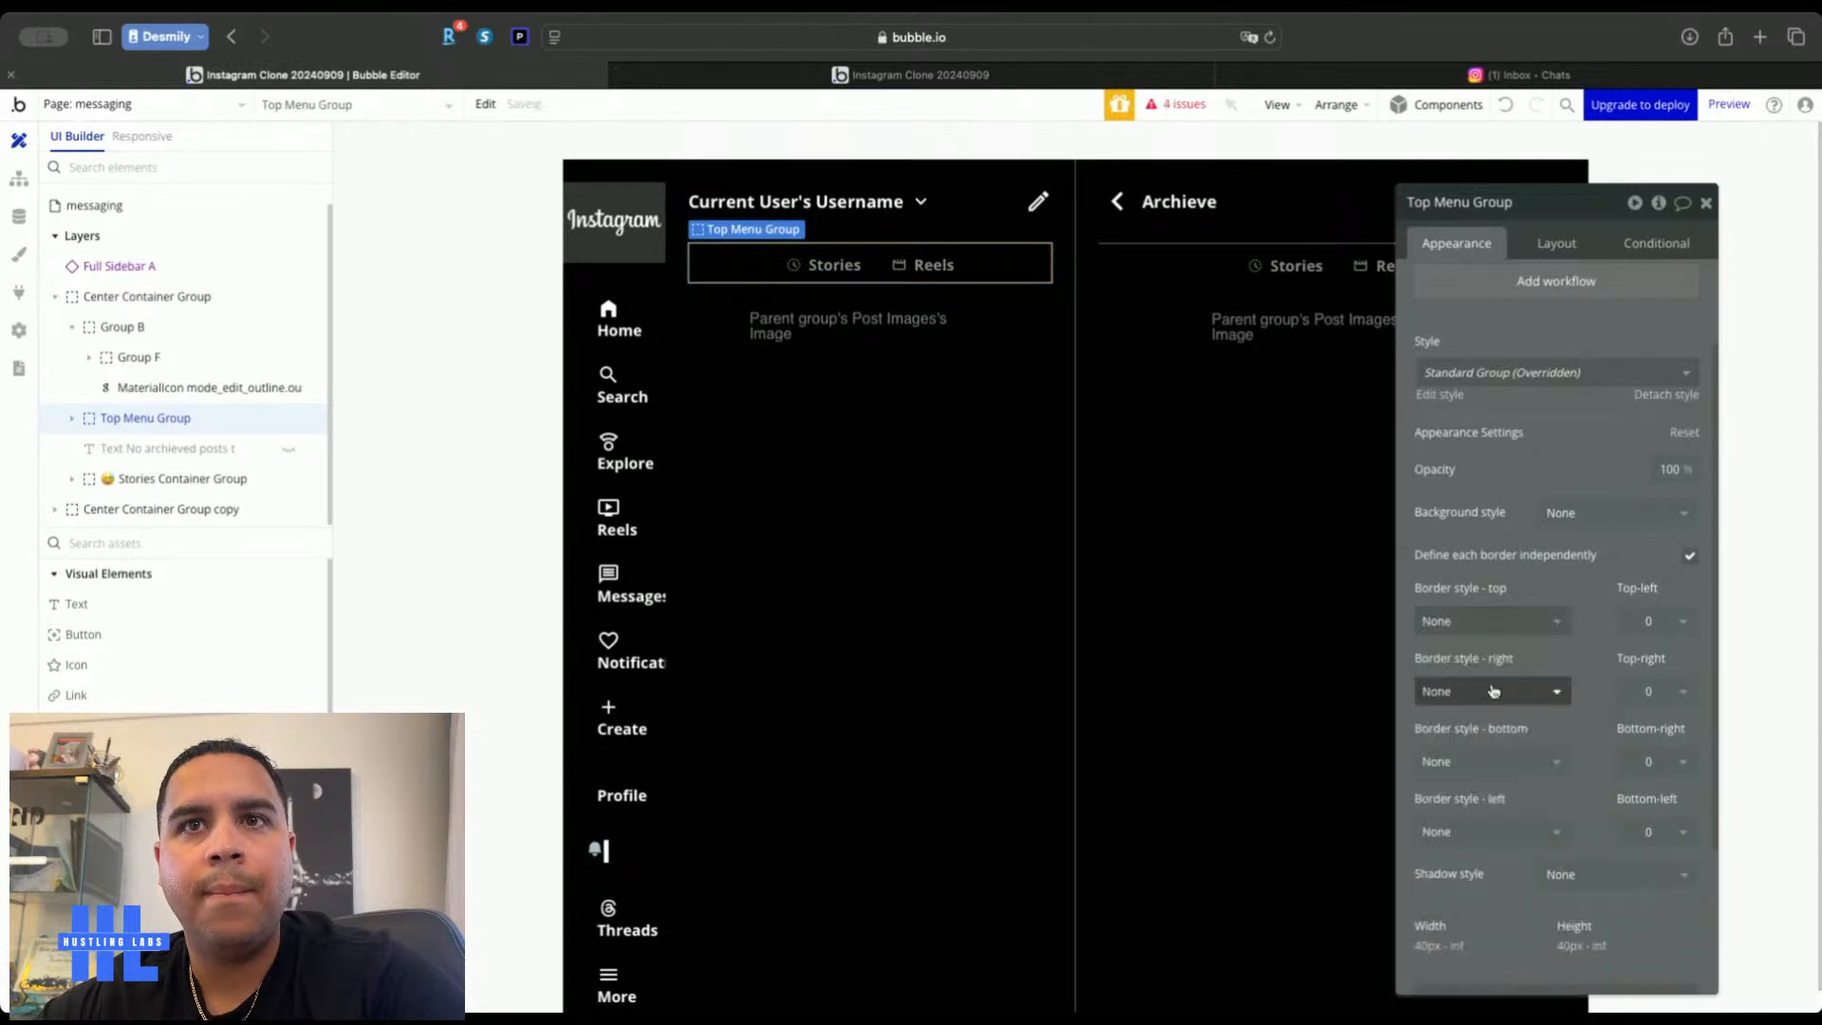
Give the menu bar a solid bottom border in Primary contrast at 36% opacity
left_click(1516, 760)
left_click(1471, 854)
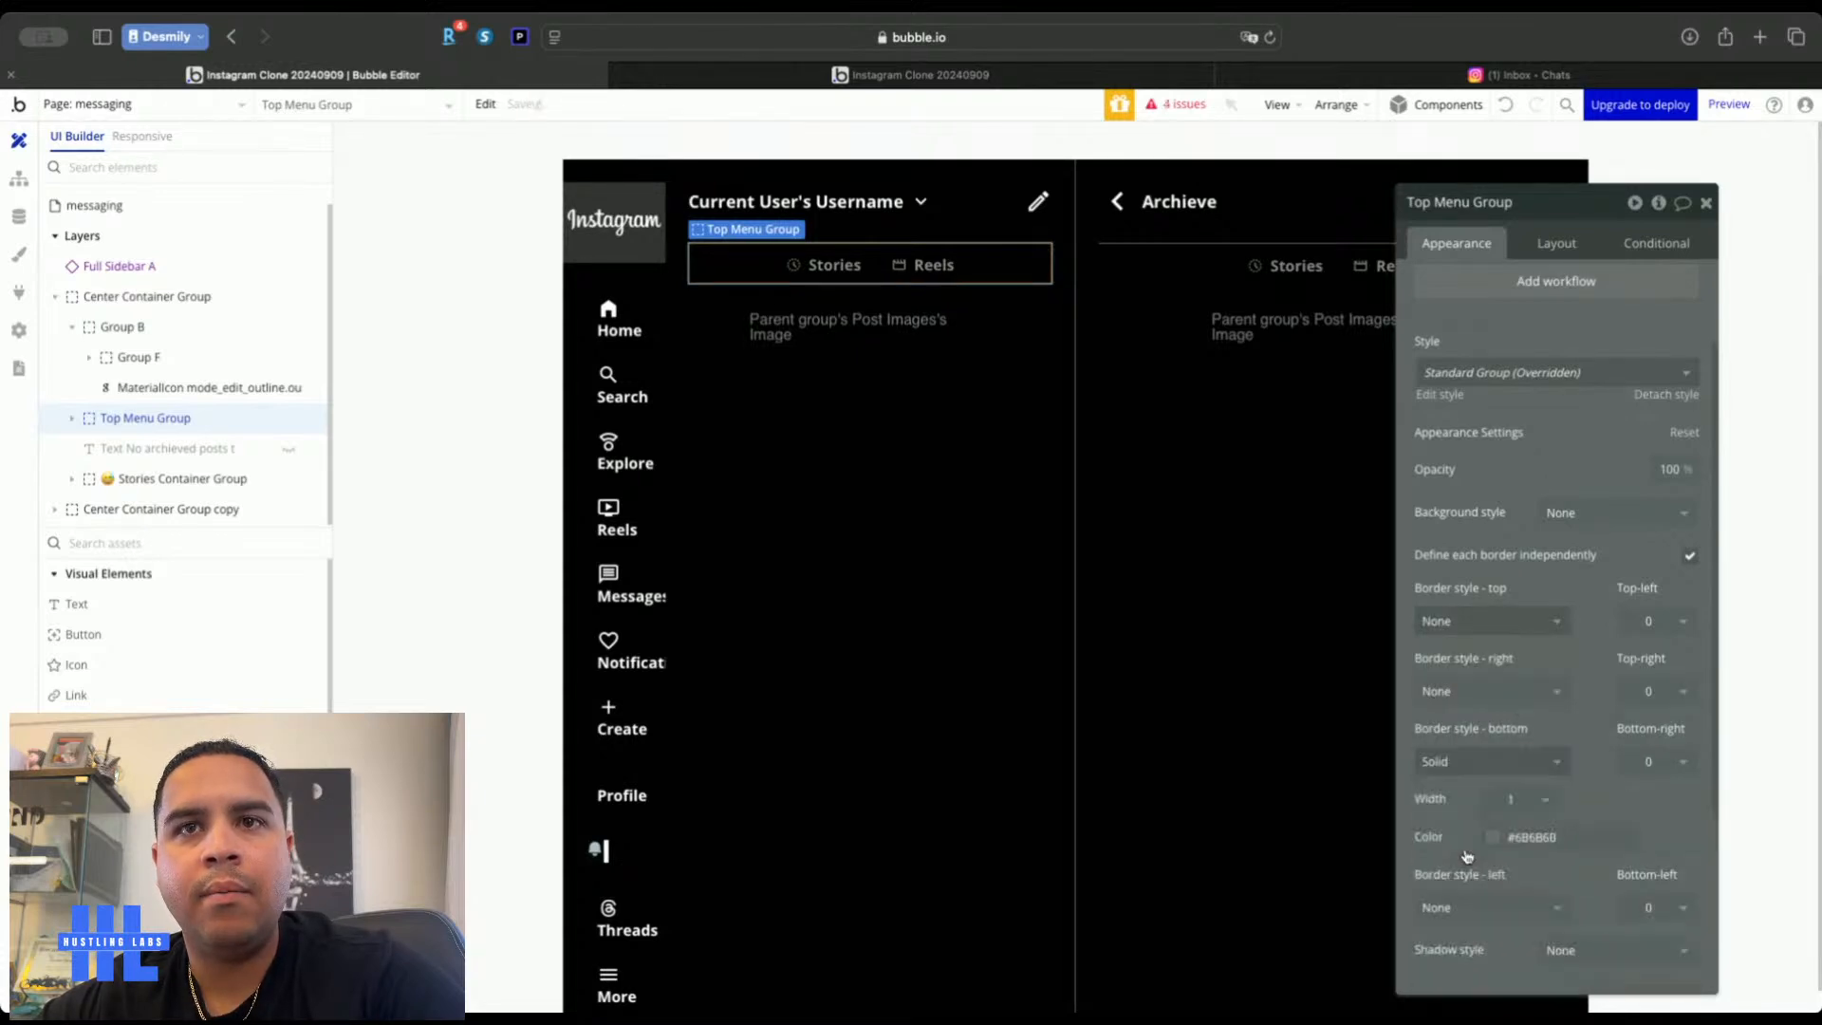
left_click(1525, 837)
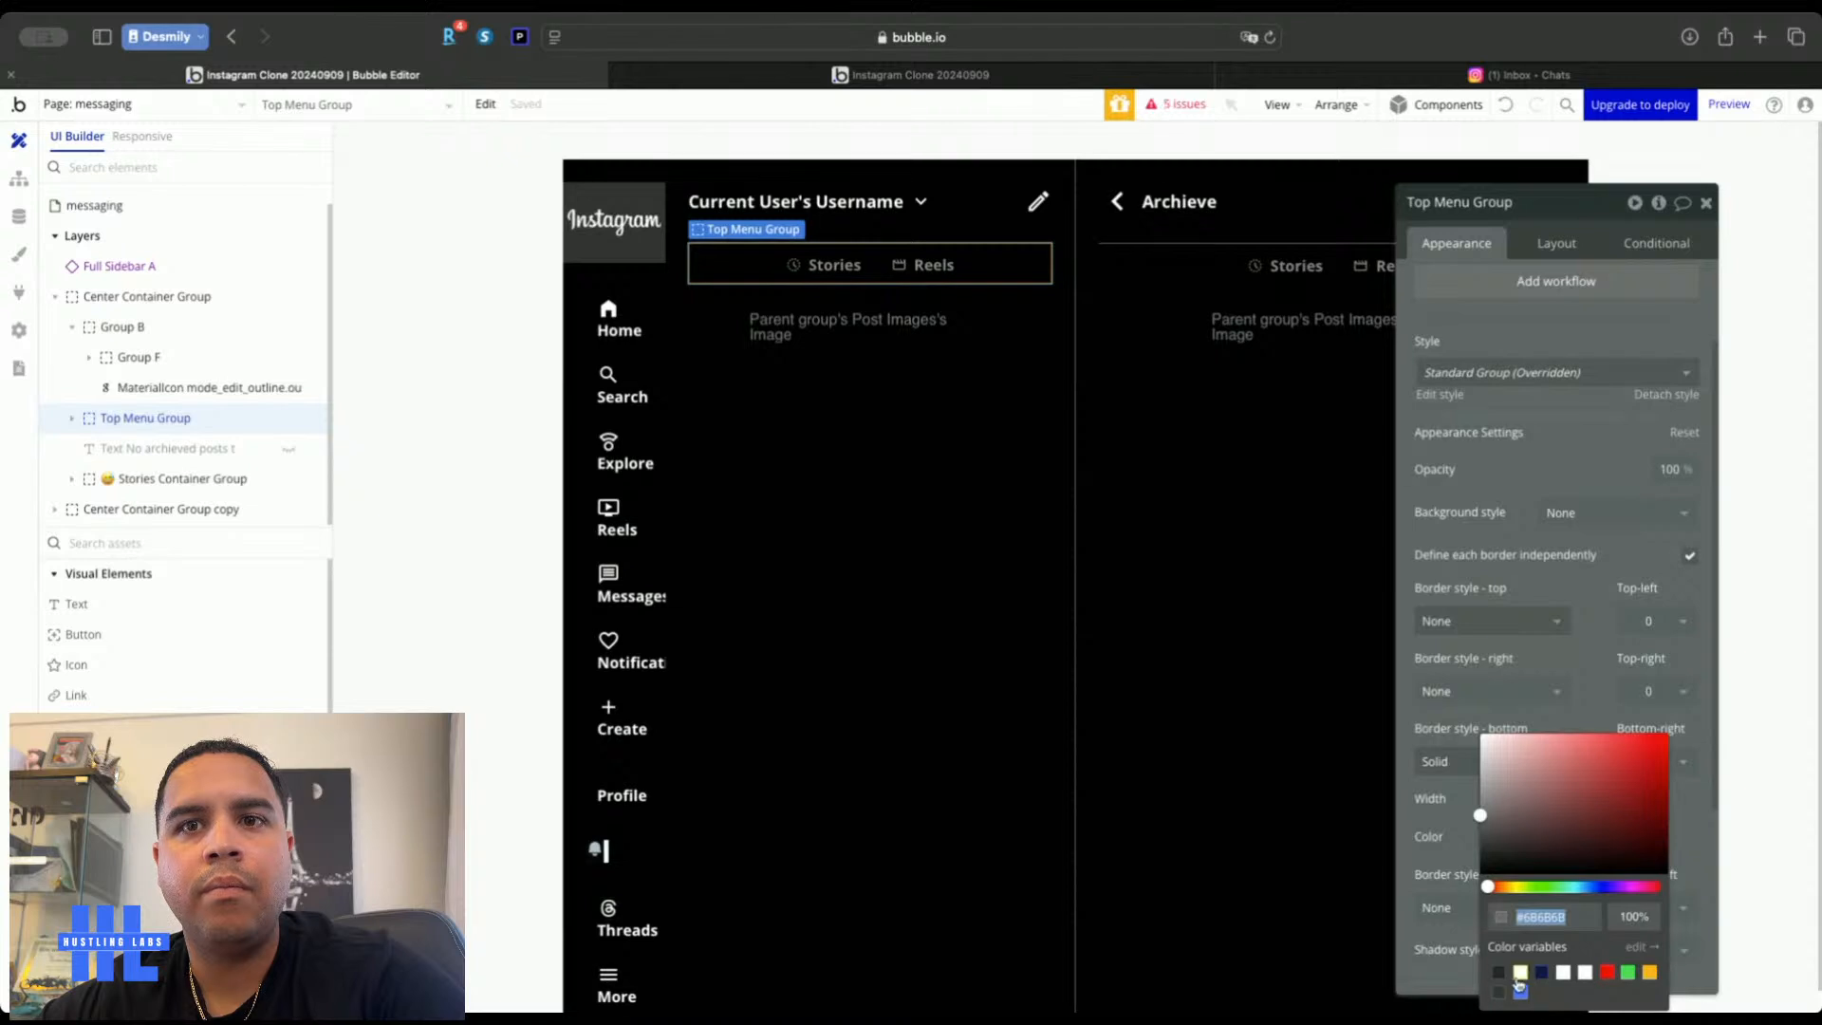
left_click(1518, 983)
double_click(1629, 913)
type("36")
Close the group settings and compare the messaging page with the real Instagram inbox
left_click(1705, 203)
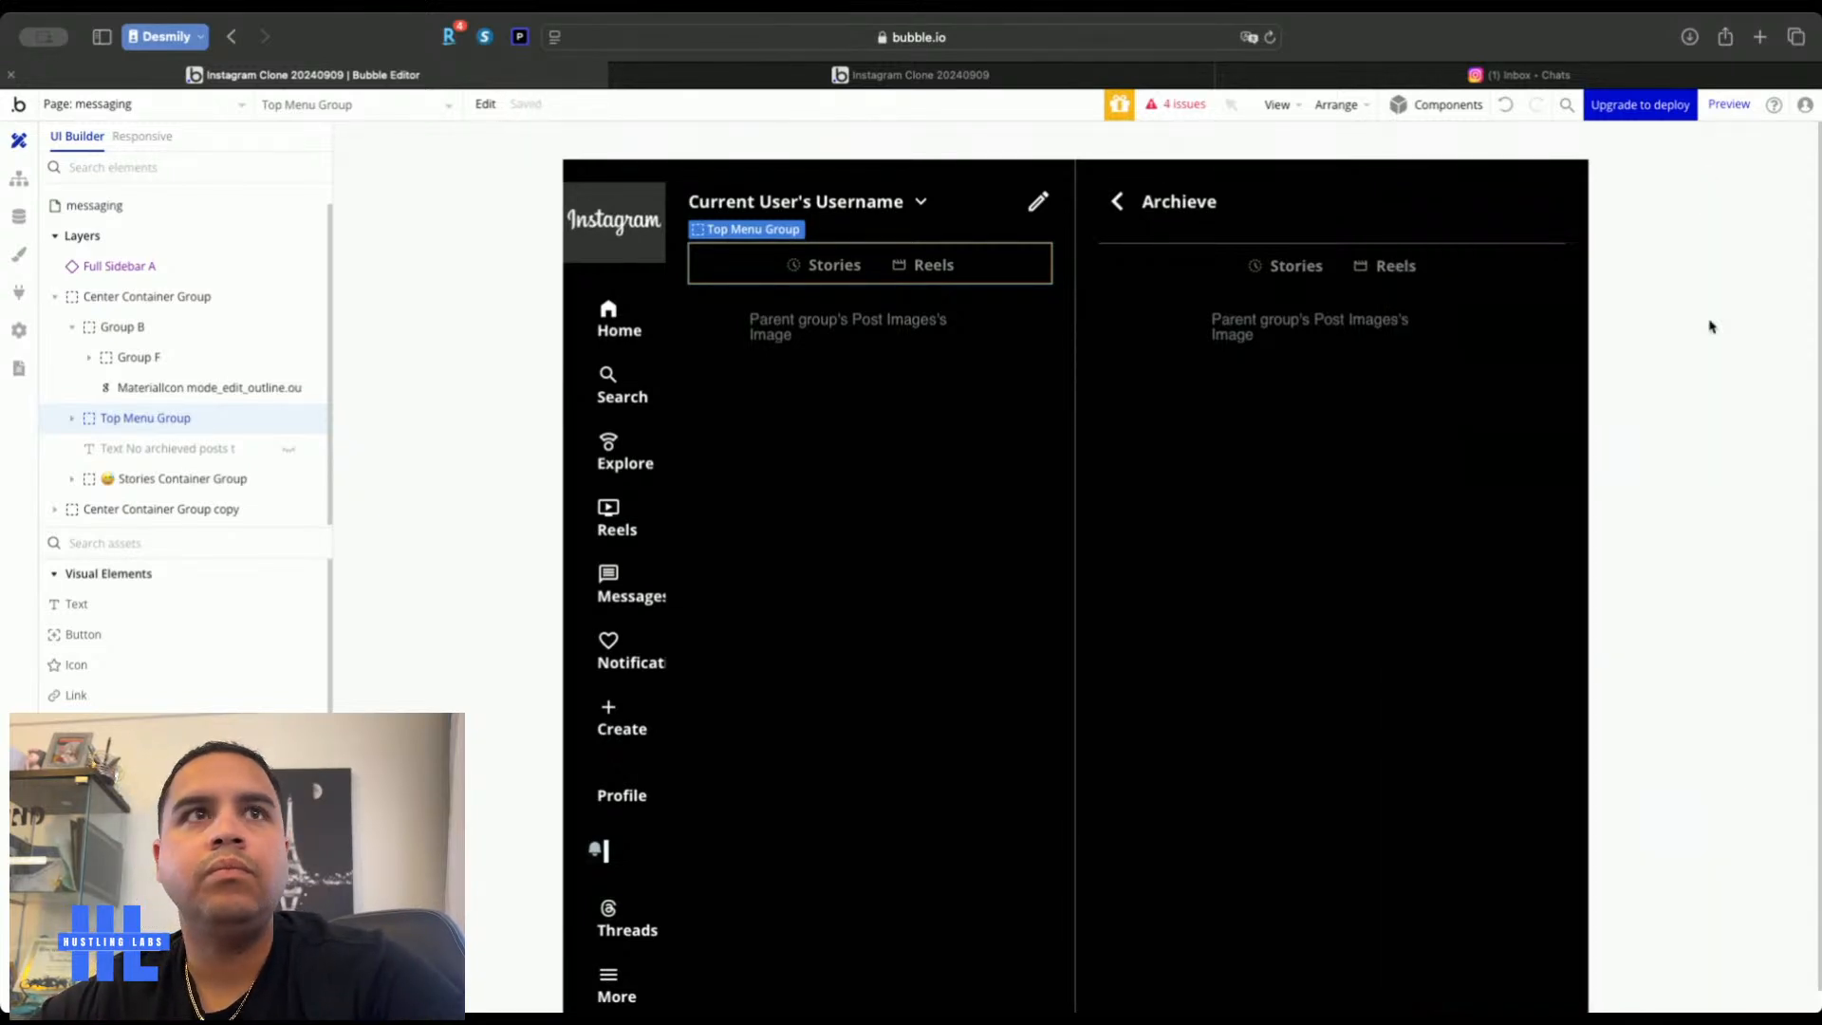
double_click(1707, 325)
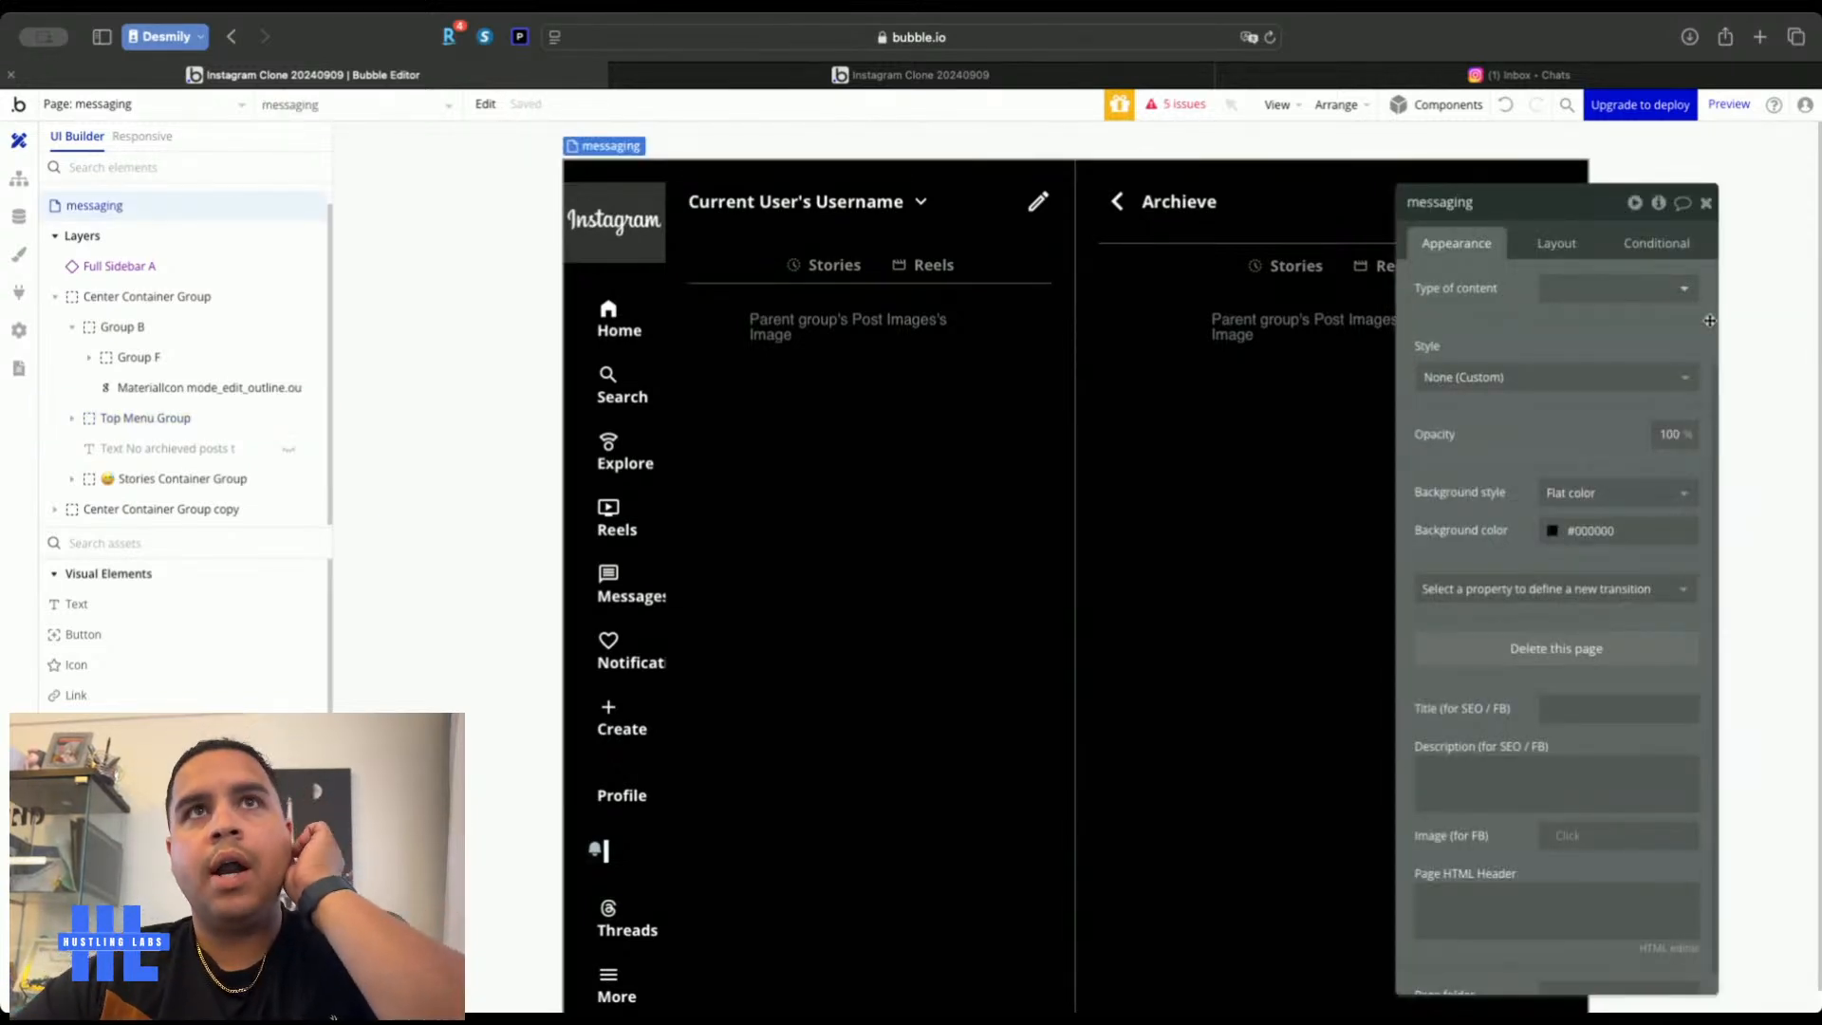
left_click(1574, 74)
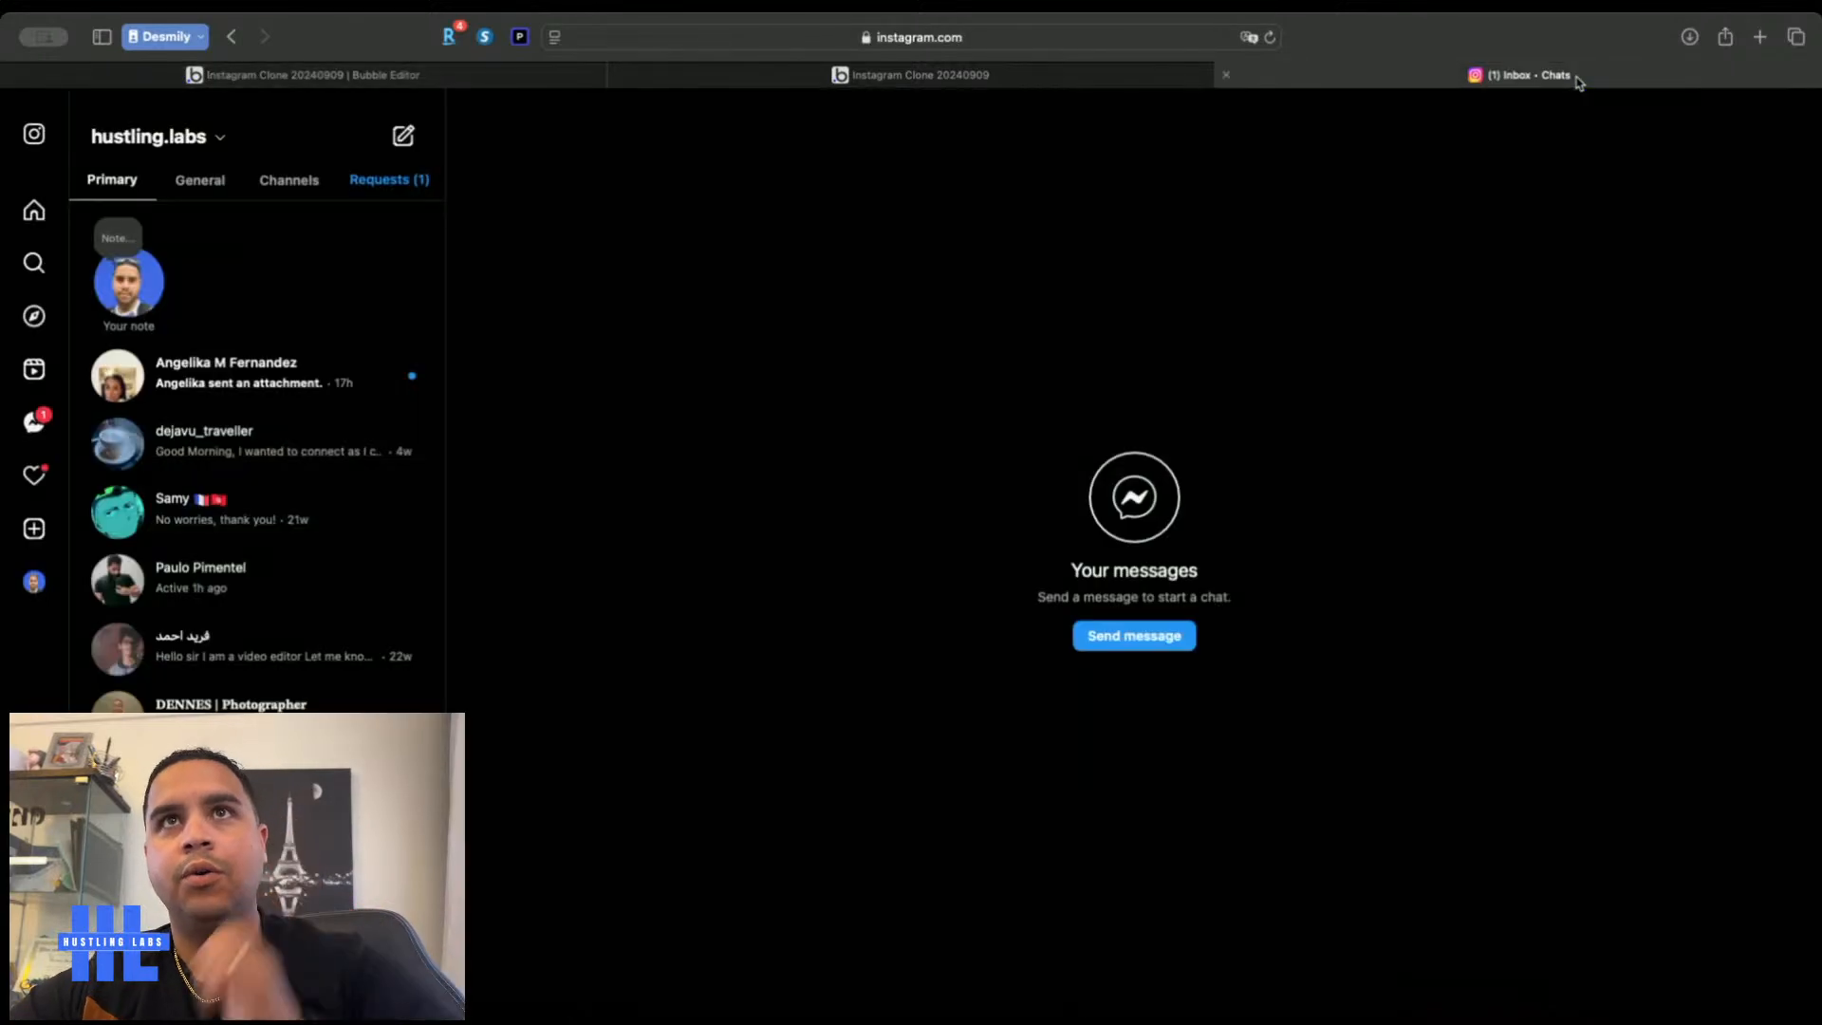
left_click(509, 76)
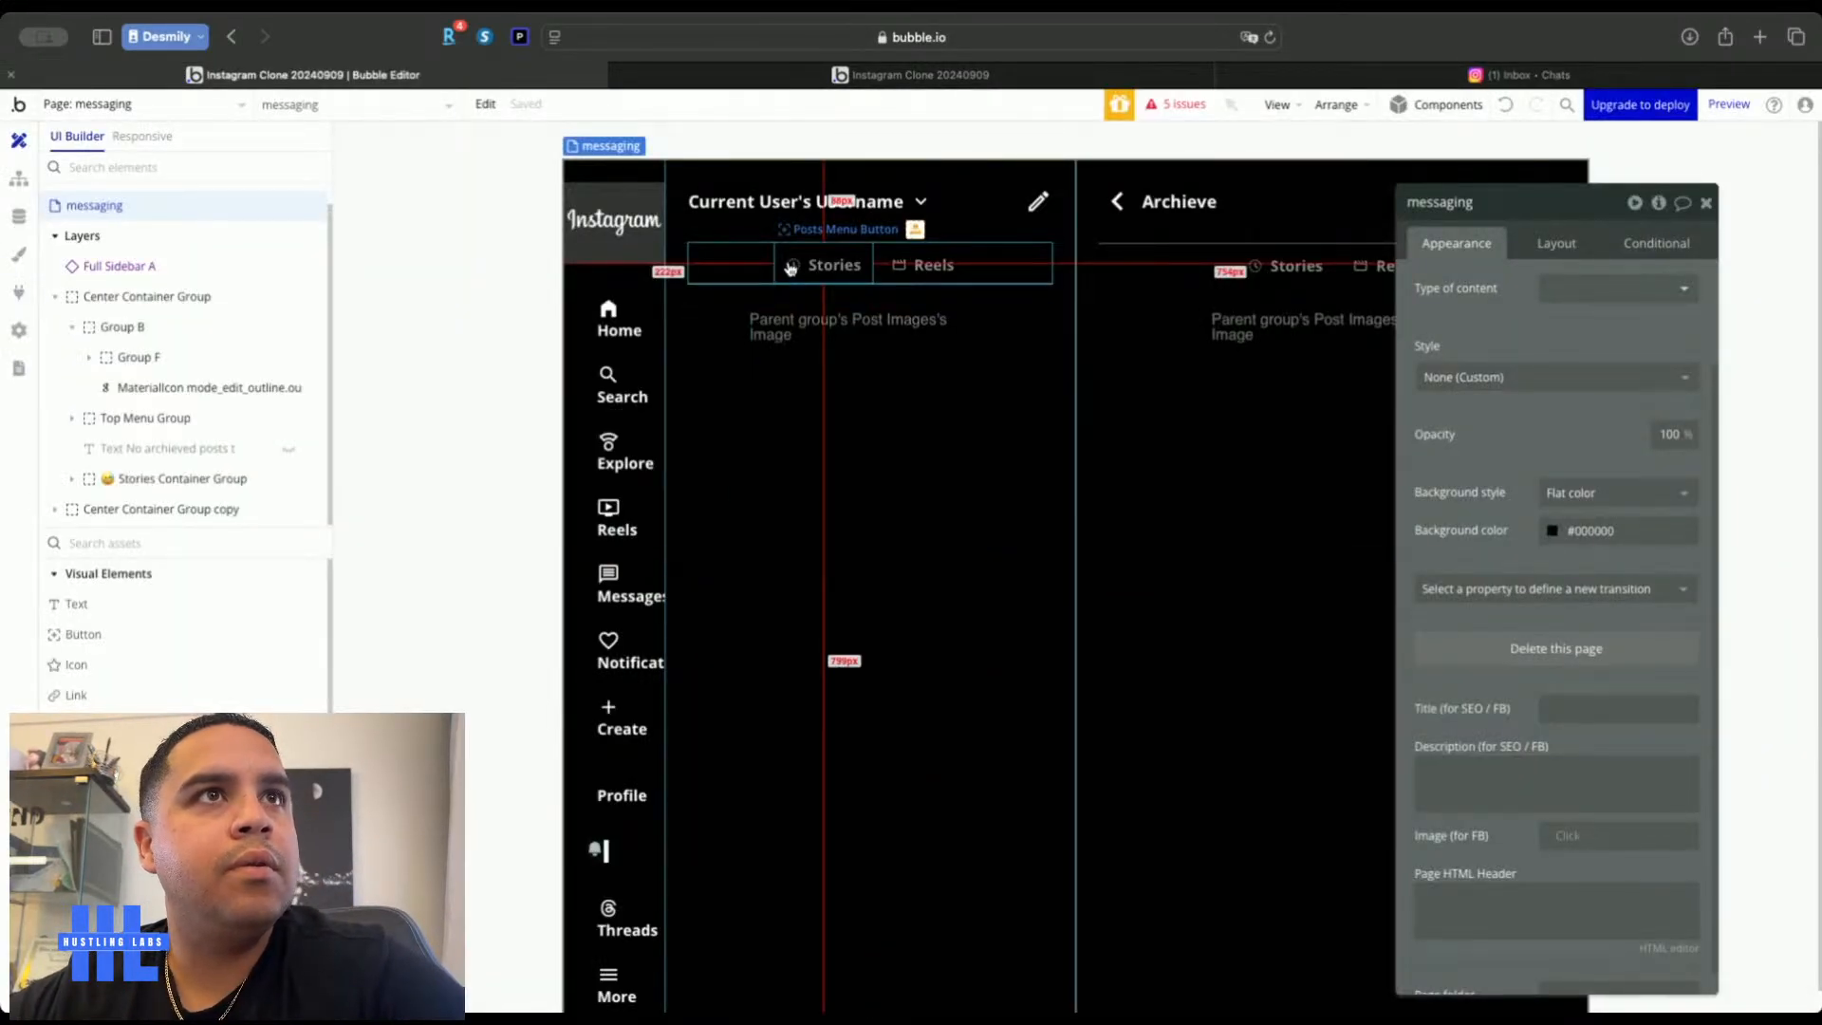
Switch both the Stories and Reels buttons to text-only Label type
left_click(790, 269)
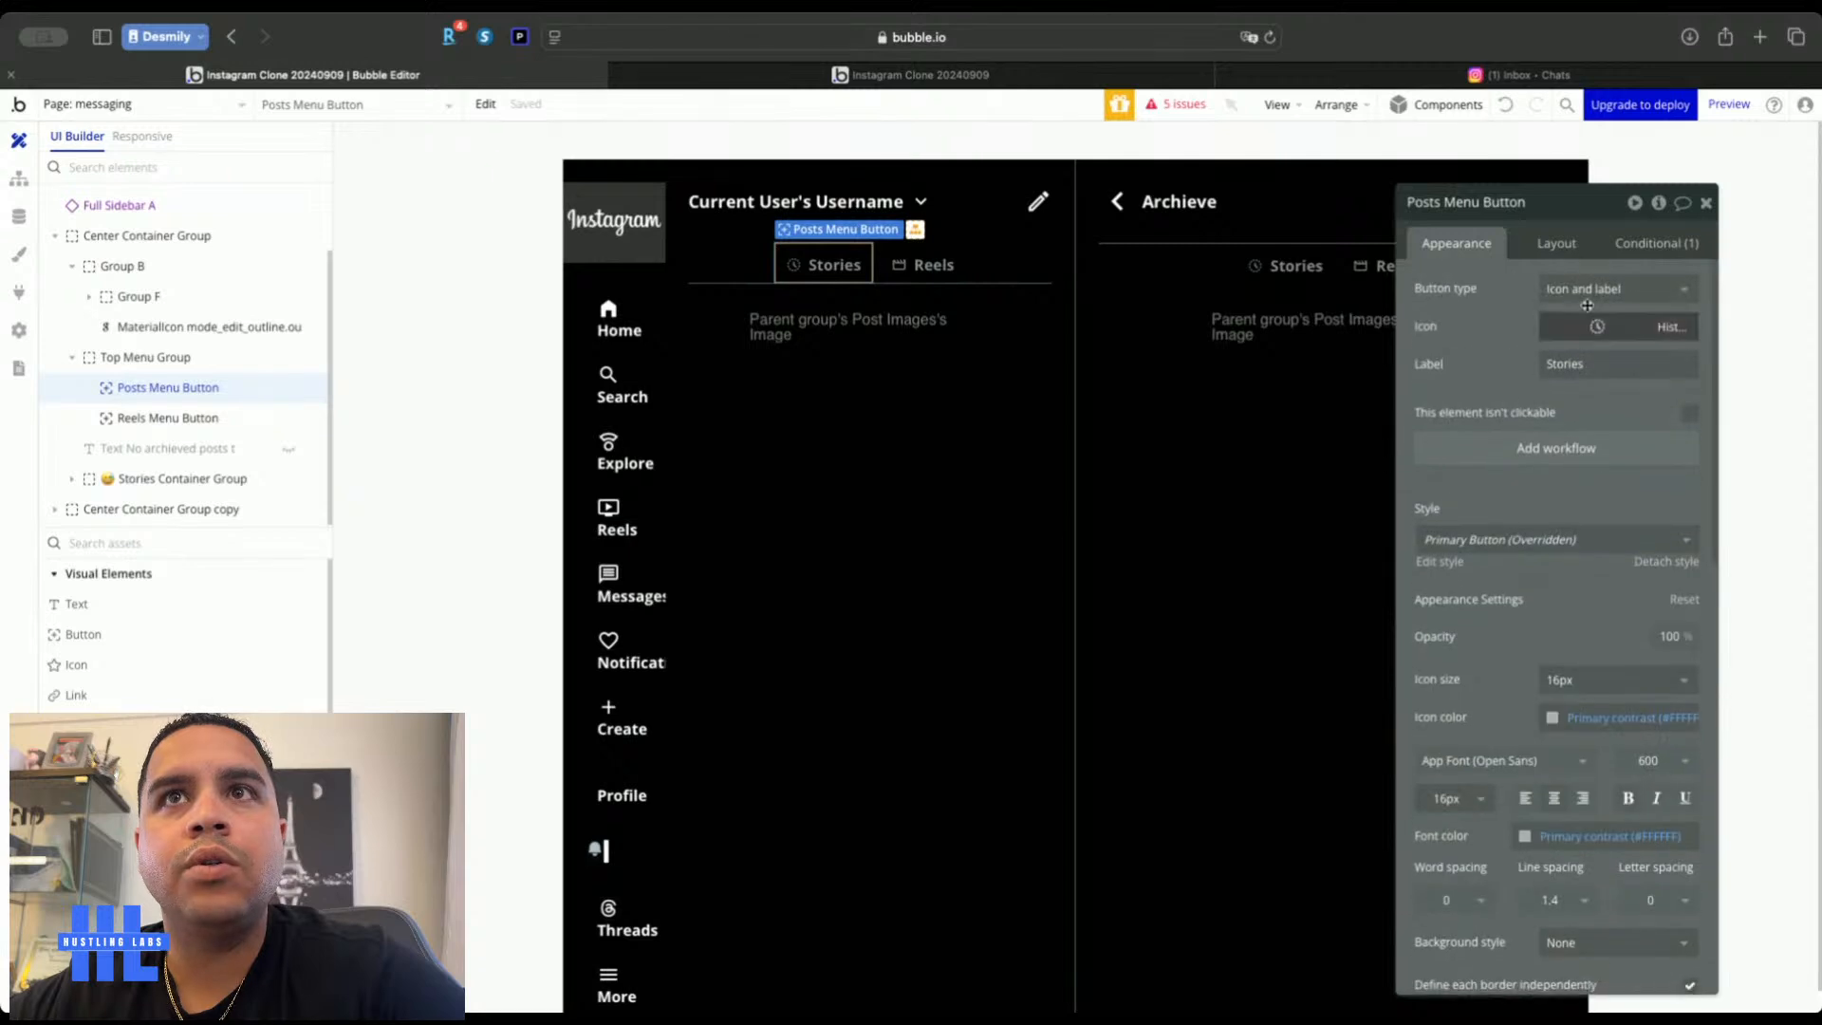
left_click(1610, 290)
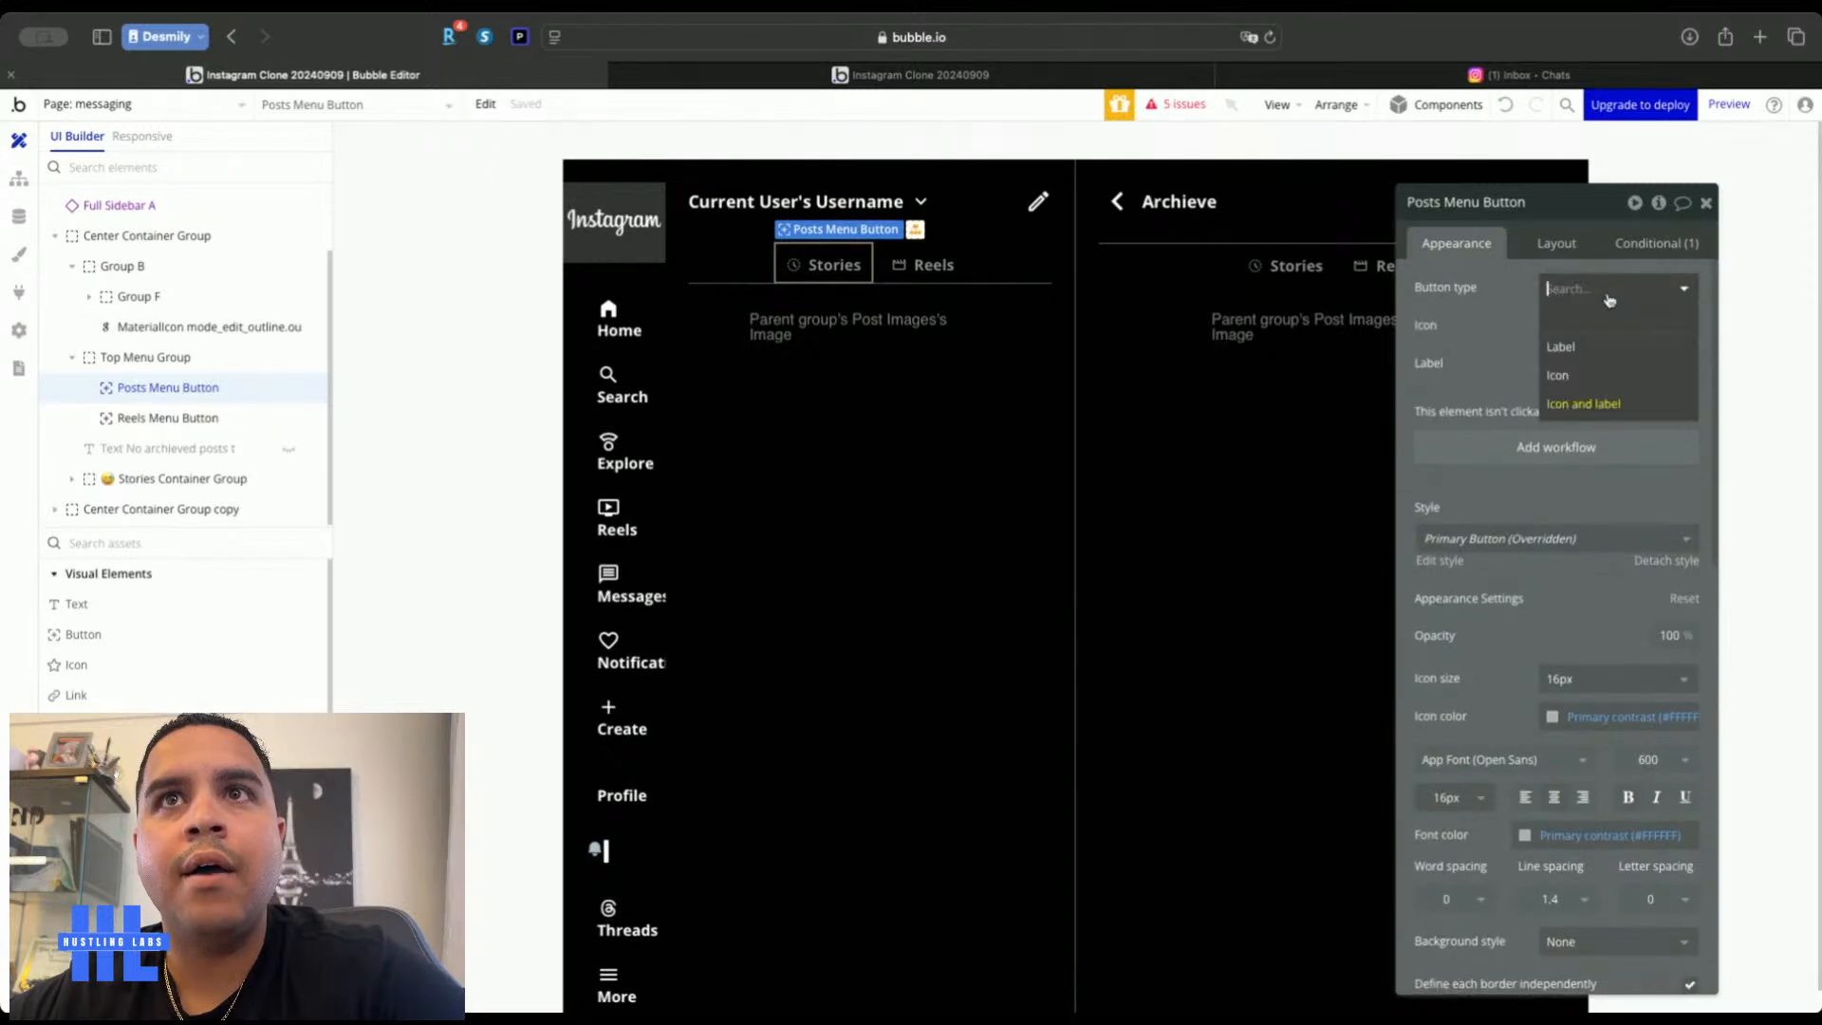
left_click(1574, 349)
left_click(938, 264)
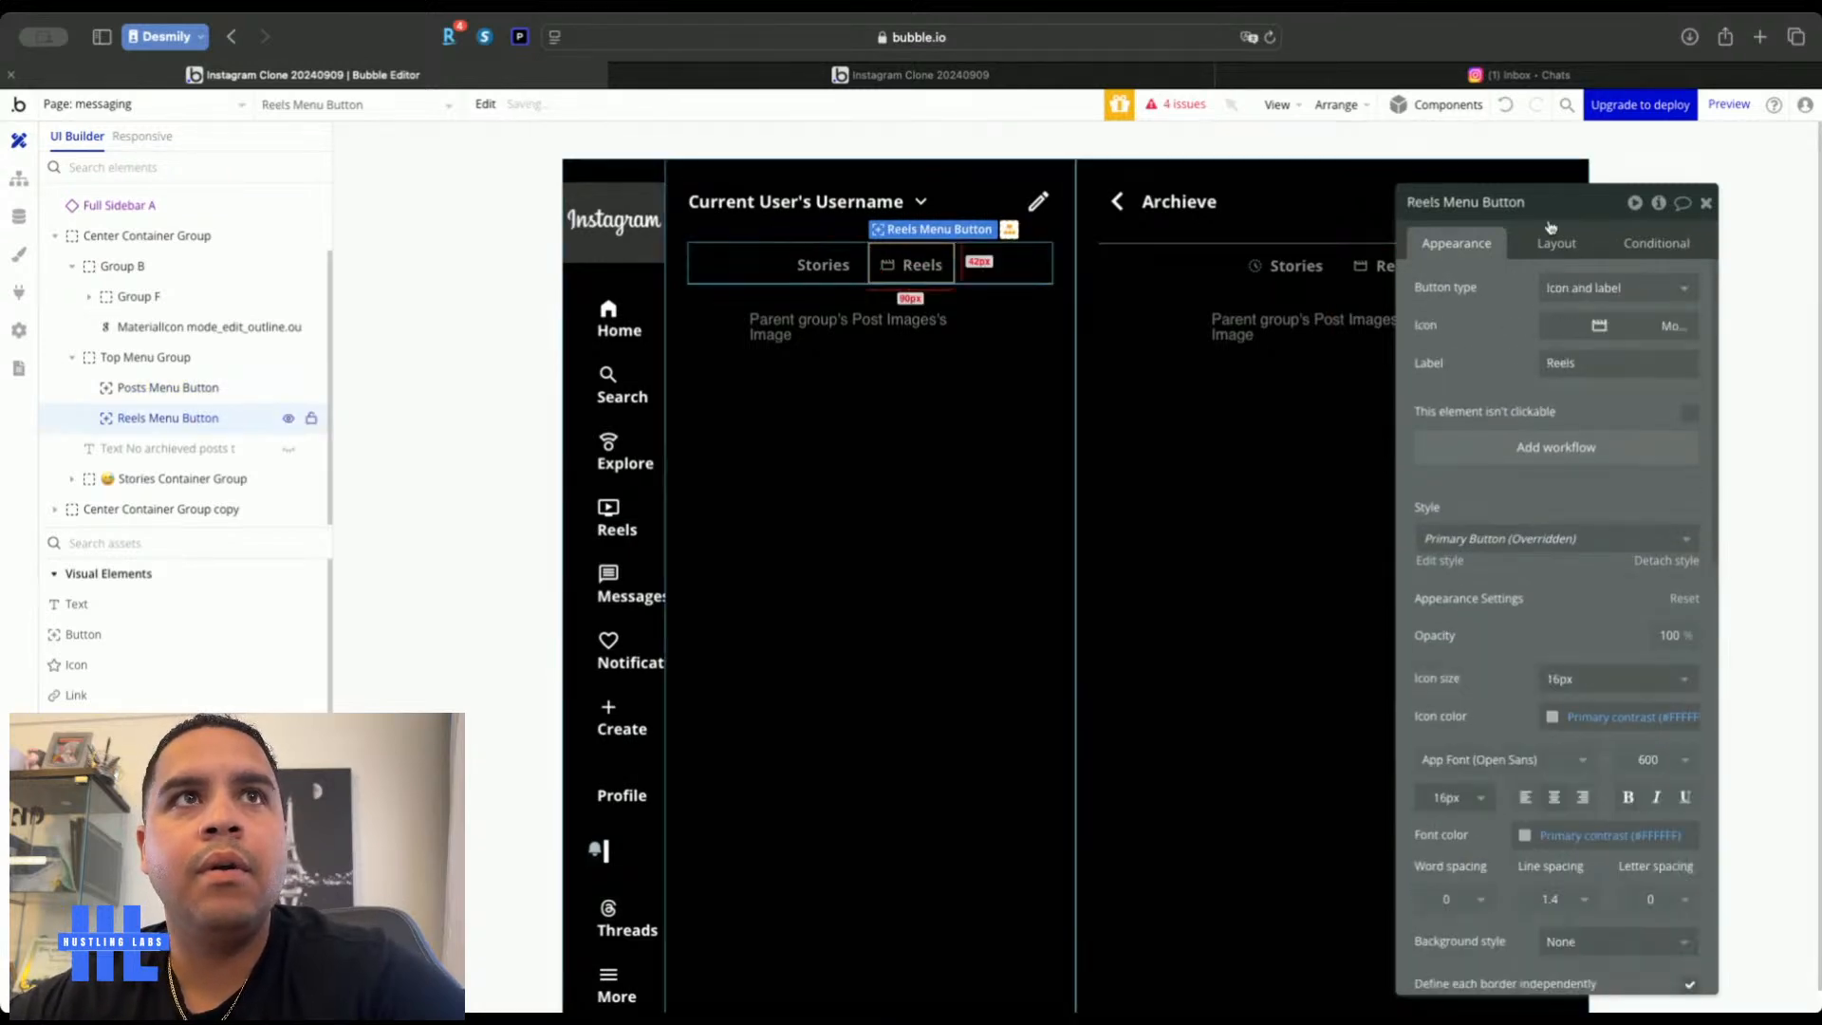
left_click(1619, 288)
left_click(1574, 349)
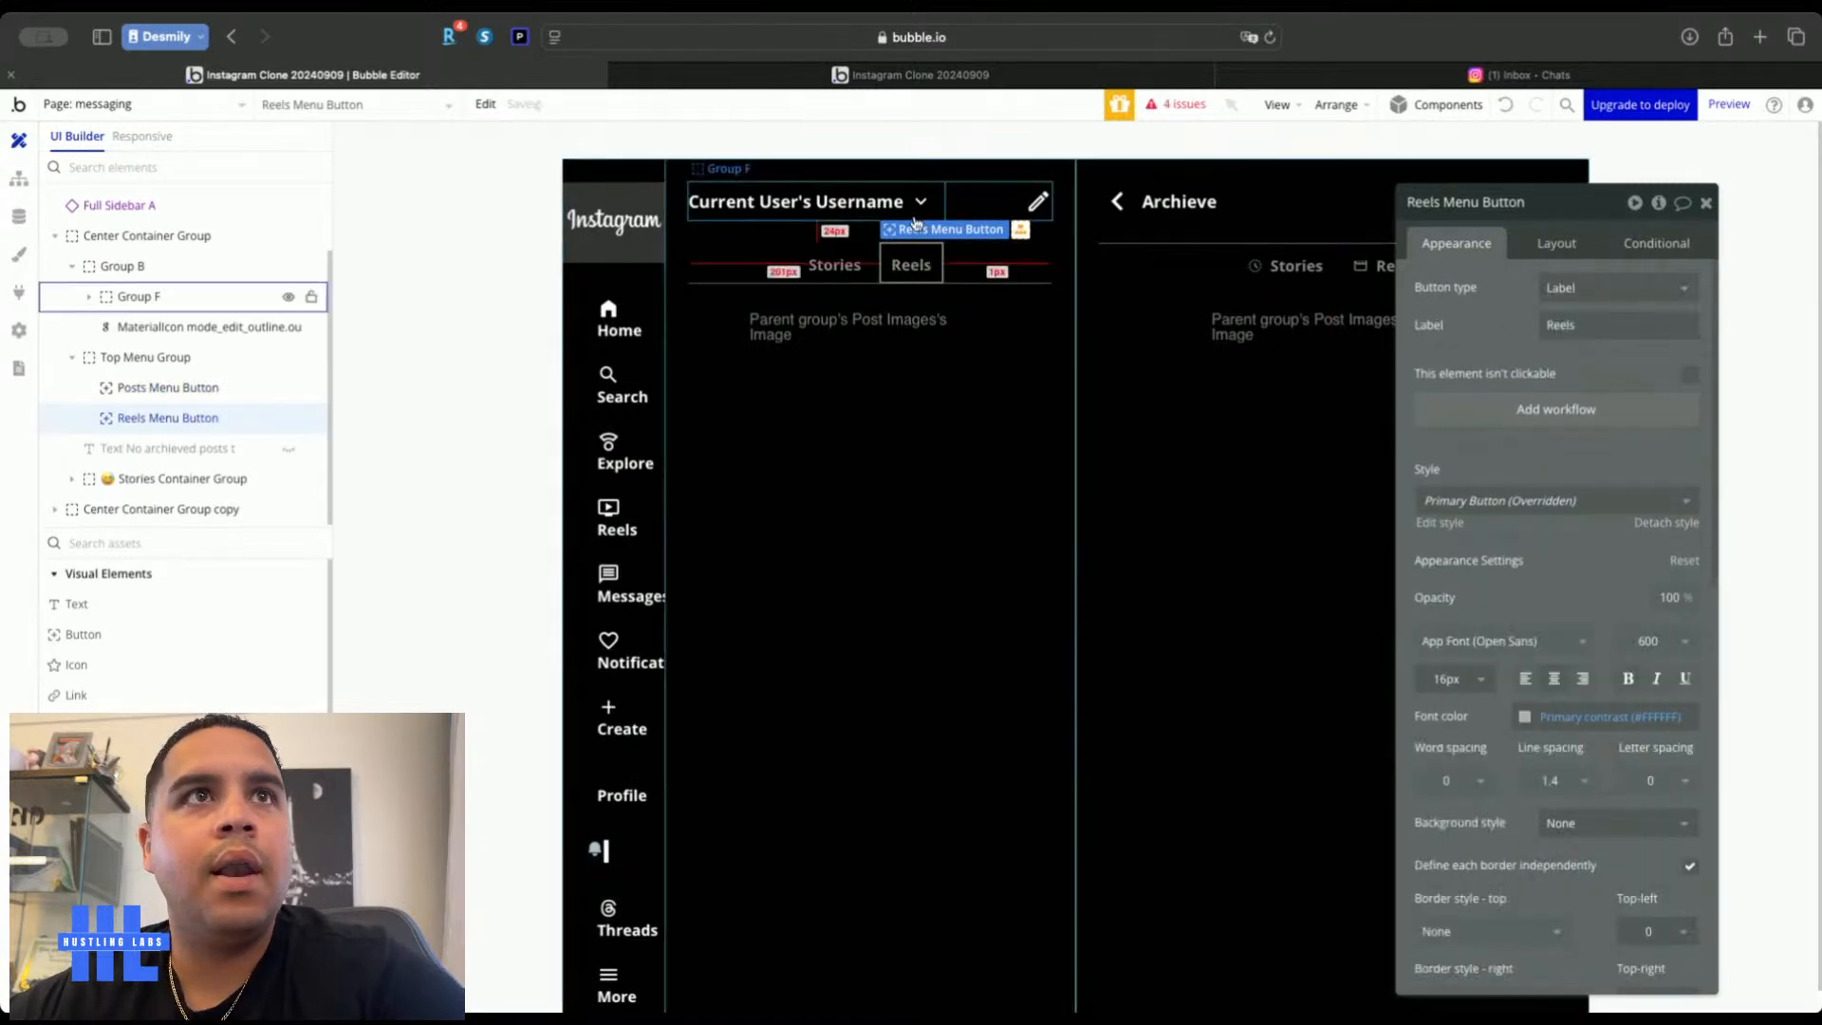
Left-align the tabs in Top Menu Group and rename them Primary and General
left_click(1005, 273)
left_click(1556, 243)
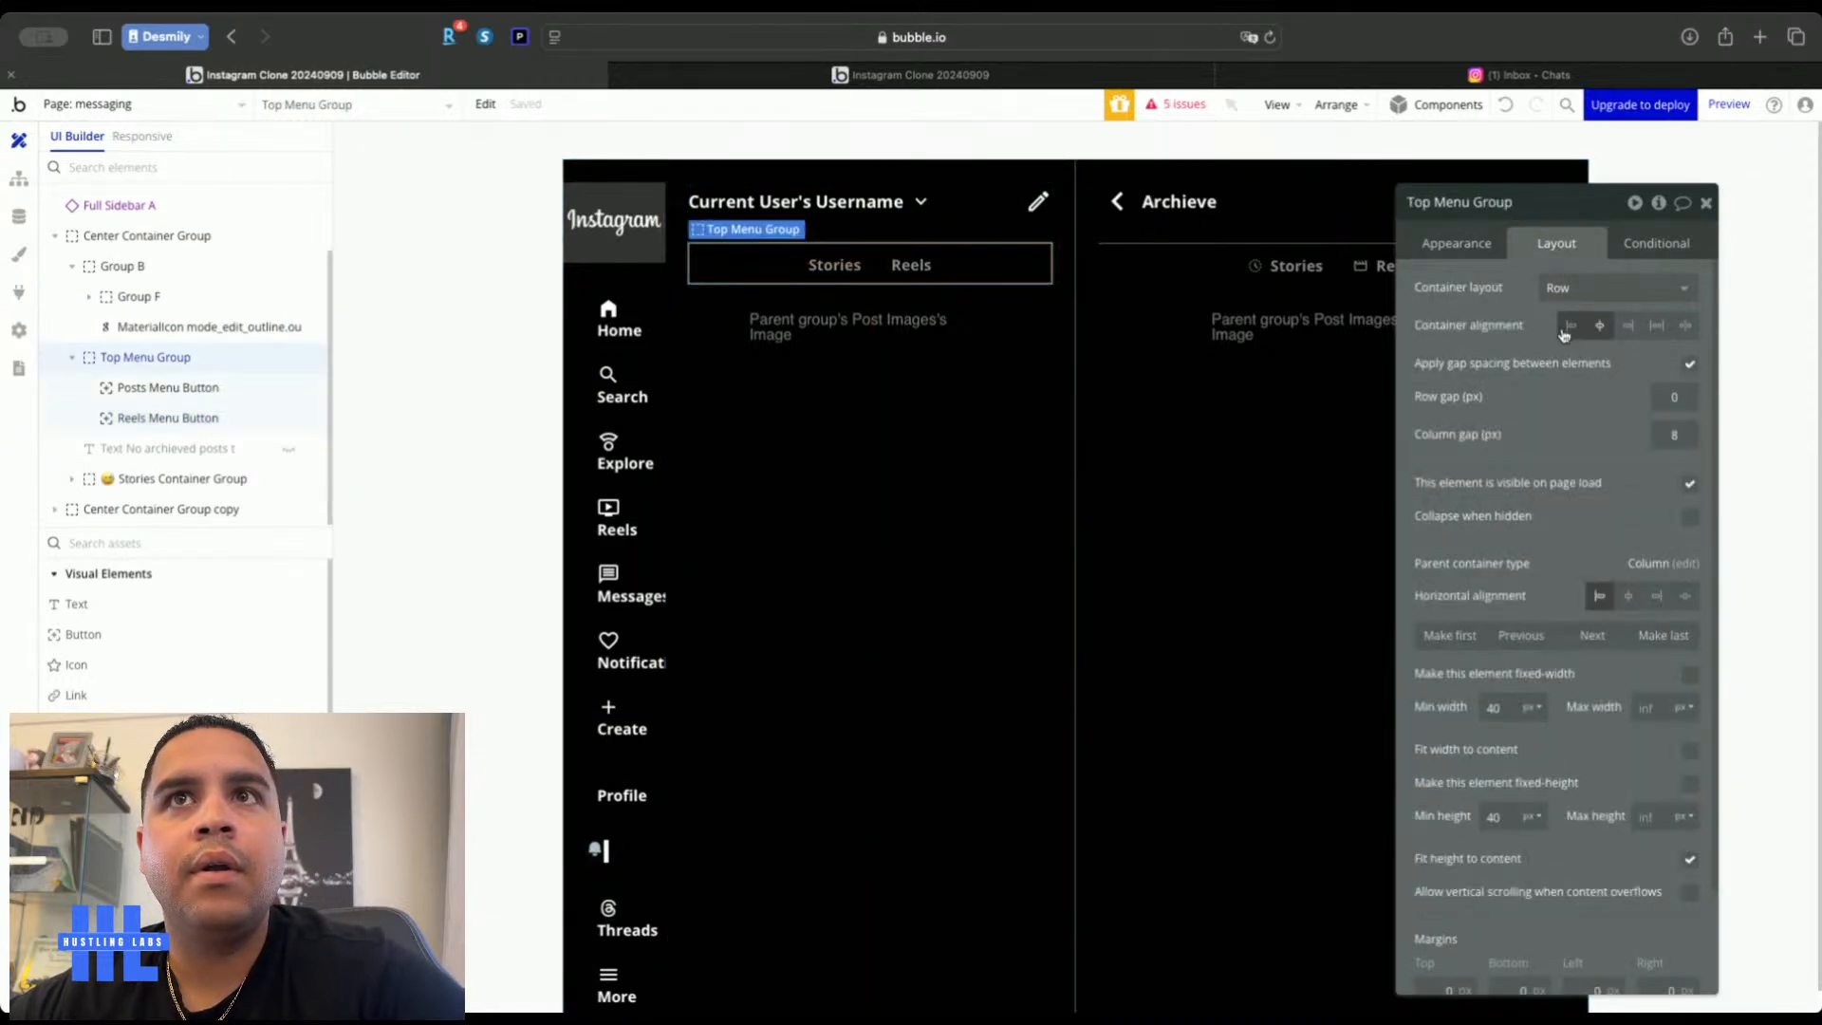
left_click(1570, 326)
left_click(723, 265)
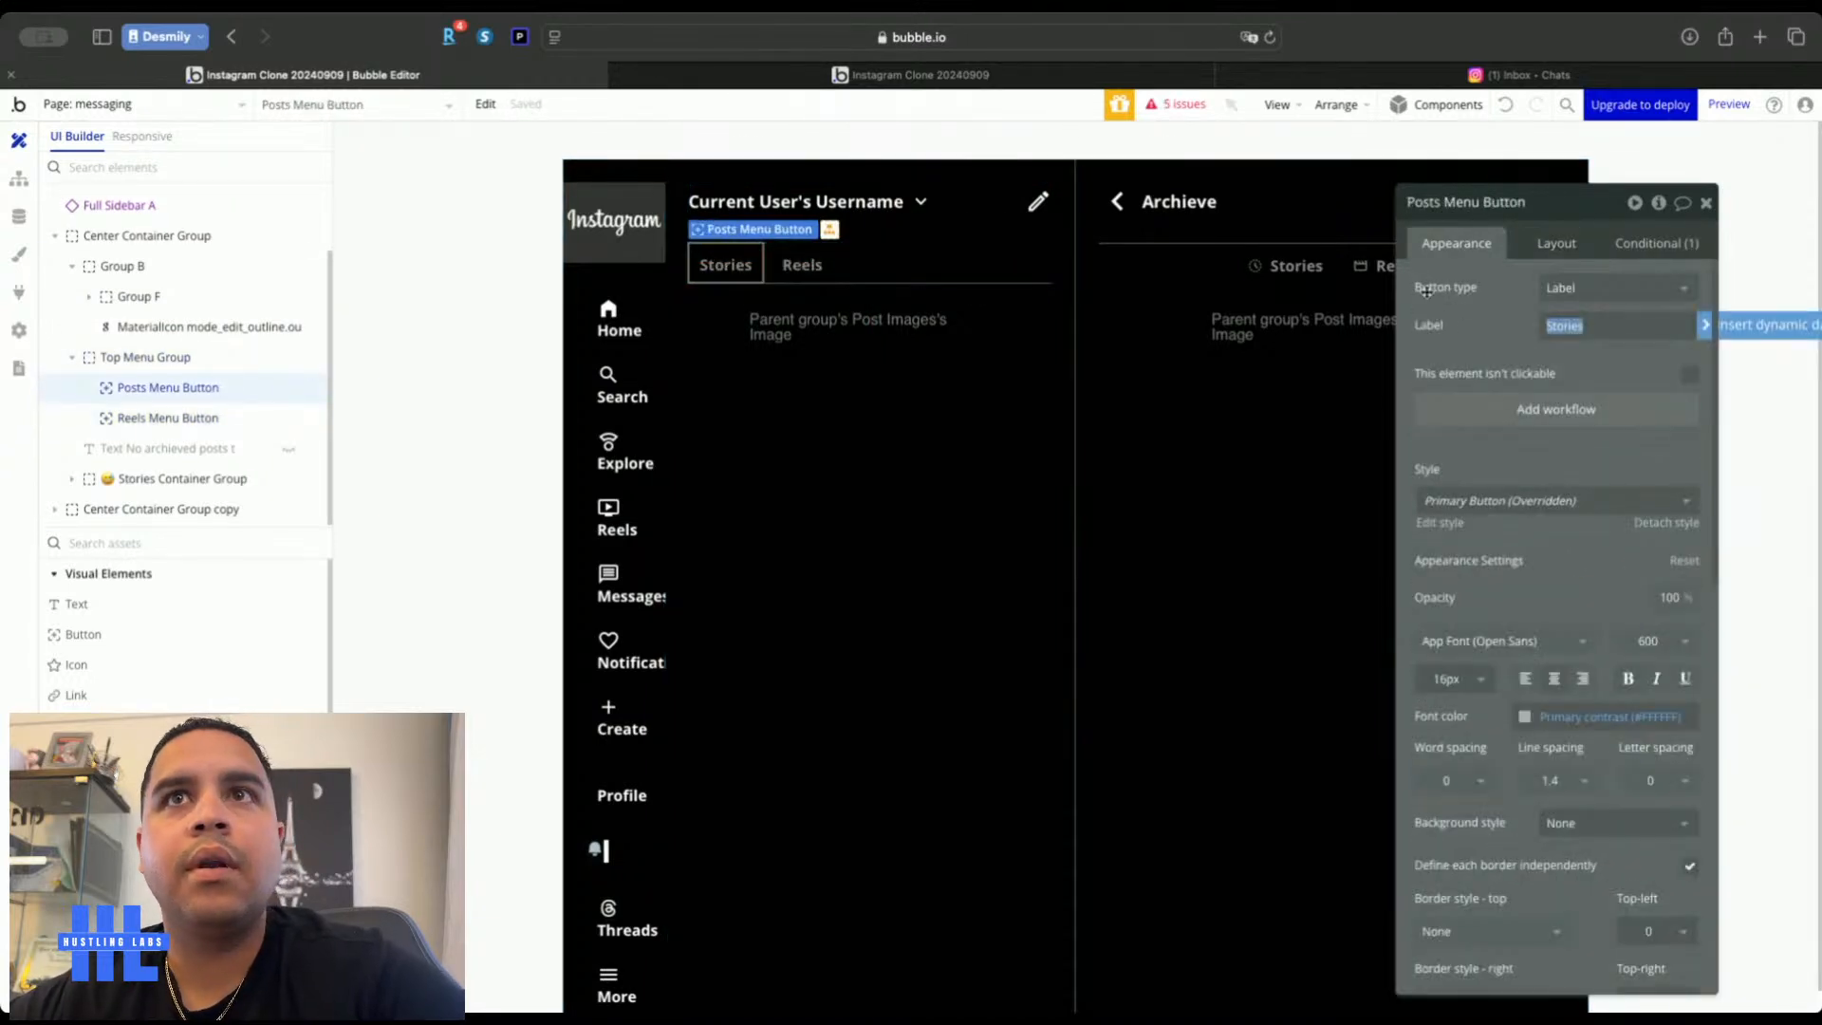
type("Primary")
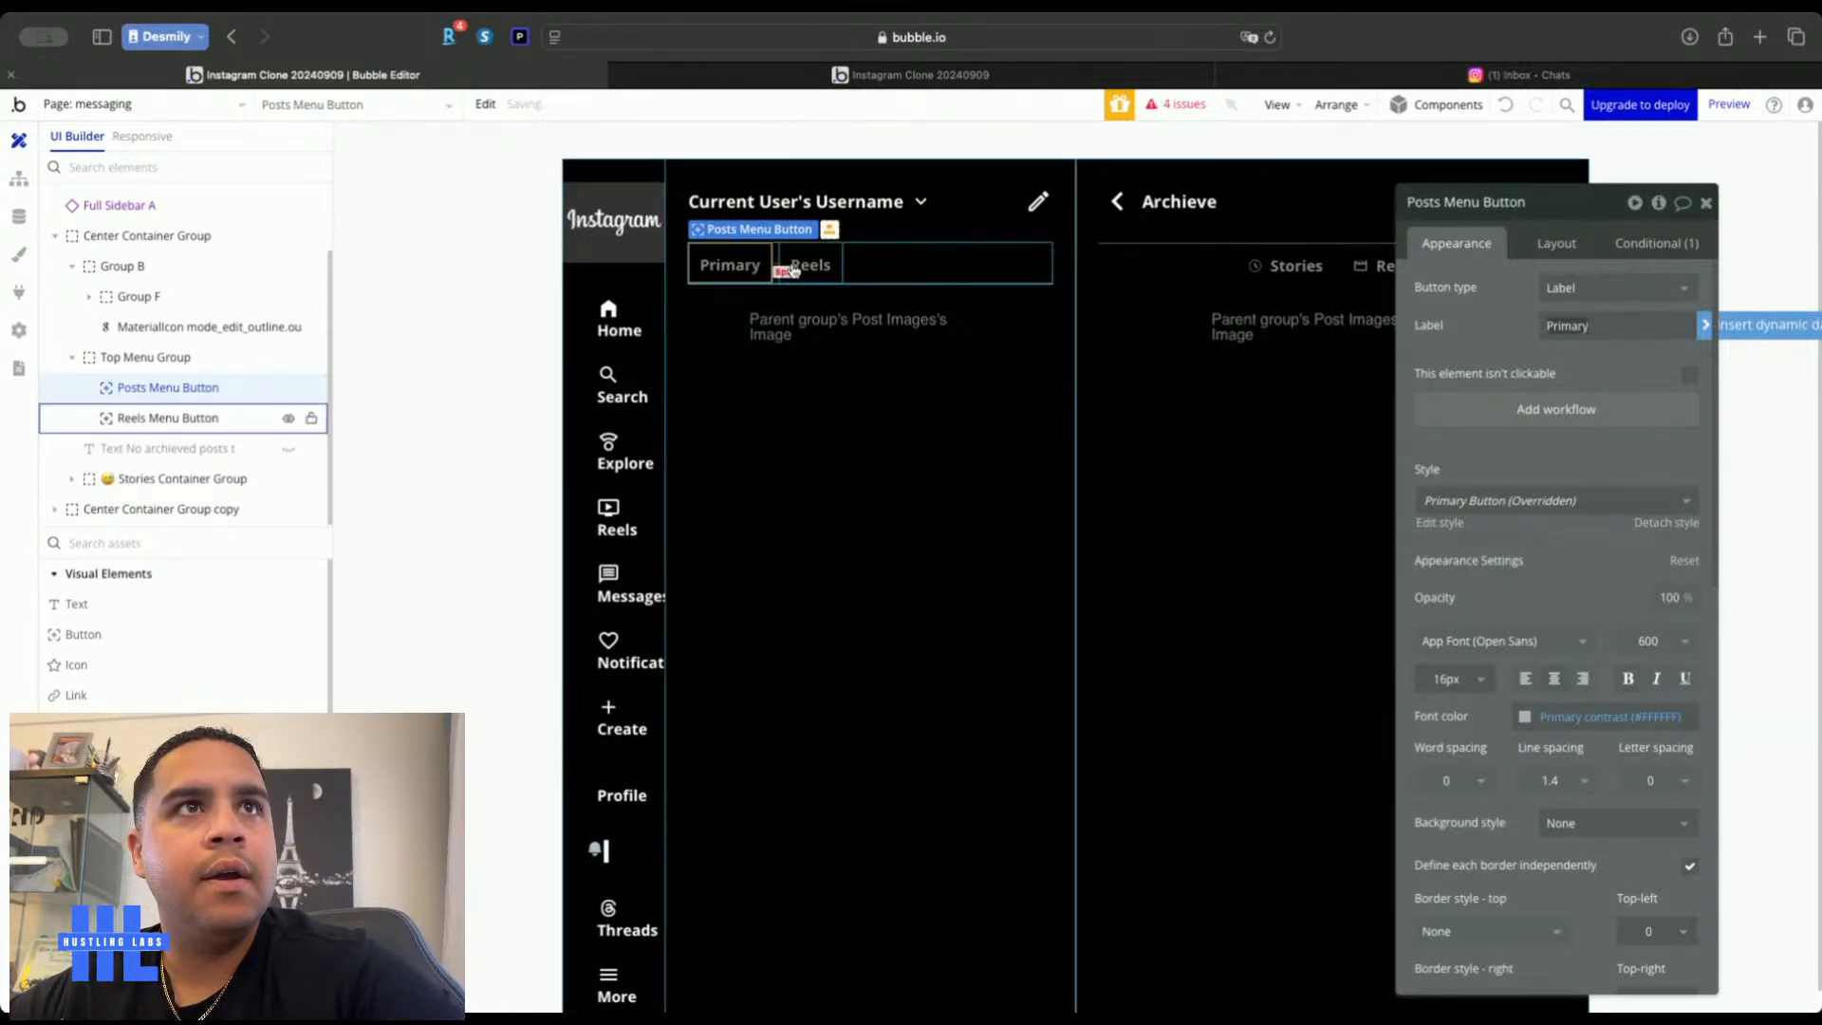
left_click(793, 267)
type("Gener")
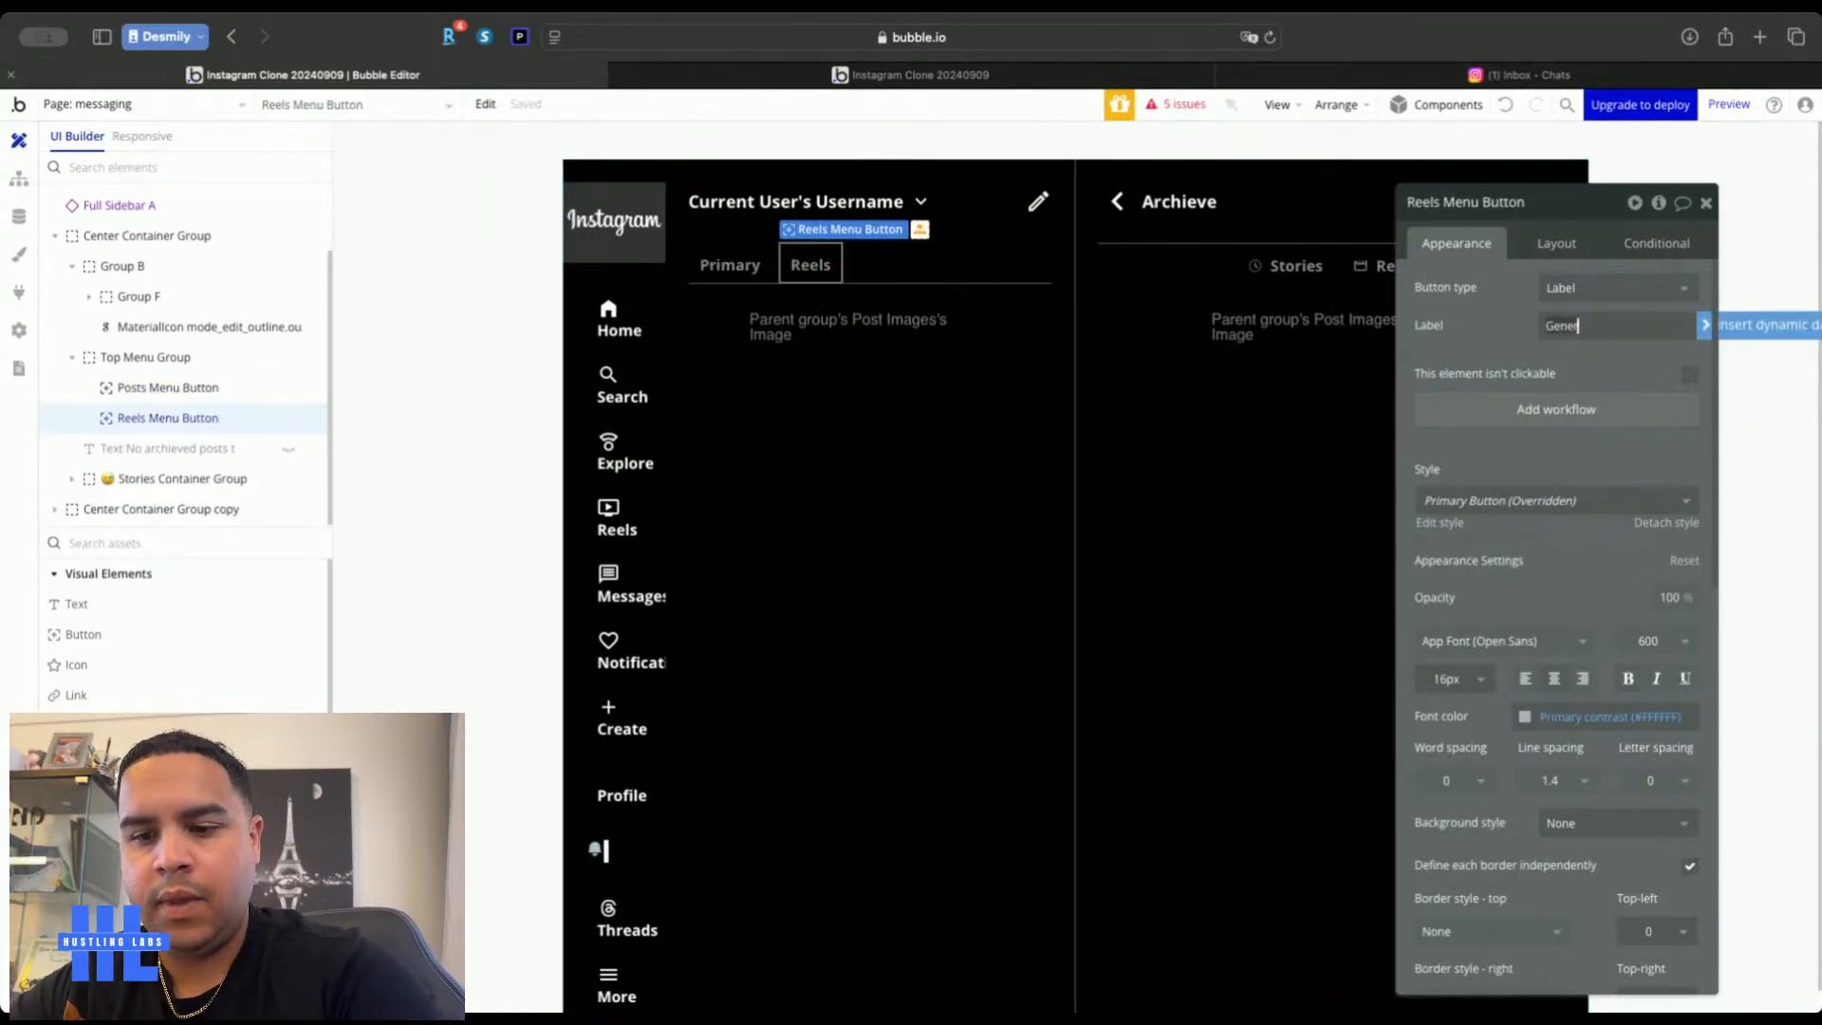
type("al")
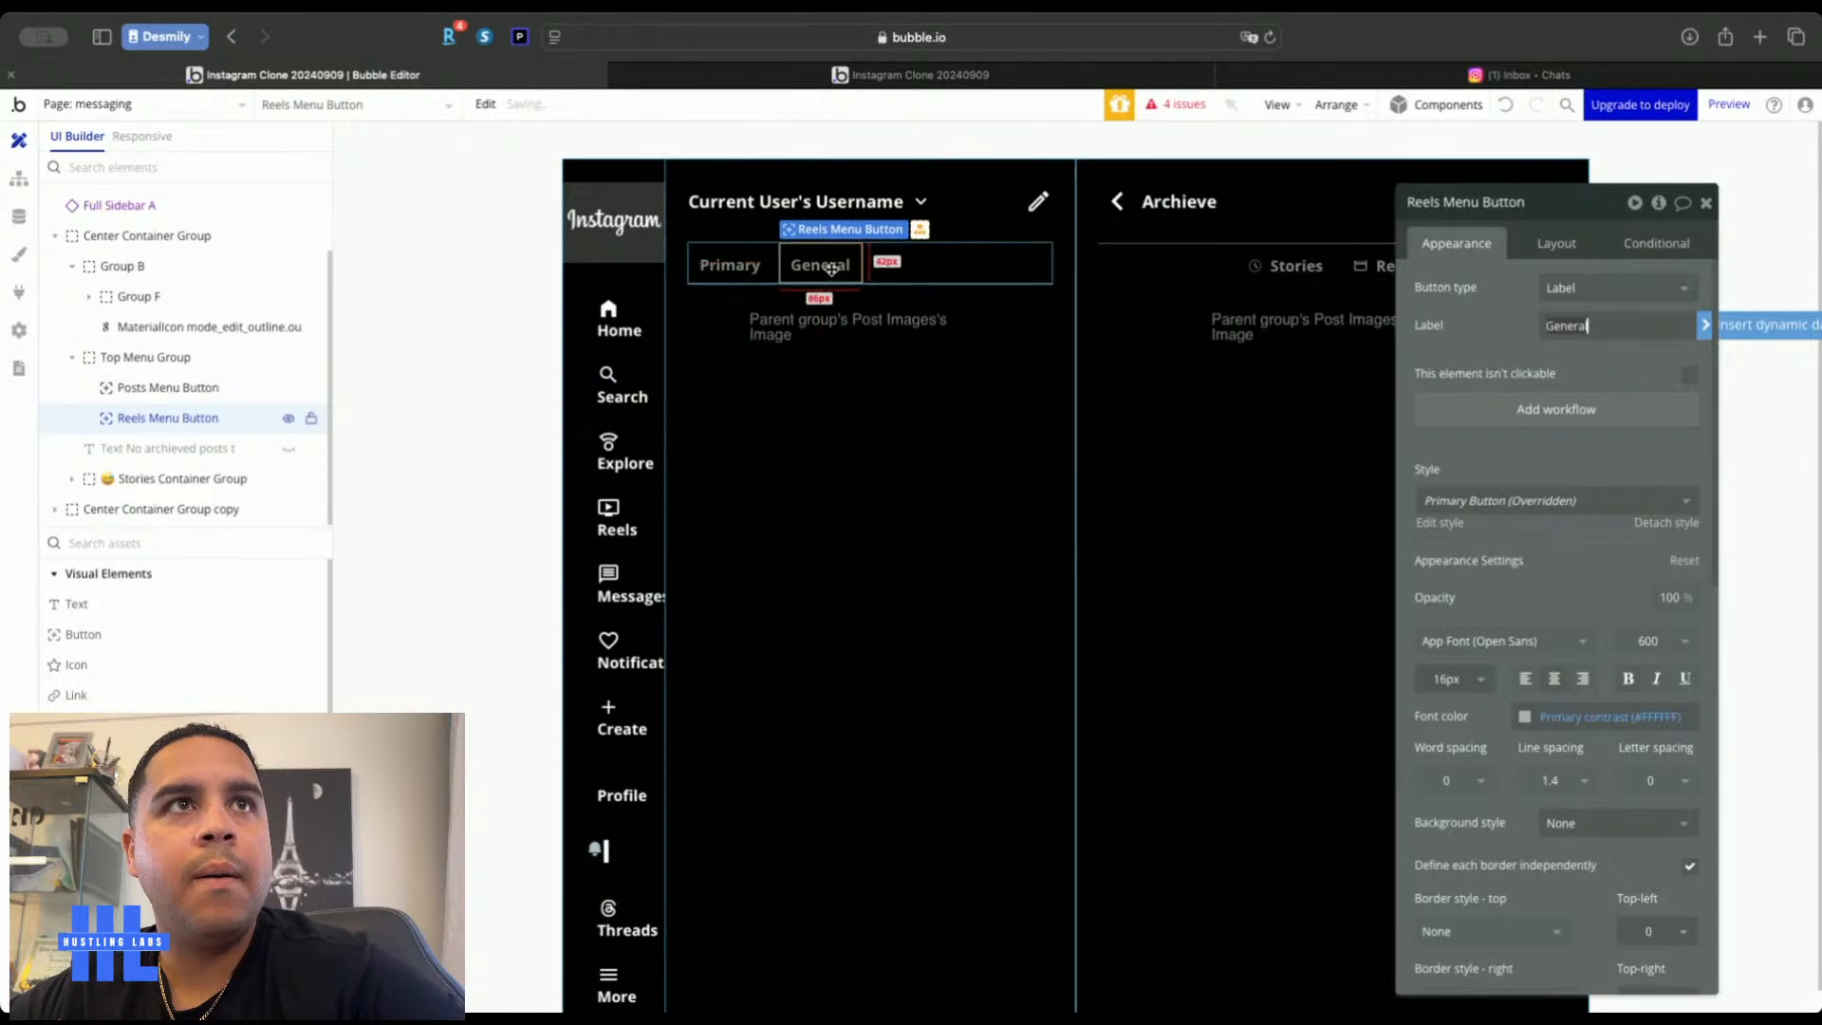
Paste two more tab copies and label them Channel and Requests
left_click(917, 249)
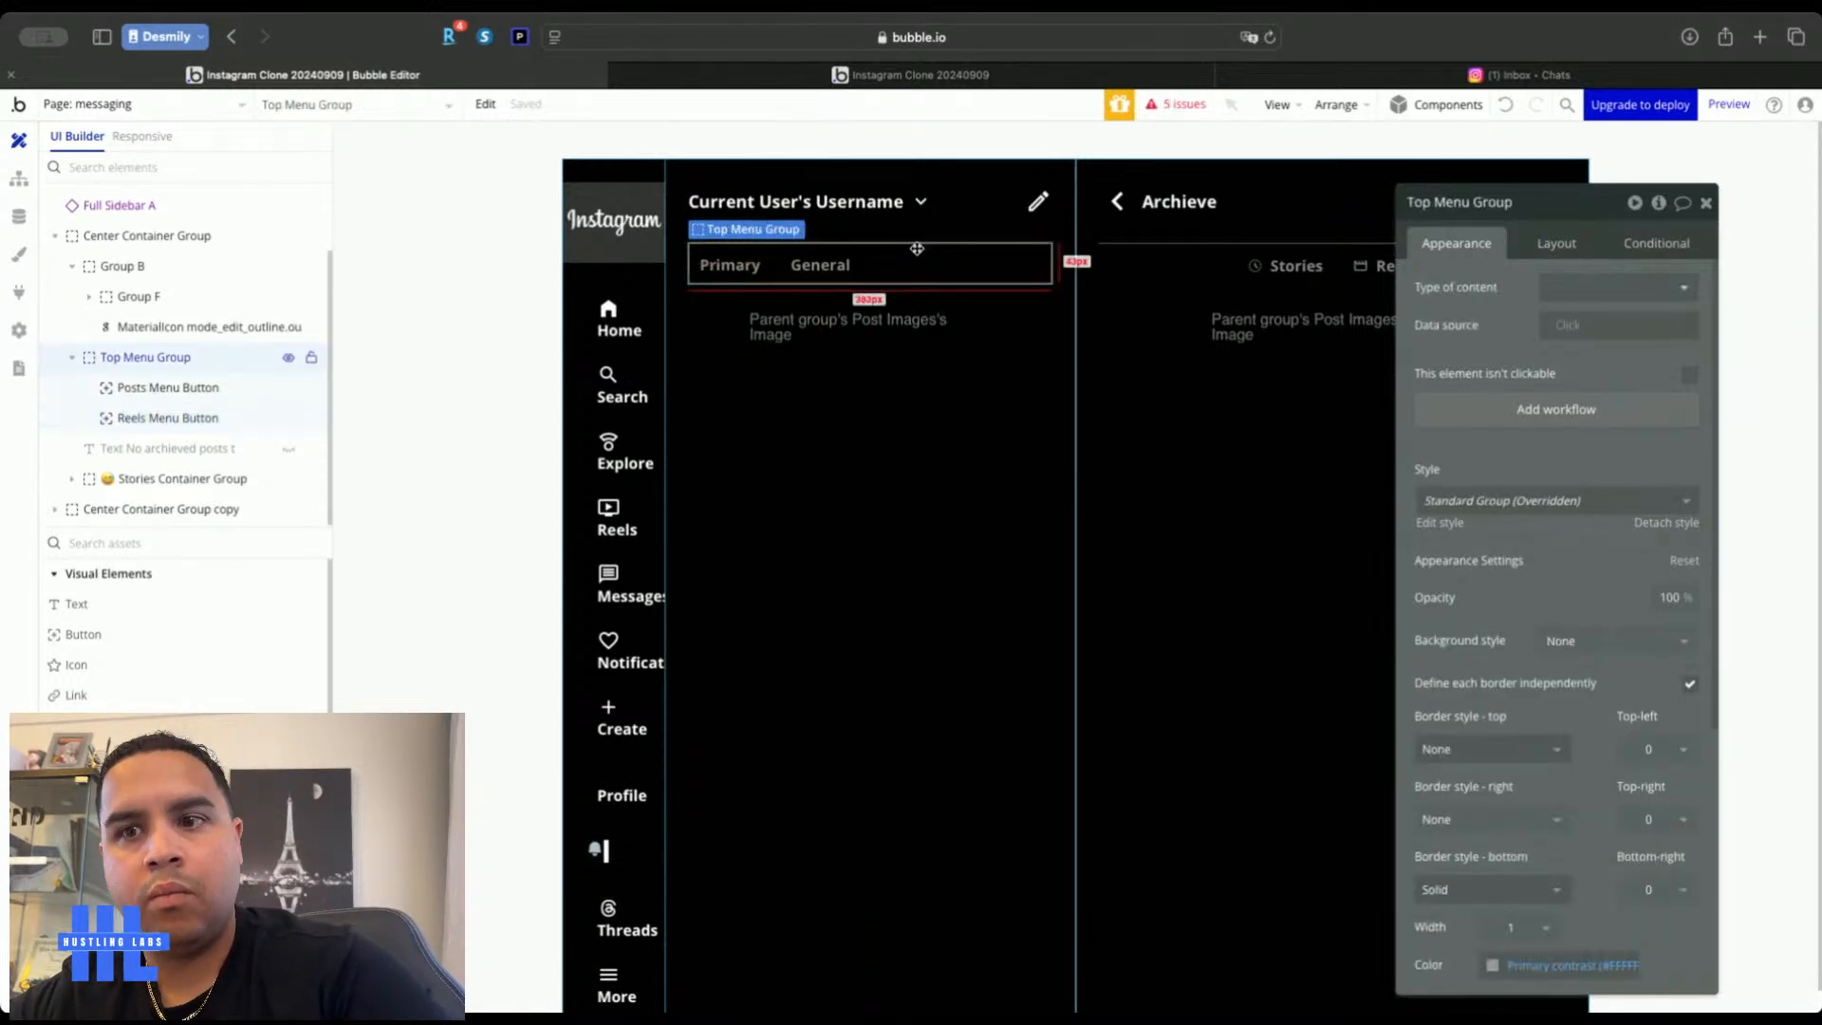
key("super+v")
left_click(965, 264)
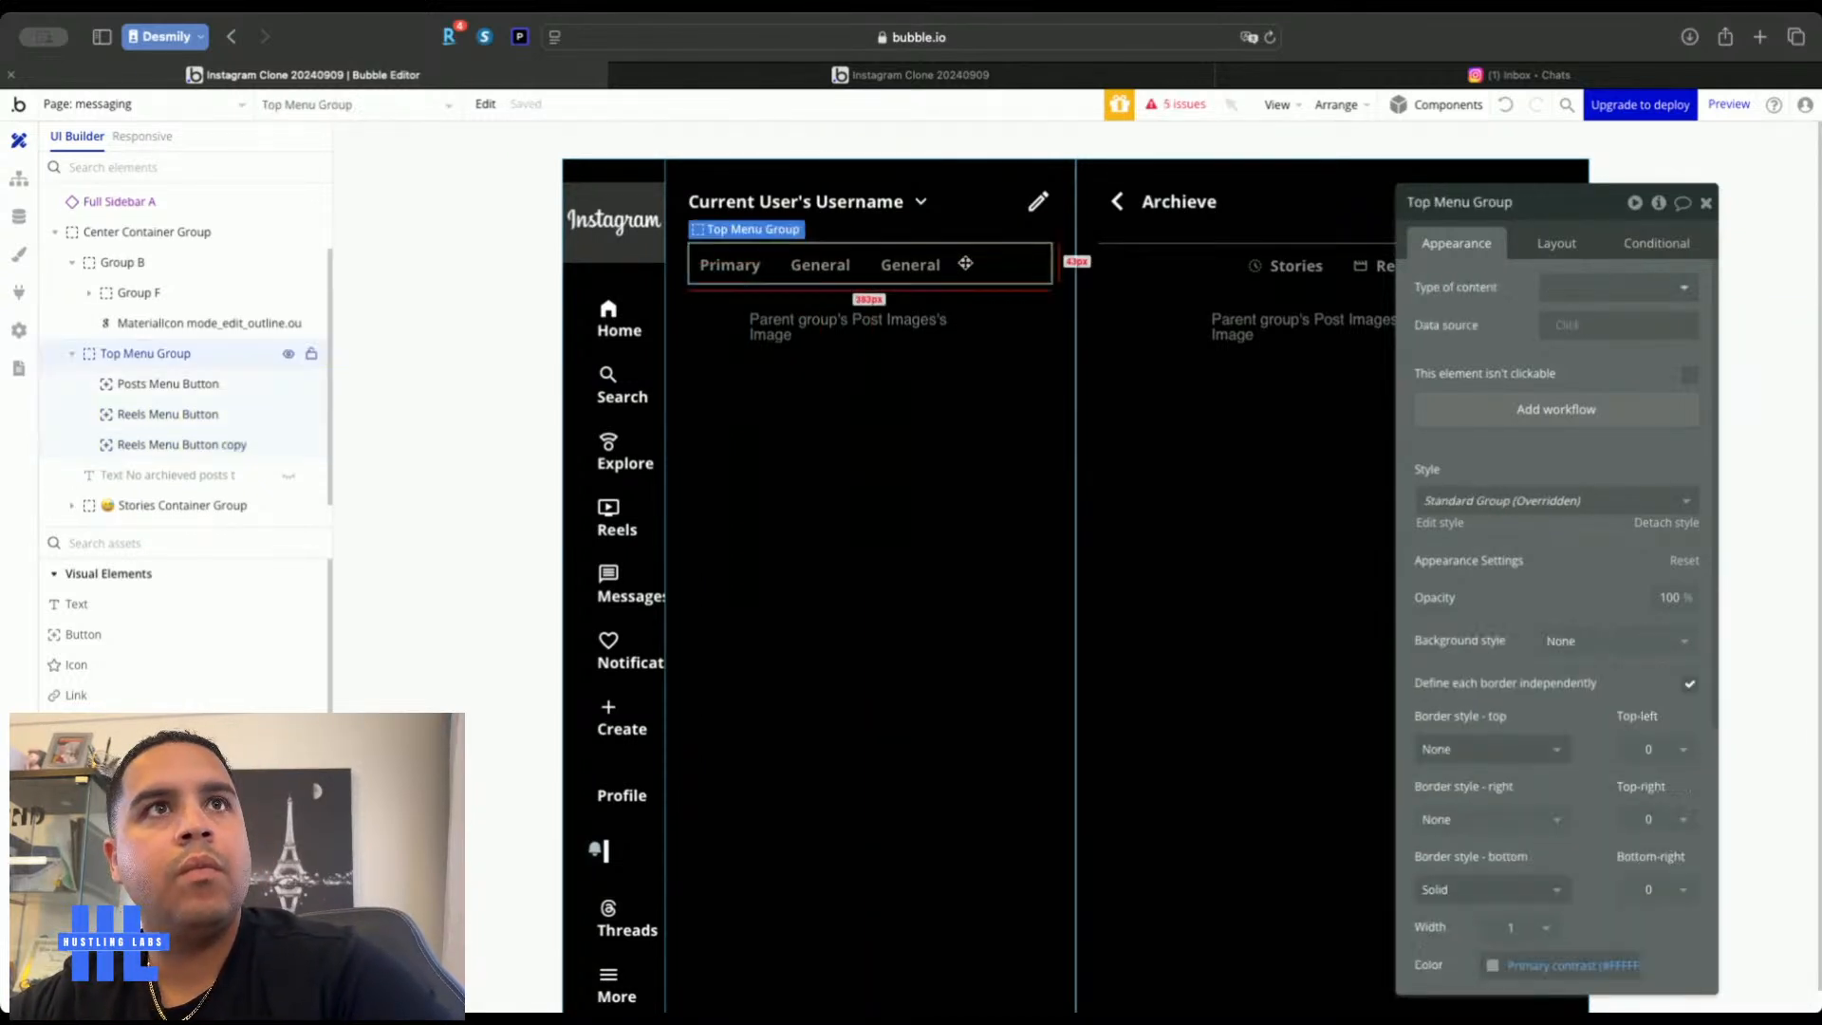
key("super+v")
double_click(918, 265)
type("Channel")
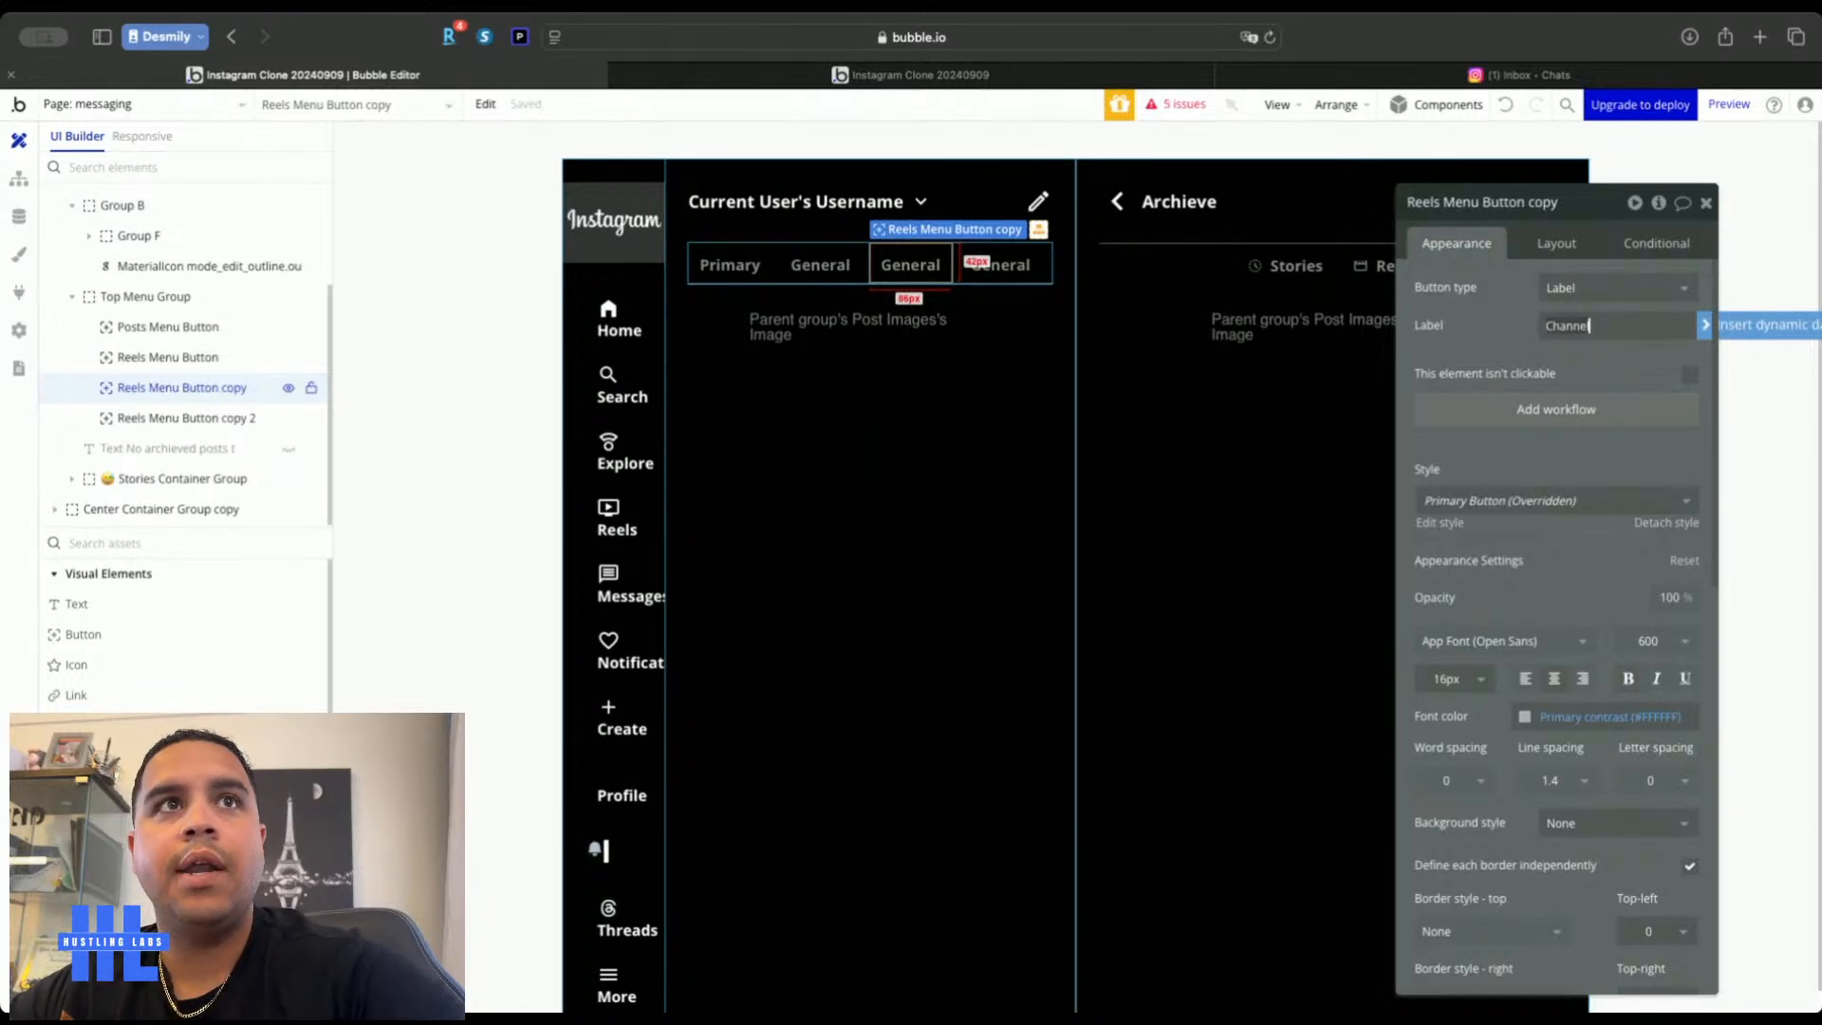
double_click(1018, 266)
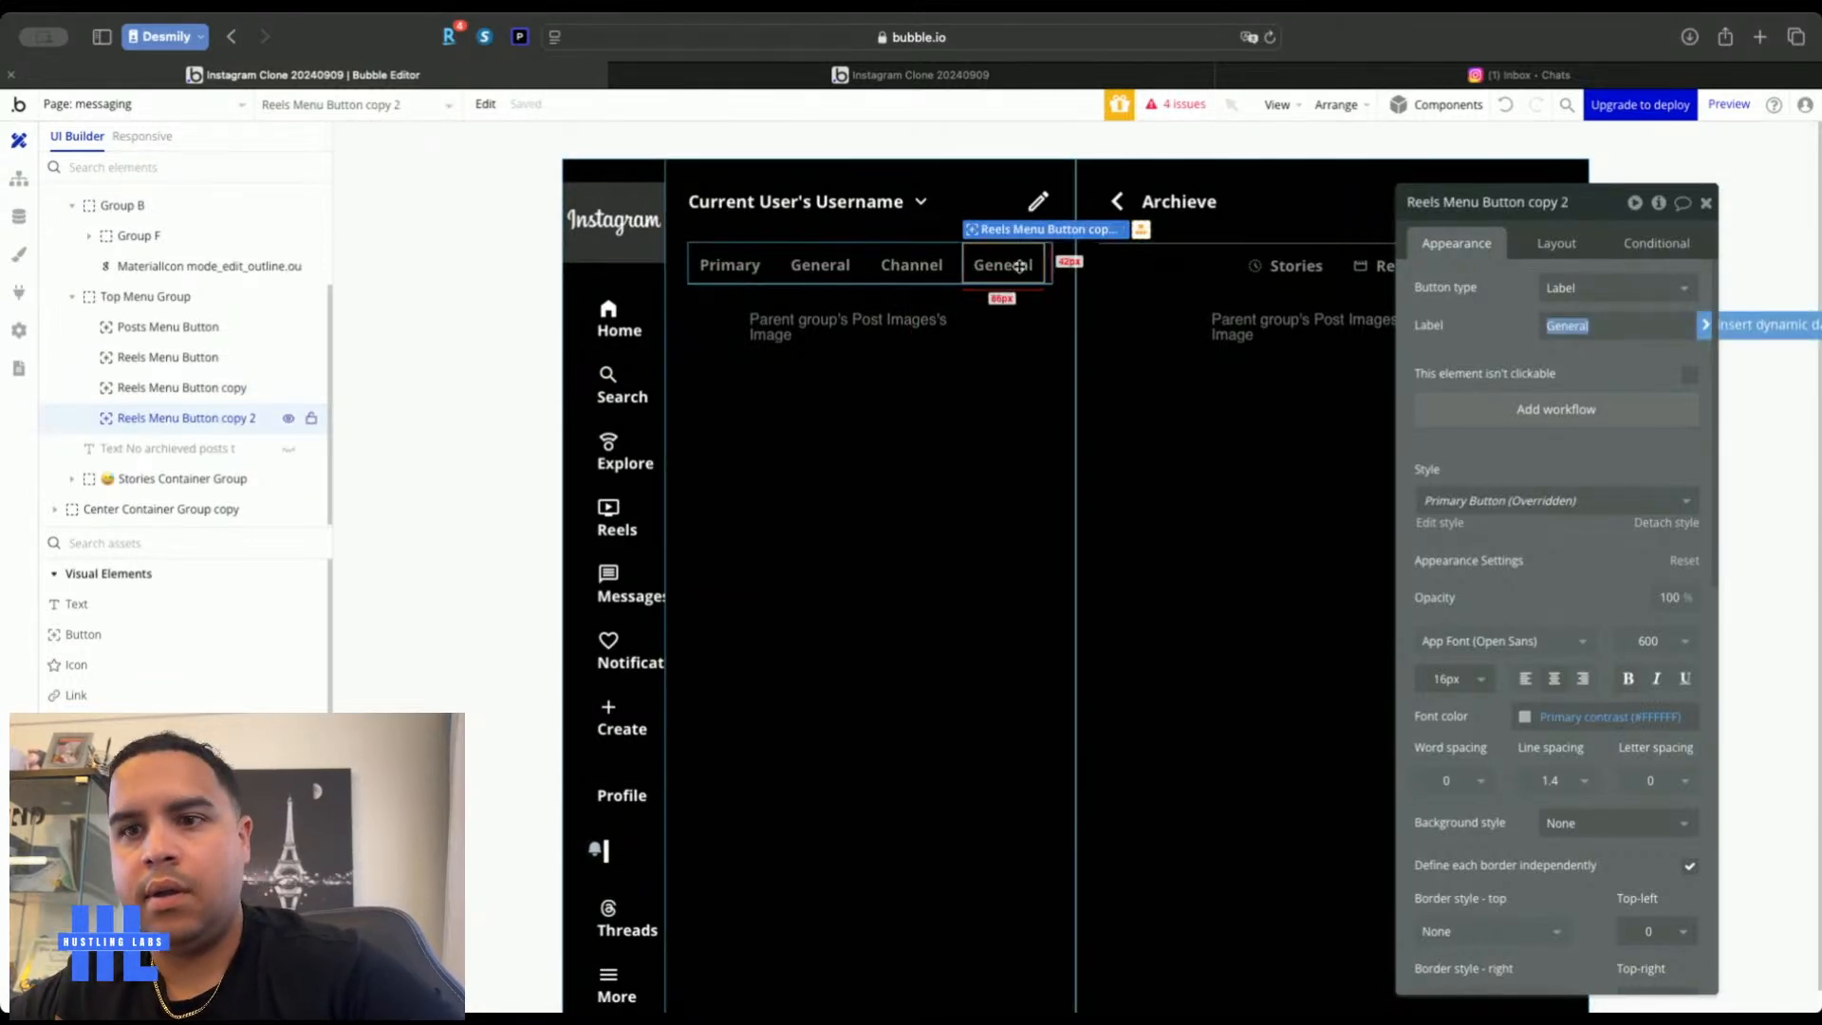
type("R")
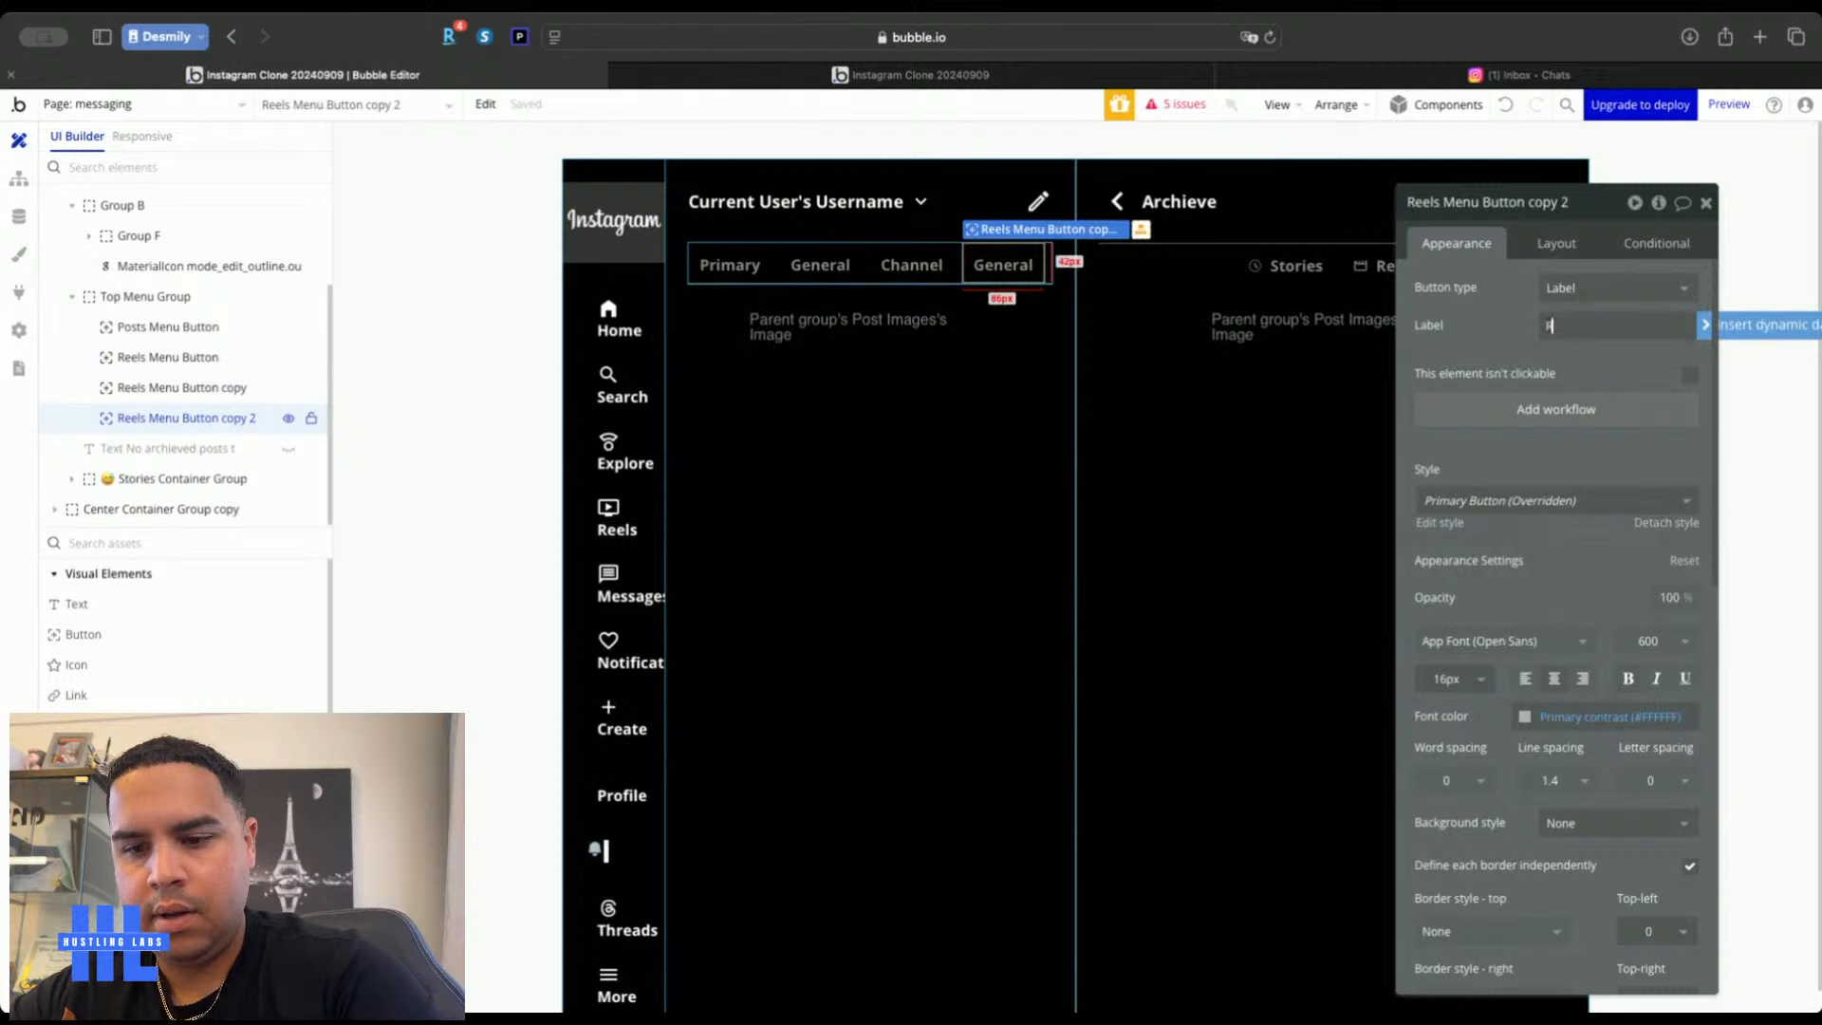
type("equests")
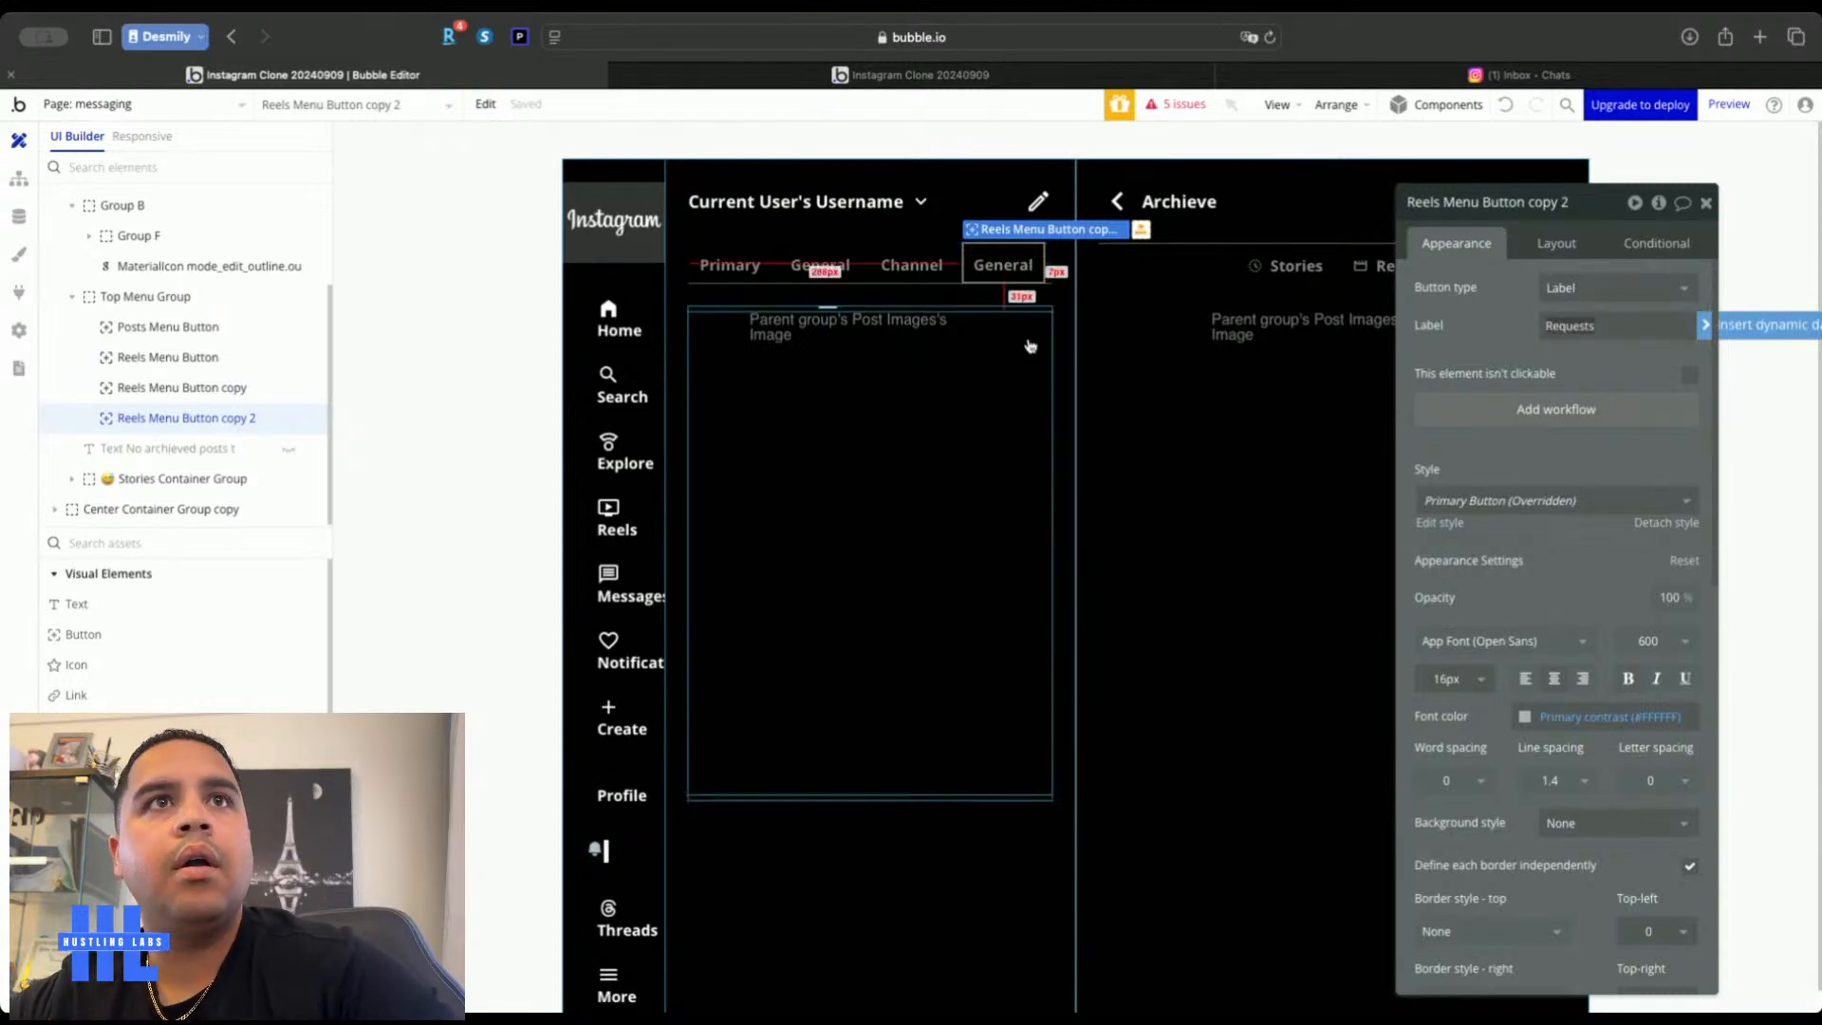
left_click(1501, 314)
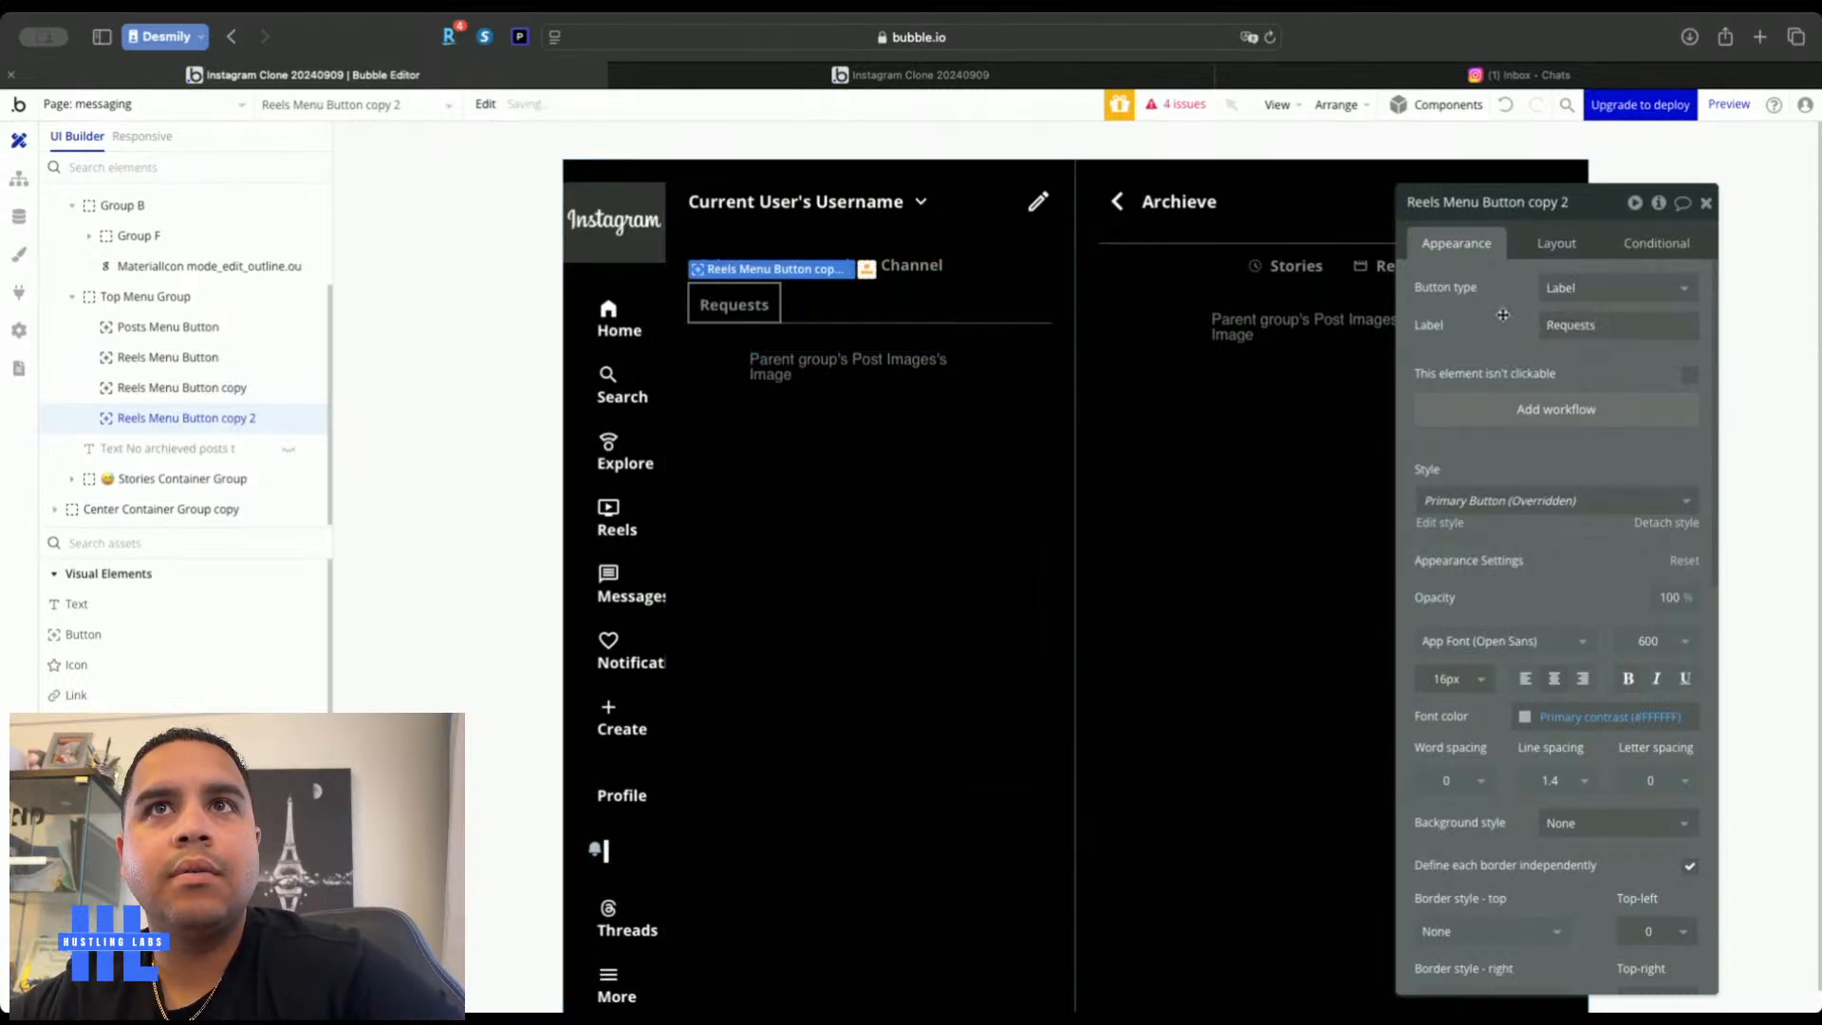
left_click(1706, 206)
left_click(1698, 479)
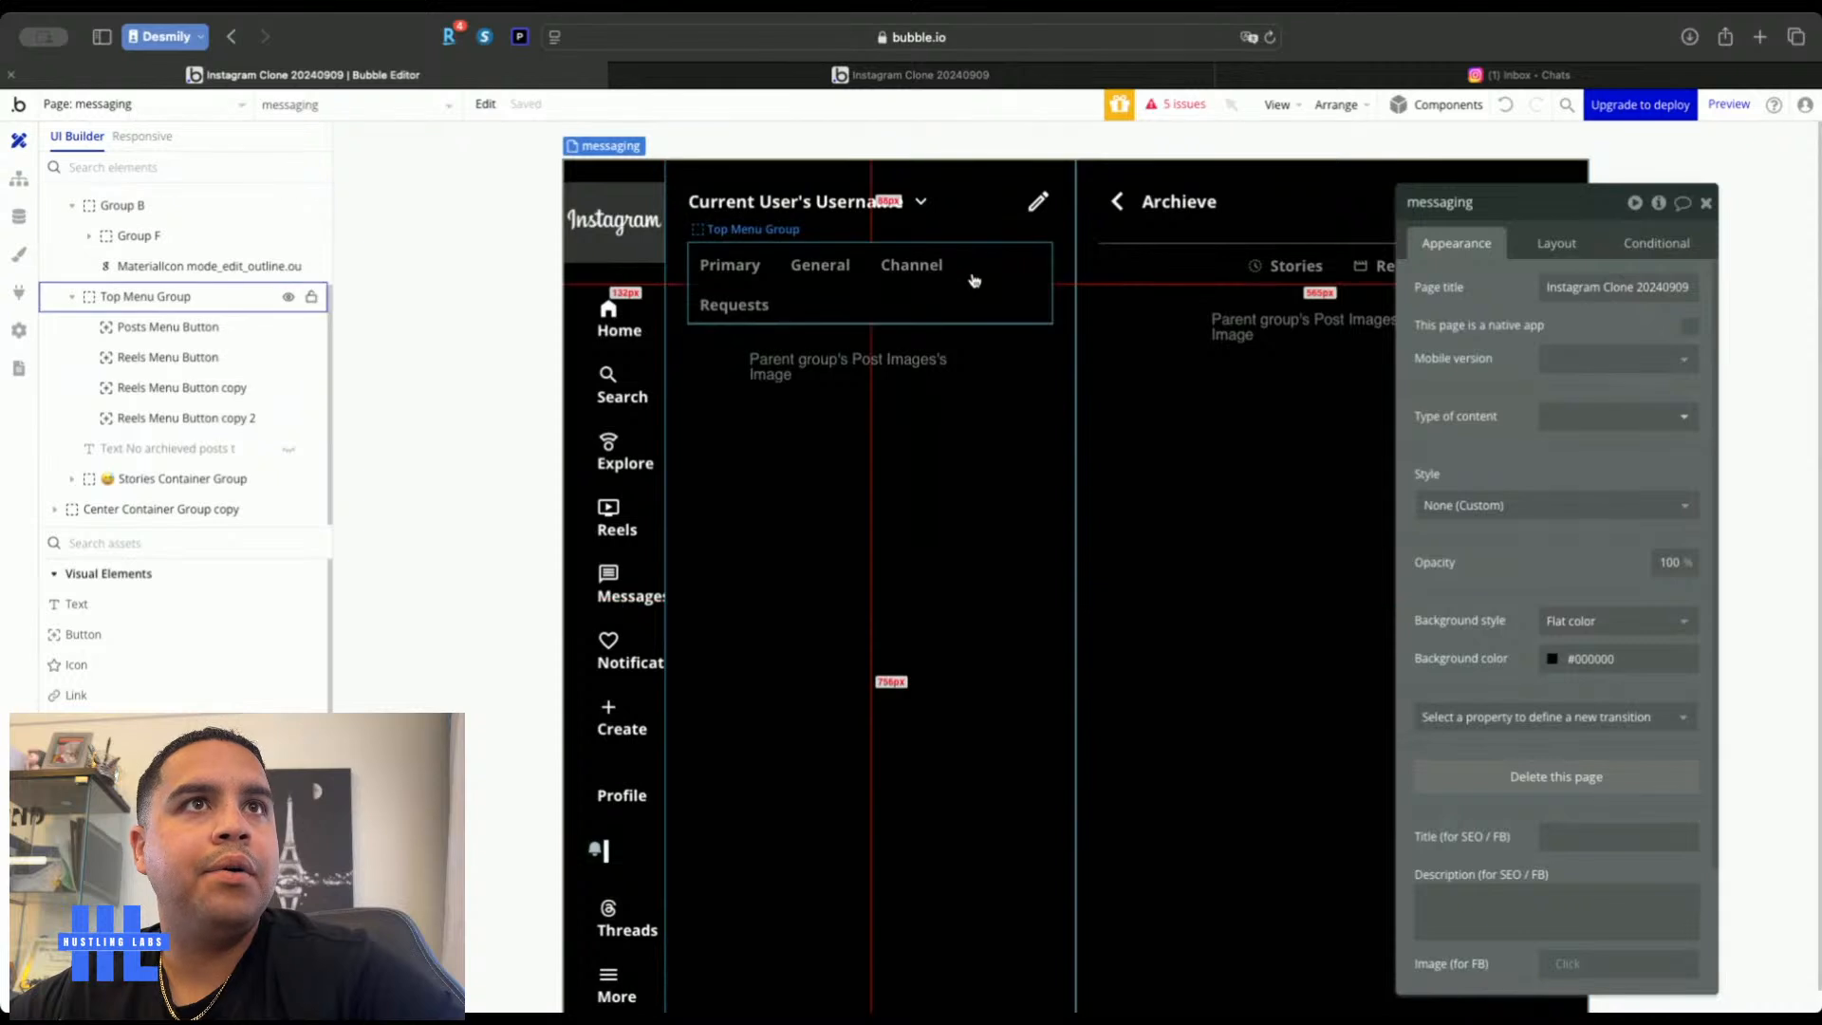
Set the Primary and General tabs' text size to 14
left_click(745, 259)
left_click(1446, 679)
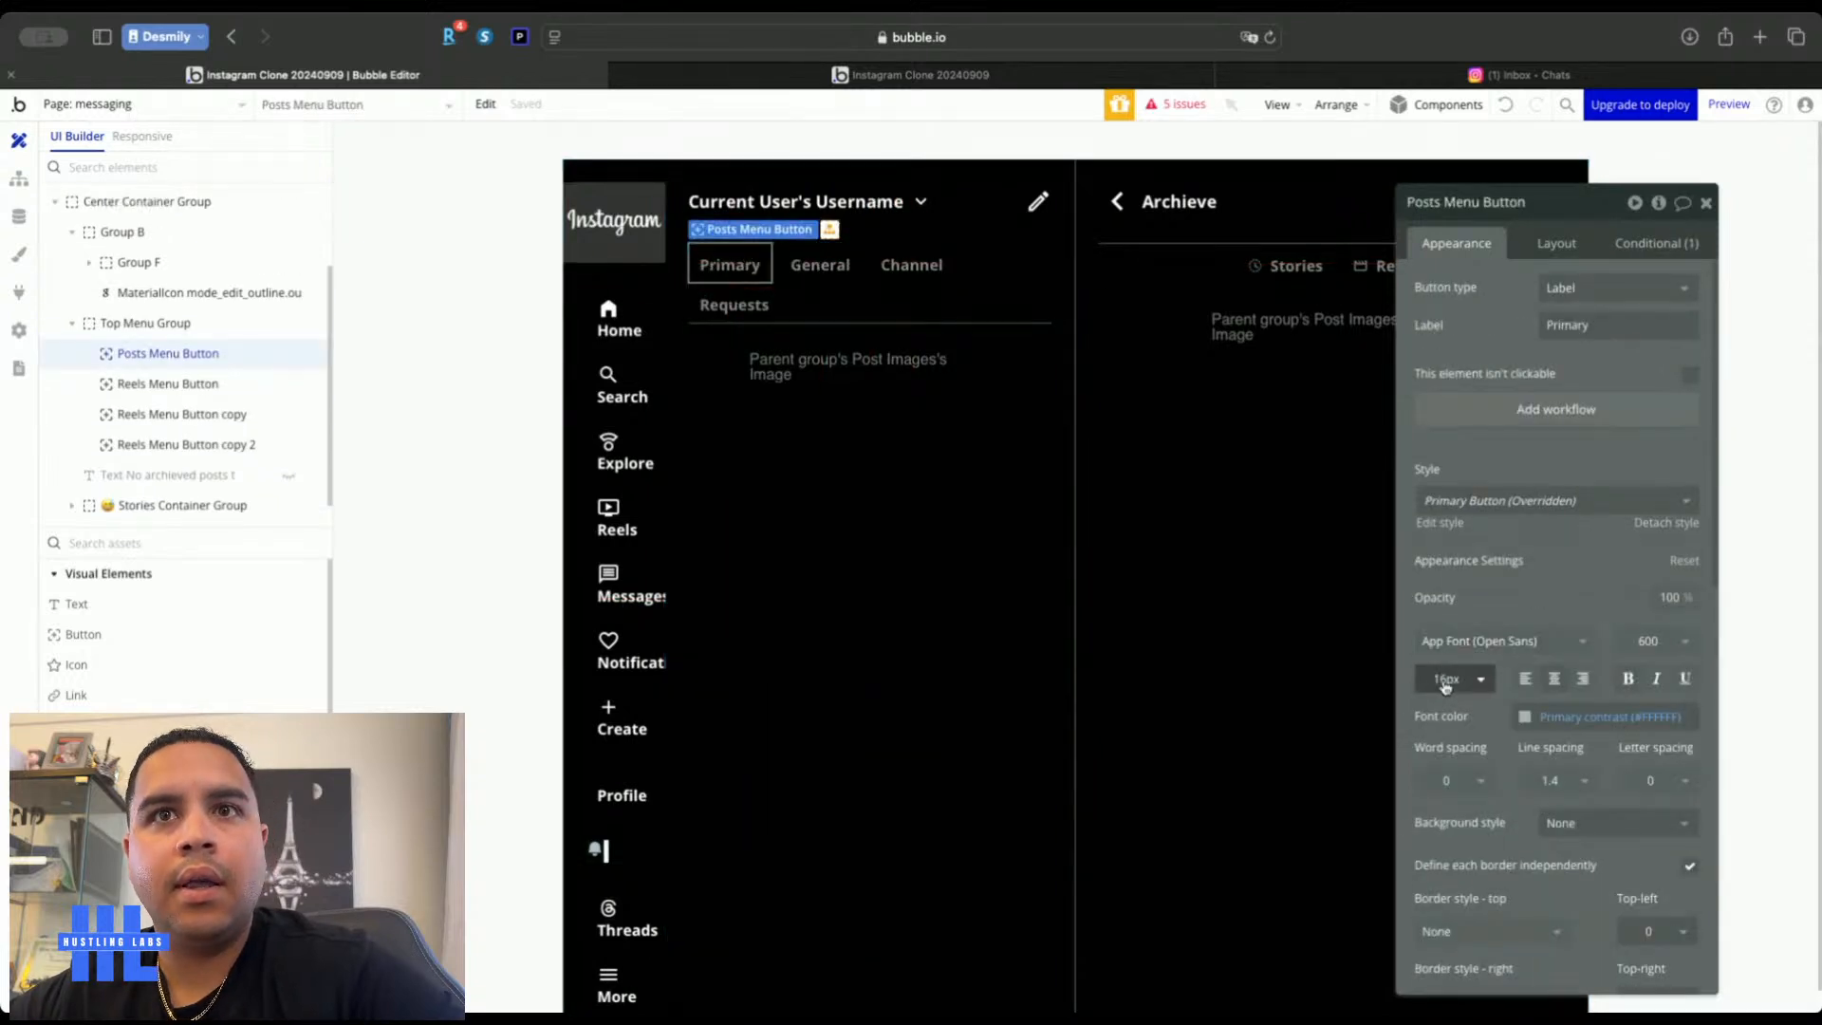
type("14")
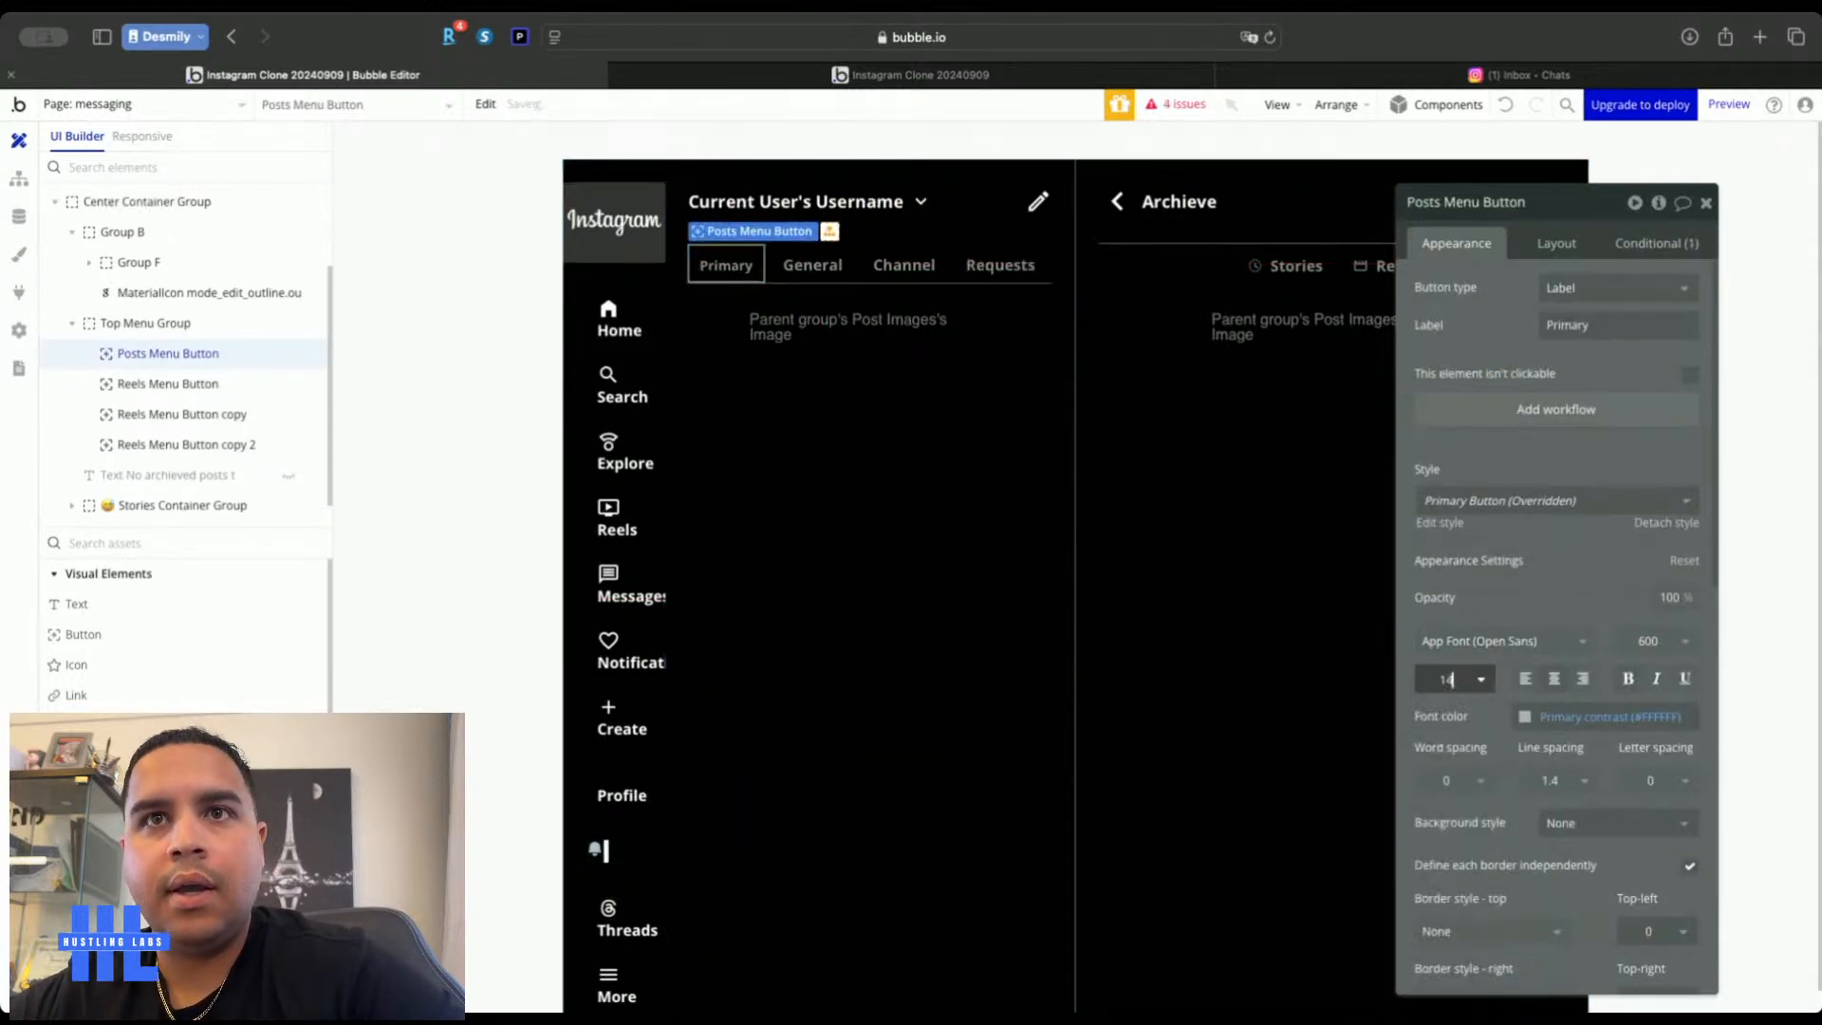
left_click(812, 265)
left_click(1437, 681)
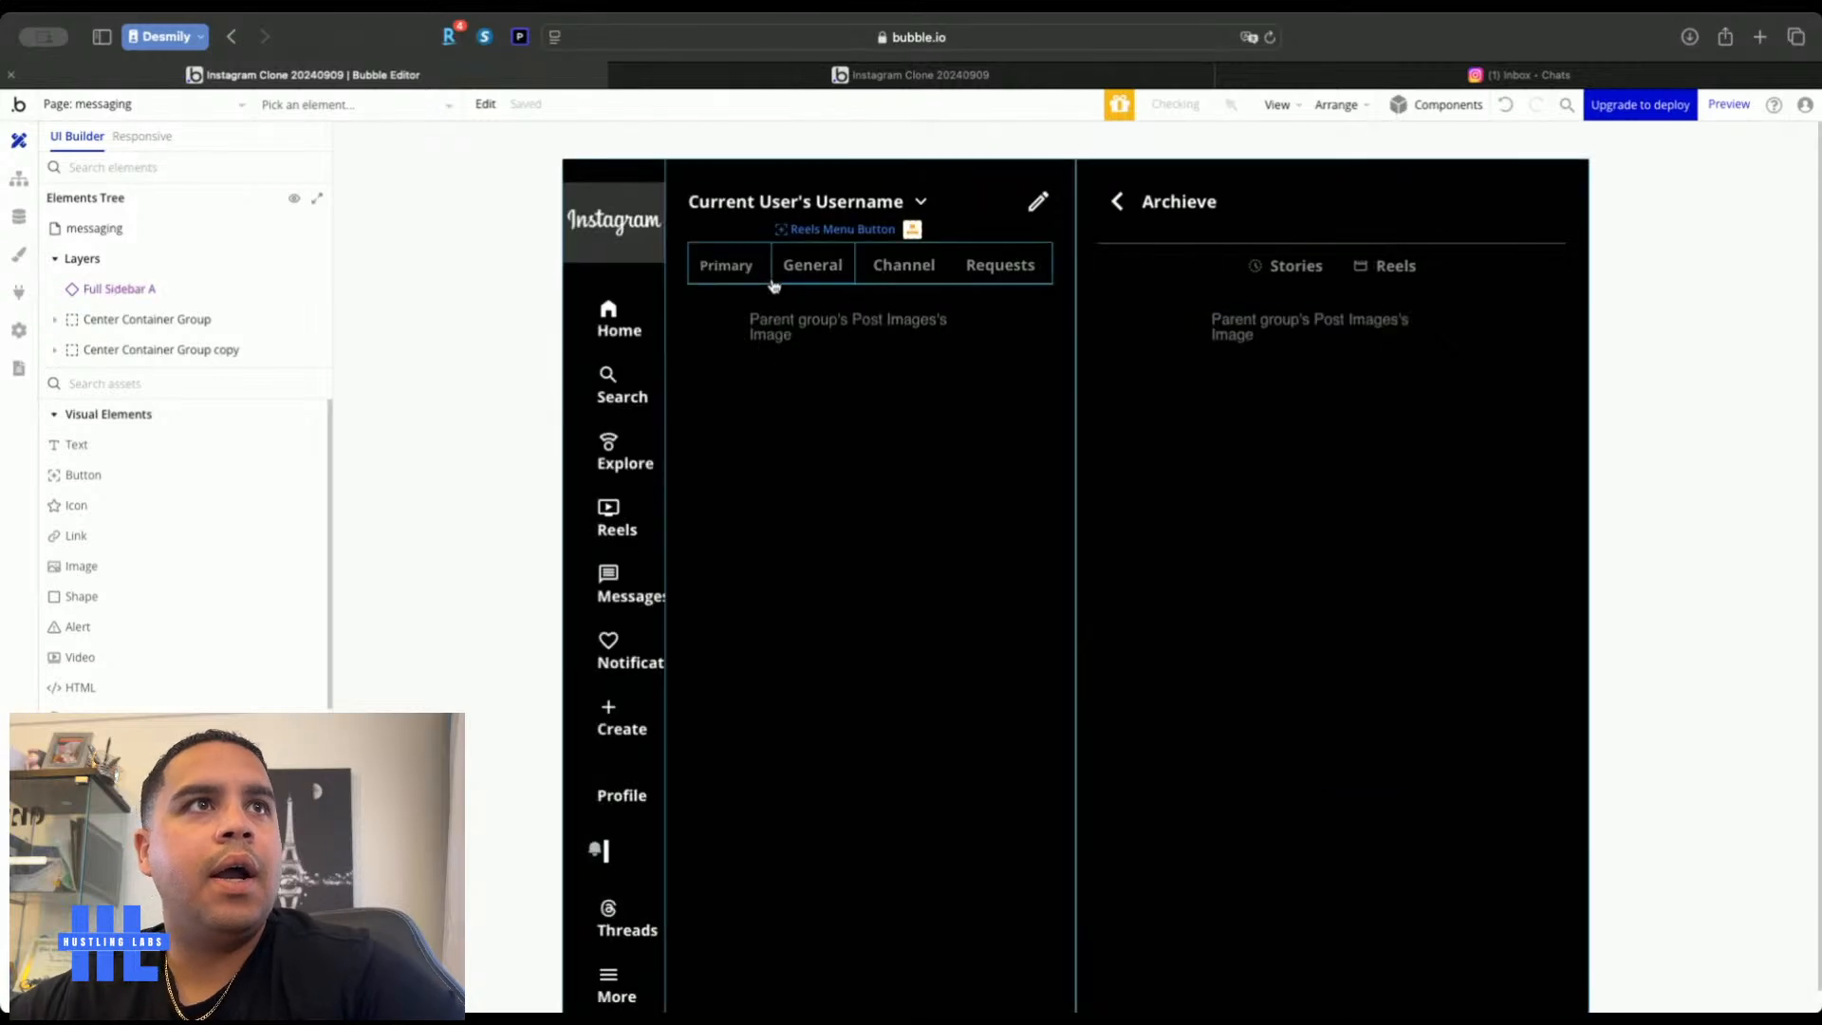
left_click(823, 269)
left_click(1478, 683)
type("14")
Set the Channel tab's text size to 15 and the Requests tab's to 14
left_click(882, 270)
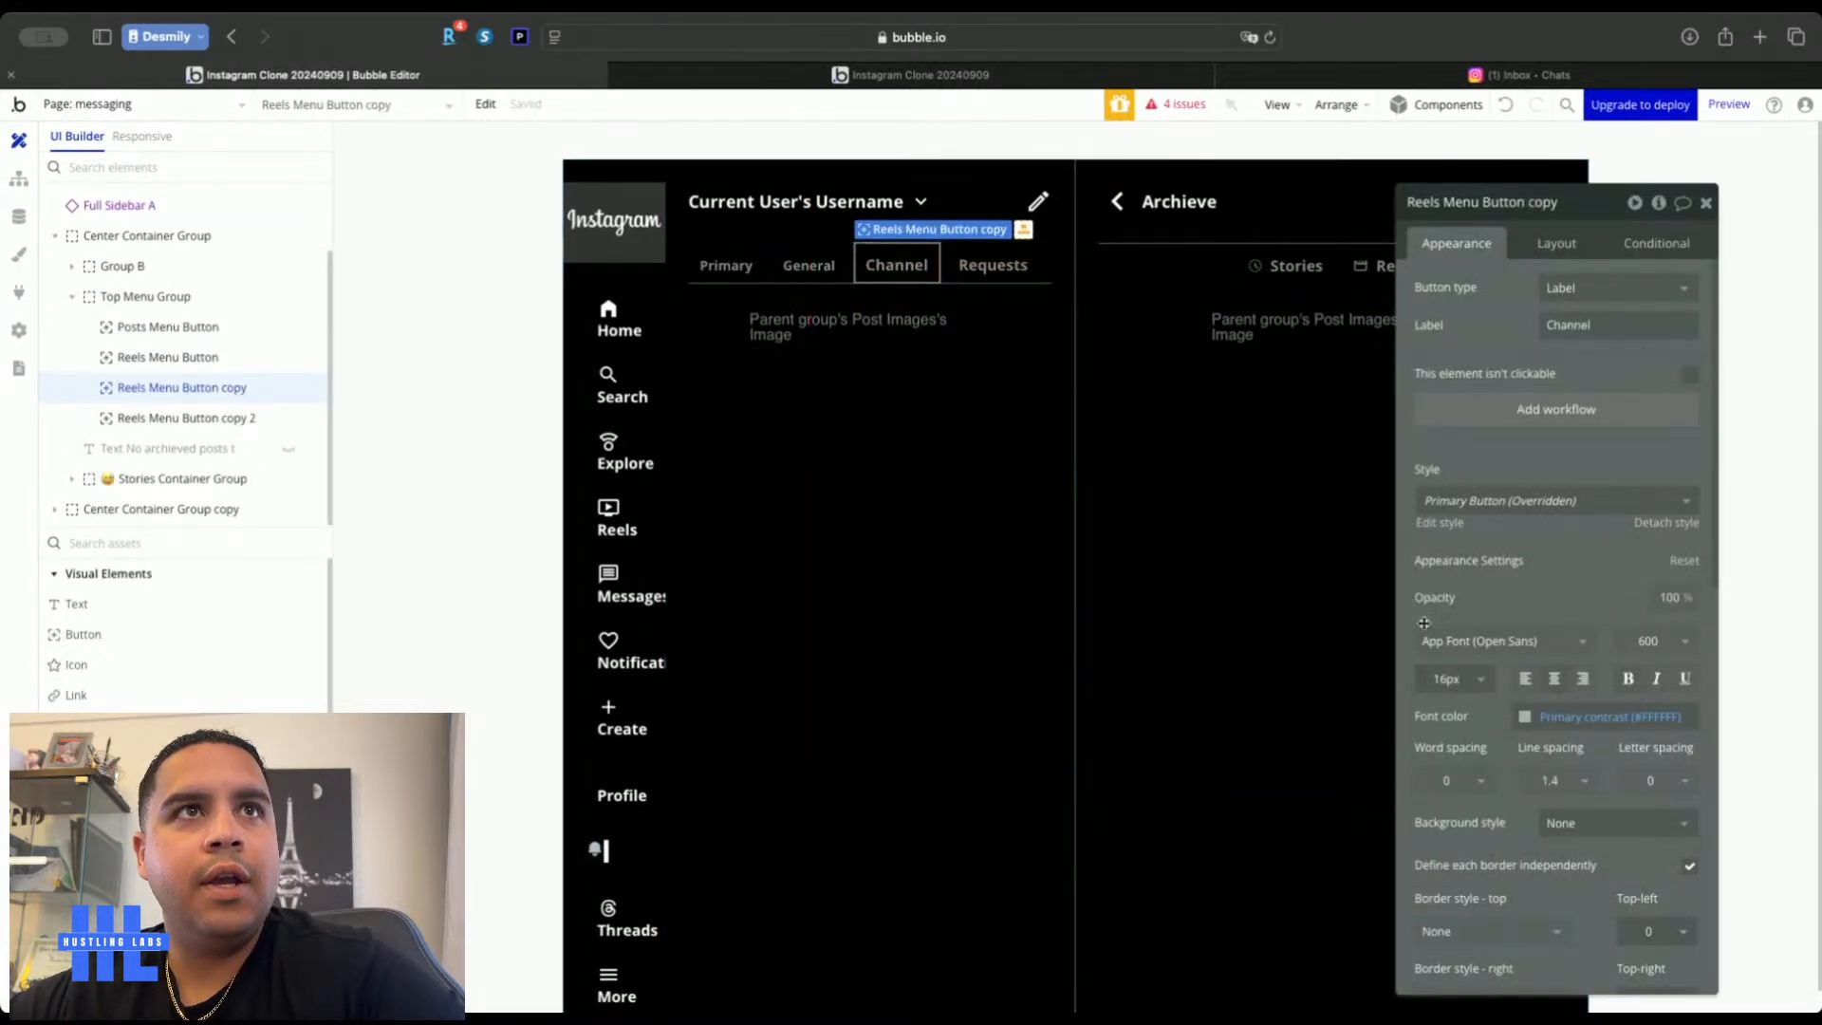
left_click(1446, 679)
type("15")
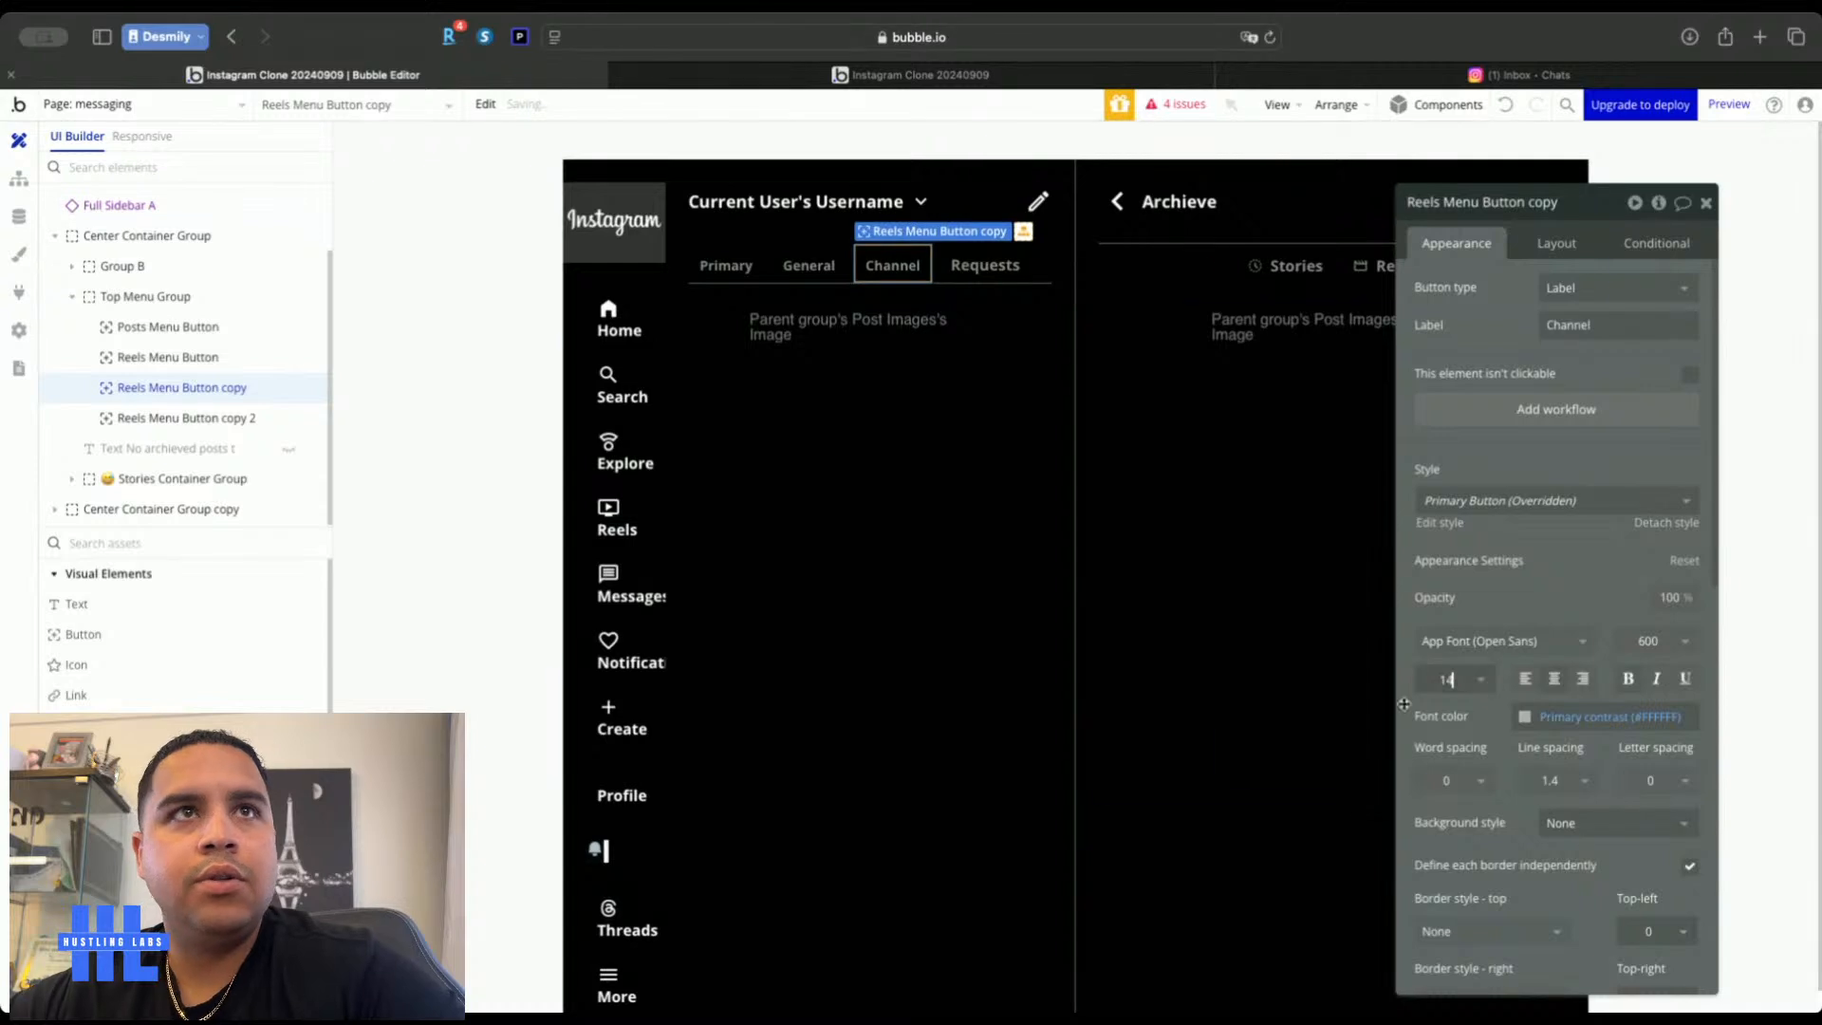
left_click(987, 269)
left_click(1434, 683)
type("14")
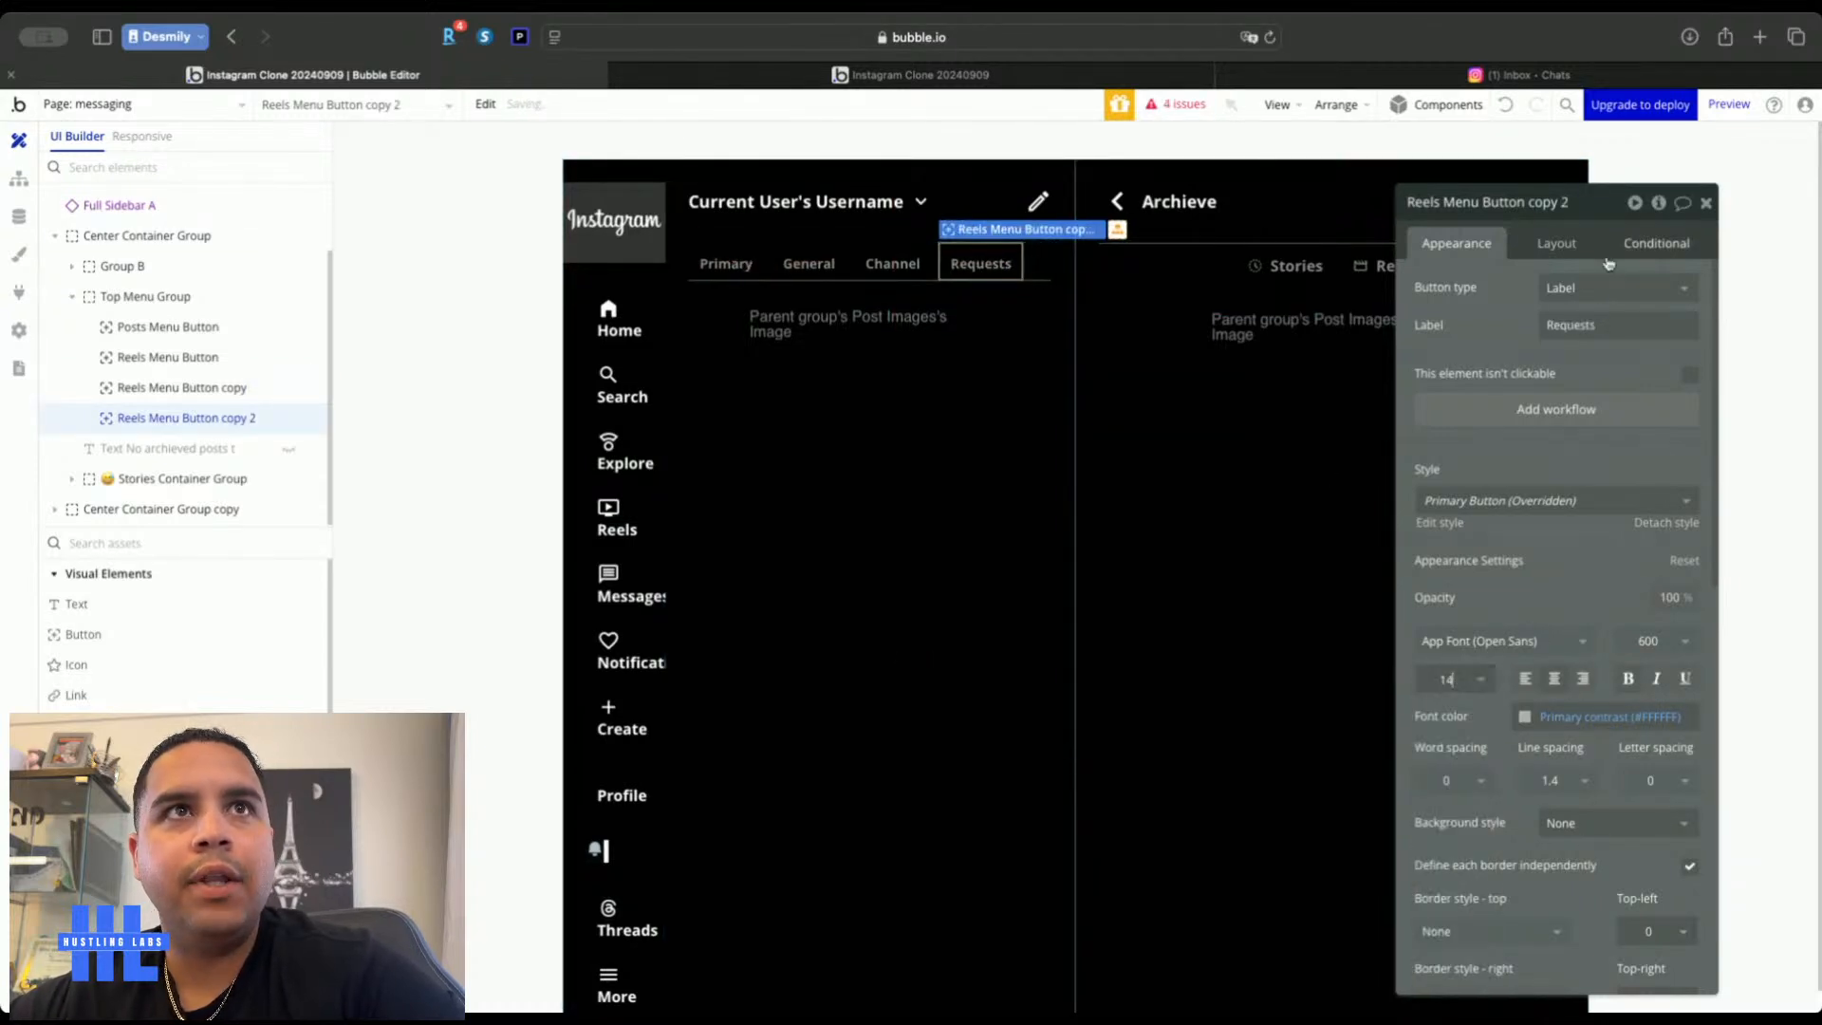
left_click(1705, 202)
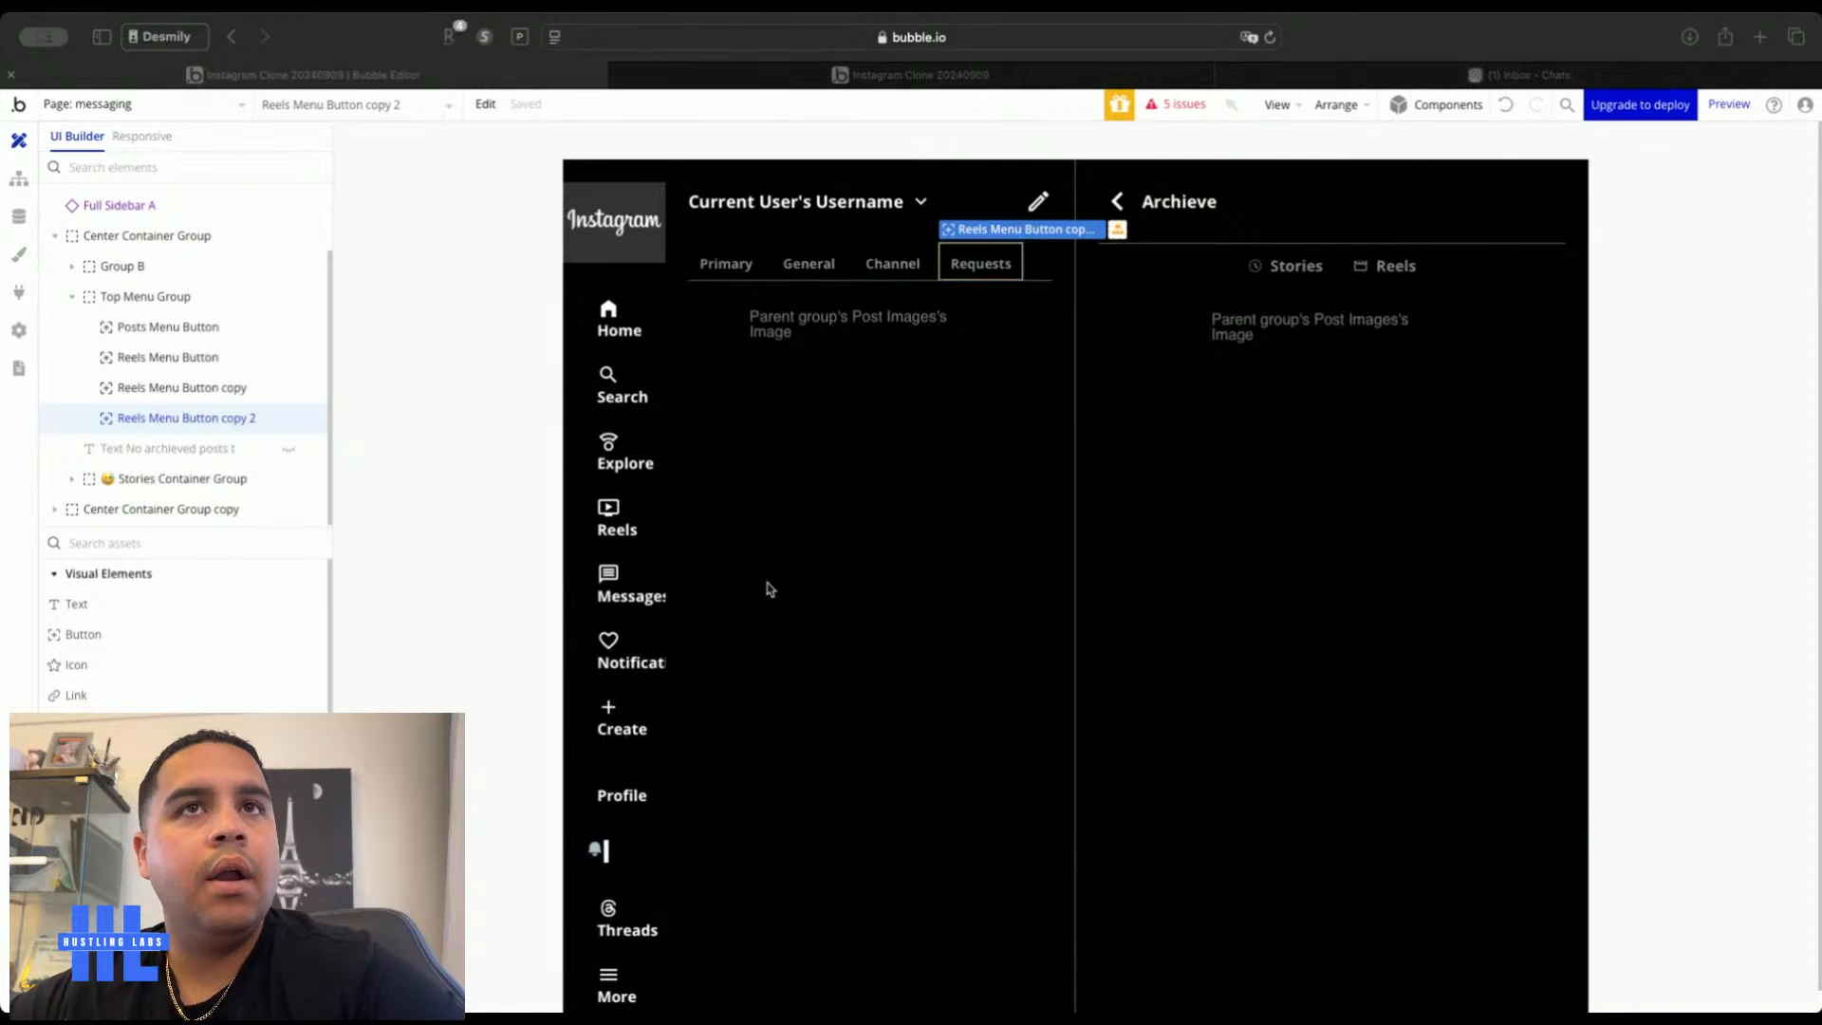
Clear the selection and switch to the Instagram inbox for reference
left_click(705, 585)
left_click(584, 242)
key("Escape")
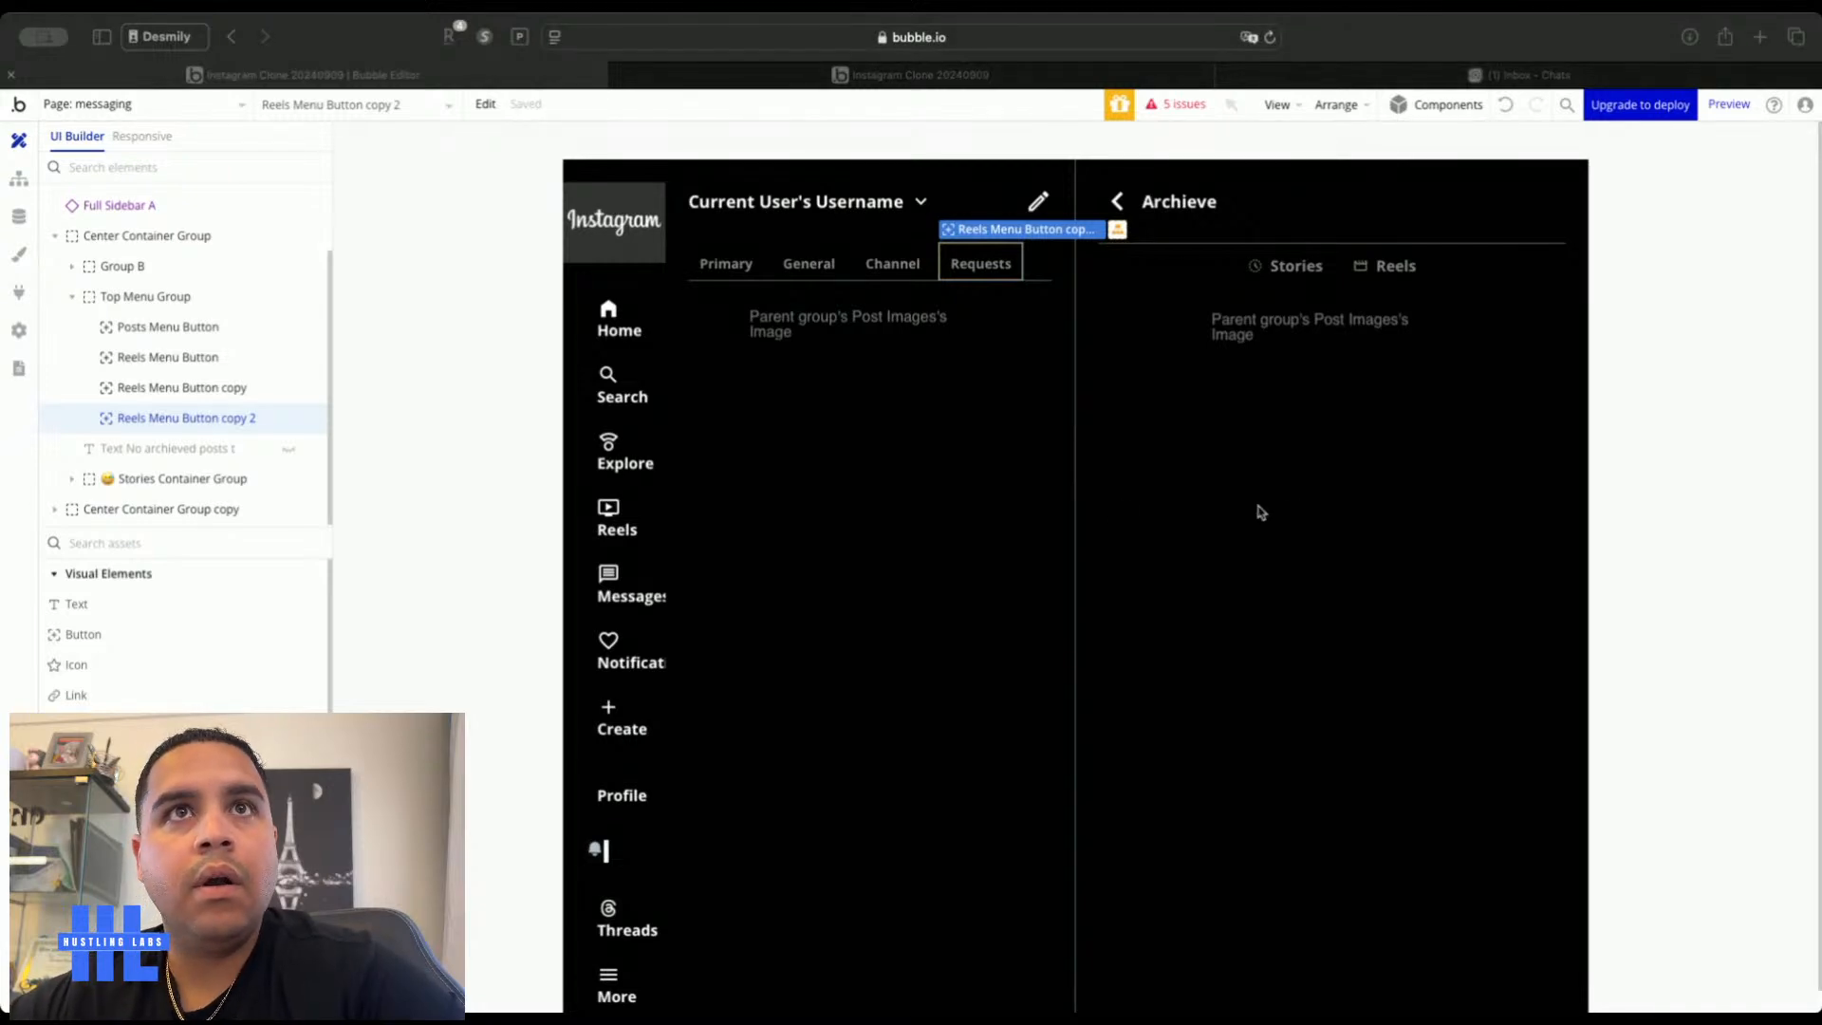
left_click(1496, 79)
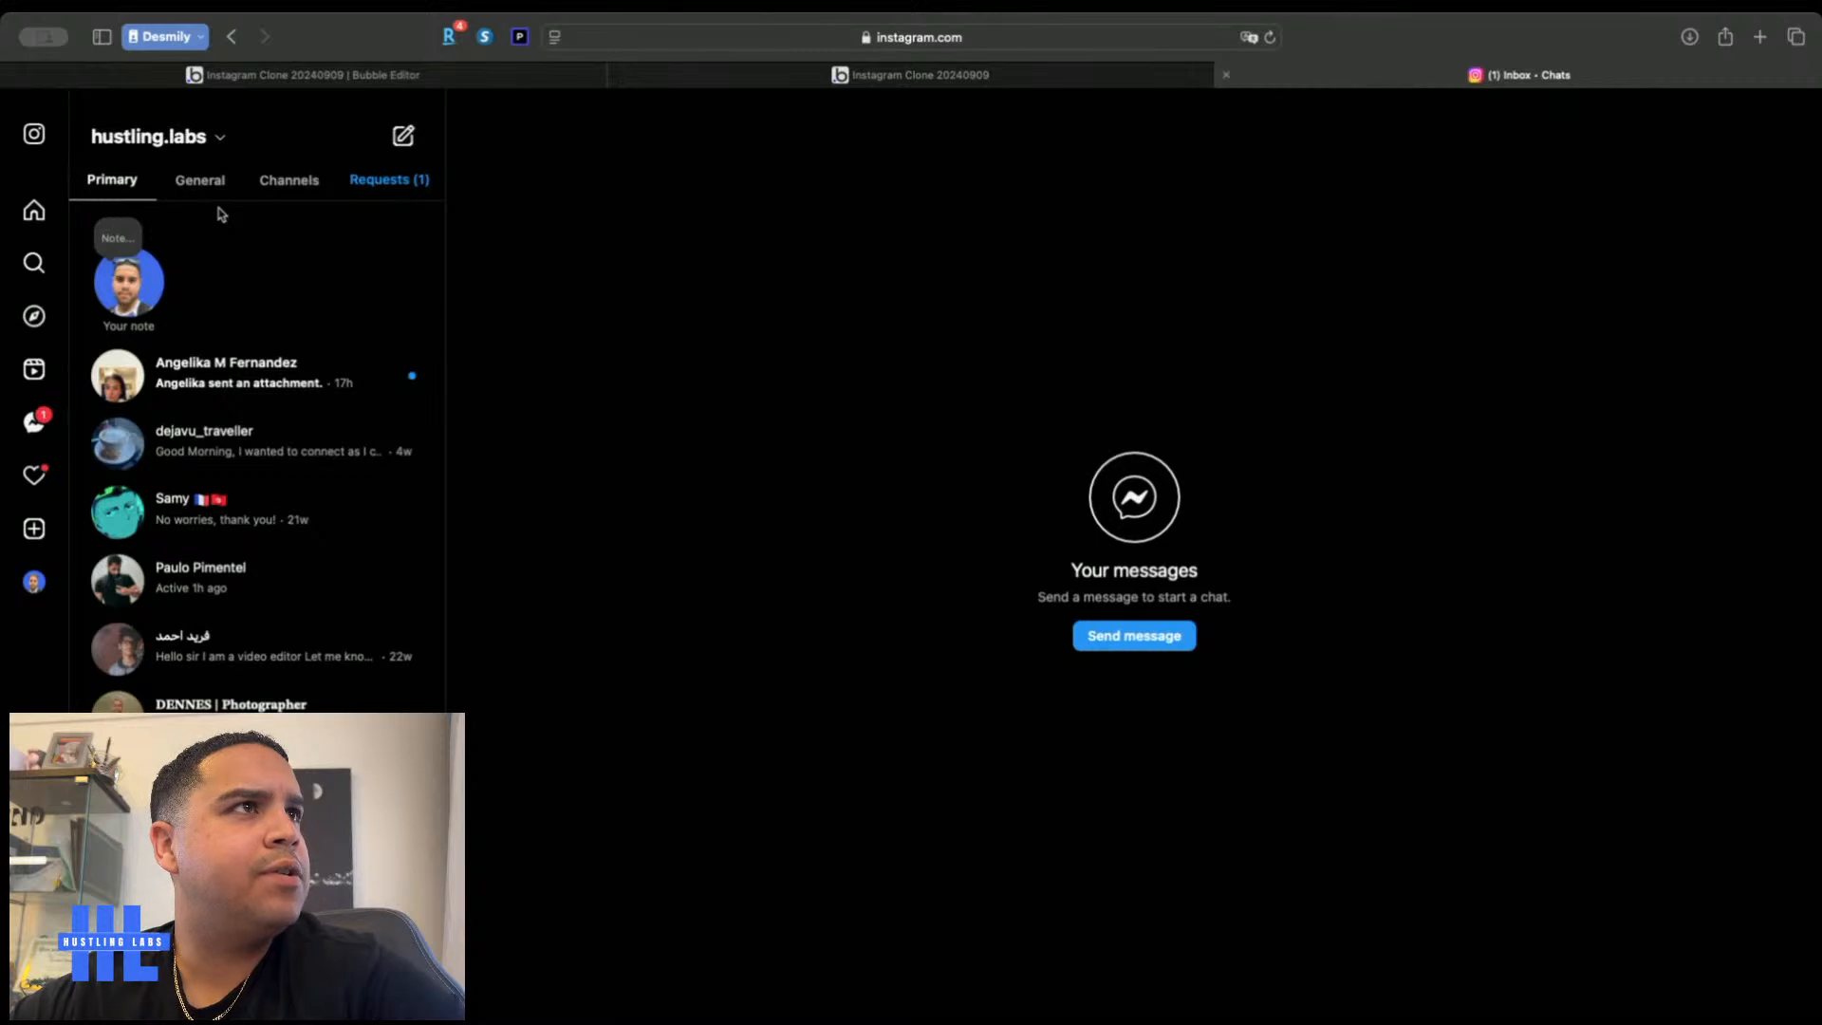
Try Instagram's New note panel, then return to Bubble's Data tab showing Comment's fields
left_click(109, 245)
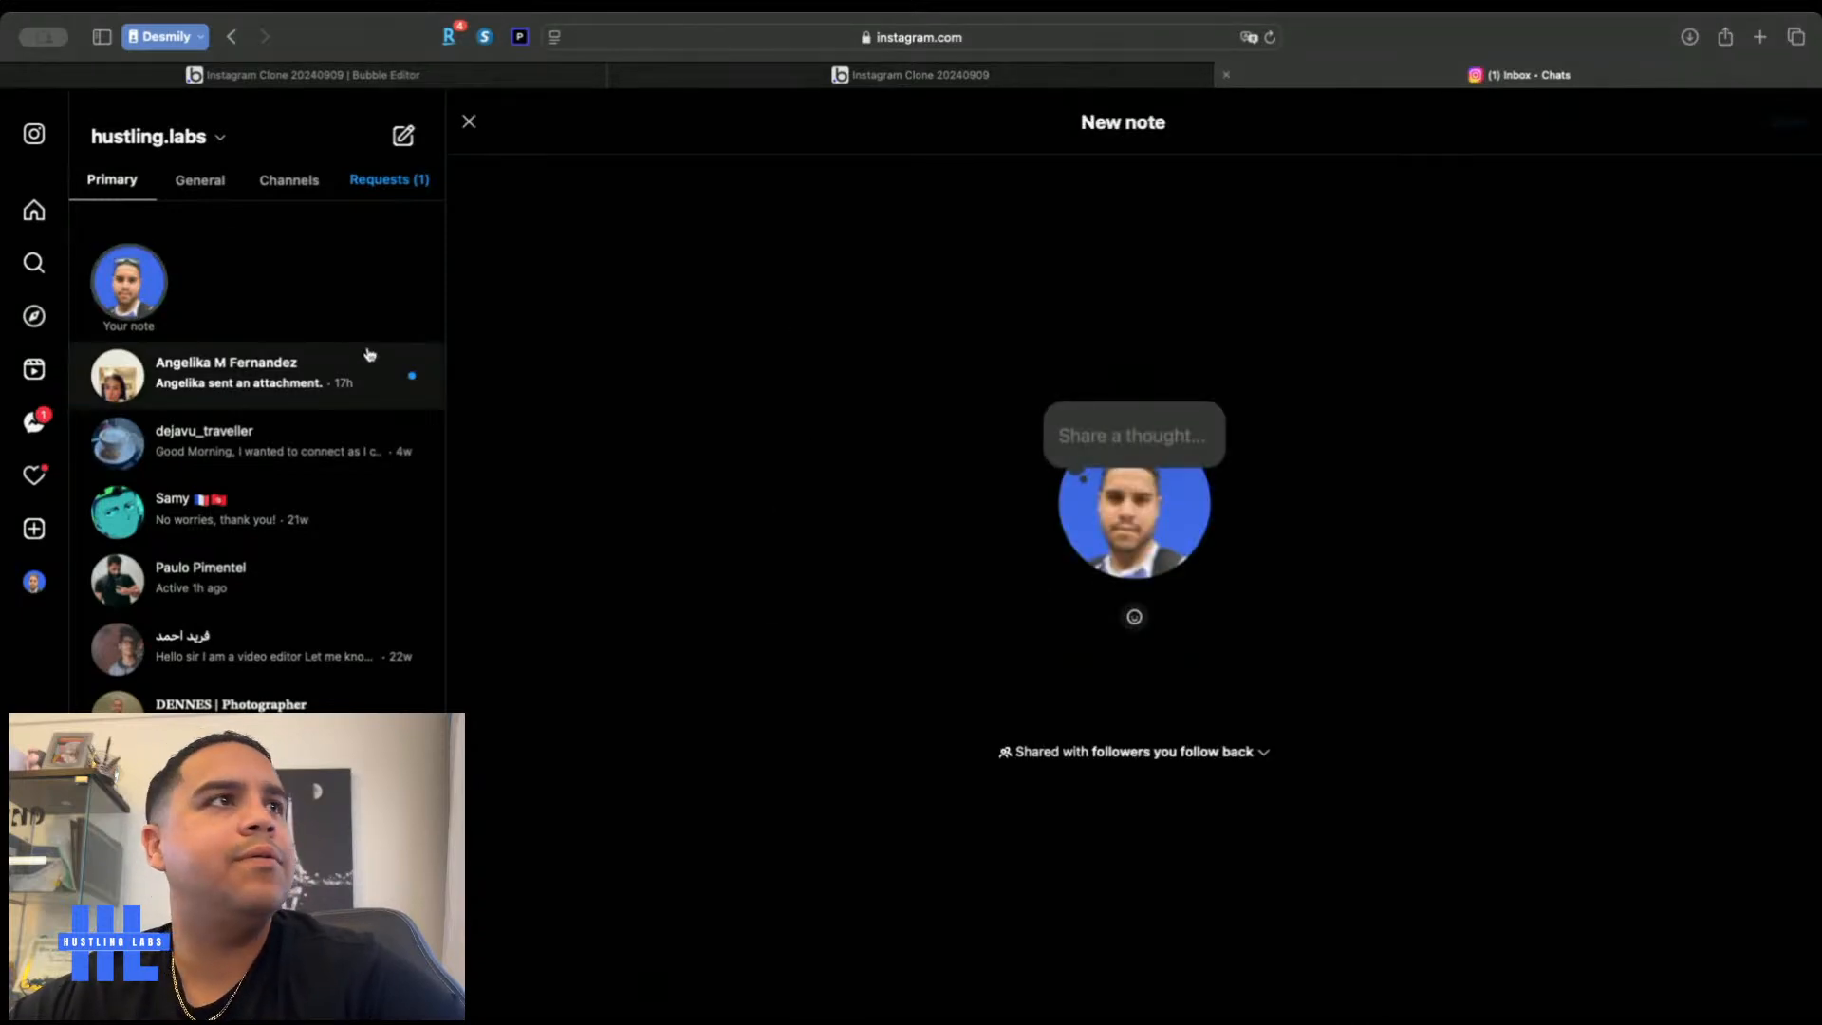
left_click(467, 124)
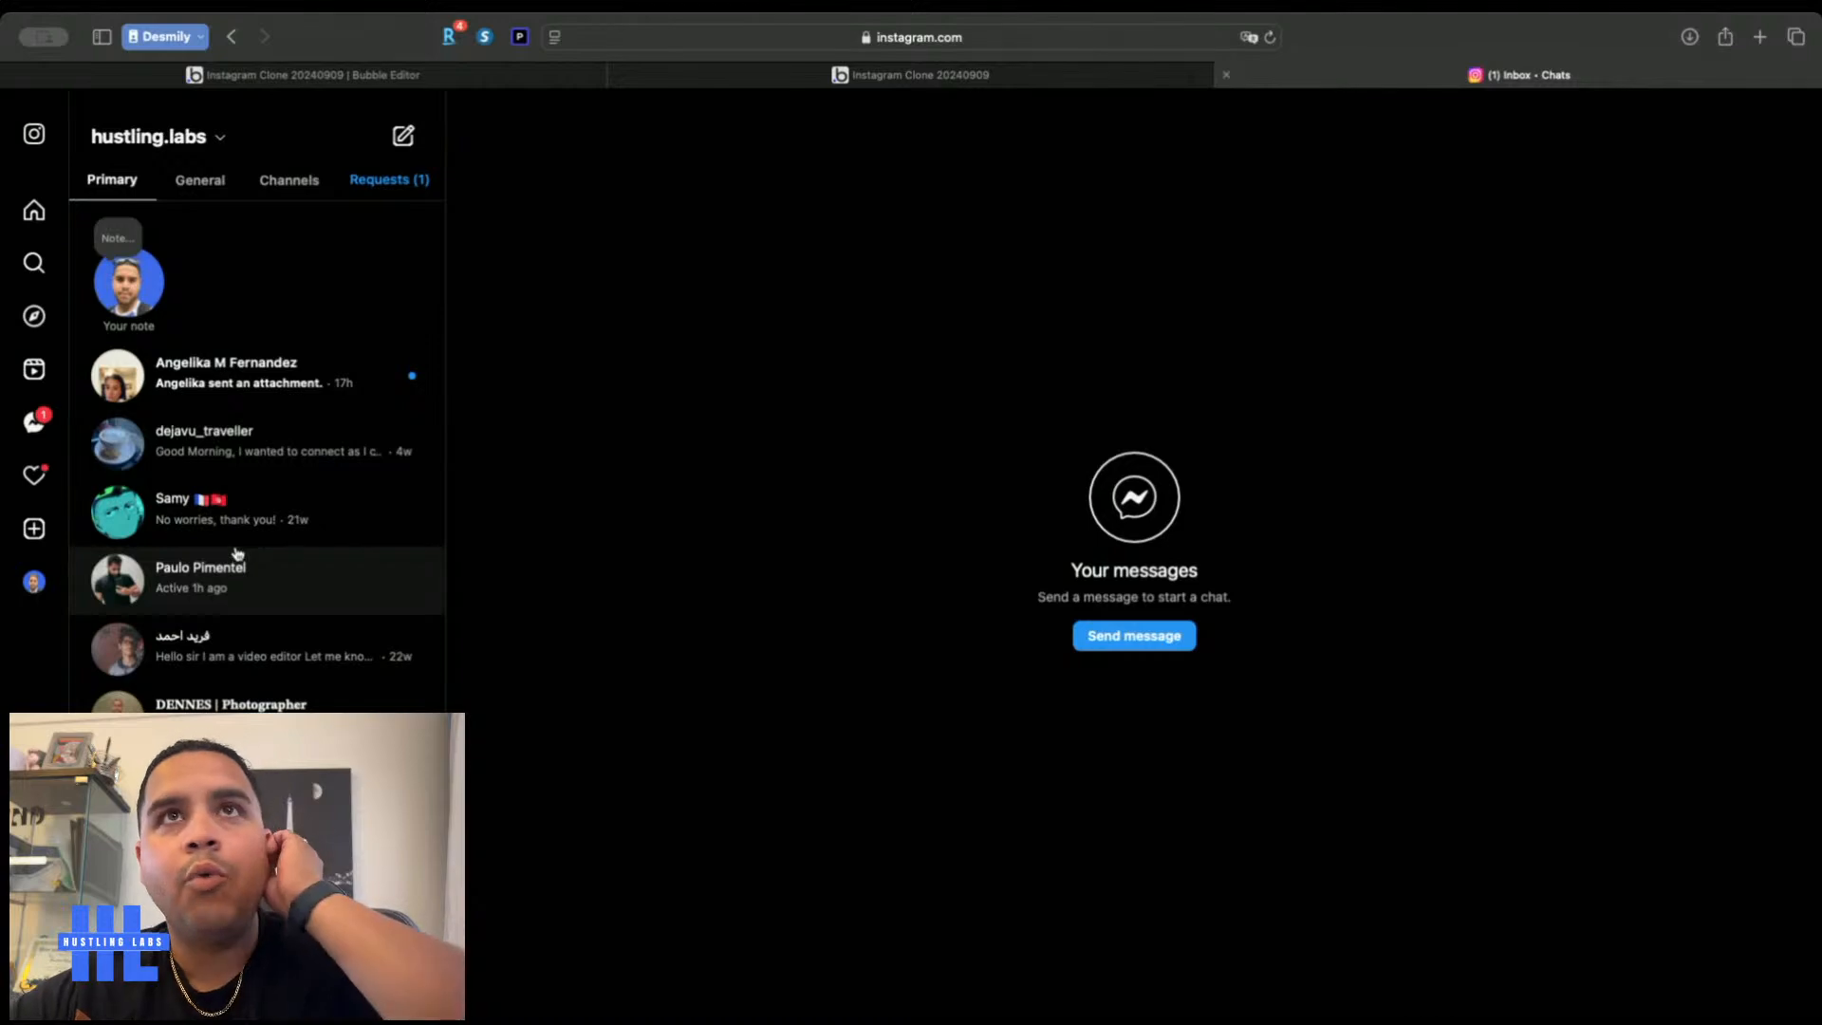
left_click(366, 74)
left_click(18, 216)
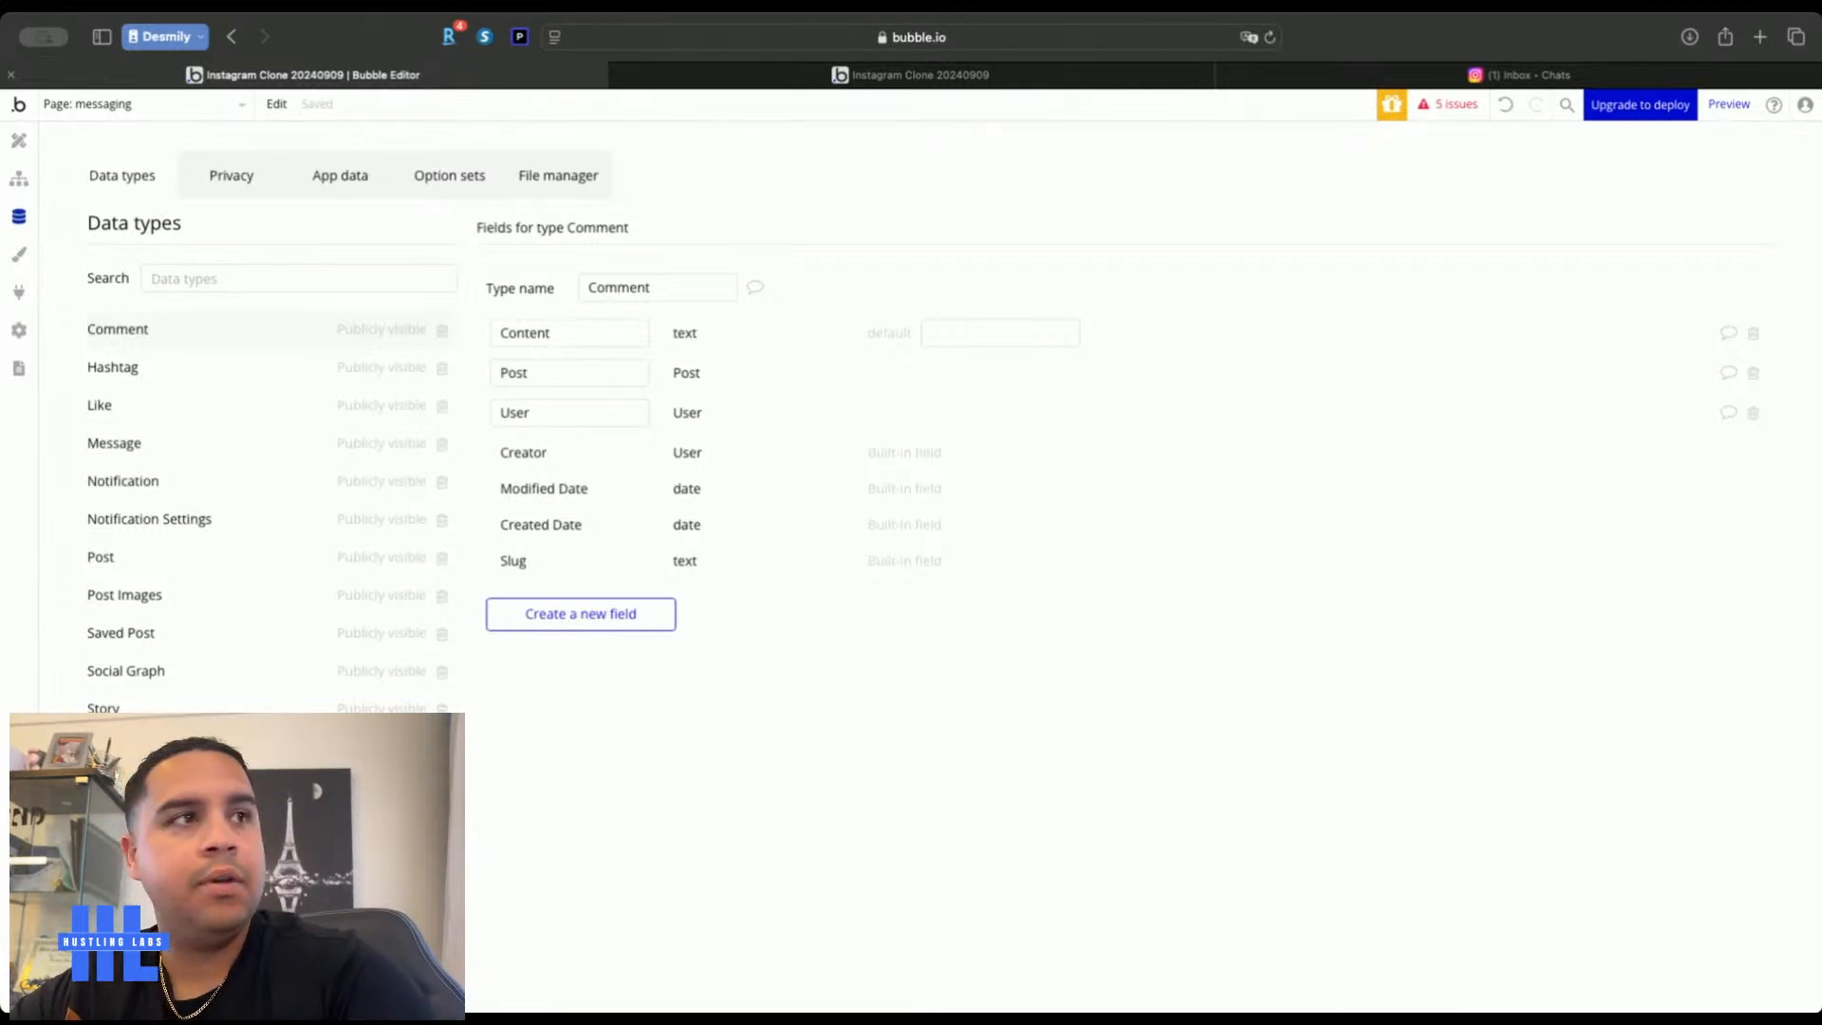
Add Conversations and Messages types, giving Messages a Conversation field of type Conversations
key("Return")
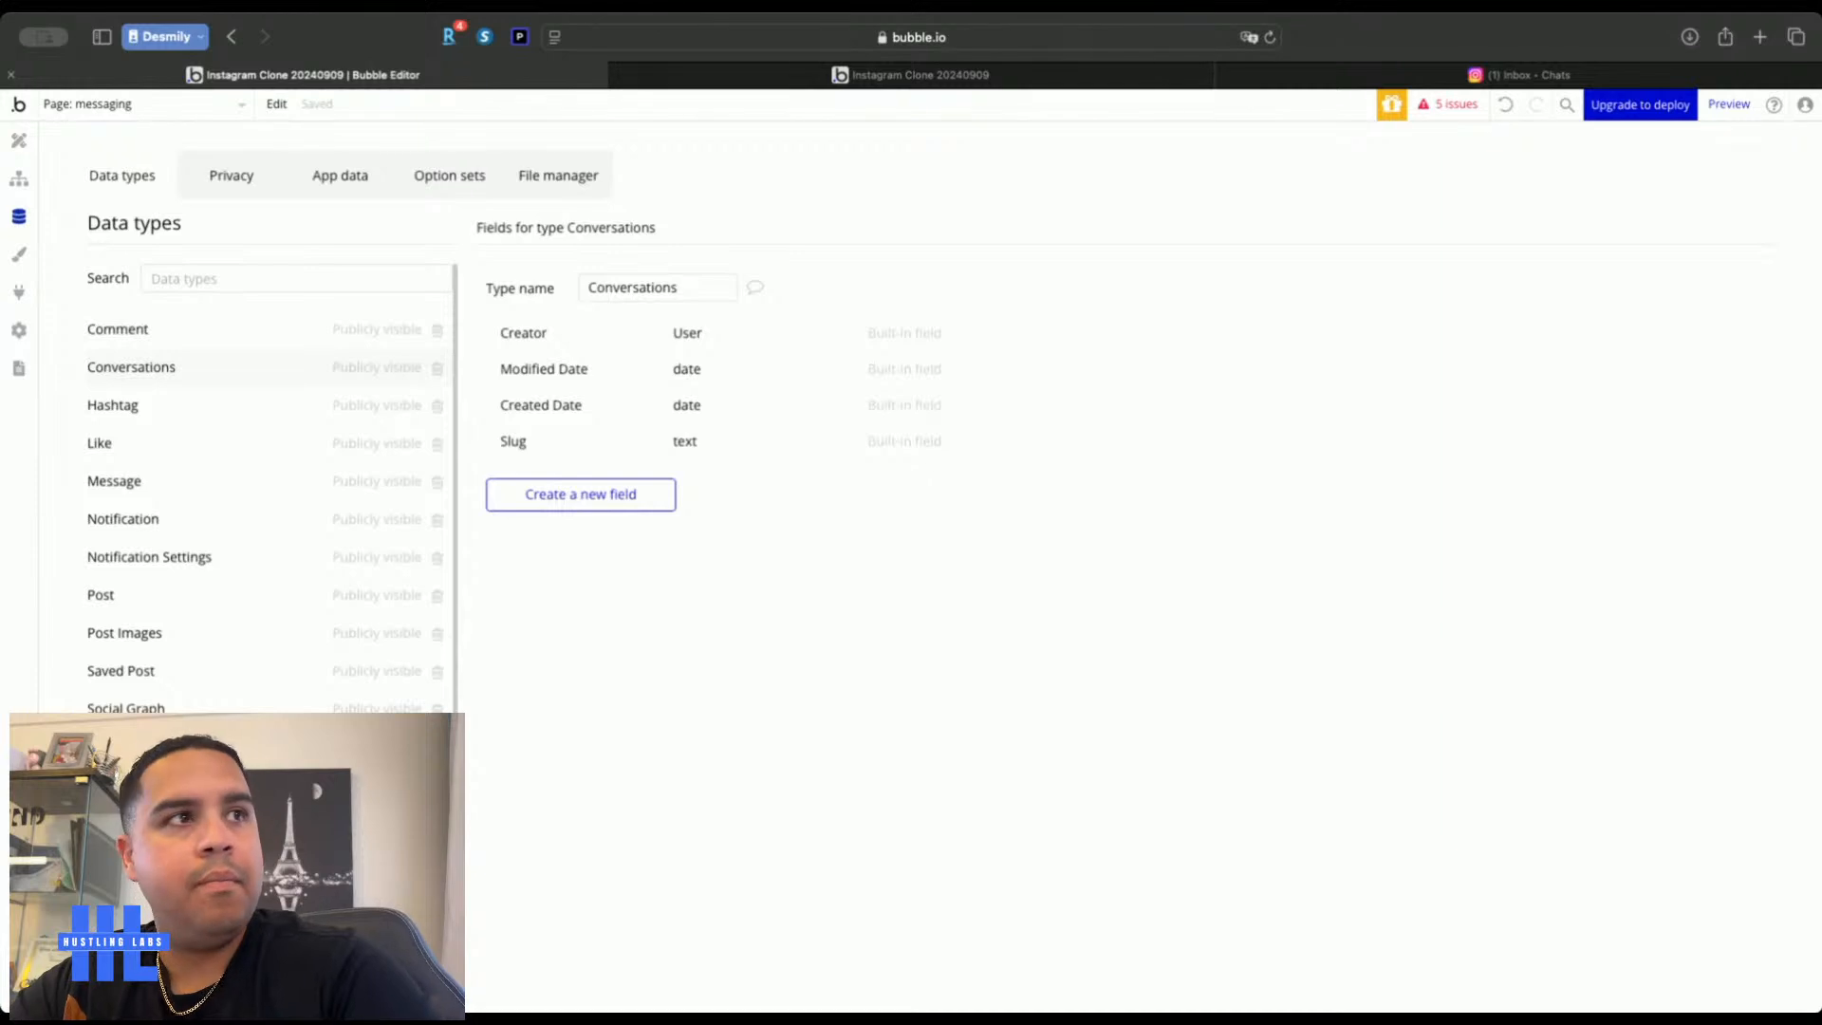
key("Return")
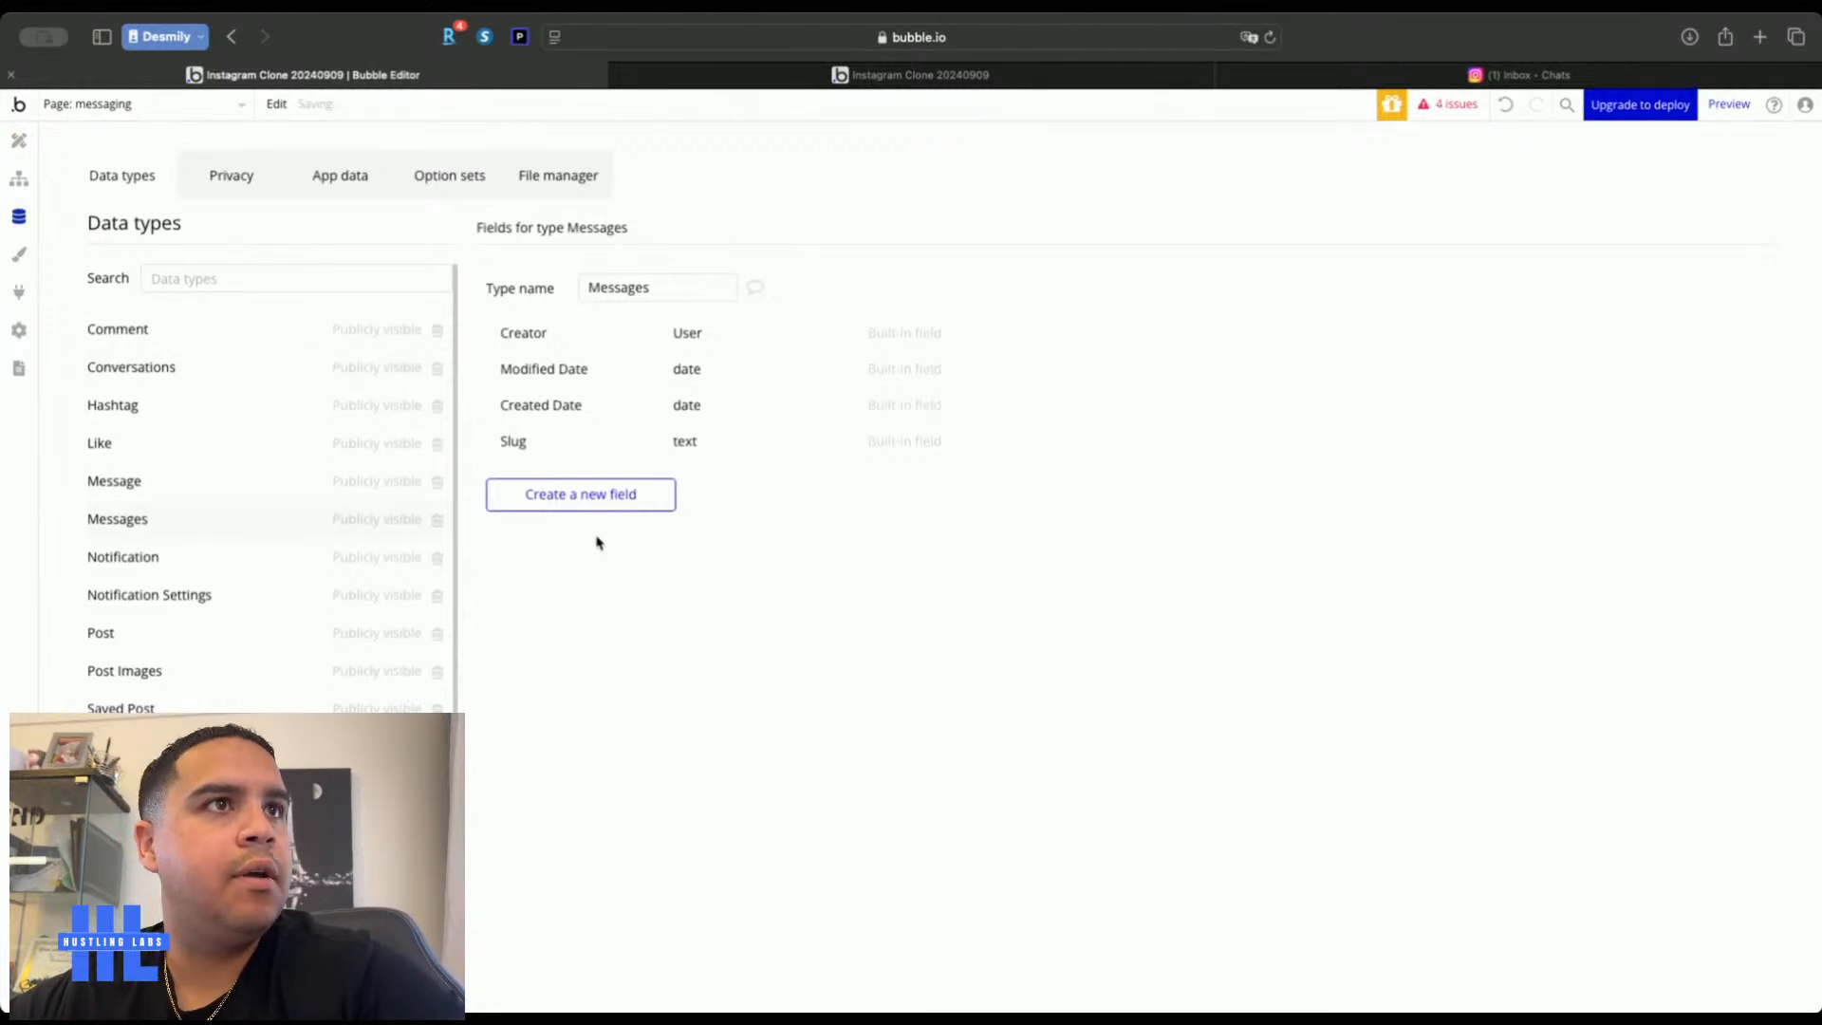
left_click(597, 479)
left_click(939, 260)
type("c")
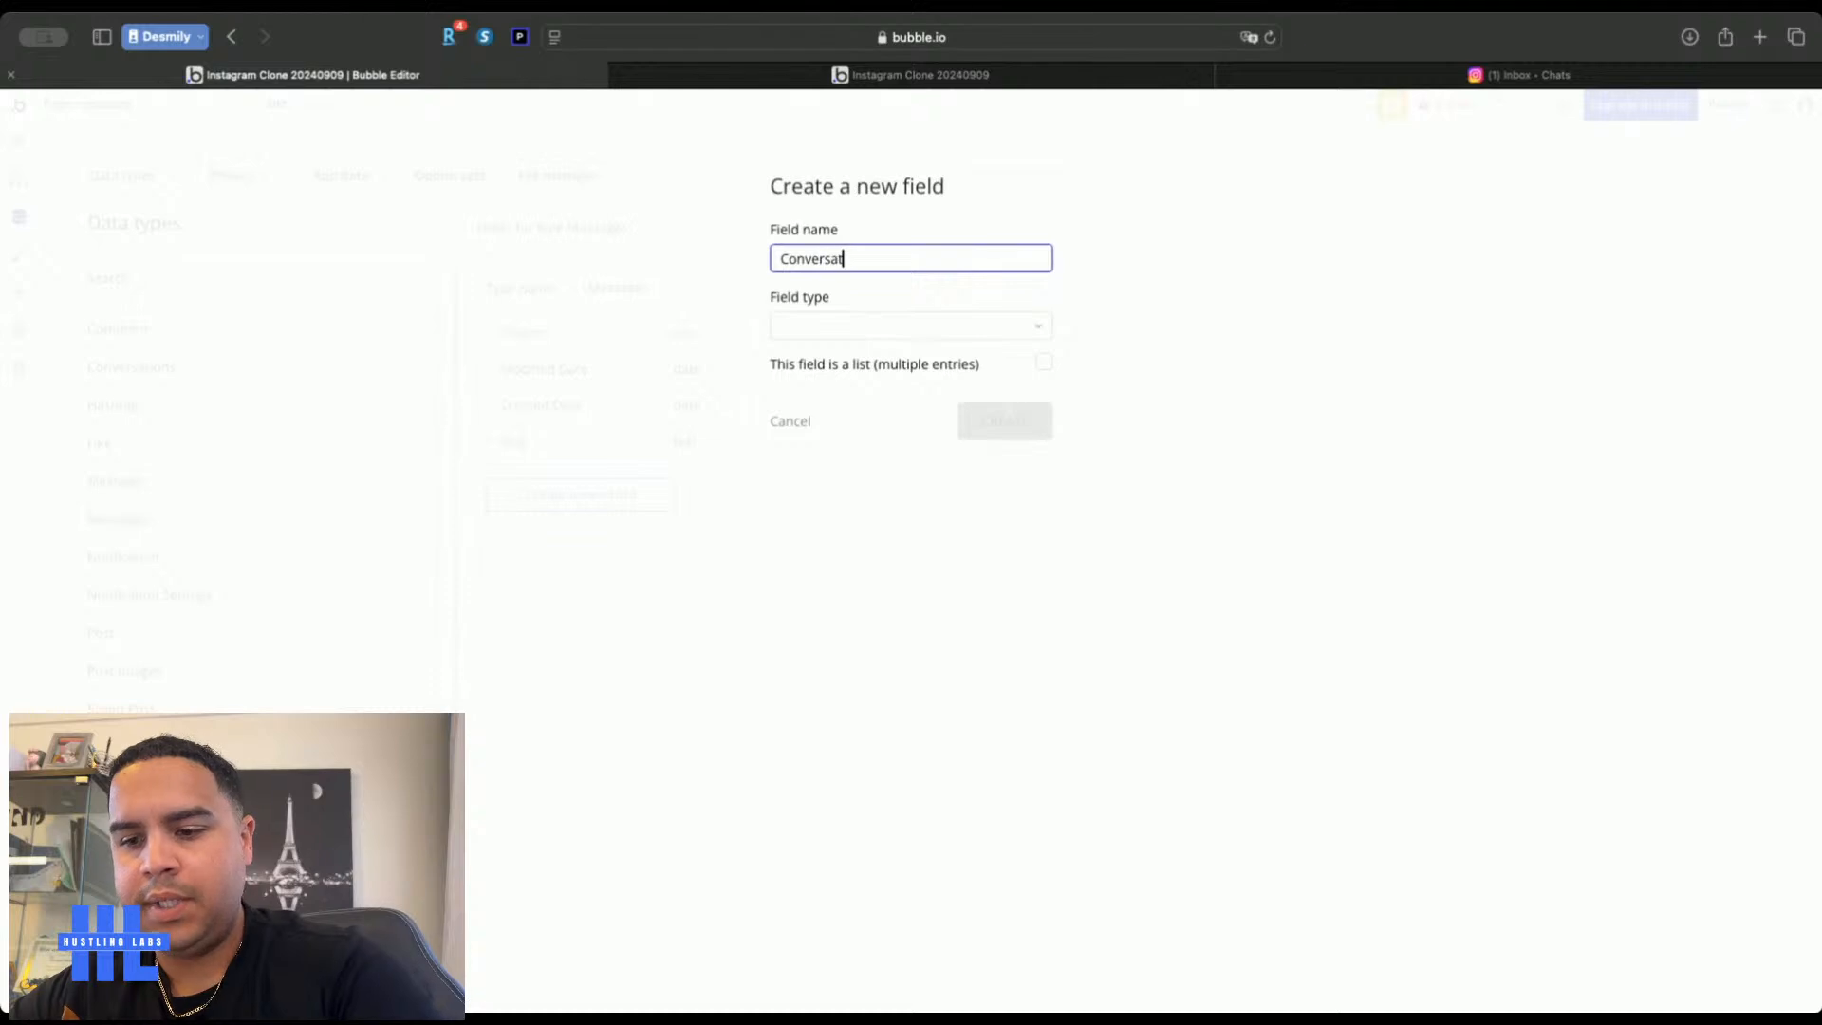
left_click(942, 325)
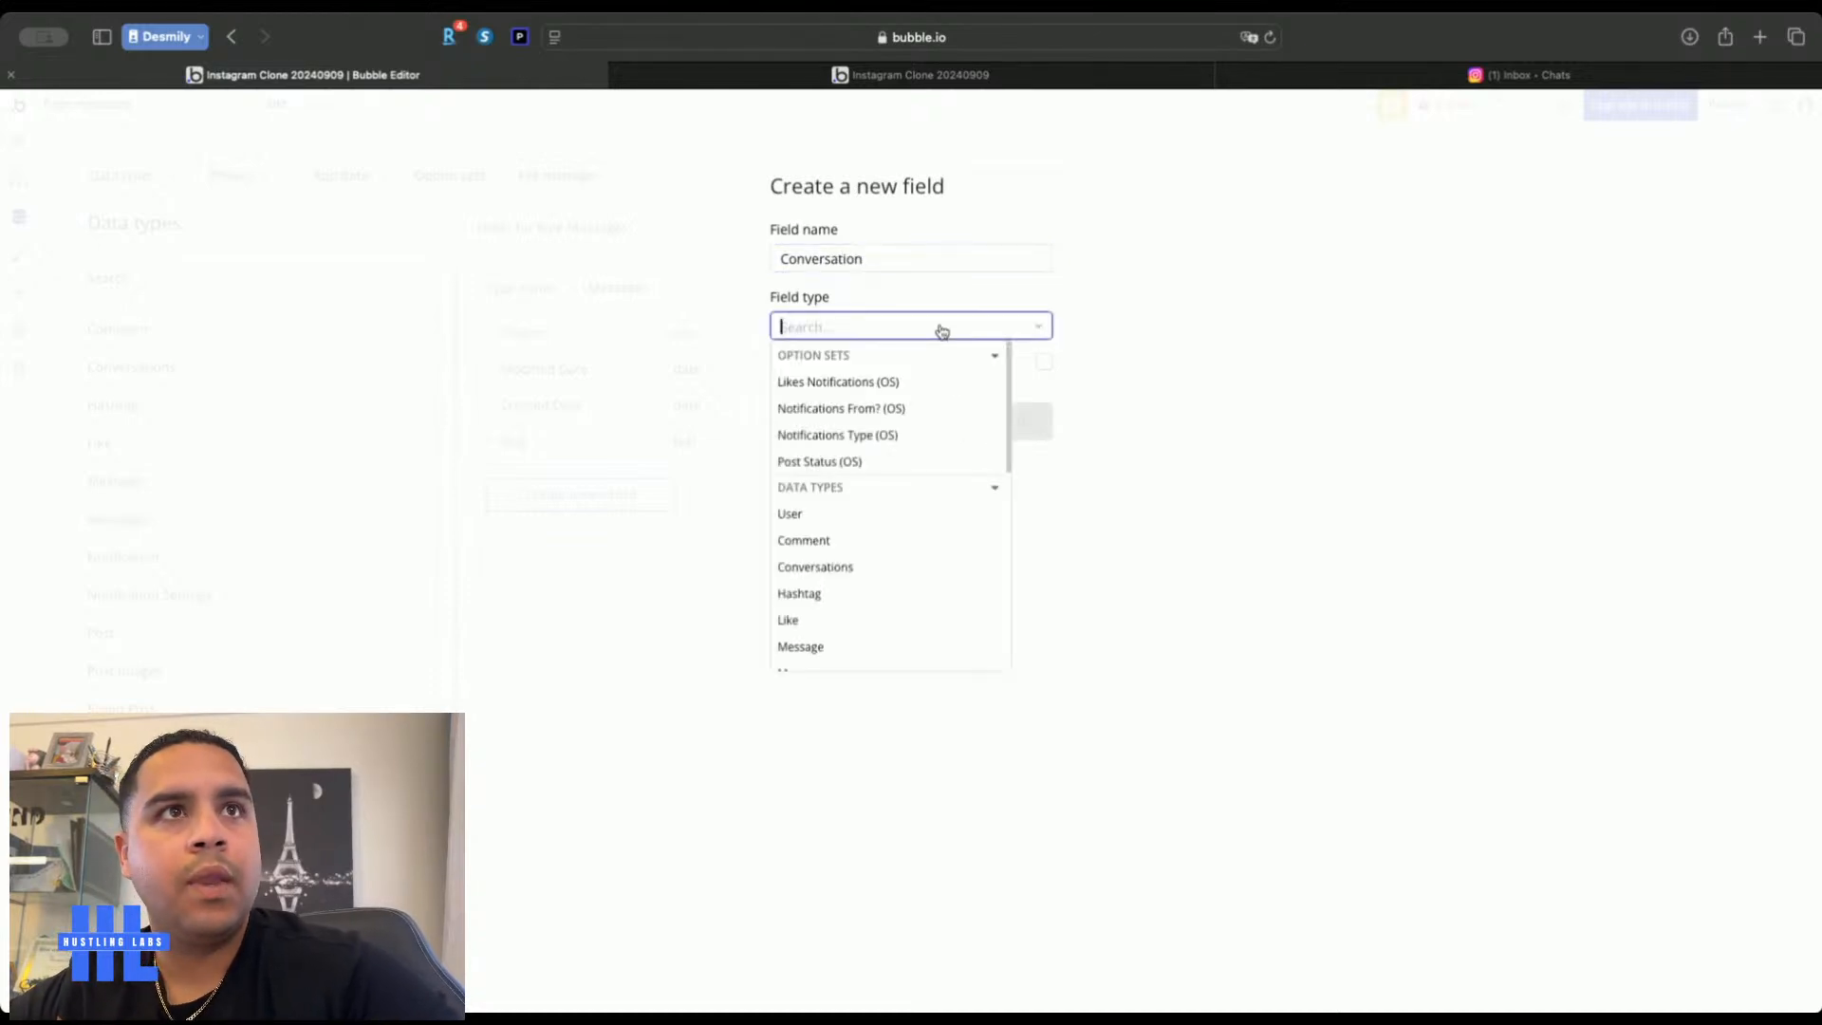
left_click(857, 567)
left_click(996, 429)
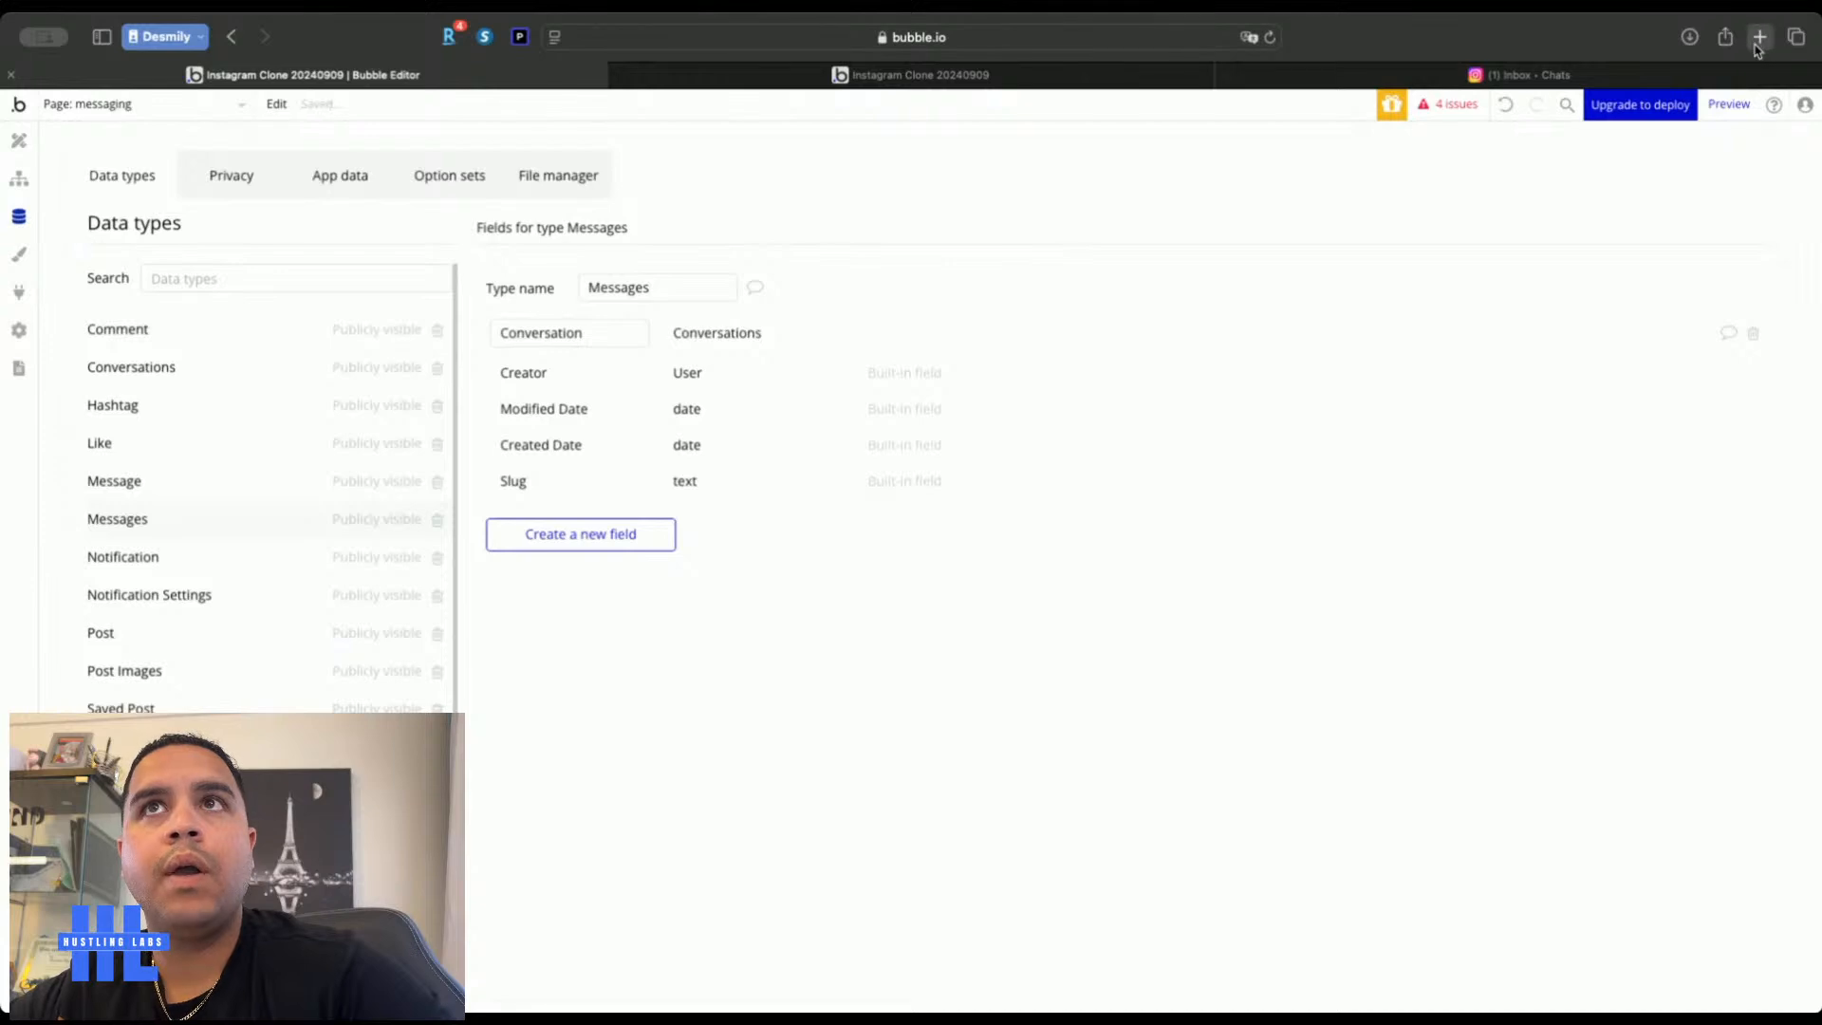
Load bubble.io in a new browser tab
left_click(1759, 36)
type("bub")
key("Return")
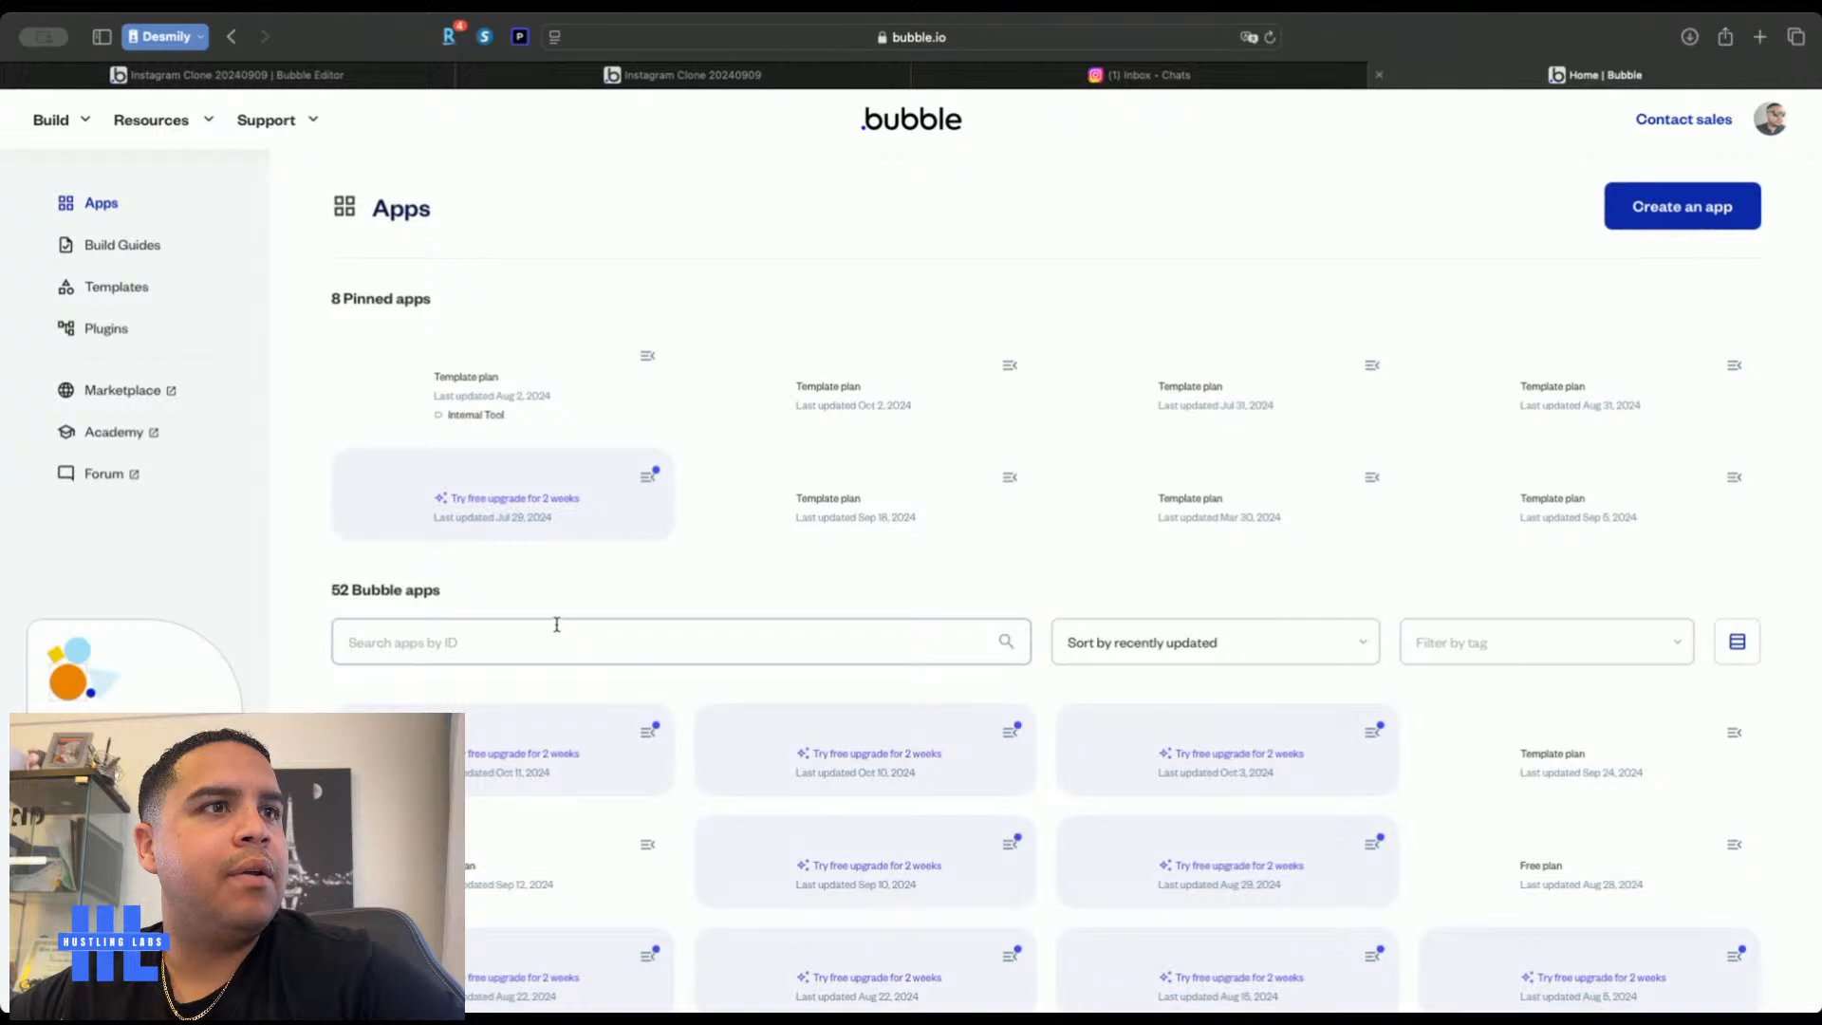
Open the masterclass2023 app and copy its Conversations data type
scroll(557, 624, "down", 5)
left_click(856, 417)
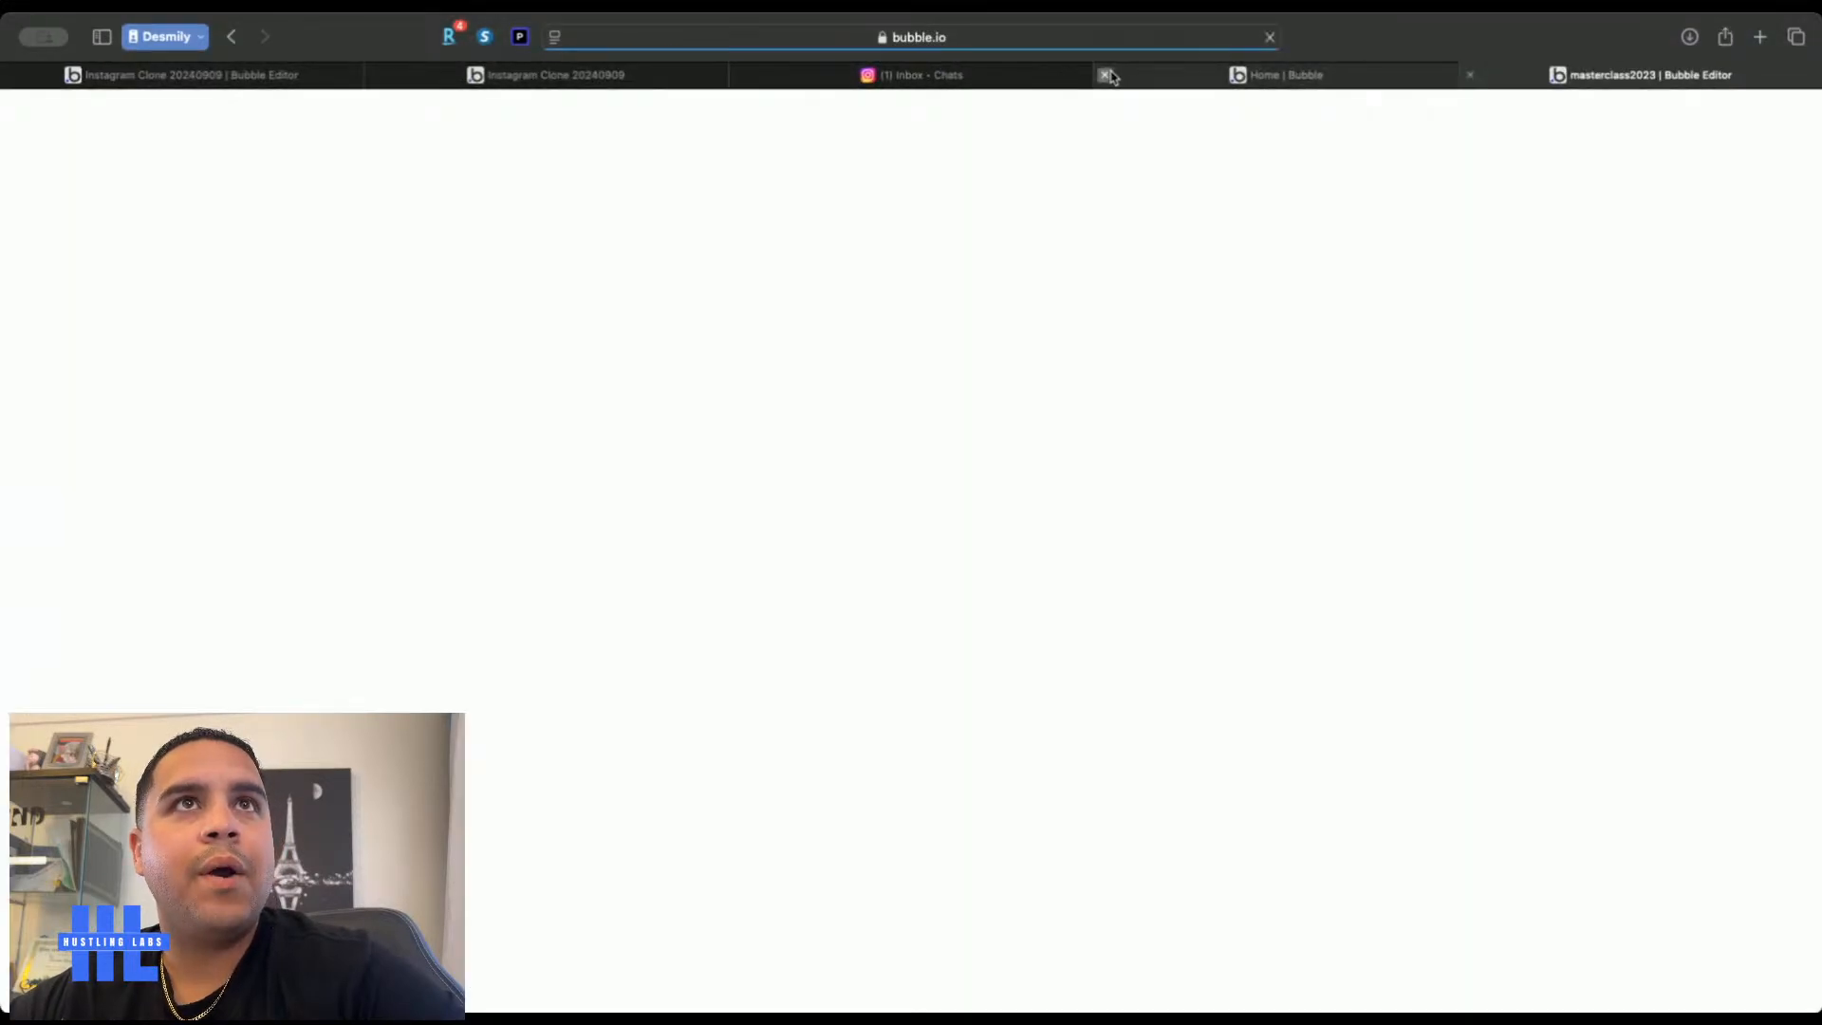
left_click(1106, 74)
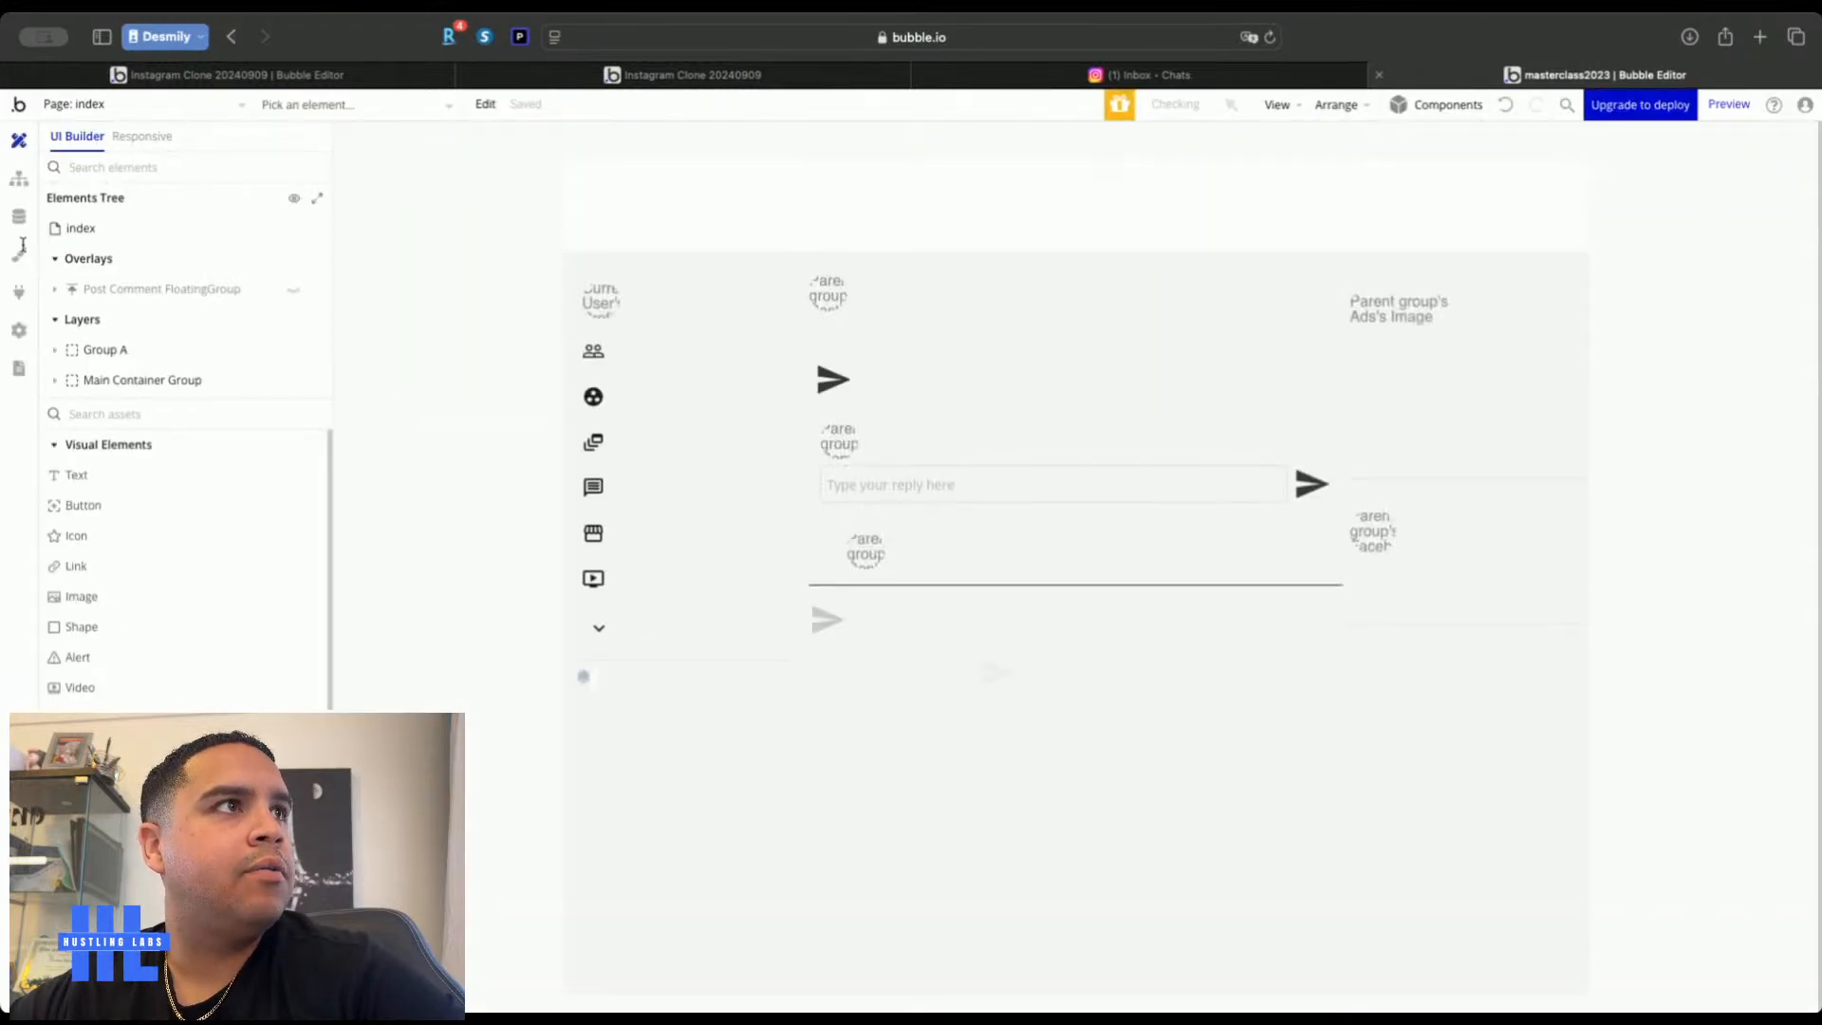
left_click(18, 217)
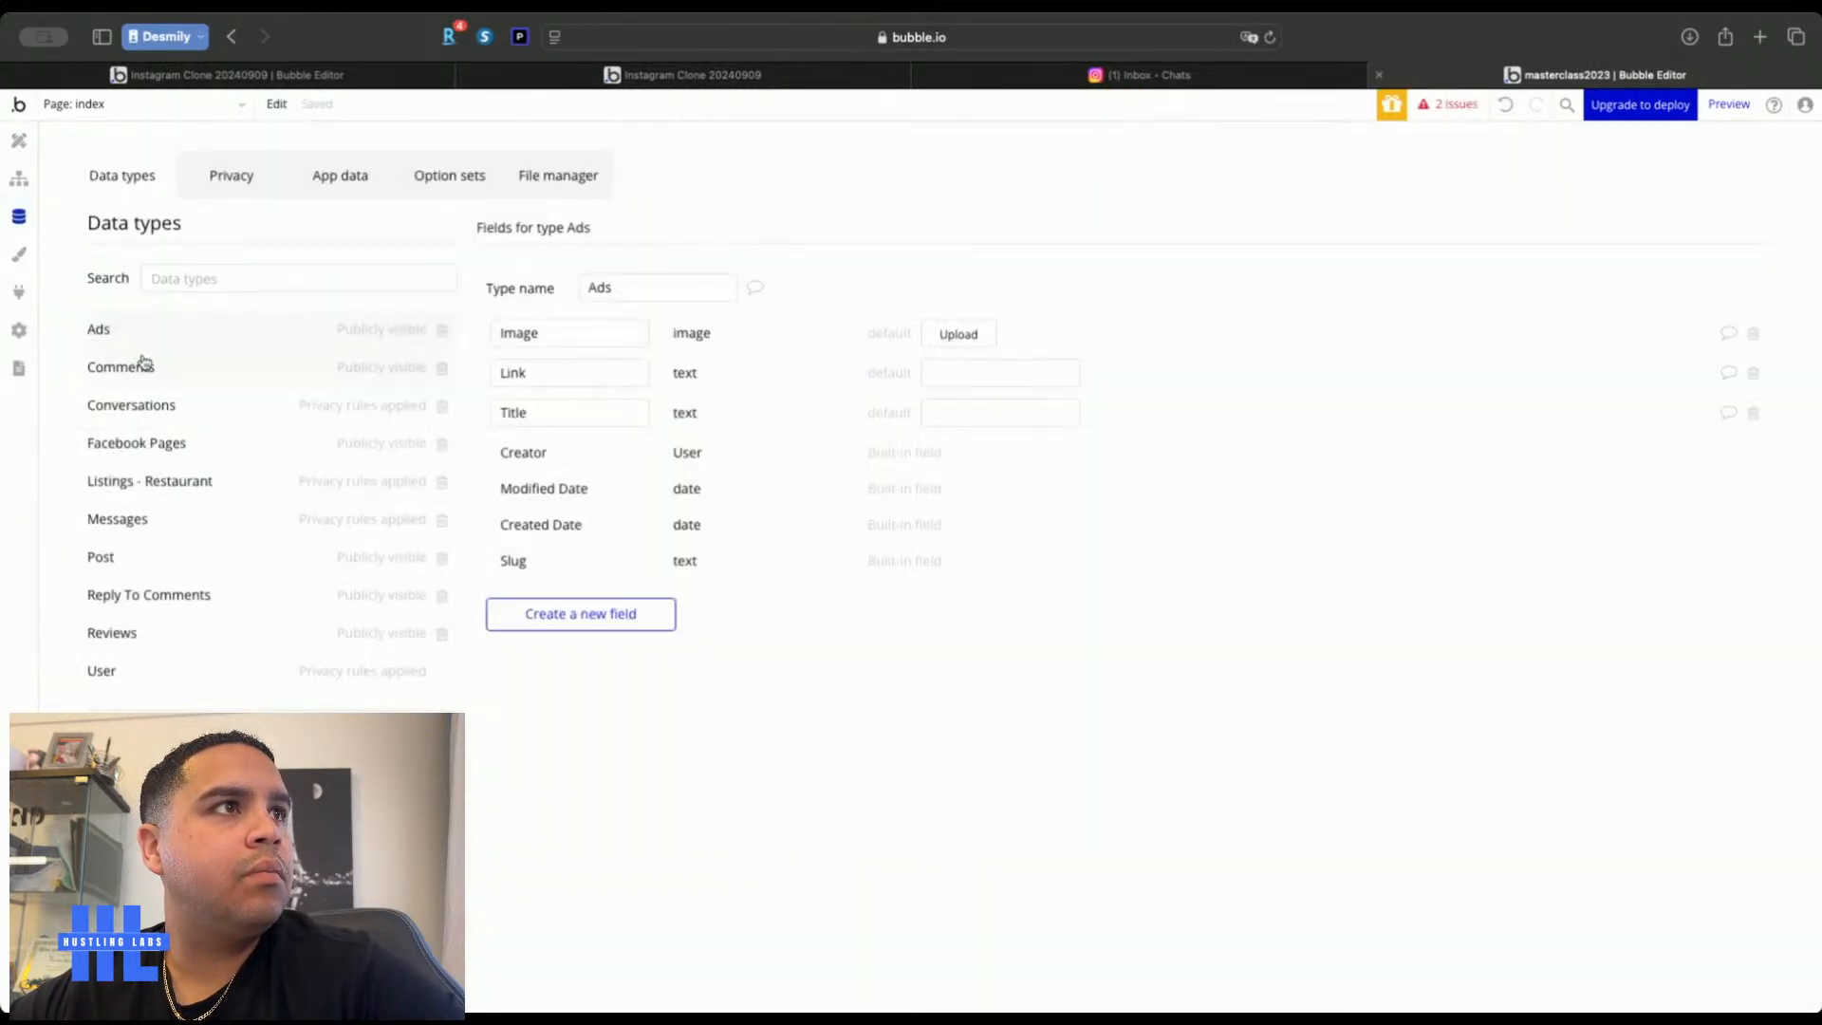
left_click(155, 406)
right_click(156, 418)
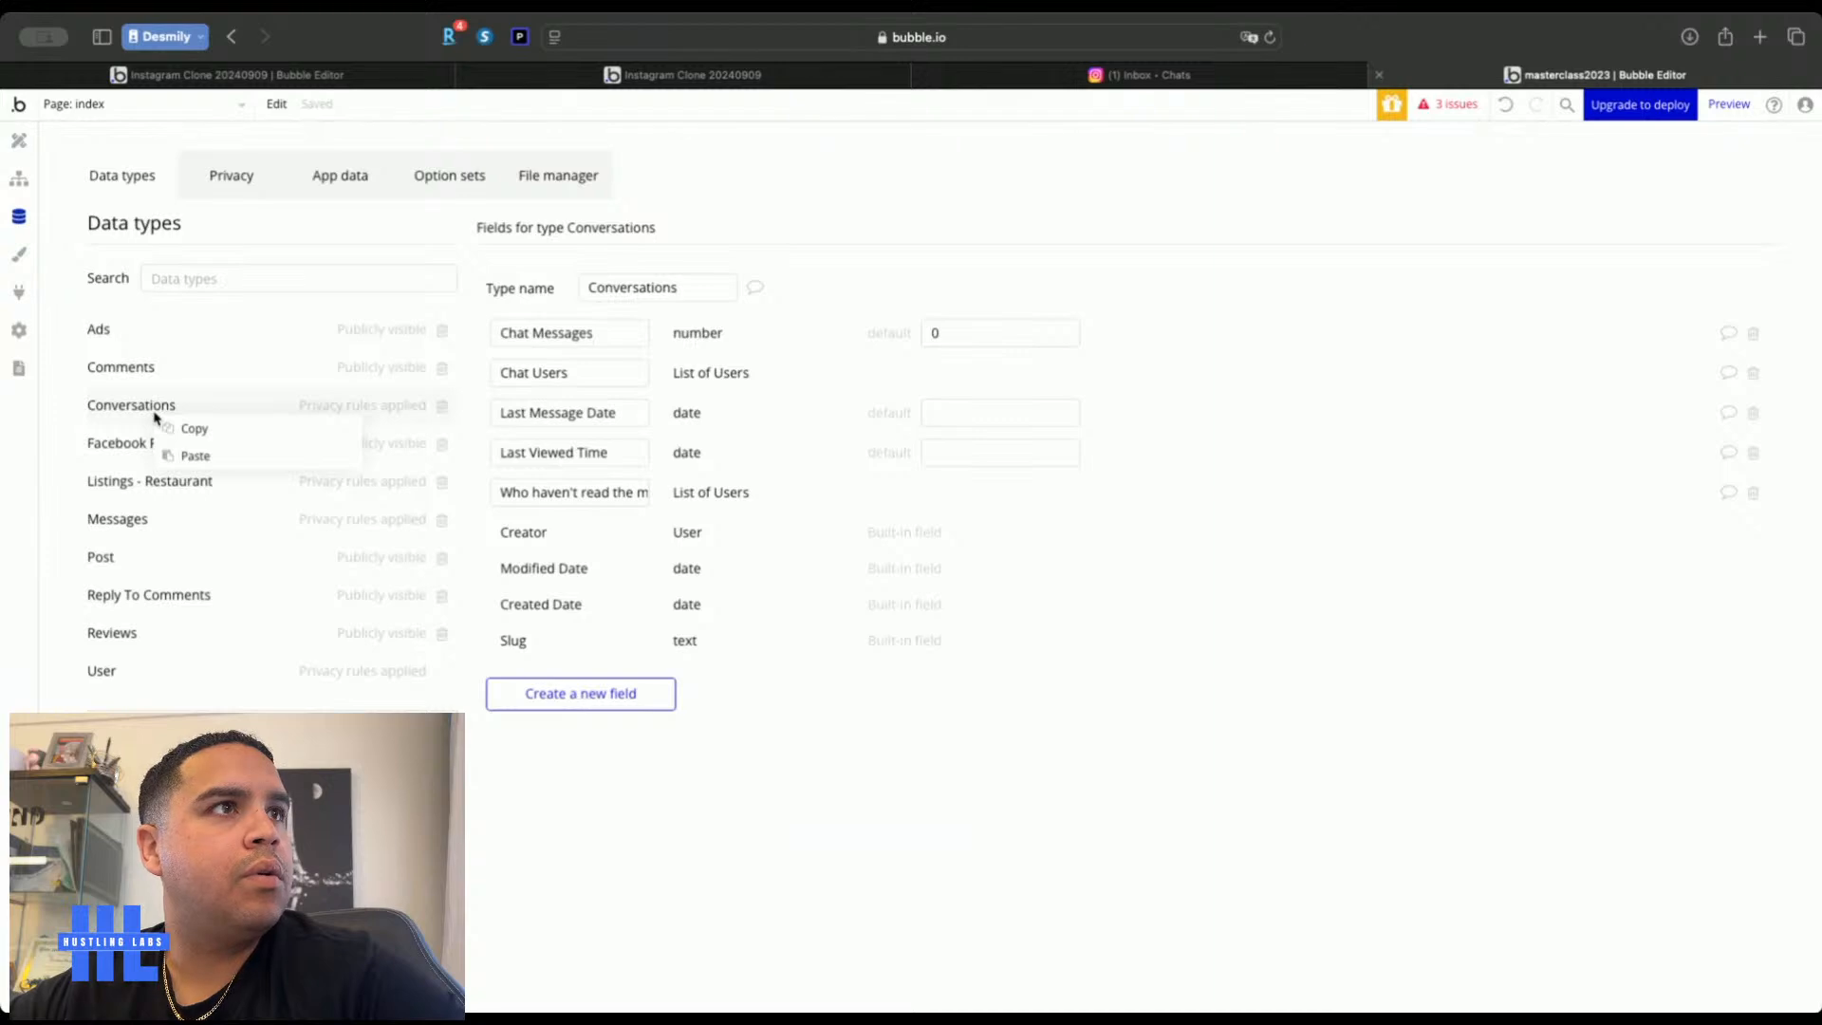
left_click(194, 428)
In Instagram Clone, delete the old Conversations and Messages types and paste the copied Conversations
left_click(379, 76)
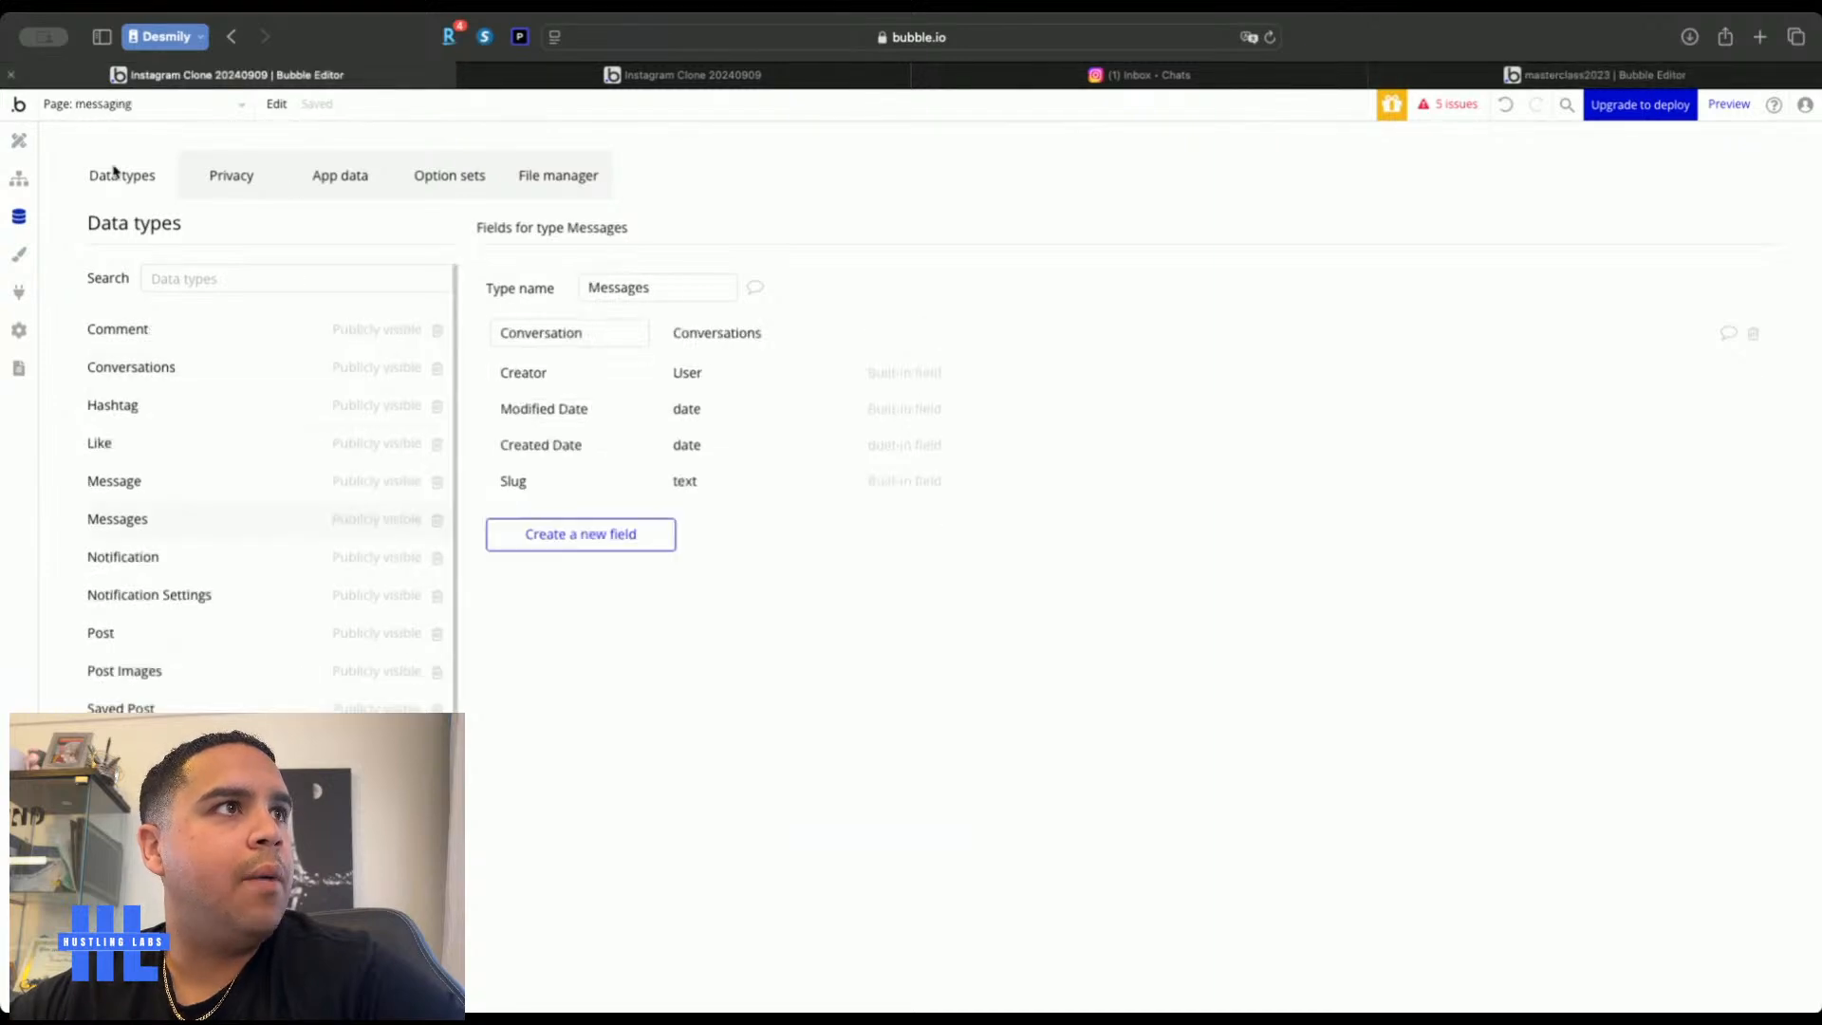
left_click(436, 370)
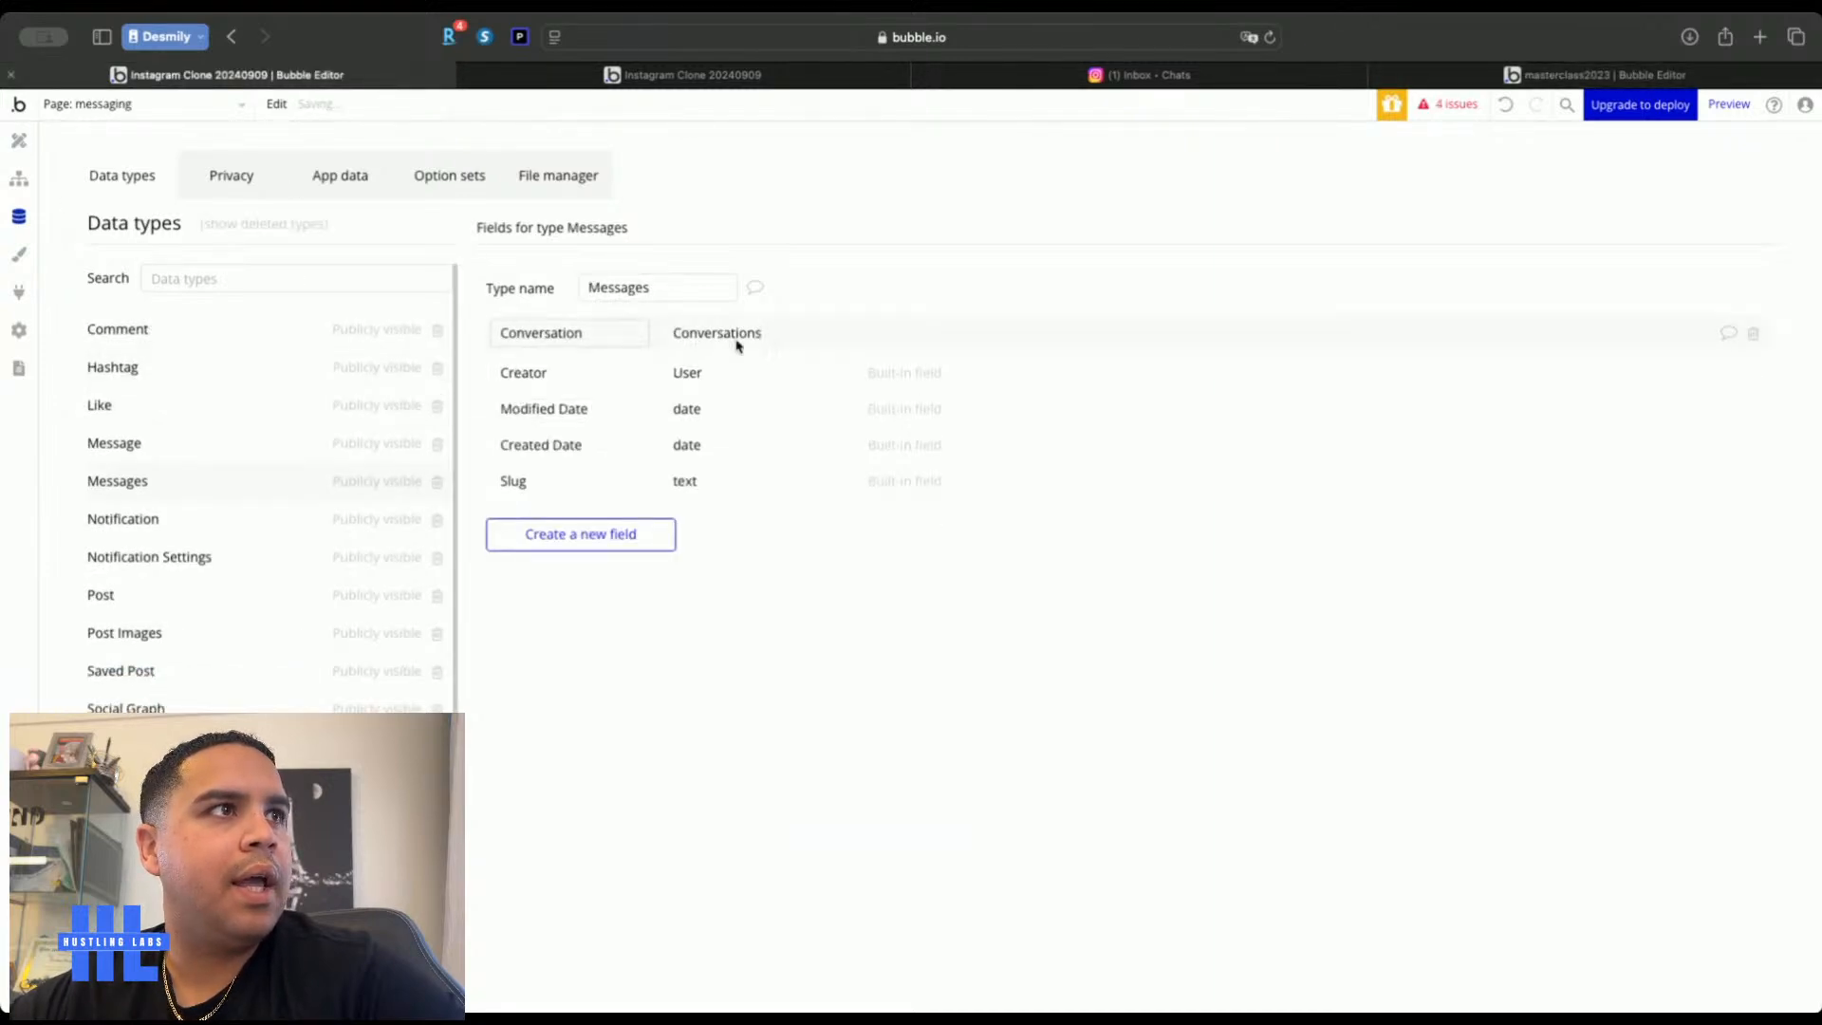
left_click(436, 481)
right_click(131, 413)
left_click(175, 450)
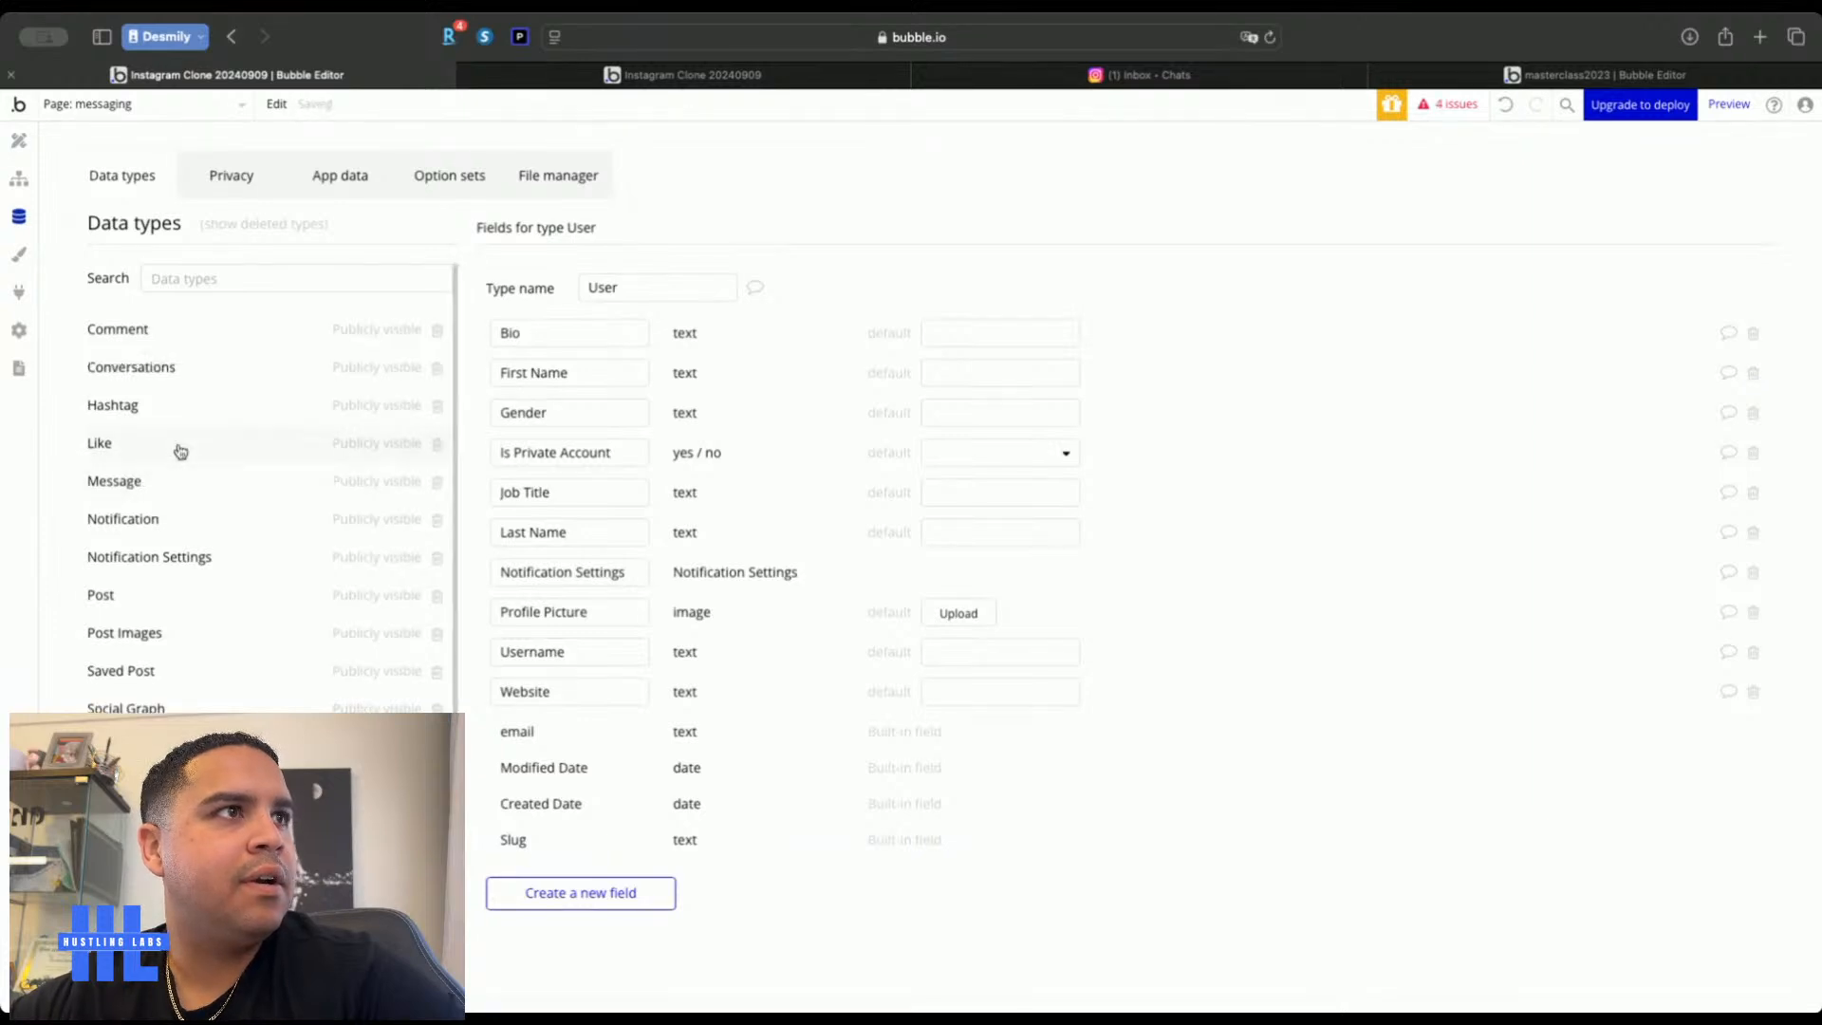
Review the pasted Conversations fields, including Chat Messages' default of 0, then return to masterclass2023
left_click(173, 368)
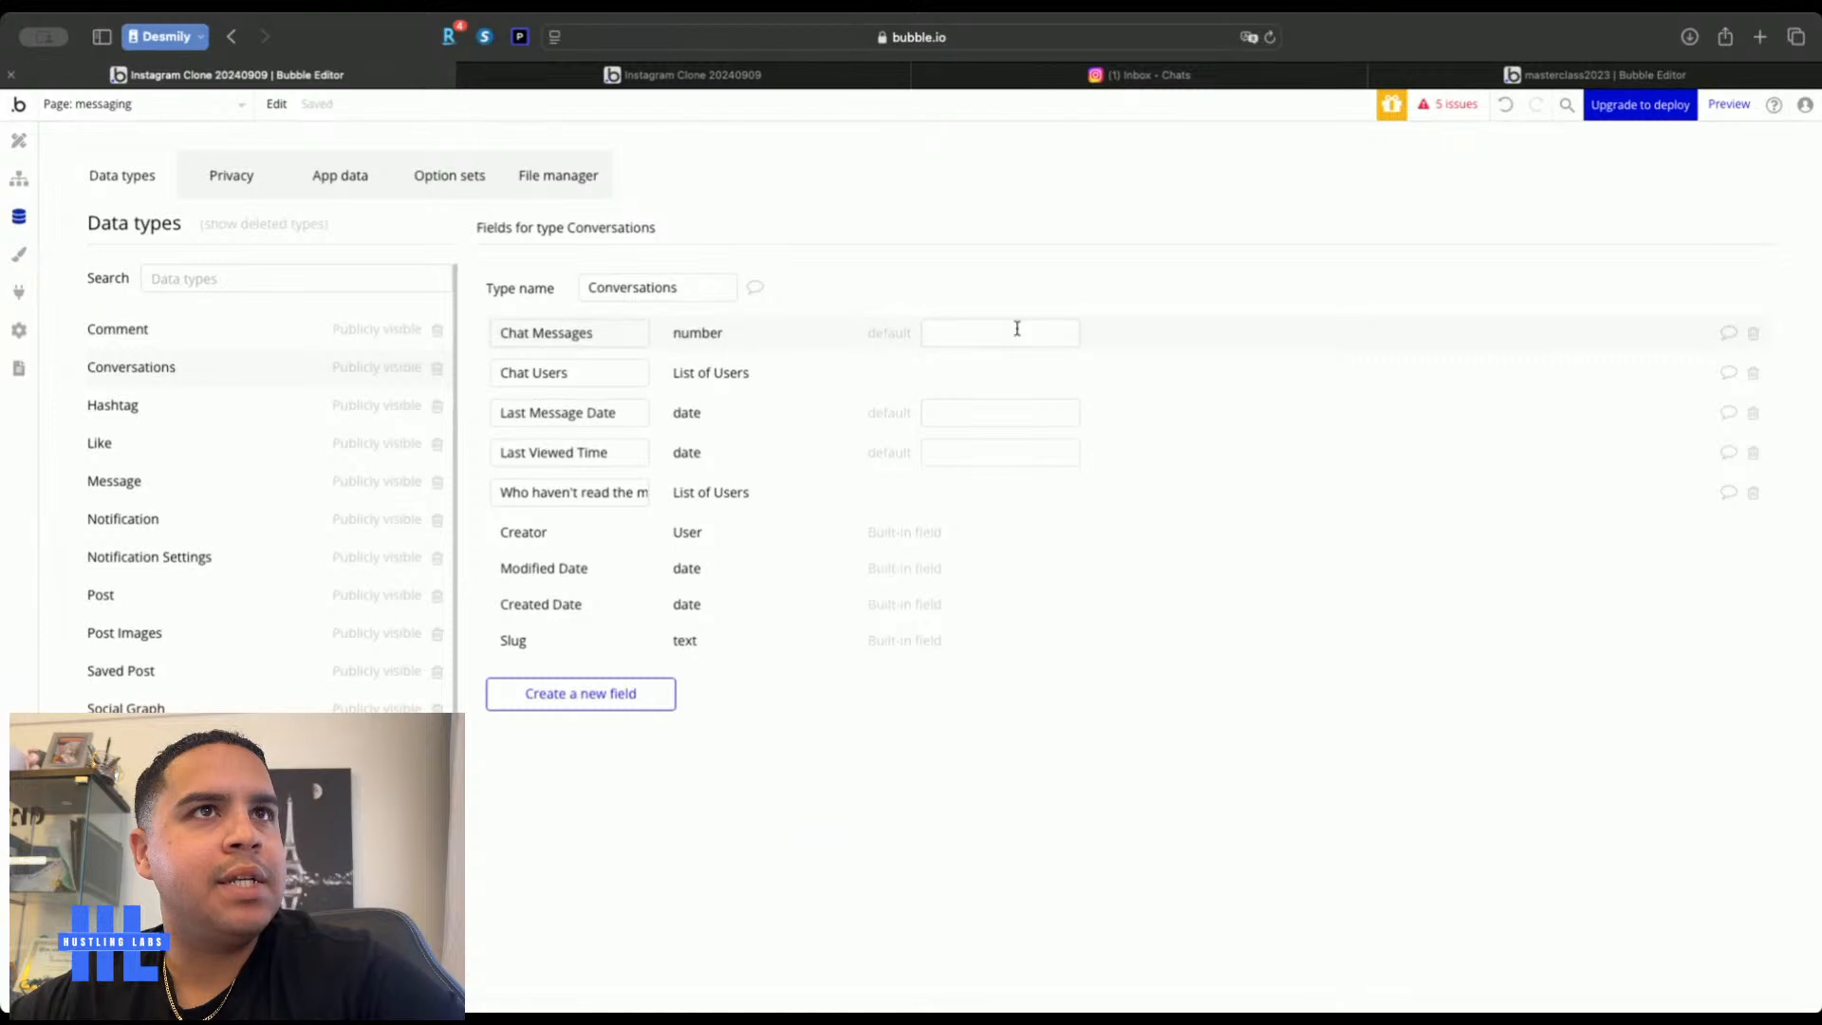
left_click(982, 338)
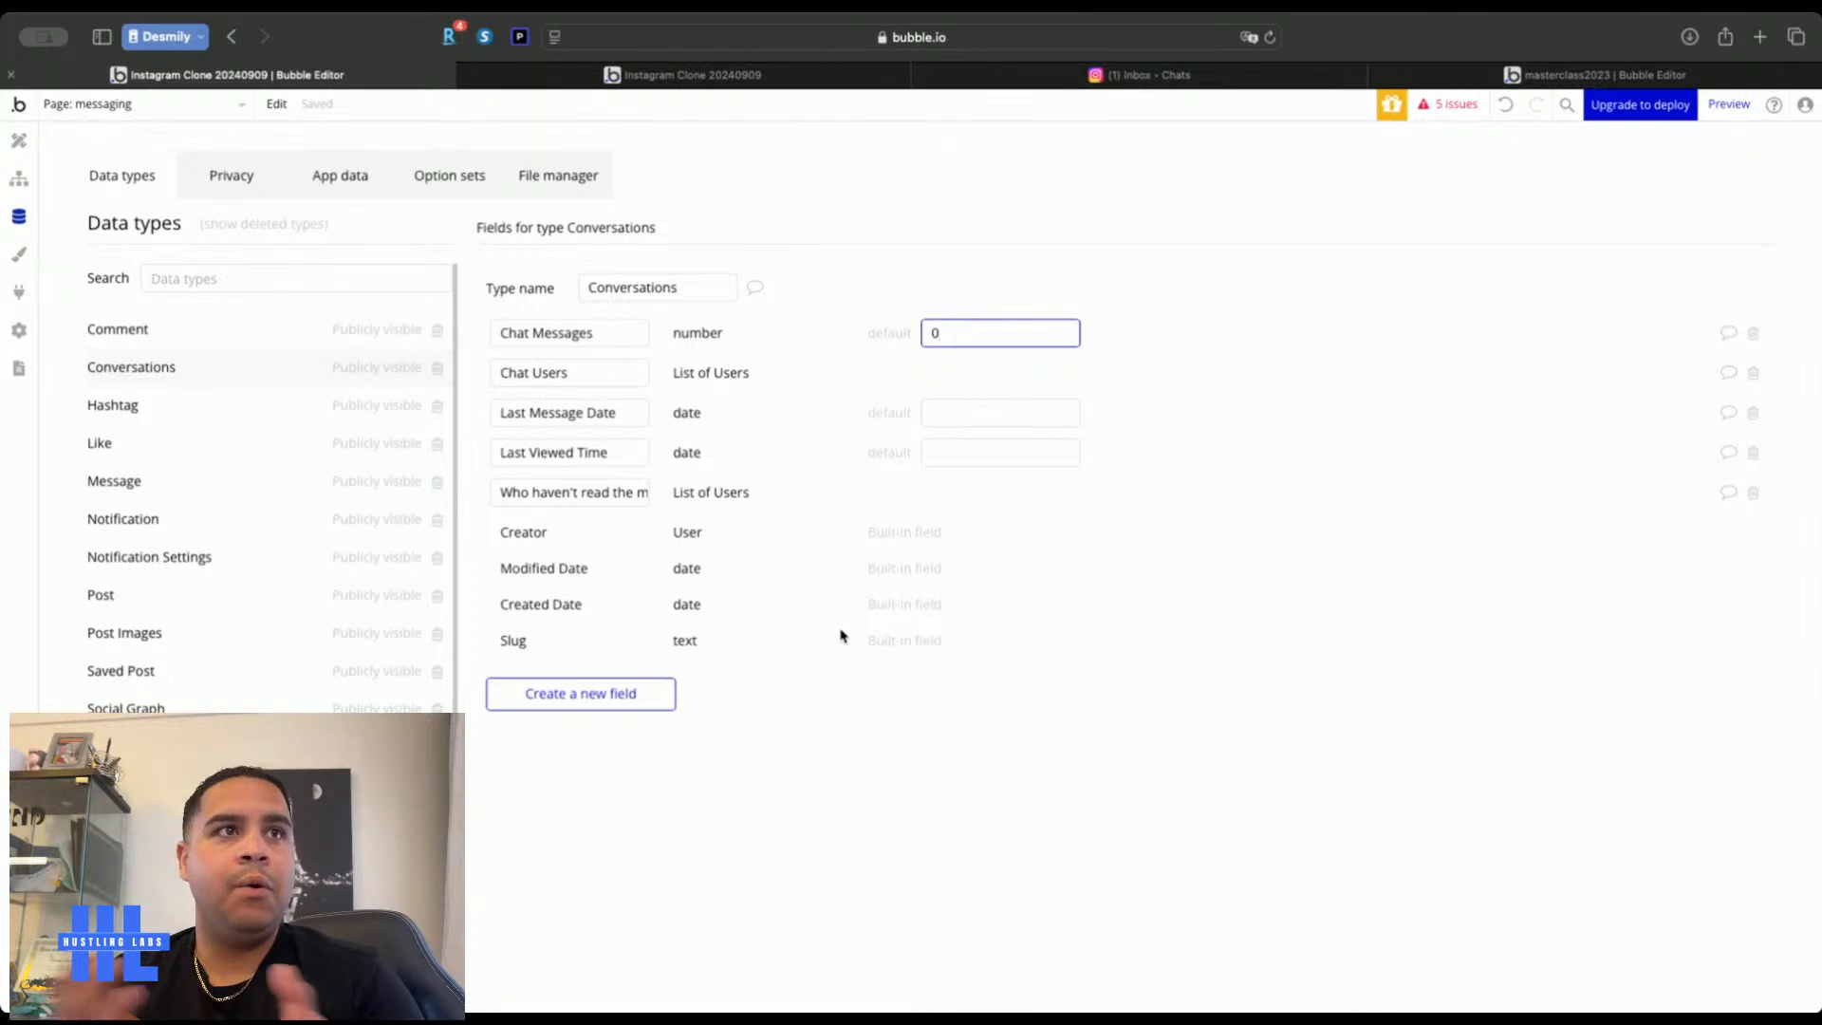
left_click(632, 500)
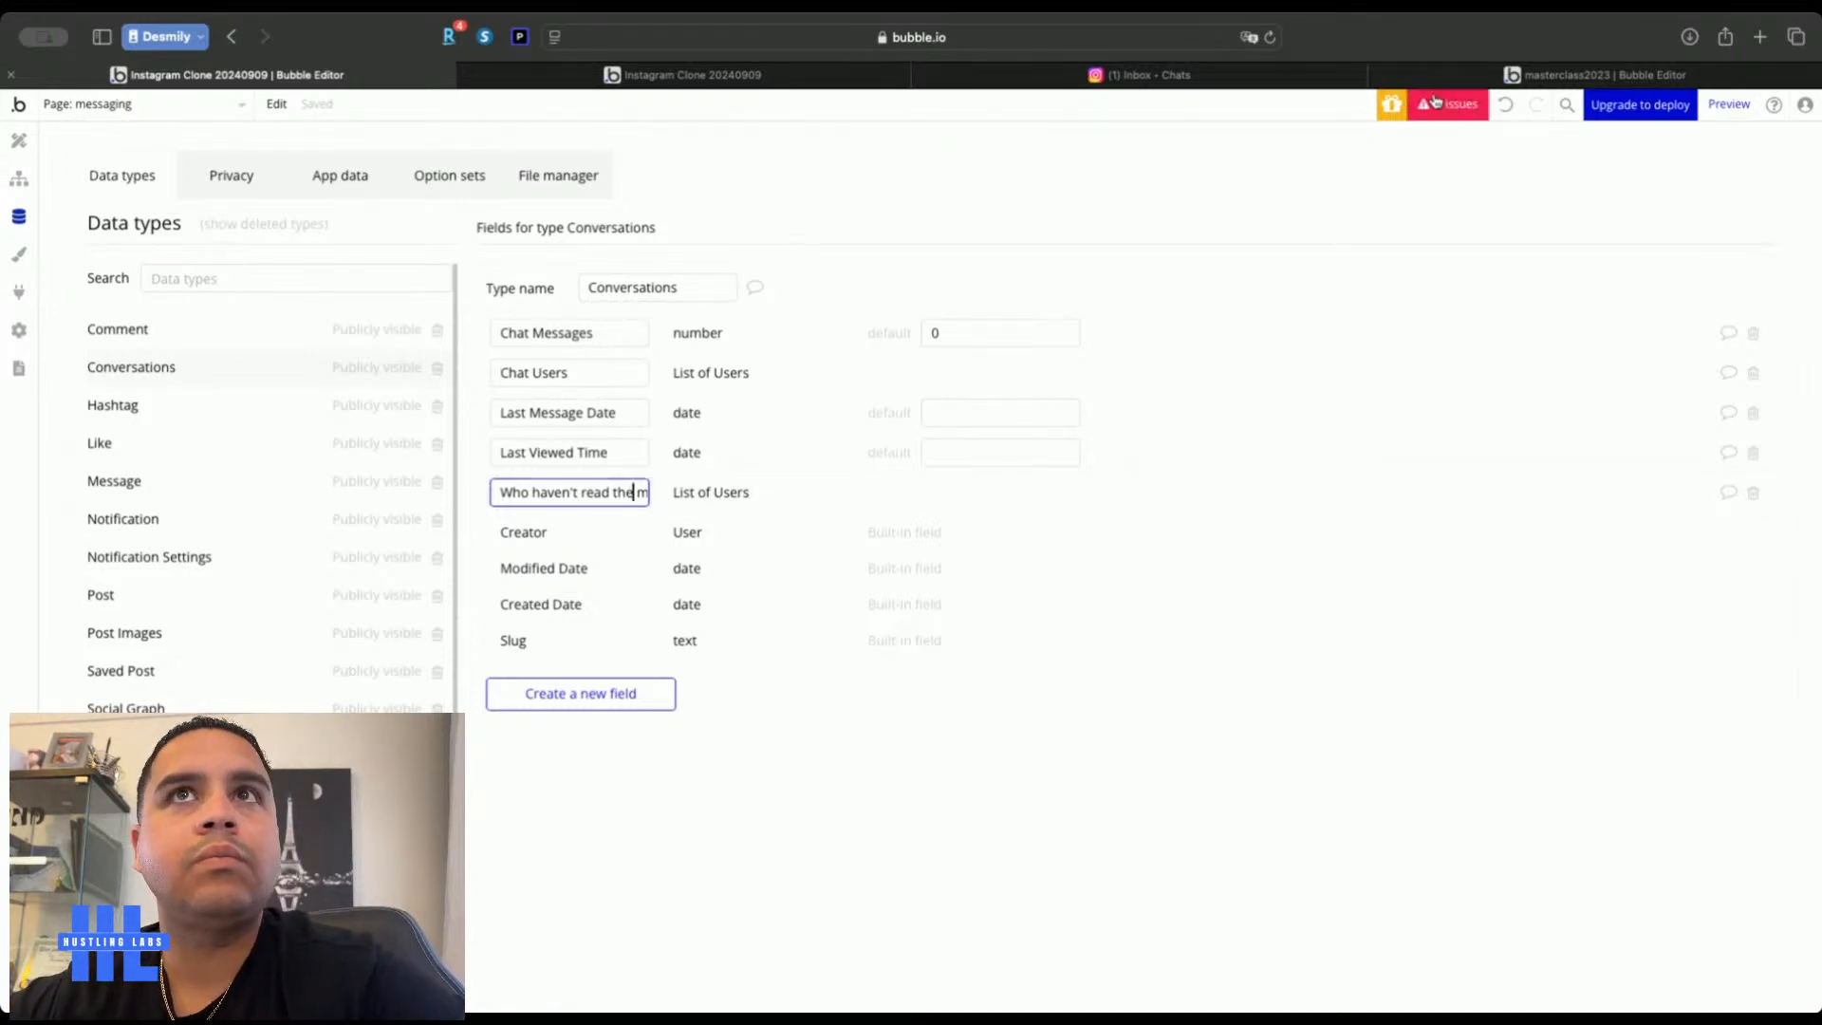
left_click(1594, 74)
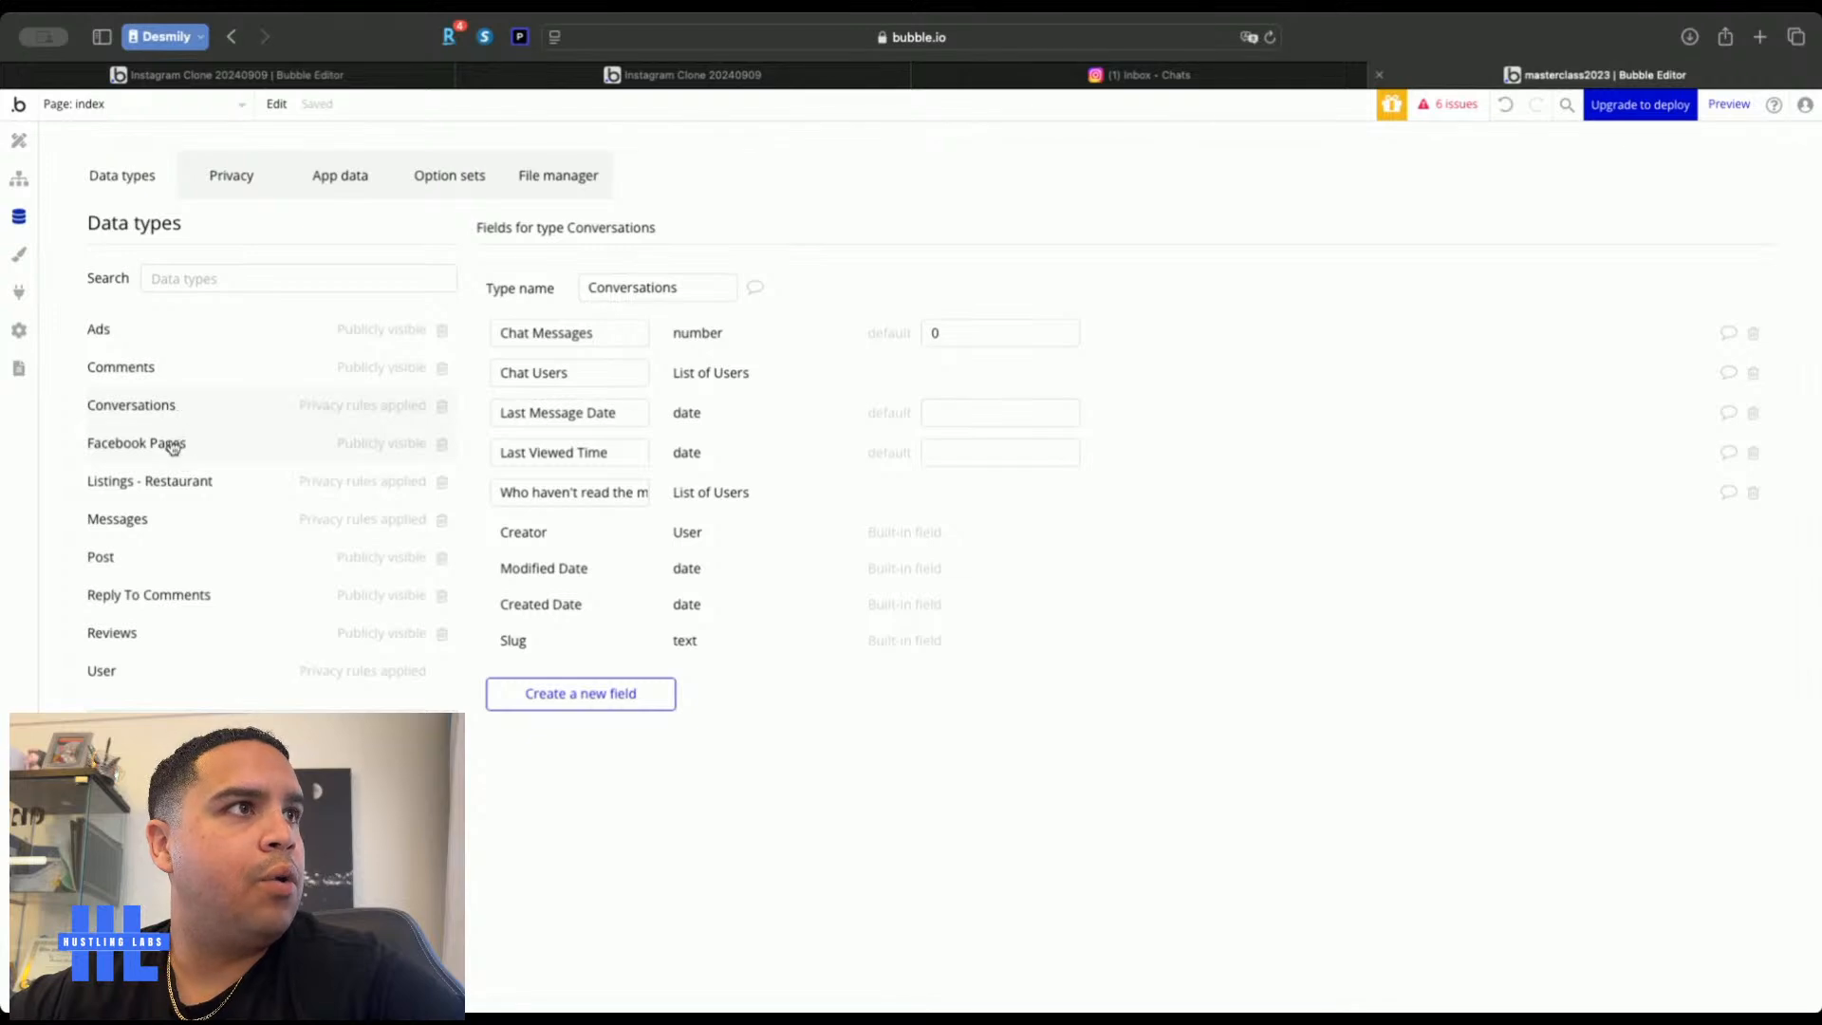
Paste masterclass2023's Messages type into Instagram Clone and inspect its Conversation field
left_click(142, 522)
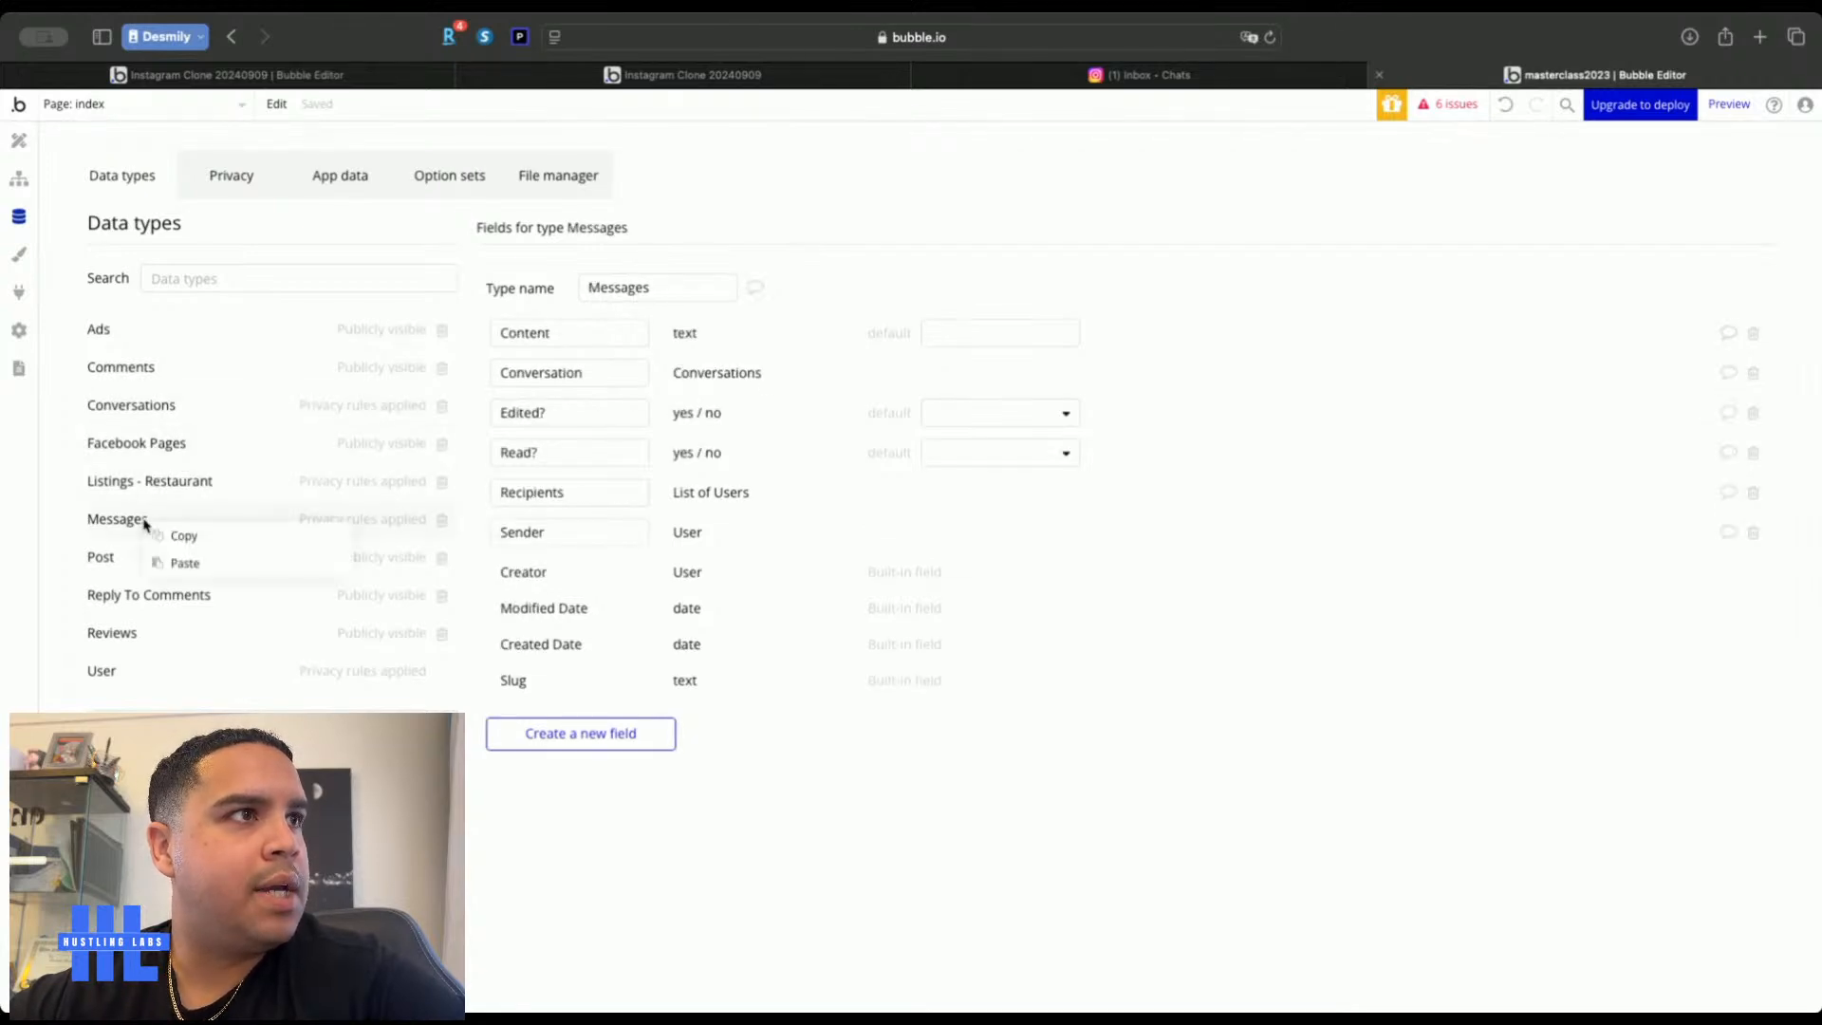
key("ctrl+Tab")
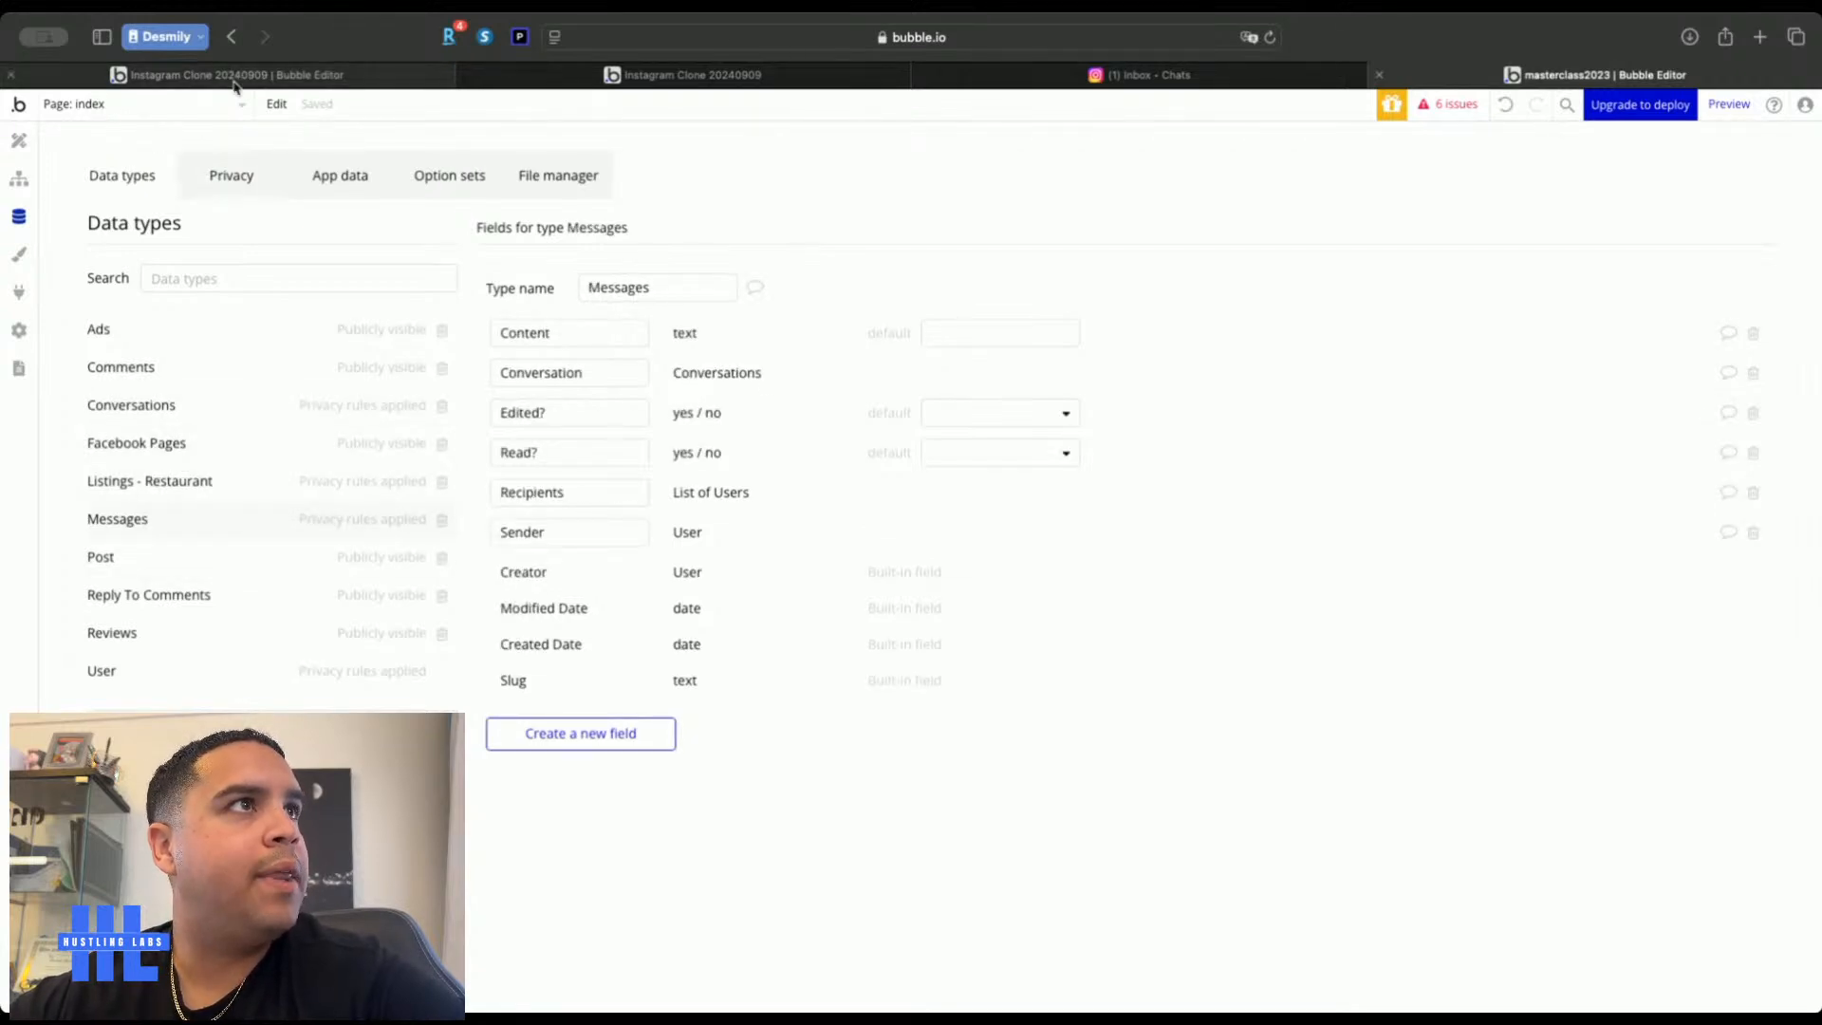
right_click(163, 363)
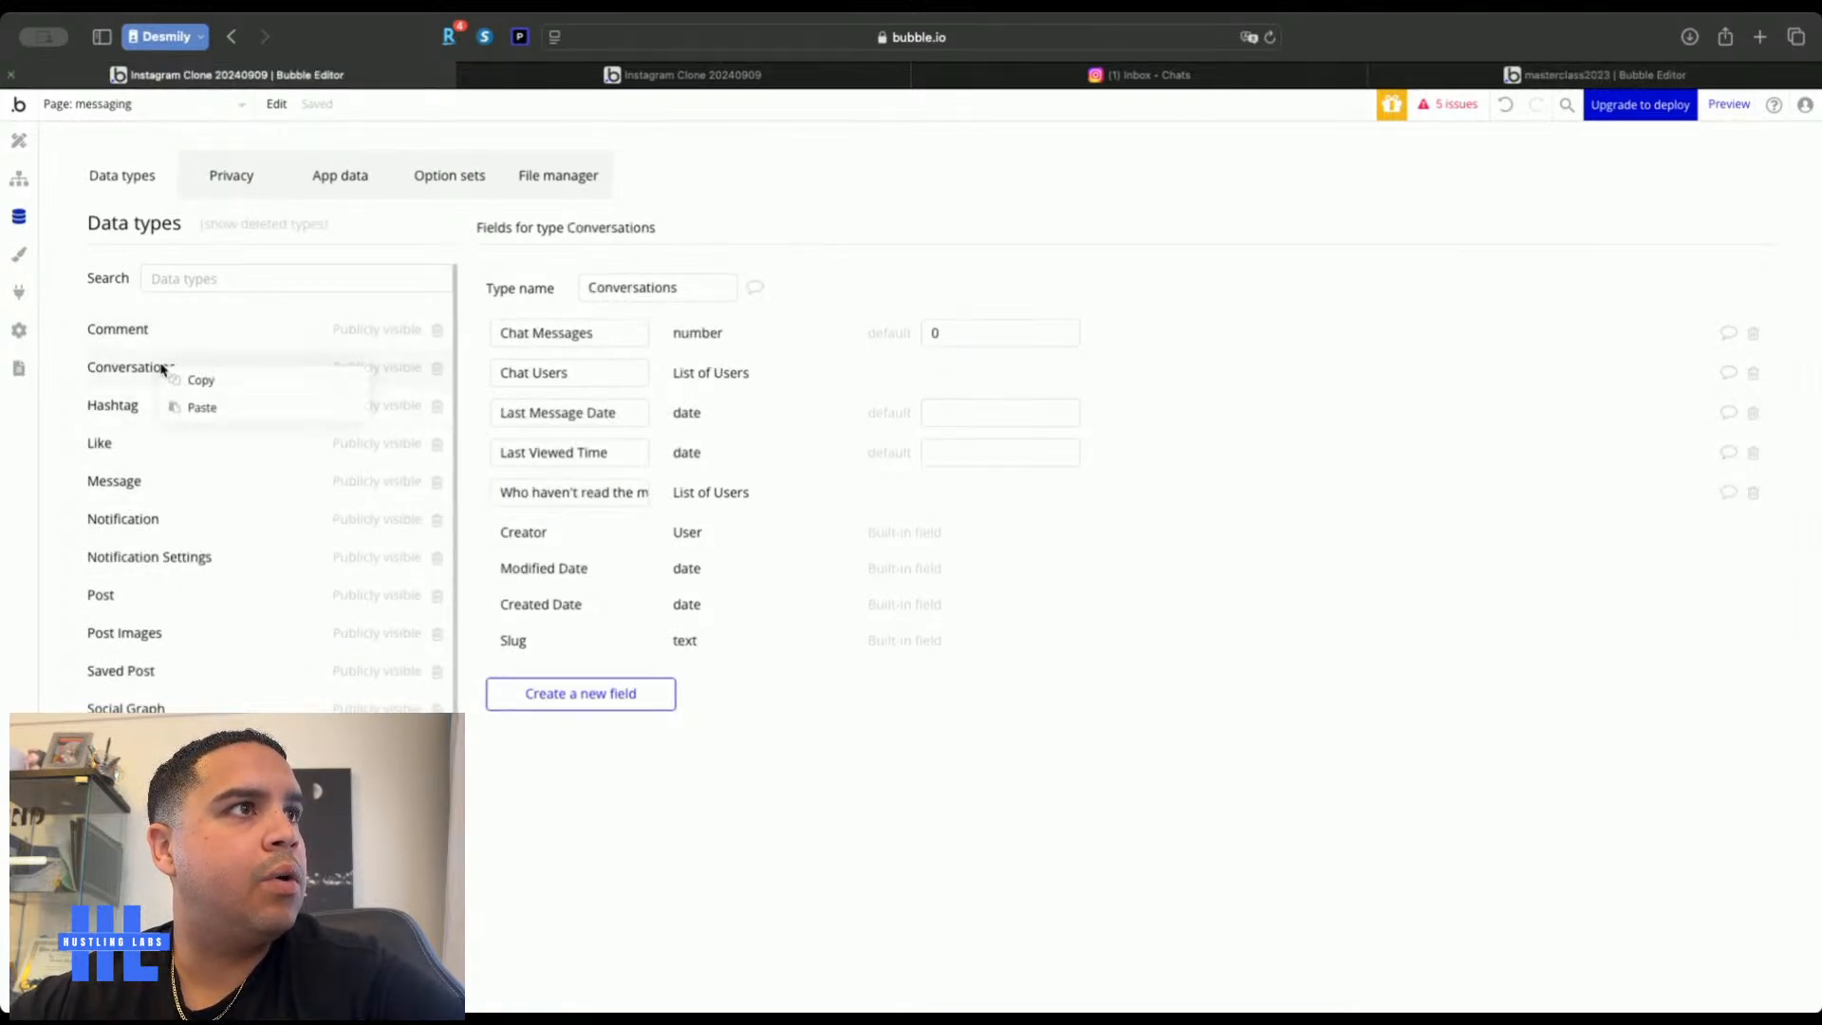
left_click(198, 408)
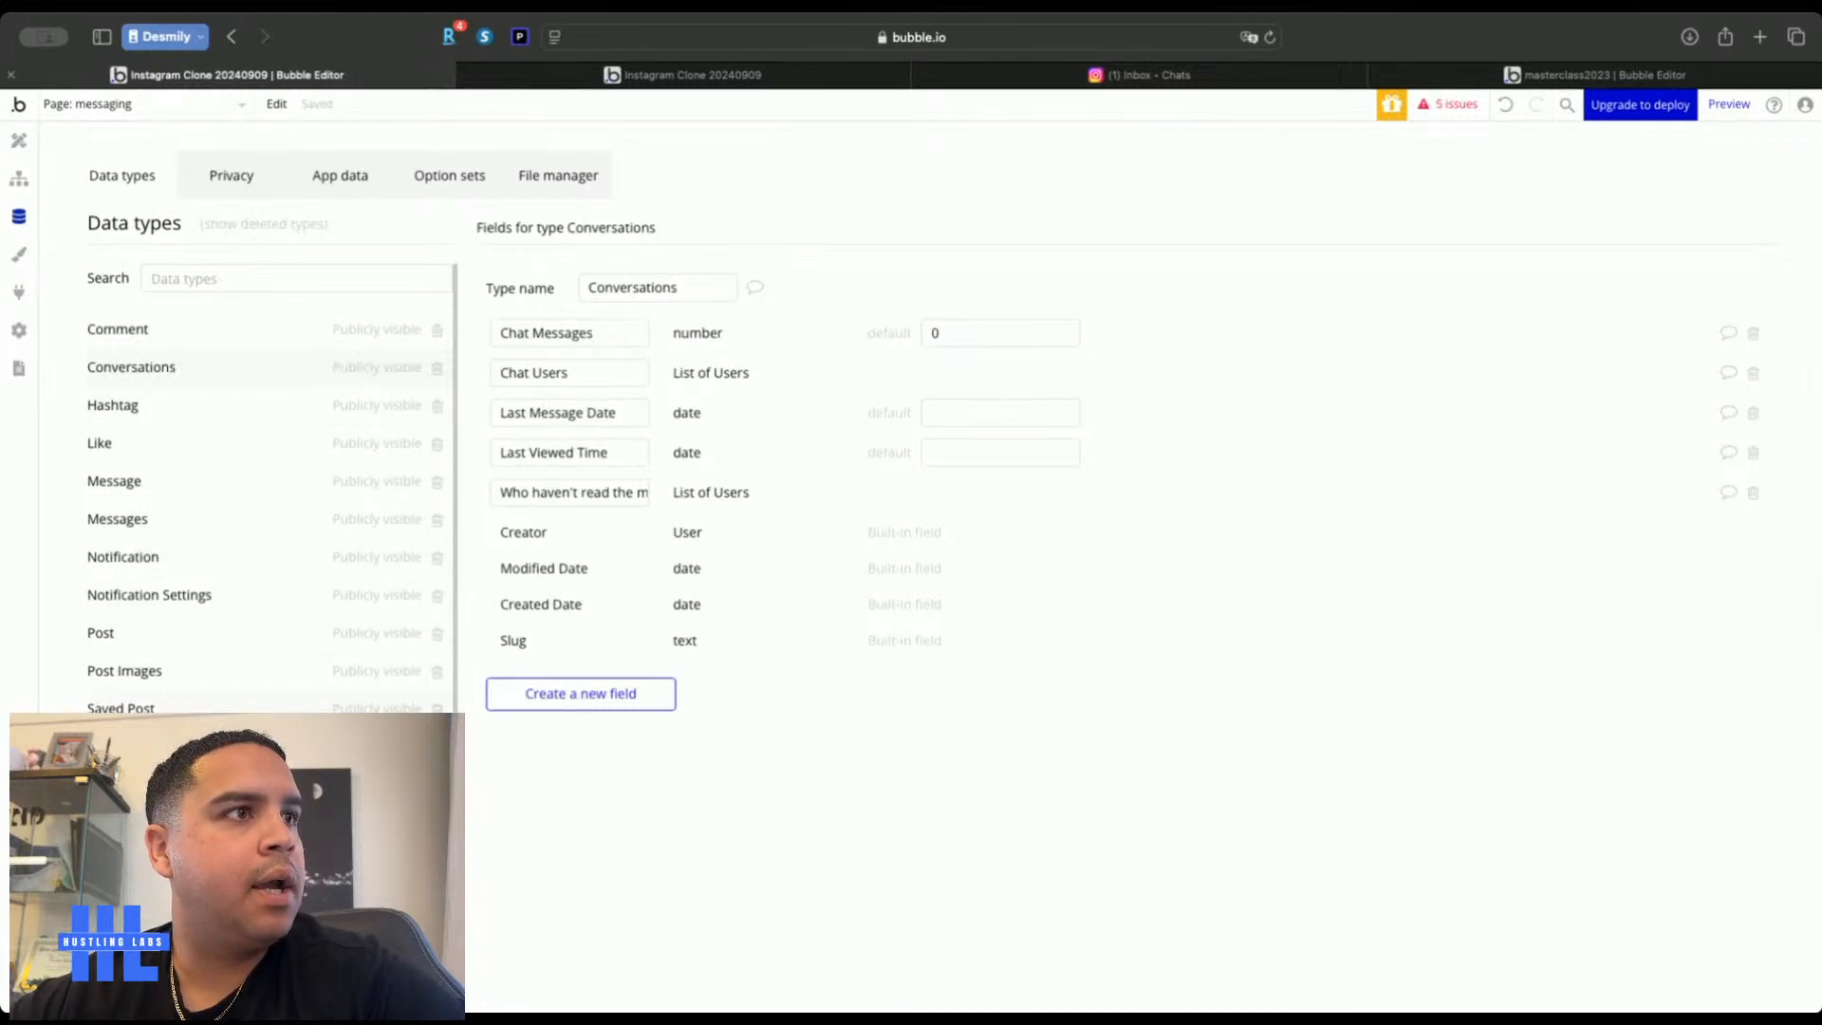
left_click(152, 519)
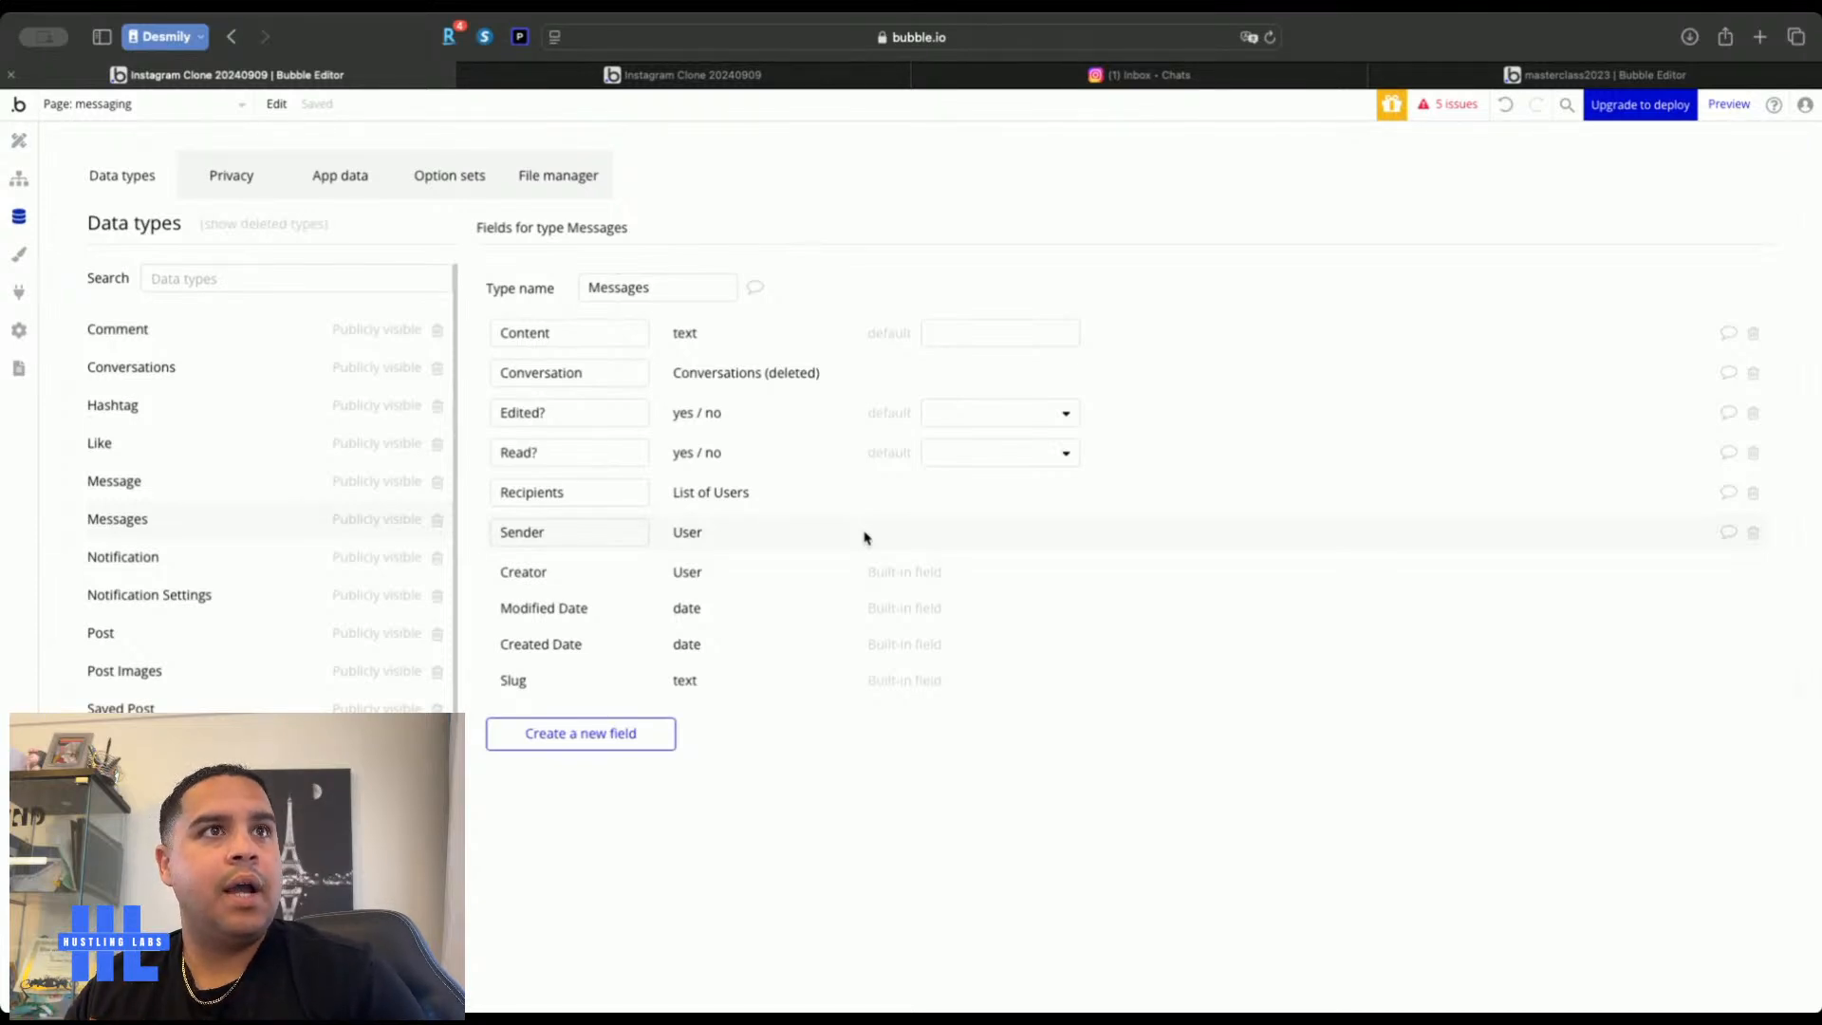
double_click(605, 373)
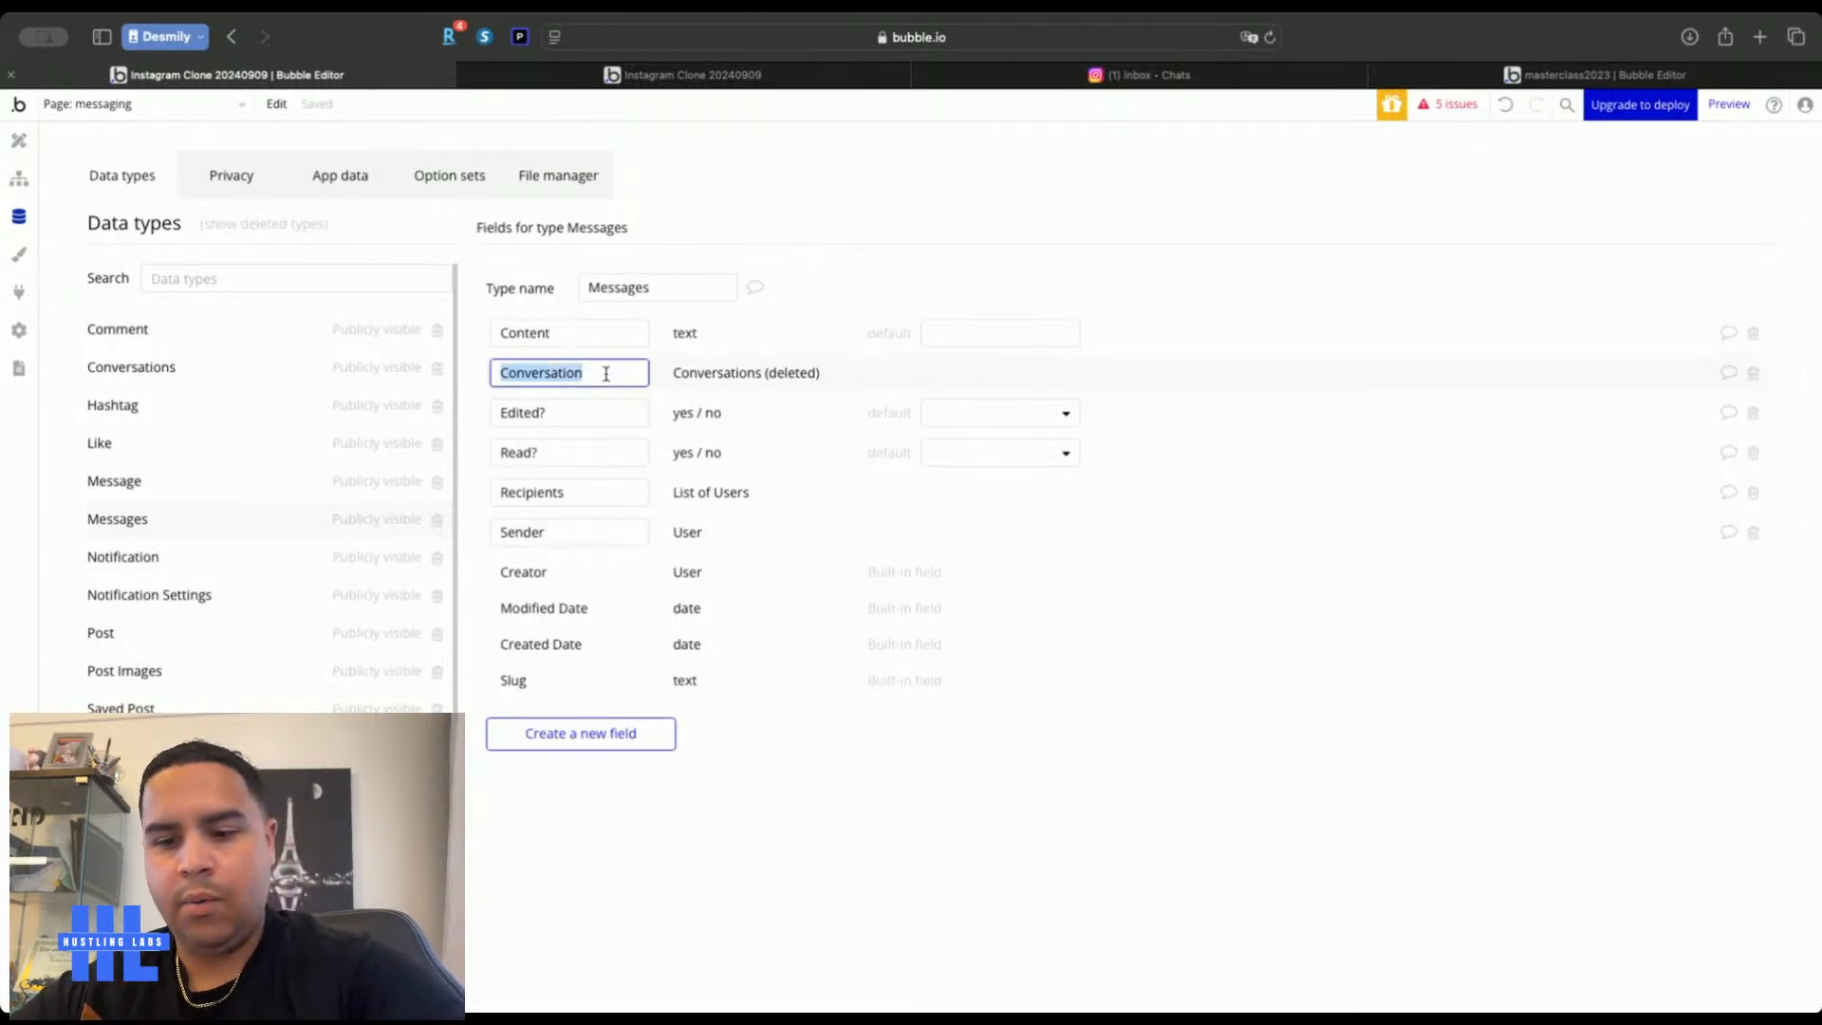
Replace the broken Conversation field with a new Conversation field of type Conversations
left_click(1752, 373)
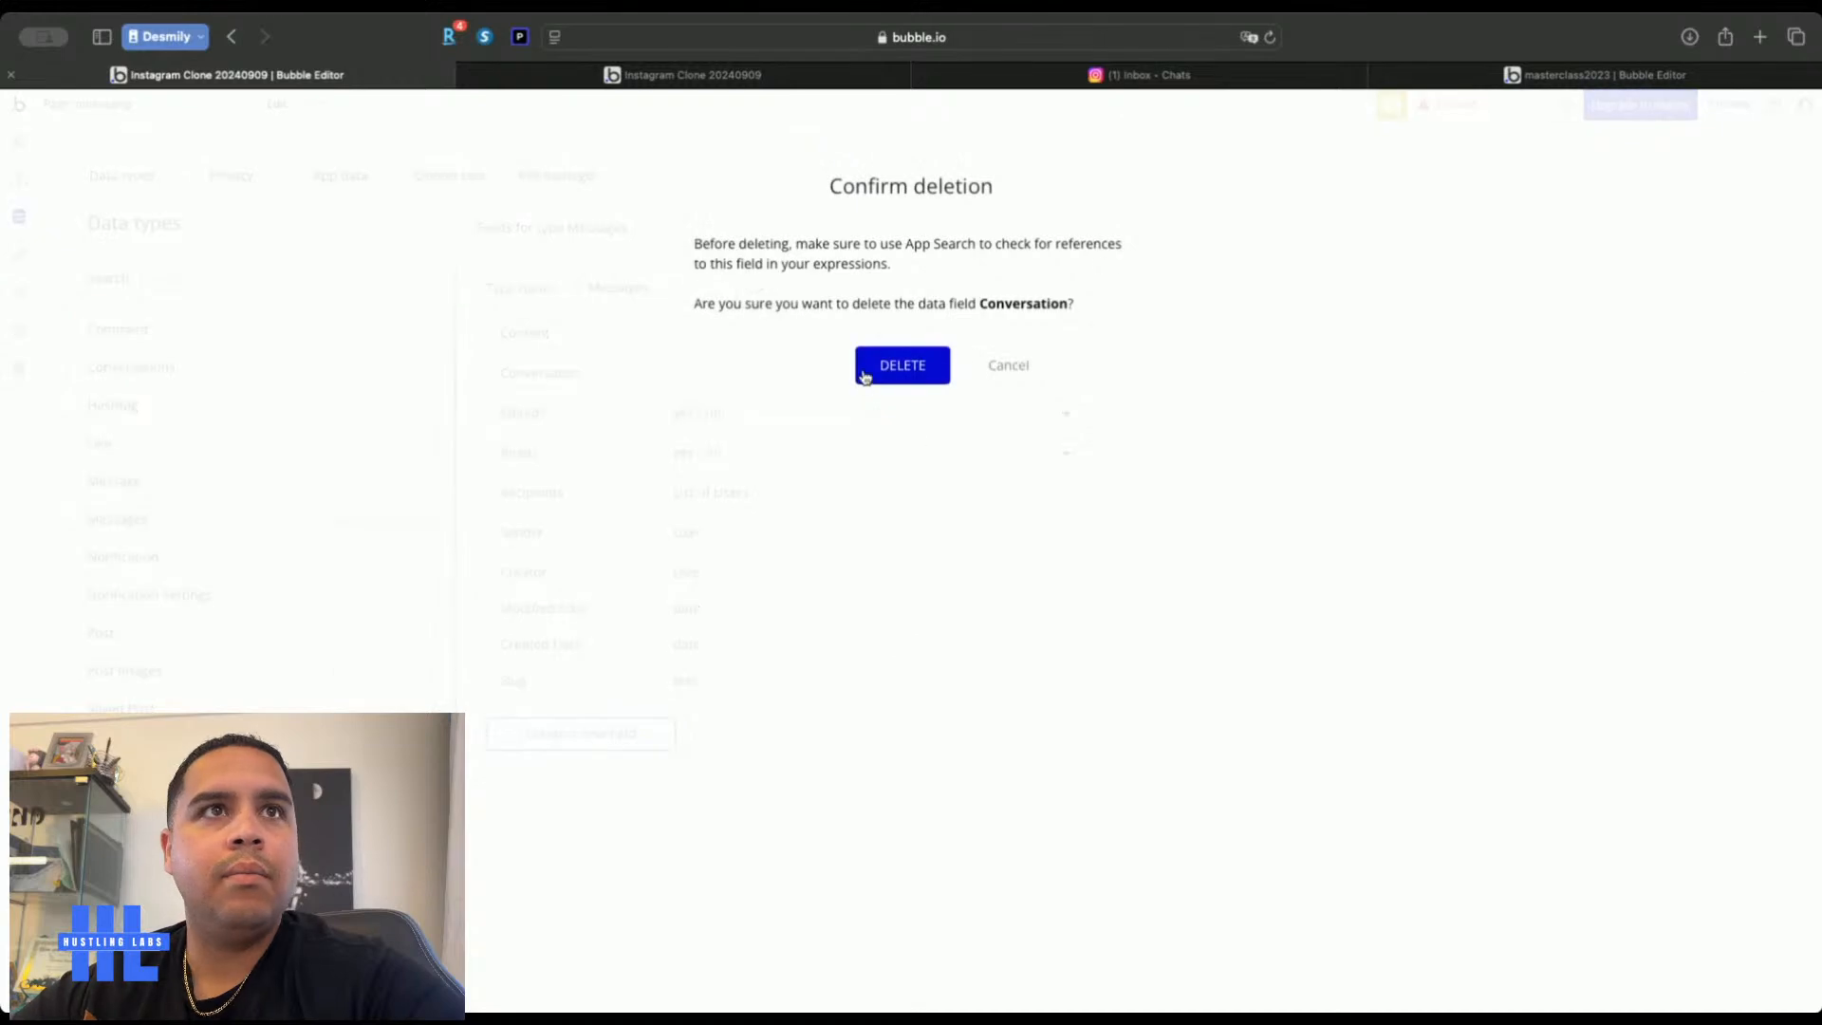
left_click(903, 368)
left_click(580, 693)
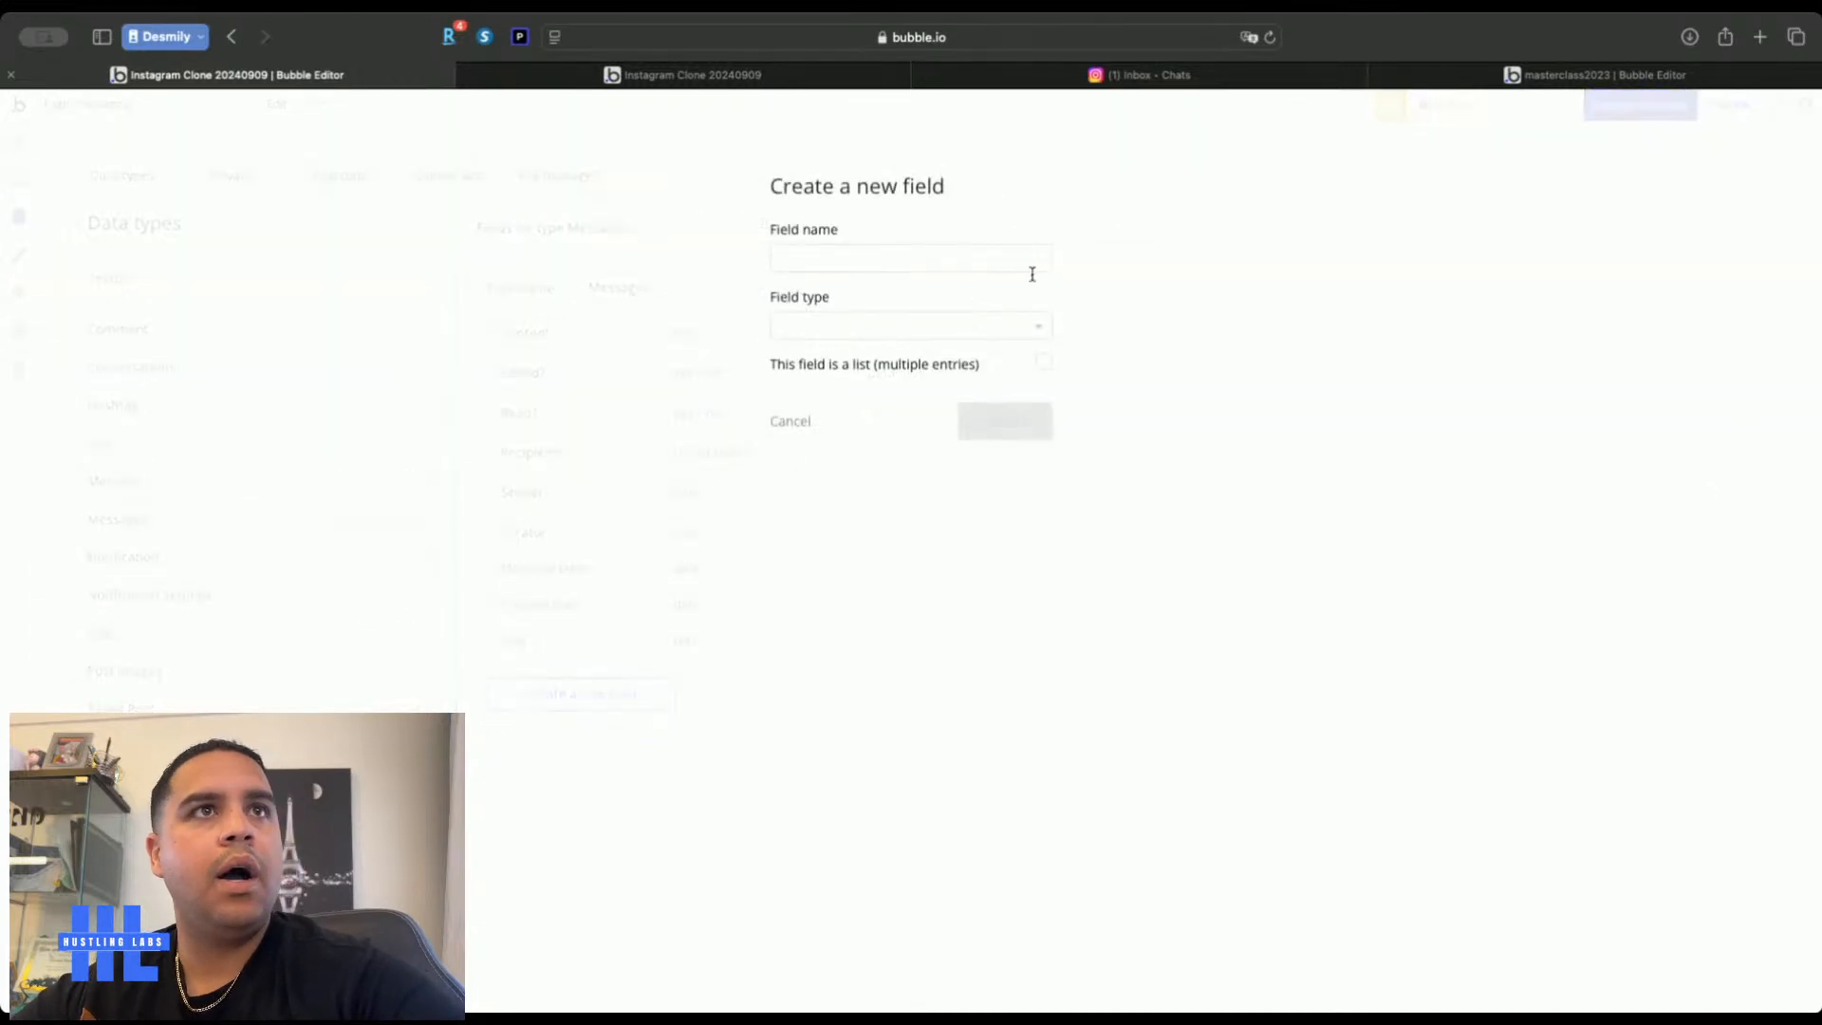
key("super+v")
left_click(978, 325)
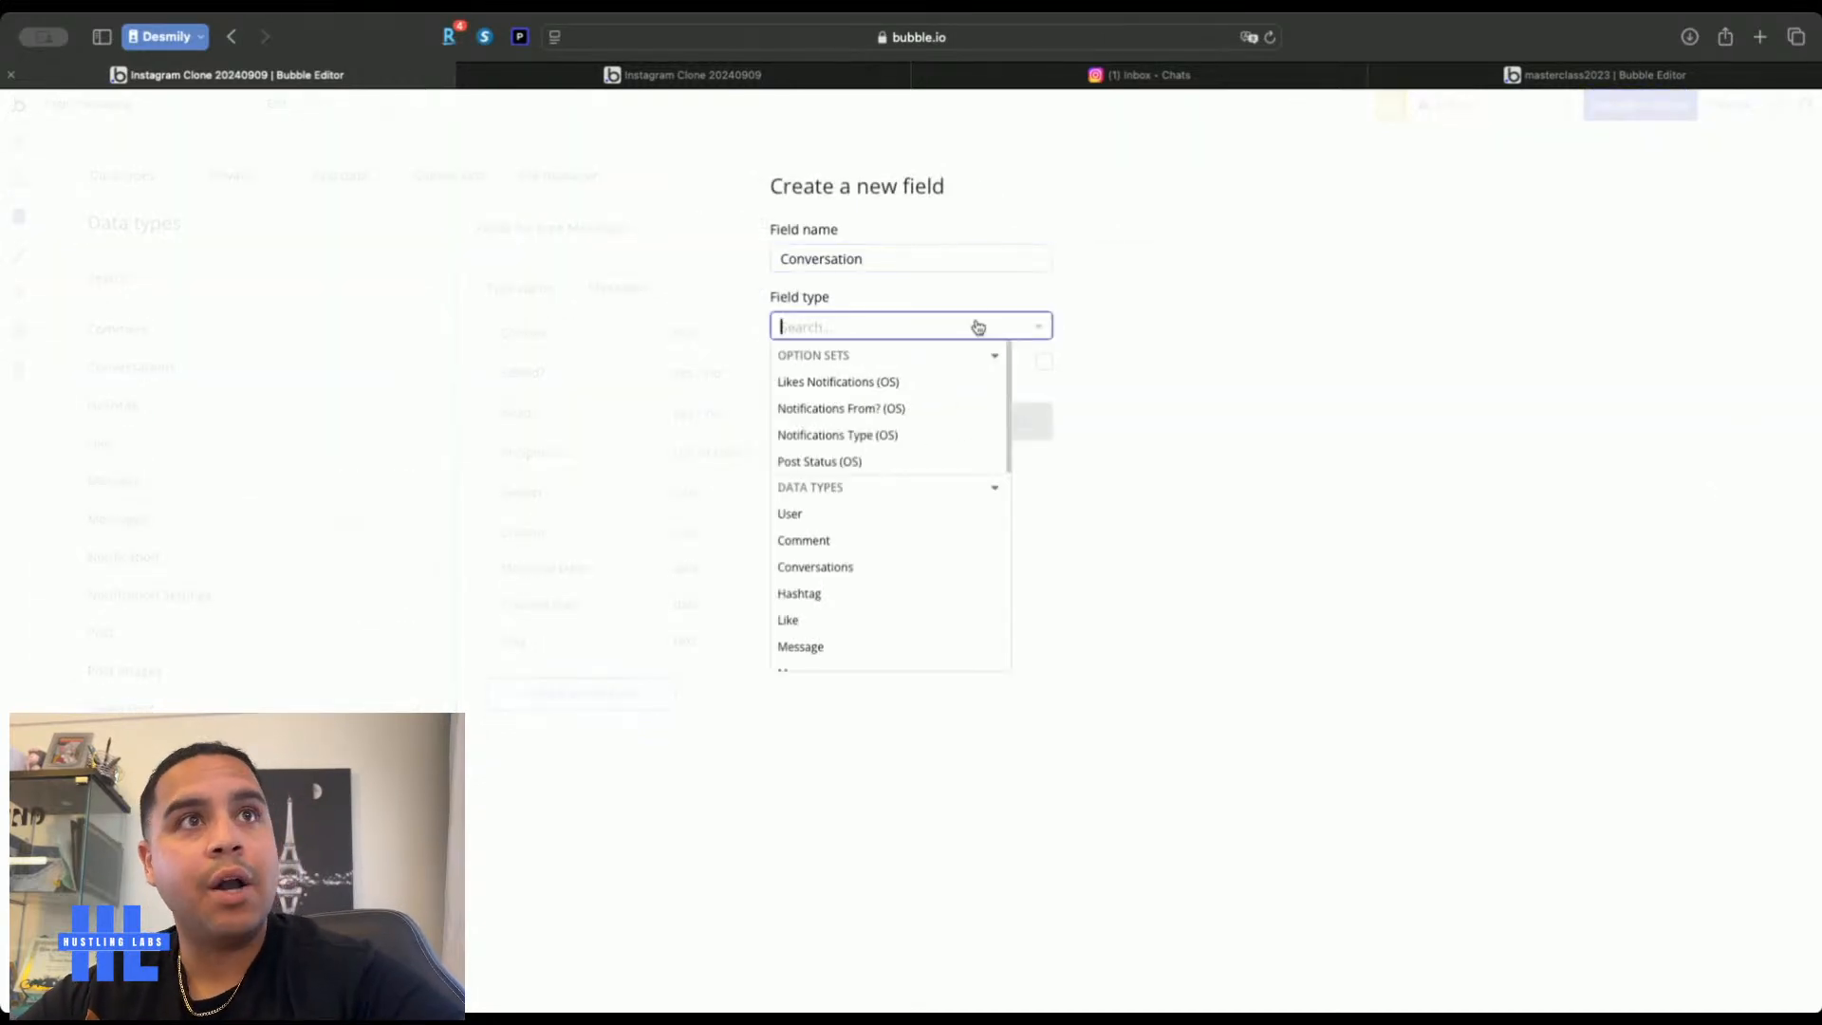
left_click(868, 569)
left_click(1004, 420)
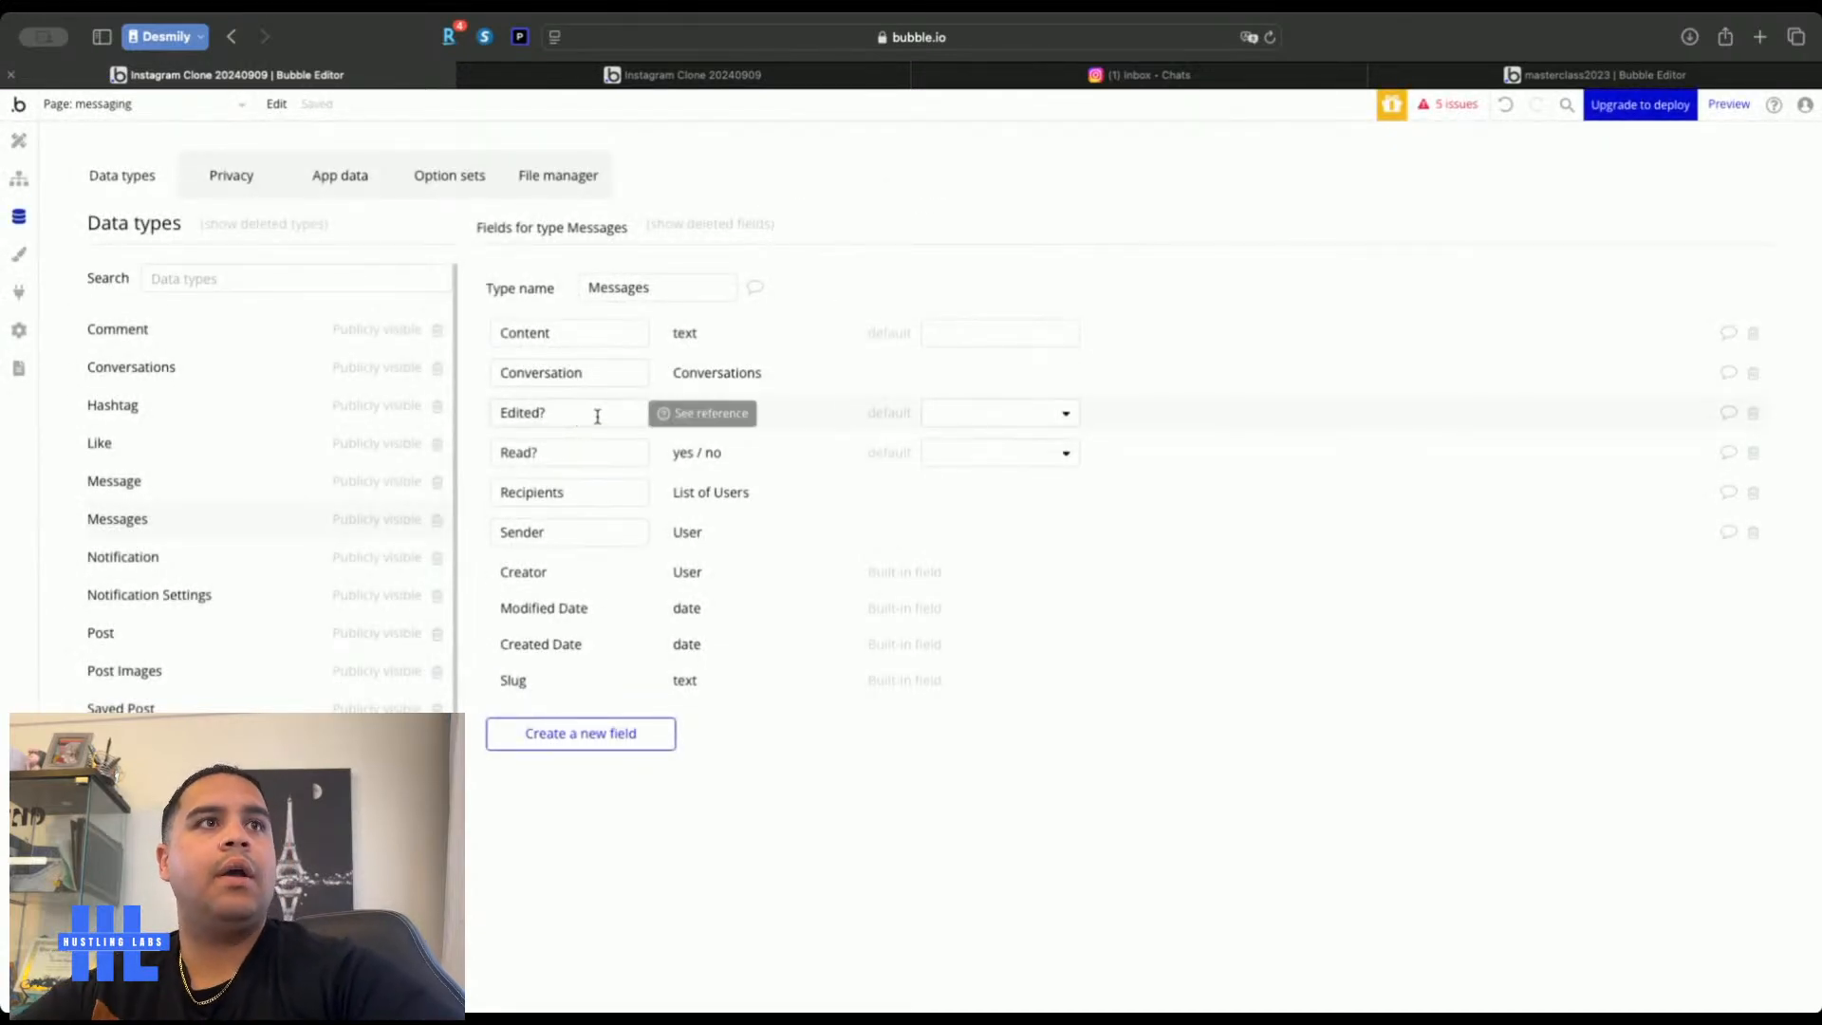
Make the Edited? and Read? fields default to no
left_click(1003, 413)
left_click(953, 473)
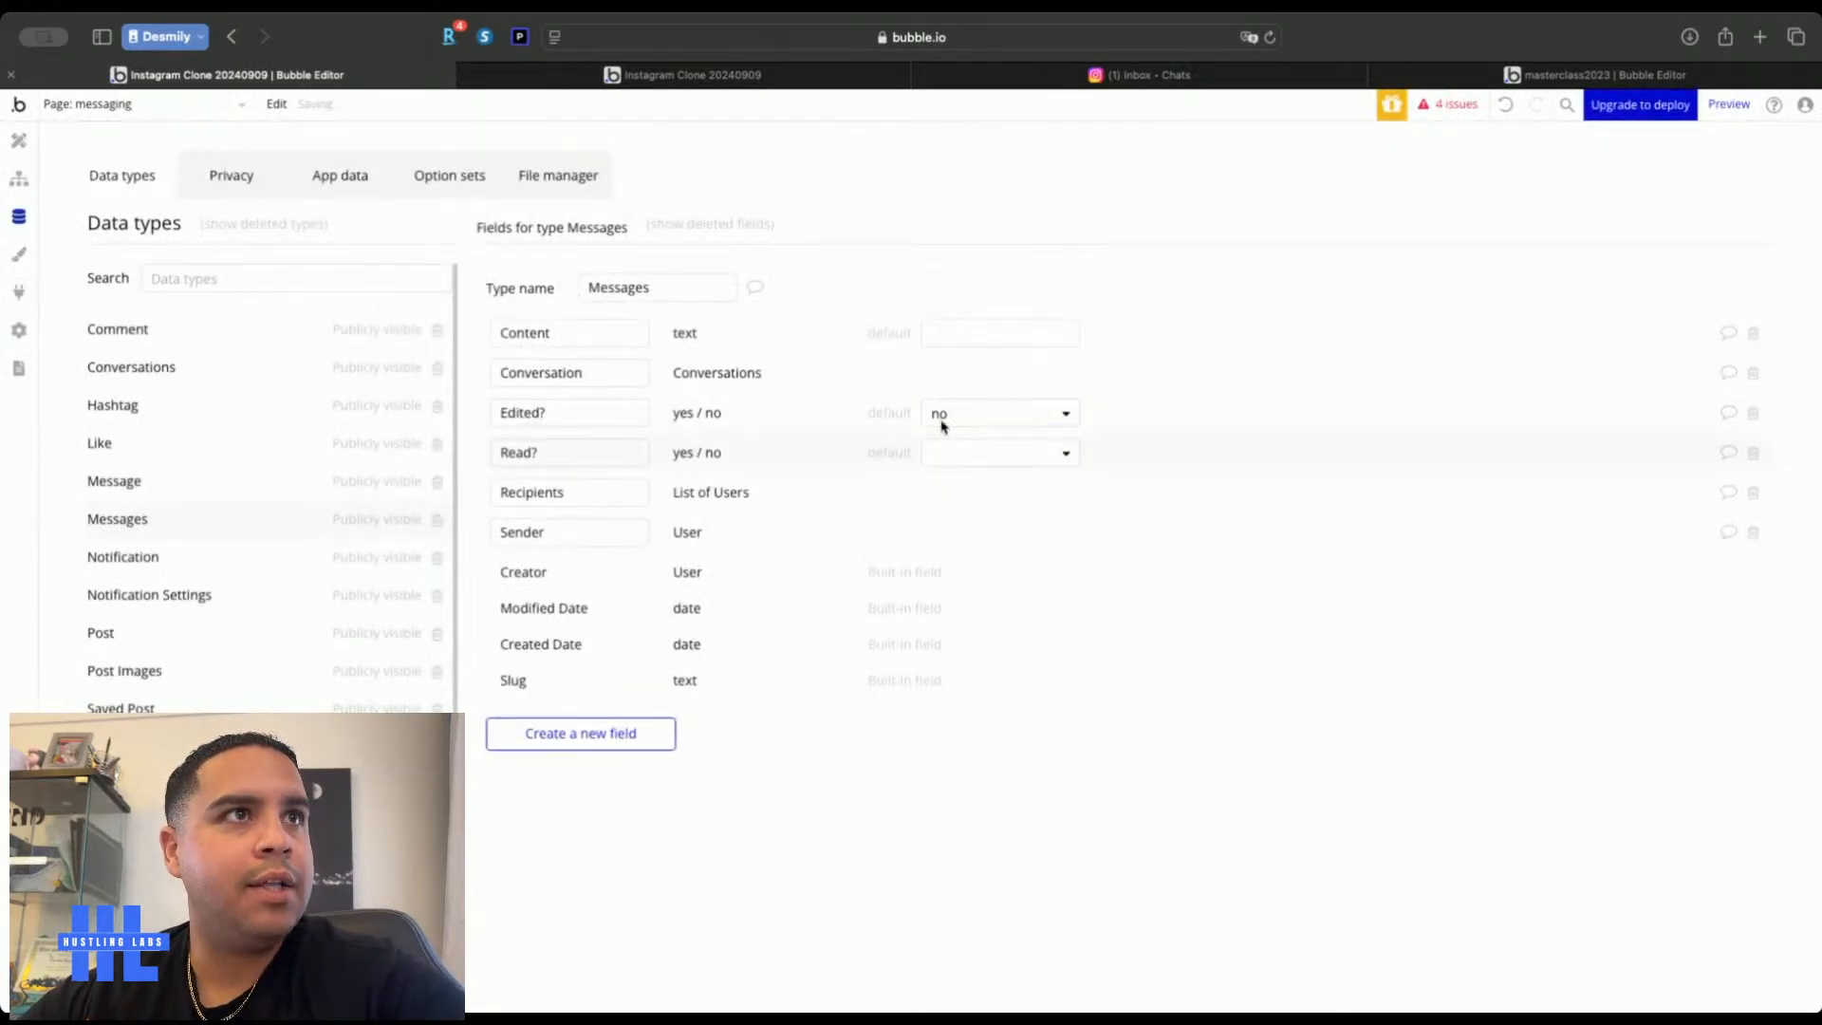
left_click(968, 463)
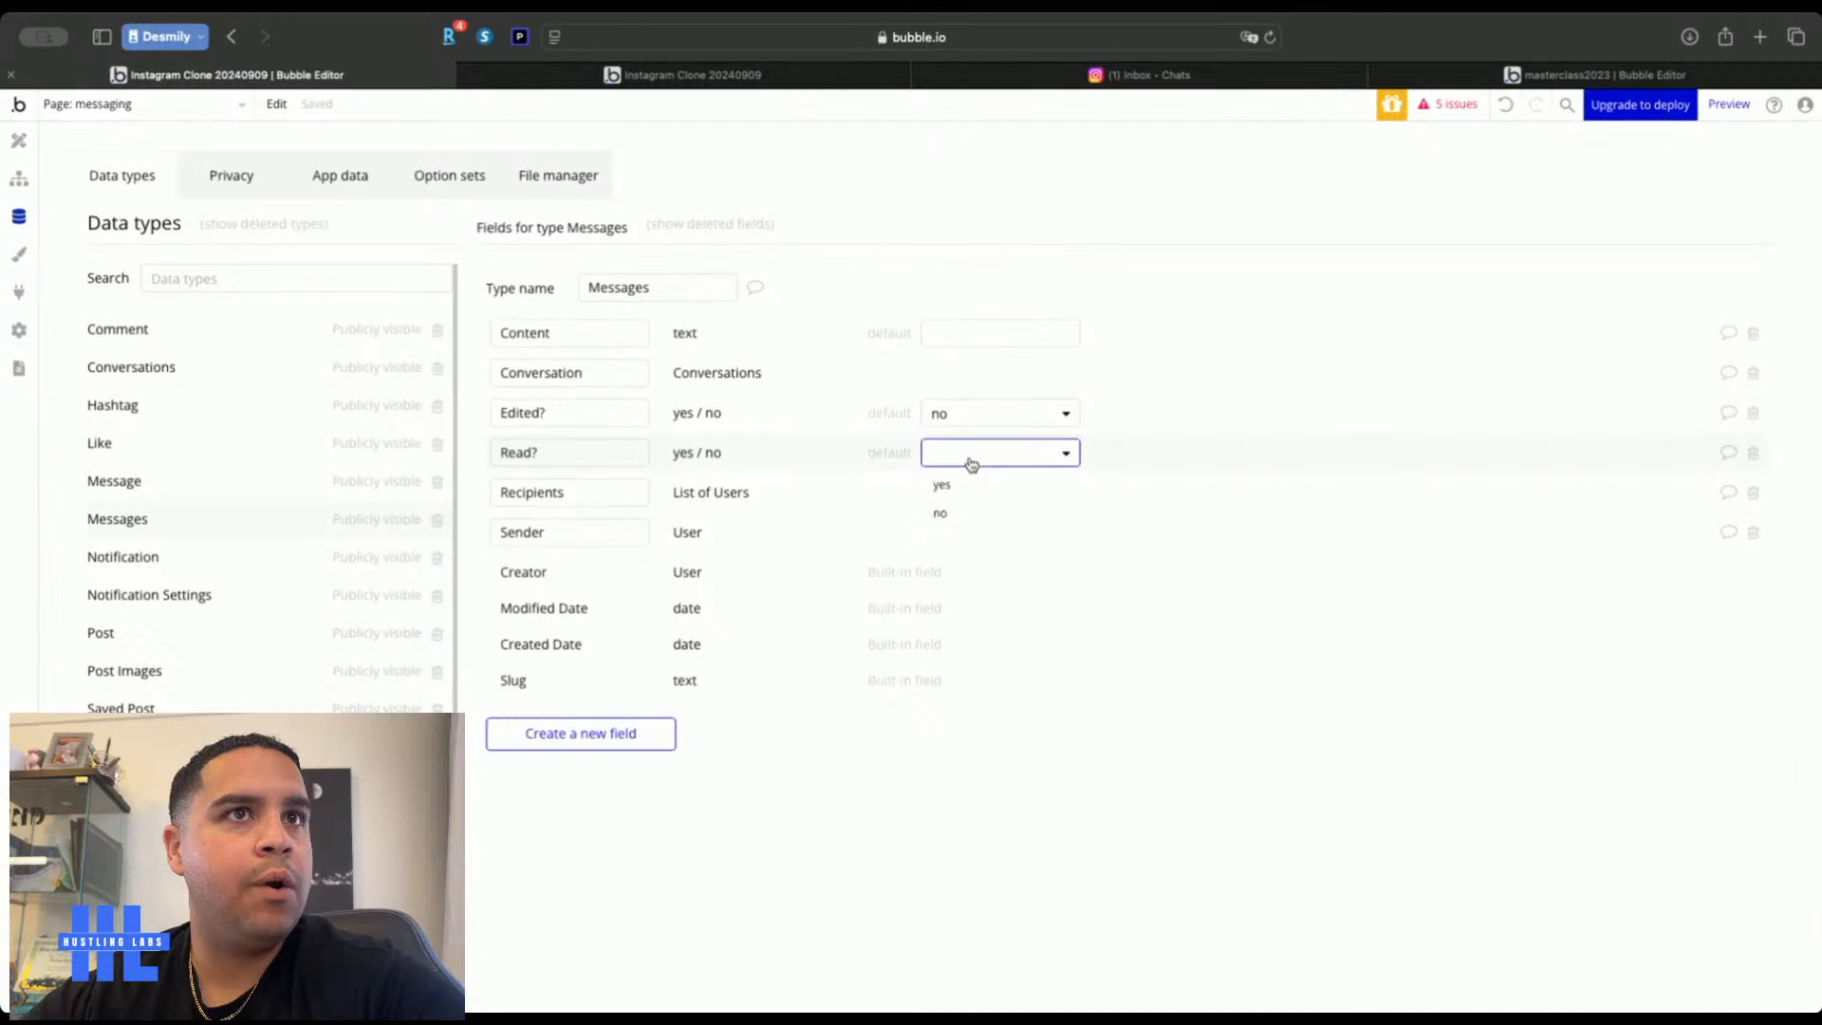
left_click(952, 516)
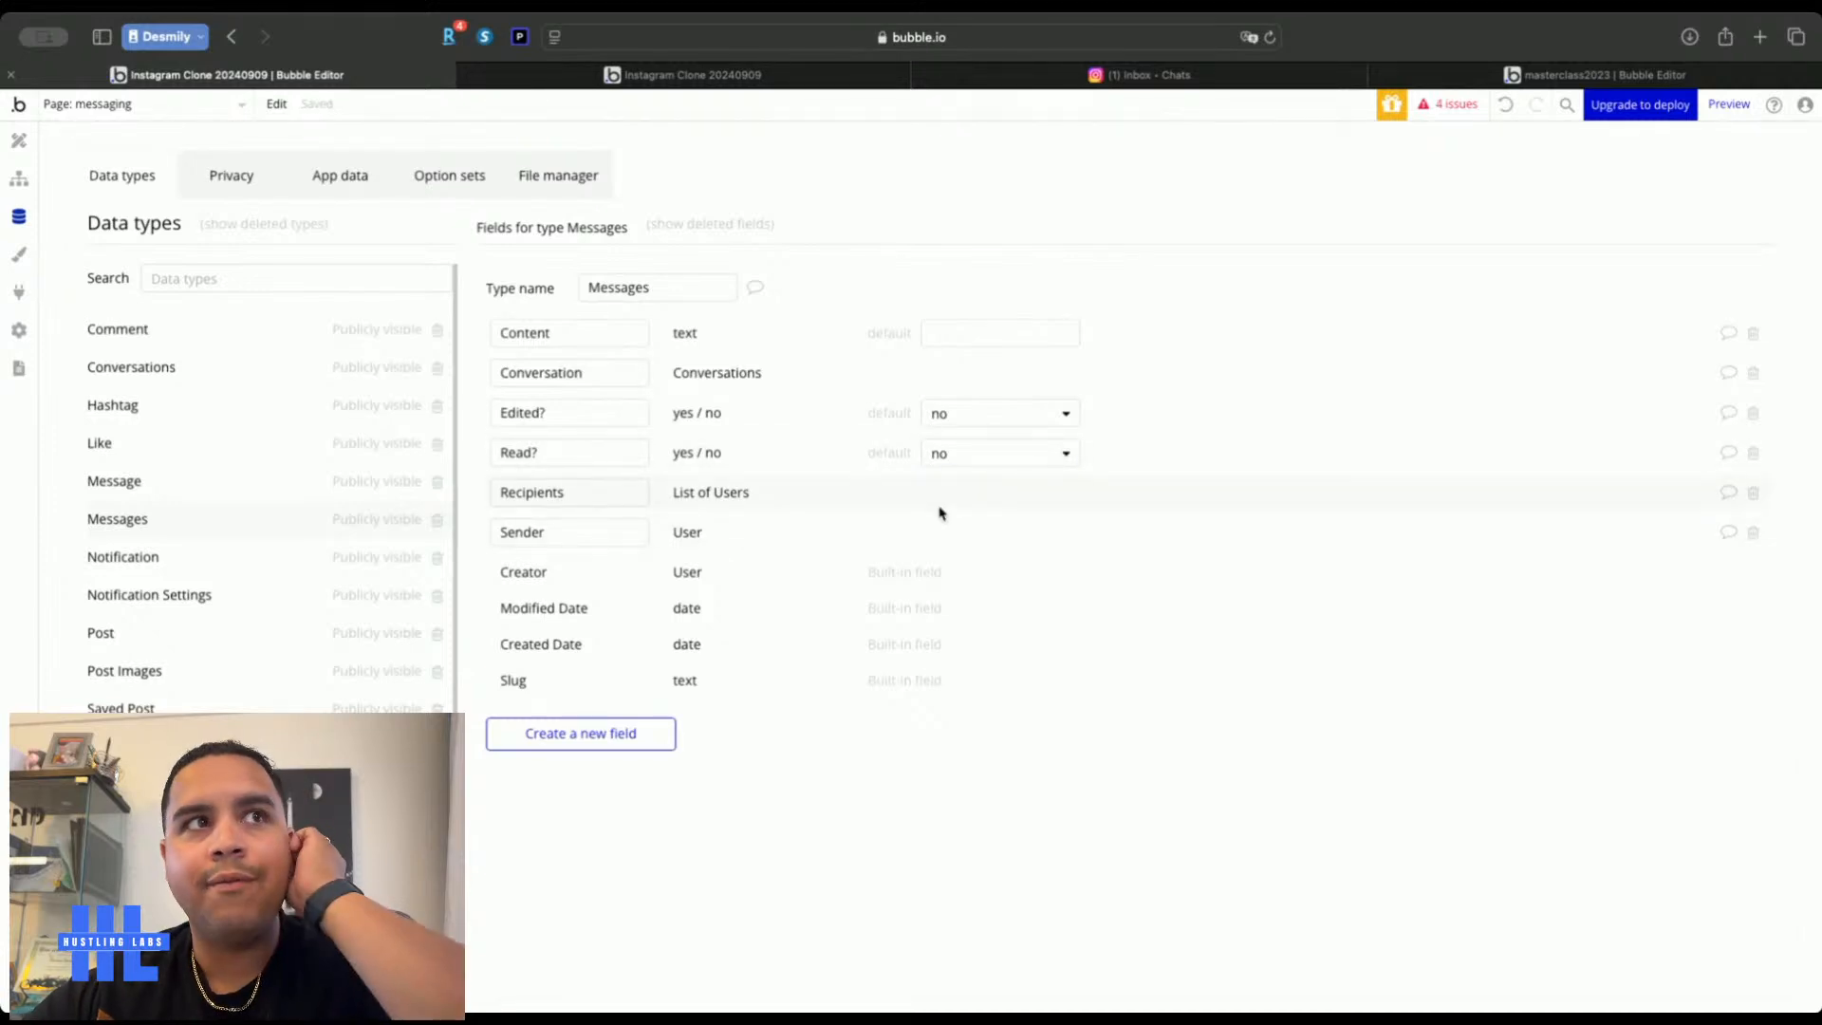
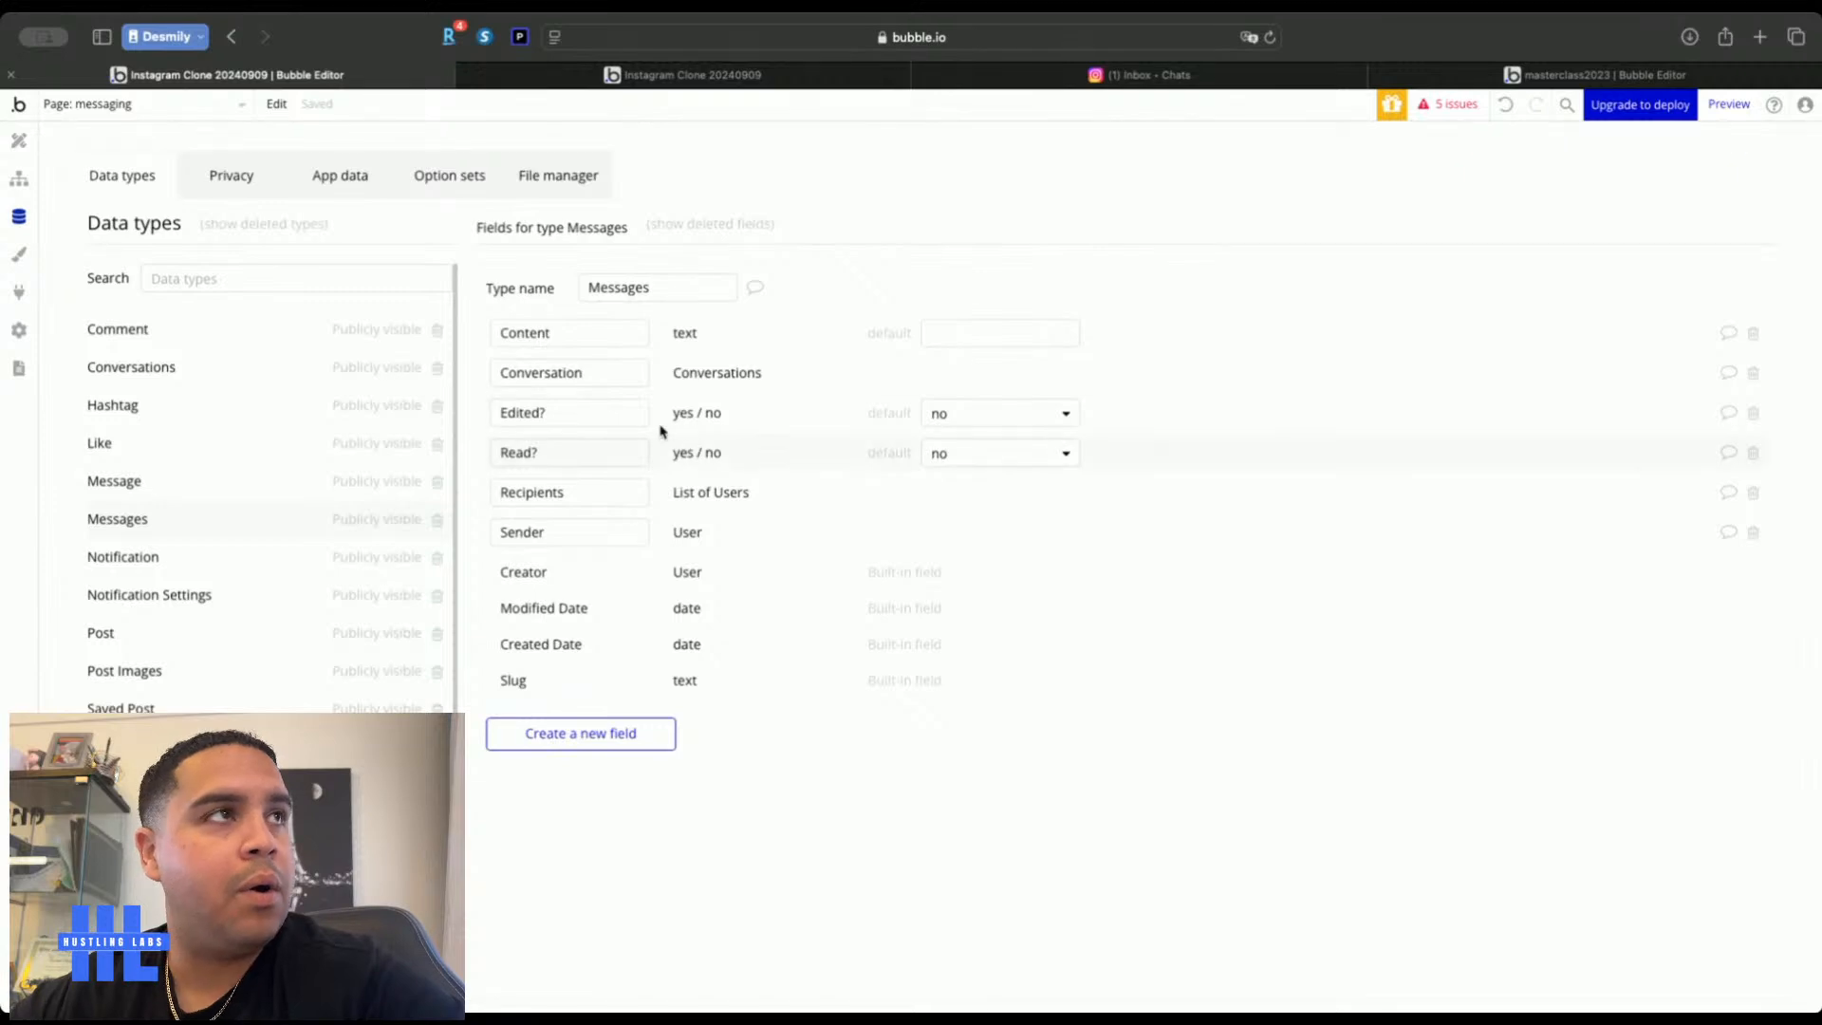
Return from the Data tab to the Design tab to show the messaging page canvas
left_click(19, 142)
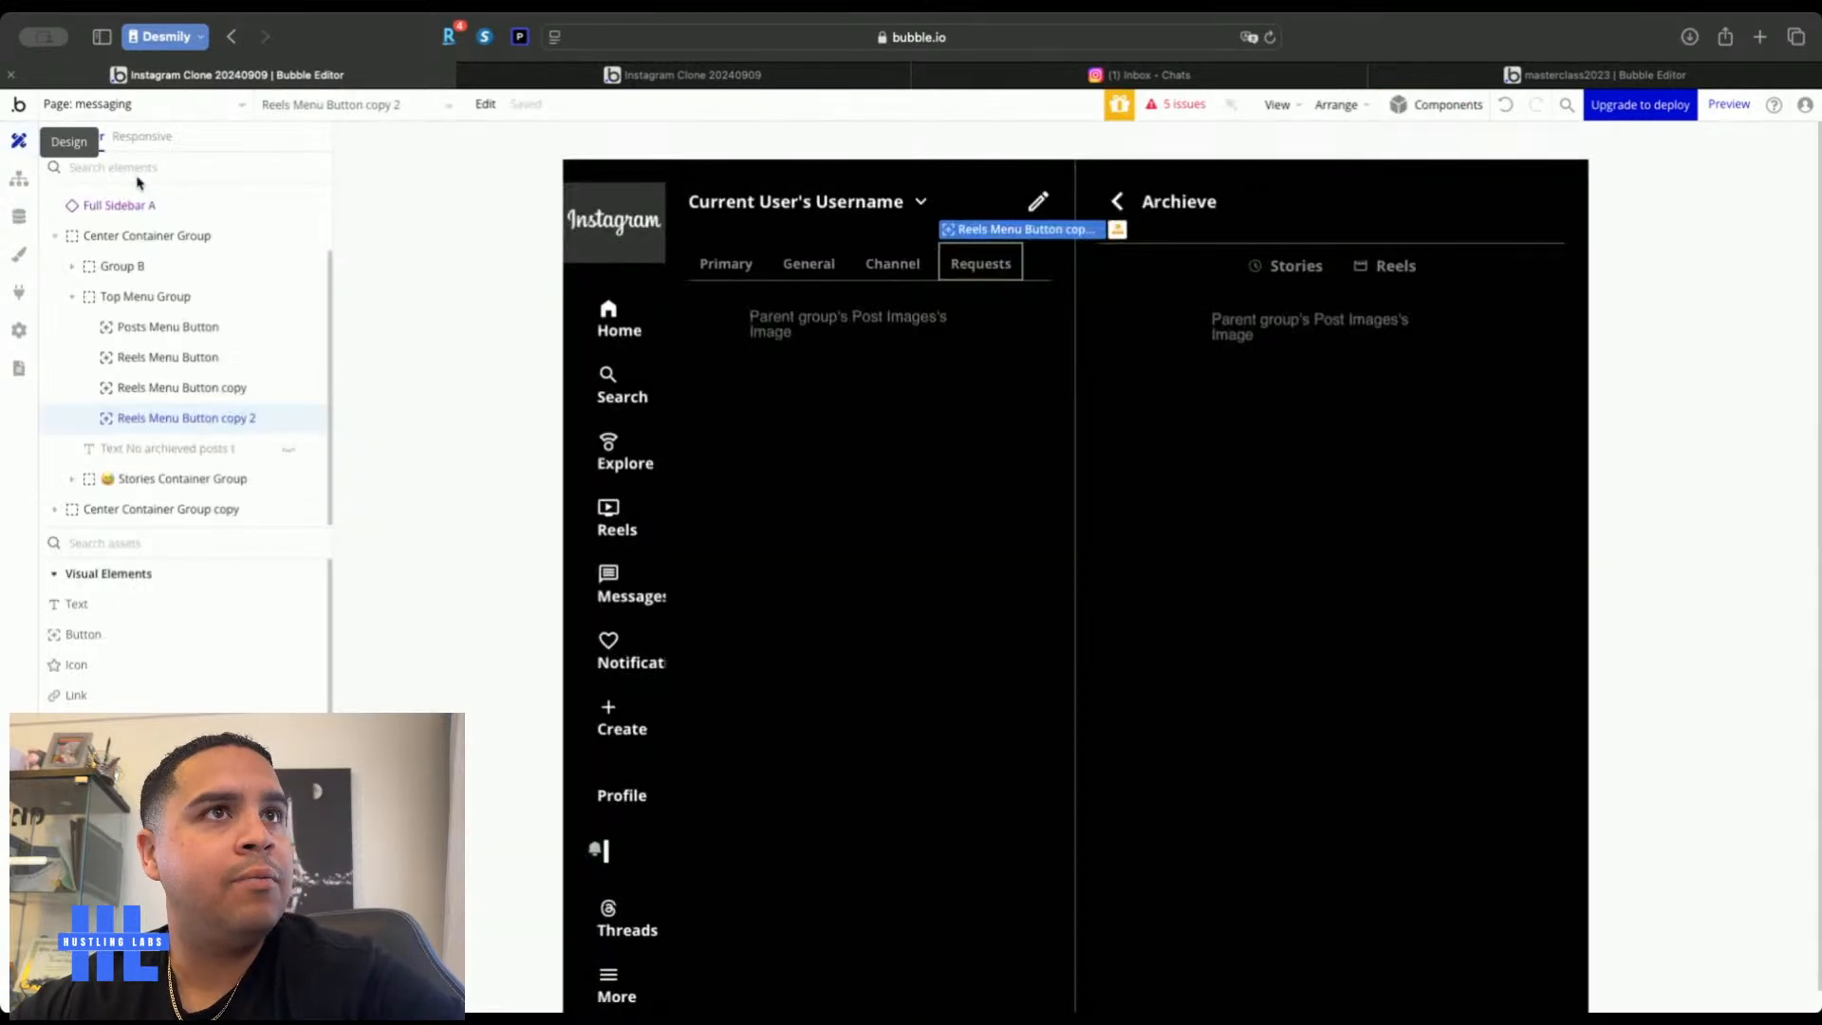
Rename Posts RepeatingGroup to Conversations RepeatingGroup and set its content type to Conversations
double_click(1027, 315)
left_click(1028, 314)
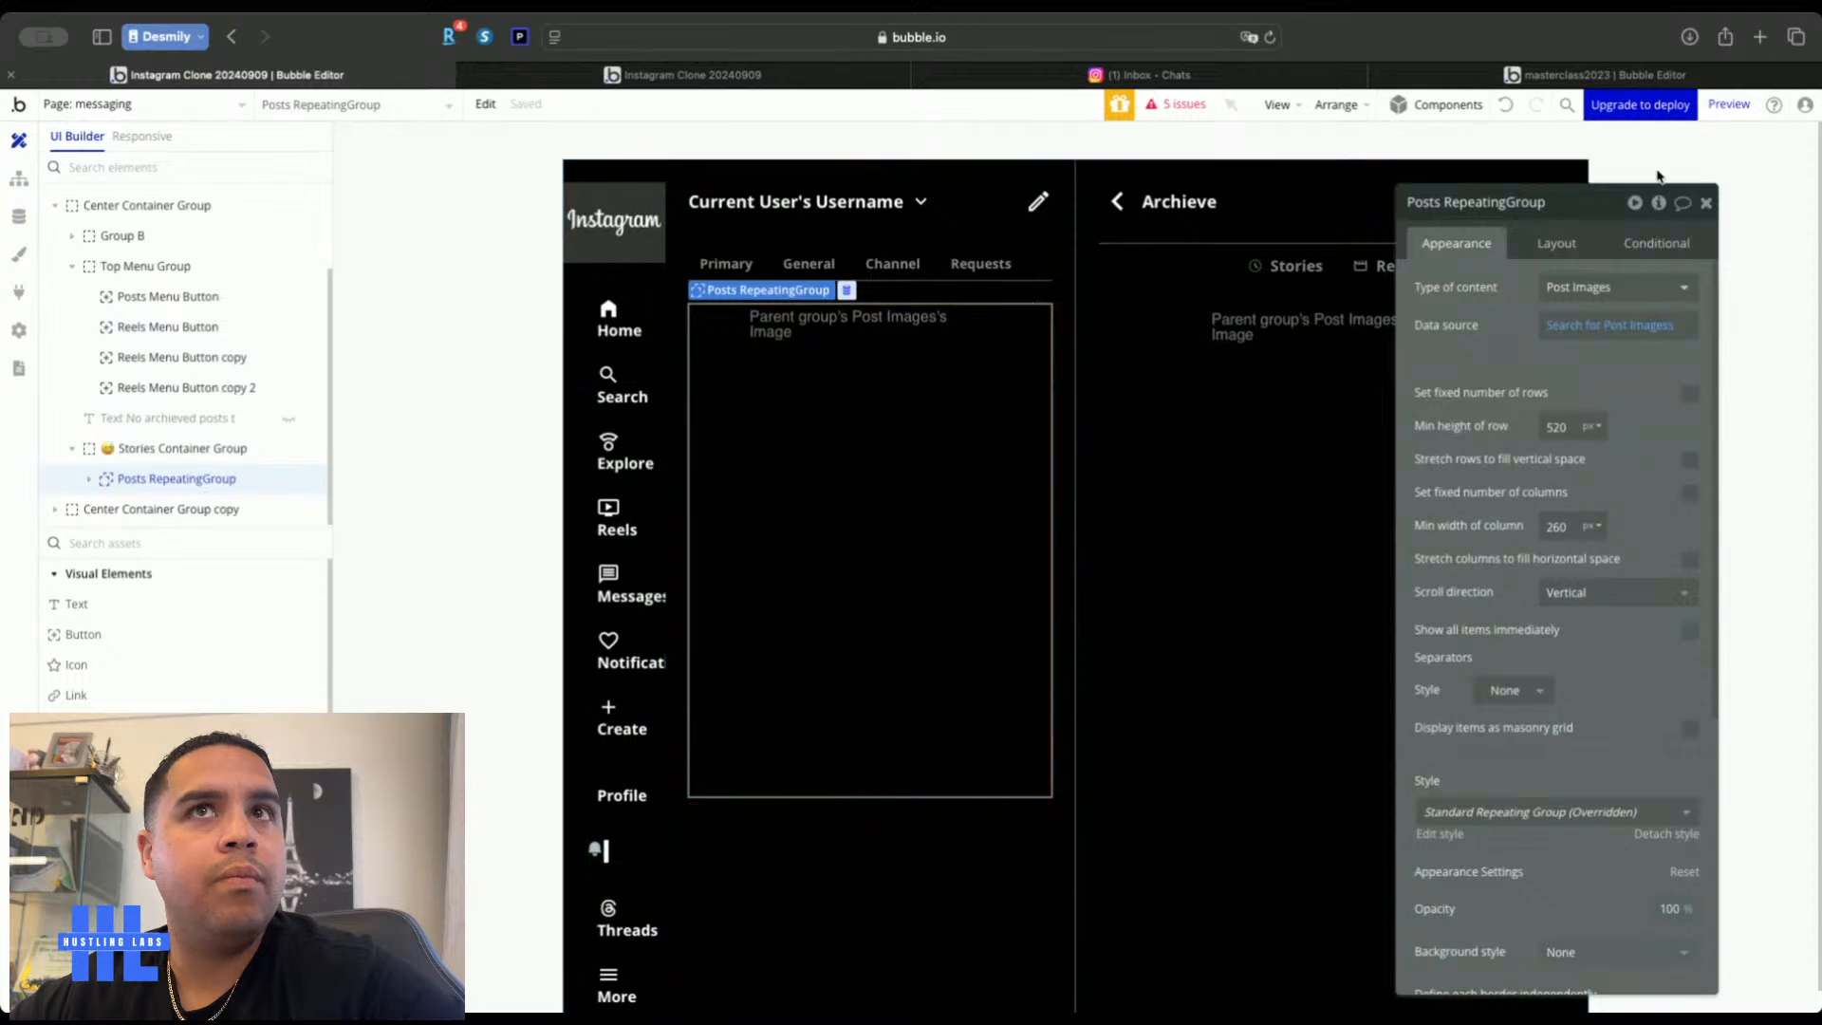
double_click(1422, 205)
type("Conver")
type("sations")
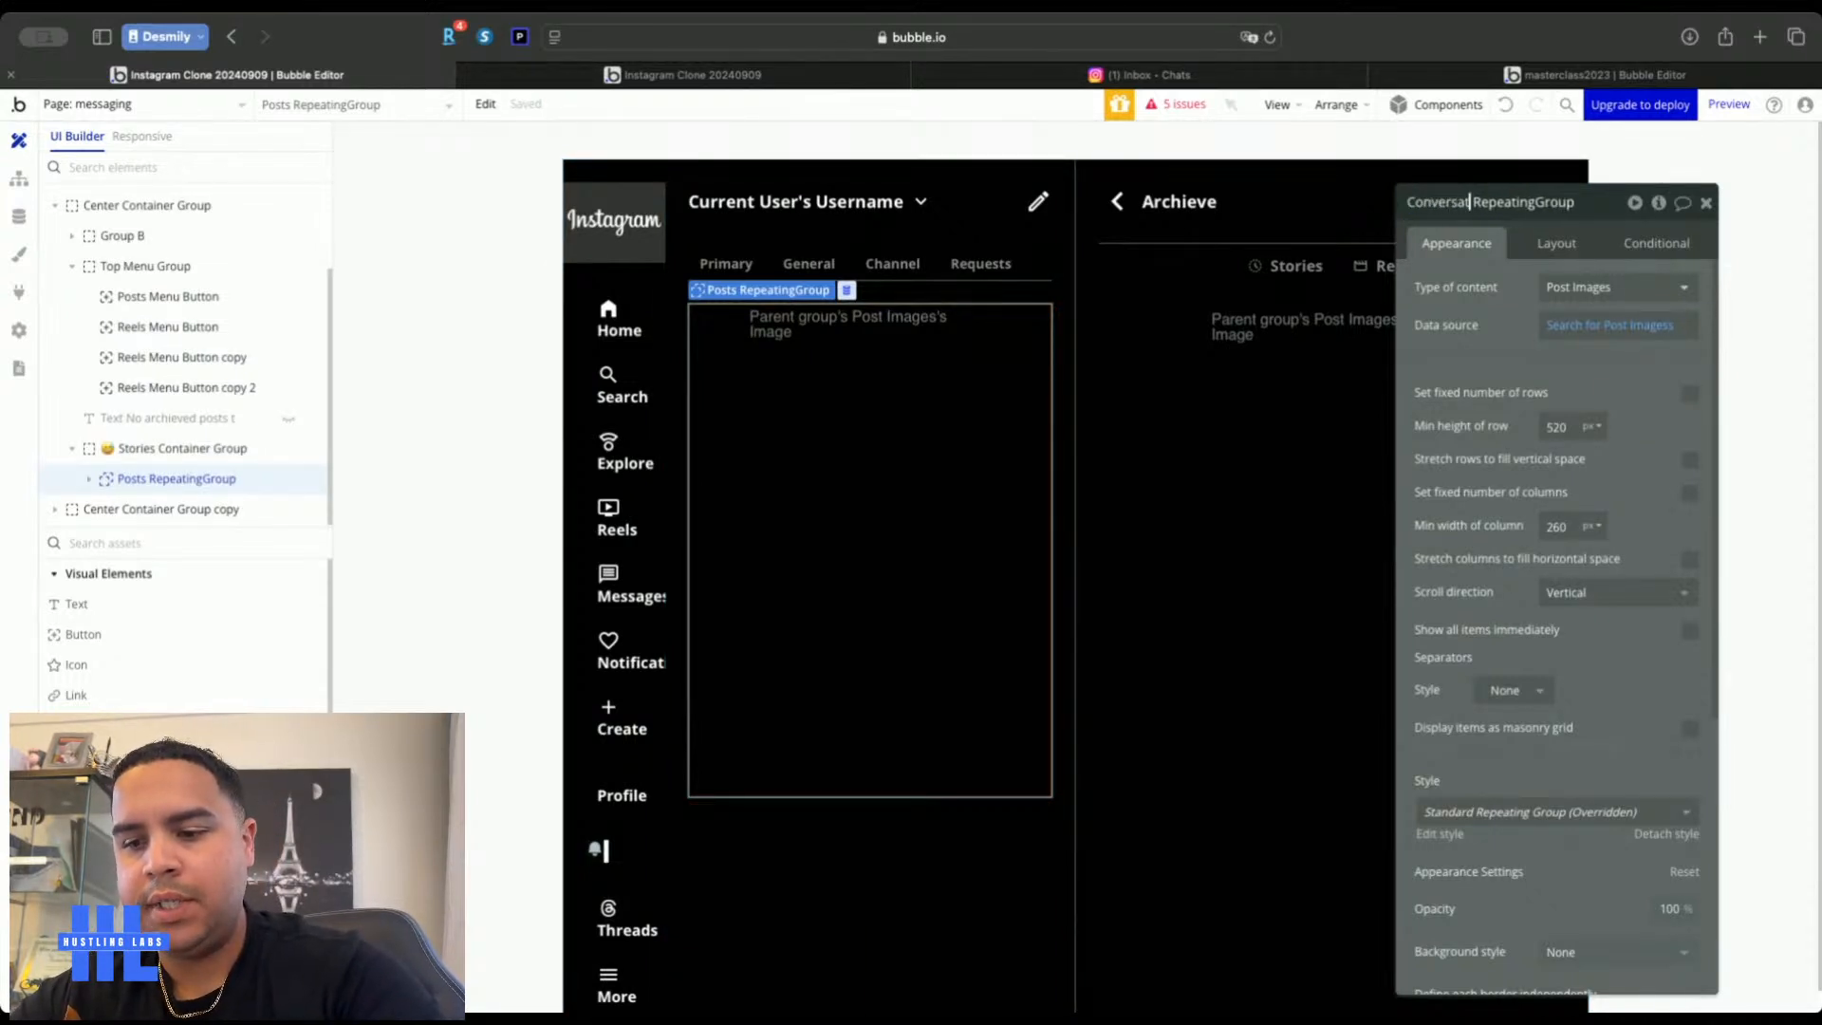
left_click(1559, 289)
left_click(1566, 534)
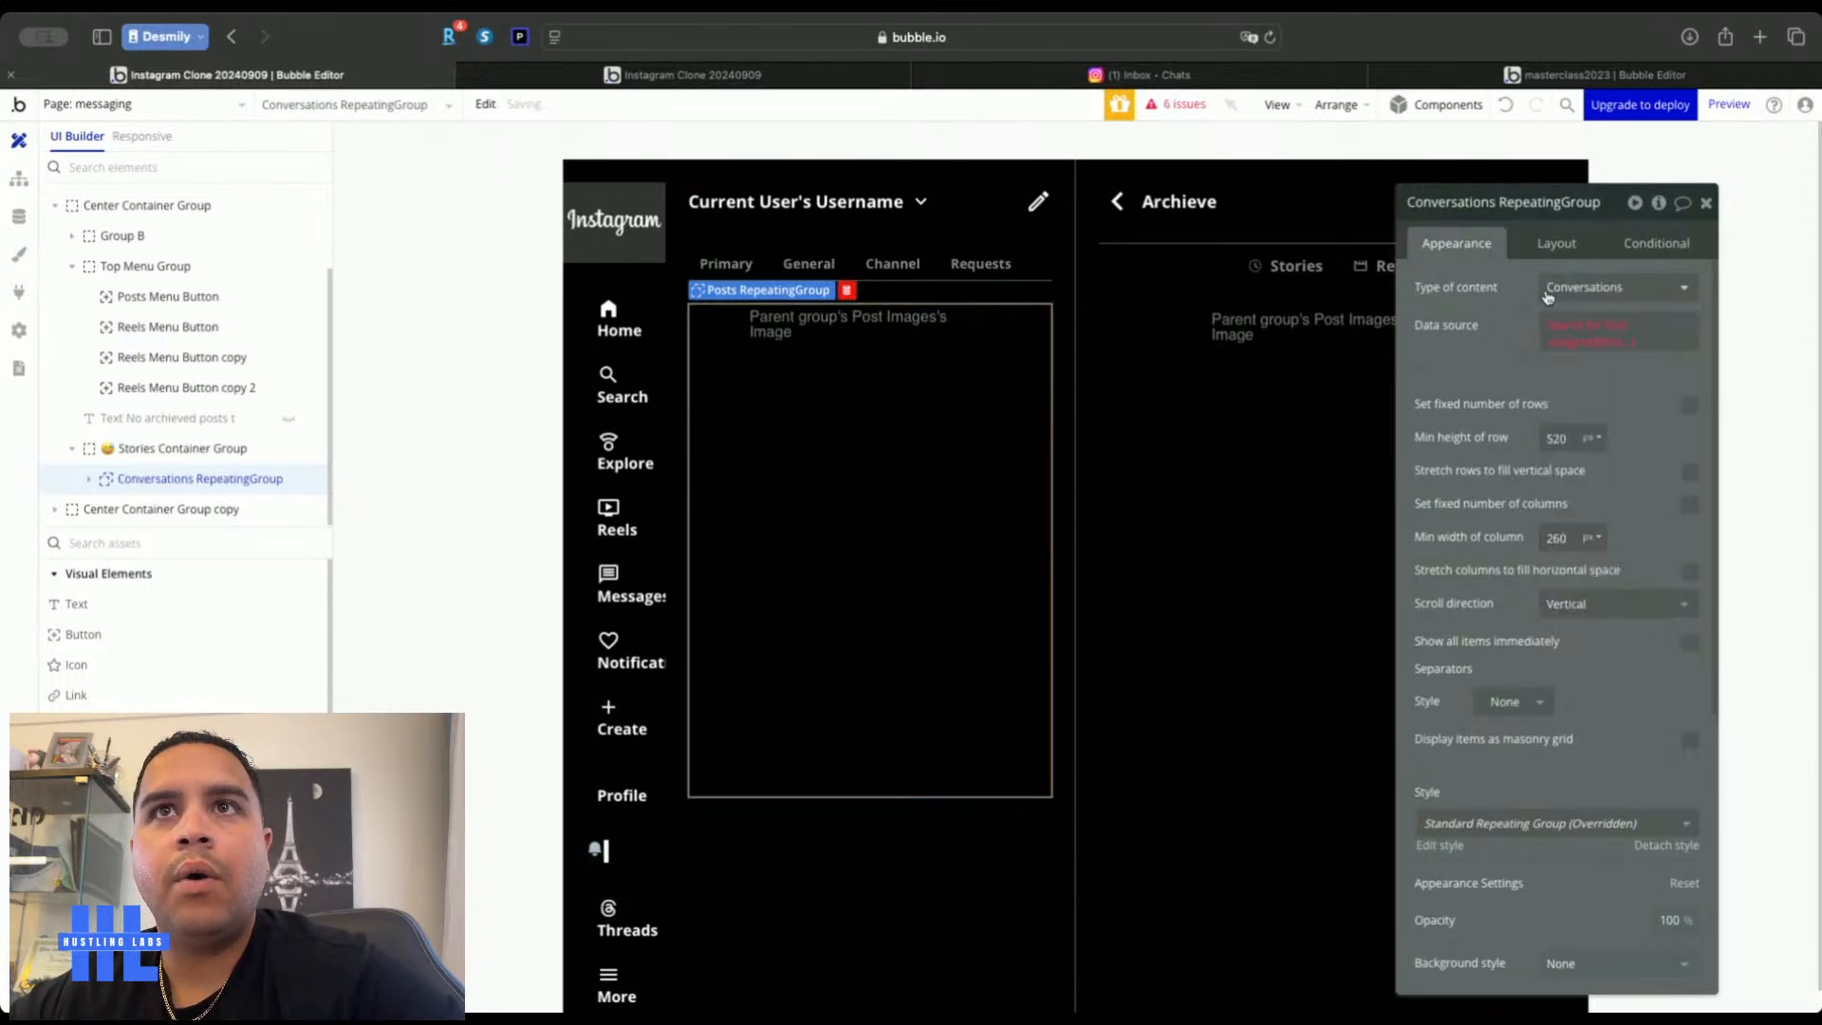
Set its data source to Search for Conversations where Chat Users contains Current User
left_click(1561, 330)
left_click(1254, 259)
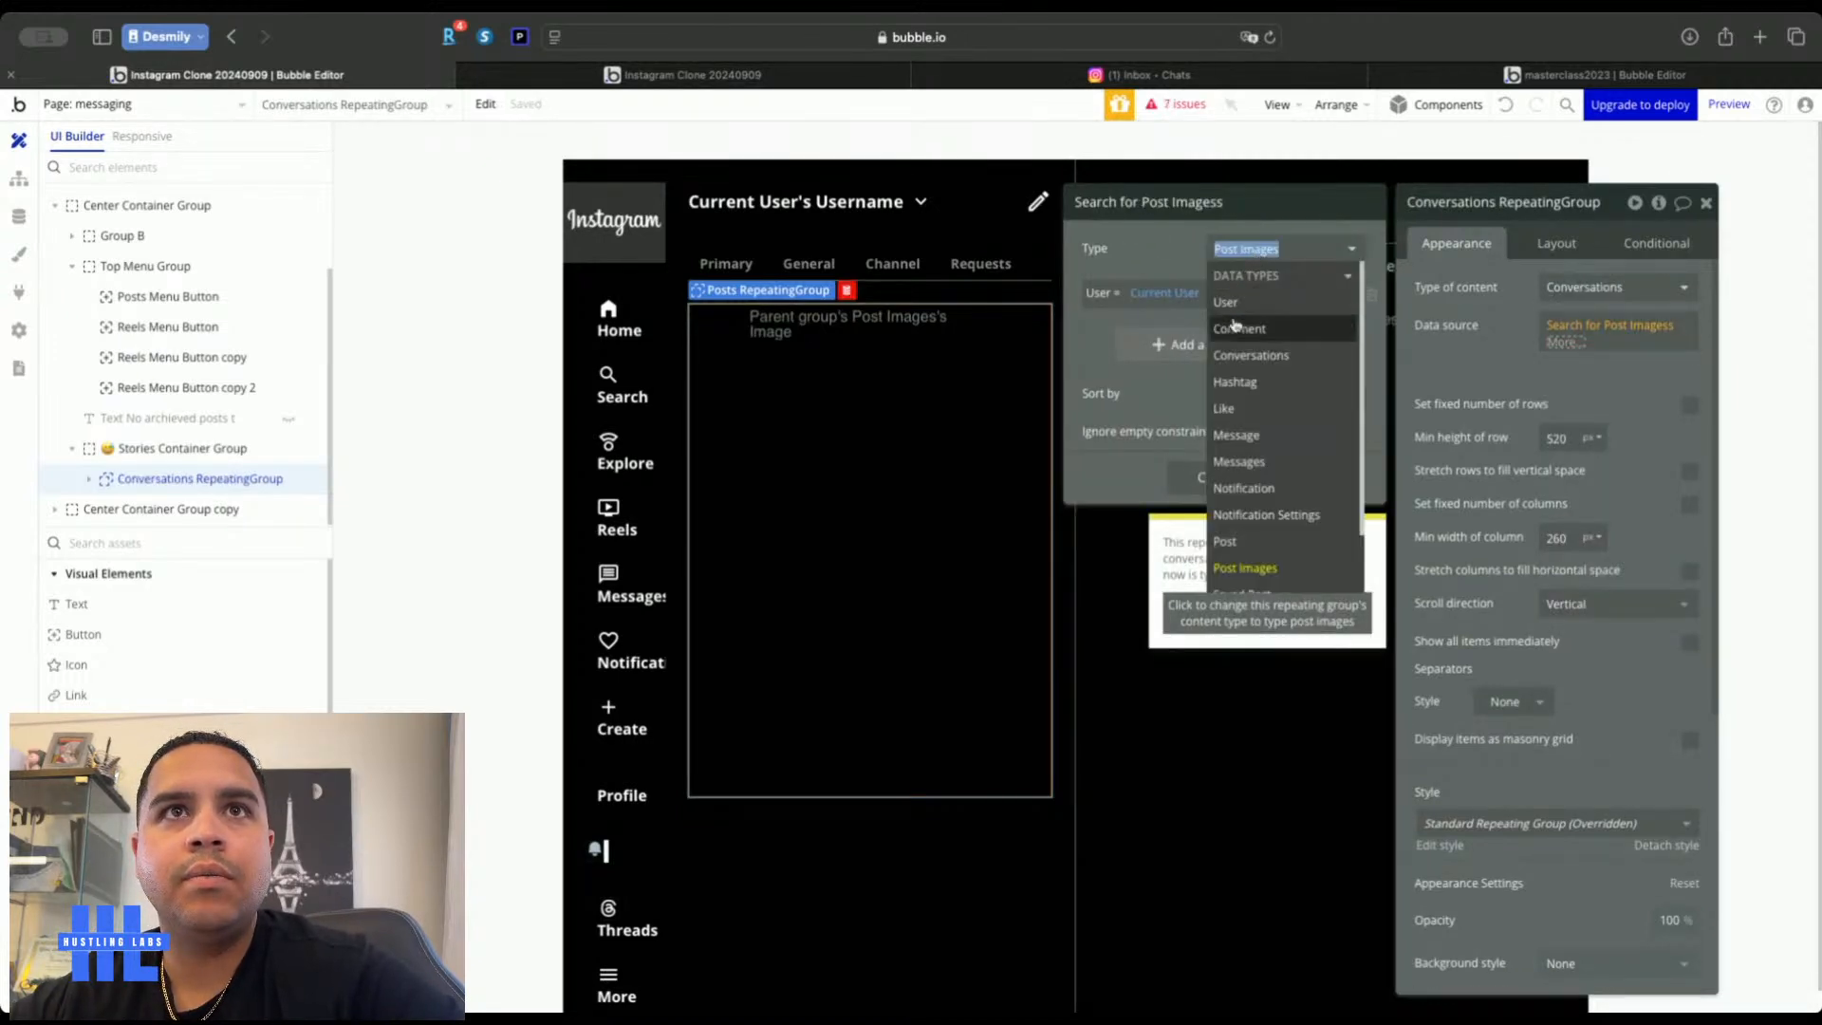
left_click(1244, 349)
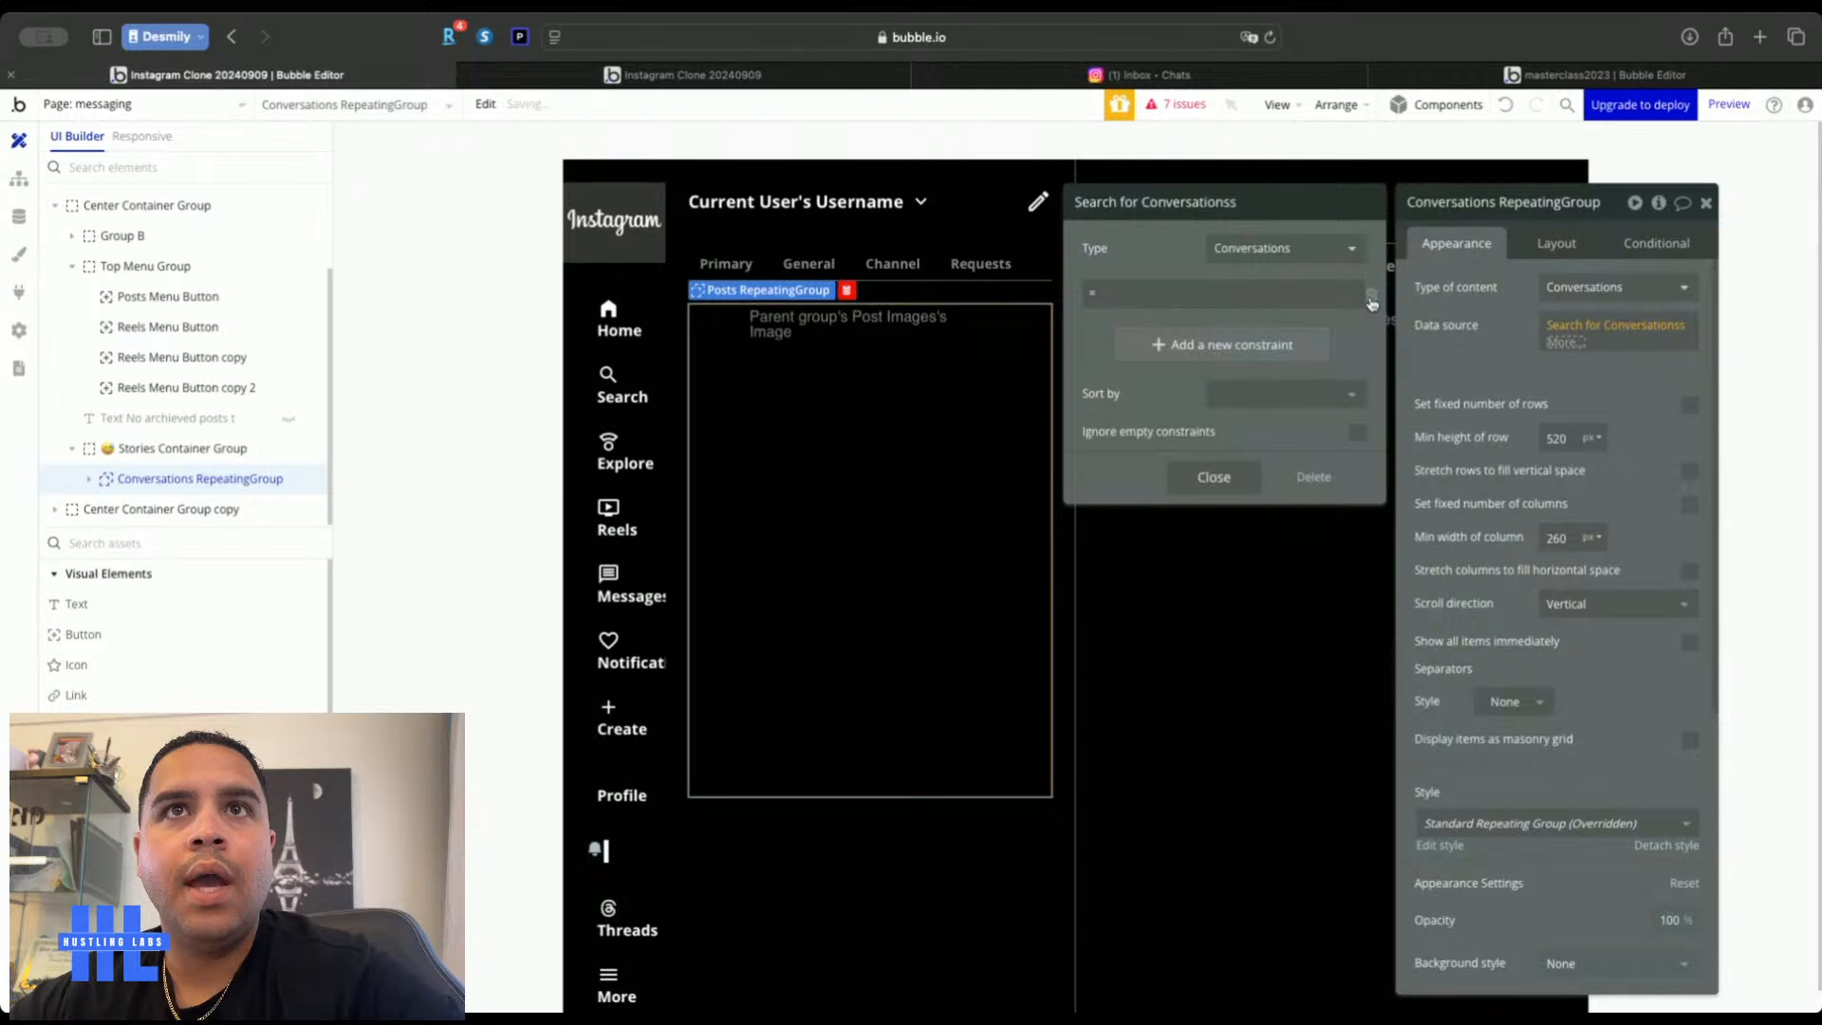
left_click(1103, 296)
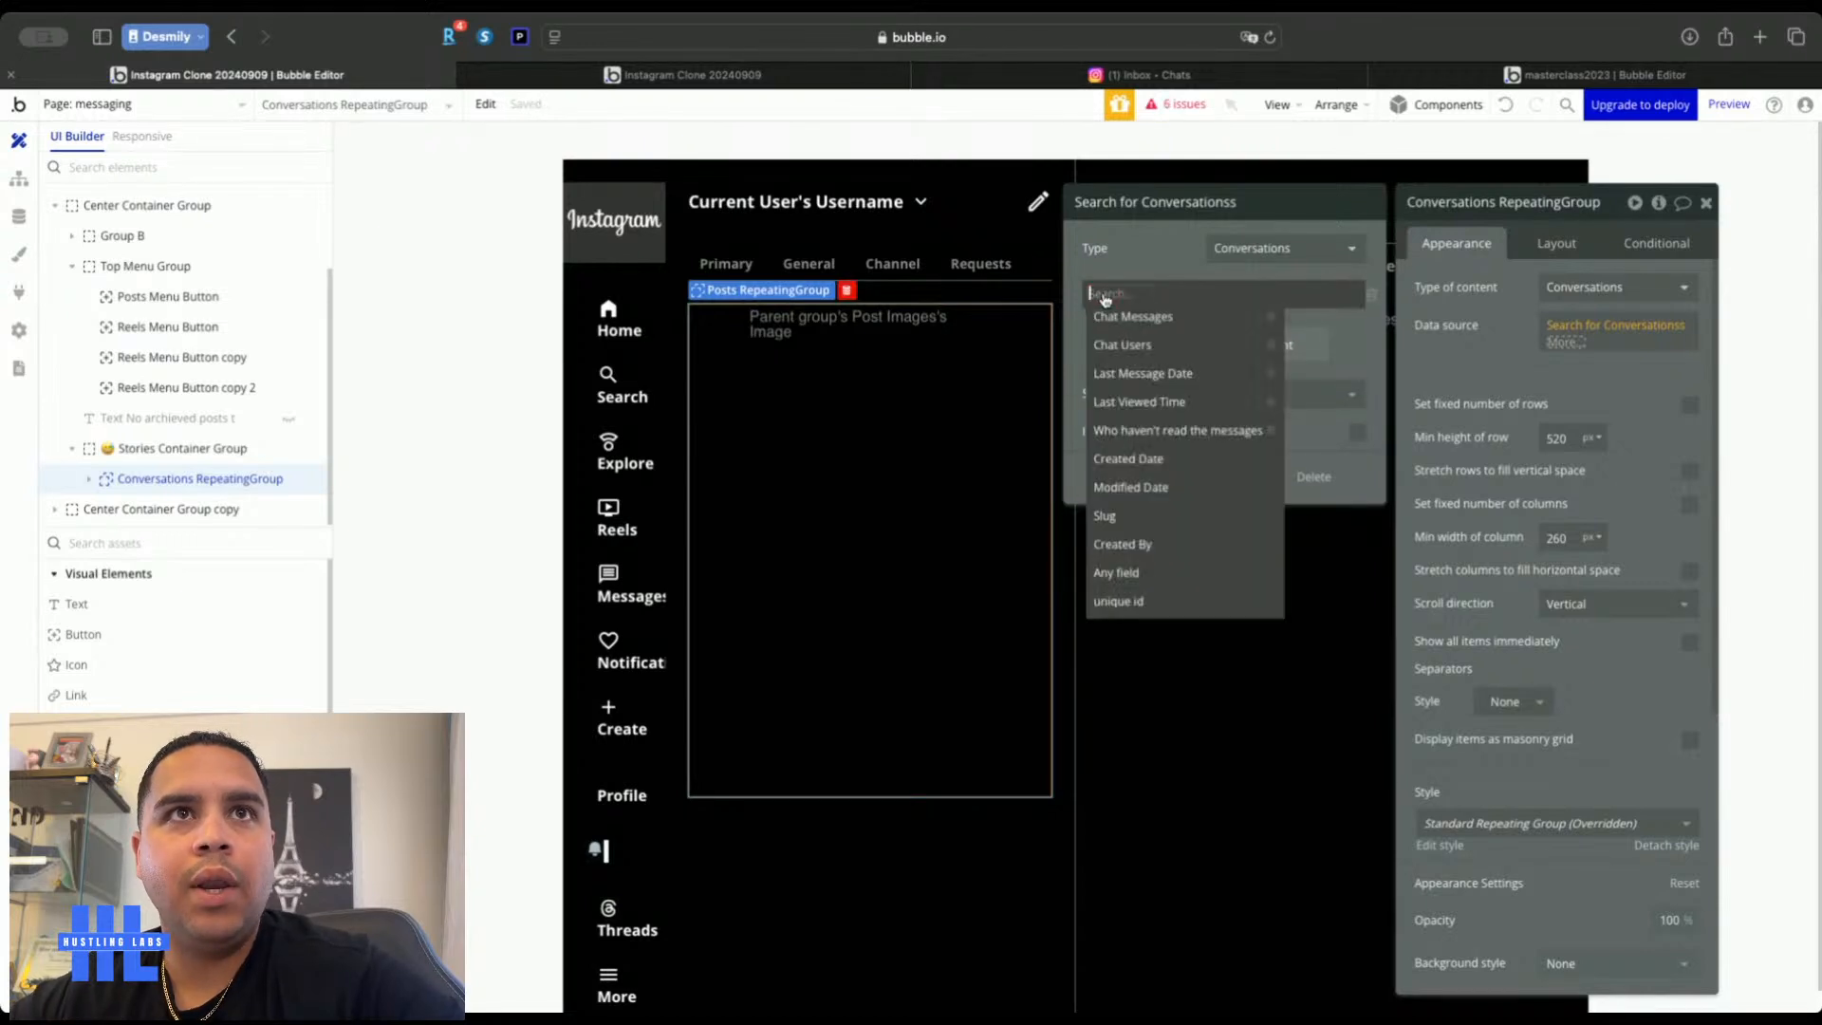
left_click(1164, 347)
left_click(1175, 317)
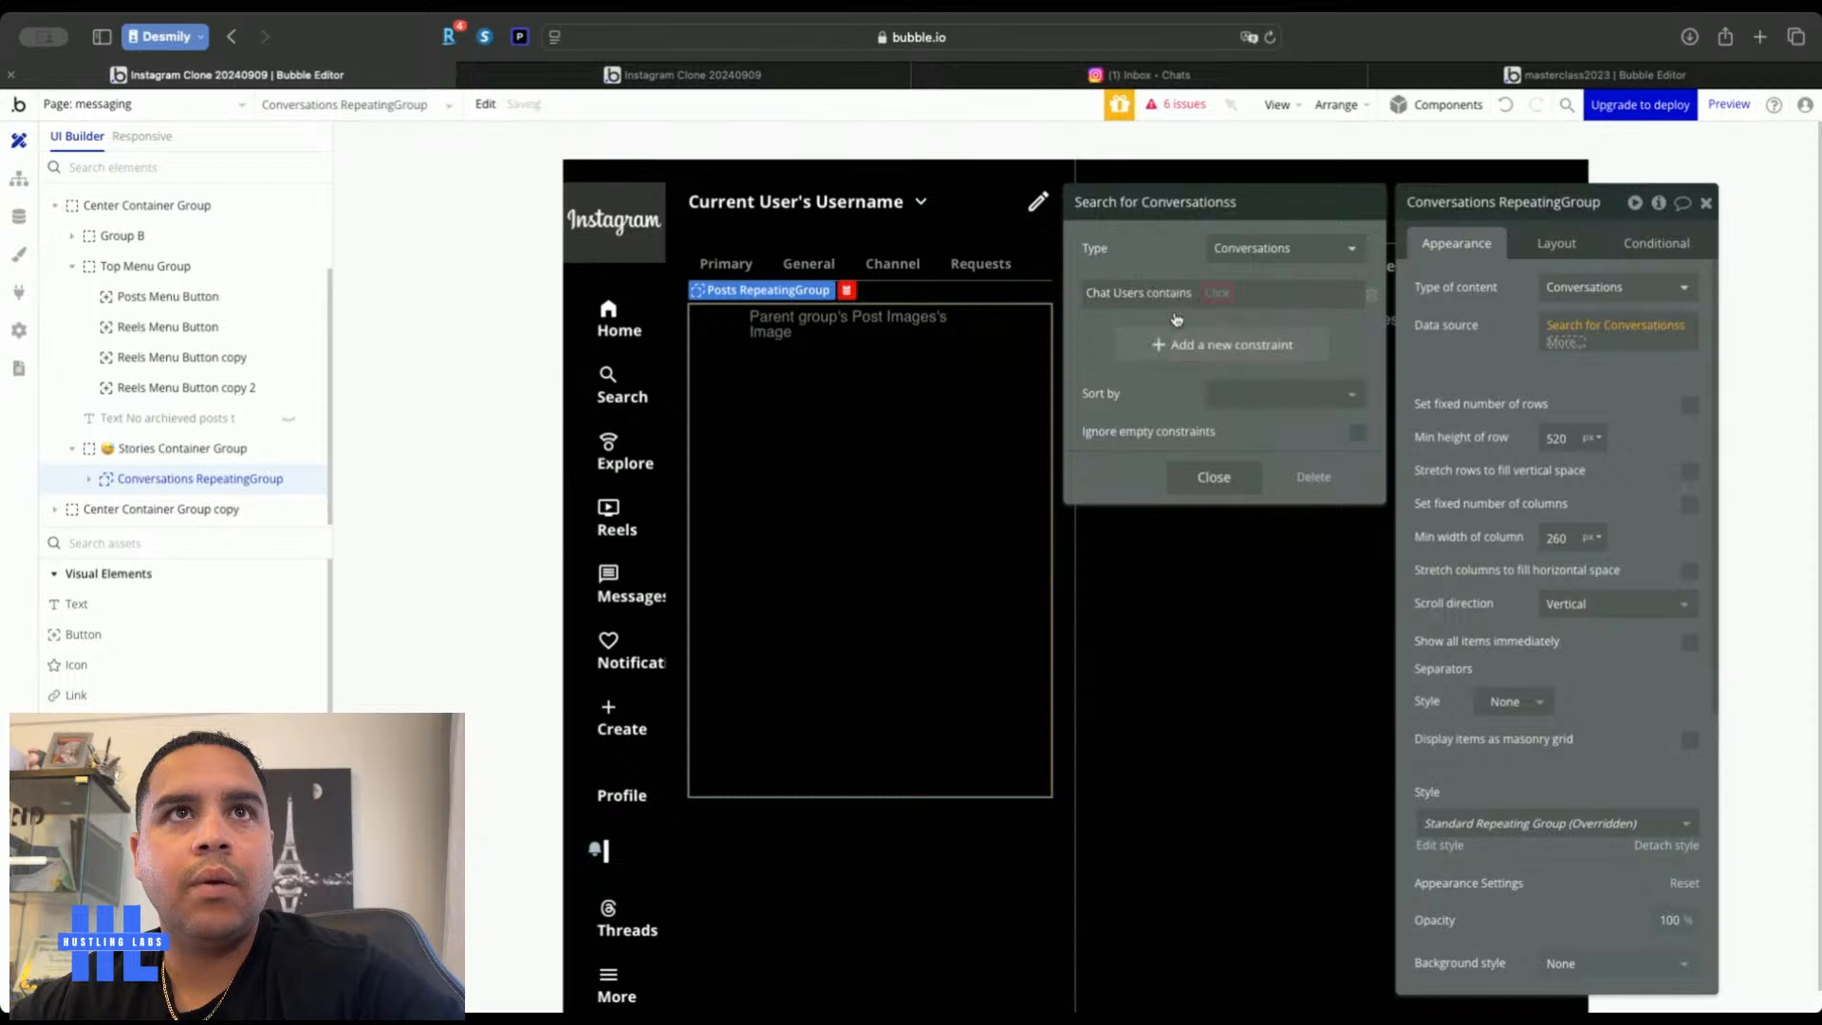
left_click(1217, 294)
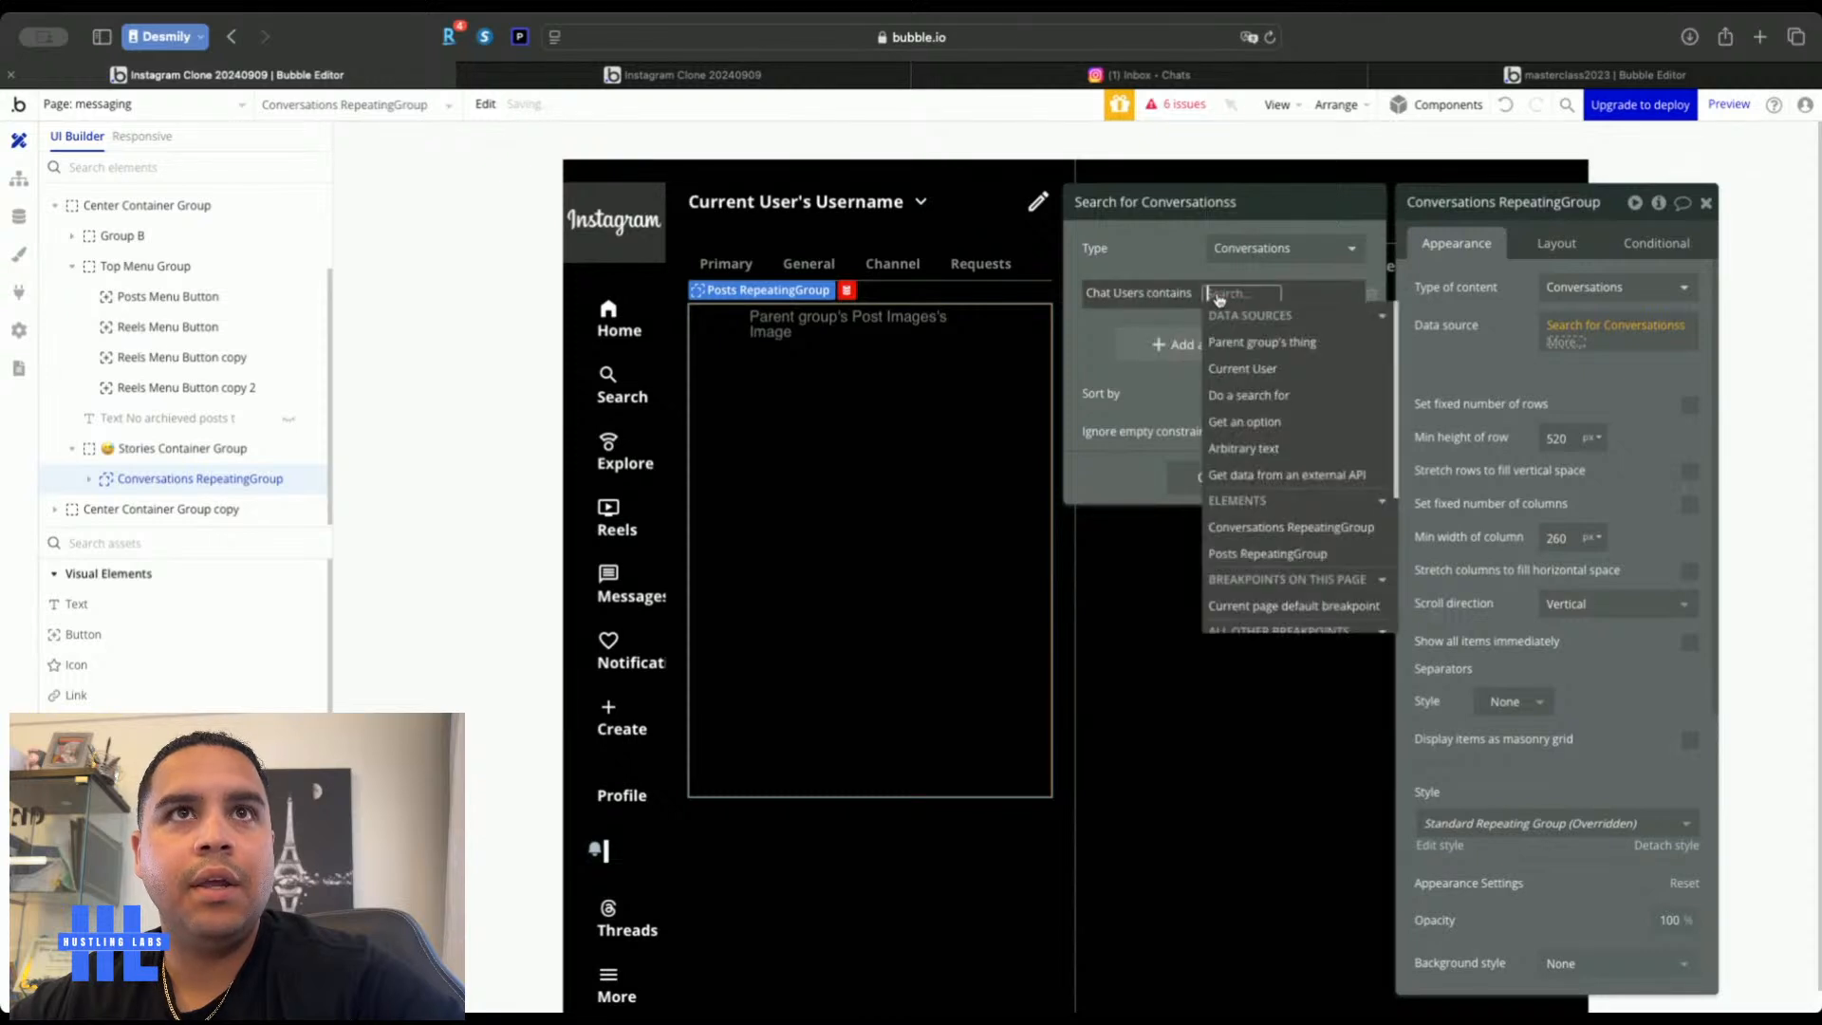
left_click(1242, 368)
left_click(1502, 412)
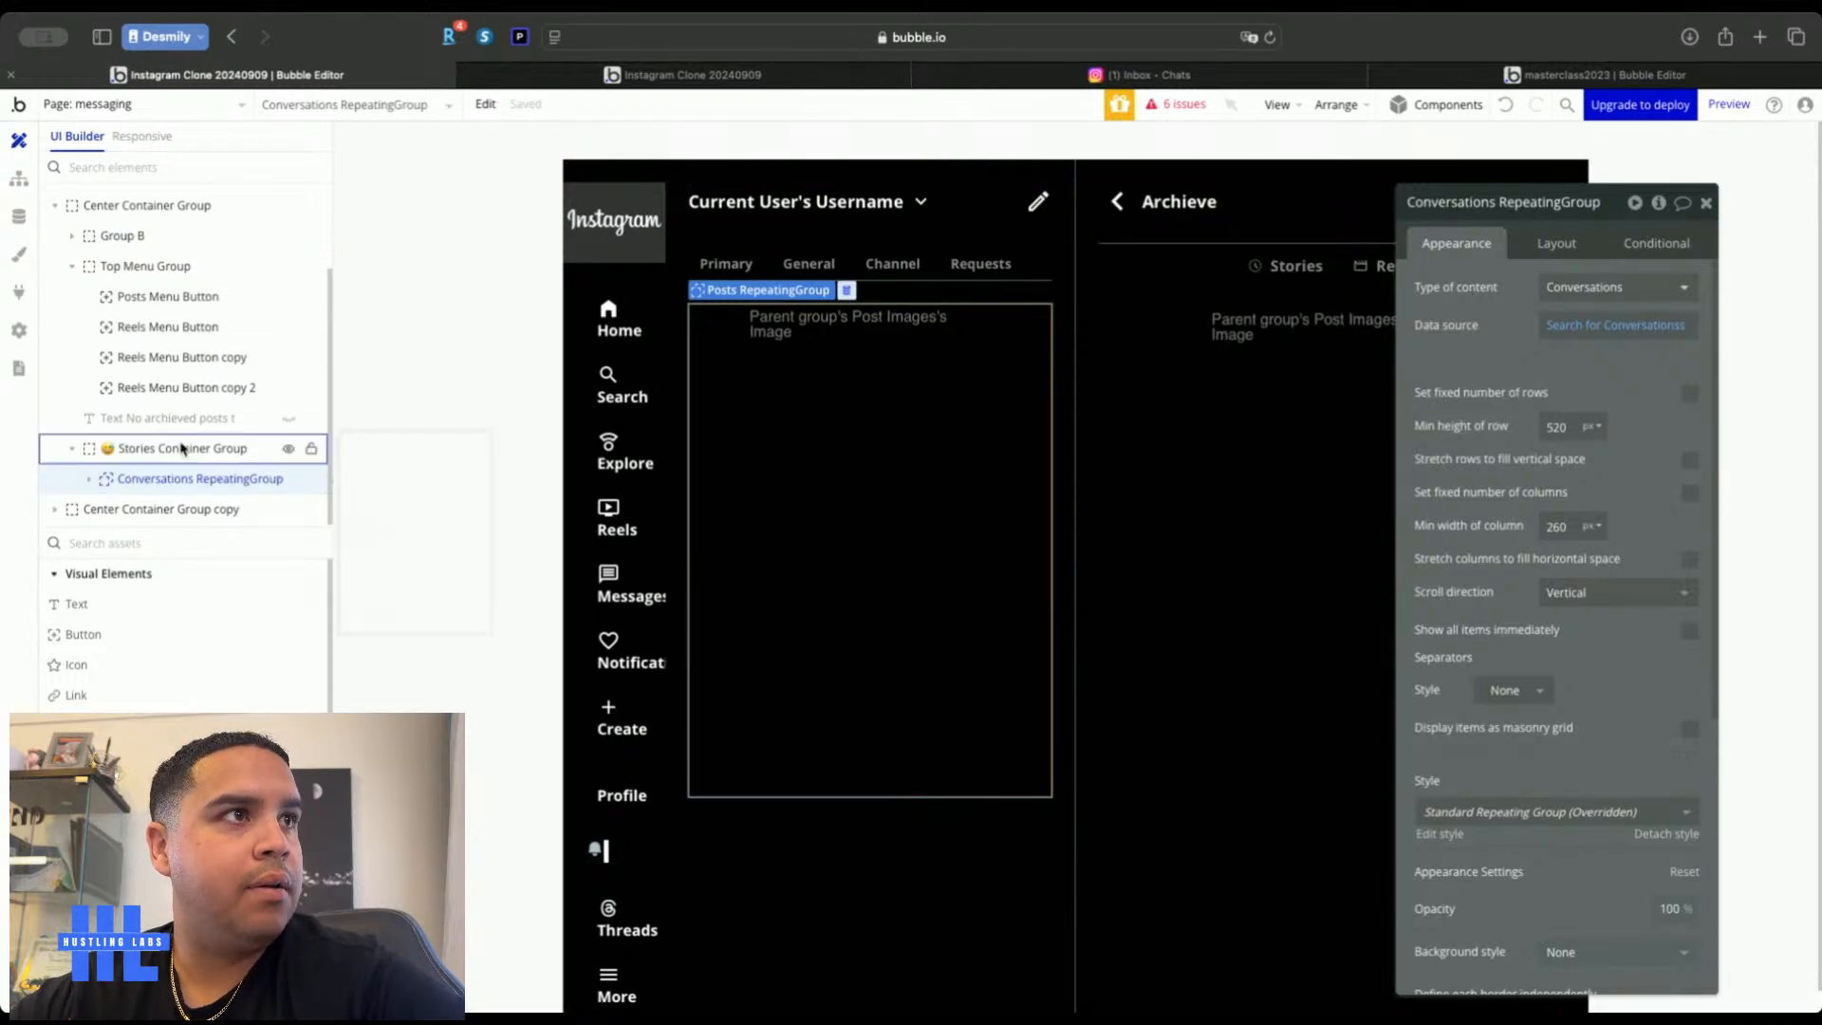
Rename Stories Container Group to Conversations Container Group
left_click(180, 448)
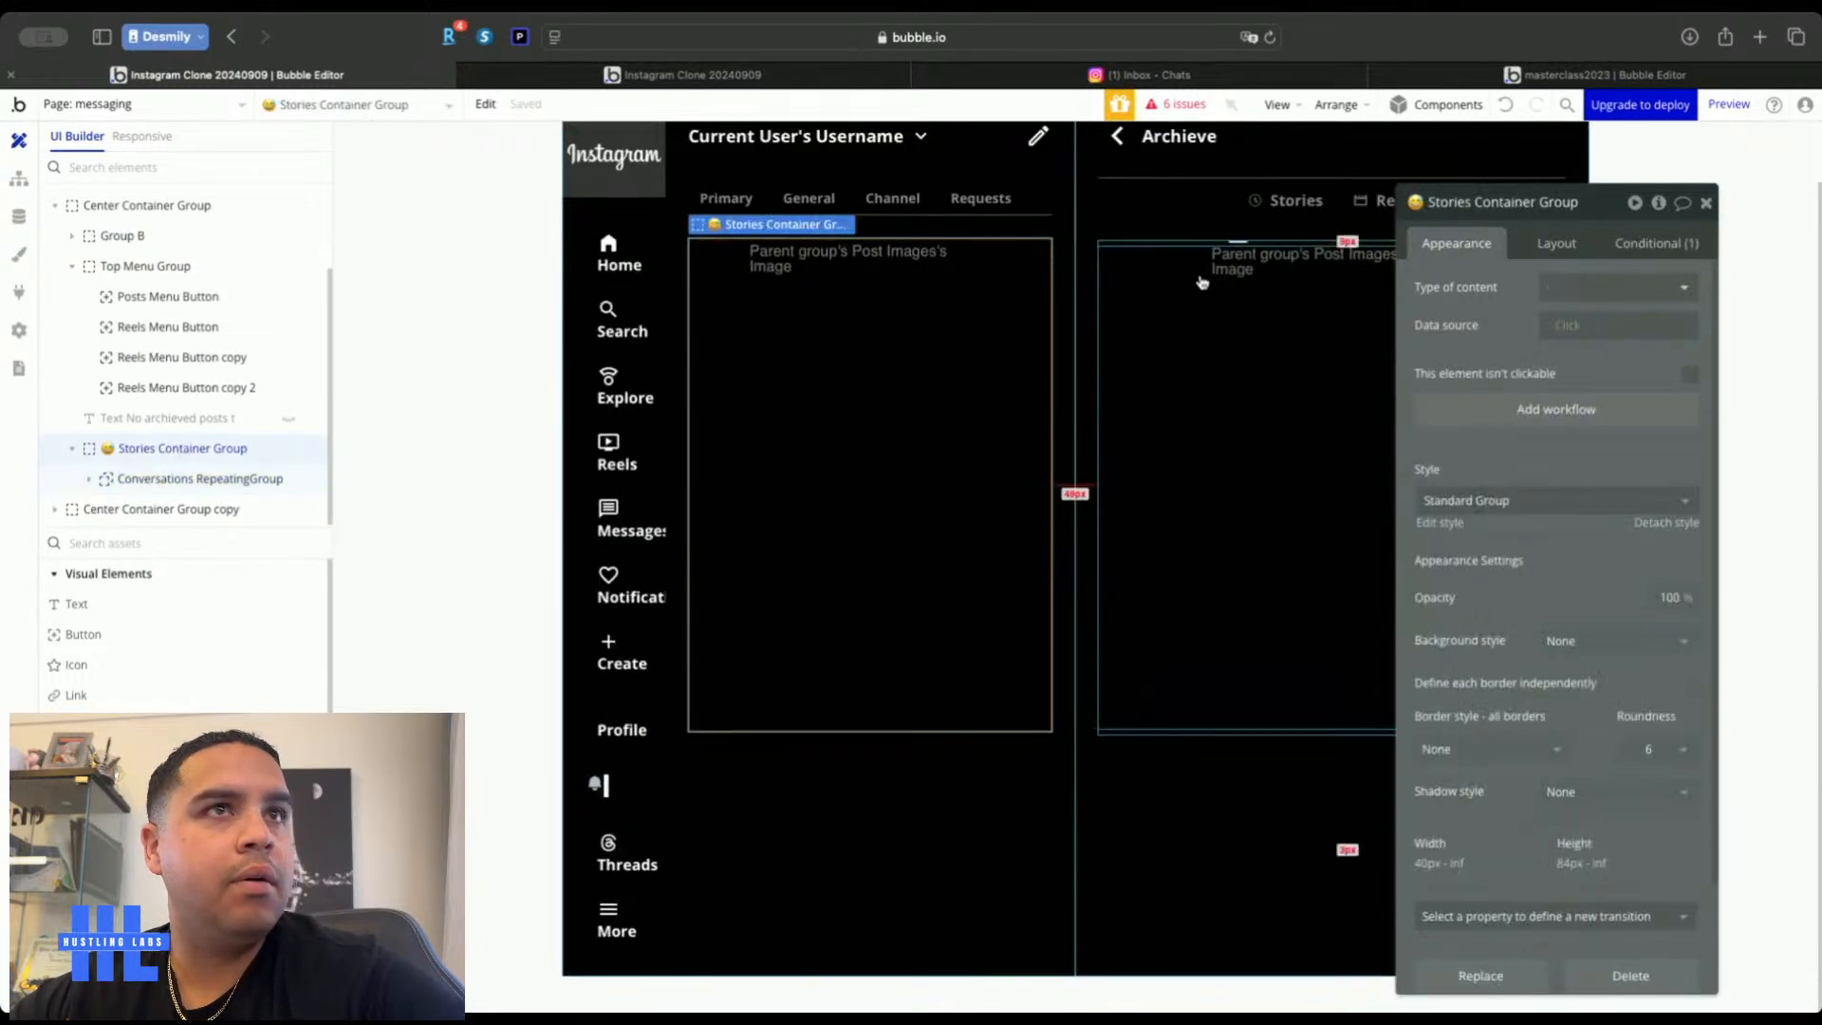
double_click(1446, 201)
type("Conversations")
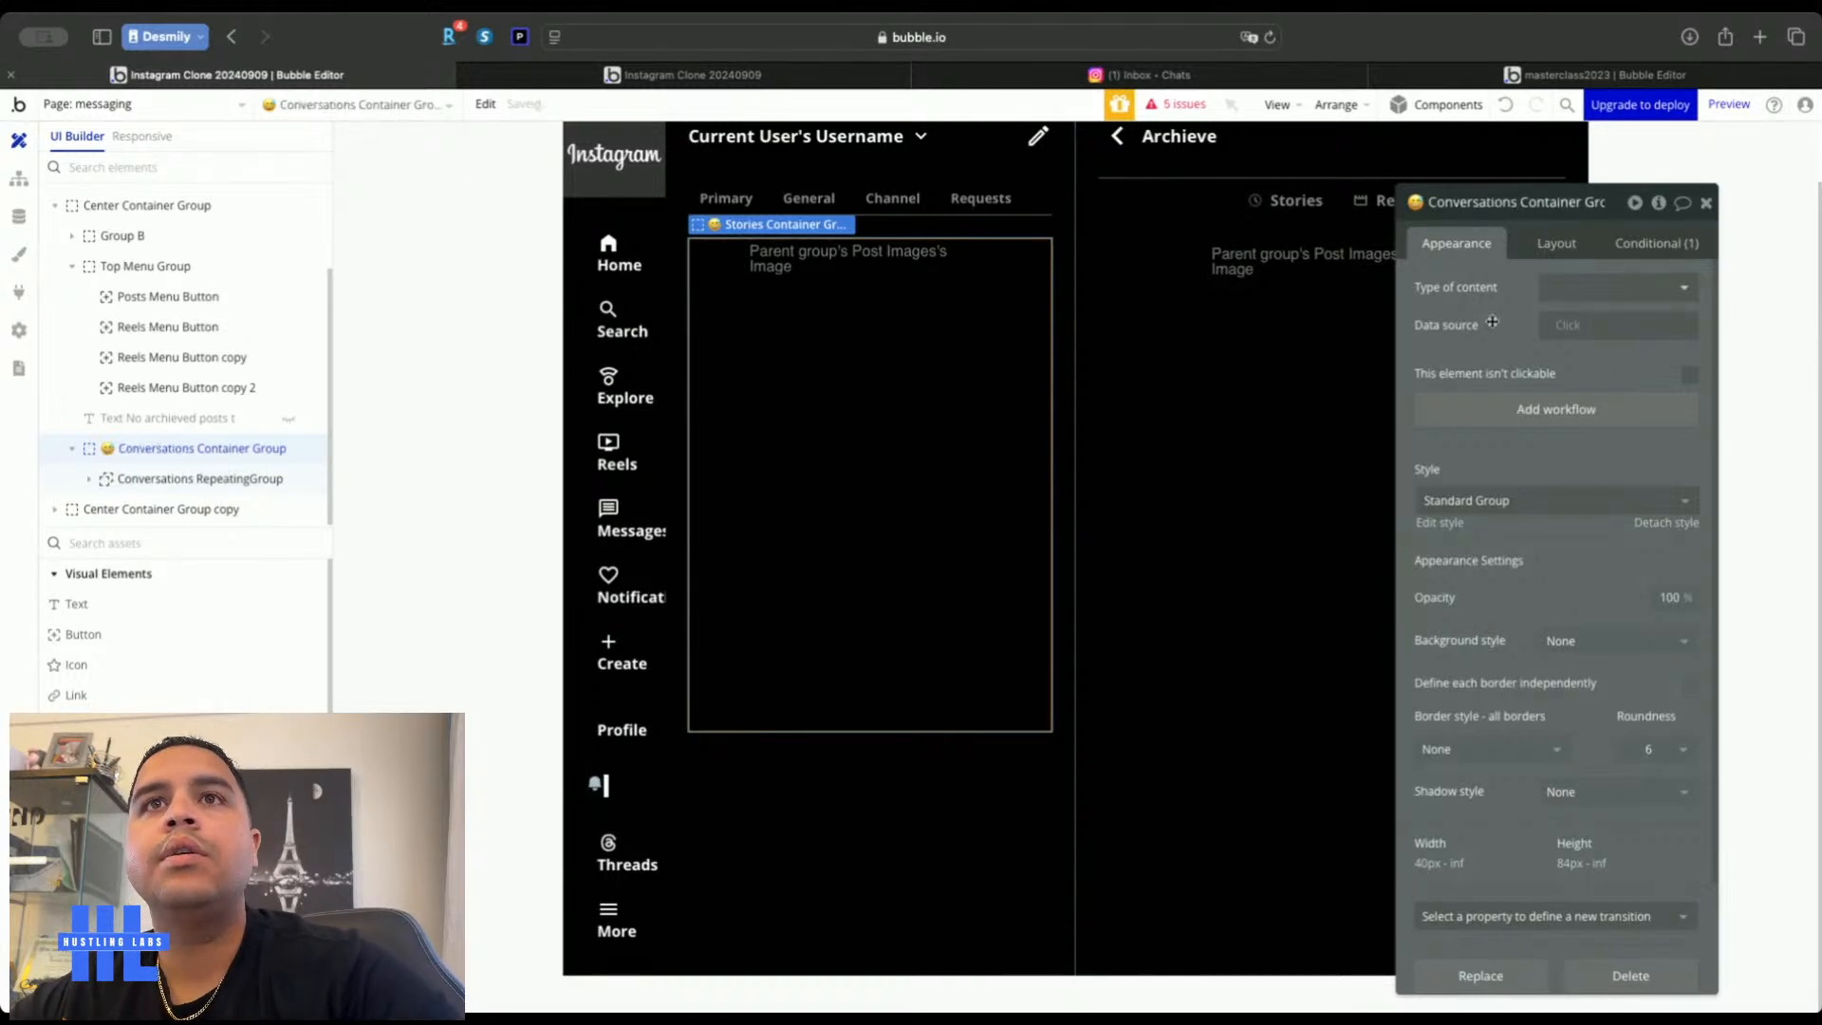
Delete the group's archived-posts visibility condition, then expand Conversations RepeatingGroup in the tree
left_click(1650, 247)
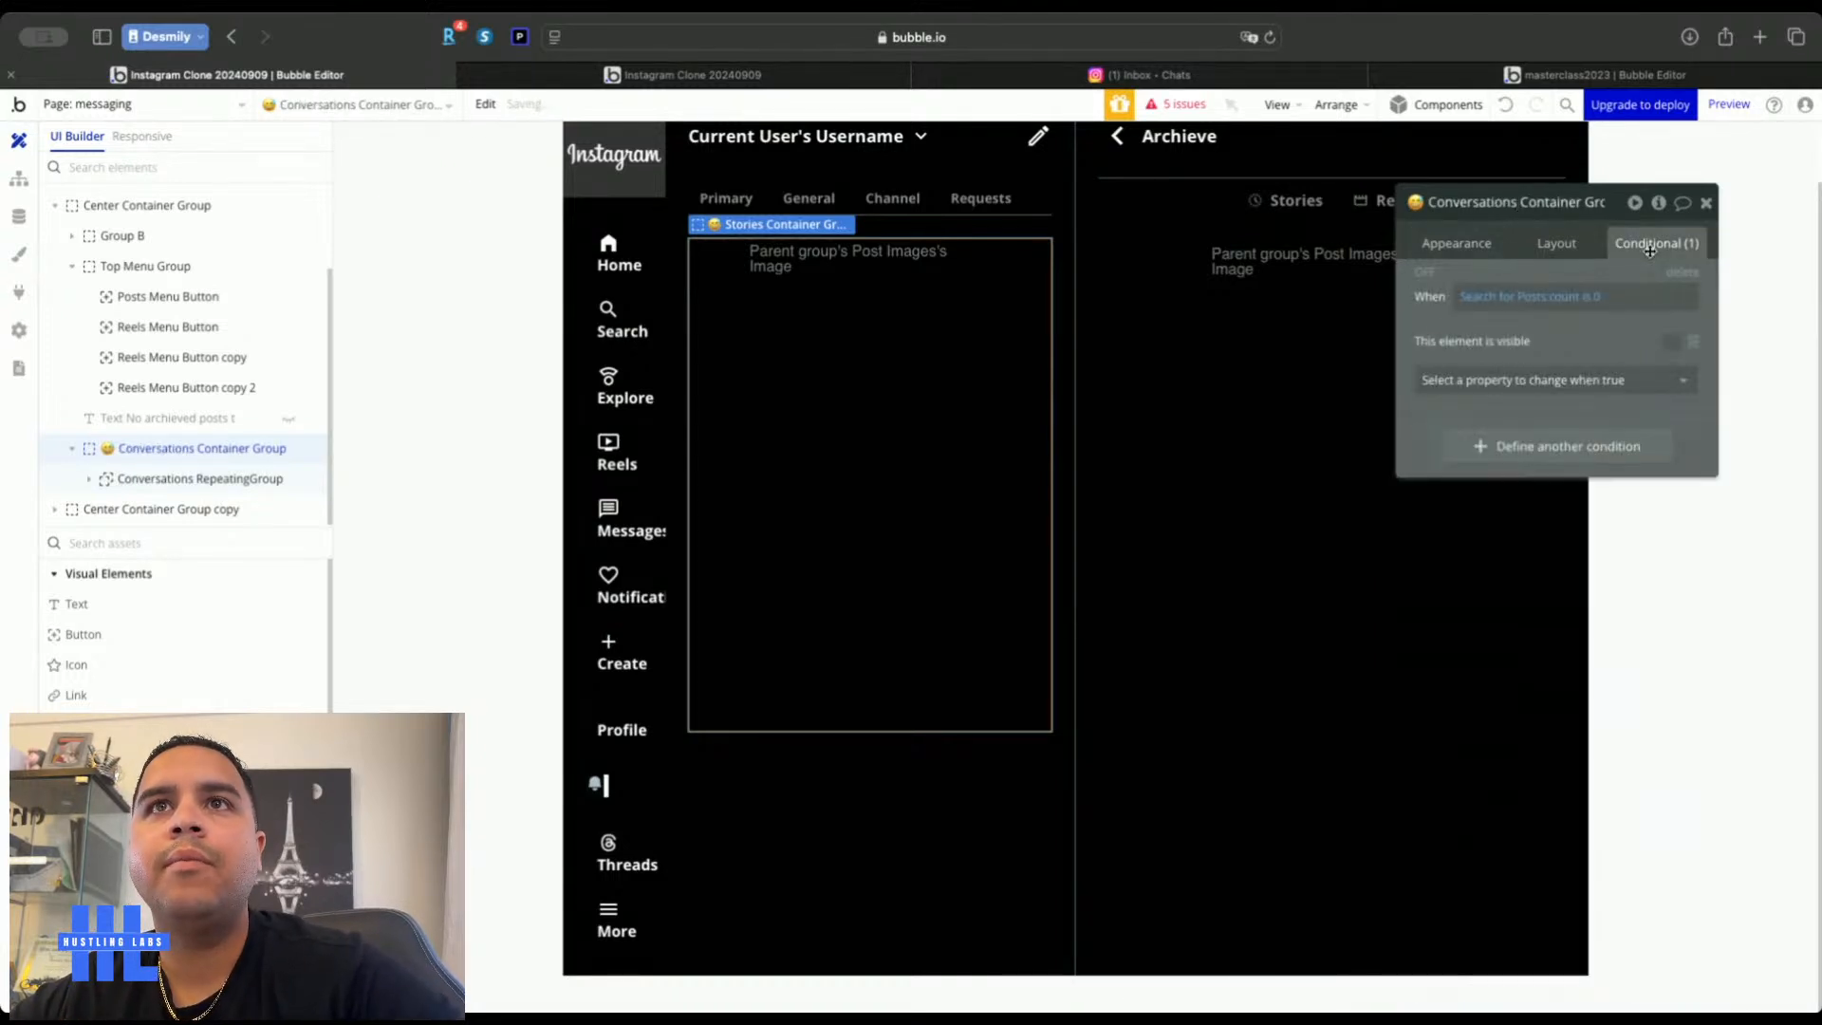
left_click(1494, 298)
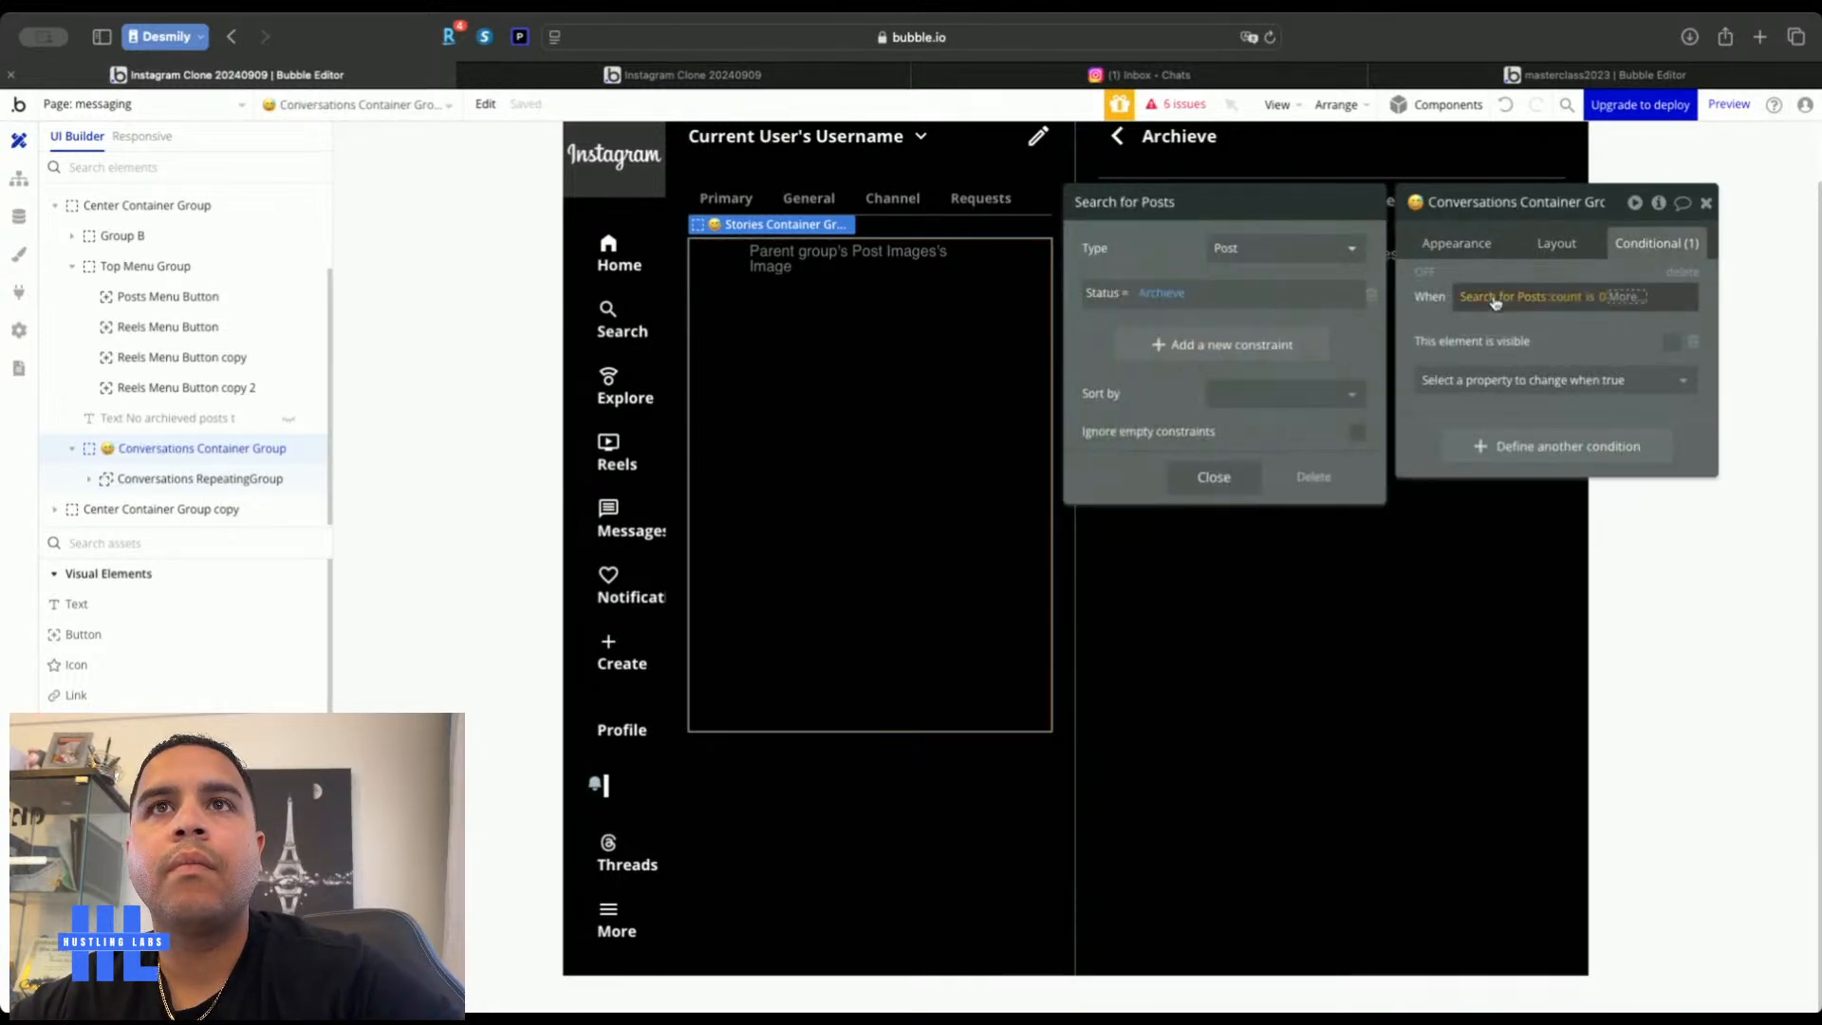
left_click(1682, 273)
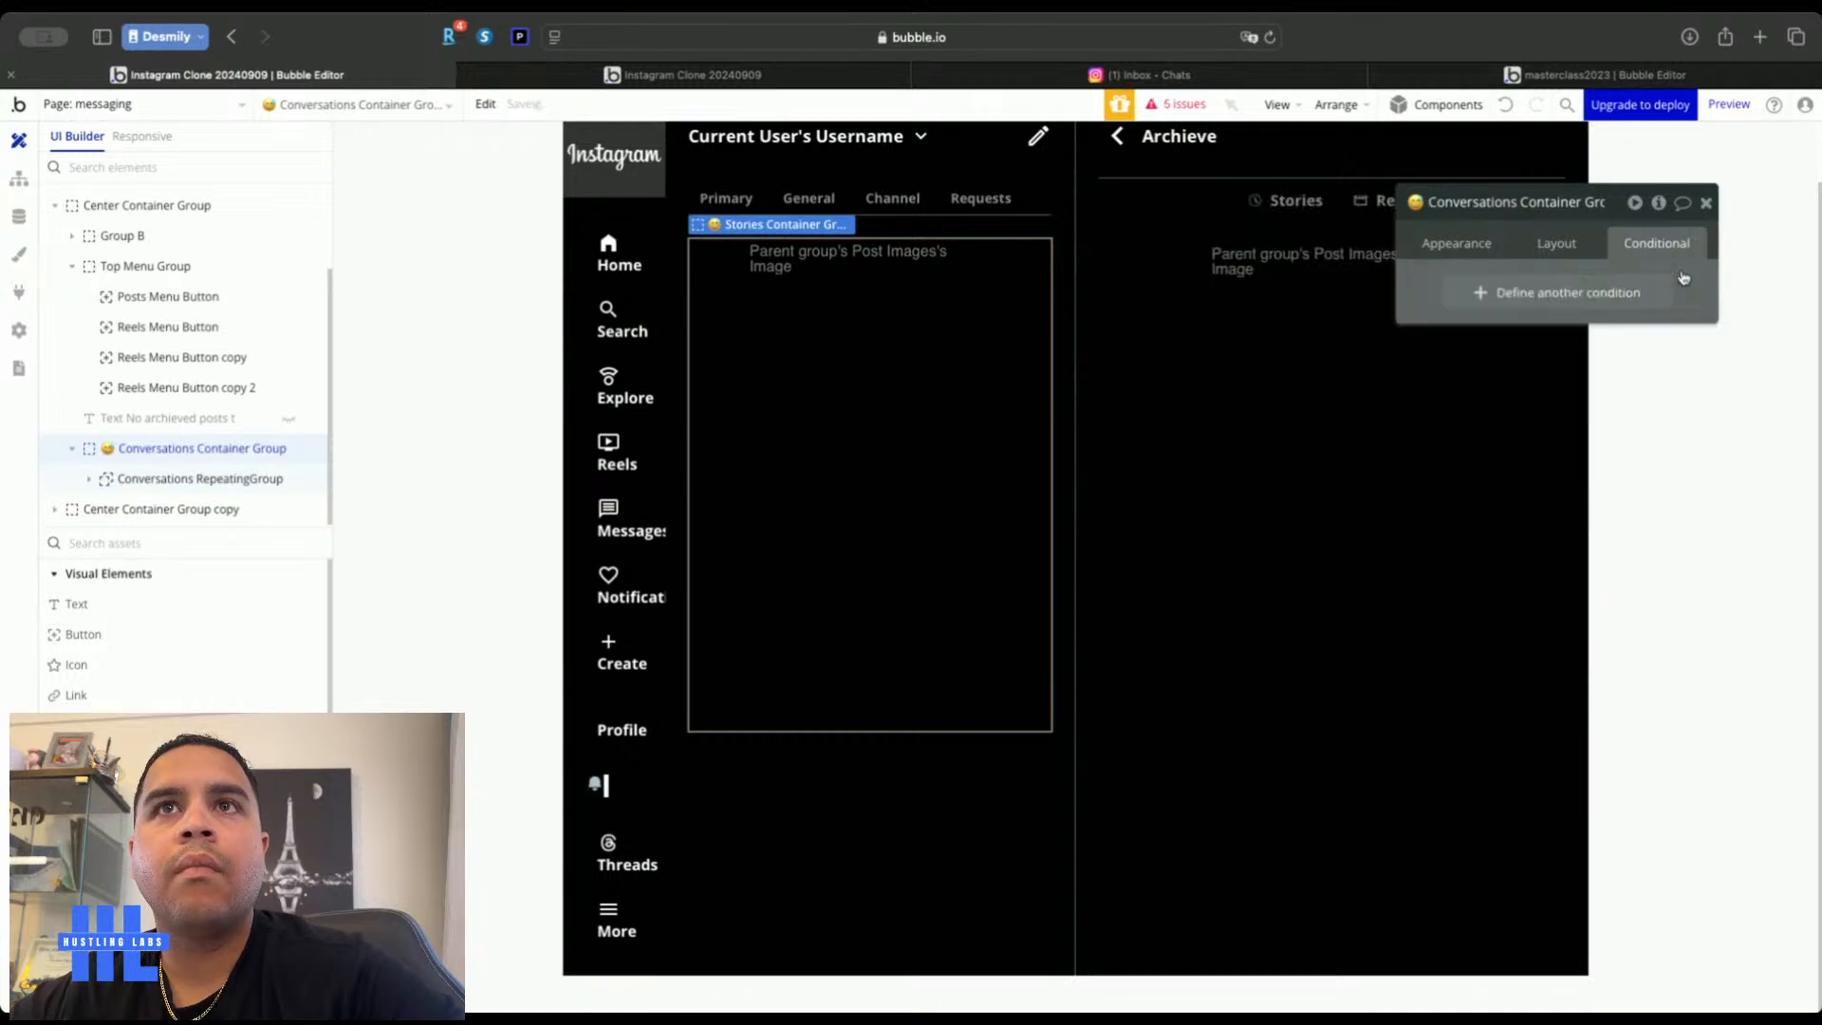
left_click(1705, 208)
left_click(174, 477)
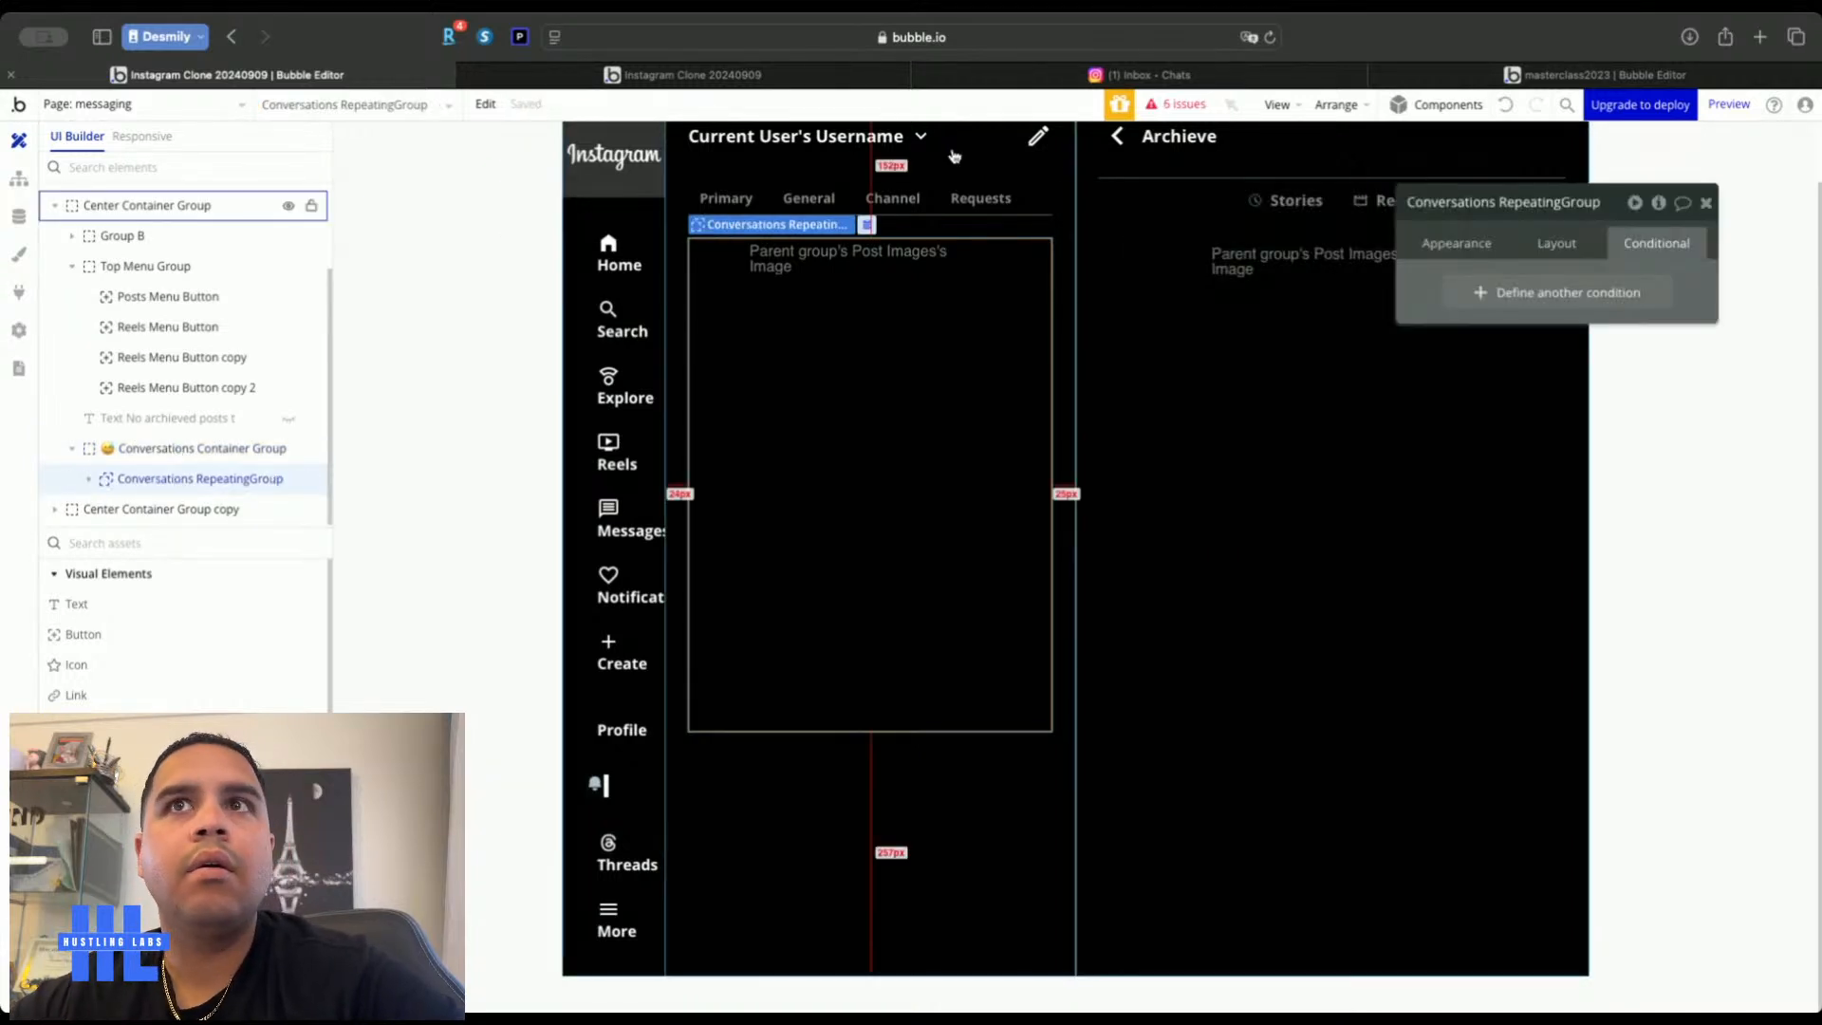
left_click(88, 478)
Set the inner Group Post Images' content type to Conversations
left_click(181, 509)
left_click(1553, 243)
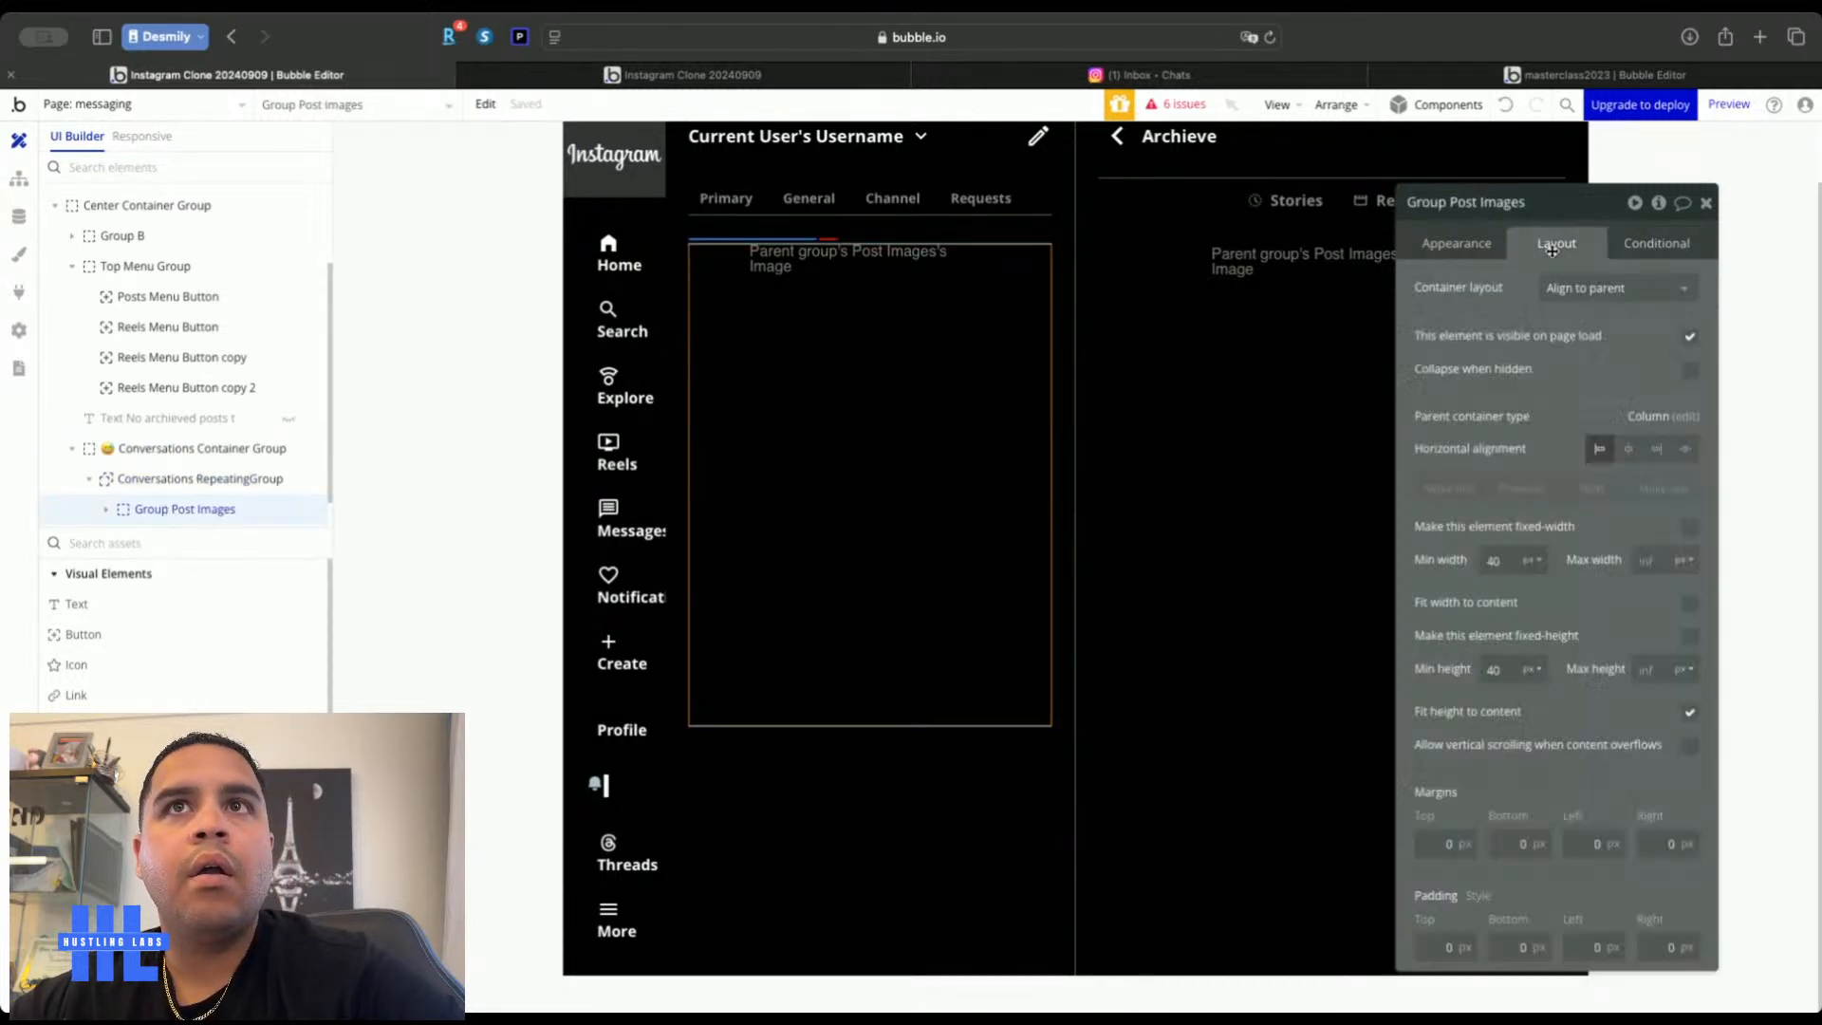
left_click(1443, 246)
left_click(1579, 288)
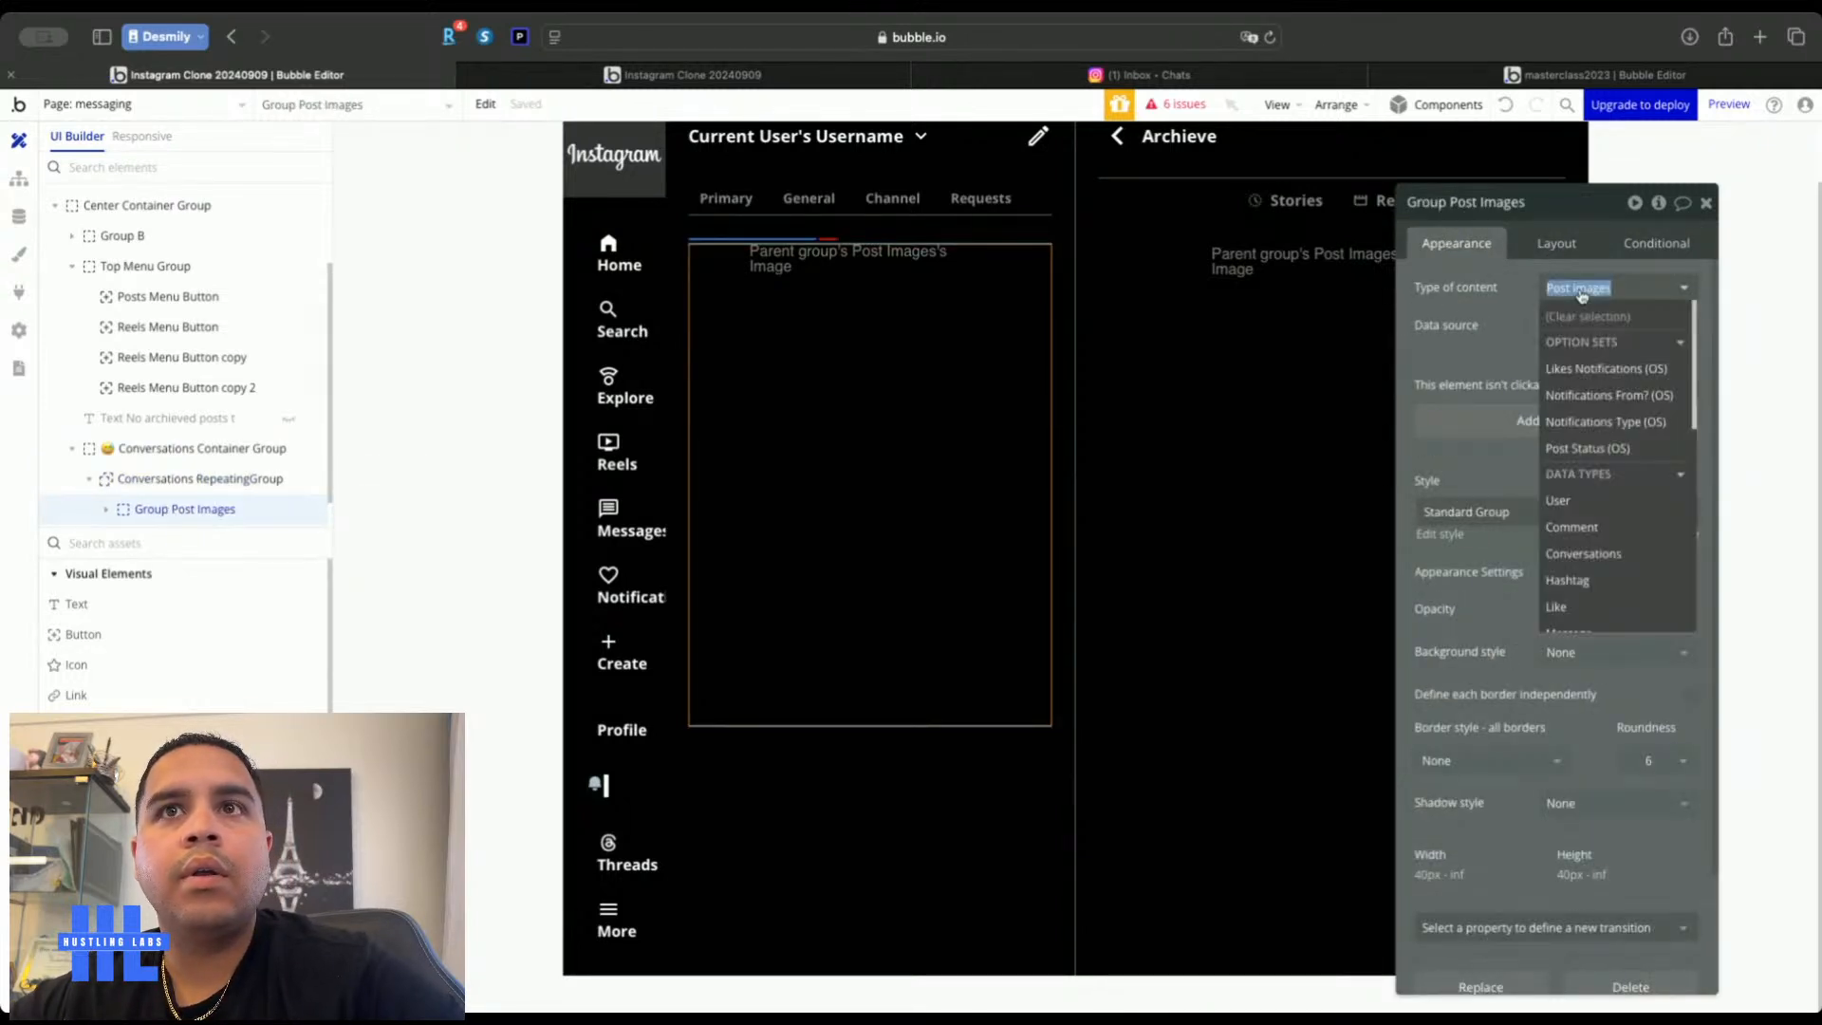
left_click(1577, 553)
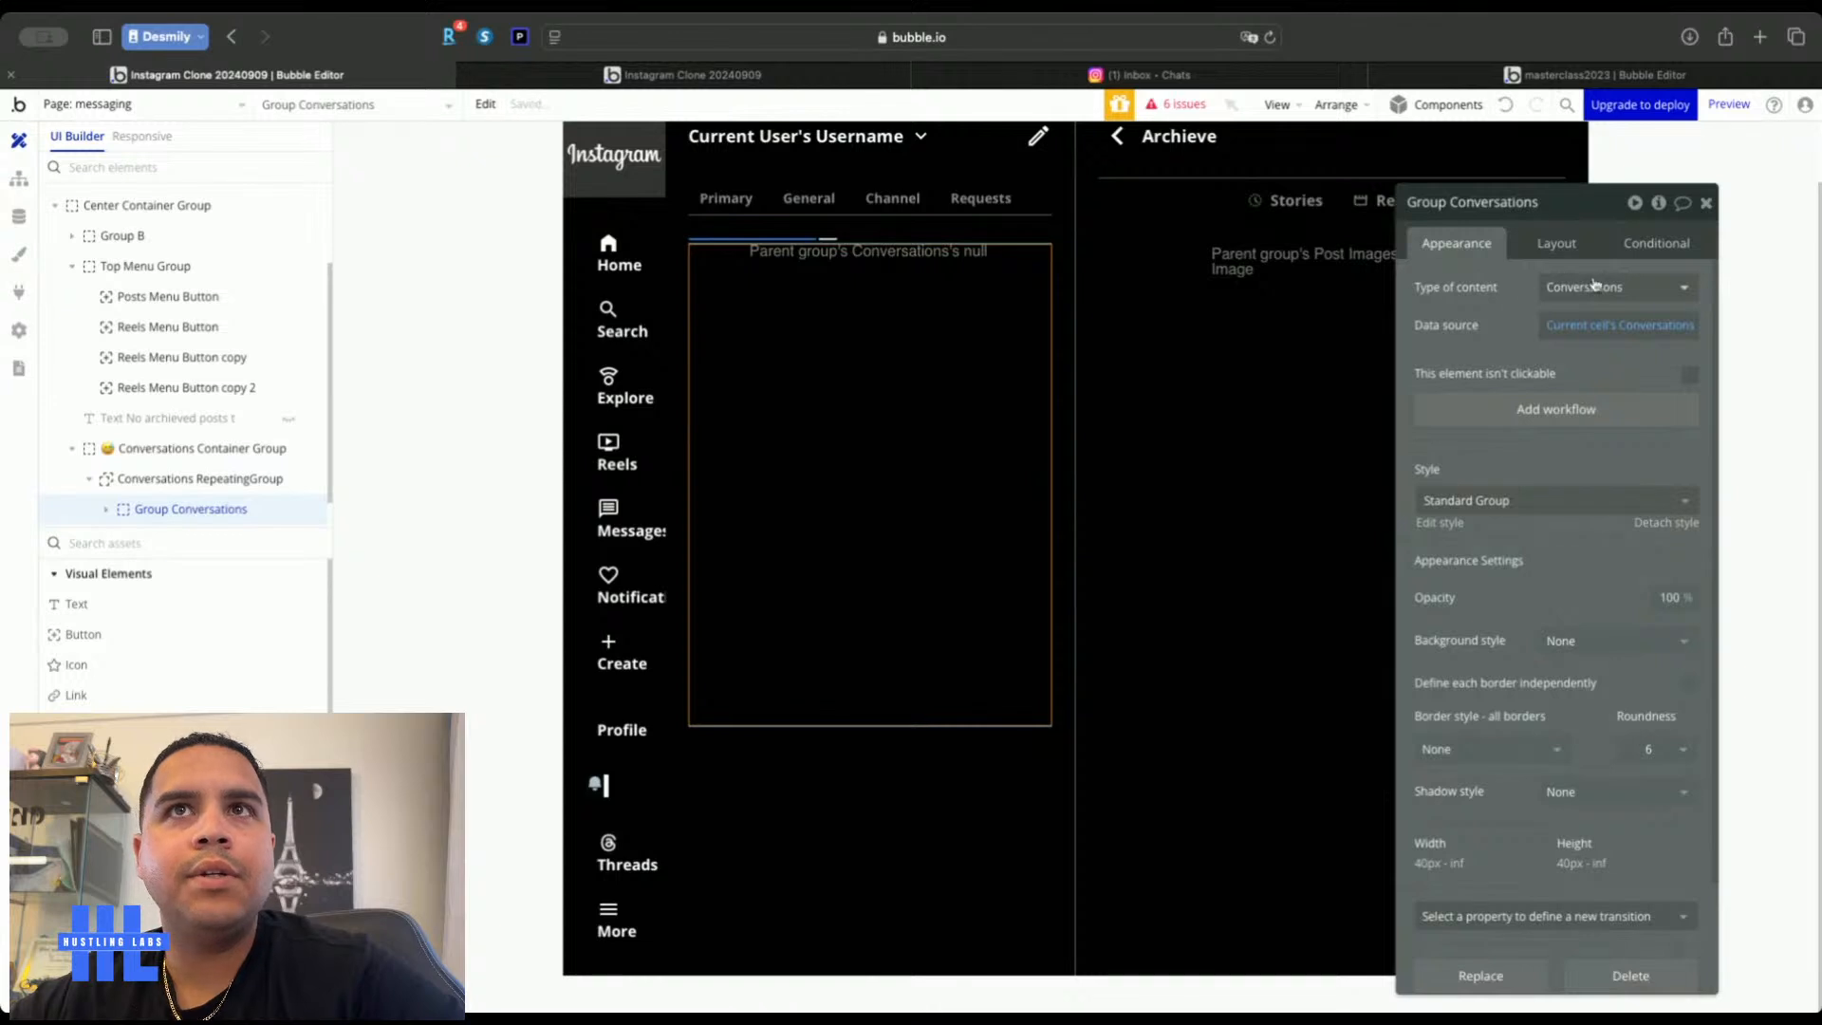
Left-align the Conversations RepeatingGroup's content and expand Group Conversations down to Post Image
left_click(1565, 245)
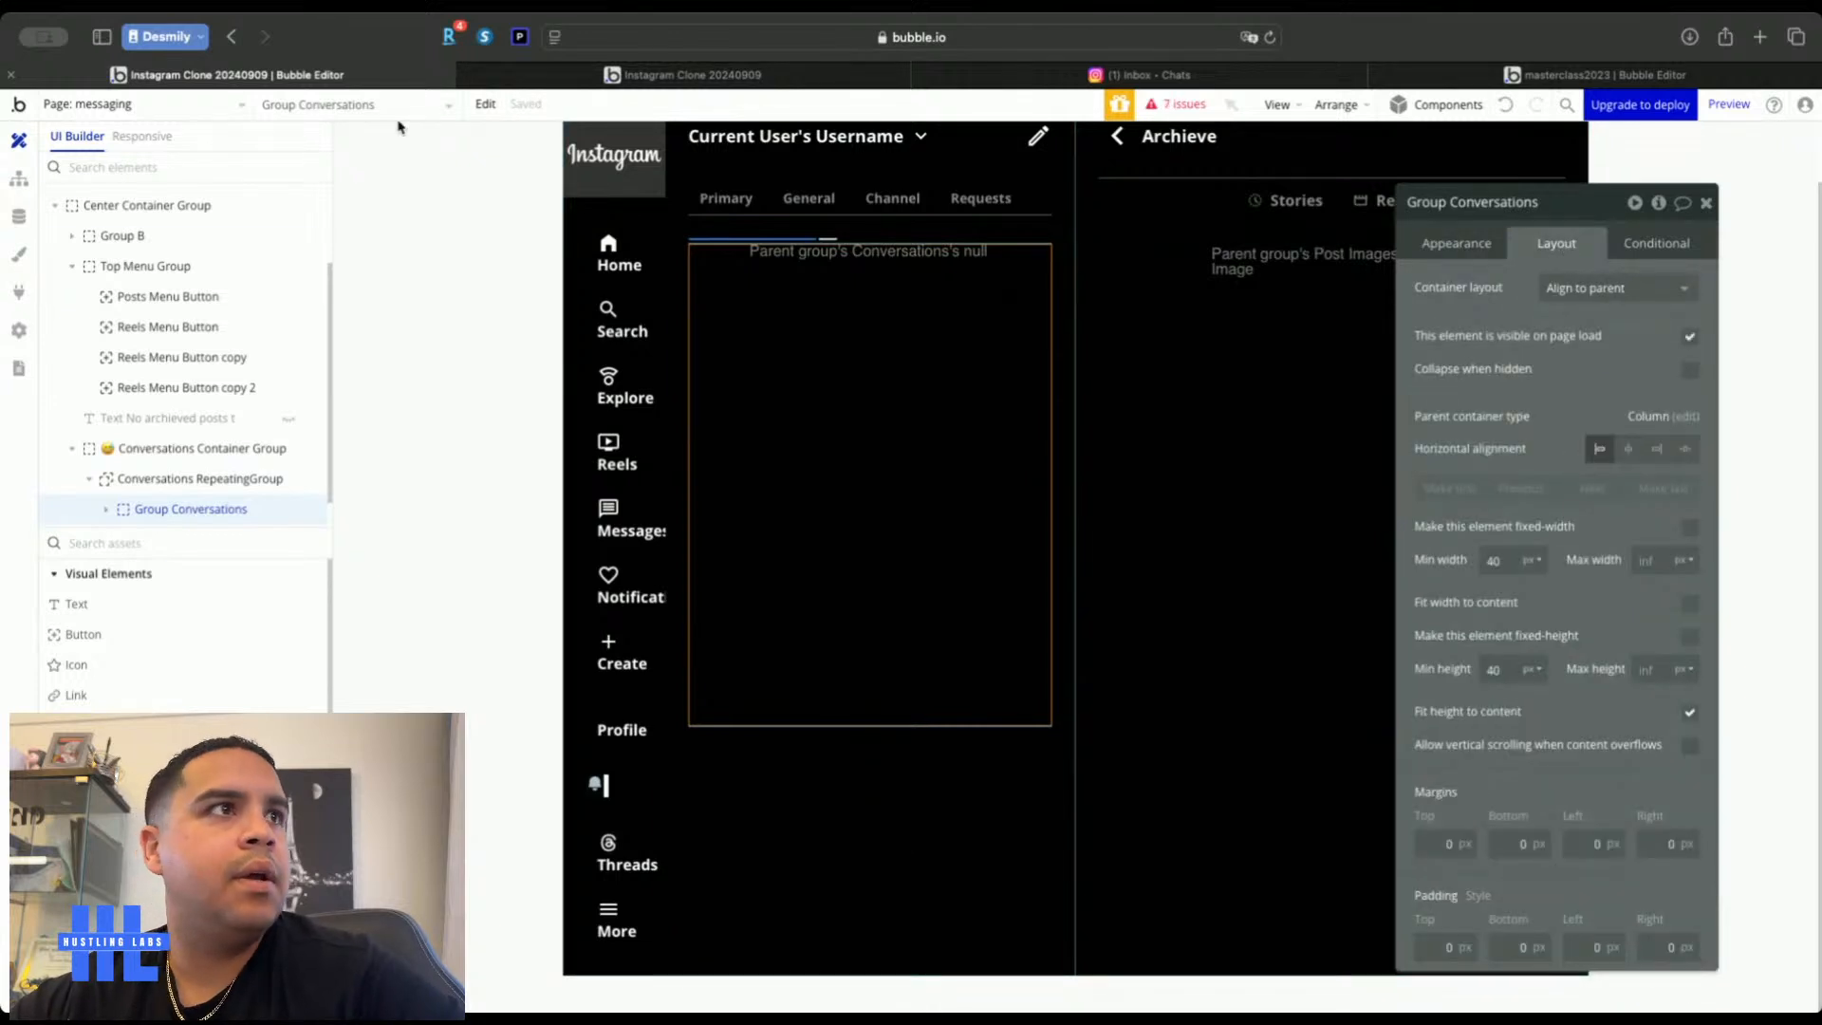
left_click(199, 478)
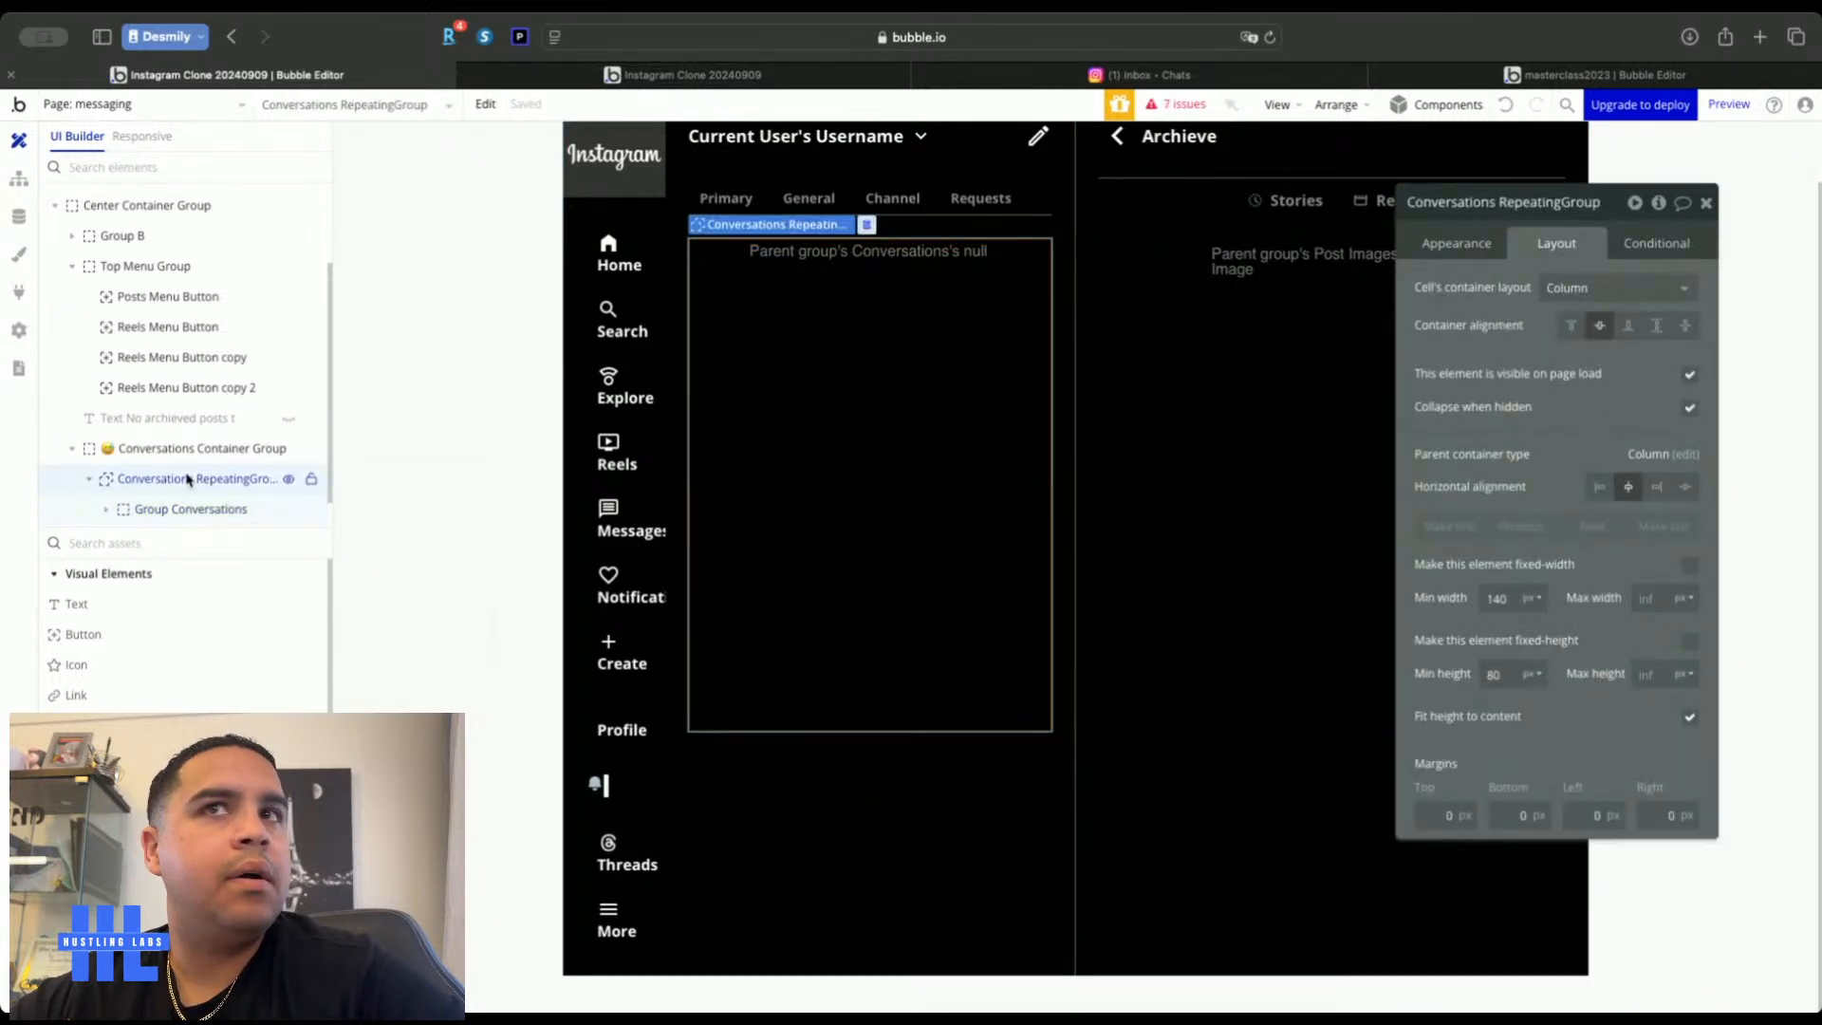
left_click(1598, 489)
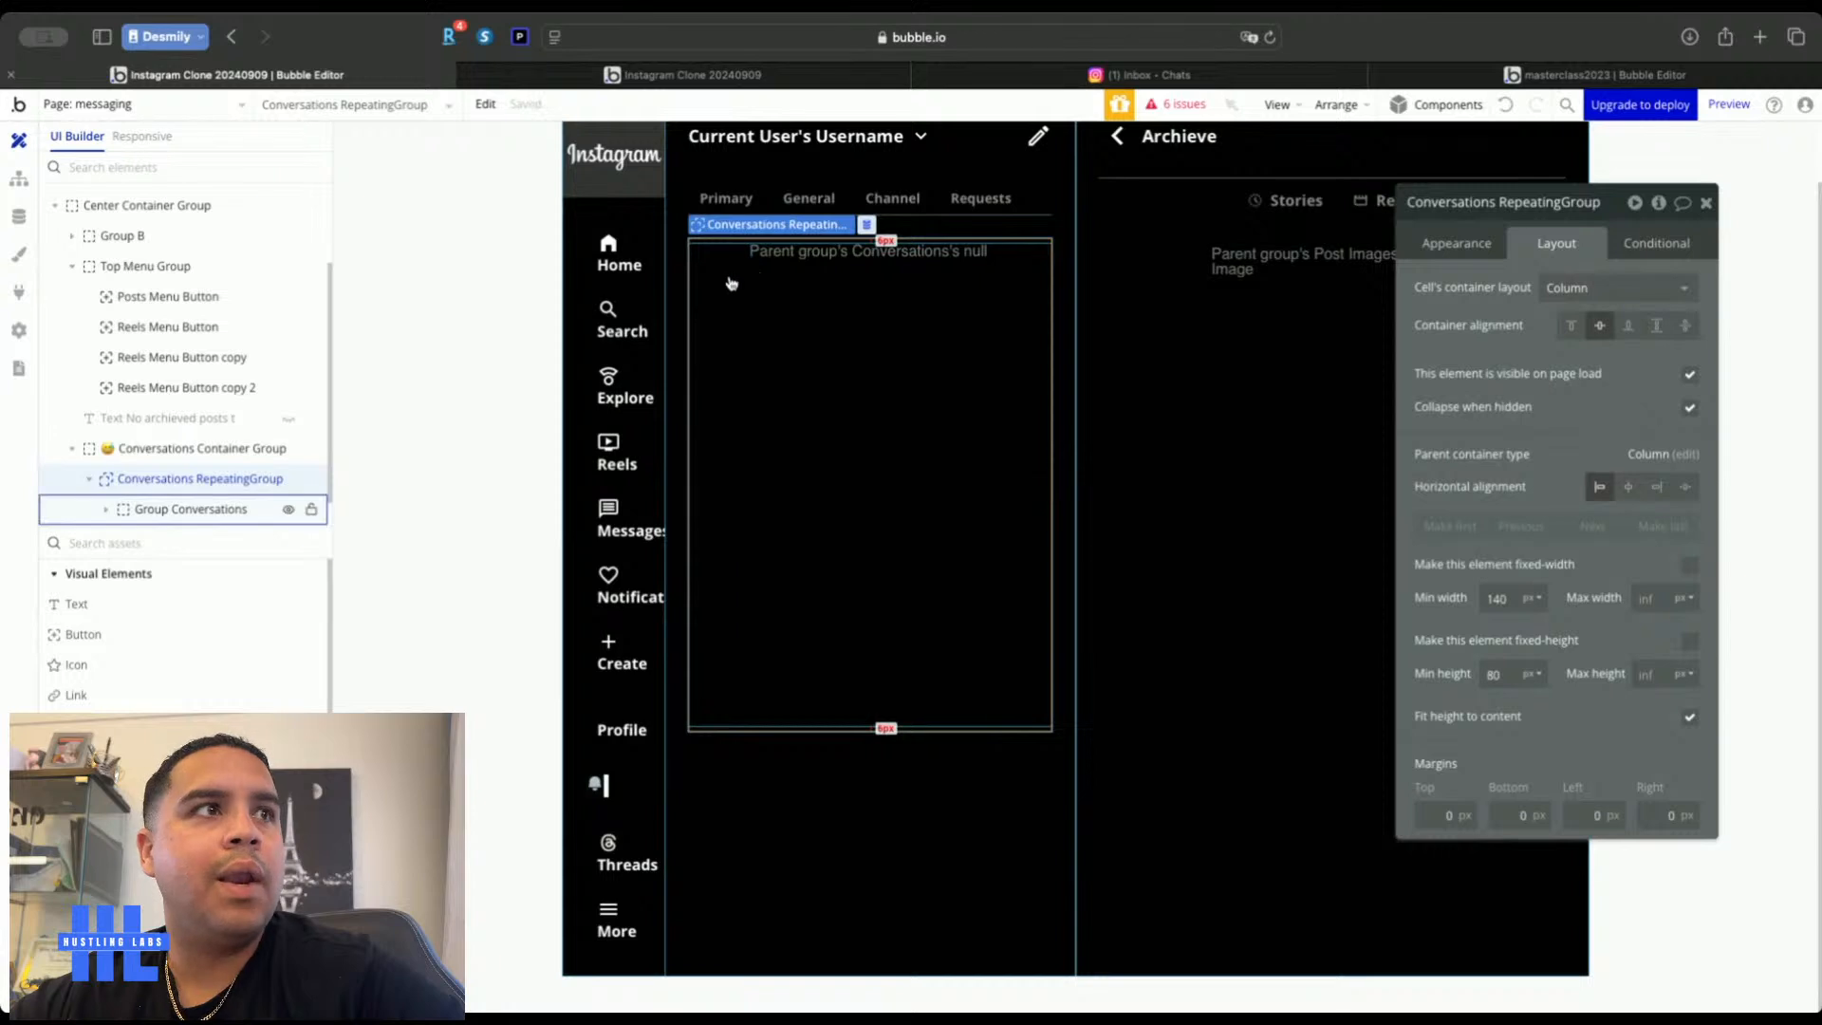
scroll(130, 430, "down", 1)
left_click(135, 480)
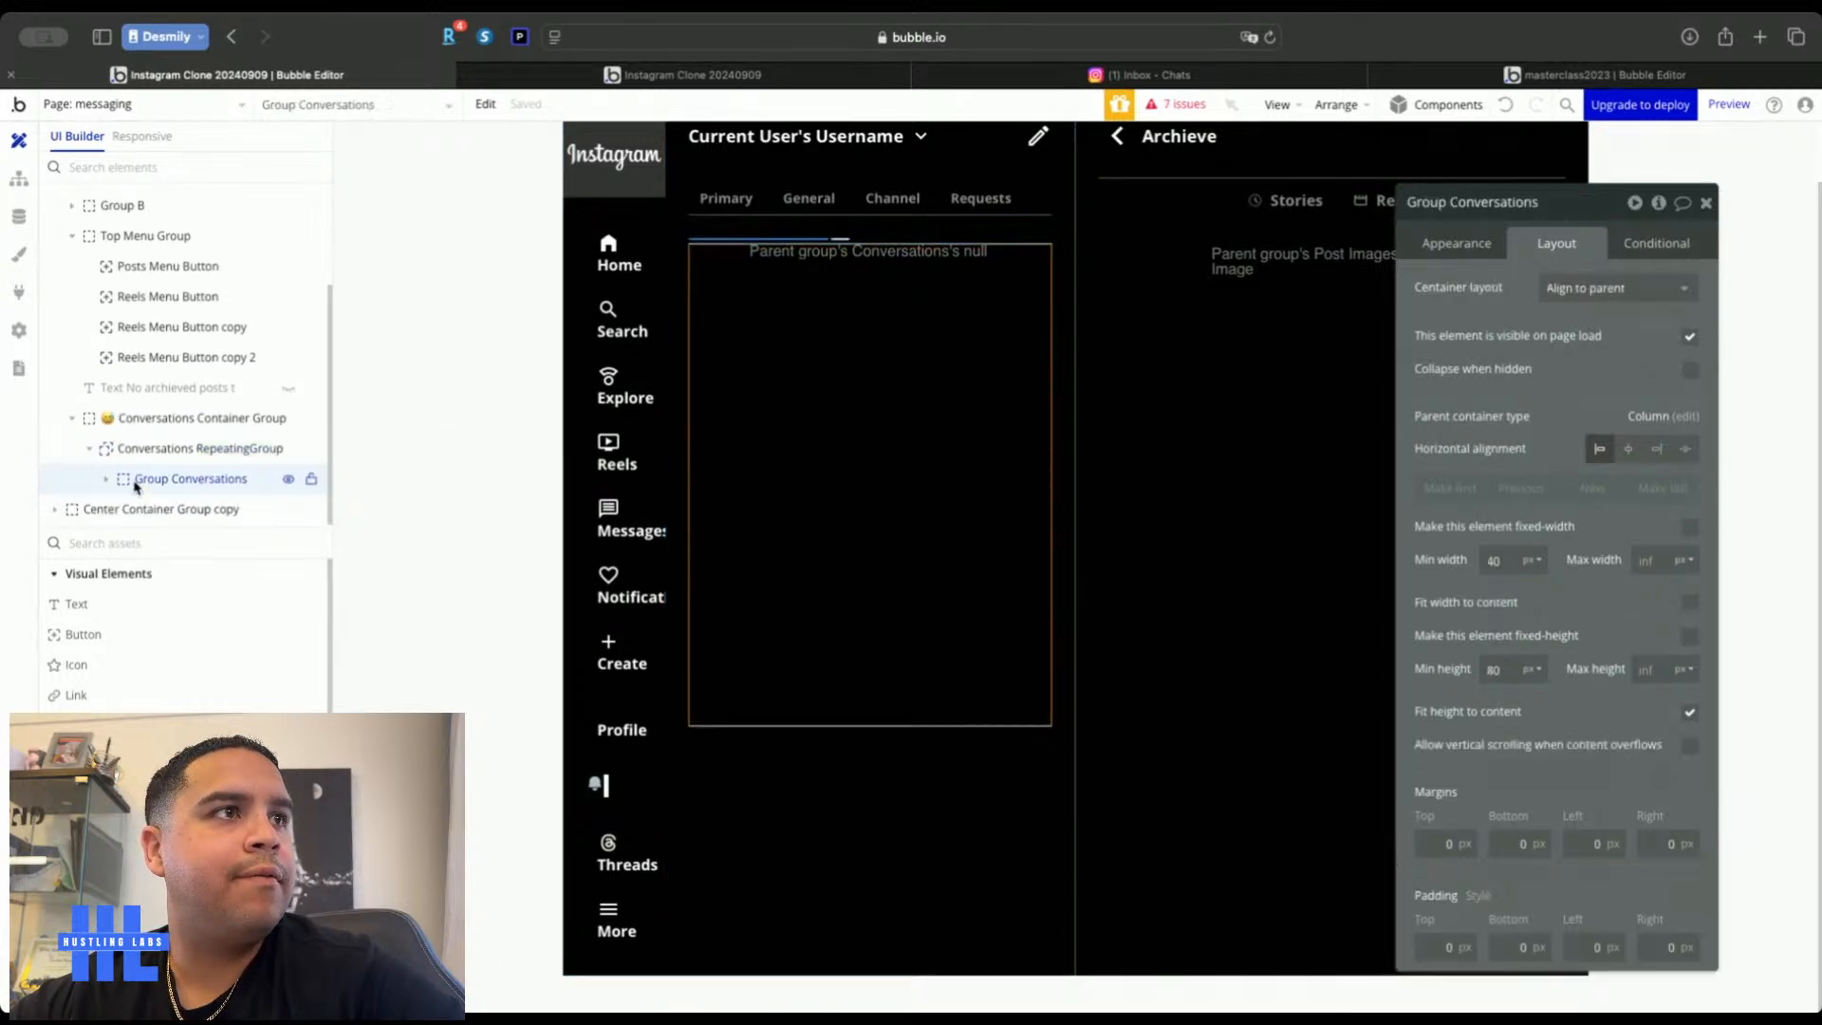
left_click(110, 479)
left_click(163, 508)
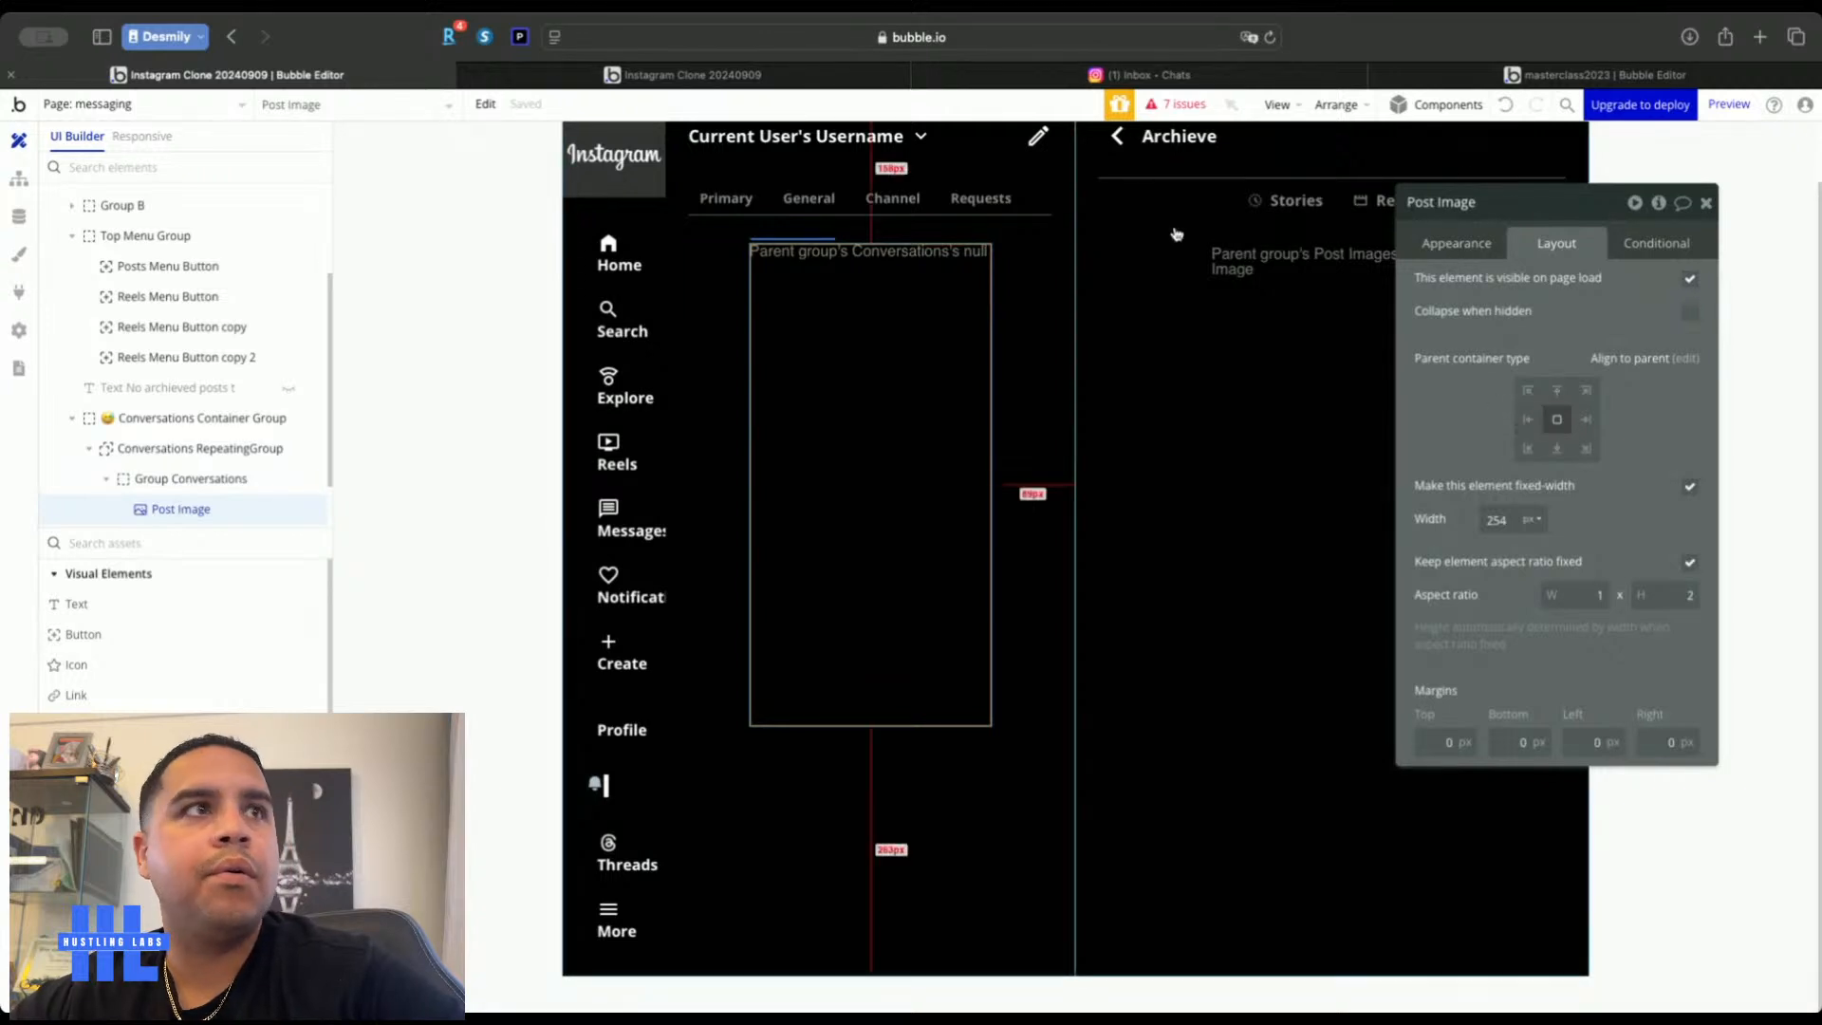
Lay out Group Conversations as a row
left_click(193, 482)
left_click(1613, 287)
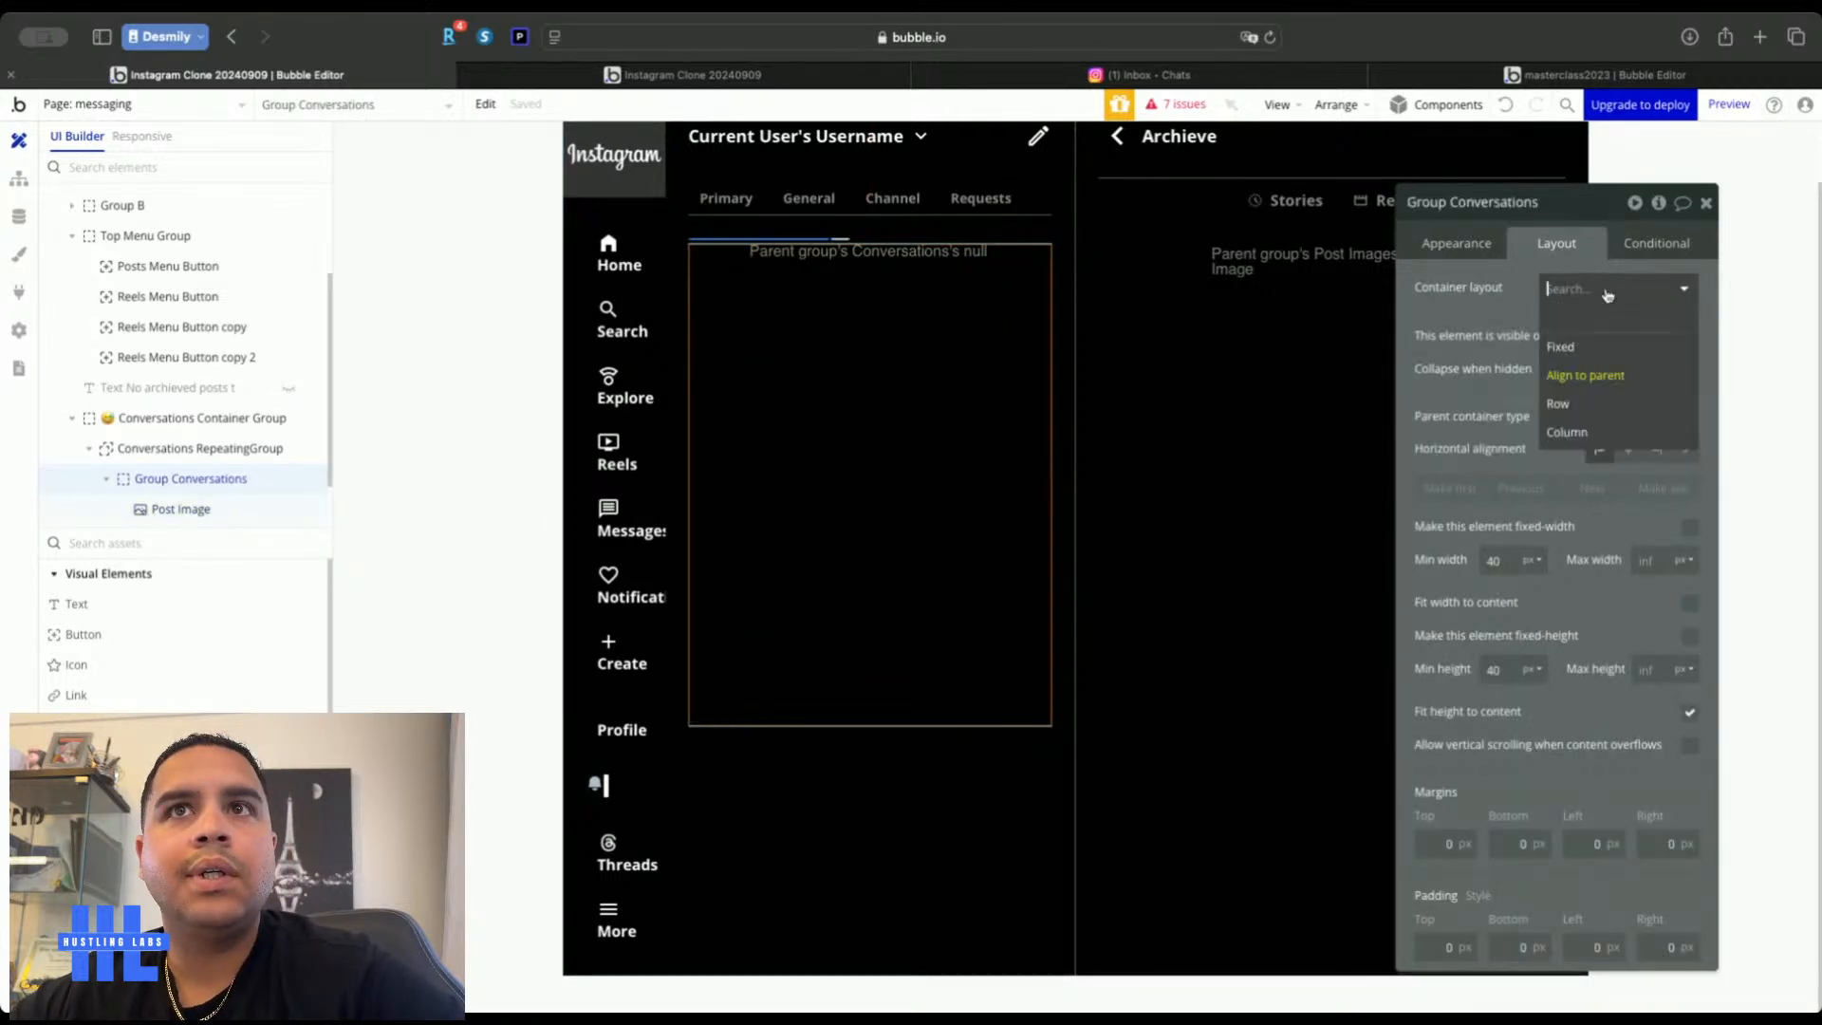
left_click(1580, 406)
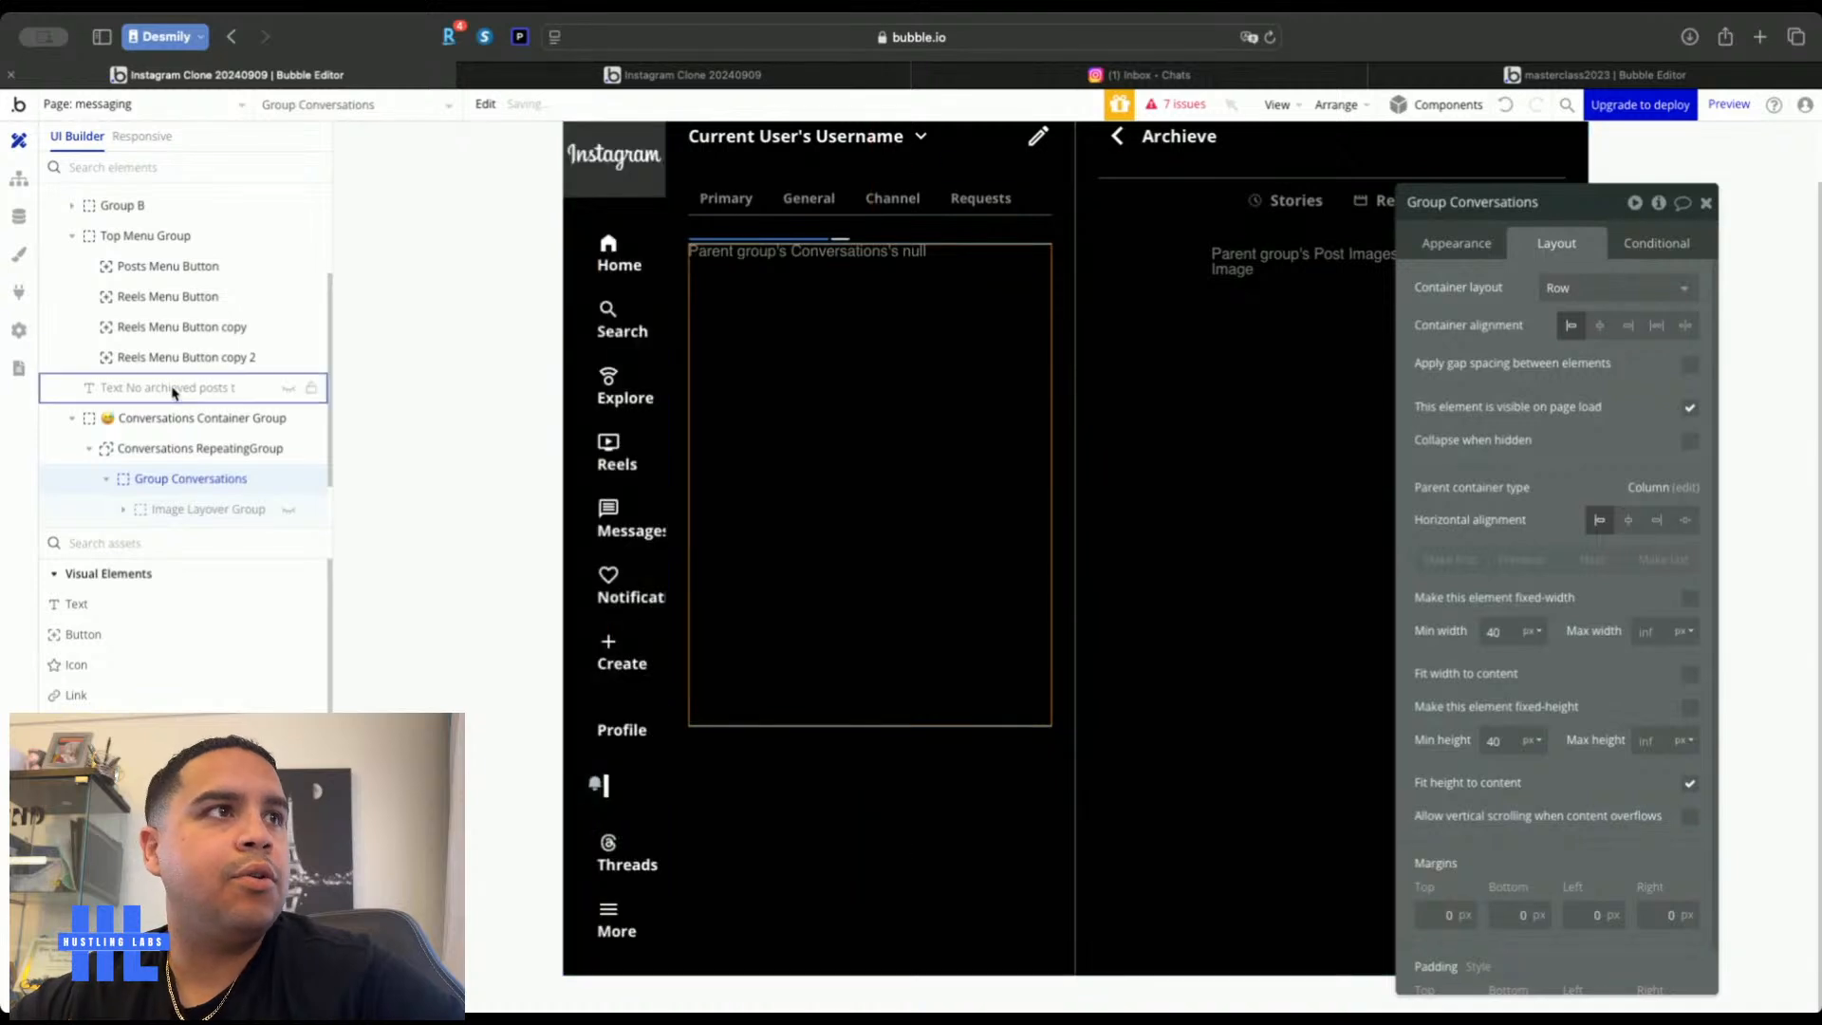
Give Image Layover Group Conversations content sourced from the parent's first Chat User's Profile Picture
left_click(202, 515)
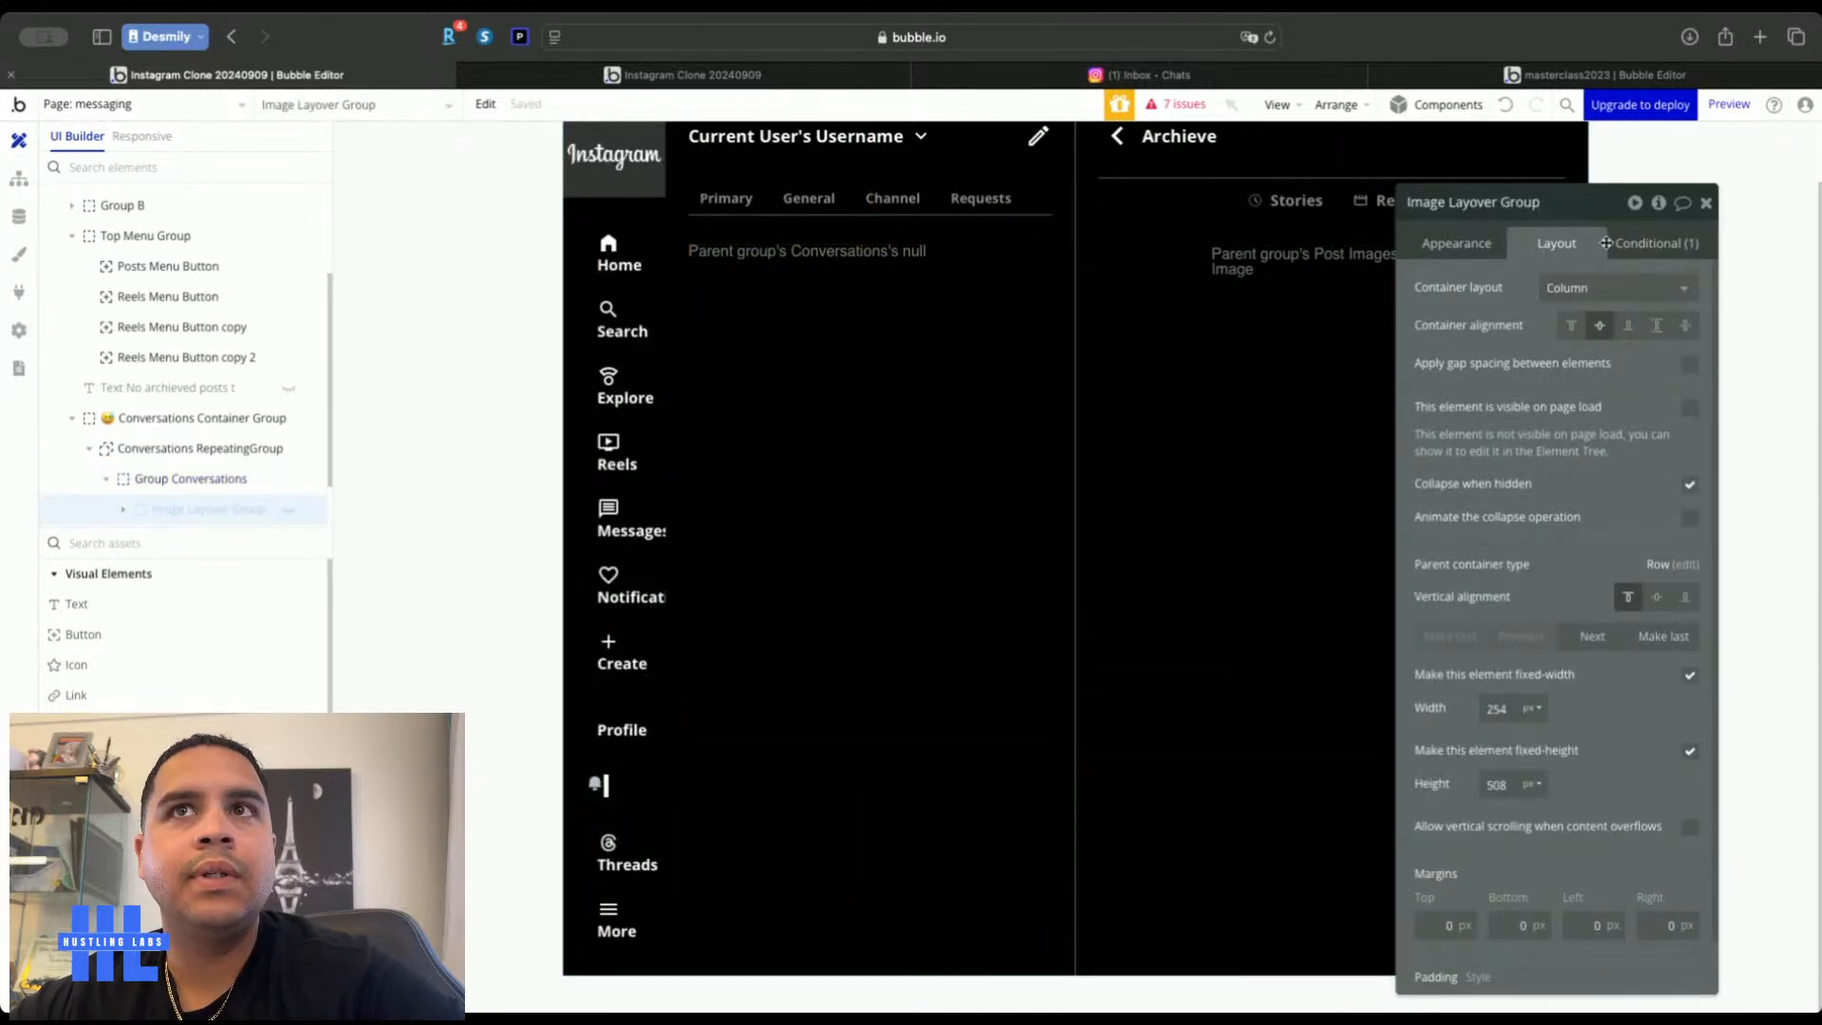
left_click(1494, 240)
left_click(1575, 290)
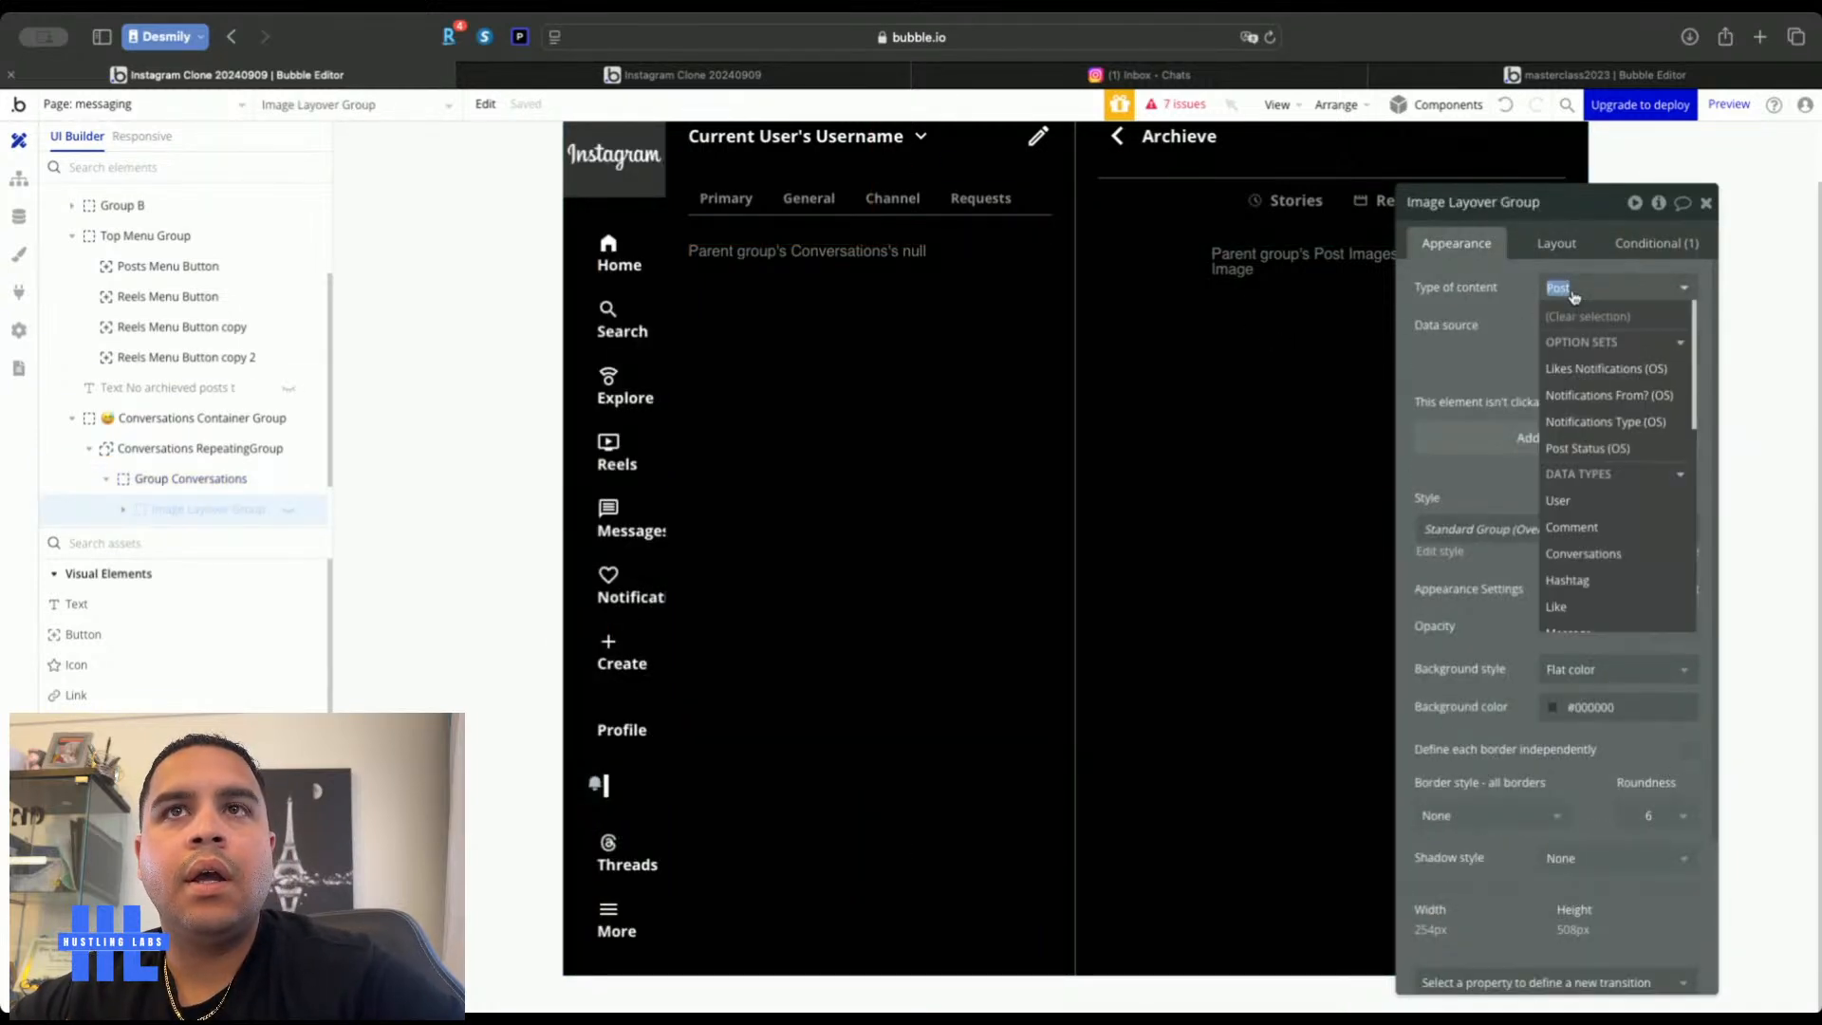
left_click(1576, 553)
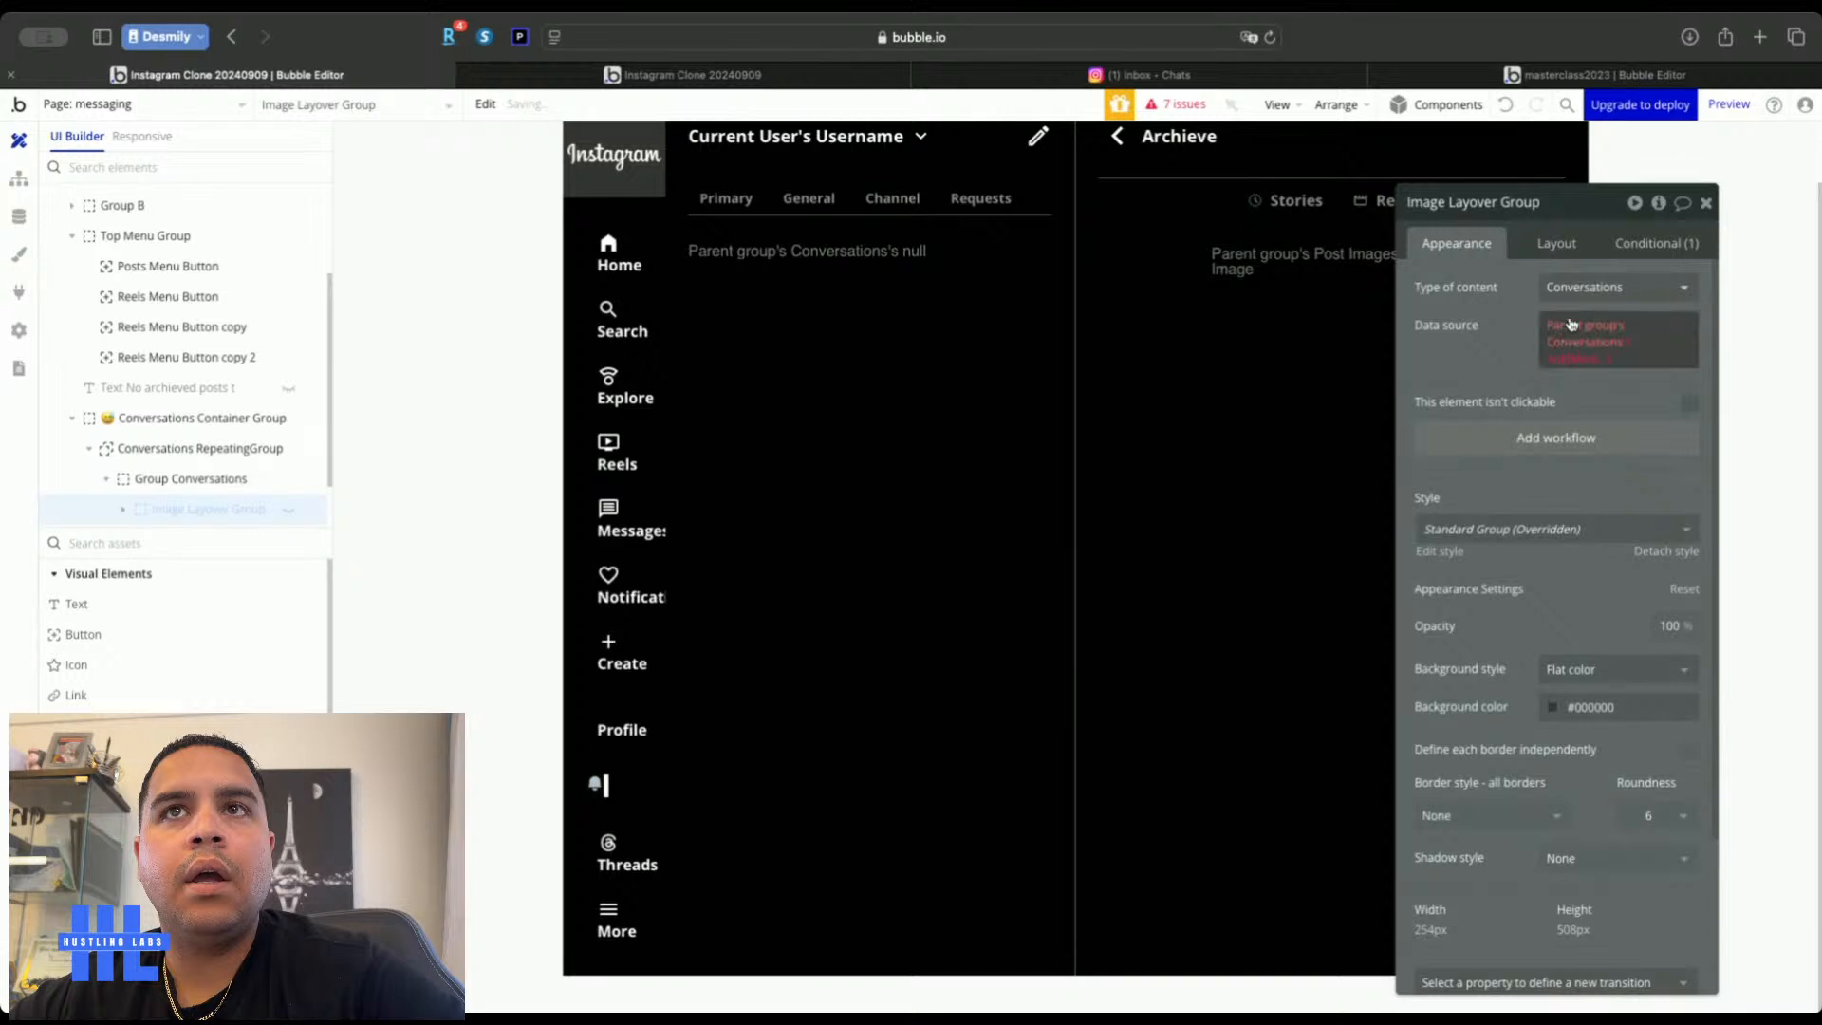
left_click(1572, 327)
left_click(1627, 401)
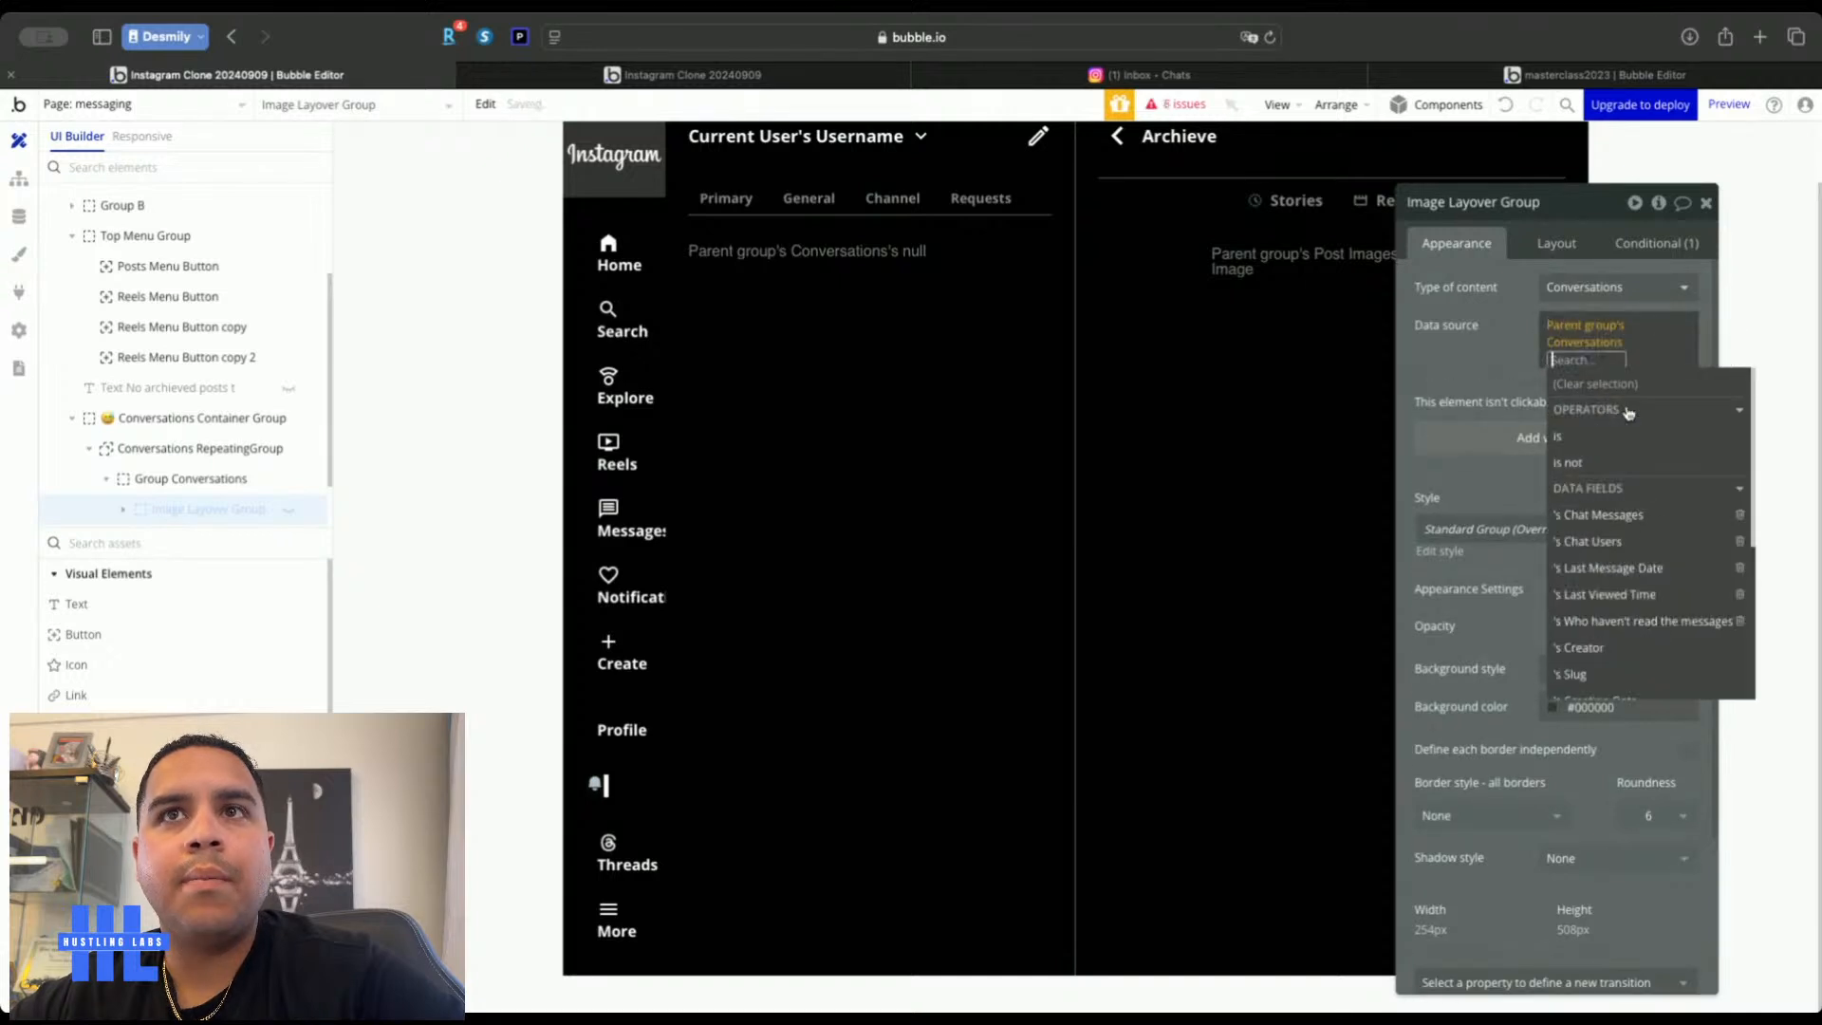
left_click(1596, 542)
scroll(1589, 585, "down", 3)
scroll(1590, 586, "up", 3)
left_click(1594, 474)
left_click(1610, 689)
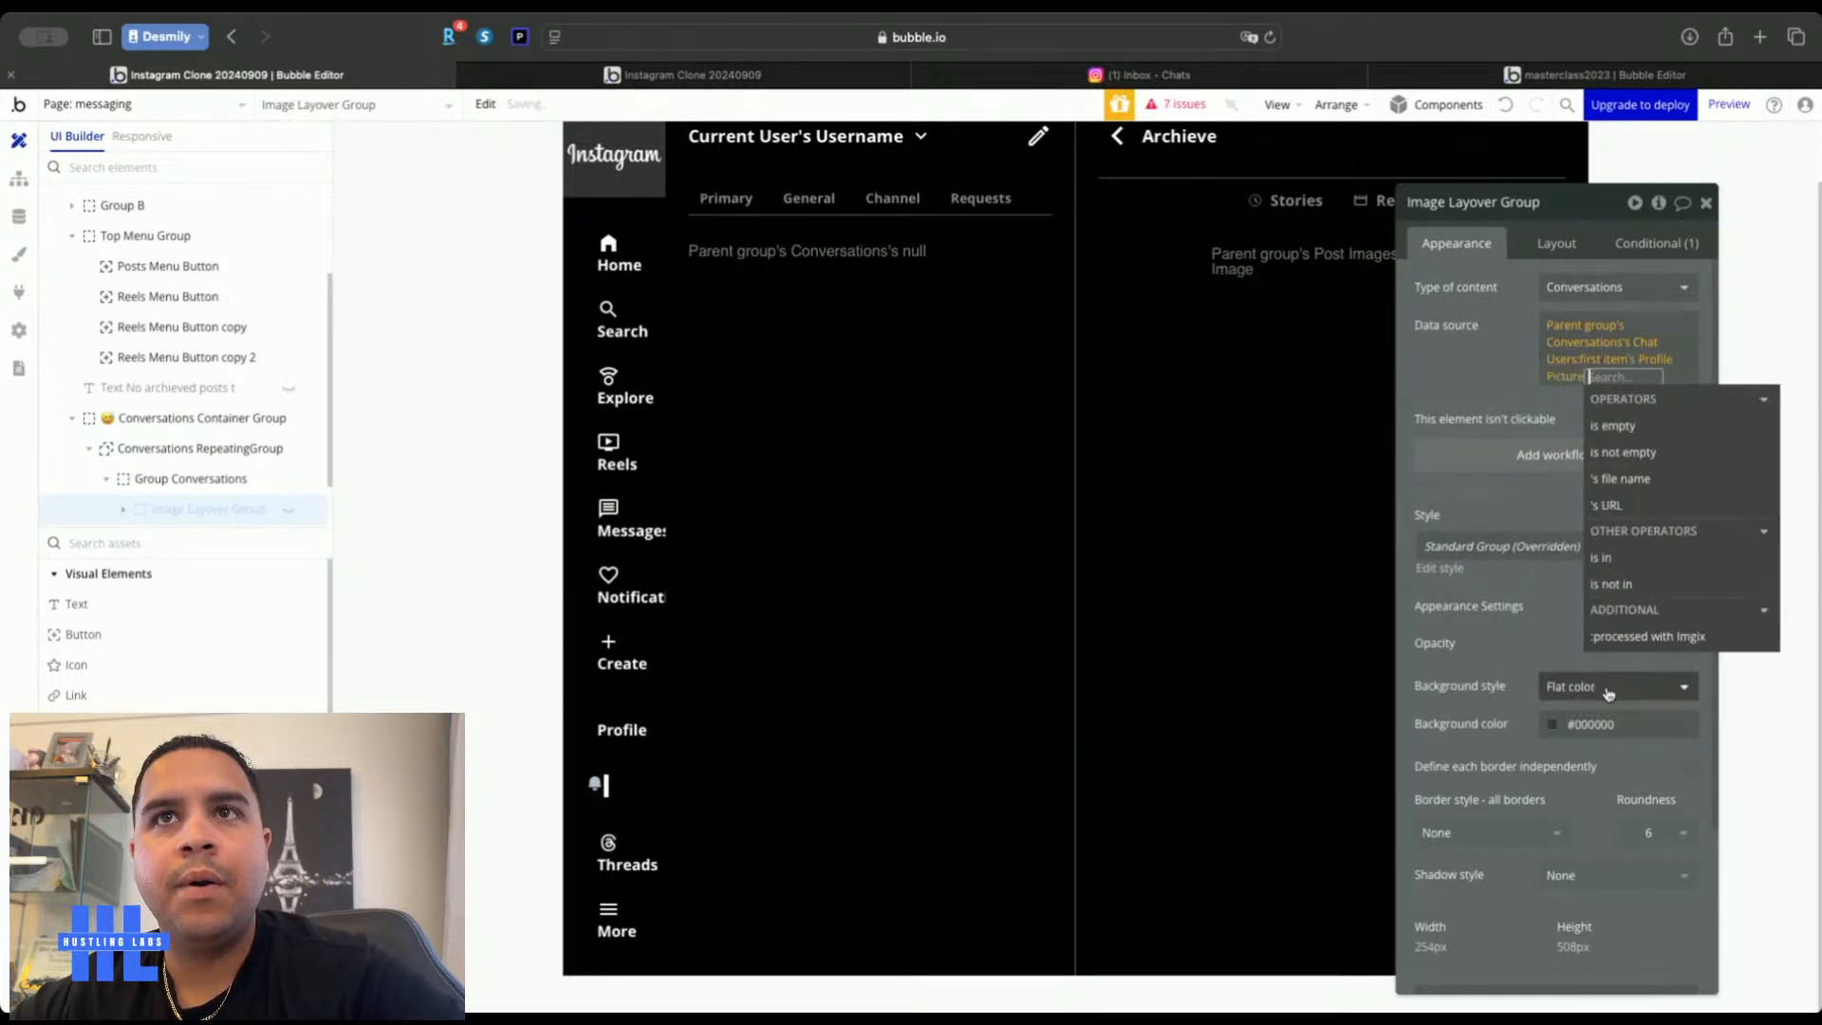
left_click(1492, 364)
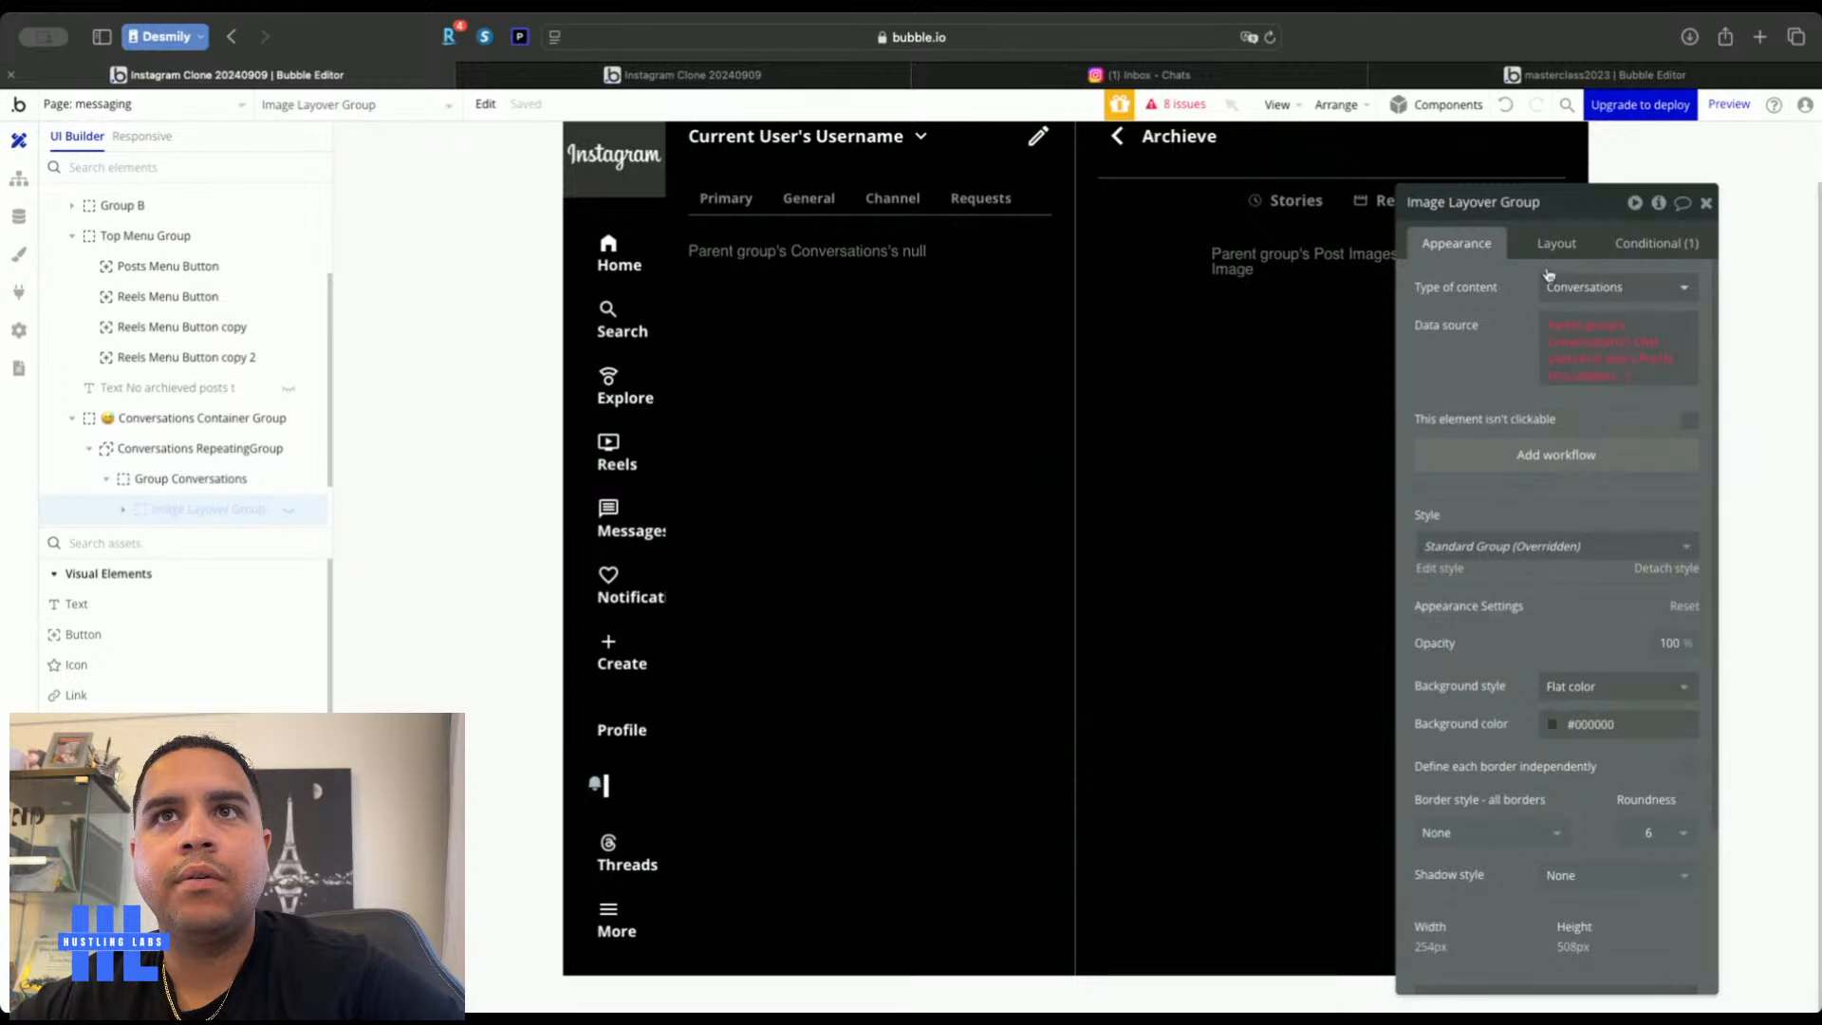
scroll(231, 446, "down", 2)
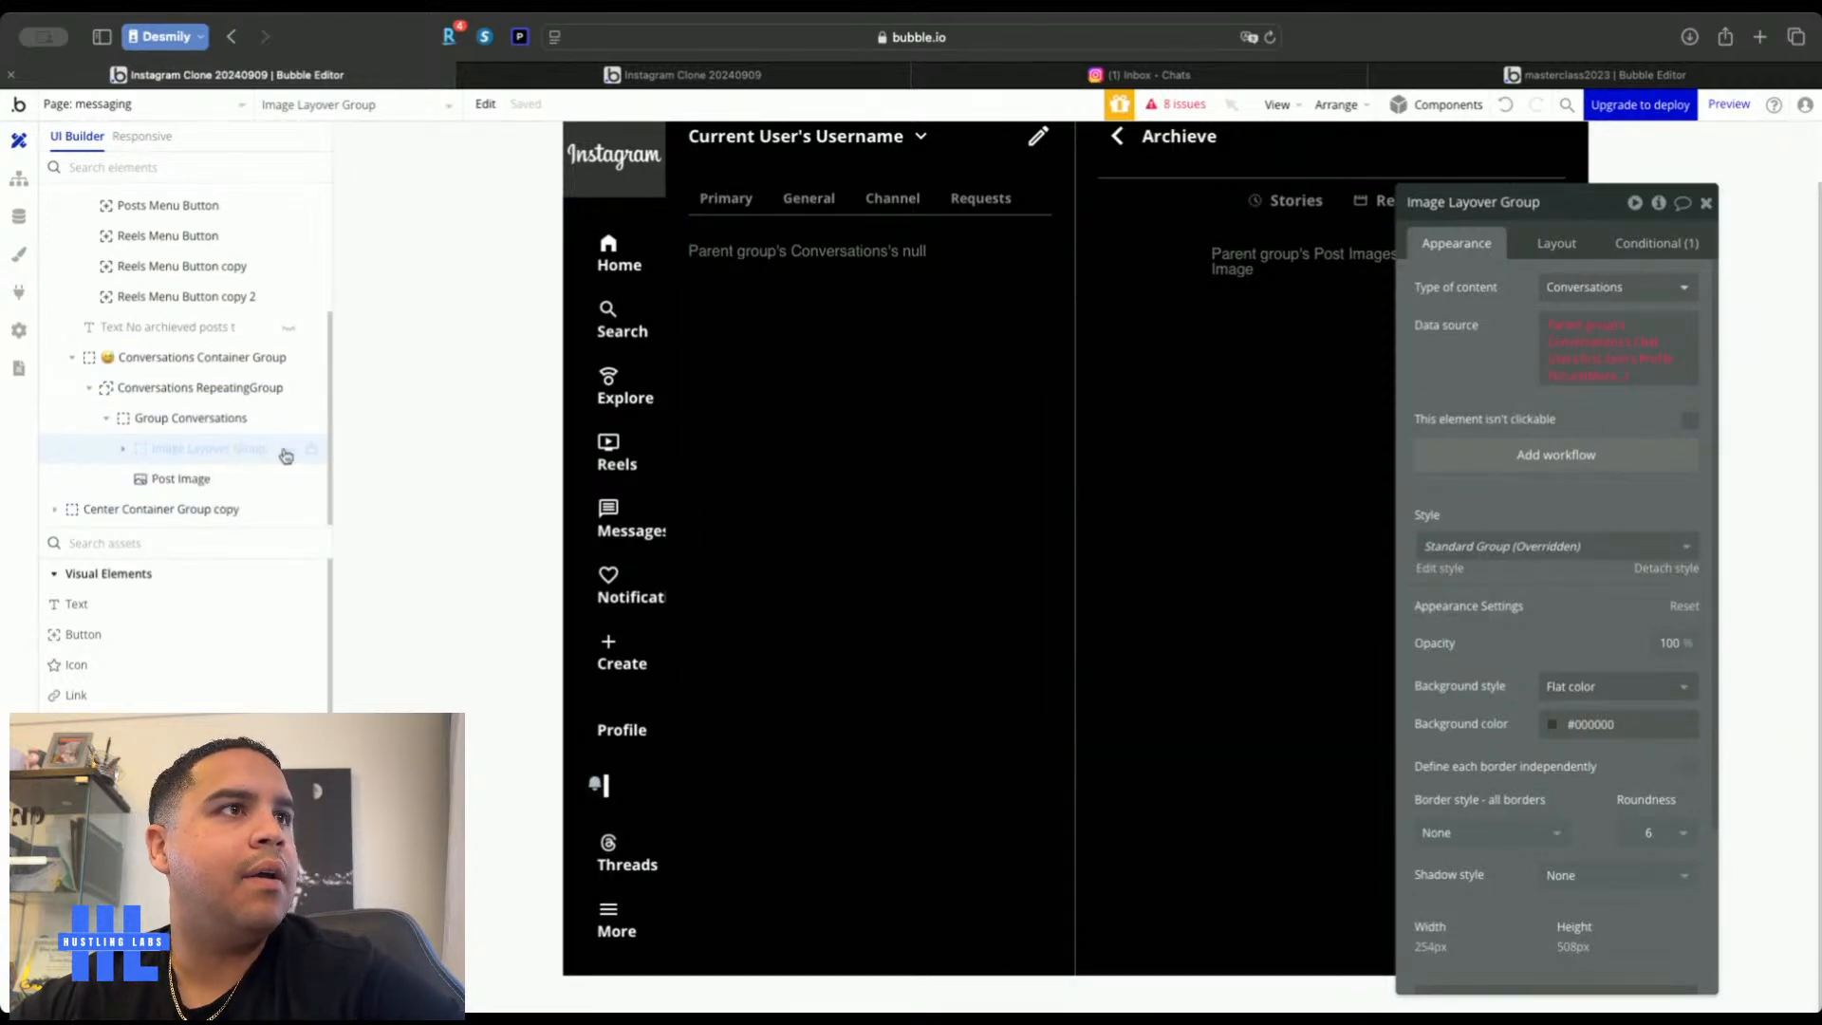
Delete the Image Layover Group
left_click(289, 452)
left_click(124, 448)
left_click(214, 478)
left_click(211, 452)
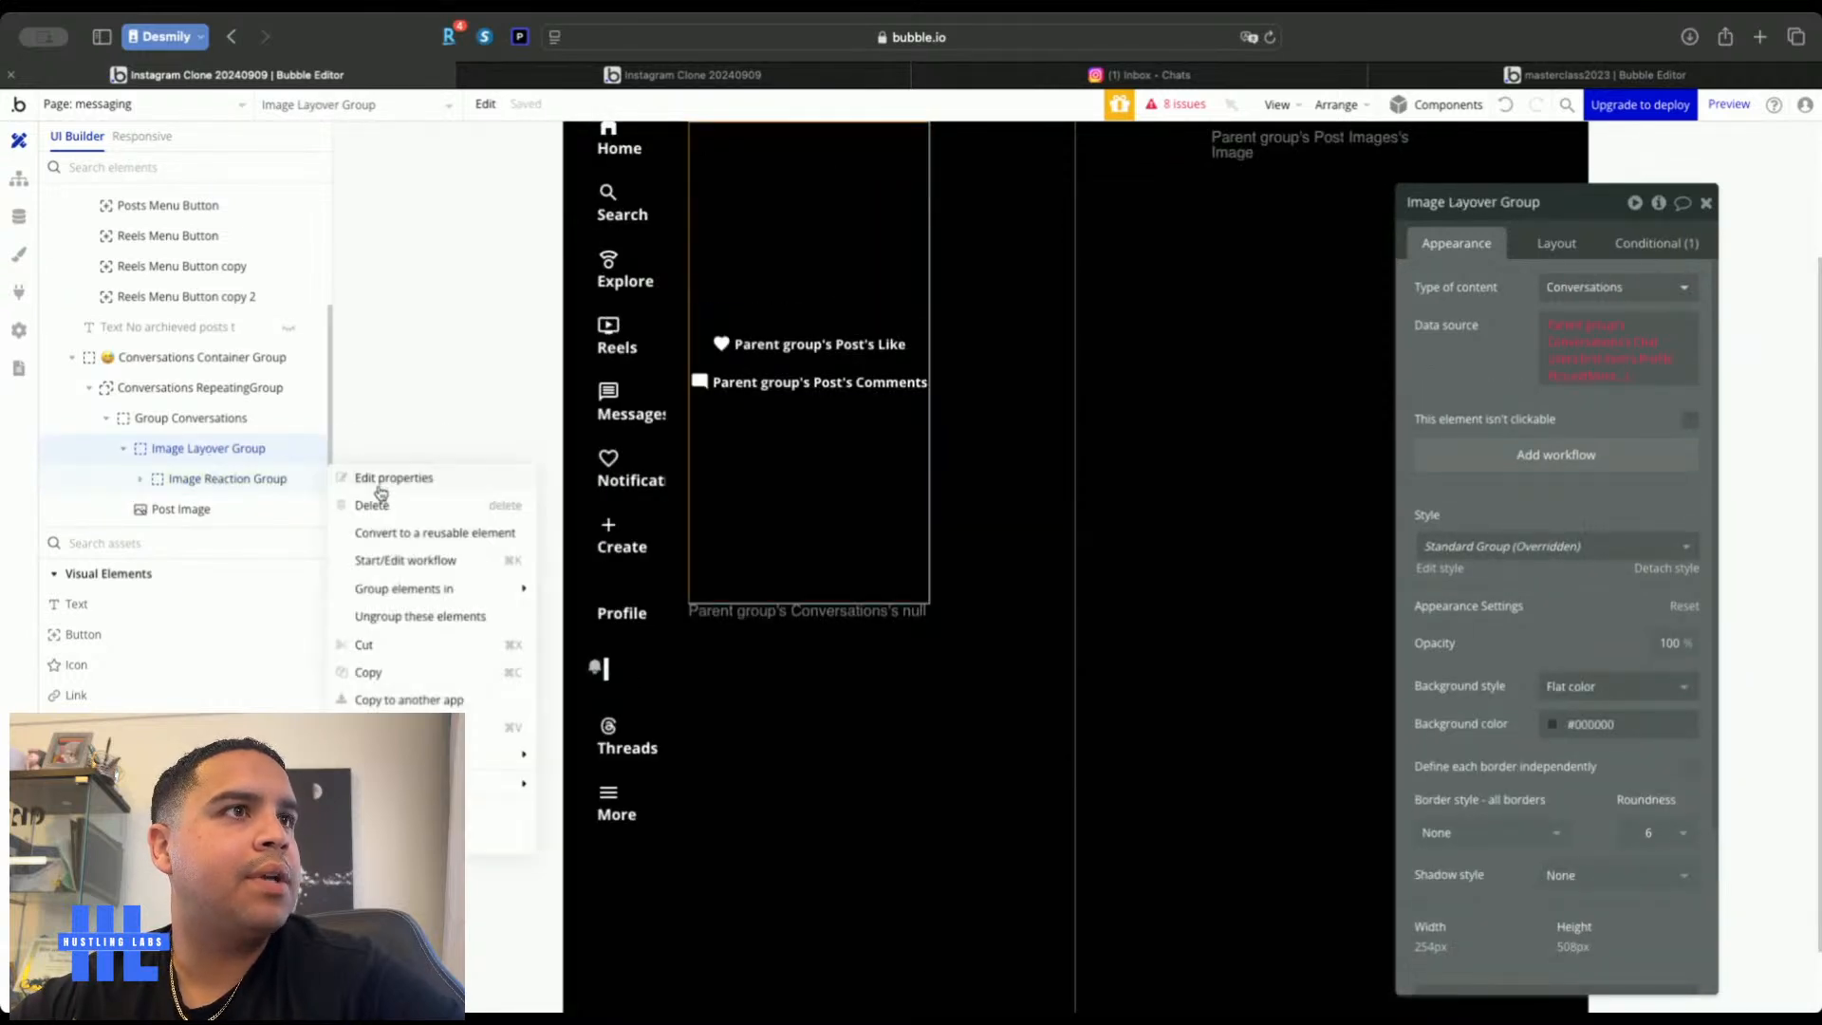
left_click(372, 505)
Set Post Image's dynamic image to the conversation's first Chat User's Profile Picture
left_click(181, 478)
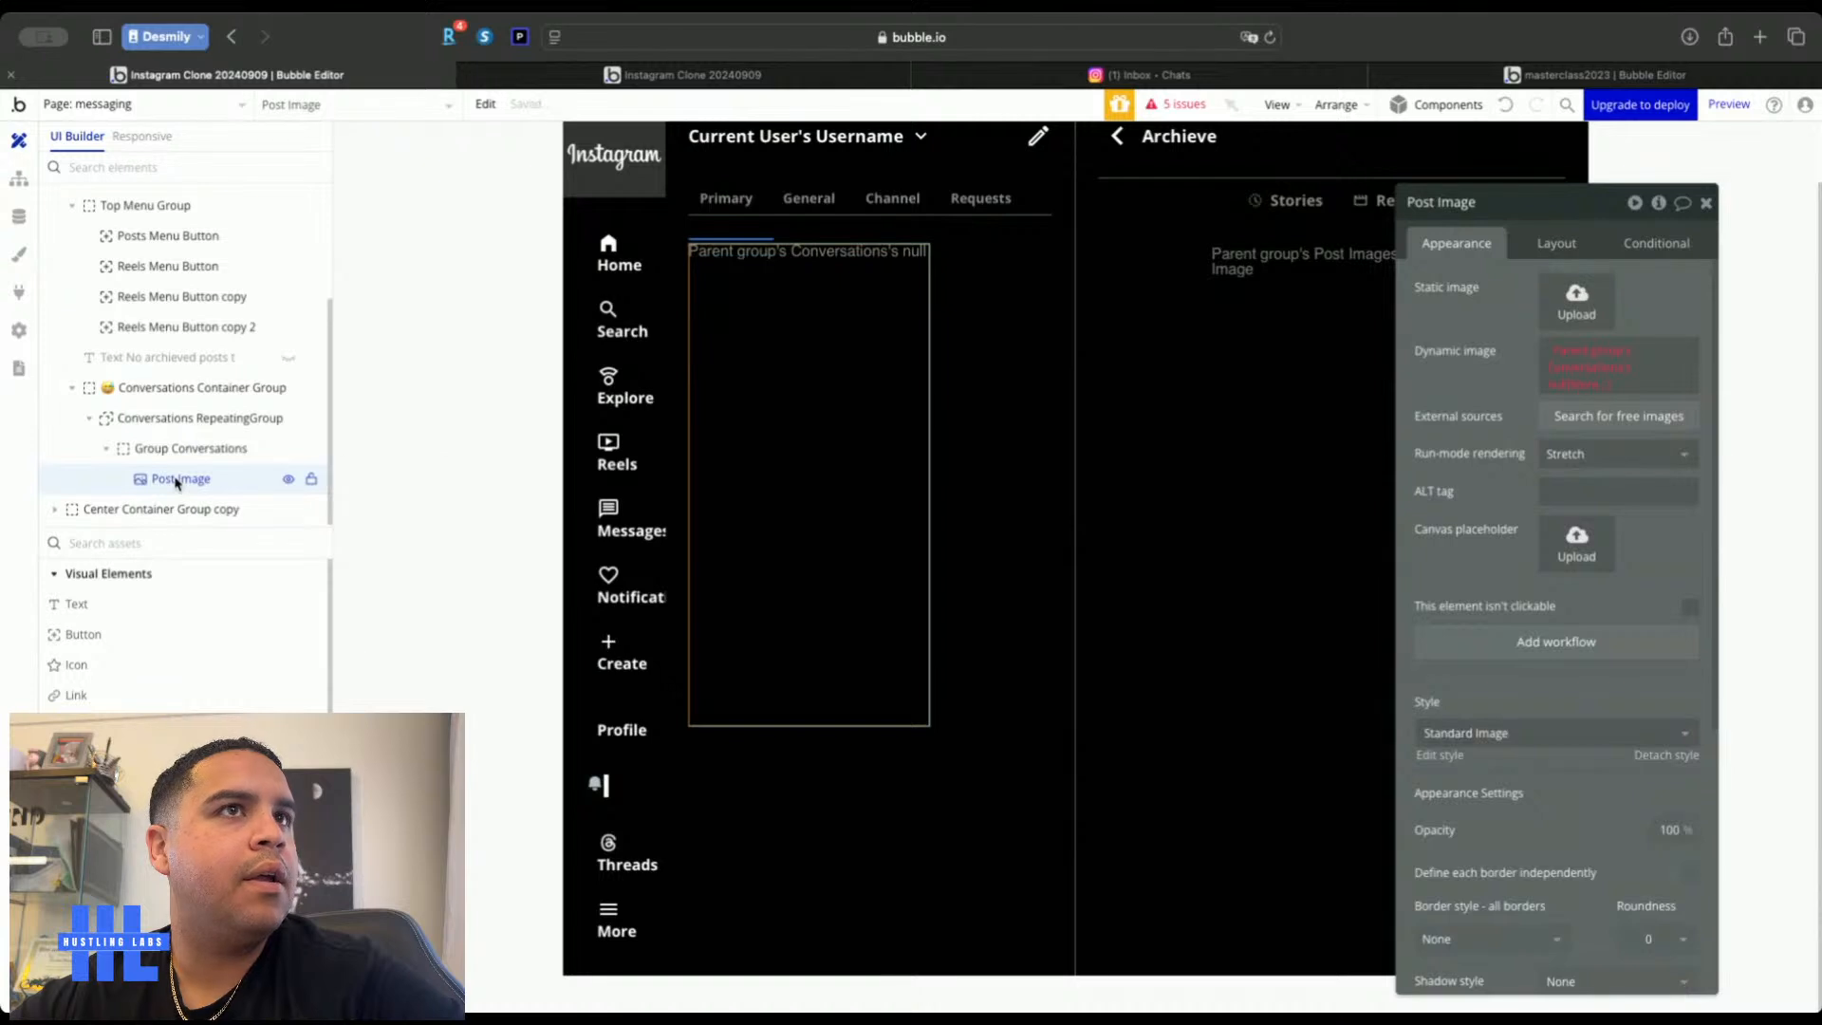
left_click(1579, 384)
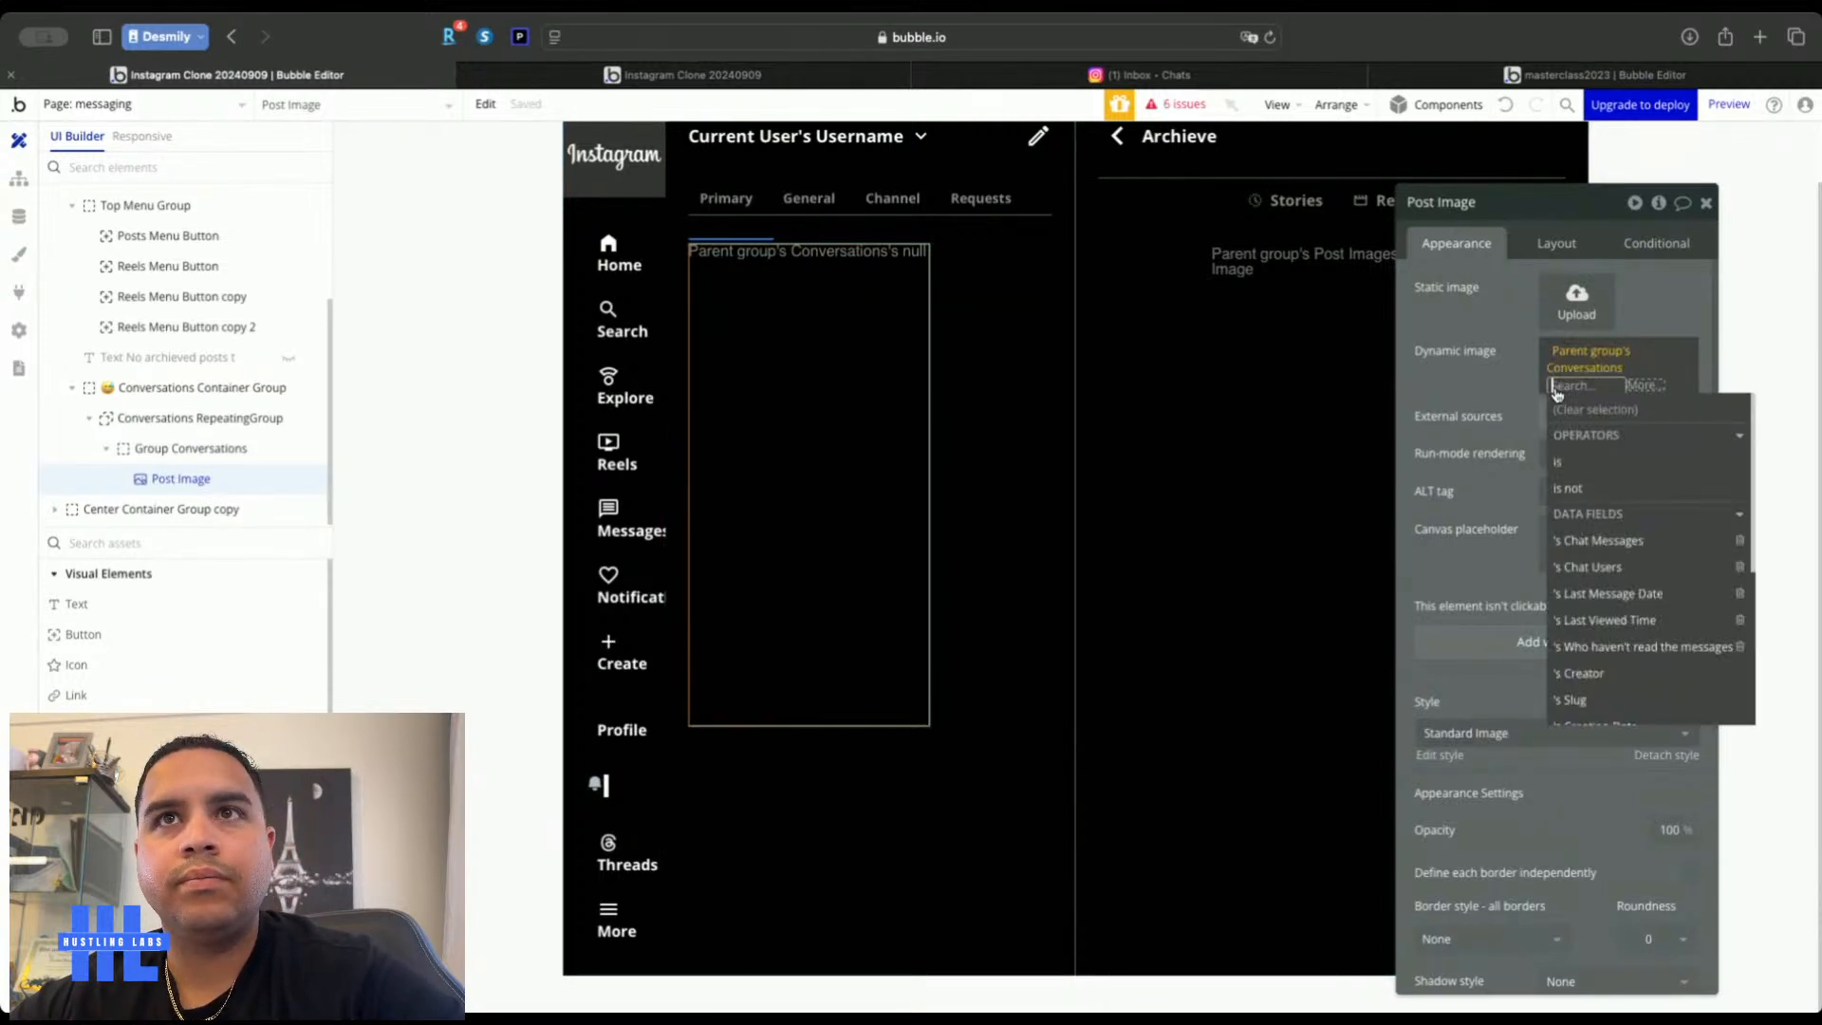
left_click(1596, 569)
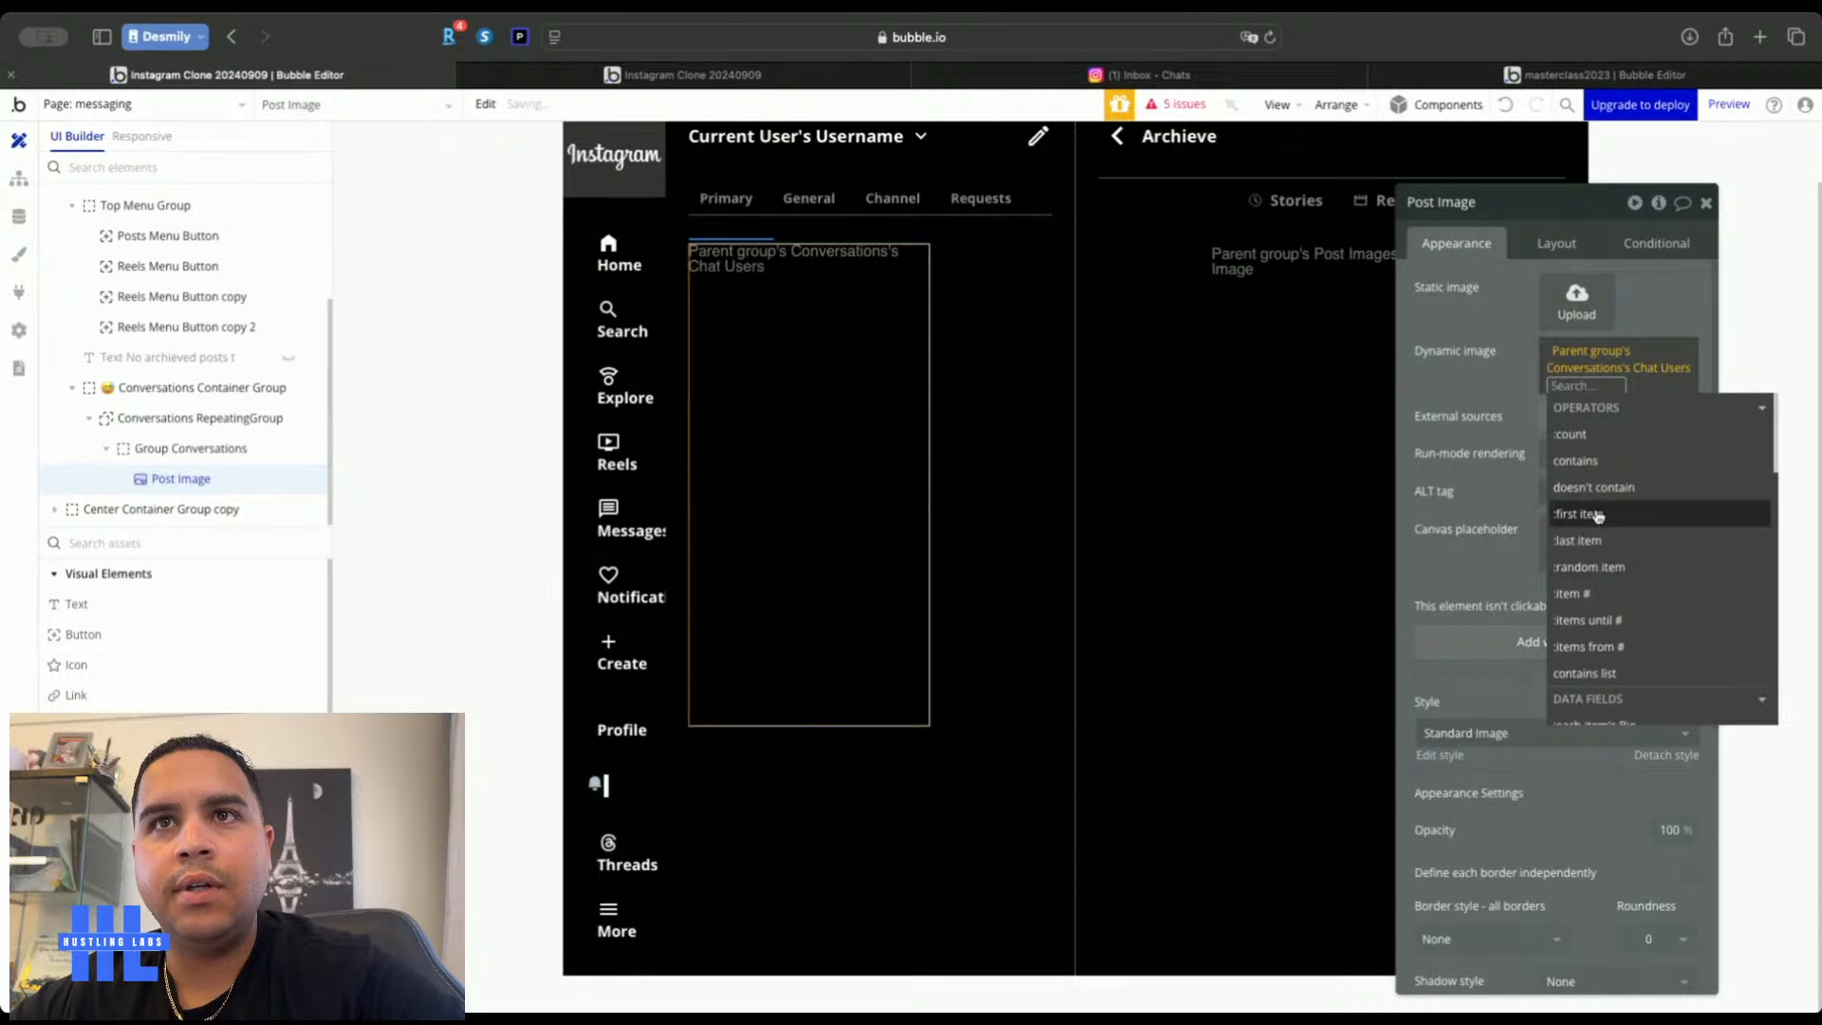
left_click(1598, 516)
left_click(1617, 715)
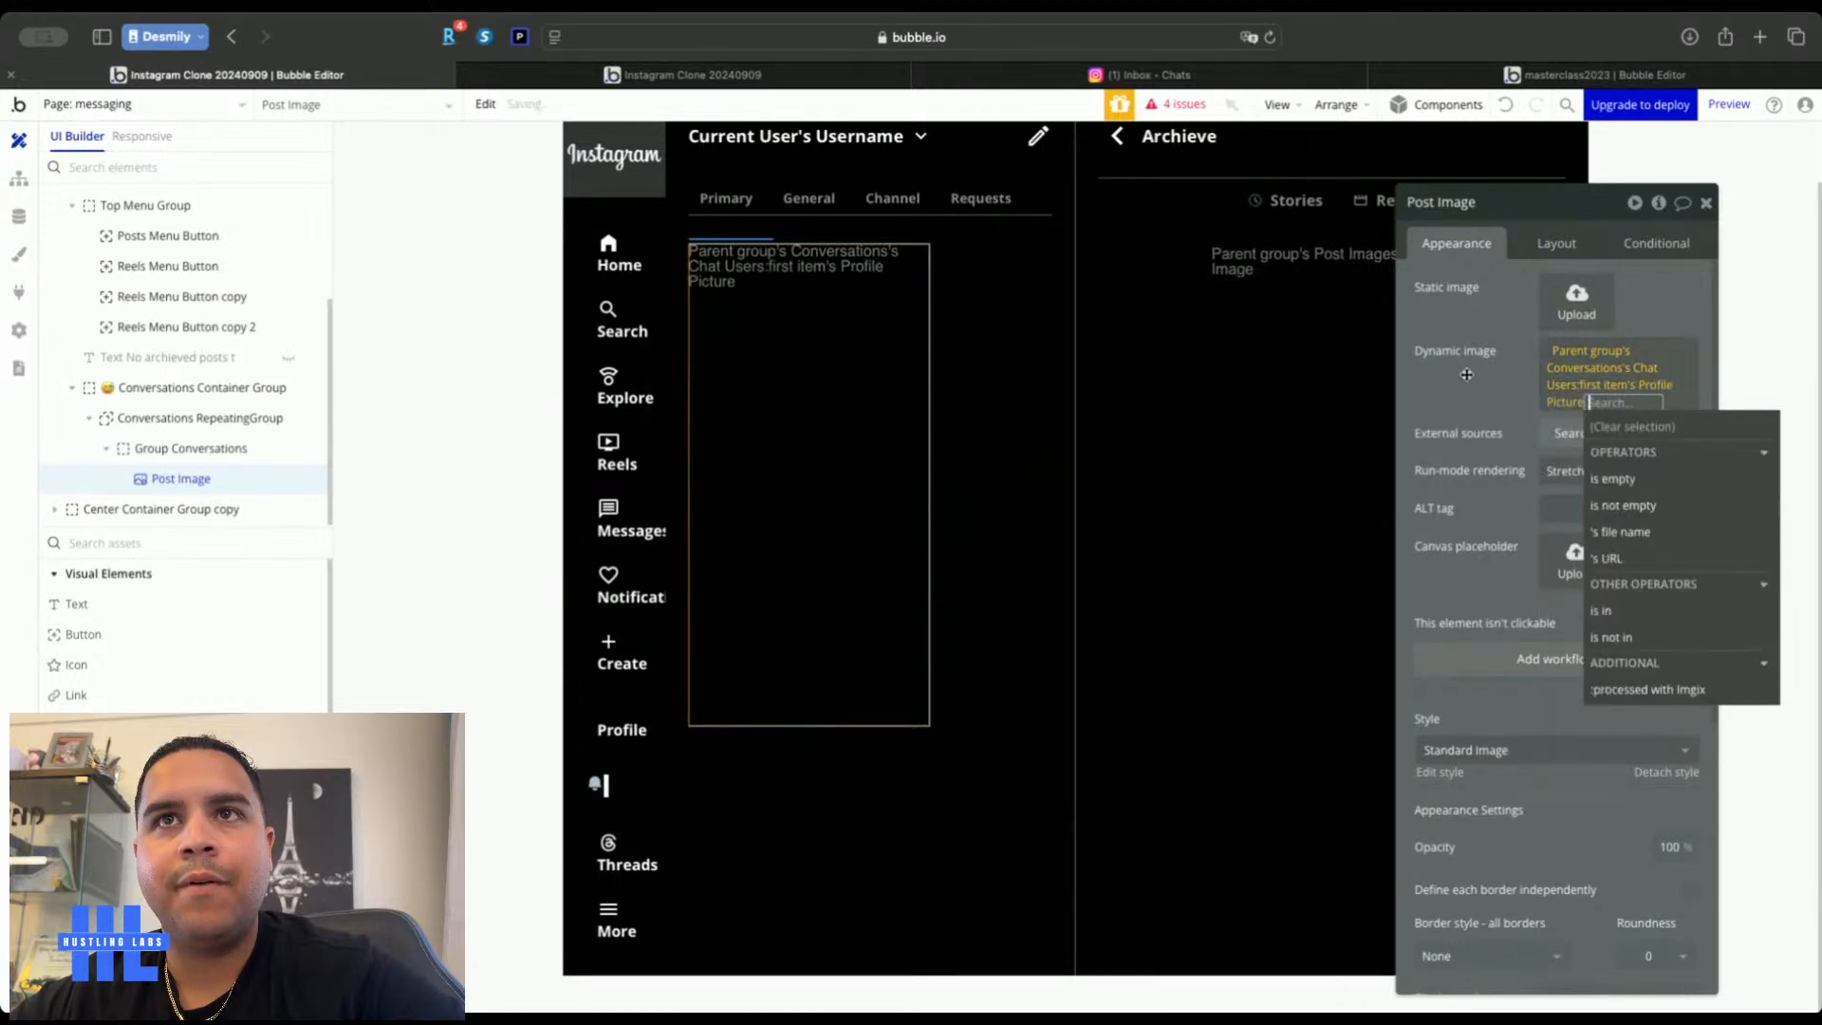
left_click(1464, 365)
Give Post Image roundness 100 and a width of 40 px
scroll(1484, 584, "down", 3)
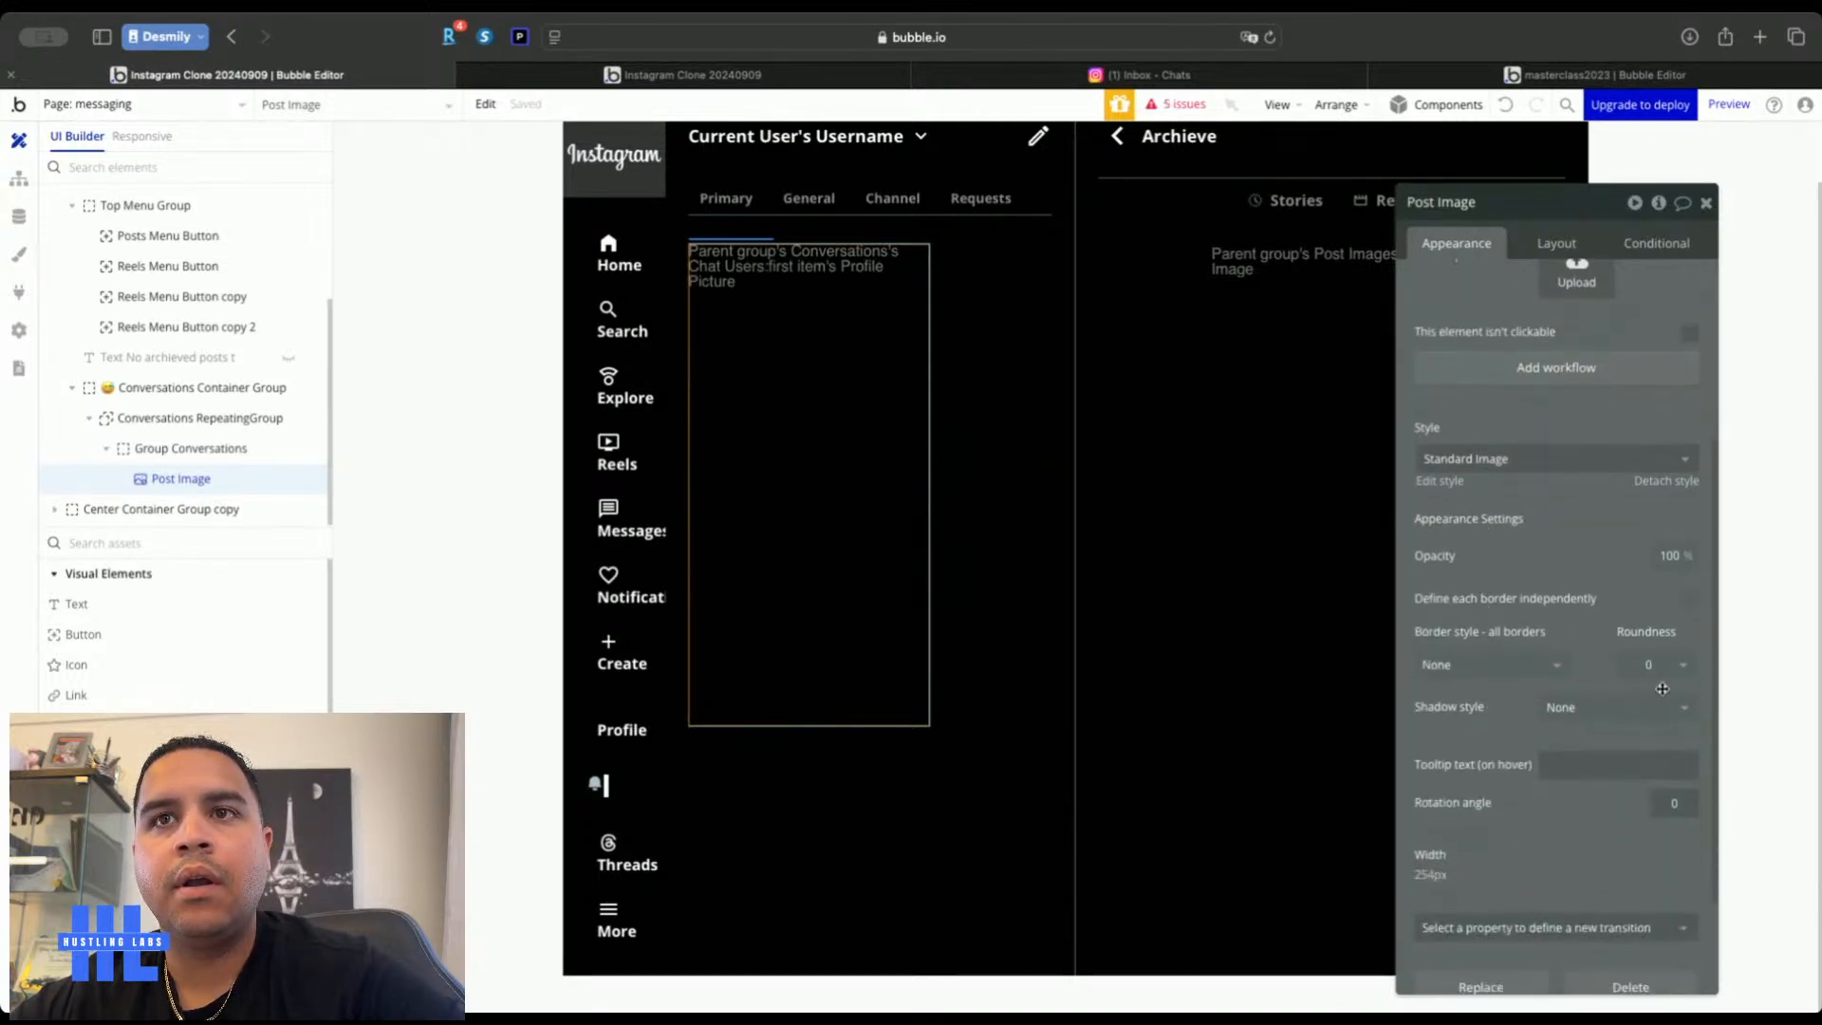
type("100")
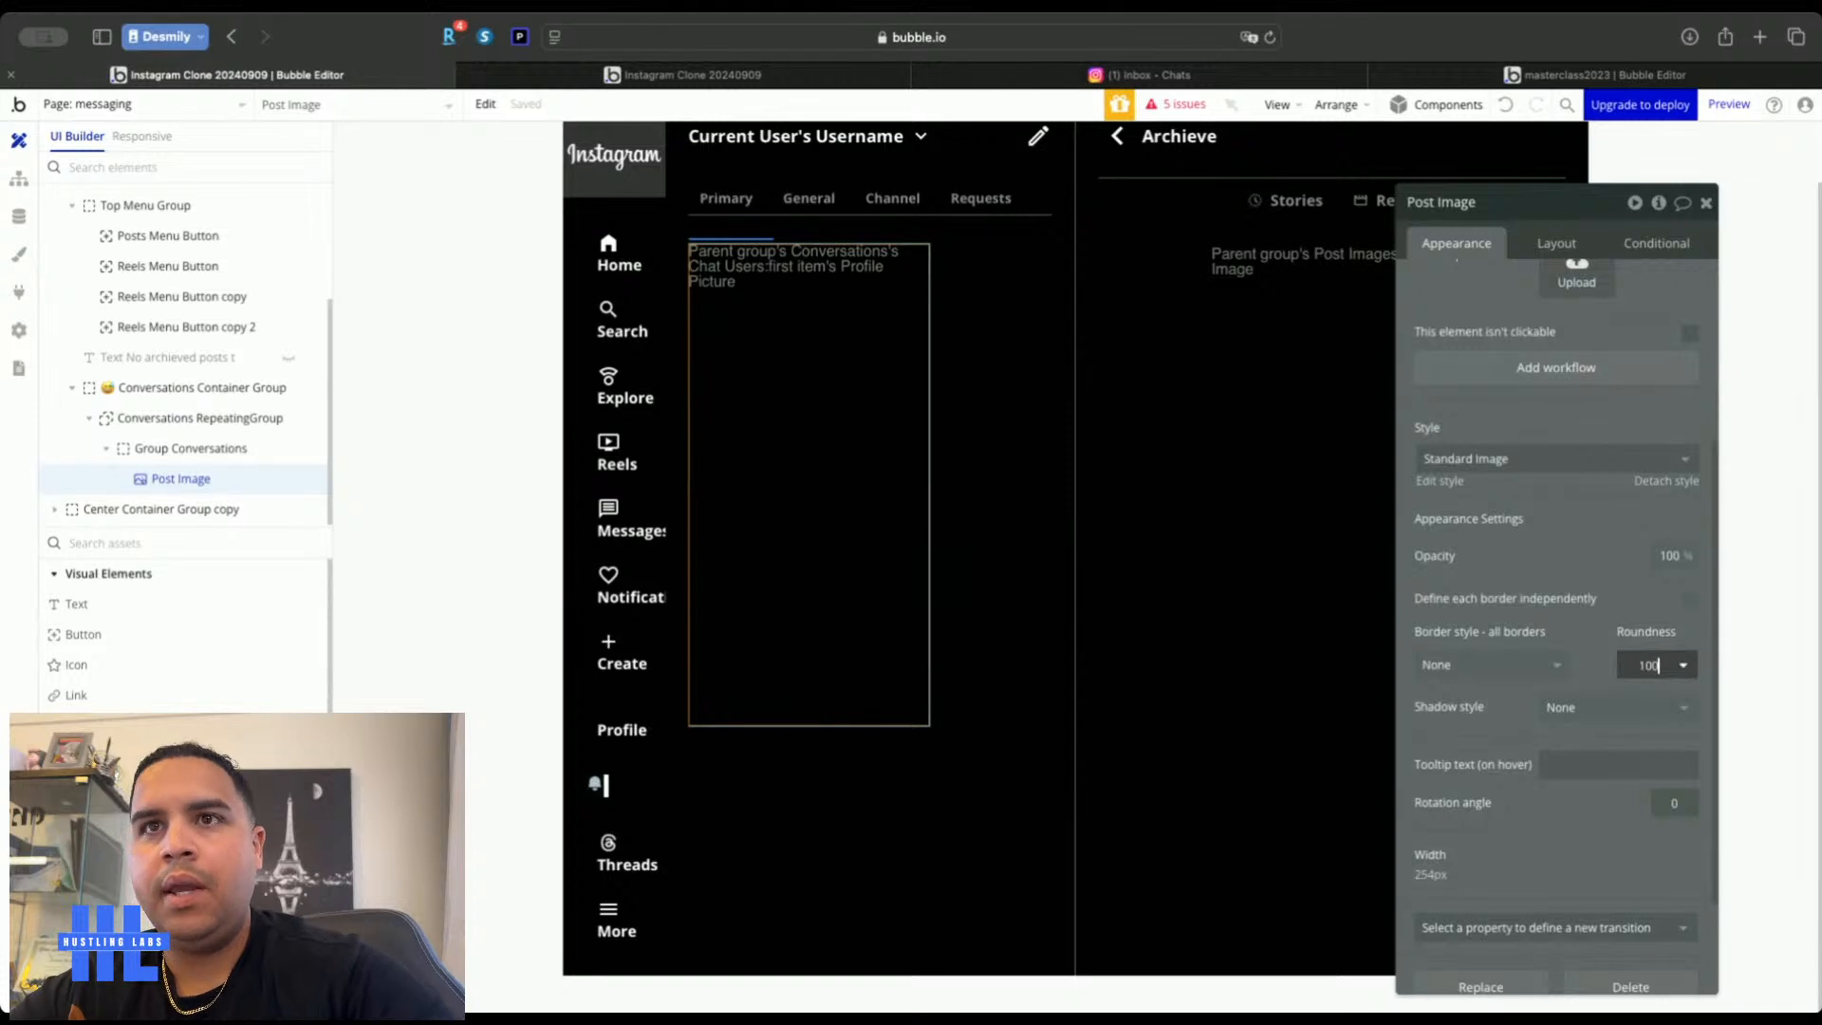
left_click(1551, 241)
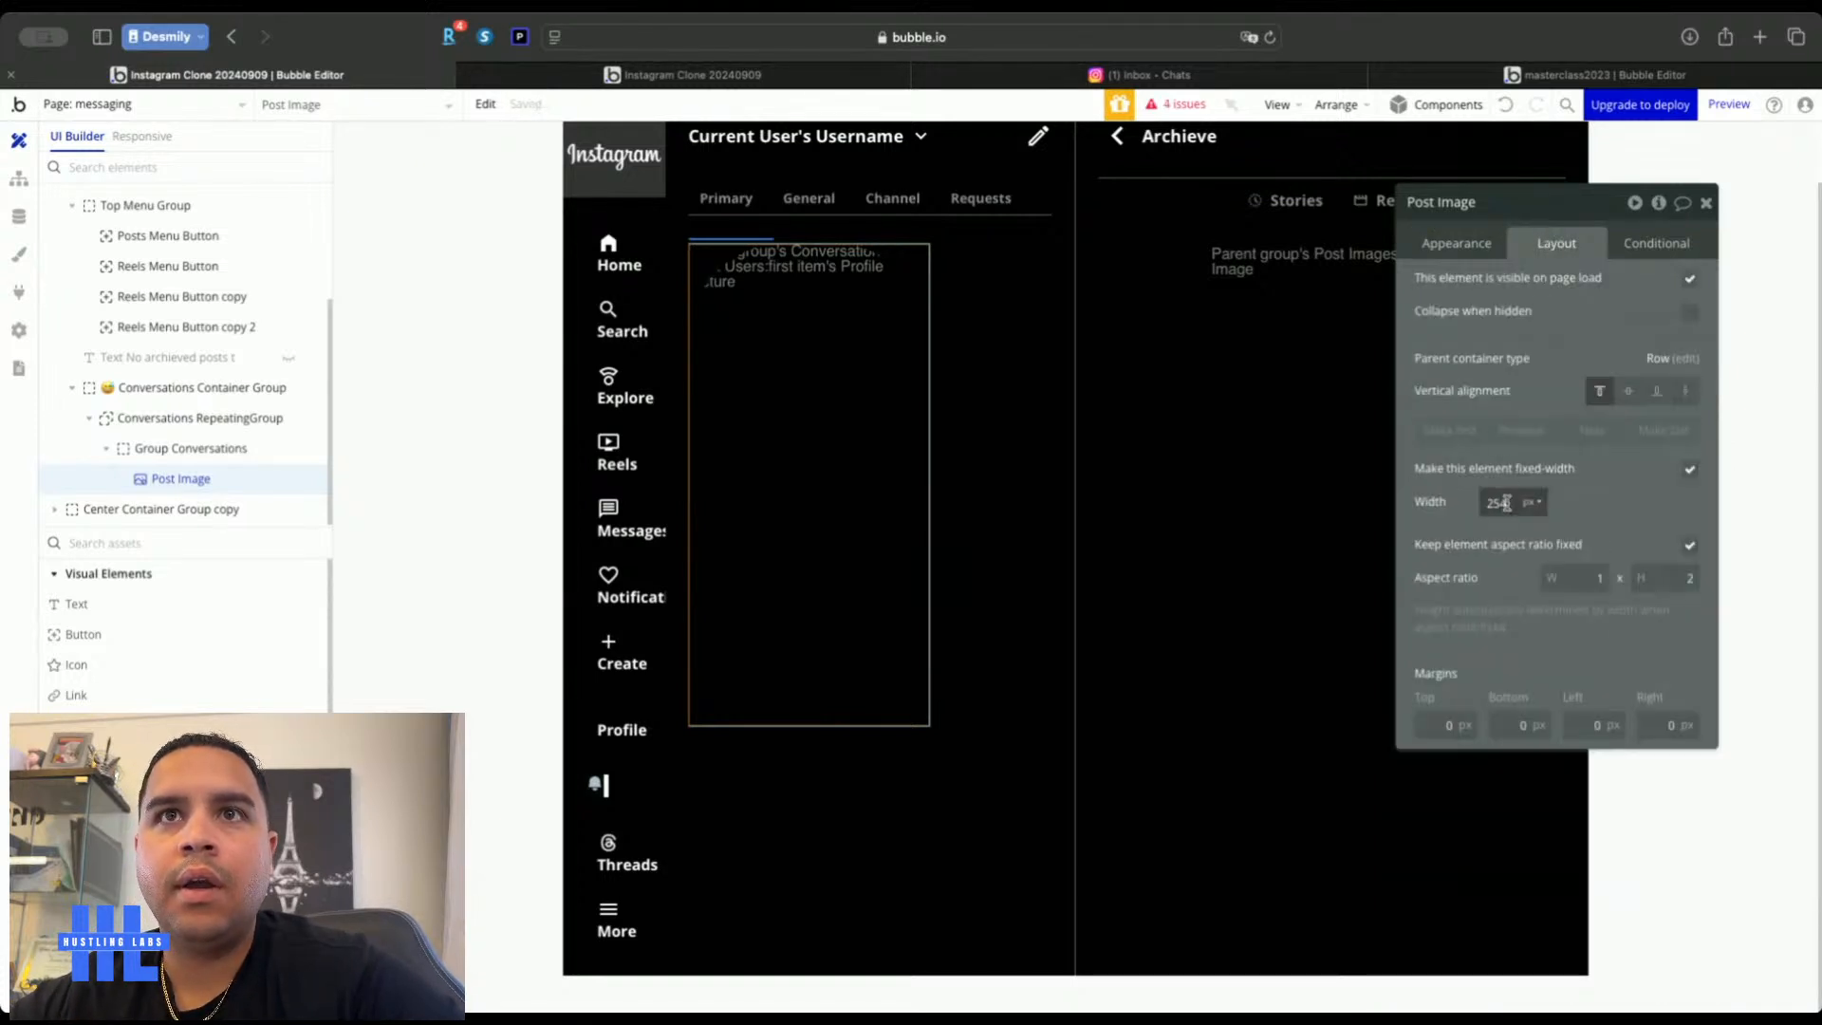
type("40")
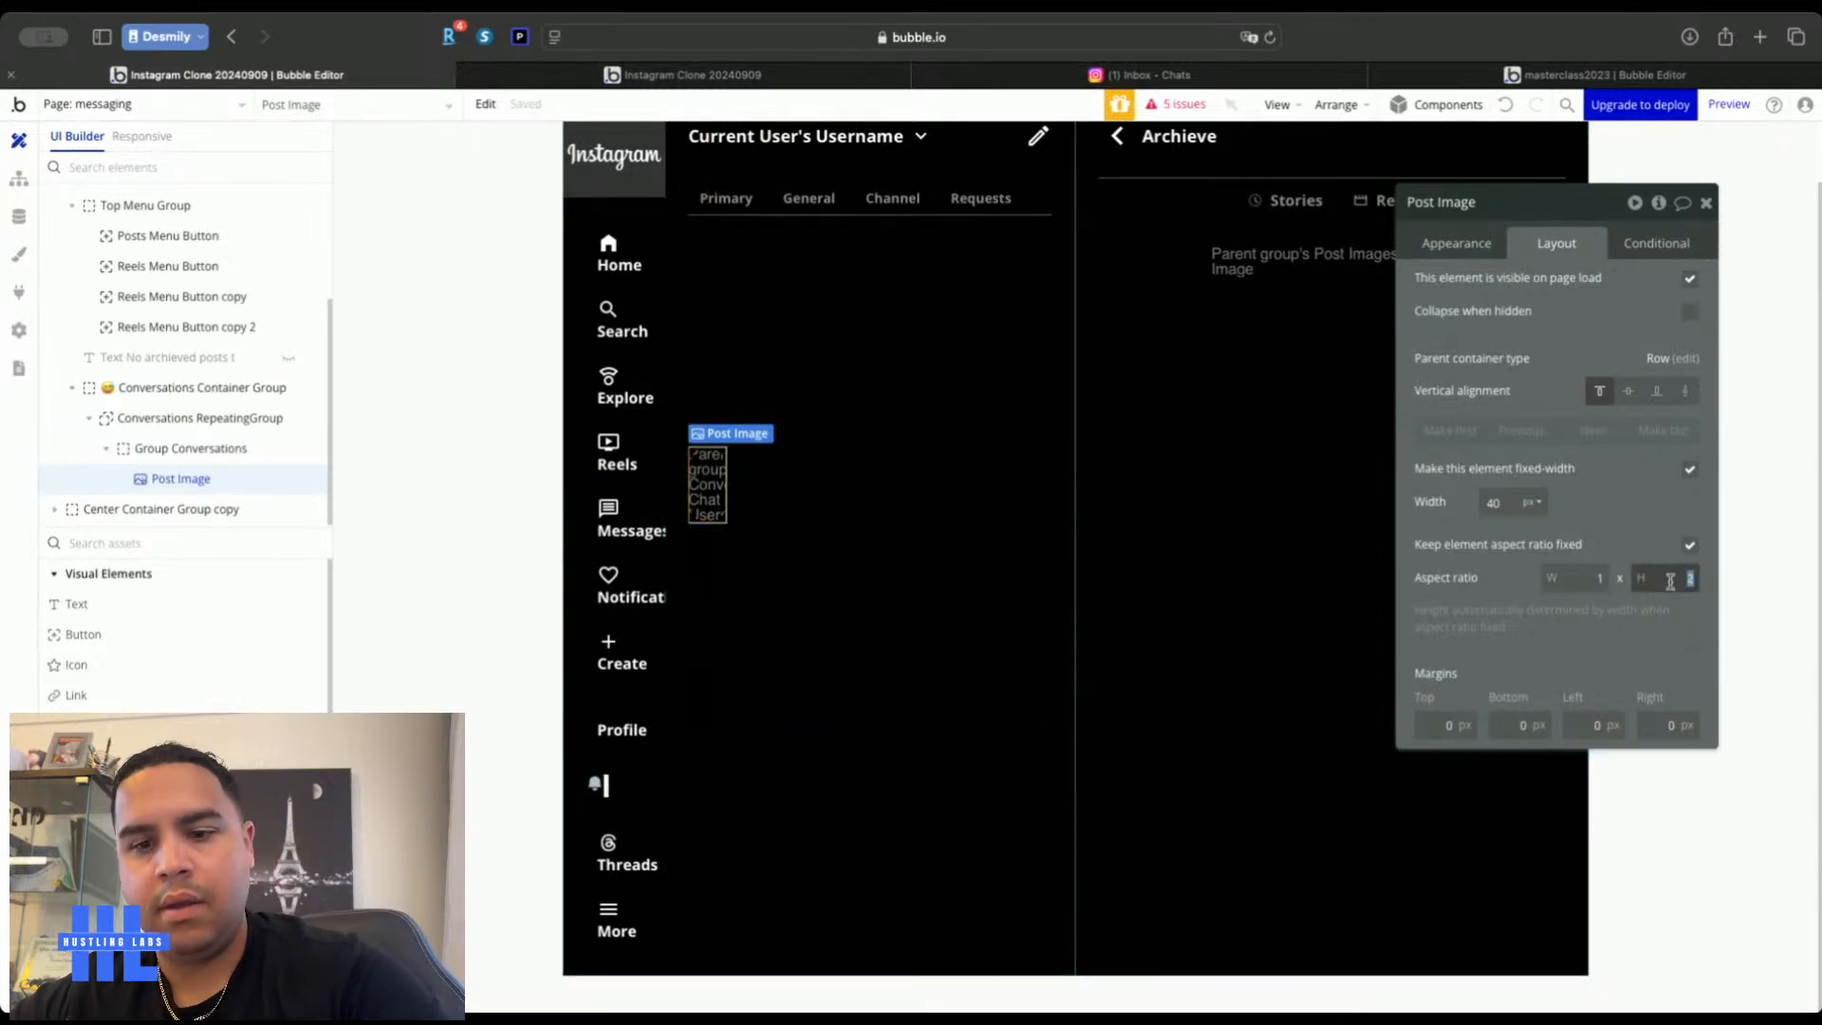
Make Post Image a 1:1 square and top-align the repeating group's cell content
left_click(1633, 514)
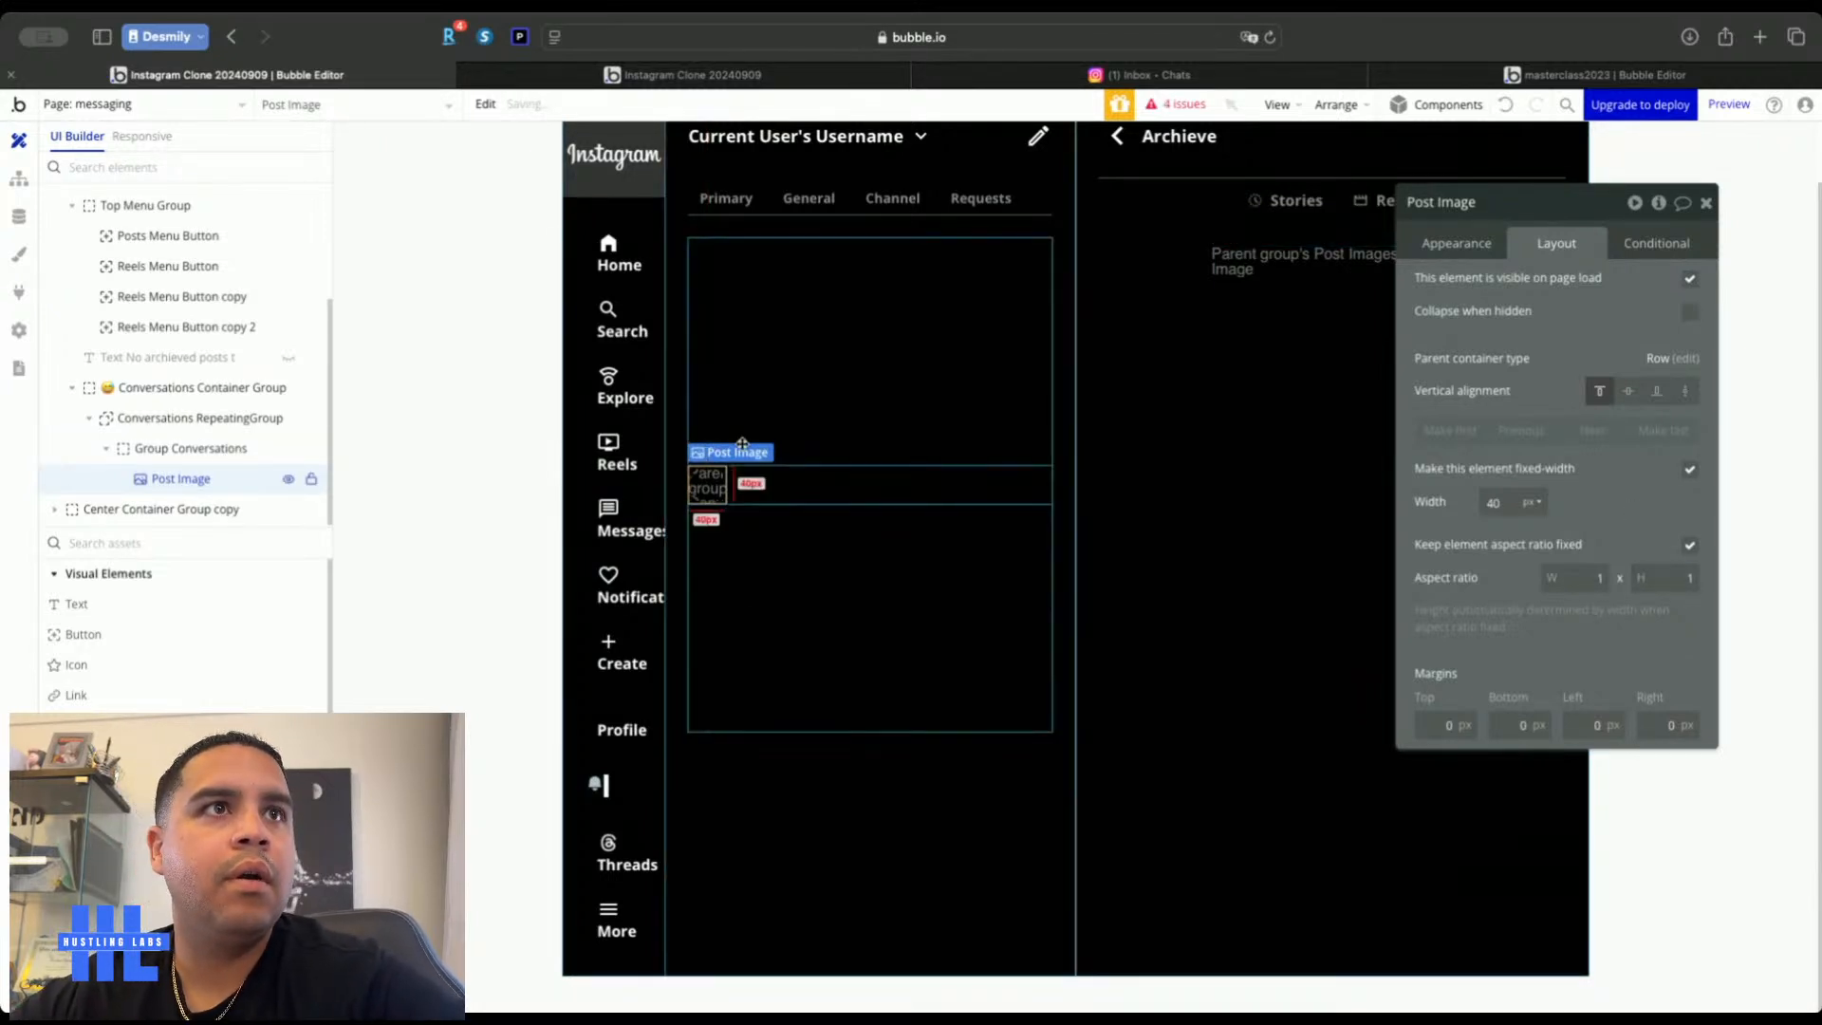
left_click(797, 483)
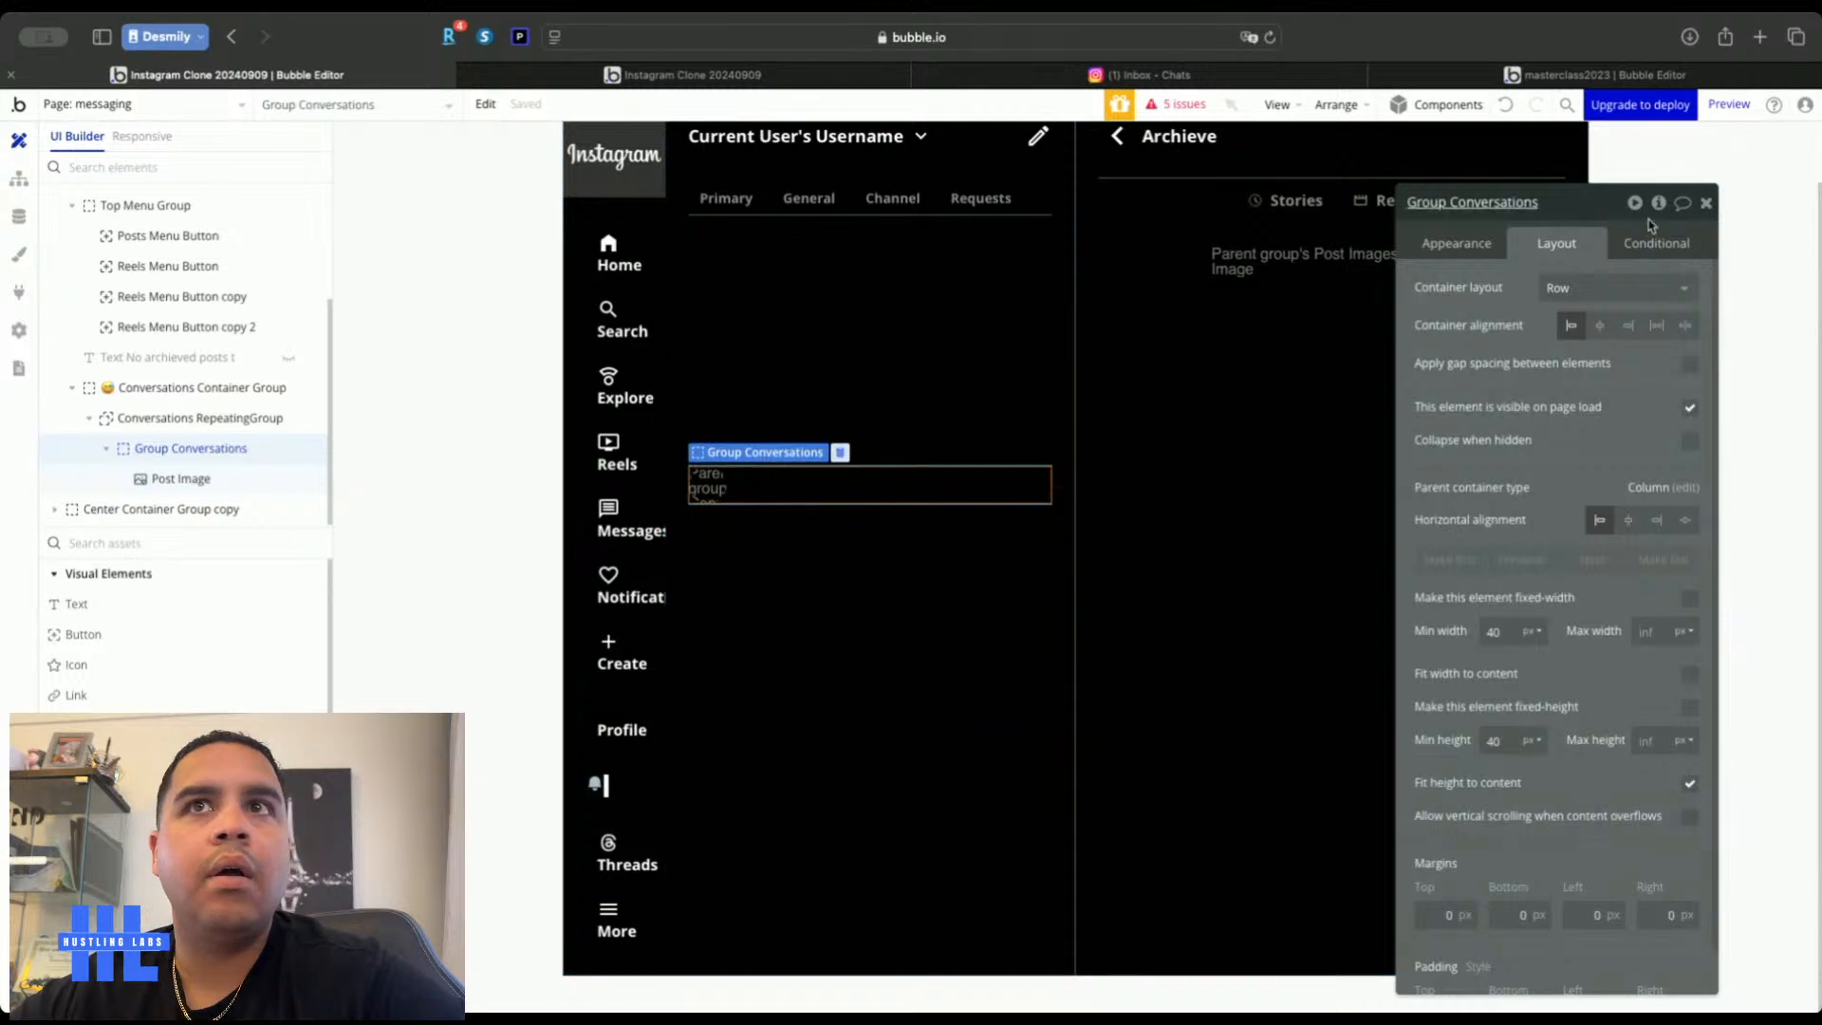
left_click(870, 431)
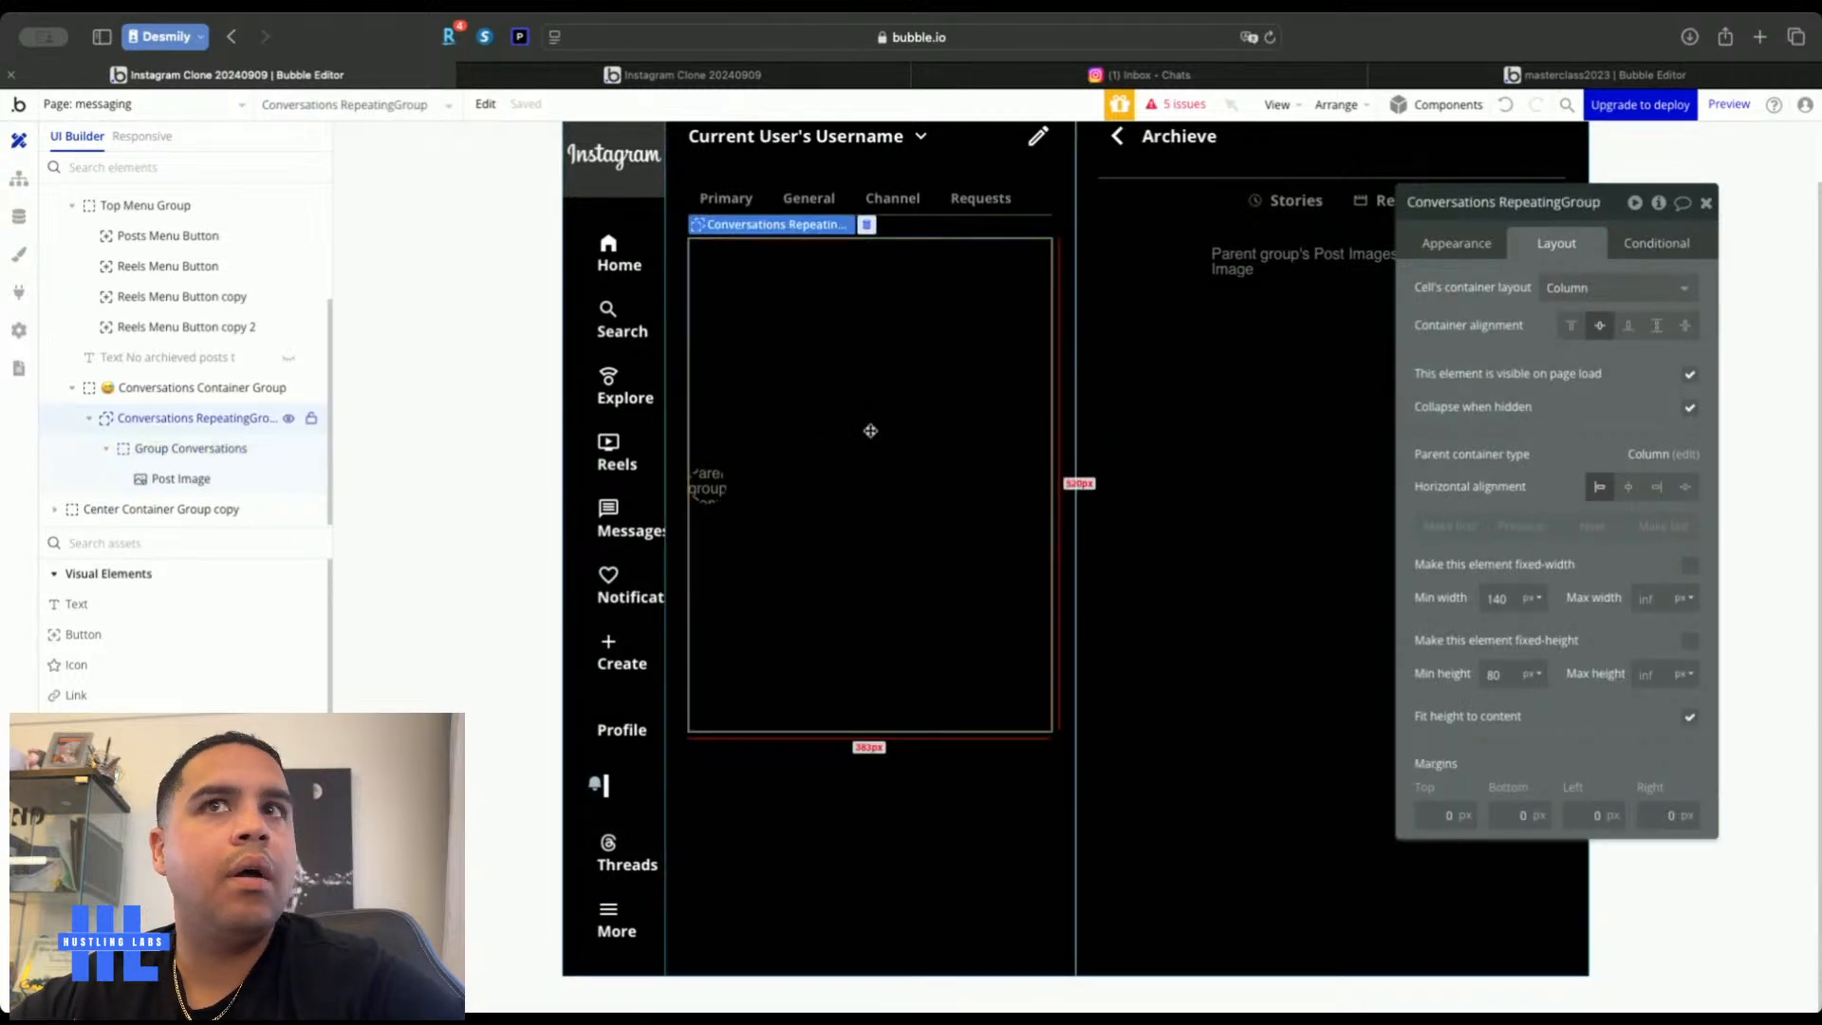
left_click(1571, 325)
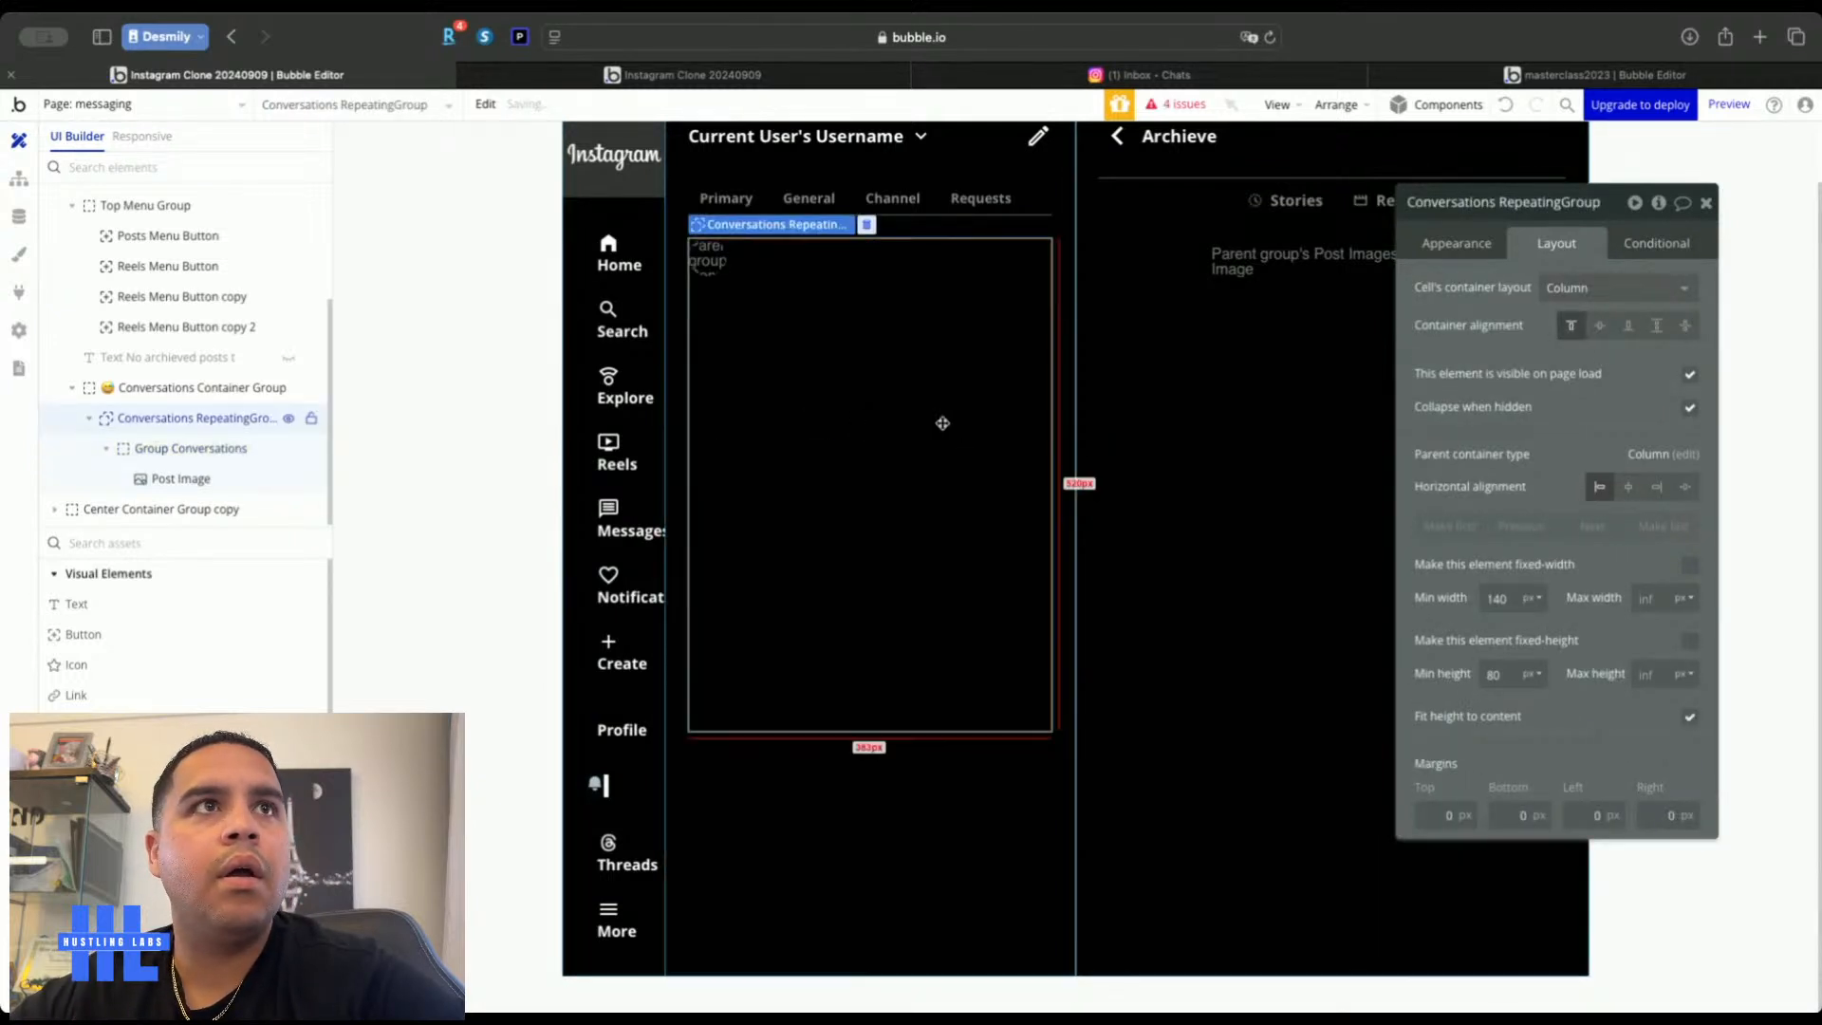
left_click(1444, 253)
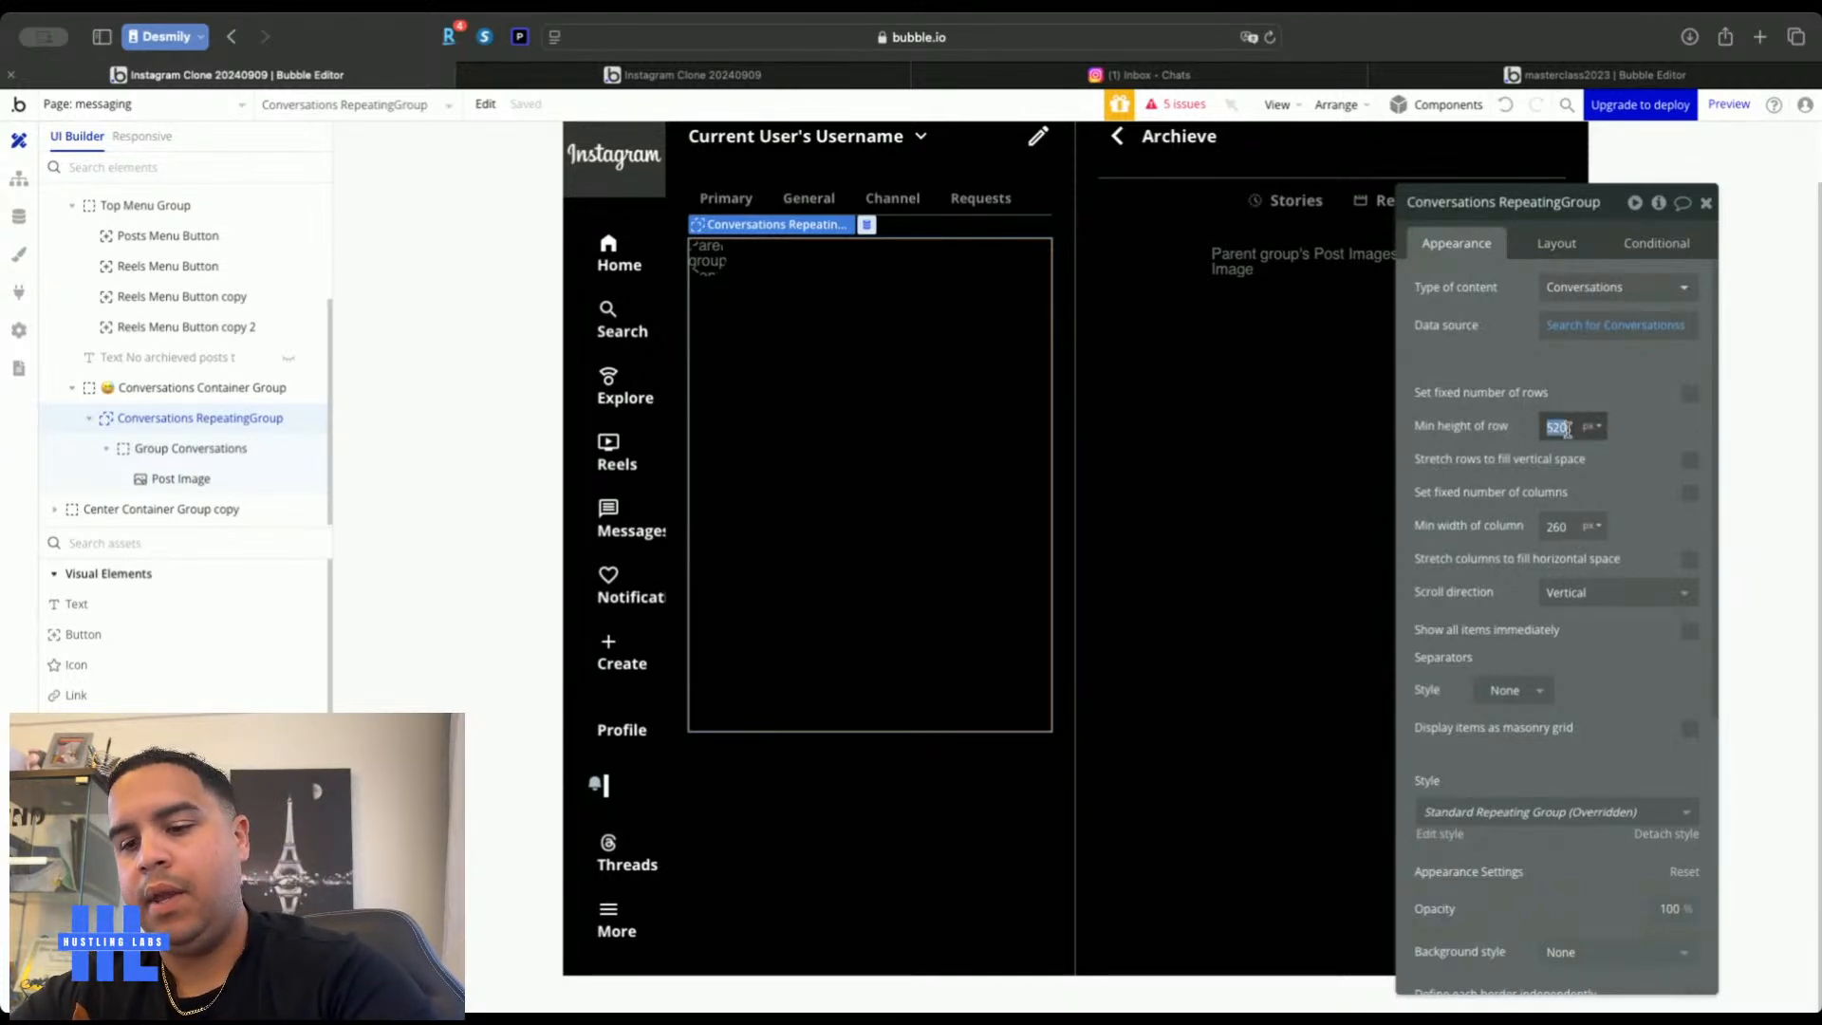
Set the repeating group's minimum row height to 40 and minimum height to 0
left_click(1496, 358)
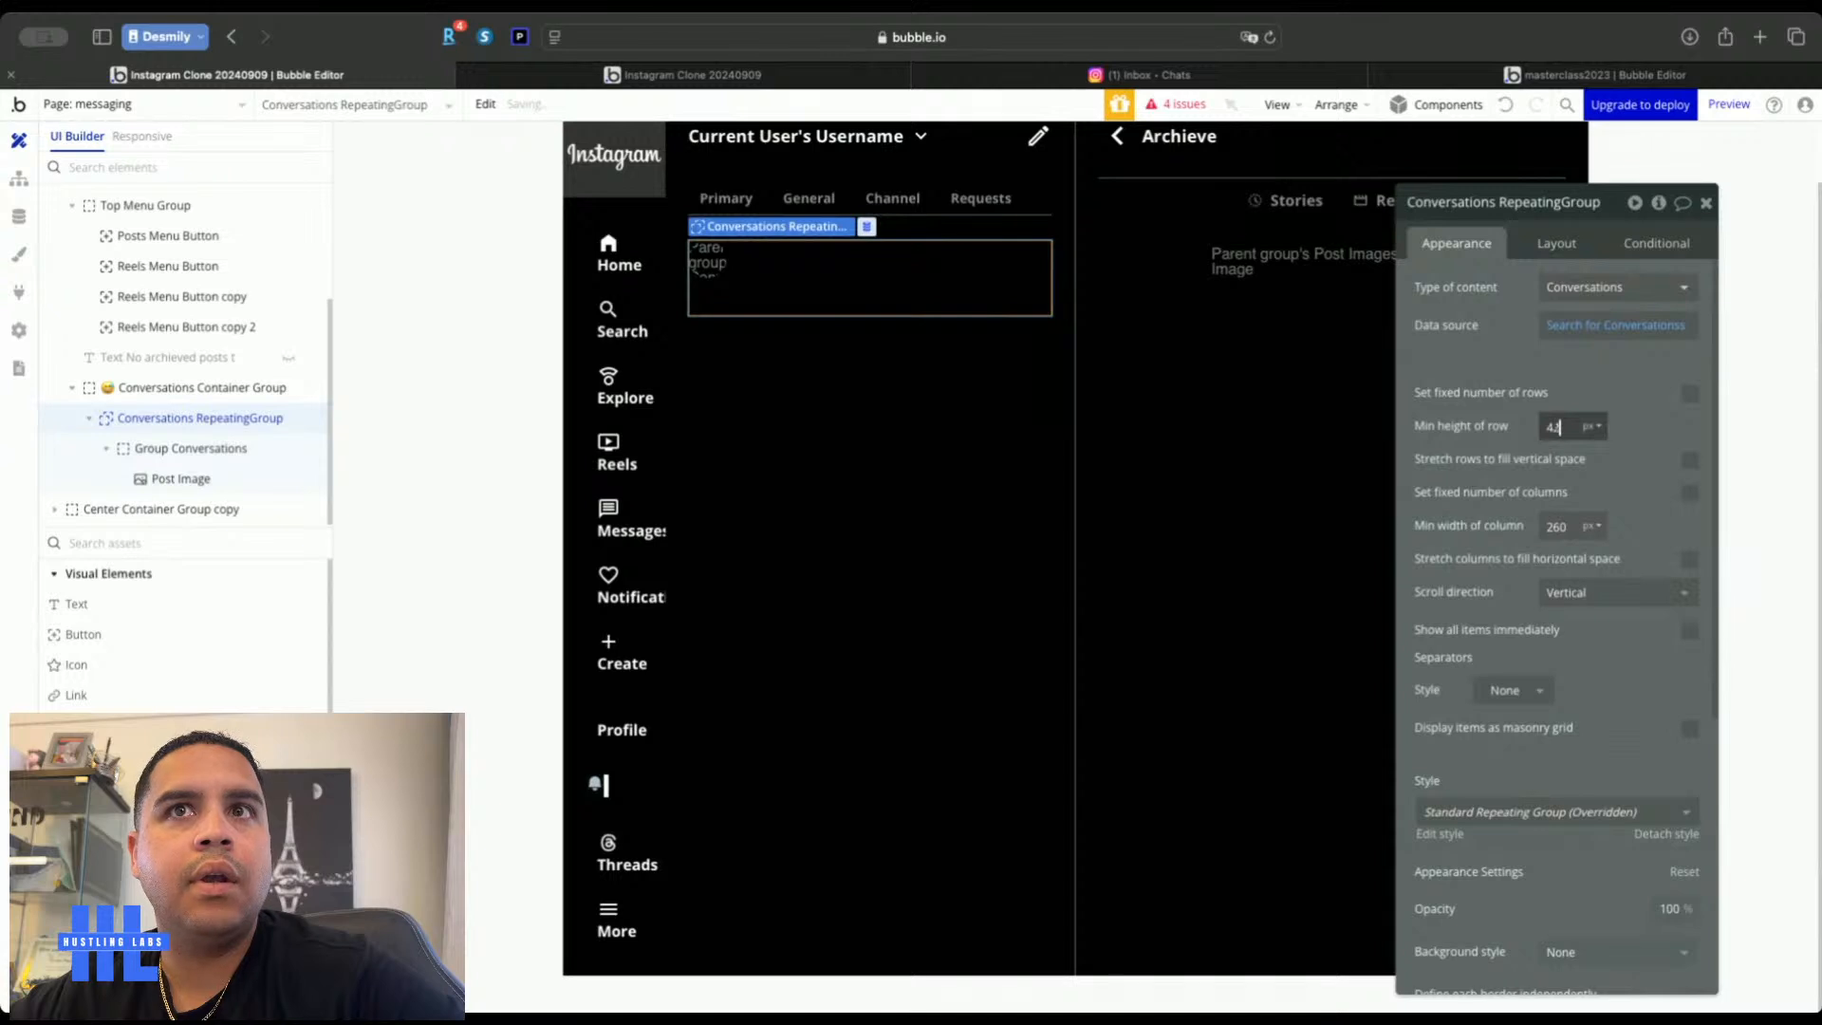
left_click(1553, 245)
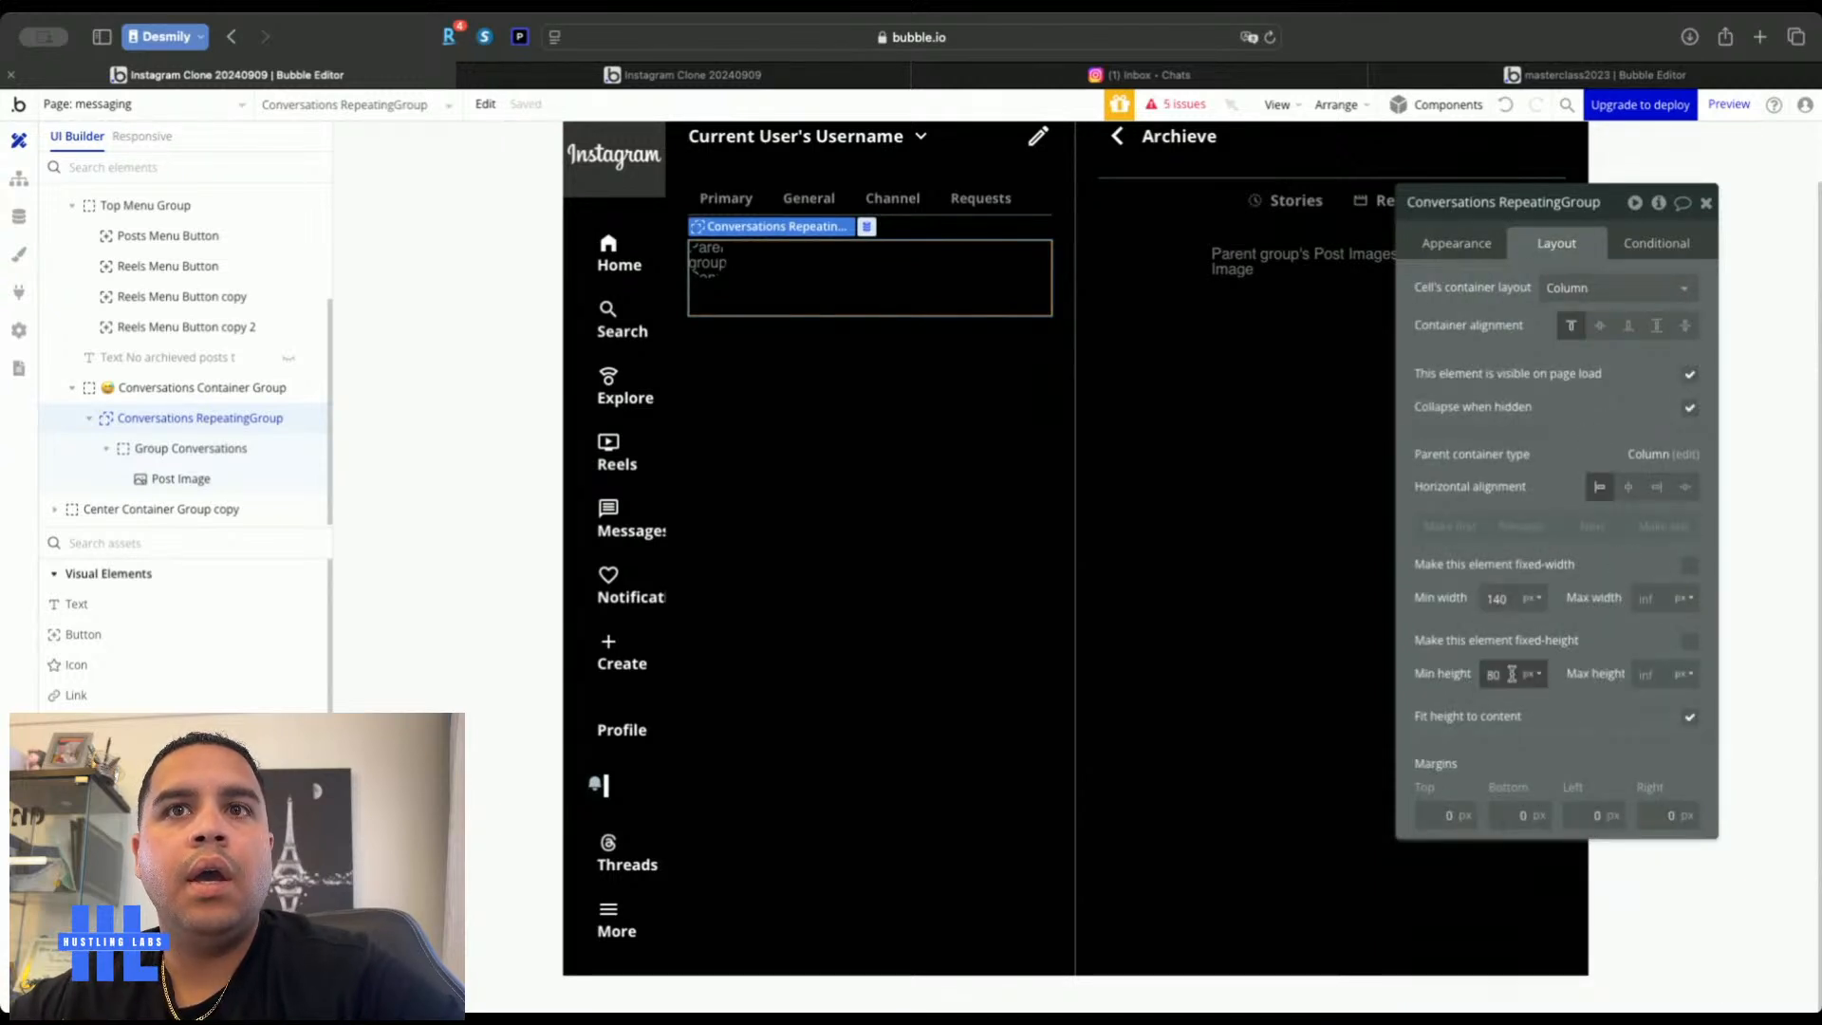
left_click(1596, 644)
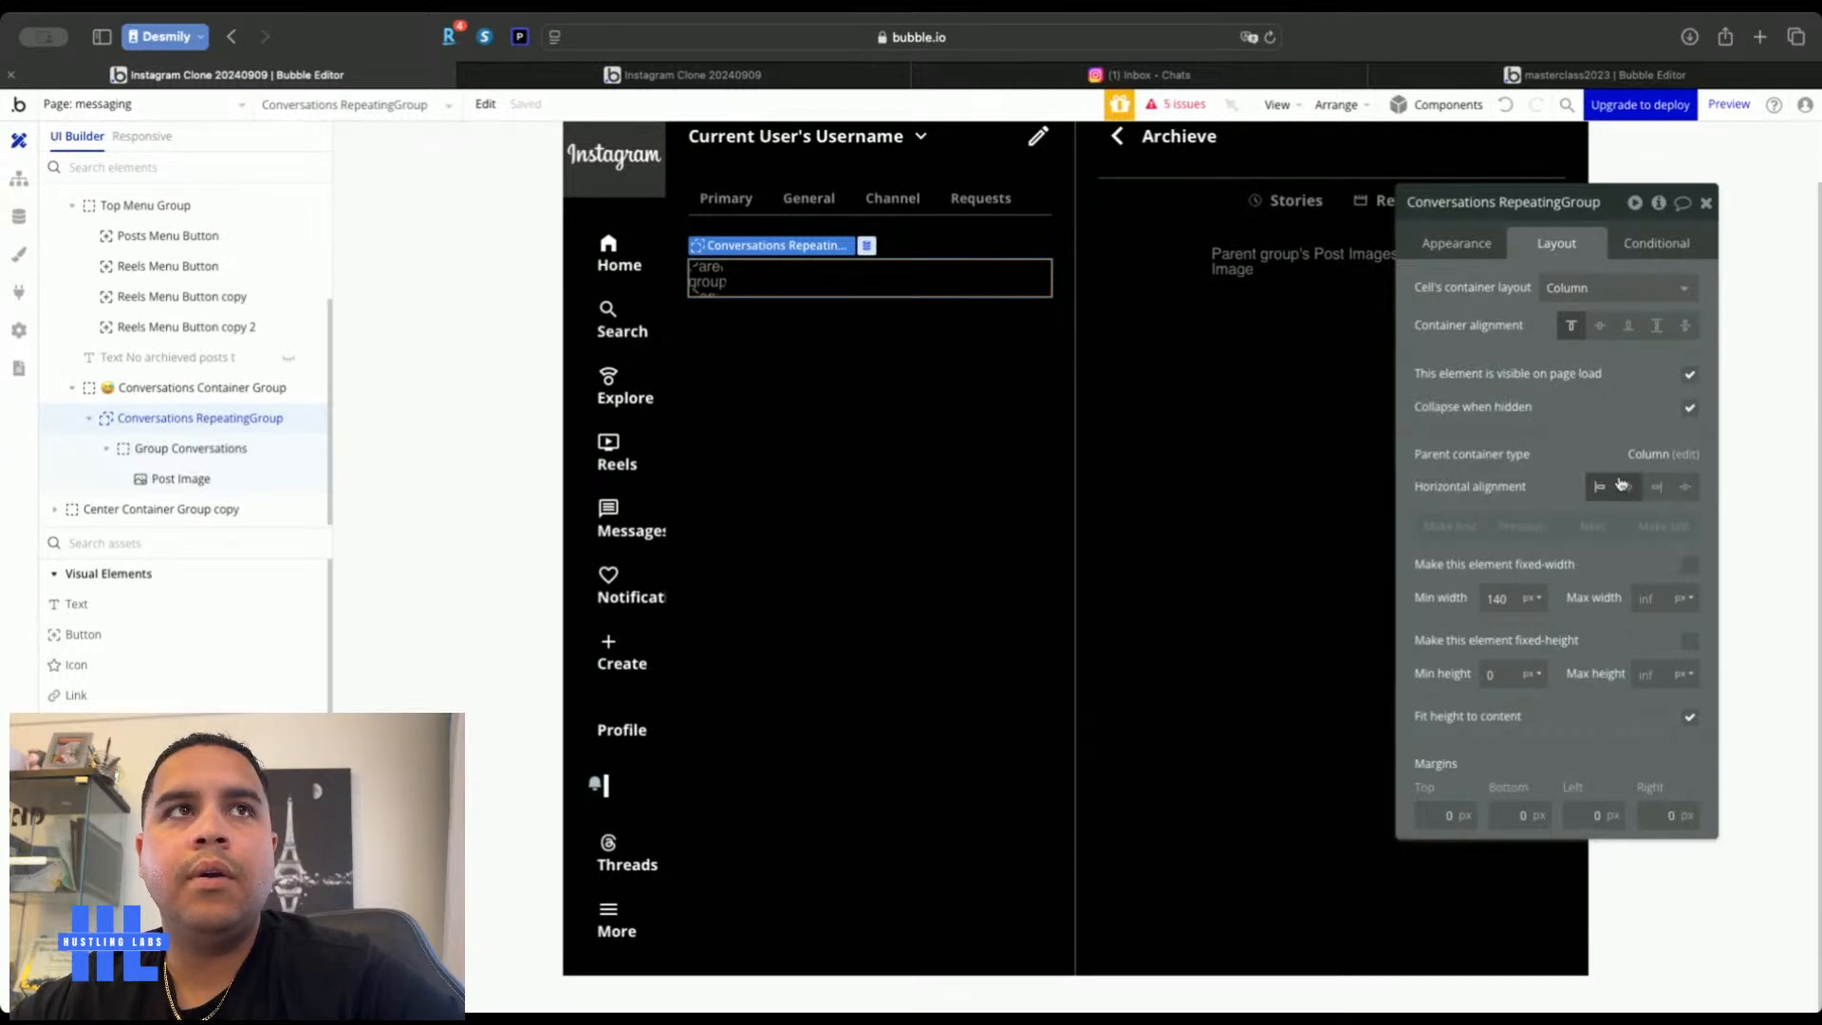
left_click(205, 450)
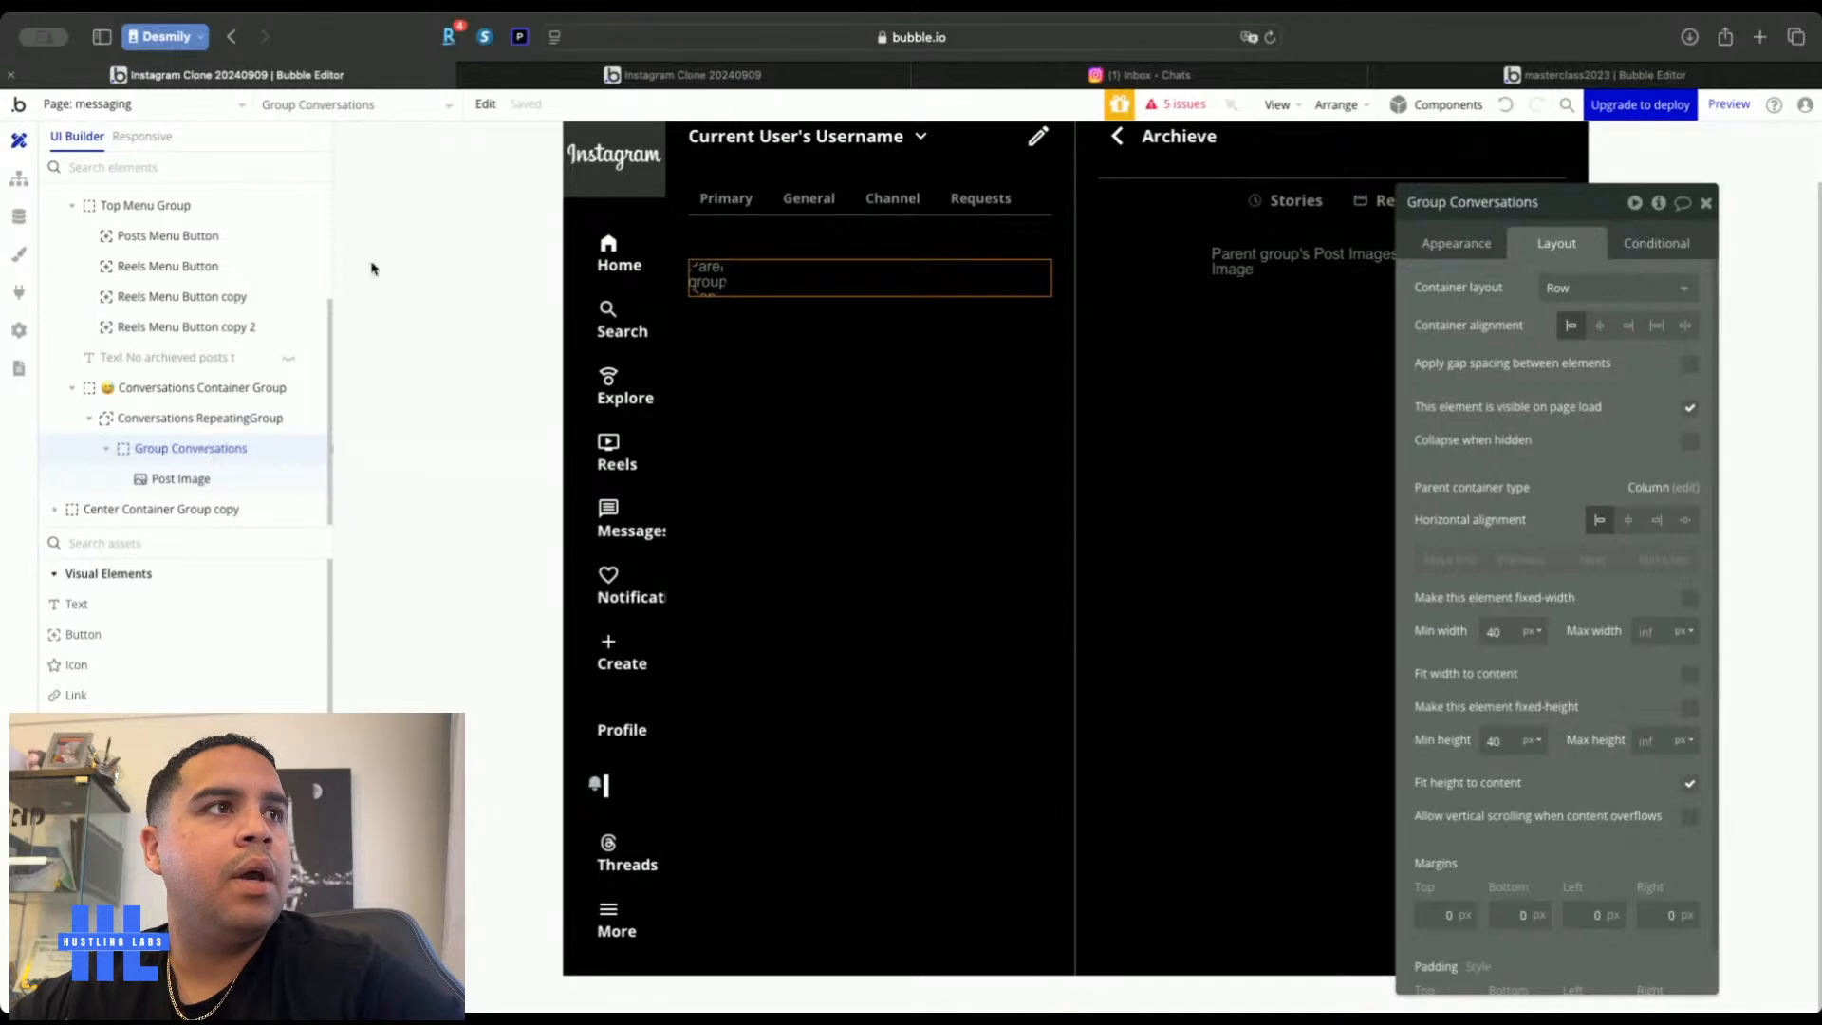
left_click(152, 614)
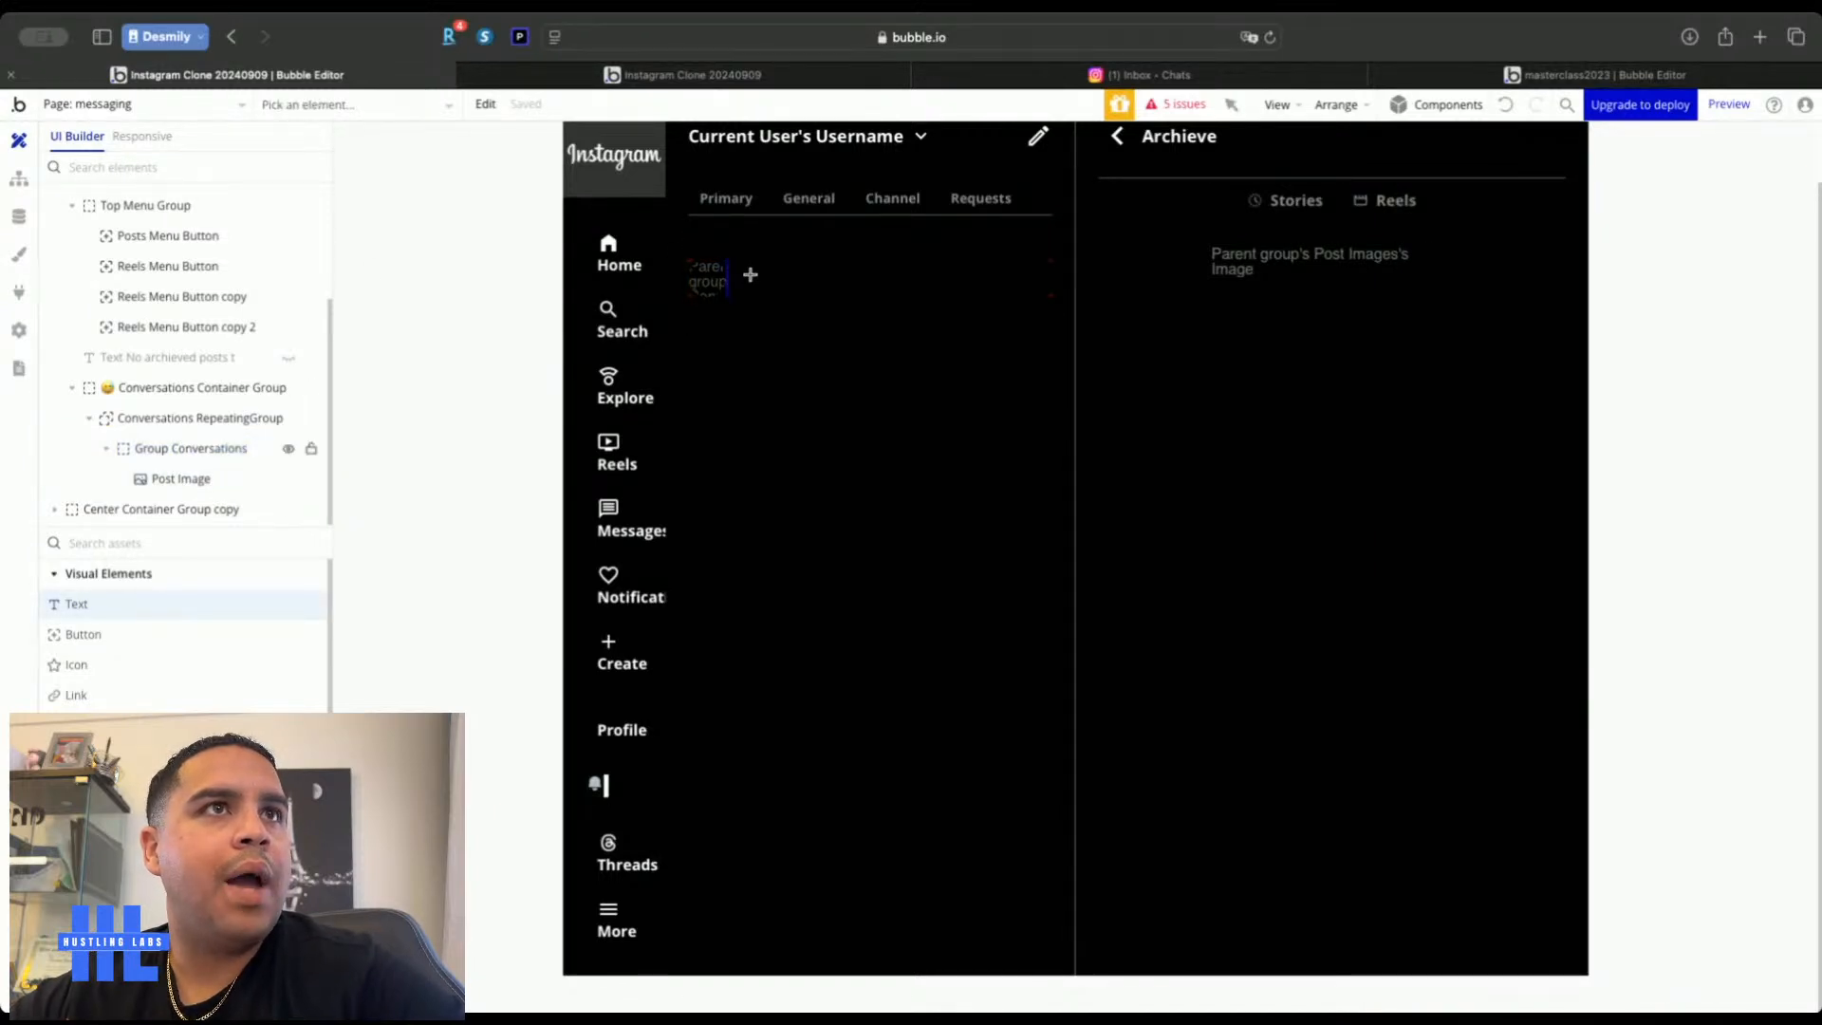
Add a text in the conversation row showing the first chat user's First Name
left_click(749, 274)
left_click(1759, 302)
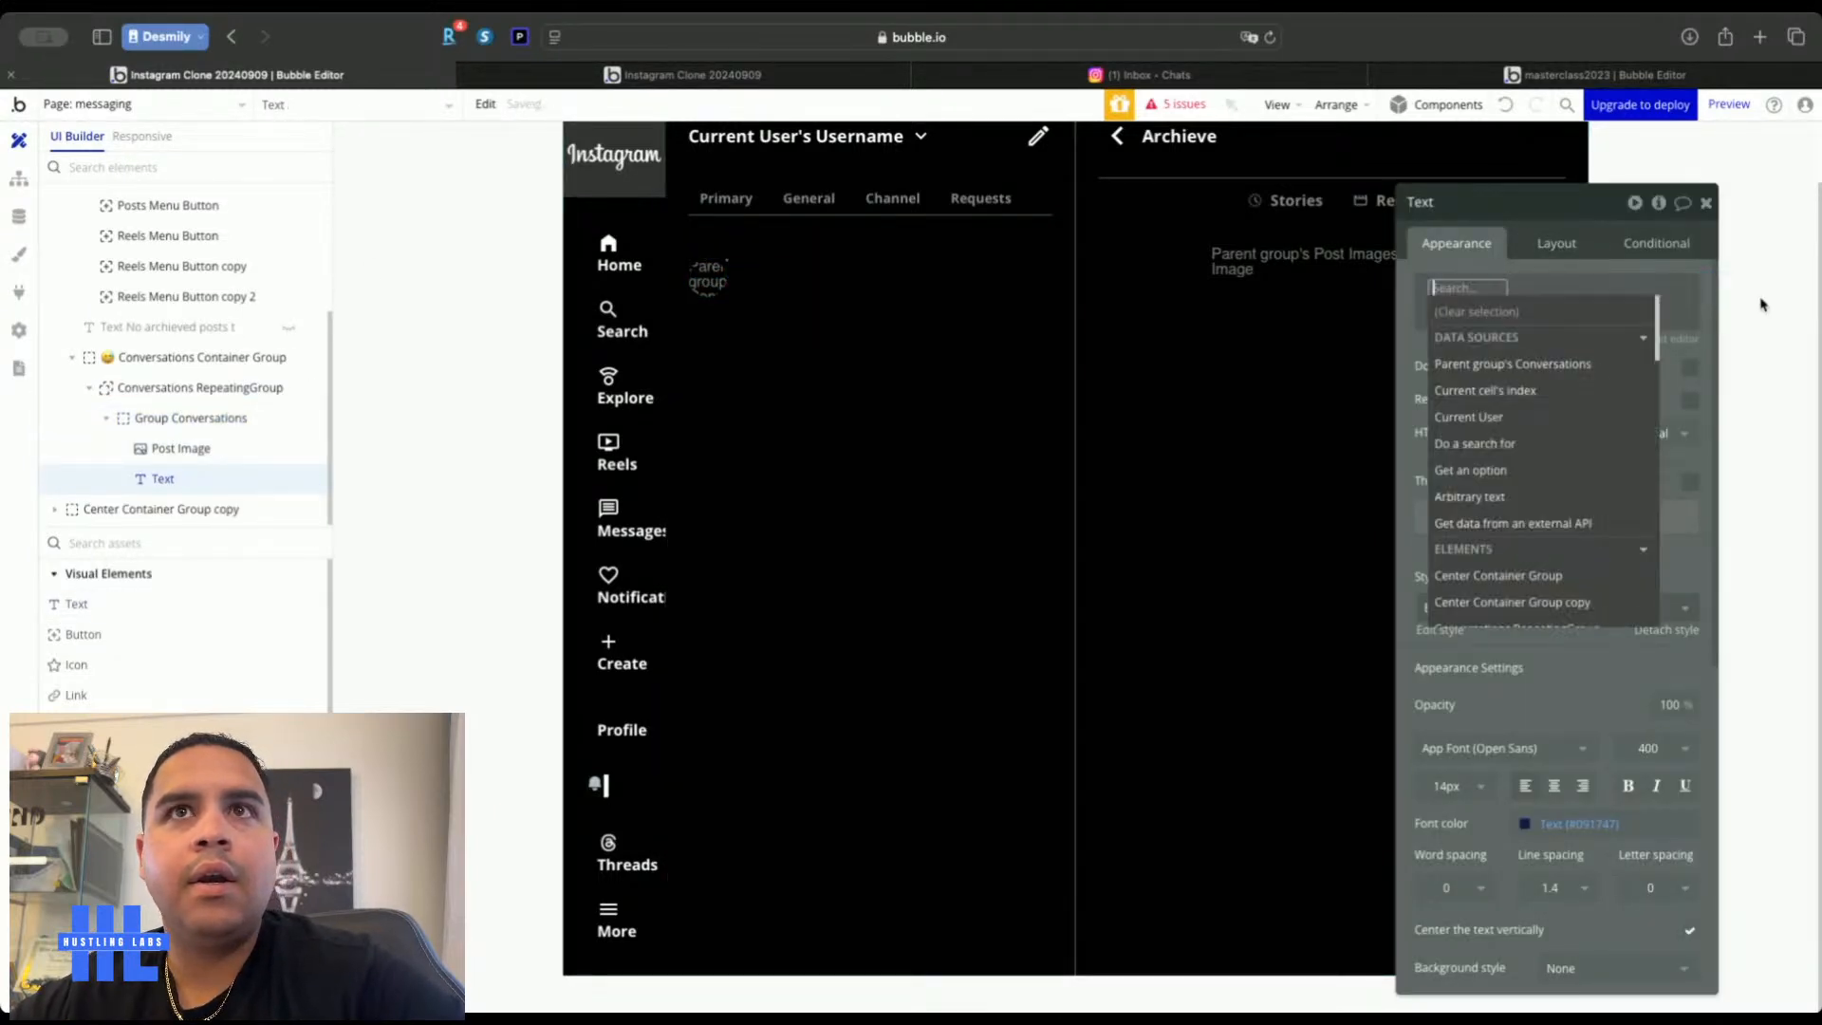
left_click(1512, 363)
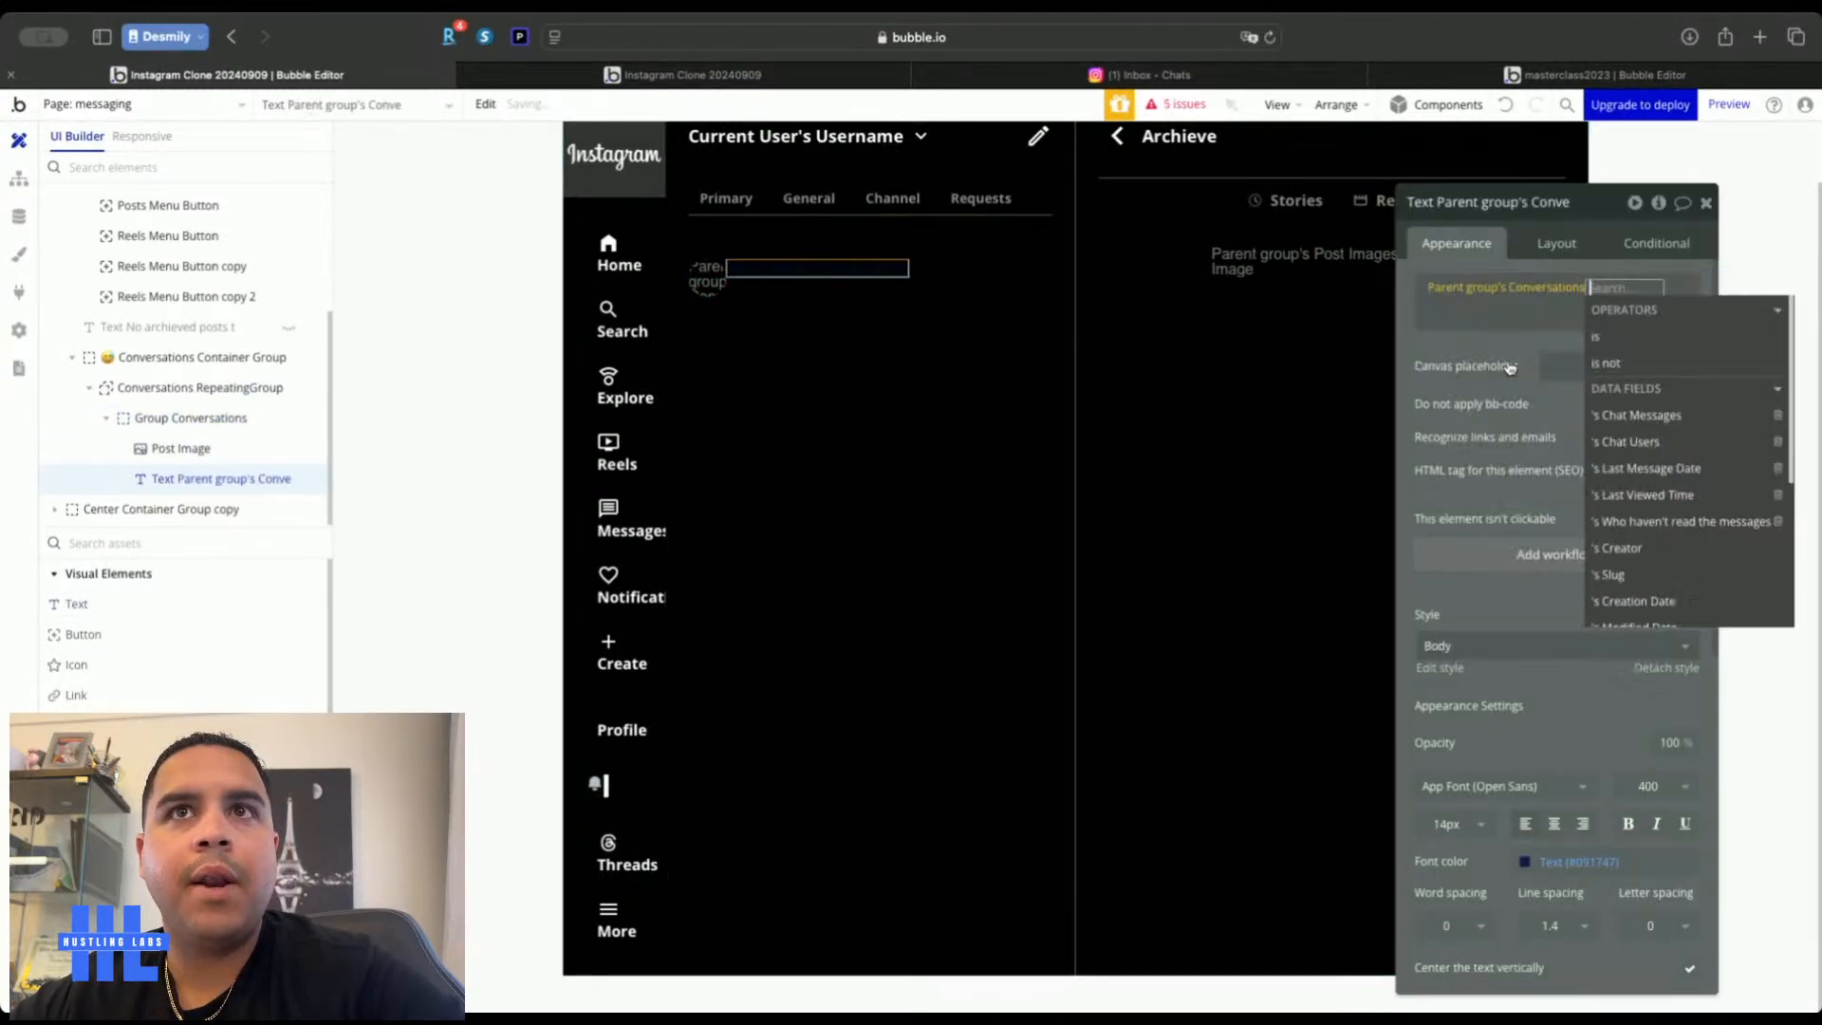
left_click(1660, 435)
left_click(1496, 420)
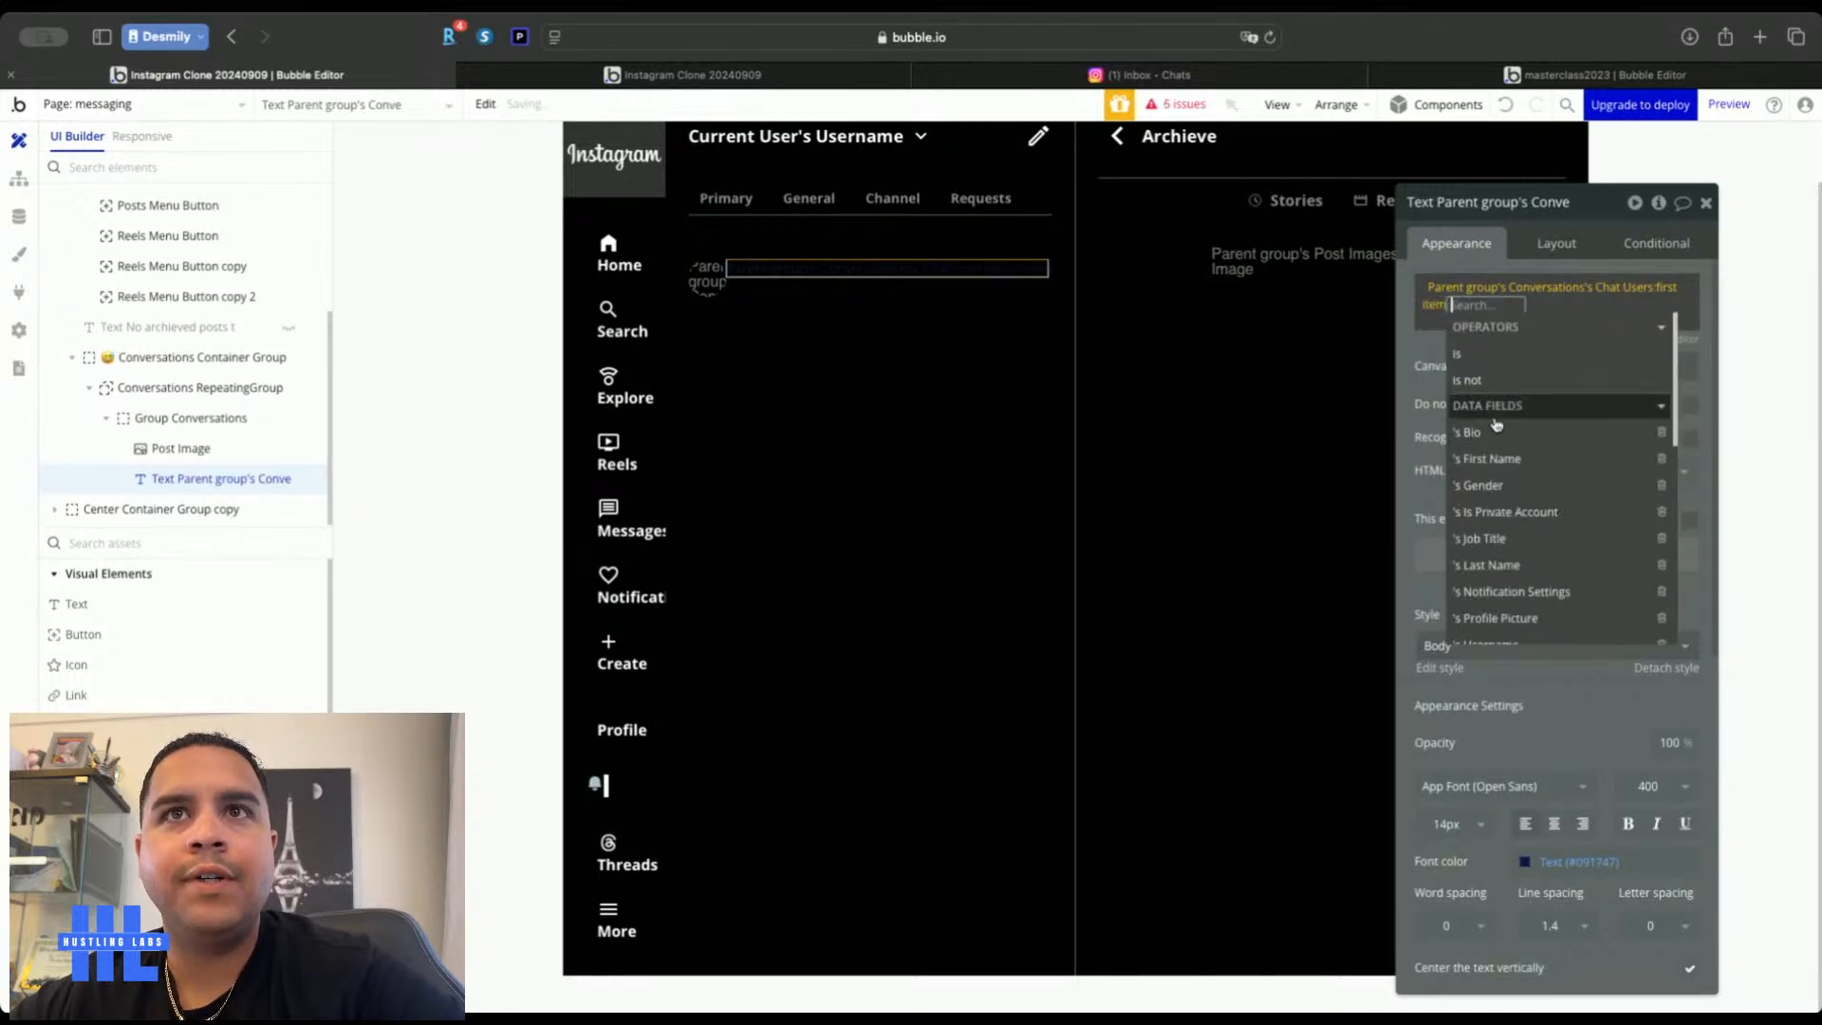
left_click(1492, 459)
left_click(1462, 320)
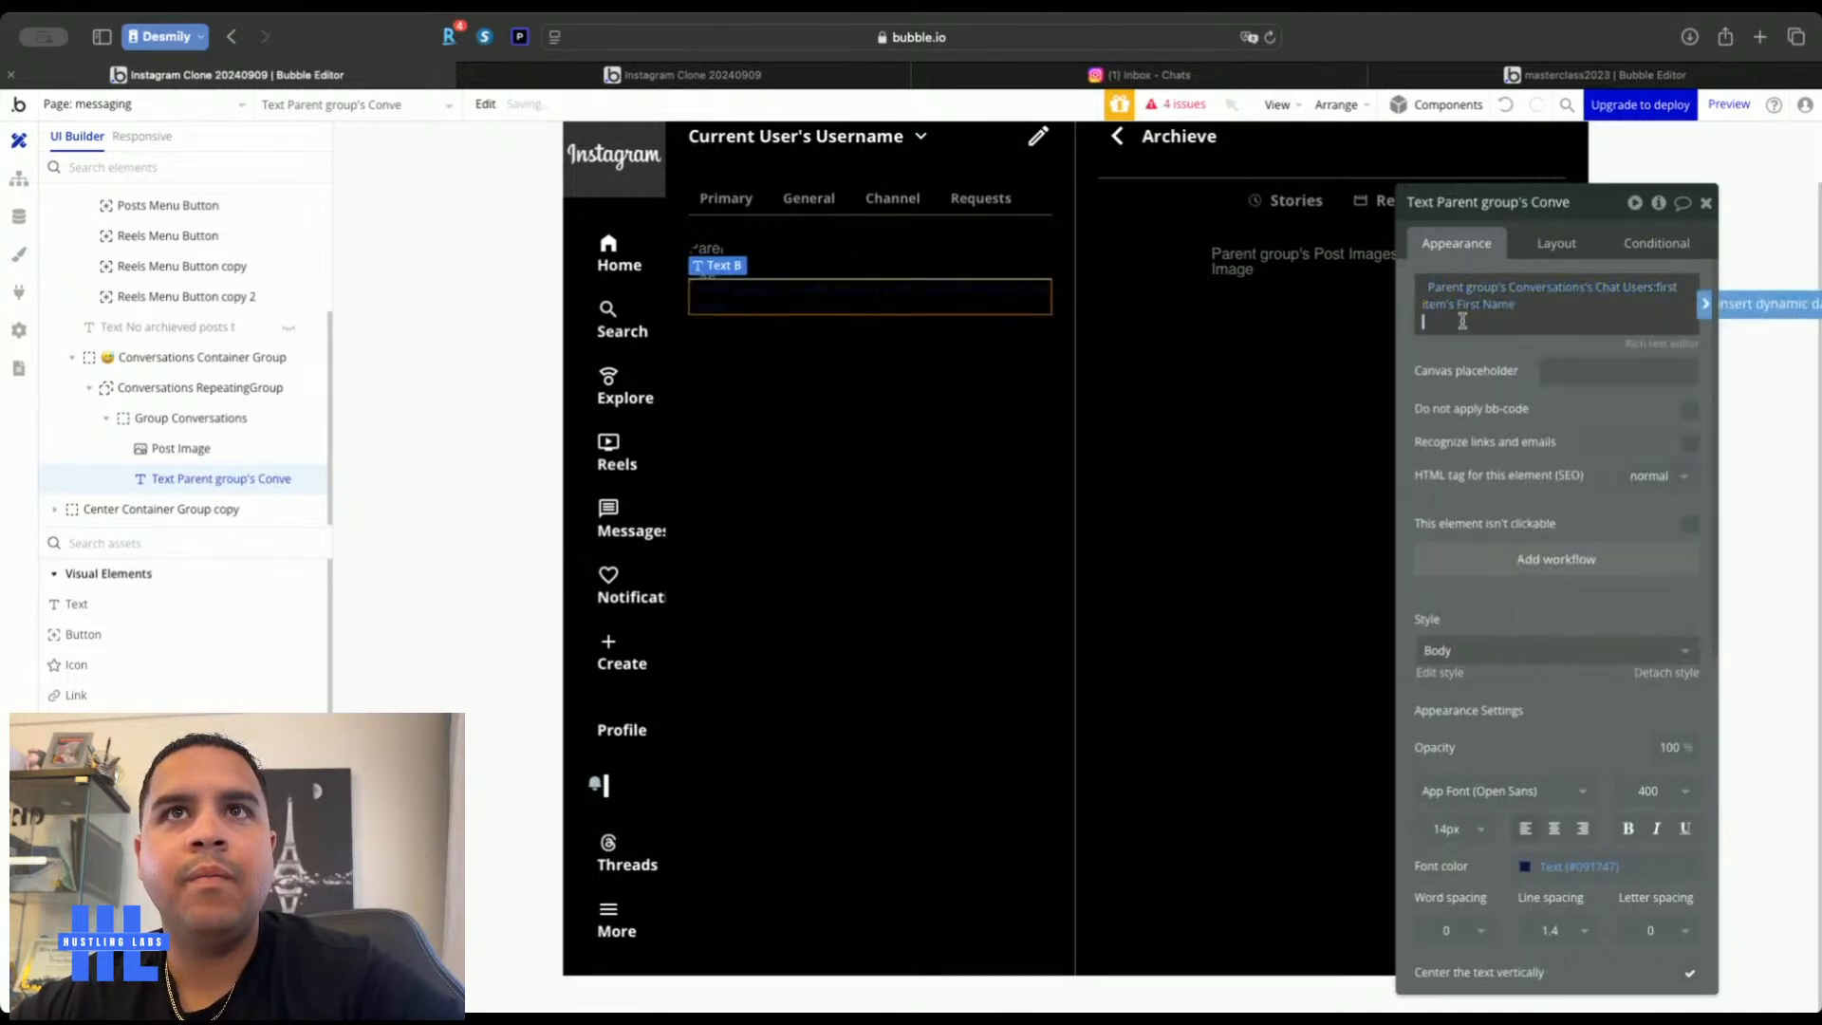
Append the first chat user's Last Name and make the text white and bold
left_click(1766, 304)
left_click(1550, 380)
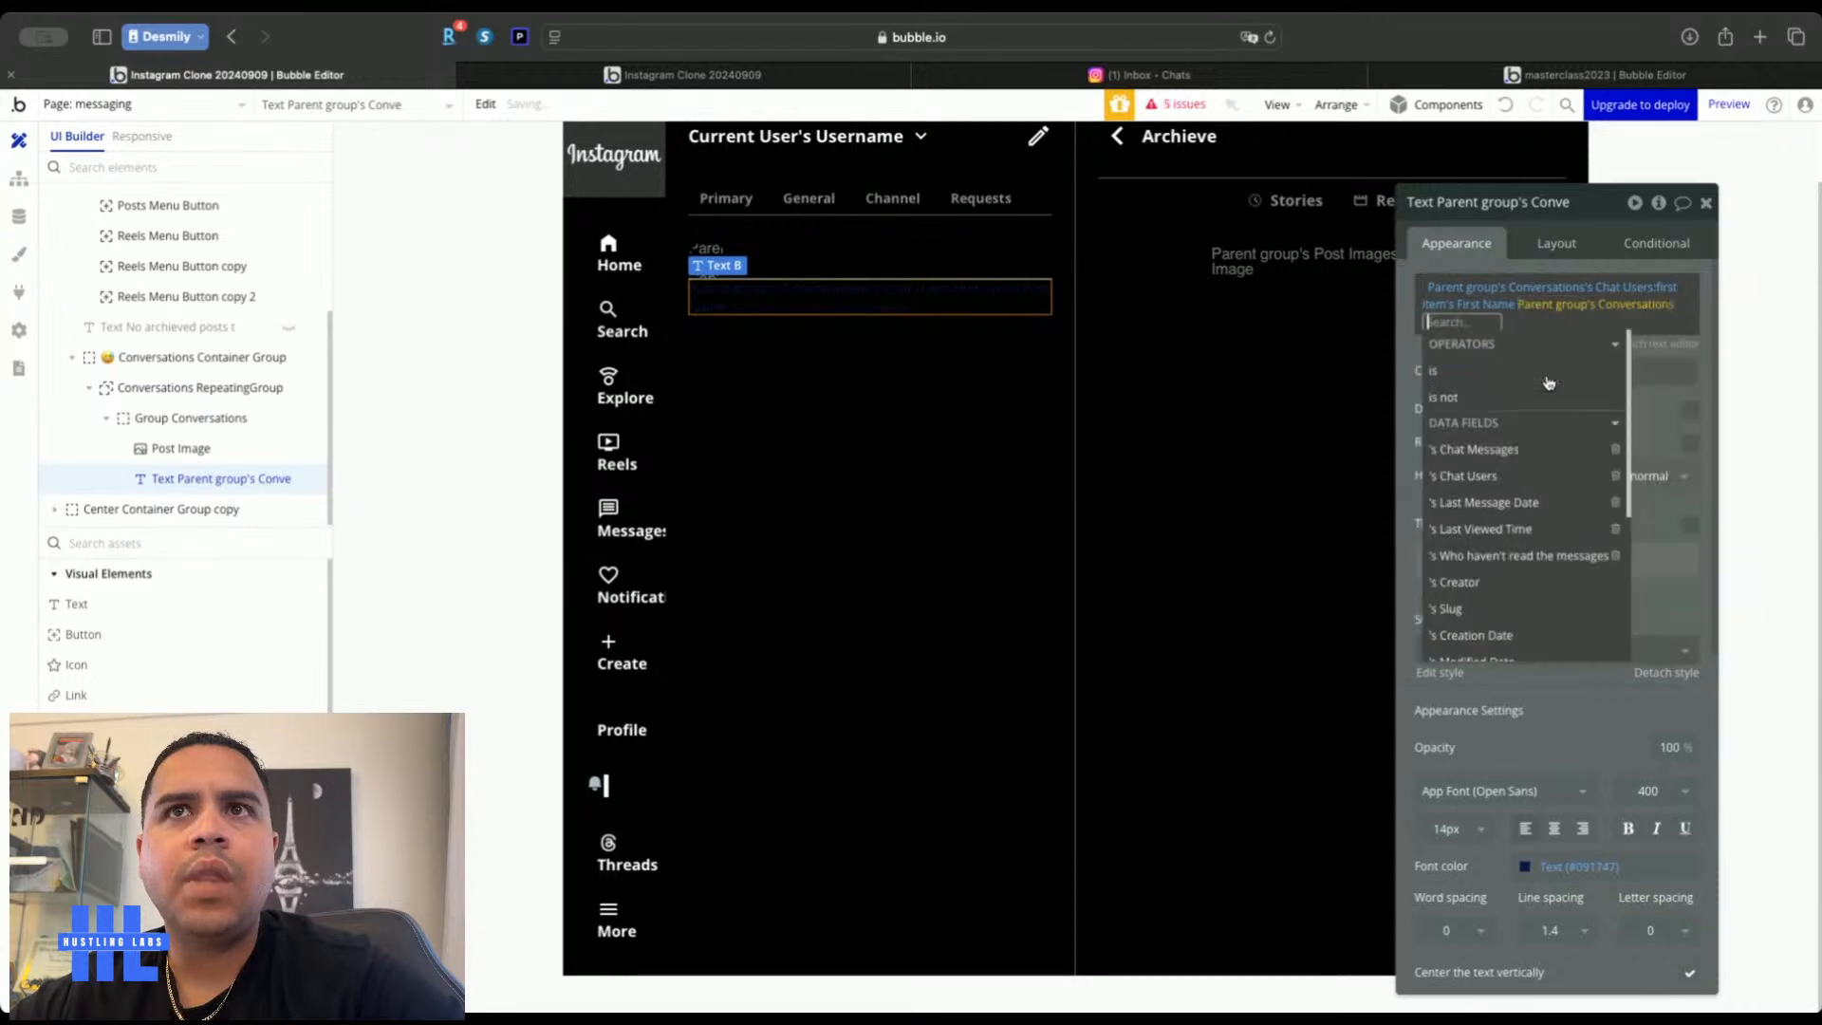
left_click(1509, 475)
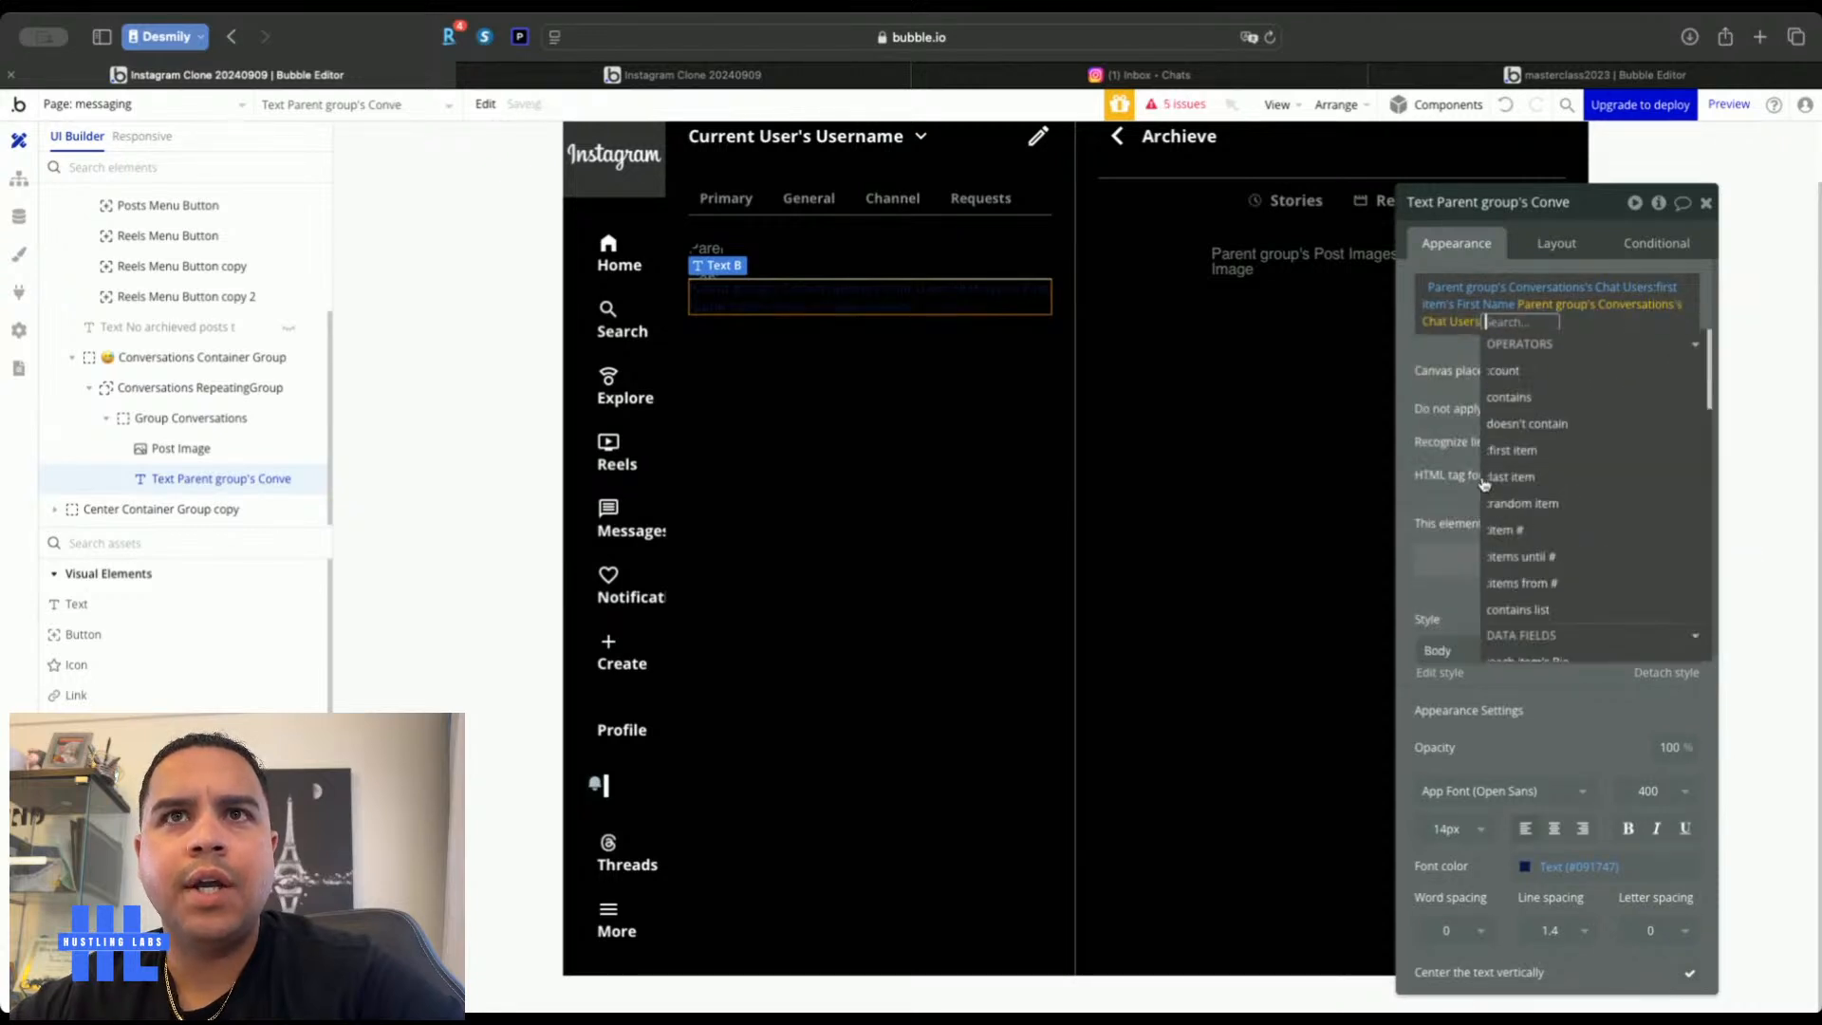
left_click(1549, 446)
left_click(1579, 582)
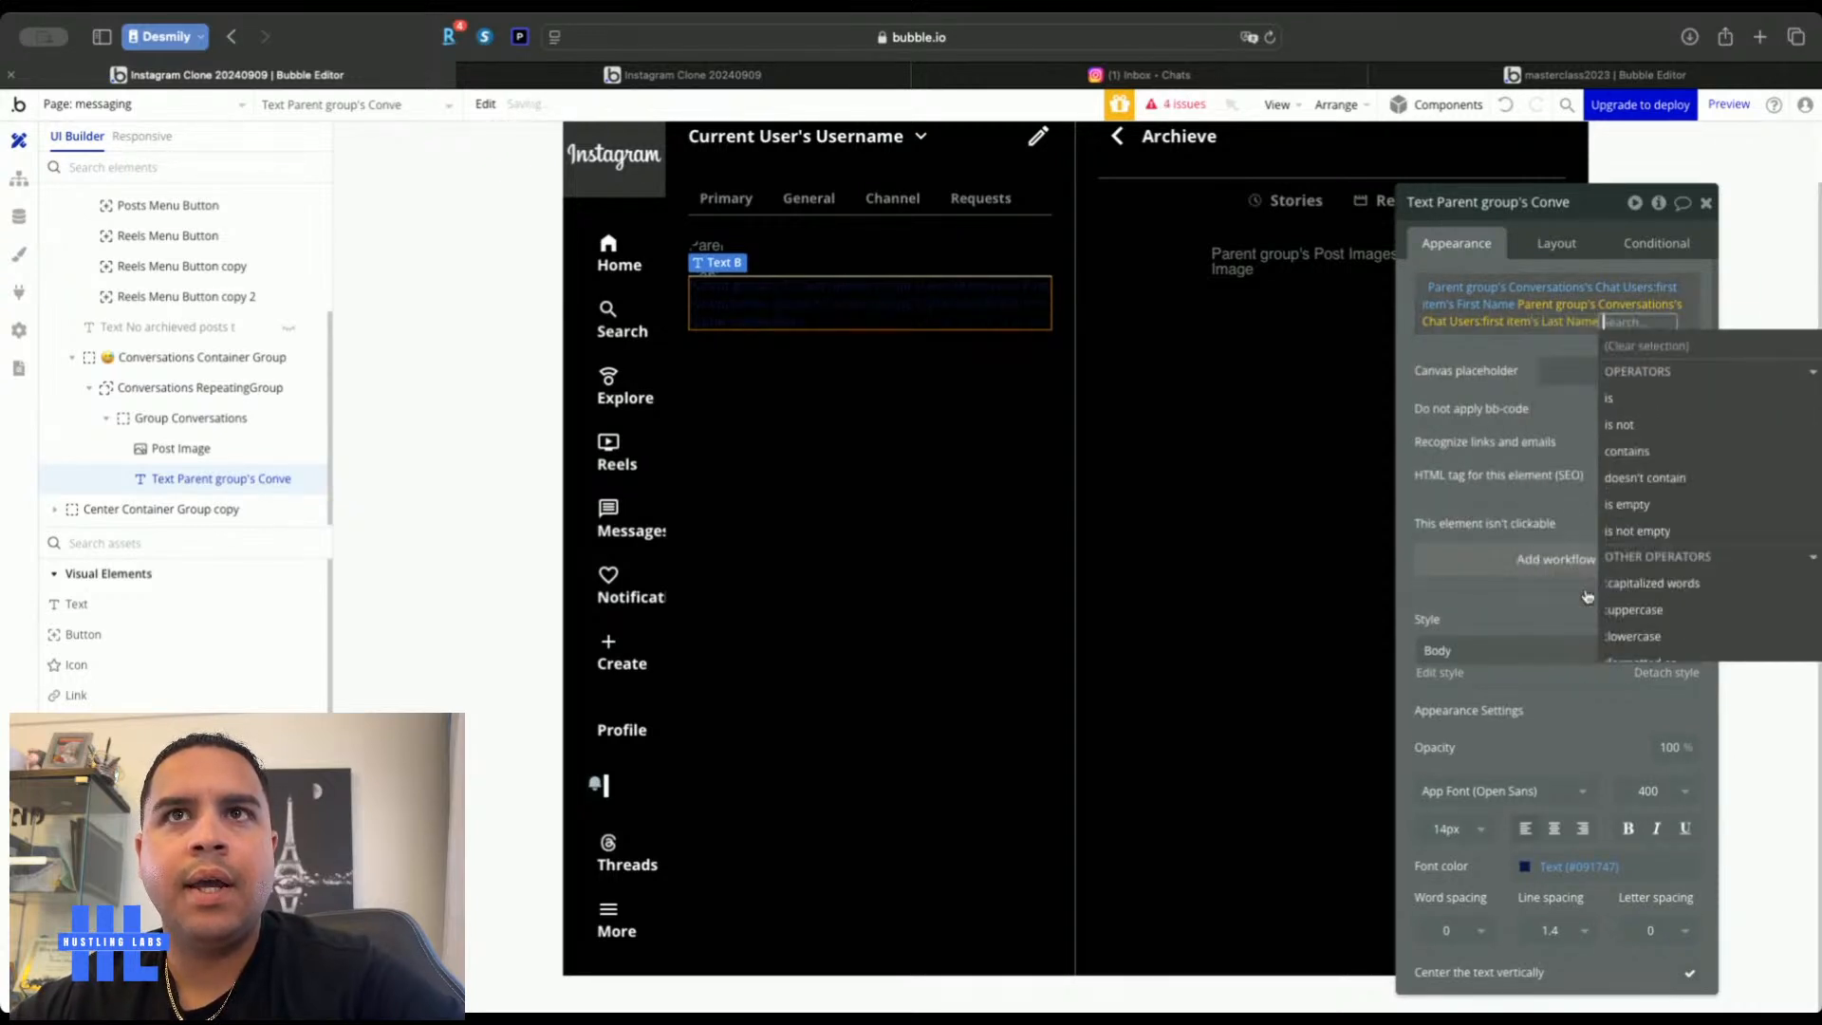
left_click(1493, 352)
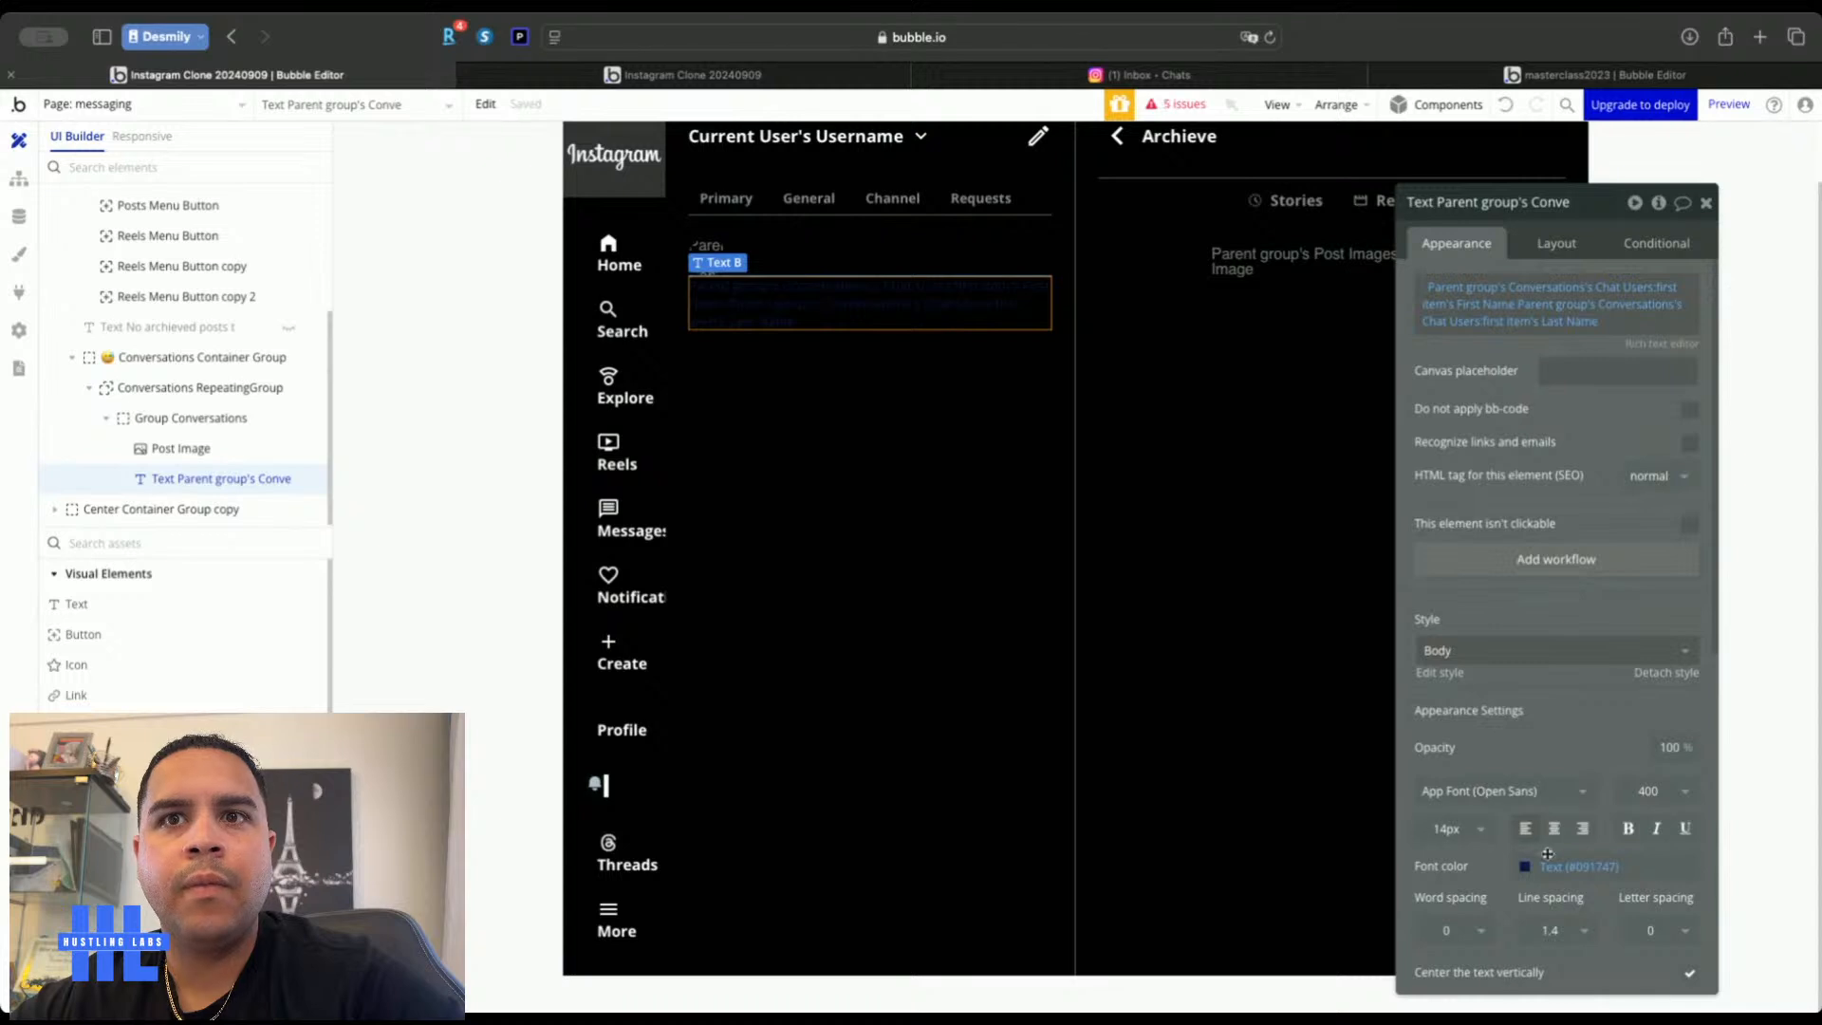
left_click(1563, 863)
left_click(1552, 974)
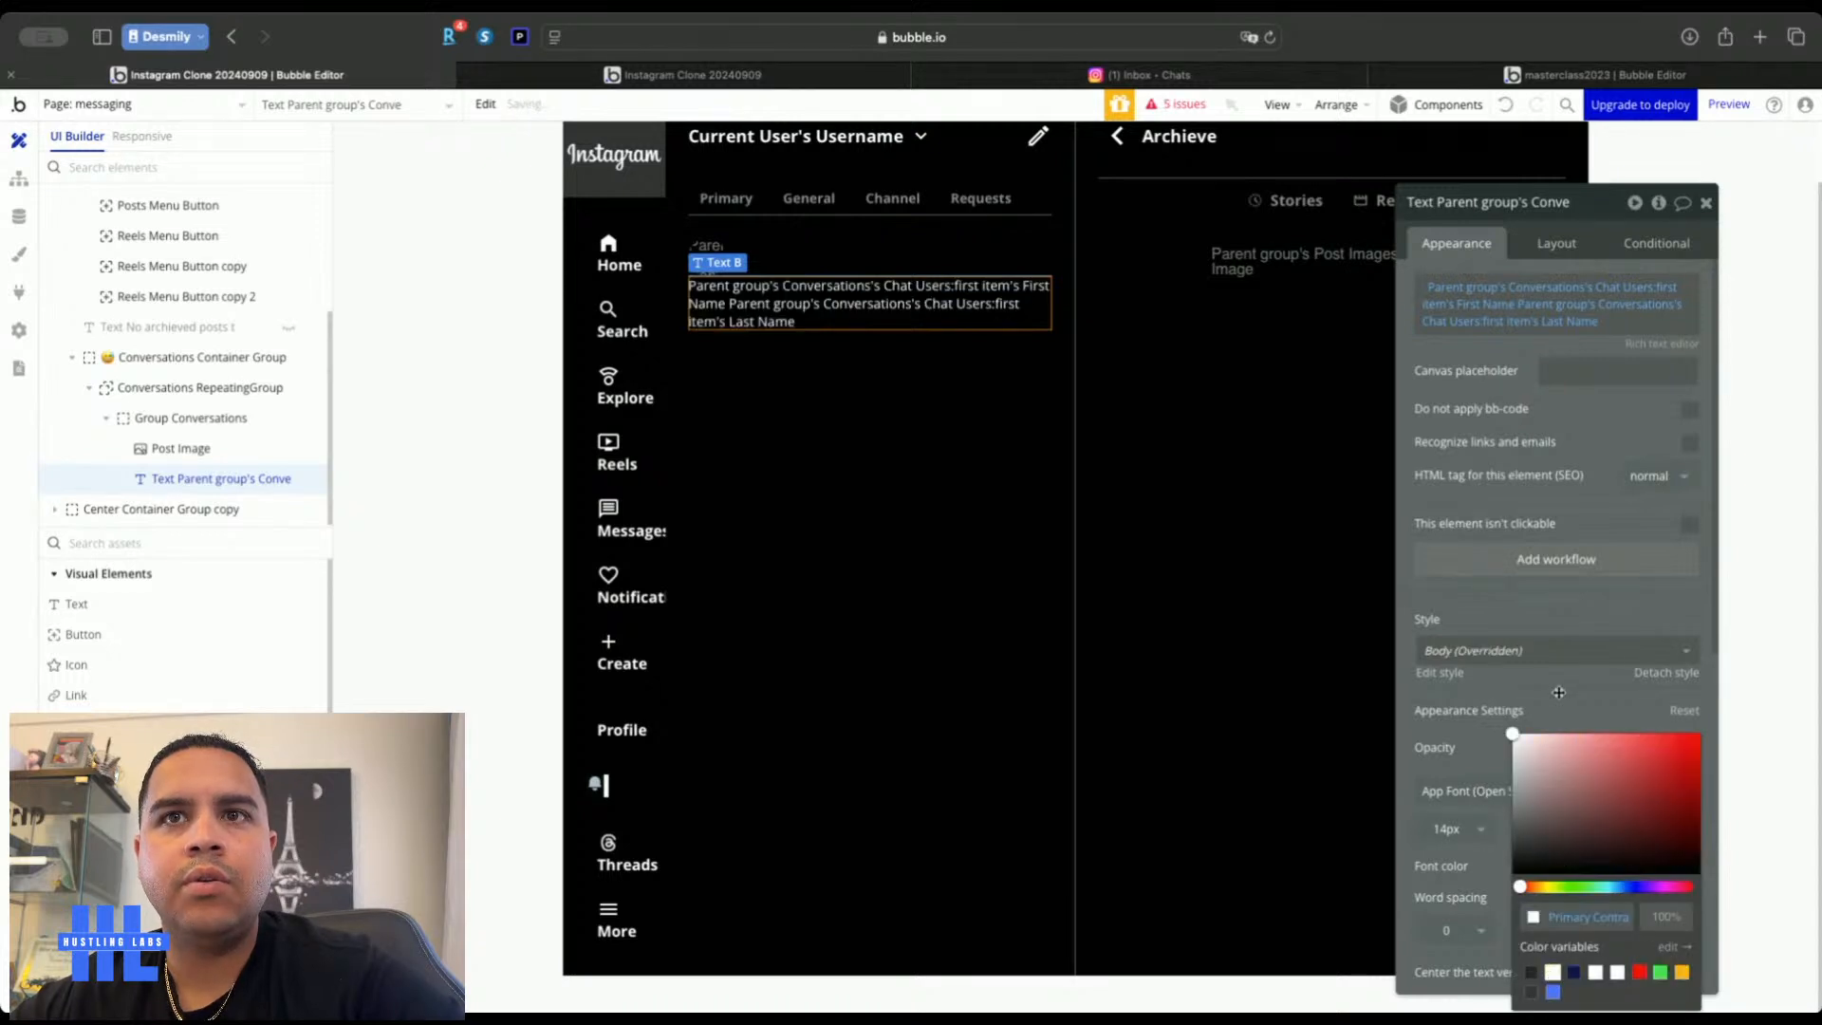
left_click(1558, 691)
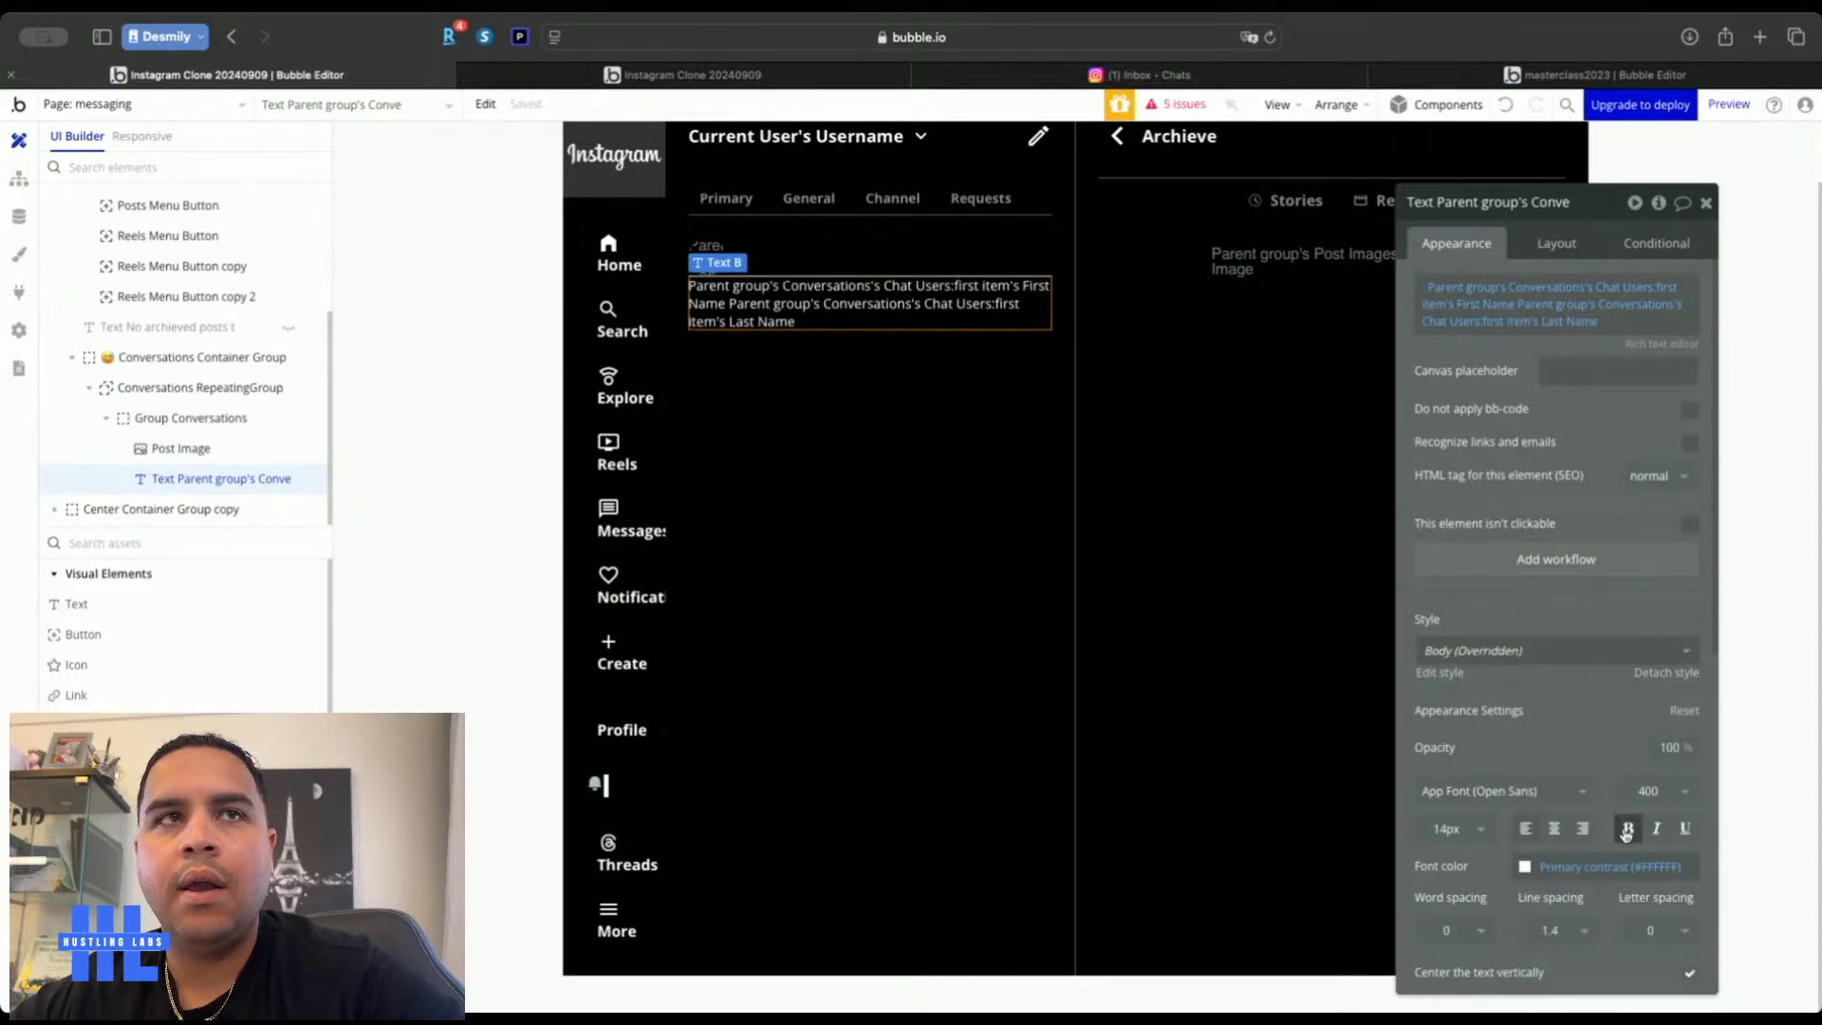
left_click(1625, 830)
Check the Instagram inbox for reference, then paste a copy of the name text into the cell
left_click(1215, 75)
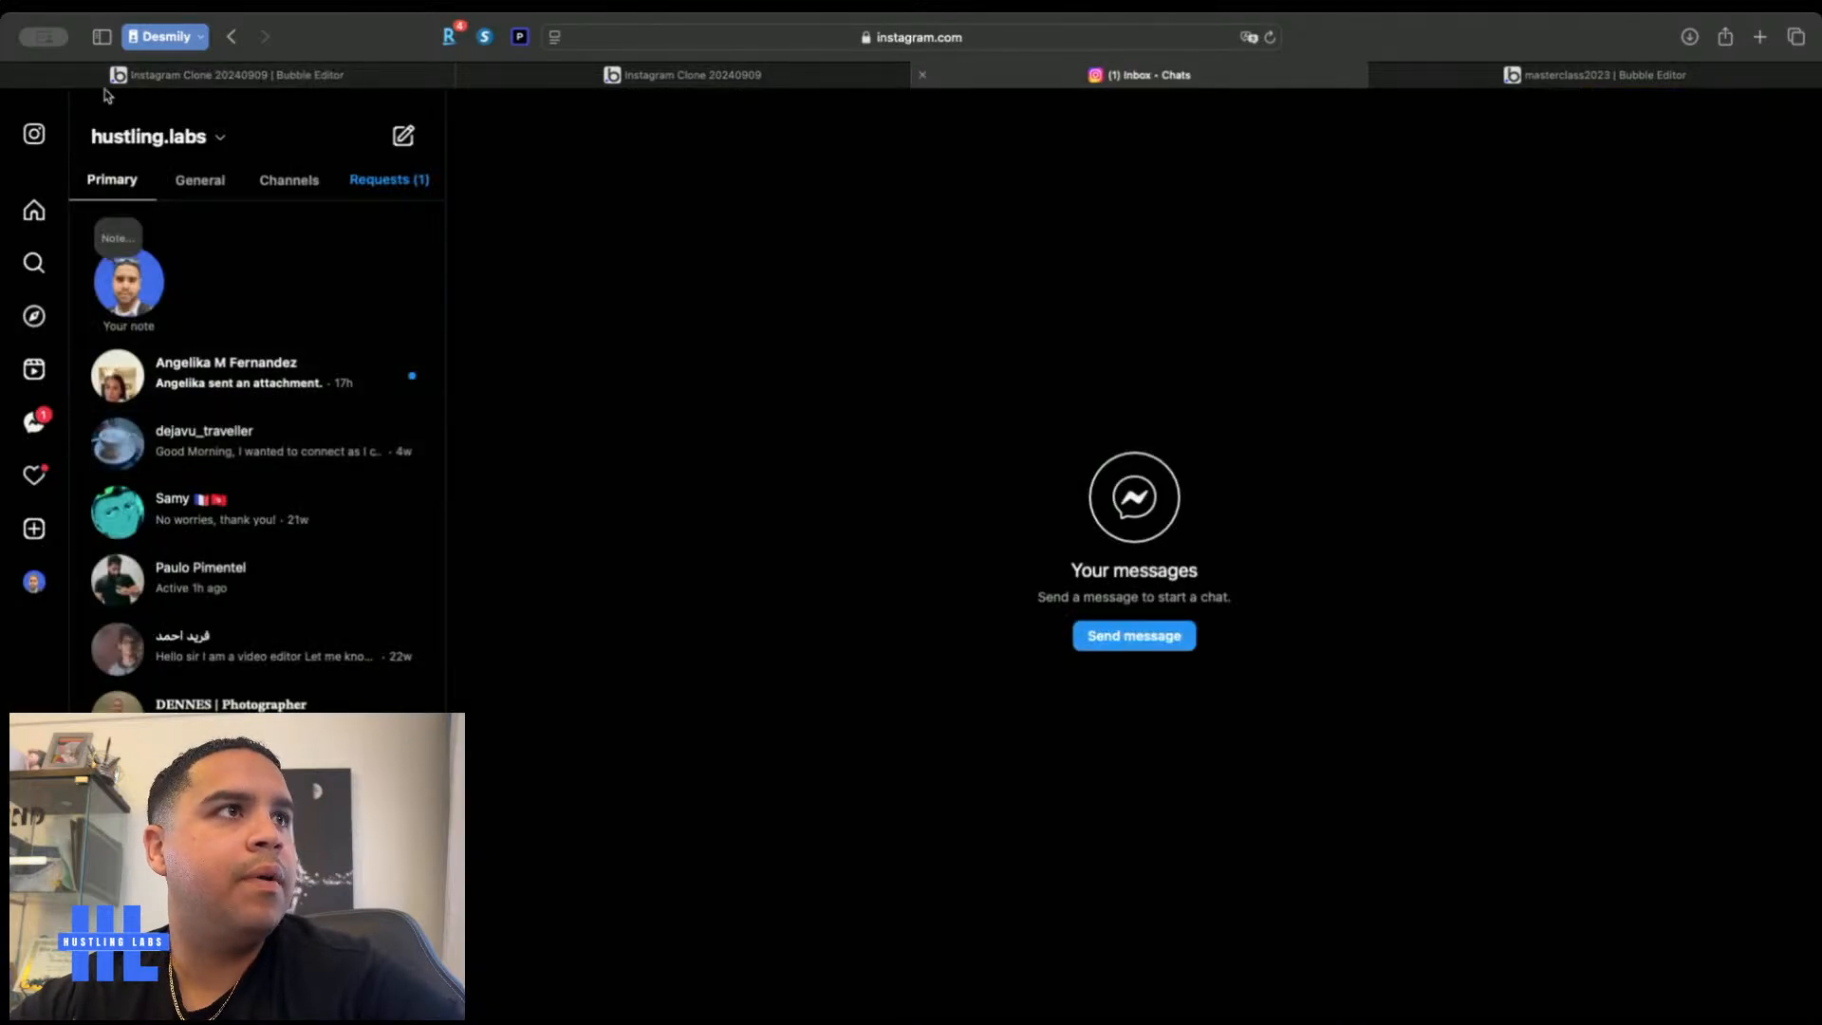
left_click(406, 71)
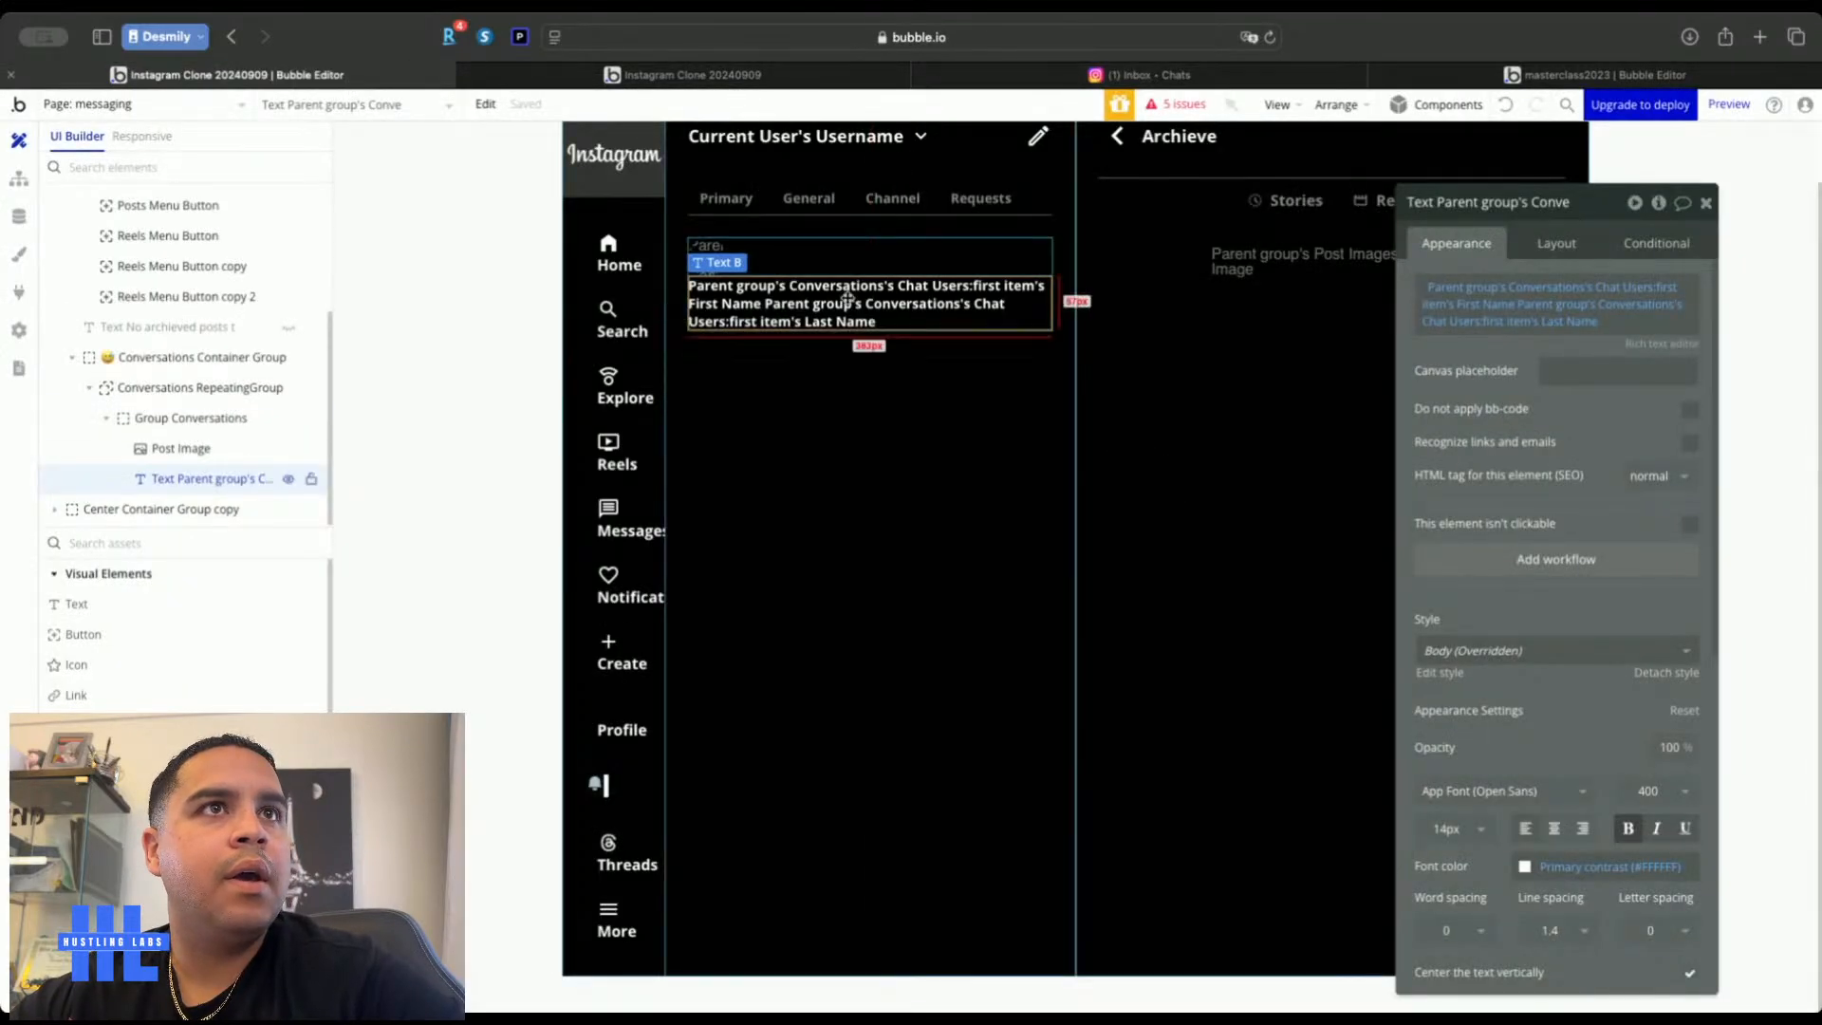
left_click(872, 253)
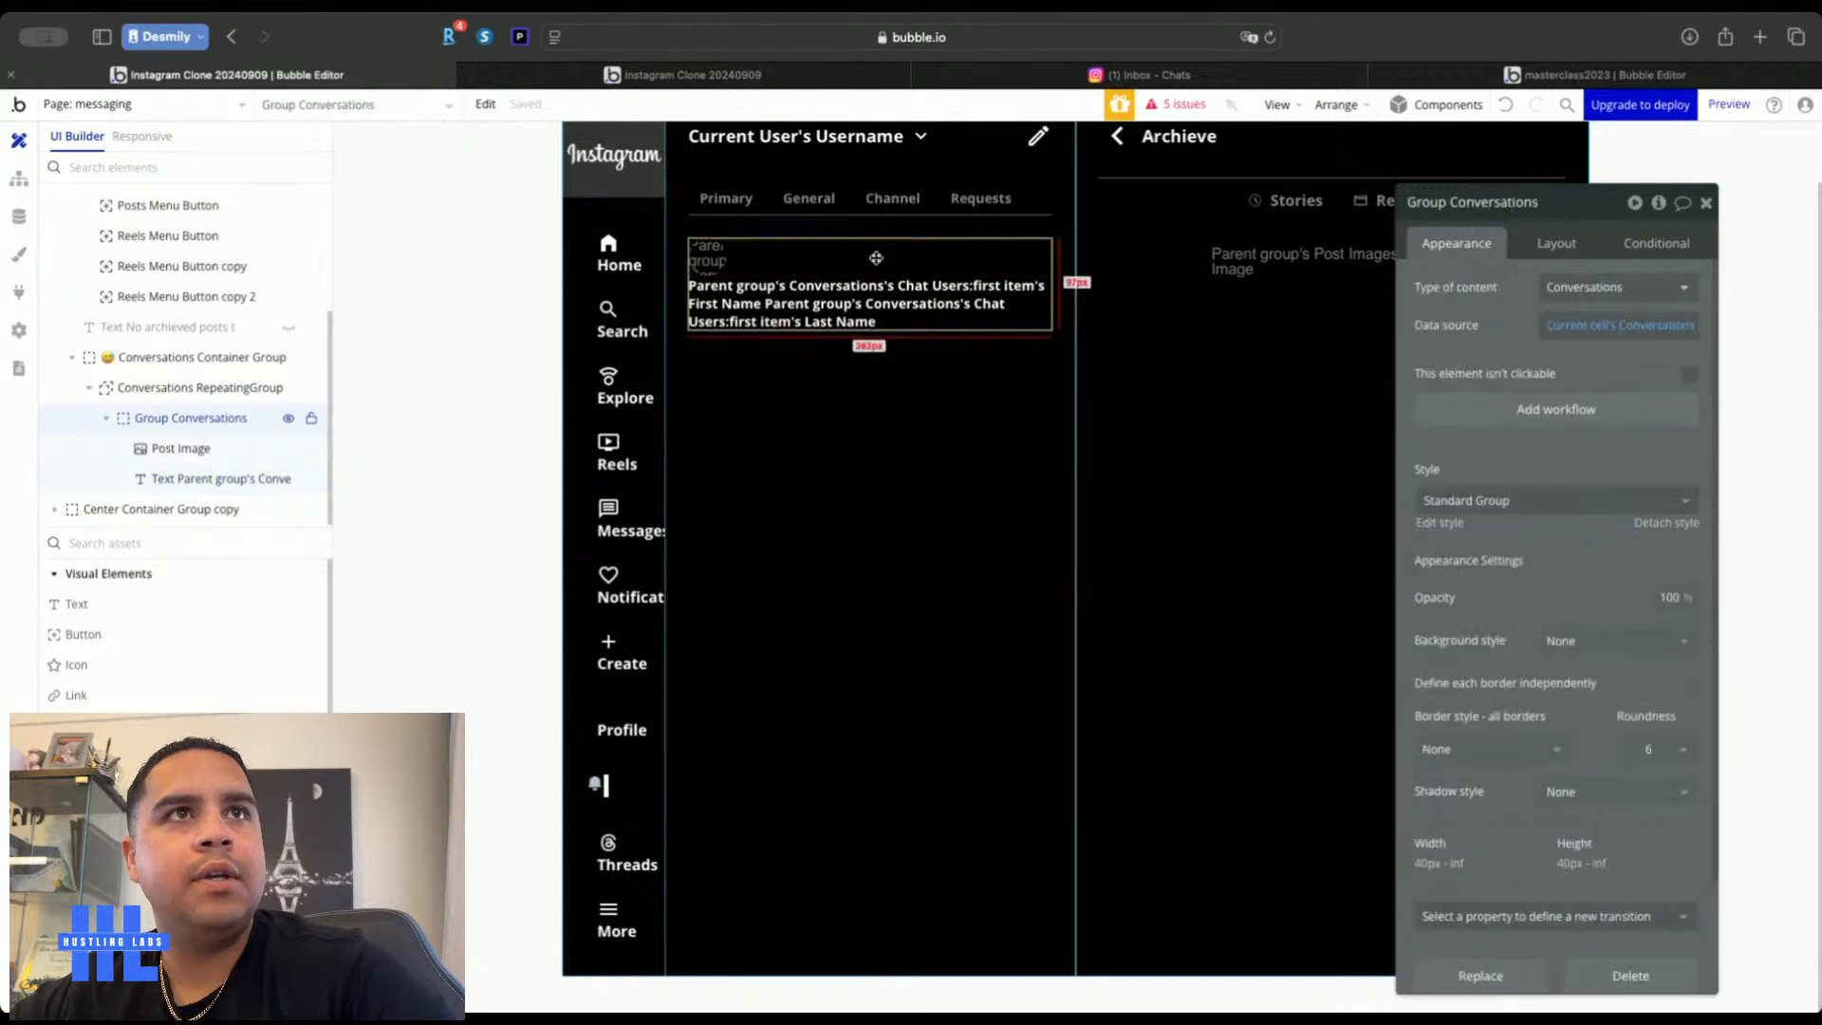
key("ctrl+v")
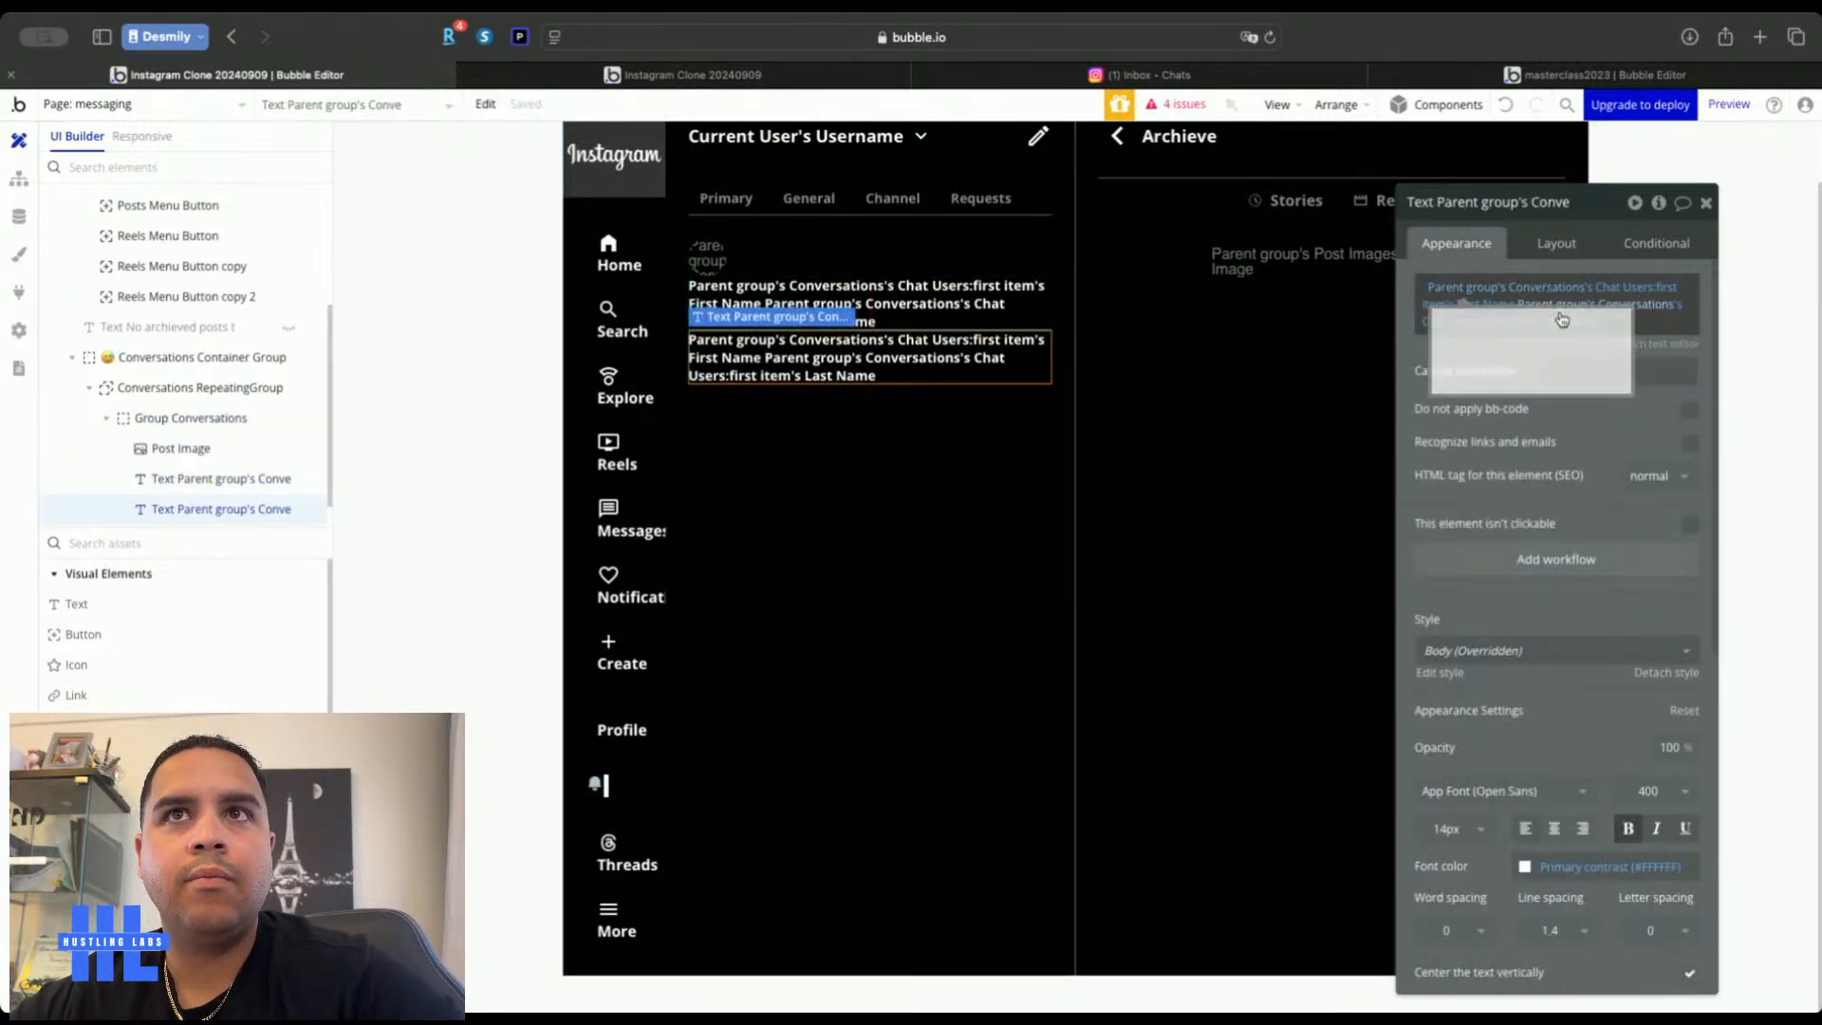
Clear the second text's Last Name expression, checking the Instagram inbox for reference
right_click(1565, 324)
left_click(1675, 320)
left_click(1582, 316)
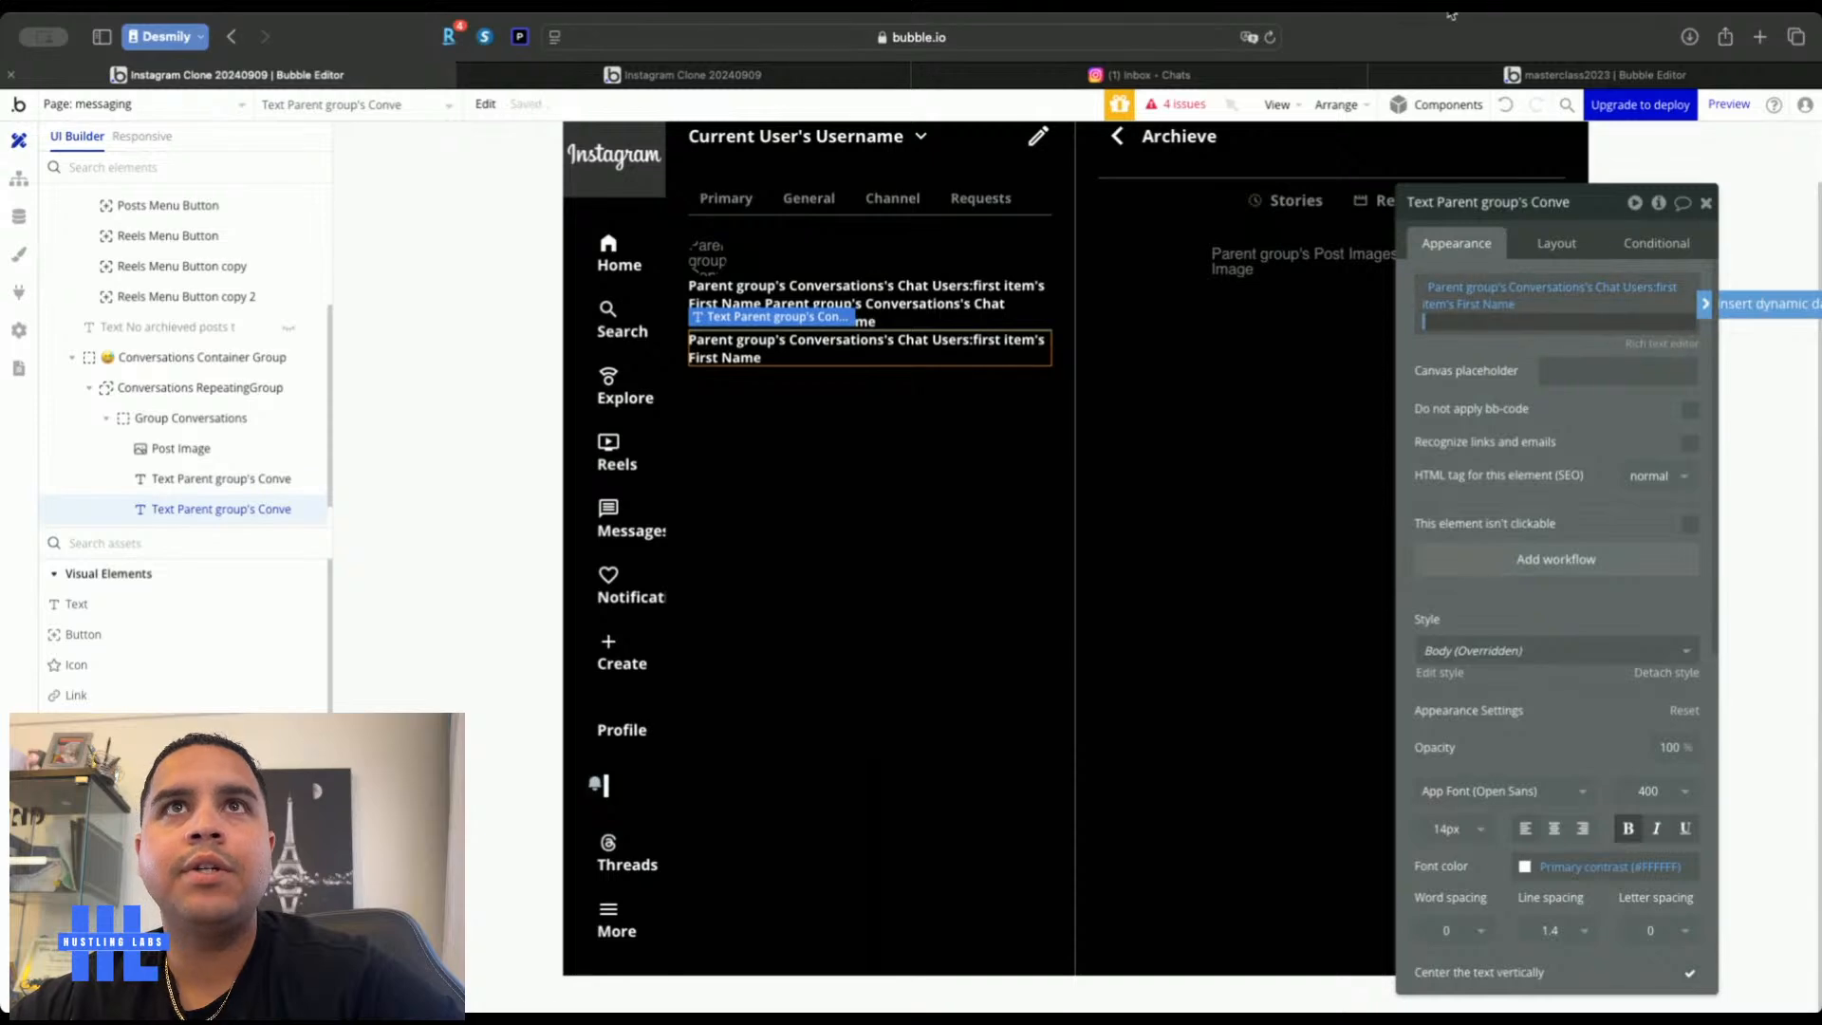
left_click(1169, 76)
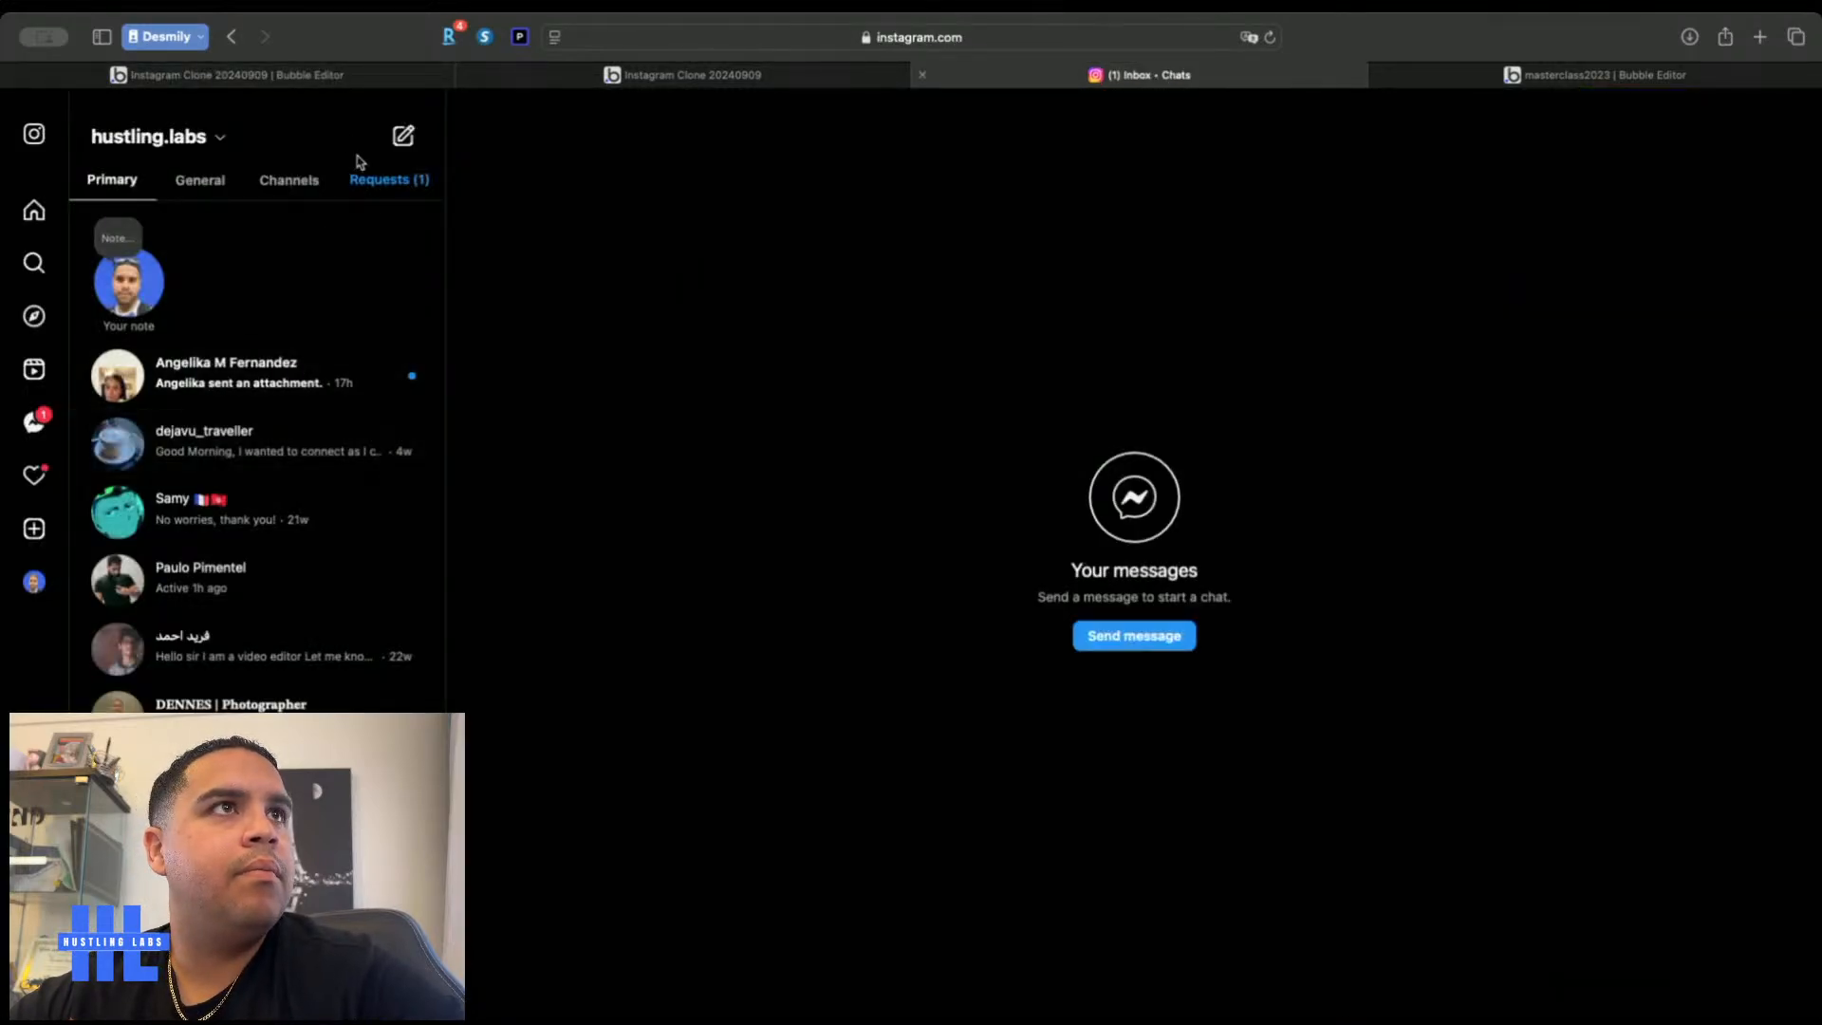
left_click(350, 74)
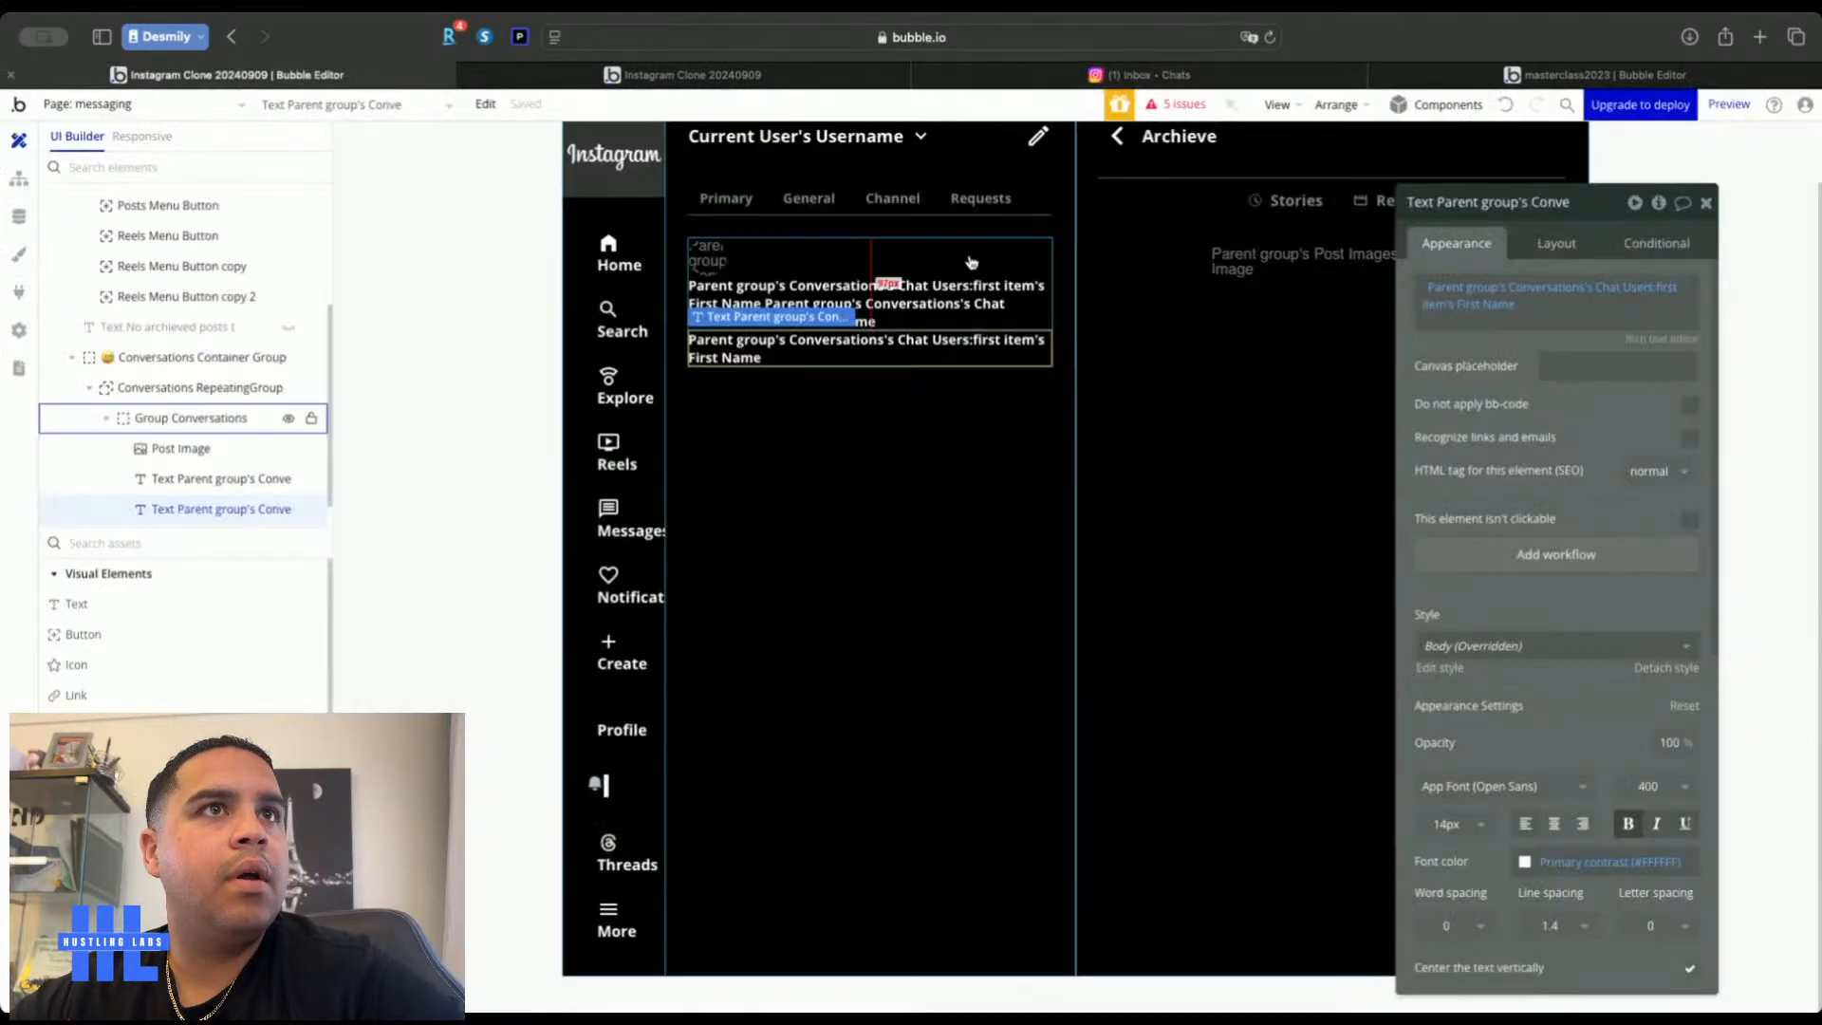
Replace it with Do a search for Messages and open the Data tab to inspect Messages
left_click(1515, 294)
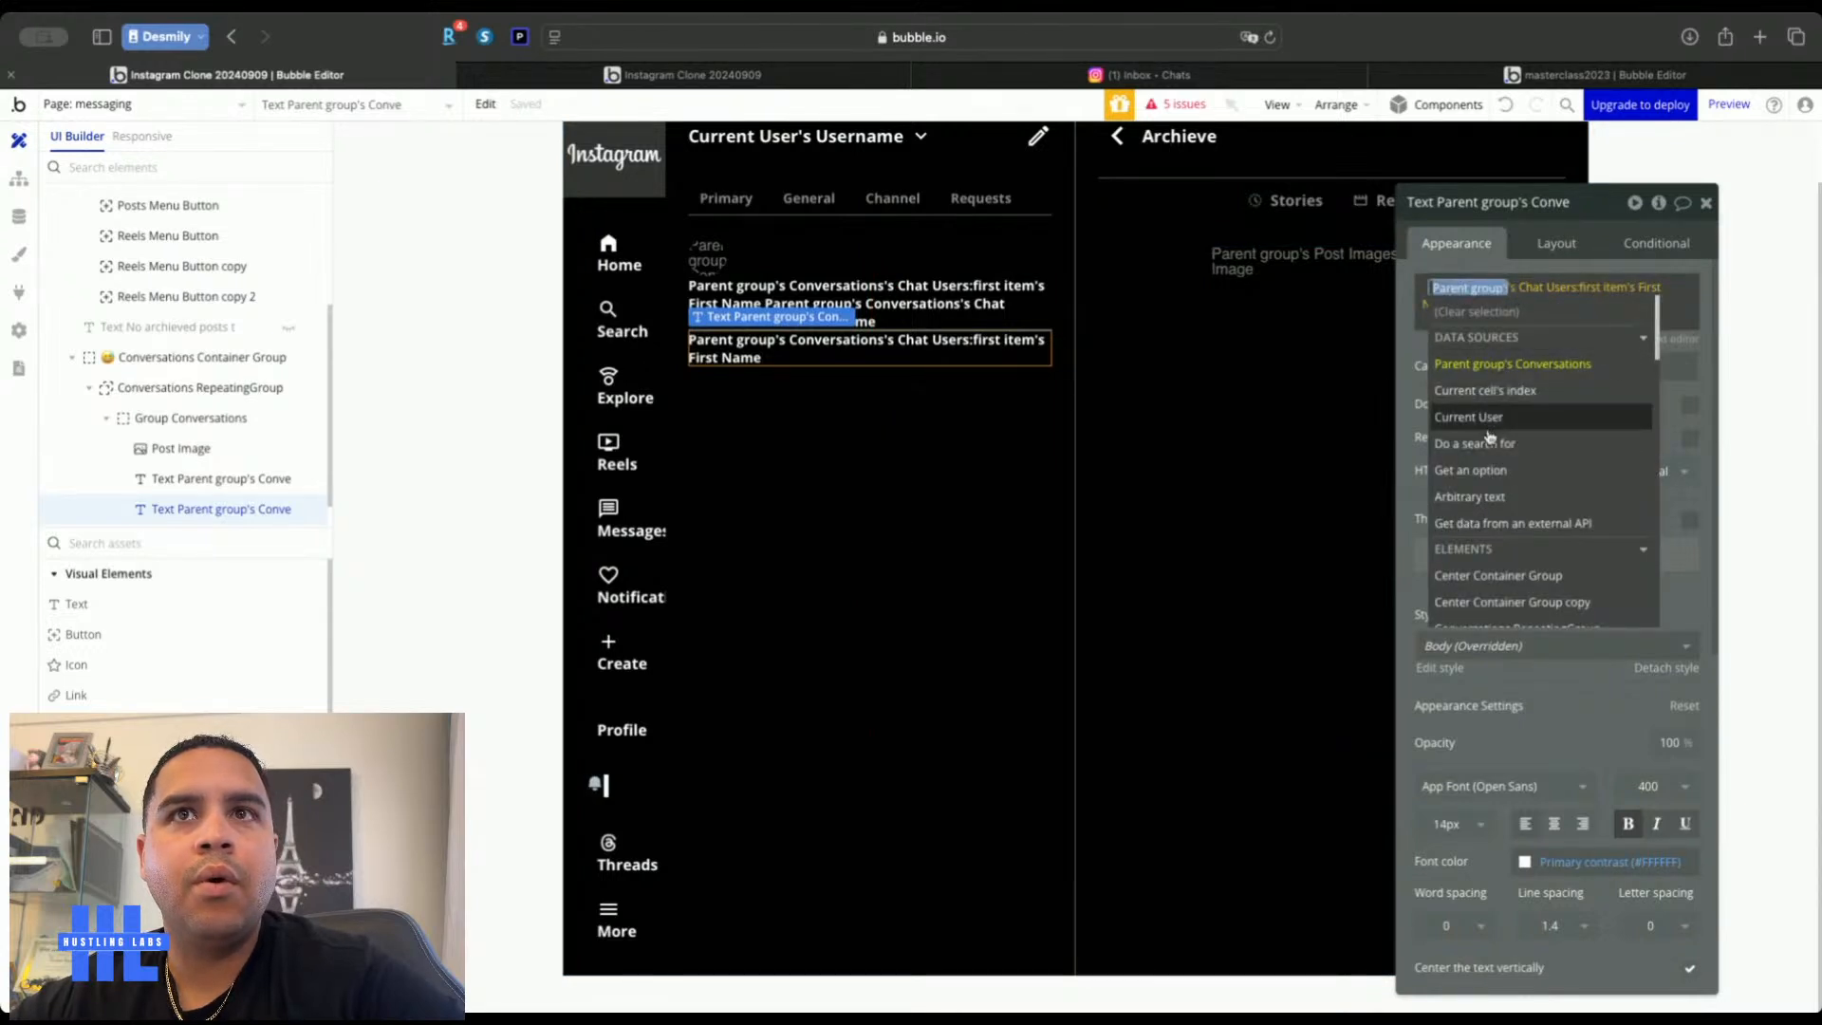
left_click(1480, 444)
left_click(1249, 249)
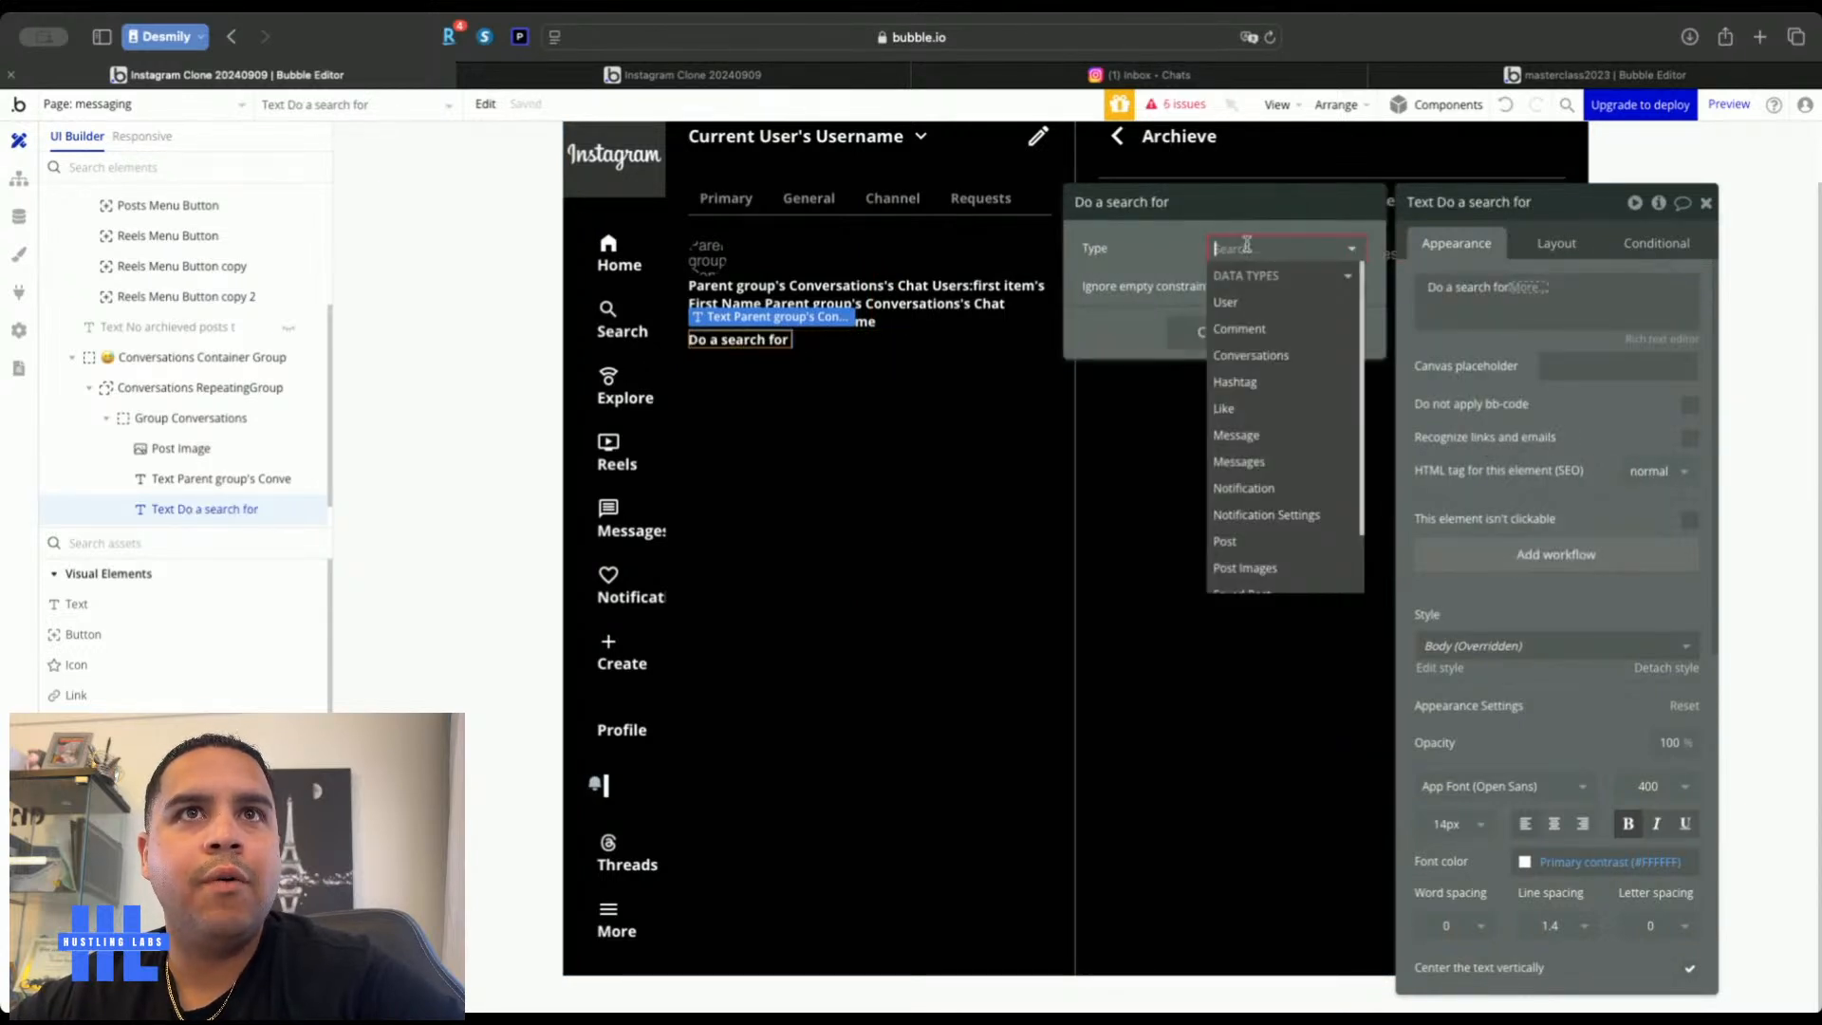
left_click(1254, 465)
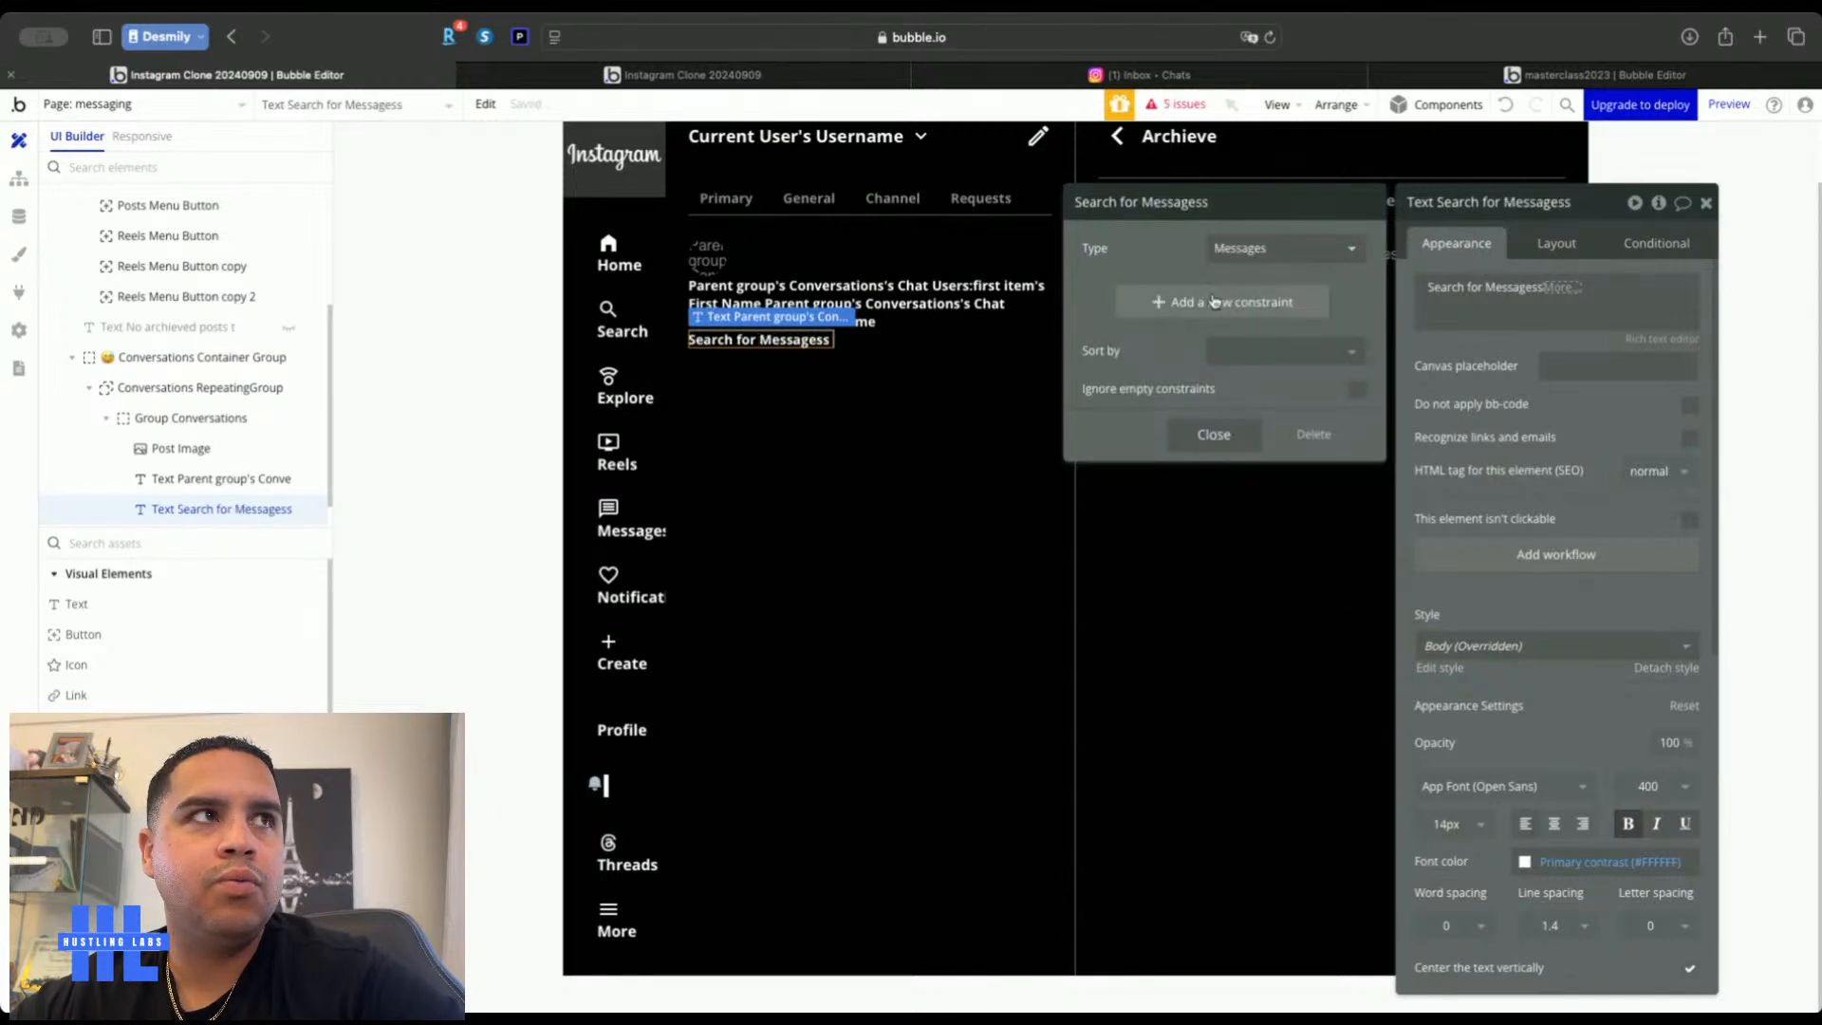
left_click(19, 216)
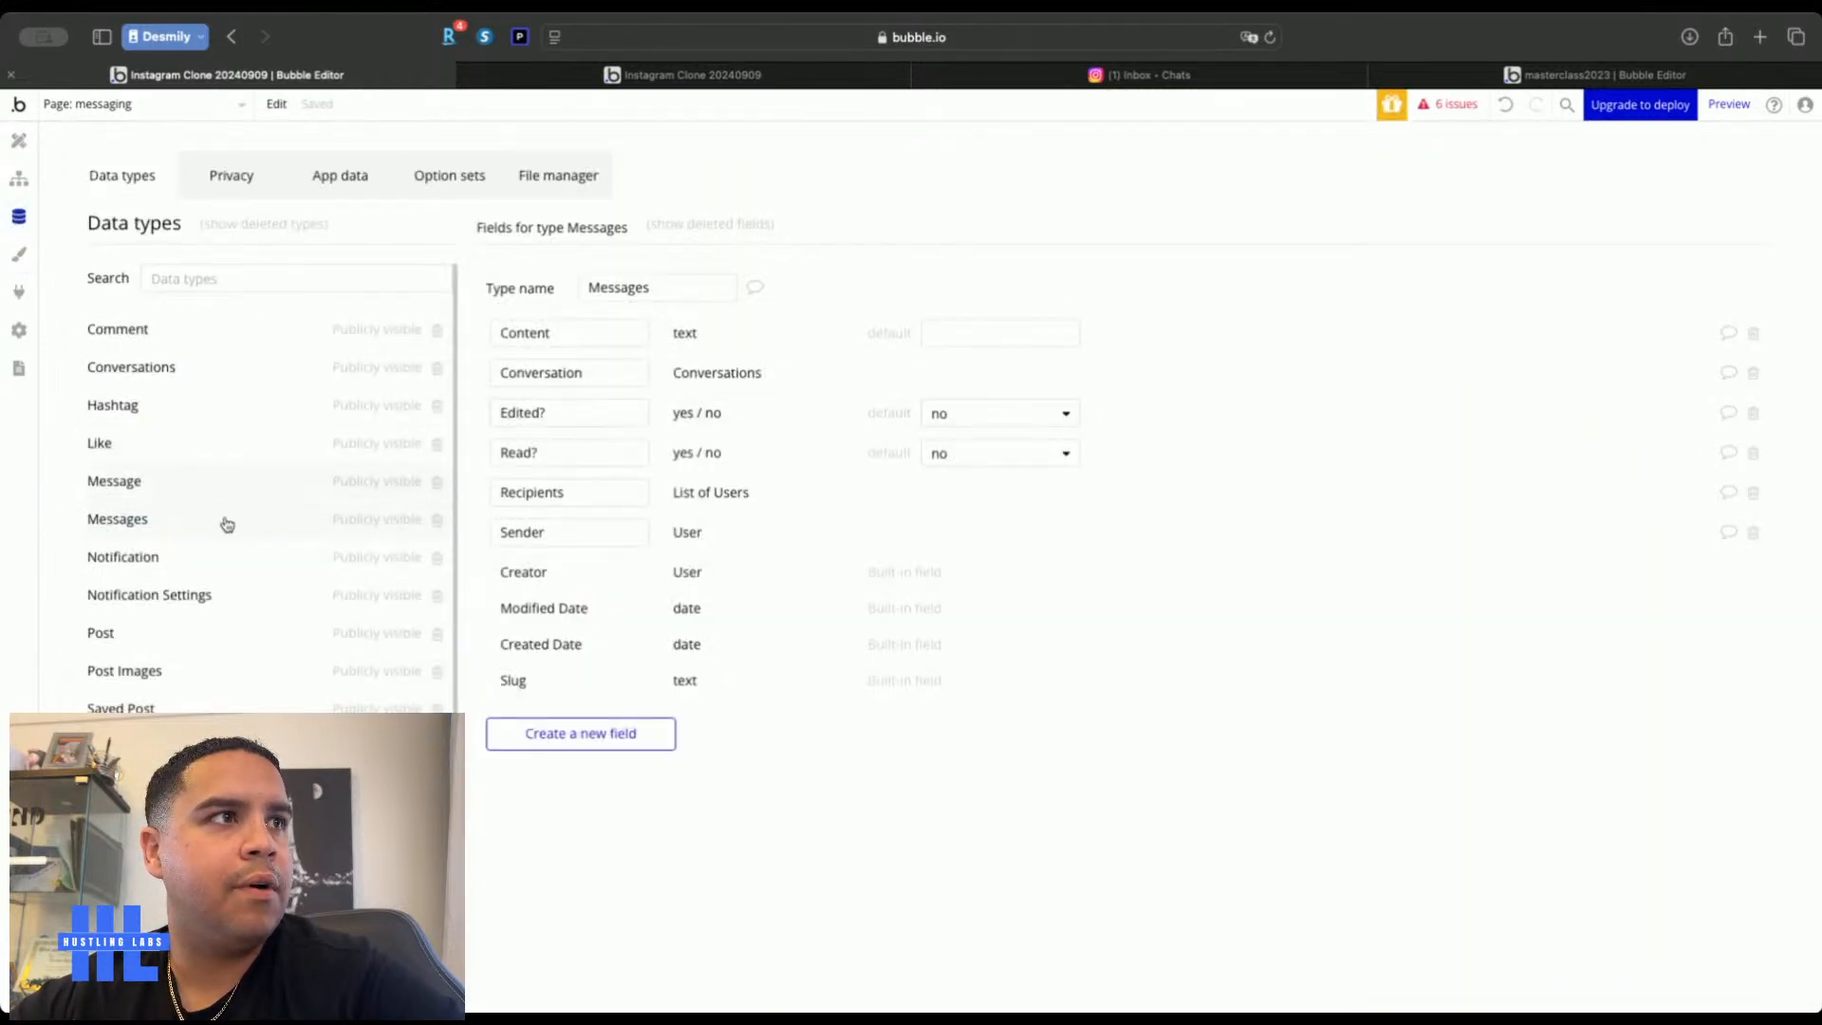
Compare the fields of Message and Messages, then delete the duplicate Message type
left_click(217, 489)
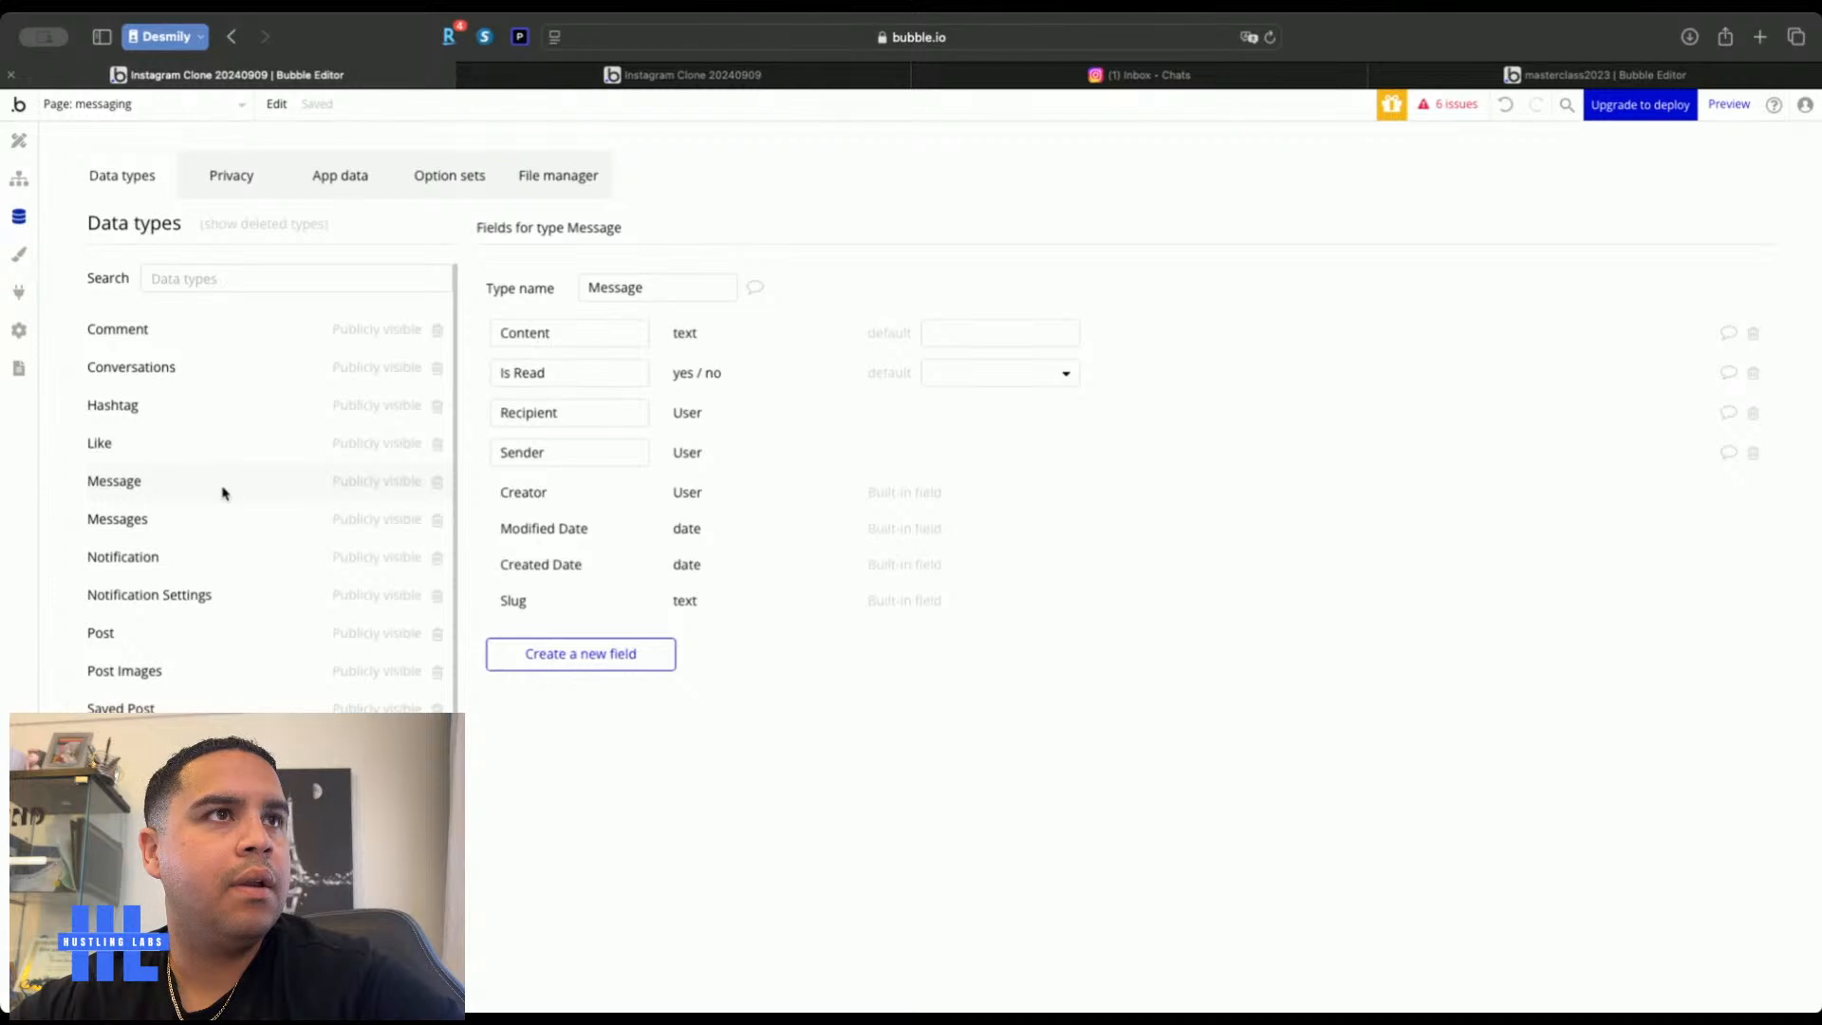
left_click(233, 517)
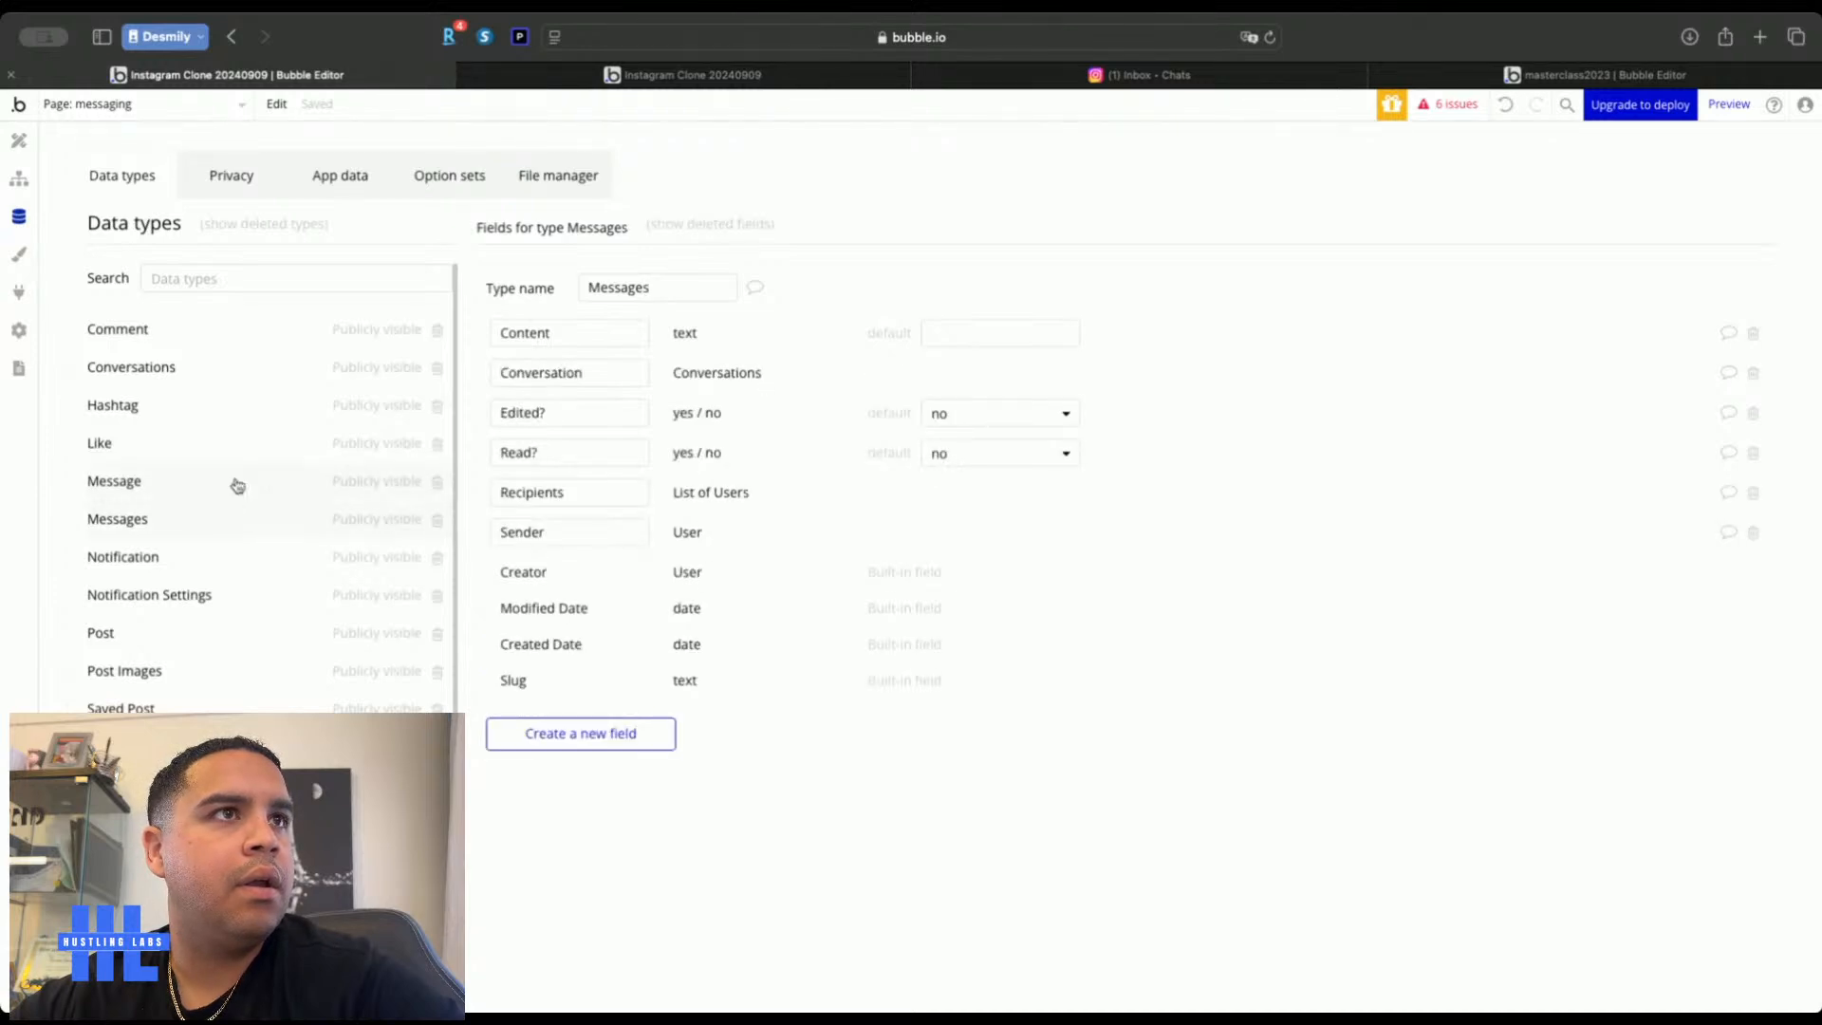
left_click(238, 481)
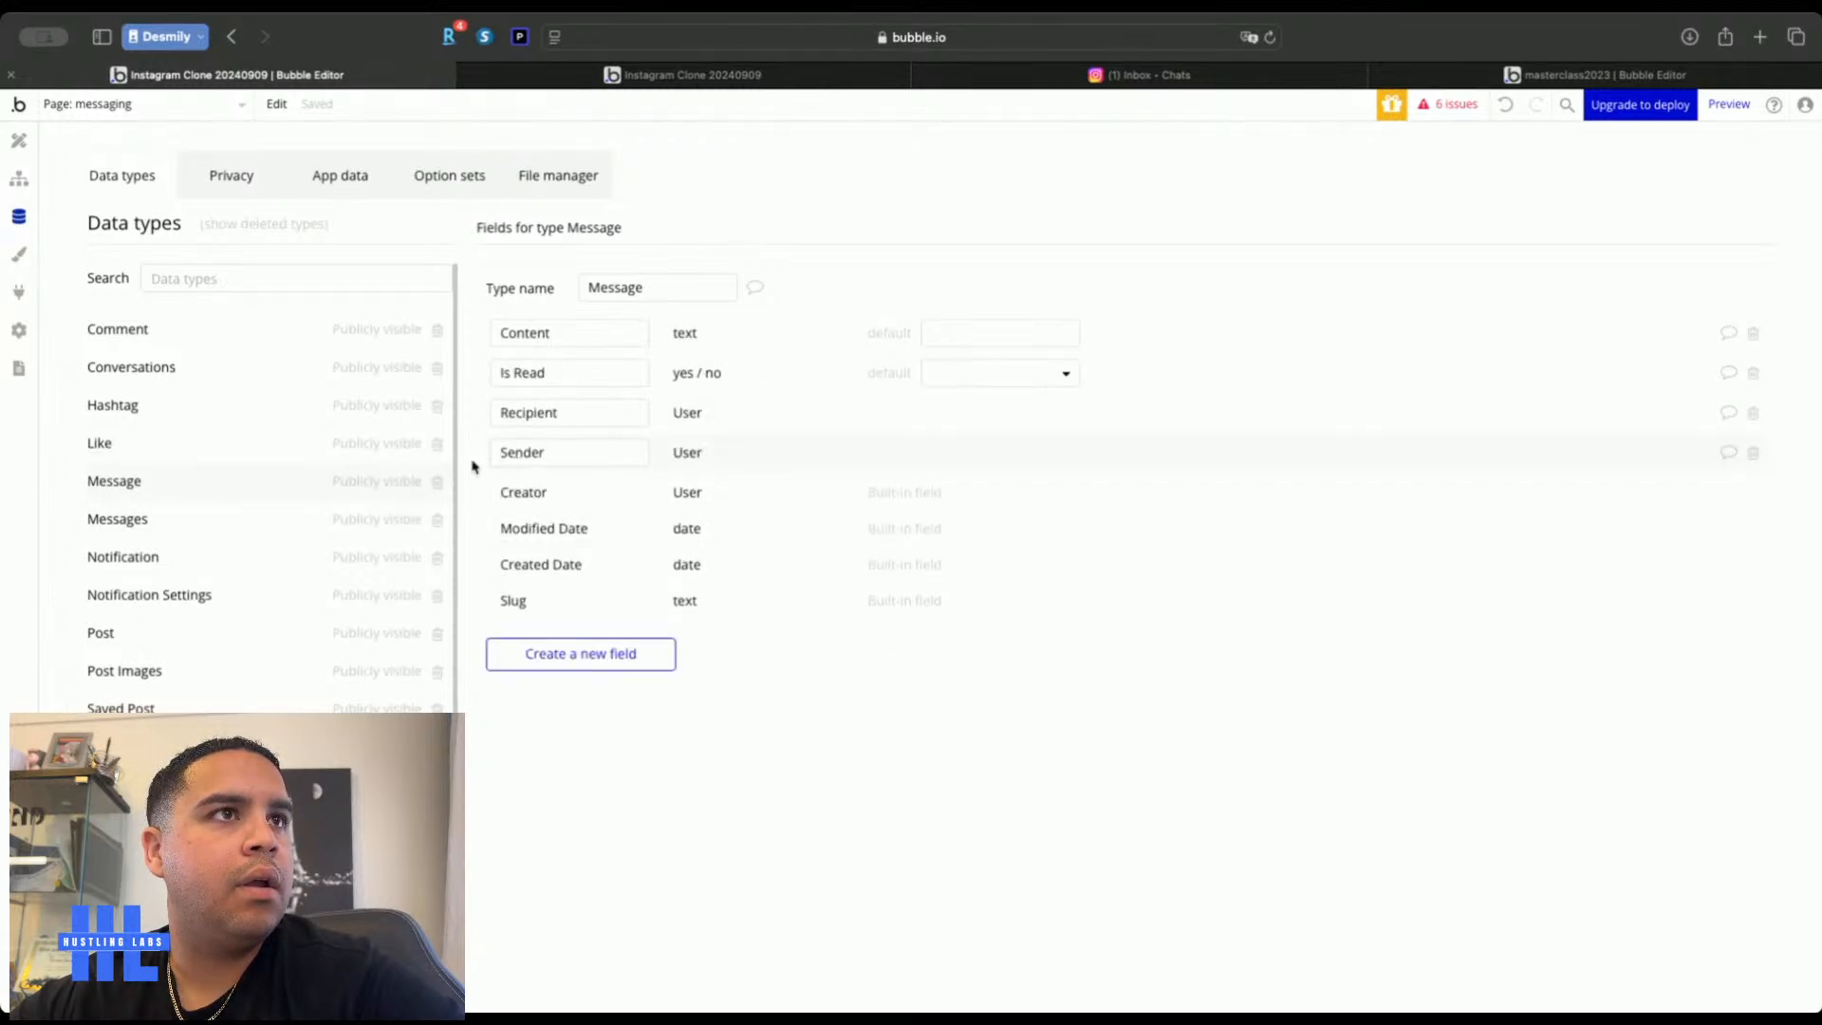
left_click(436, 481)
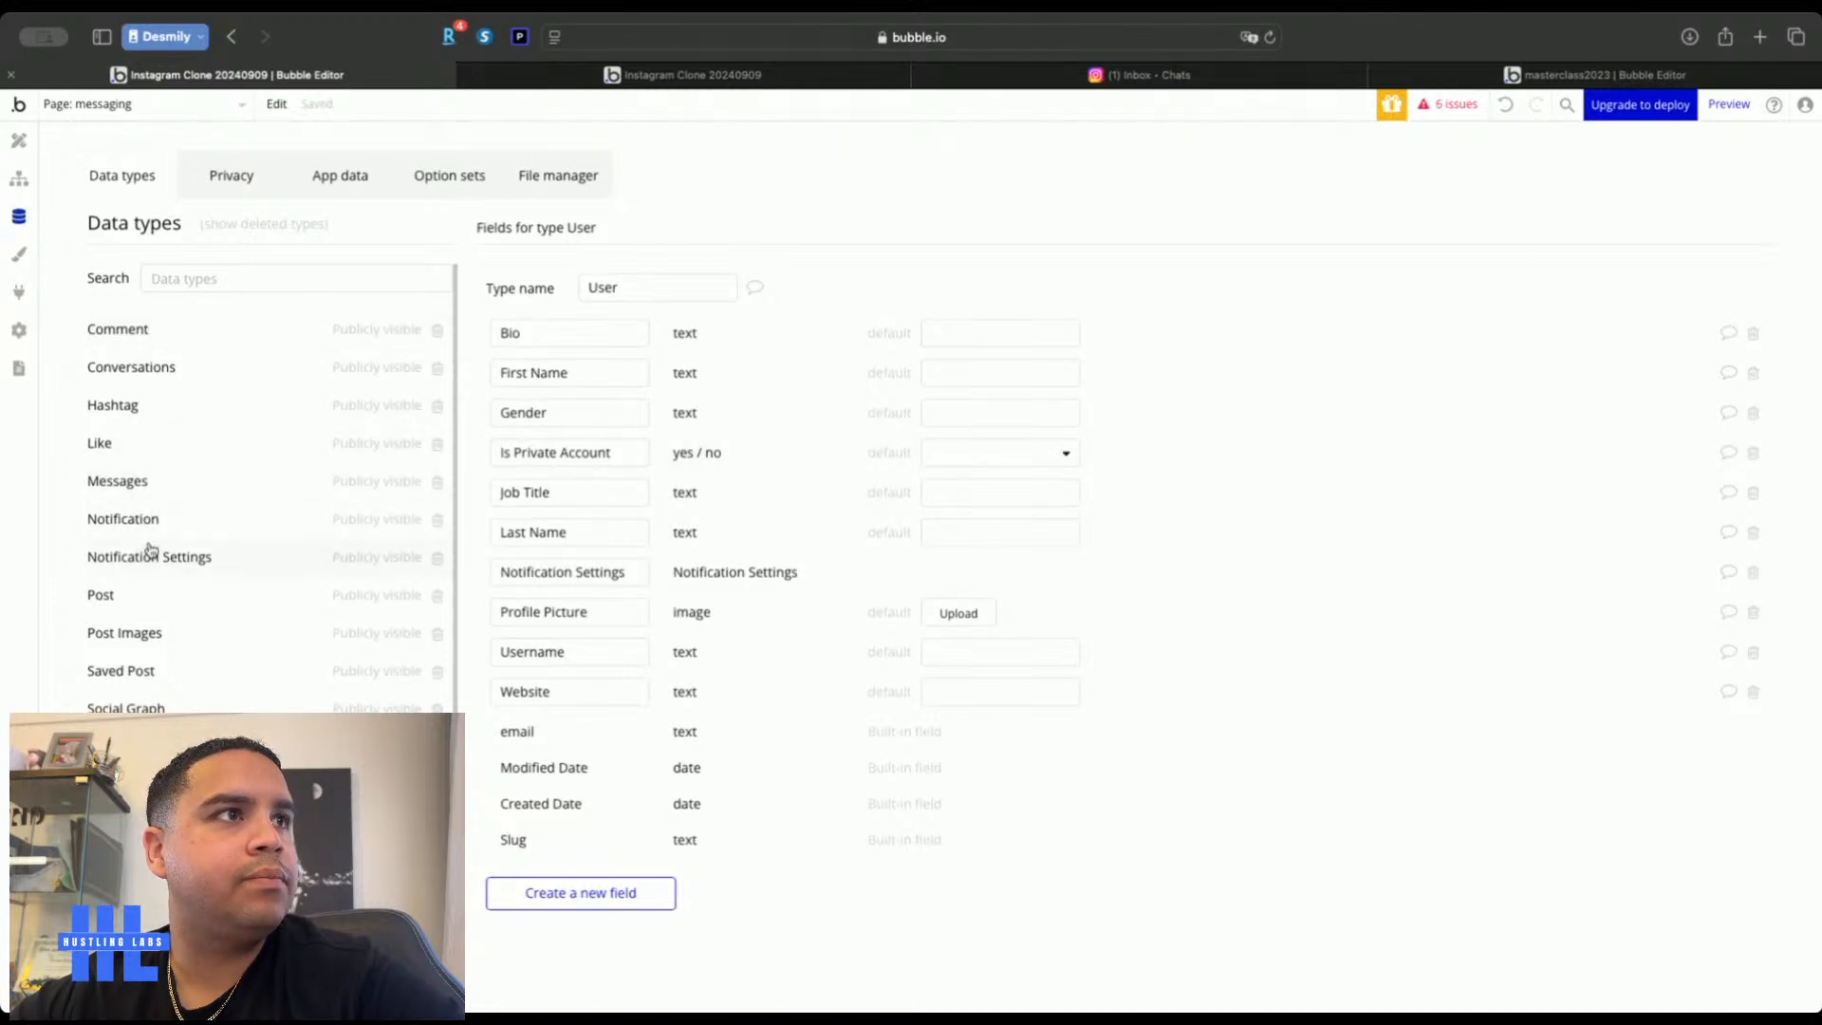
Constrain the Messages search to Conversation = Parent group's Conversations
left_click(18, 140)
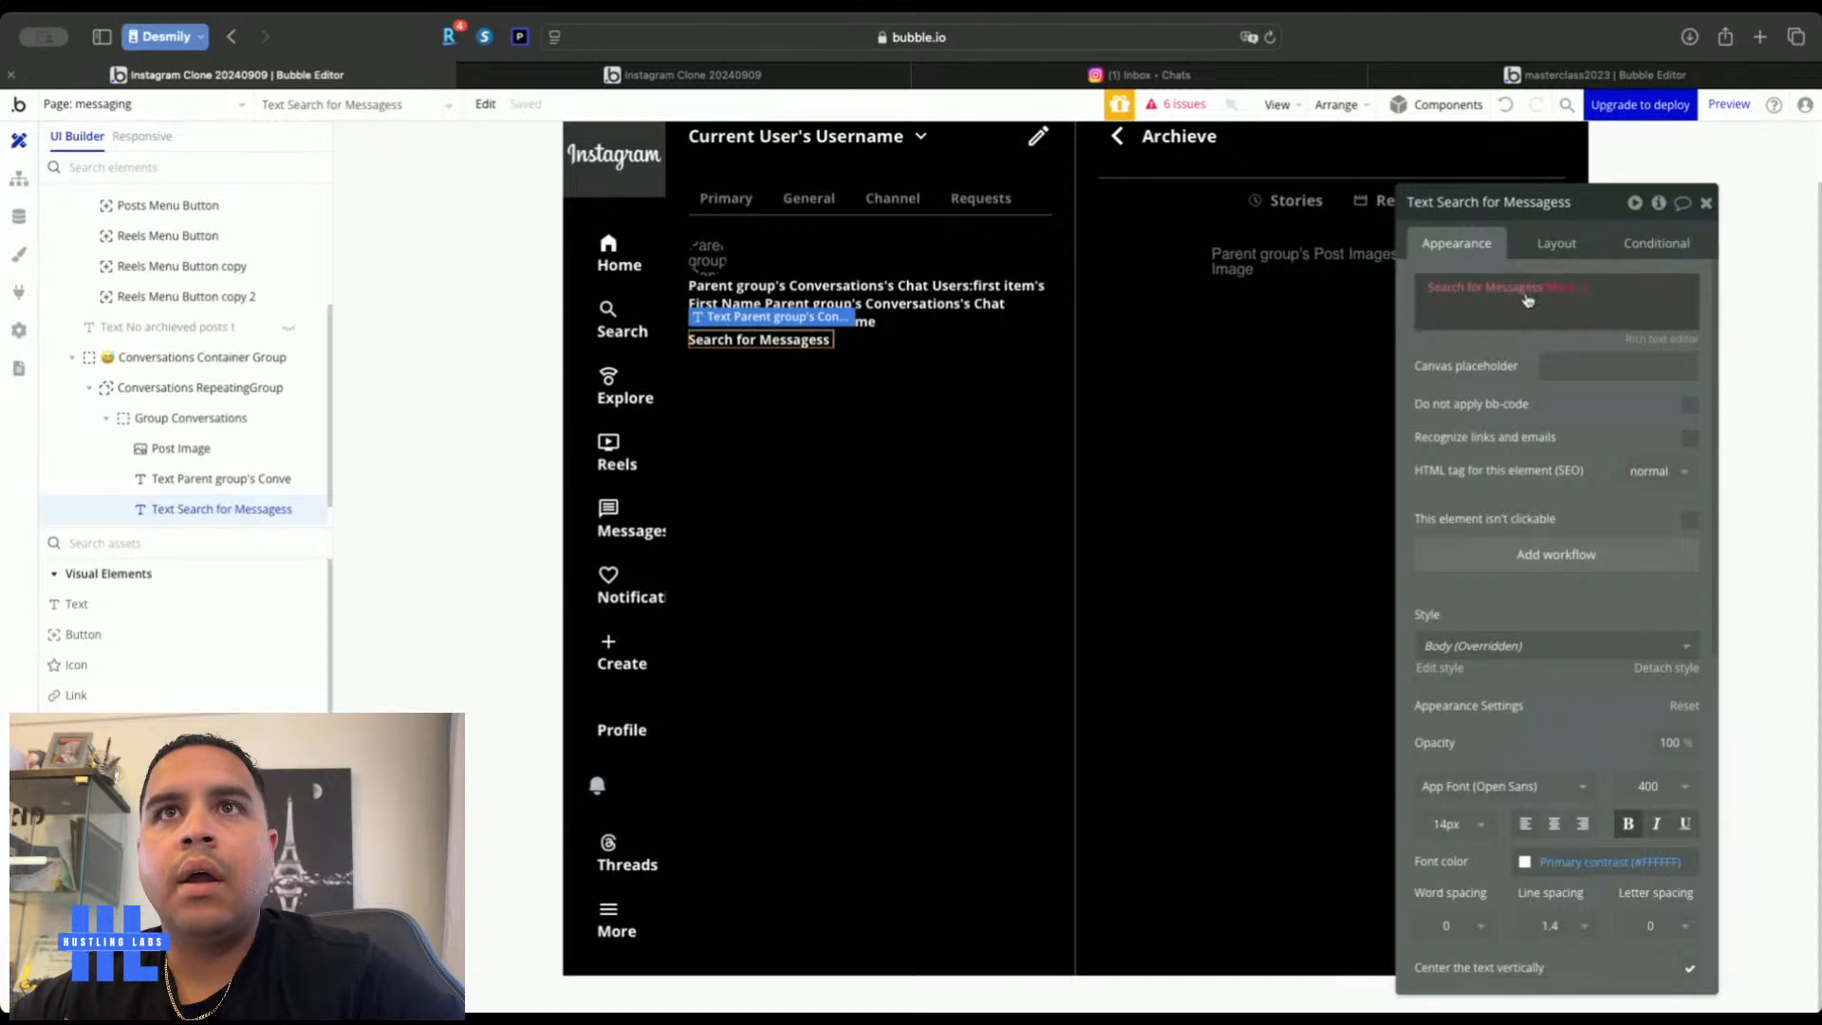
left_click(1485, 287)
left_click(1107, 296)
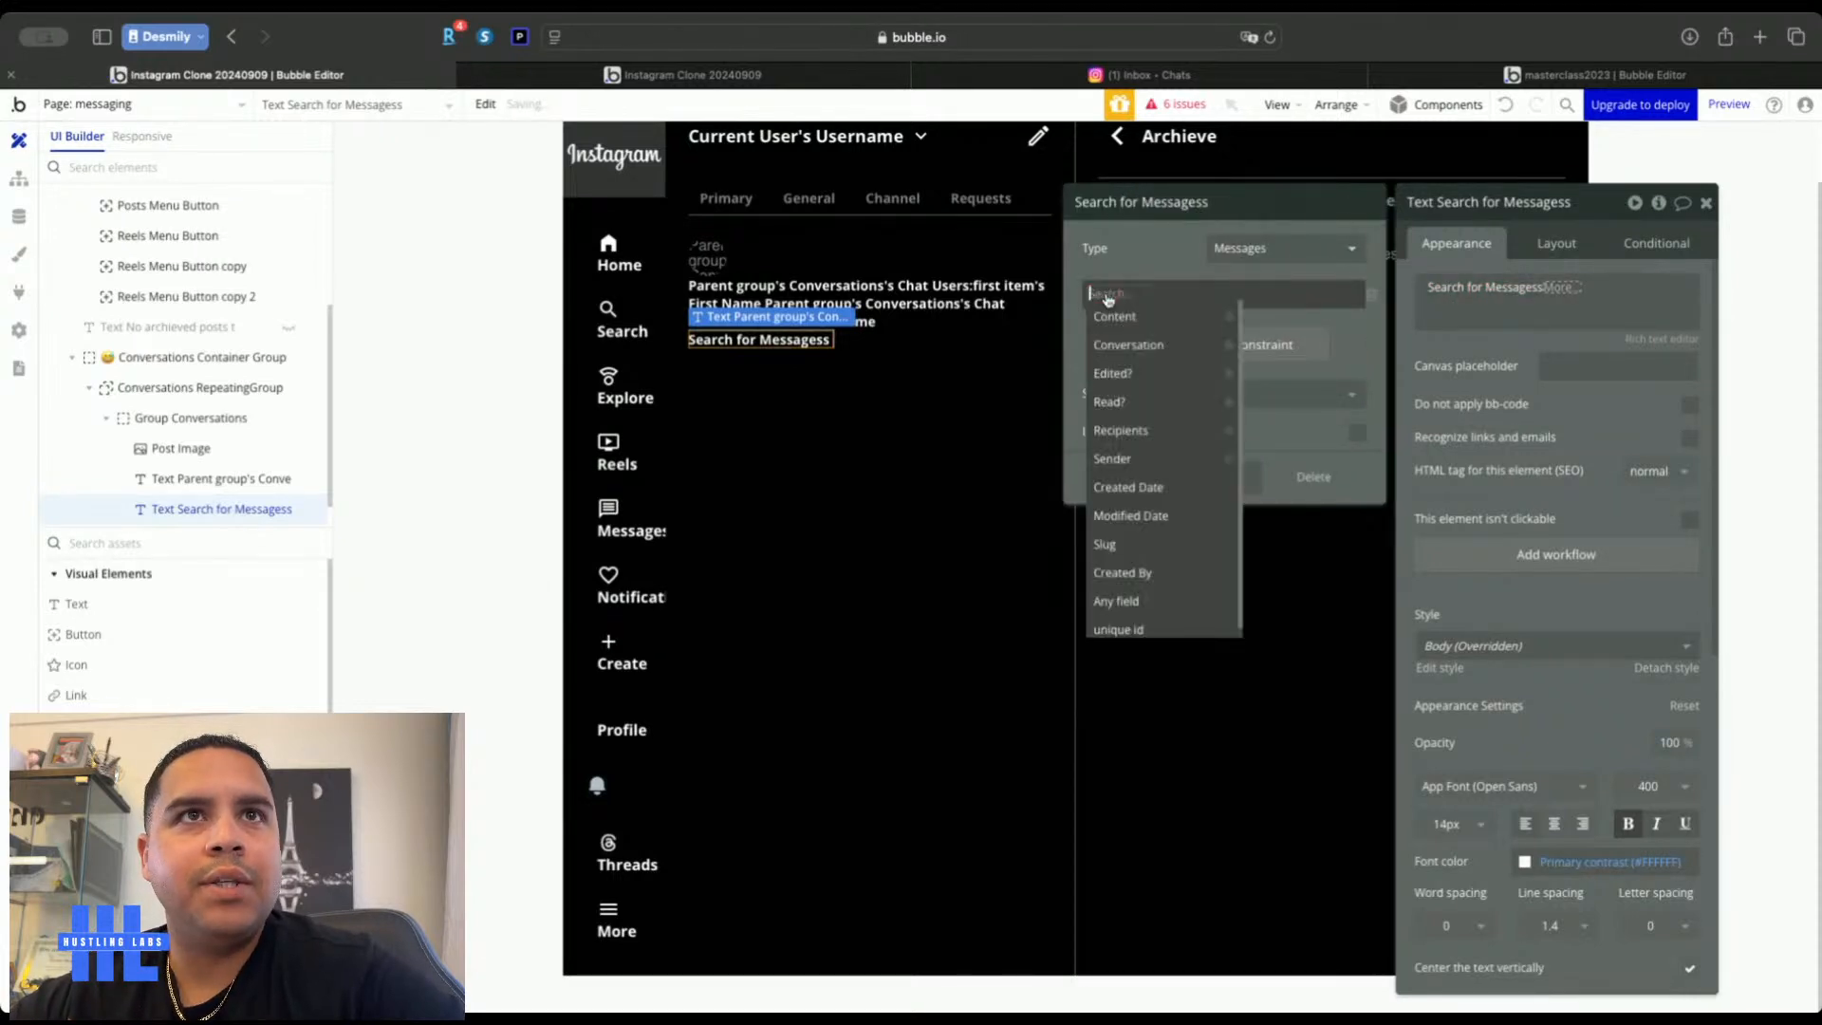
left_click(1128, 344)
left_click(1169, 296)
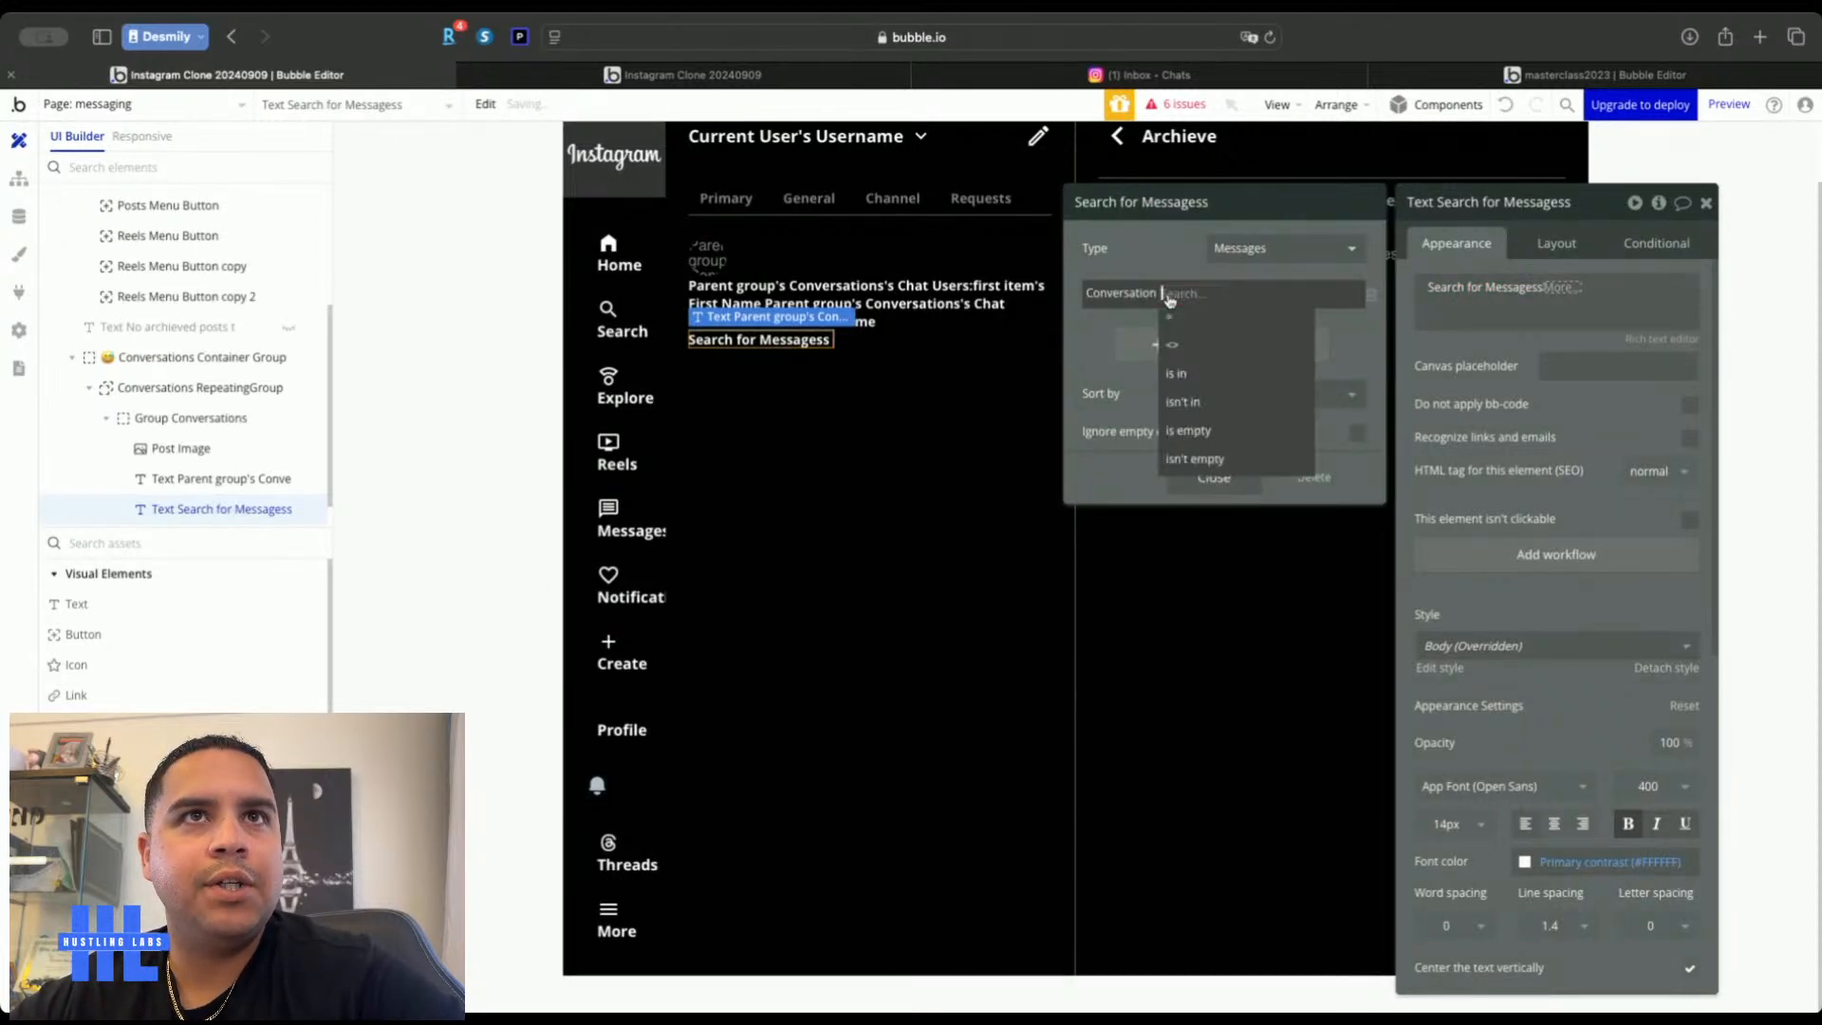
left_click(1193, 319)
left_click(1194, 294)
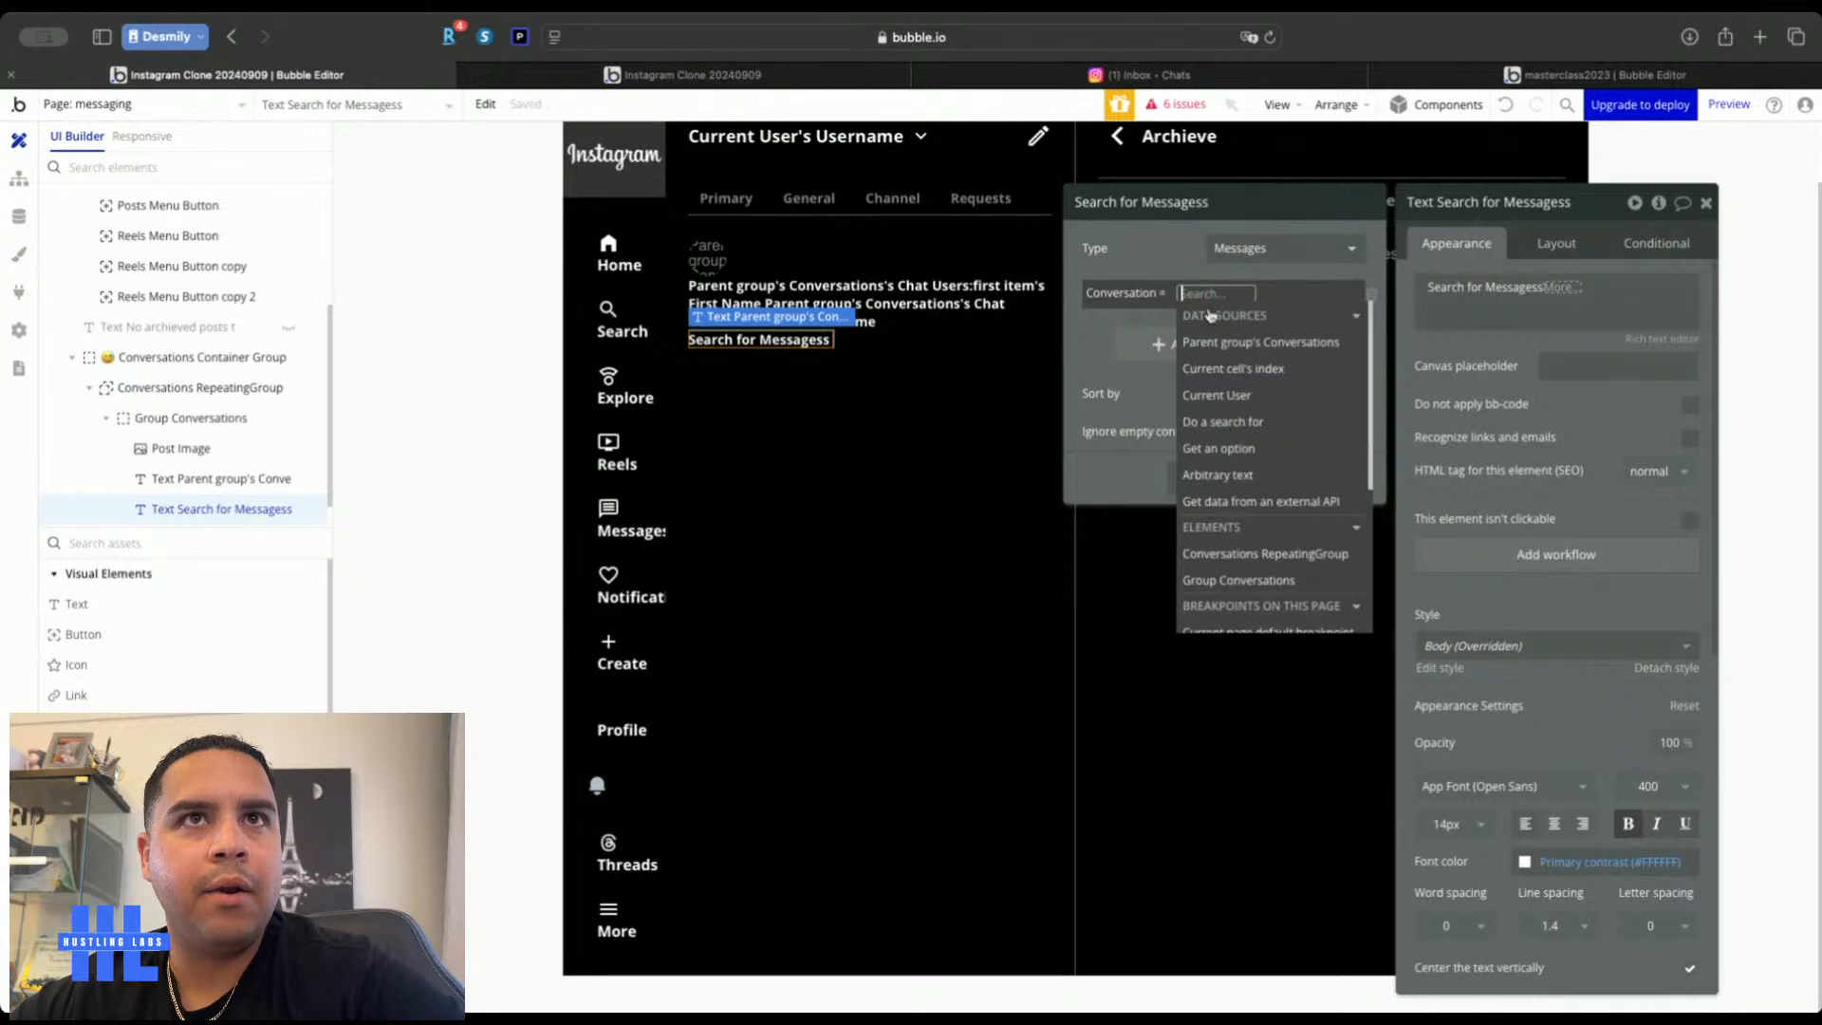
left_click(1222, 347)
left_click(1184, 253)
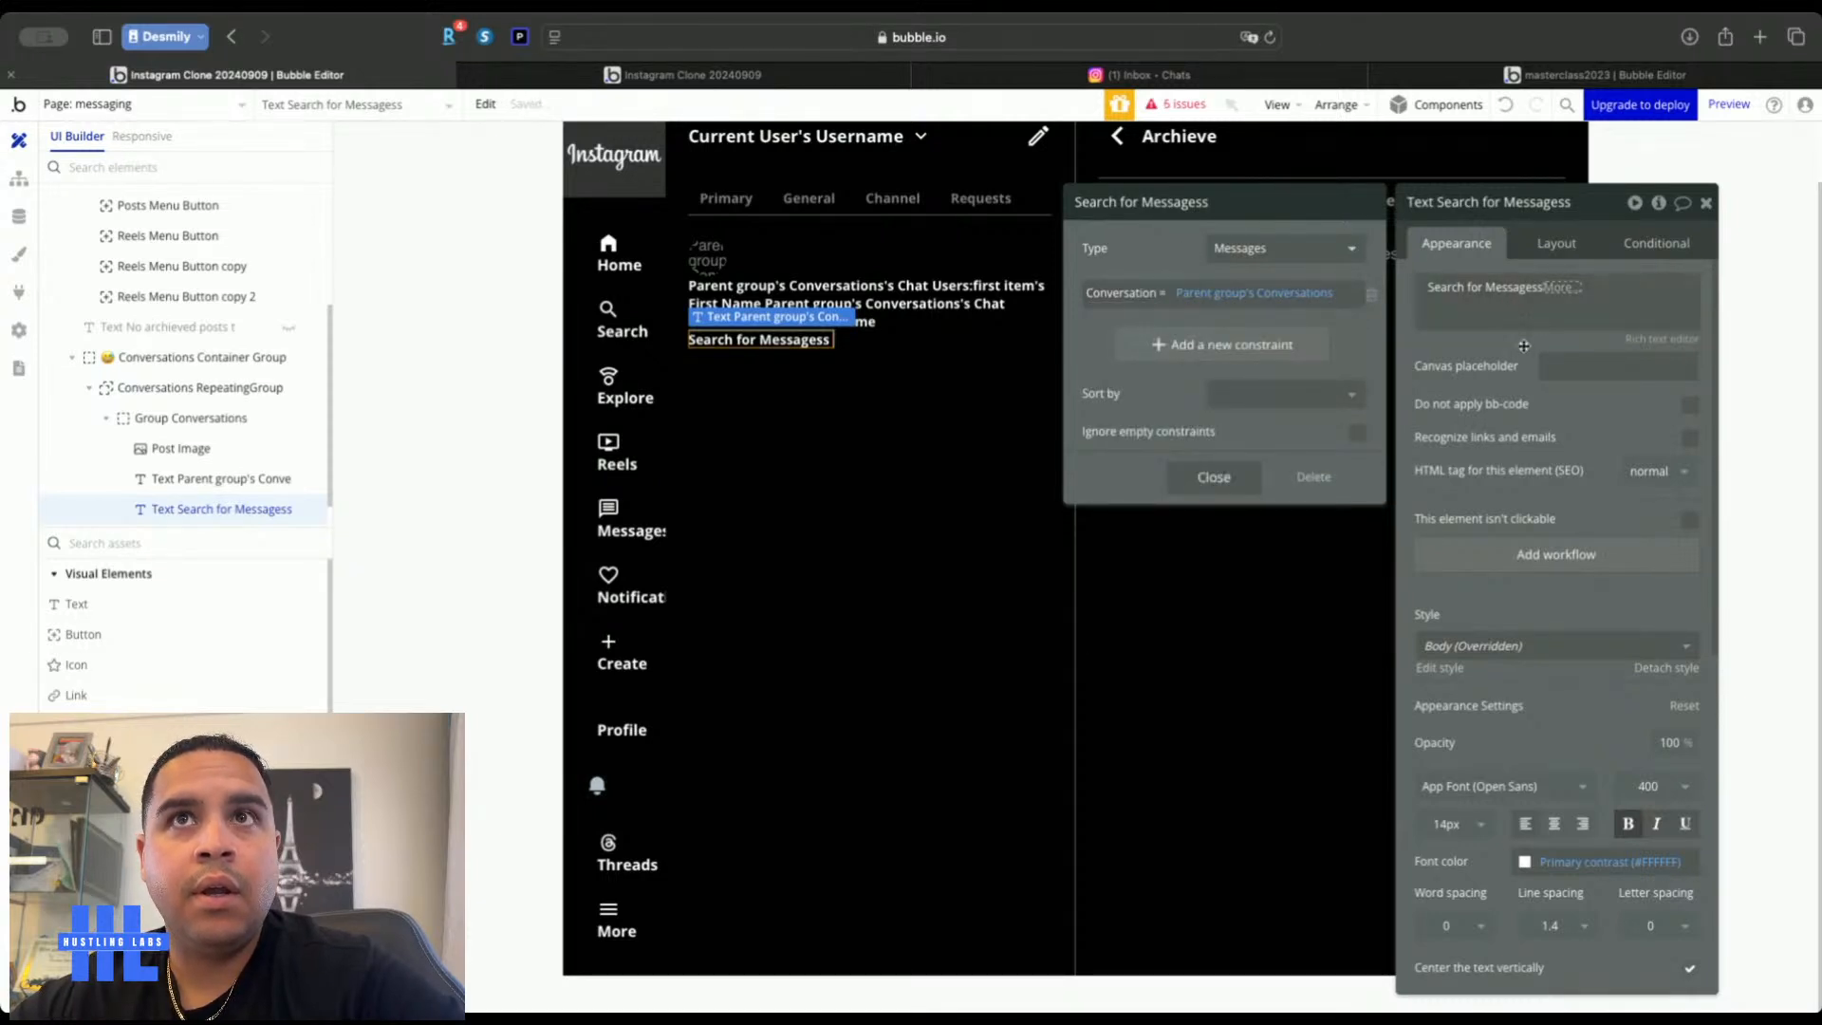
Append :last item's Content :truncated to 40 to the search expression
left_click(1568, 289)
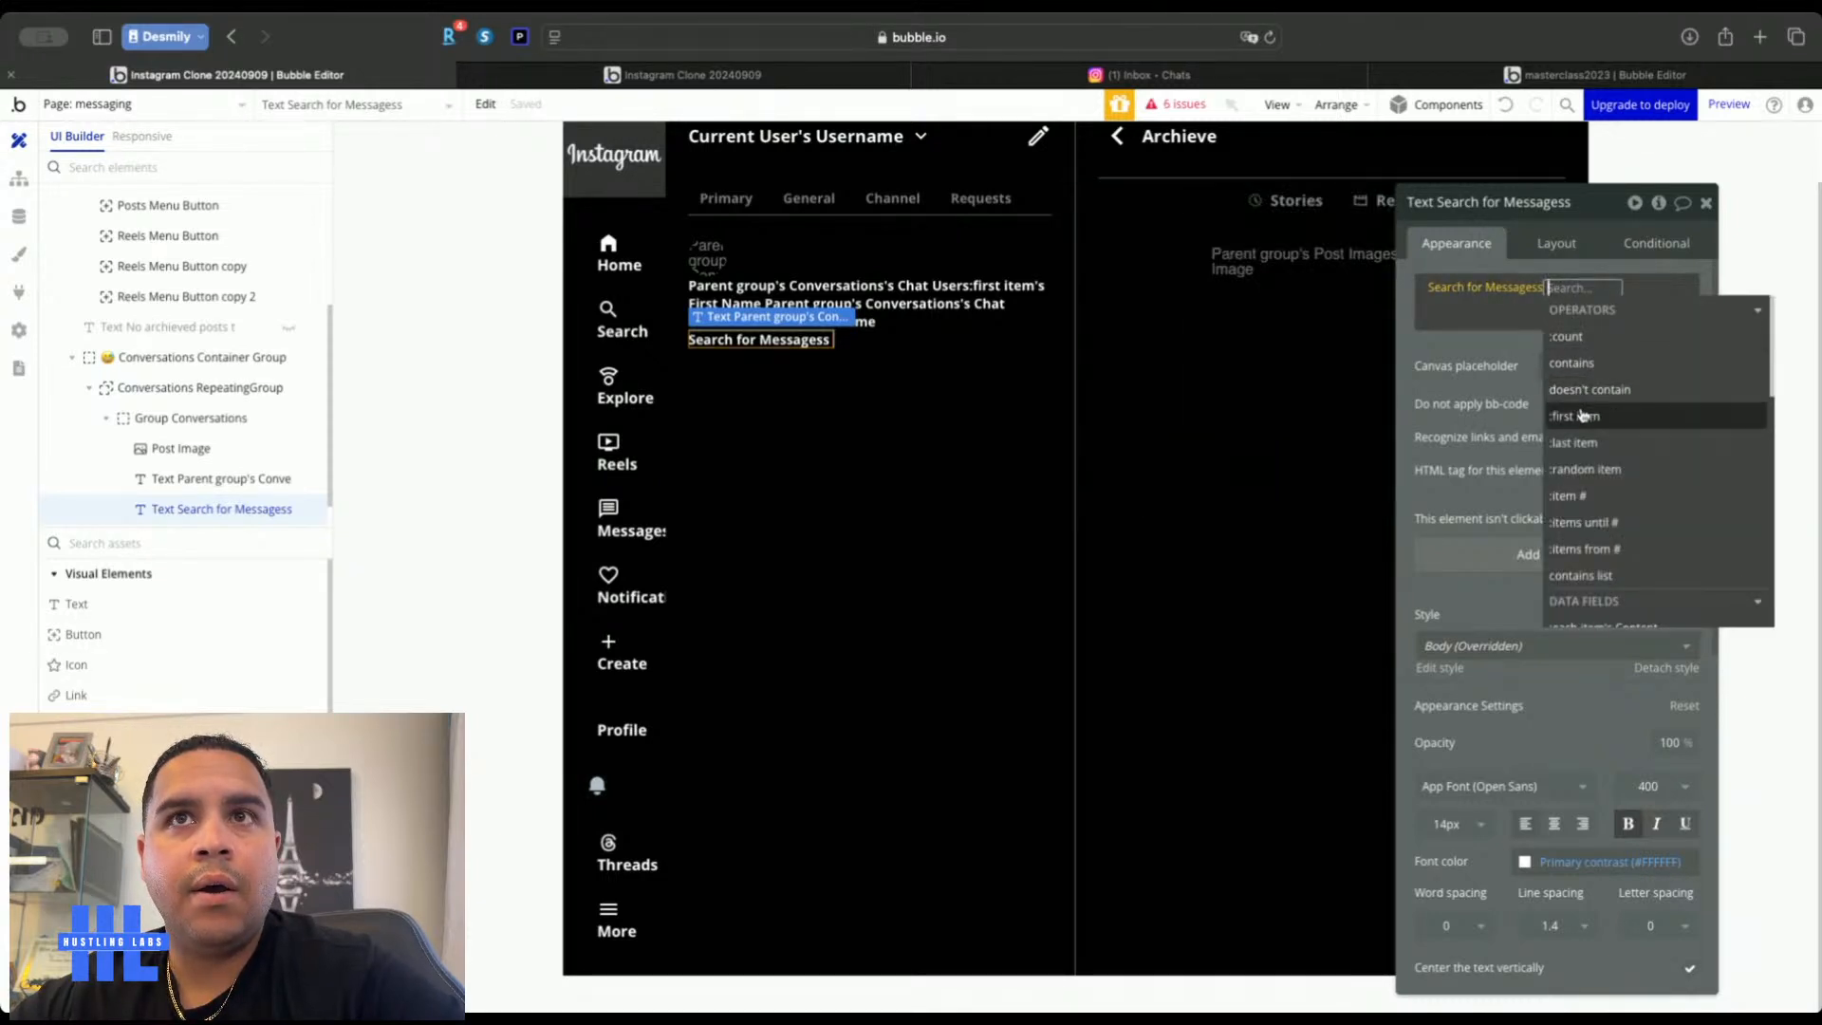
left_click(1574, 442)
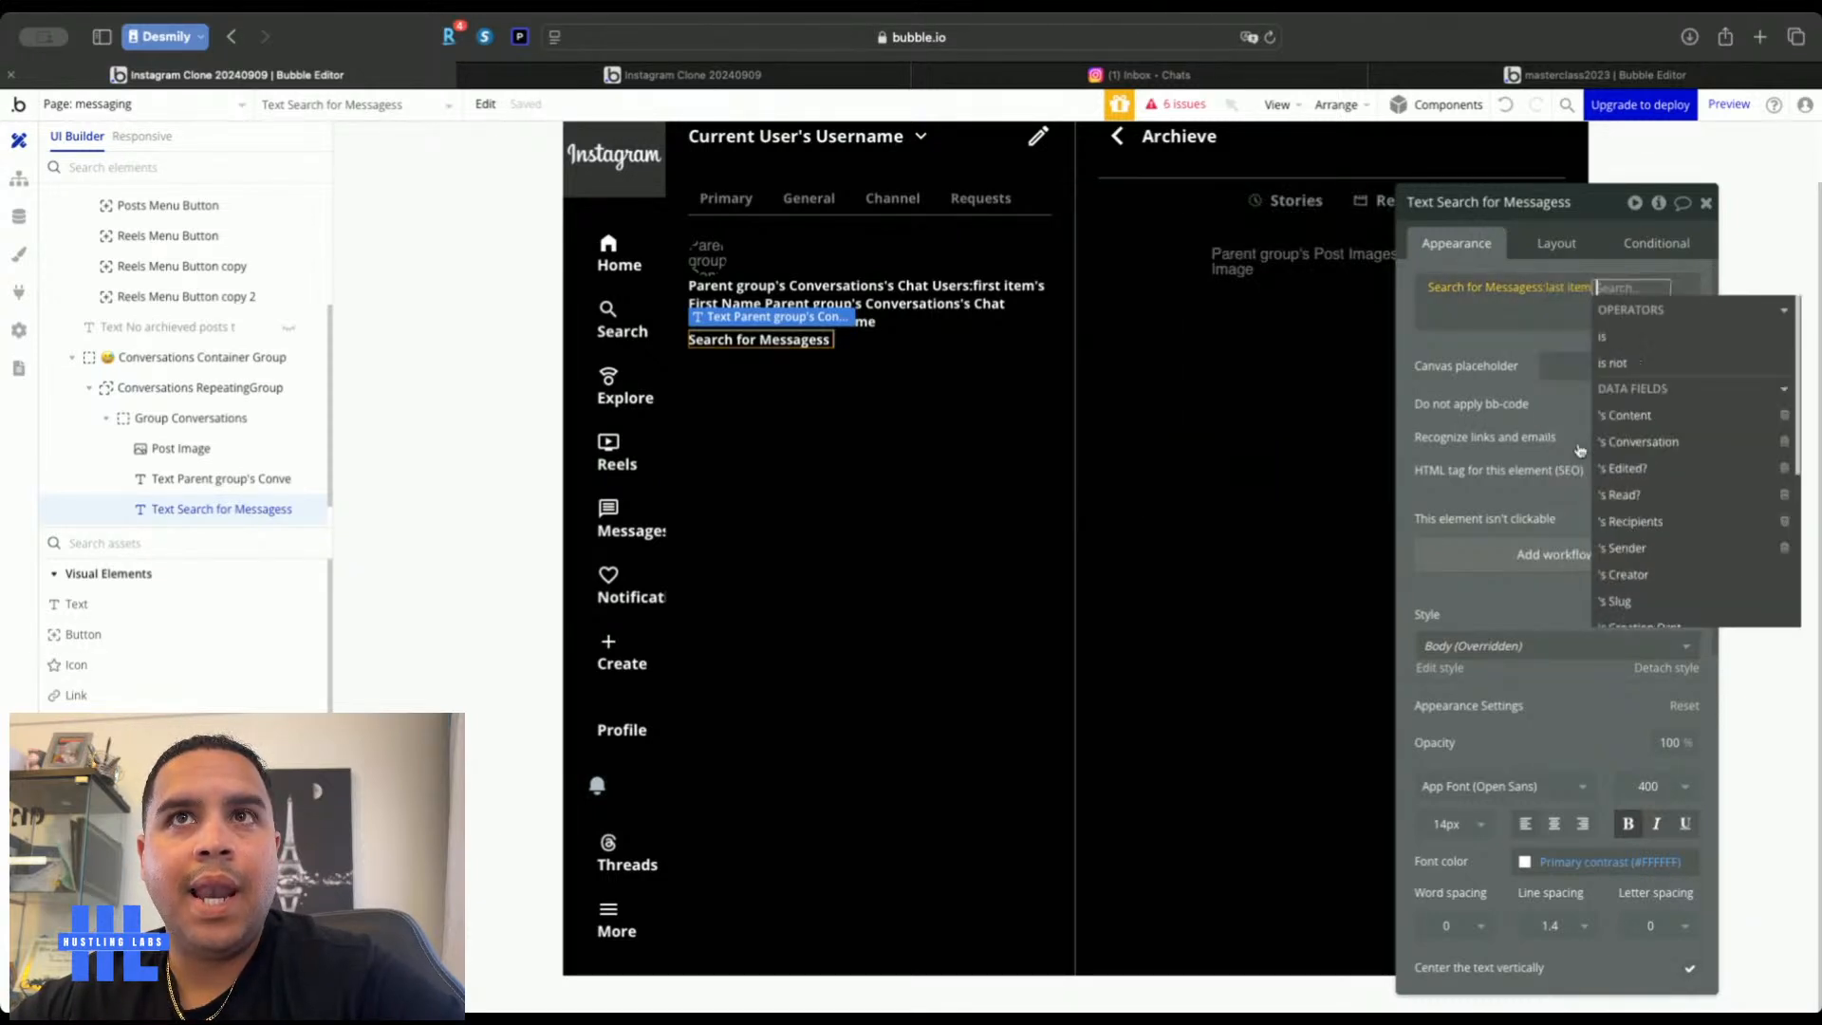
left_click(1629, 415)
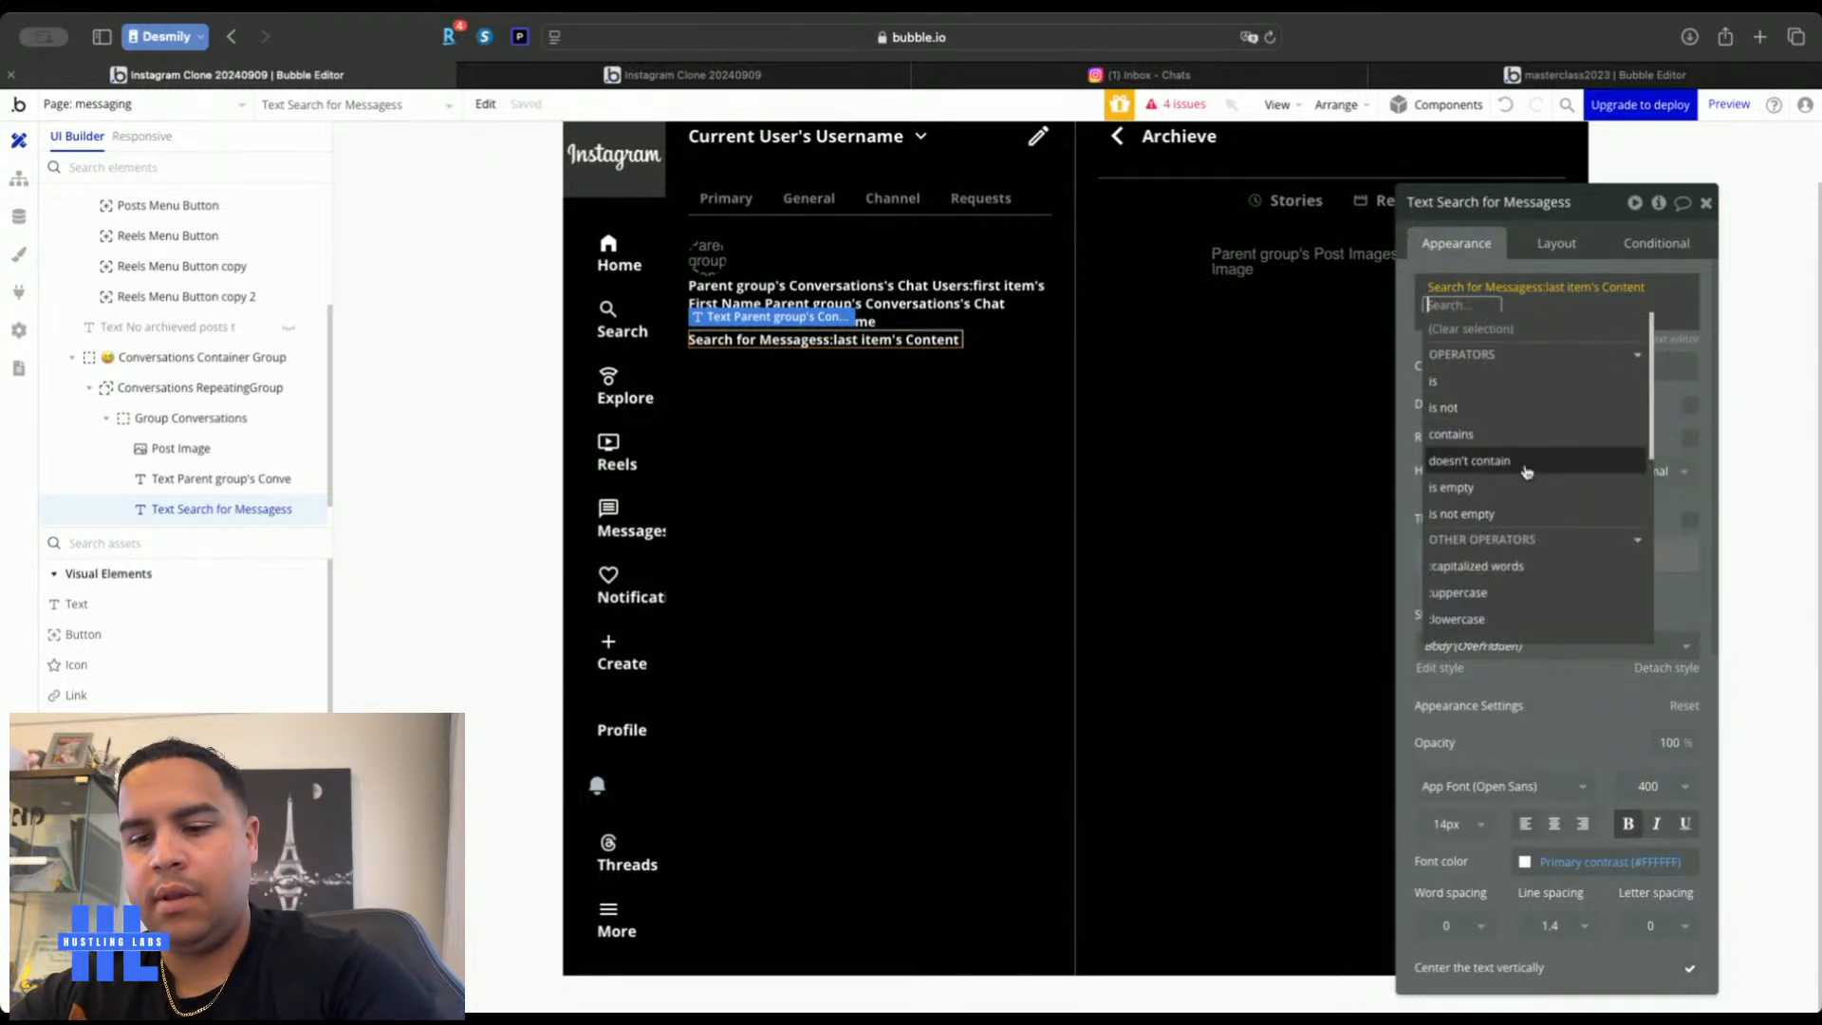
type("trunc")
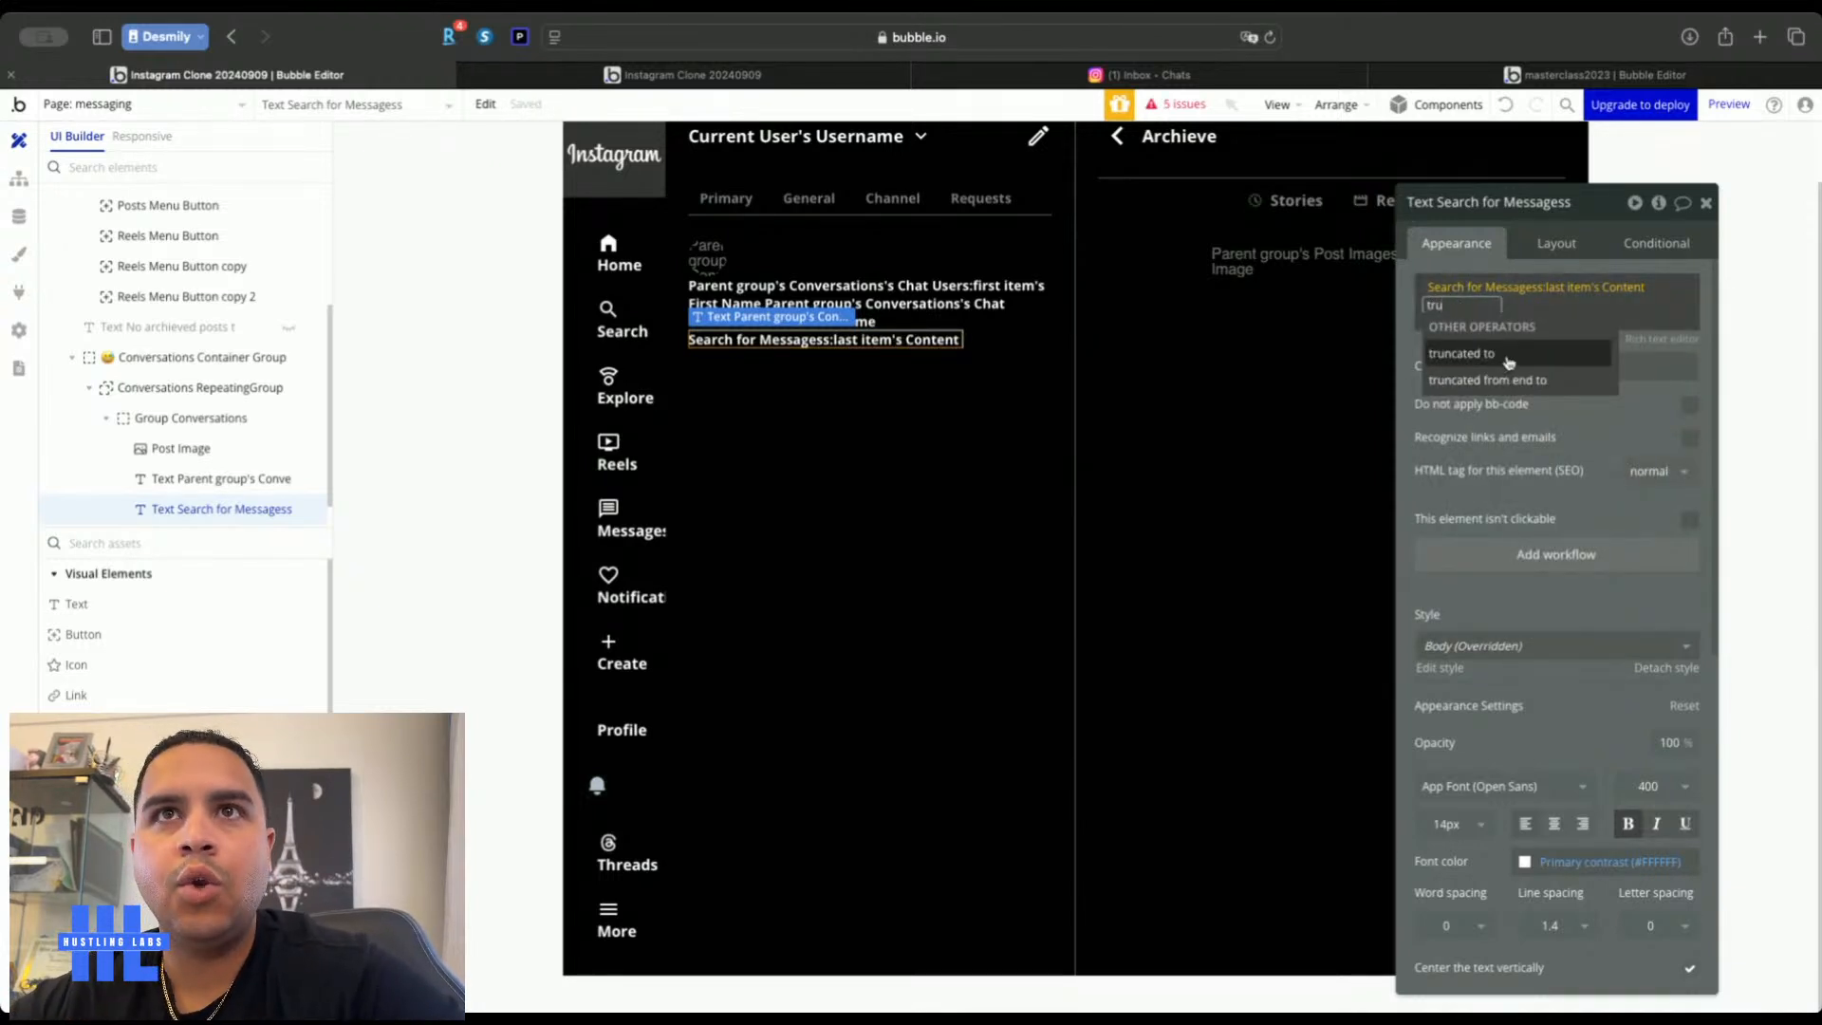
left_click(1507, 359)
type("40")
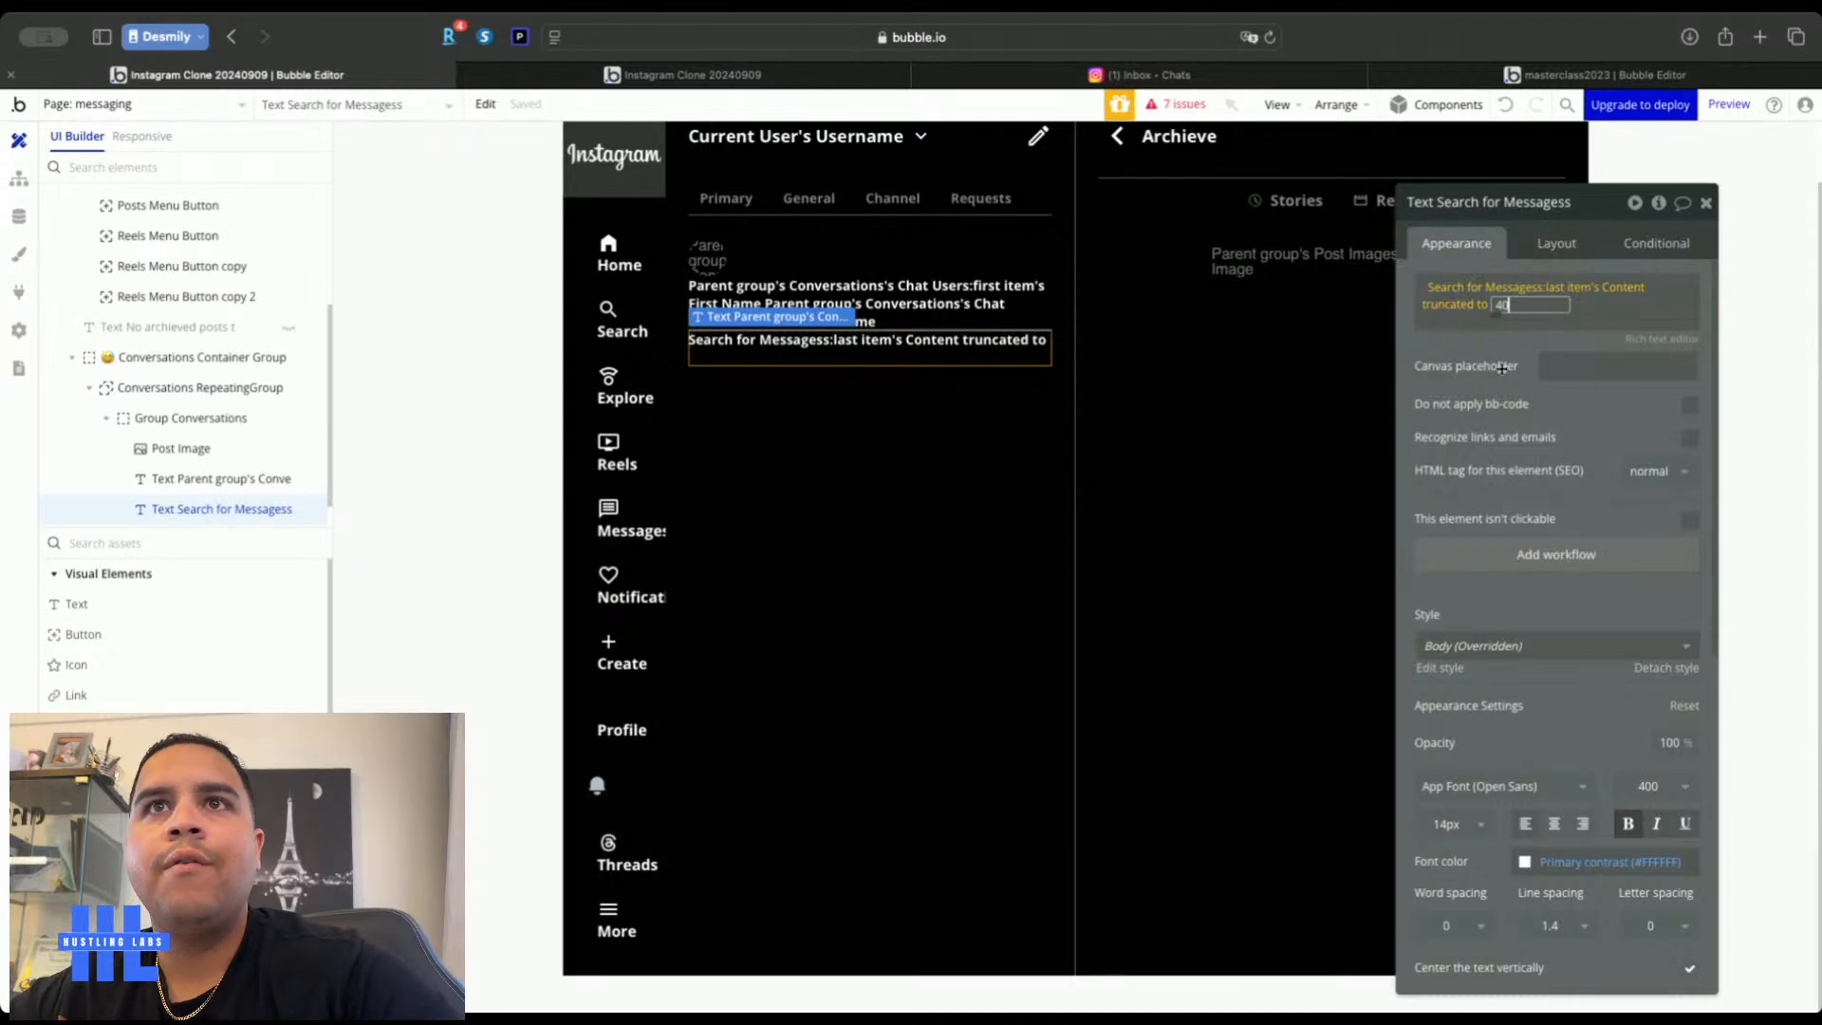
left_click(1135, 242)
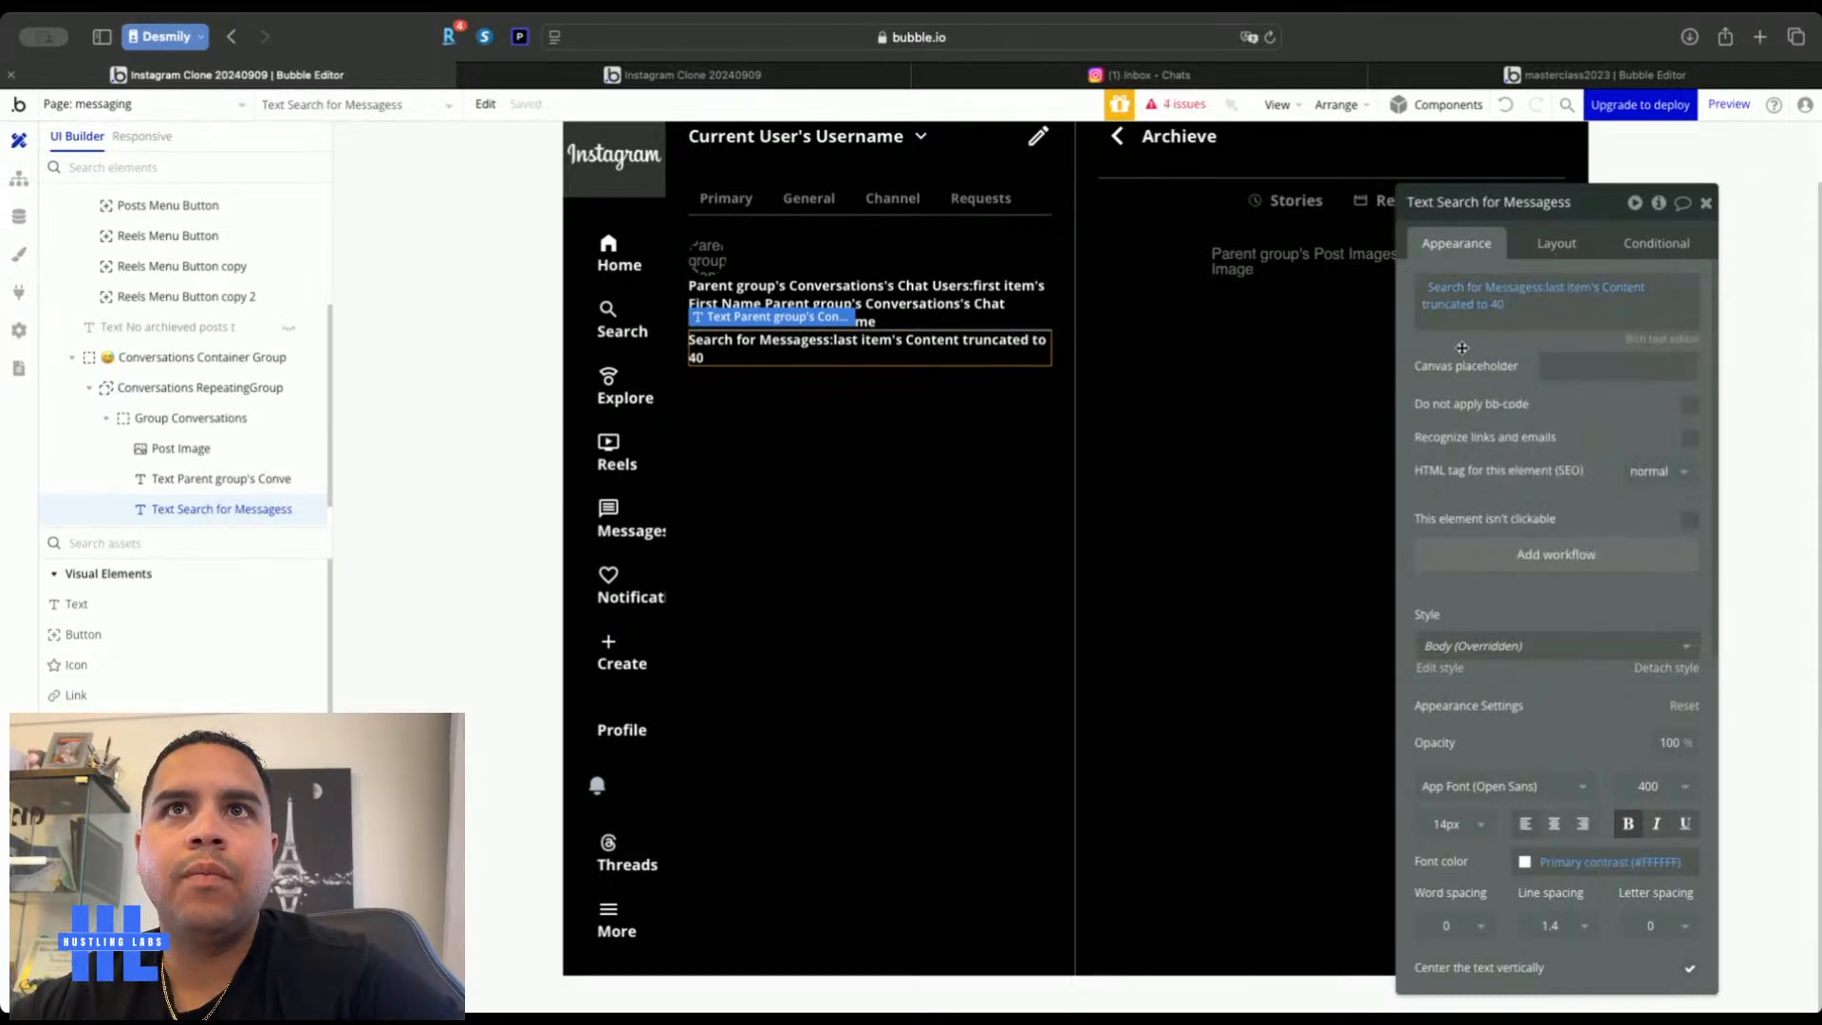
Make the preview text non-bold at 12px, then select it together with the name text
left_click(1176, 75)
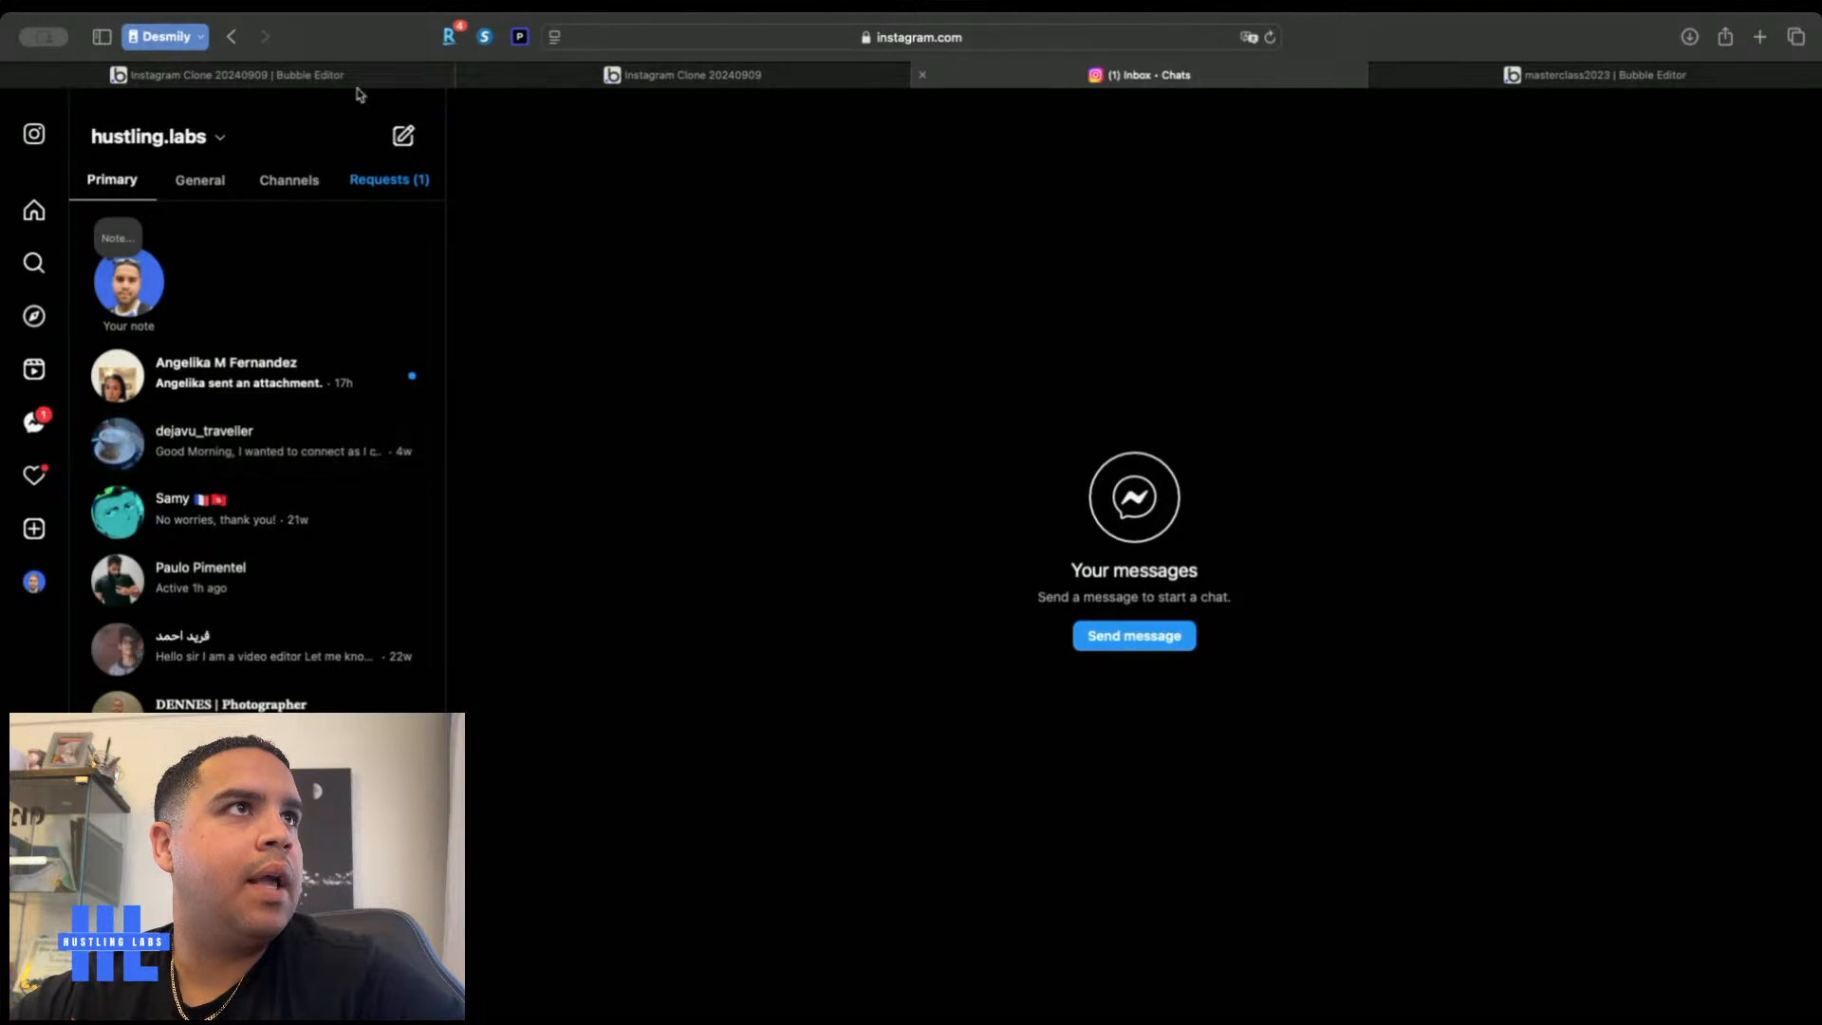
left_click(343, 75)
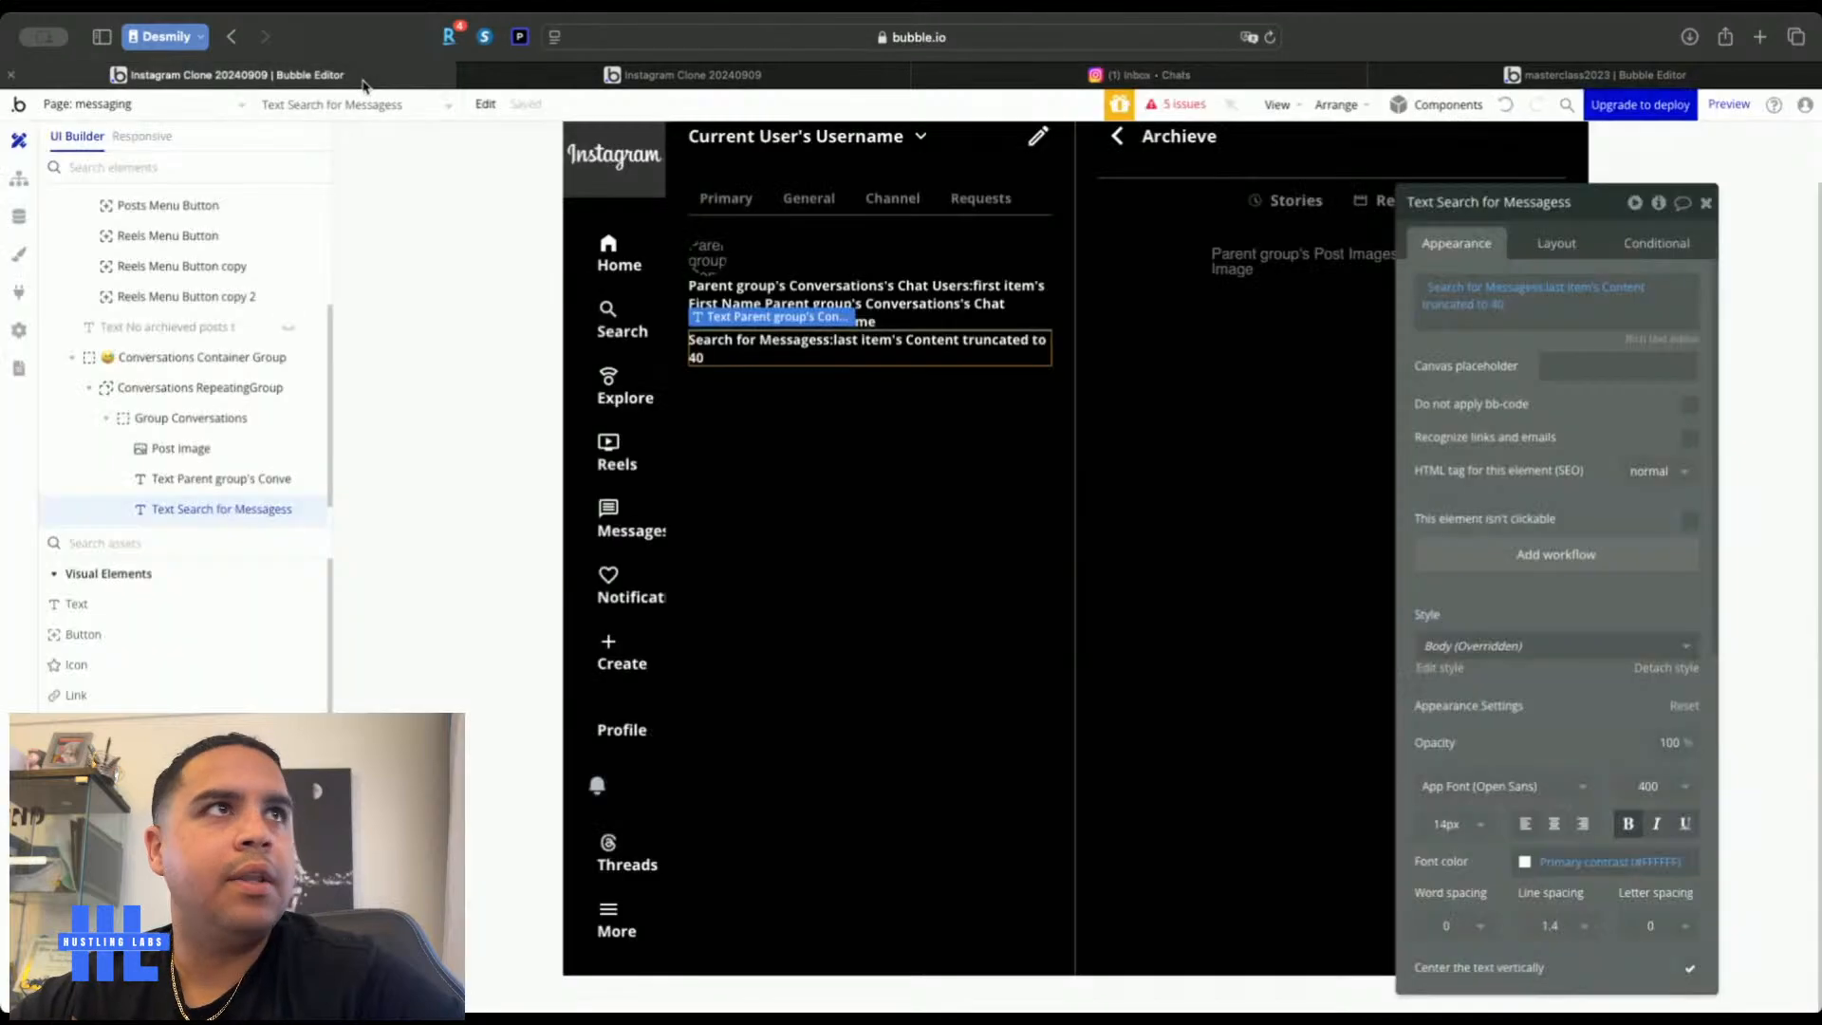
left_click(1627, 822)
left_click(1447, 823)
type("12")
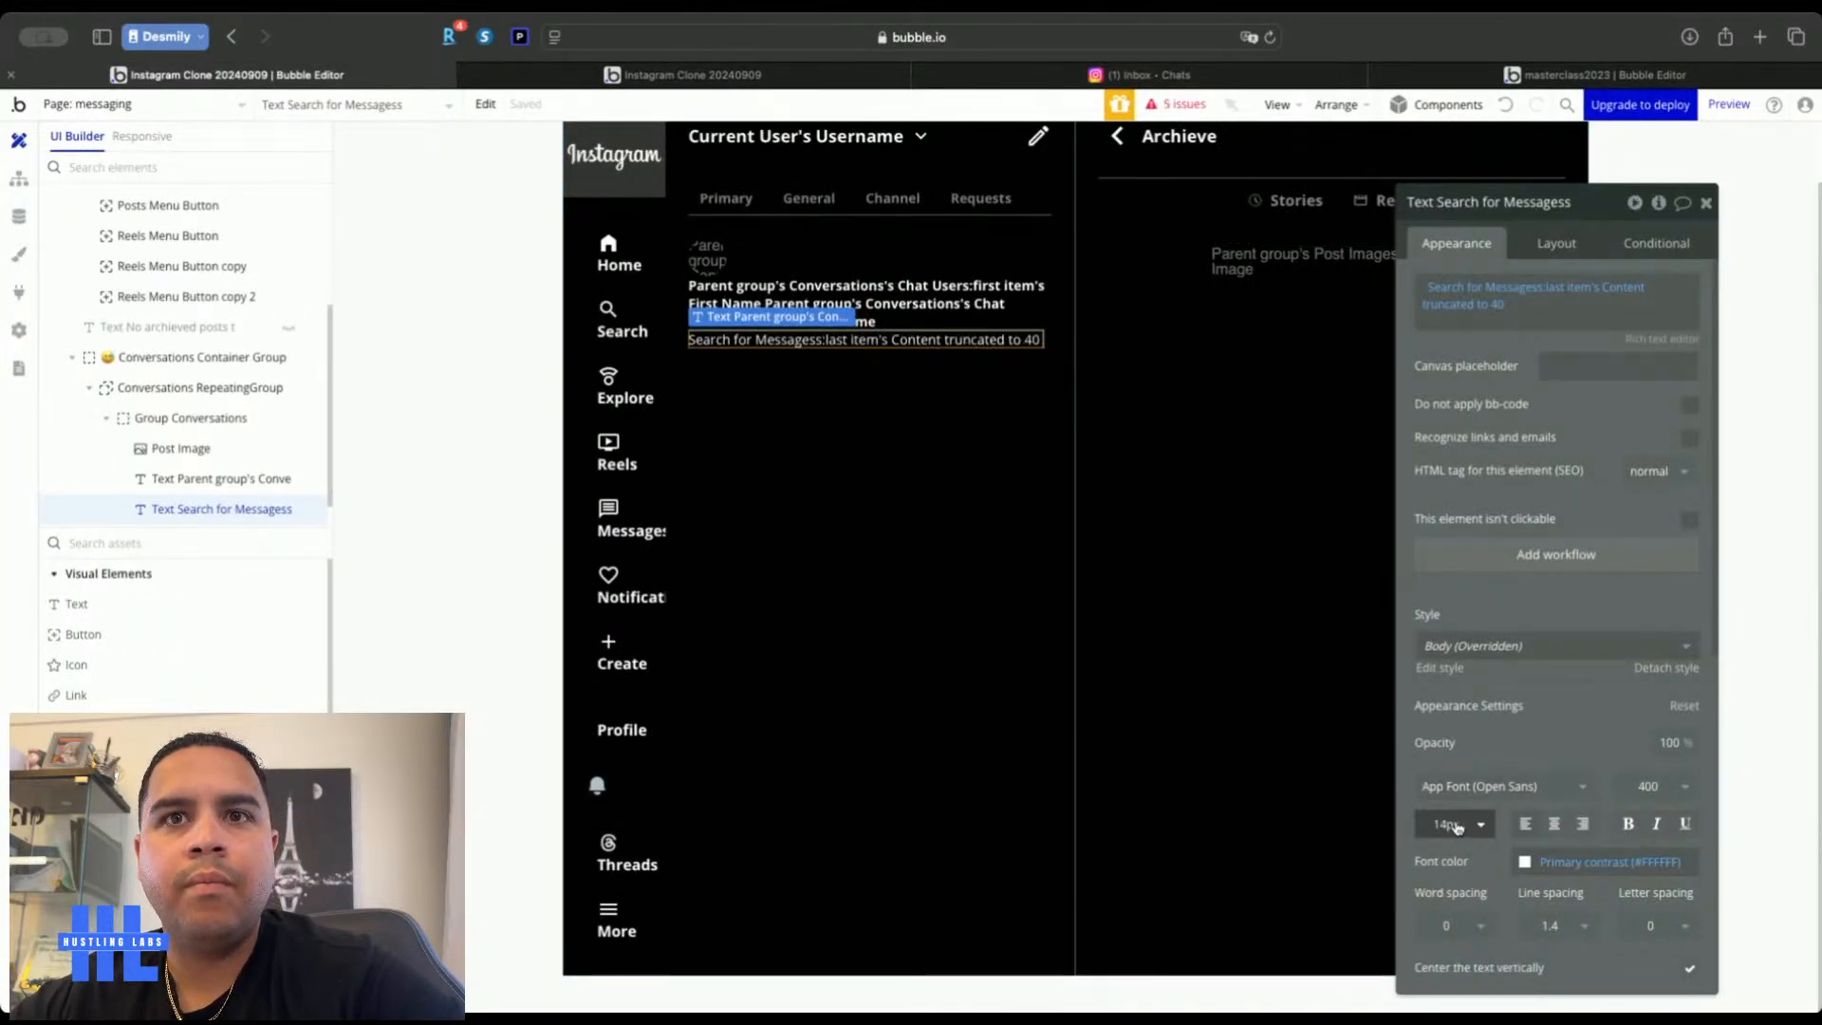
key("Return")
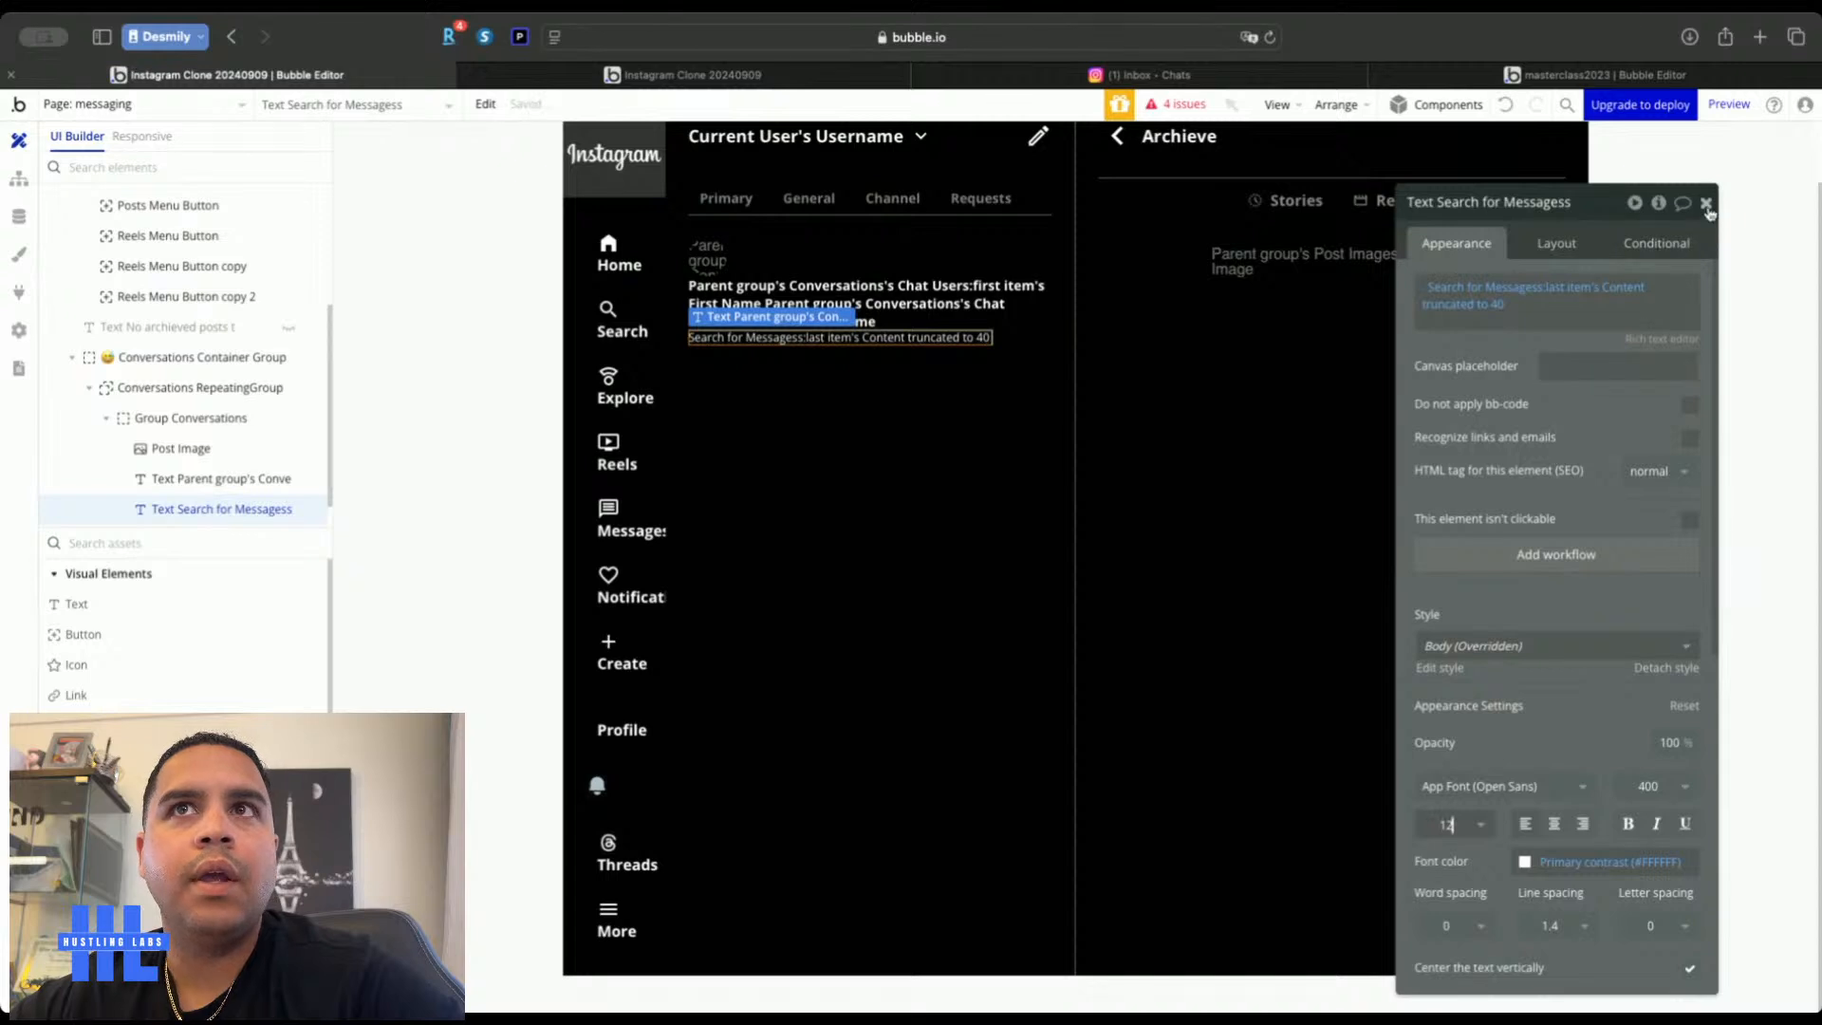
left_click(221, 478, "shift")
right_click(917, 294)
Wrap the name and preview texts in a column group and enable gap spacing on Group Conversations
mouse_move(1040, 419)
left_click(1213, 472)
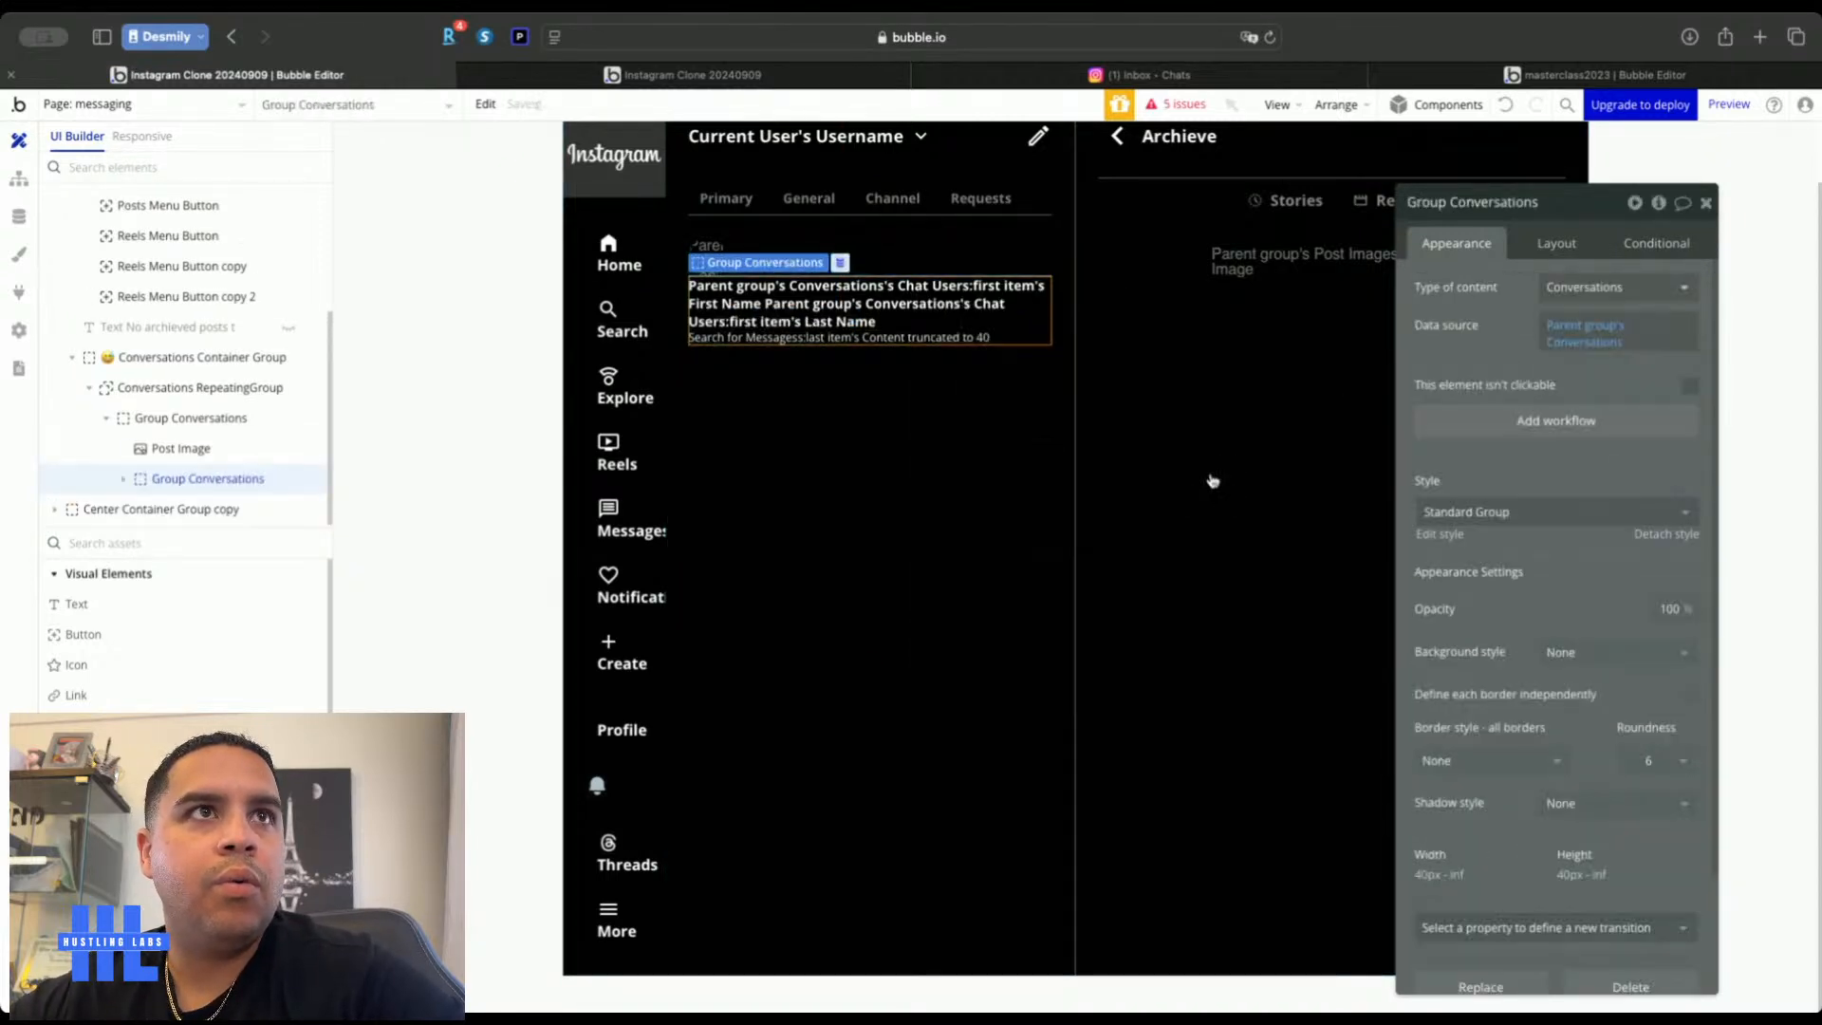
left_click(1556, 243)
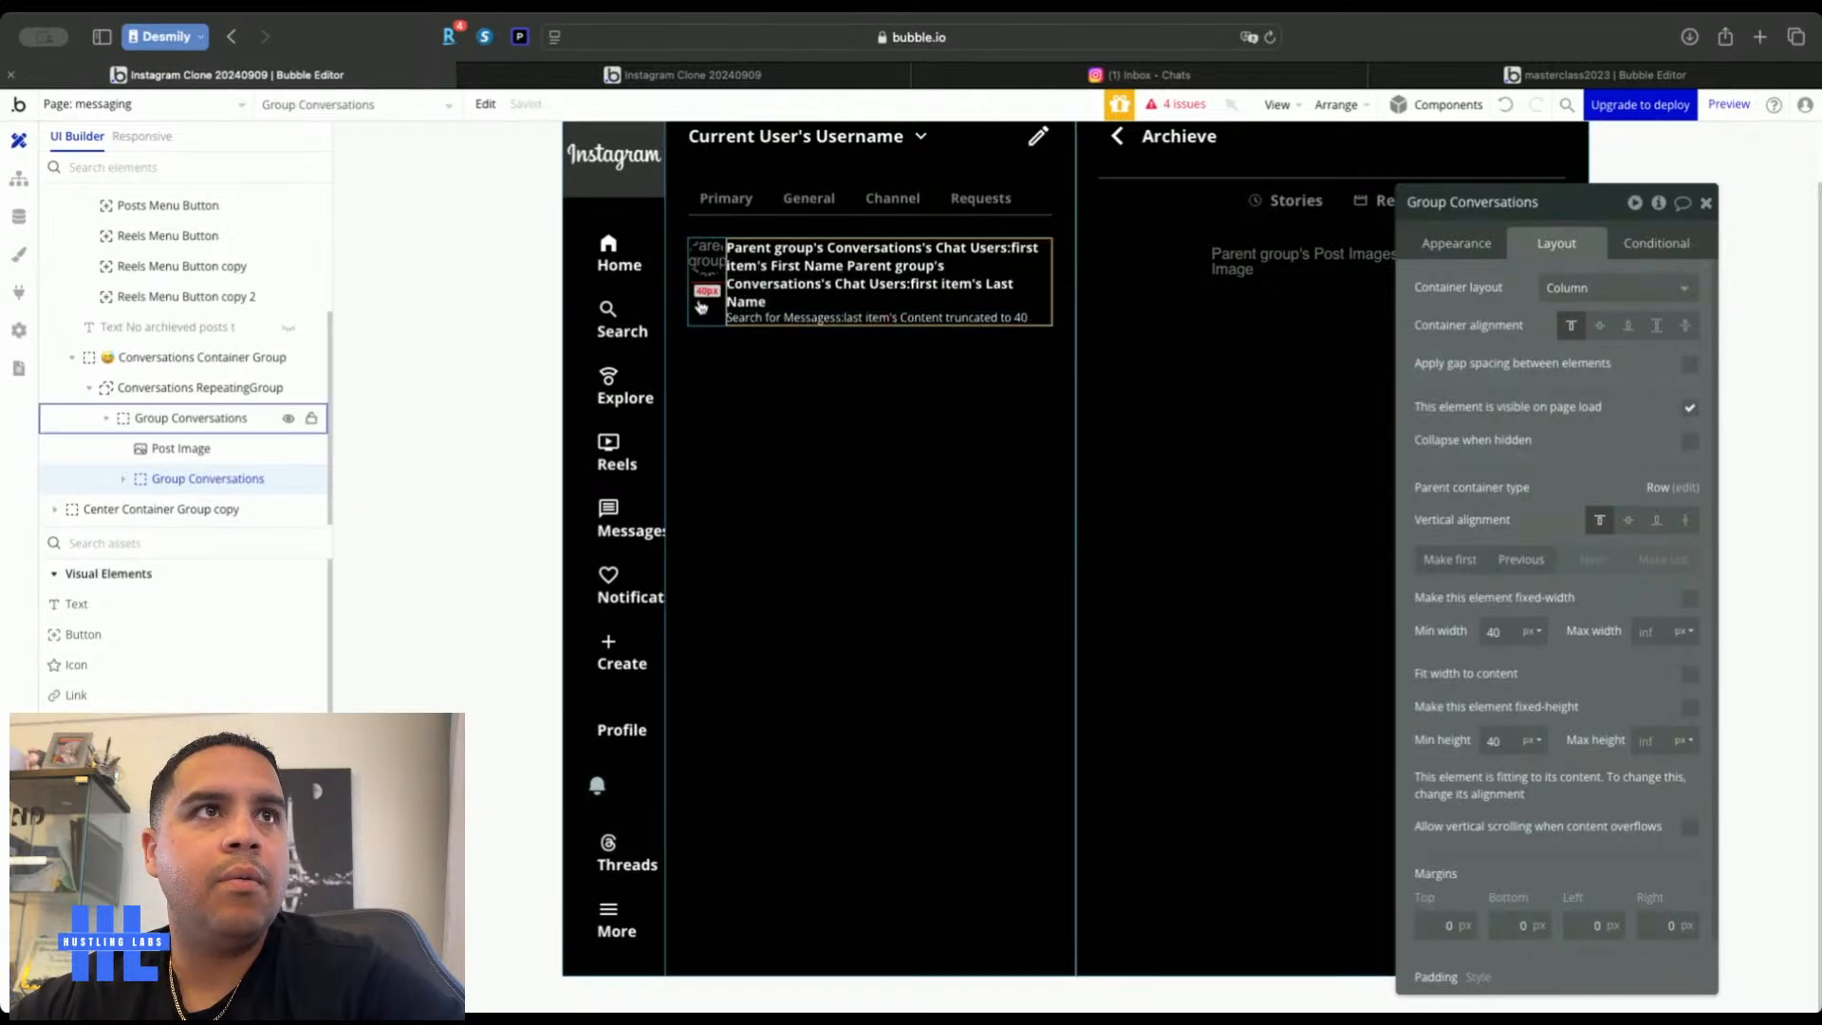
left_click(1672, 486)
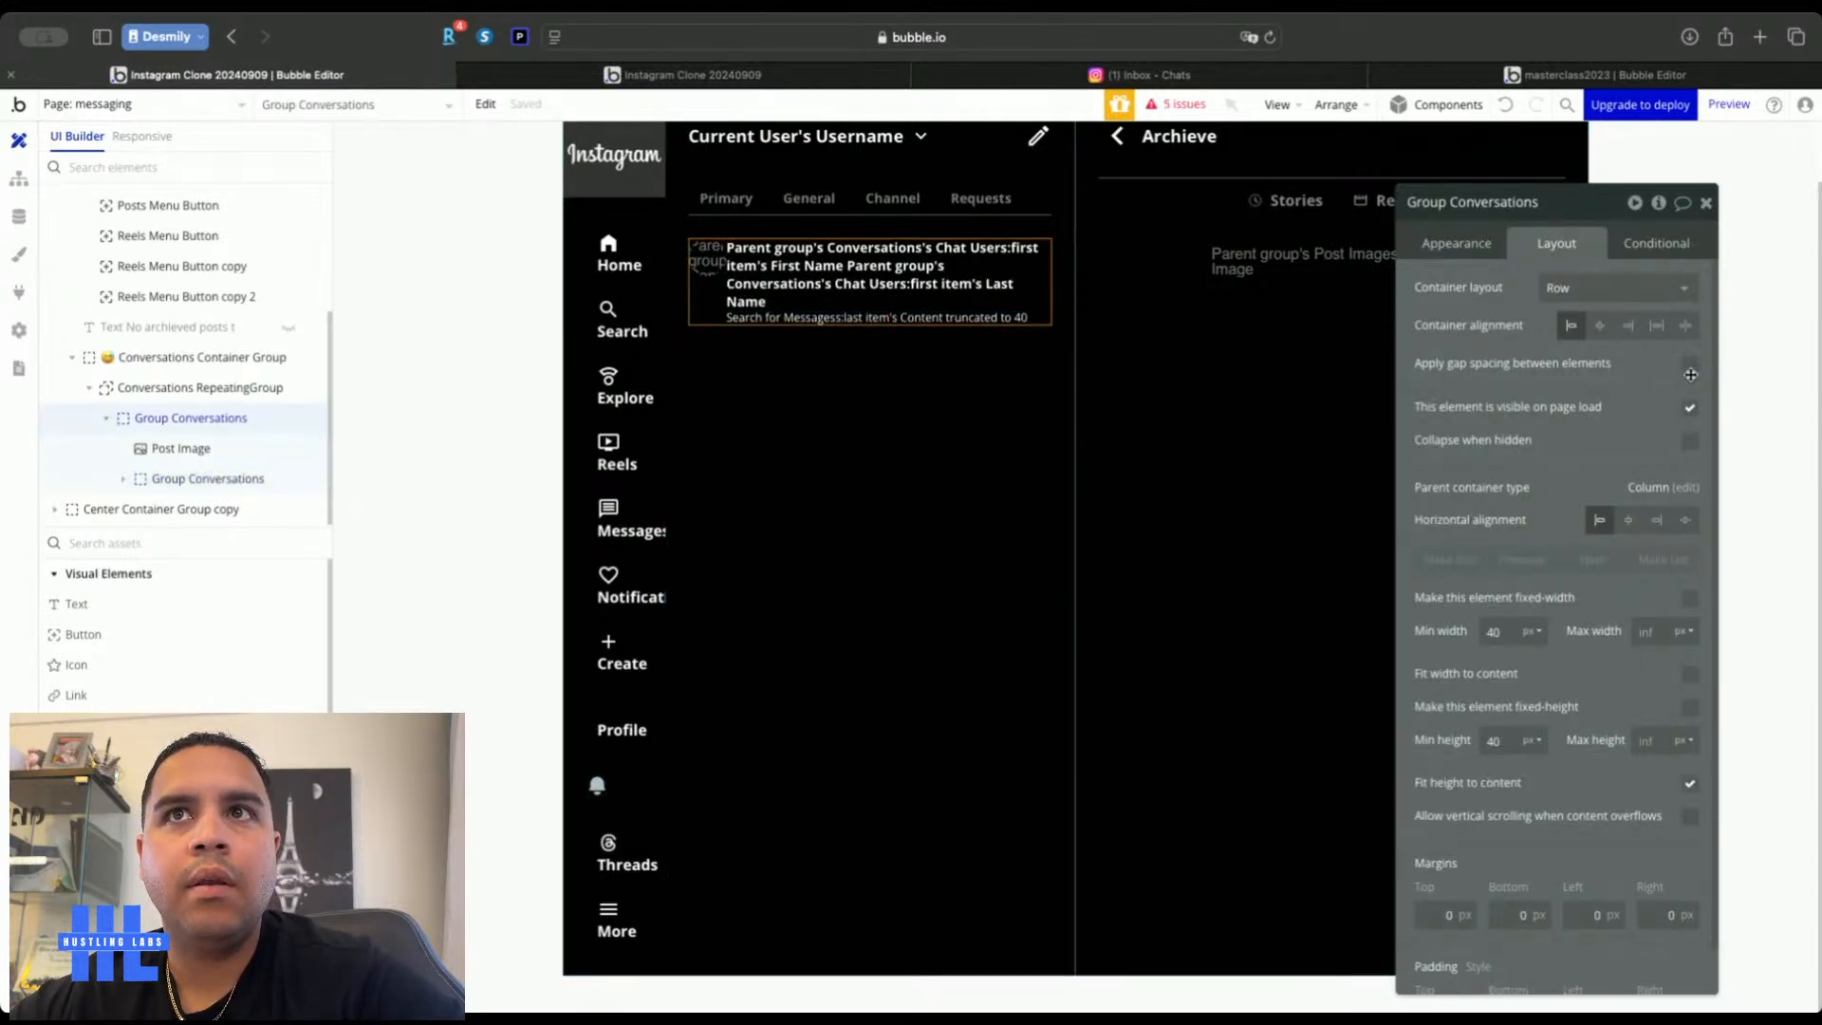
left_click(1690, 365)
left_click(1675, 435)
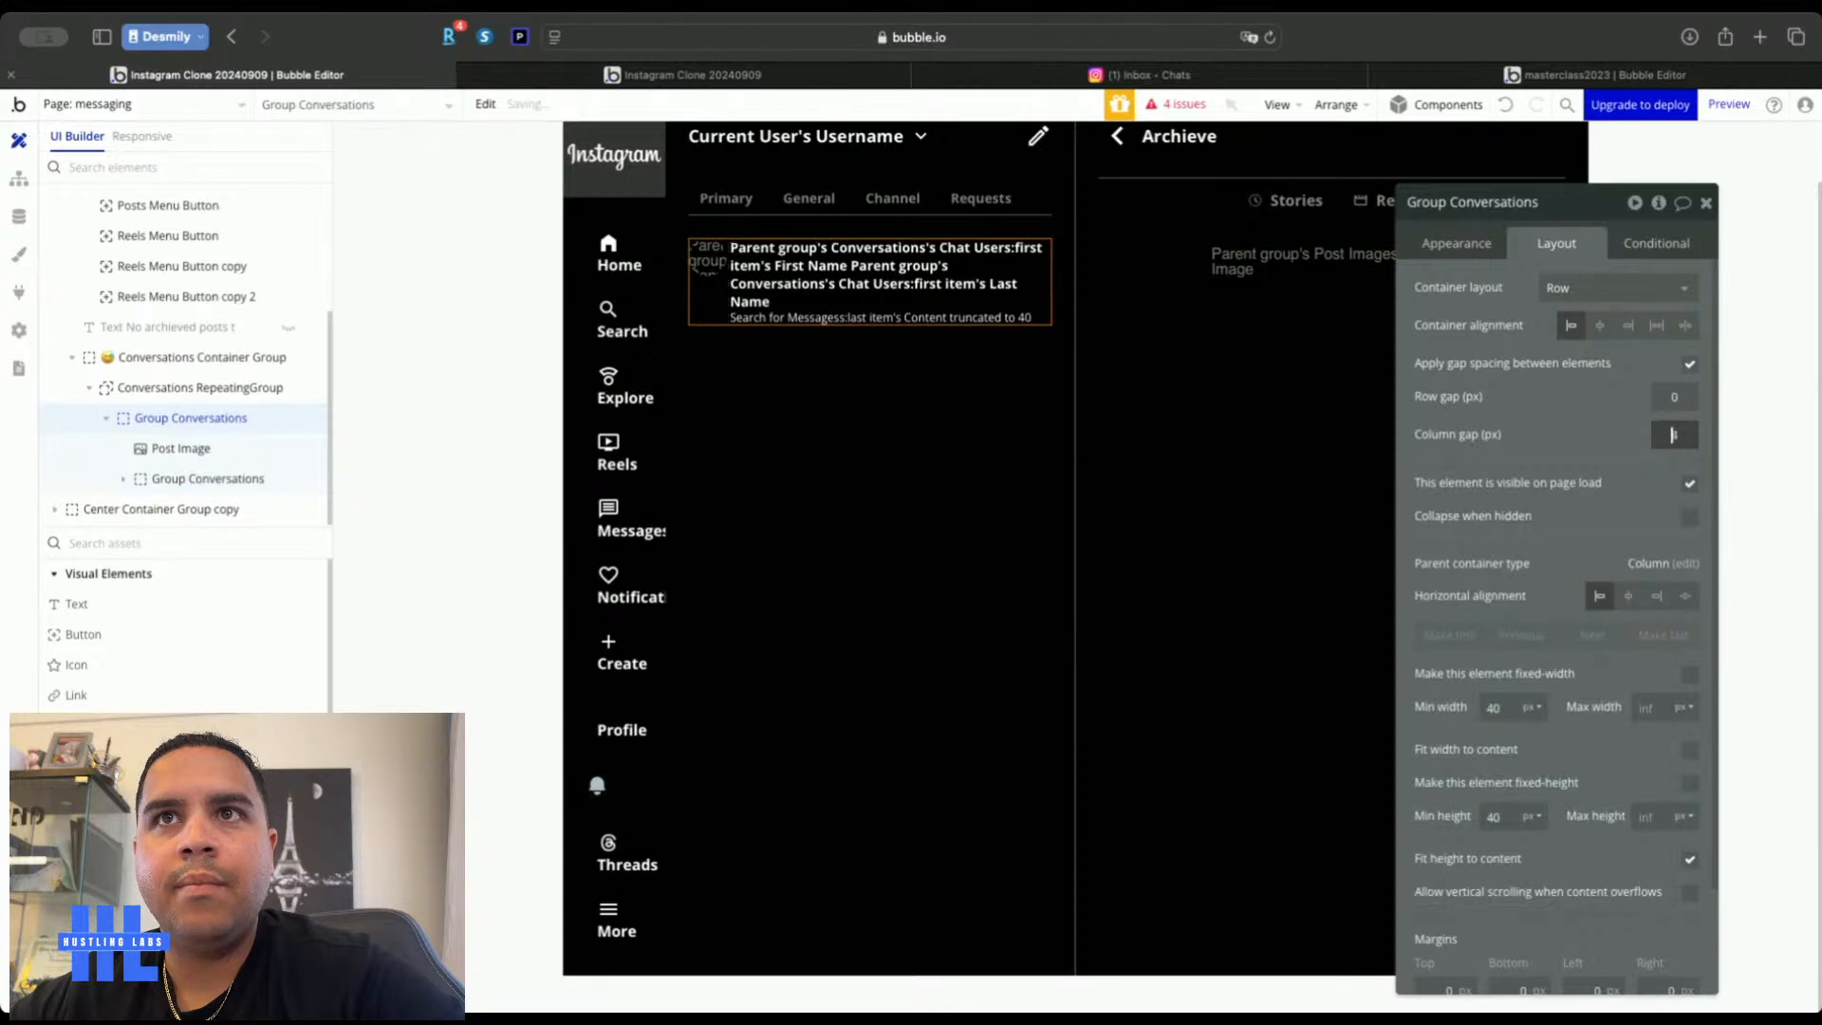
left_click(1706, 204)
left_click(1672, 427)
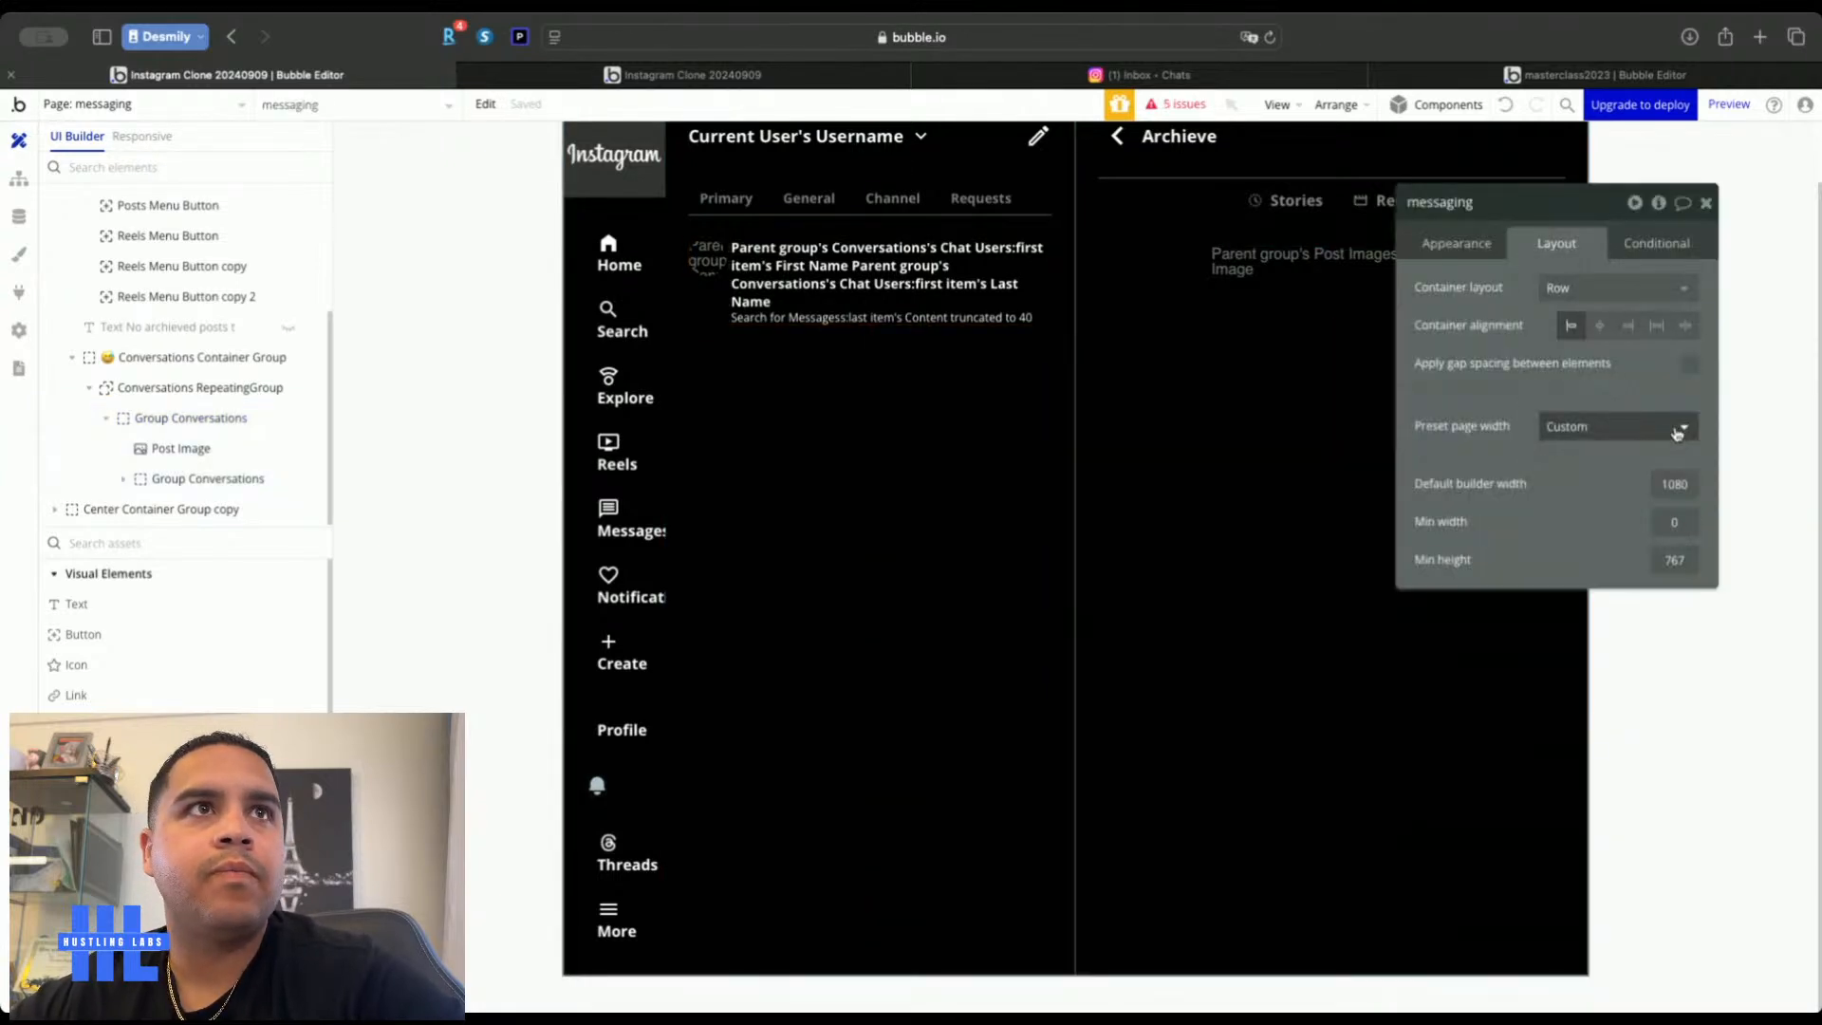
left_click(707, 317)
left_click(707, 268)
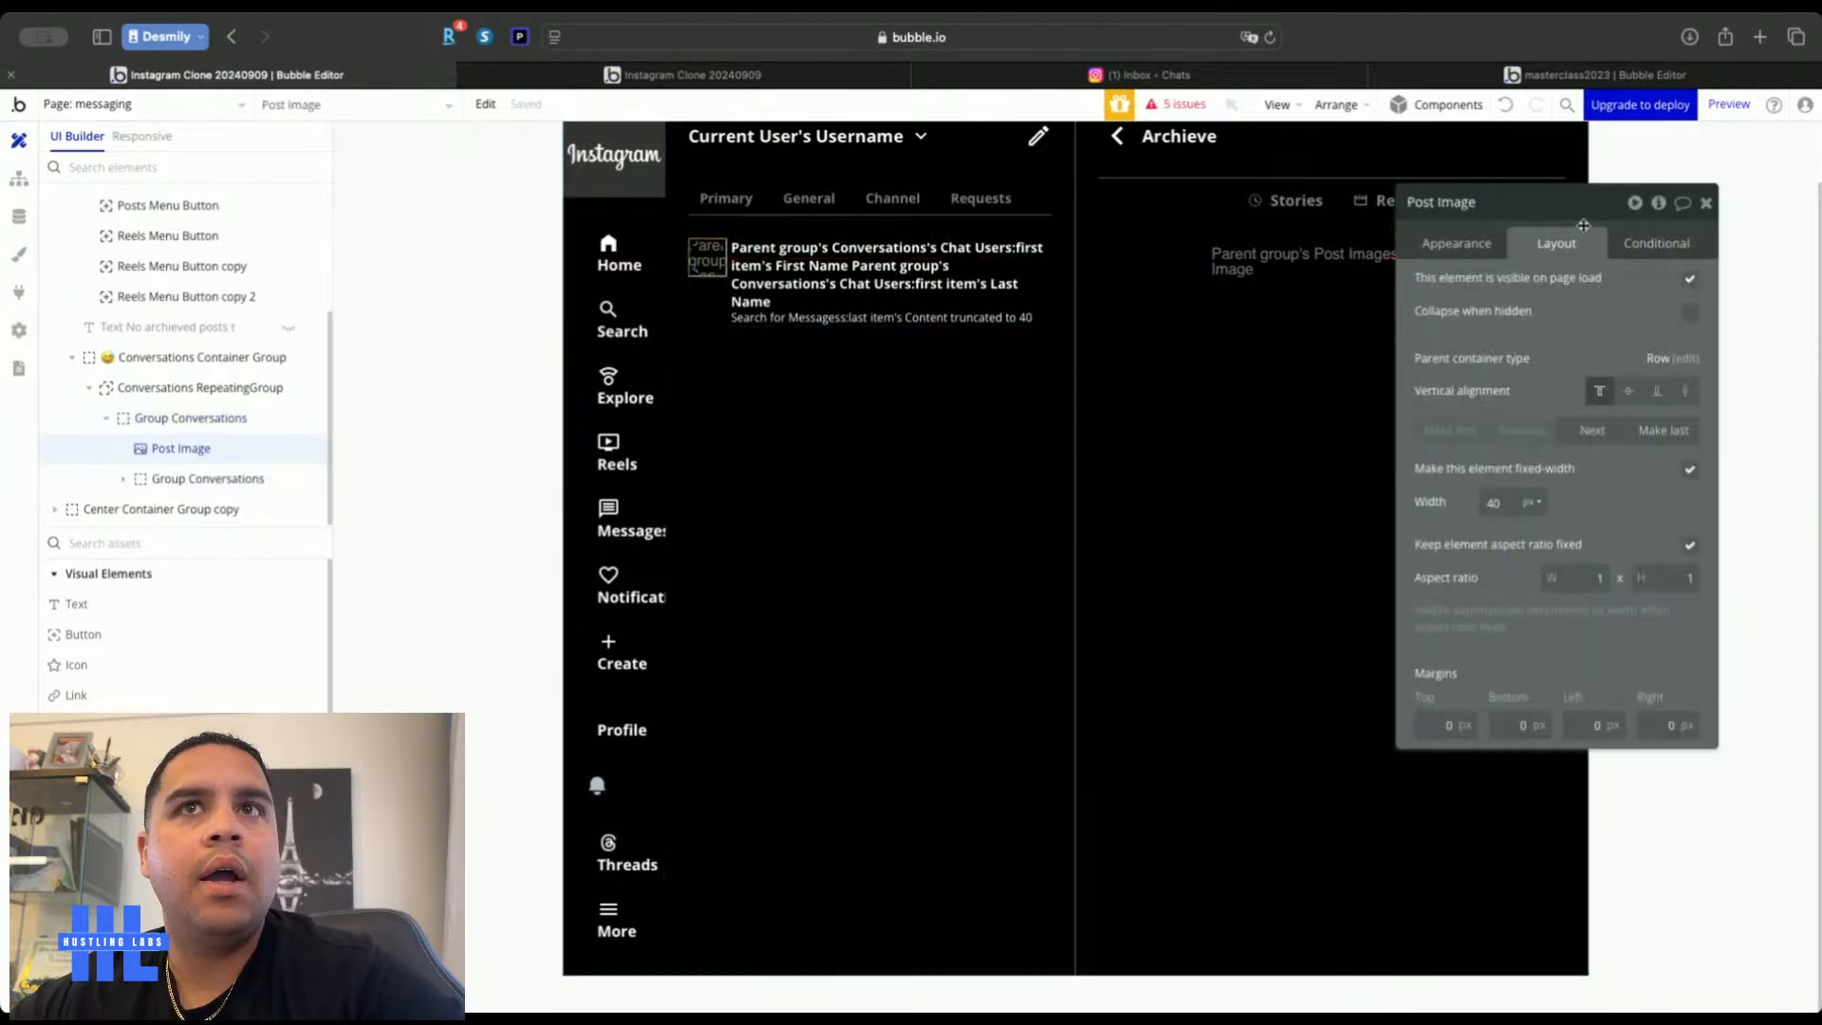
left_click(1624, 393)
left_click(1179, 75)
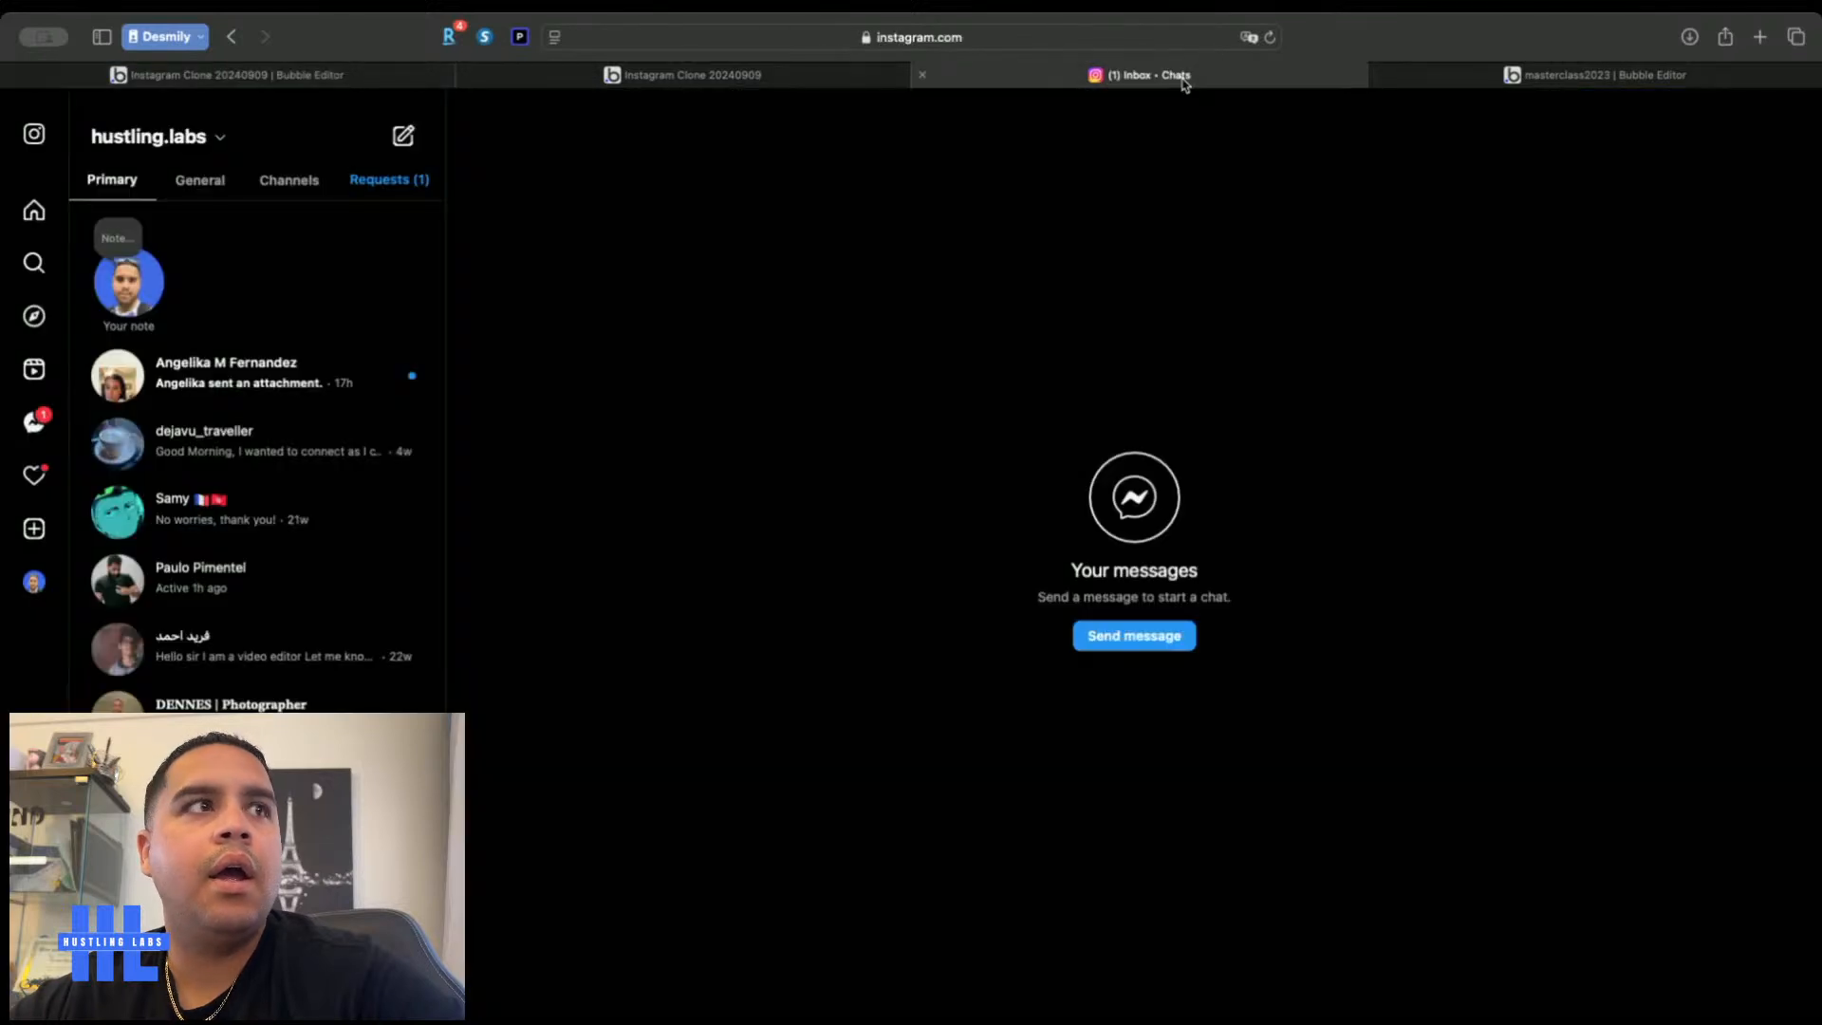
left_click(387, 68)
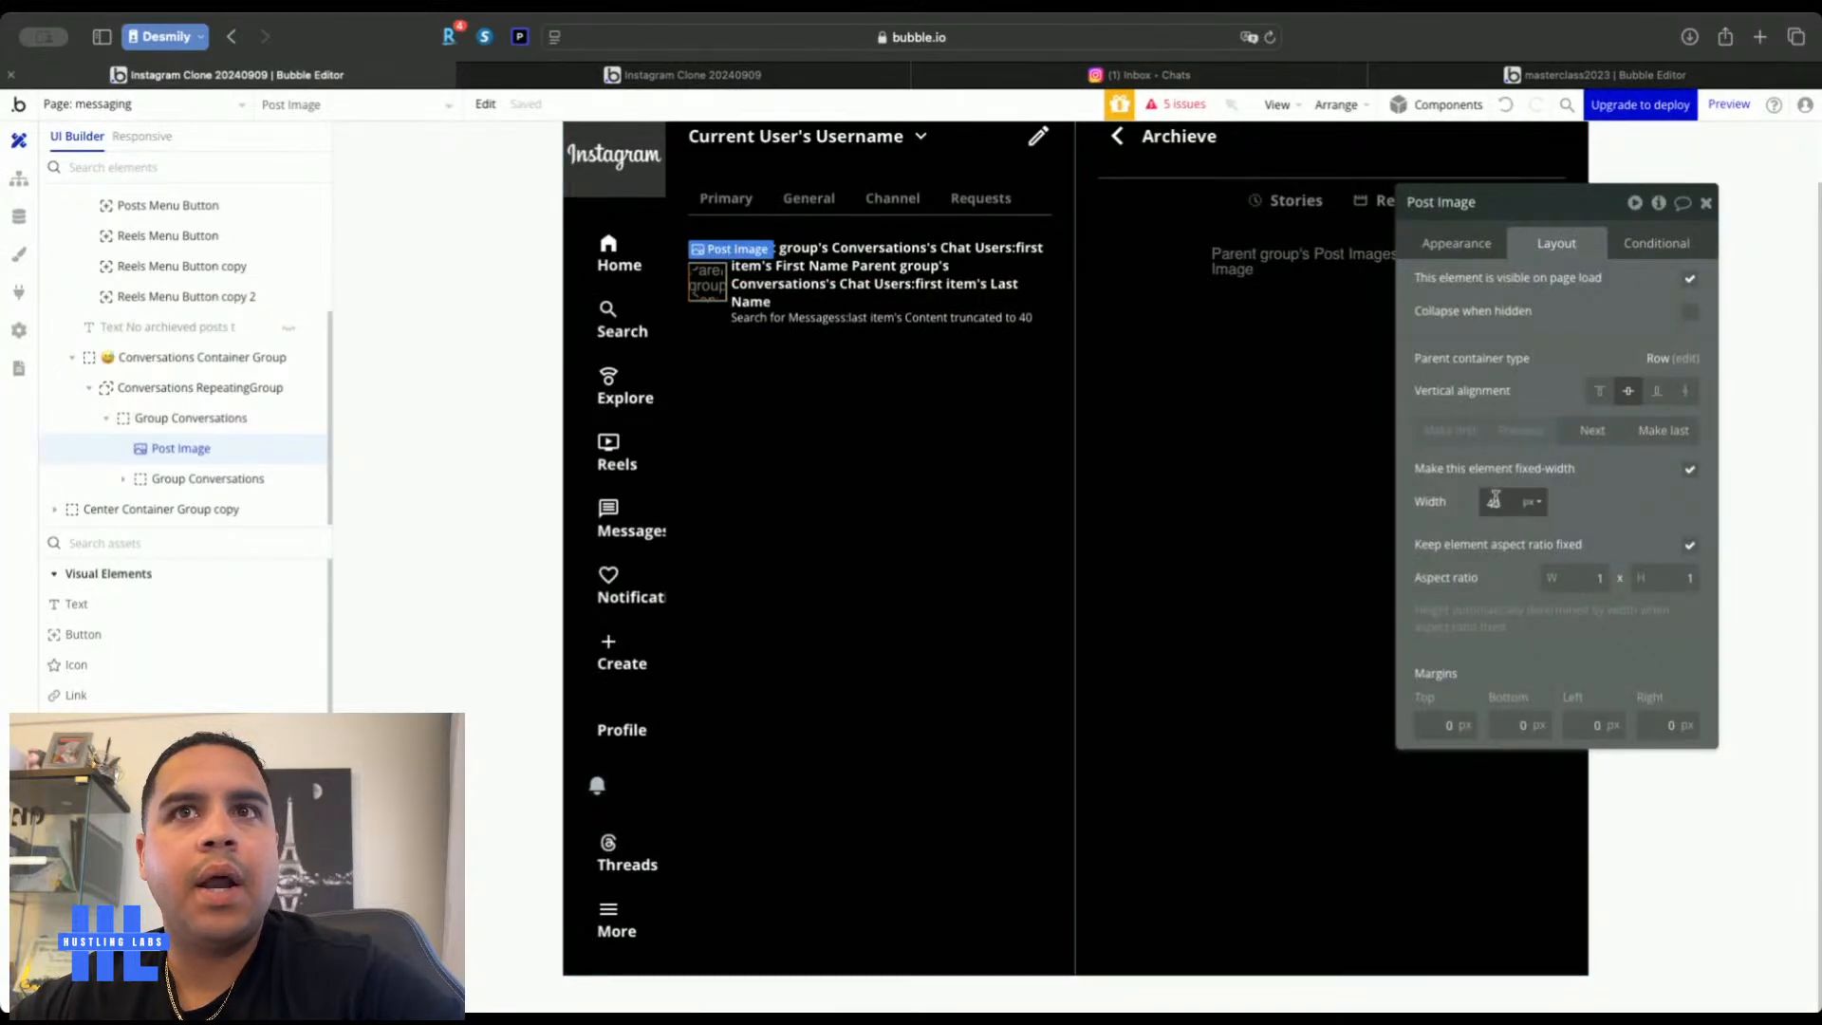
key("Up")
key("Up")
key("Up")
key("Up")
key("Up")
key("Up")
key("Up")
key("Up")
key("Up")
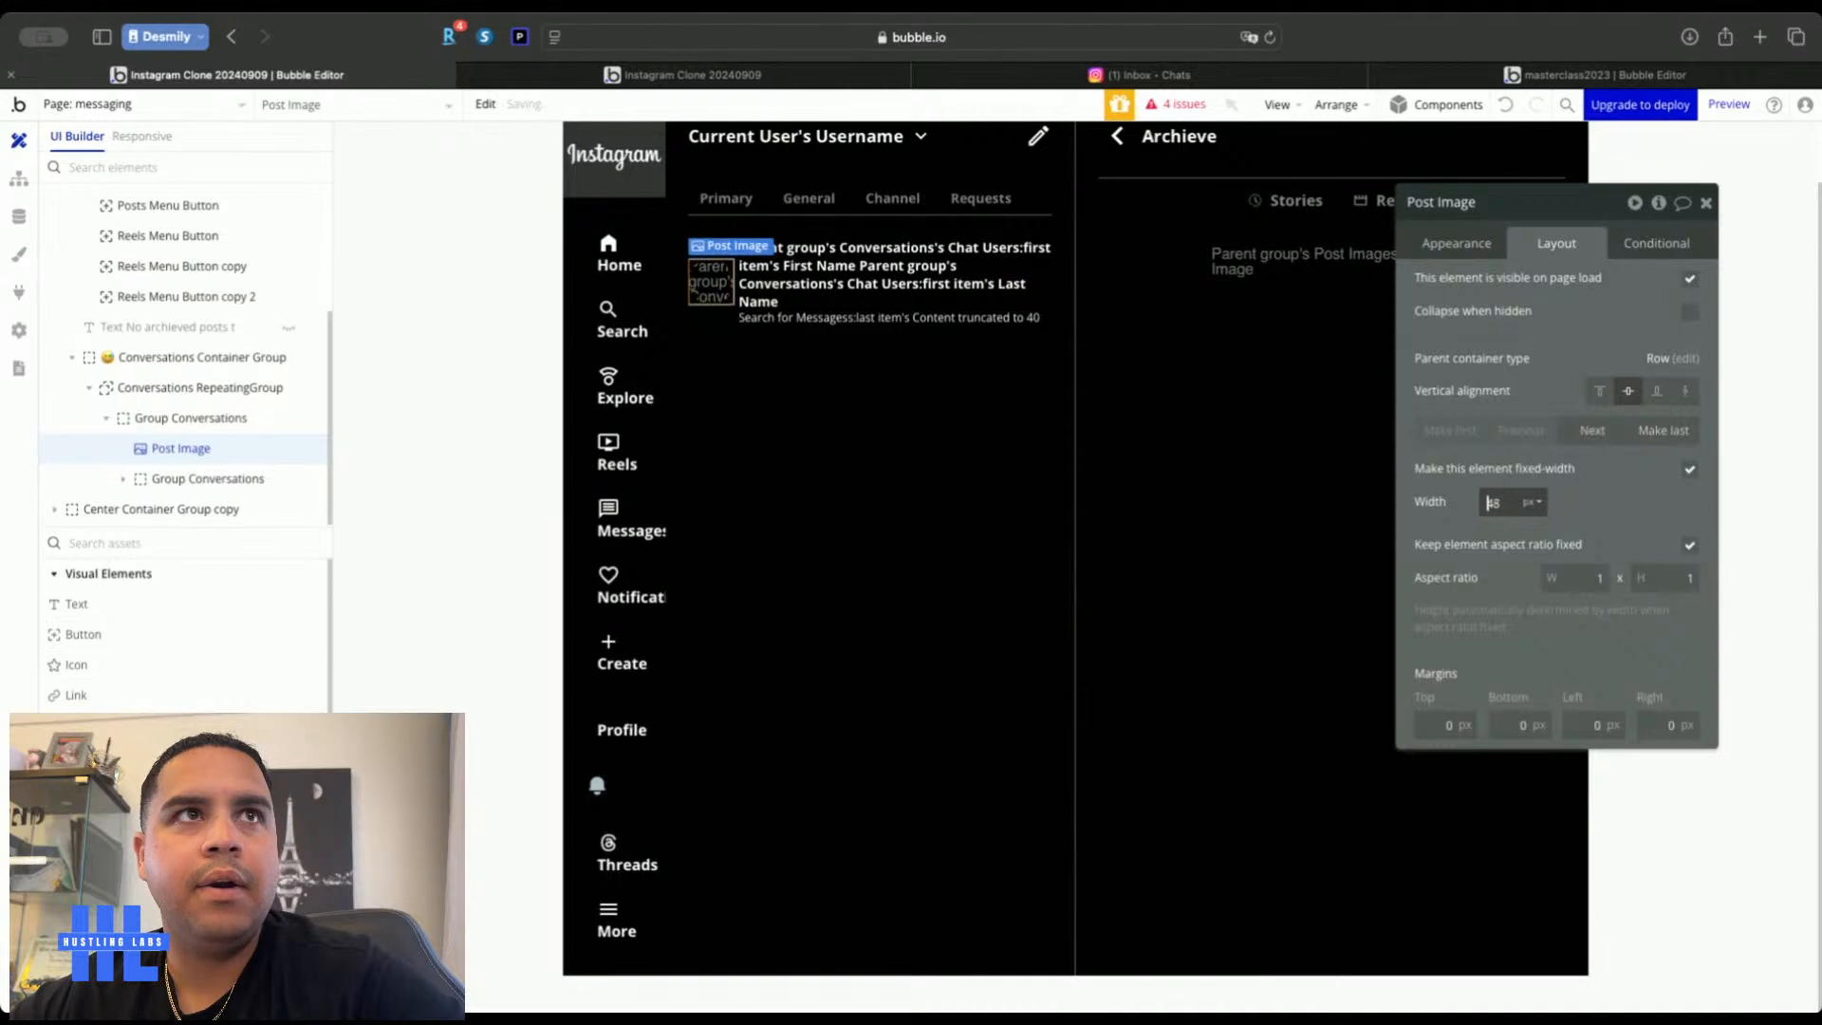
key("Up")
key("Up")
key("Up")
key("Up")
key("Up")
key("Up")
key("Up")
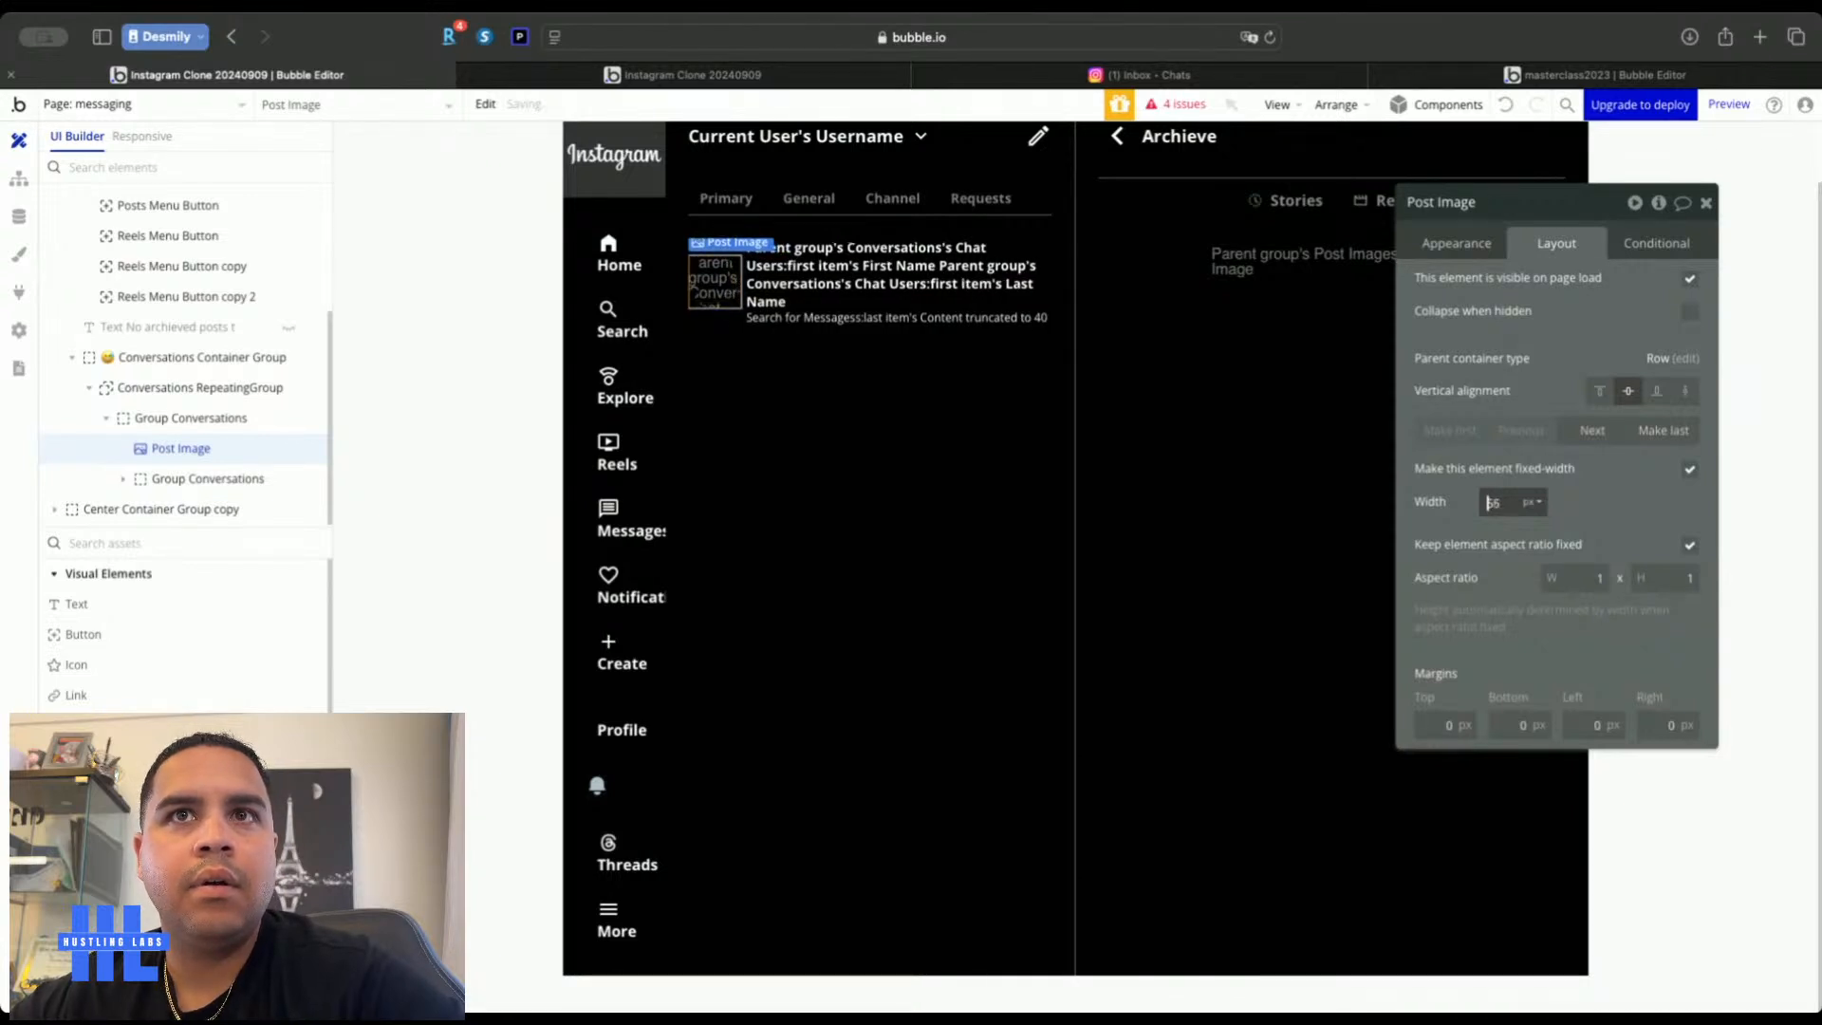
left_click(1706, 204)
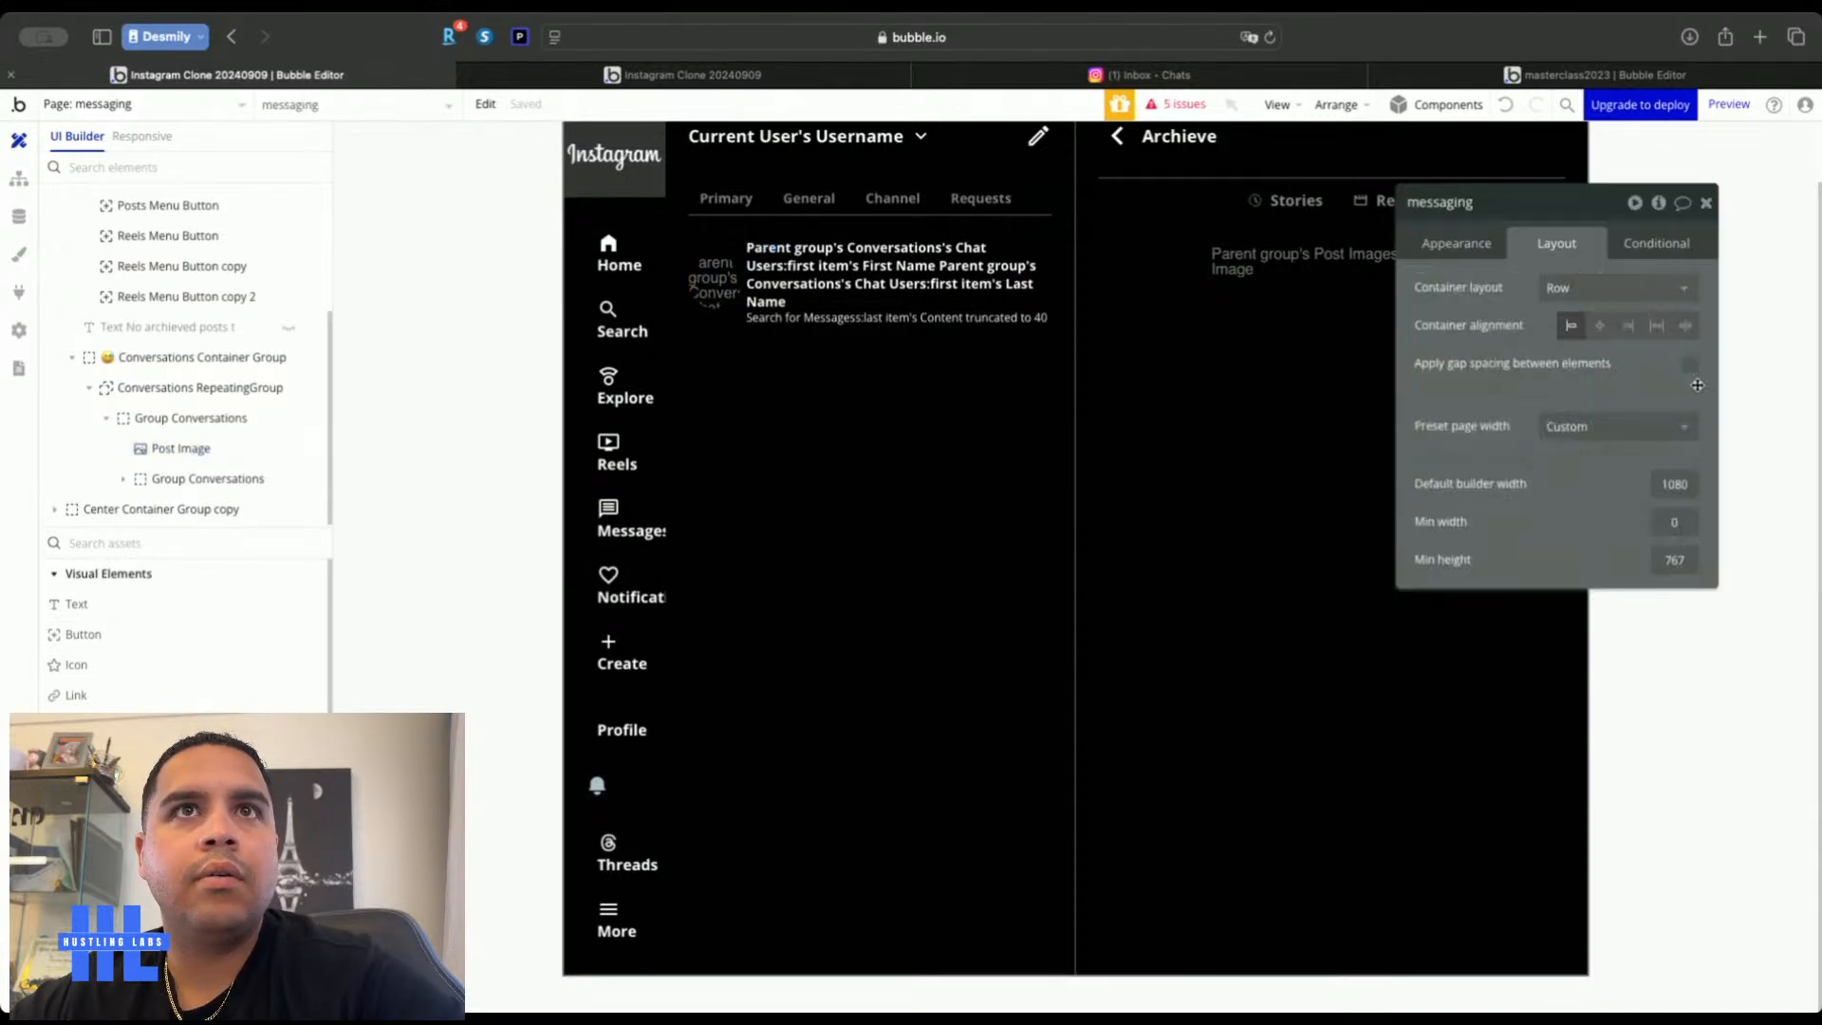
left_click(1706, 204)
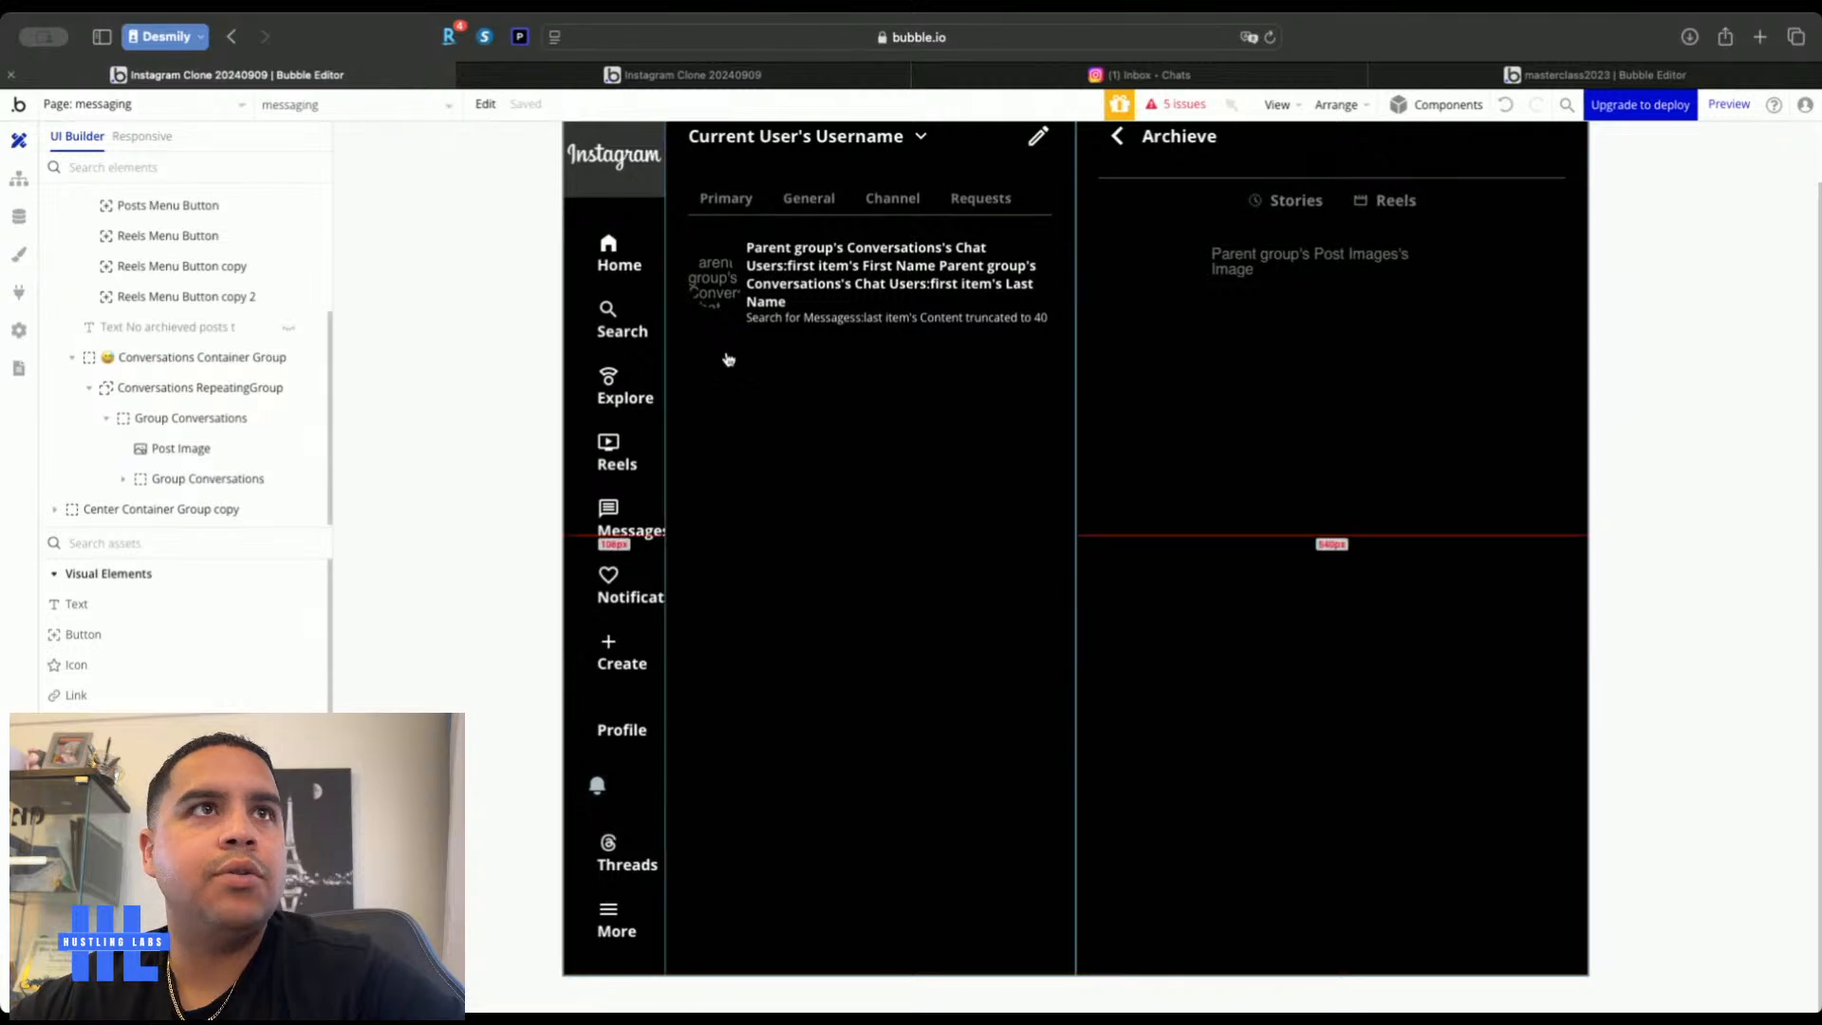
left_click(1138, 74)
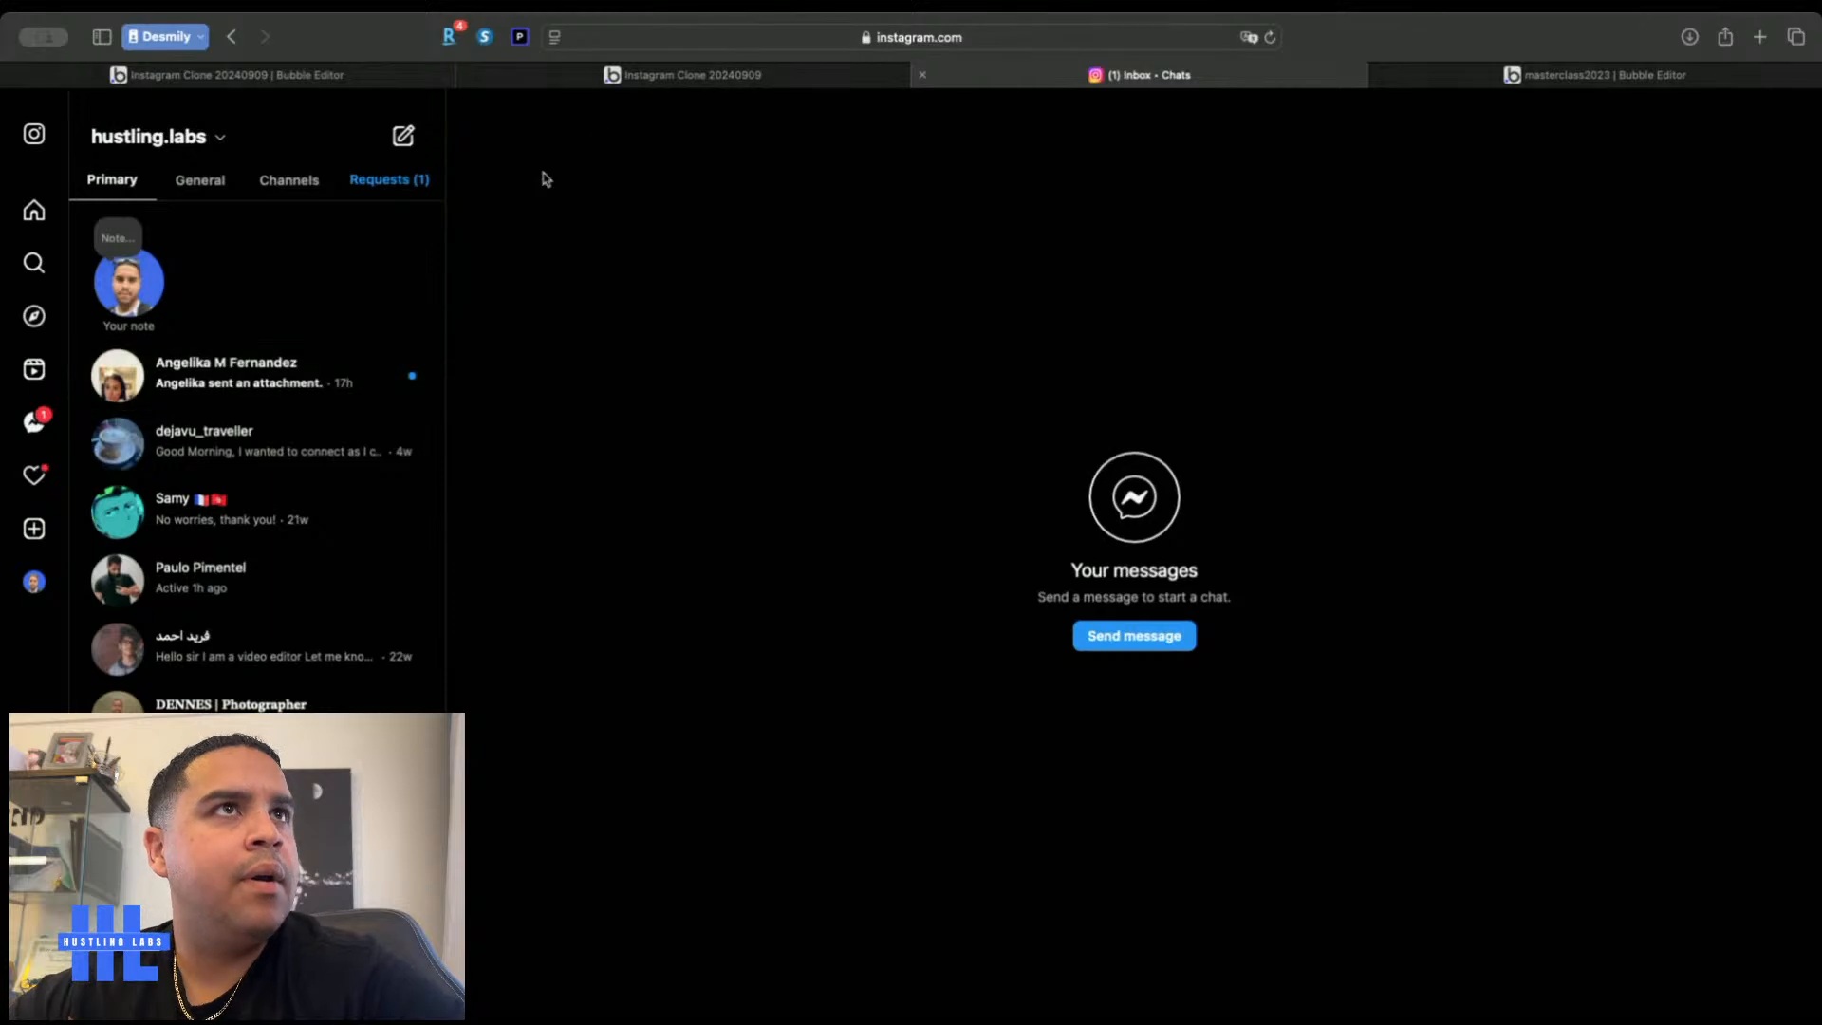
left_click(314, 78)
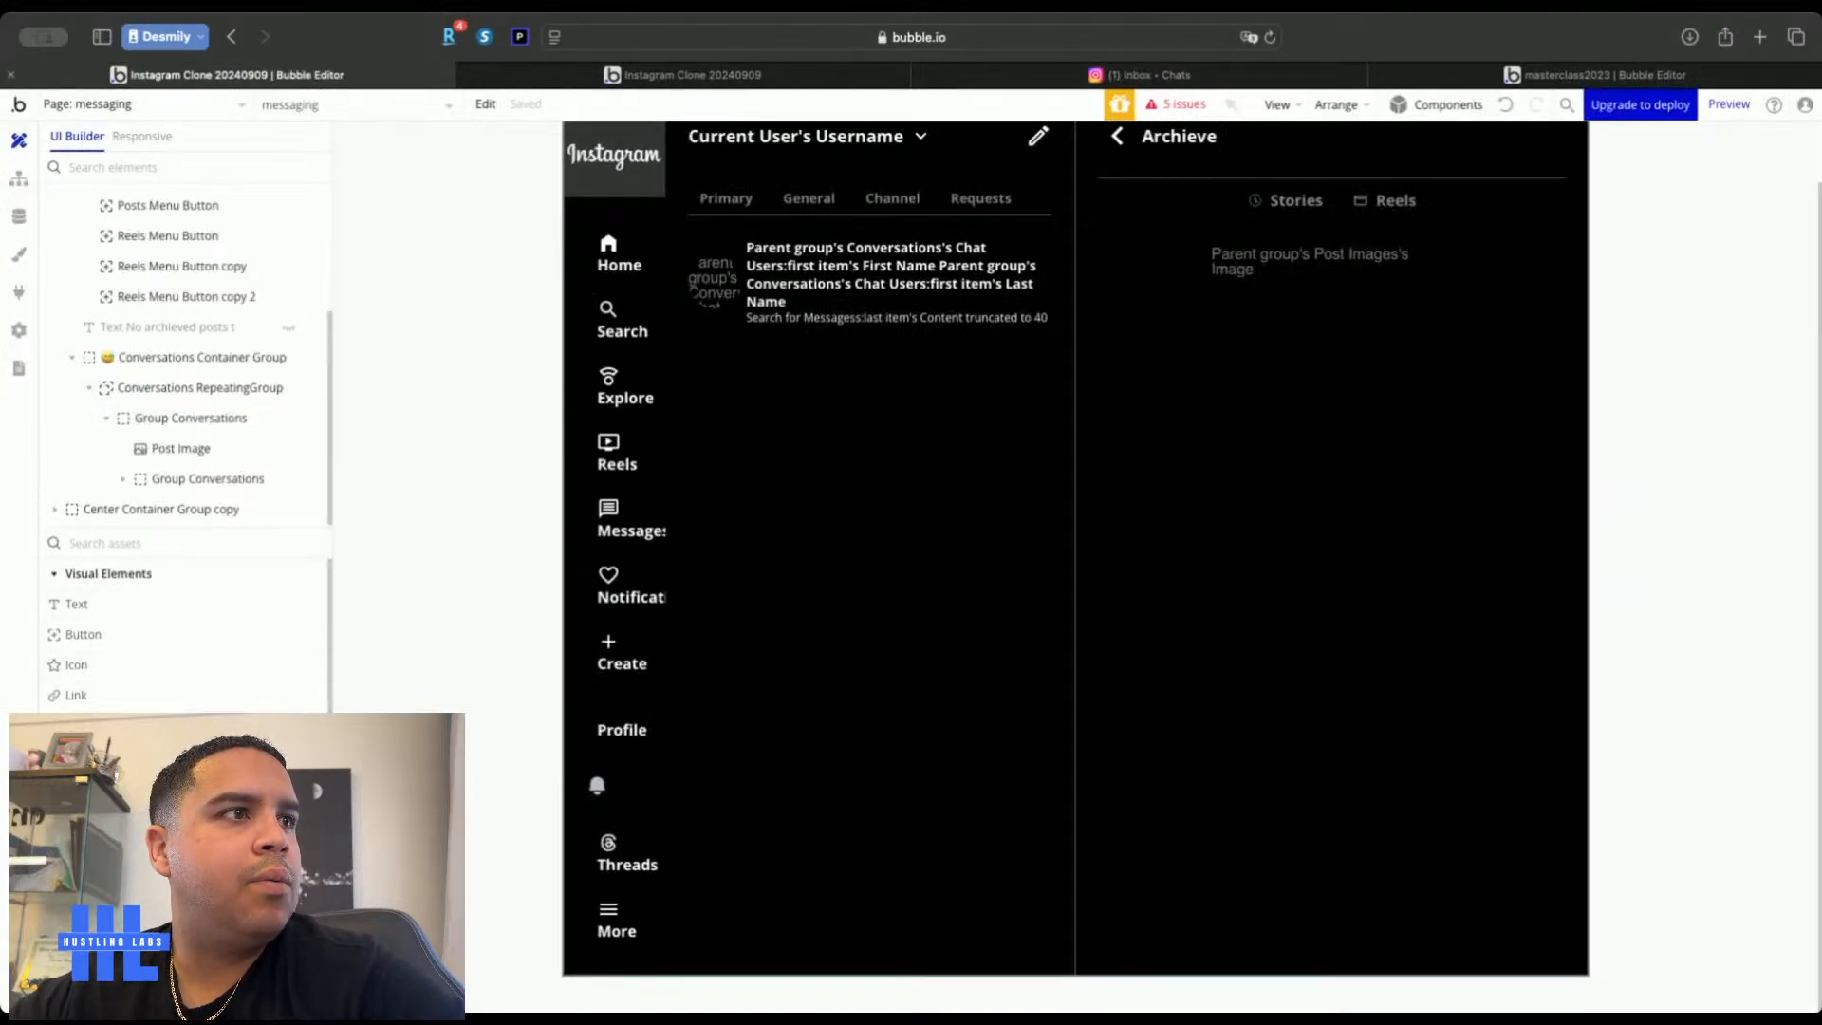
Draw a shape at the row's right end, square-locked, 16 px wide and vertically centred
left_click(725, 317)
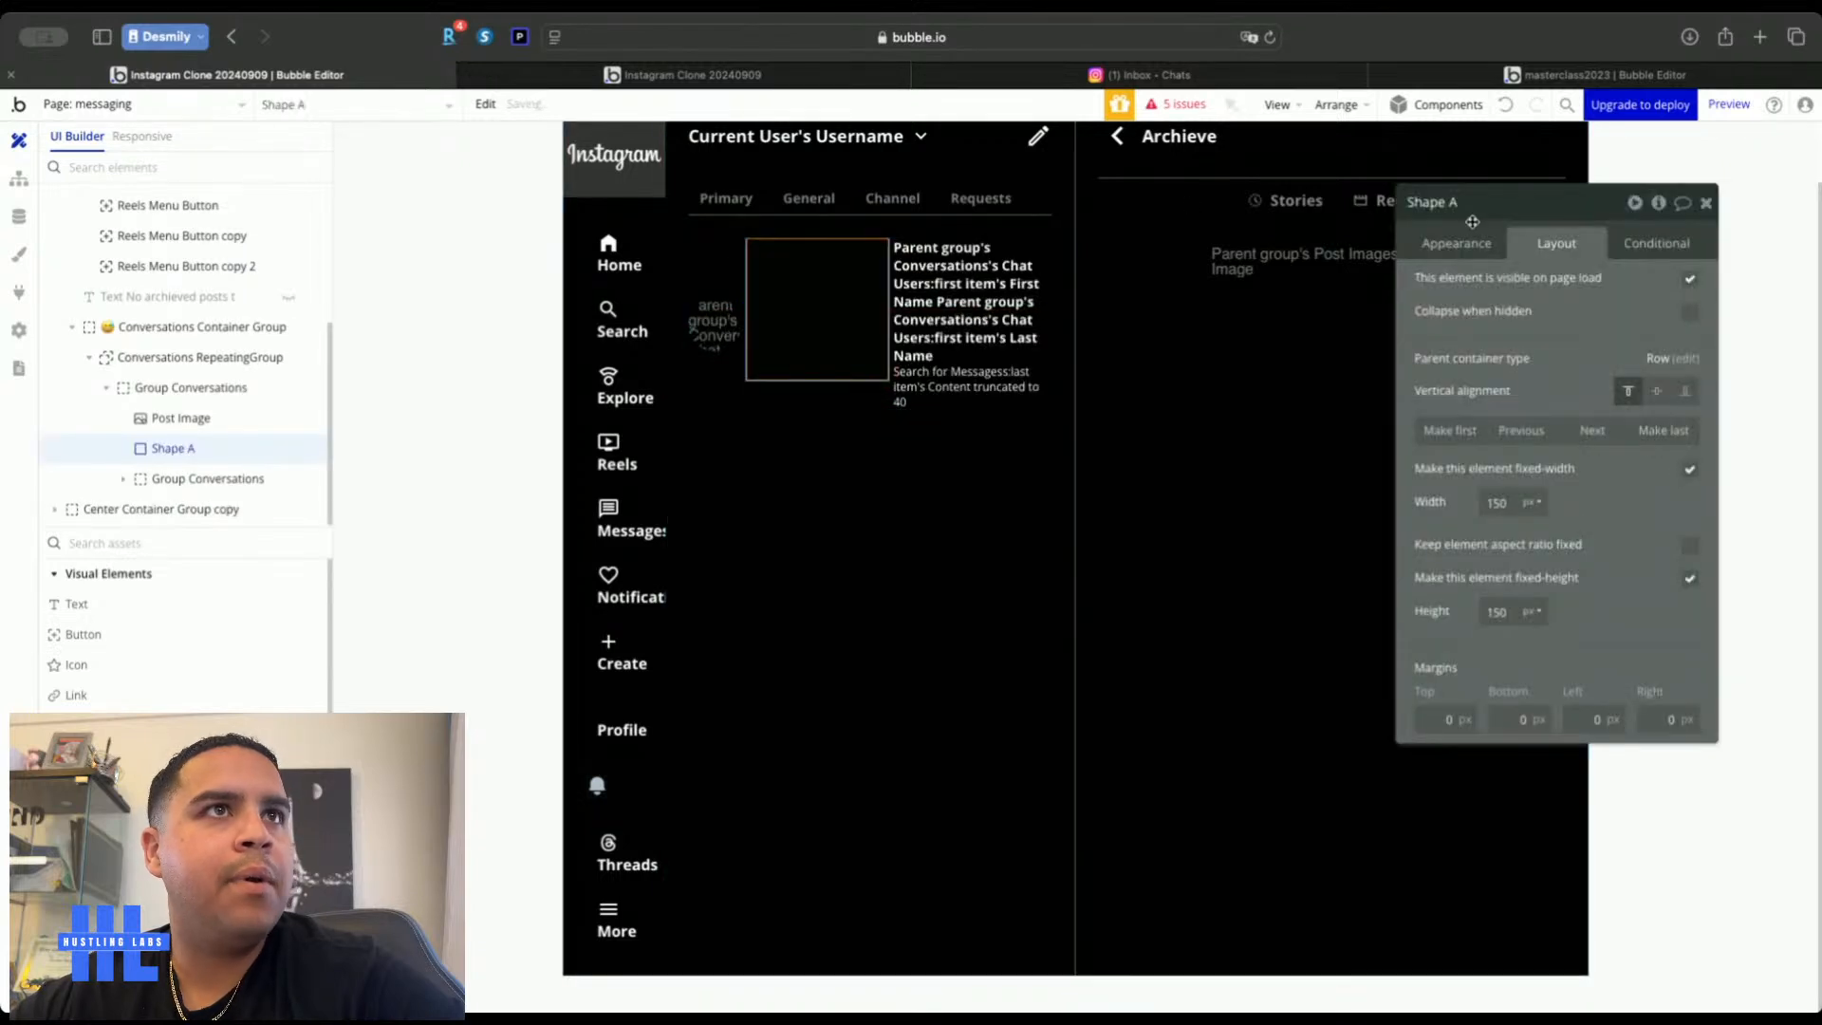
left_click(1660, 429)
left_click(1688, 546)
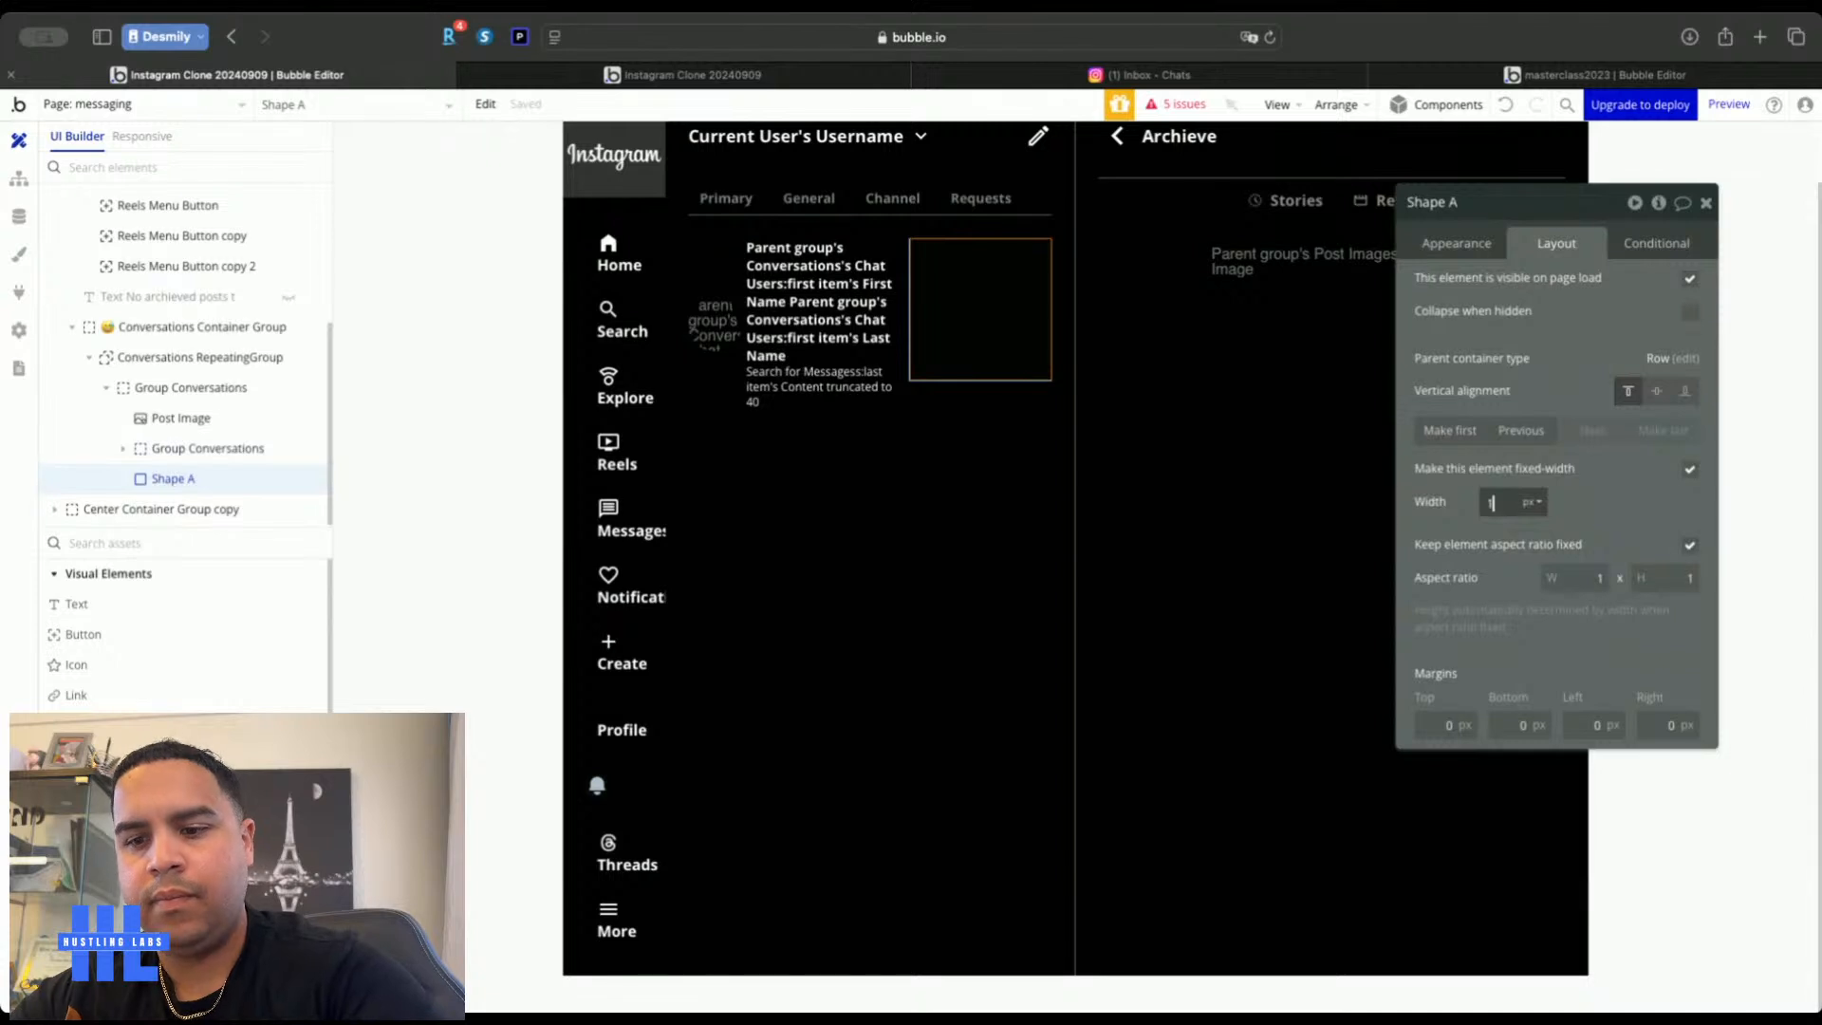
type("6")
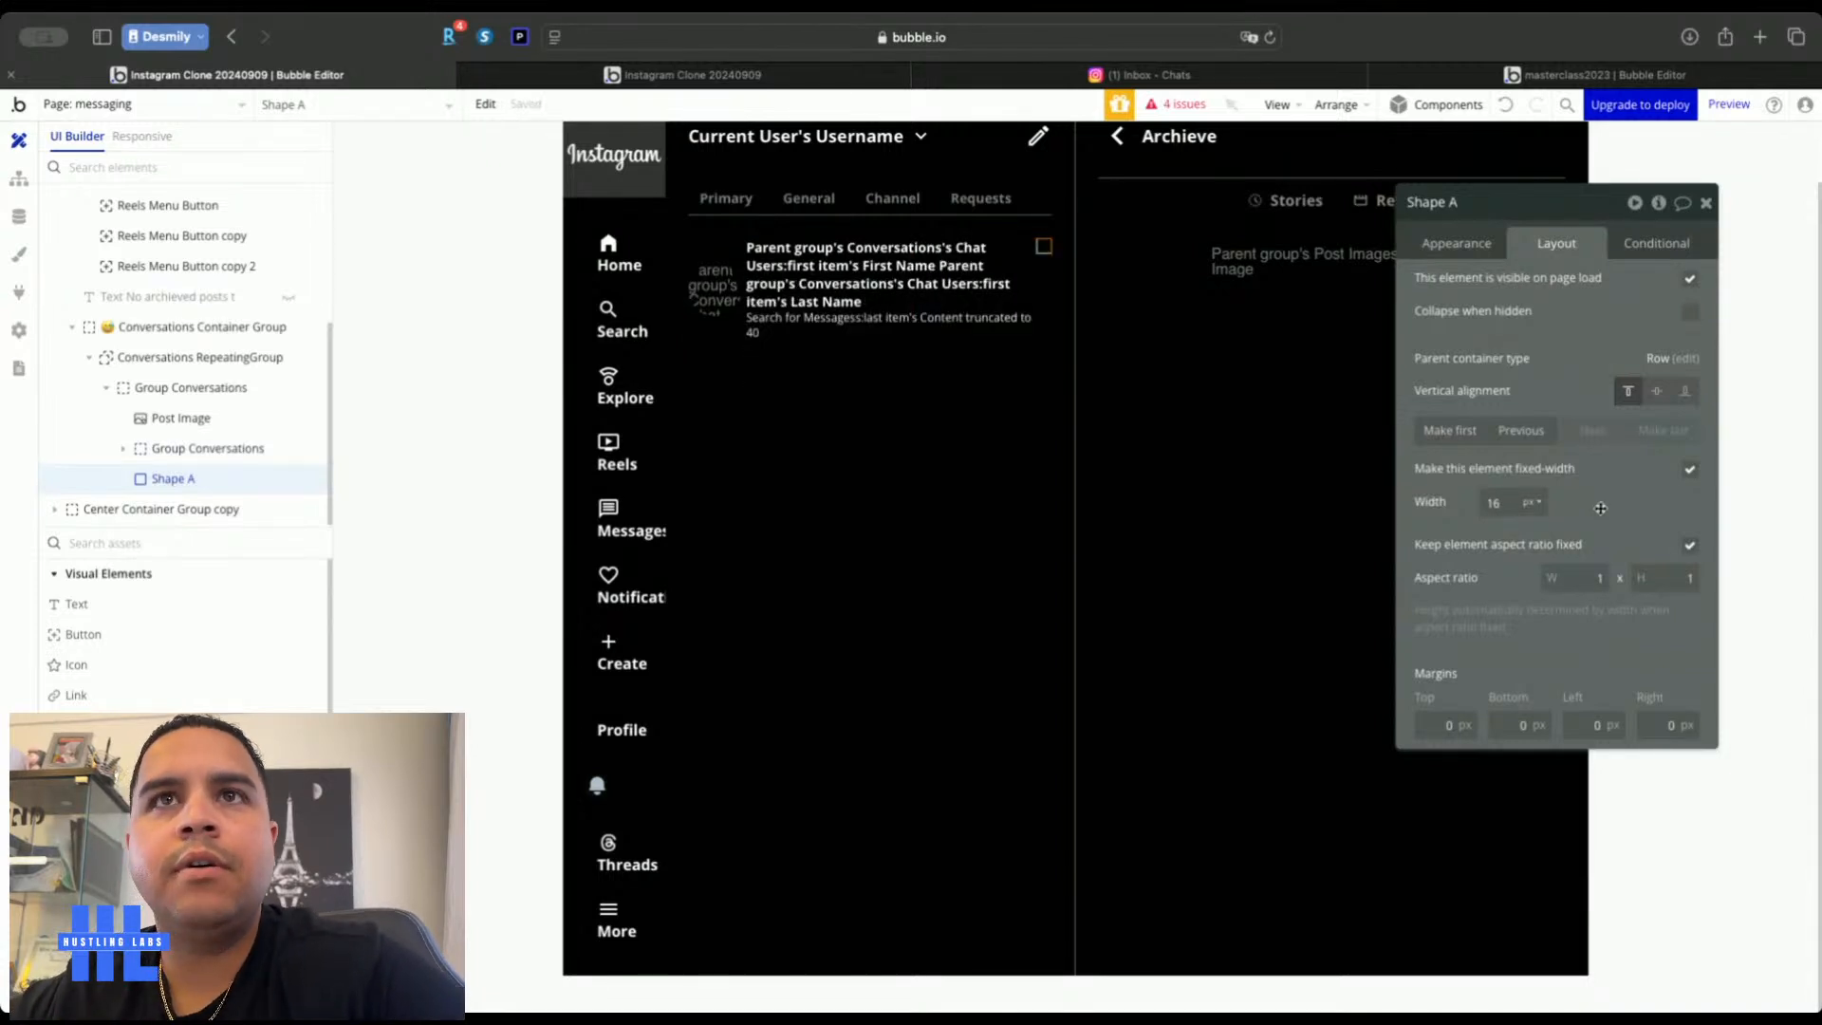
left_click(1655, 390)
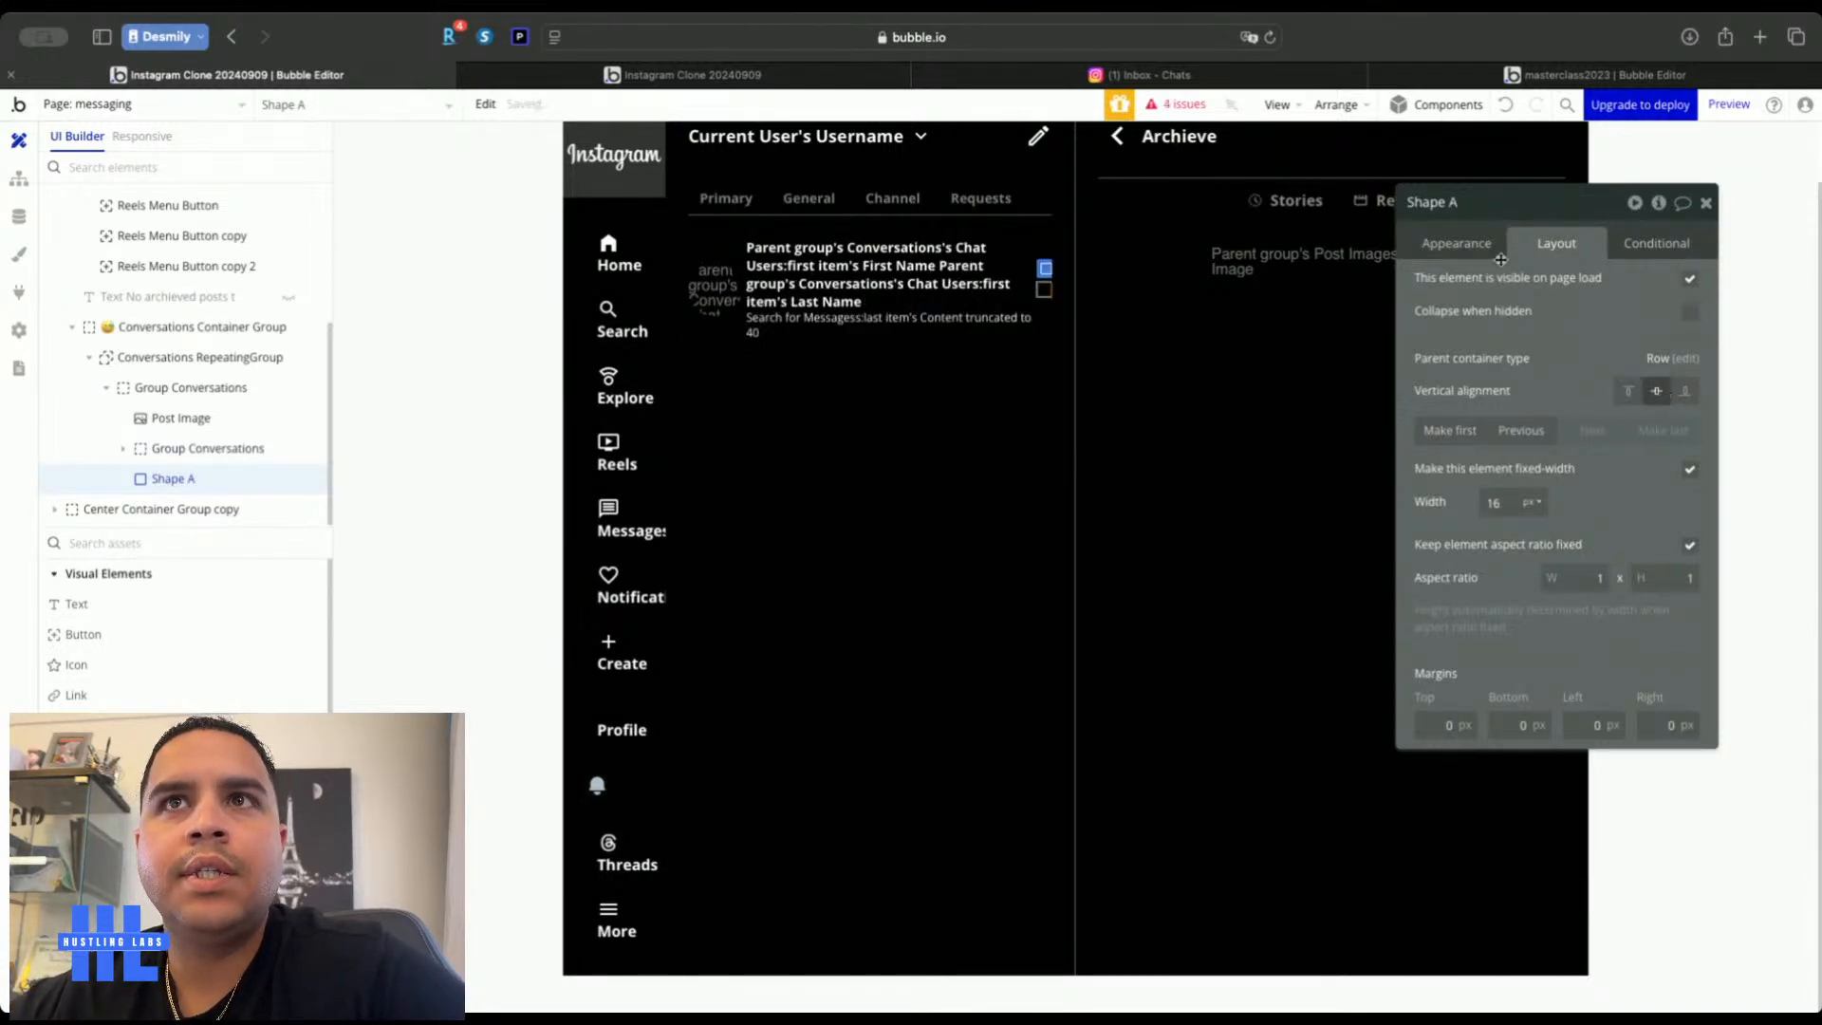
Give the shape roundness 100 and a Blue background
left_click(1474, 245)
left_click(1656, 692)
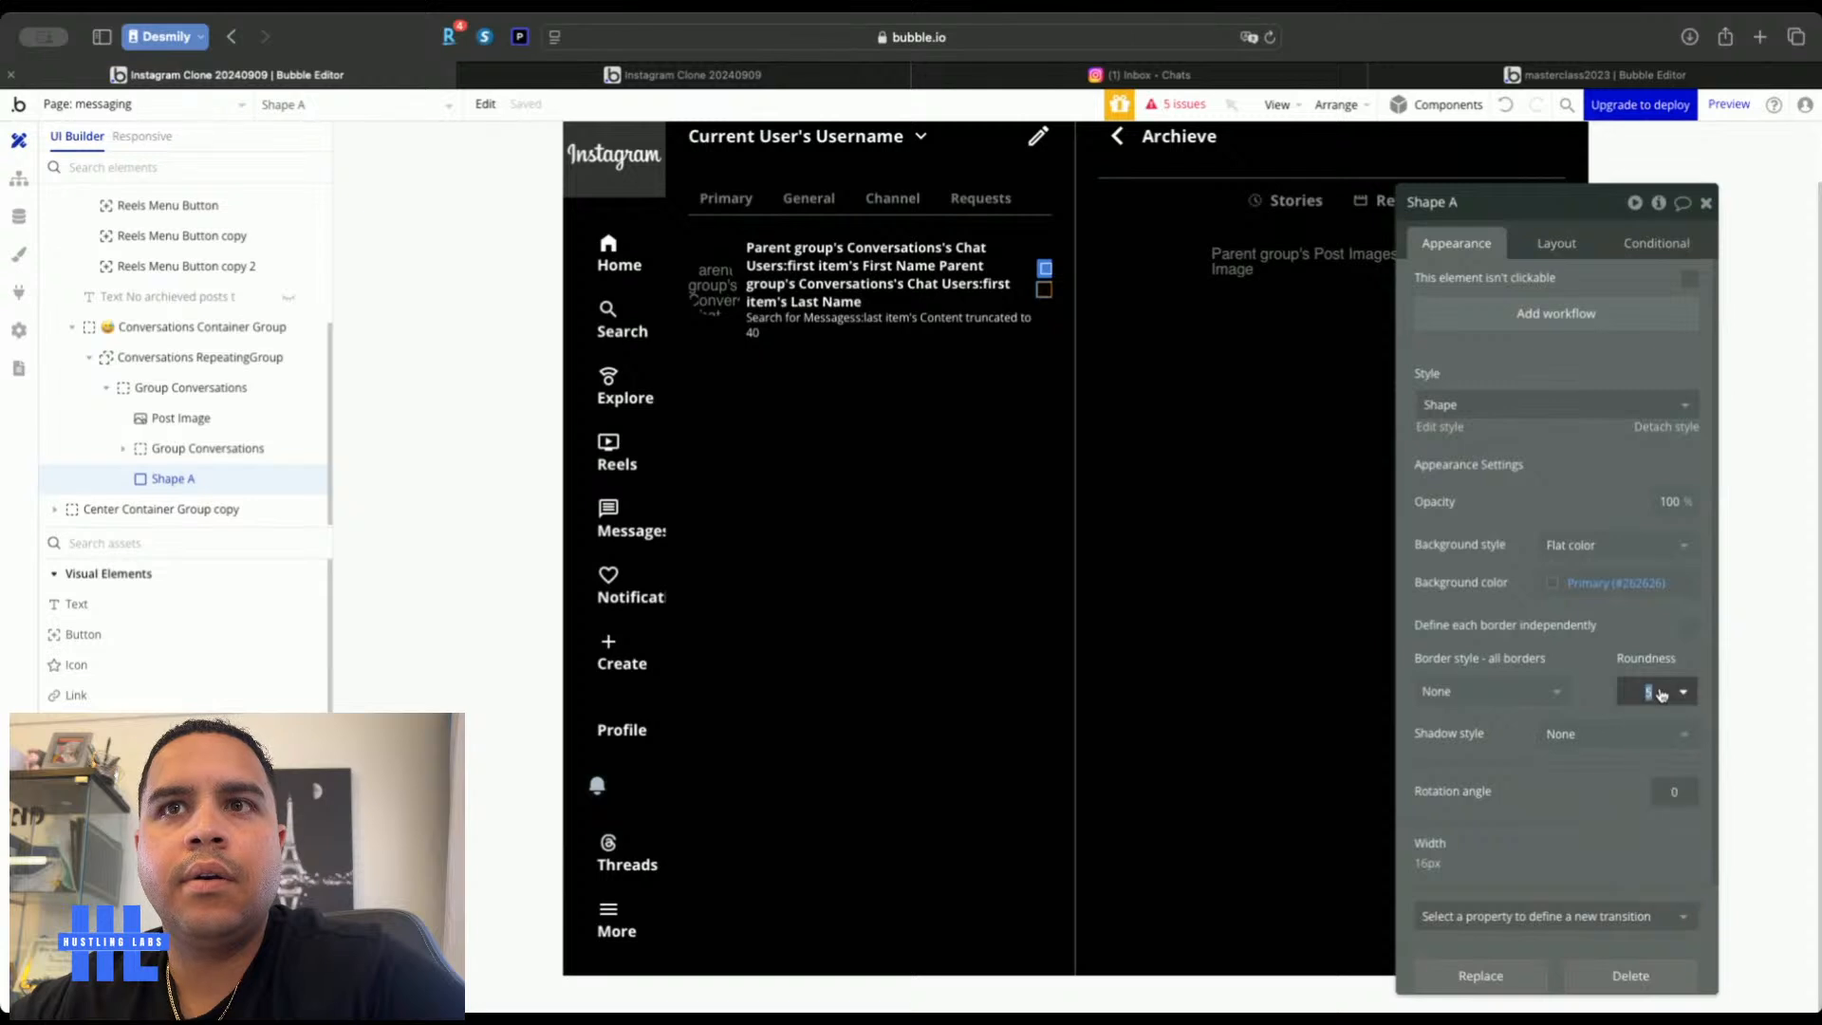
type("100")
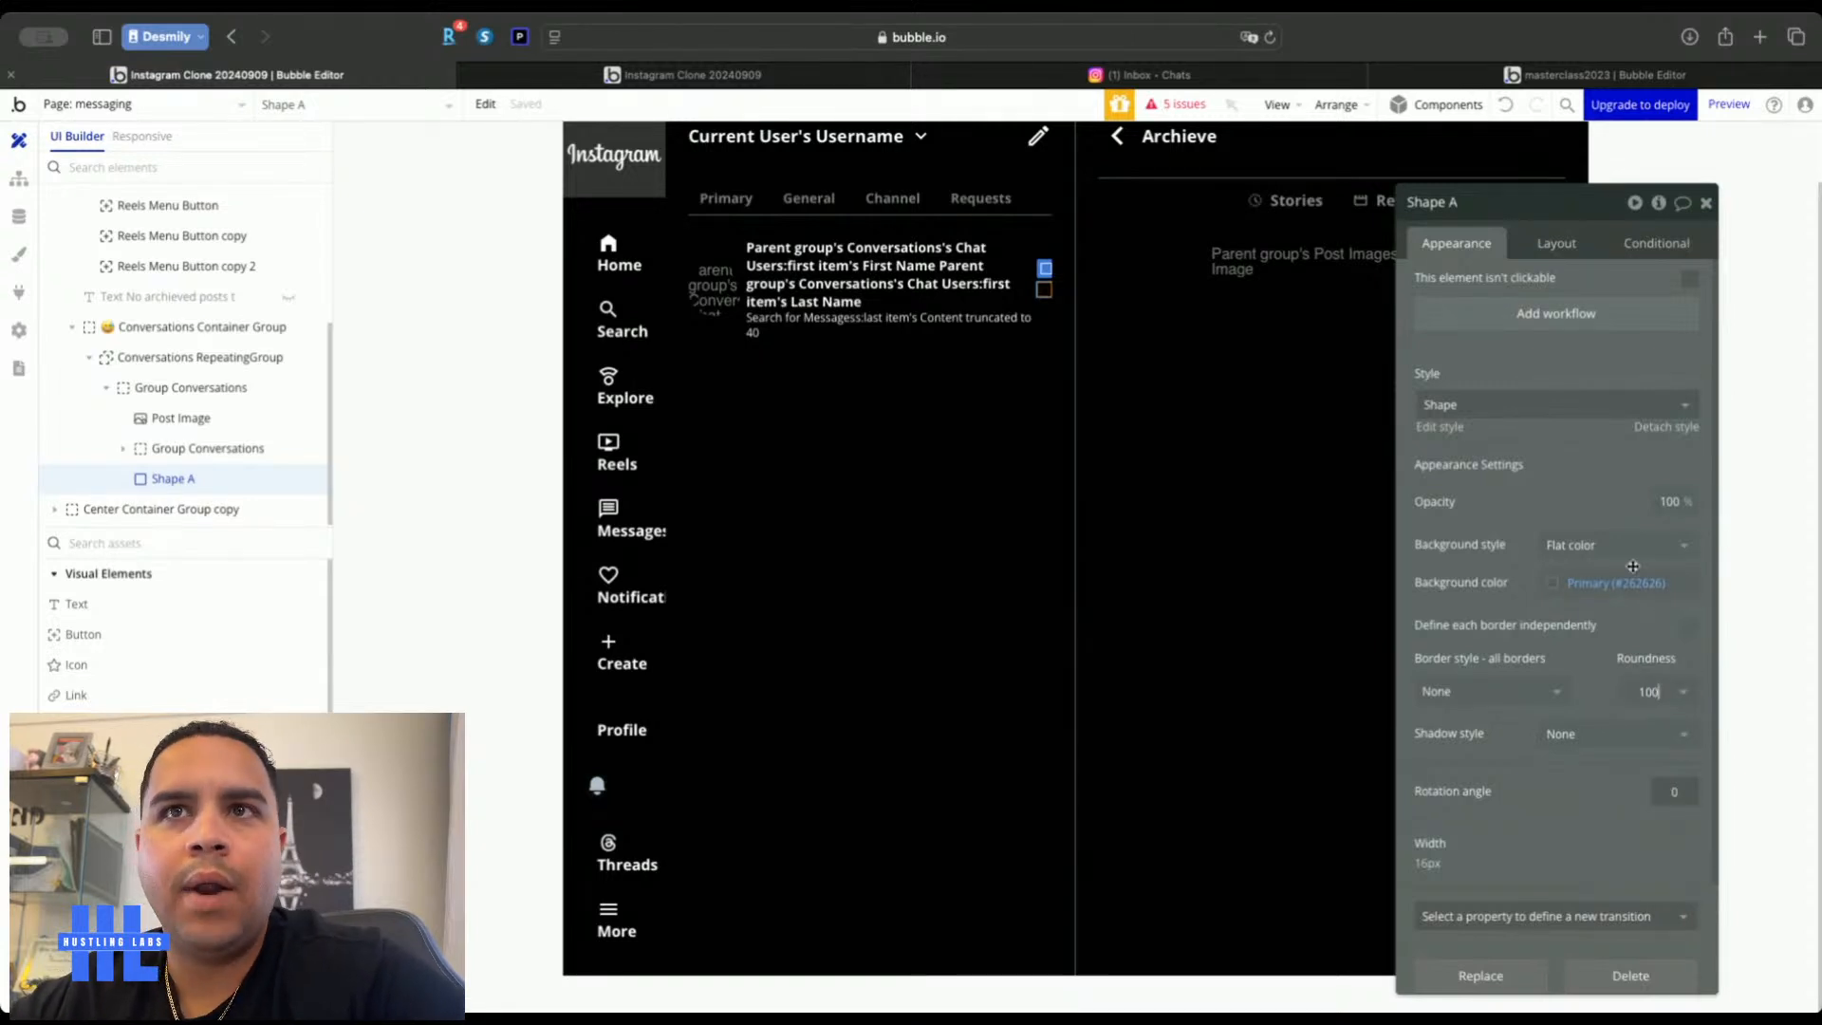
left_click(1632, 576)
left_click(1579, 857)
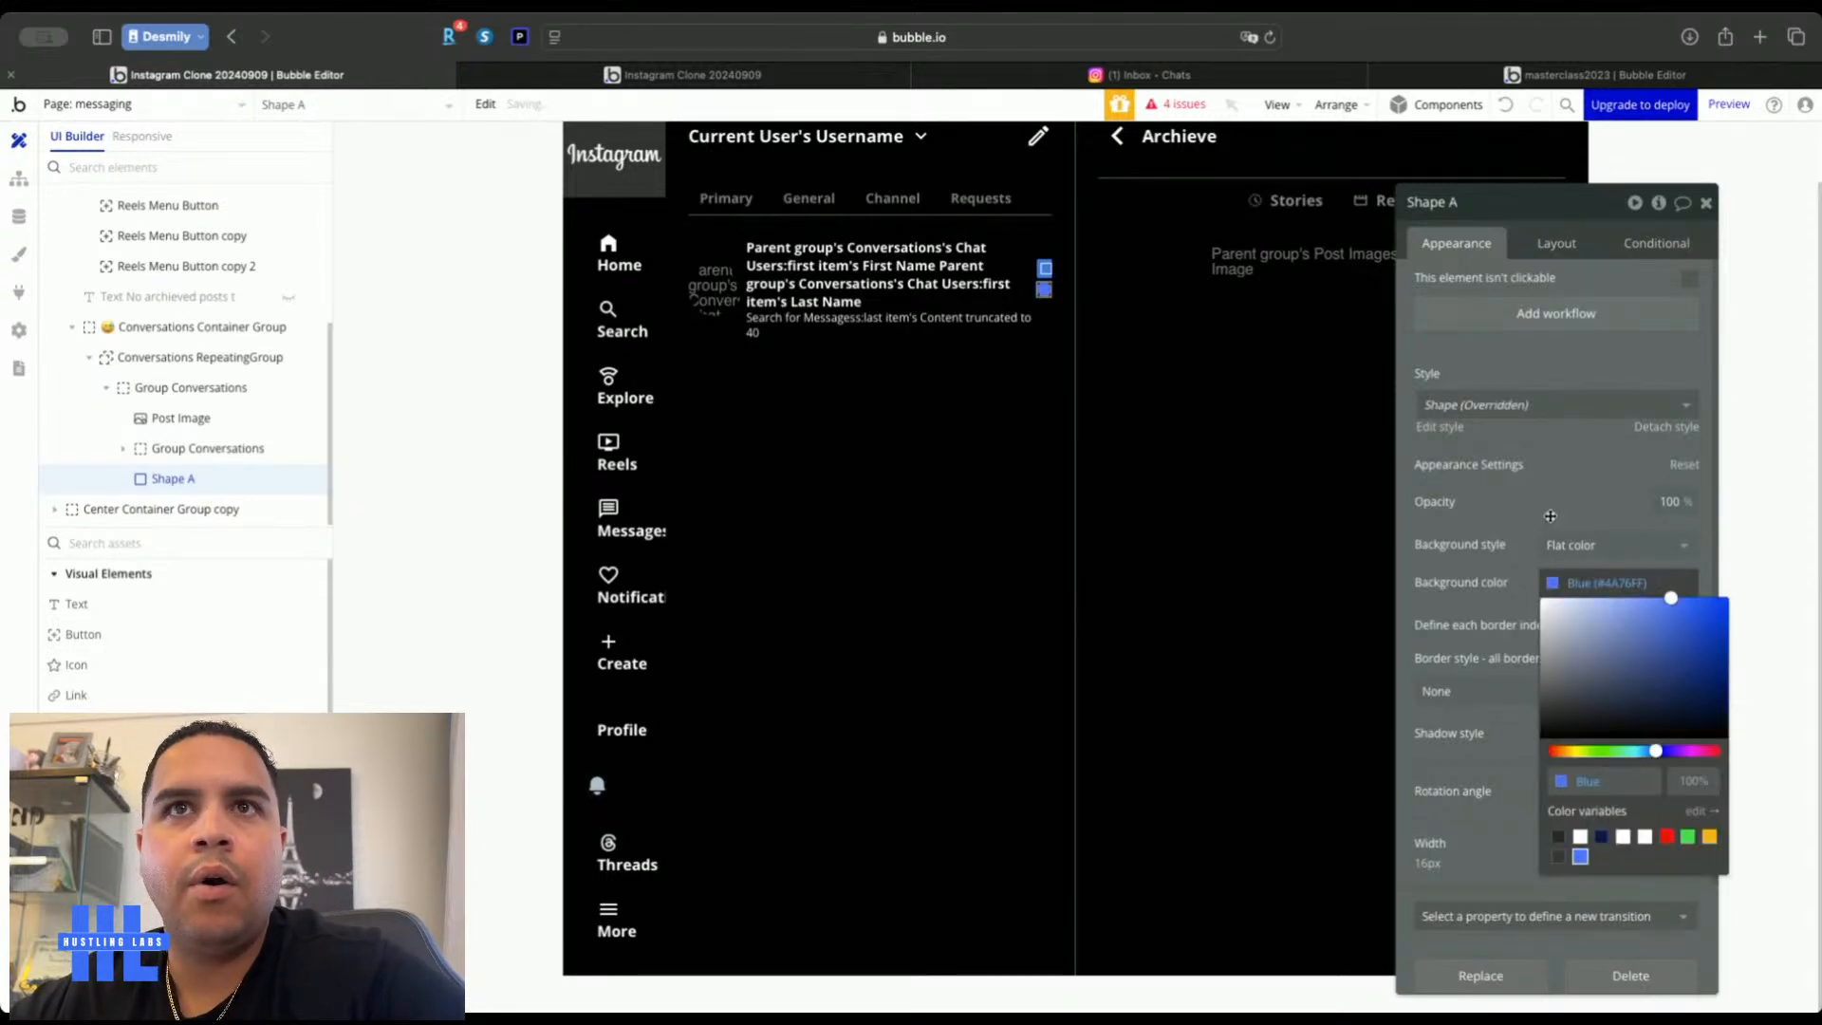
left_click(1123, 433)
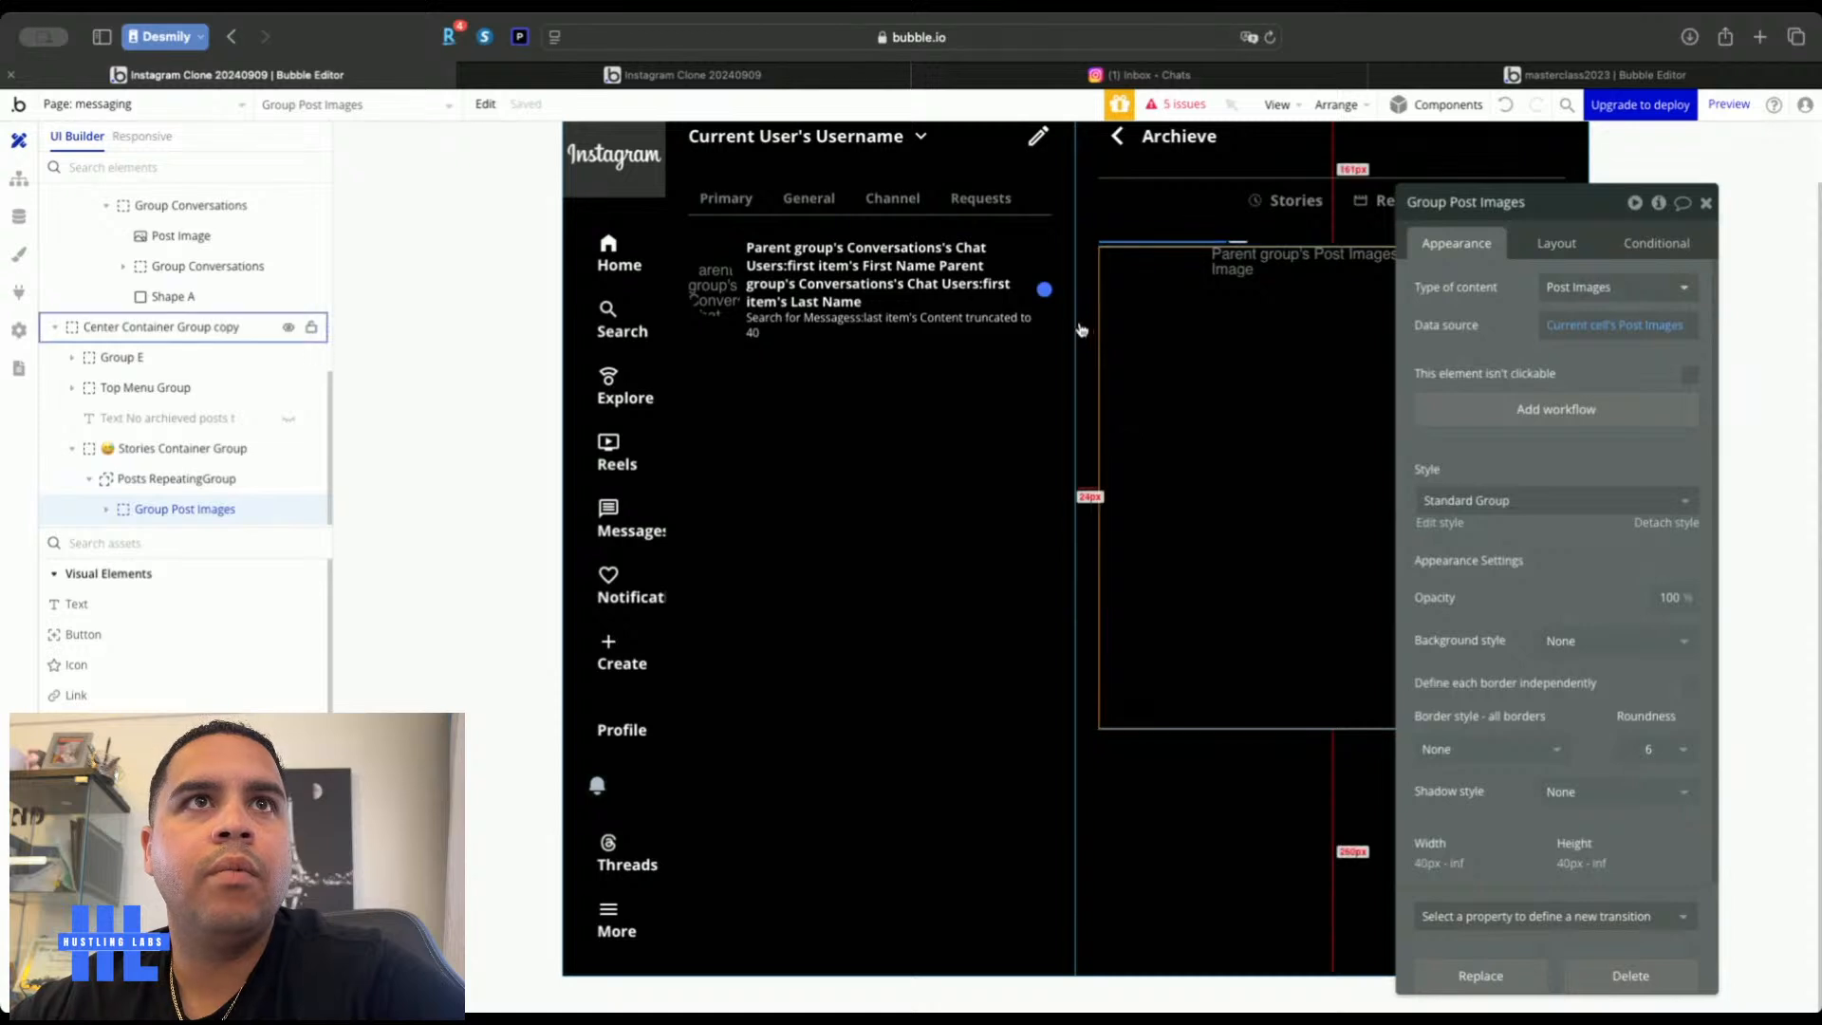
left_click(1044, 288)
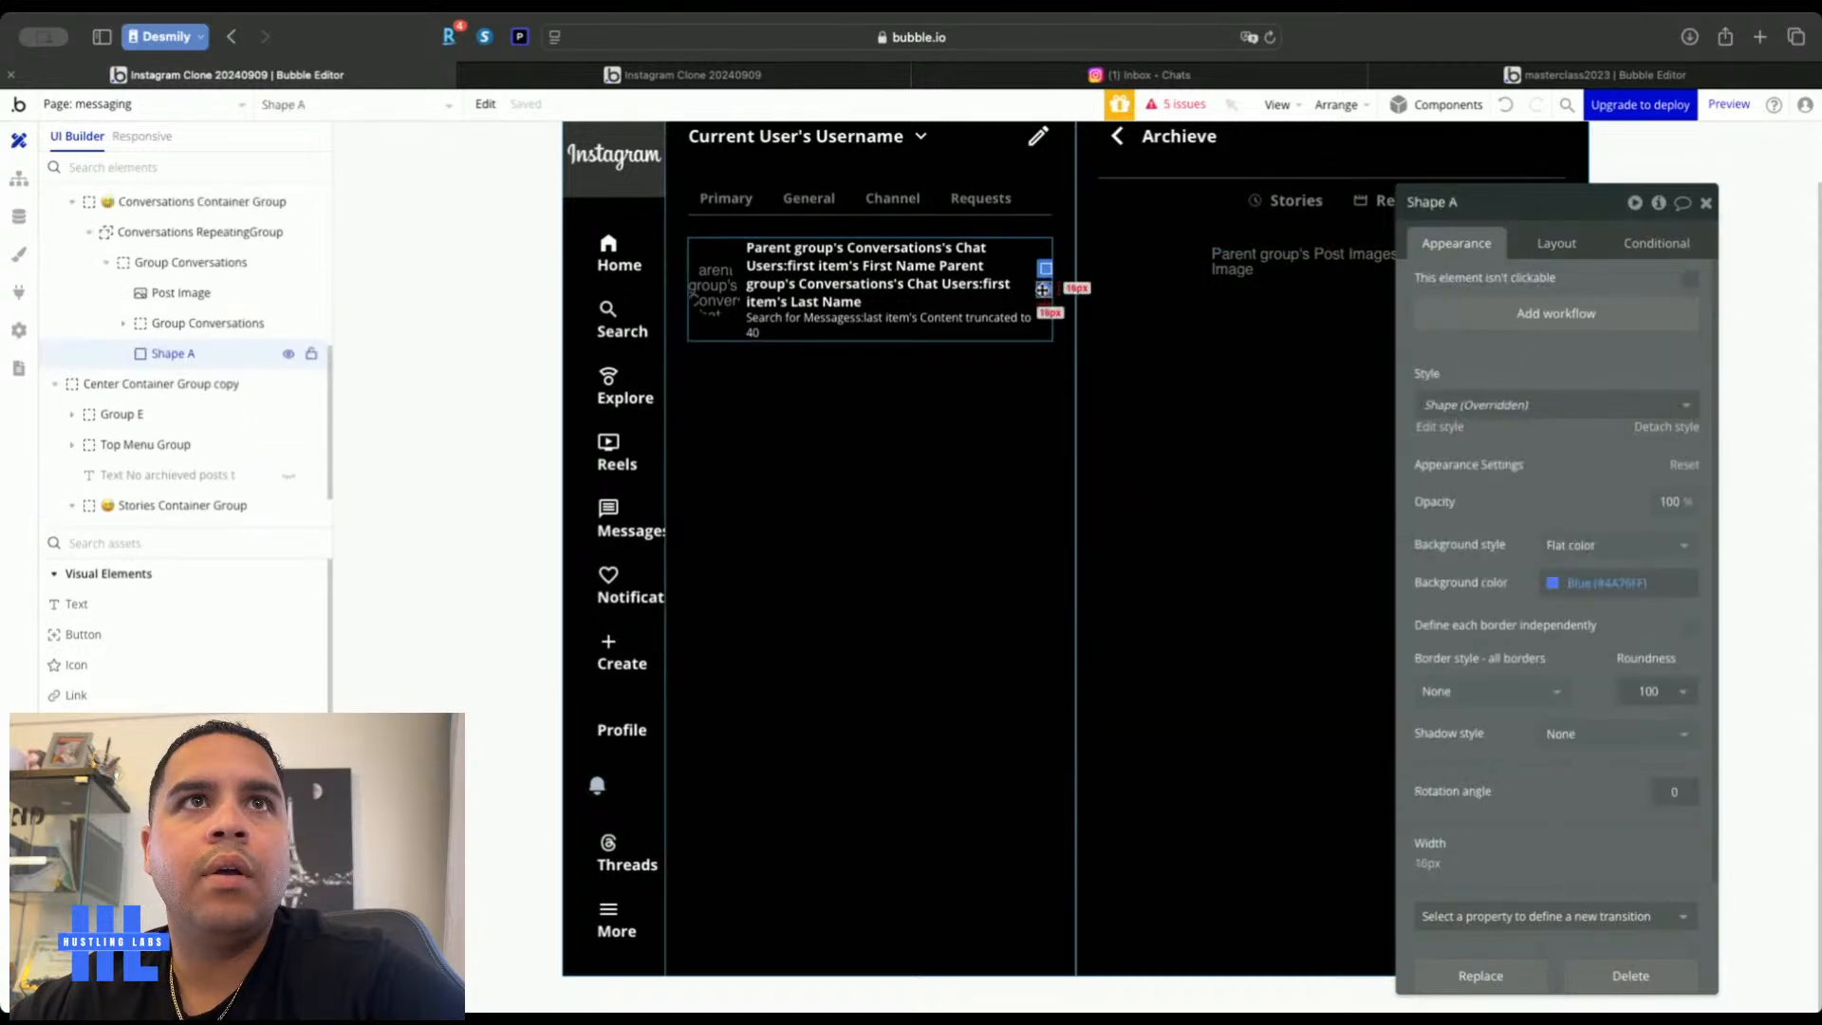
left_click(1556, 243)
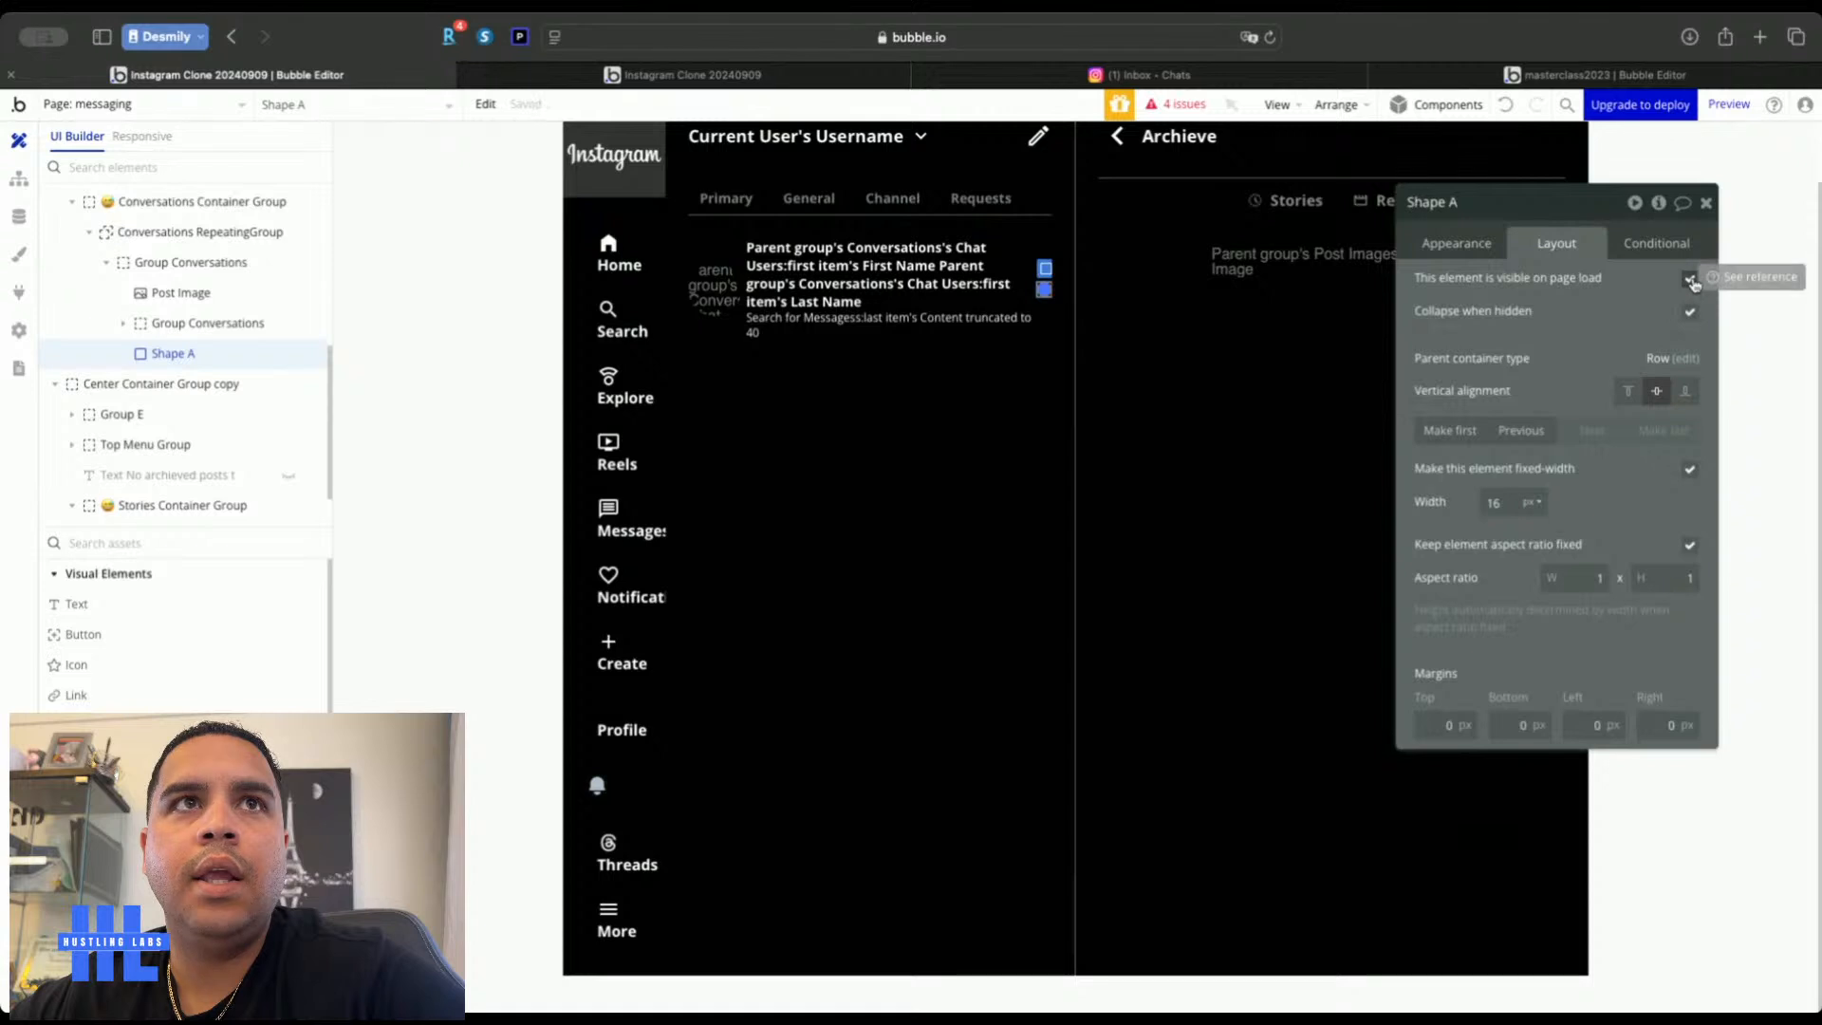
Make Shape A collapse when hidden and add a condition based on a Search for Messages
left_click(1690, 280)
left_click(1658, 244)
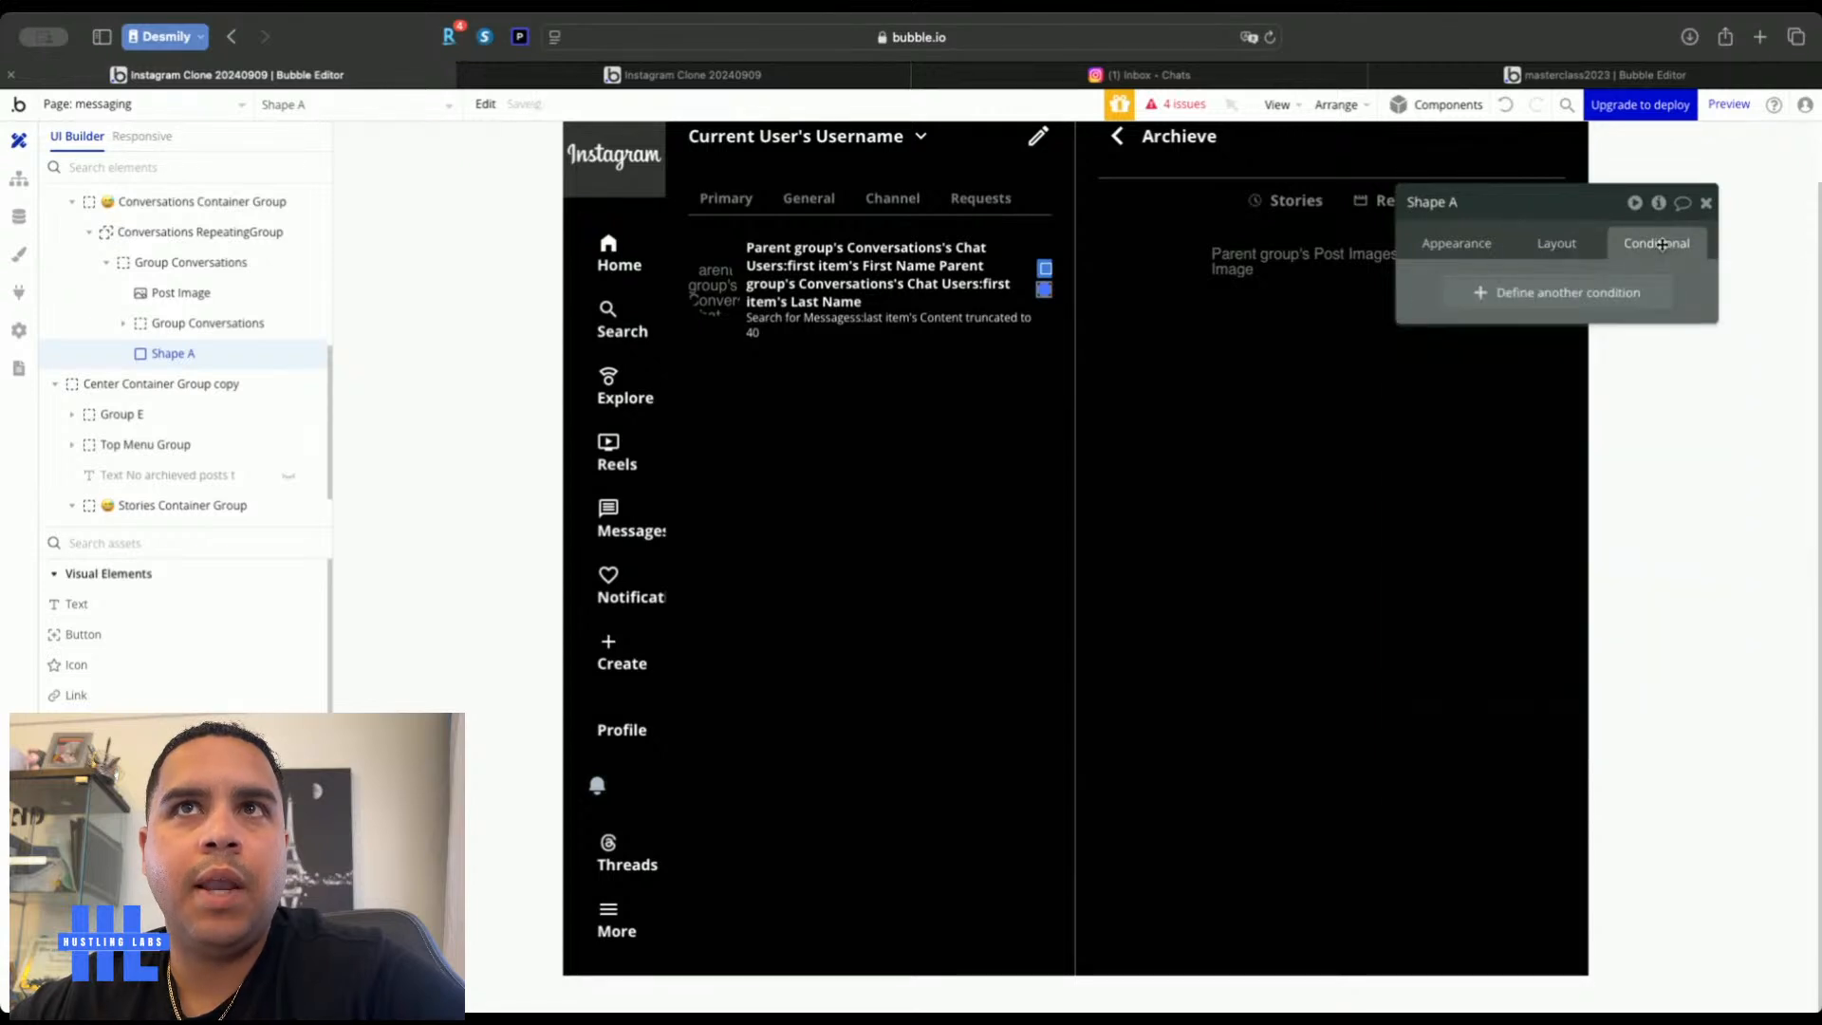
left_click(1539, 293)
left_click(1485, 297)
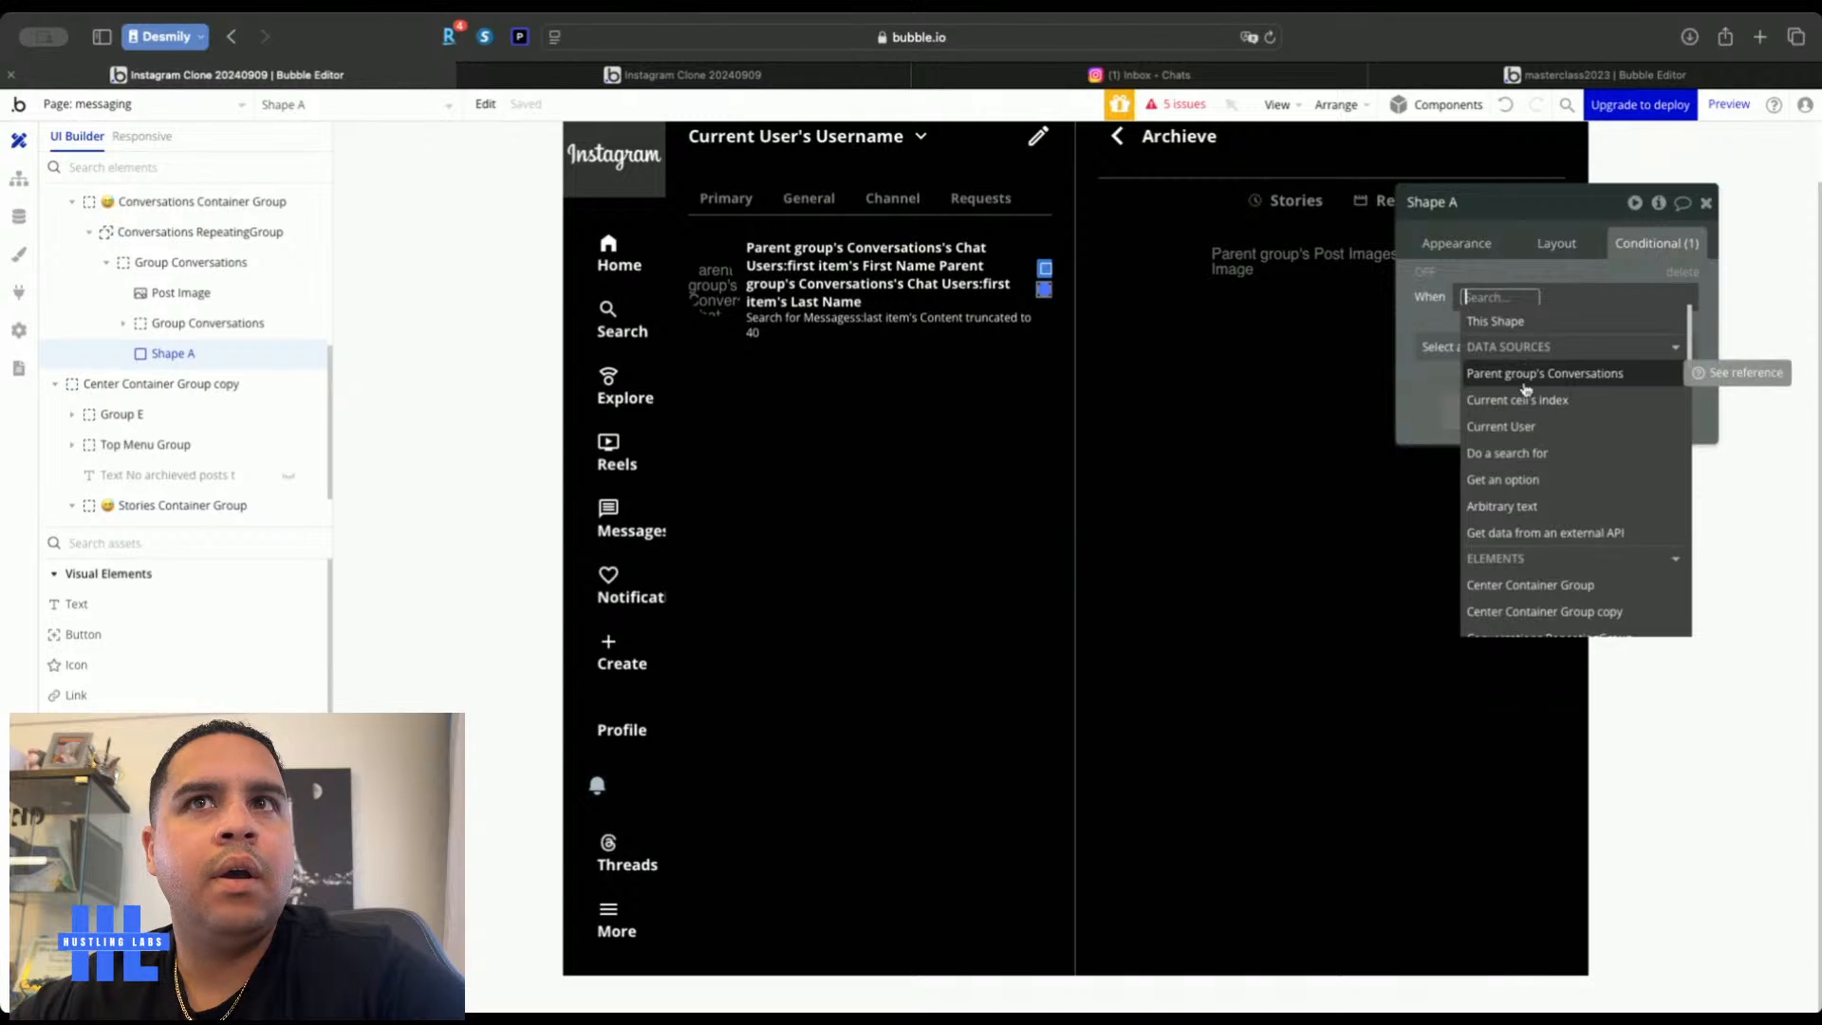
left_click(1516, 454)
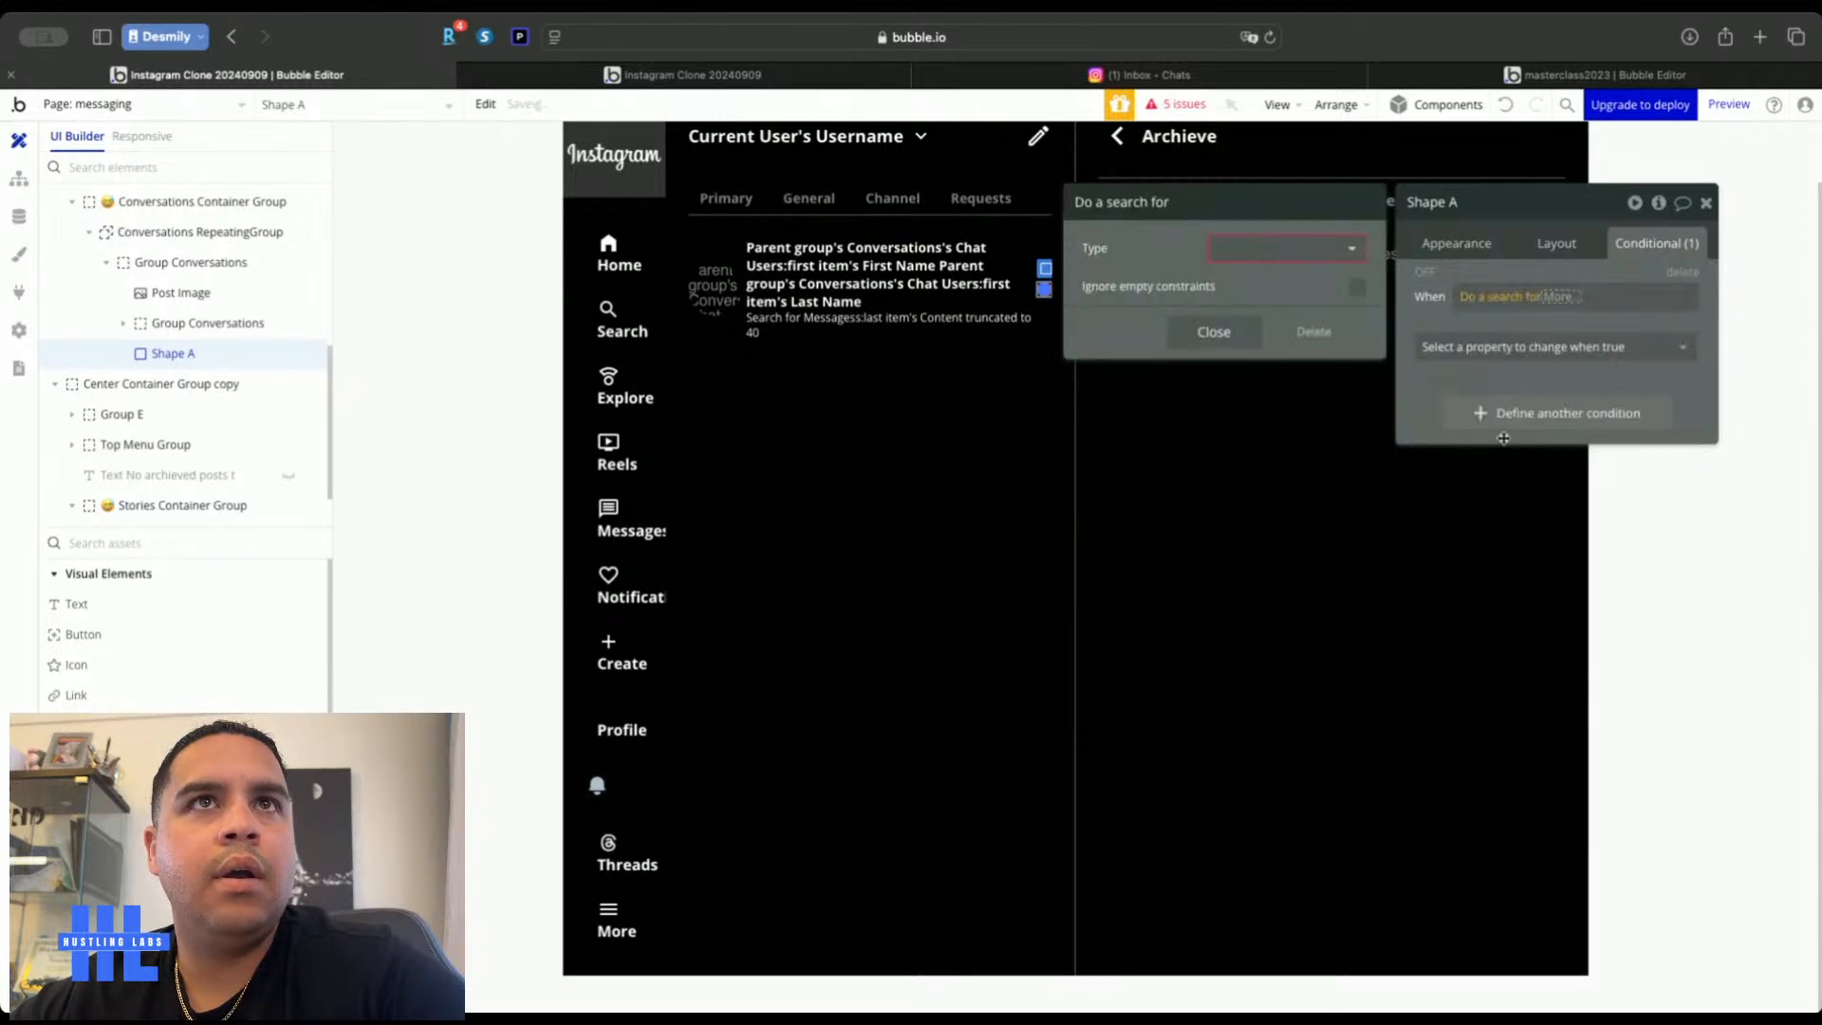
left_click(1298, 262)
left_click(1253, 438)
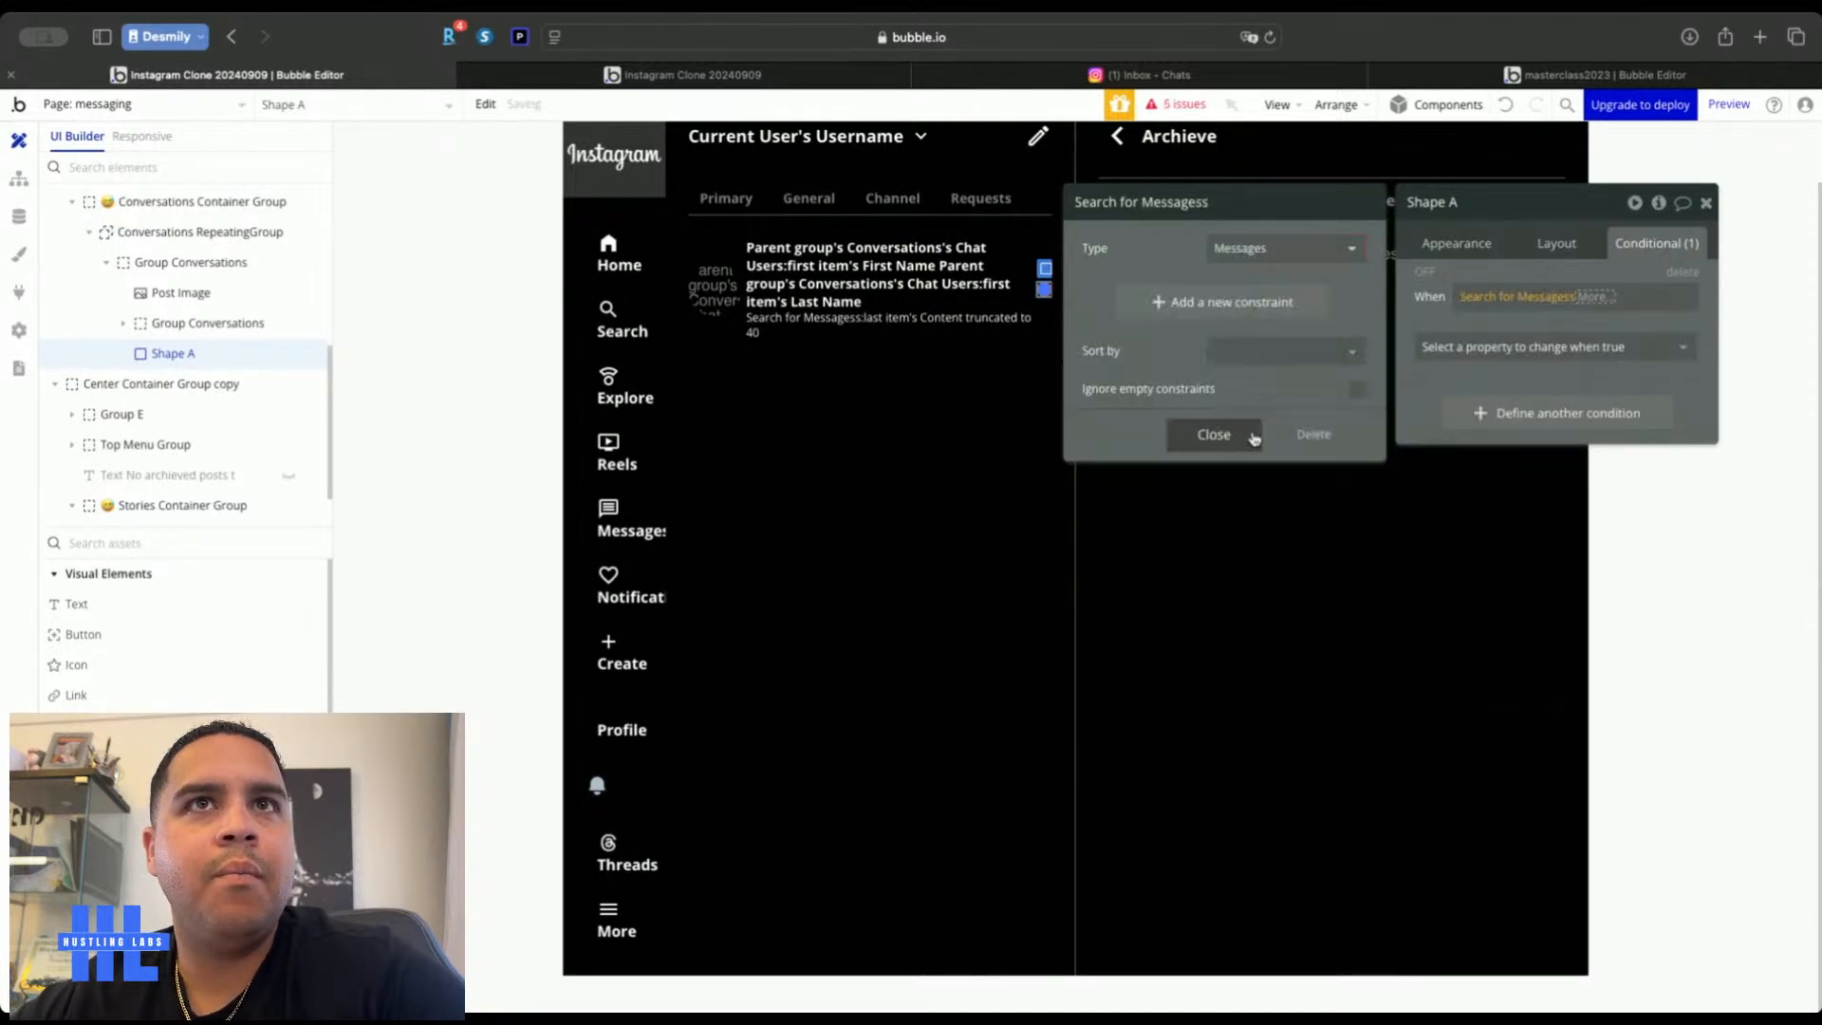
Constrain the message search to Conversation = Parent group's Conversations
left_click(1222, 302)
left_click(1148, 293)
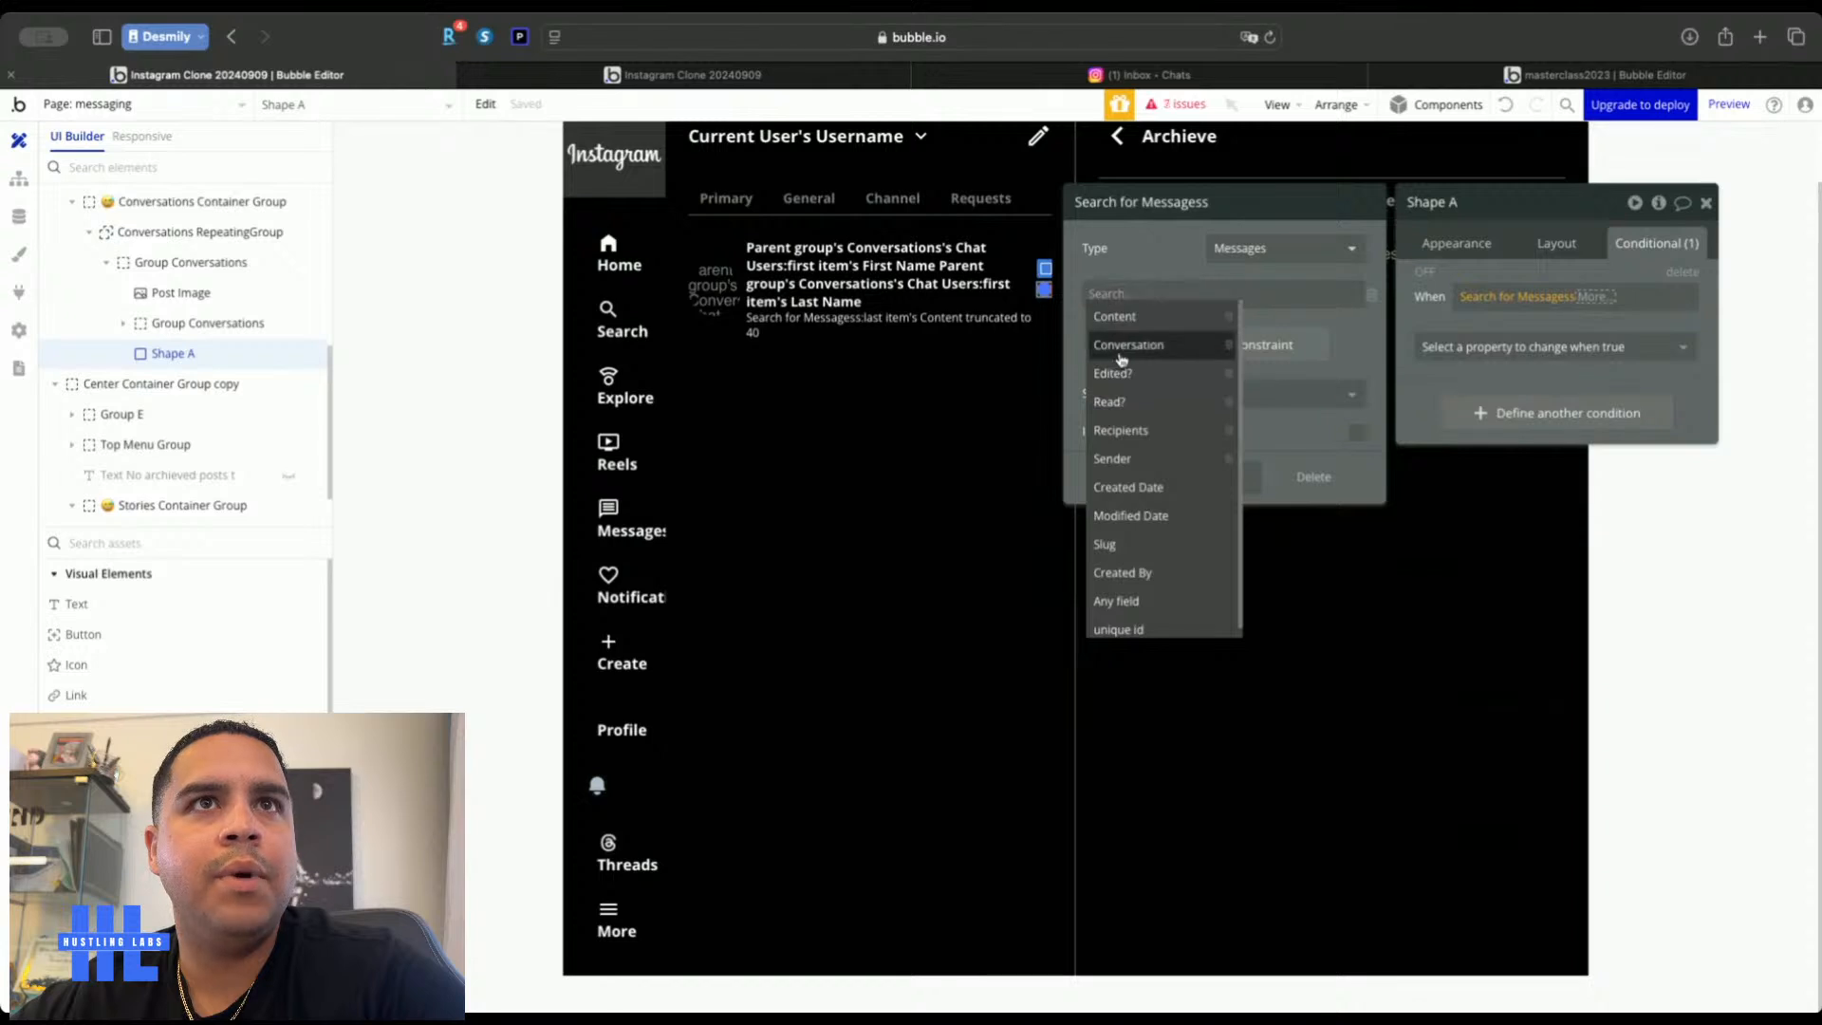
left_click(1121, 357)
left_click(1172, 298)
left_click(1183, 317)
left_click(1195, 297)
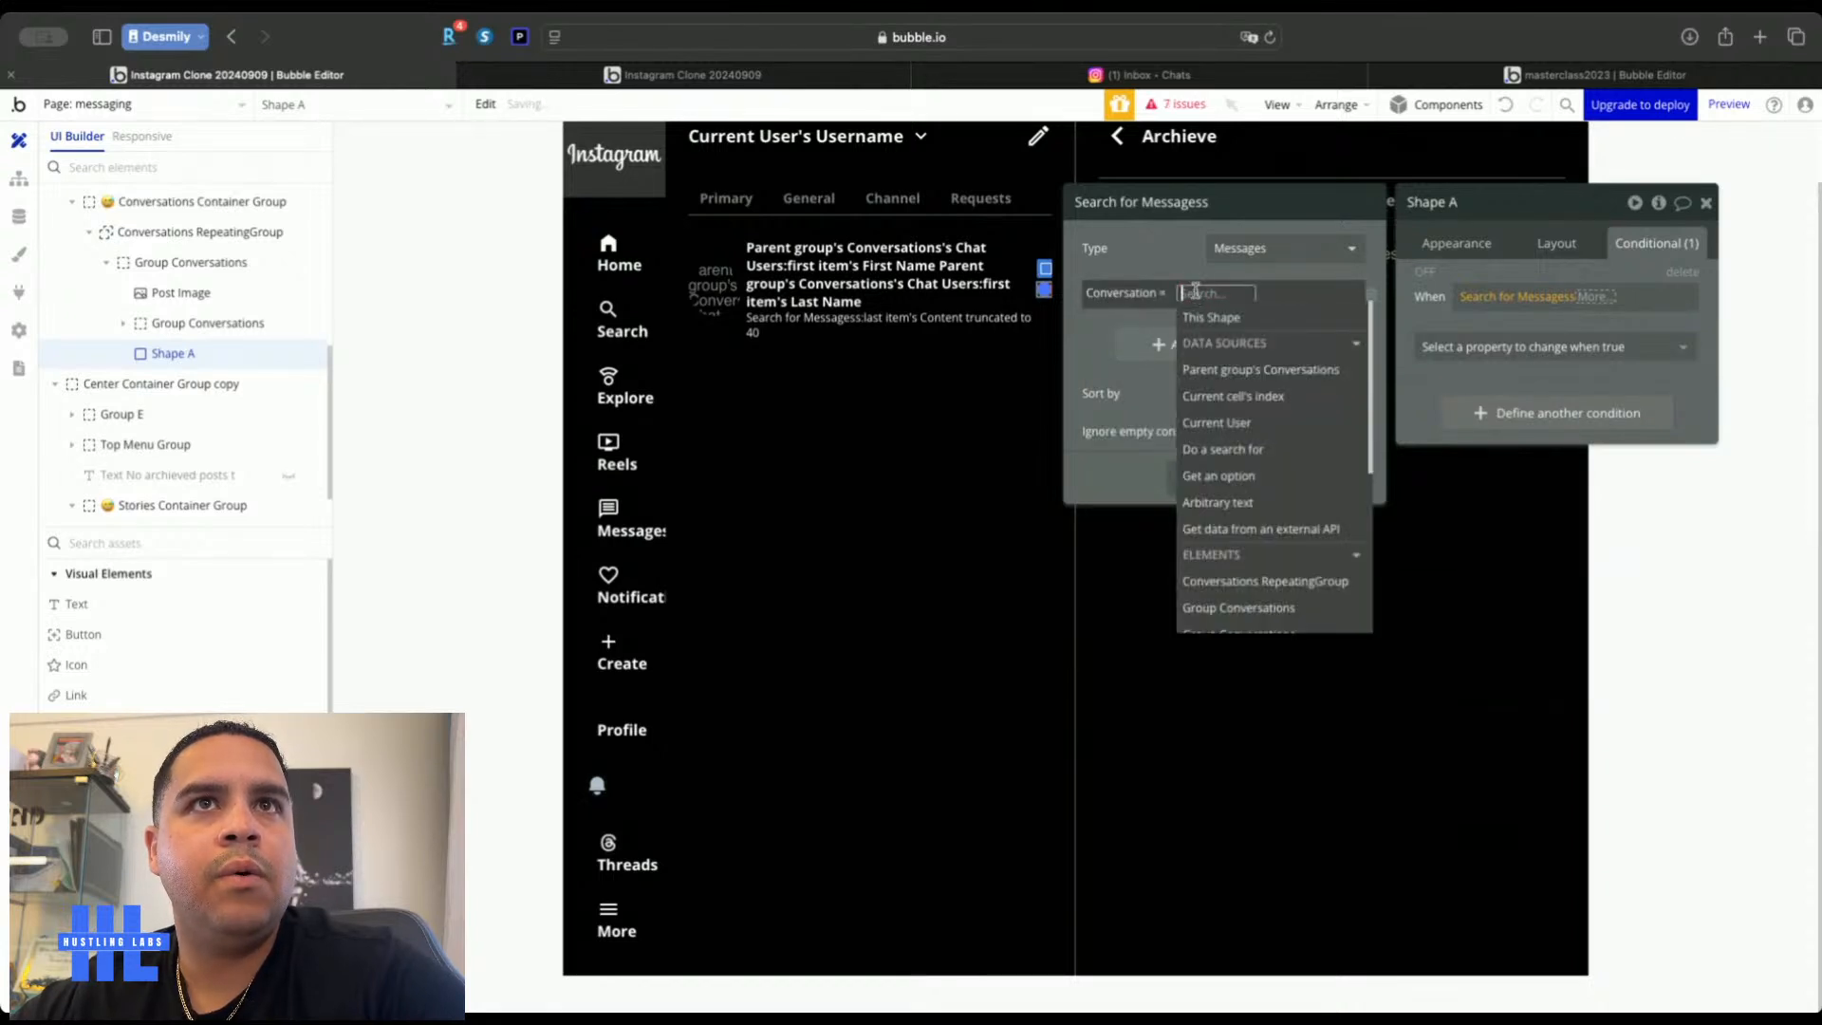
left_click(1234, 369)
left_click(1193, 264)
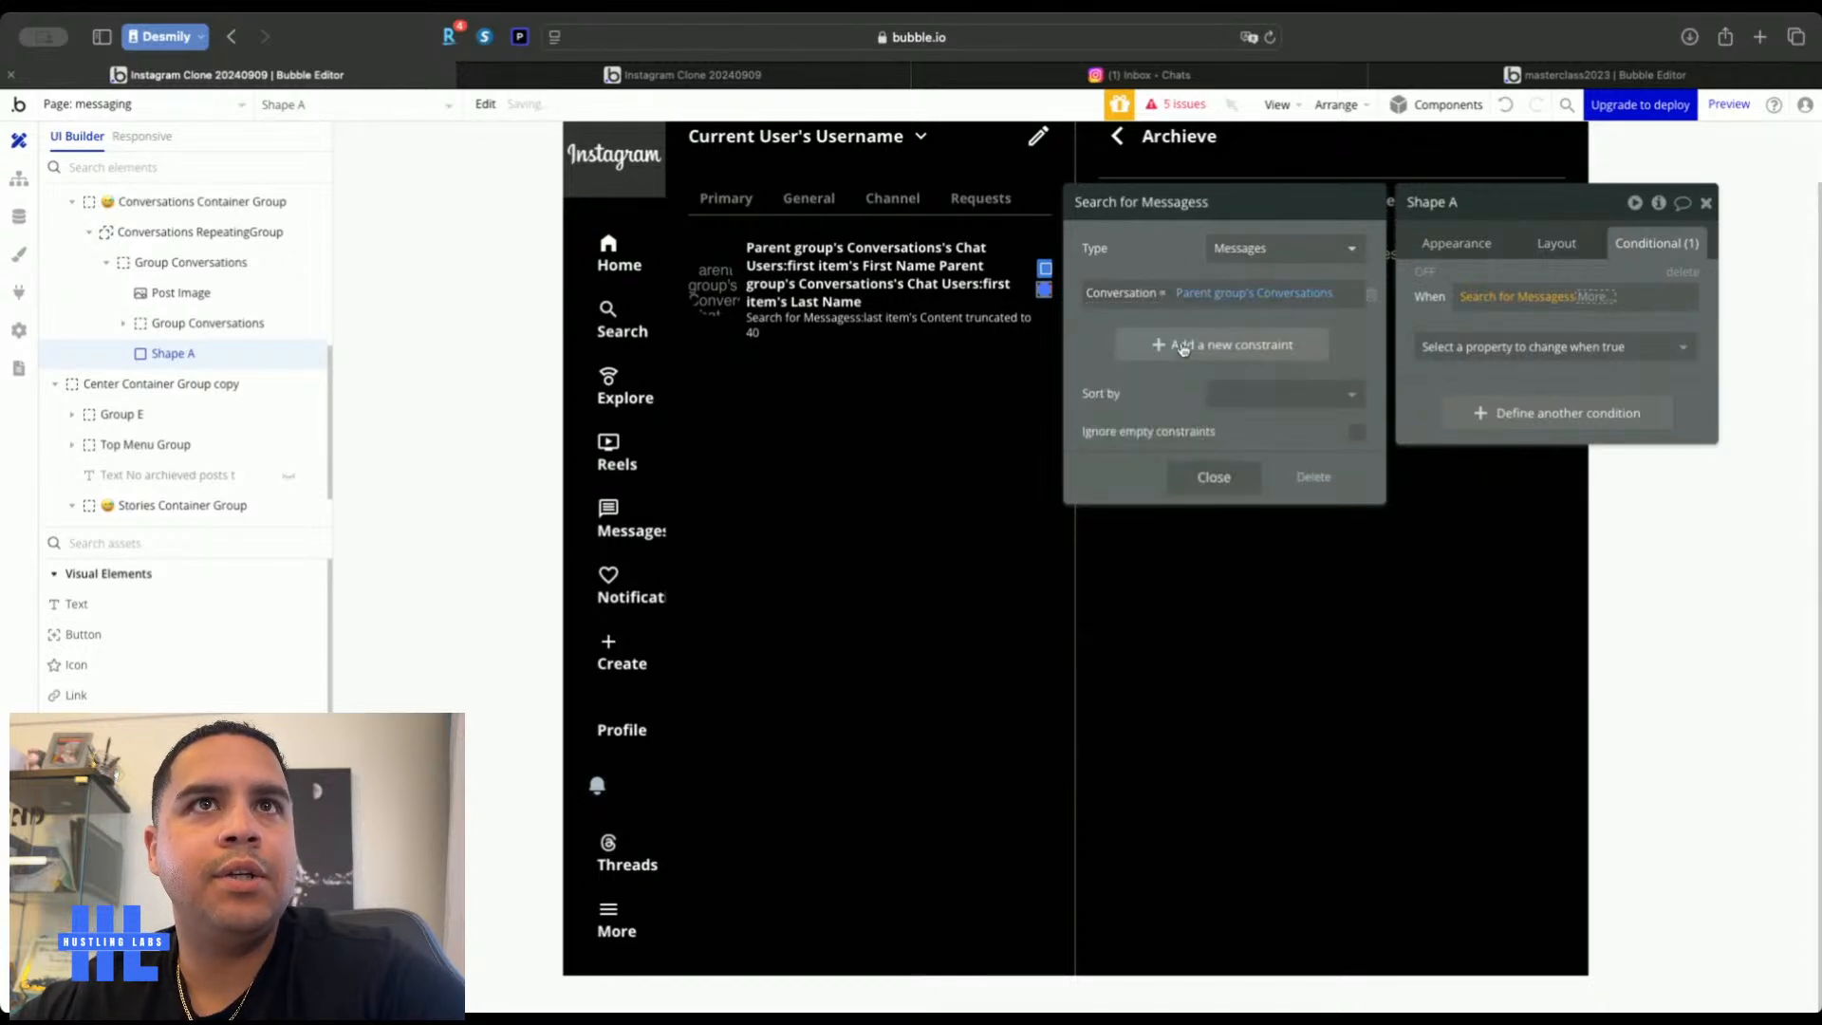
Add a Read? constraint so the search only counts unread messages
left_click(1183, 344)
left_click(1108, 340)
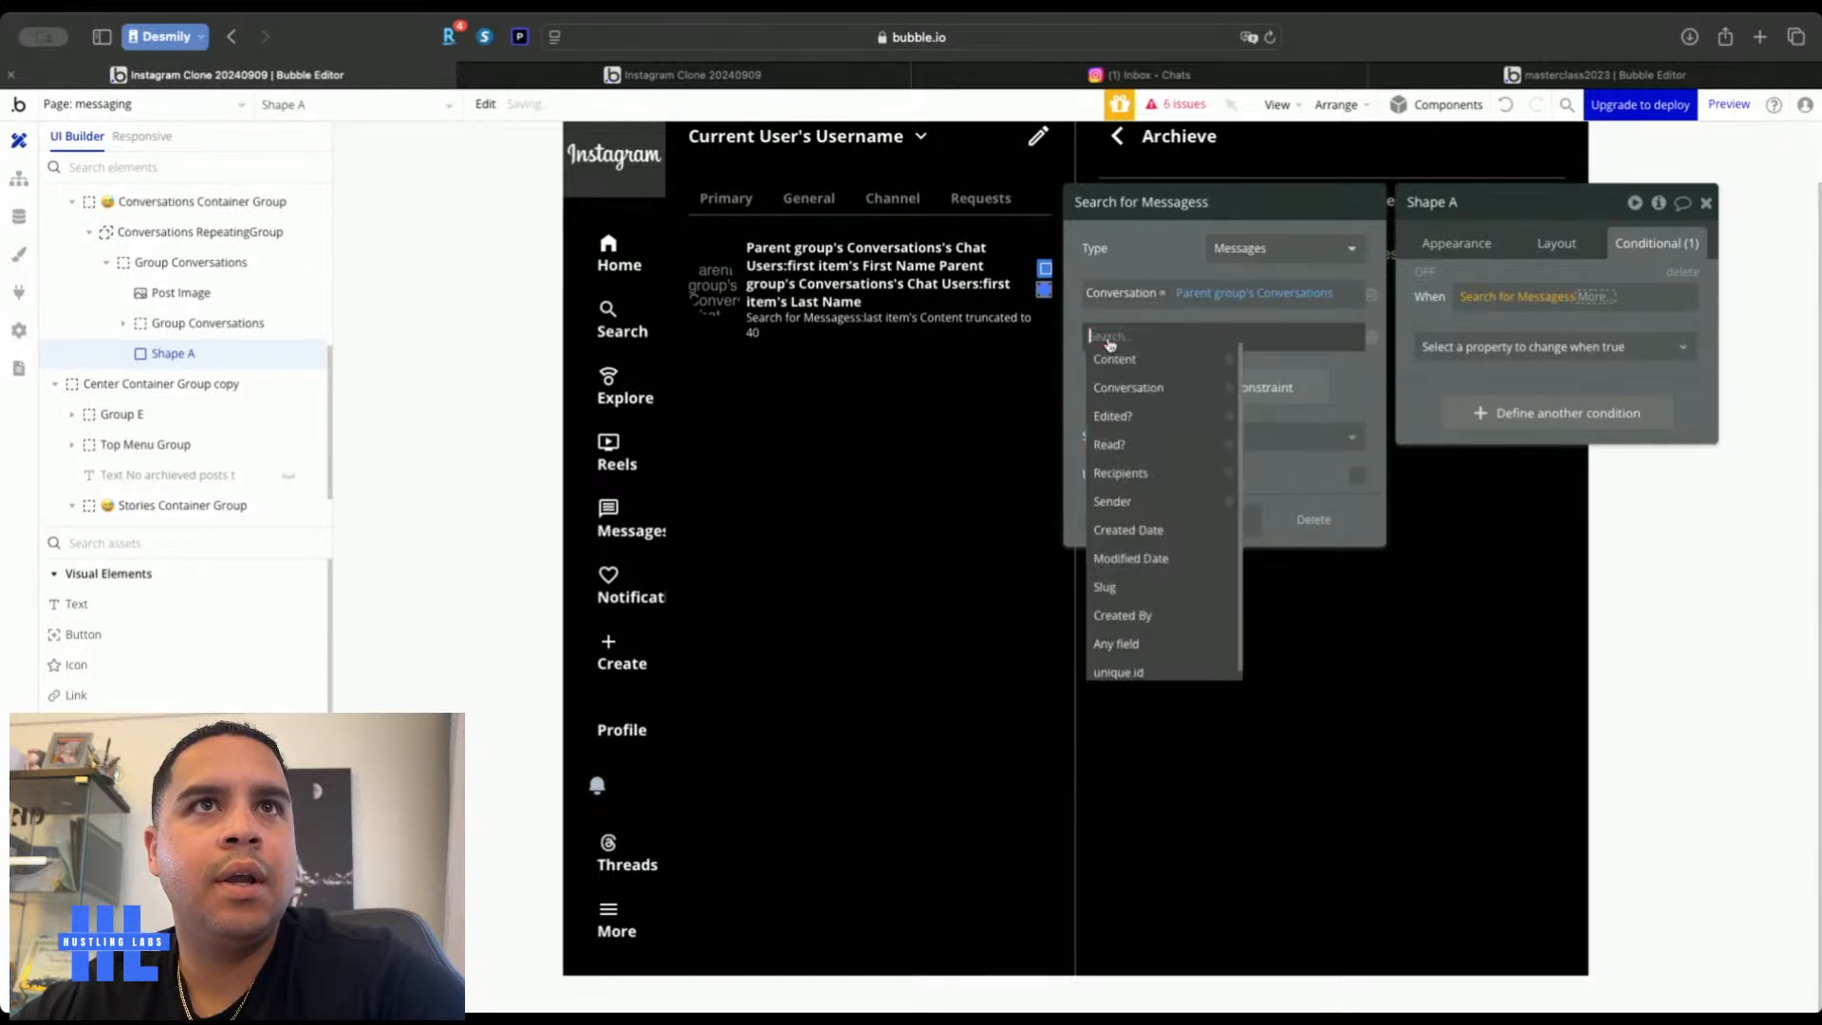
left_click(1141, 454)
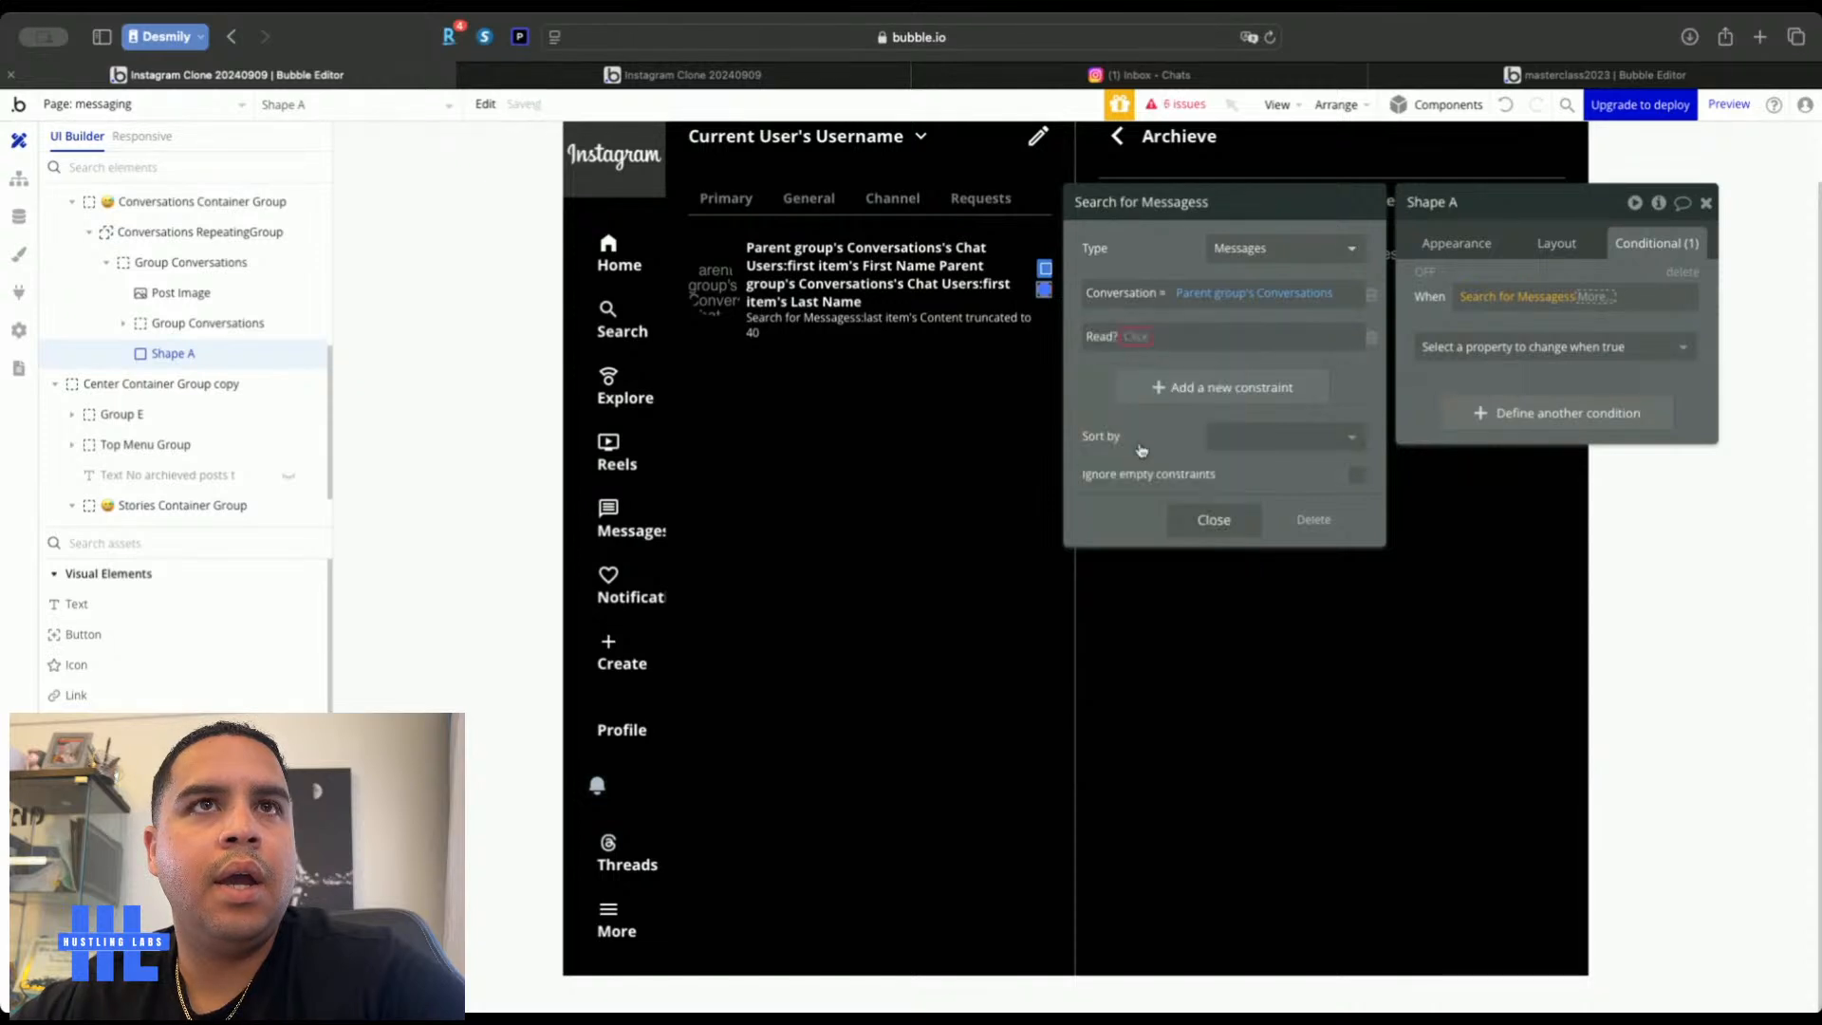
left_click(1138, 338)
left_click(1144, 362)
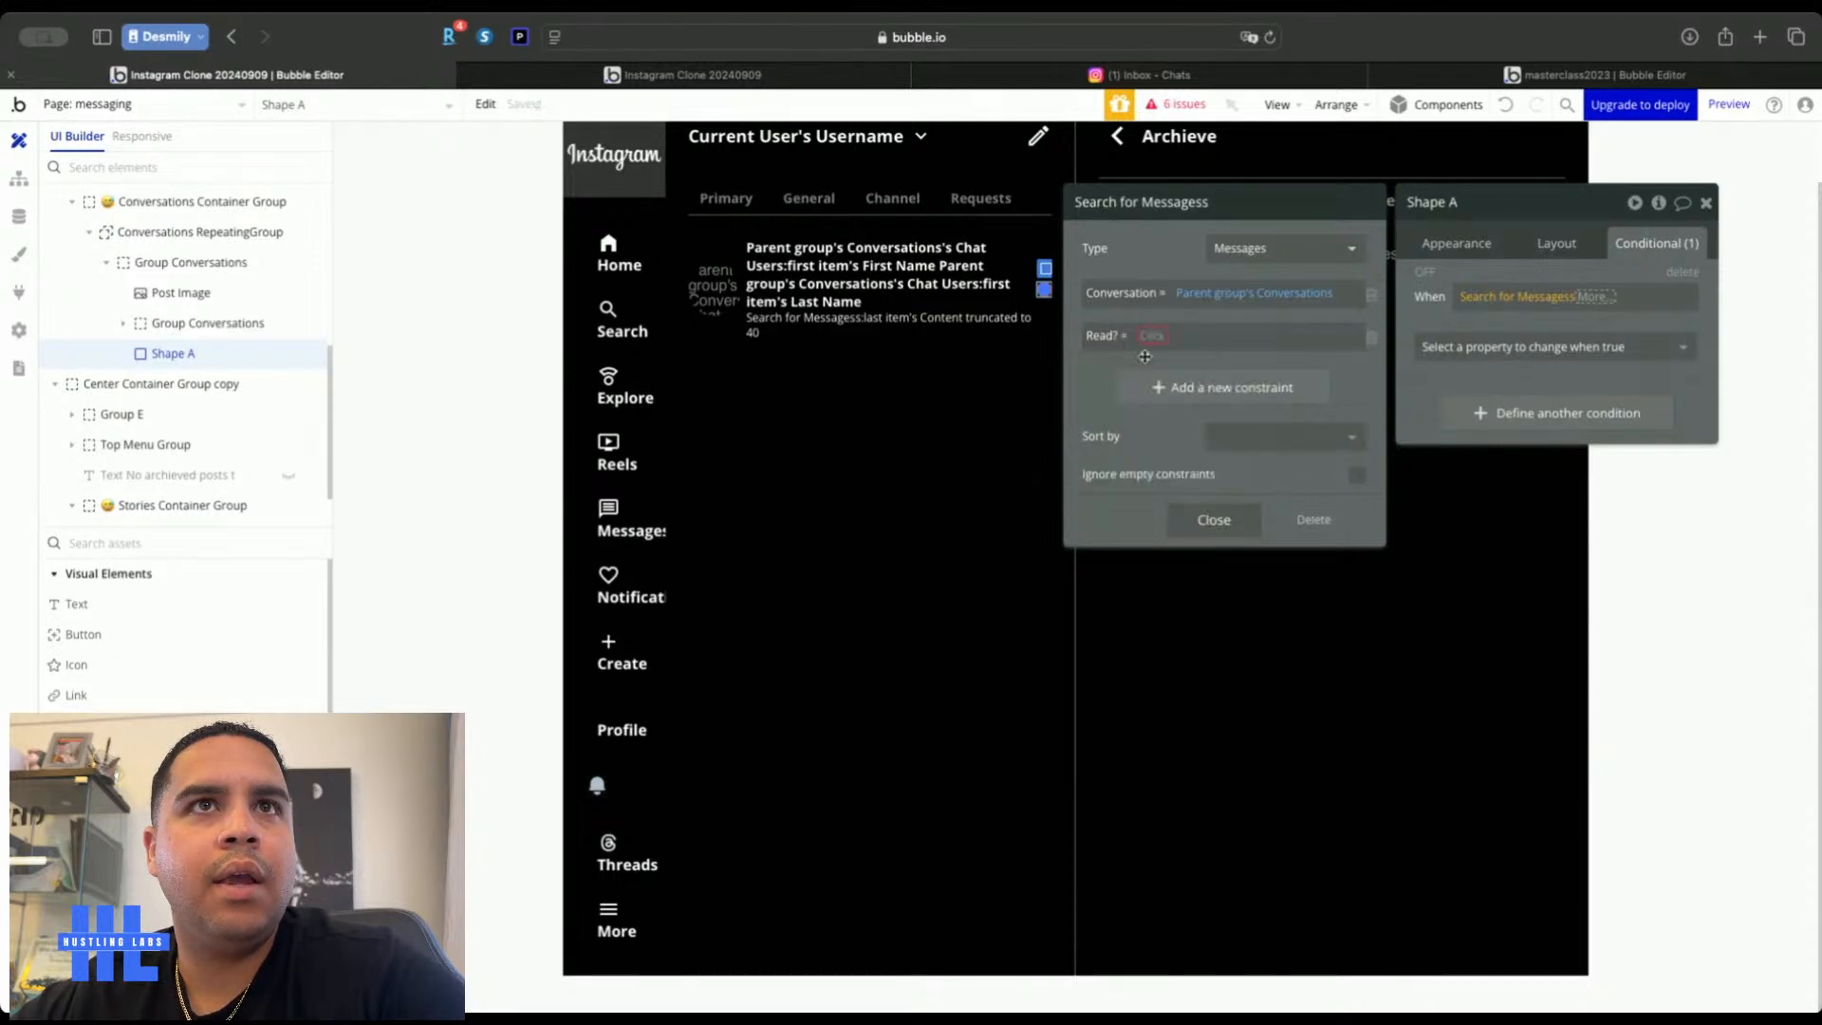
left_click(1155, 338)
left_click(1176, 439)
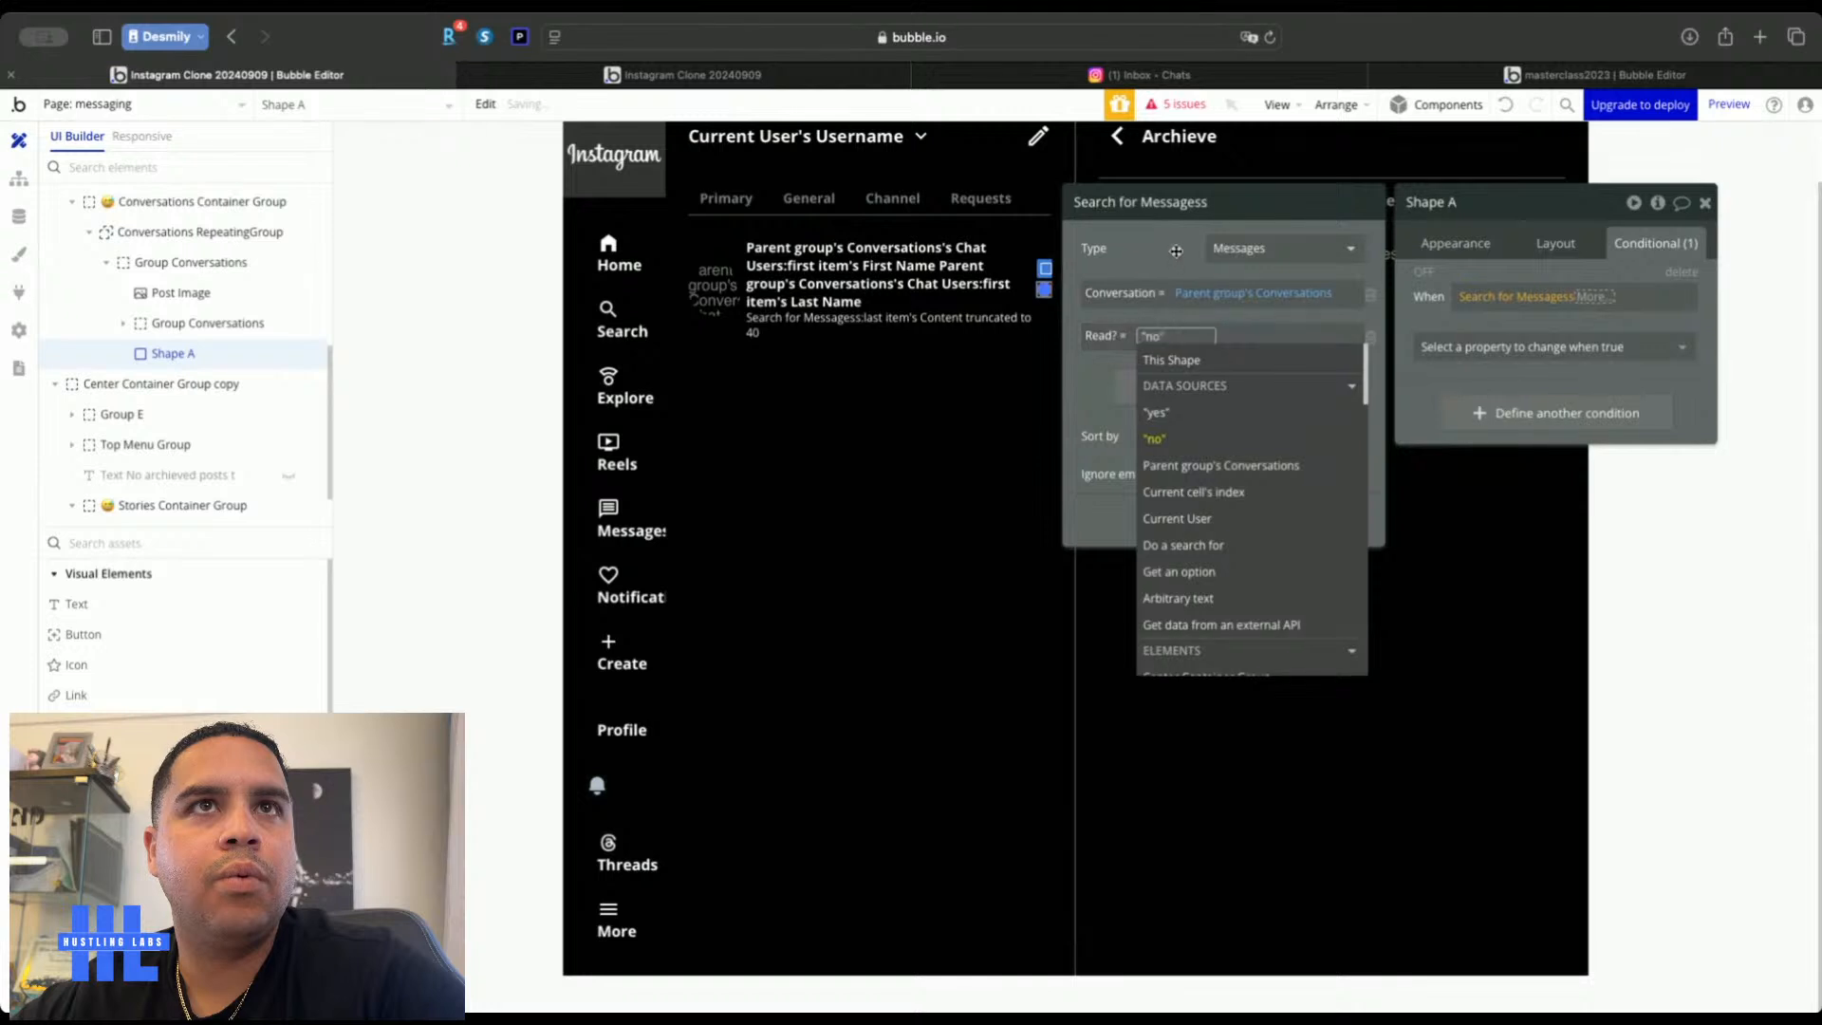
left_click(1176, 251)
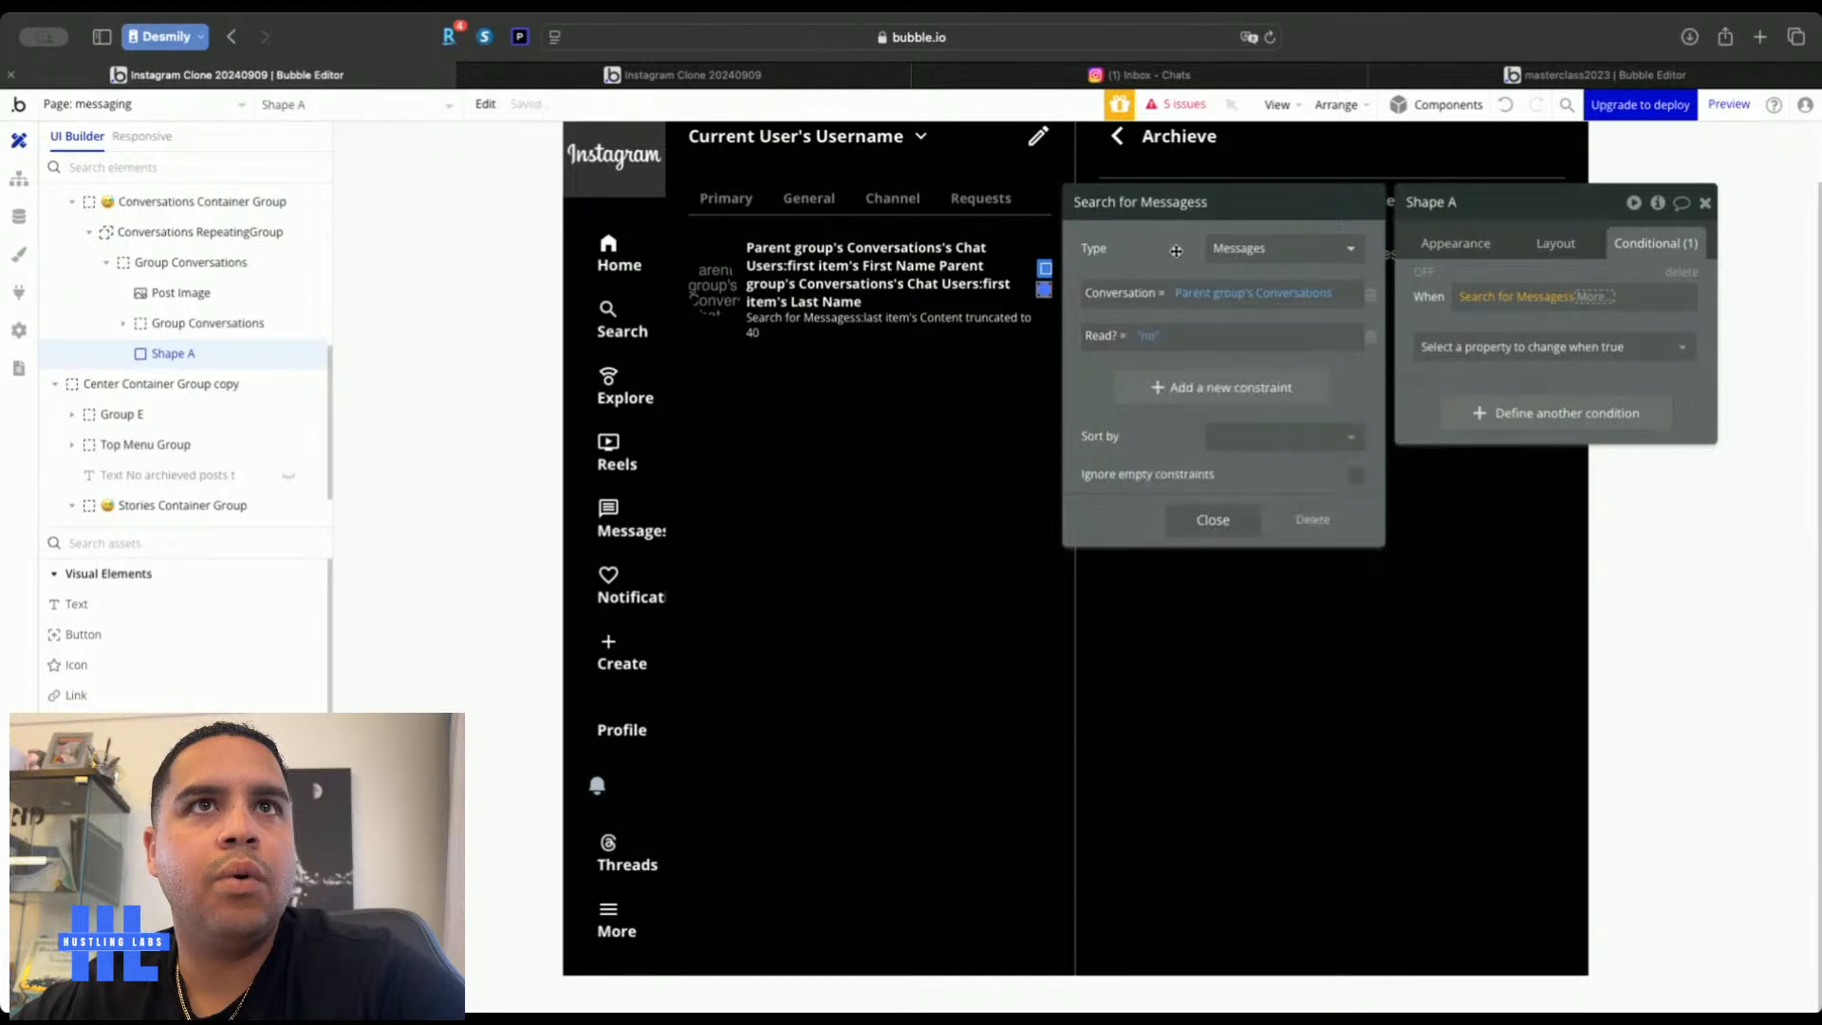
left_click(1443, 381)
Make the condition apply when the search's :count is ≤ 1
left_click(1600, 300)
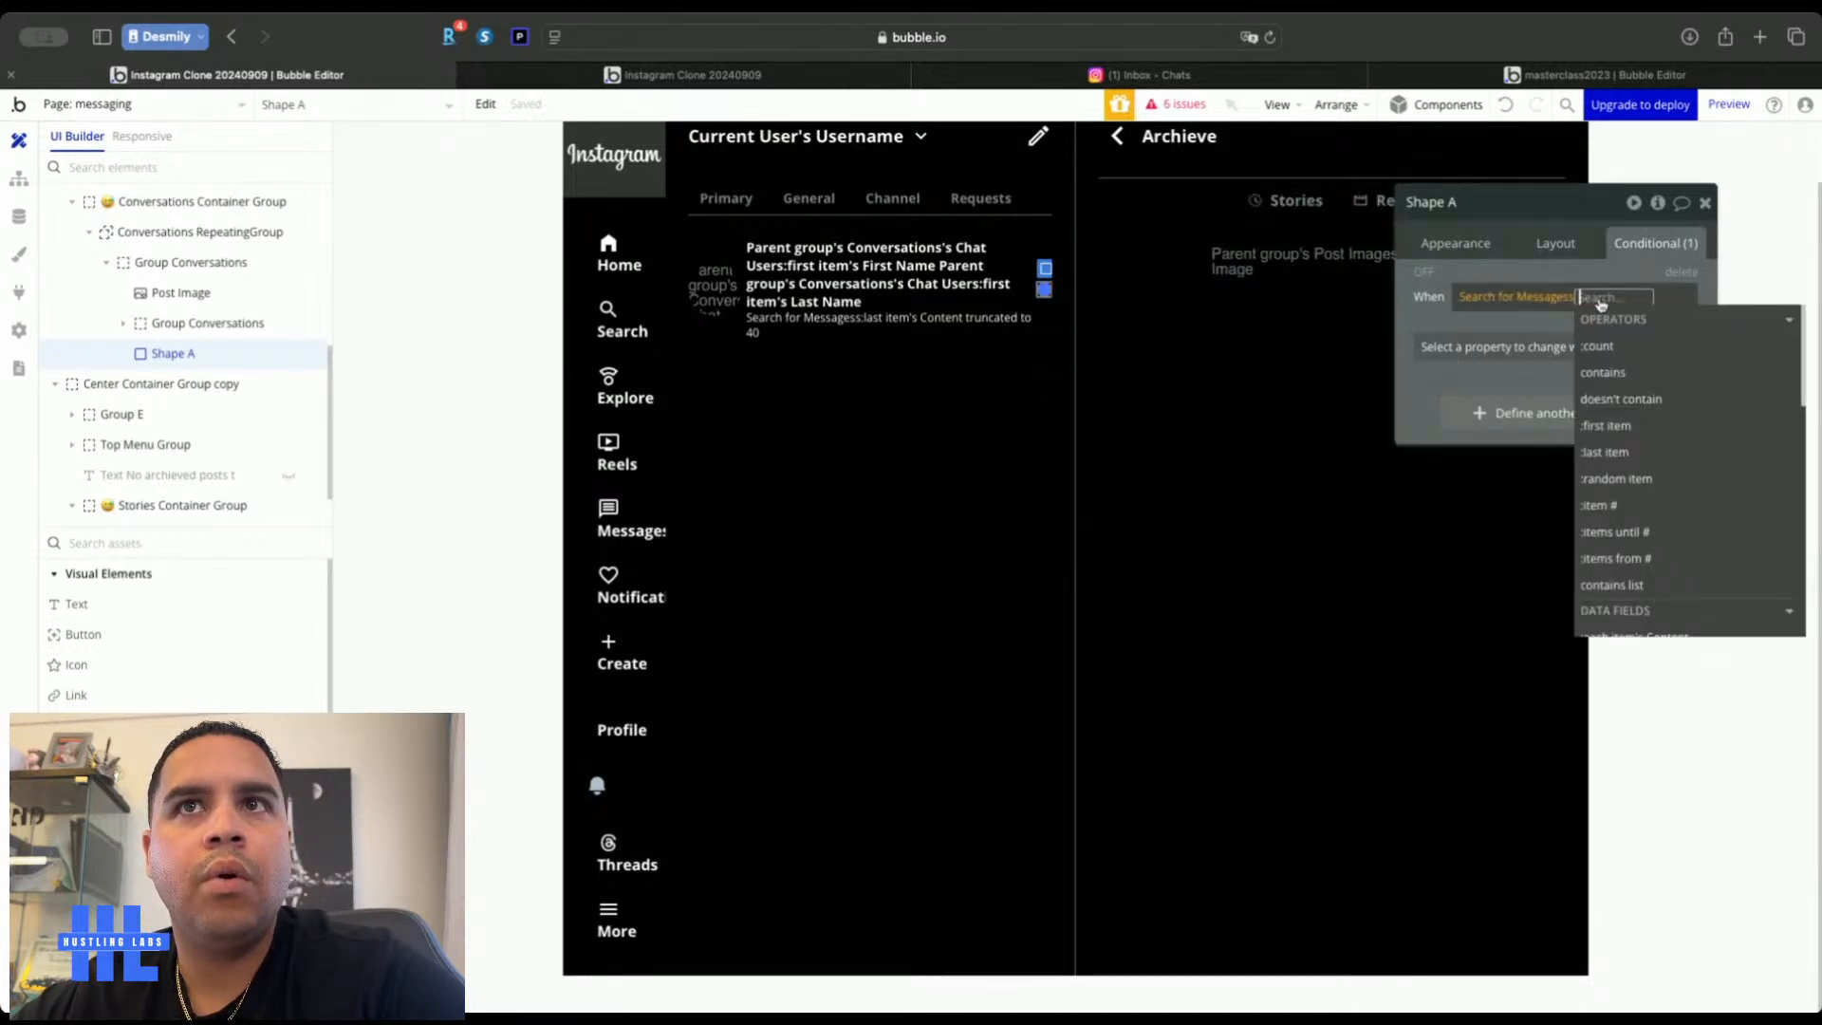
left_click(1601, 347)
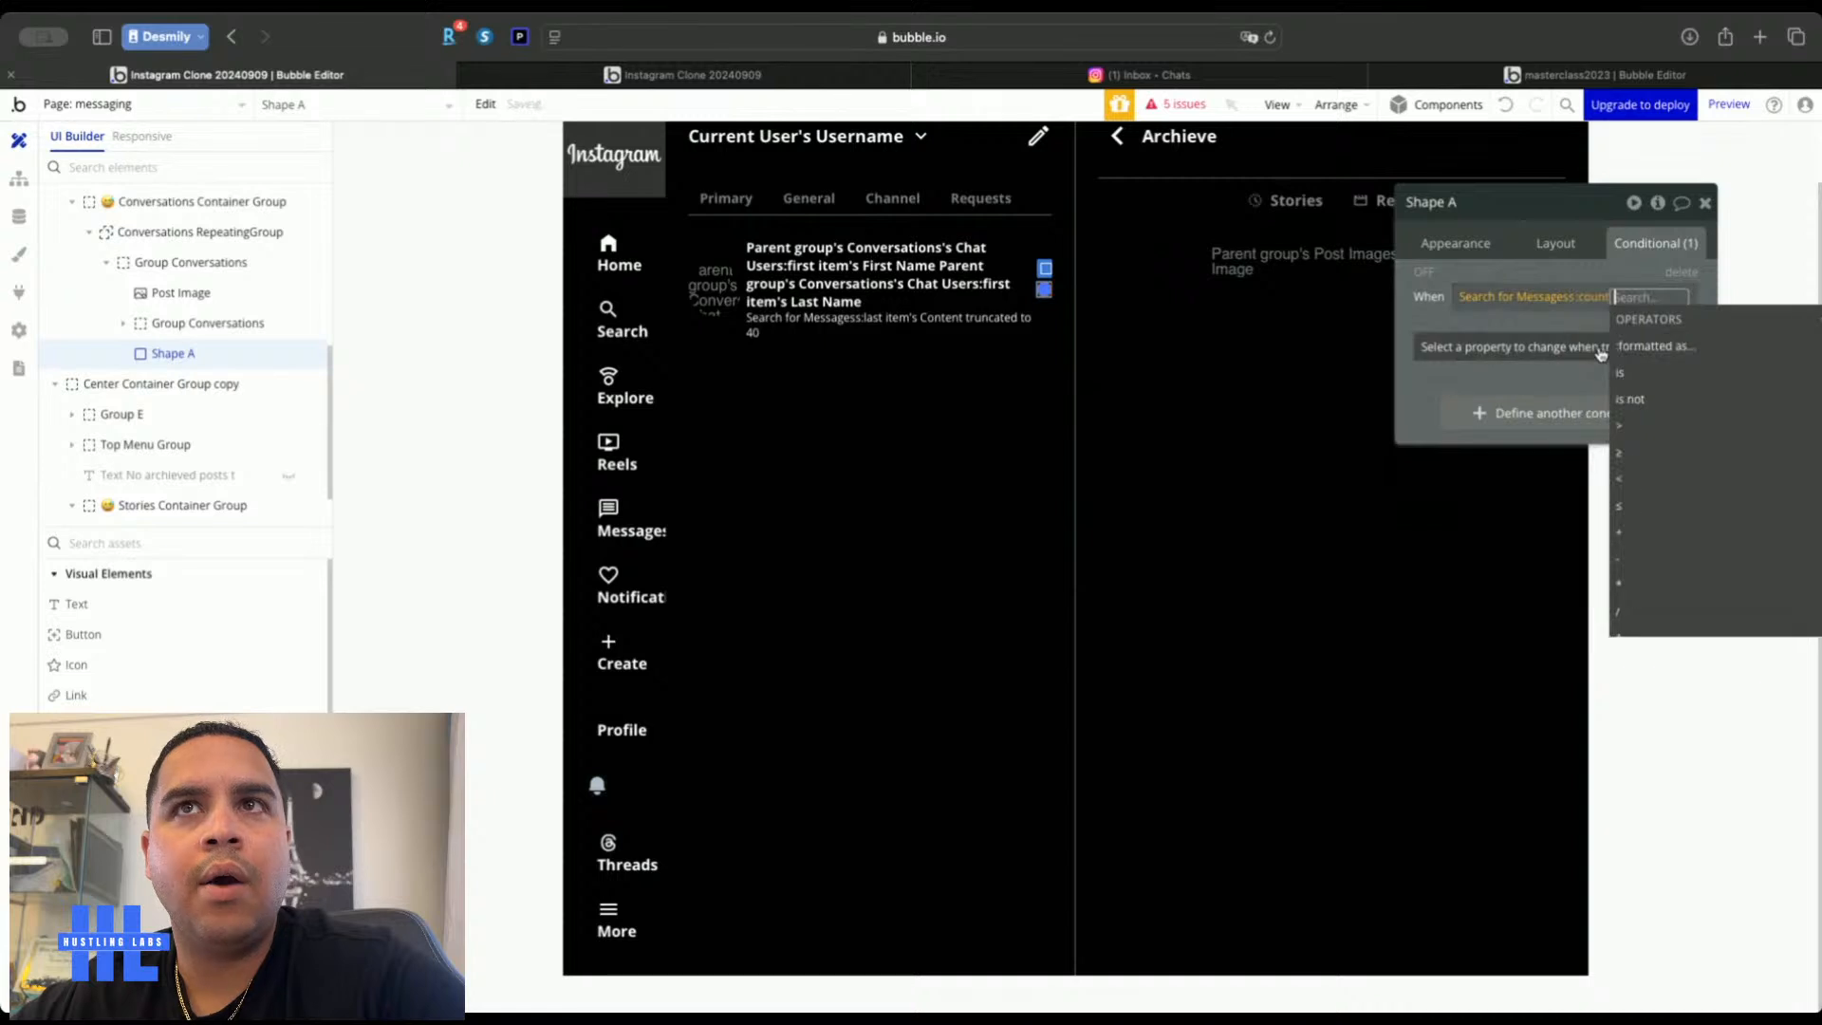
left_click(1629, 510)
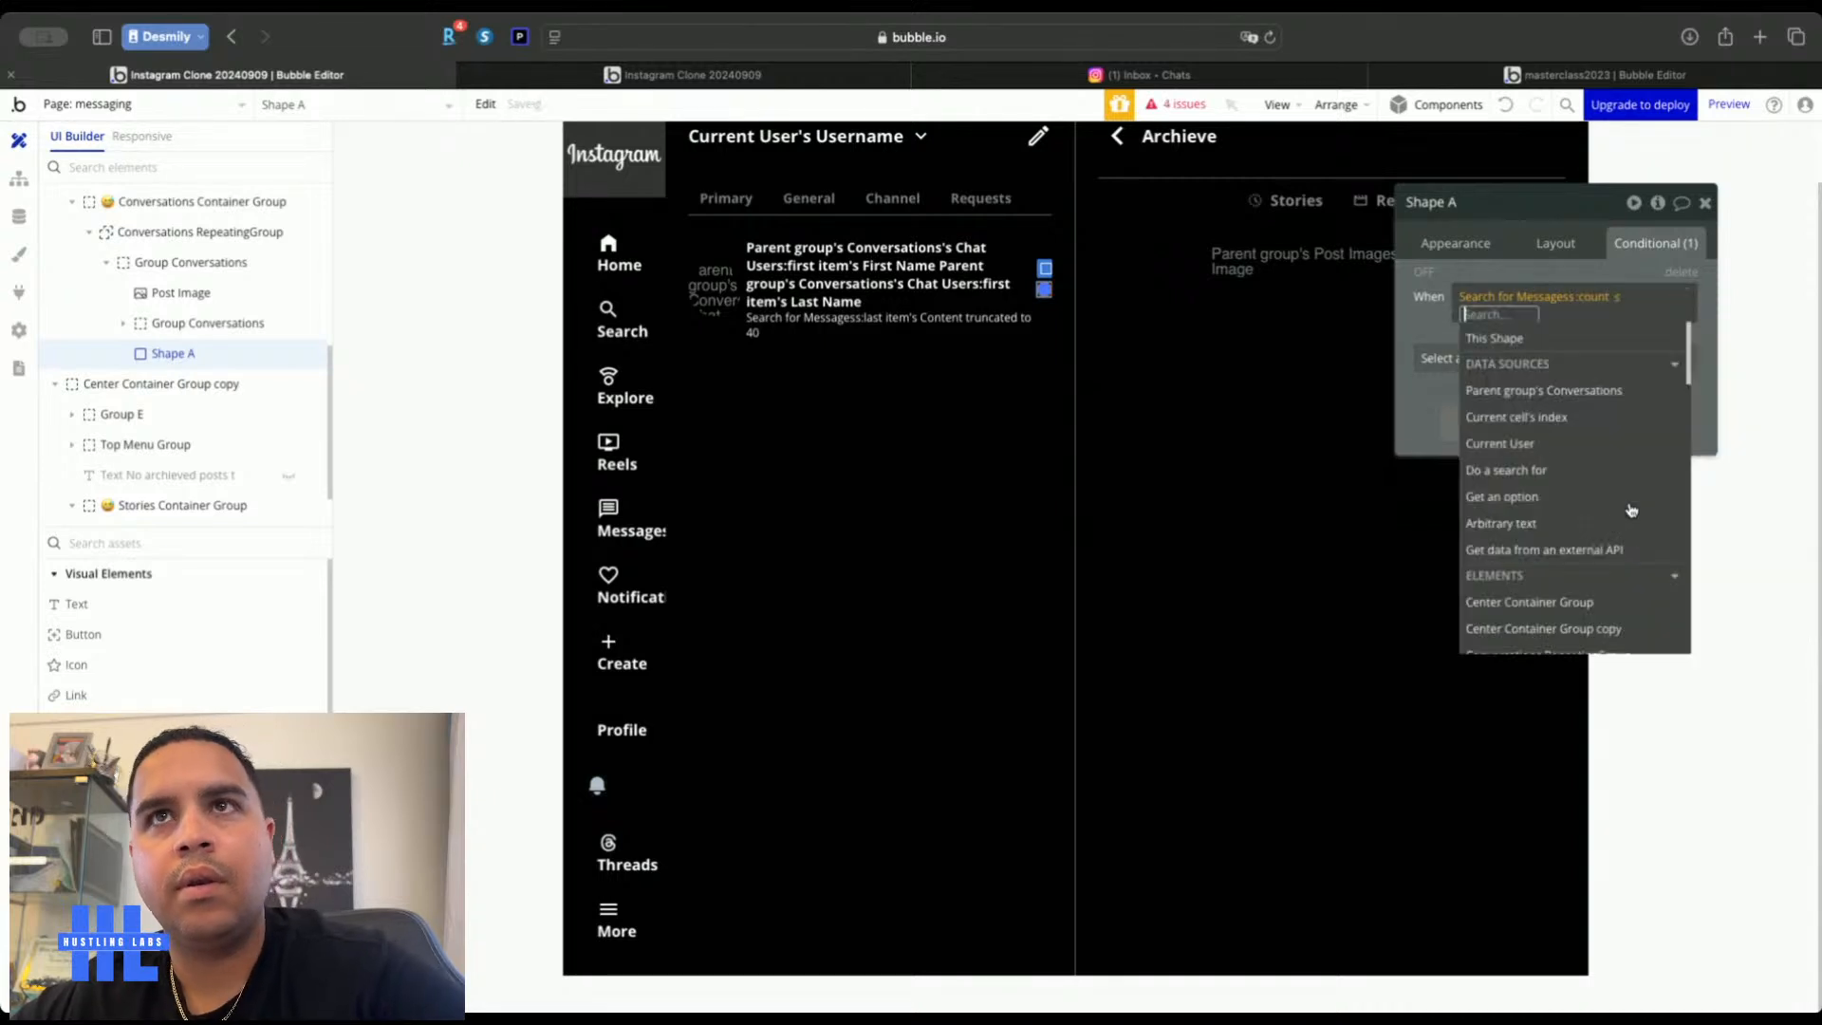
type("1")
key("Return")
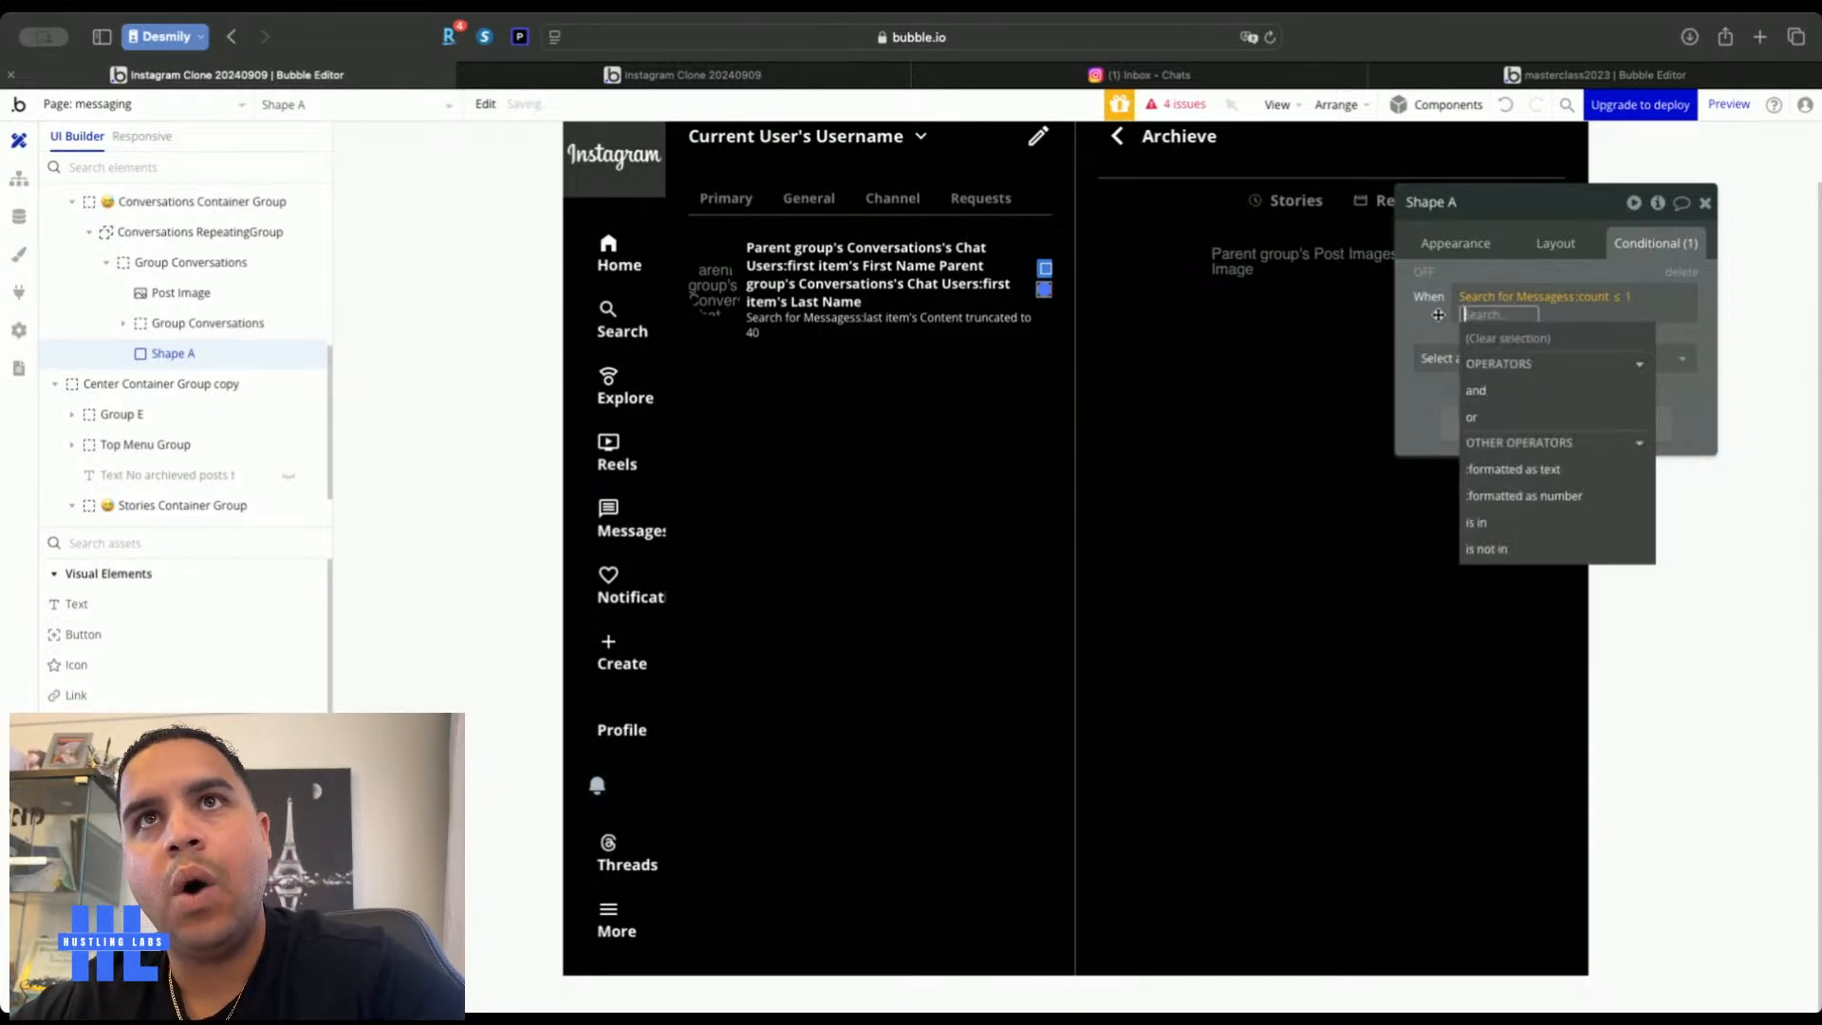
left_click(1437, 315)
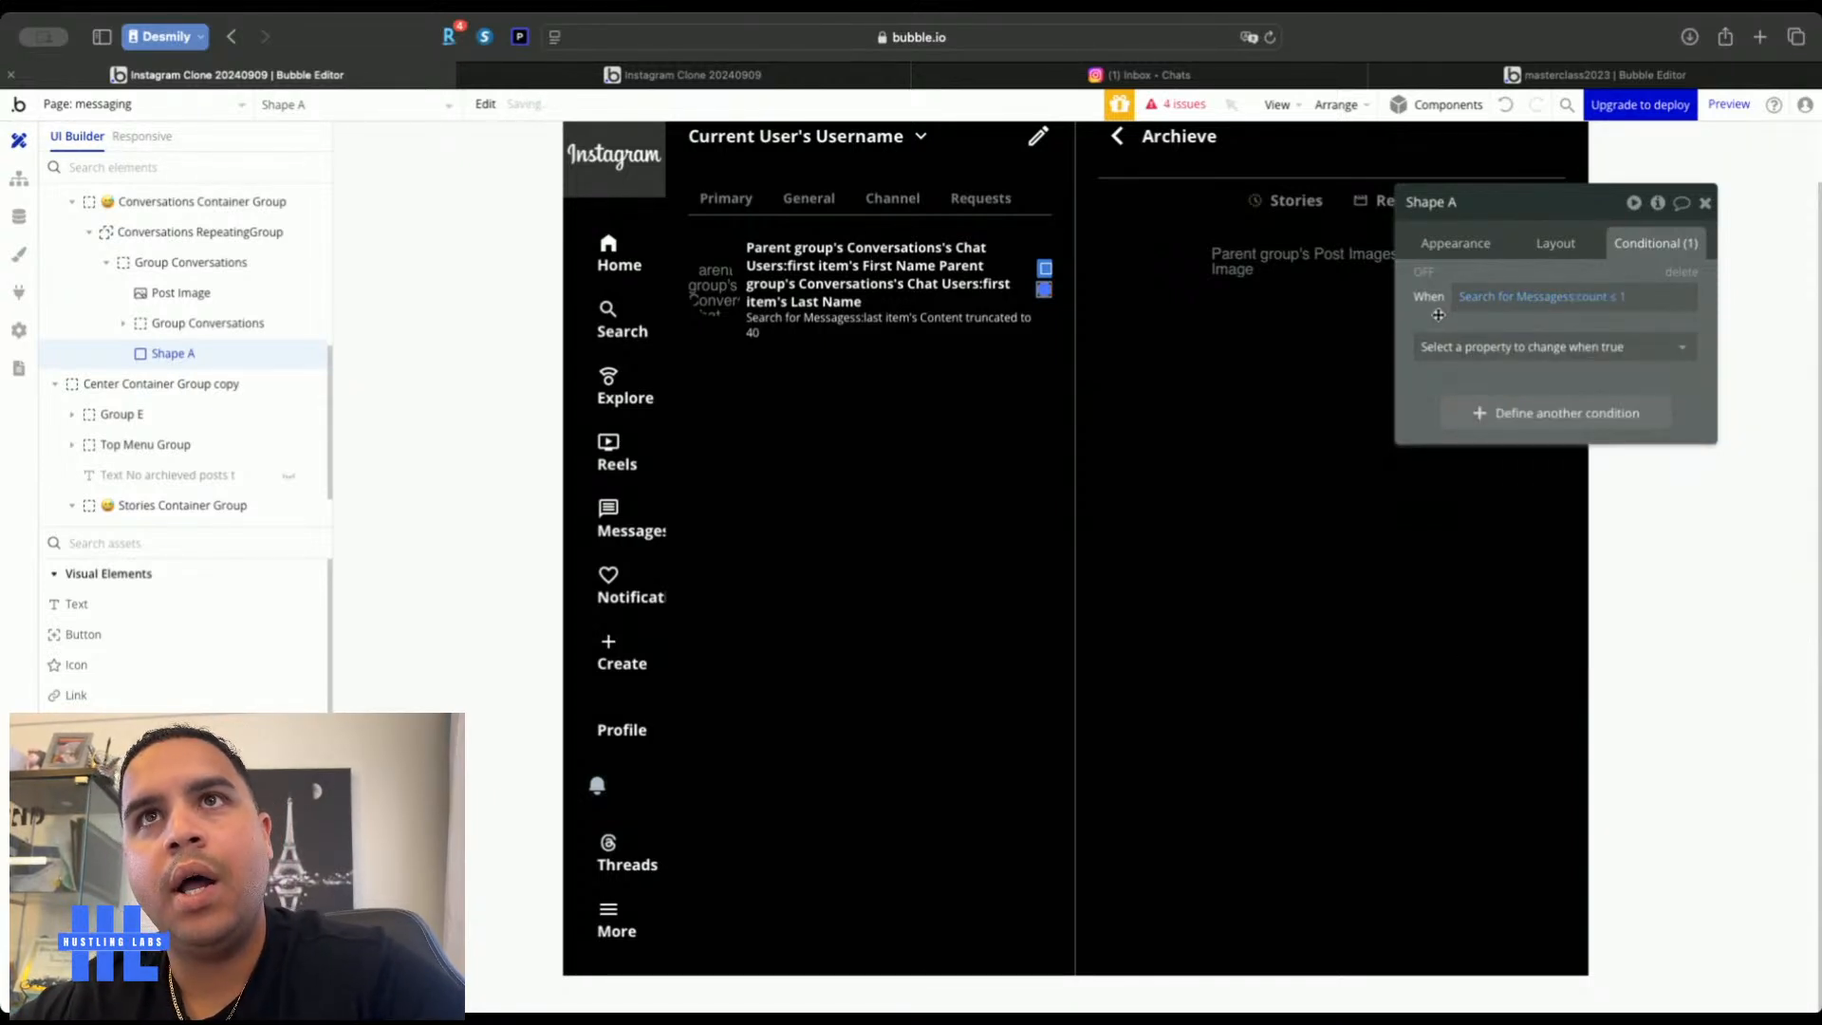
Close Shape A's editor and reload the live app to check the changes
left_click(1705, 203)
double_click(943, 449)
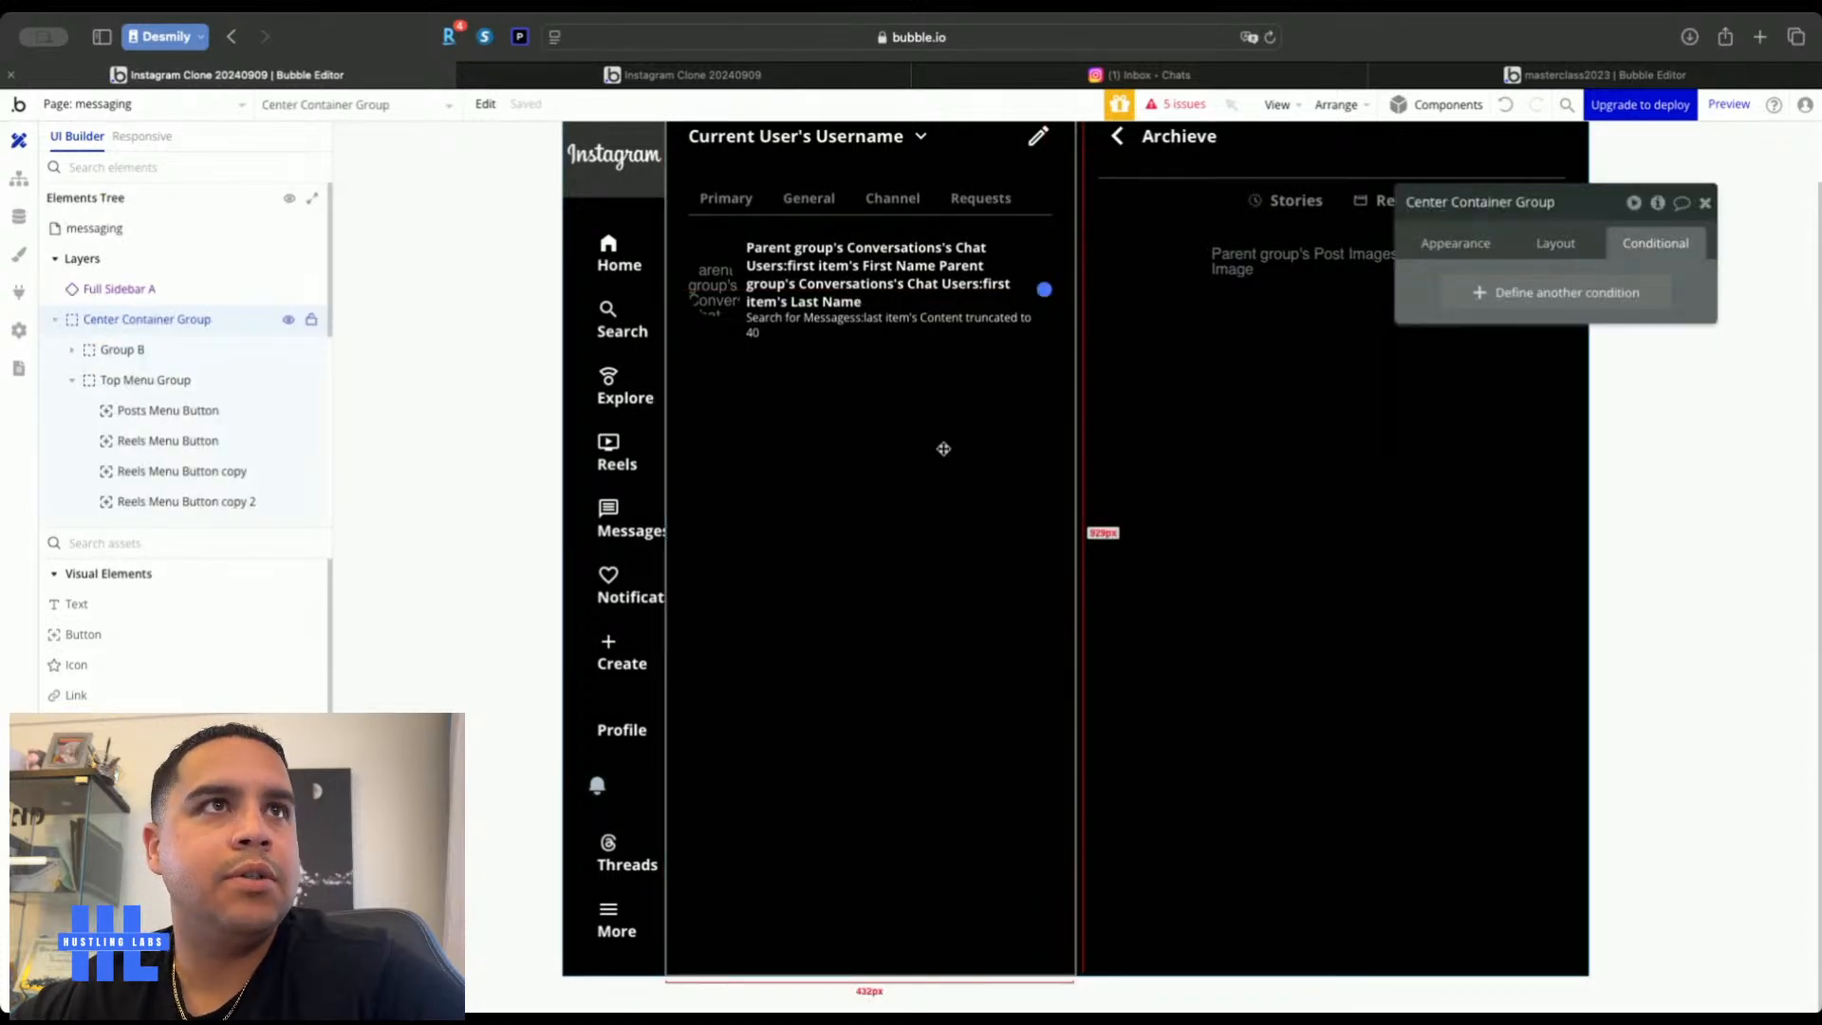
left_click(816, 75)
key("super+r")
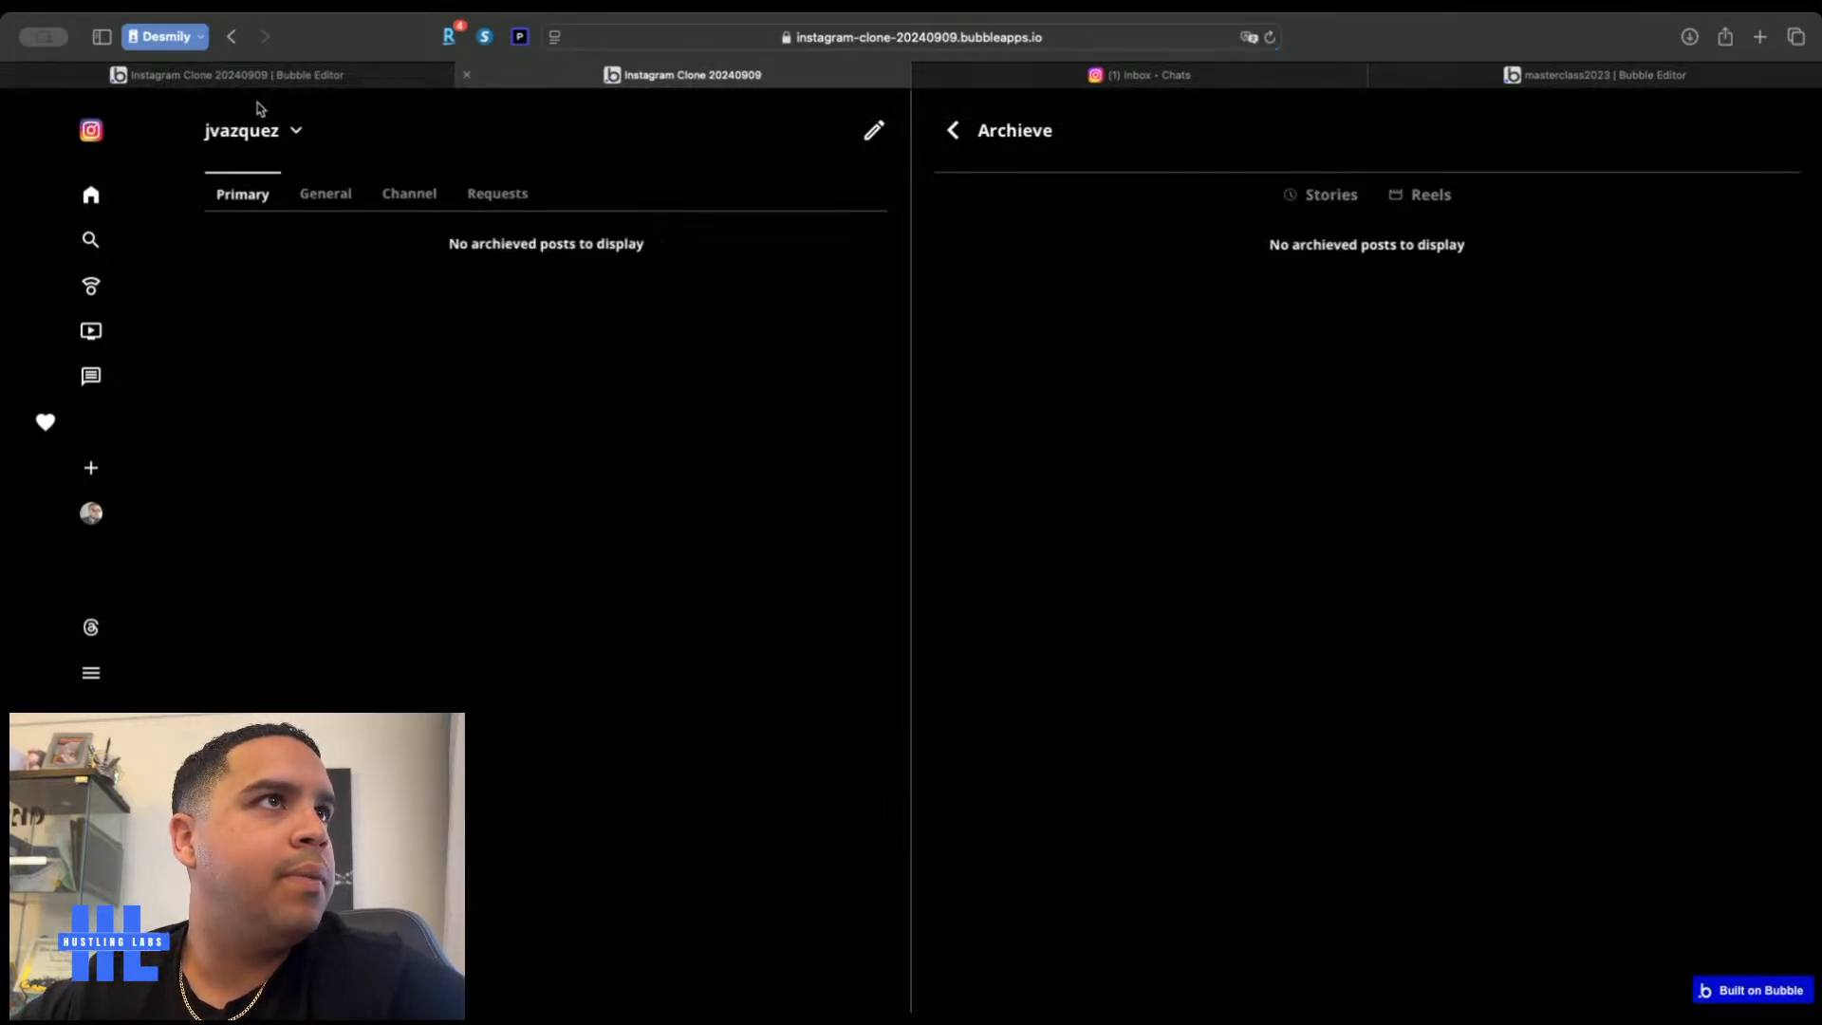
left_click(368, 80)
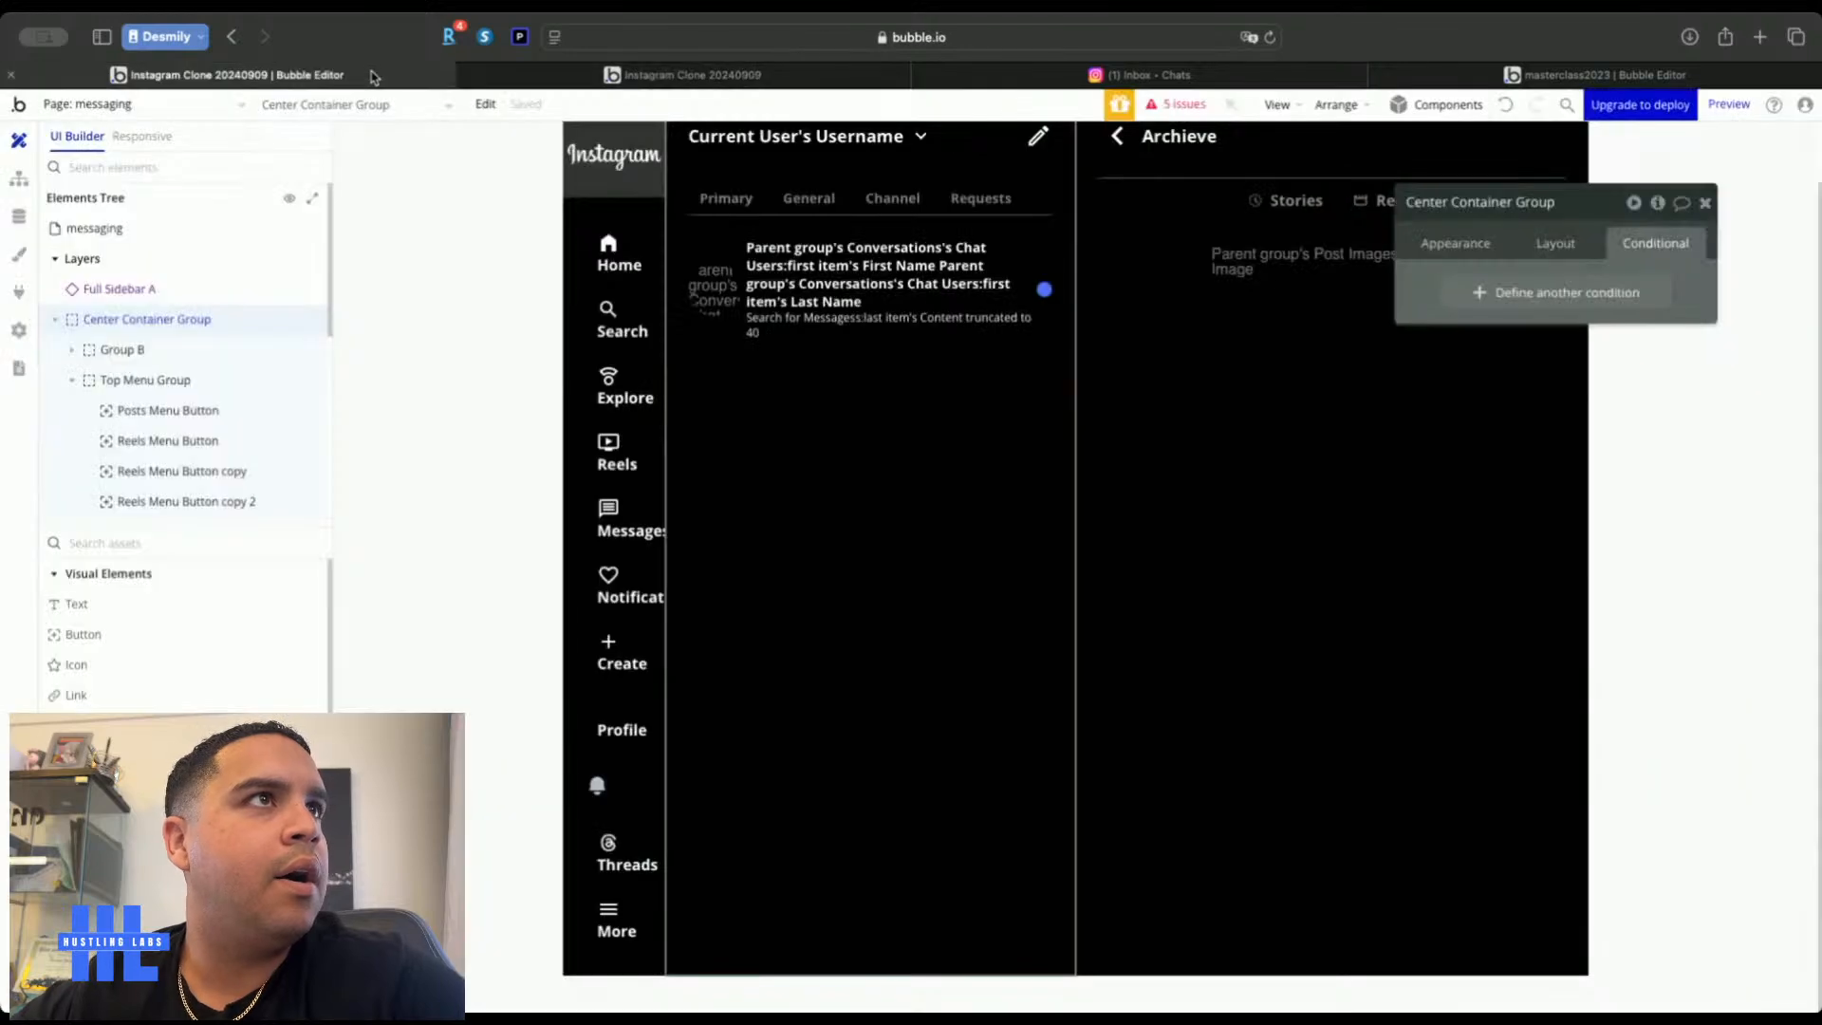
left_click(56, 321)
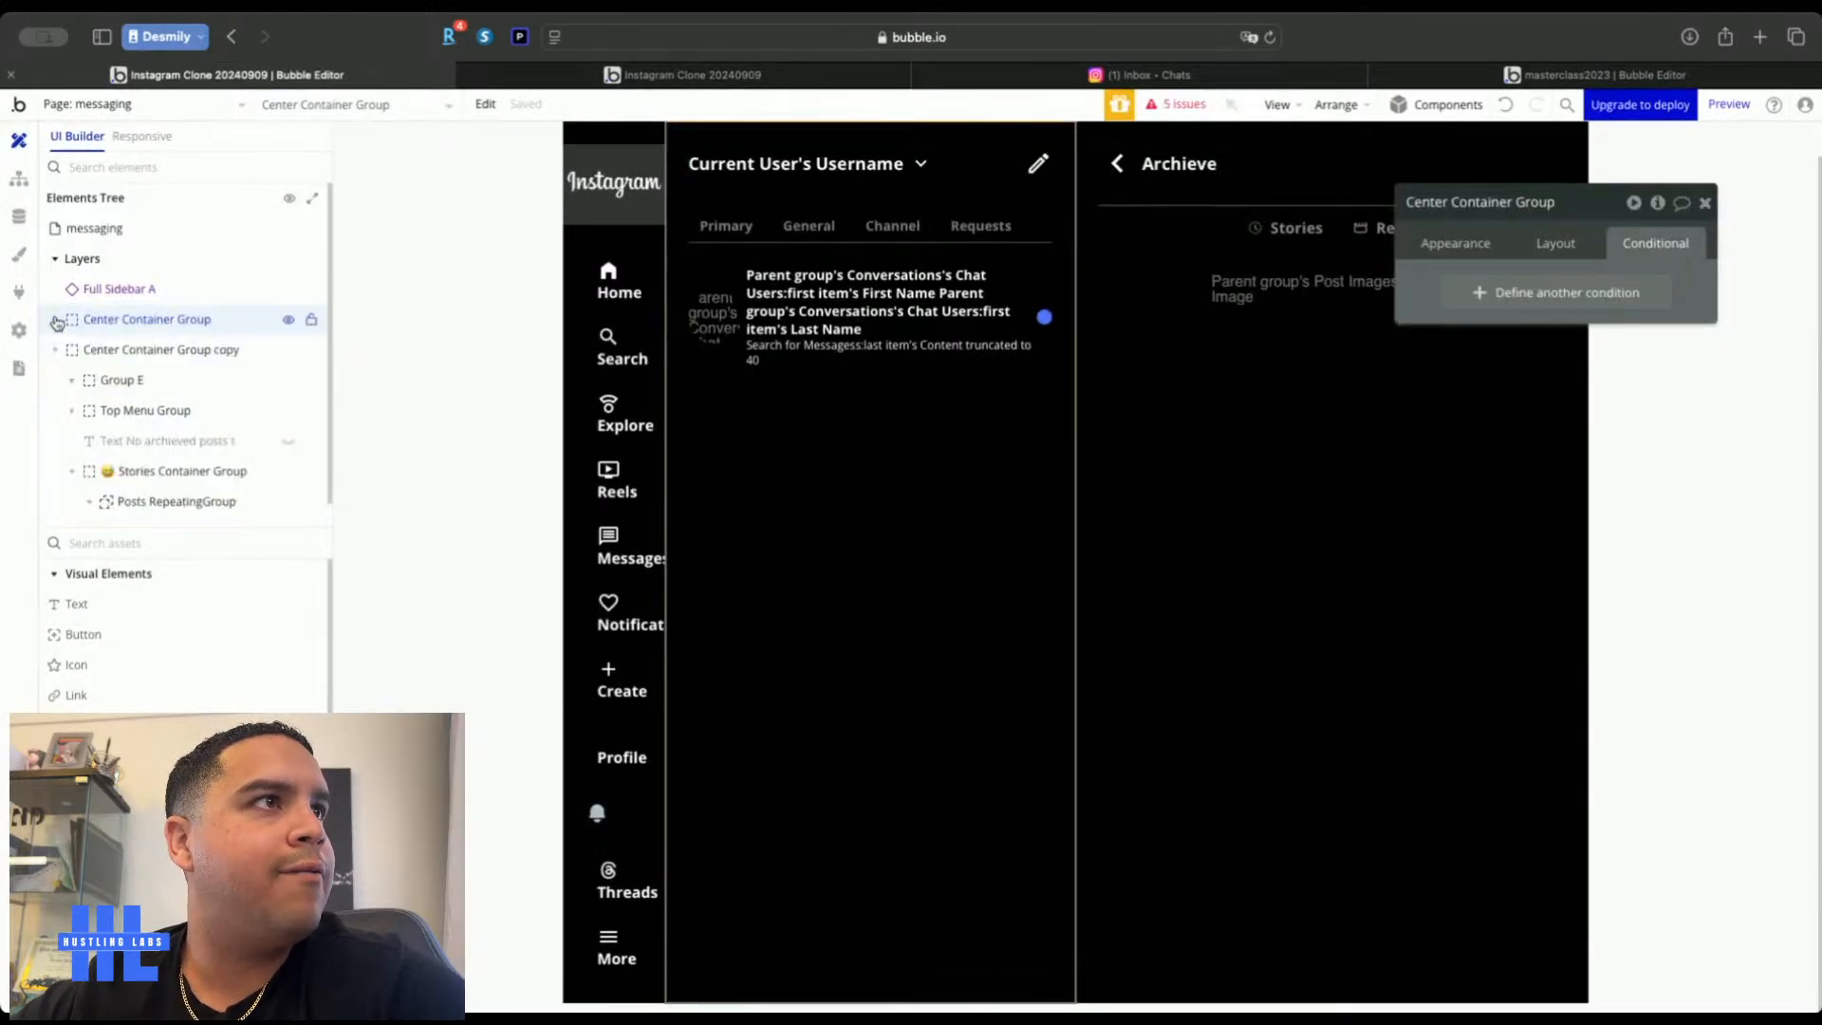
Switch the empty-state text's condition search to Conversations and remove the old Status constraint
left_click(117, 440)
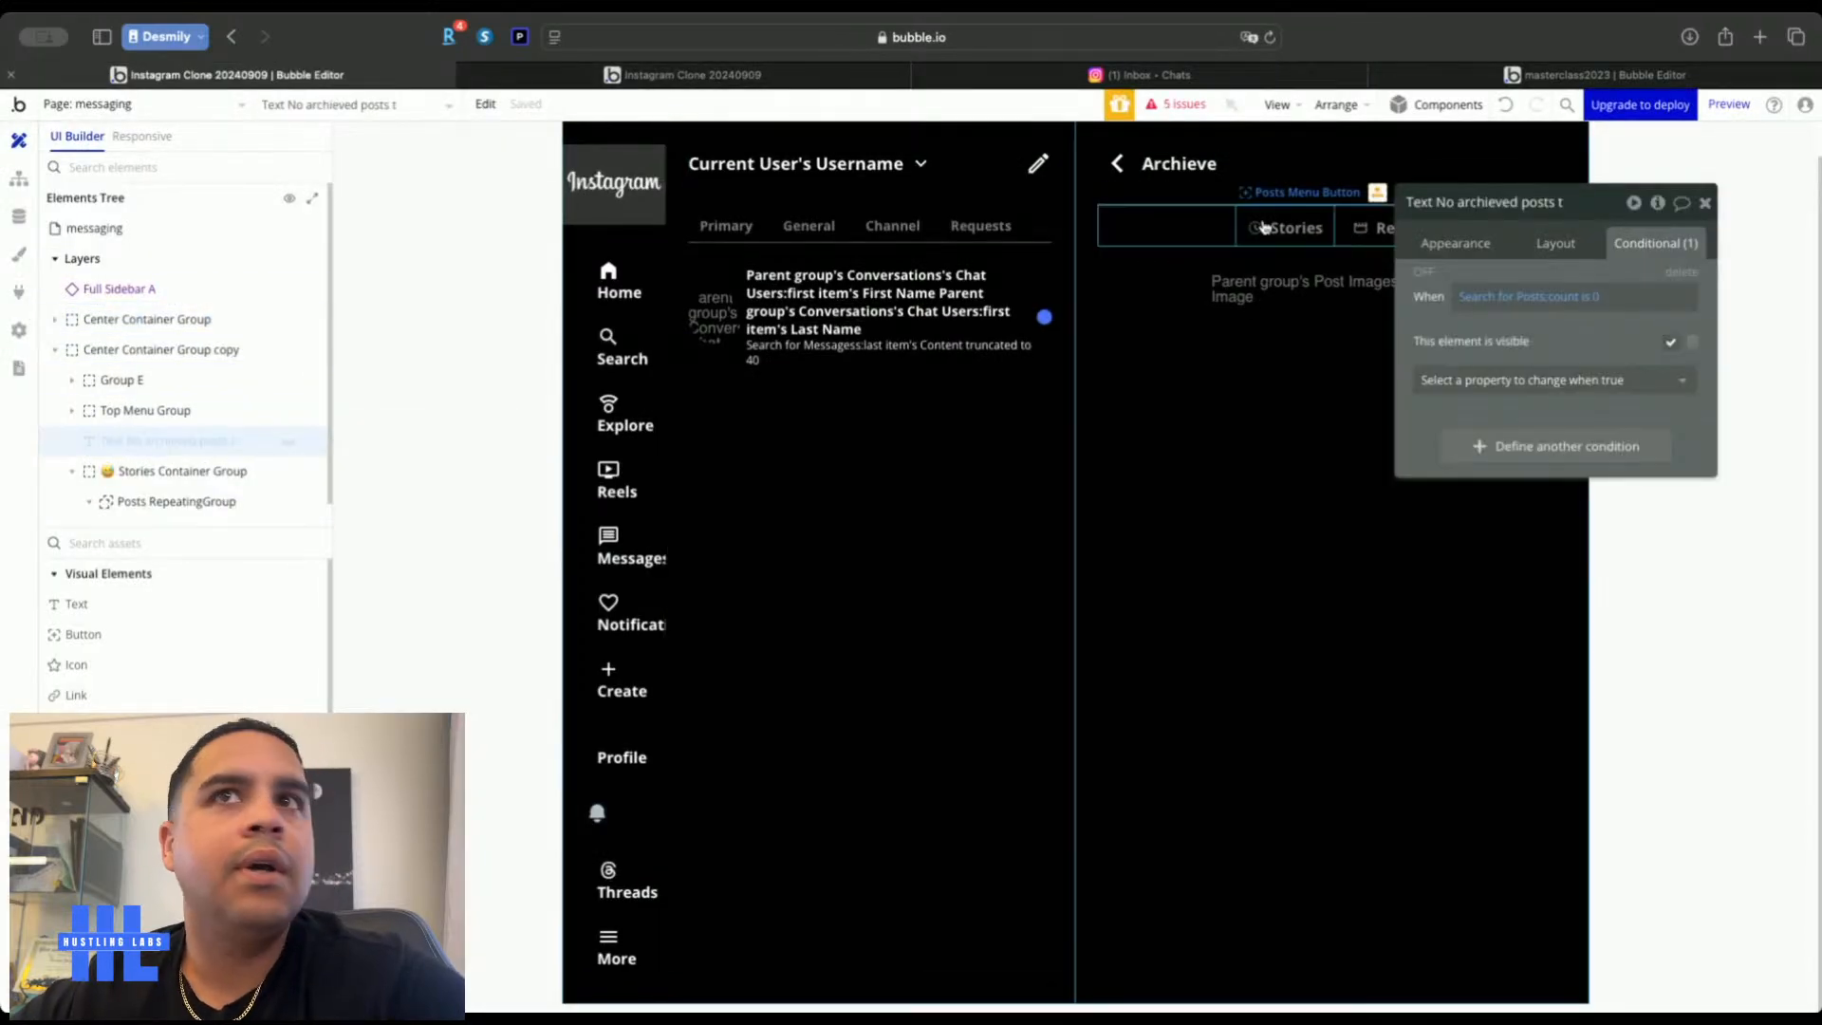
left_click(1472, 303)
left_click(1238, 250)
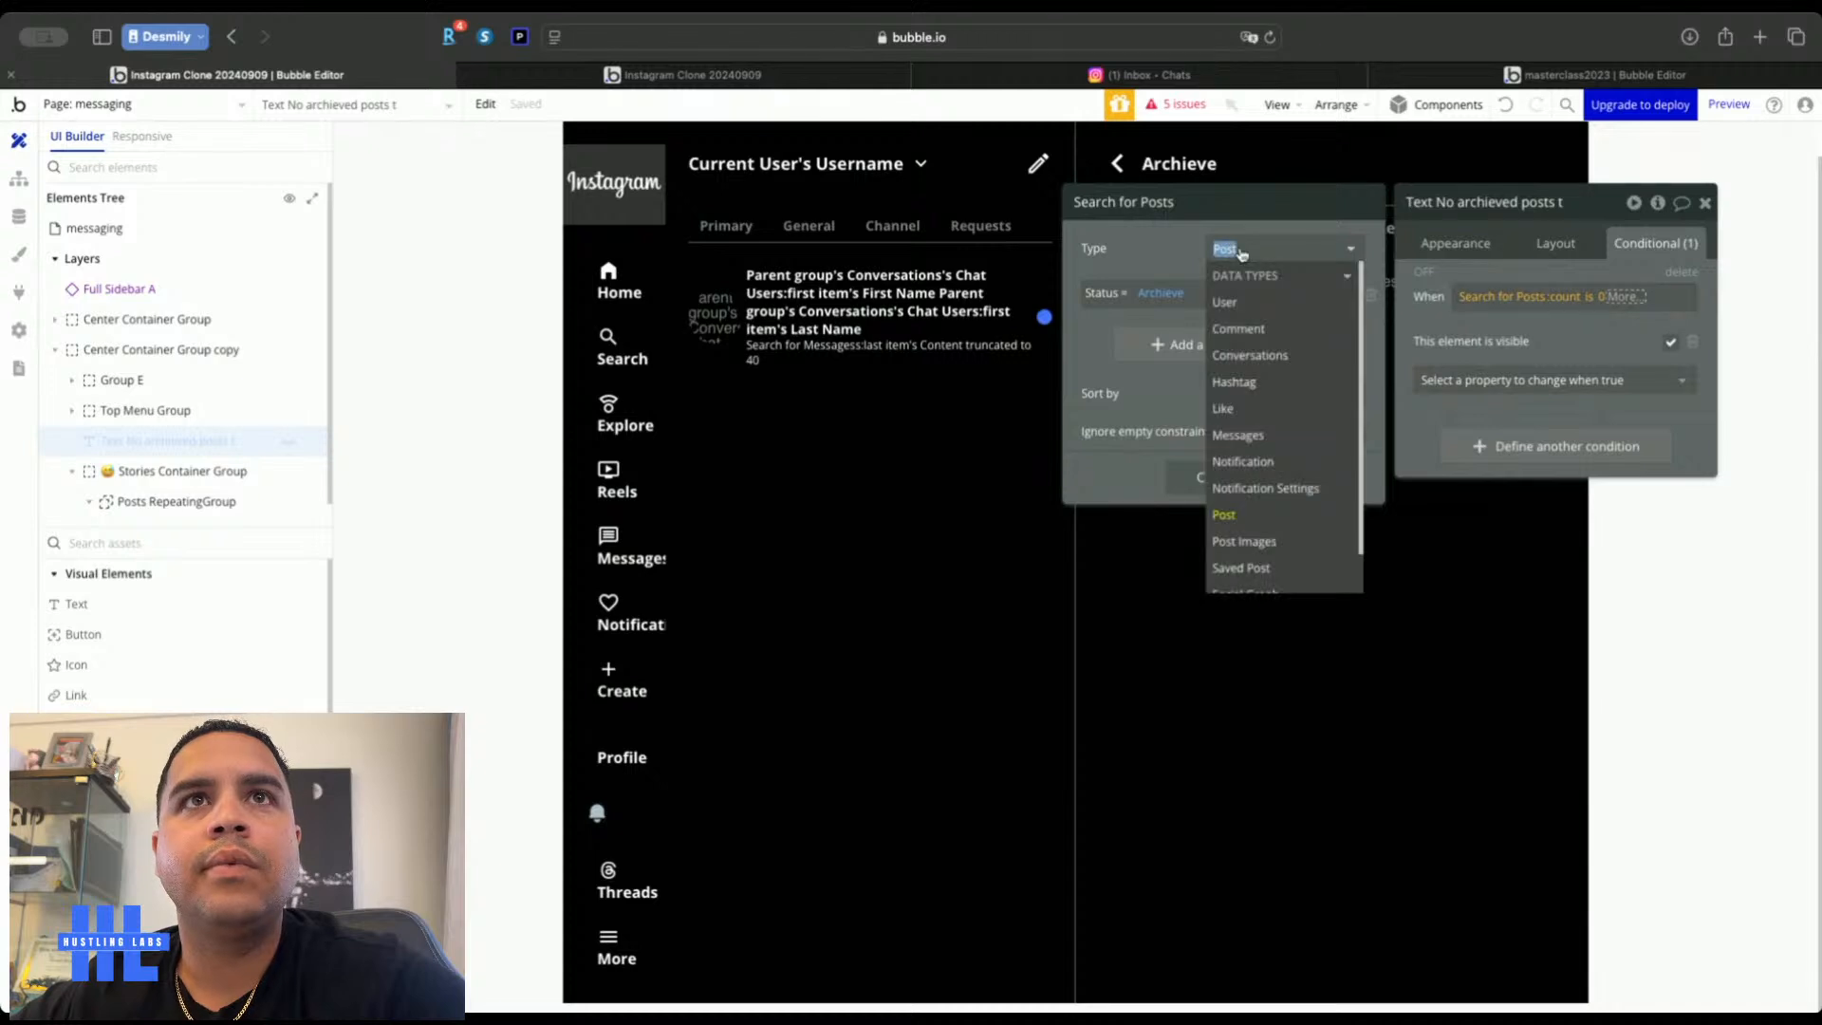
left_click(1250, 356)
left_click(1370, 296)
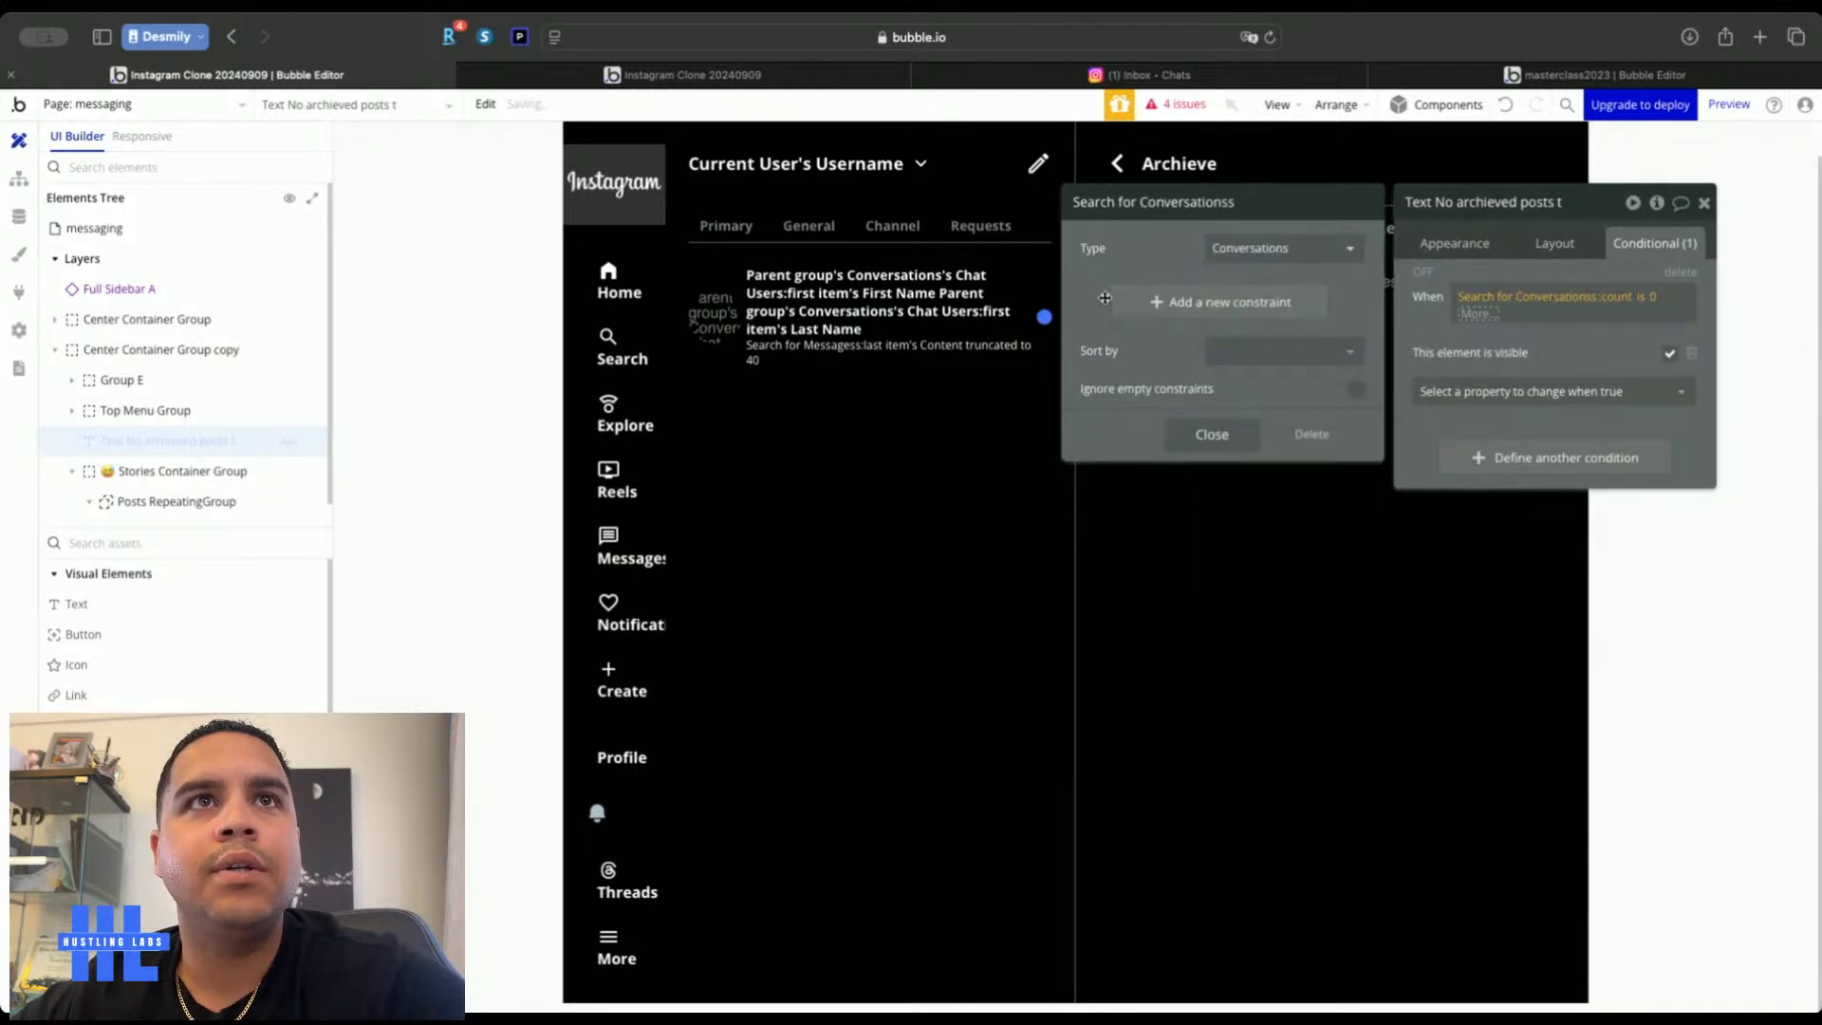
Constrain the Conversations search to Chat Users contains Current User
left_click(1121, 301)
left_click(1106, 296)
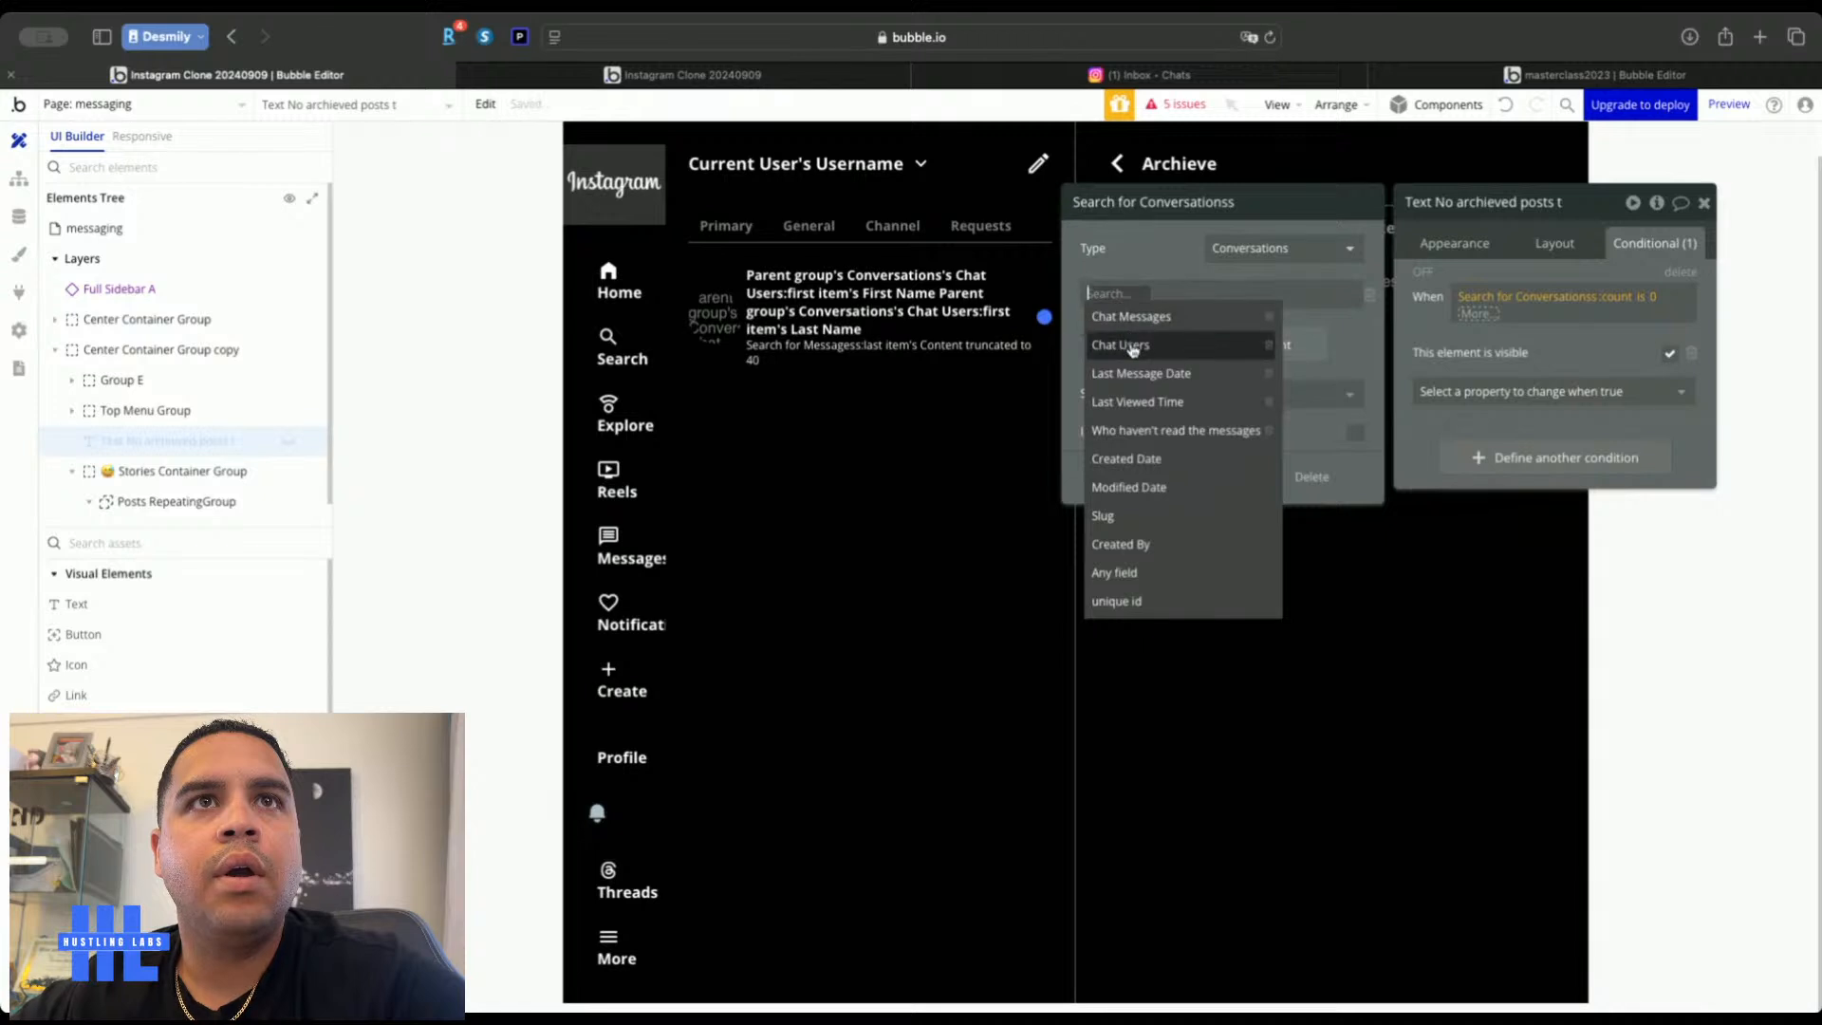
left_click(1120, 344)
left_click(1166, 302)
left_click(1171, 316)
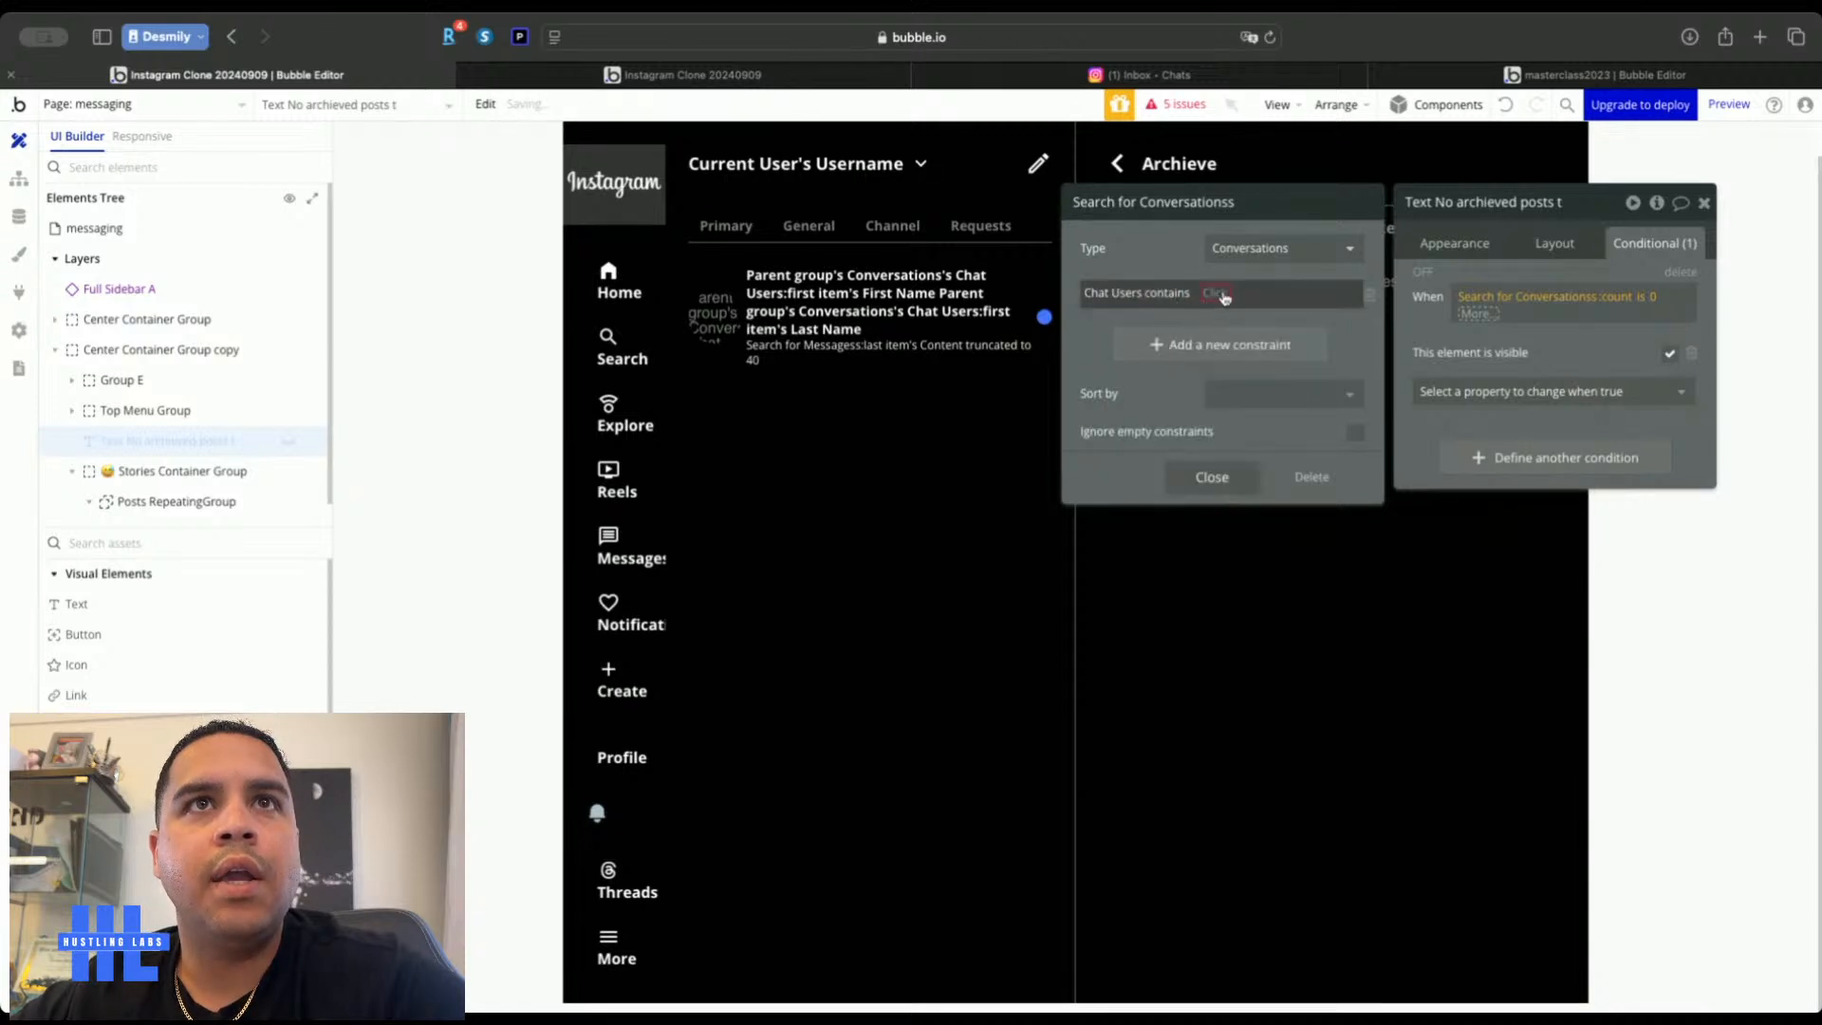
left_click(1226, 293)
left_click(1258, 396)
left_click(1175, 249)
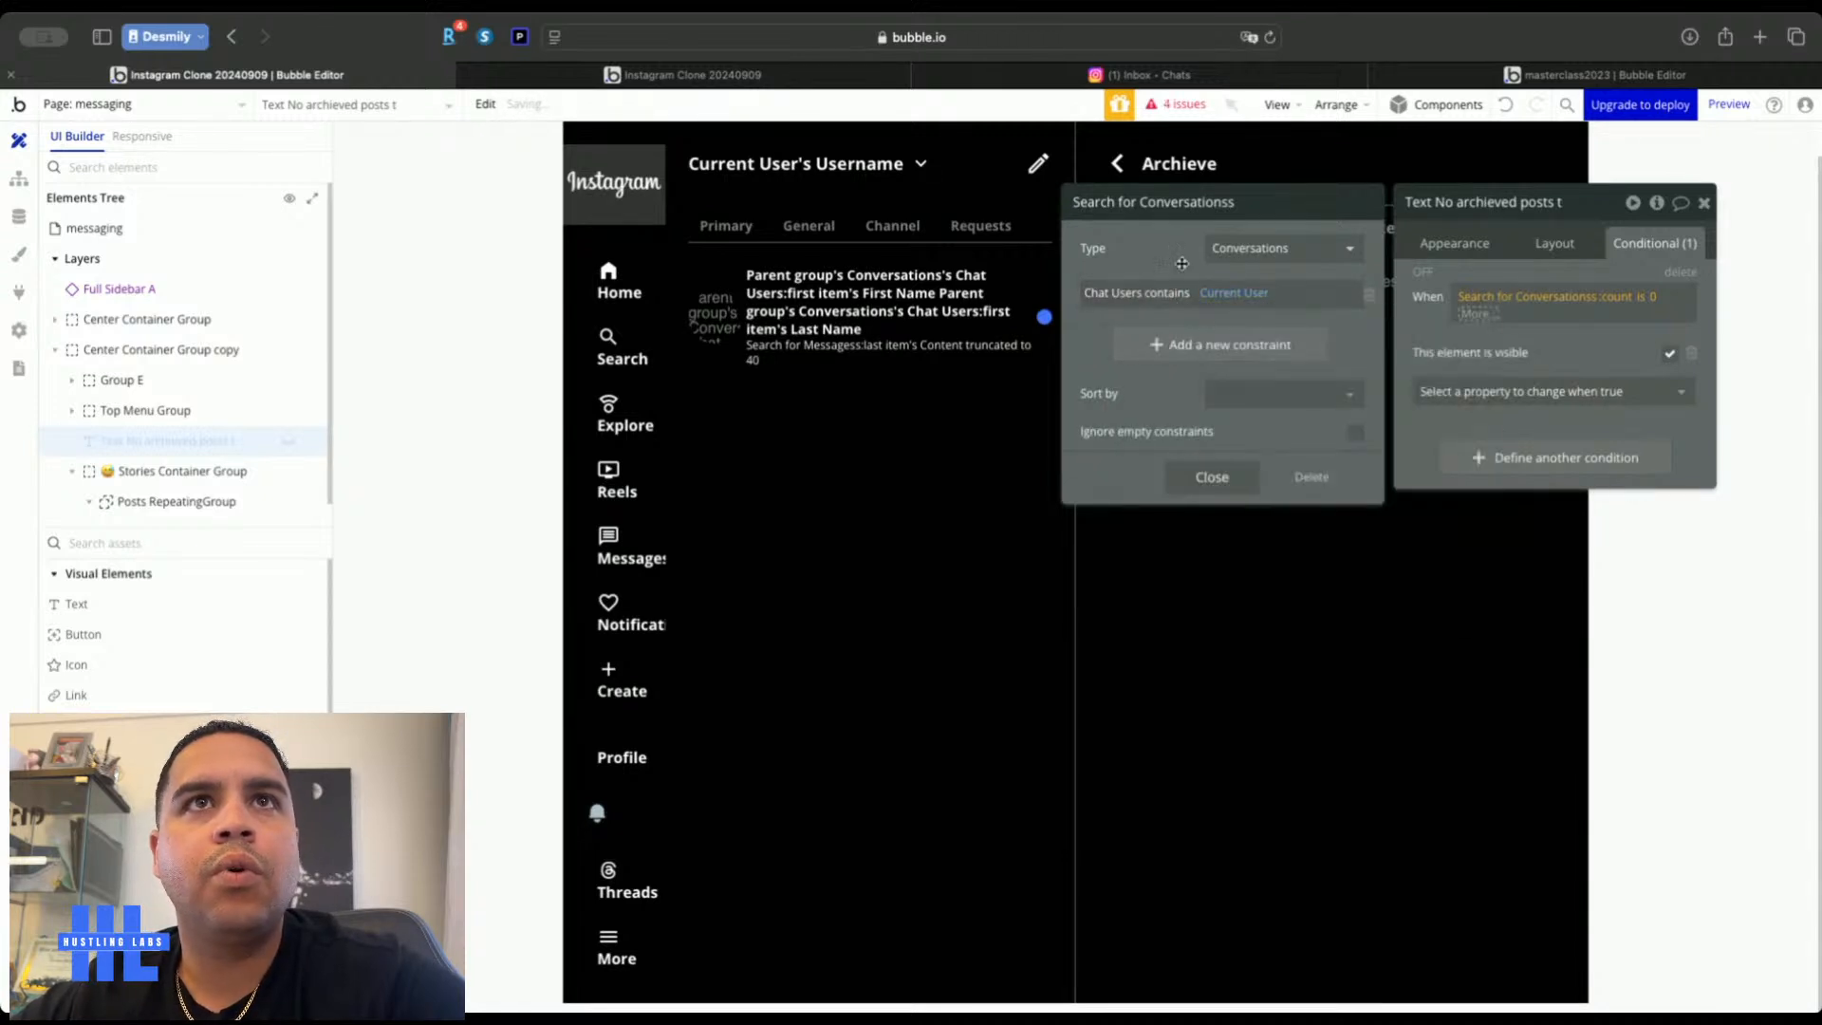
left_click(1545, 340)
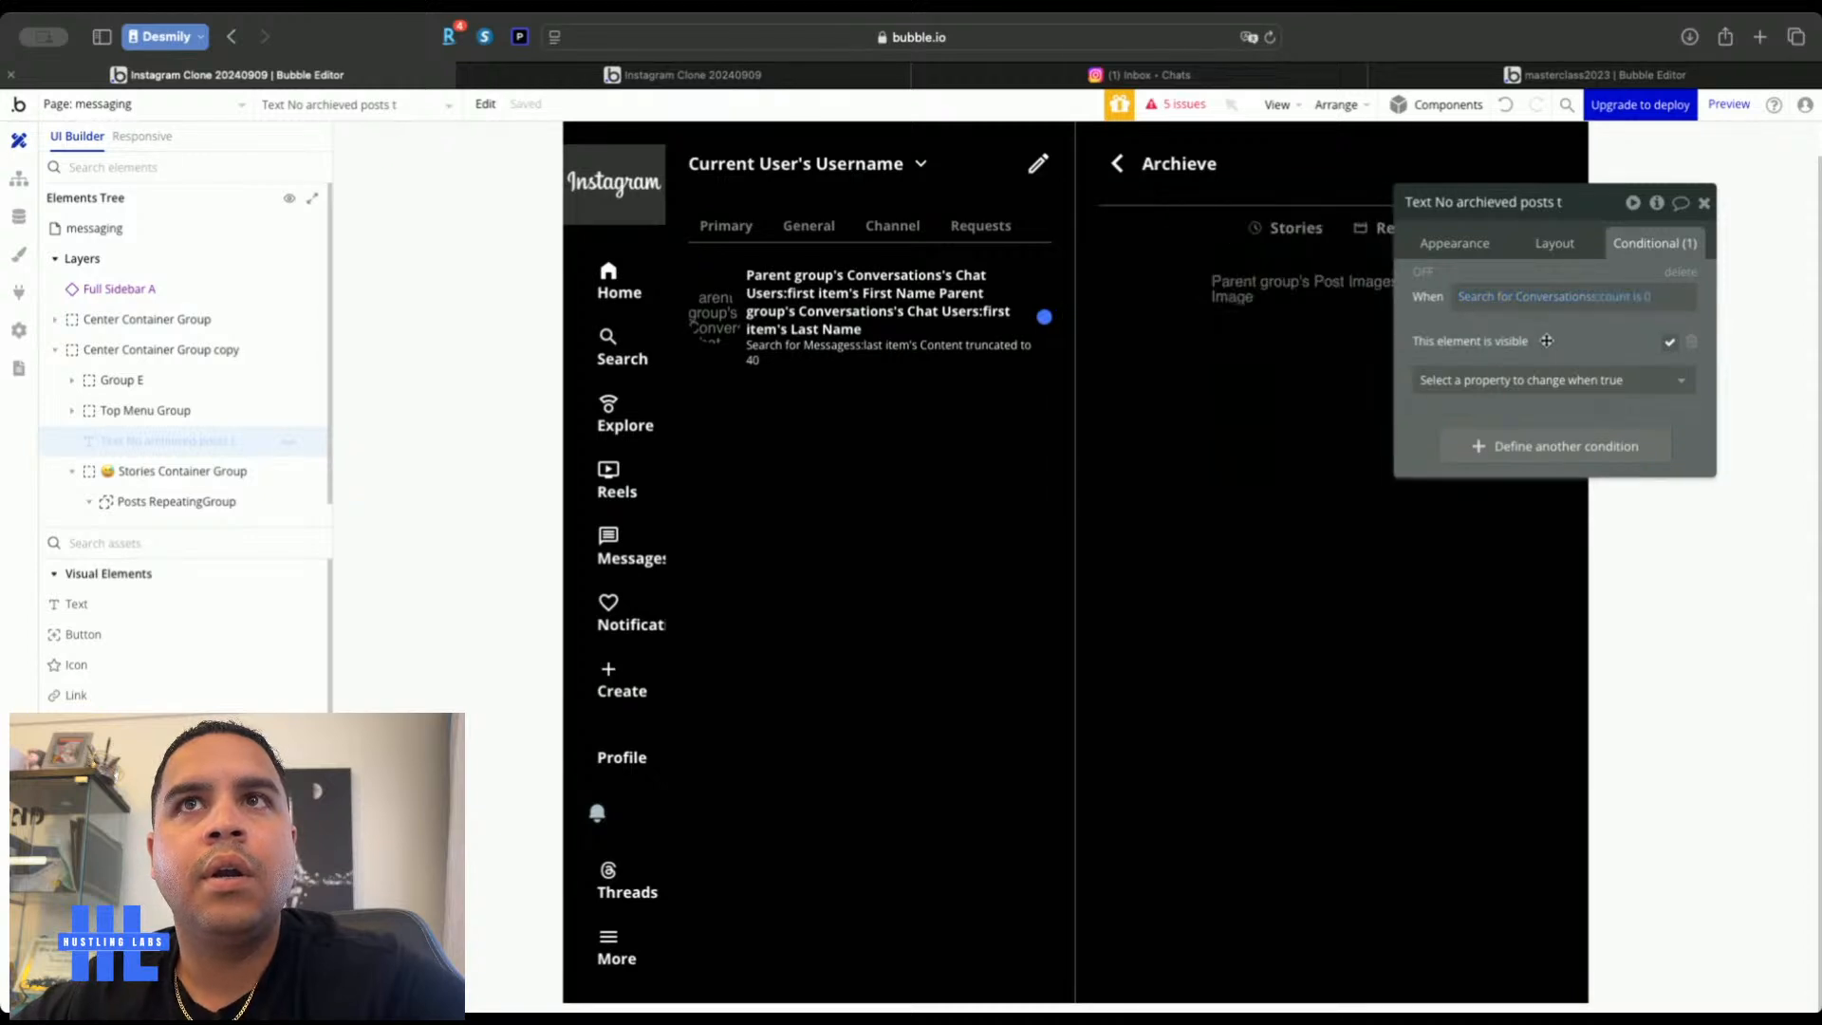
Change the empty-state wording to 'No conversations to display'
left_click(1454, 242)
triple_click(1480, 290)
double_click(1469, 290)
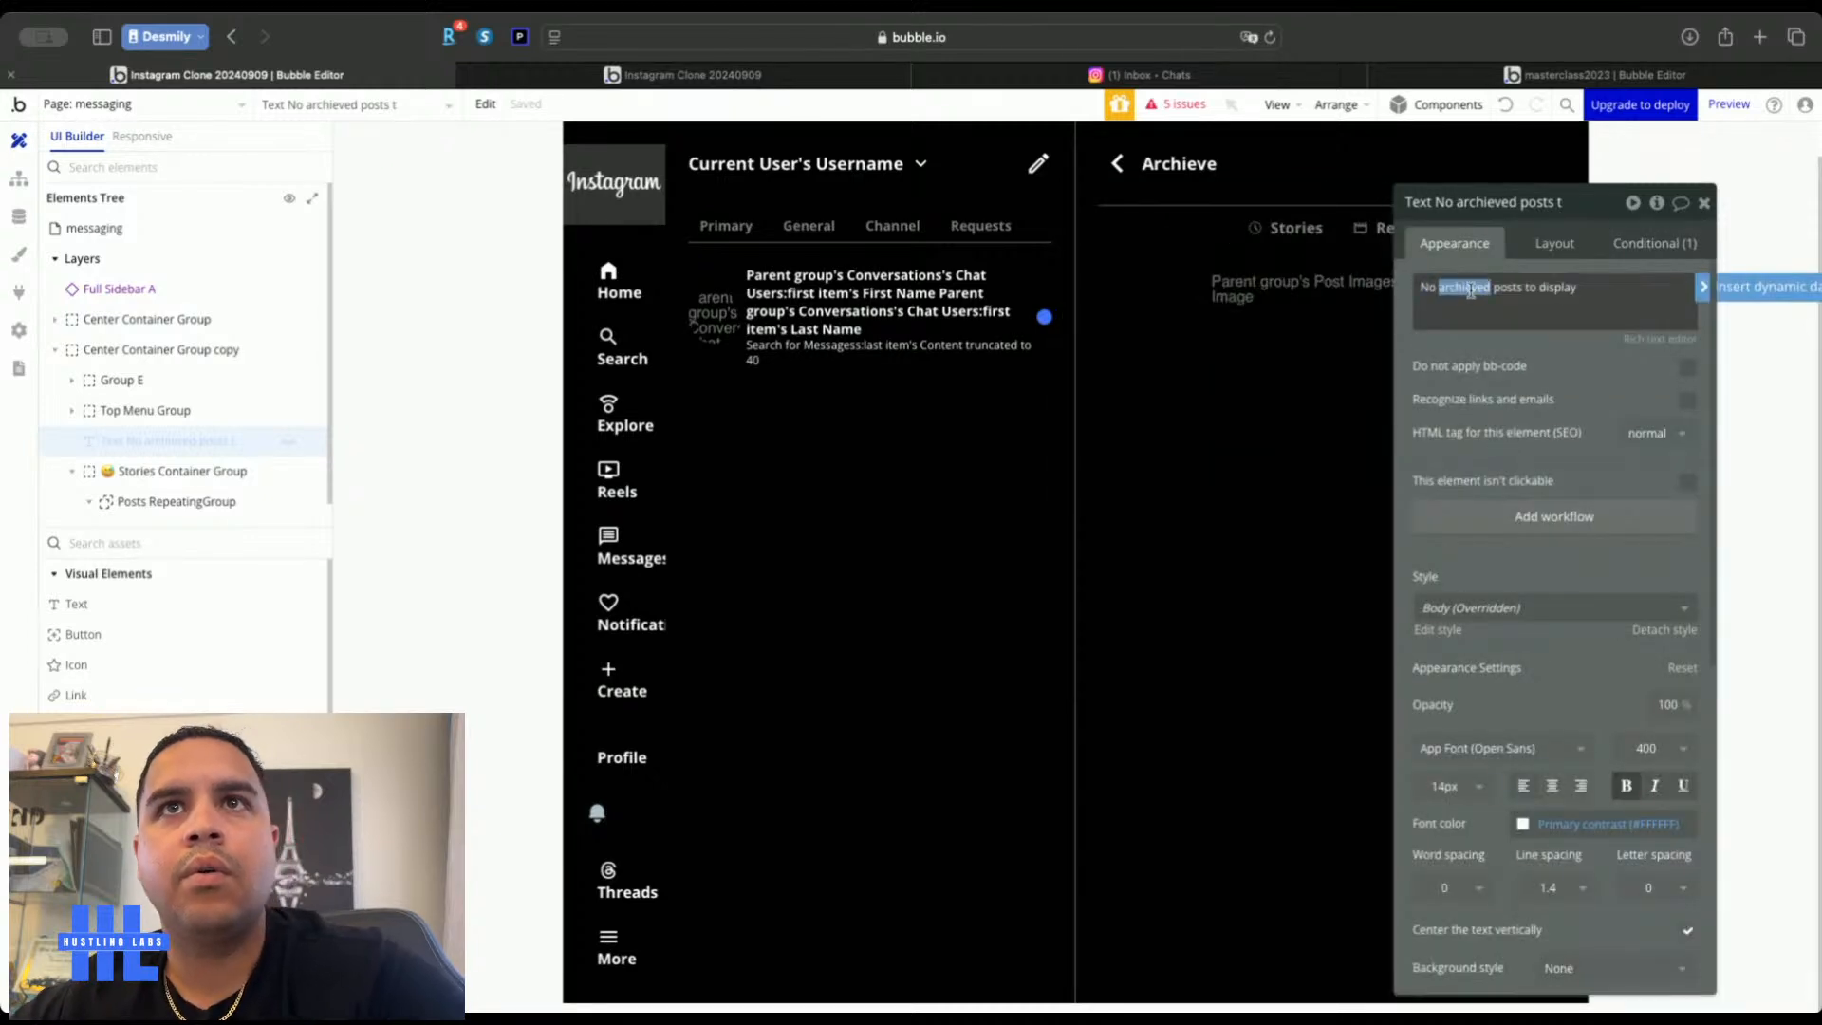
left_click(1492, 287)
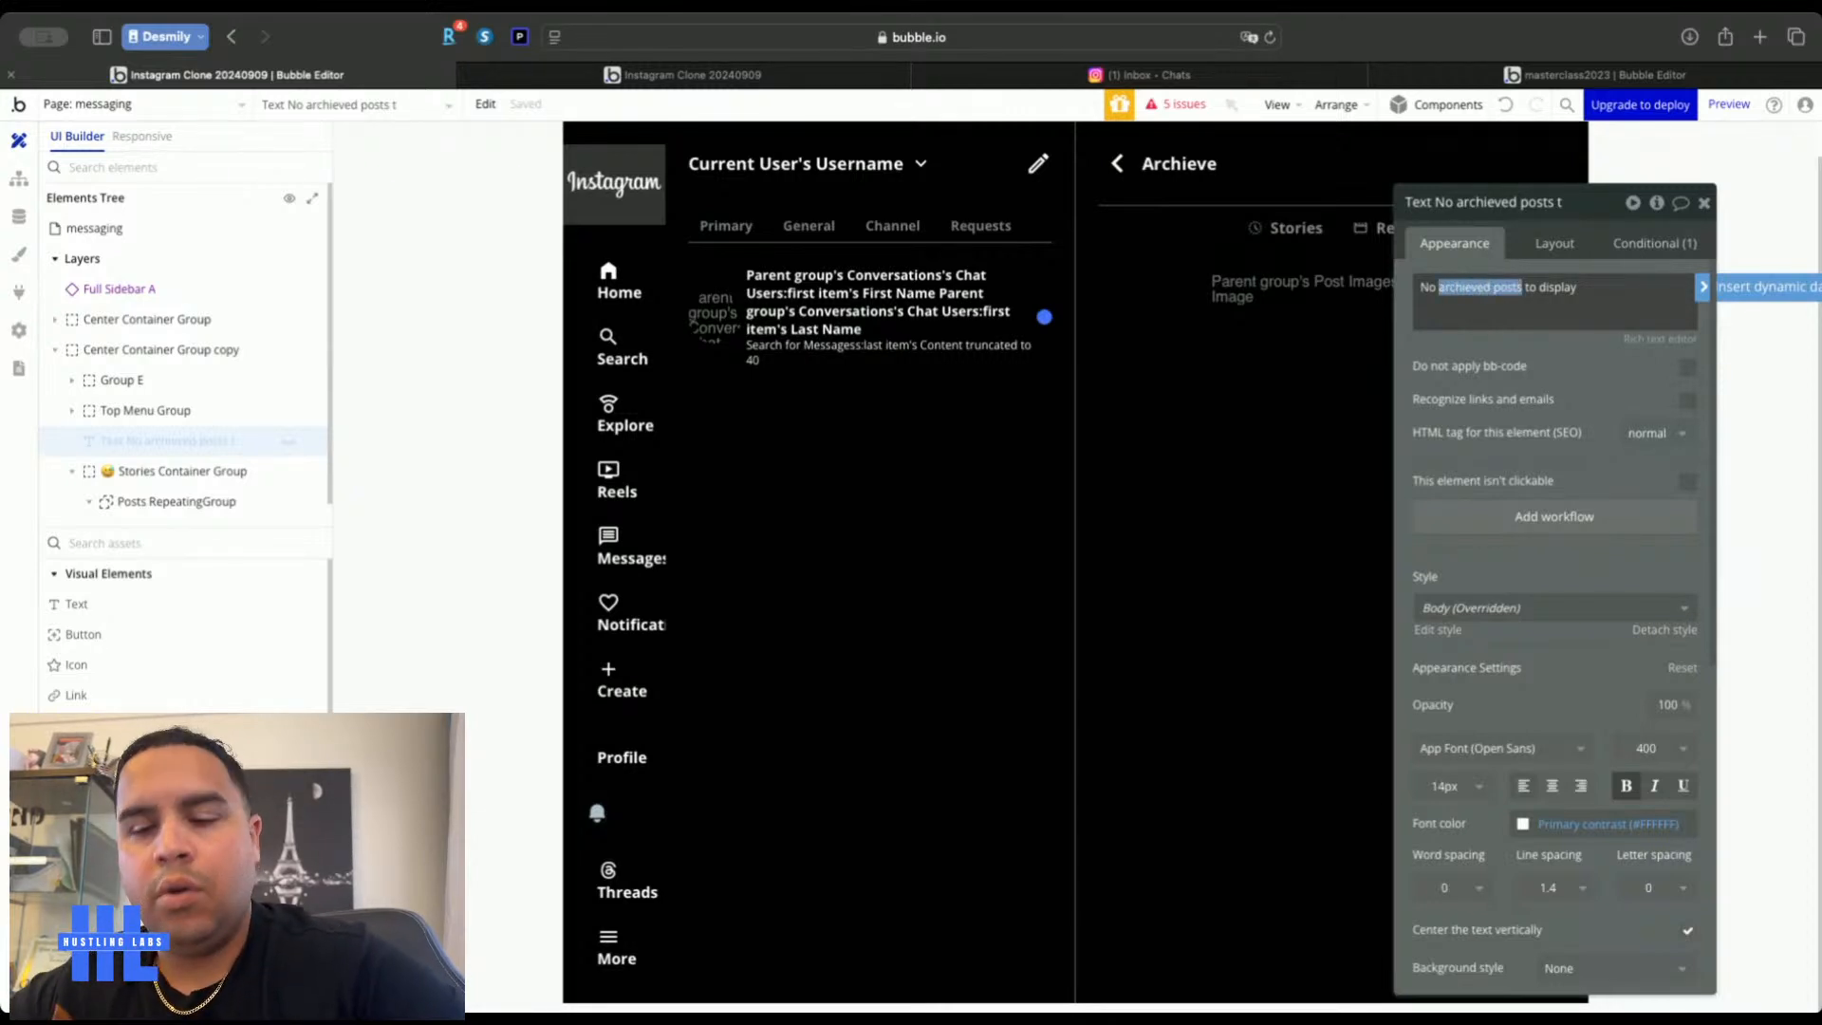
type("conversat")
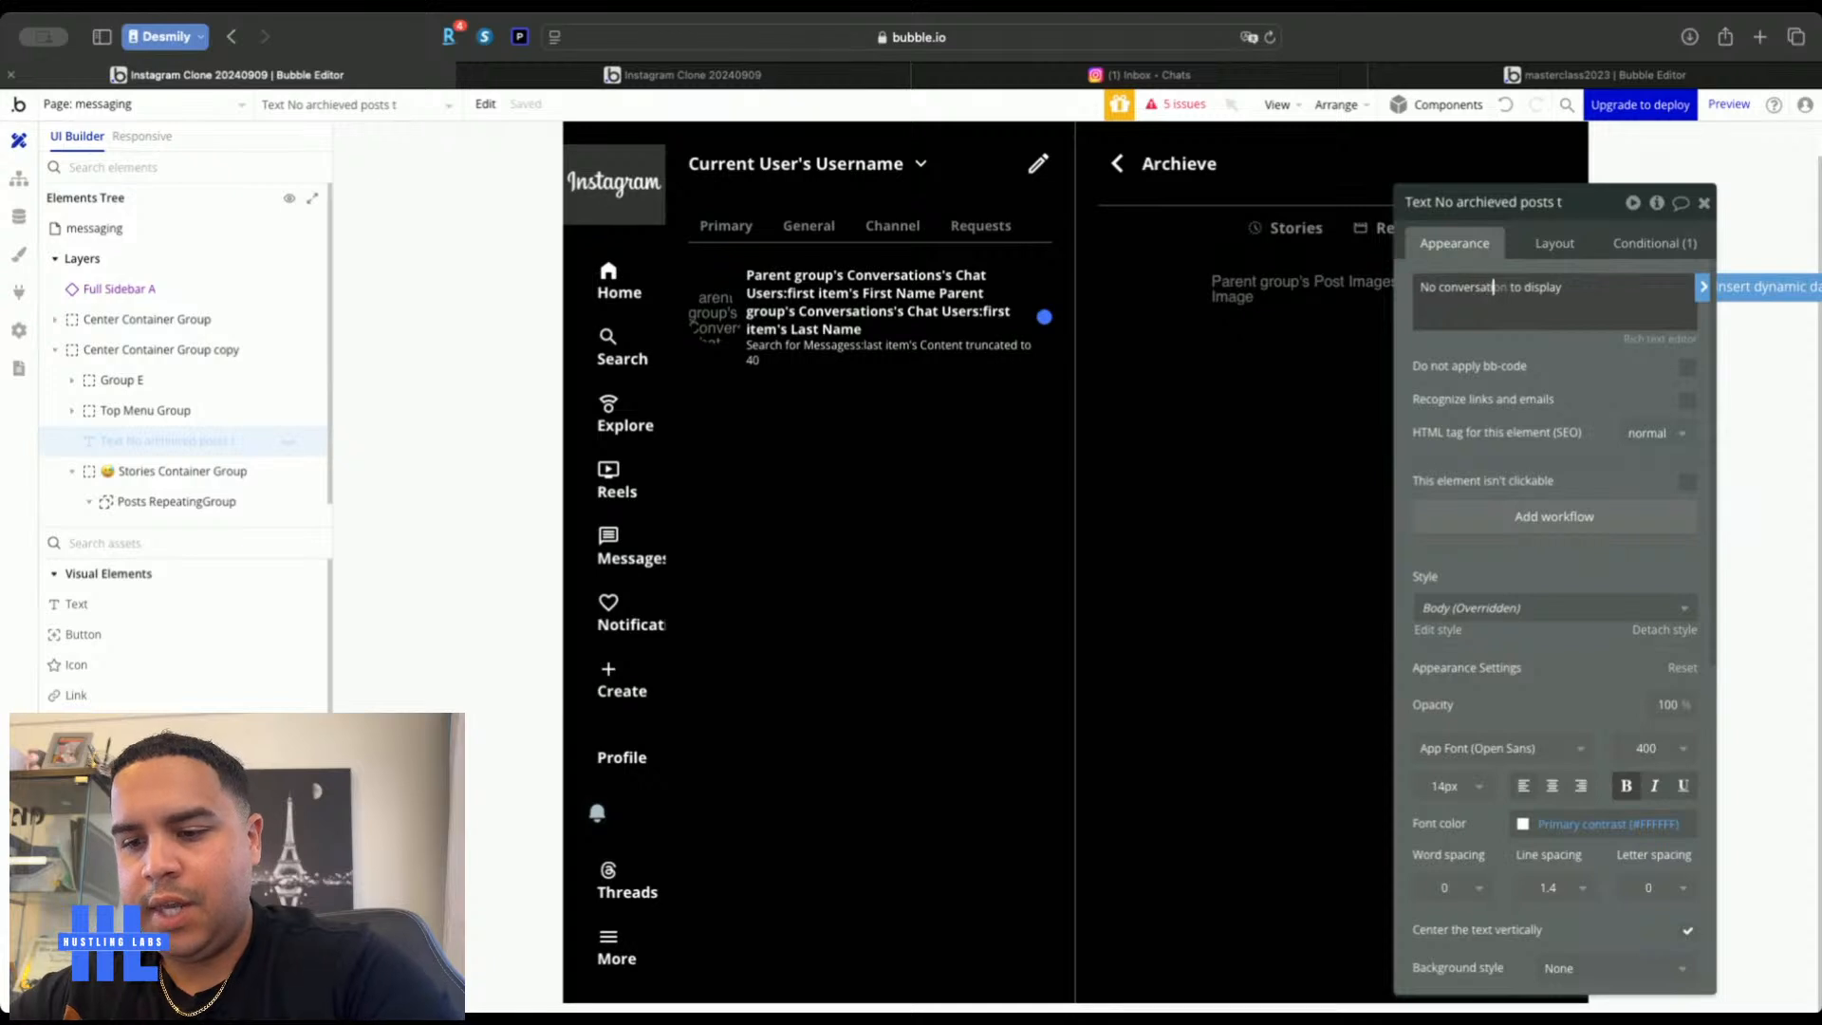
type("ions")
left_click(1573, 370)
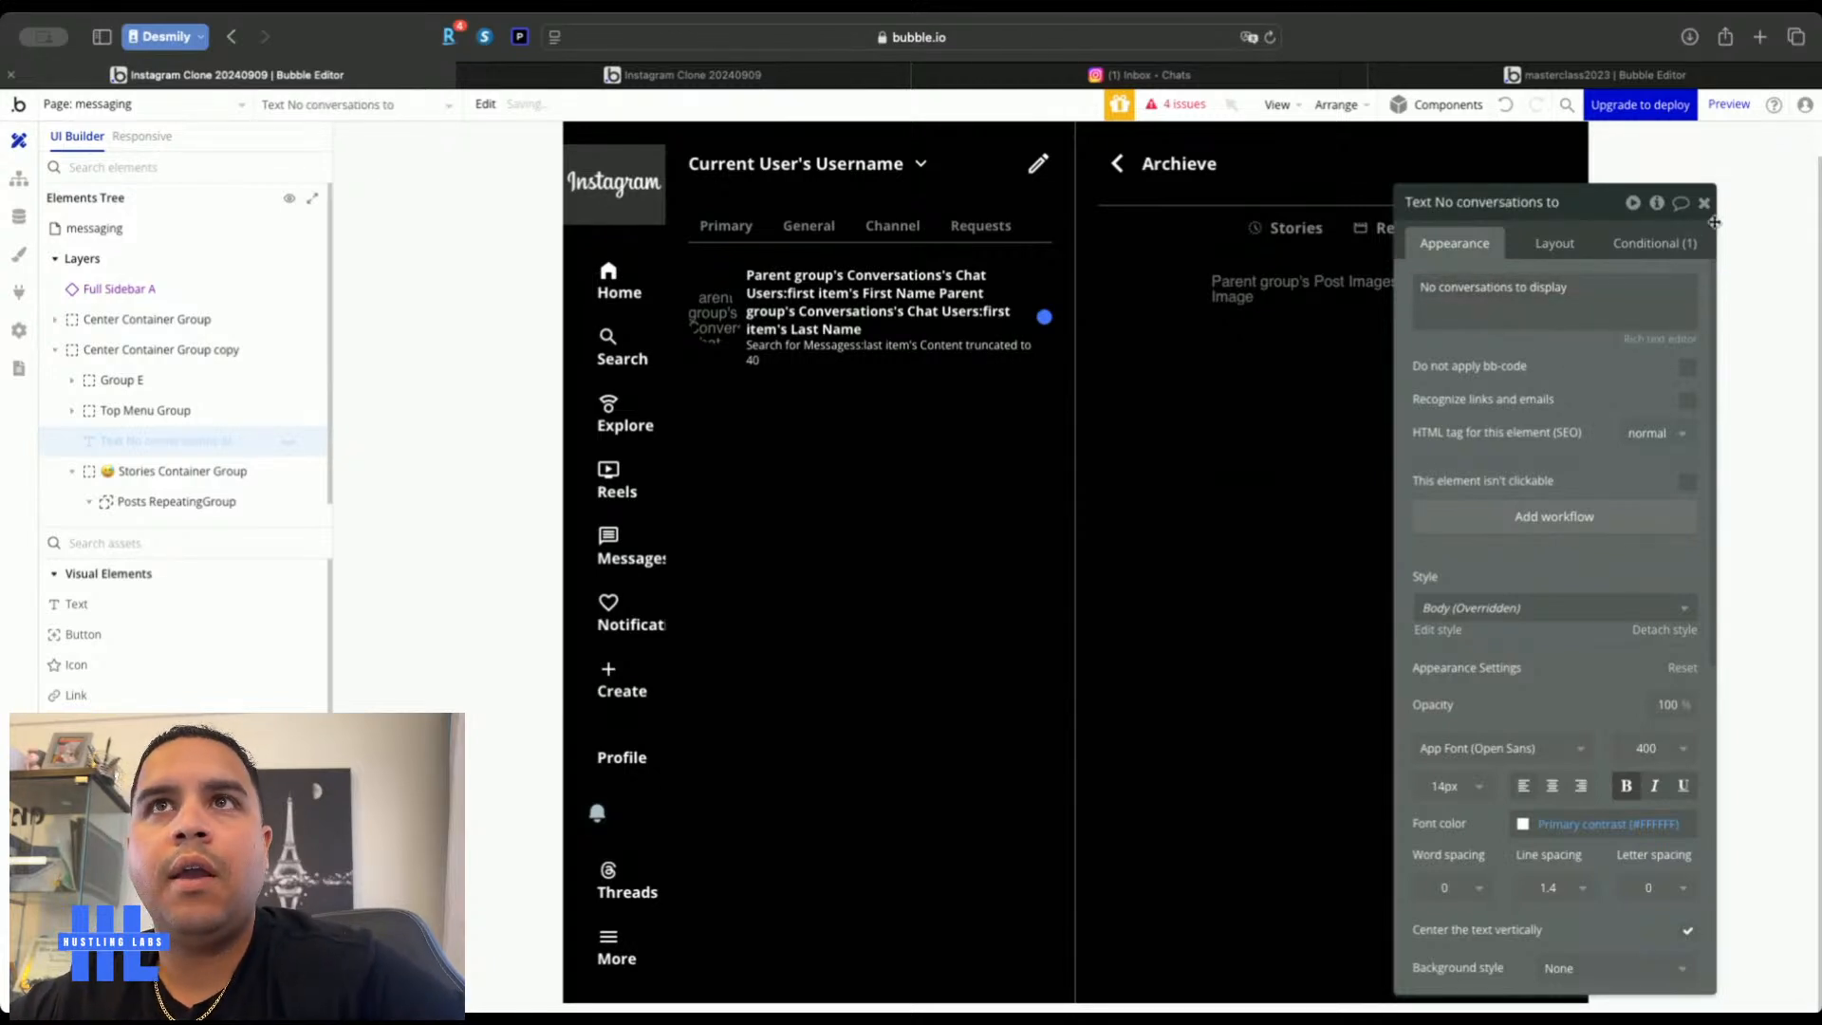
left_click(1704, 202)
left_click(805, 82)
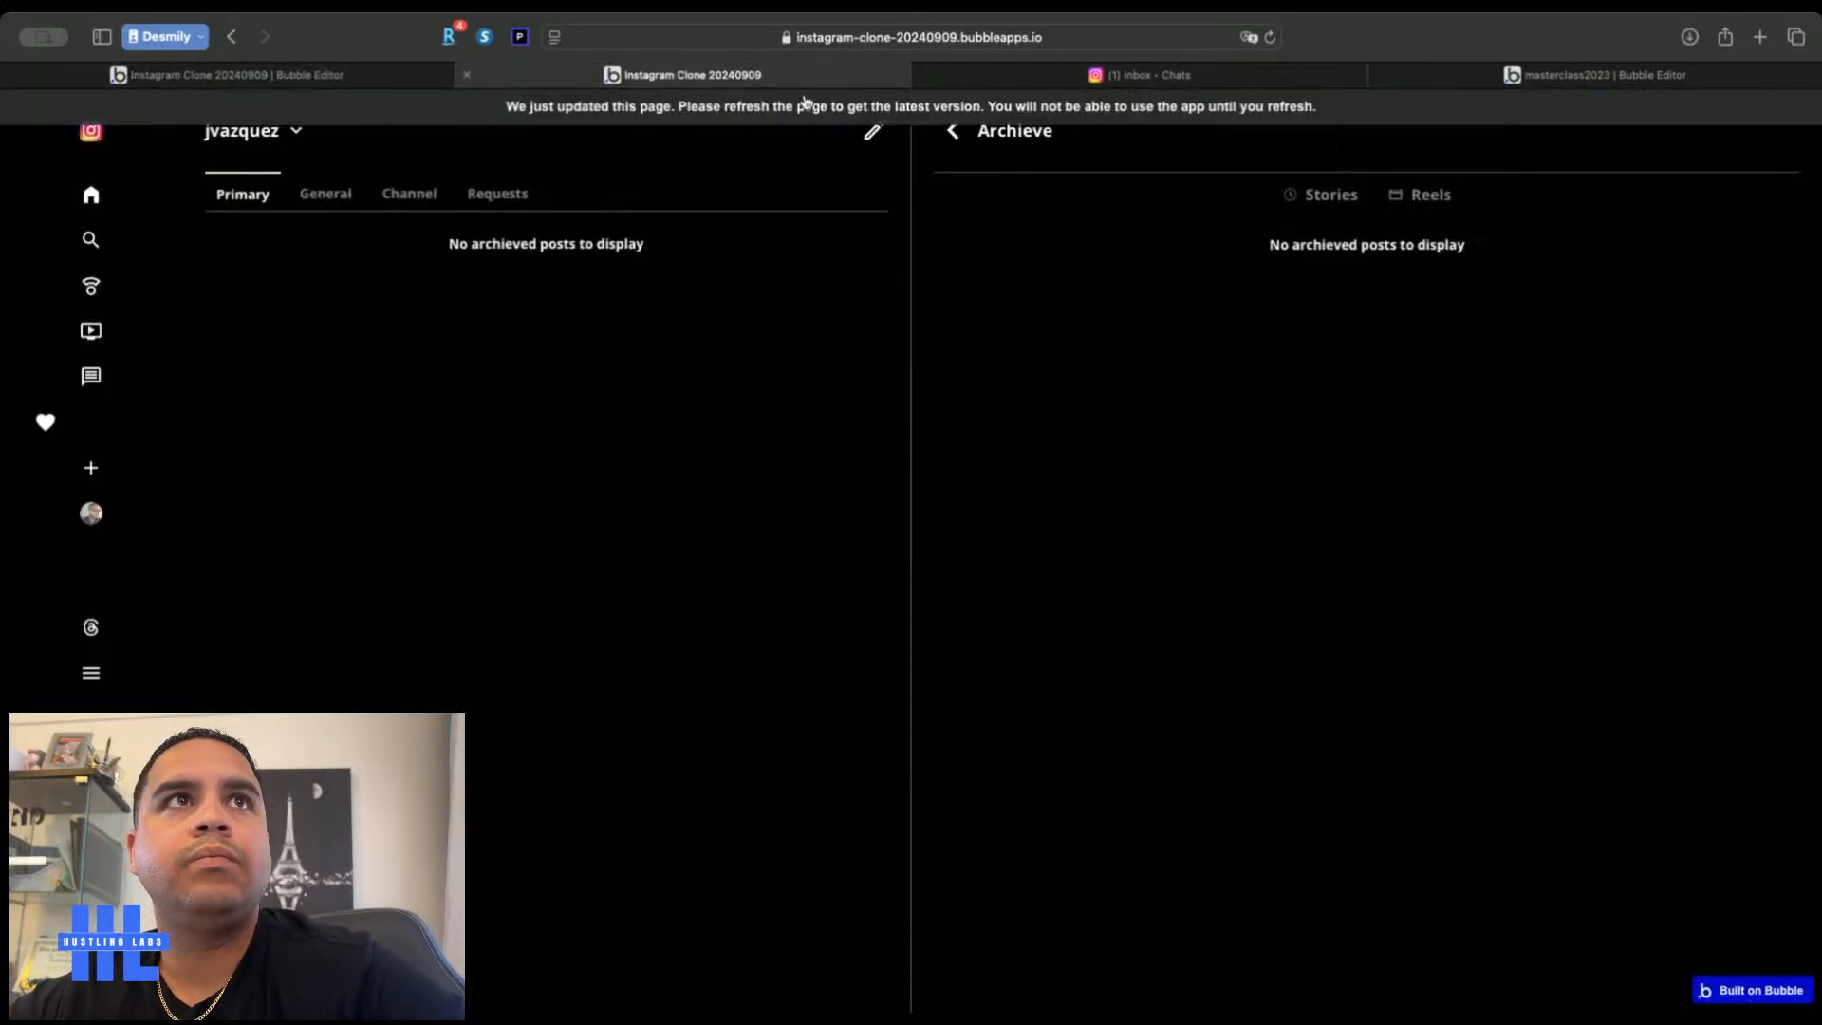
Refresh the live app and compare it with the real Instagram inbox
left_click(804, 117)
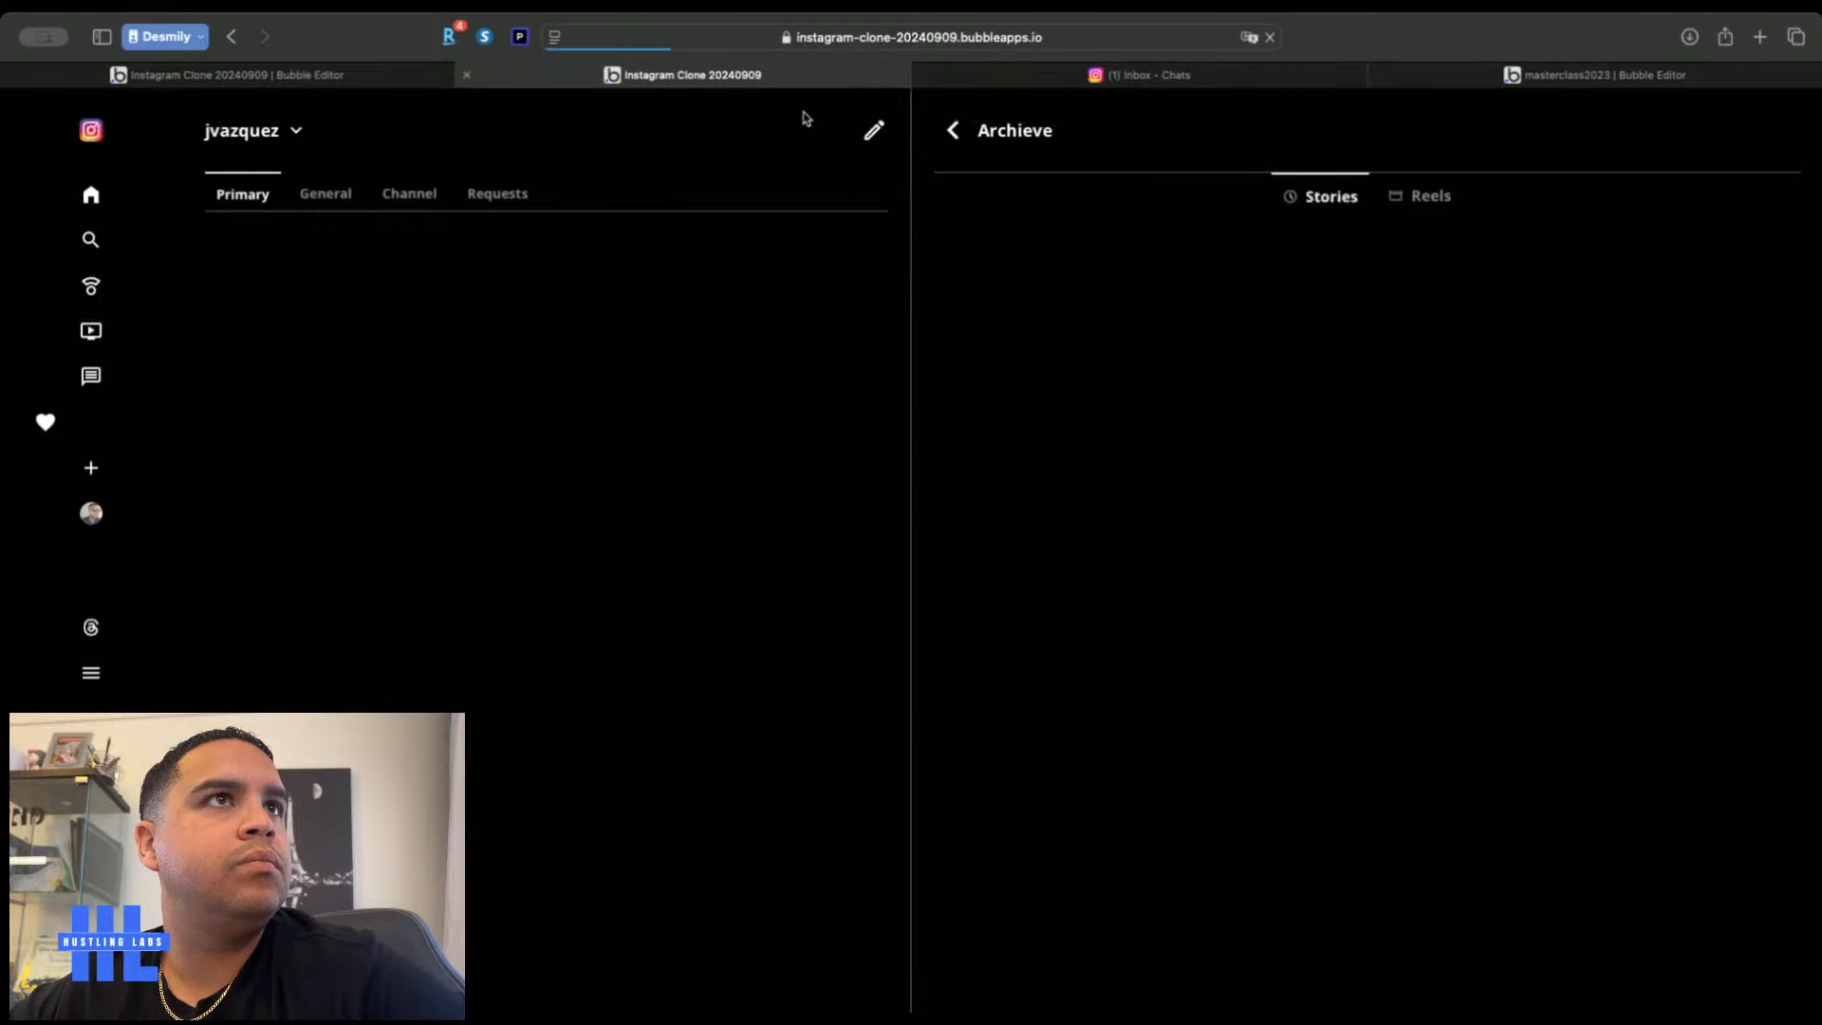
left_click(1091, 76)
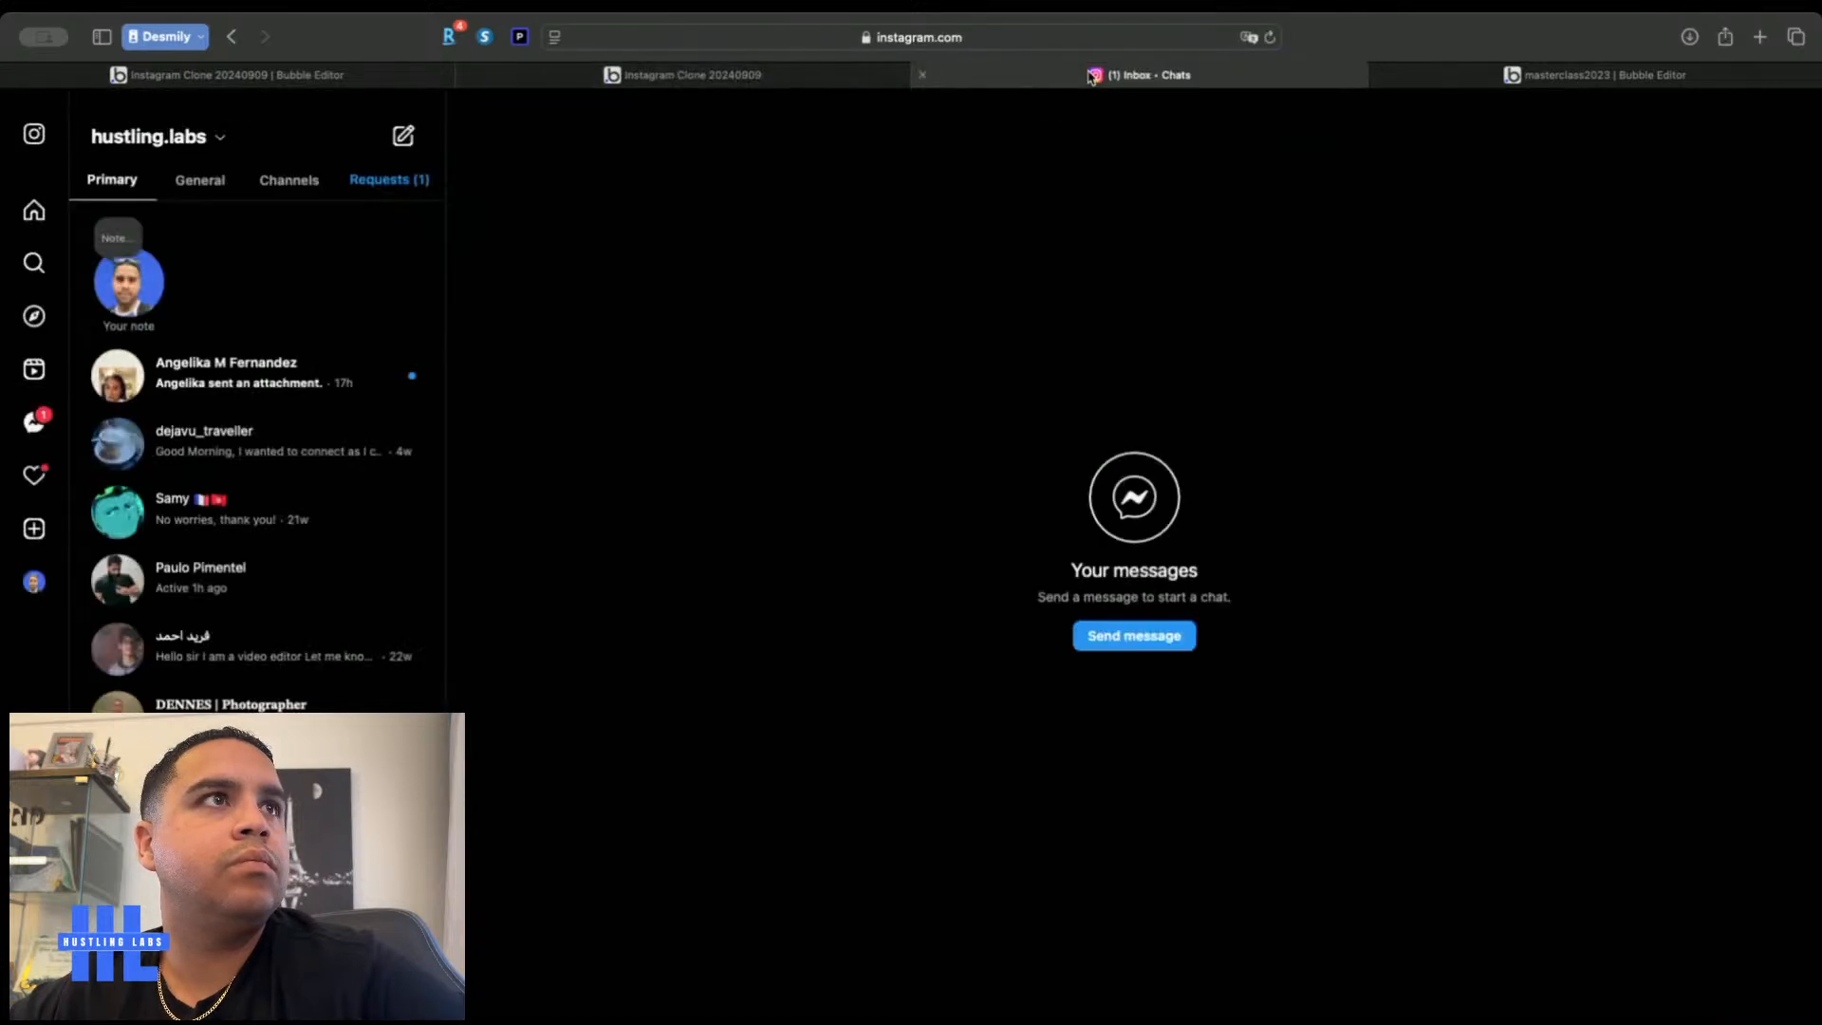
left_click(651, 76)
left_click(275, 76)
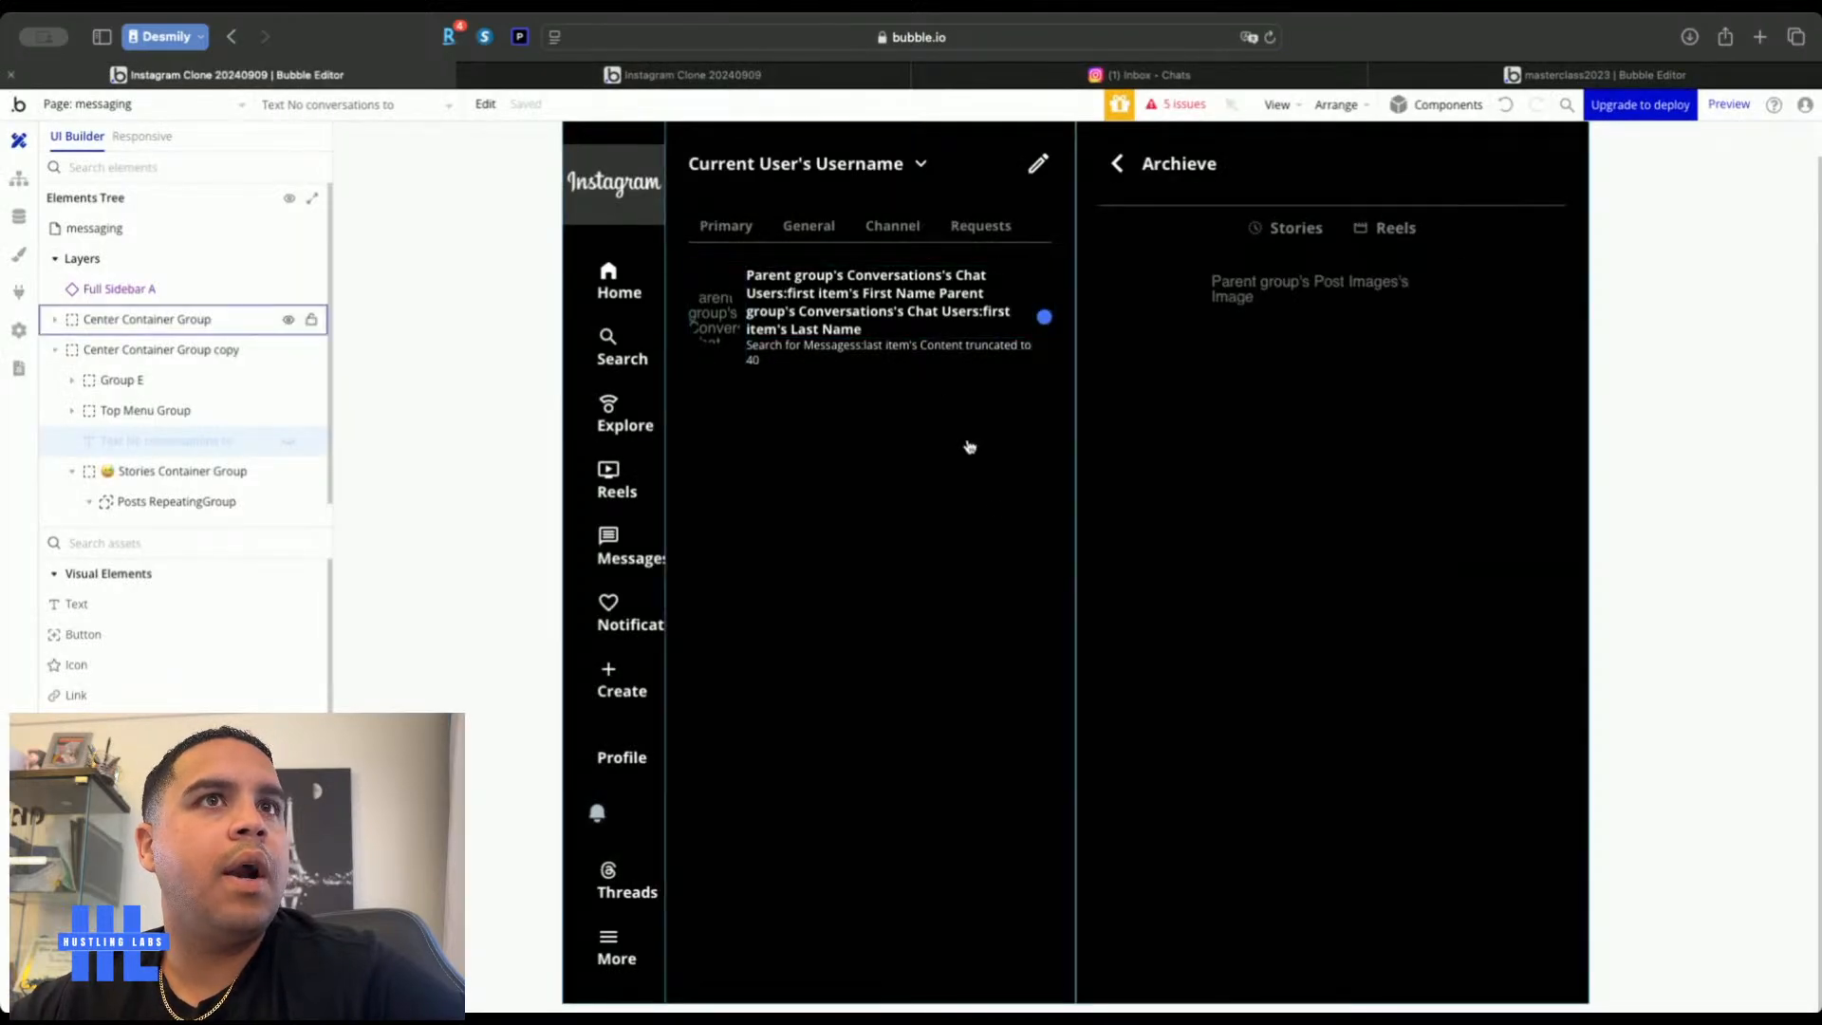
Set the Center Container Group's max width to 30 and check the result in the live app
double_click(958, 408)
left_click(1529, 245)
left_click(1648, 667)
key("BackSpace")
key("BackSpace")
type("33")
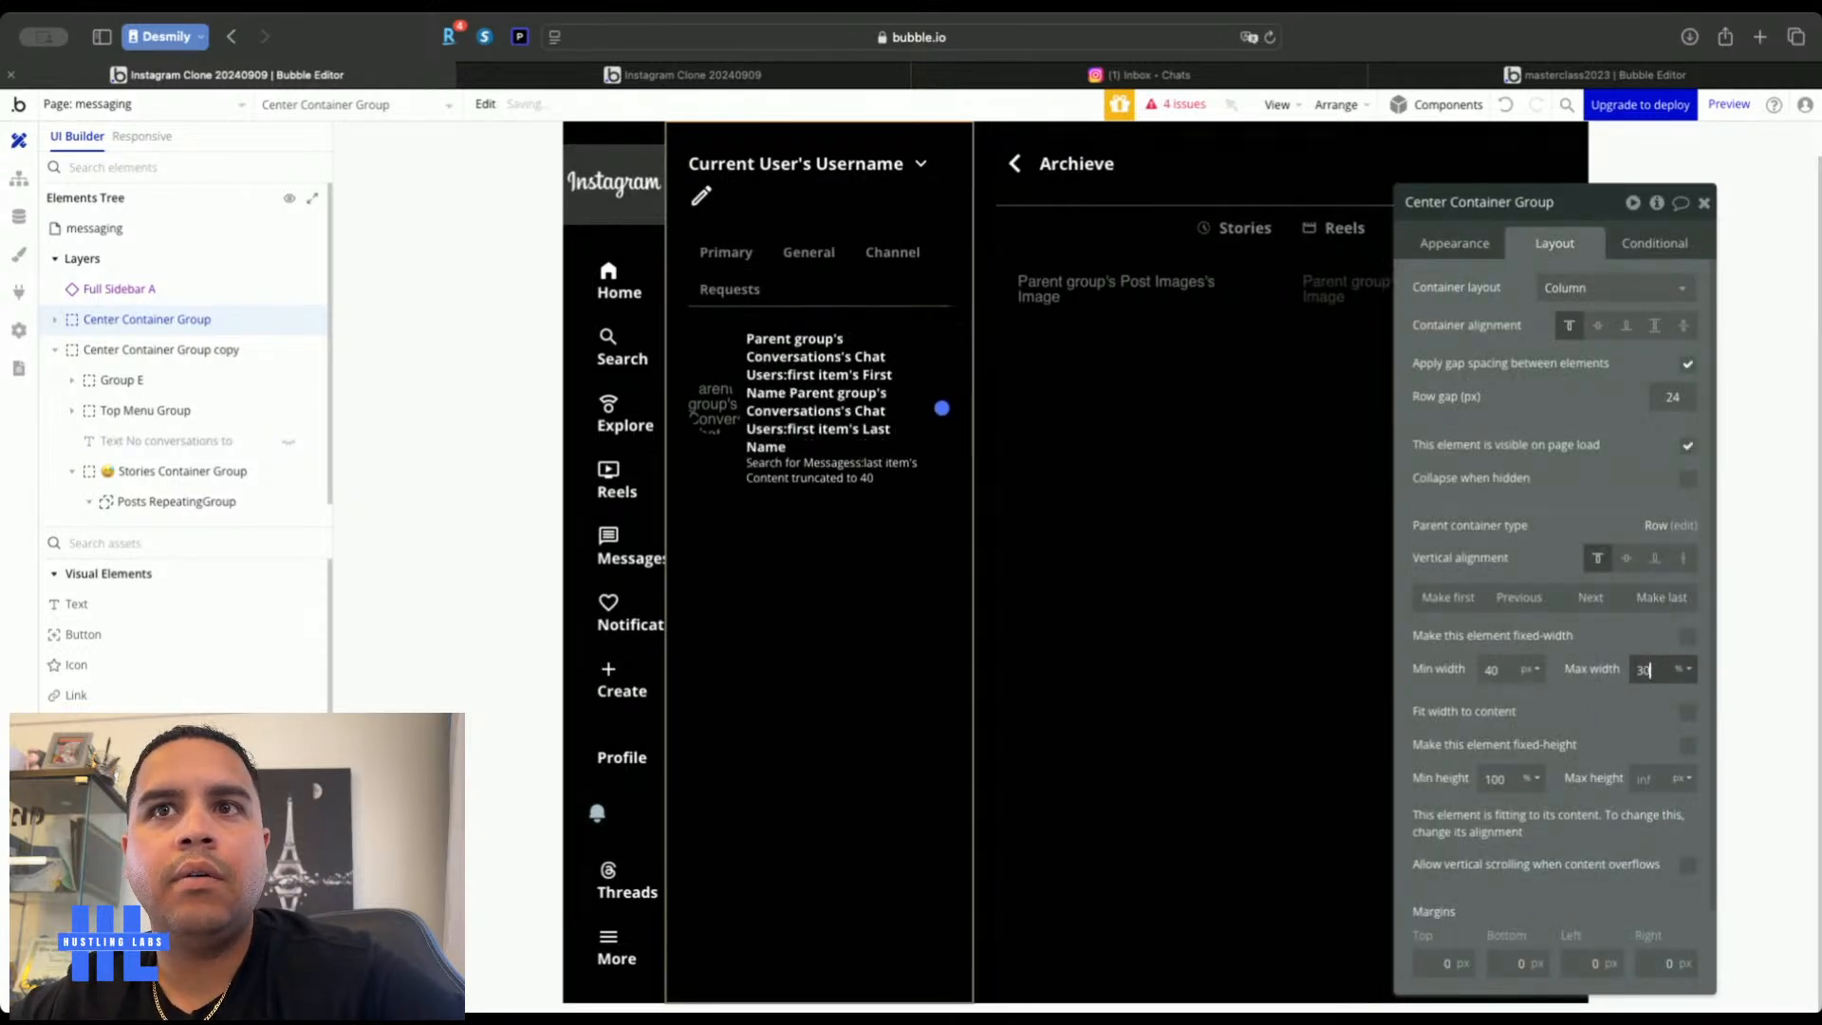
key("BackSpace")
type("0")
left_click(863, 76)
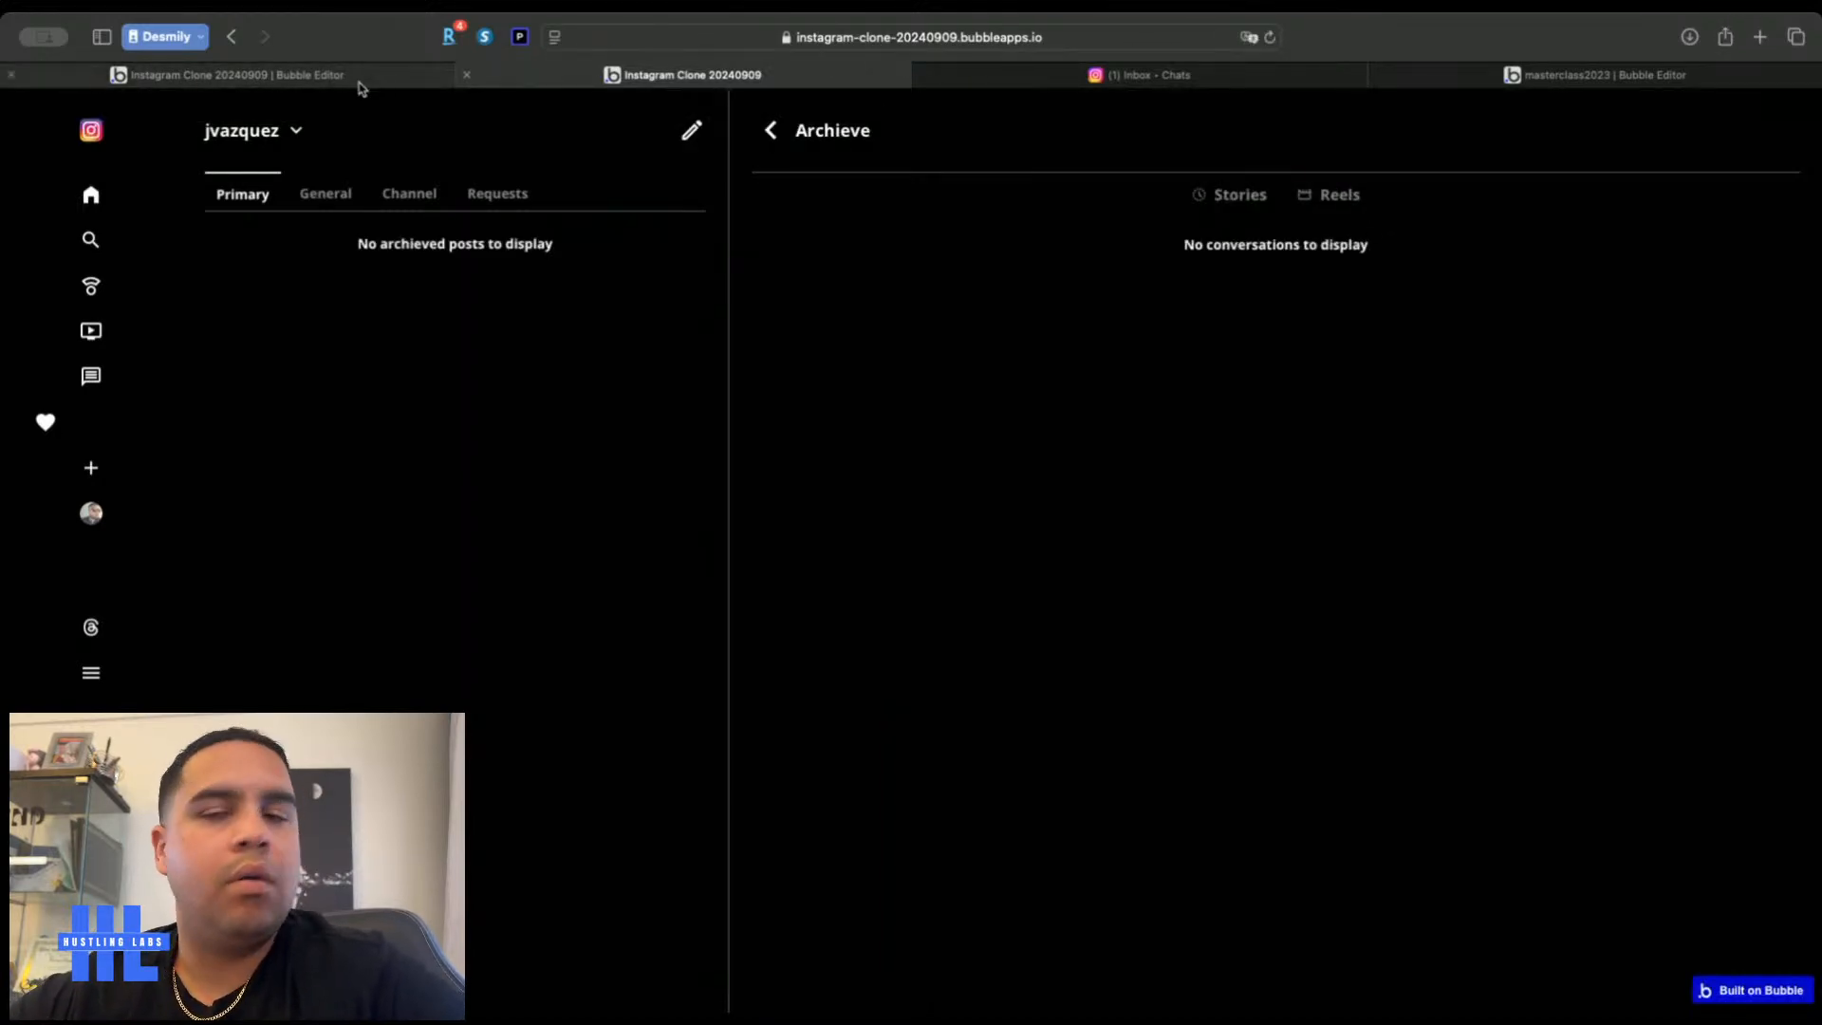
left_click(1186, 78)
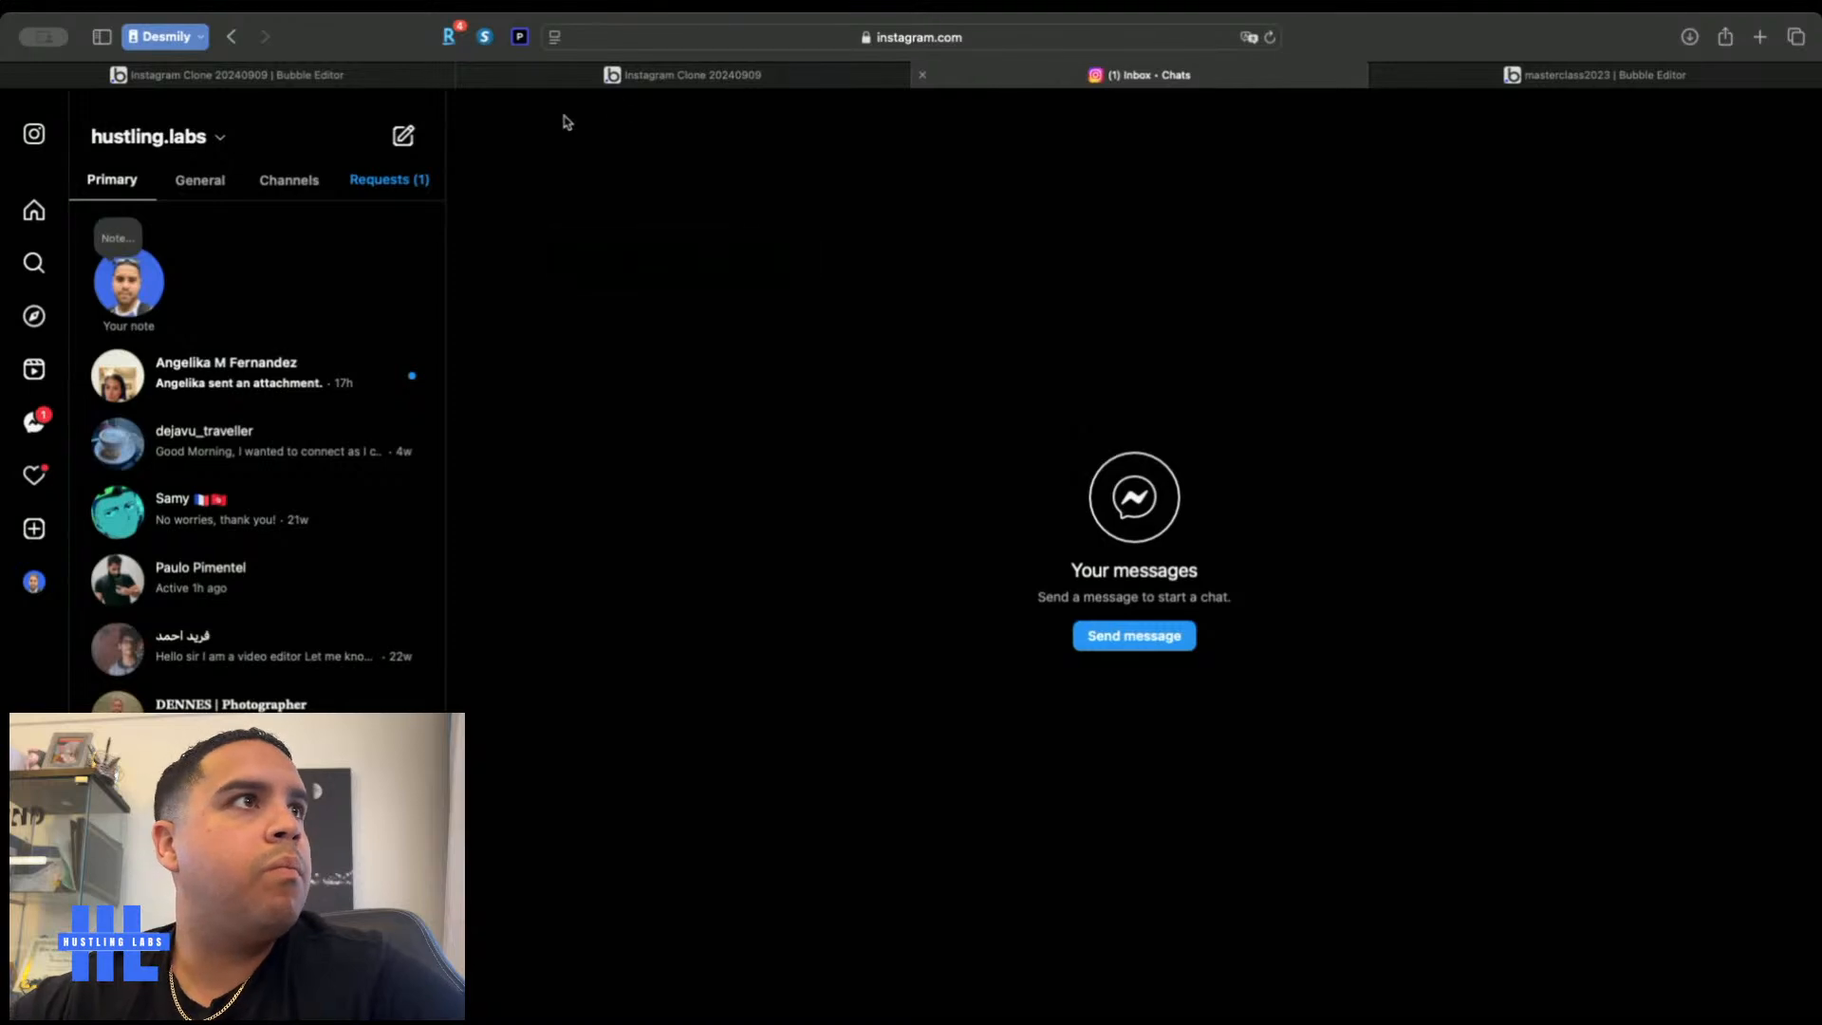
left_click(531, 80)
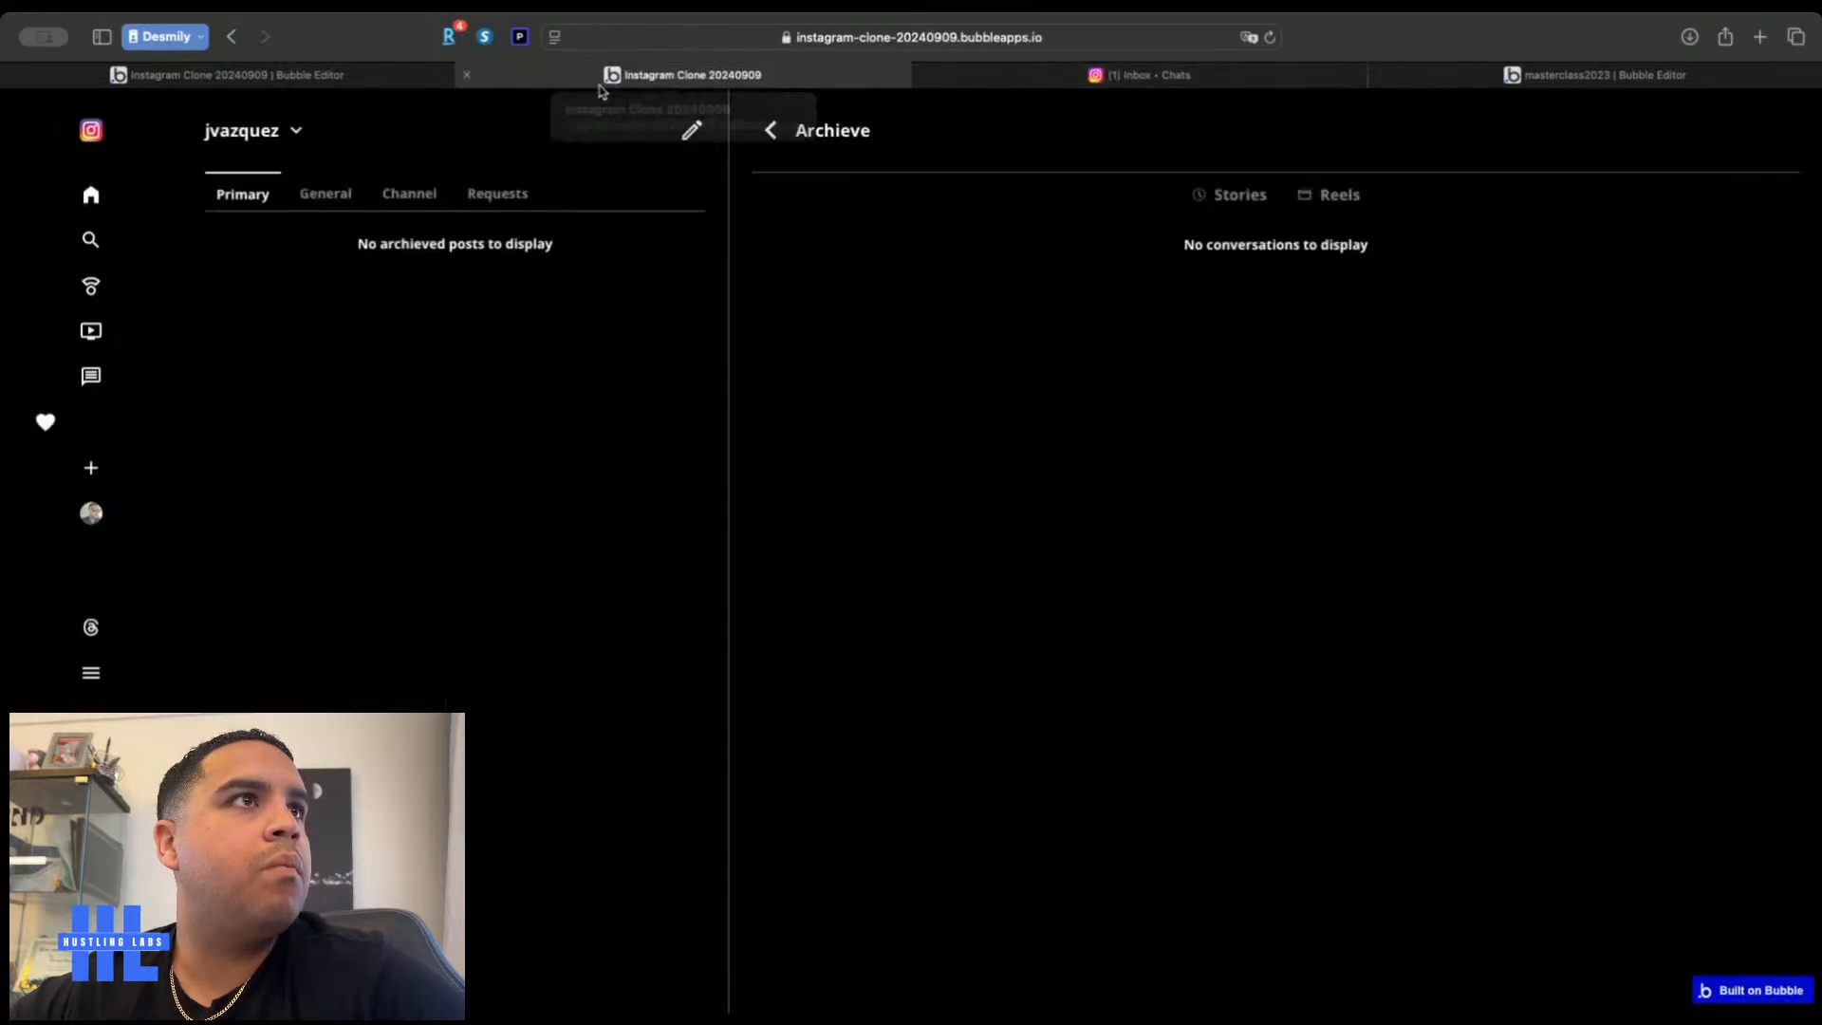
left_click(393, 81)
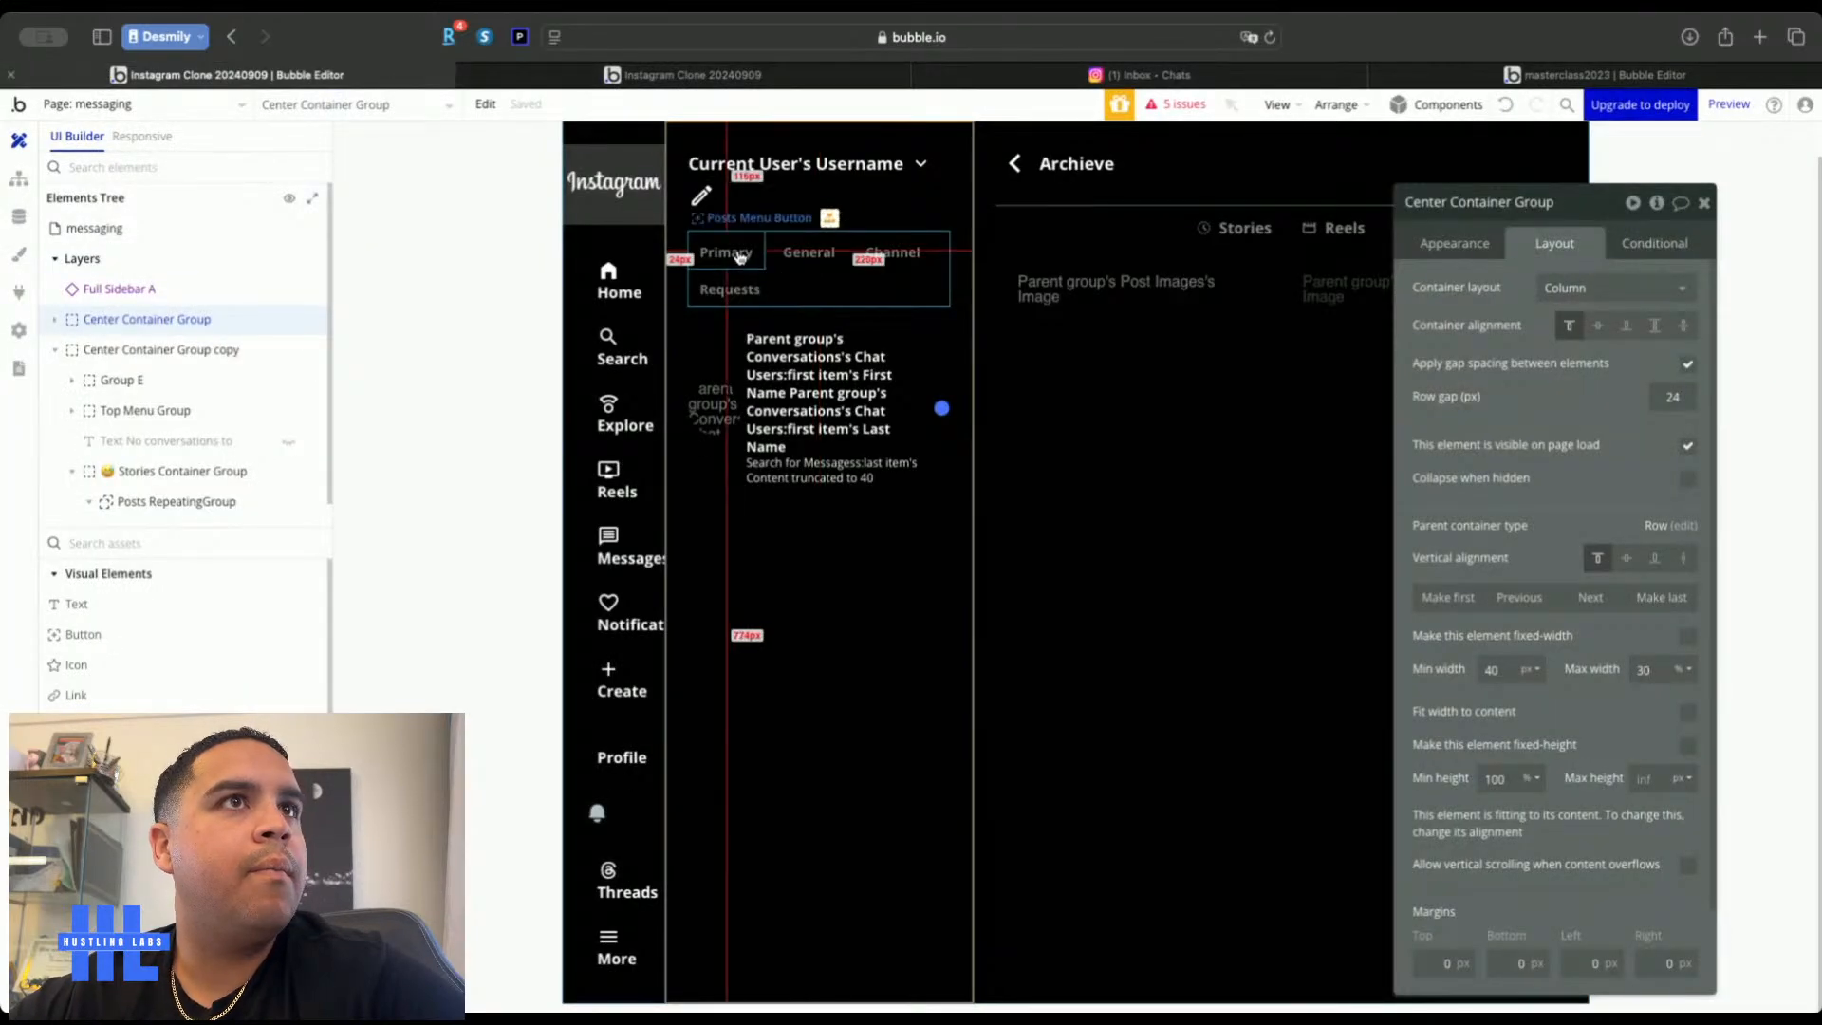
Replace Posts Menu Button's old border rows with a Solid bottom border style
left_click(1653, 243)
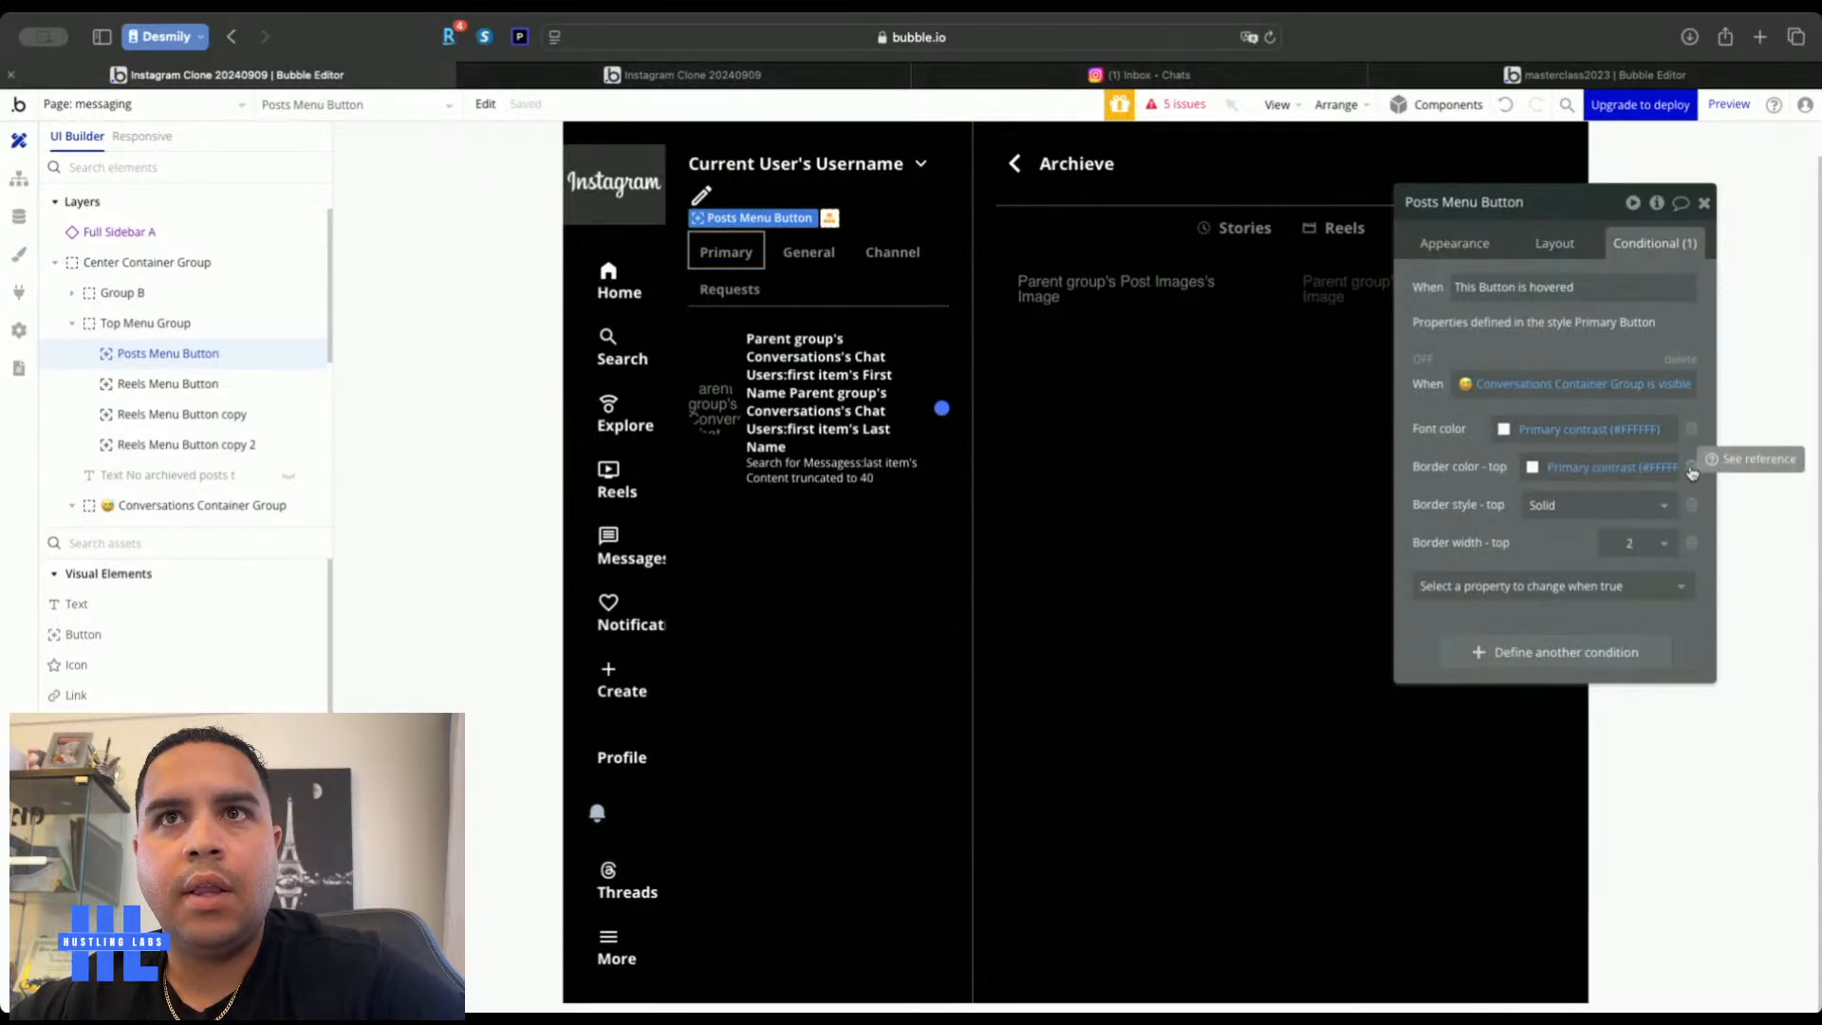
left_click(1691, 468)
left_click(1692, 469)
left_click(1692, 468)
left_click(1681, 472)
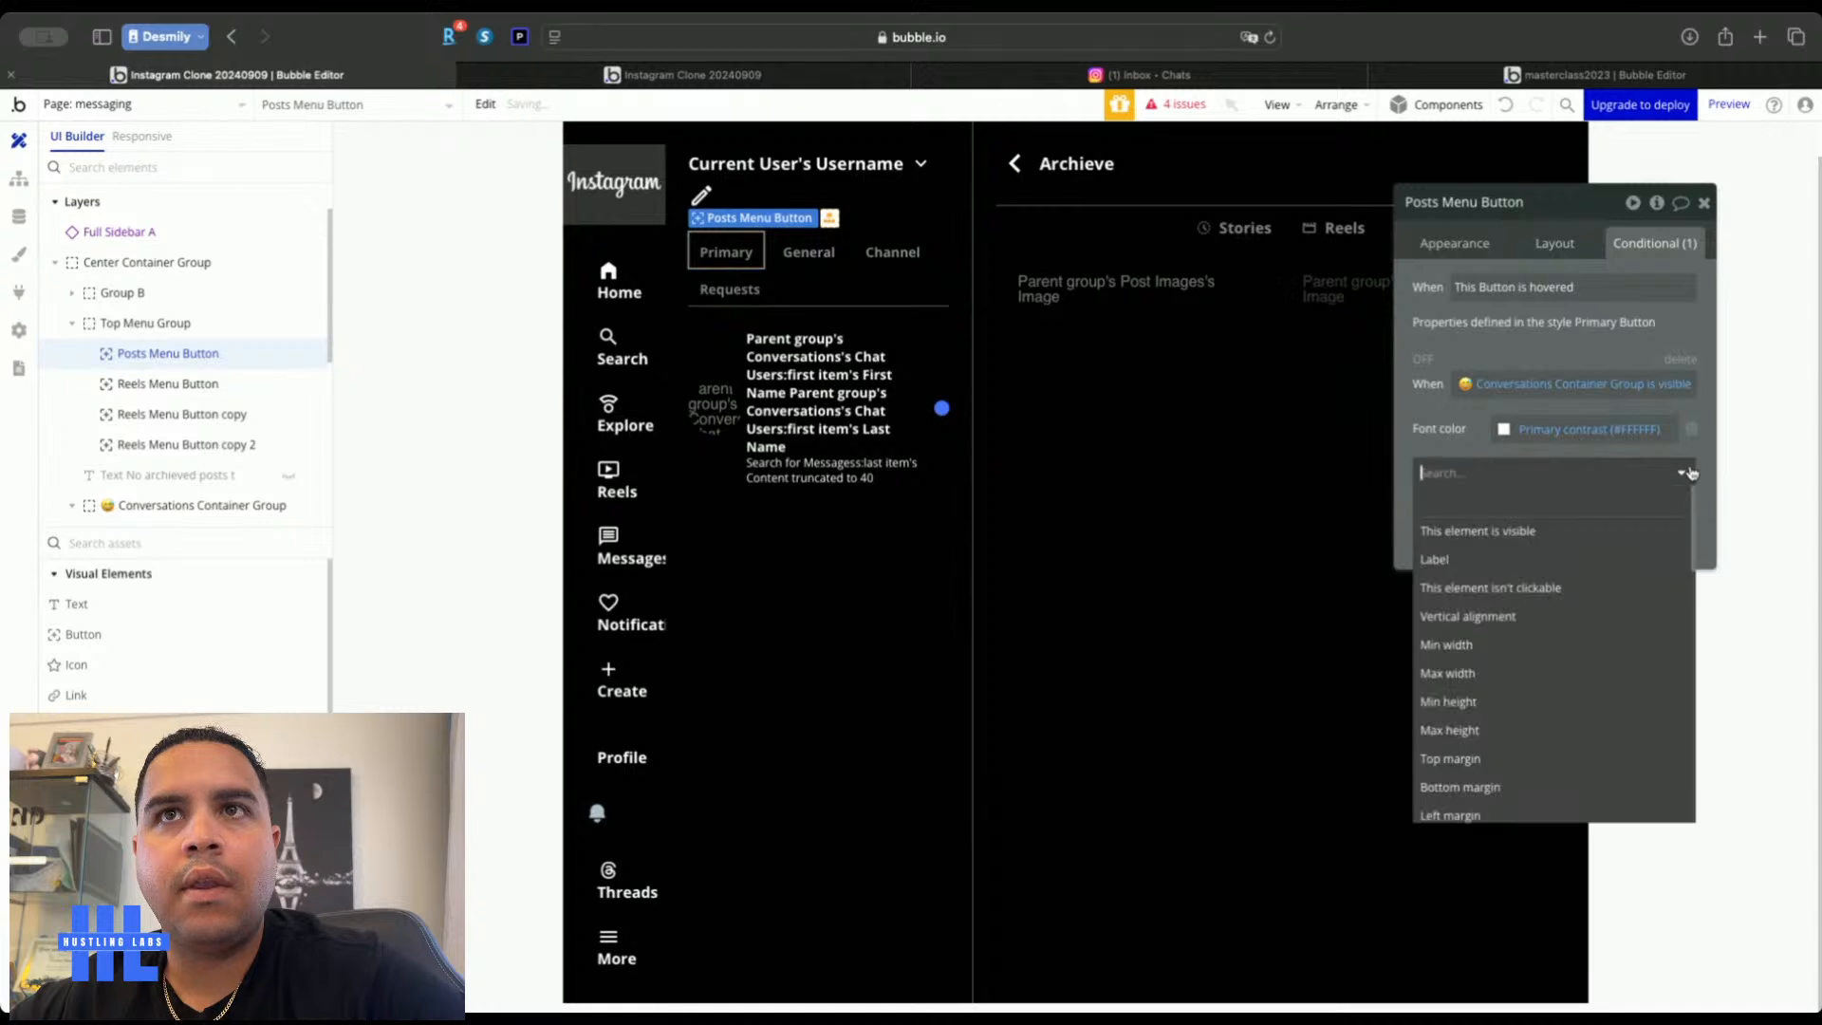
type("bor")
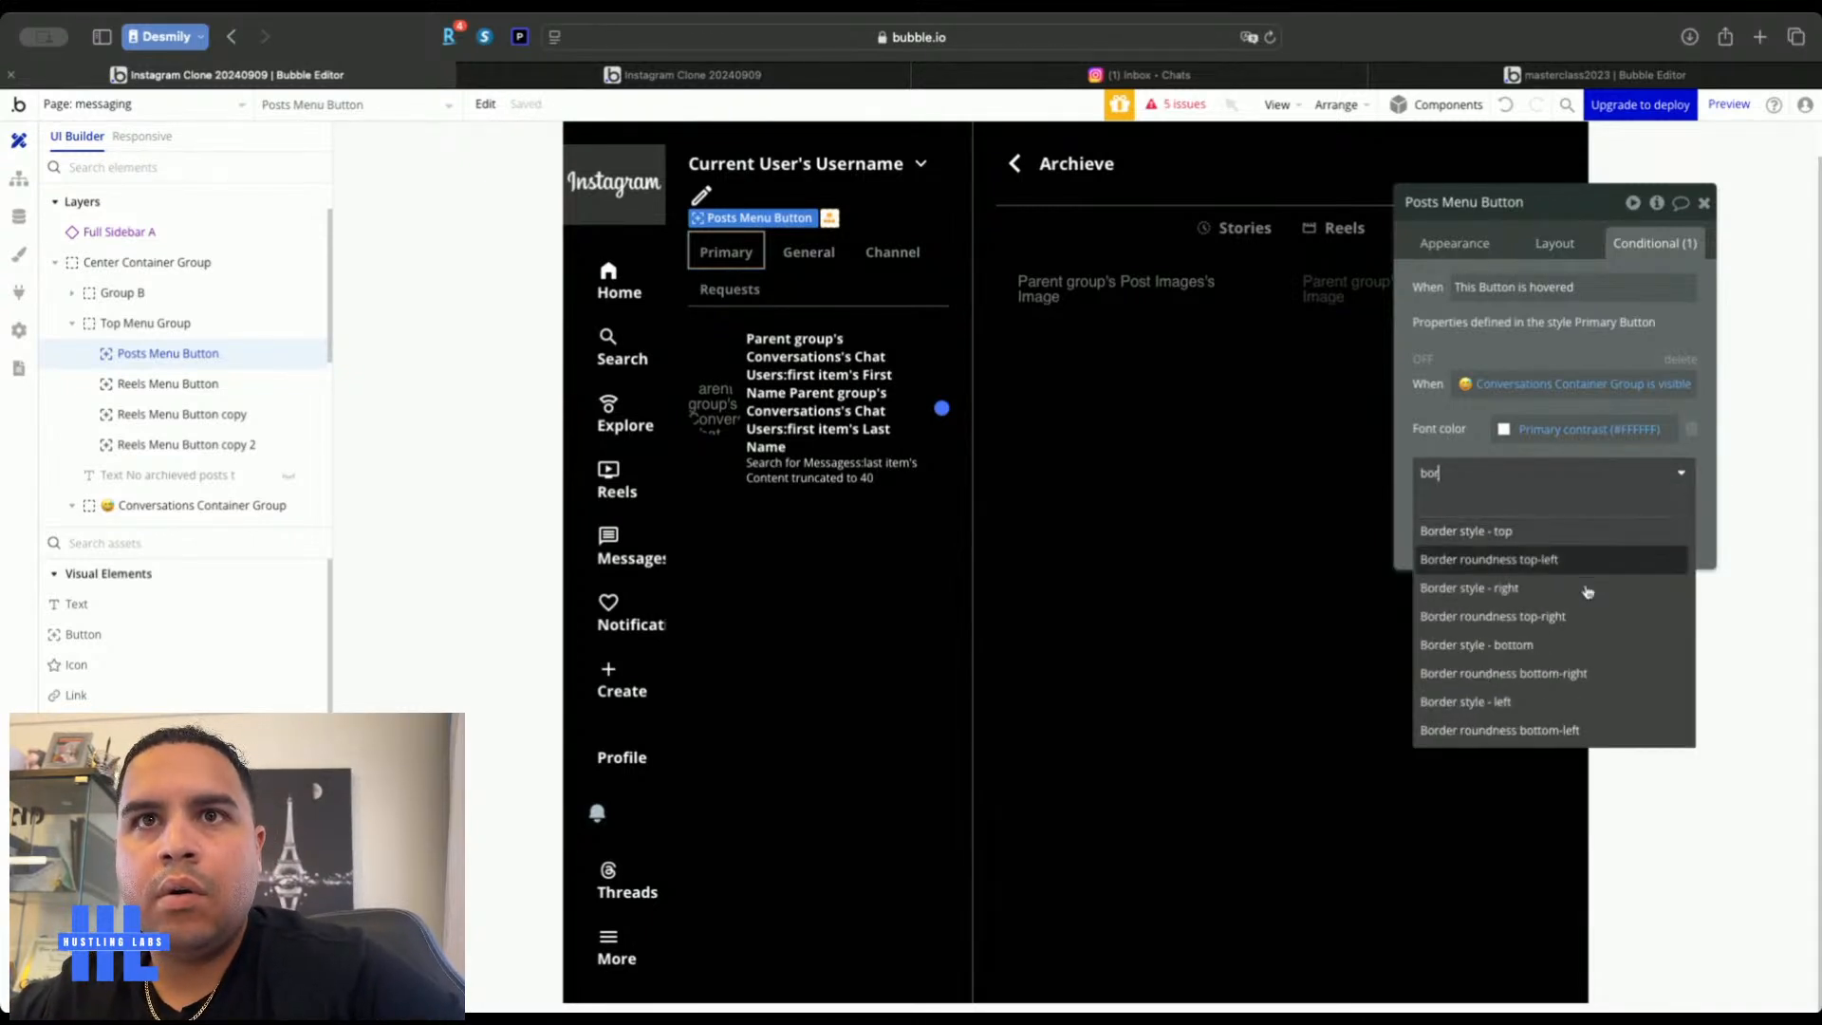
left_click(1574, 644)
left_click(1594, 467)
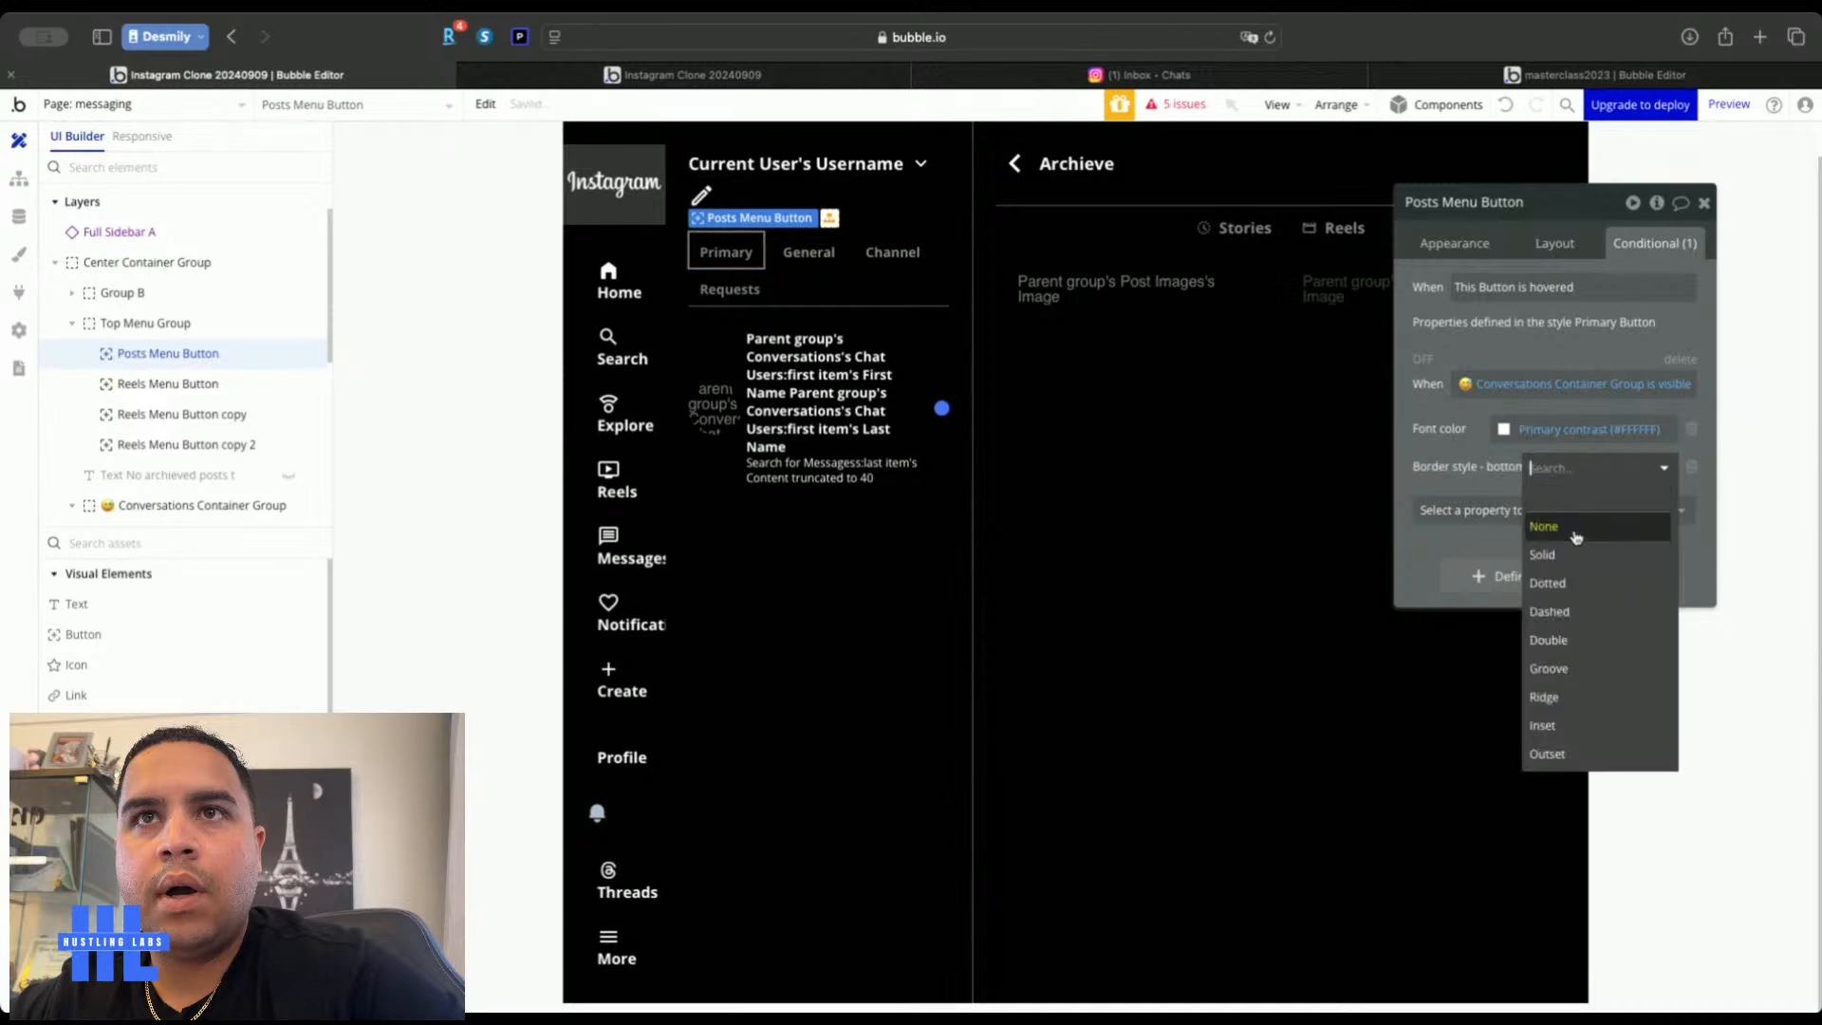
left_click(1566, 559)
Add a Primary contrast bottom border colour and bottom border width 2 to the condition
left_click(1556, 510)
type("bo")
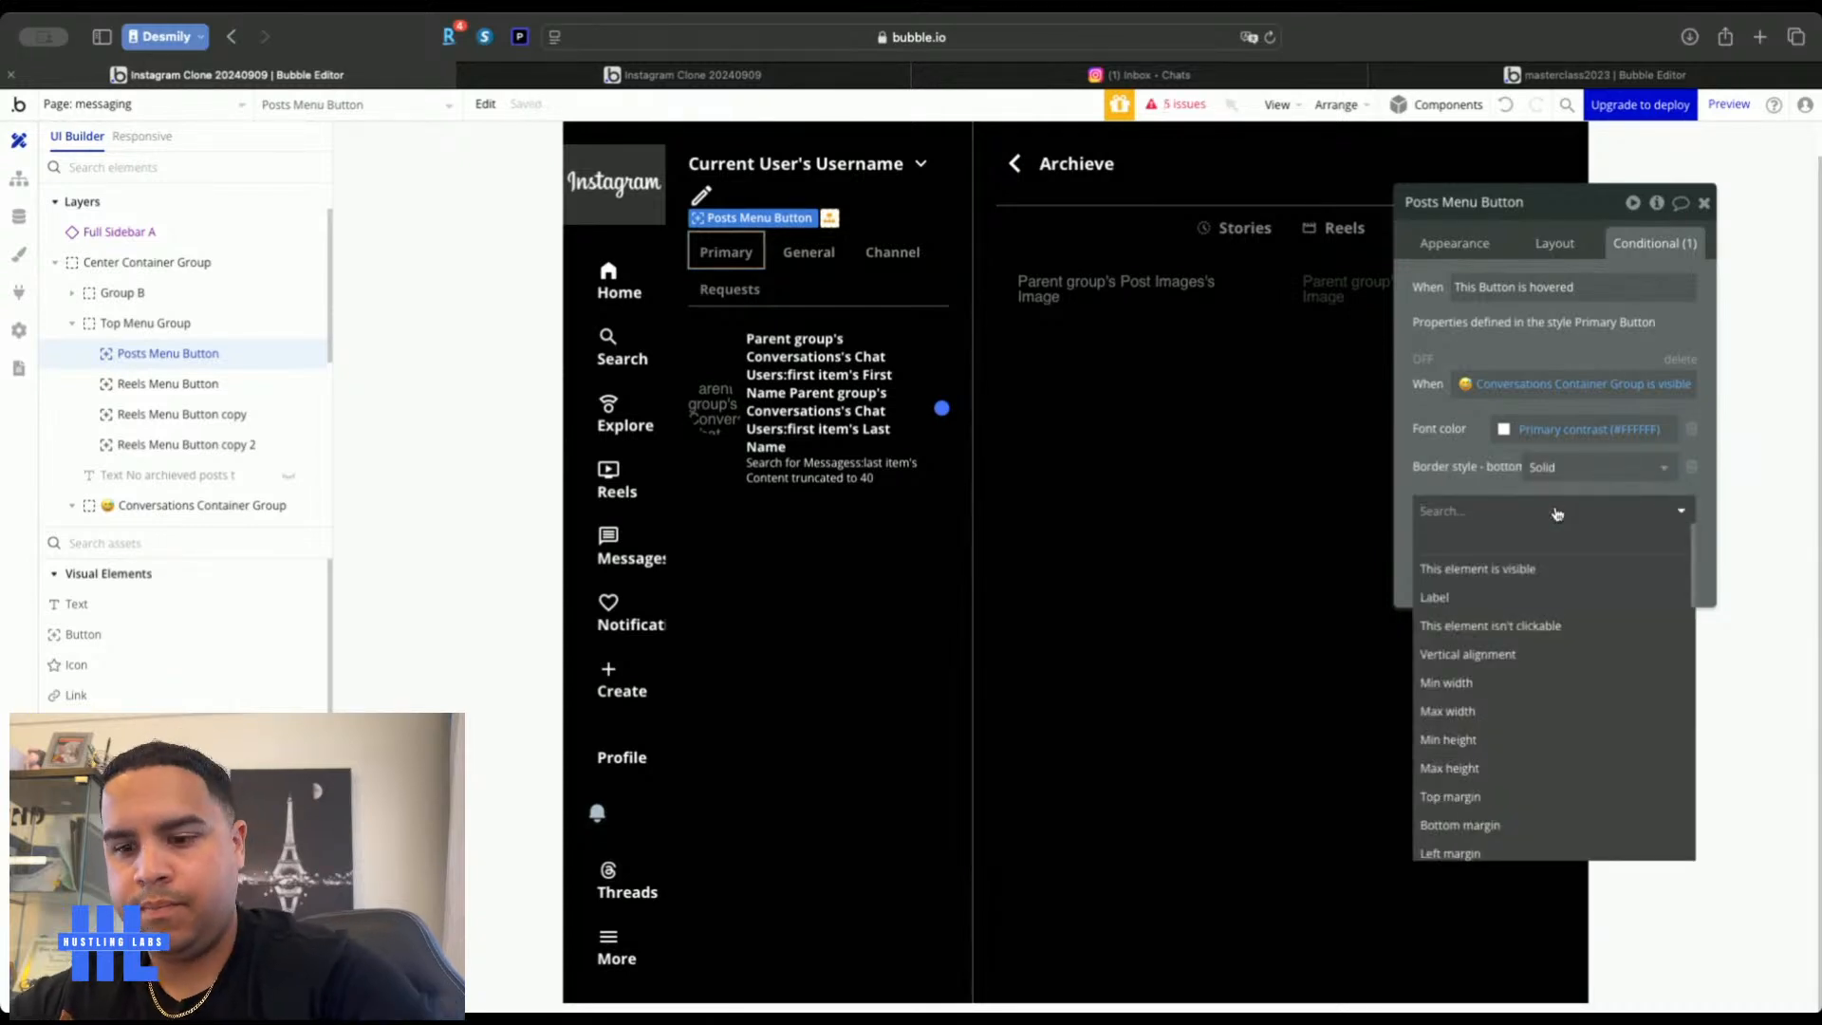
type("tto")
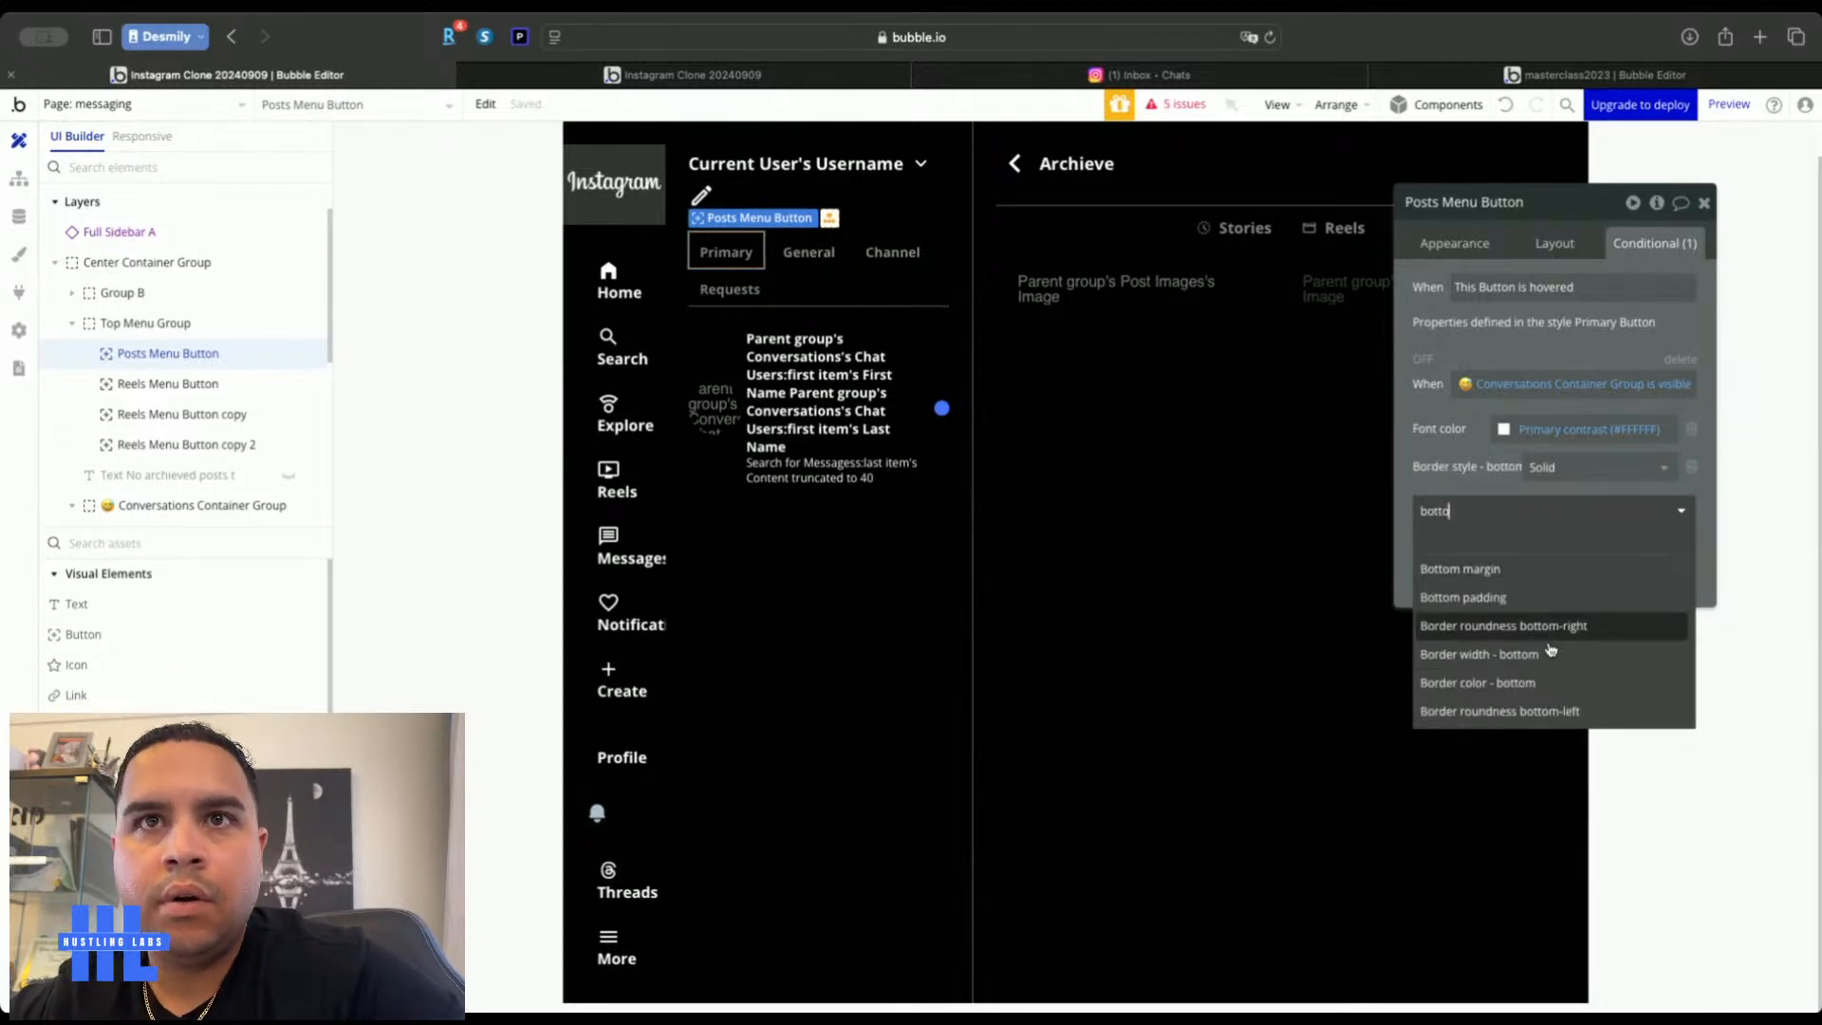
left_click(1551, 680)
left_click(1592, 466)
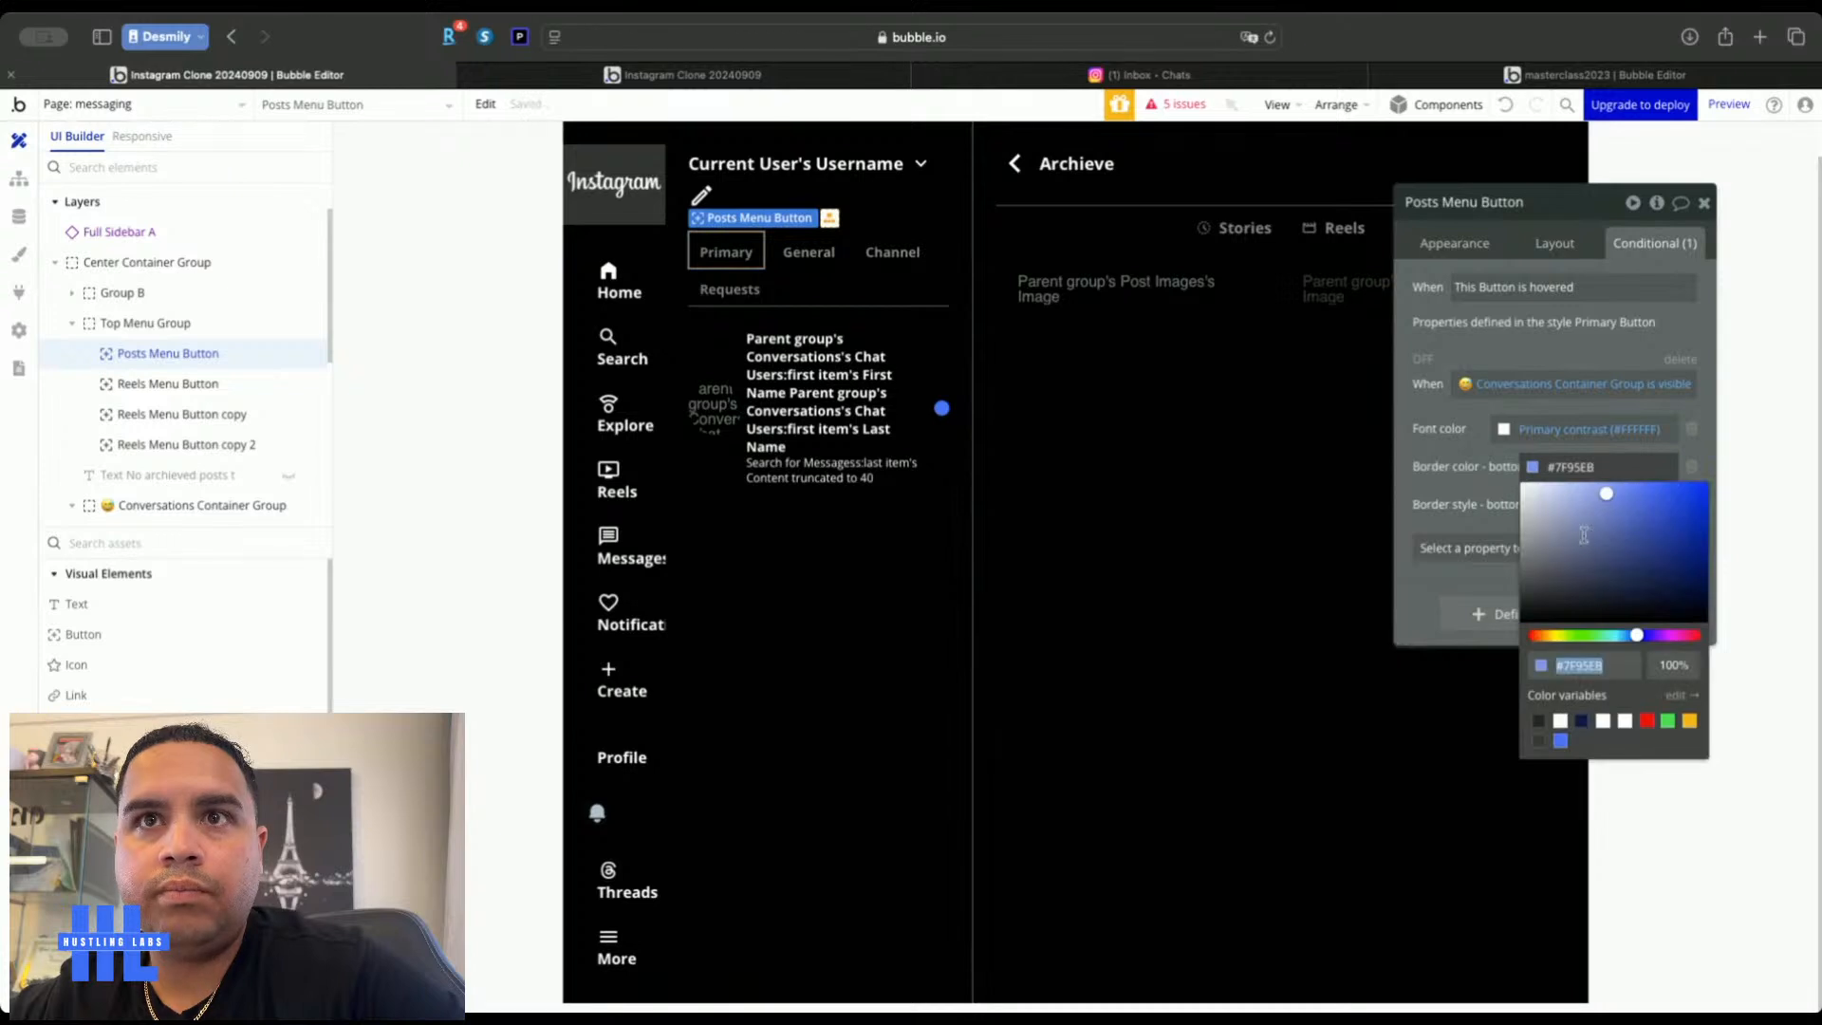
left_click(1560, 722)
left_click(1465, 441)
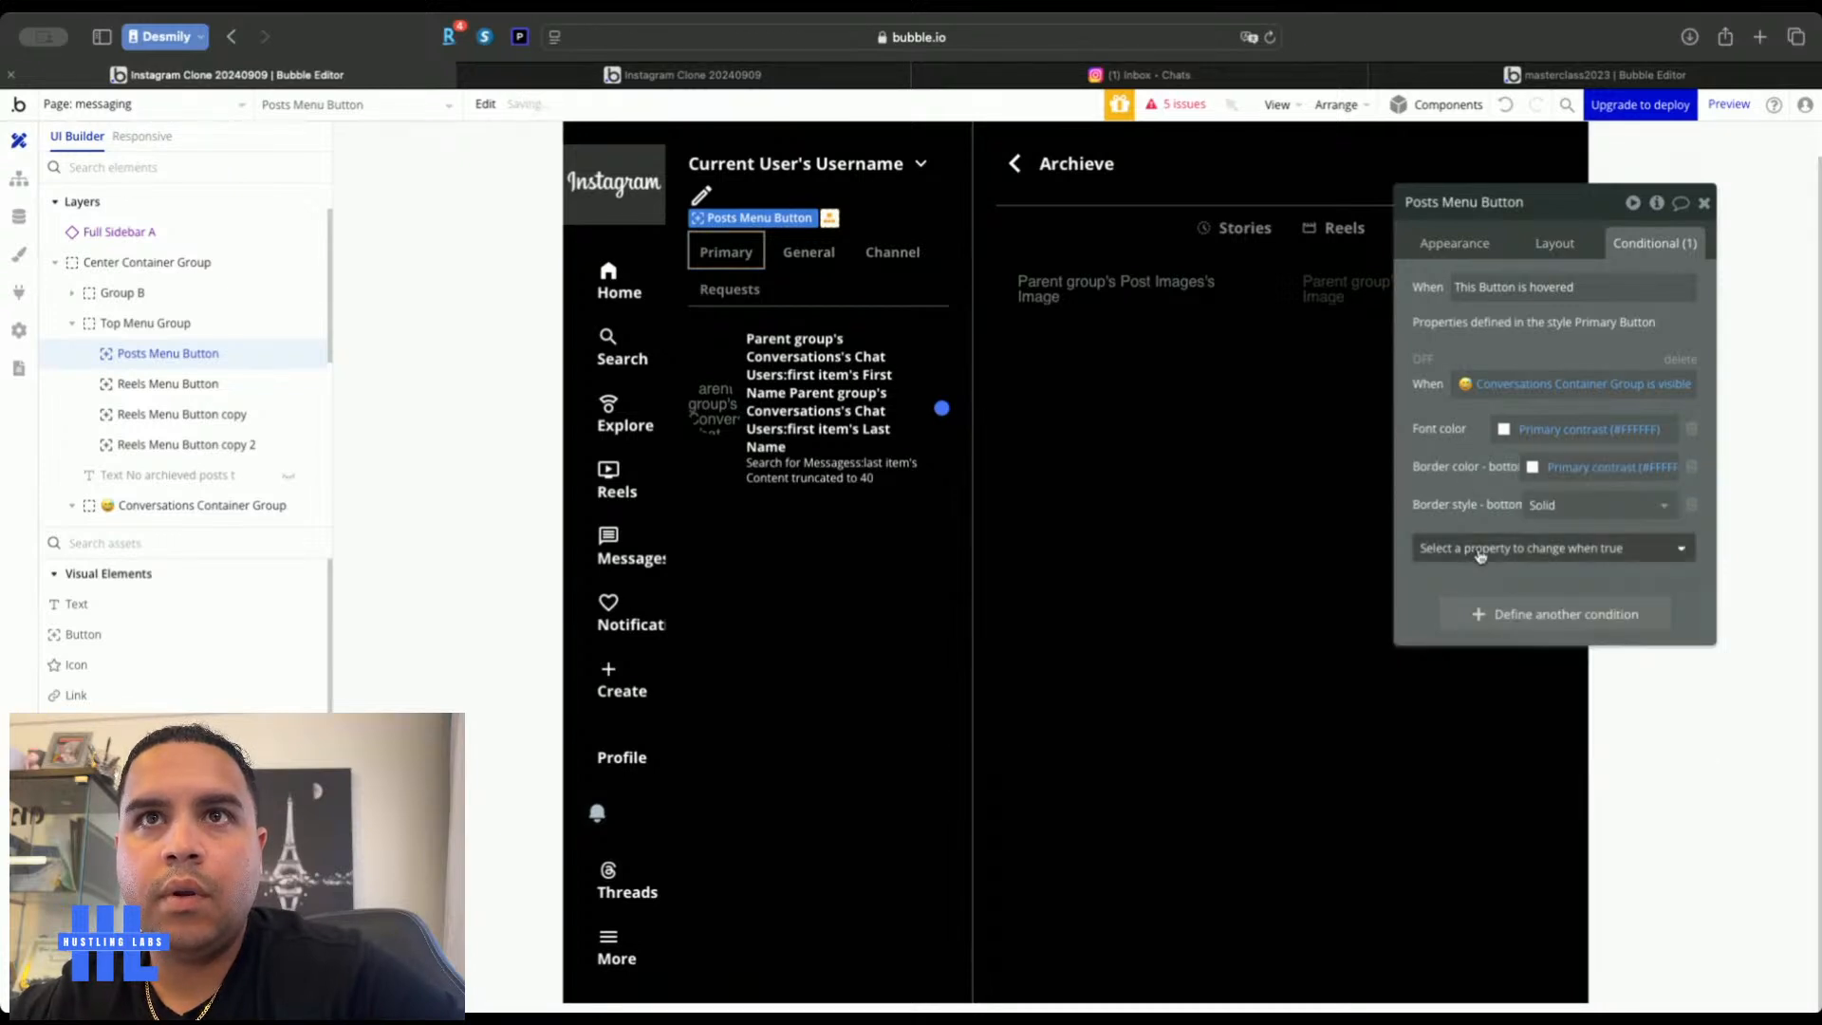
left_click(1465, 547)
type("botto")
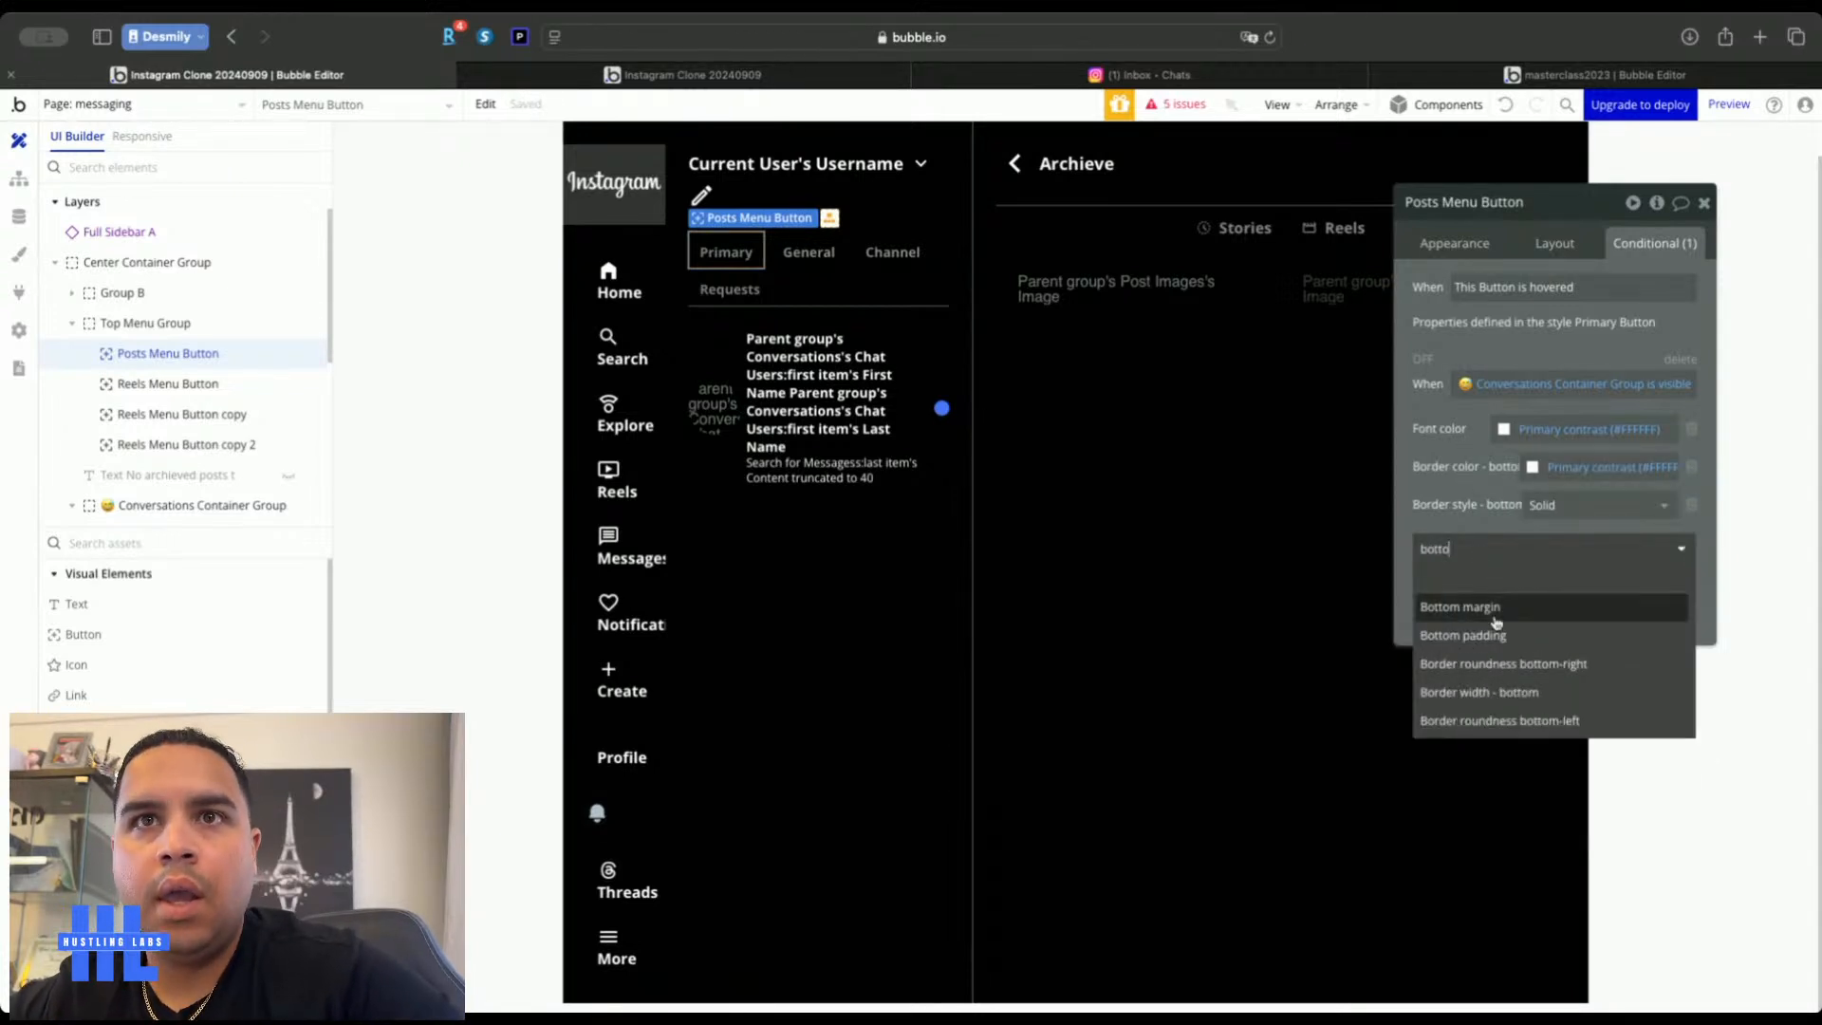
left_click(1547, 697)
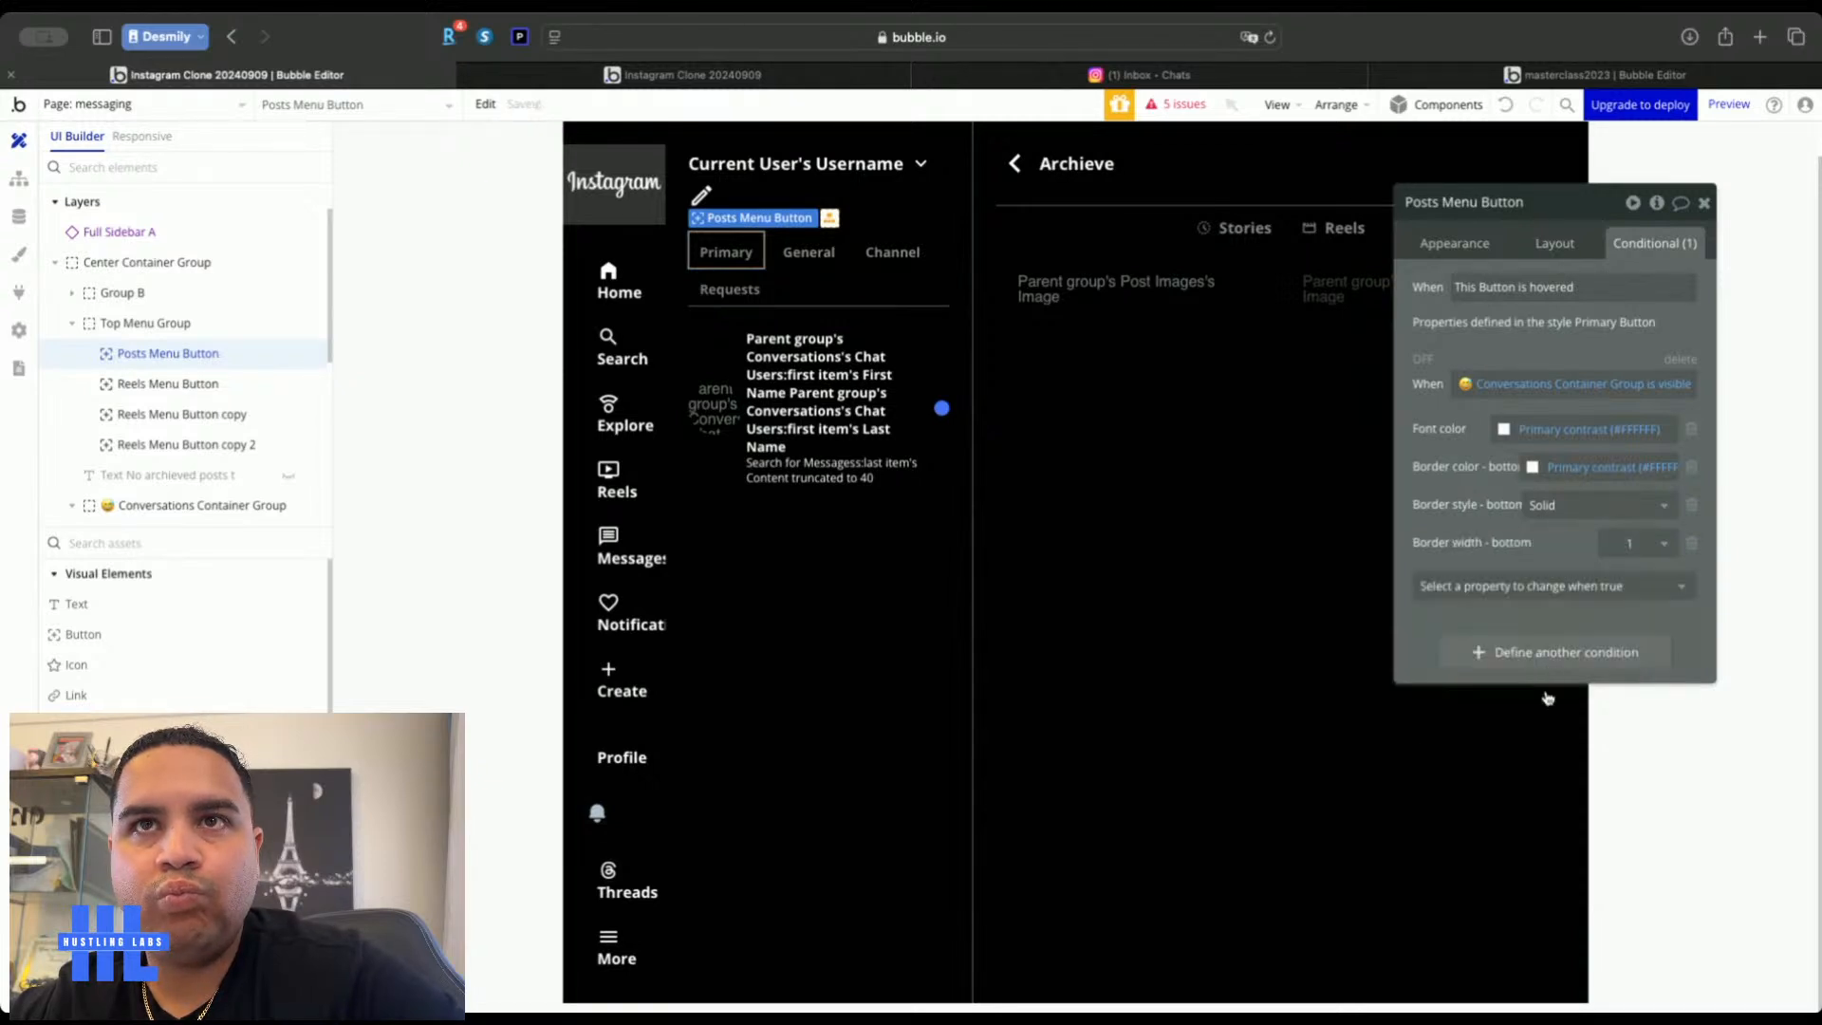
type("2")
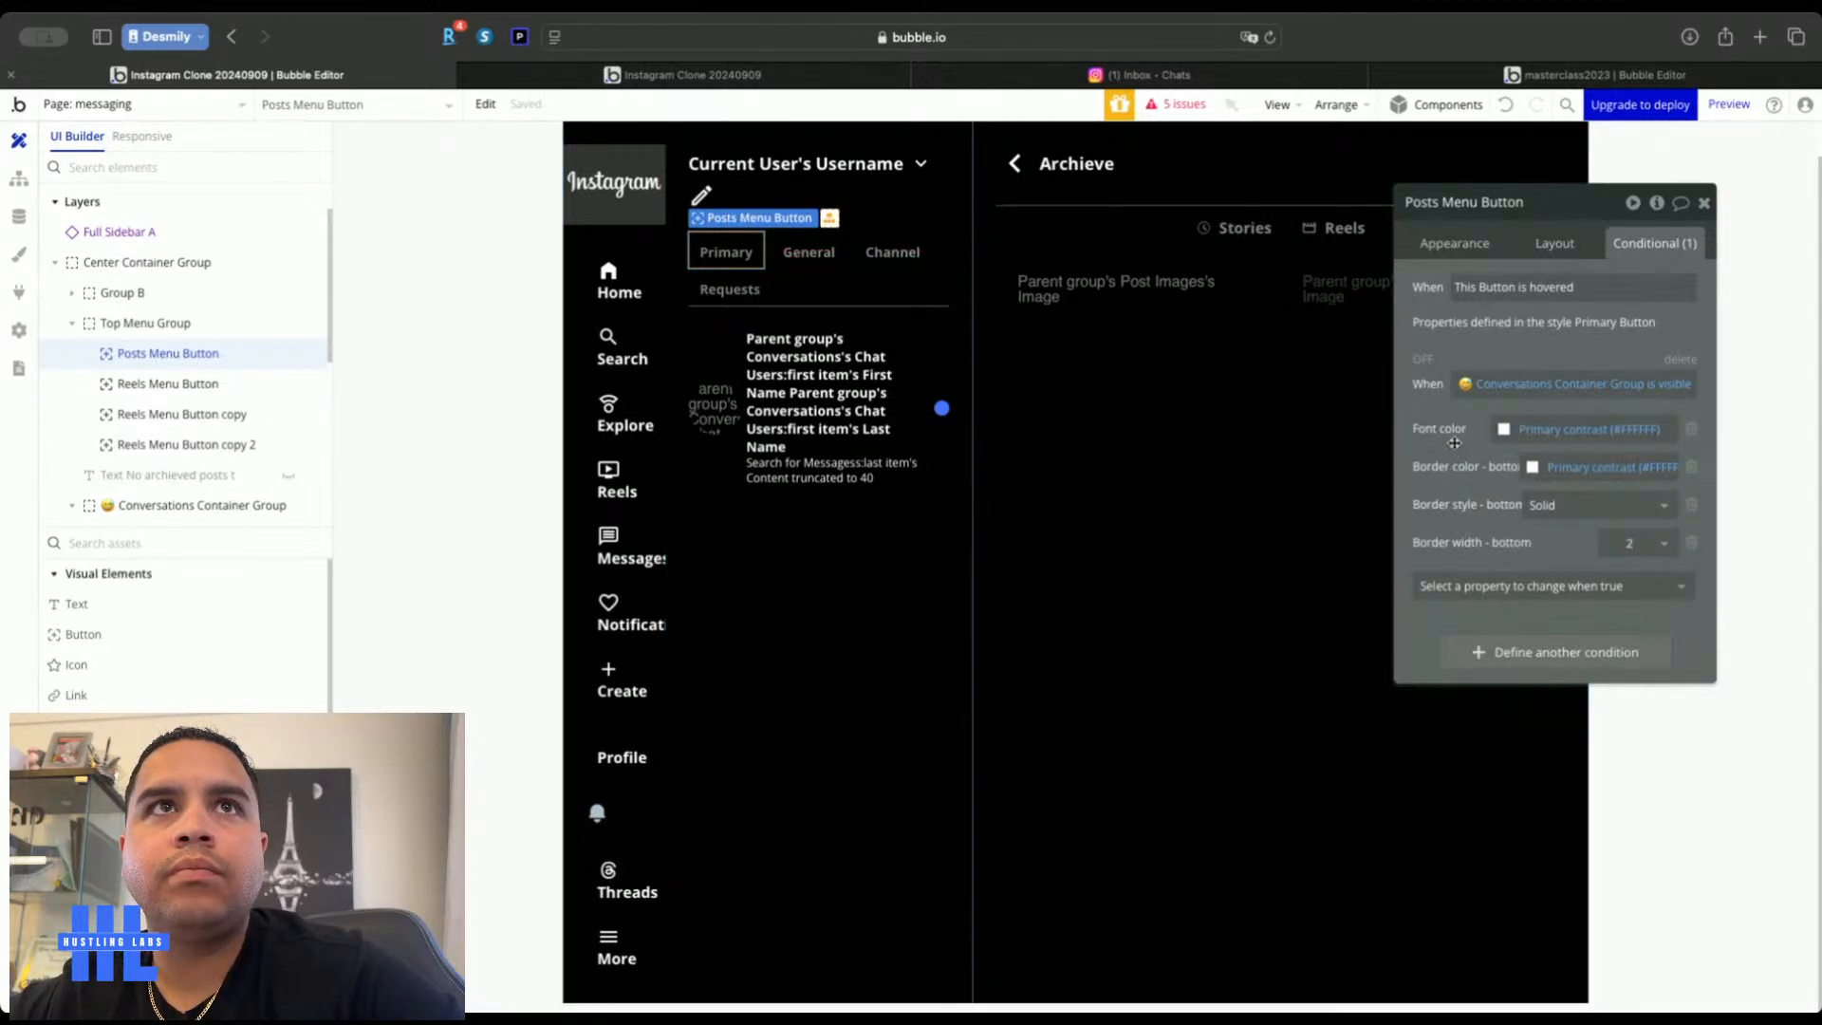
Copy the Conversations Container visible condition and view the live app preview
right_click(1521, 377)
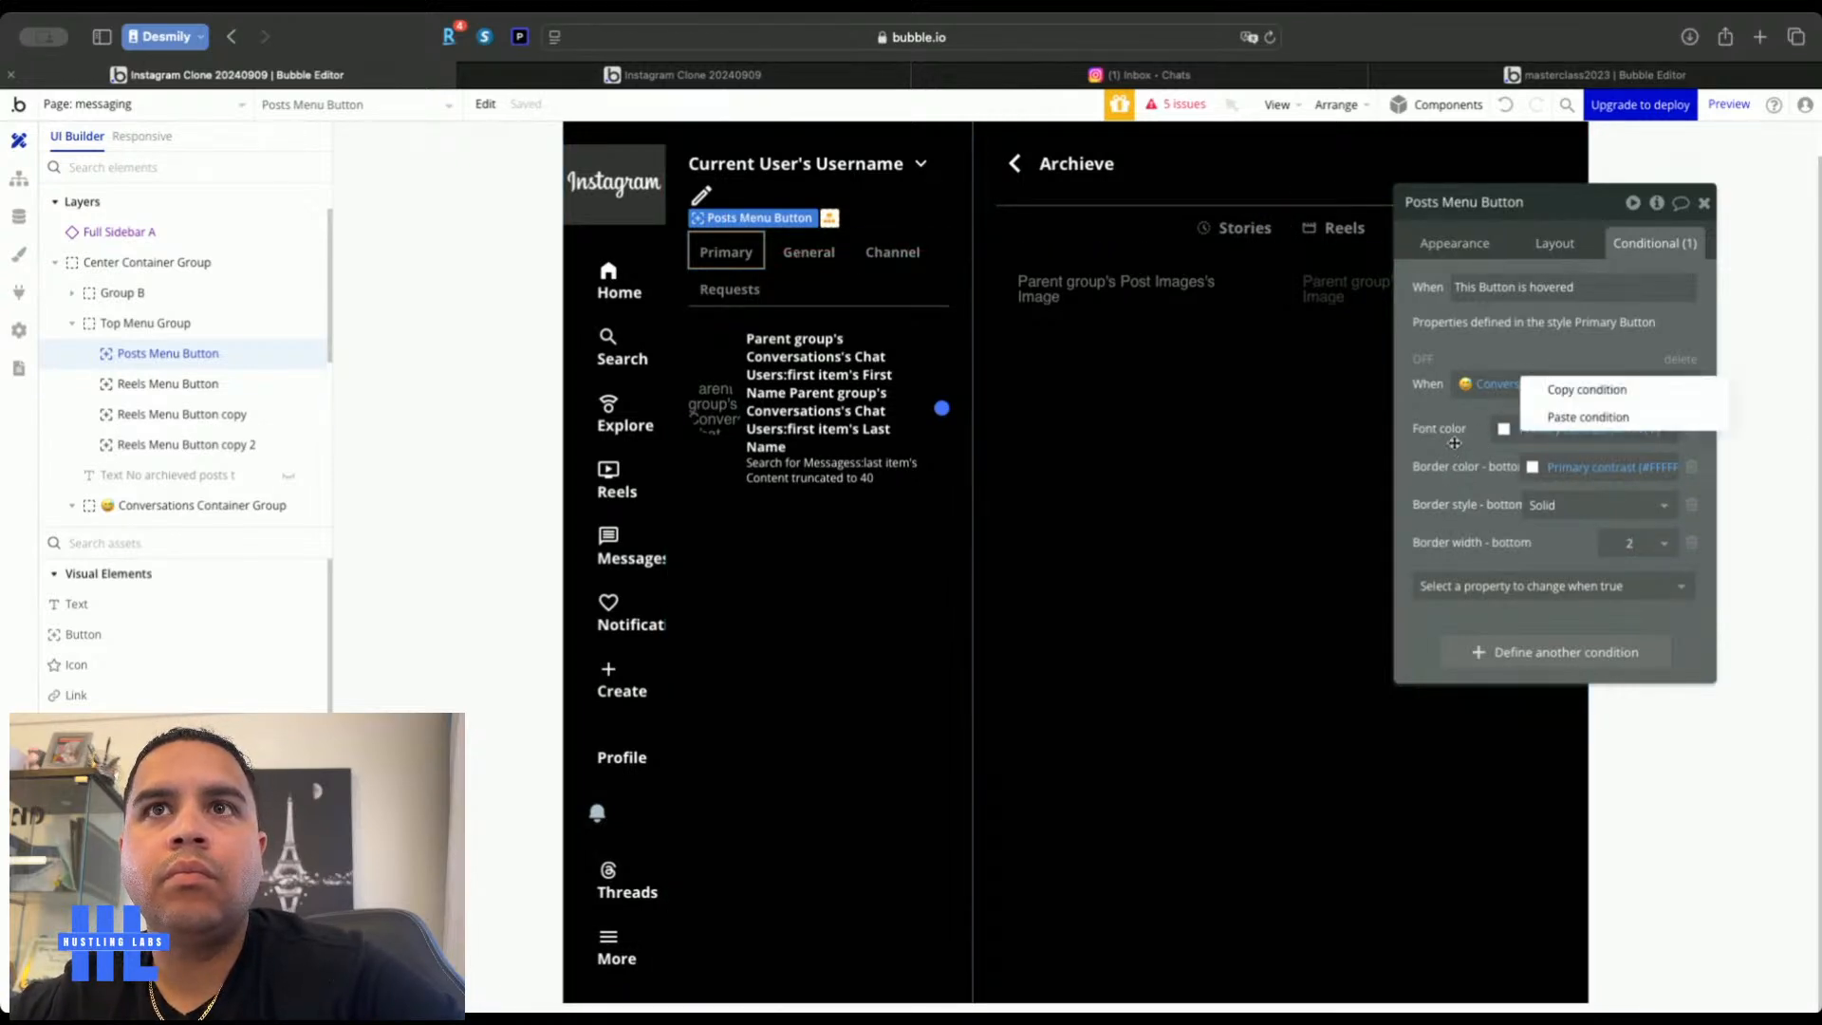
left_click(1572, 403)
left_click(809, 252)
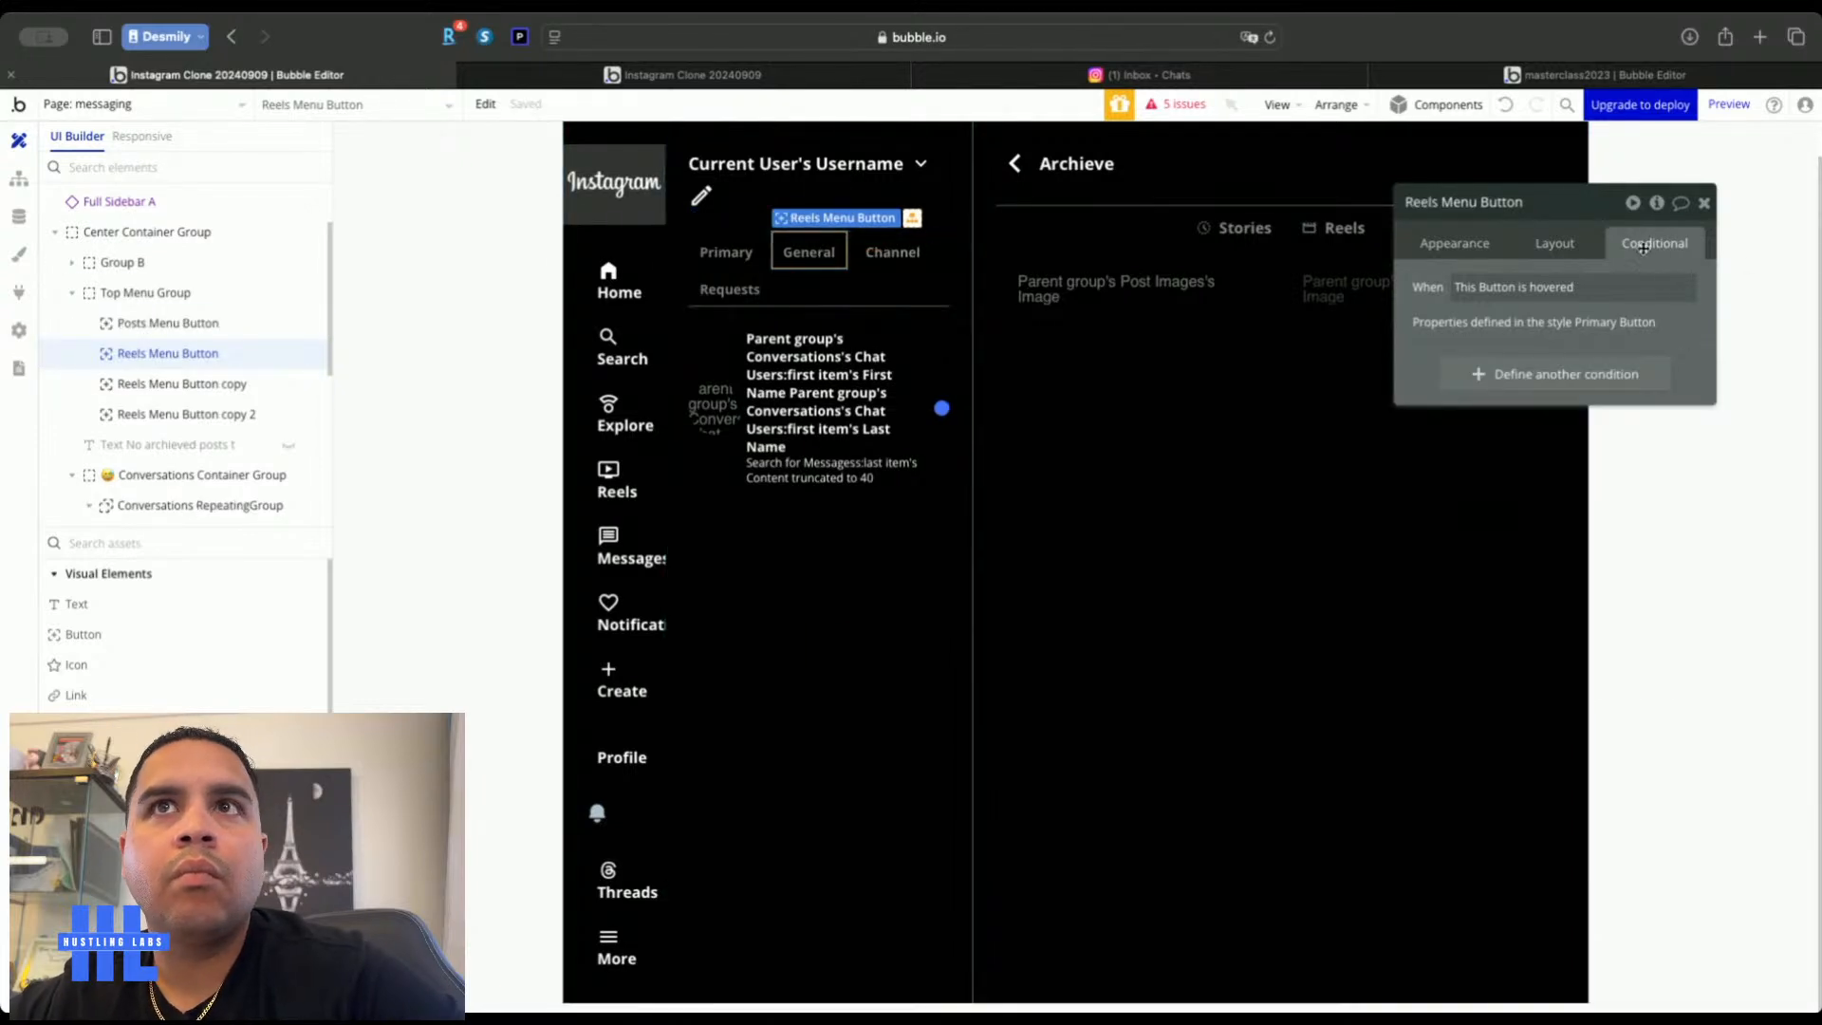
left_click(1704, 204)
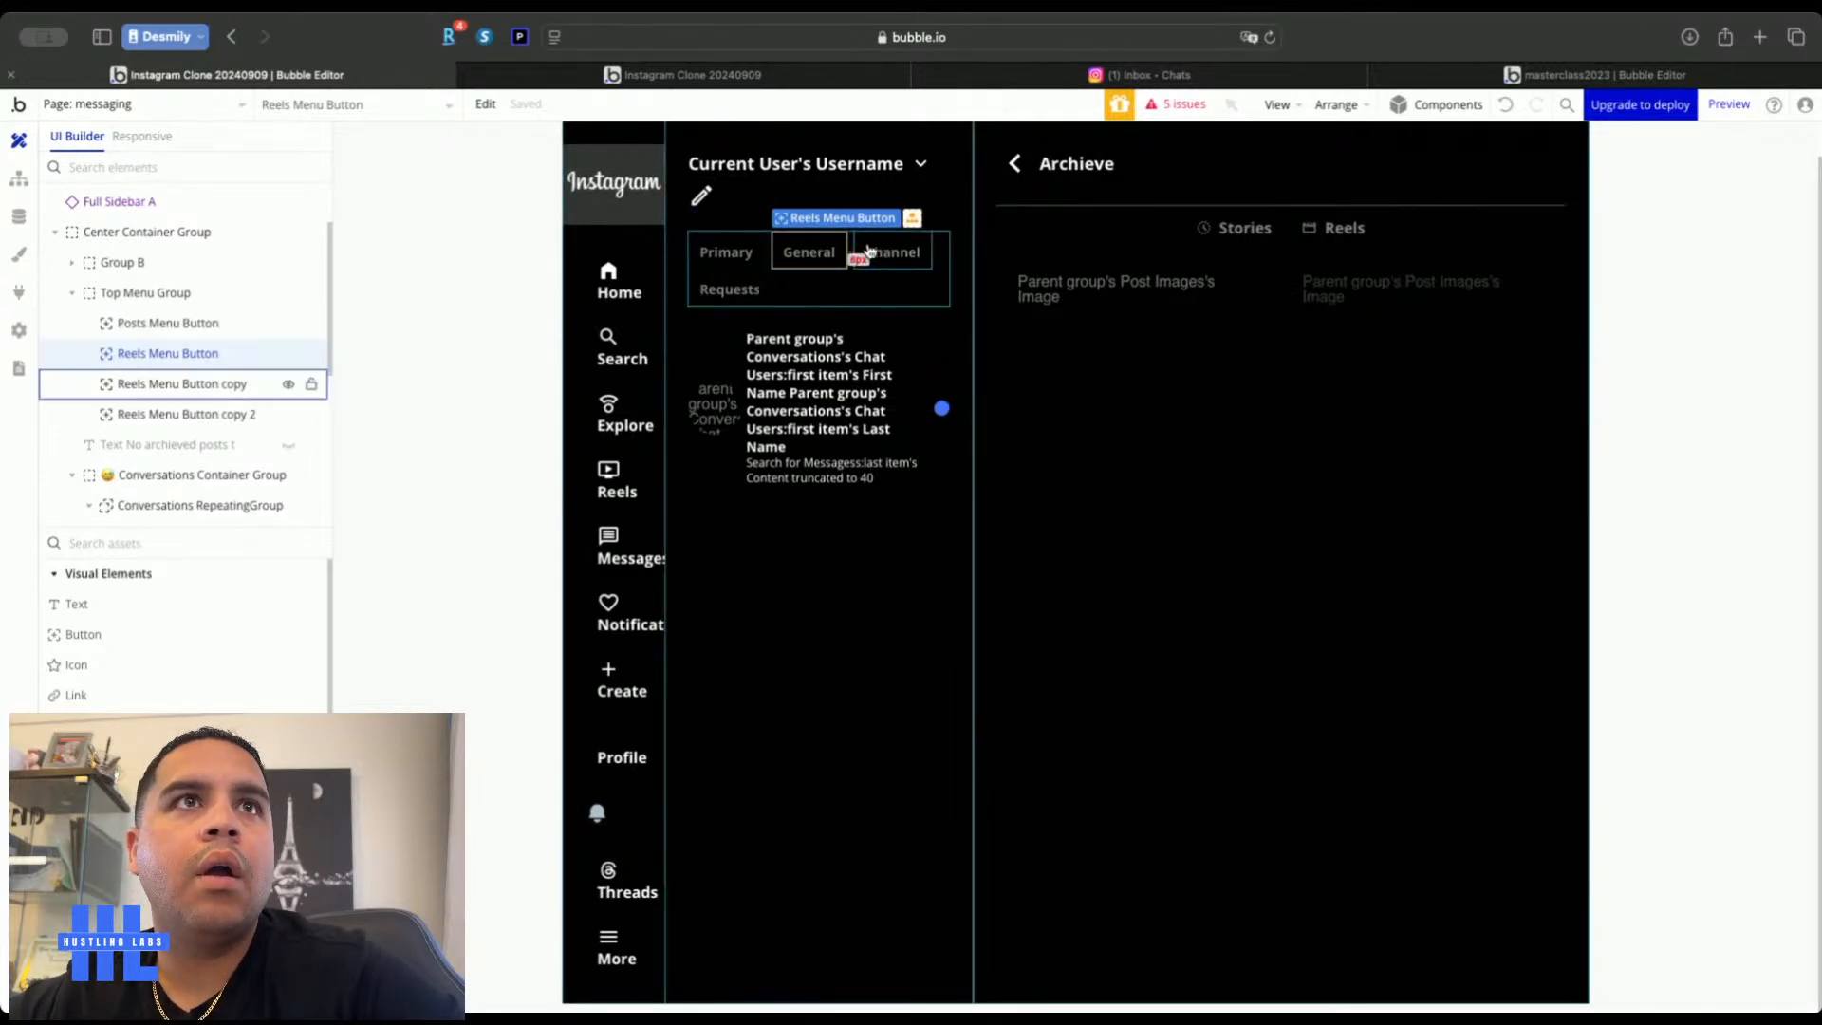
left_click(820, 80)
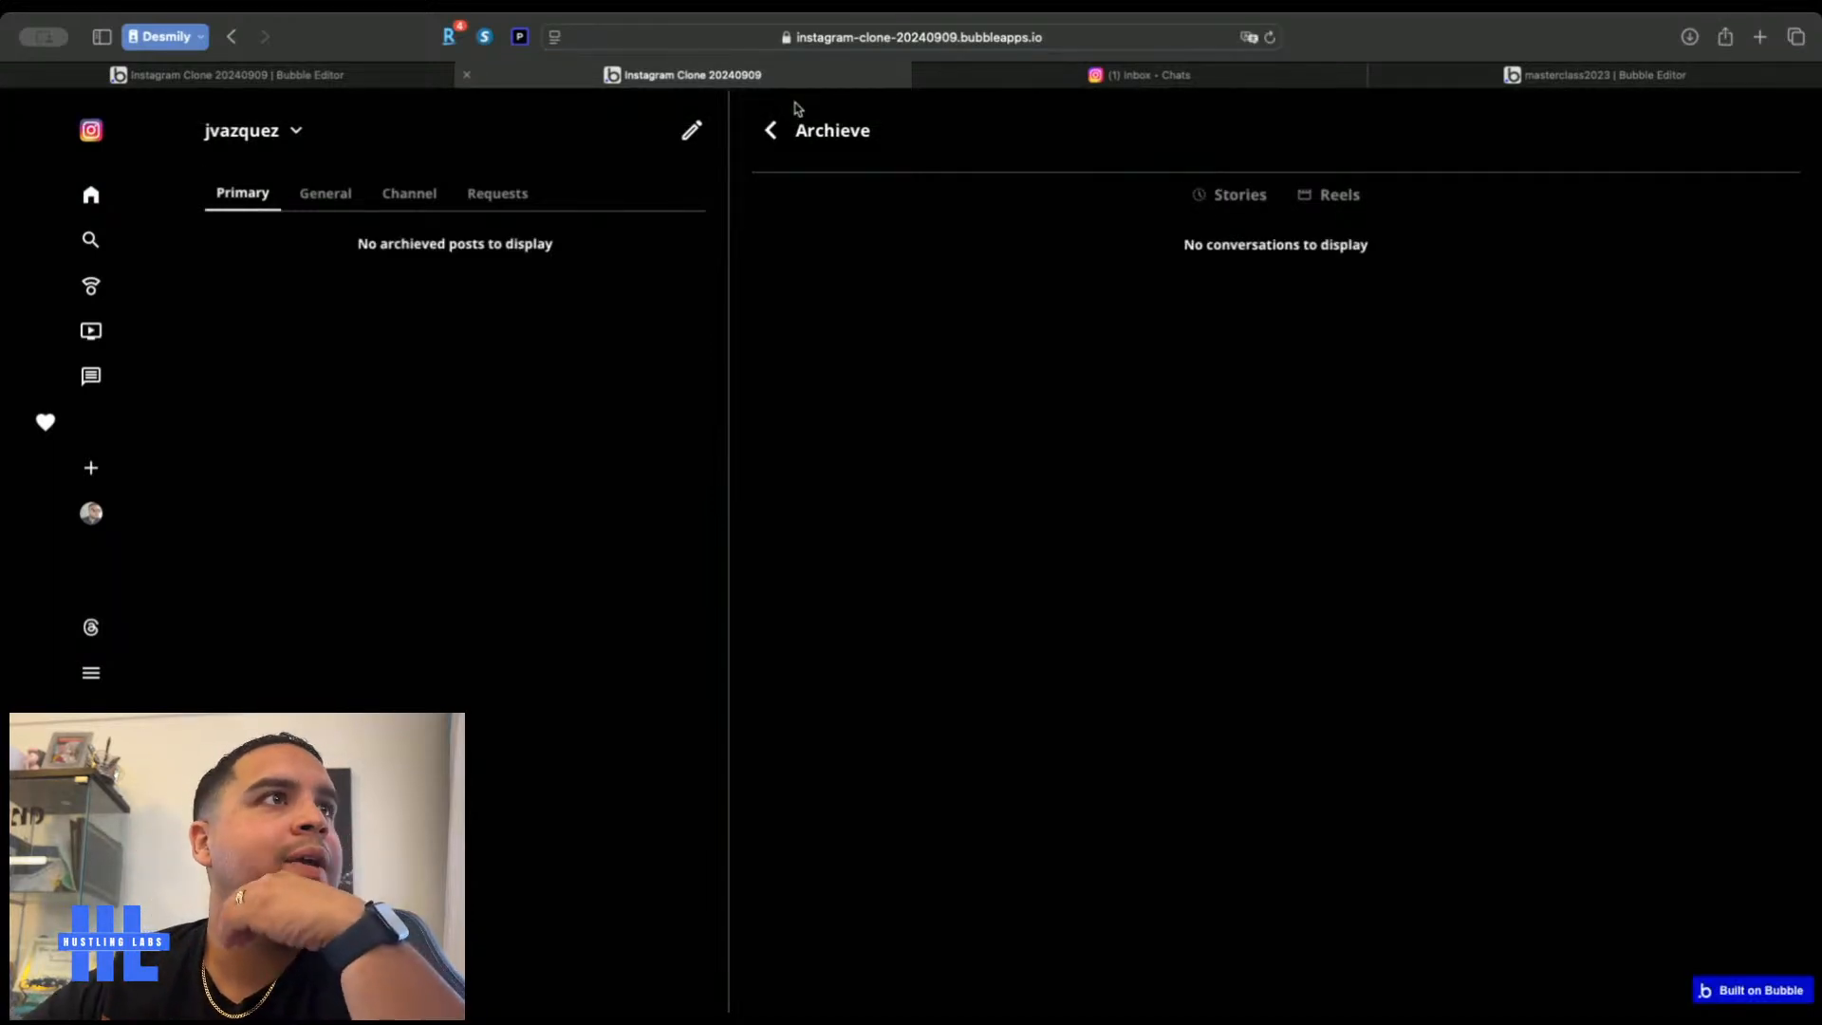
Compare the clone's preview with the real Instagram messages page
left_click(1121, 68)
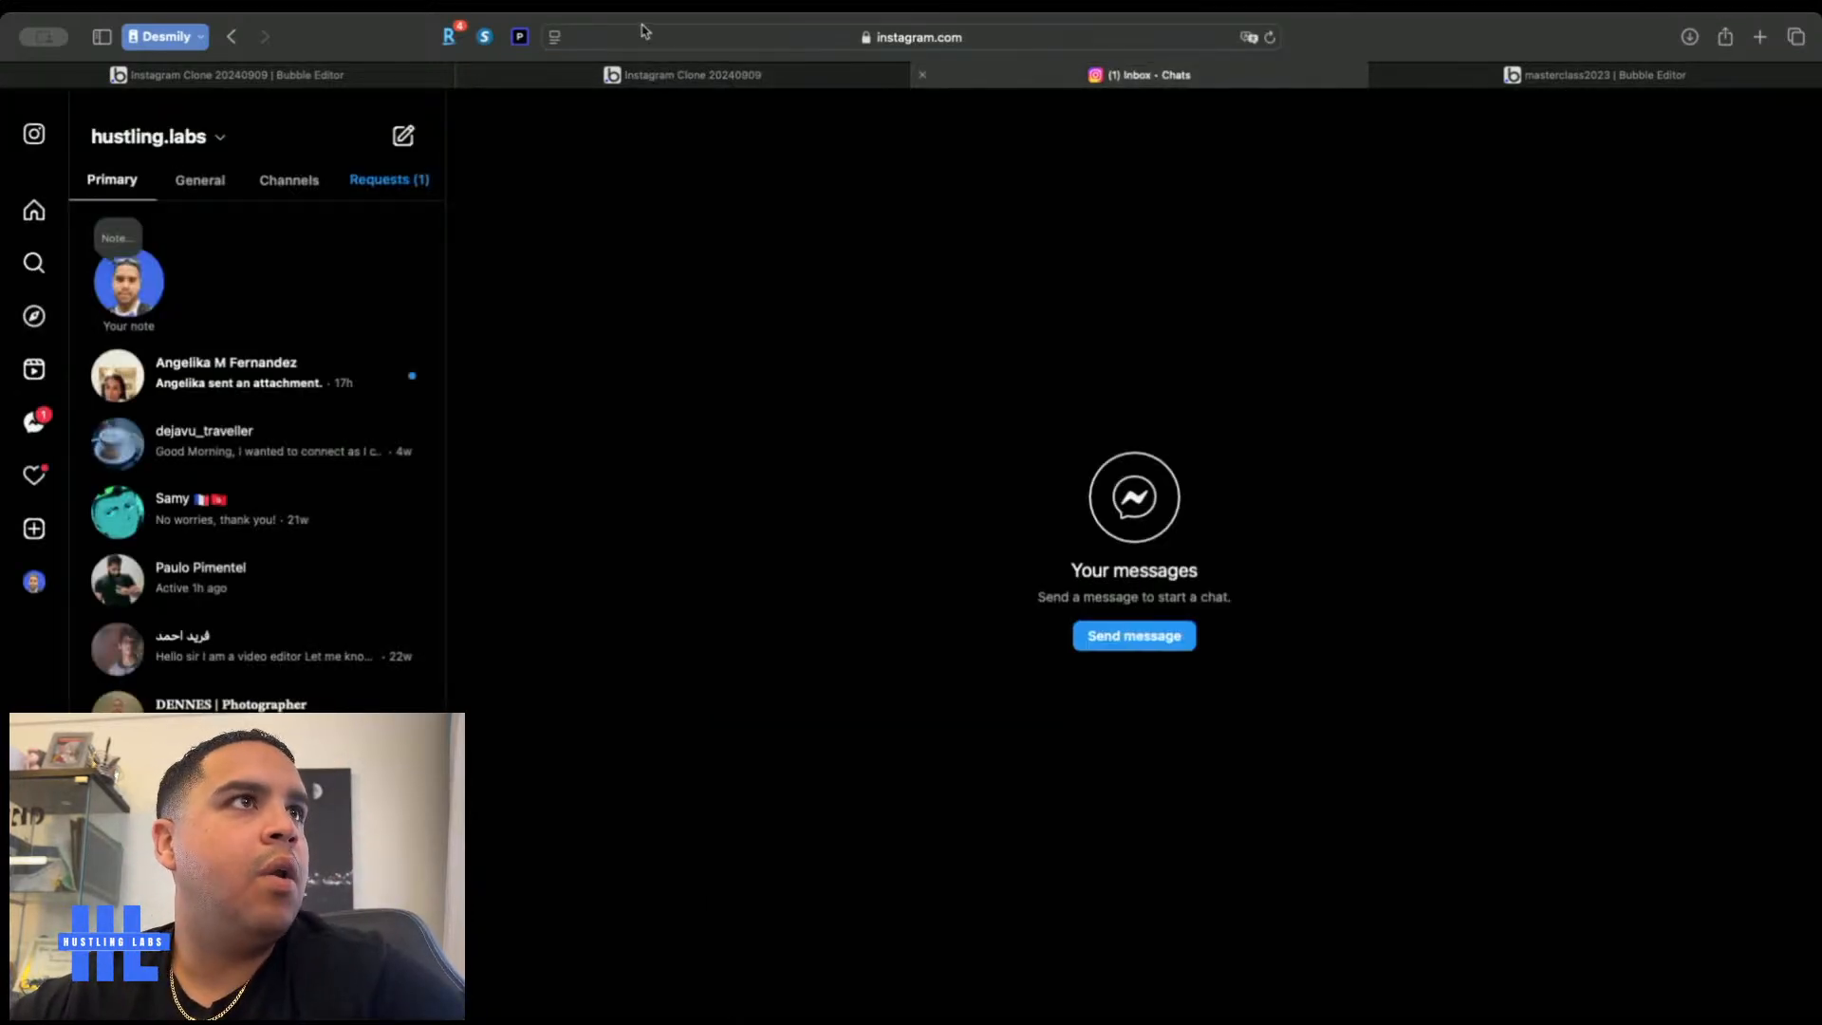
left_click(712, 74)
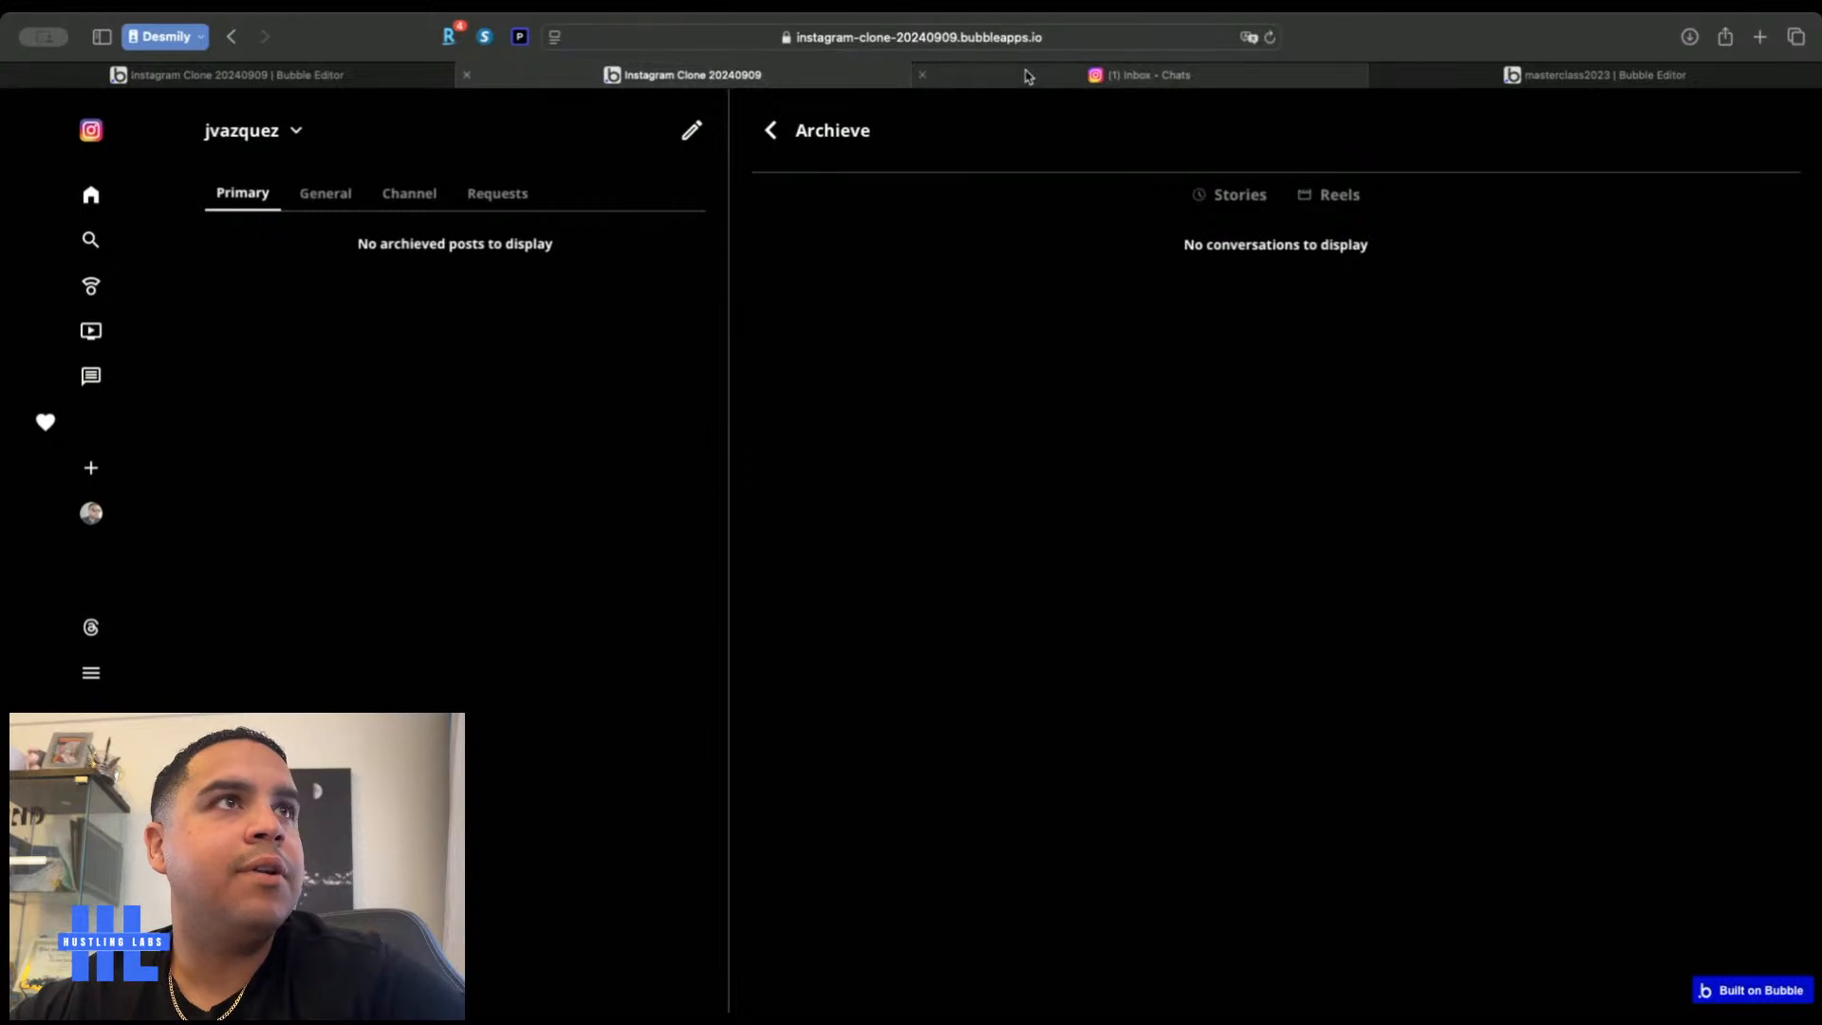
left_click(1050, 79)
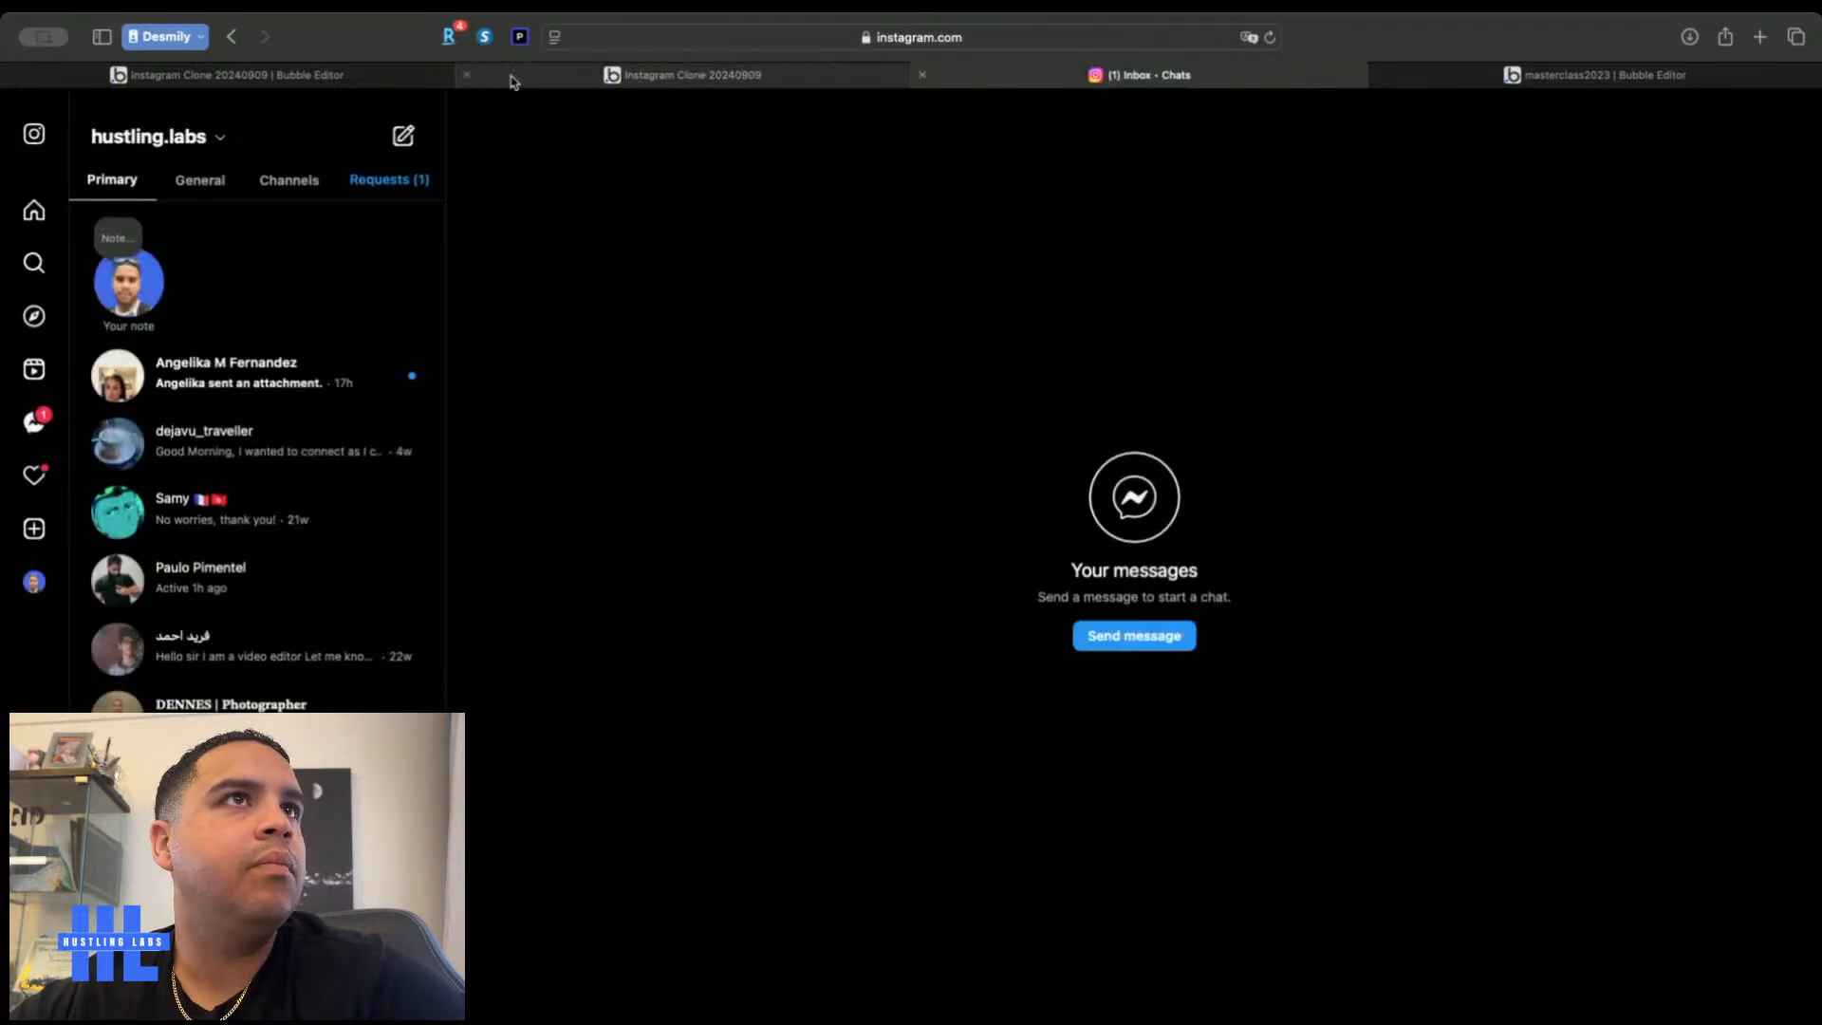
left_click(627, 76)
left_click(339, 76)
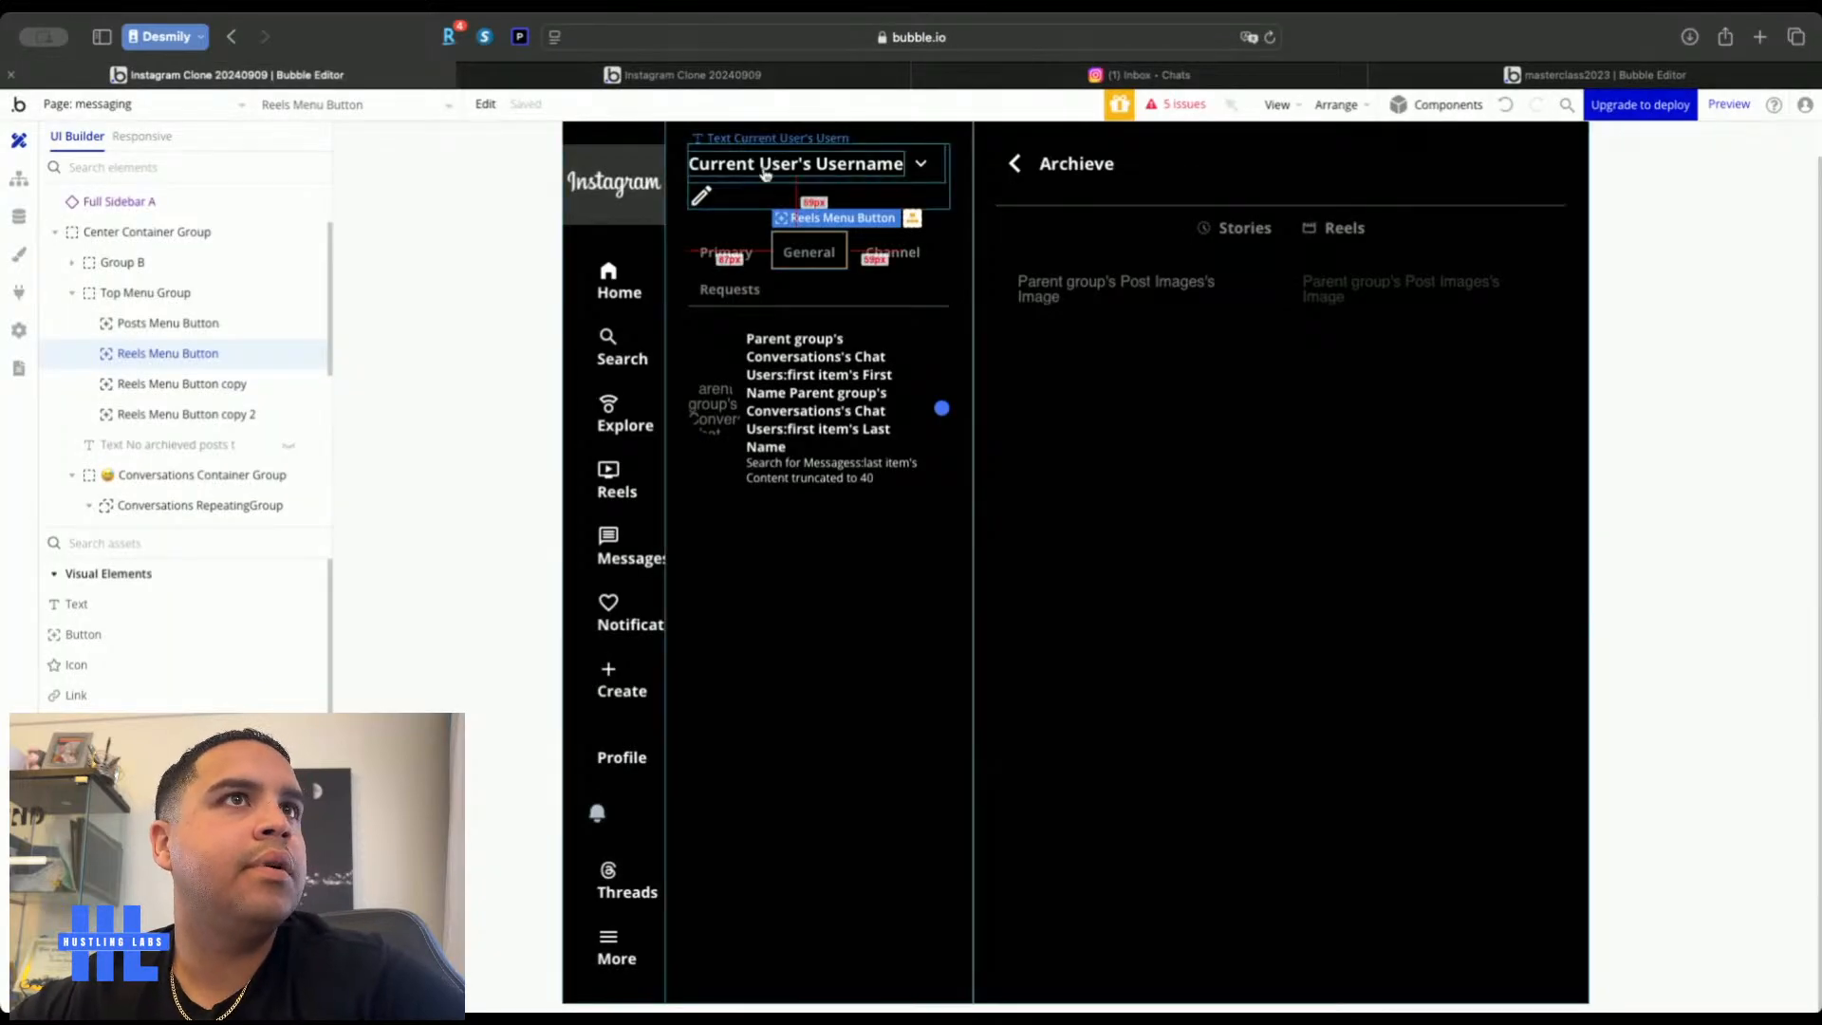
Set the Current User's Username text font size to 20
double_click(768, 168)
left_click(1449, 243)
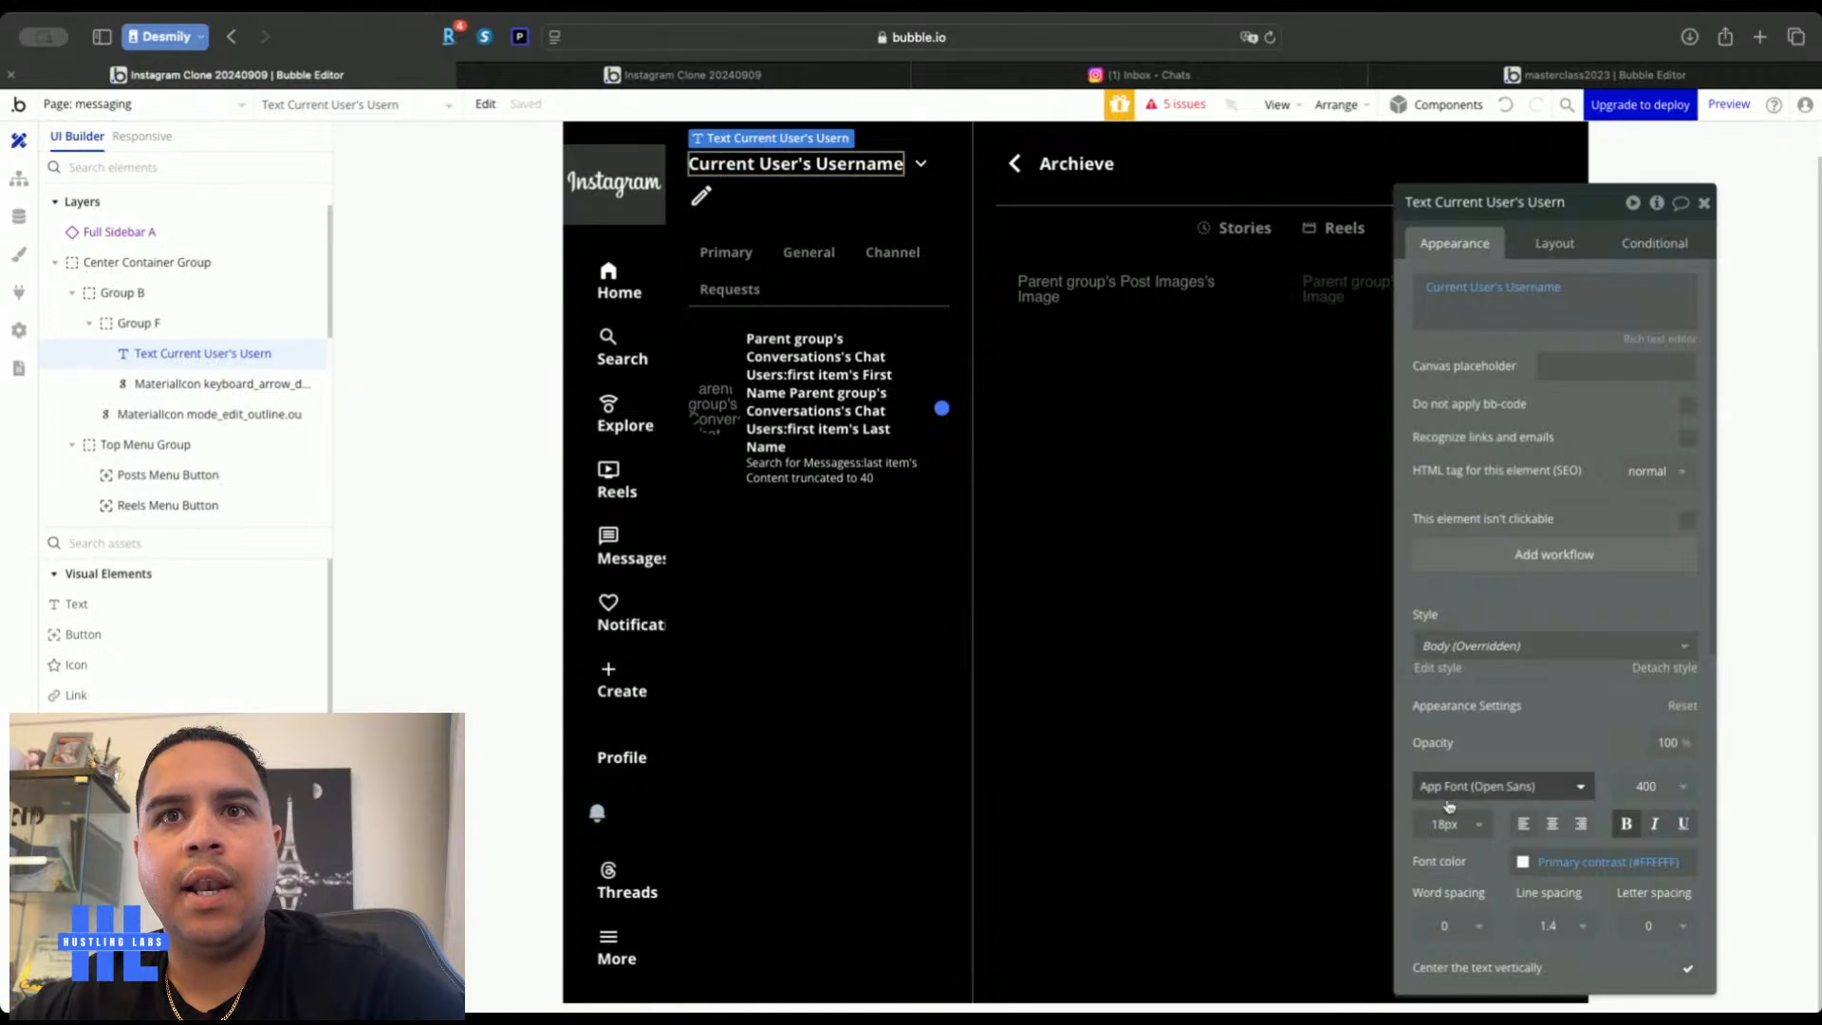
left_click(1434, 829)
type("20")
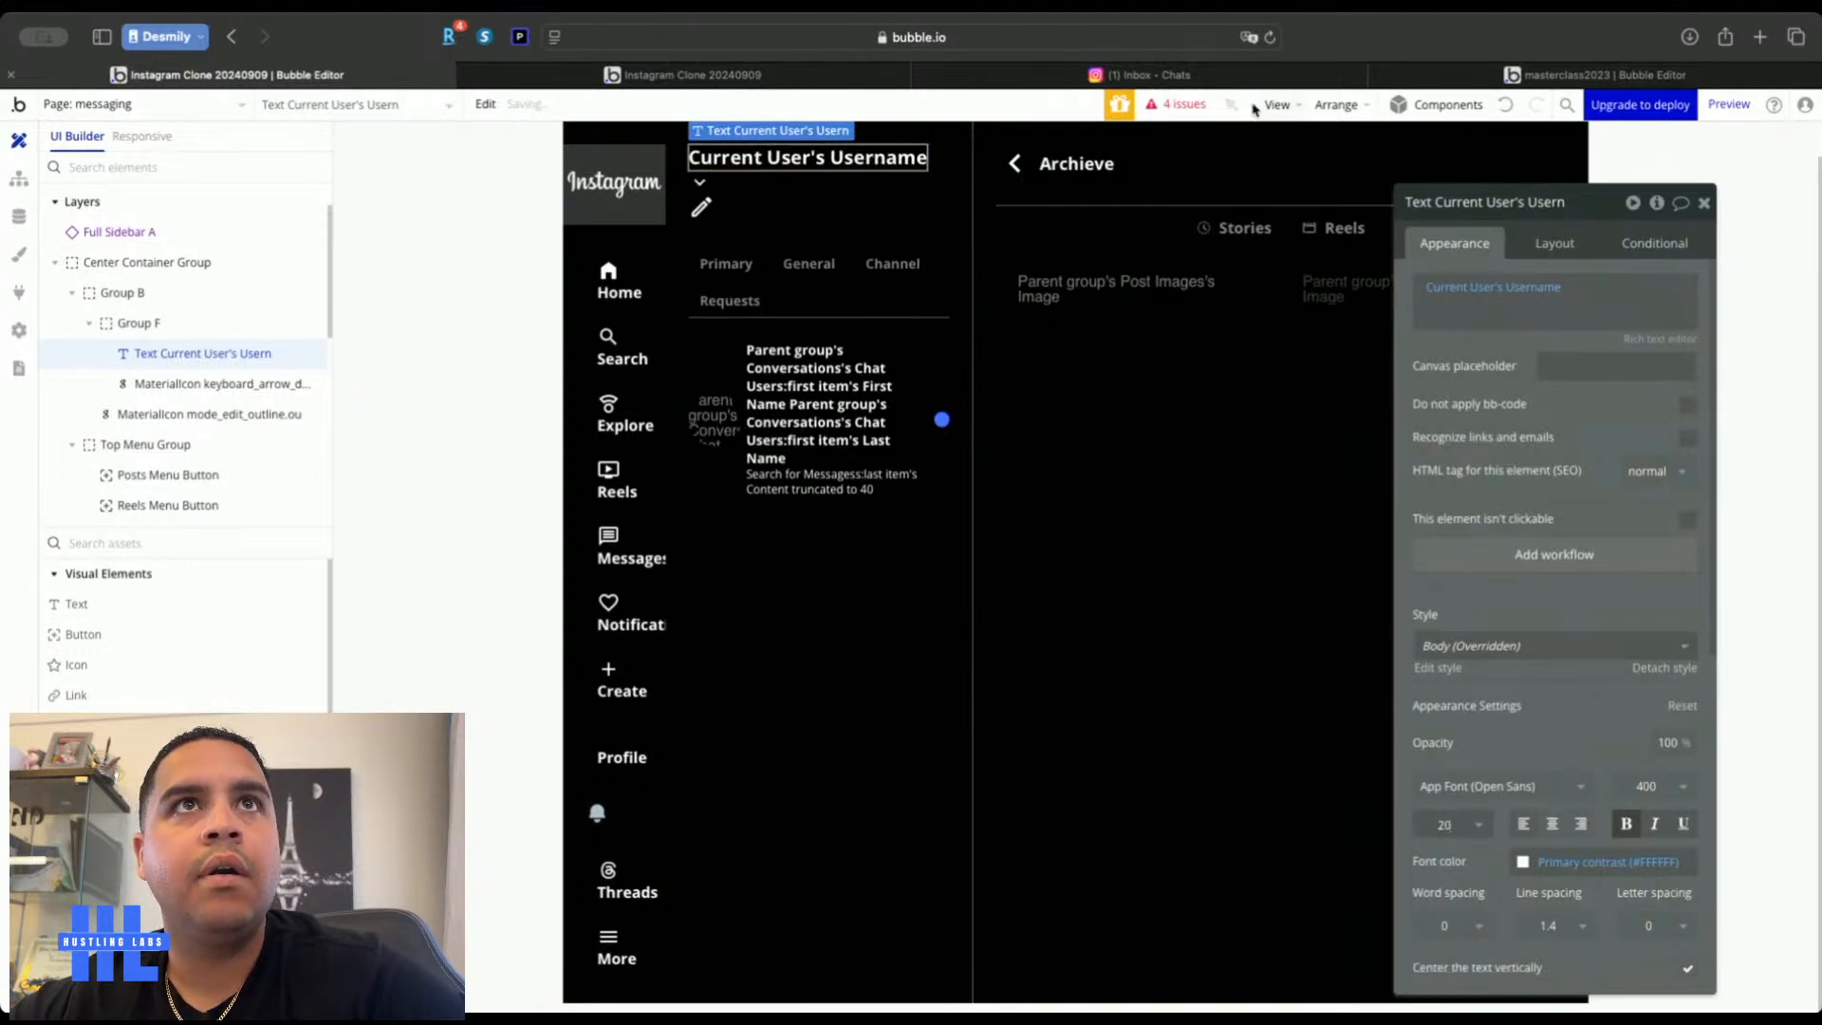
Check the larger username against Instagram, then open the Full Sidebar reusable element
left_click(878, 75)
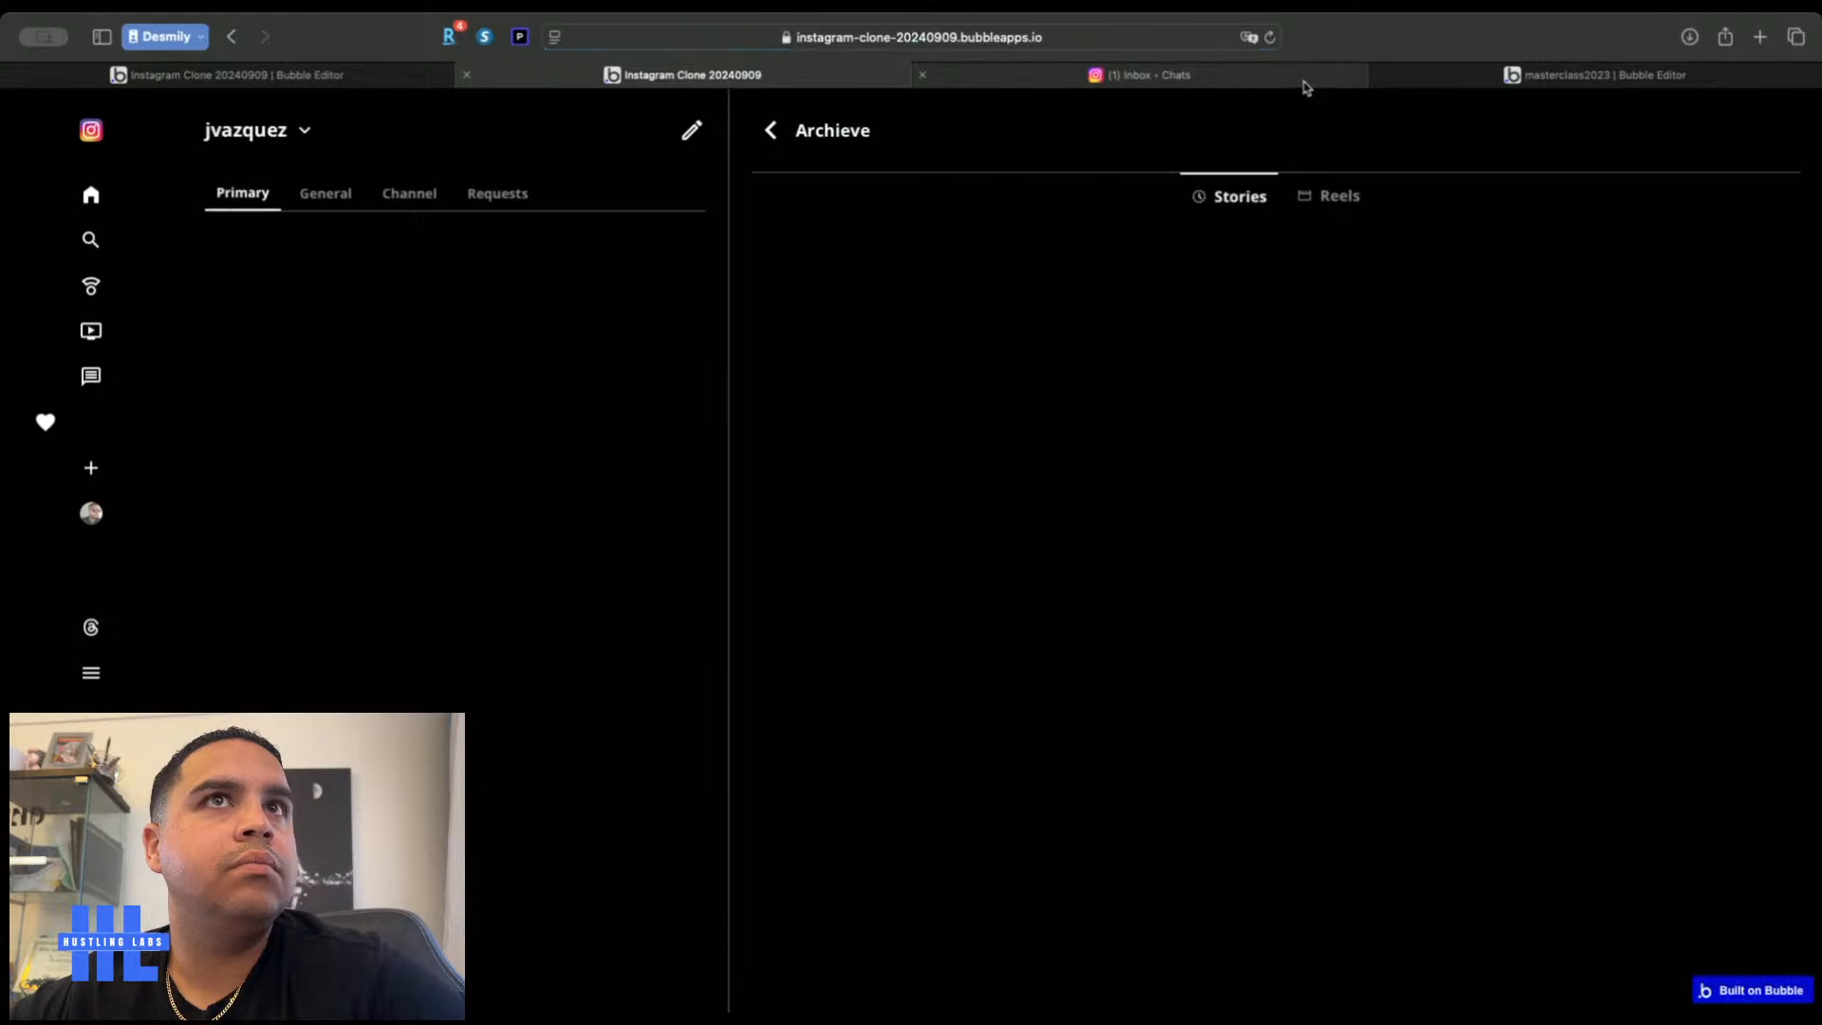
left_click(1223, 75)
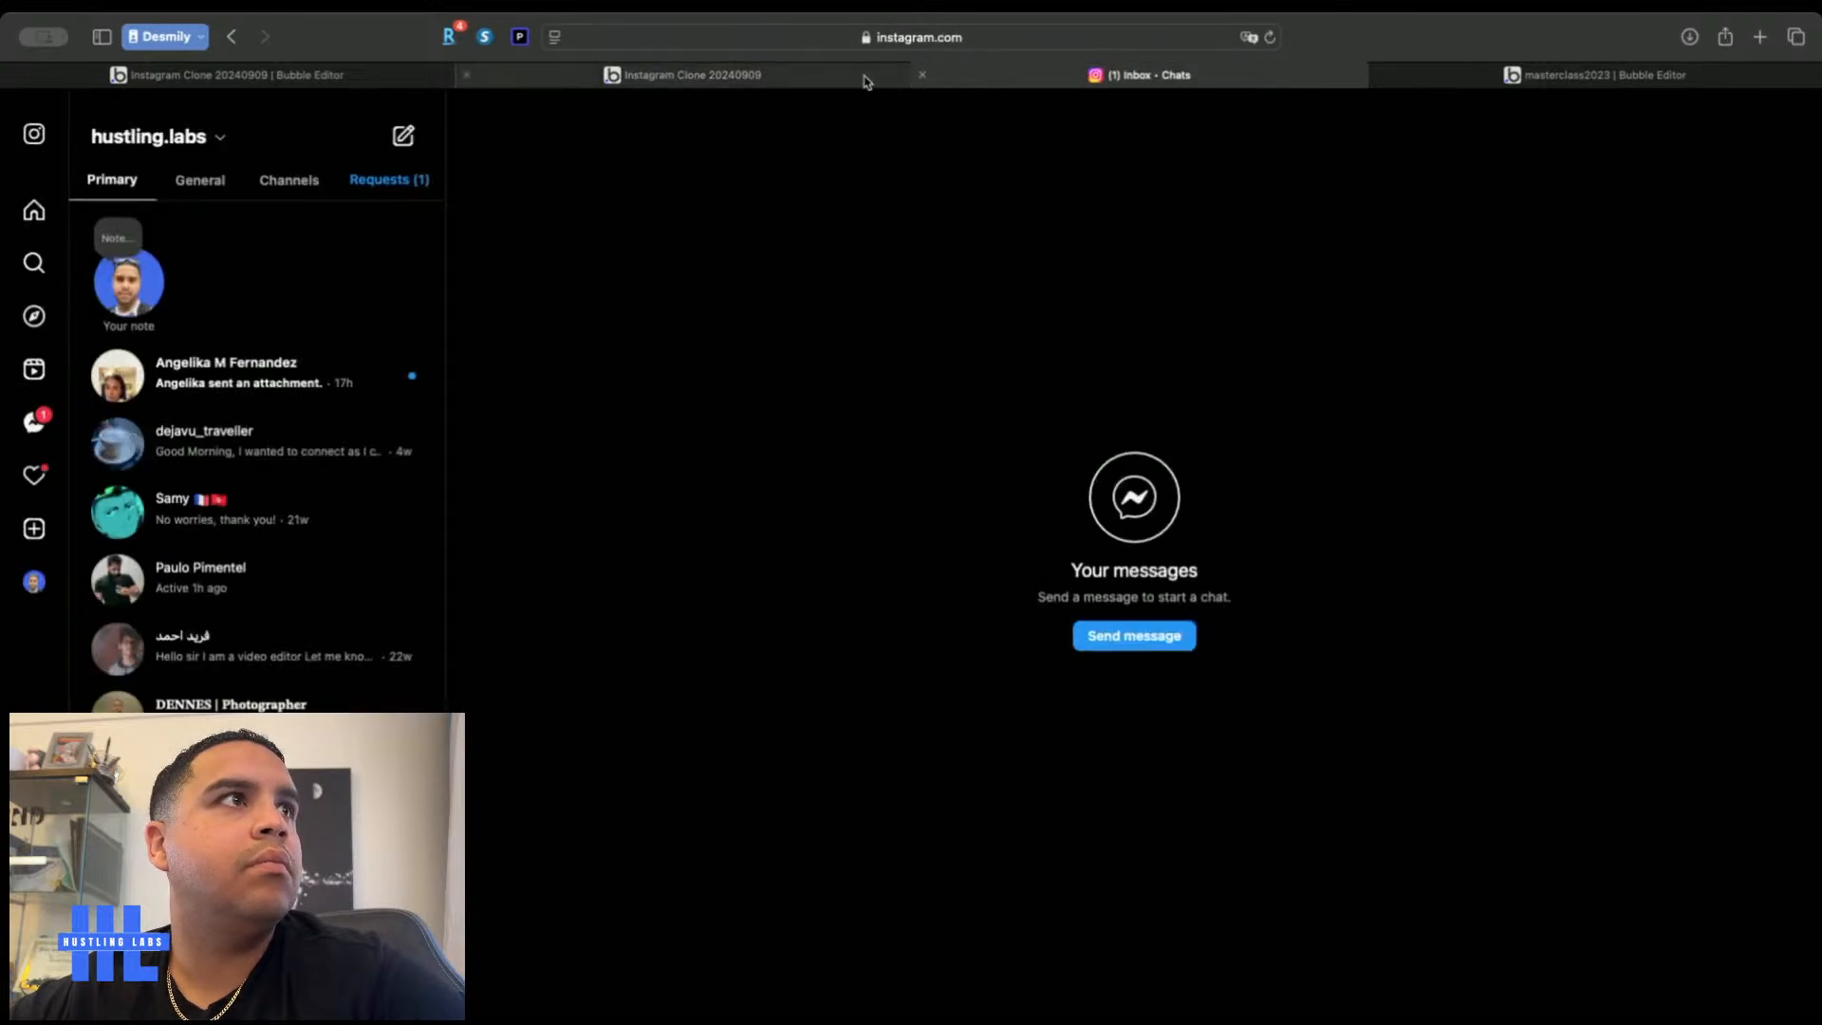
left_click(862, 76)
mouse_move(1155, 75)
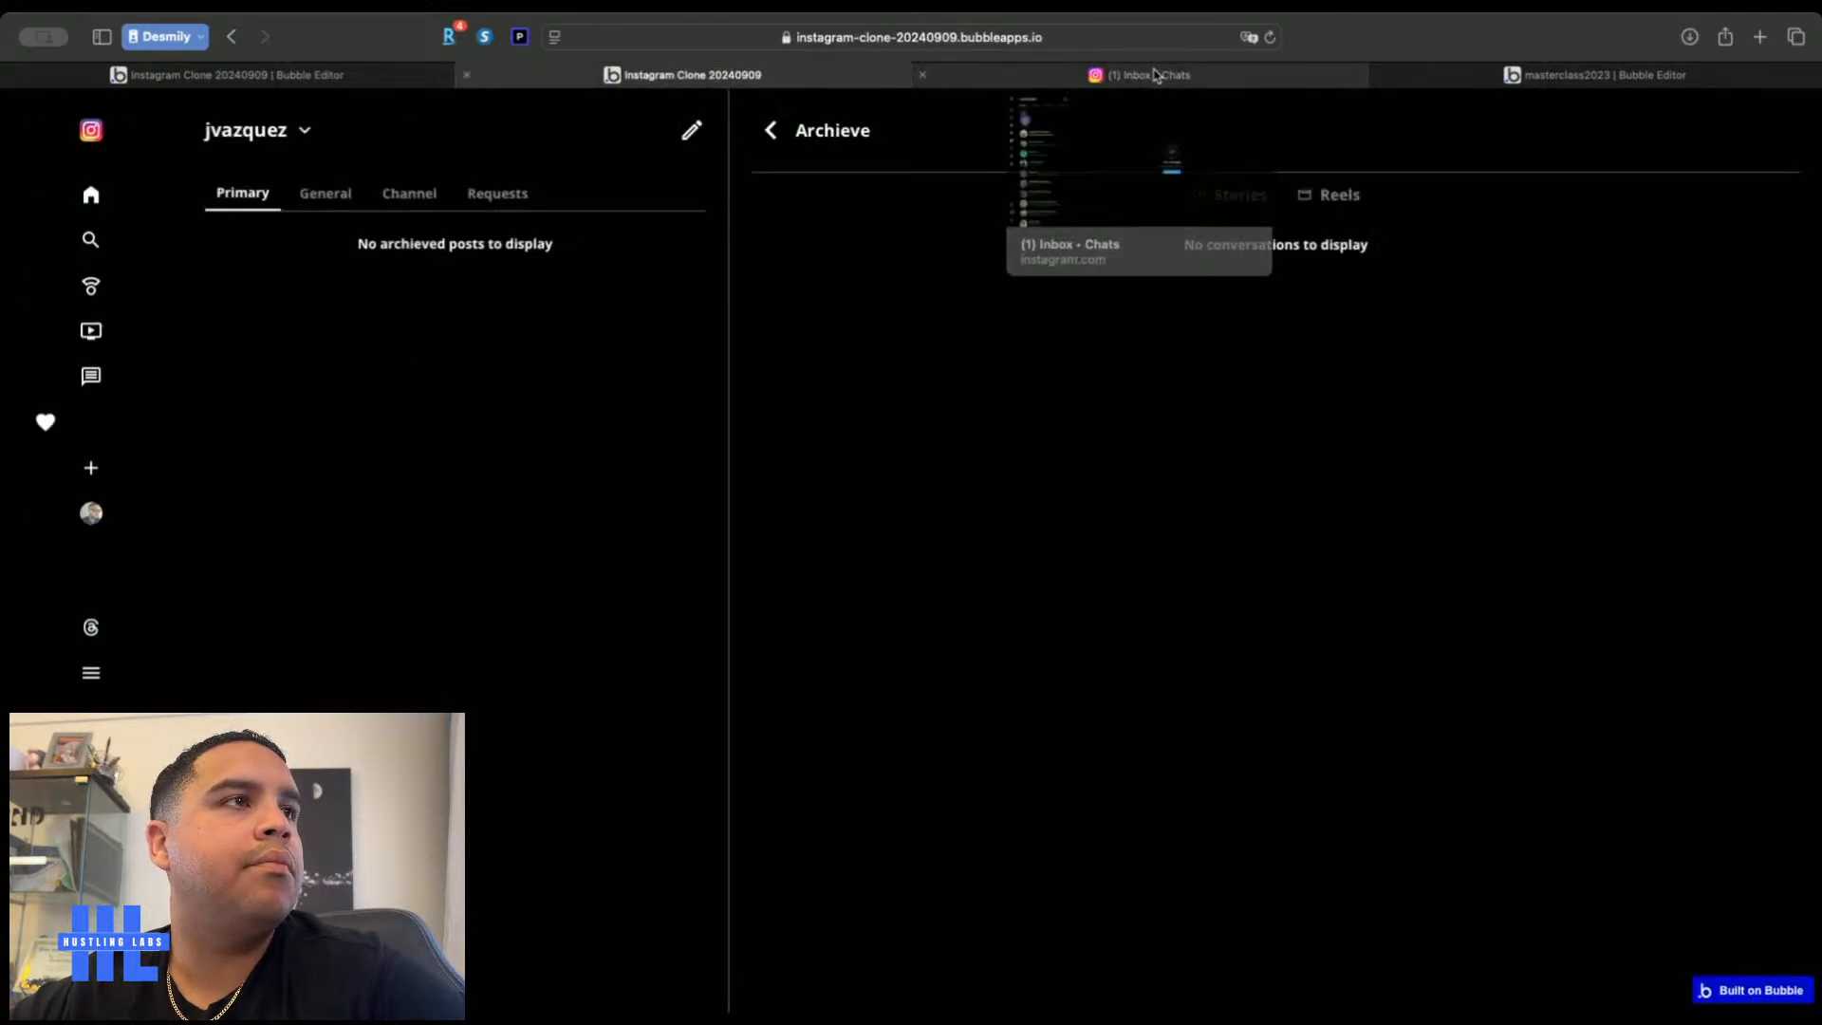
left_click(181, 72)
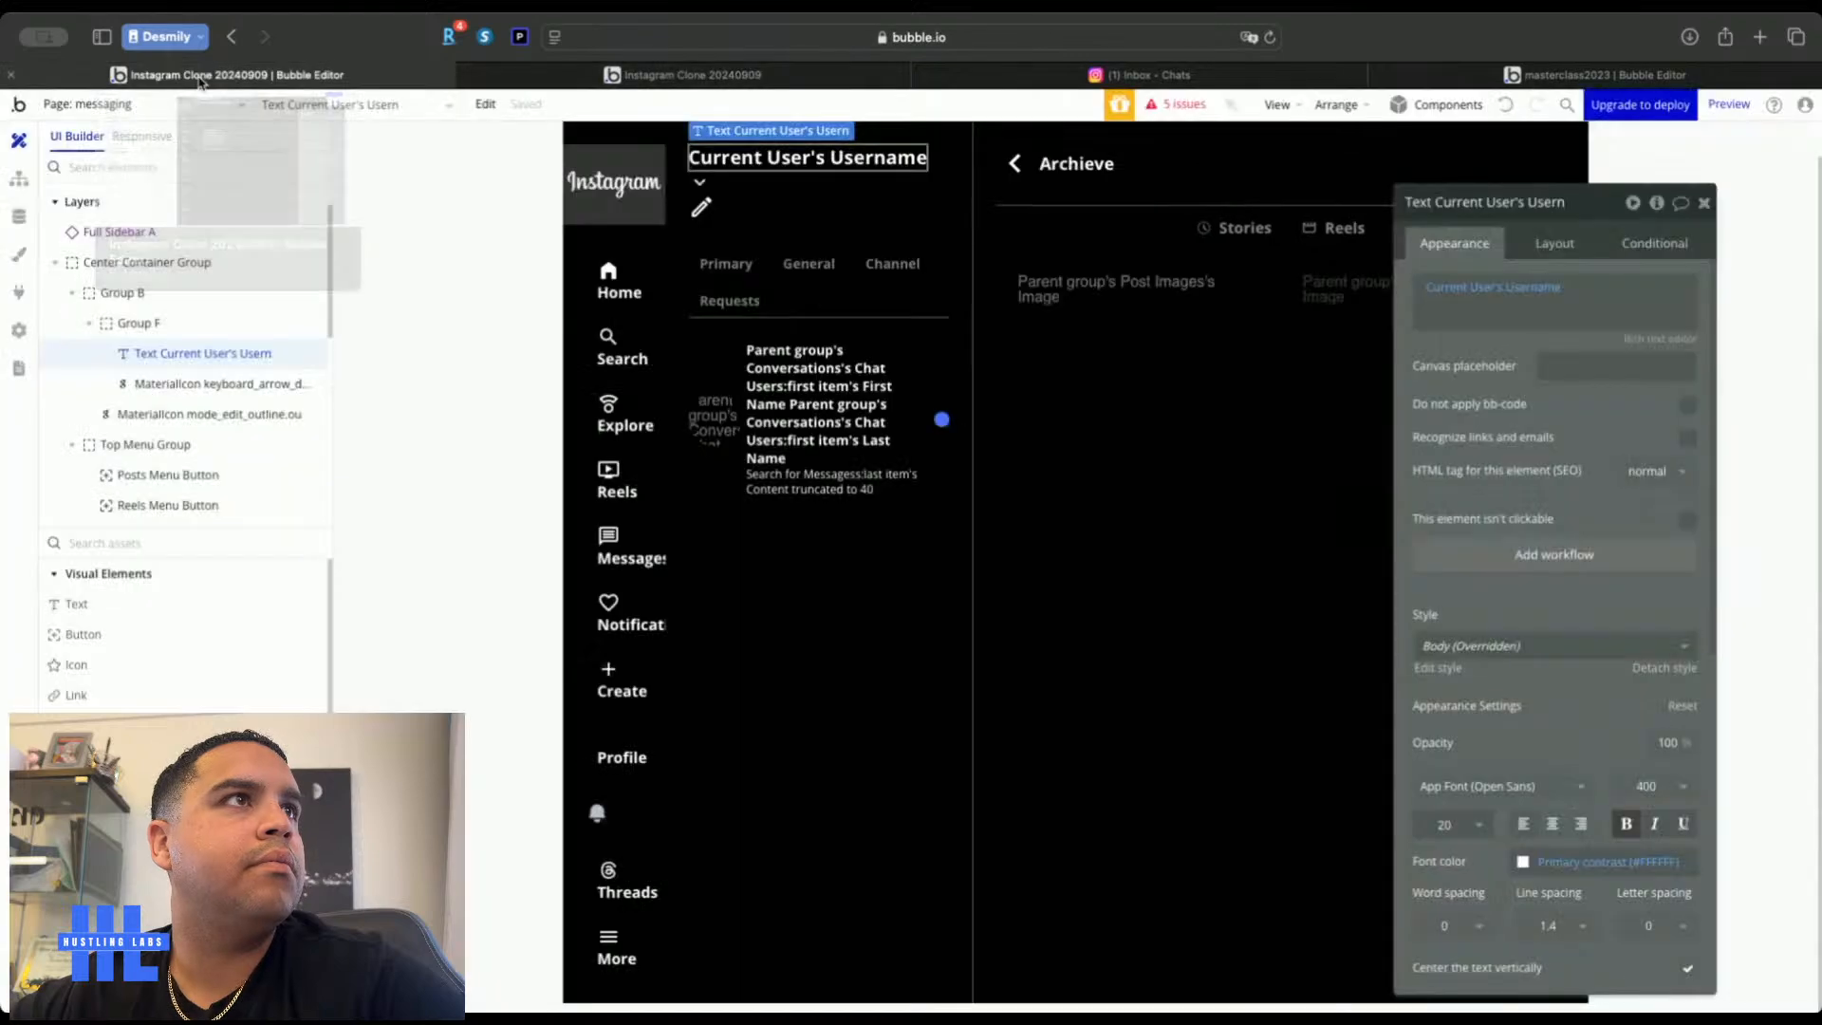
left_click(112, 105)
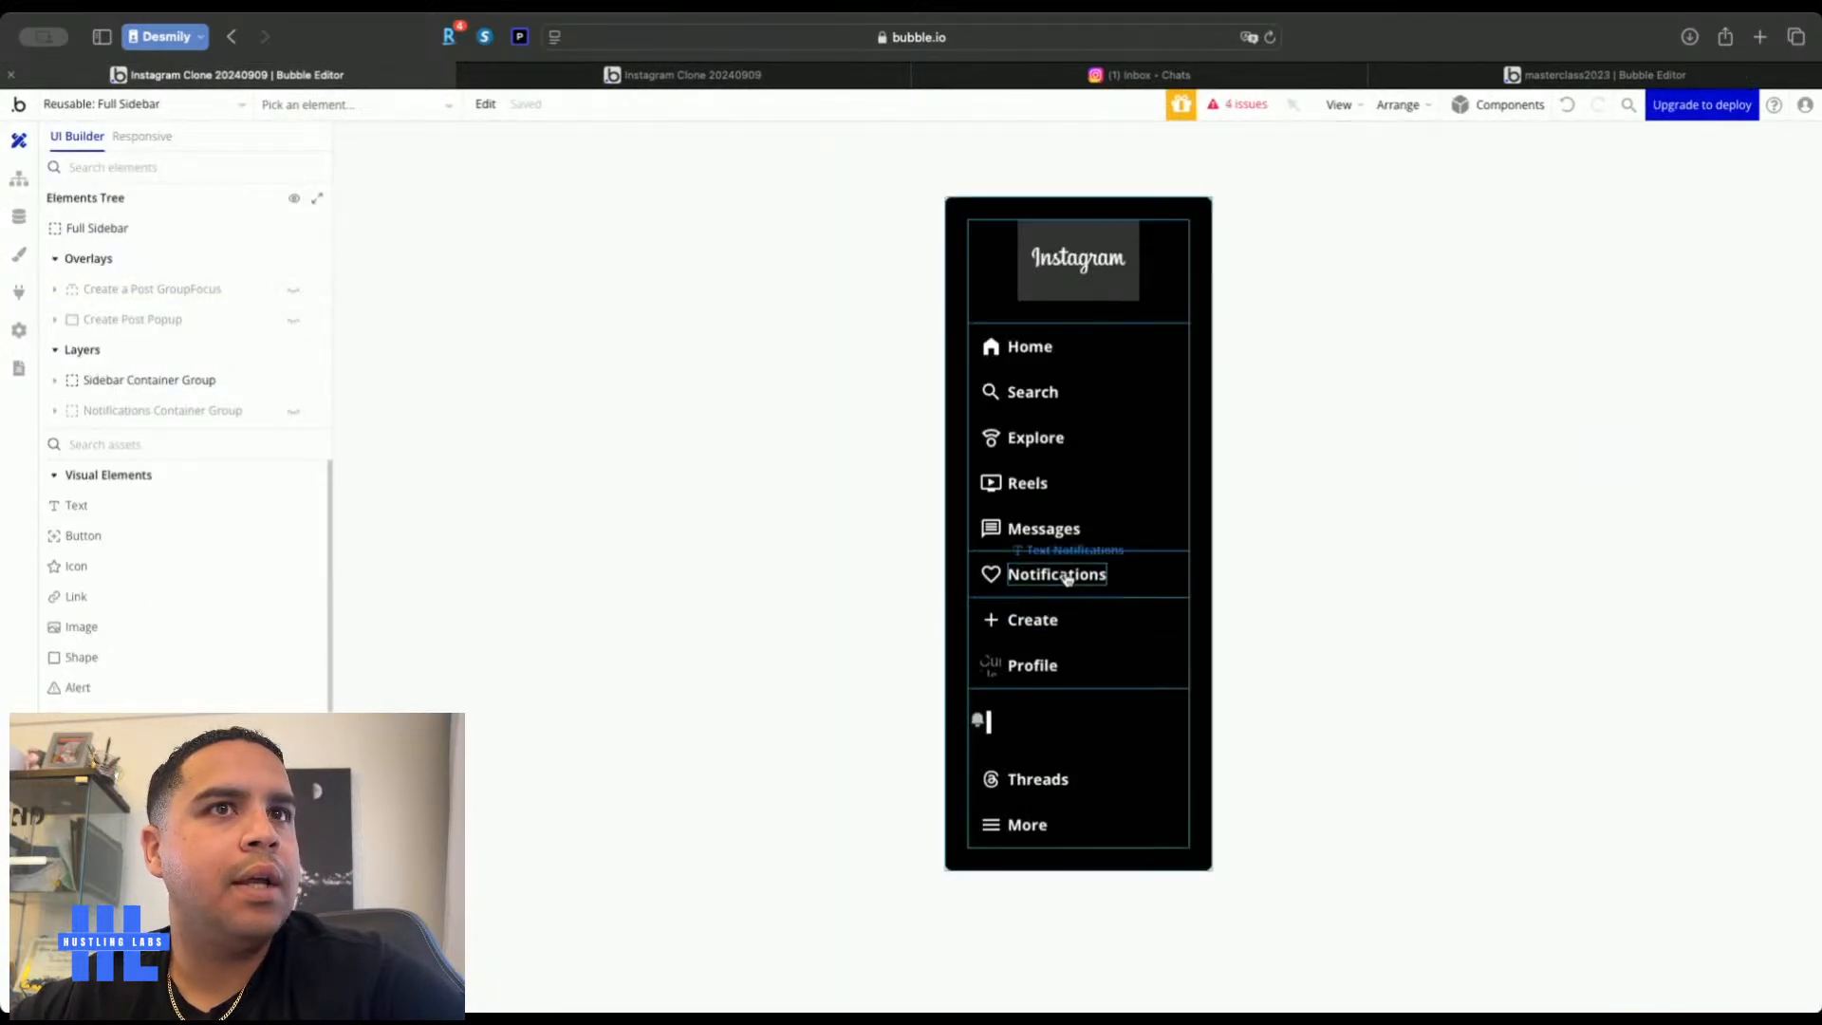
Make Text Notifications' condition check Full Sidebar's Display Notifications instead of Menu Icon Only
double_click(1072, 579)
left_click(1654, 242)
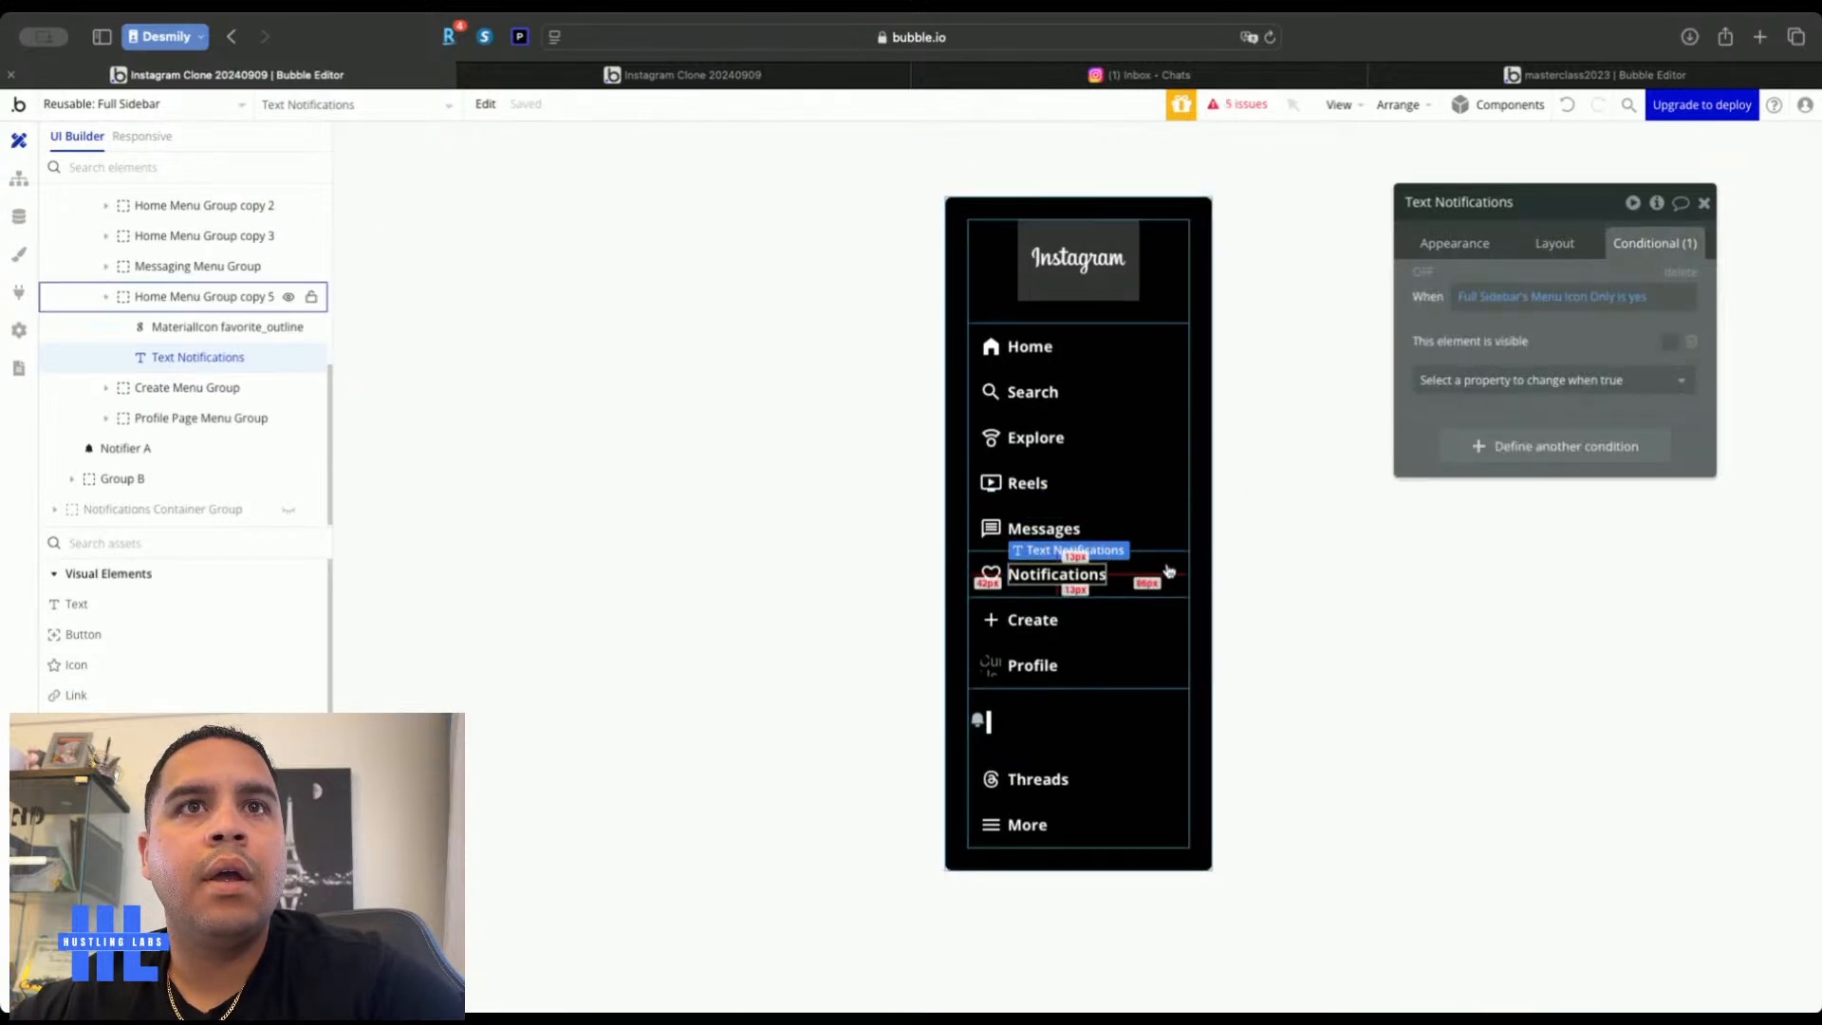
left_click(1167, 569)
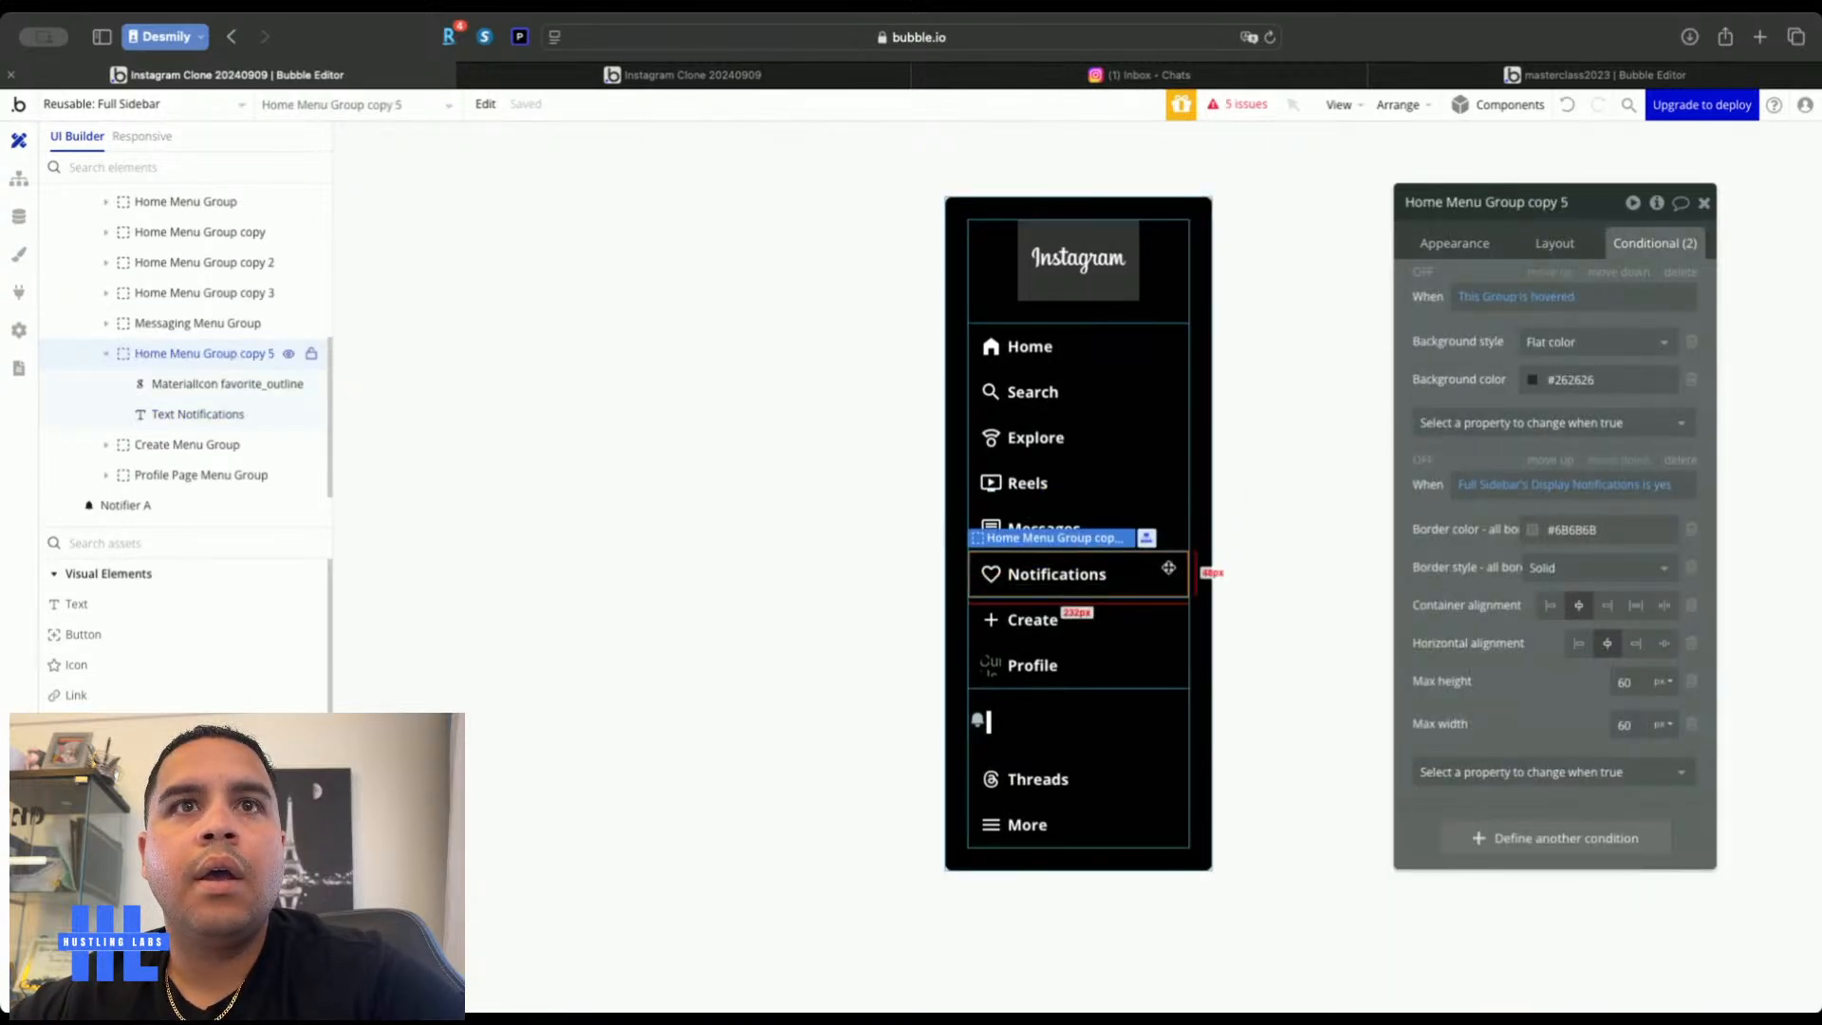
left_click(1085, 581)
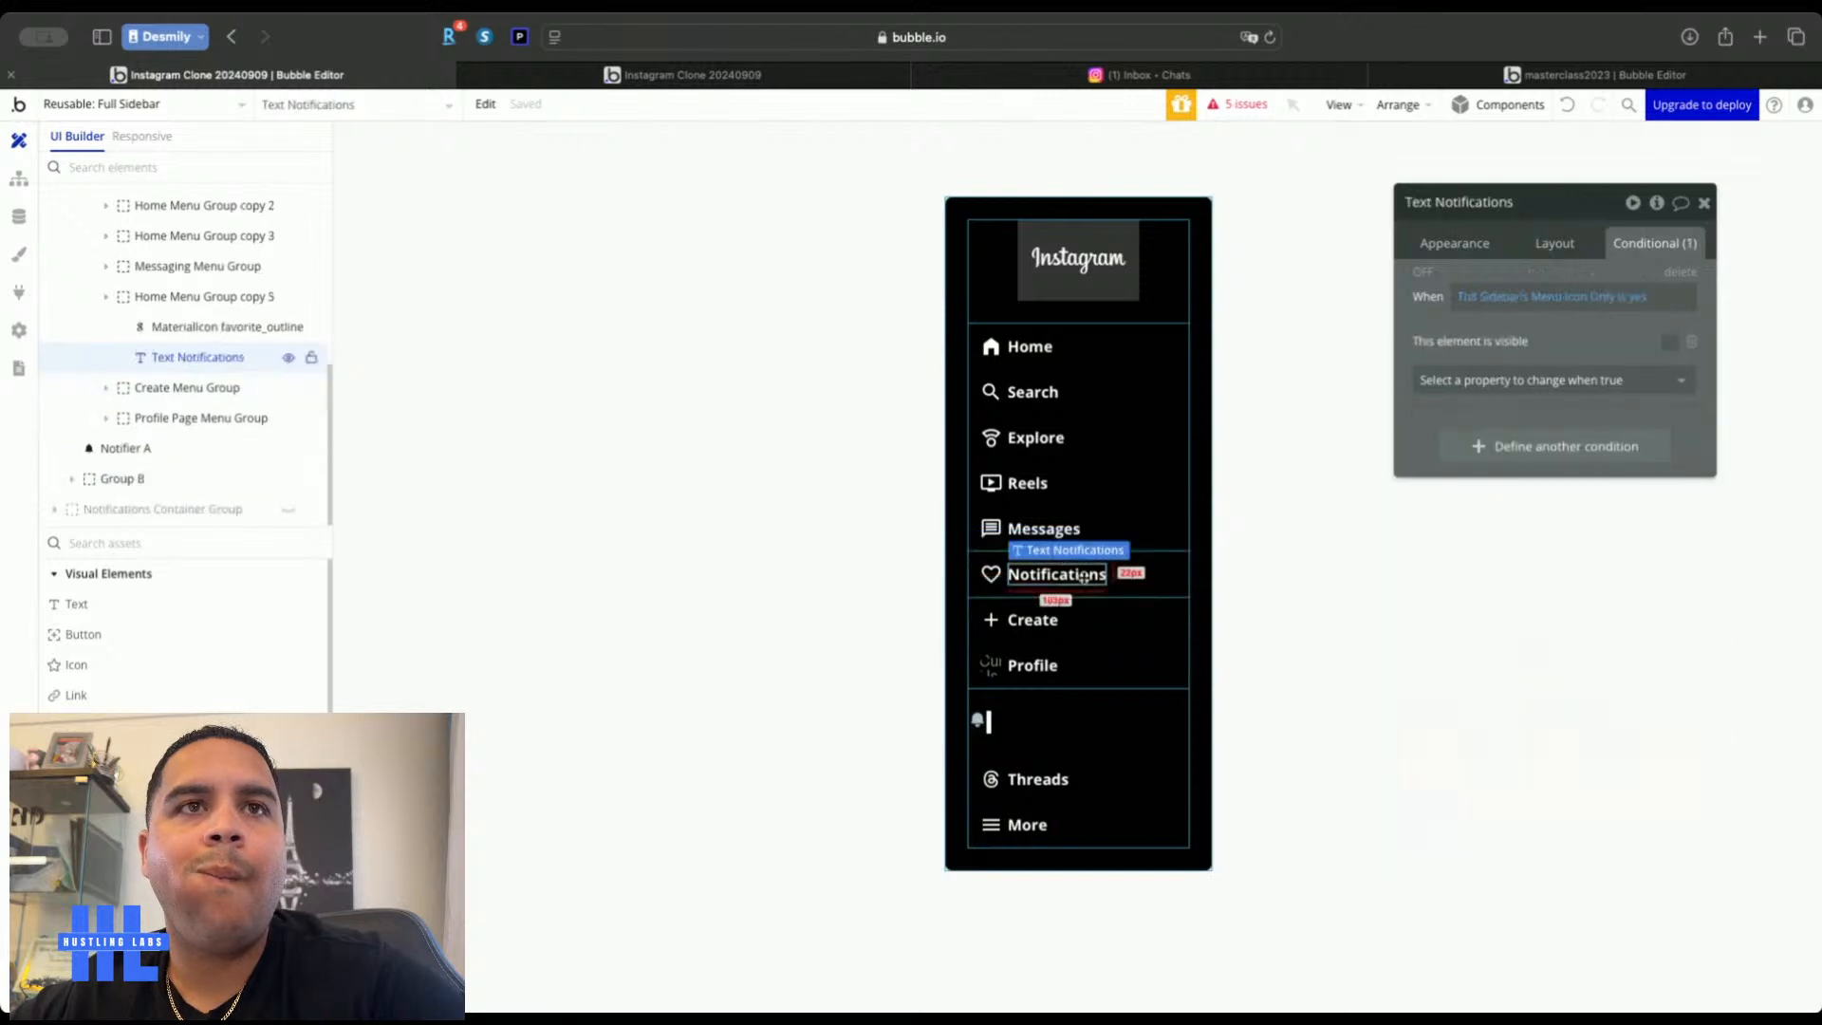
left_click(1565, 298)
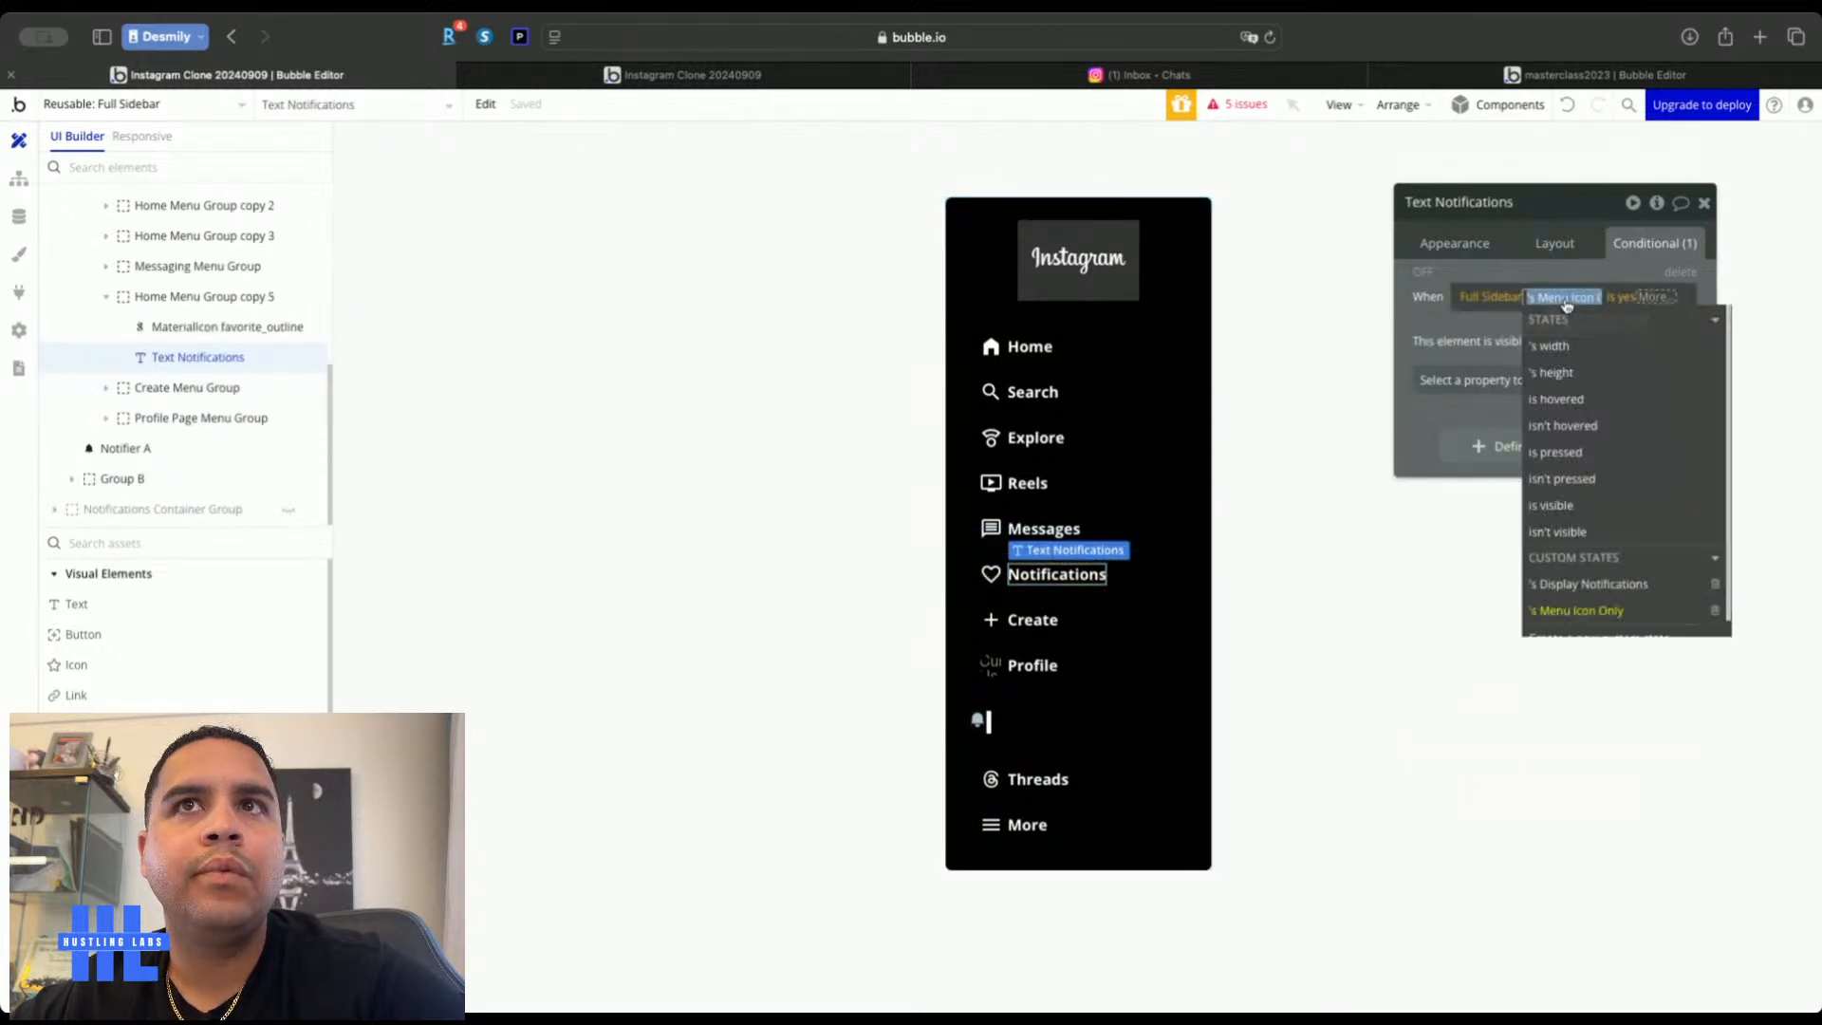
left_click(1577, 584)
left_click(1414, 309)
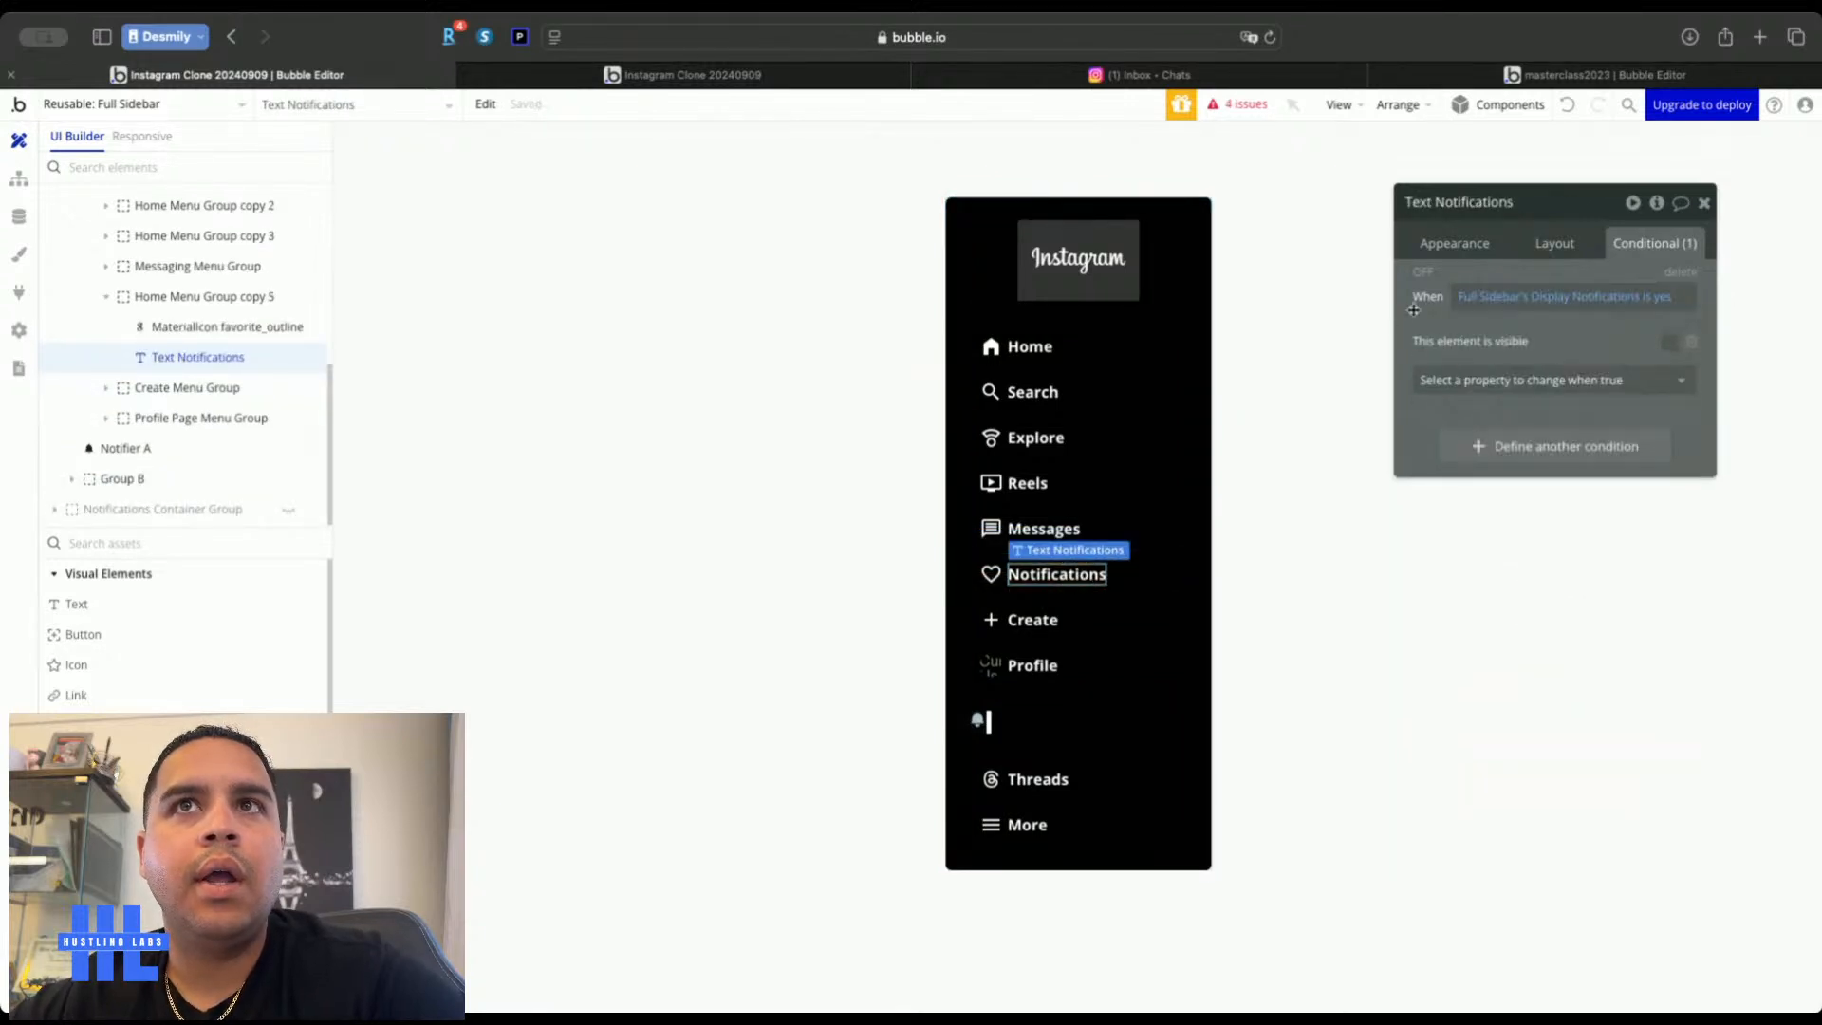
Reload the live app preview to see the Notifications label
left_click(1705, 203)
left_click(228, 110)
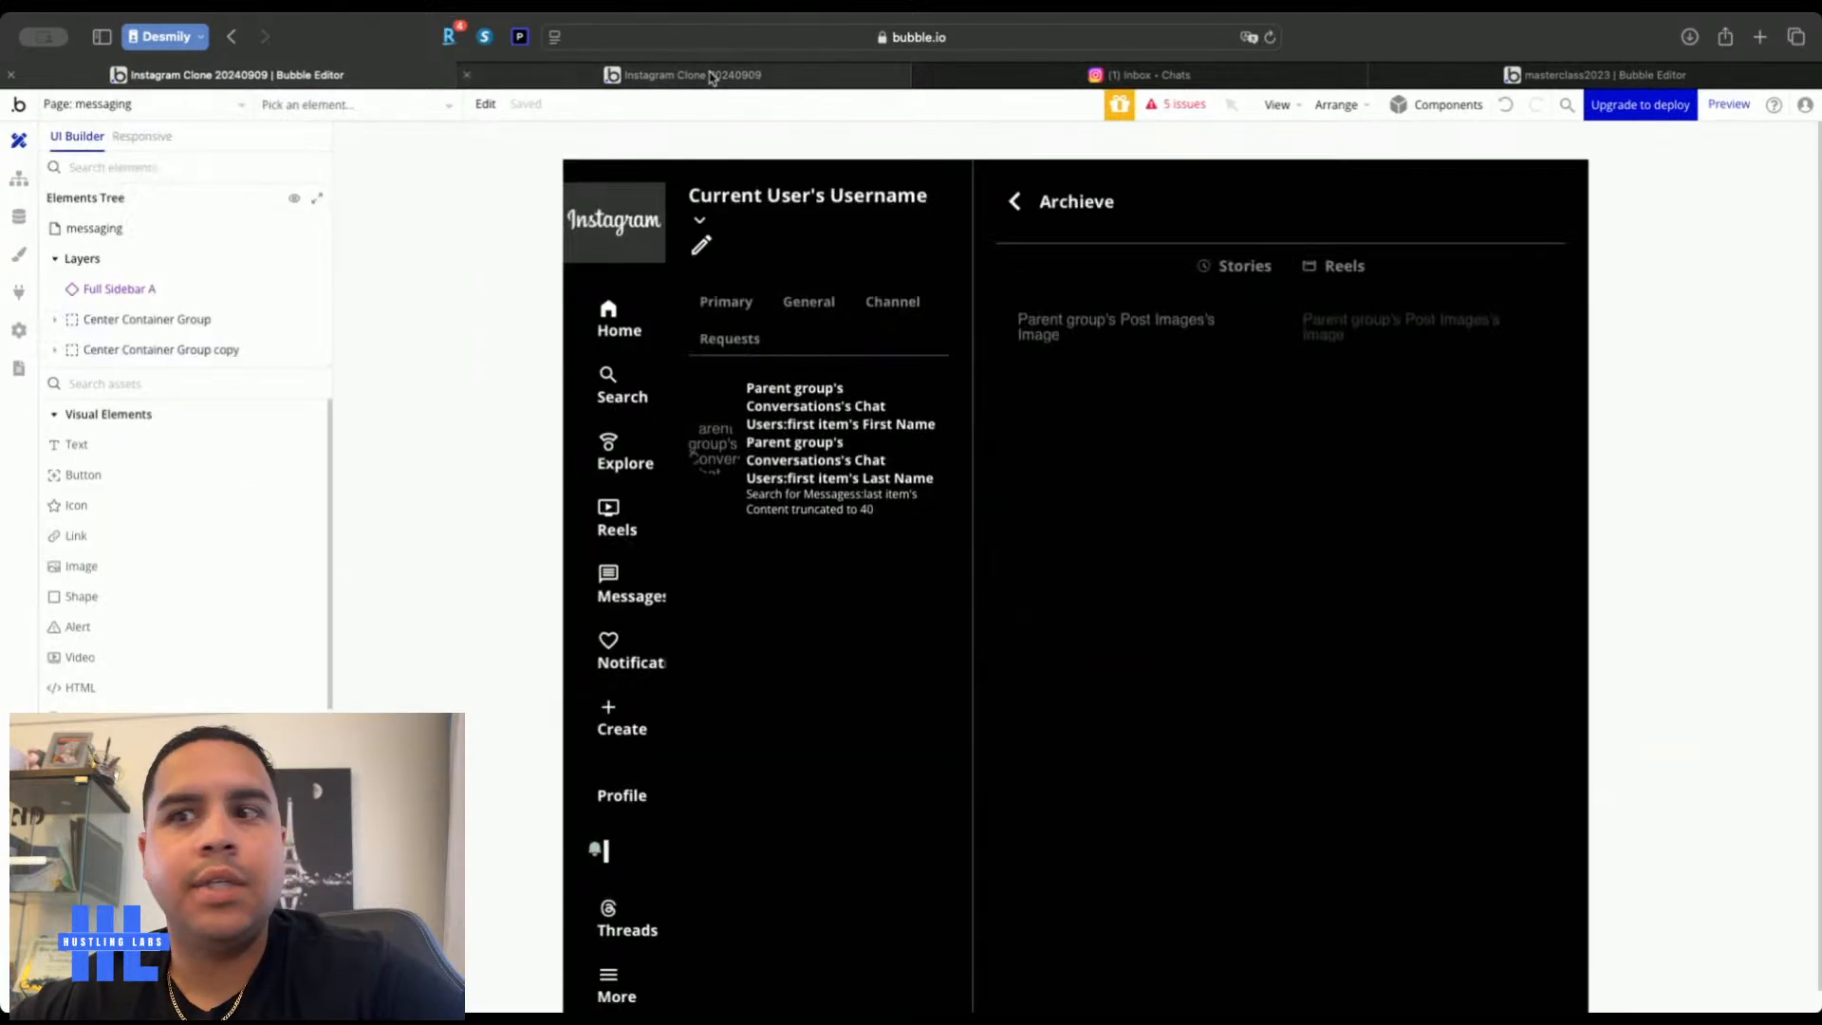
left_click(710, 76)
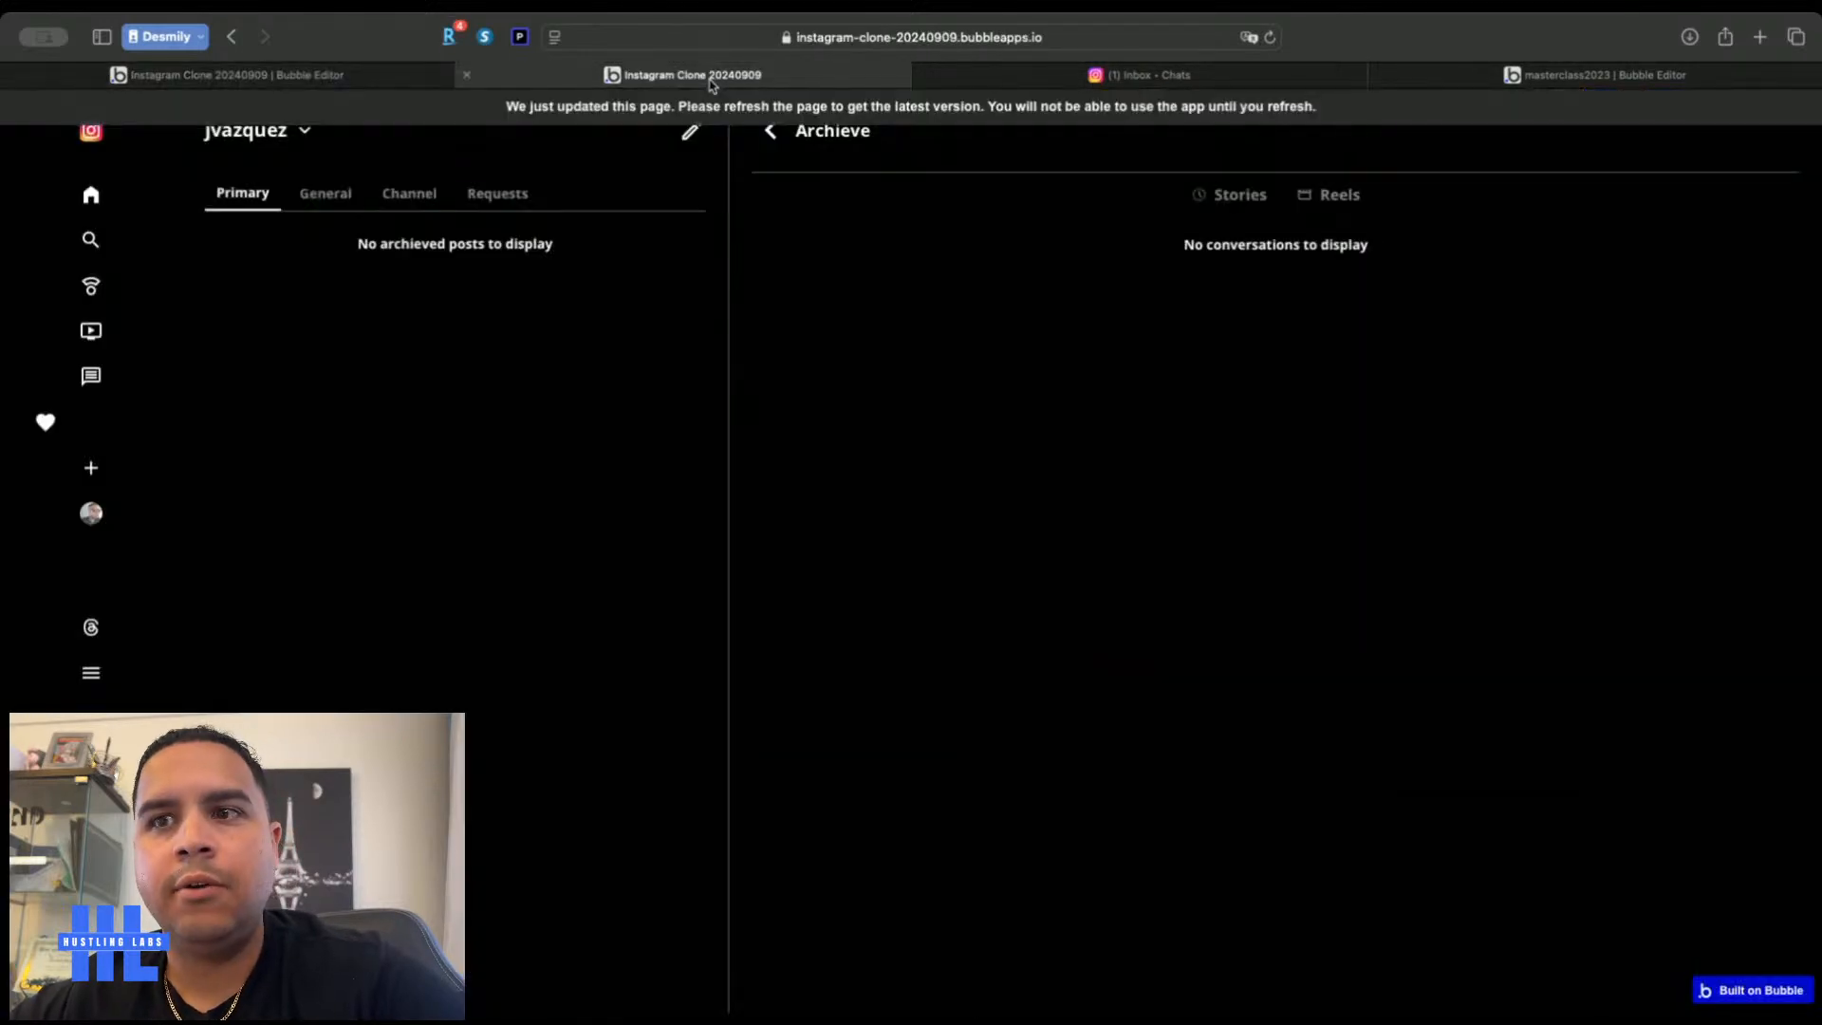
key("super+r")
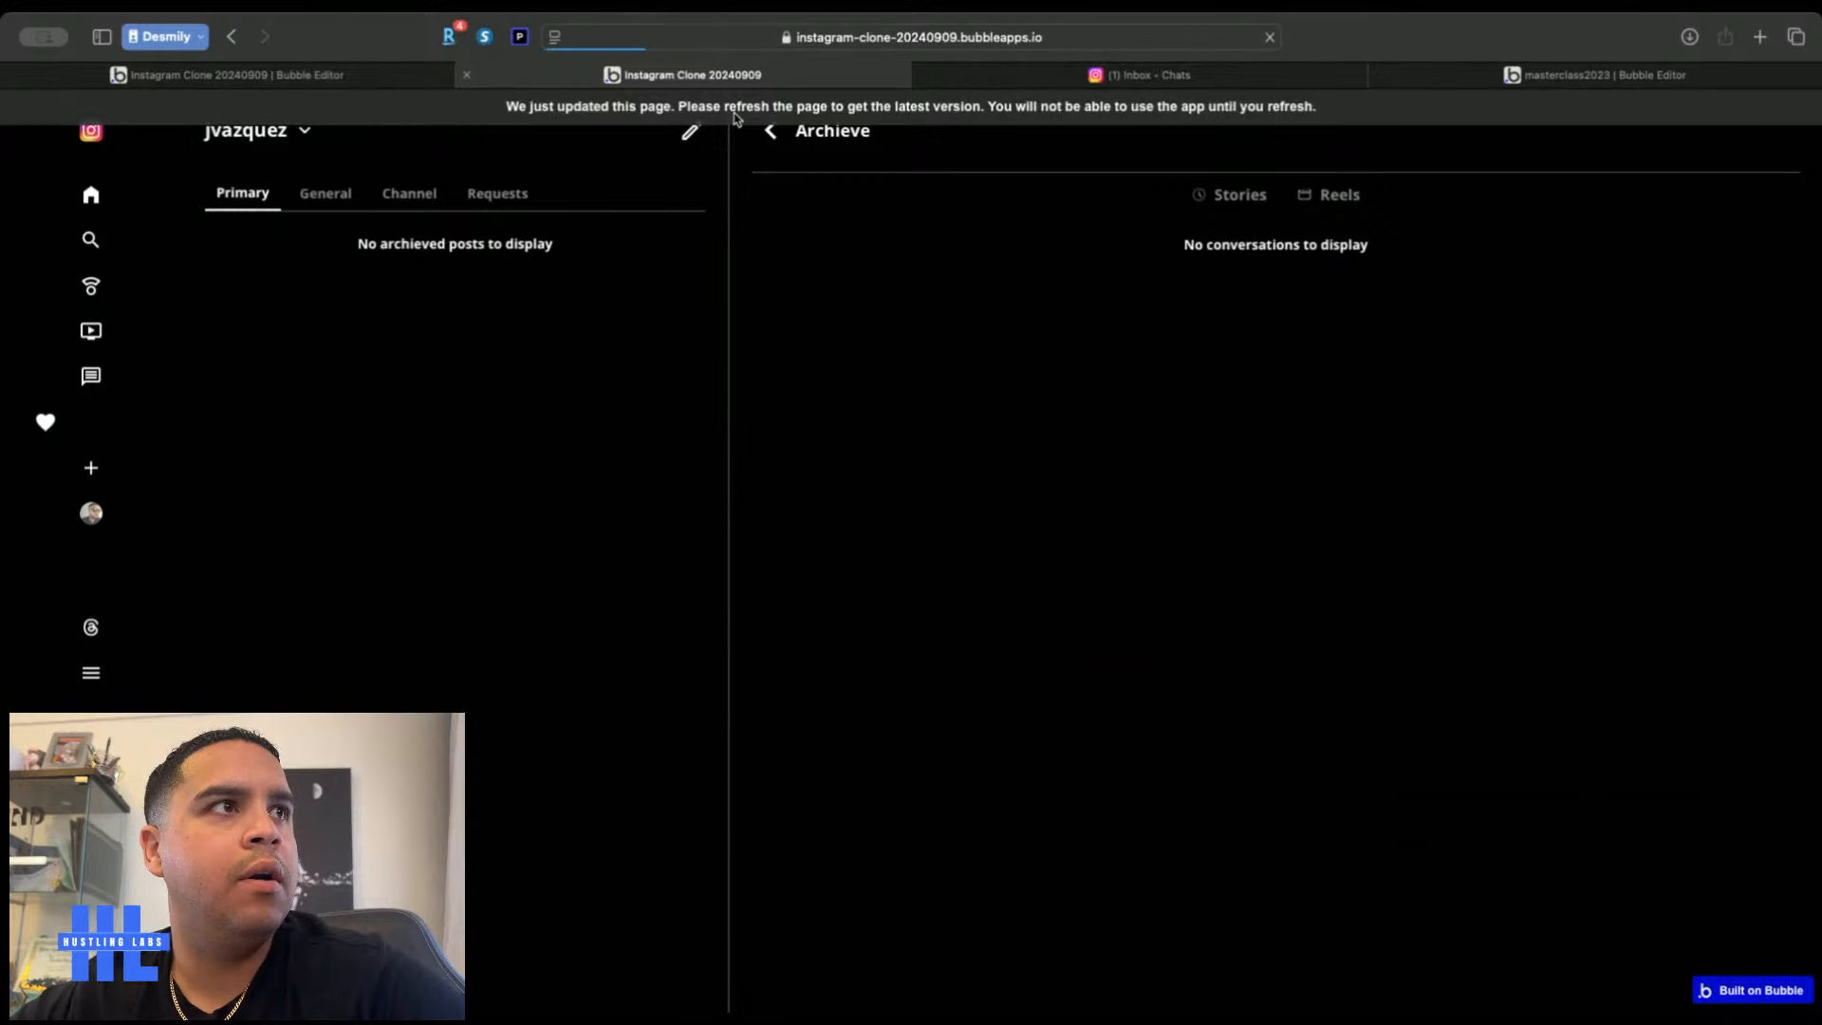
In Full Sidebar, switch the Notifications text's condition to Menu Icon Only
left_click(355, 78)
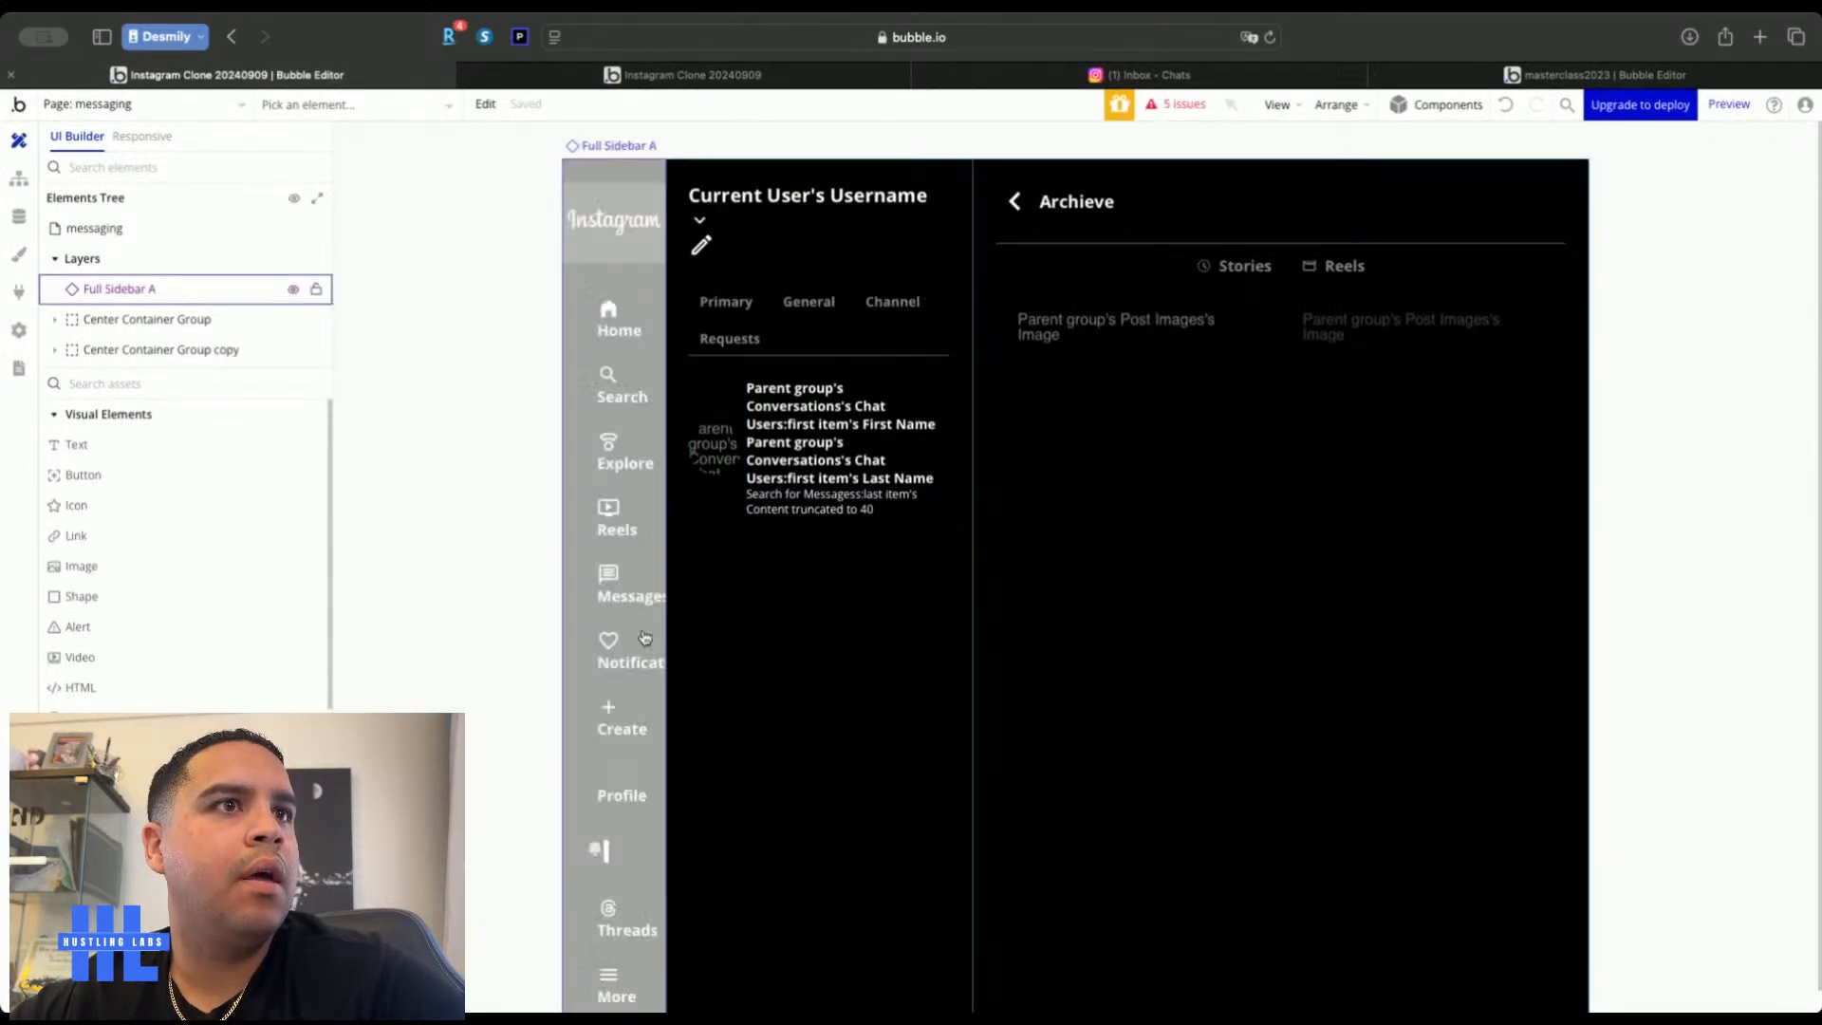
left_click(190, 102)
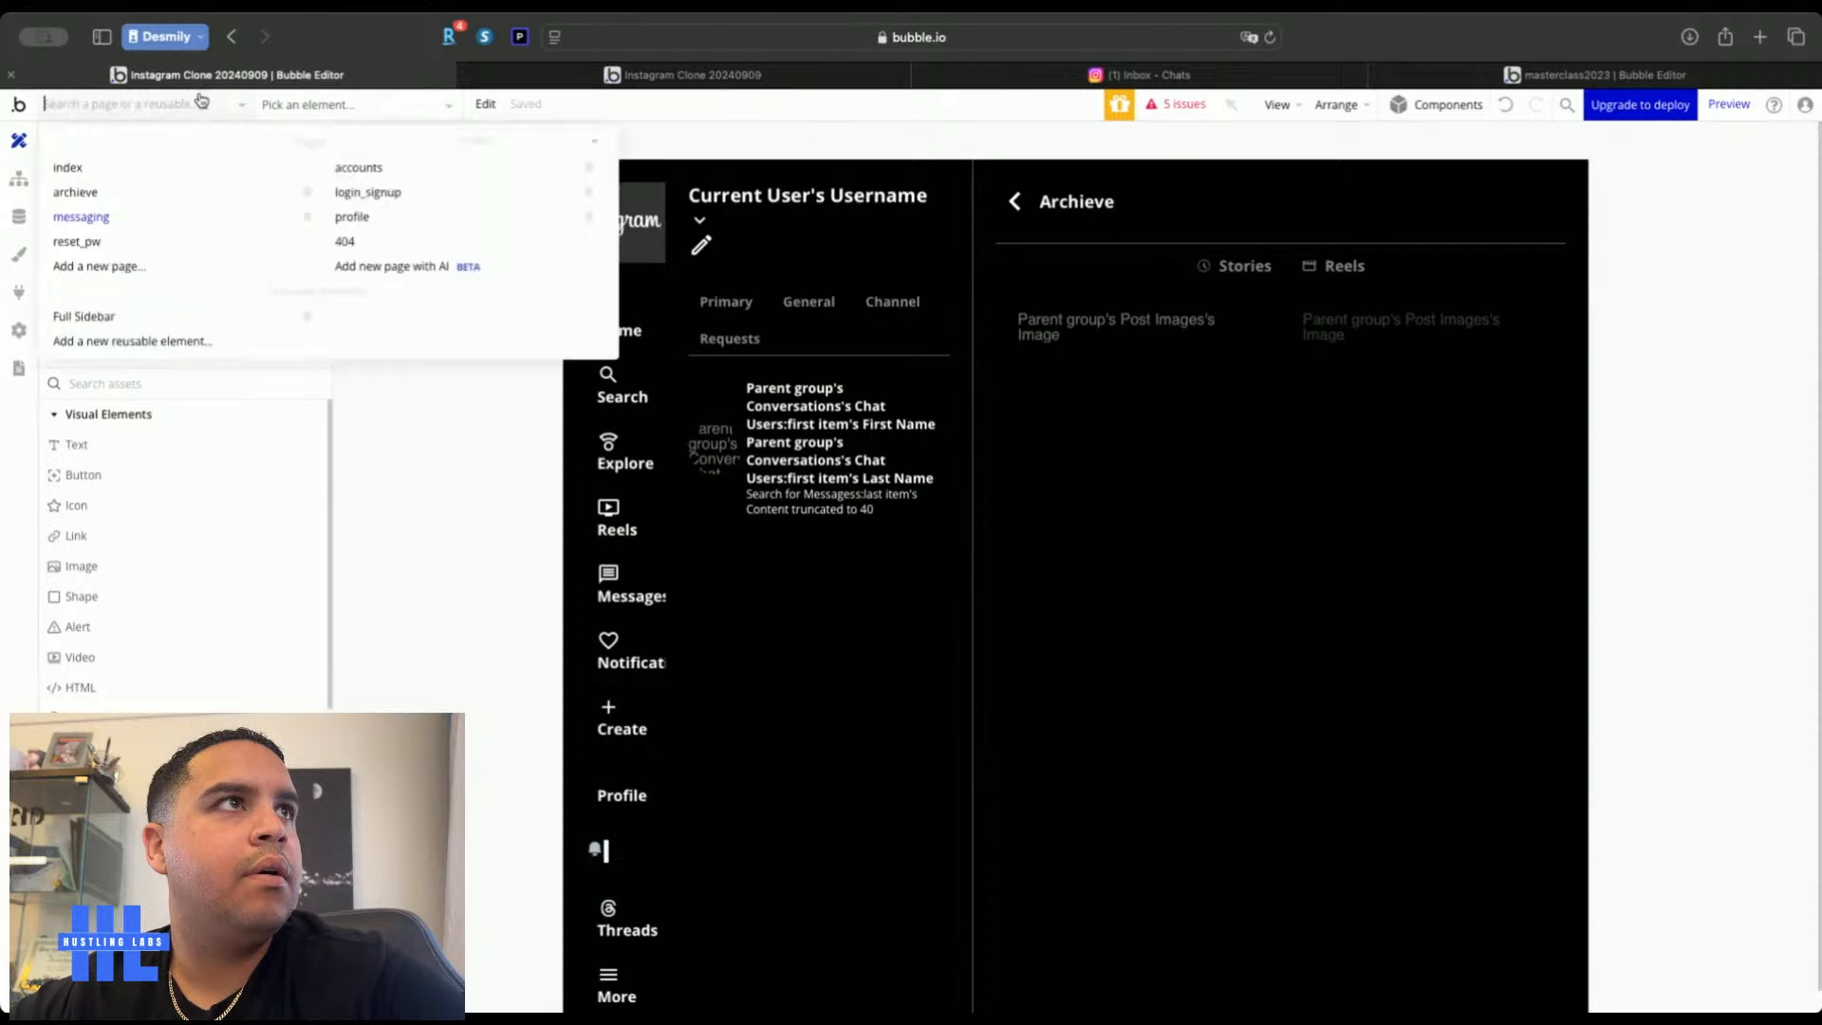
left_click(124, 323)
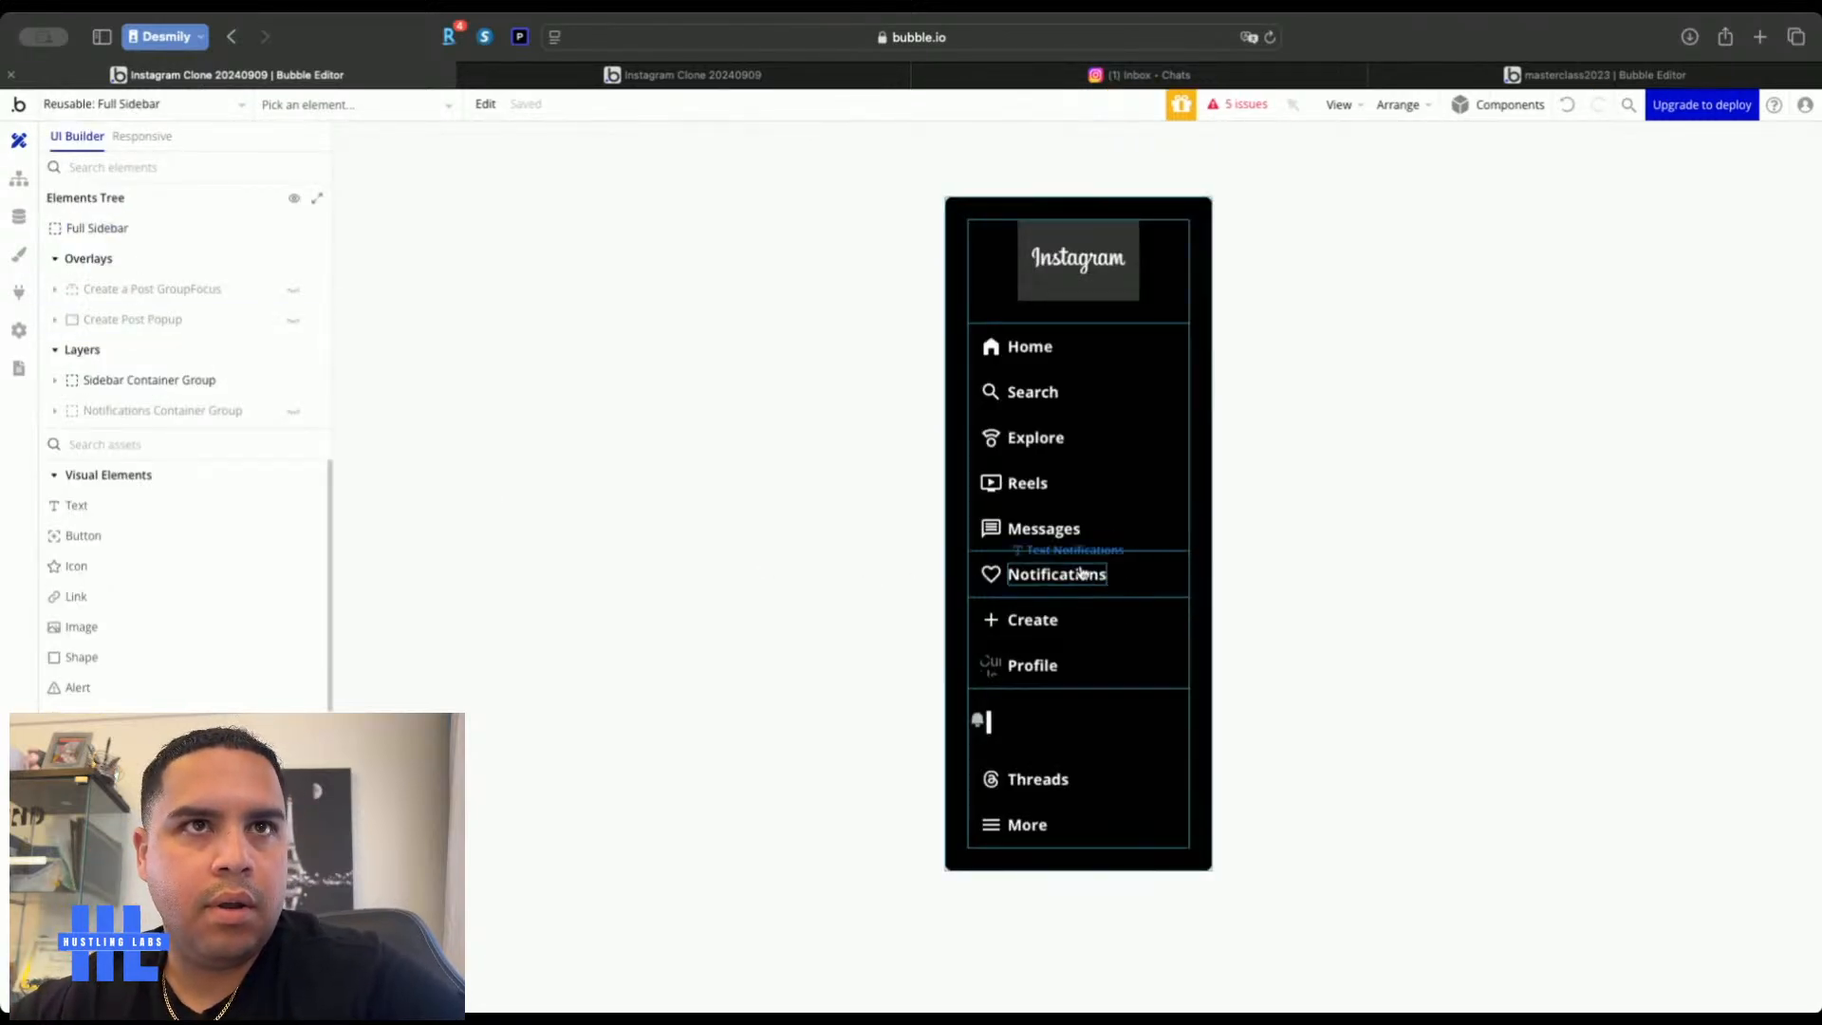
left_click(1086, 574)
left_click(1561, 296)
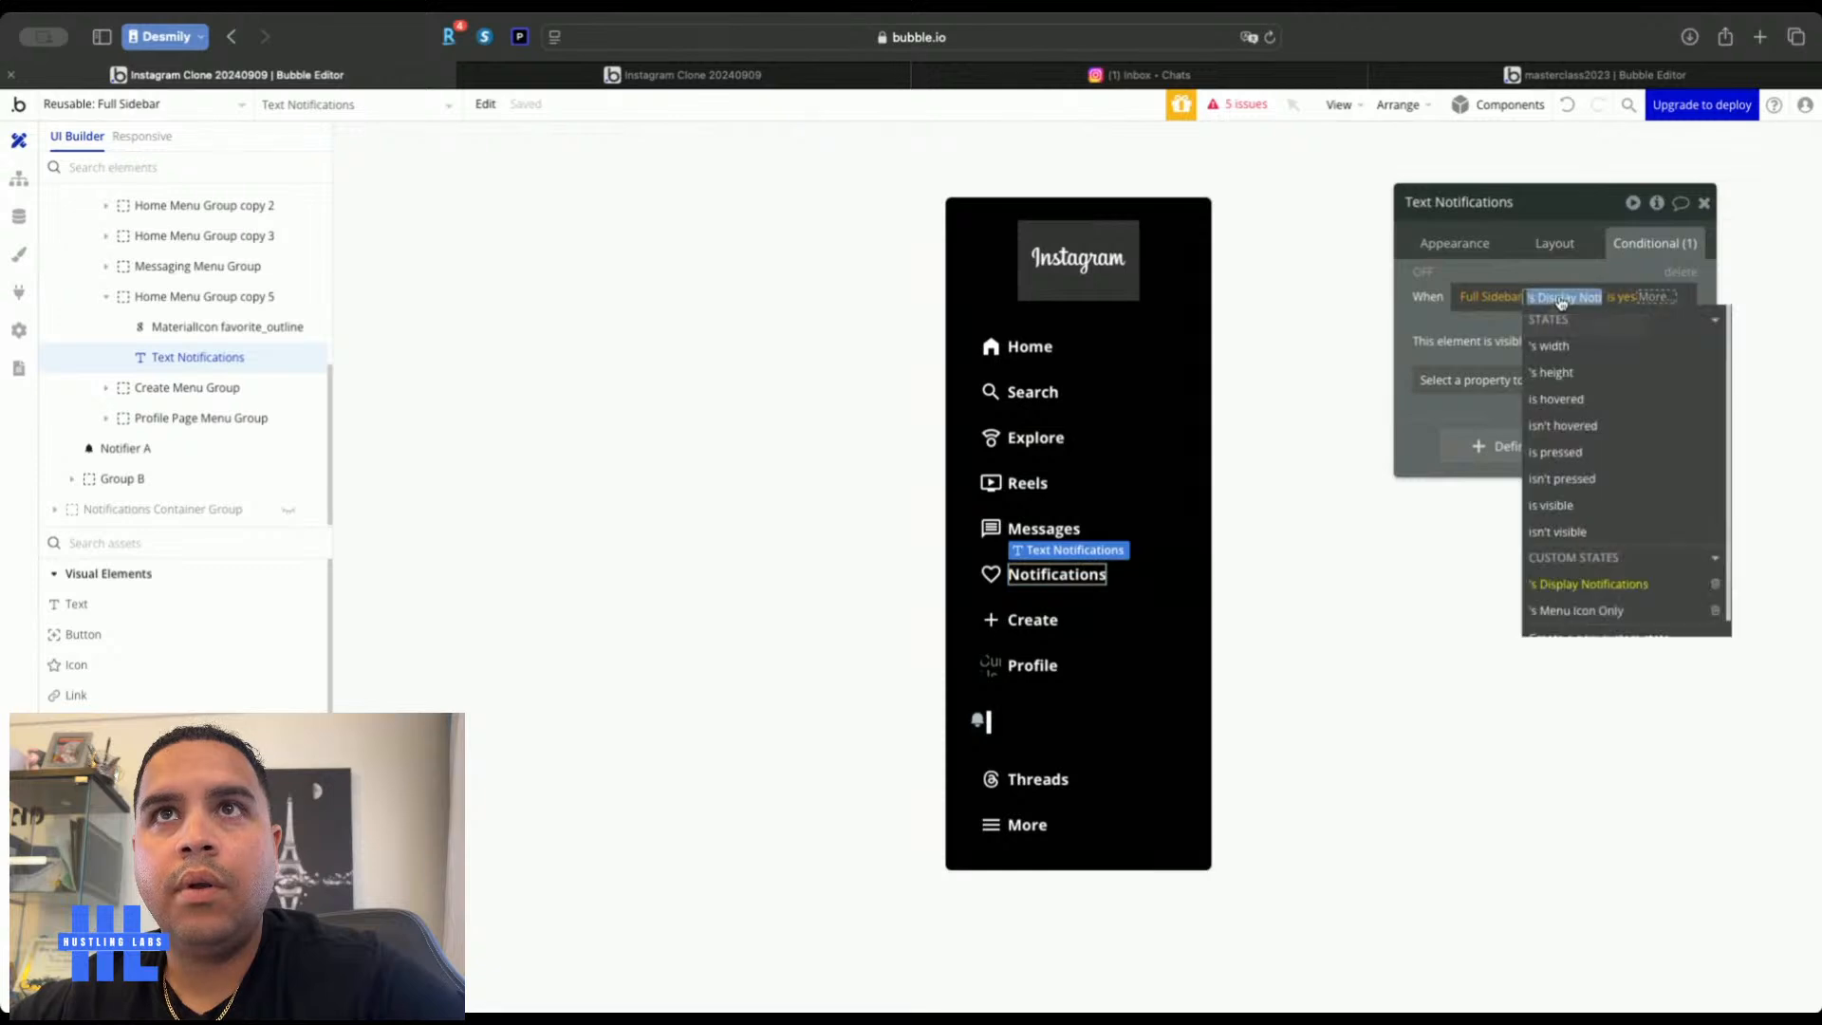
left_click(1420, 312)
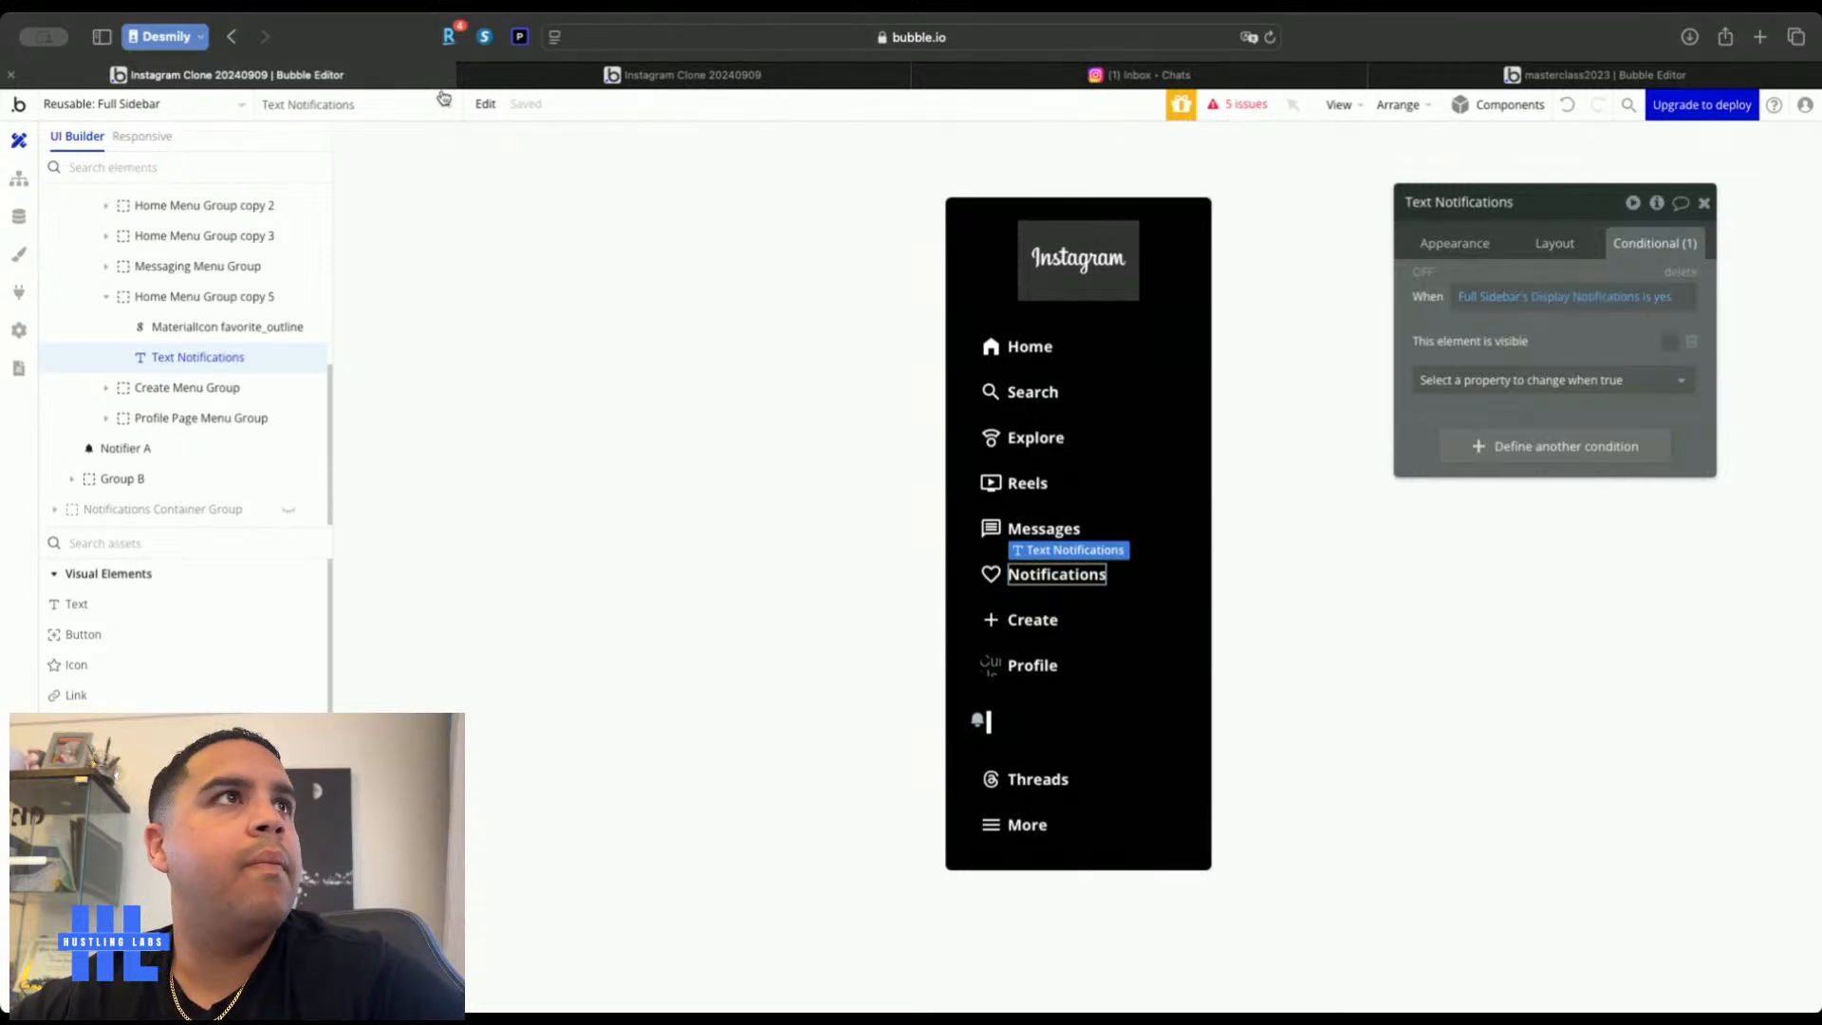
left_click(1563, 297)
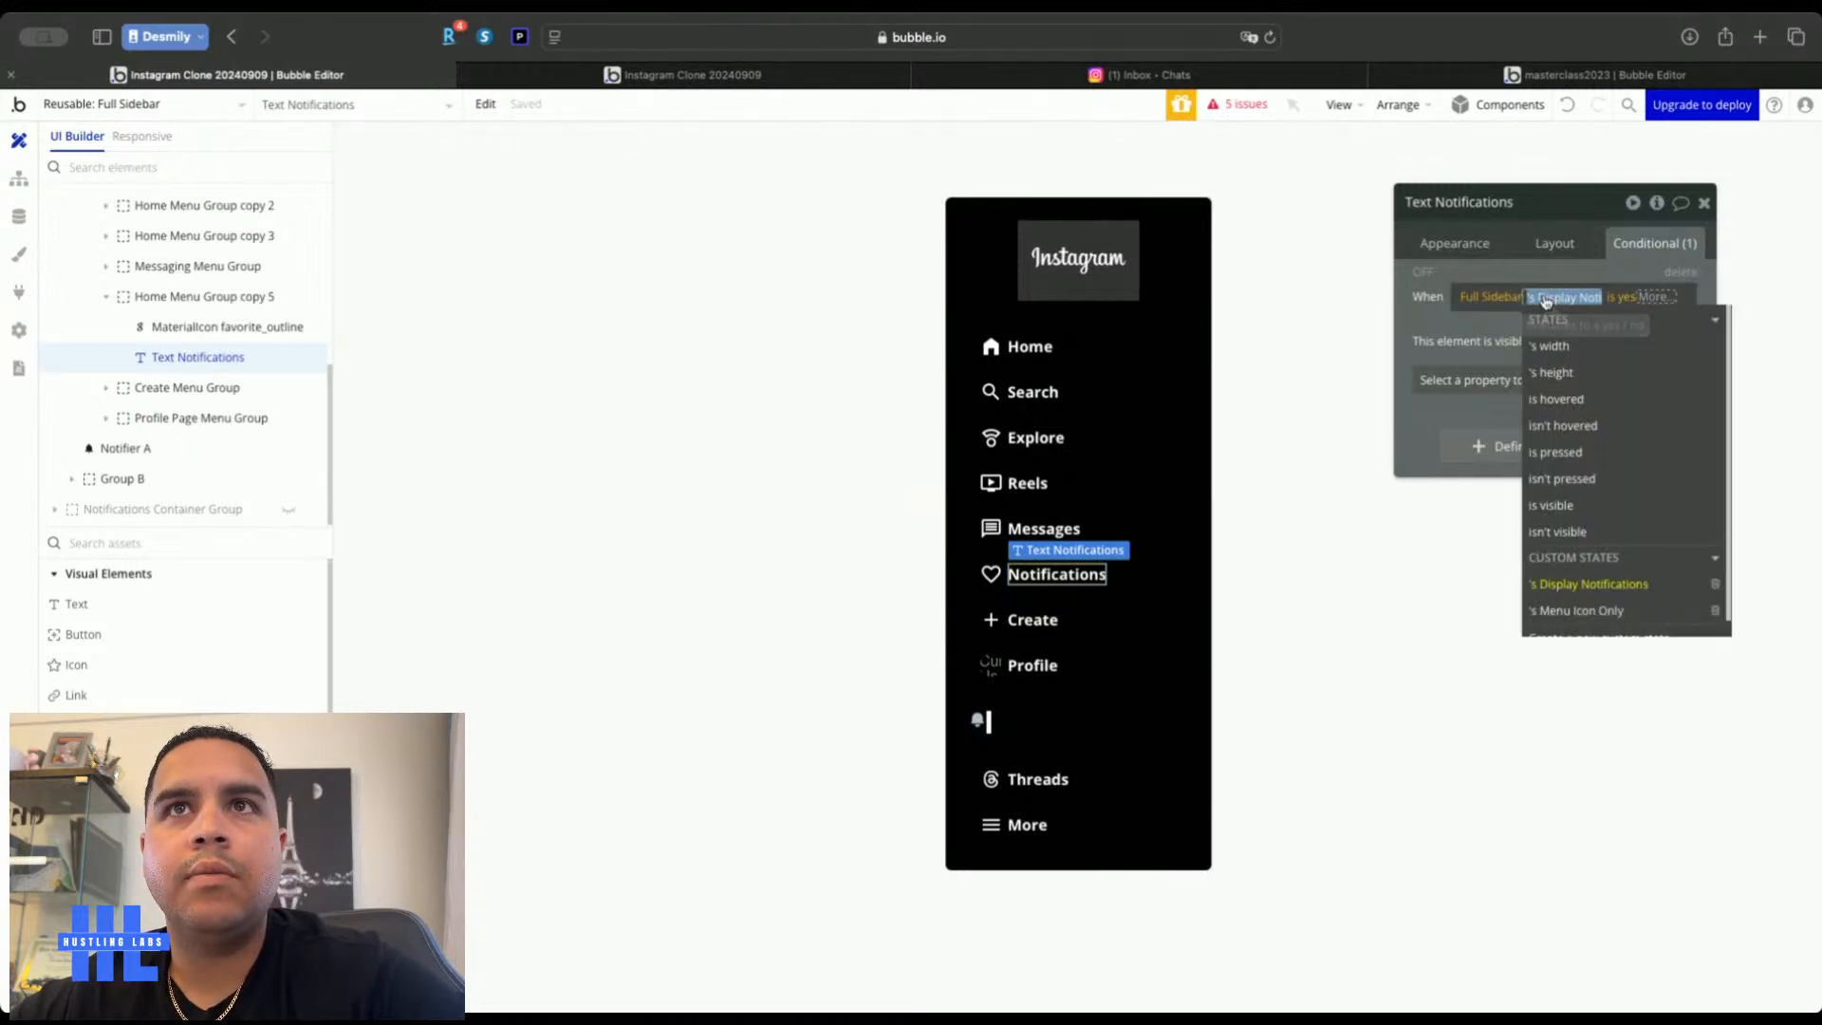
left_click(1581, 612)
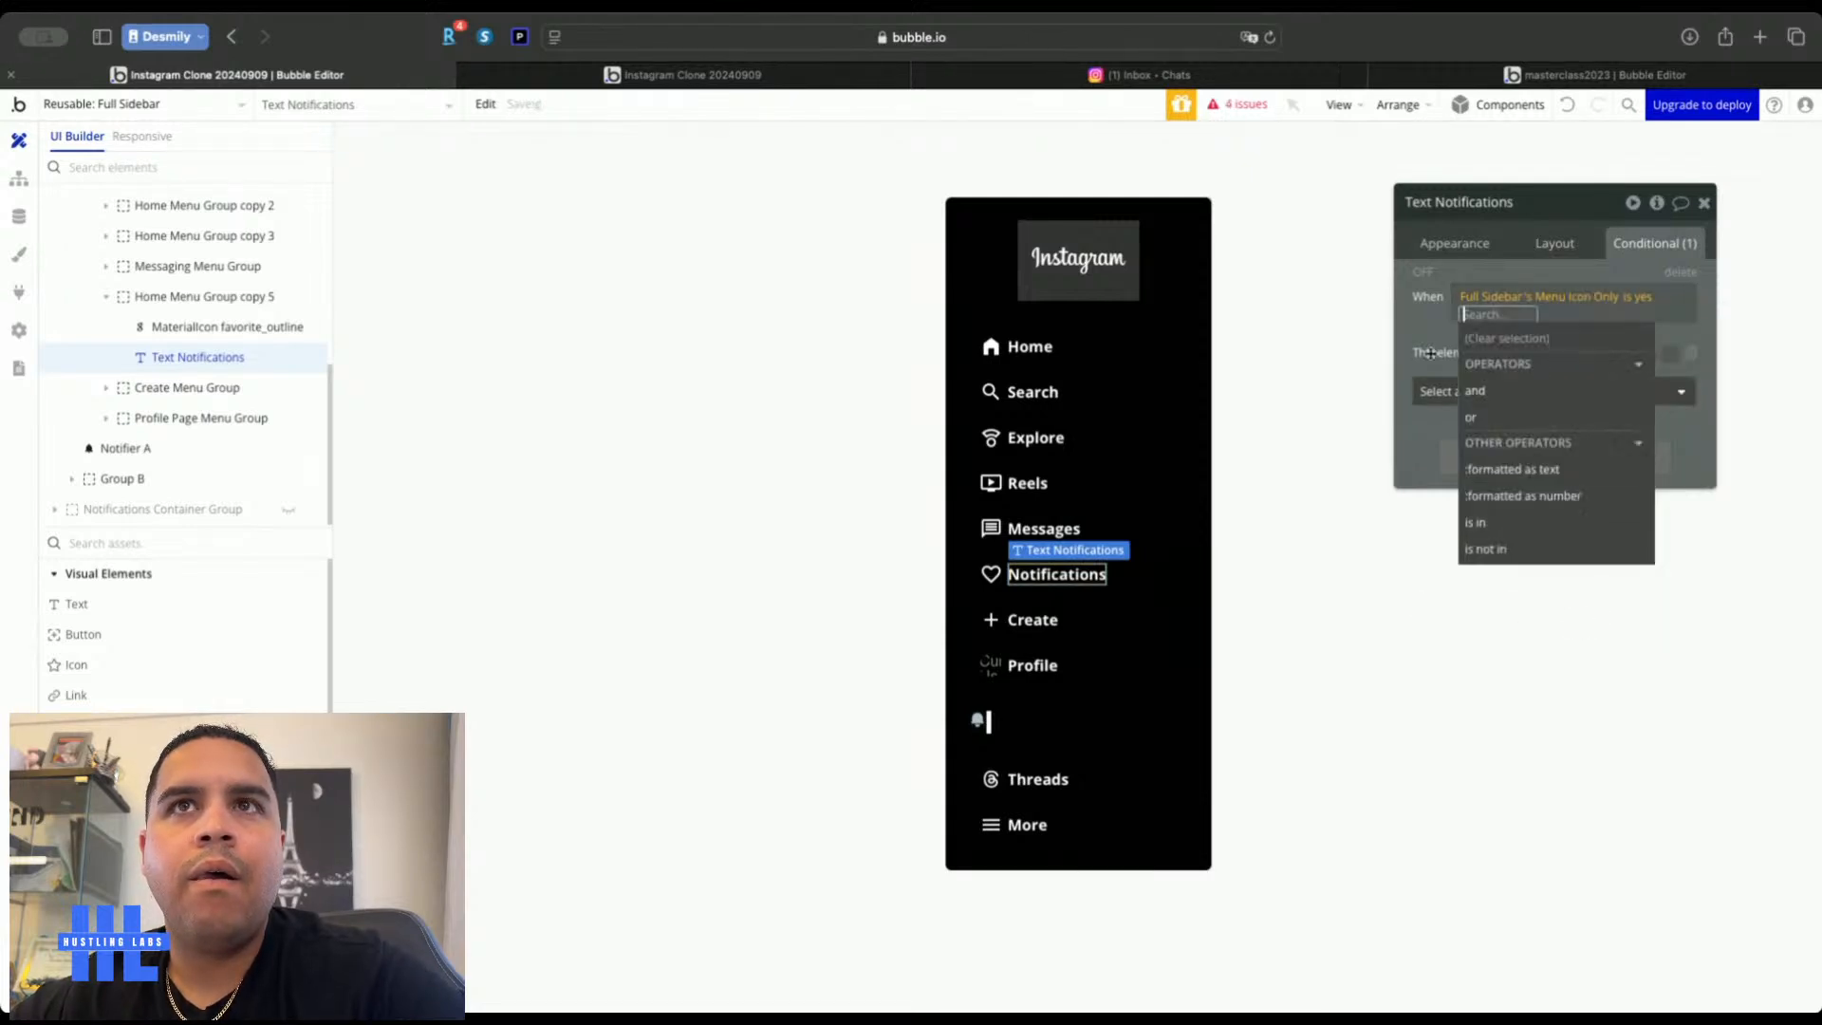
left_click(1414, 325)
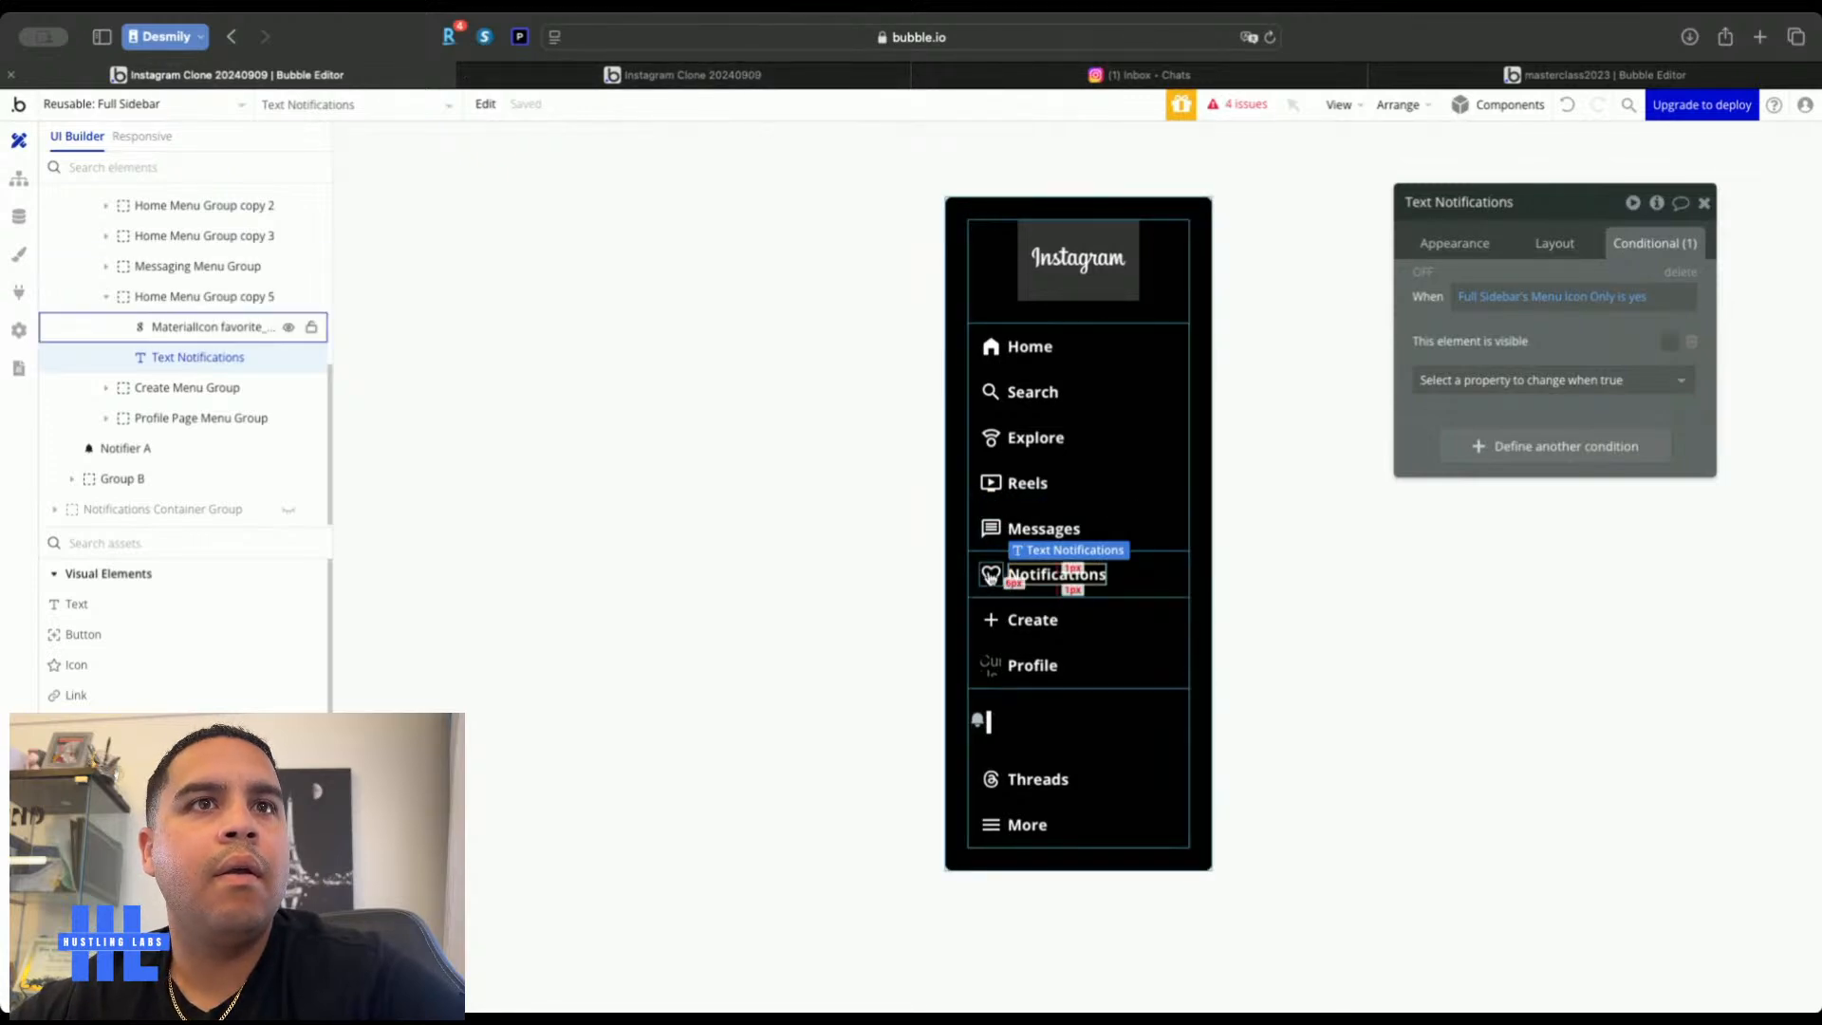
Compare with the heart icon's condition and keep the text's condition as Menu Icon Only is yes
left_click(1552, 242)
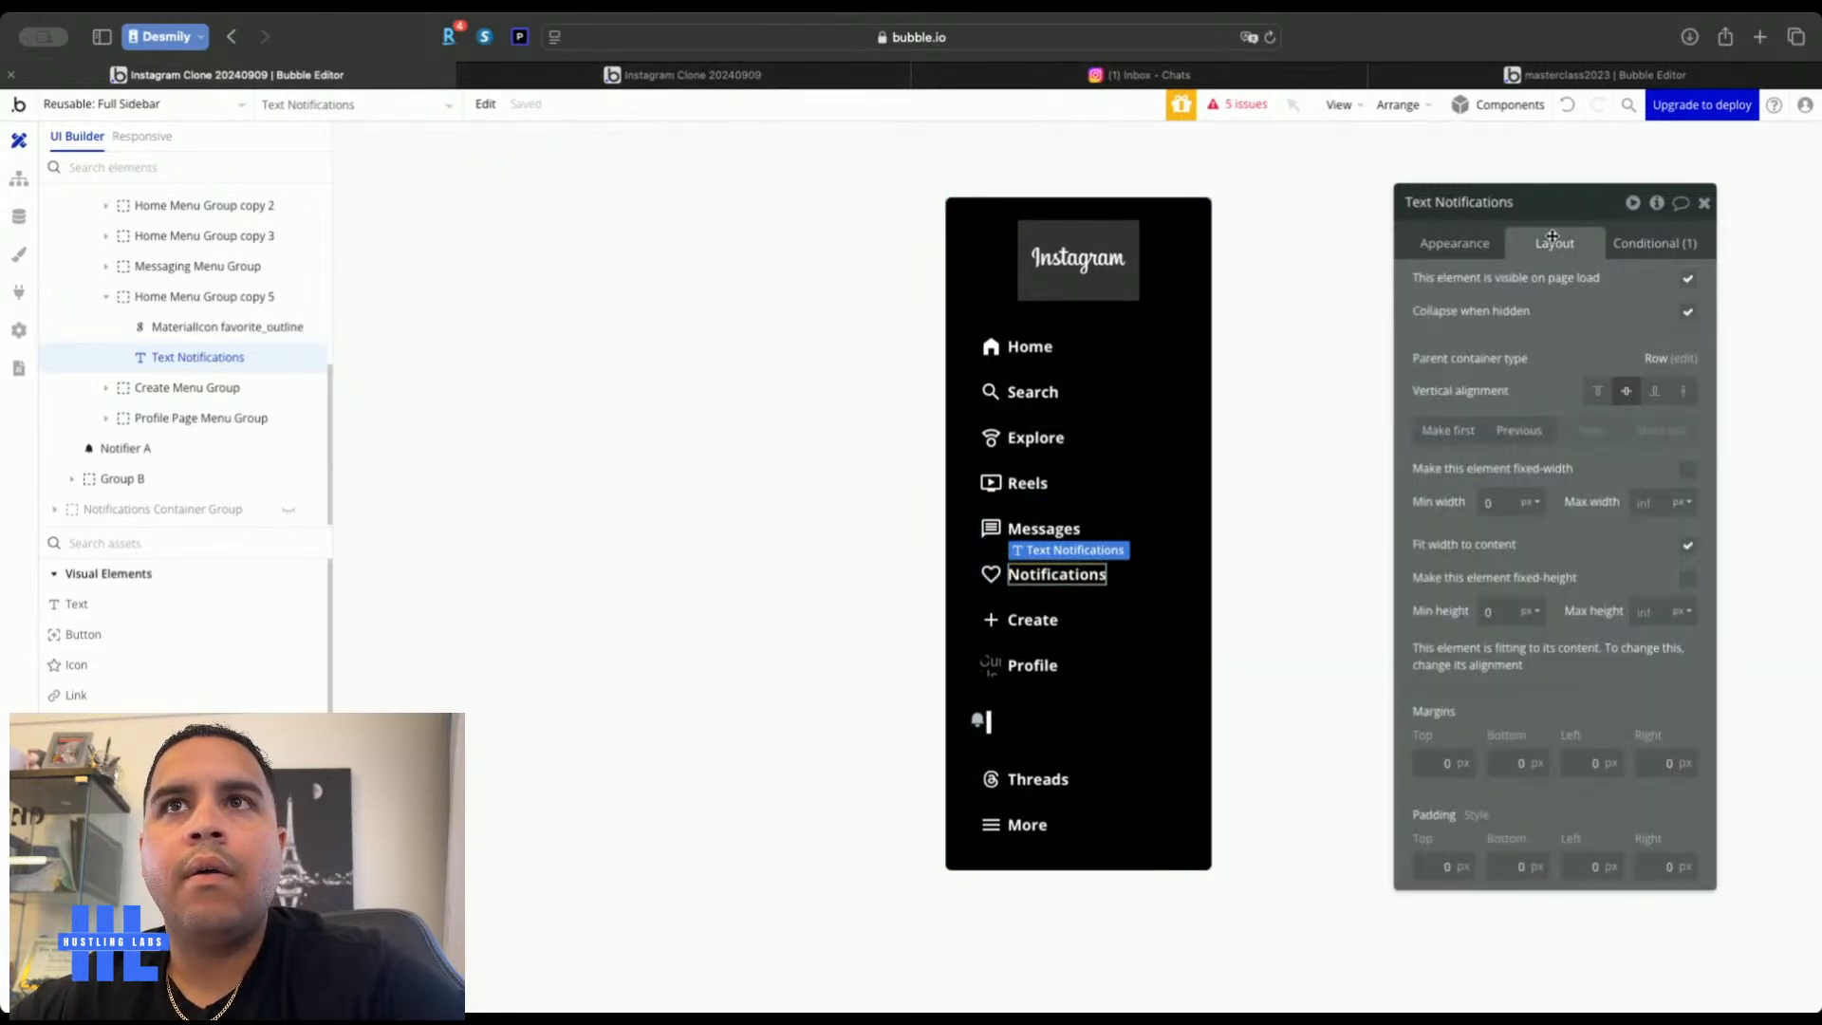
left_click(990, 574)
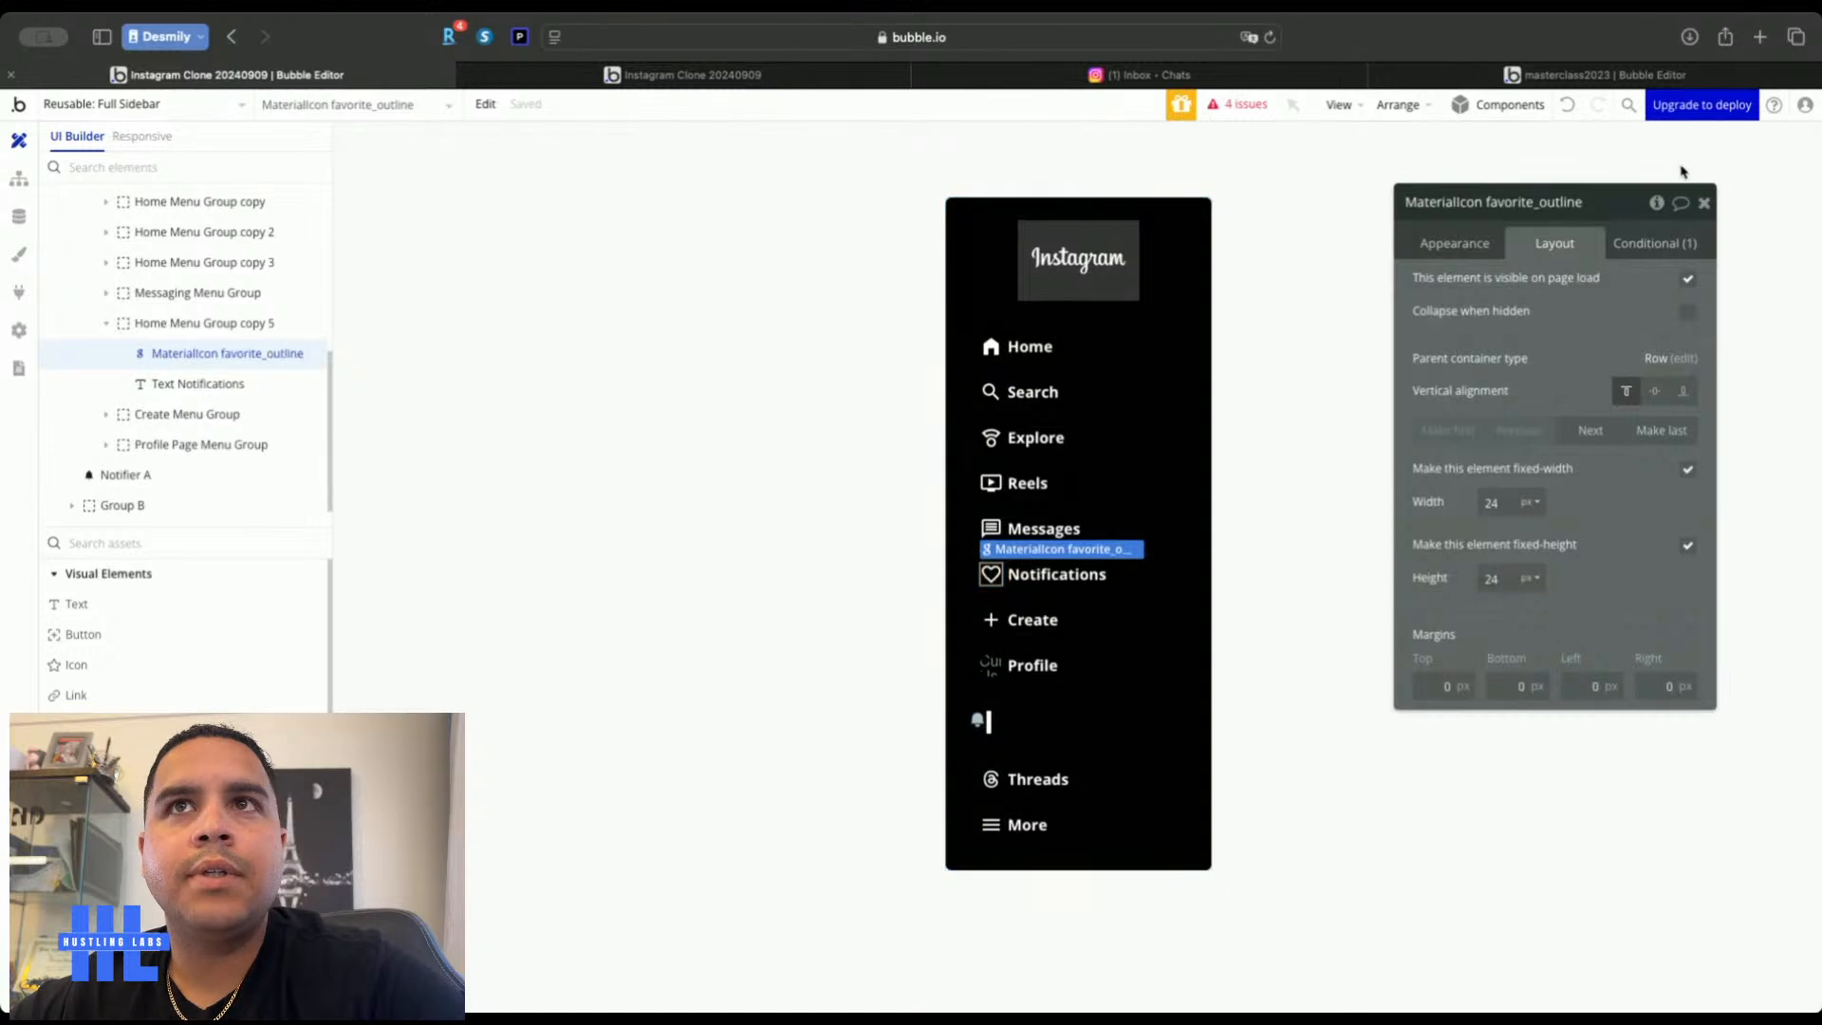
left_click(1651, 243)
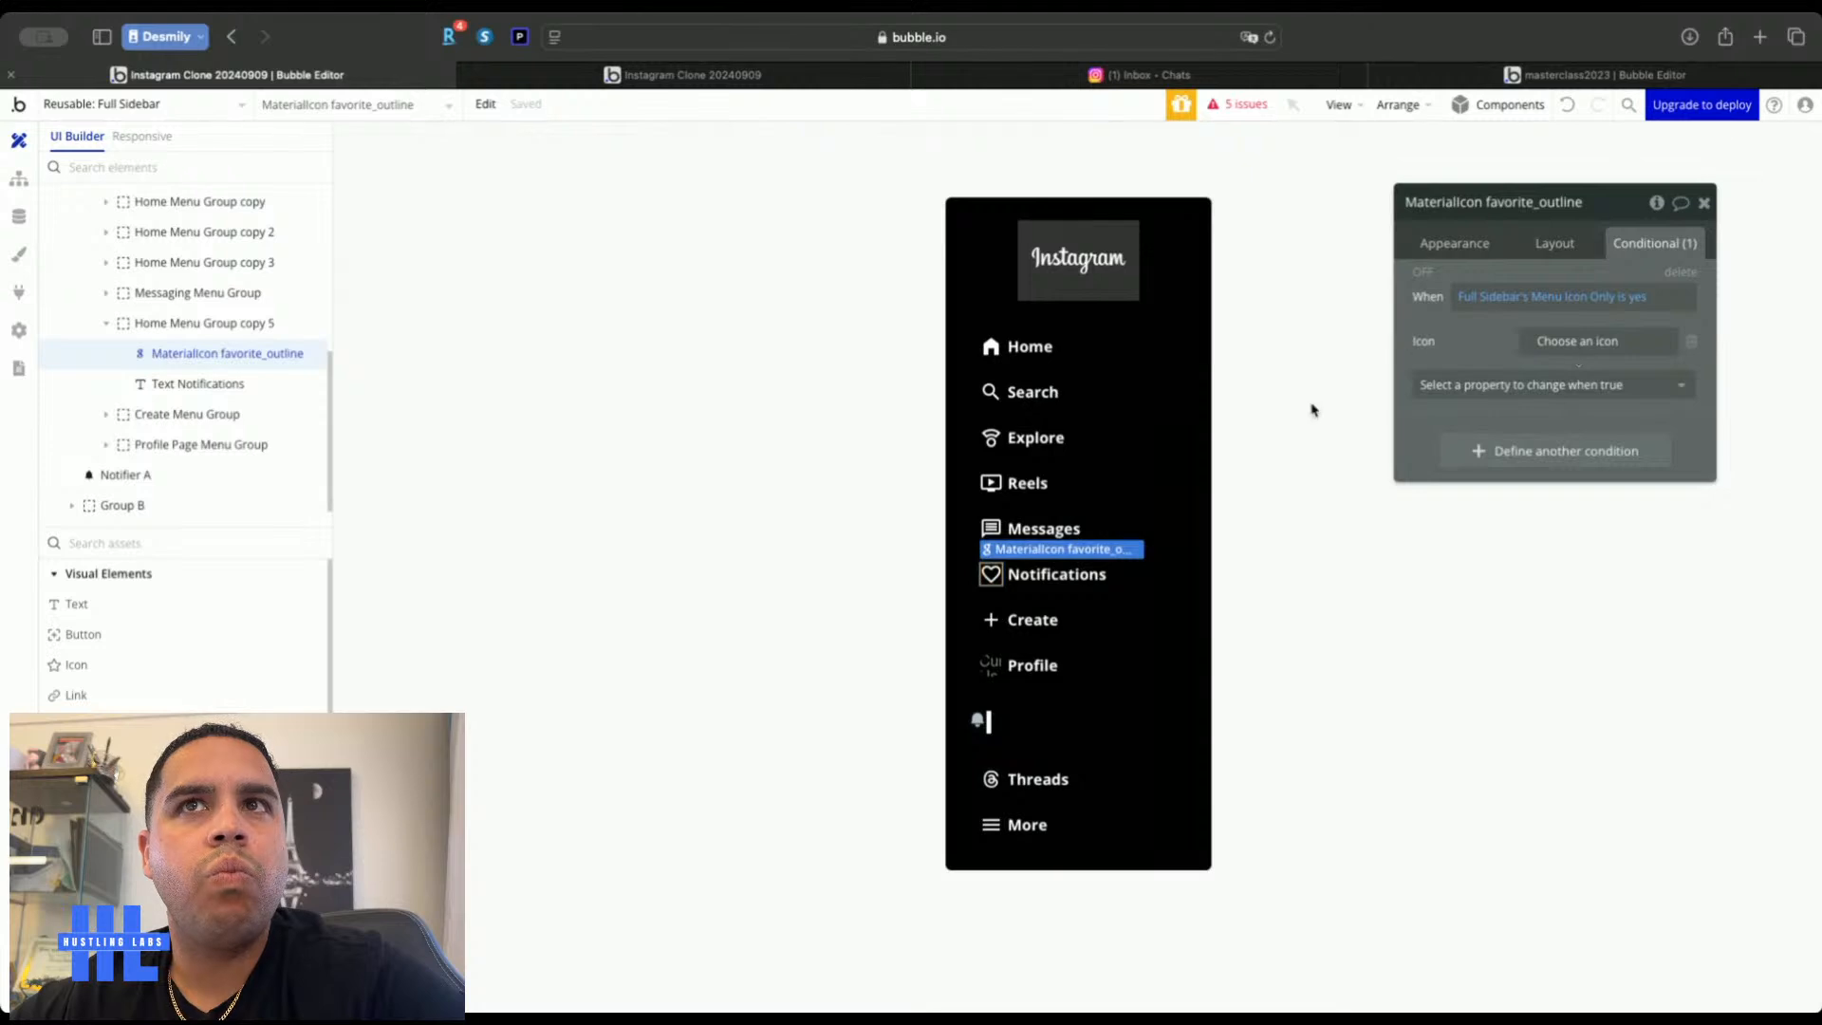
left_click(1056, 574)
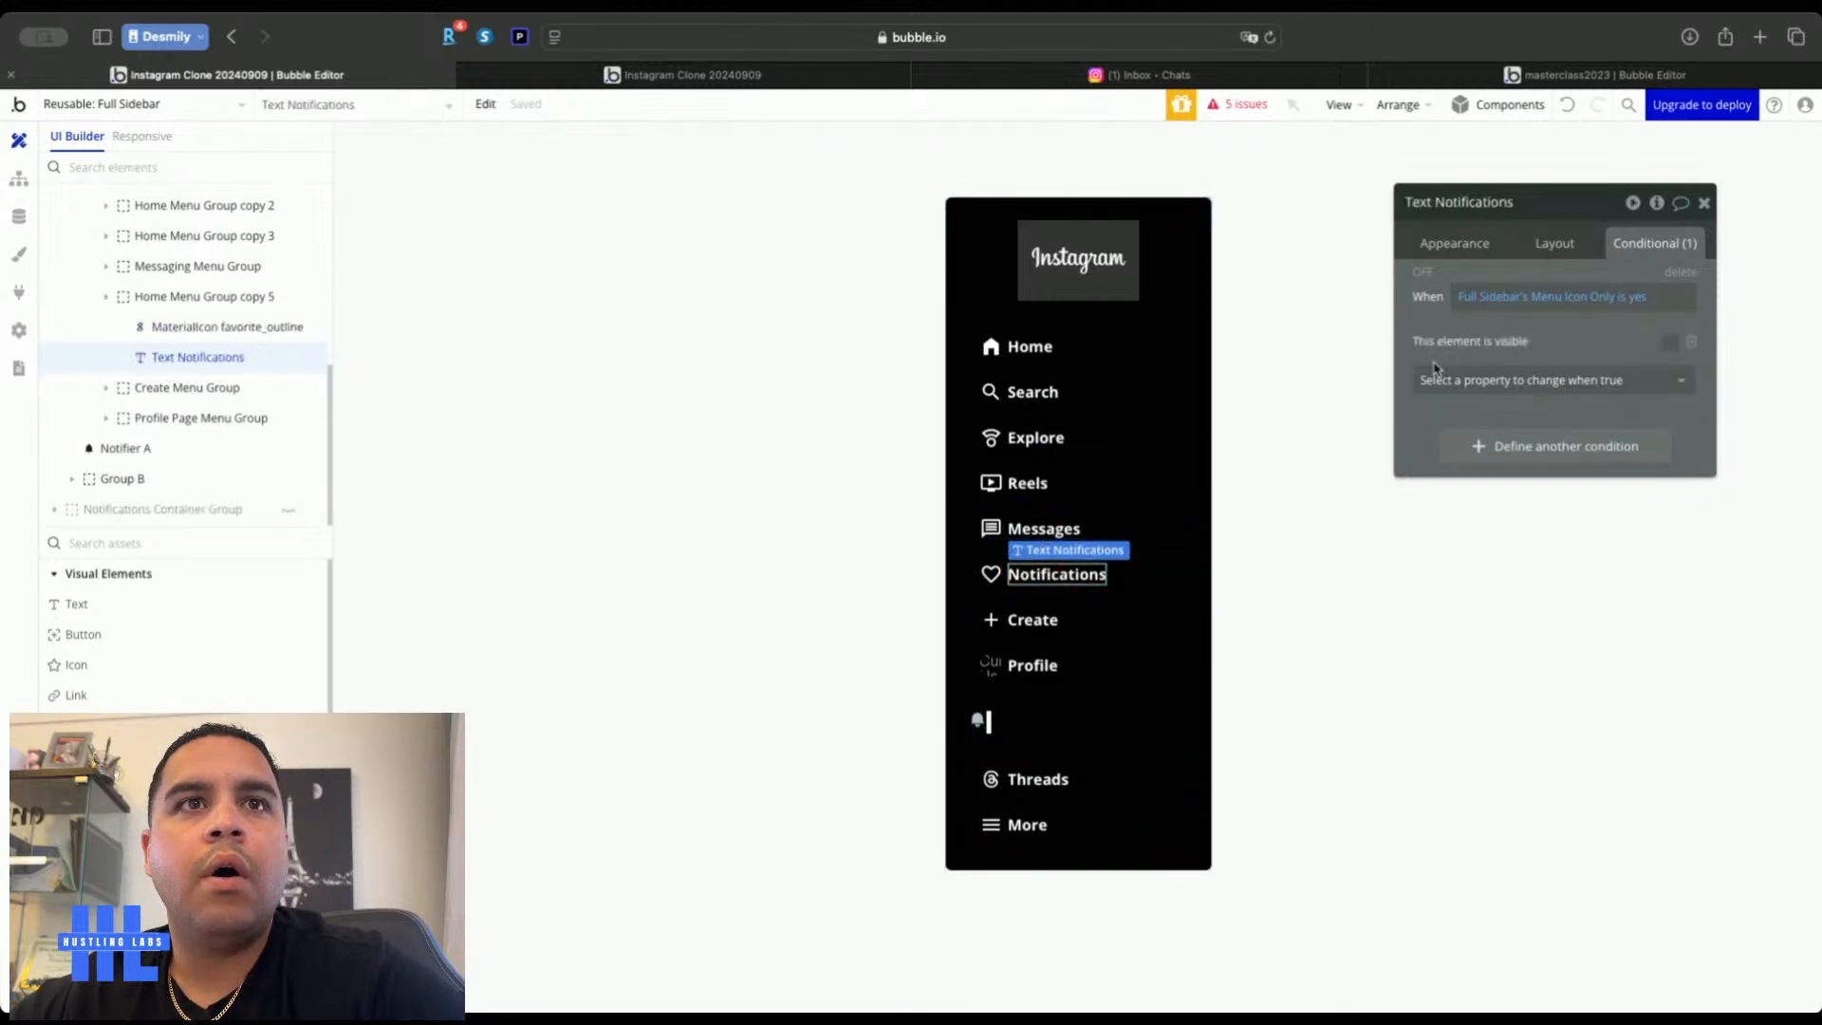
left_click(1633, 297)
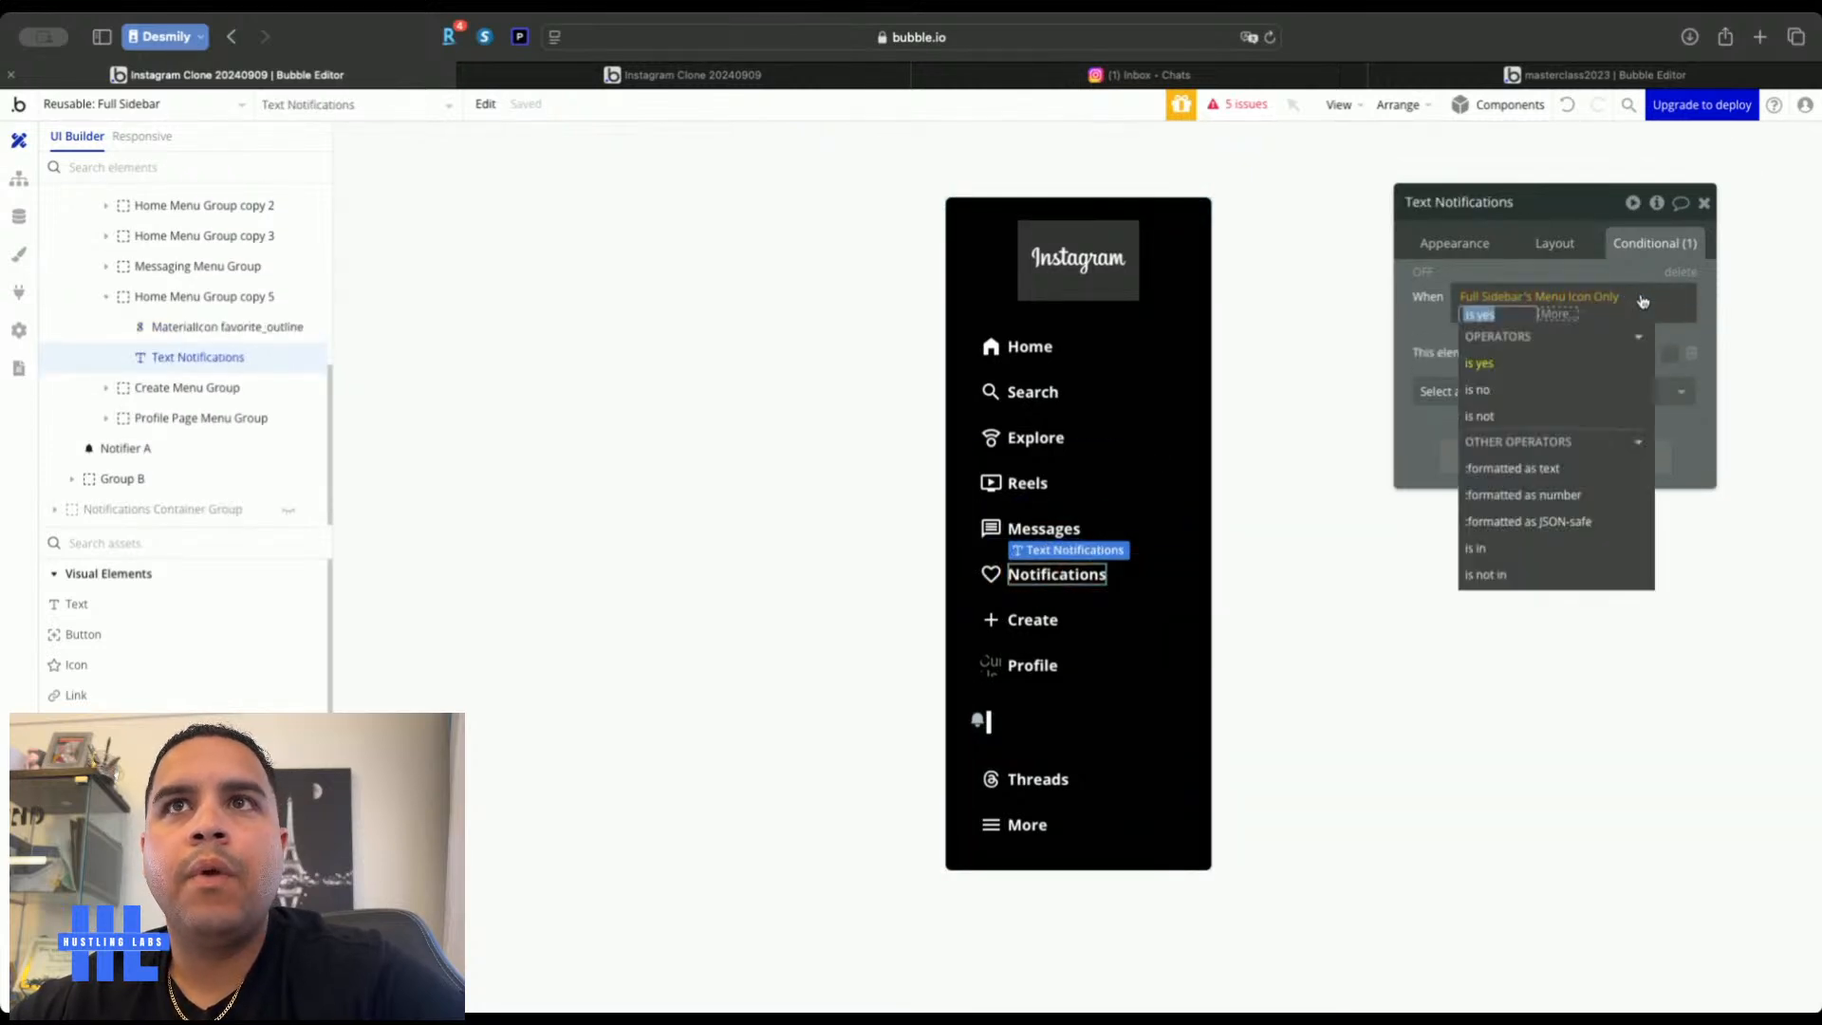
left_click(1564, 326)
left_click(1506, 391)
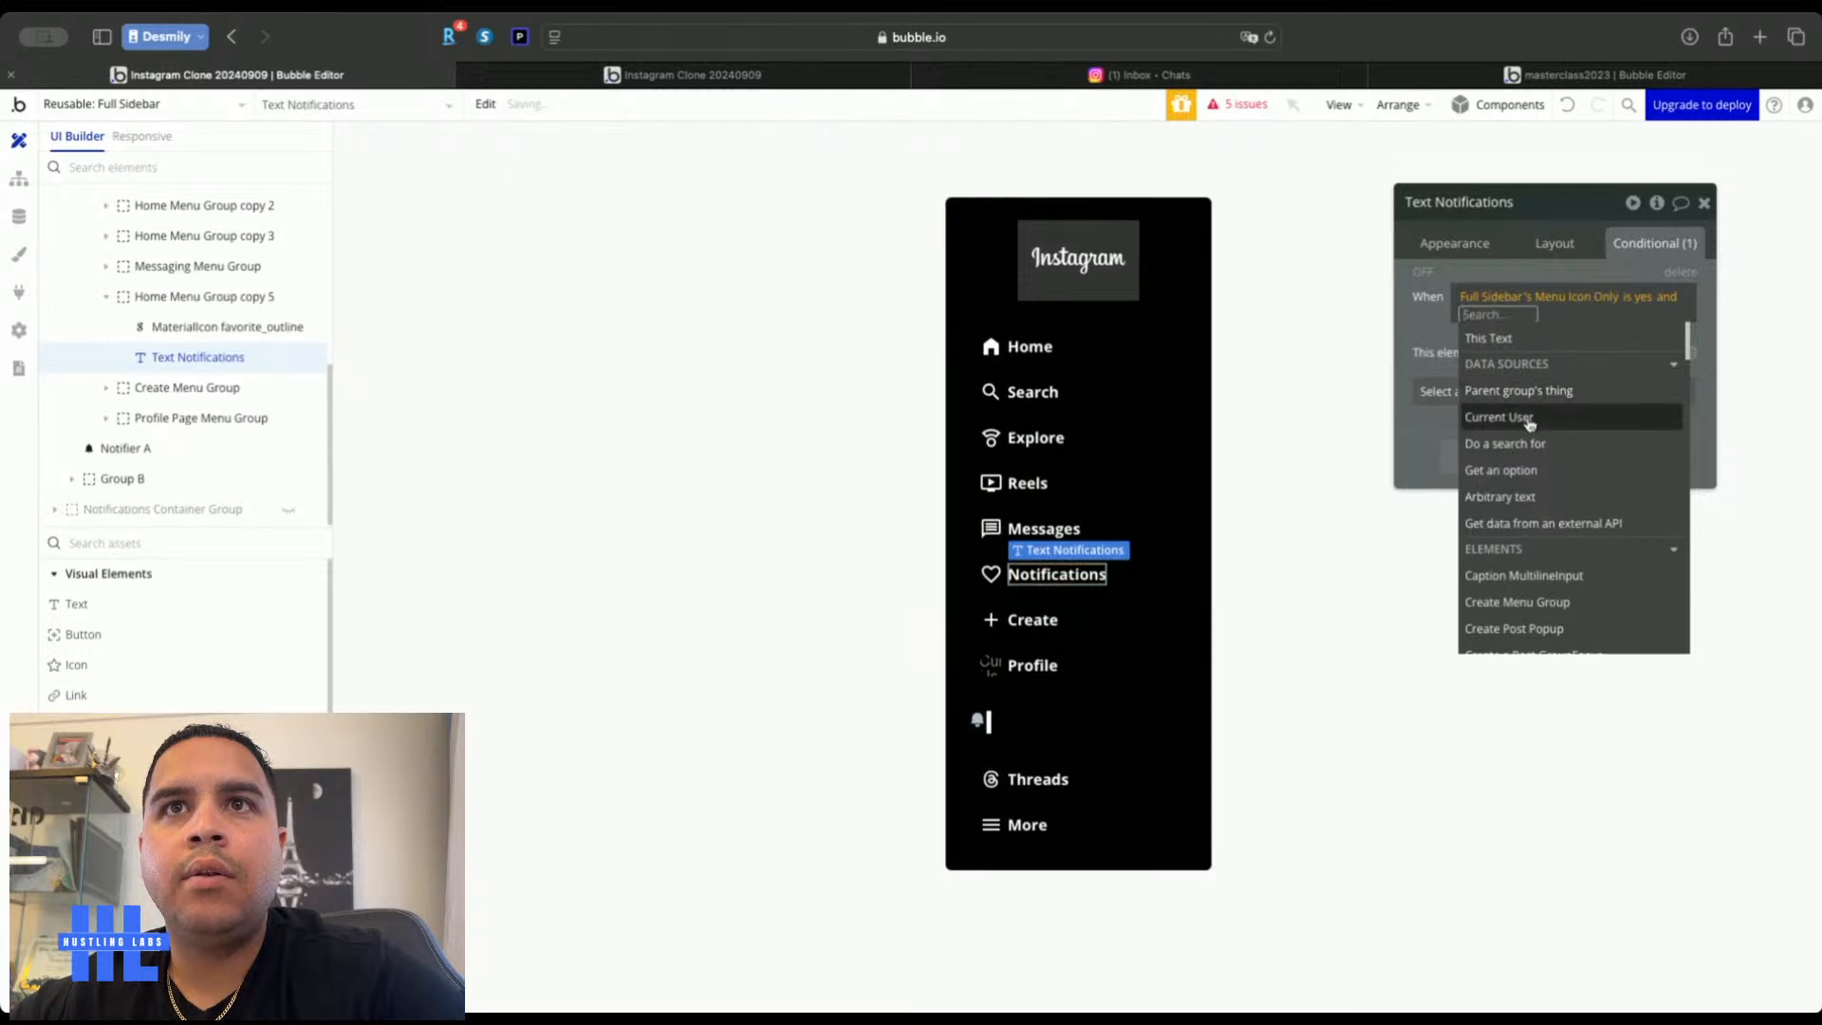
scroll(1480, 328, "down", 1)
scroll(1518, 437, "up", 1)
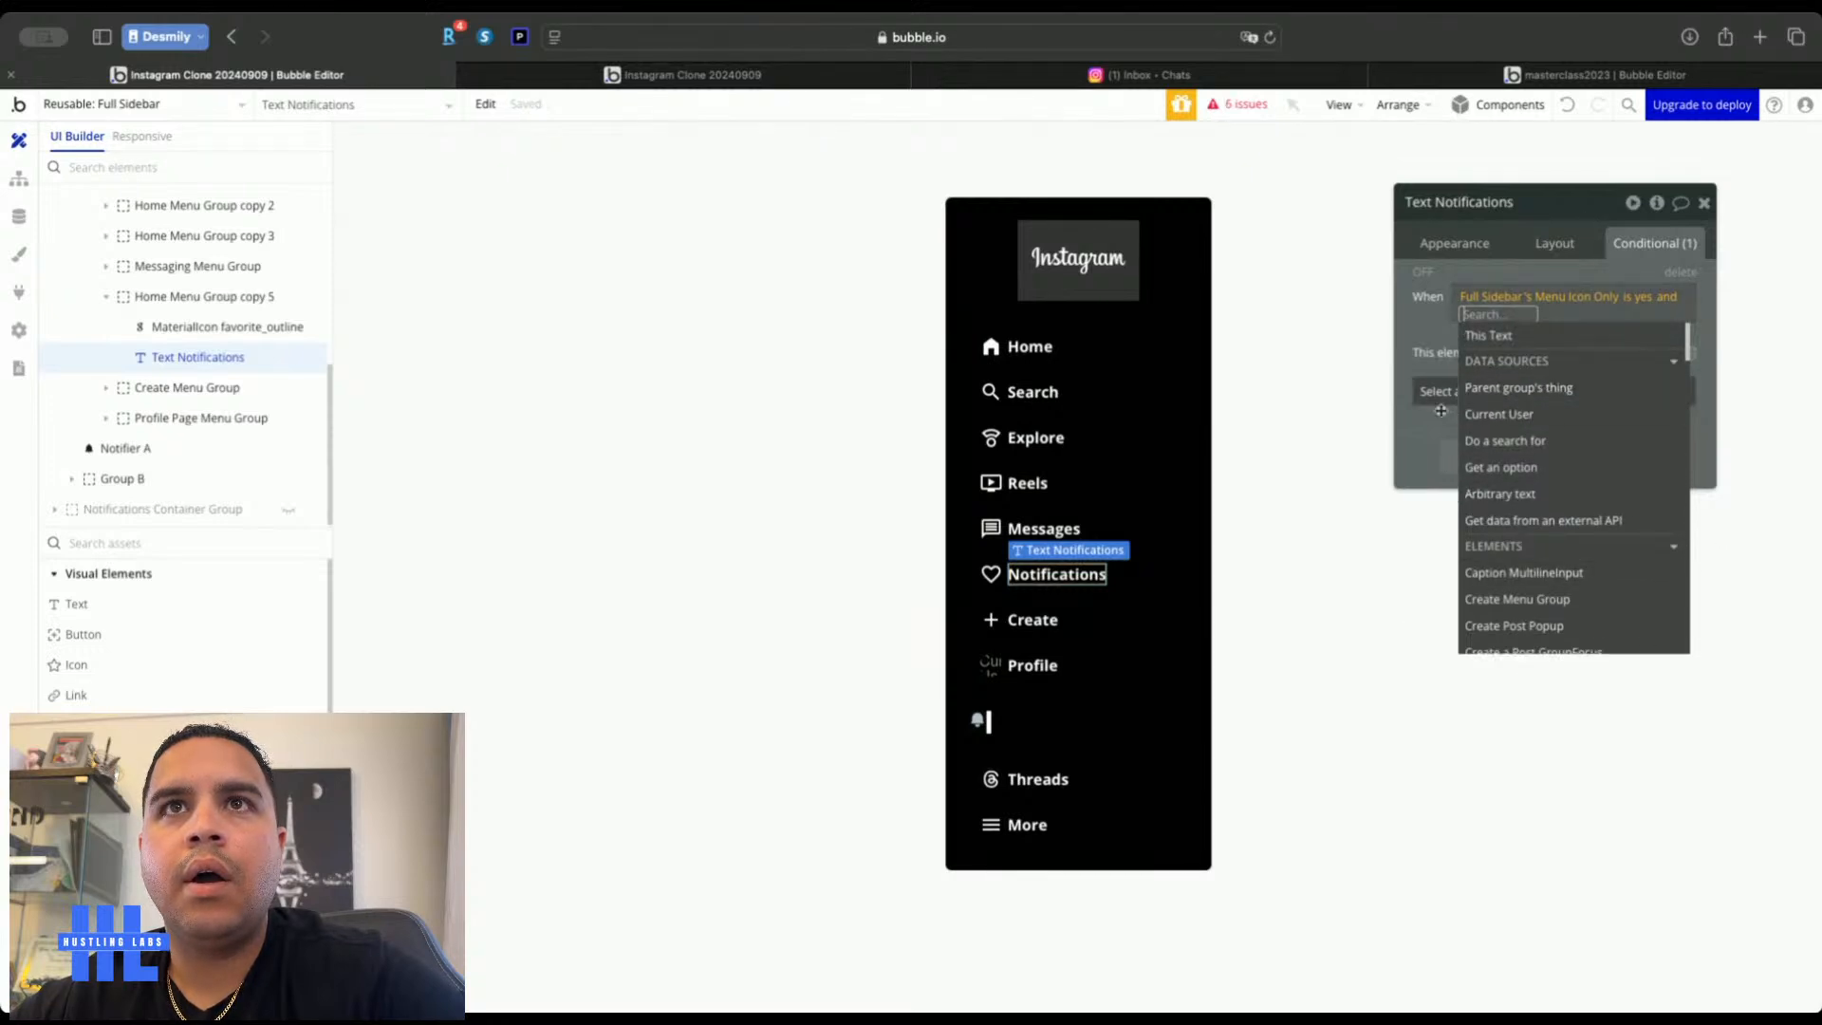
left_click(1420, 338)
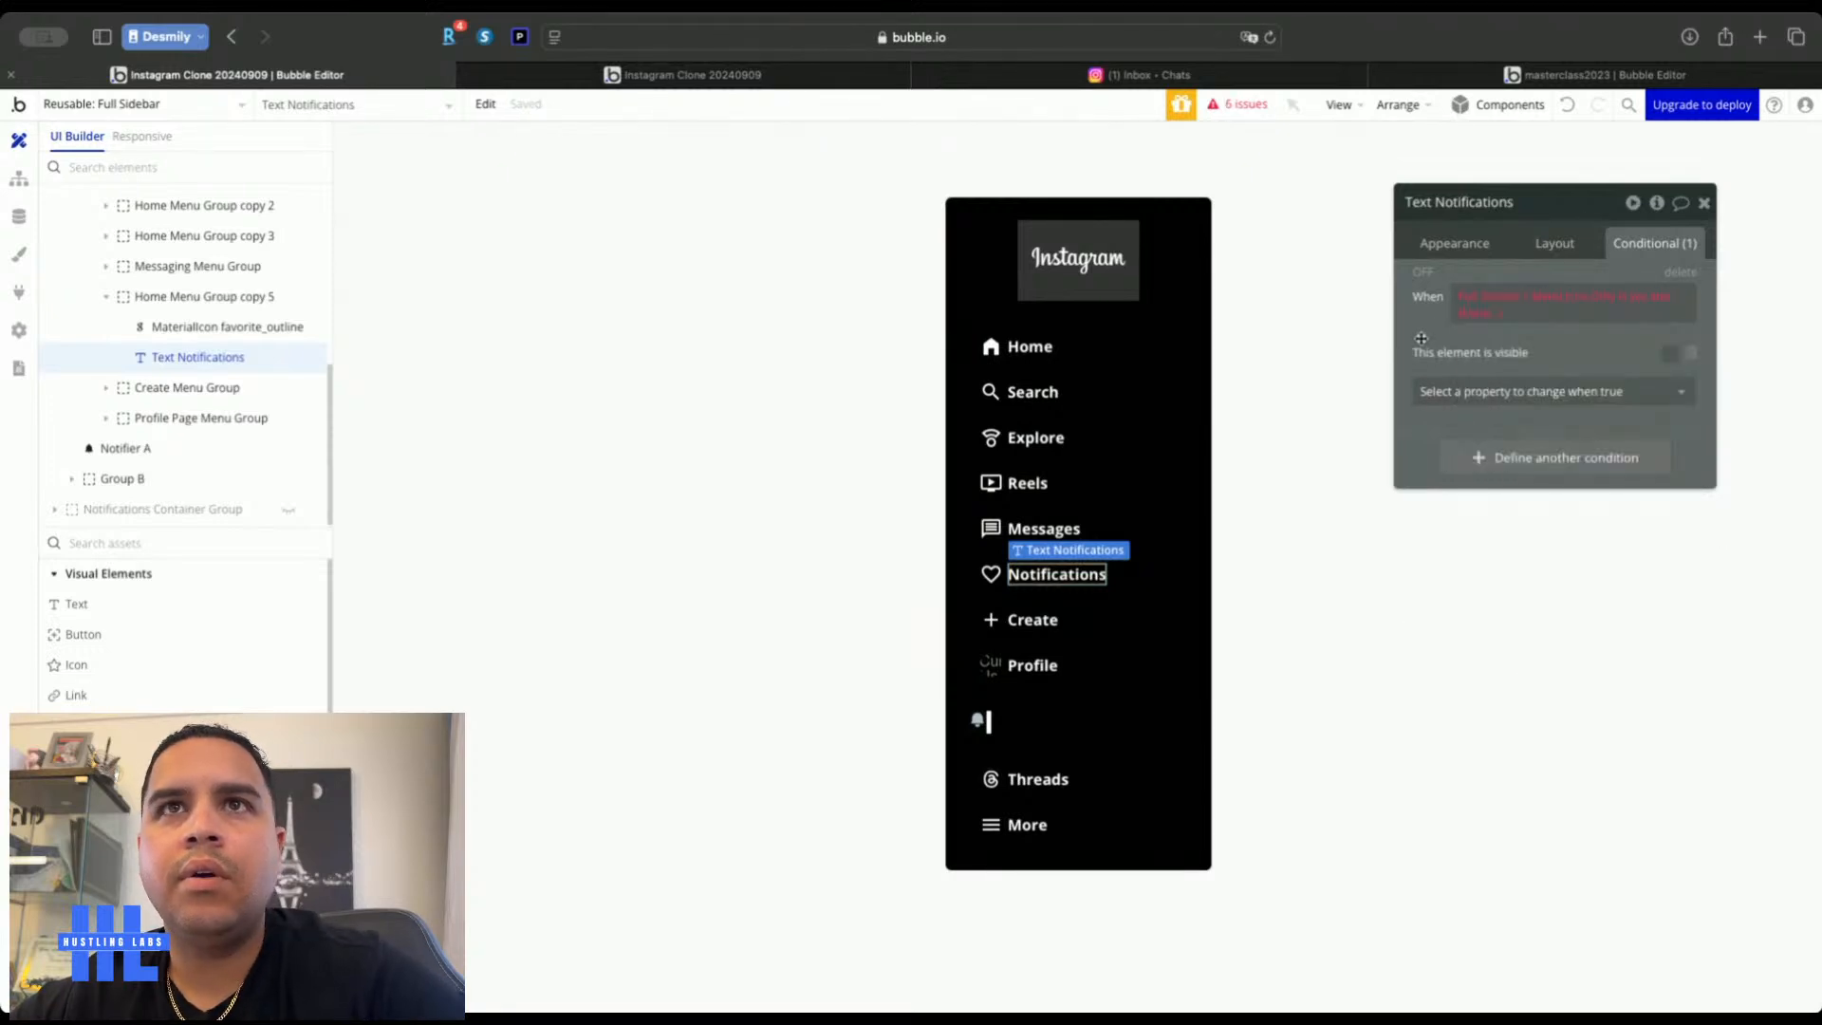
left_click(1494, 300)
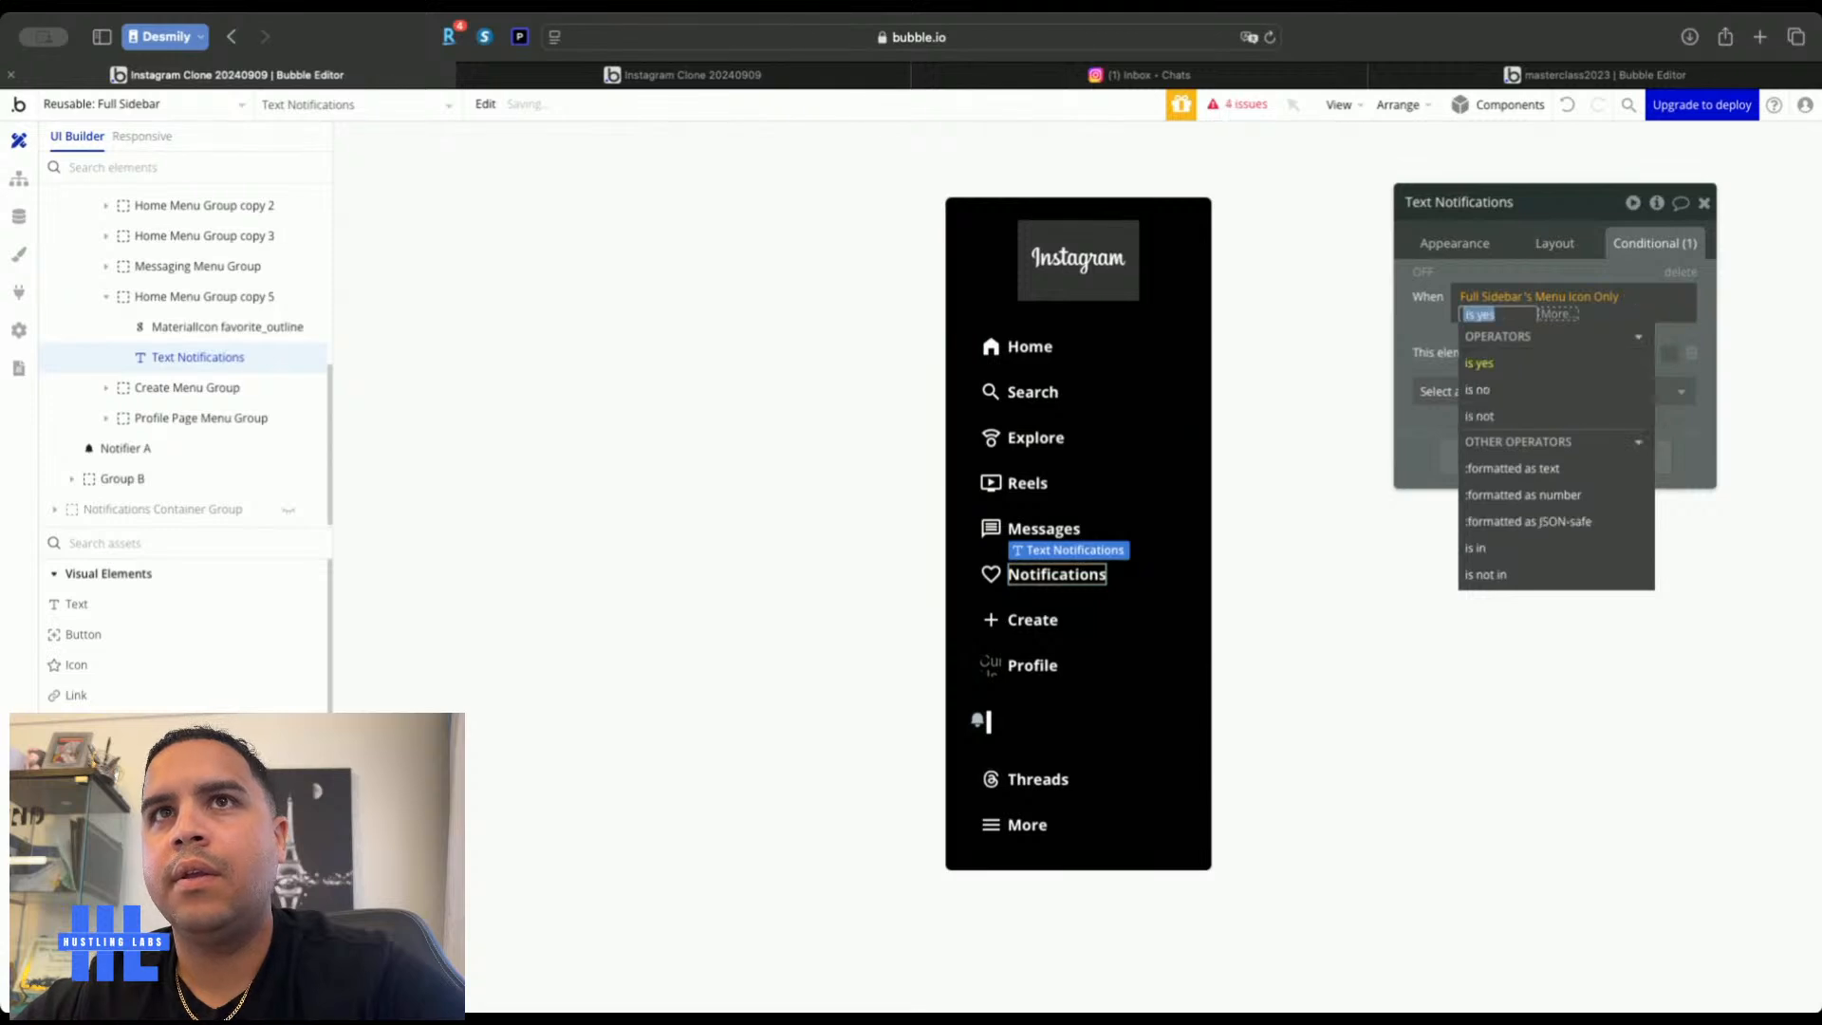
left_click(1420, 325)
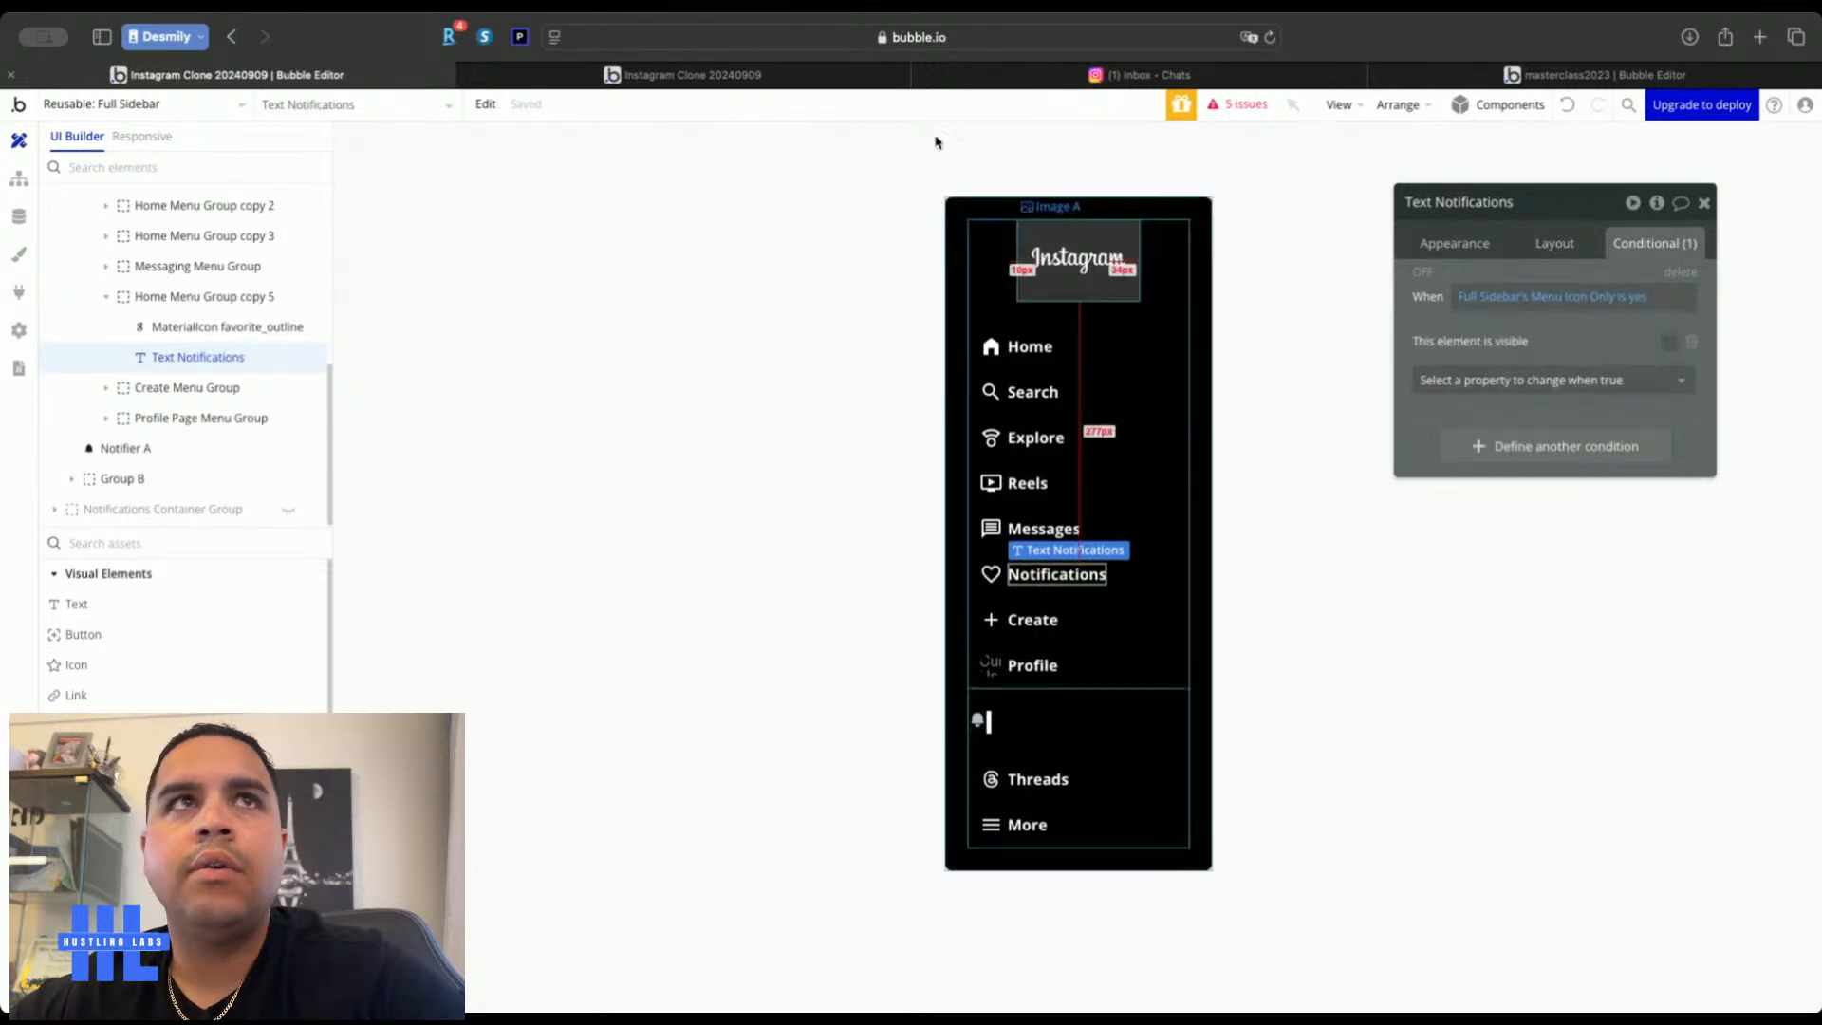
Switch the Notifications menu group's second condition to Menu Icon Only and check the live app
key("ctrl+Tab")
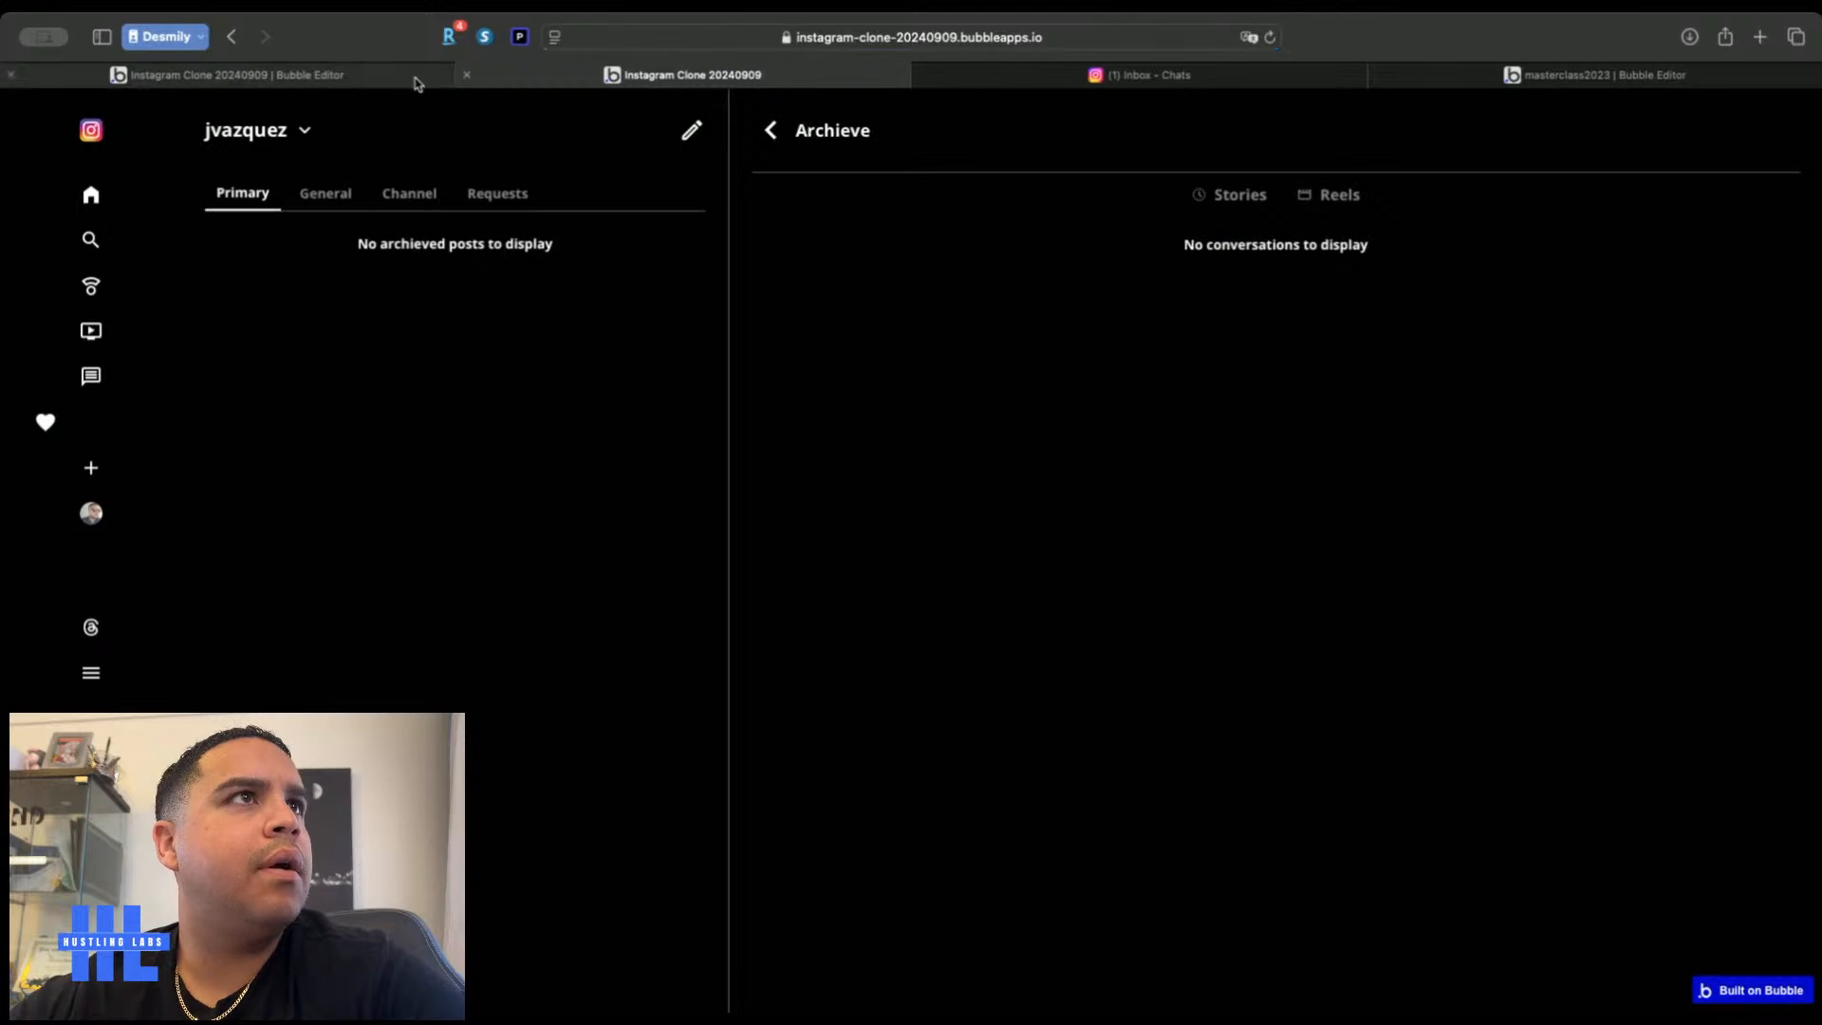
left_click(413, 79)
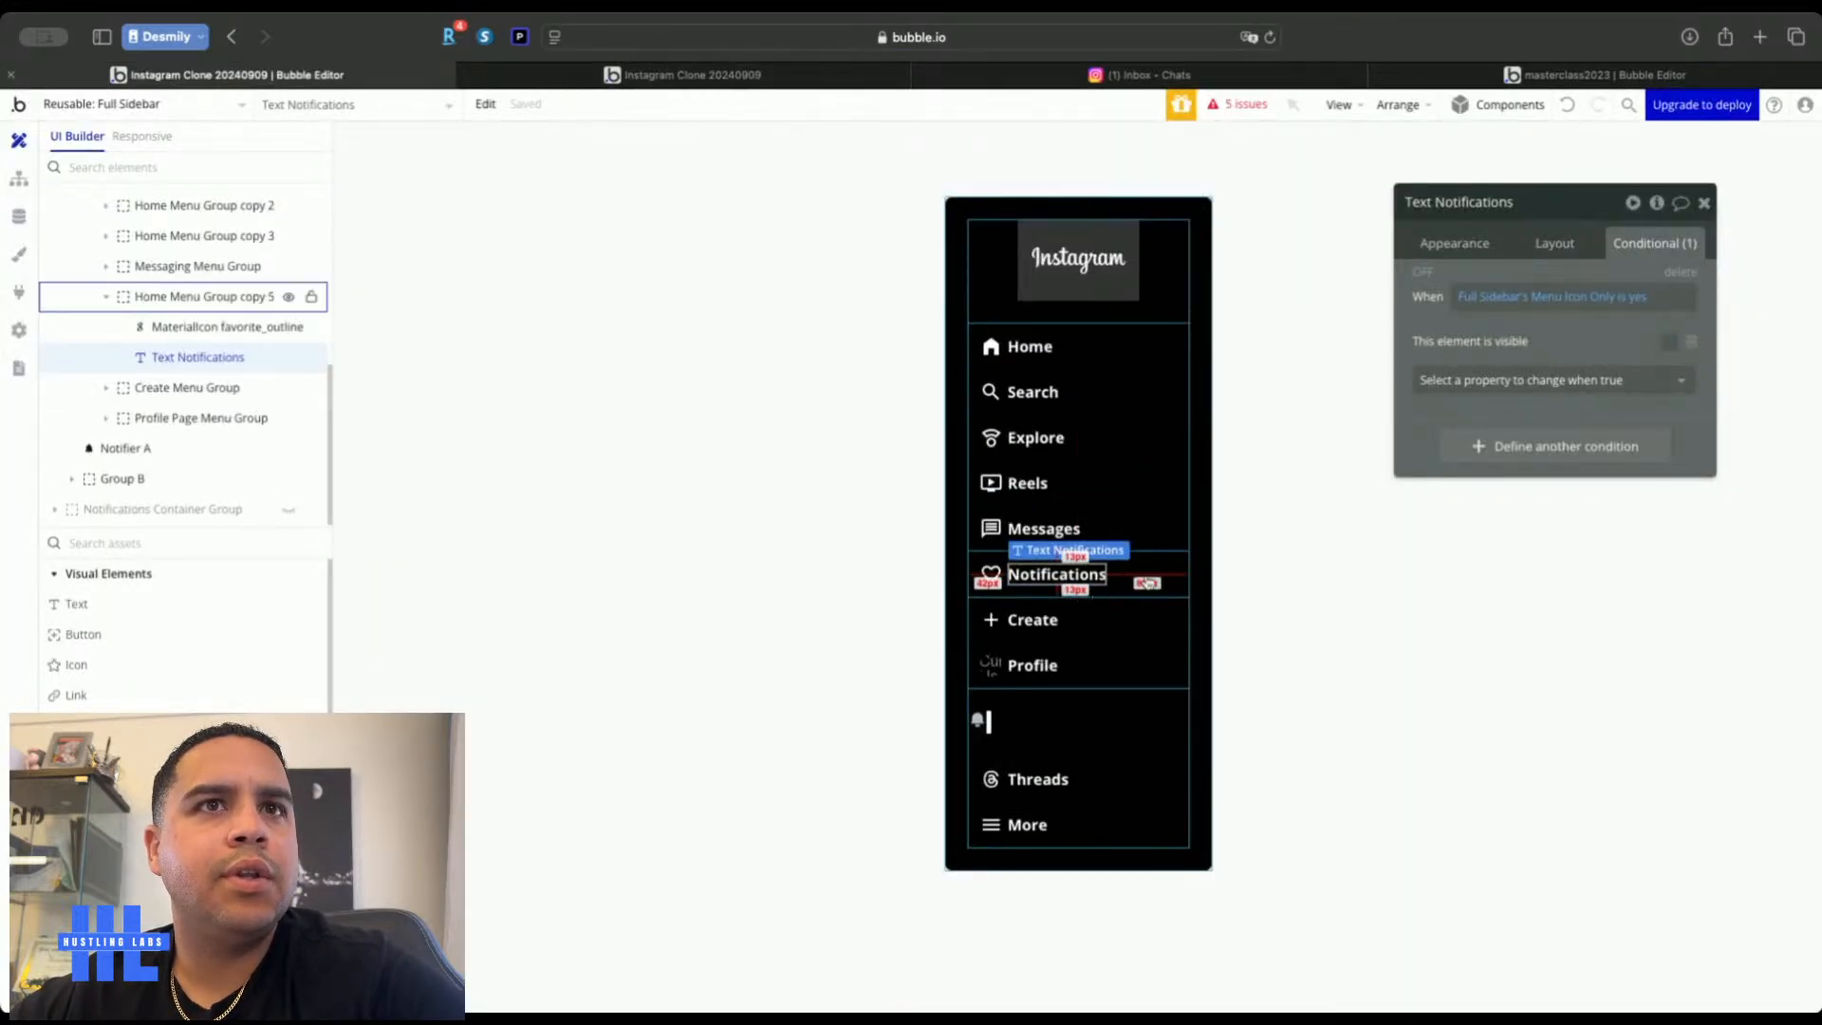
left_click(1149, 581)
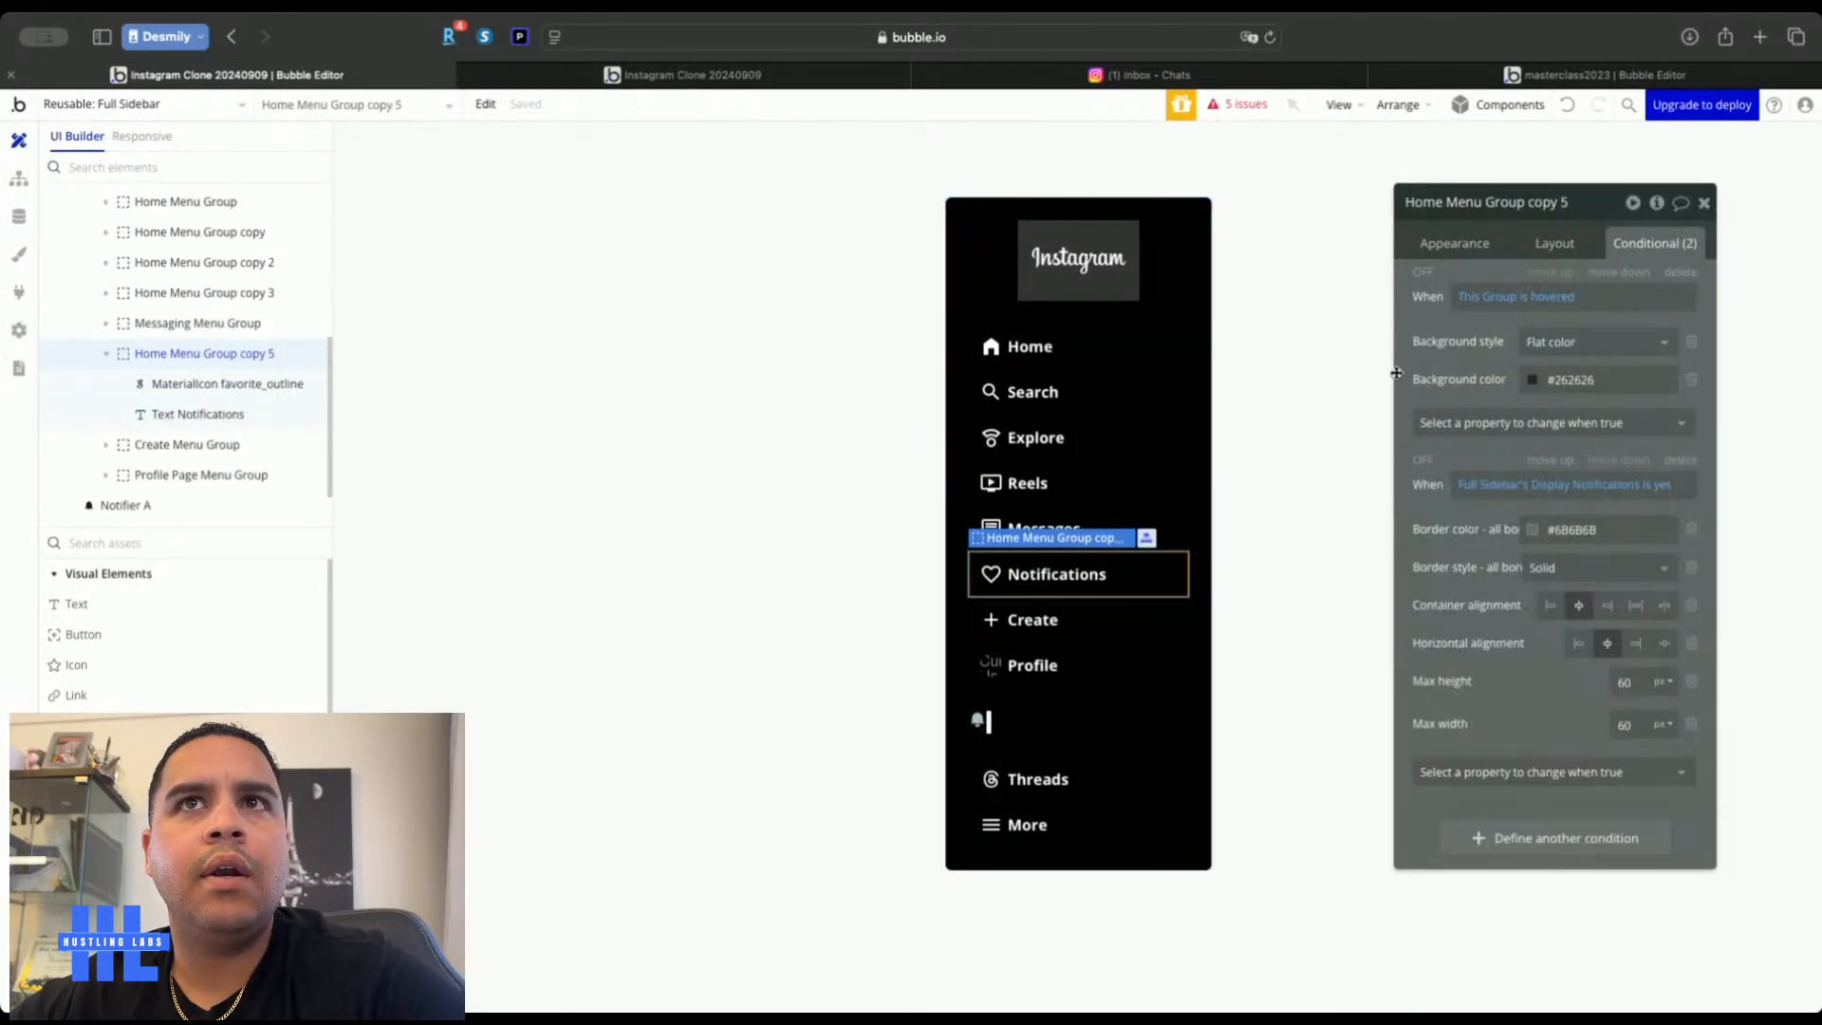
left_click(1544, 491)
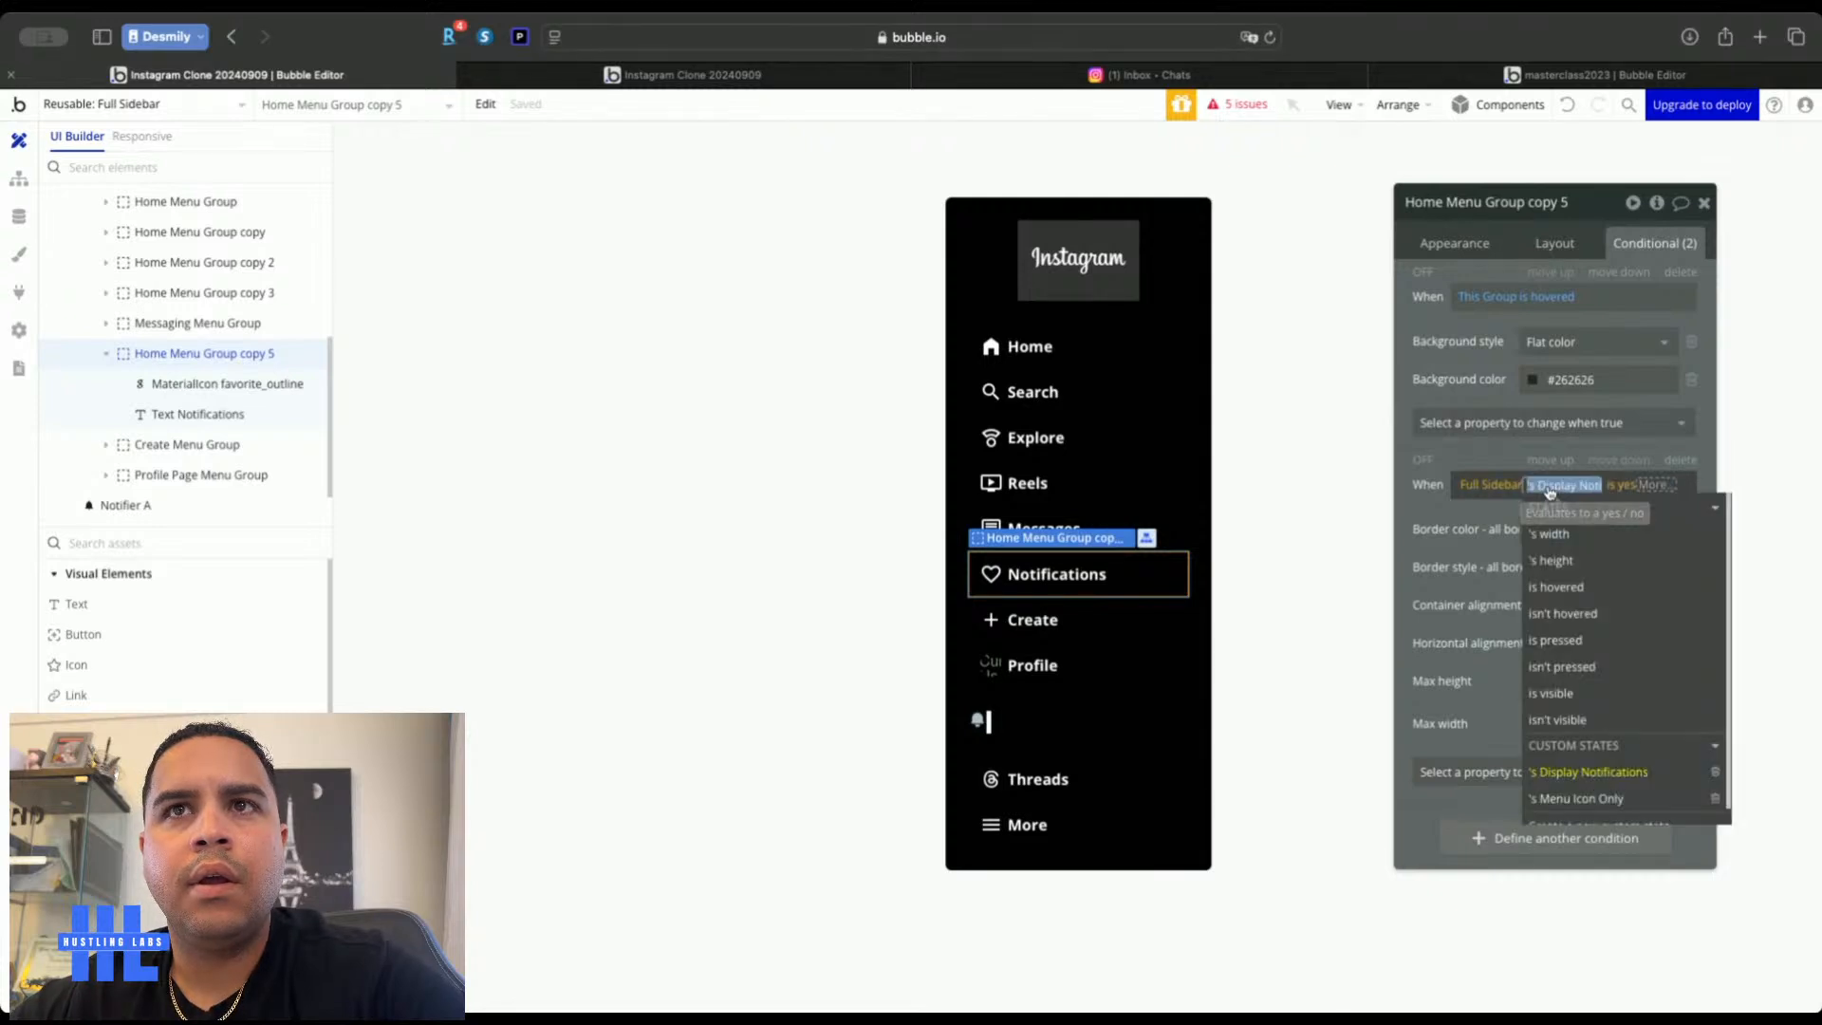
left_click(1575, 807)
left_click(1408, 510)
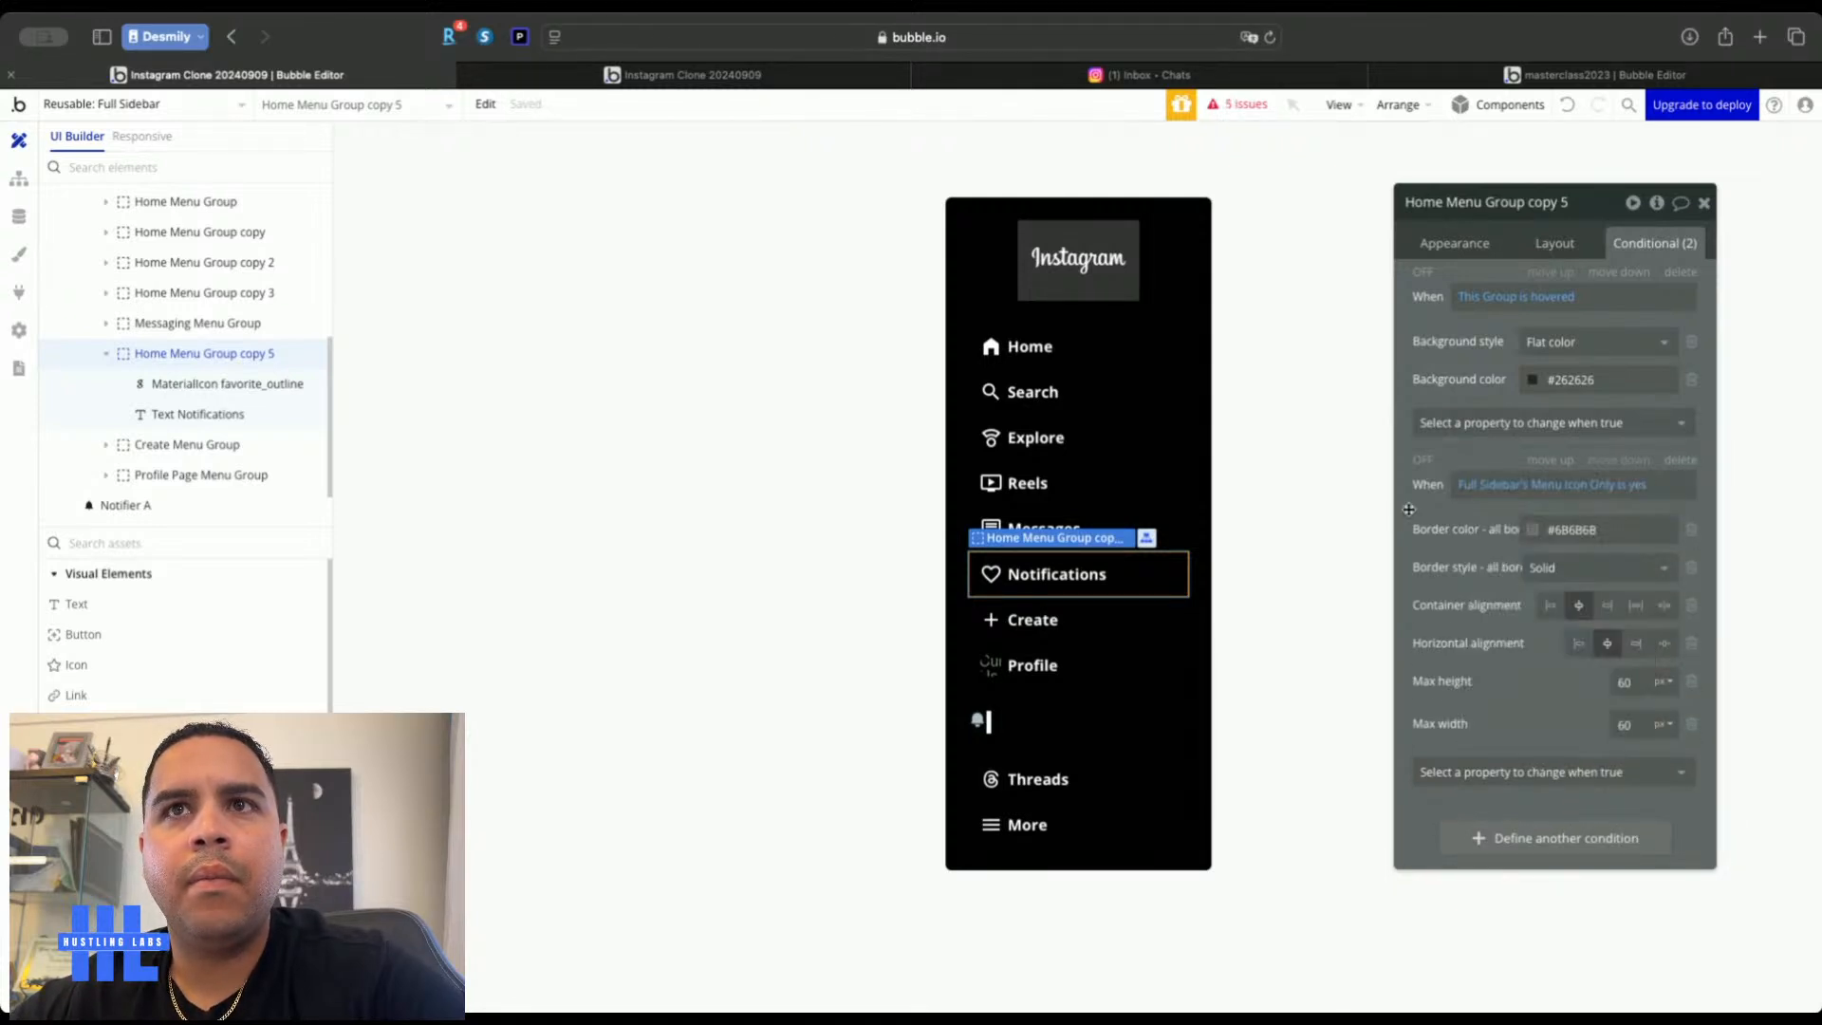
left_click(736, 76)
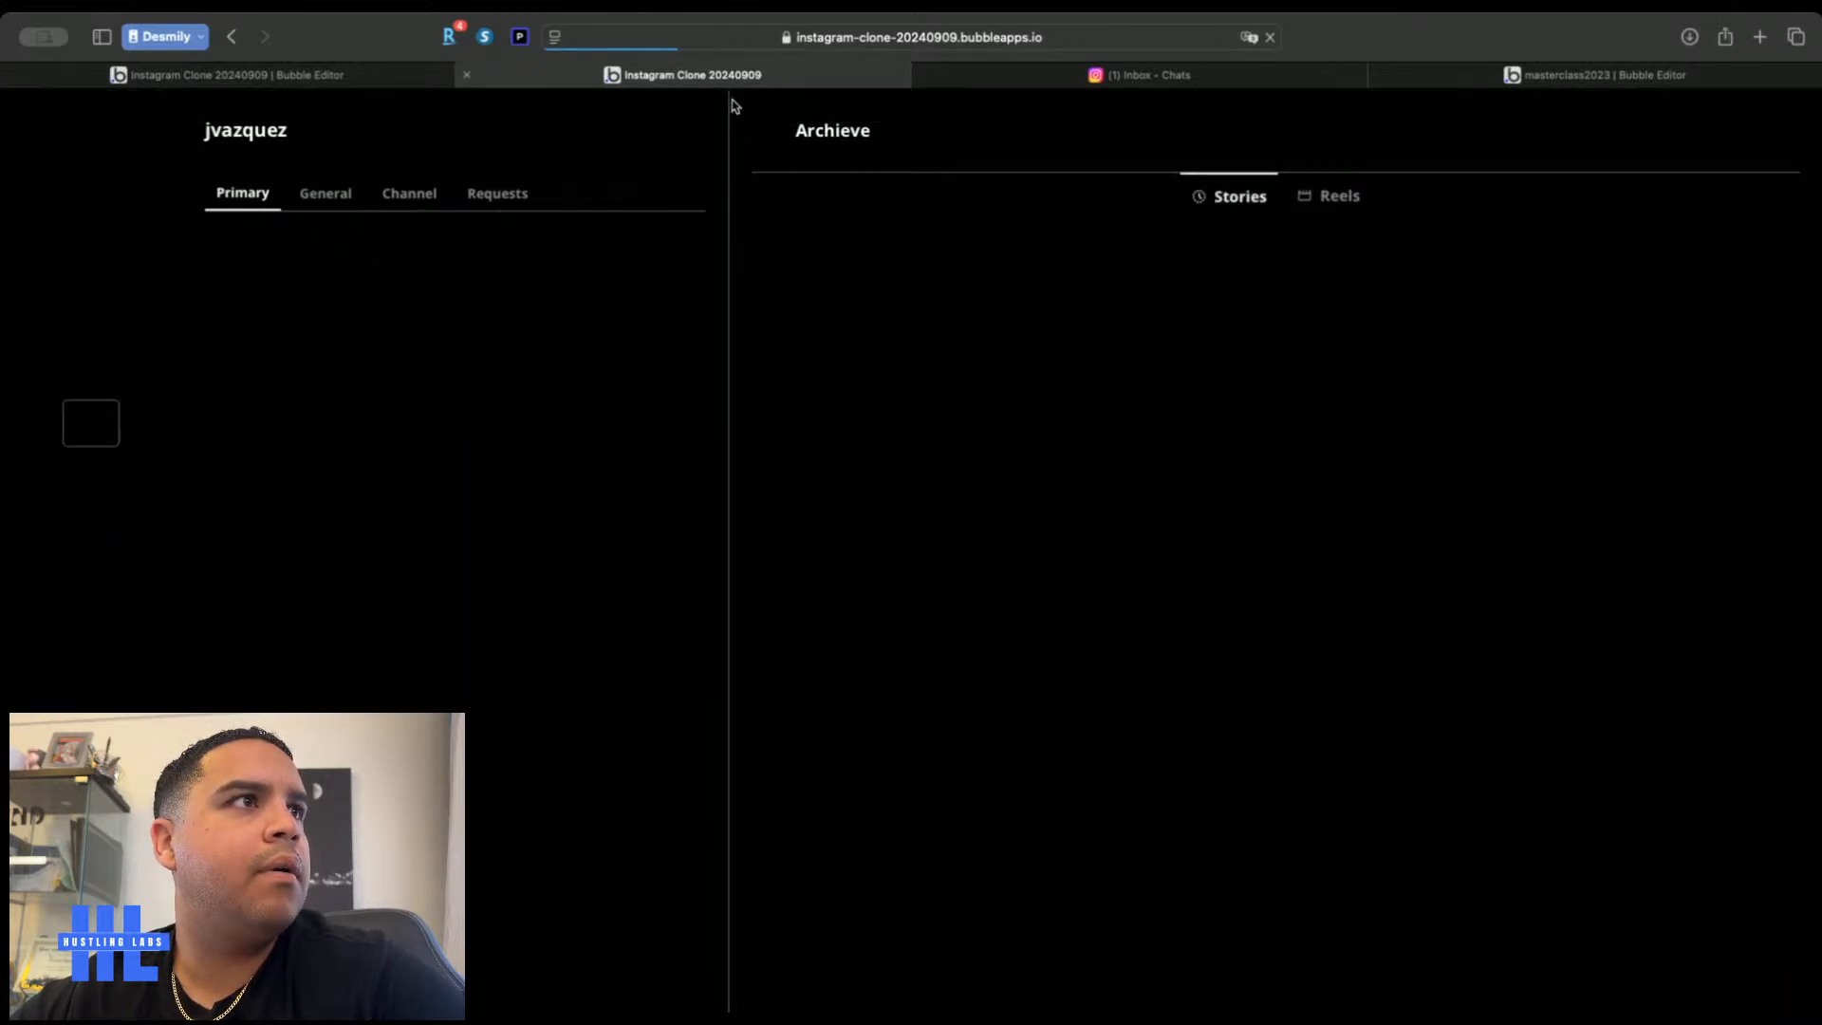
left_click(326, 76)
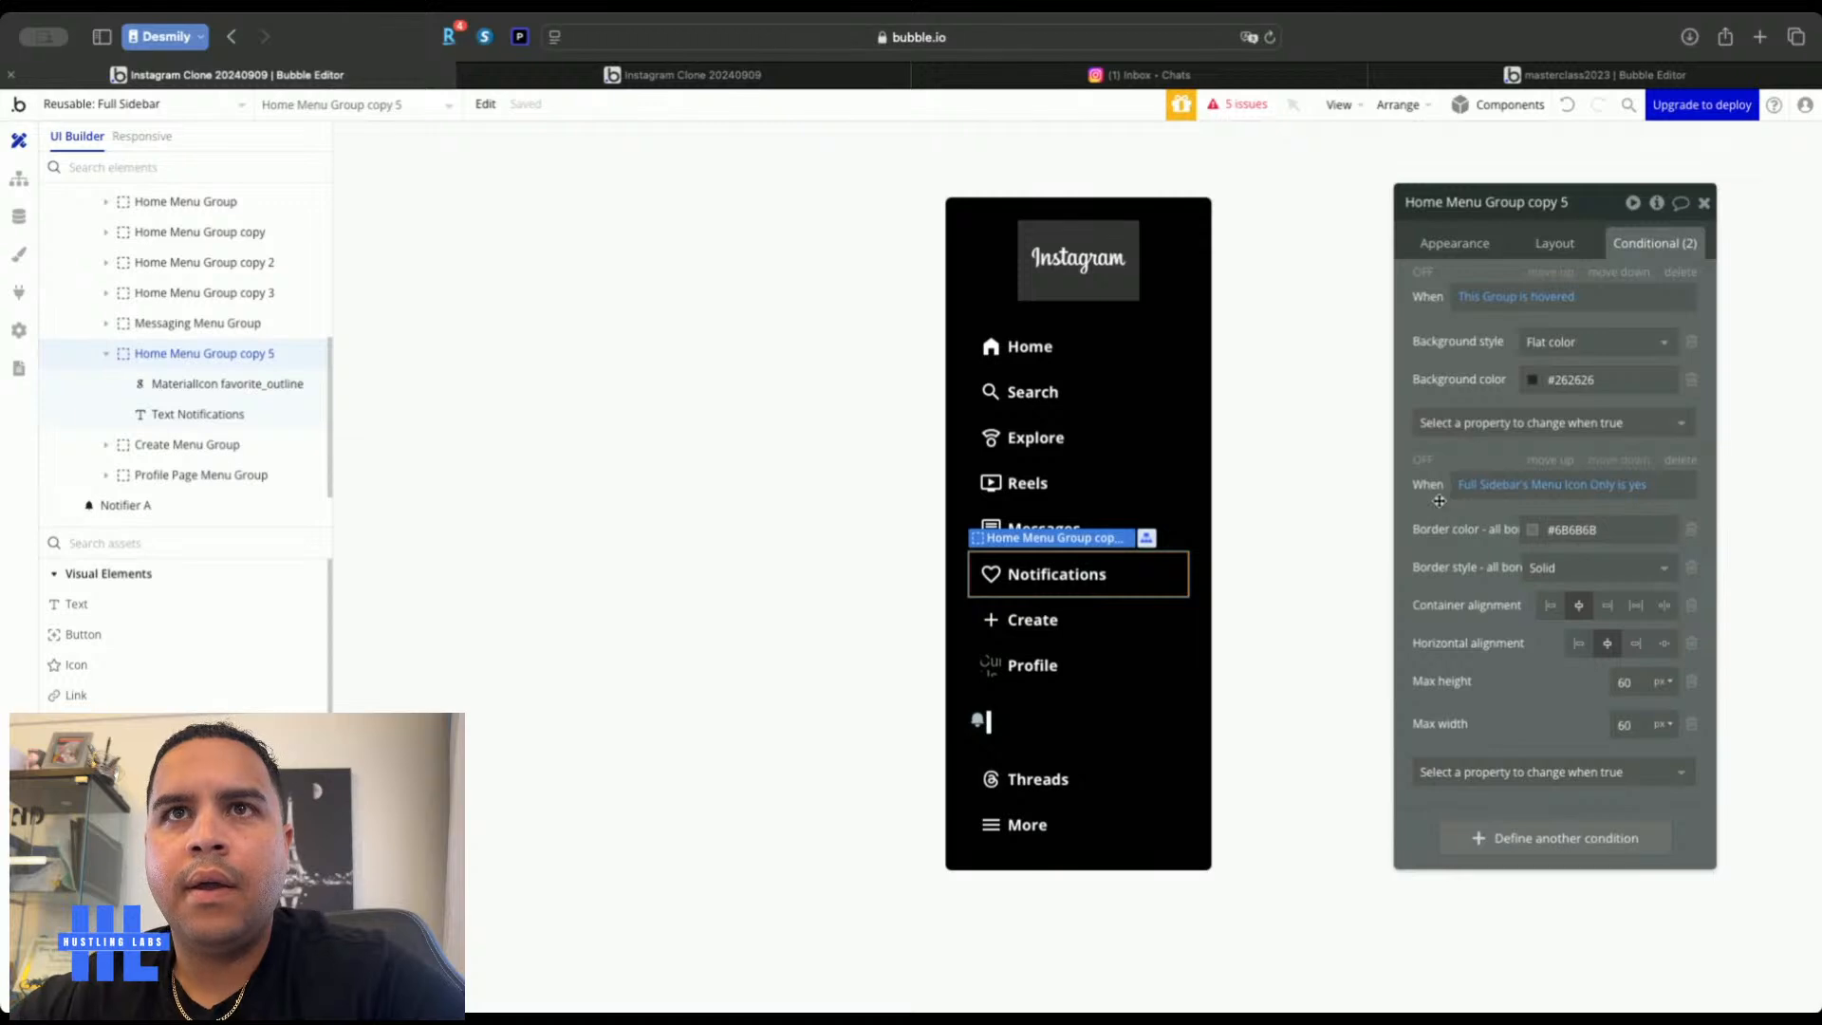
Duplicate the group's condition and add 'and Full Sidebar's Display Notifications is yes'
right_click(1579, 627)
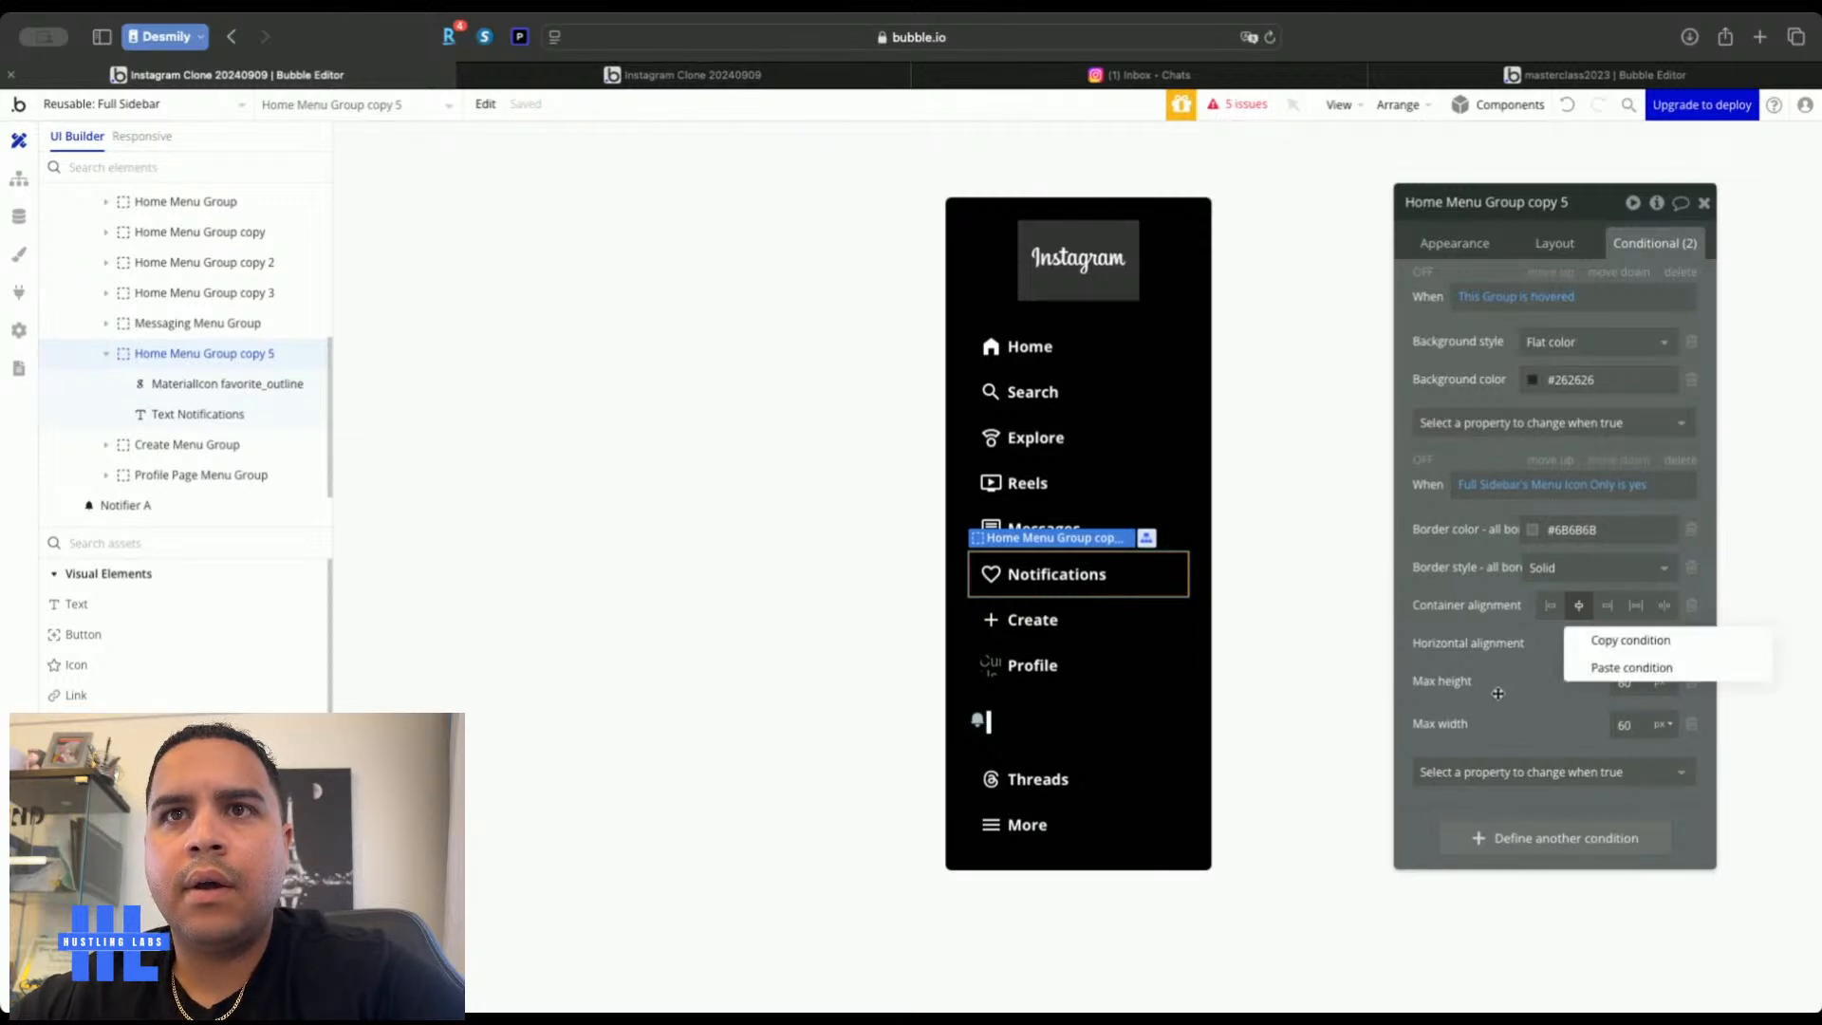
left_click(1602, 666)
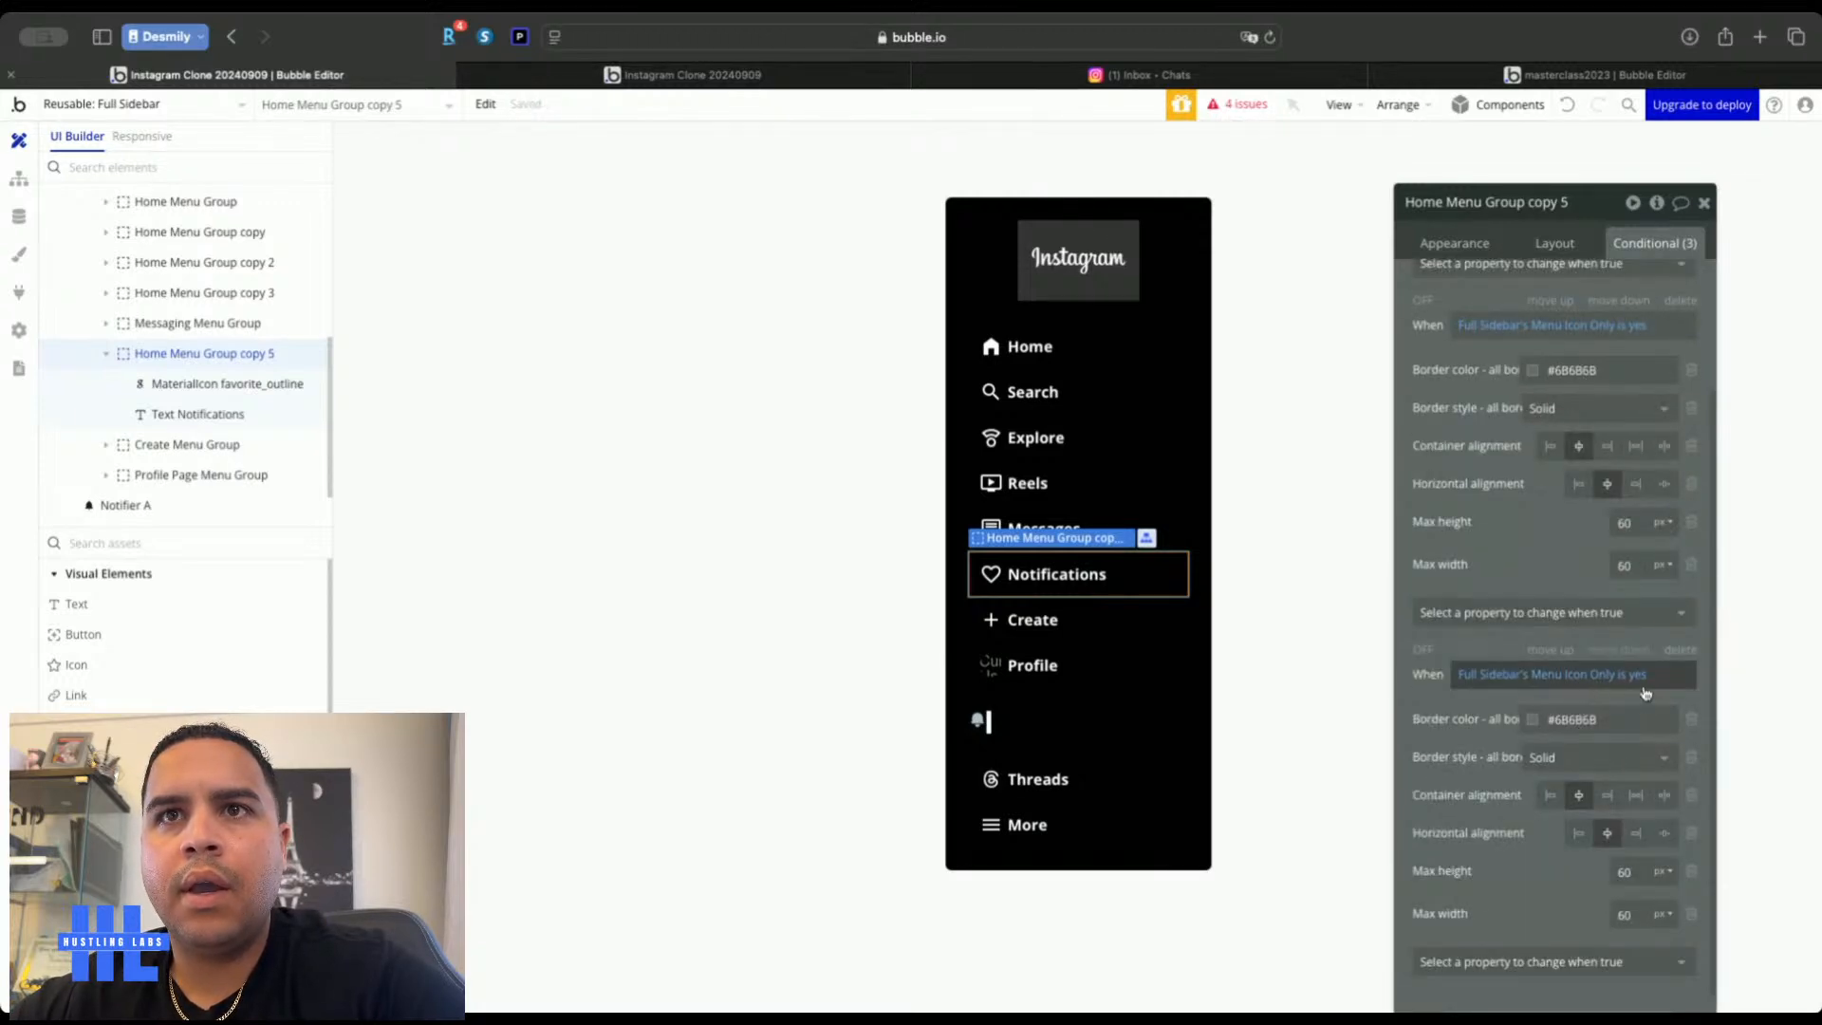
left_click(1643, 682)
left_click(1552, 692)
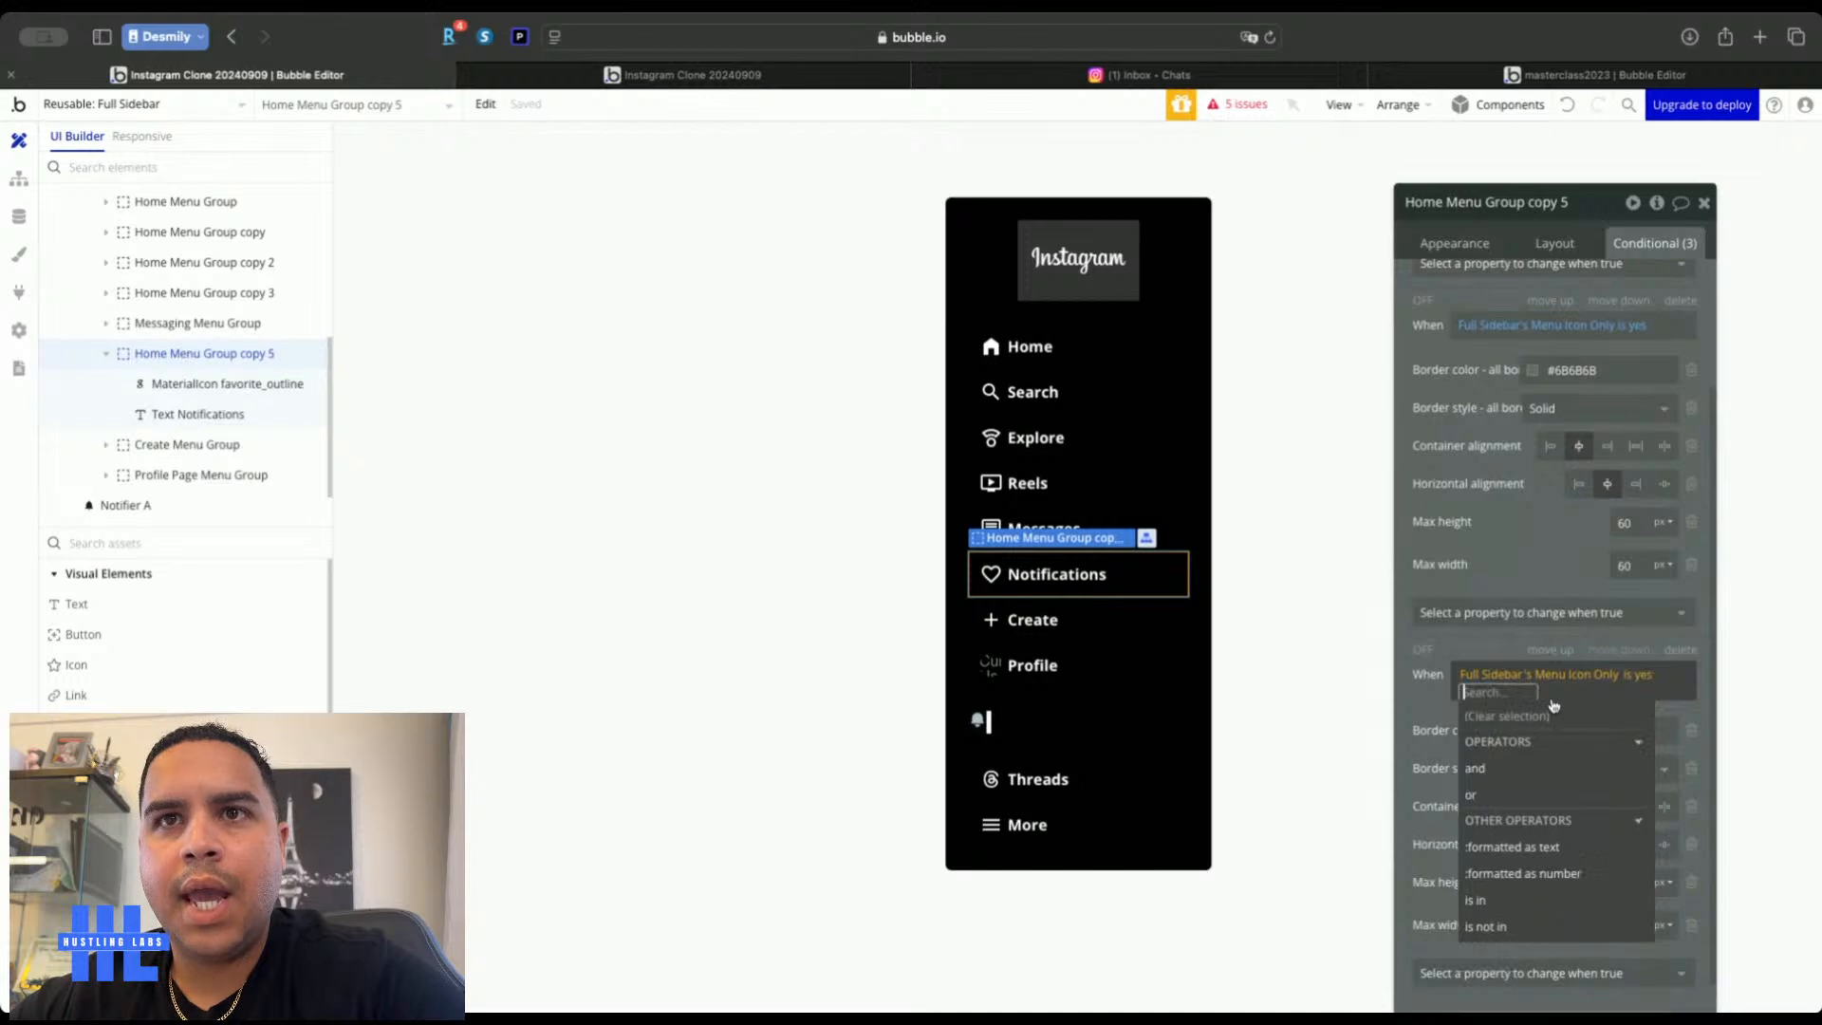
left_click(1500, 766)
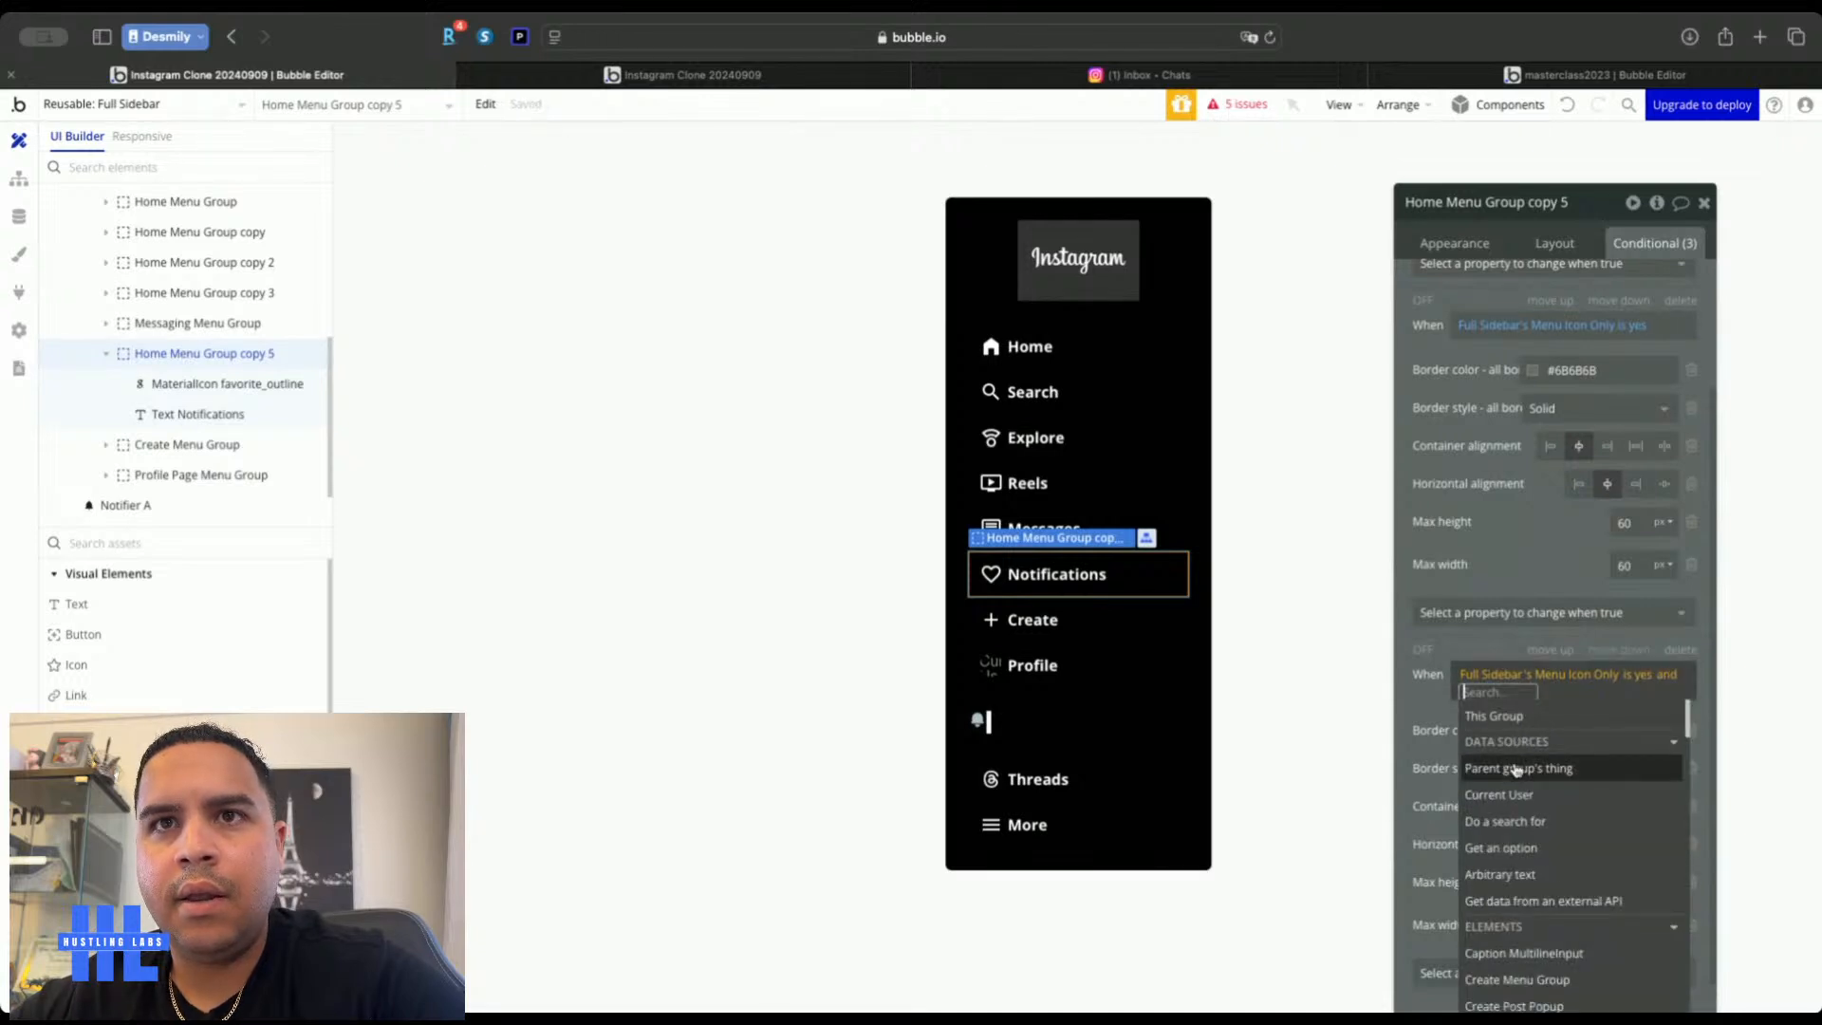
type("full")
left_click(1516, 741)
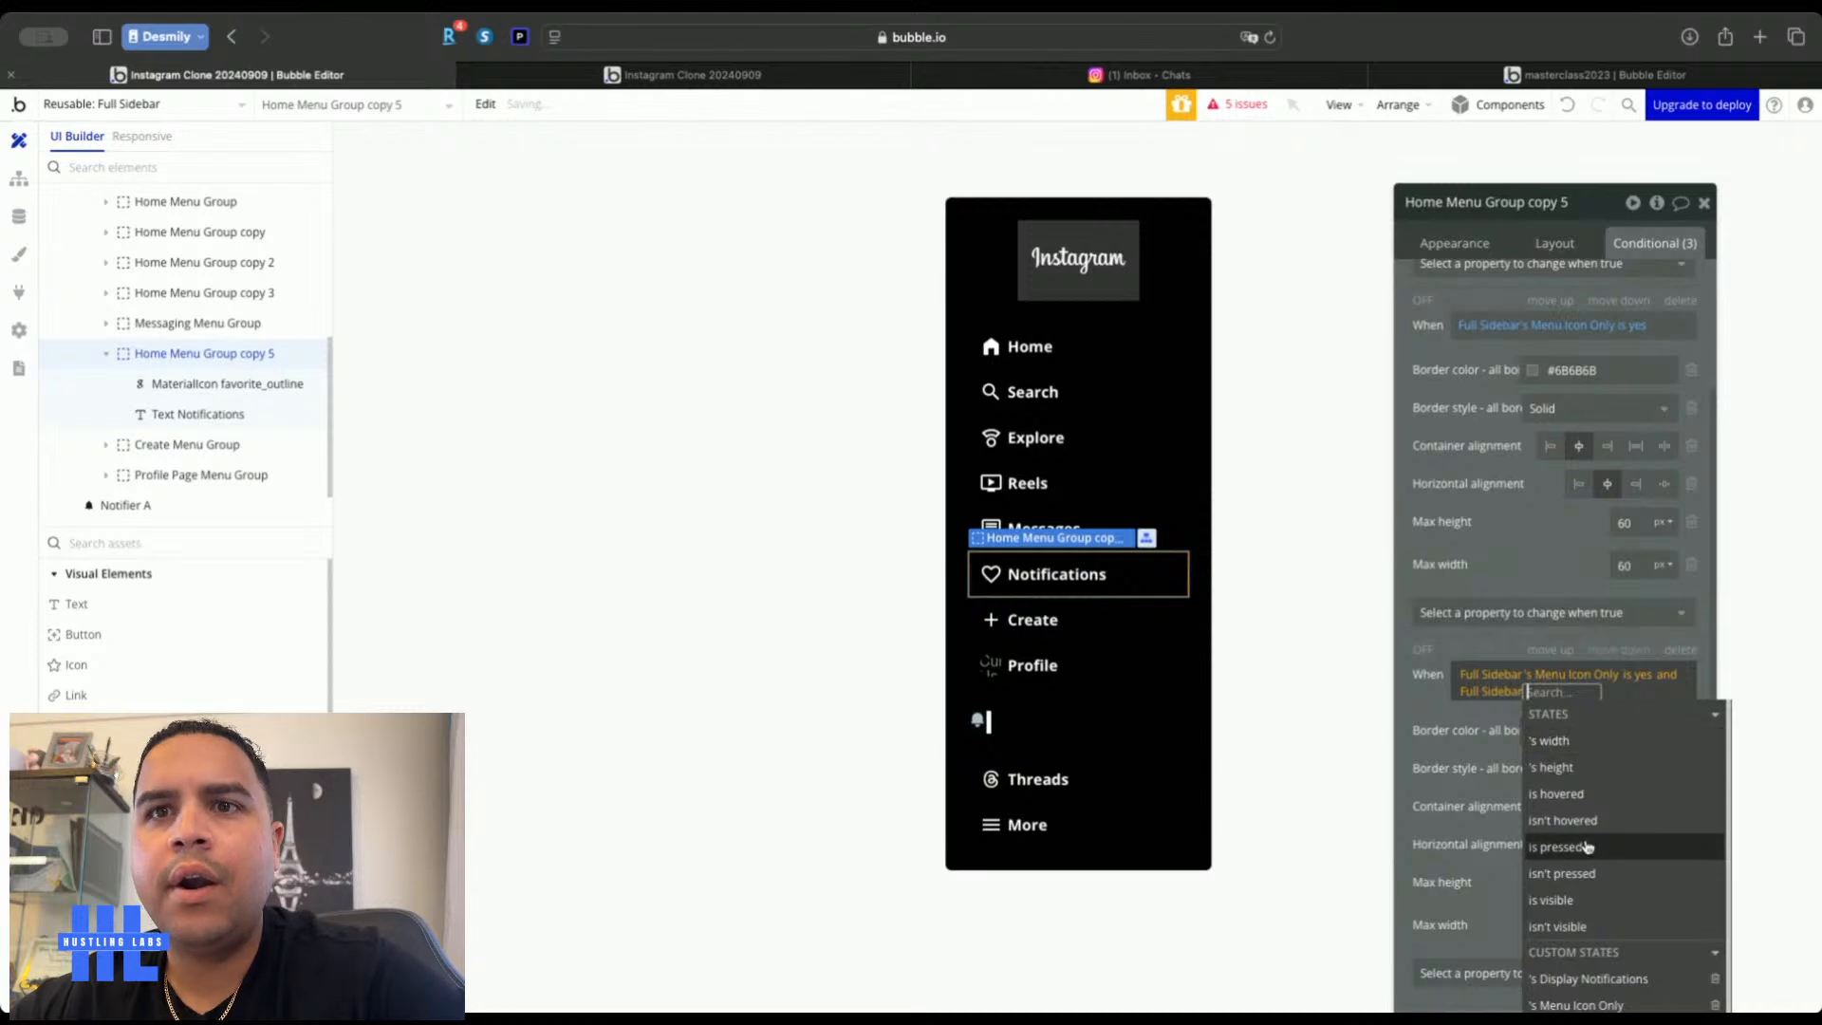
scroll(1587, 847, "down", 1)
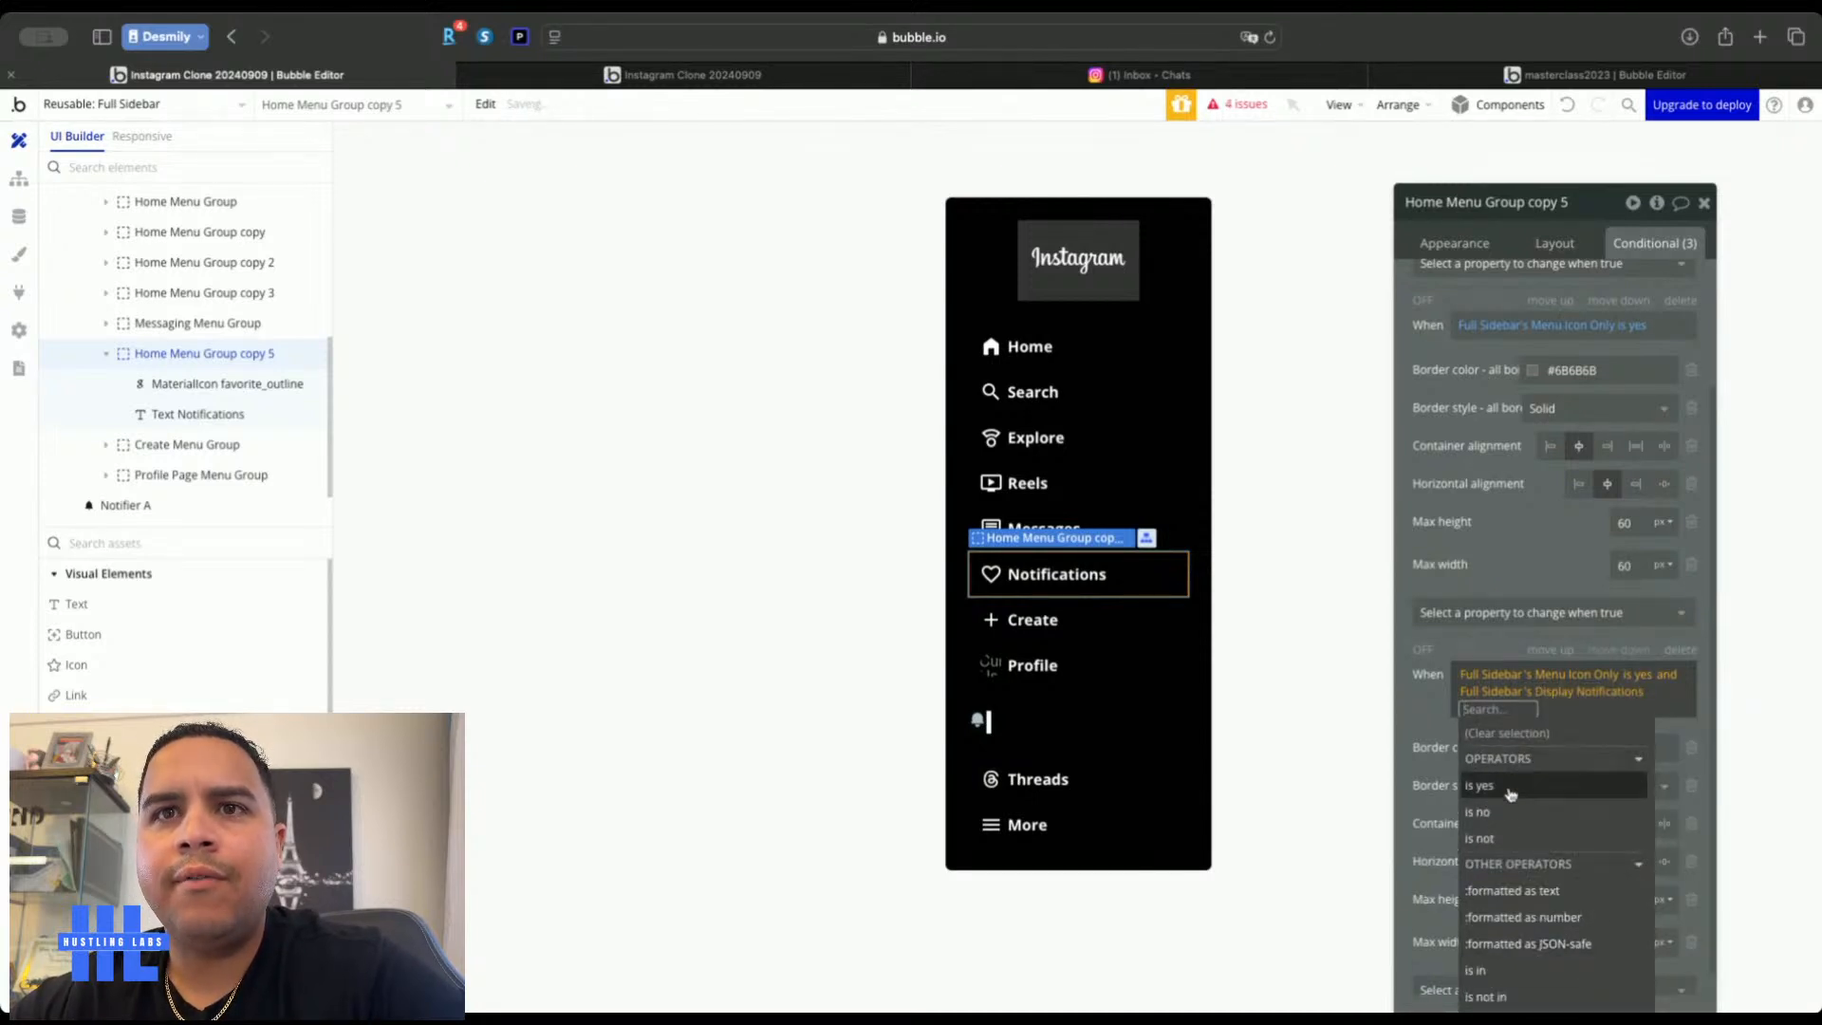
left_click(1510, 786)
left_click(1412, 703)
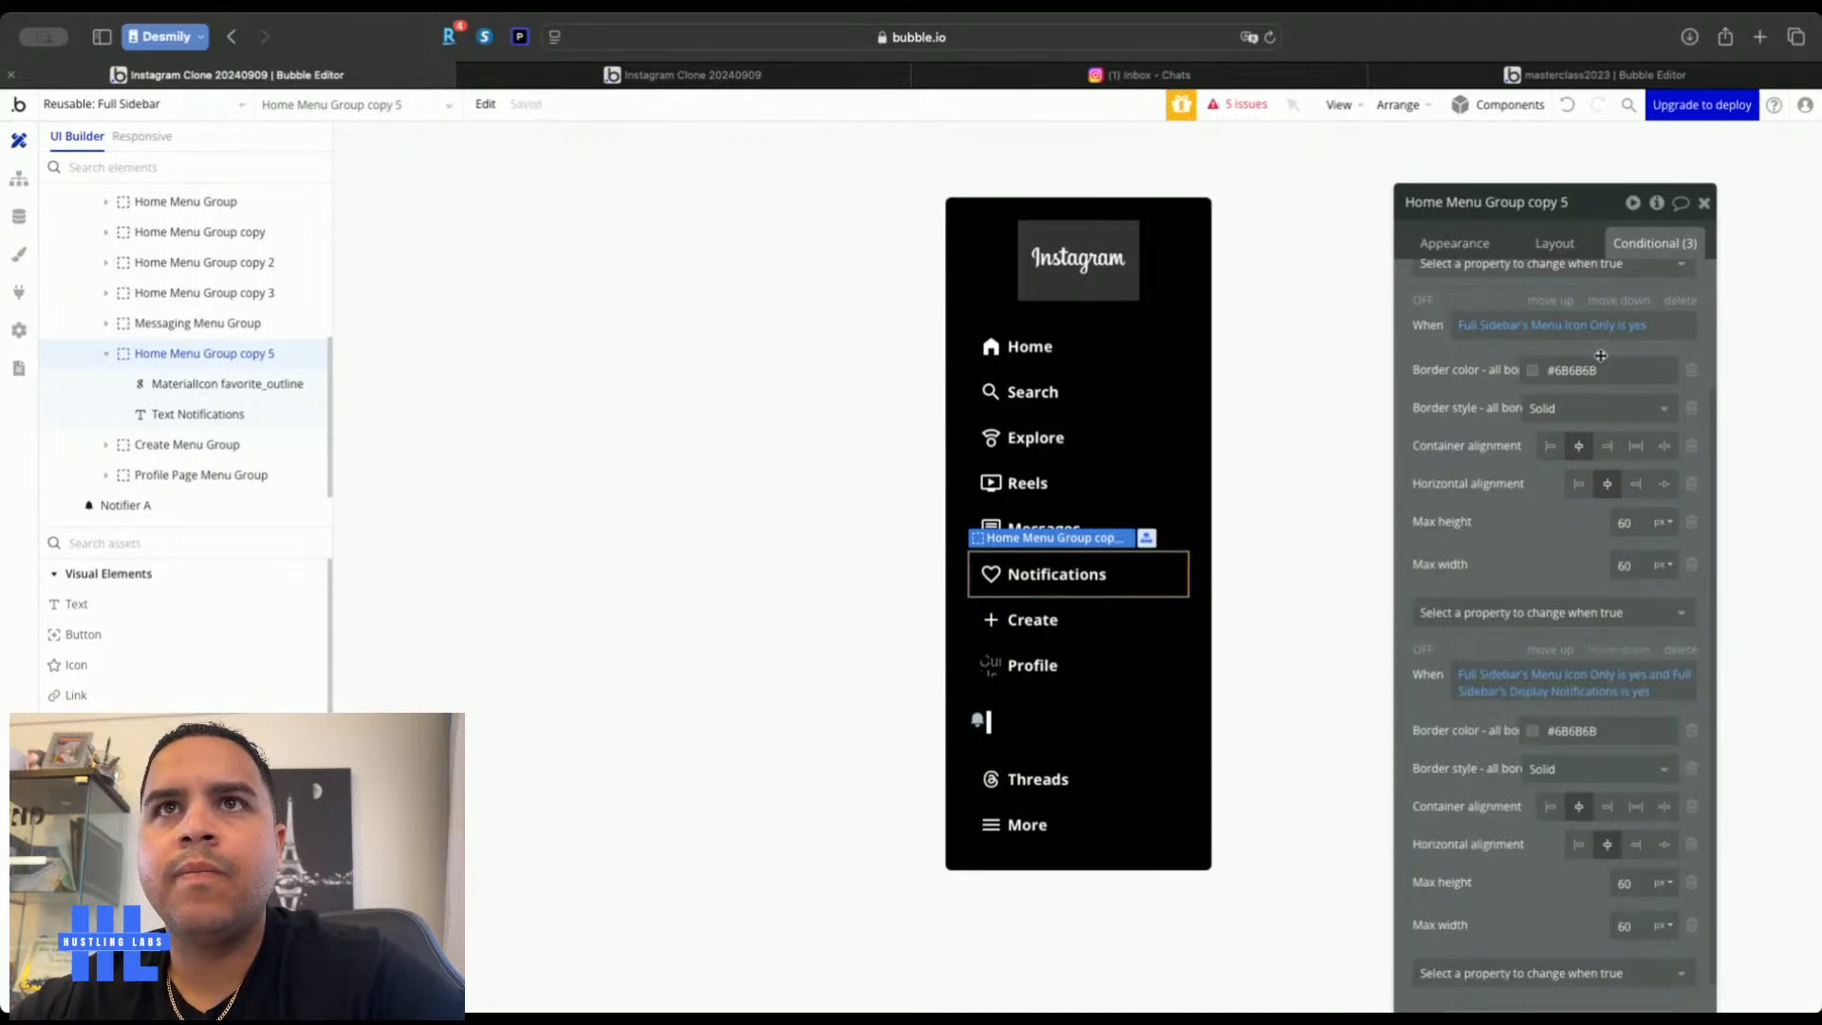
Remove the border colour and border style changes from the first condition
left_click(1693, 371)
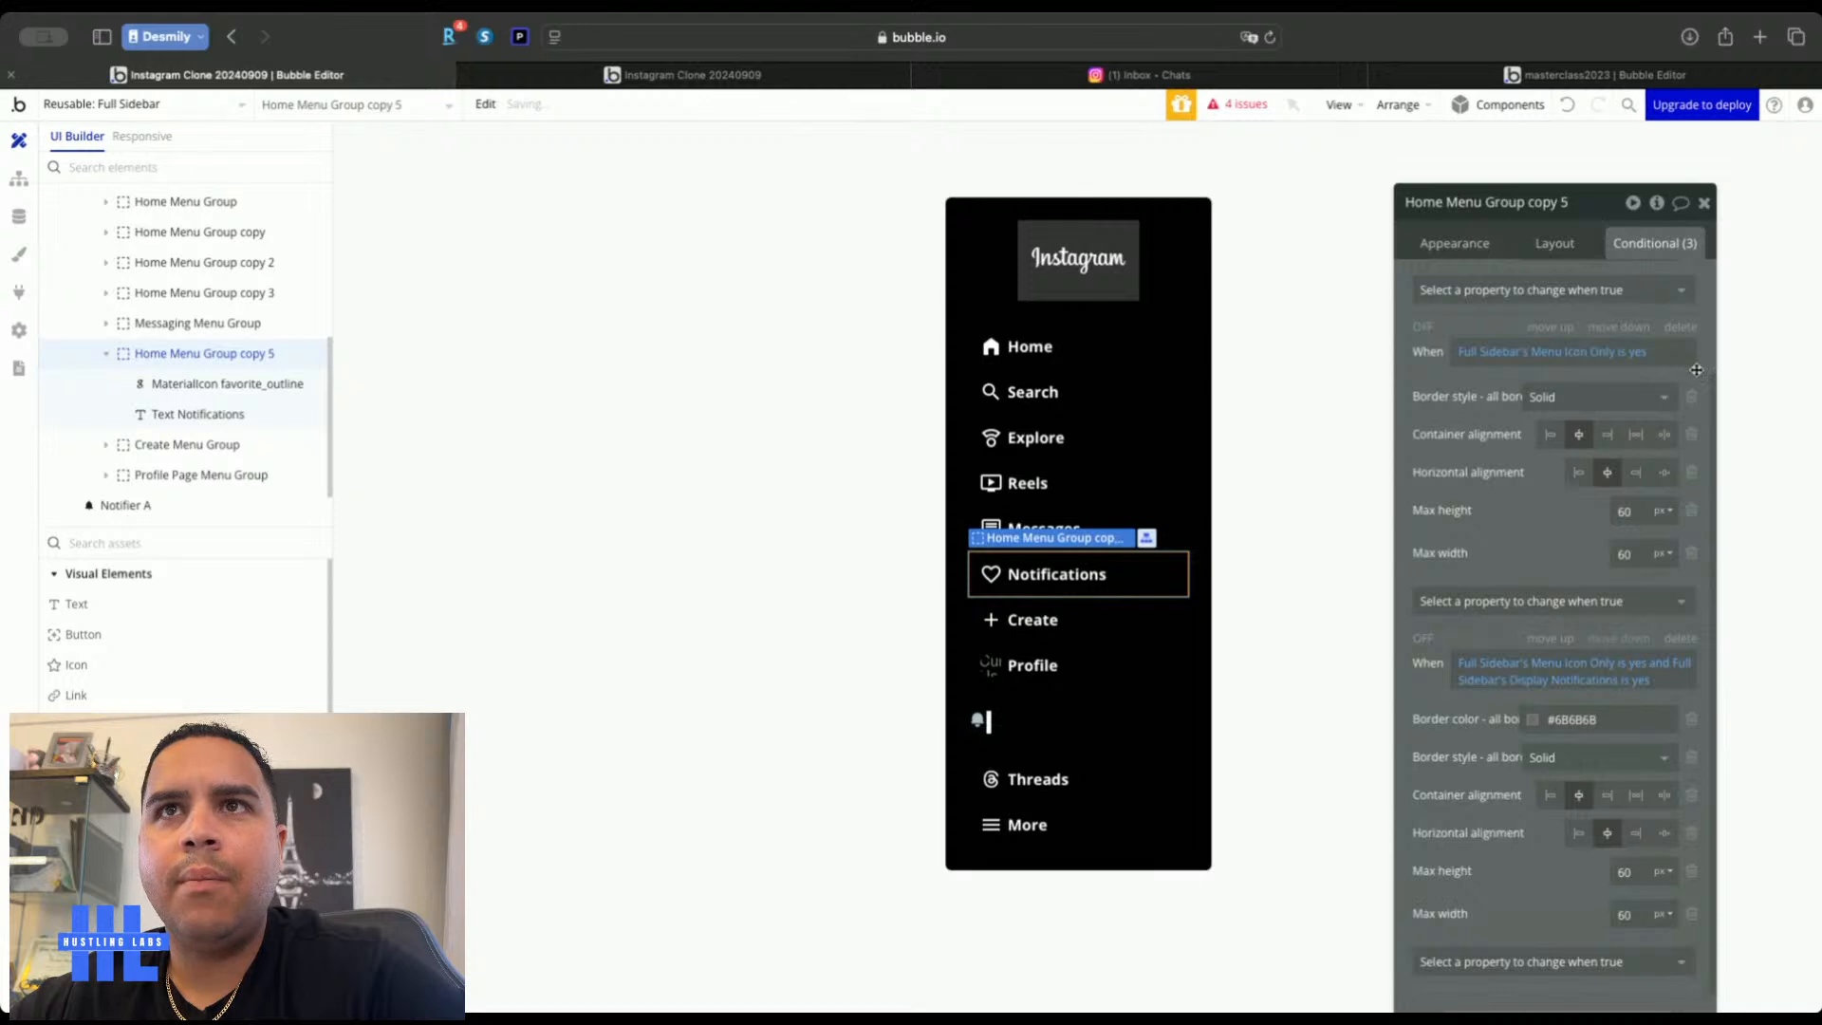
left_click(1693, 398)
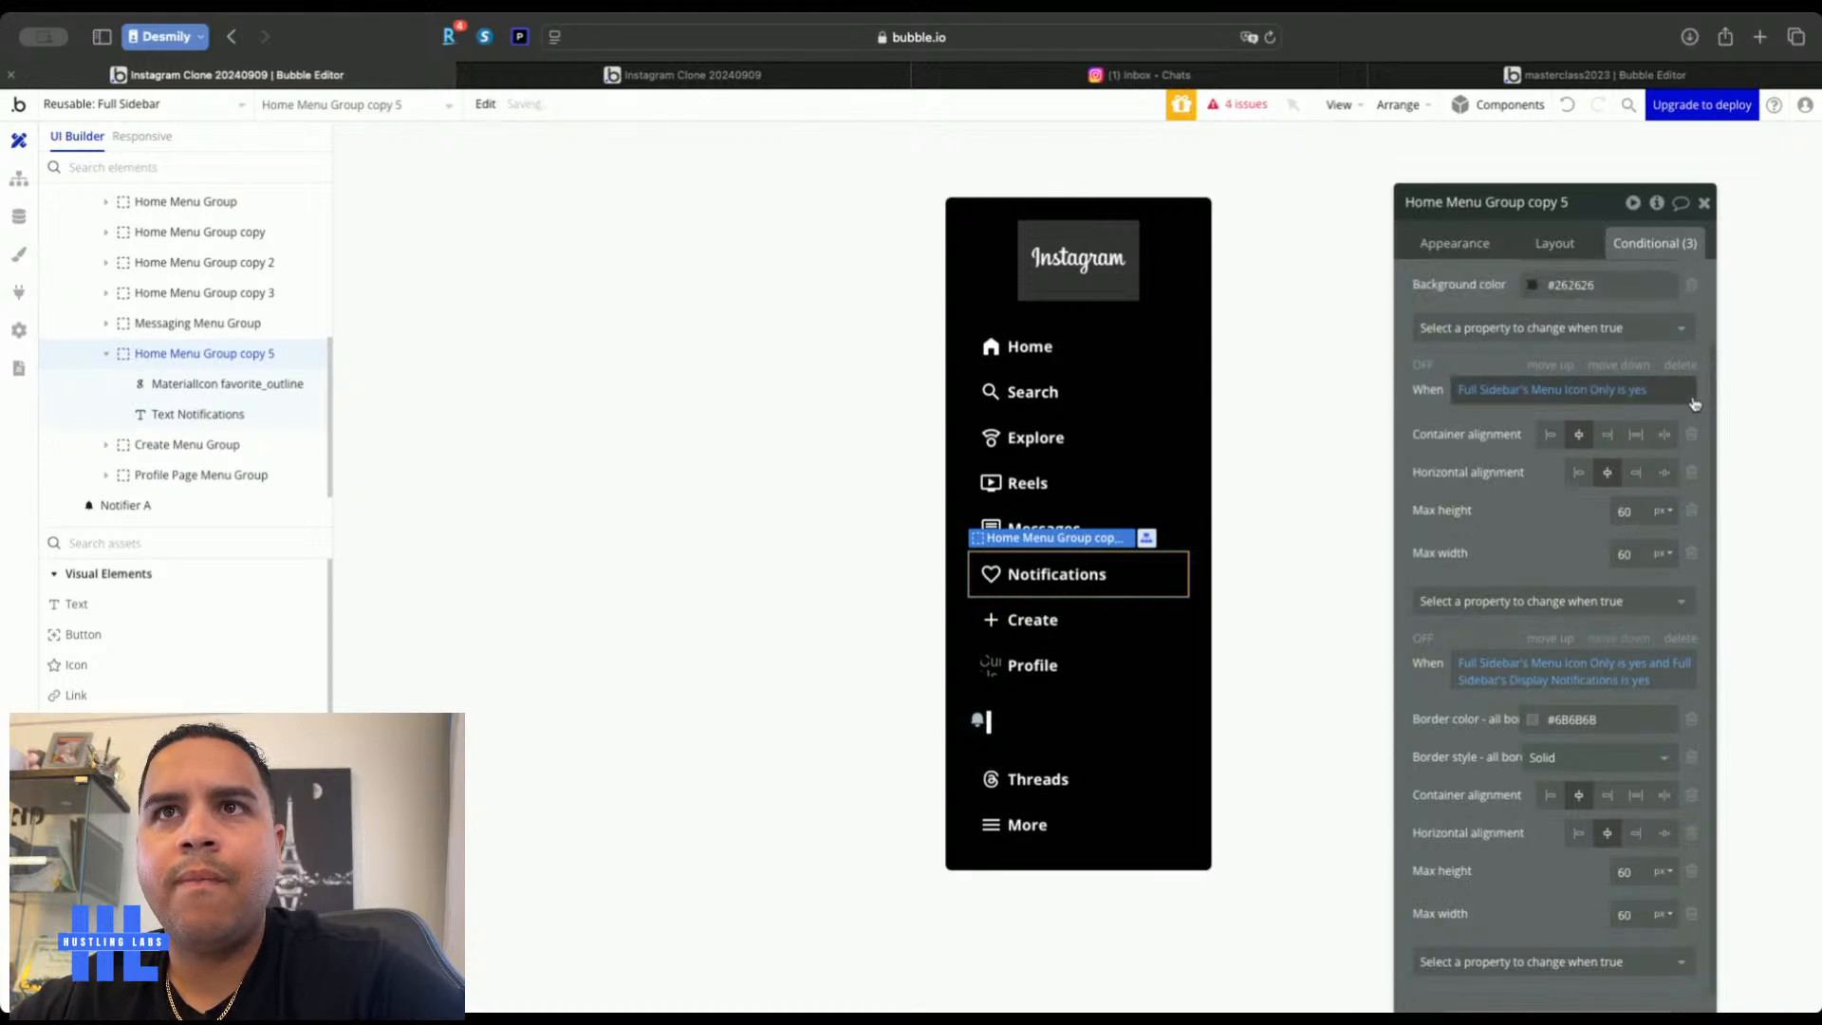
left_click(692, 84)
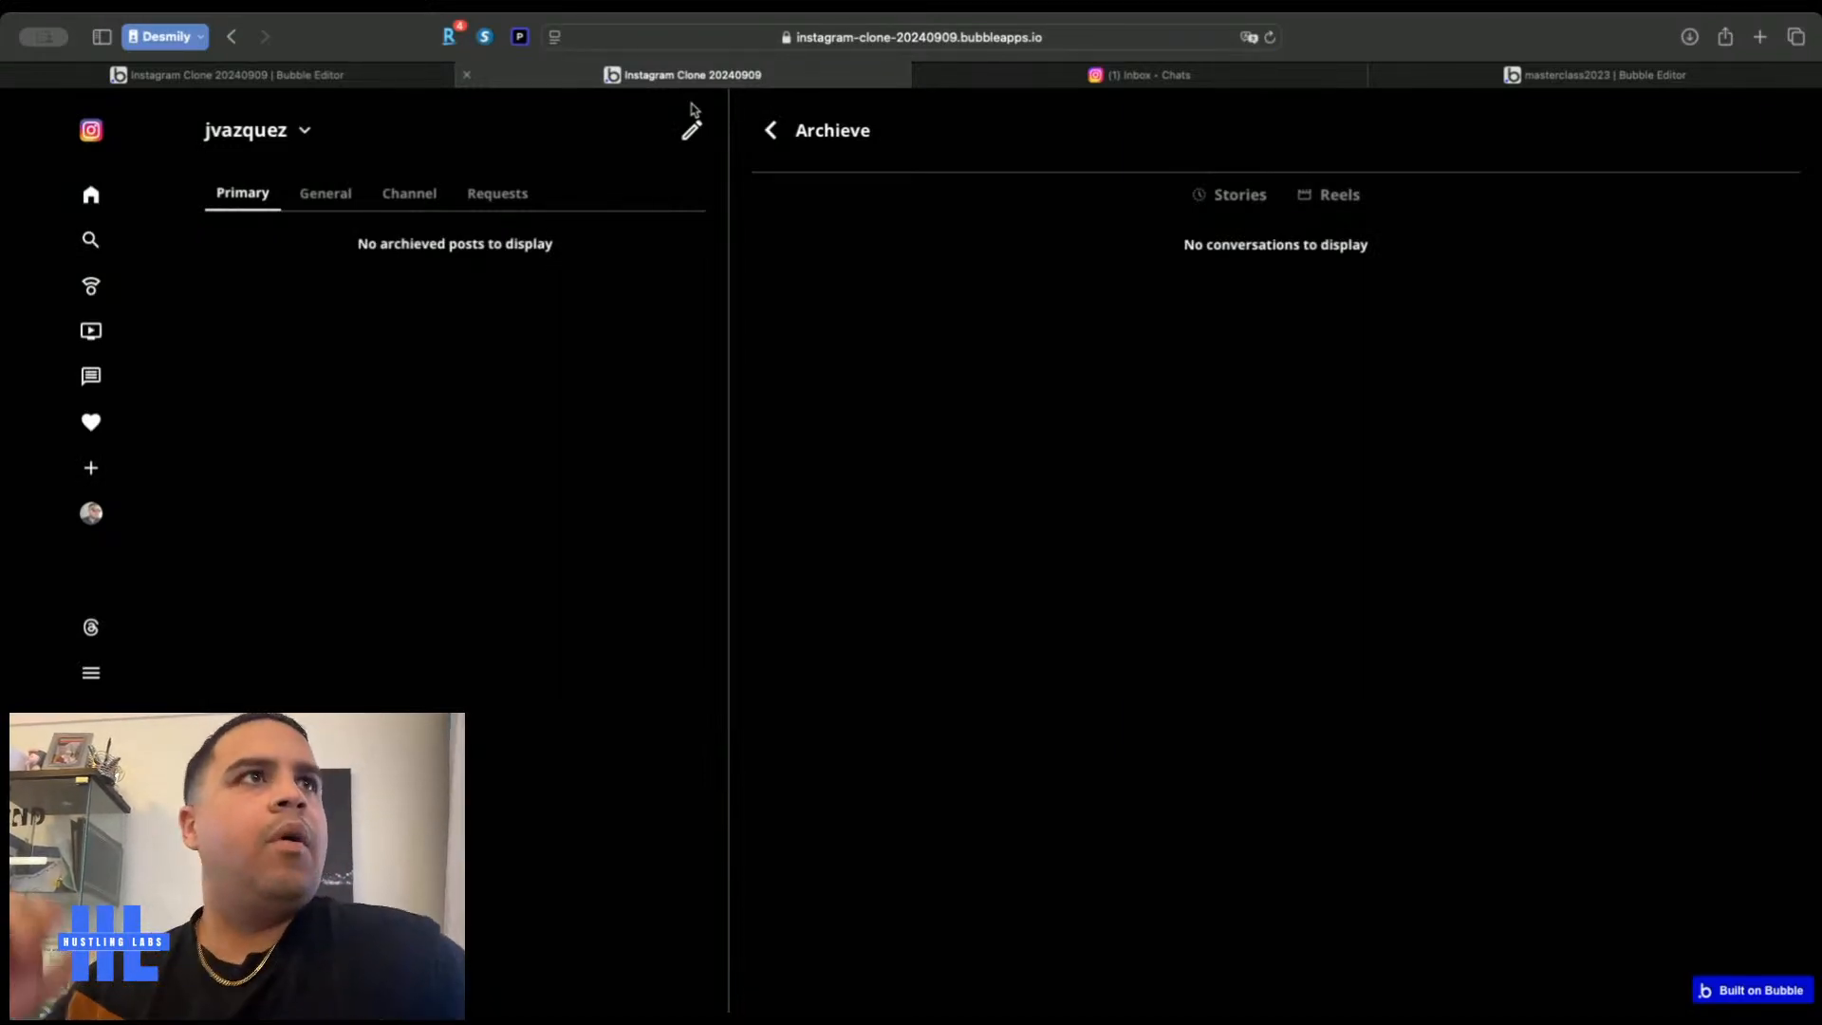
Inspect Full Sidebar A and the page layout settings on the messaging page
left_click(362, 78)
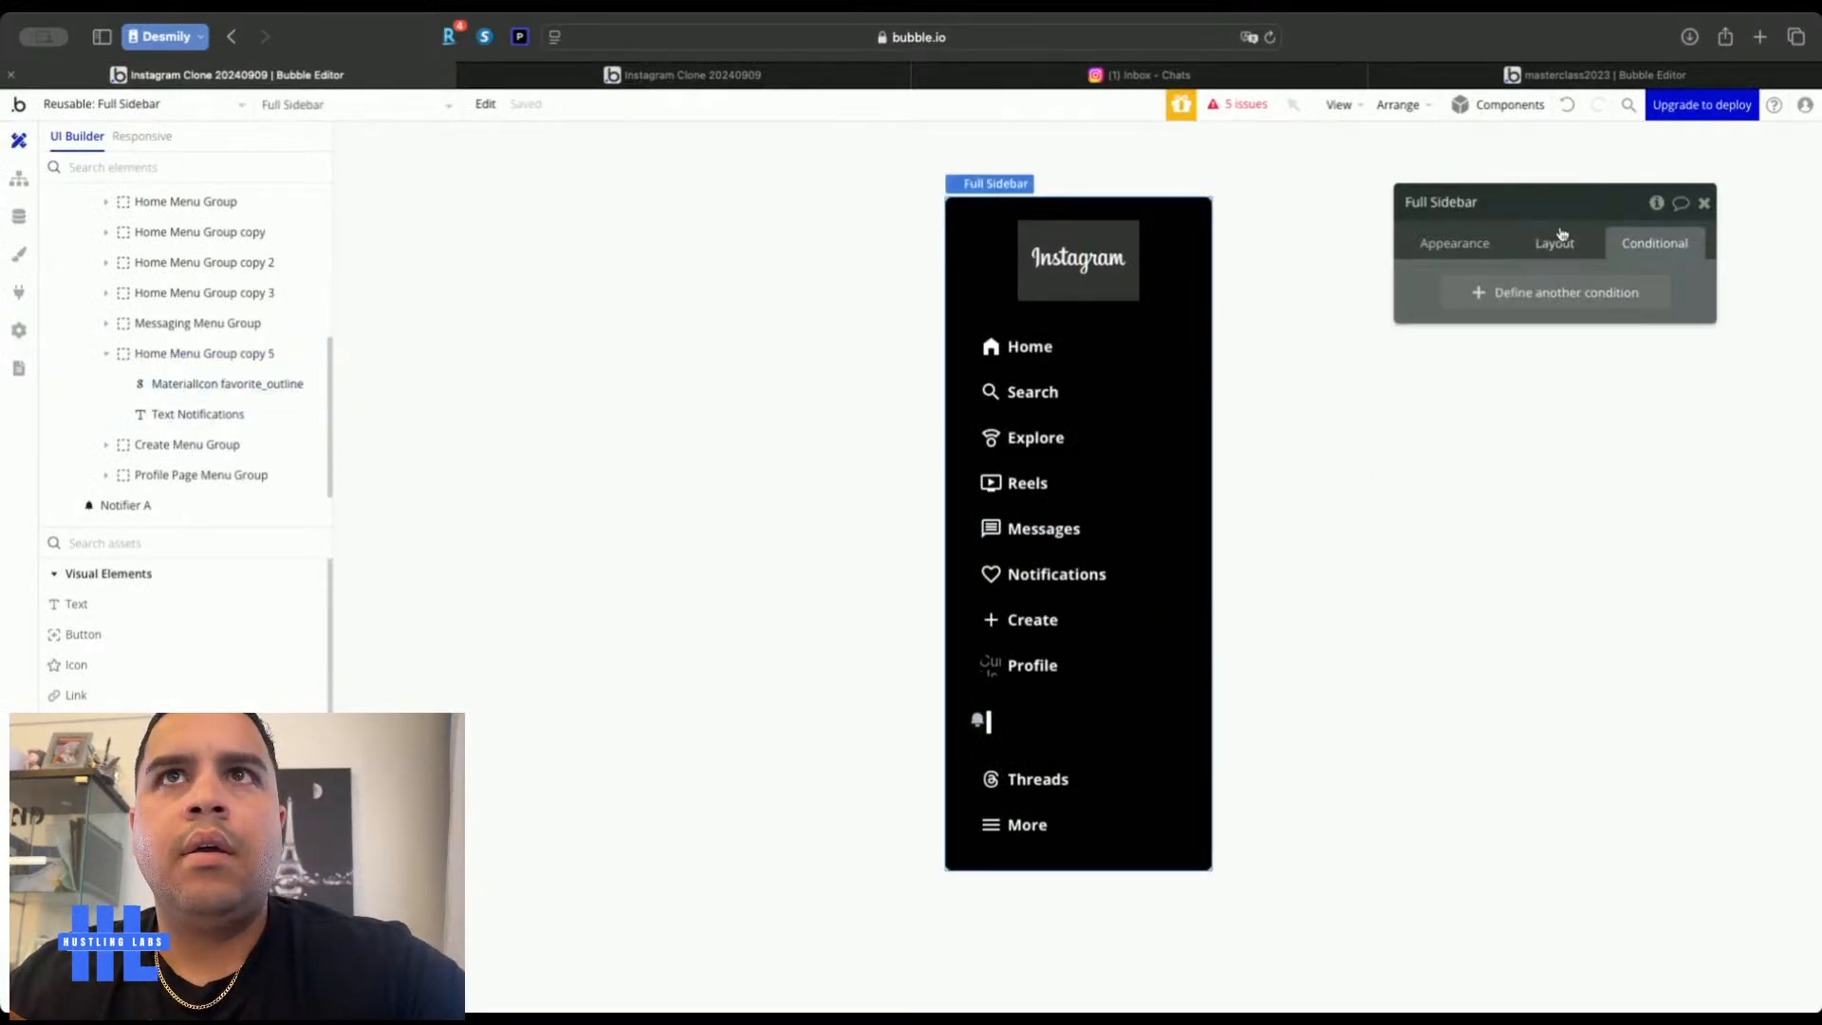
left_click(1556, 239)
left_click(185, 102)
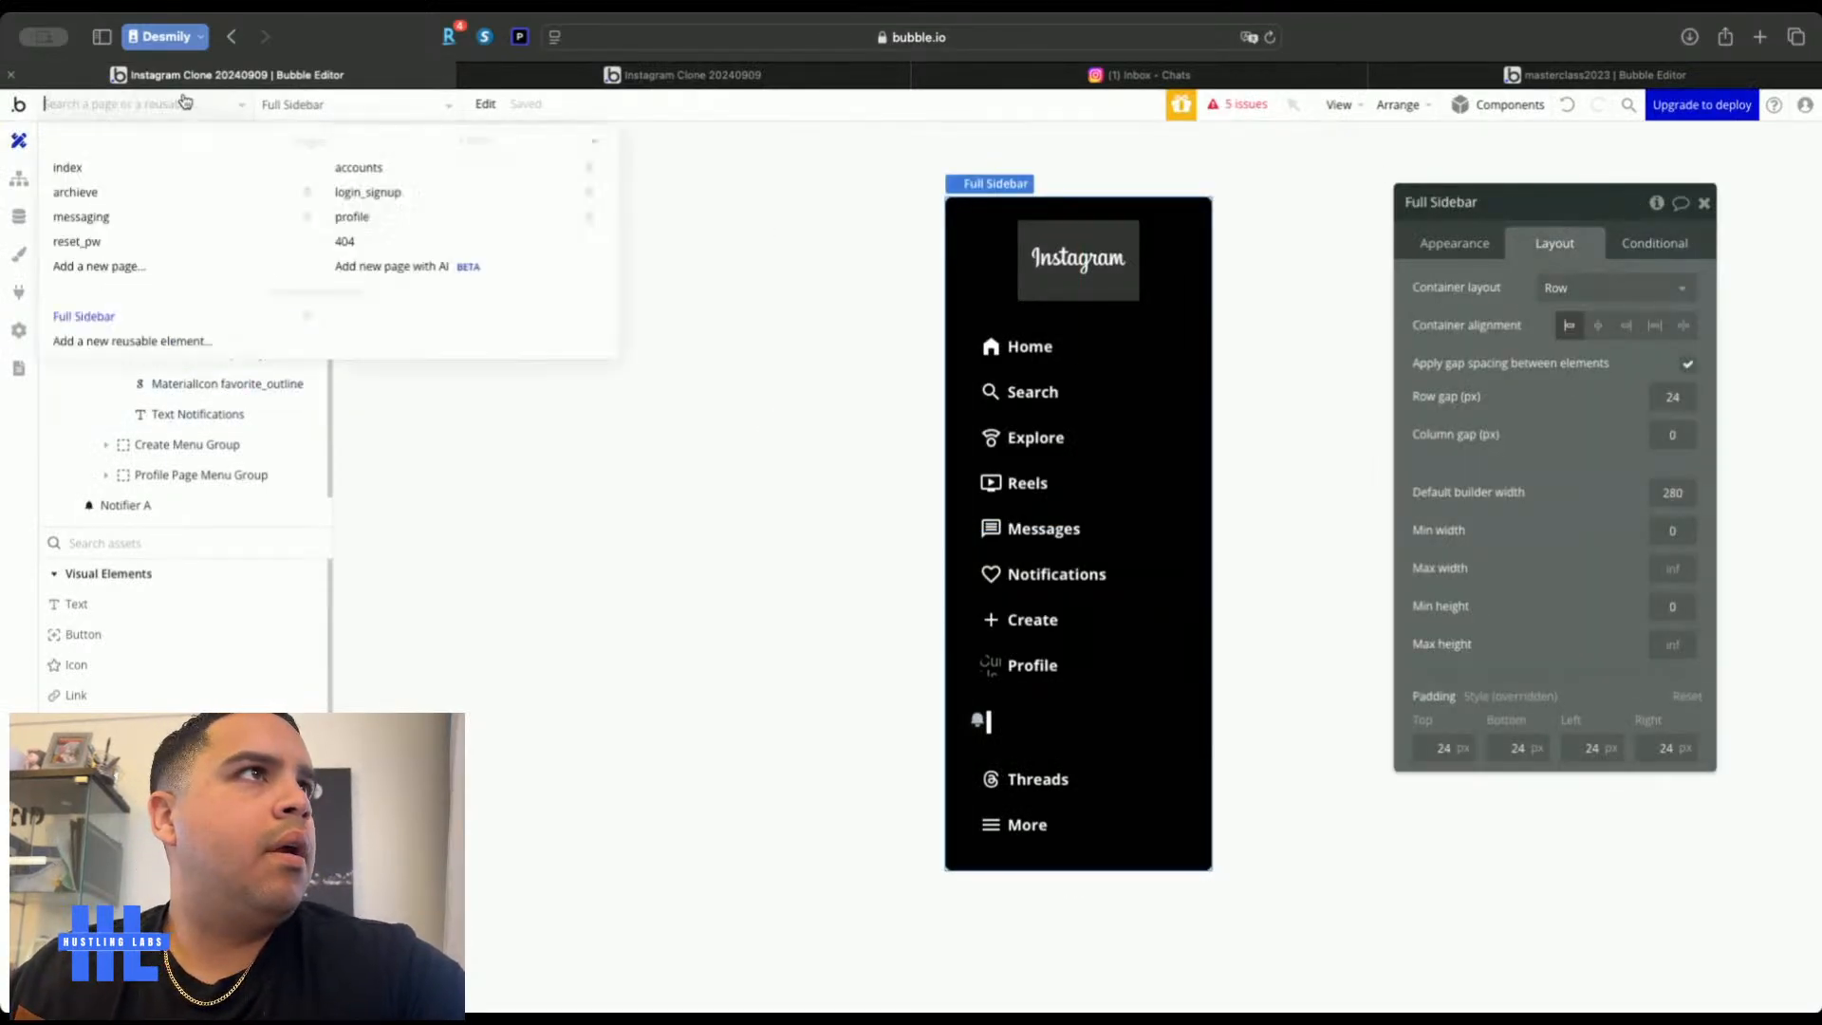
left_click(151, 216)
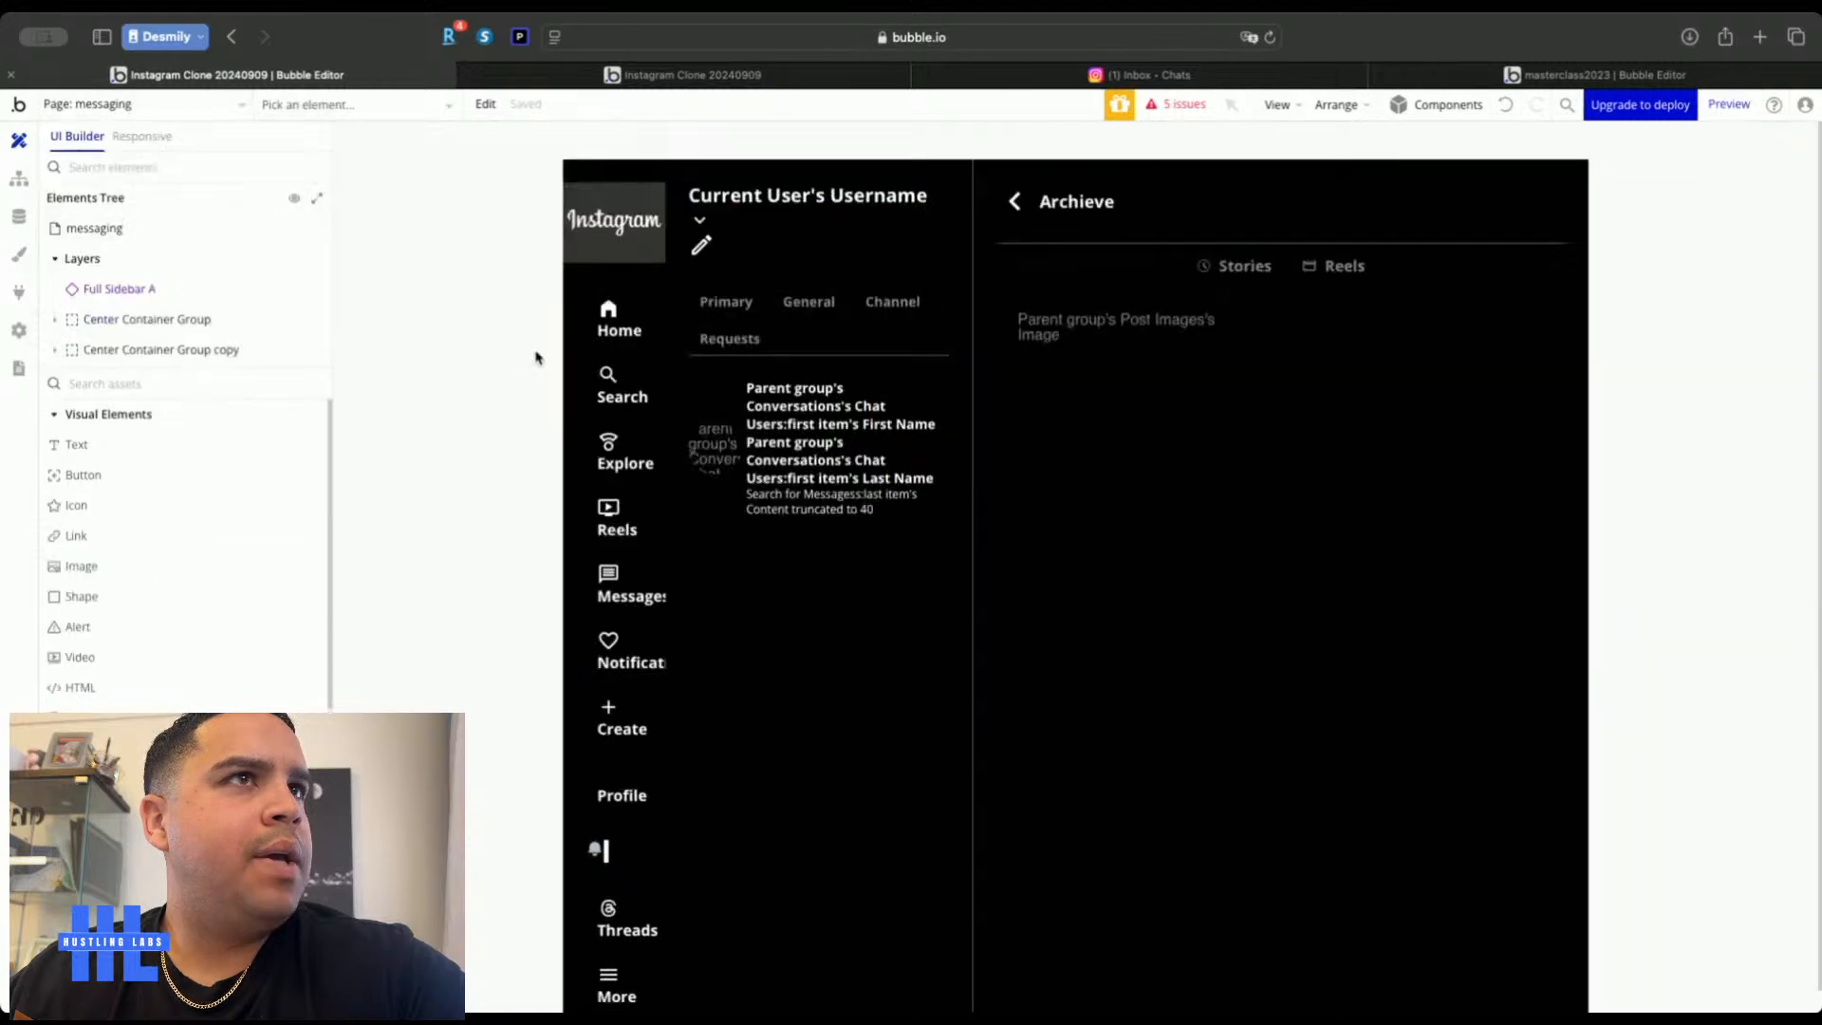
left_click(589, 407)
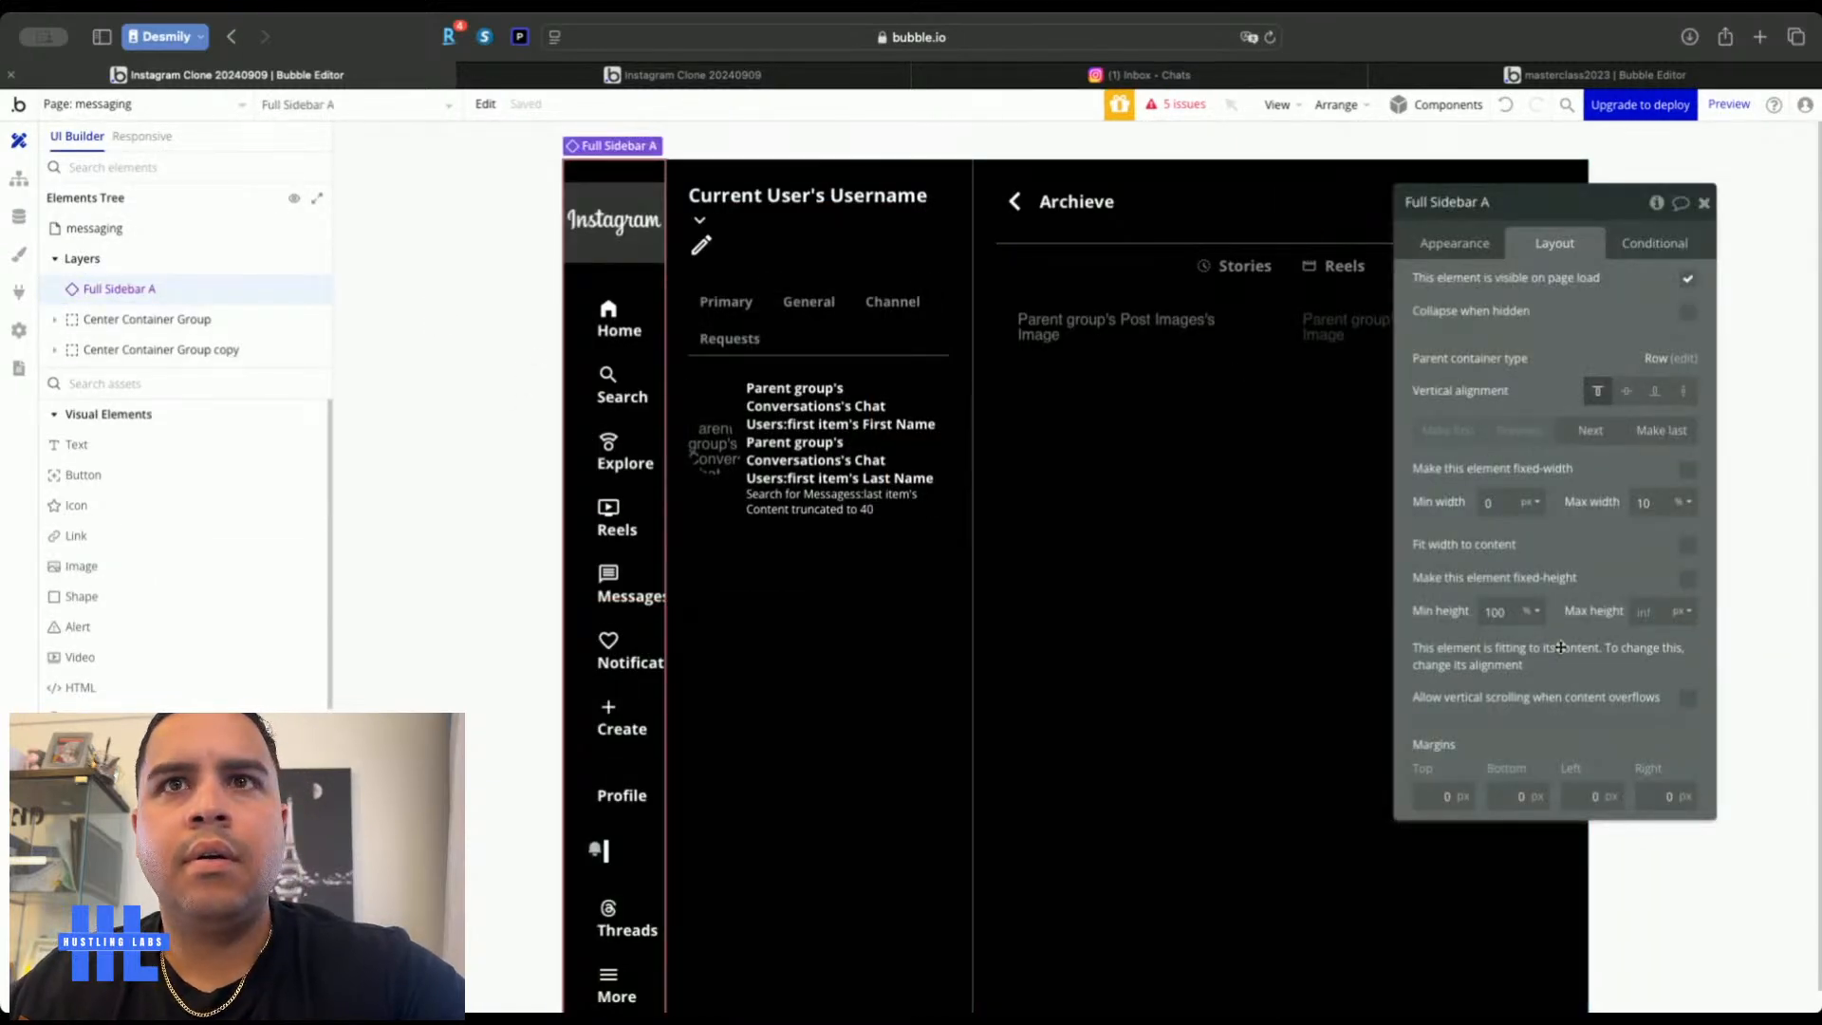
scroll(559, 750, "down", 2)
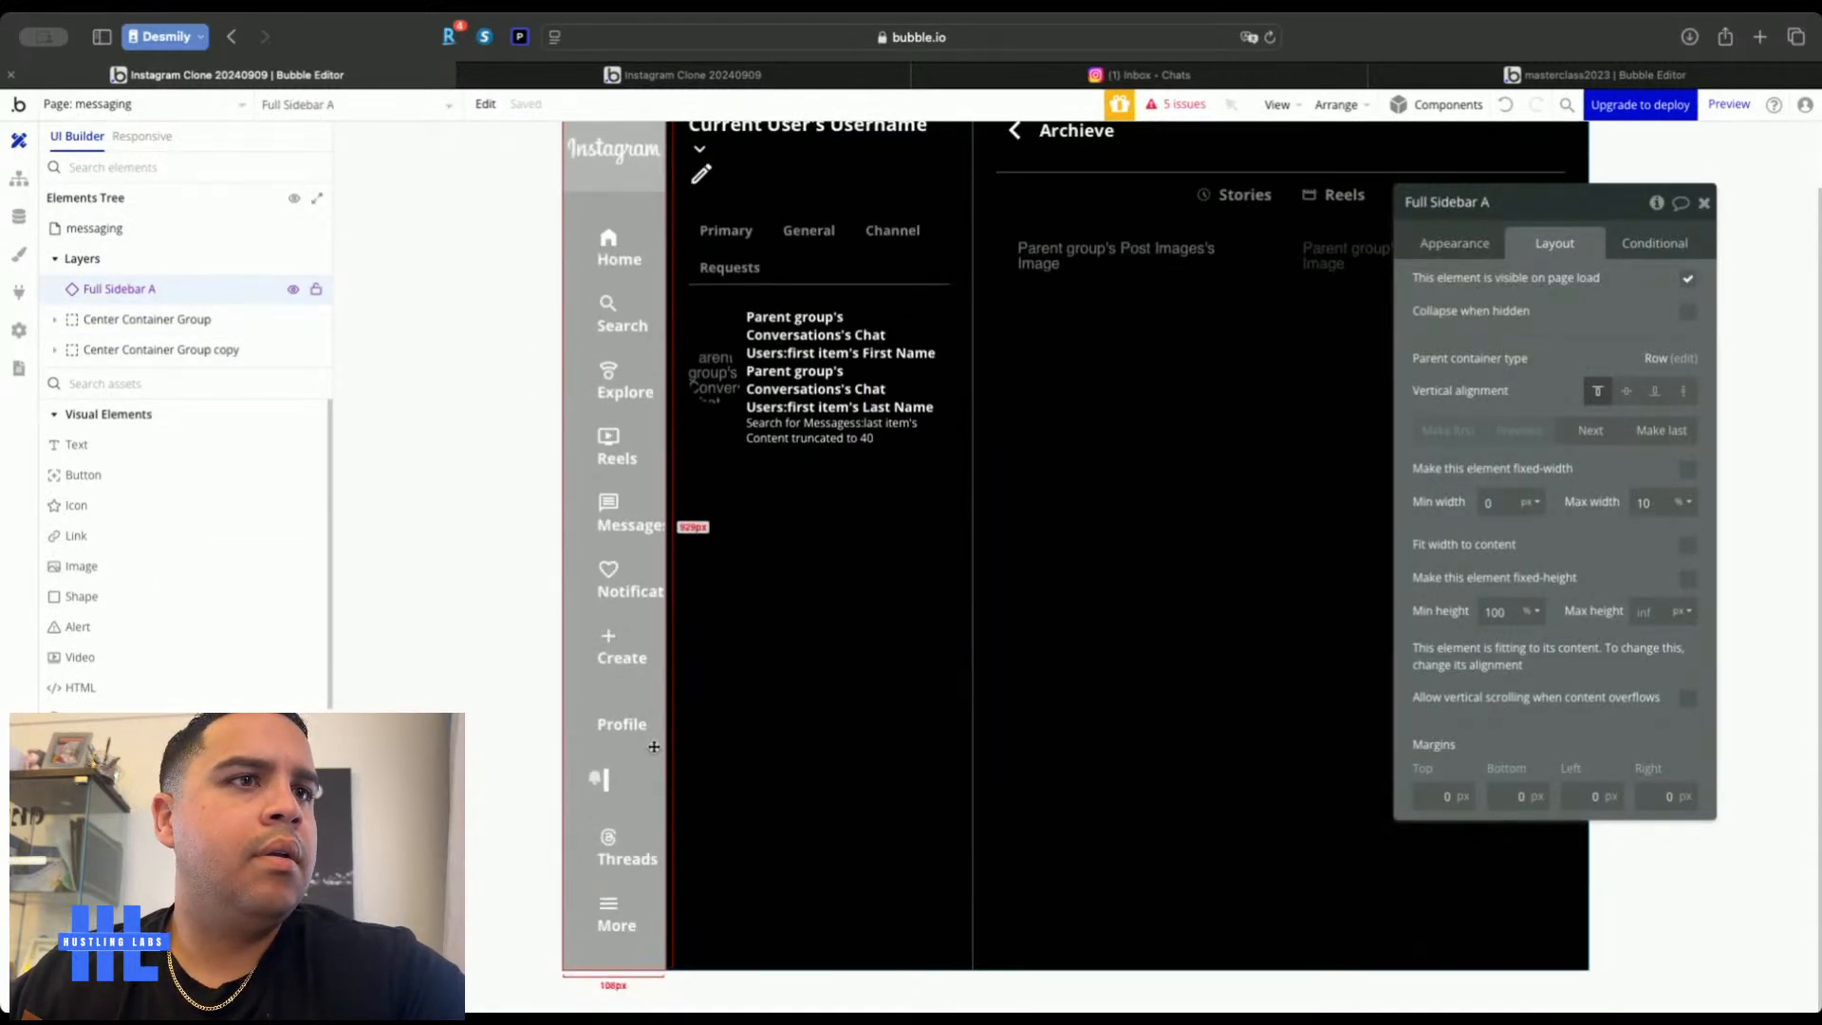
left_click(559, 759)
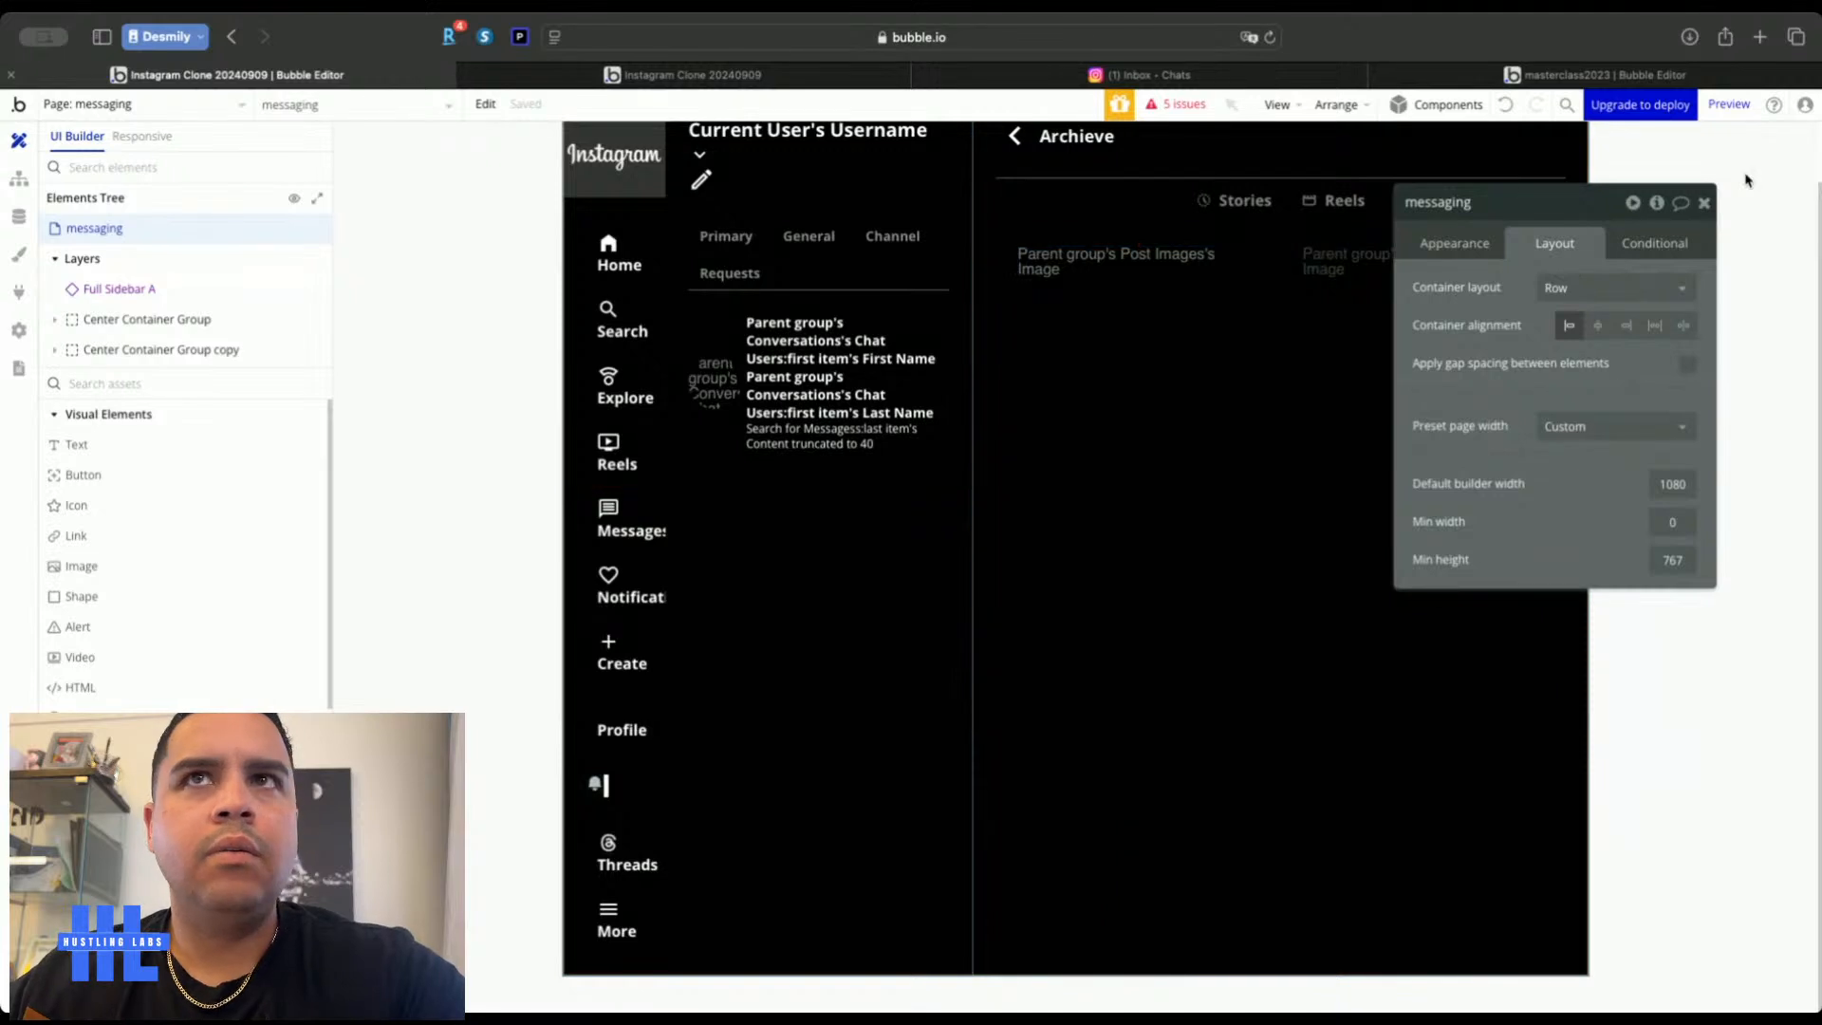
left_click(1704, 203)
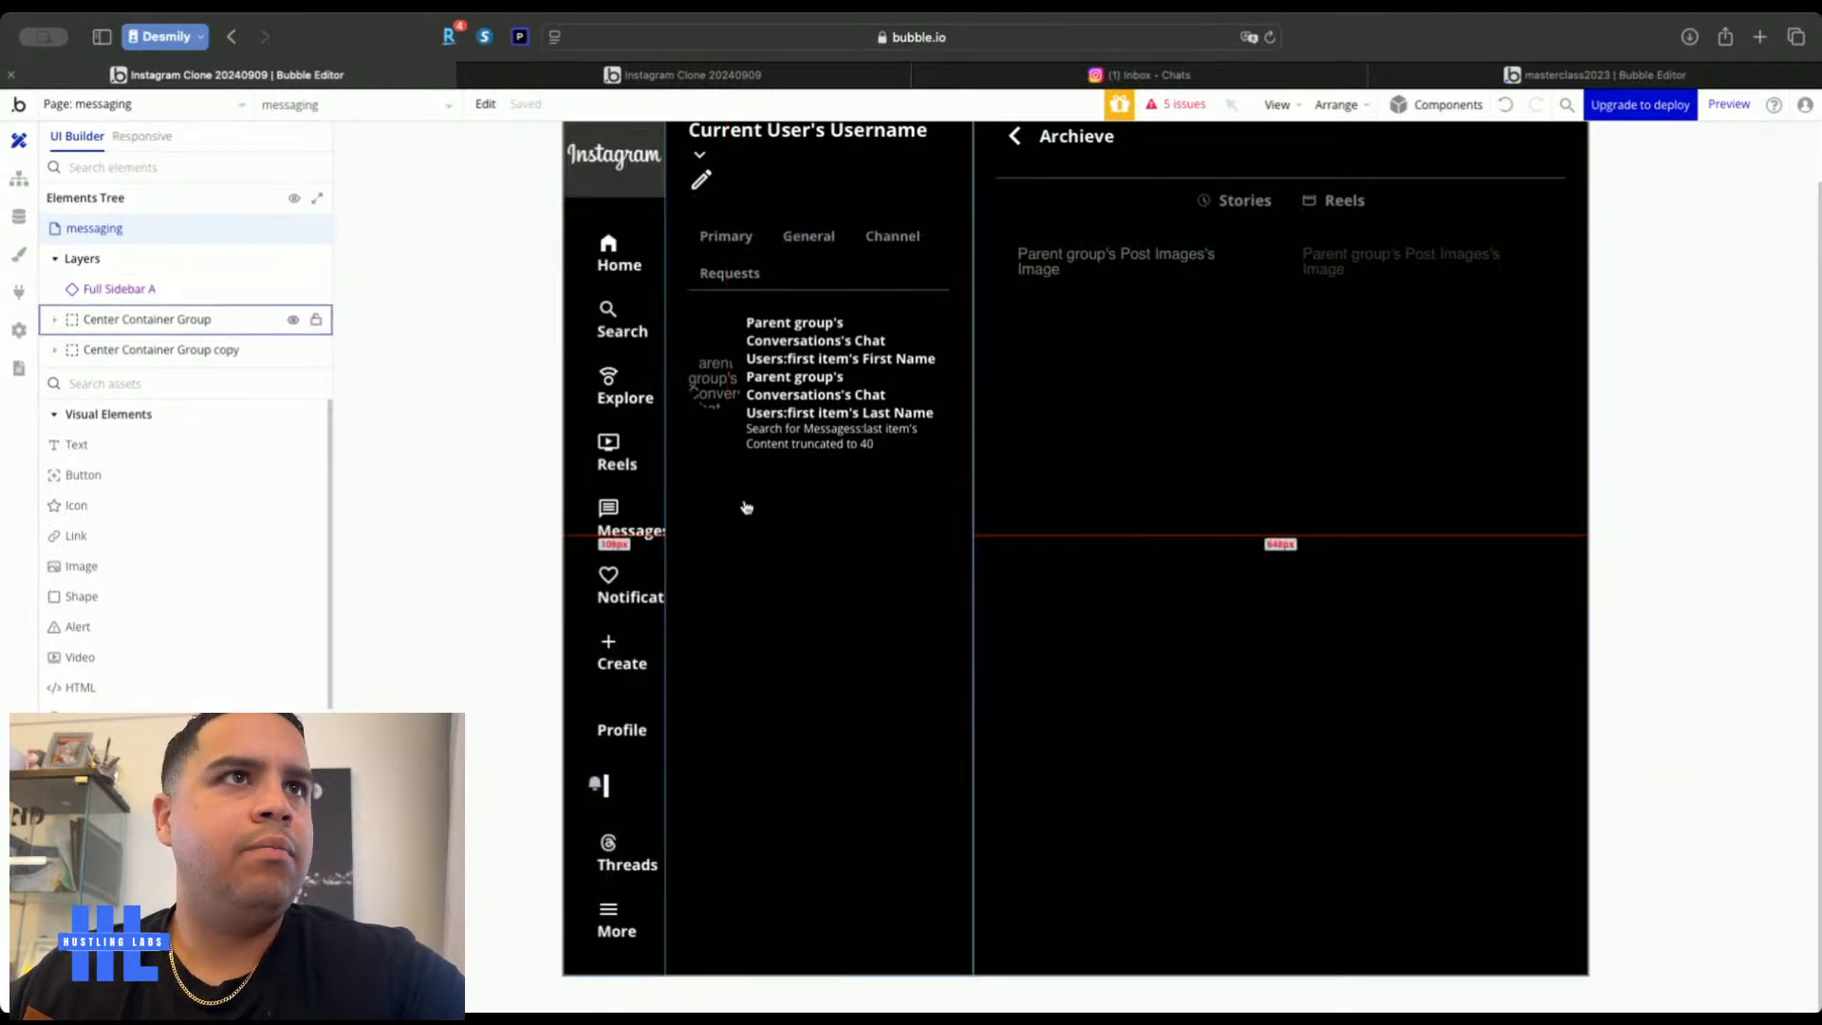
Compare with the real Instagram inbox and reopen the Full Sidebar reusable element
left_click(1139, 75)
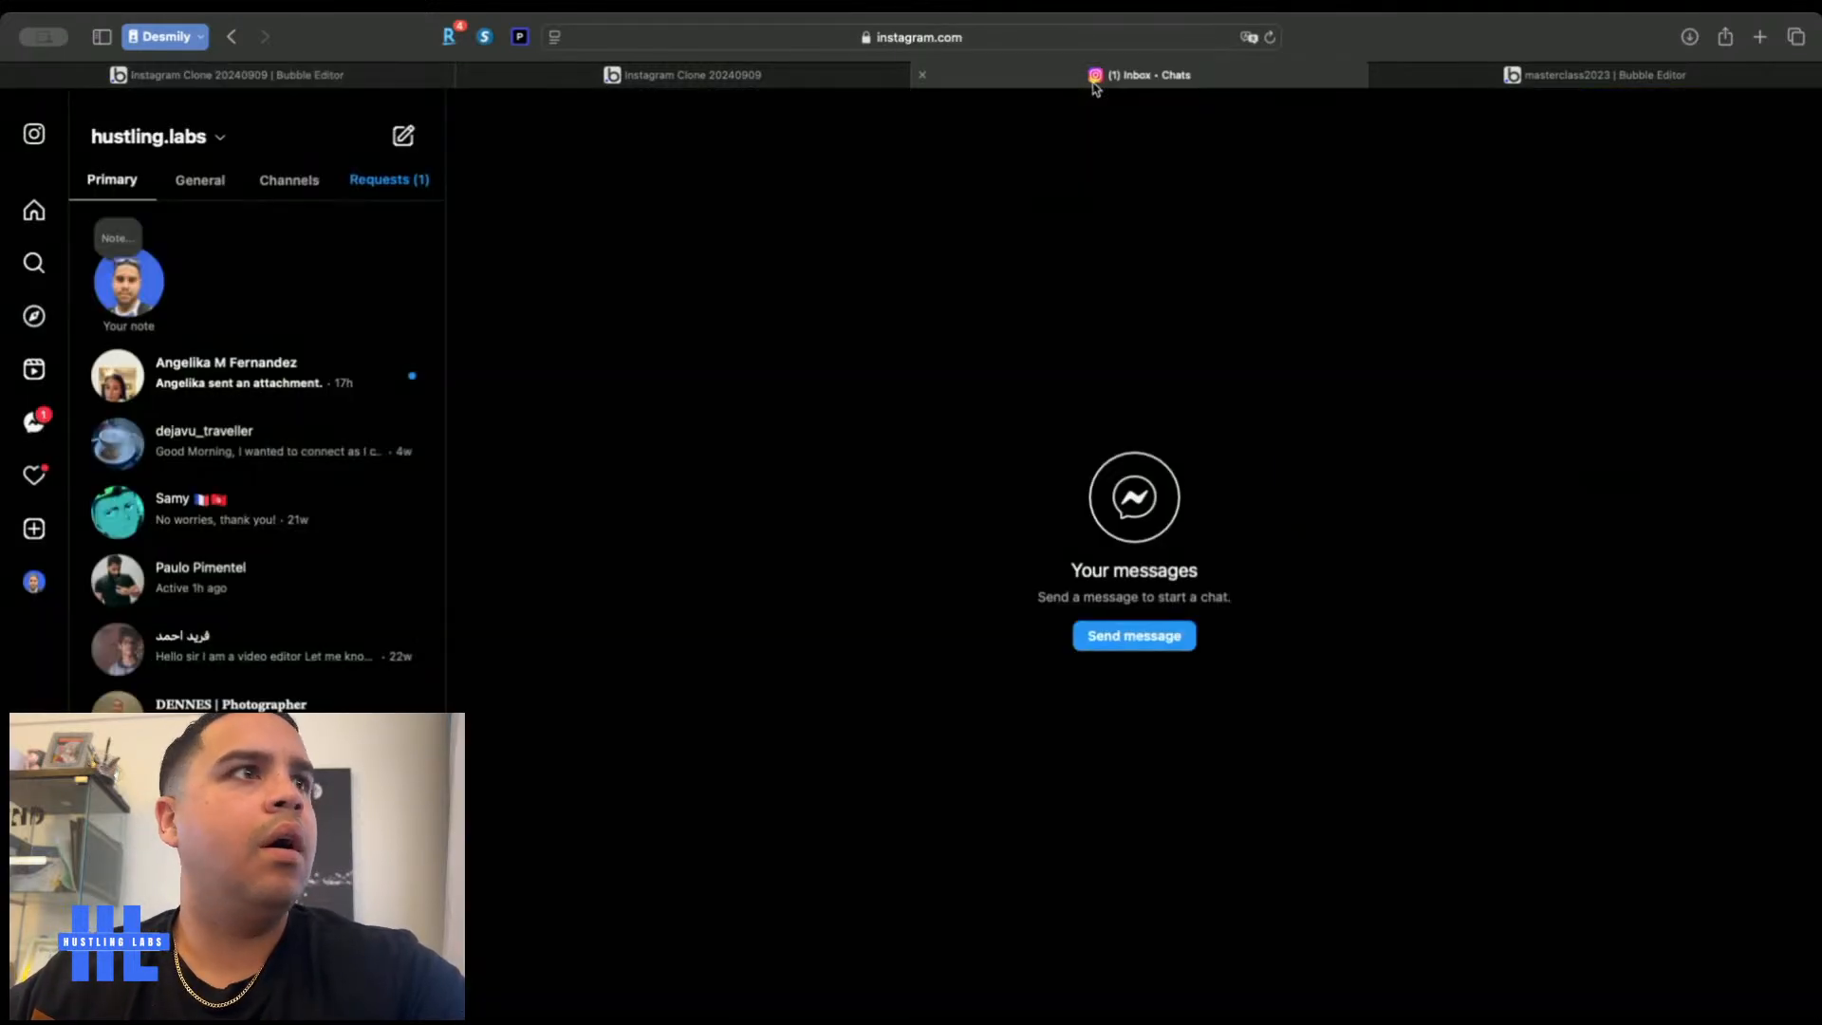
left_click(380, 78)
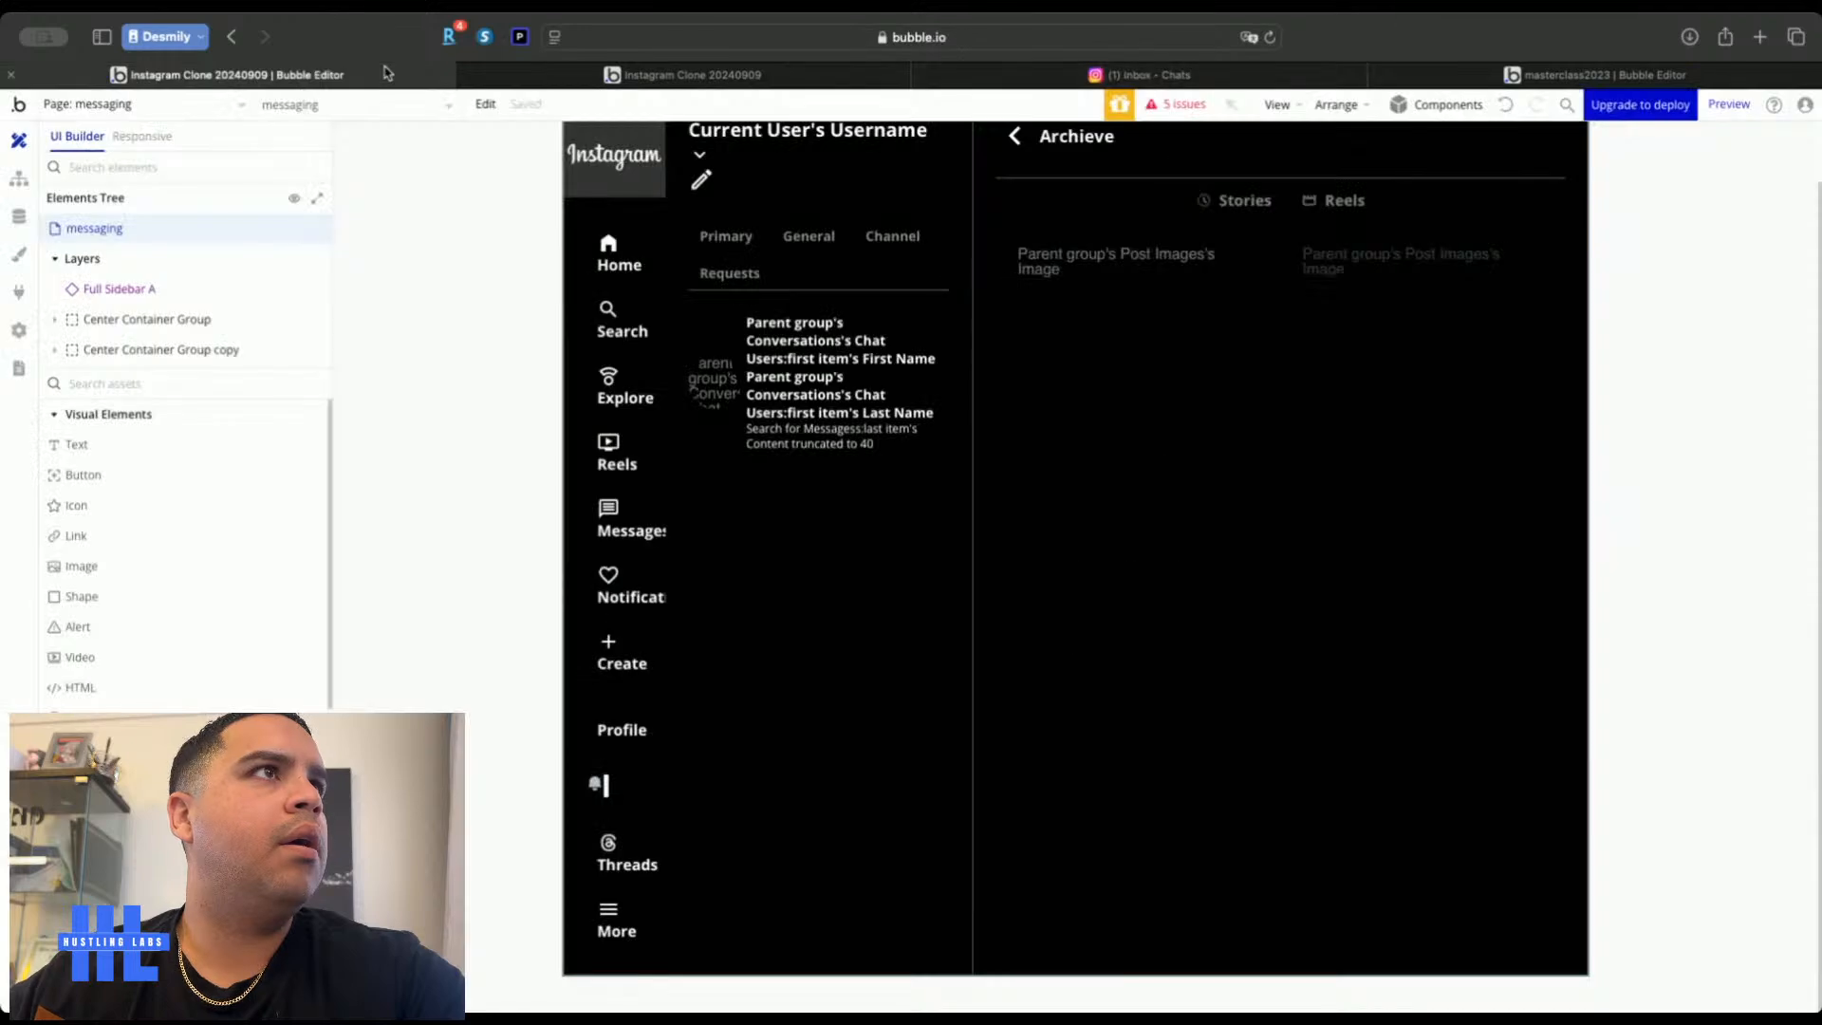
left_click(150, 106)
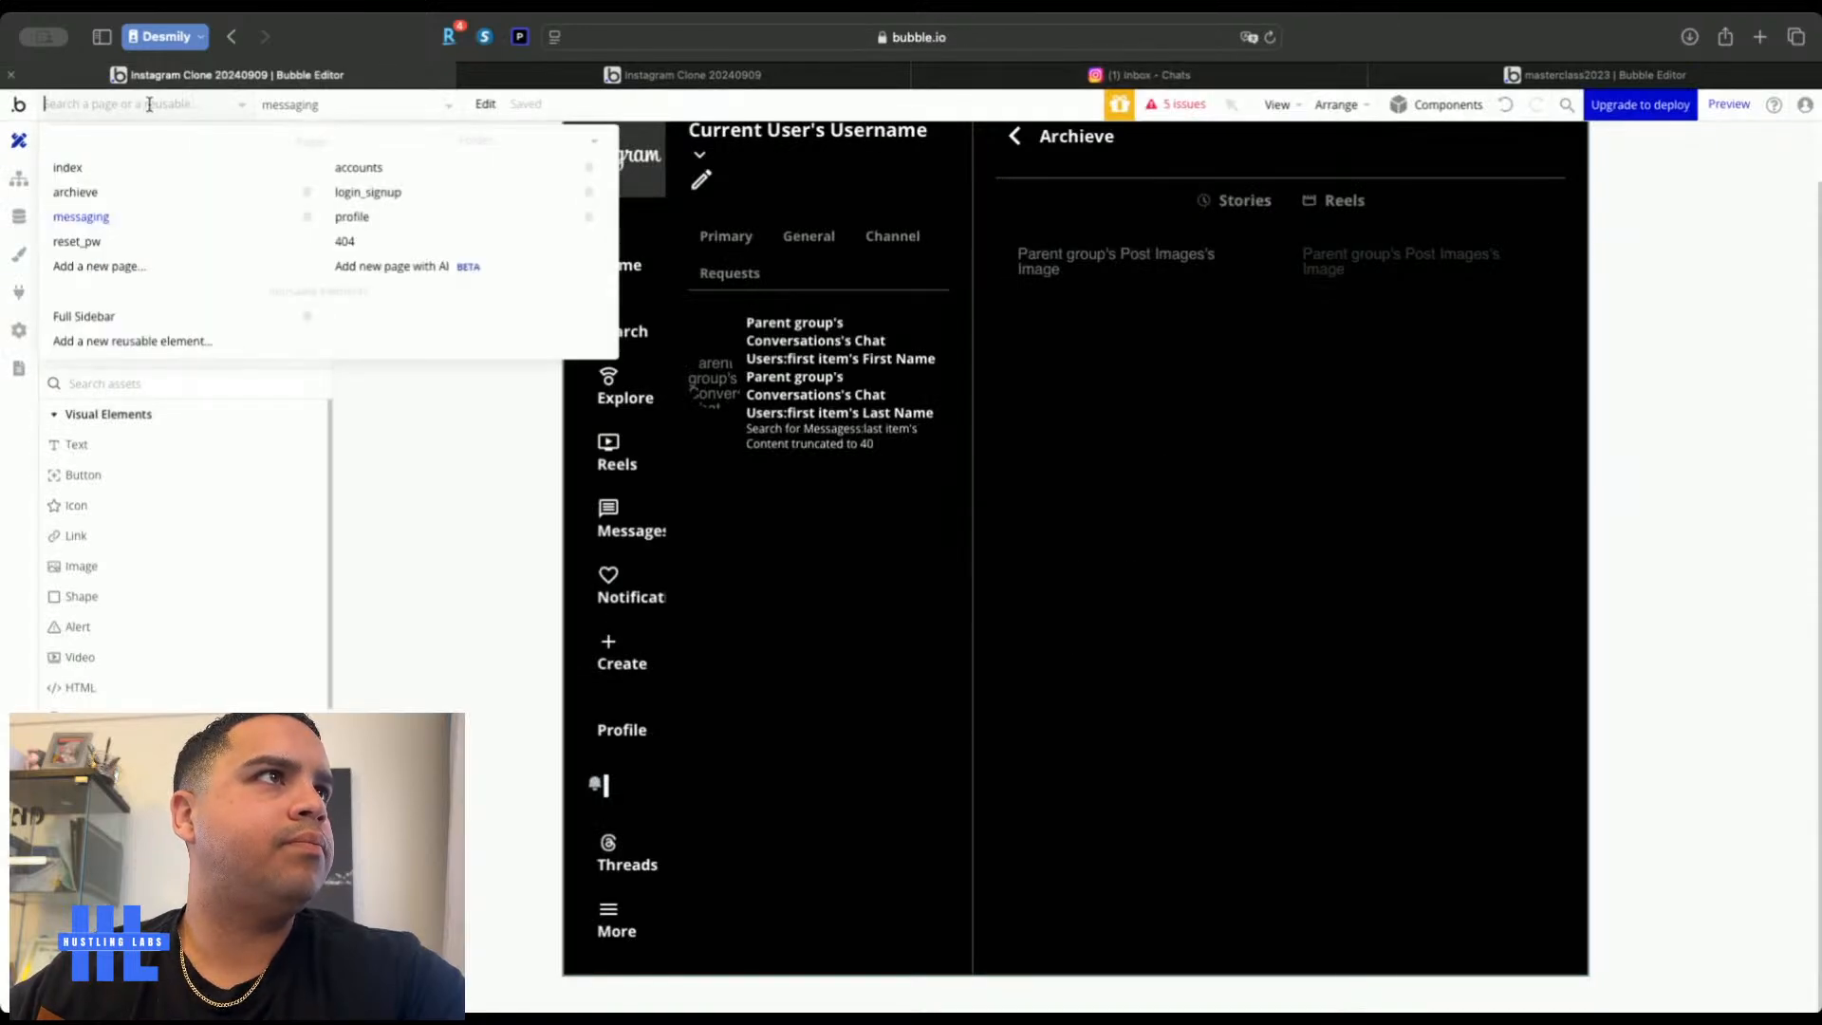
left_click(111, 322)
left_click(1203, 500)
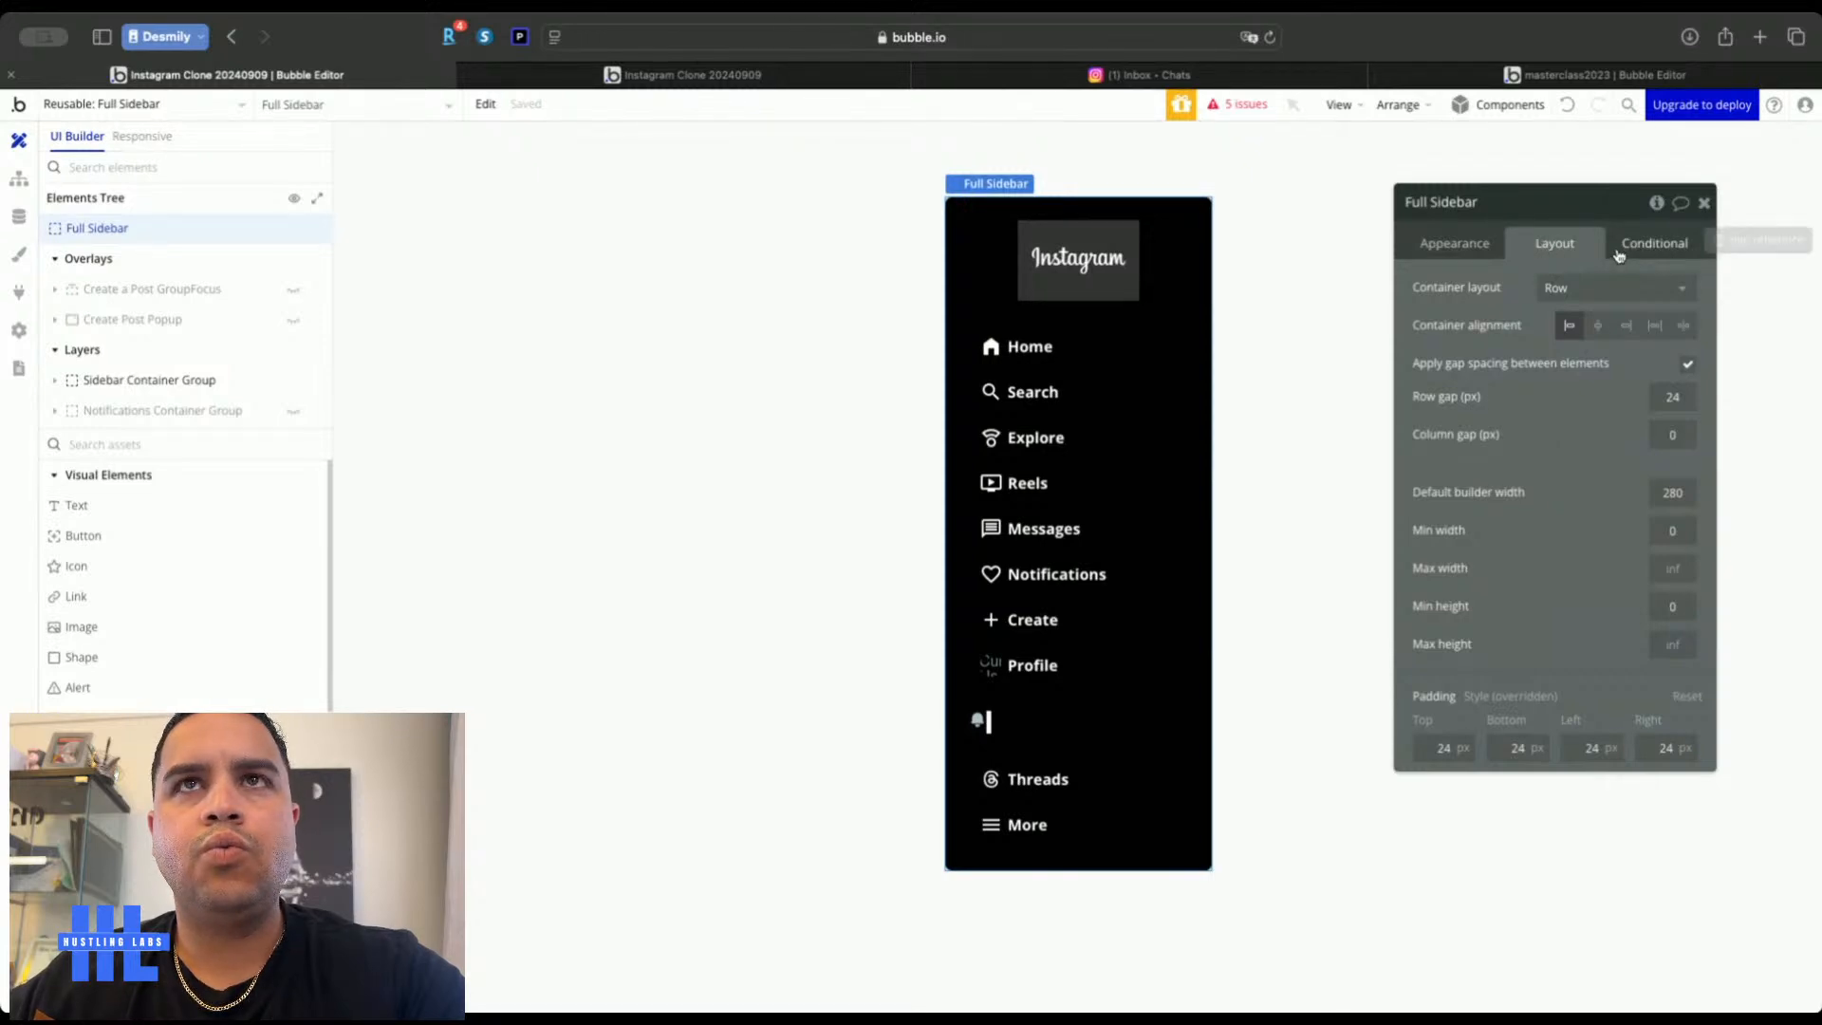
Review the sidebar's appearance settings against the real Instagram home feed
left_click(1454, 244)
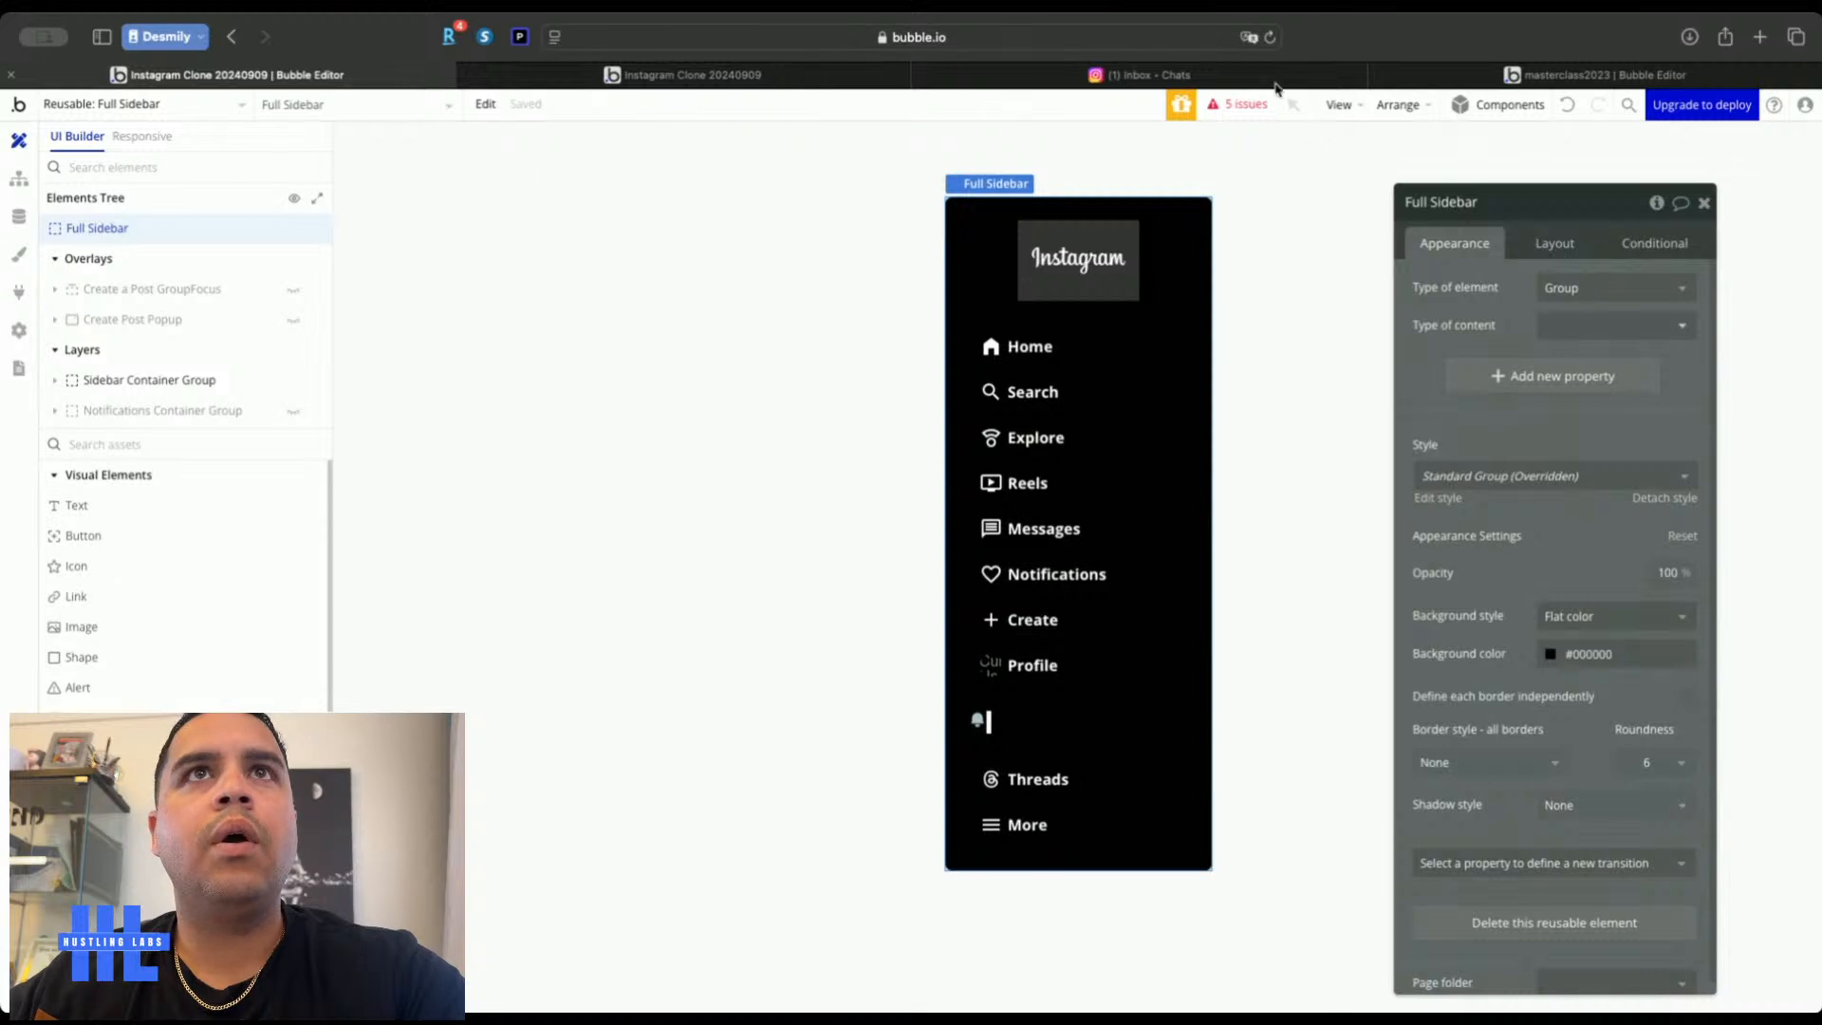
left_click(1273, 75)
left_click(34, 133)
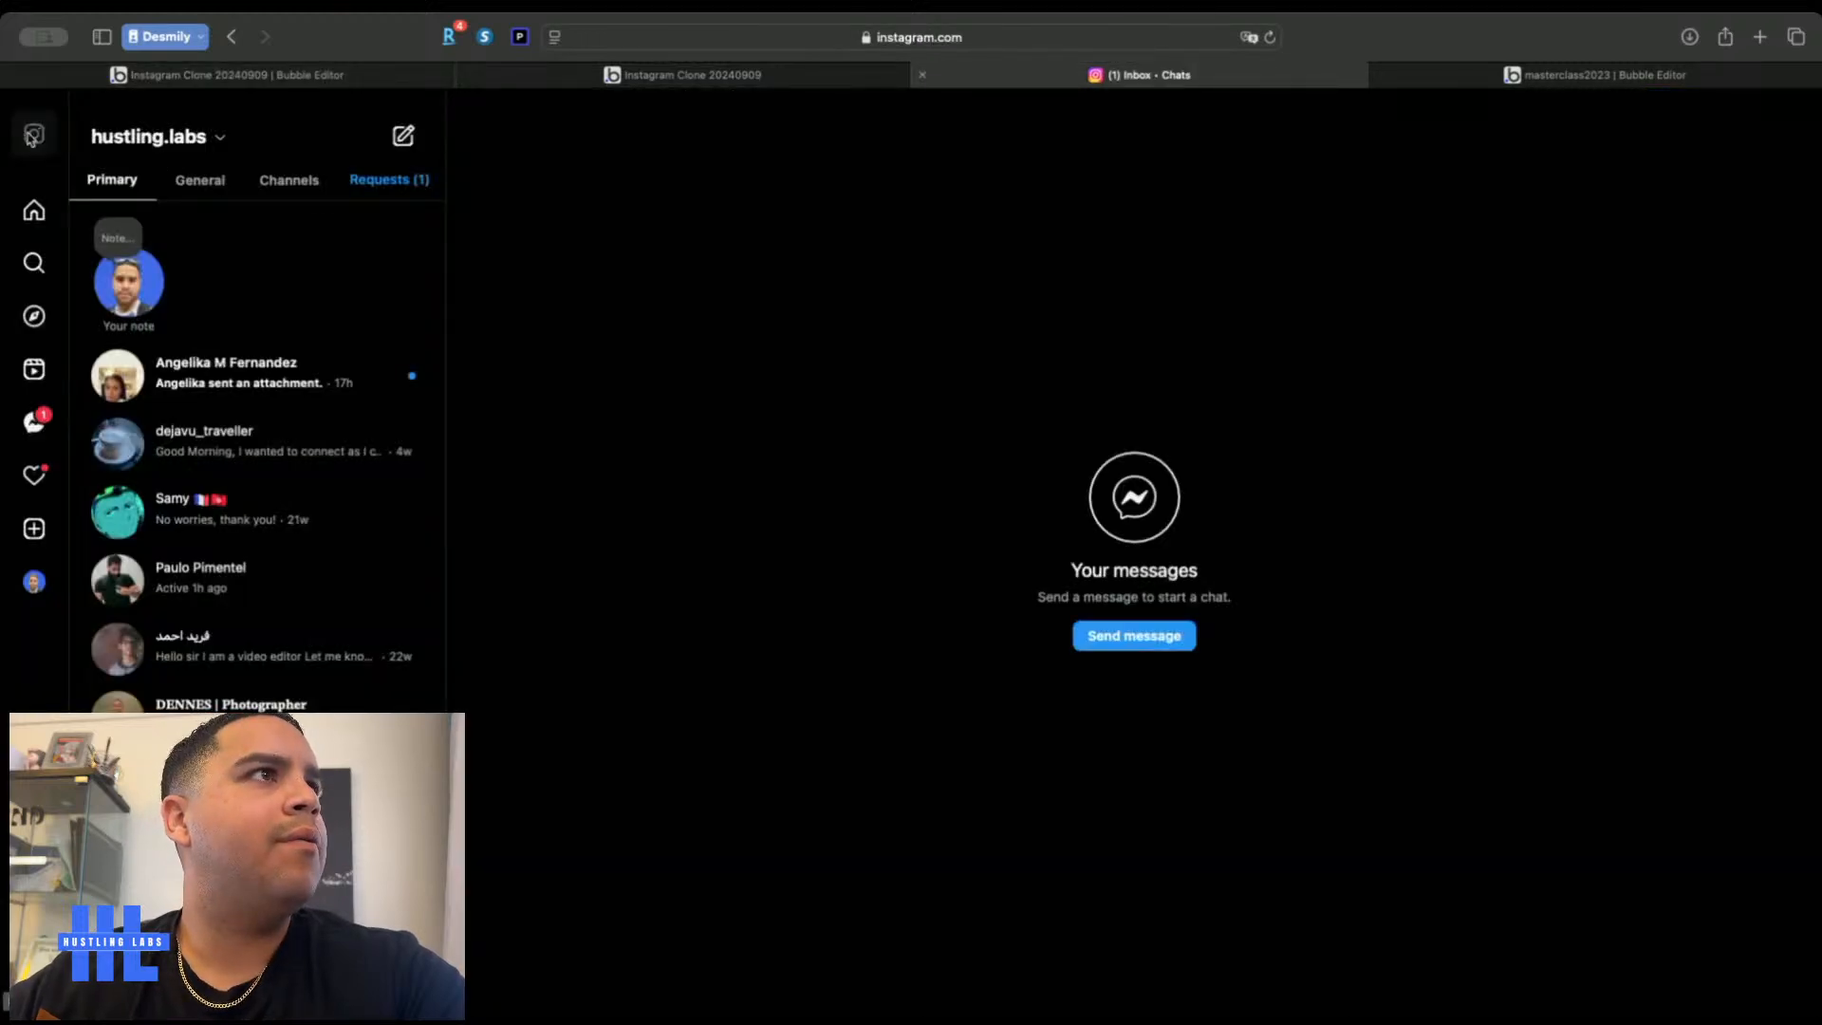
left_click(91, 75)
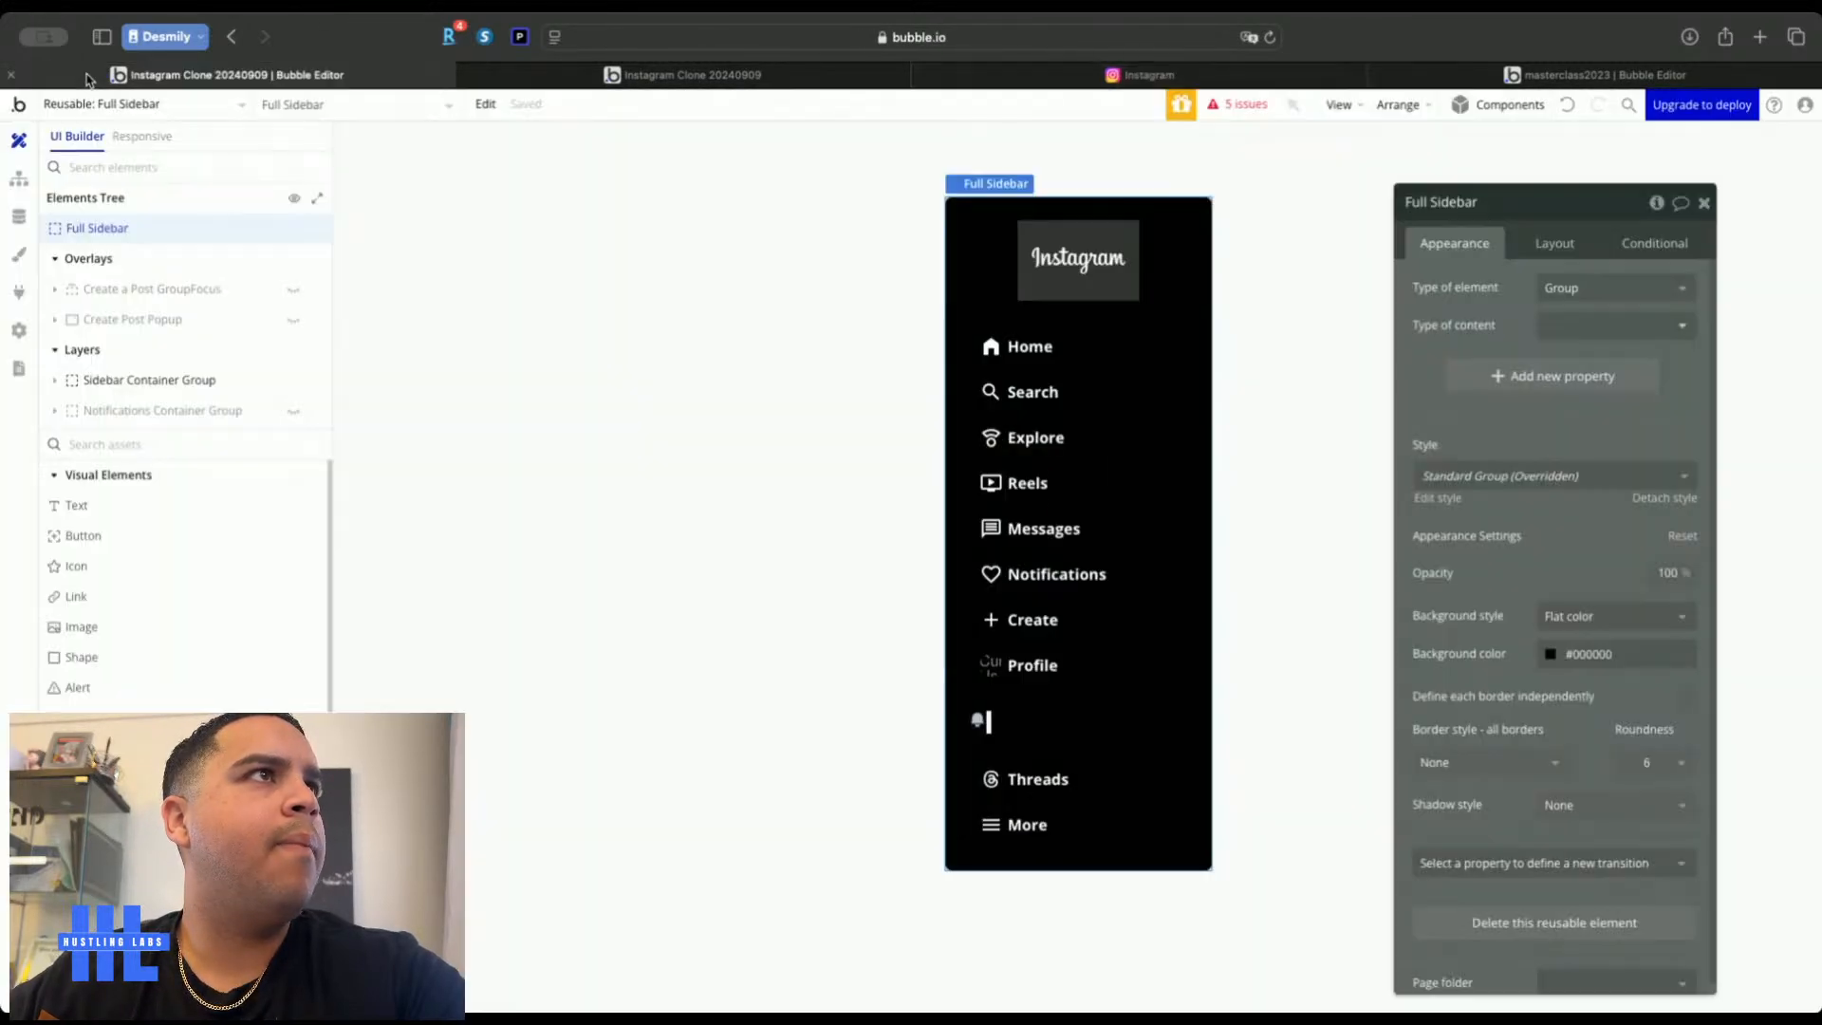
Define borders independently and give the sidebar a solid right border, Primary contrast at 30% opacity
left_click(1687, 696)
left_click(1516, 834)
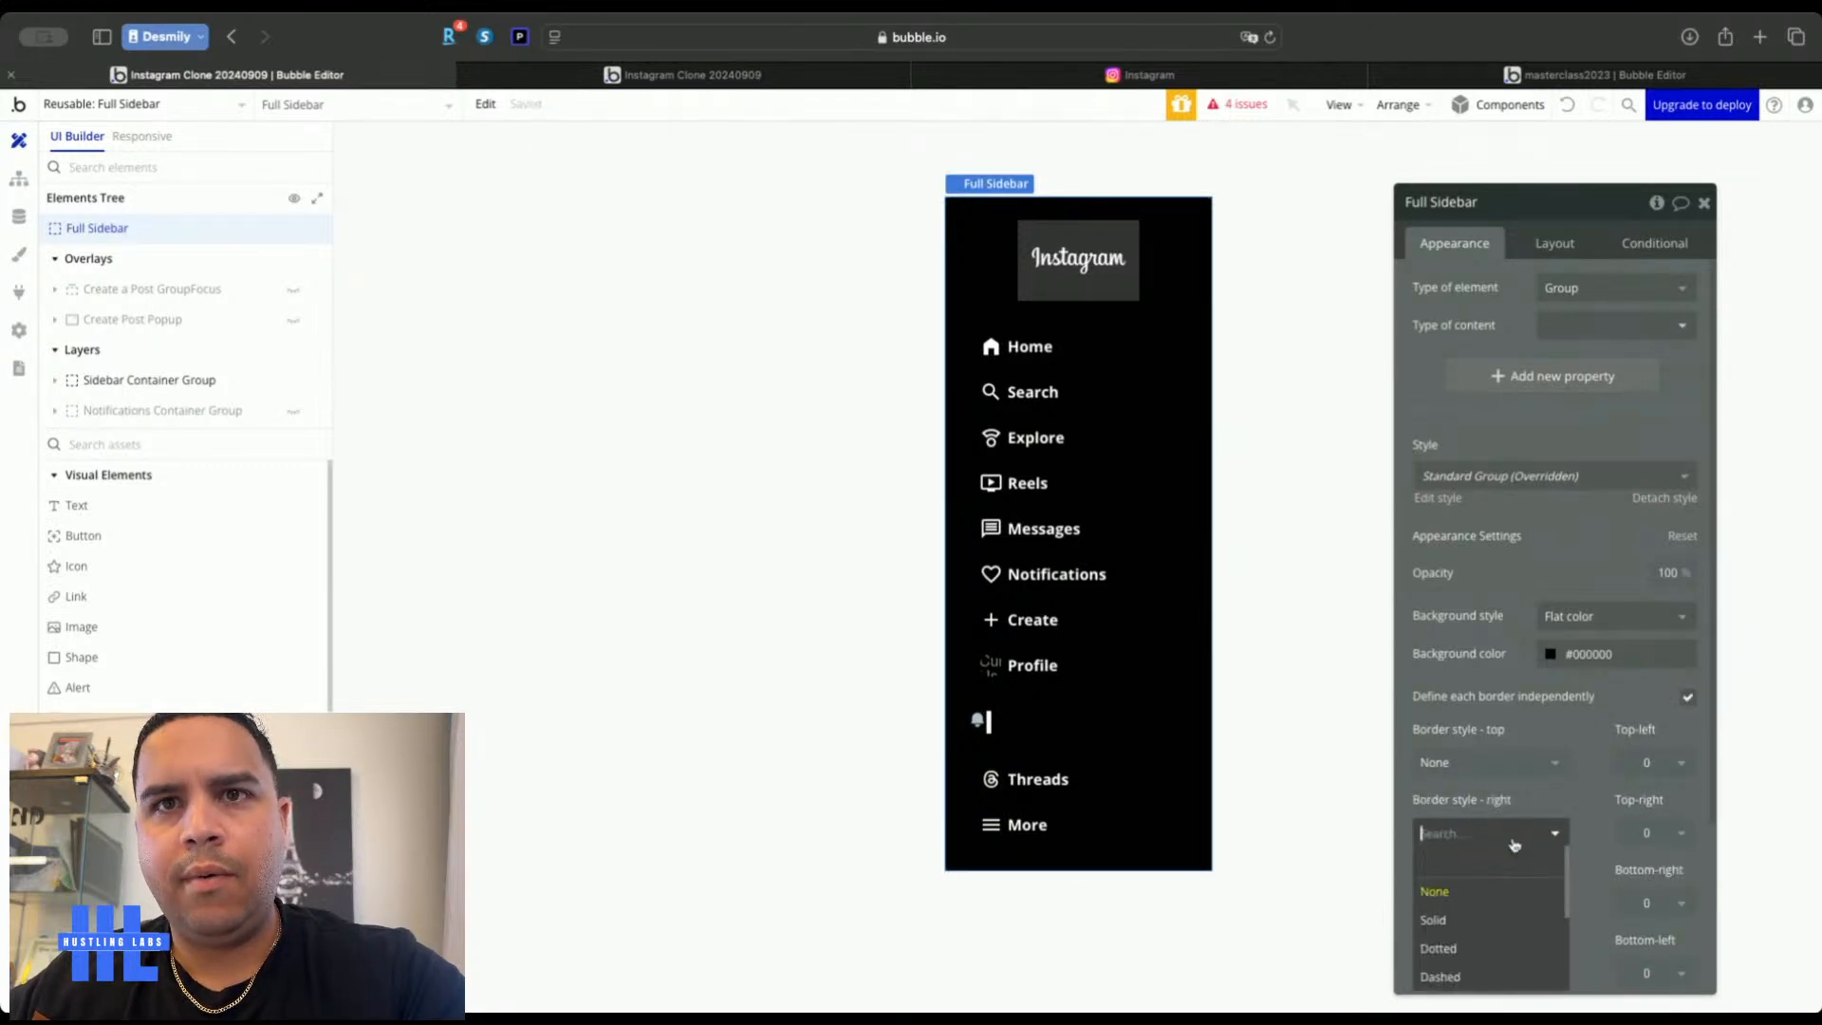
left_click(1461, 922)
left_click(1525, 913)
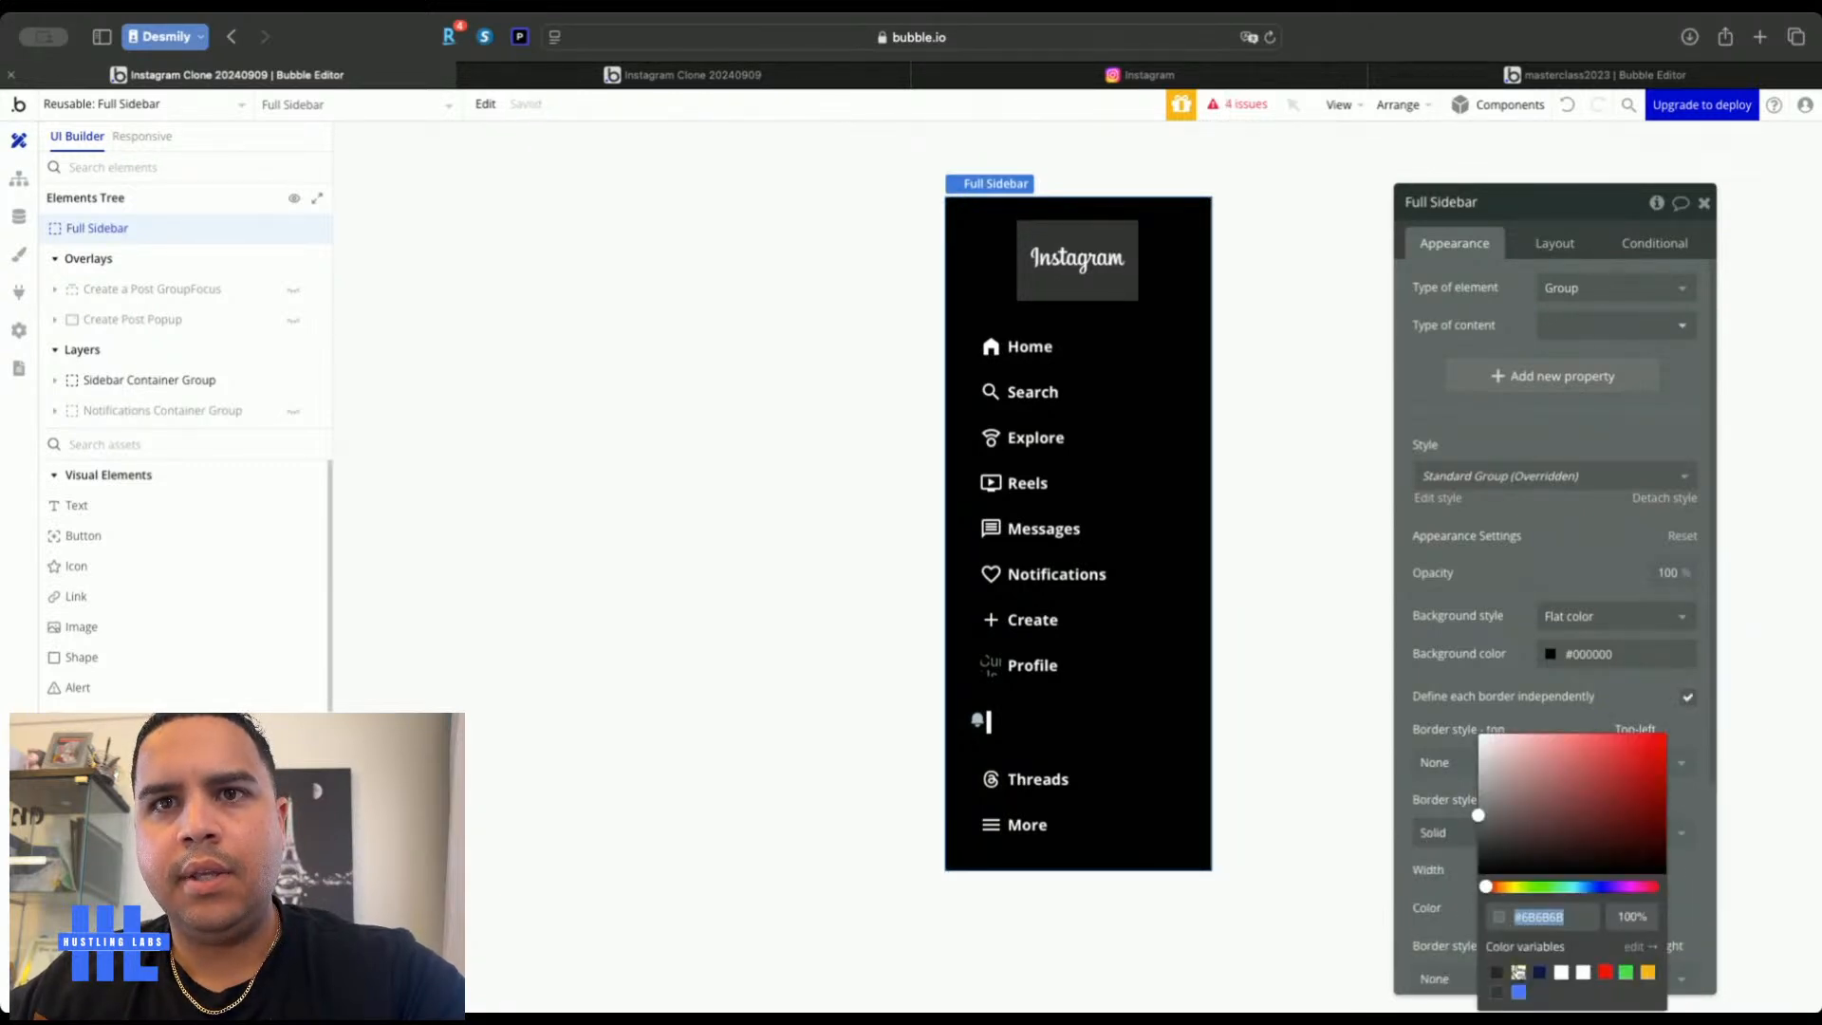
left_click(1517, 971)
left_click(1632, 917)
type("30")
left_click(1641, 683)
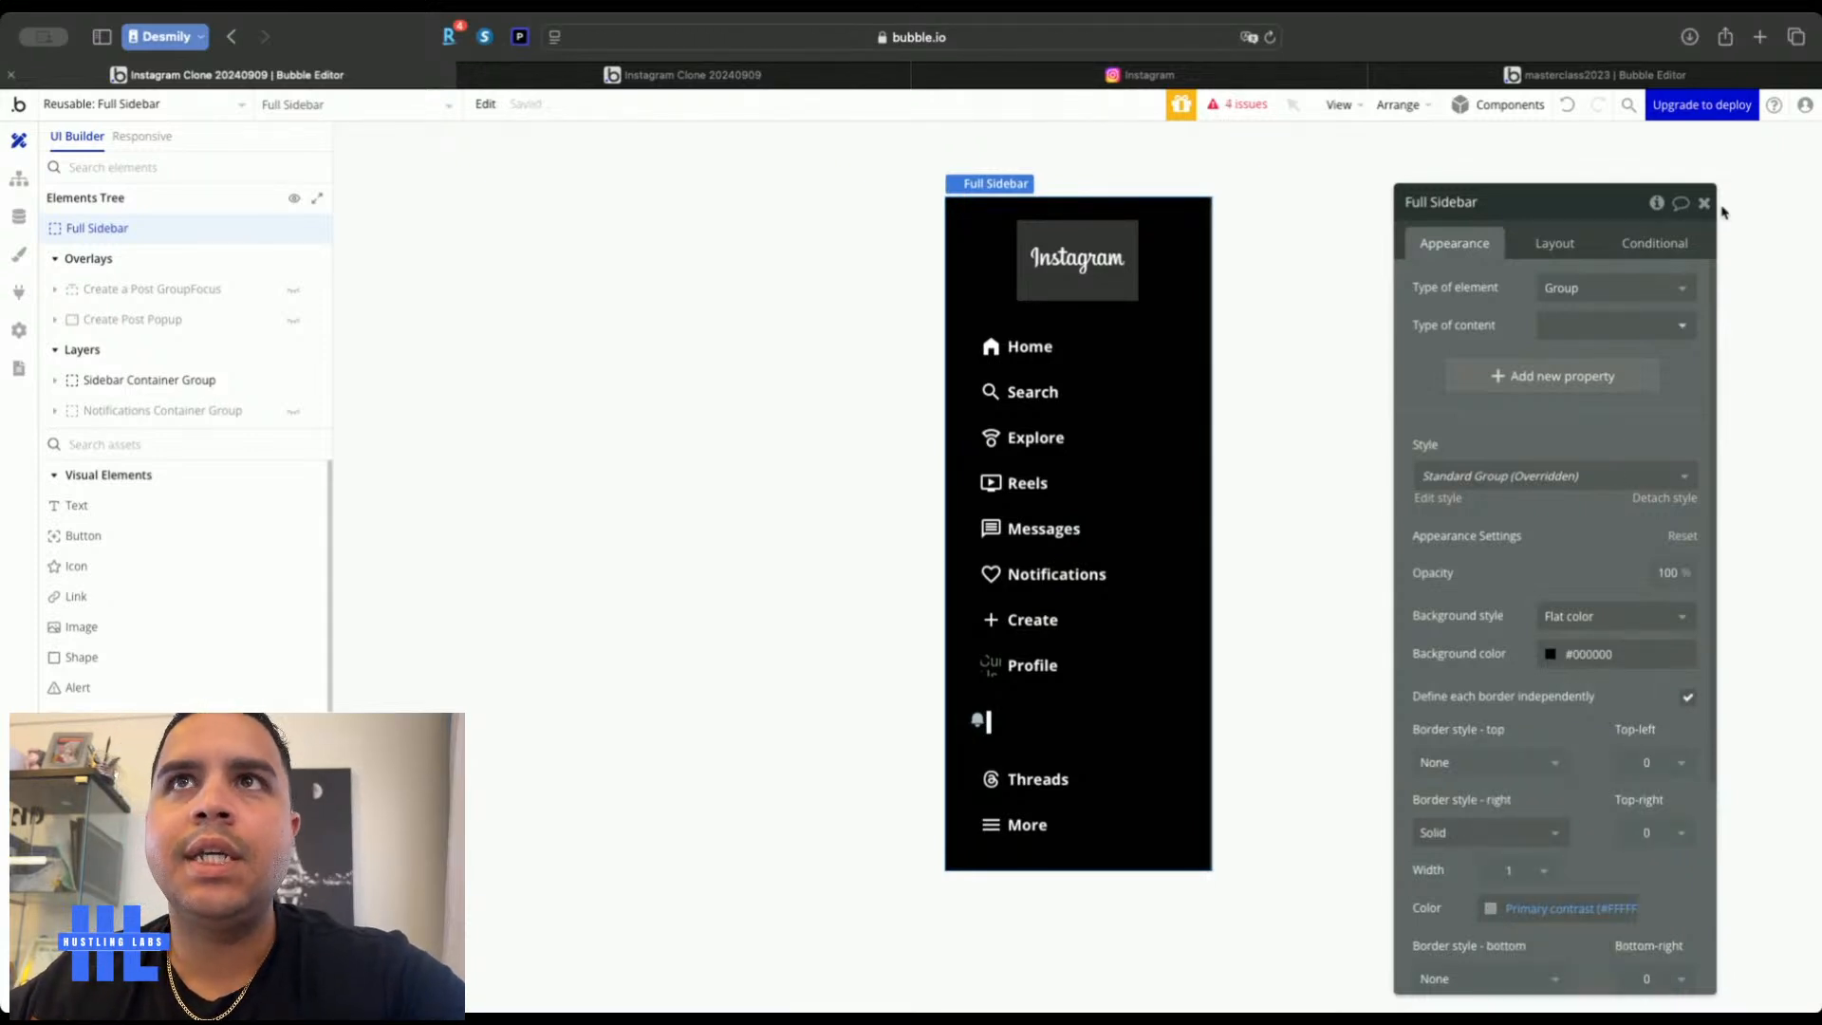
left_click(1704, 202)
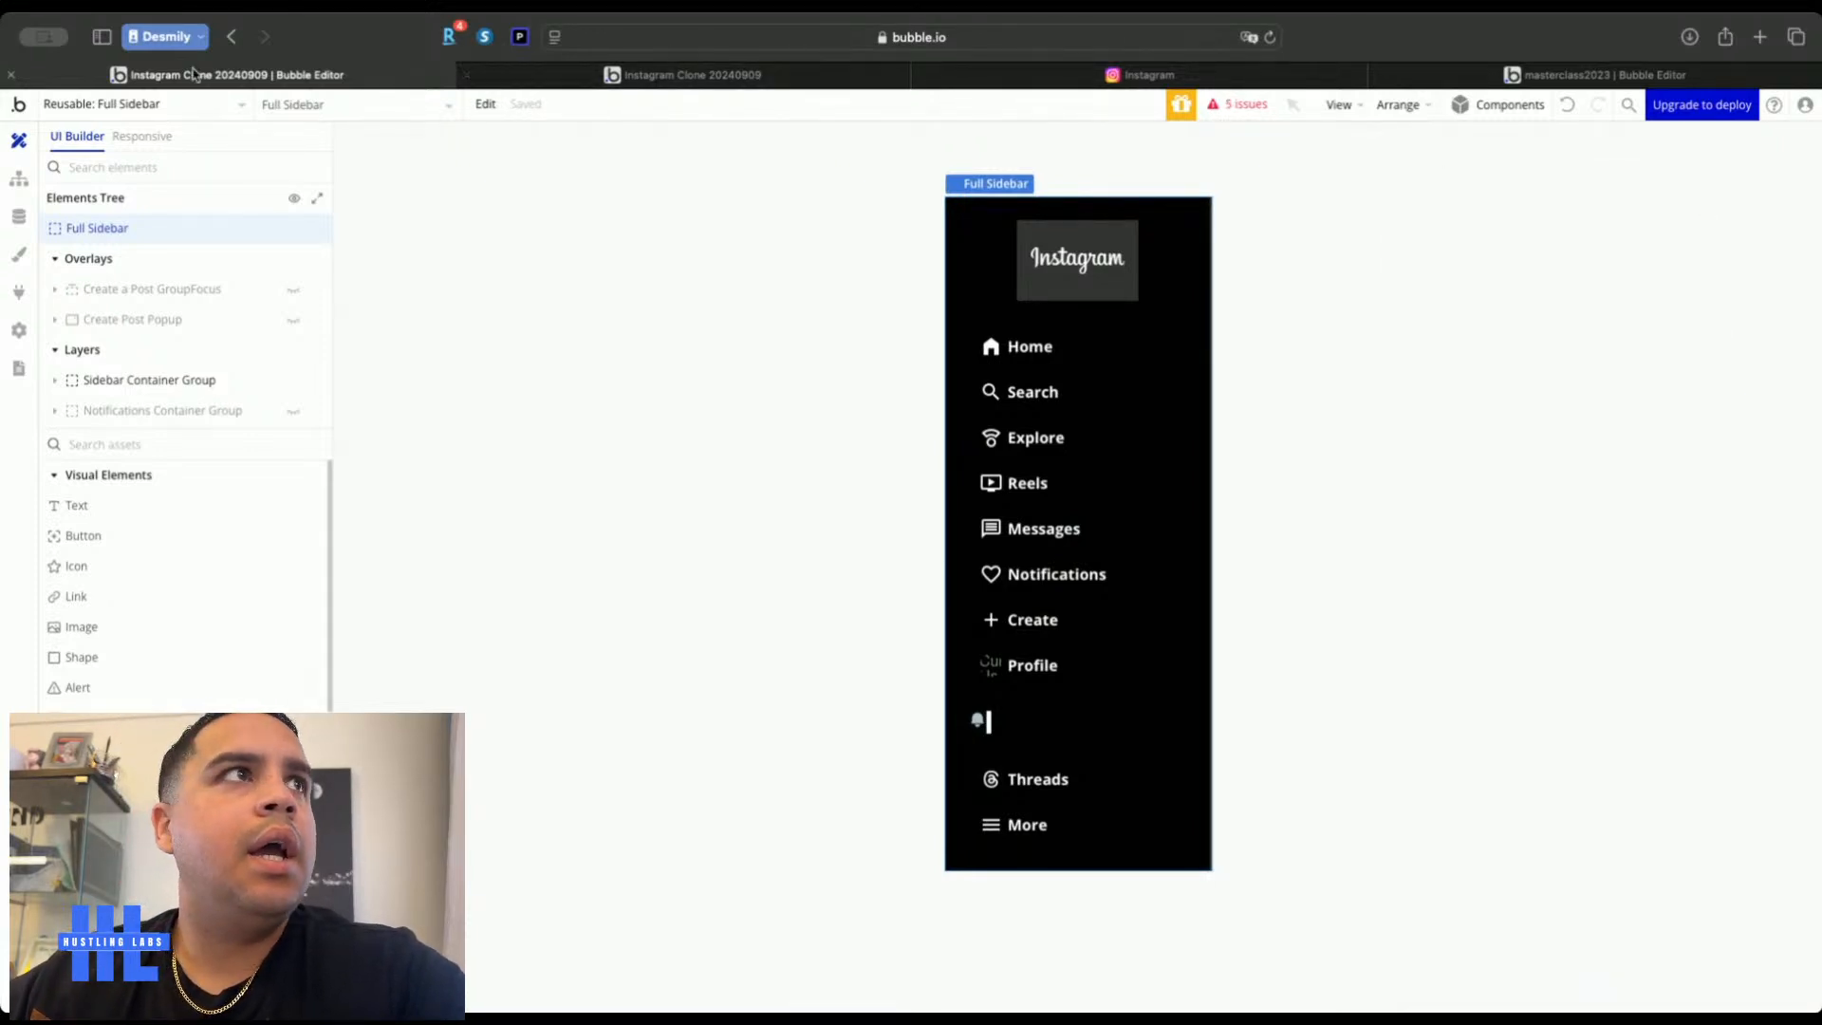
Return to the messaging page and compare the live app's new sidebar border with Instagram
left_click(164, 106)
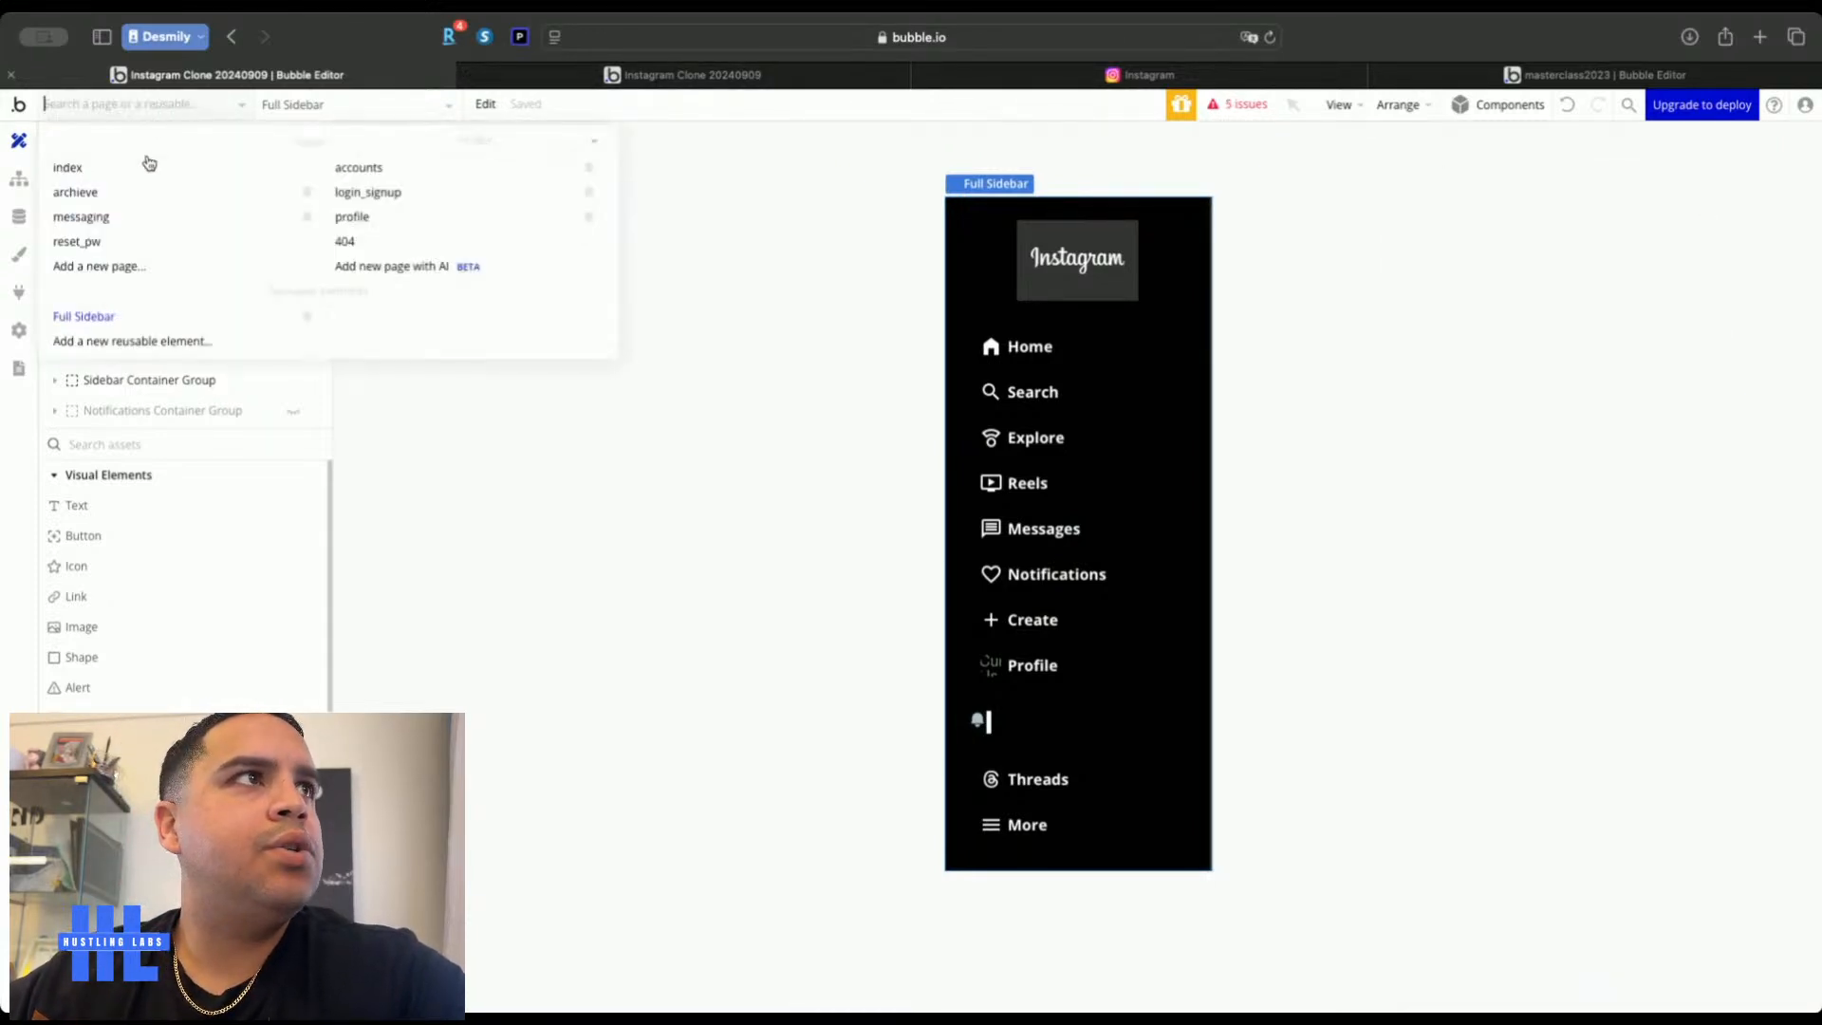
left_click(132, 225)
left_click(789, 76)
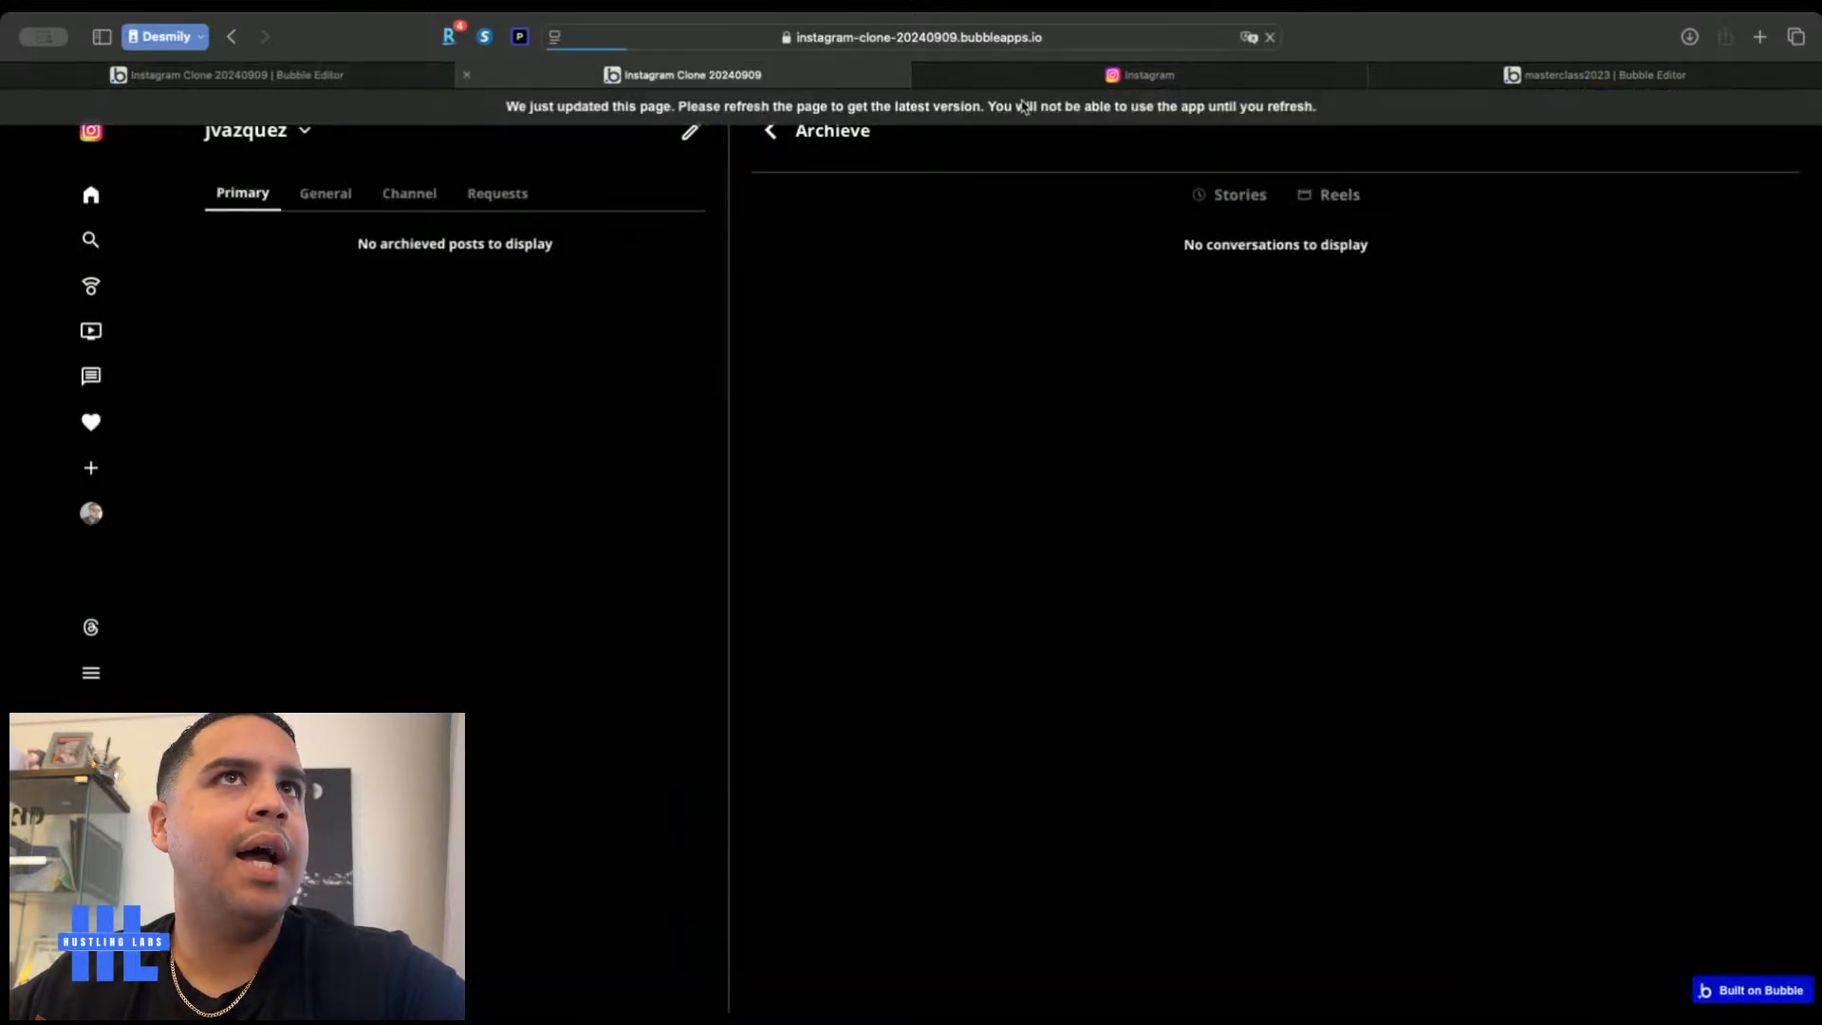
left_click(1138, 75)
left_click(231, 38)
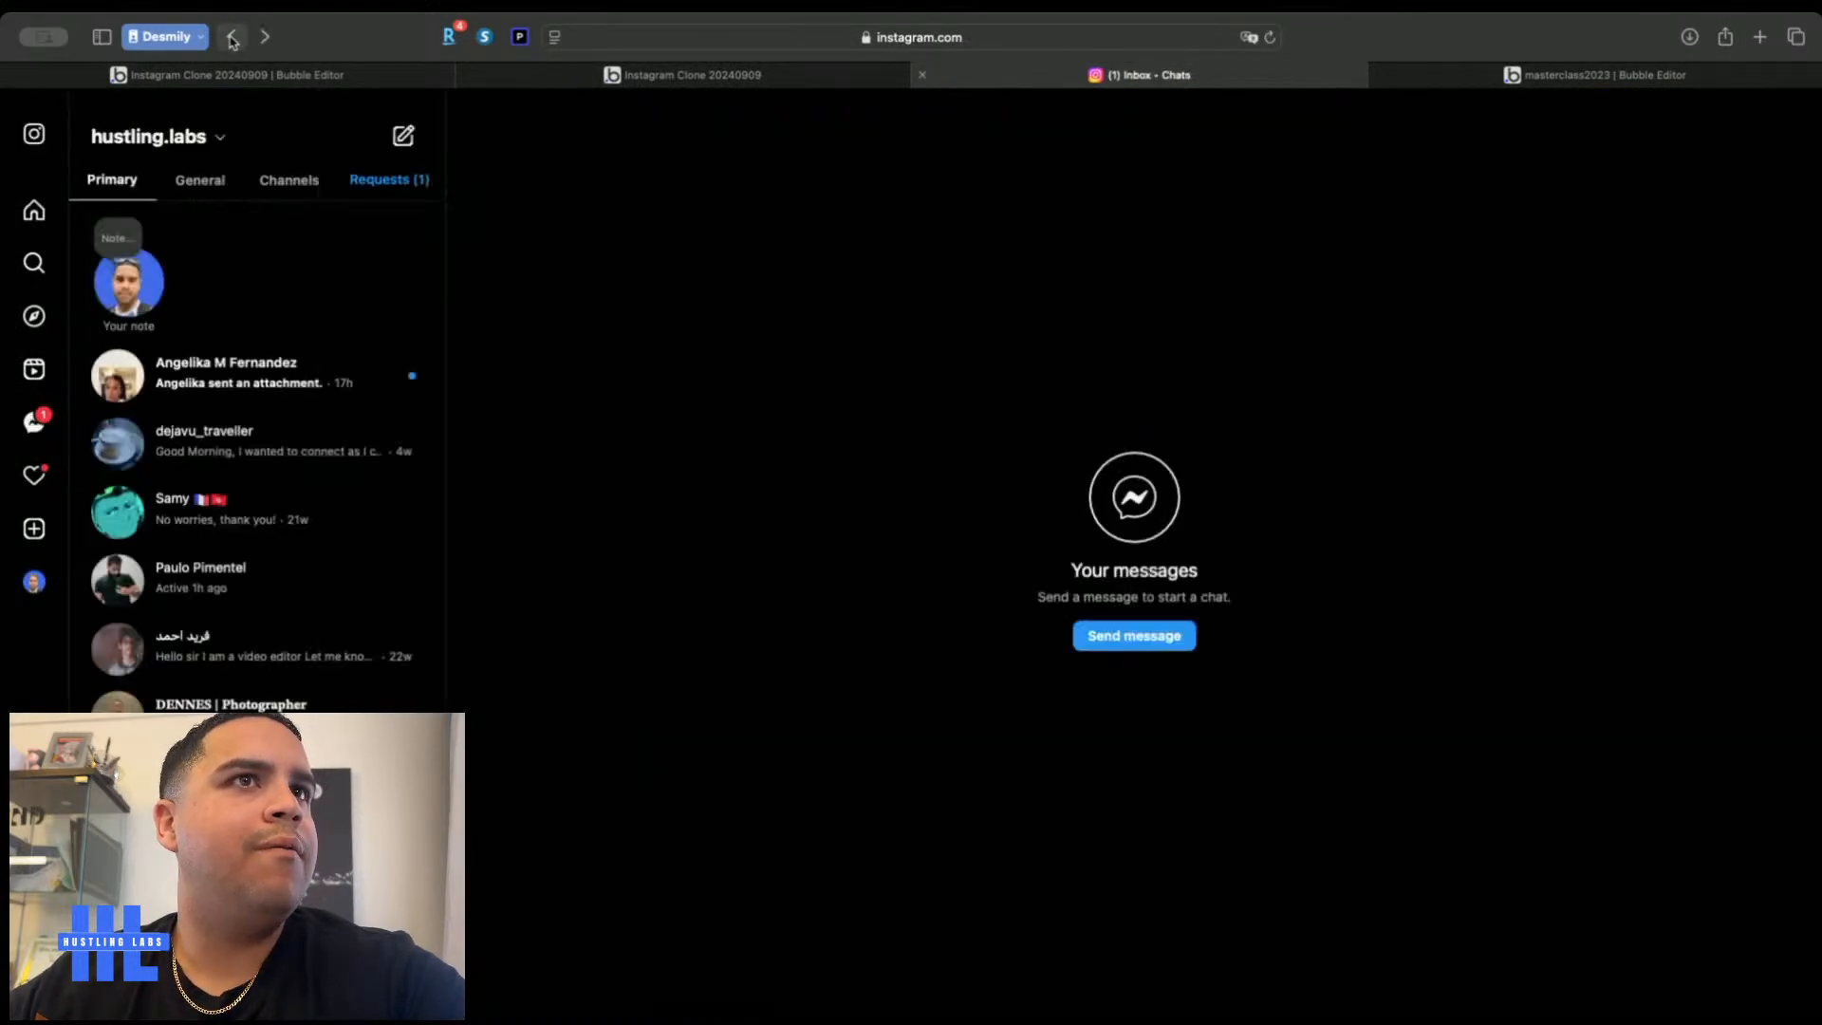
left_click(418, 81)
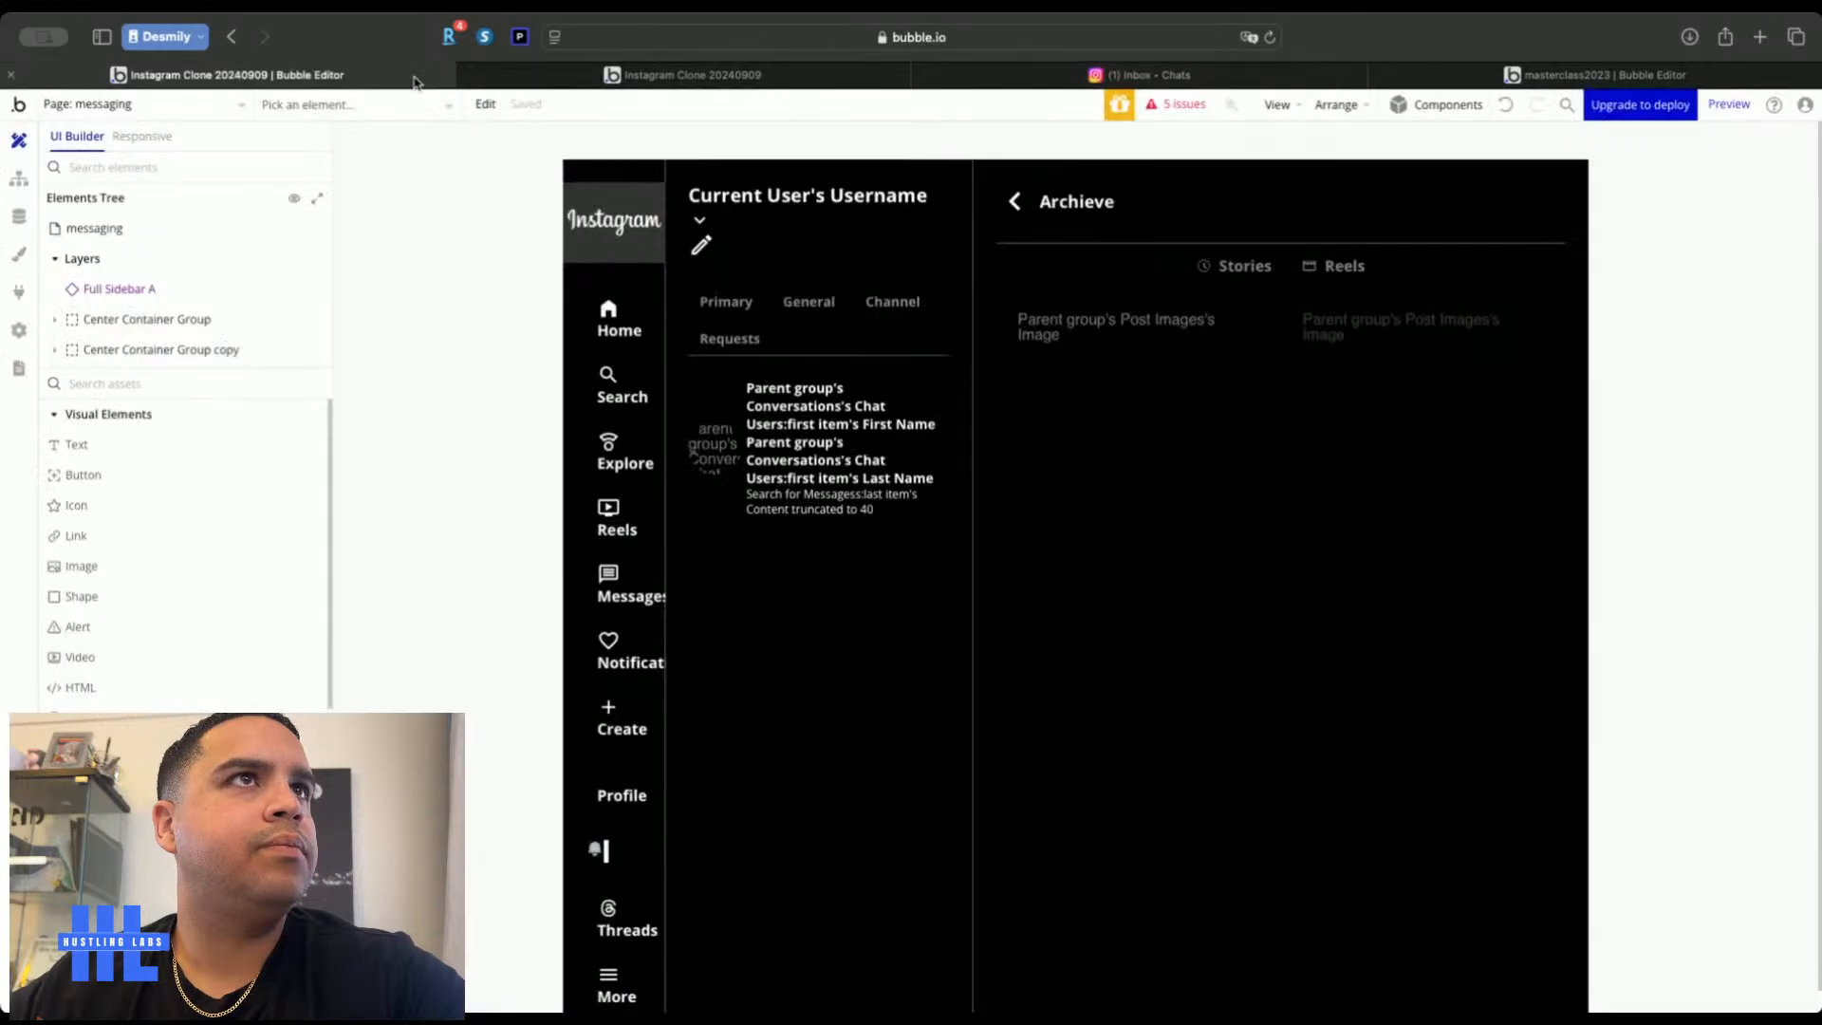
left_click(663, 78)
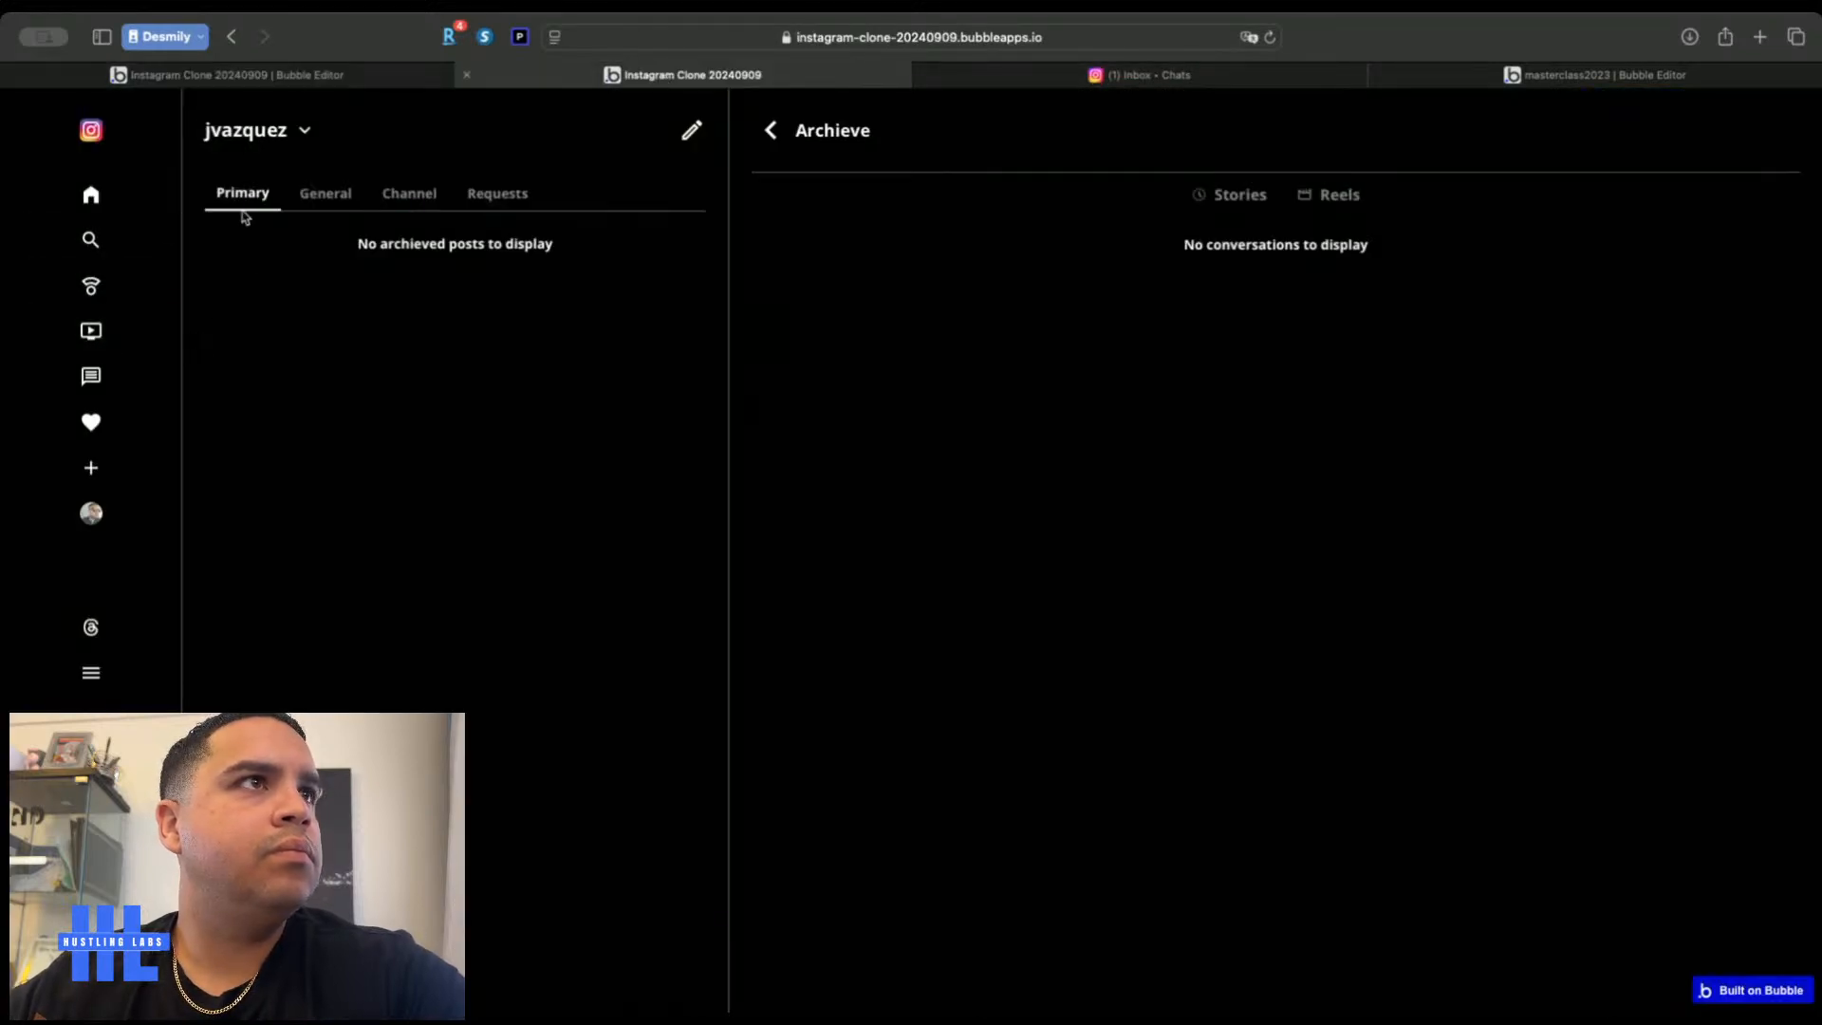
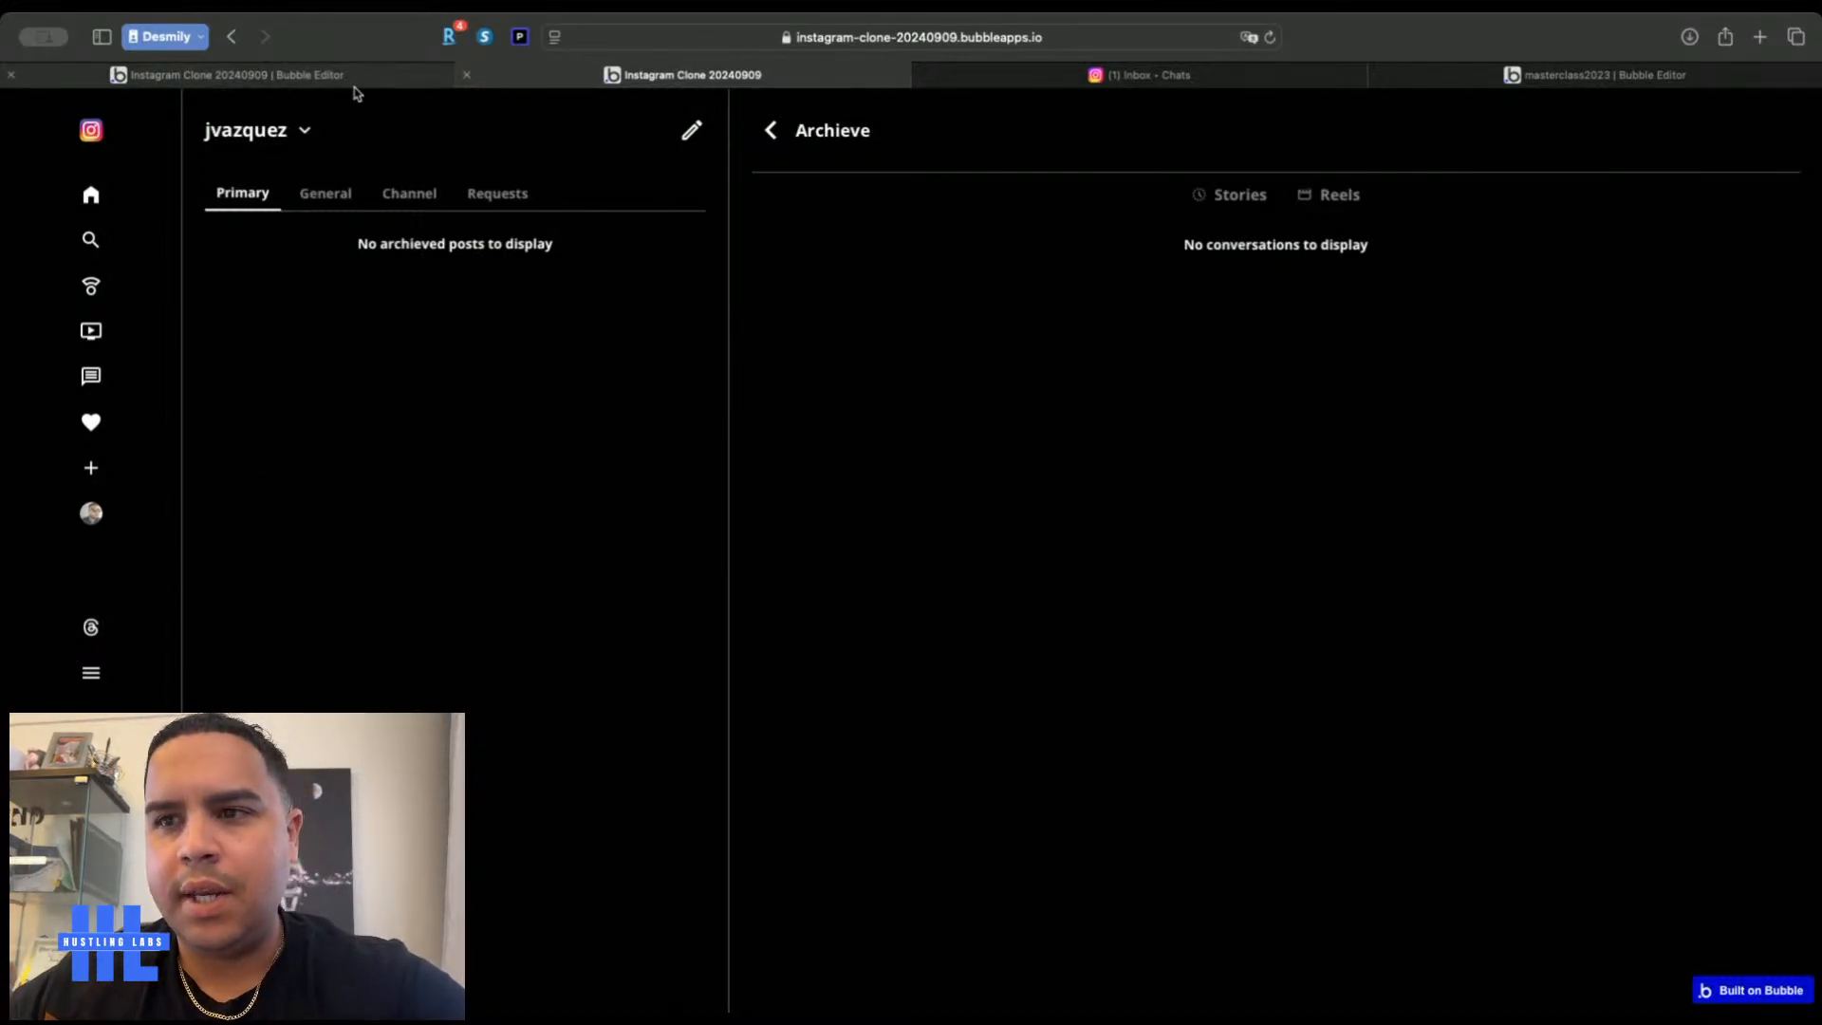
Check the real Instagram inbox layout for reference, then go back to the Bubble editor
left_click(1017, 78)
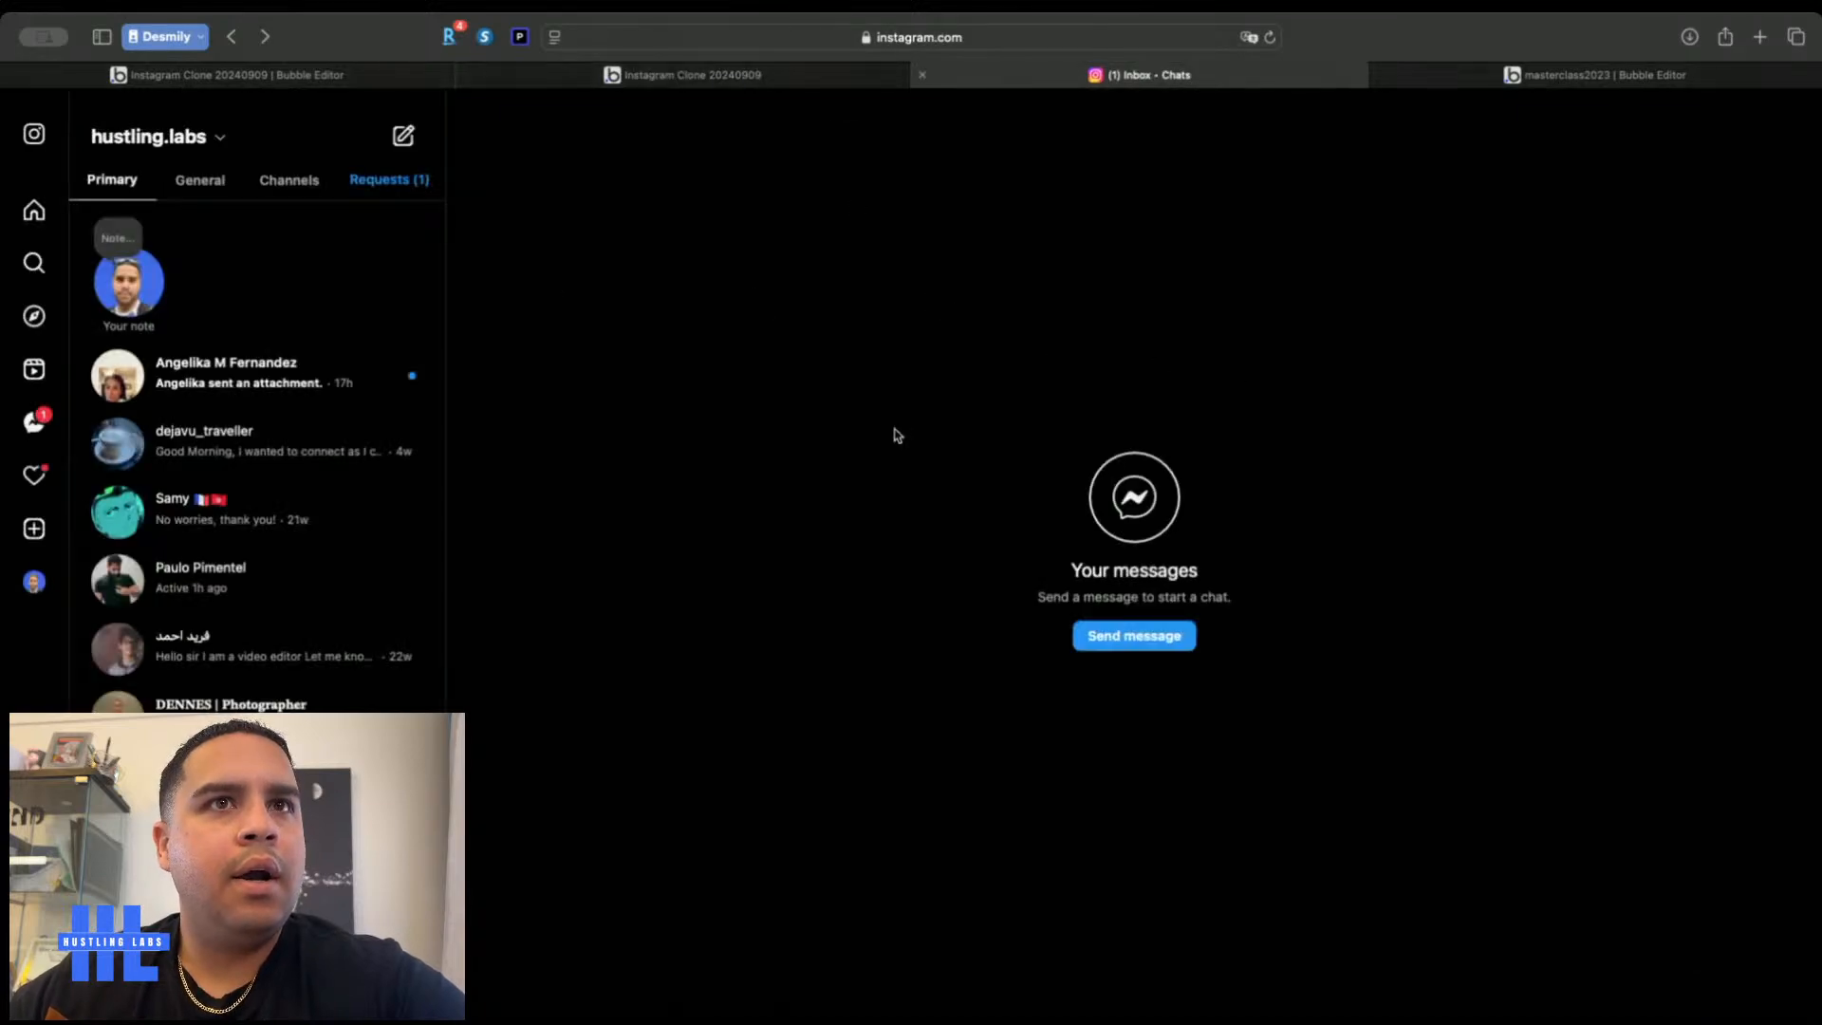
left_click(237, 76)
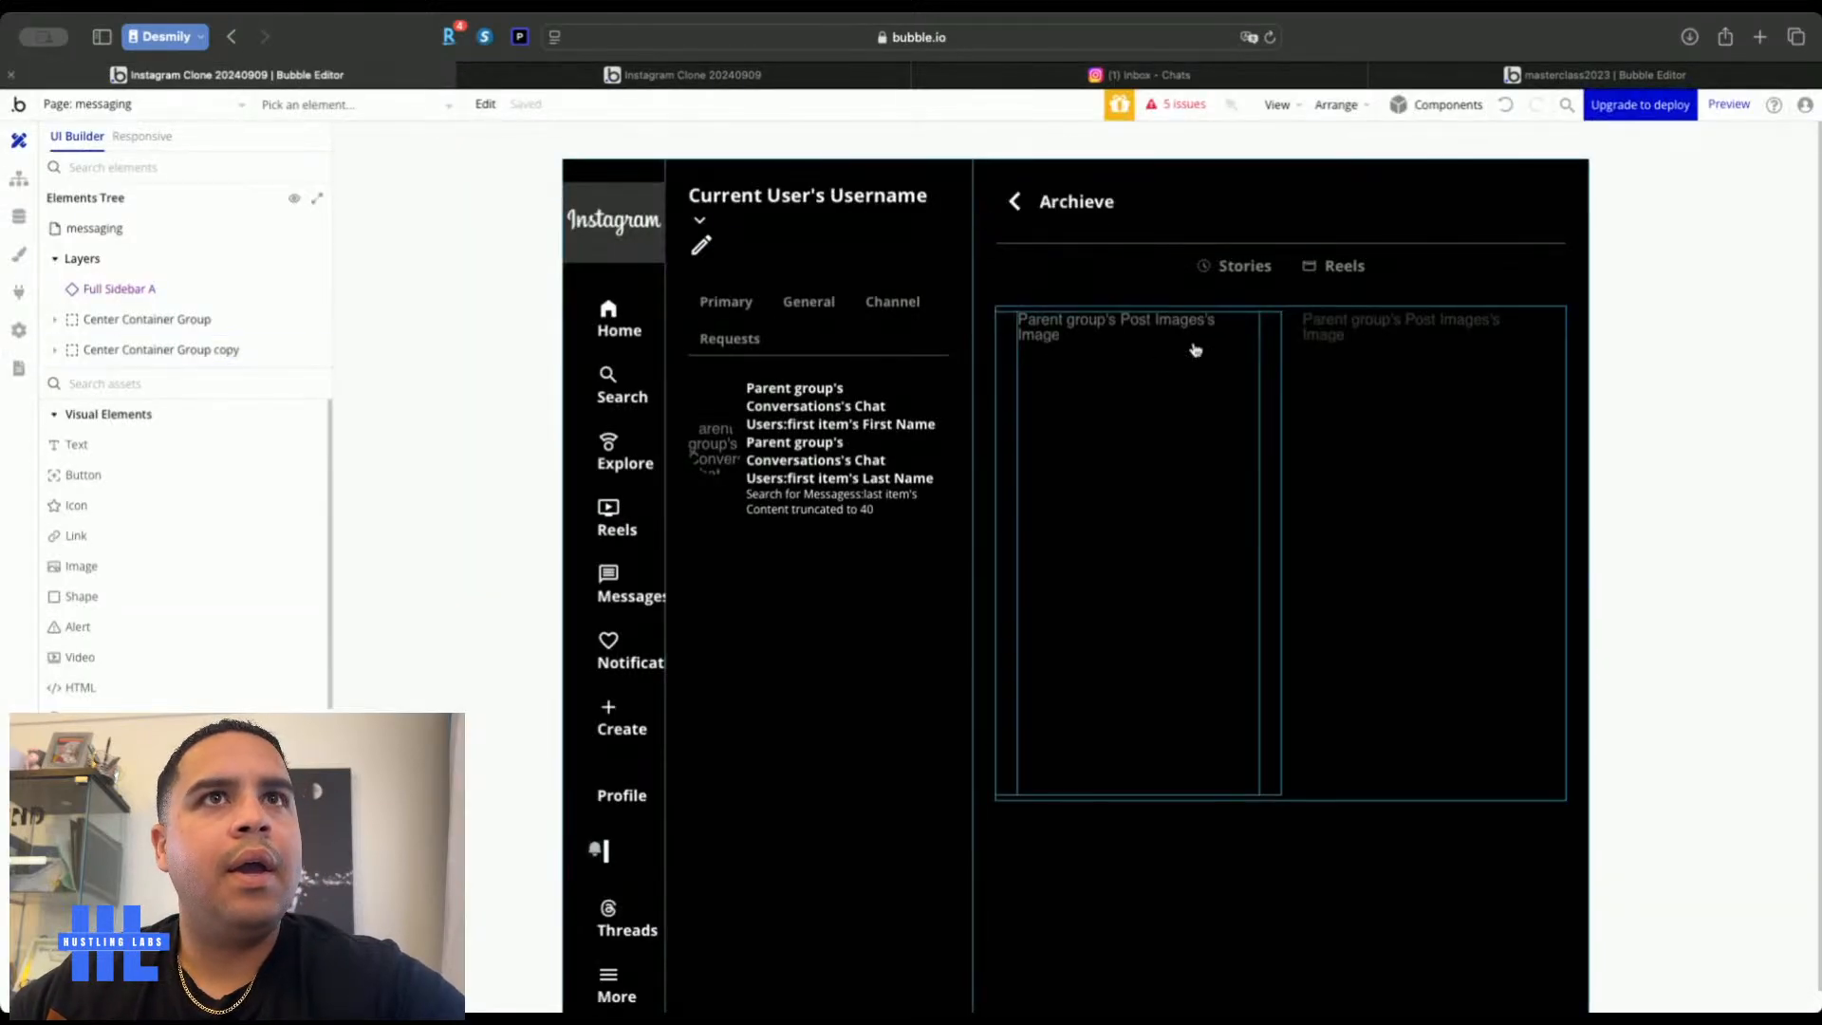
Add a custom state 'Conversation' of type Conversations to the messaging page
double_click(1179, 298)
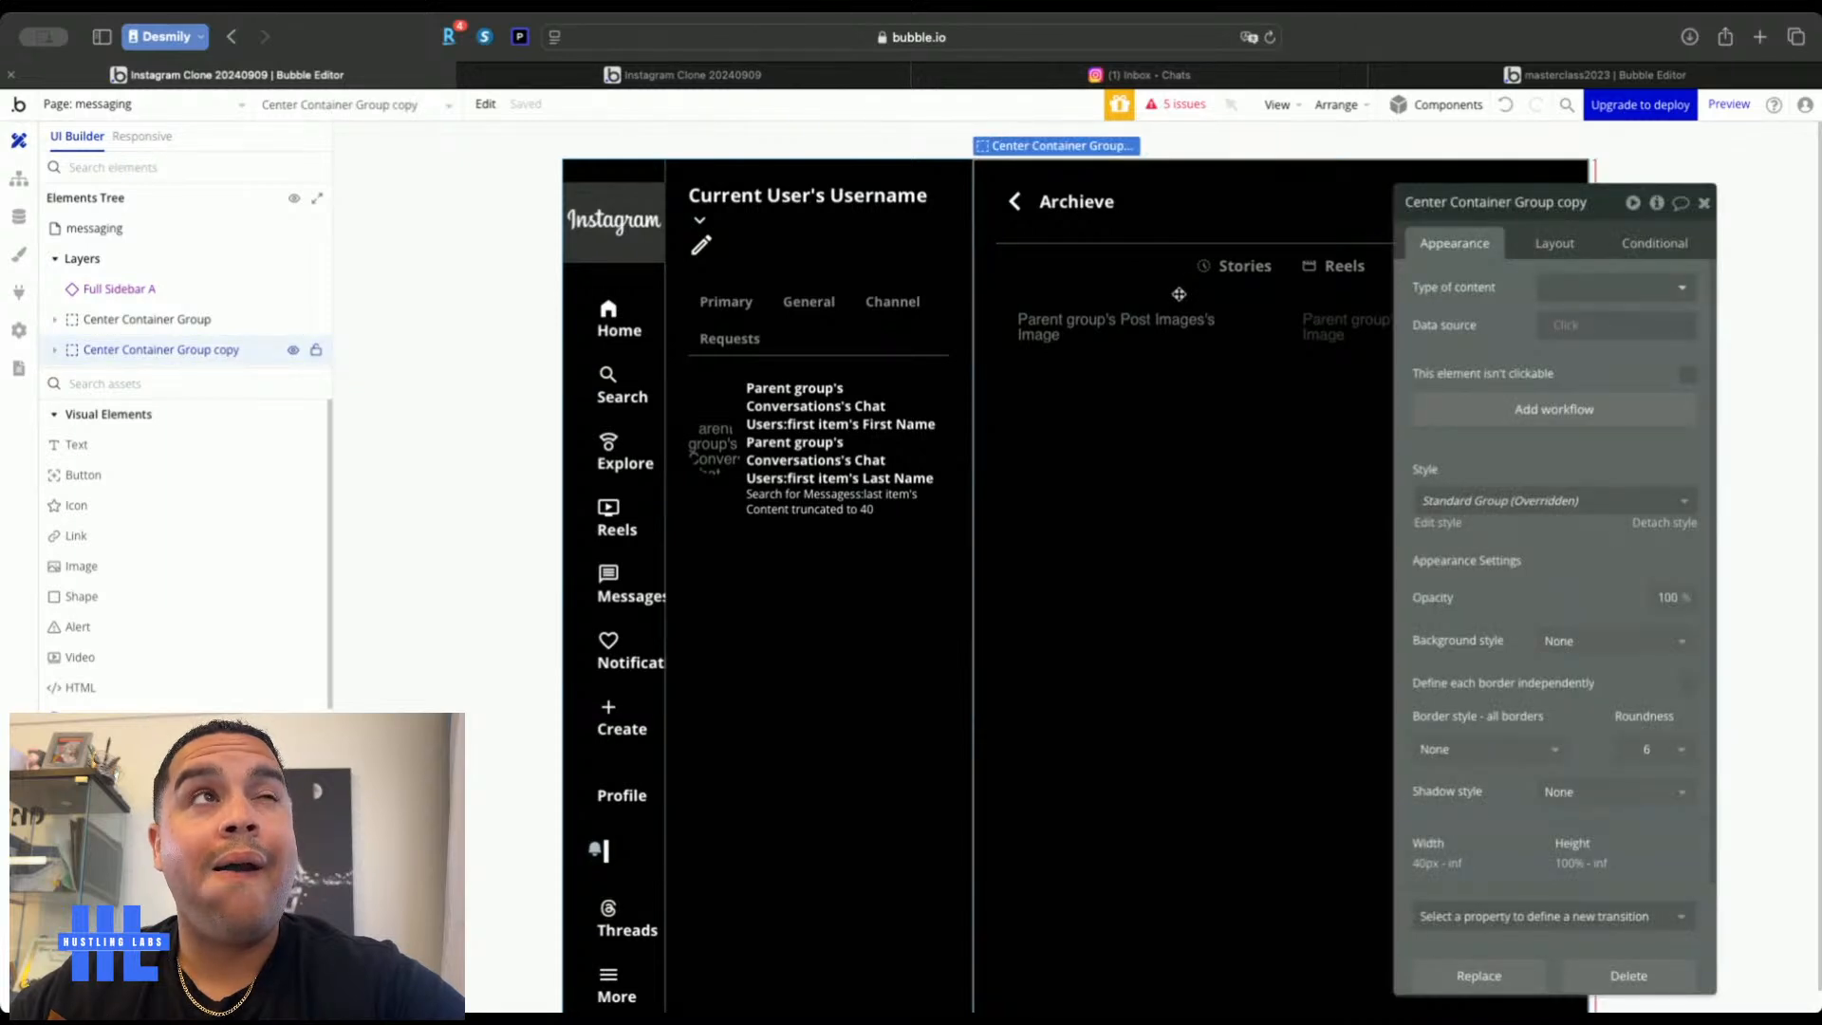
left_click(460, 216)
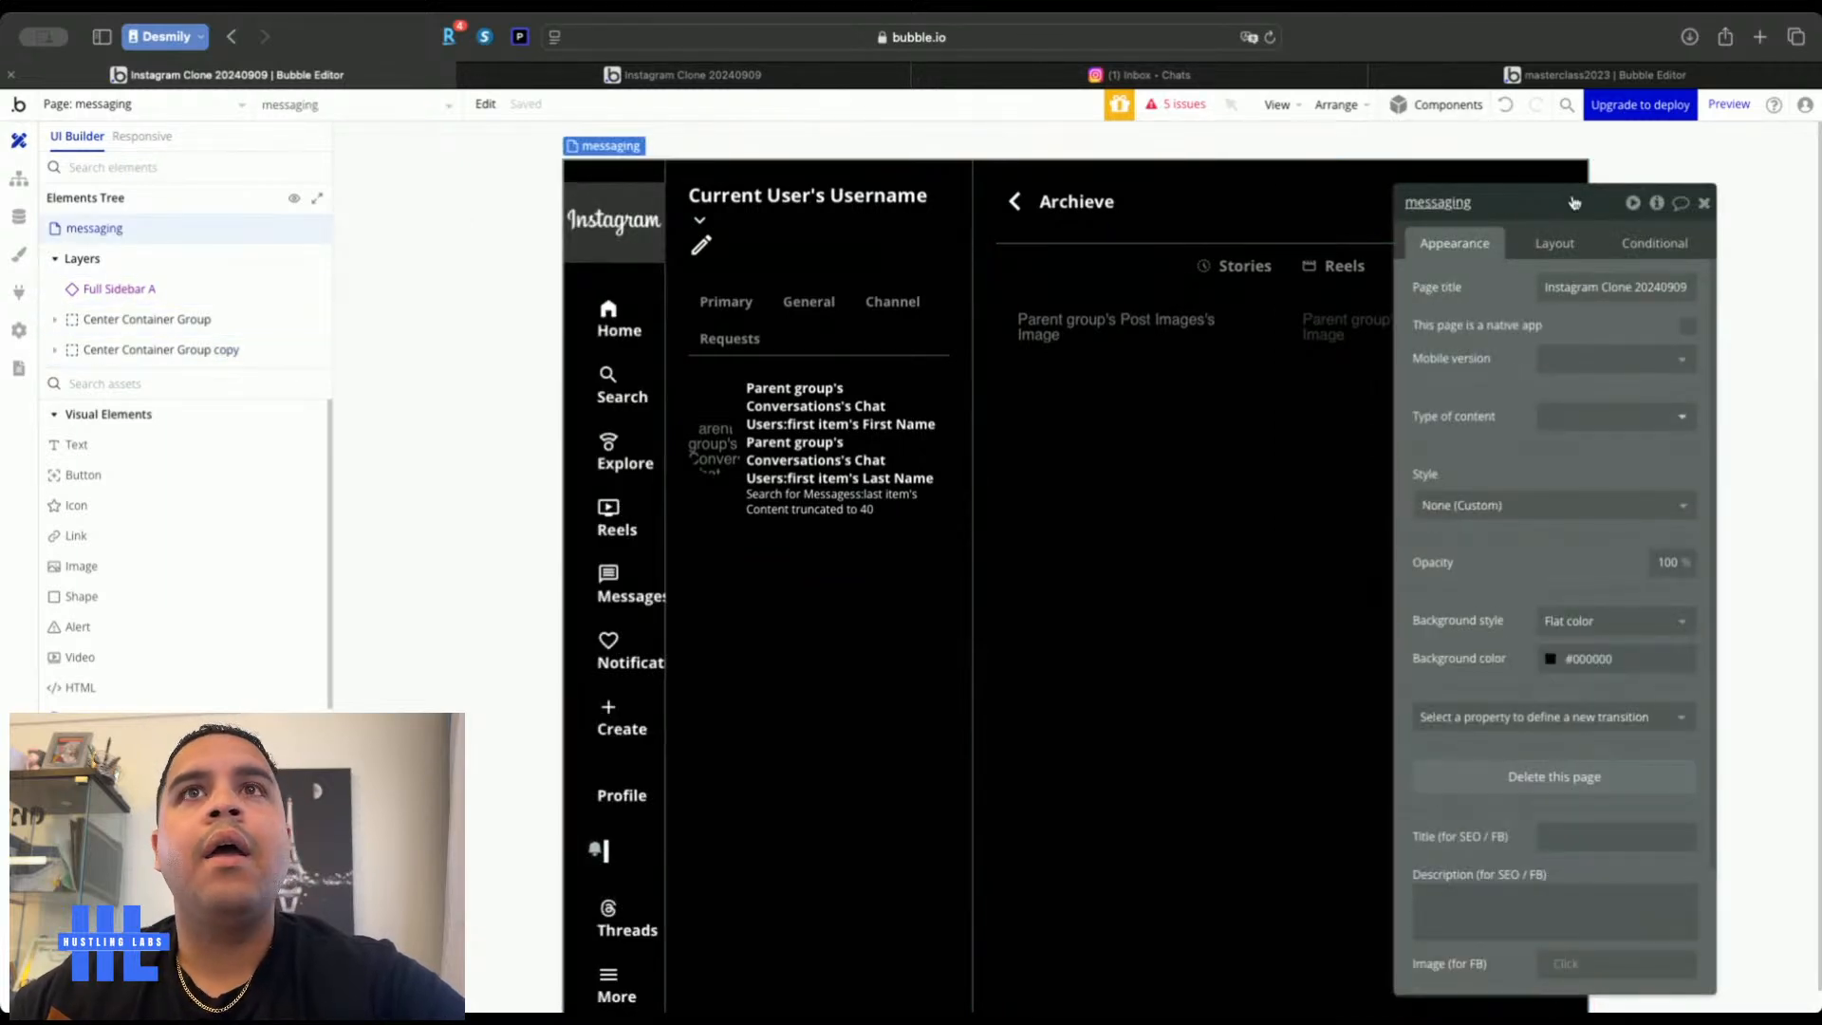
left_click(1678, 205)
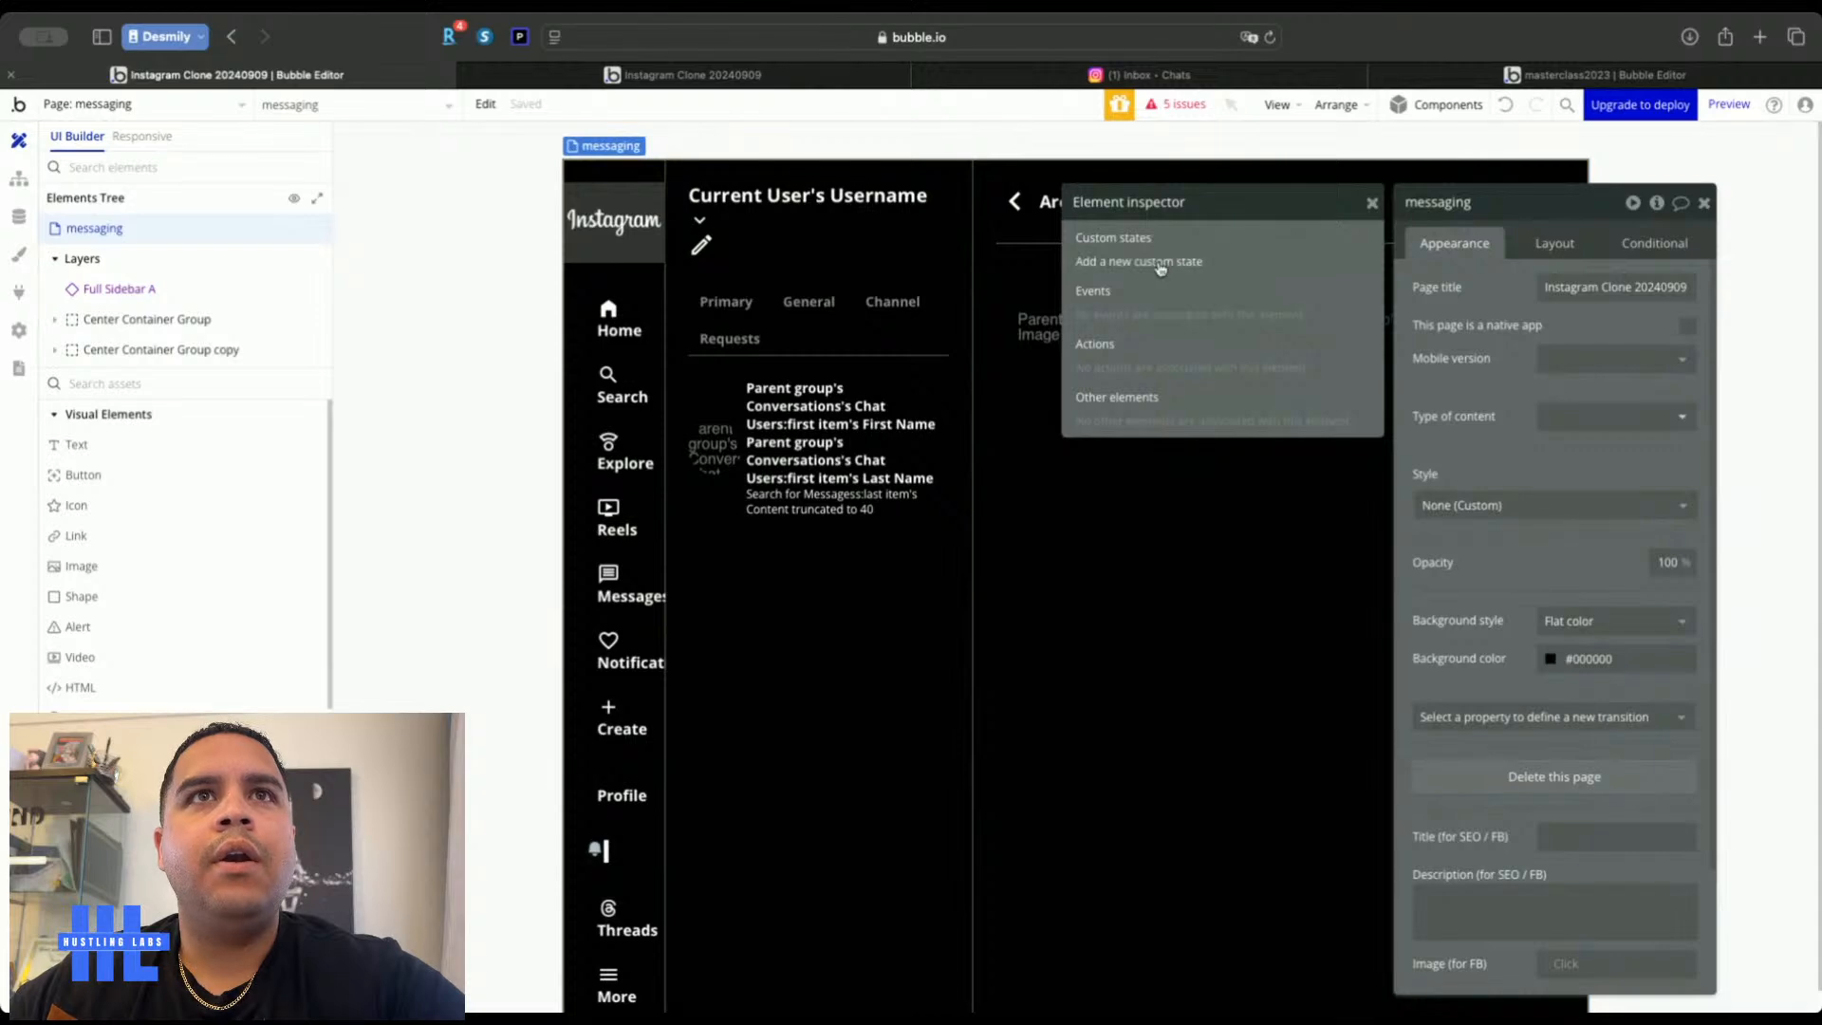
left_click(1160, 265)
left_click(811, 262)
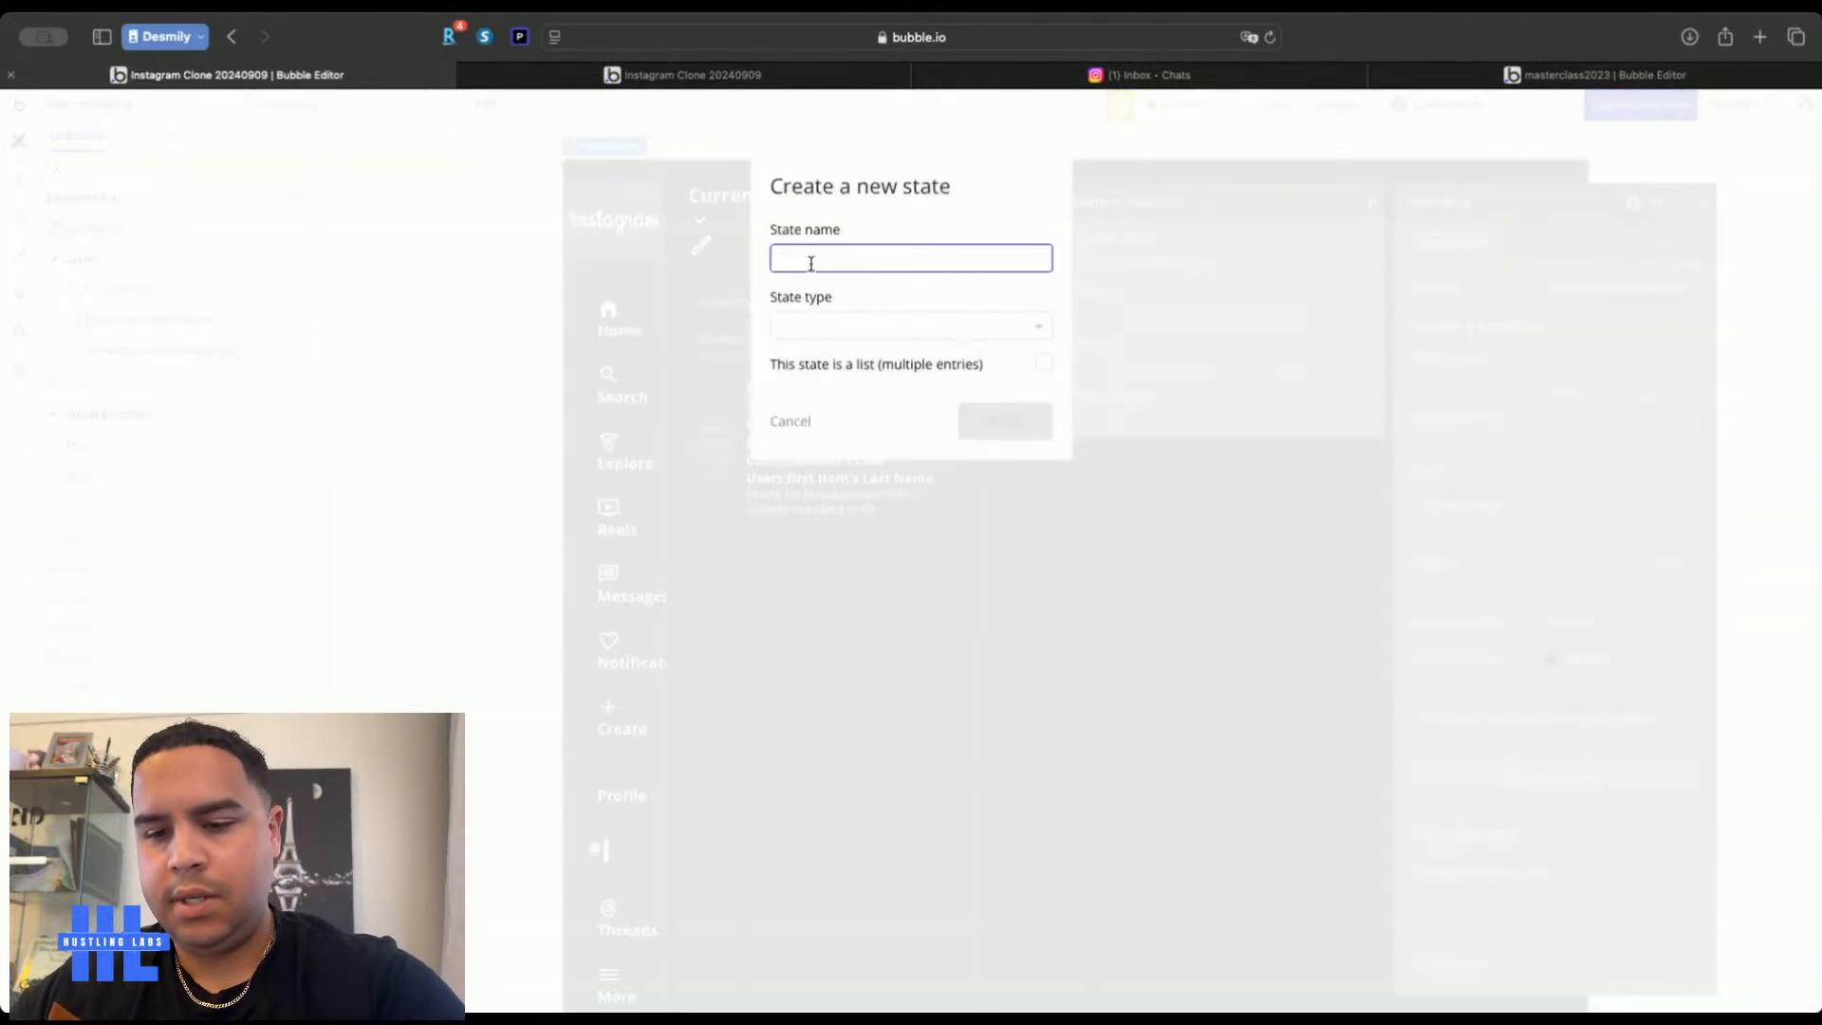
type("Co")
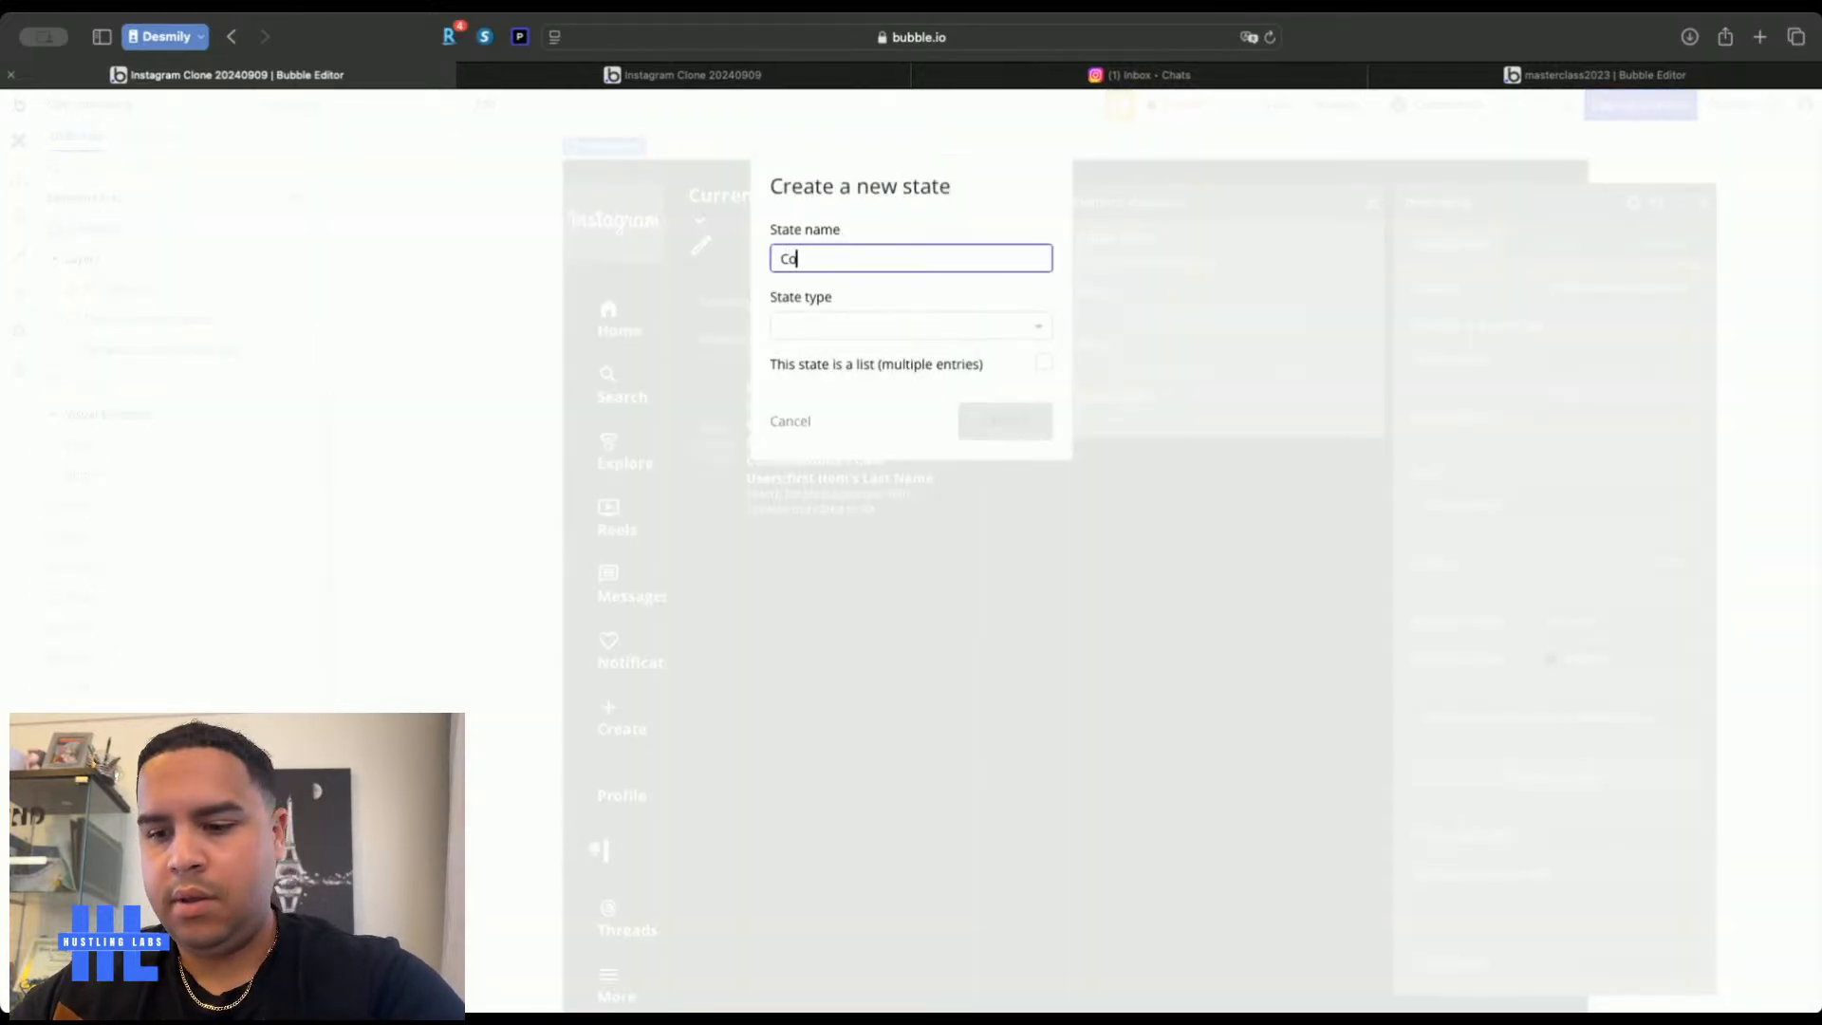
type("nversatio")
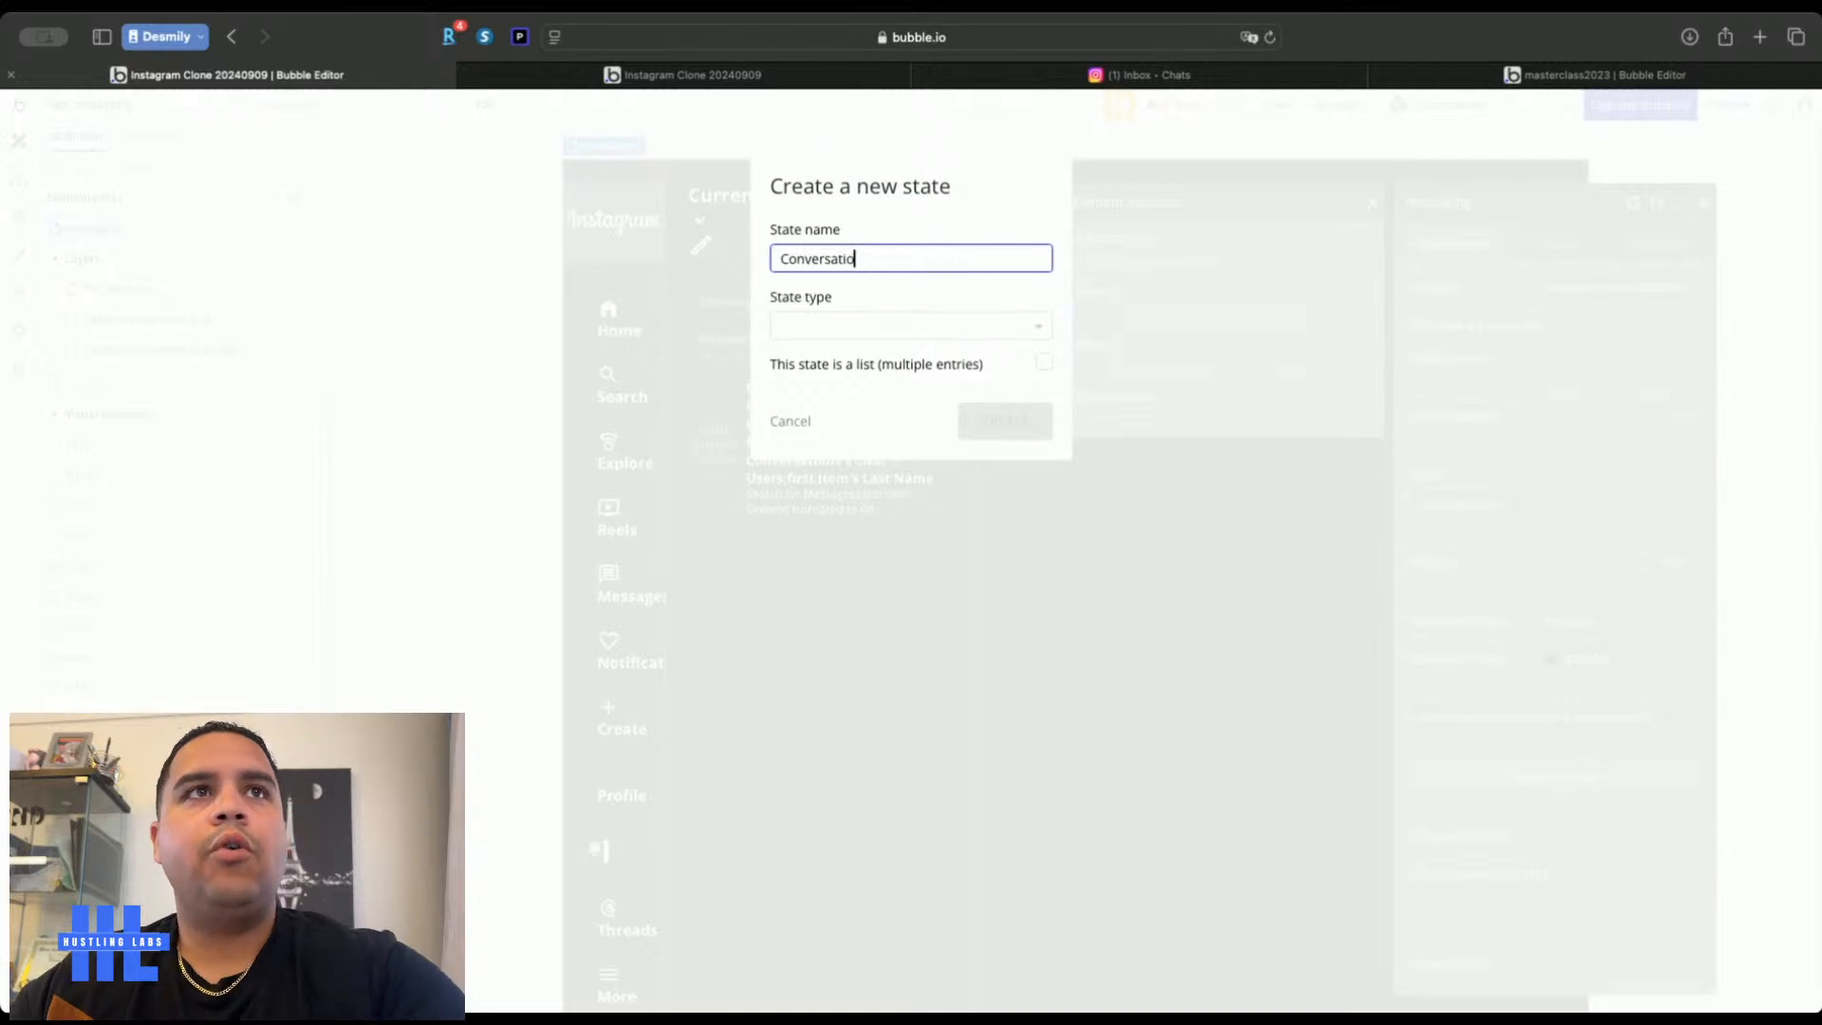
type("n")
left_click(858, 332)
left_click(825, 567)
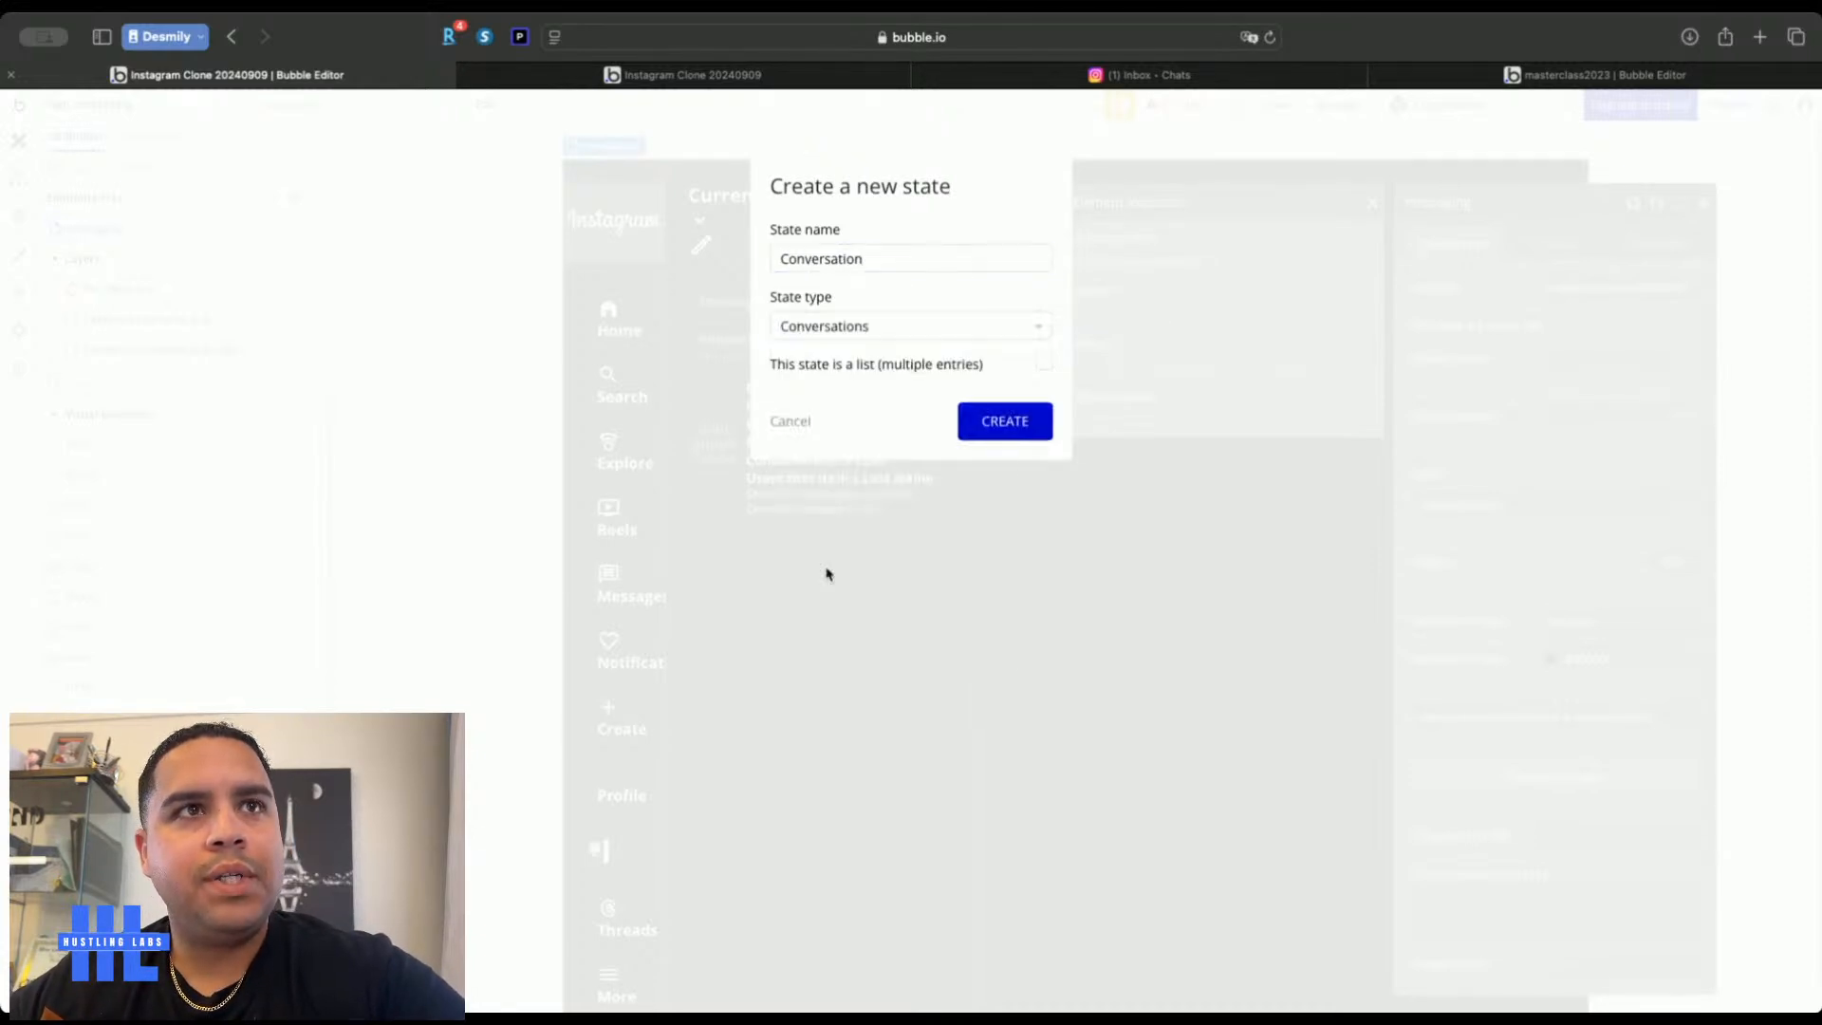
left_click(993, 434)
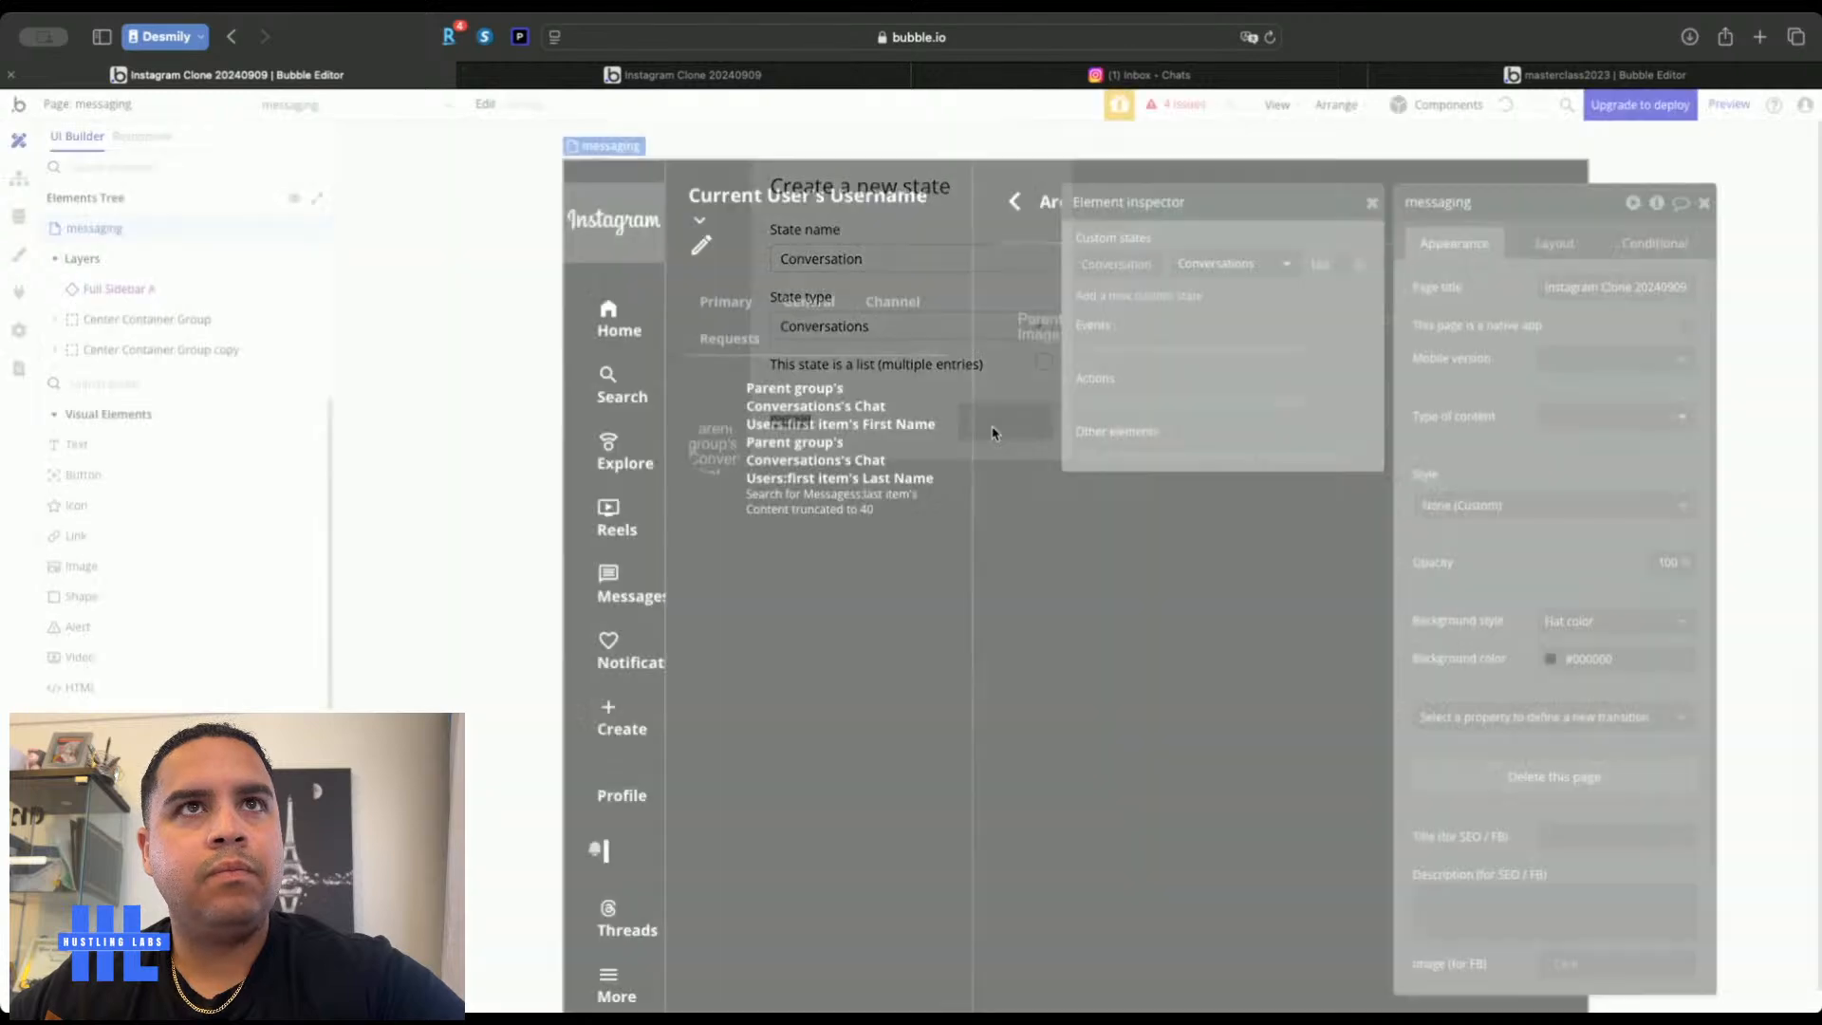
left_click(1373, 208)
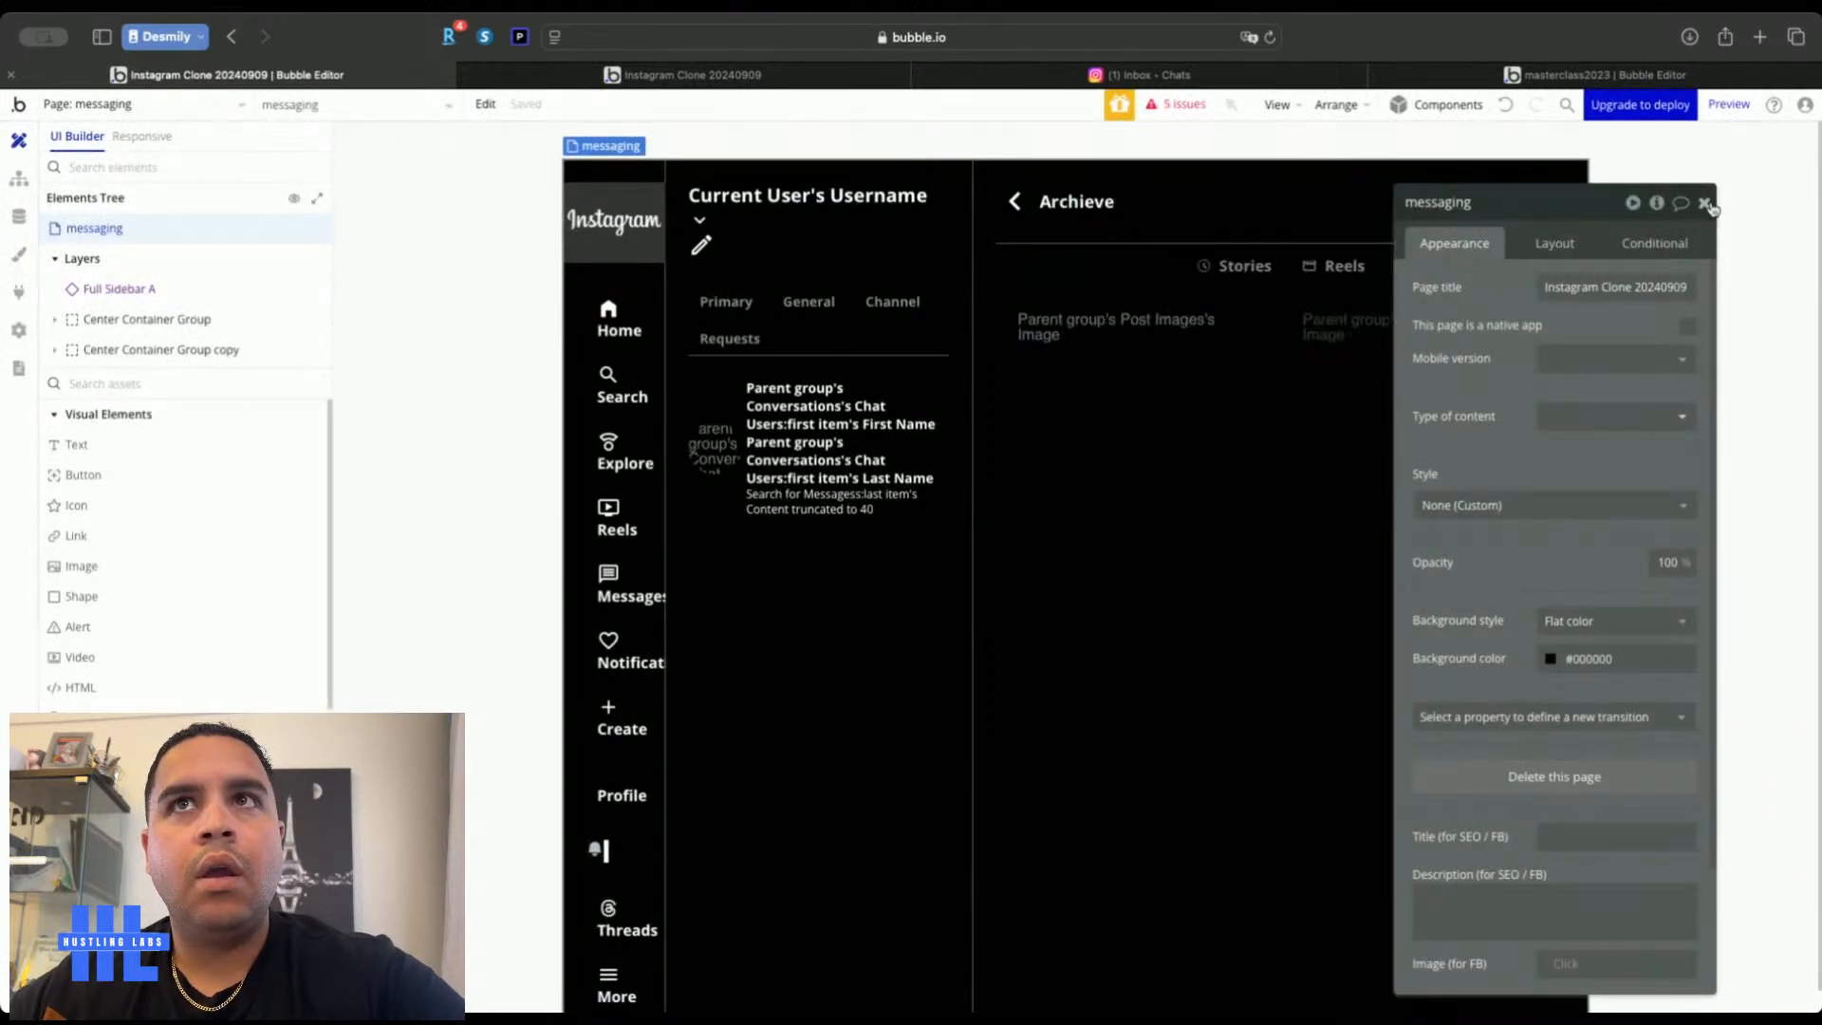
left_click(1704, 202)
double_click(987, 358)
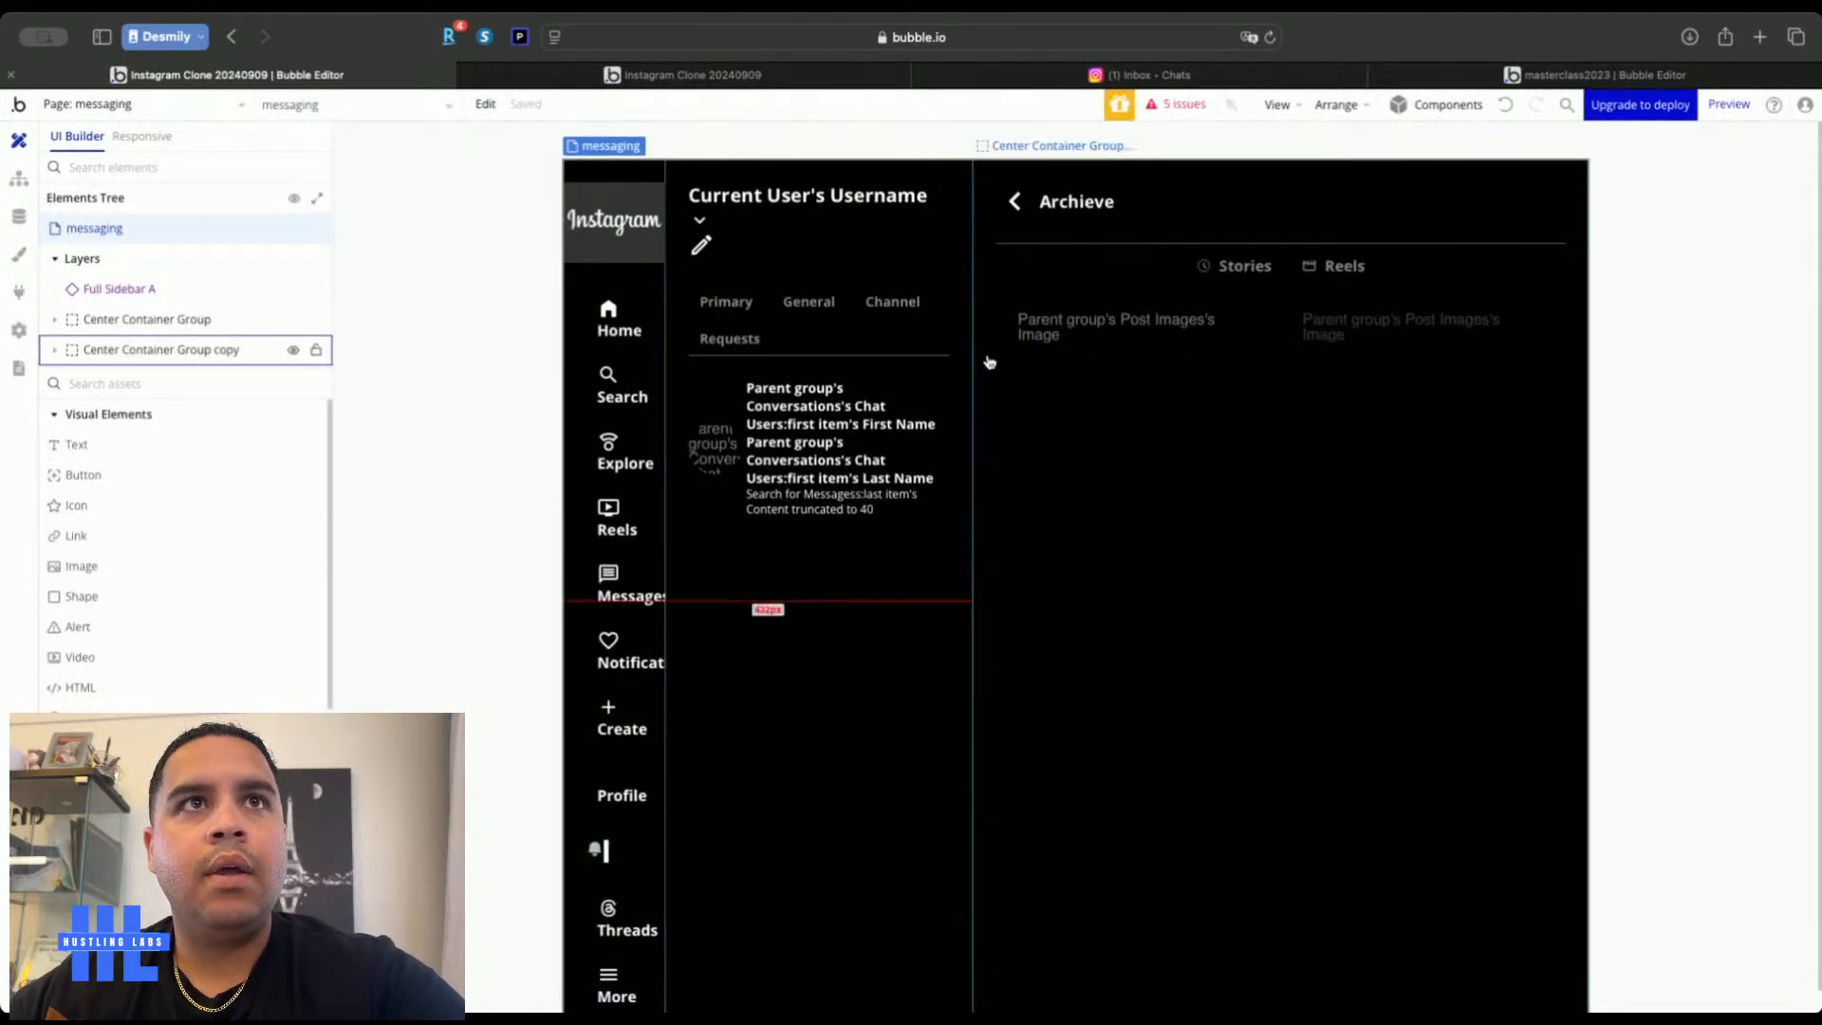
Rename the copied center container to 'Empty Conversation Container Group'
left_click(1586, 206)
key("BackSpace")
key("BackSpace")
key("BackSpace")
key("BackSpace")
key("BackSpace")
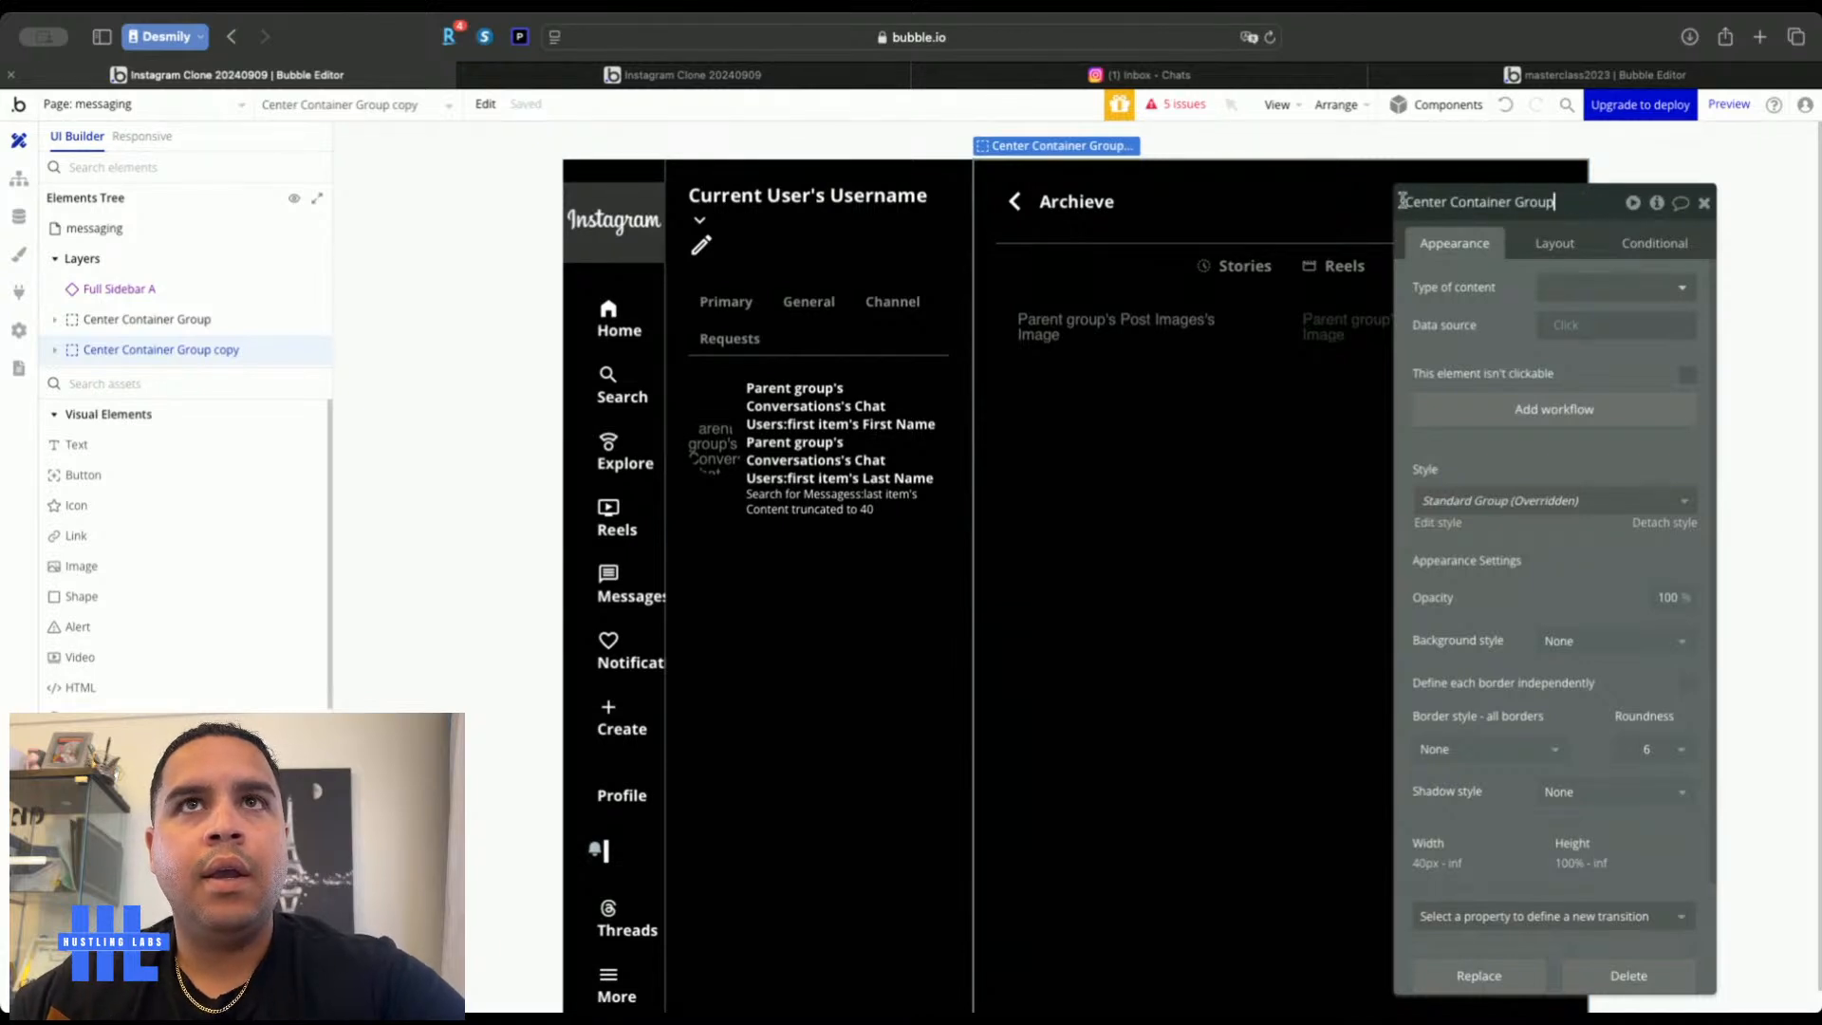
double_click(1426, 201)
type("Empty")
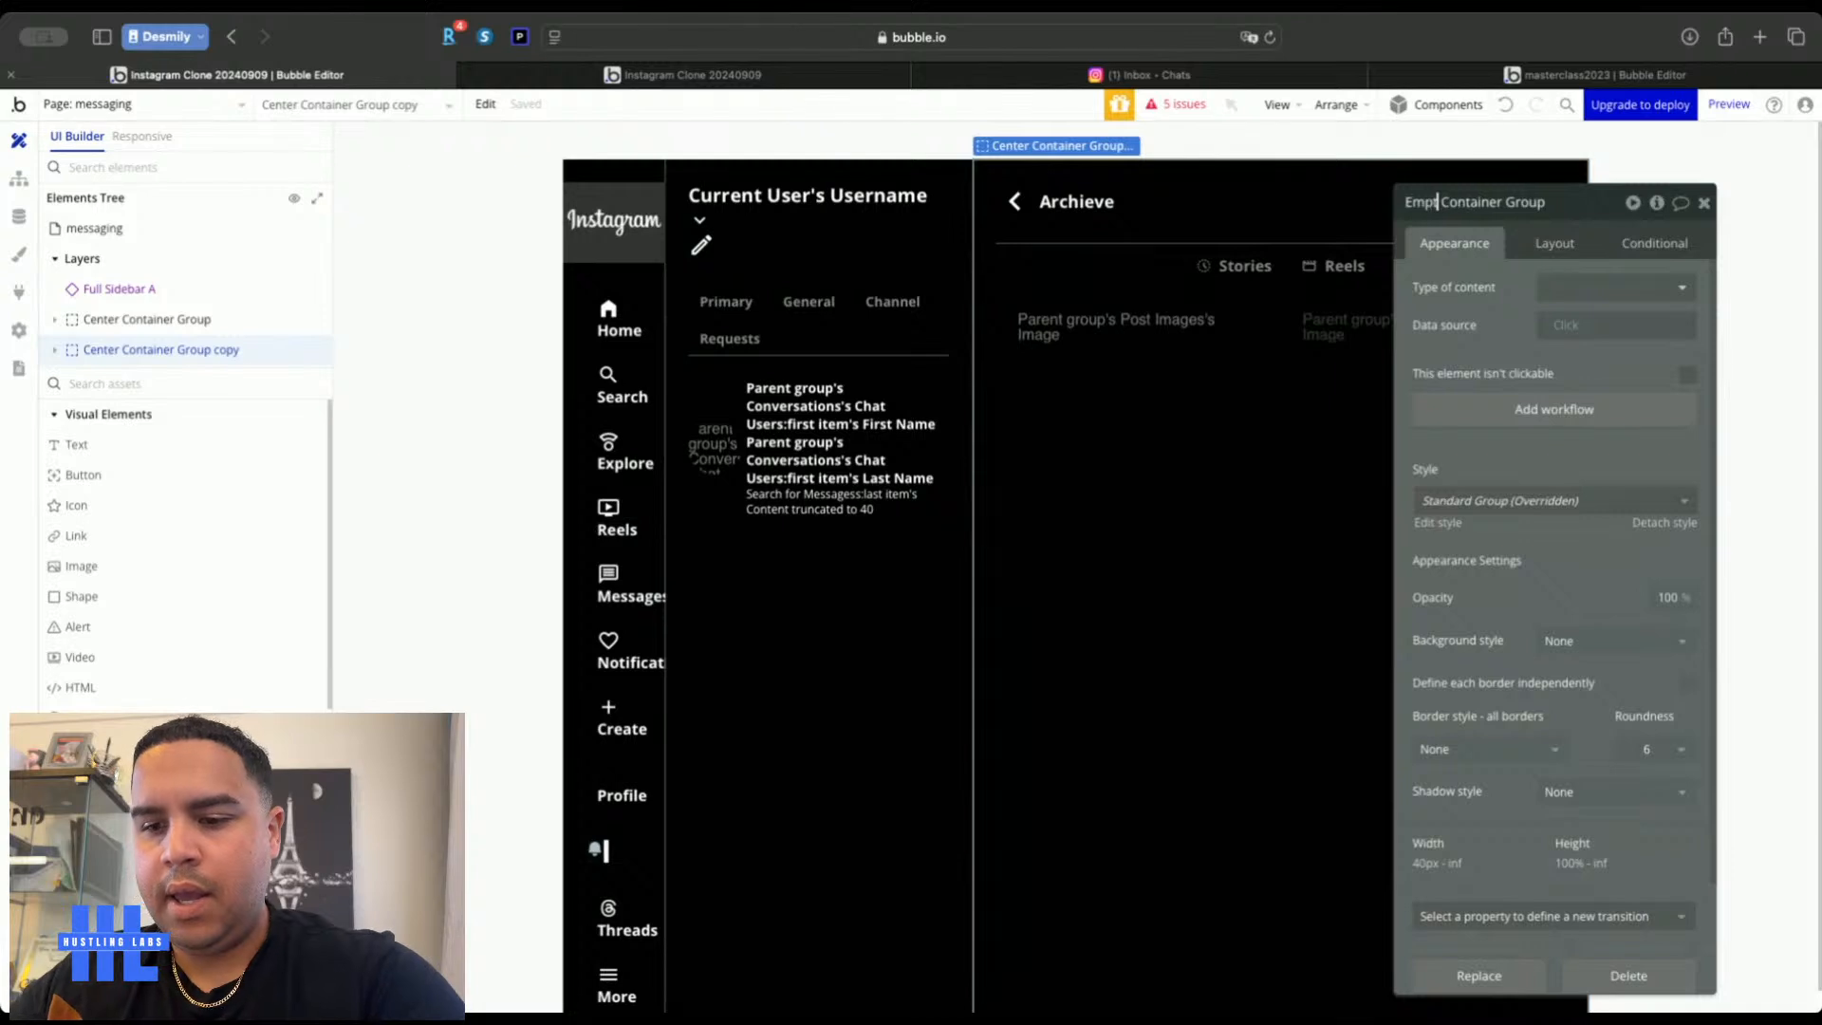
type(" Conversa")
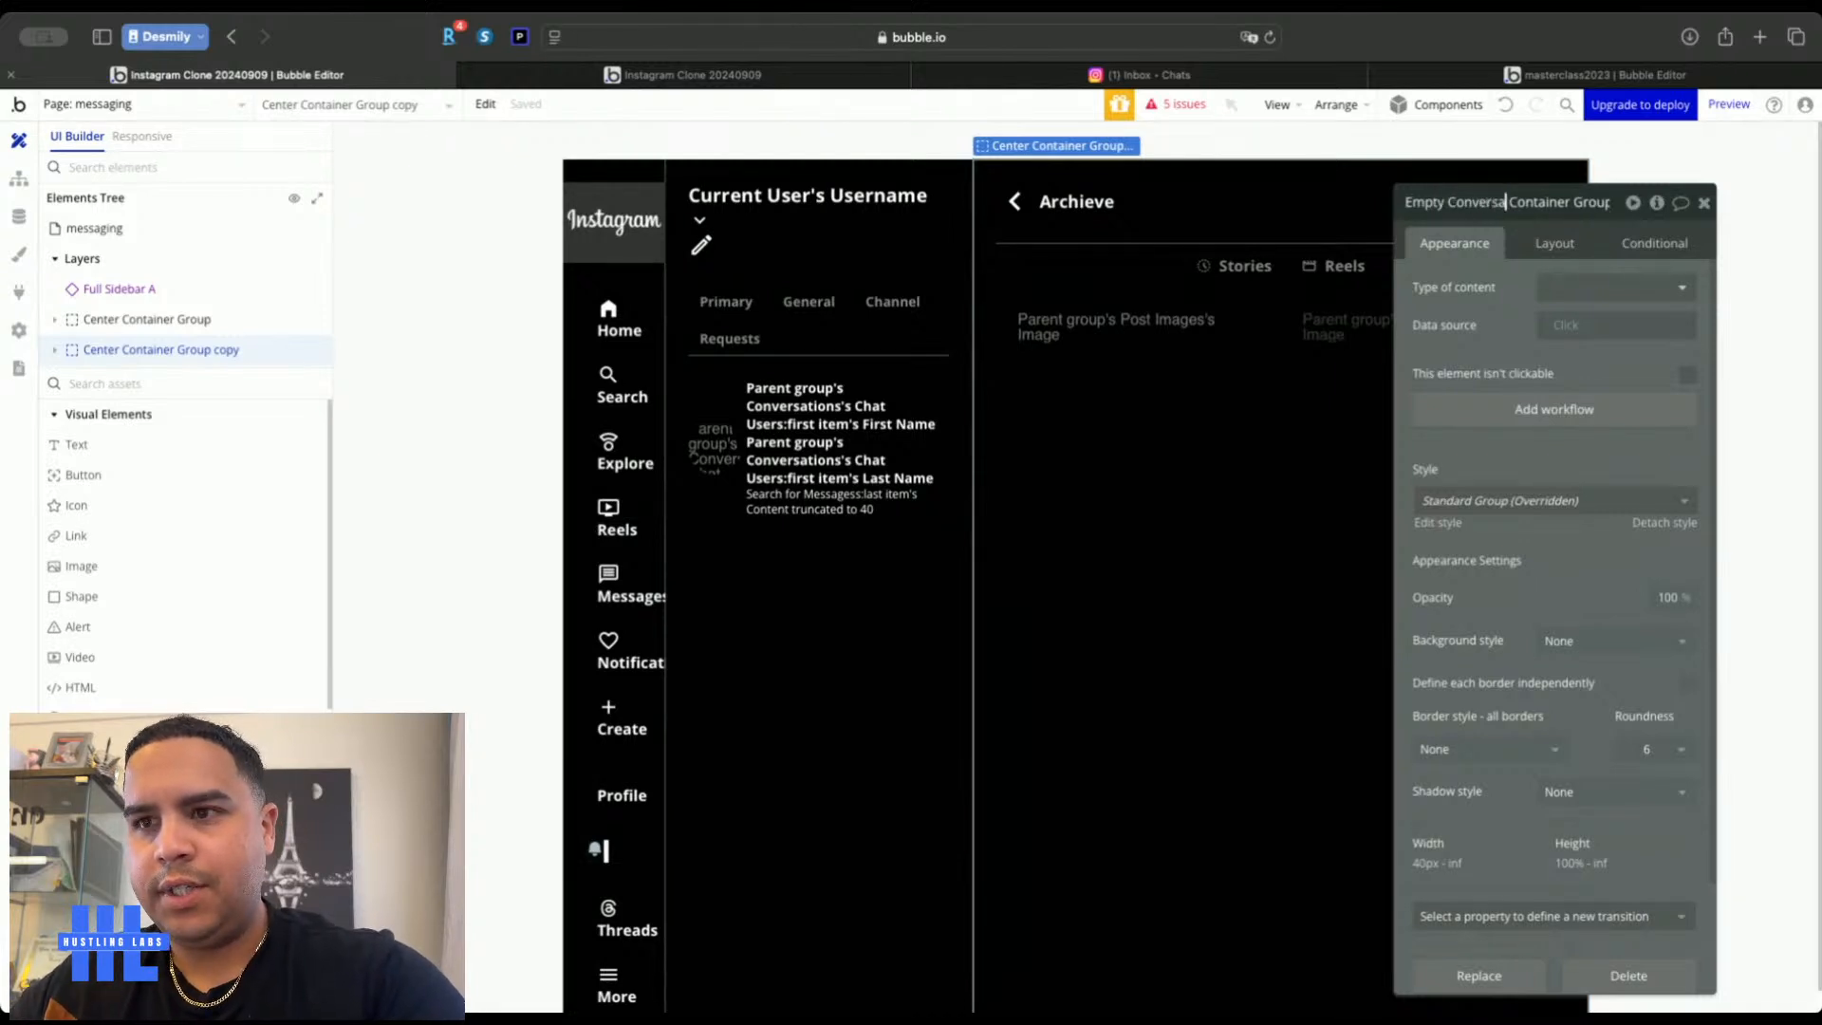
type("tion")
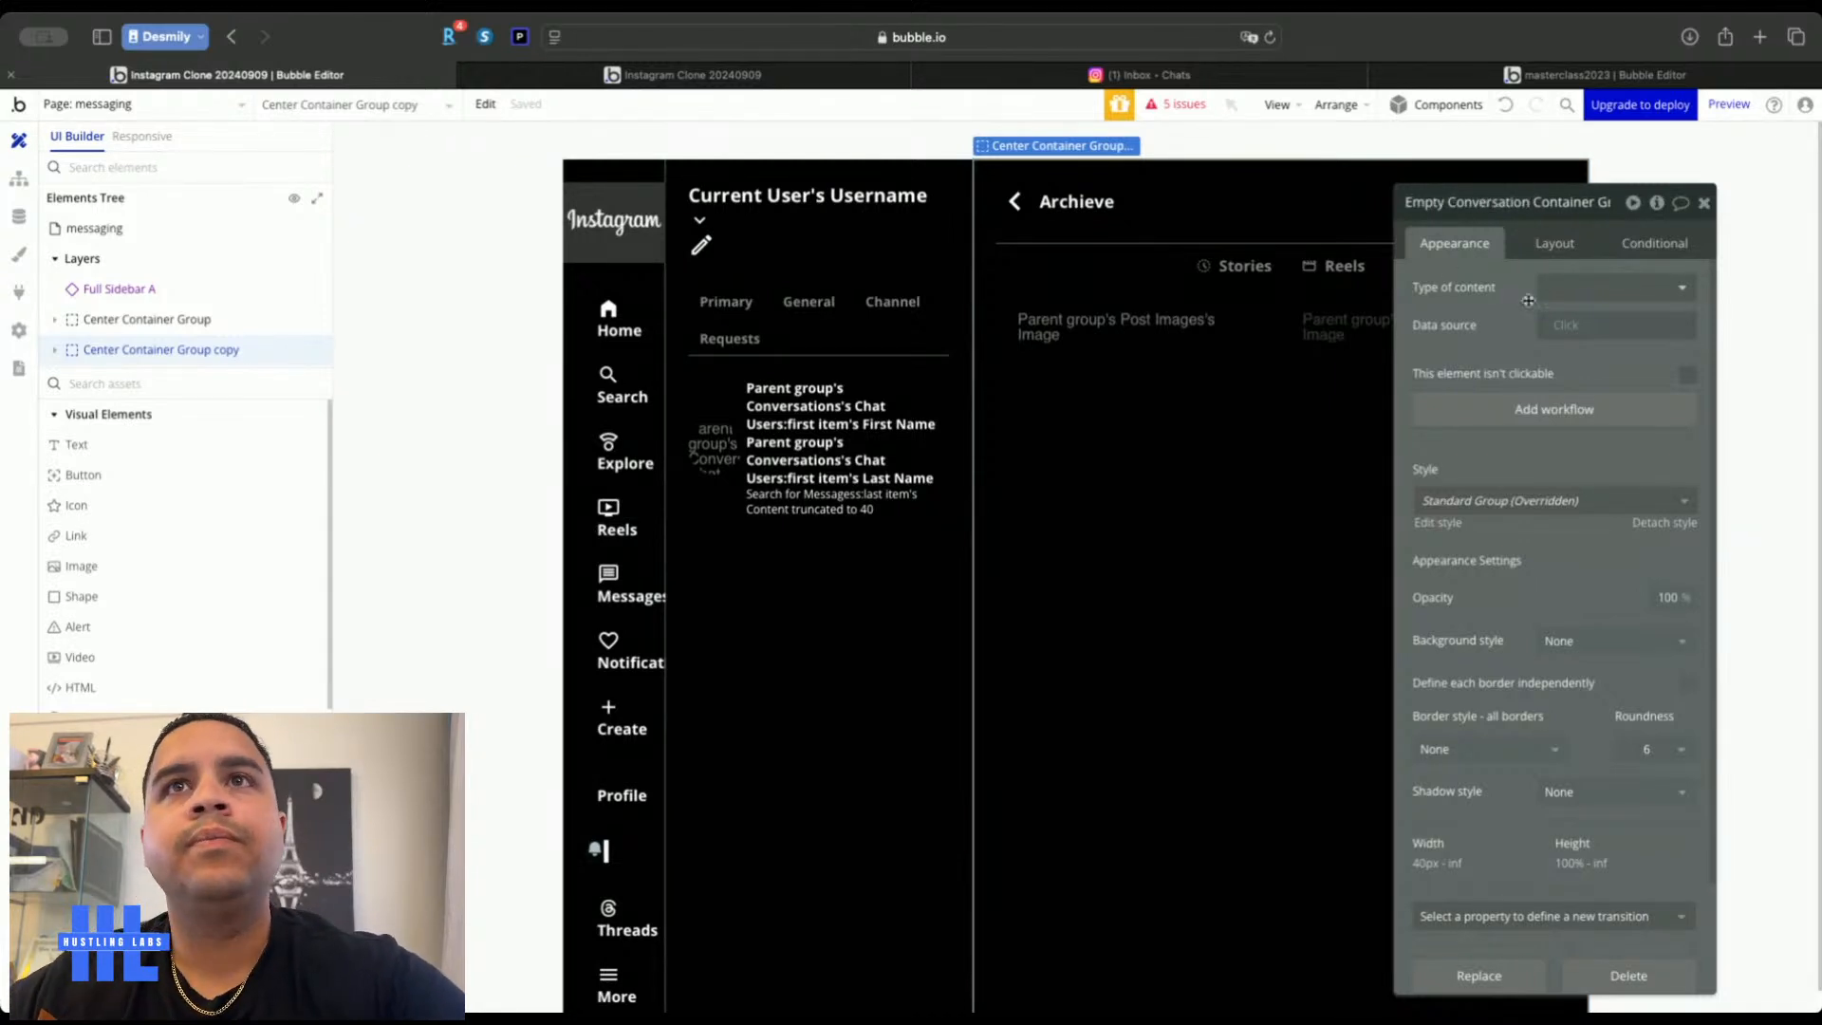
key("Return")
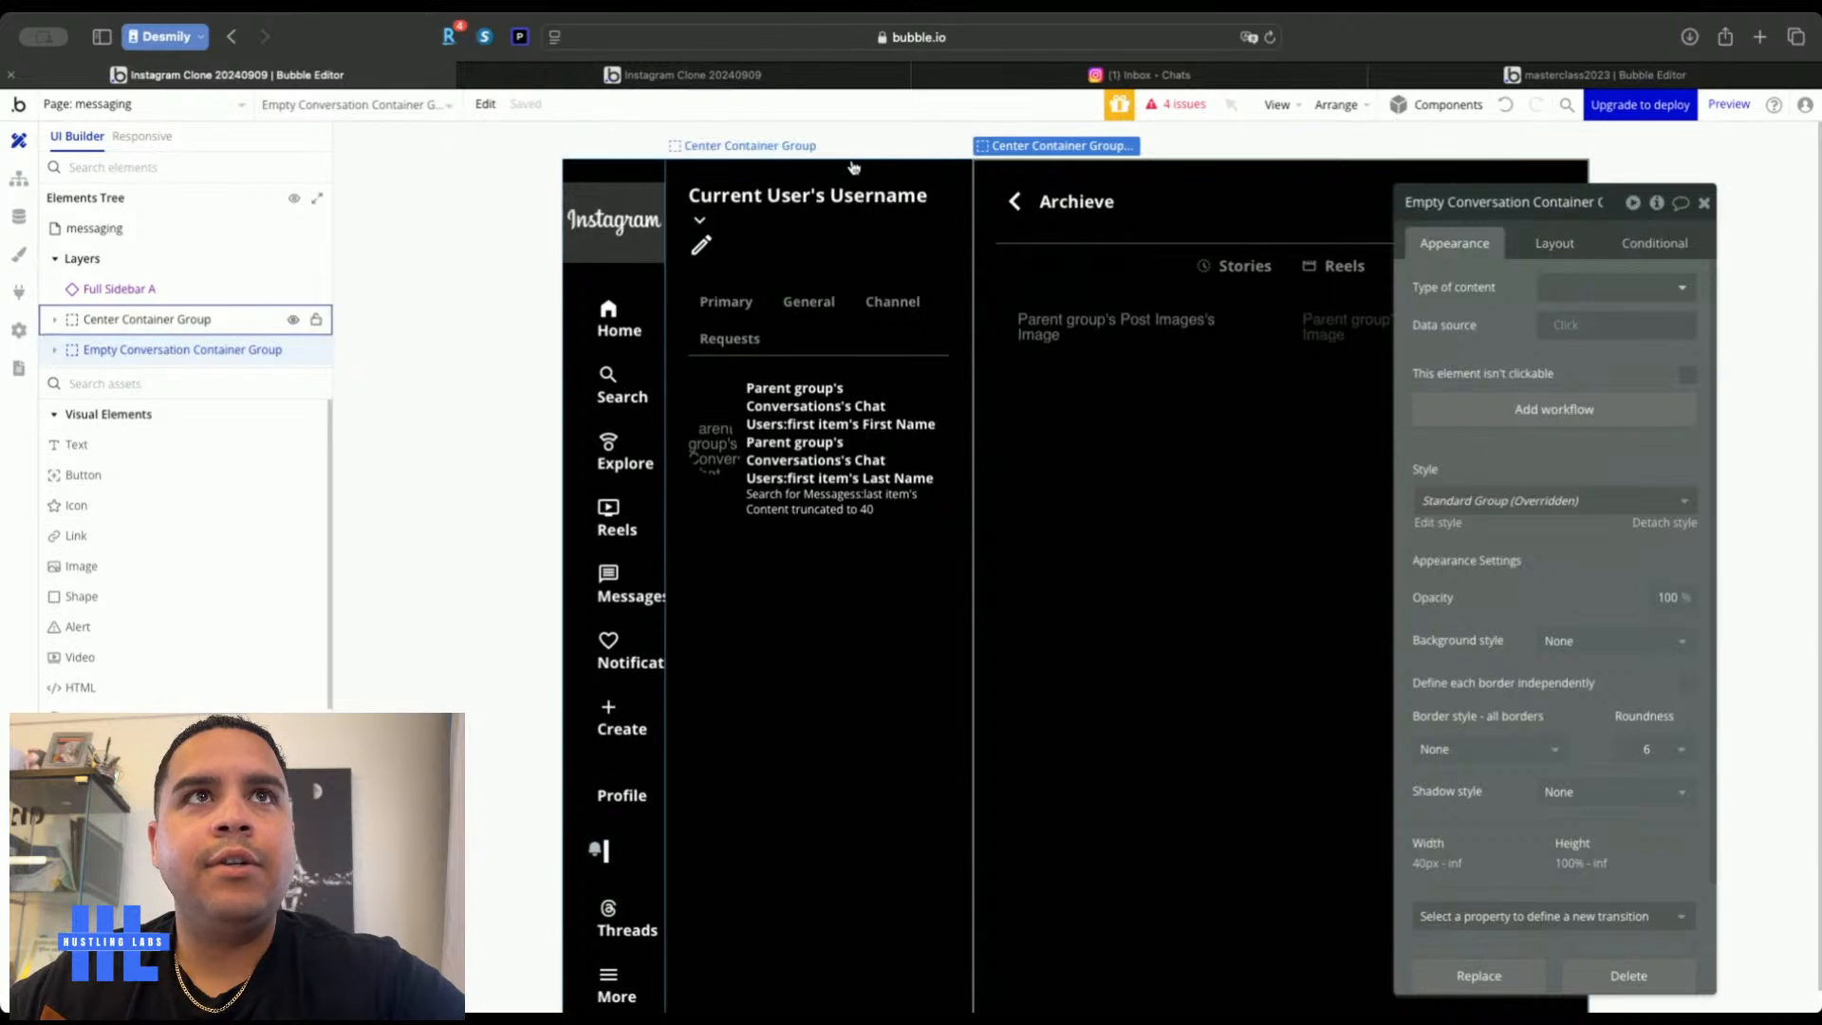
Compare against the real Instagram inbox and return to the Bubble editor
left_click(1251, 78)
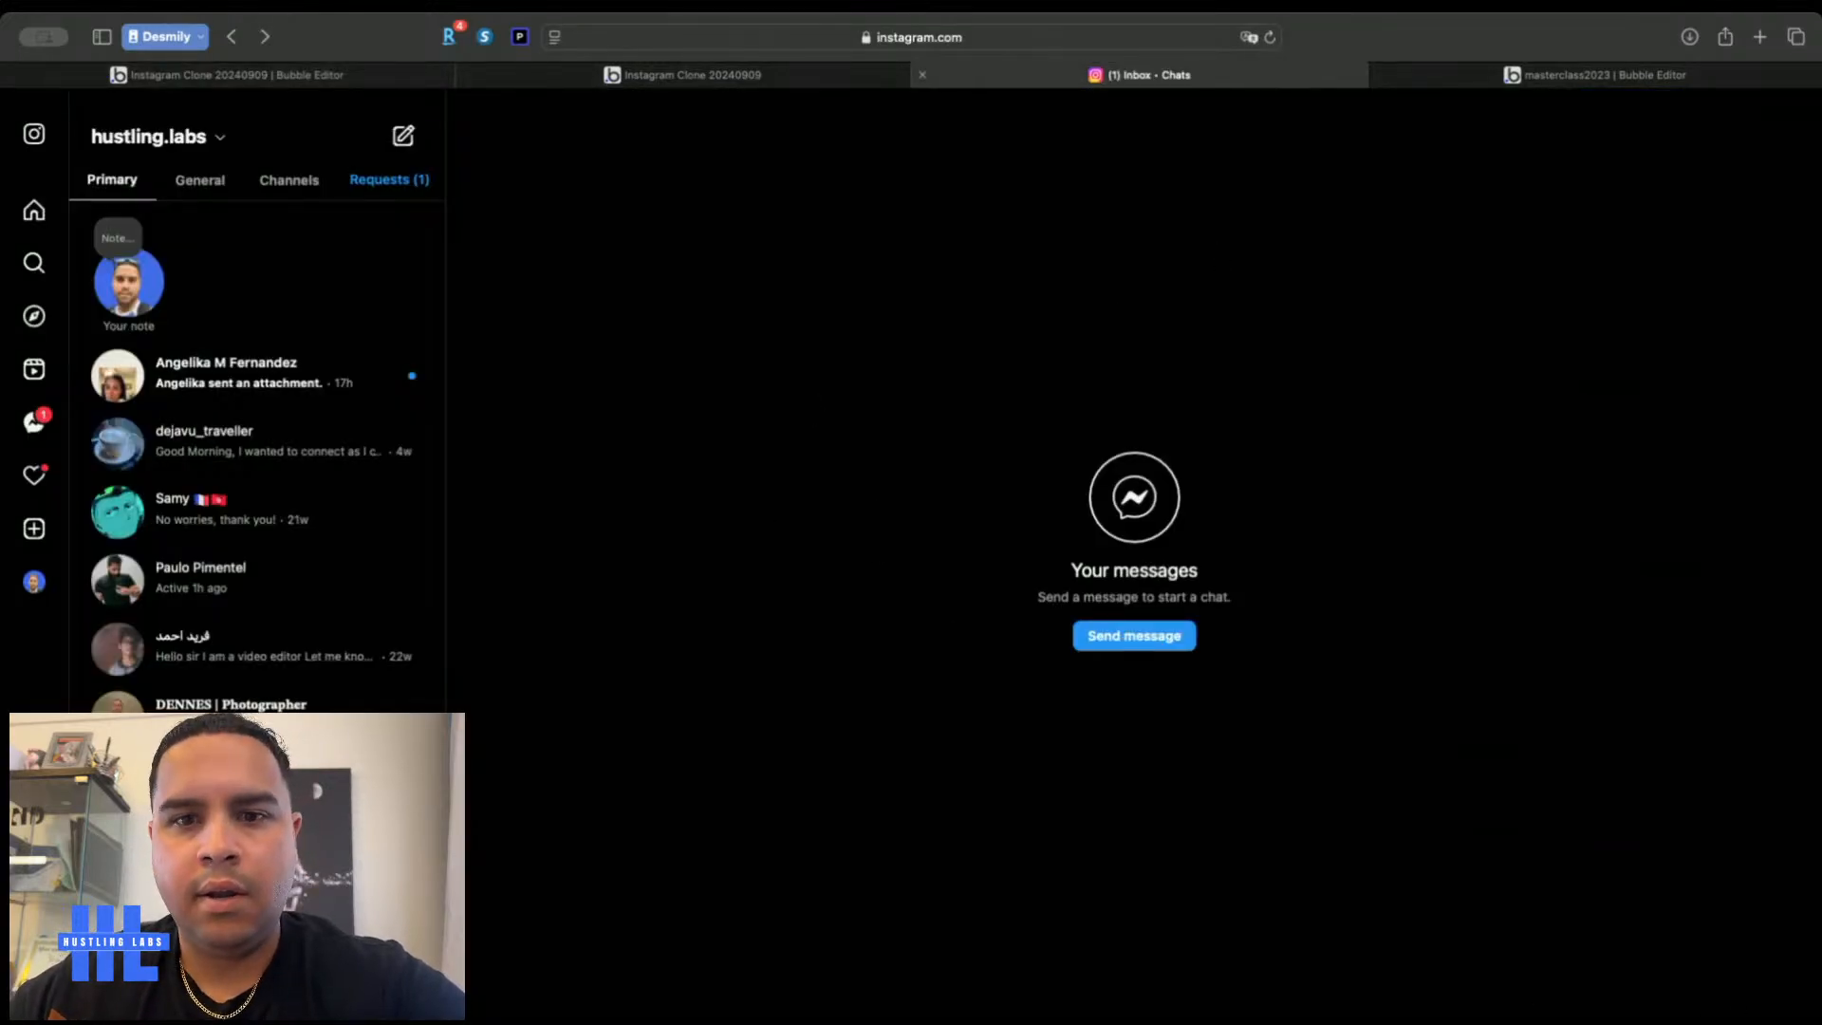
key("super+Tab")
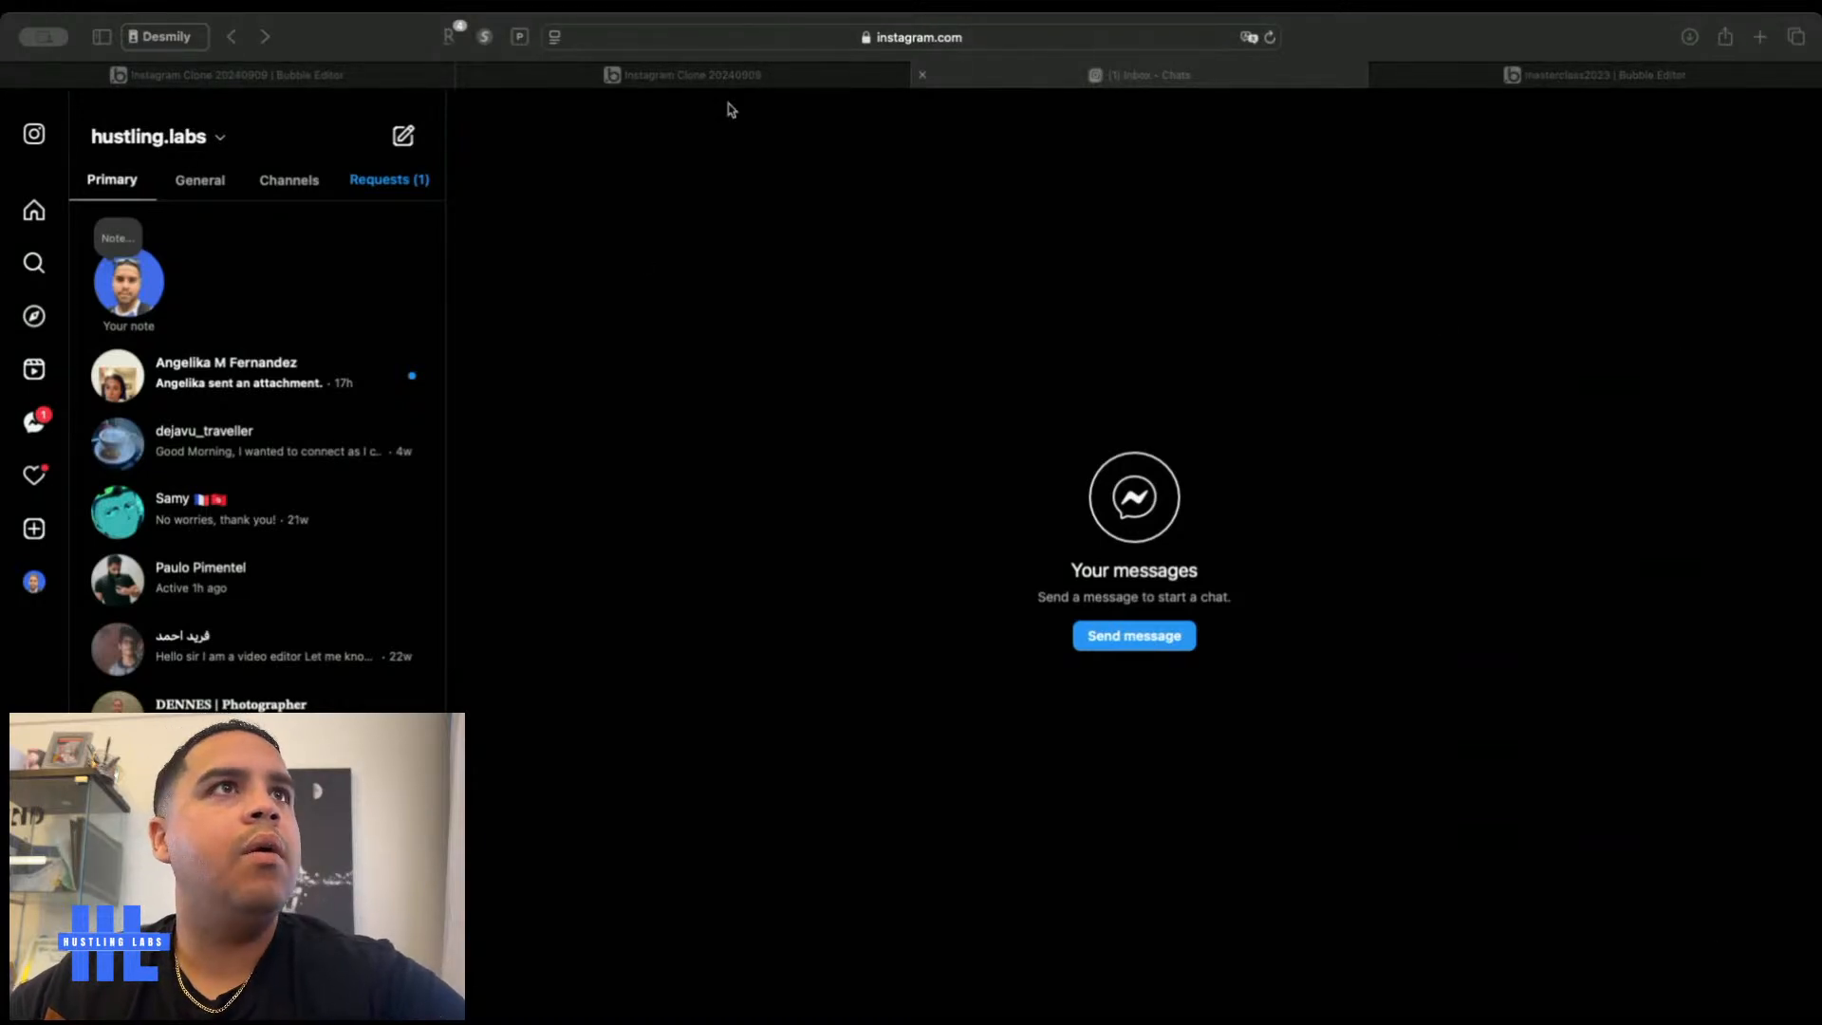
left_click(325, 74)
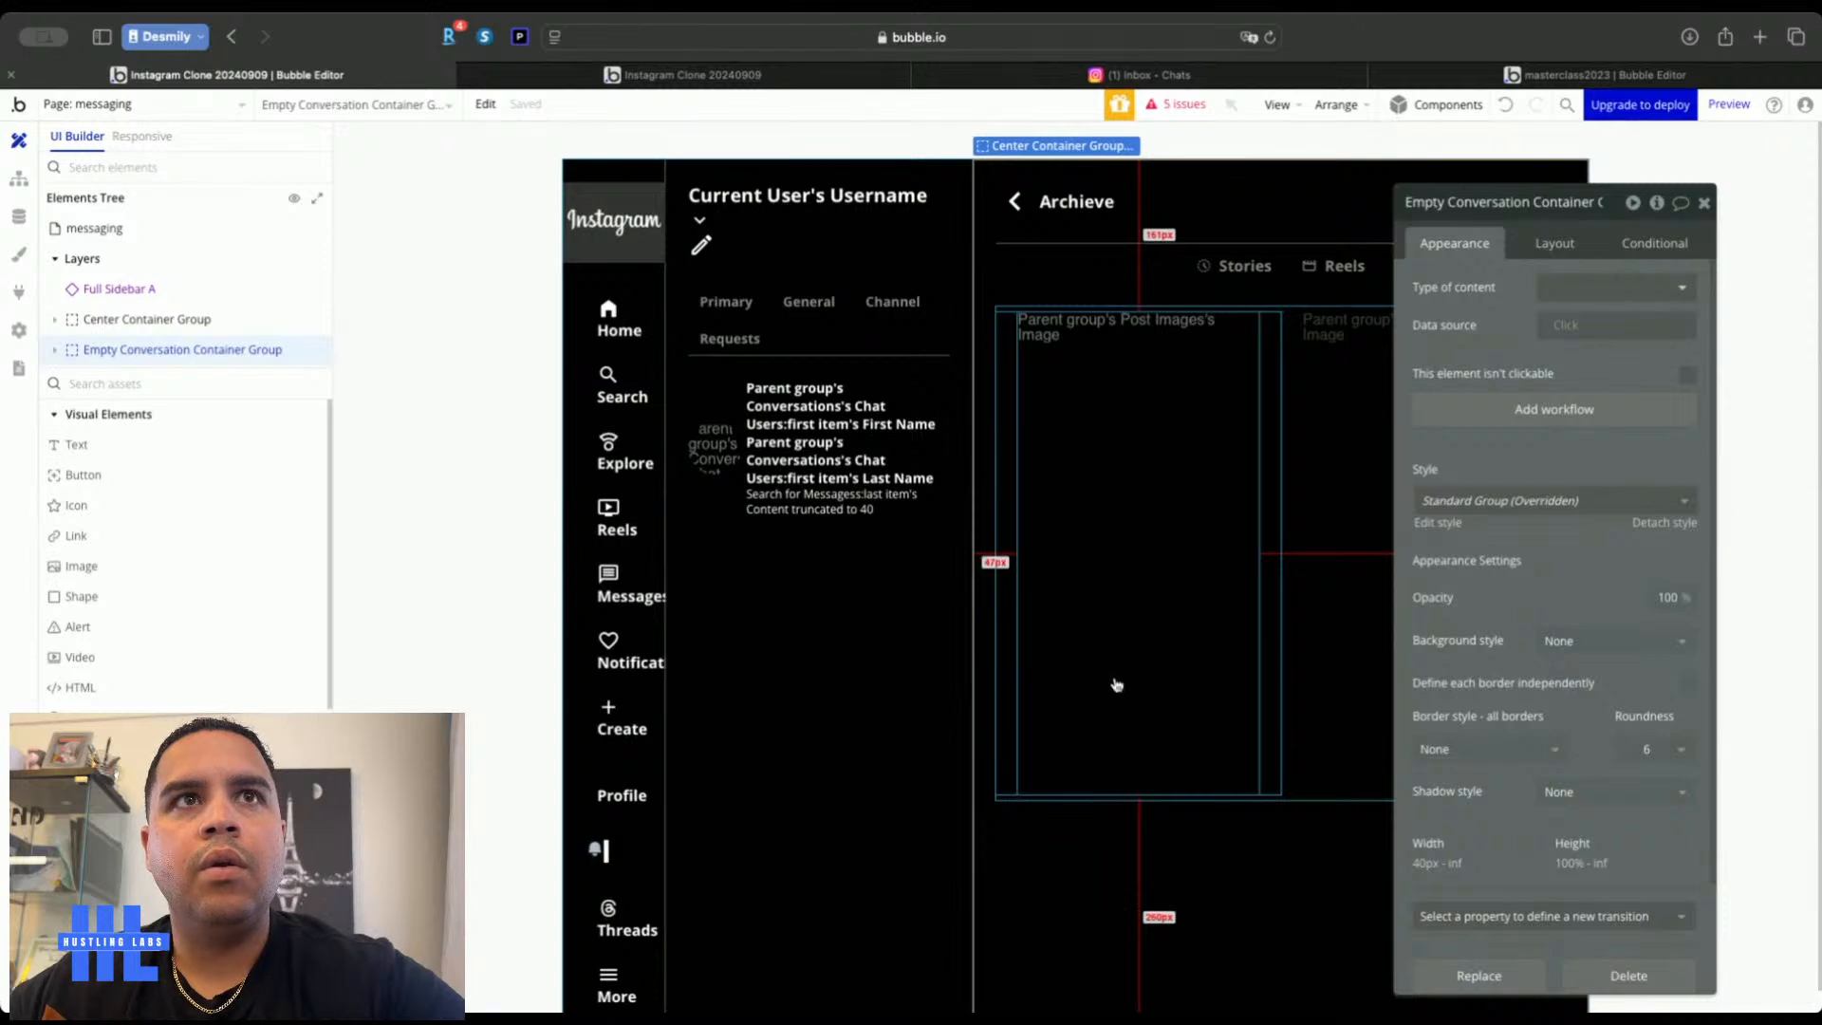
Center the empty conversation container's contents and delete the Archieve heading
left_click(1552, 241)
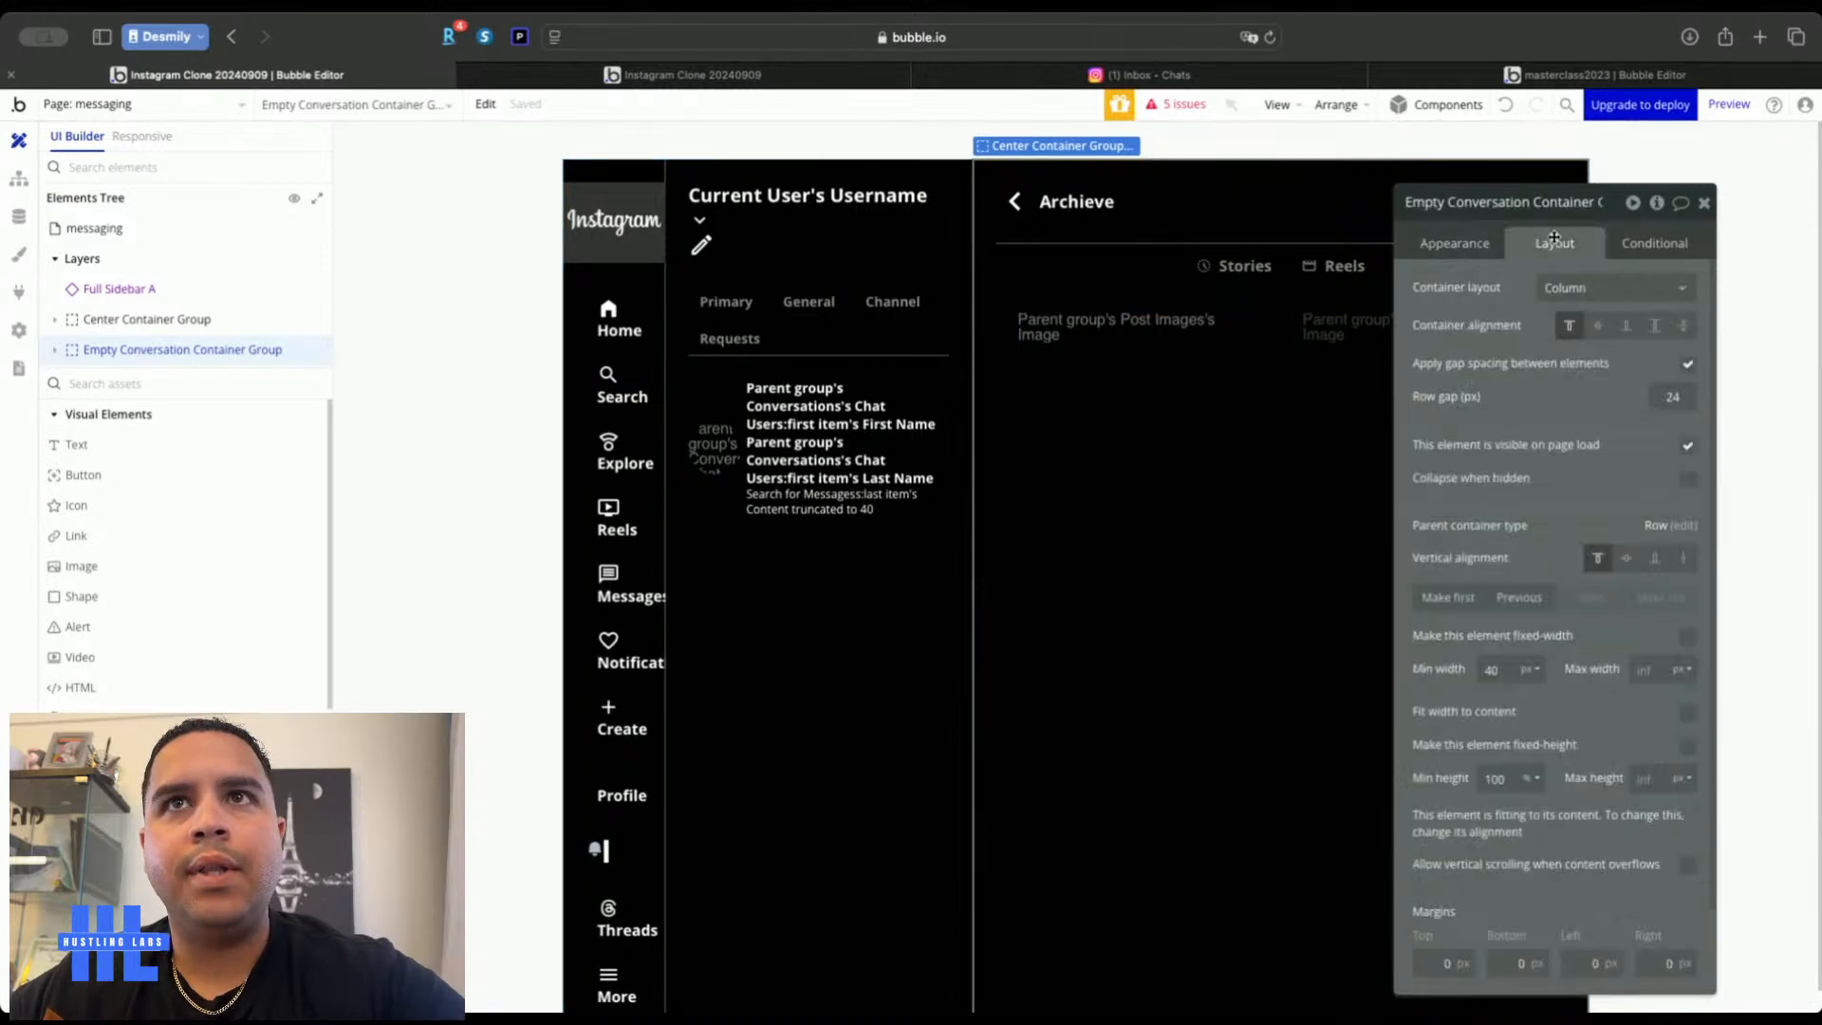
left_click(1600, 325)
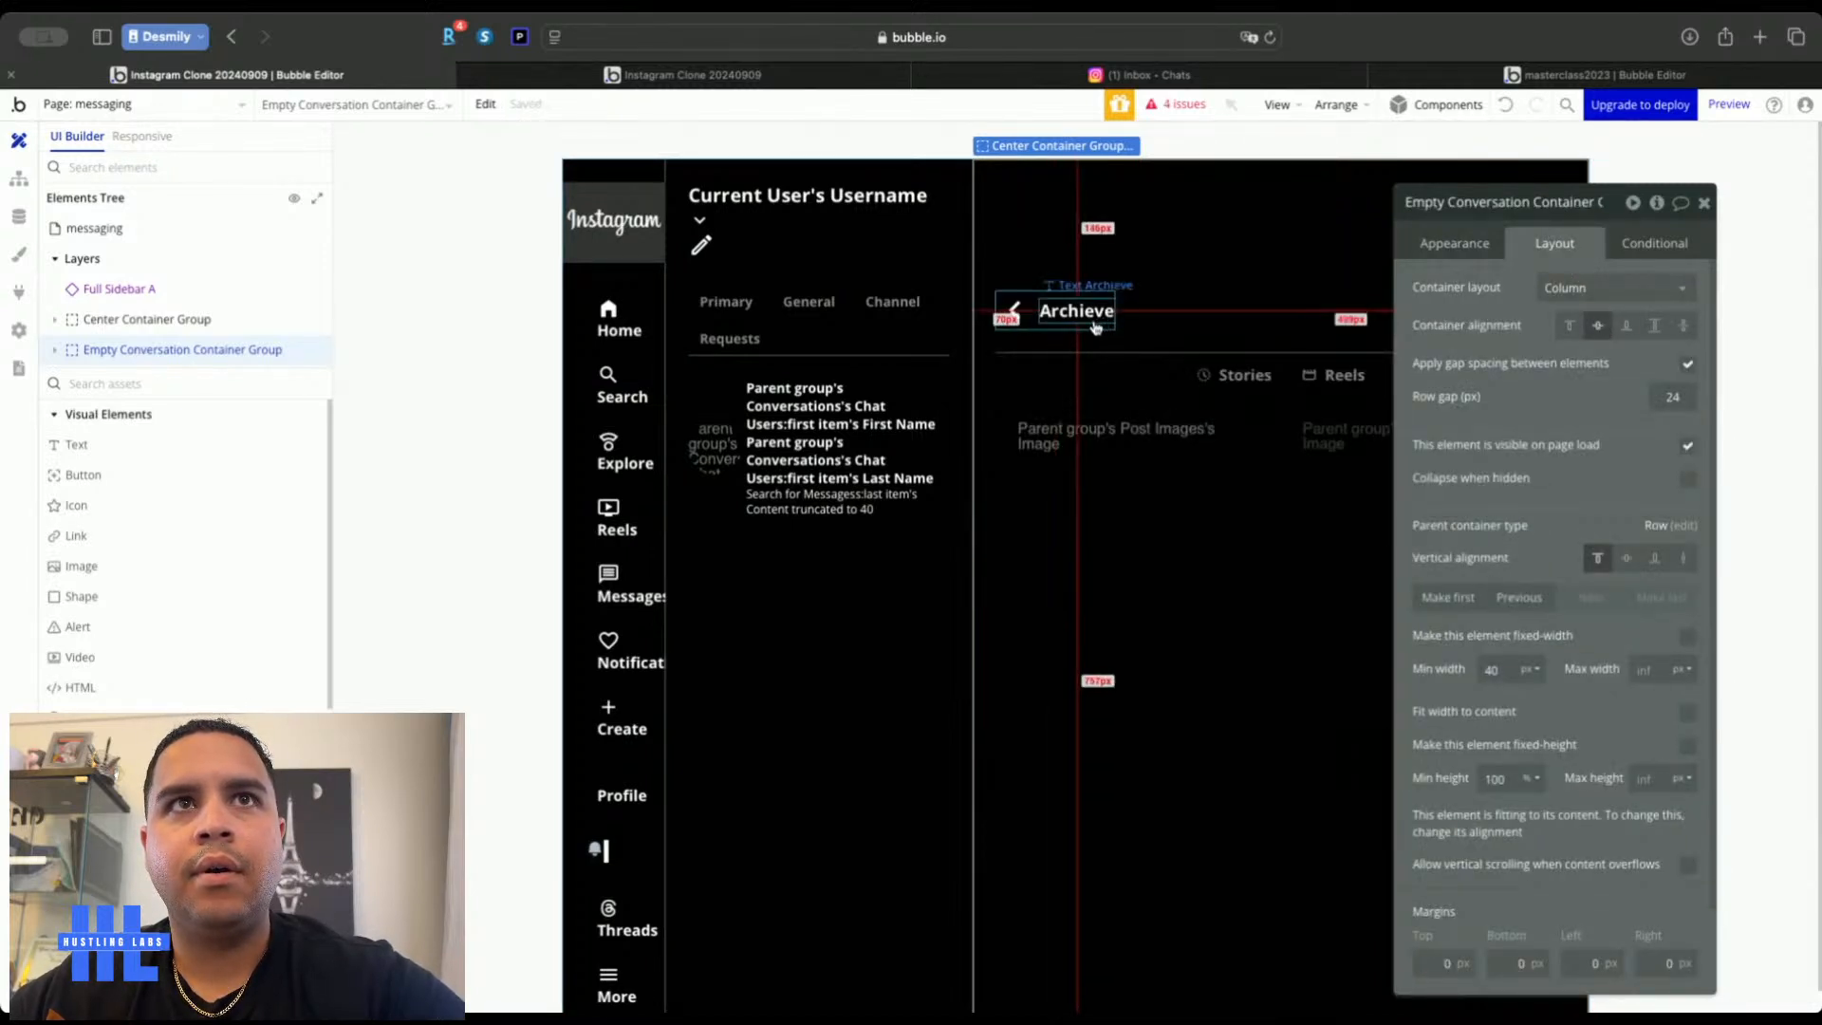
left_click_drag(1545, 365, 697, 356)
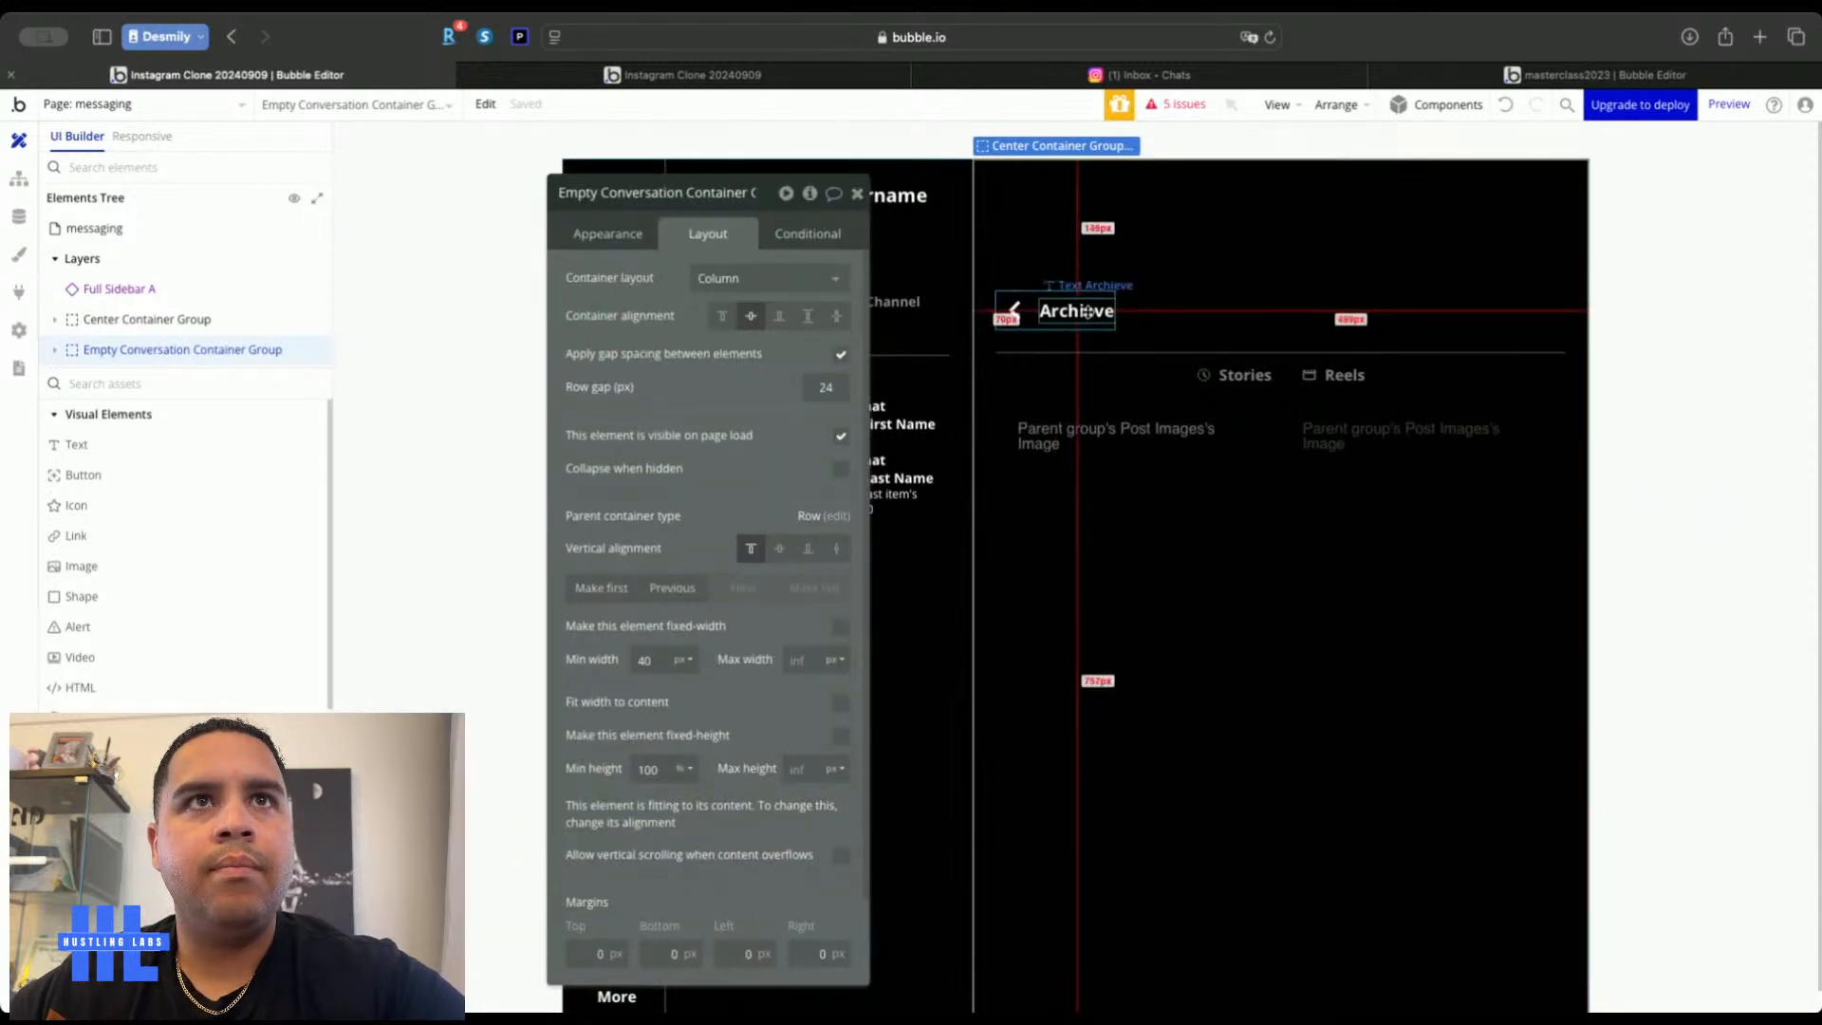
left_click(1087, 312)
key("BackSpace")
Replace the back-arrow icon with the message outline icon
left_click(1014, 310)
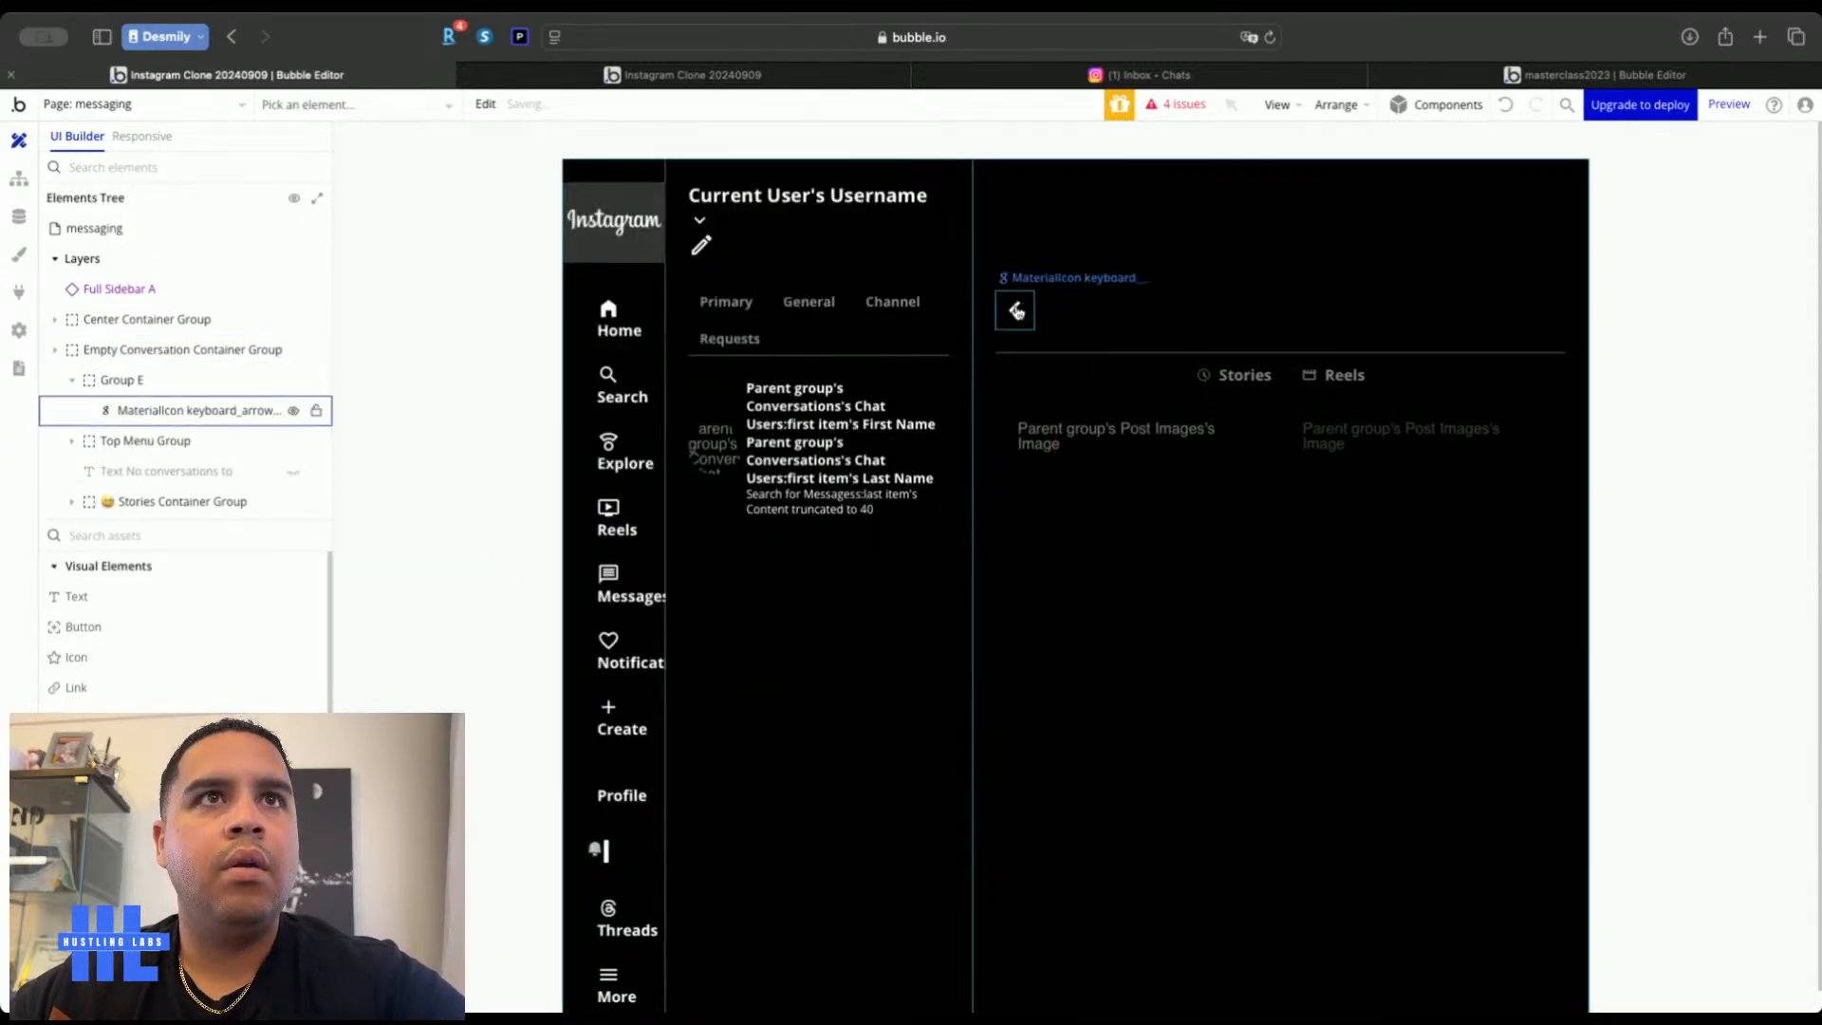
left_click(769, 277)
type("message")
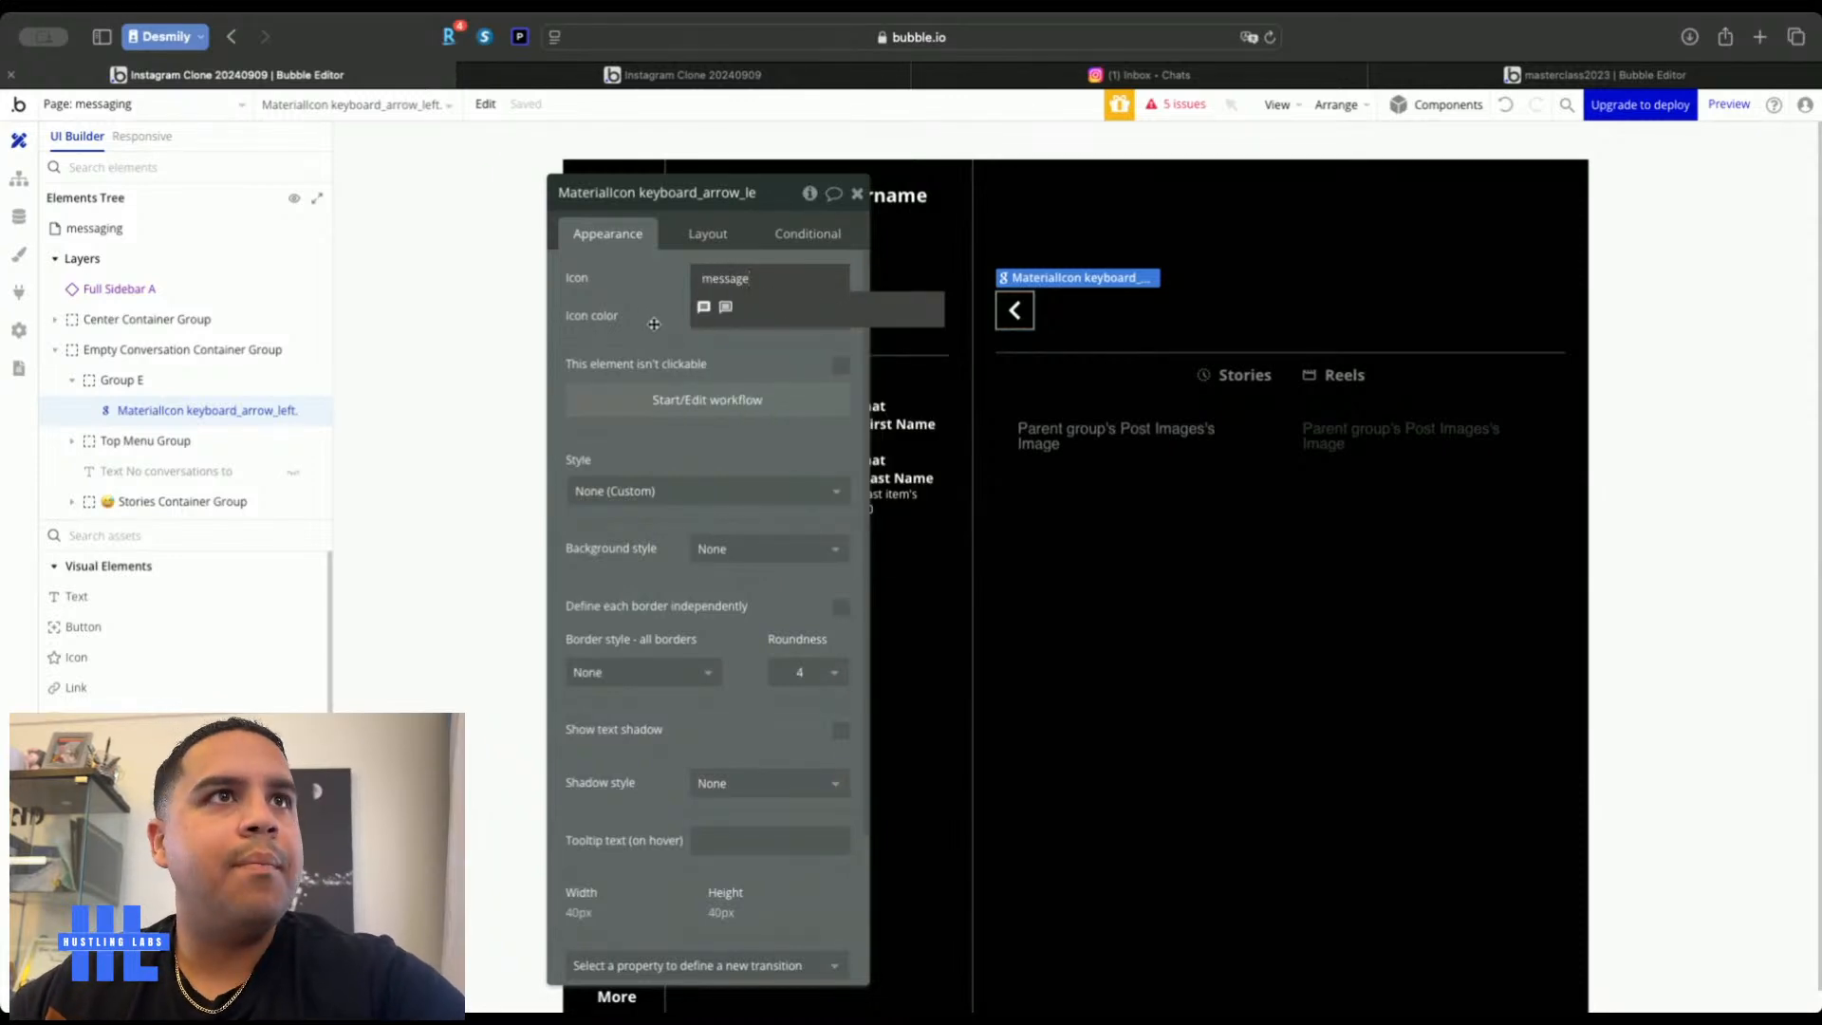
left_click(726, 306)
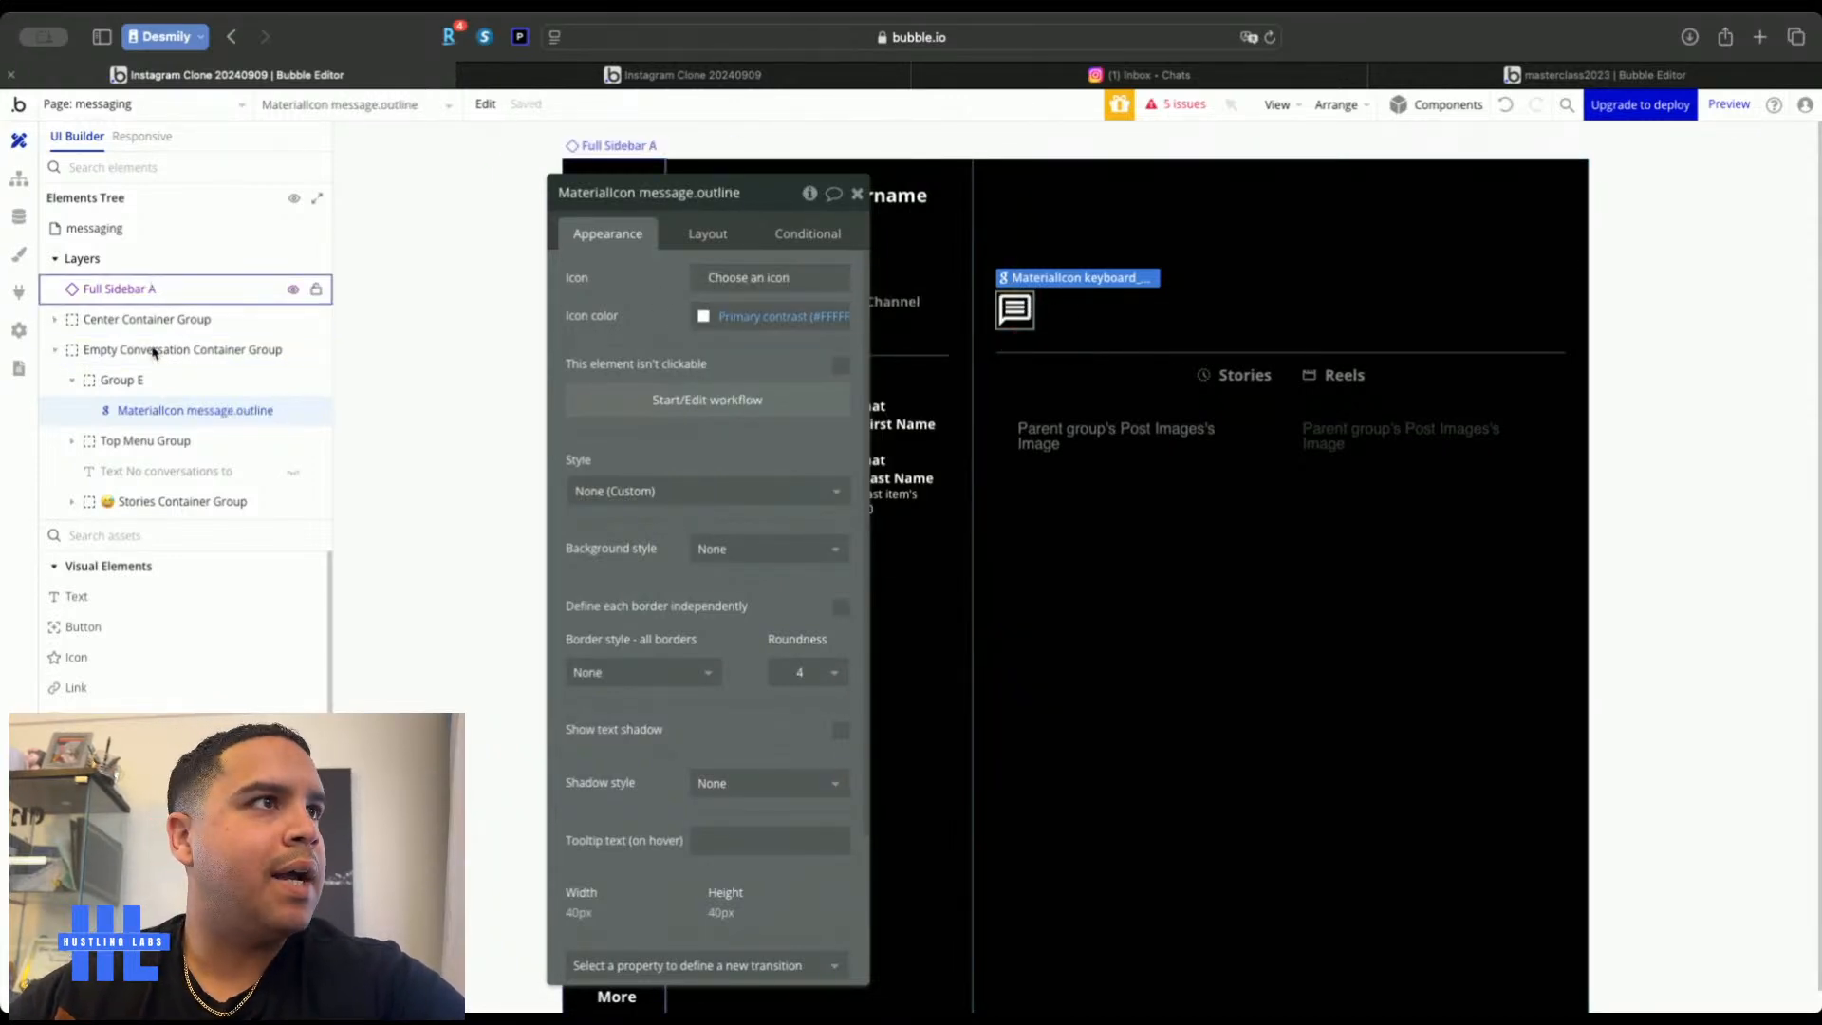
Give Group E padding of 16 top, 16 bottom, 16 left and 1 right
left_click(149, 381)
left_click(708, 237)
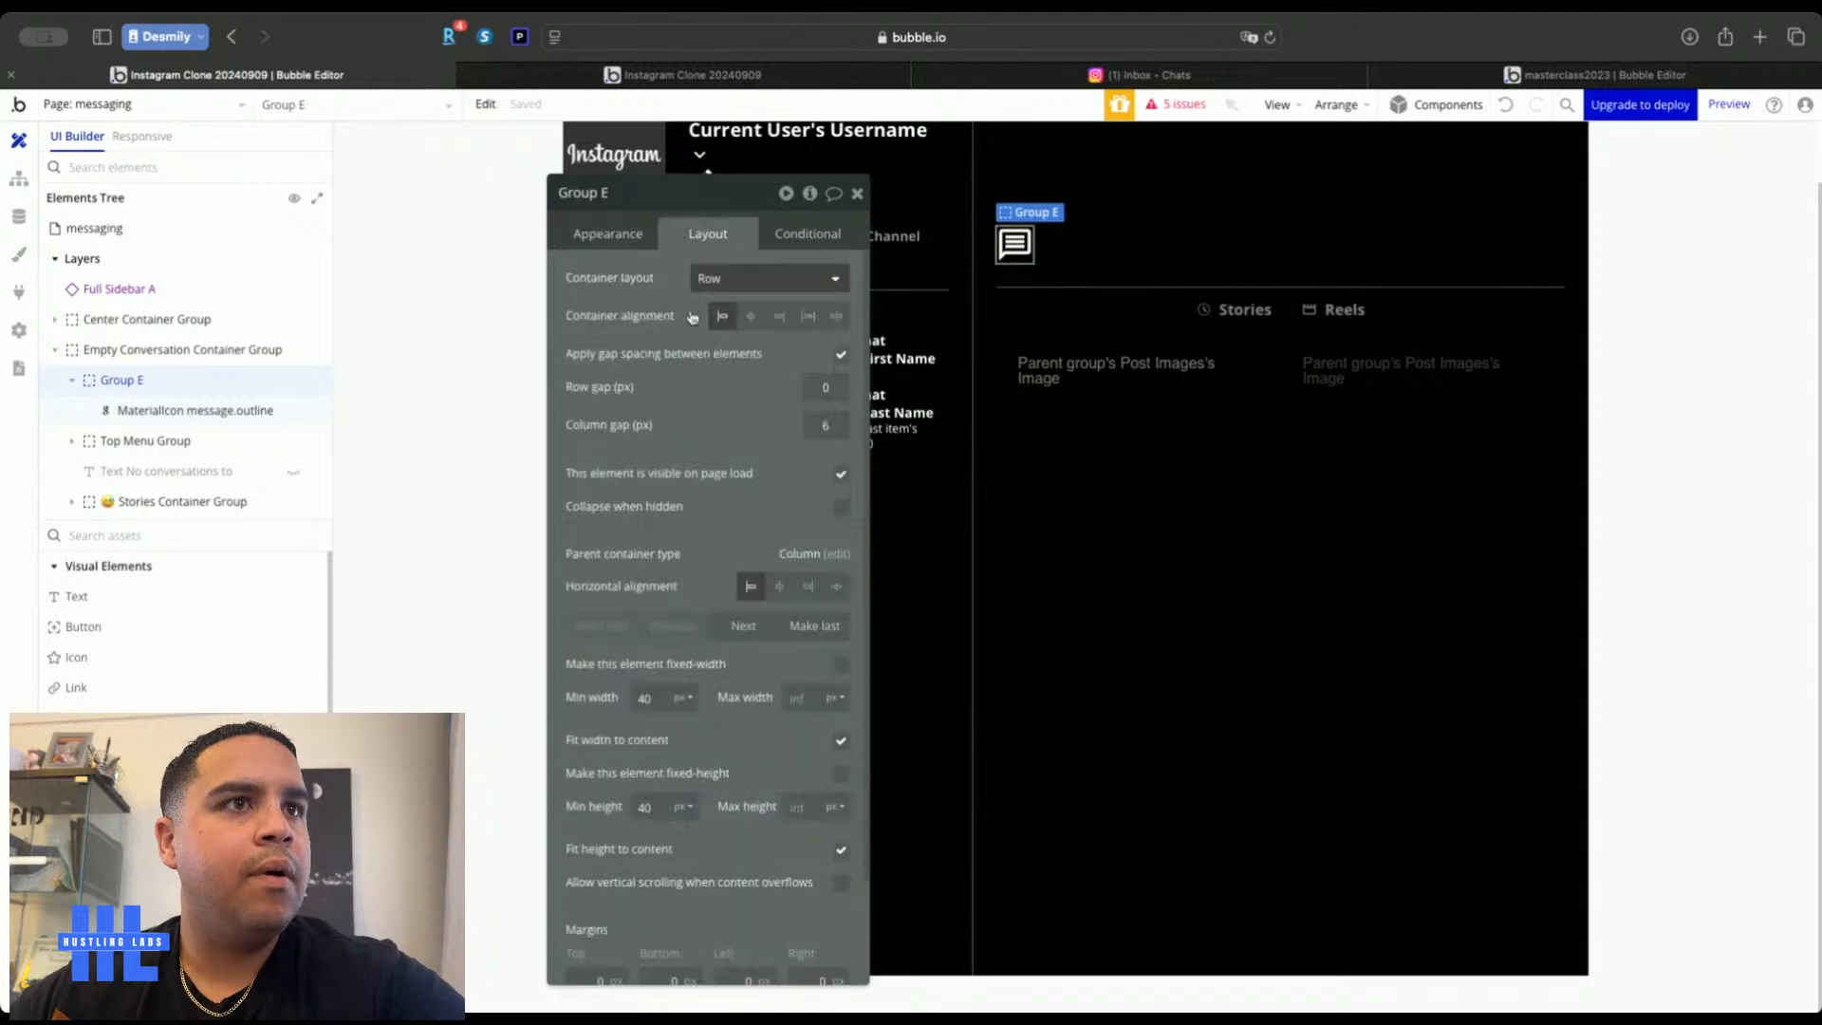
scroll(592, 951, "down", 5)
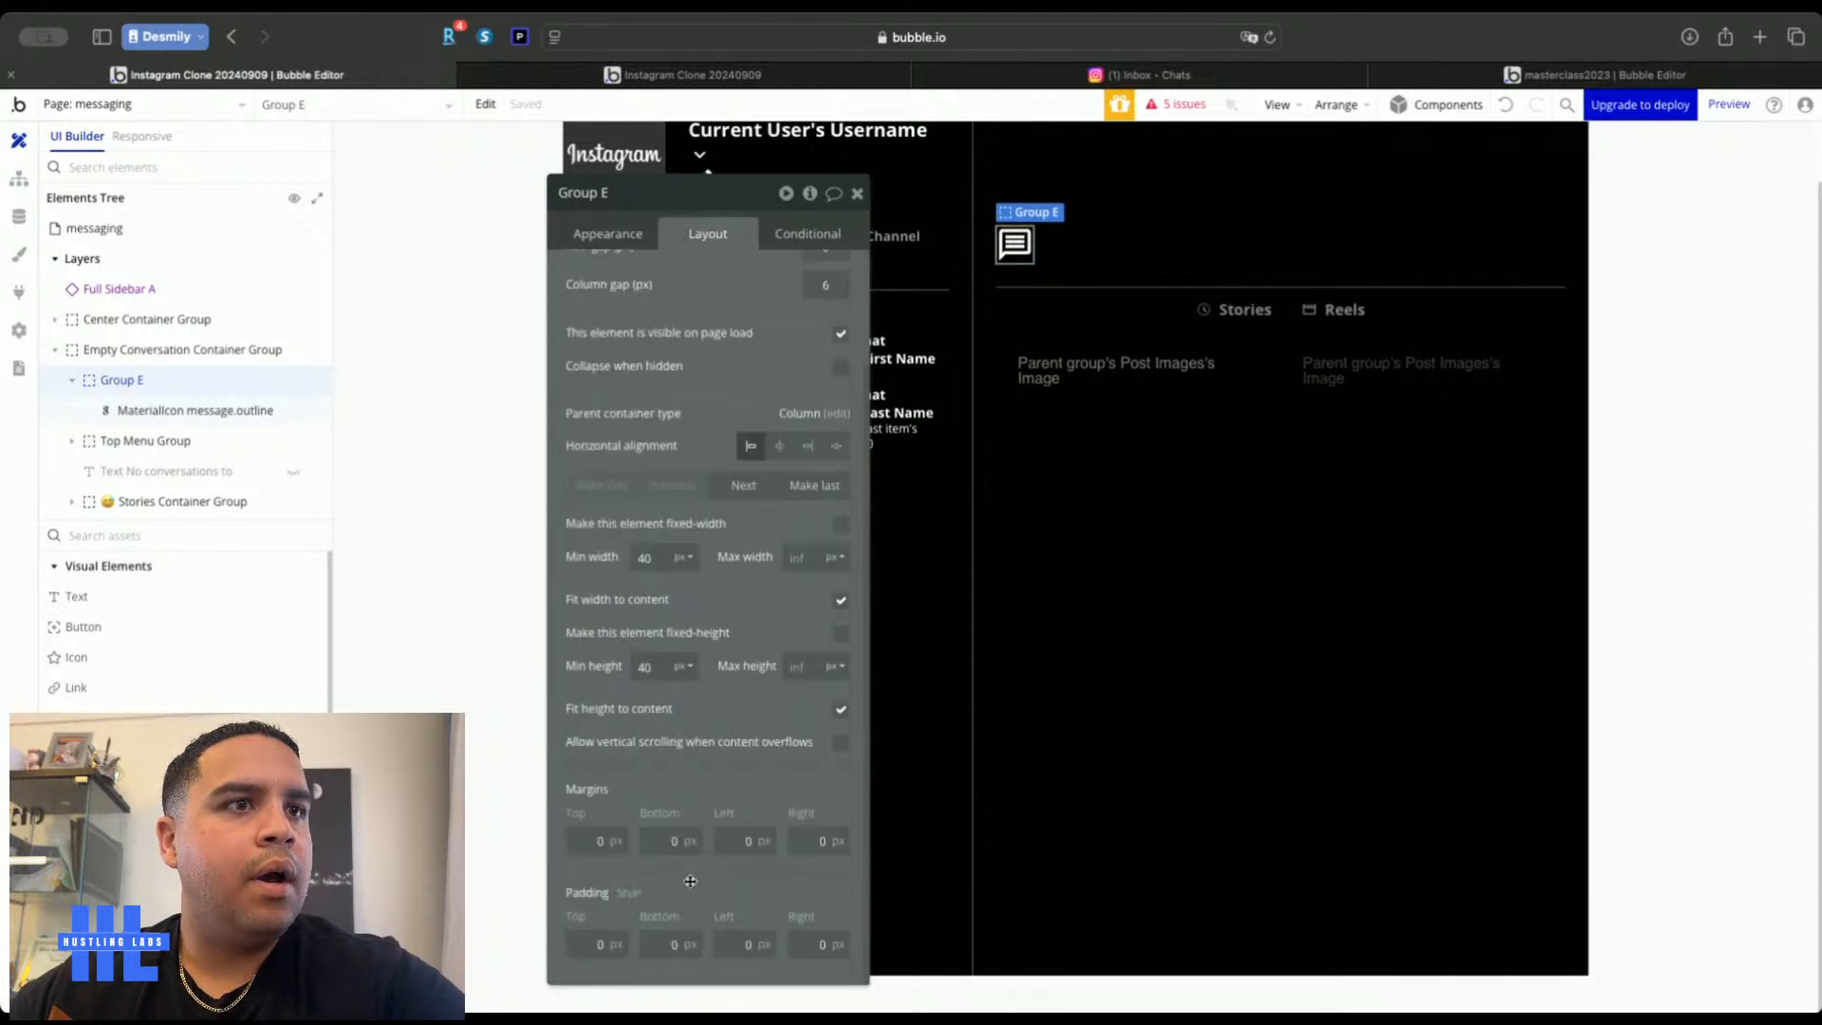
left_click(596, 961)
type("16")
key("Tab")
type("16")
key("Tab")
type("16")
key("Tab")
type("1")
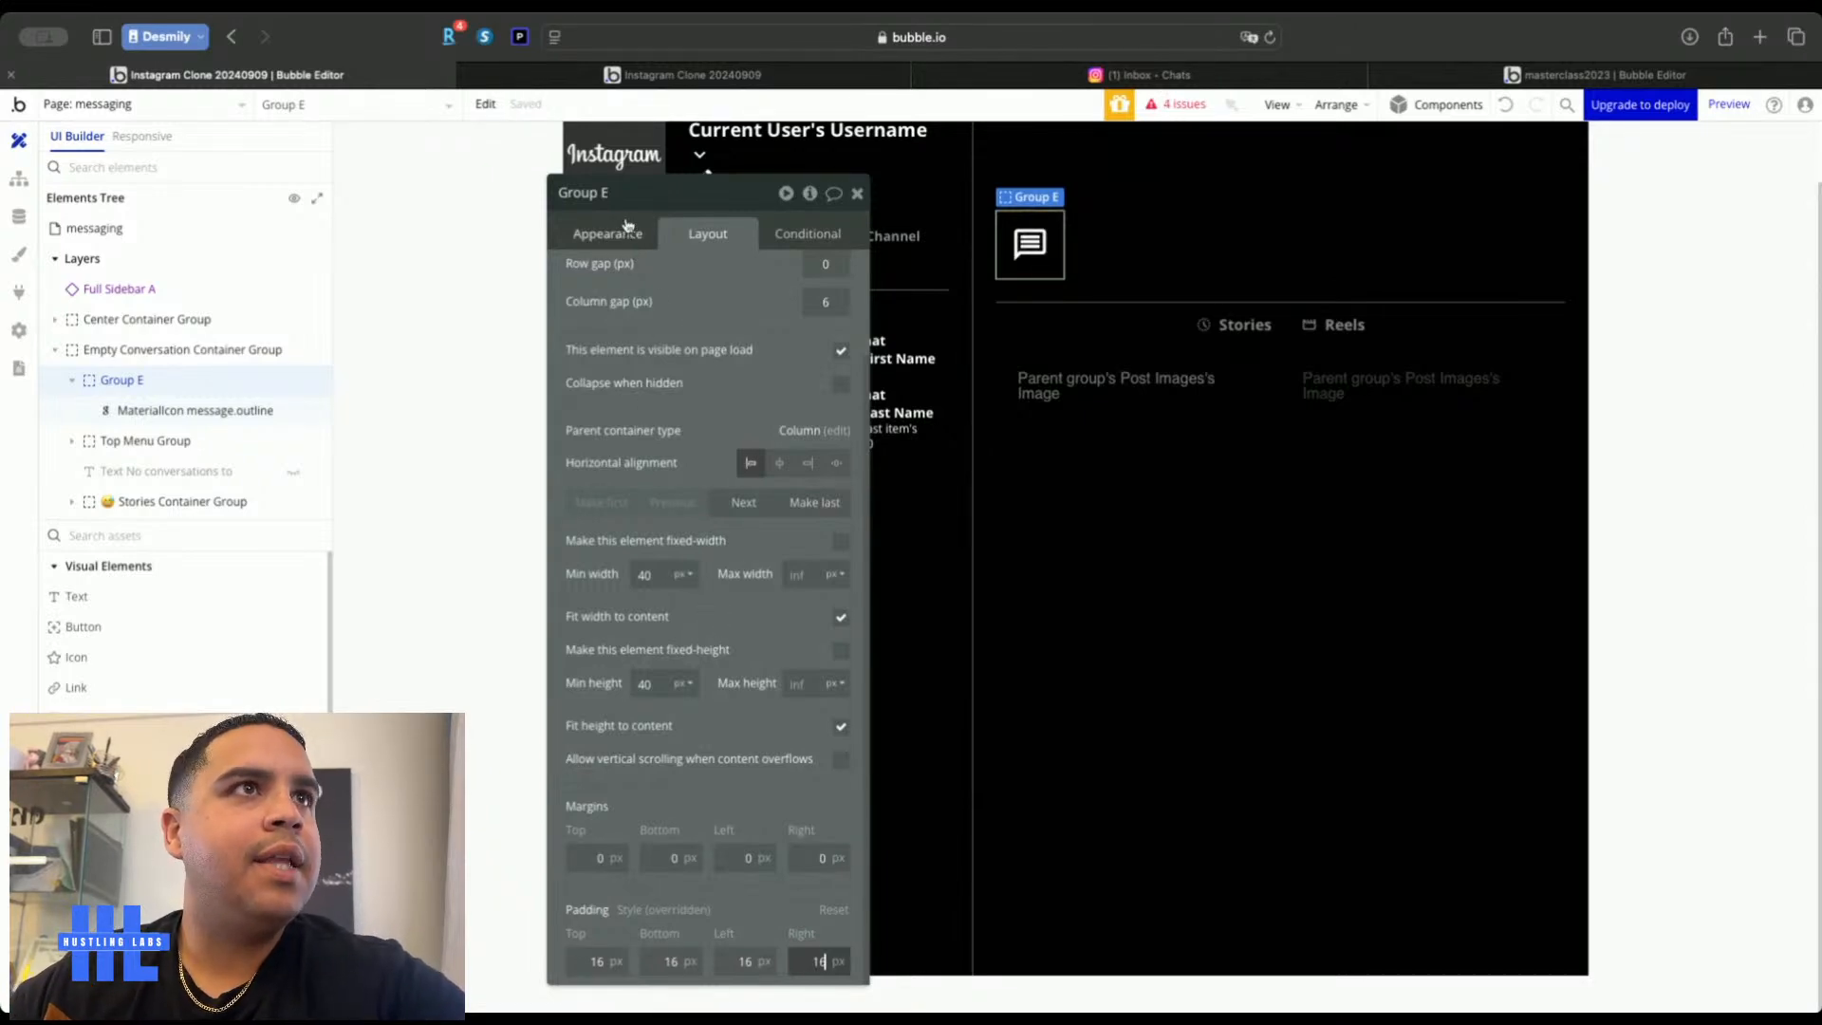
Make Group E a fixed 72 x 72 size
left_click(841, 541)
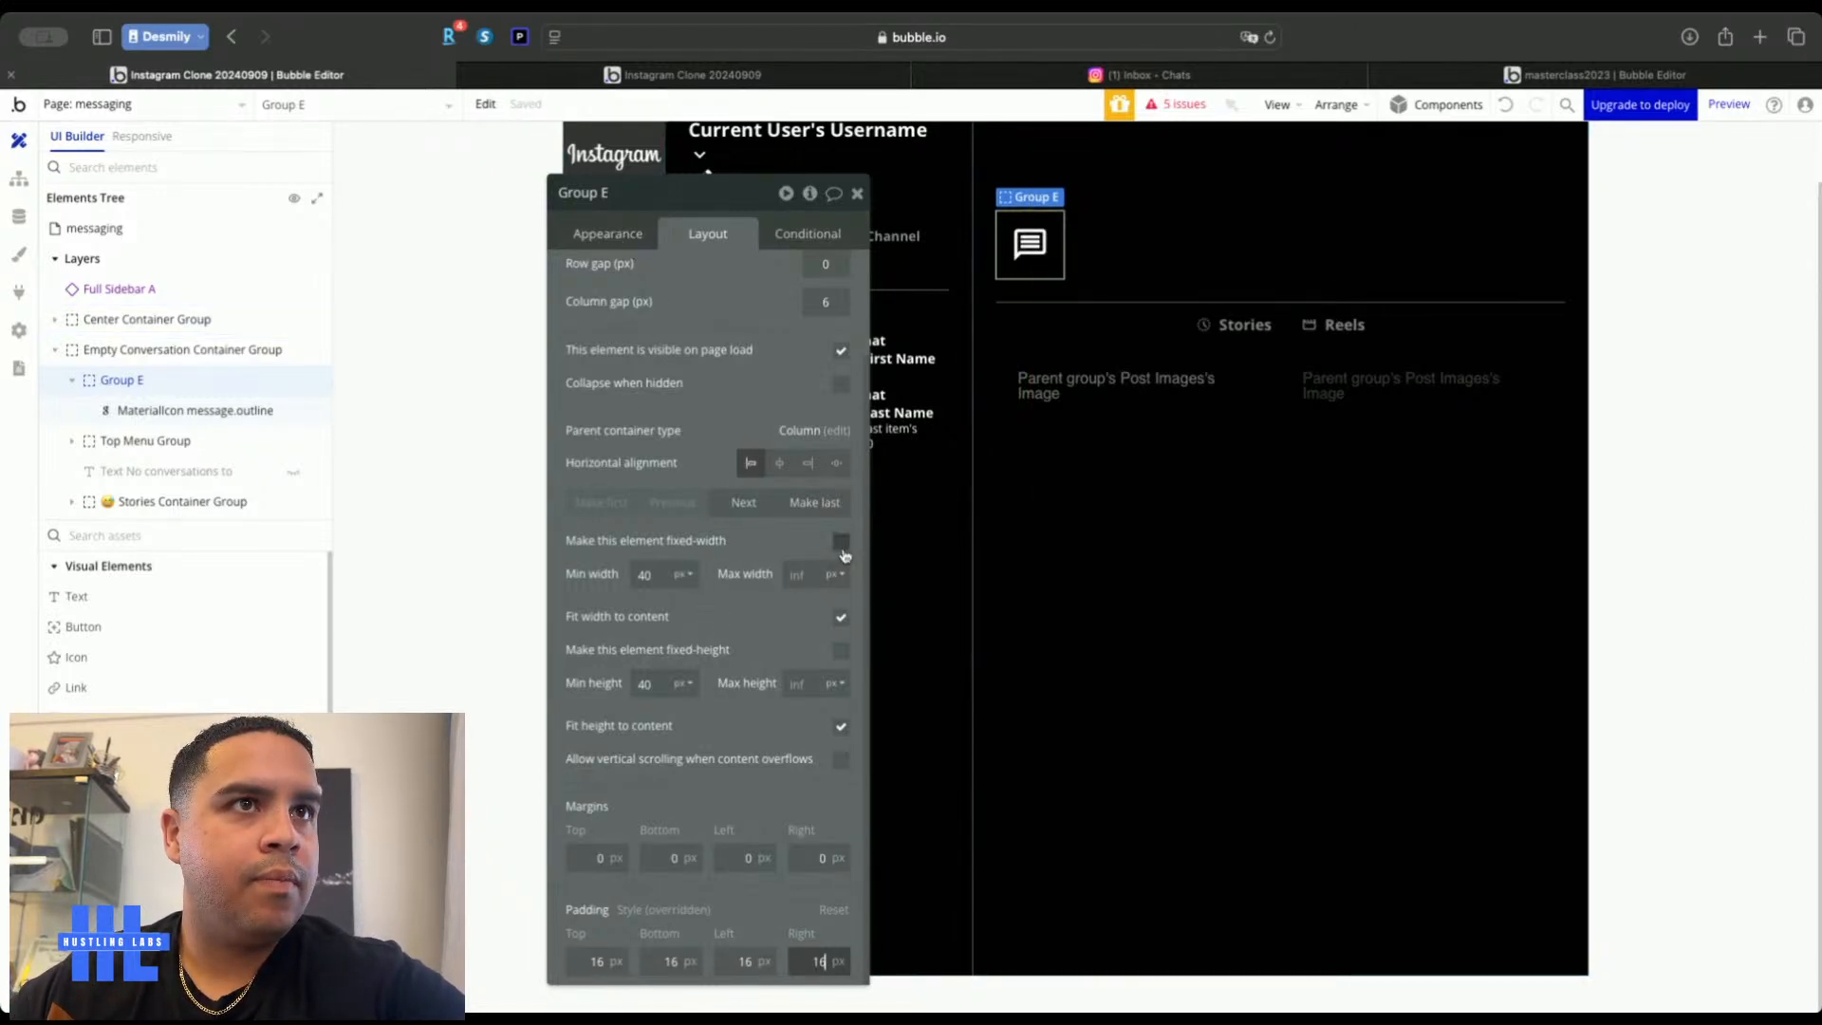
left_click(840, 656)
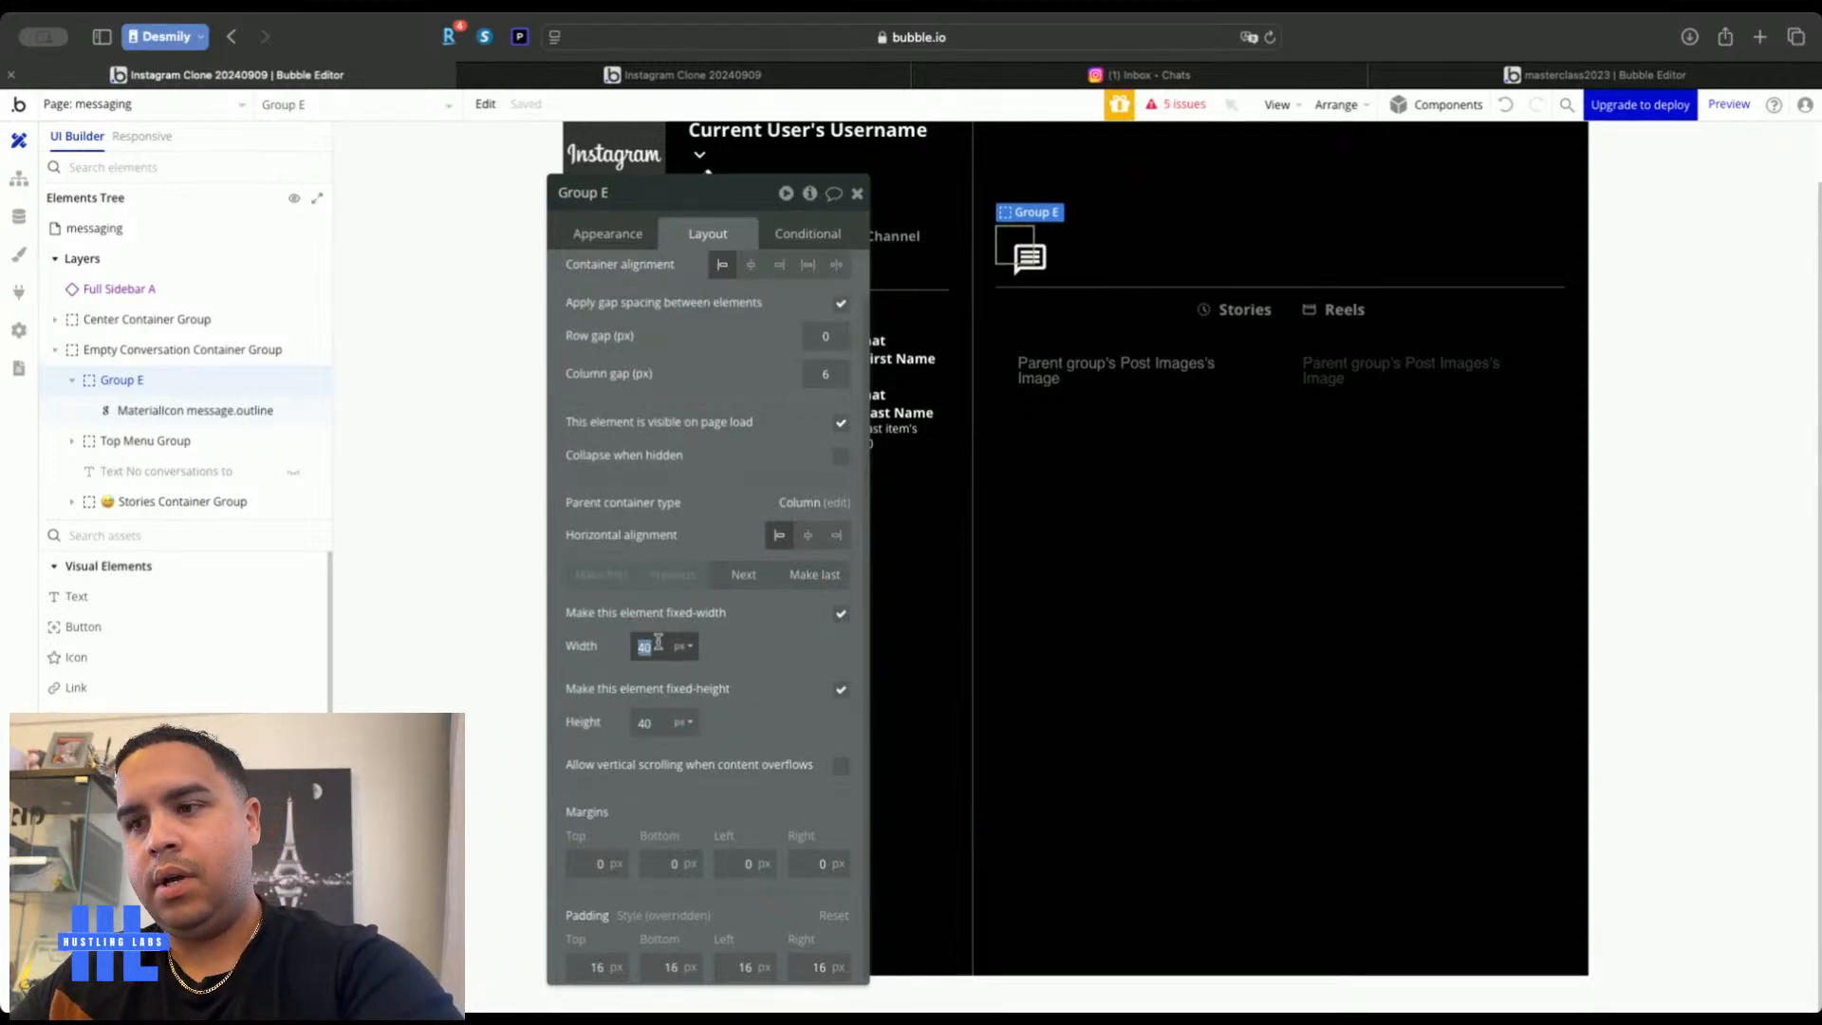
type("72")
double_click(646, 723)
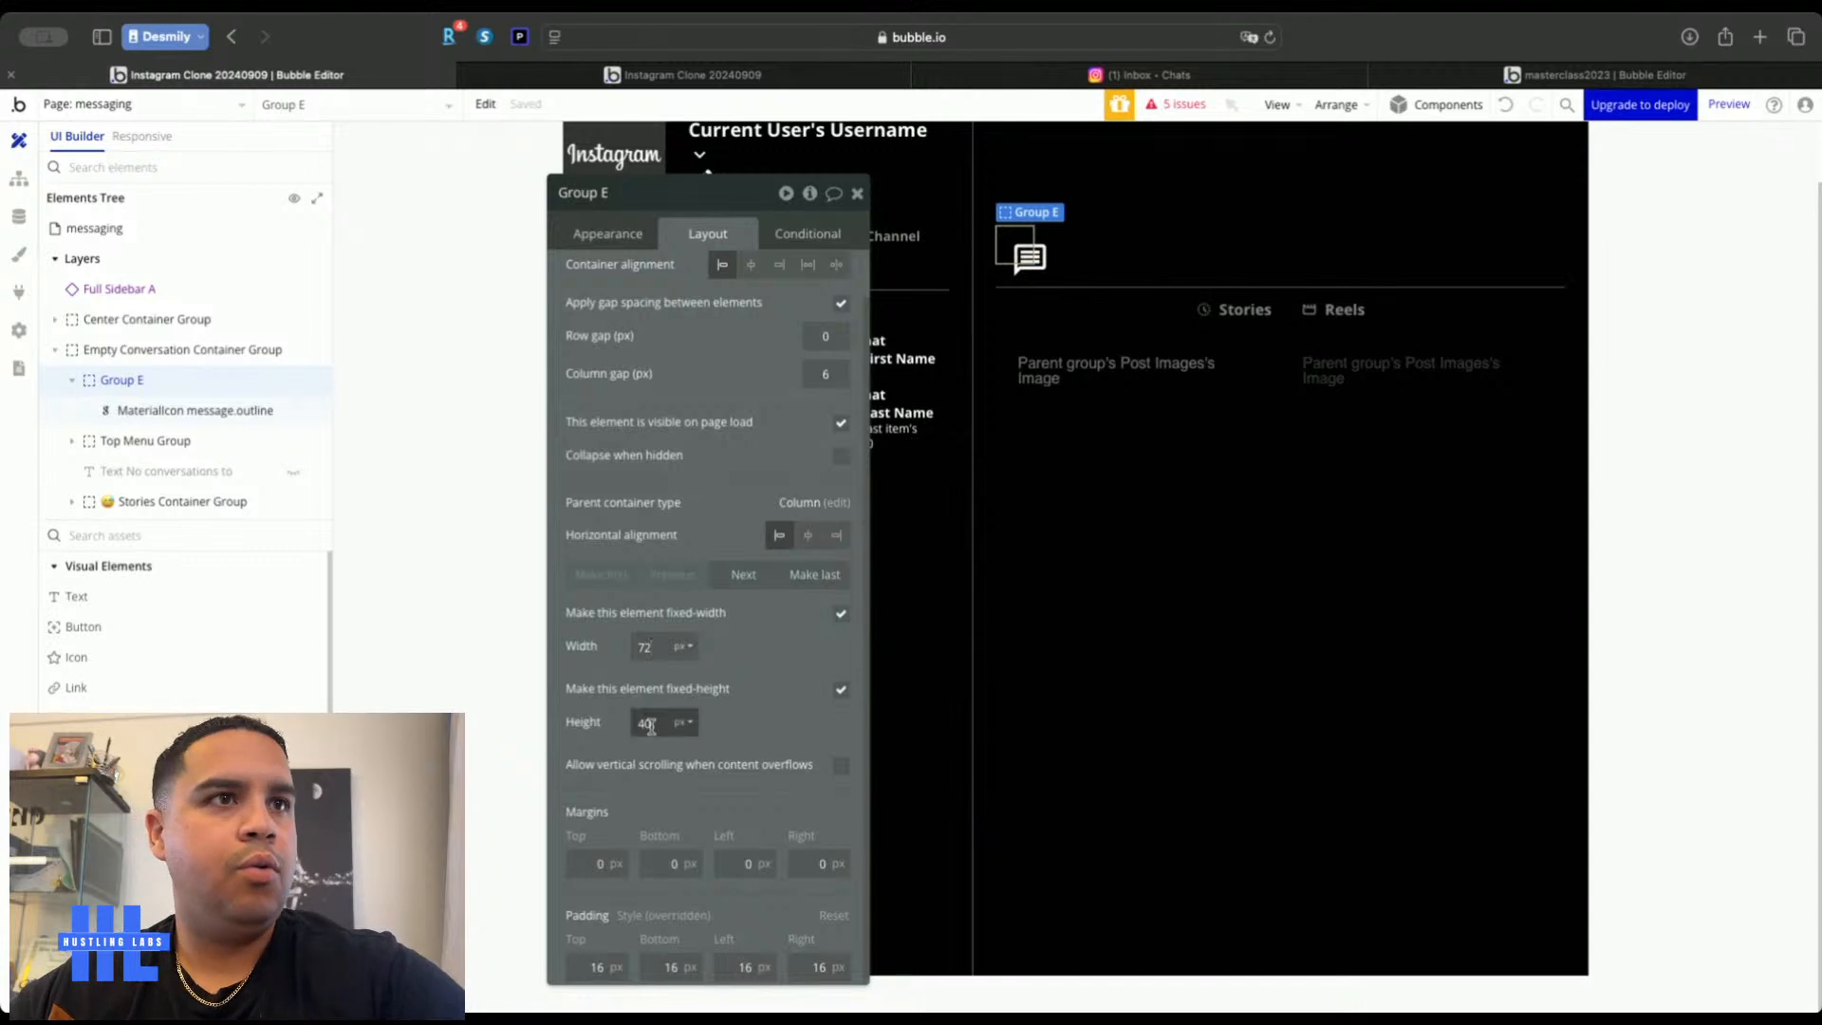
type("72")
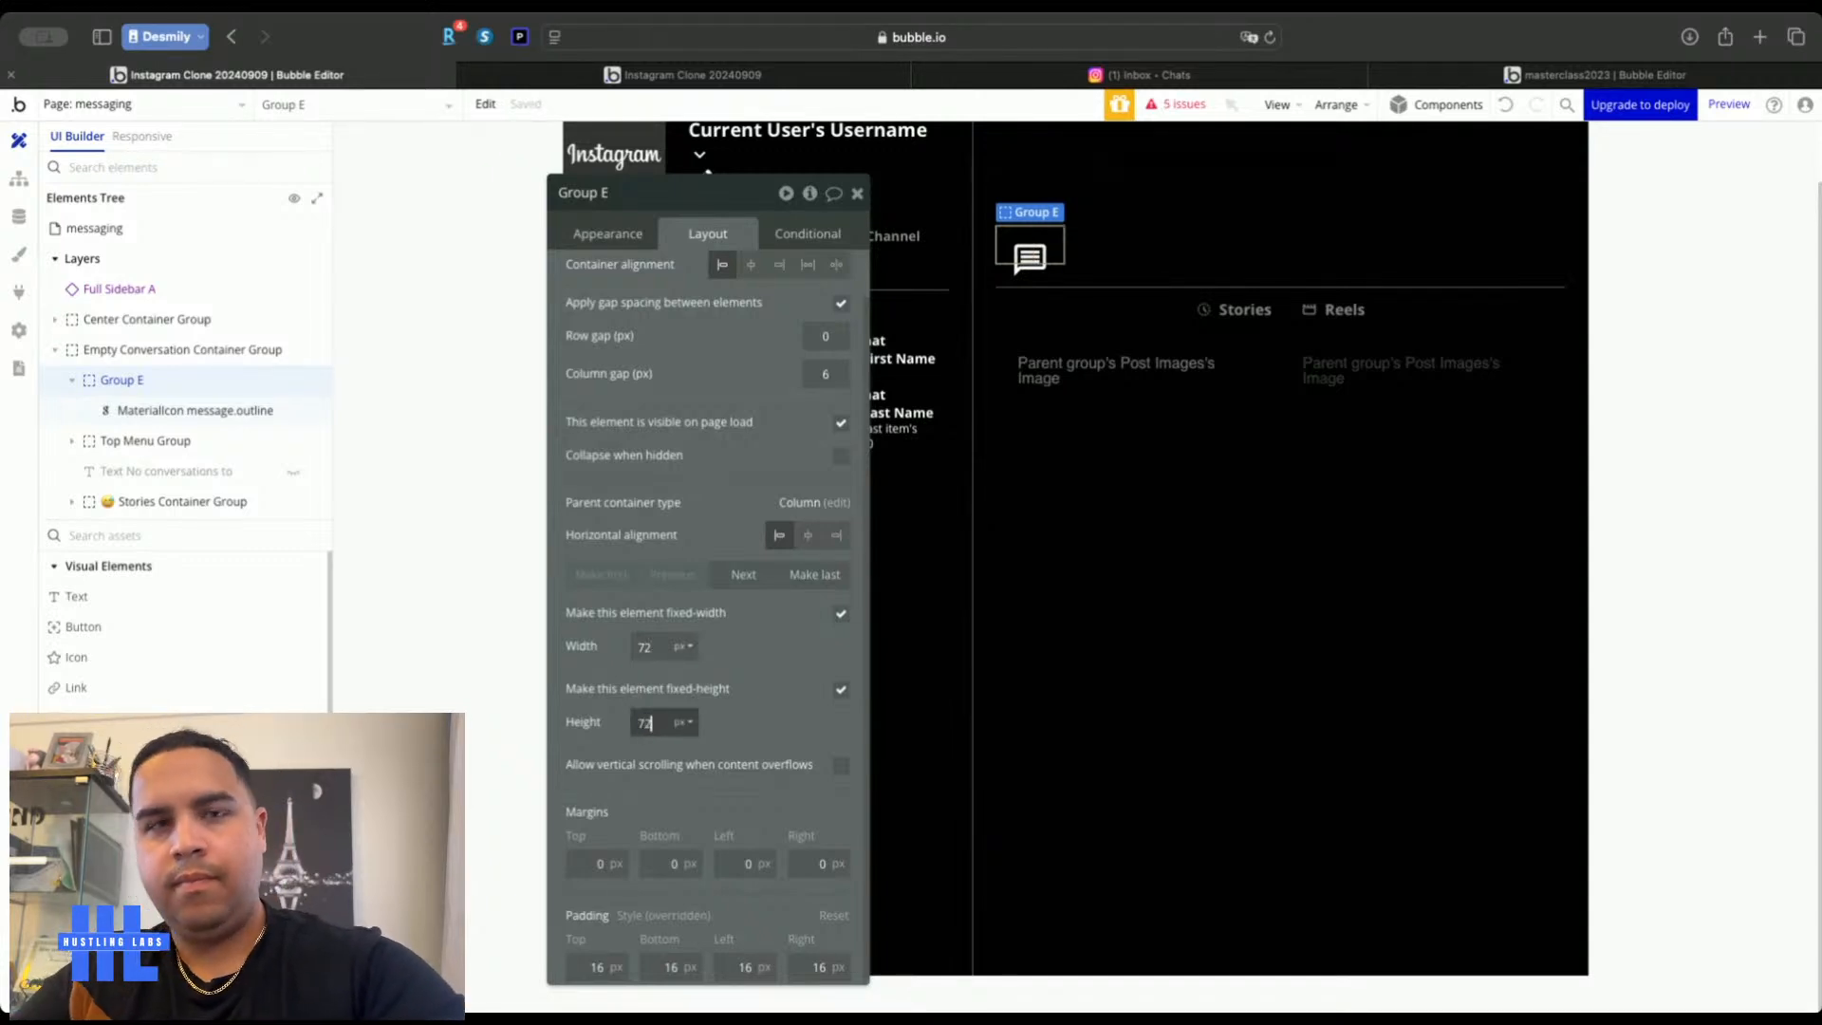
Give Group E a solid 2 px white border
left_click(607, 233)
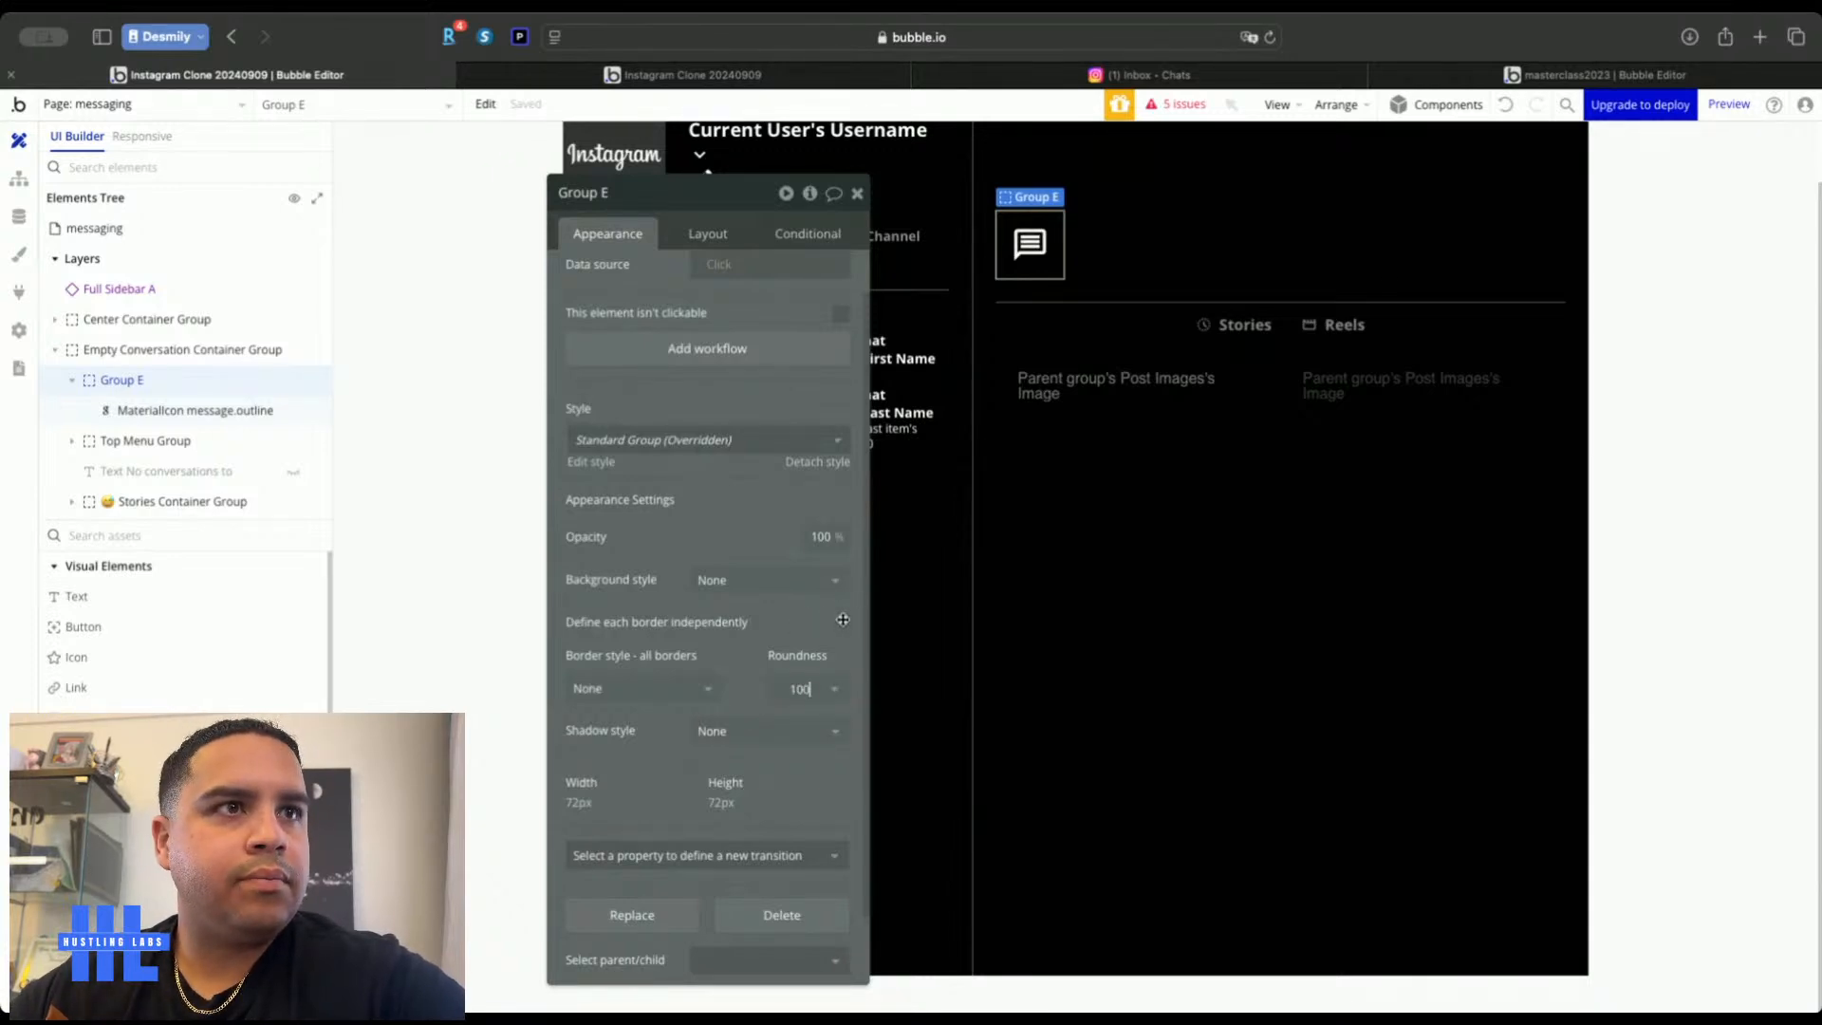
left_click(659, 693)
left_click(604, 773)
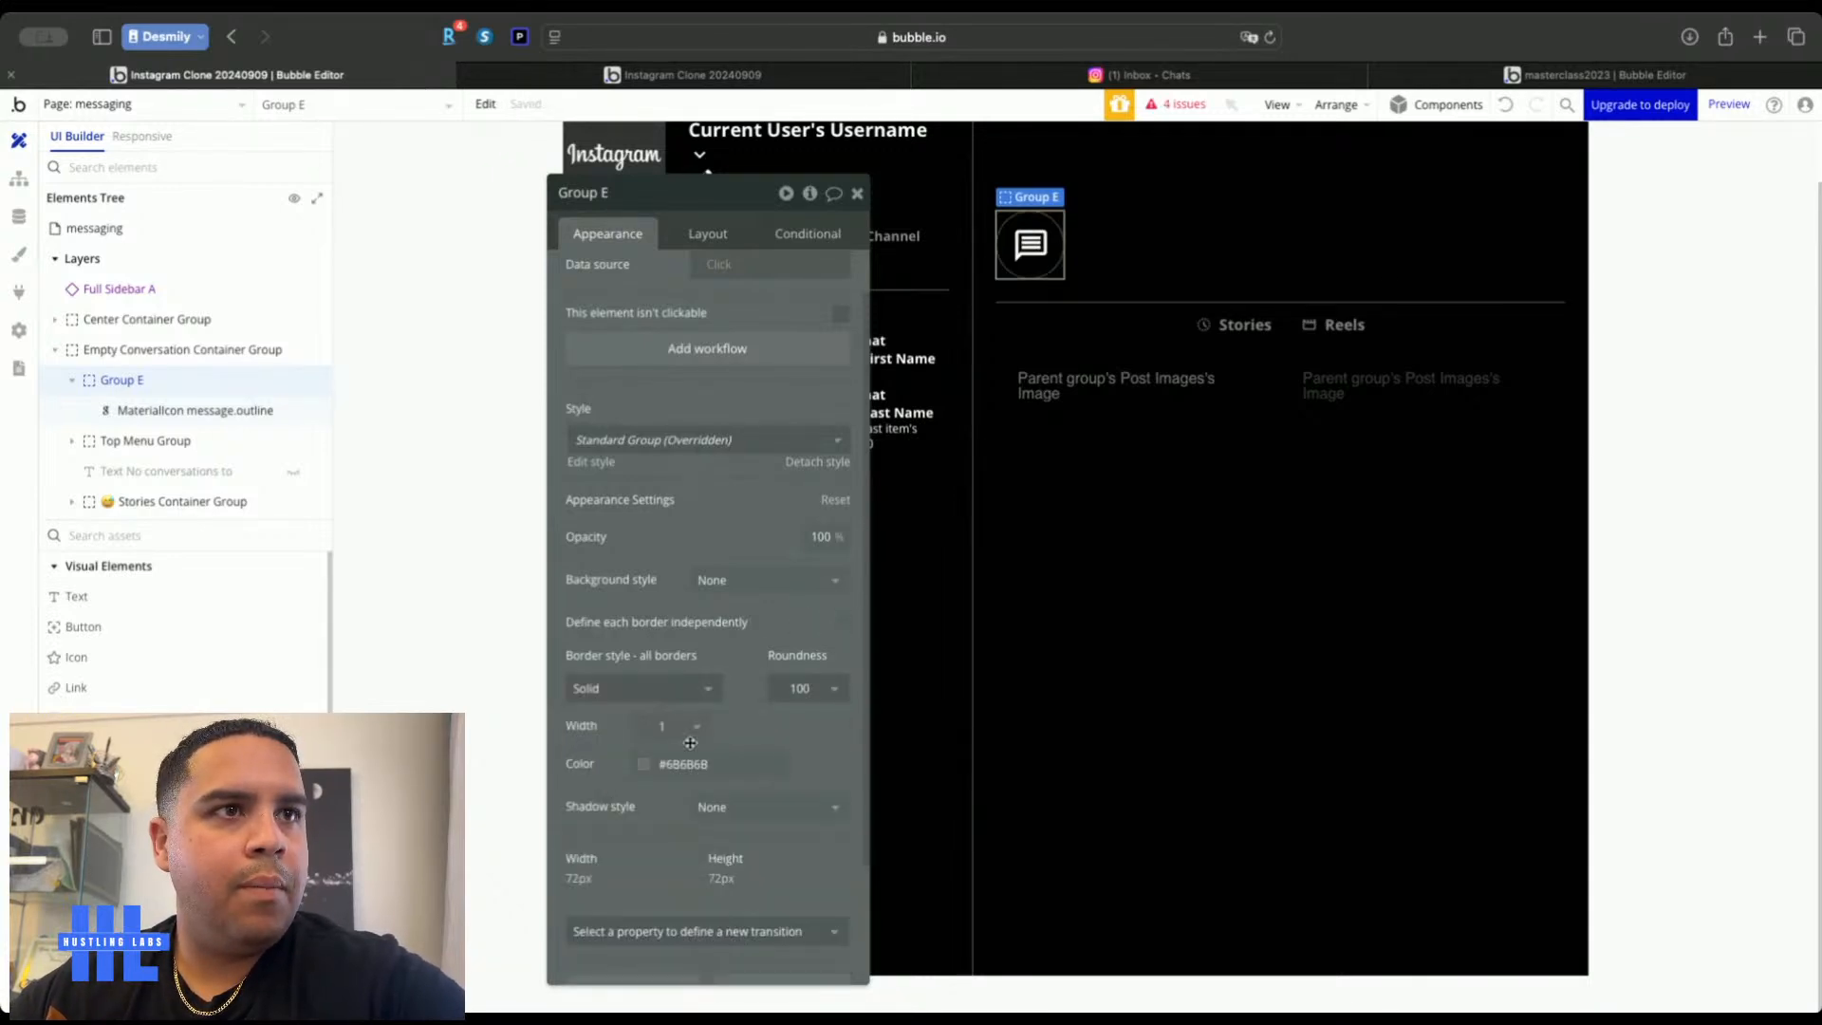
left_click(671, 729)
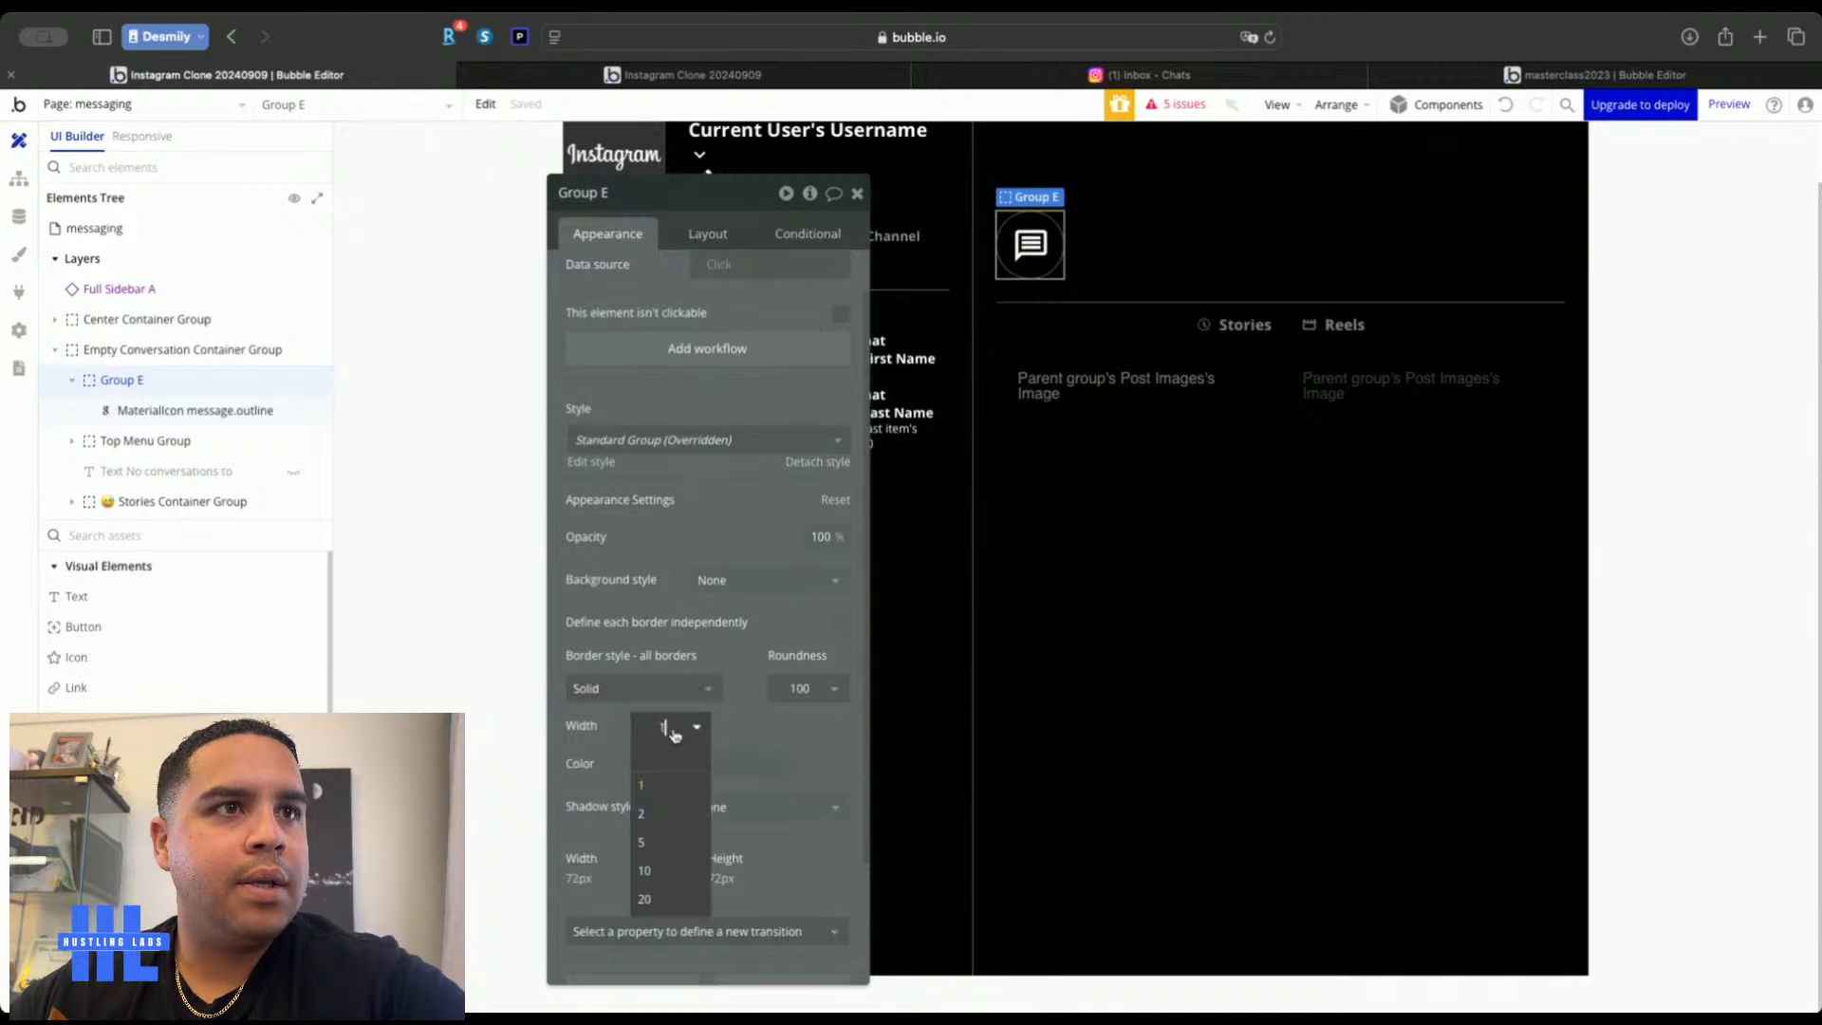
left_click(662, 813)
left_click(671, 765)
left_click(672, 973)
left_click(1699, 394)
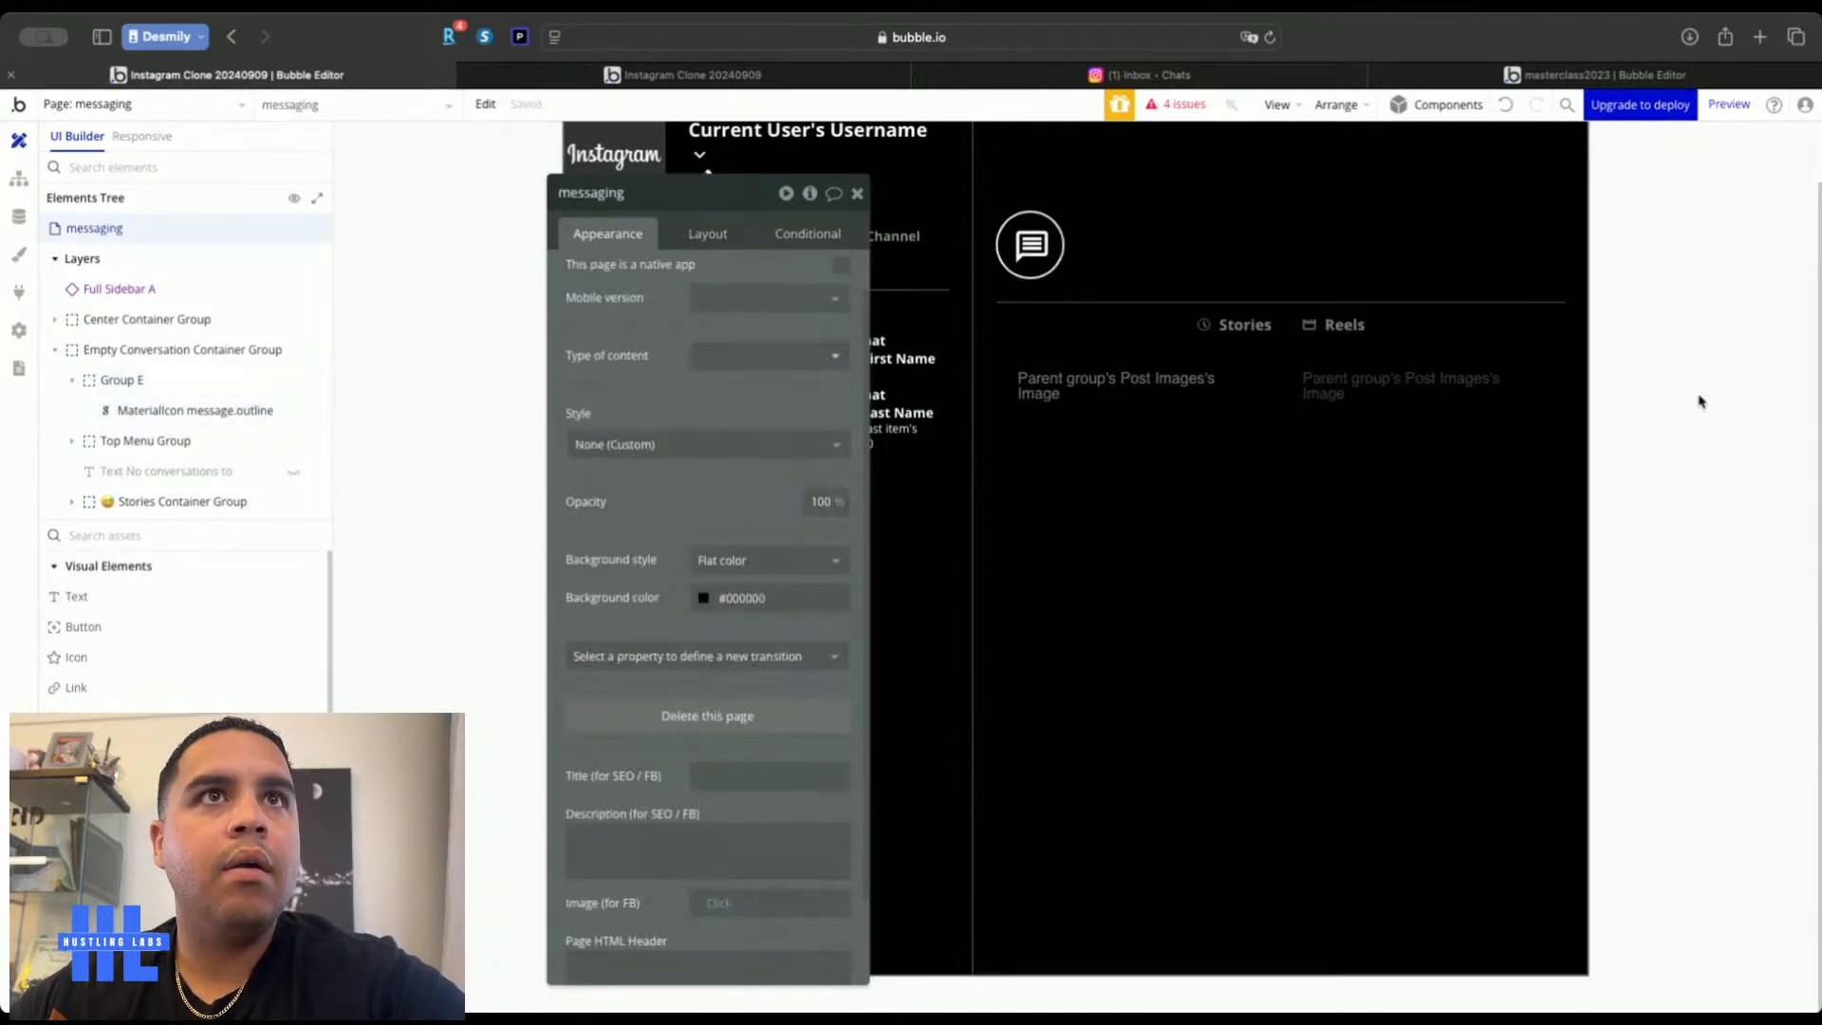
Center the icon inside Group E and center the group horizontally
left_click(1047, 220)
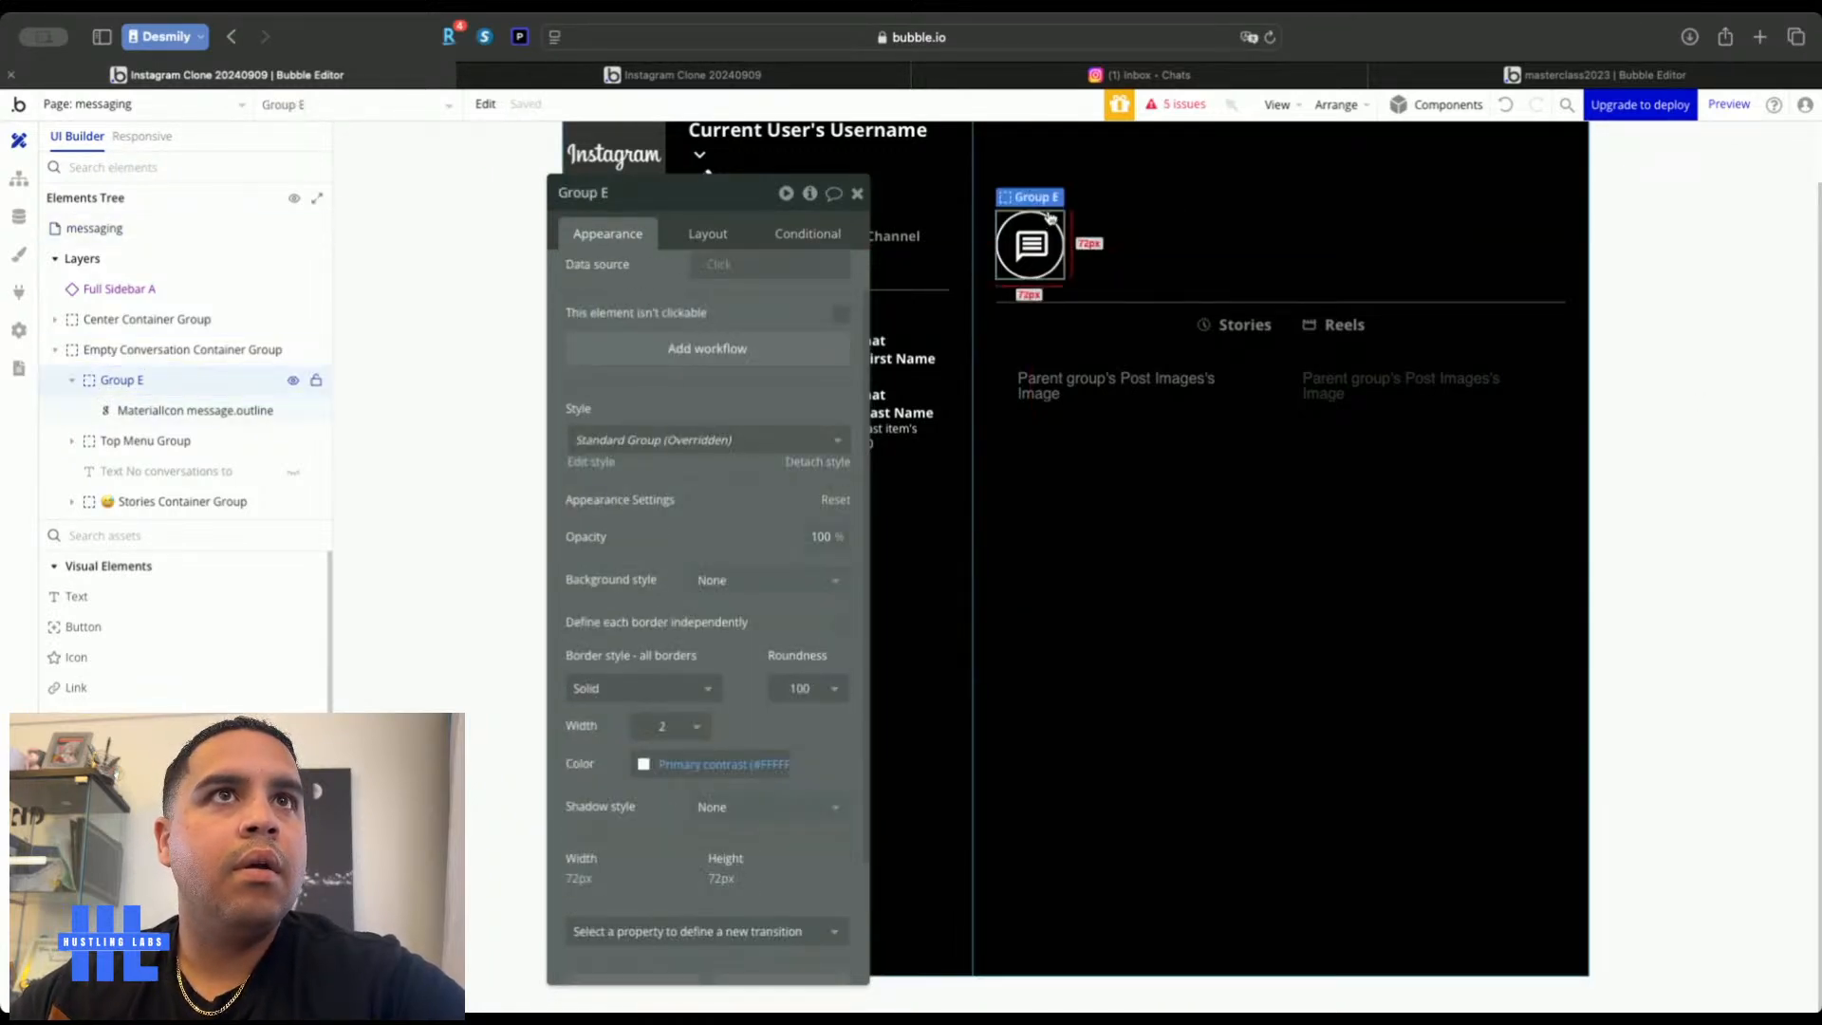
left_click(707, 233)
left_click(751, 264)
left_click(808, 535)
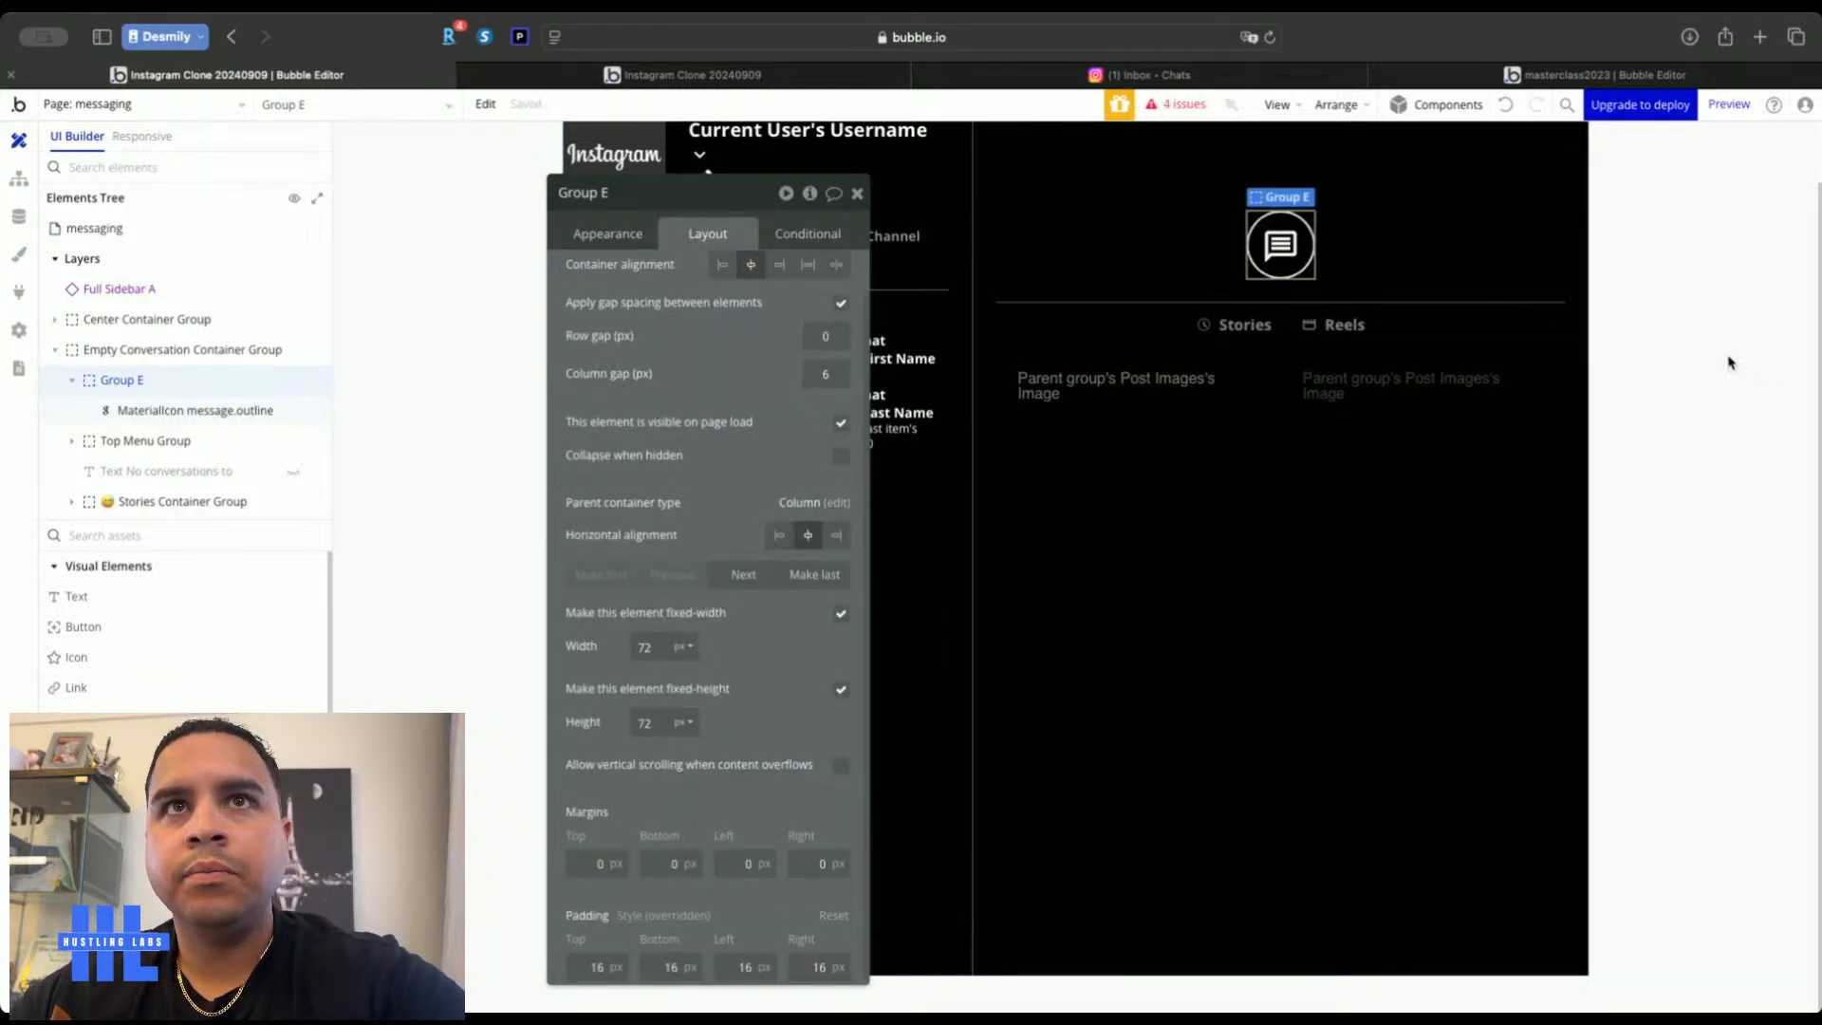
Delete the Stories and Reels row, the posts repeating group and the stories container
left_click(1486, 314)
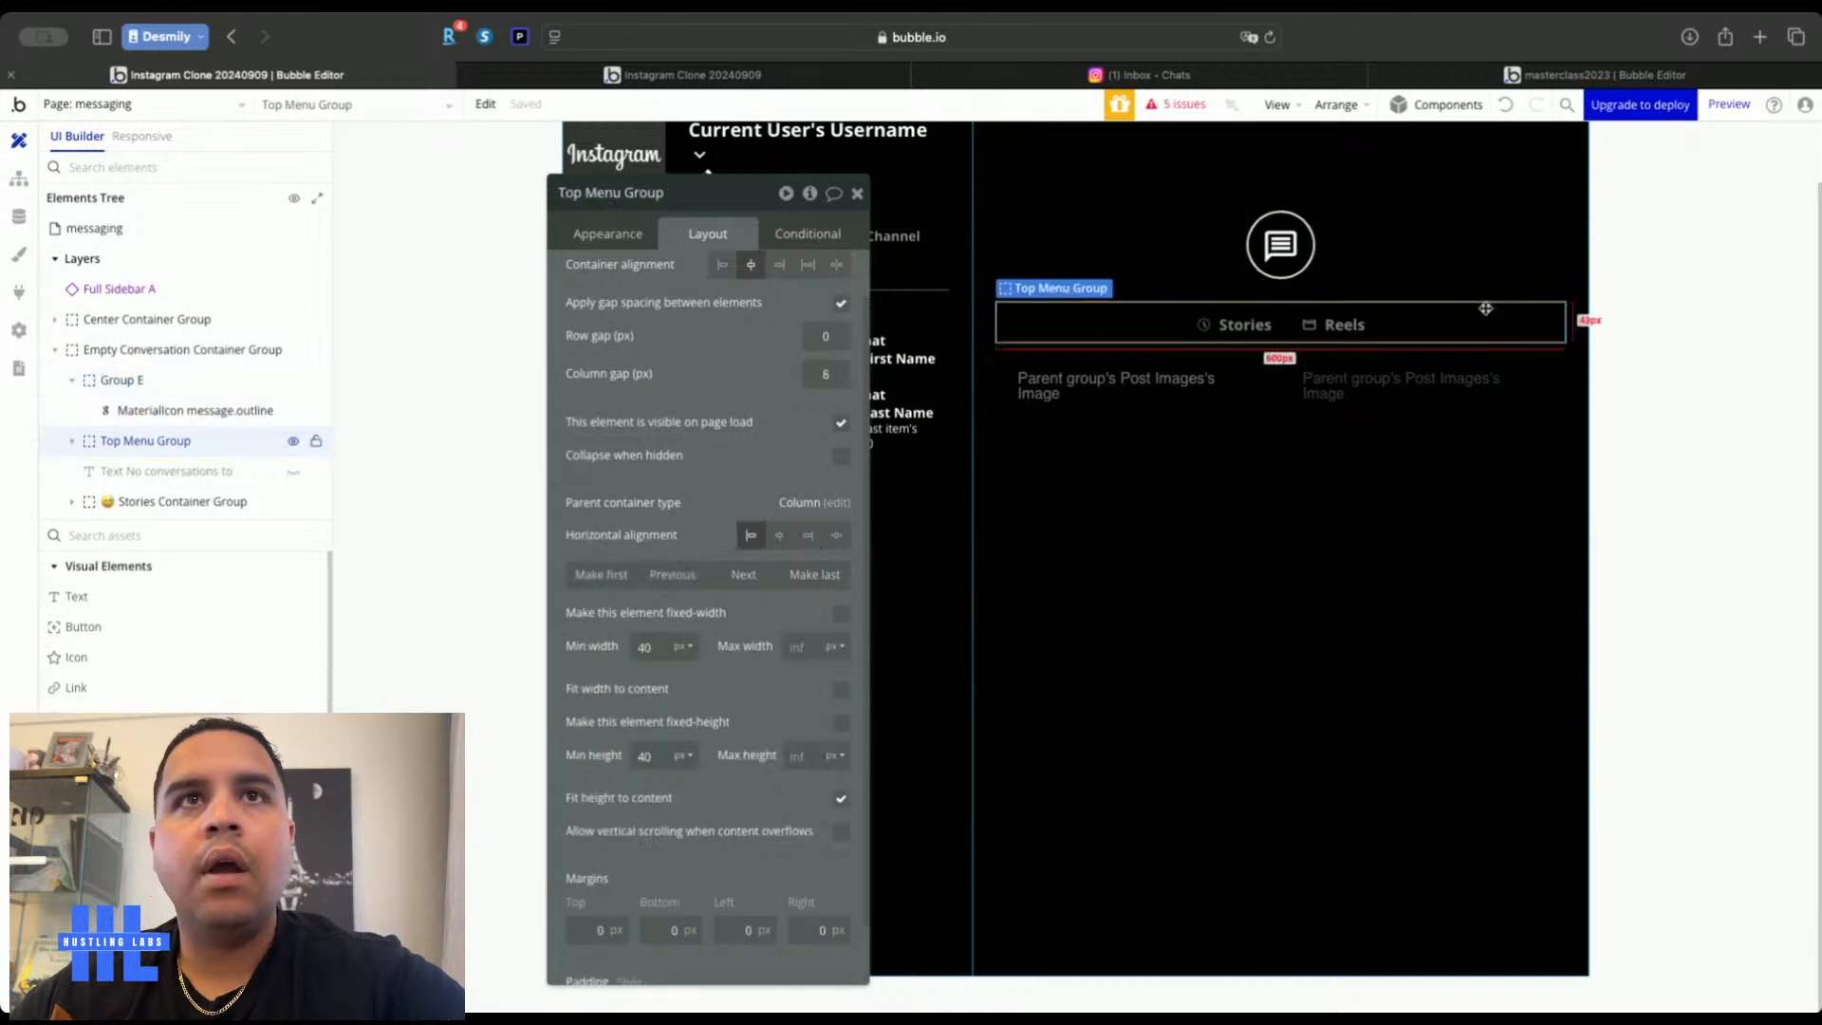
key("Delete")
left_click(1366, 520)
key("Delete")
double_click(1354, 569)
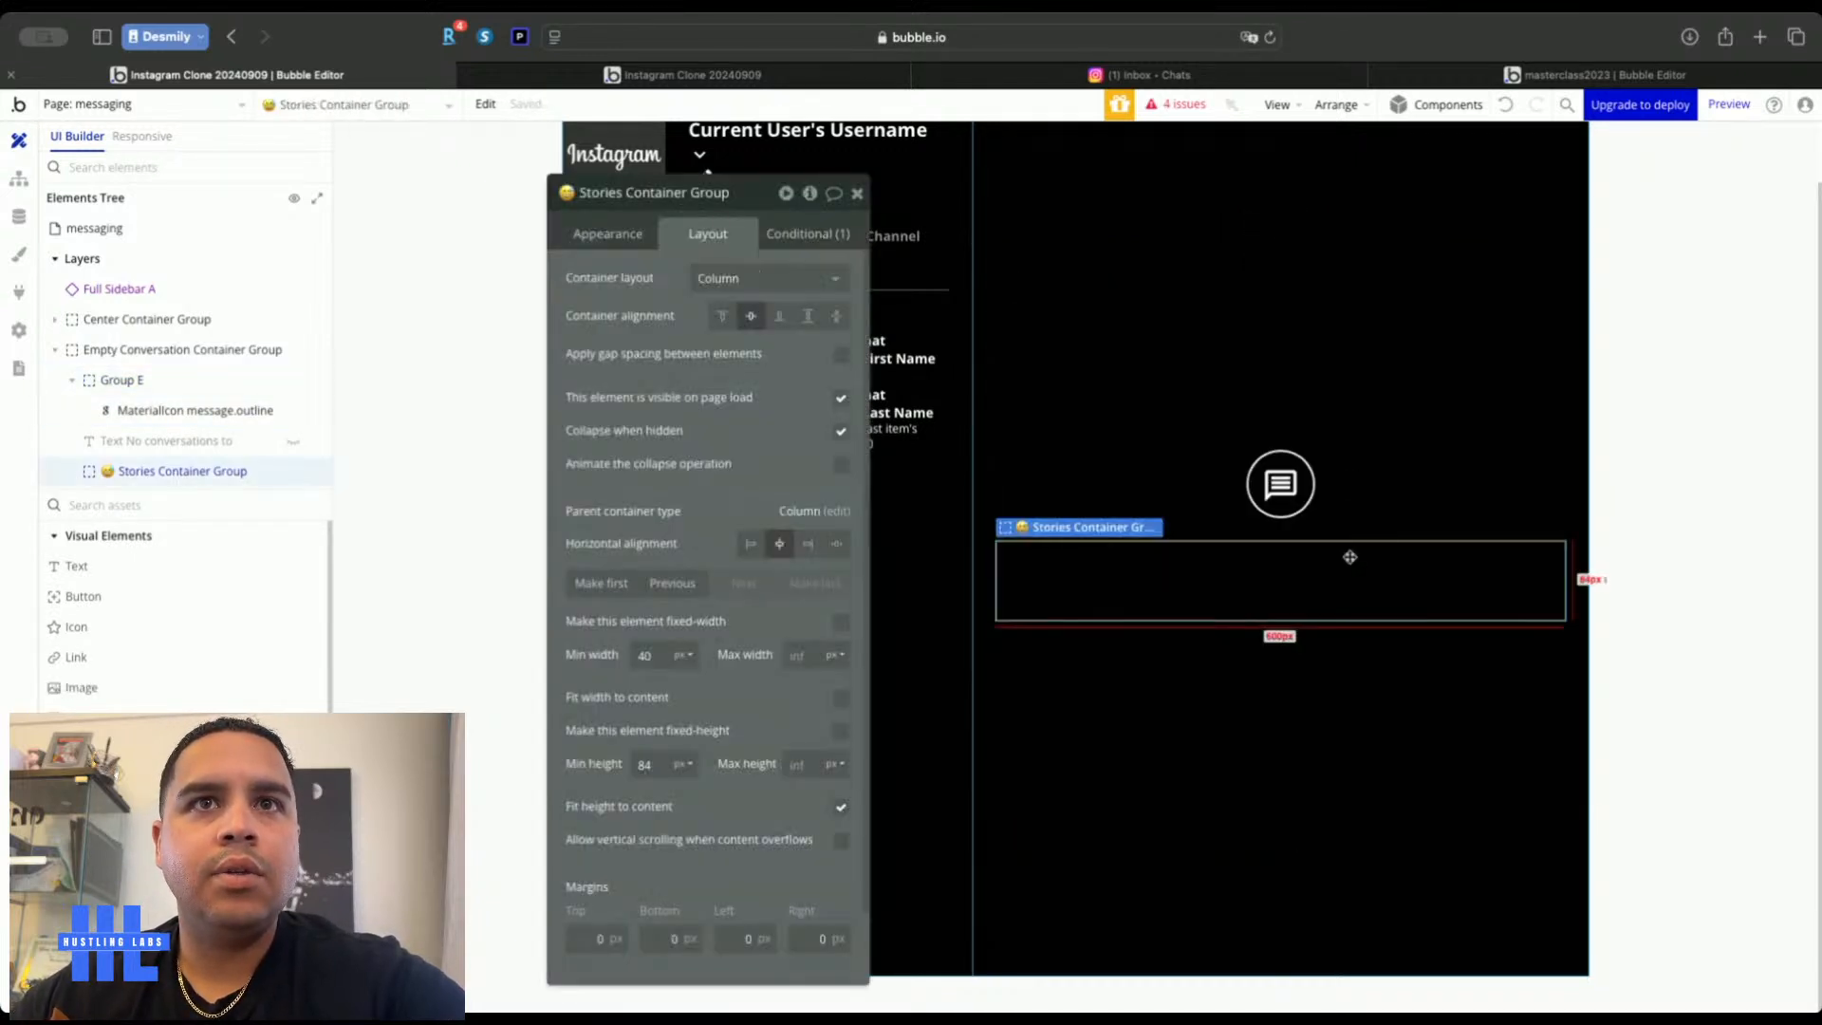
key("Delete")
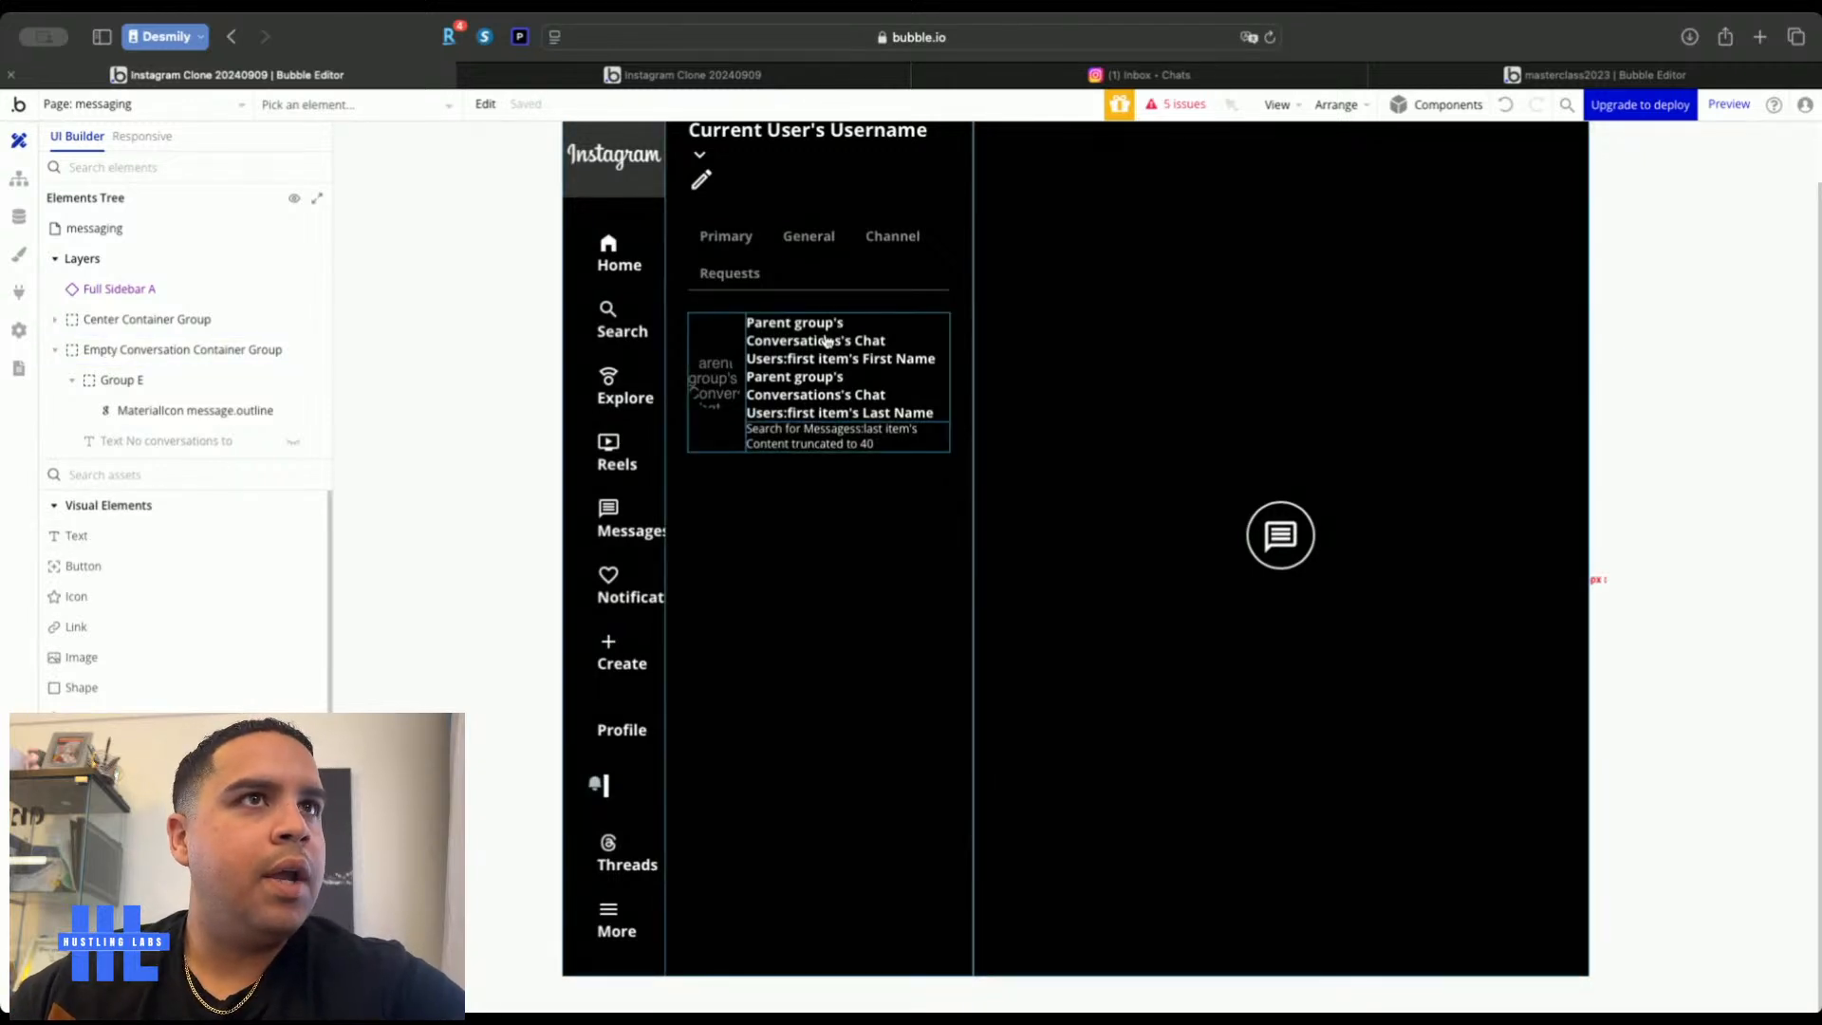
Paste two copies of the conversation name text into the empty conversation container
double_click(835, 379)
left_click(1321, 641)
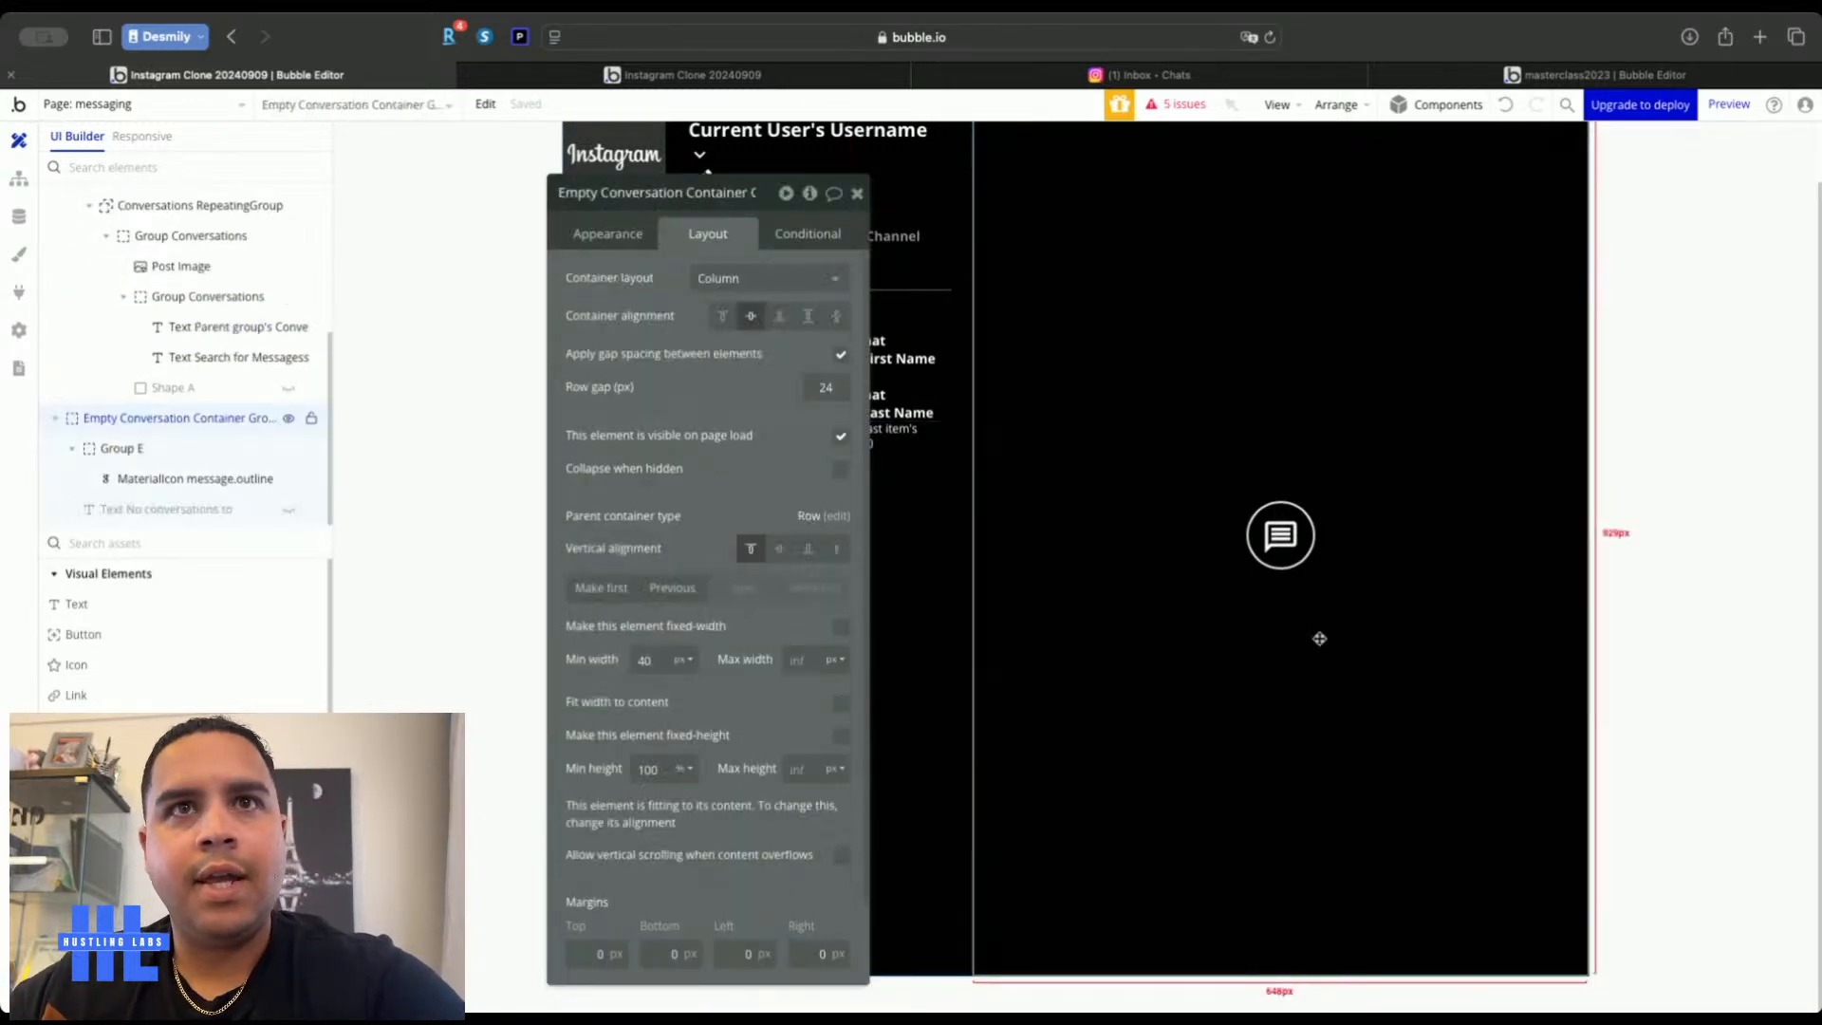
key("ctrl+v")
left_click(1309, 671)
key("ctrl+v")
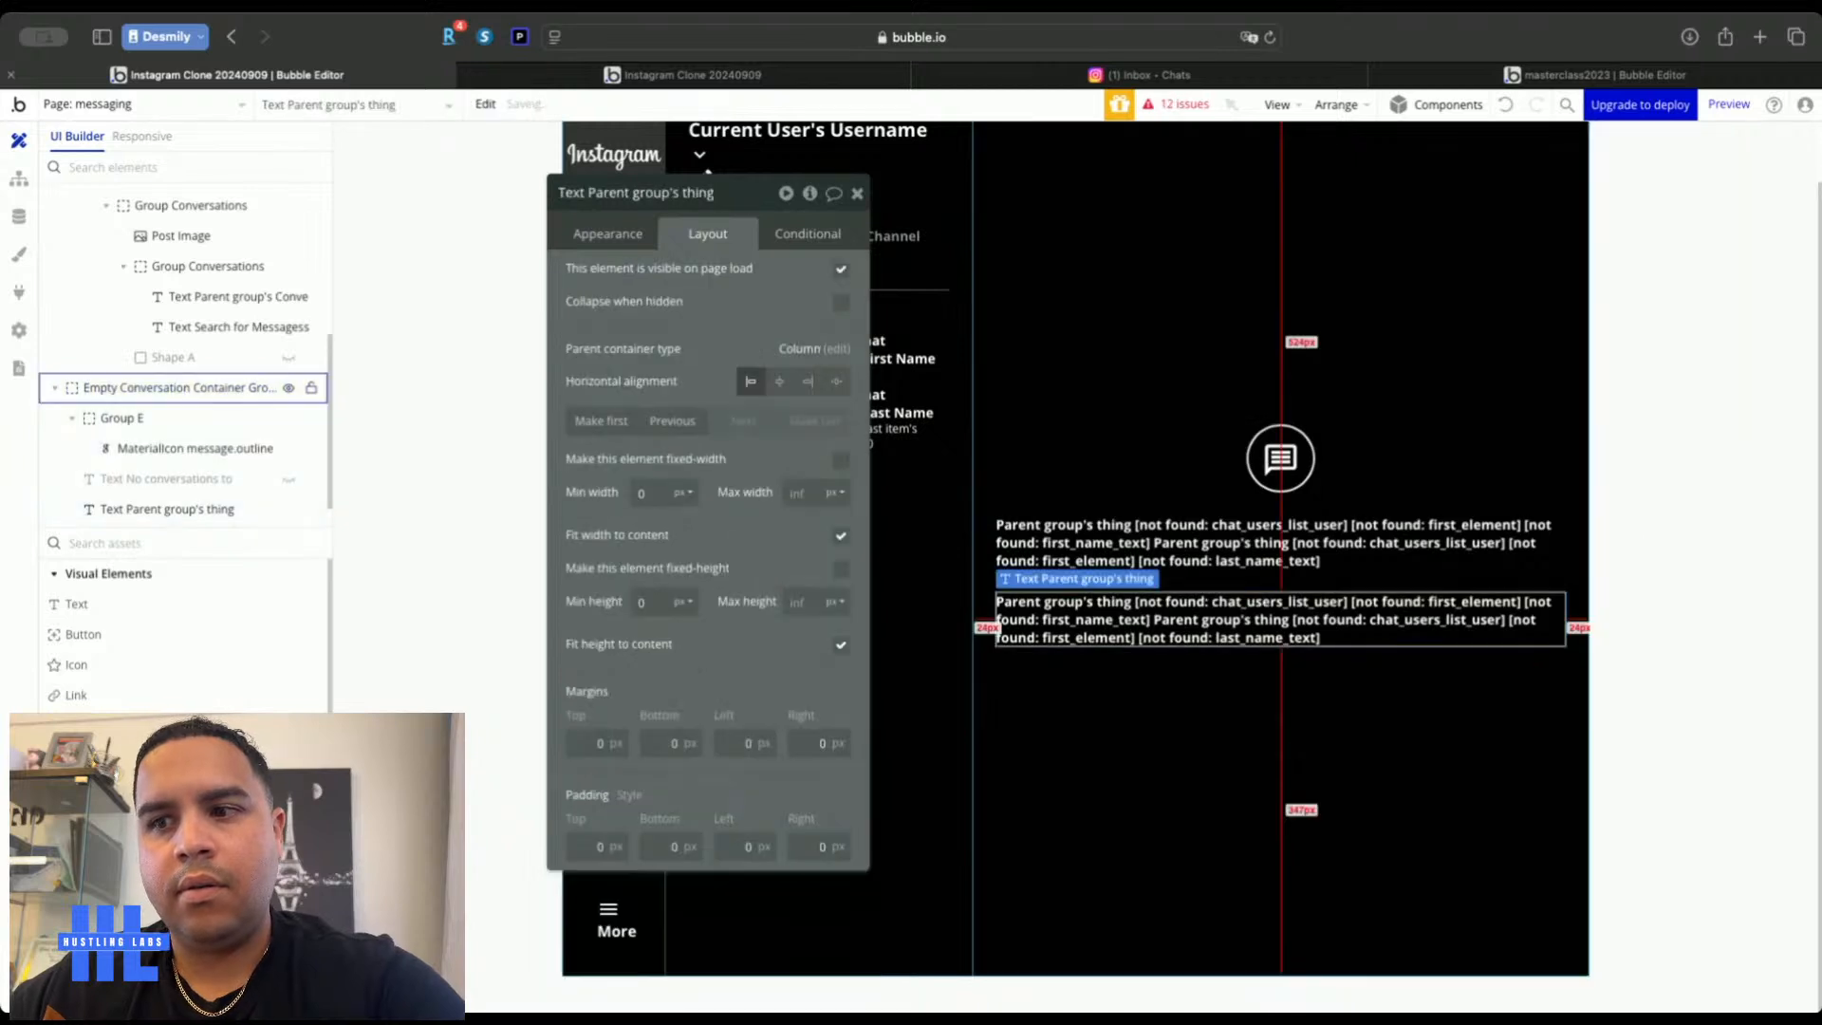
Replace the first pasted text's dynamic expression with the static text 'Your Messages'
left_click(1271, 543)
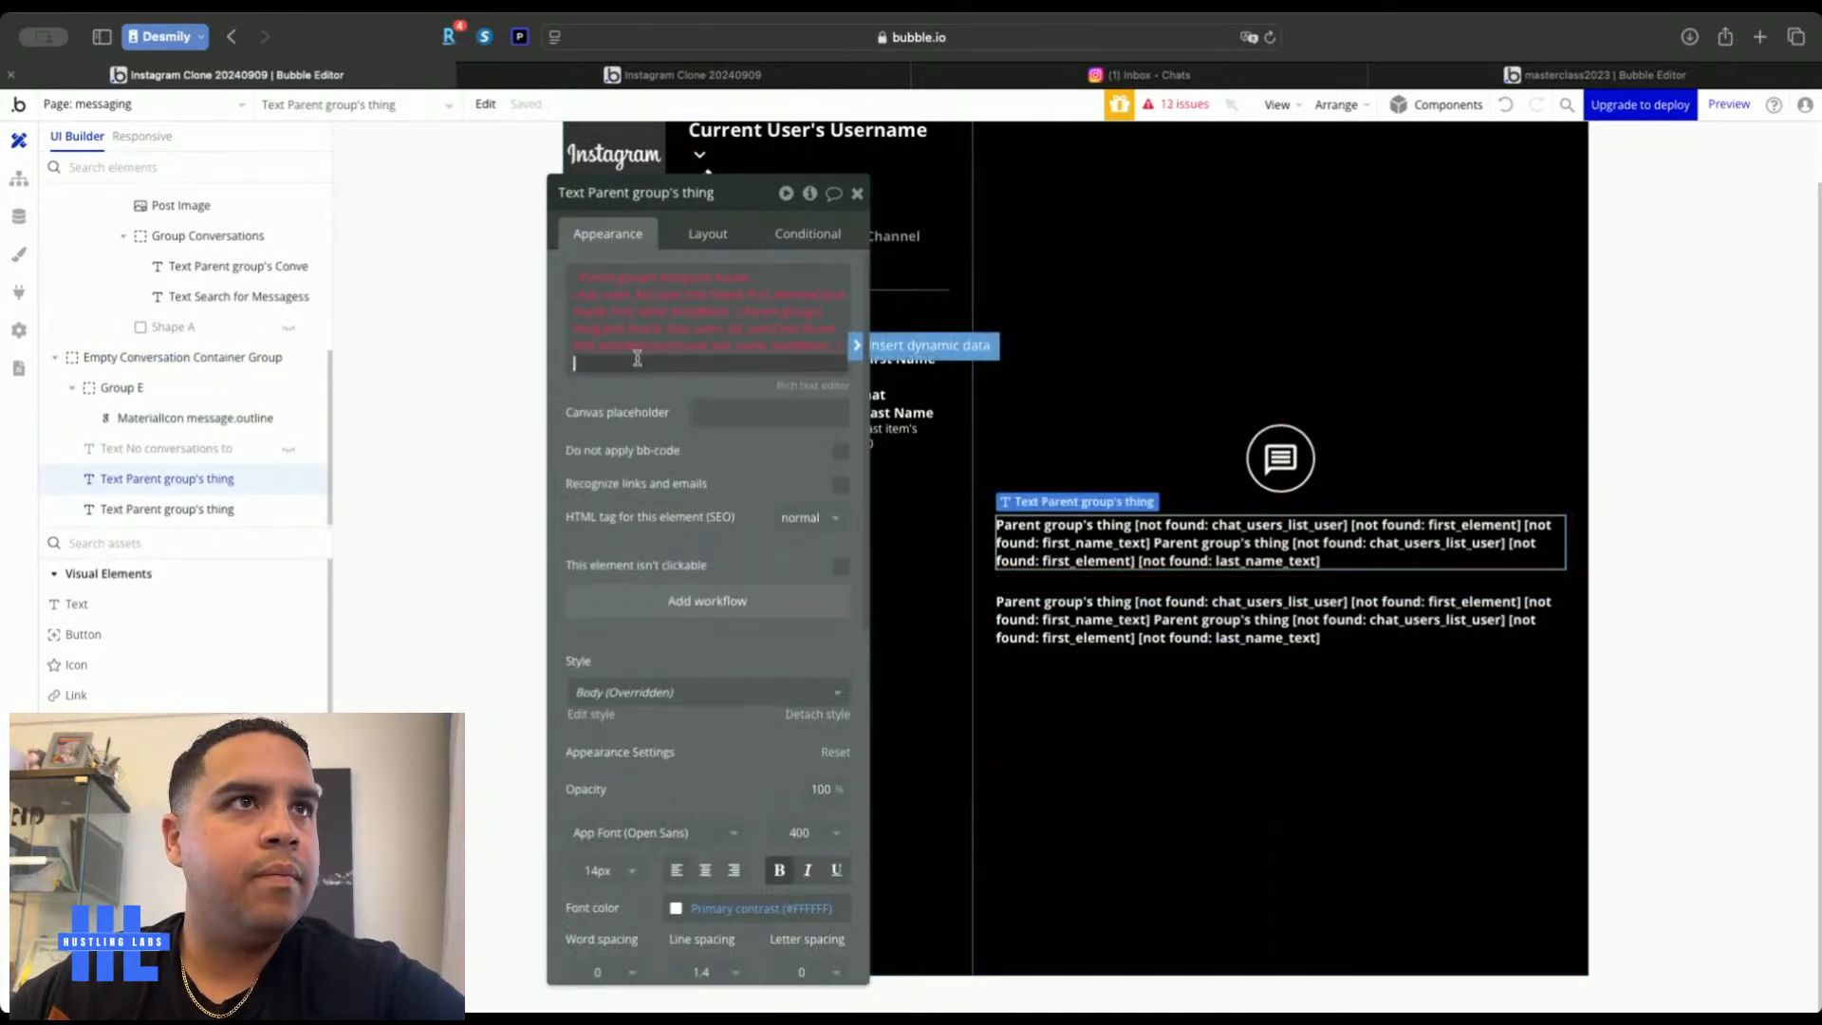
right_click(721, 285)
left_click(778, 324)
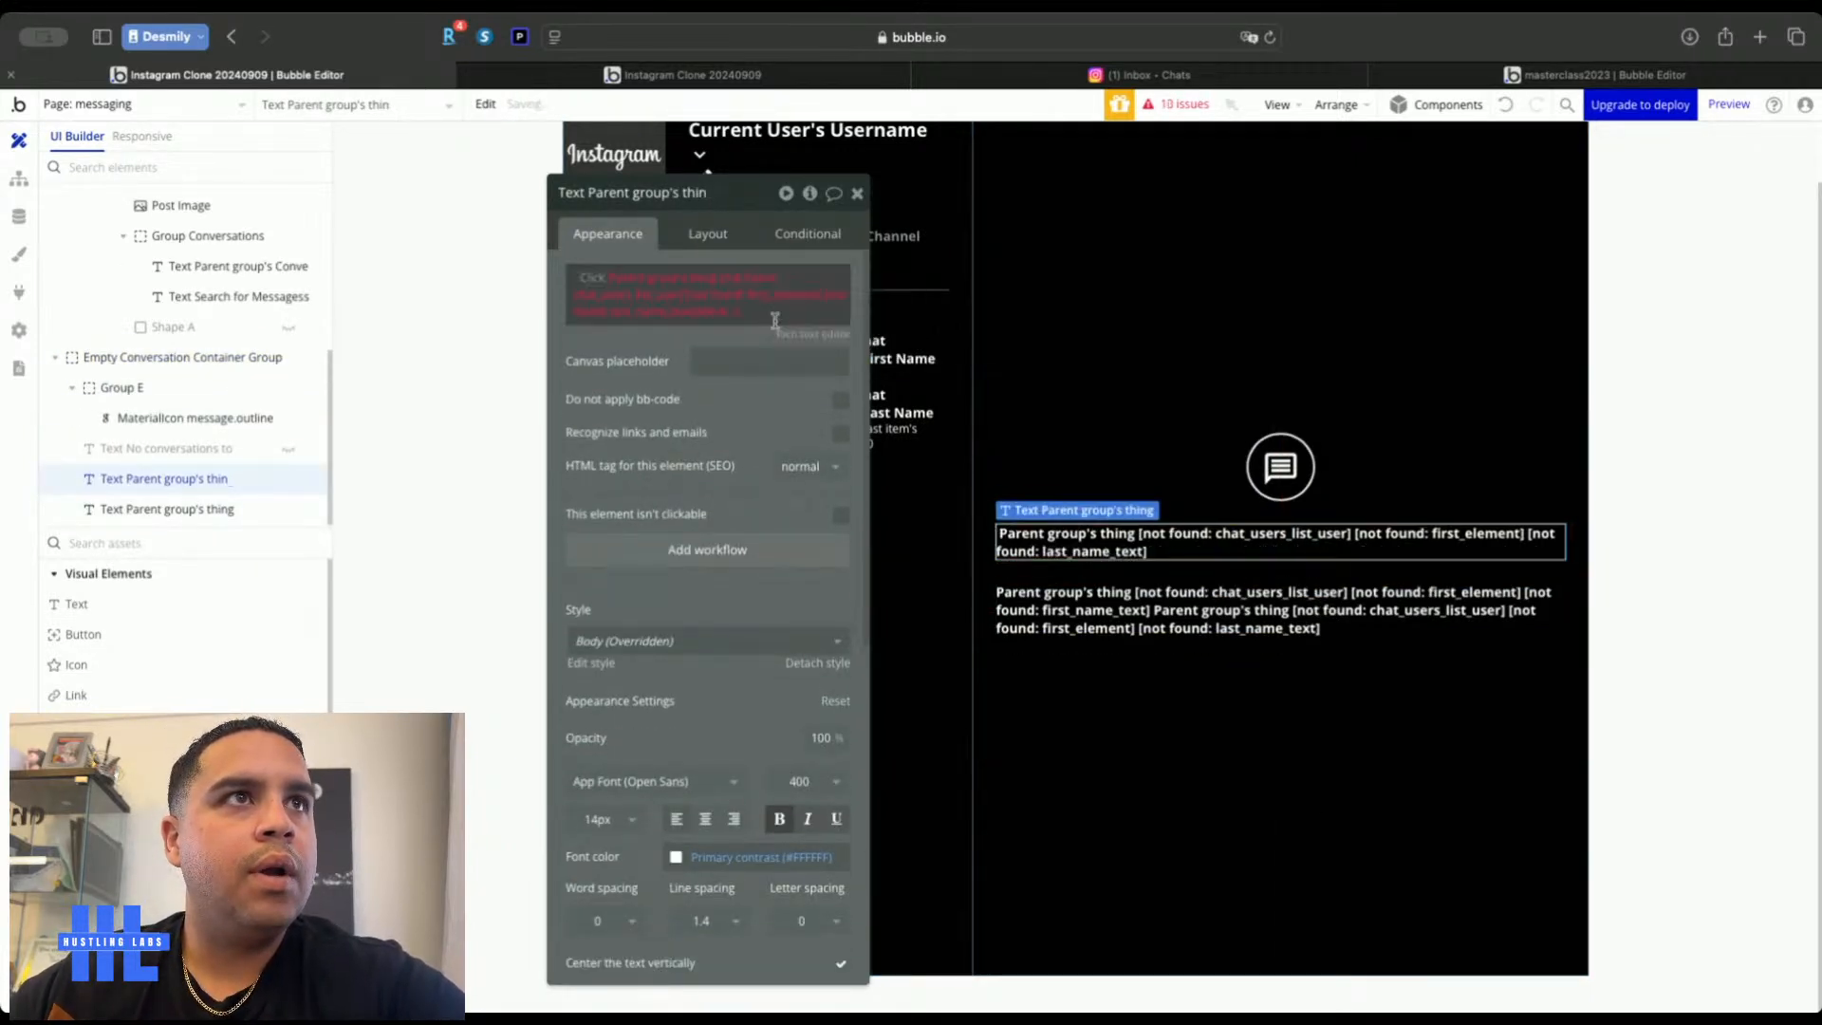
right_click(759, 289)
left_click(814, 292)
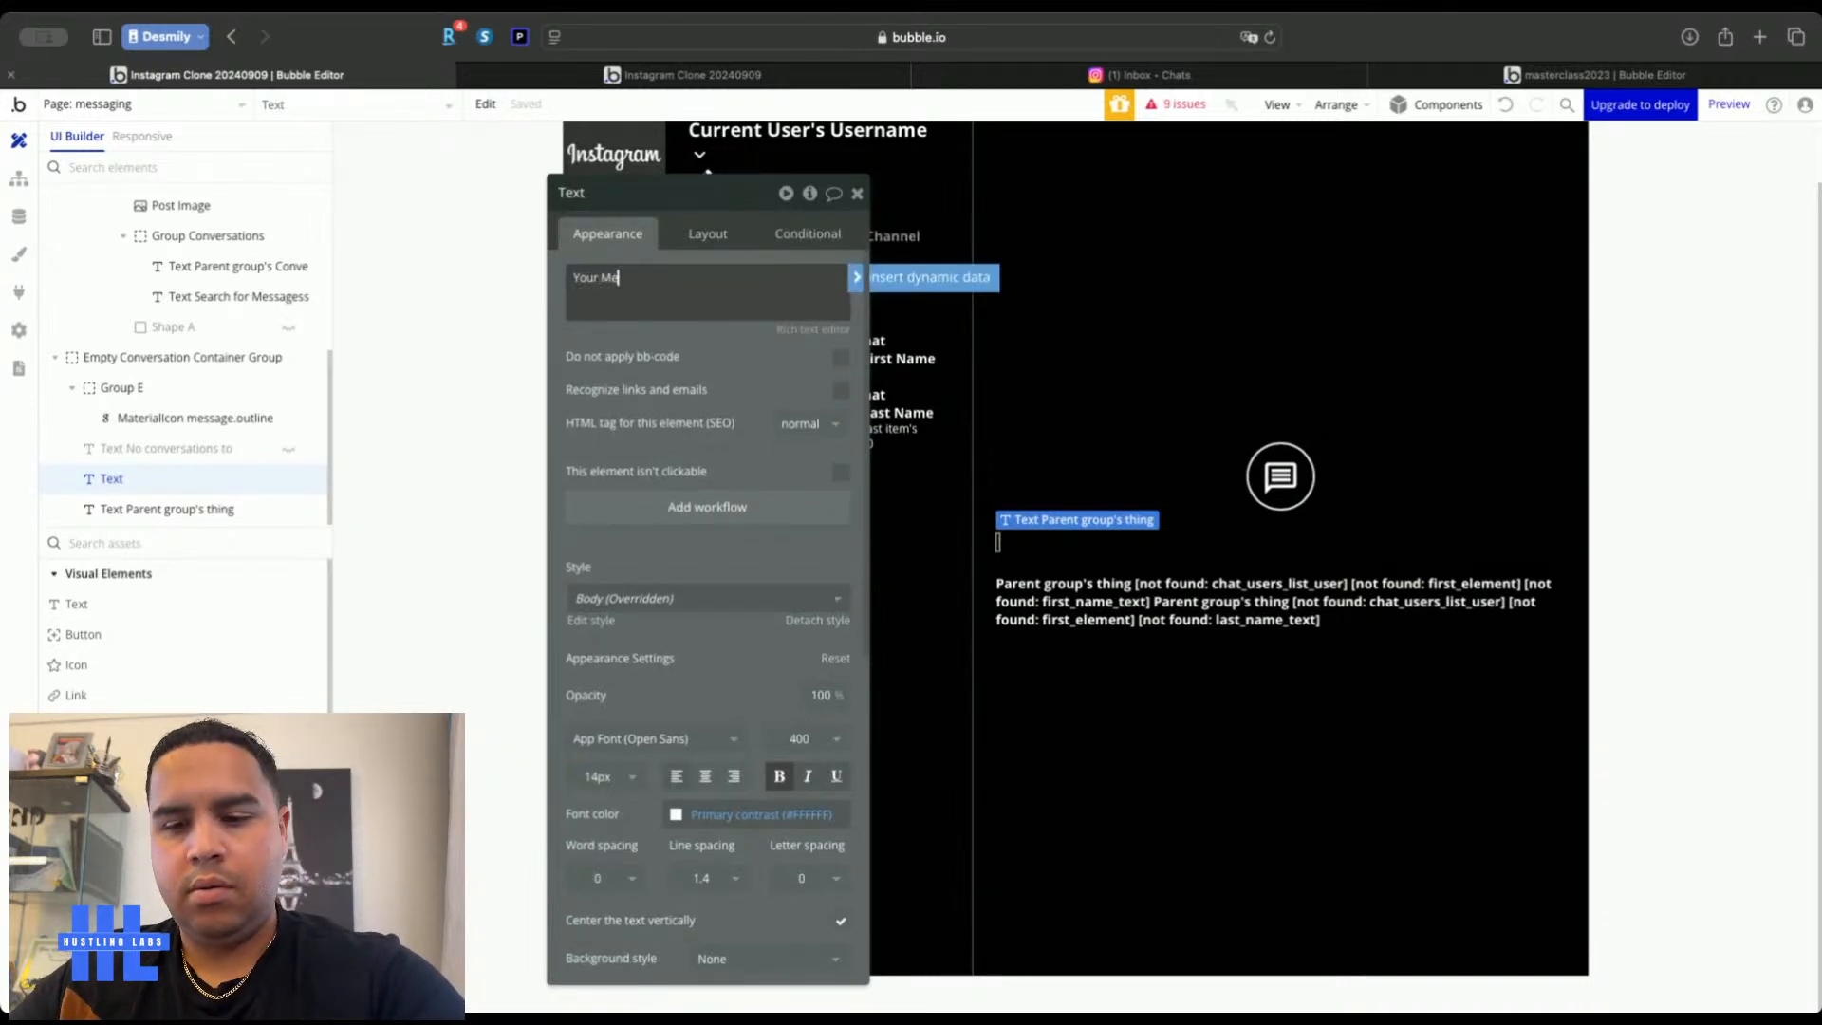
left_click(706, 778)
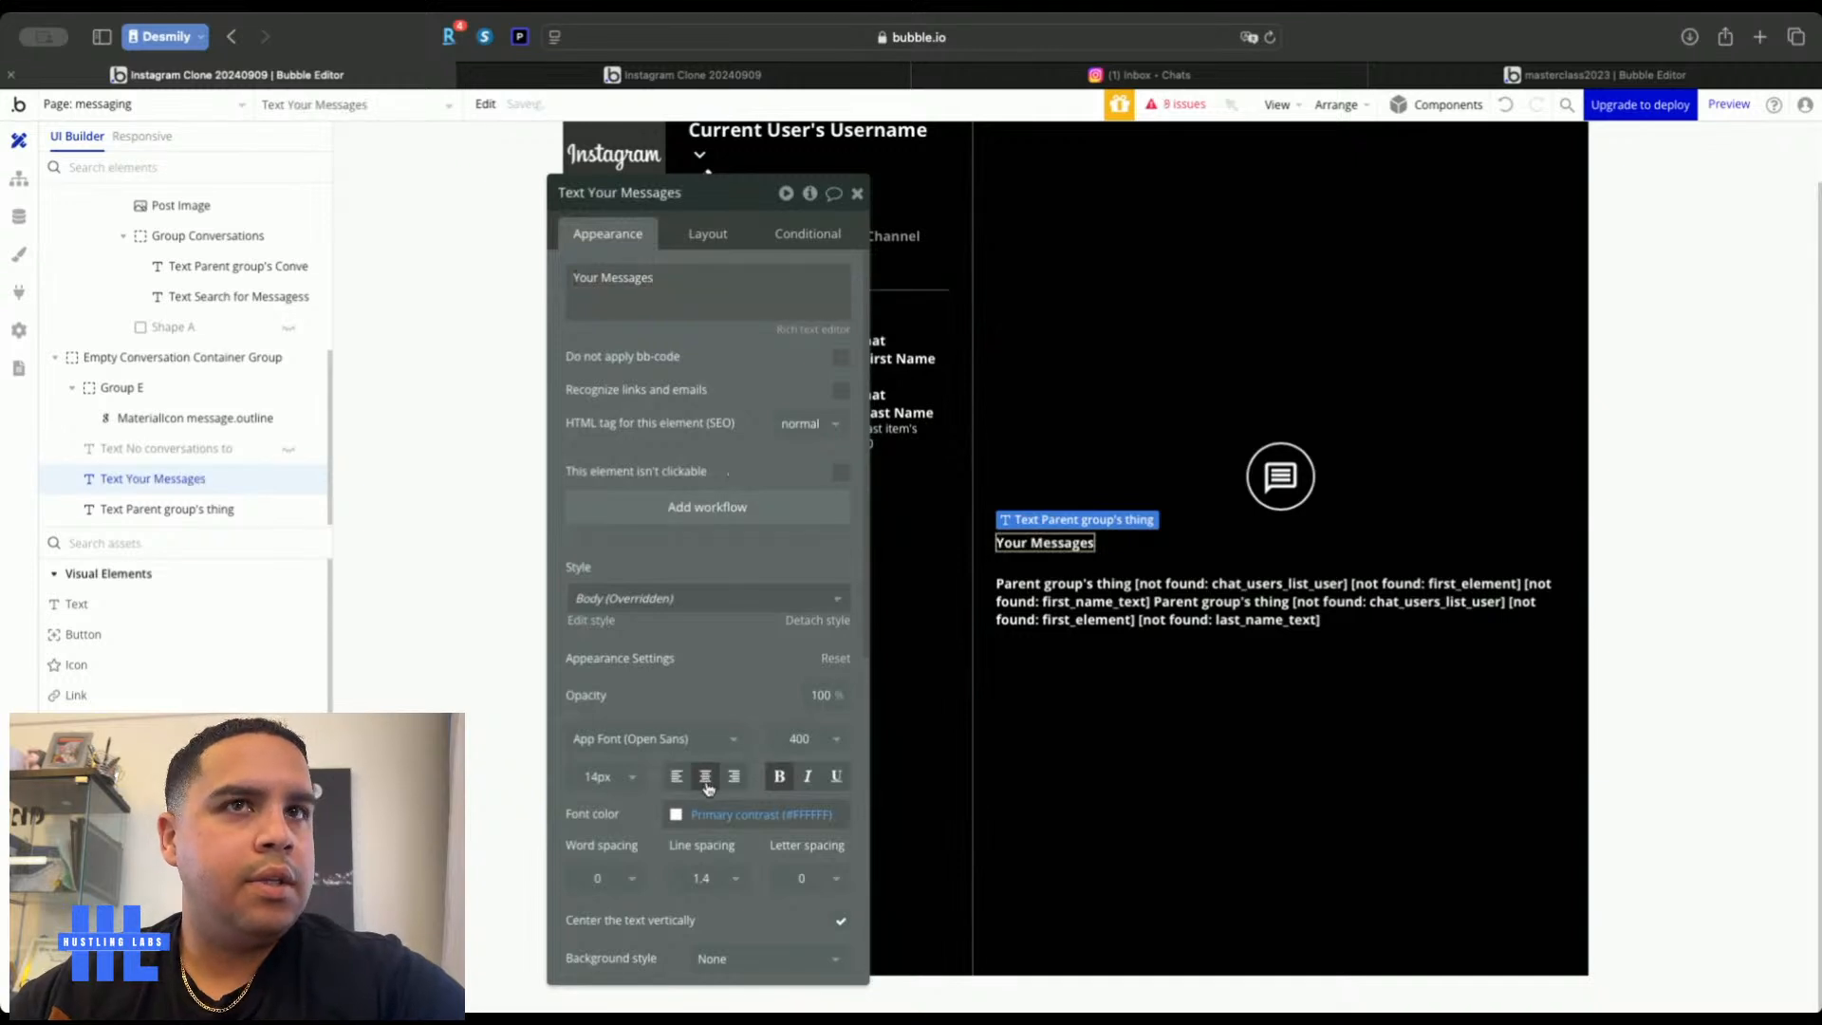
Center the Your Messages heading horizontally and set its font size to 15
left_click(706, 233)
left_click(780, 382)
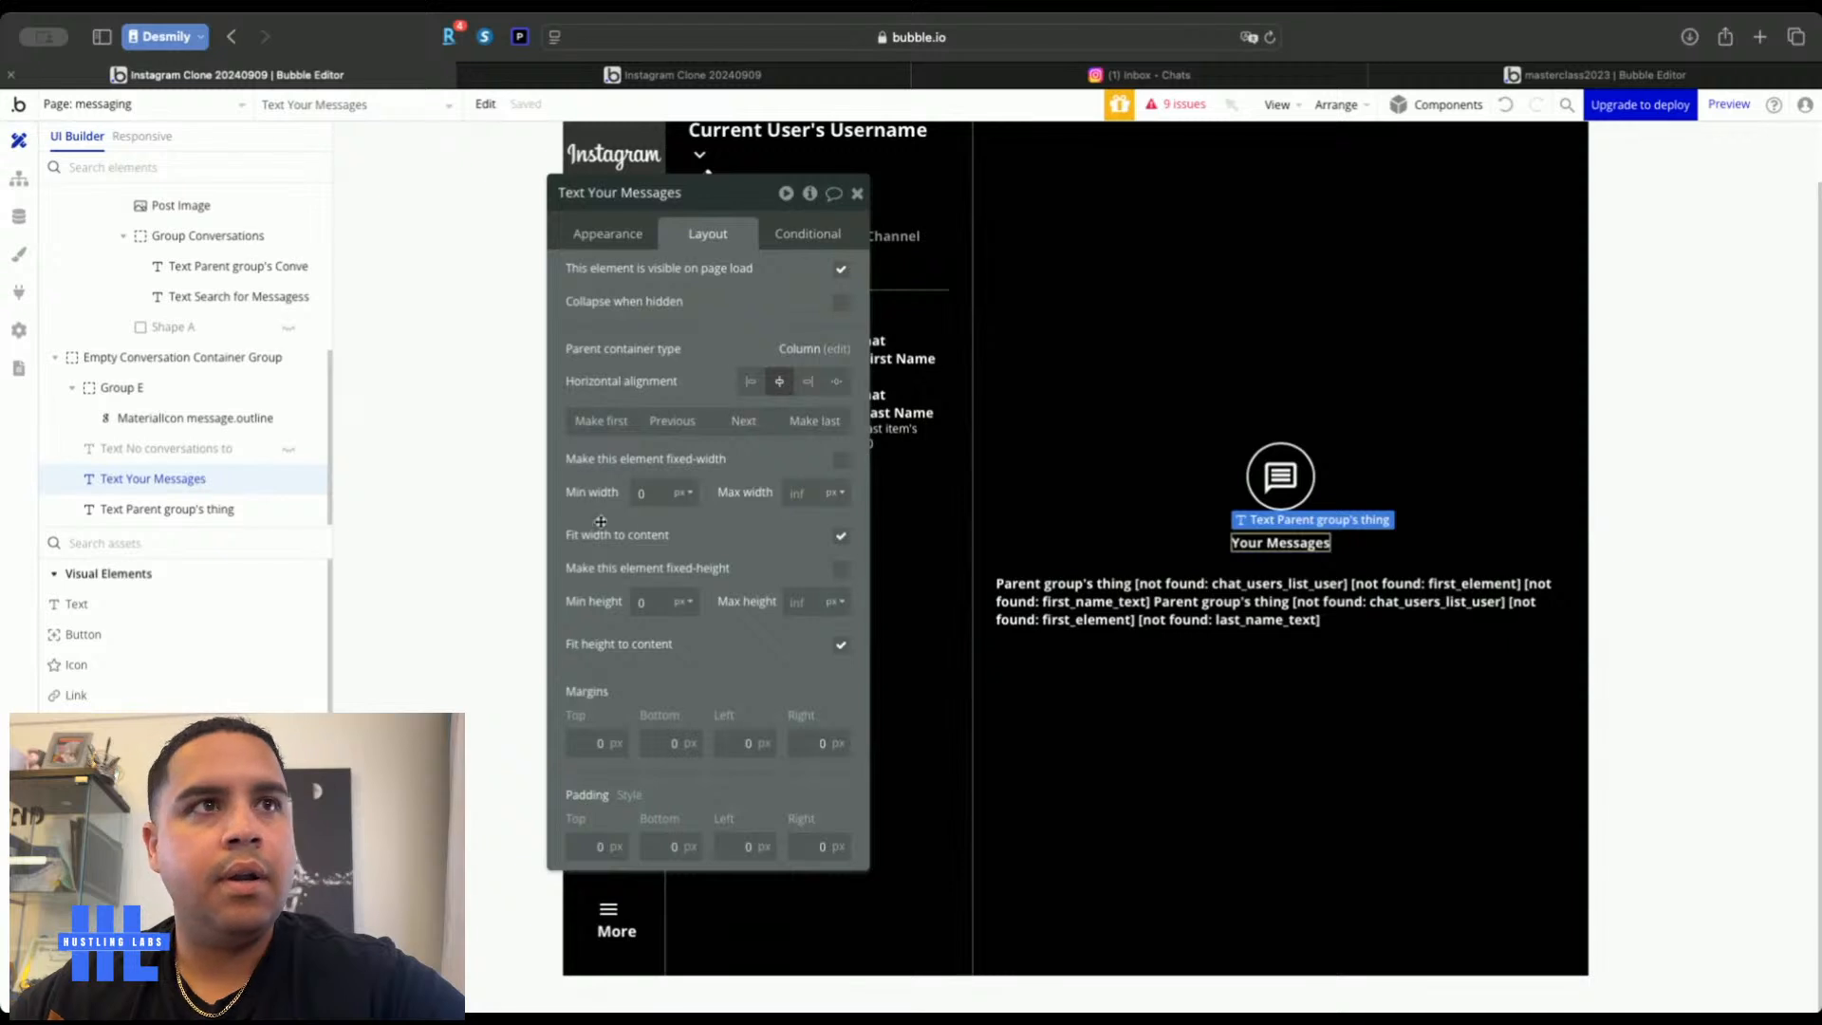
left_click(607, 233)
left_click(599, 777)
type("15")
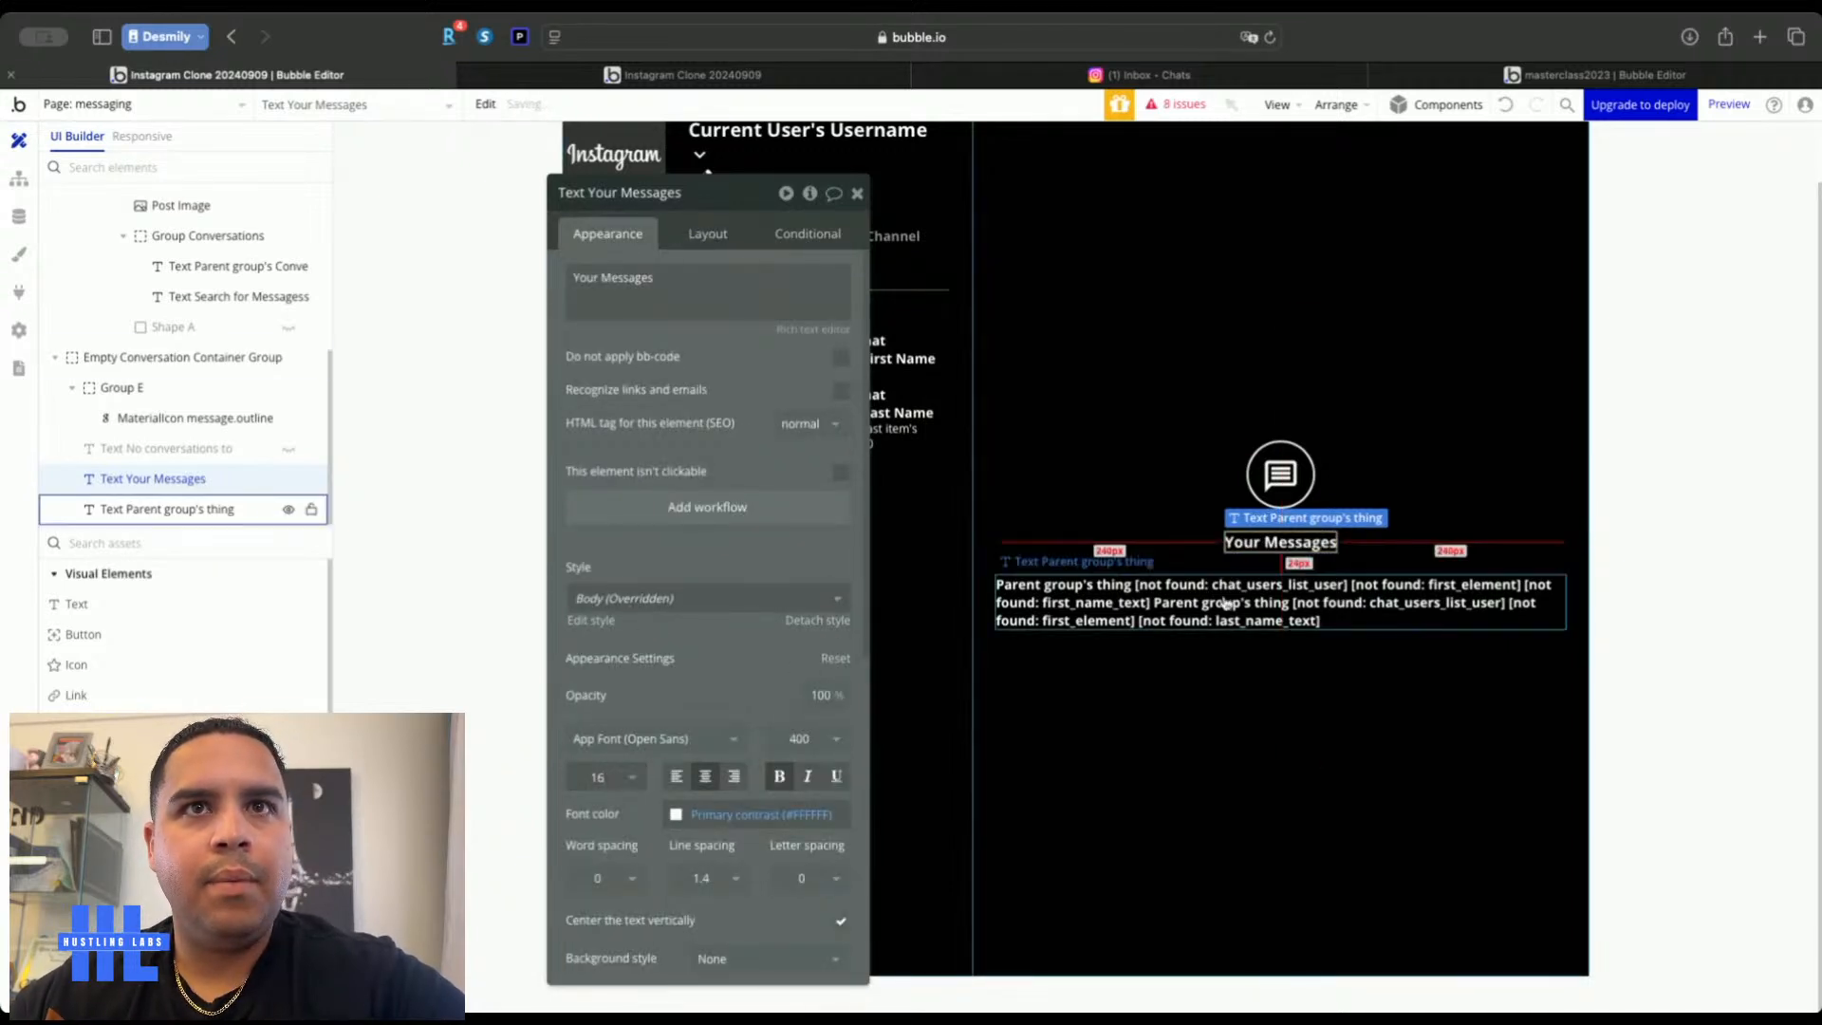
left_click(167, 509)
Replace the second text's expression with 'Send a message to start a chat'
right_click(835, 275)
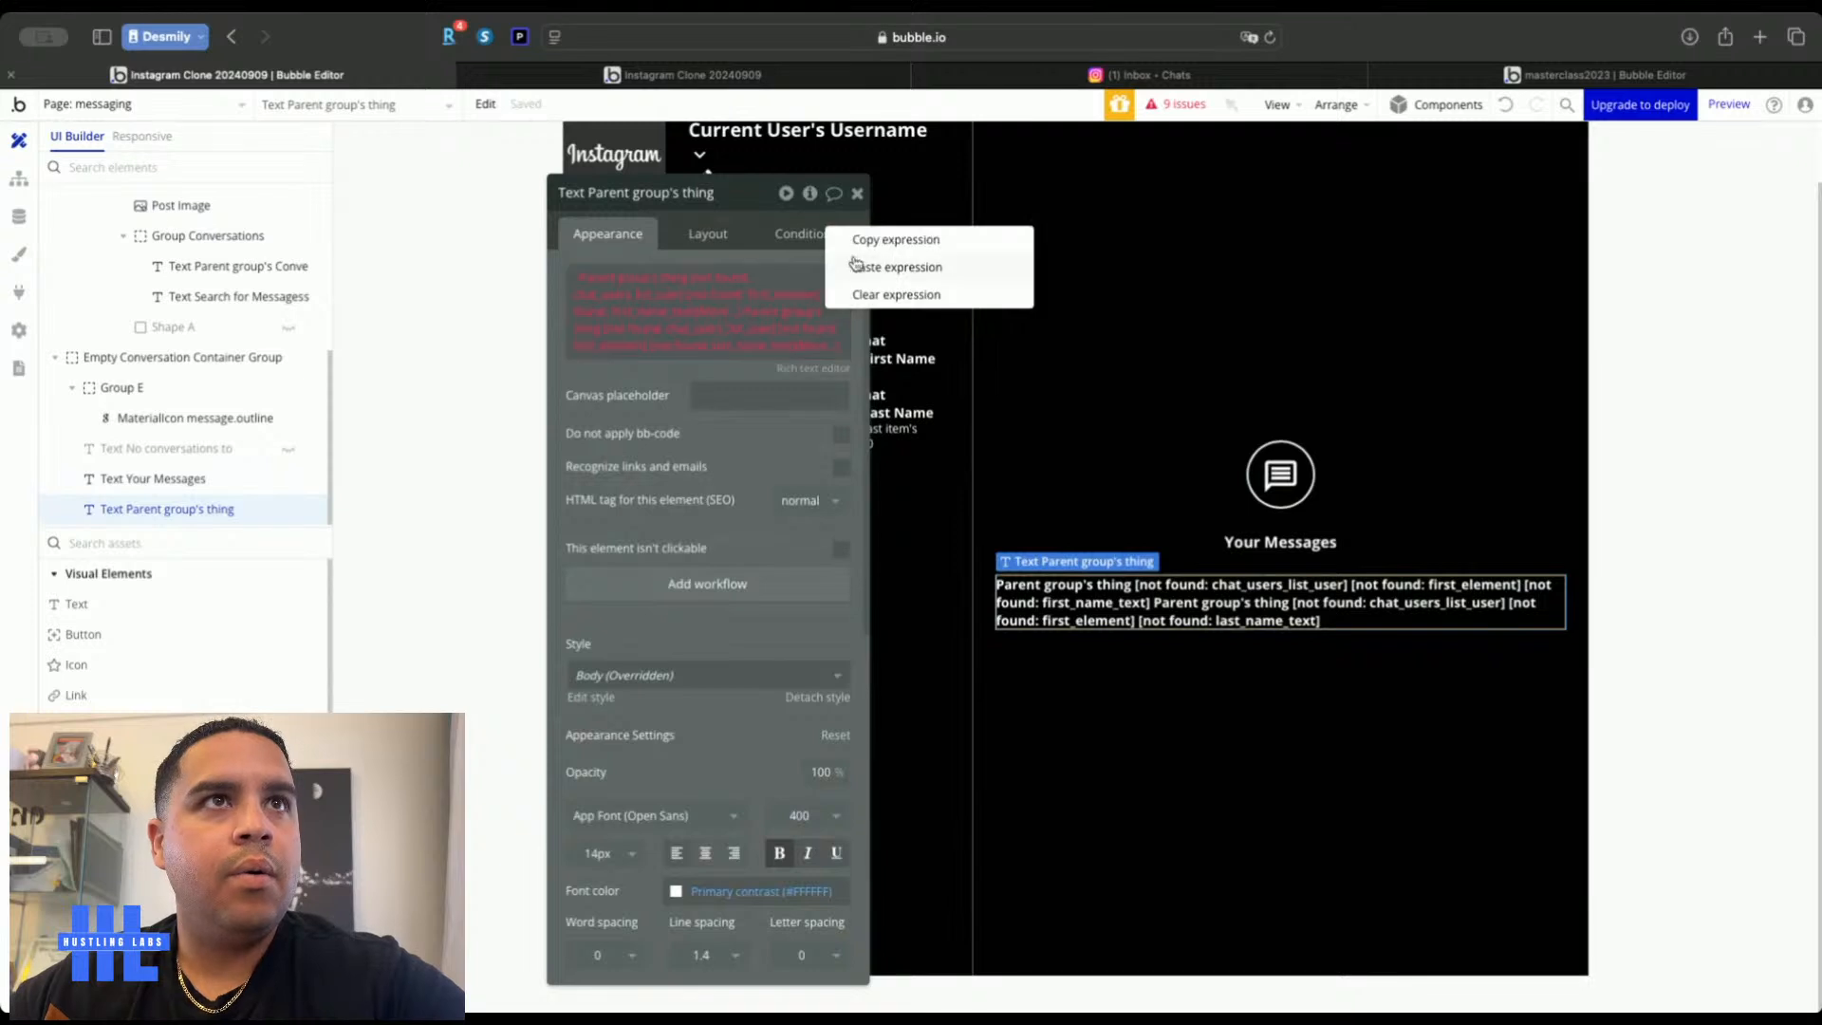
left_click(891, 295)
right_click(759, 280)
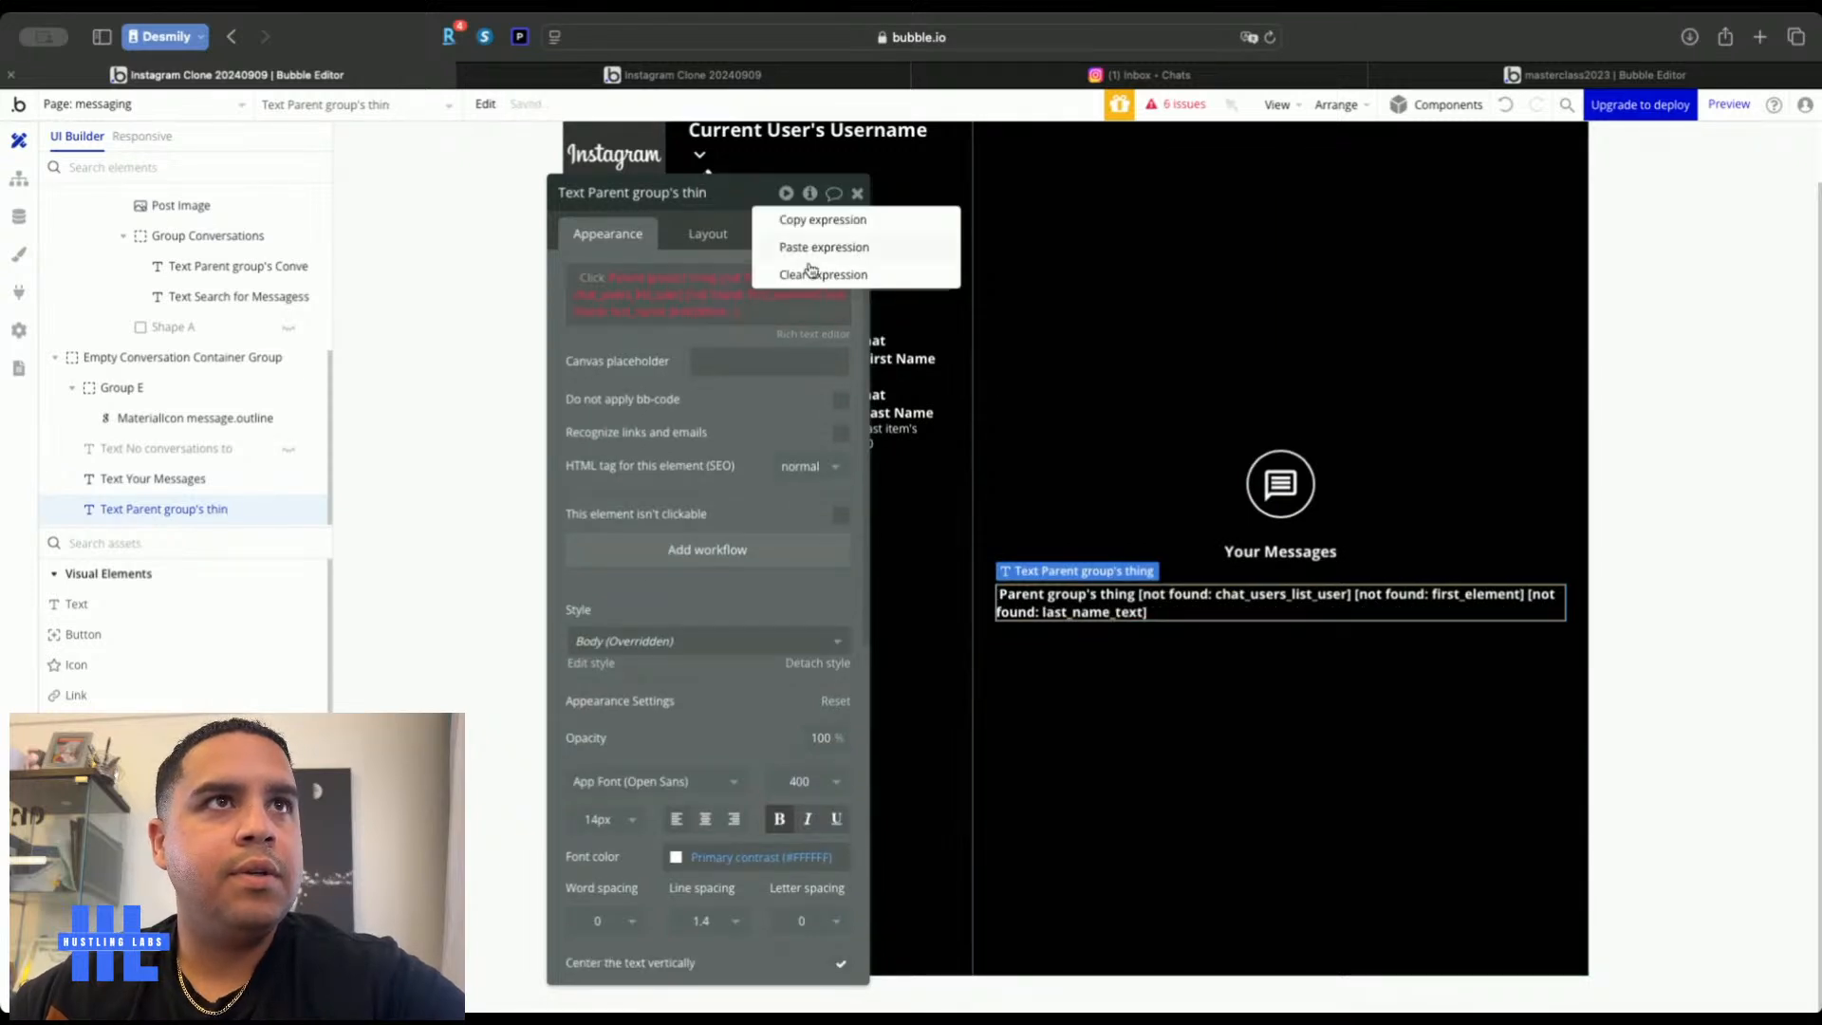
left_click(822, 275)
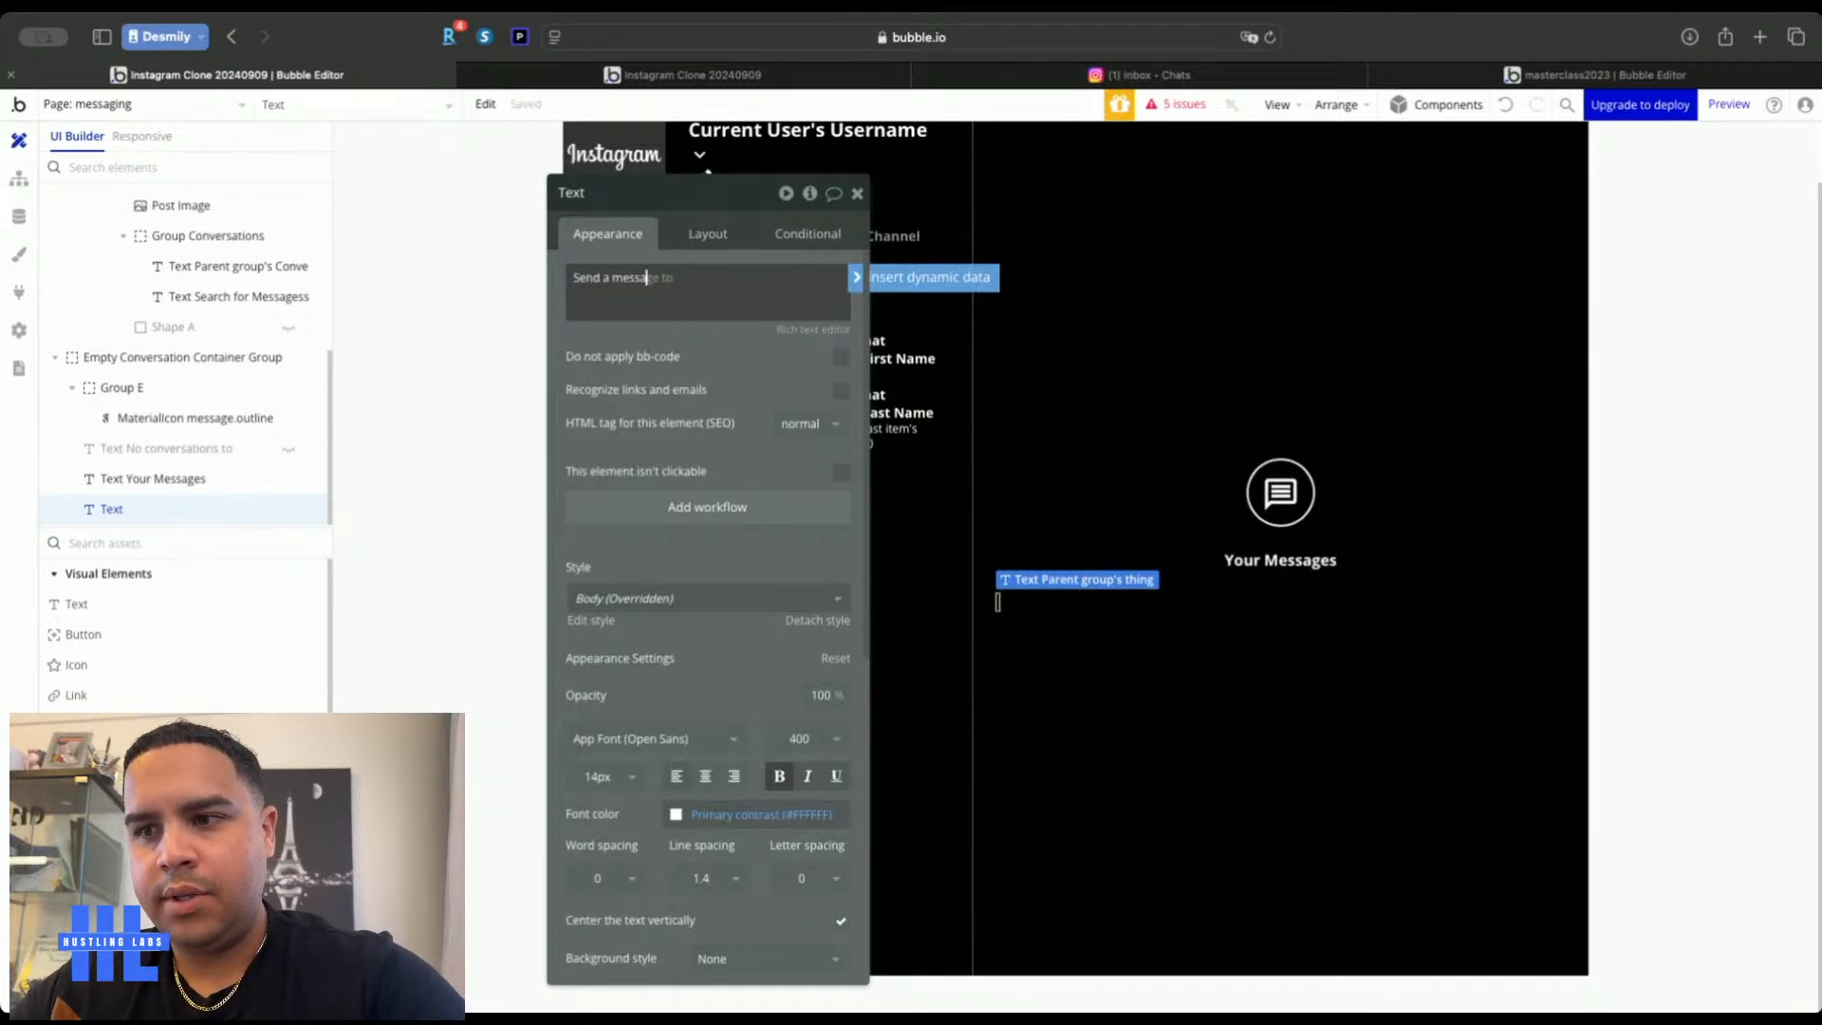
type("Send a message to start a cha")
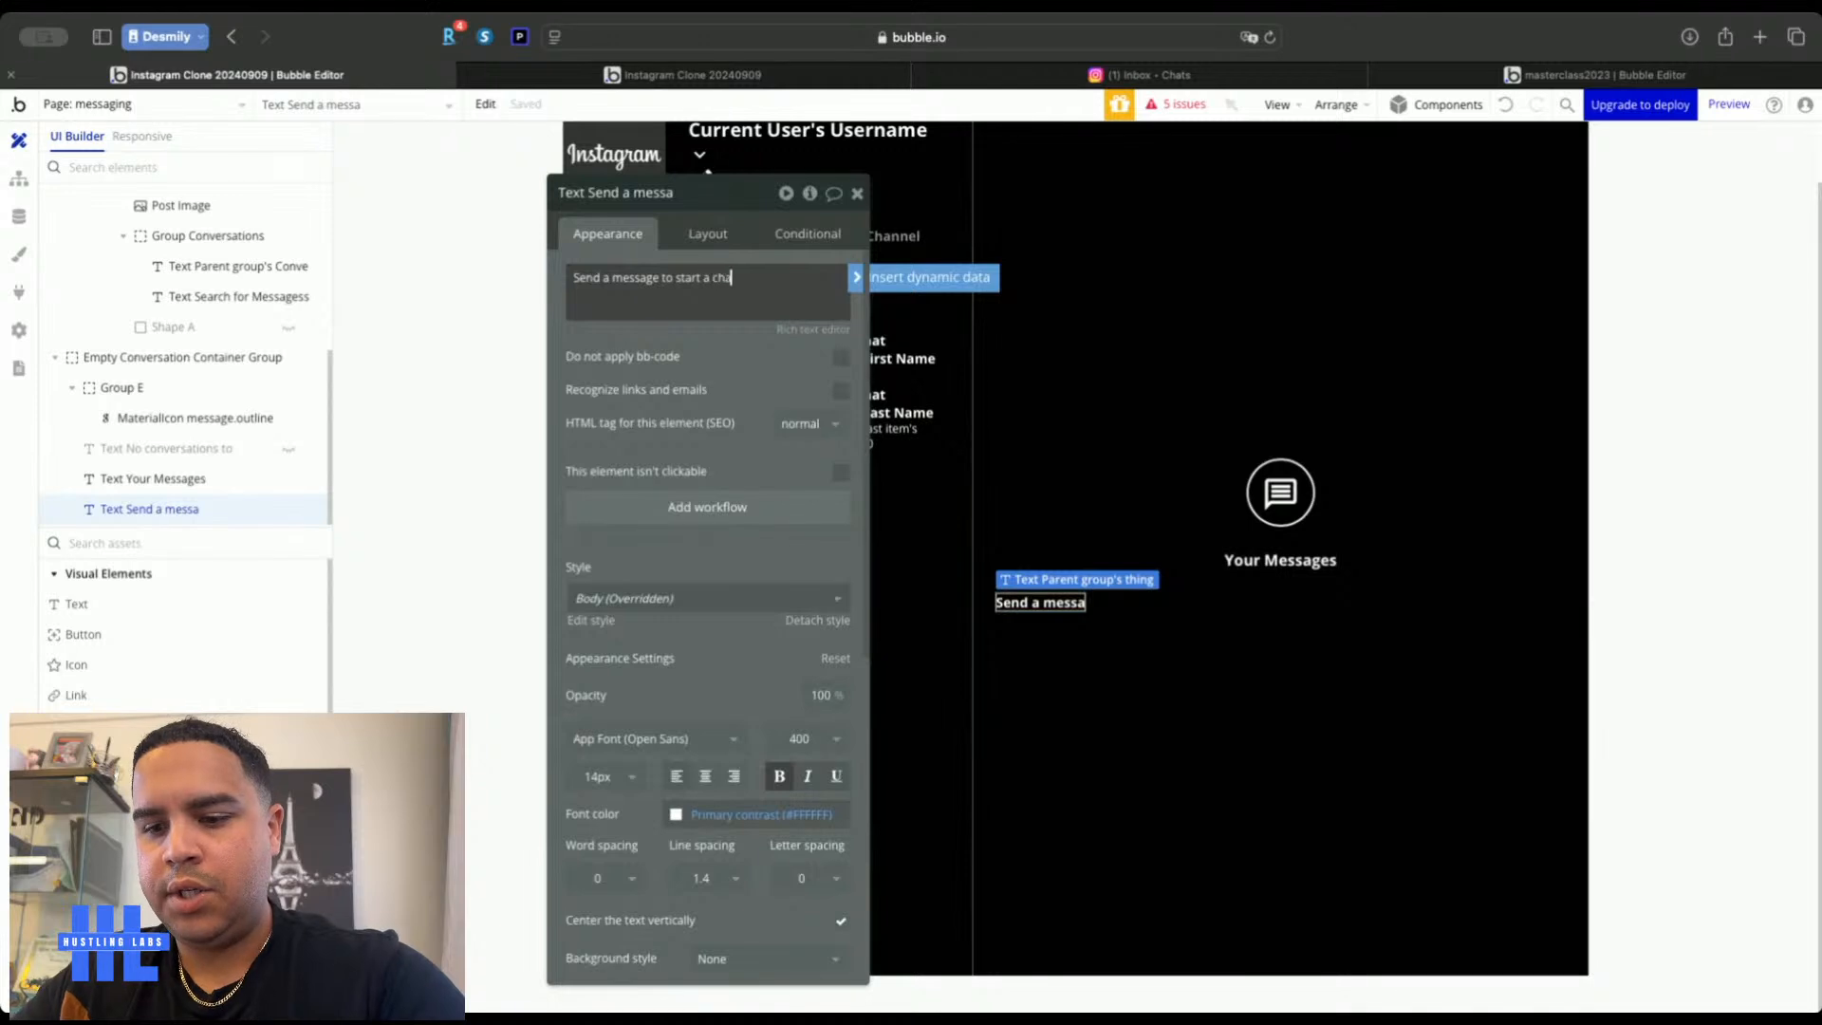
type("t")
Center the subtitle, lower its font colour opacity and turn off bold
left_click(705, 778)
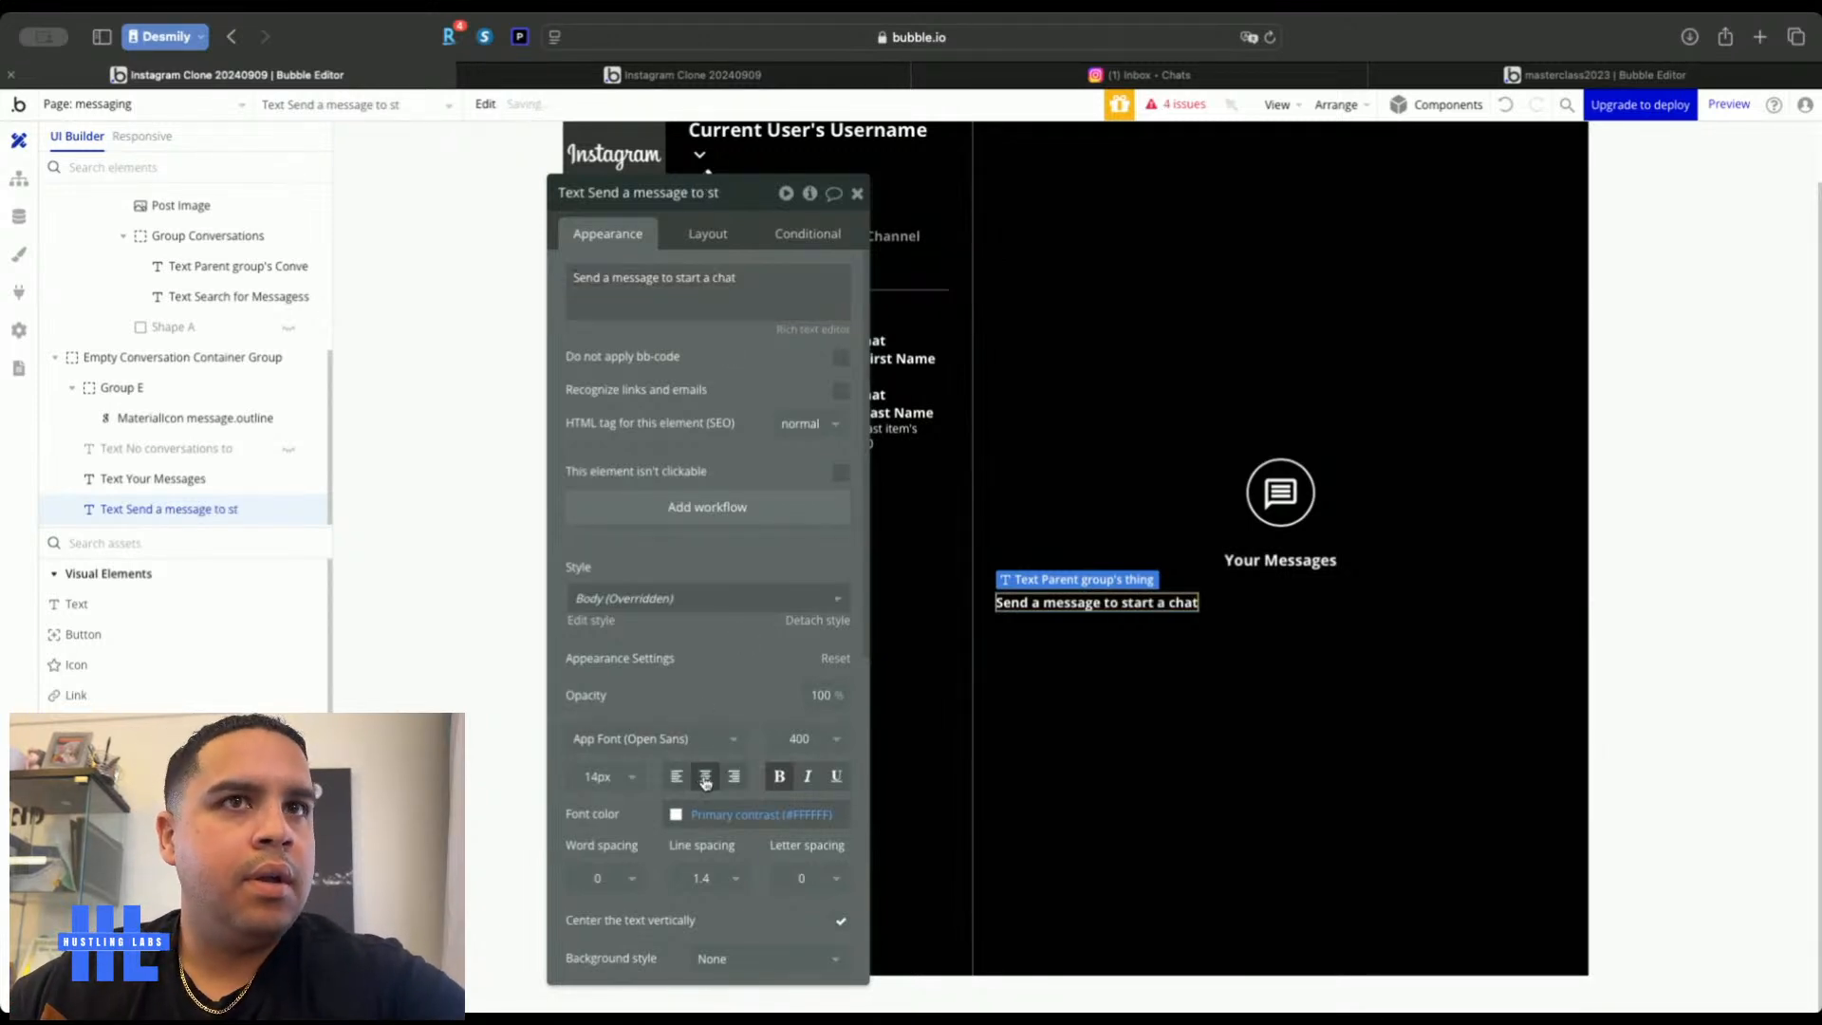
left_click(719, 814)
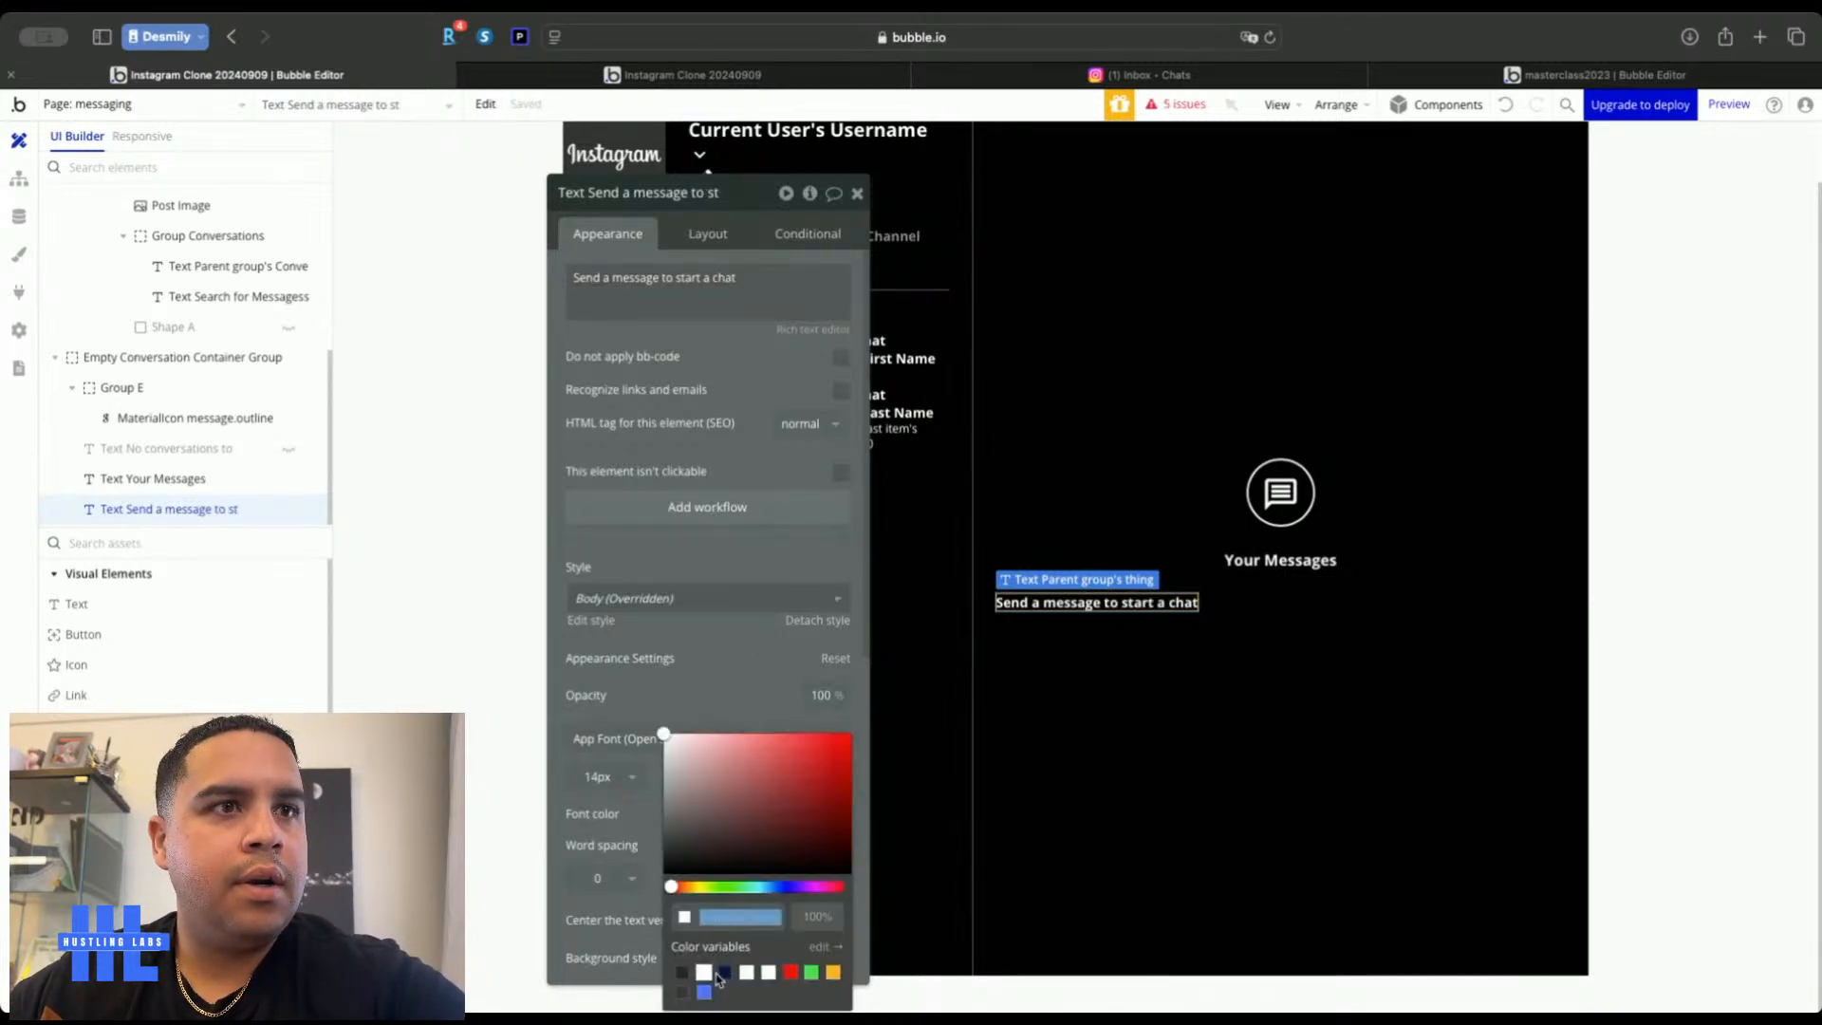
left_click(808, 917)
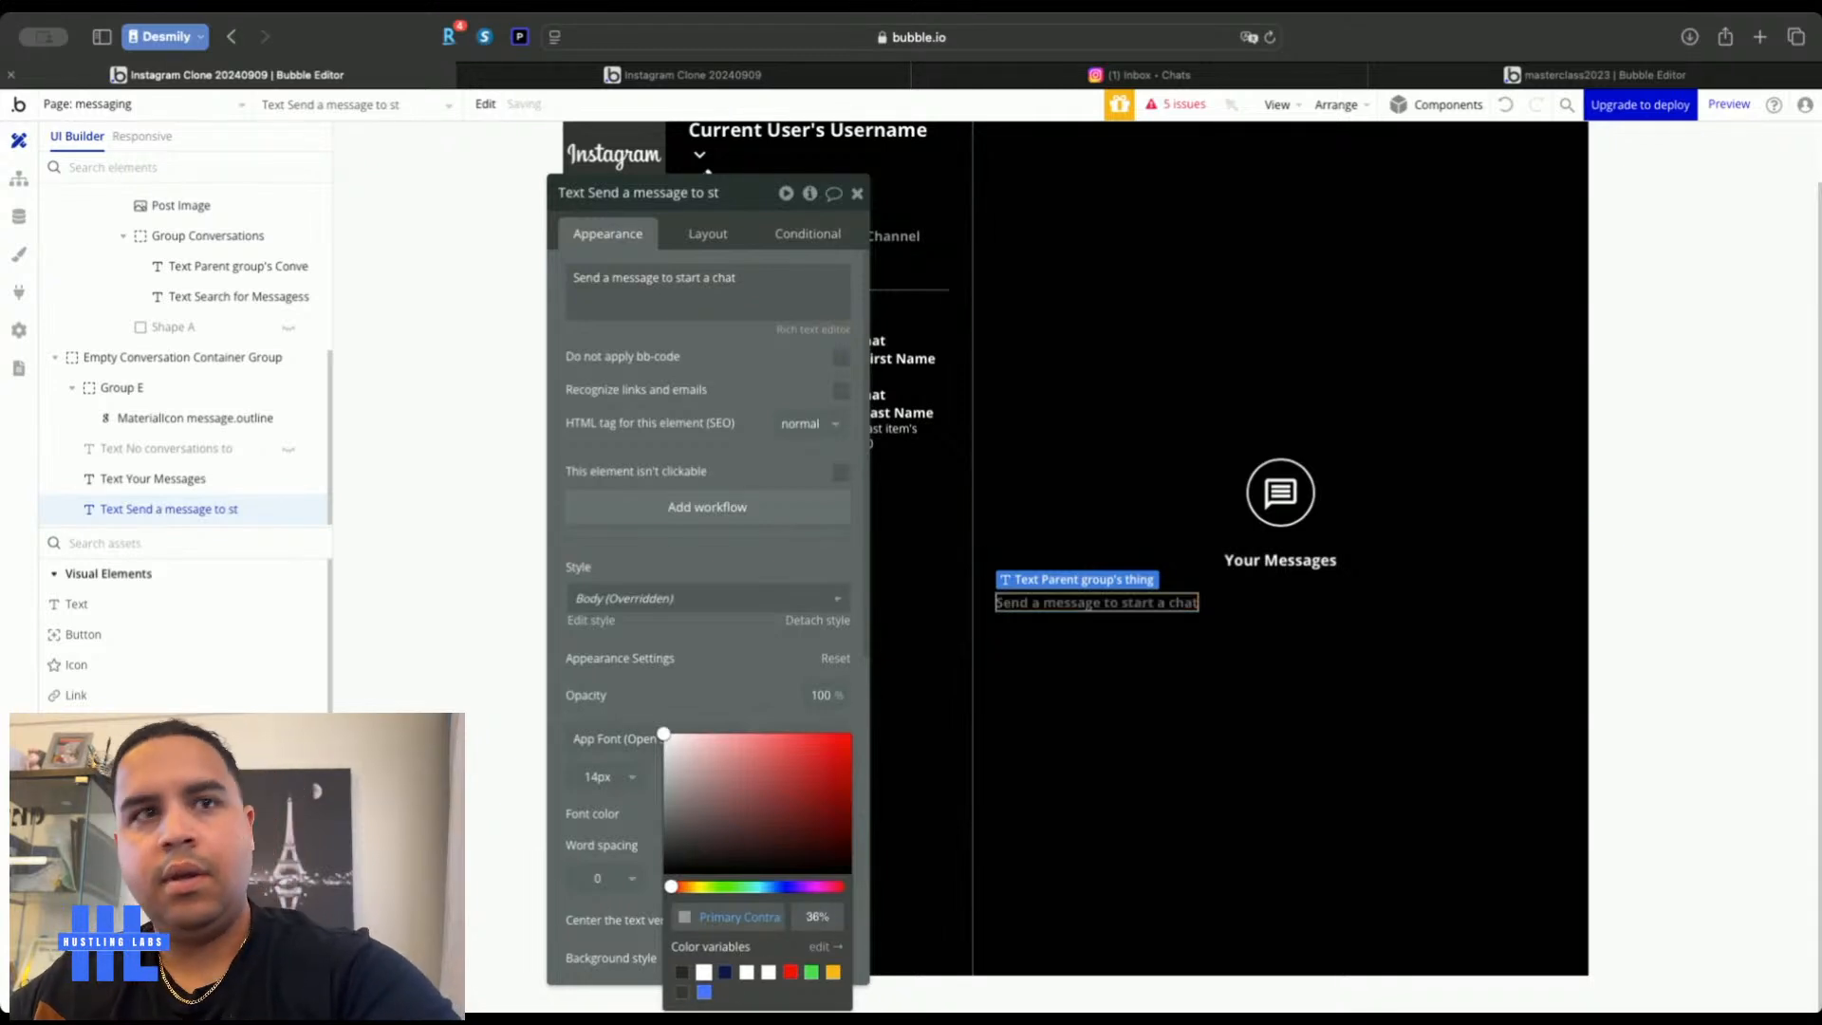
left_click(702, 234)
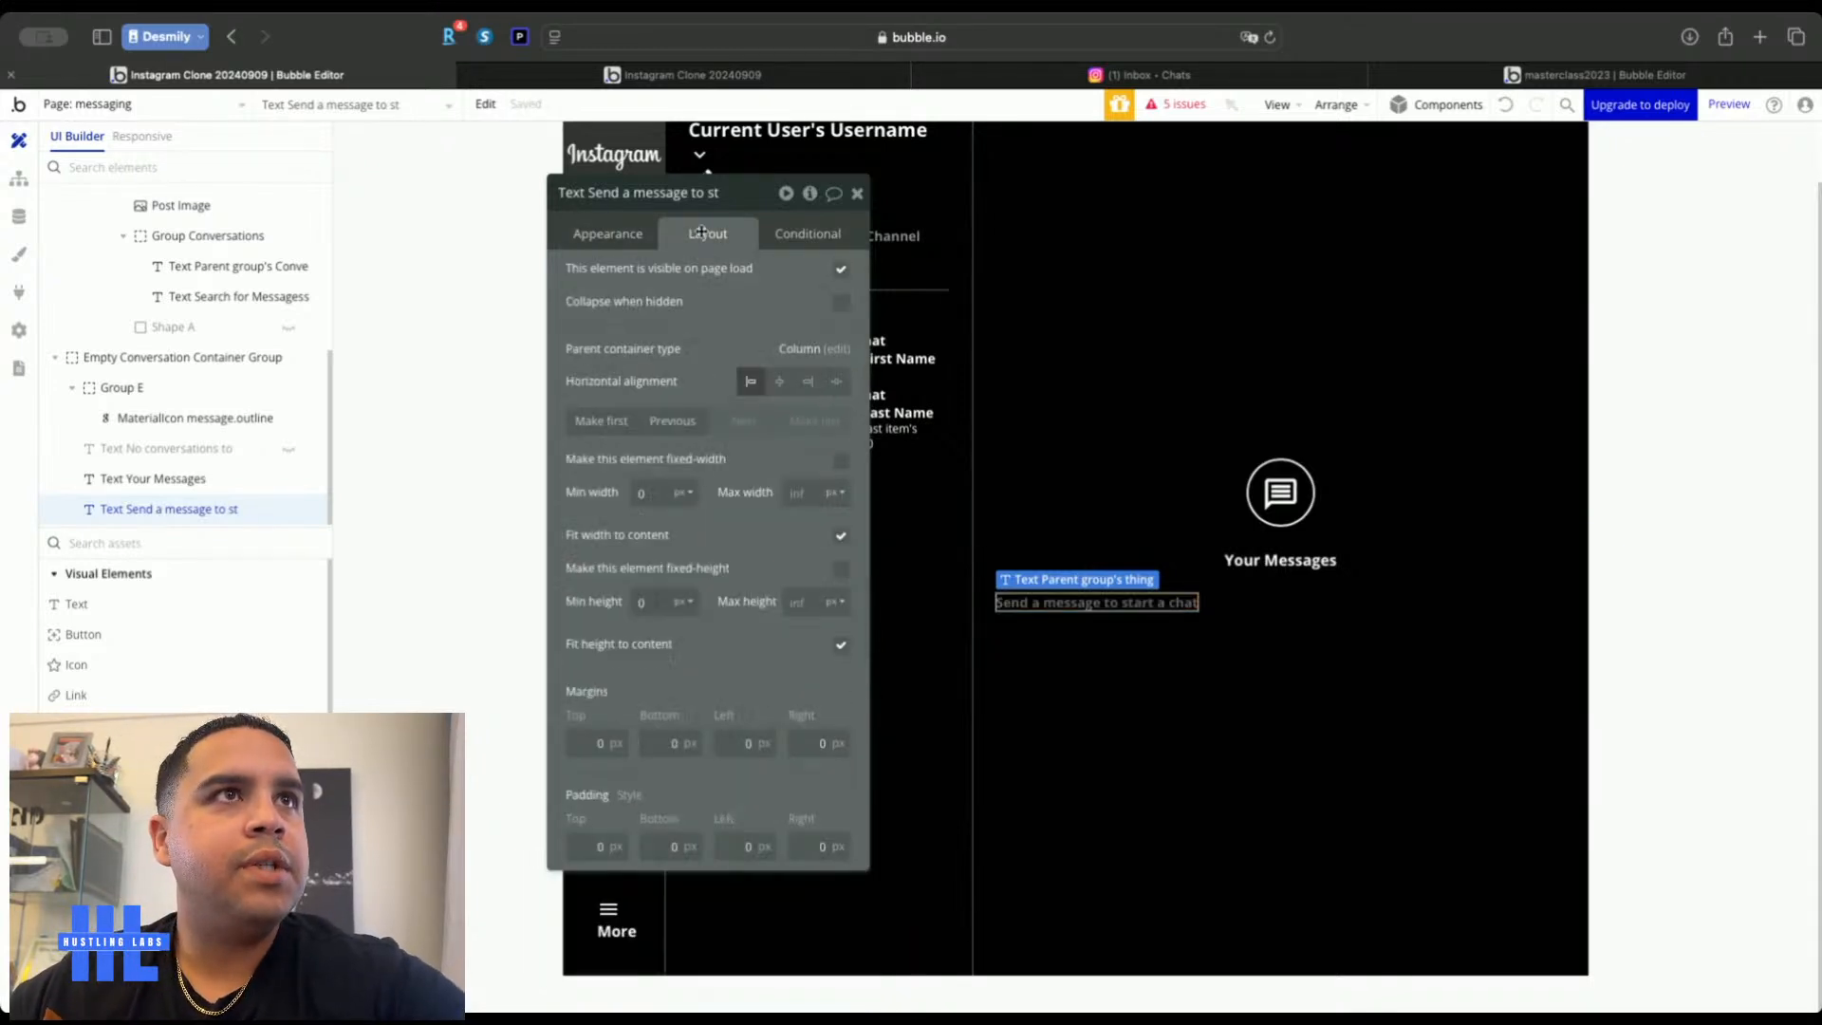
left_click(779, 381)
left_click(610, 235)
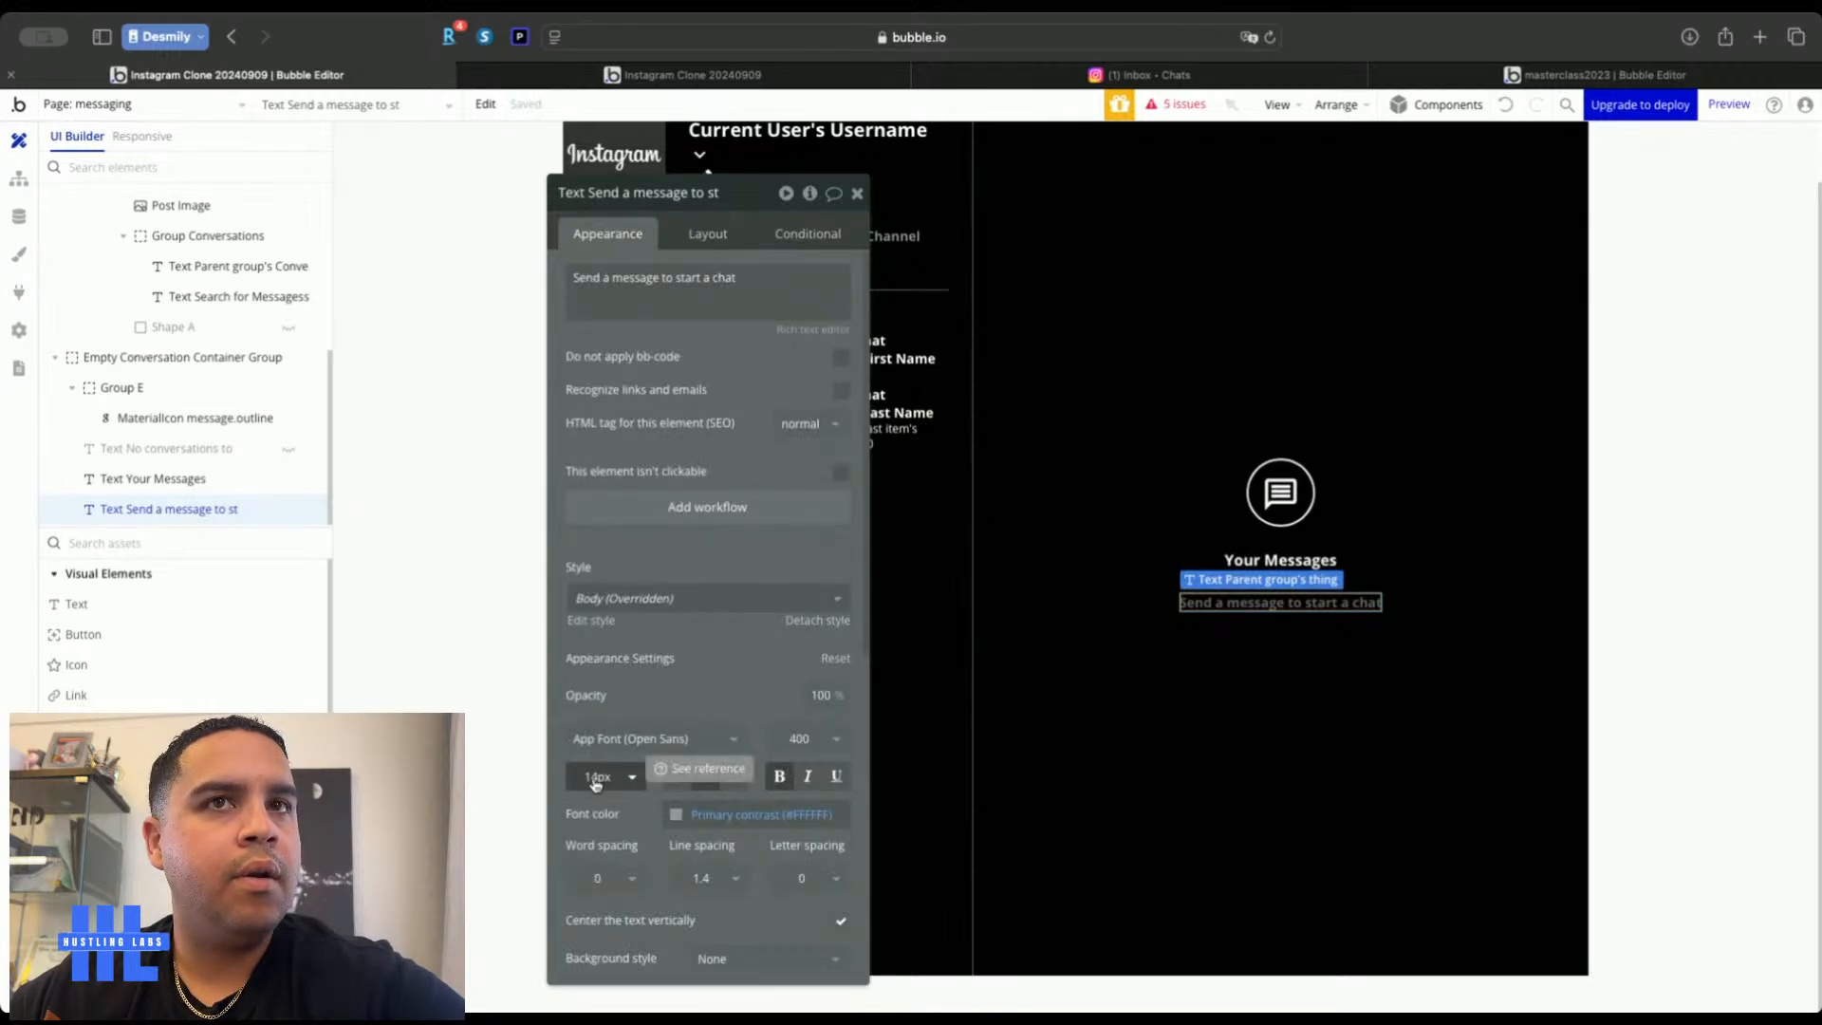
left_click(778, 778)
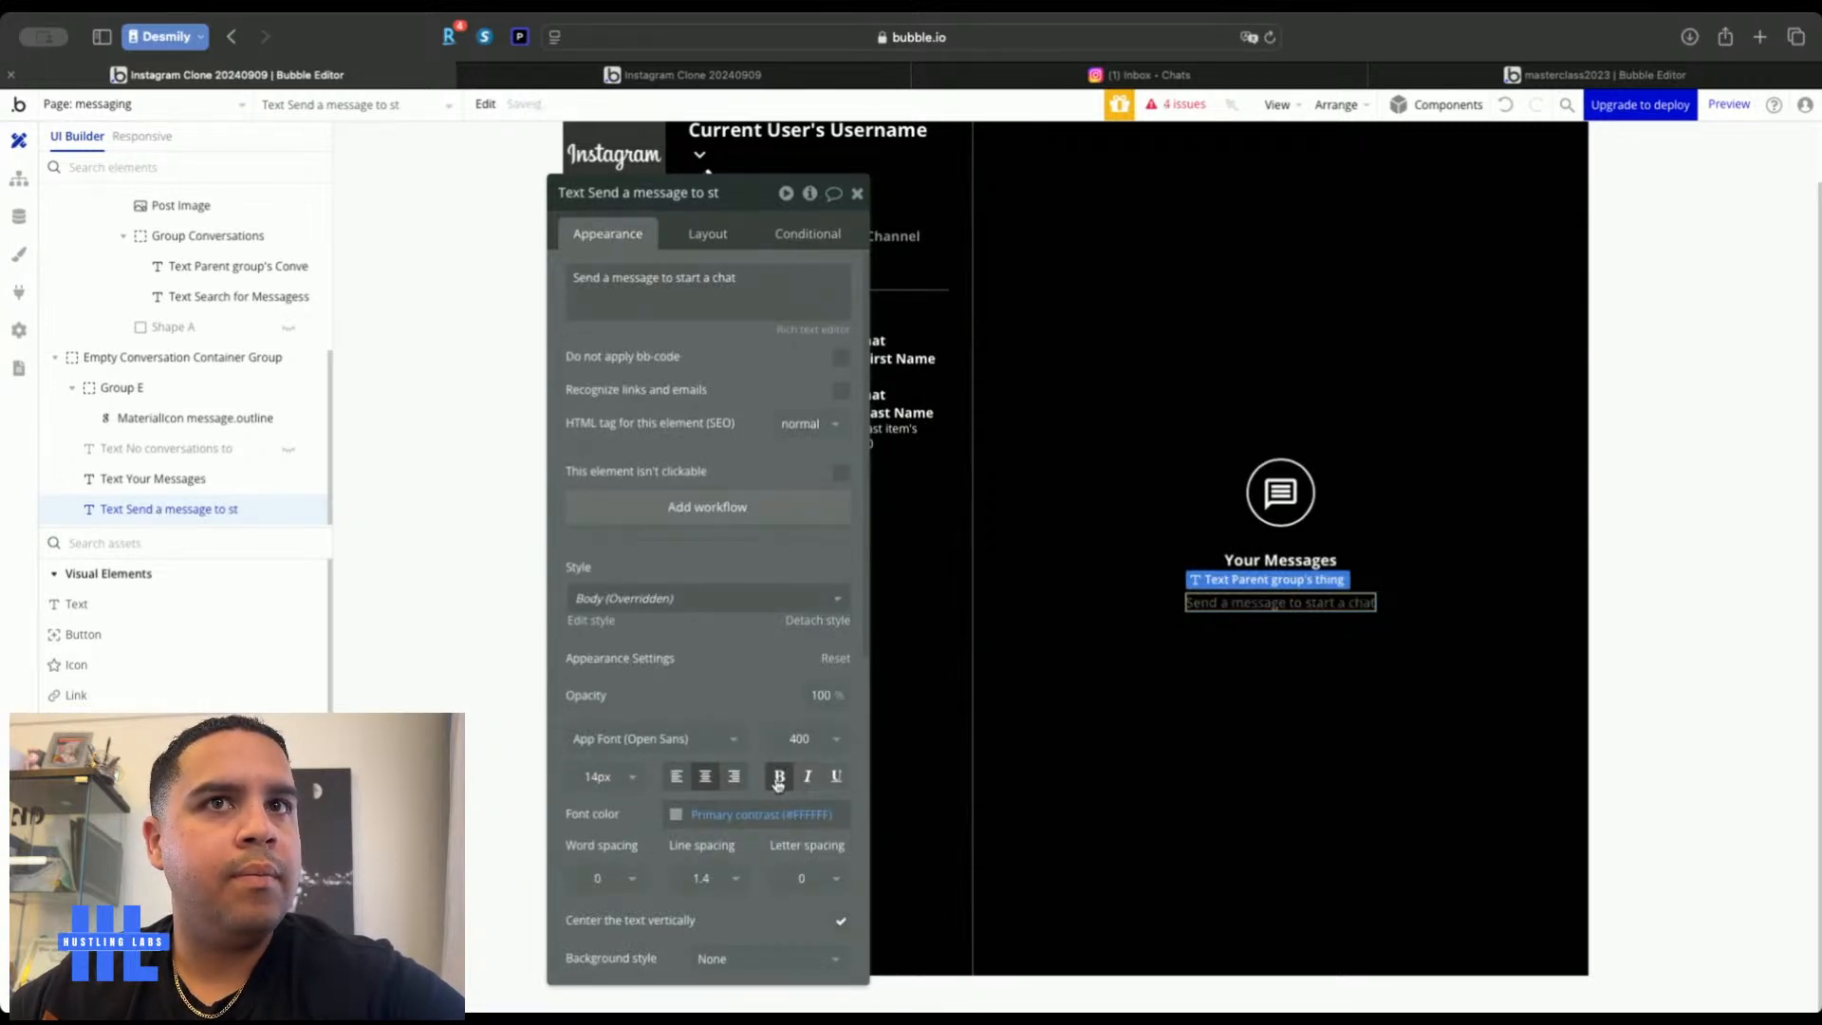
left_click(1358, 690)
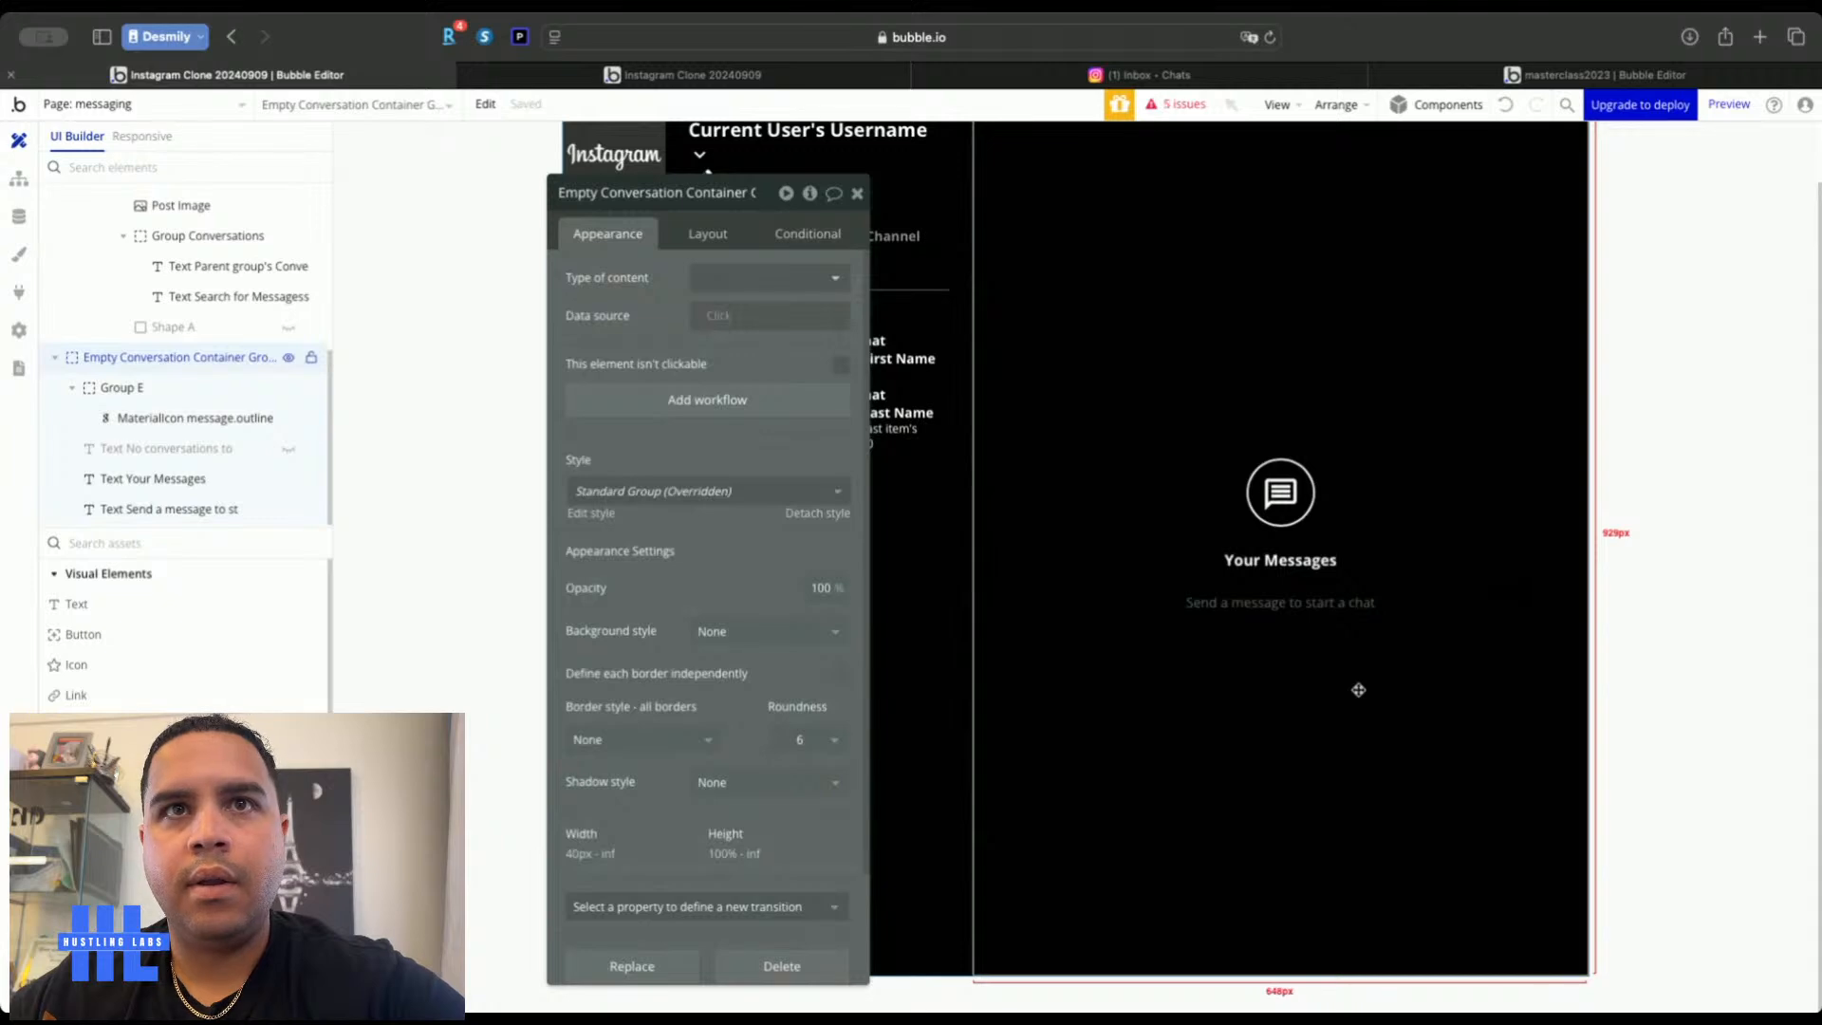
Shrink the empty conversation container's row gap down from 24 px to a small value
left_click(710, 234)
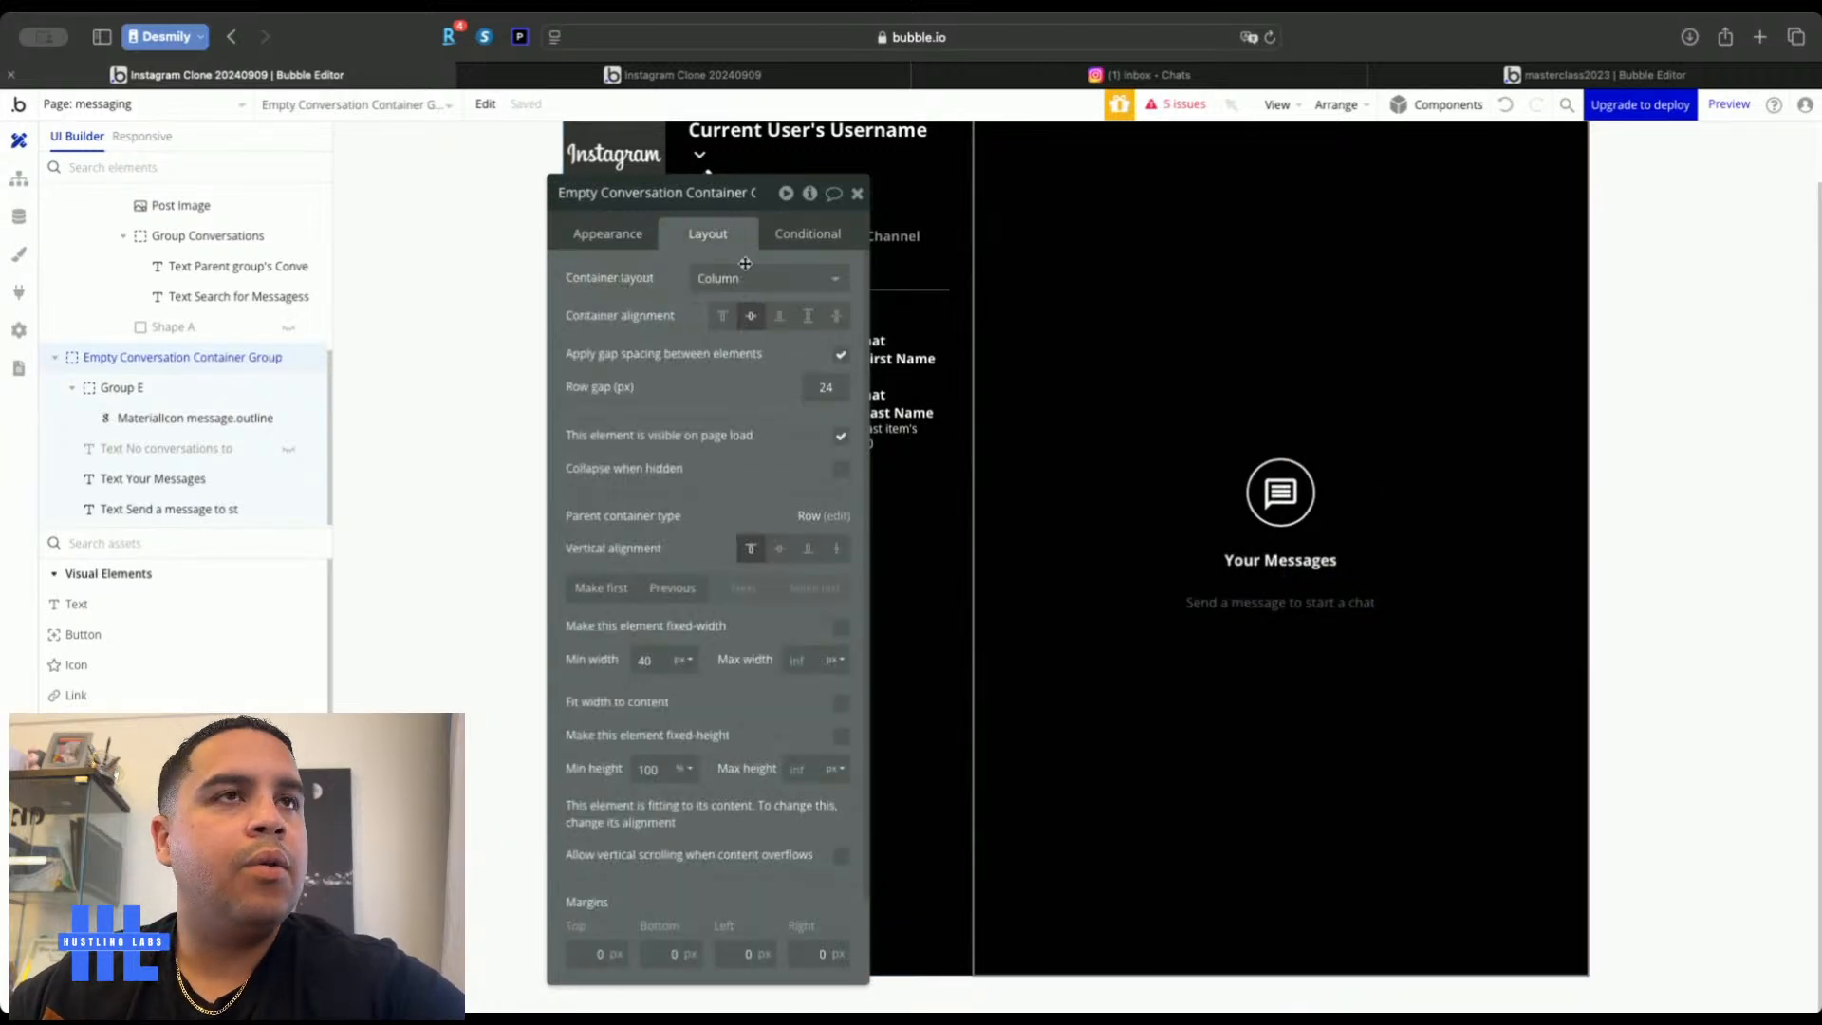
double_click(826, 384)
type("13")
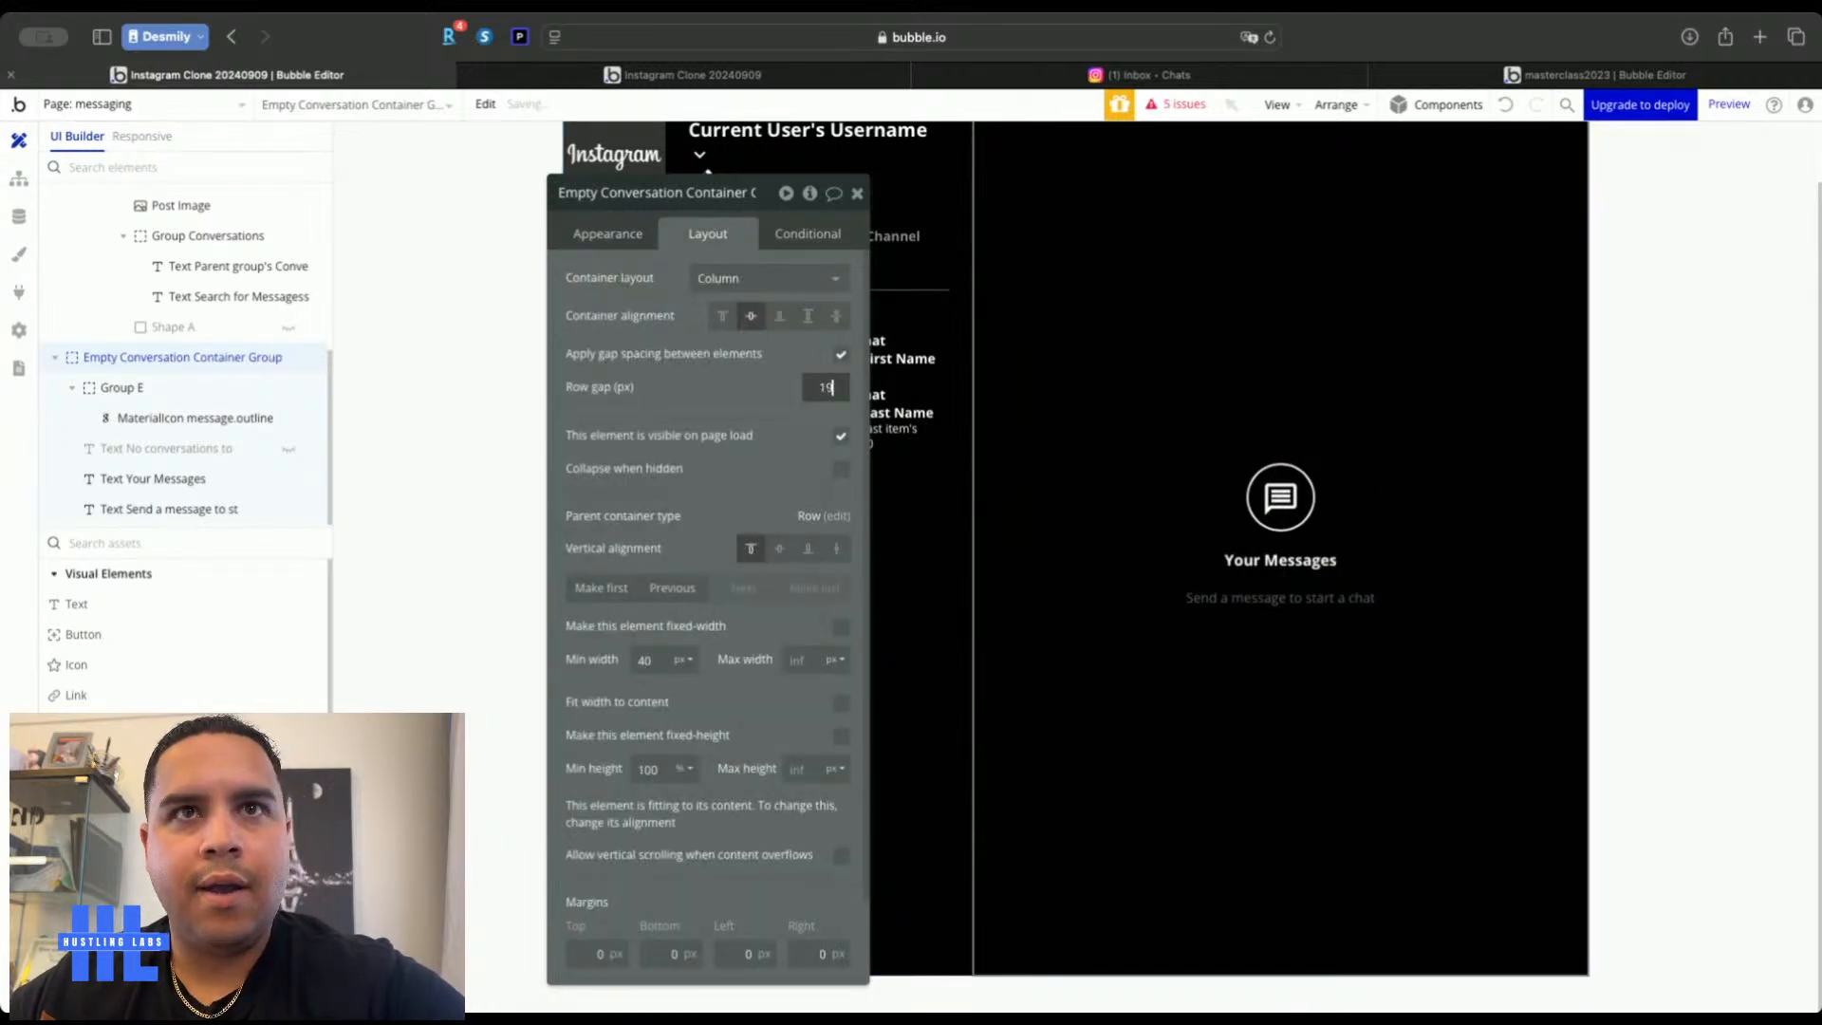
key("BackSpace")
key("BackSpace")
type("5")
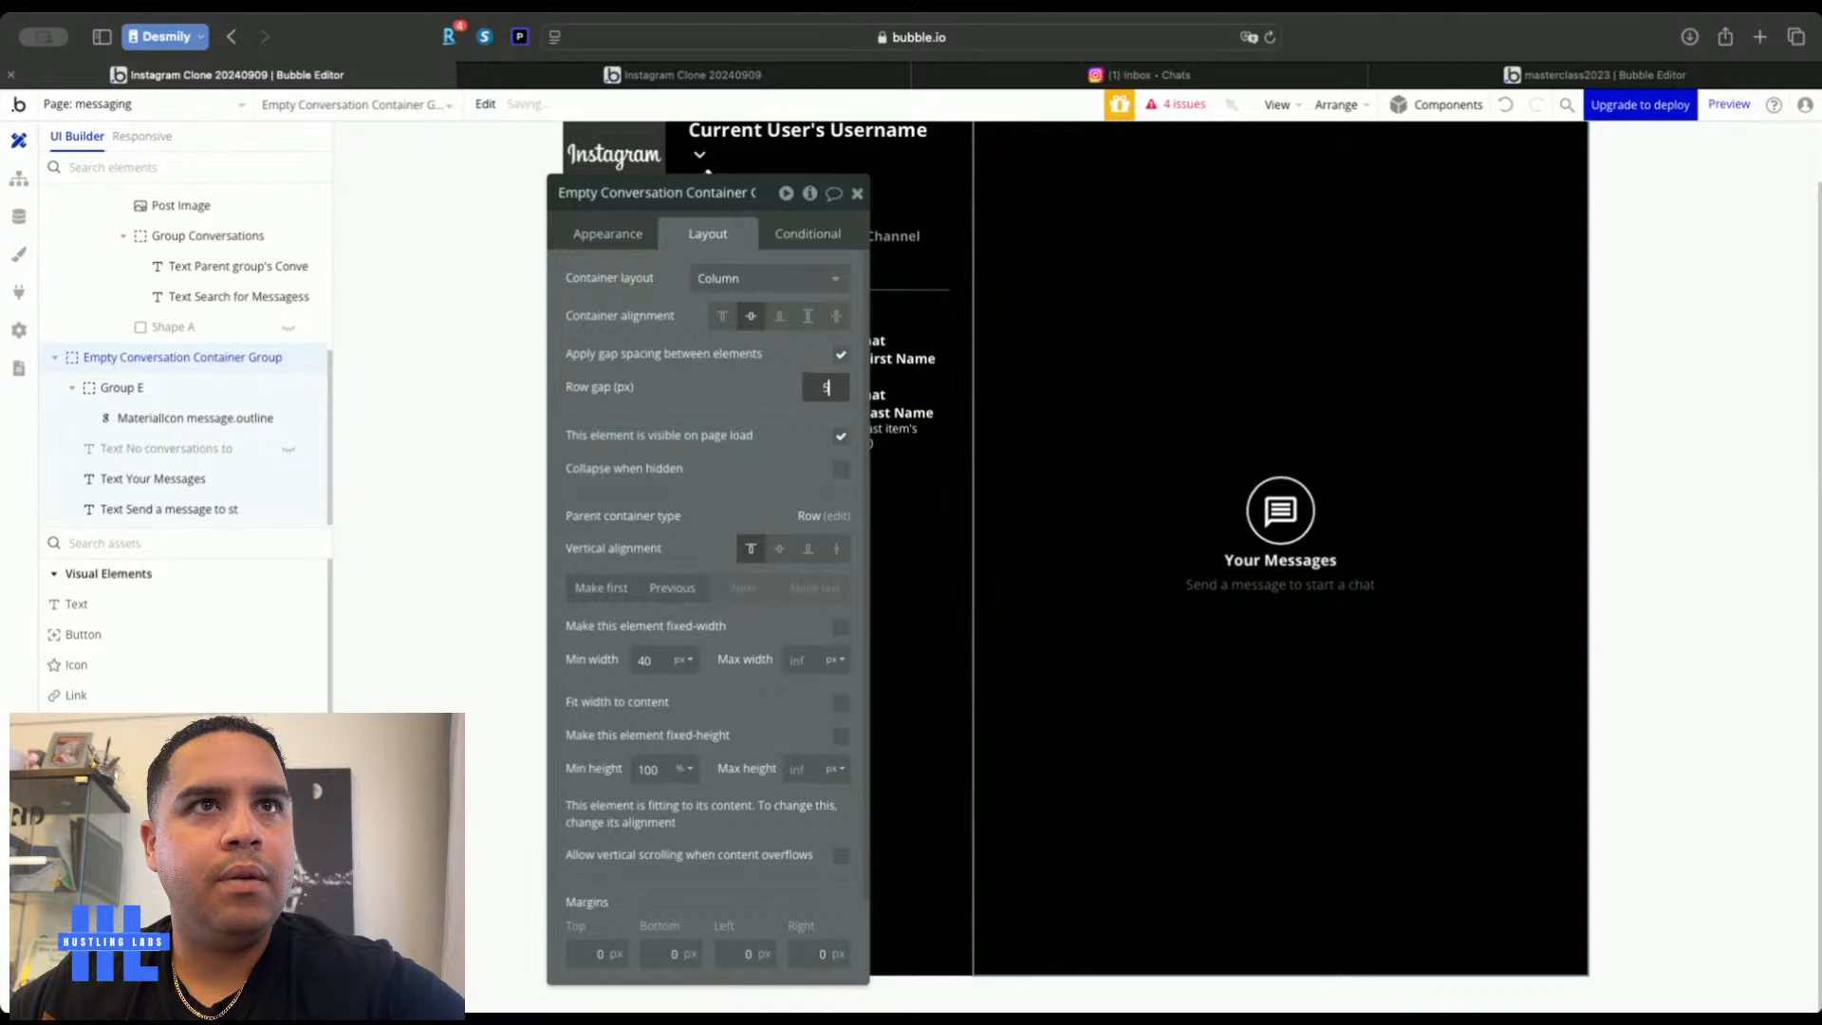
Add a button to the empty conversation group and center it horizontally
left_click(93, 636)
left_click(1316, 634)
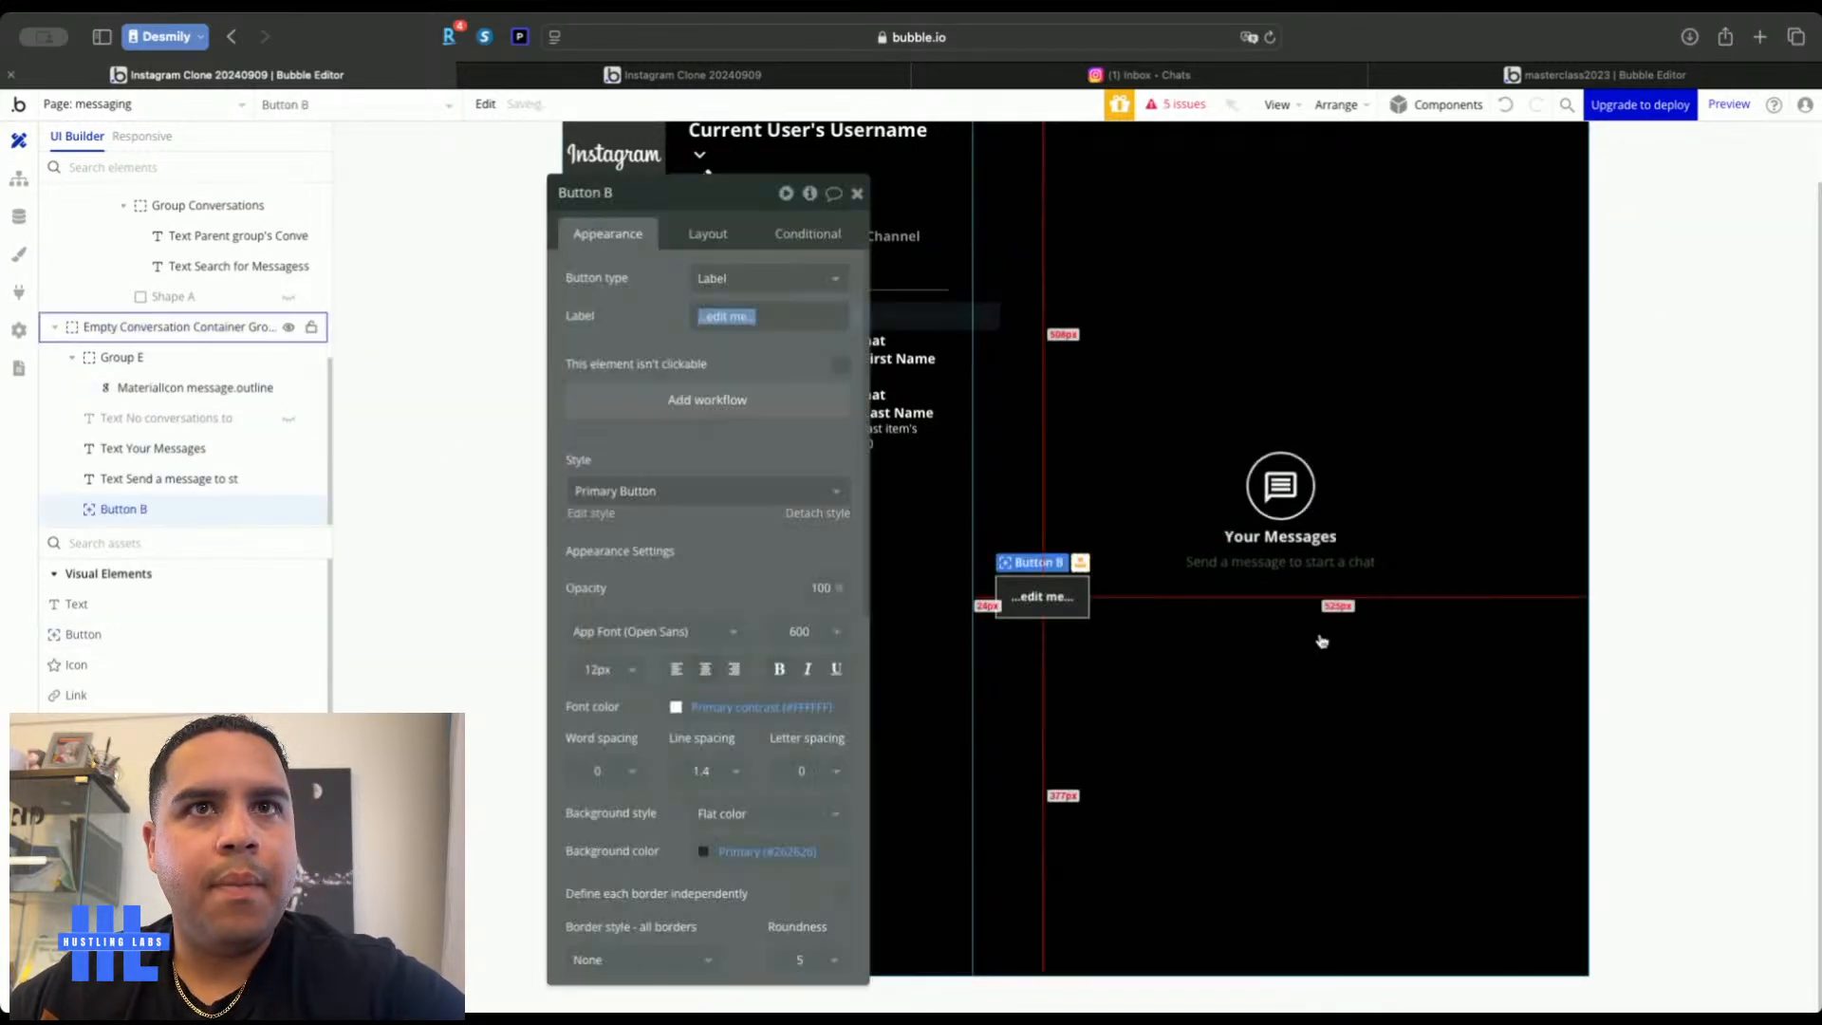
left_click(707, 233)
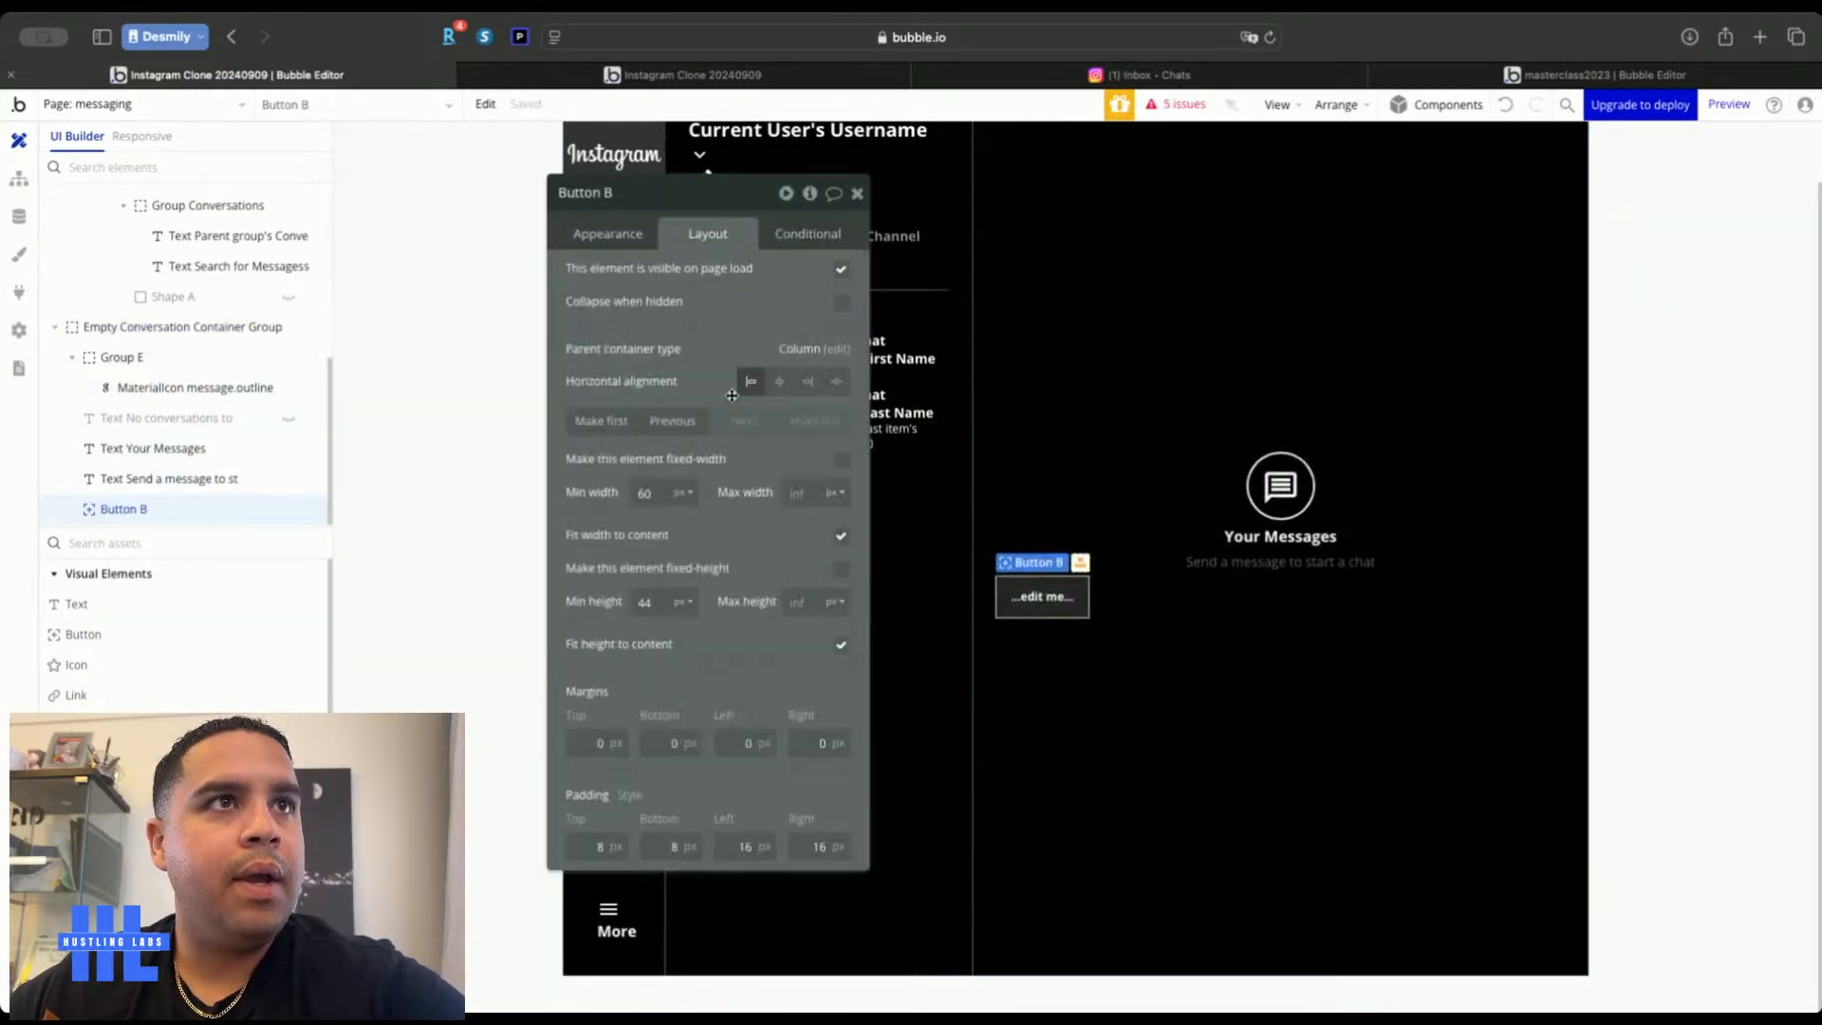
left_click(781, 383)
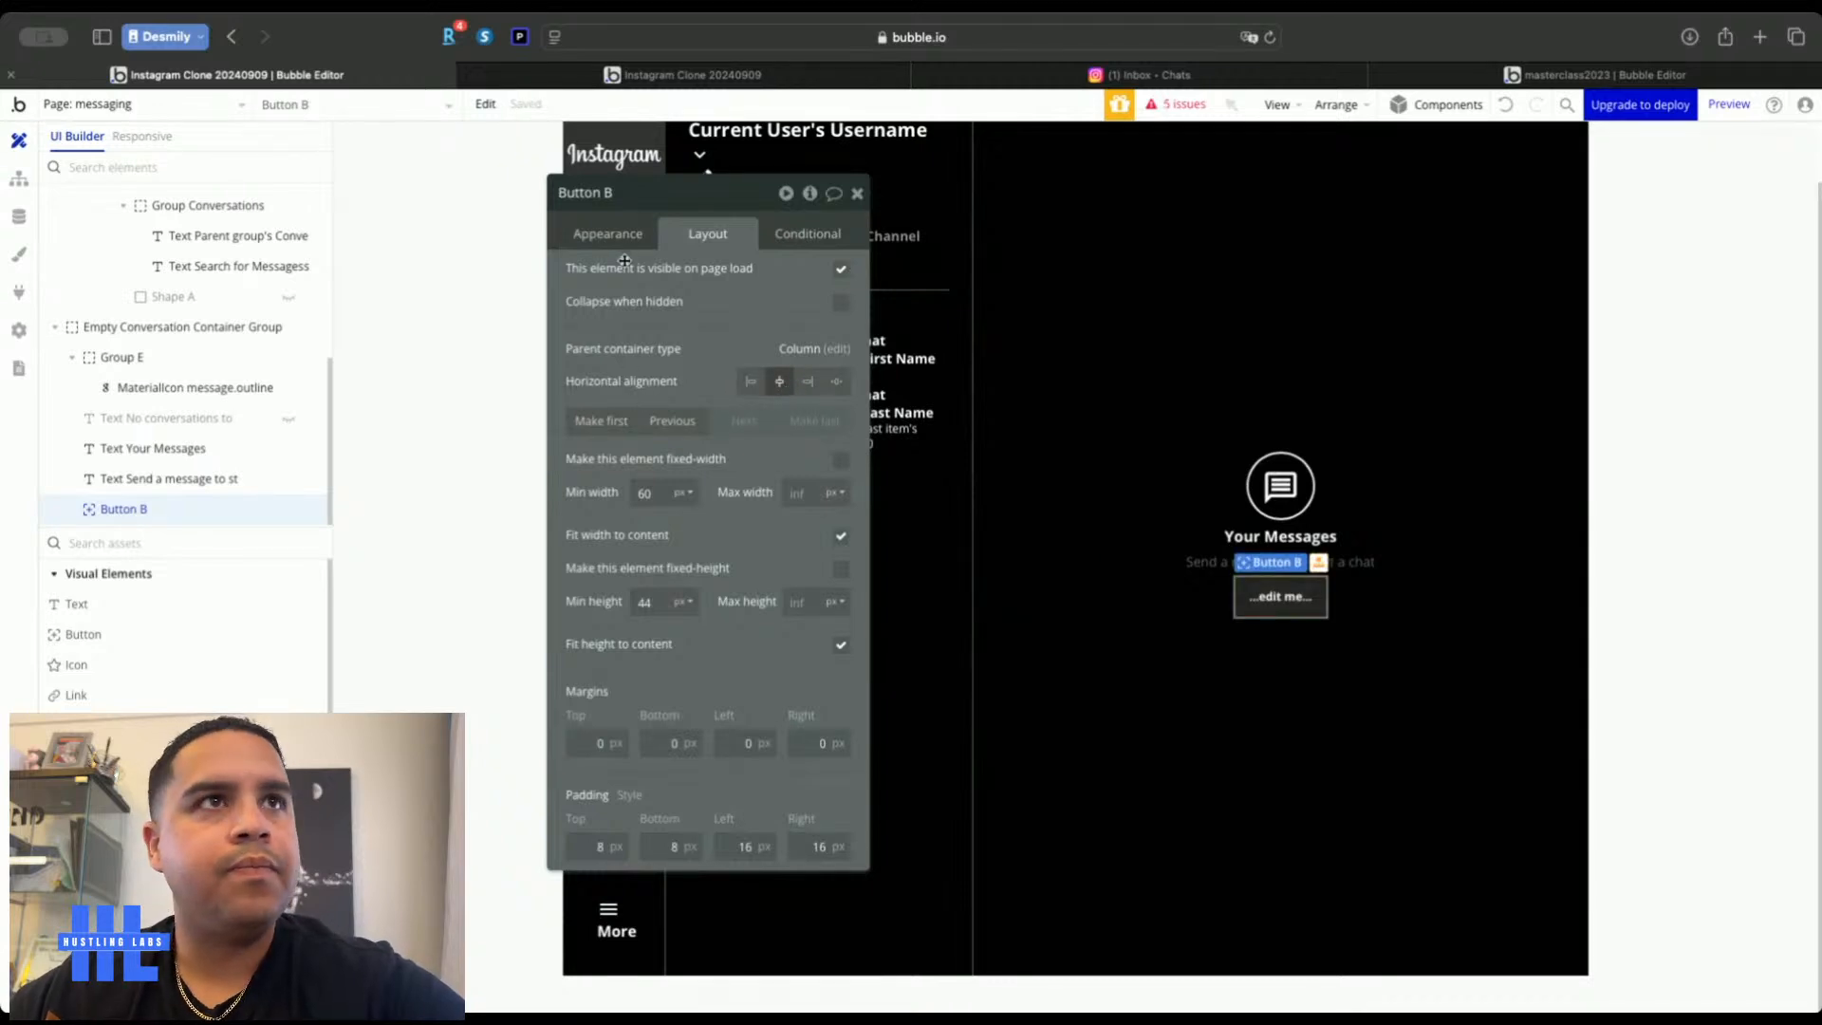
Make the button background blue and label it 'Send message'
left_click(607, 233)
left_click(733, 852)
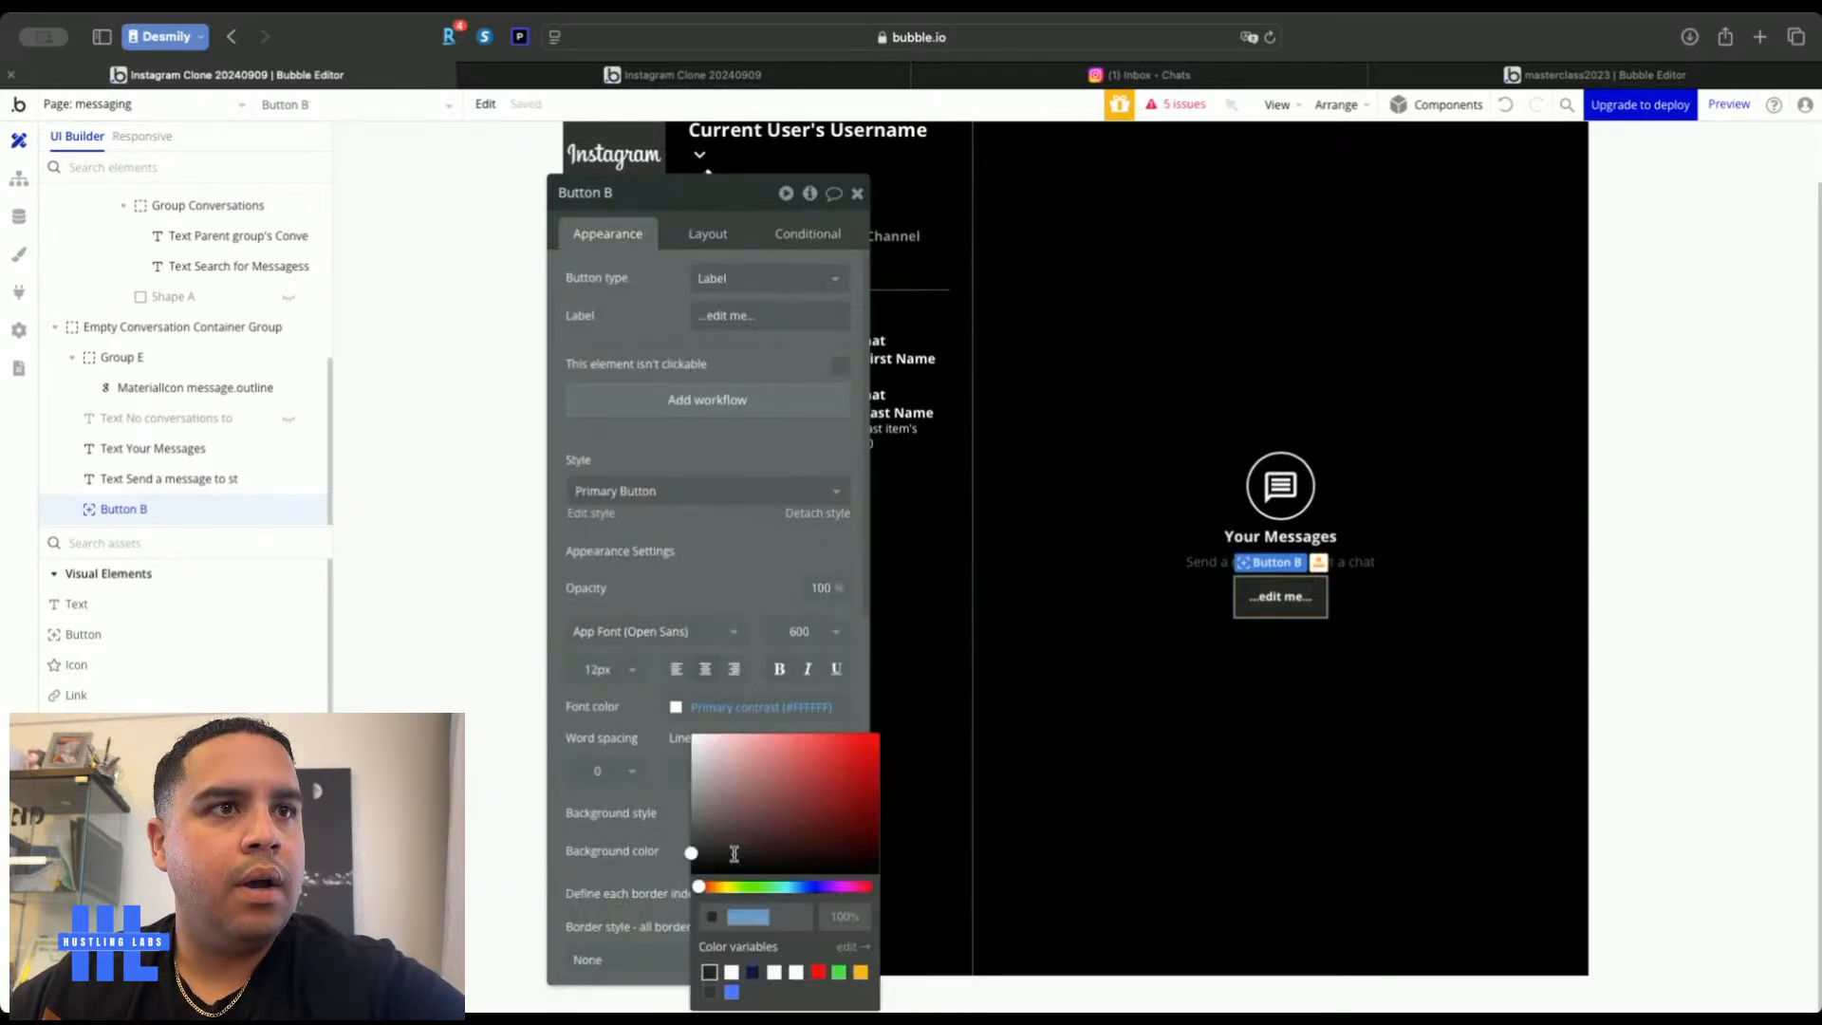
left_click(730, 992)
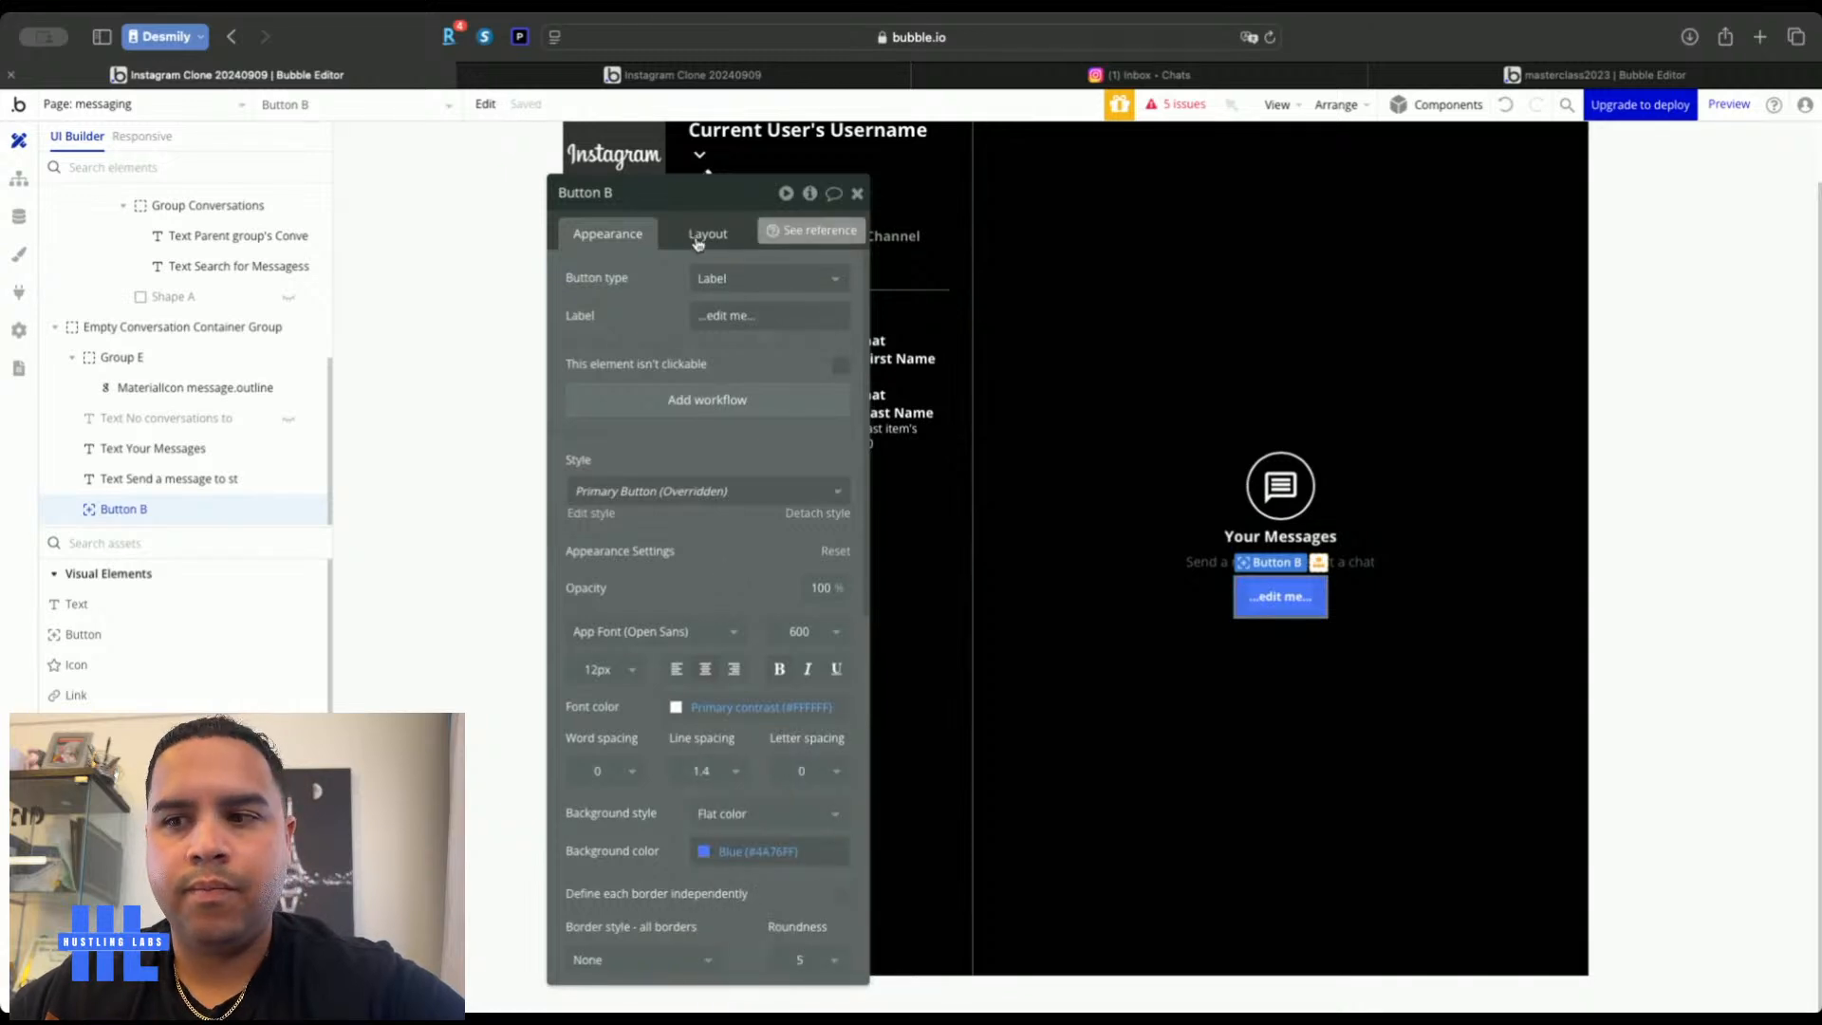
triple_click(742, 314)
type("Send")
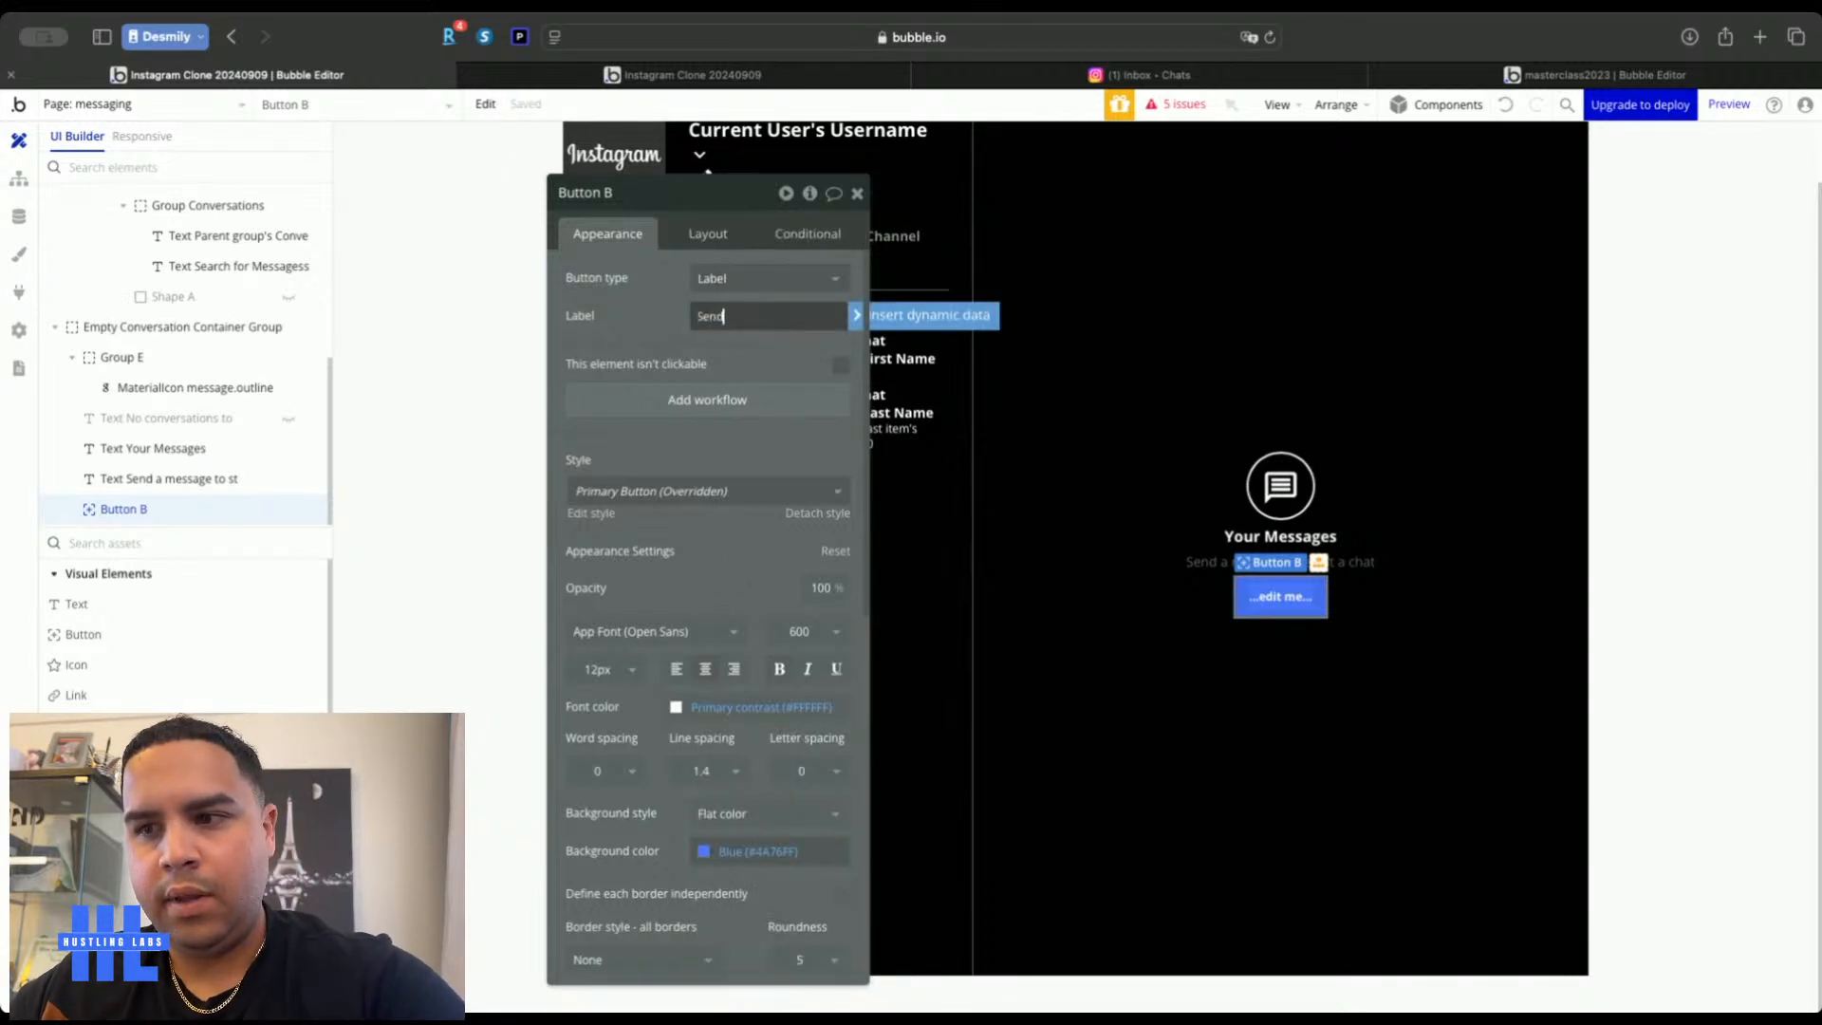
type(" message")
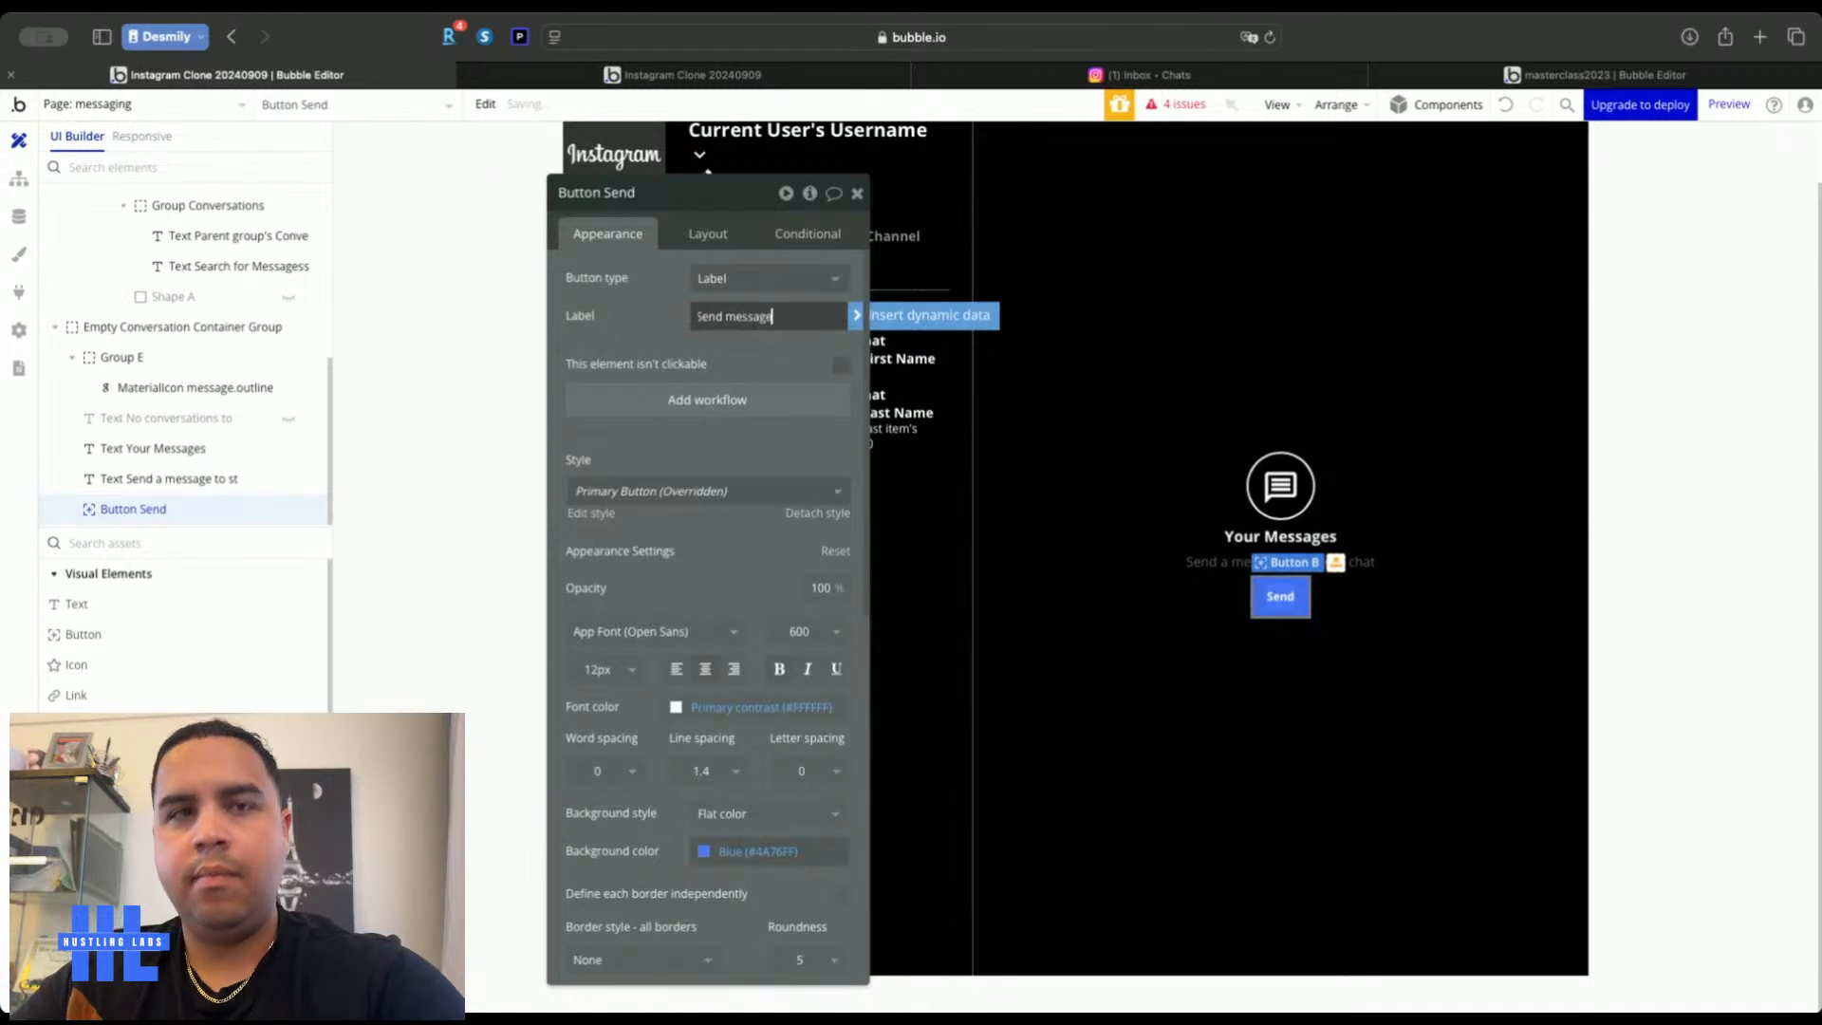
left_click(646, 308)
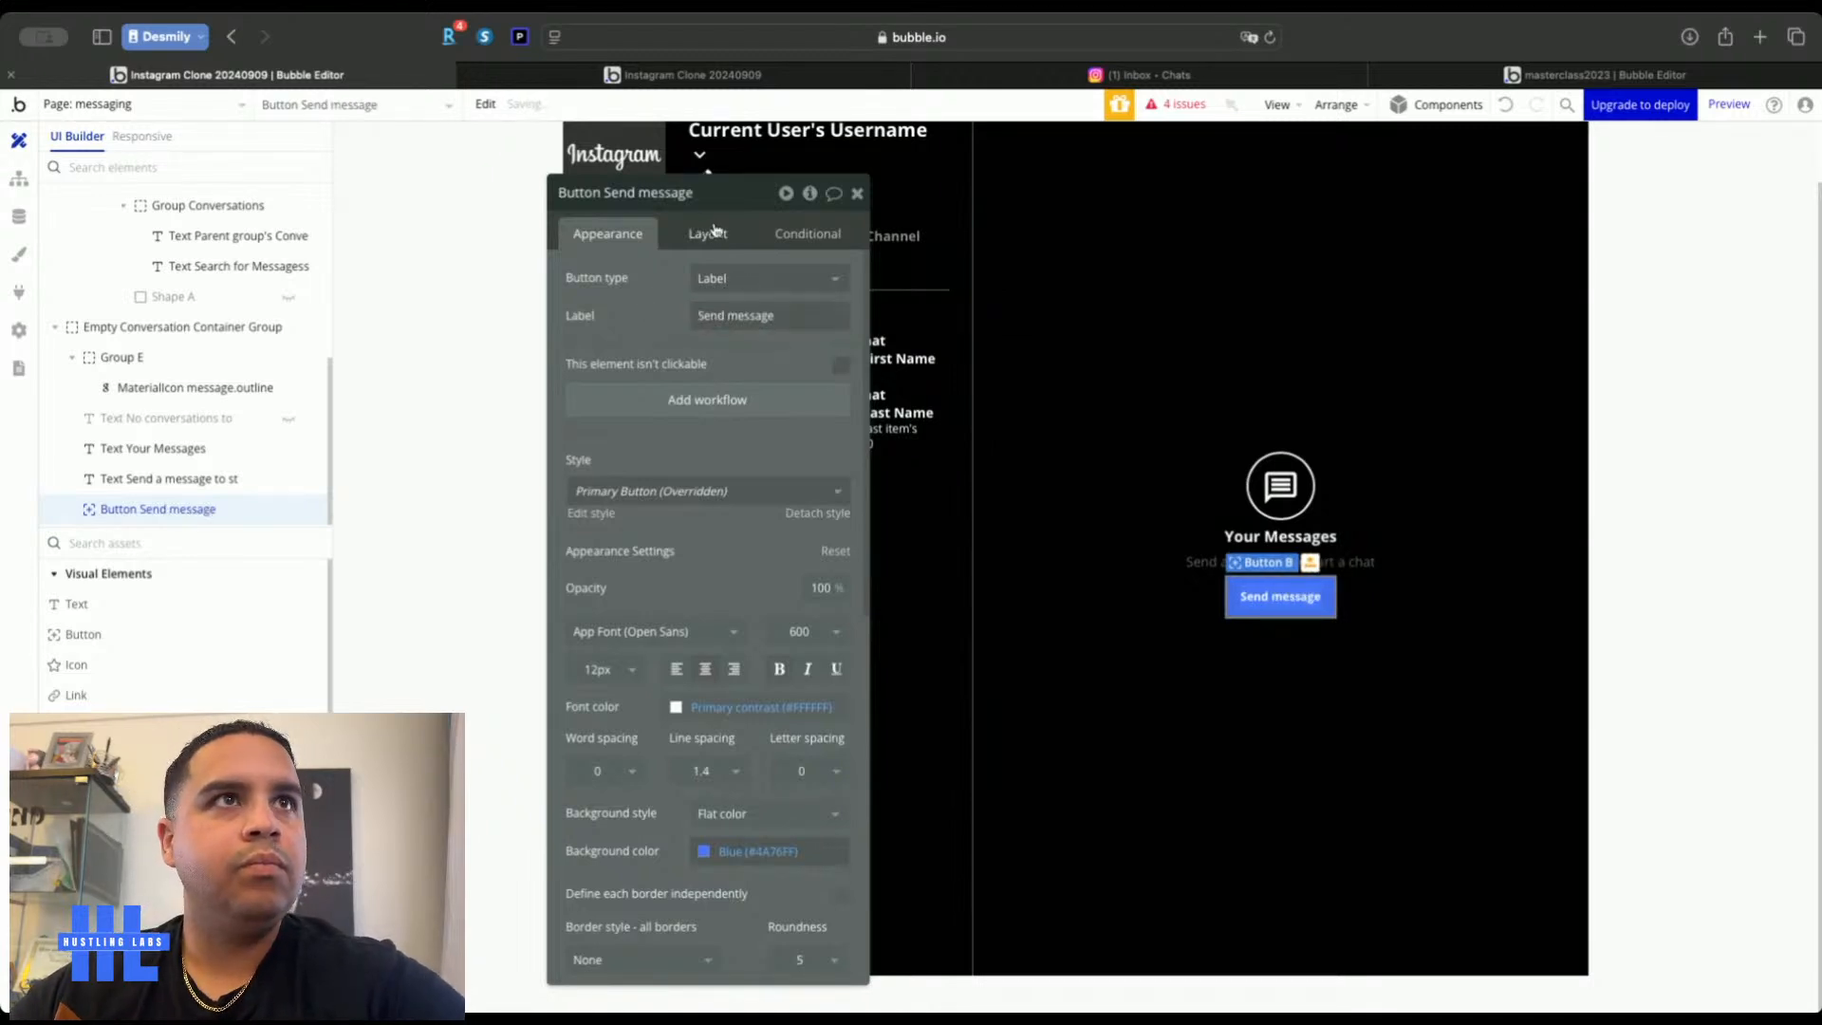
Set the Send message button's minimum height to 36 and top margin to 4 px
left_click(1115, 664)
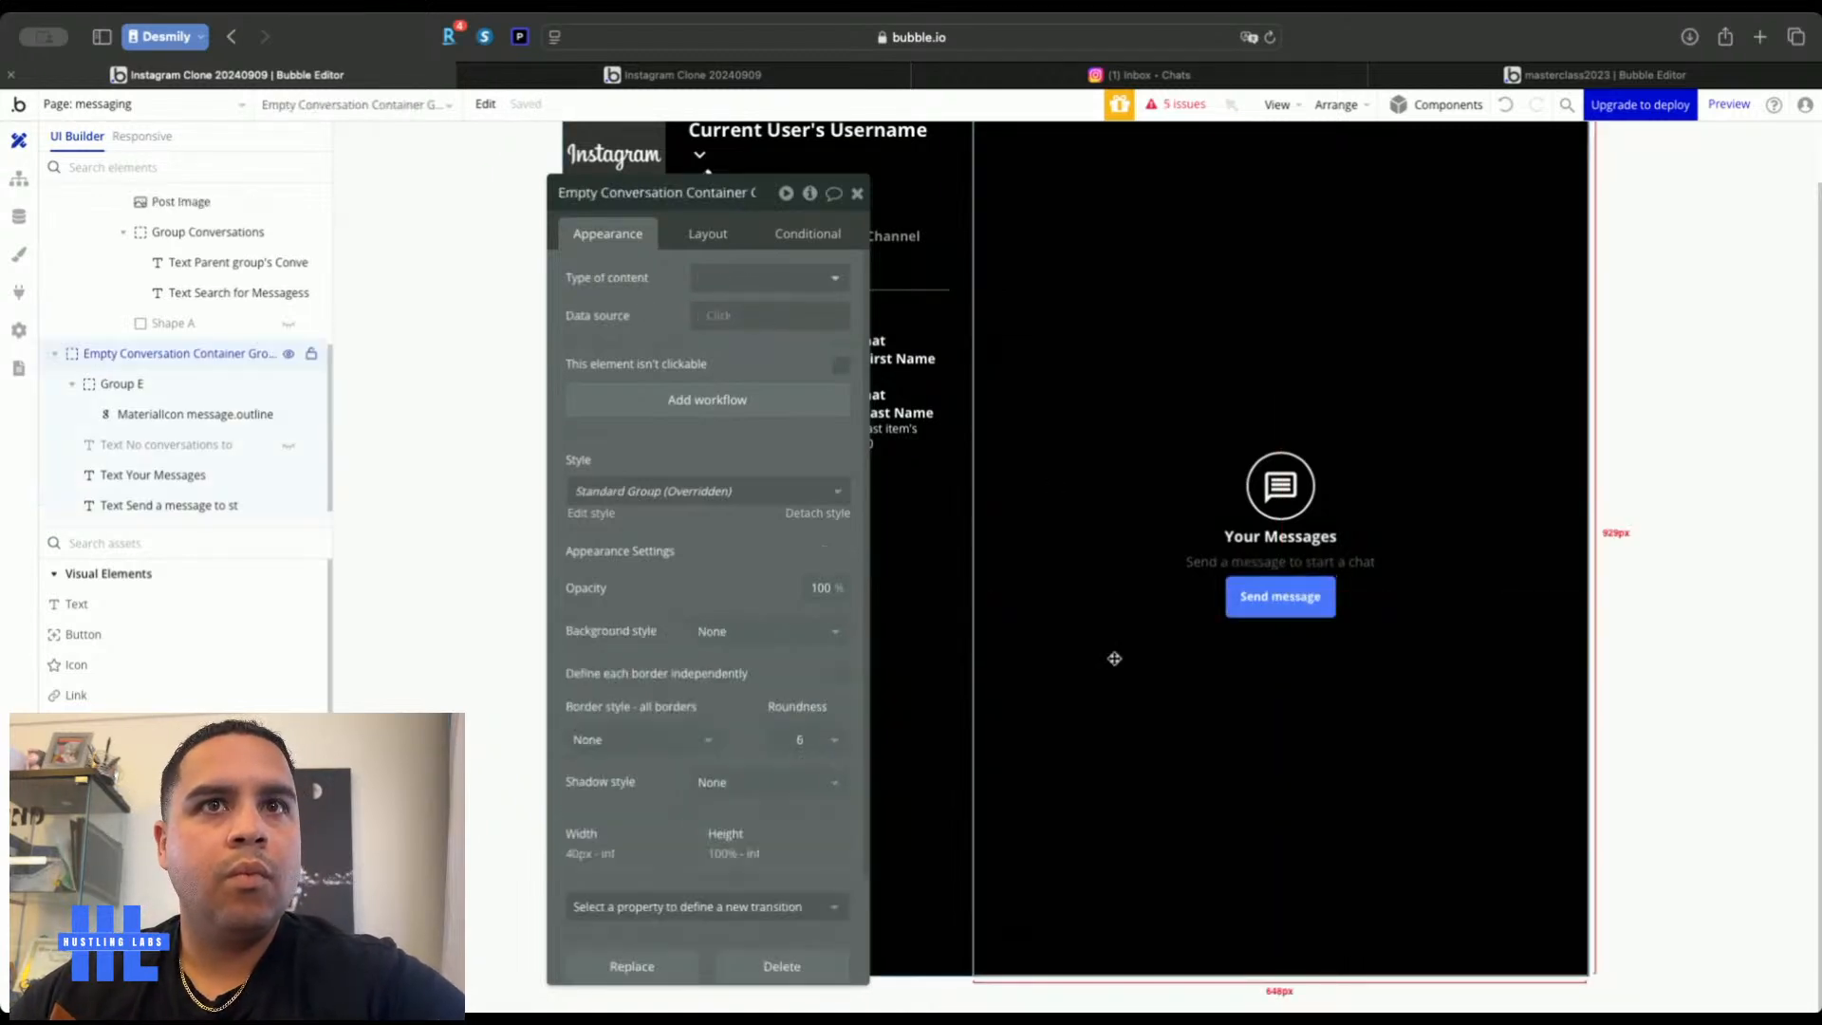
left_click(706, 237)
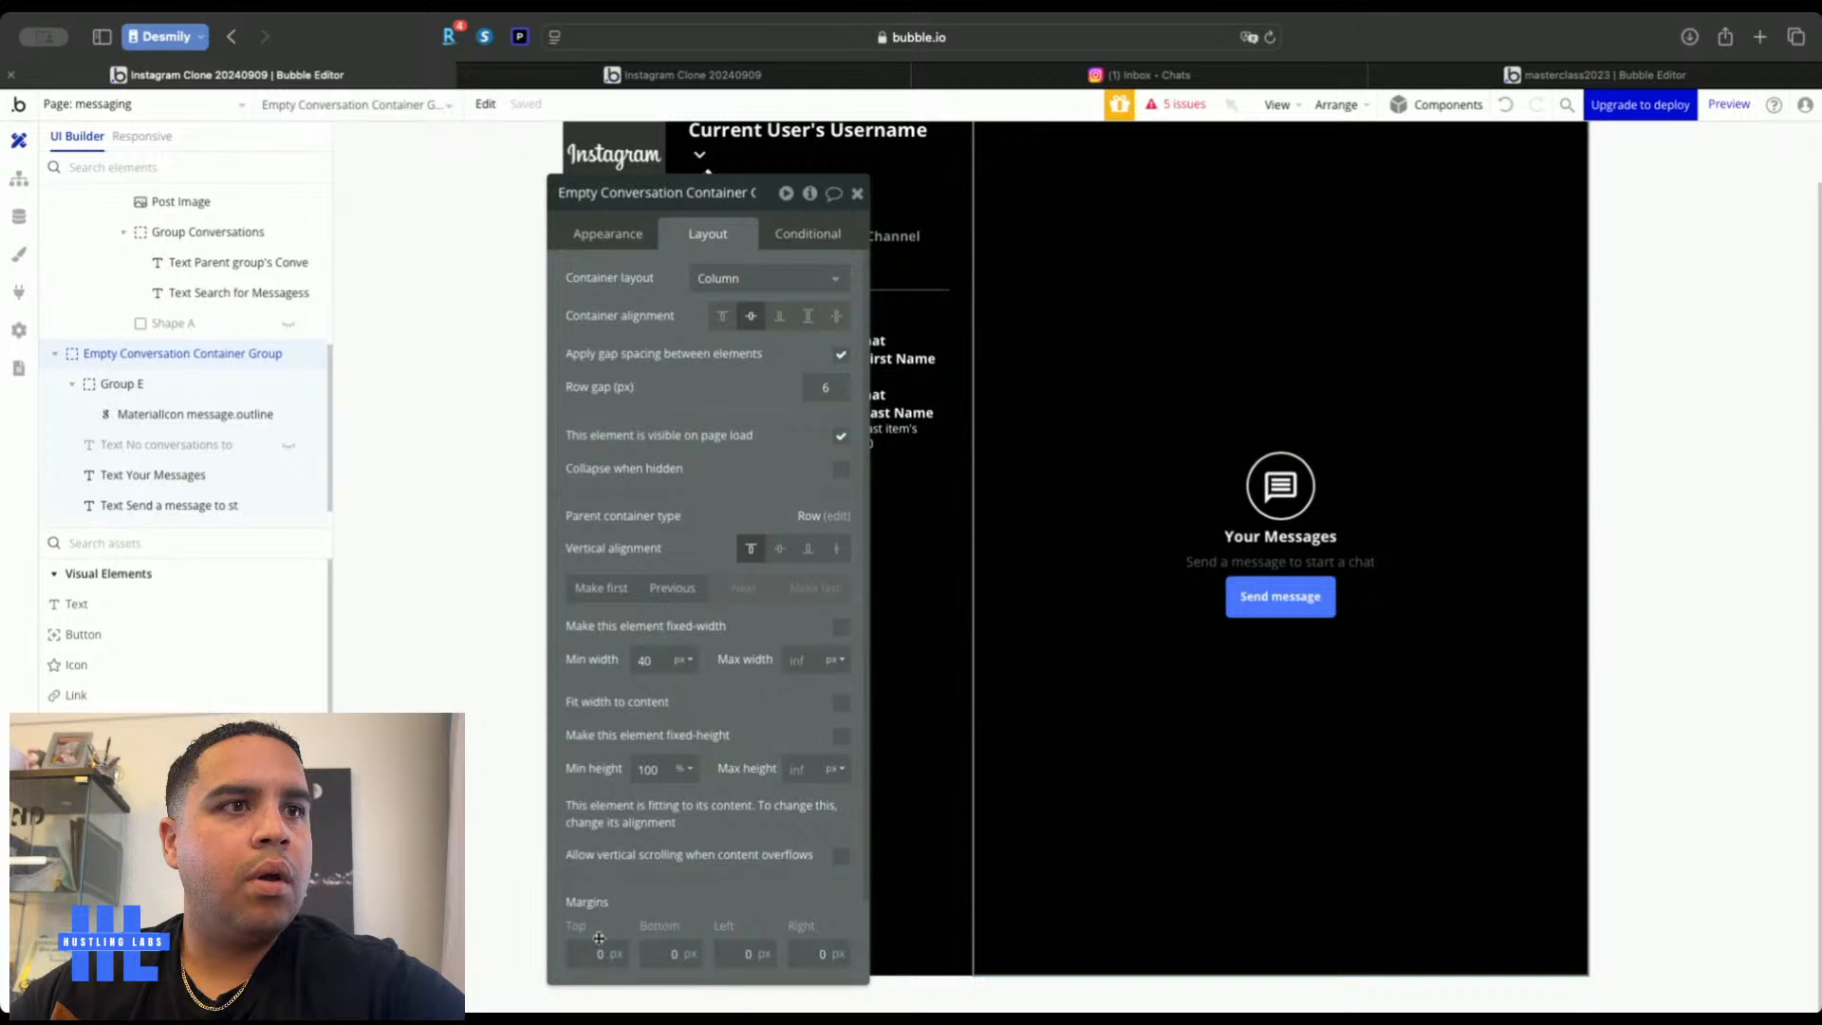
scroll(618, 818, "down", 5)
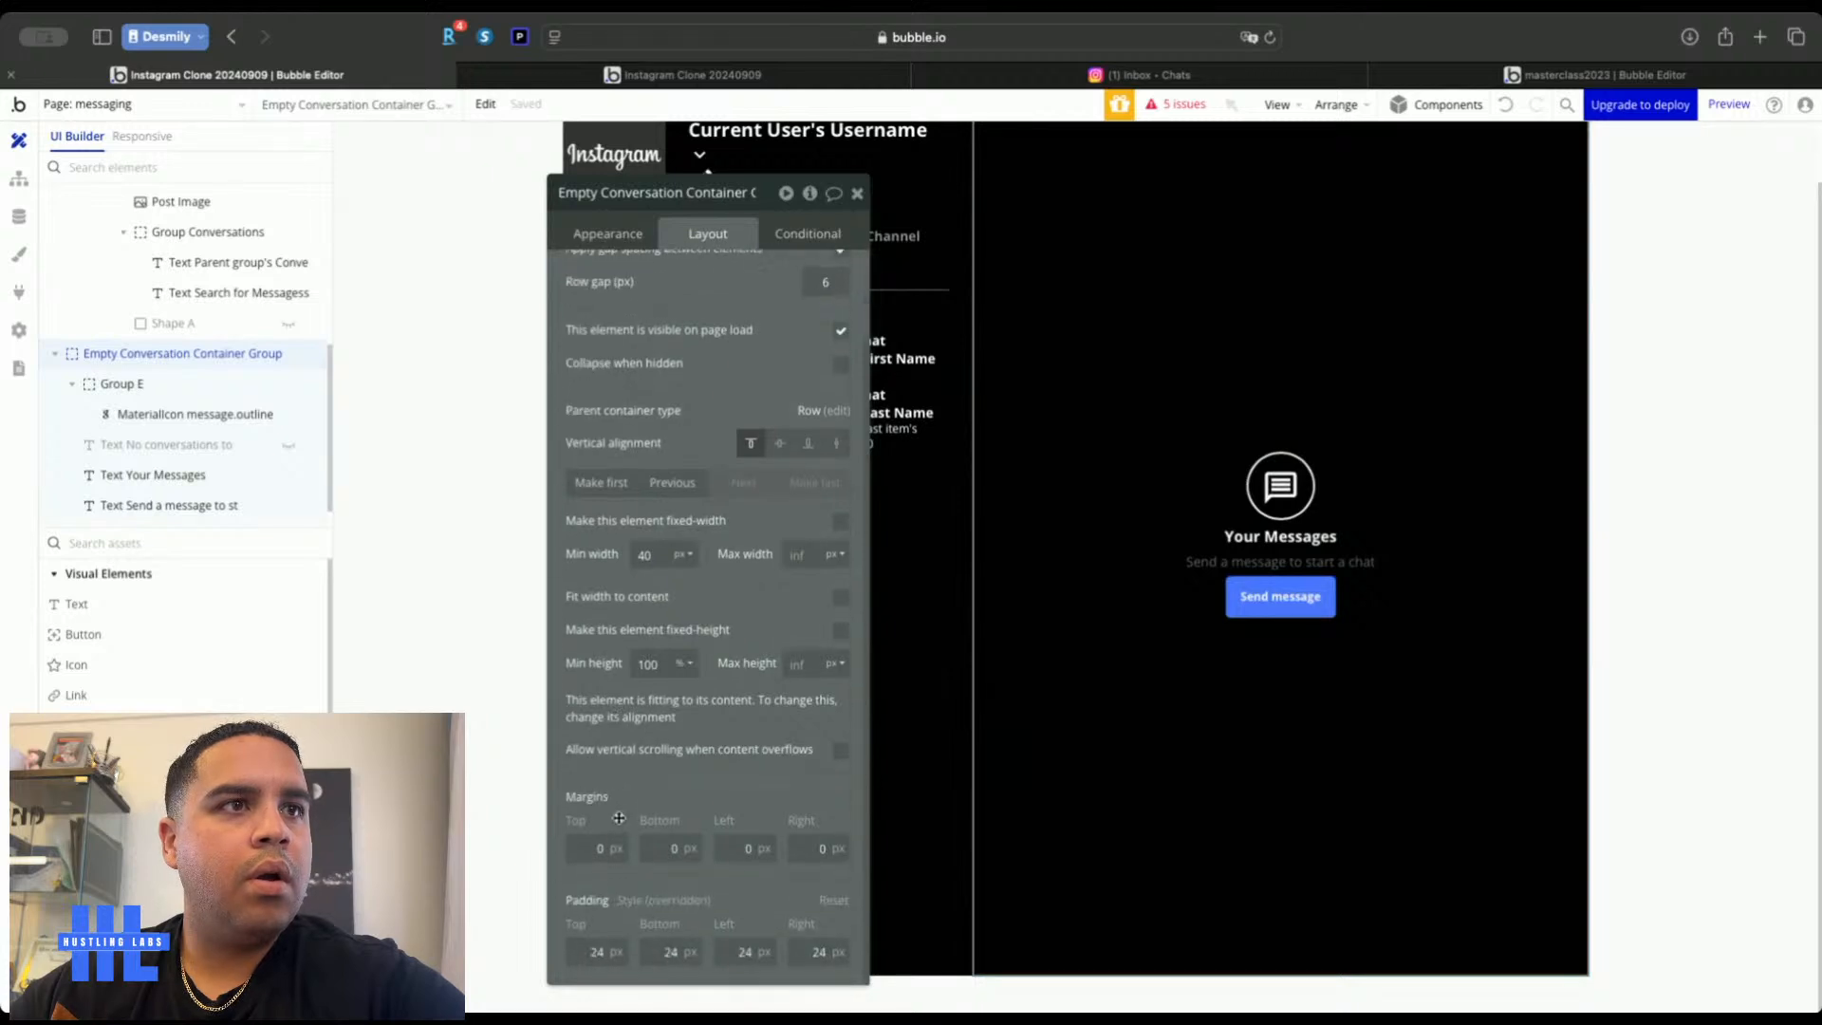
left_click(1280, 598)
key("Down")
key("Down")
key("Down")
key("Down")
key("Down")
key("Down")
key("Down")
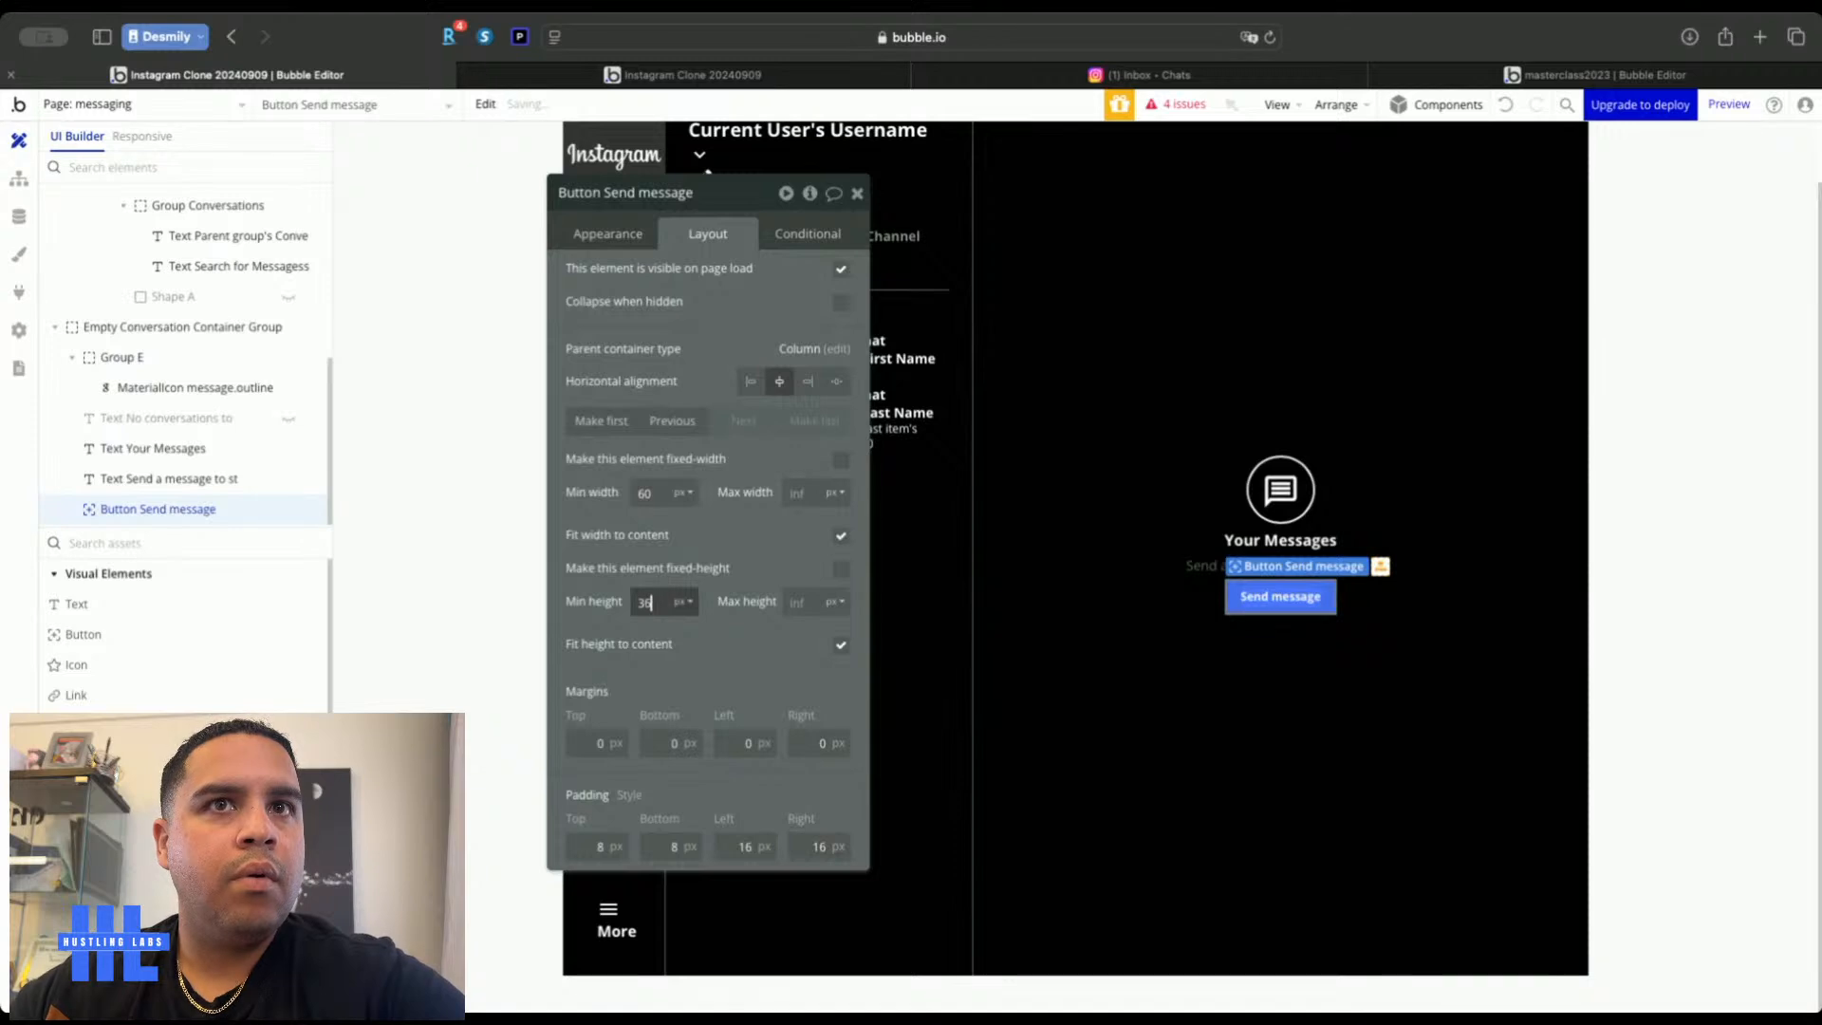
left_click(1647, 606)
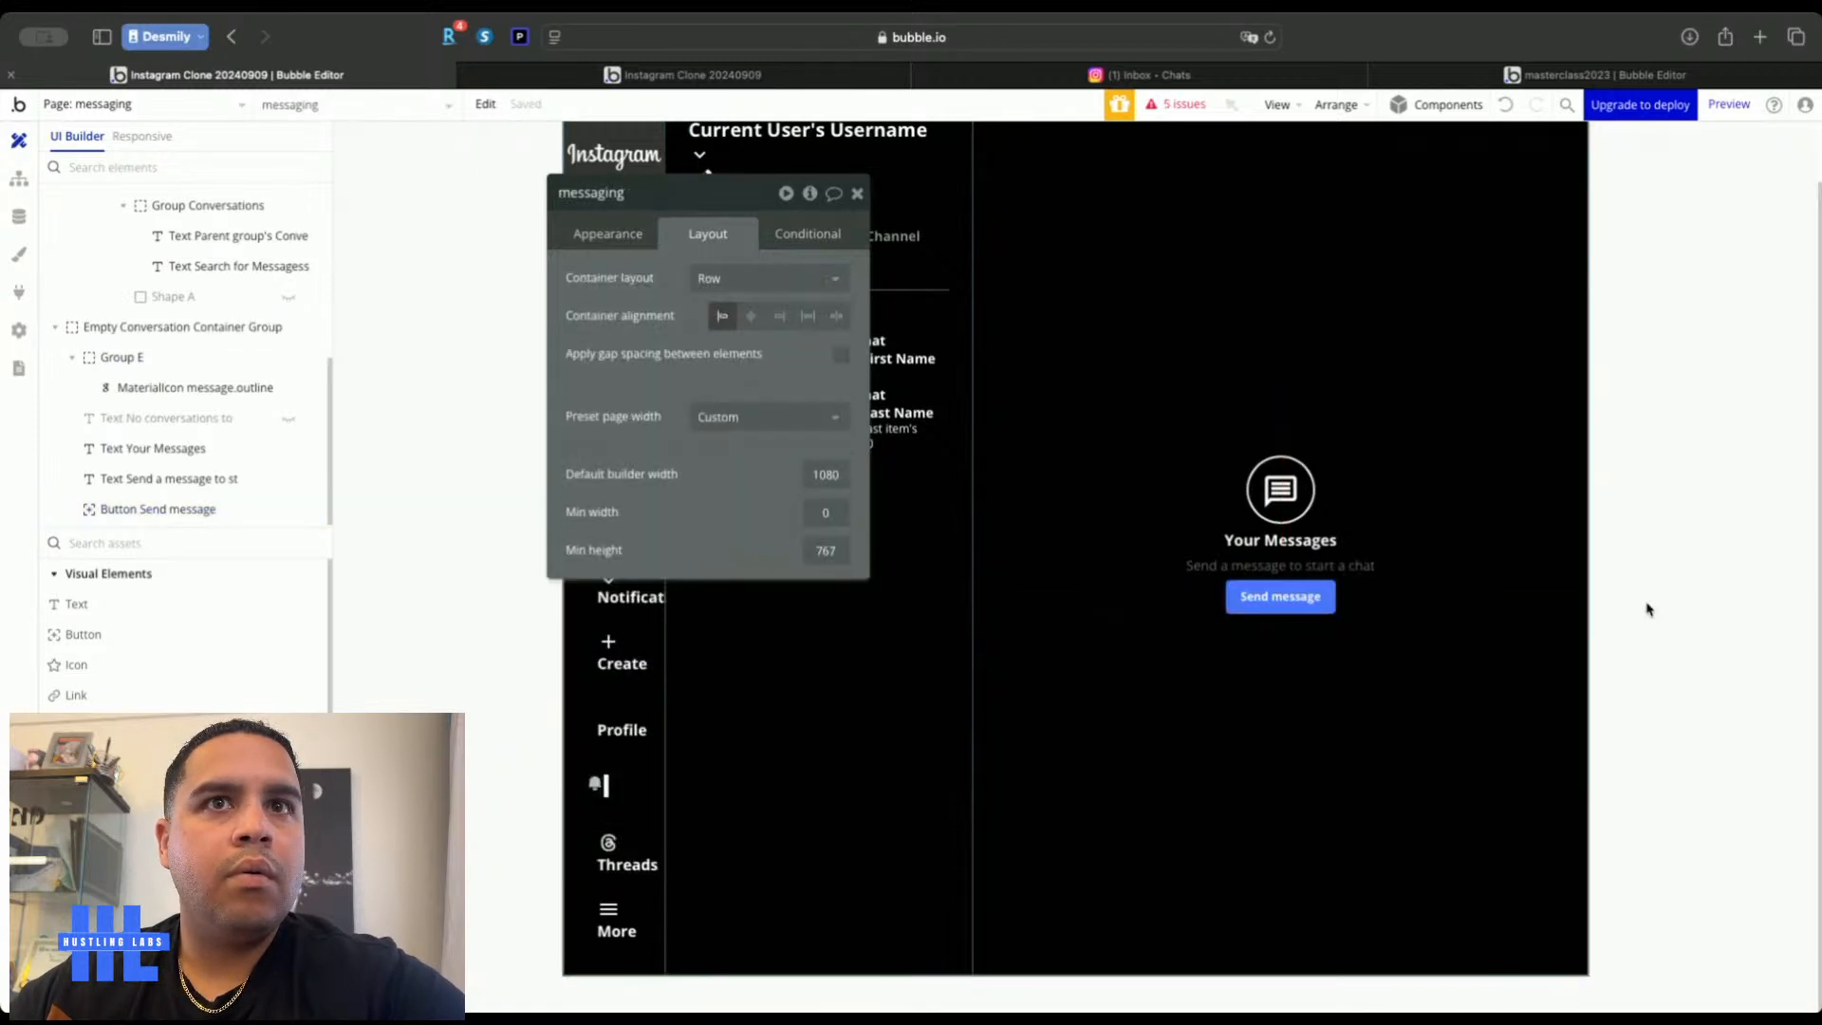
left_click(1231, 593)
left_click(598, 743)
type("4")
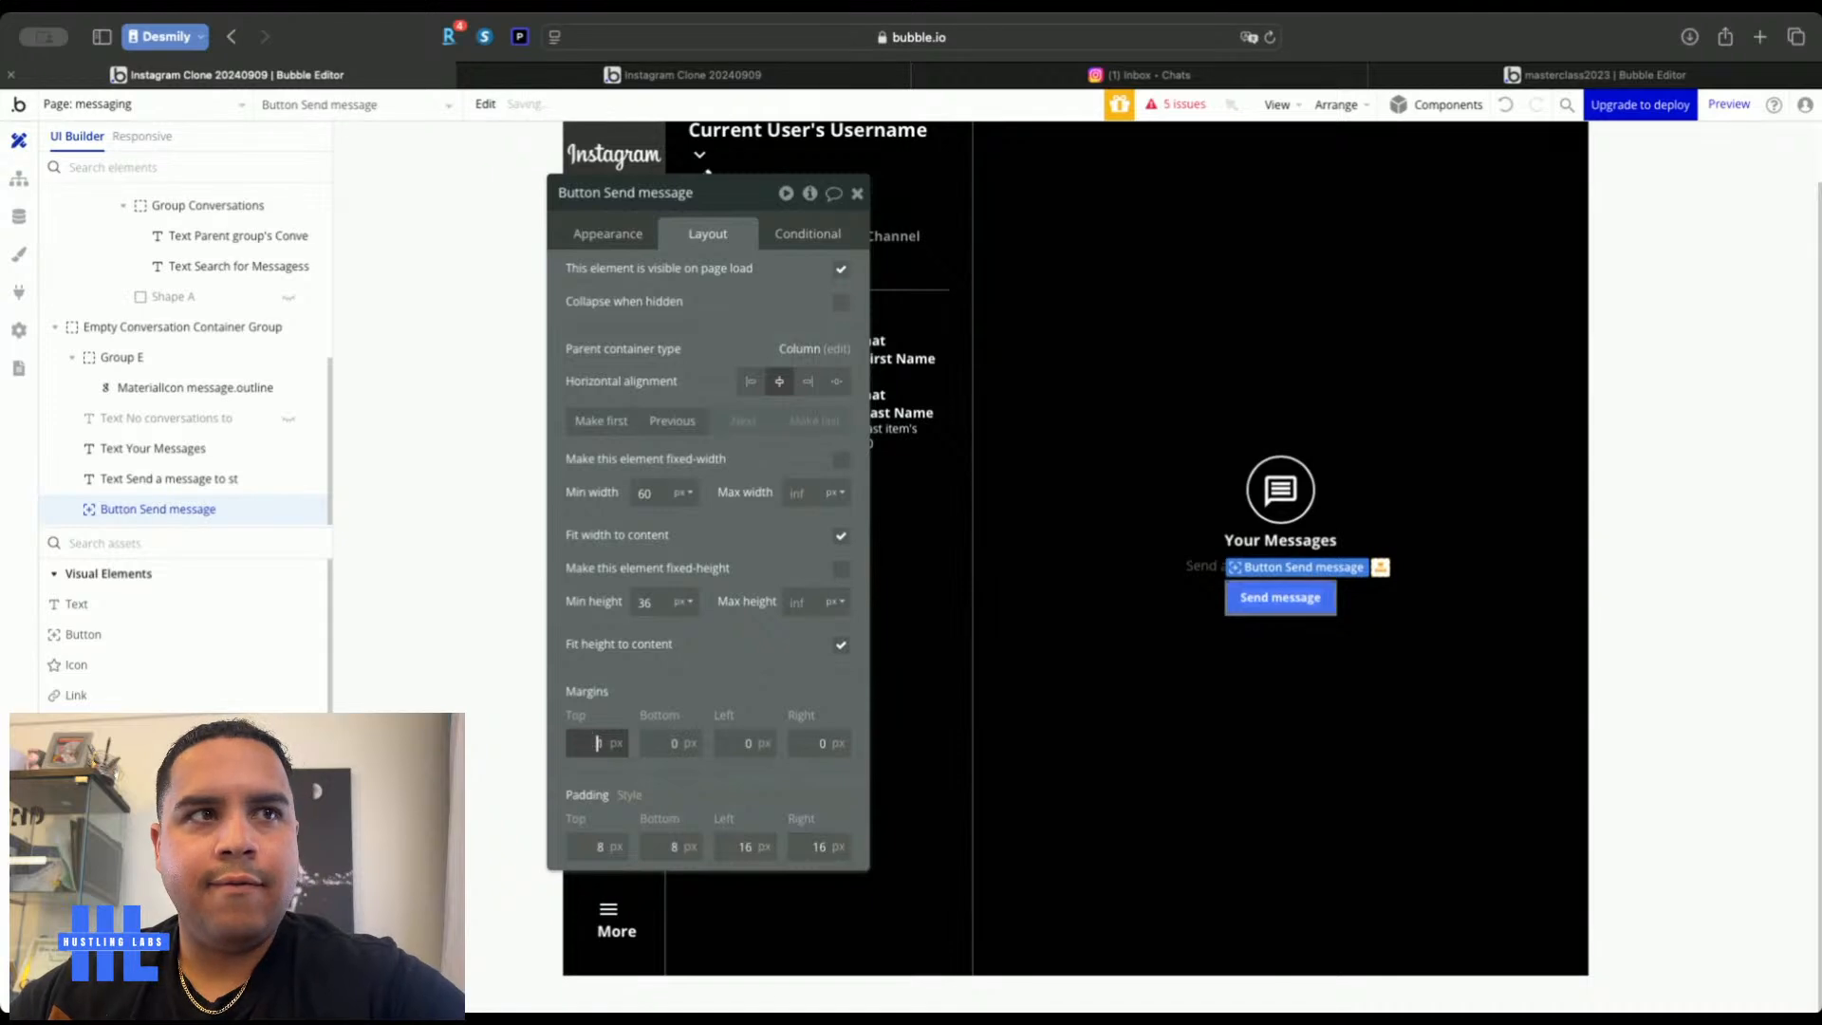
left_click(857, 193)
left_click(483, 538)
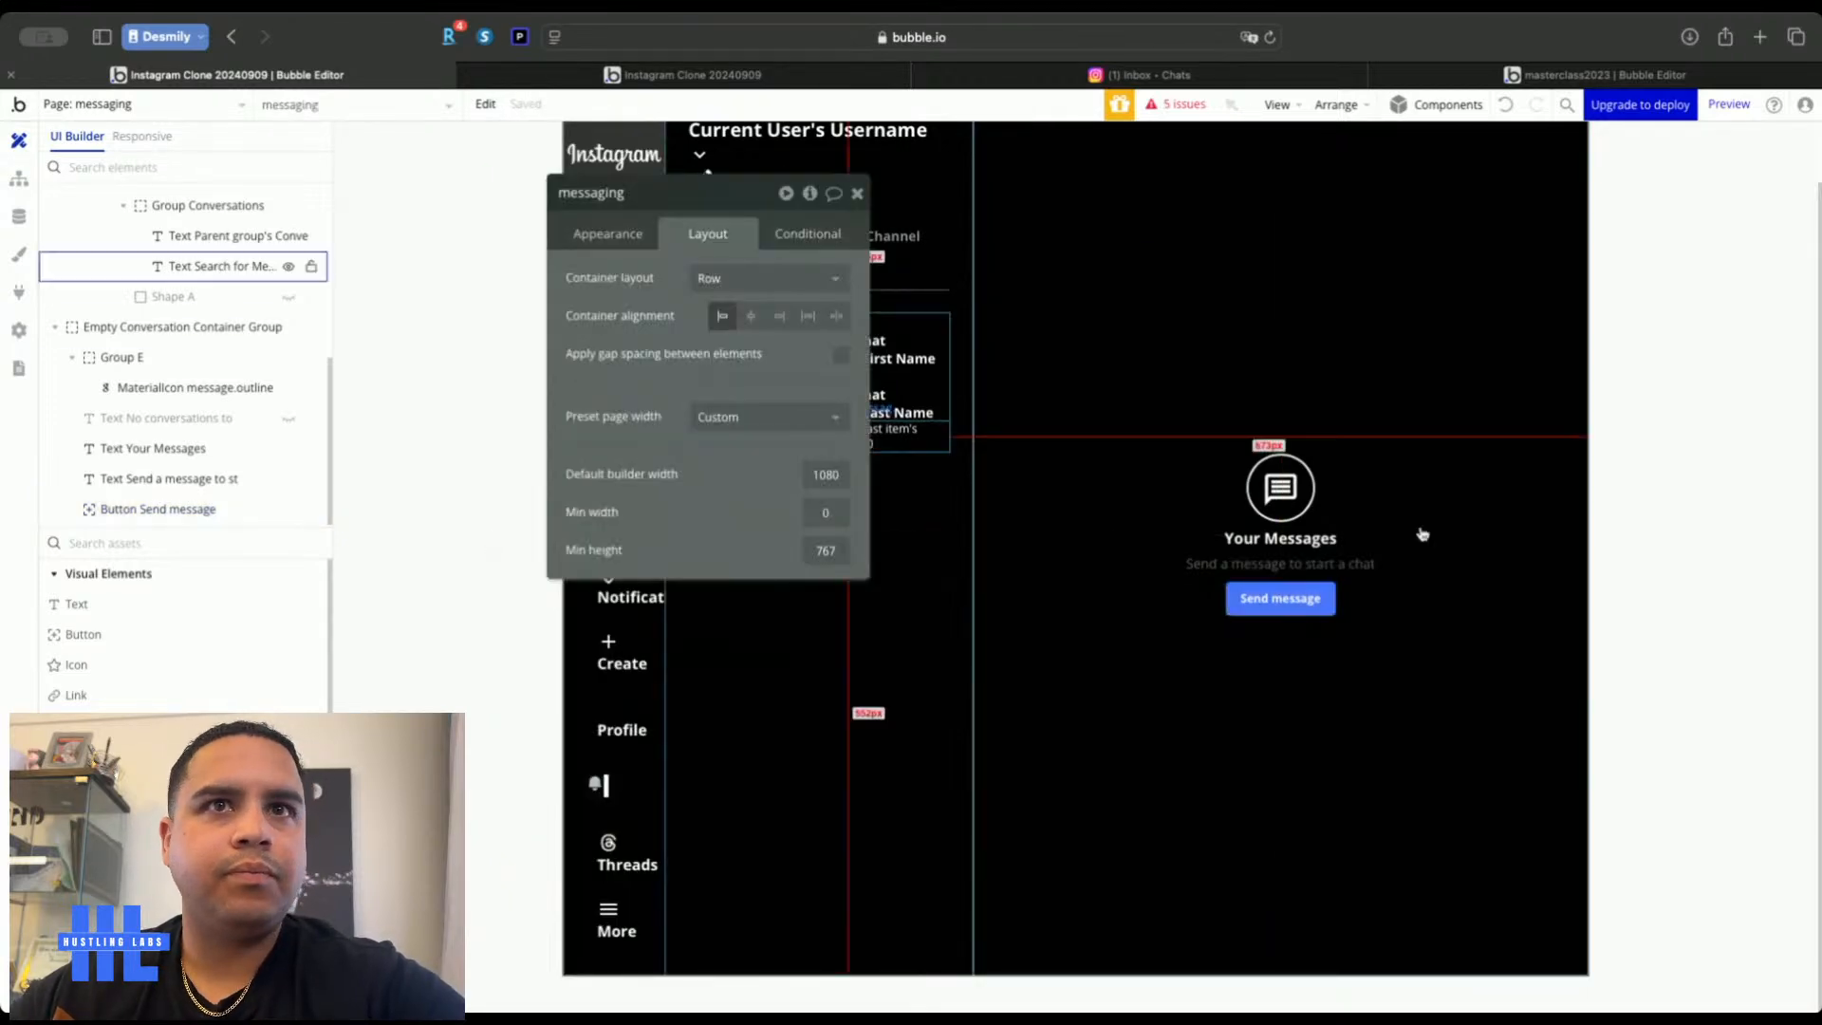
left_click(182, 326)
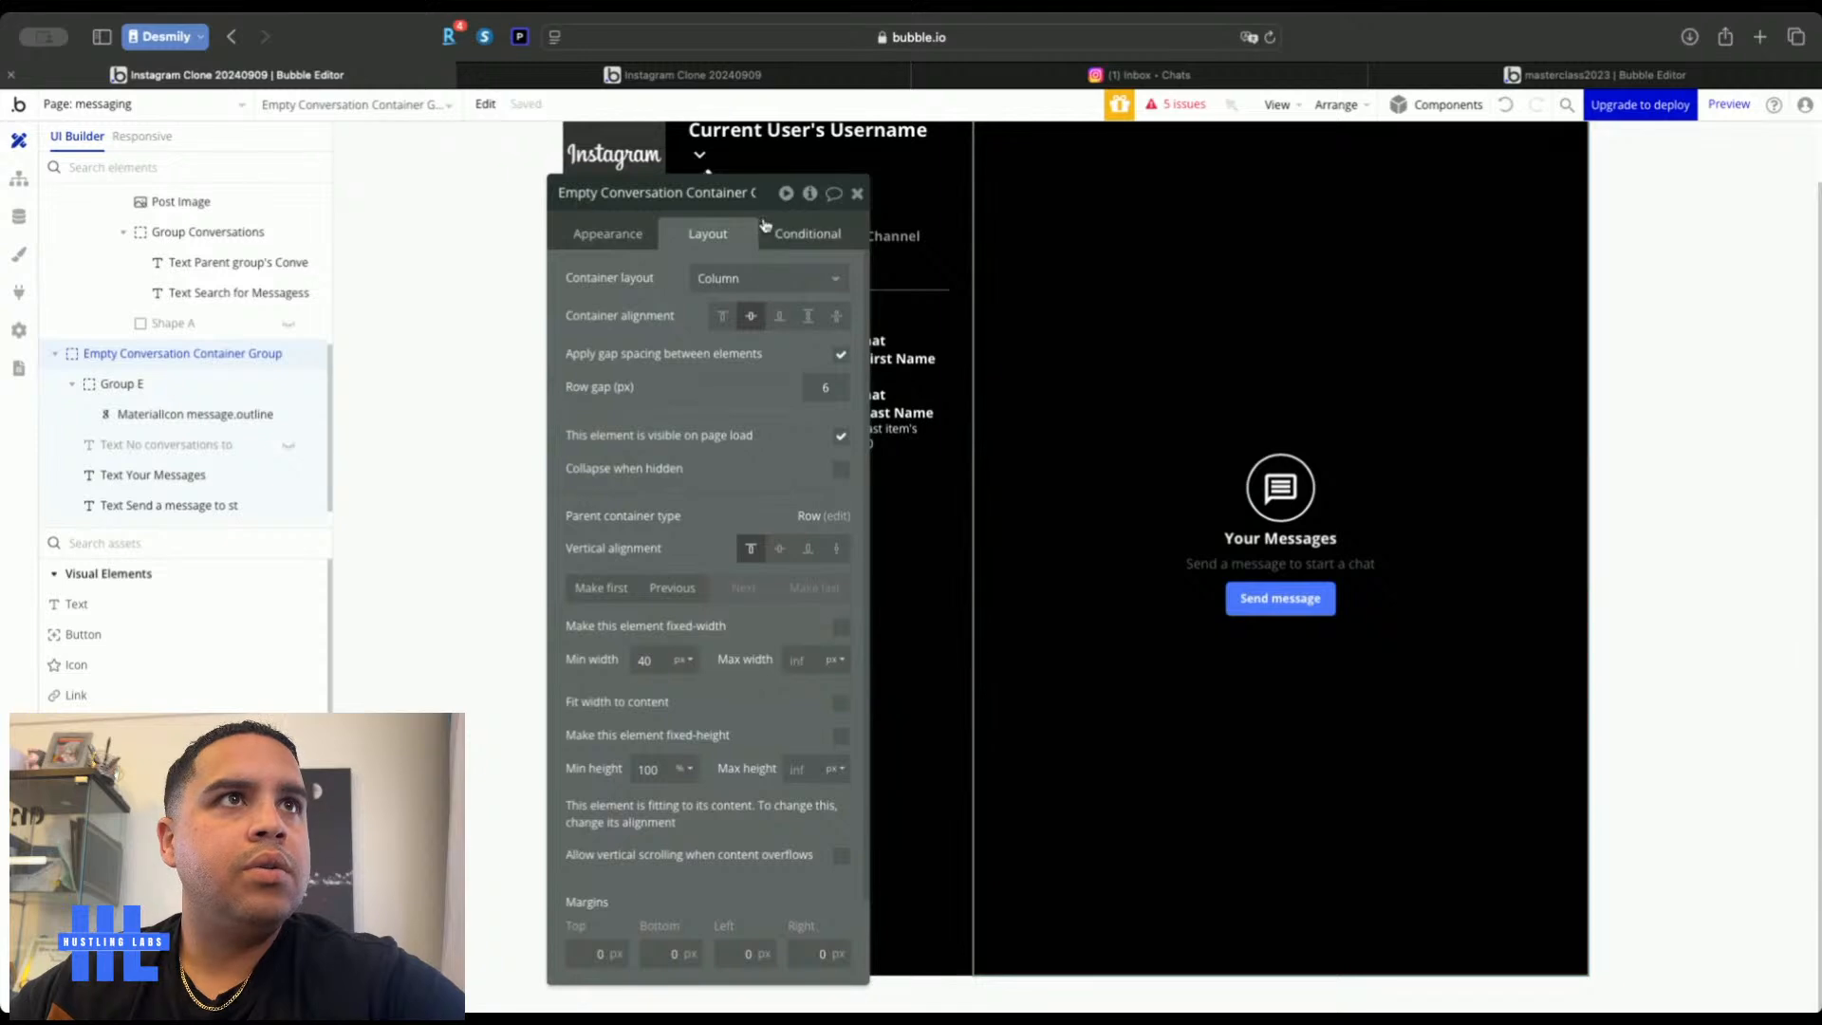
Make the group collapse when hidden and appear when messaging's Conversation is empty; preview the app
left_click(839, 471)
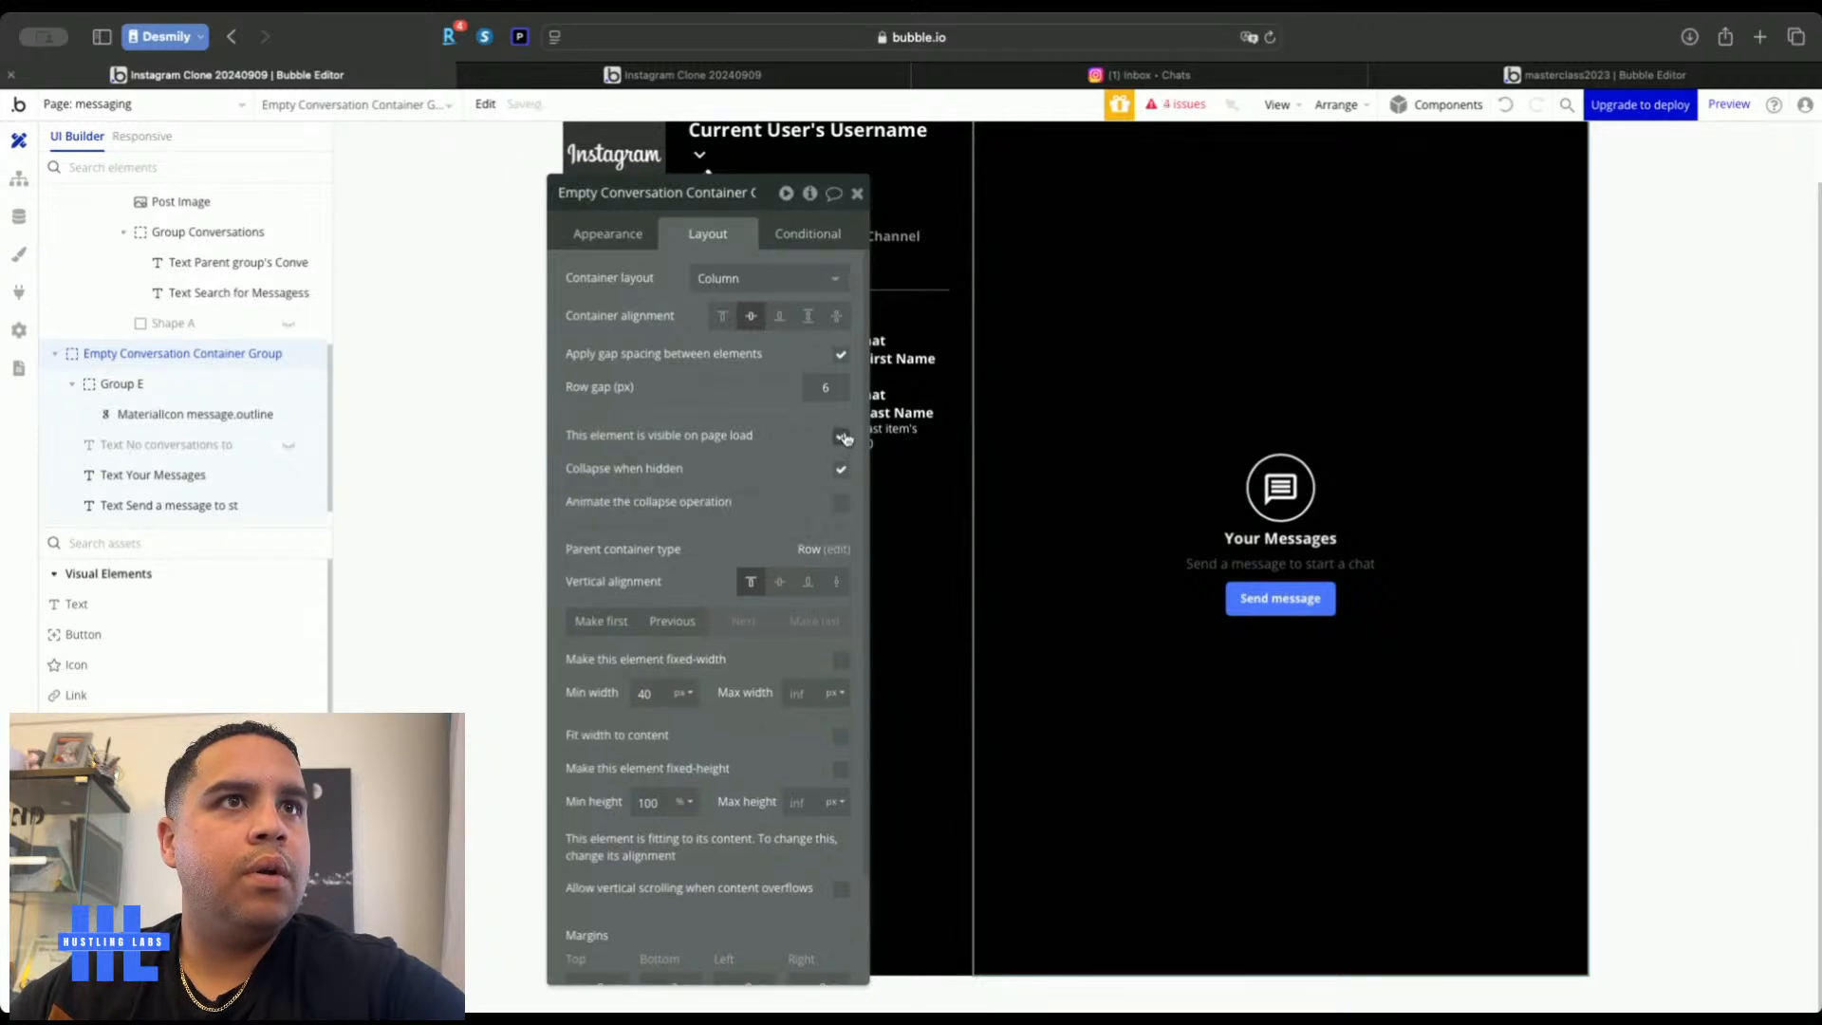
left_click(804, 232)
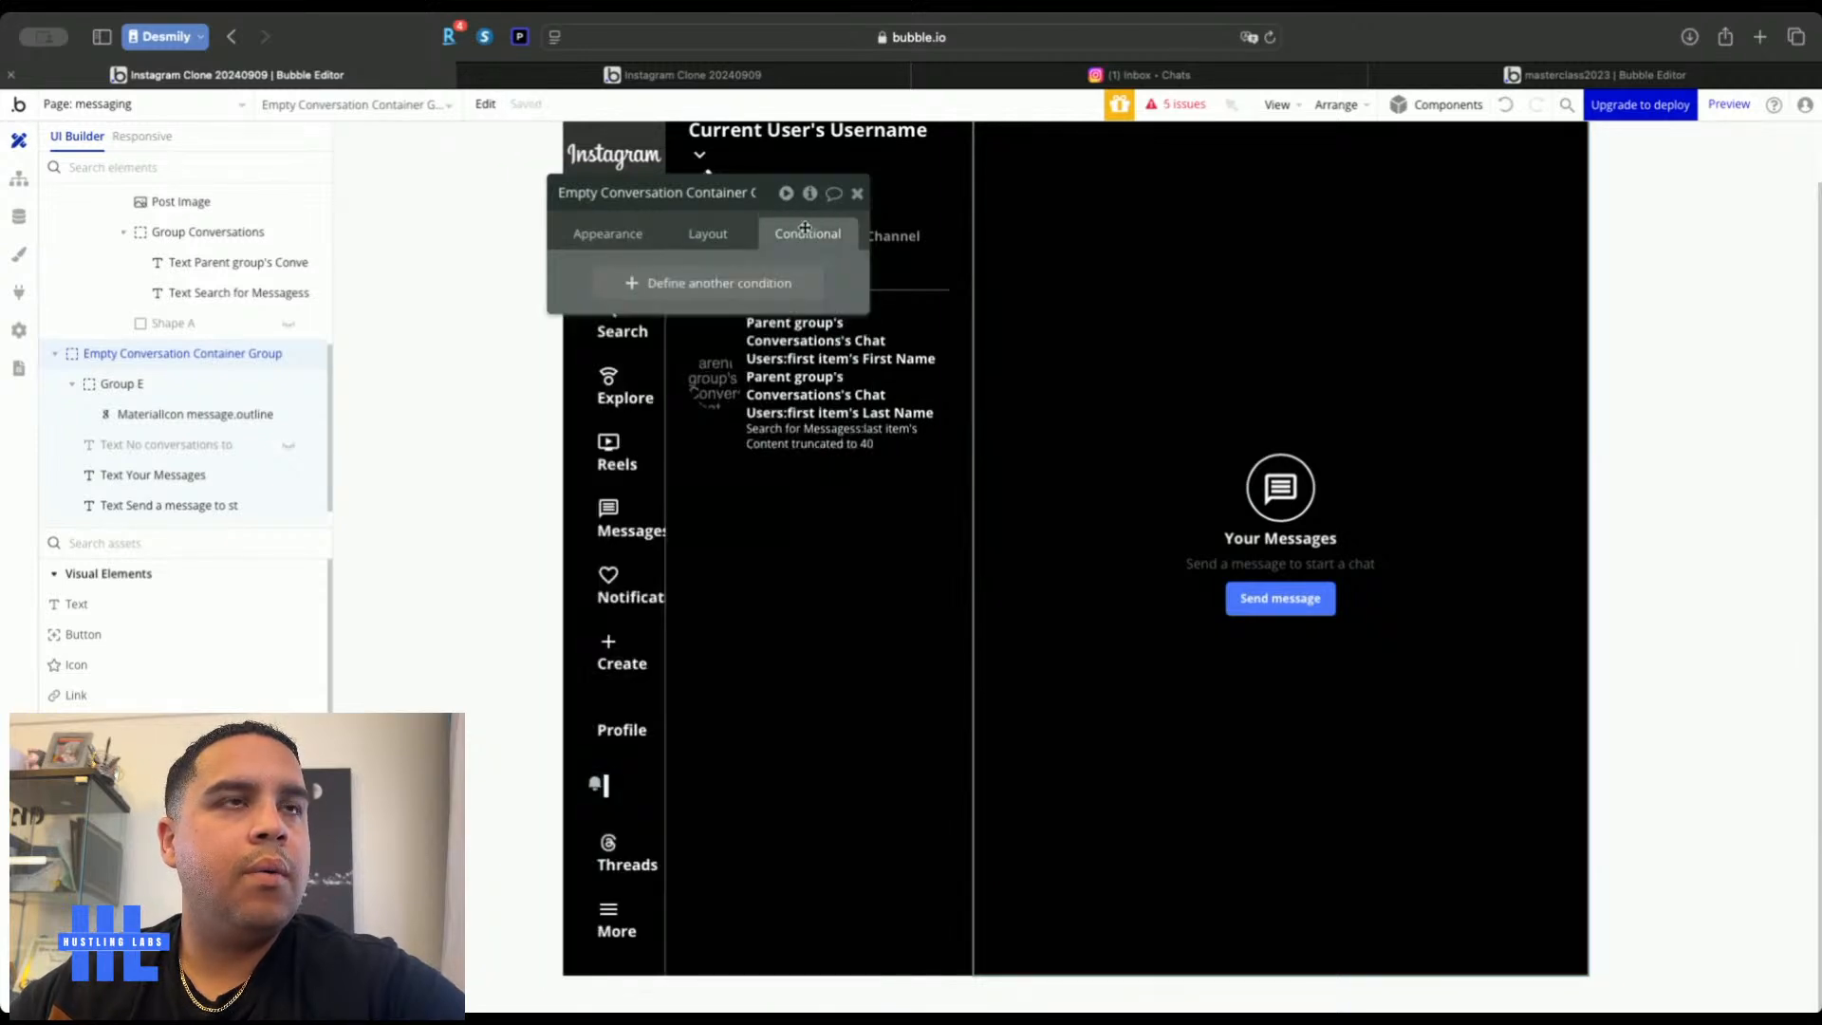
left_click(648, 290)
left_click(636, 290)
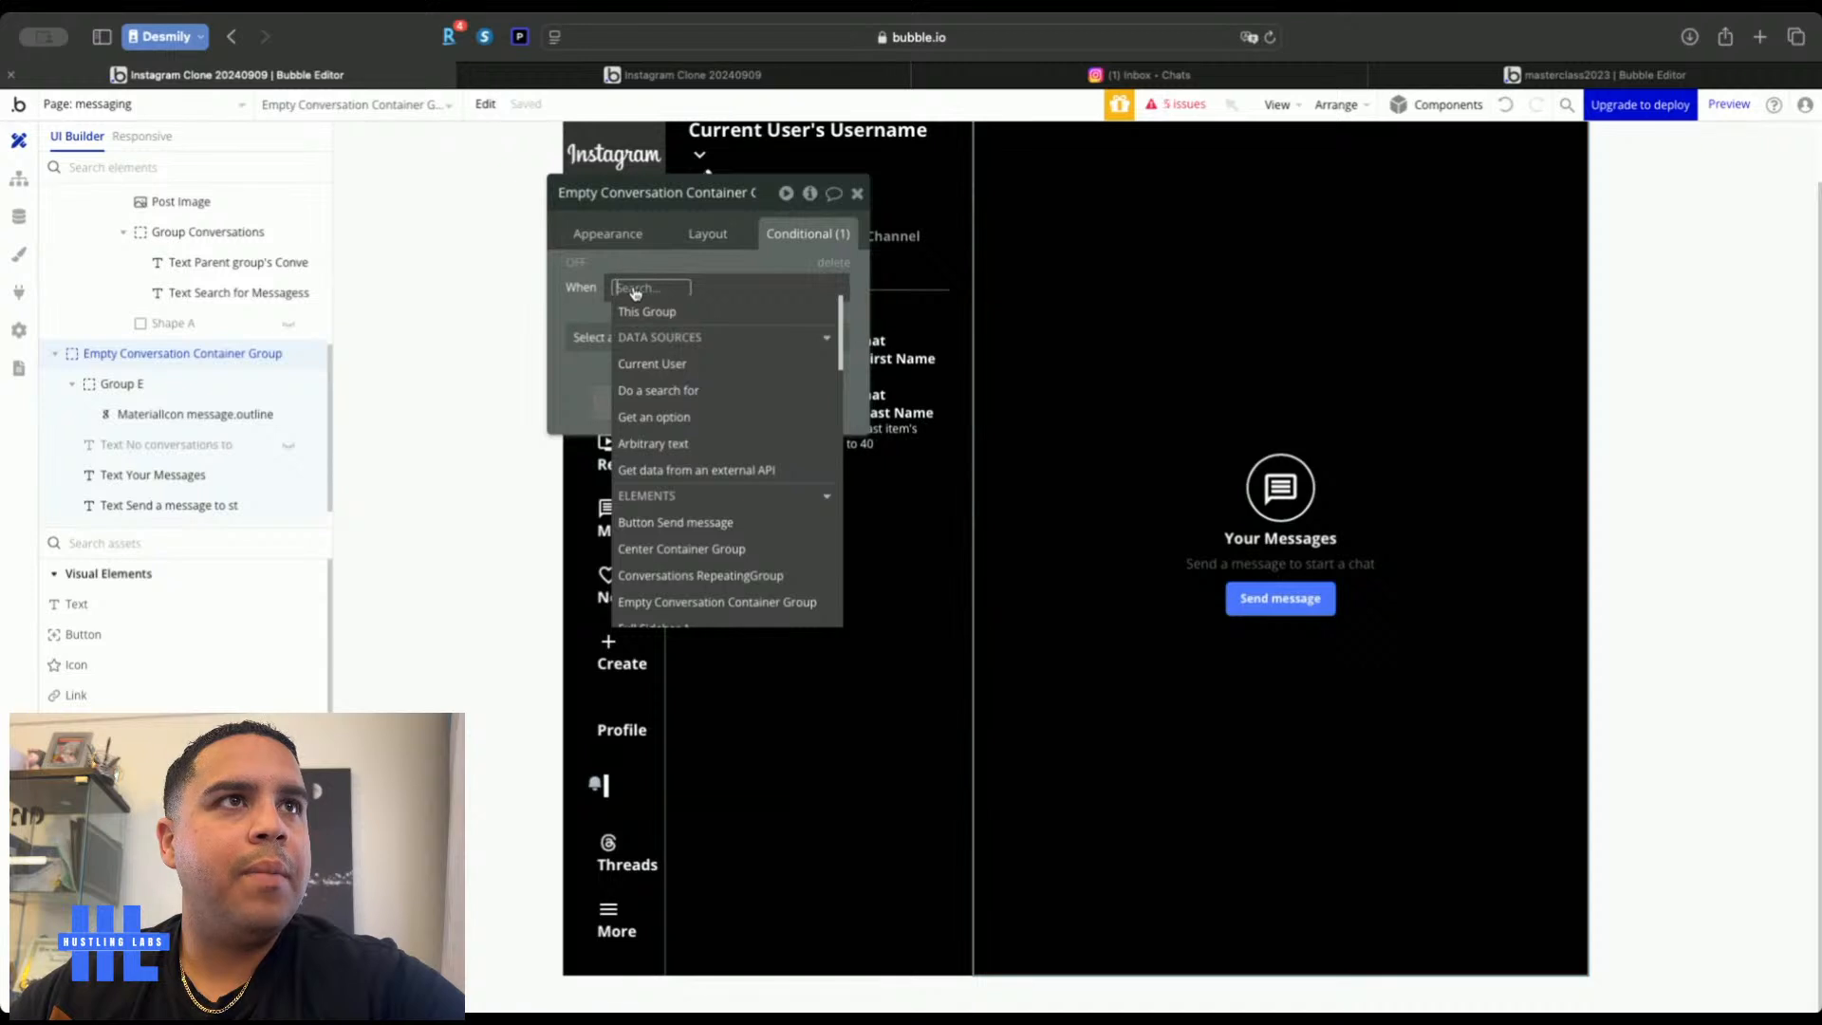
type("messa")
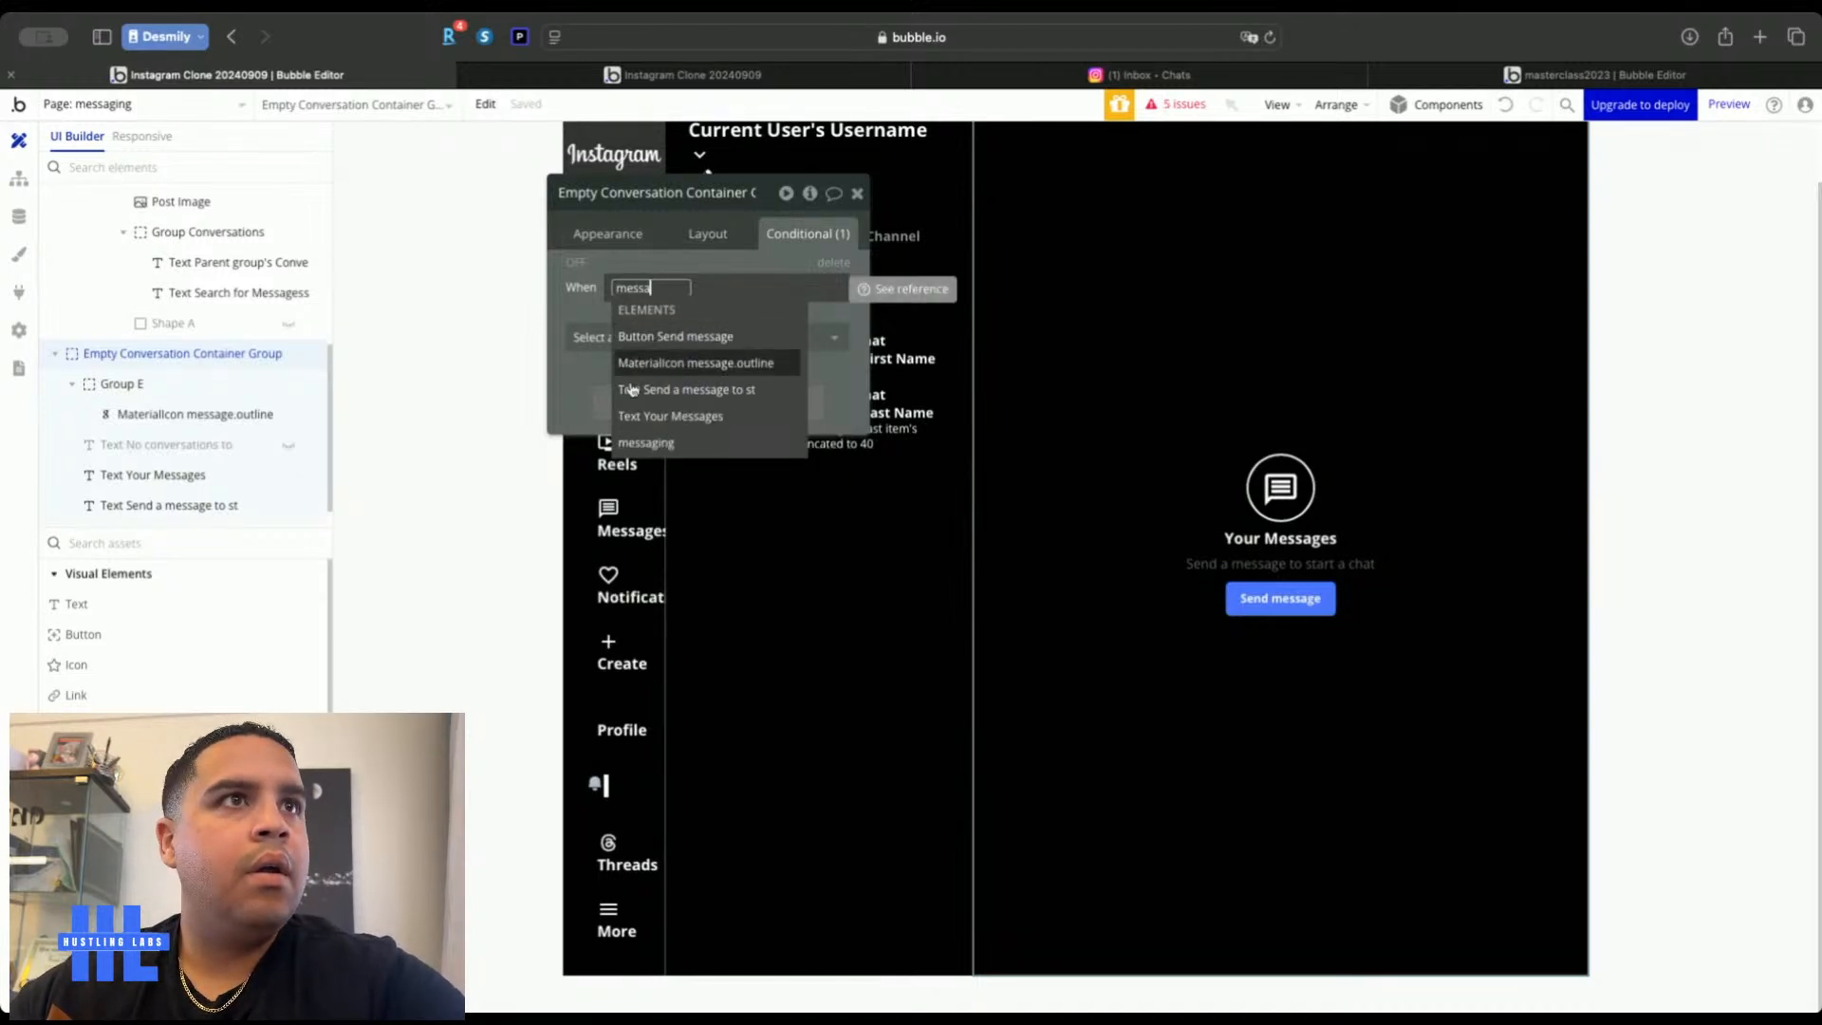
left_click(651, 441)
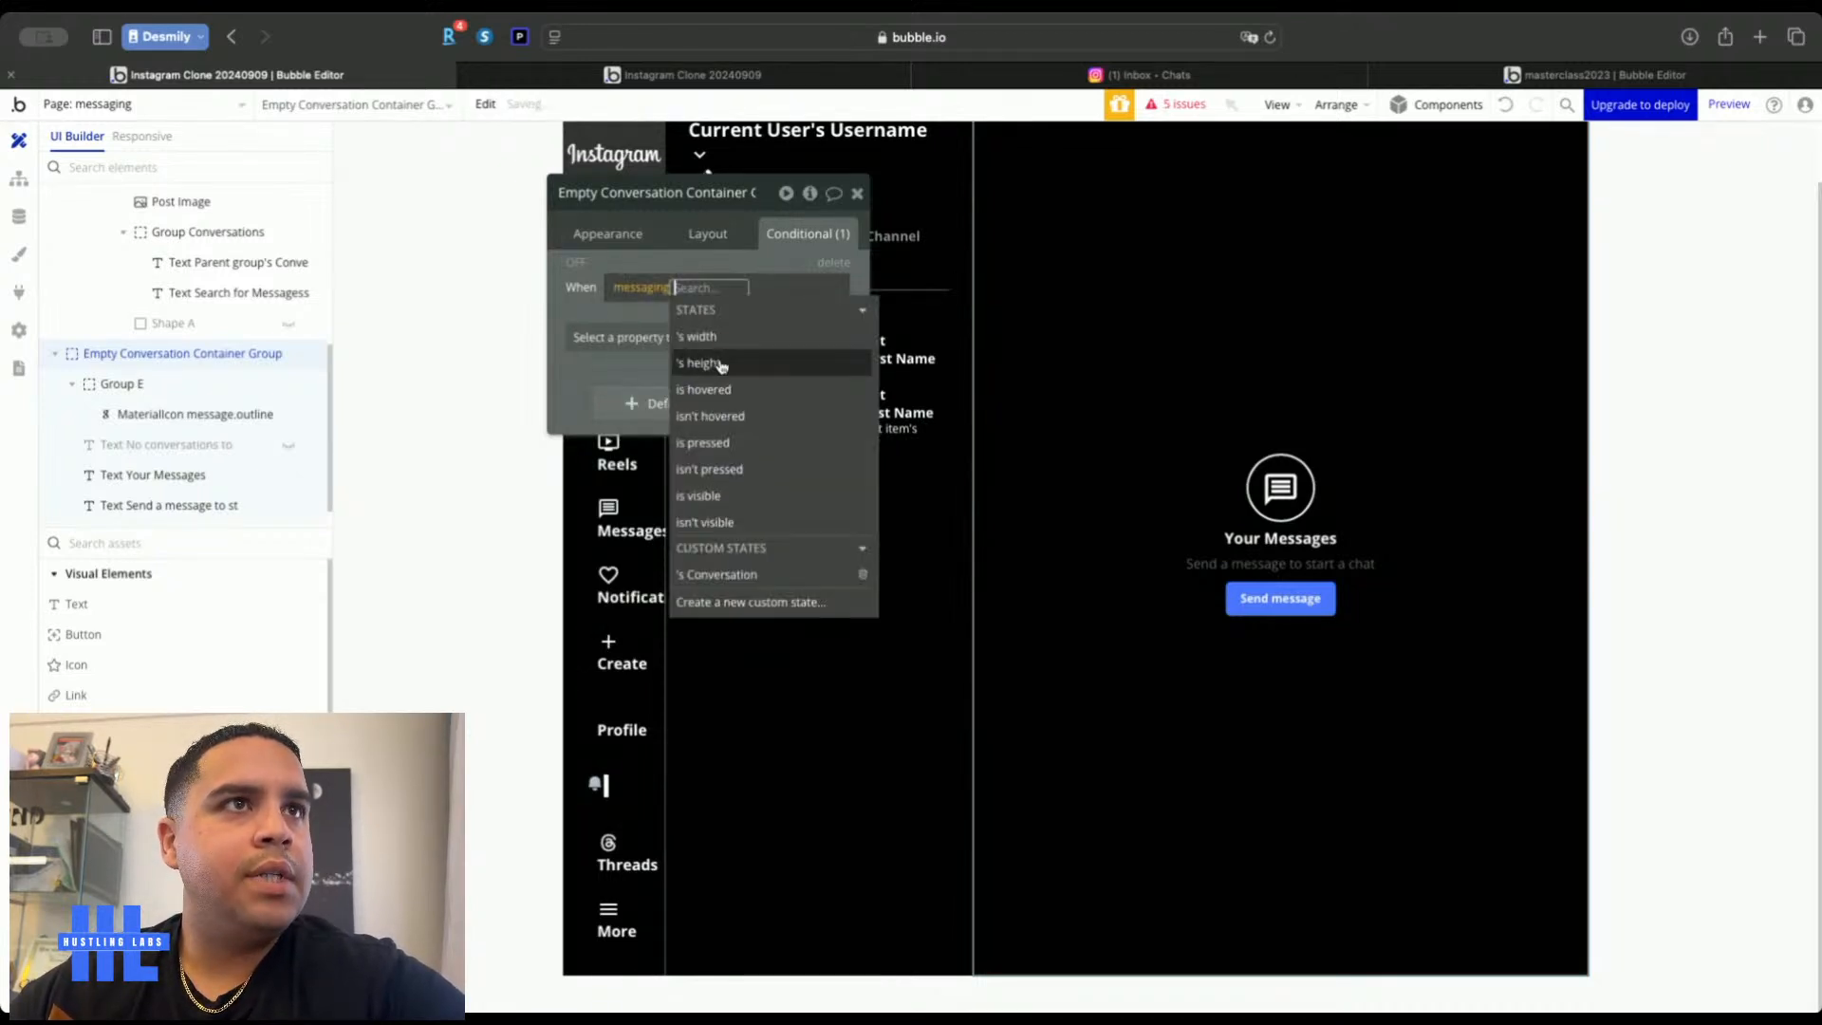
left_click(738, 577)
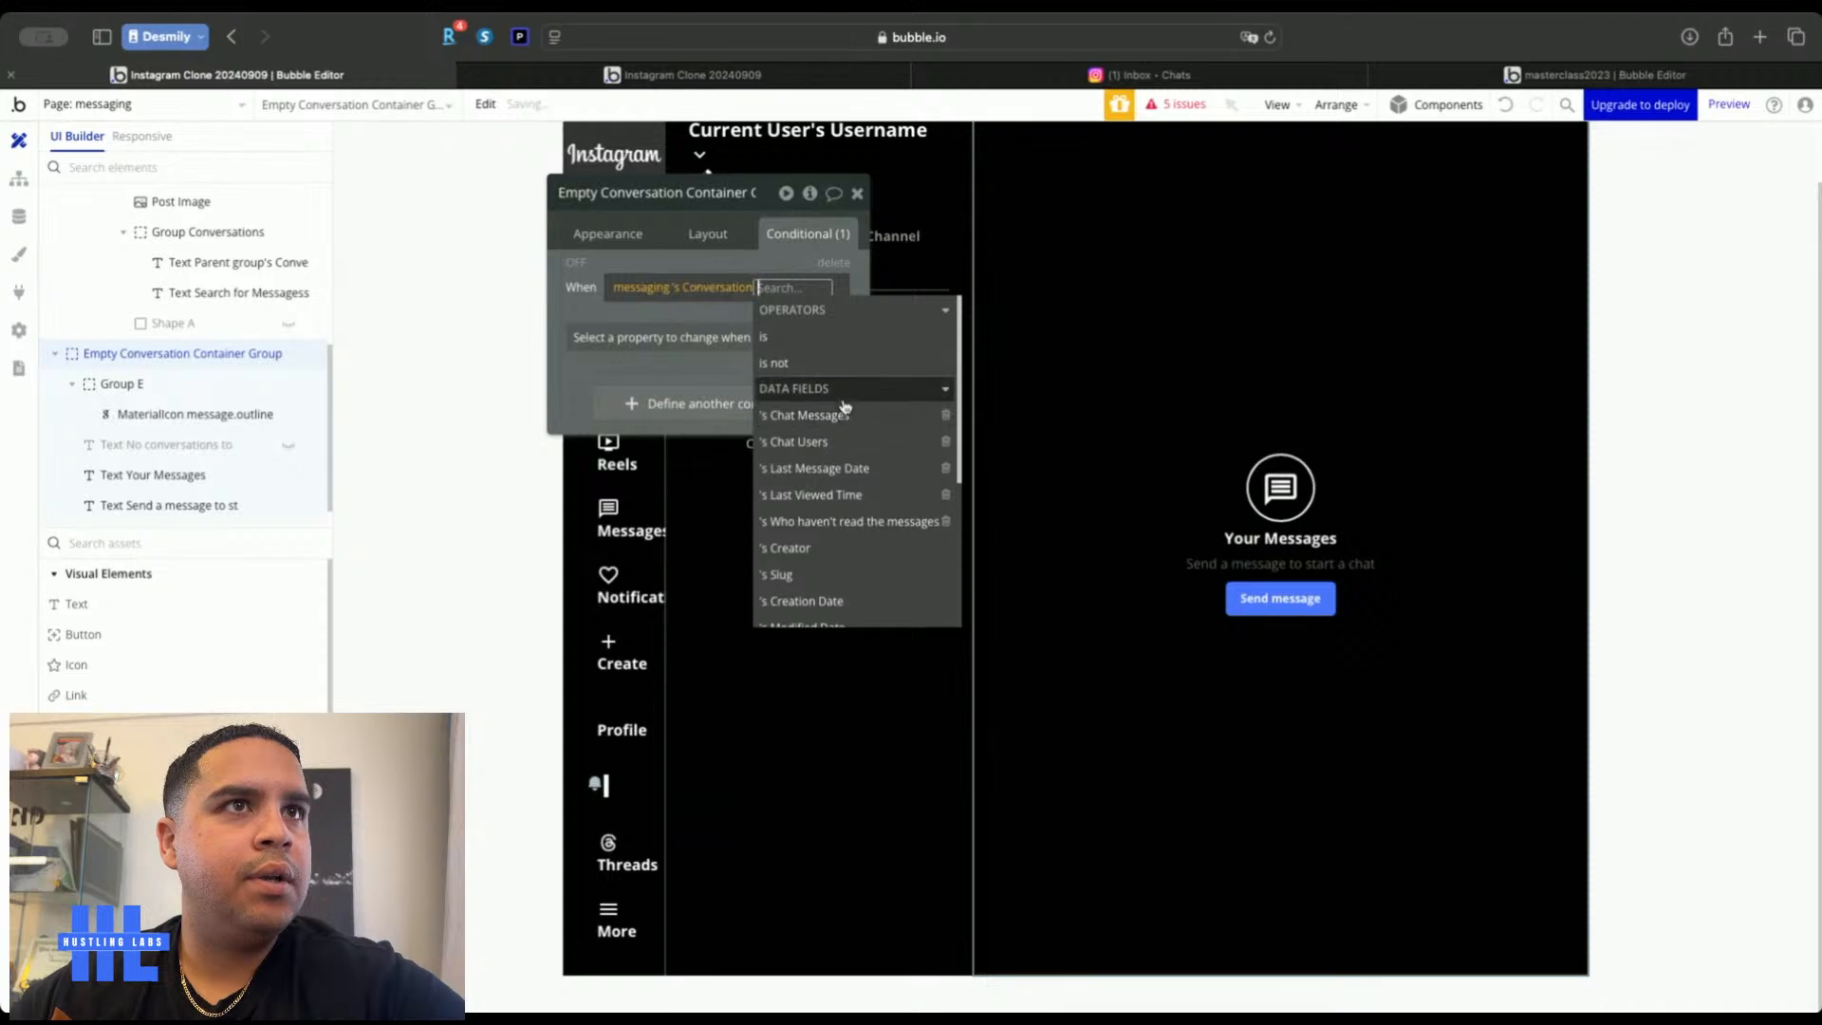
left_click(839, 337)
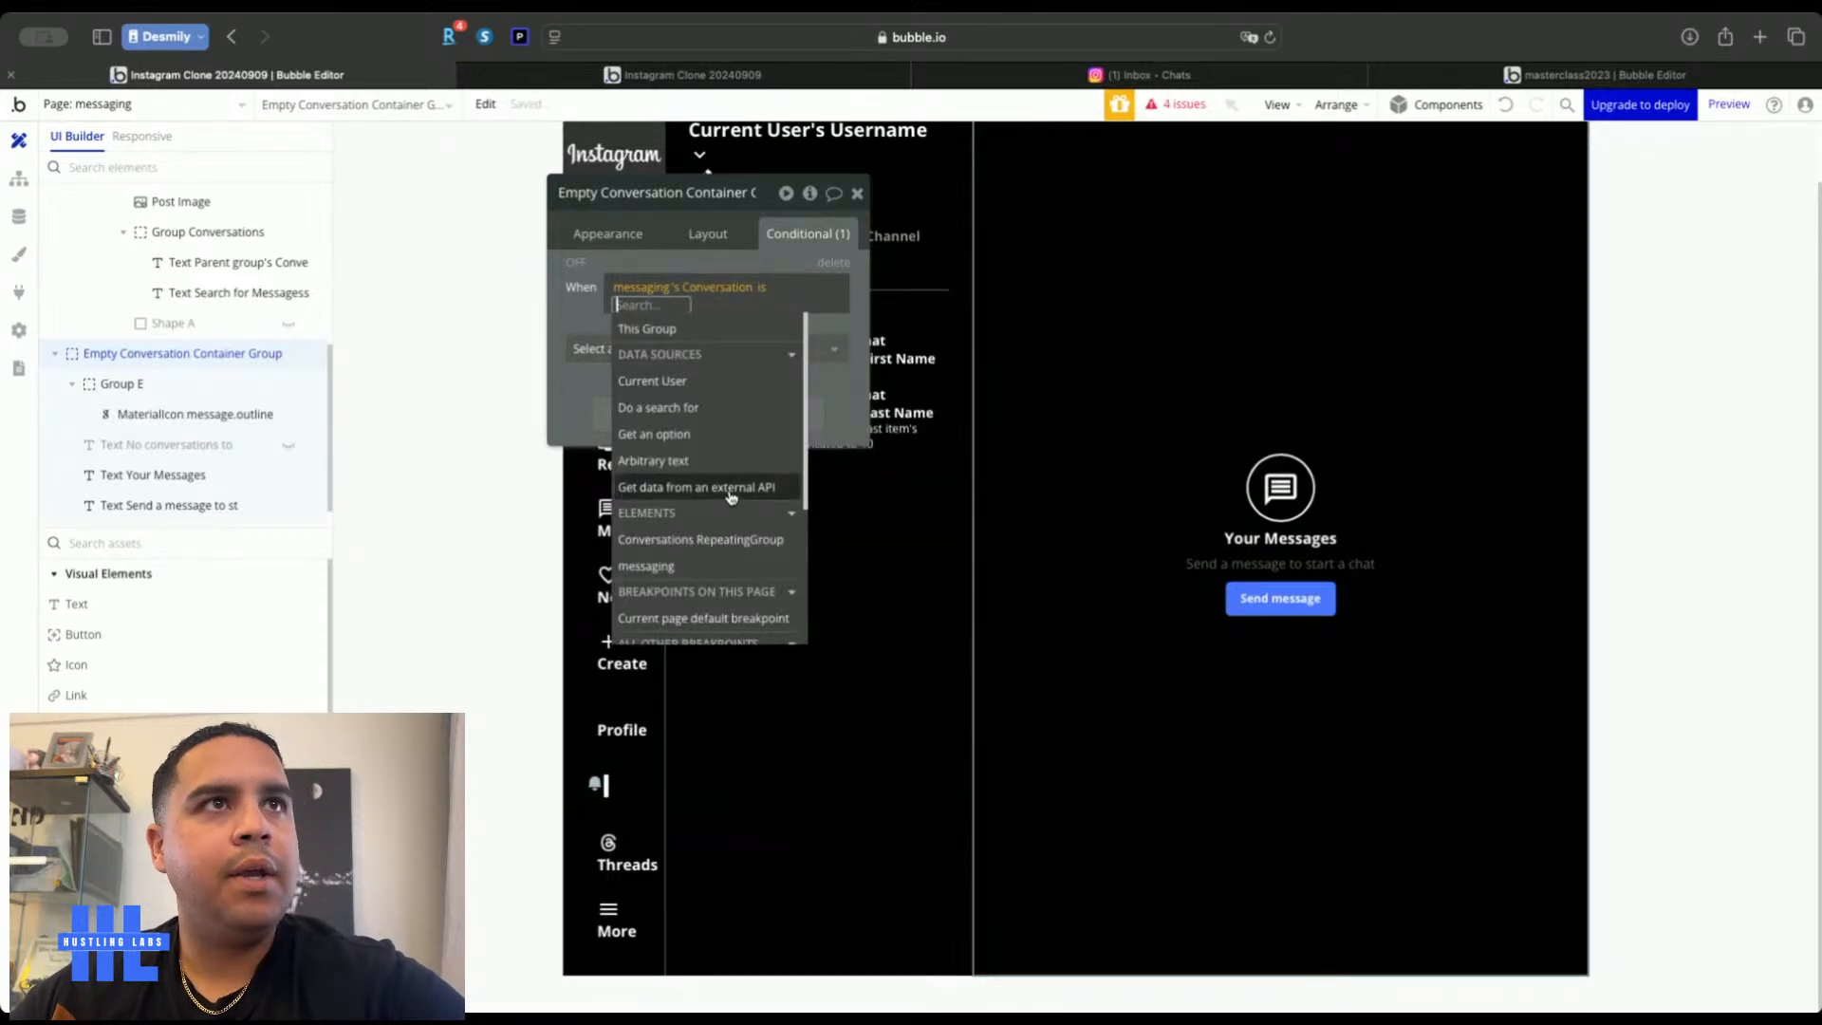
left_click(764, 287)
type("emp")
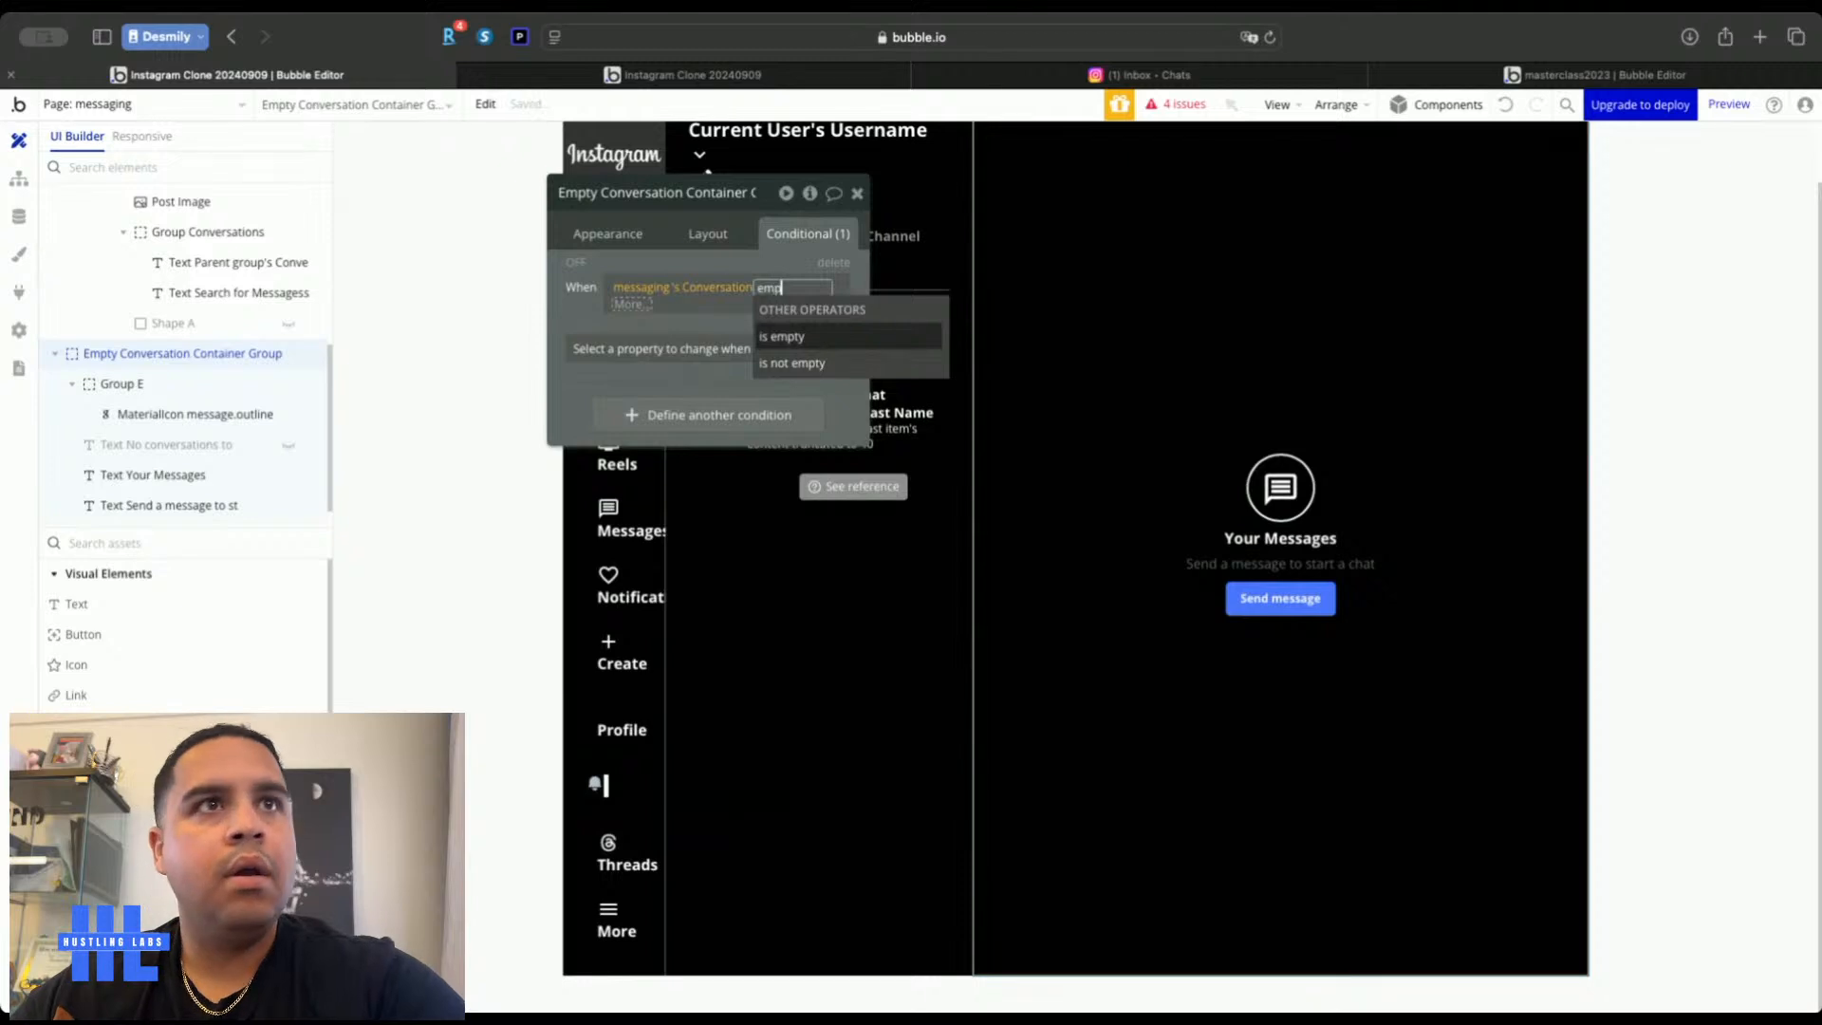
left_click(805, 334)
left_click(598, 344)
left_click(603, 397)
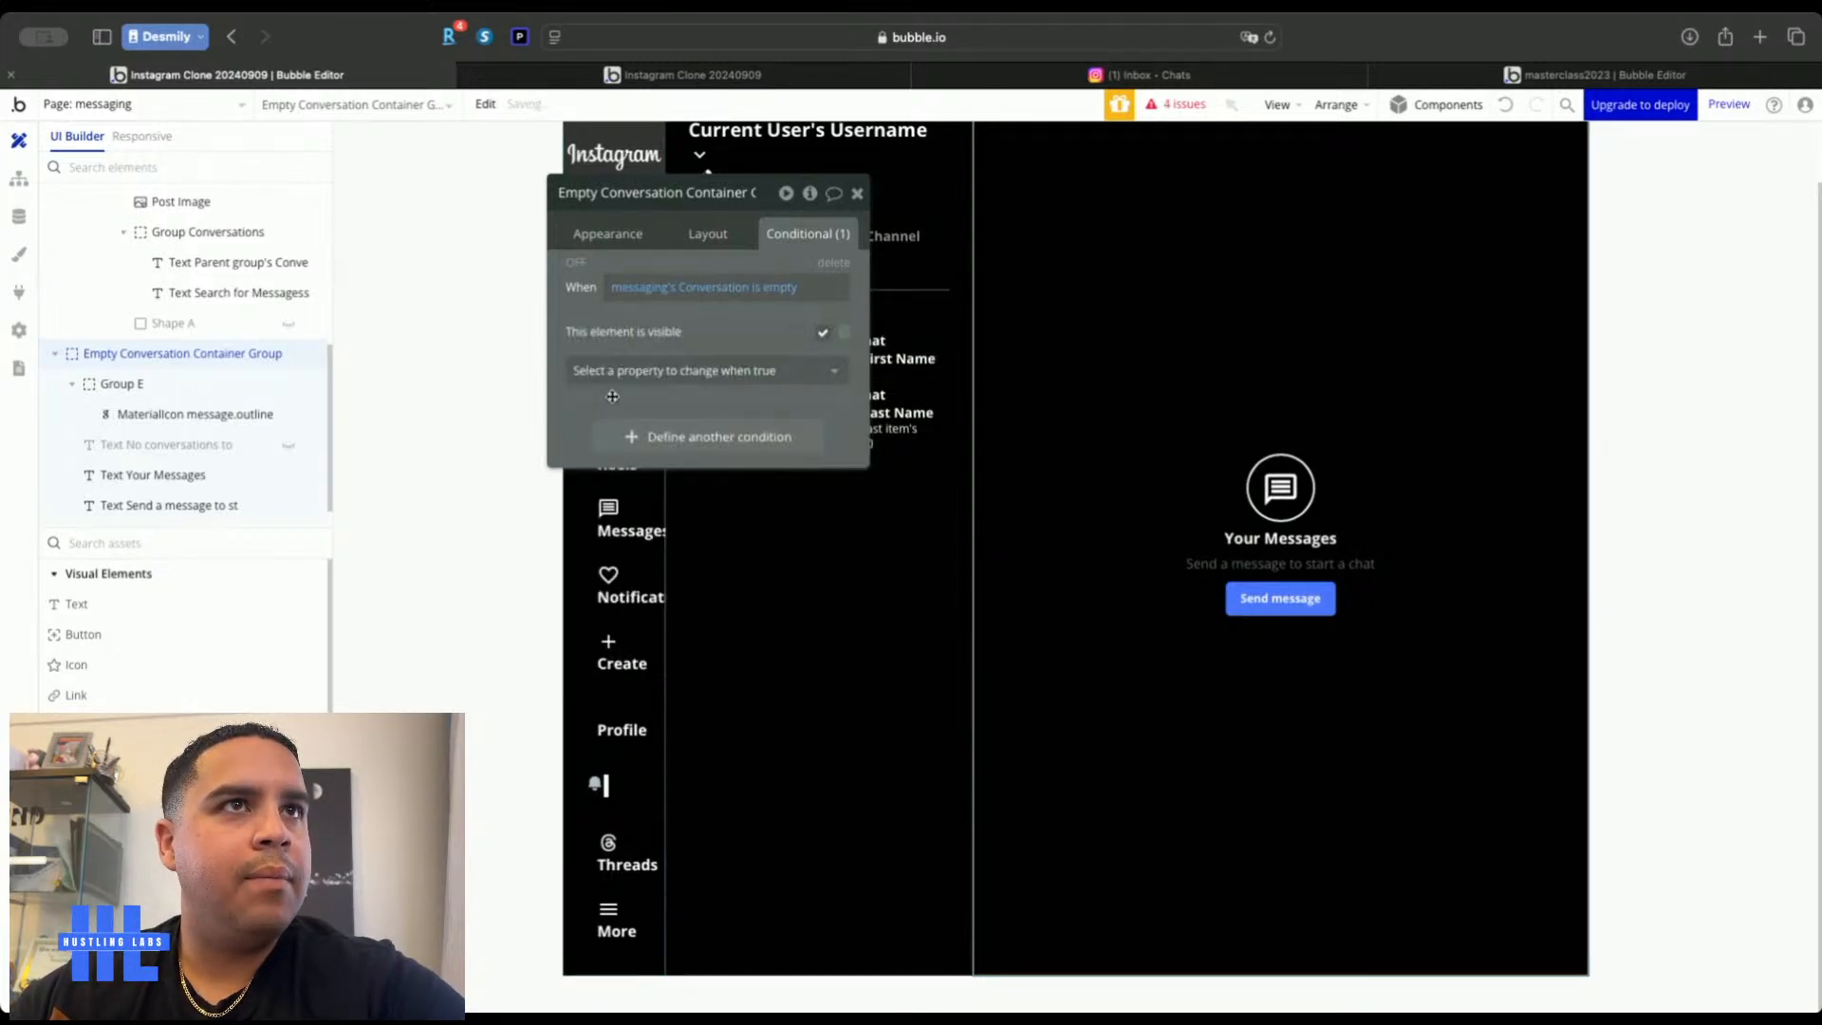
left_click(860, 194)
left_click(697, 75)
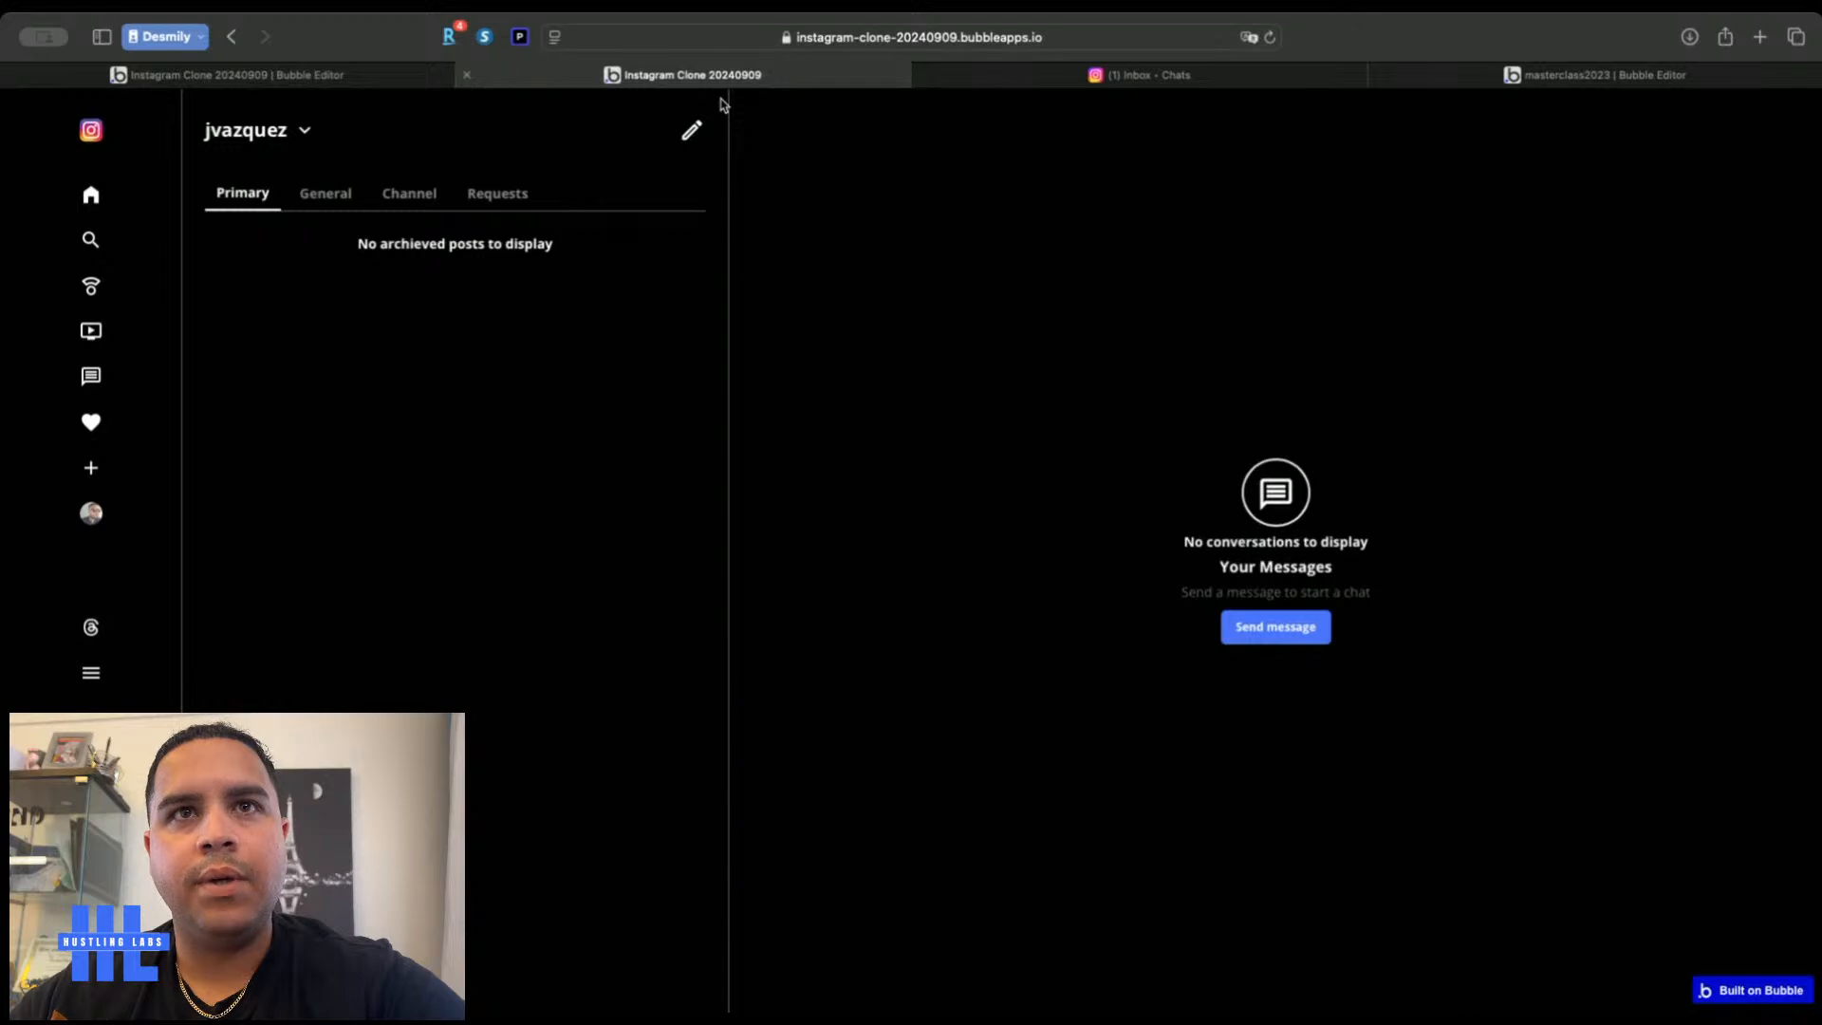
Delete the 'No conversations to display' text element from the messaging page
left_click(347, 78)
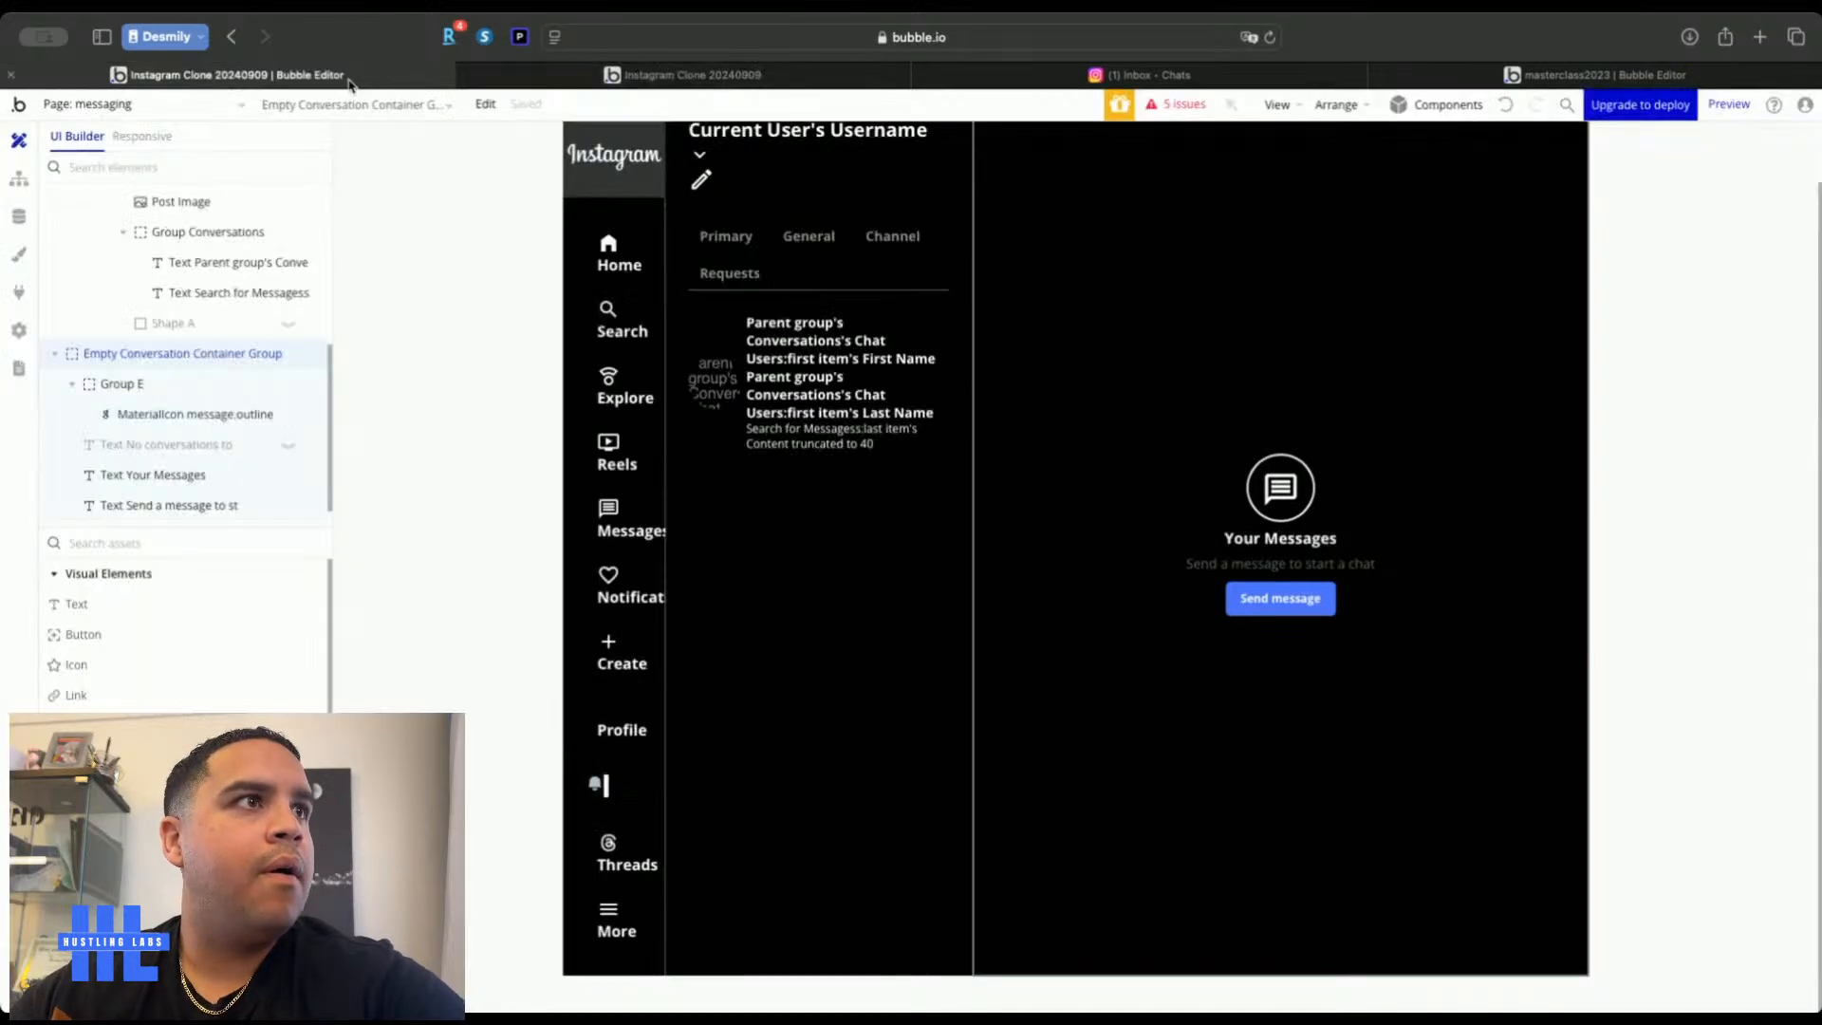
left_click(185, 447)
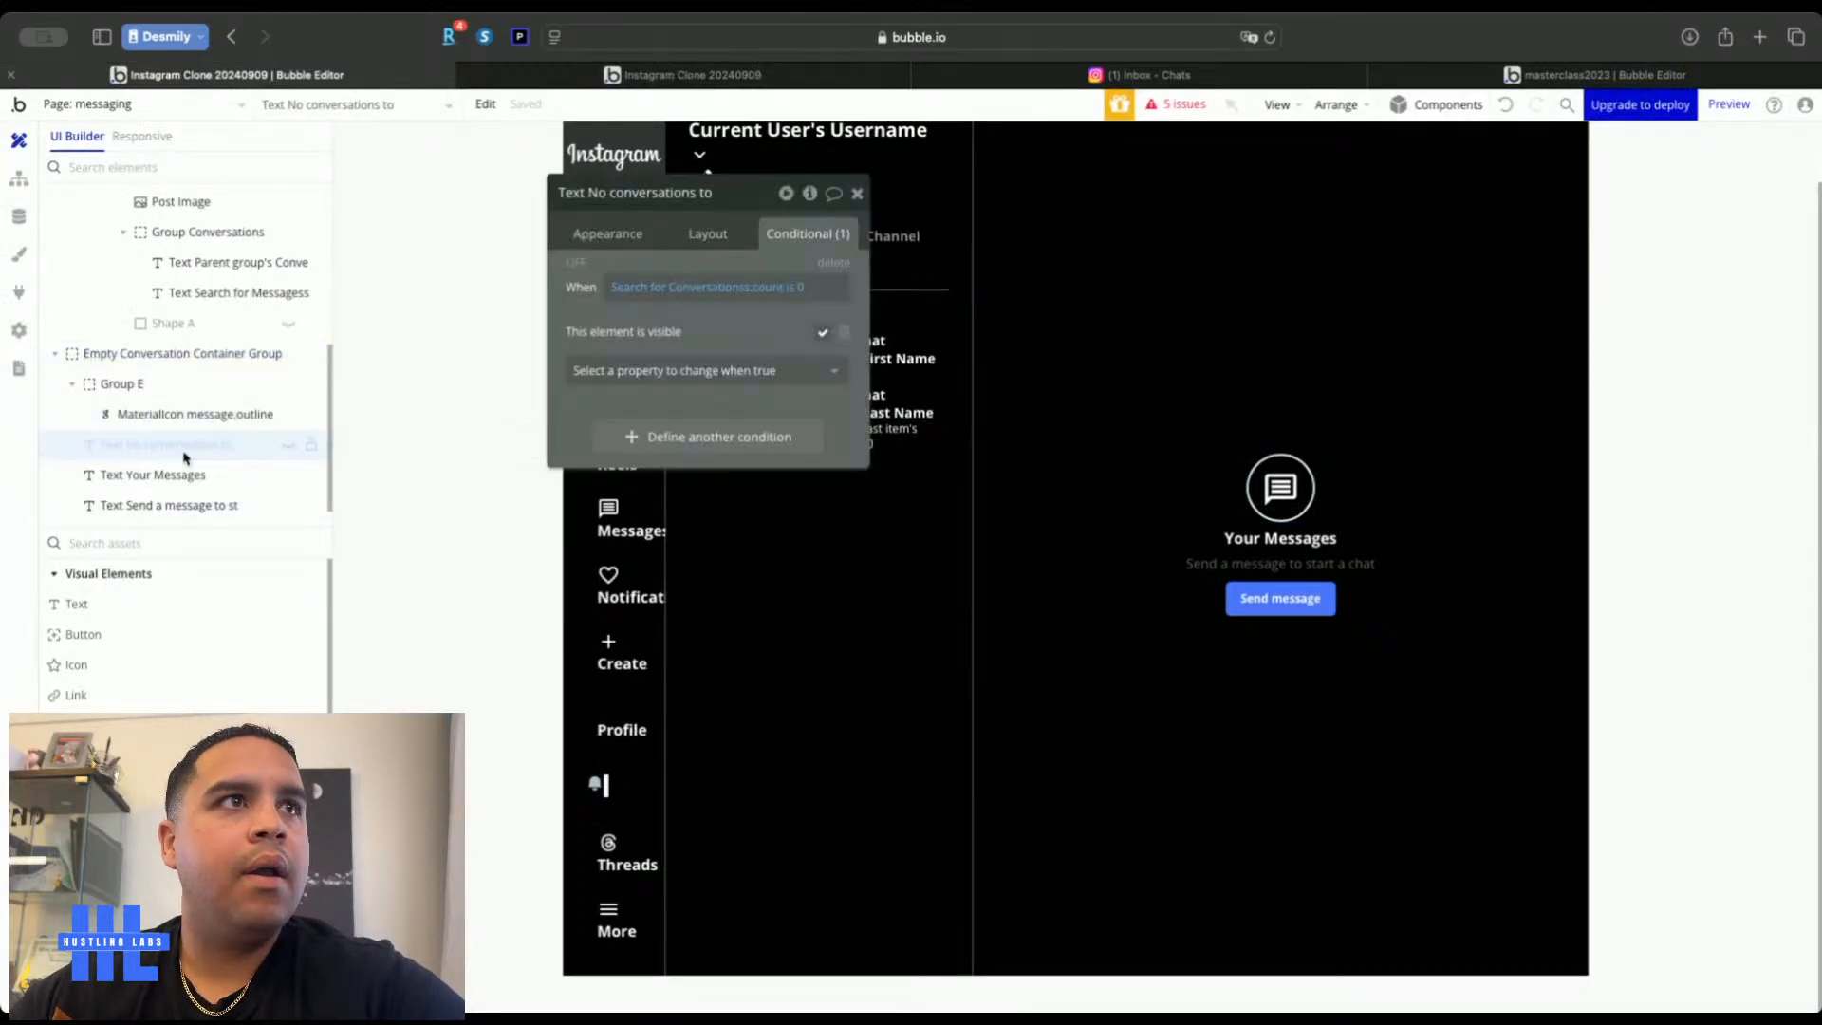
left_click(285, 447)
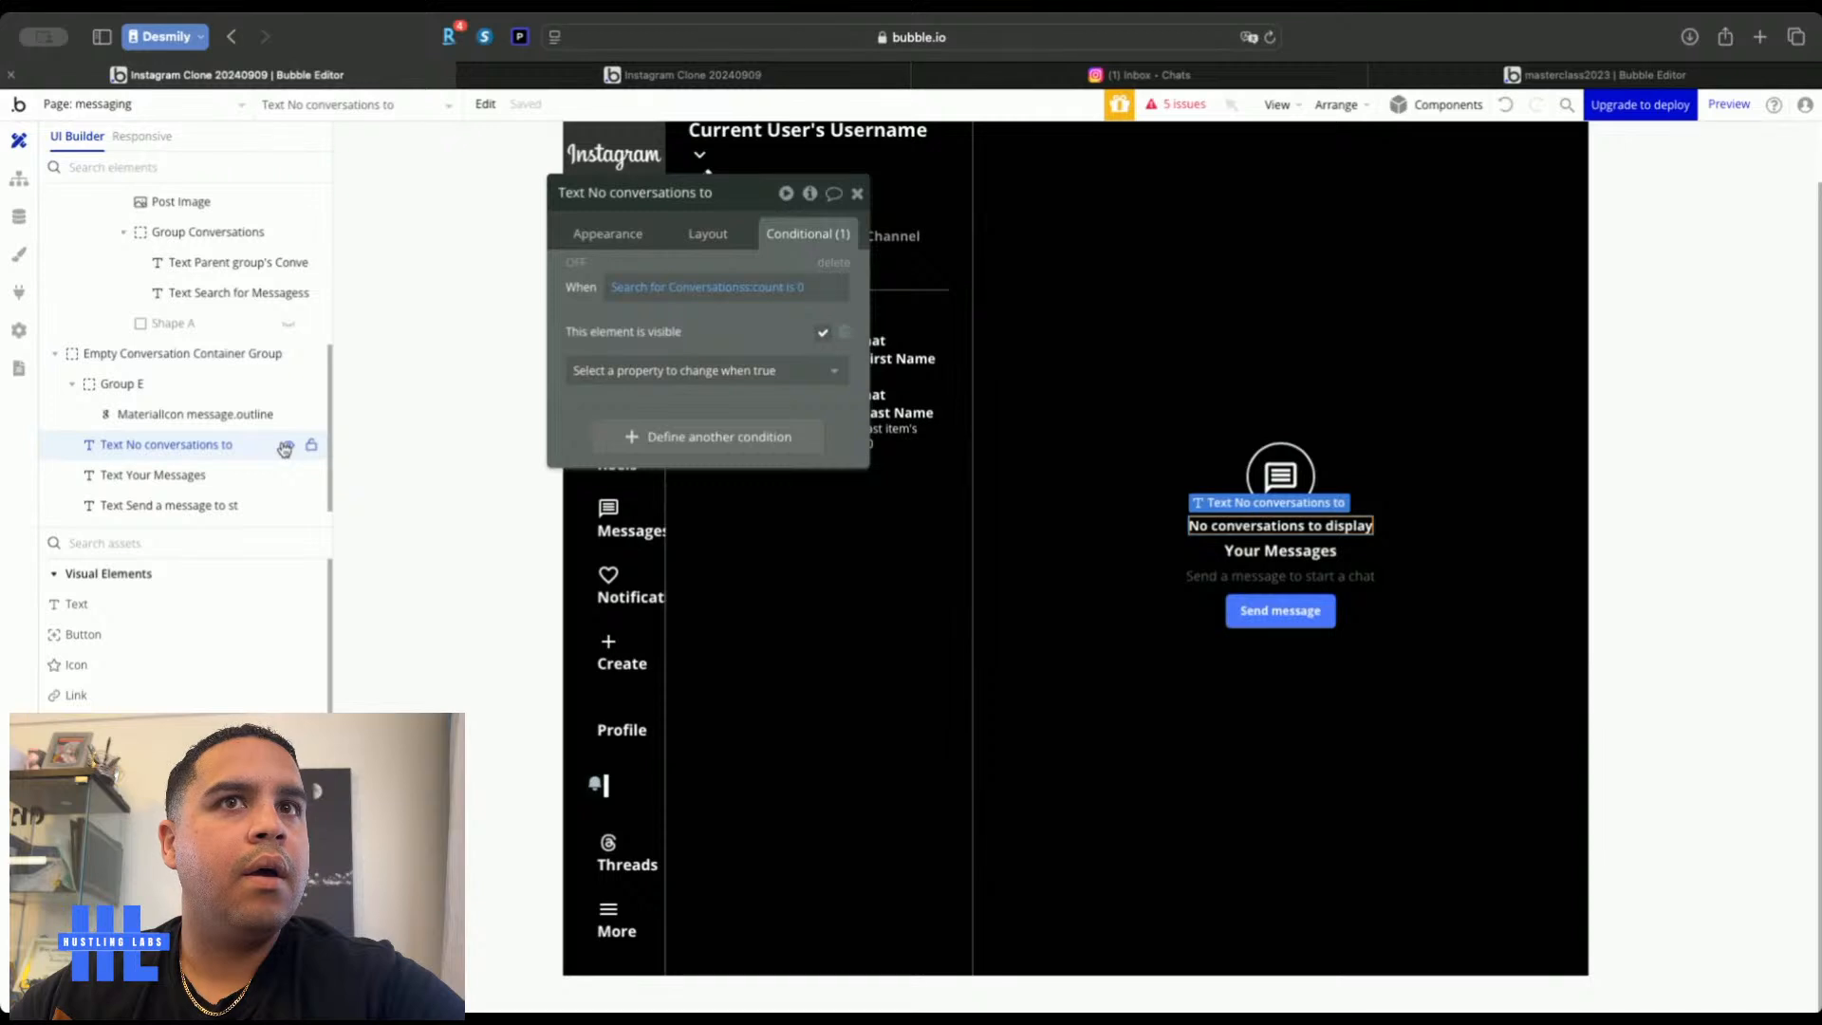
key("BackSpace")
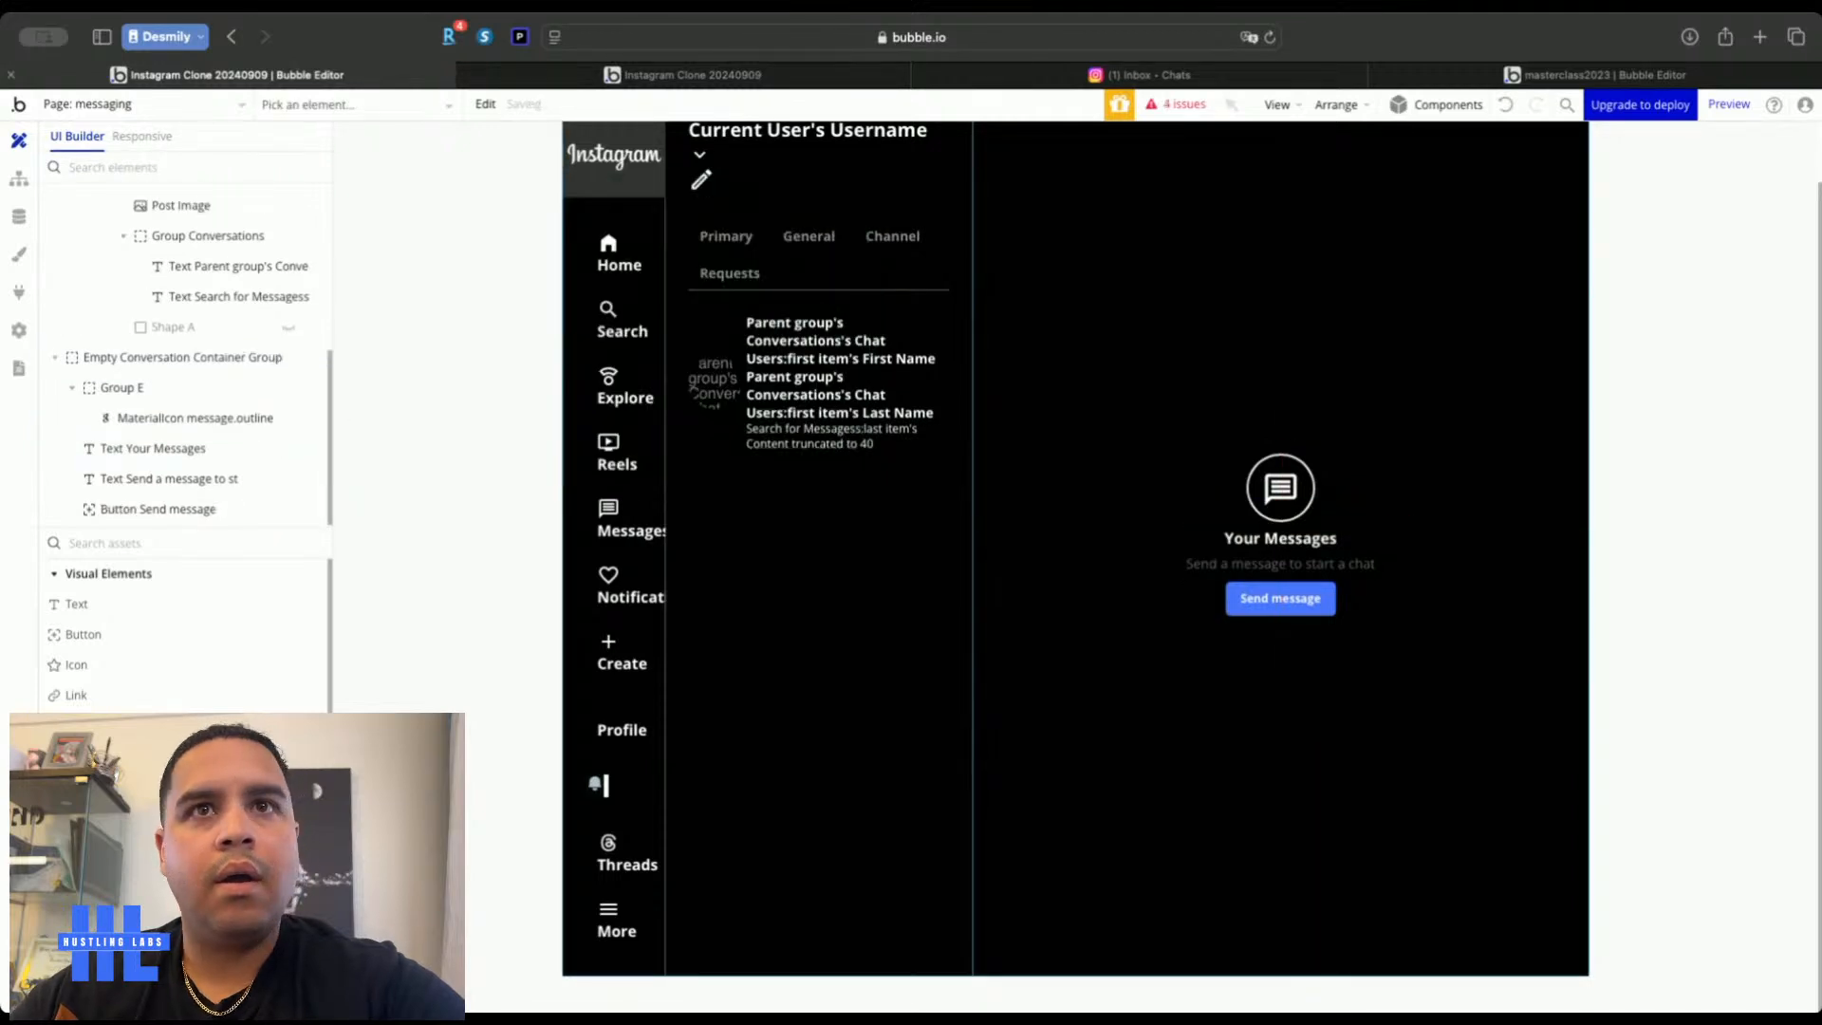
Compare the live clone's empty inbox with Instagram's real inbox
left_click(617, 76)
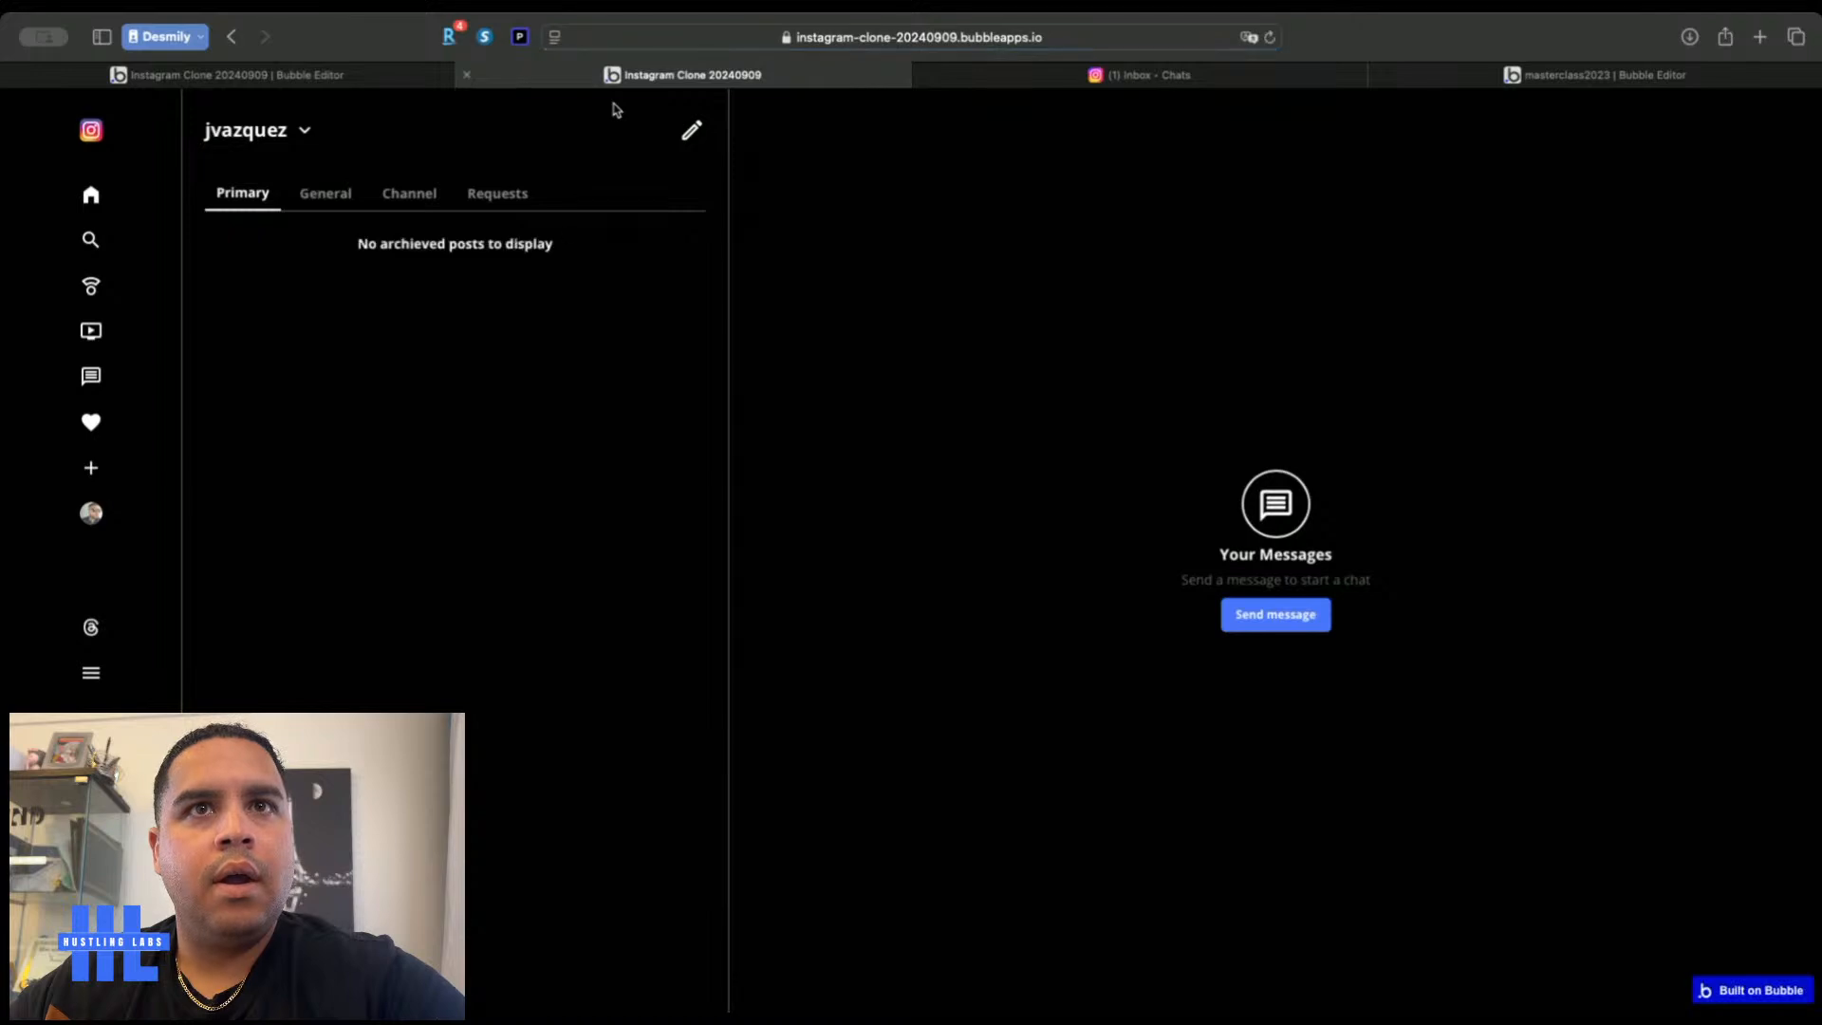
left_click(1167, 76)
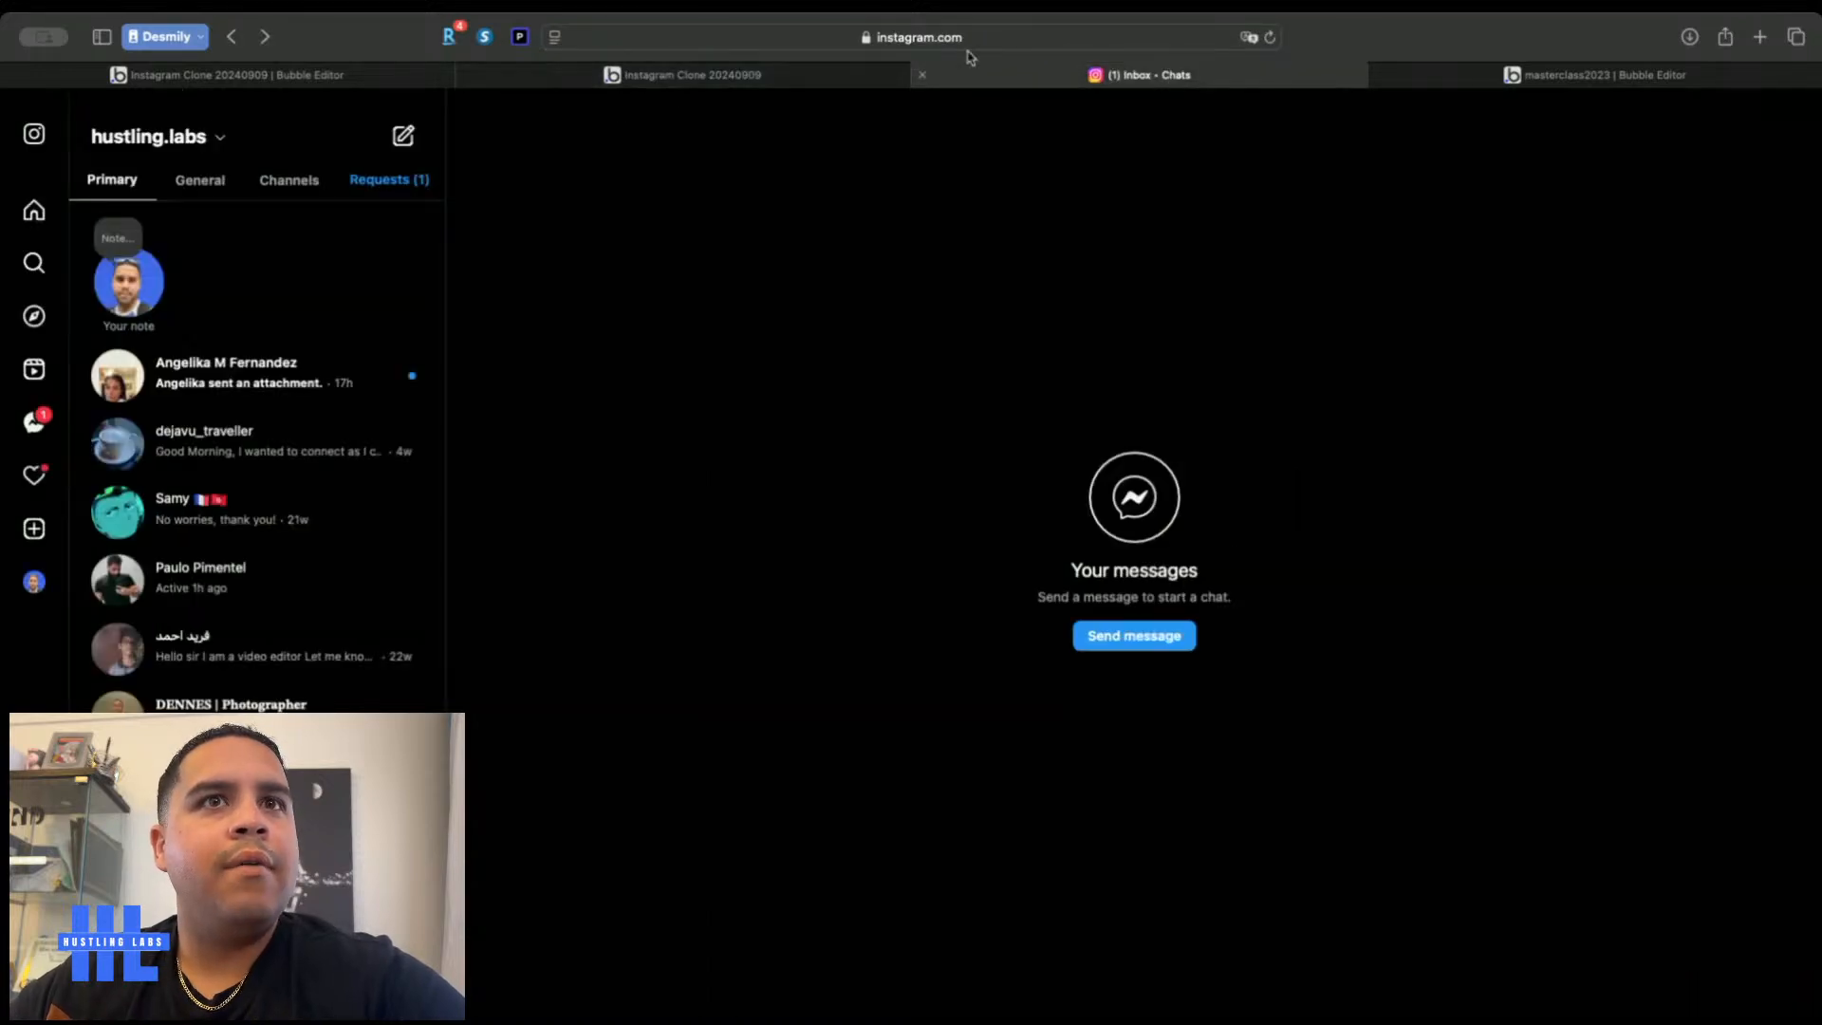
left_click(785, 83)
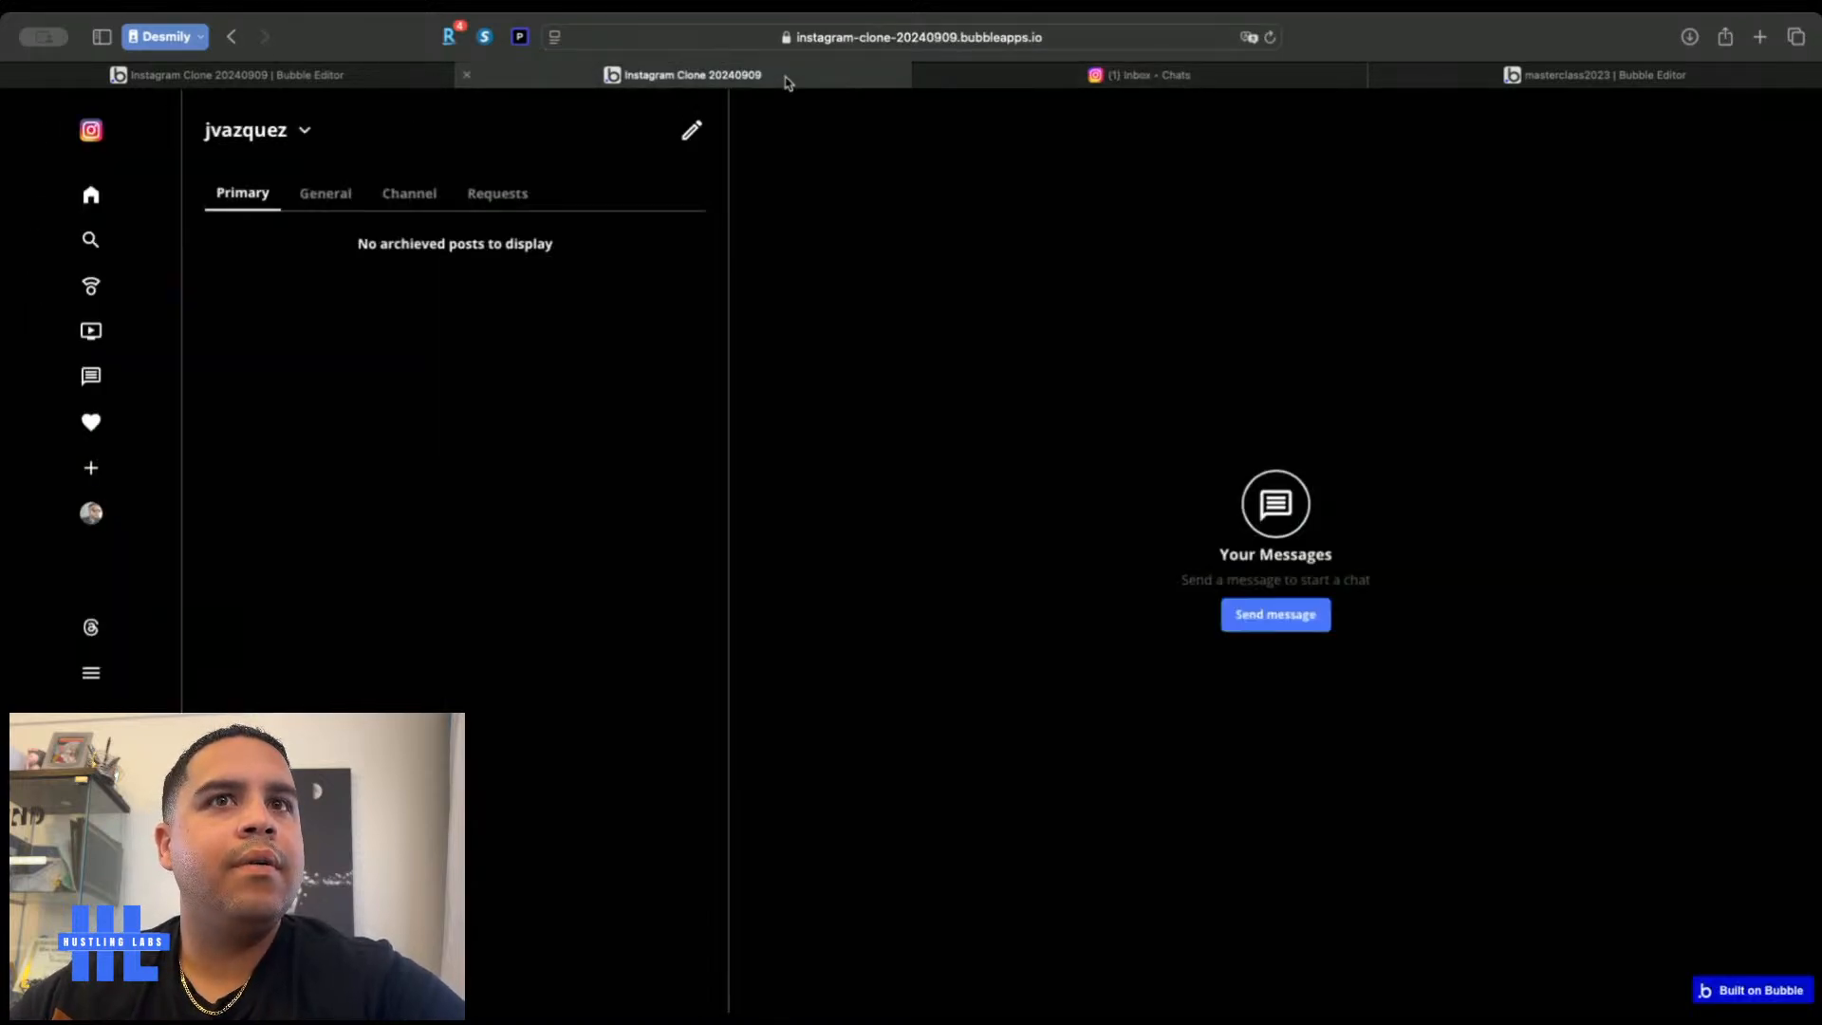
left_click(1051, 69)
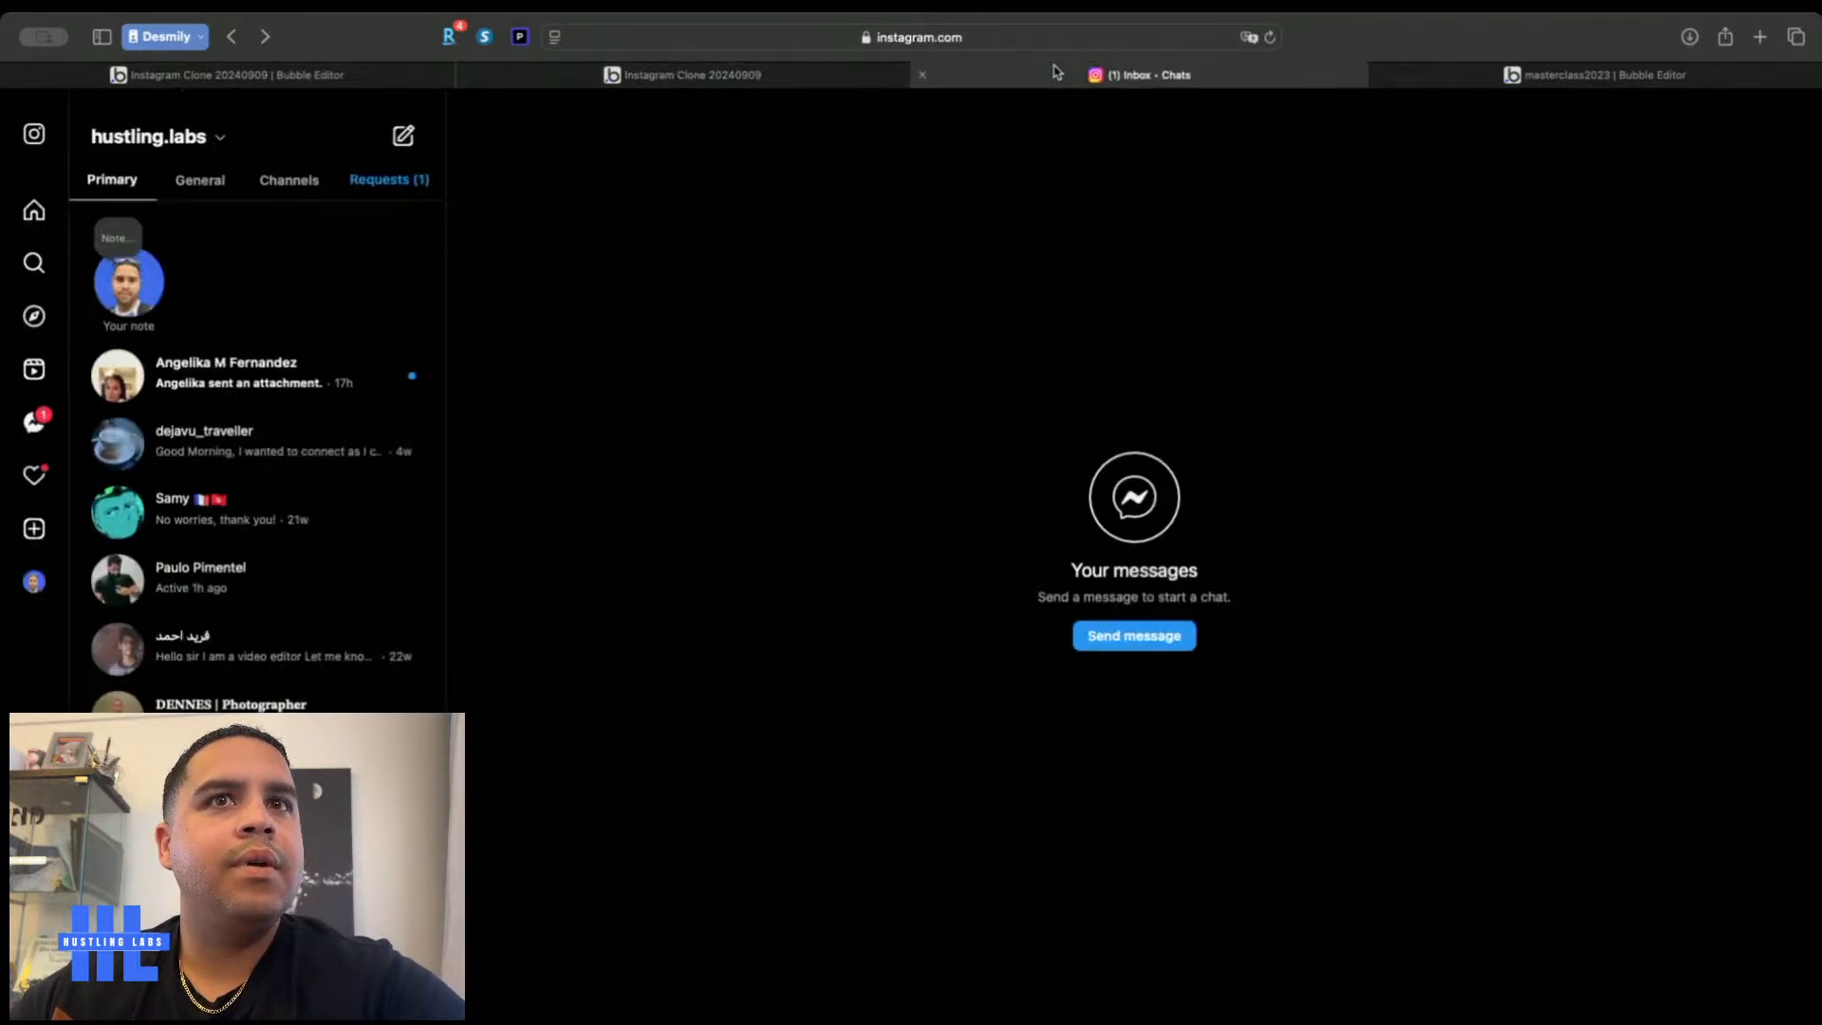
left_click(692, 76)
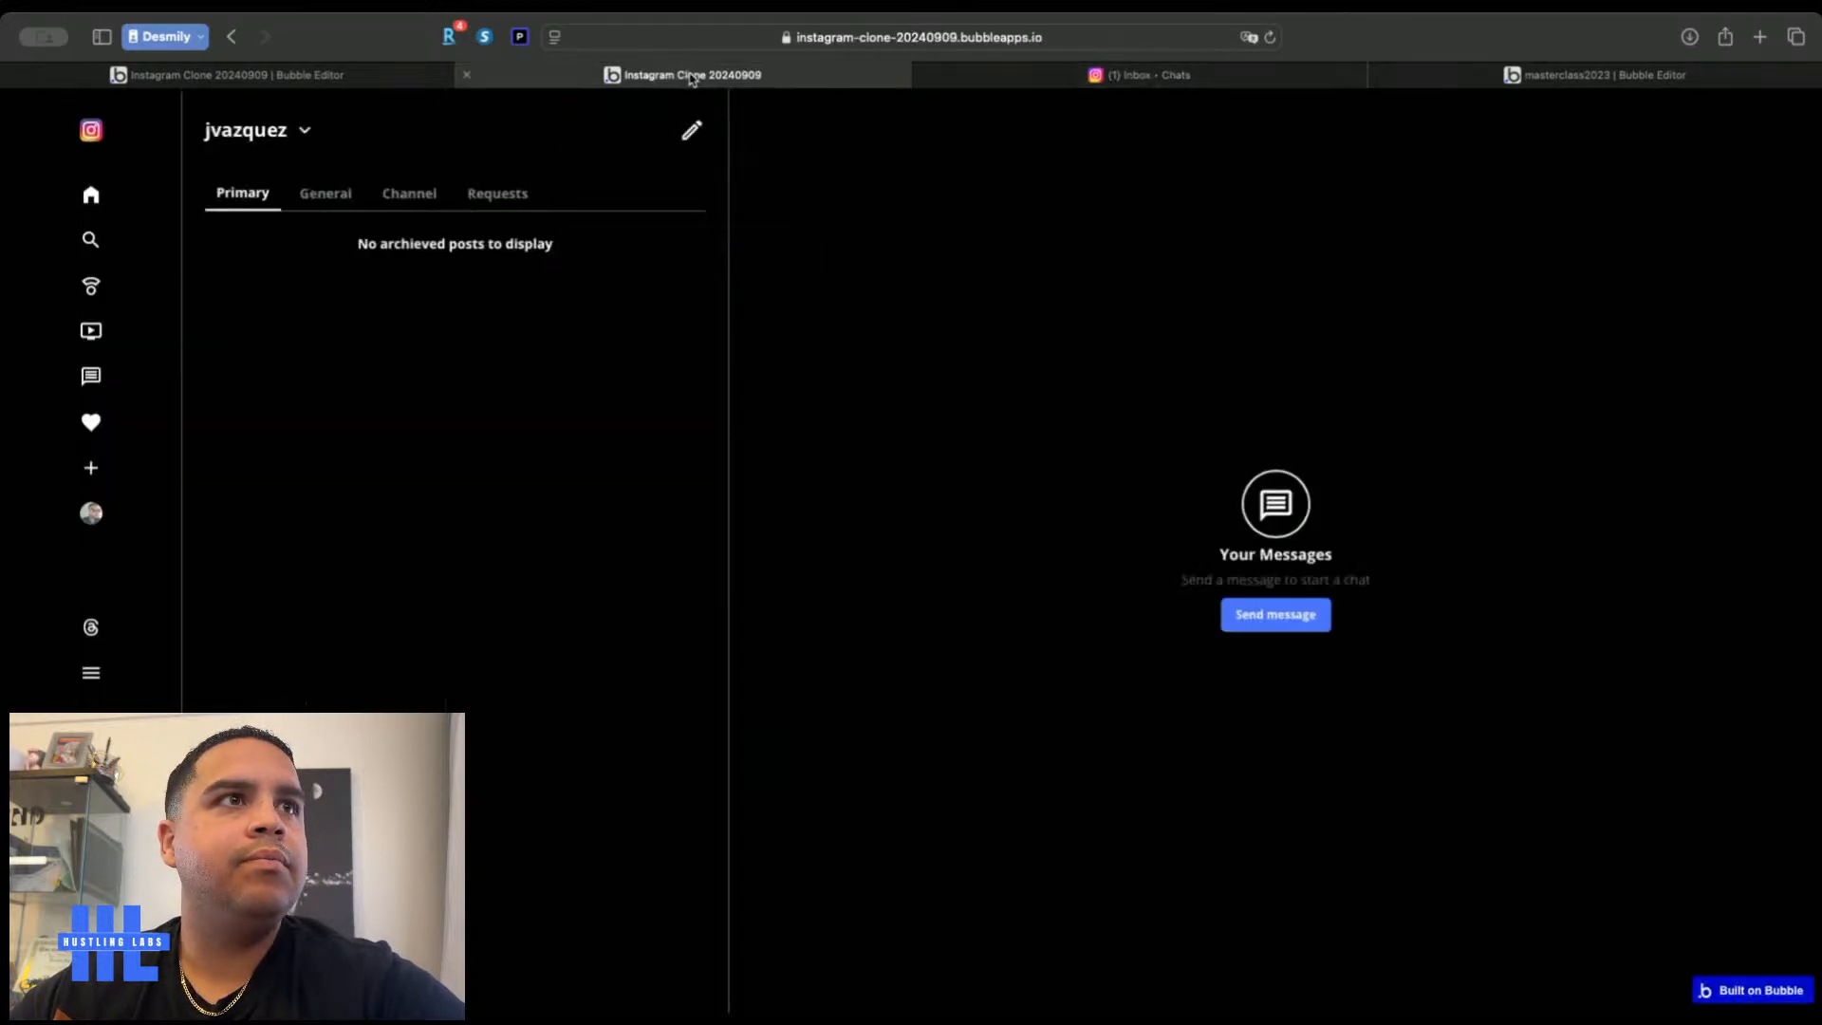
left_click(285, 74)
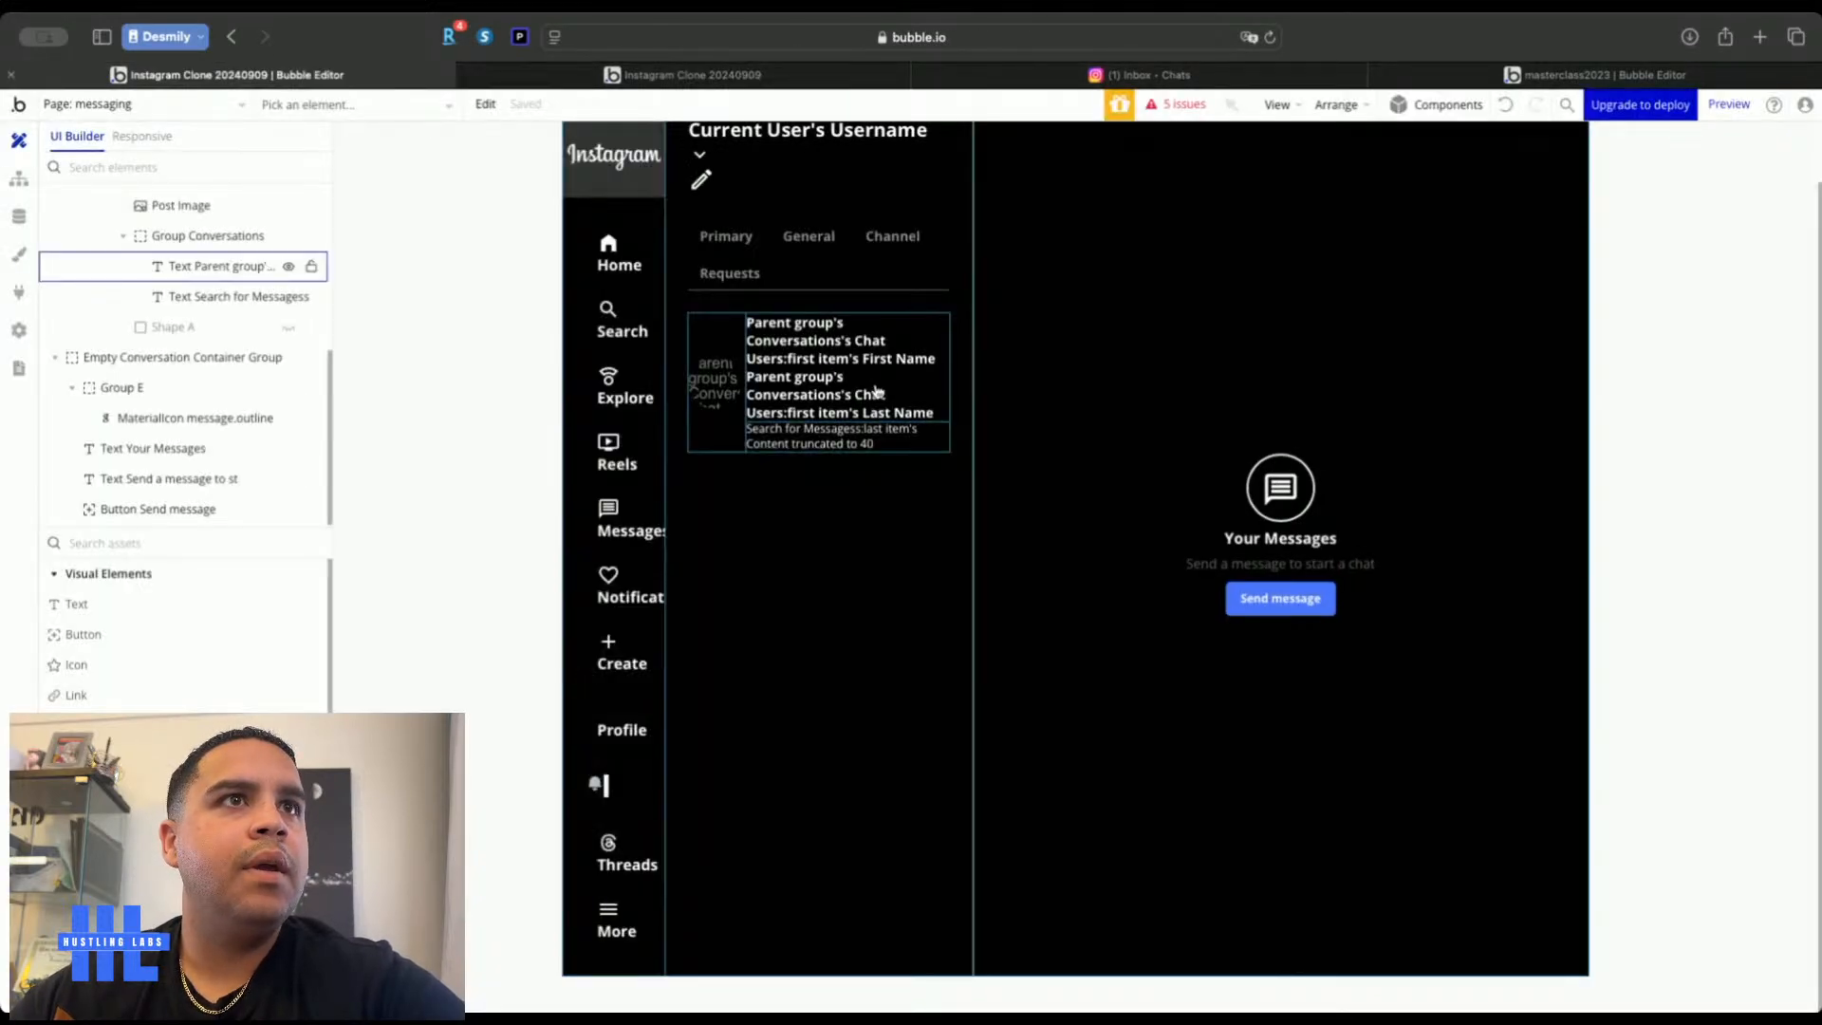
Change the Center Container Group's max width from 30% to 25%
double_click(936, 614)
left_click(707, 234)
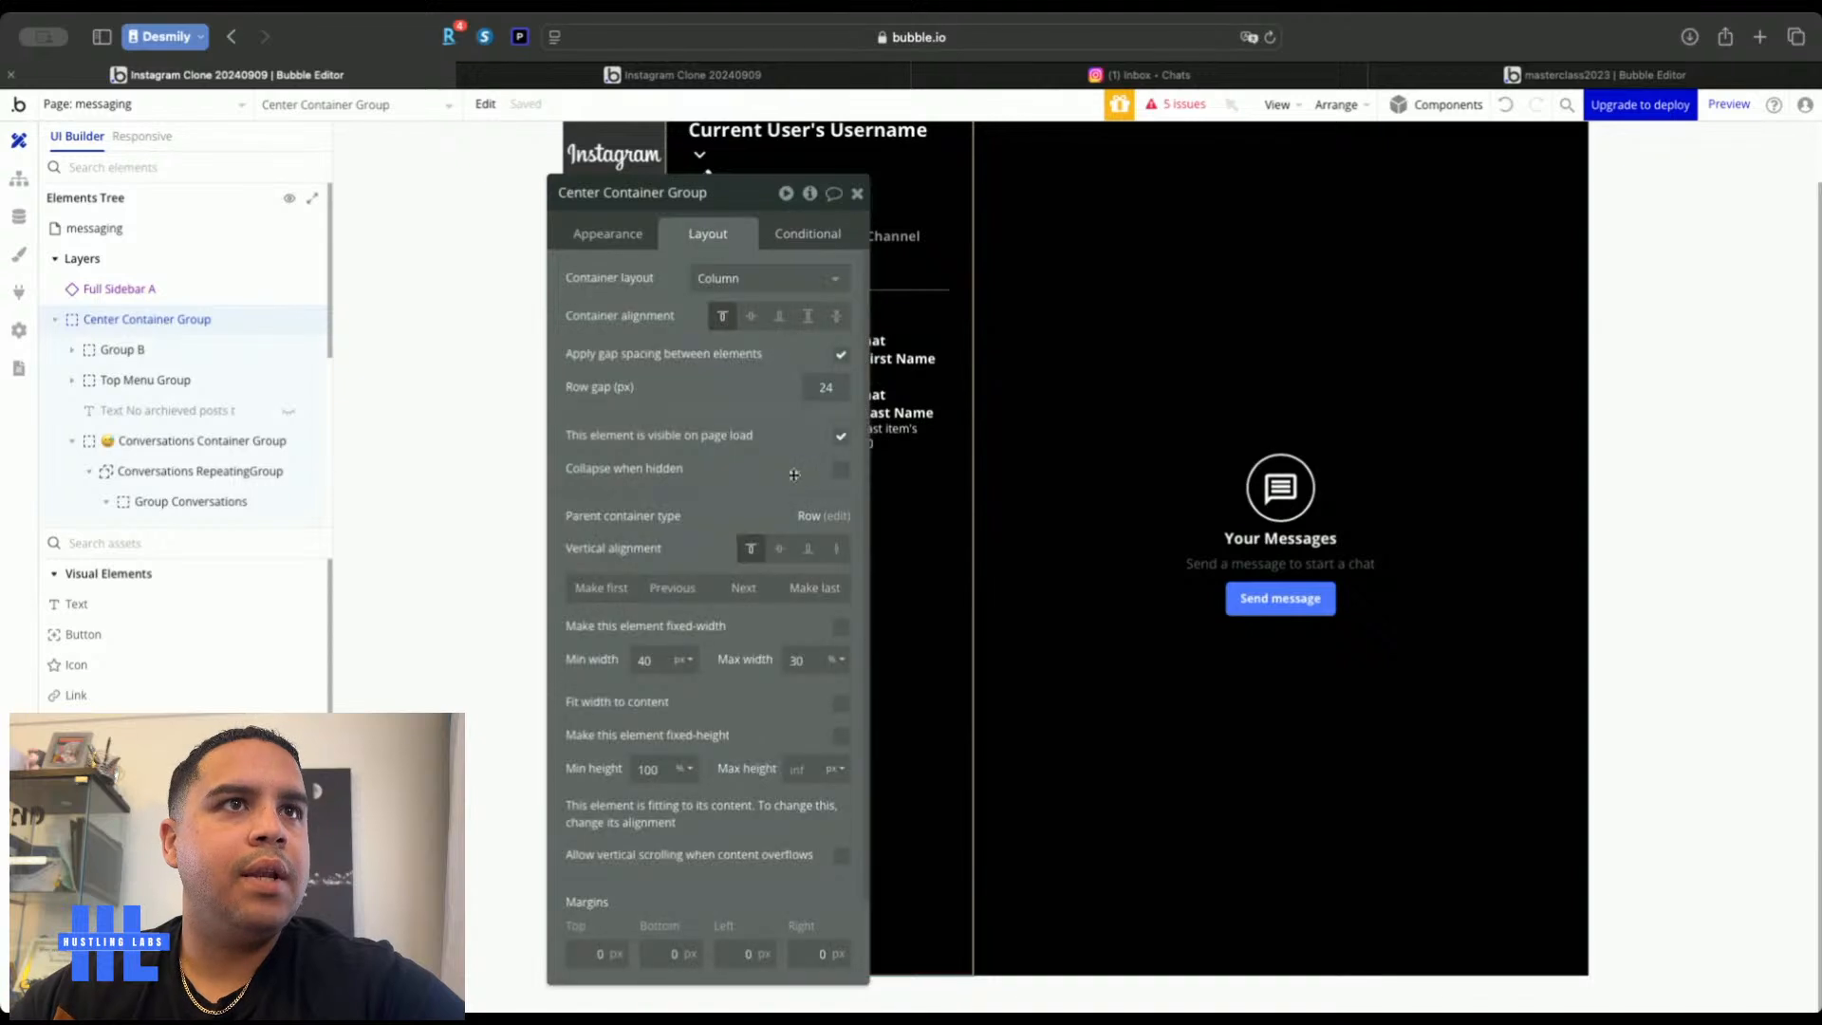
key("BackSpace")
key("BackSpace")
type("25")
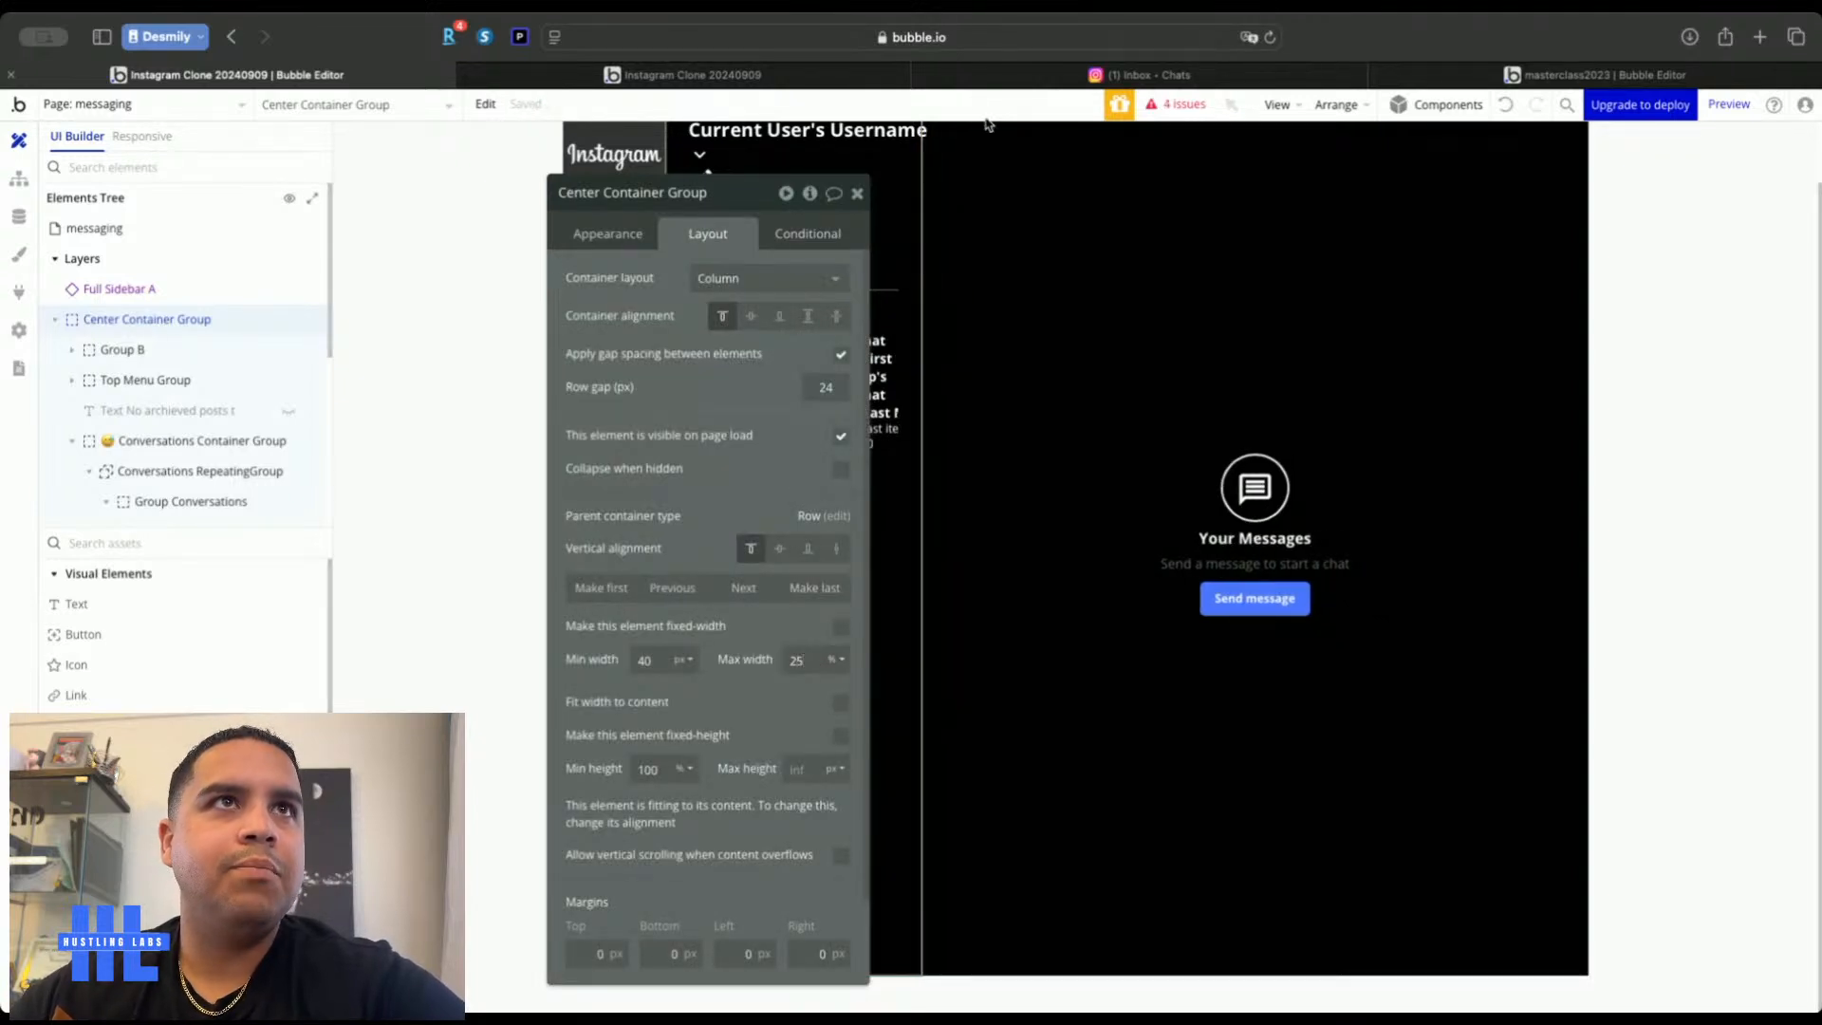
left_click(812, 82)
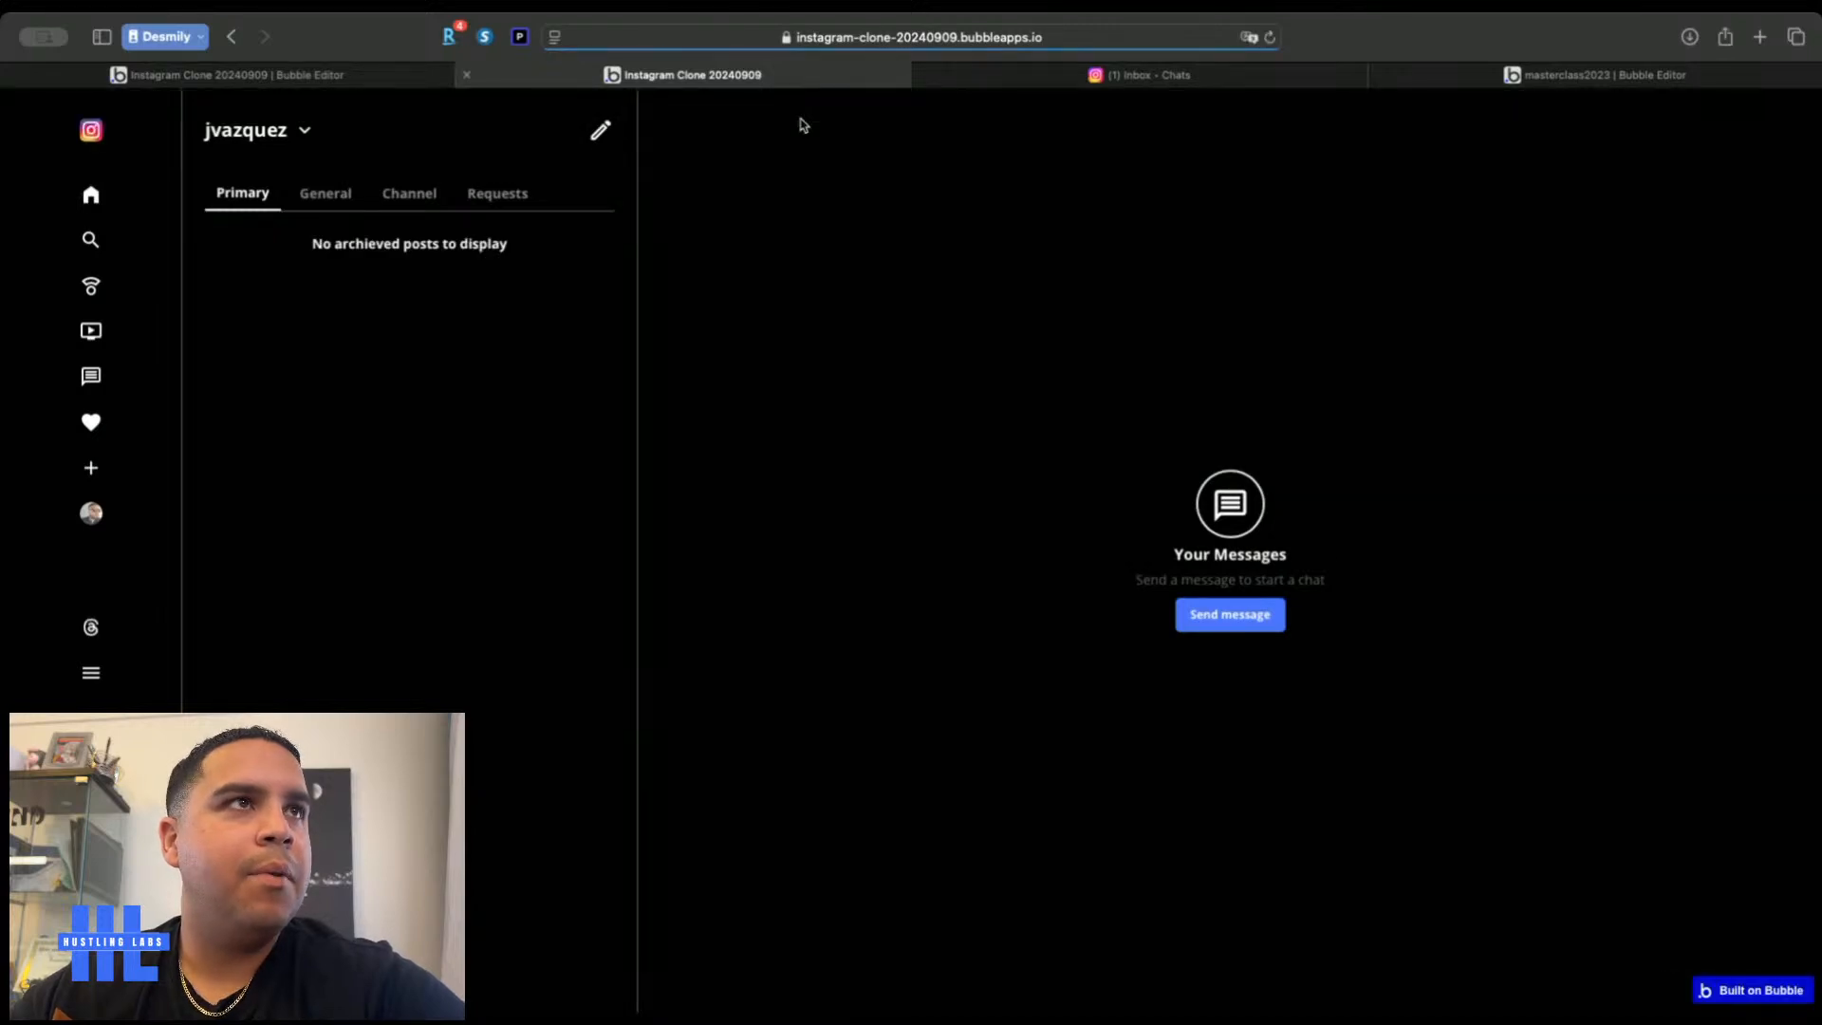
left_click(1155, 78)
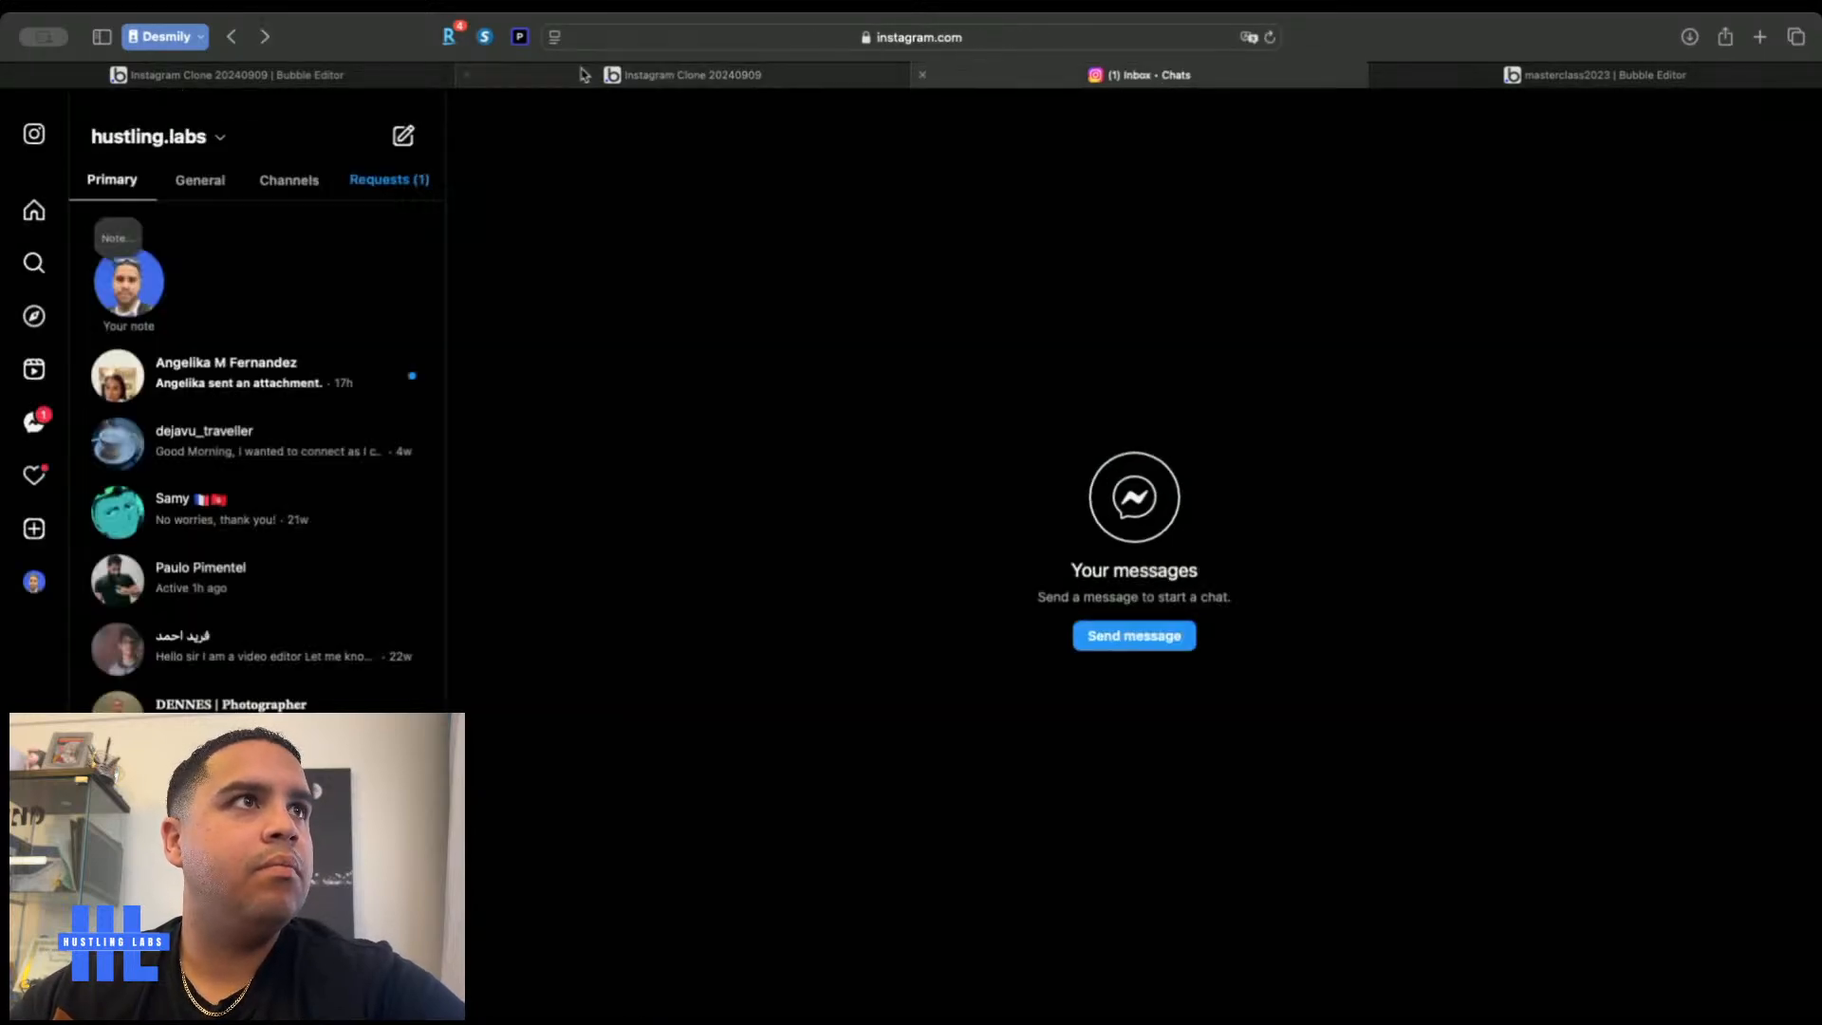
left_click(577, 78)
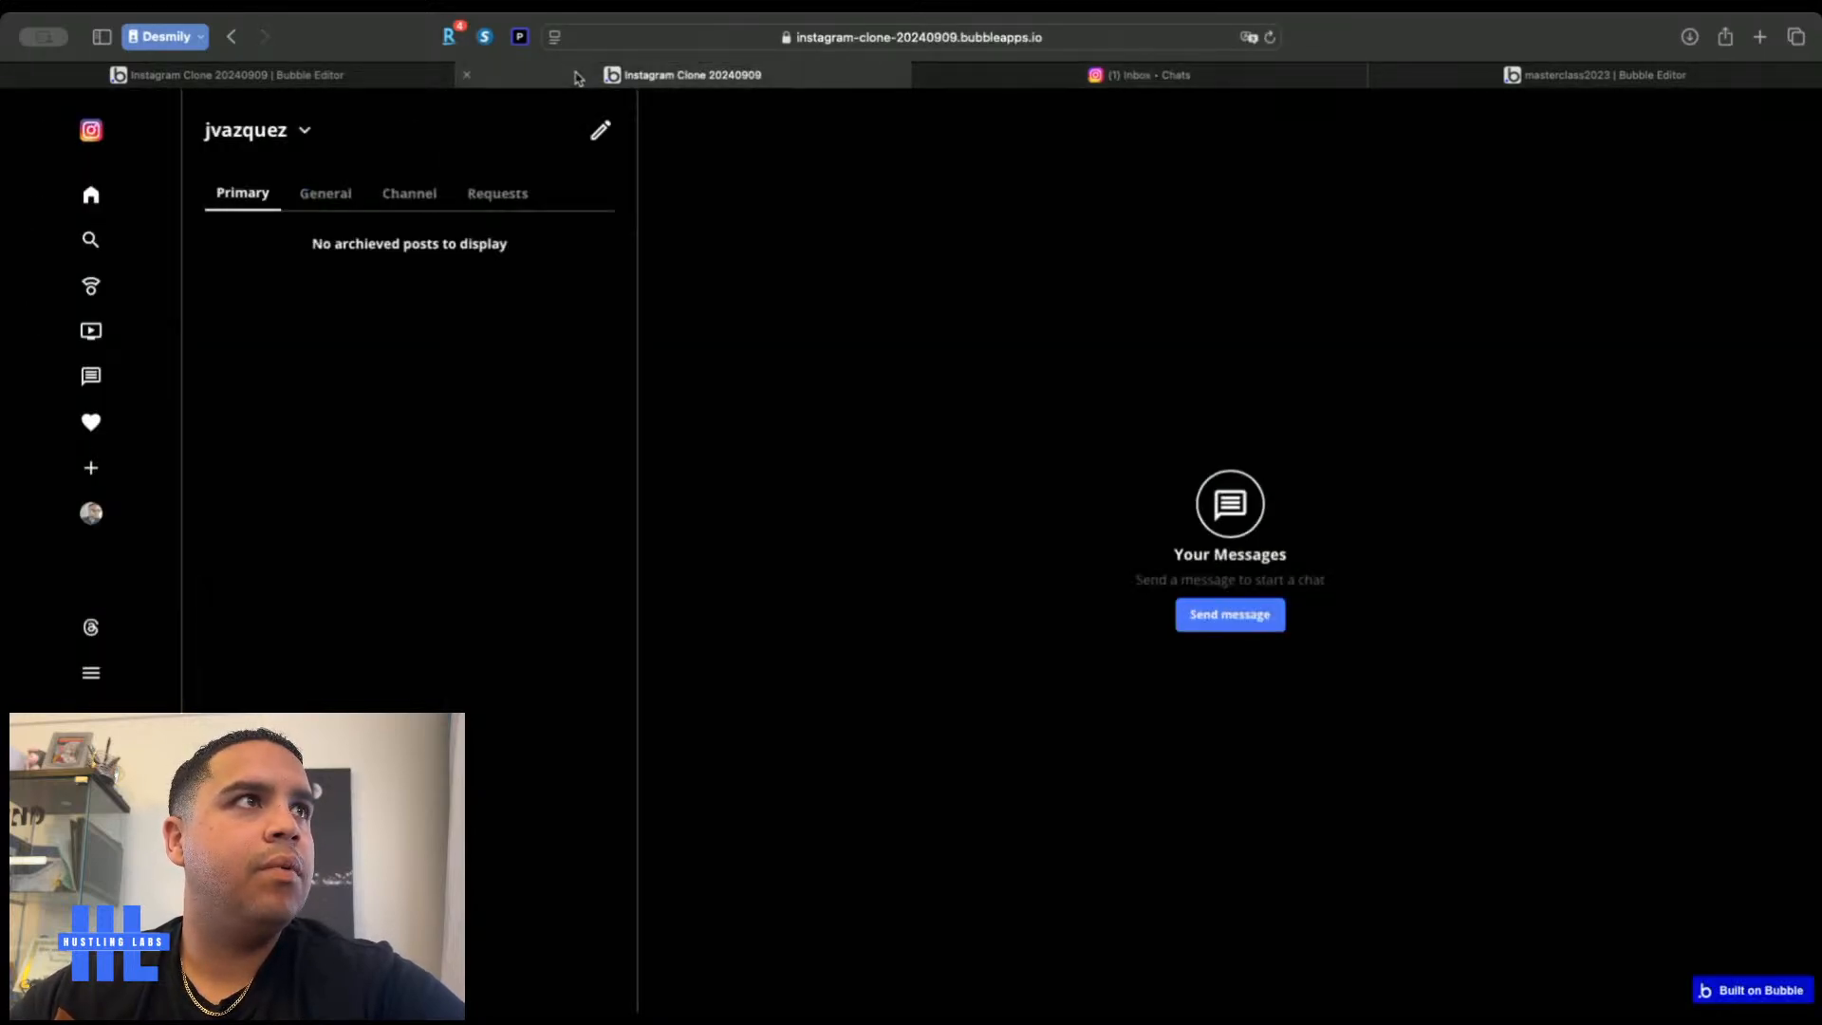
left_click(1036, 76)
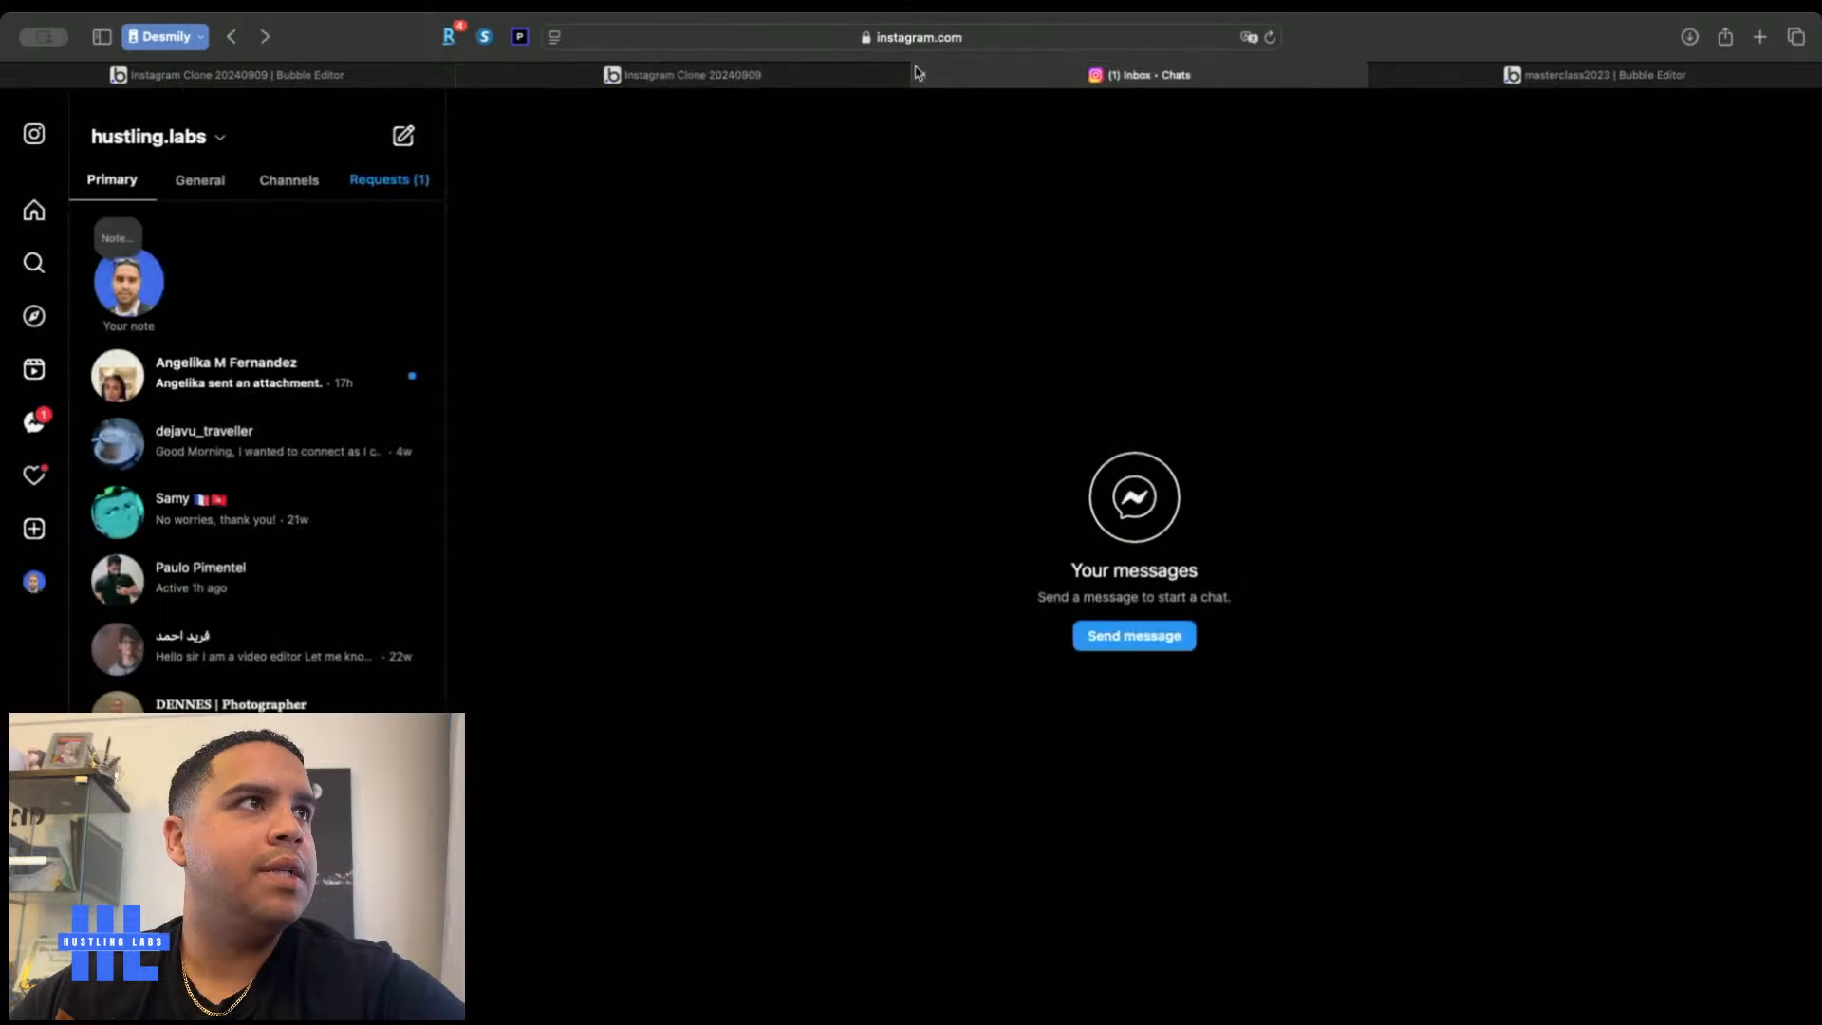
left_click(657, 76)
left_click(1163, 77)
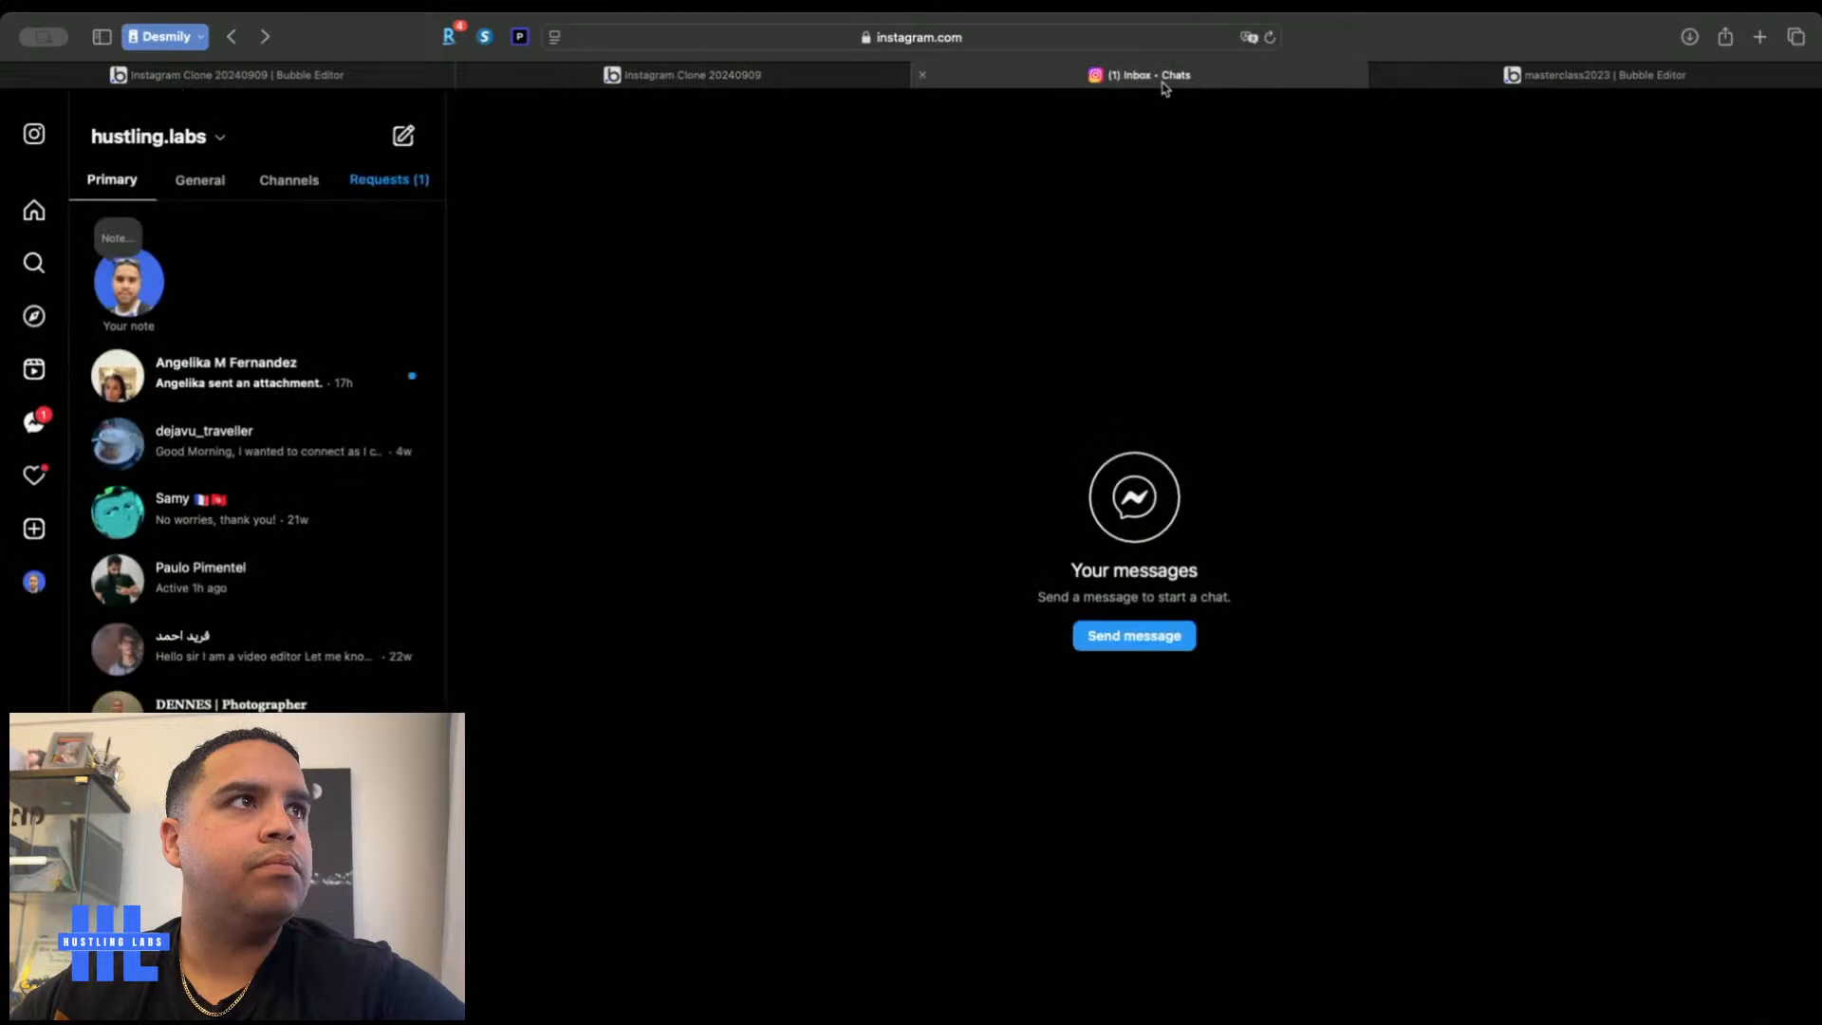
left_click(586, 77)
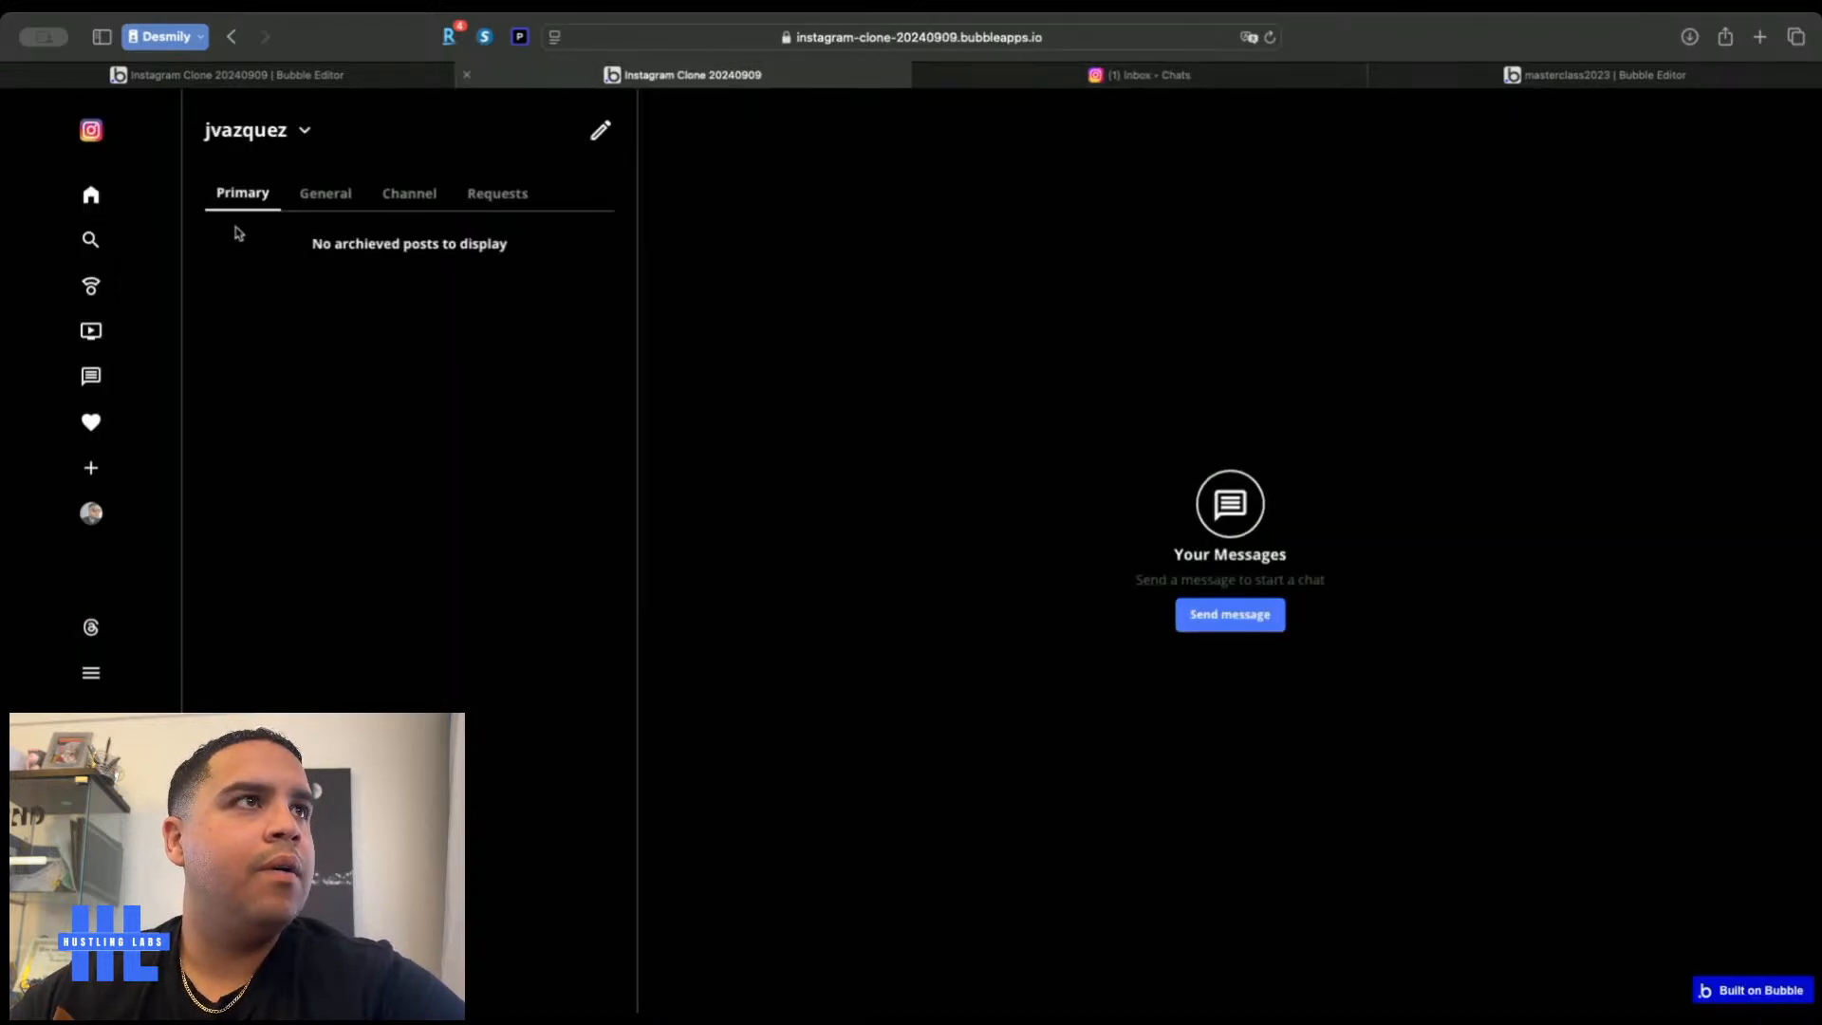
left_click(218, 76)
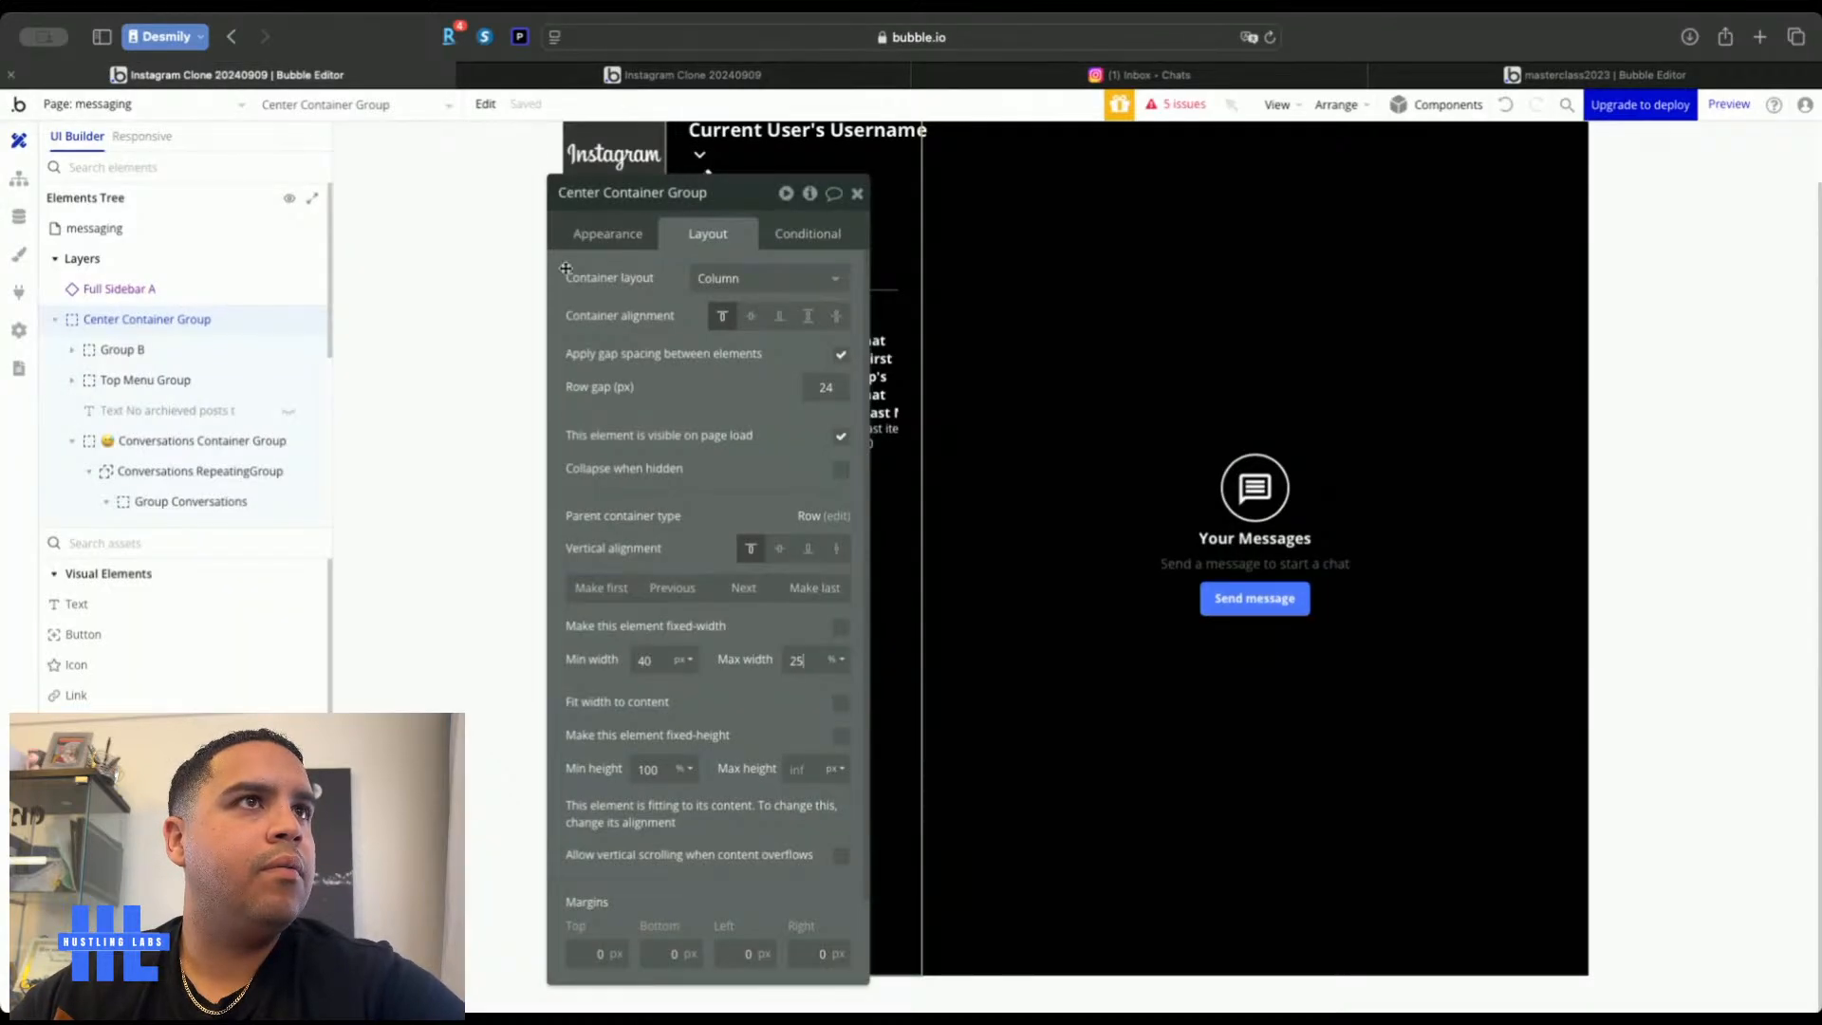
Move the property panel aside, then open an Instagram conversation to study its message bubbles
left_click_drag(607, 193, 281, 171)
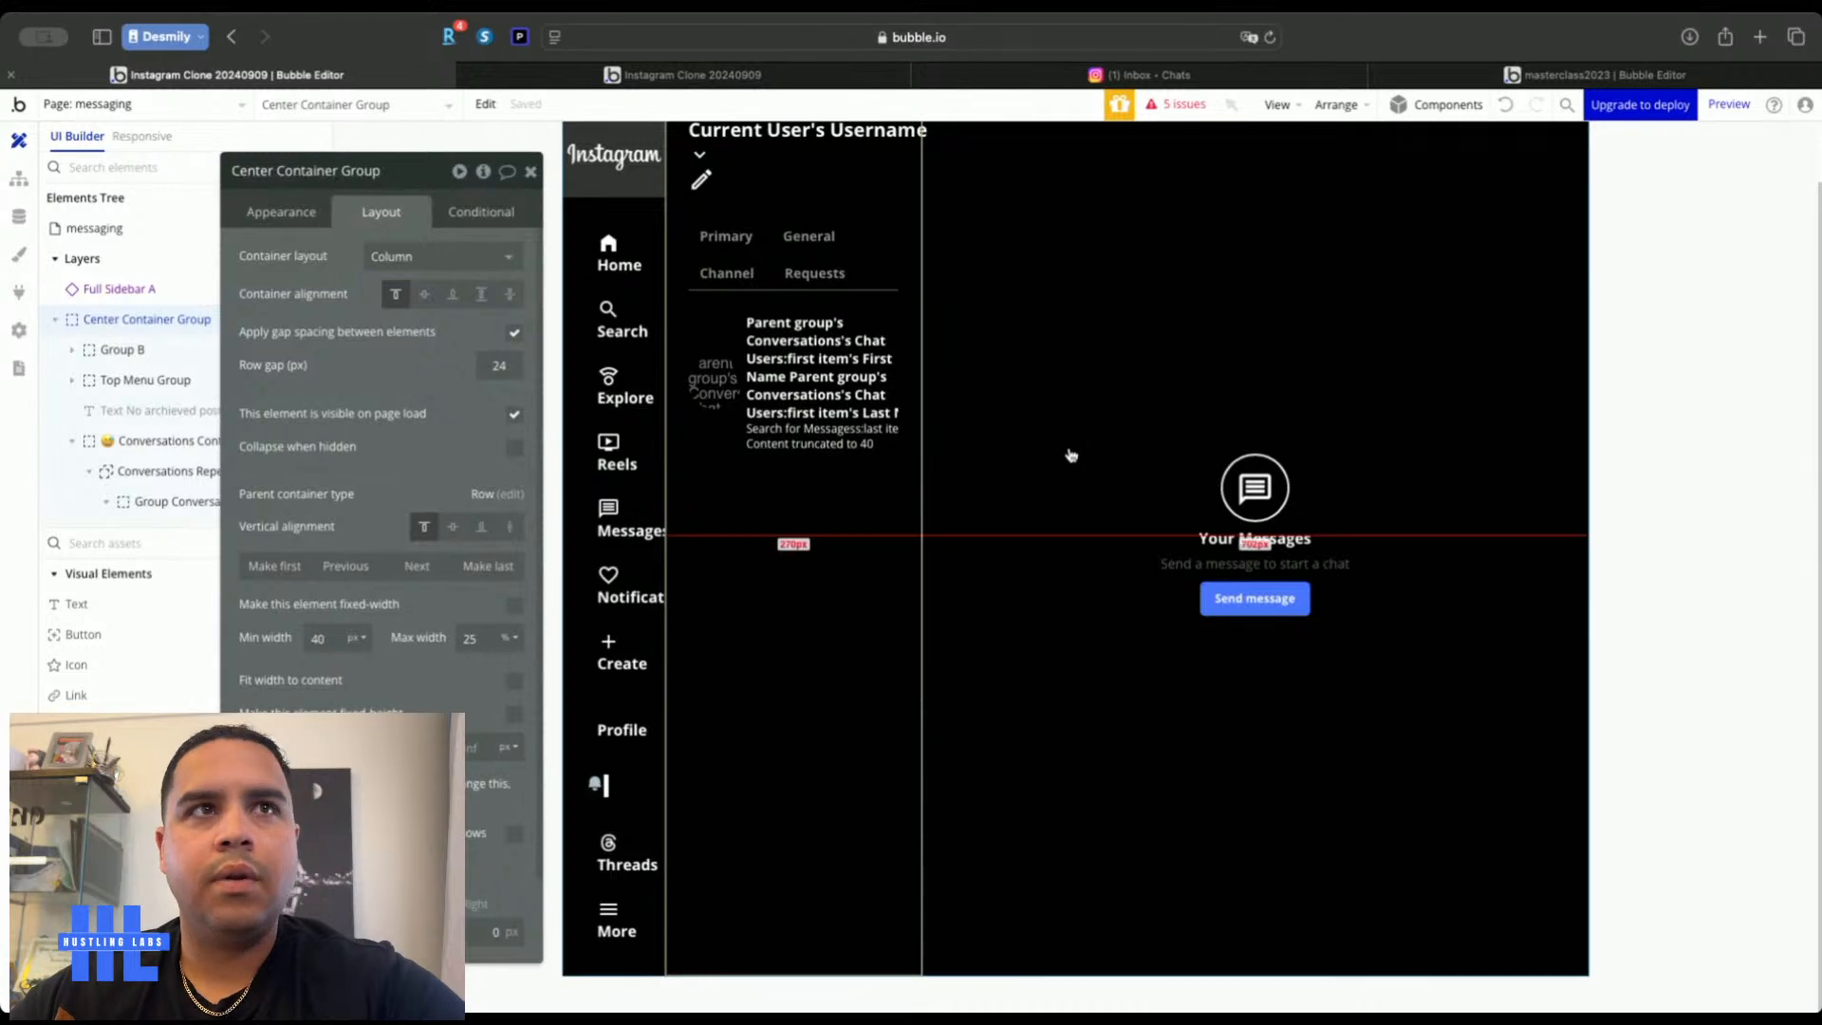
left_click(1108, 85)
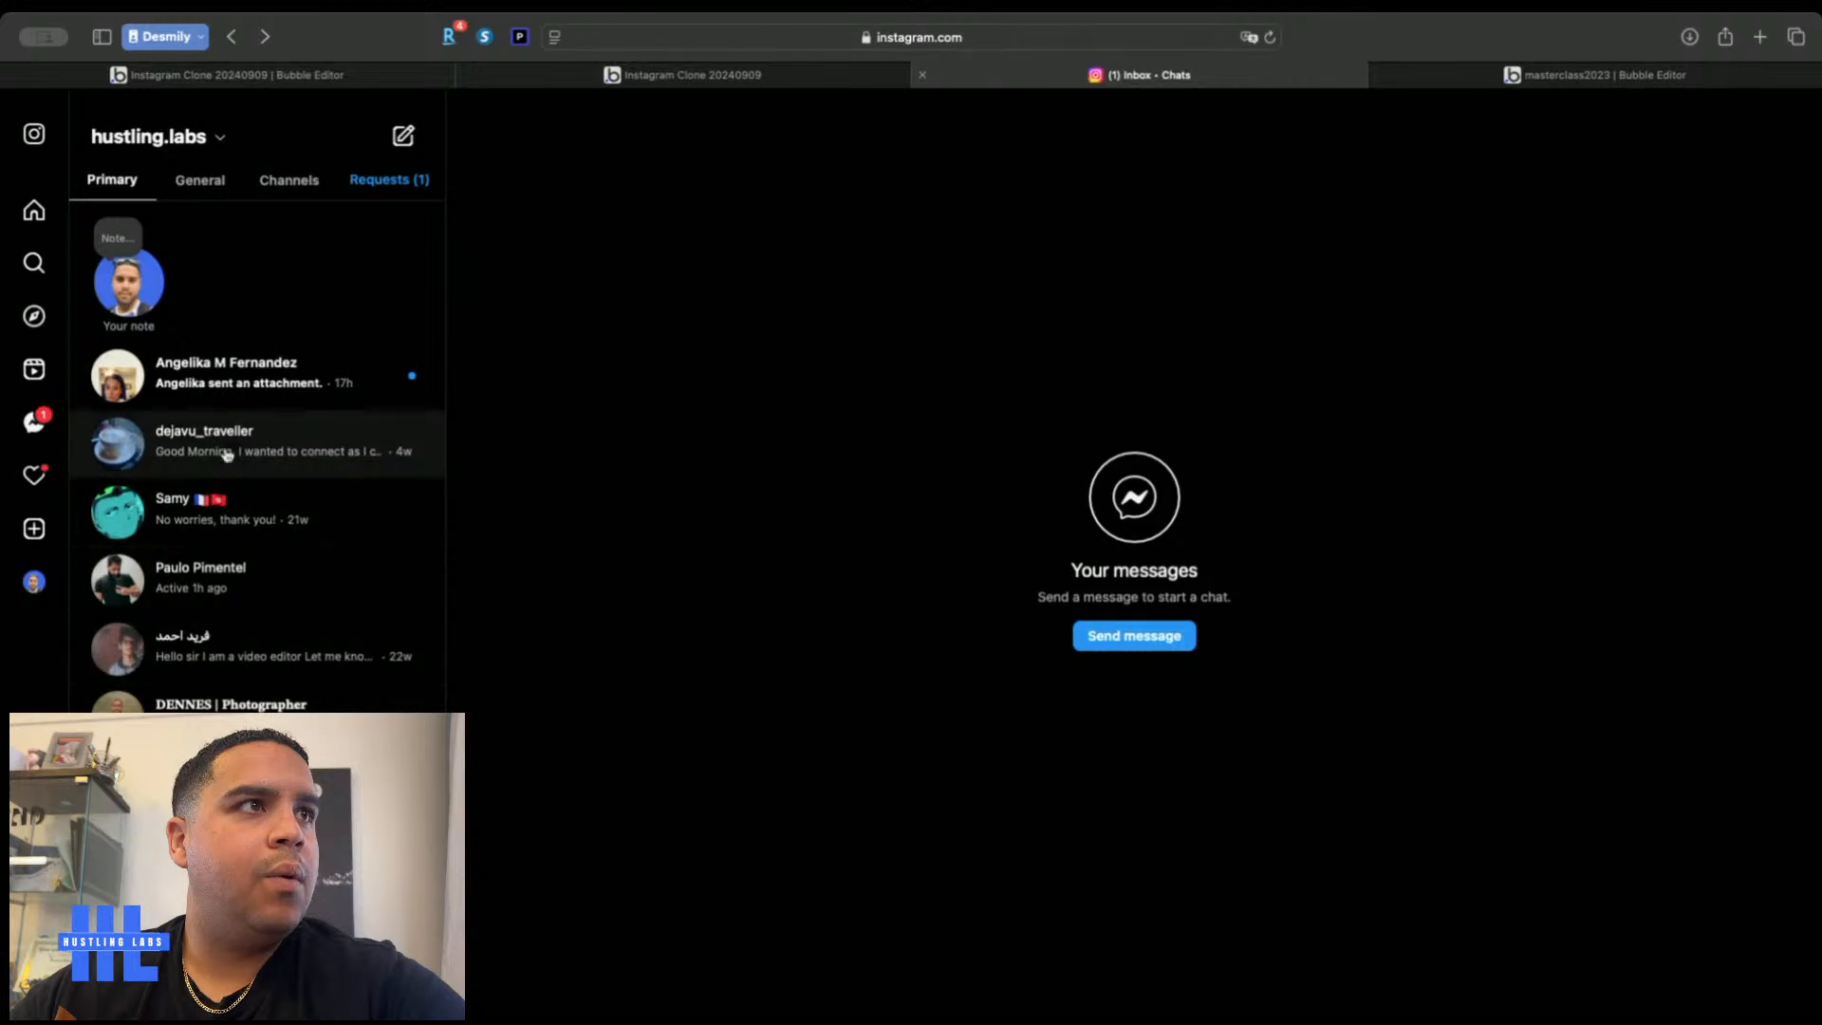
left_click(243, 380)
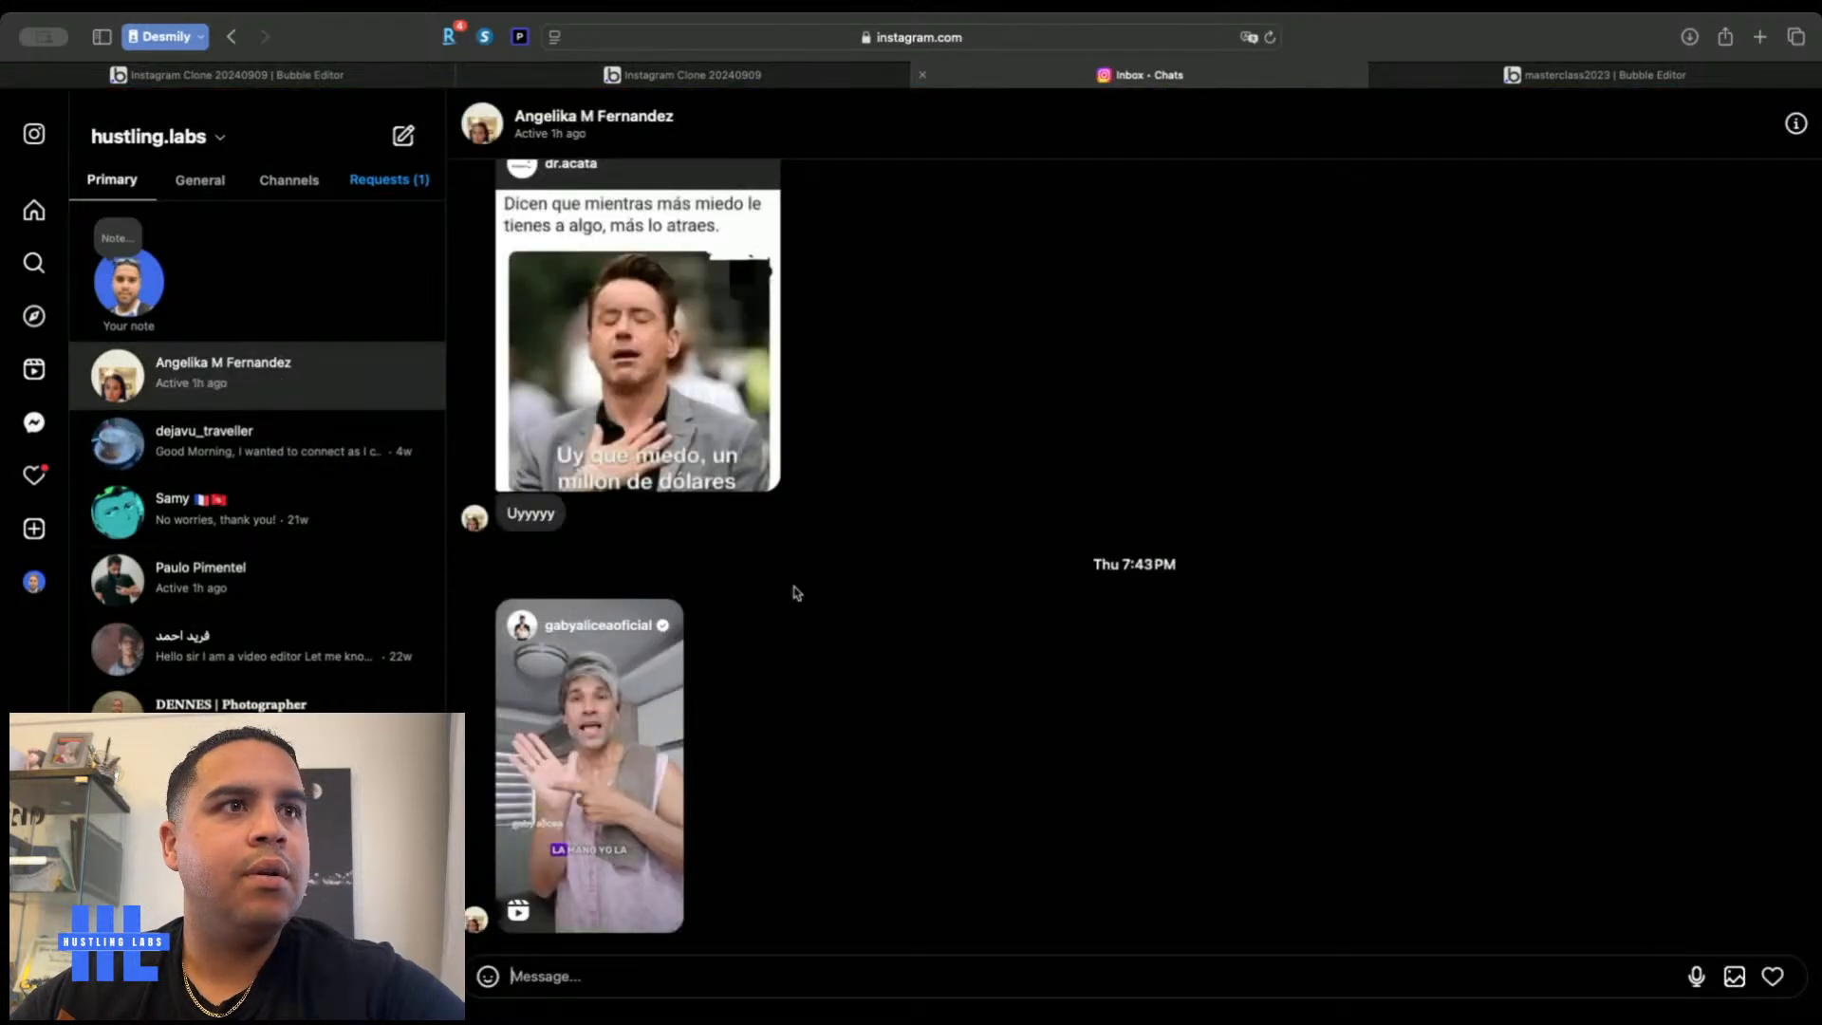
scroll(818, 730, "up", 15)
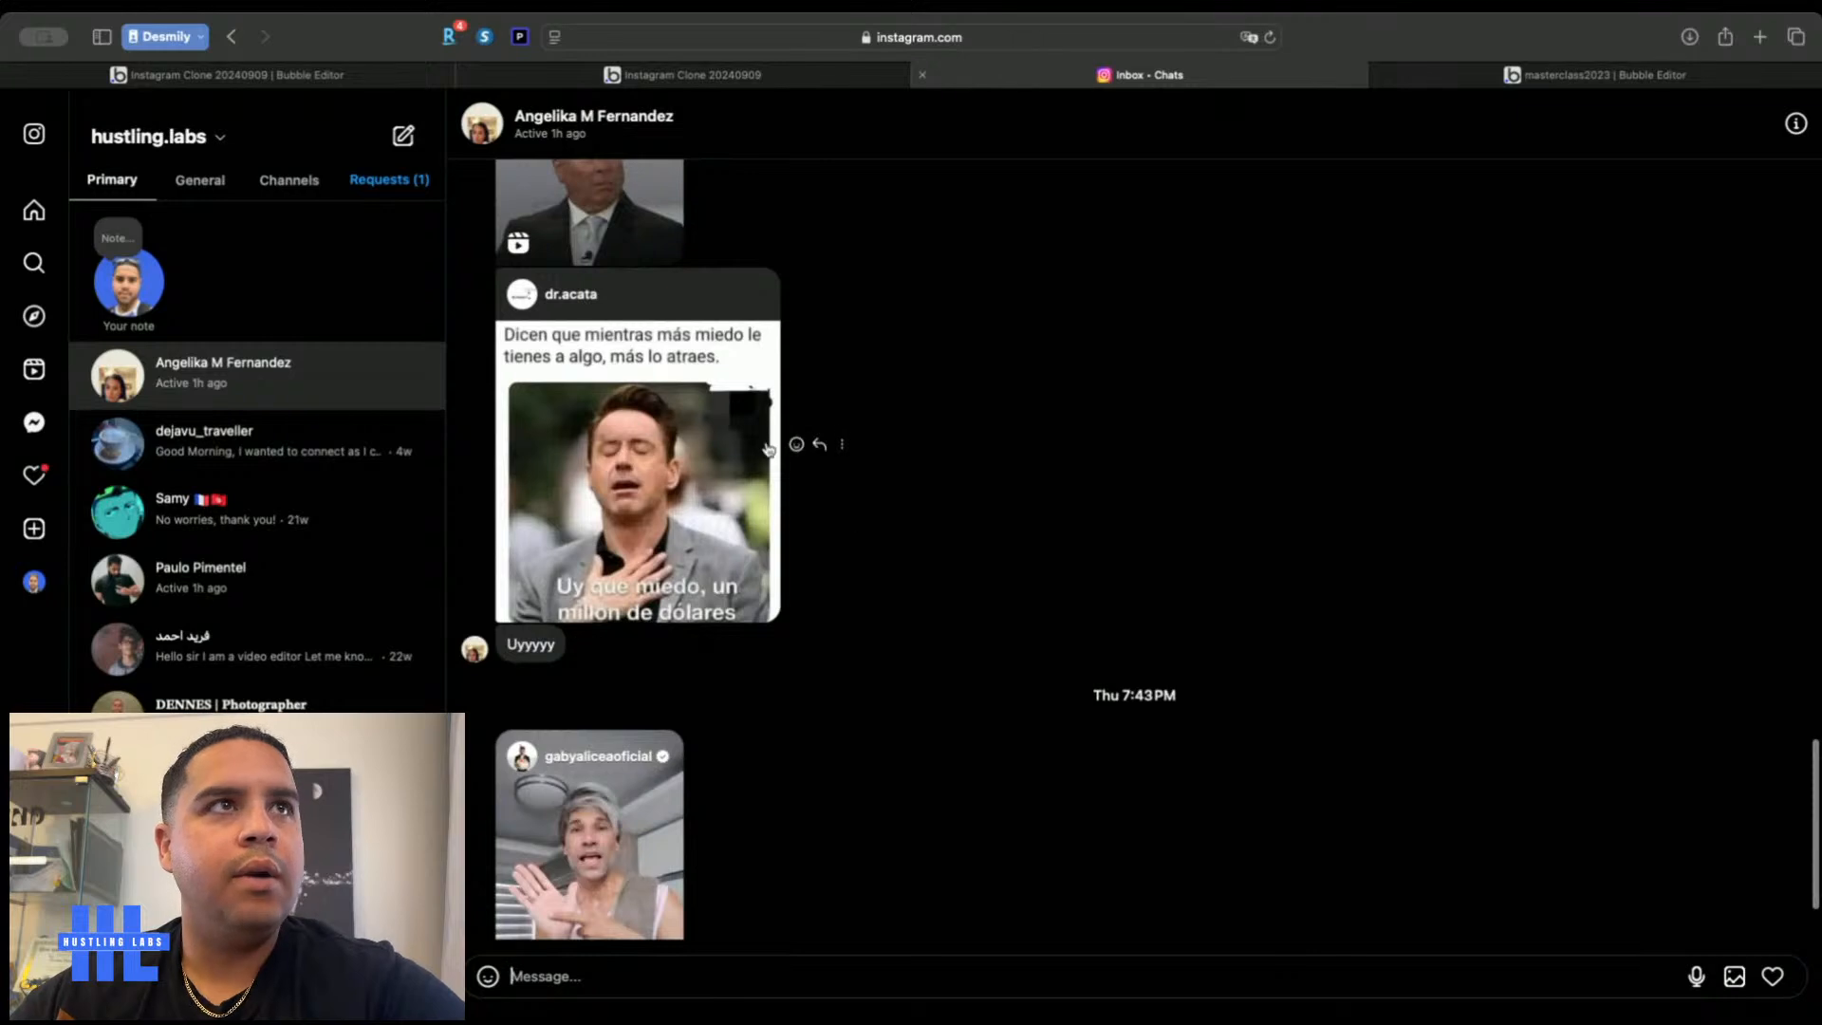
left_click(275, 75)
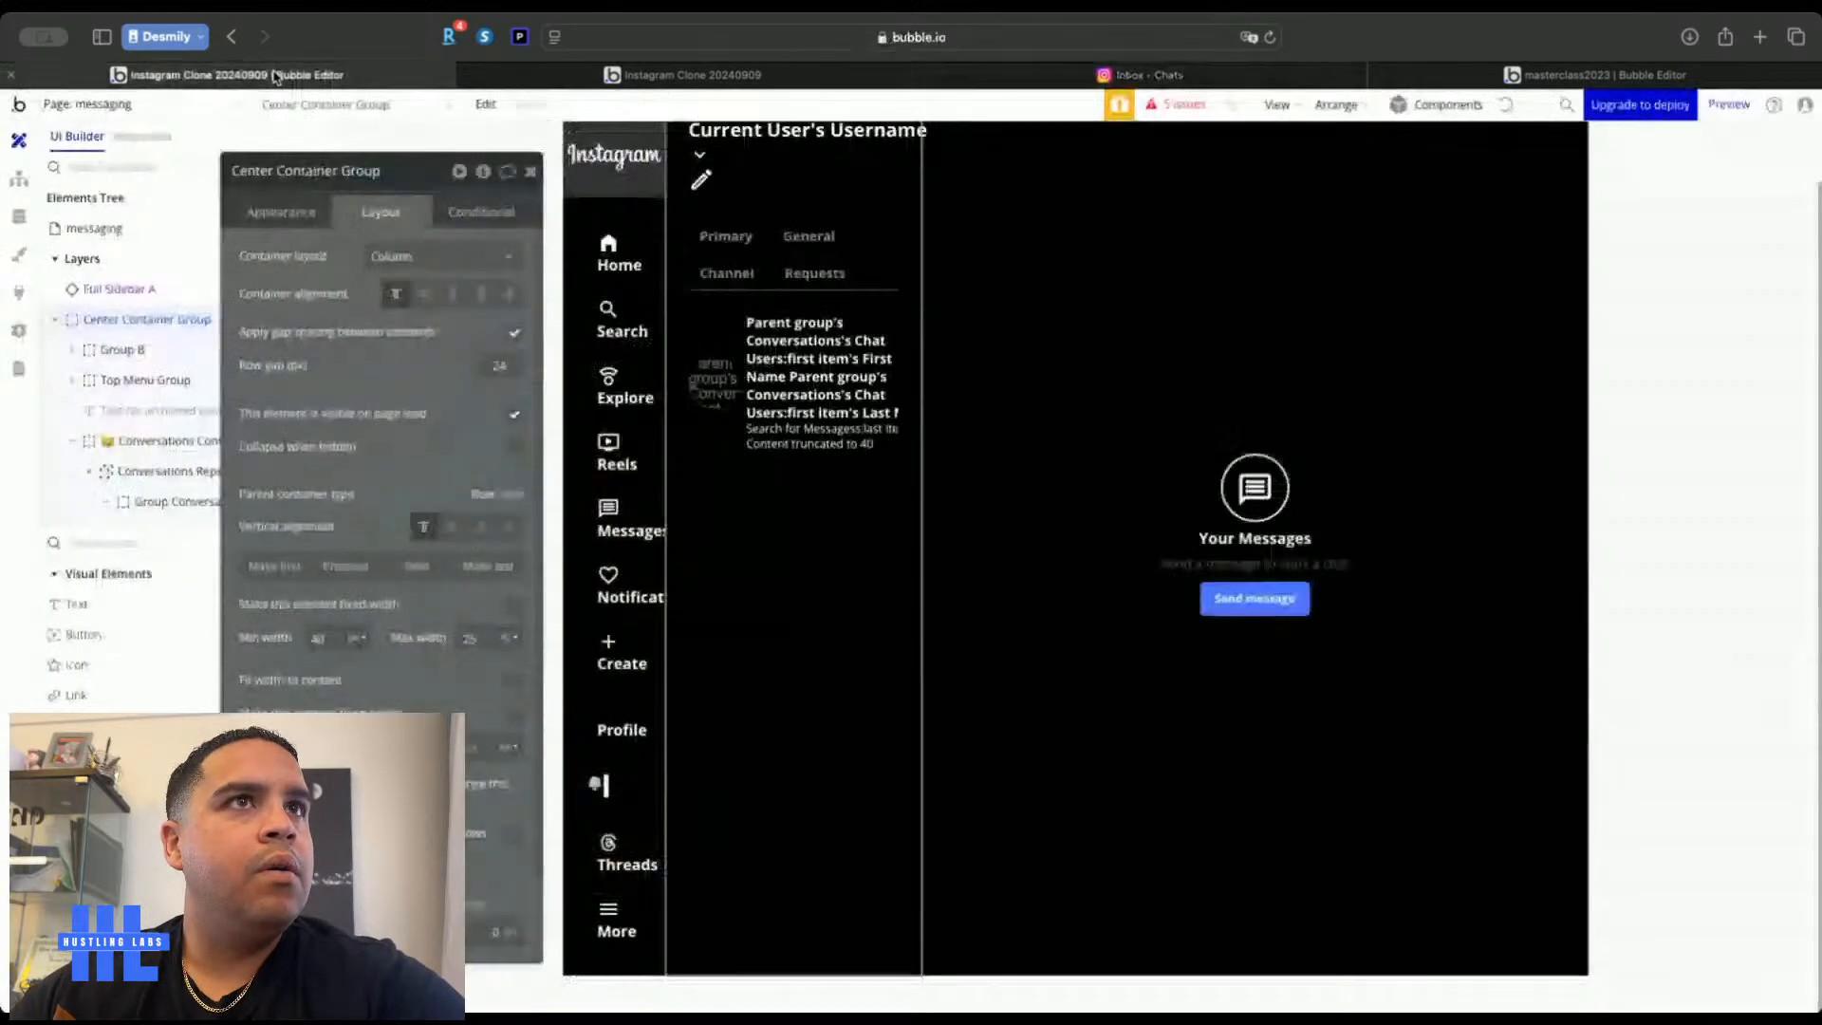
Prefix the Empty Conversation Container Group's name with a 🍉 emoji and collapse its children
left_click(1061, 287)
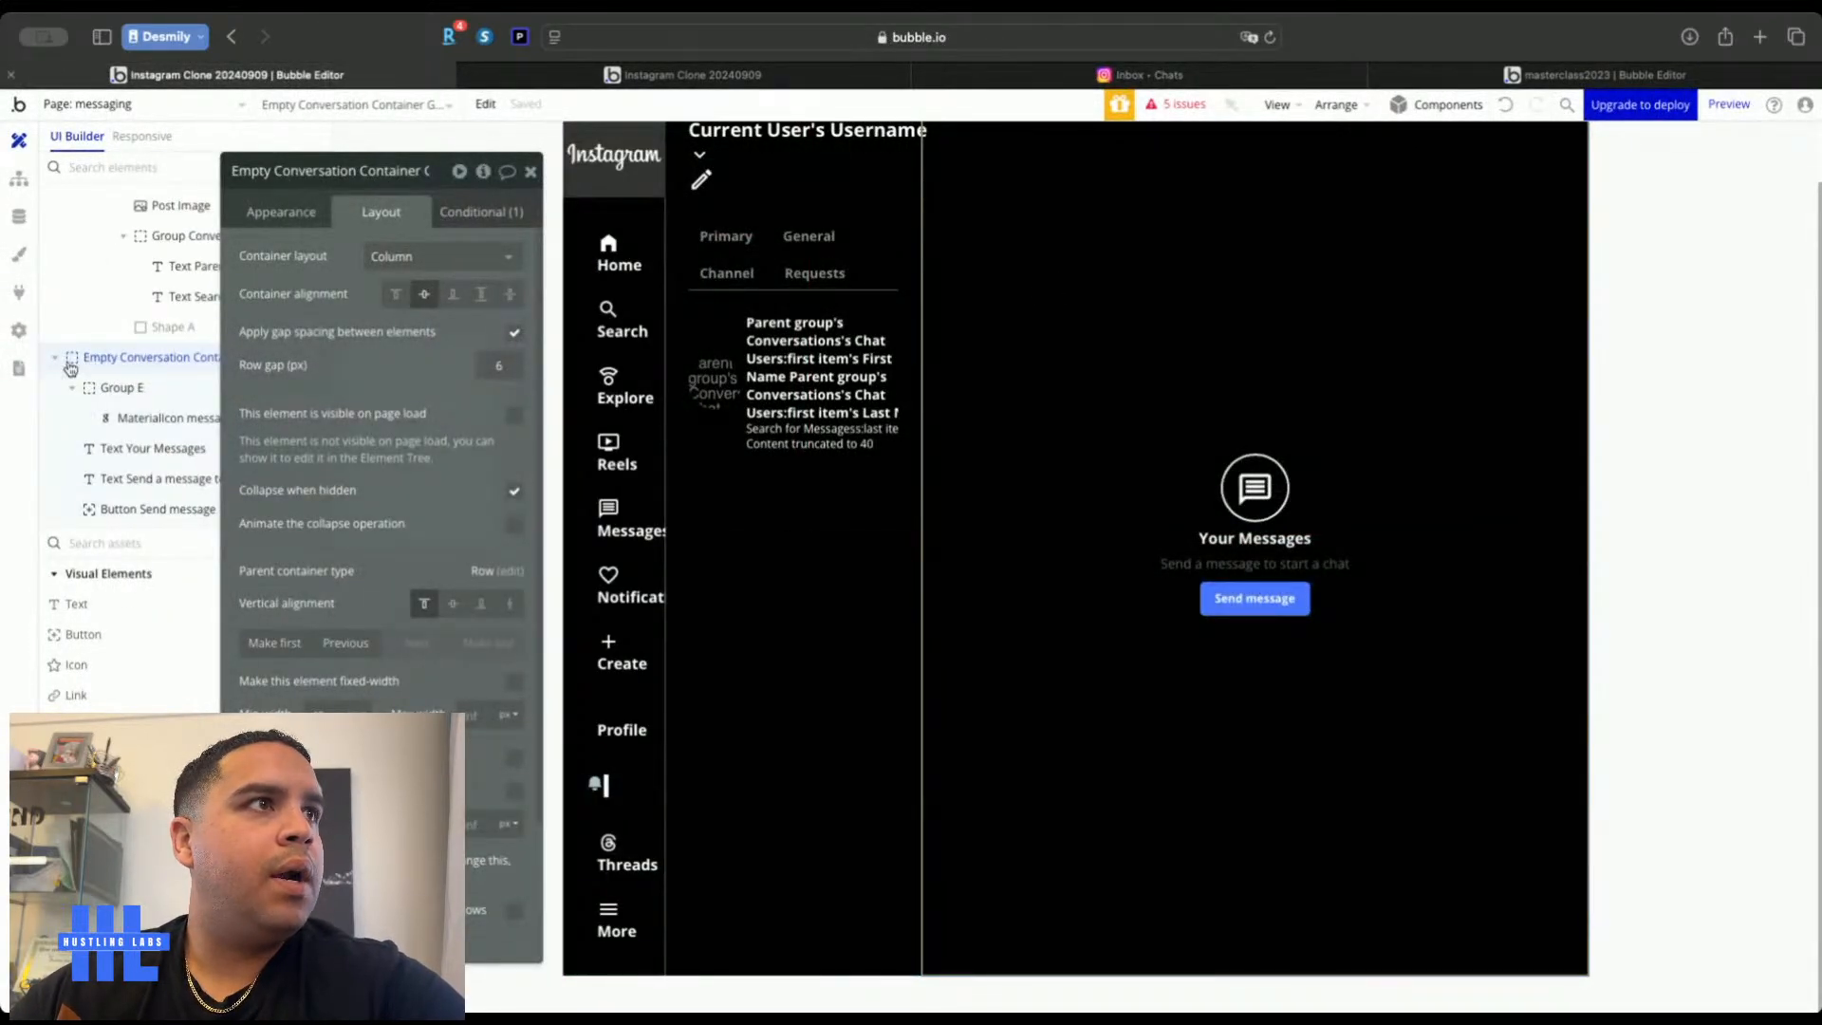
left_click(297, 177)
key("super+Left")
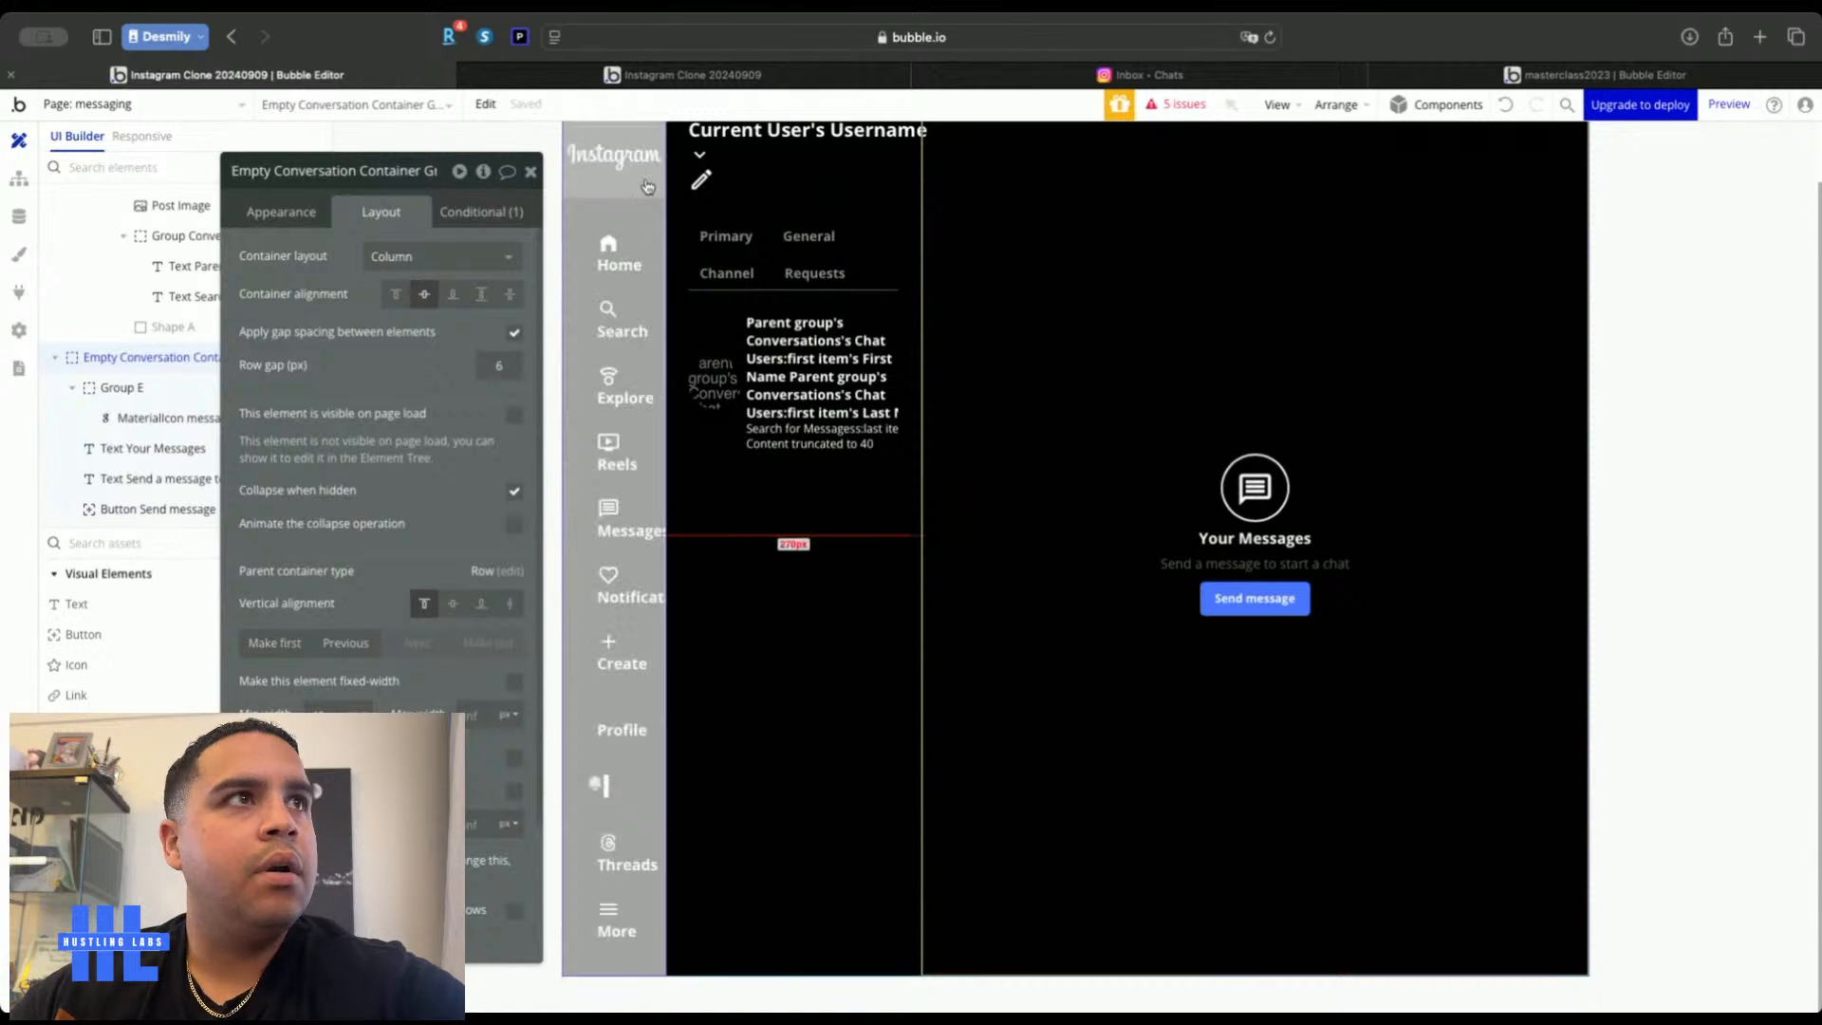
type("🍉")
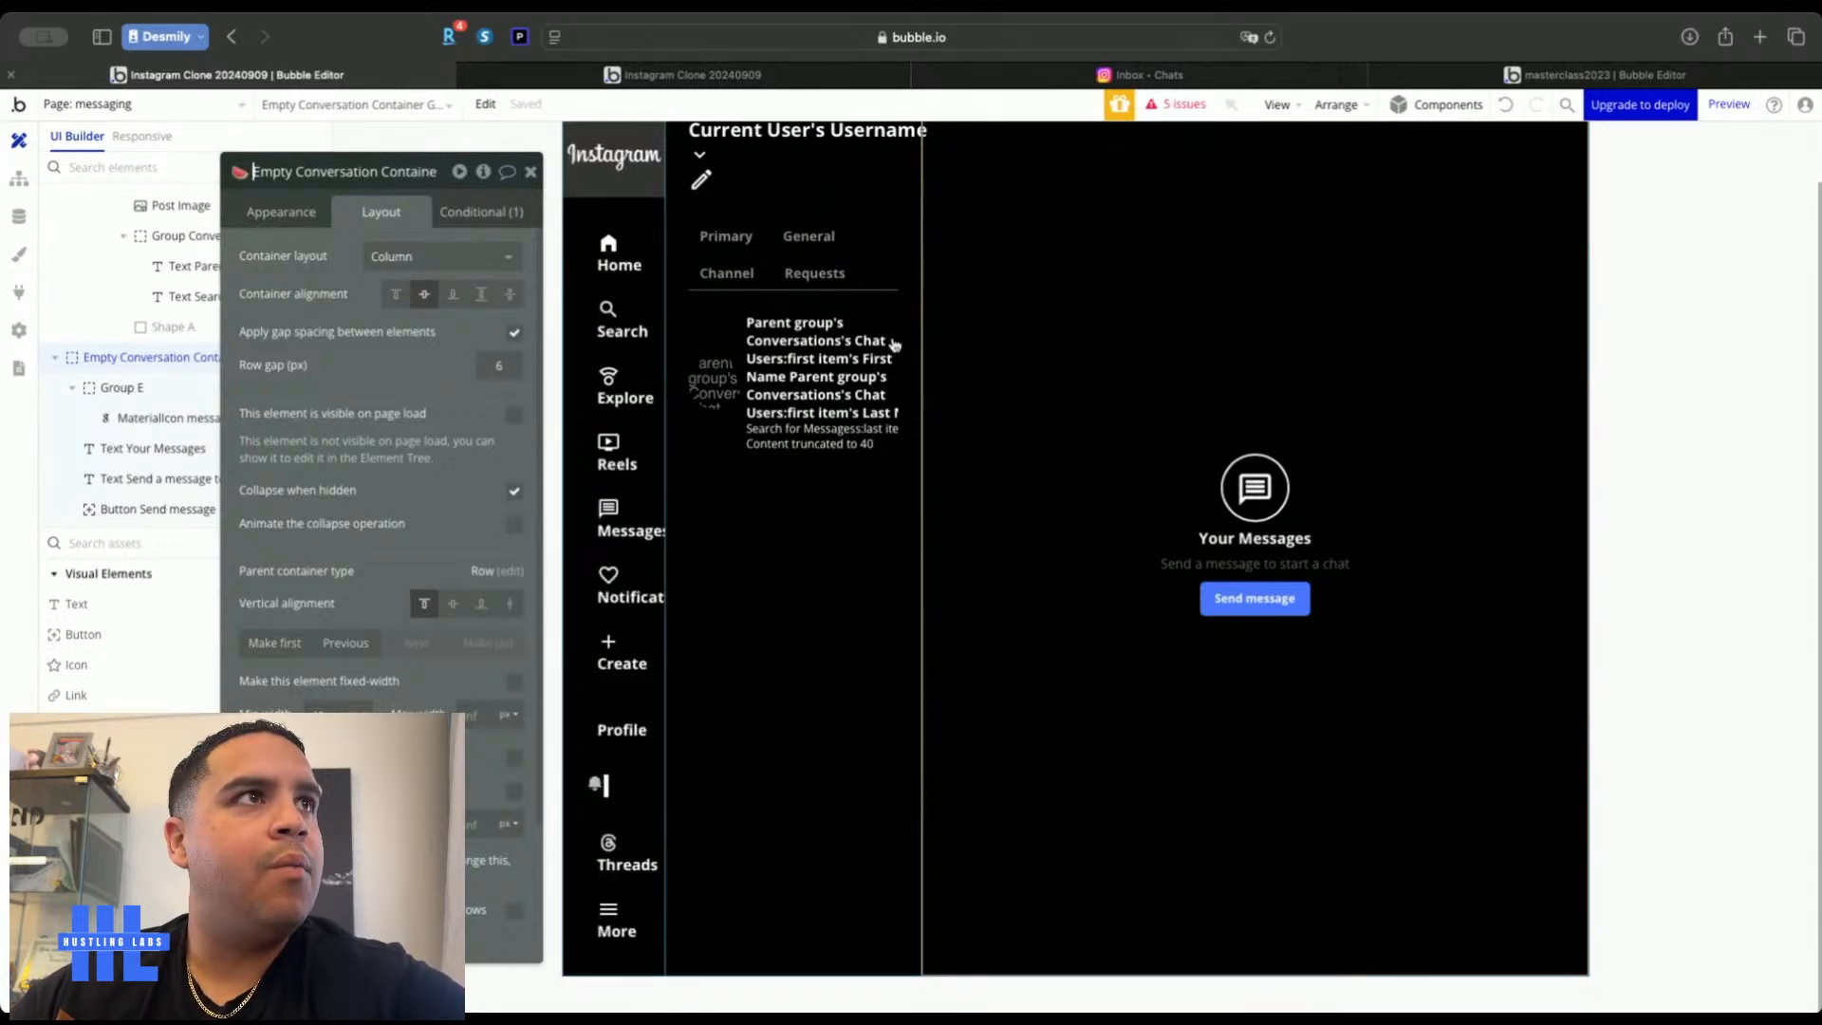
left_click(529, 173)
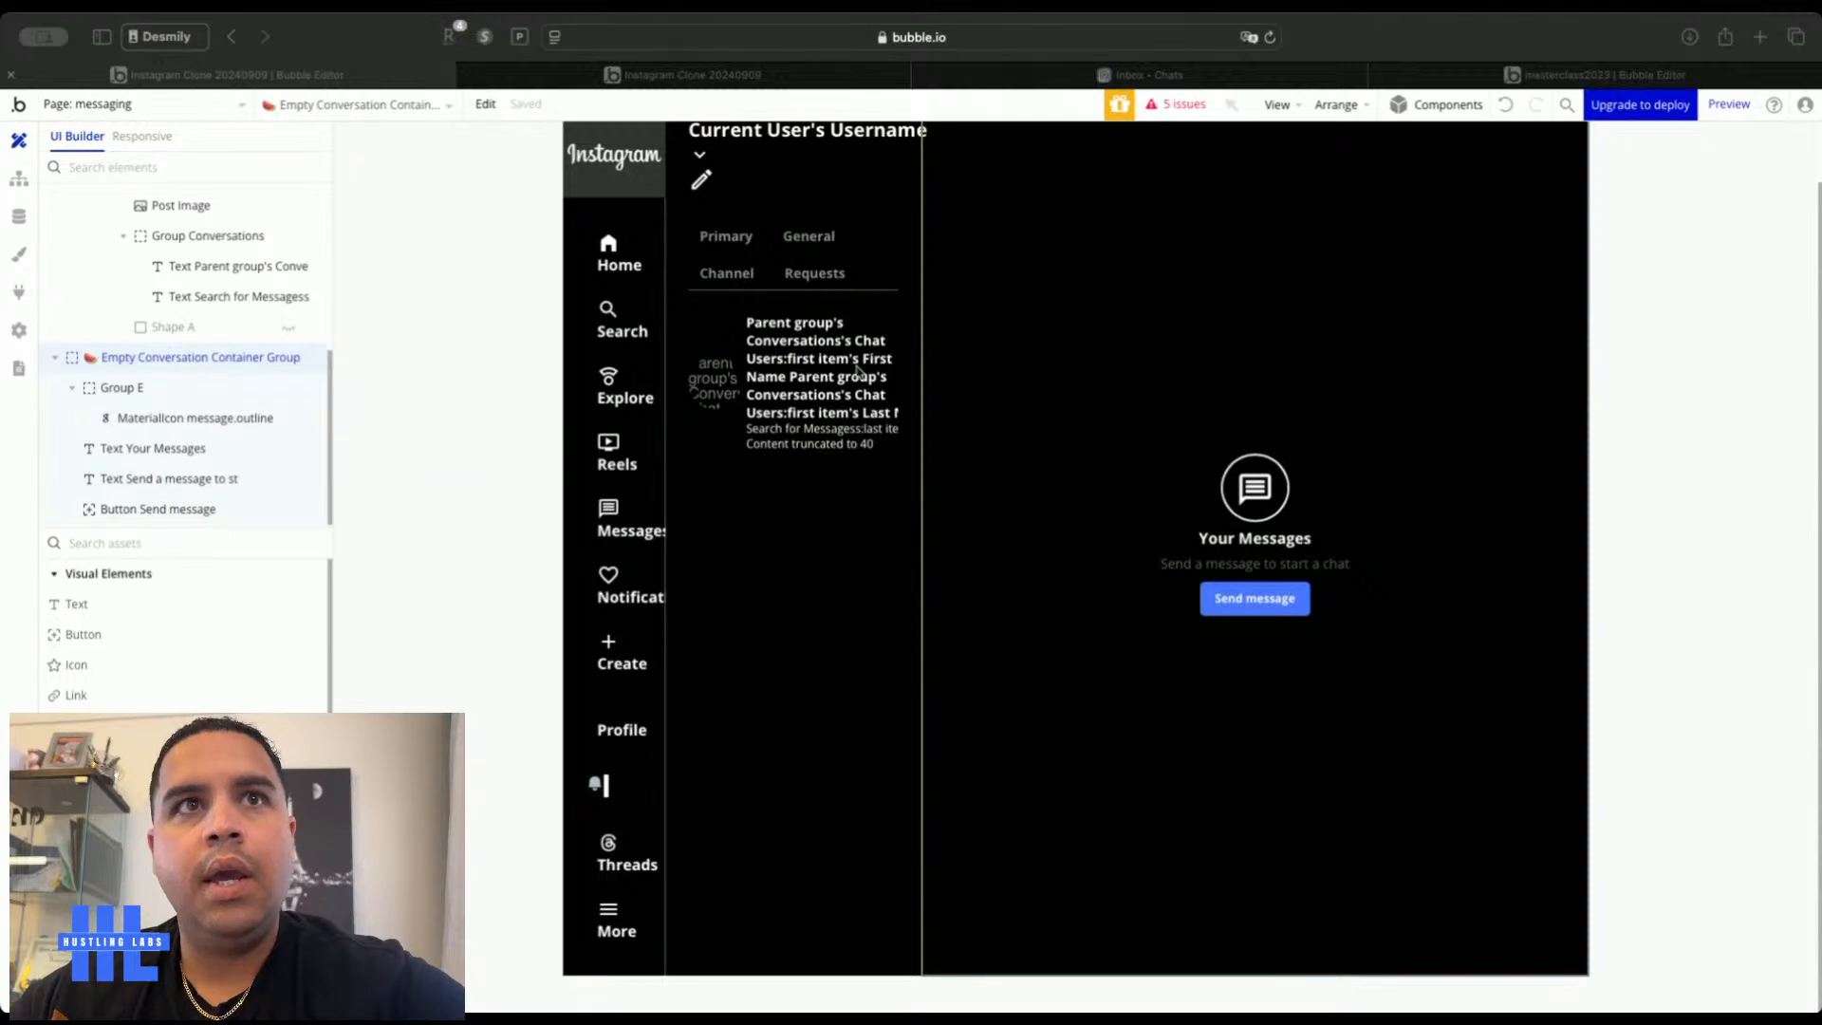
double_click(1002, 169)
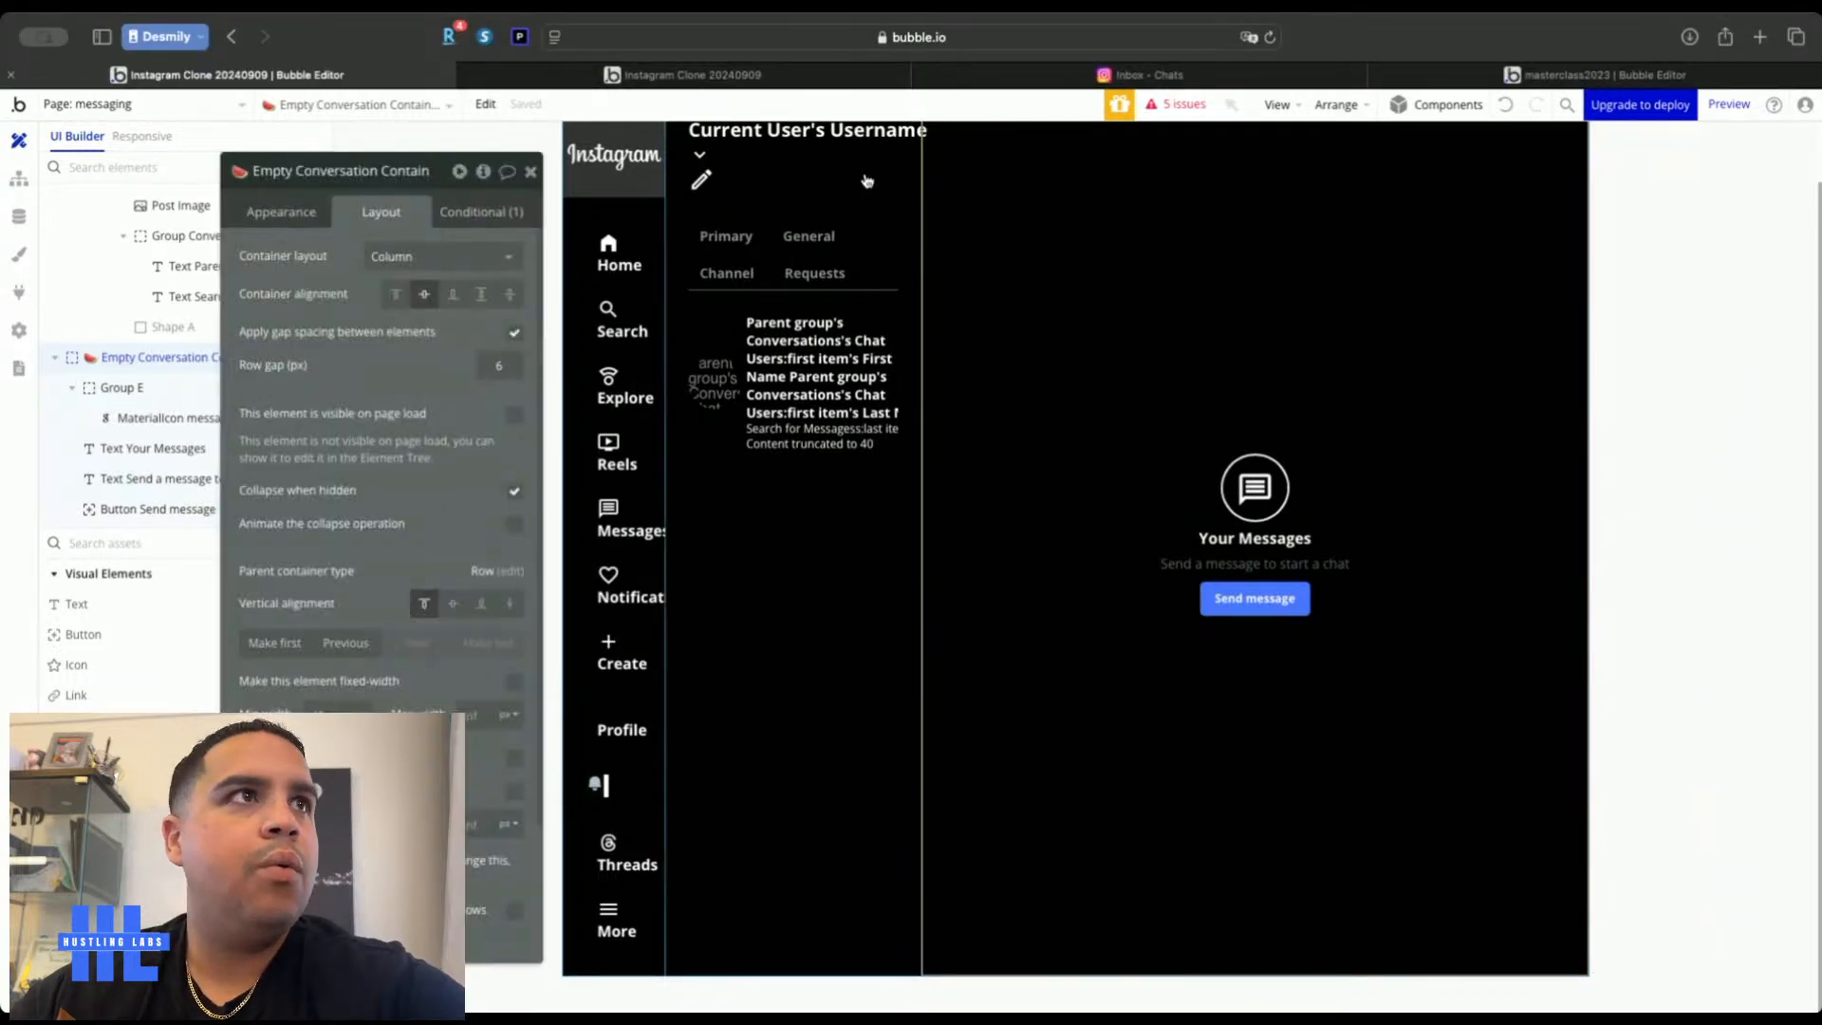
left_click(55, 357)
Duplicate the empty-state container and name the copy Conversation Messages Container Group
right_click(134, 508)
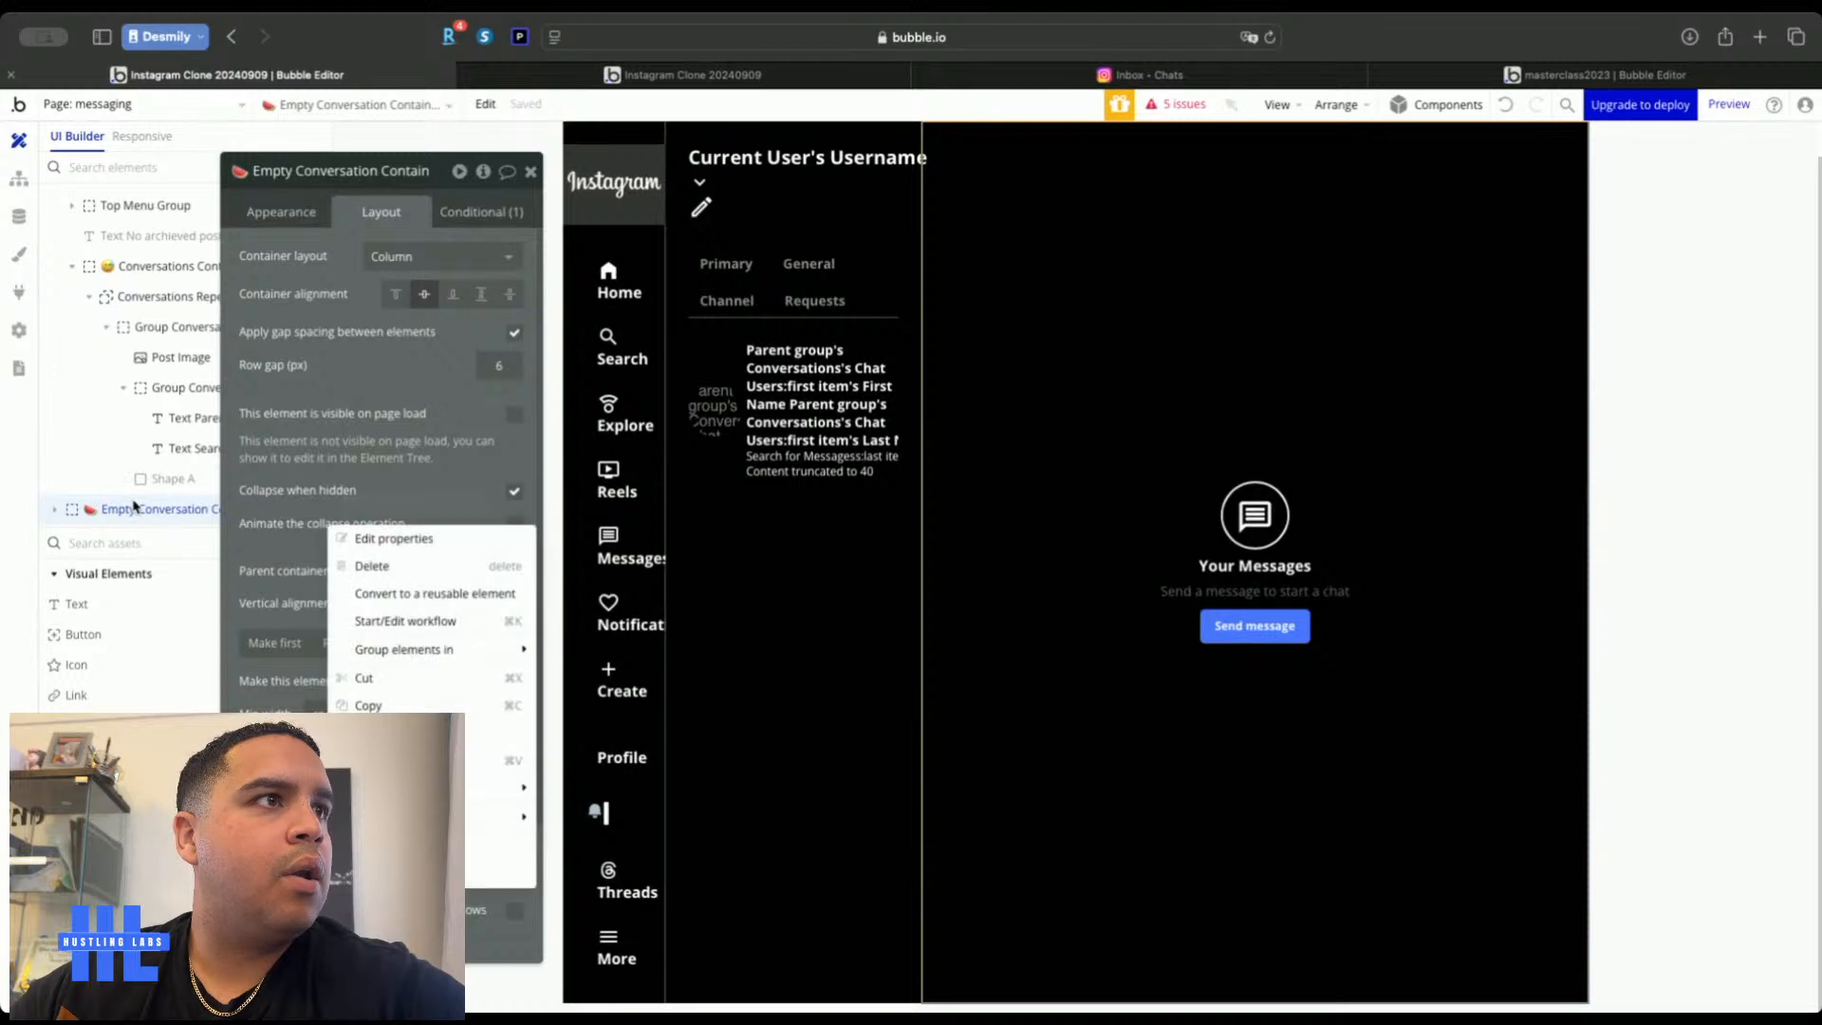
left_click(387, 707)
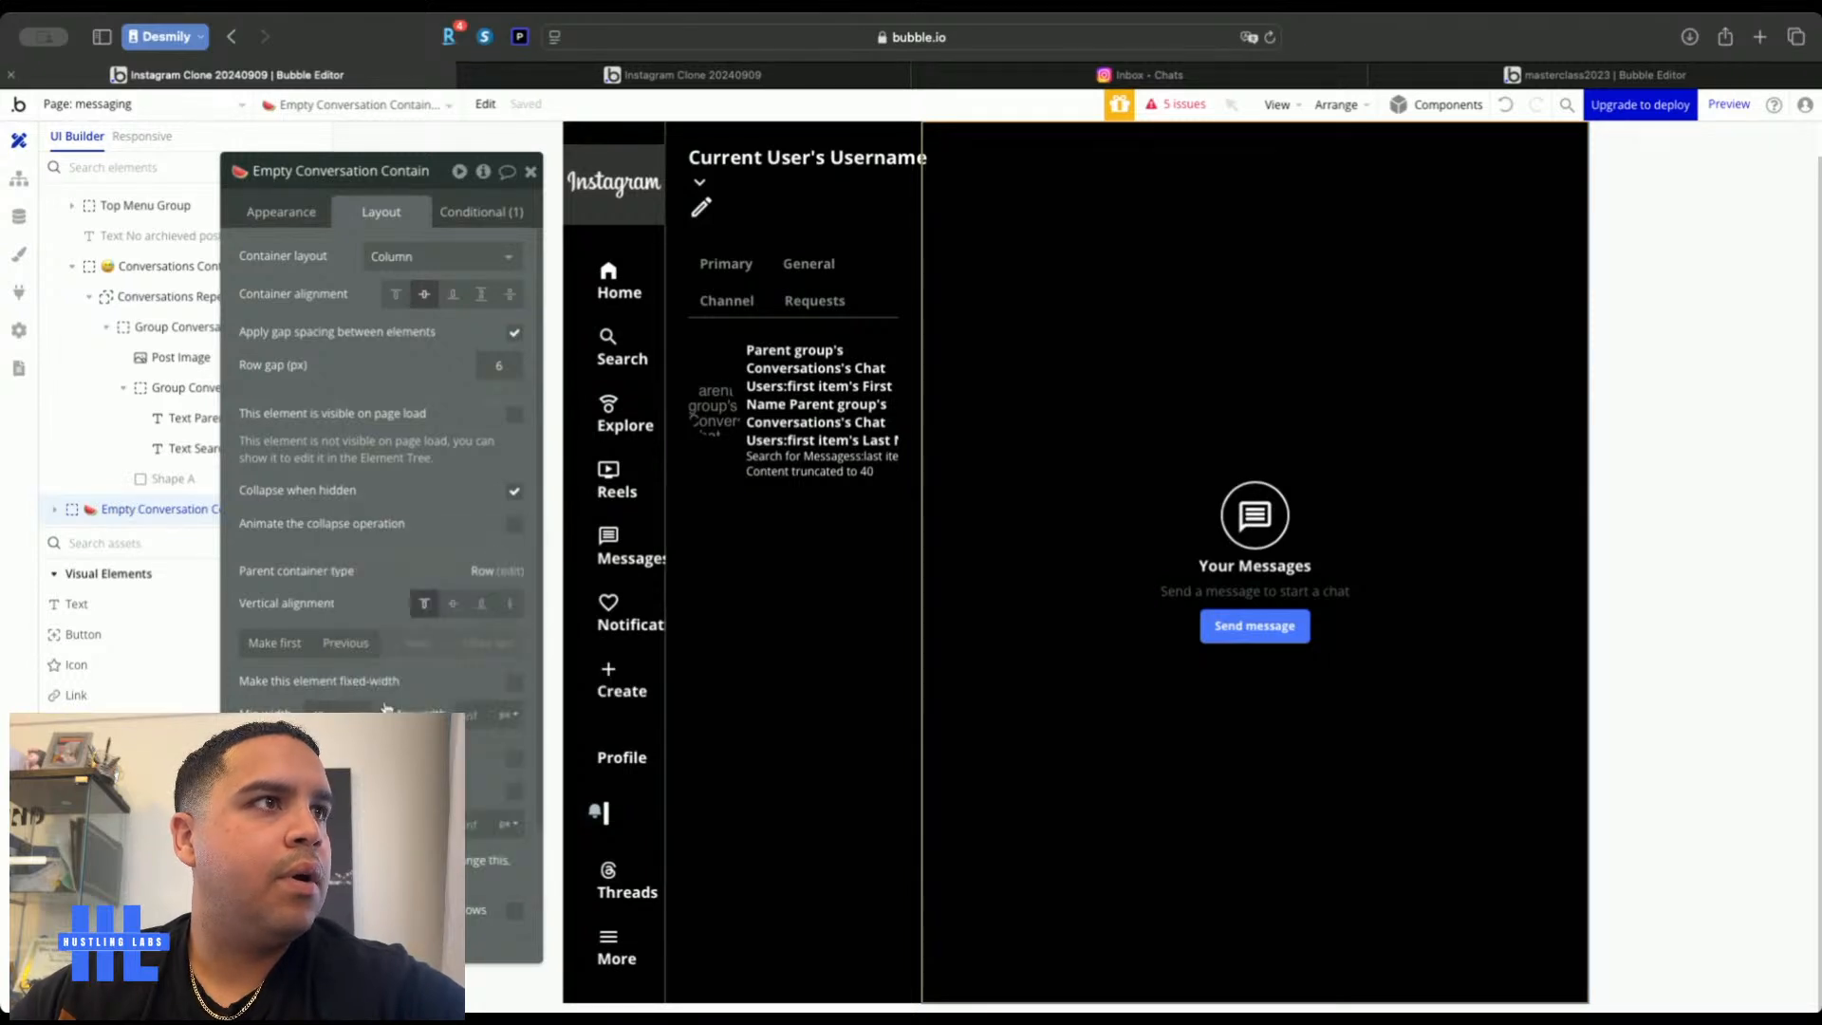
left_click(1633, 286)
left_click(486, 105)
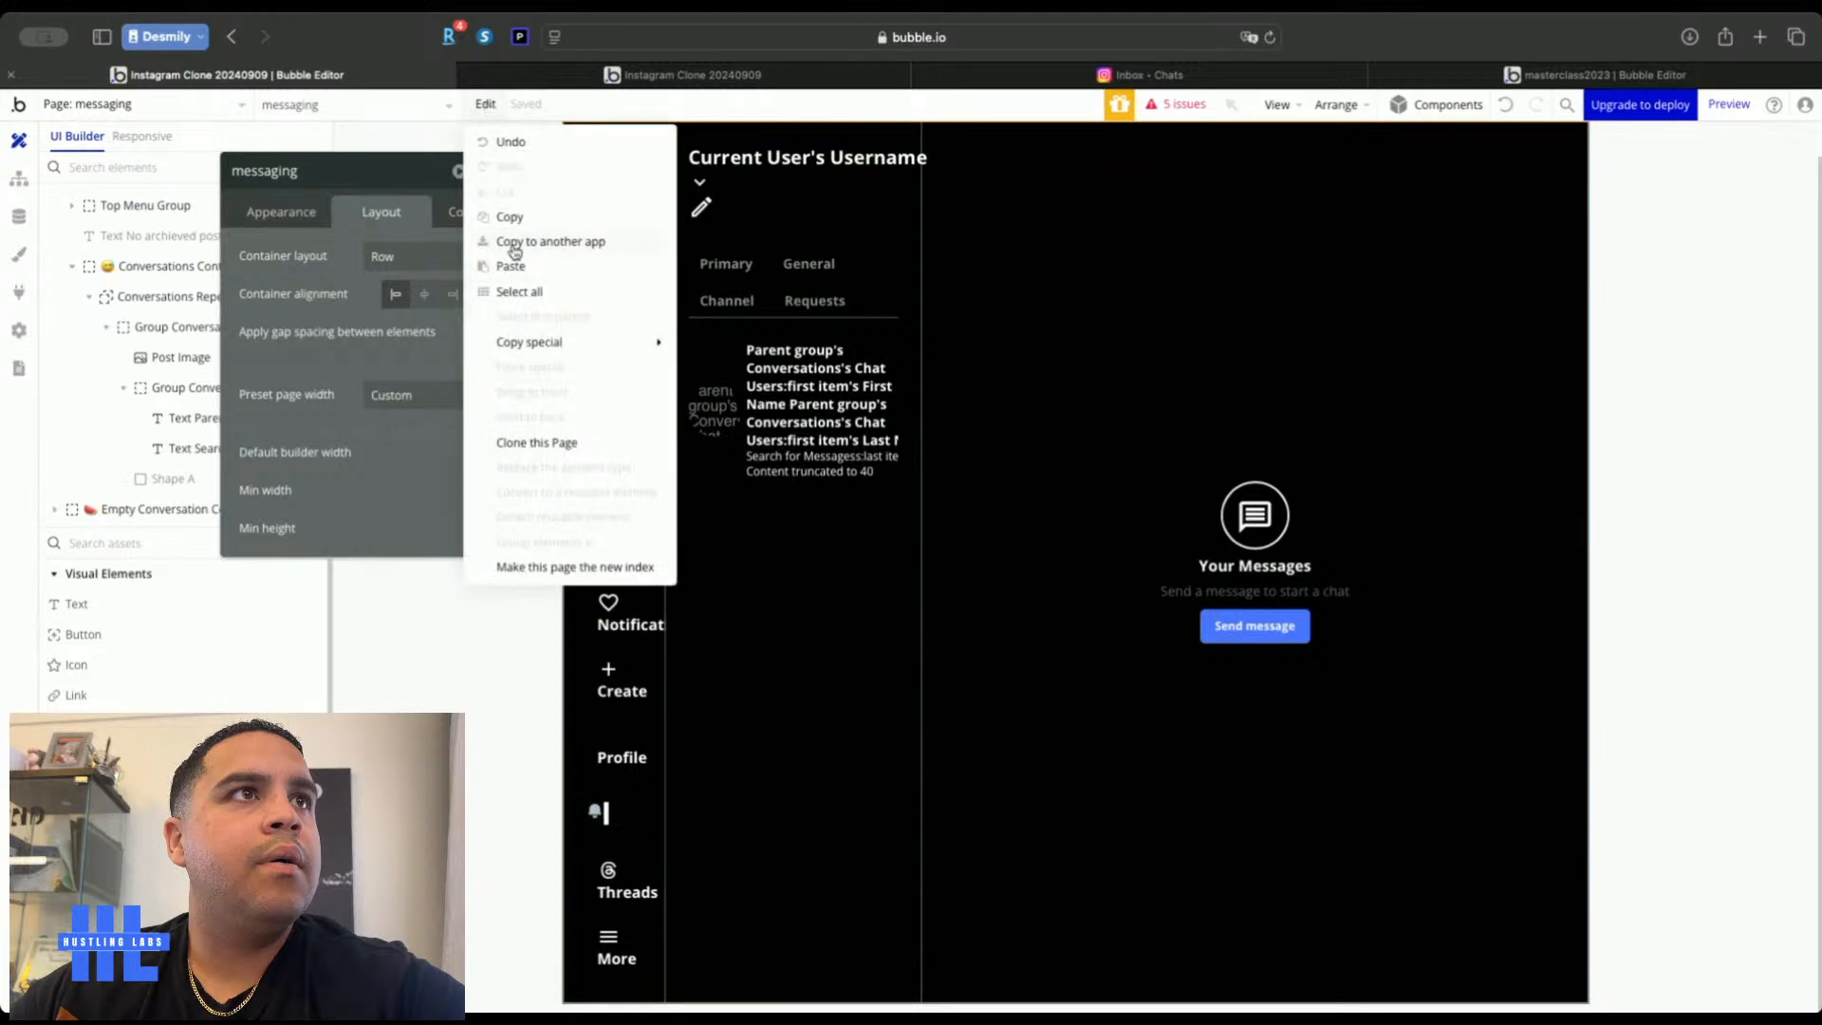
left_click(512, 267)
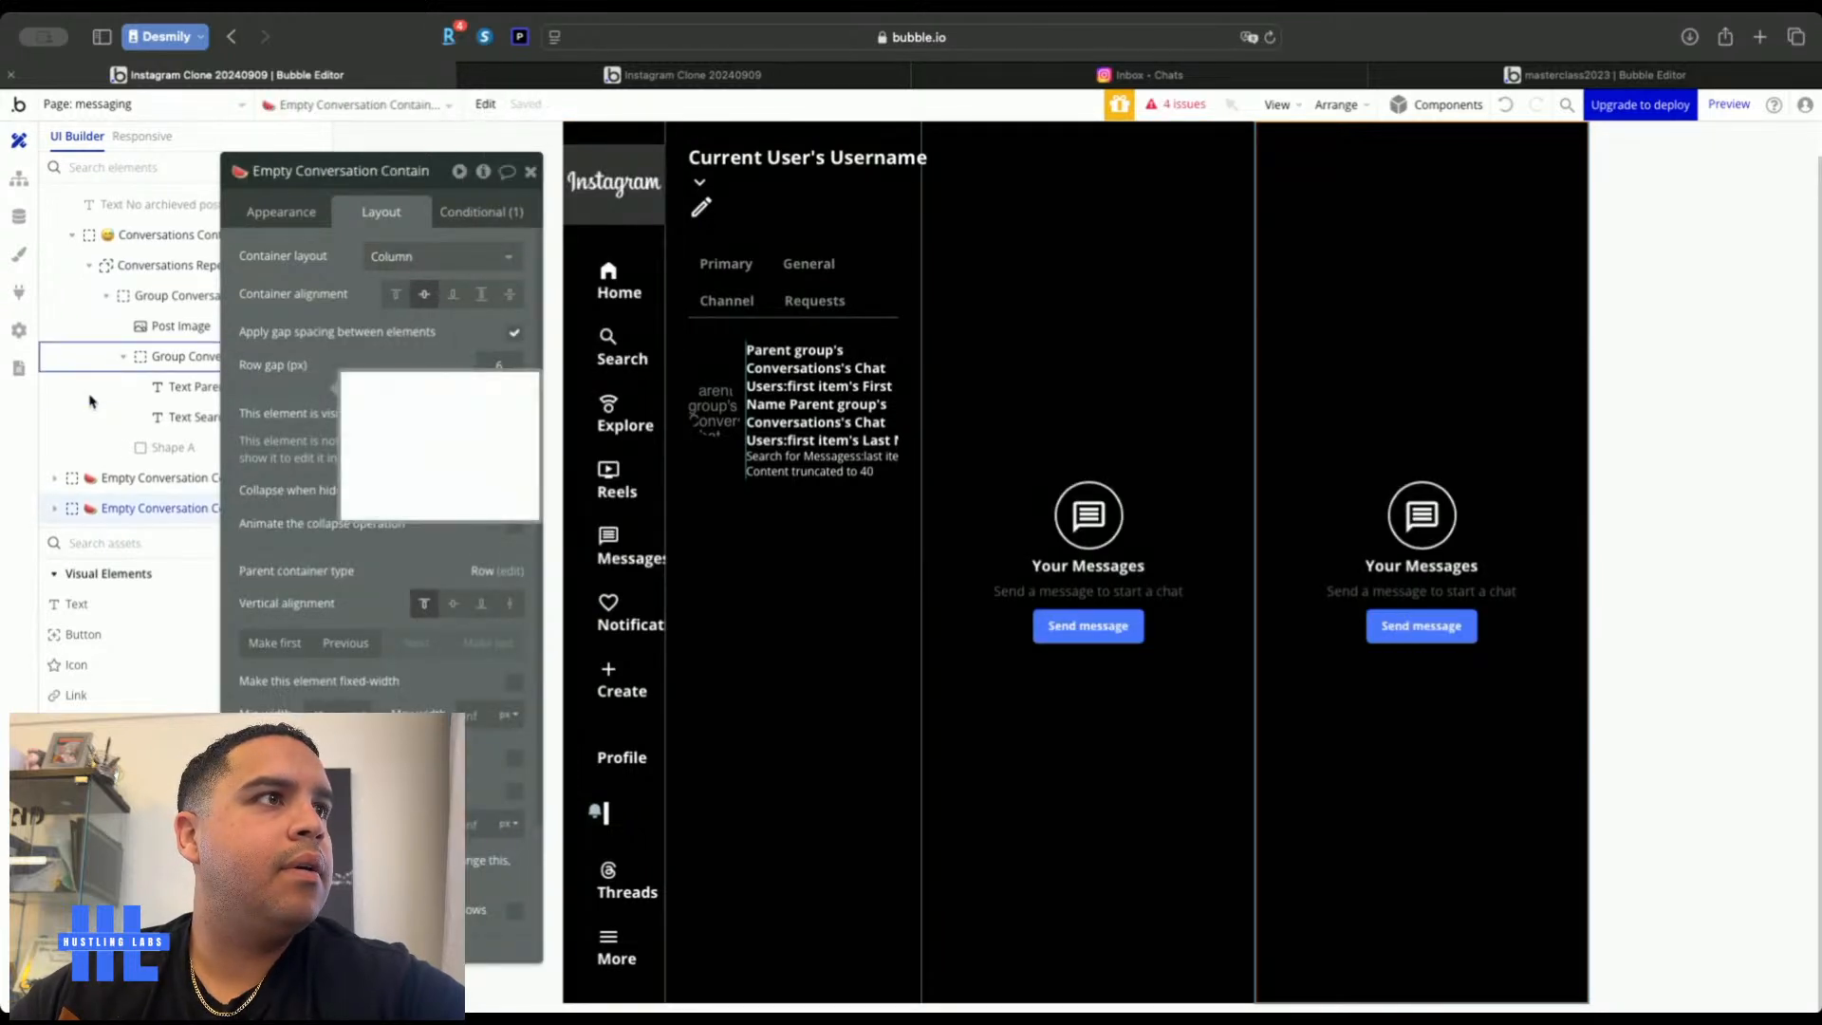
left_click(417, 173)
type("Group")
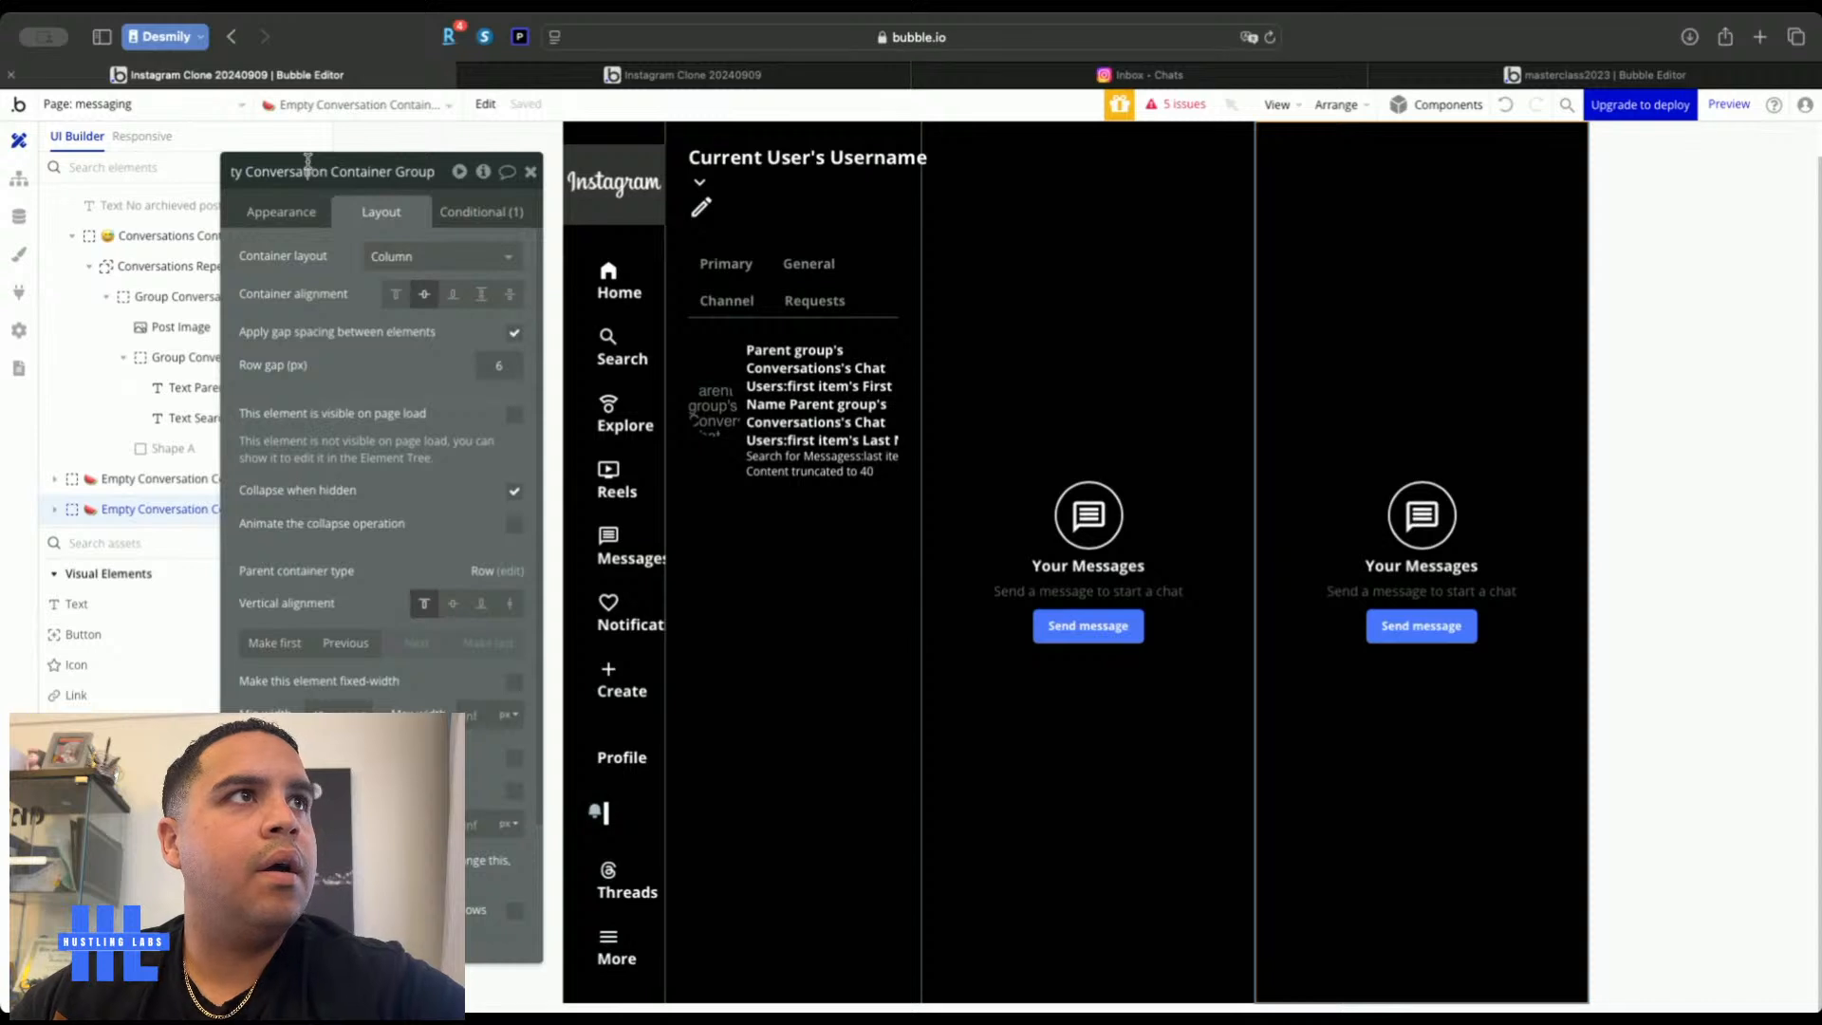
key("Return")
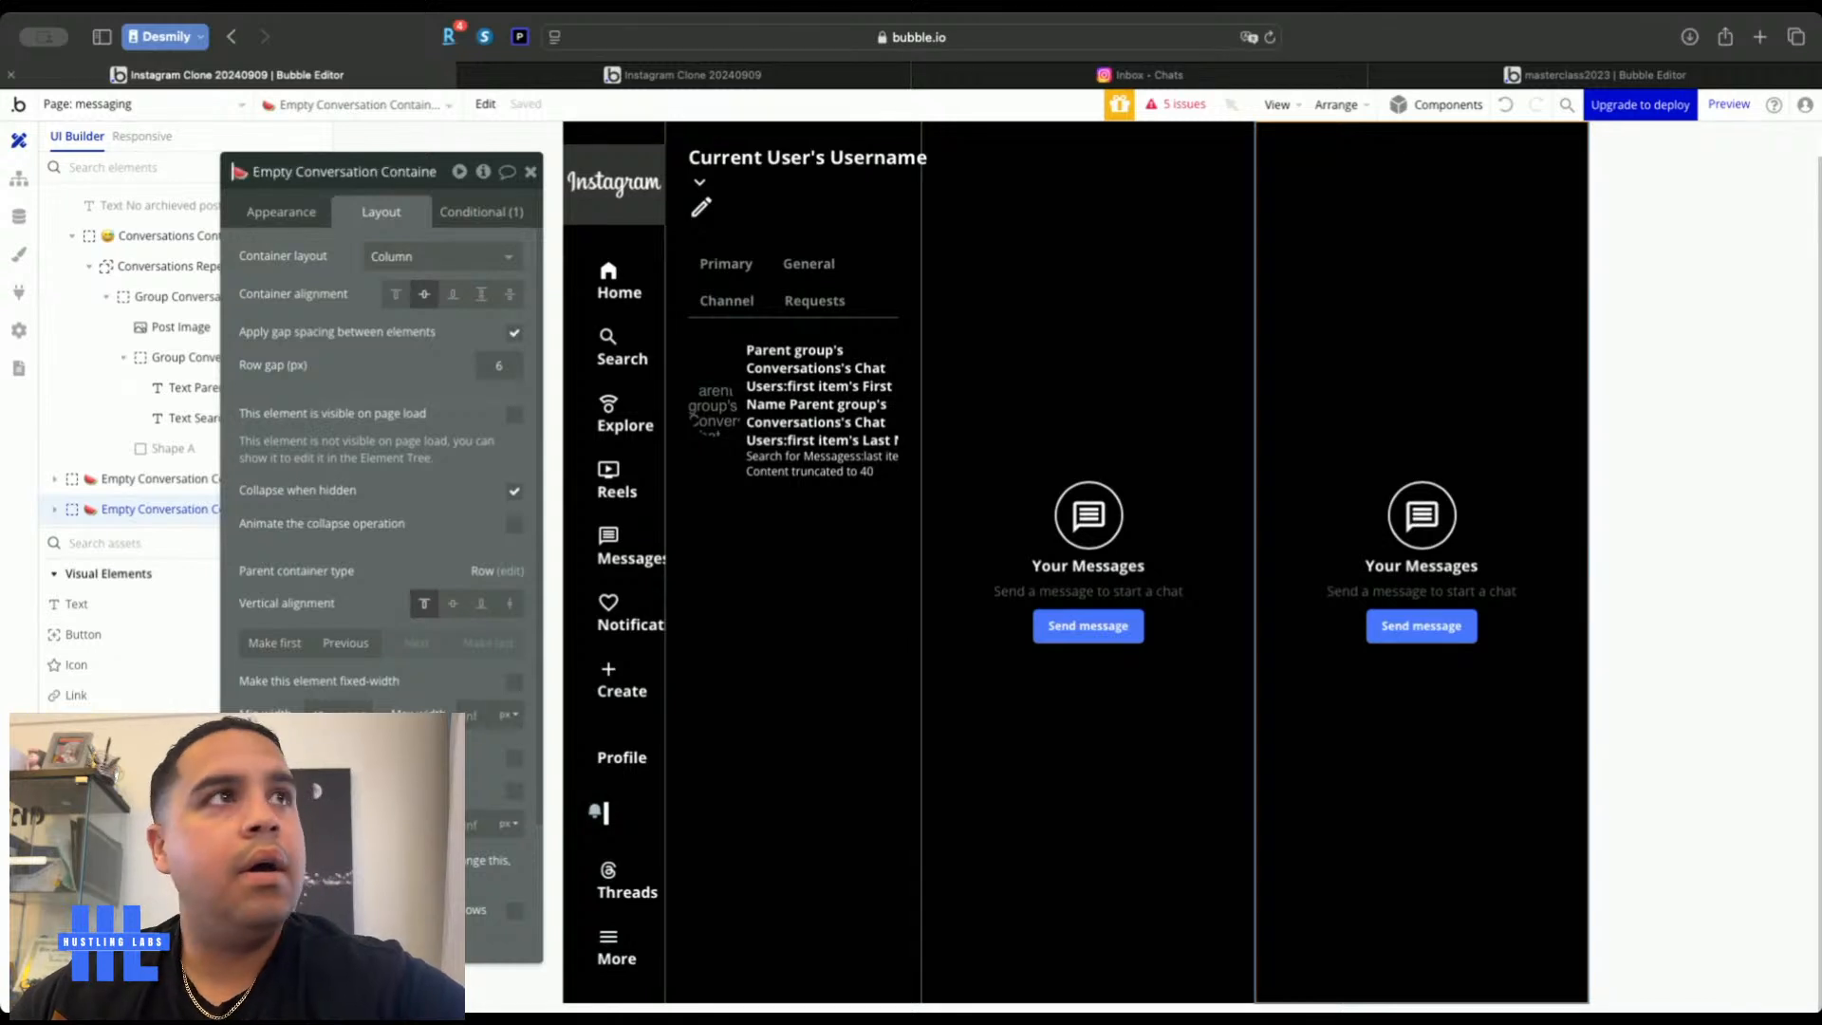
left_click(272, 171)
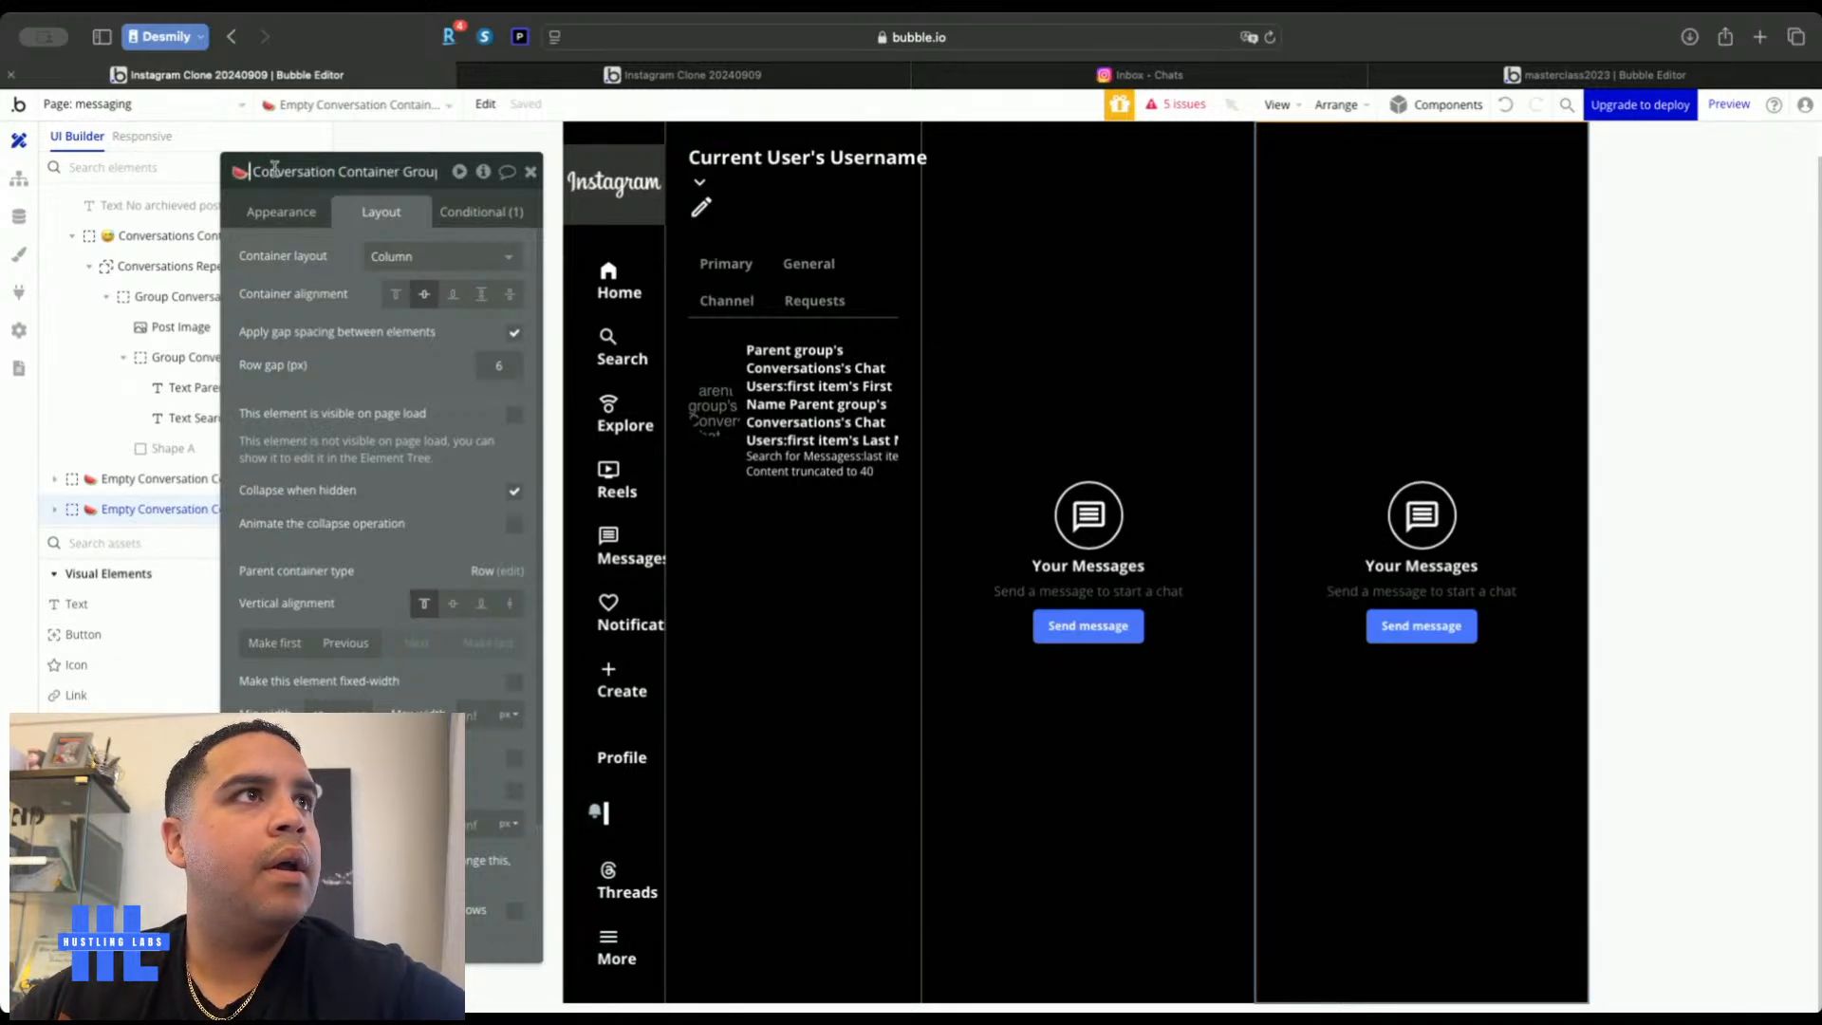
left_click(340, 170)
type("Messages")
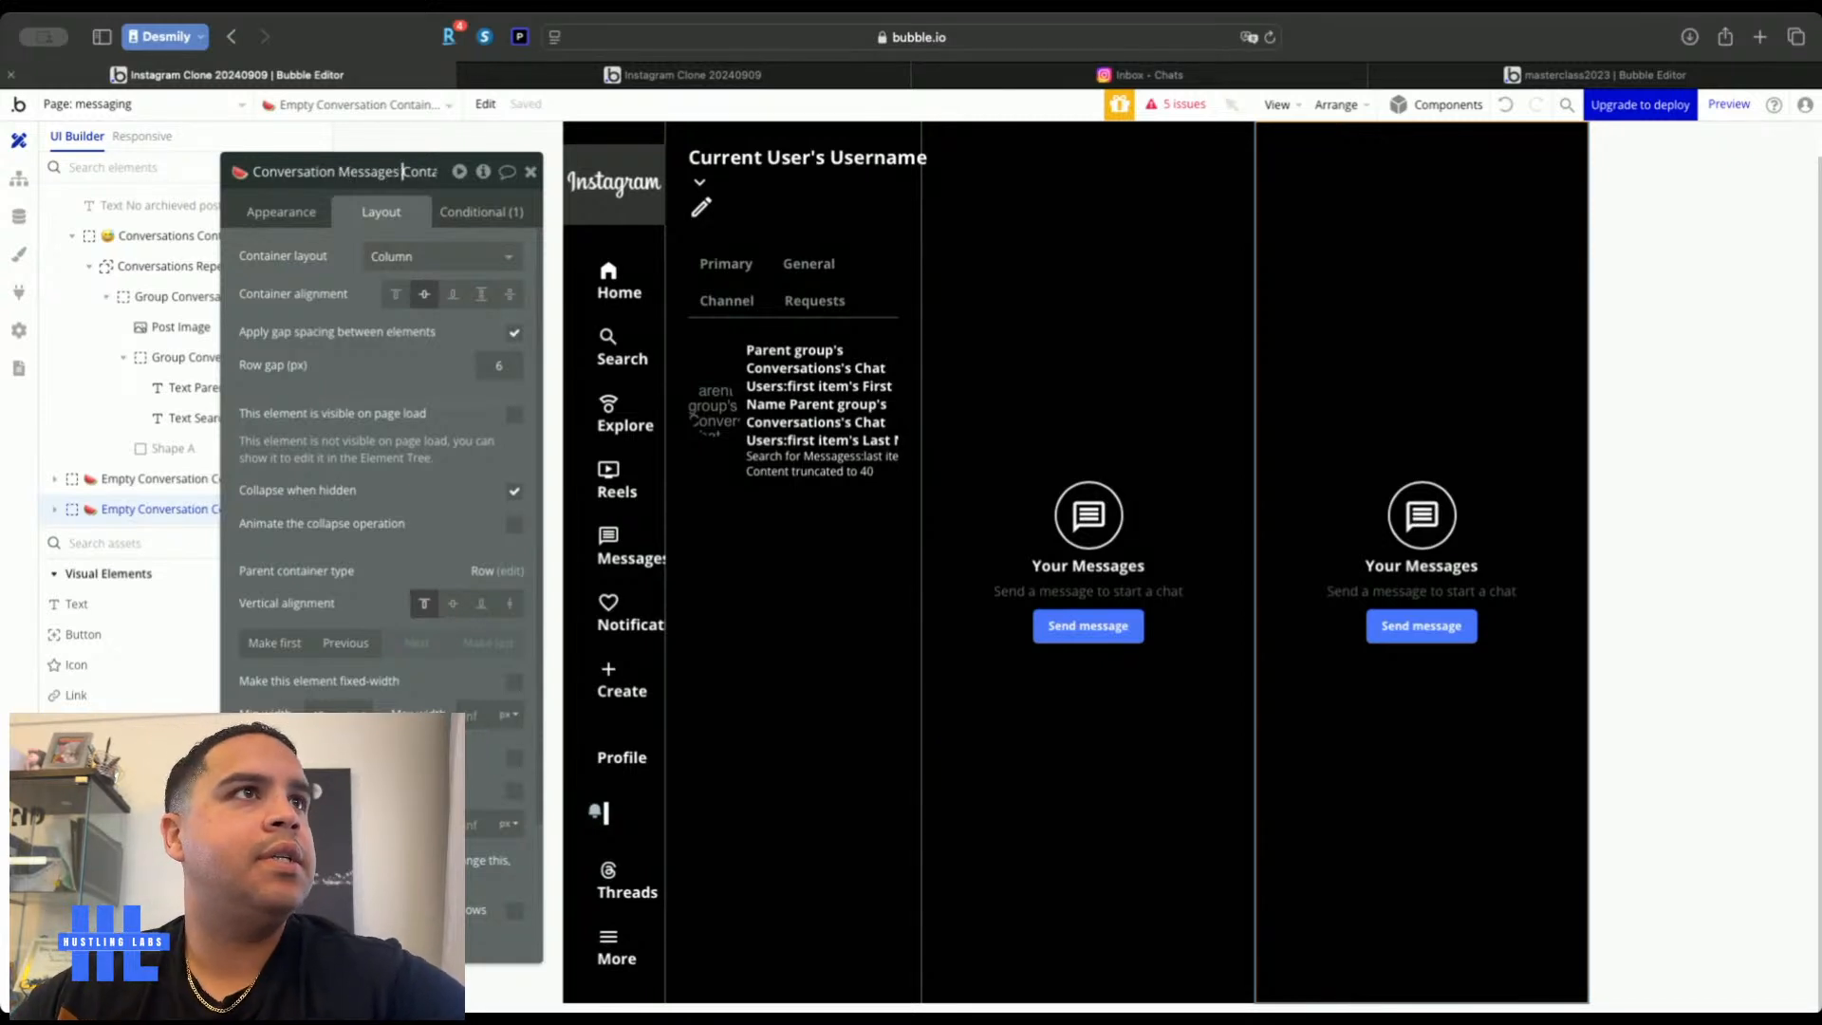
Change the copy's visibility condition from 'is empty' to 'is not empty'
left_click(486, 210)
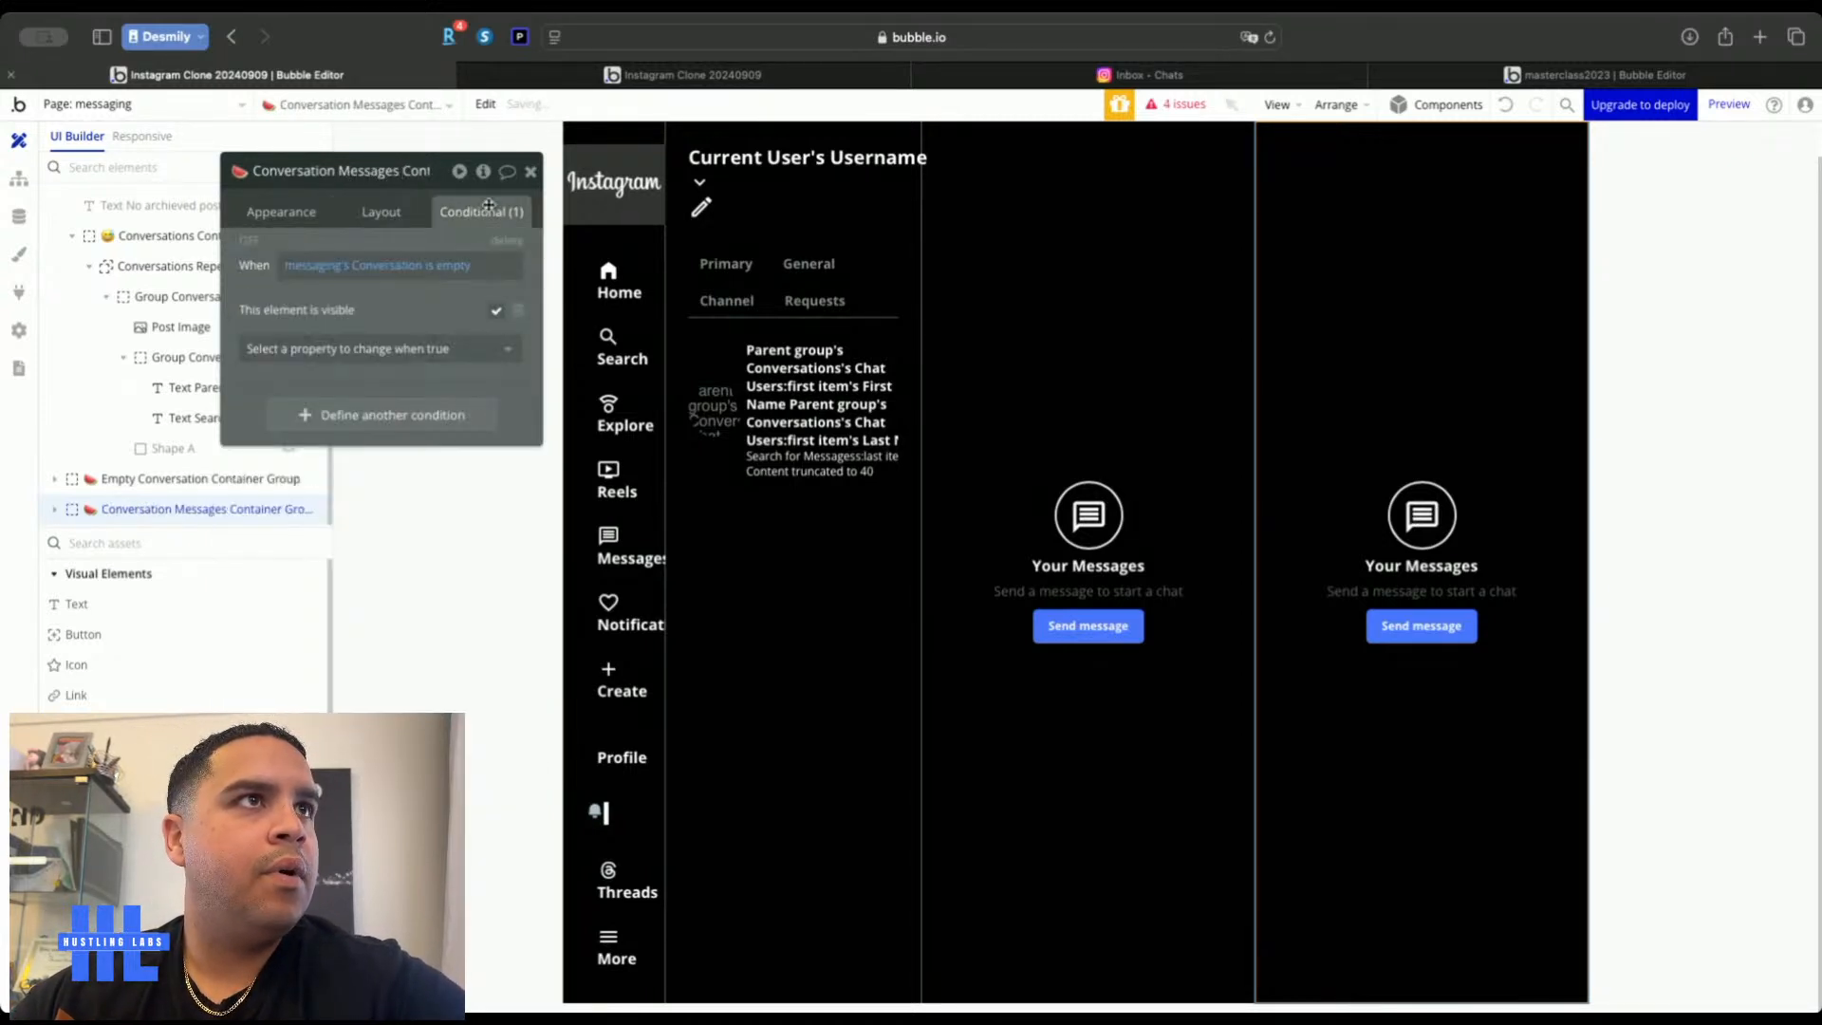
left_click(443, 267)
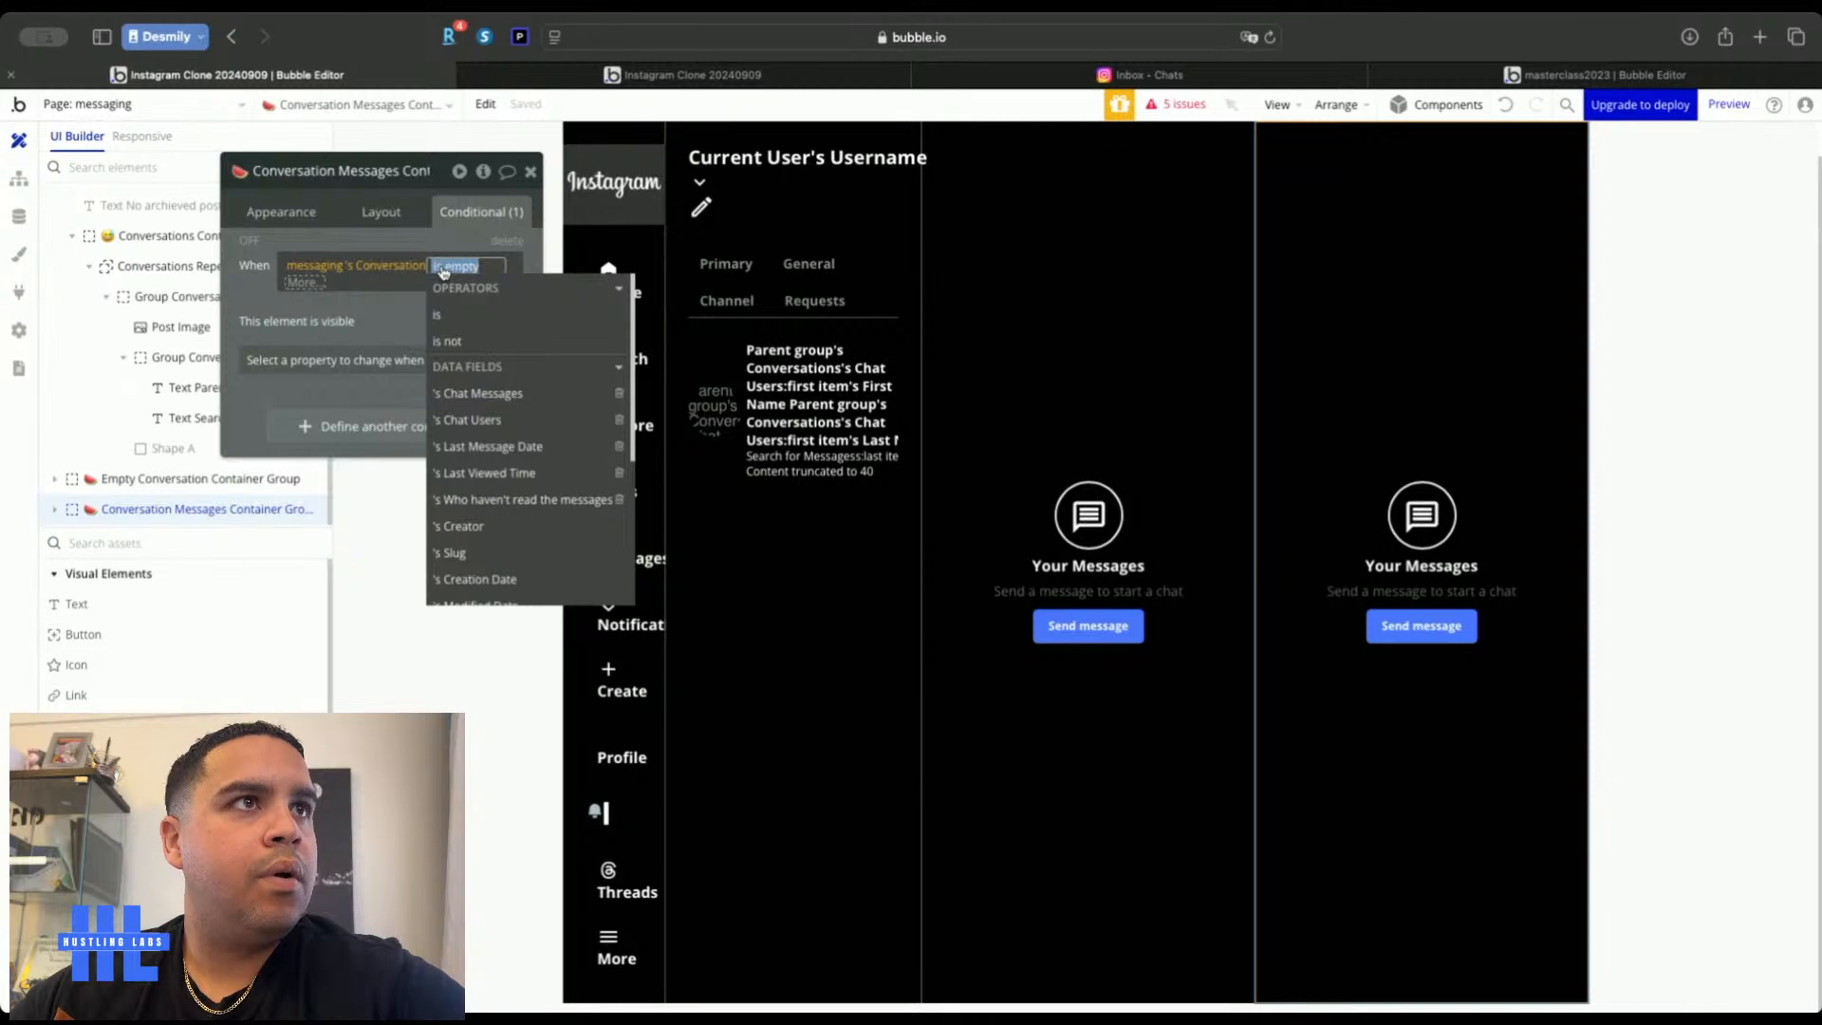
type("emp")
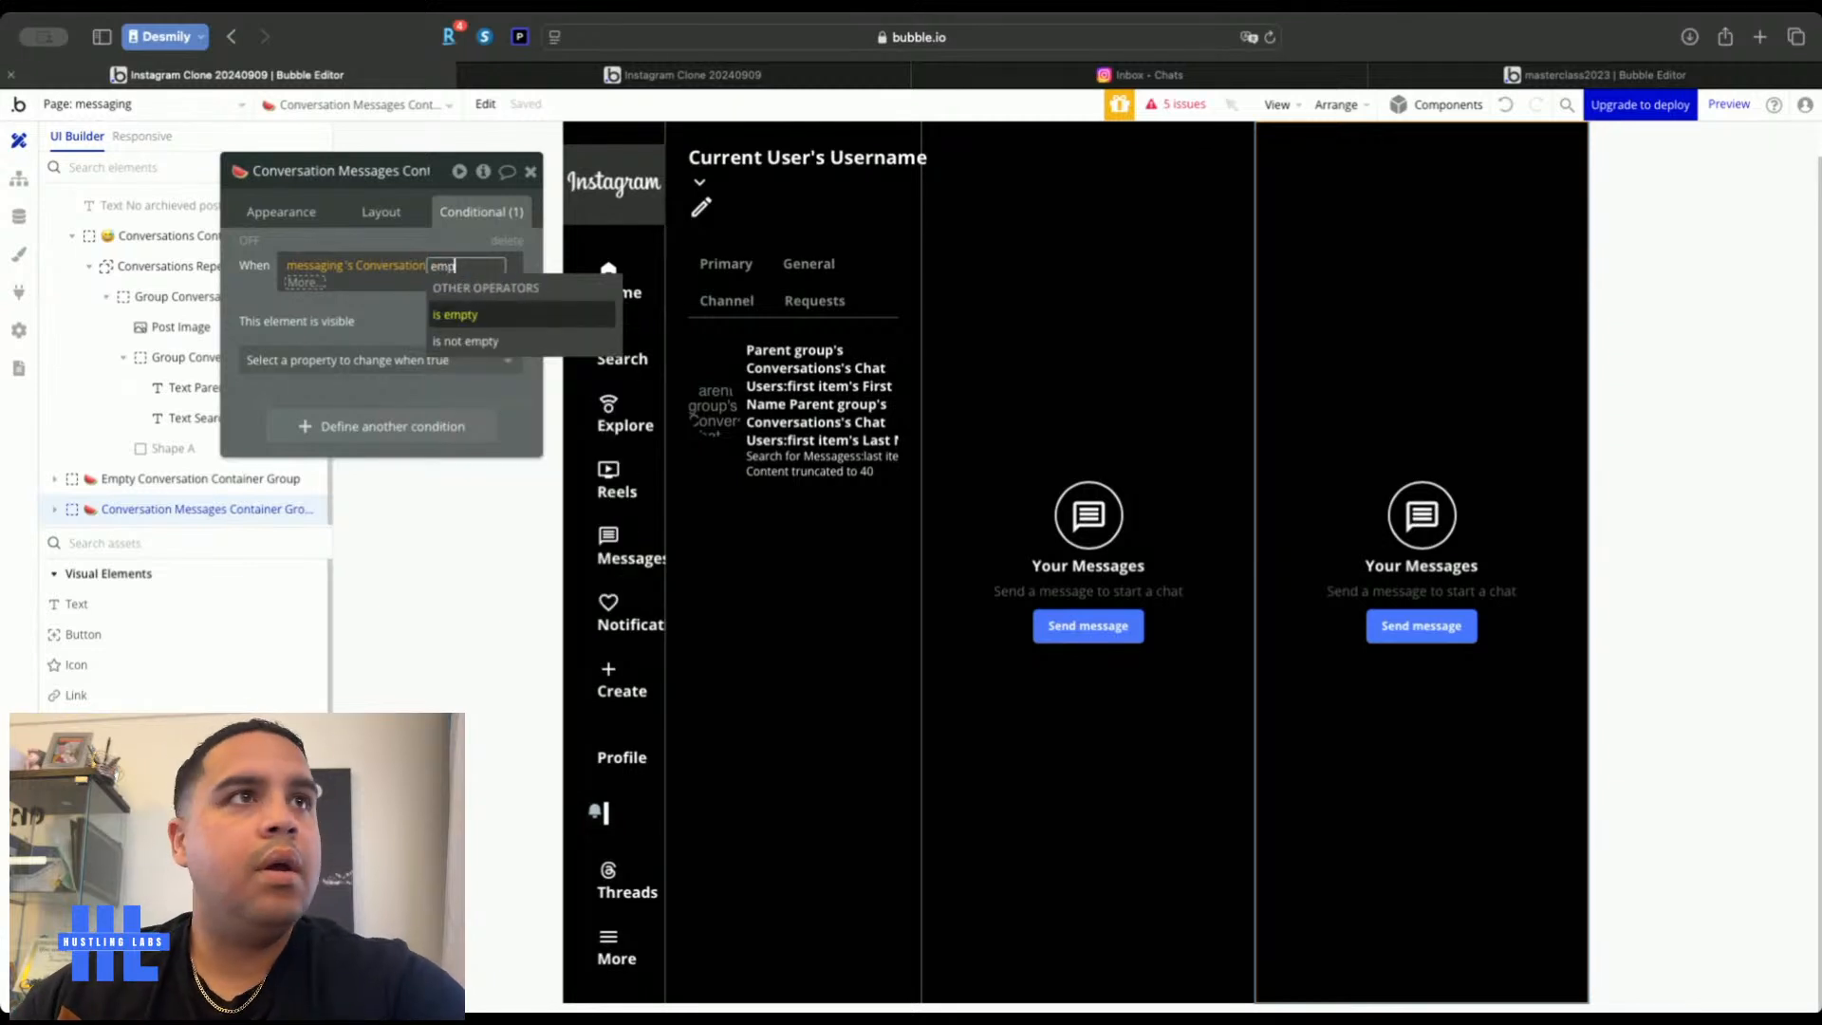
left_click(465, 340)
left_click(252, 296)
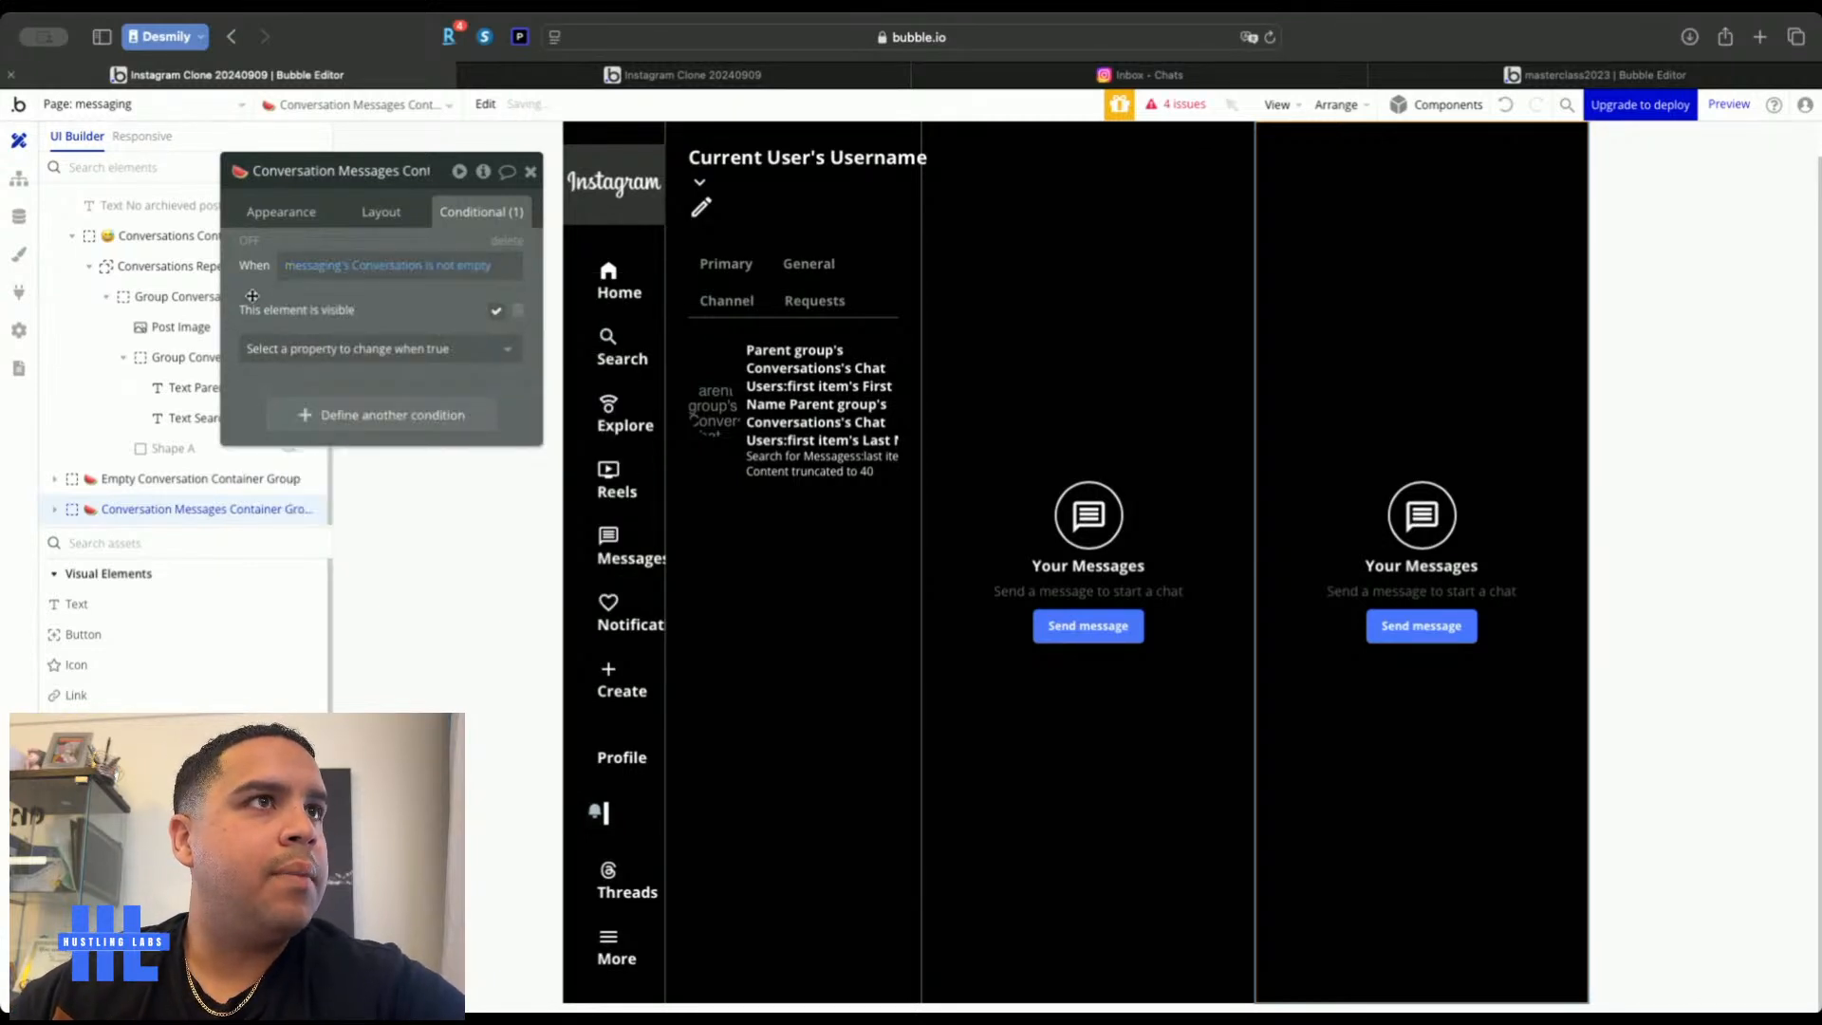
Close the property editors and hide the original empty-state container in the editor
left_click(281, 211)
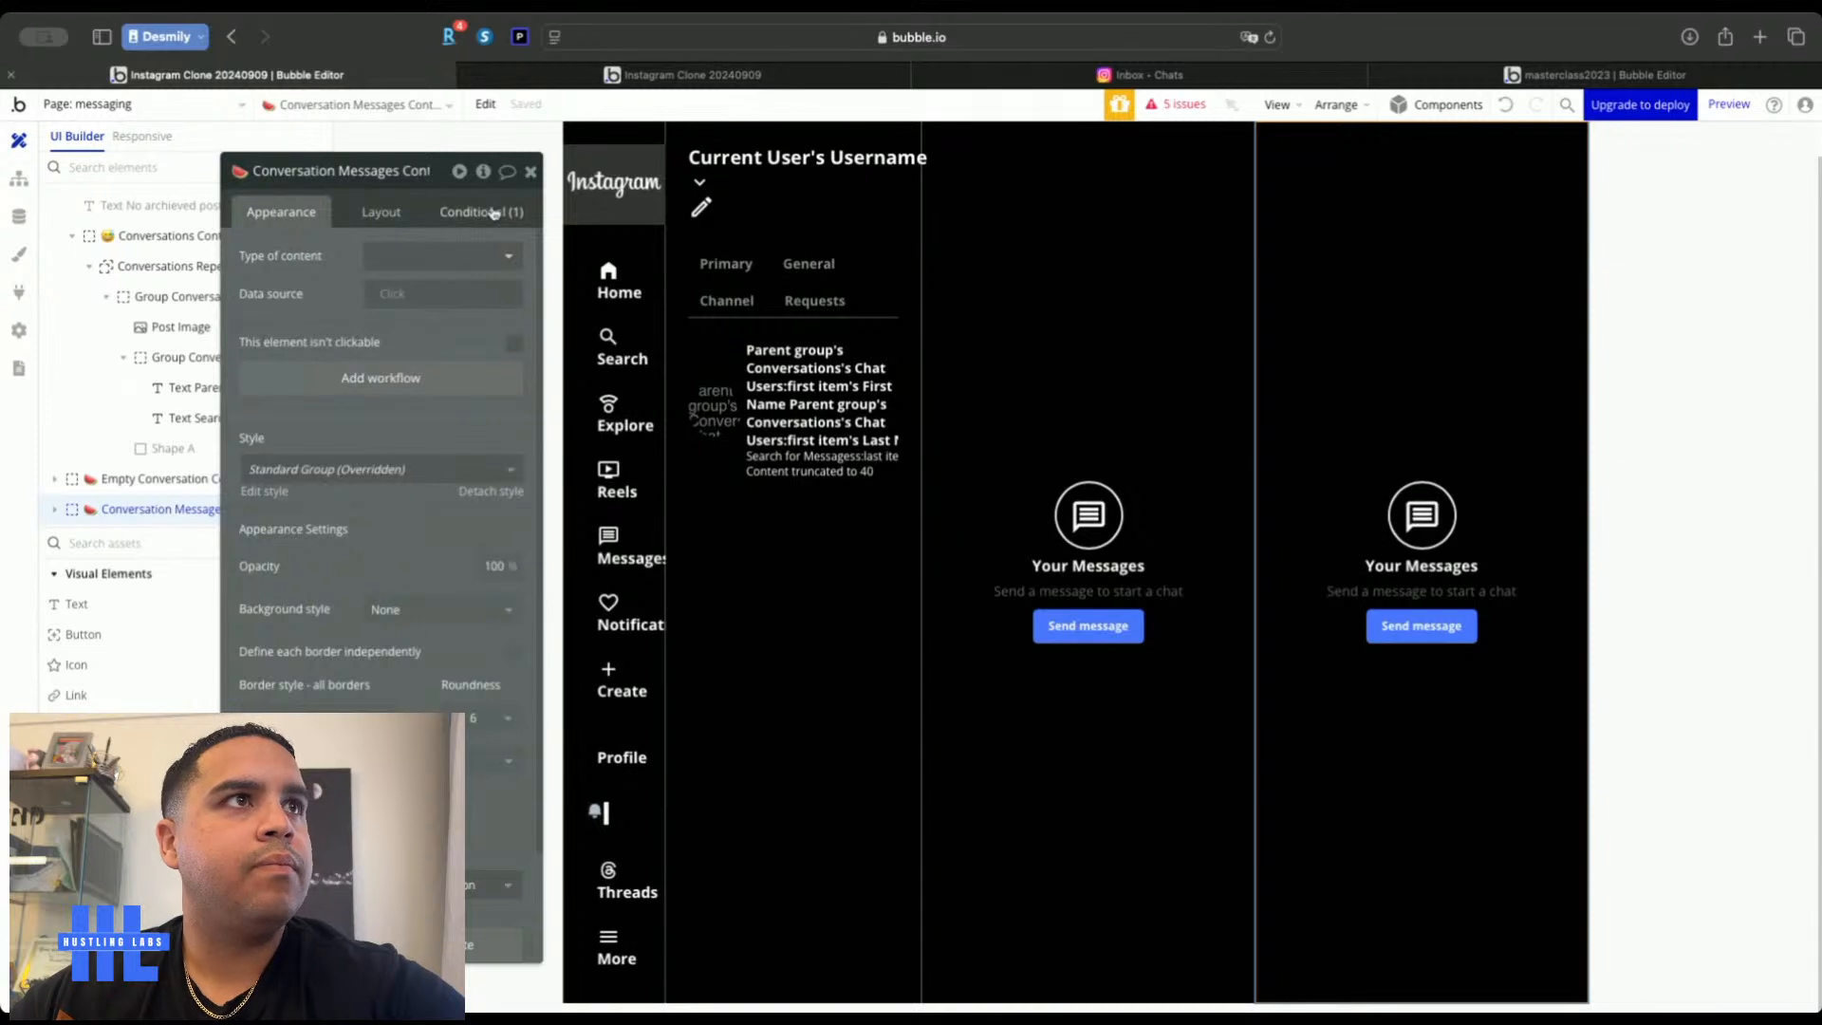
left_click(532, 174)
left_click(446, 336)
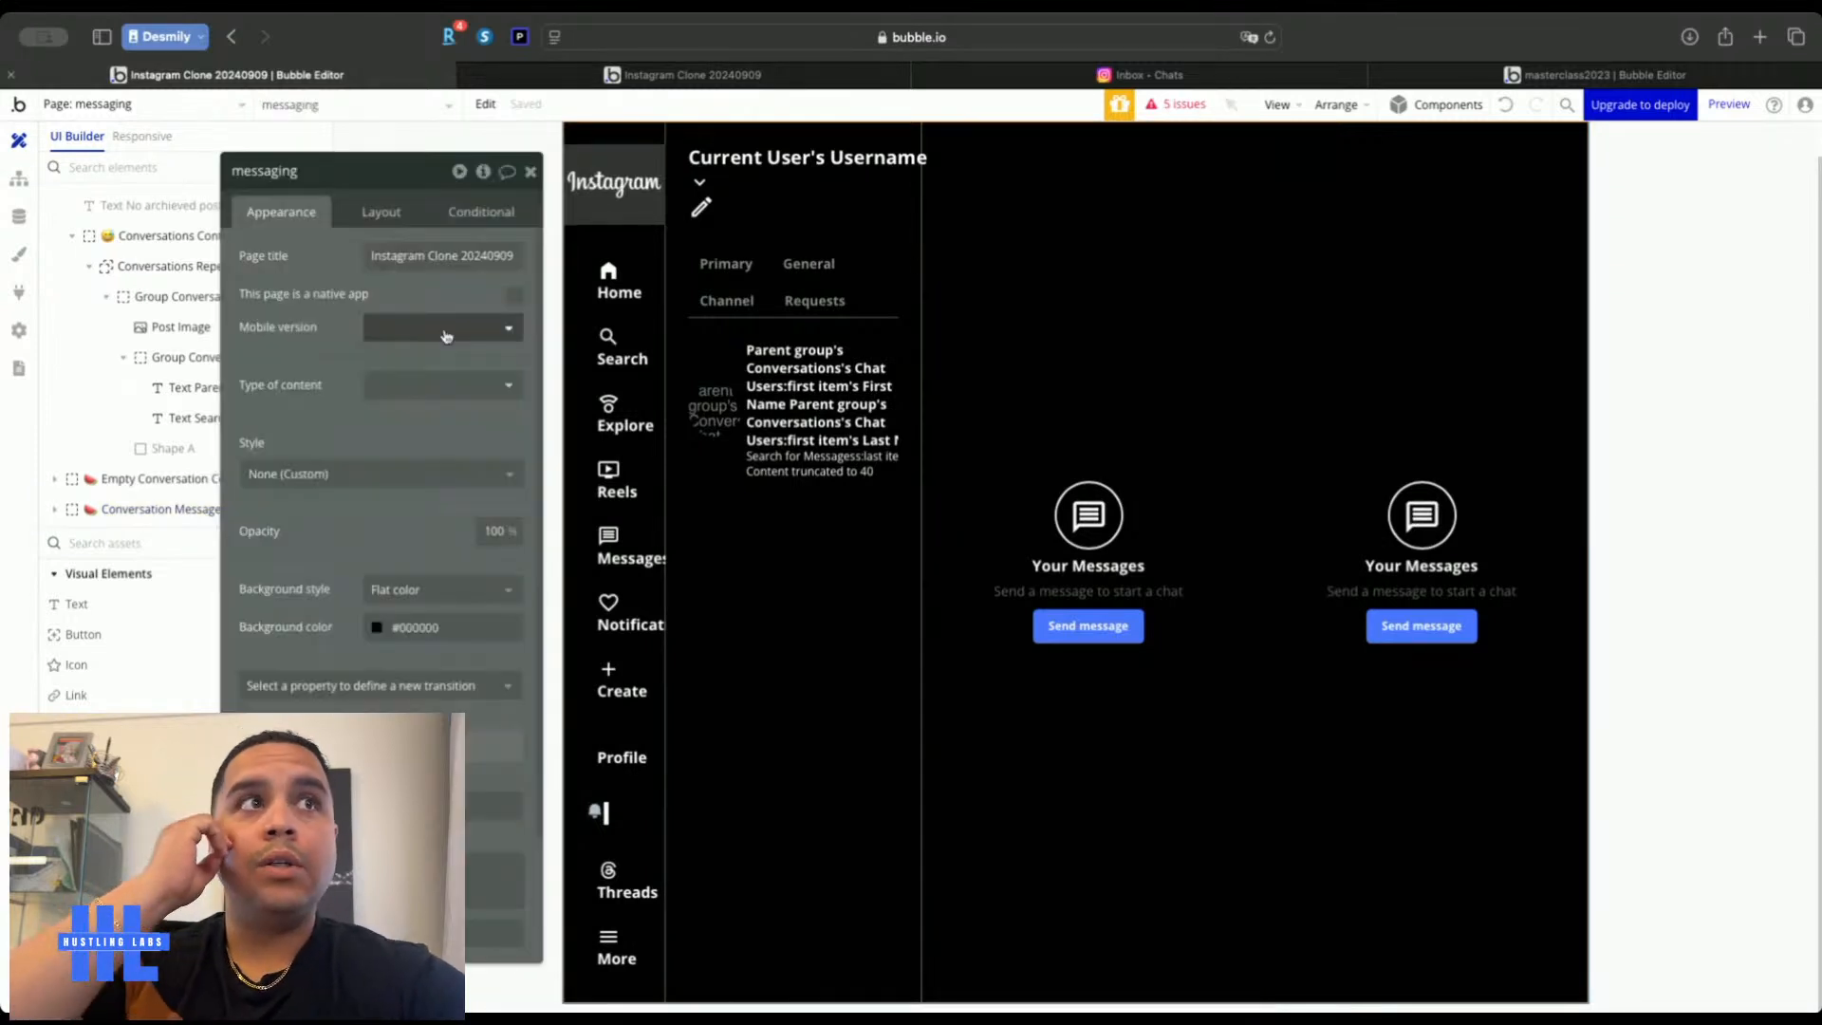
left_click(532, 171)
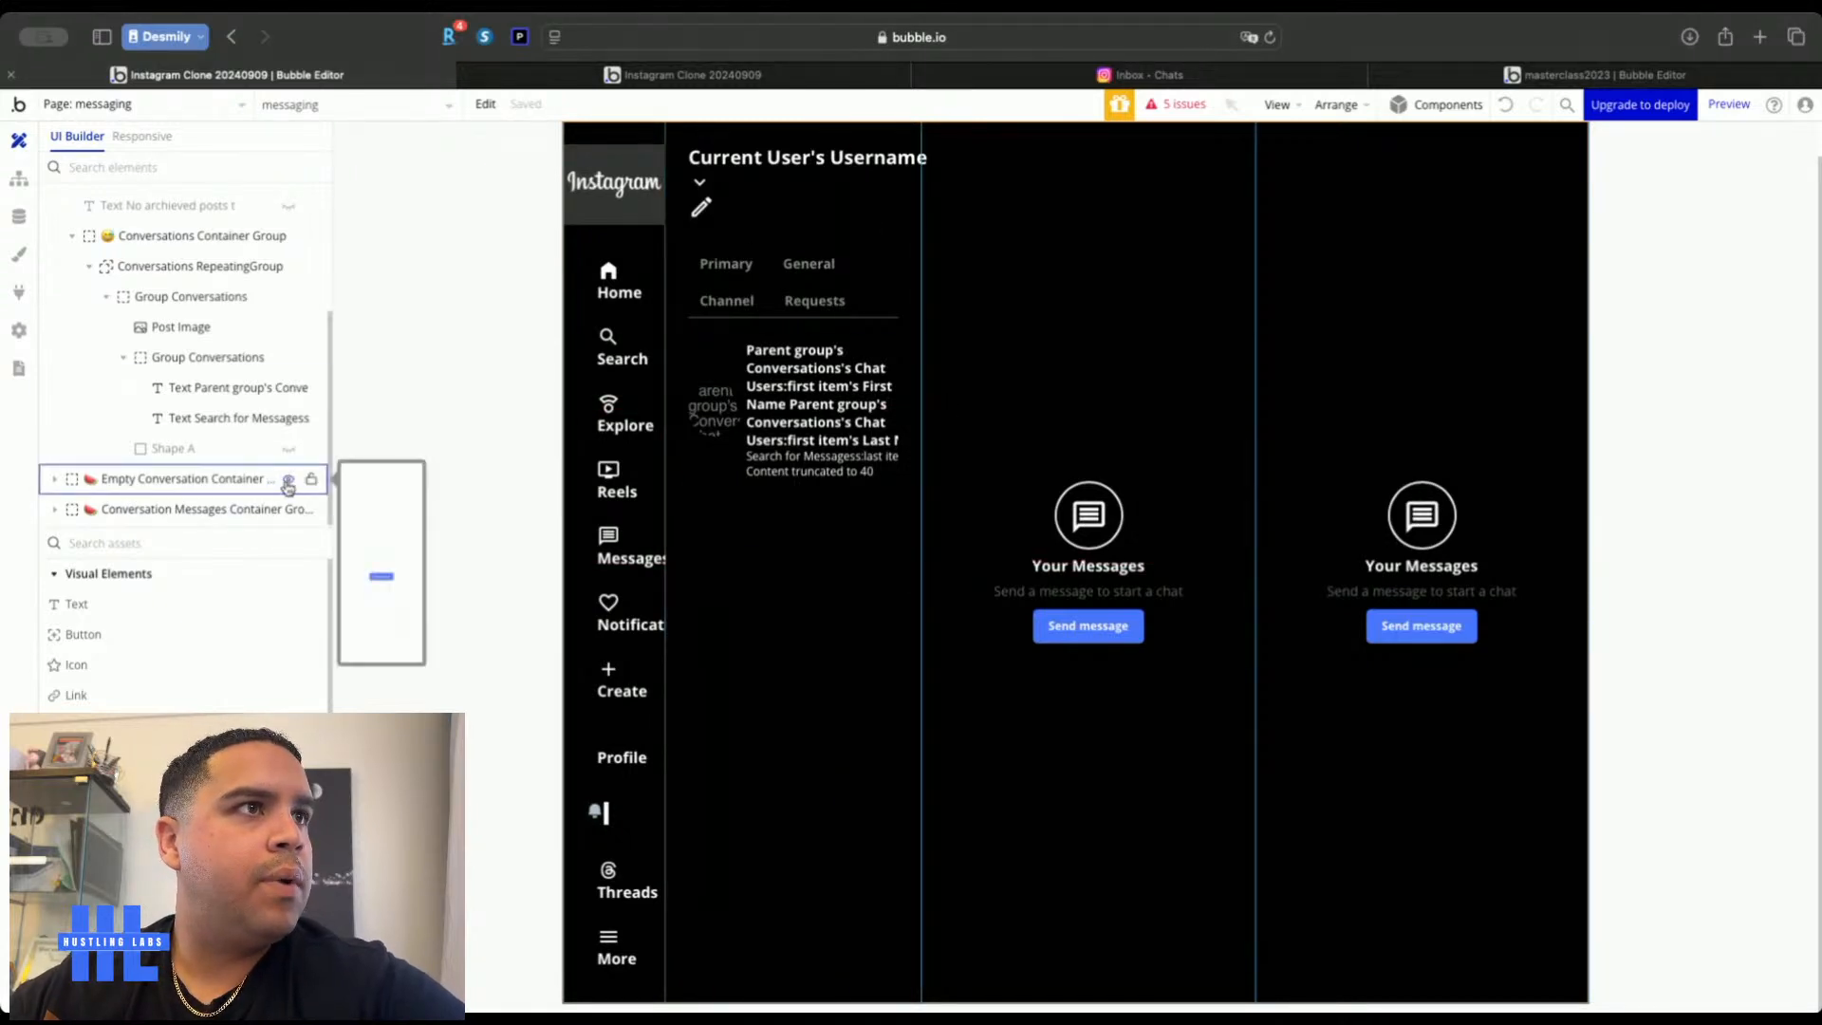
left_click(287, 483)
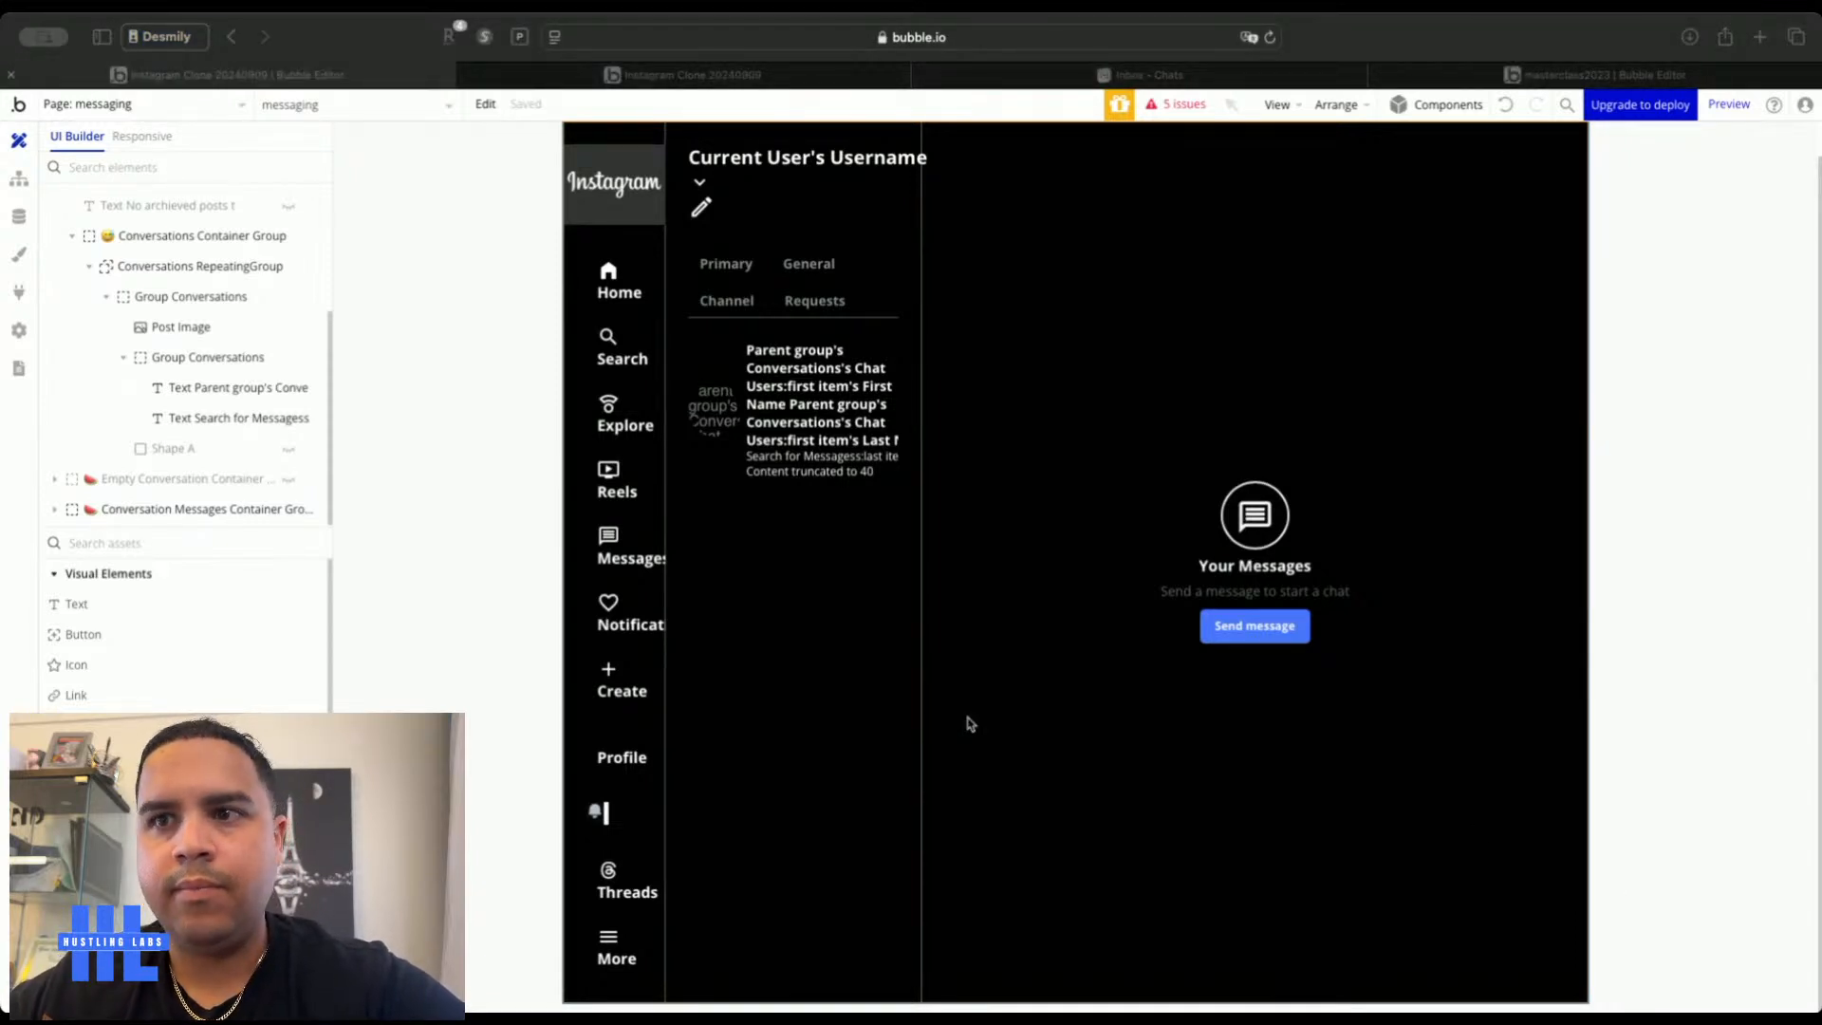
Delete the prompt text, Your Messages heading, icon group and Send message button
left_click(427, 515)
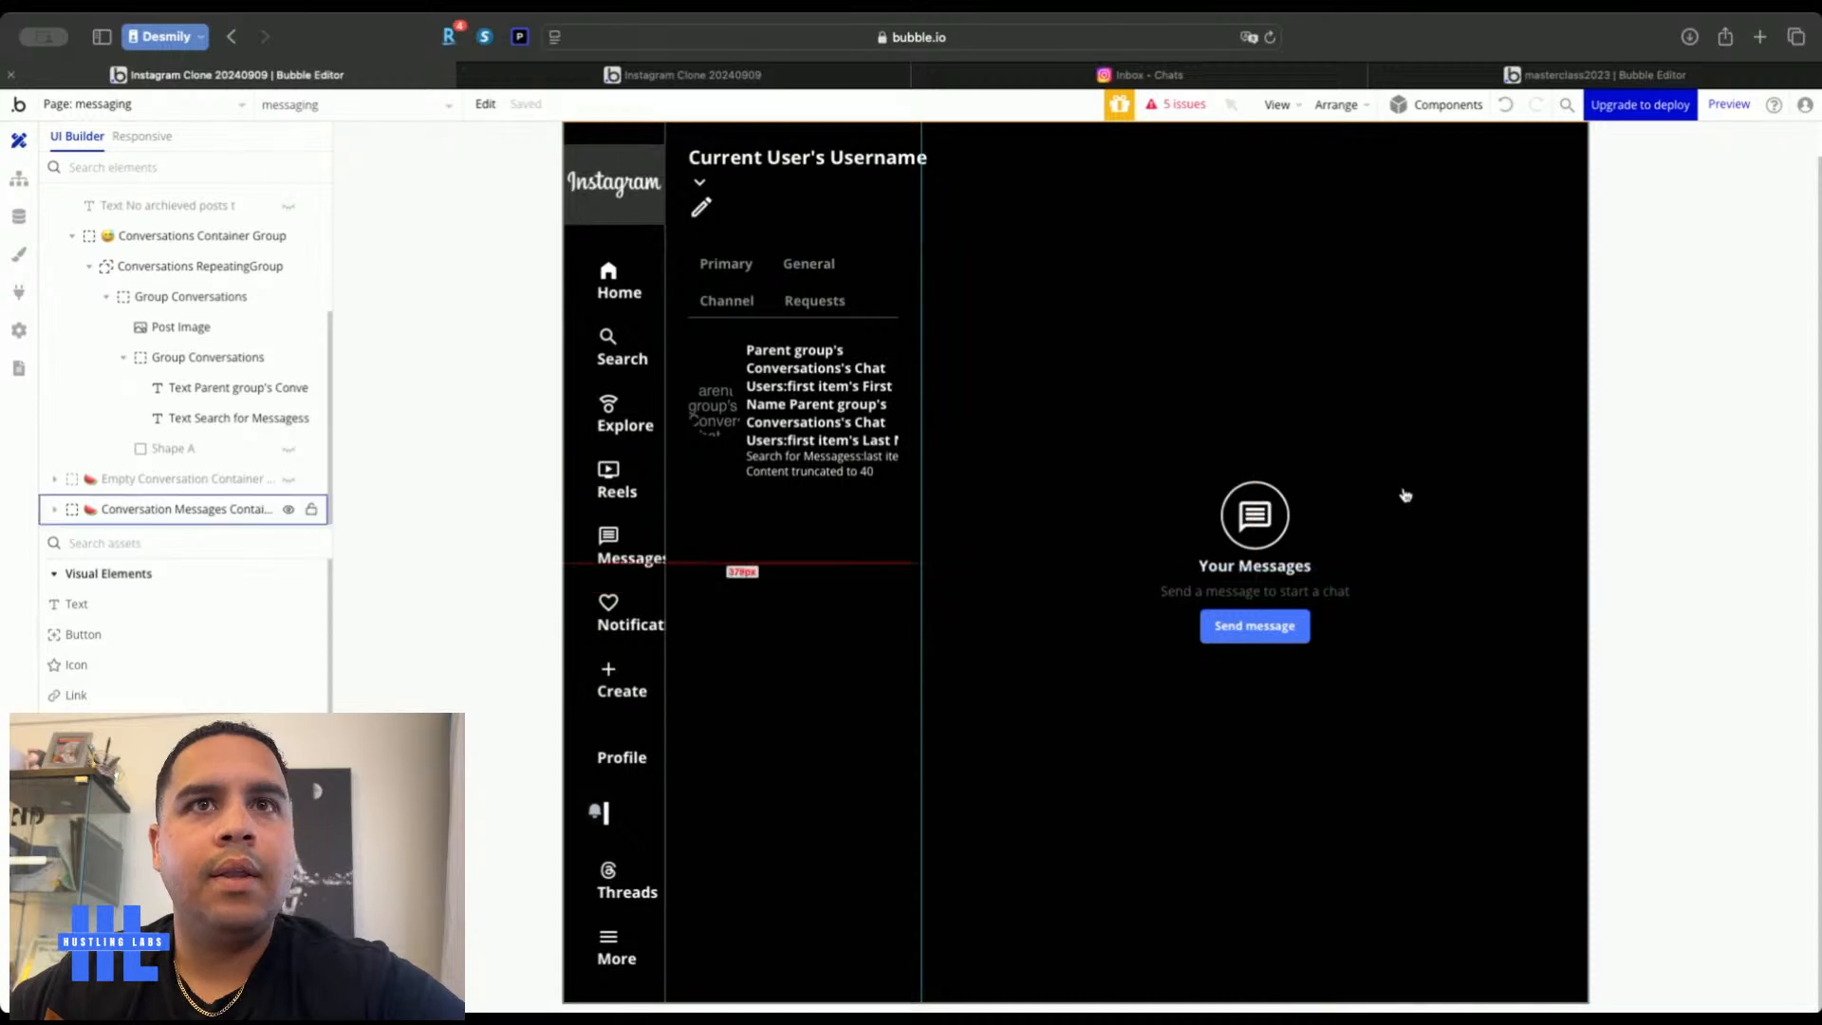
left_click(1278, 597)
key("Delete")
left_click(1262, 573)
key("Delete")
left_click(1258, 551)
left_click(1273, 569)
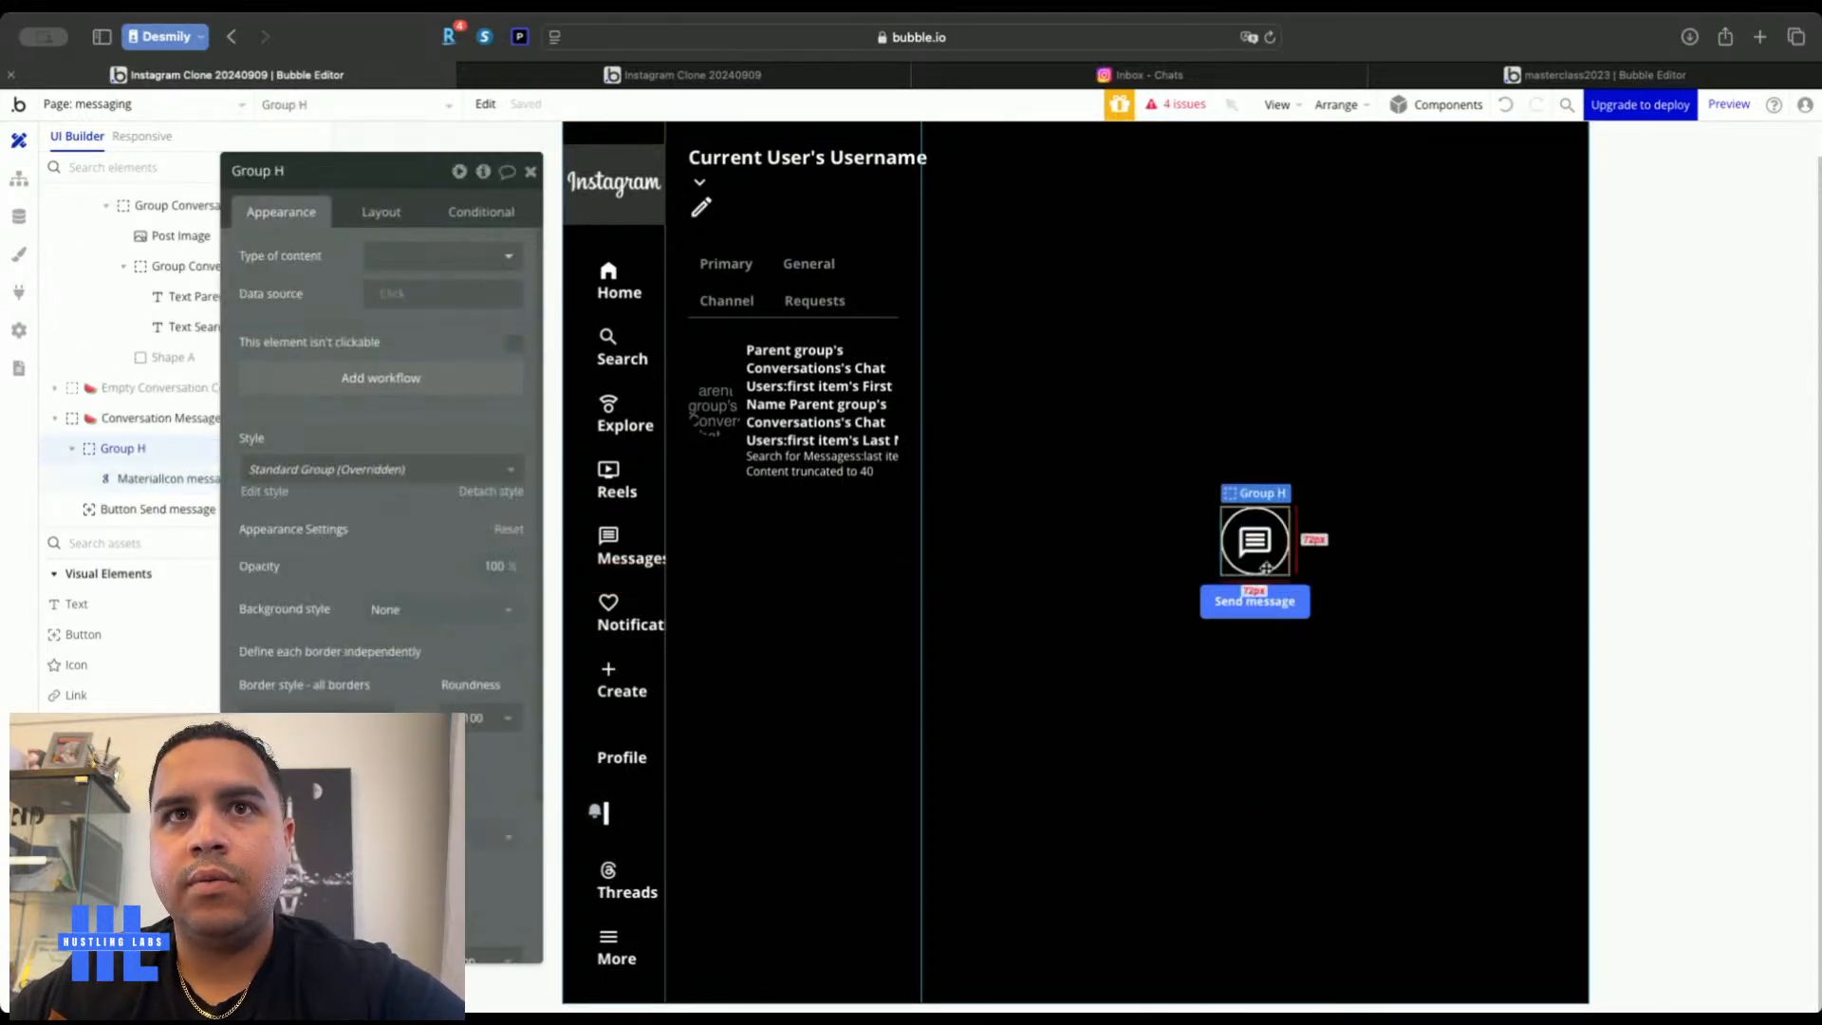
key("Delete")
left_click(1266, 570)
key("Delete")
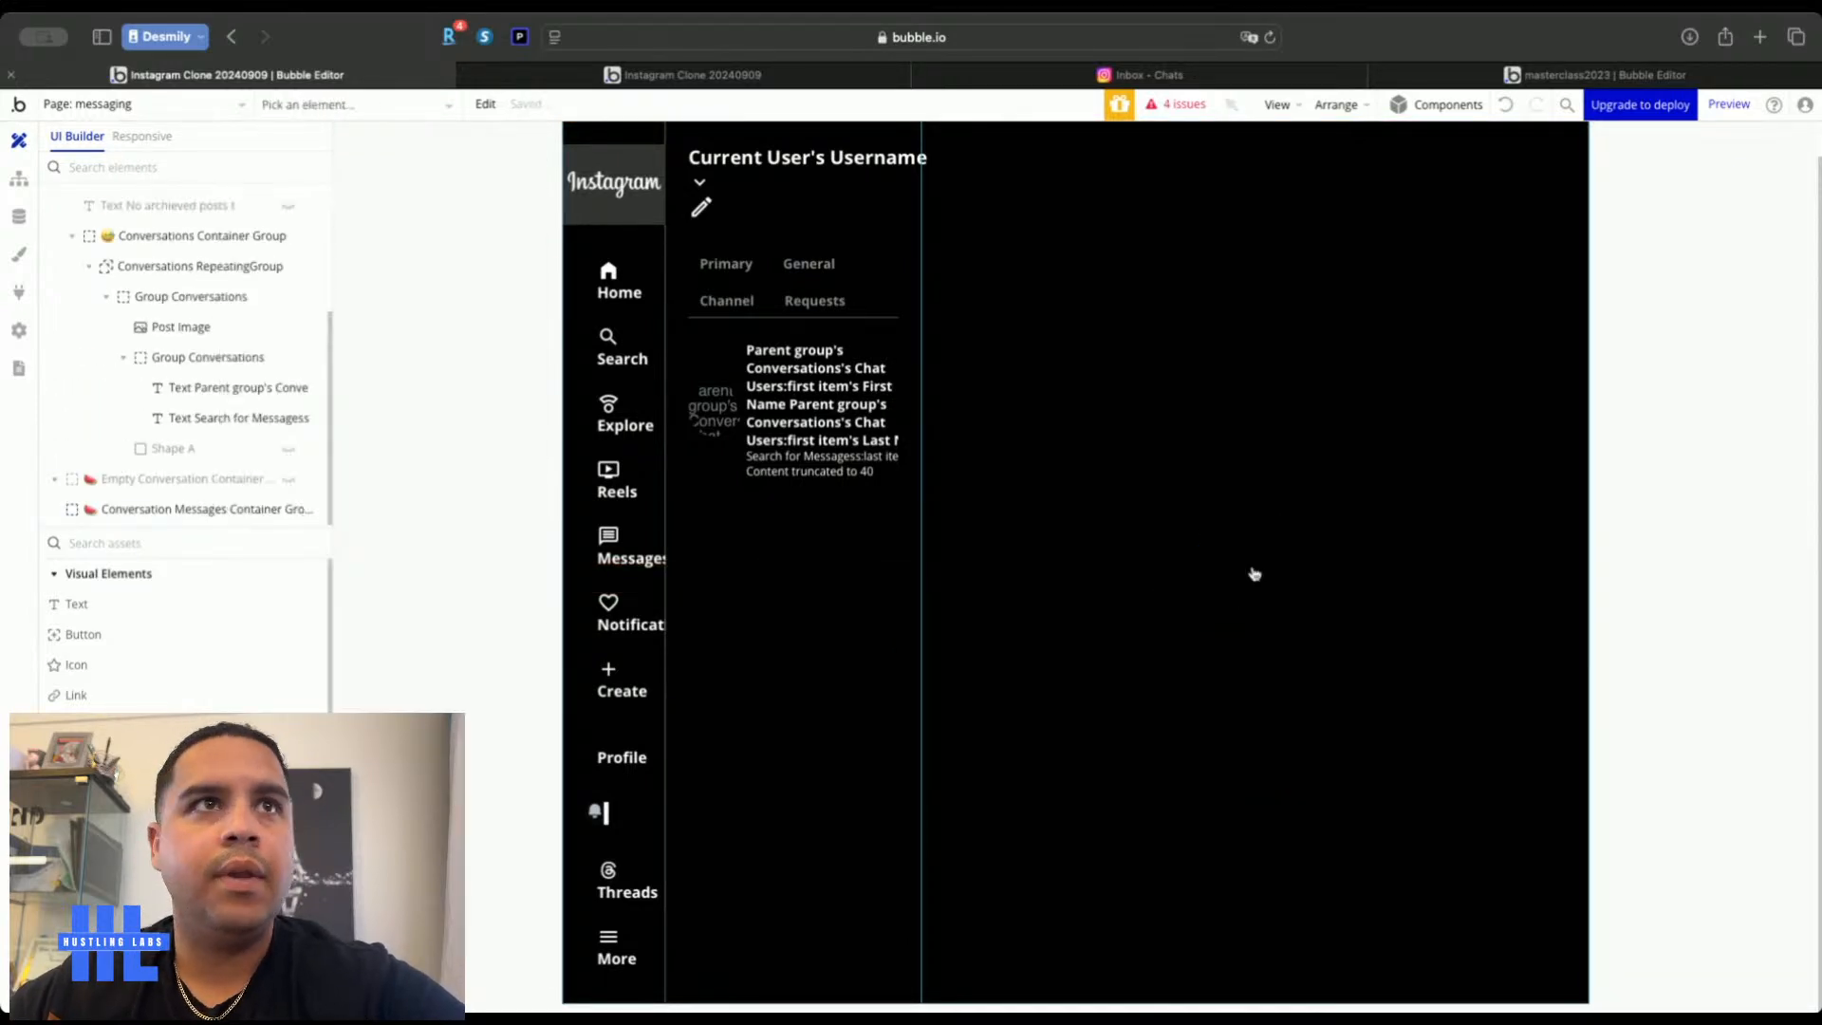
Paste the conversation row into the Conversation Messages container and align its contents to the top
left_click(712, 345)
left_click(1030, 231)
key("super+v")
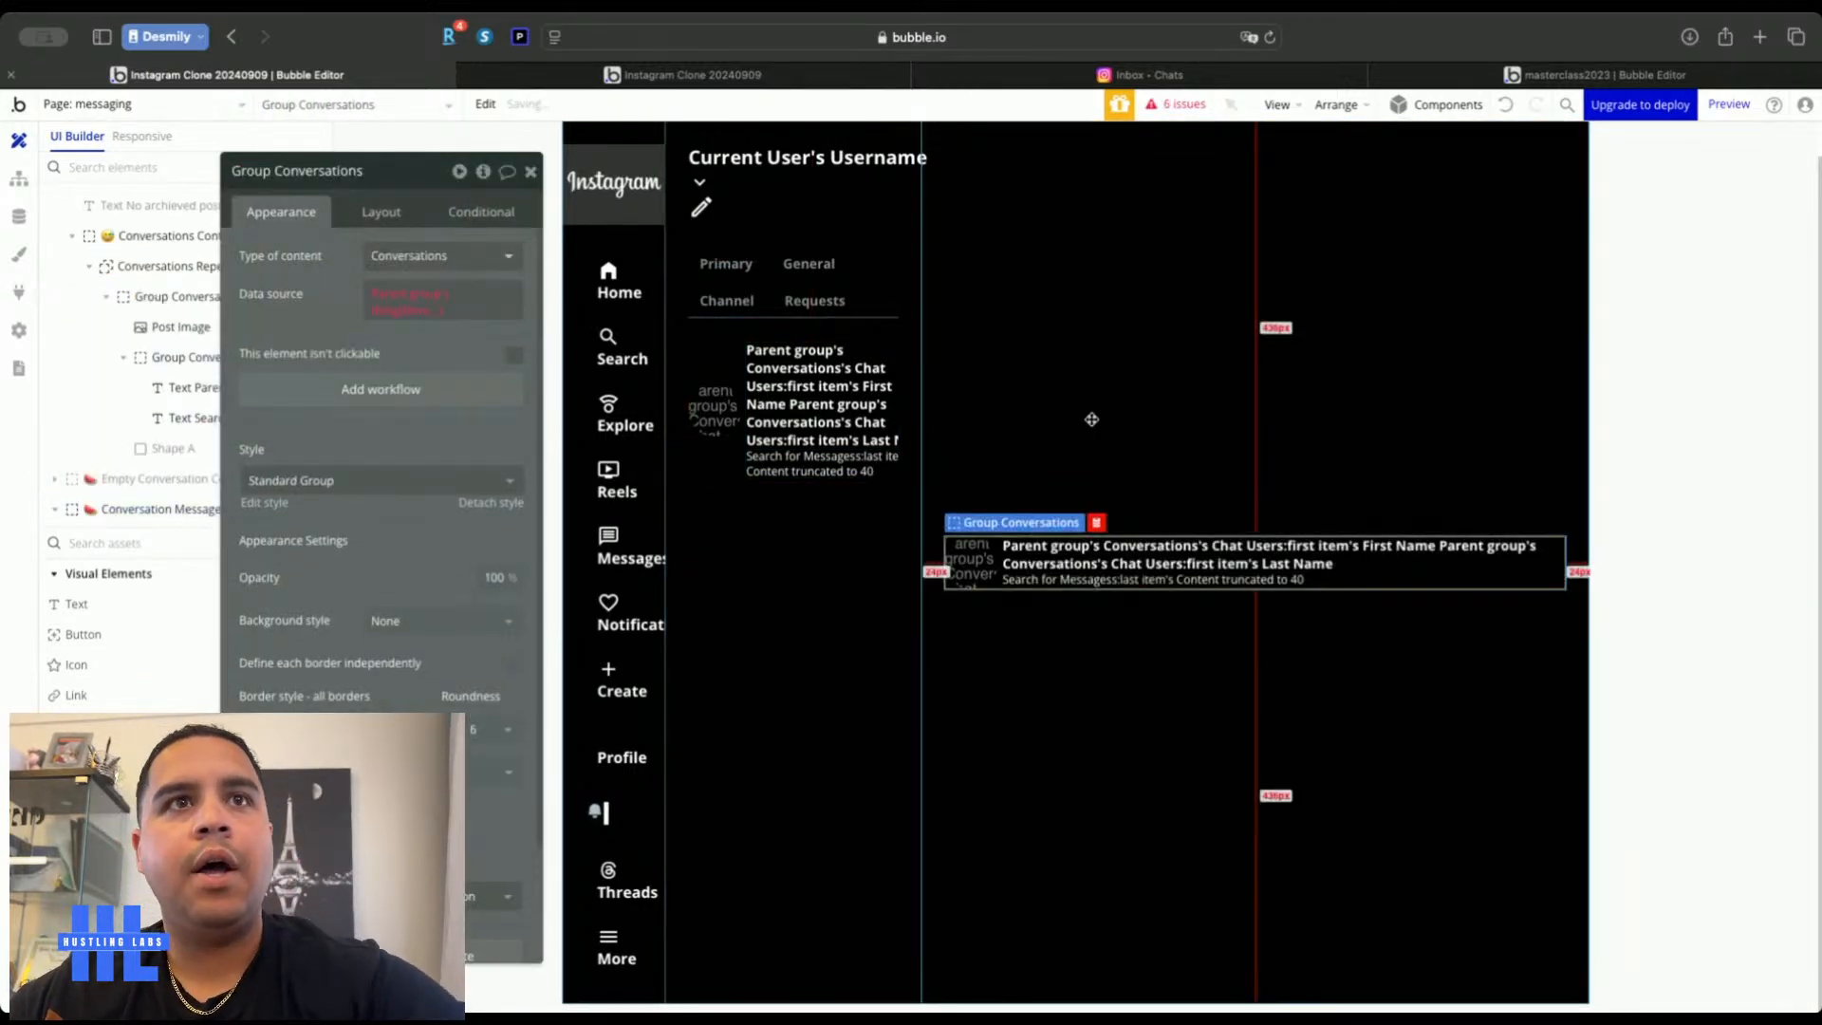
left_click(1073, 293)
left_click(370, 209)
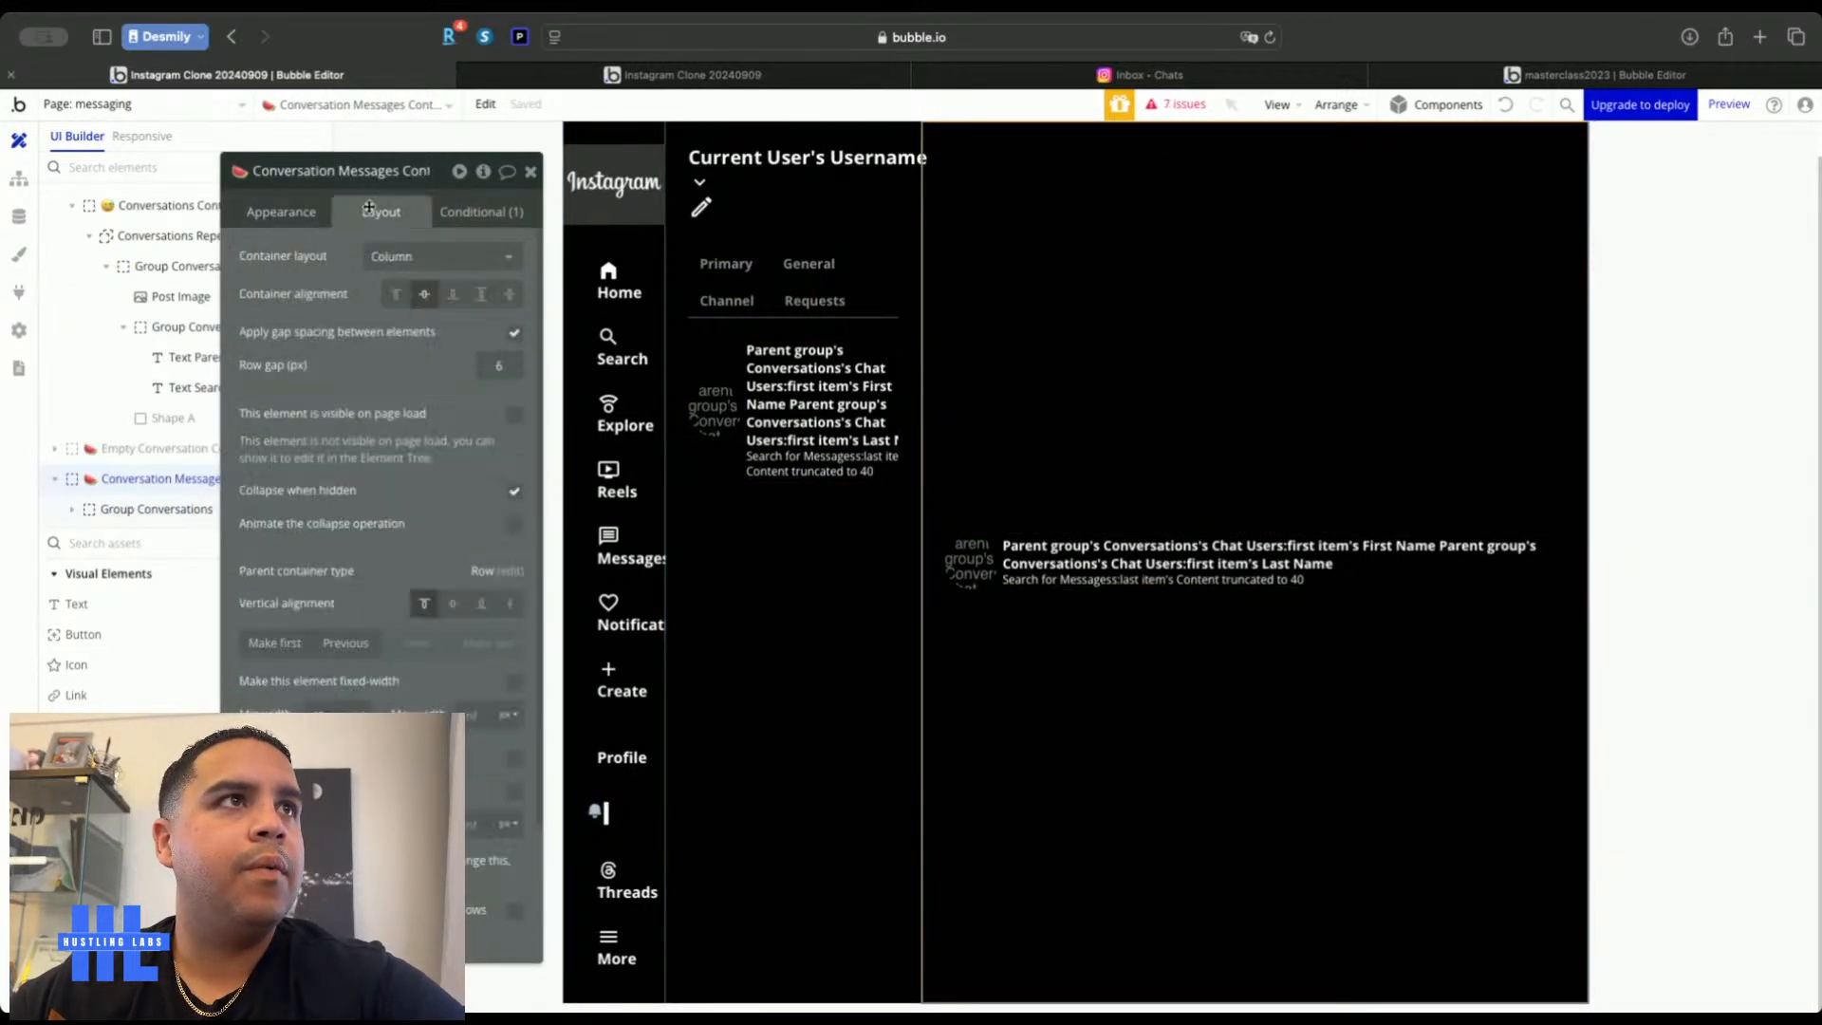
left_click(393, 295)
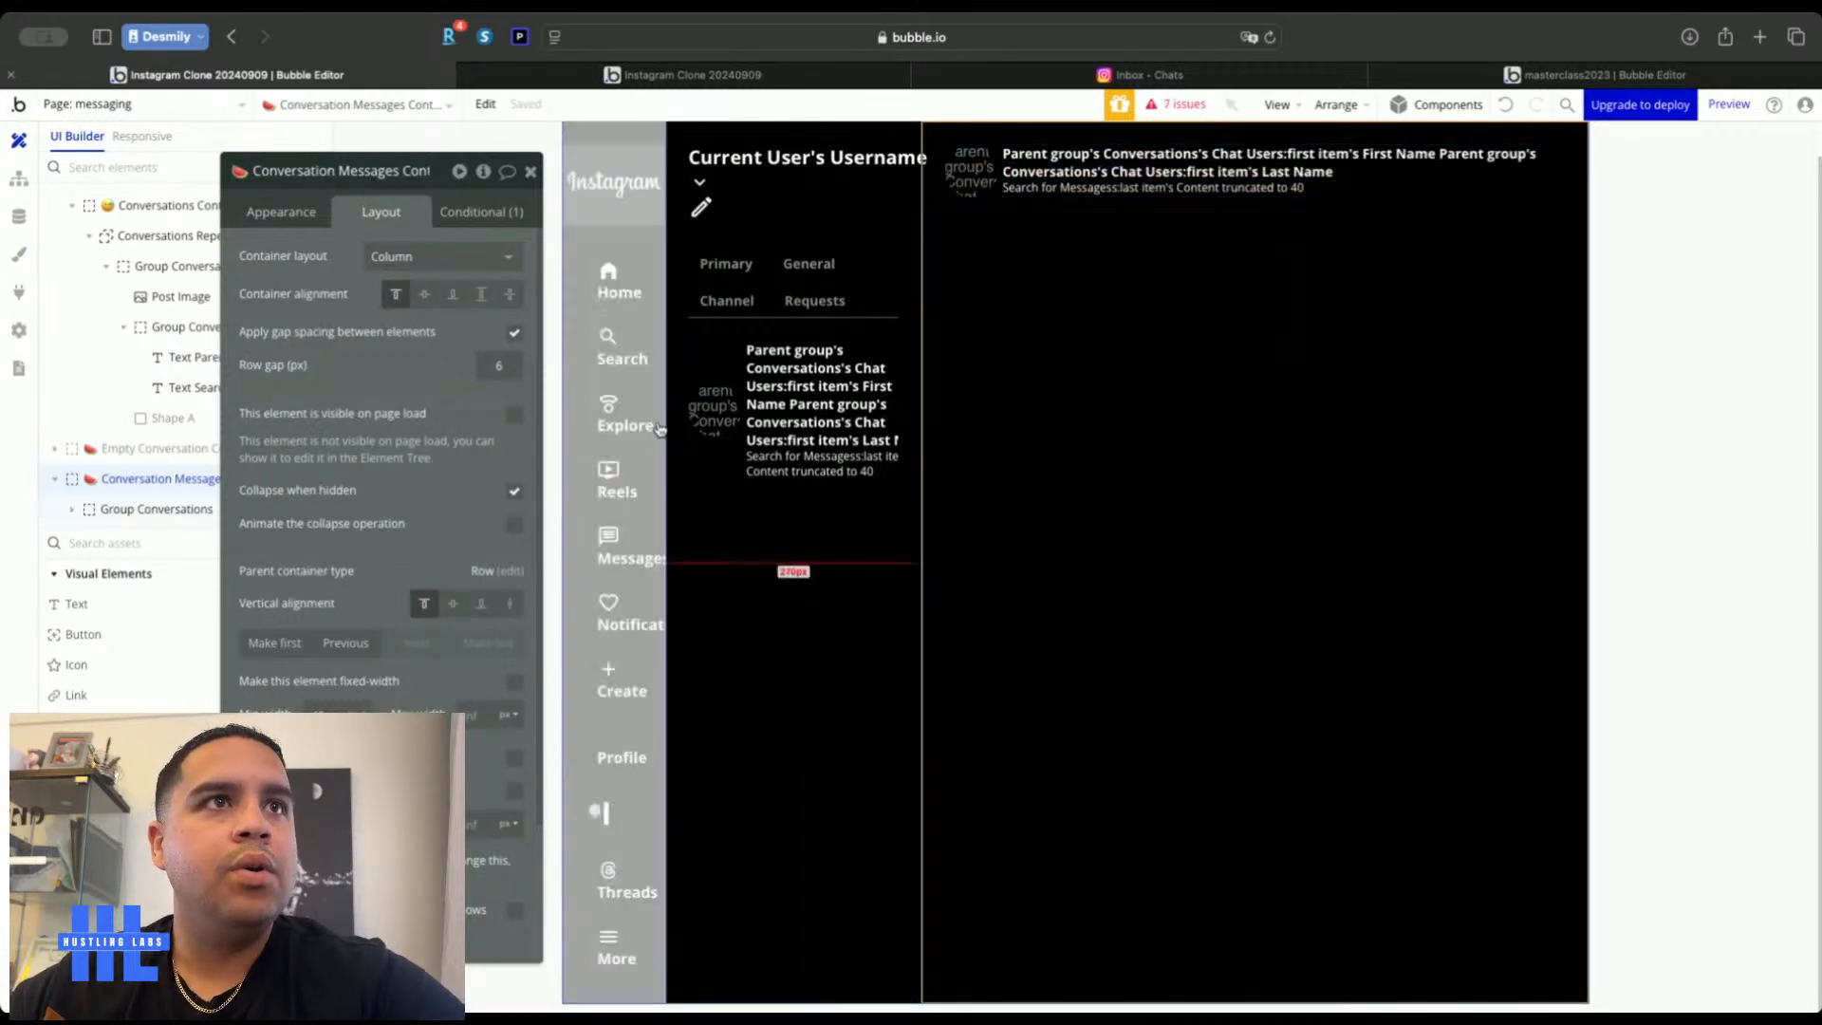
Open the messaging_feature page in the masterclass2023 app's design view
left_click(1603, 78)
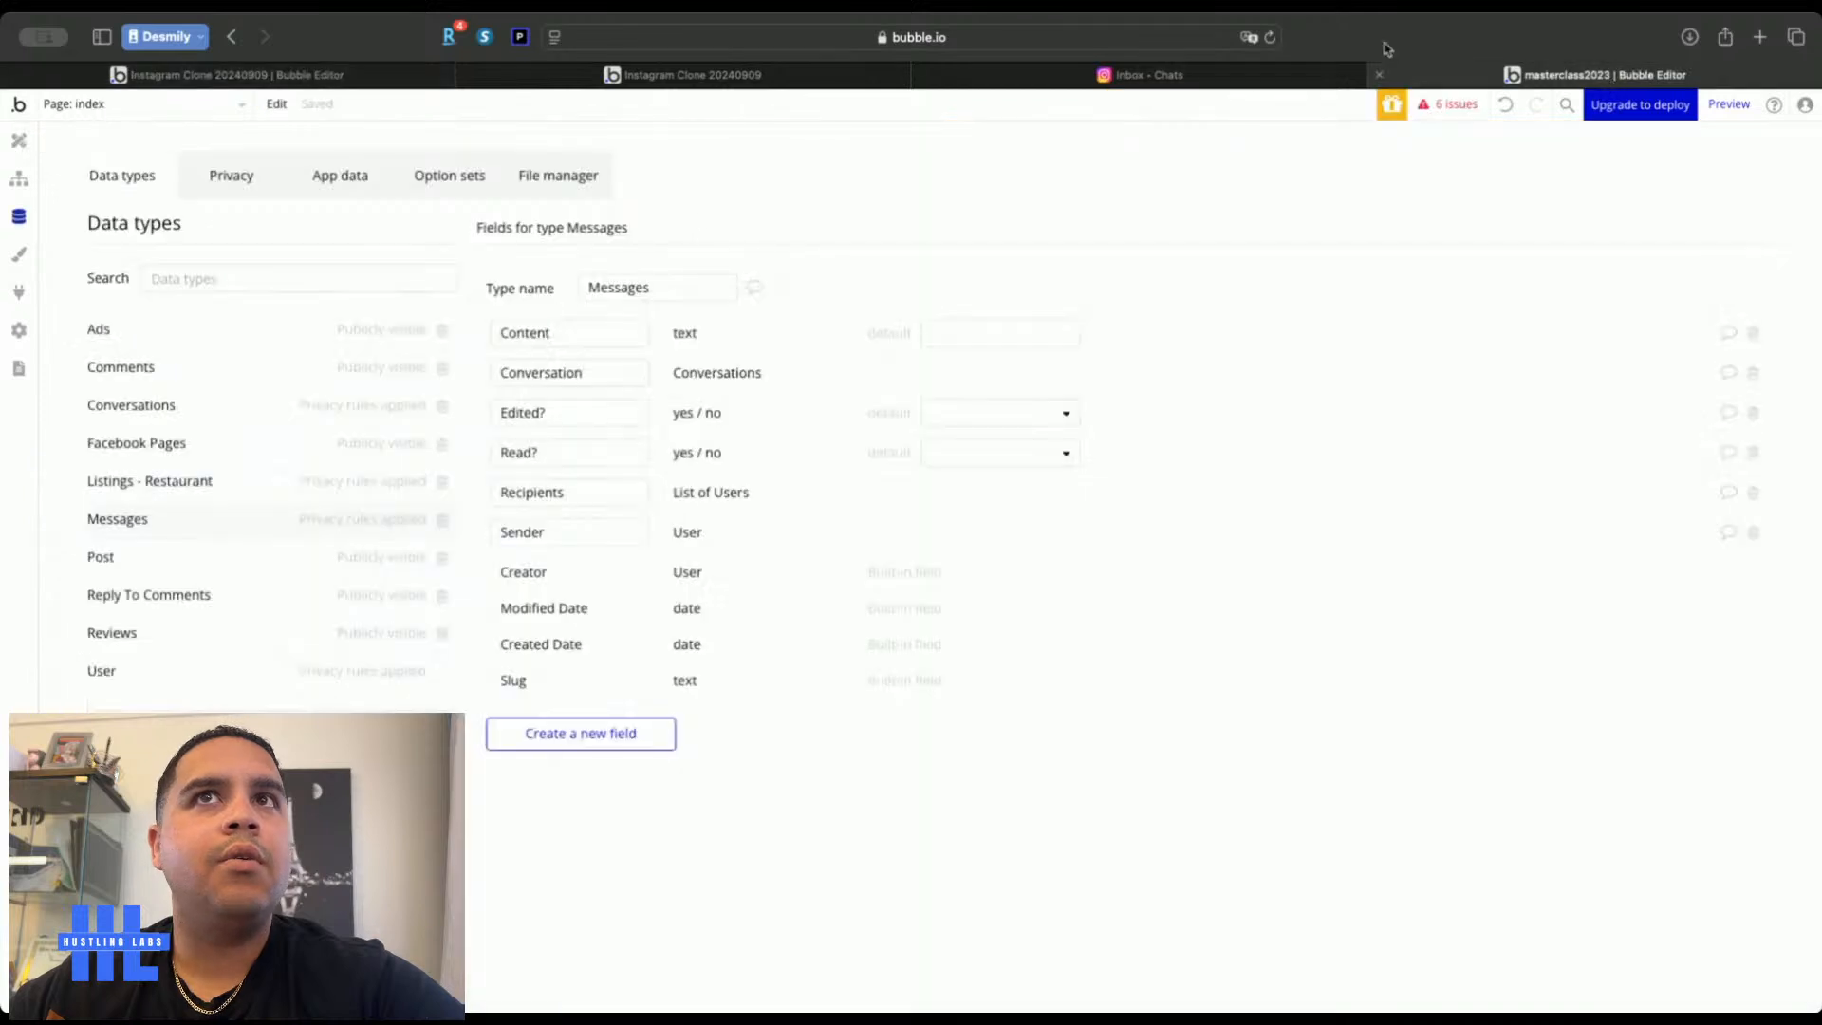
left_click(19, 140)
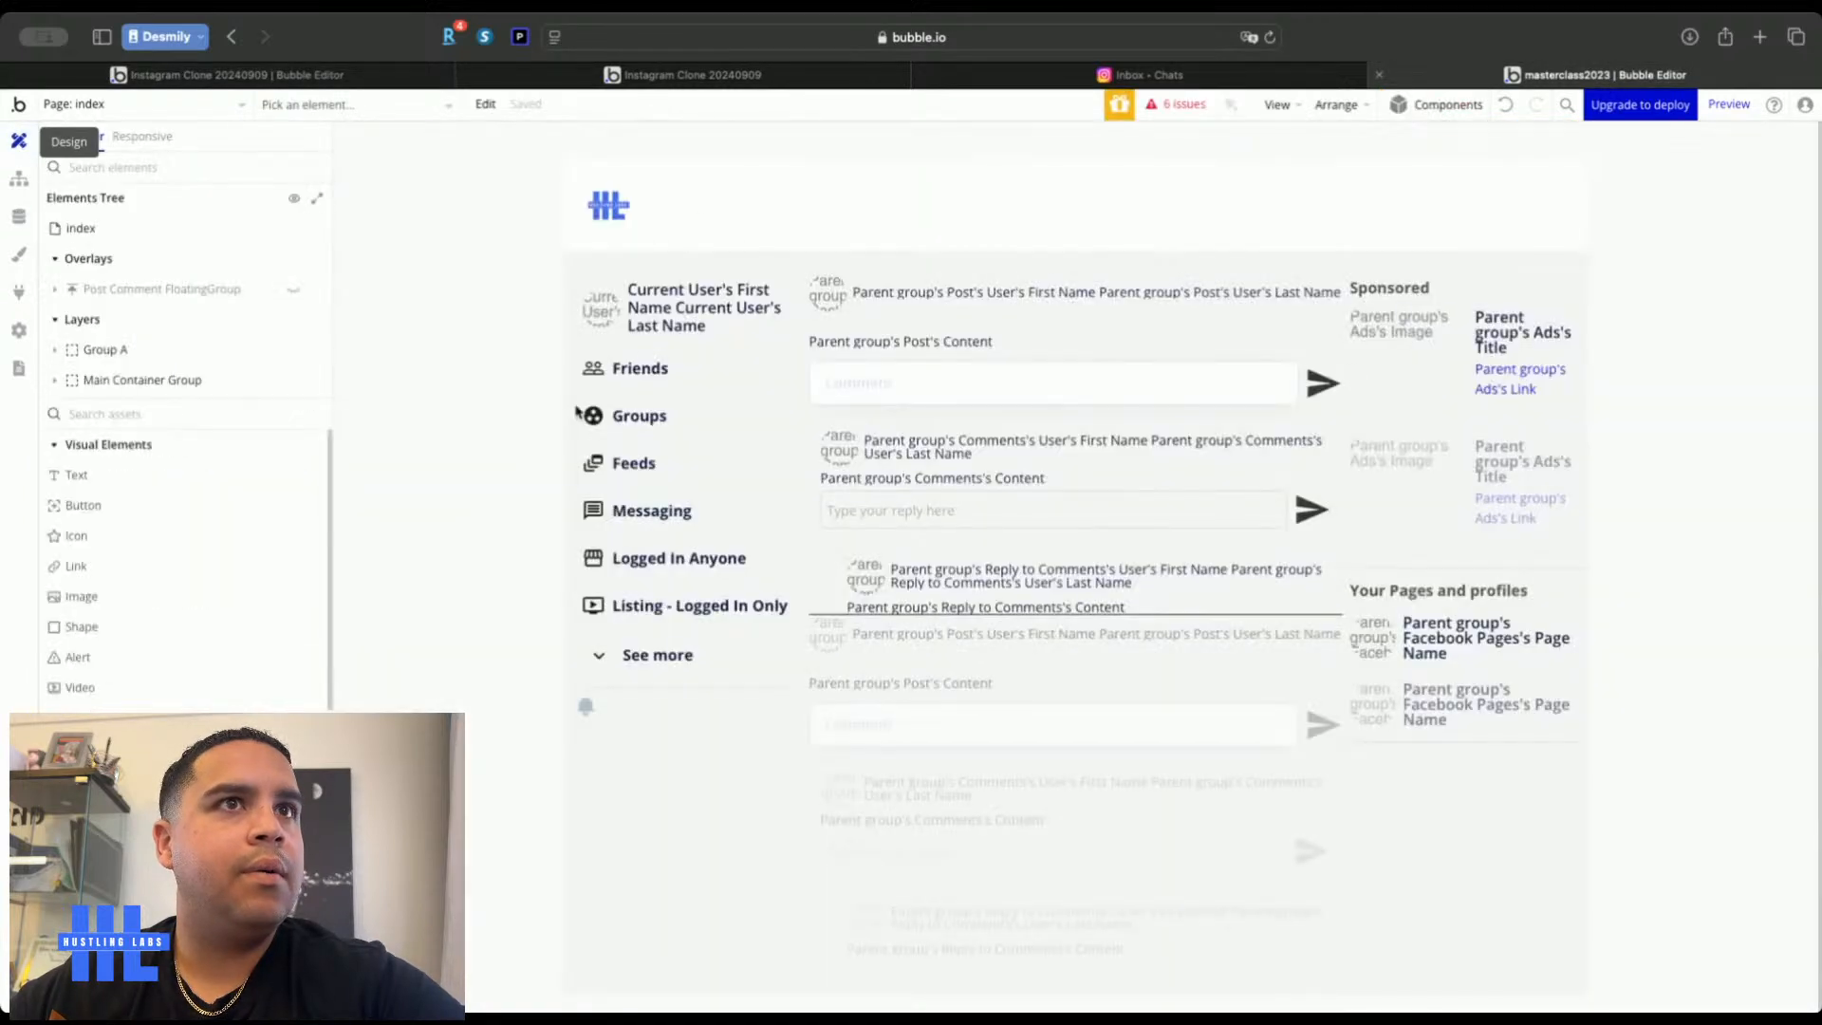
left_click(167, 107)
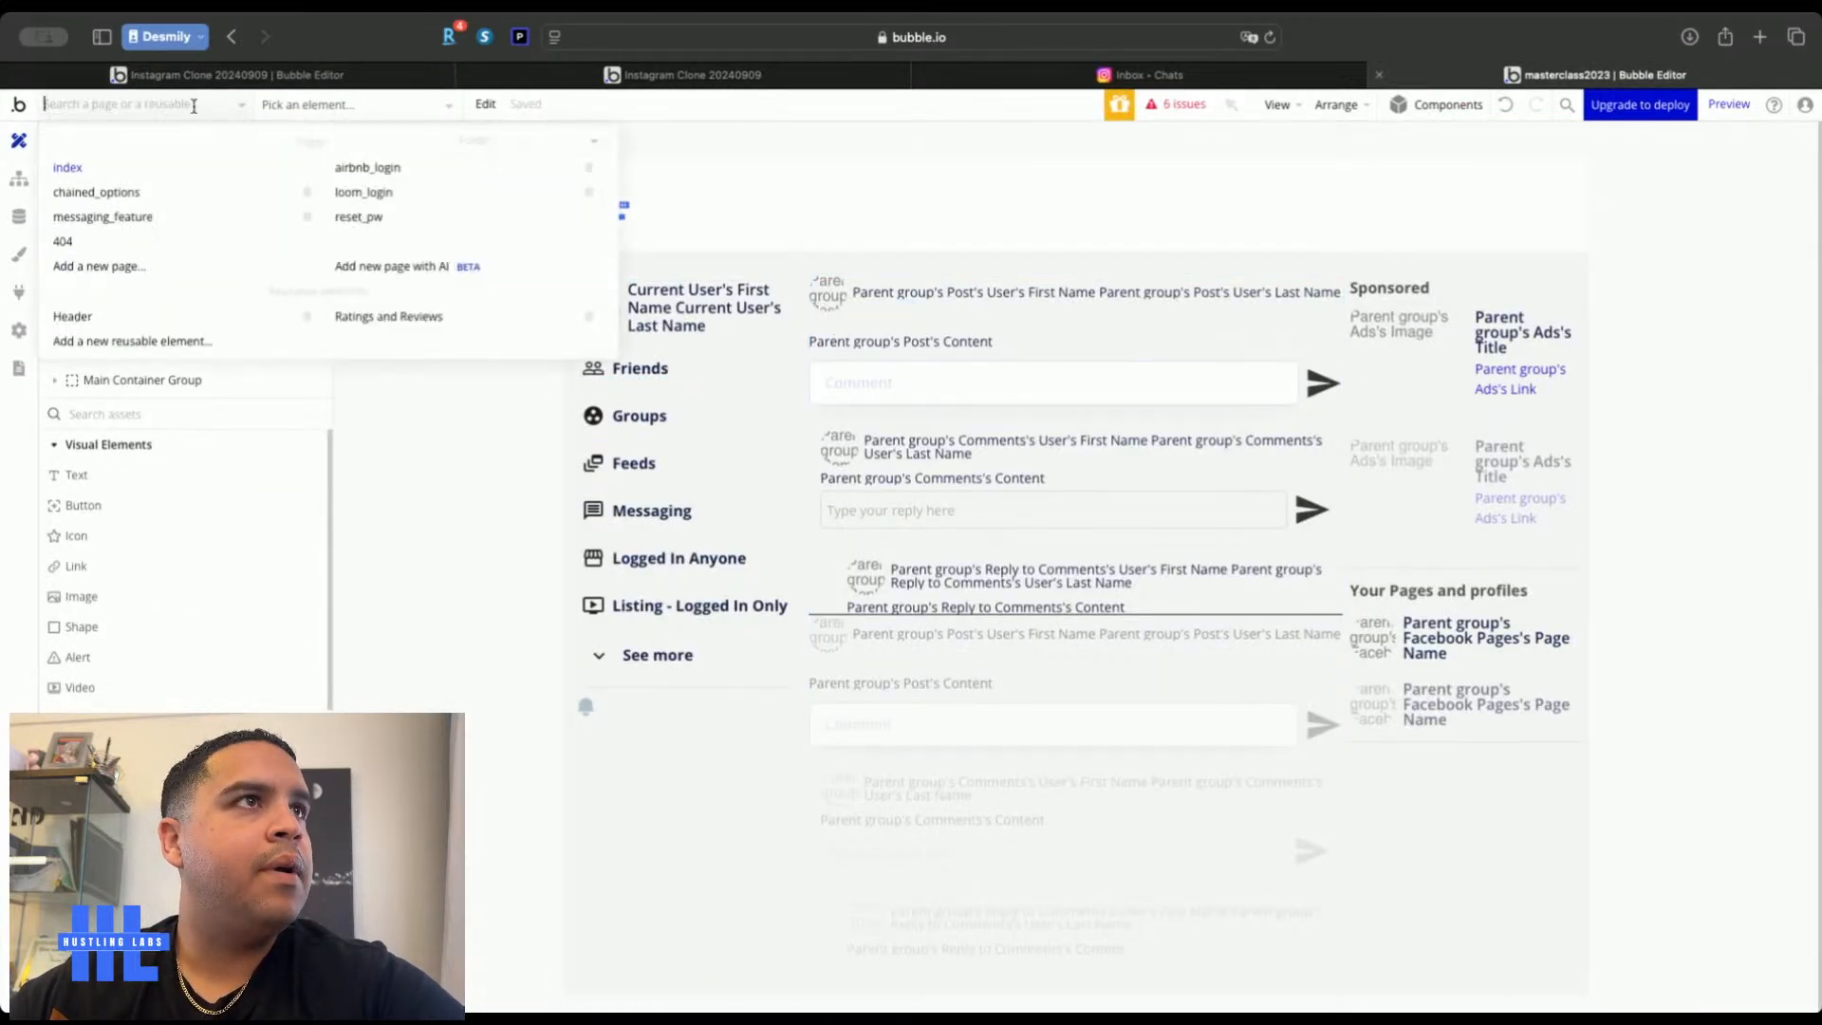
left_click(143, 216)
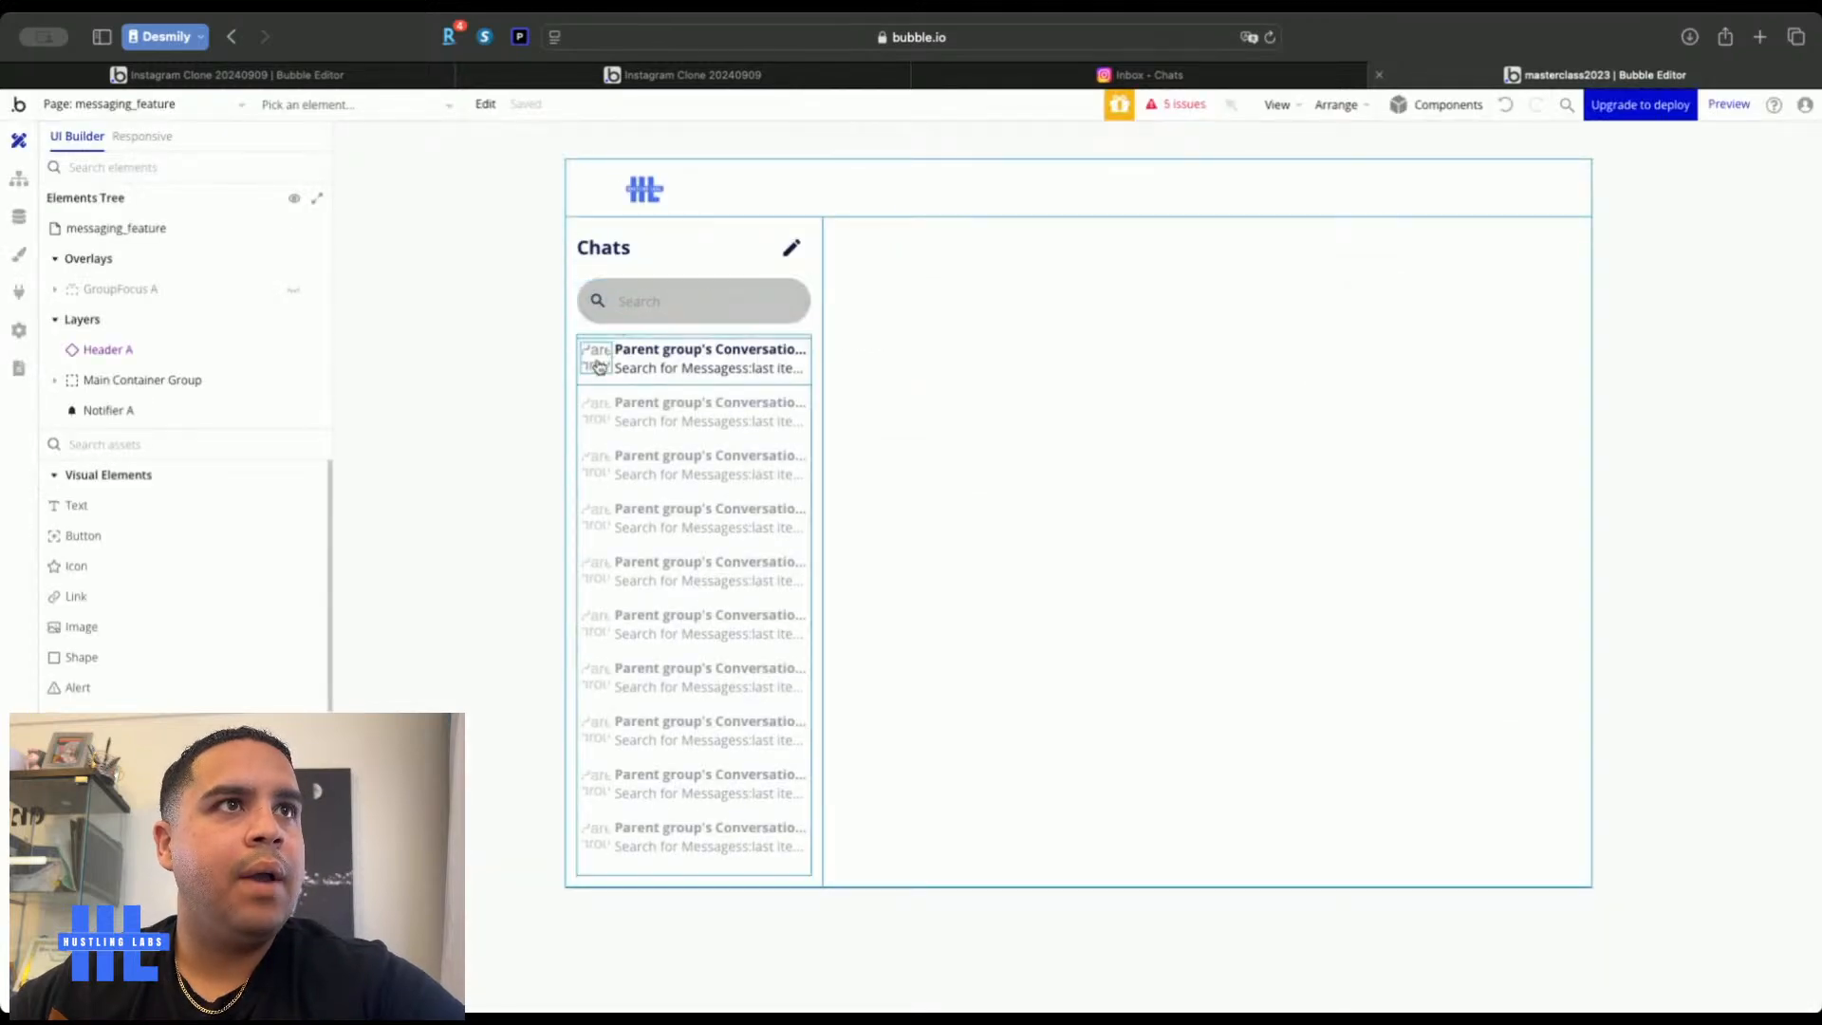
Copy the current-user condition from the first chat row's profile image
left_click(596, 360)
left_click(1674, 244)
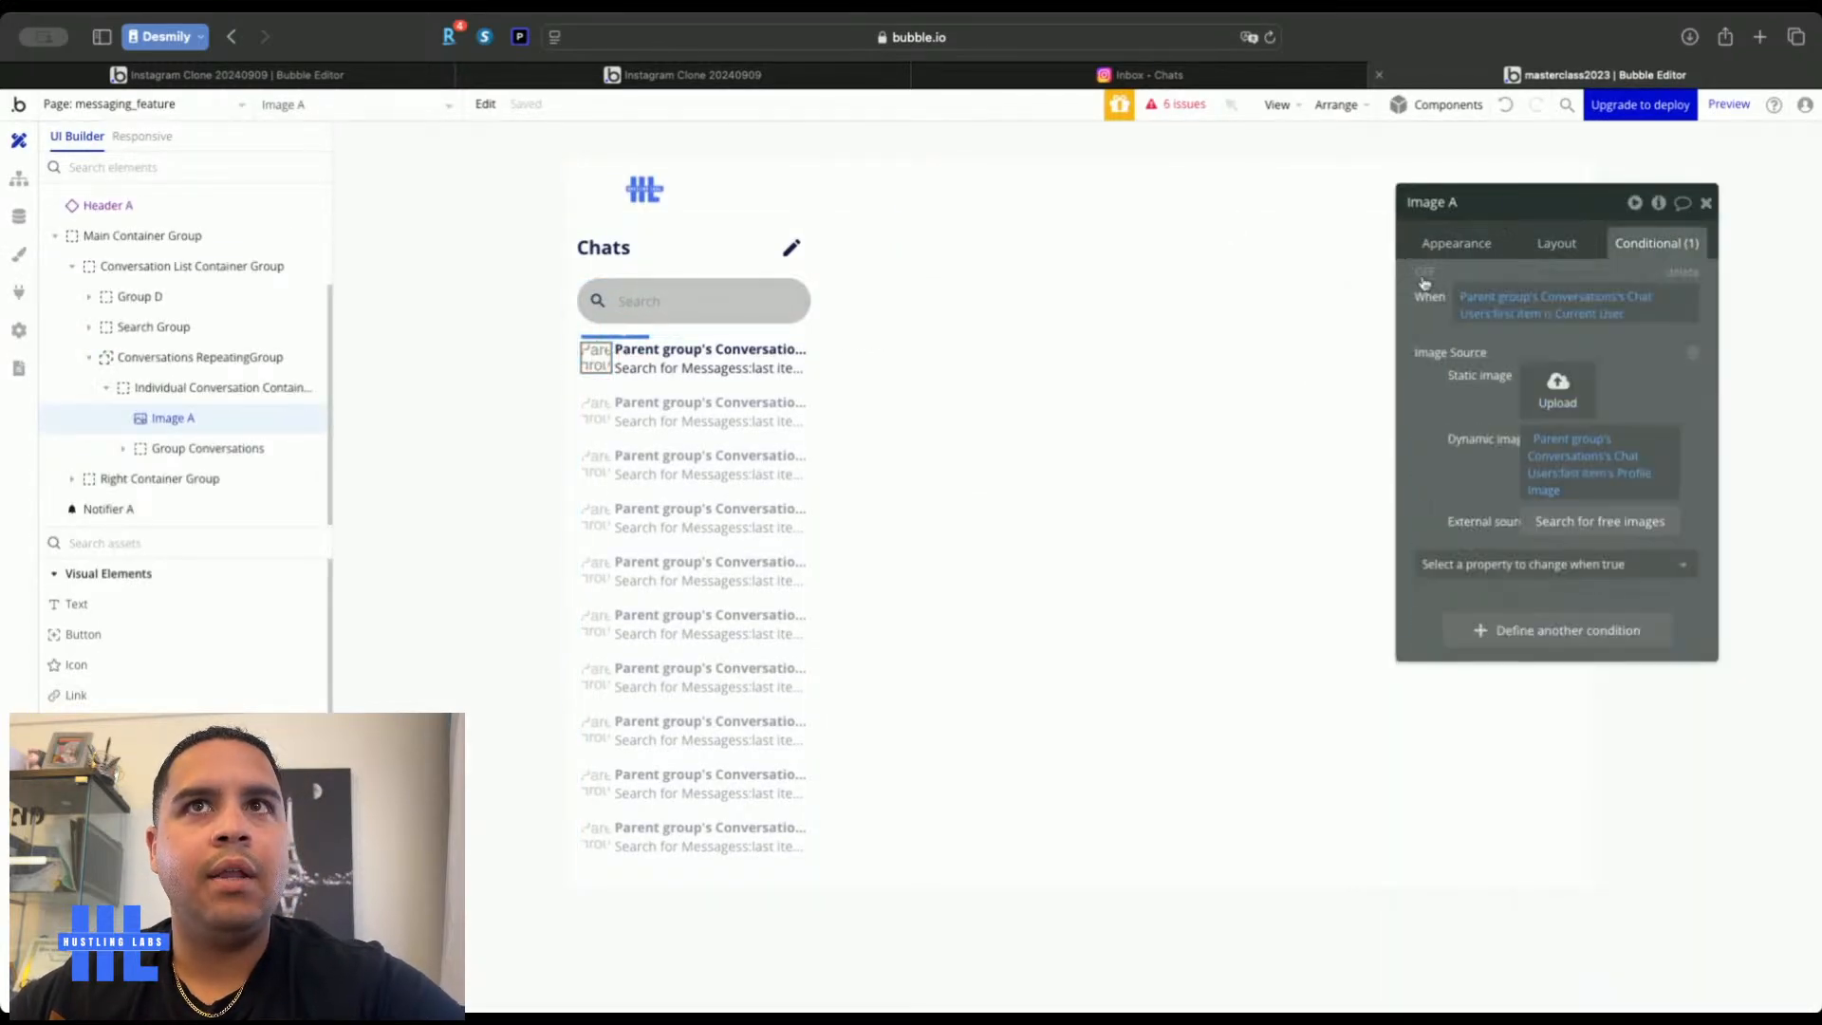
right_click(1413, 326)
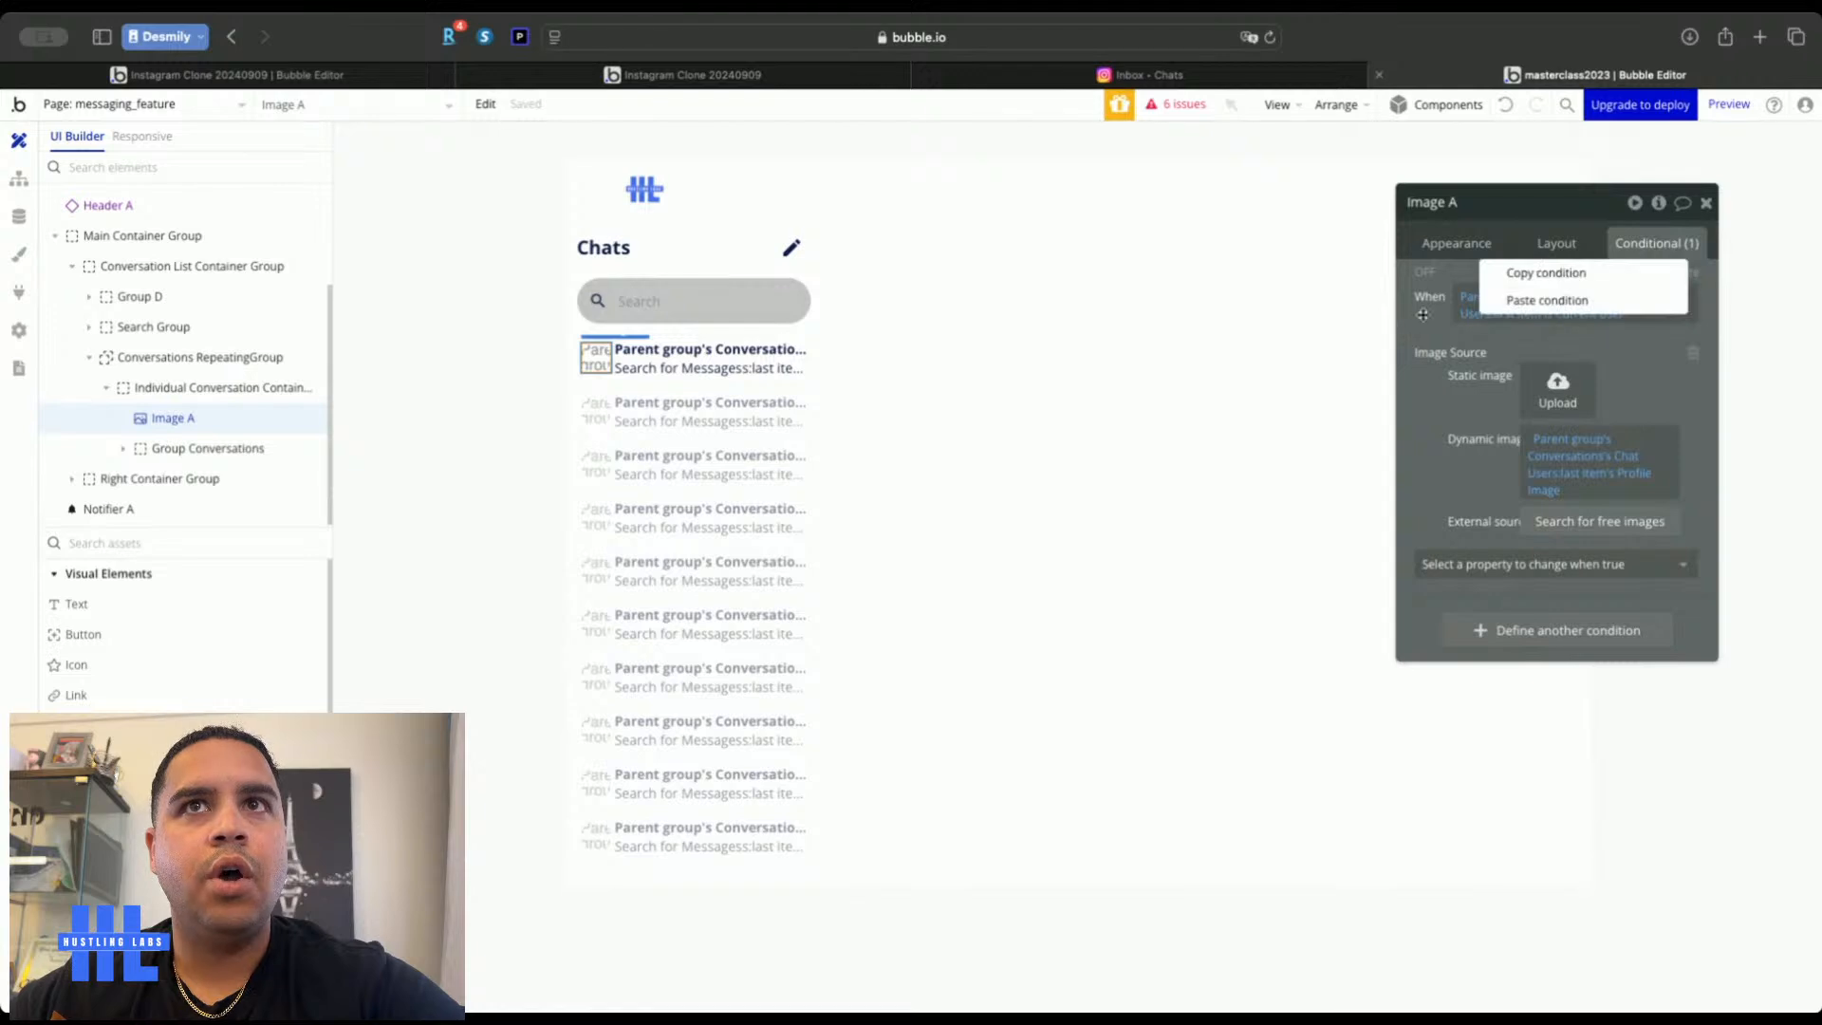
left_click(1538, 275)
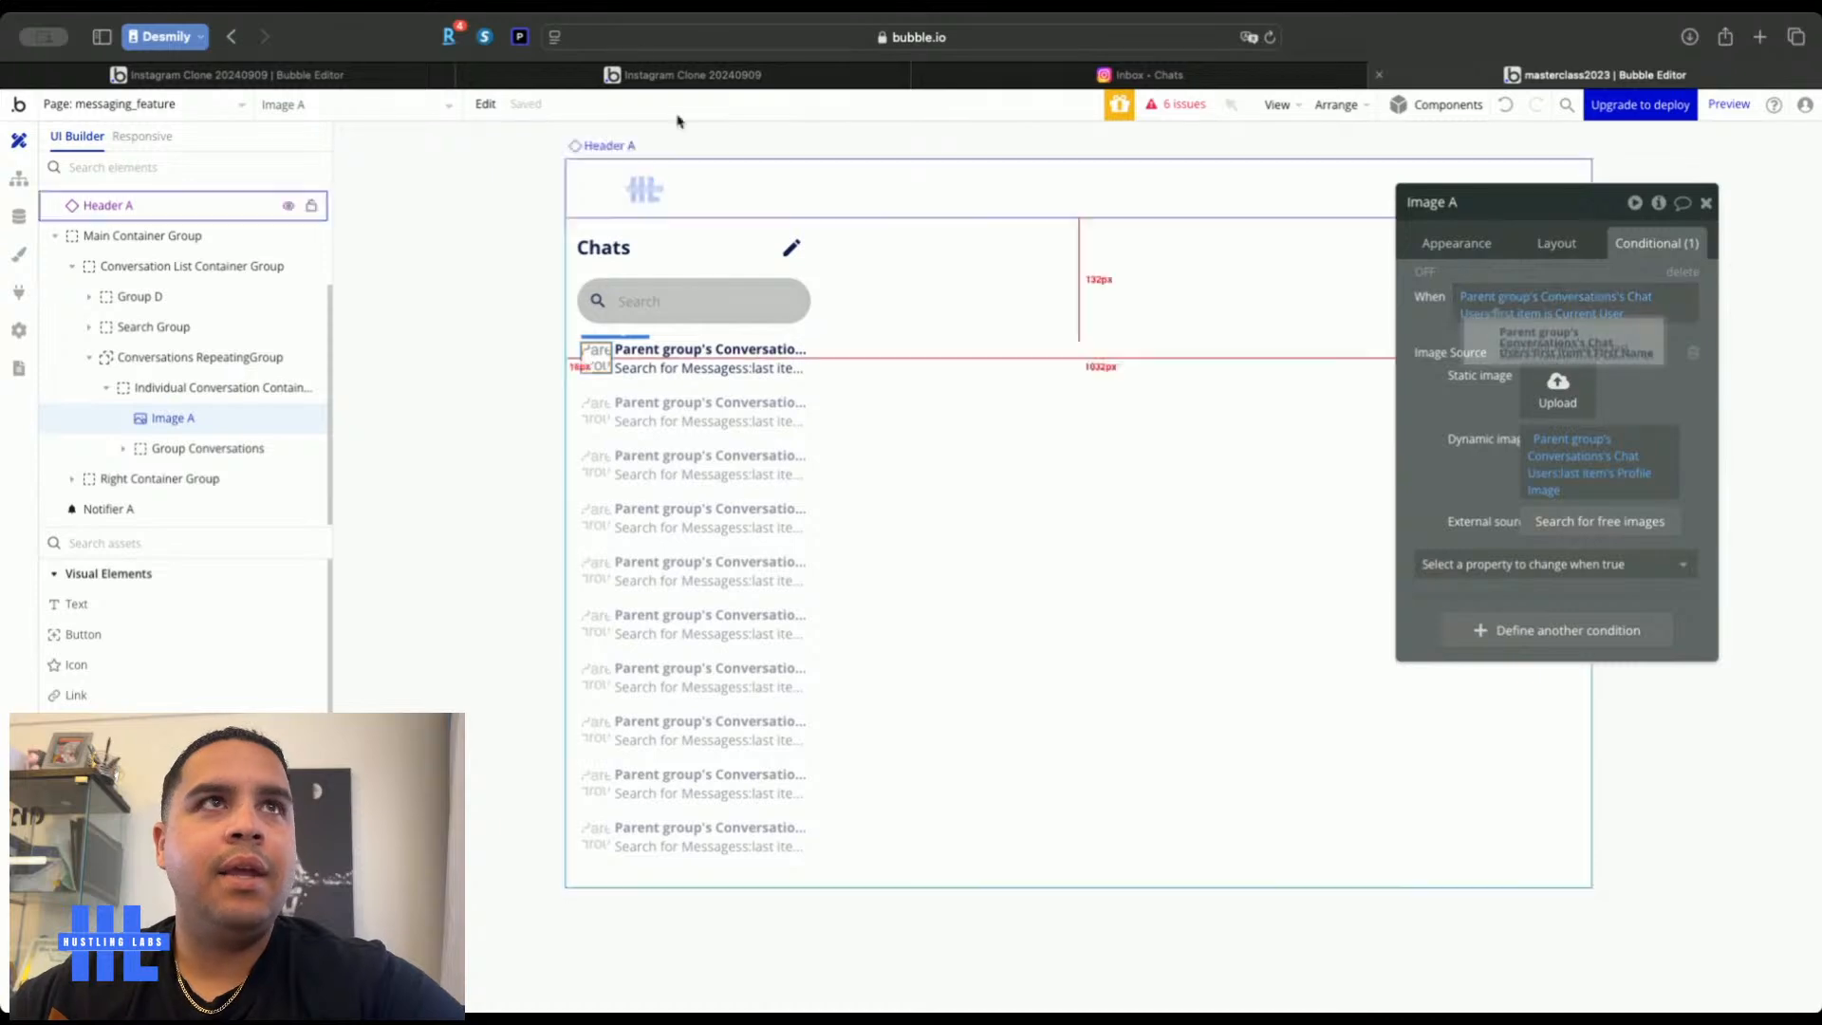
Paste the condition onto Post Image and show Chat Users:last item's Profile Picture
left_click(292, 76)
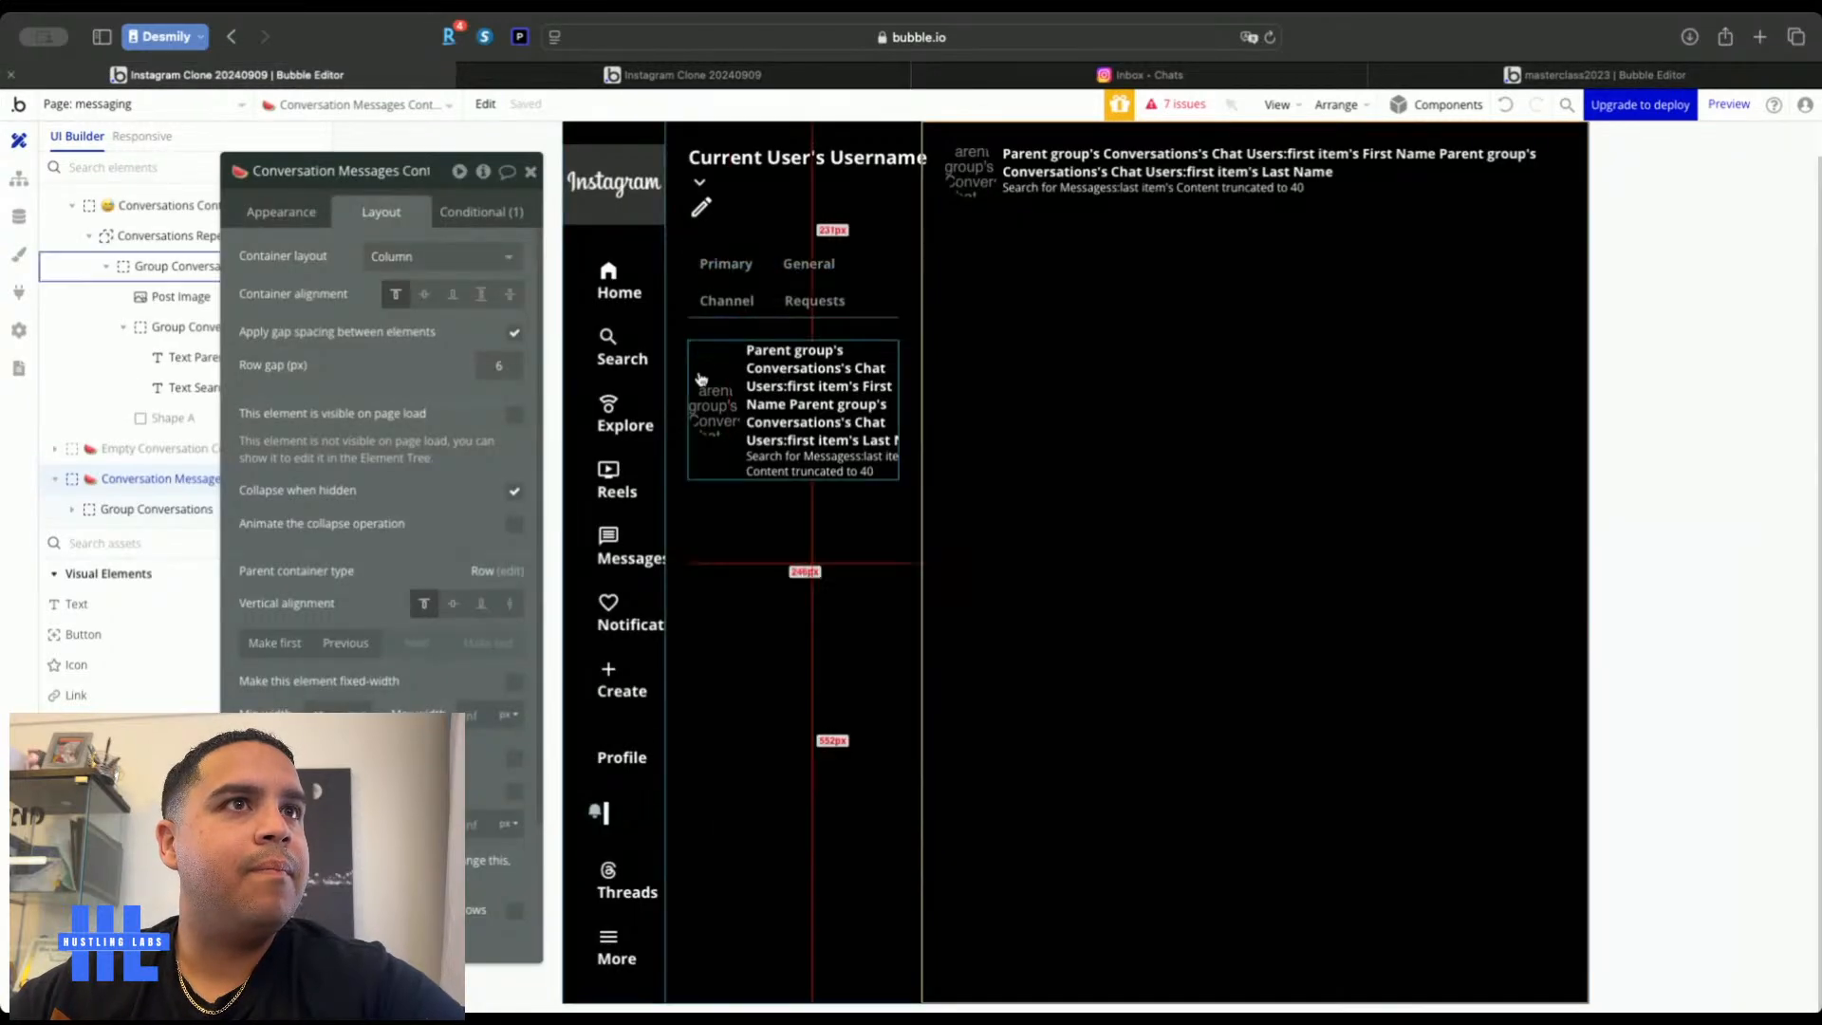
left_click(713, 408)
left_click(464, 206)
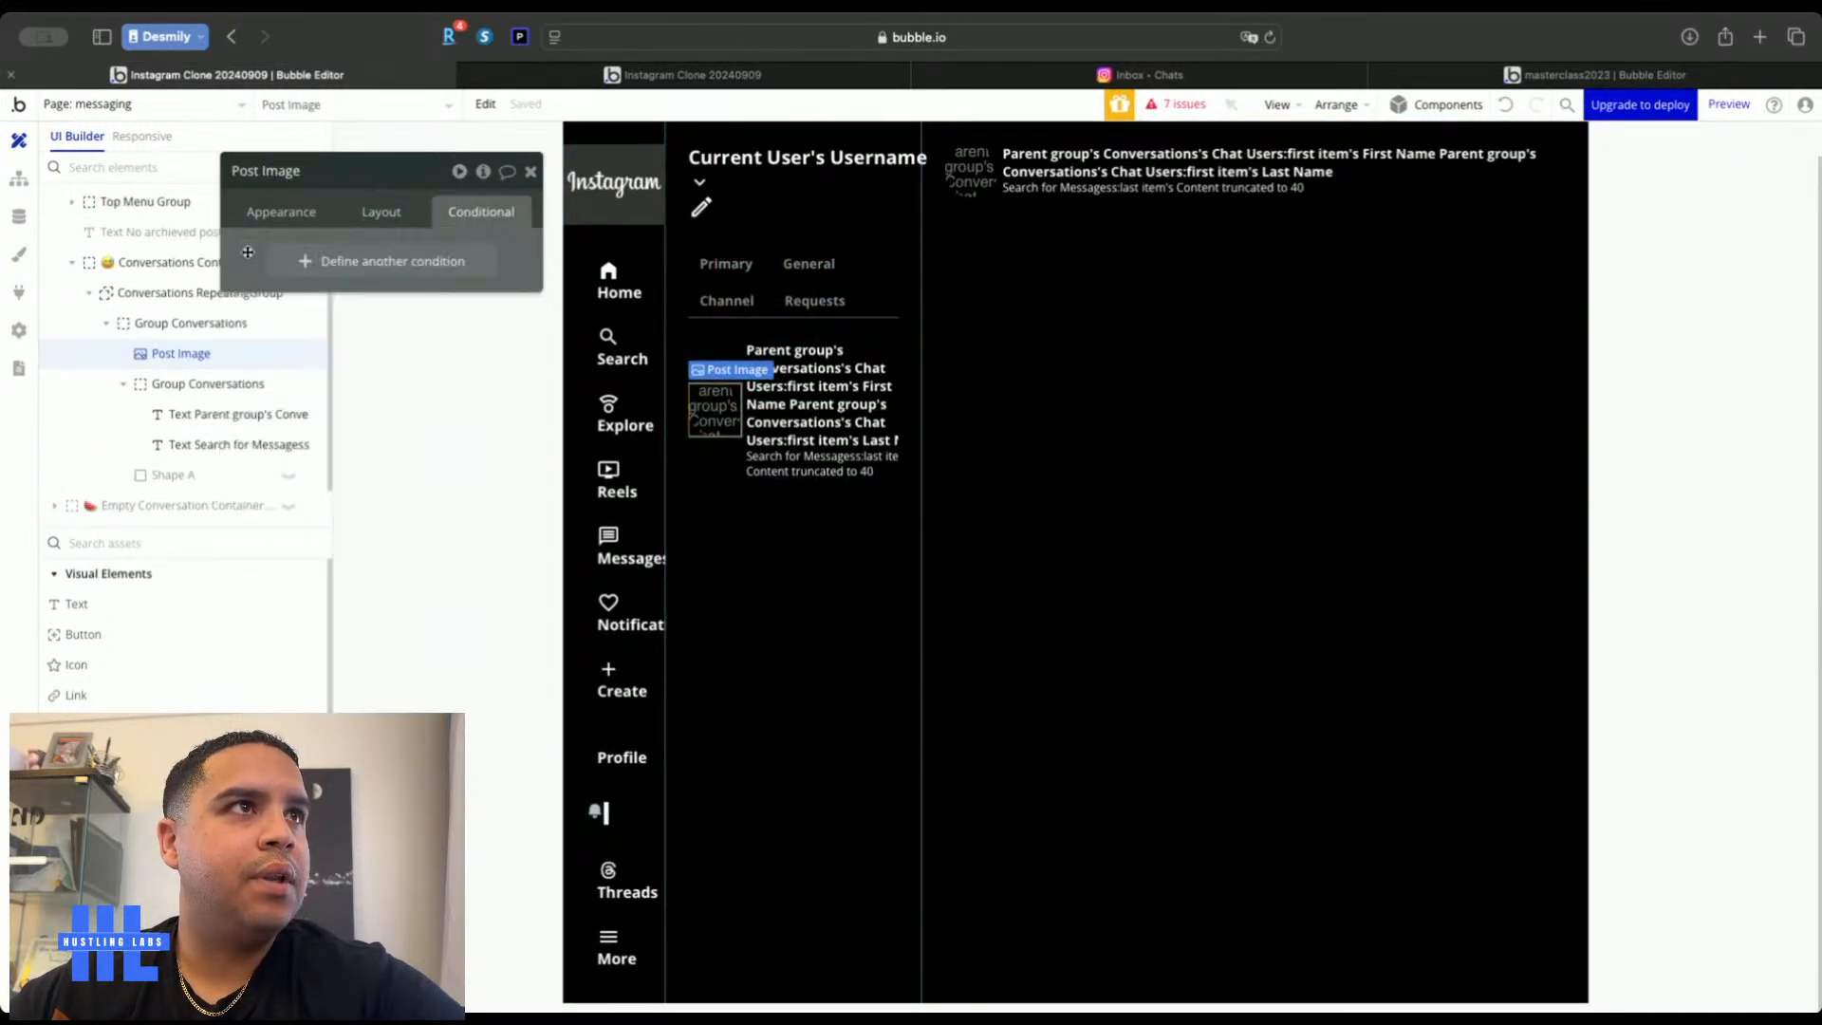
left_click(365, 200)
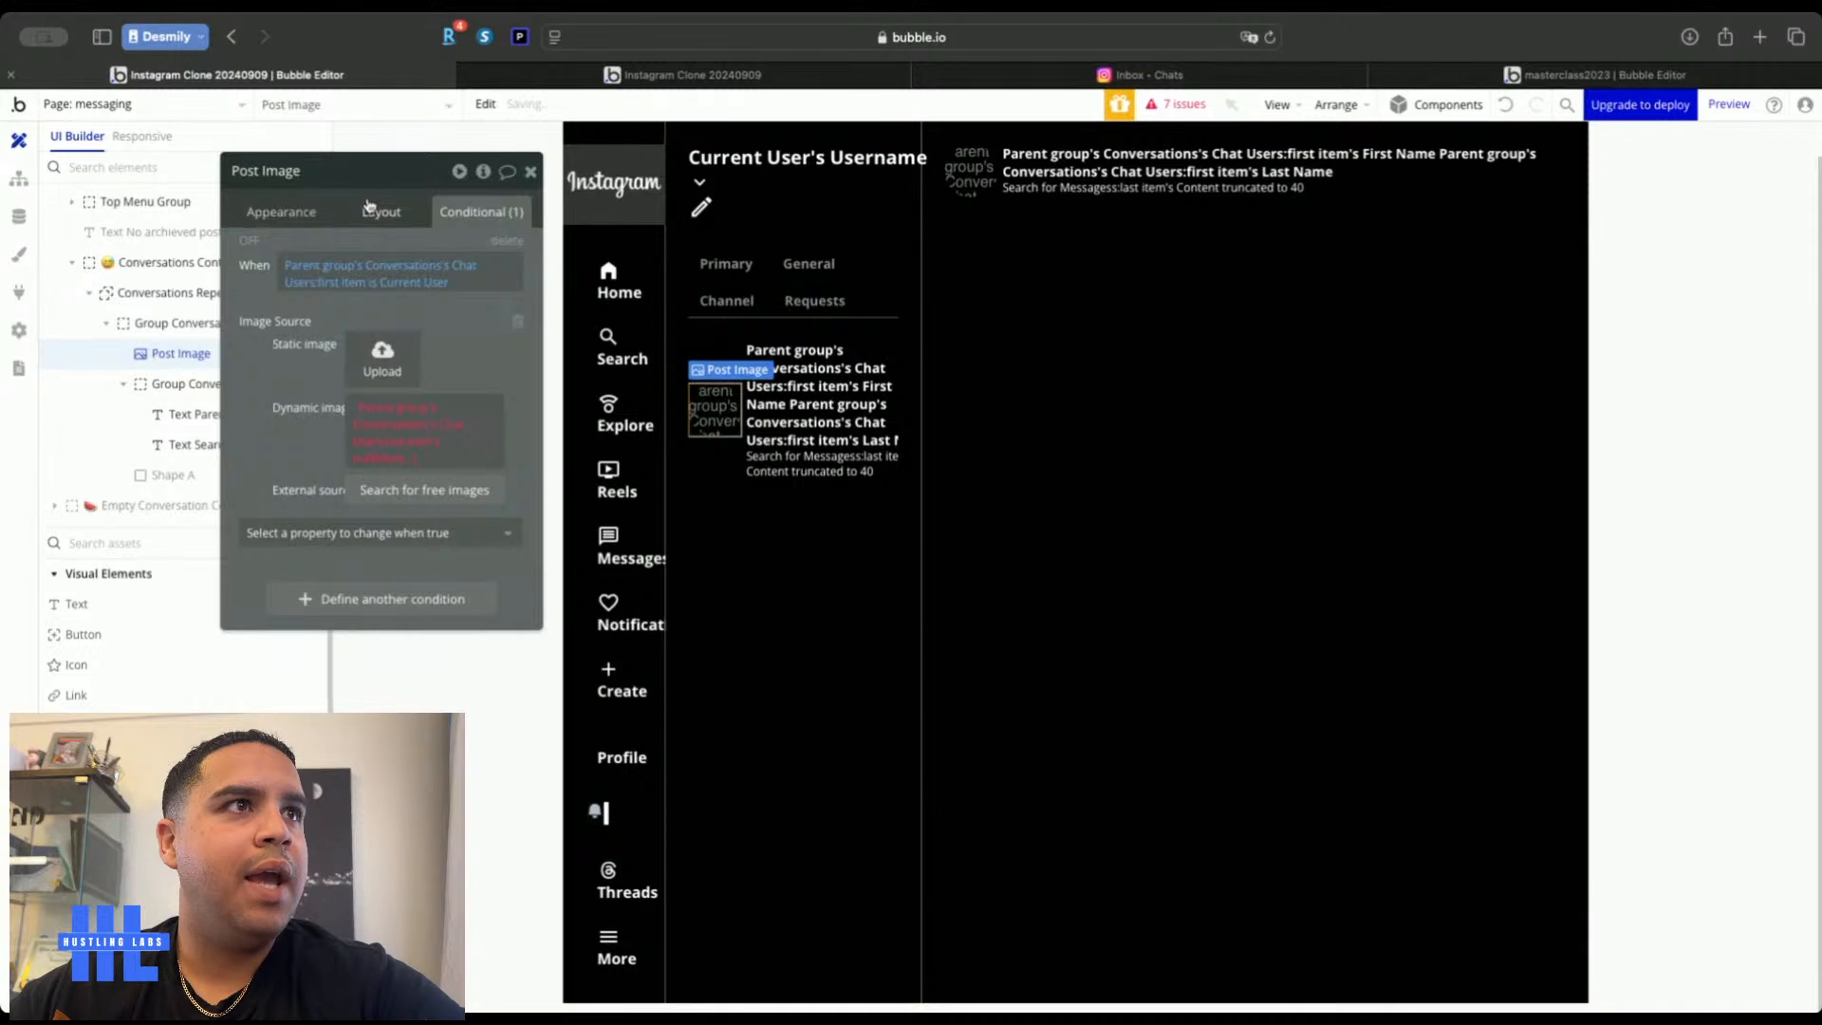
left_click(356, 462)
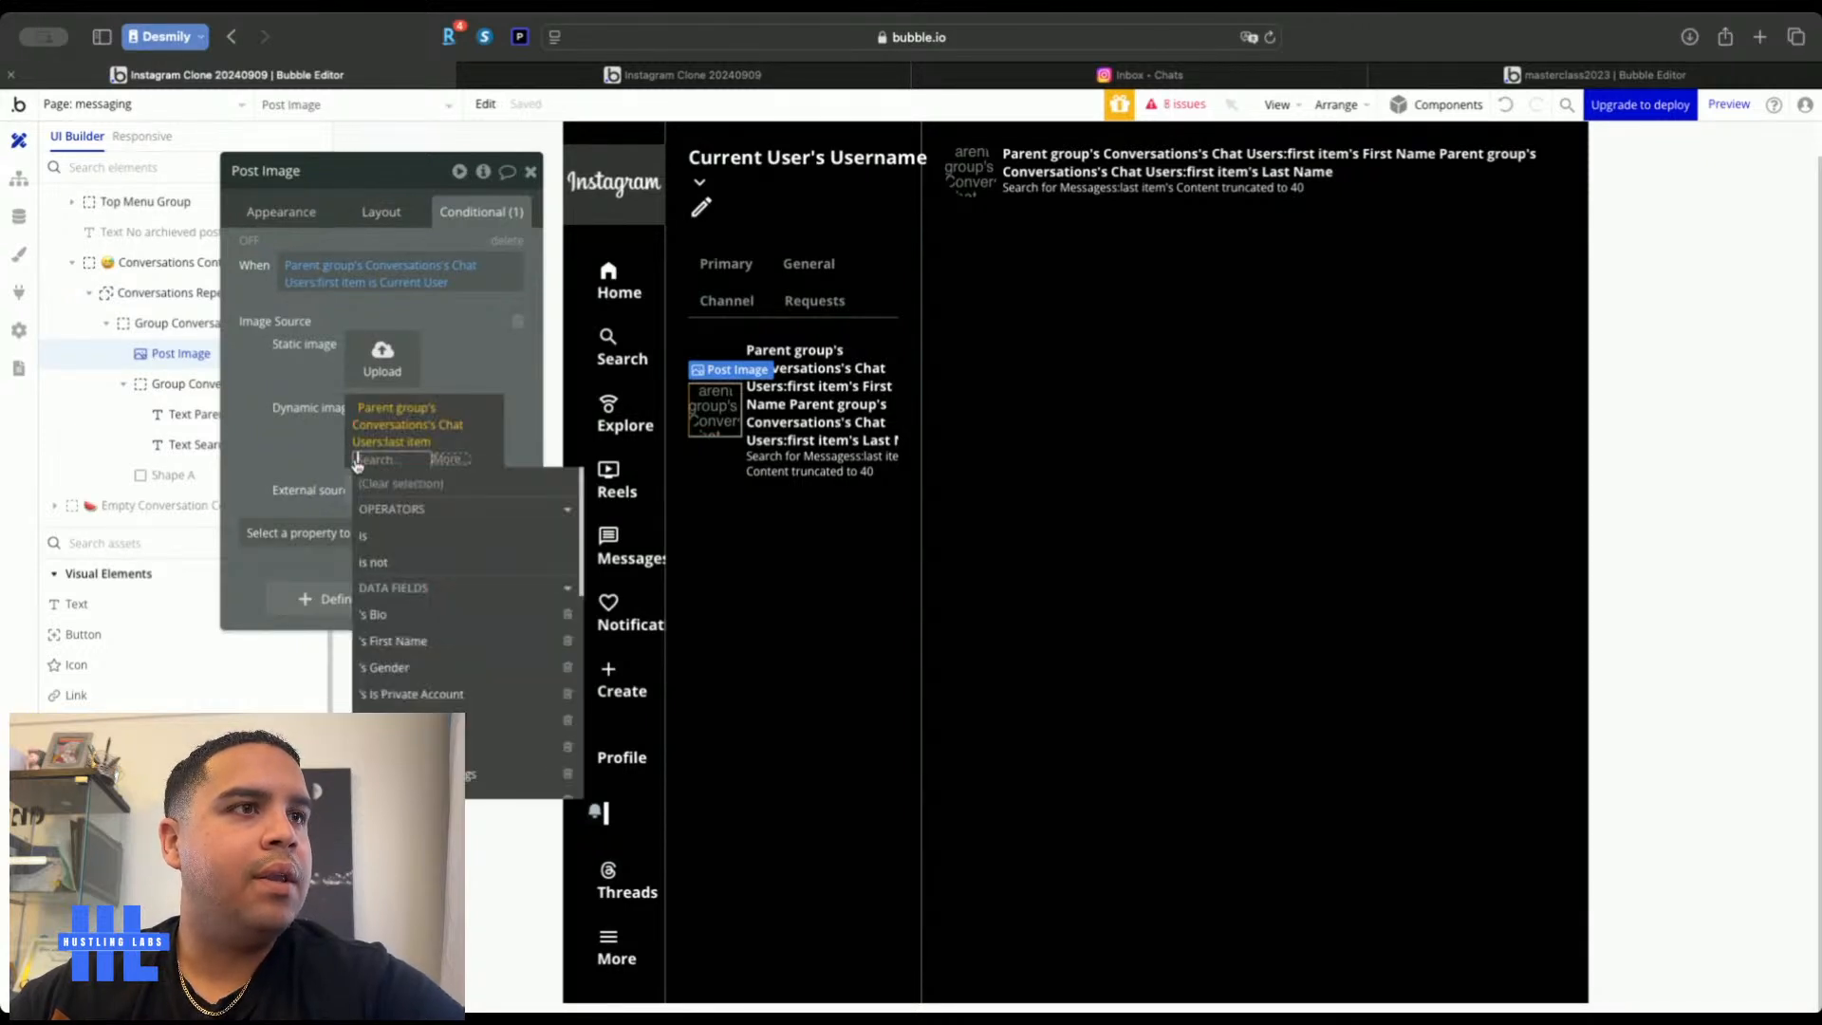
scroll(400, 702, "down", 3)
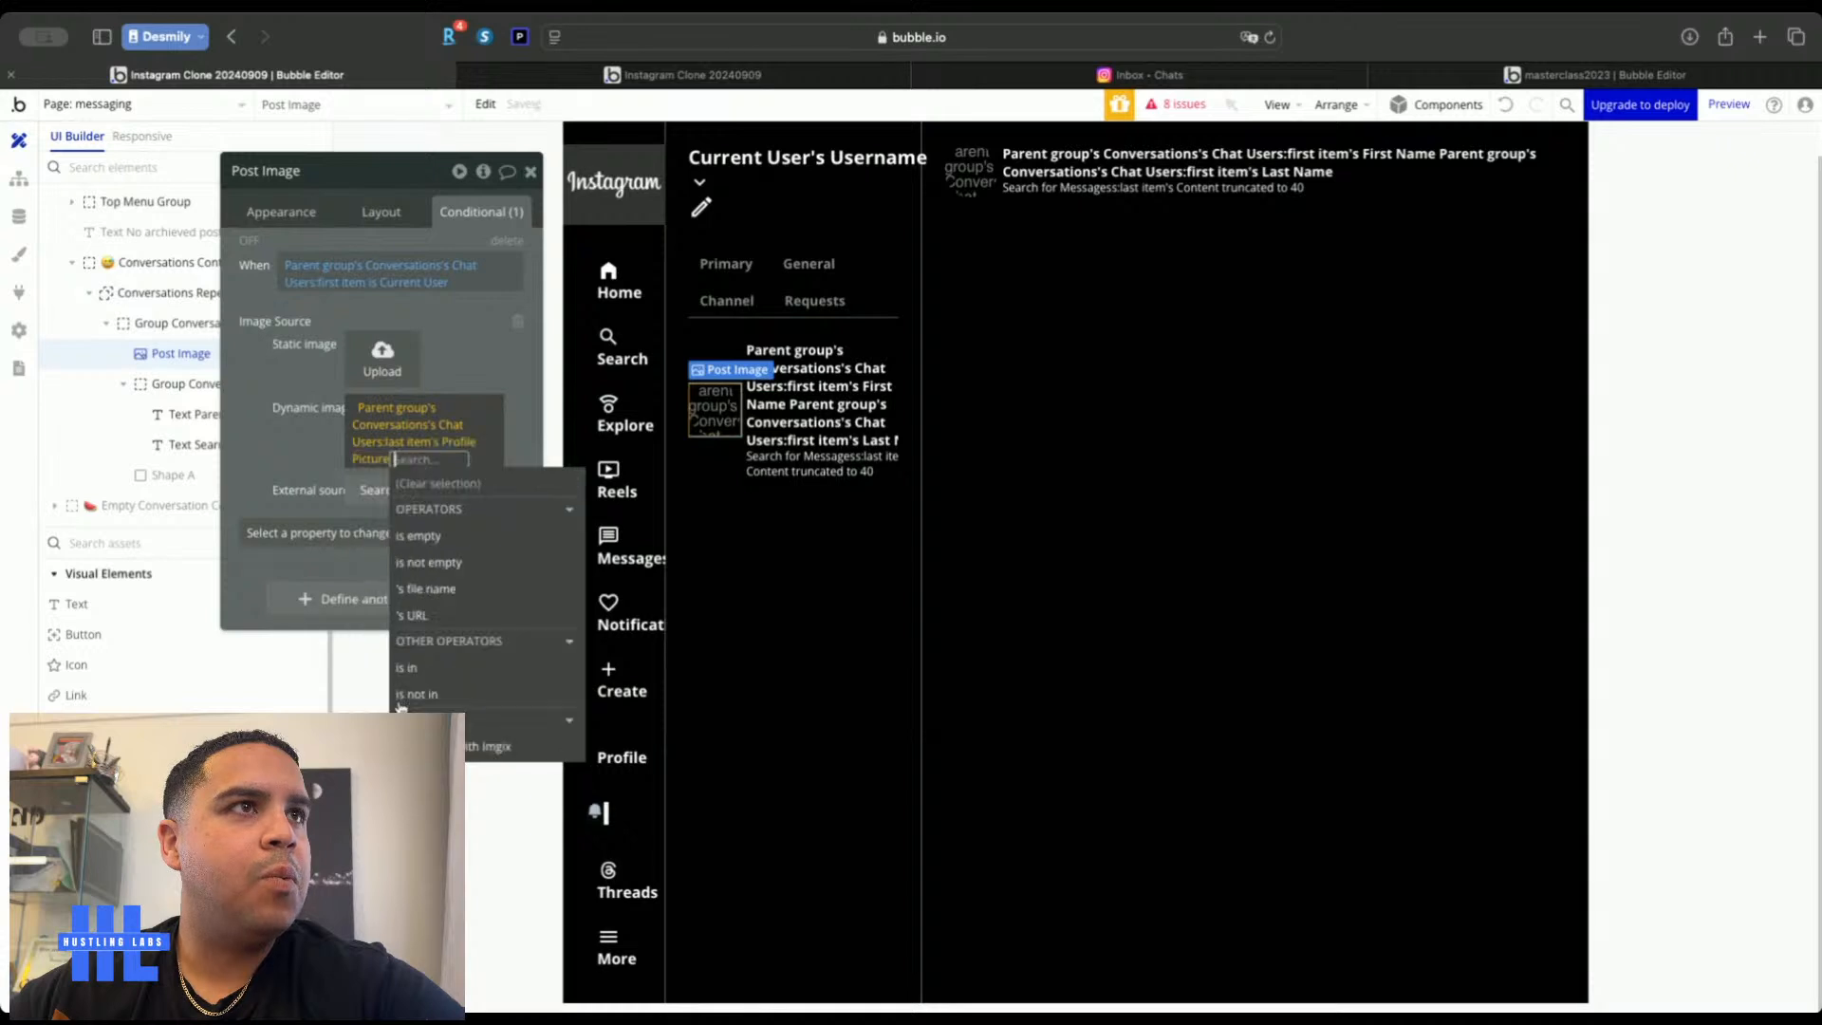
left_click(400, 702)
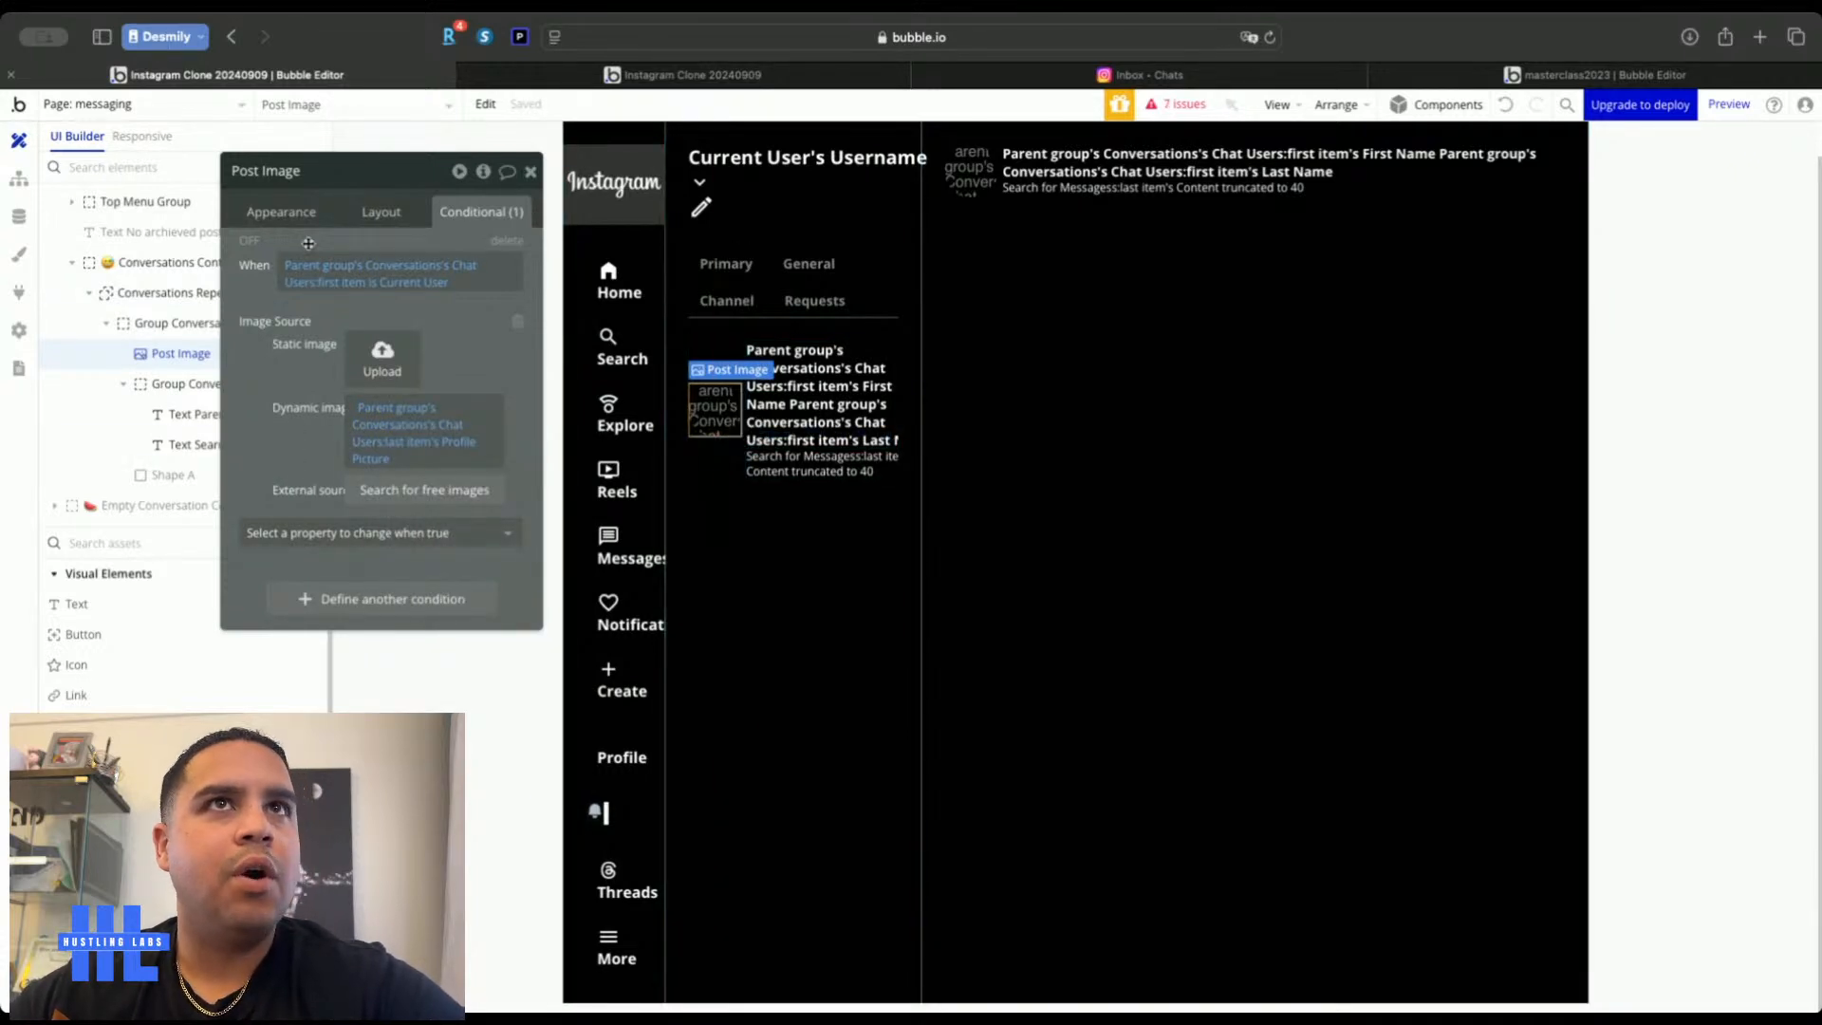
left_click(1173, 85)
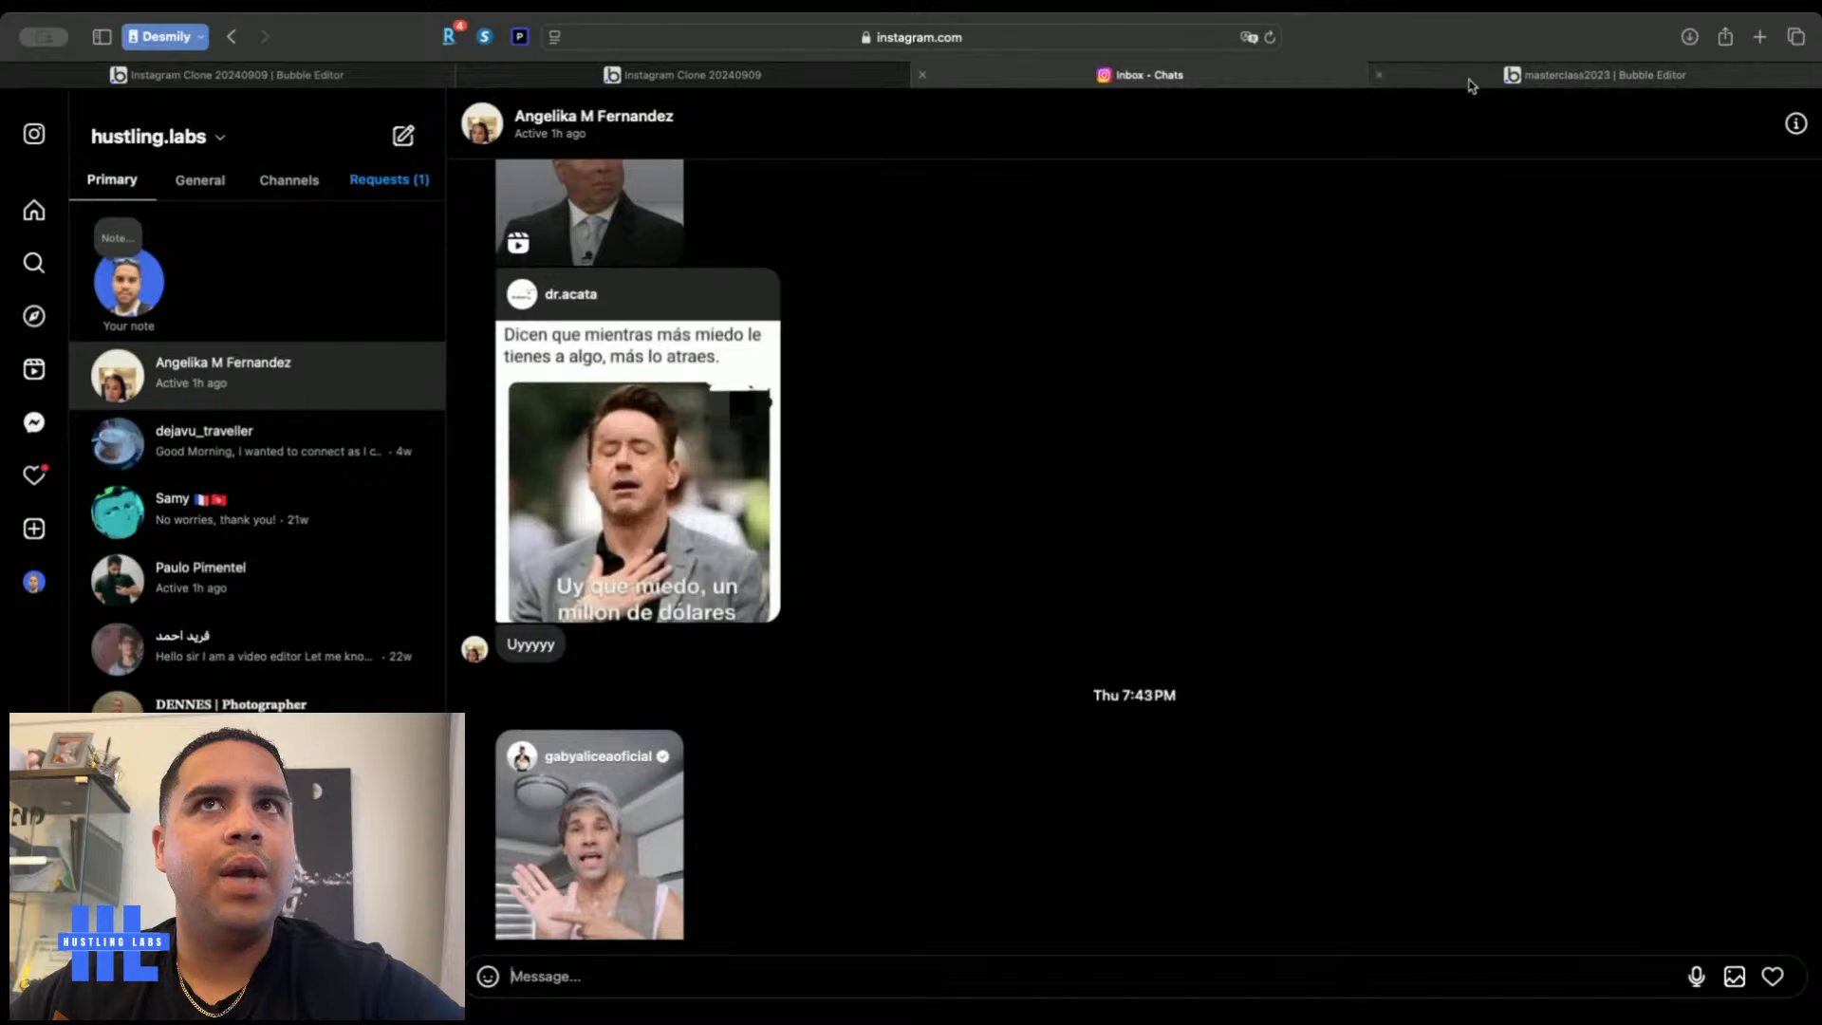
Copy the reference project's name-text condition onto the list's and chat header's name texts
left_click(1473, 82)
left_click(707, 349)
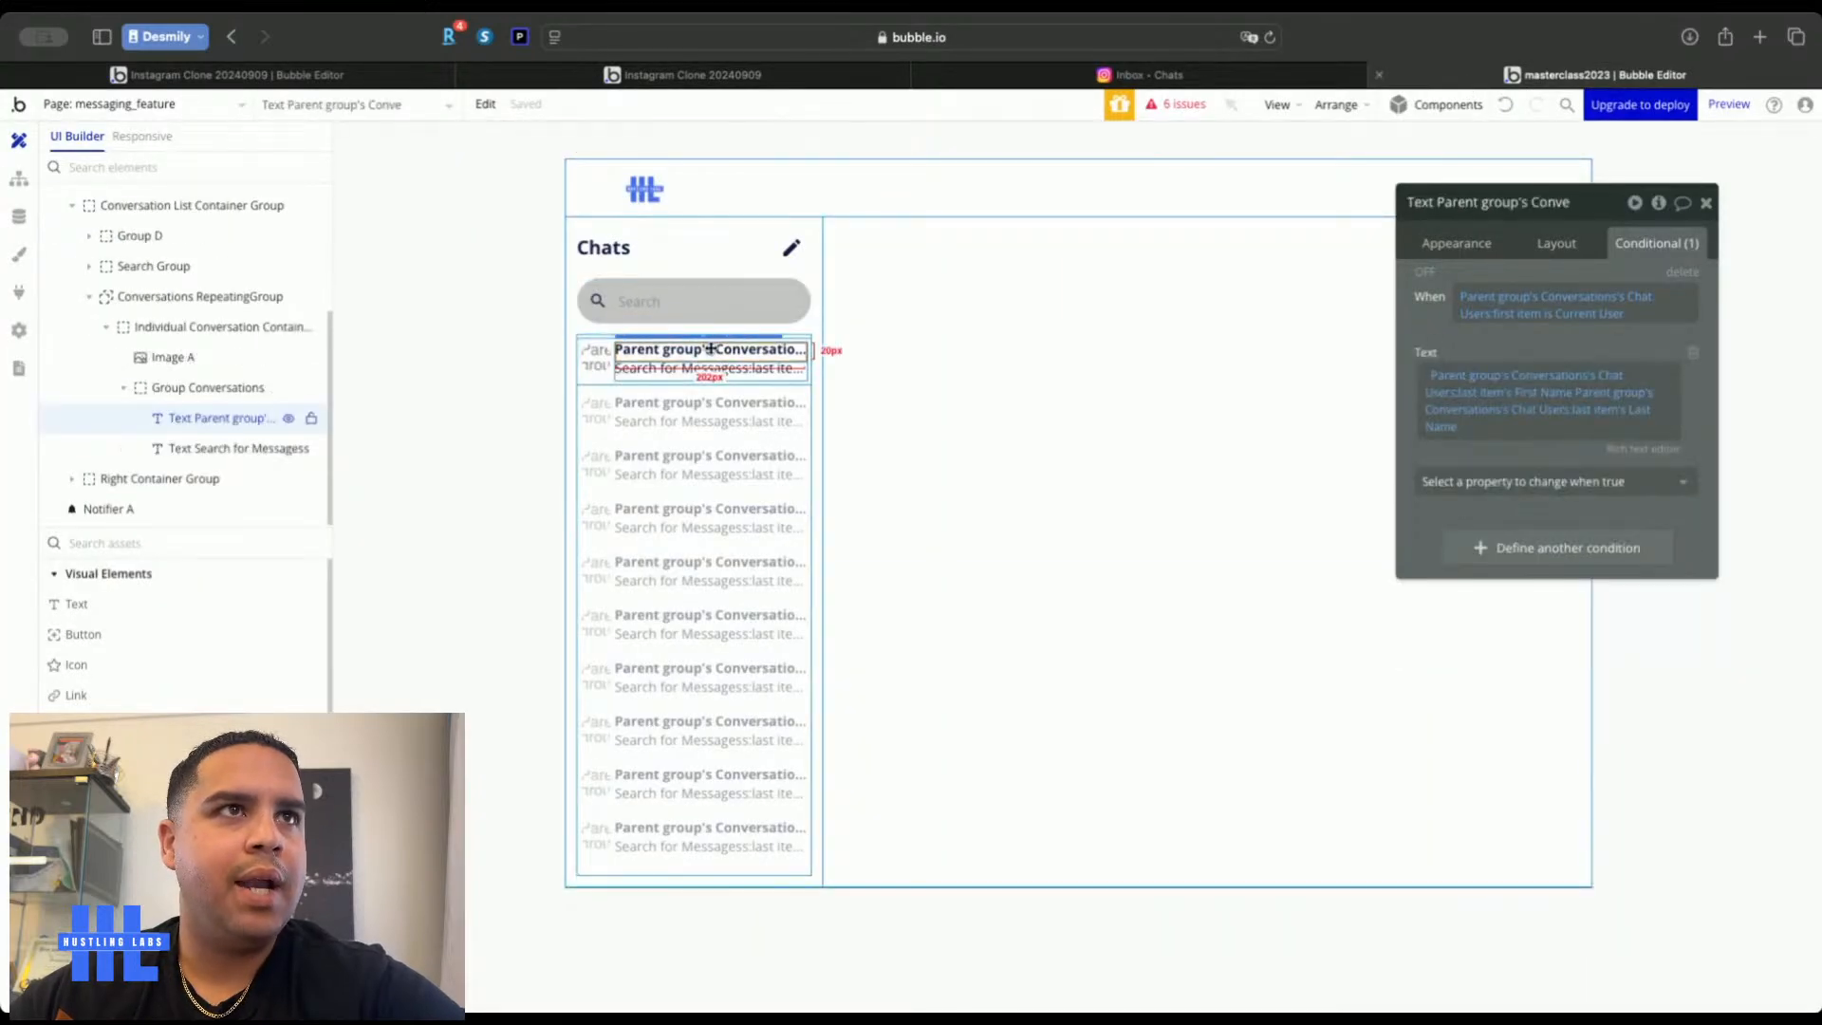
right_click(1434, 330)
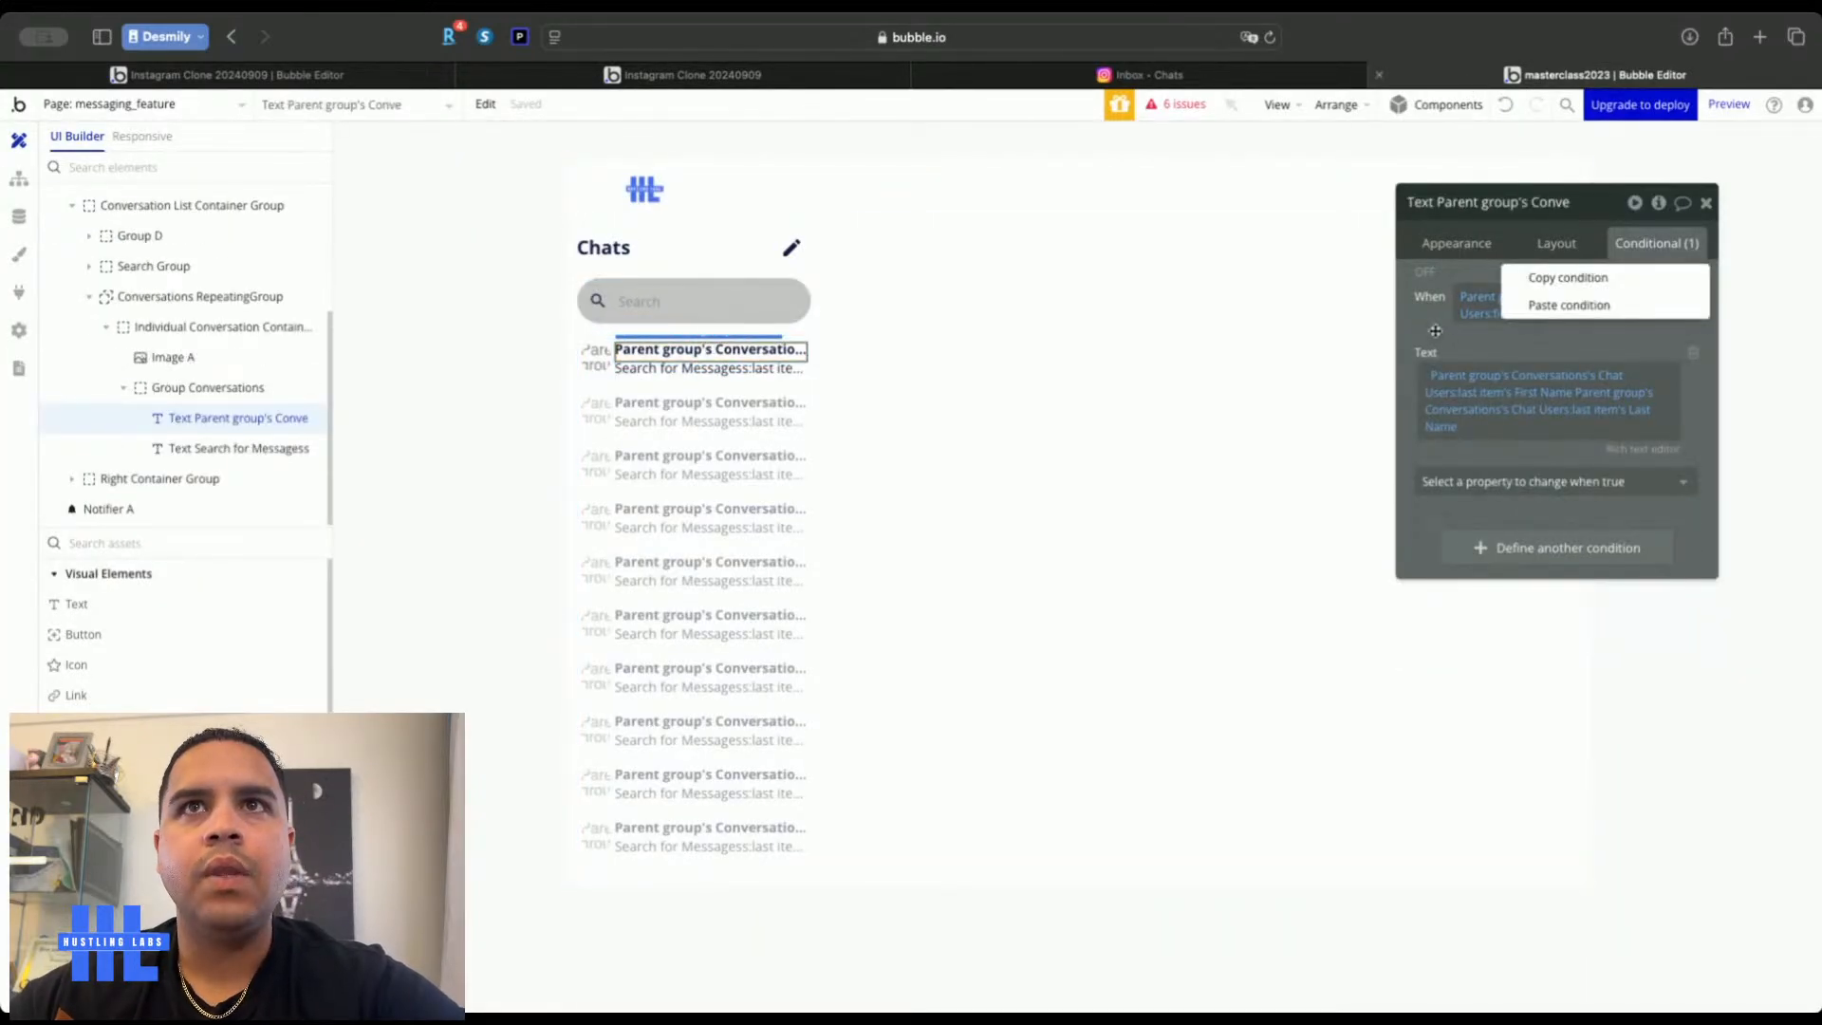
left_click(1548, 278)
left_click(380, 76)
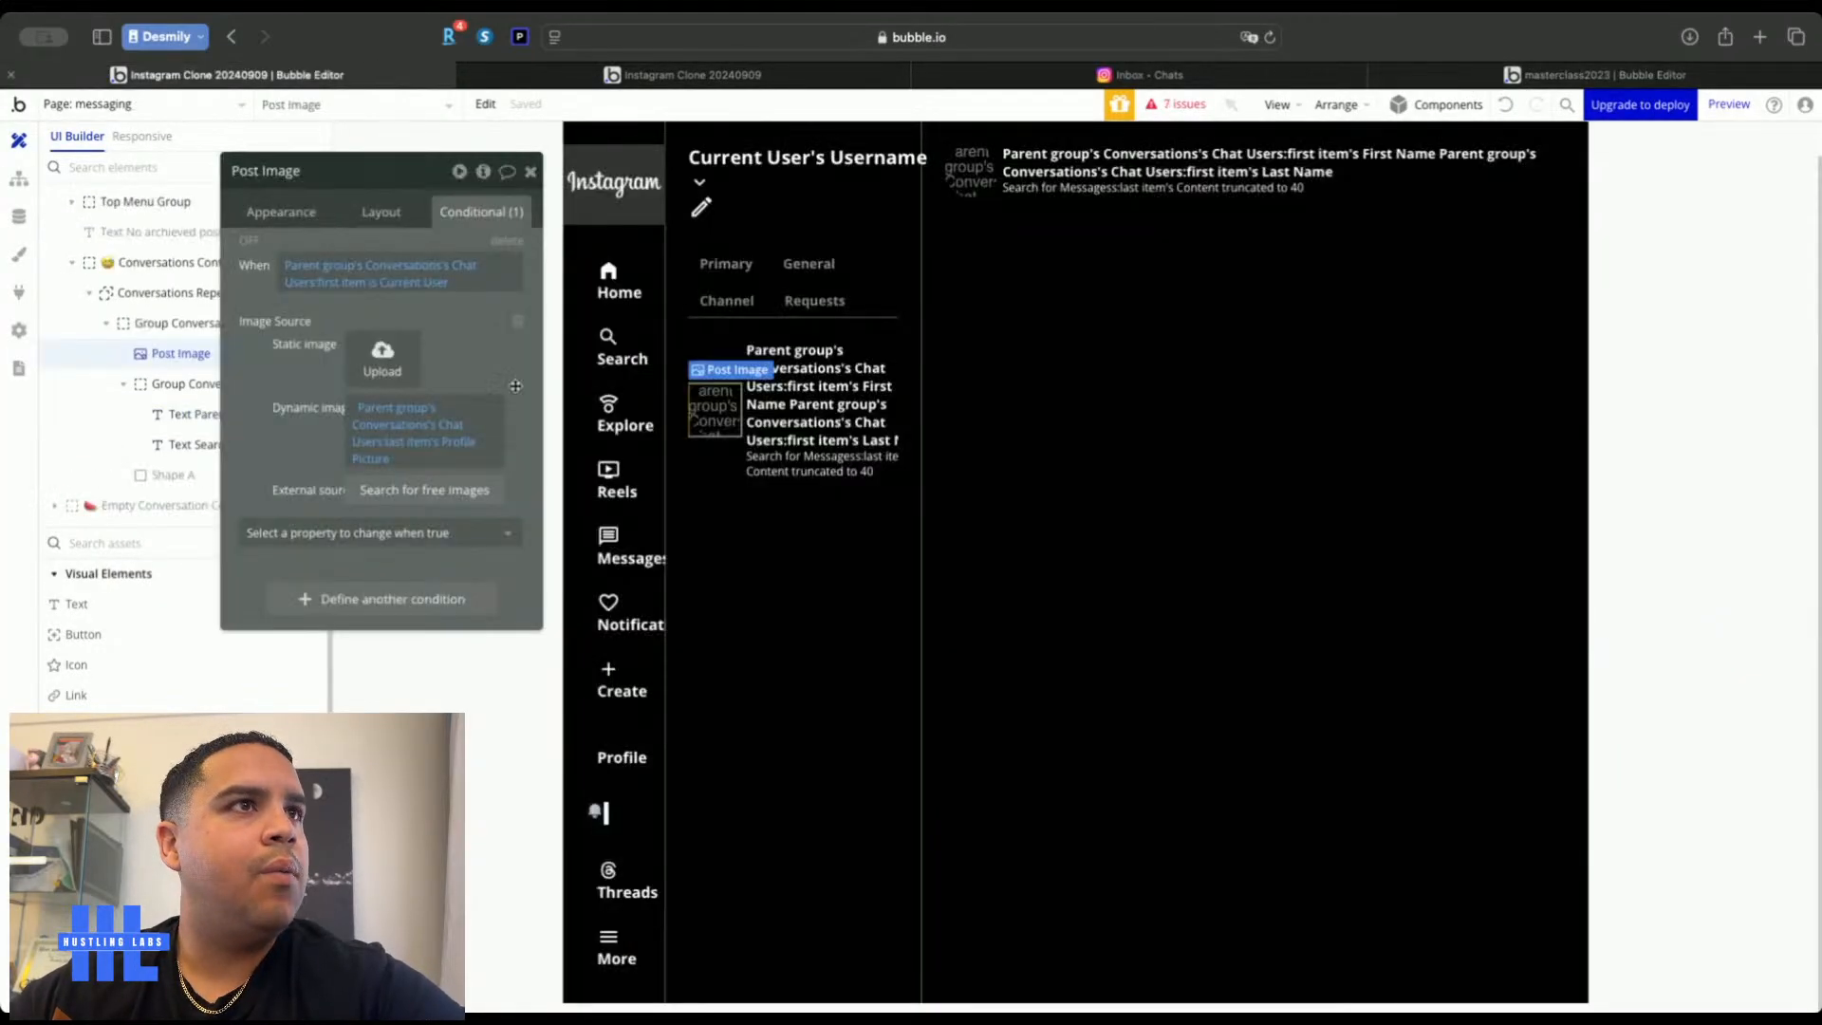
left_click(774, 398)
right_click(255, 253)
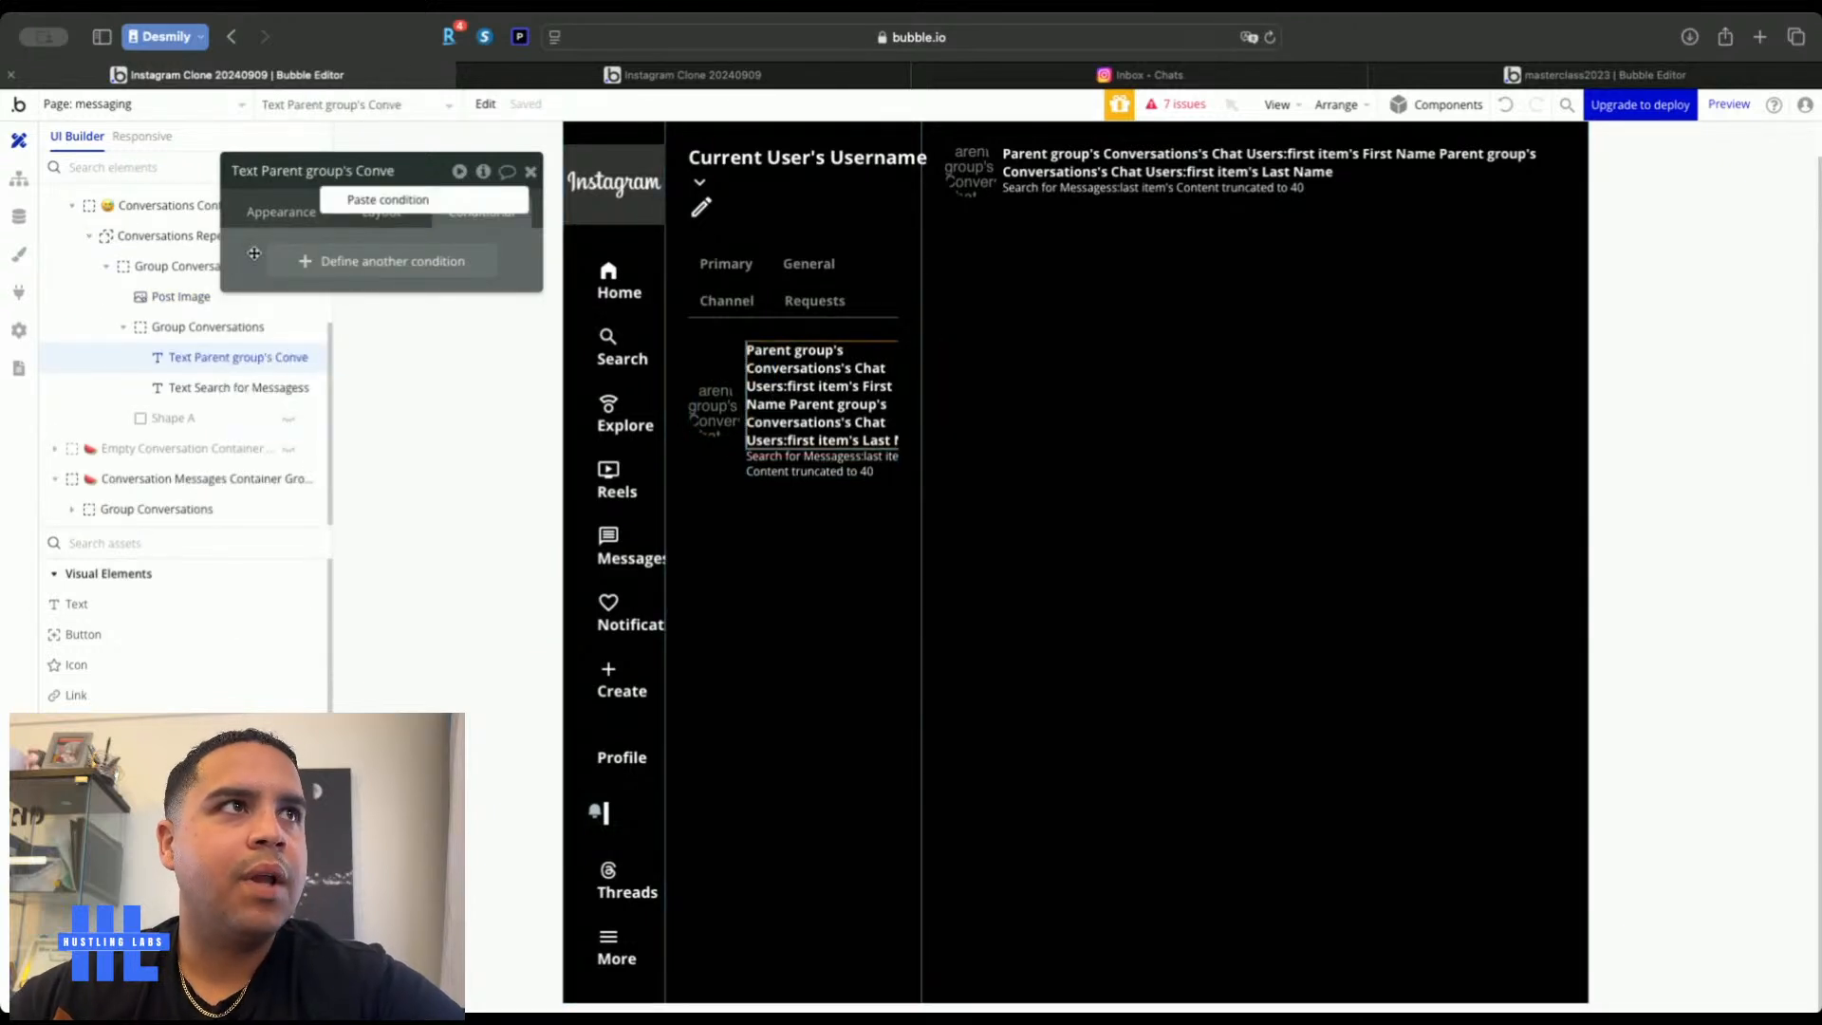
left_click(370, 206)
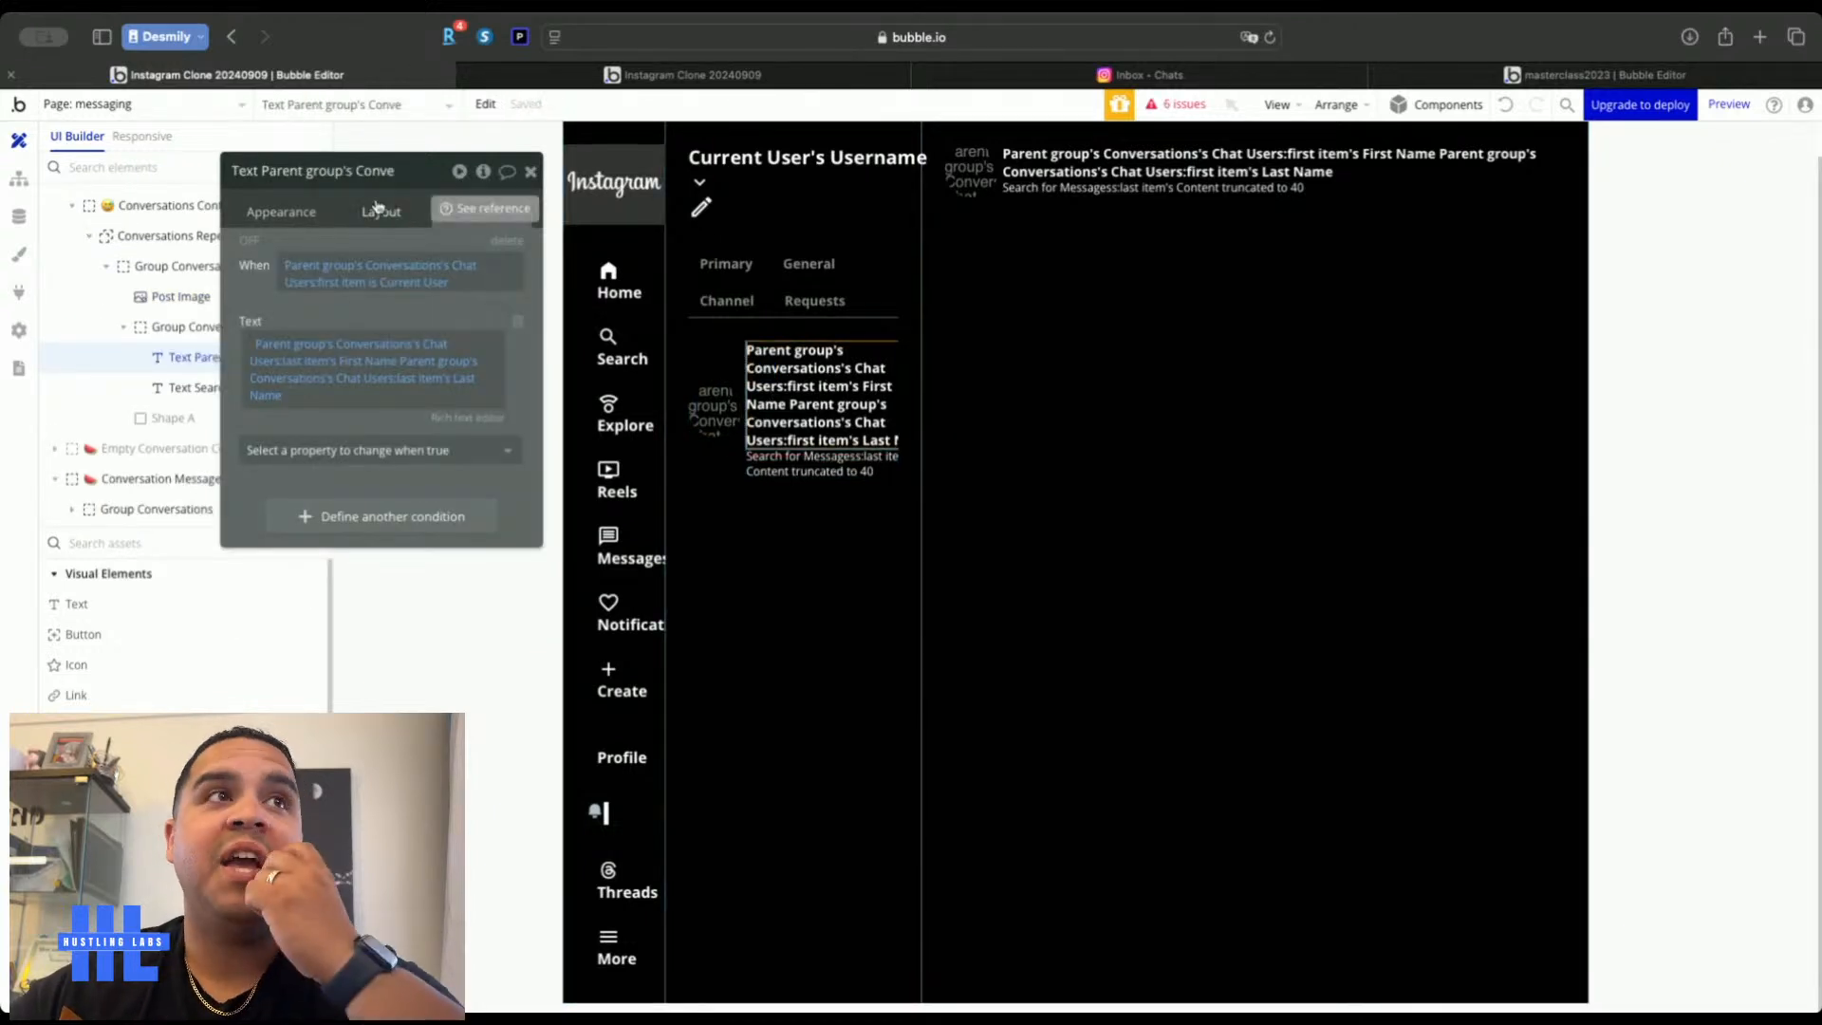
left_click(531, 172)
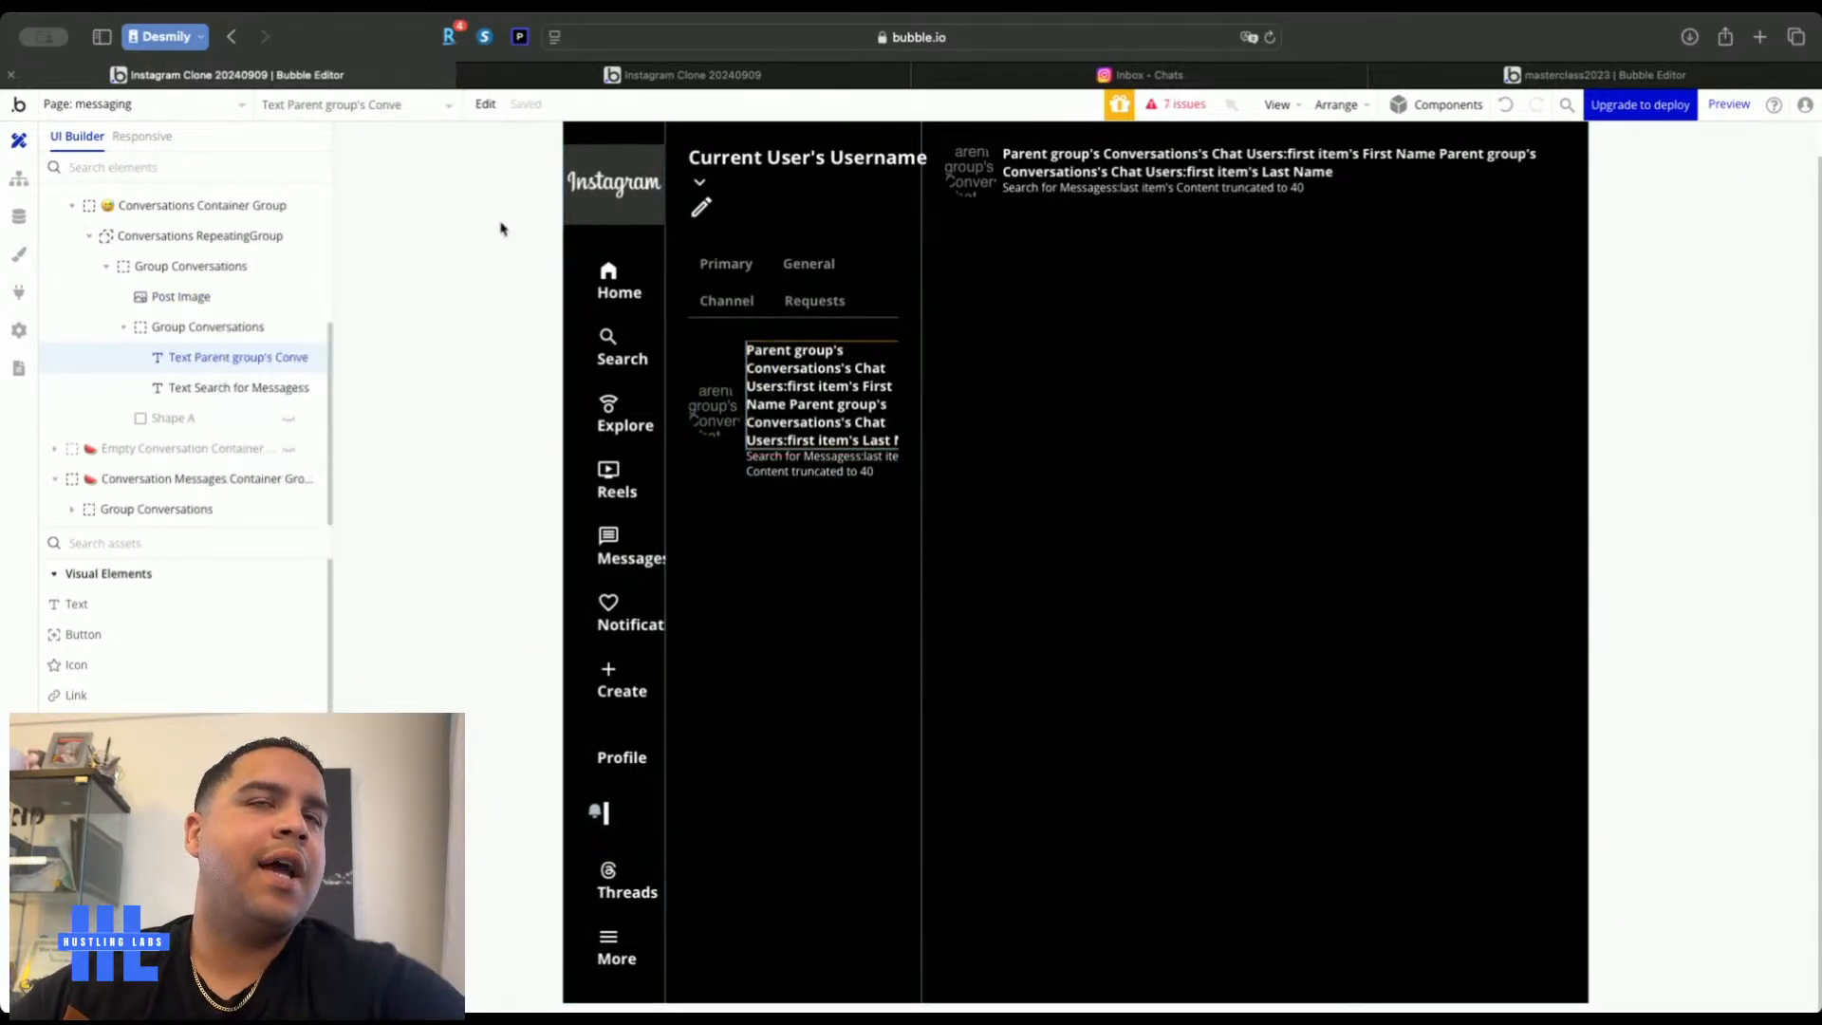
left_click(1070, 166)
right_click(230, 261)
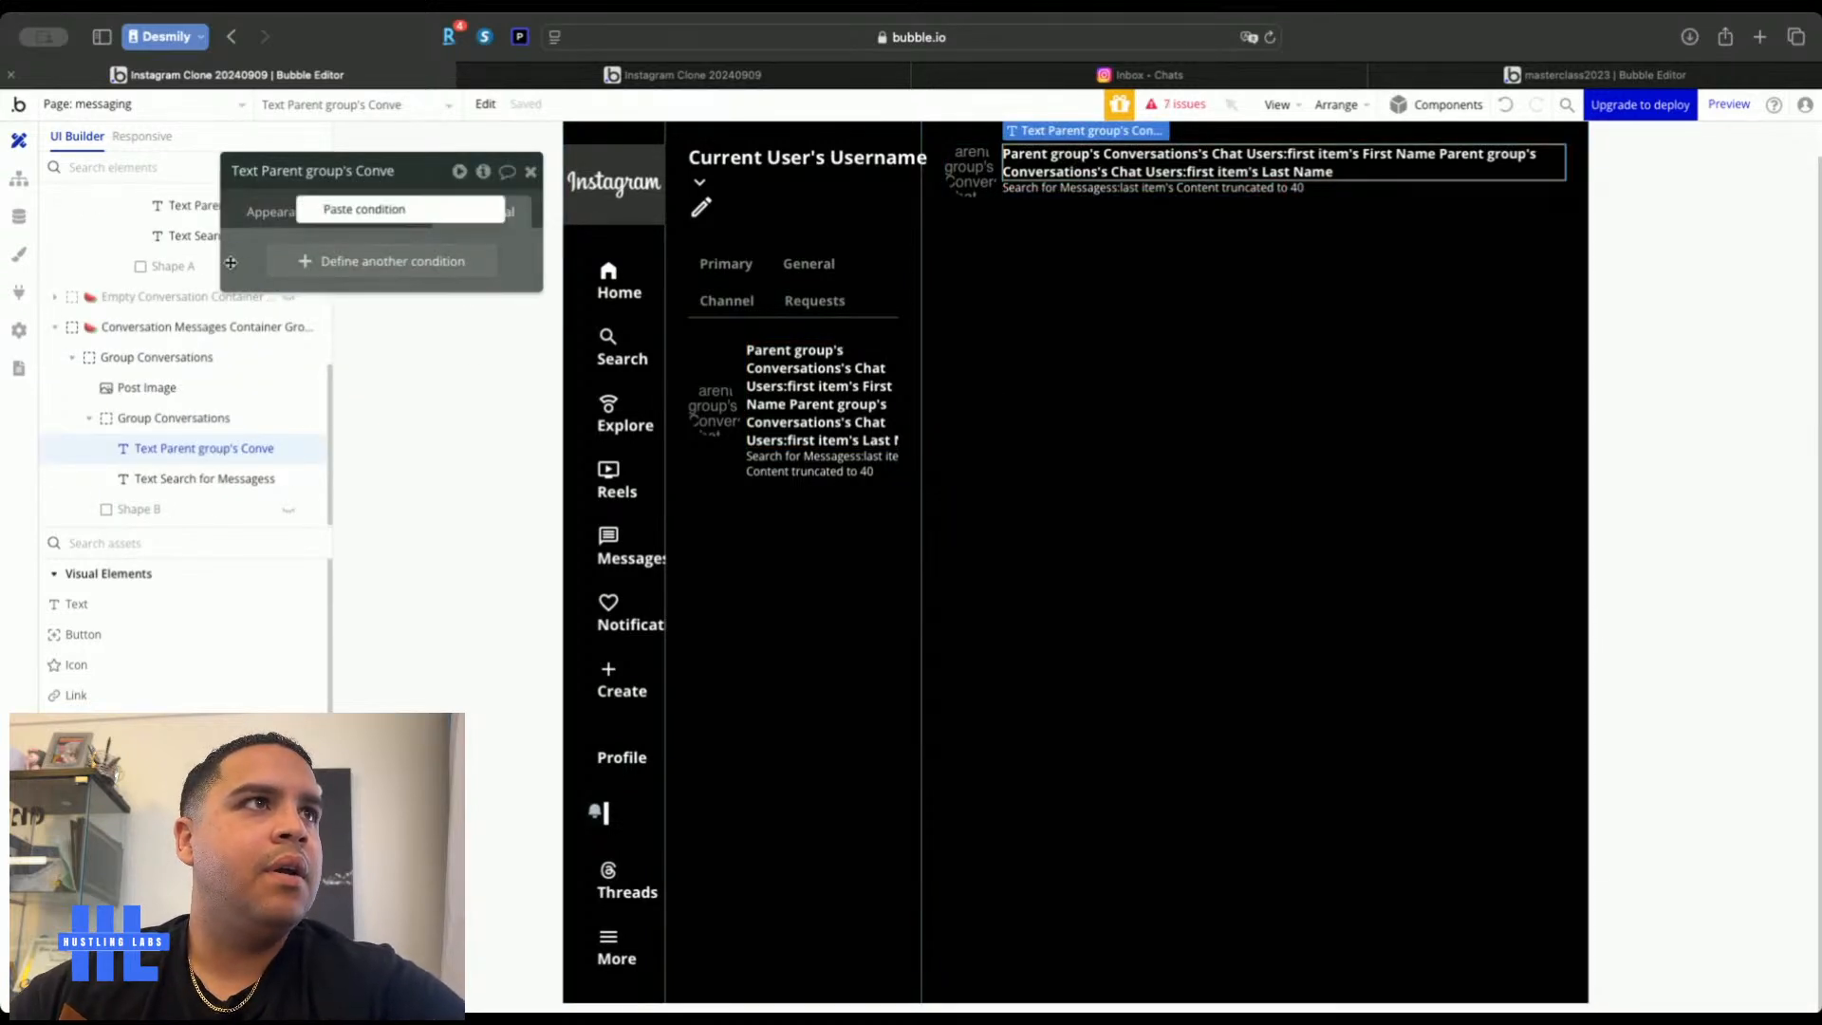
left_click(364, 210)
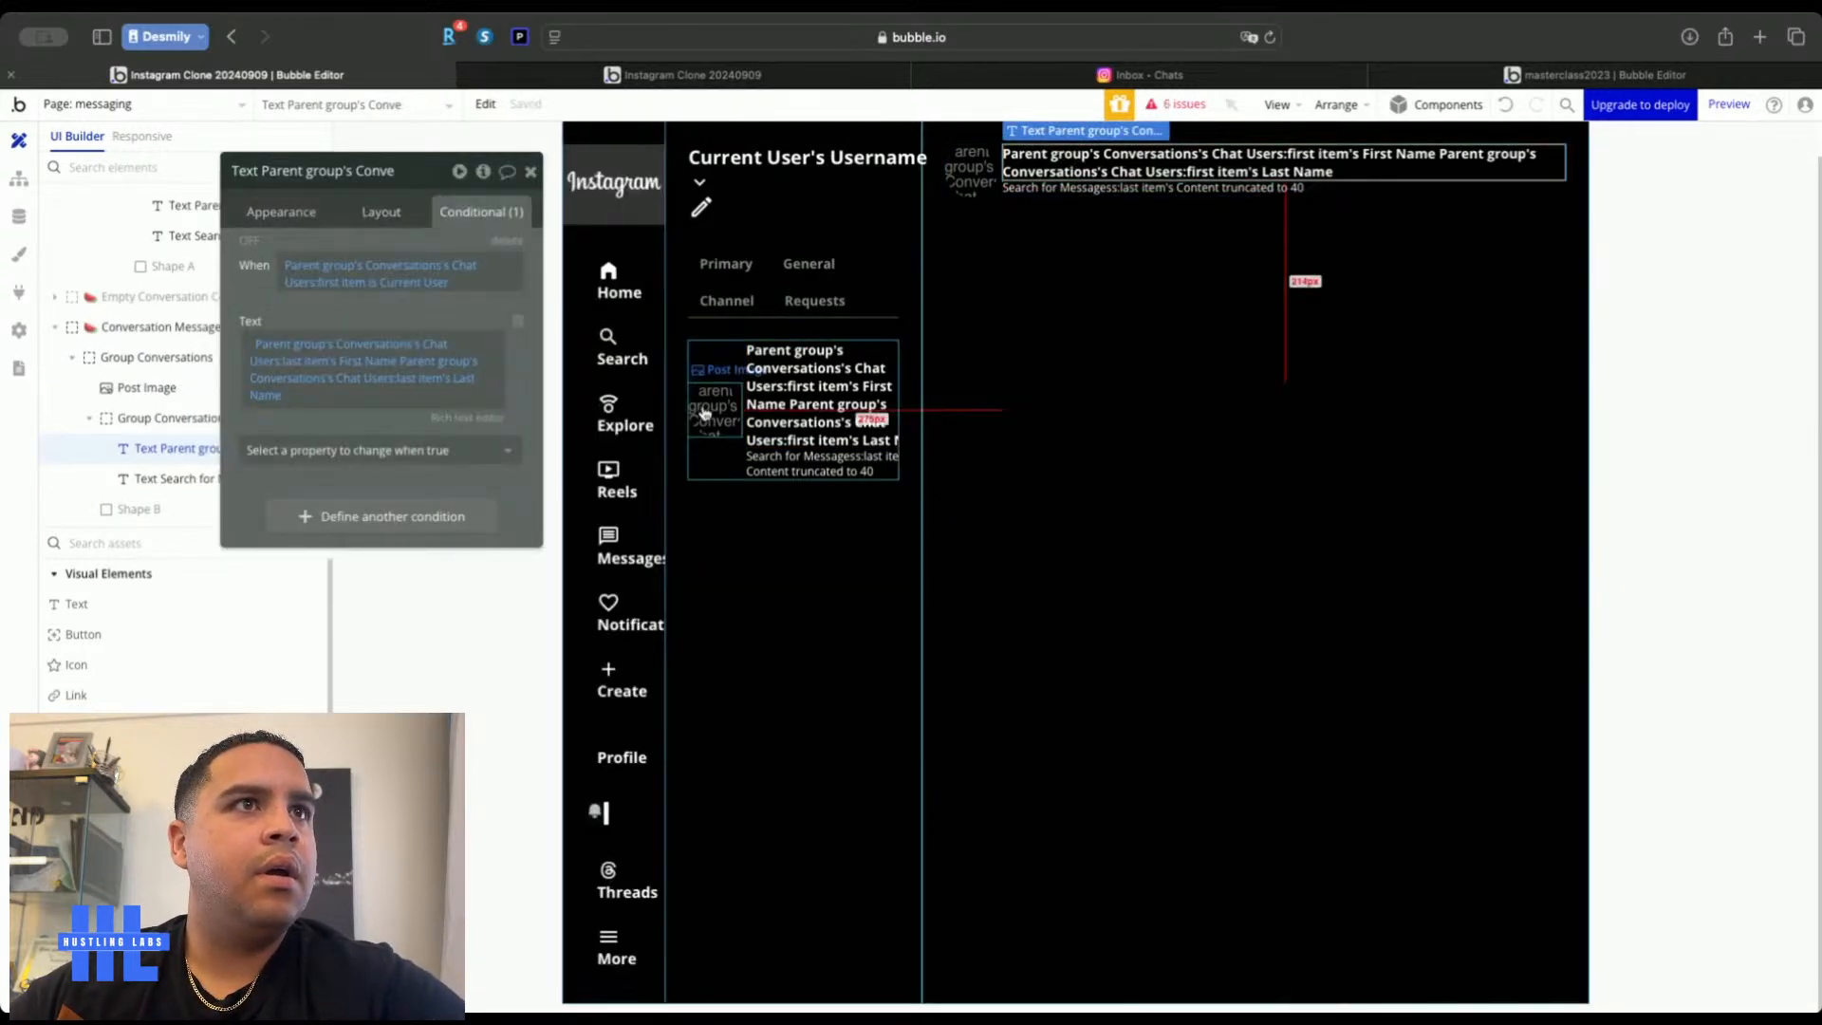
Copy the list Post Image's condition onto the chat header's profile picture
left_click(723, 418)
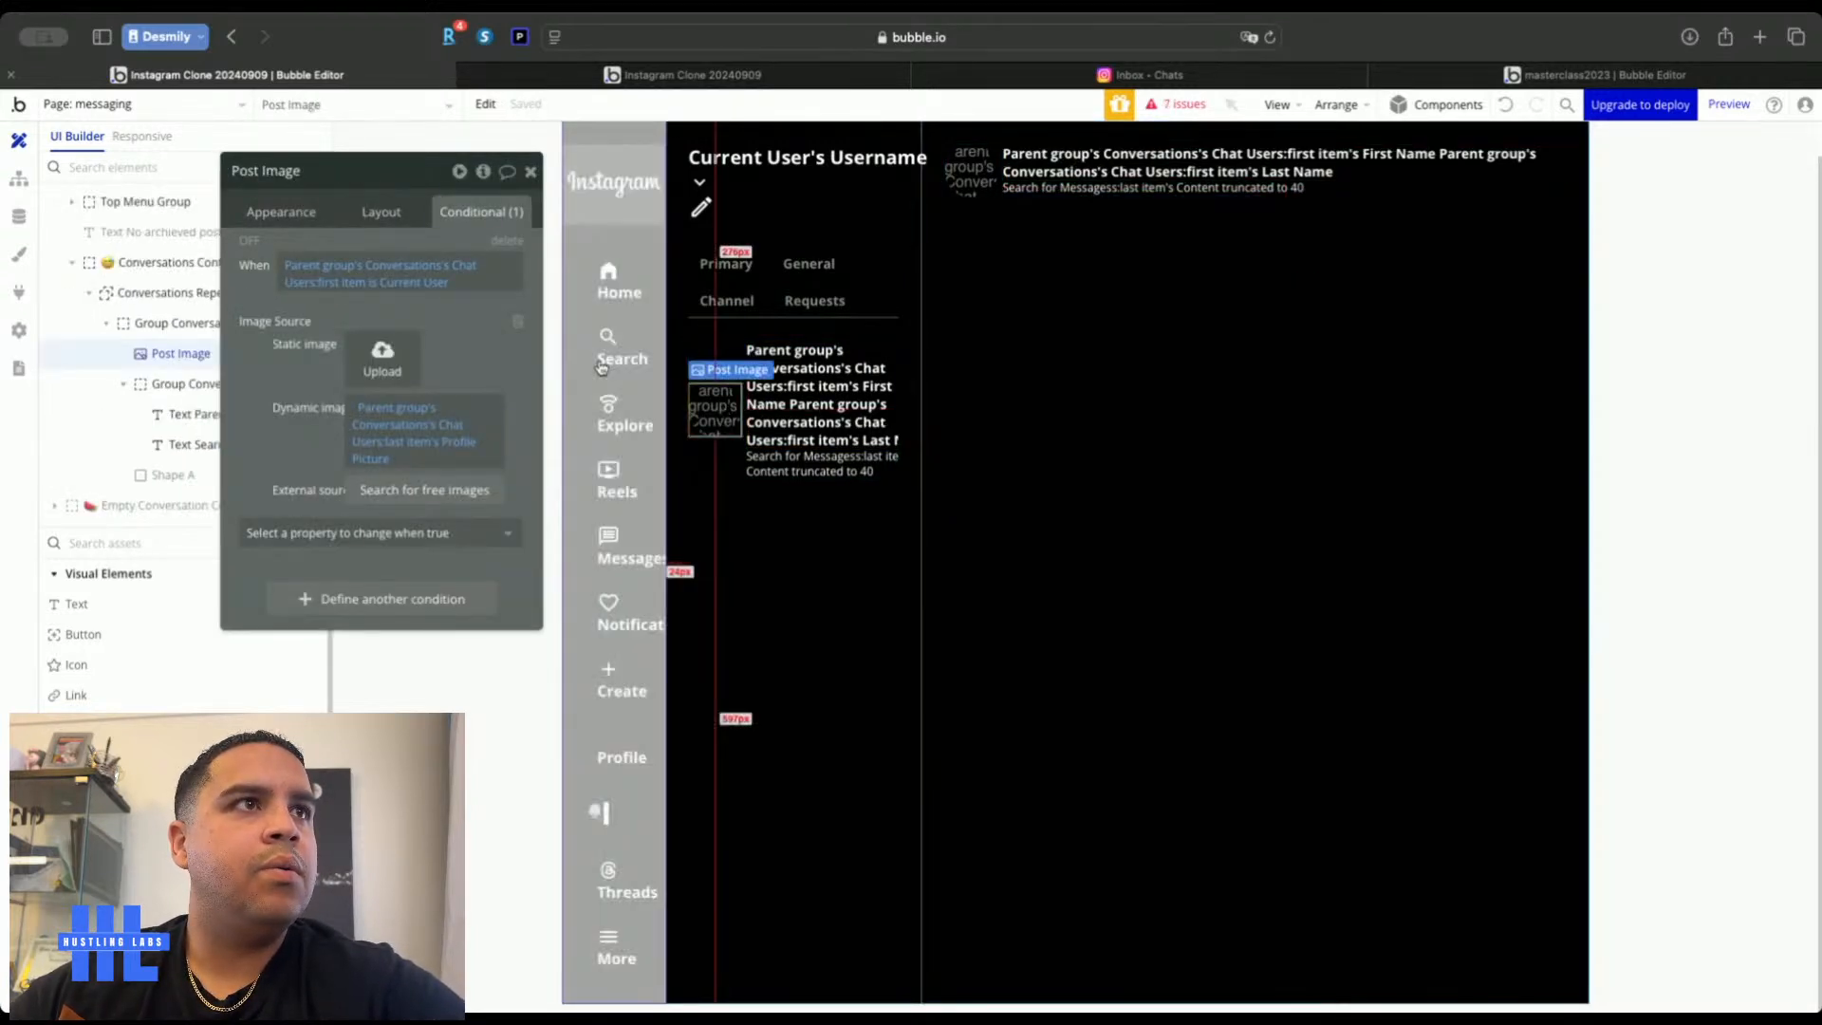
right_click(253, 352)
left_click(383, 298)
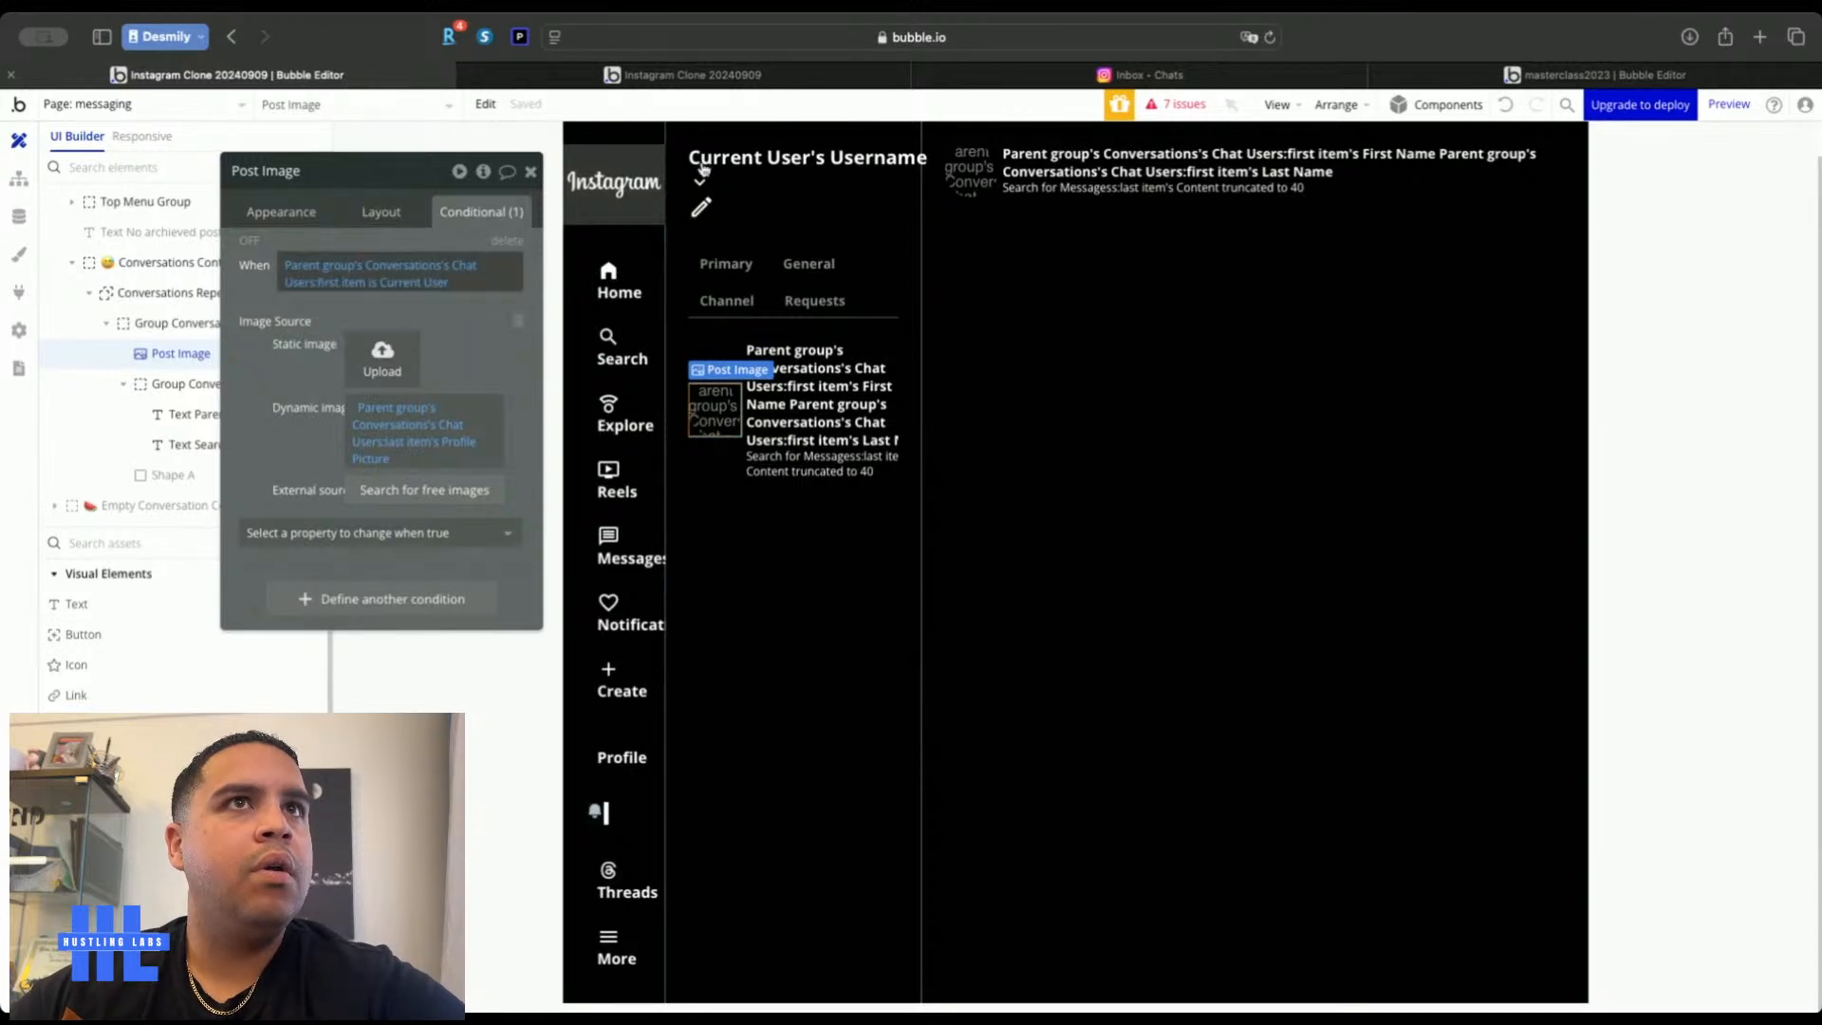
left_click(963, 169)
right_click(226, 253)
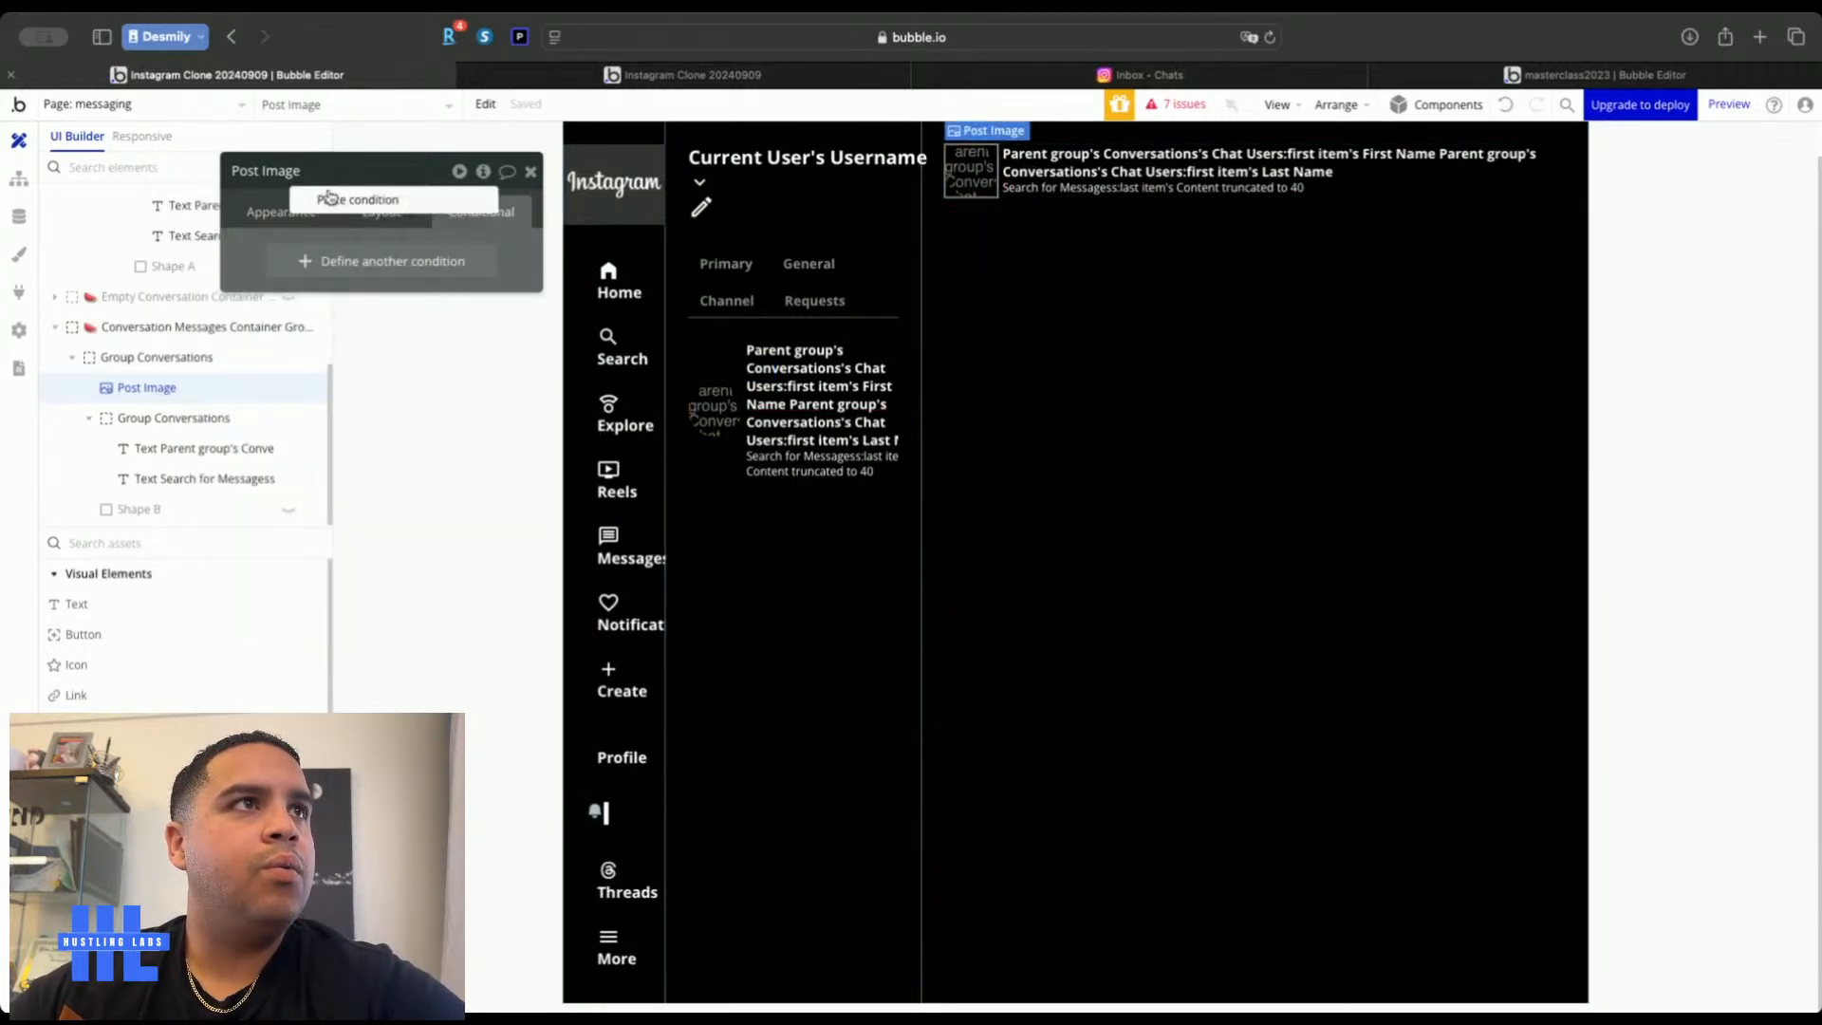
left_click(333, 203)
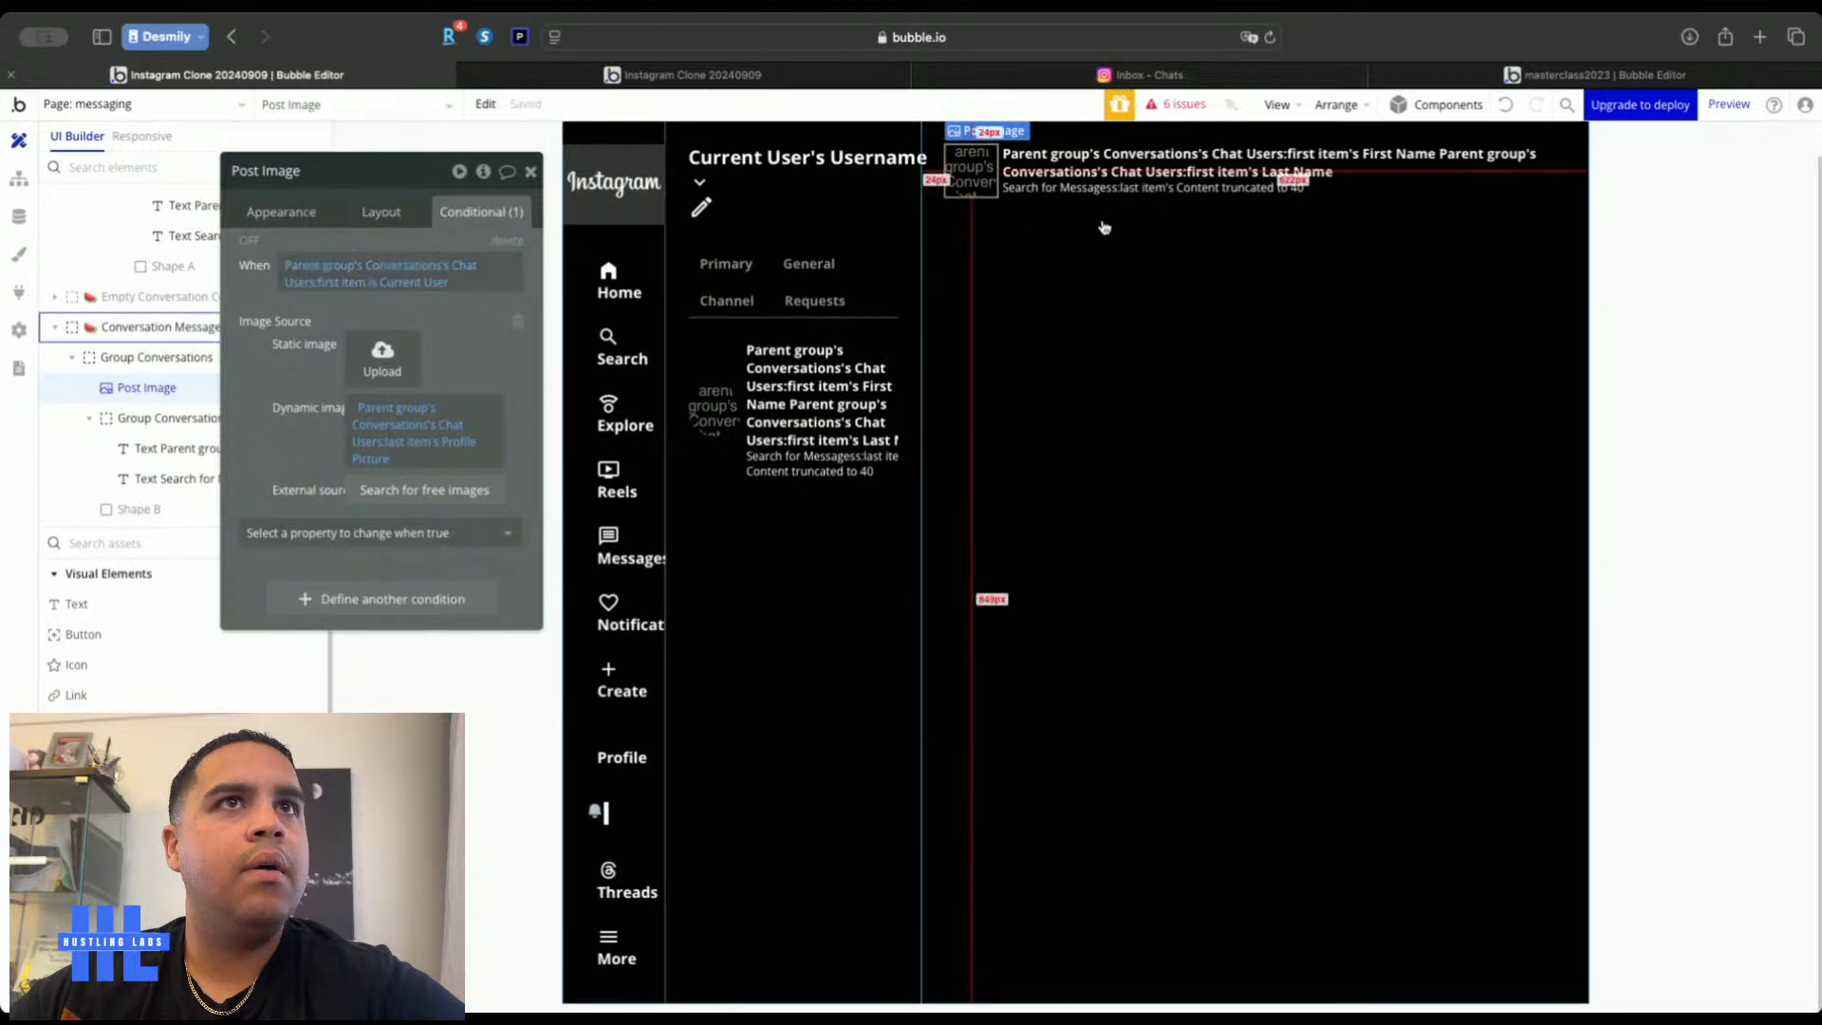
left_click(1017, 270)
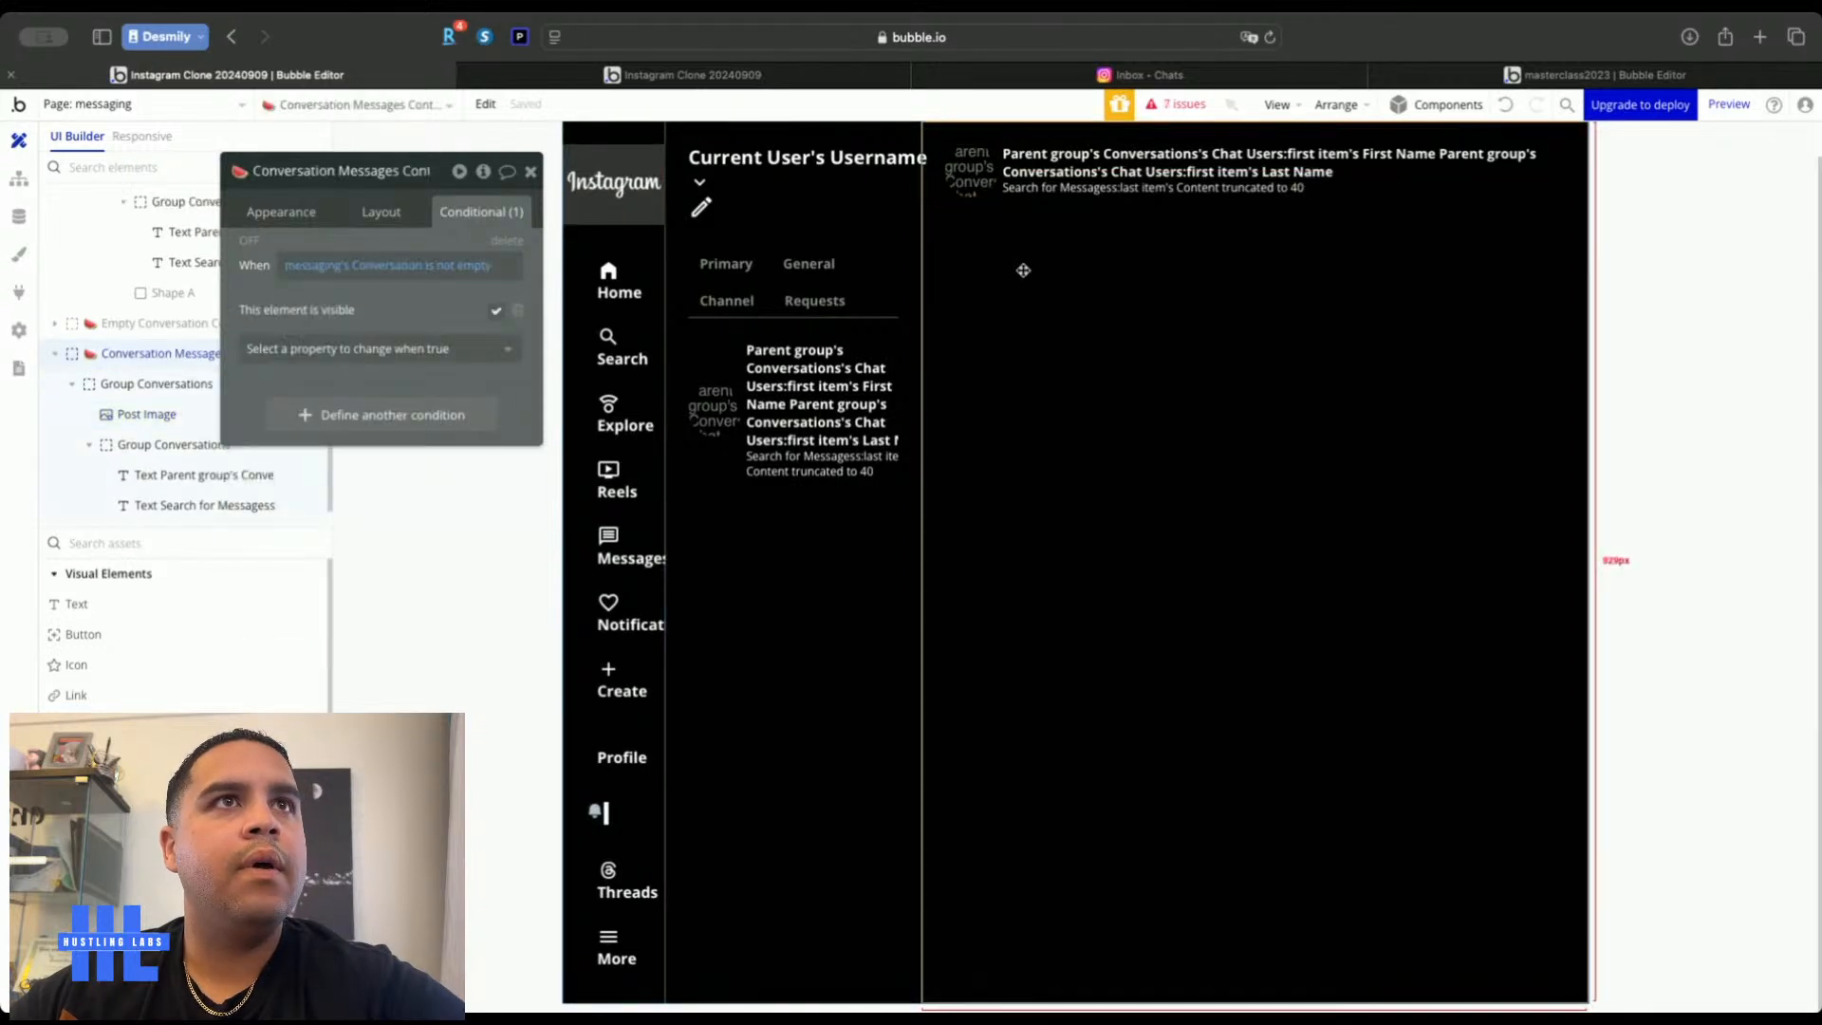
Set the group's content type to Conversations with data source messaging's Conversation
left_click(281, 211)
left_click(424, 271)
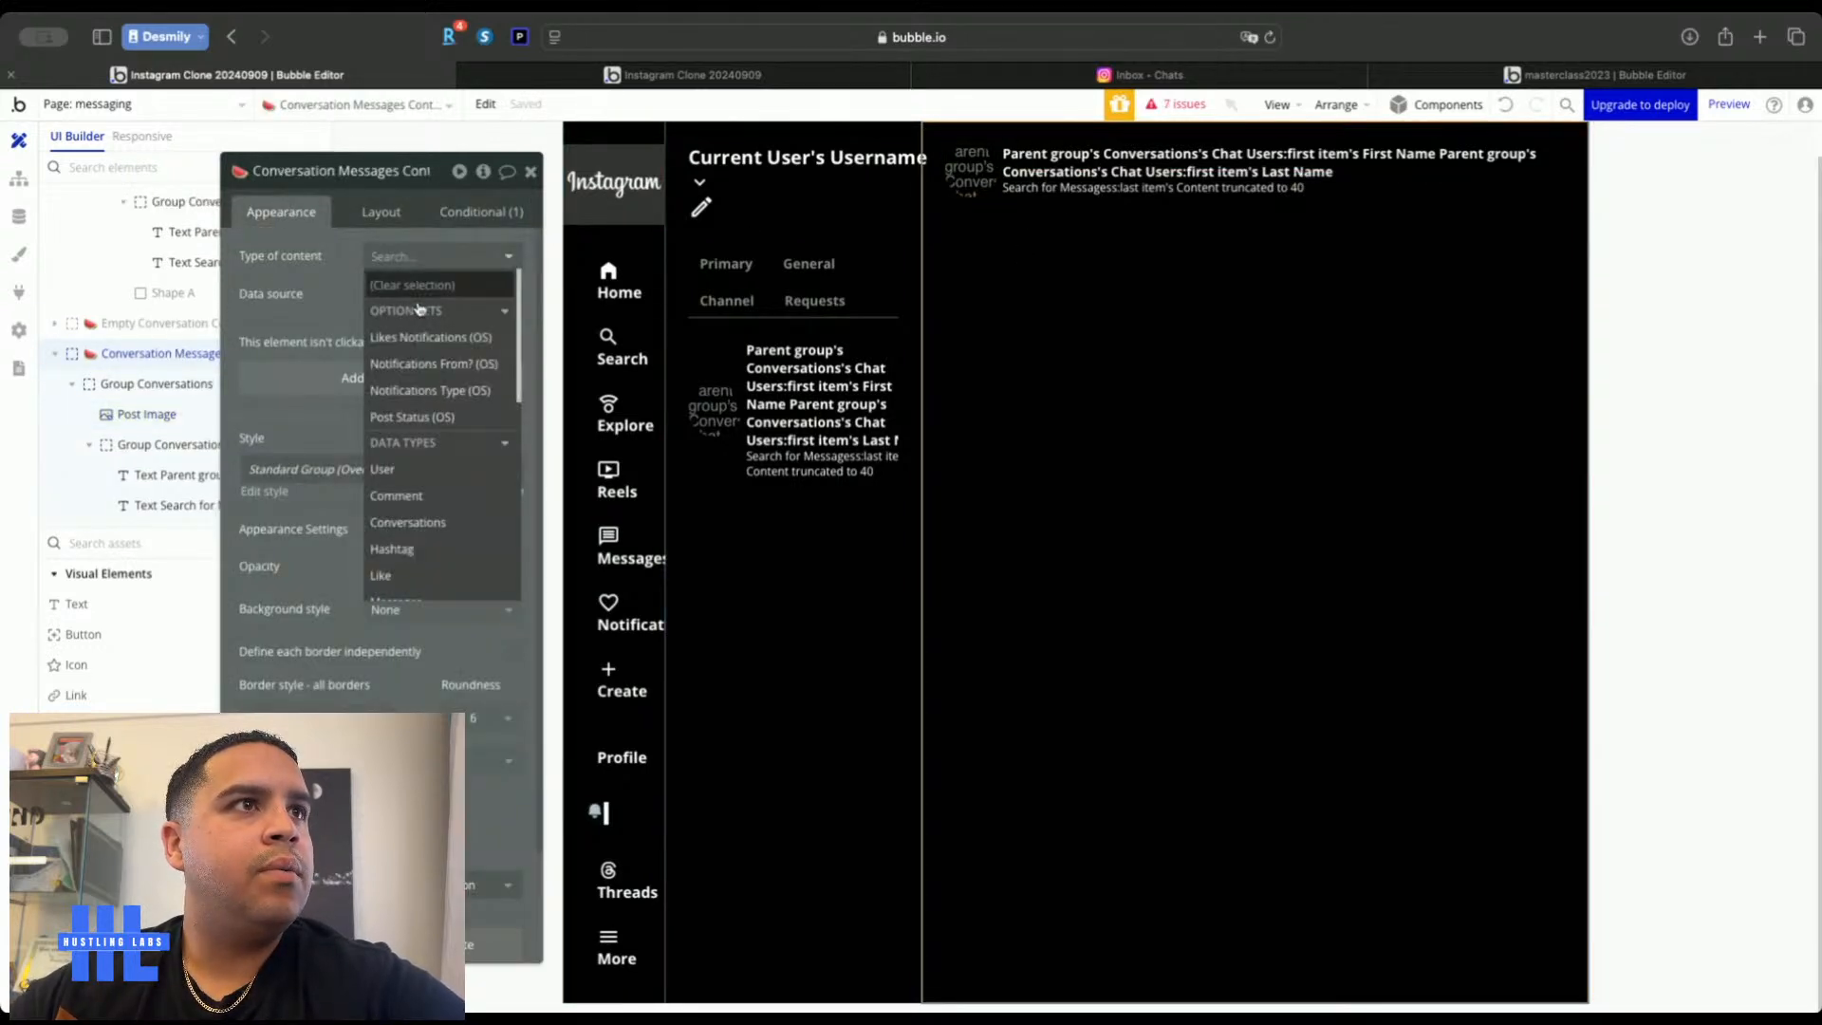
left_click(410, 522)
left_click(393, 295)
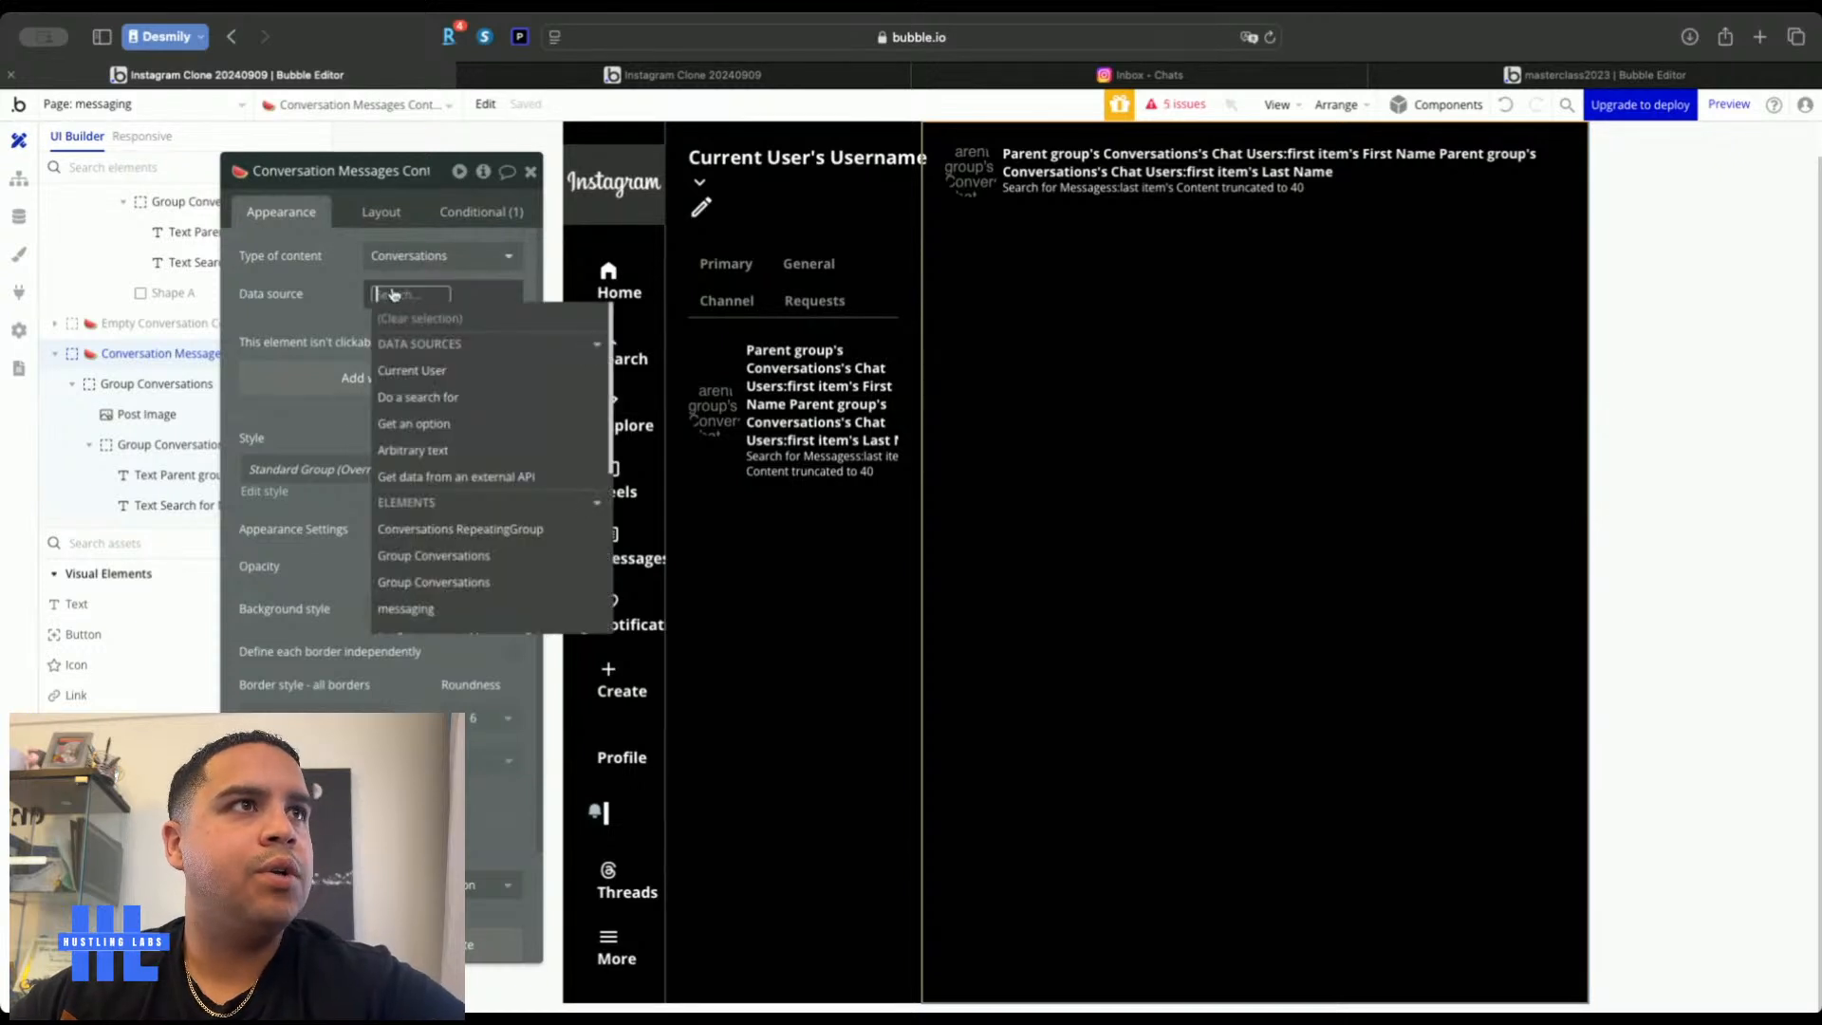
type("messa")
left_click(405, 342)
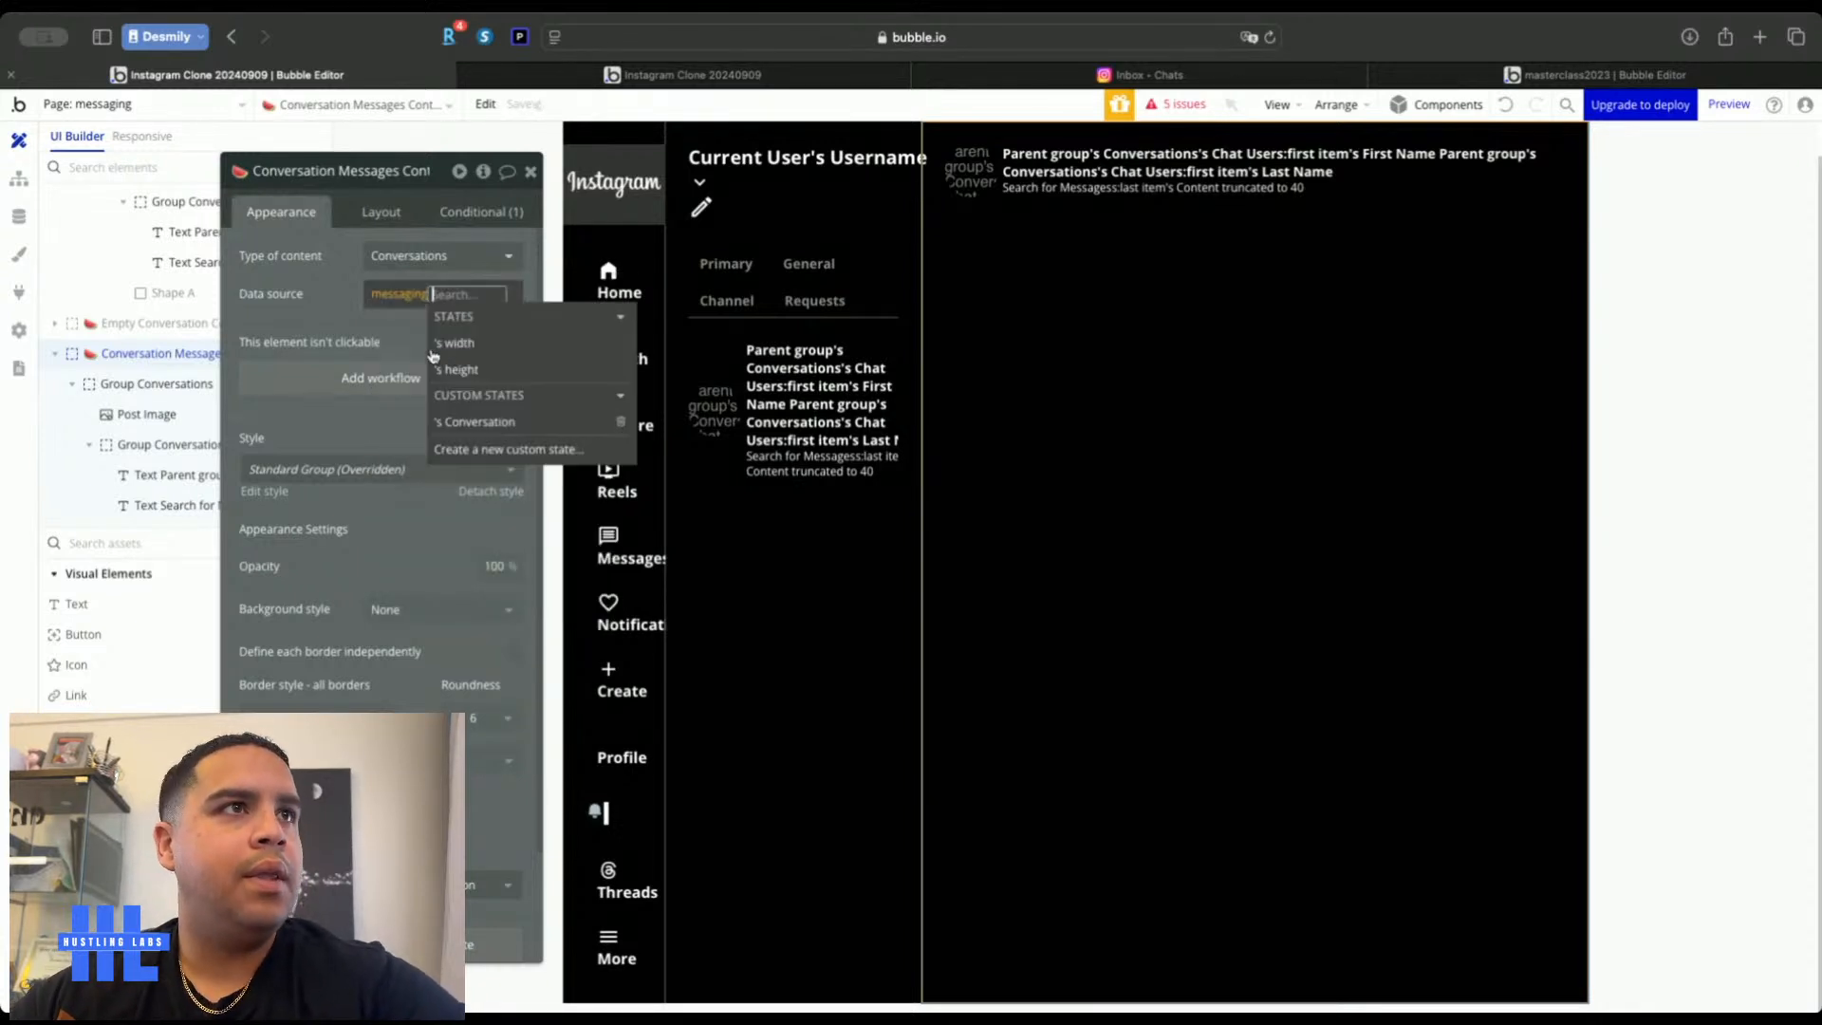
left_click(454, 422)
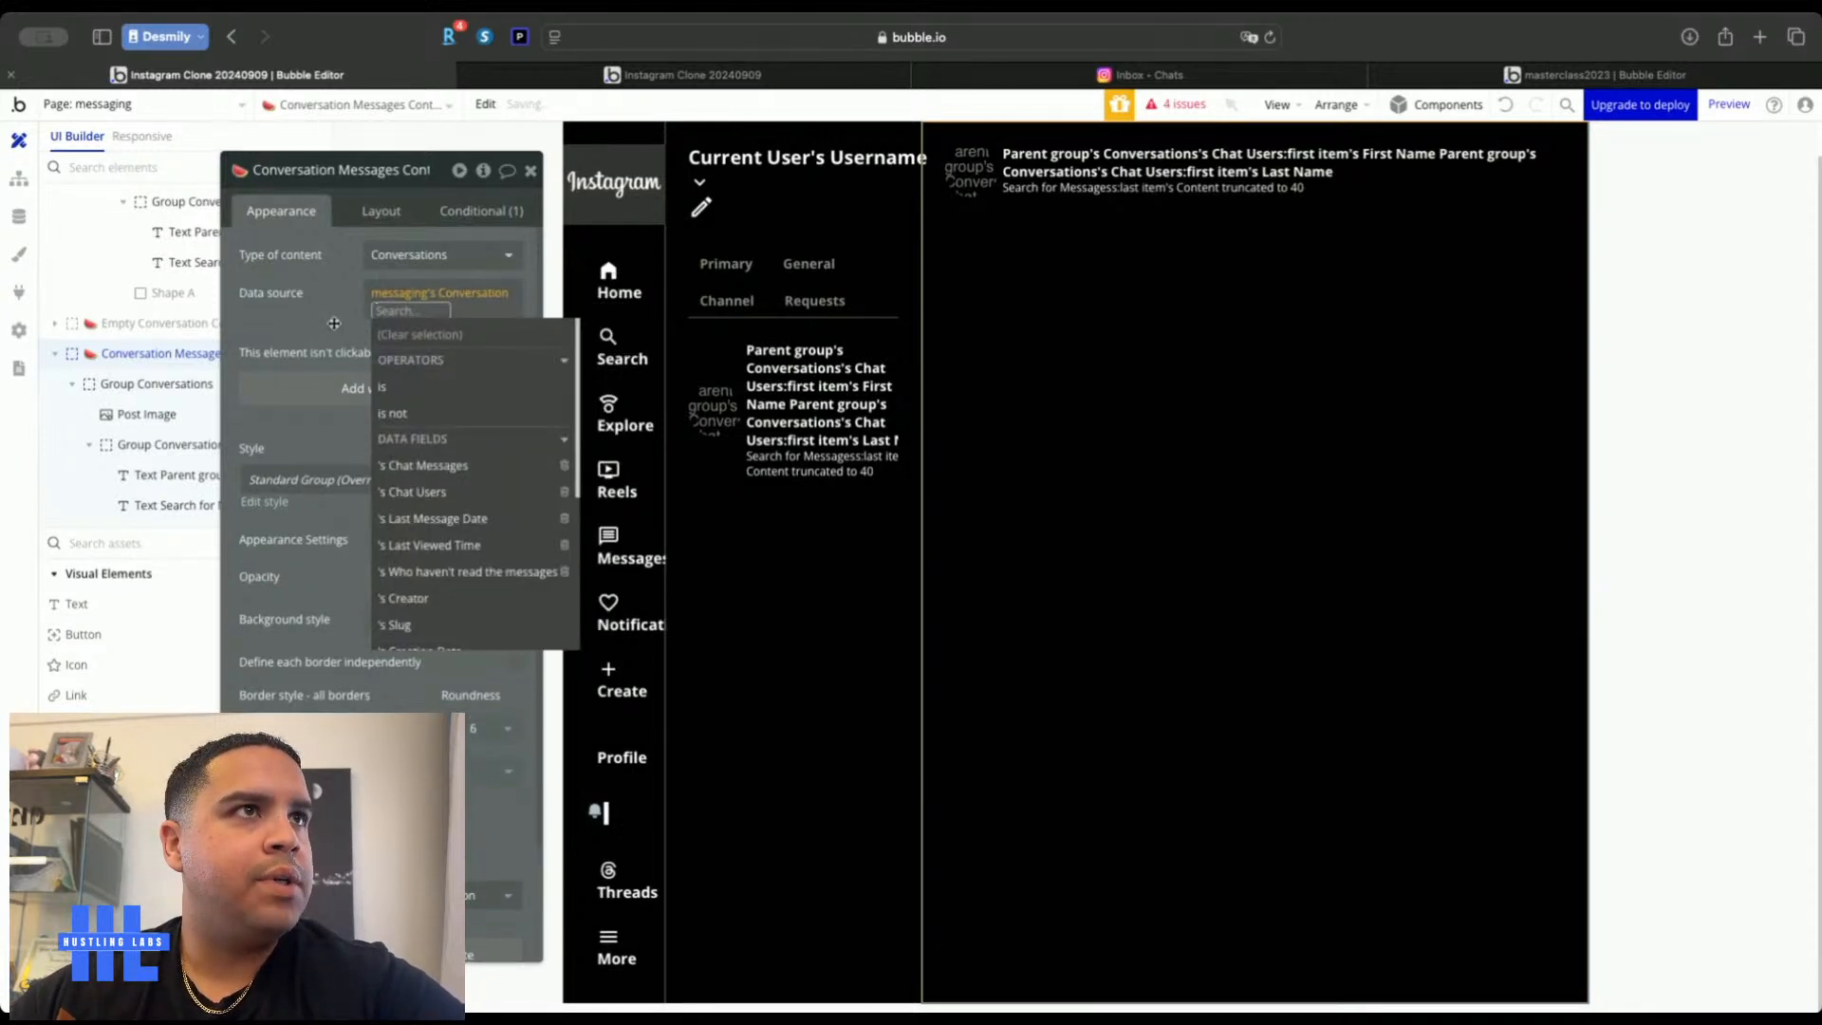
left_click(334, 326)
left_click(480, 212)
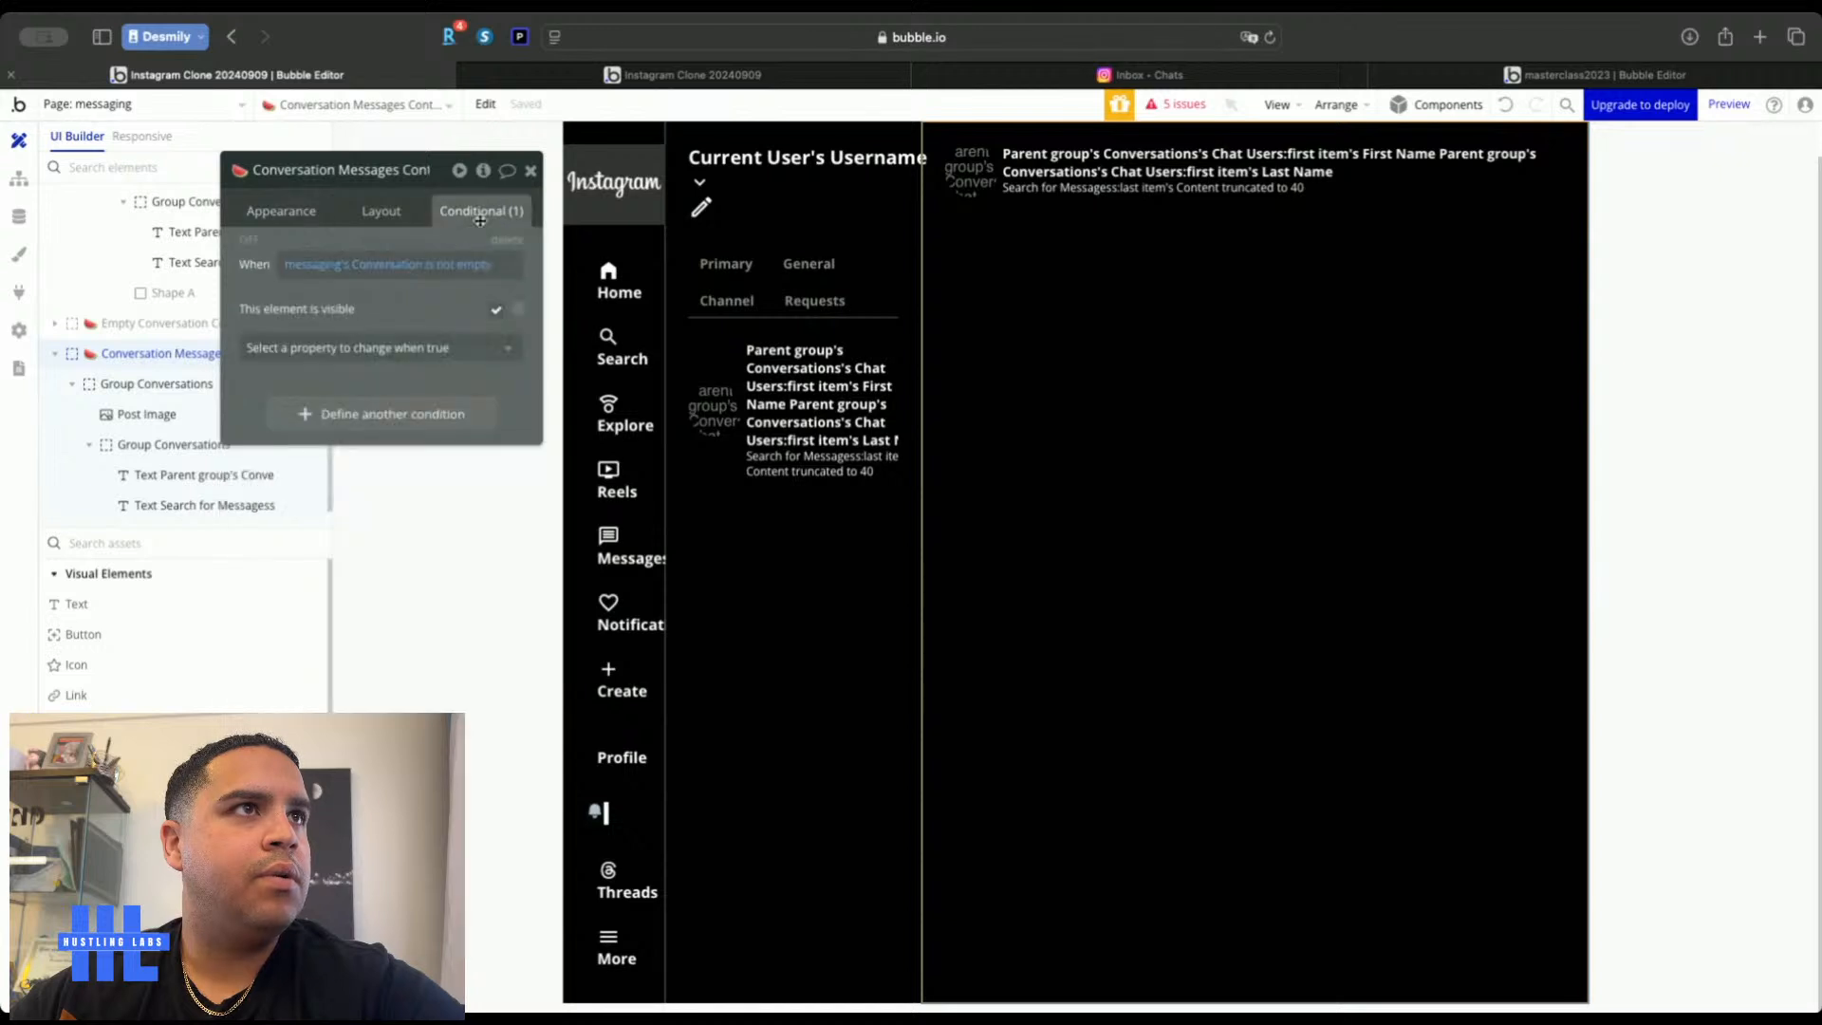
left_click(532, 172)
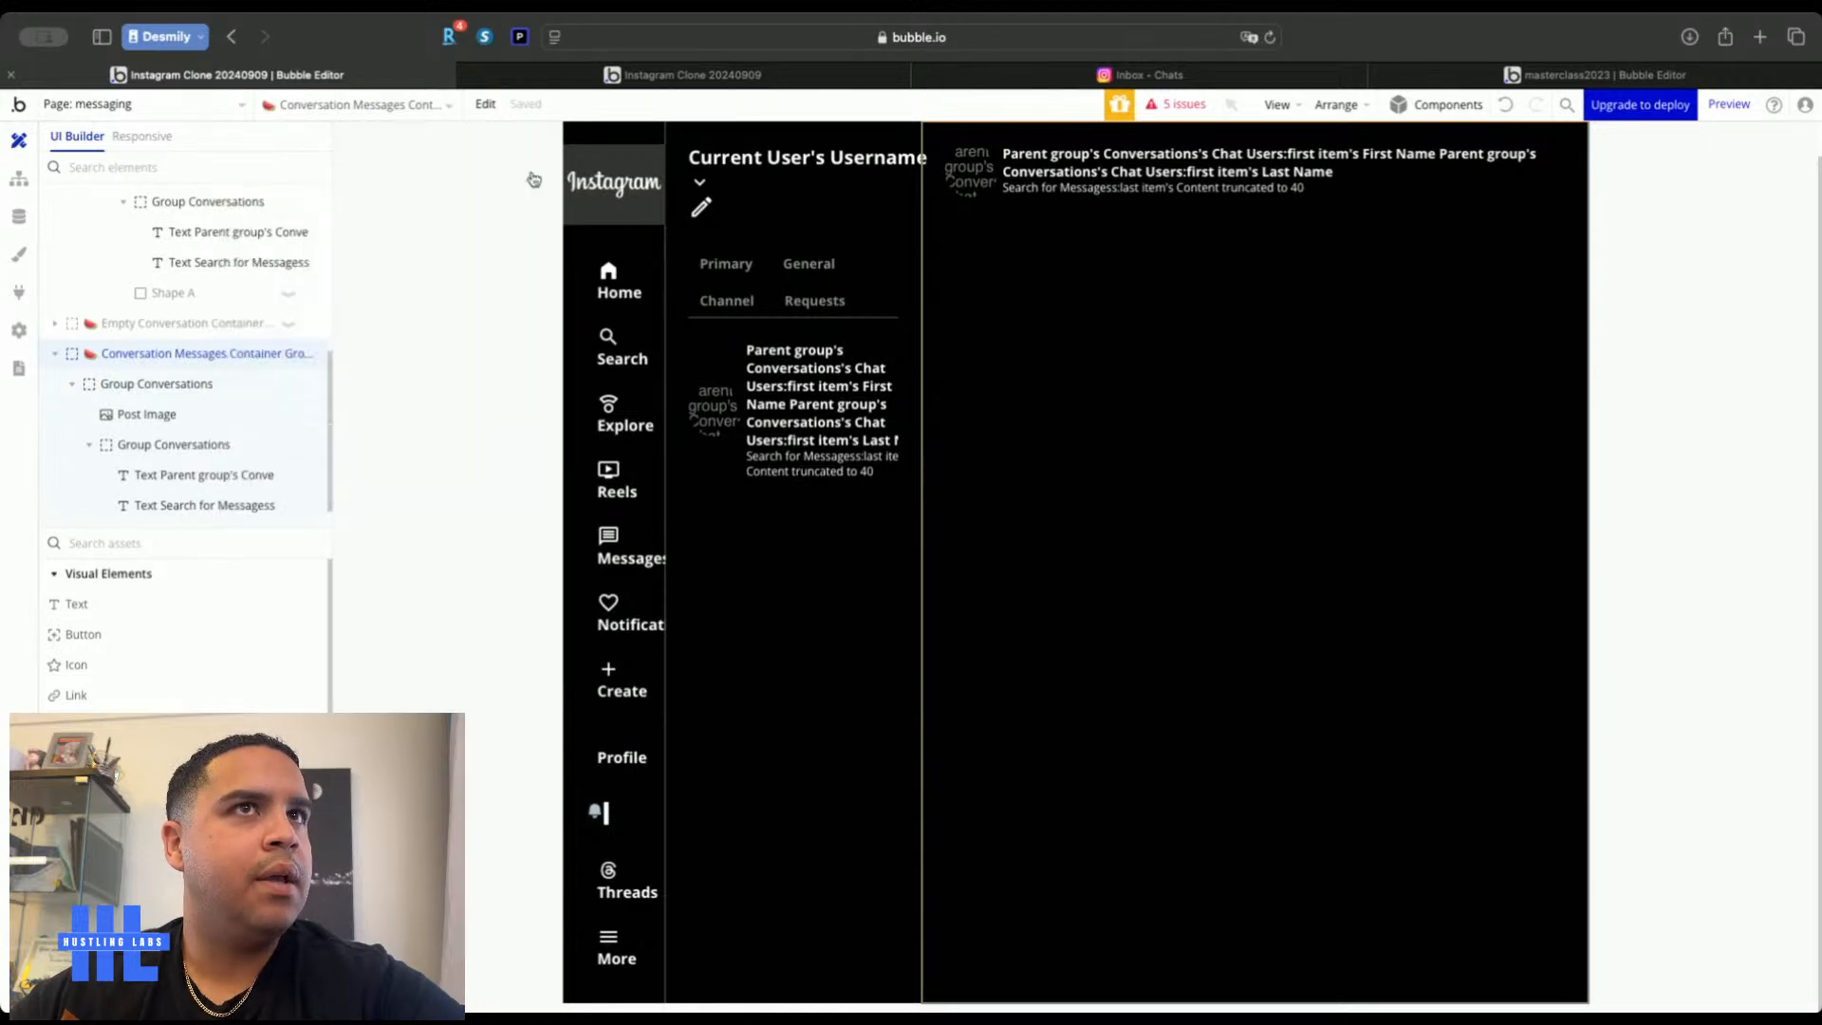
Select the chat header's message preview text and compare it against Instagram's real chat
left_click(1096, 190)
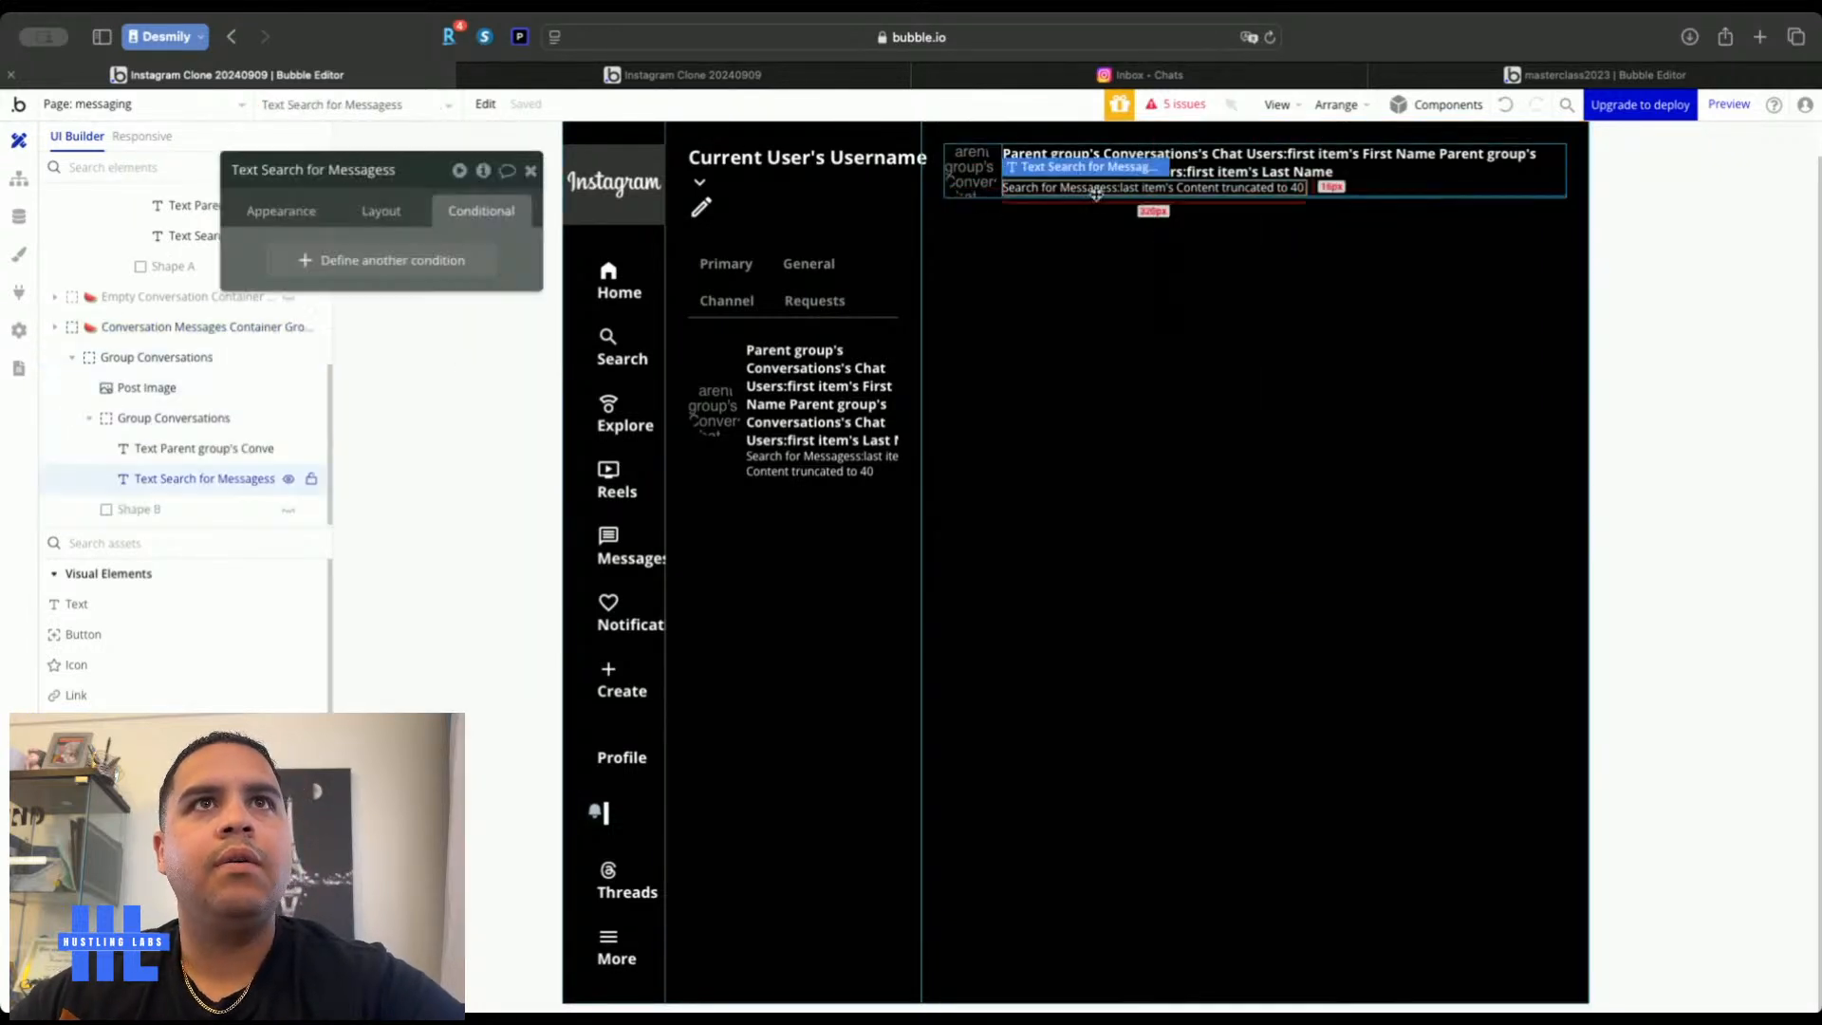
left_click(1192, 78)
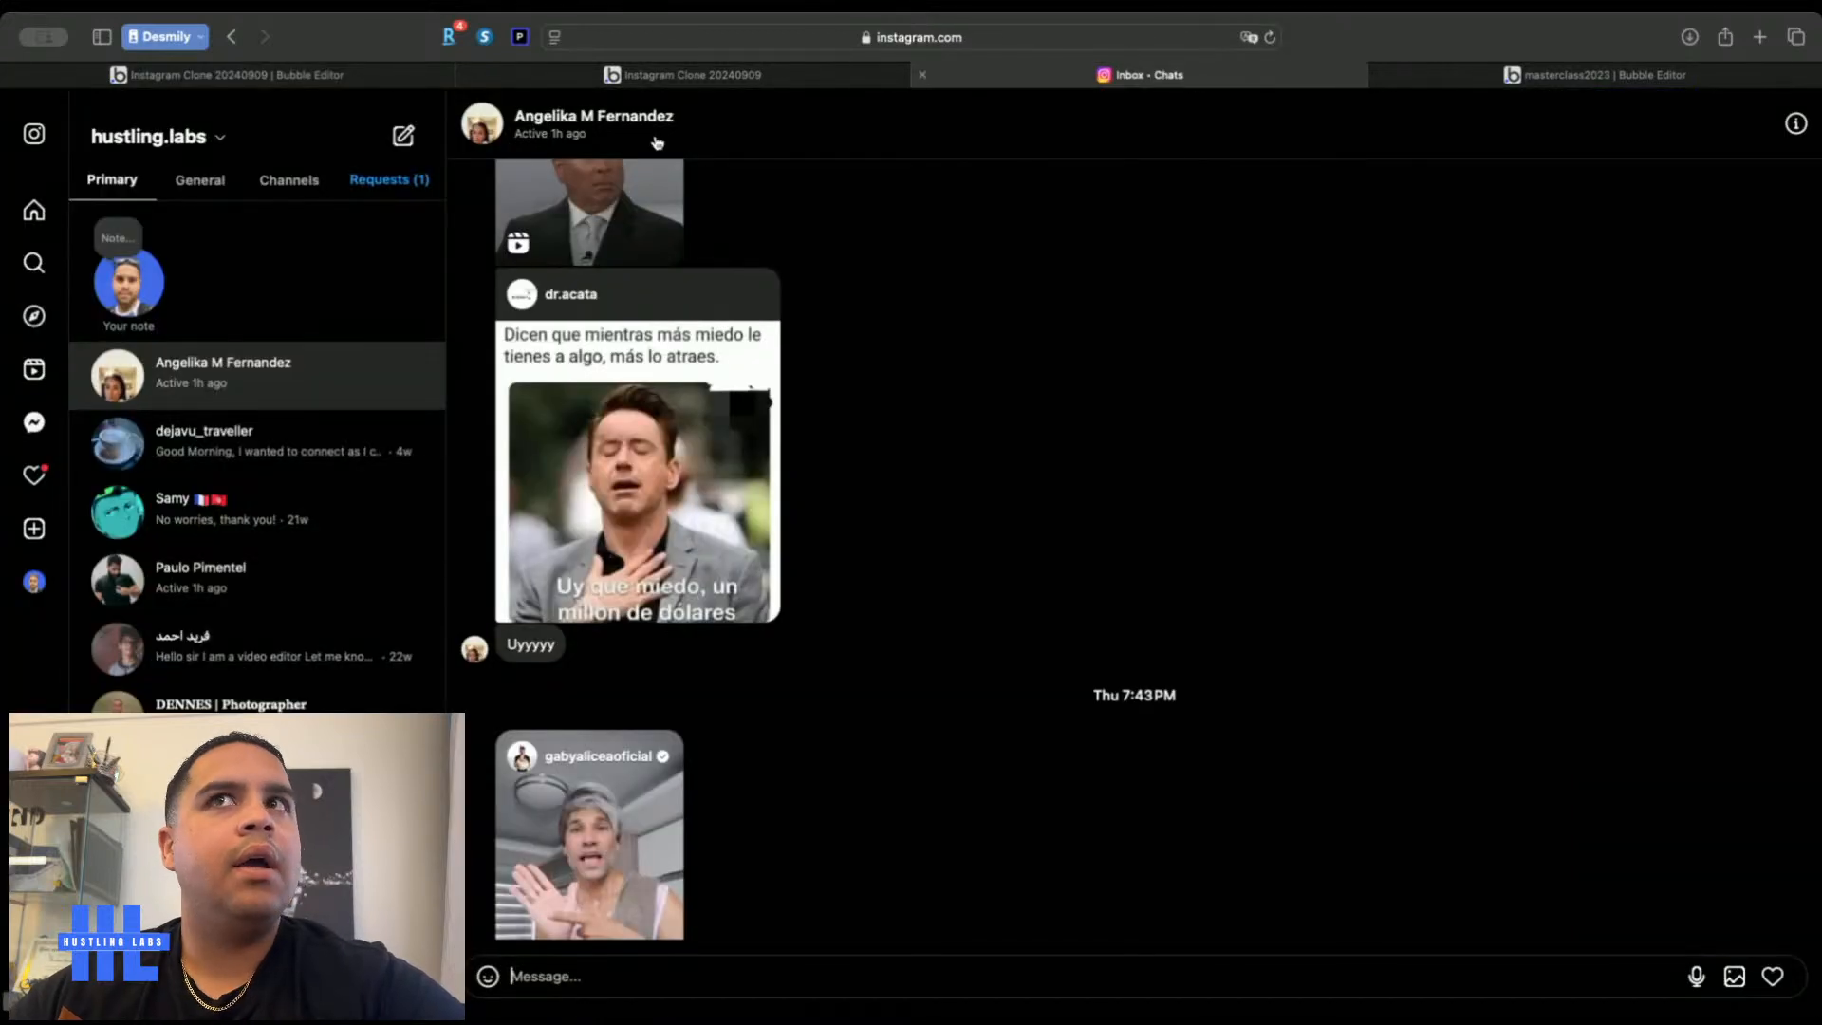
left_click(323, 77)
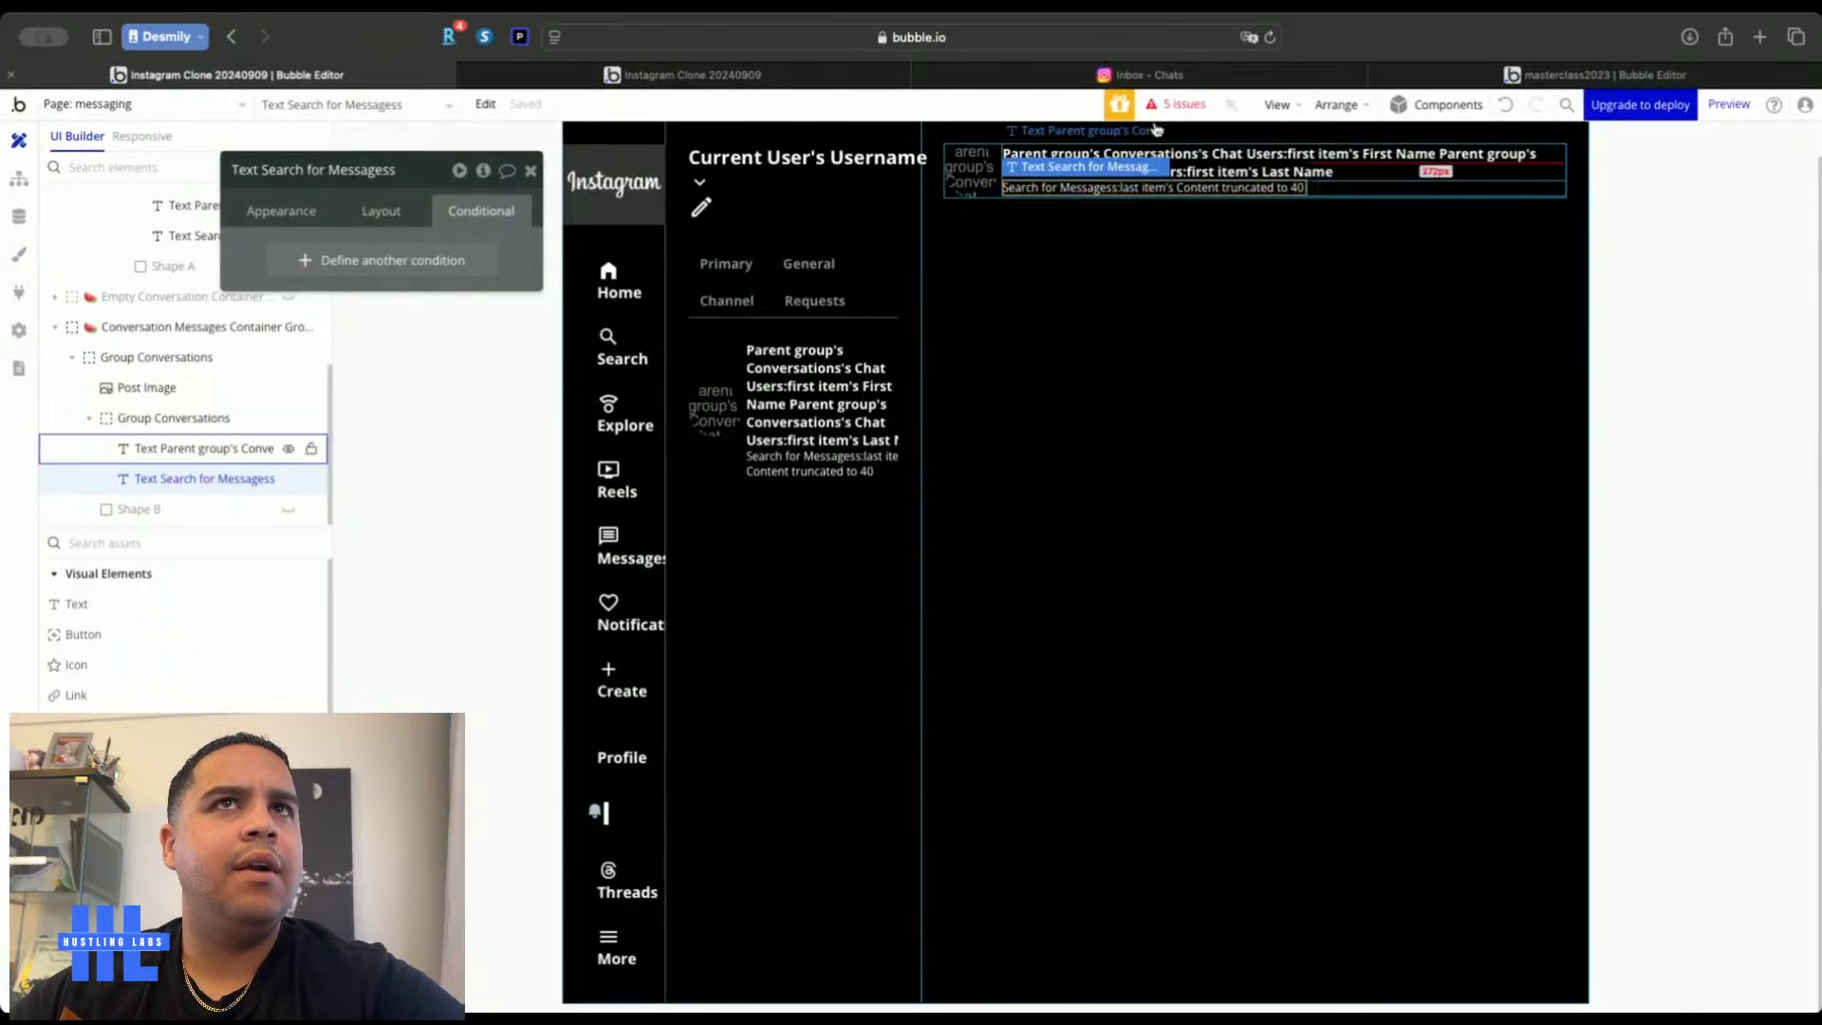
left_click(1190, 82)
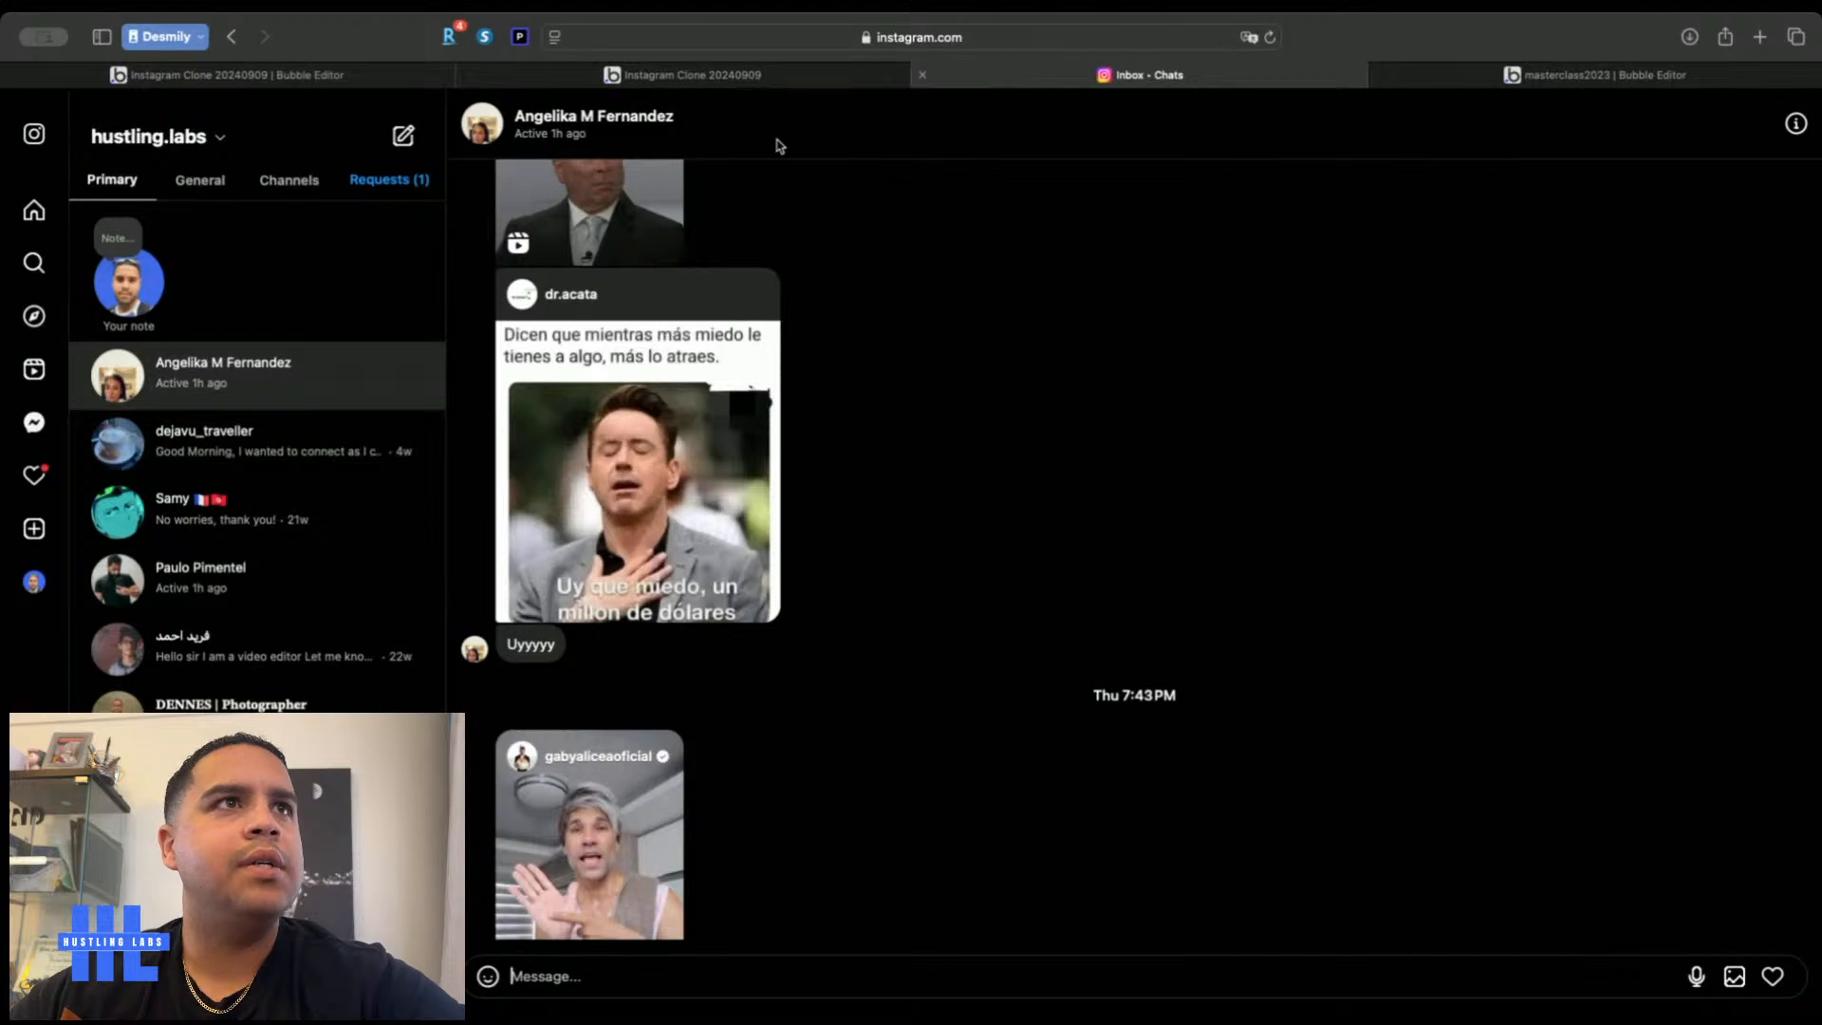
left_click(368, 81)
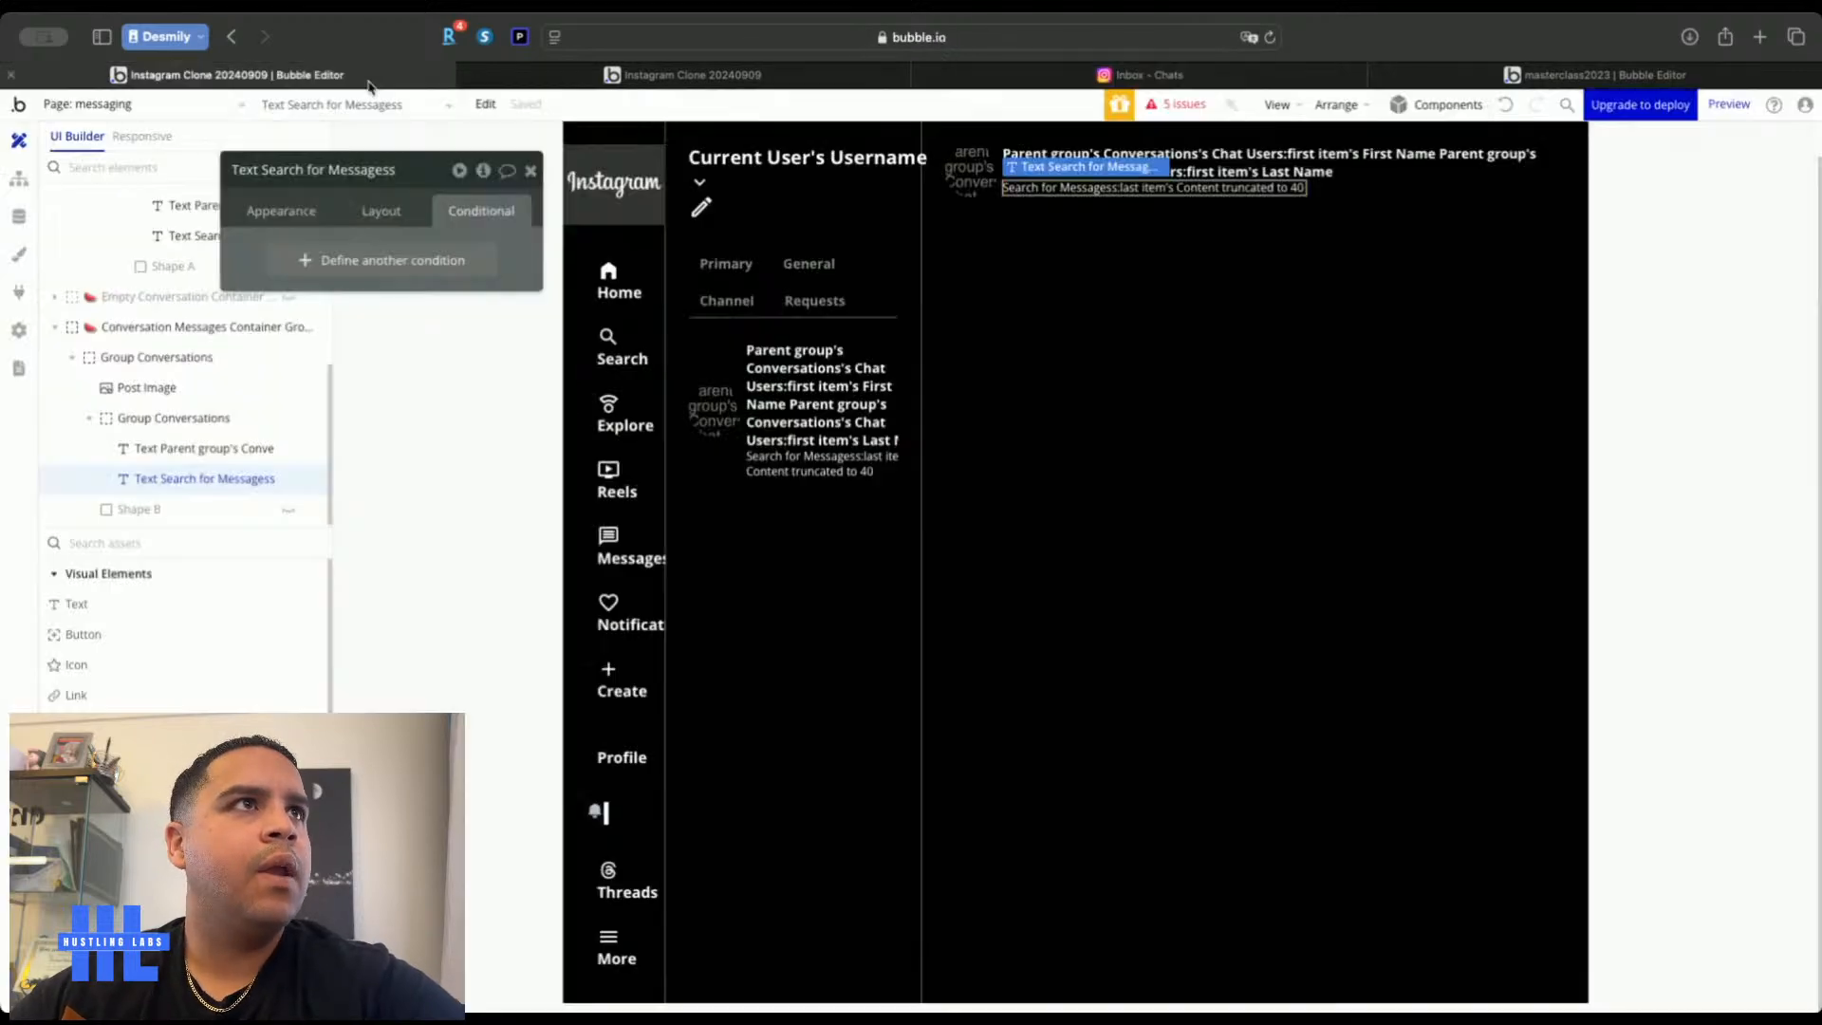
left_click(424, 533)
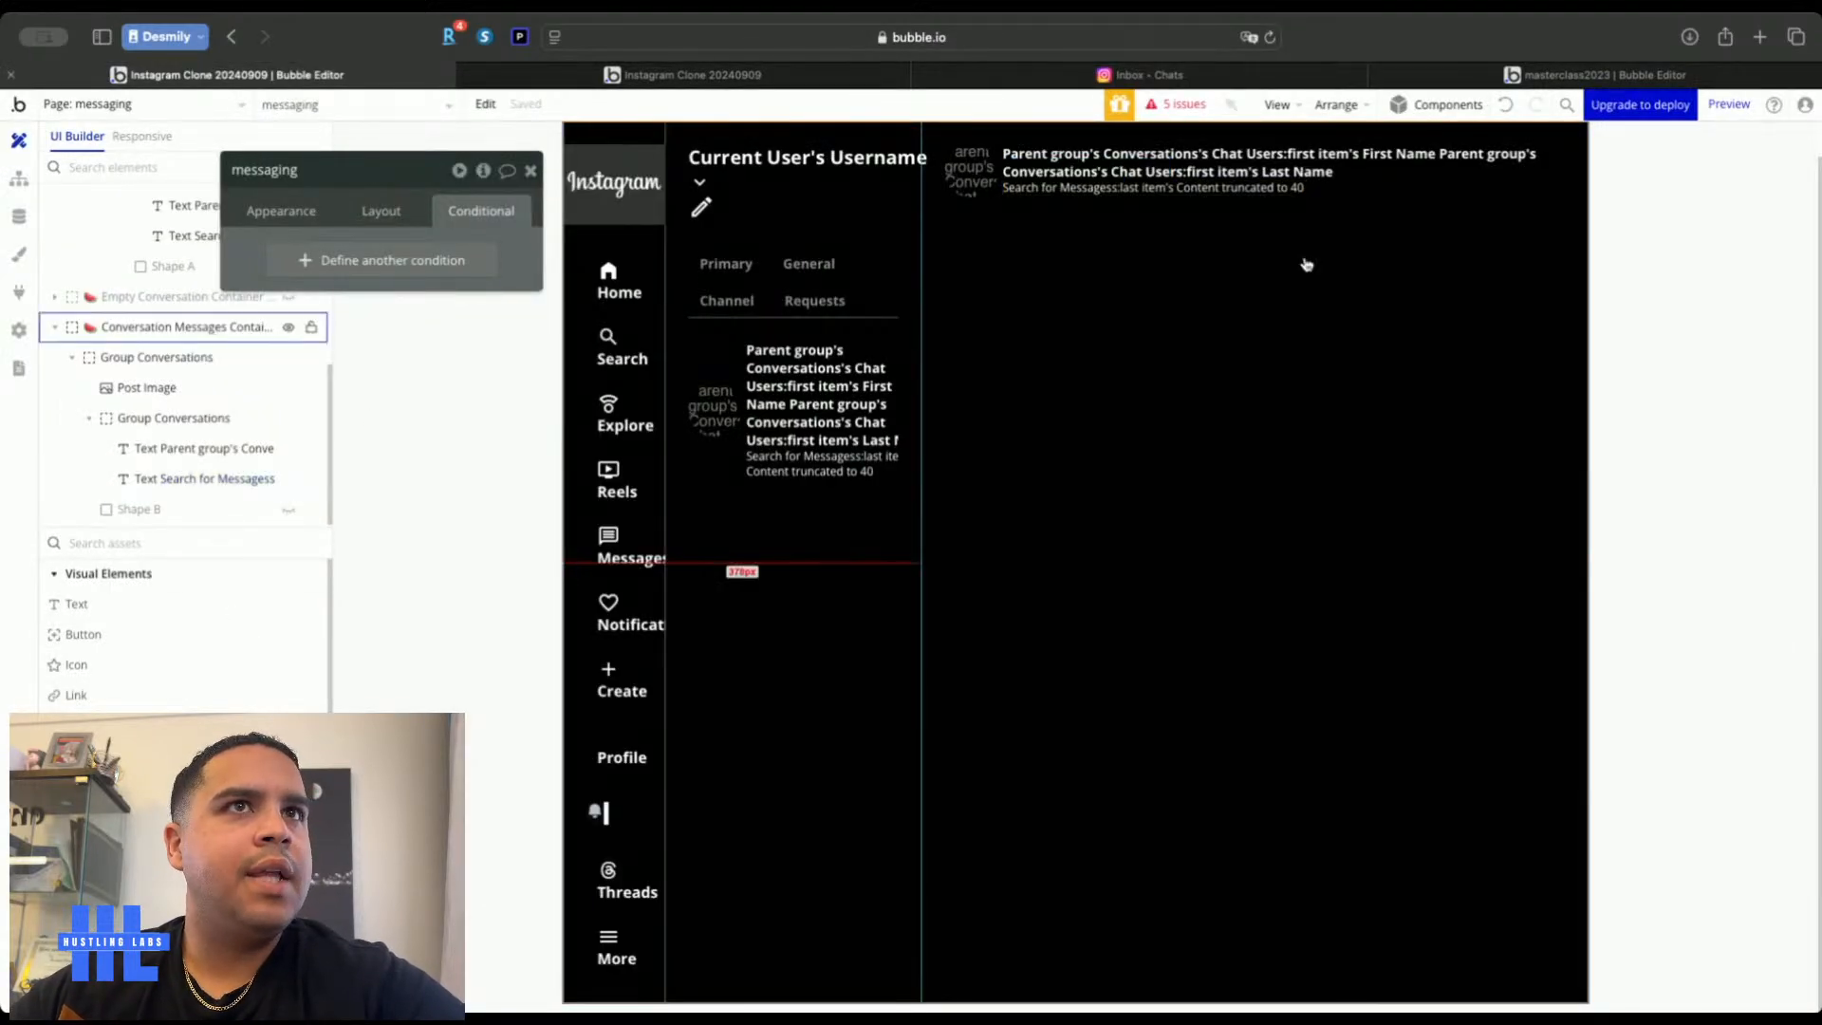
Set the conversation messages container's layout row gap to 36 px
left_click(1106, 384)
left_click(384, 213)
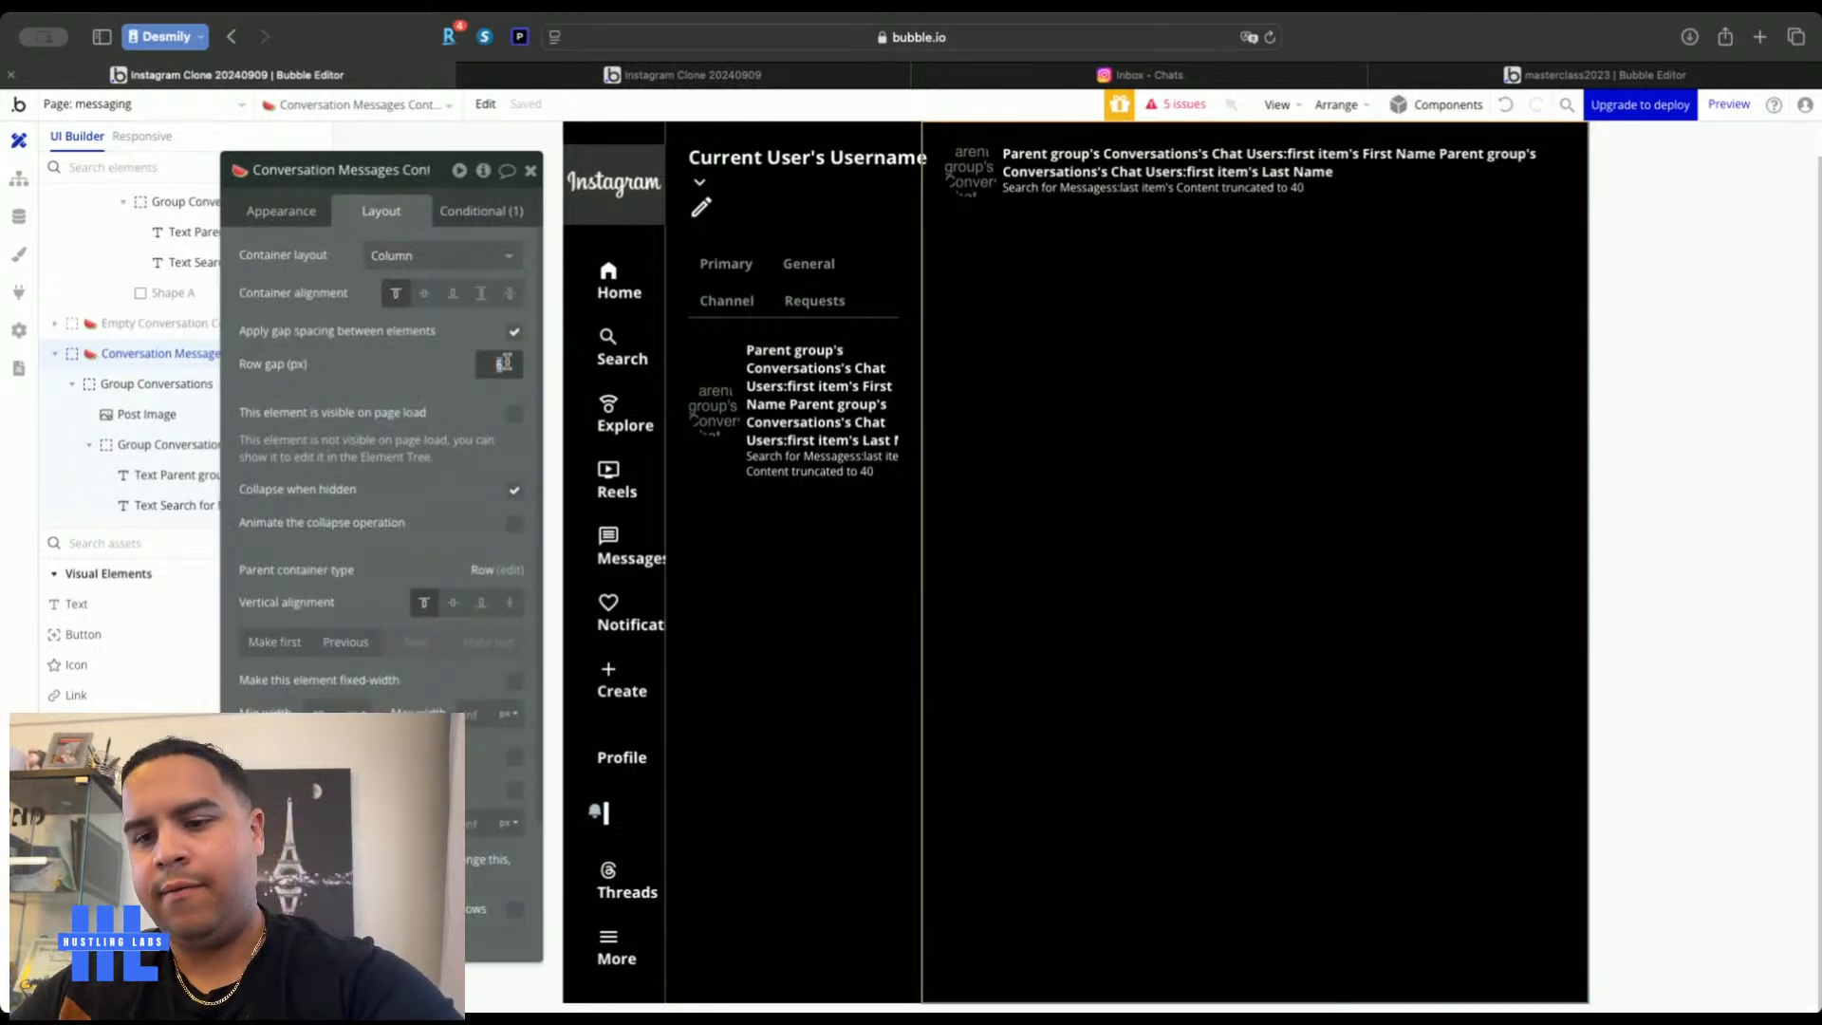
type("36")
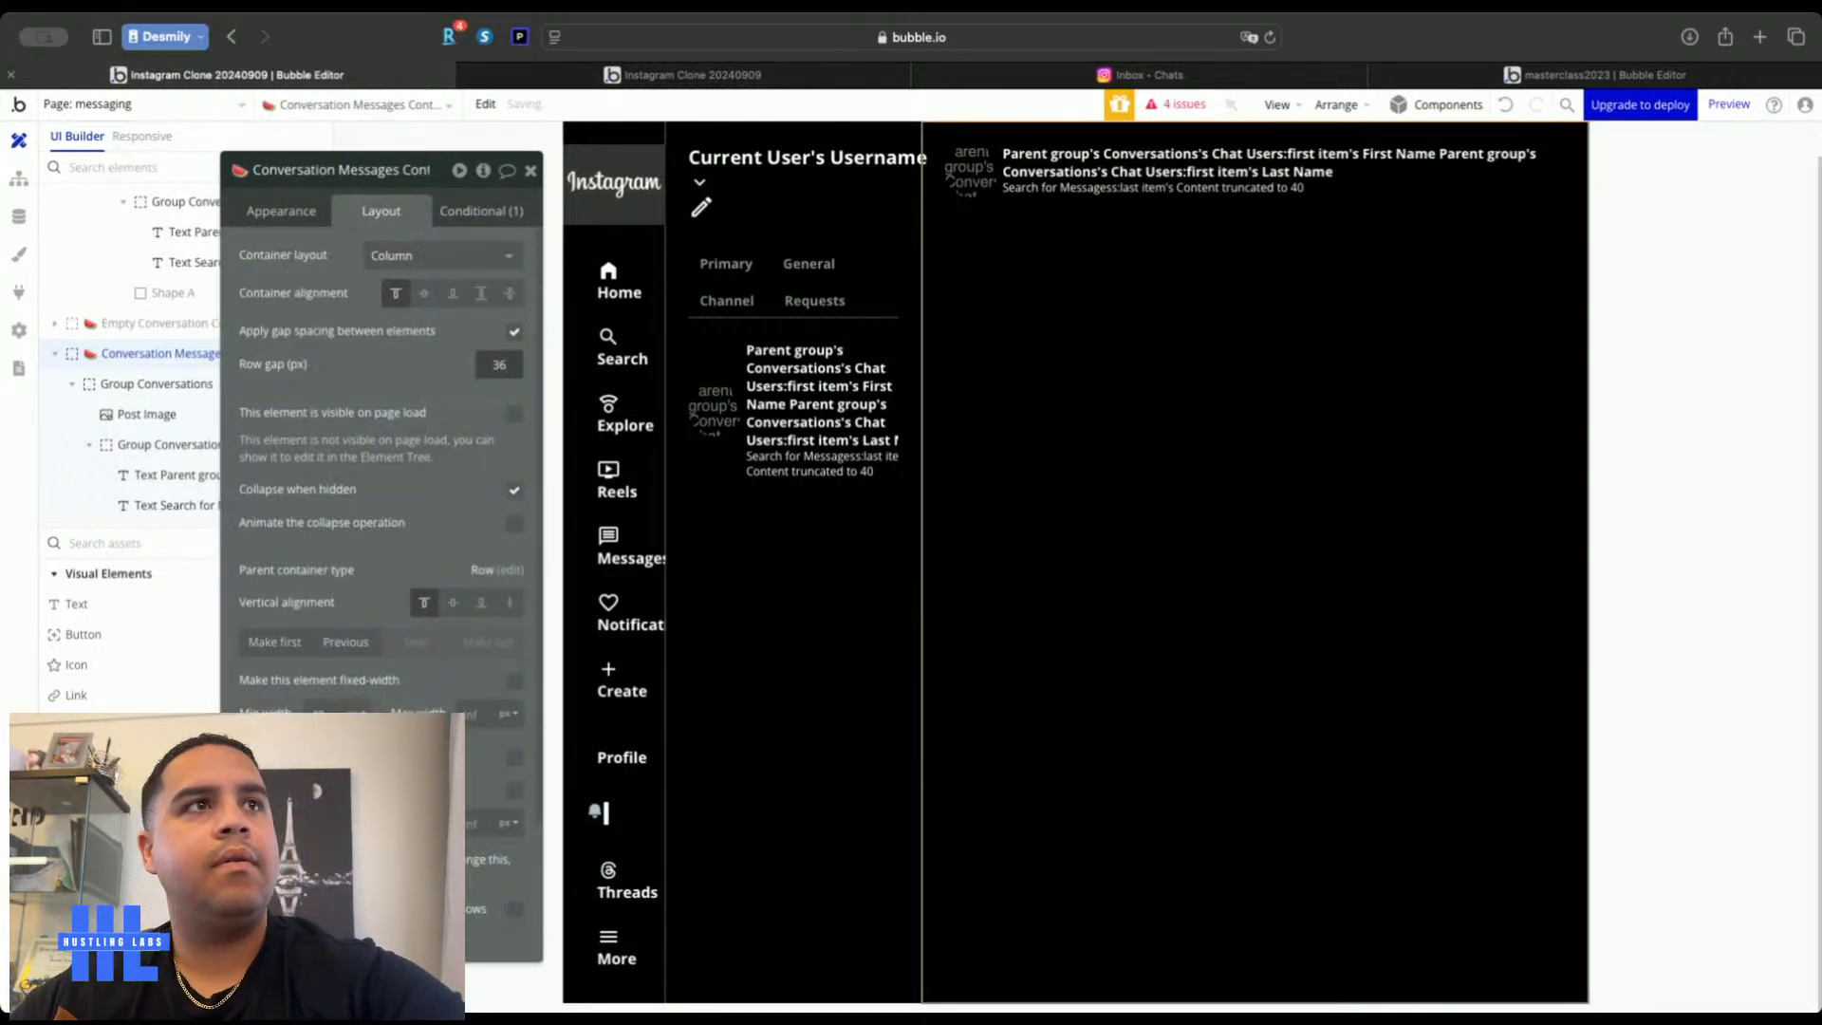
left_click(388, 371)
left_click(530, 172)
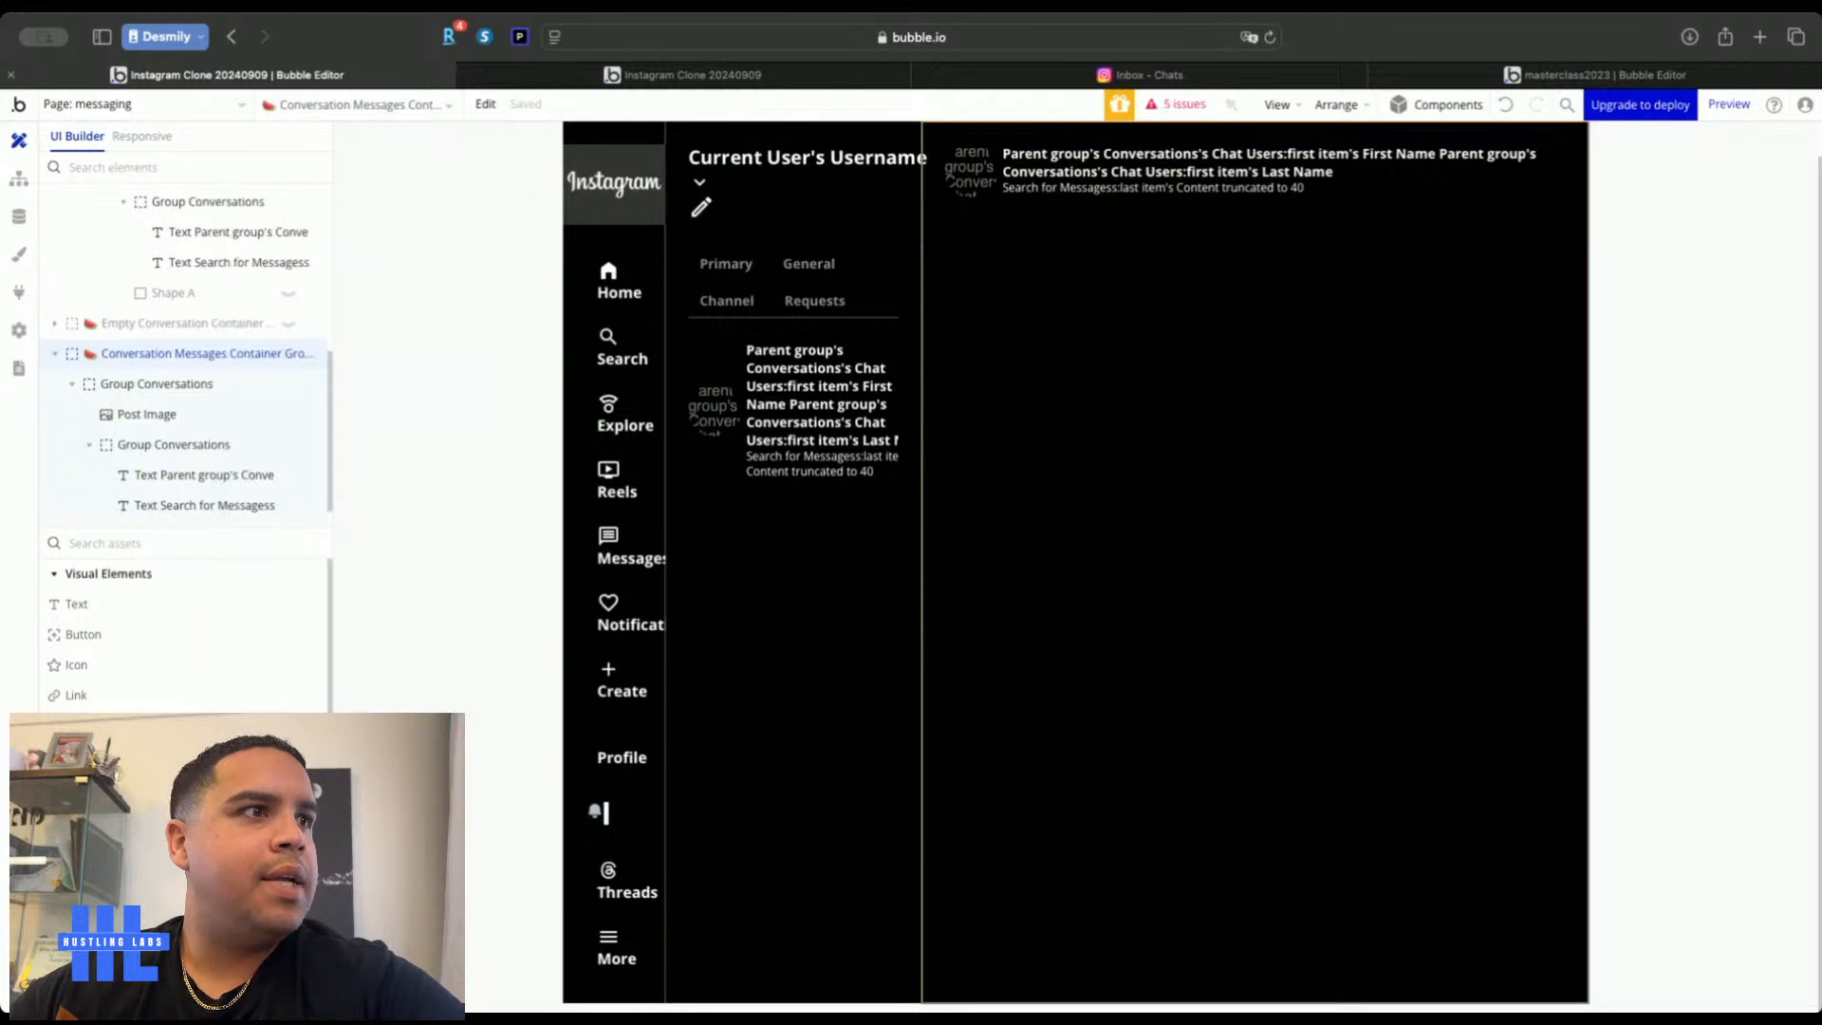
scroll(185, 626, "down", 5)
scroll(185, 626, "up", 2)
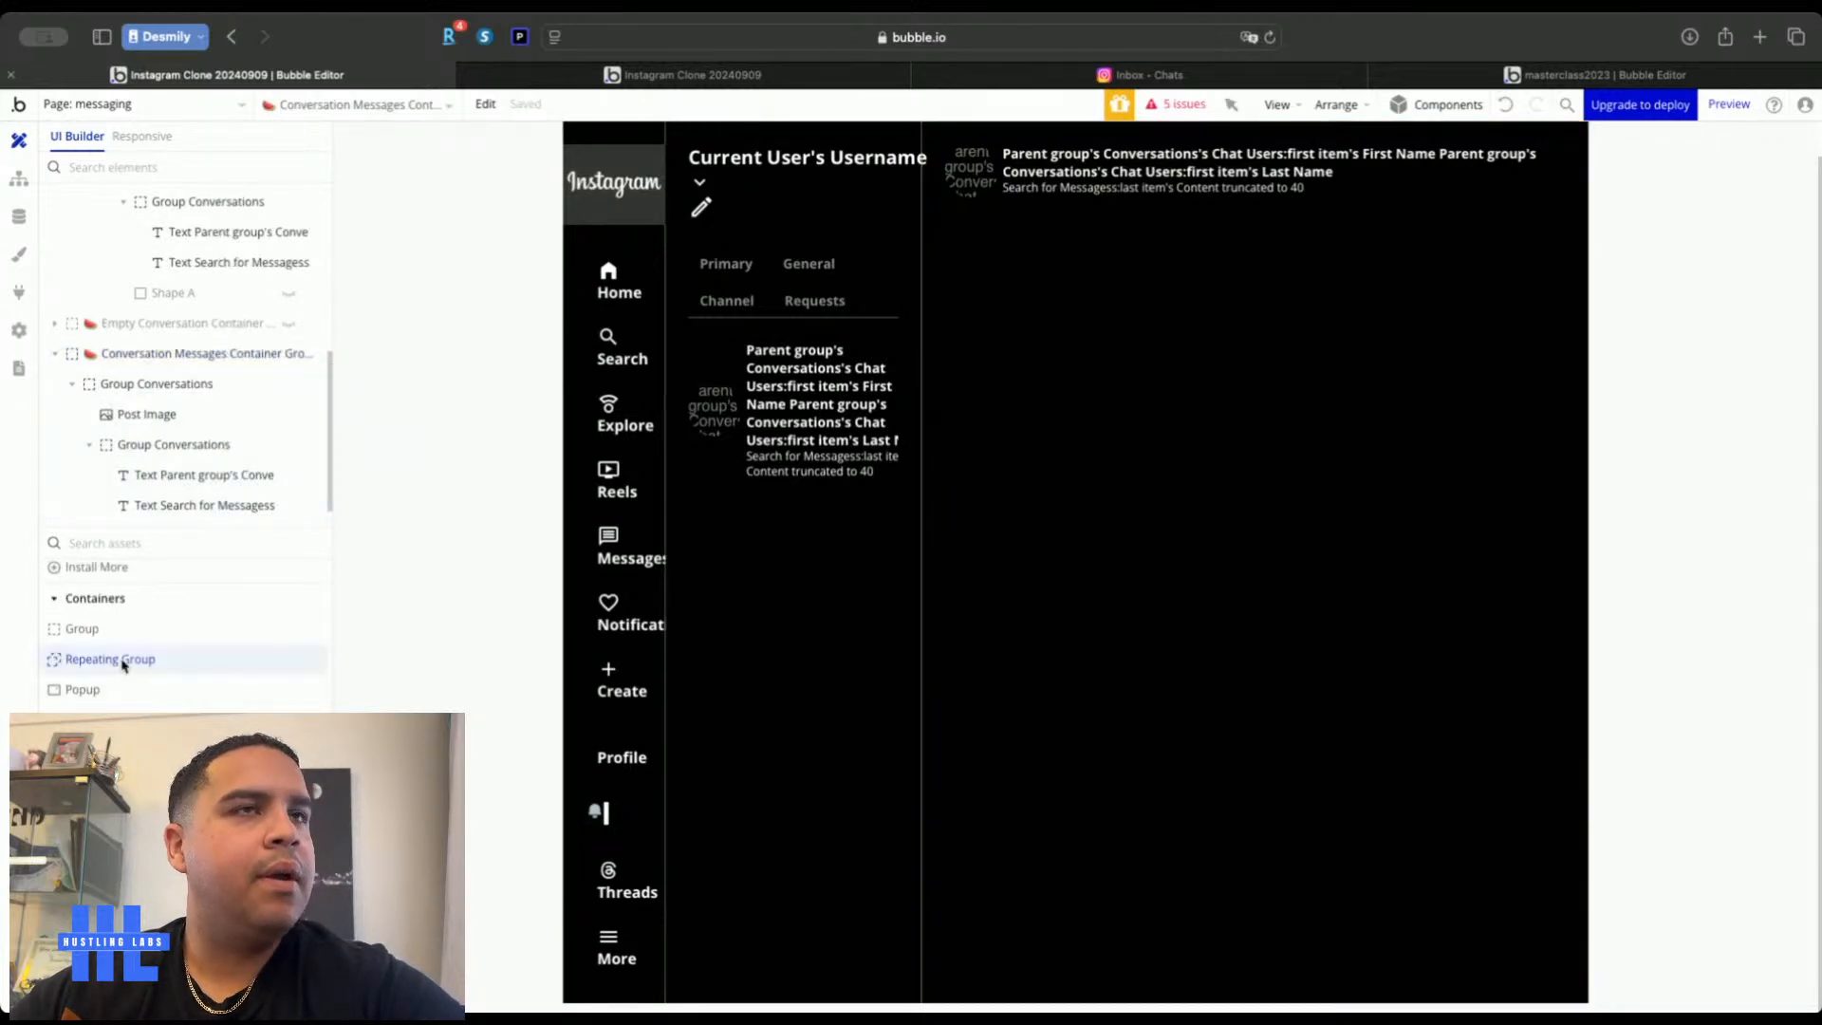
Add a repeating group named Messages RepeatingGroup with fit width and fit height unchecked
left_click(122, 661)
left_click(1070, 333)
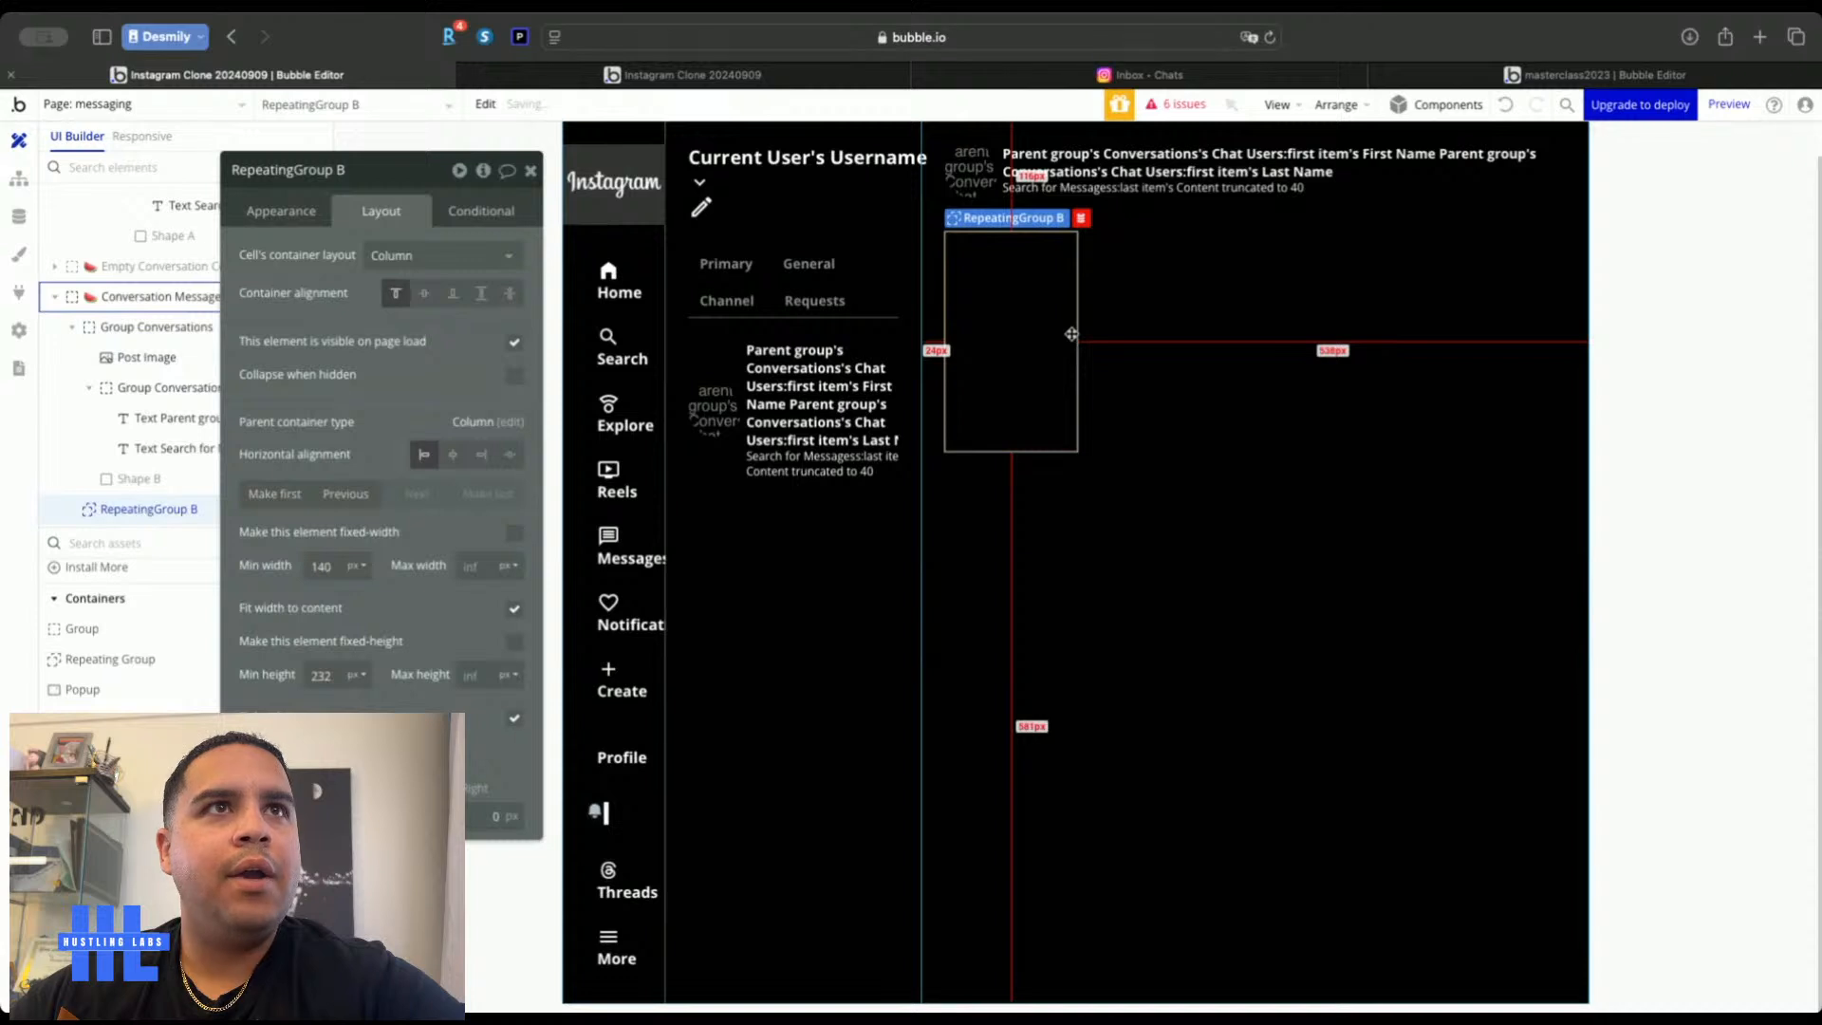
left_click(379, 176)
key("BackSpace")
left_click(231, 169)
type("Mesa")
key("BackSpace")
type("sages")
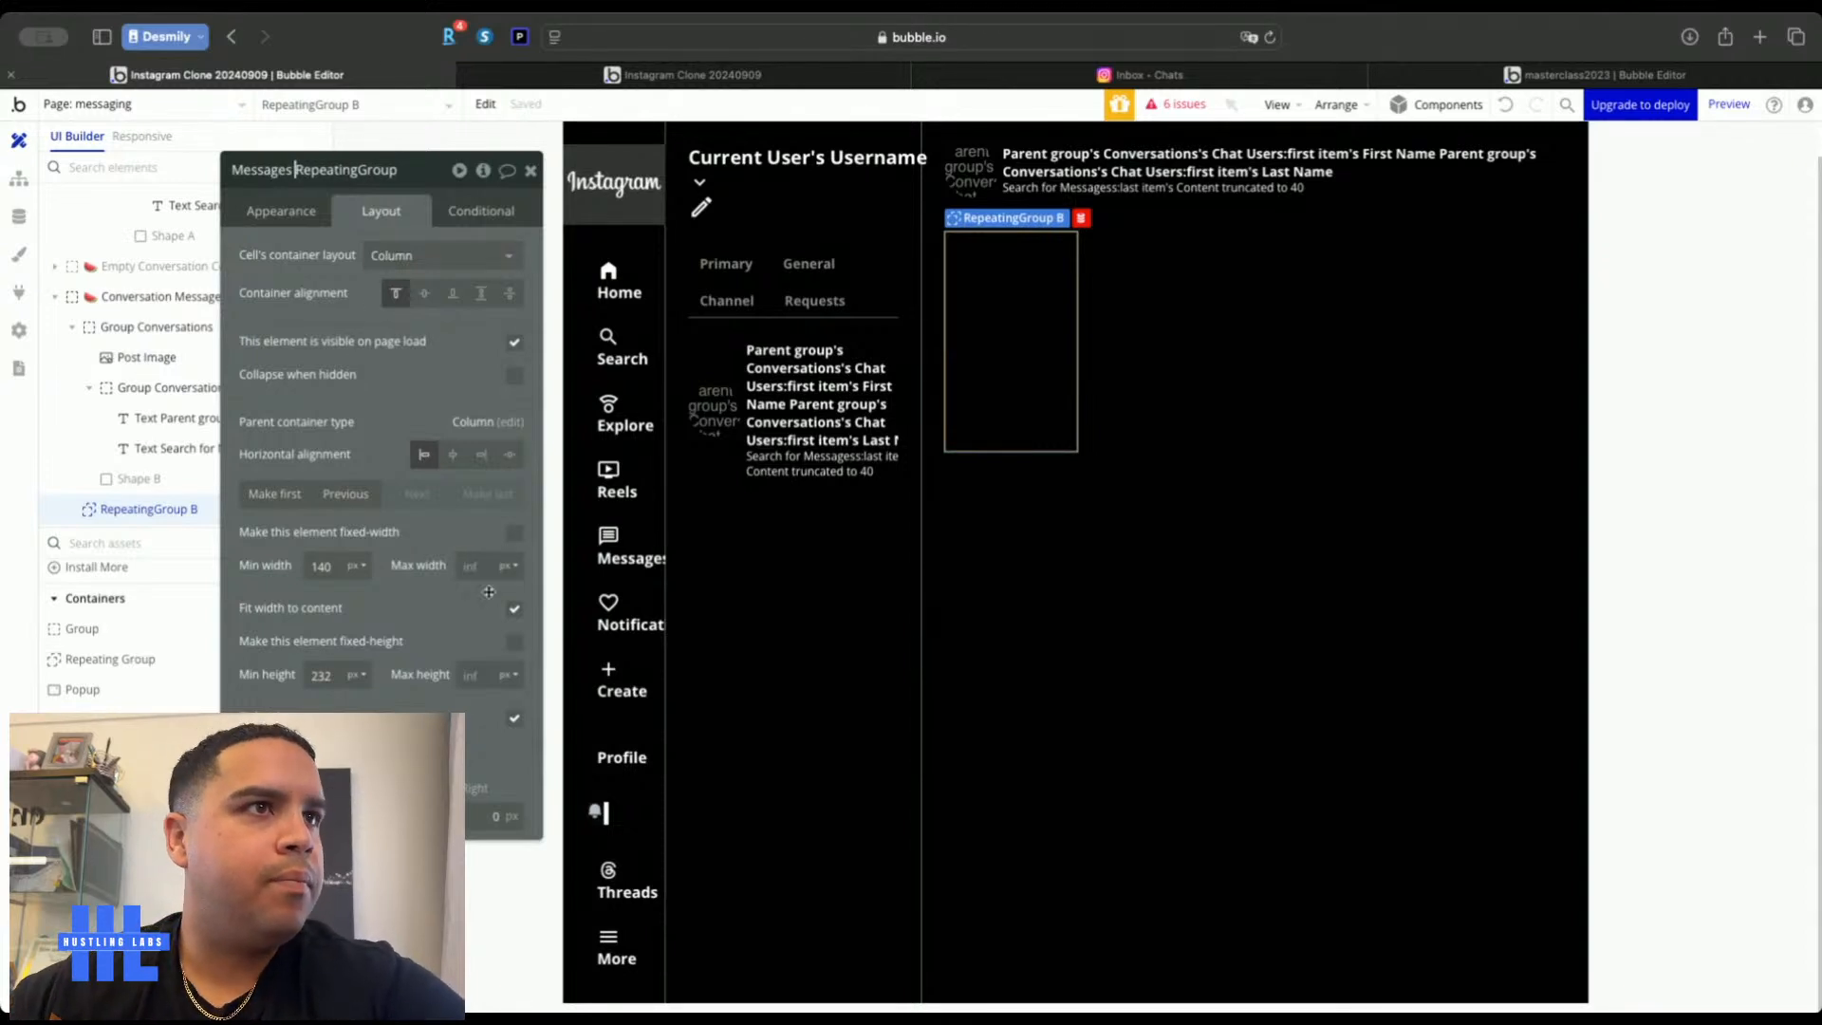
left_click(514, 608)
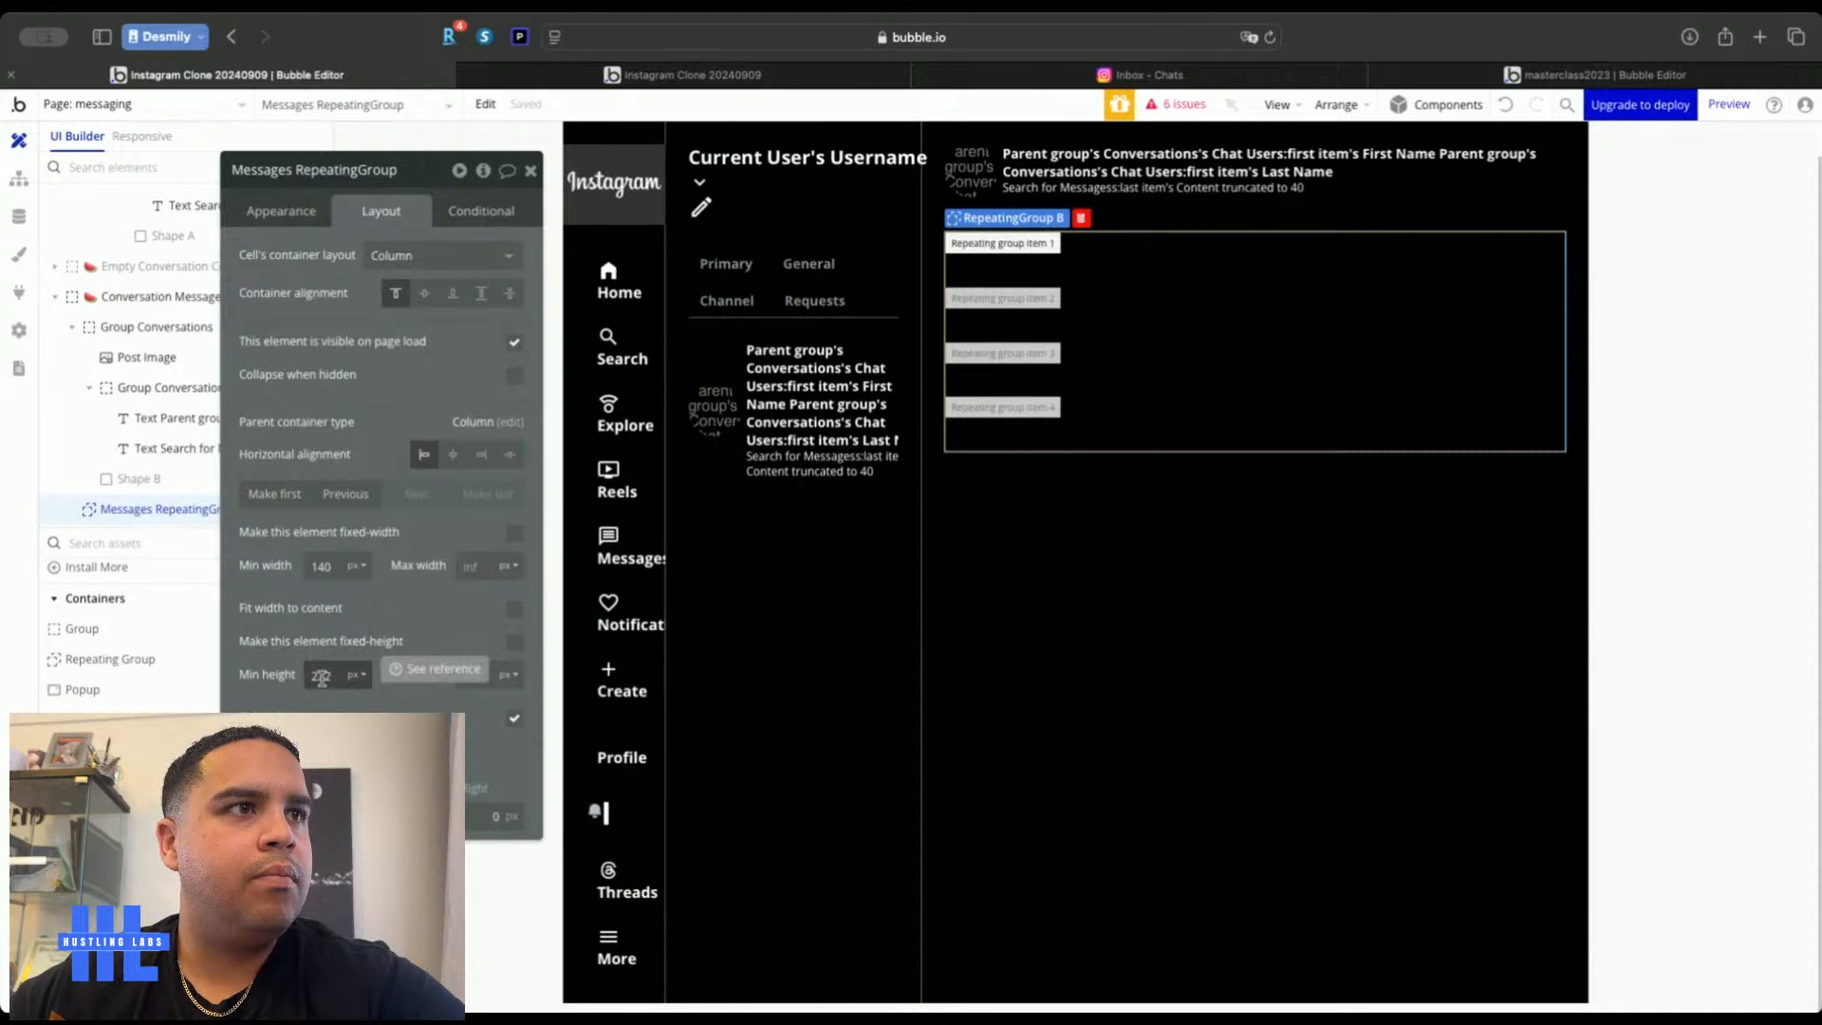
left_click(513, 718)
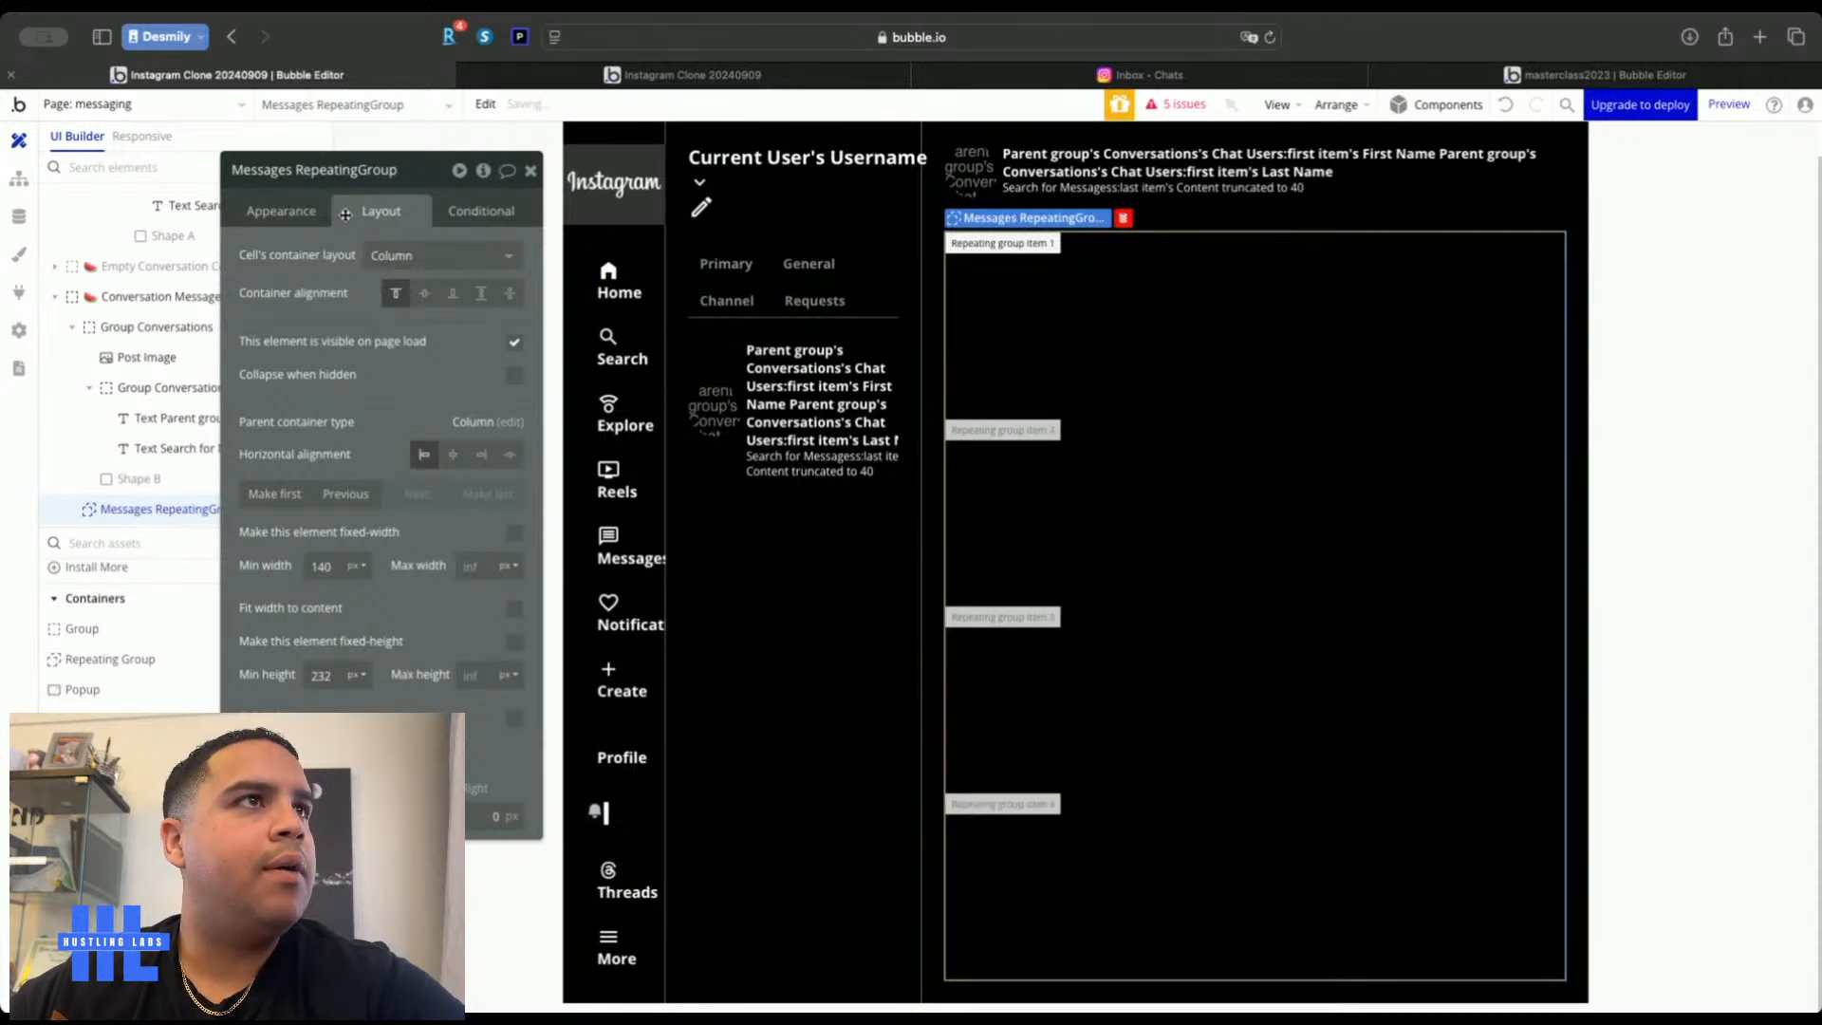
left_click(288, 211)
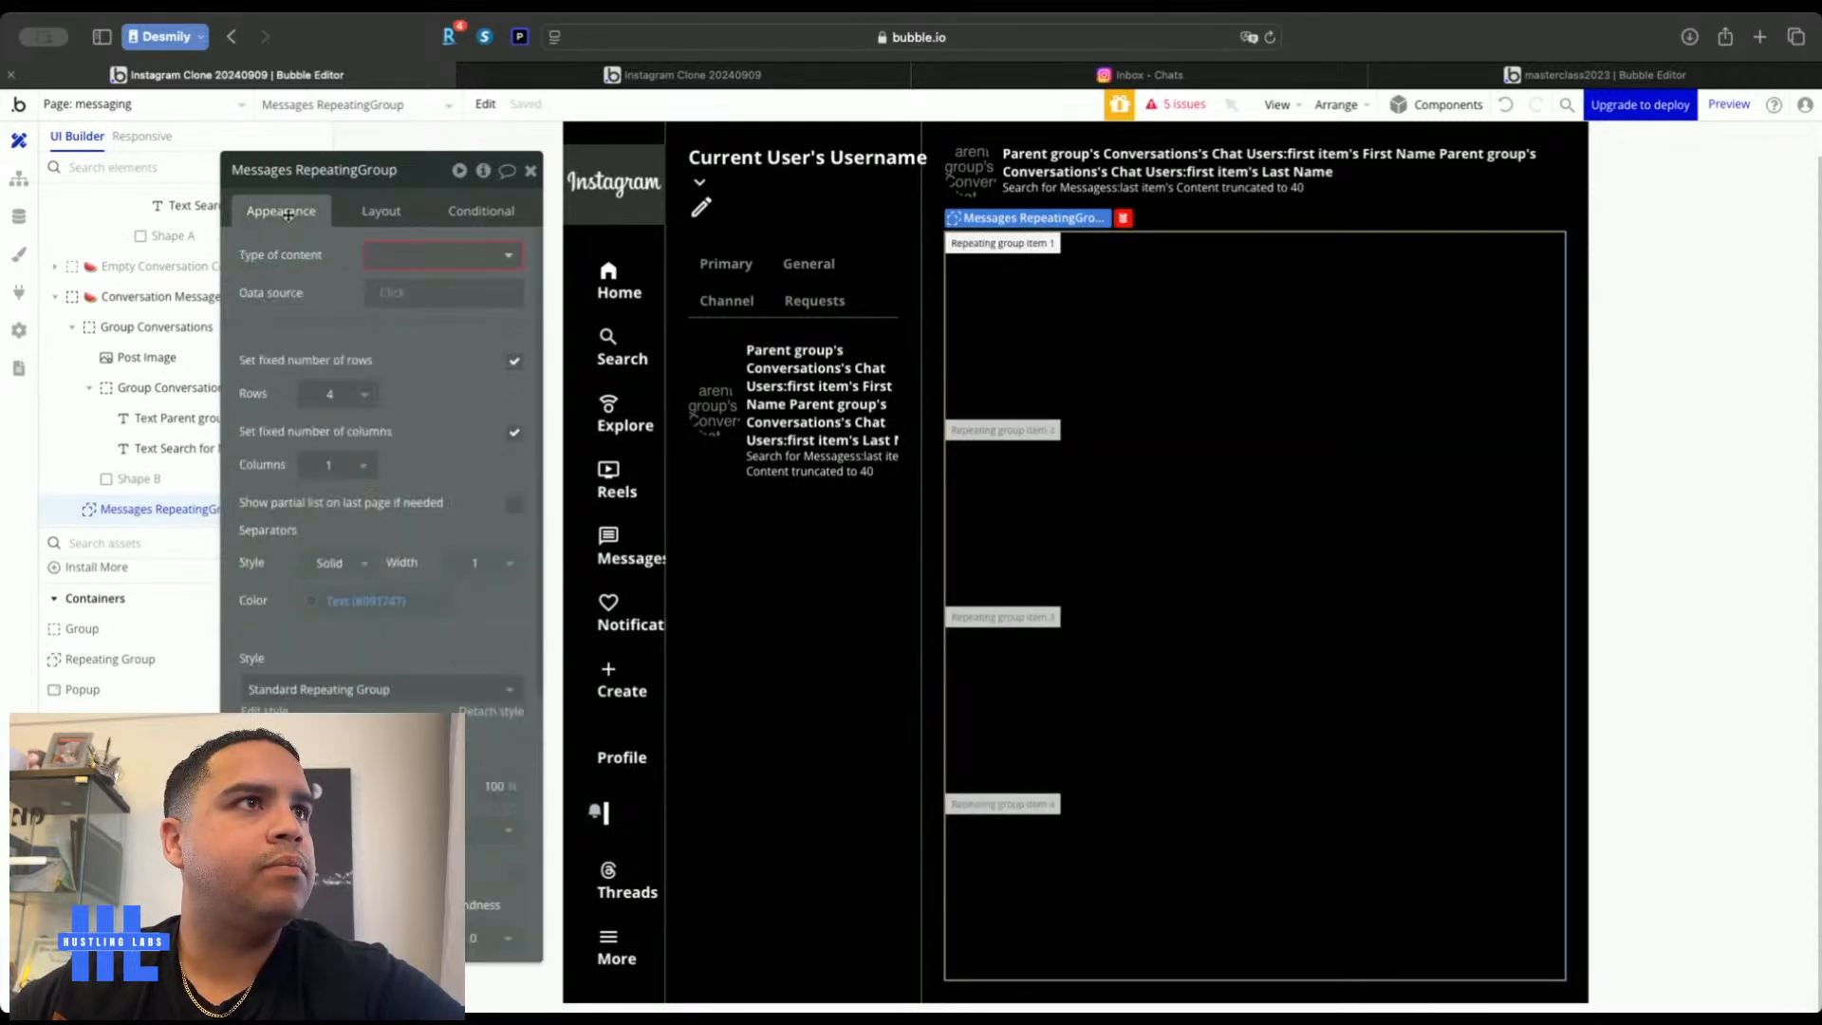
Make the list hold Messages from a search where Conversation is the parent group's Conversations
left_click(416, 253)
scroll(406, 460, "down", 3)
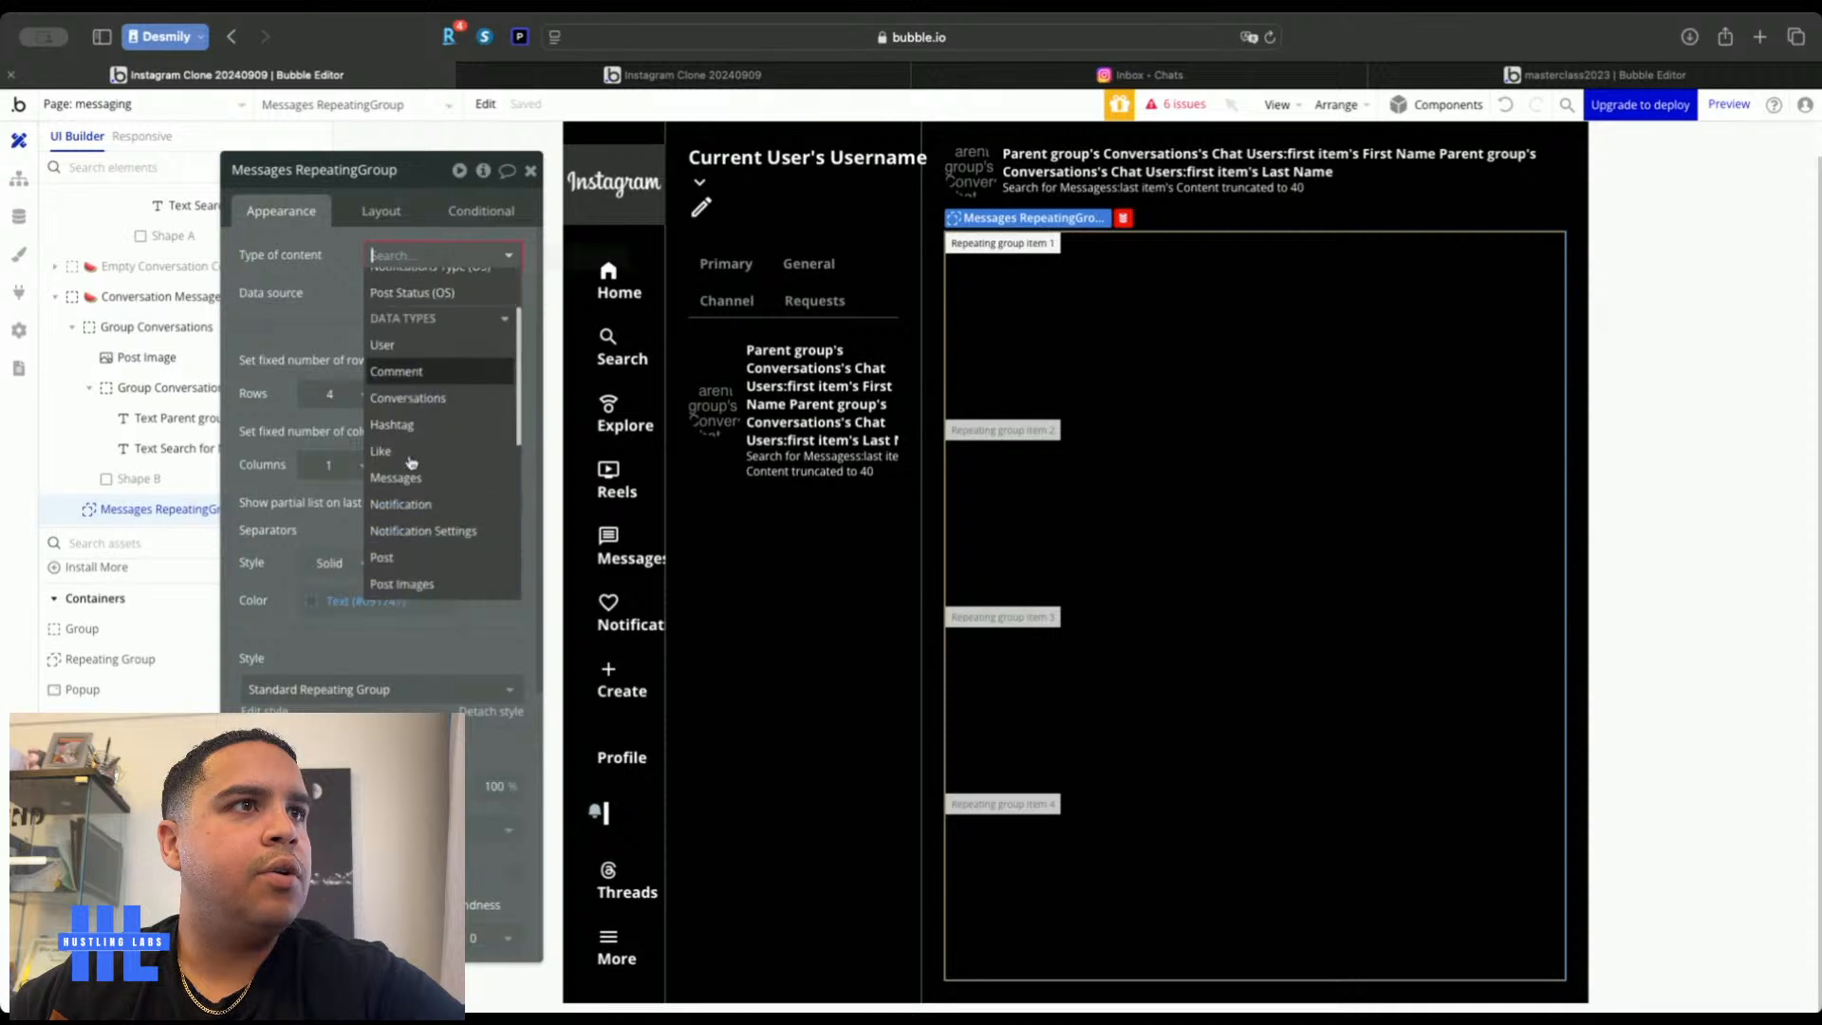
left_click(406, 469)
left_click(403, 311)
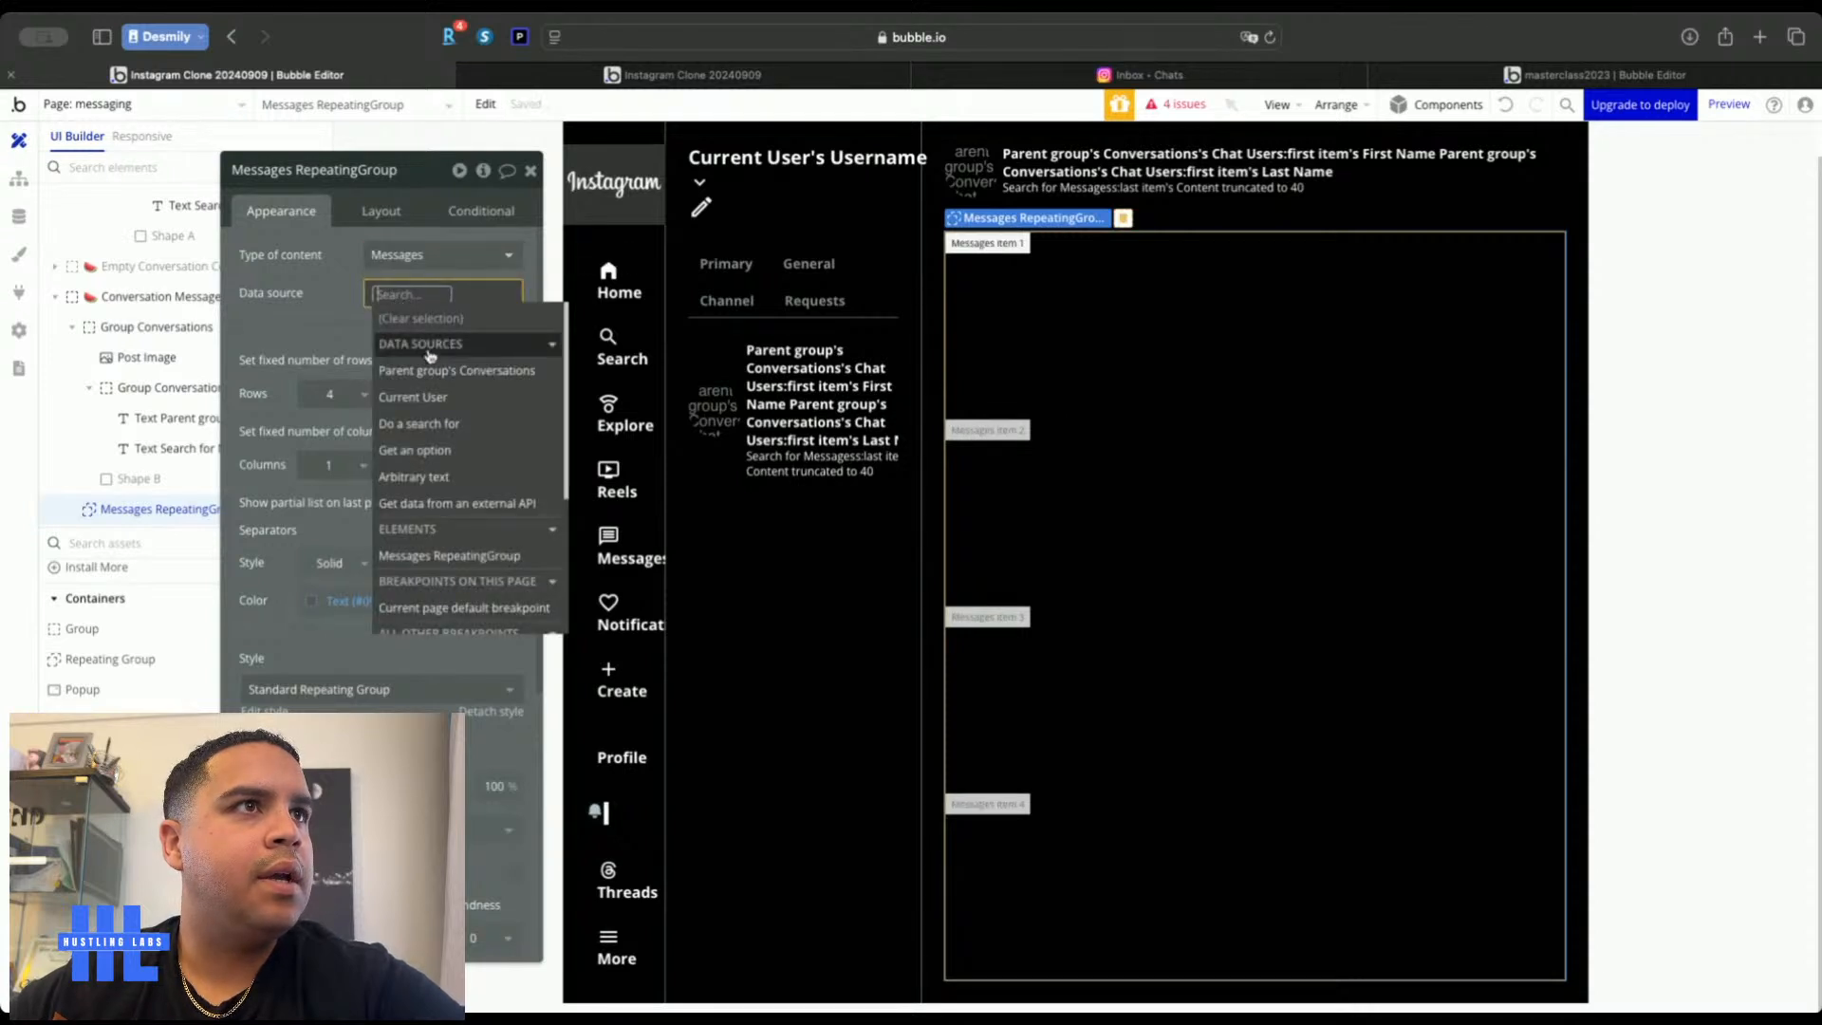
left_click(427, 419)
left_click(773, 220)
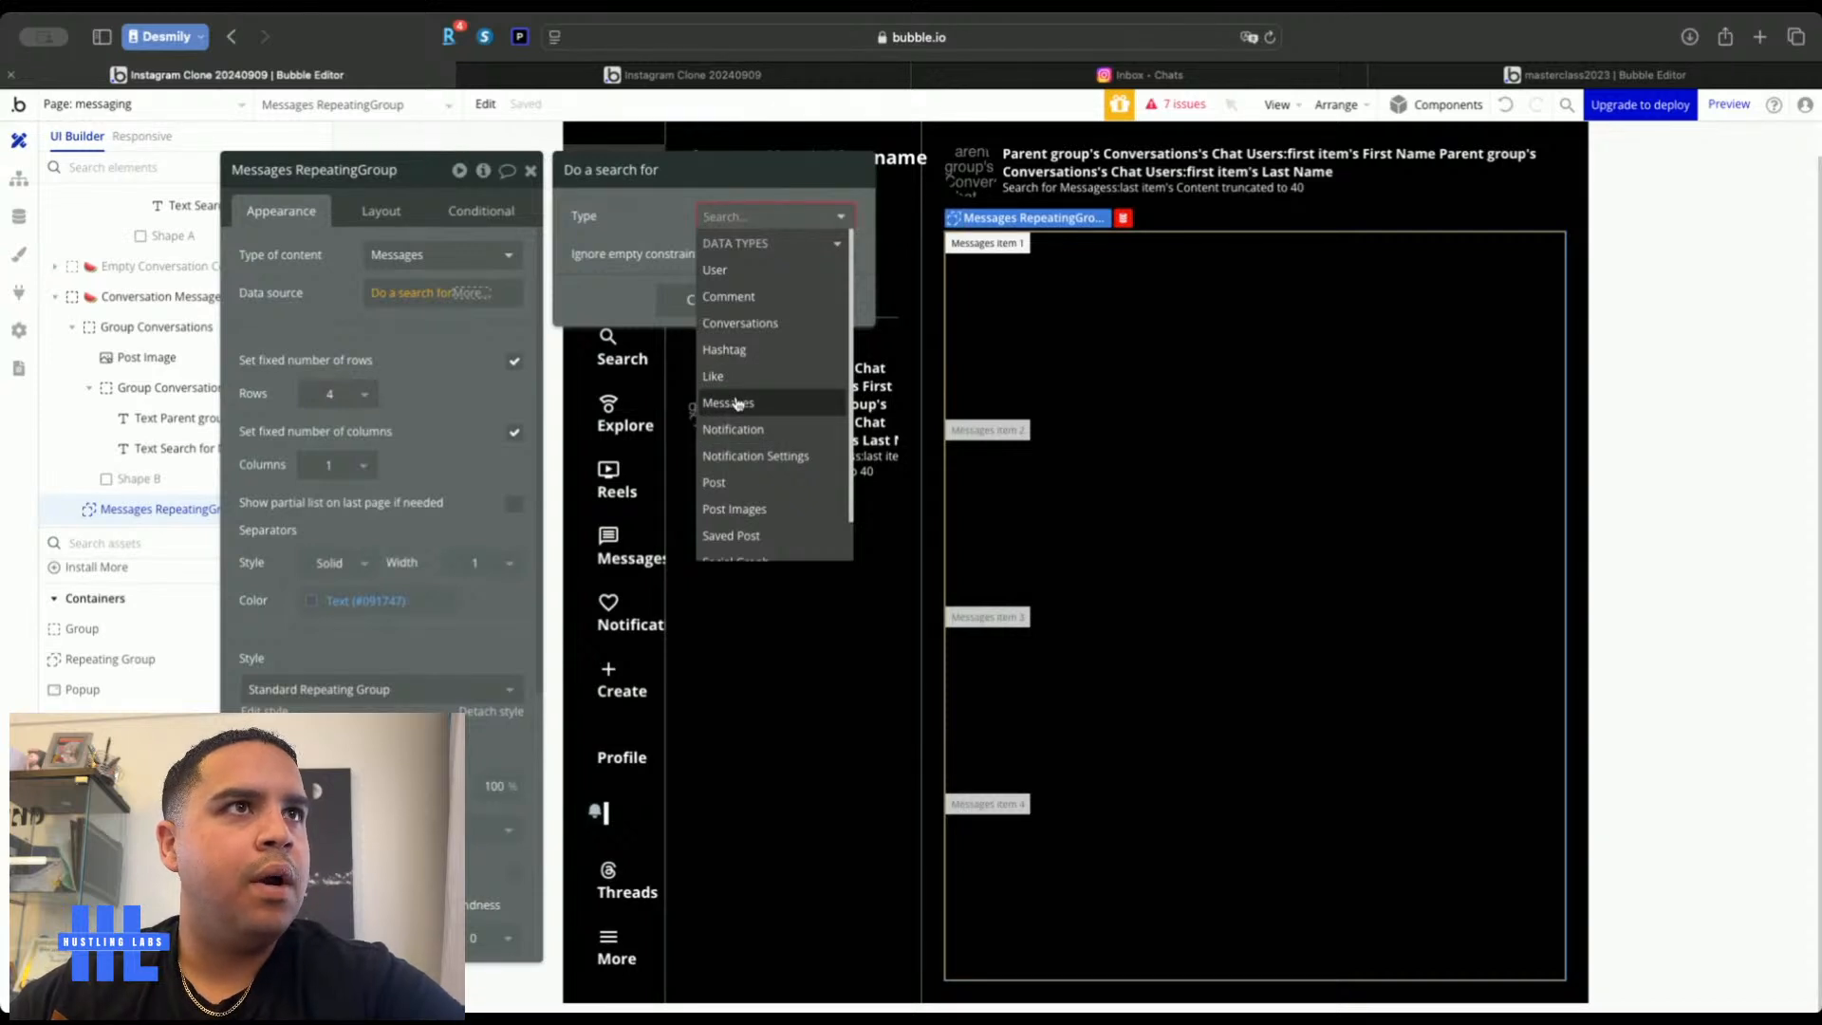
left_click(737, 403)
left_click(664, 275)
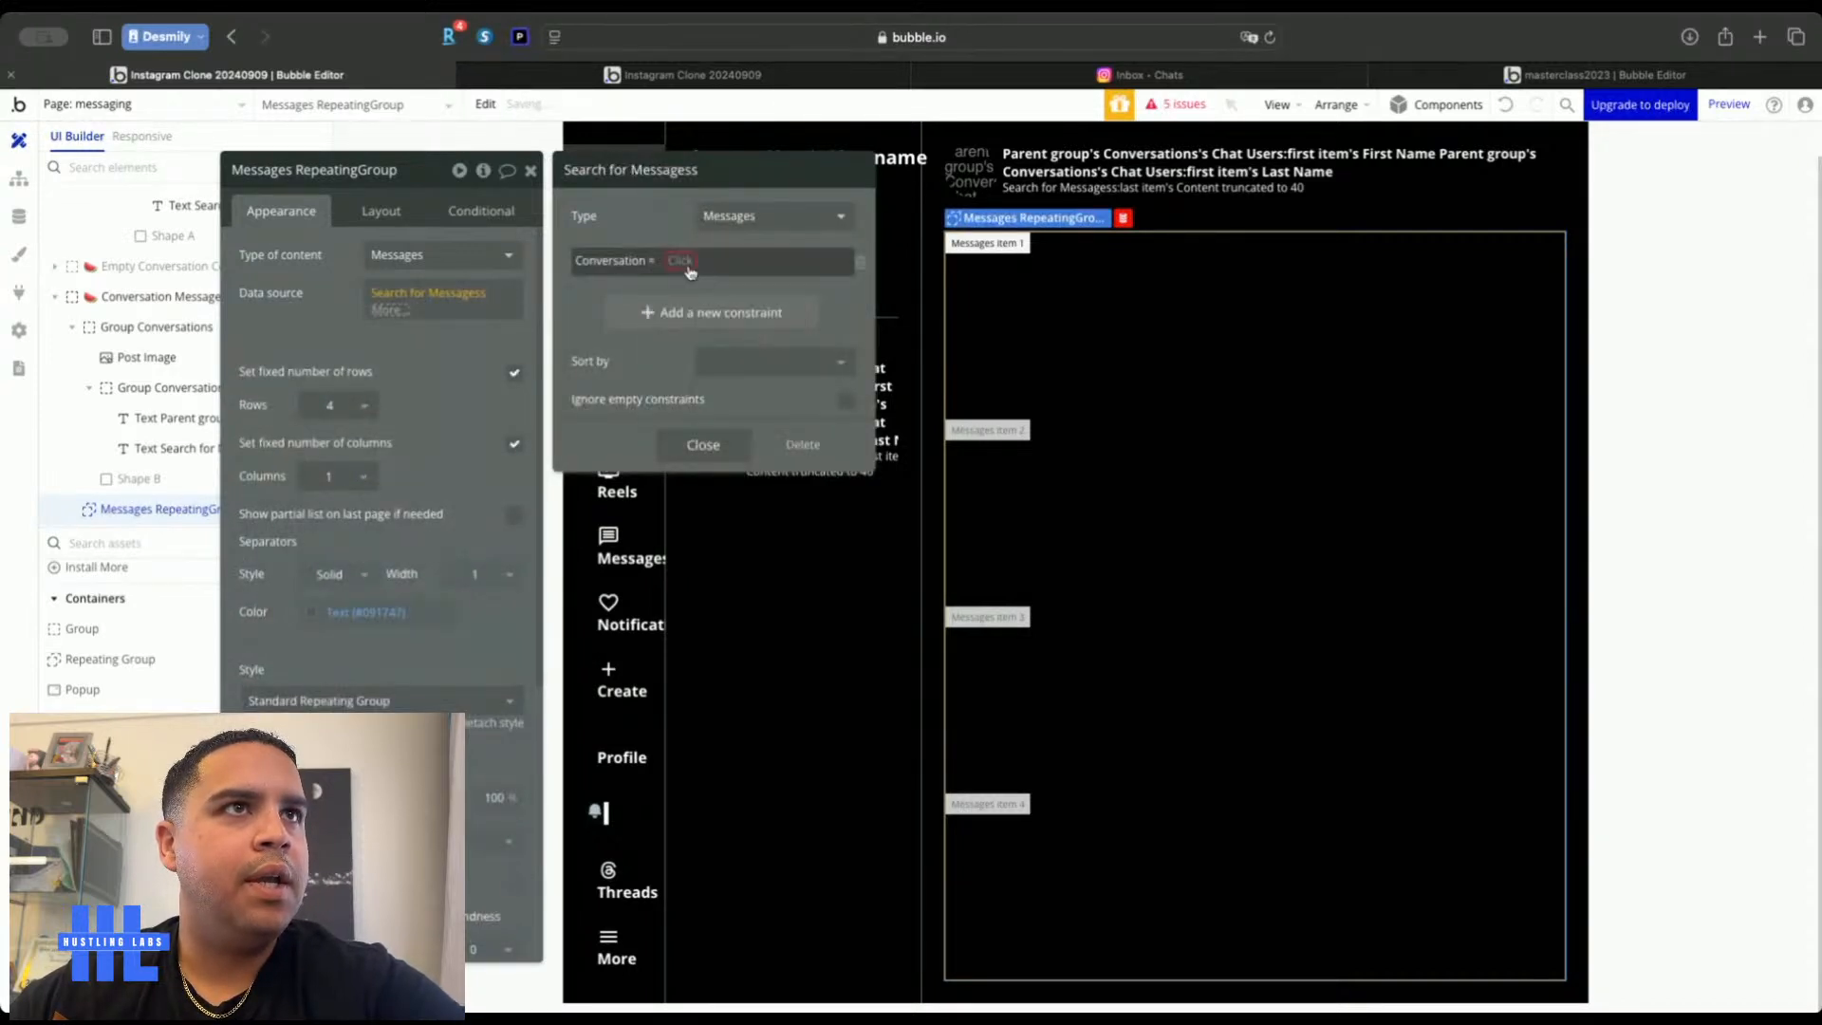
left_click(713, 308)
left_click(649, 221)
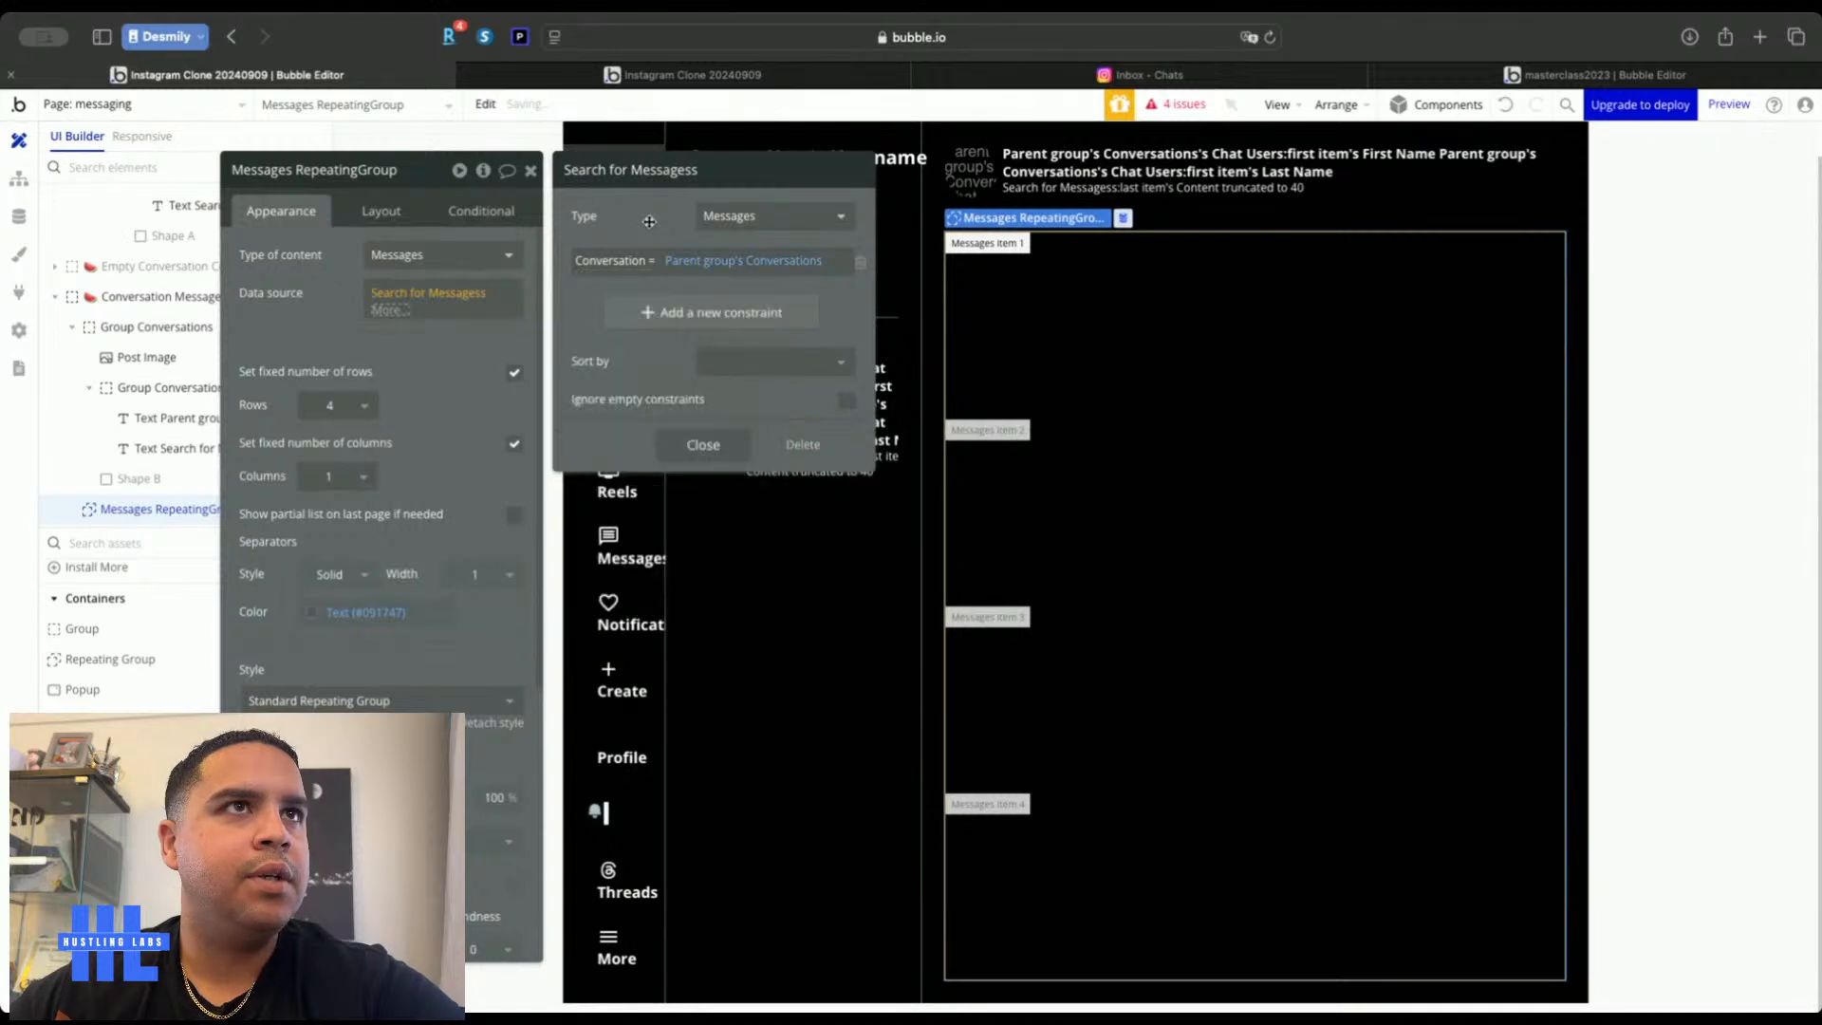
left_click(299, 319)
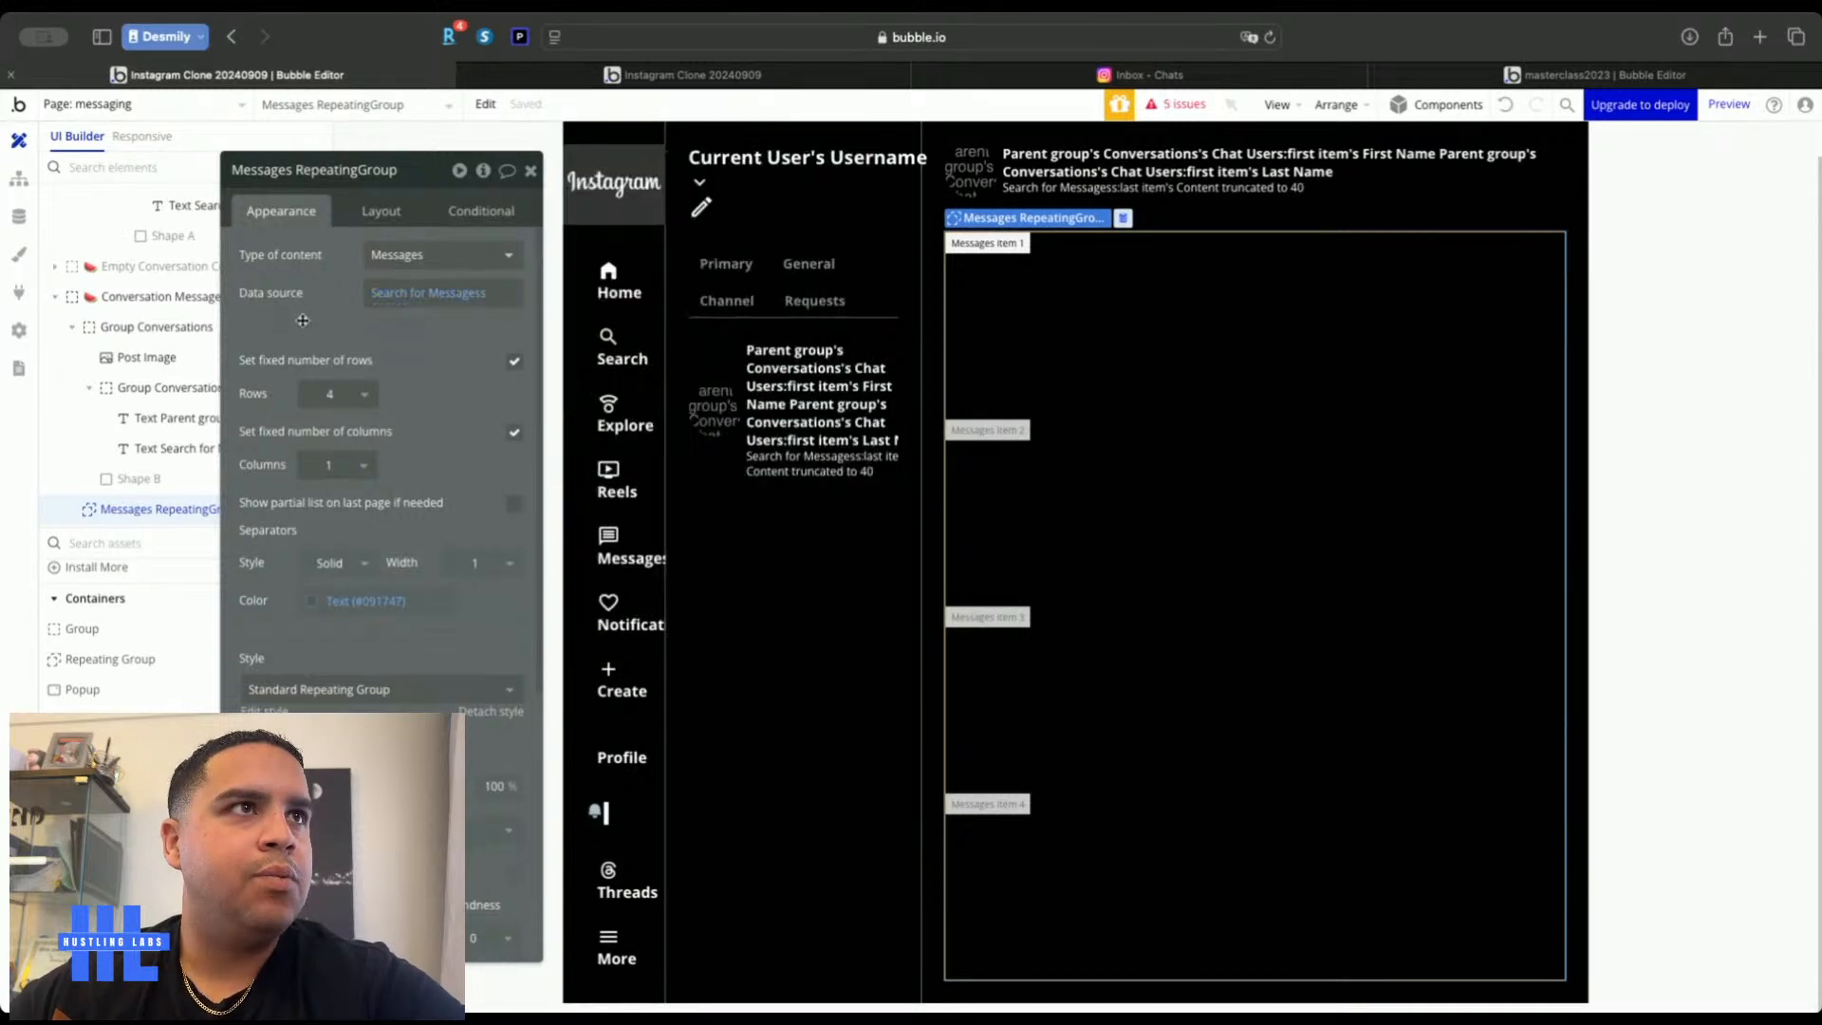
Unfix the rows with a 100 px minimum height and set separators and border to None
left_click(514, 363)
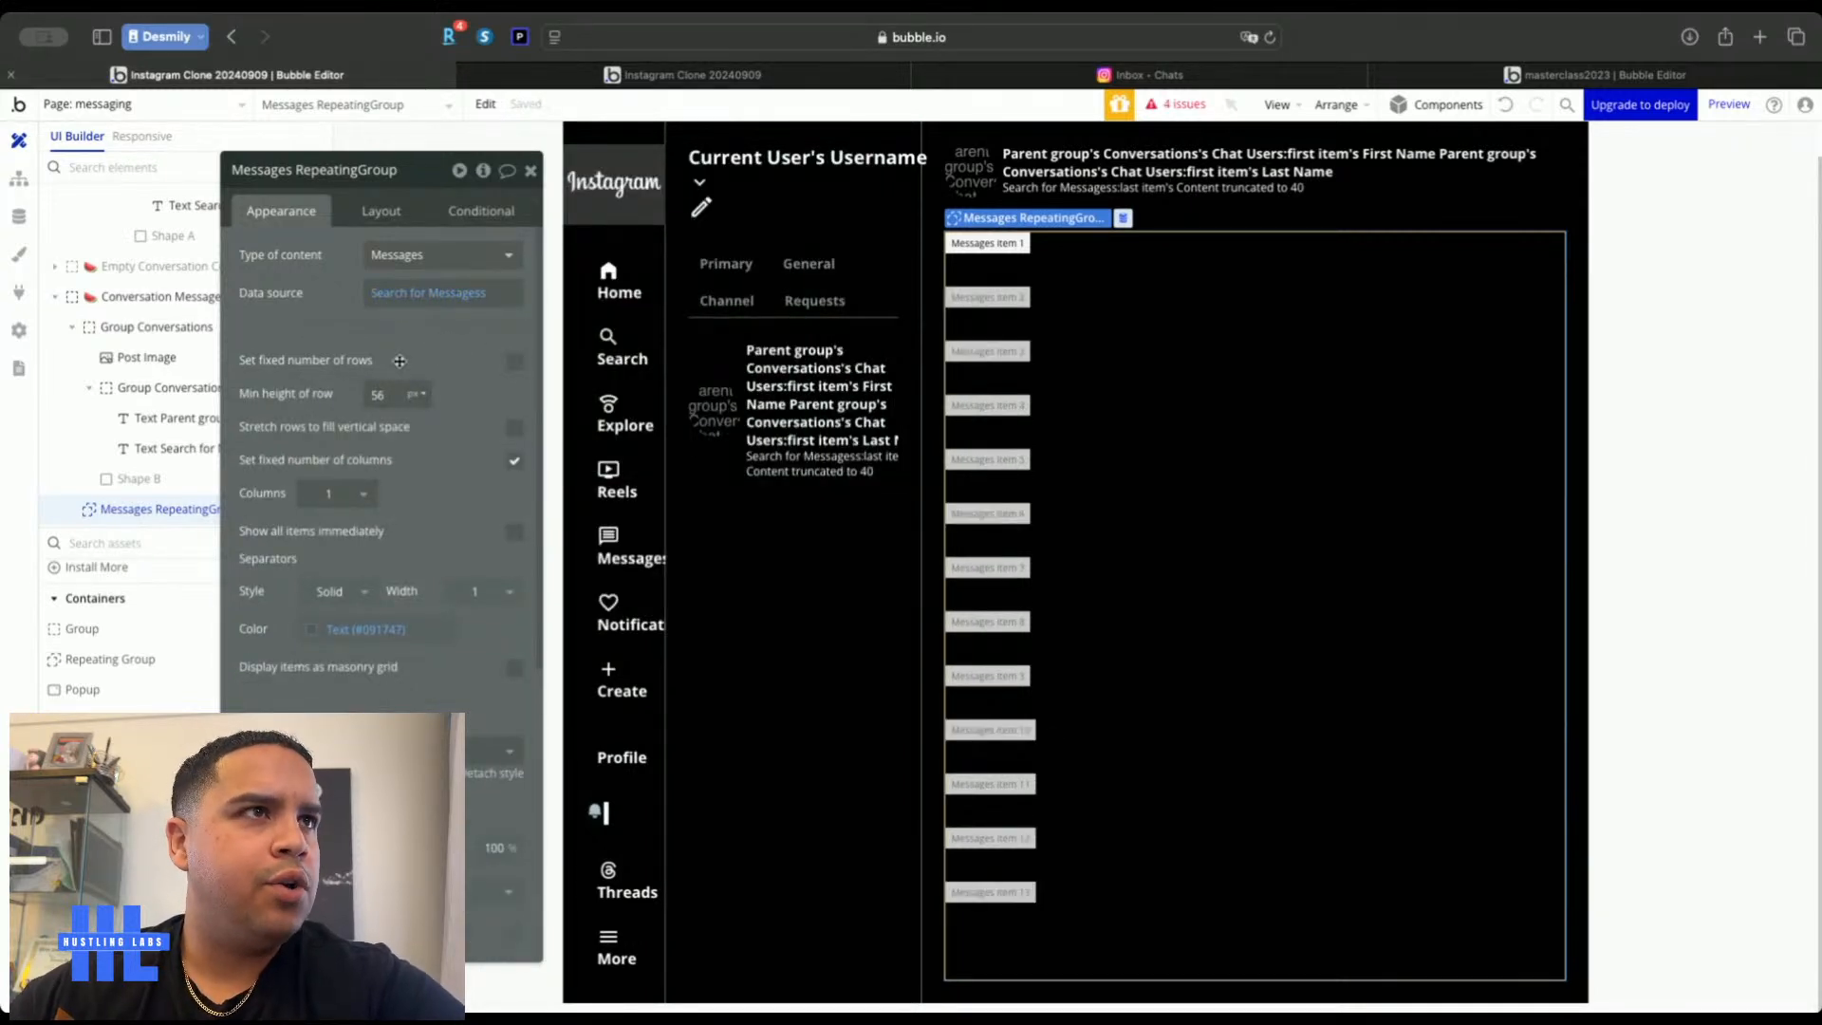
double_click(382, 394)
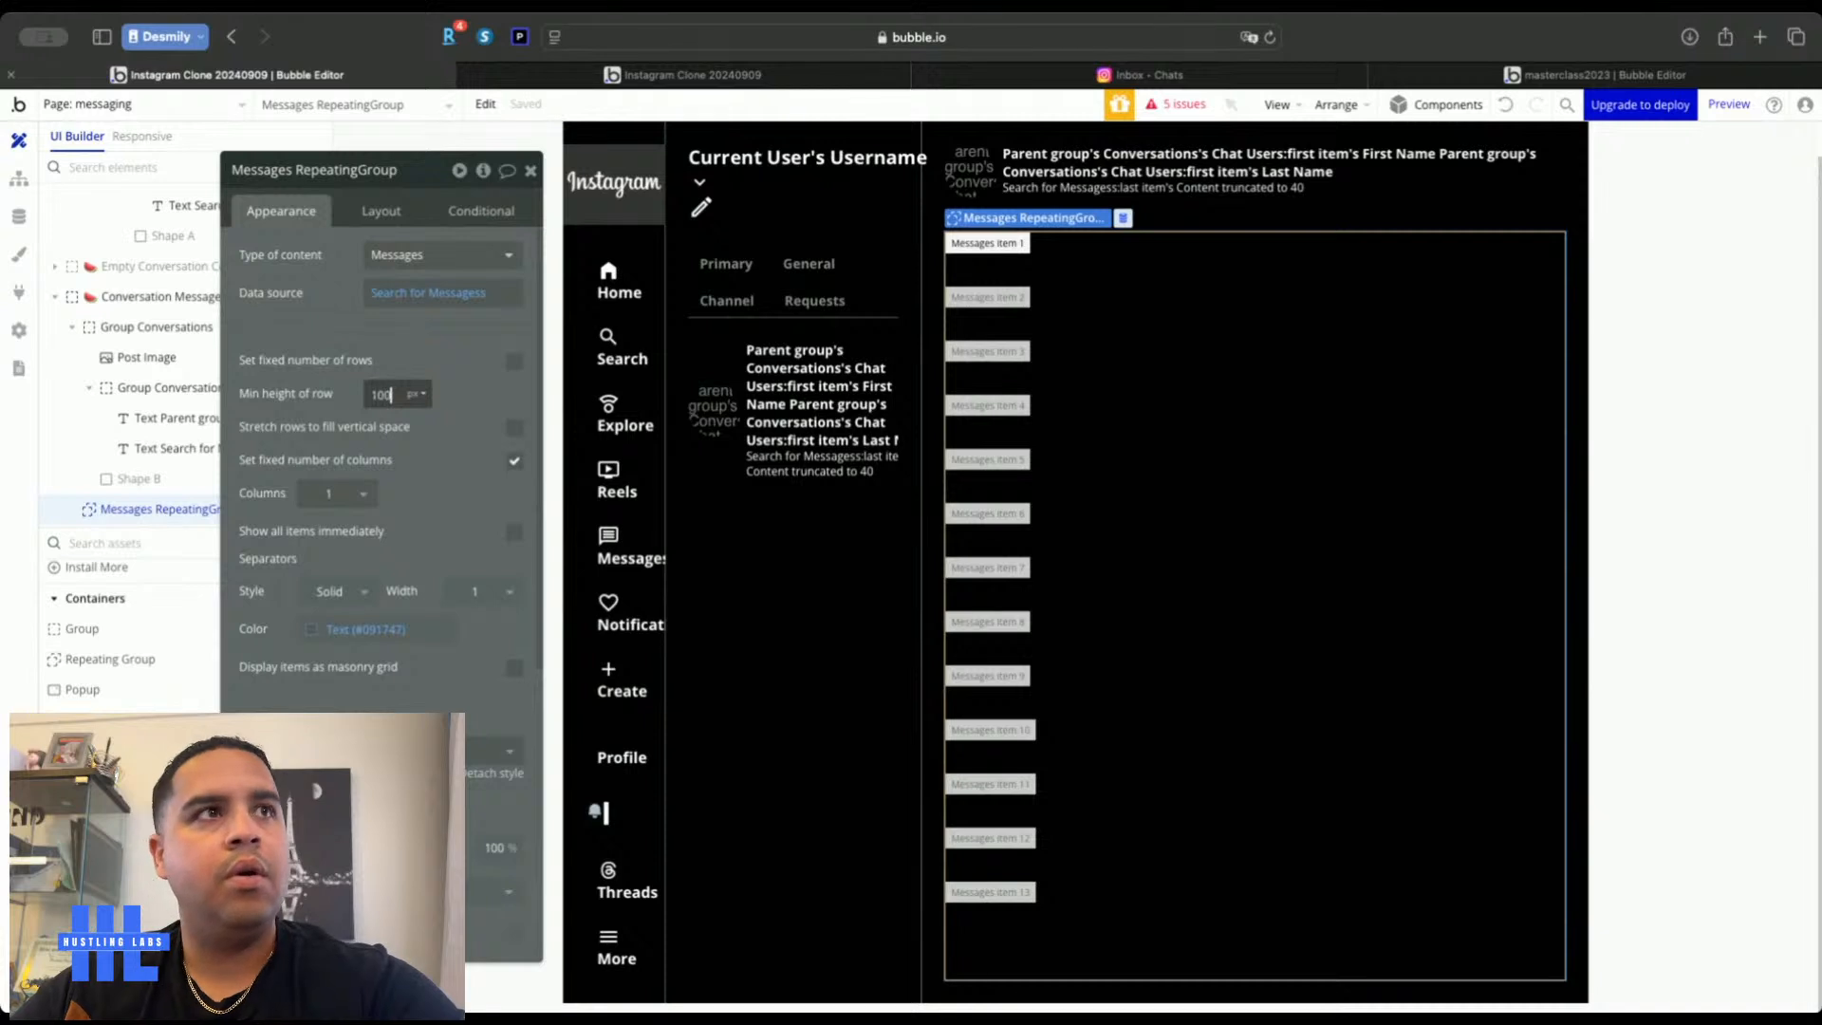
type("100")
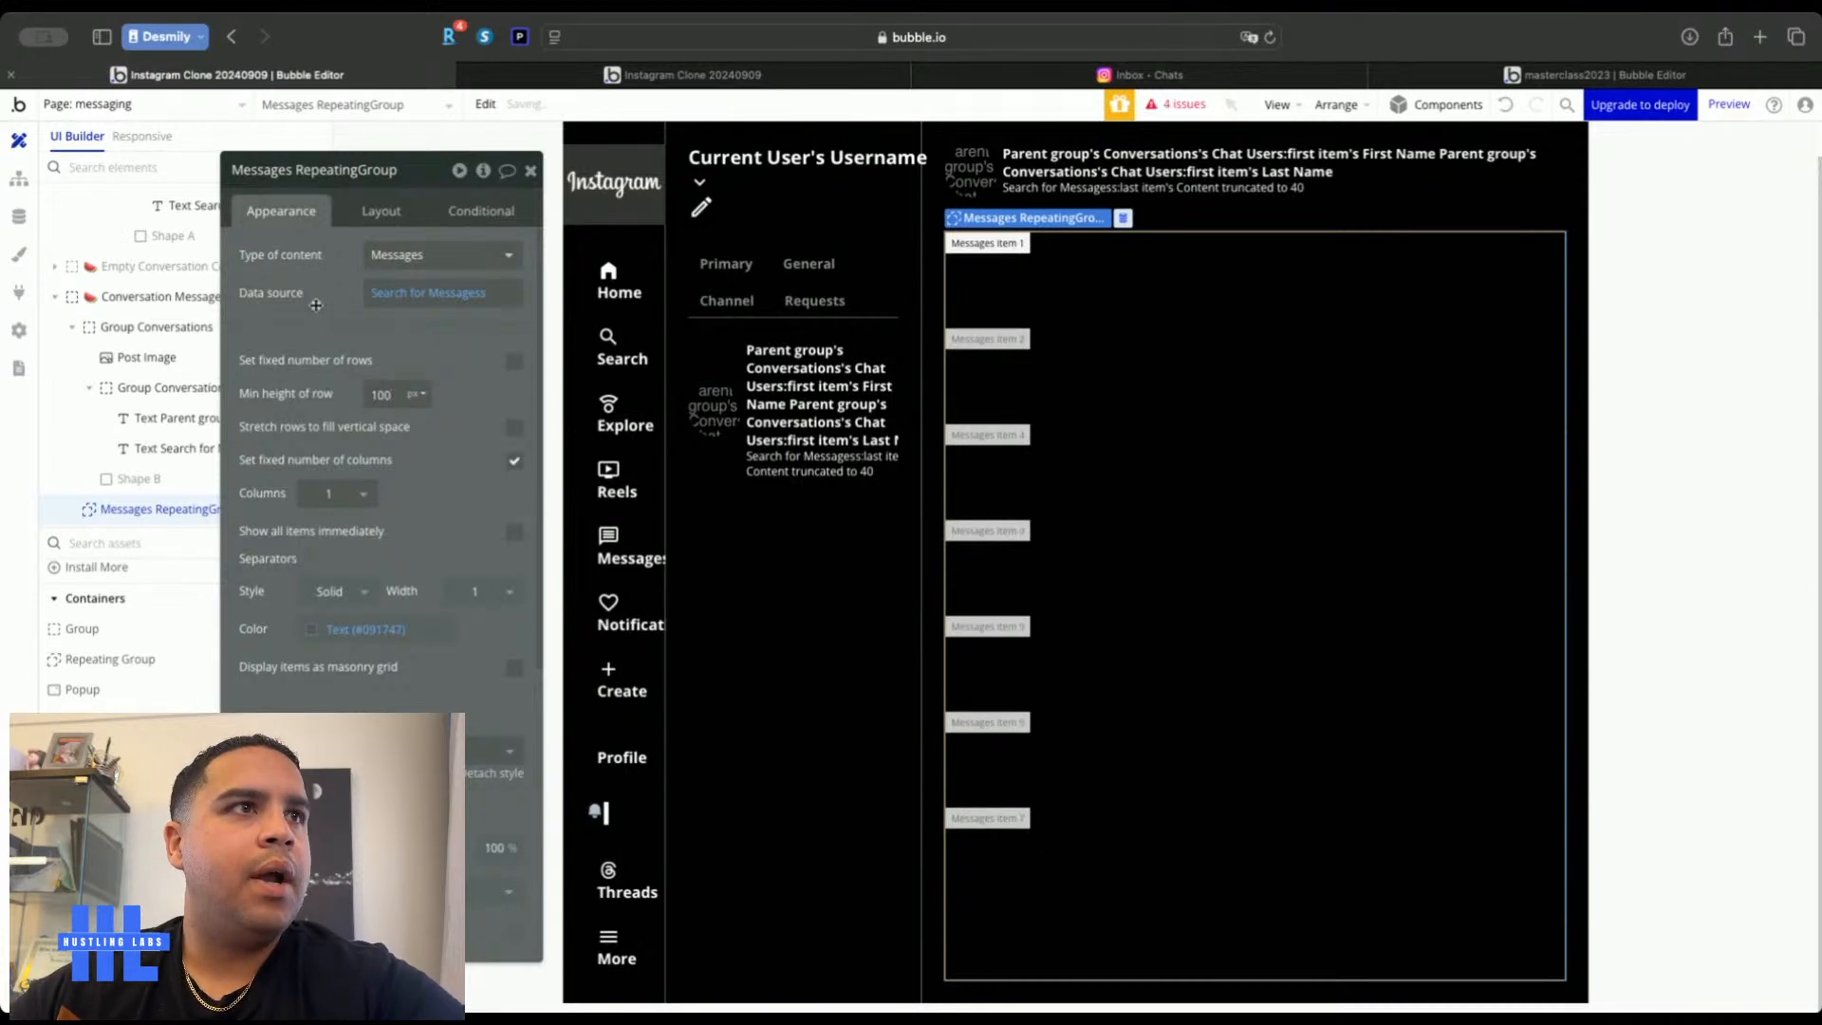
left_click(338, 591)
left_click(313, 661)
scroll(369, 577, "down", 5)
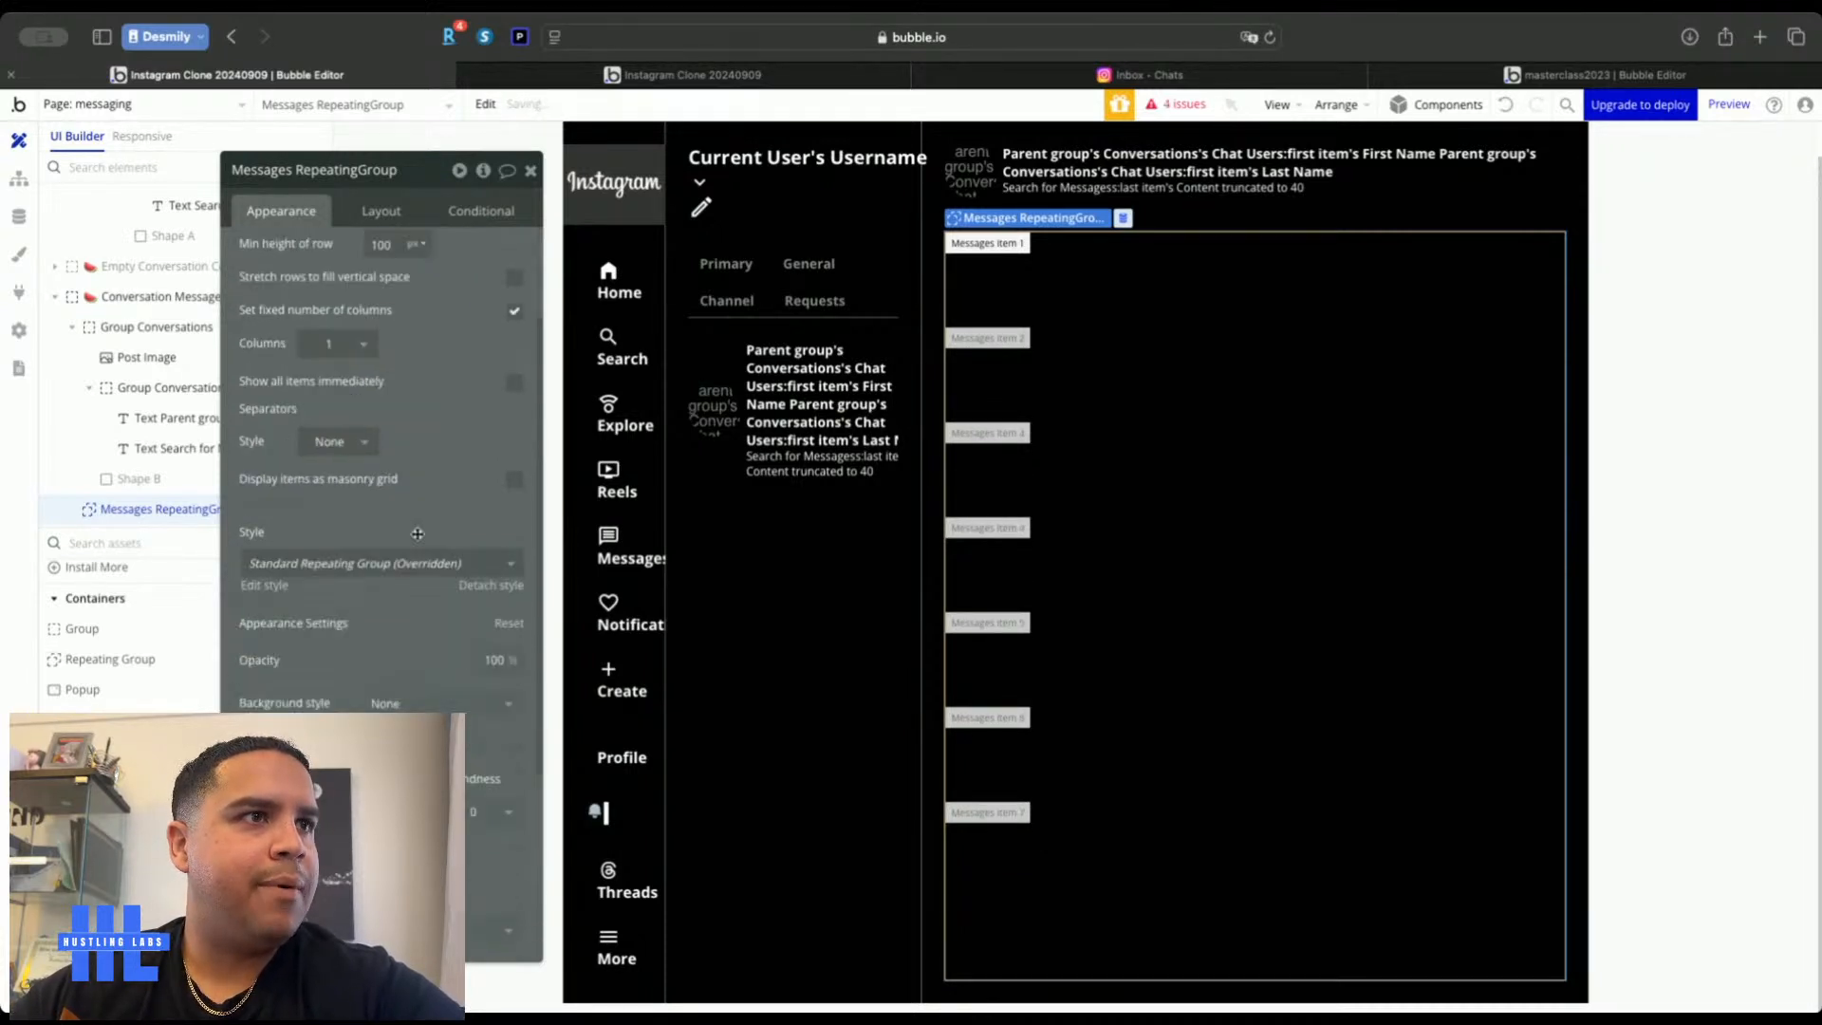
left_click(356, 564)
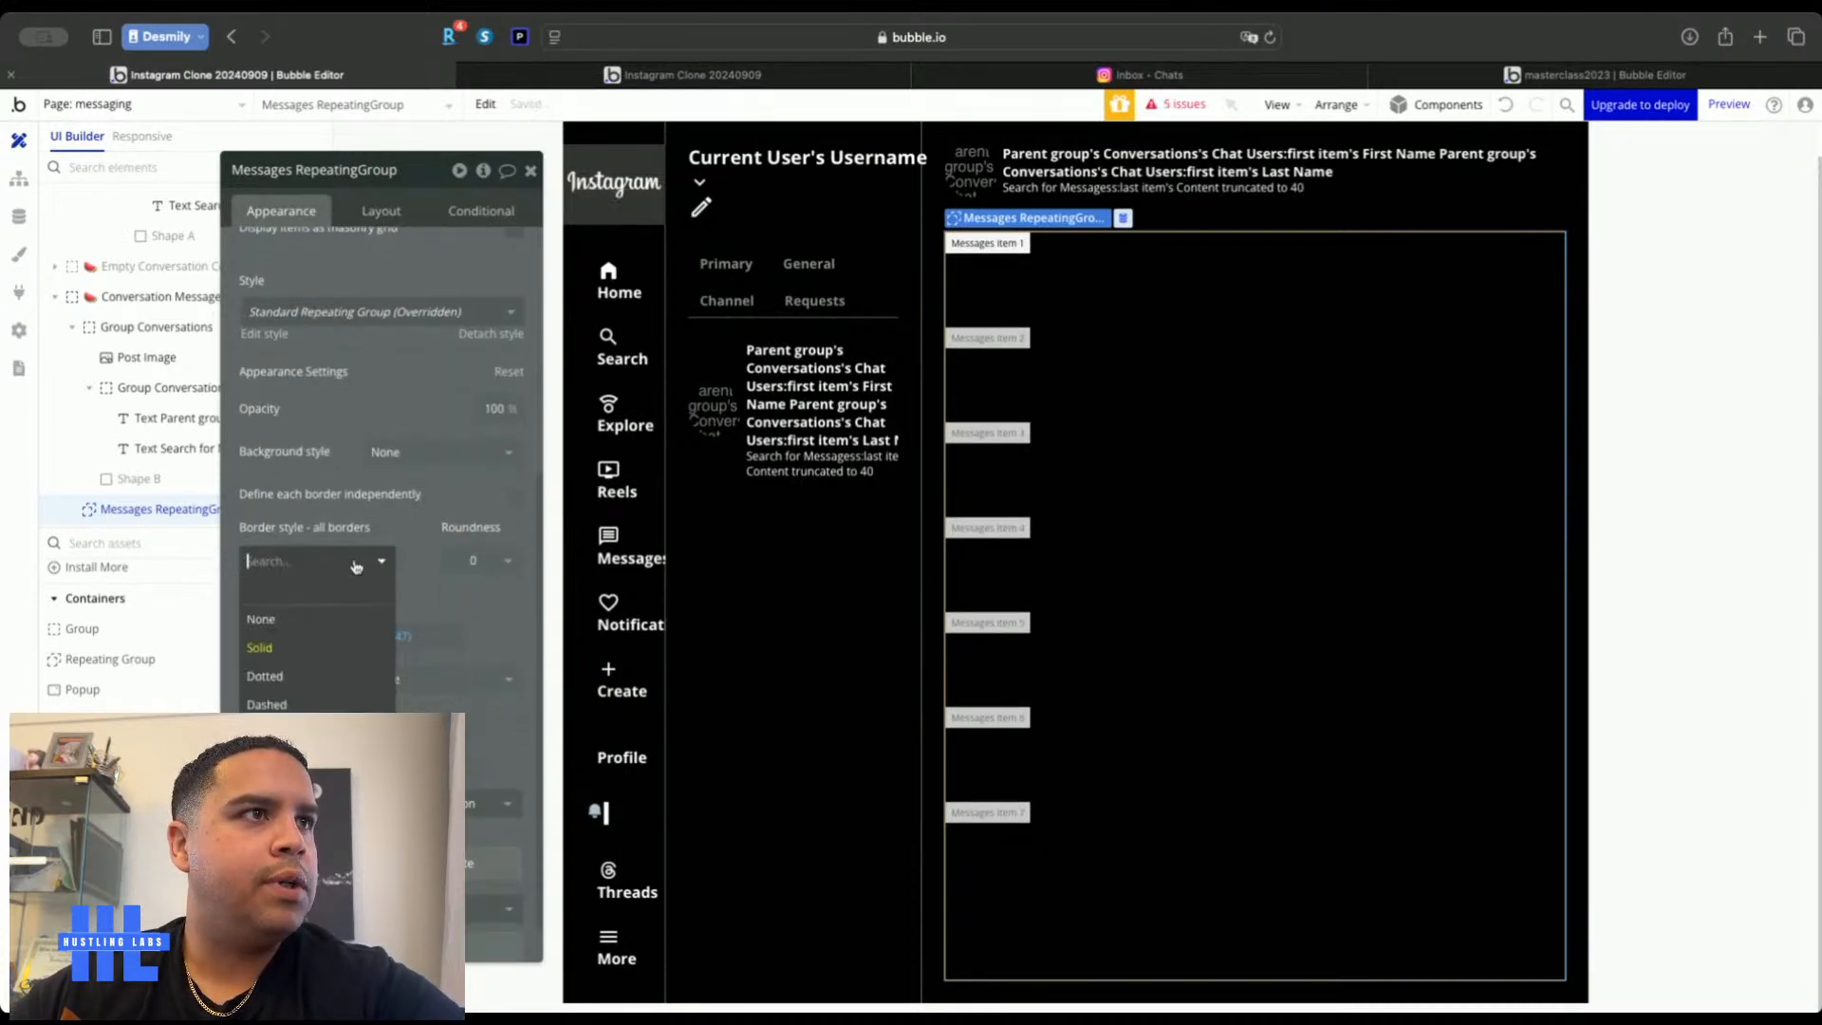
left_click(282, 619)
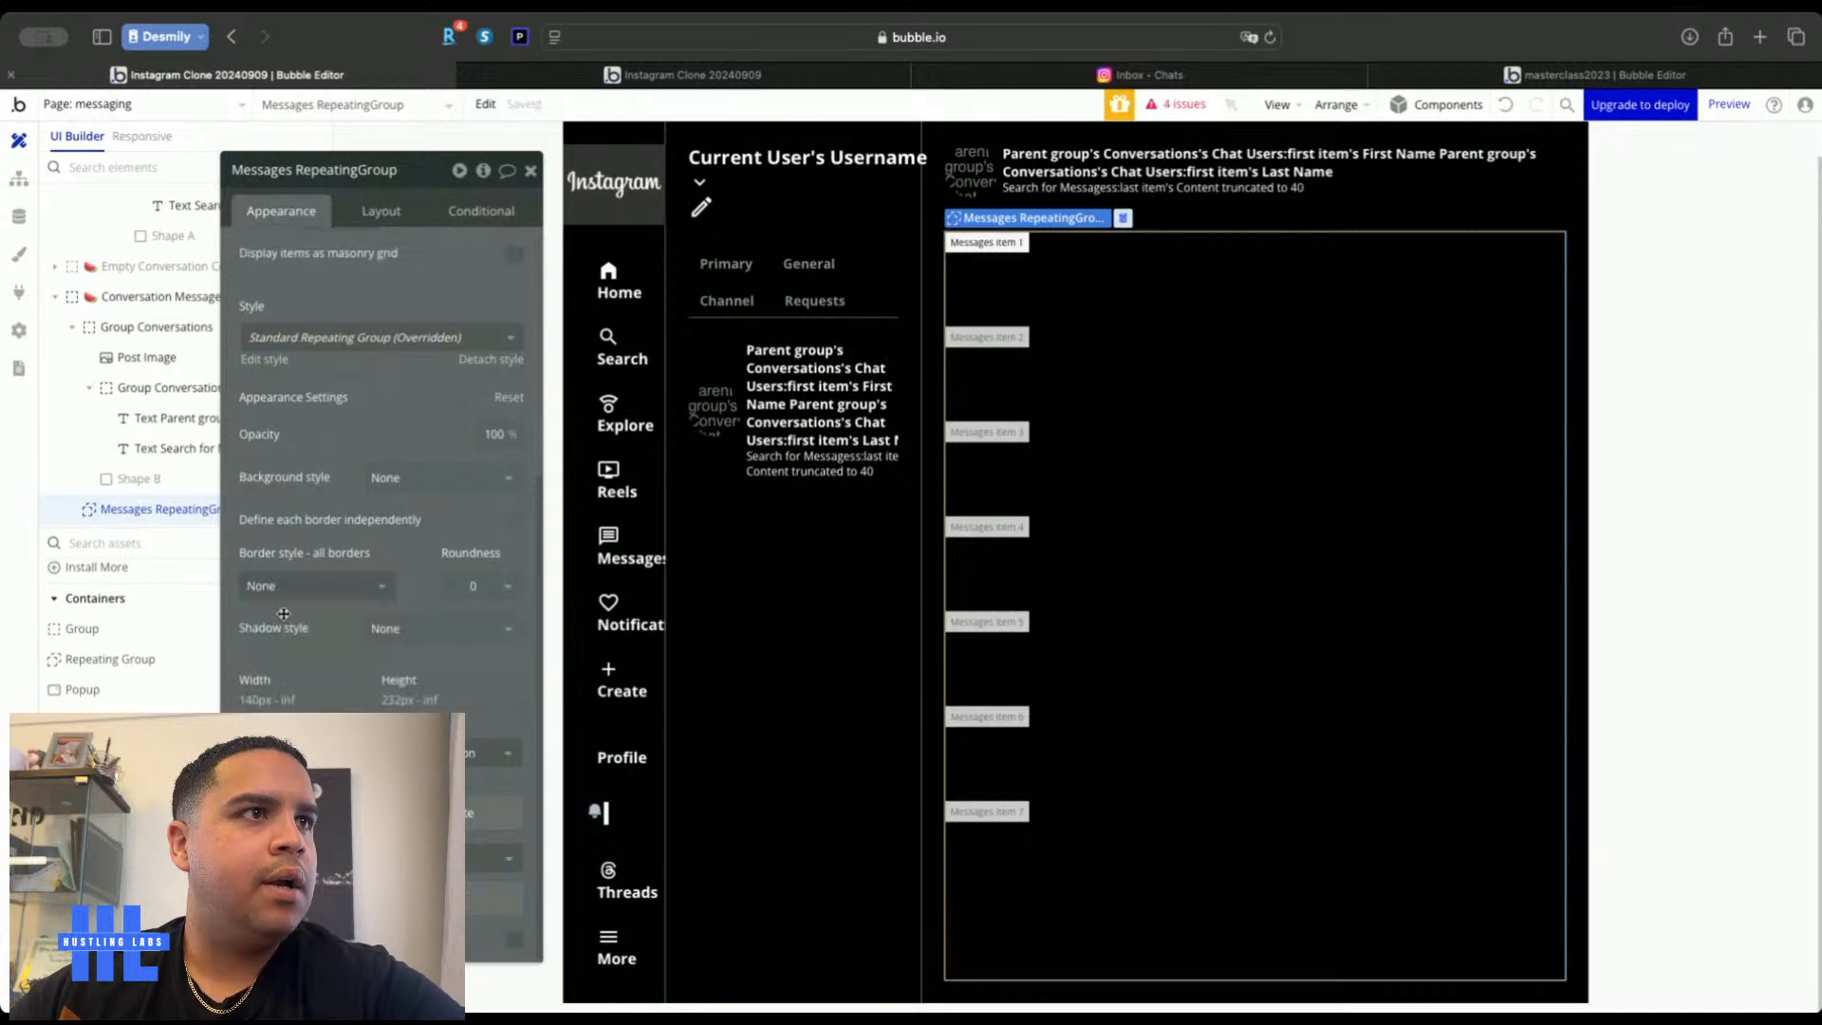
left_click(529, 171)
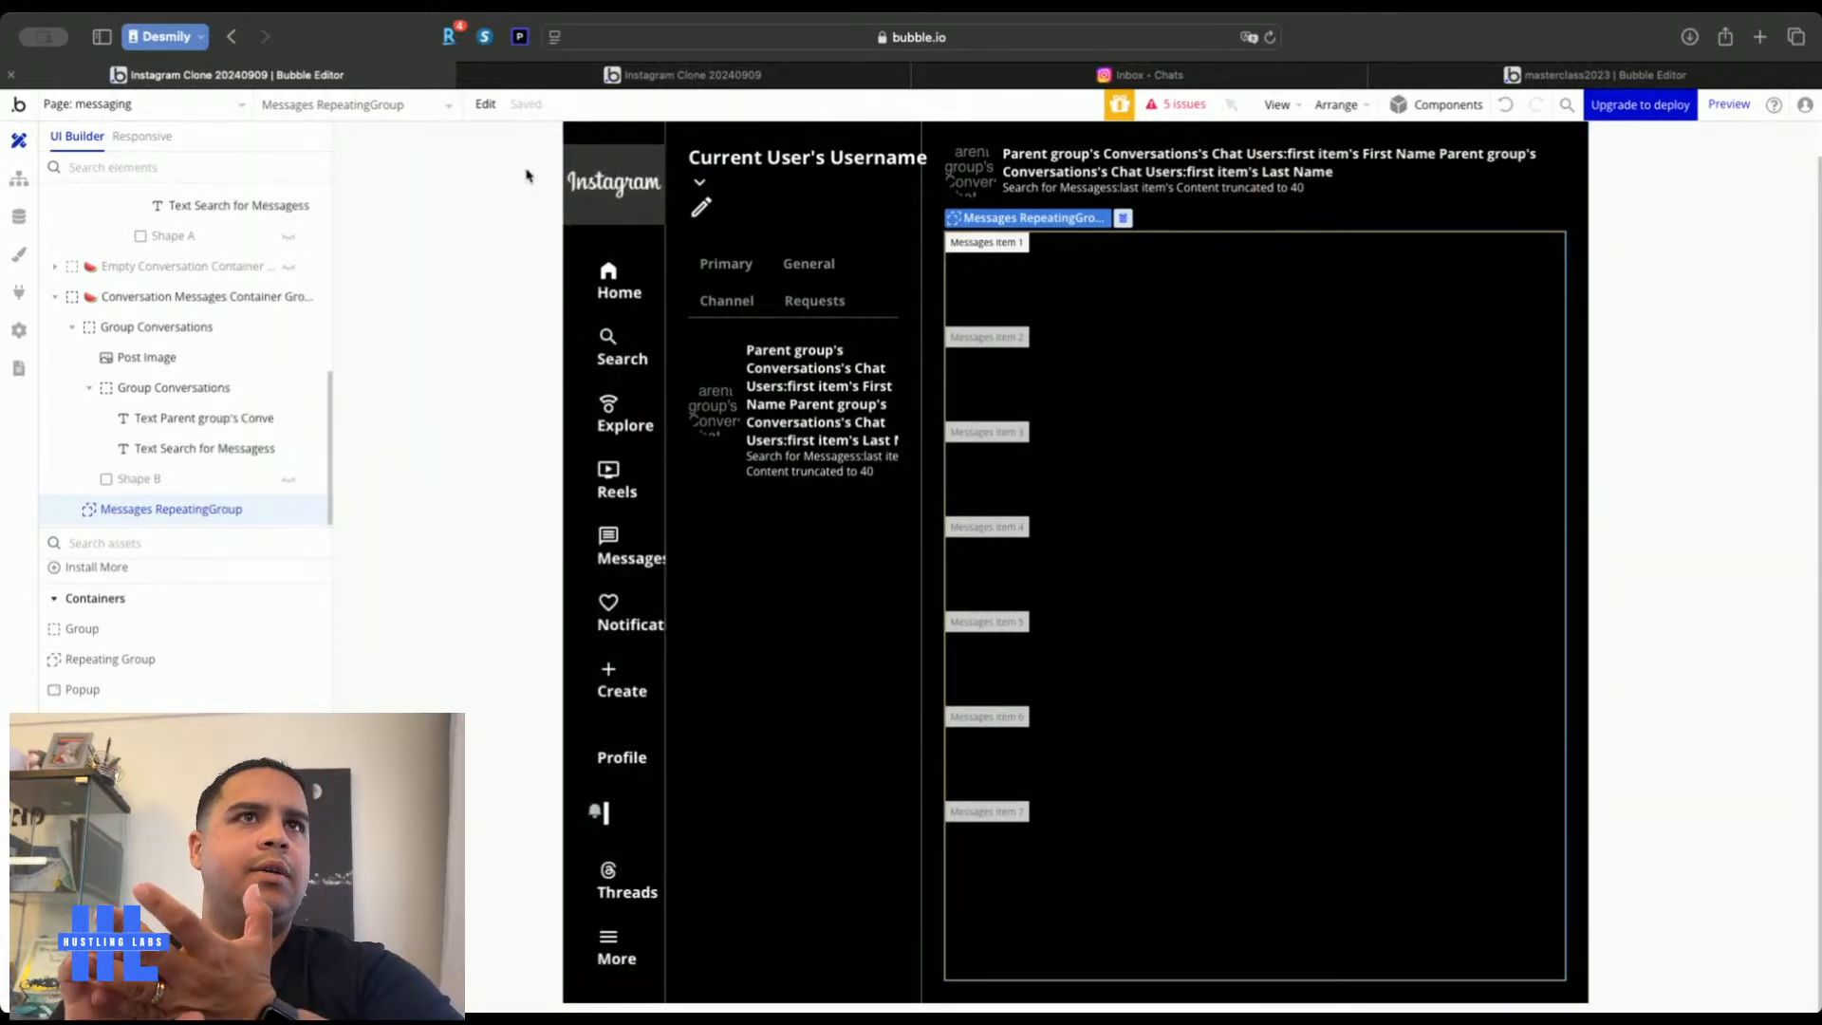
Drop a Group into the list's first cell and give it an 80 px minimum width
double_click(408, 391)
left_click(531, 171)
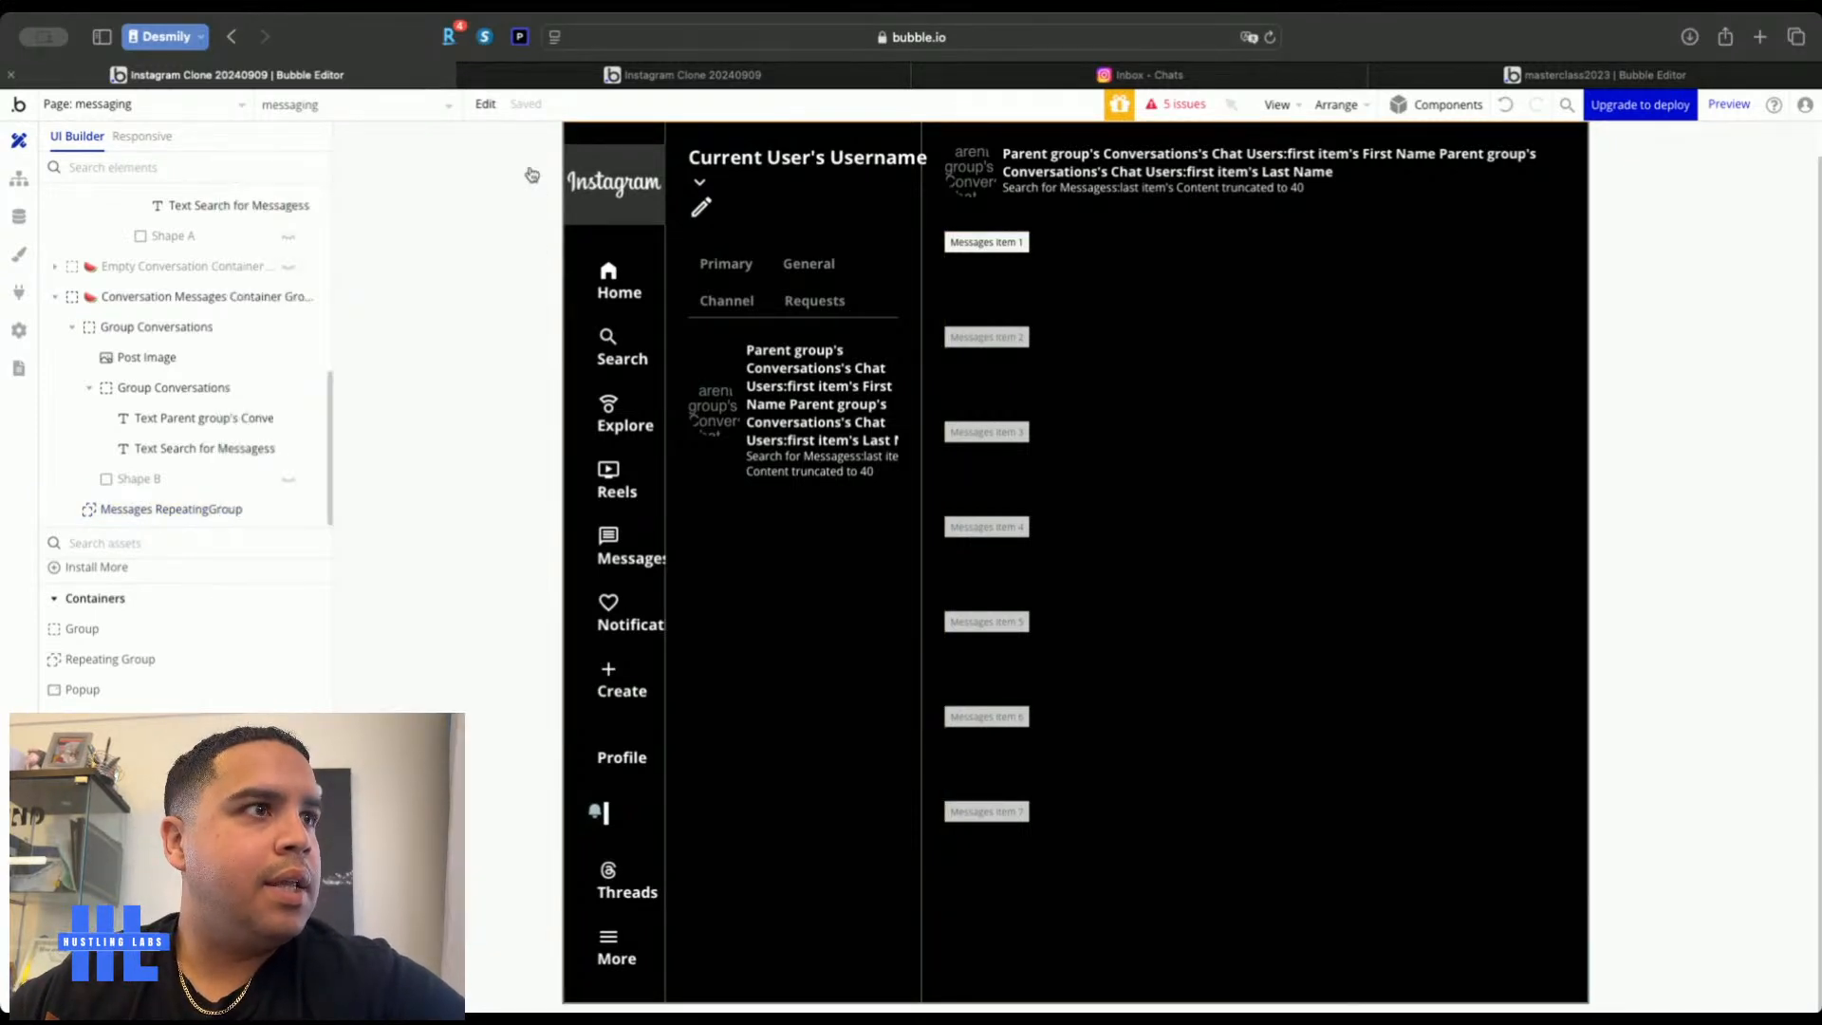
left_click_drag(166, 675, 990, 275)
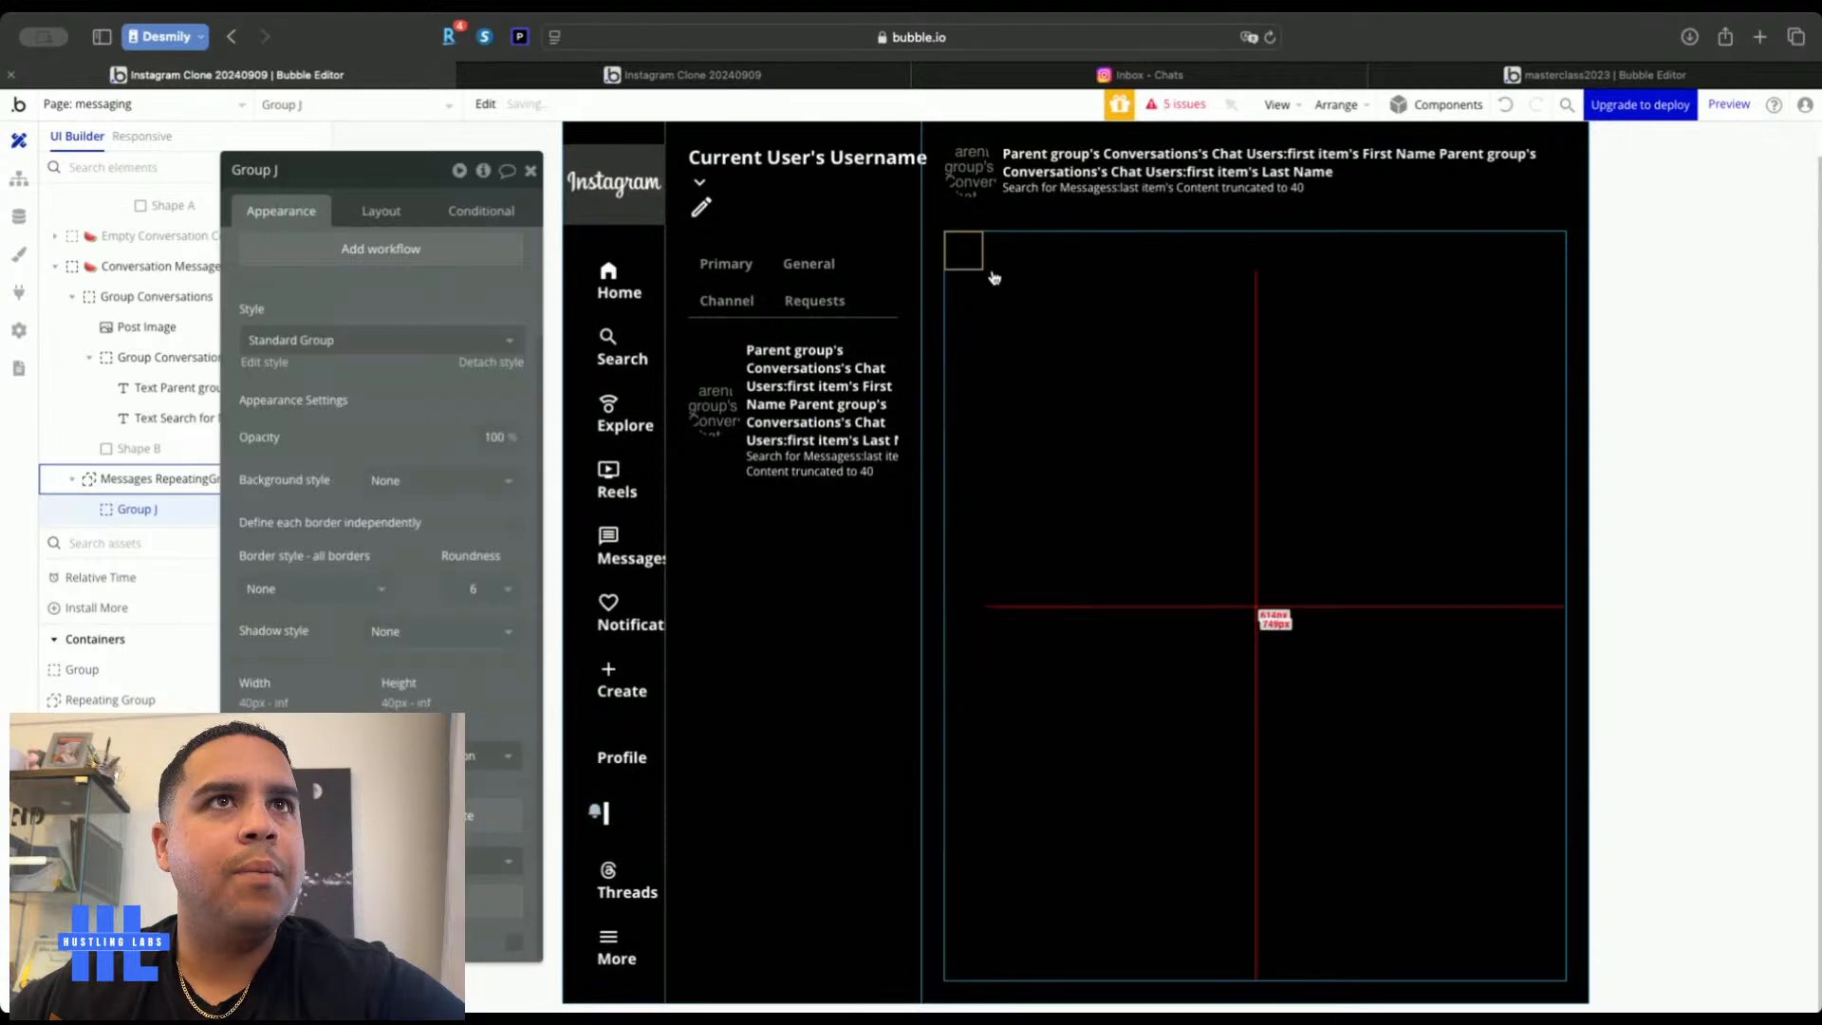
left_click(378, 213)
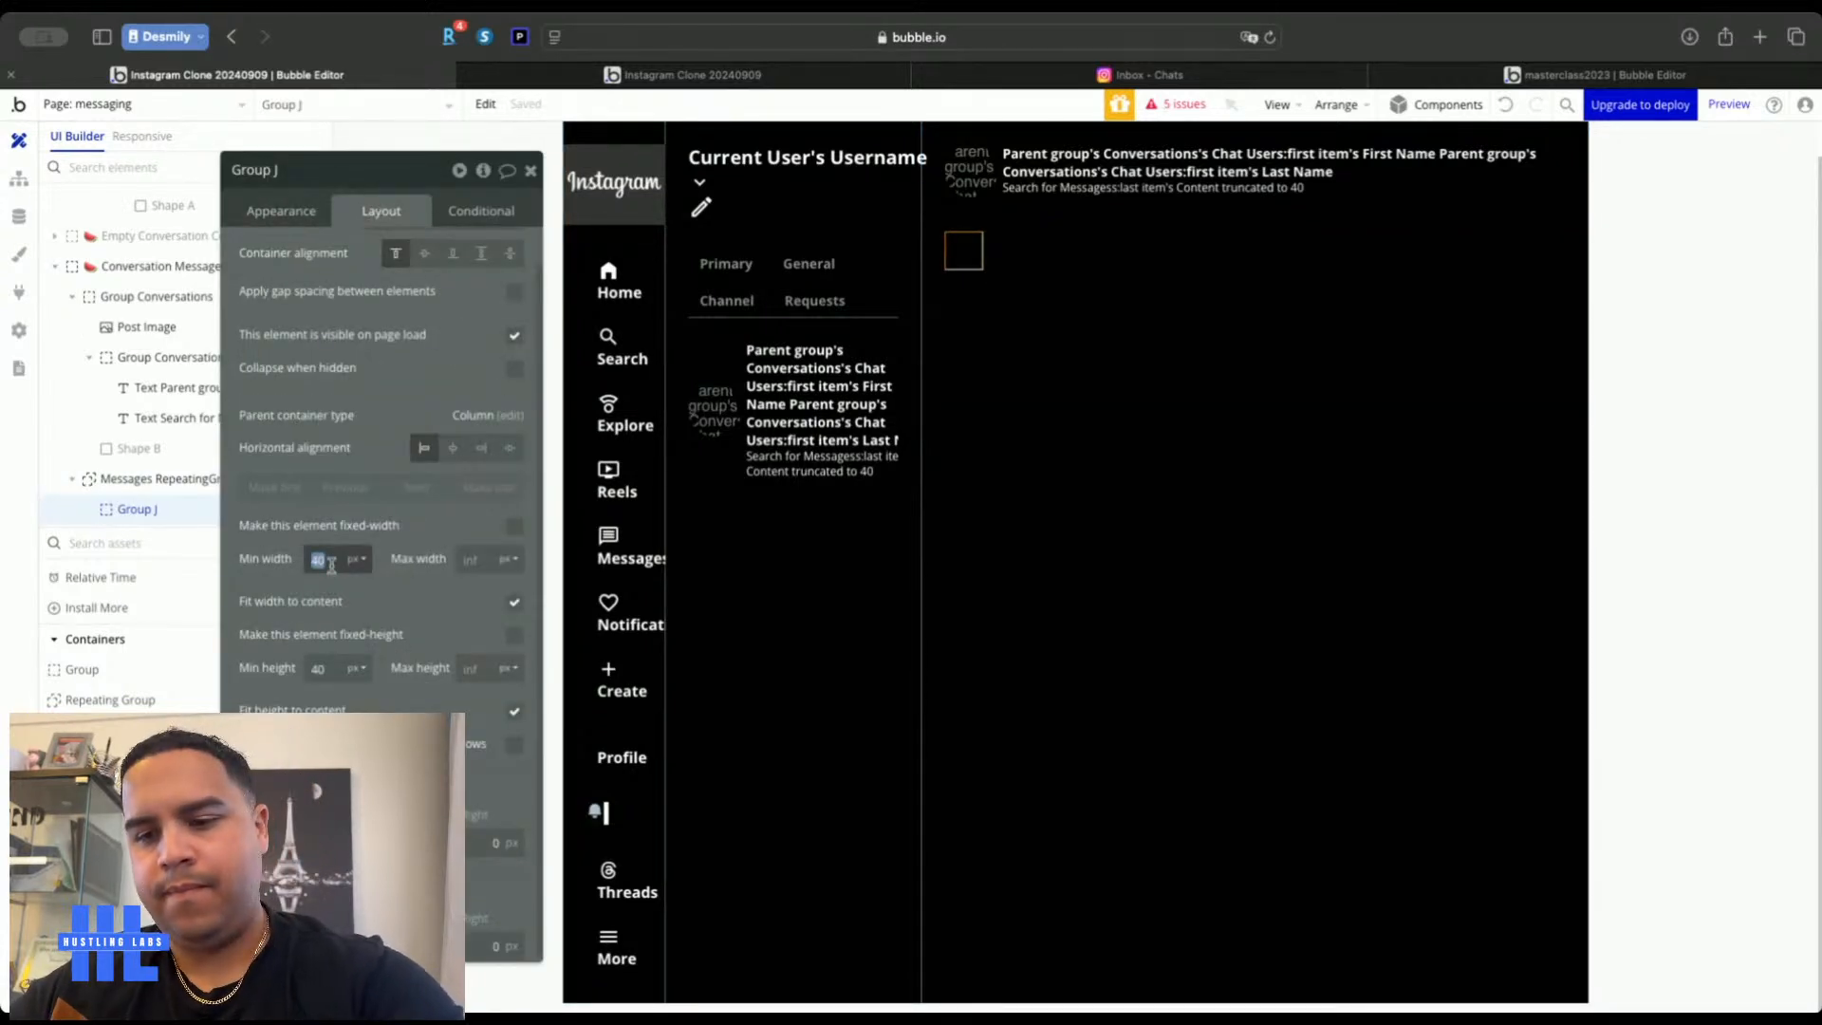
left_click(431, 529)
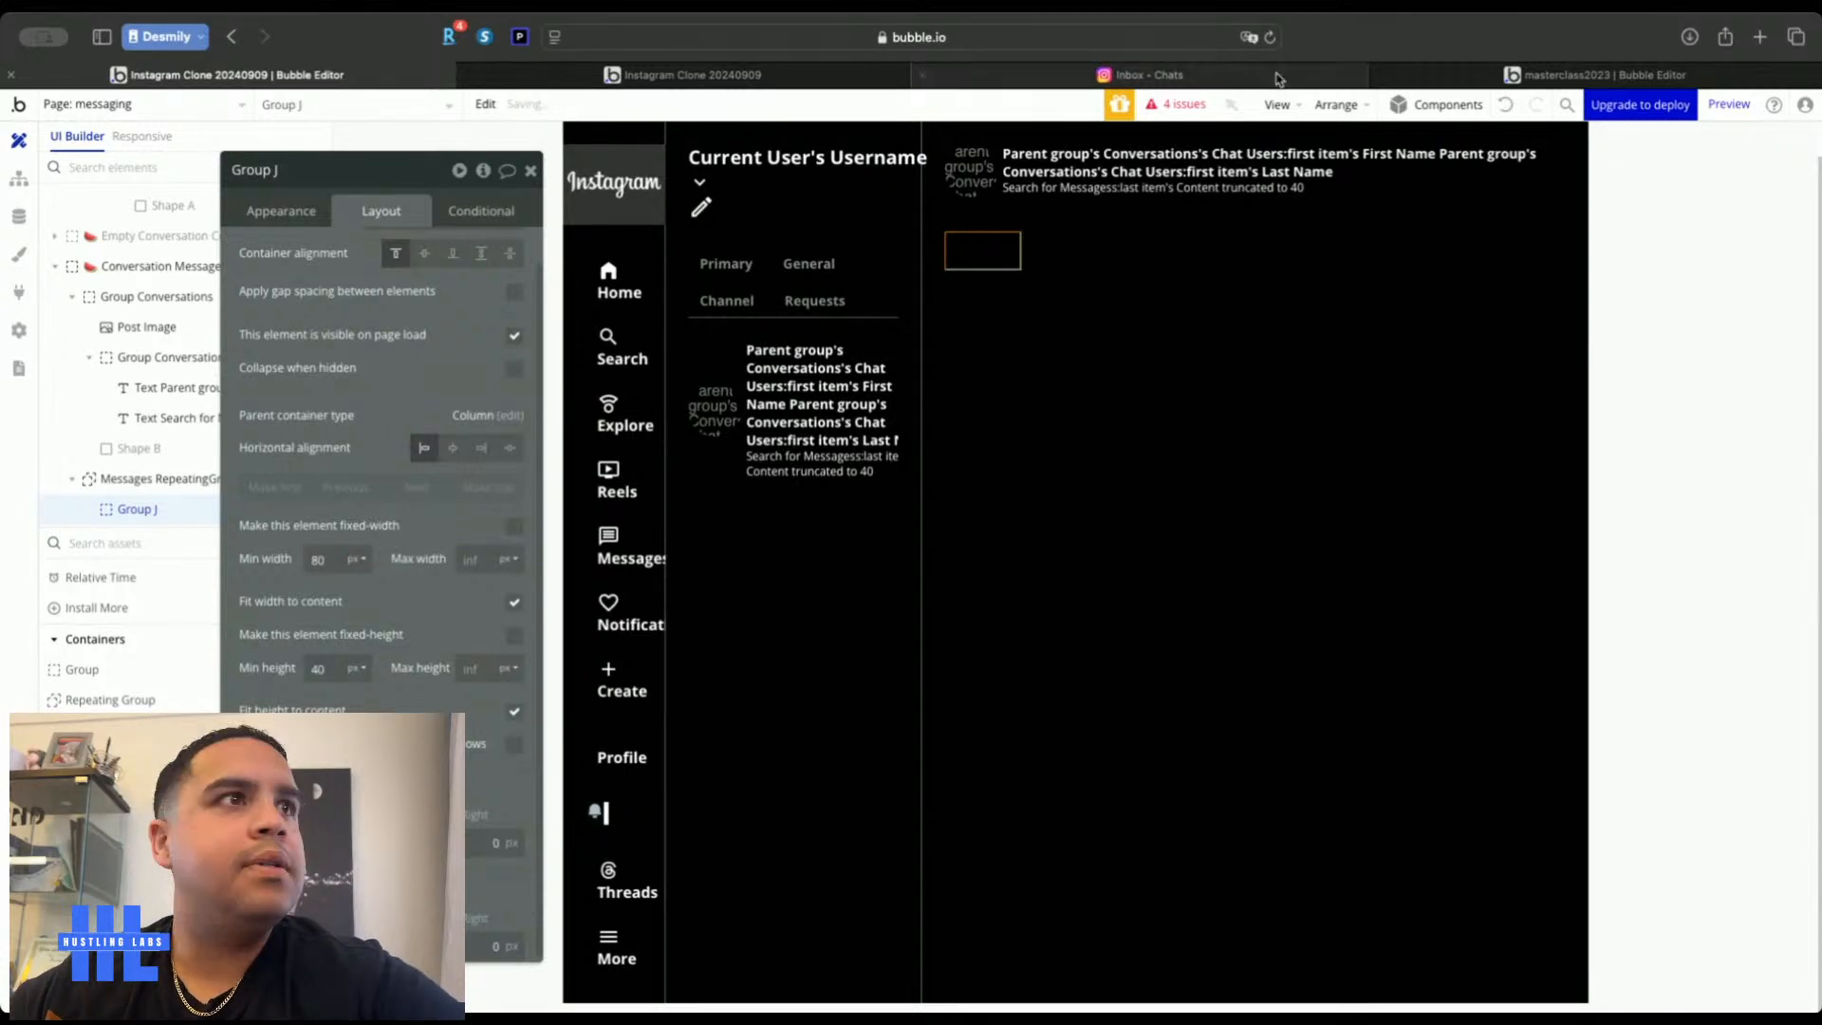
left_click(1276, 75)
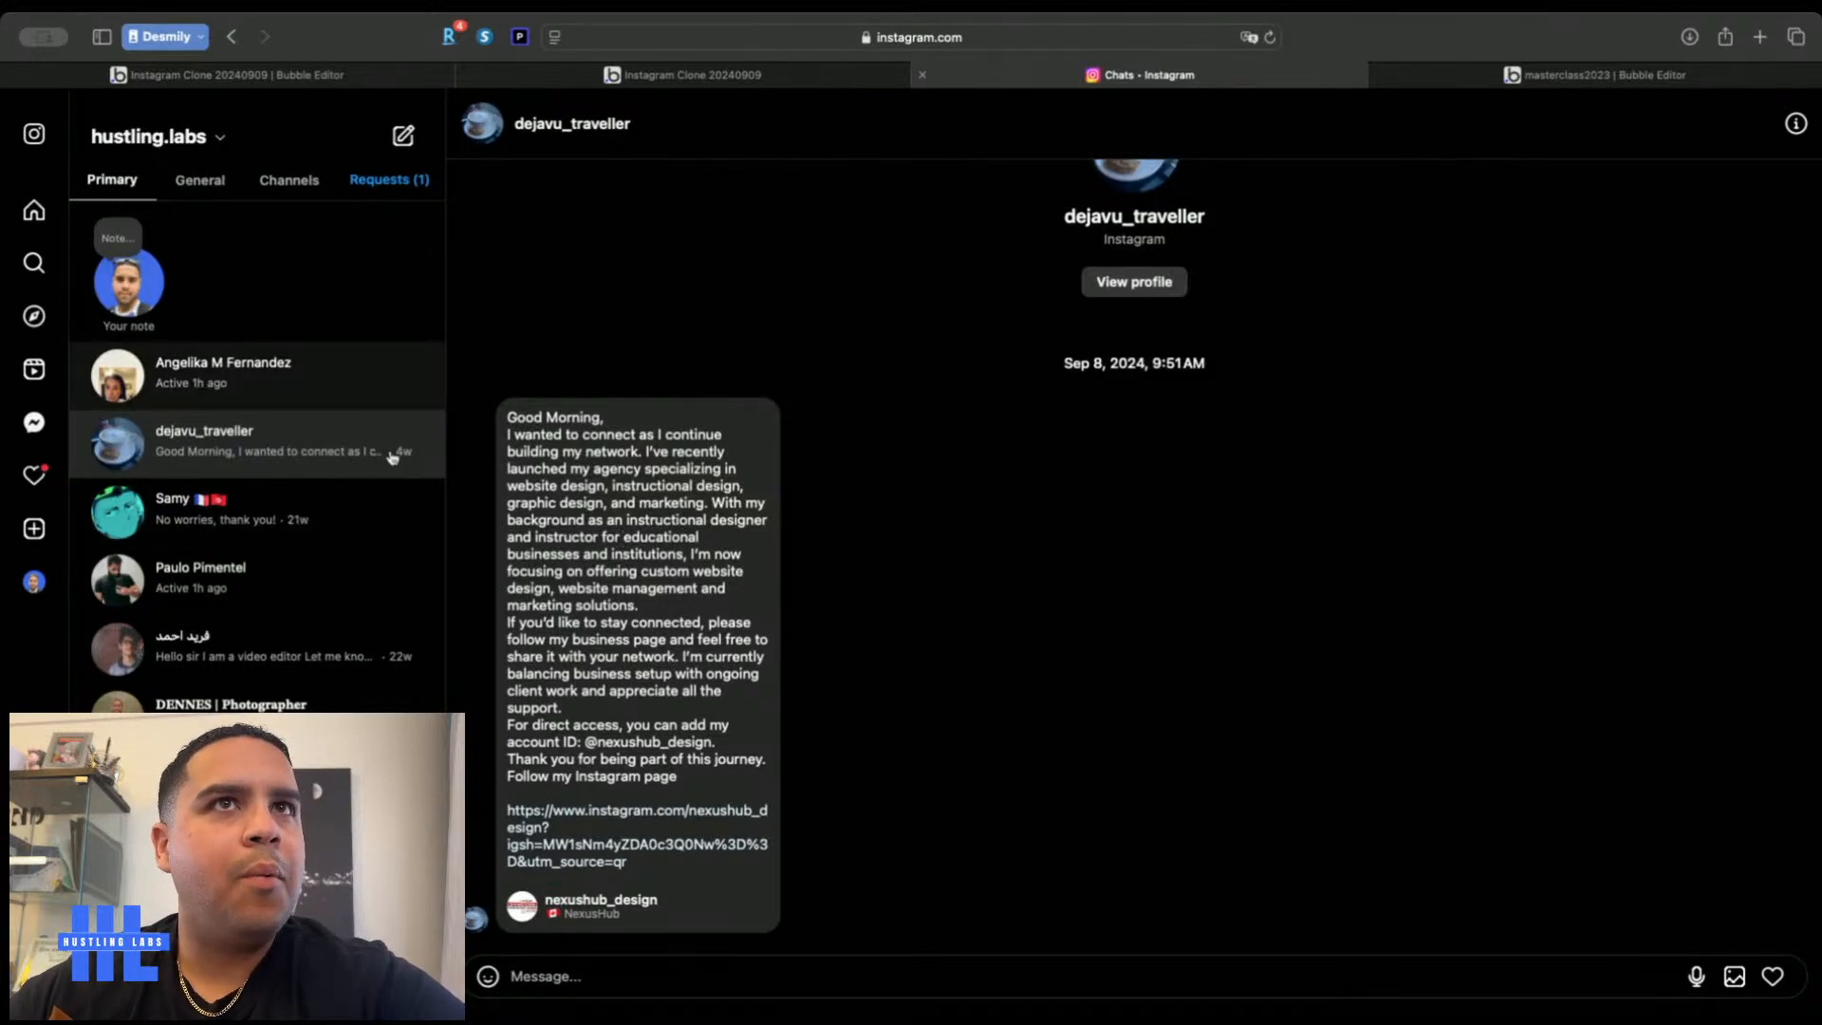
left_click(325, 69)
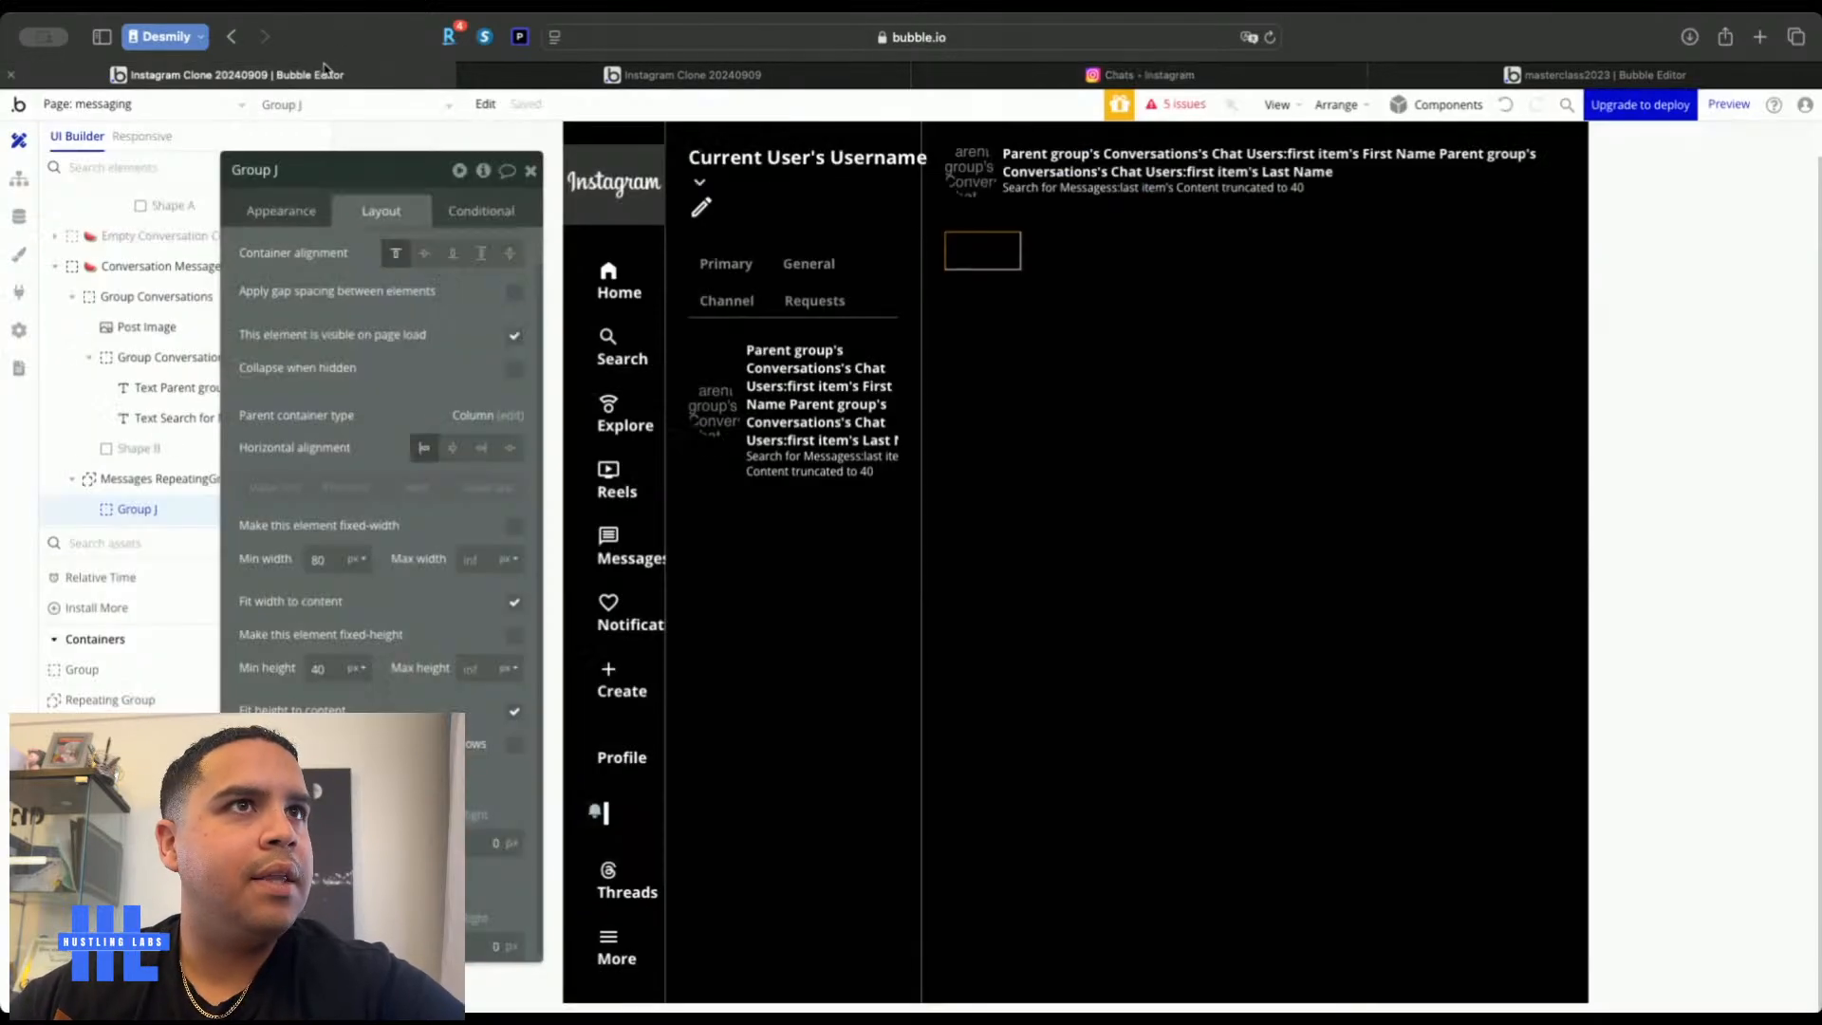
Give the bubble group a flat Lighter Gray (#363636) background
left_click(281, 212)
left_click(418, 568)
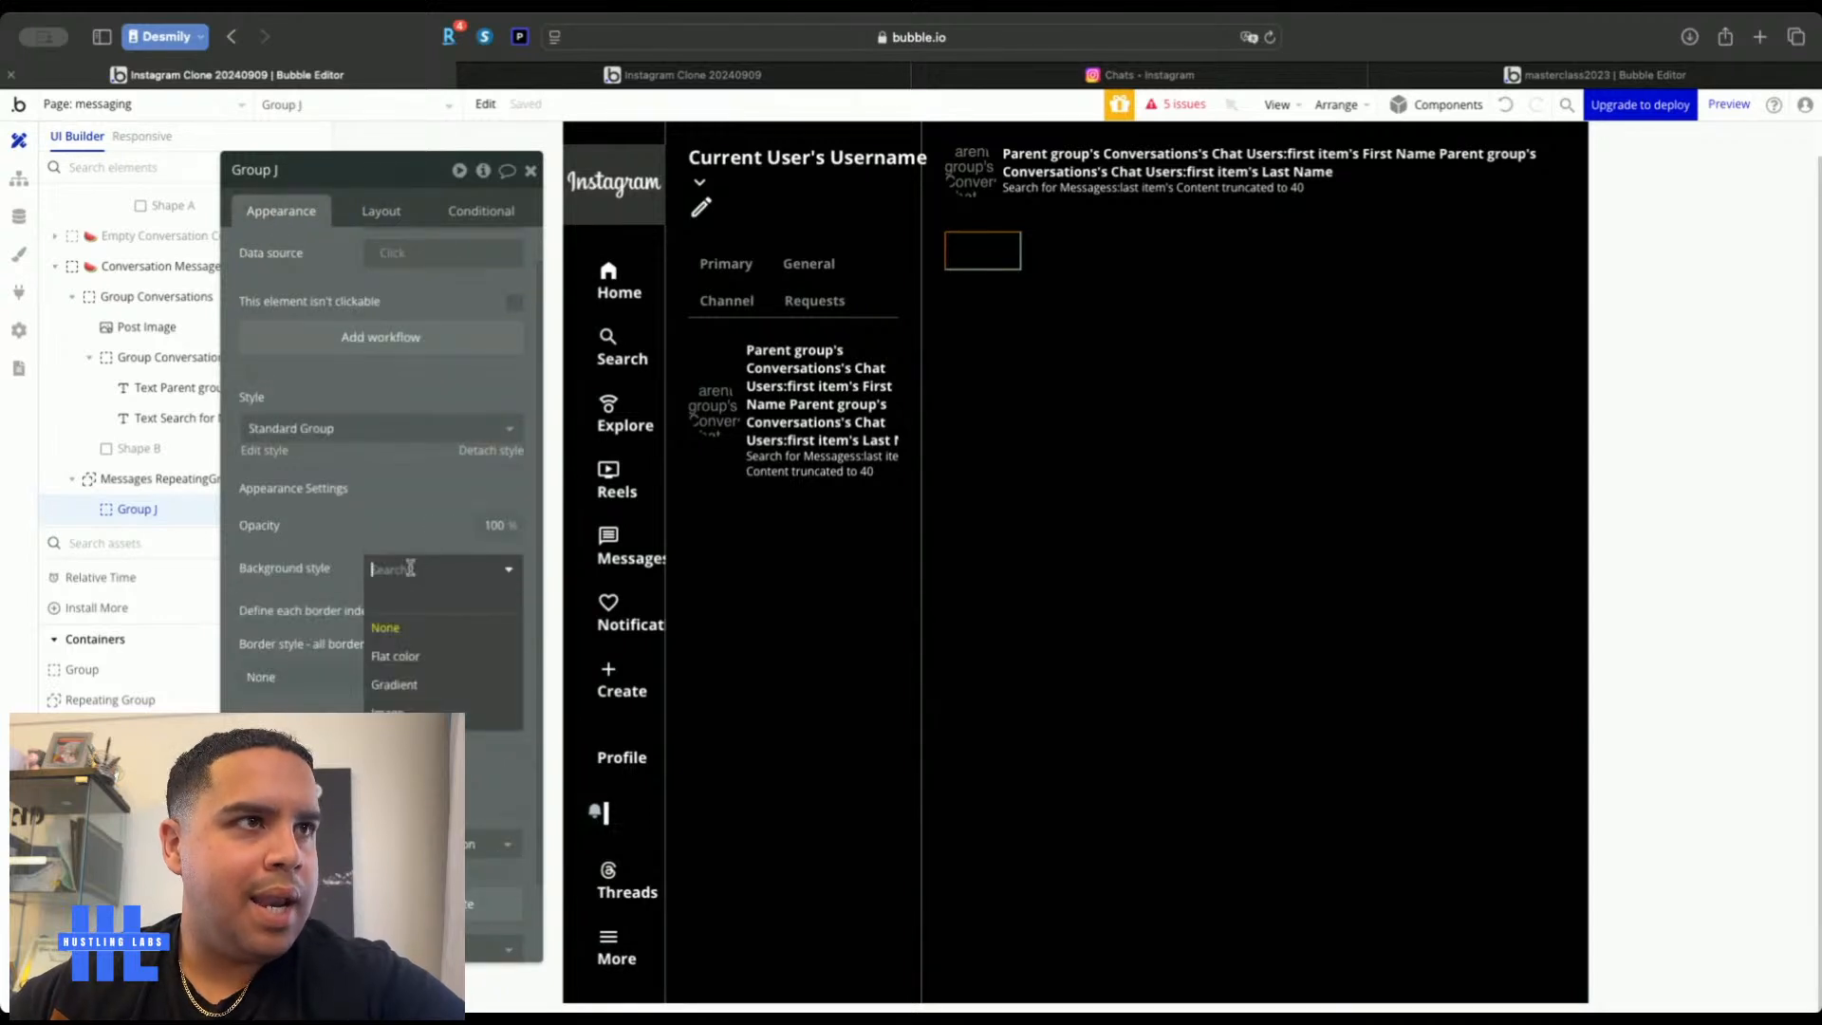
left_click(396, 650)
left_click(409, 606)
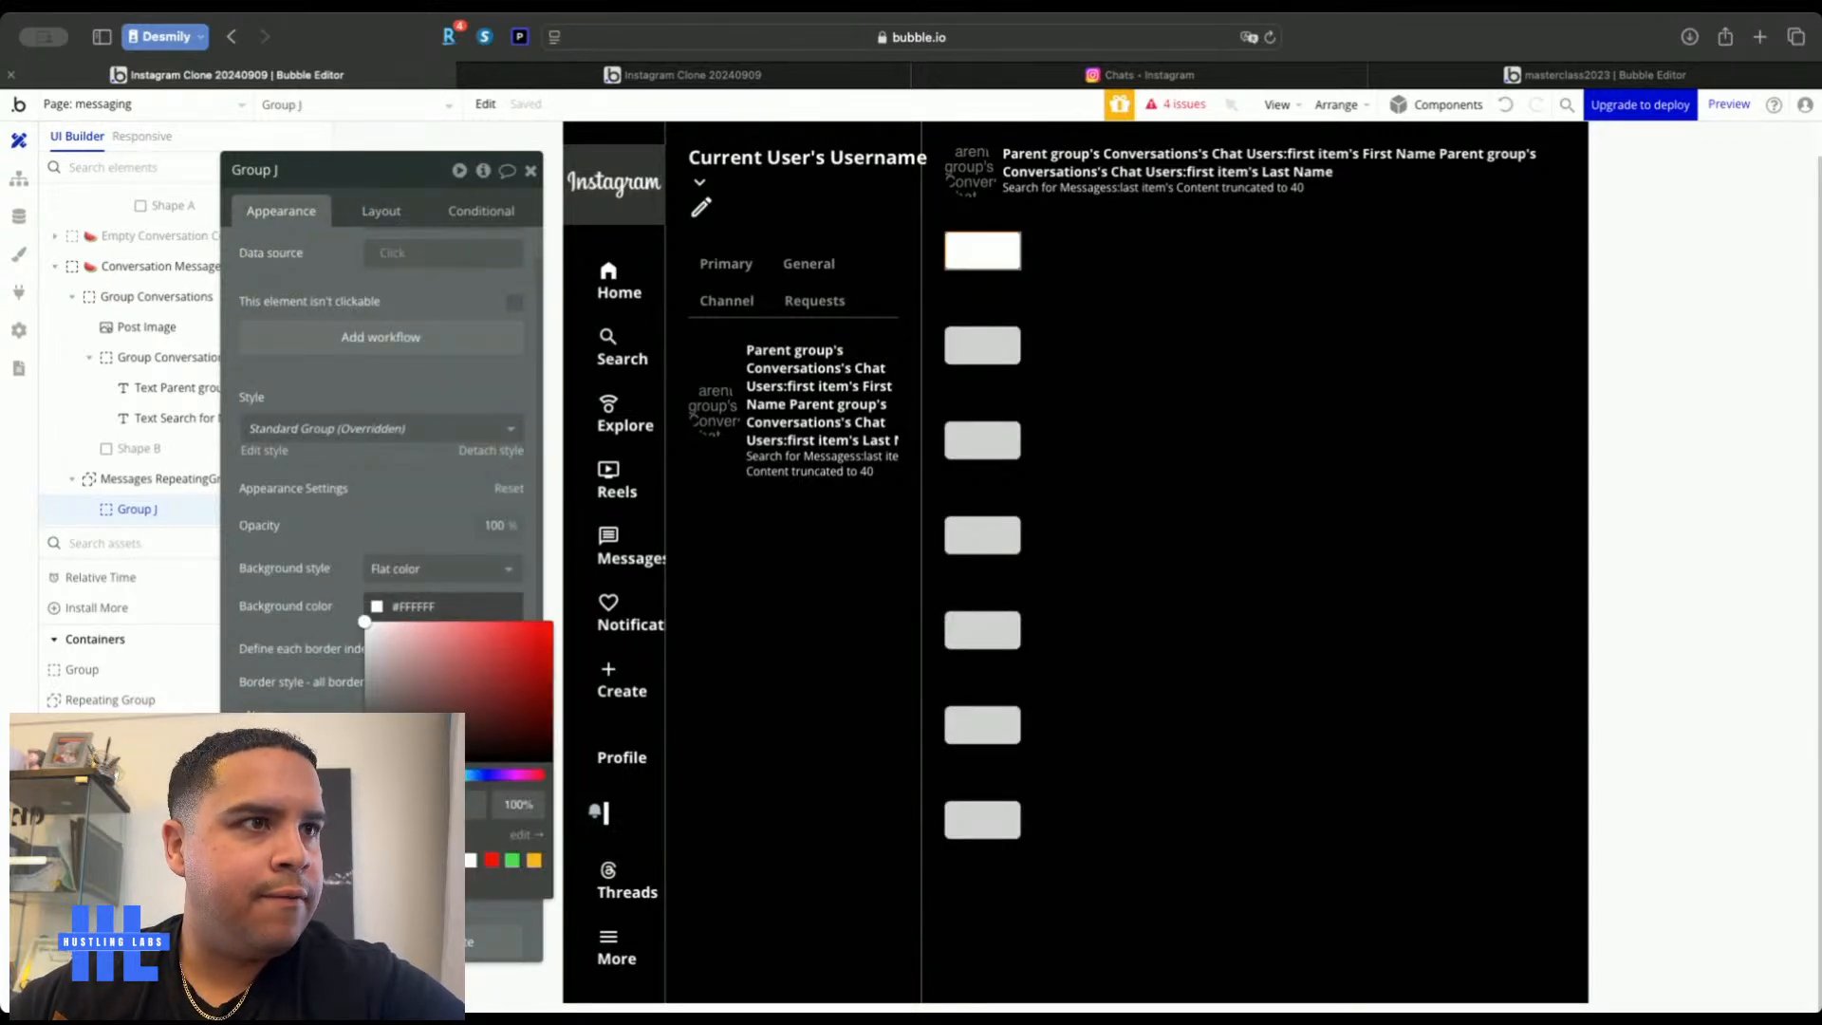
left_click(409, 881)
left_click(414, 500)
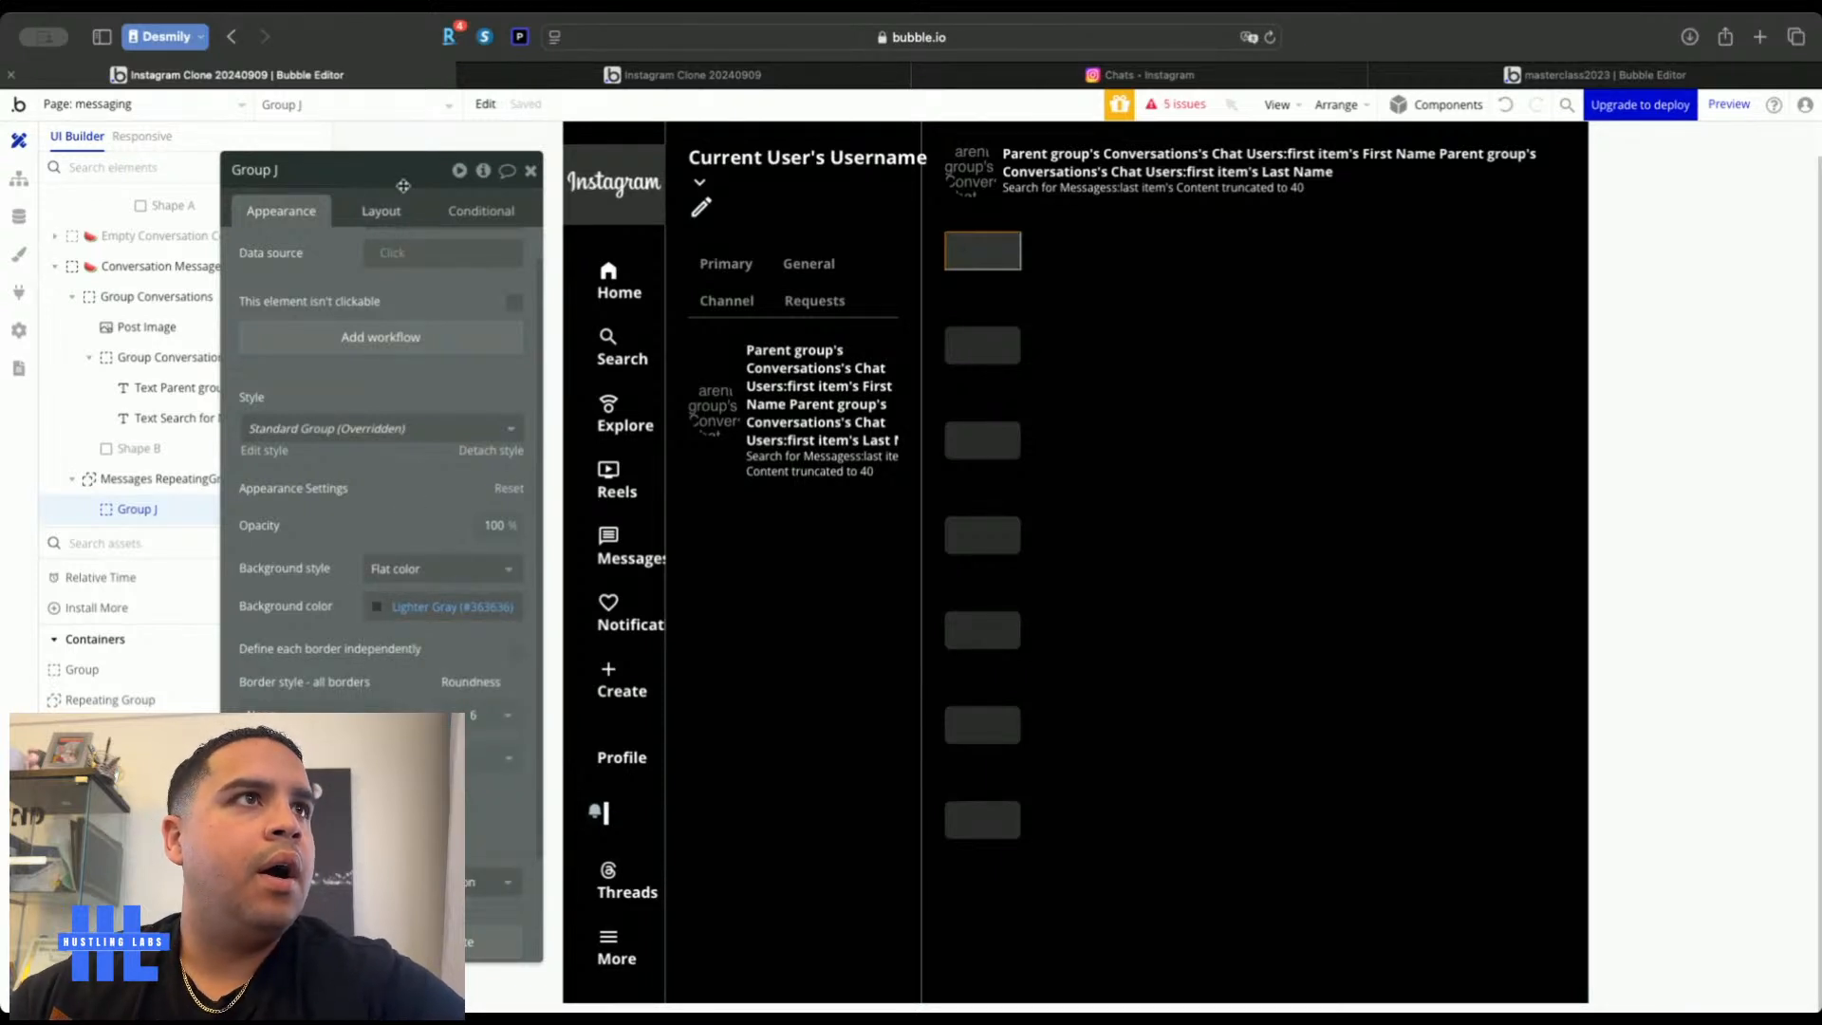
Make the bubble group fixed-width at 45% of the cell
left_click(380, 212)
key("Up")
key("Up")
key("Up")
key("Up")
key("Up")
key("Up")
key("Up")
key("Up")
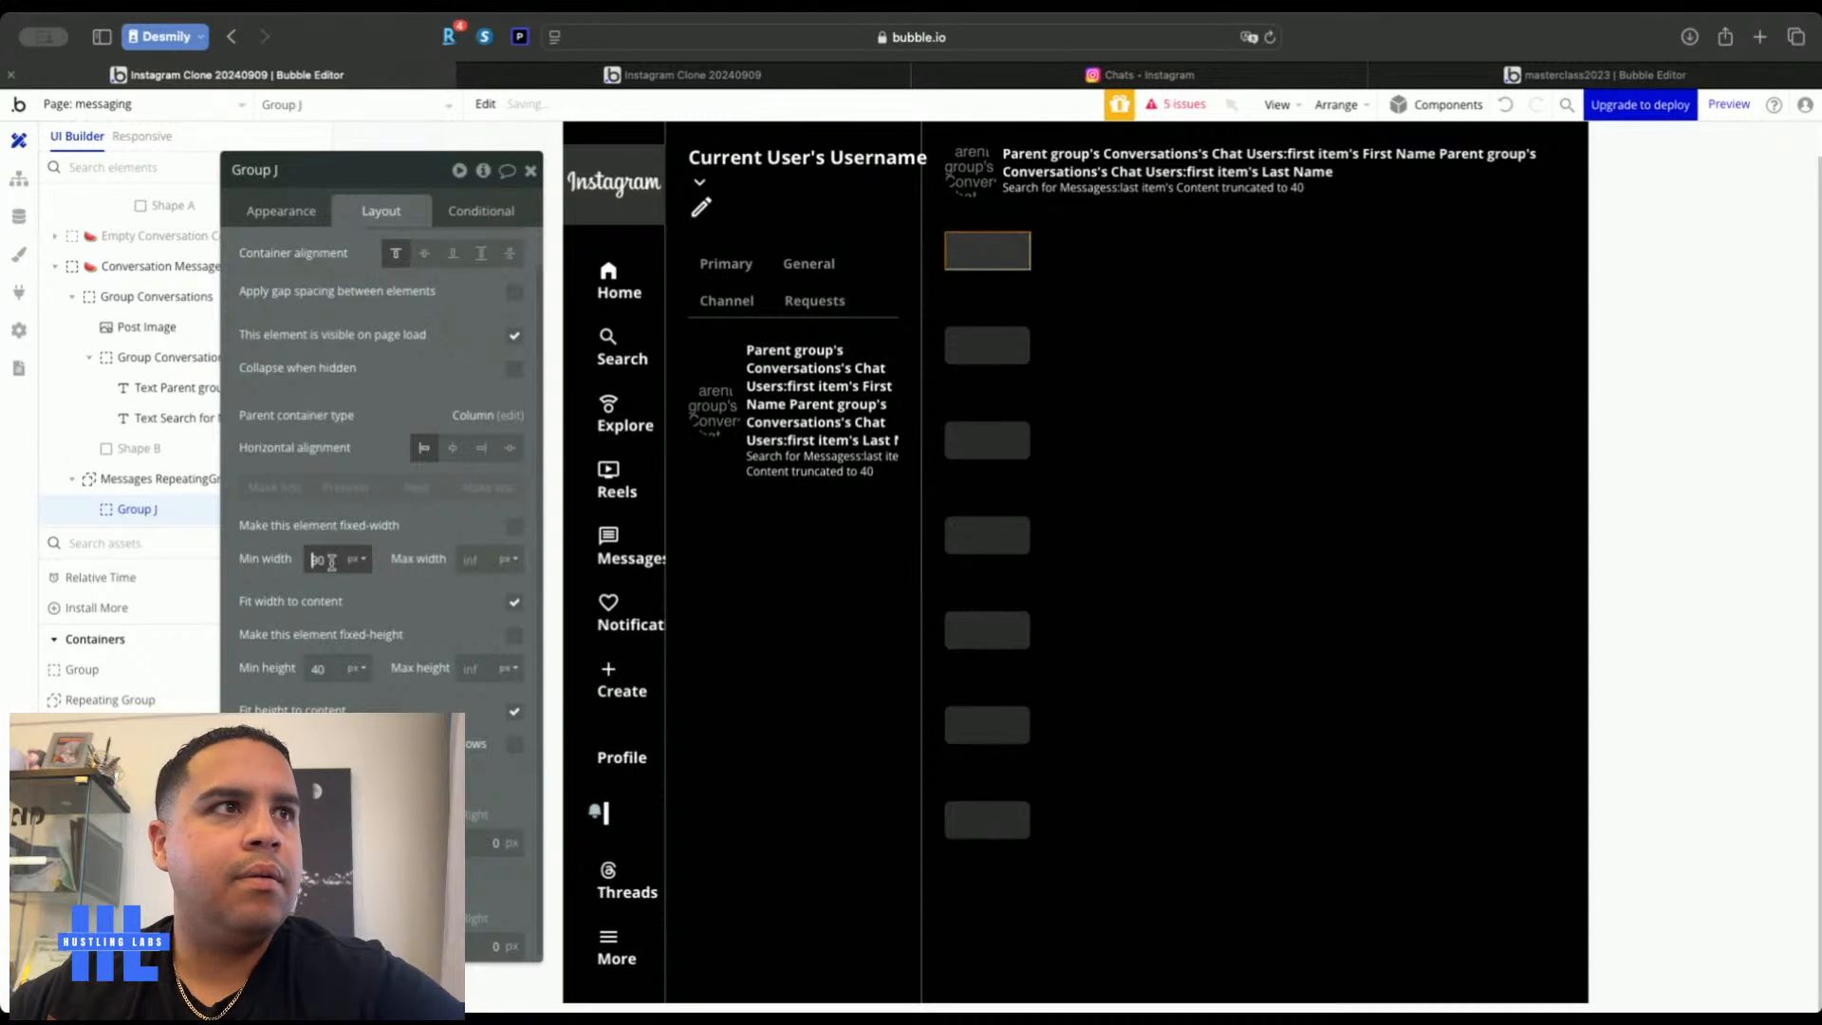
left_click(513, 529)
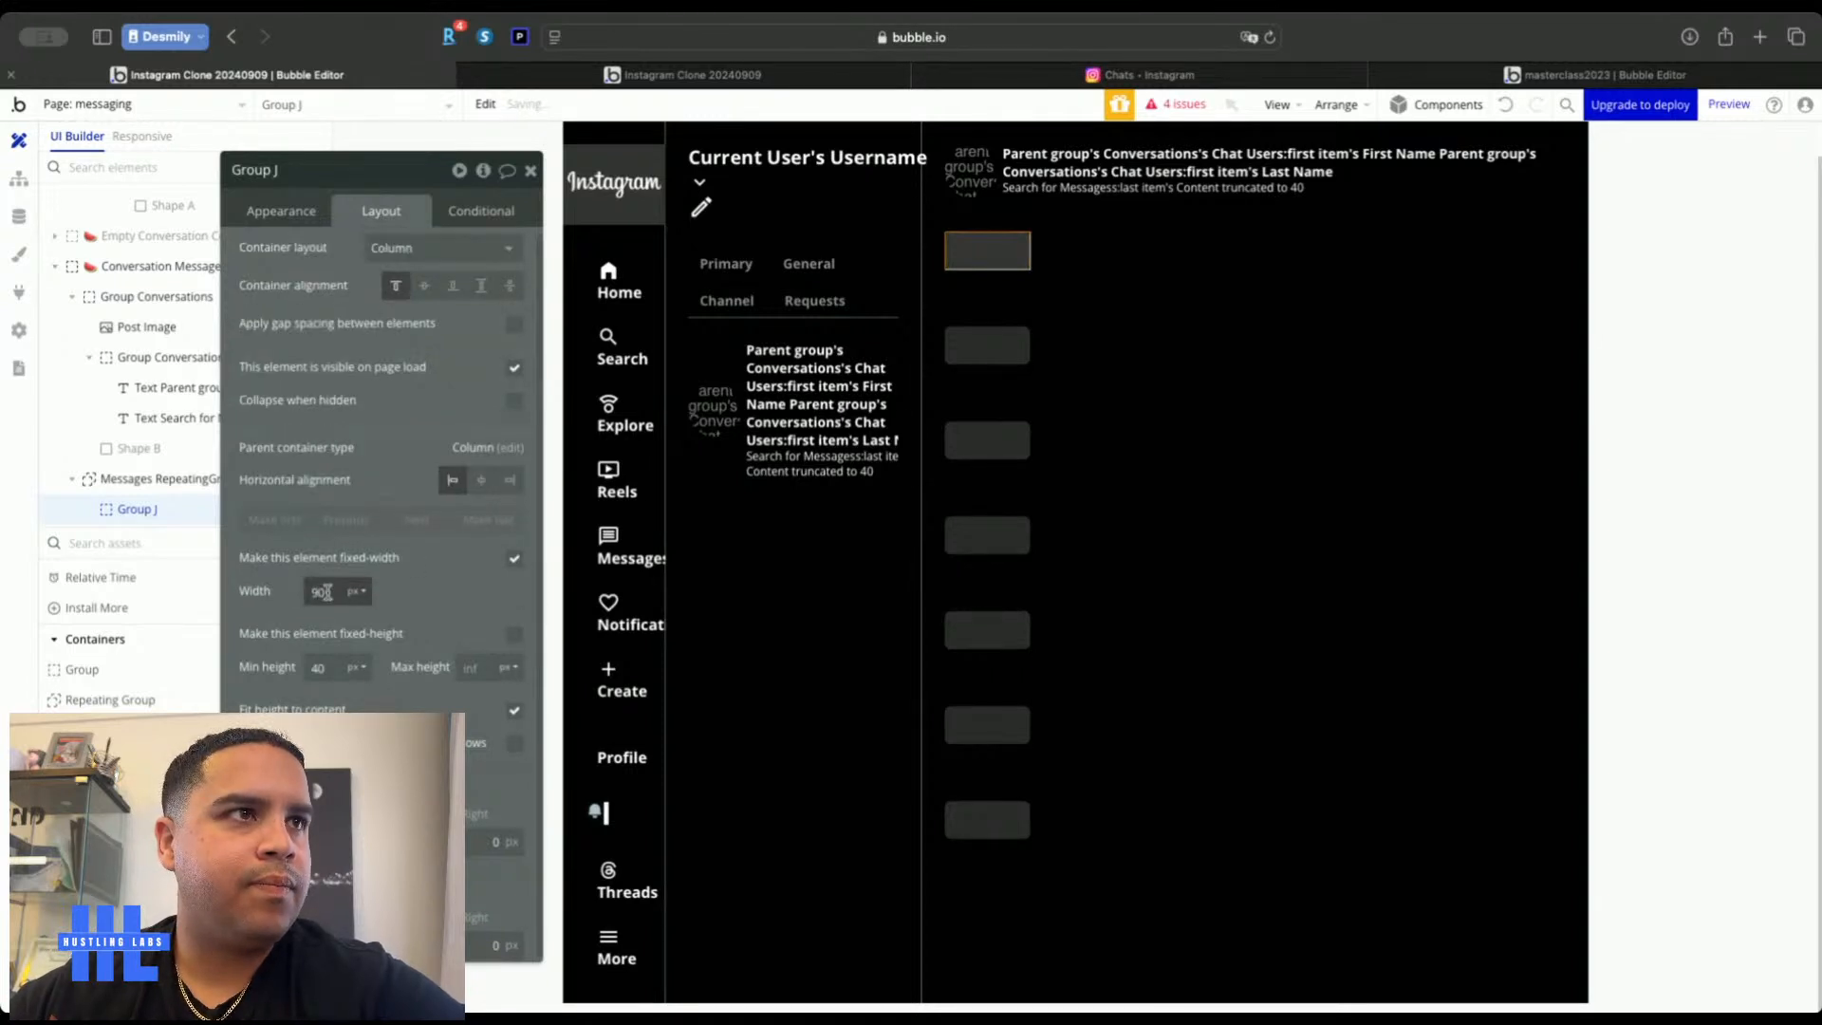
left_click(322, 591)
key("Down")
key("Down")
key("Down")
key("Down")
key("Down")
key("Down")
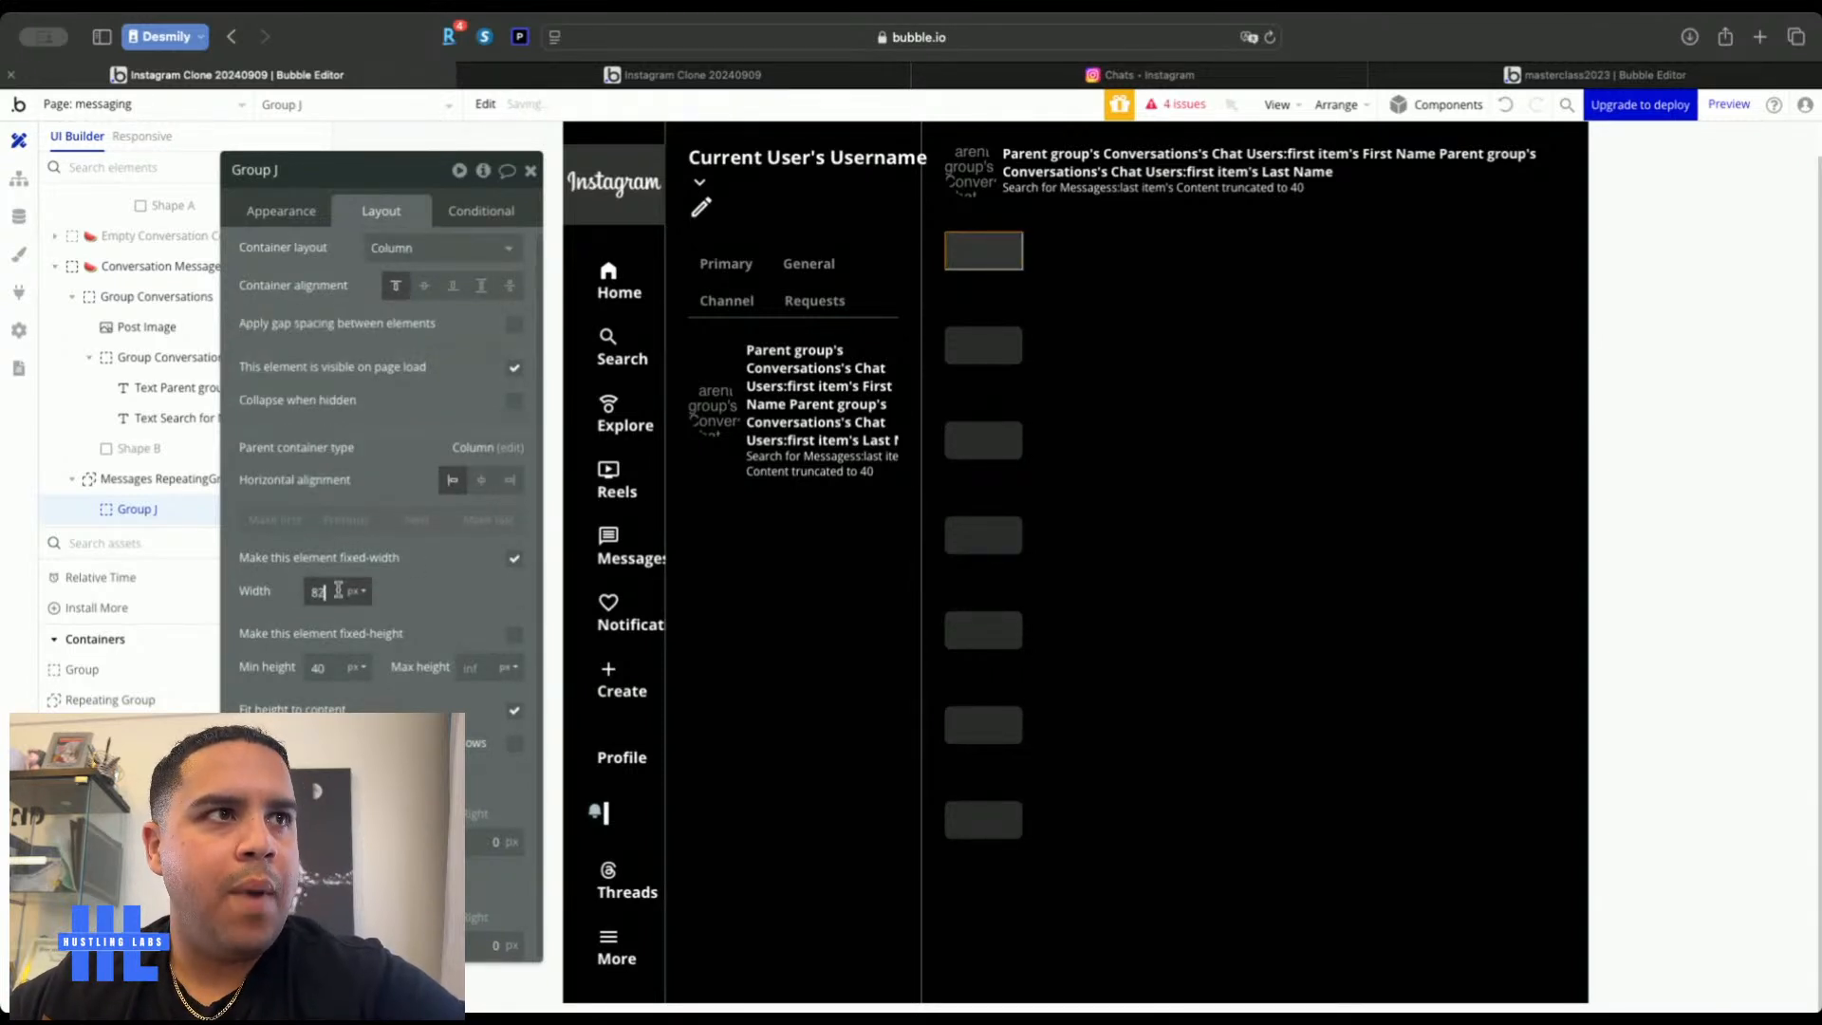
left_click(358, 599)
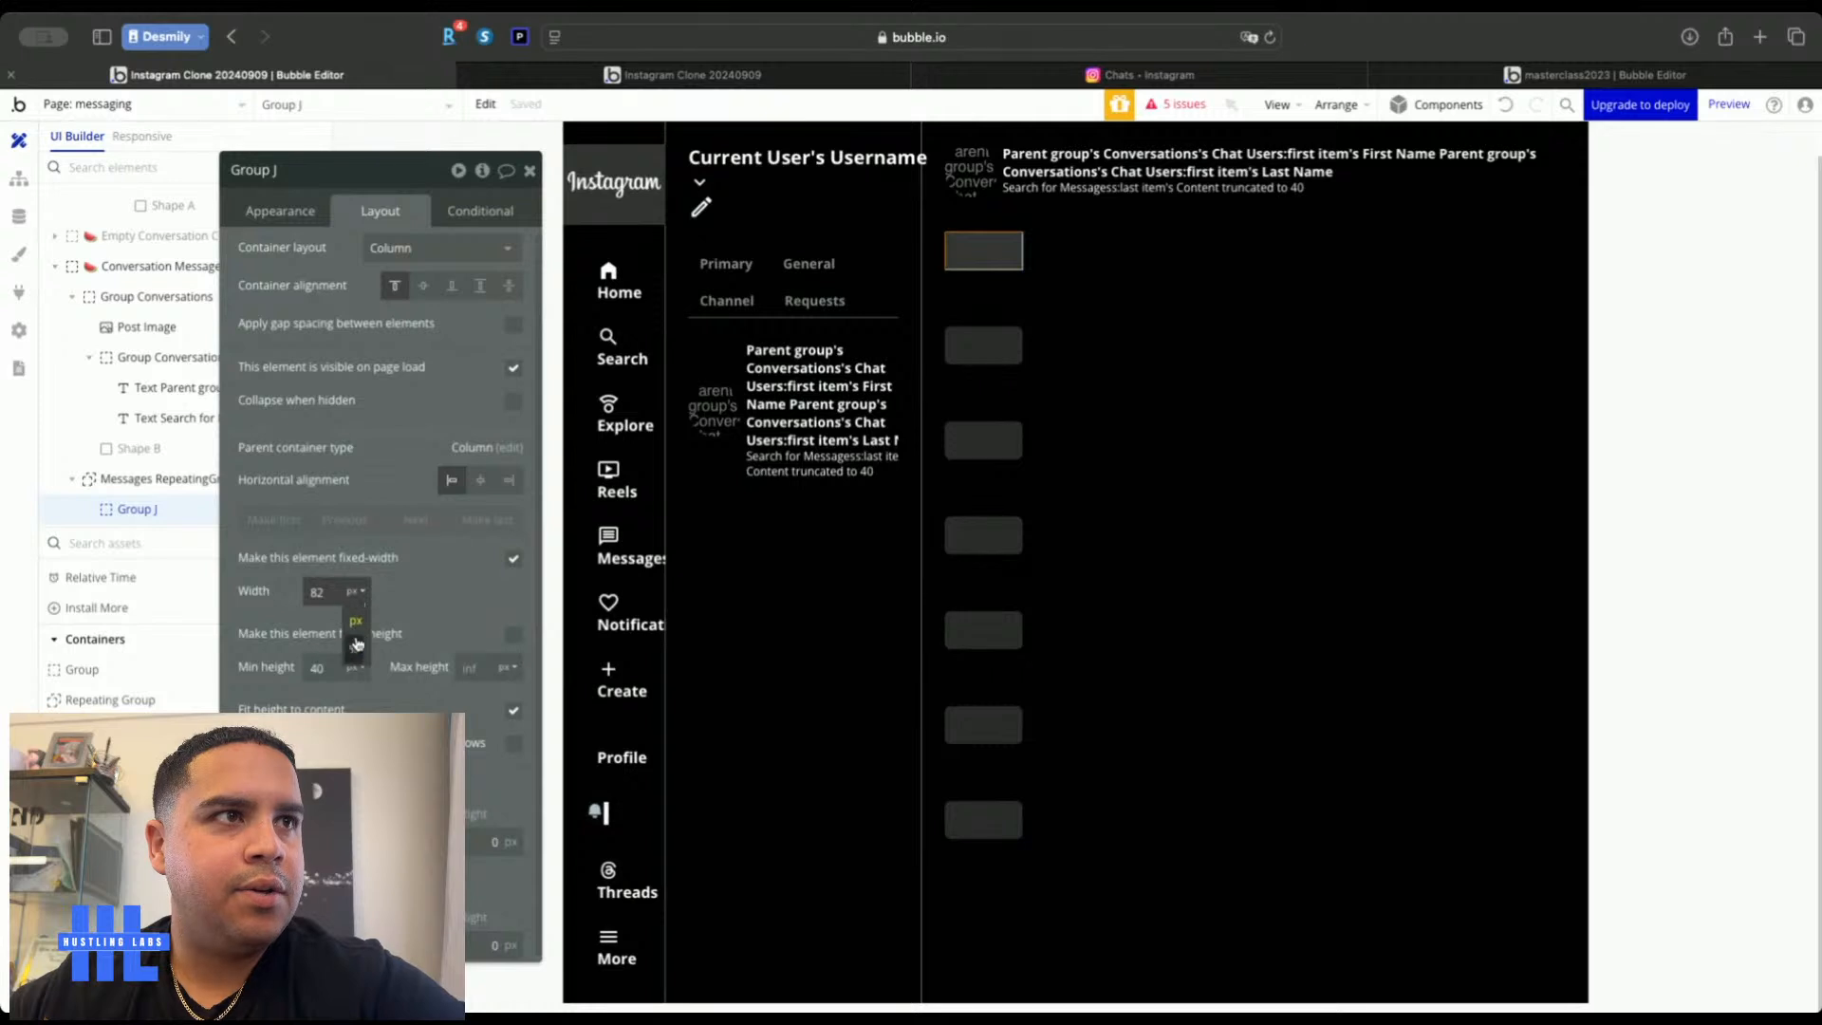
left_click(357, 648)
key("Down")
key("Down")
key("Down")
key("Down")
key("Down")
key("Down")
key("Down")
key("Down")
key("Down")
key("Down")
key("Down")
key("Down")
key("Down")
key("Down")
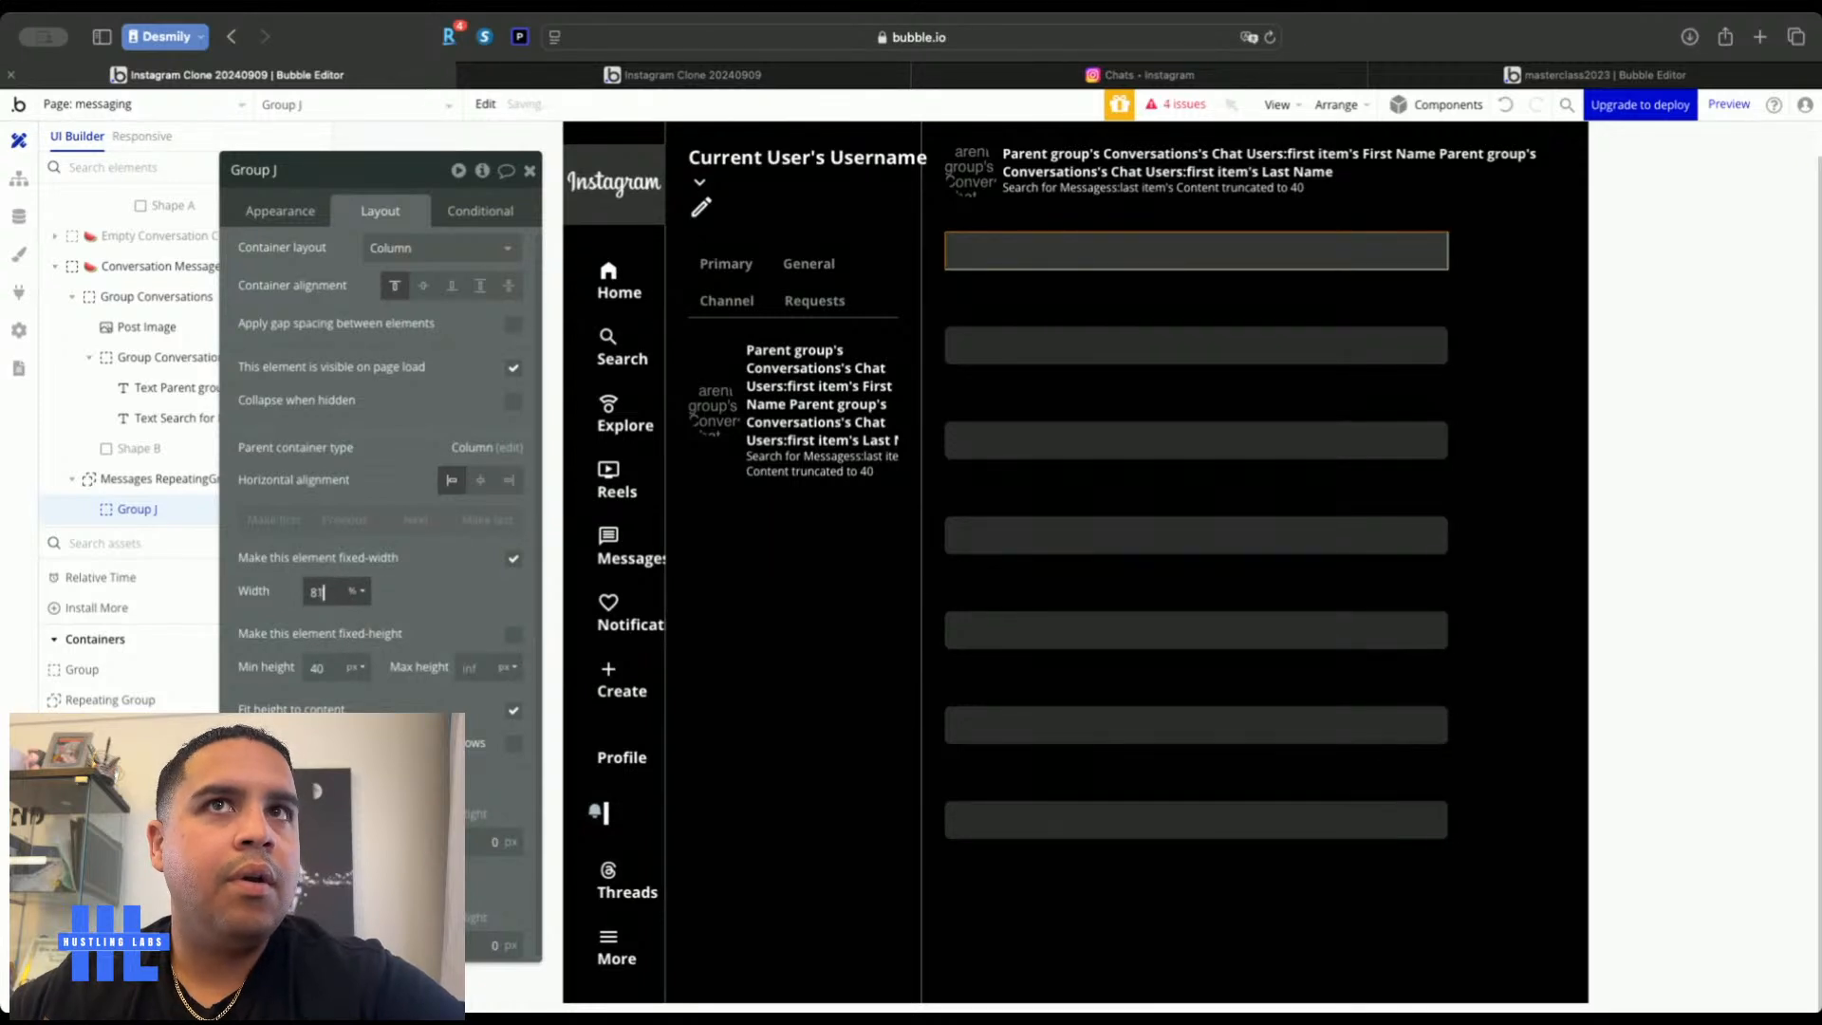
key("Down")
key("Down")
key("Down")
key("Down")
key("Down")
key("Down")
key("Down")
key("Down")
key("Down")
key("Down")
key("Down")
key("Down")
key("Down")
key("Down")
key("Down")
key("Down")
key("Down")
key("Down")
key("Down")
key("Down")
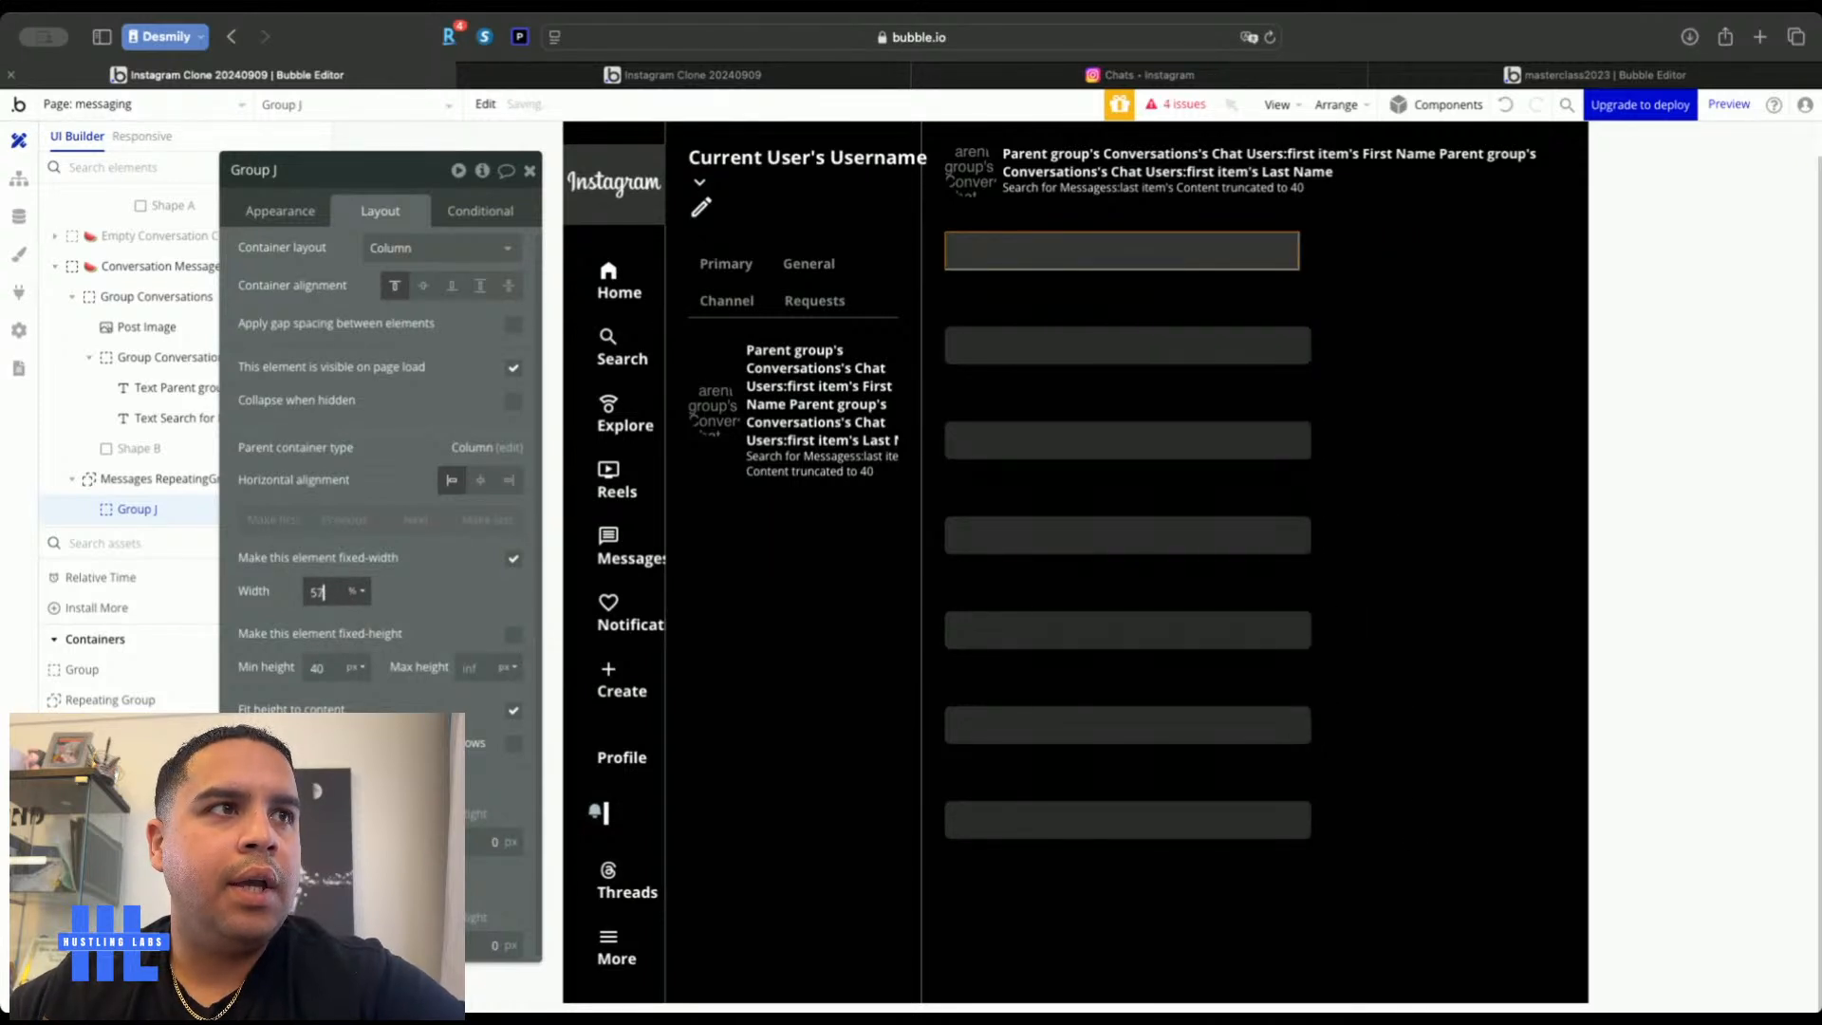
key("Down")
key("Down")
key("Down")
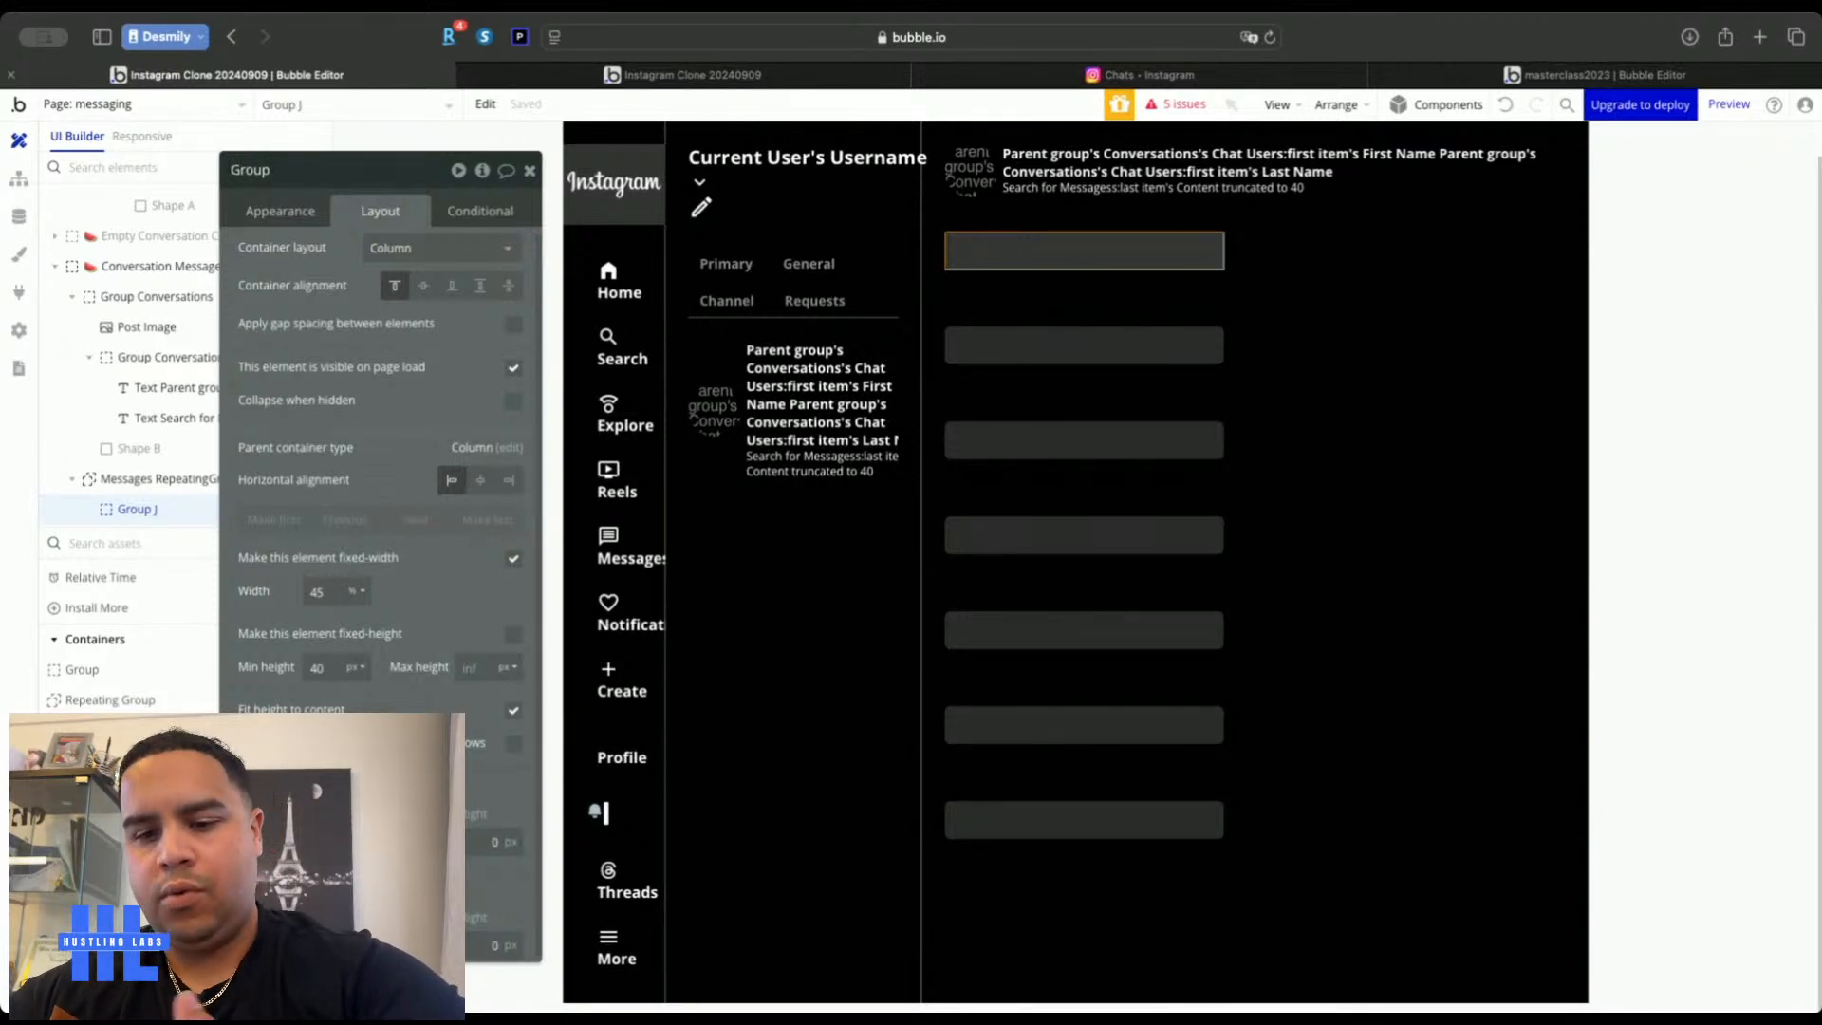
Name the group Other User Message Group, holding Messages sourced from Current cell's Messages
type("Other User ")
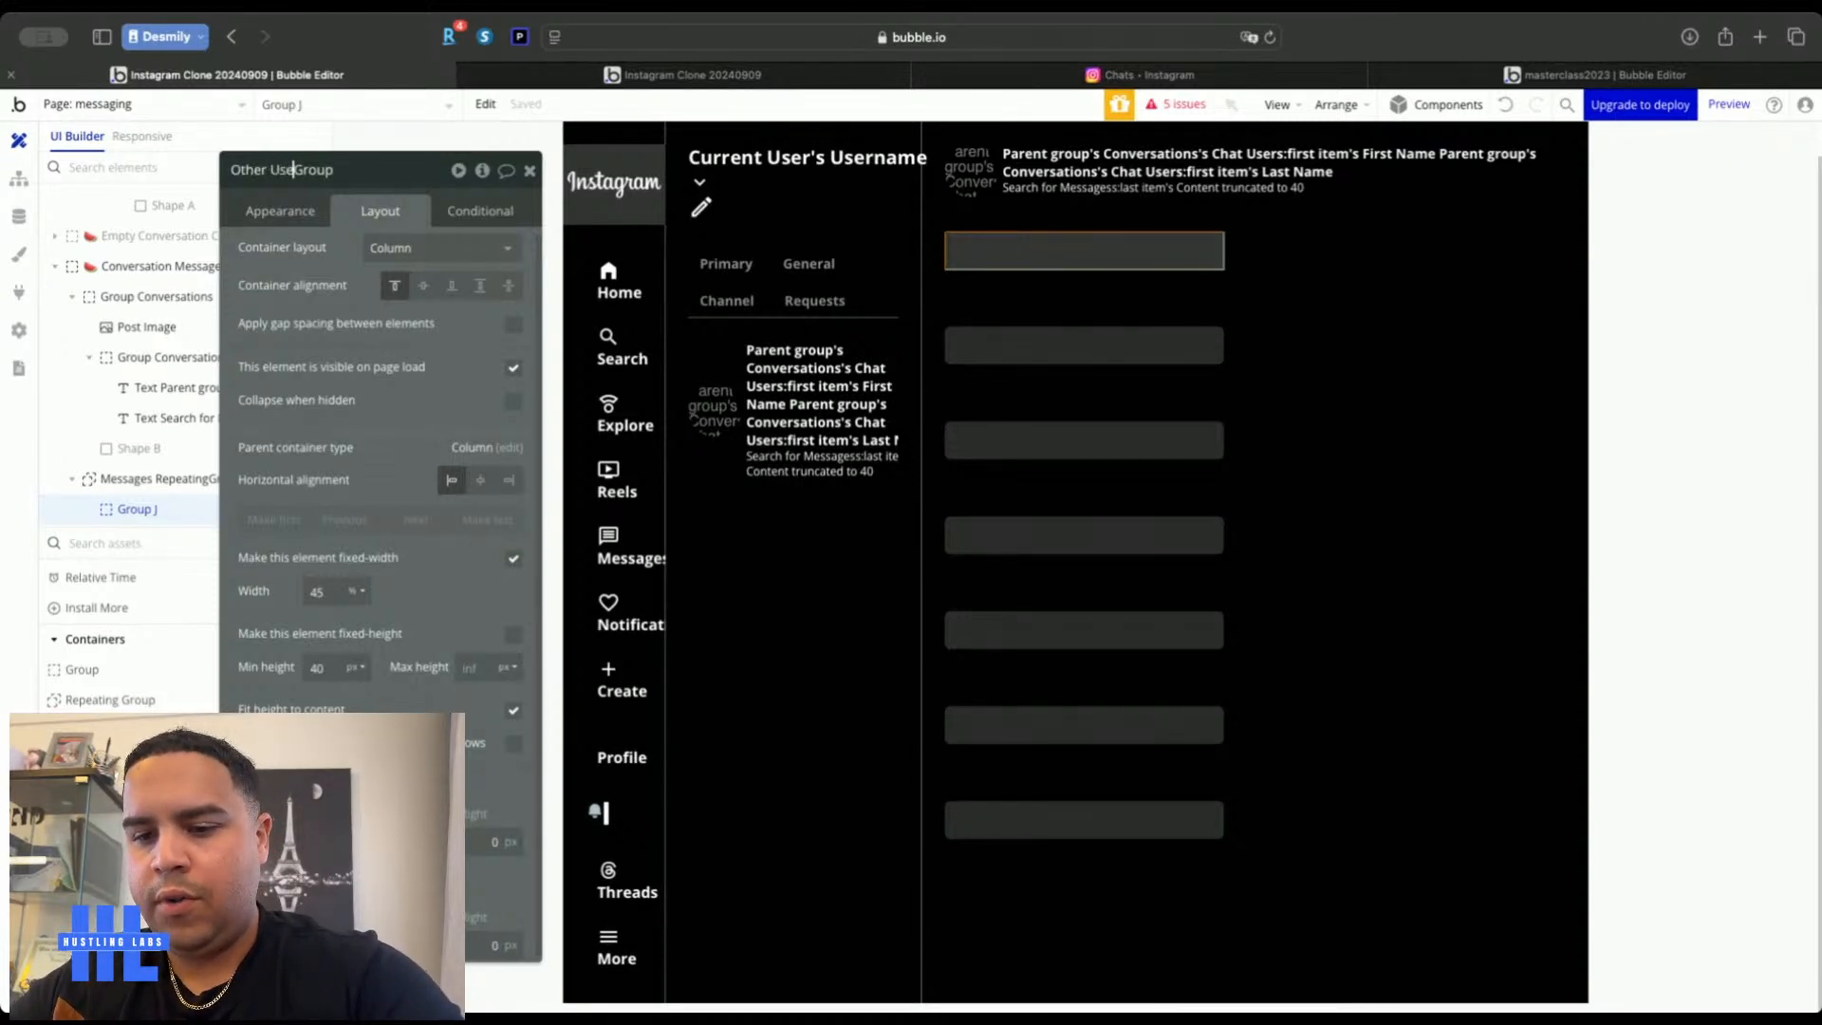
type("Message")
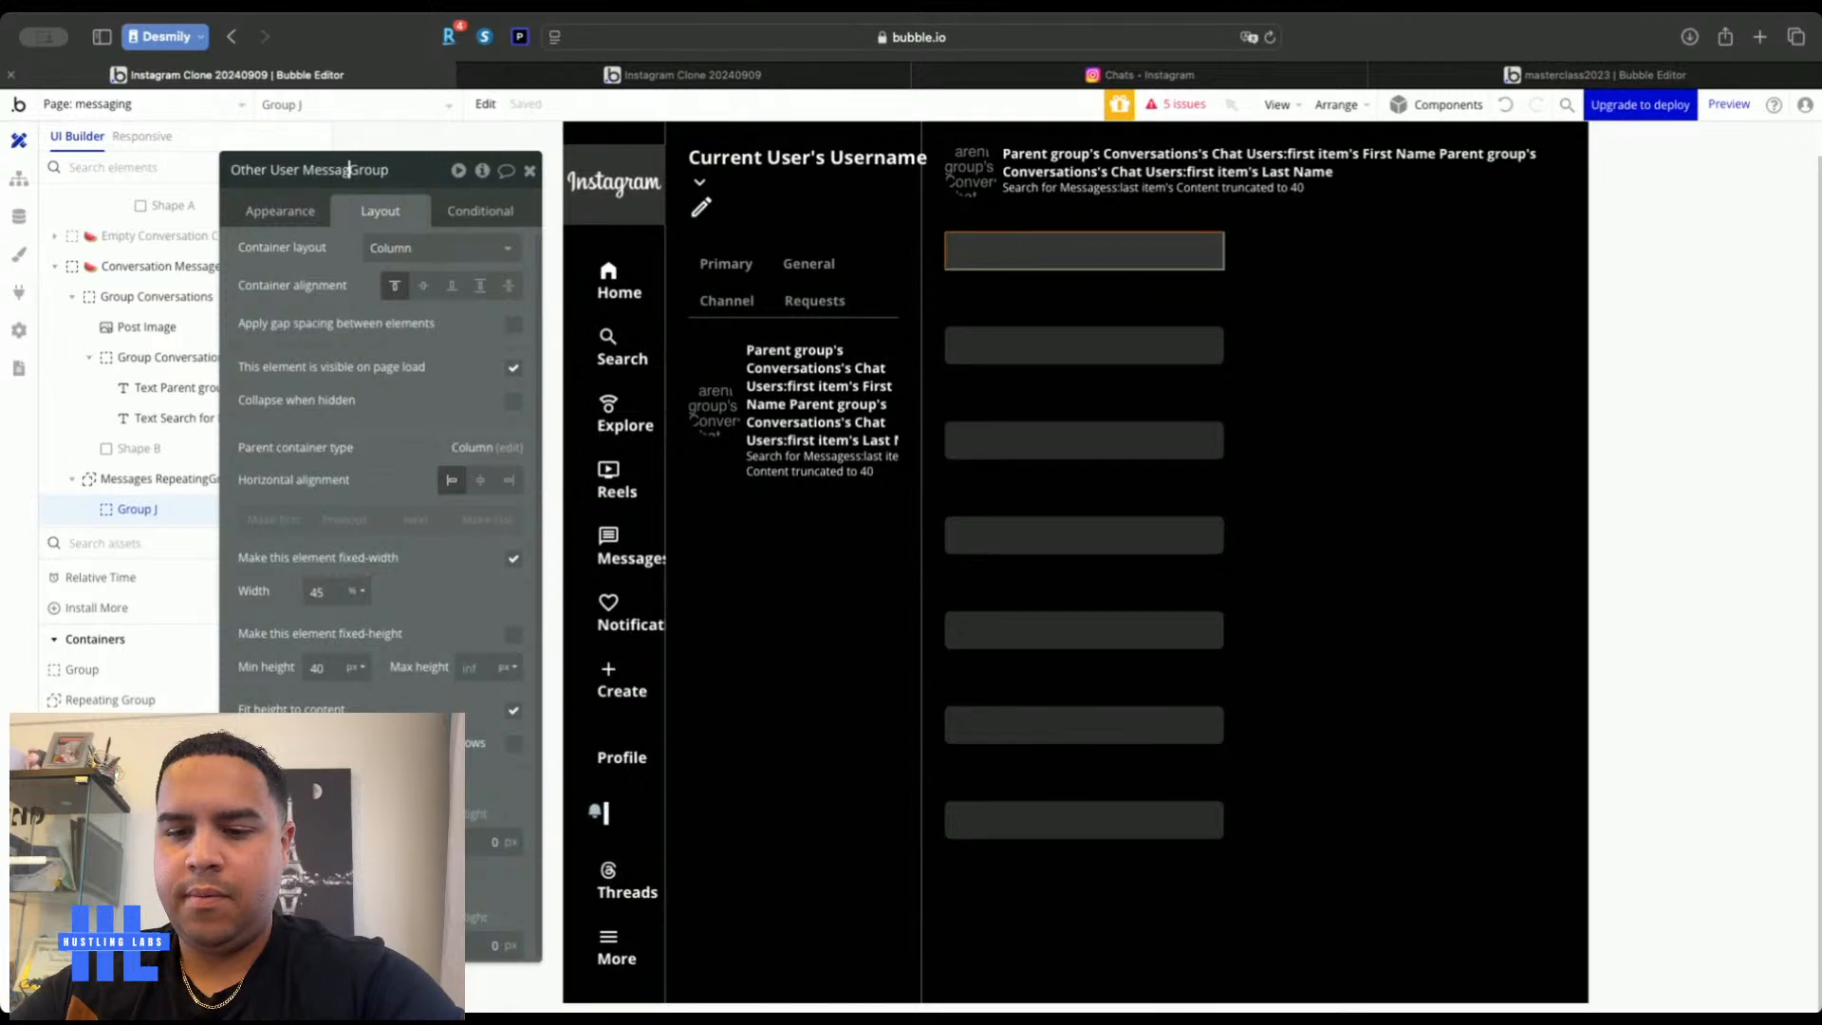
left_click(280, 210)
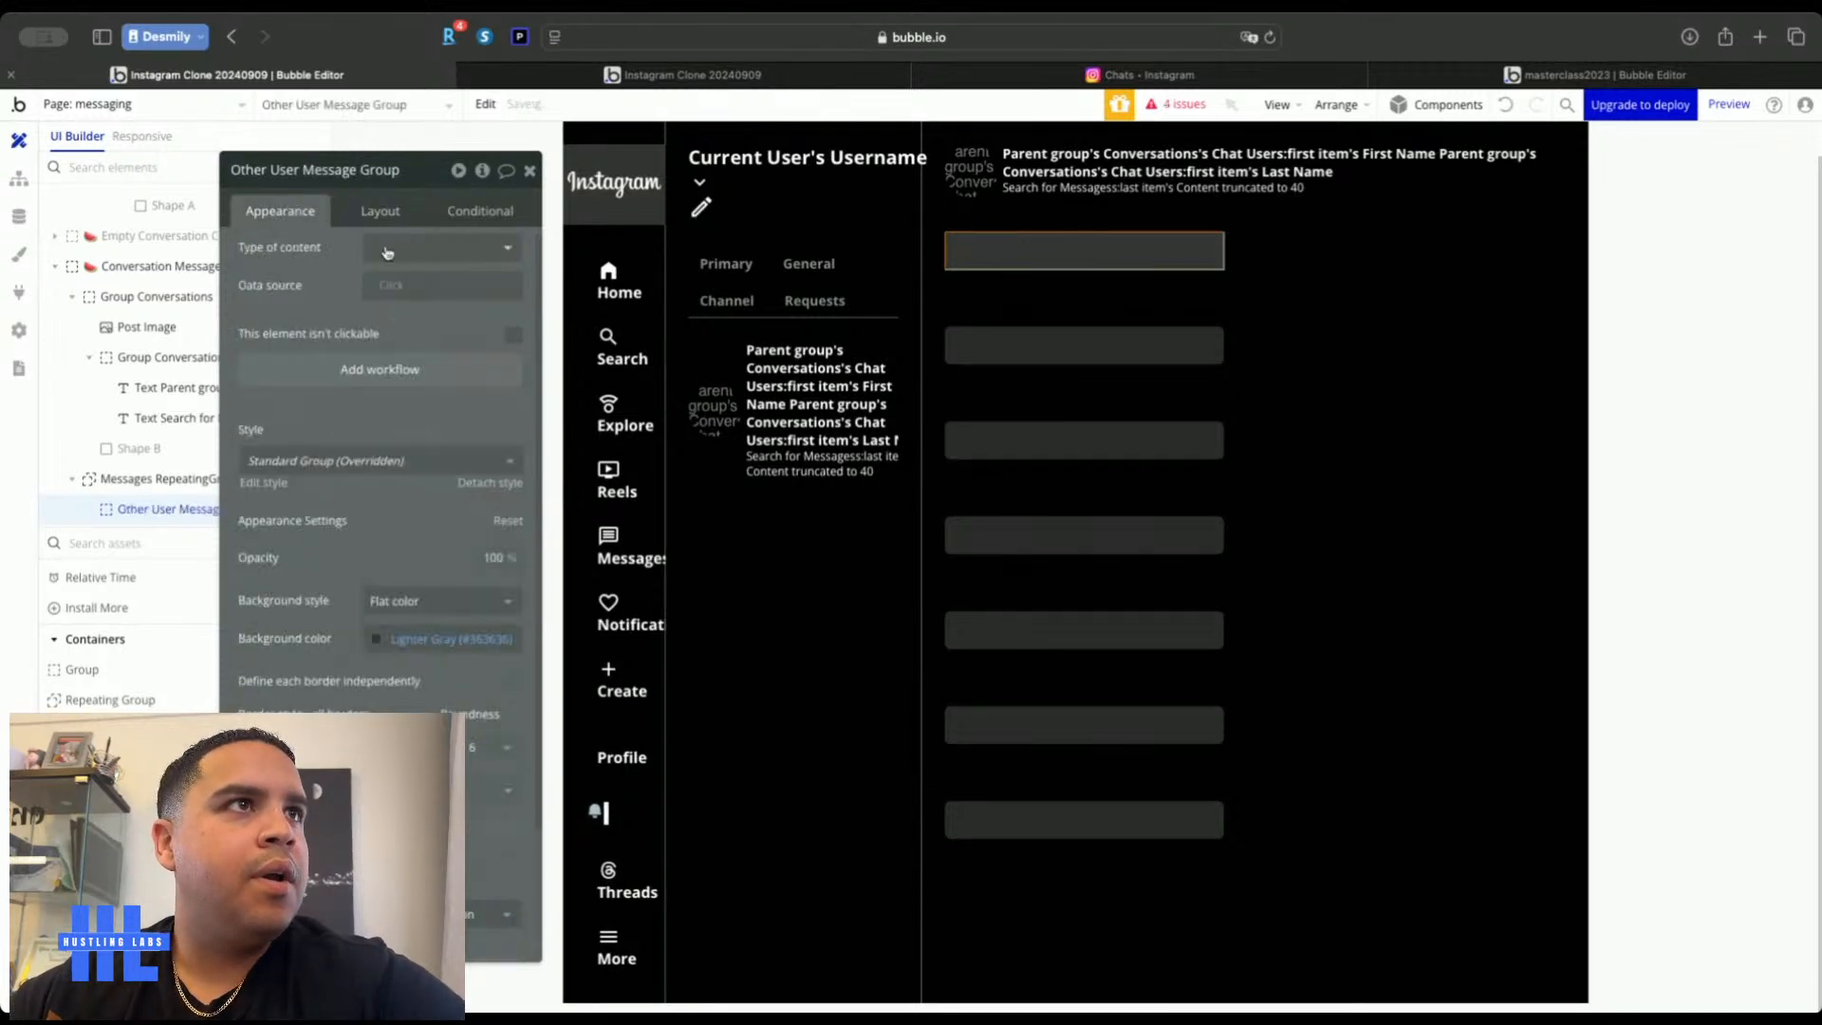
left_click(406, 247)
scroll(410, 493, "down", 2)
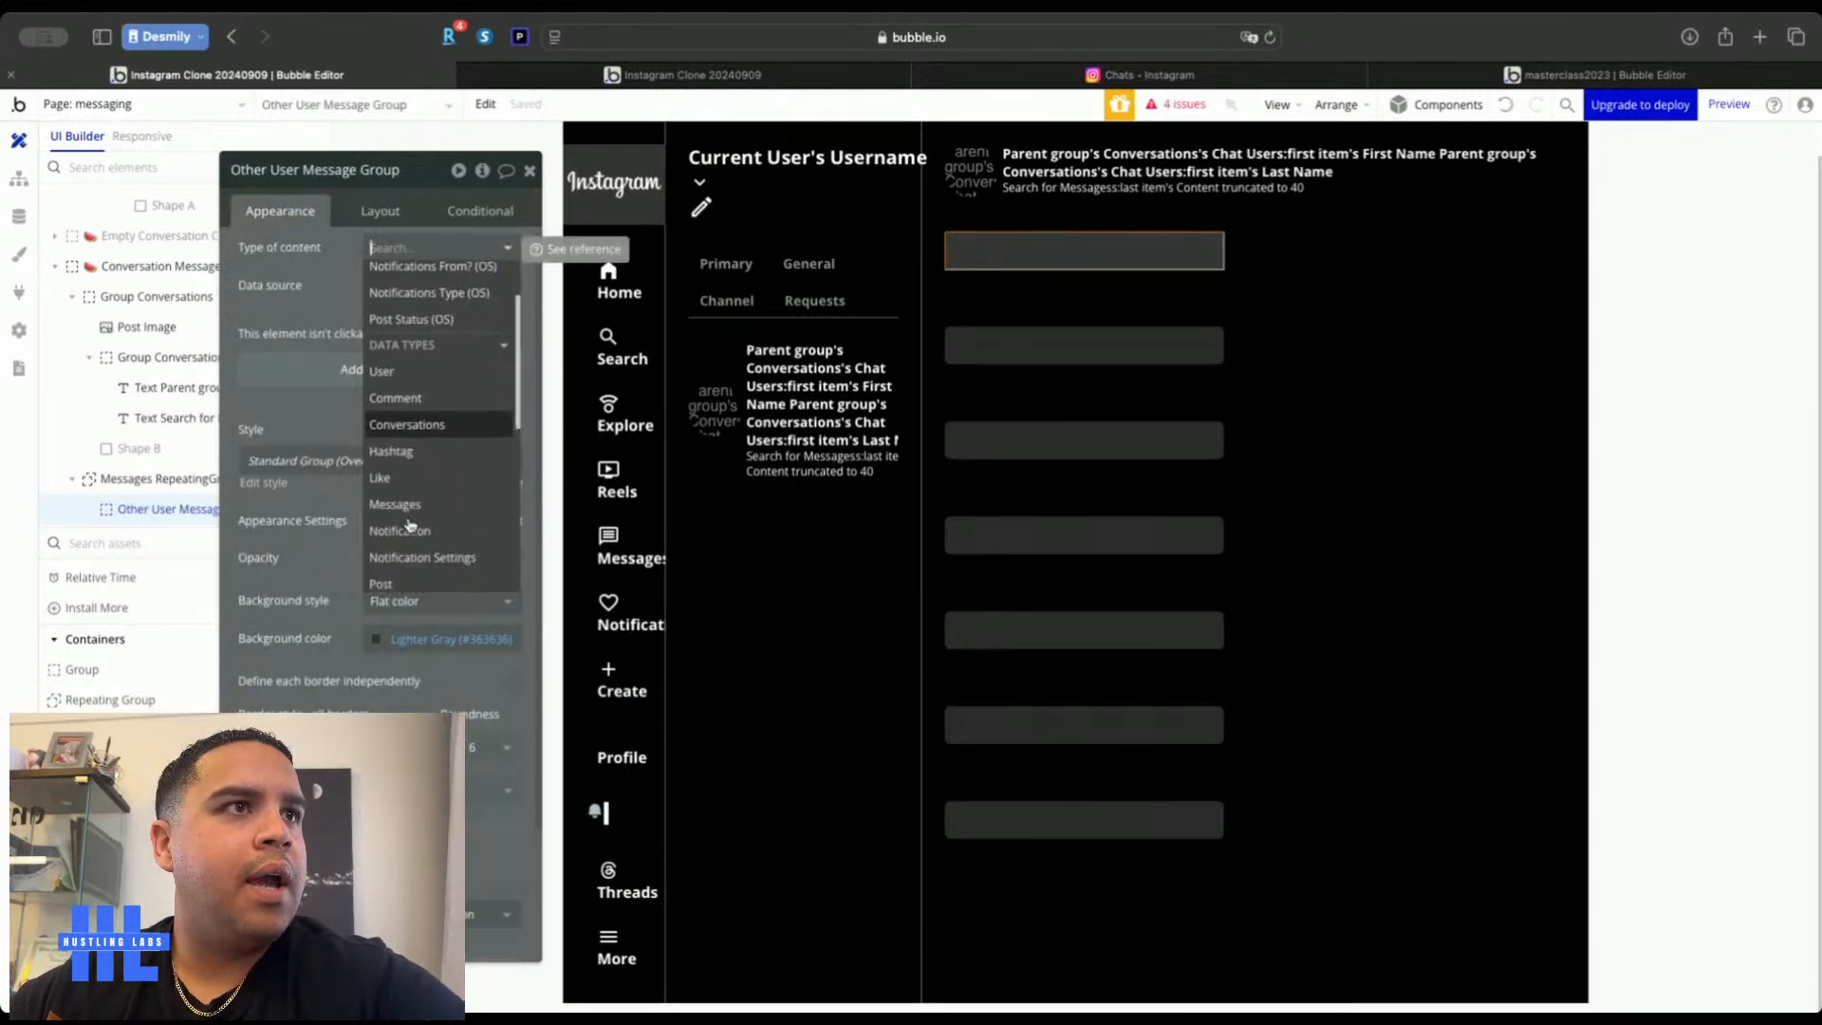
left_click(410, 503)
left_click(432, 285)
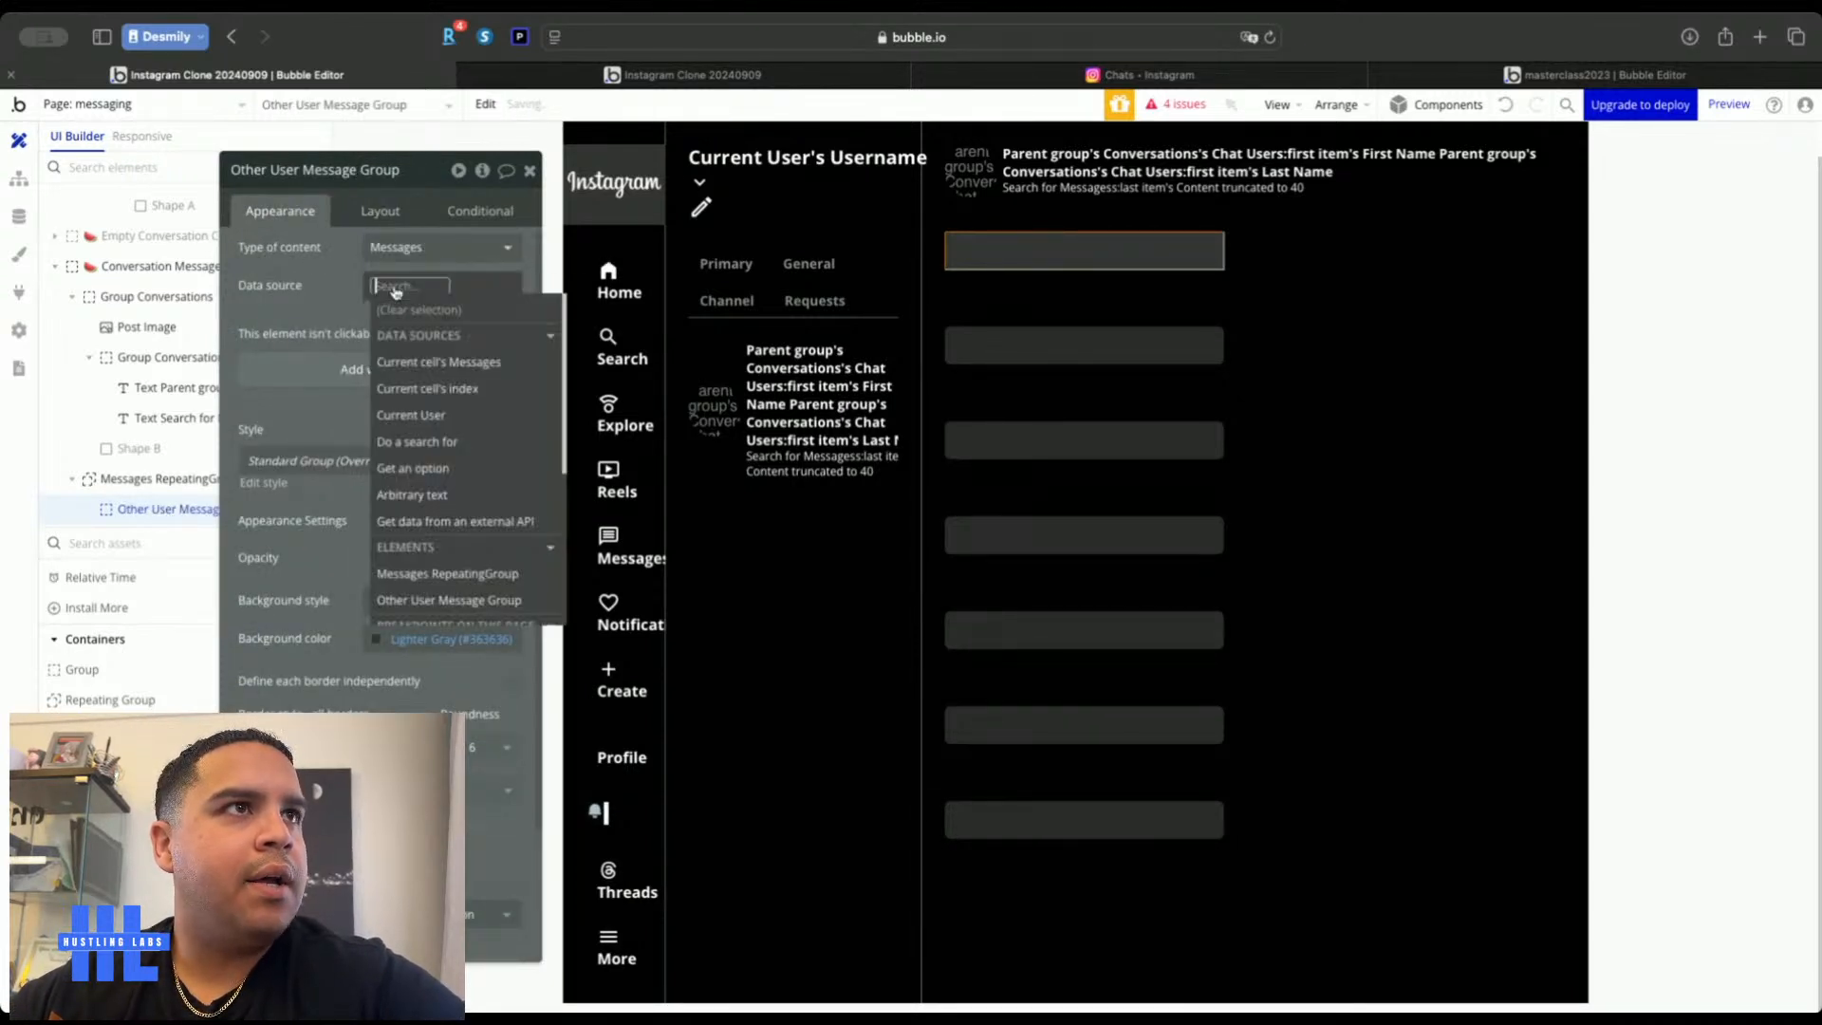
left_click(435, 358)
left_click(304, 248)
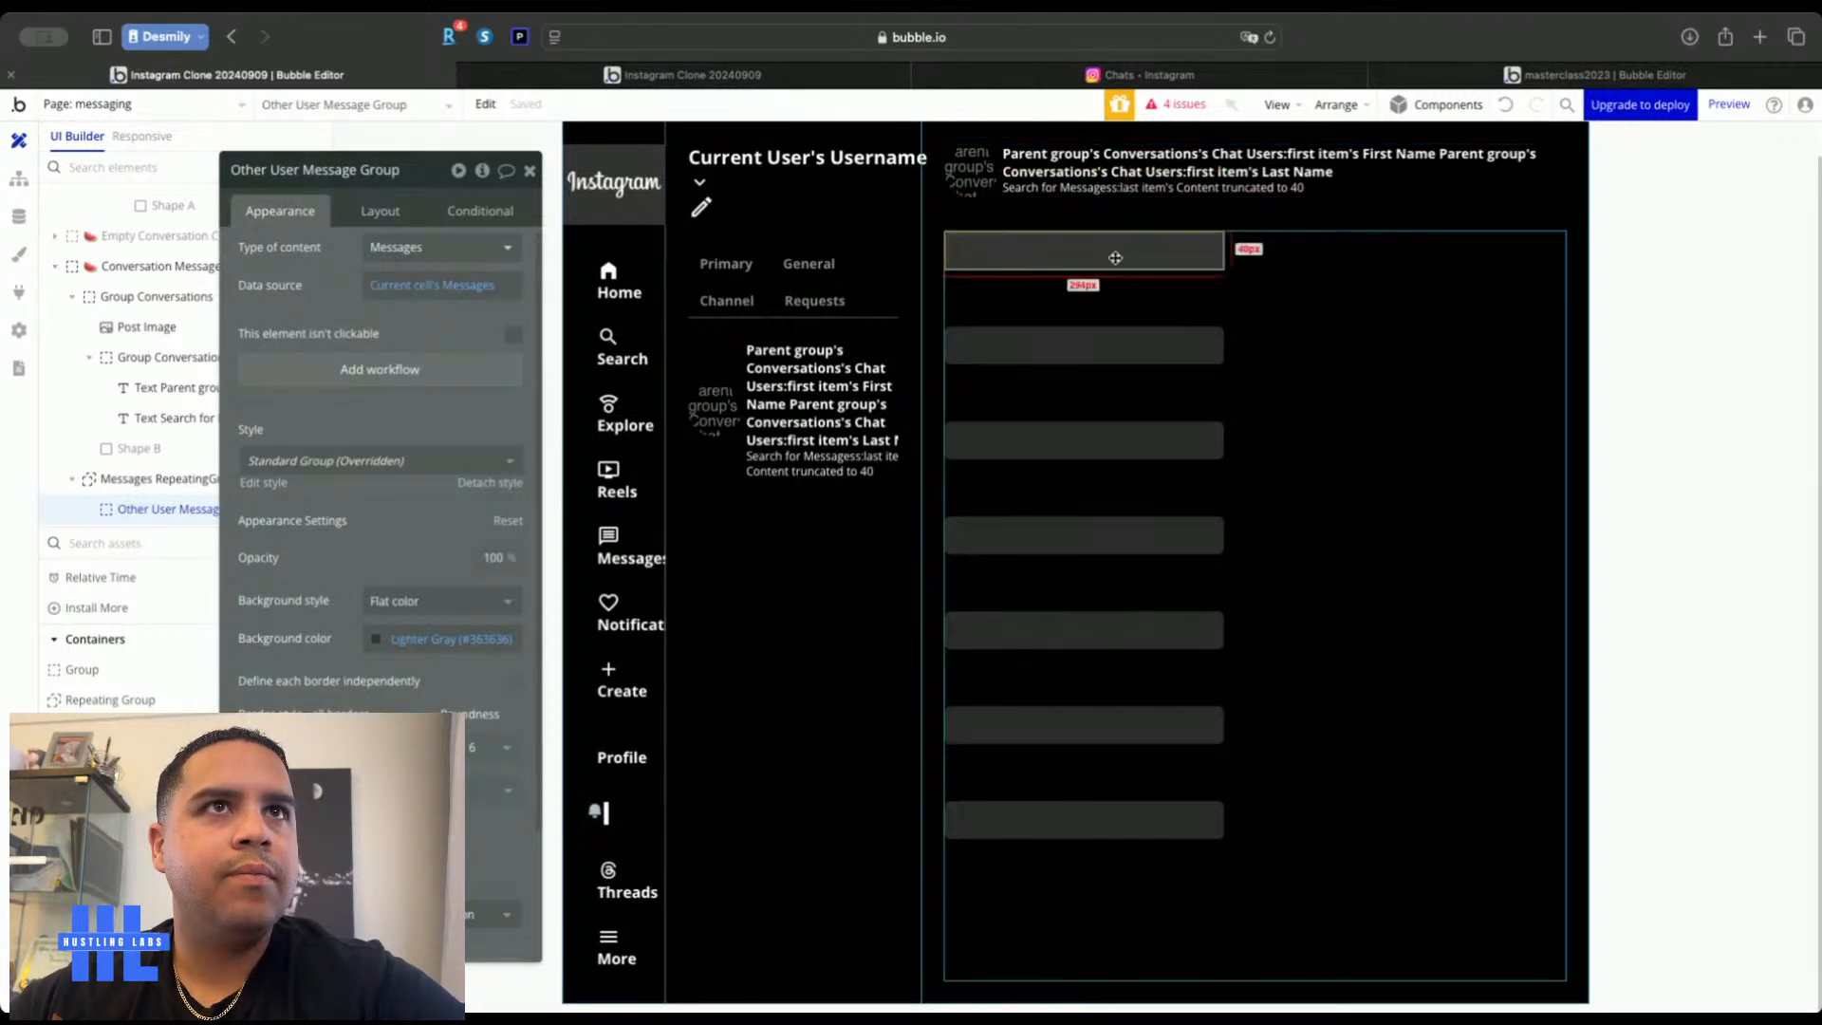
Paste a right-aligned copy of the bubble group and name it Current User Message Group
left_click(1306, 265)
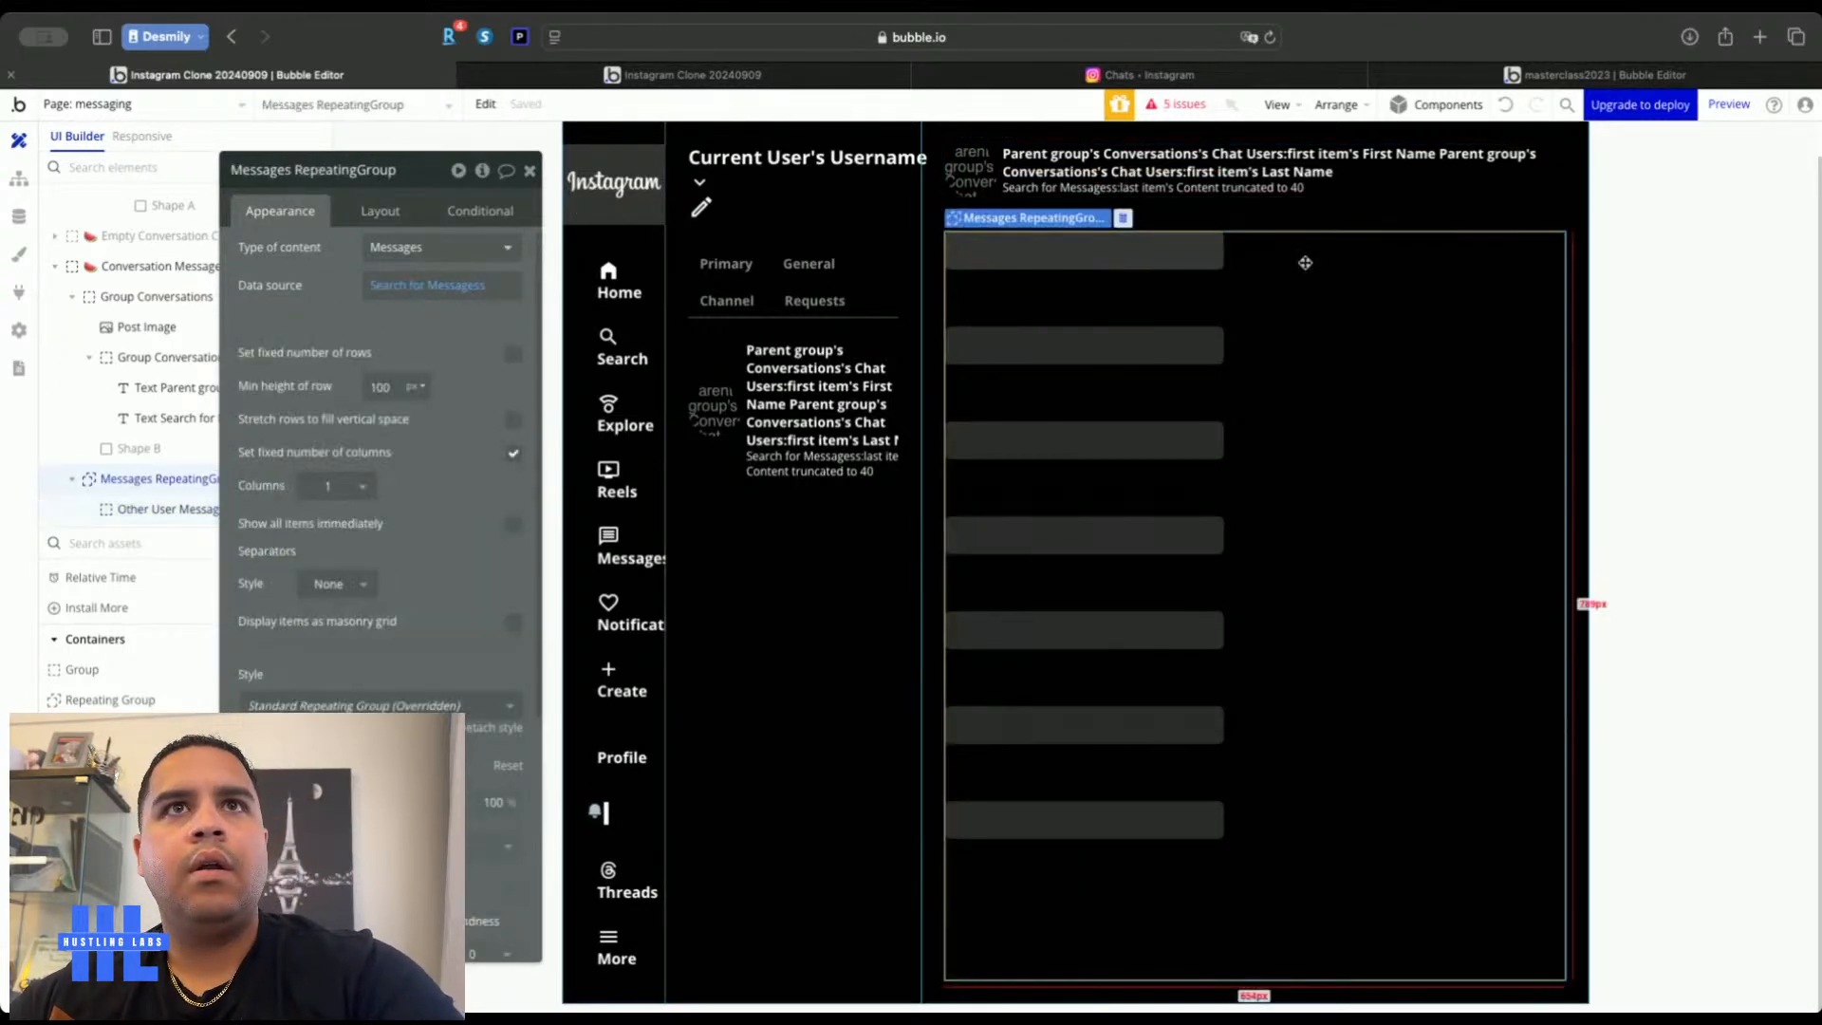
key("super+v")
left_click(380, 211)
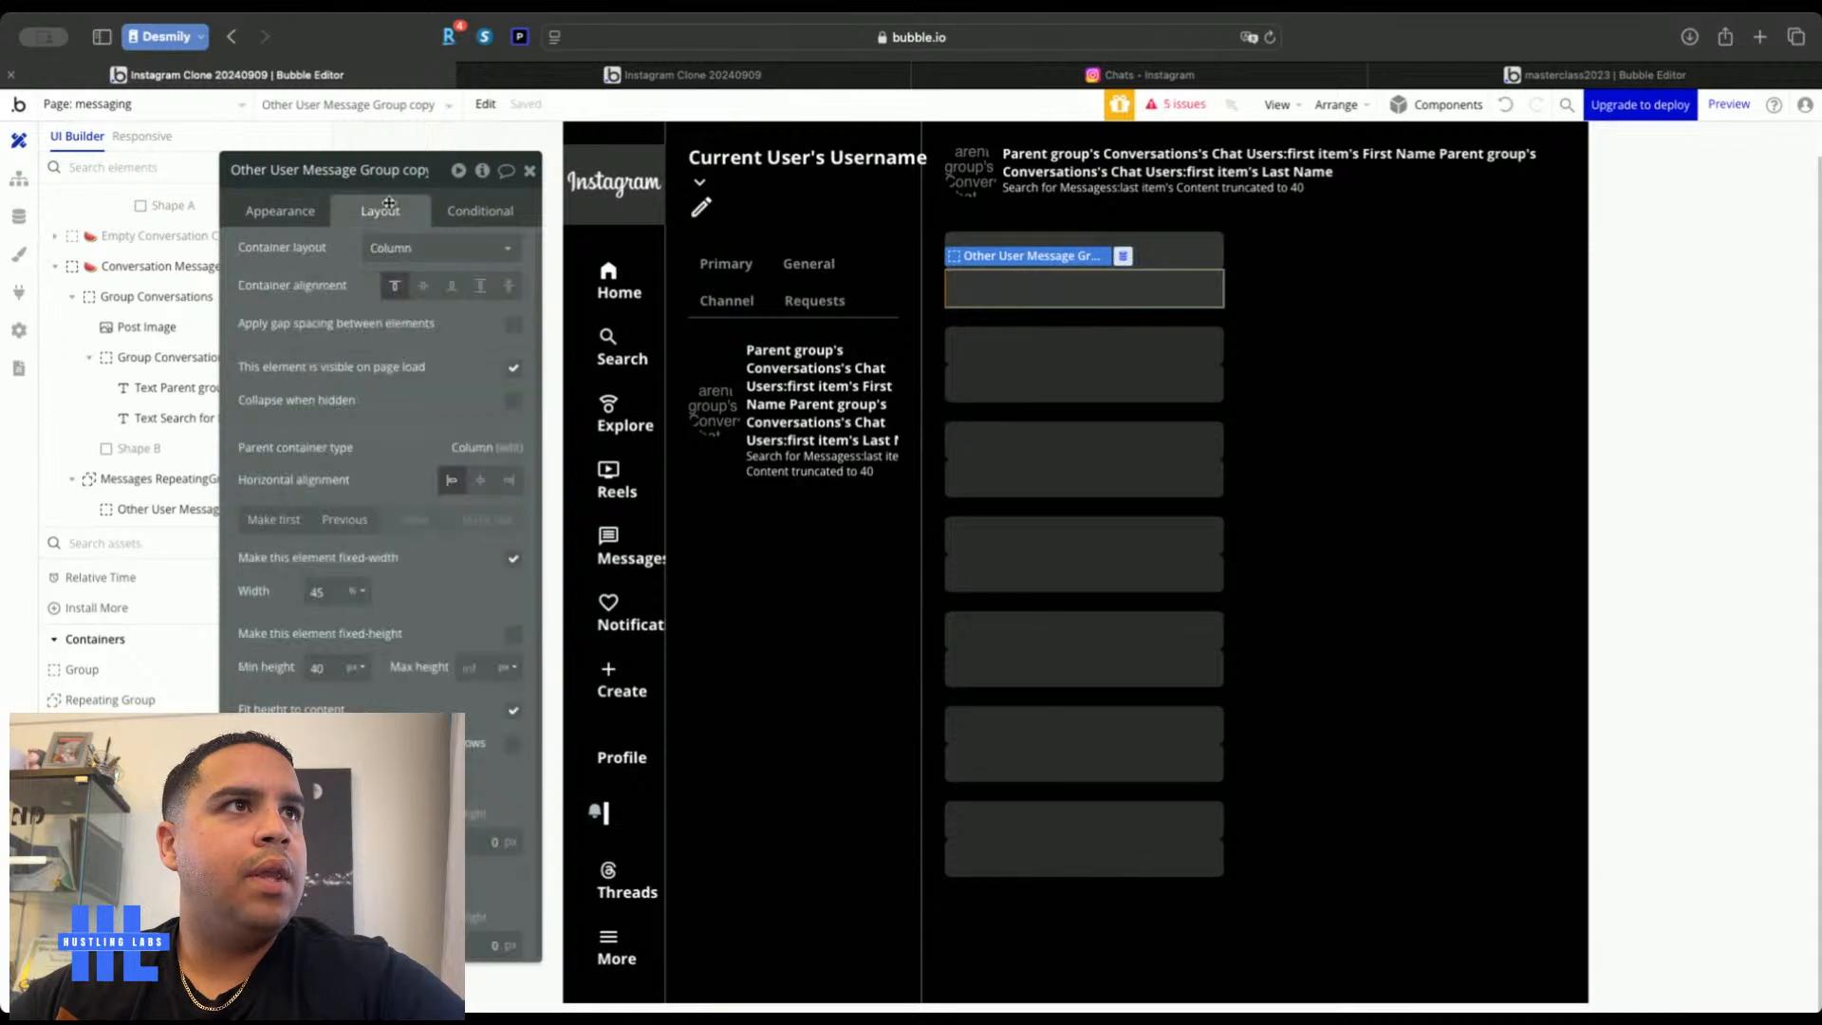
left_click(509, 480)
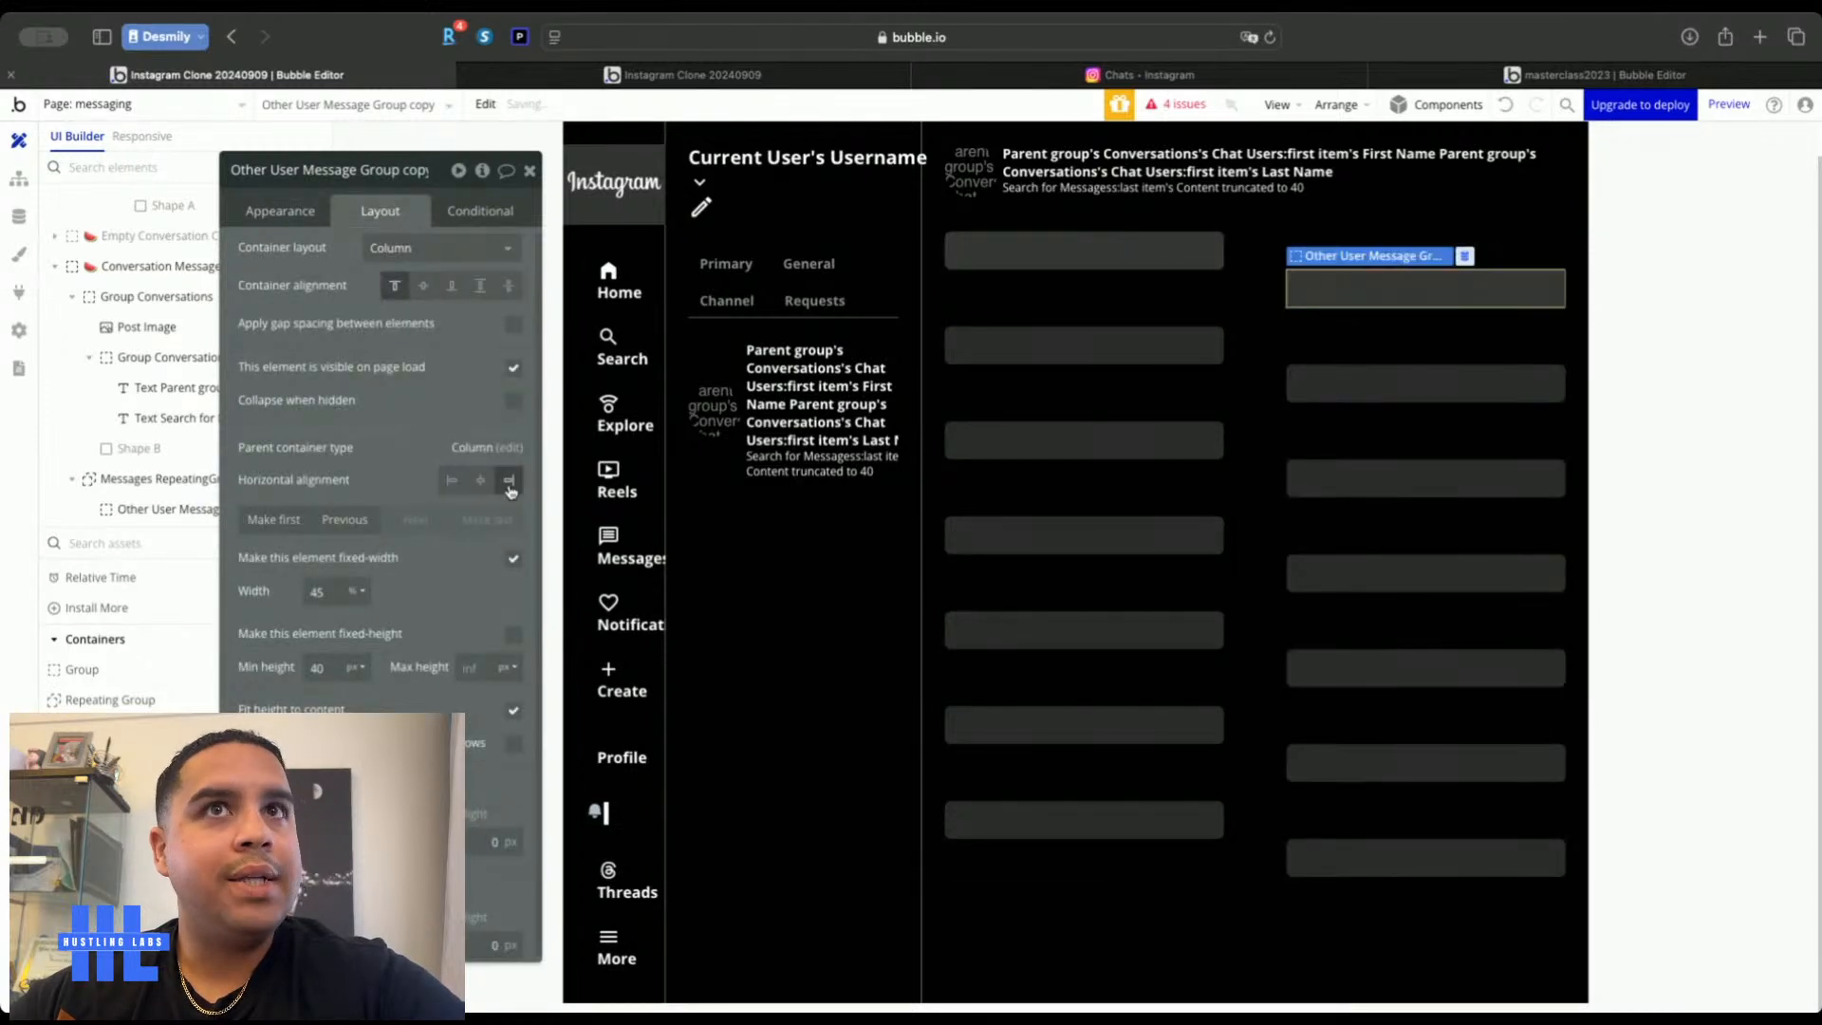
left_click(270, 172)
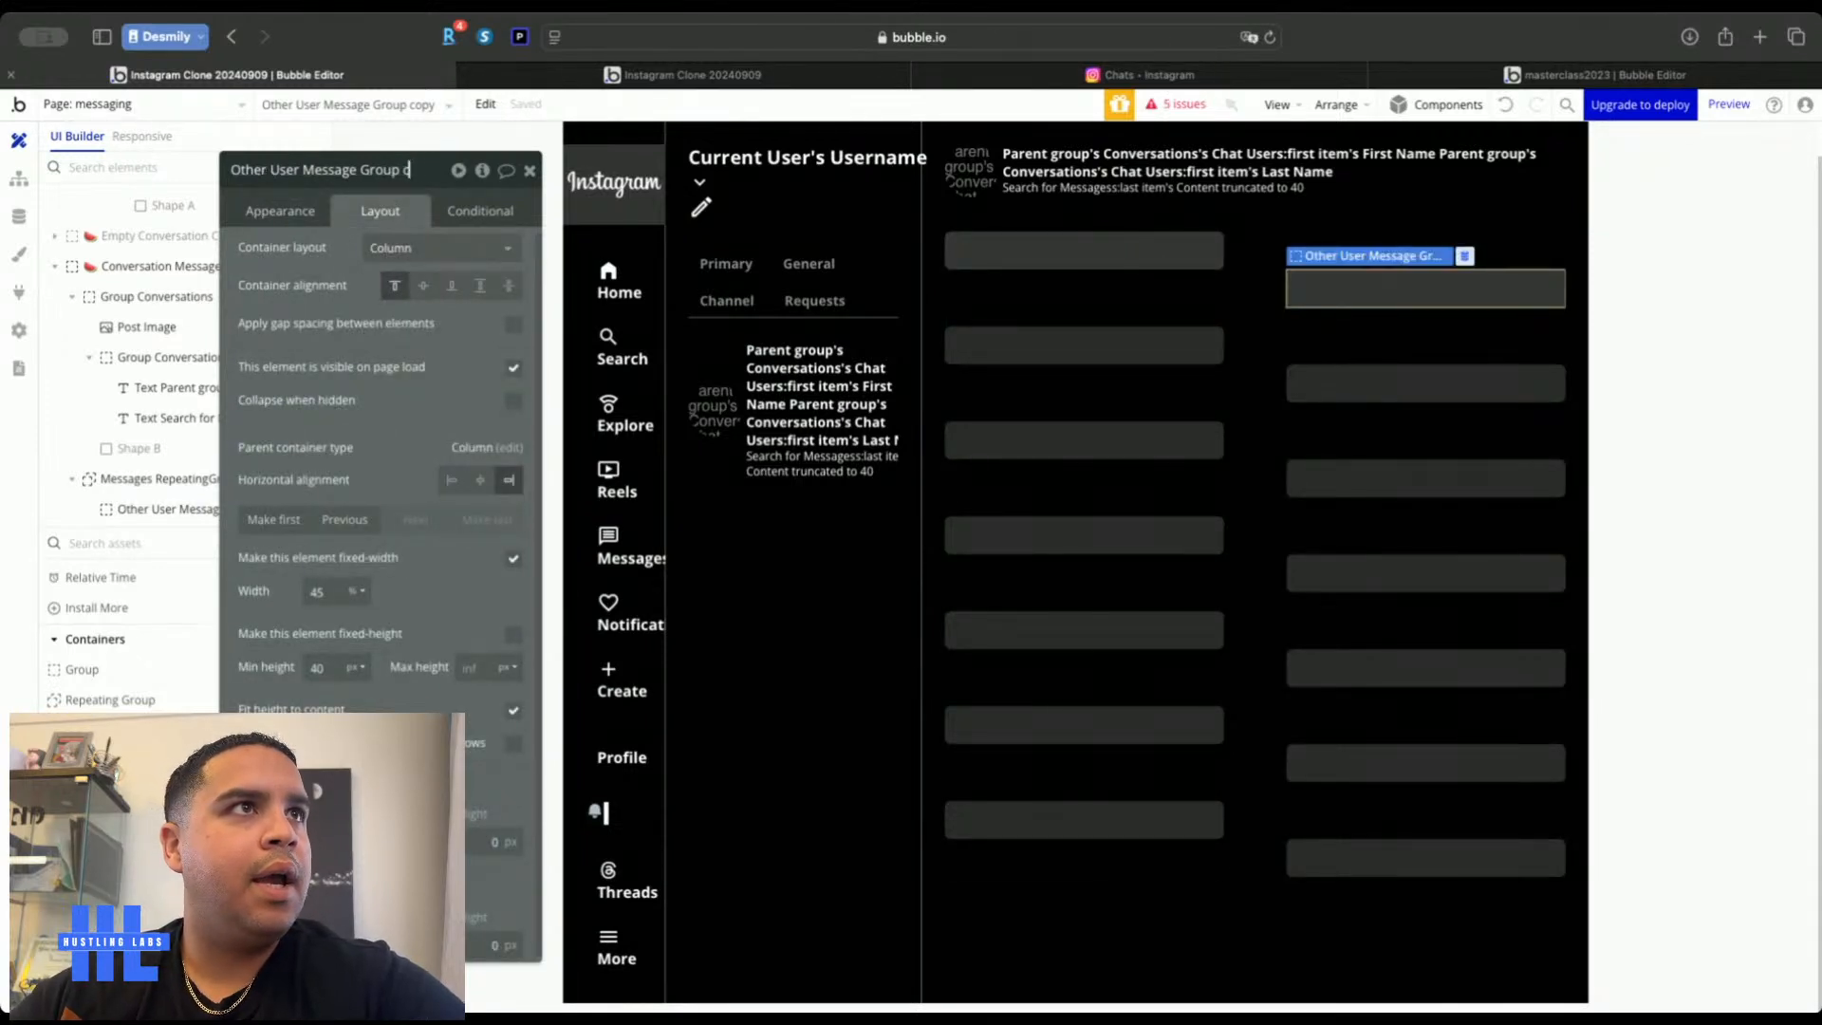
double_click(249, 169)
type("Currently")
key("BackSpace")
key("BackSpace")
key("Return")
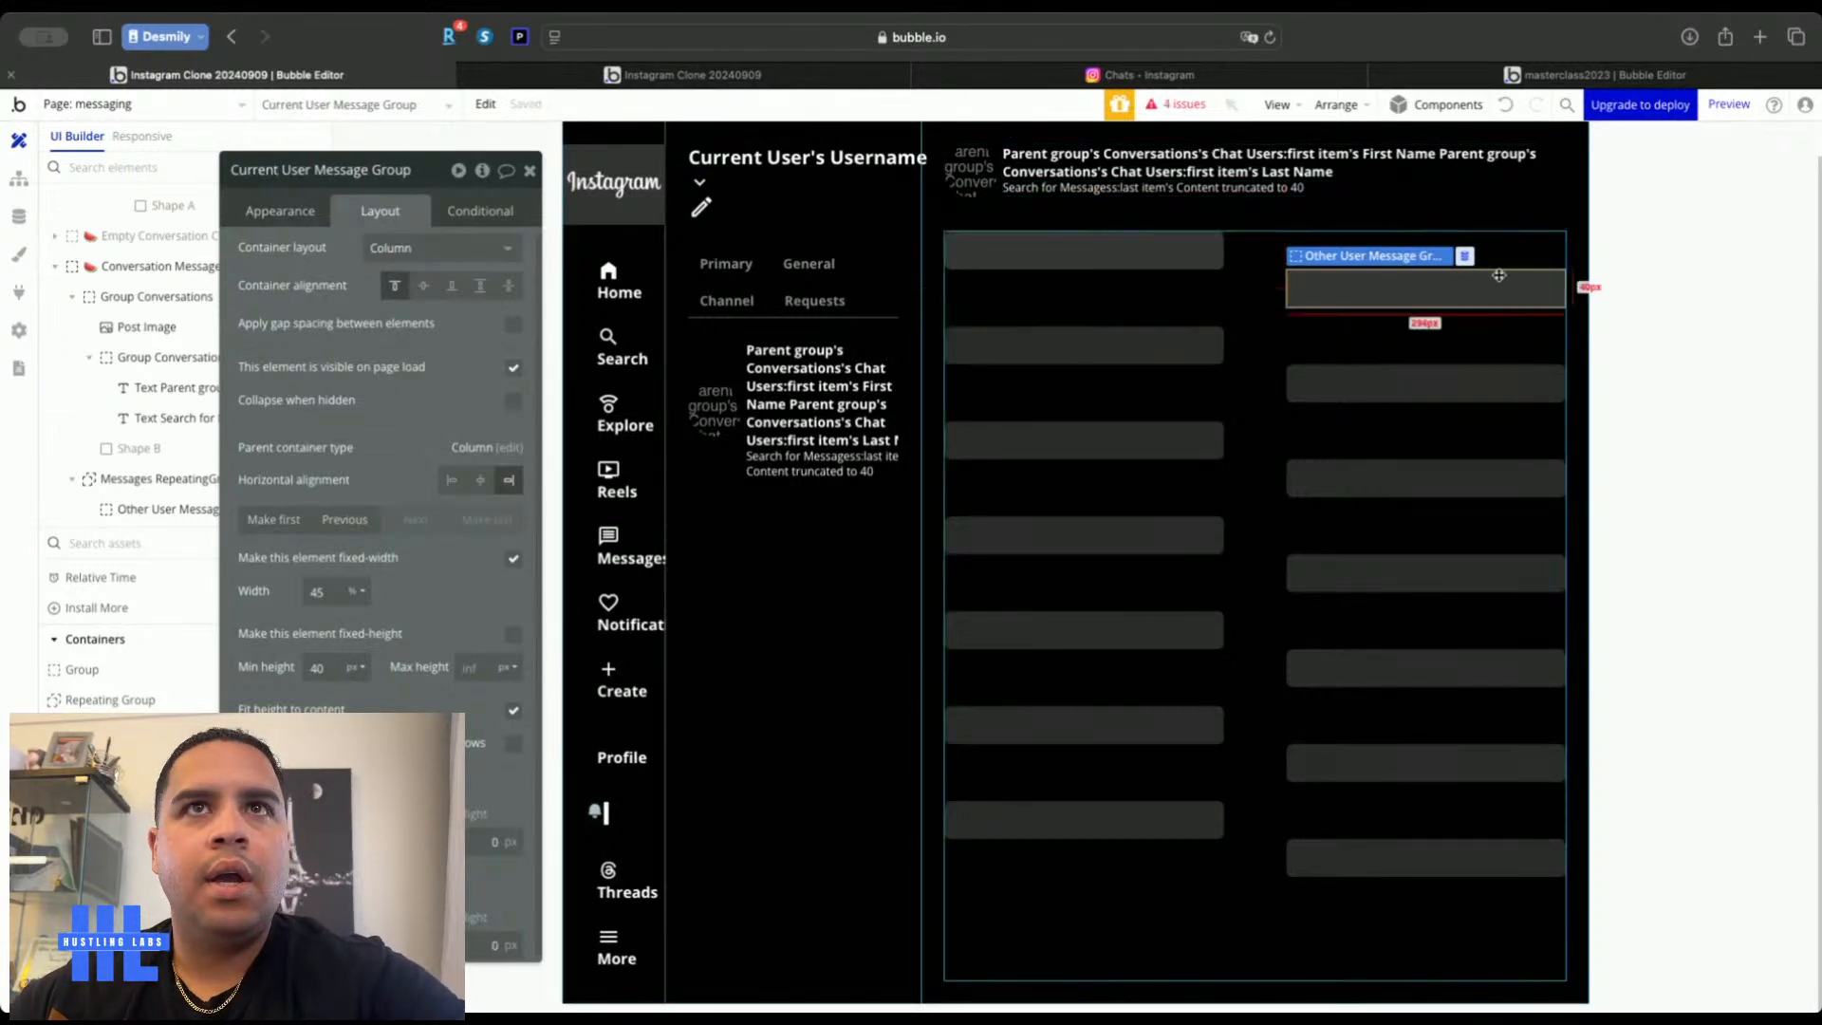
left_click(1168, 250, "shift")
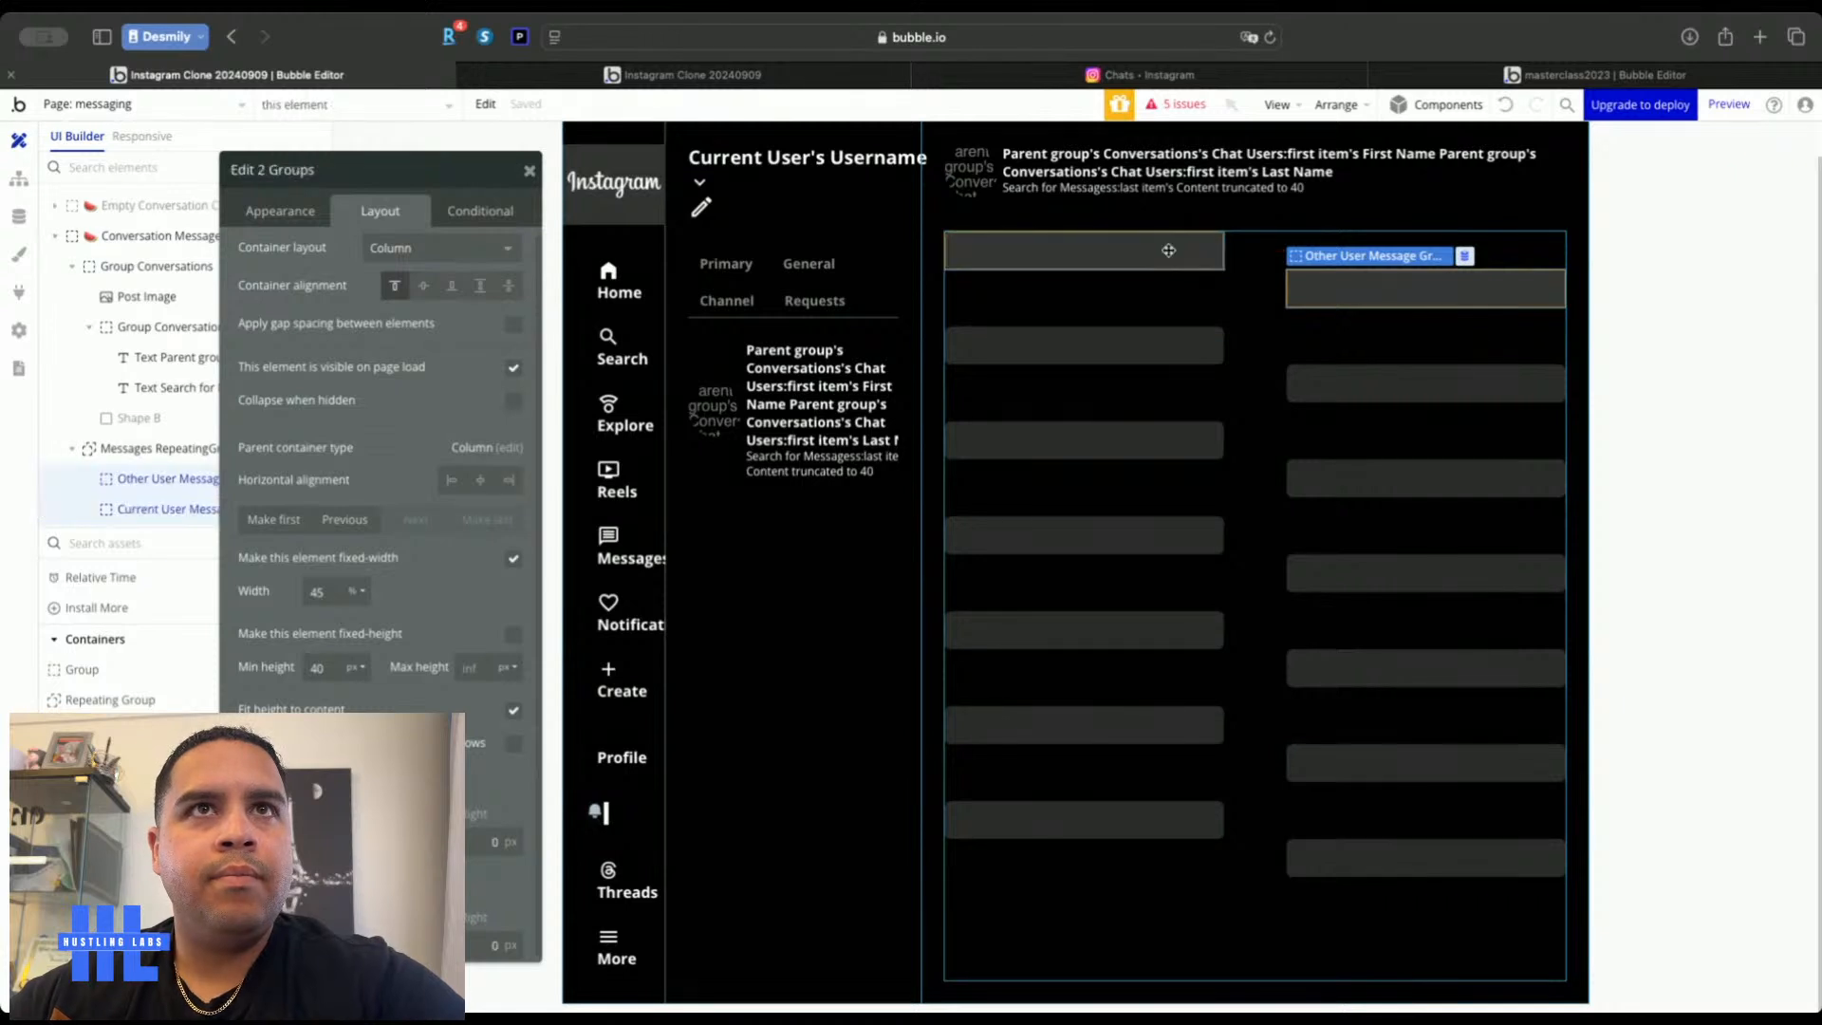
Wrap both bubble groups in a full-width column group with a 16 px row gap
right_click(1167, 251)
mouse_move(1342, 371)
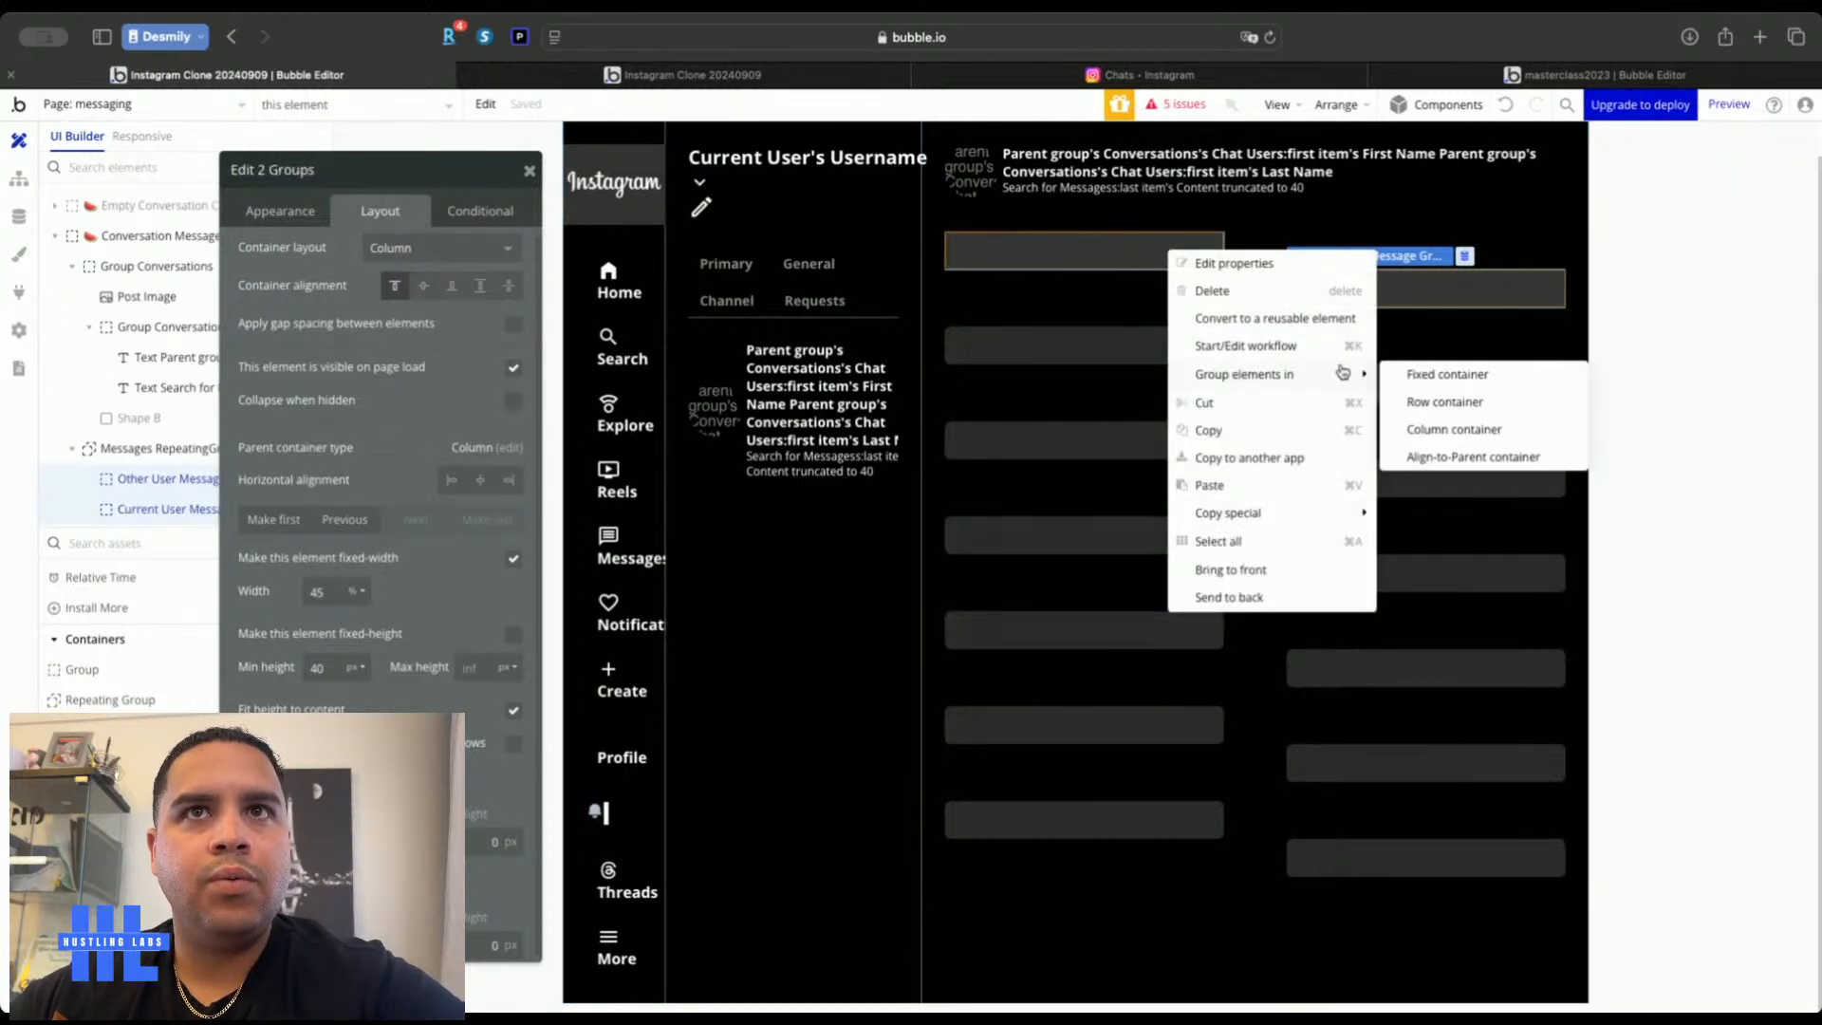
left_click(1450, 431)
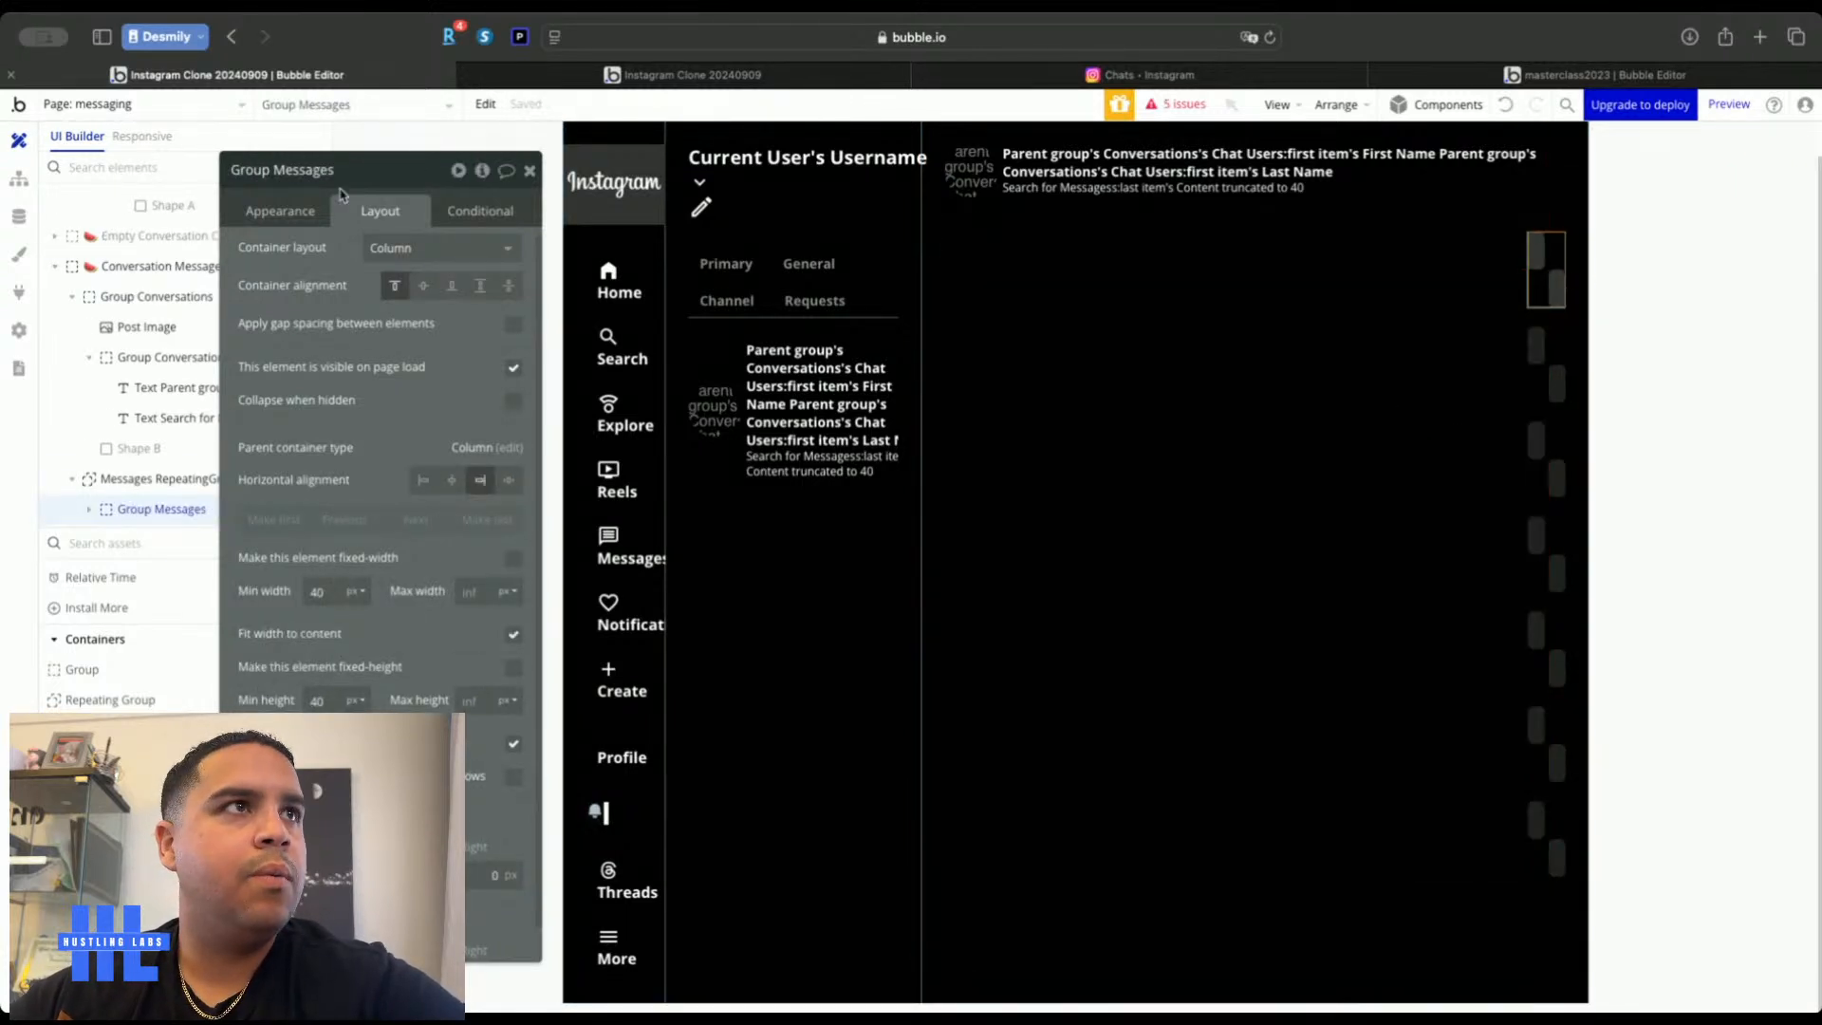
left_click(513, 634)
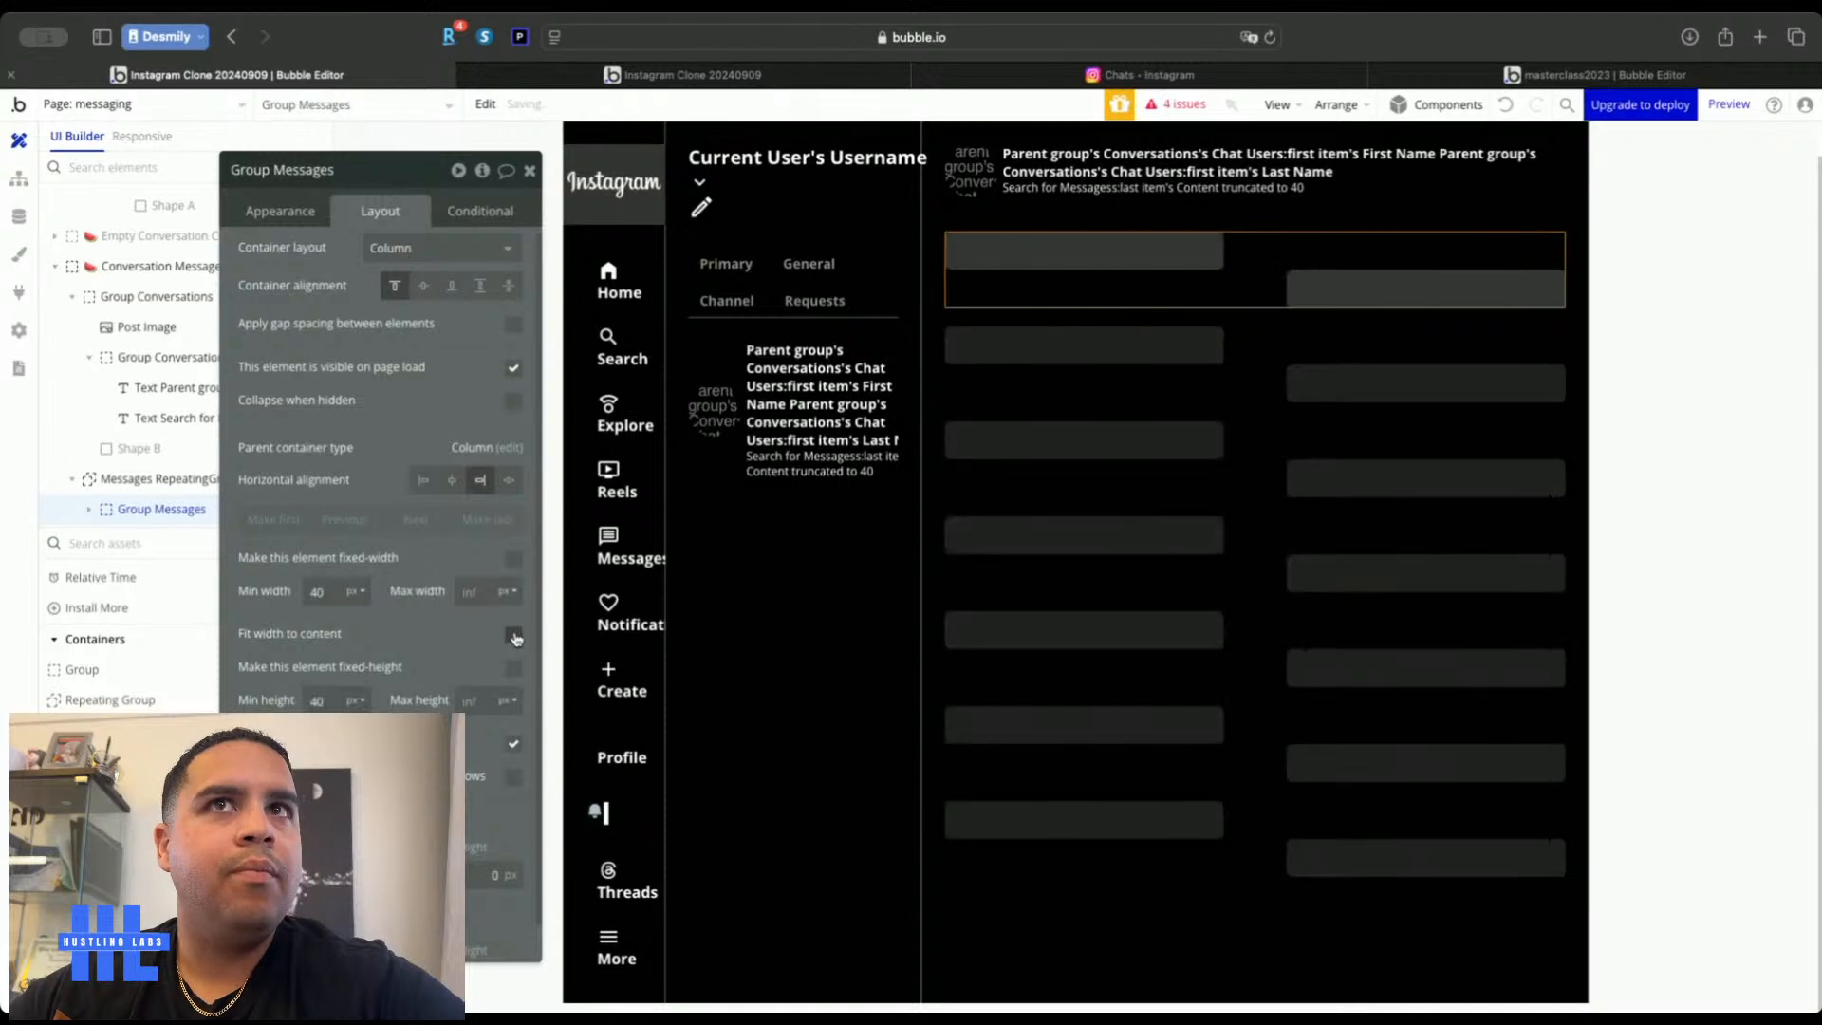
left_click(513, 330)
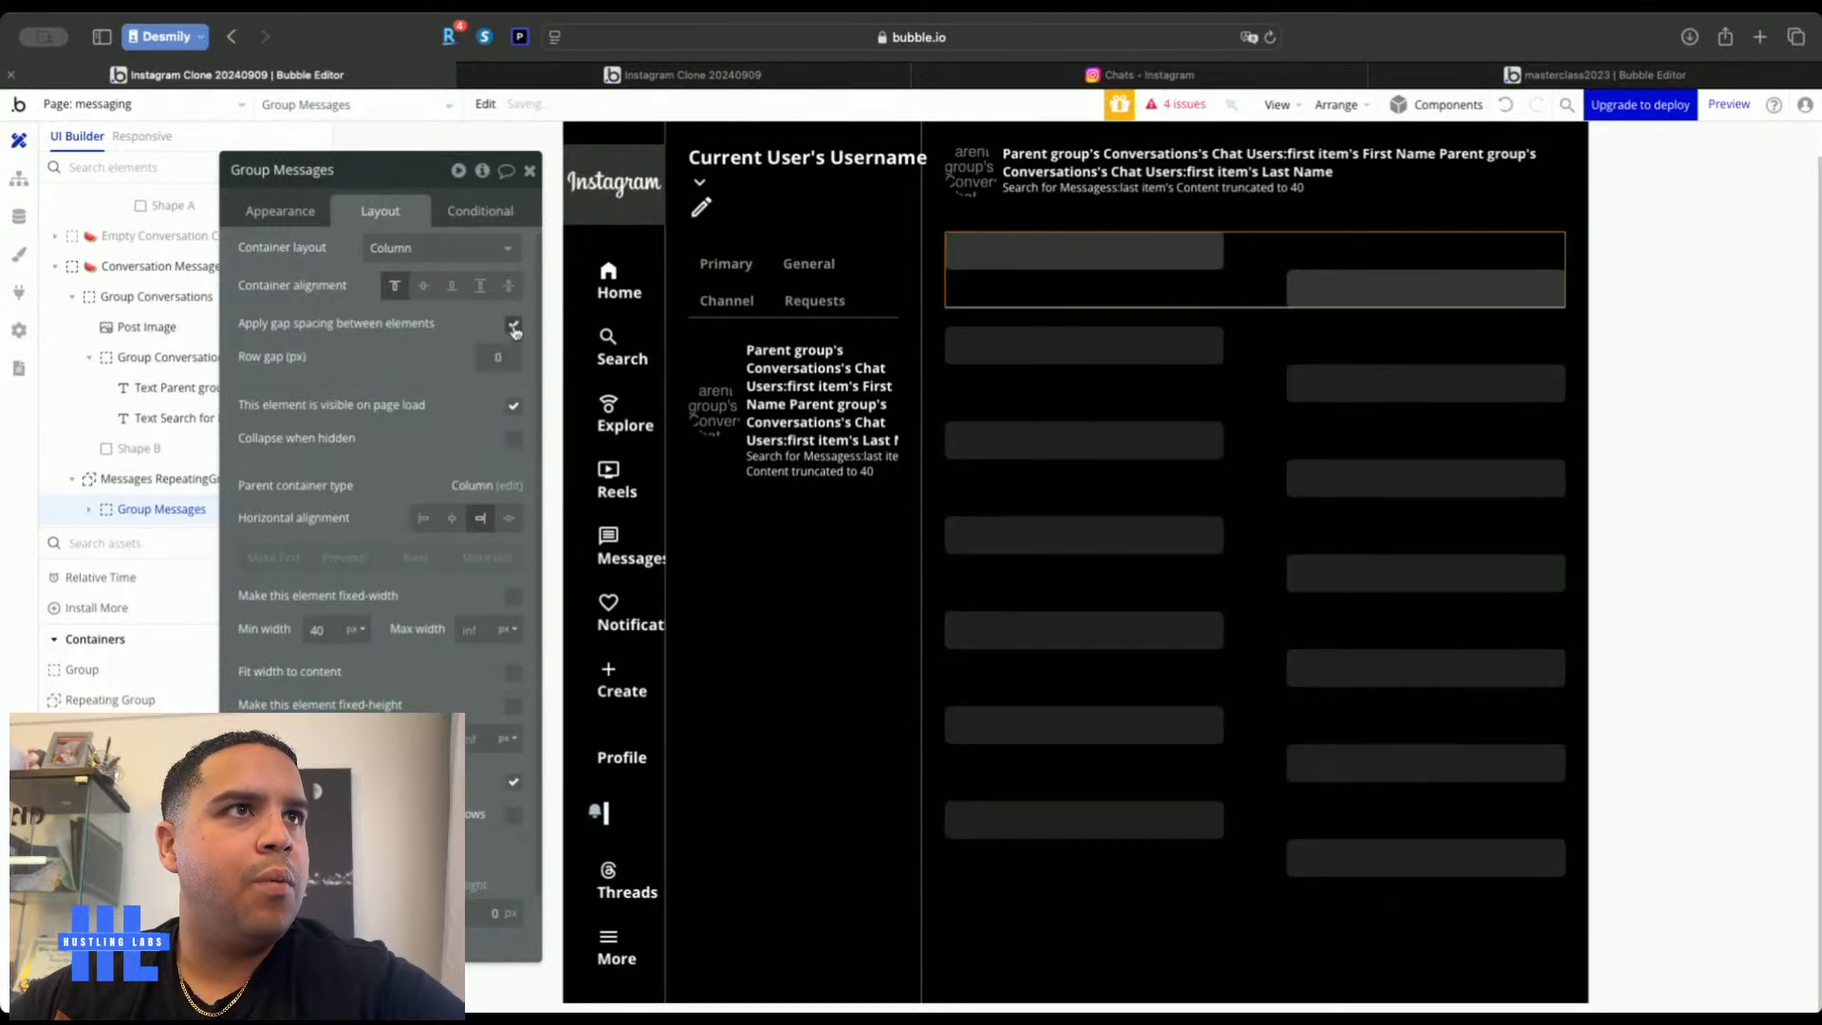
key("Up")
key("Up")
key("Up")
key("Up")
key("Up")
key("Up")
key("Up")
key("Up")
key("Up")
key("Up")
key("Up")
key("Up")
key("Up")
key("Up")
key("Up")
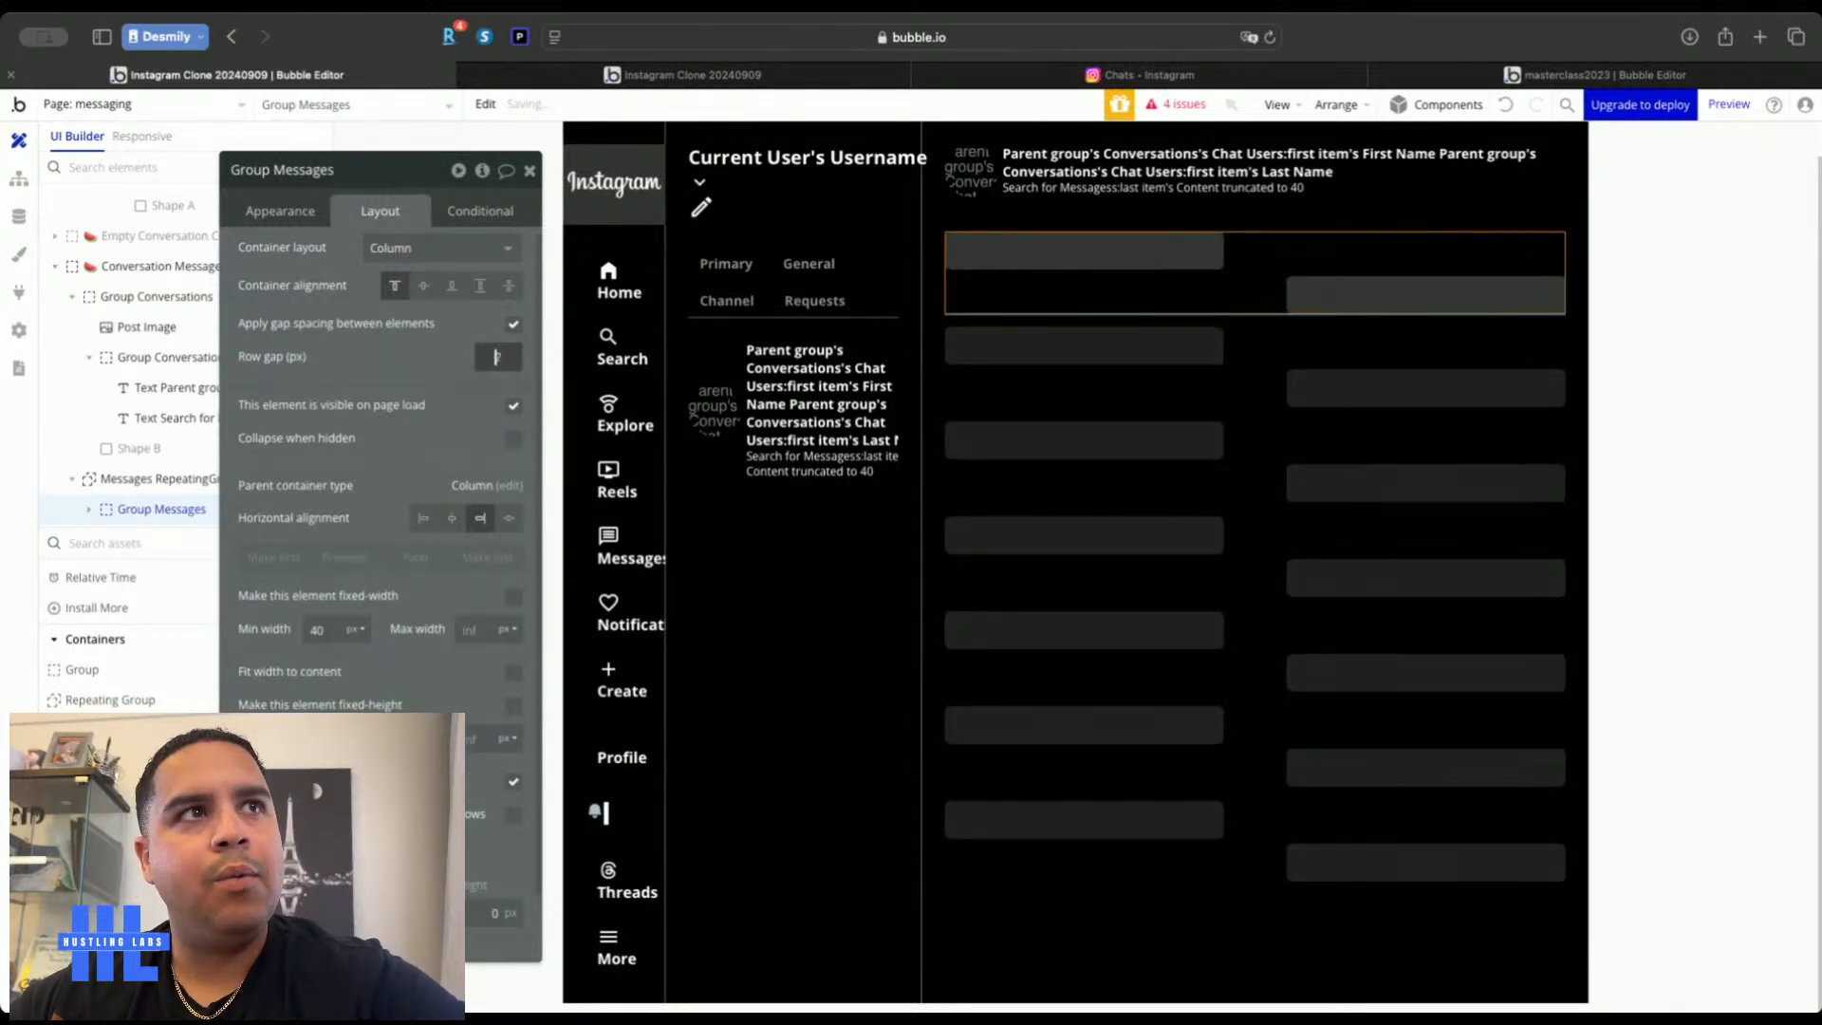
key("Up")
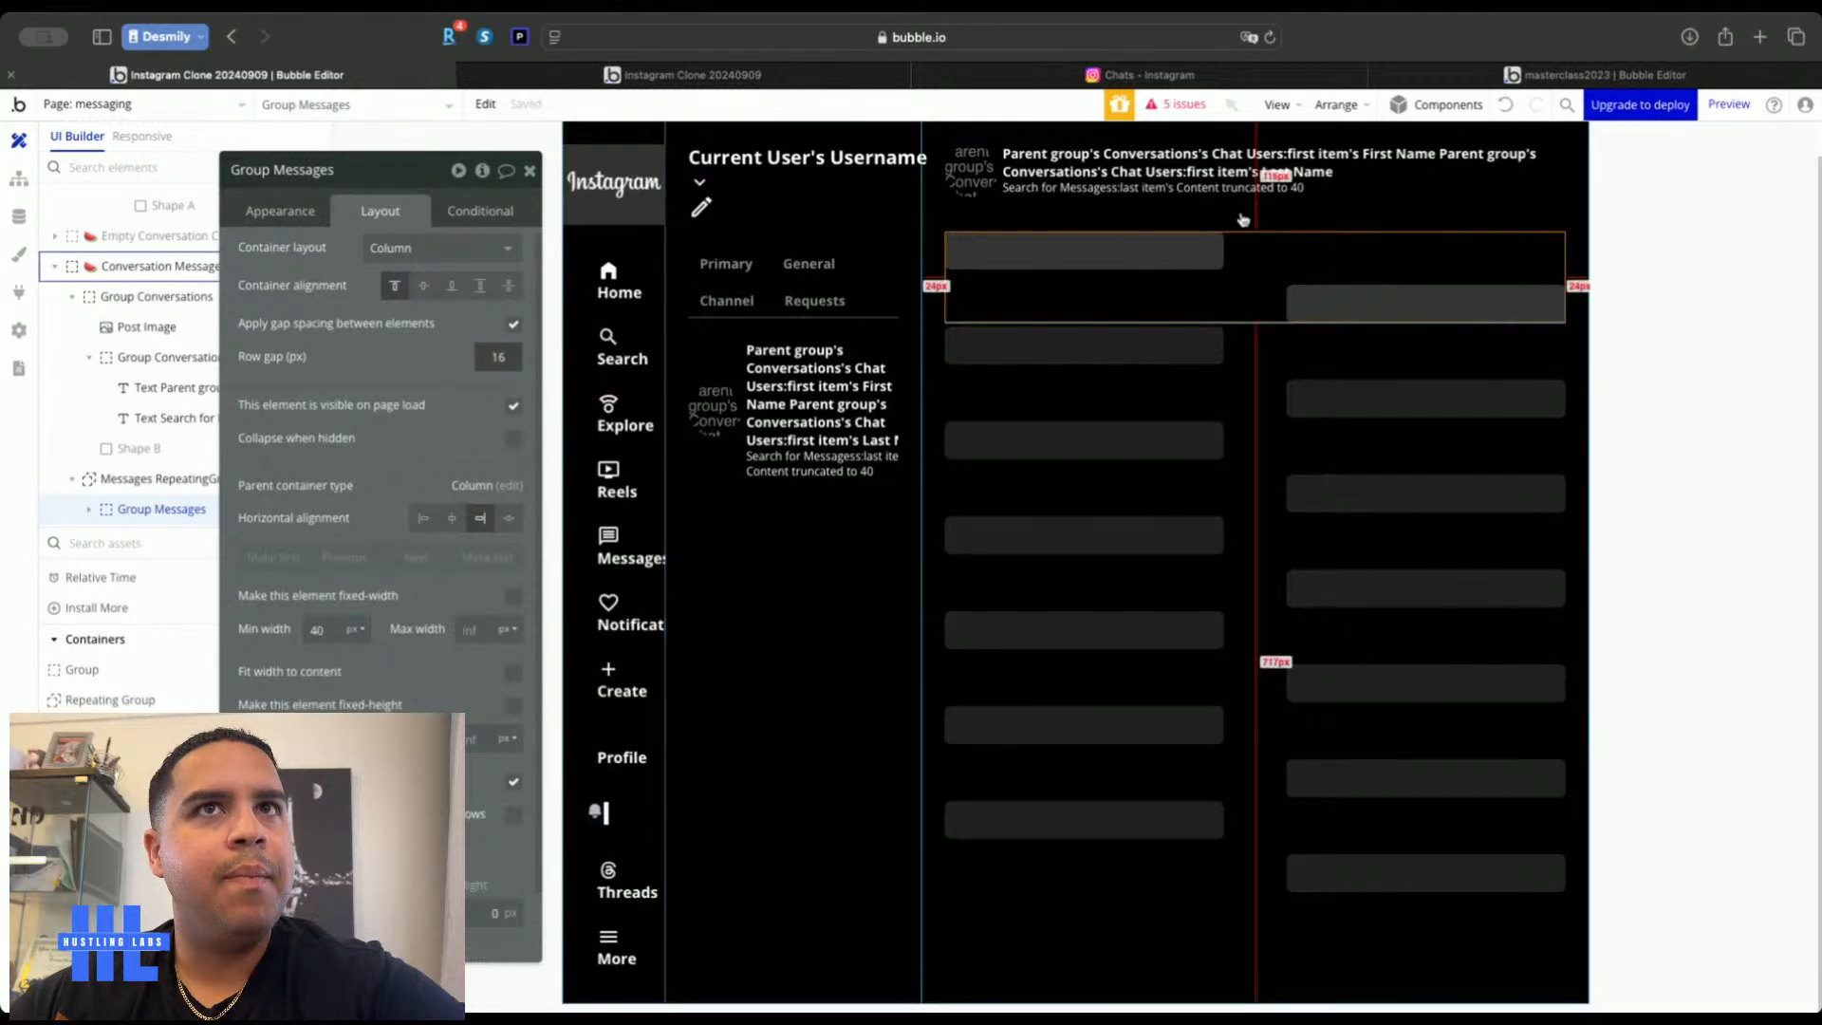
left_click(1739, 451)
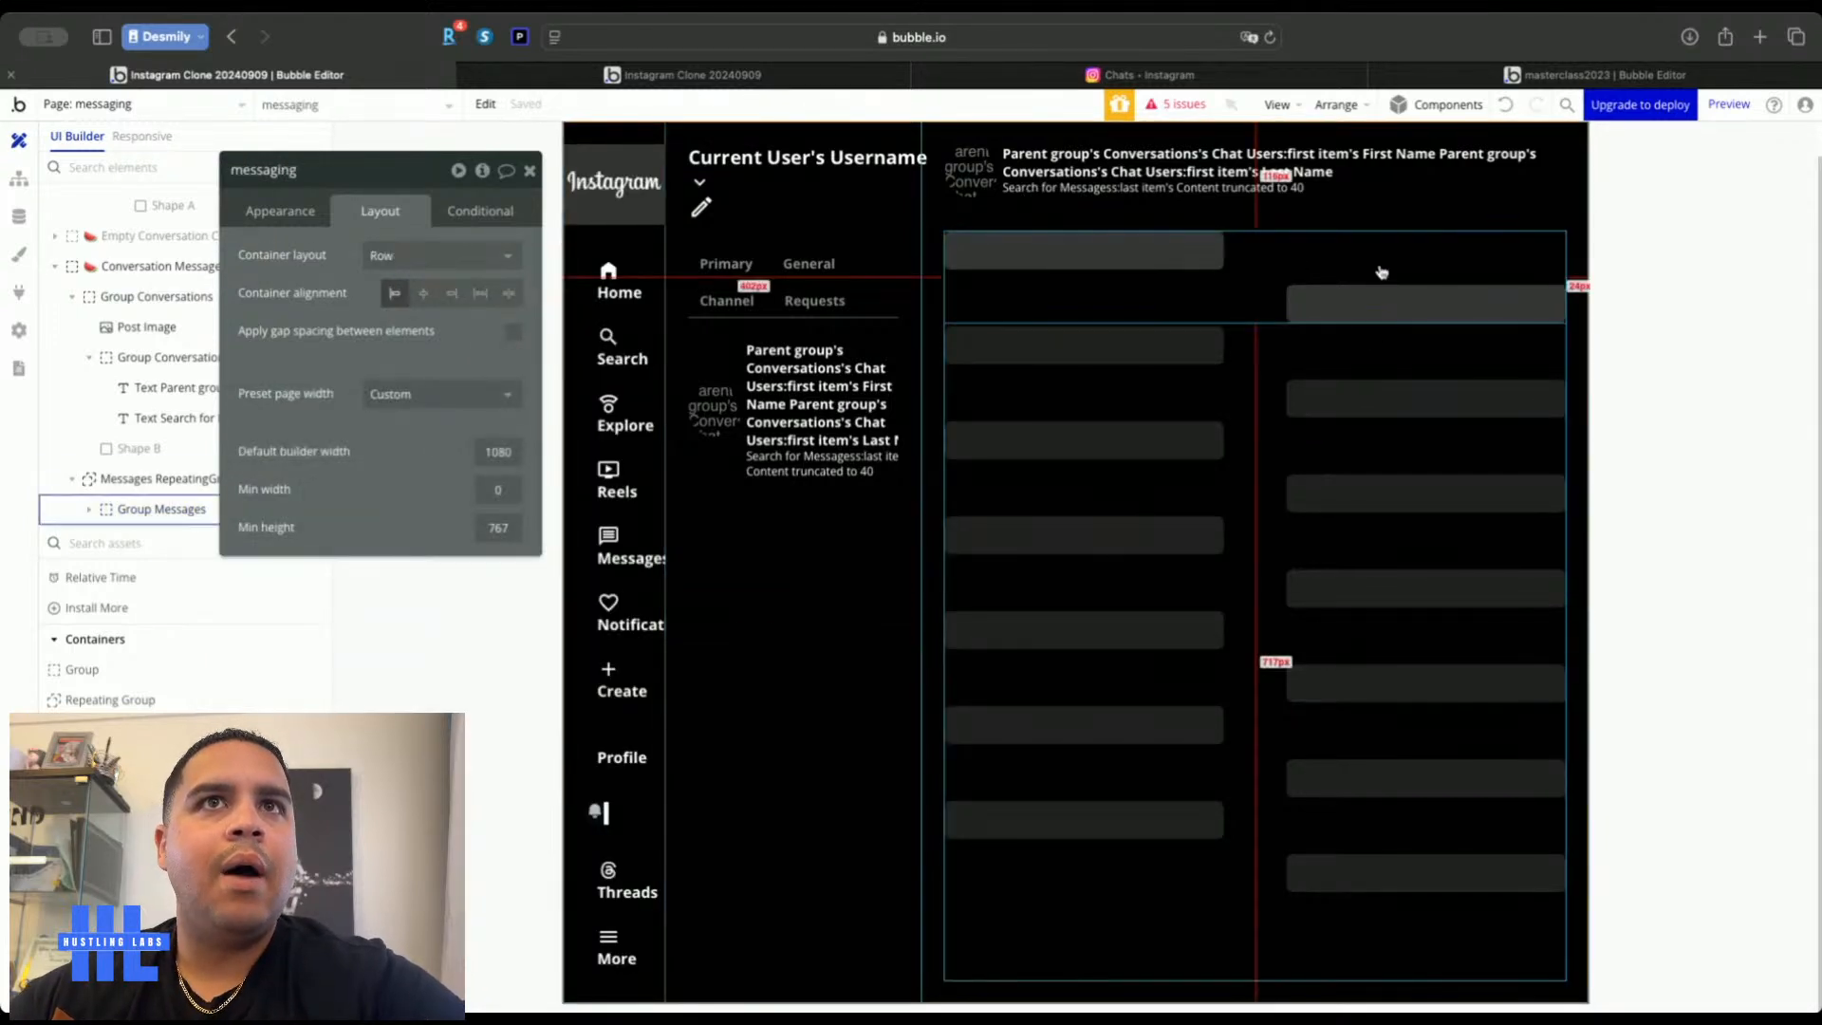
left_click(1254, 292)
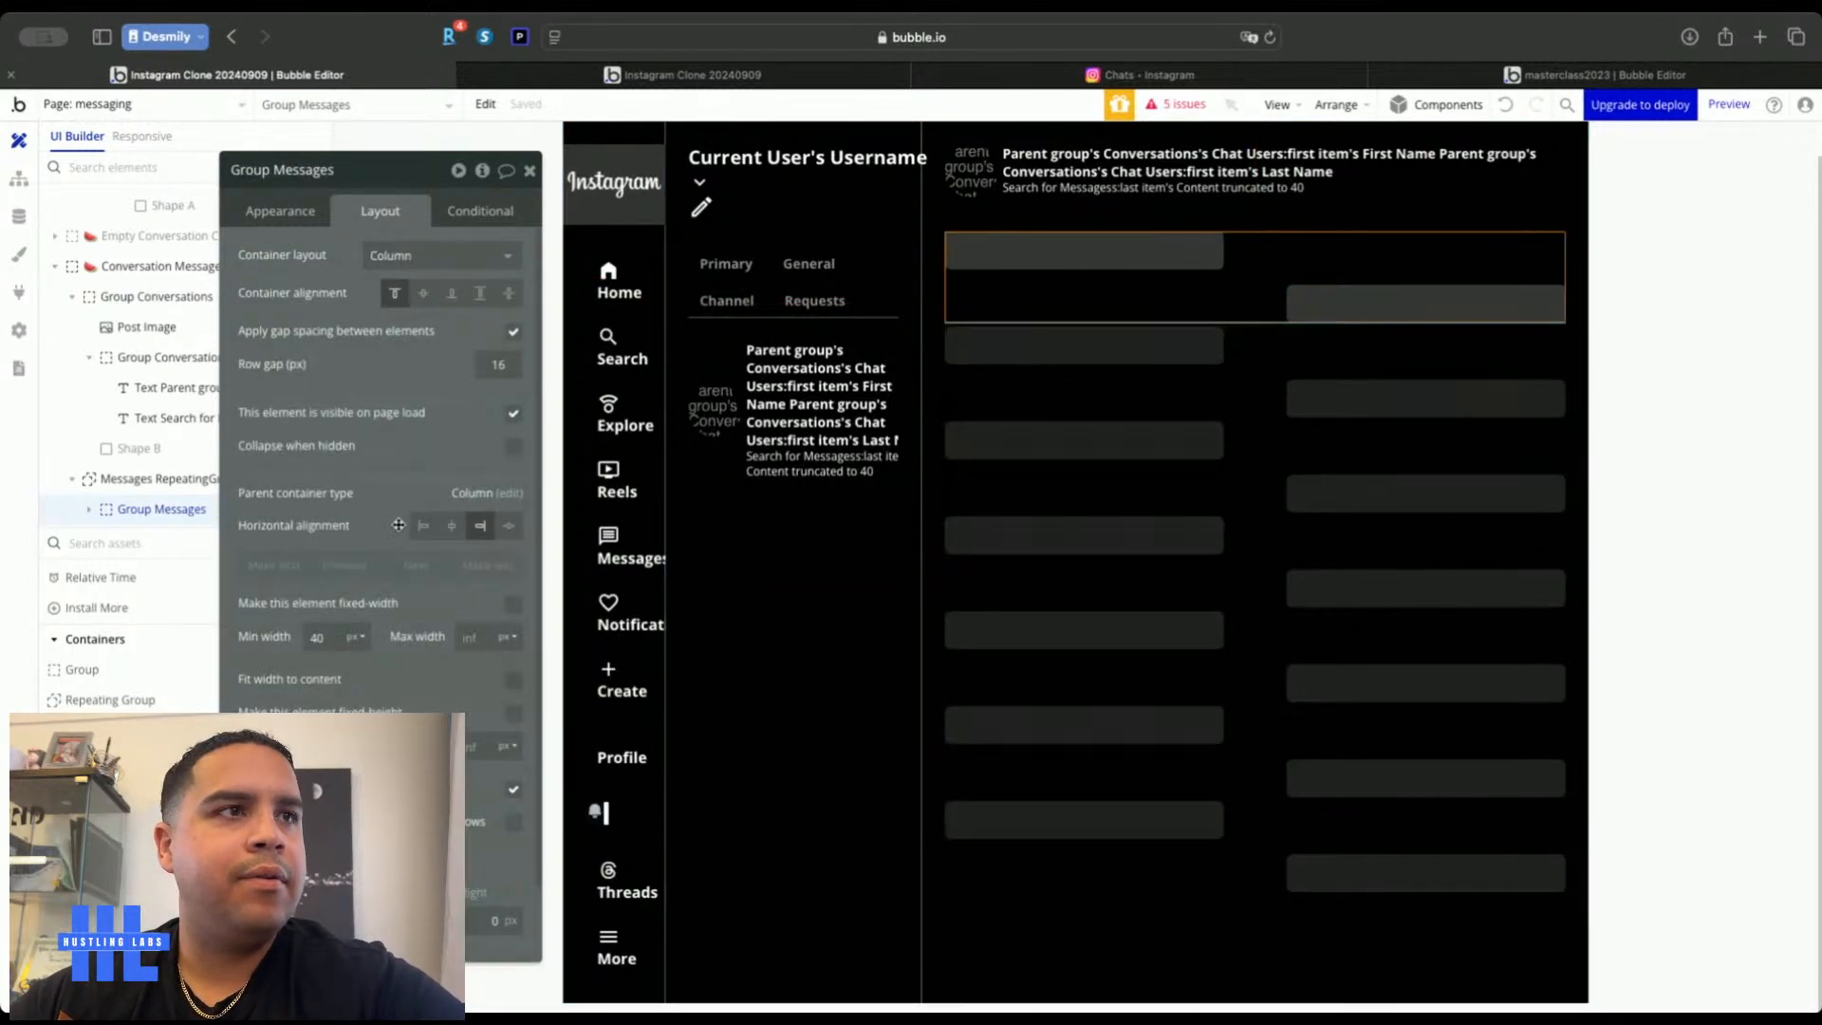
Set the Group Messages wrapper's spacing to 12 px on each side
scroll(380, 474, "down", 2)
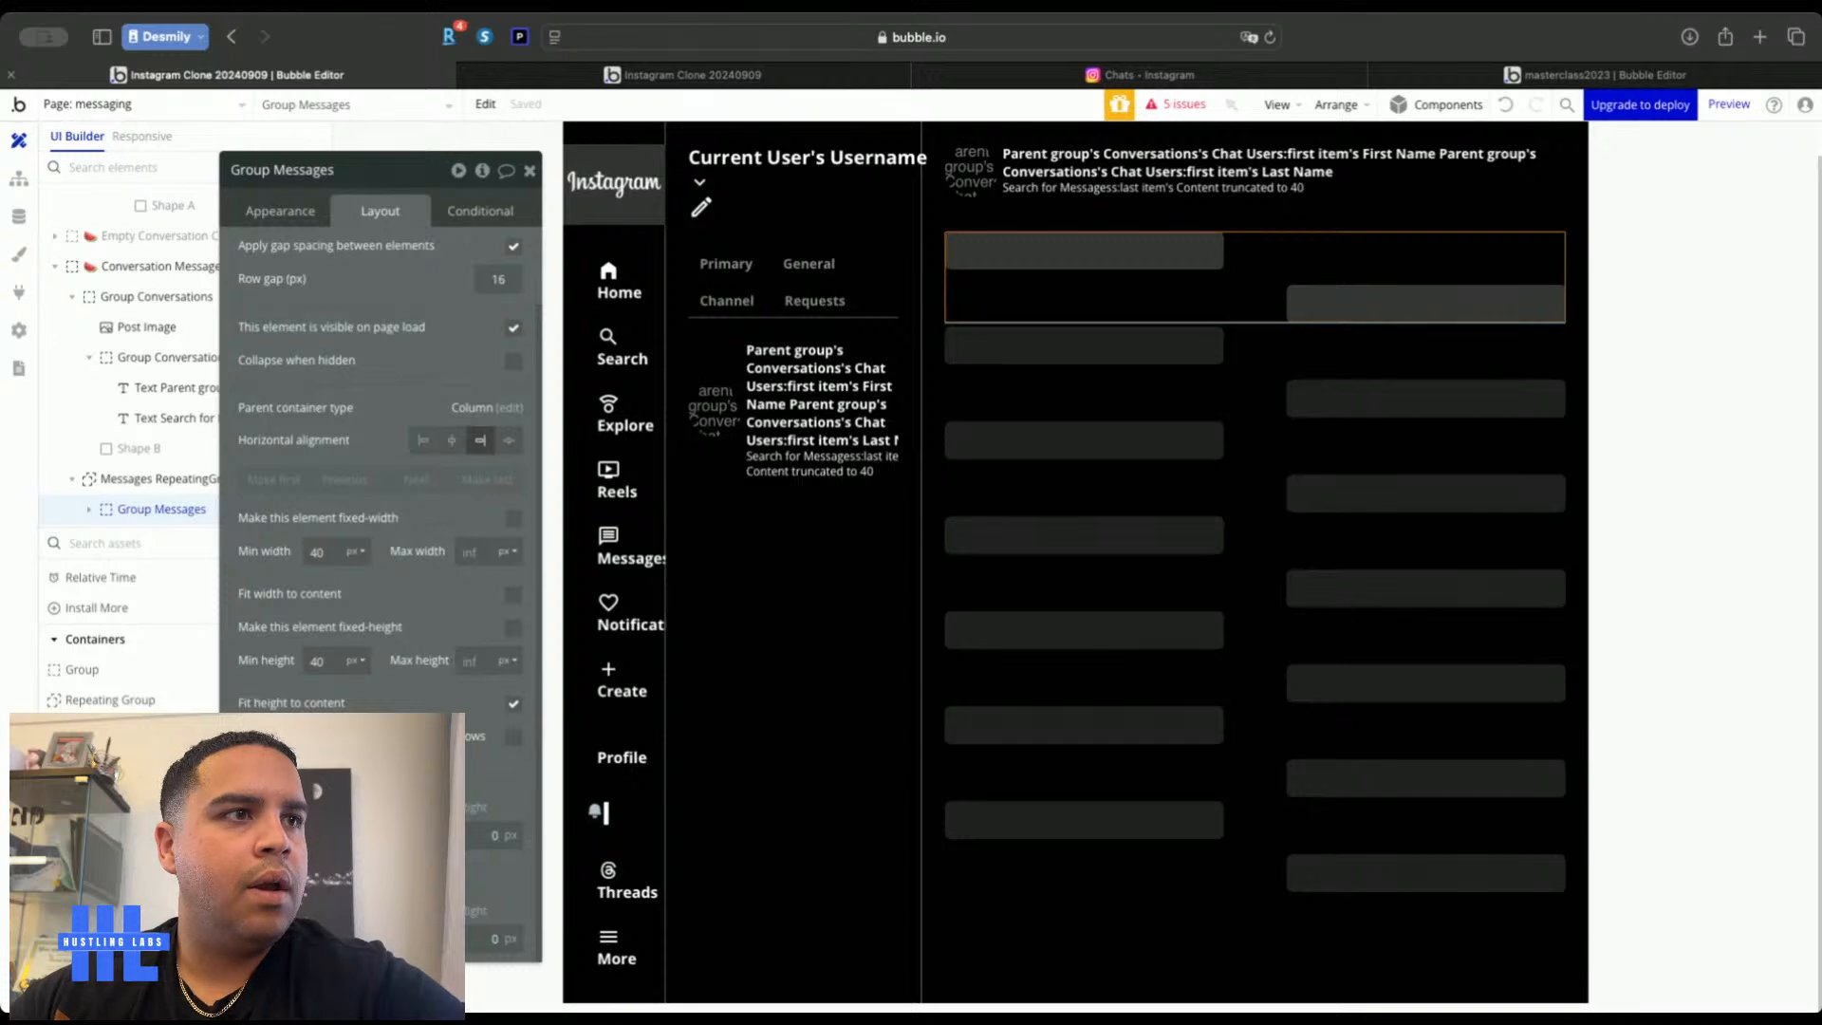
type("12")
key("Tab")
type("12")
key("Tab")
type("12")
key("Tab")
type("12")
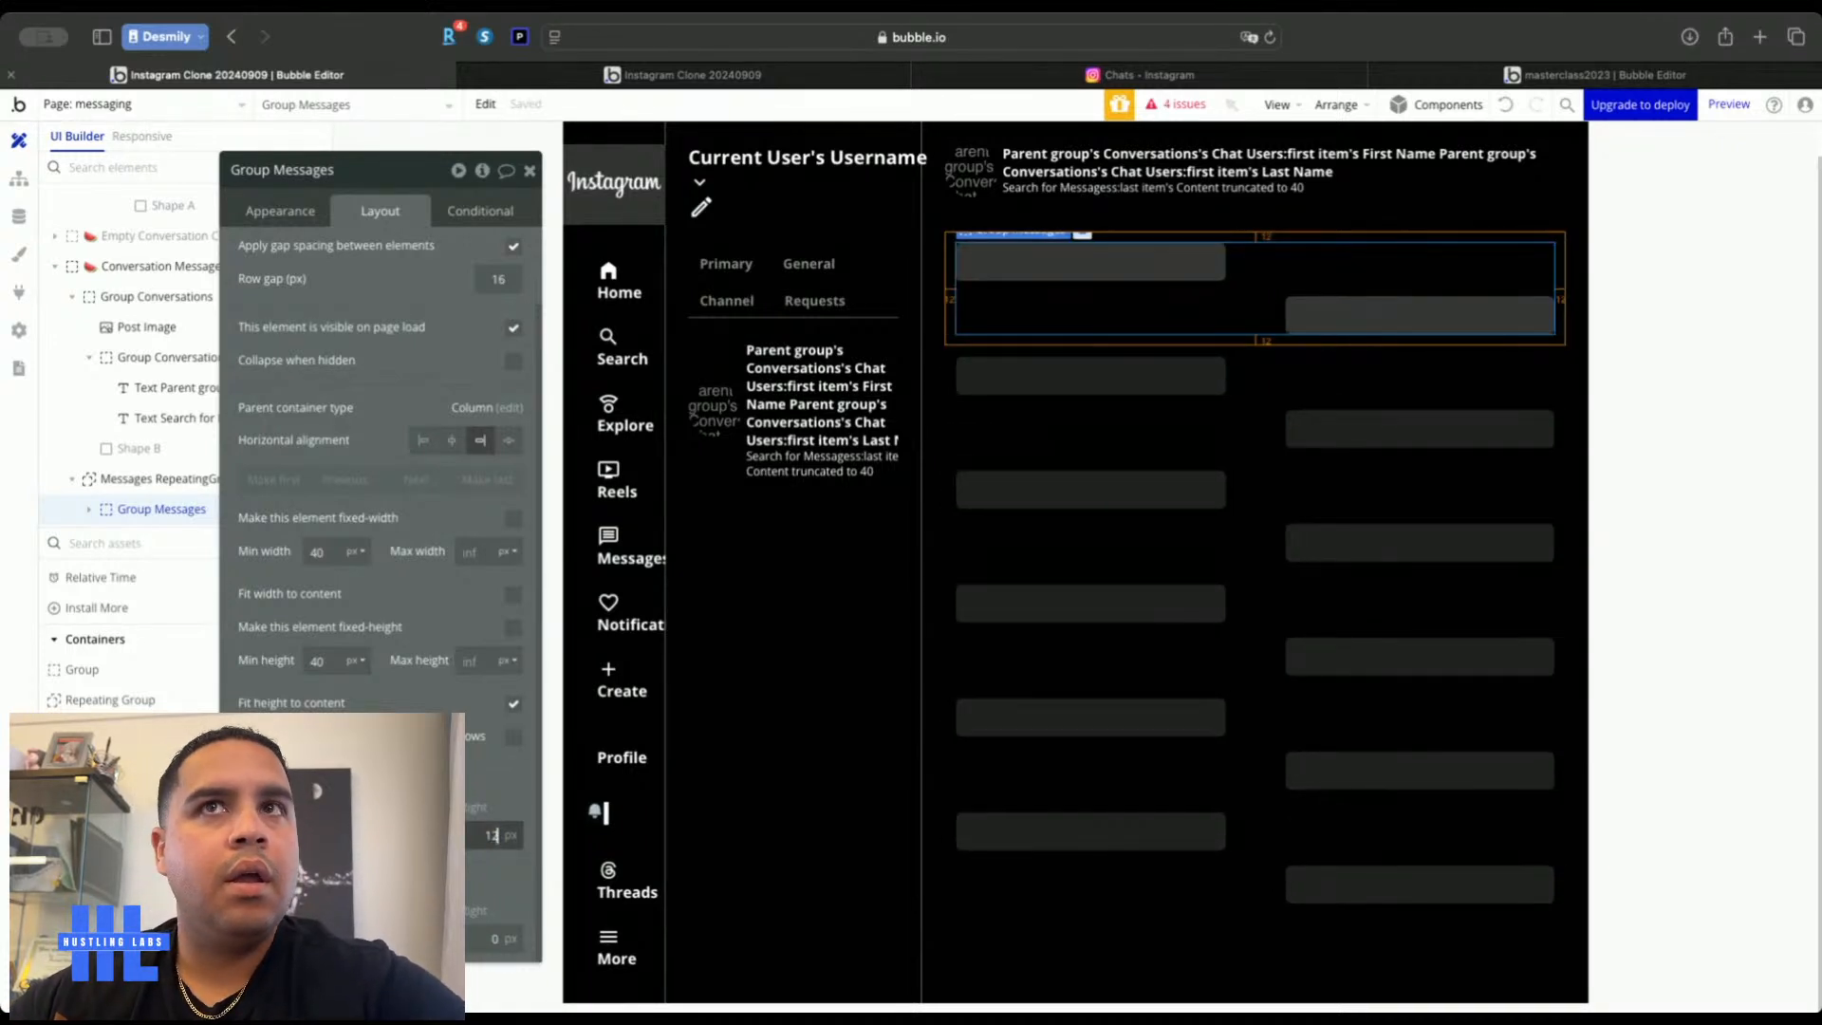
left_click(1670, 349)
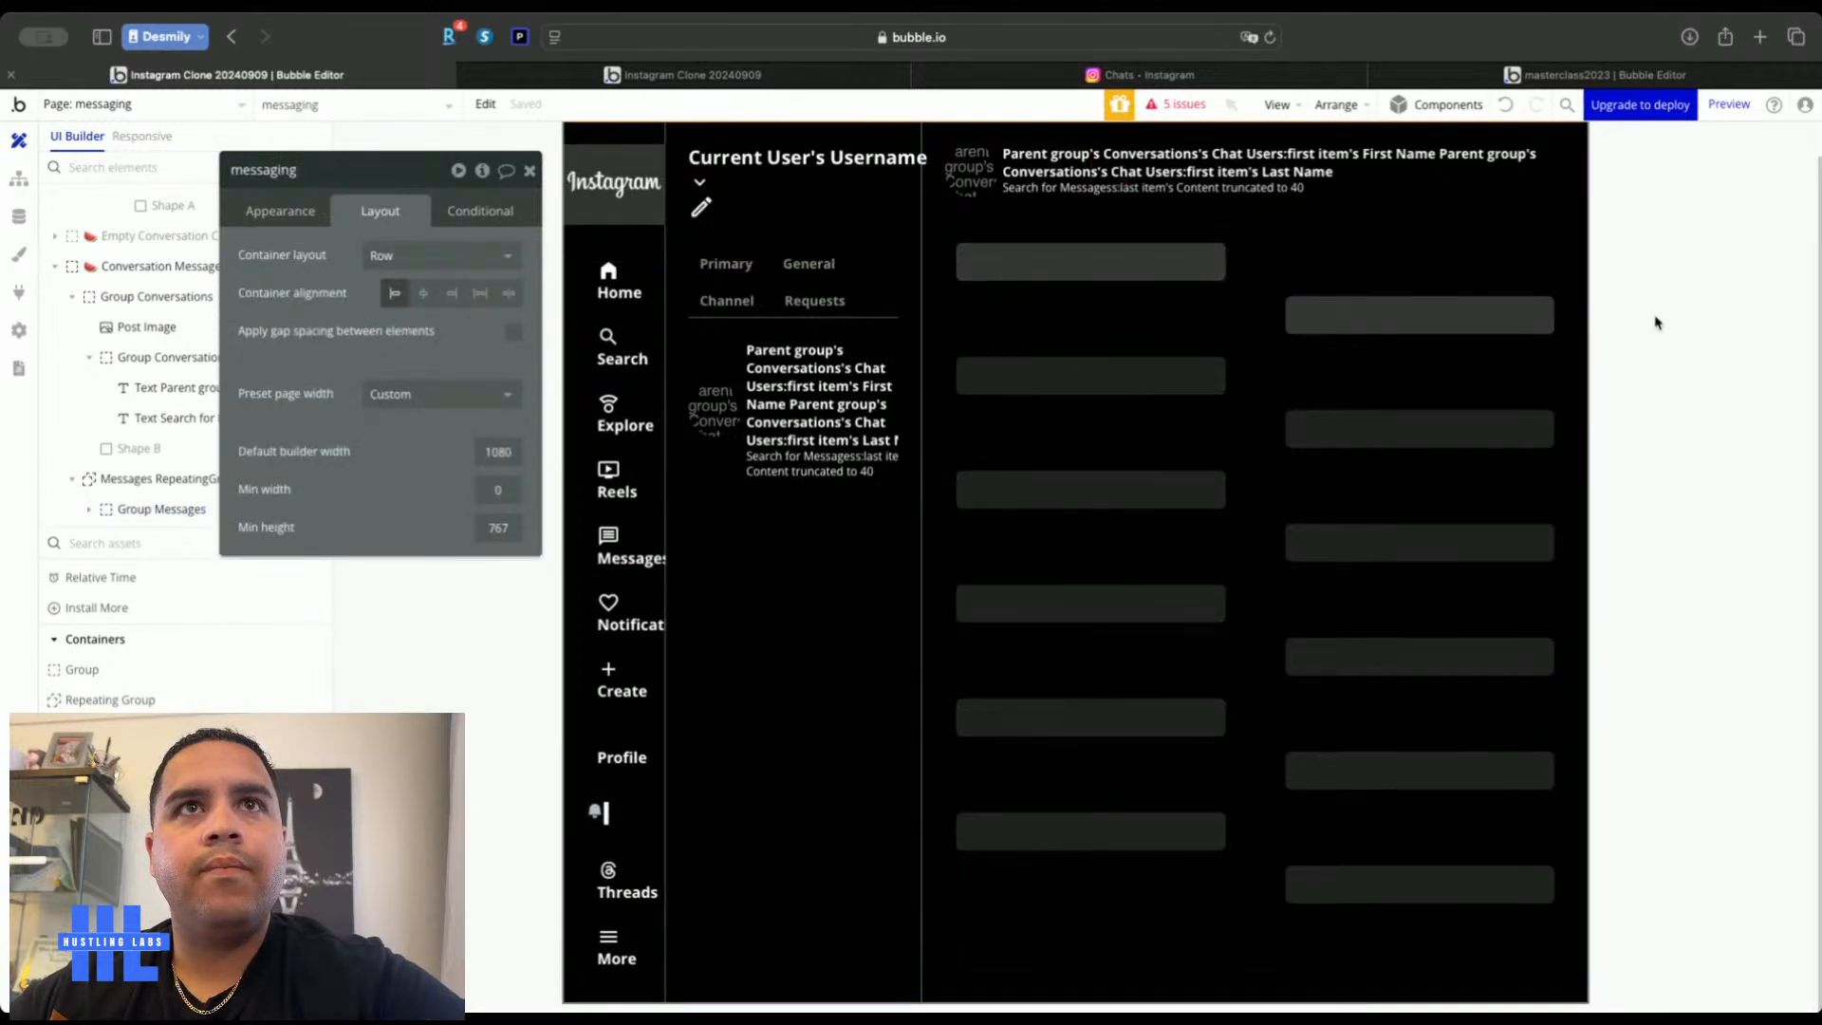
Make Other User Message Group visible when Parent group's Messages's Sender is not Current User
left_click(1061, 271)
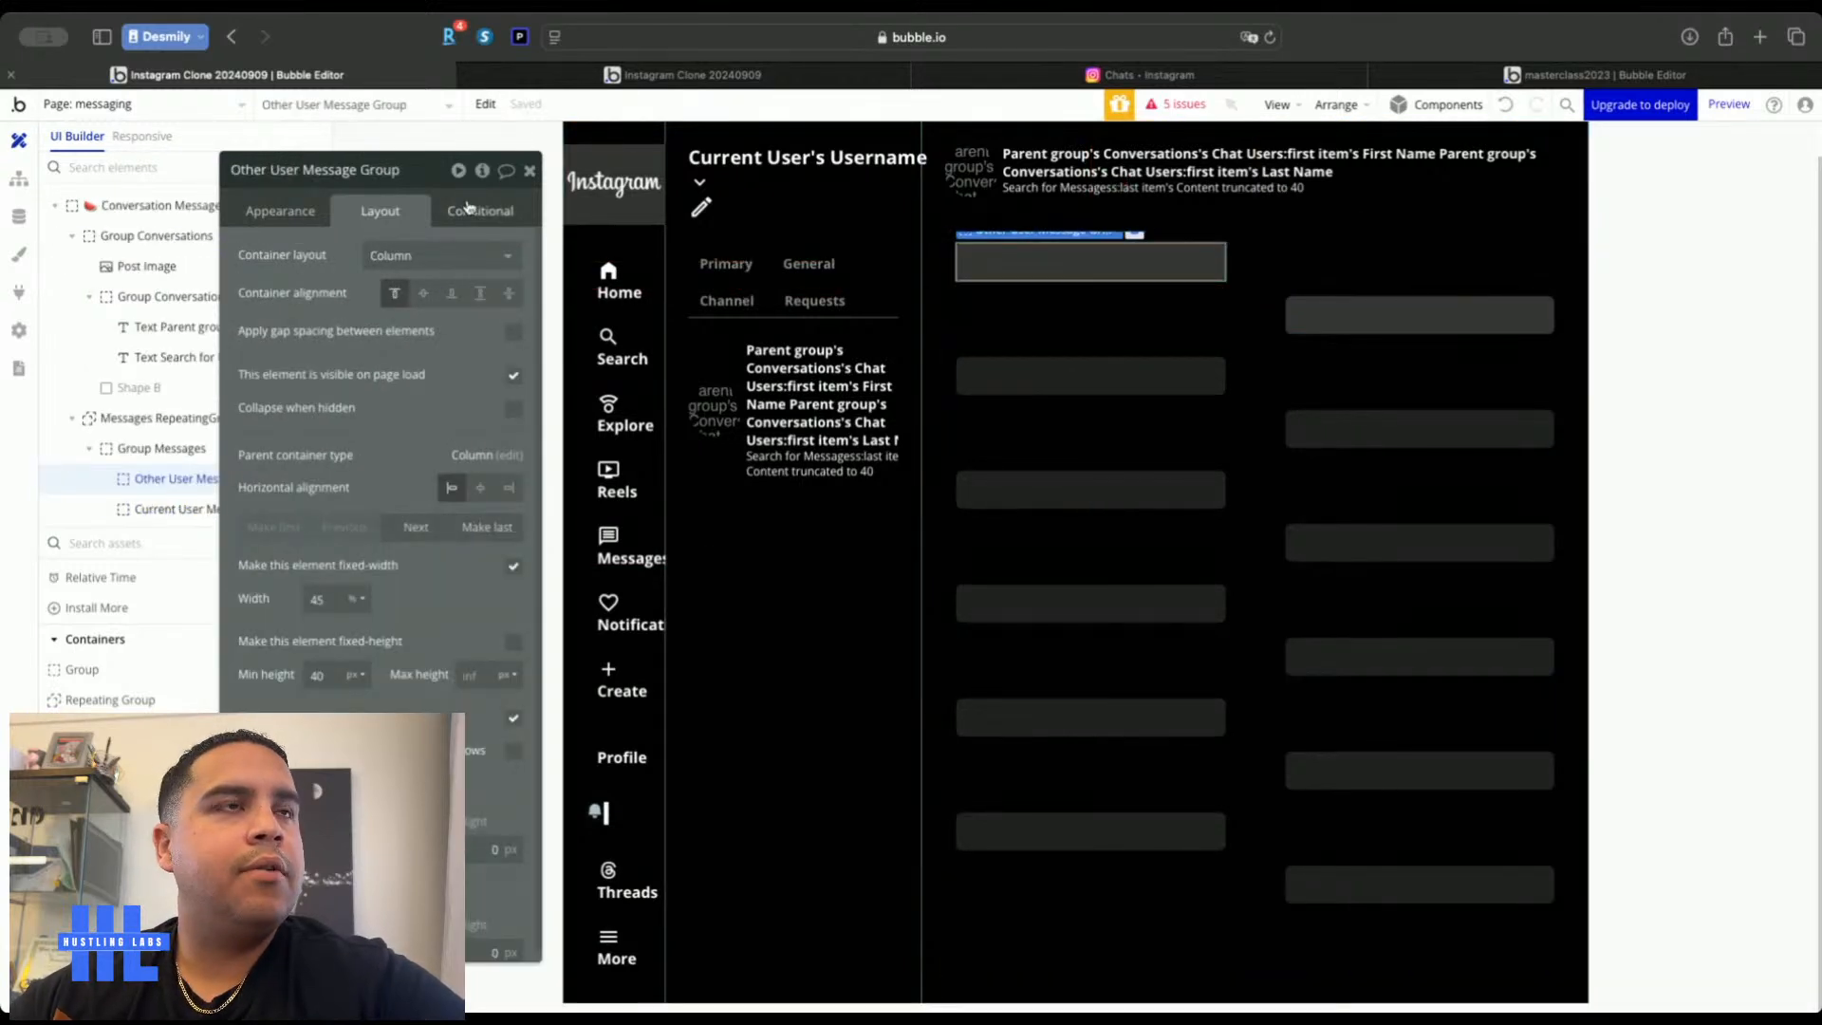
left_click(464, 208)
left_click(318, 263)
left_click(294, 266)
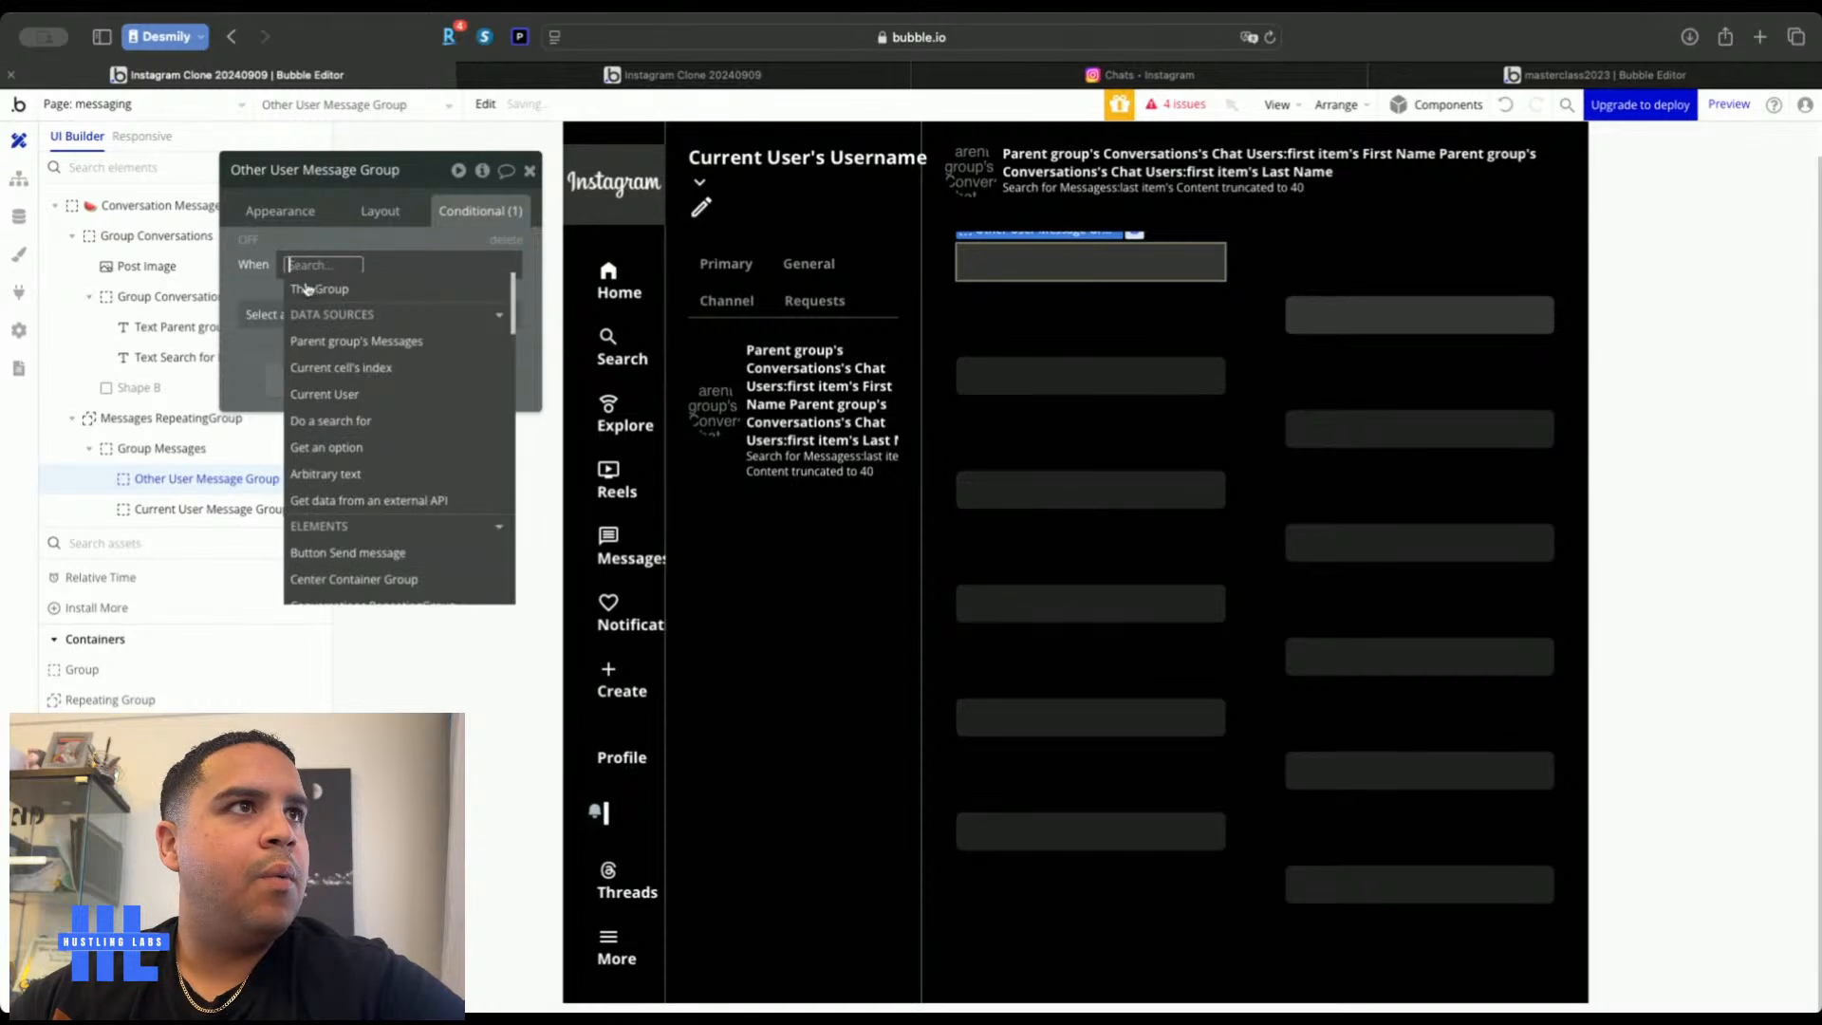
left_click(334, 344)
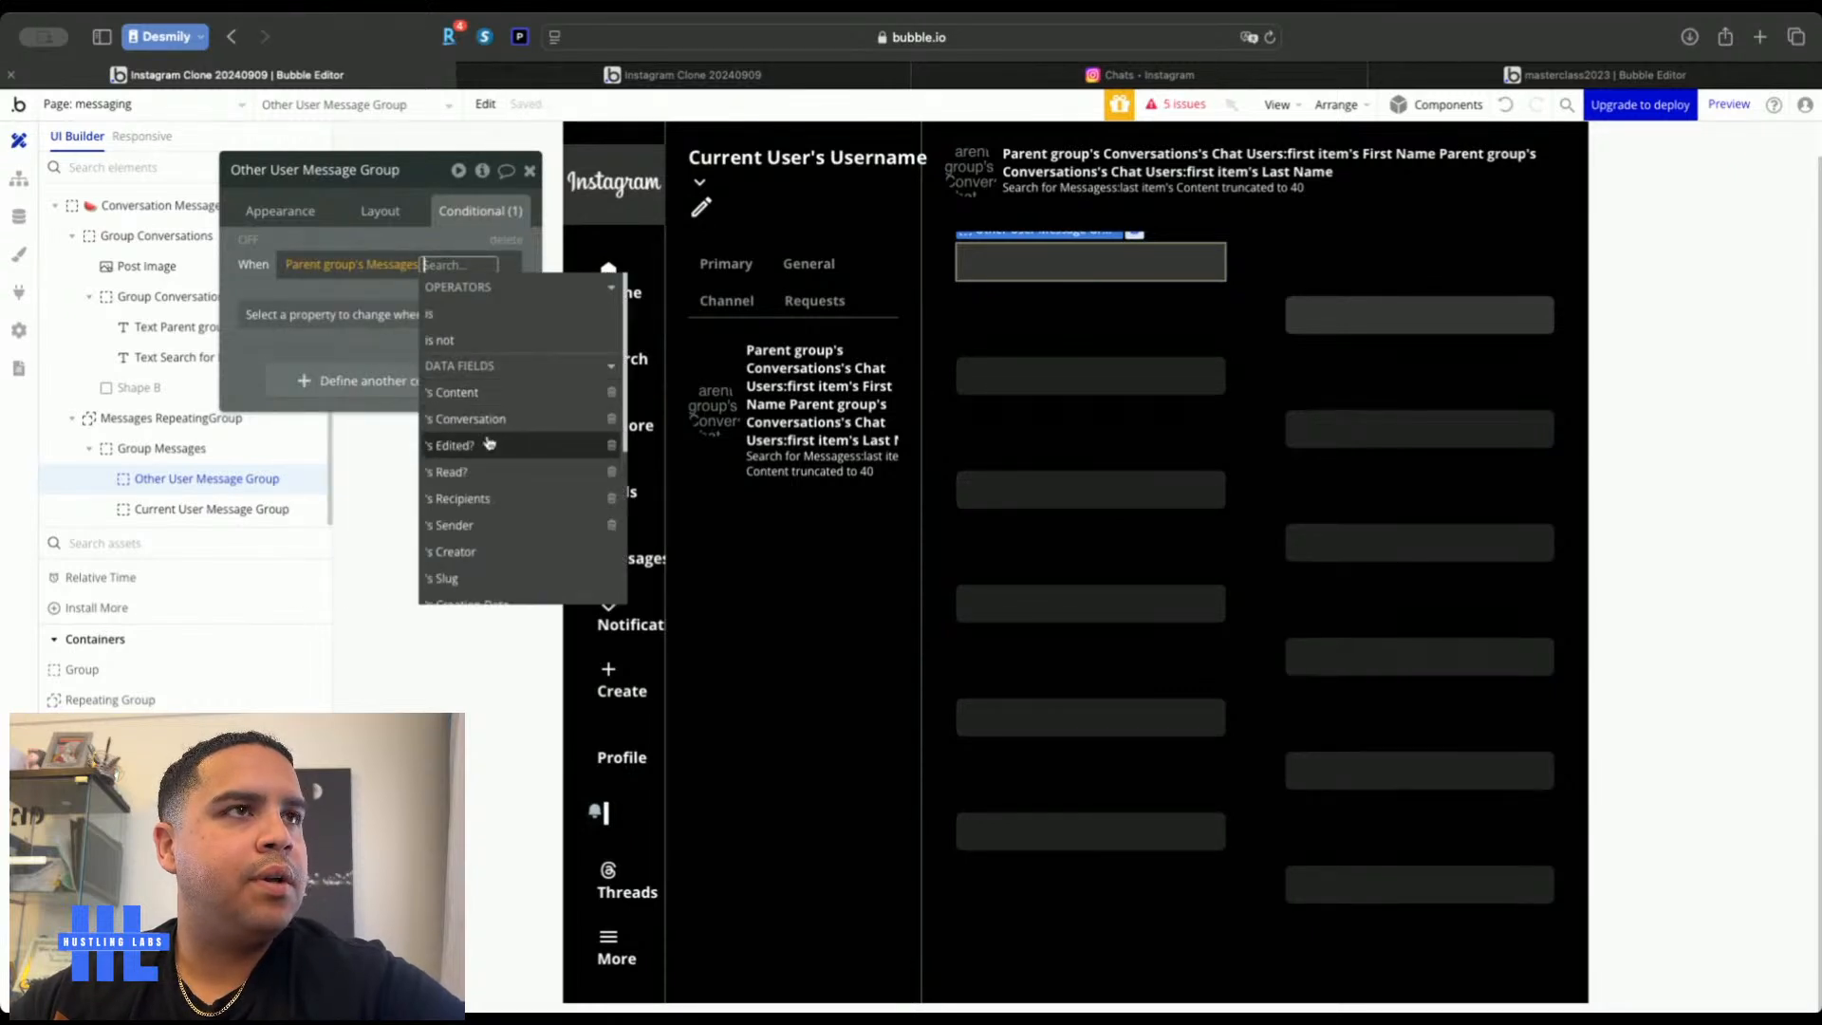
left_click(491, 531)
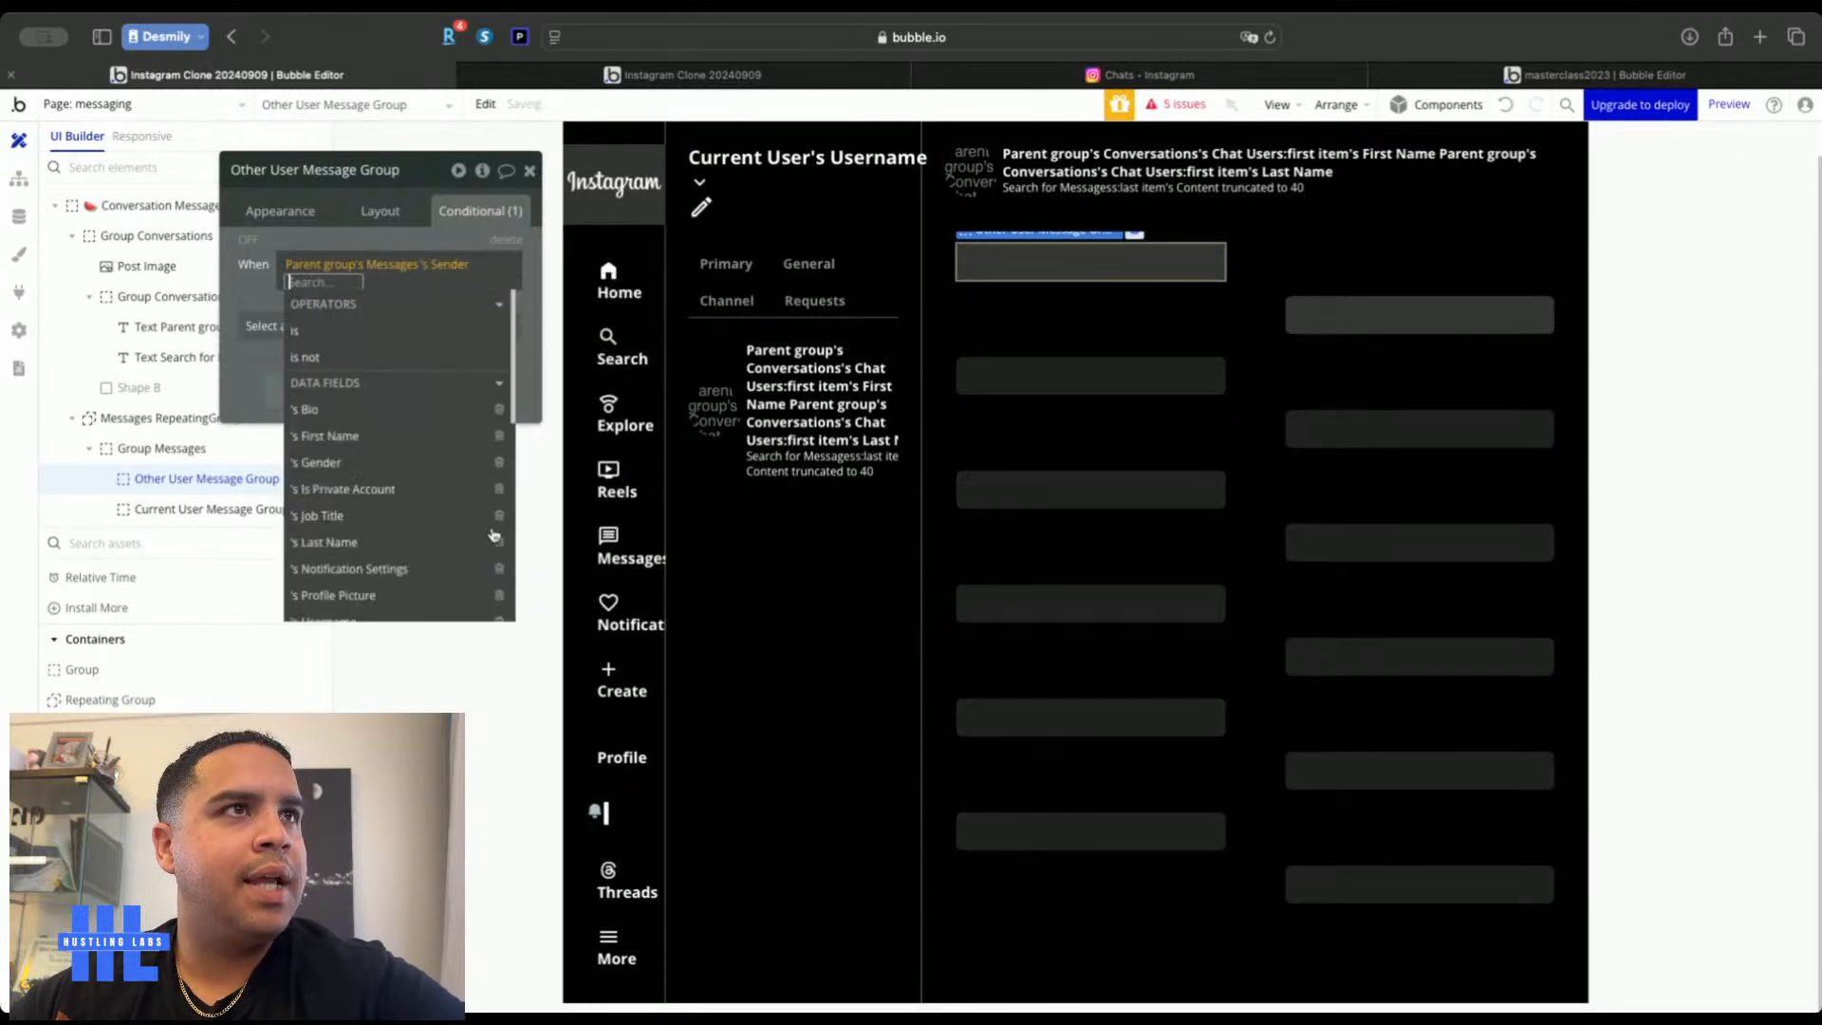
left_click(380, 330)
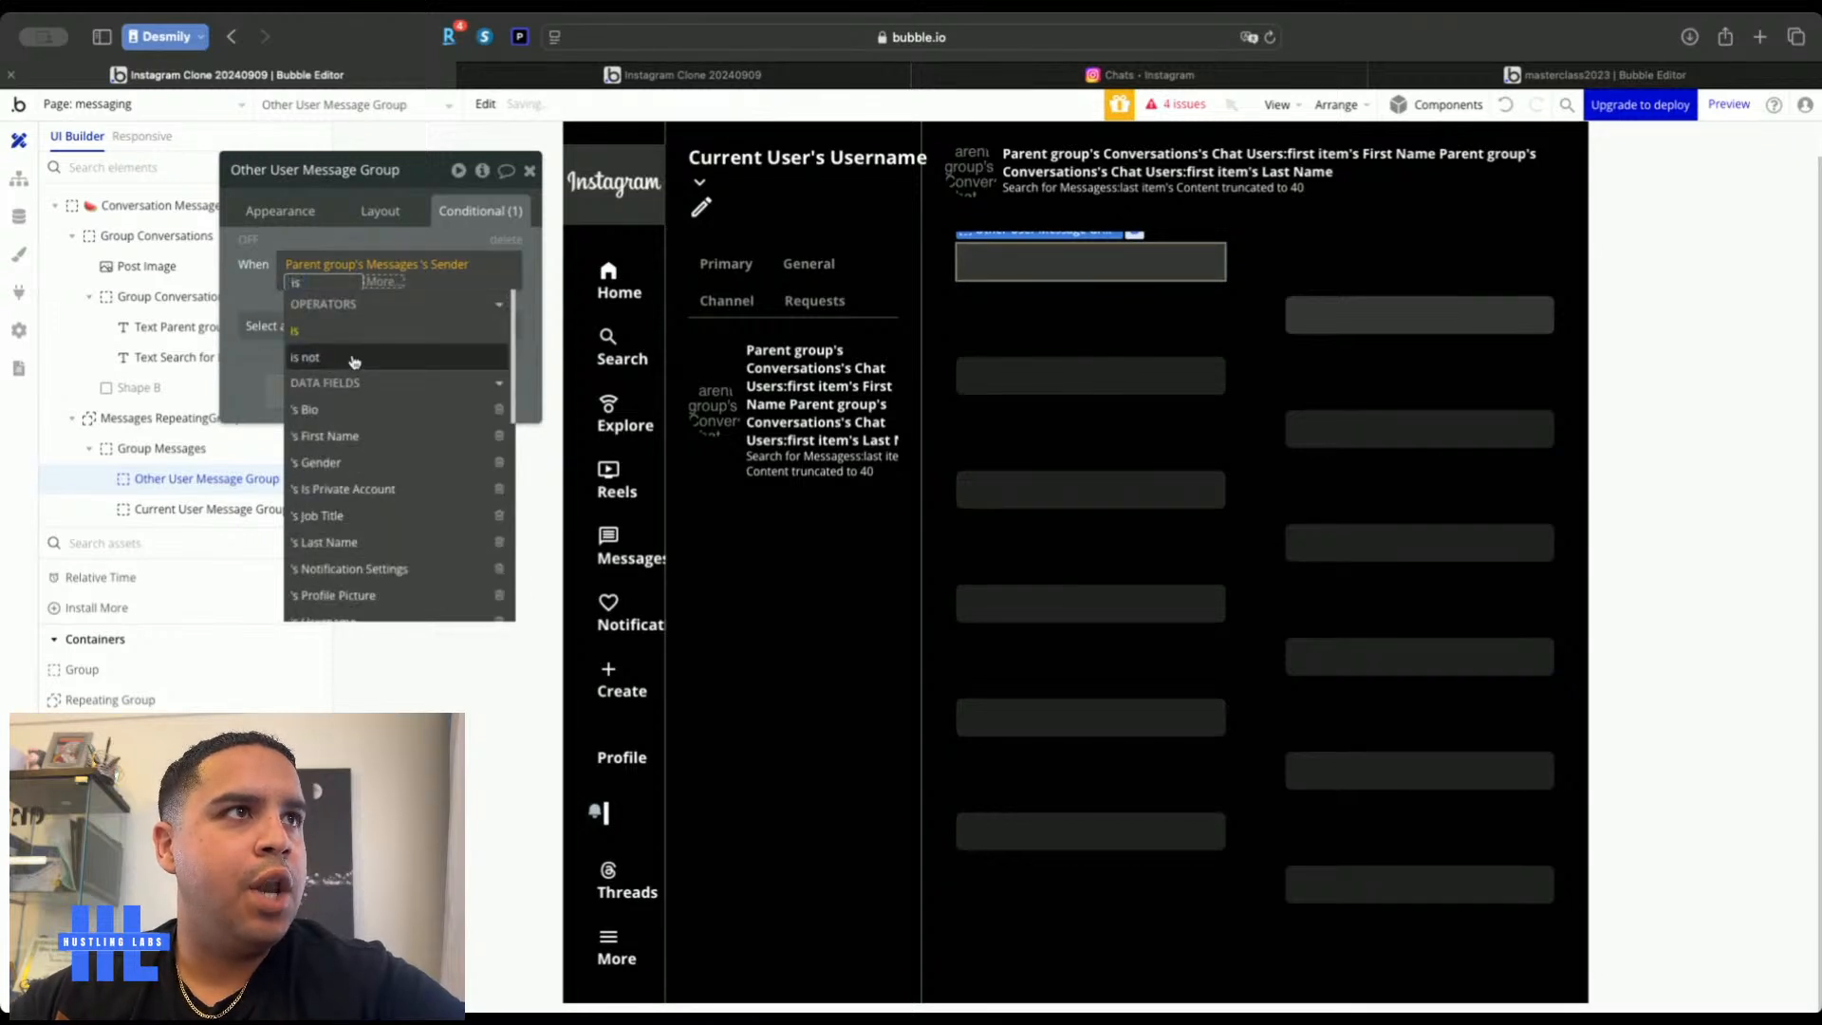
left_click(354, 361)
left_click(367, 412)
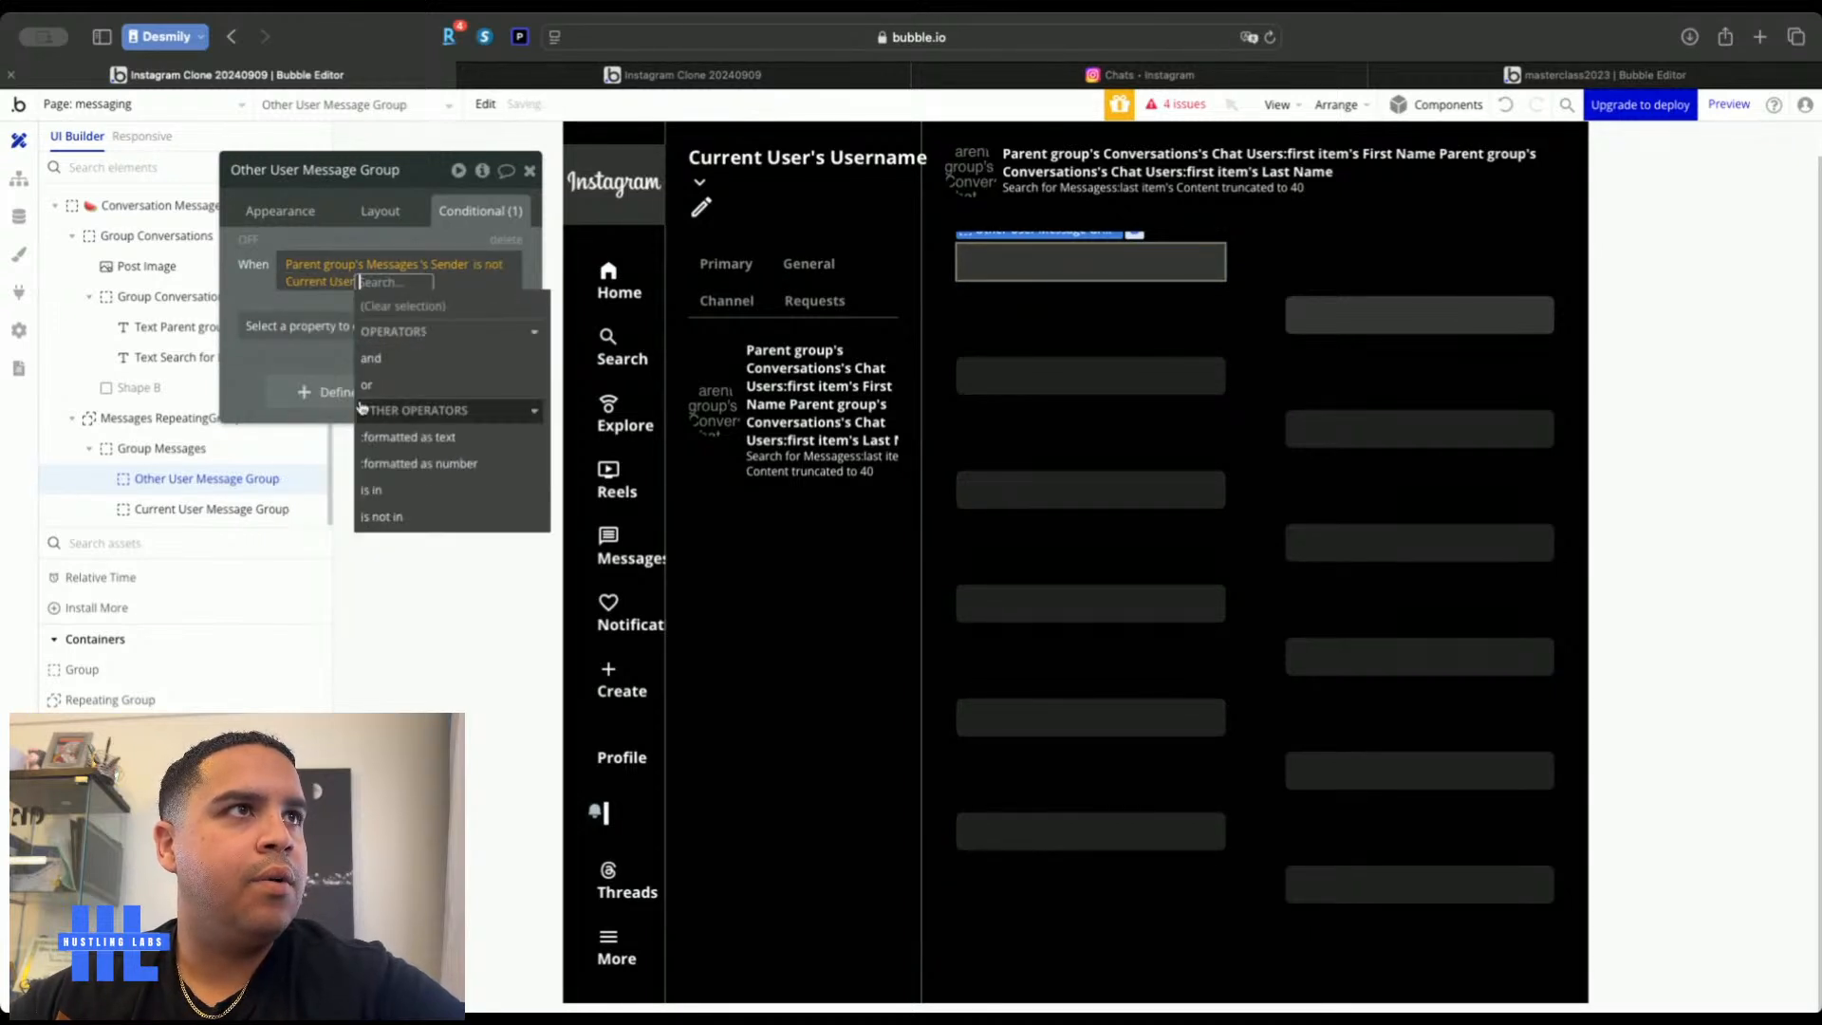
left_click(264, 280)
left_click(380, 325)
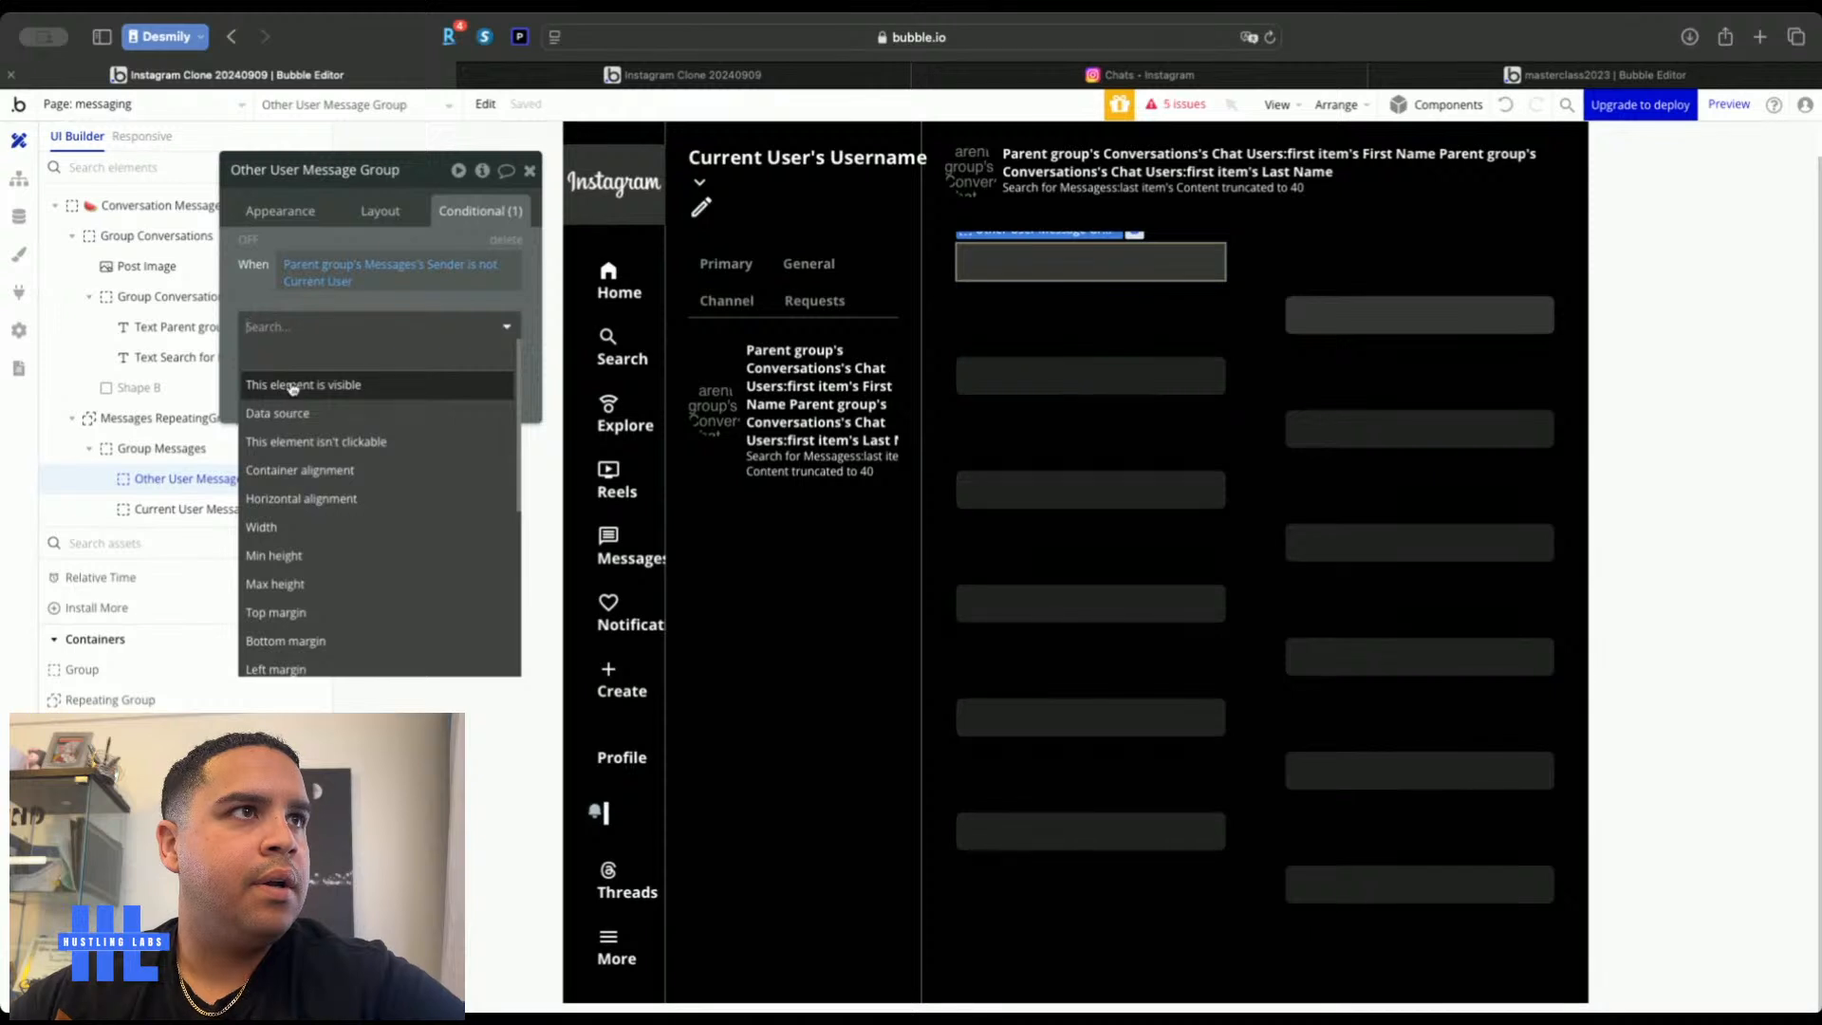
left_click(294, 382)
Uncheck 'visible on page load' so Other User Message Group starts hidden
left_click(379, 213)
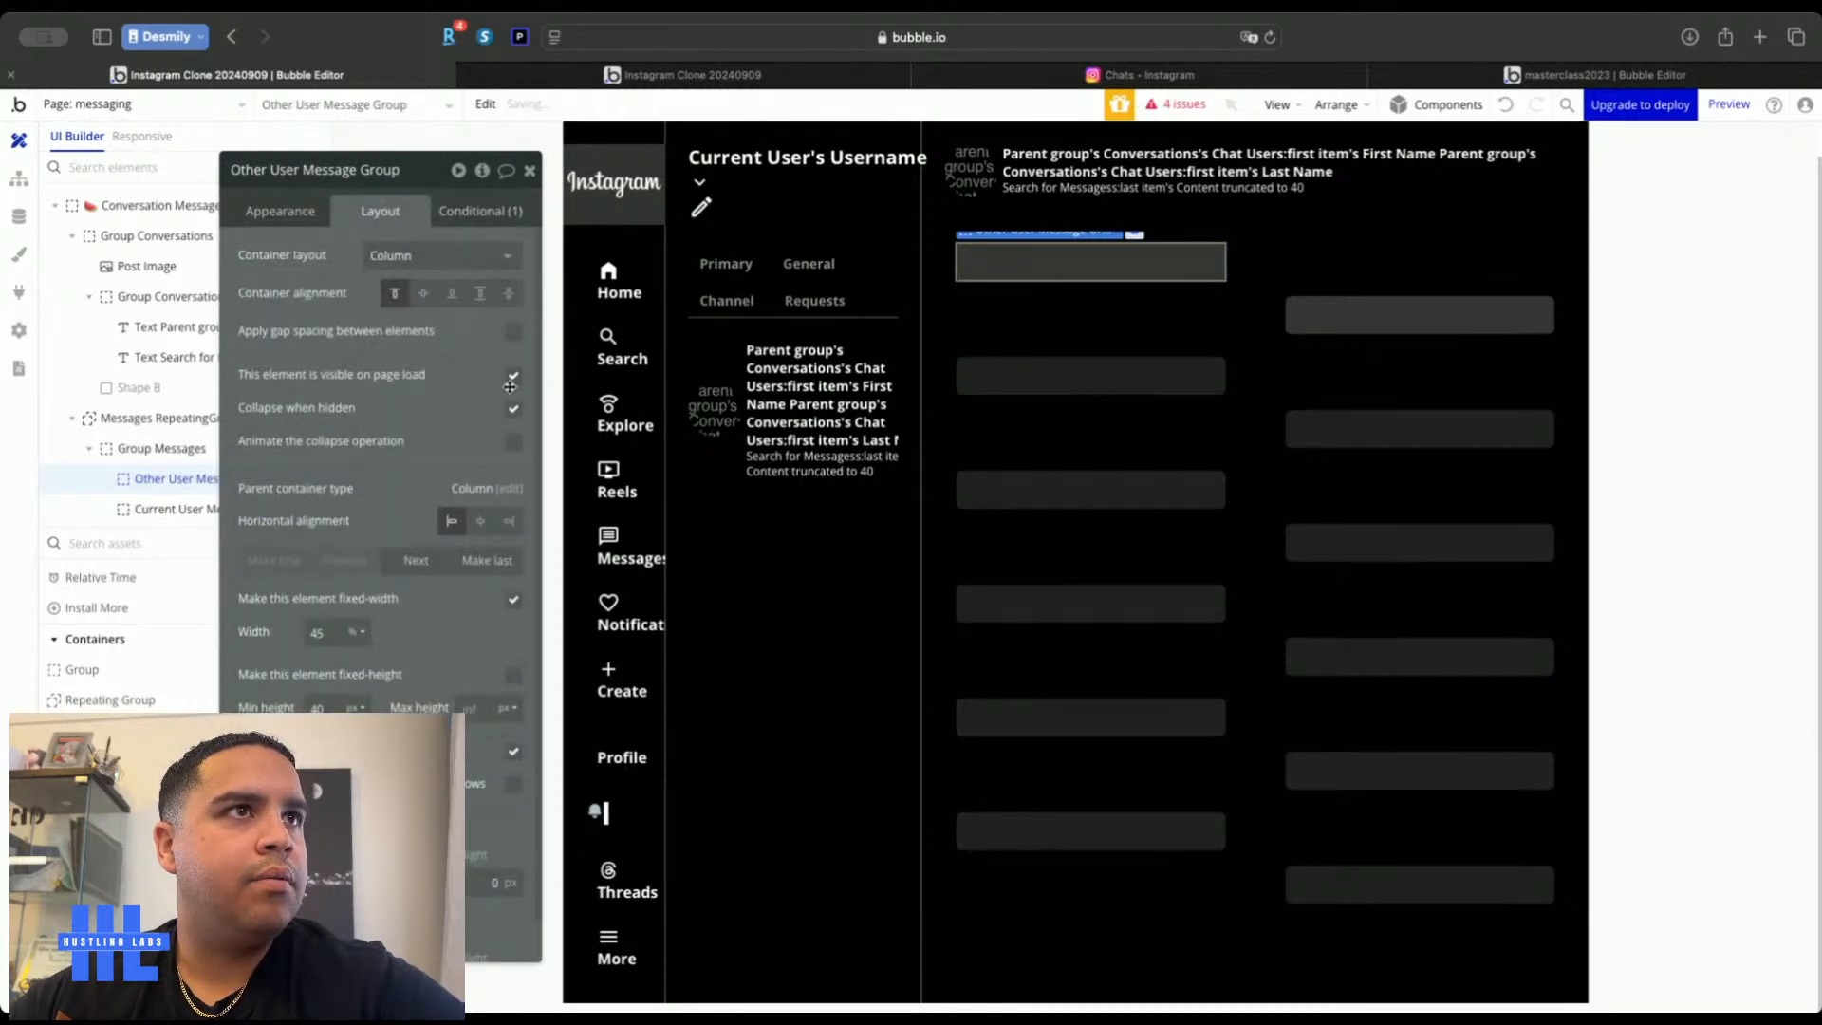
left_click(514, 379)
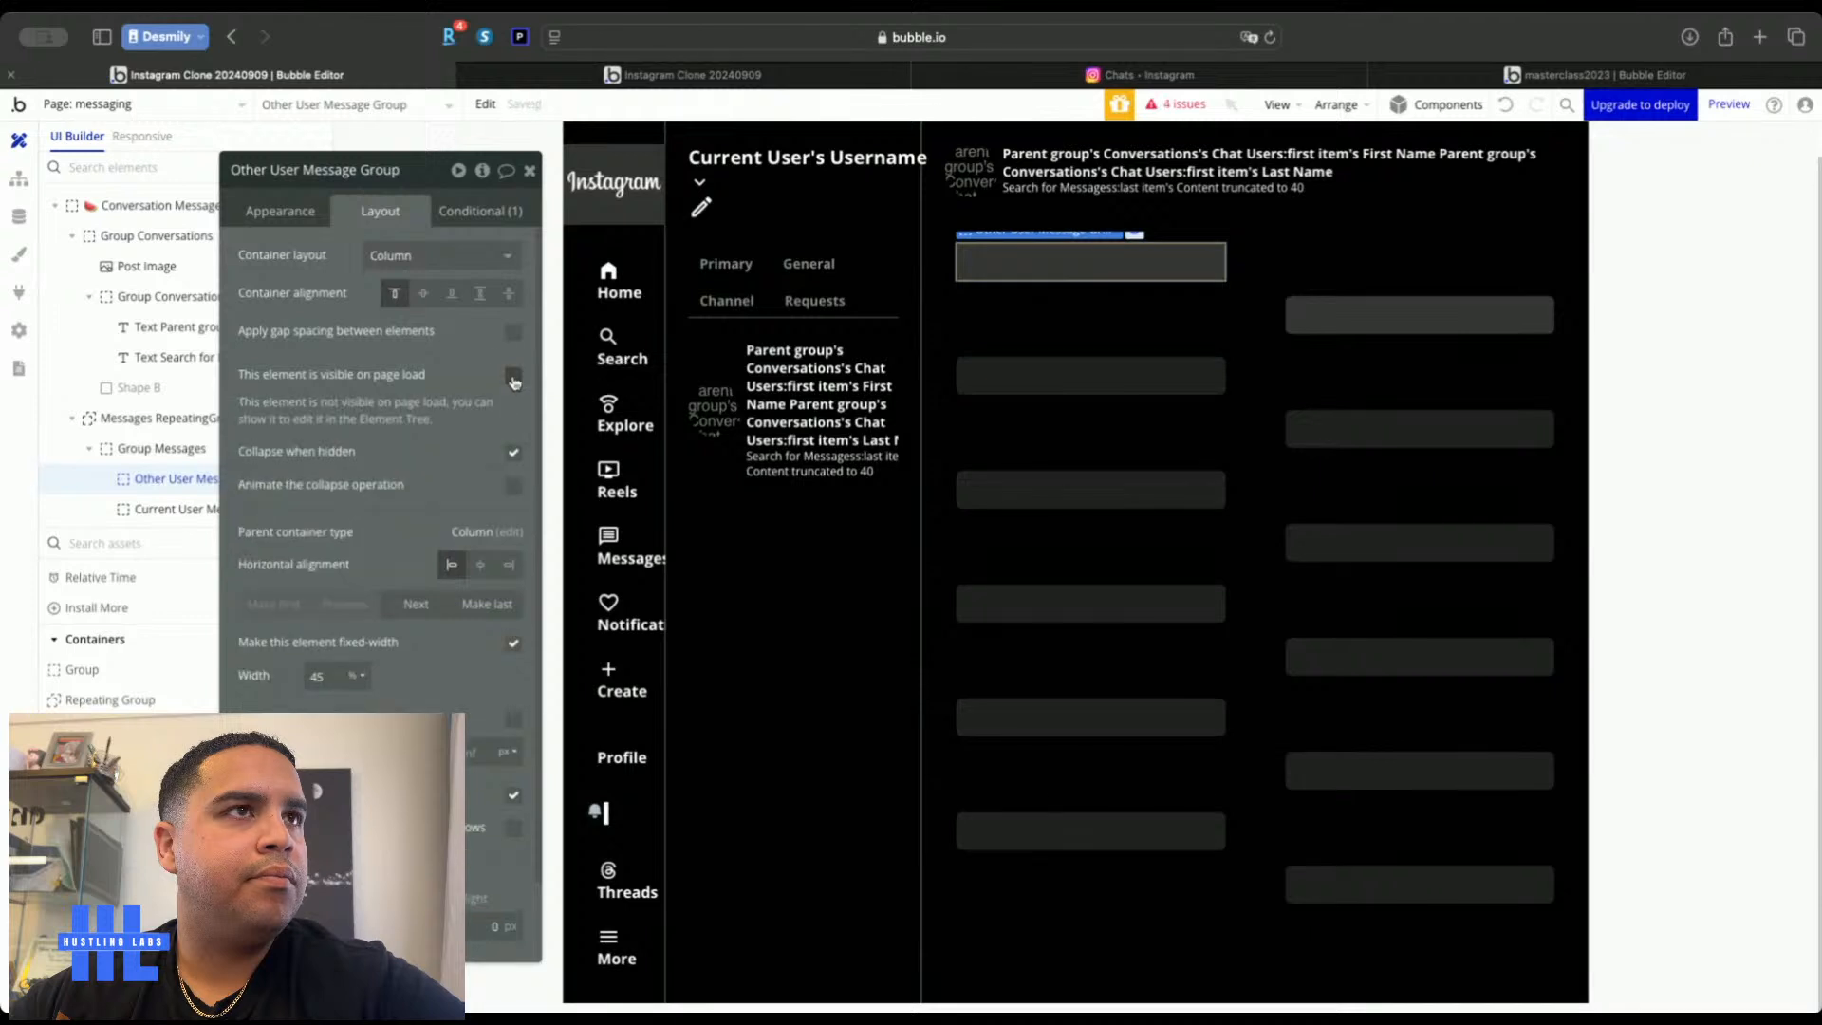
left_click(479, 210)
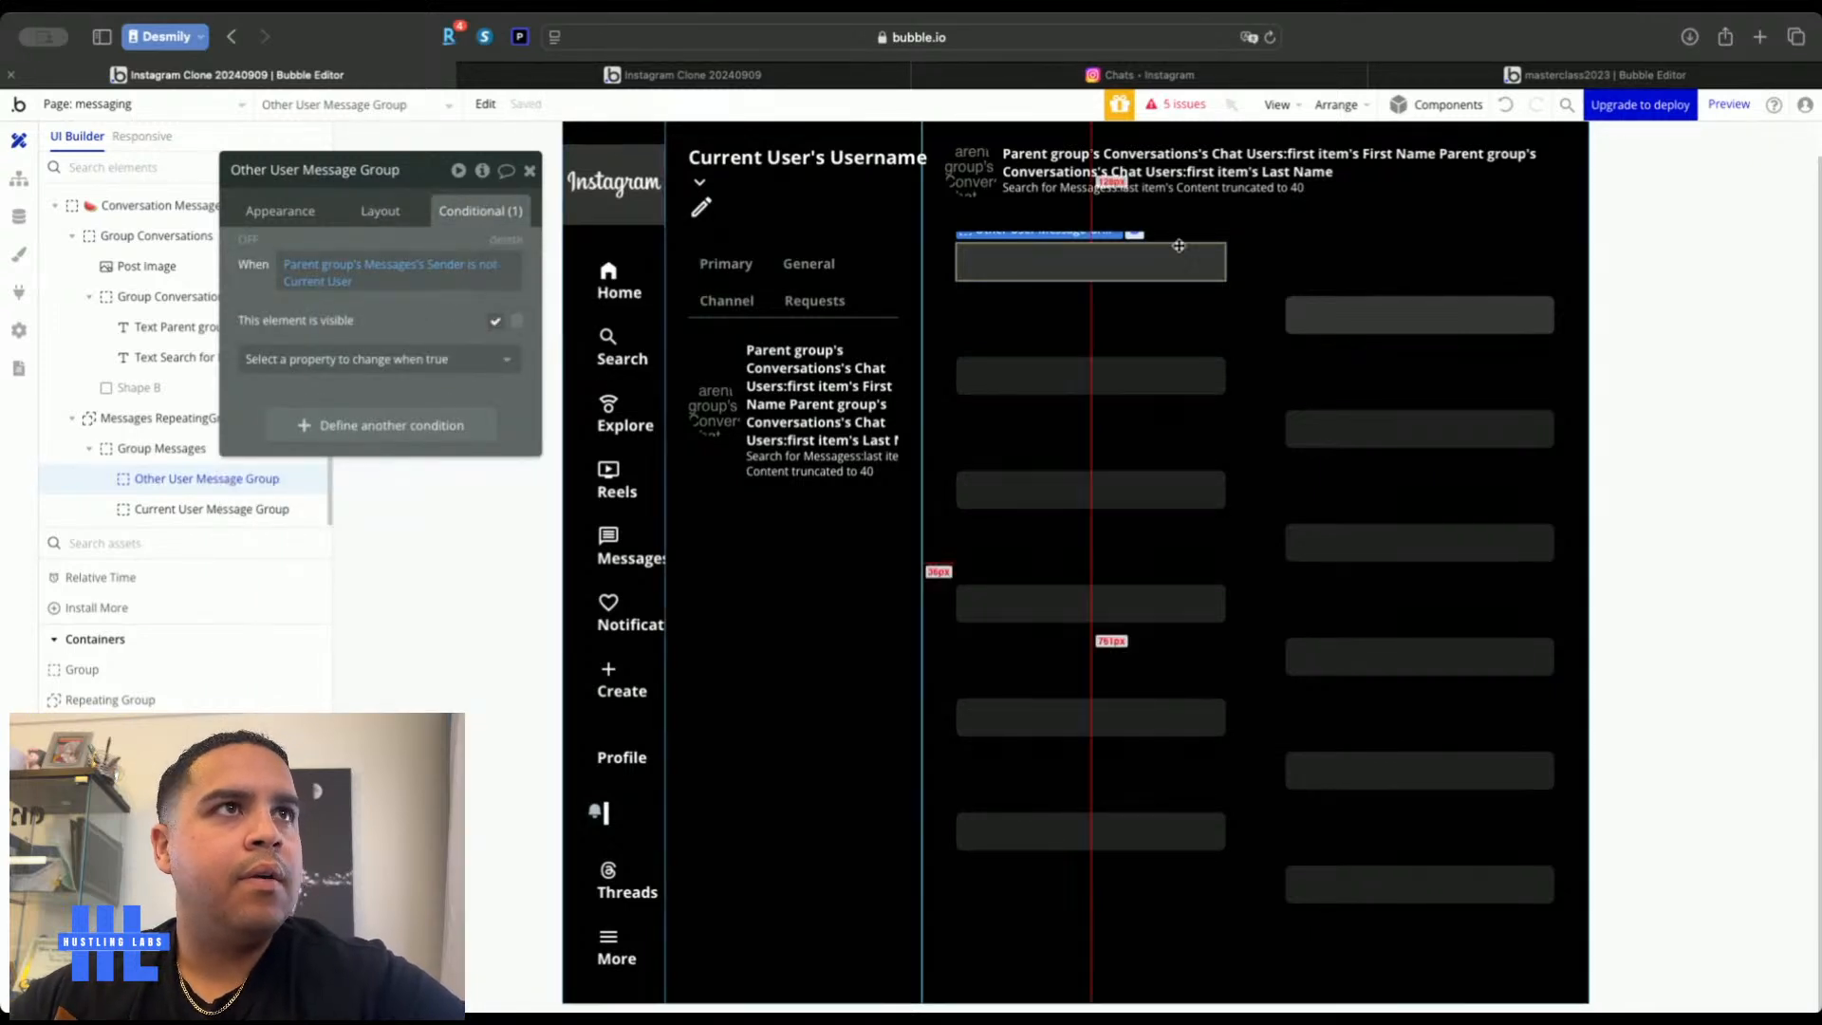
left_click(1395, 315)
Paste the sender condition onto Current User Message Group as 'is Current User' and hide it on load
right_click(325, 262)
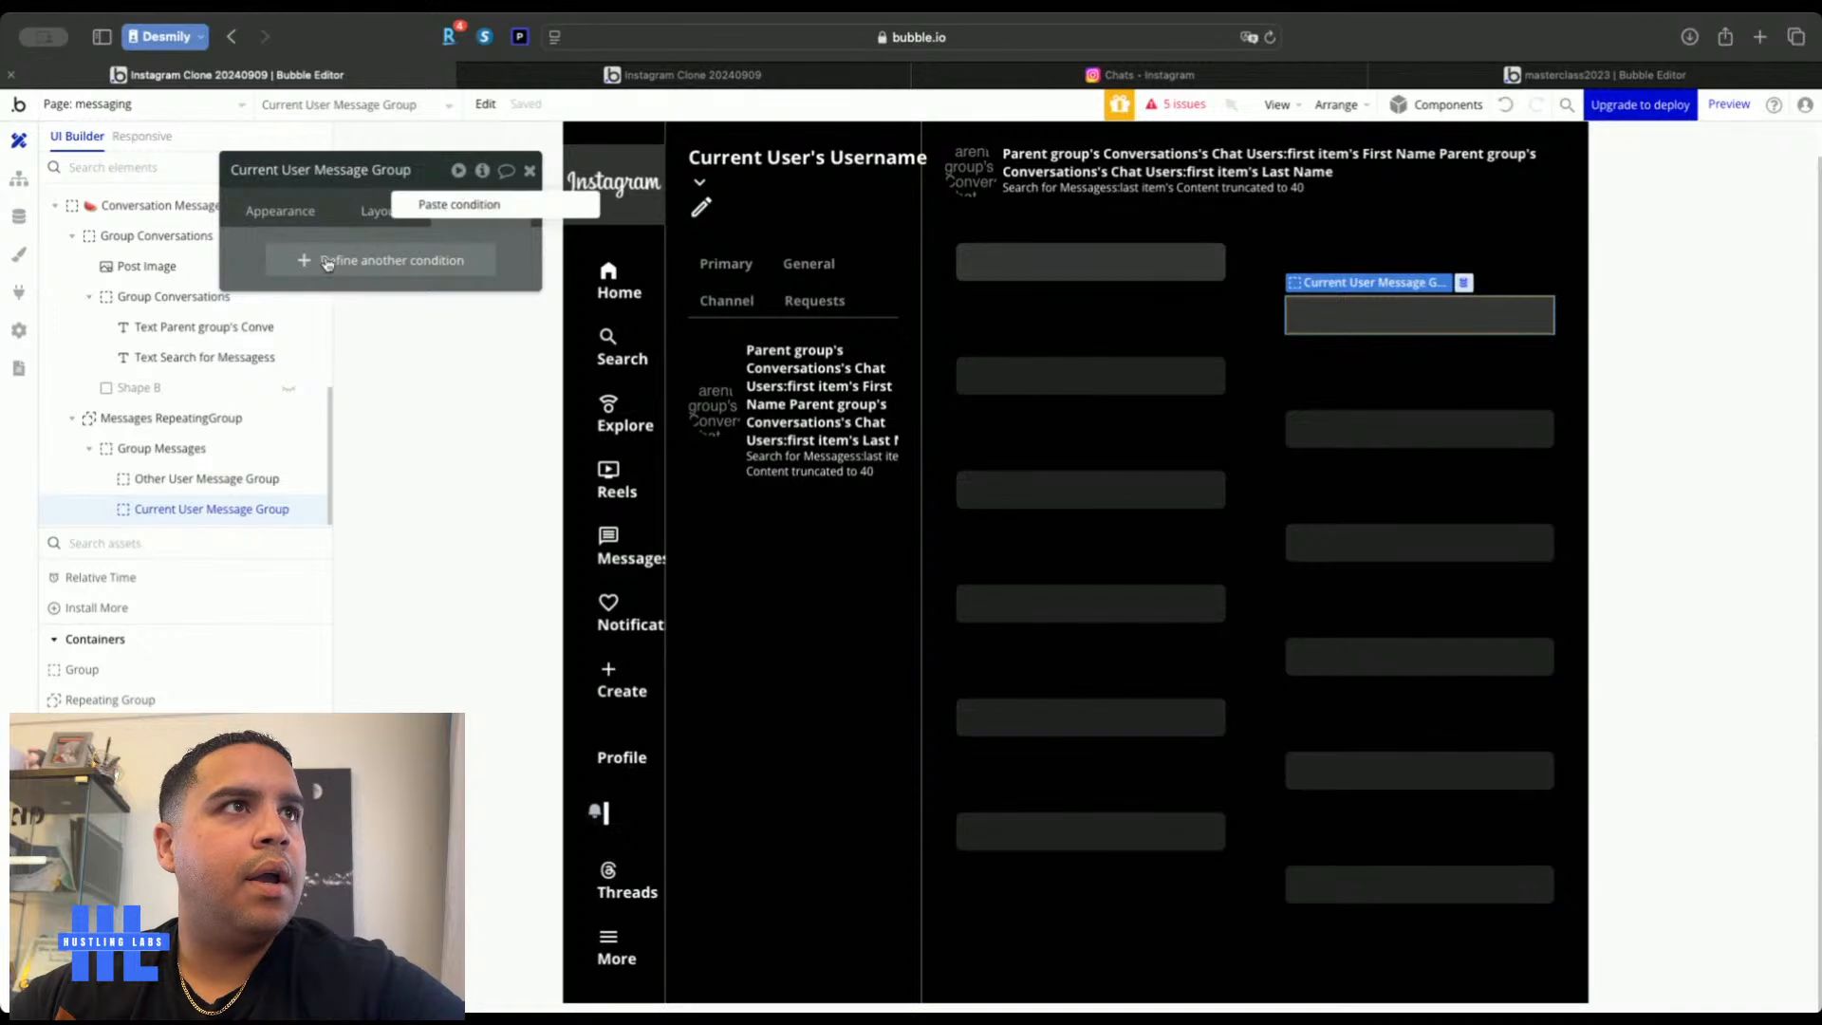
left_click(437, 206)
left_click(308, 281)
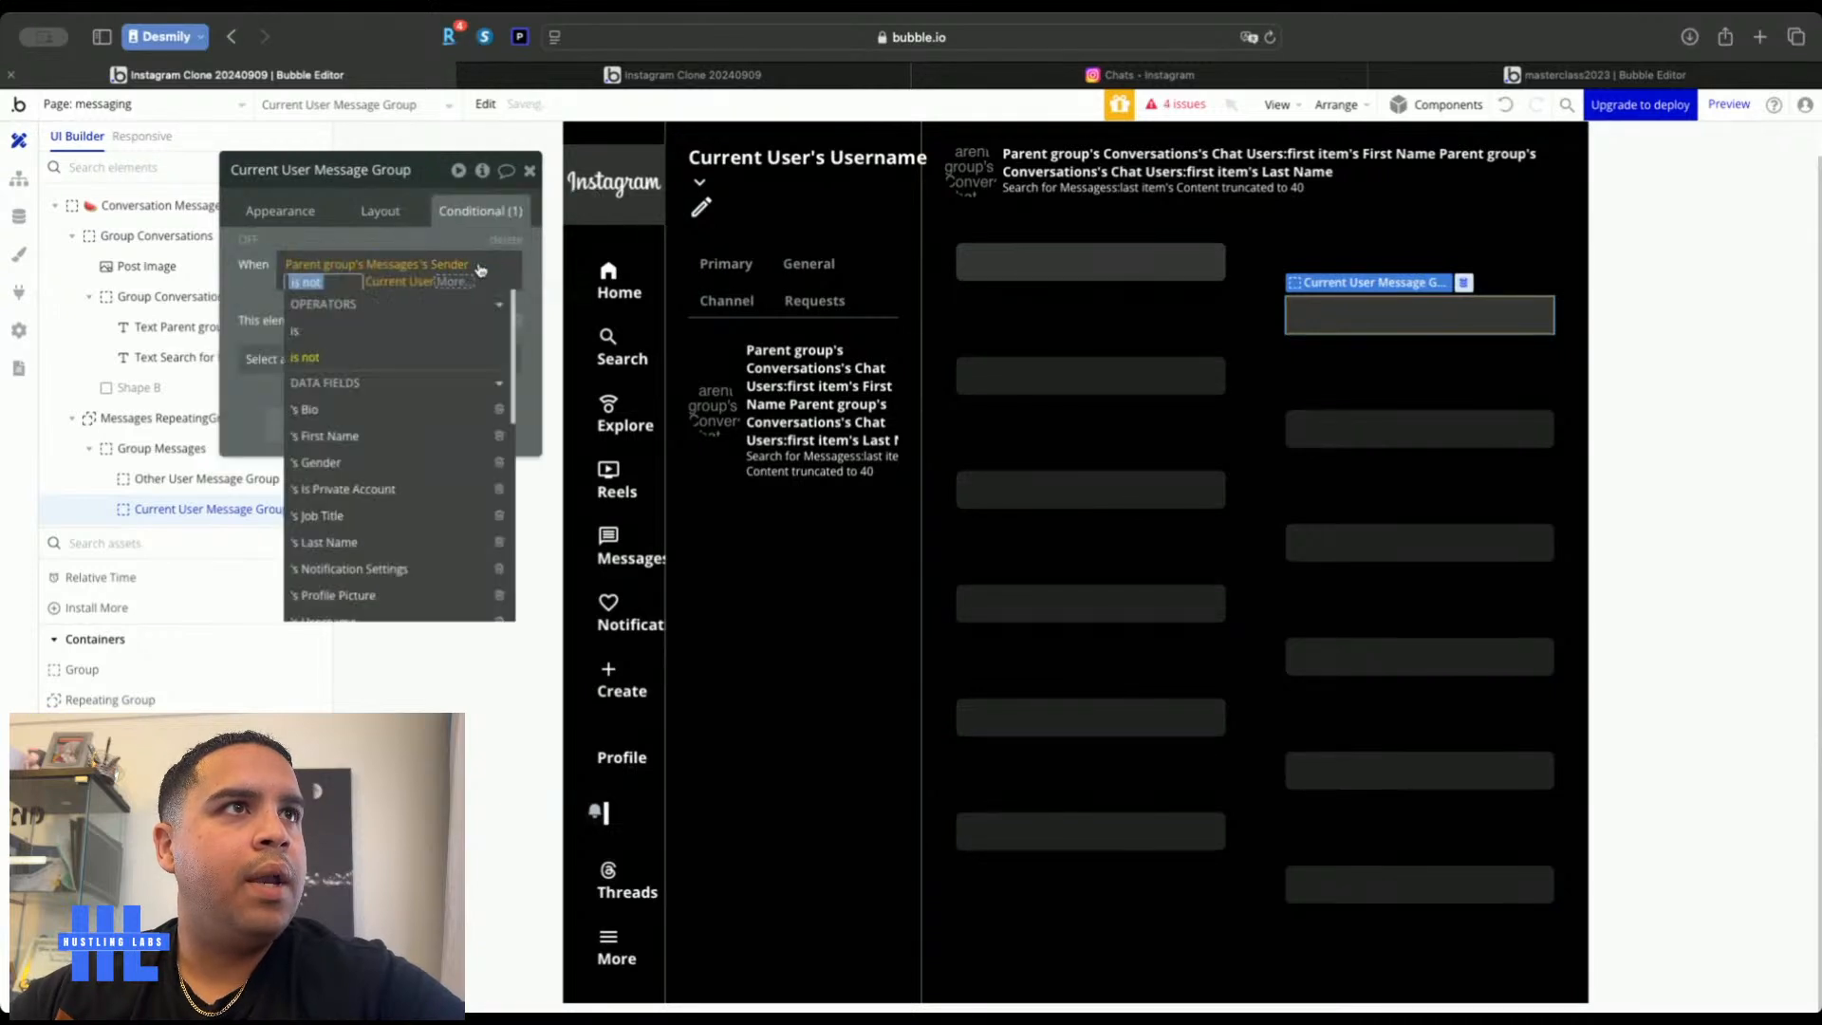
left_click(403, 334)
left_click(425, 213)
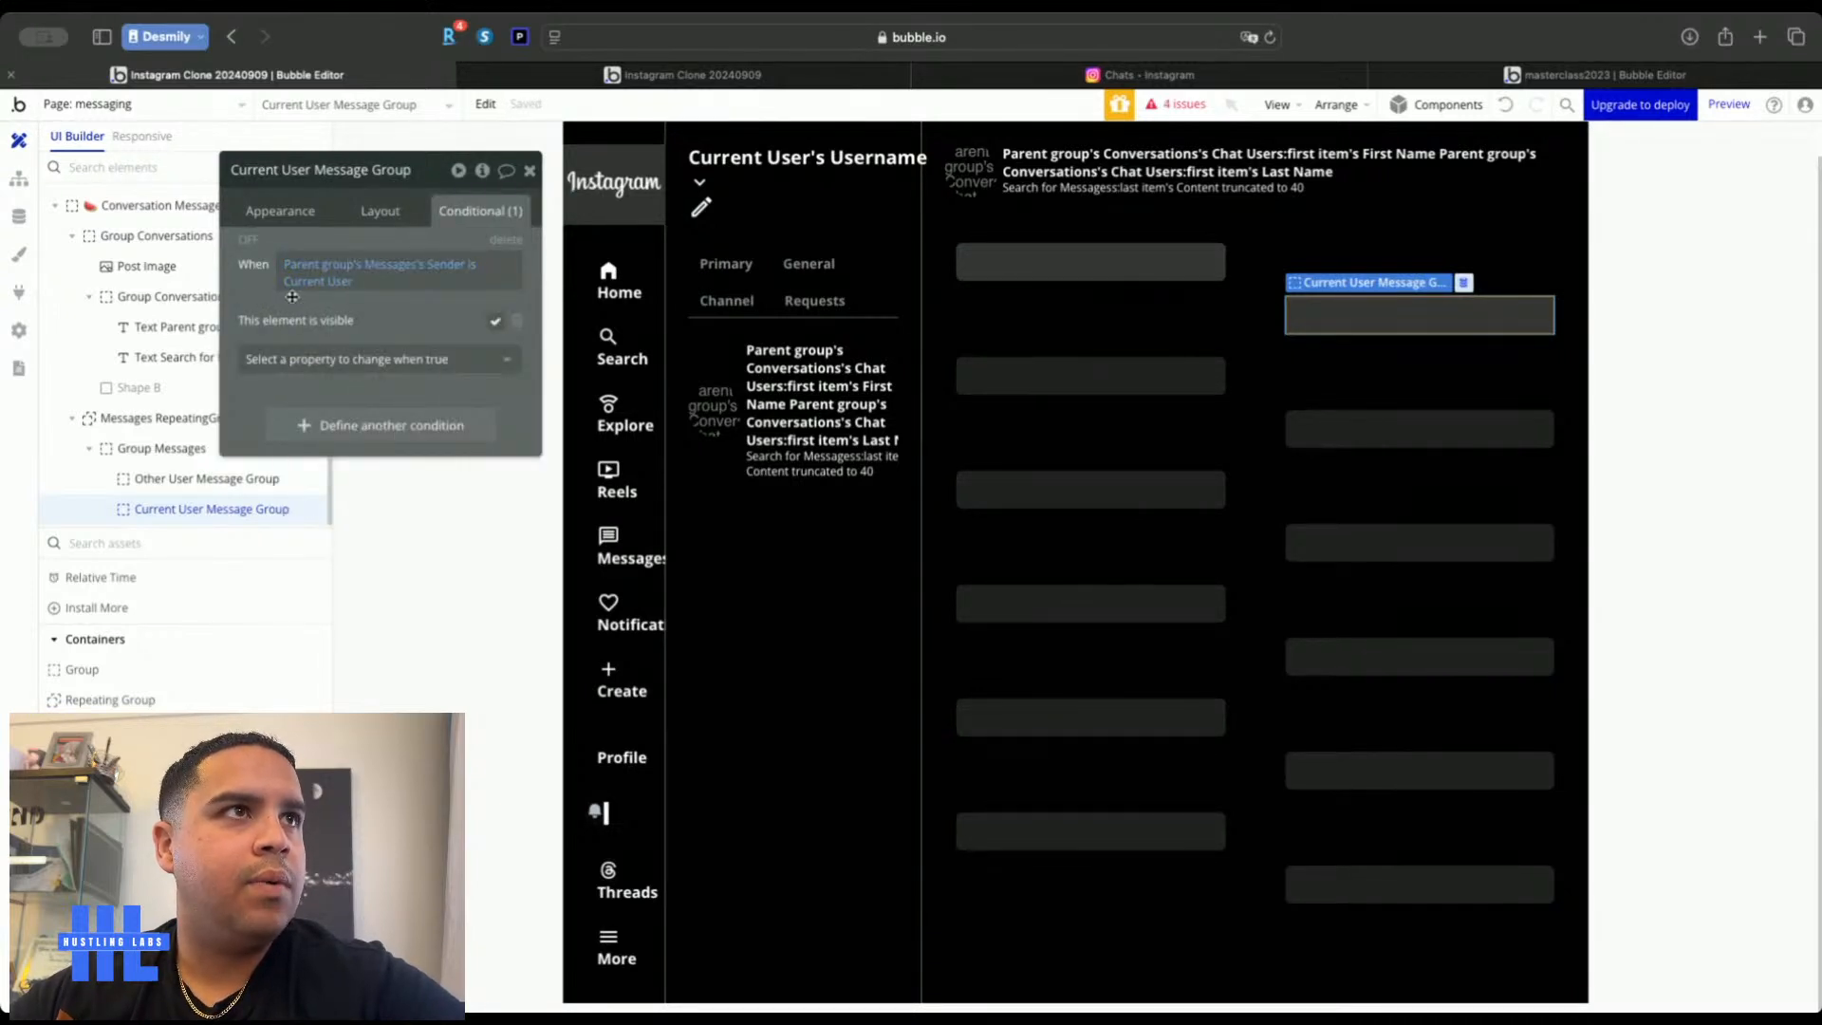
left_click(371, 215)
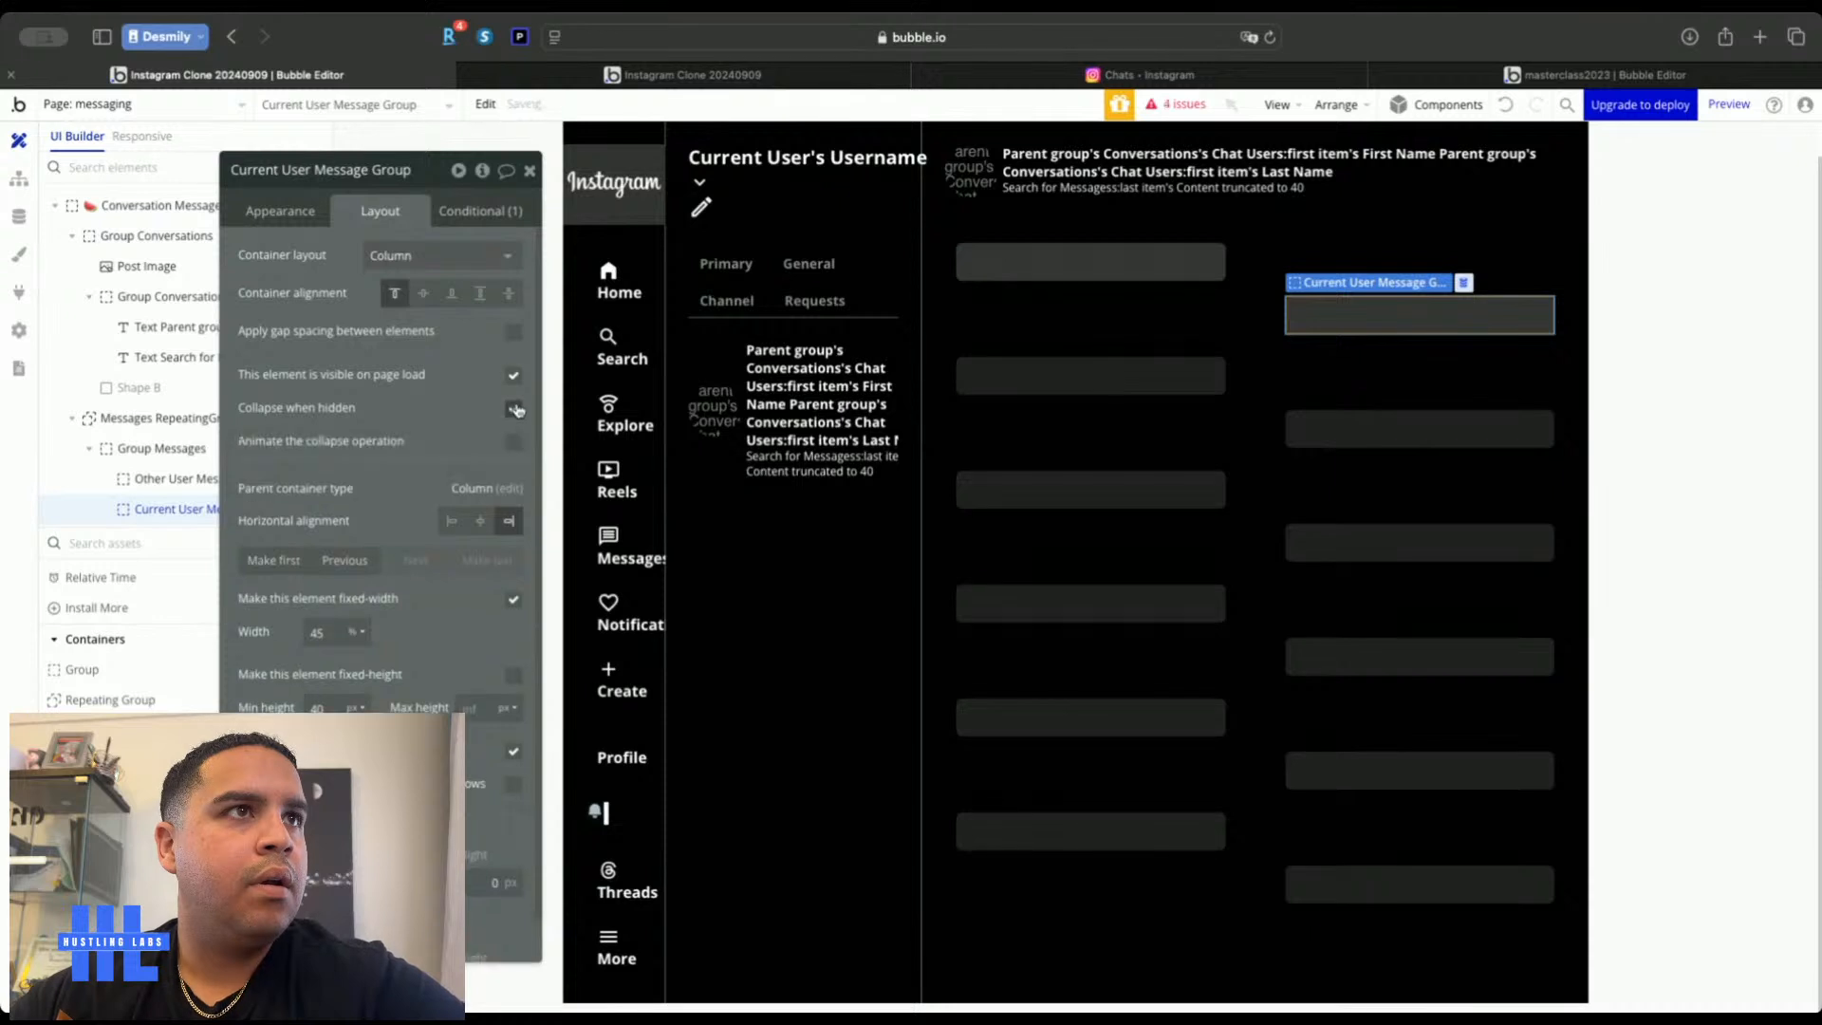
left_click(529, 169)
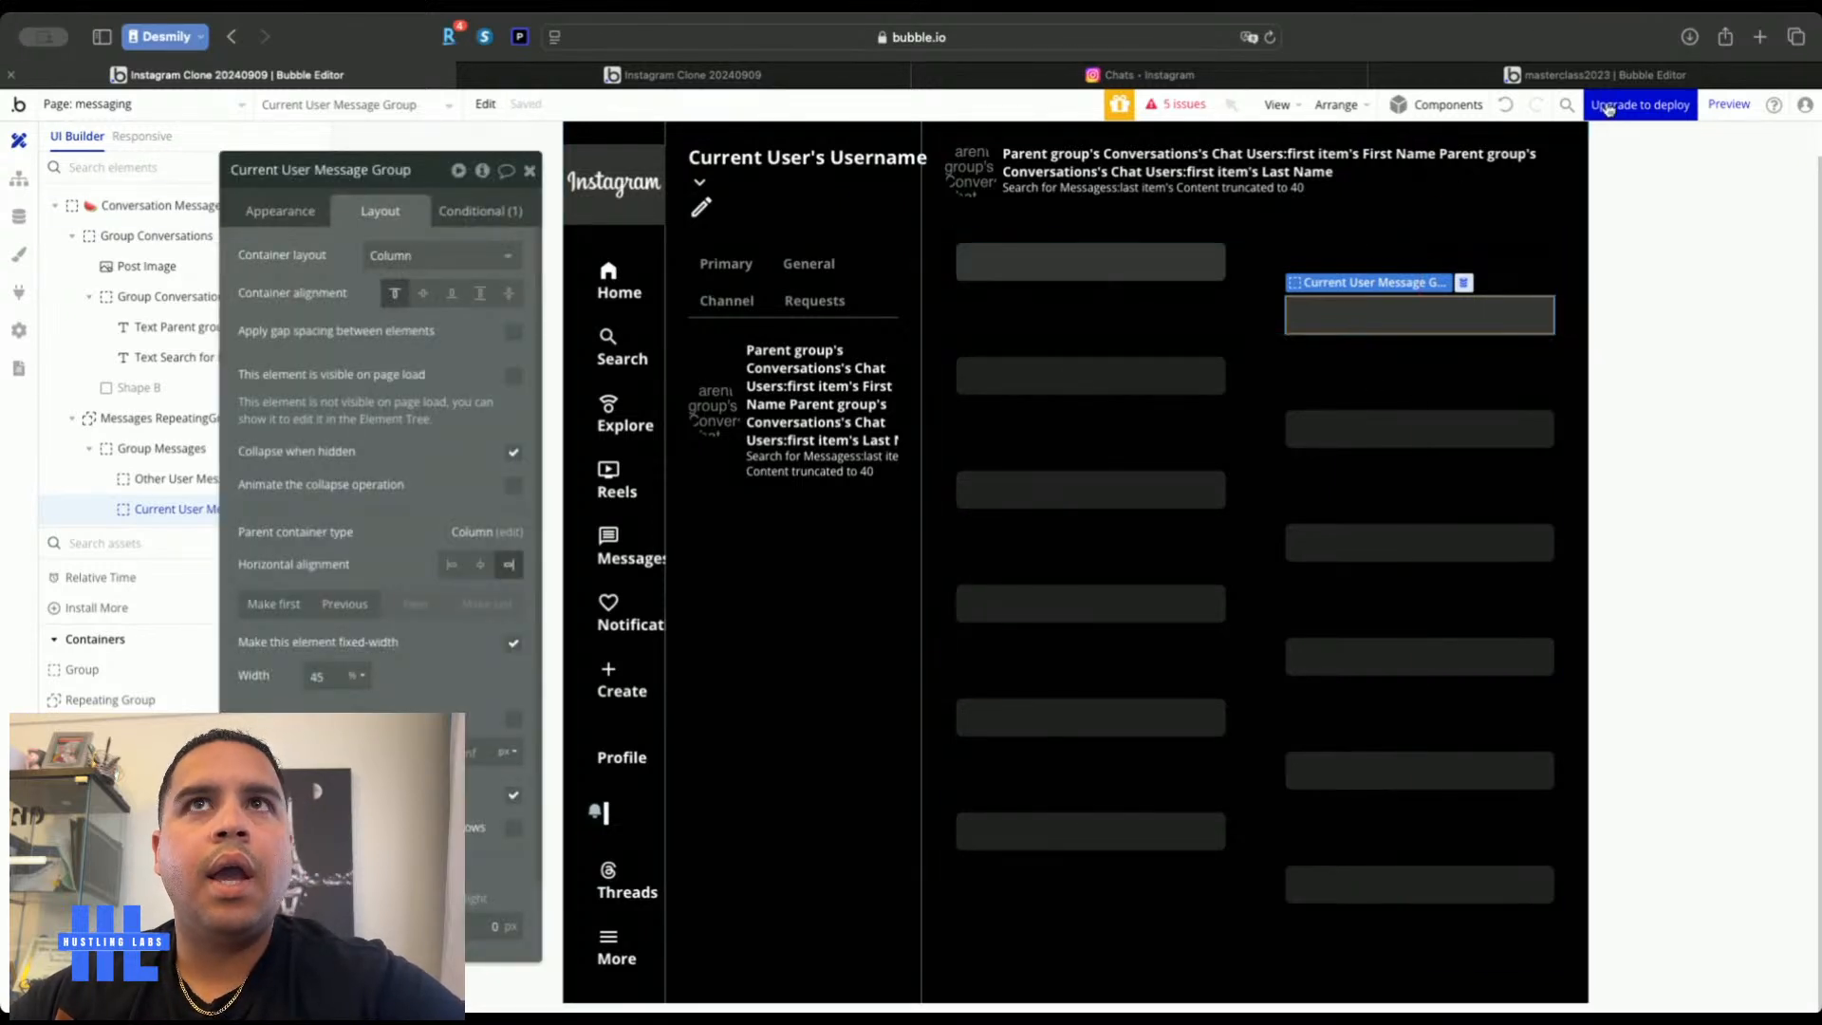
Check a real Instagram chat with messages from both sides for reference
left_click(1196, 76)
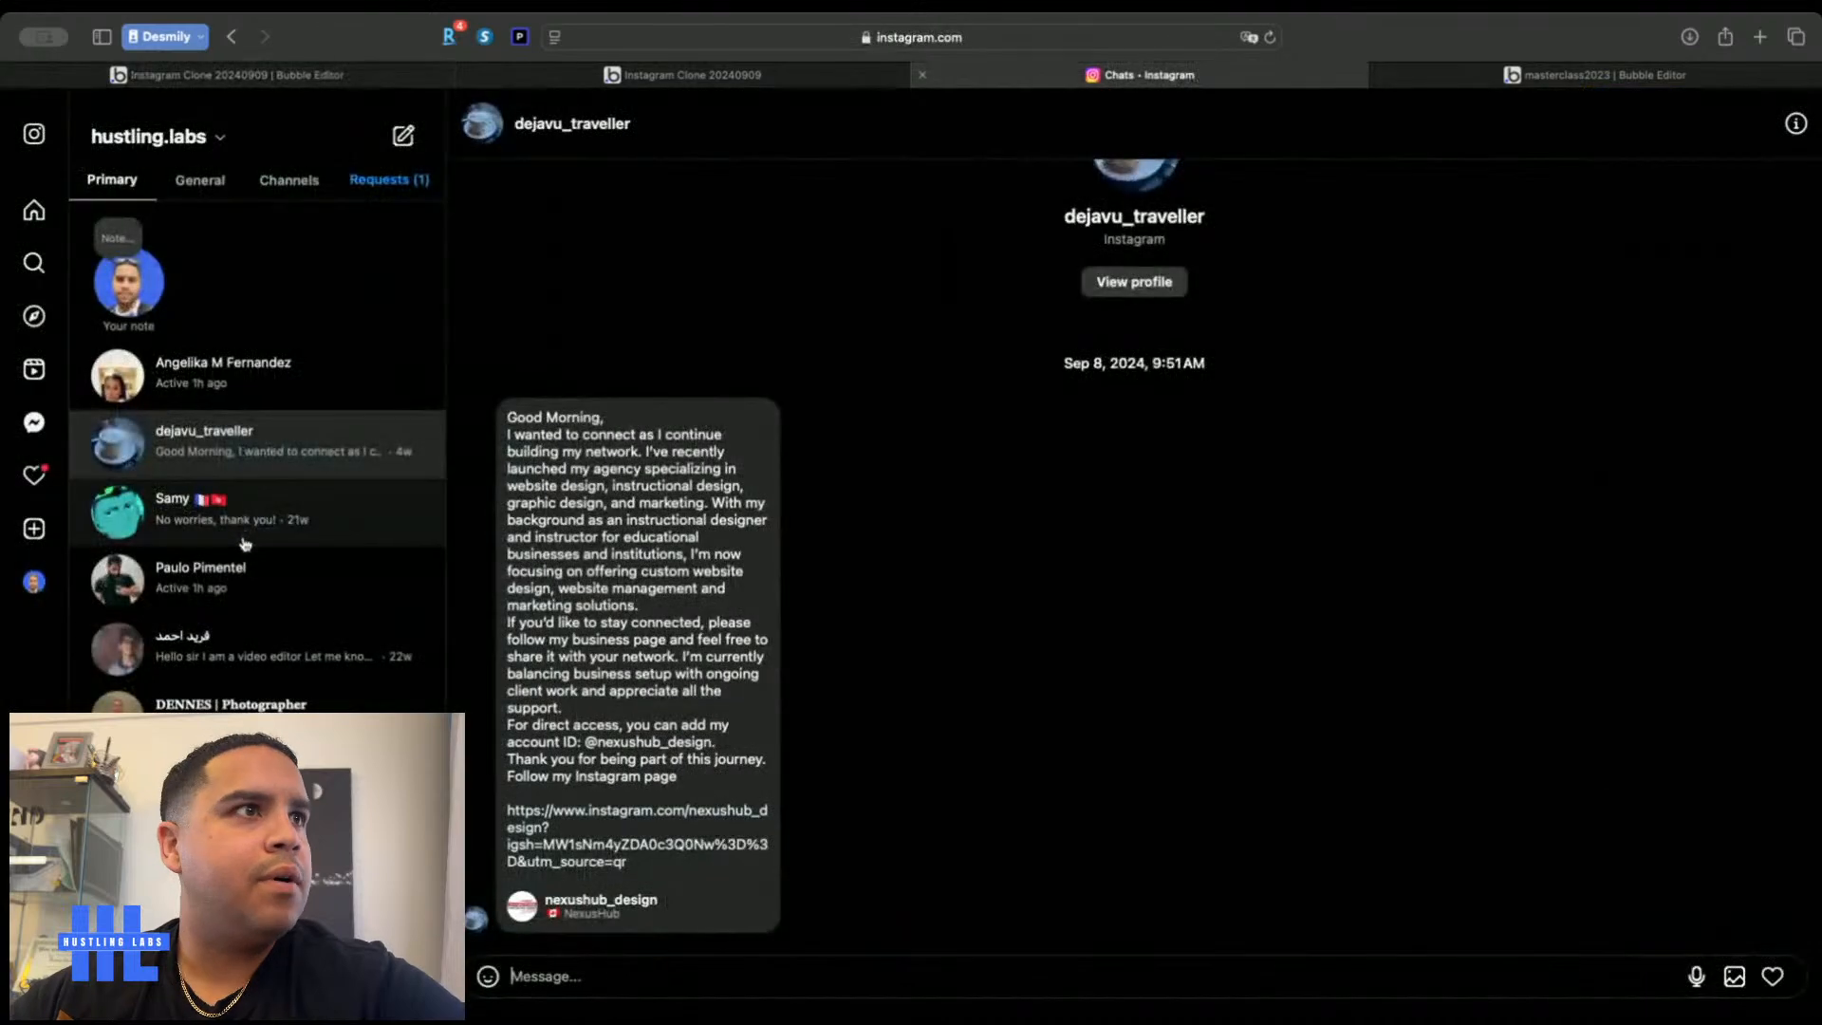
left_click(229, 531)
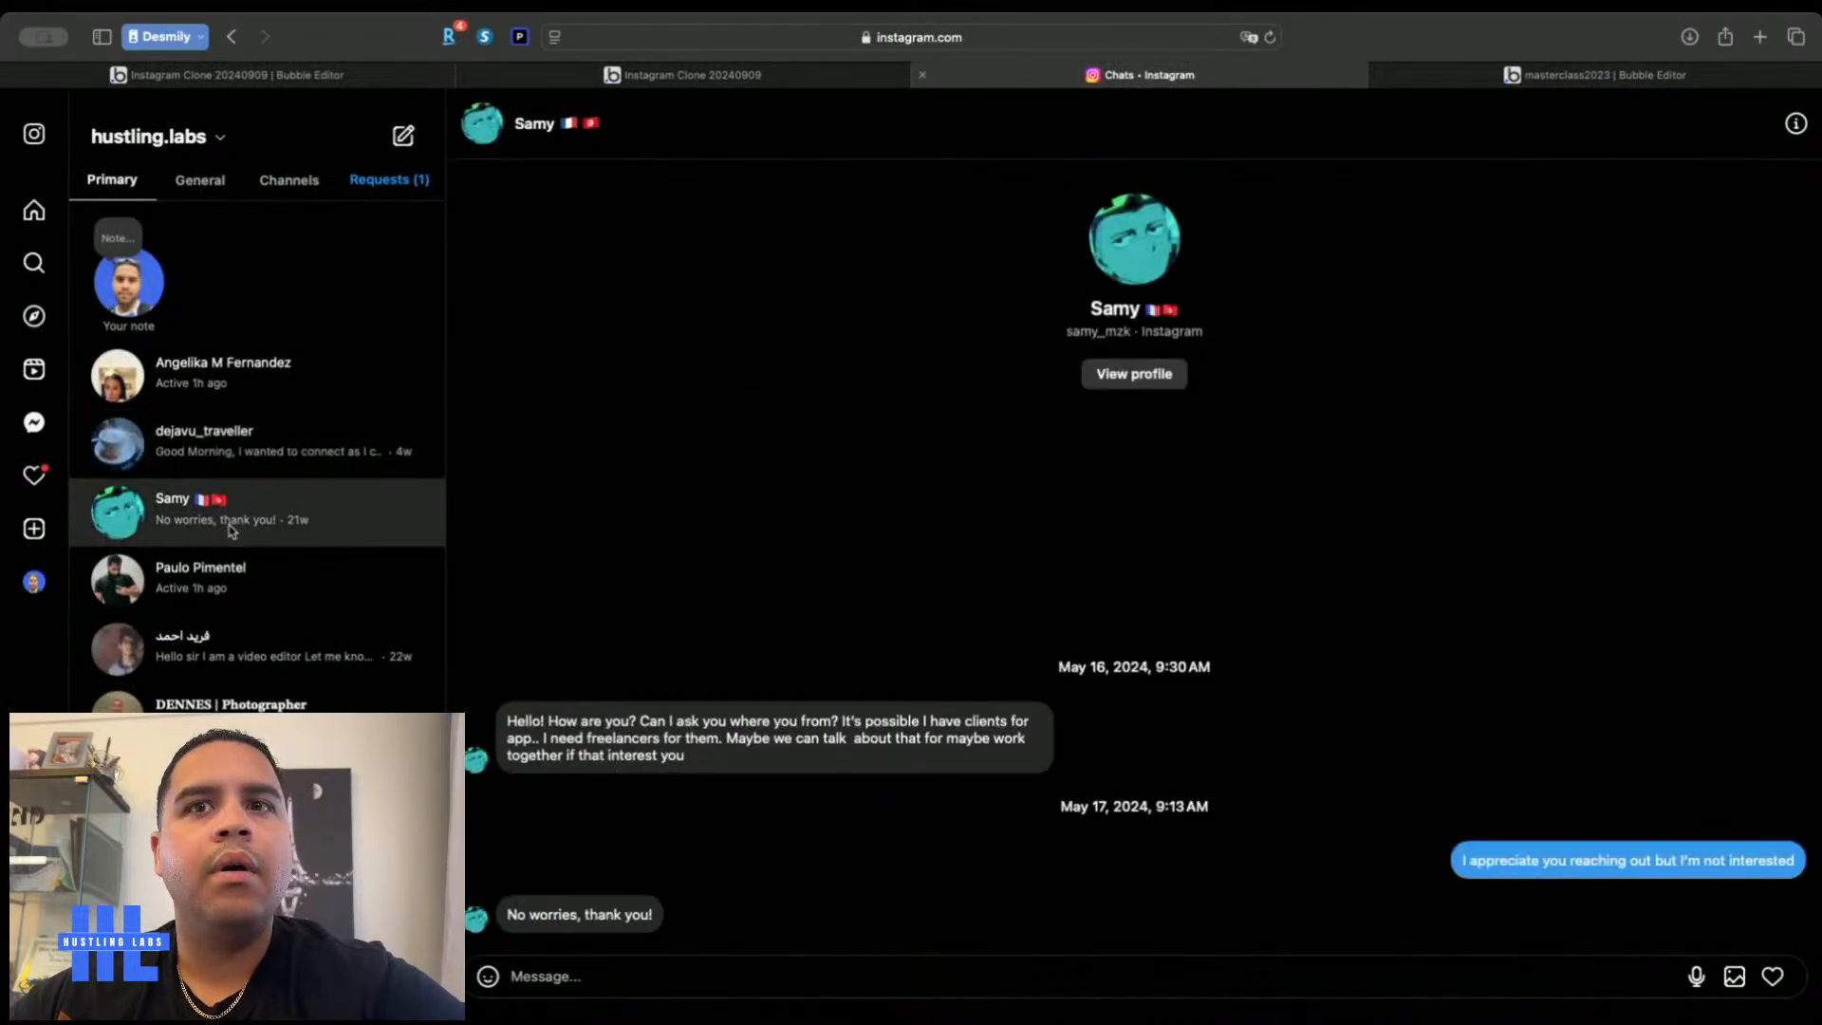
left_click(385, 79)
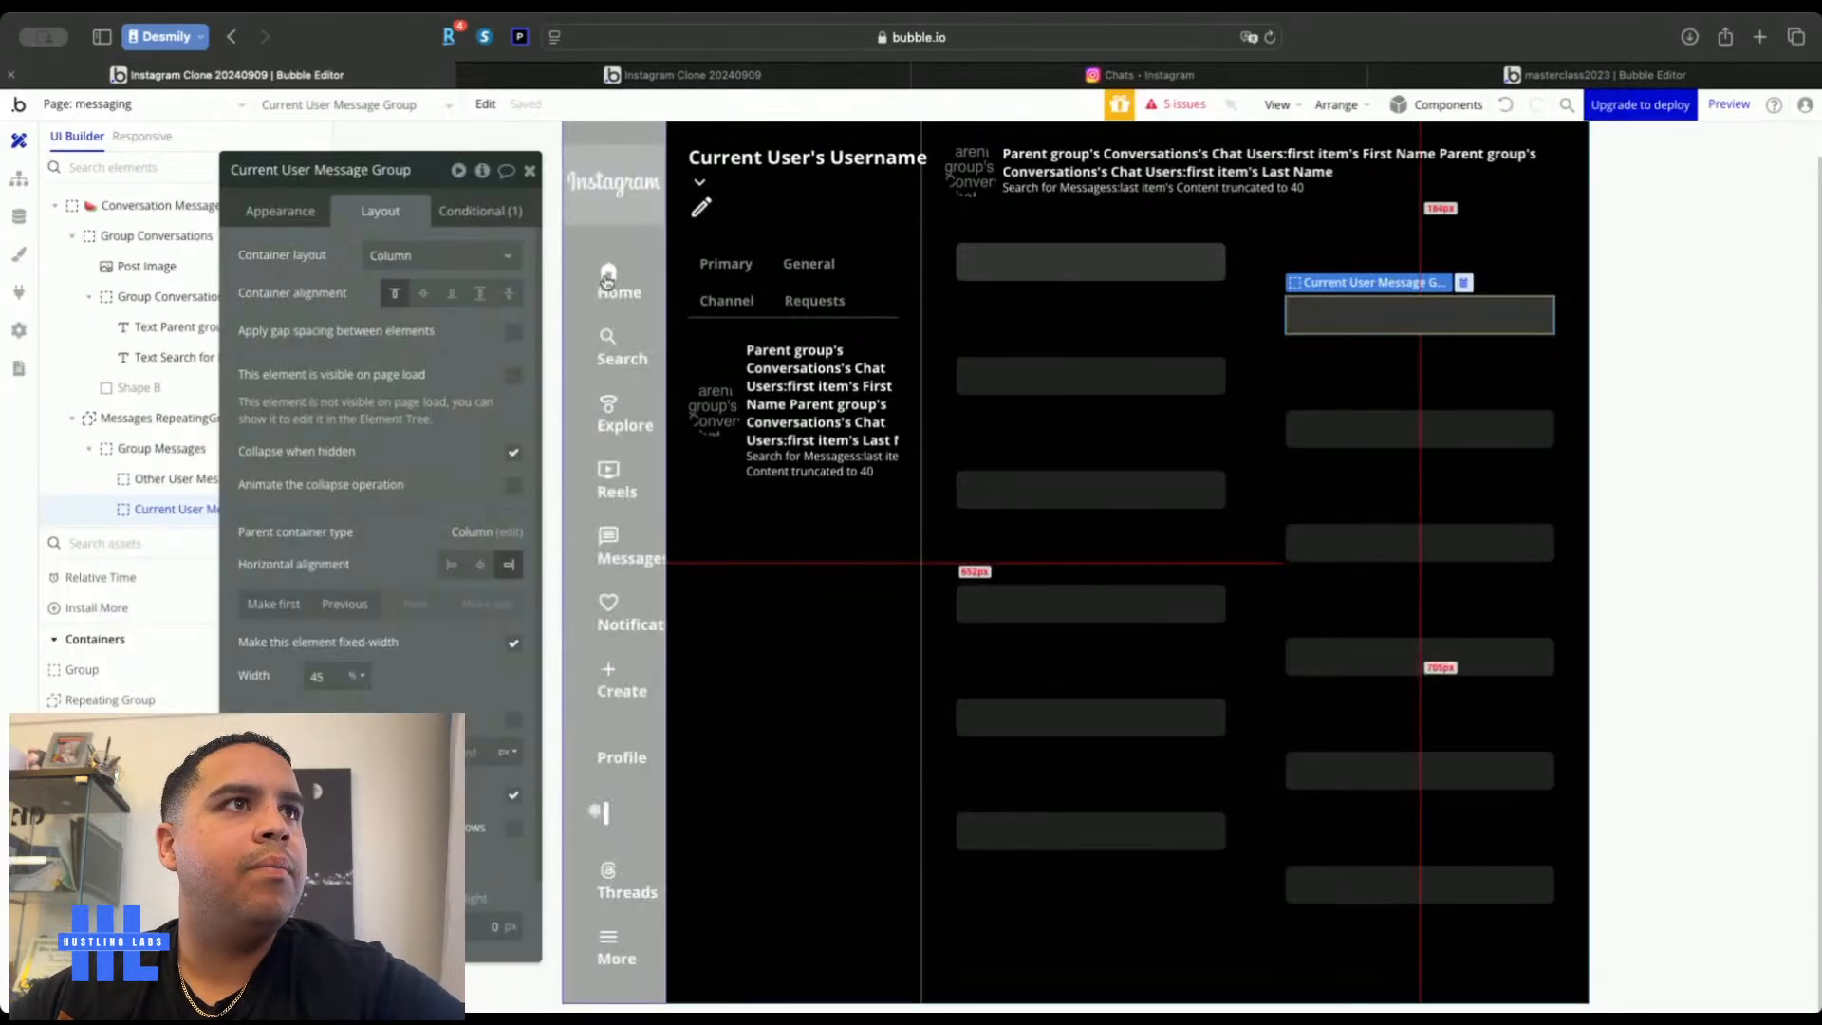
Give Current User Message Group a Blue (#4A76FF) background
left_click(280, 210)
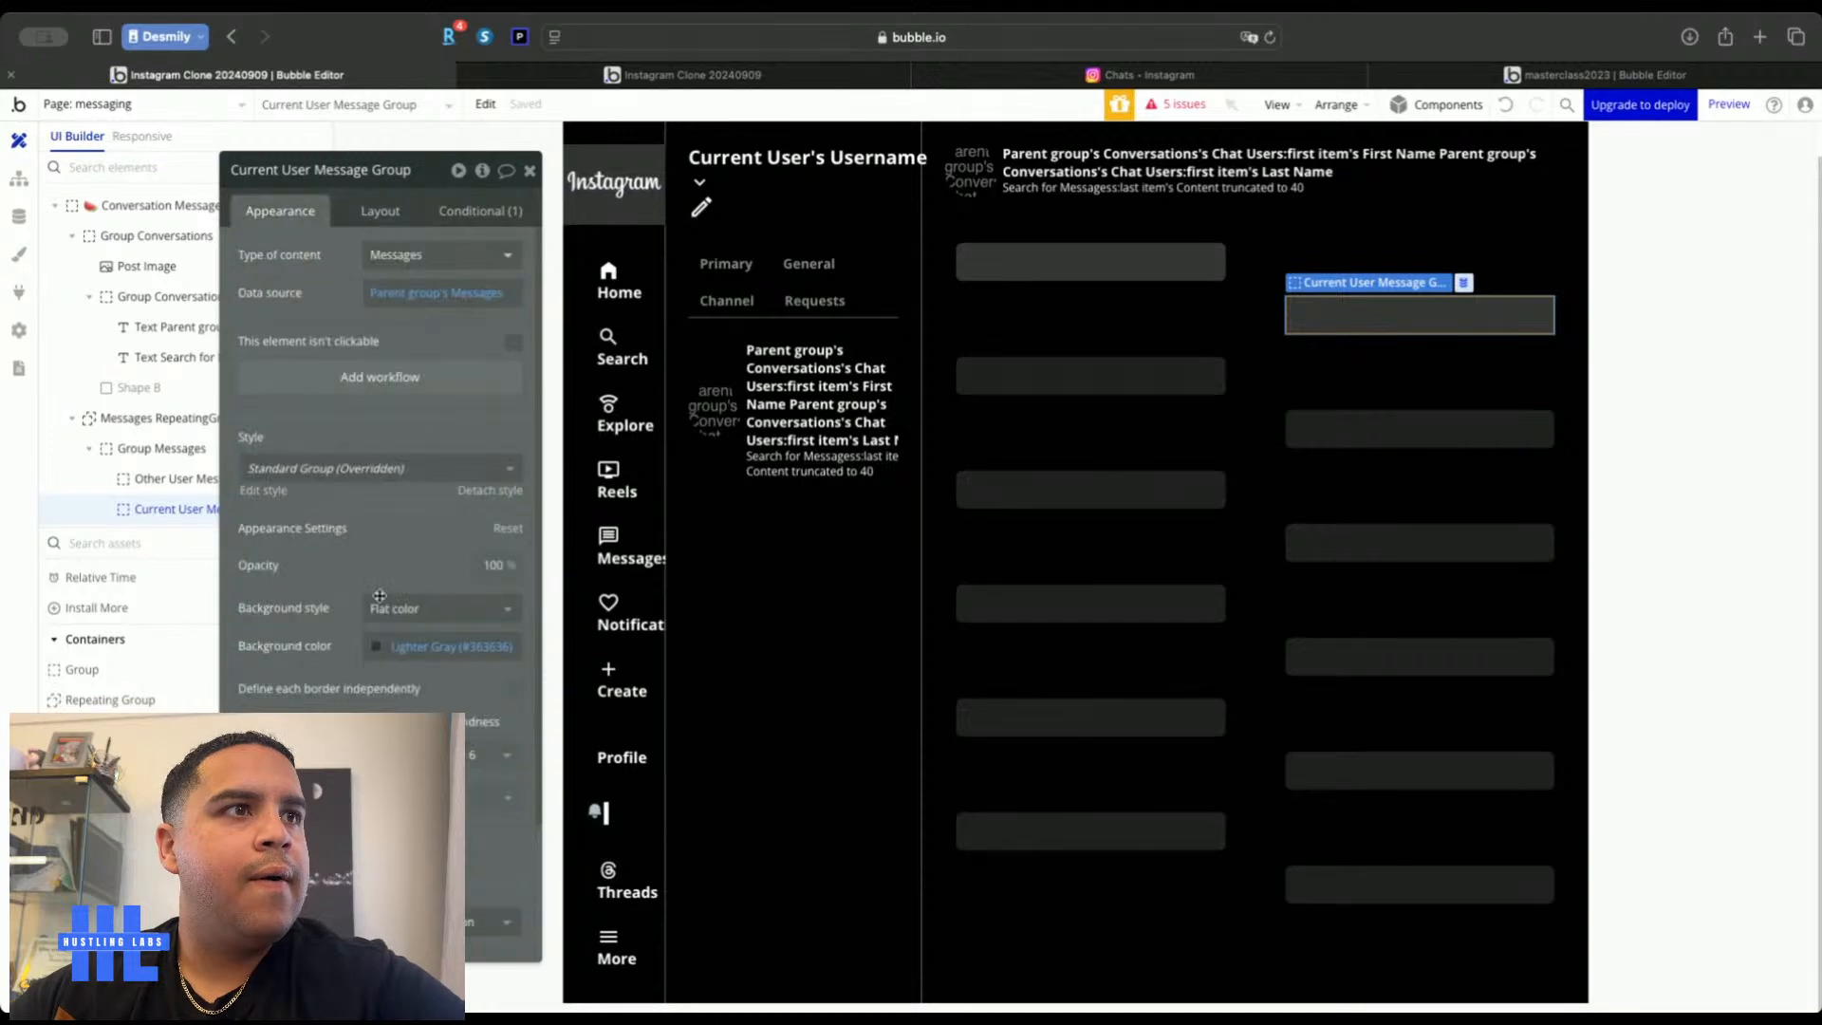
left_click(441, 646)
left_click(449, 900)
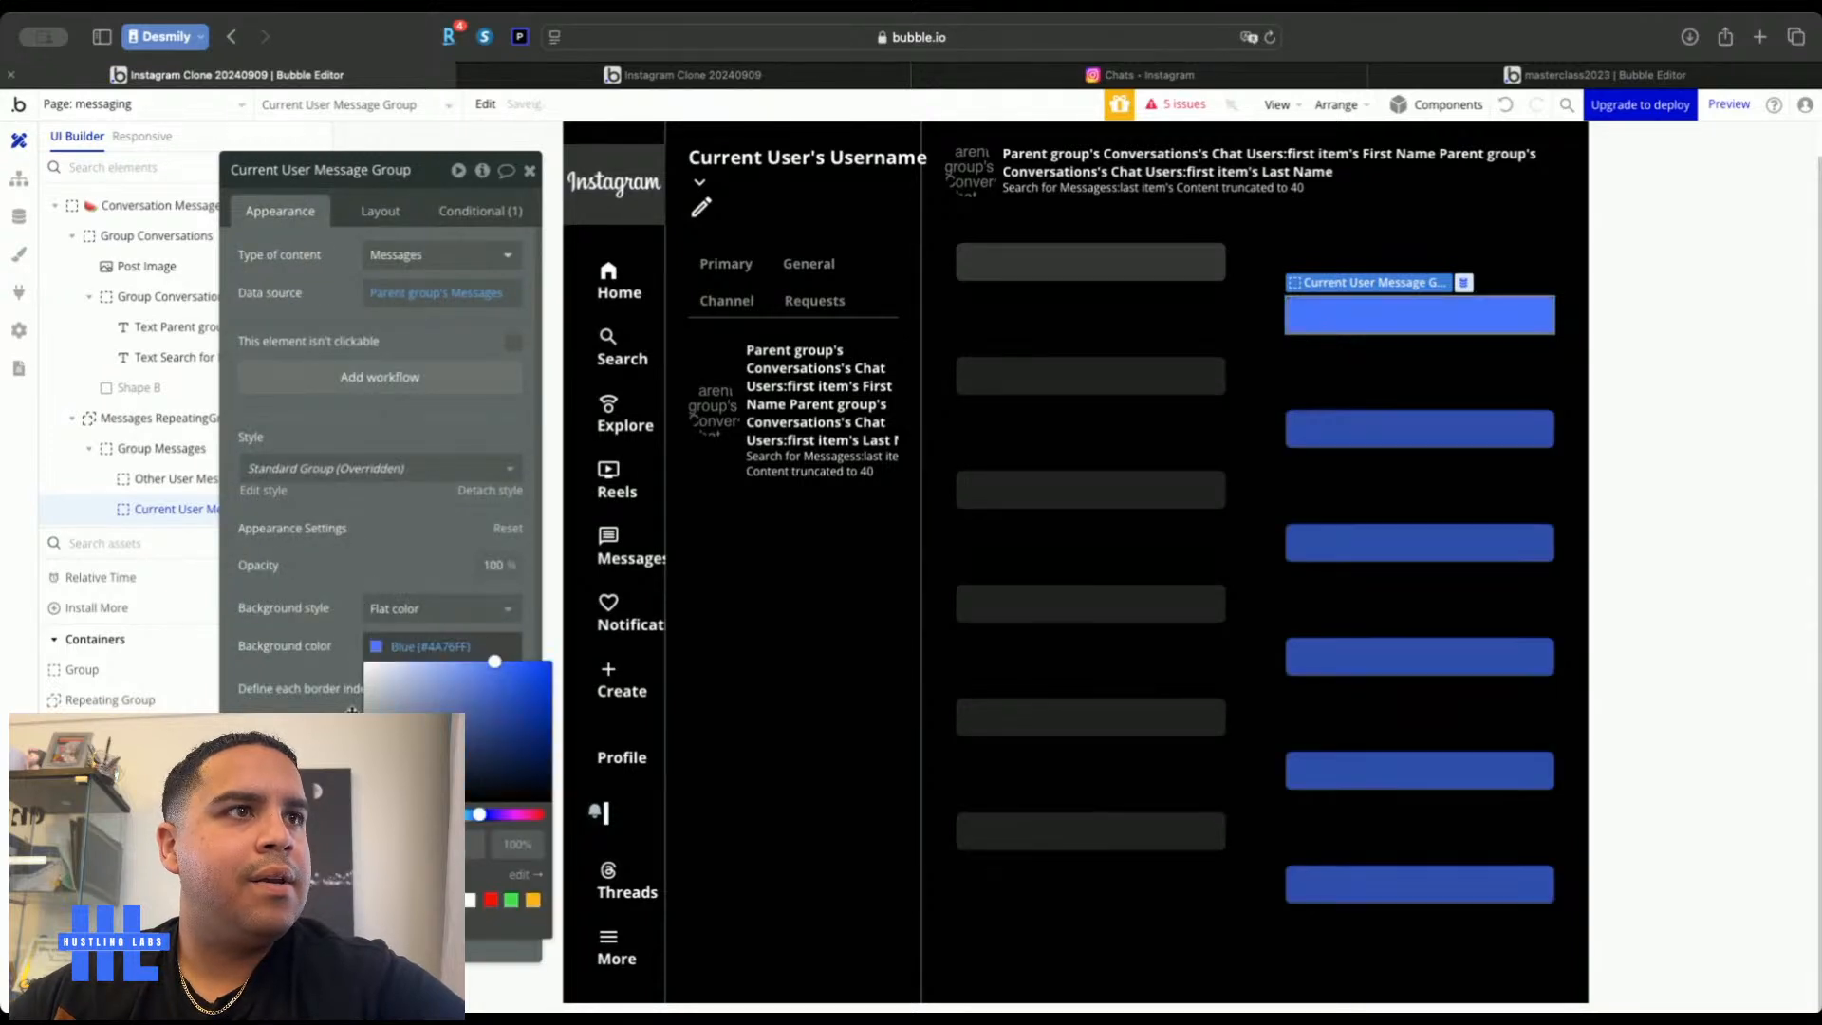
left_click(529, 170)
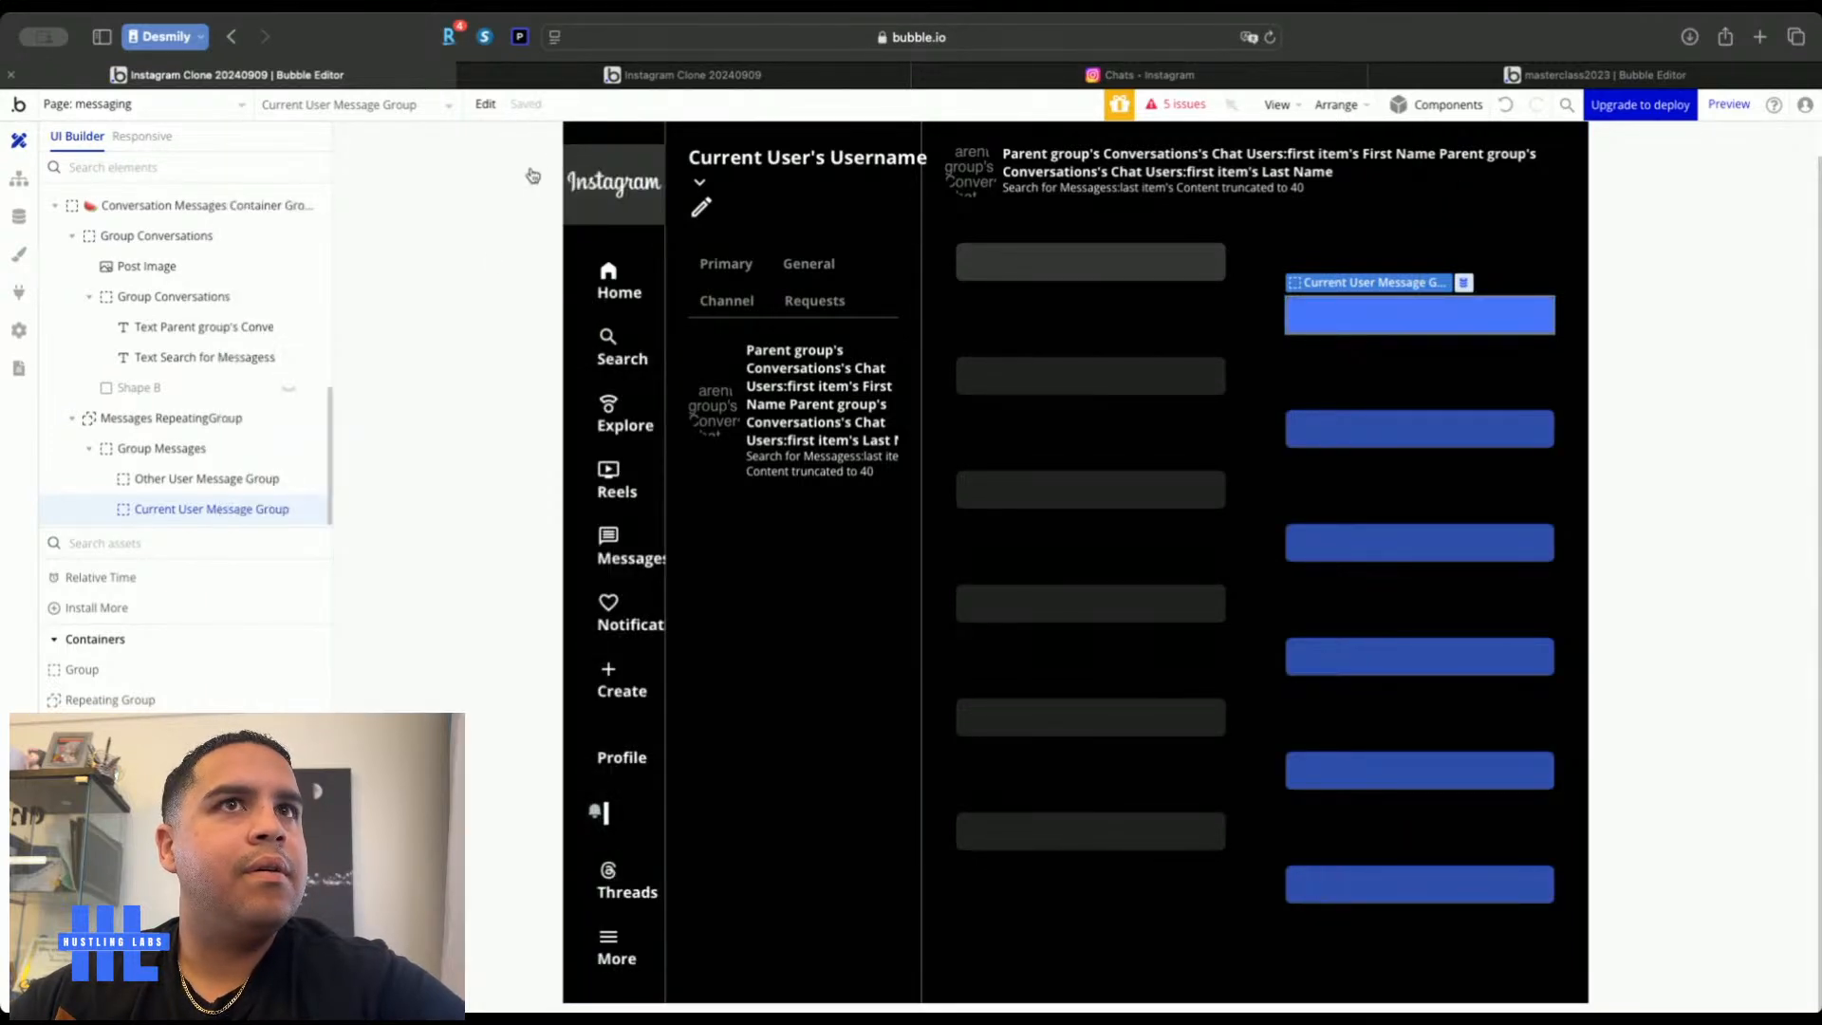
double_click(467, 330)
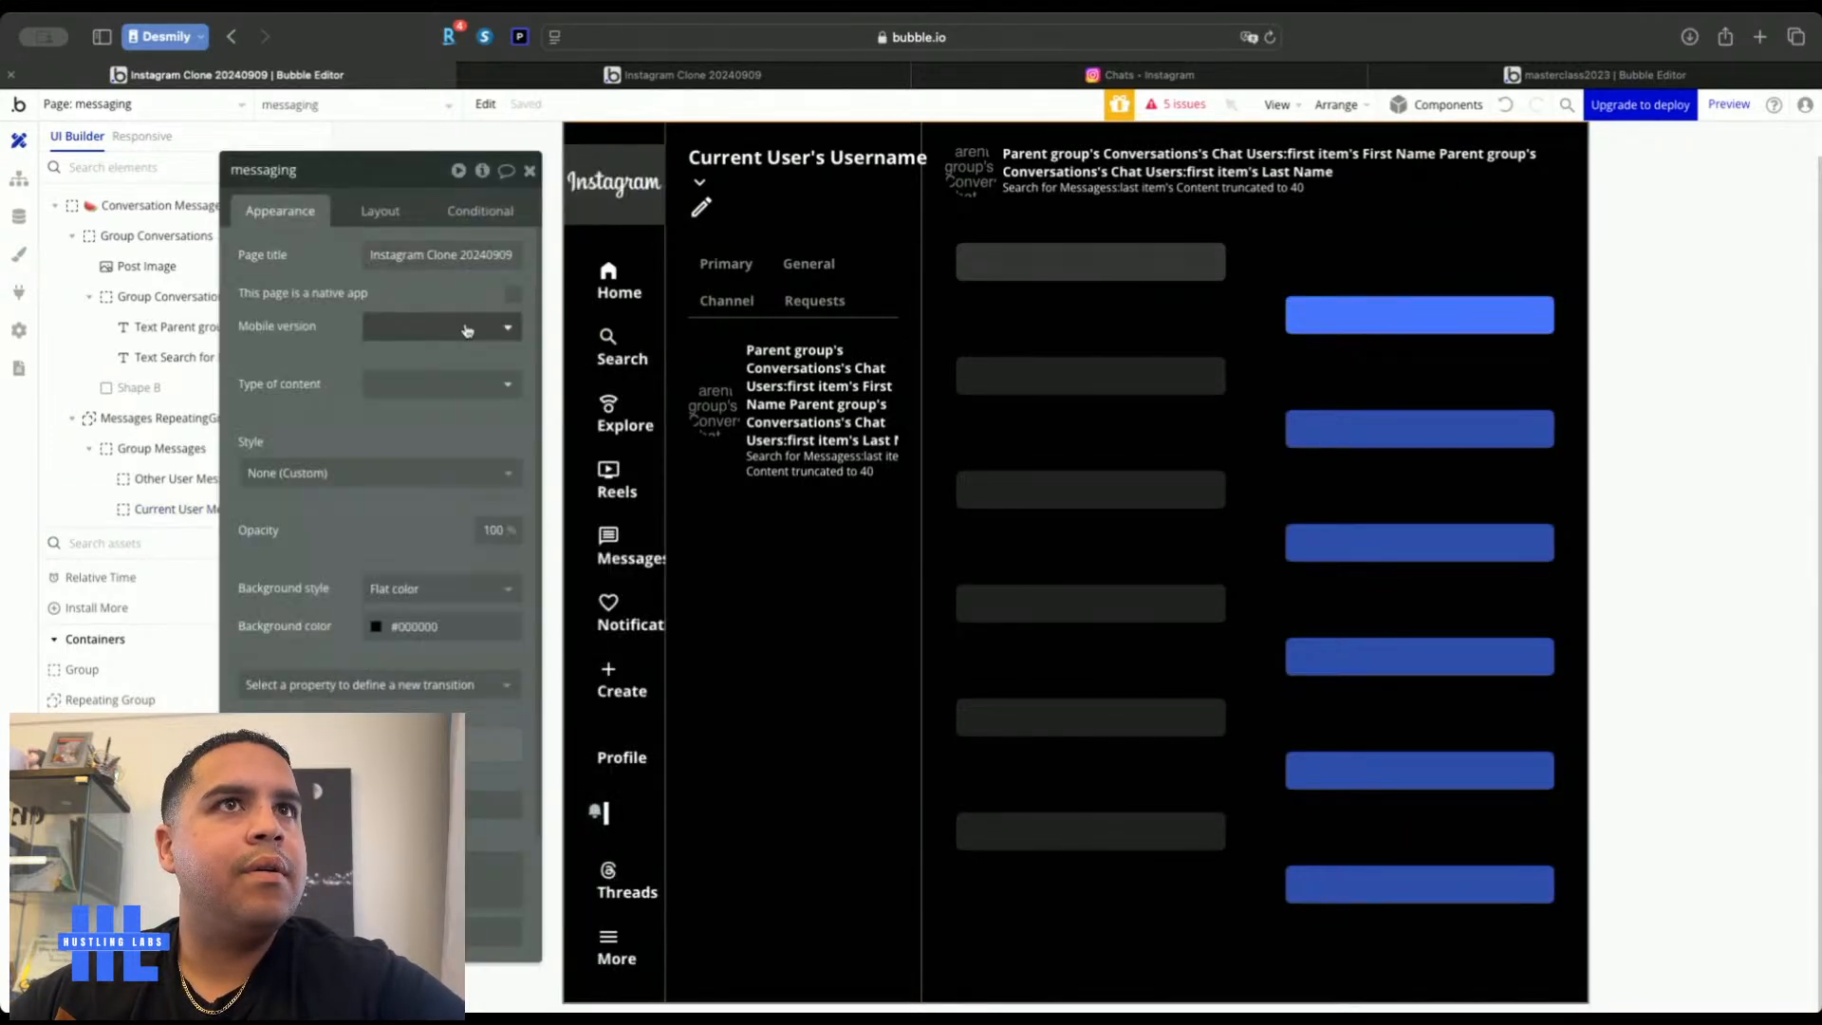
left_click(537, 171)
double_click(1684, 431)
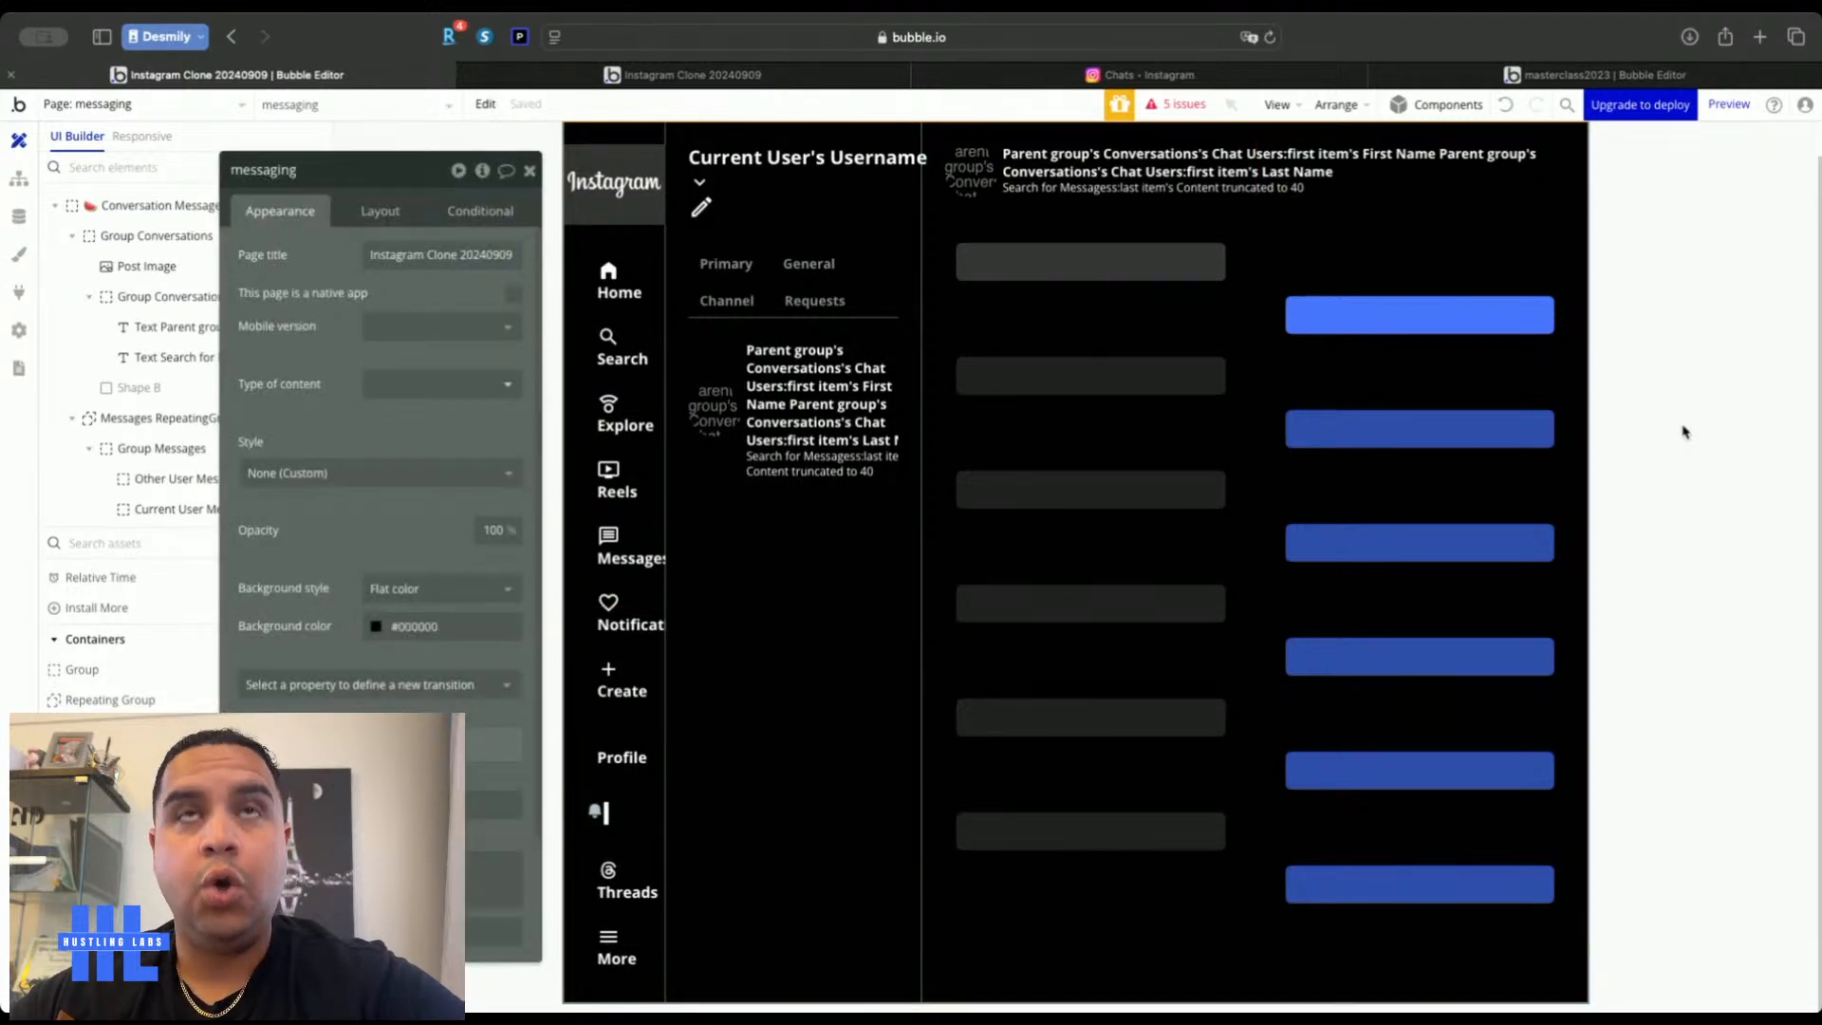
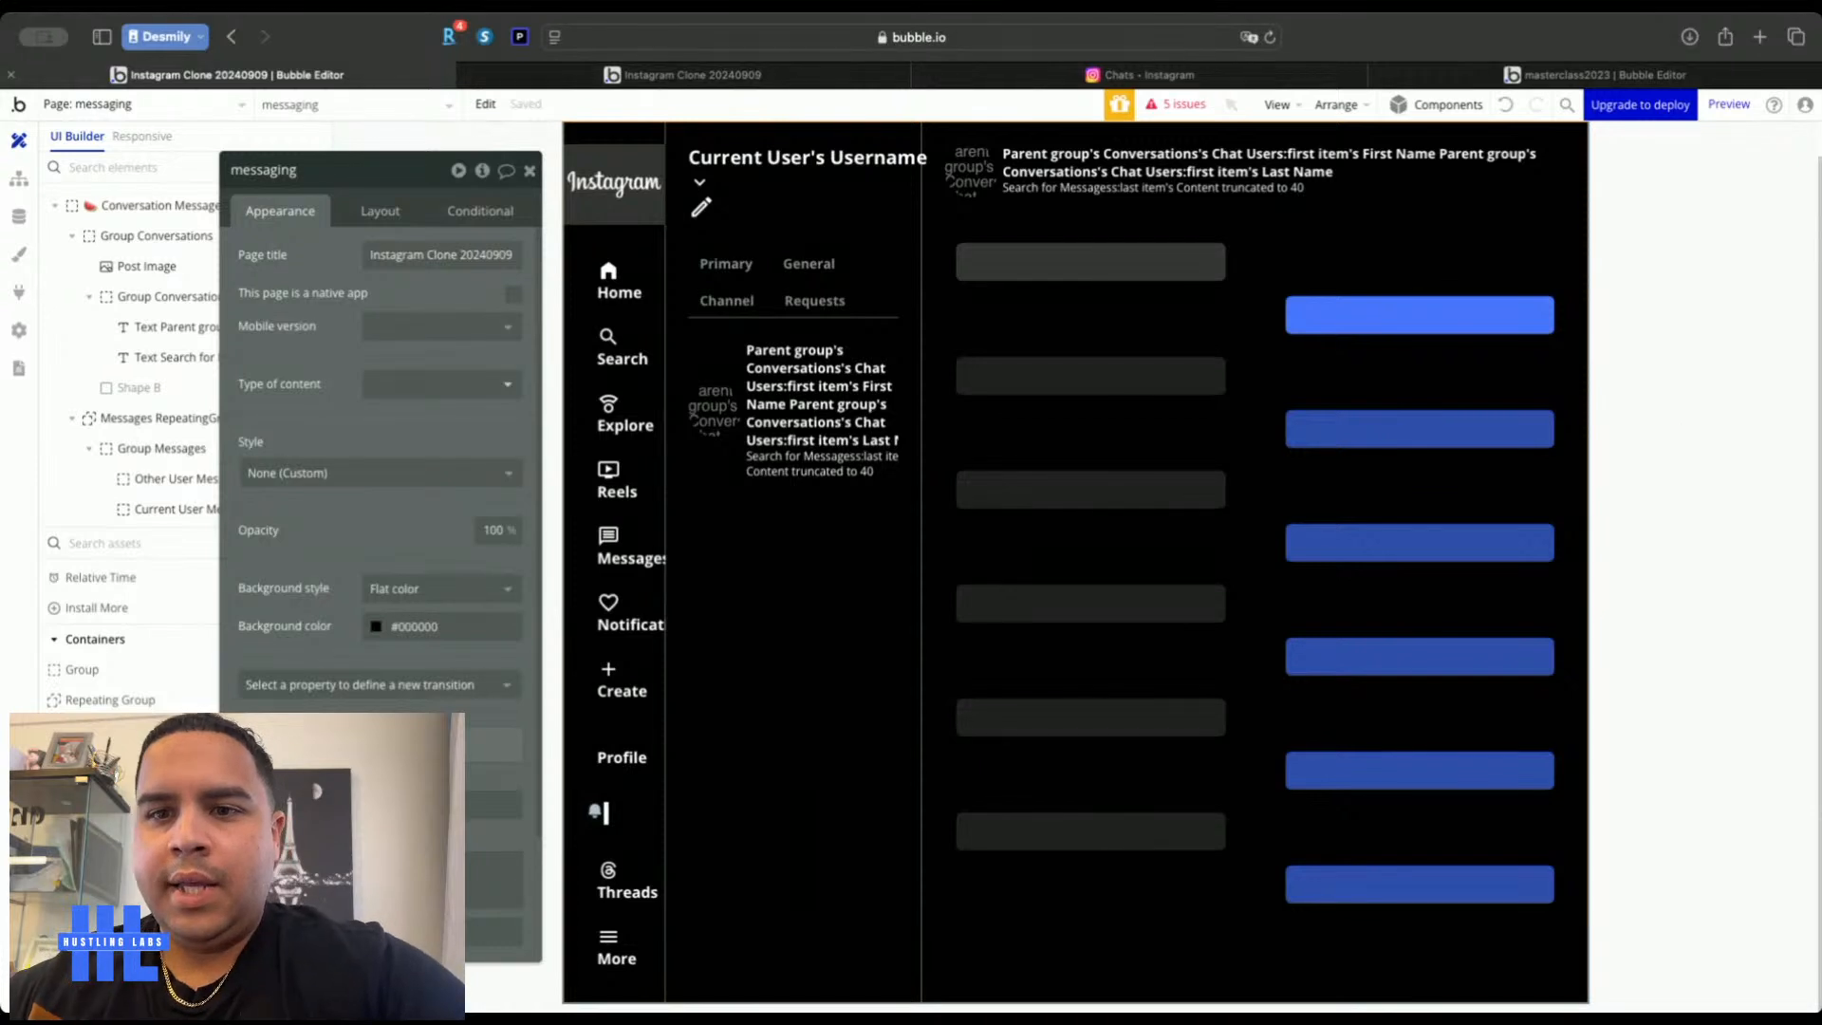
Paste the copied text element into the grey Other User Message Group
scroll(124, 675, "up", 5)
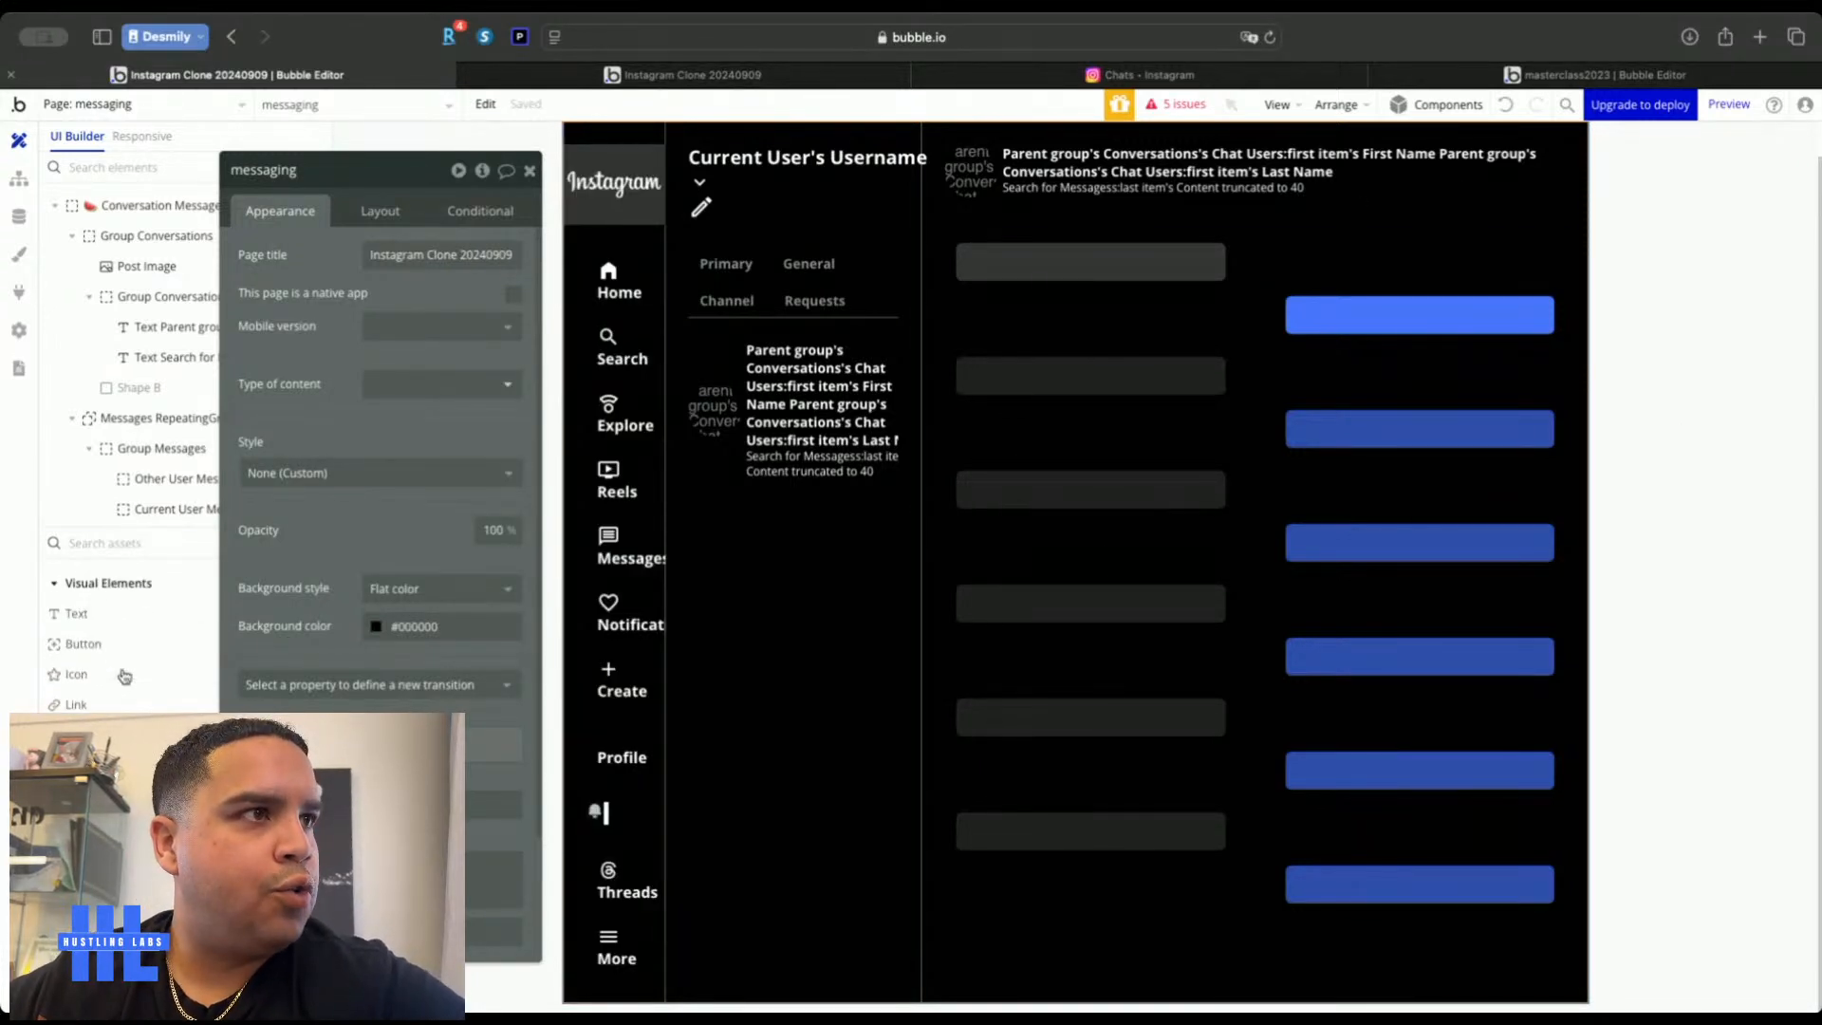
left_click(799, 411)
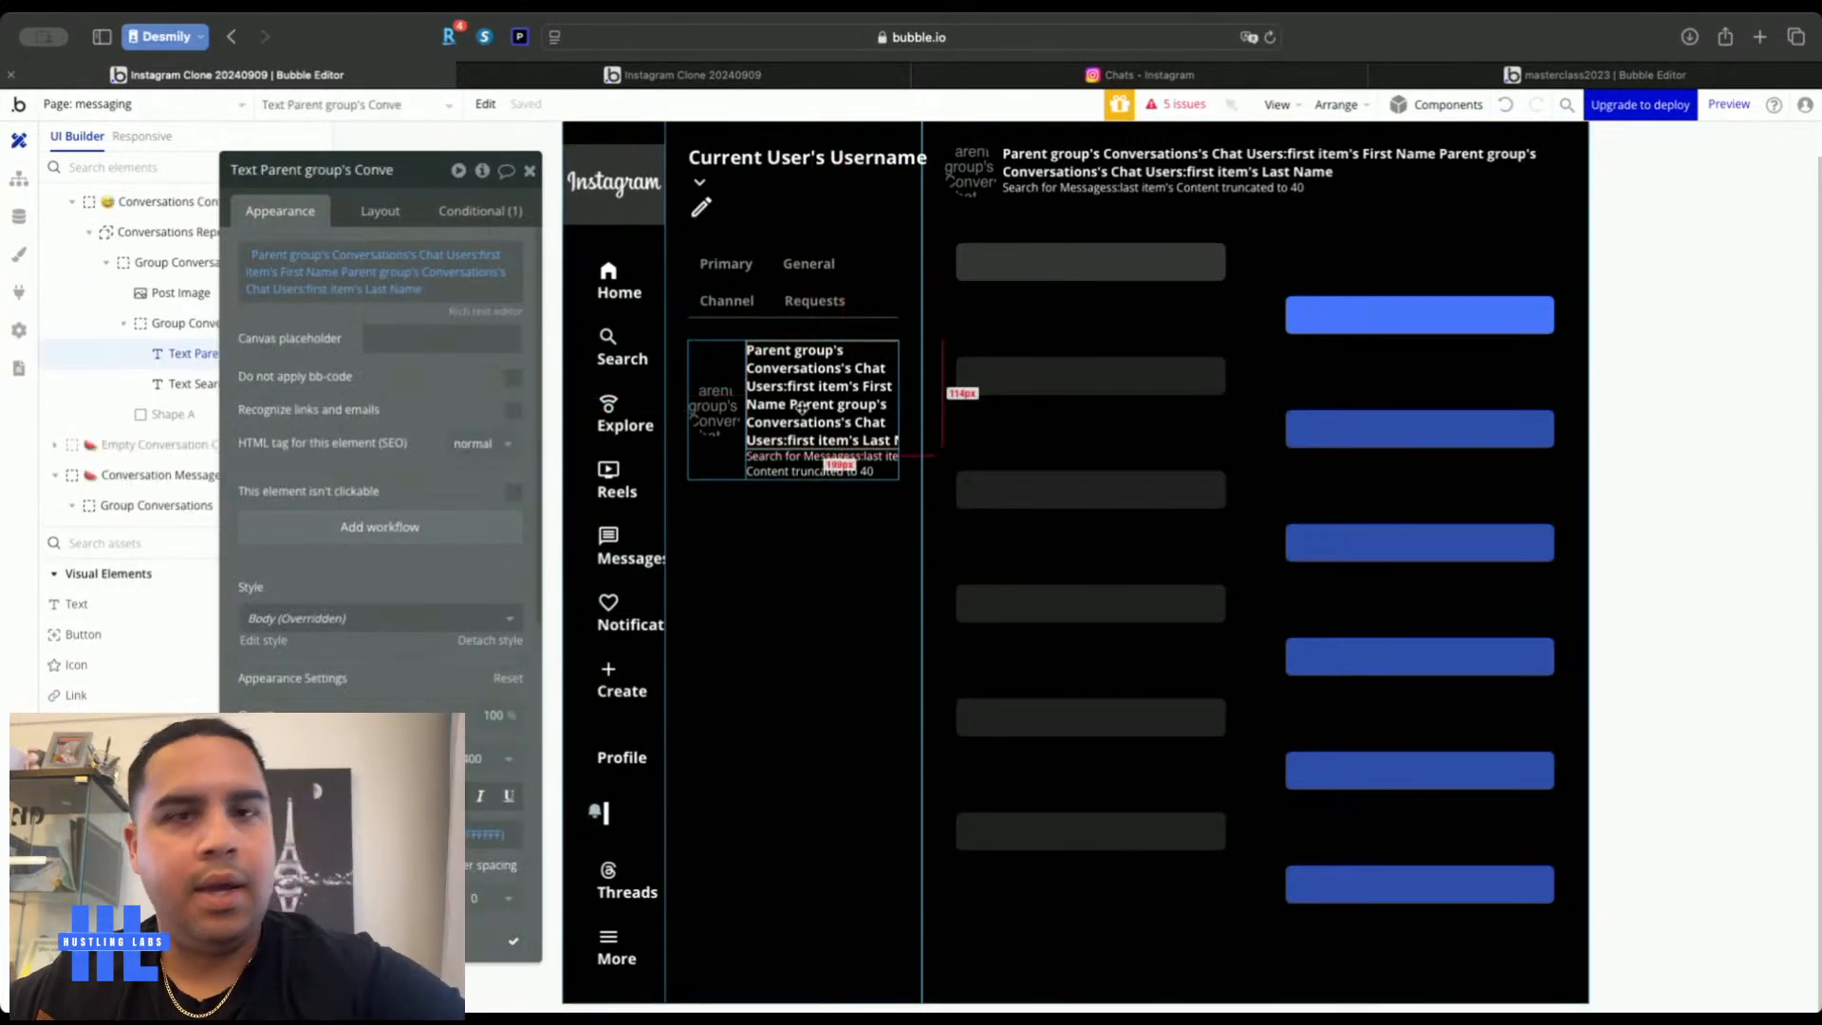
left_click(1039, 266)
key("ctrl+v")
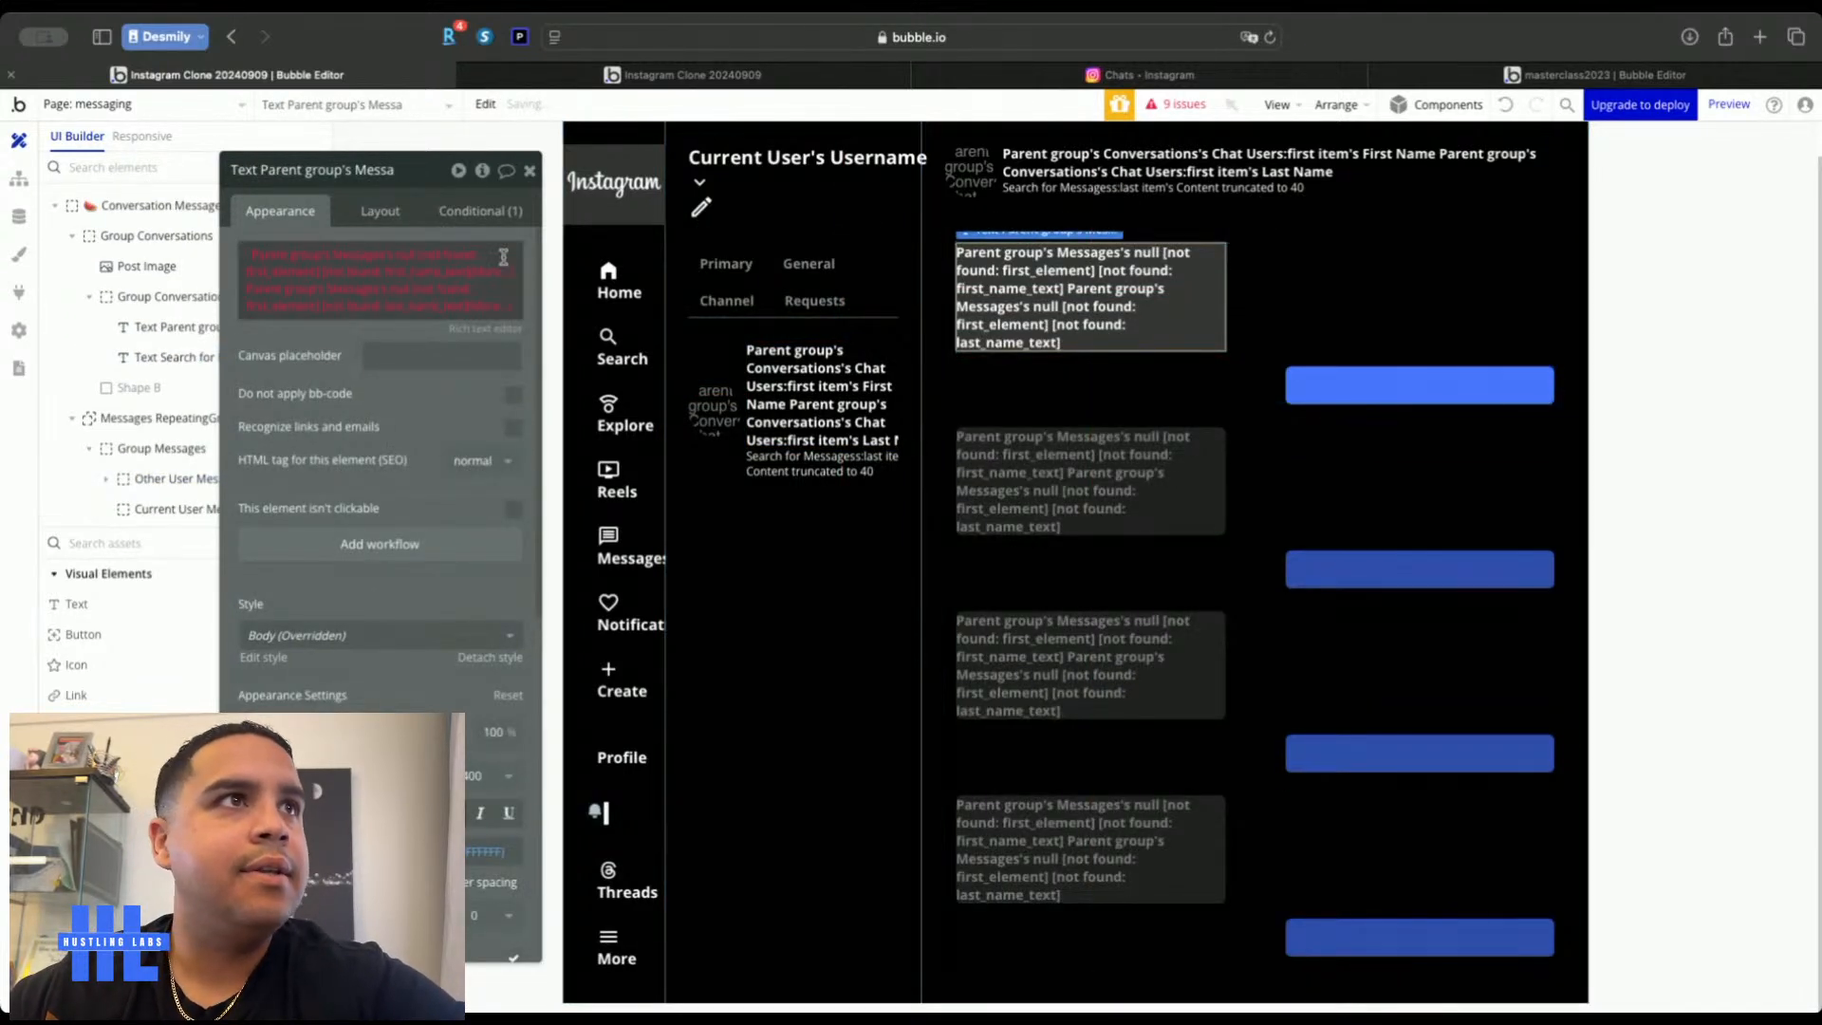
Clear the pasted text's expression and set it to Parent group's Messages's Content
right_click(423, 259)
left_click(520, 231)
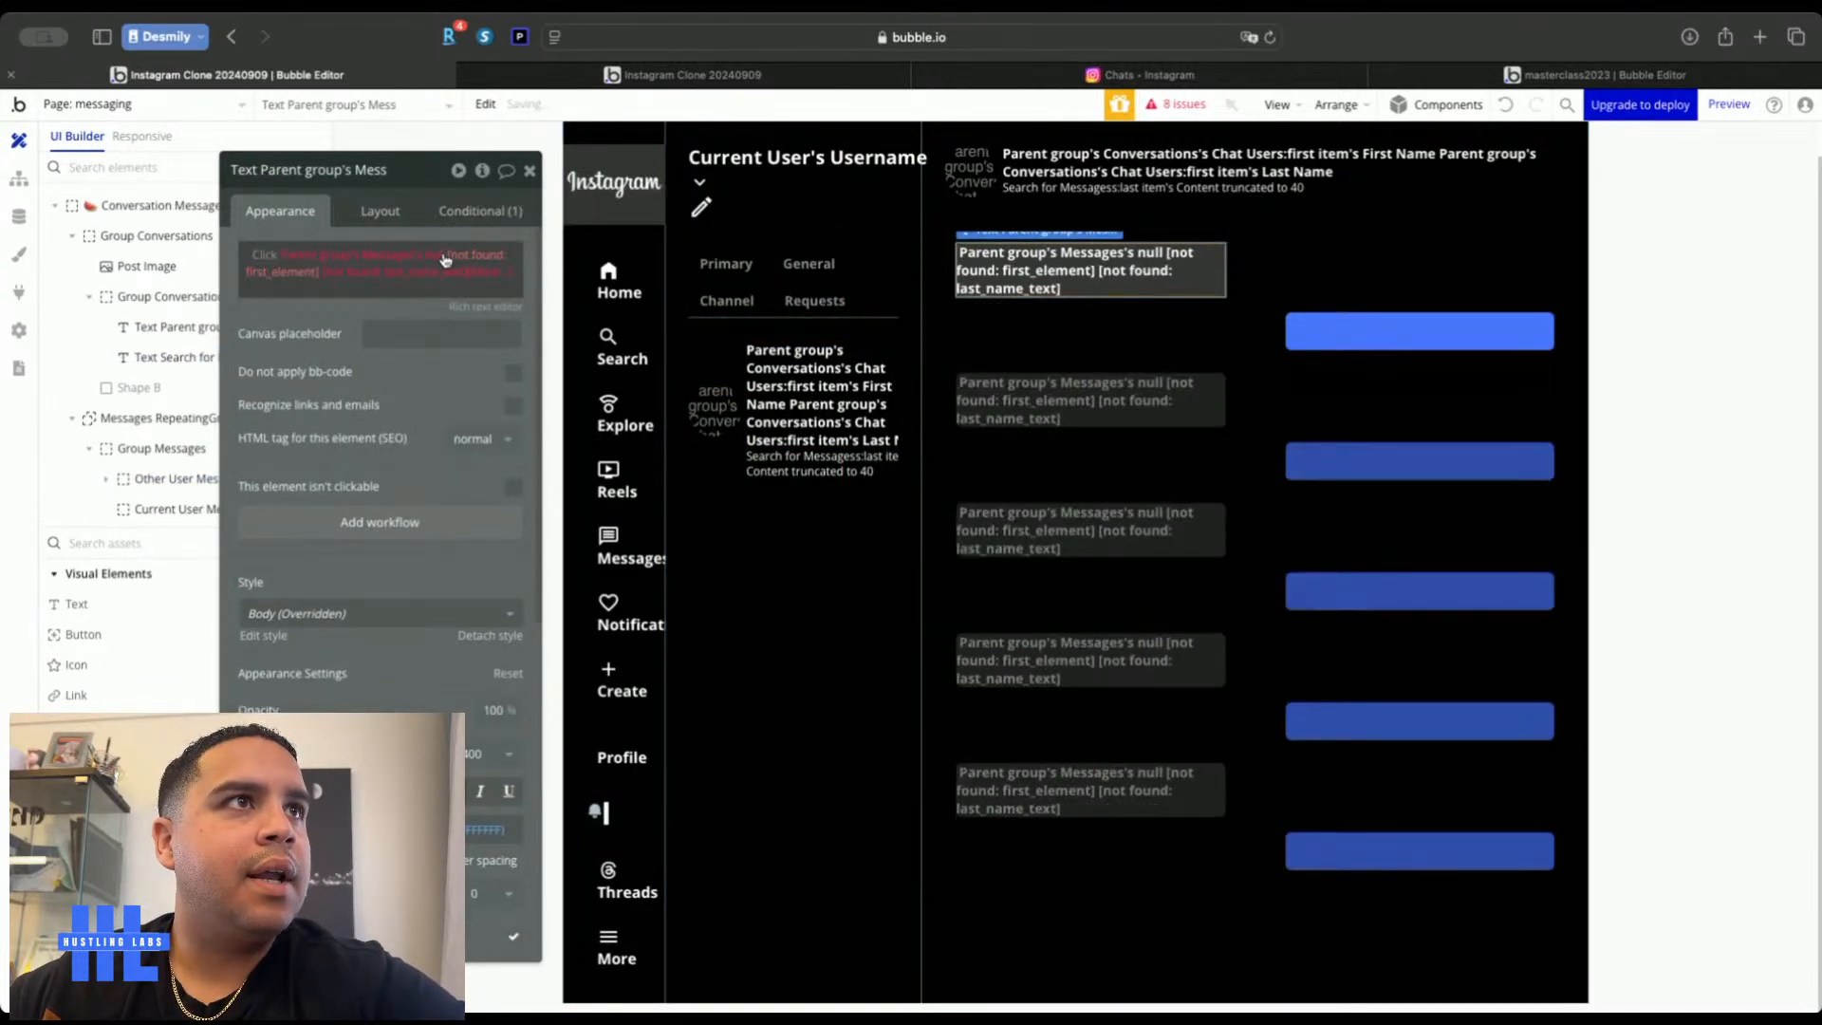
right_click(517, 256)
left_click(557, 256)
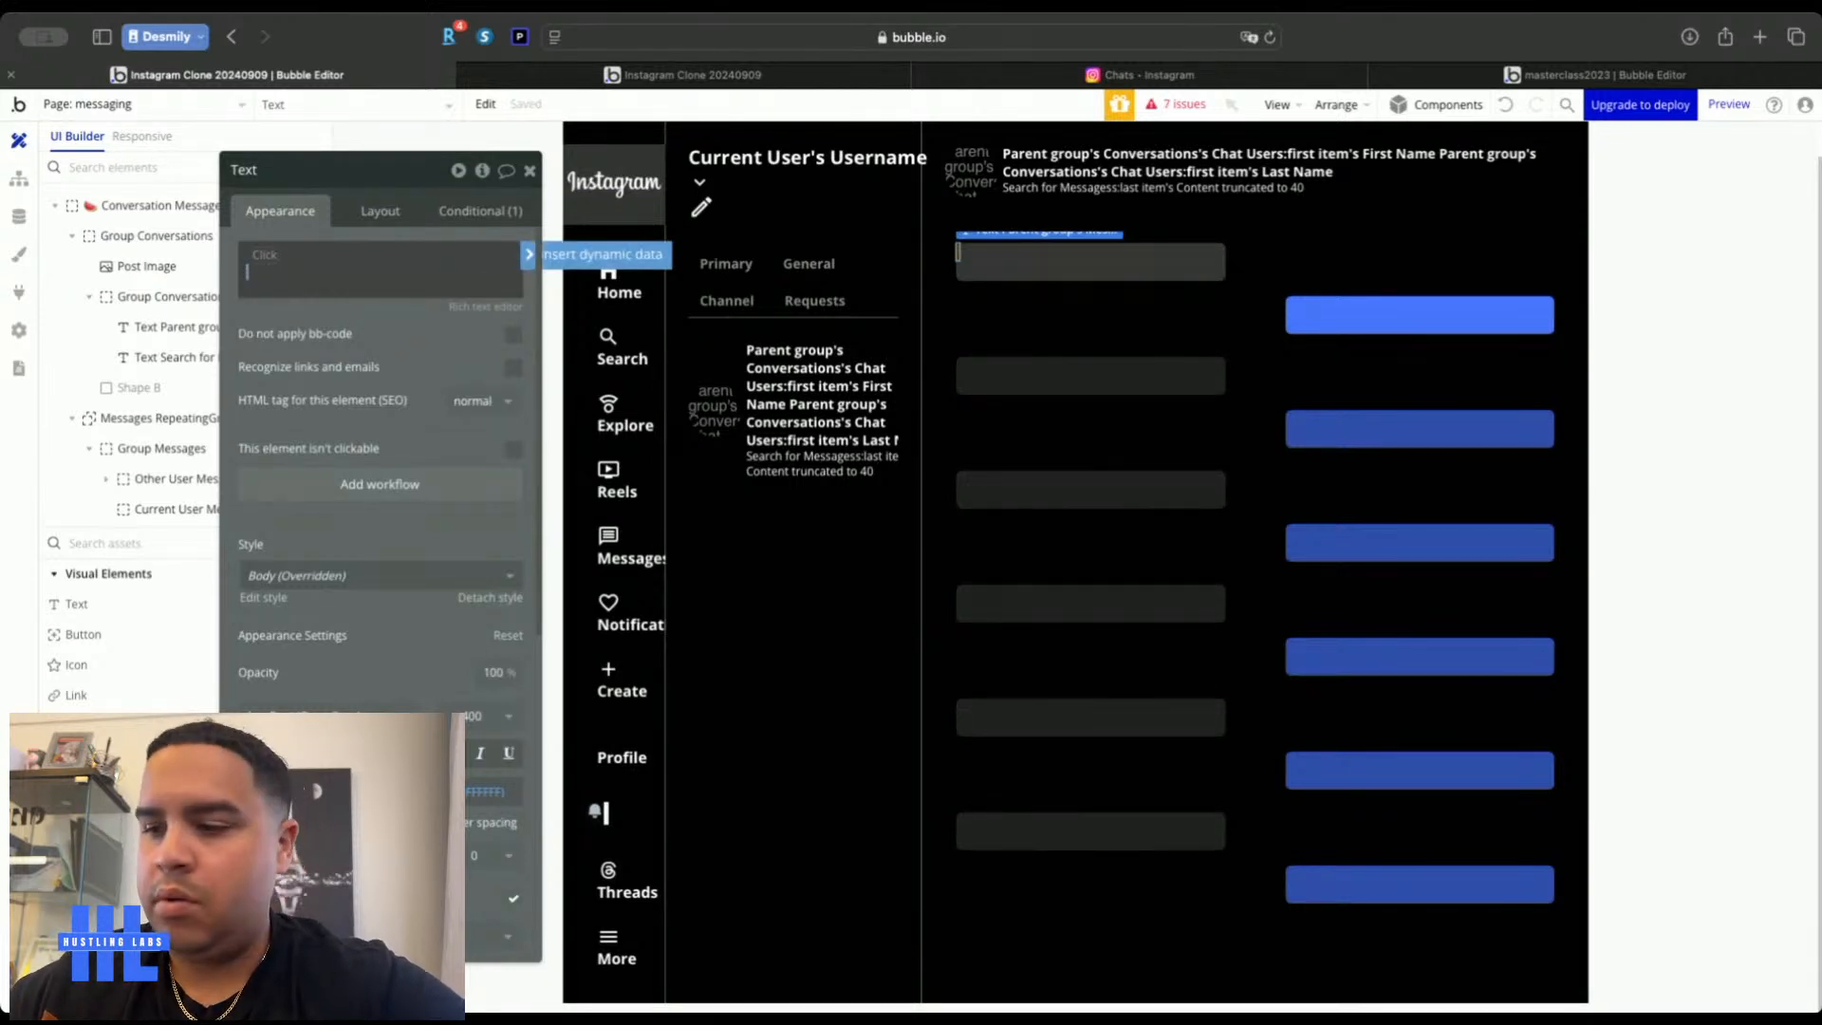
left_click(261, 258)
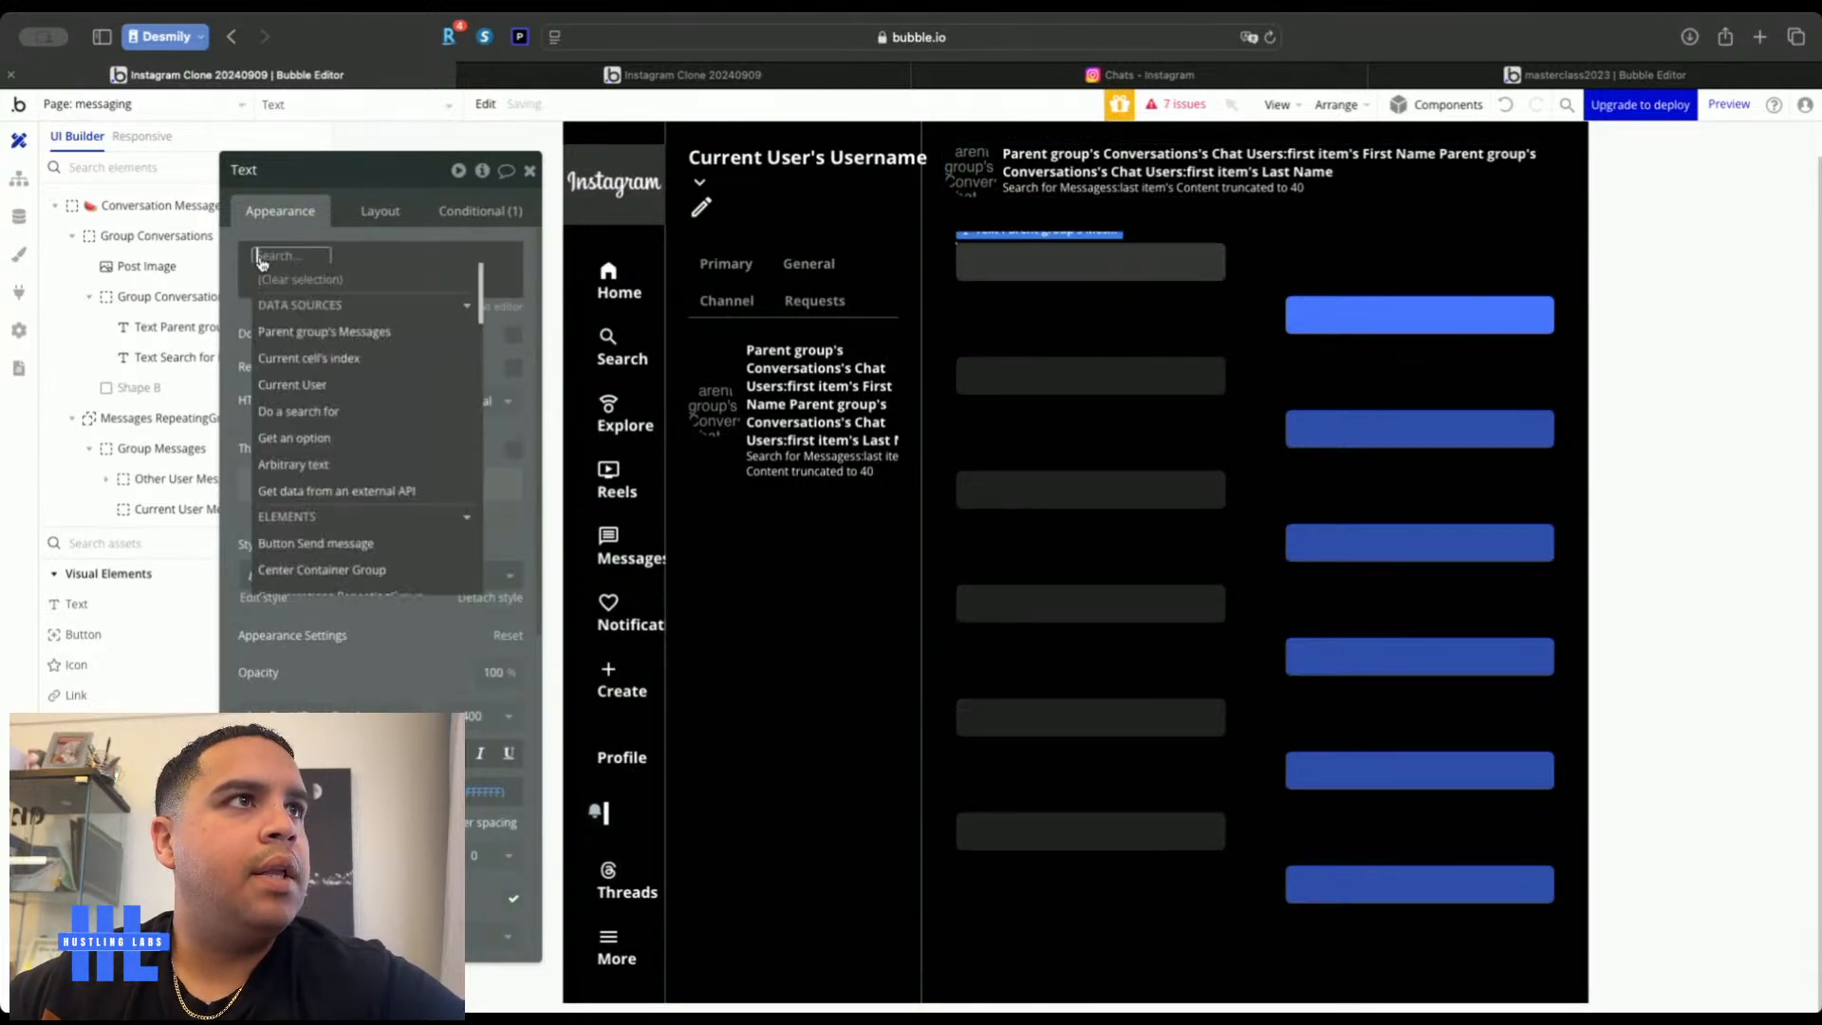
left_click(292, 331)
left_click(441, 383)
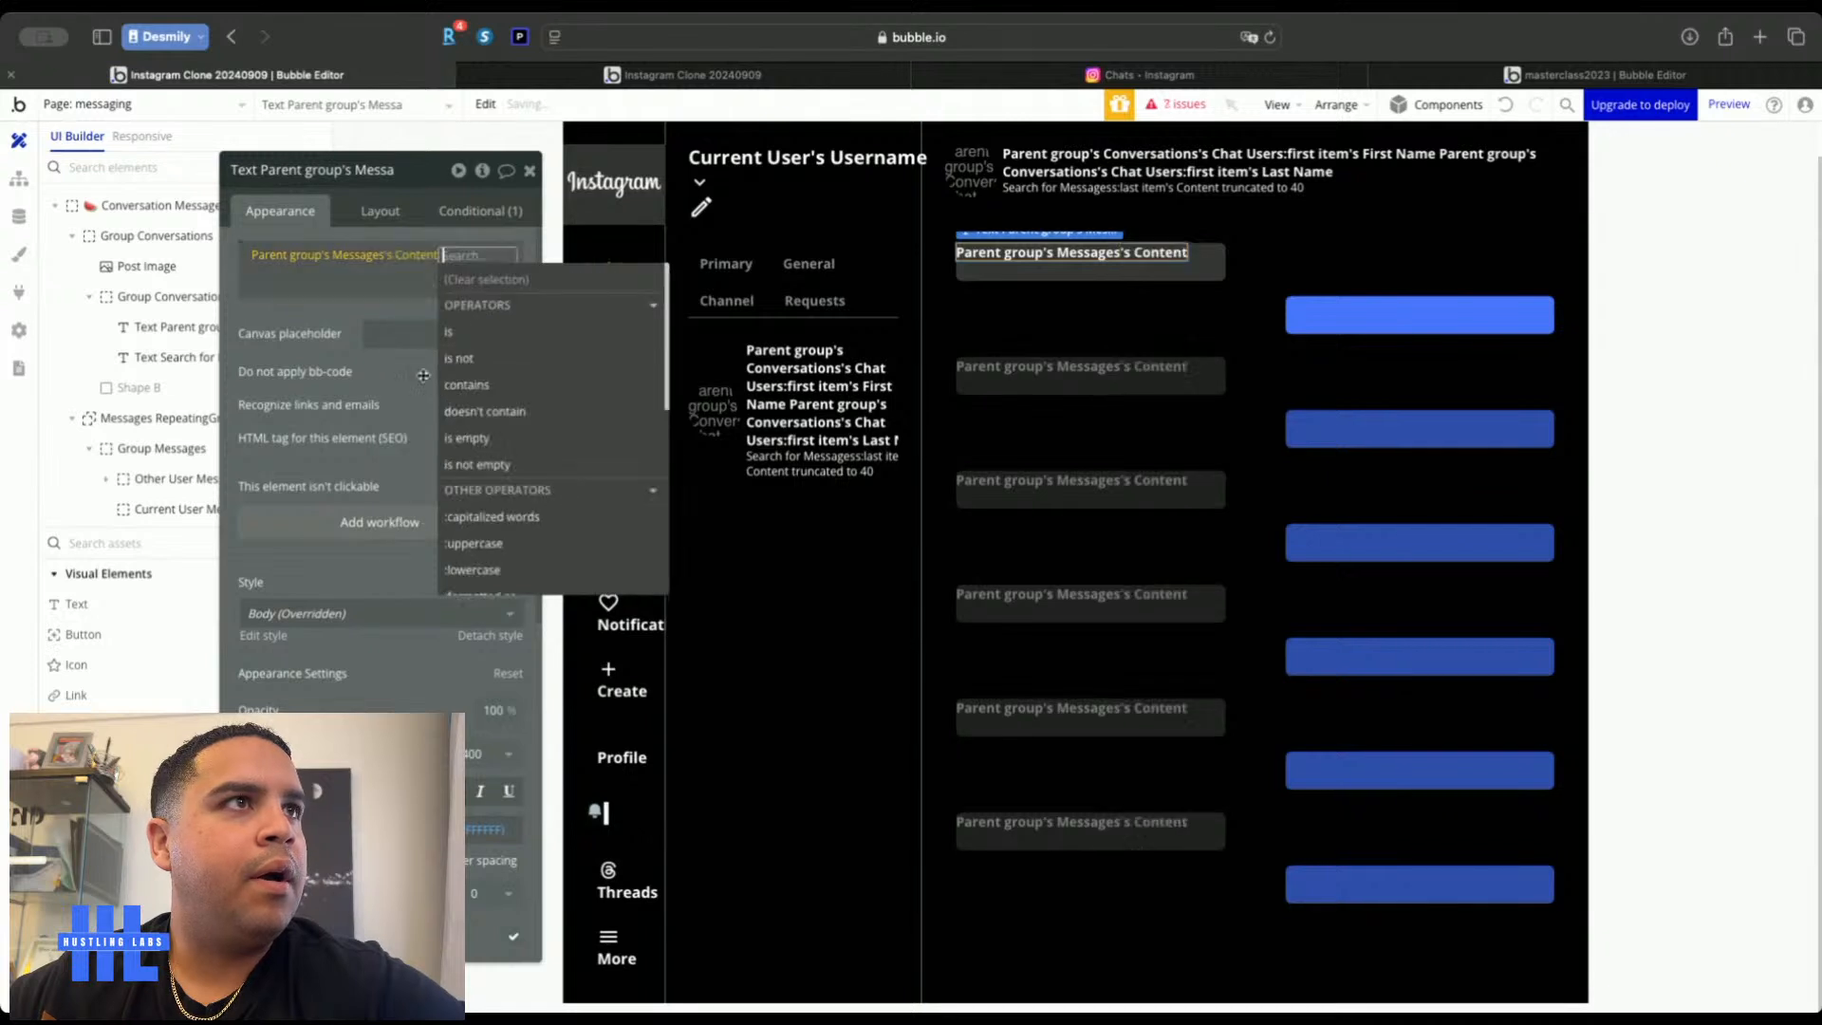
left_click(290, 317)
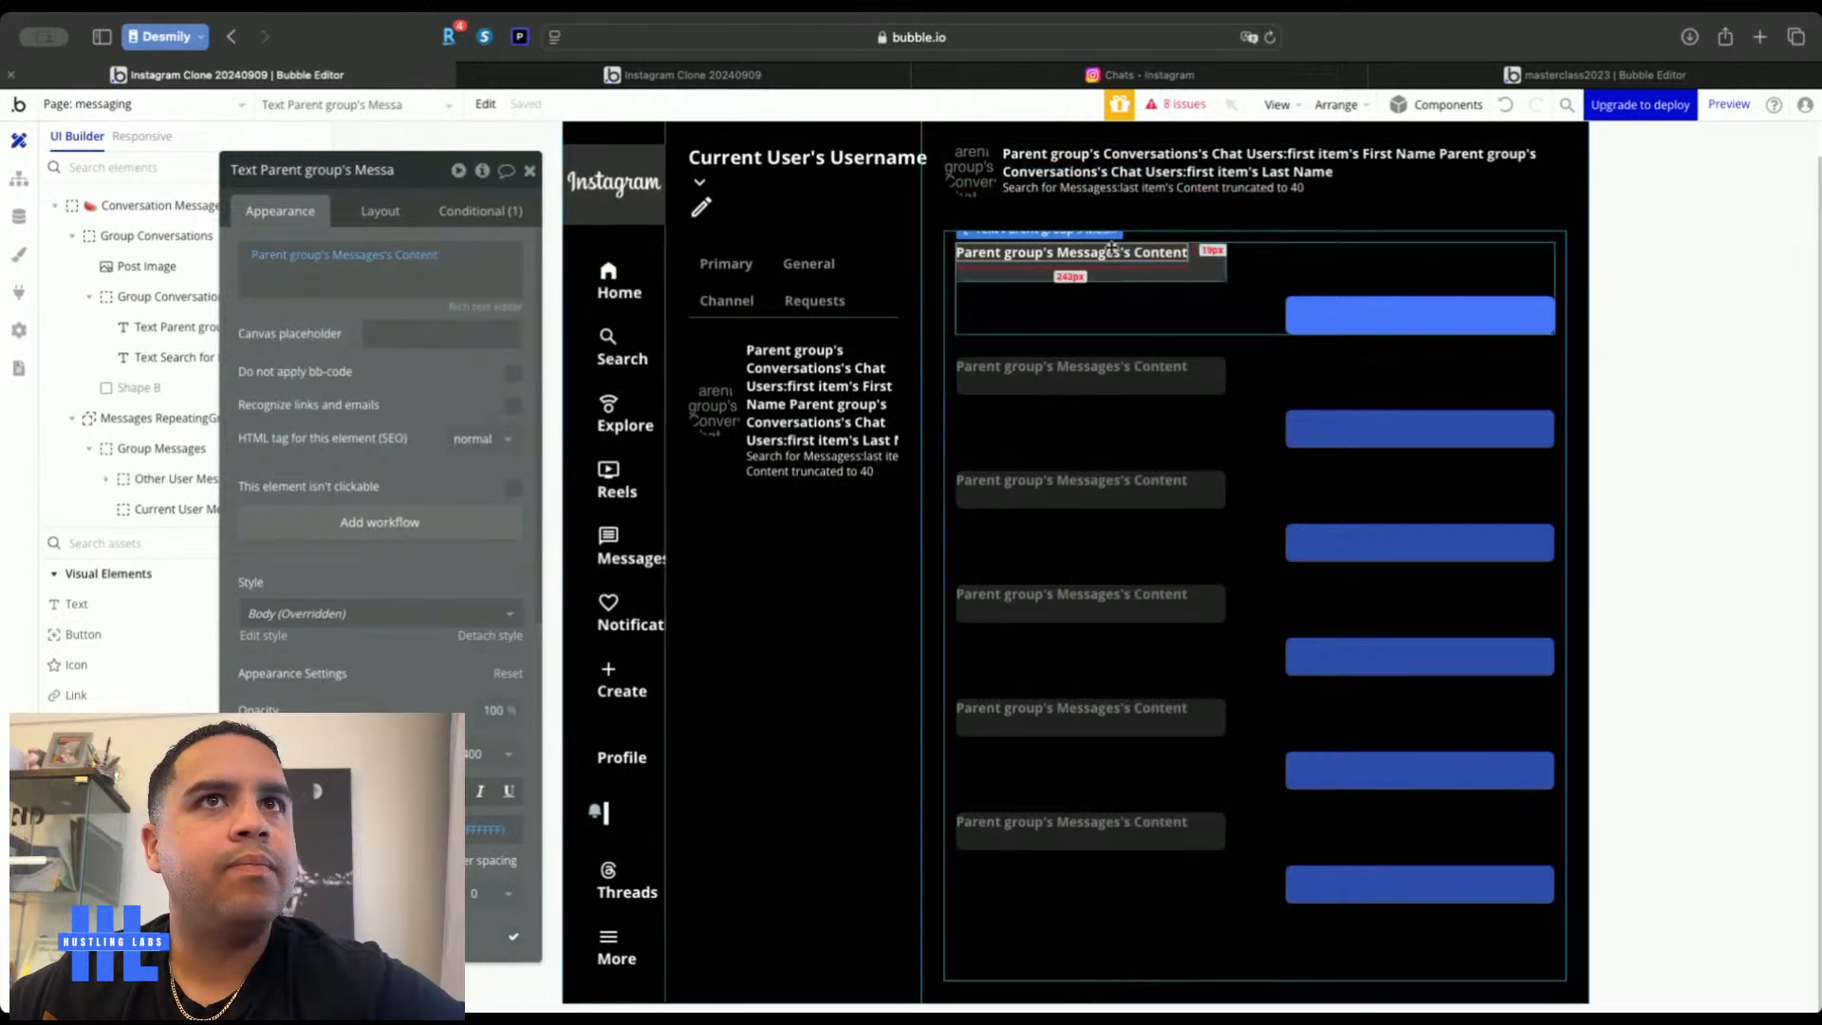
left_click(170, 479)
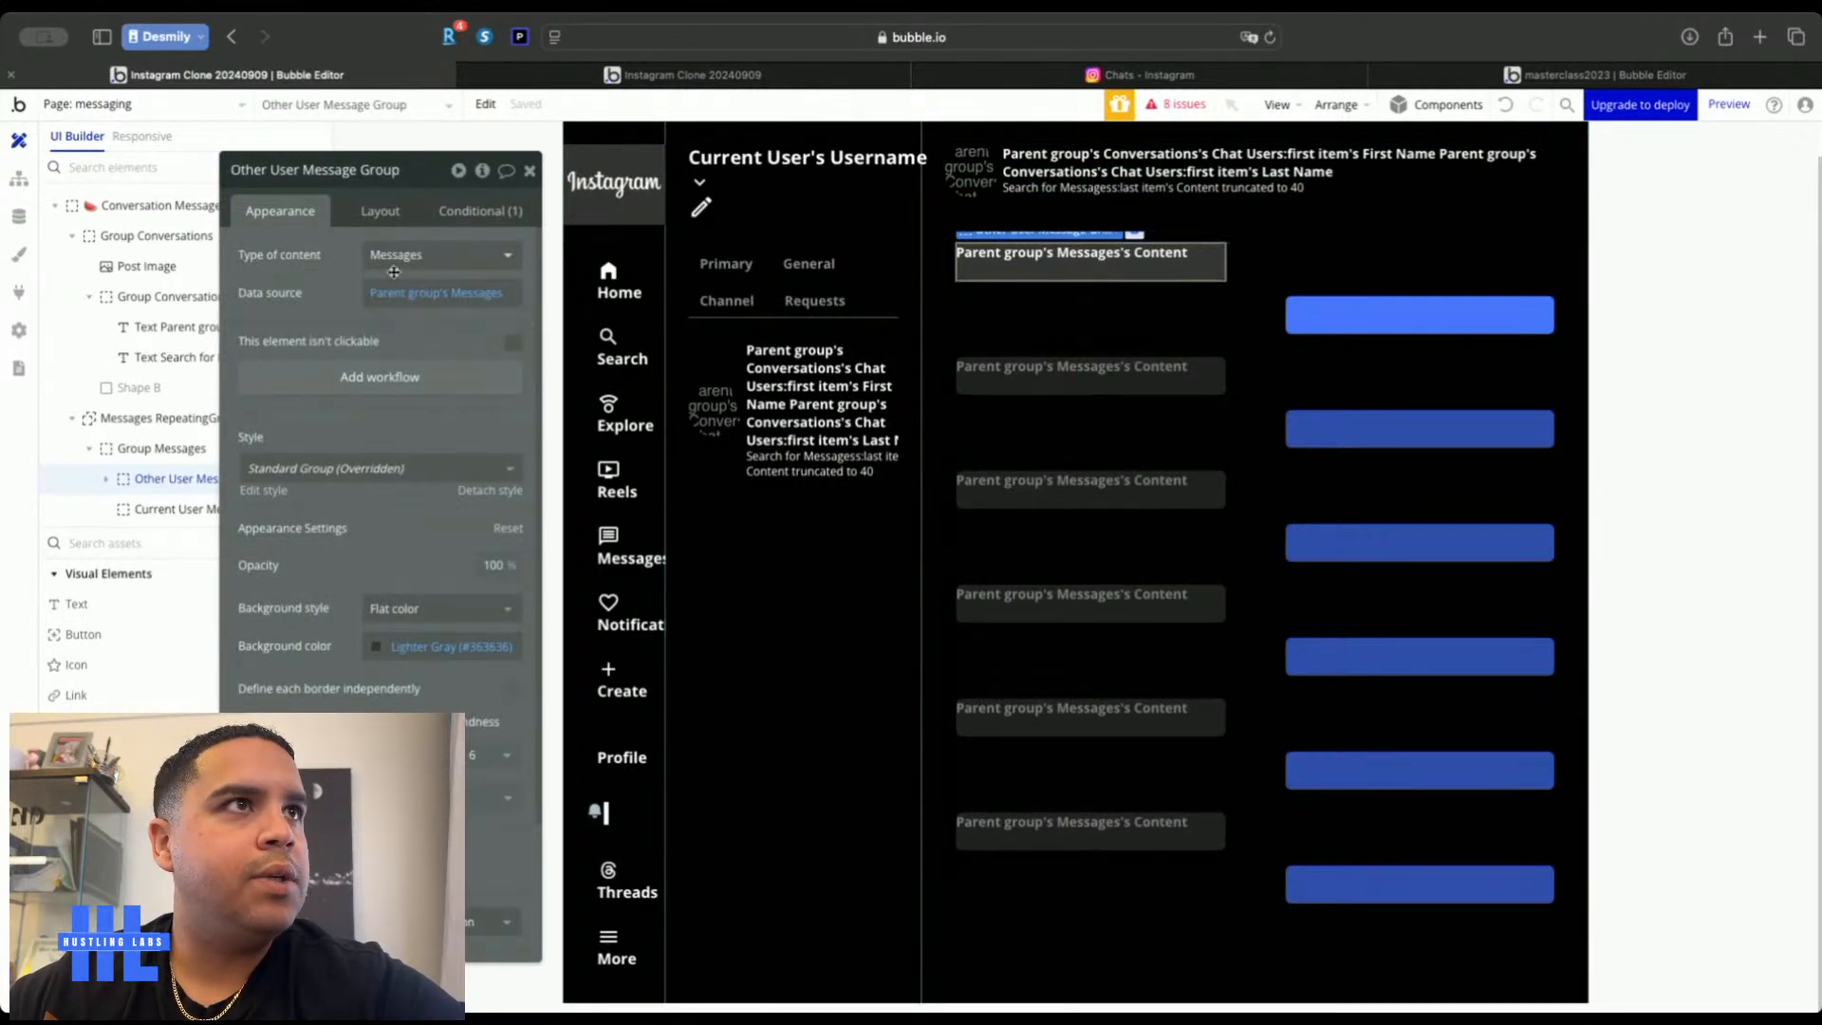
Give the message groups 12 px padding on every side
left_click(380, 211)
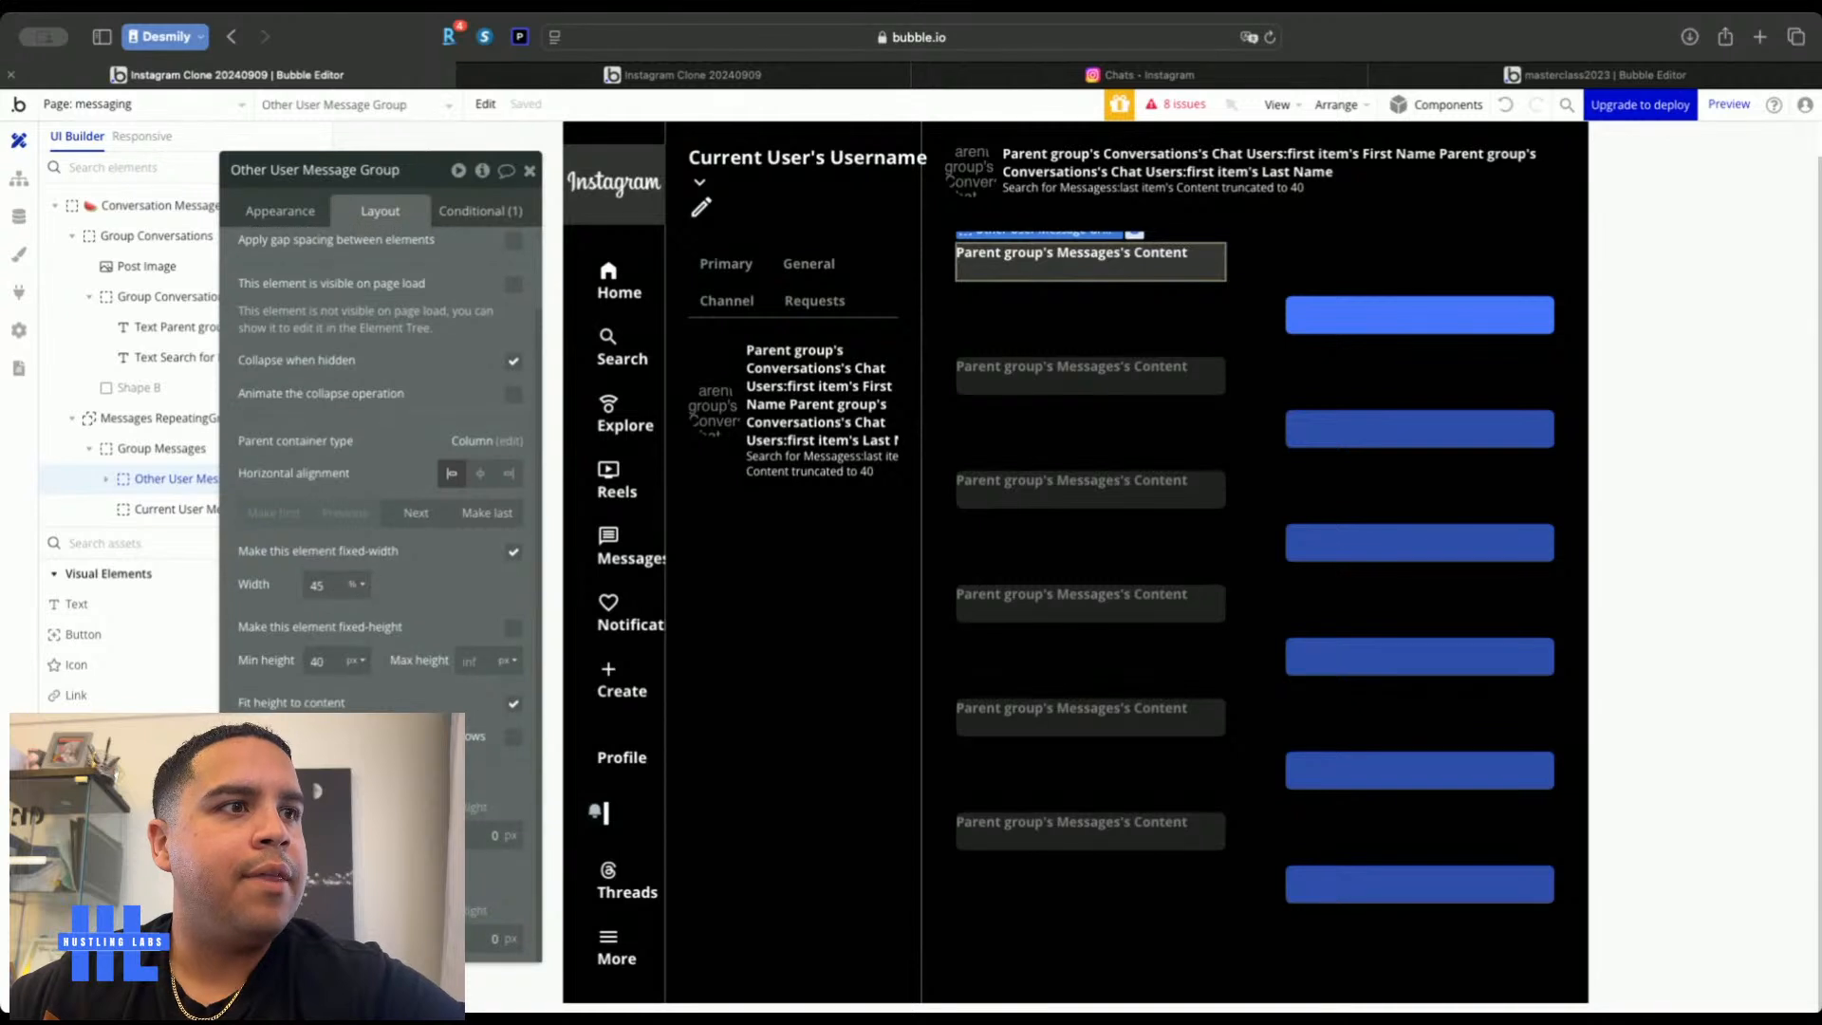
type("12")
key("Tab")
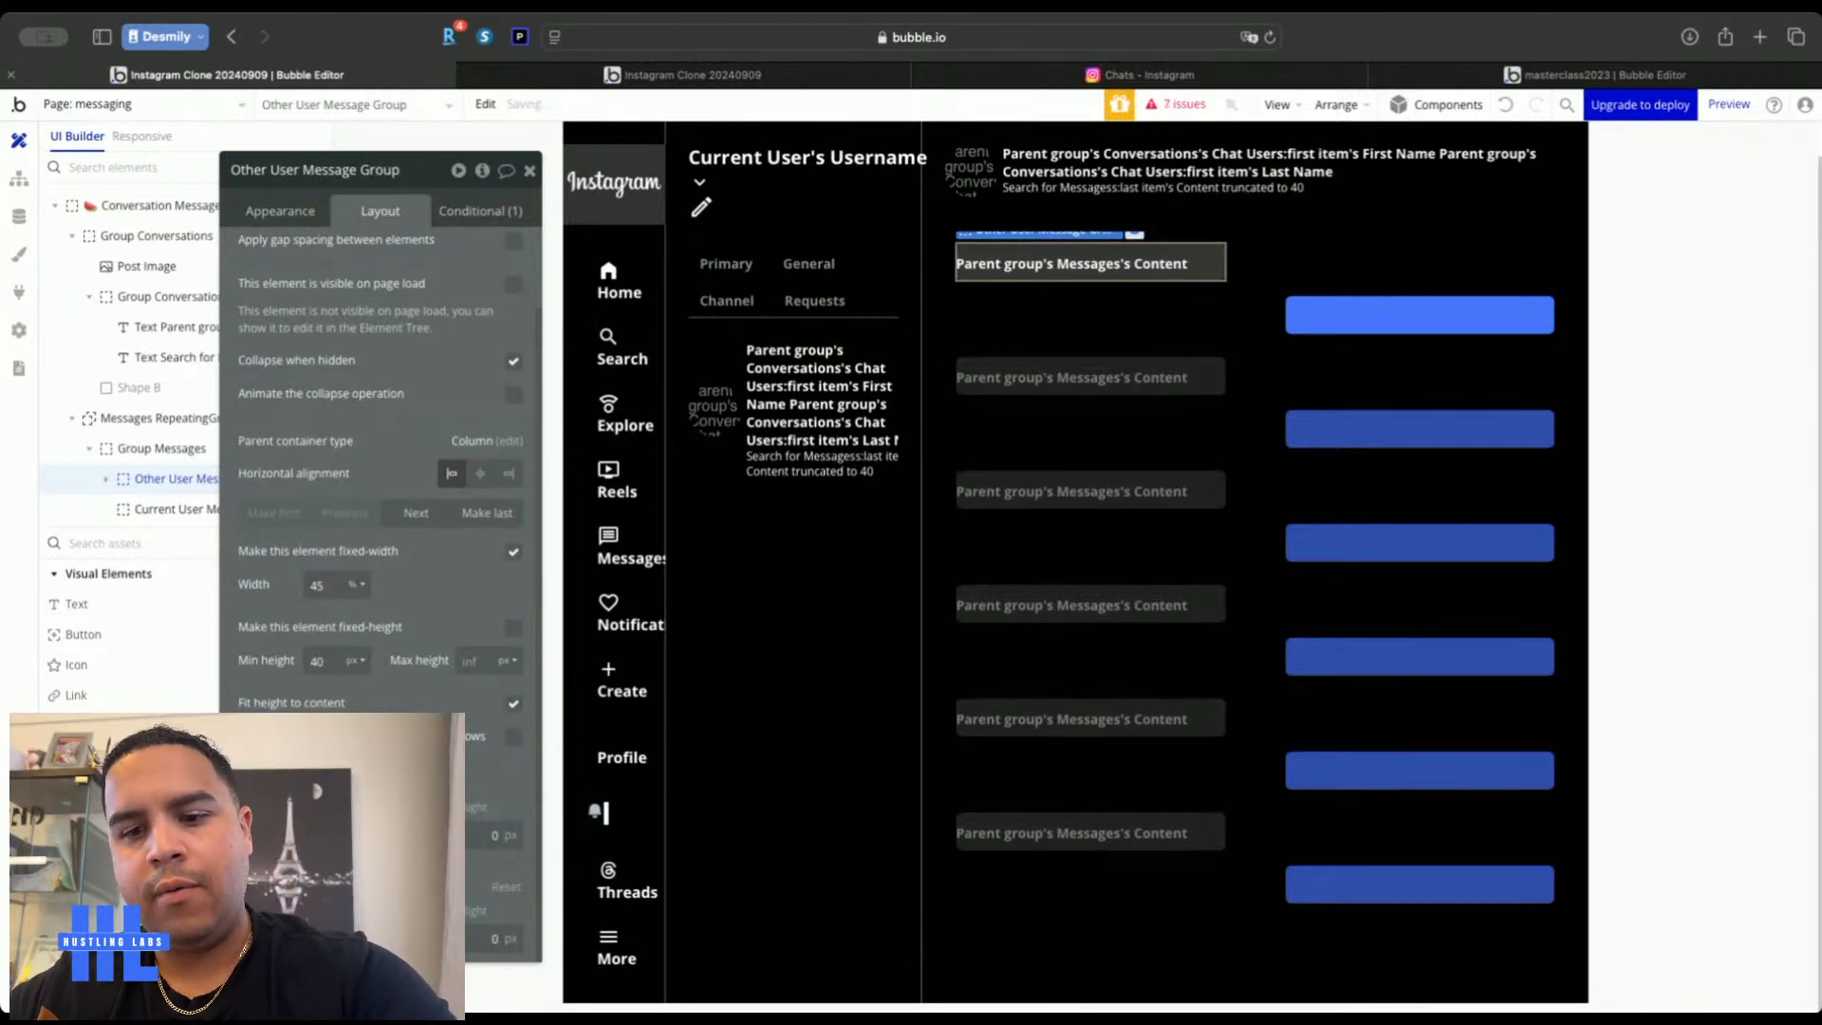
type("12")
key("Tab")
type("12")
key("Tab")
type("1")
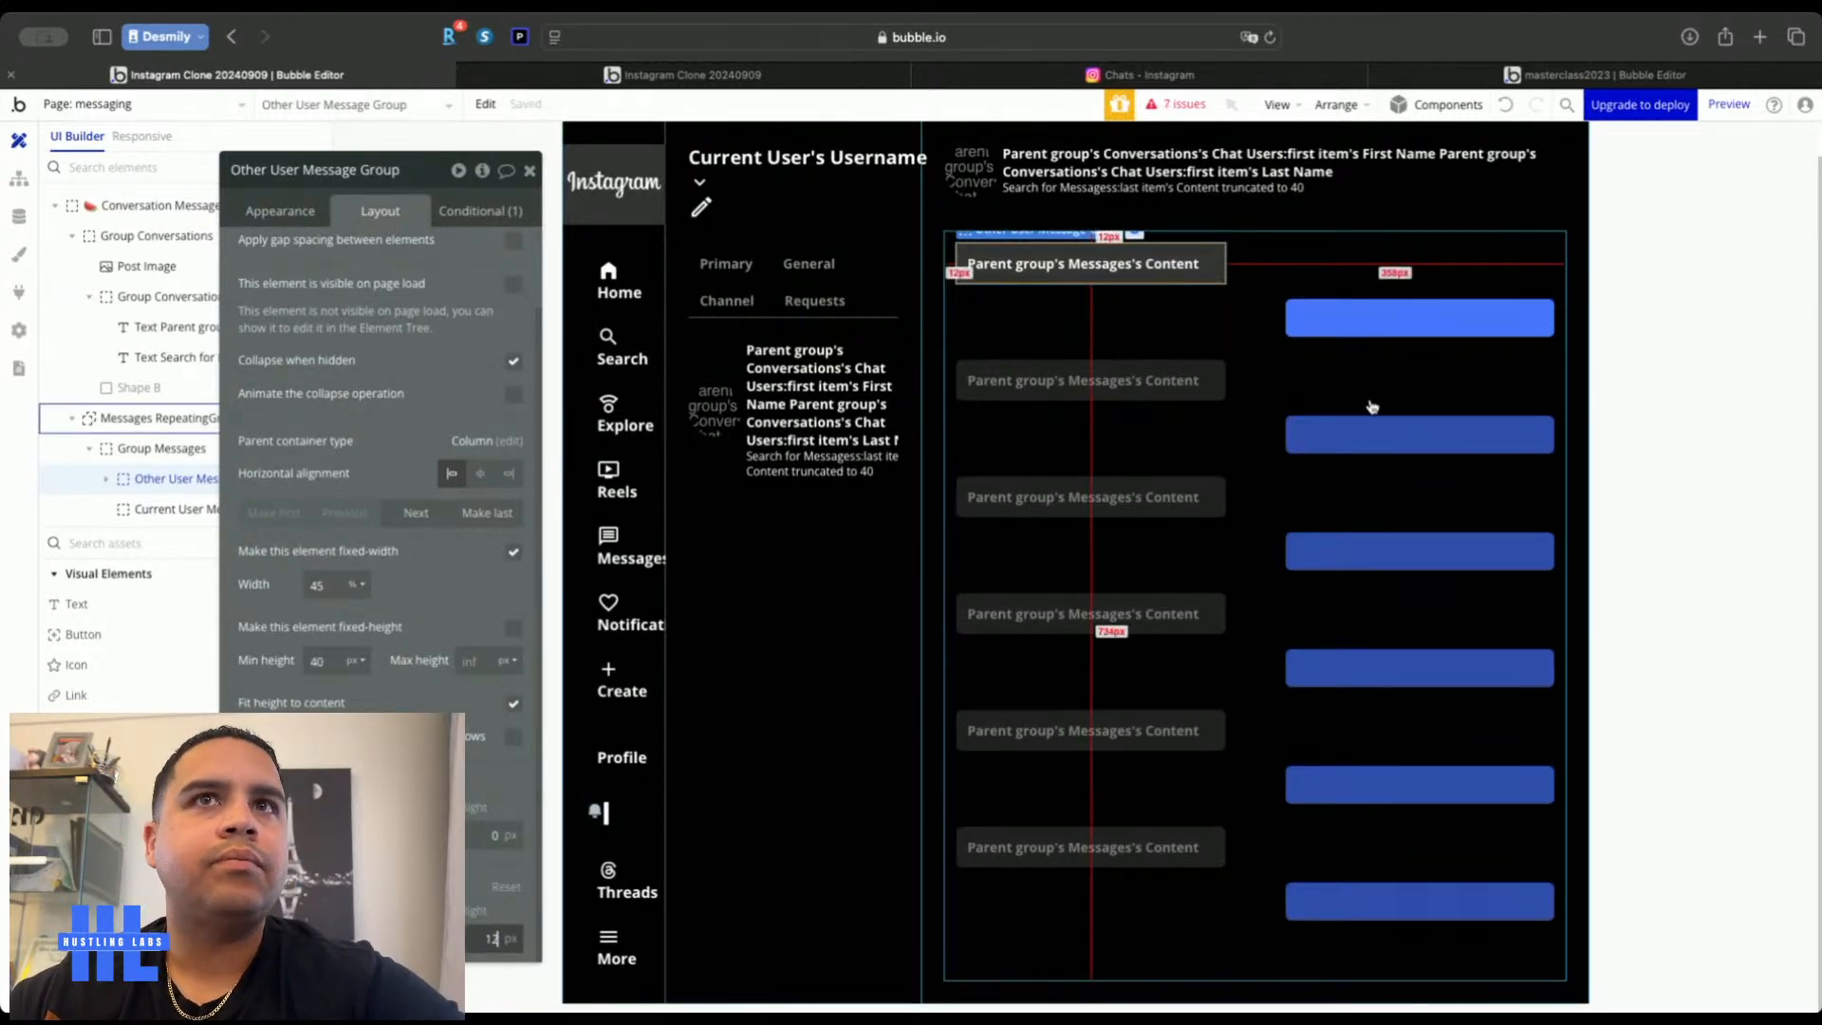
left_click(1290, 320)
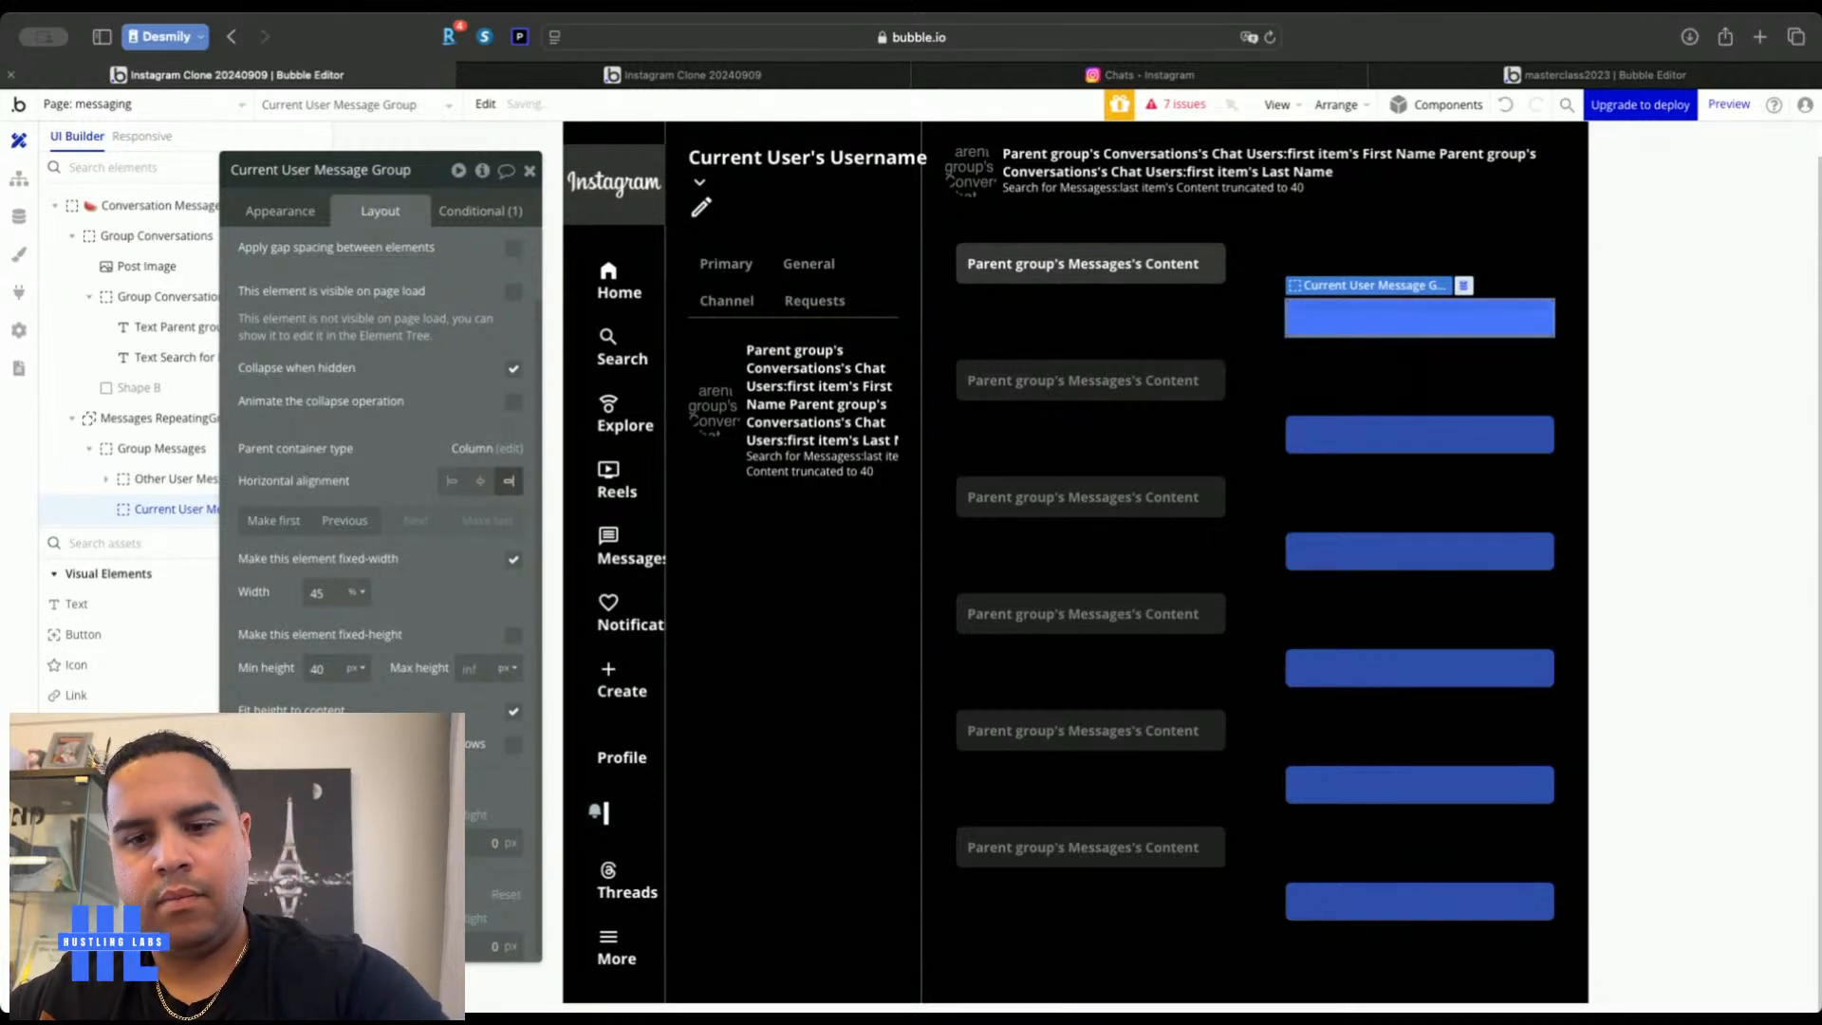
left_click(495, 946)
key("Tab")
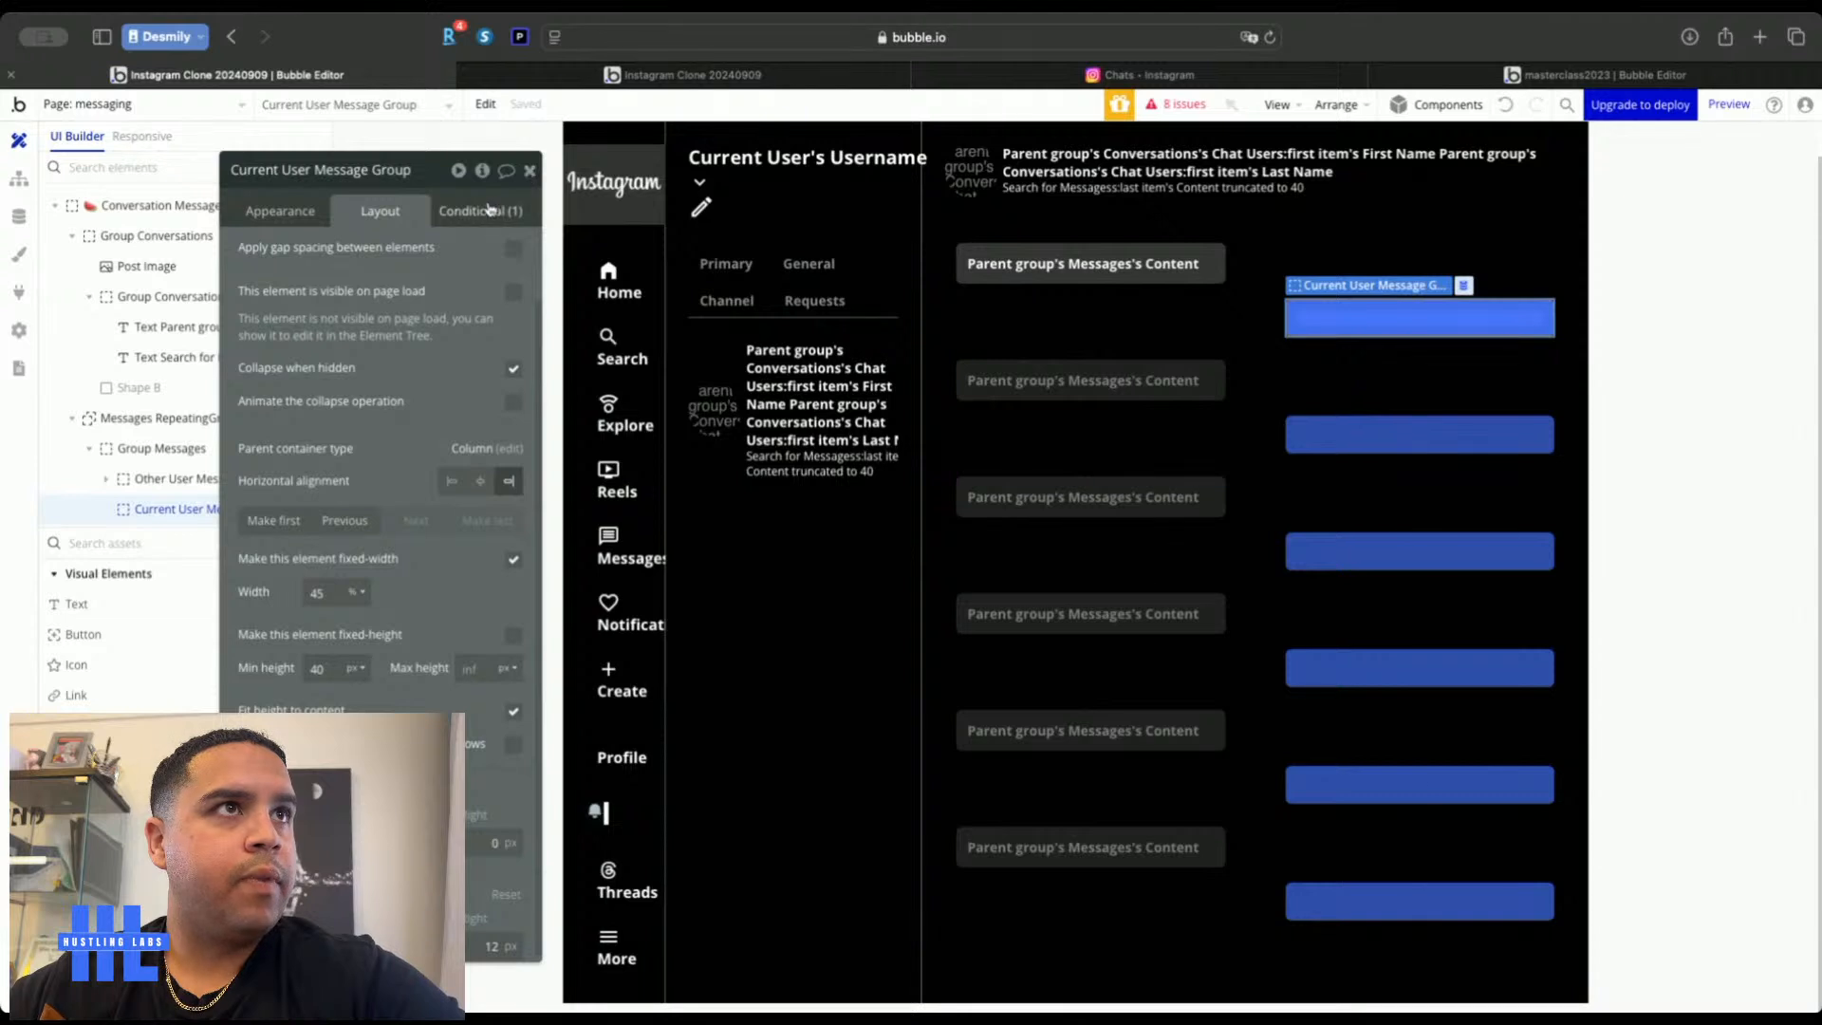
left_click(528, 171)
Paste the message text element into the blue Current User Message Group
double_click(1053, 265)
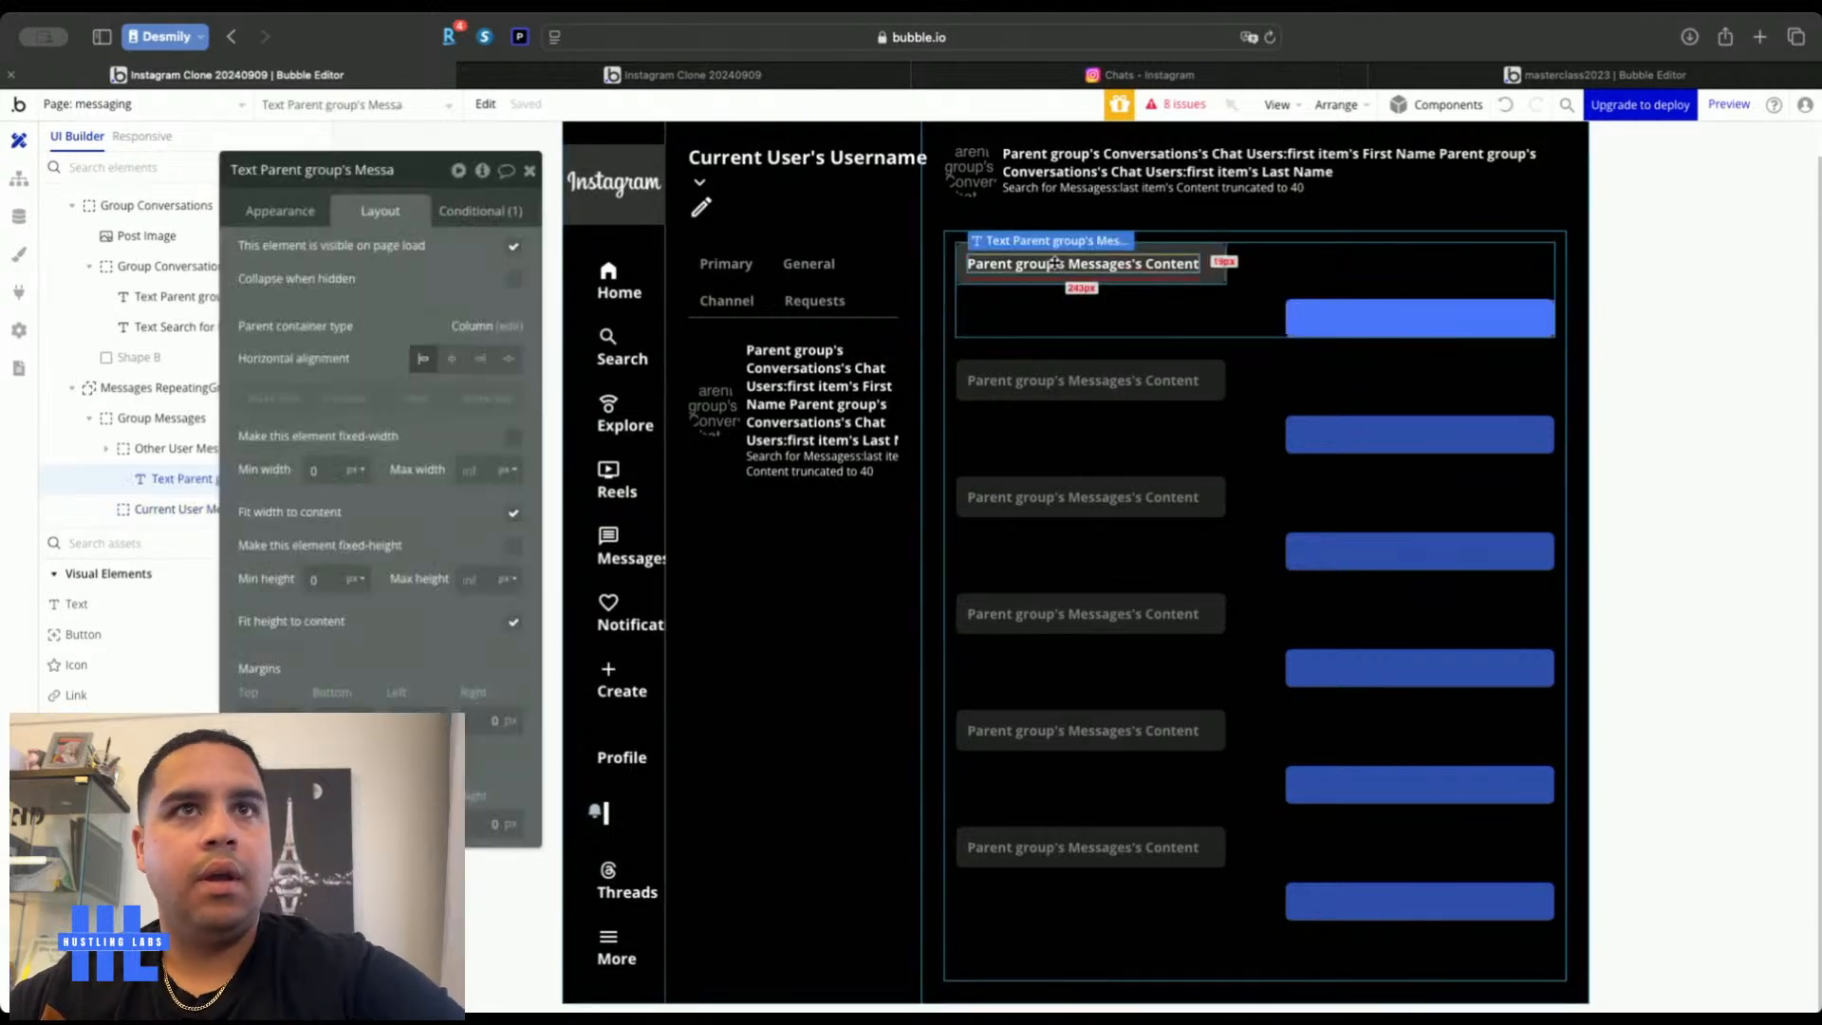
left_click(1510, 328)
key("super+v")
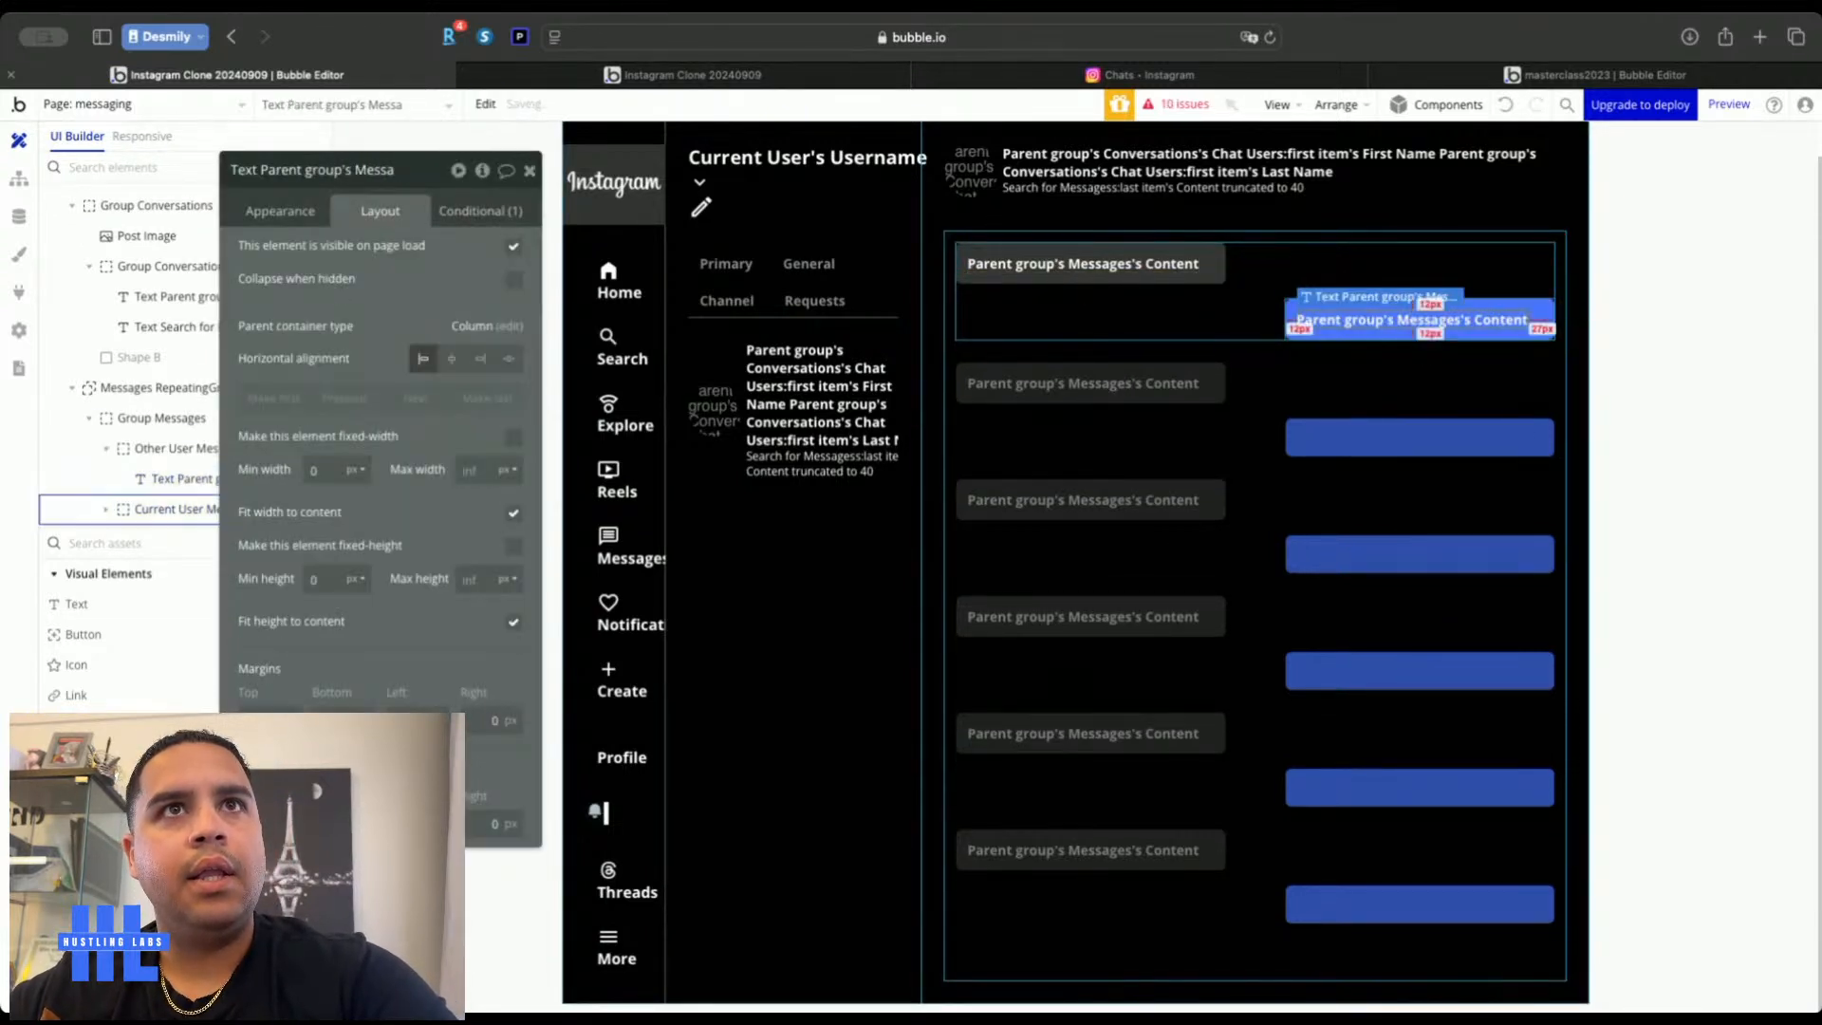
left_click(527, 169)
double_click(472, 353)
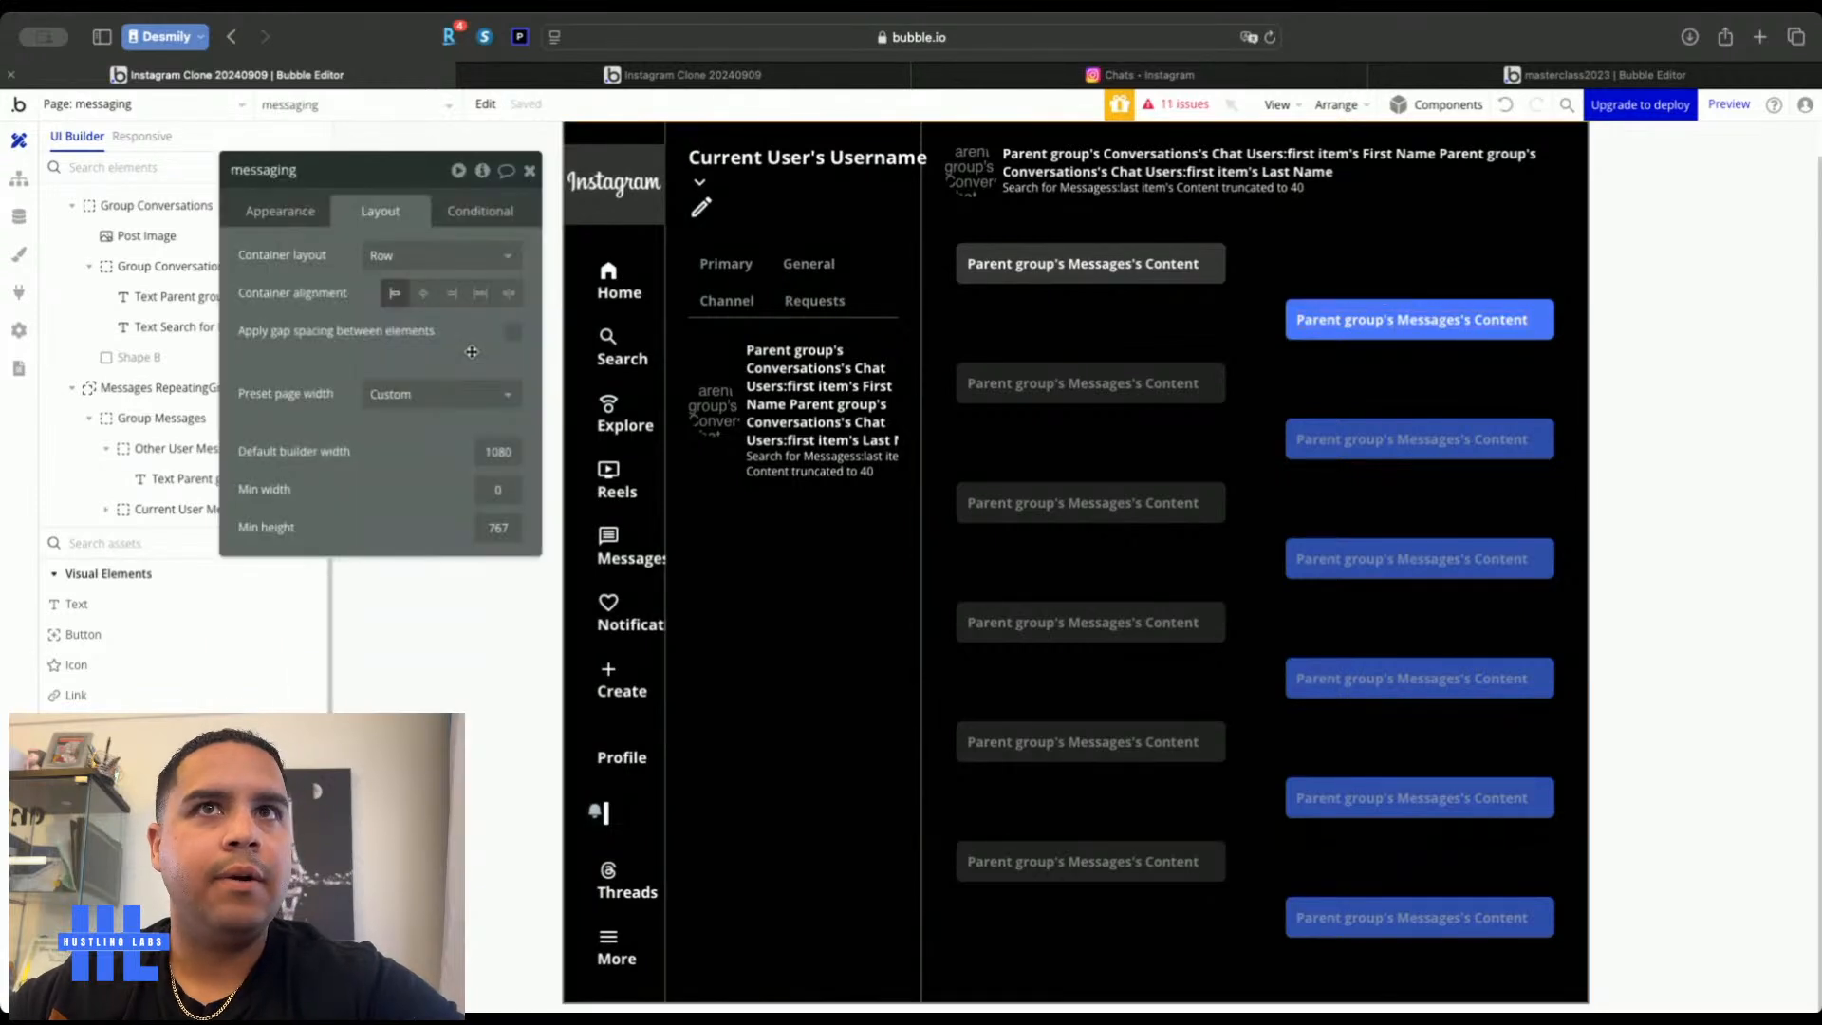
left_click(529, 169)
left_click(970, 521)
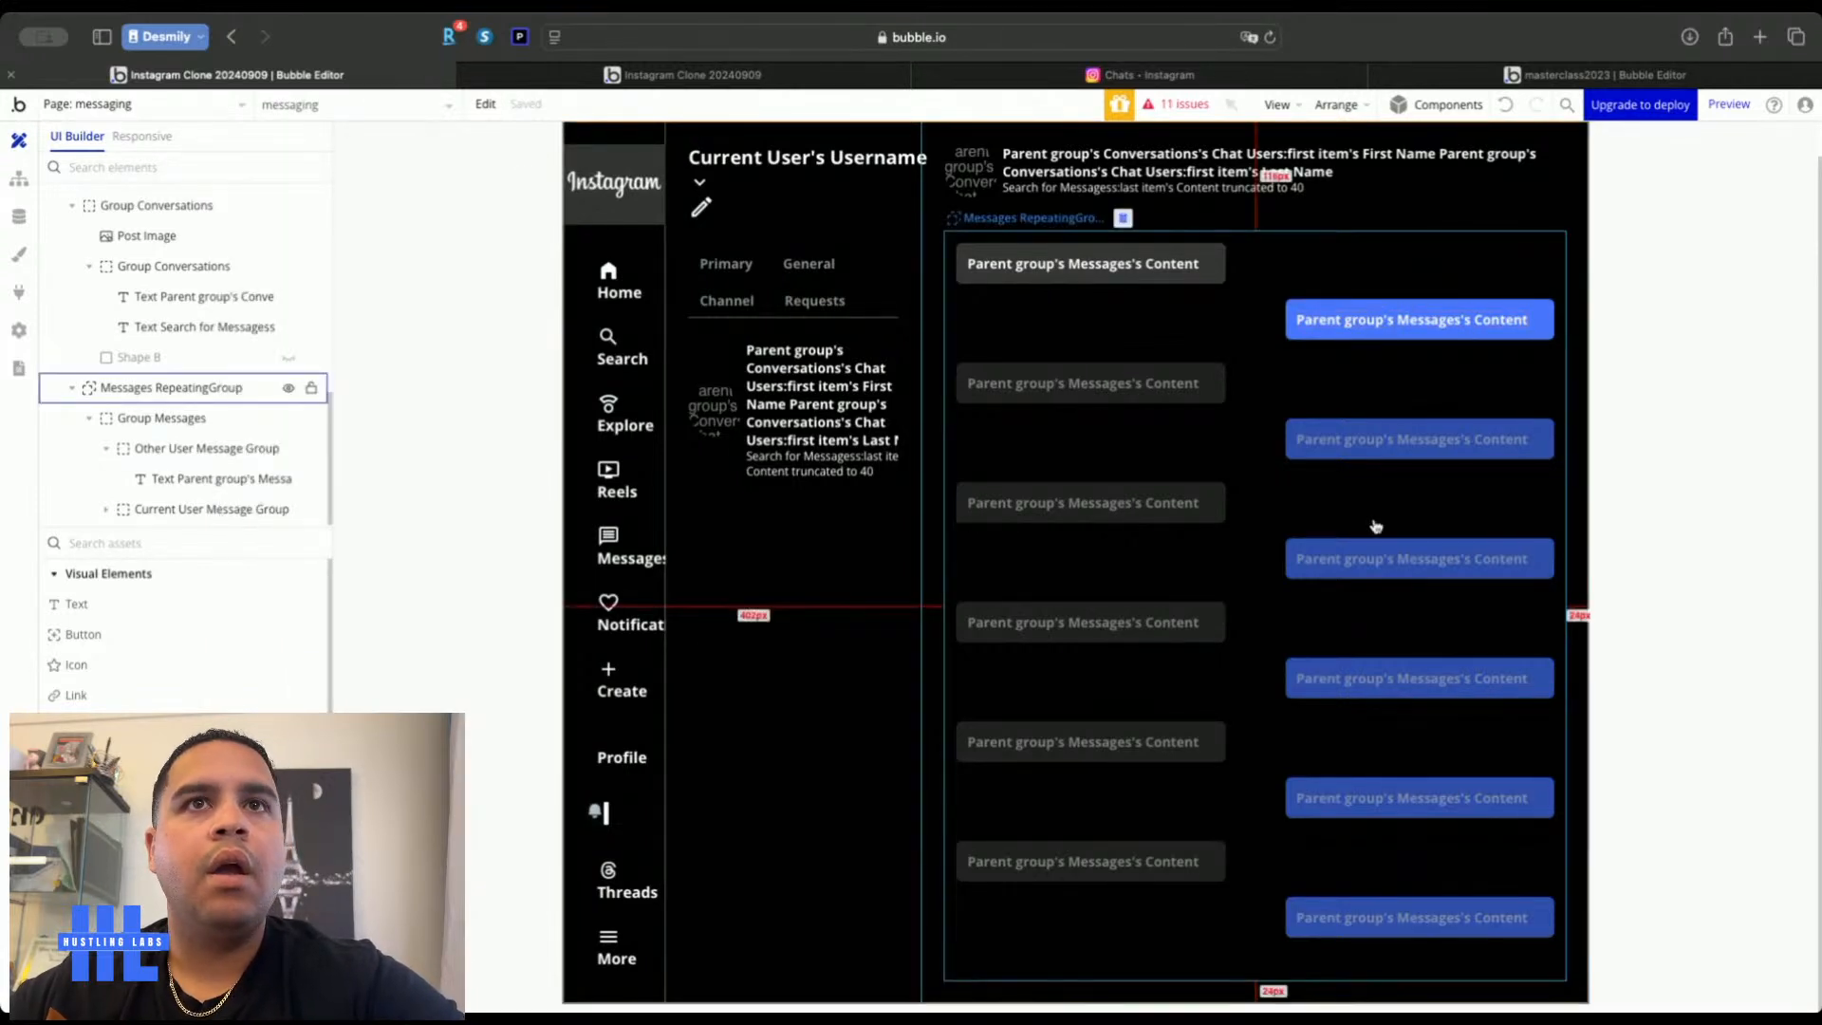
Duplicate the conversation header group and move the copy up beneath the header
left_click(1243, 78)
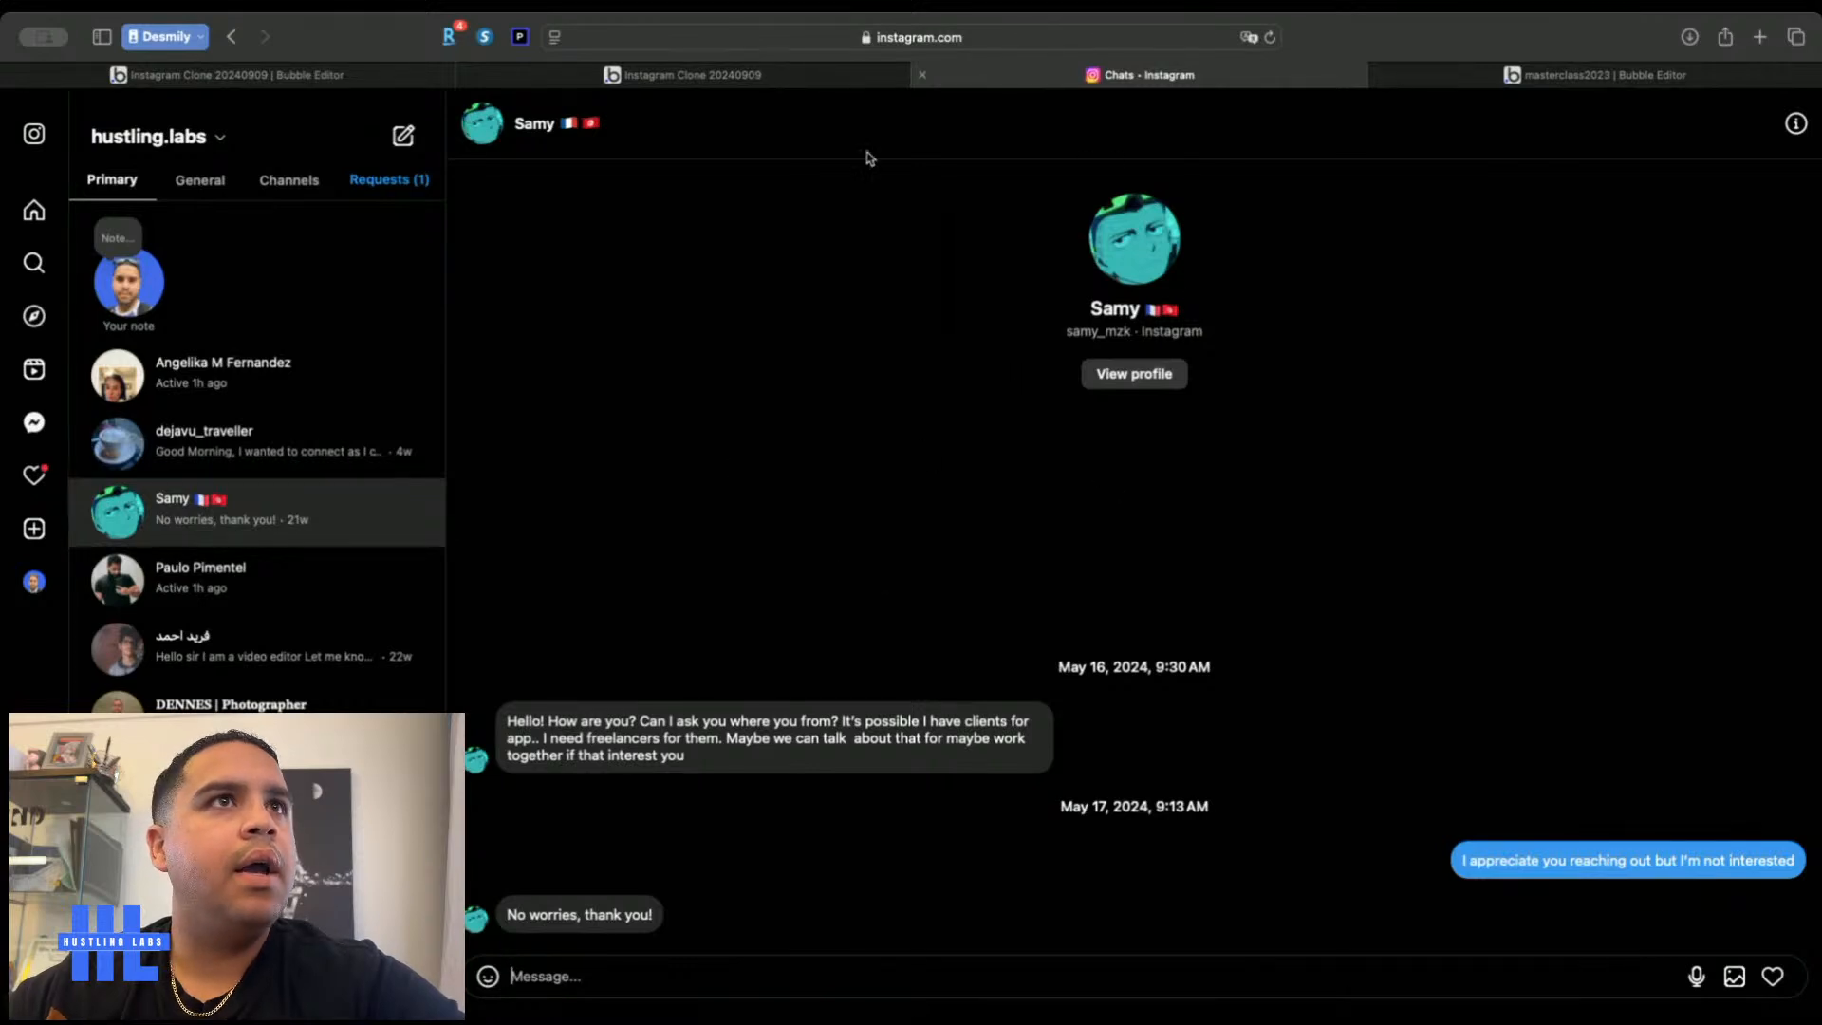
left_click(311, 76)
double_click(999, 190)
left_click(1000, 215)
key("super+v")
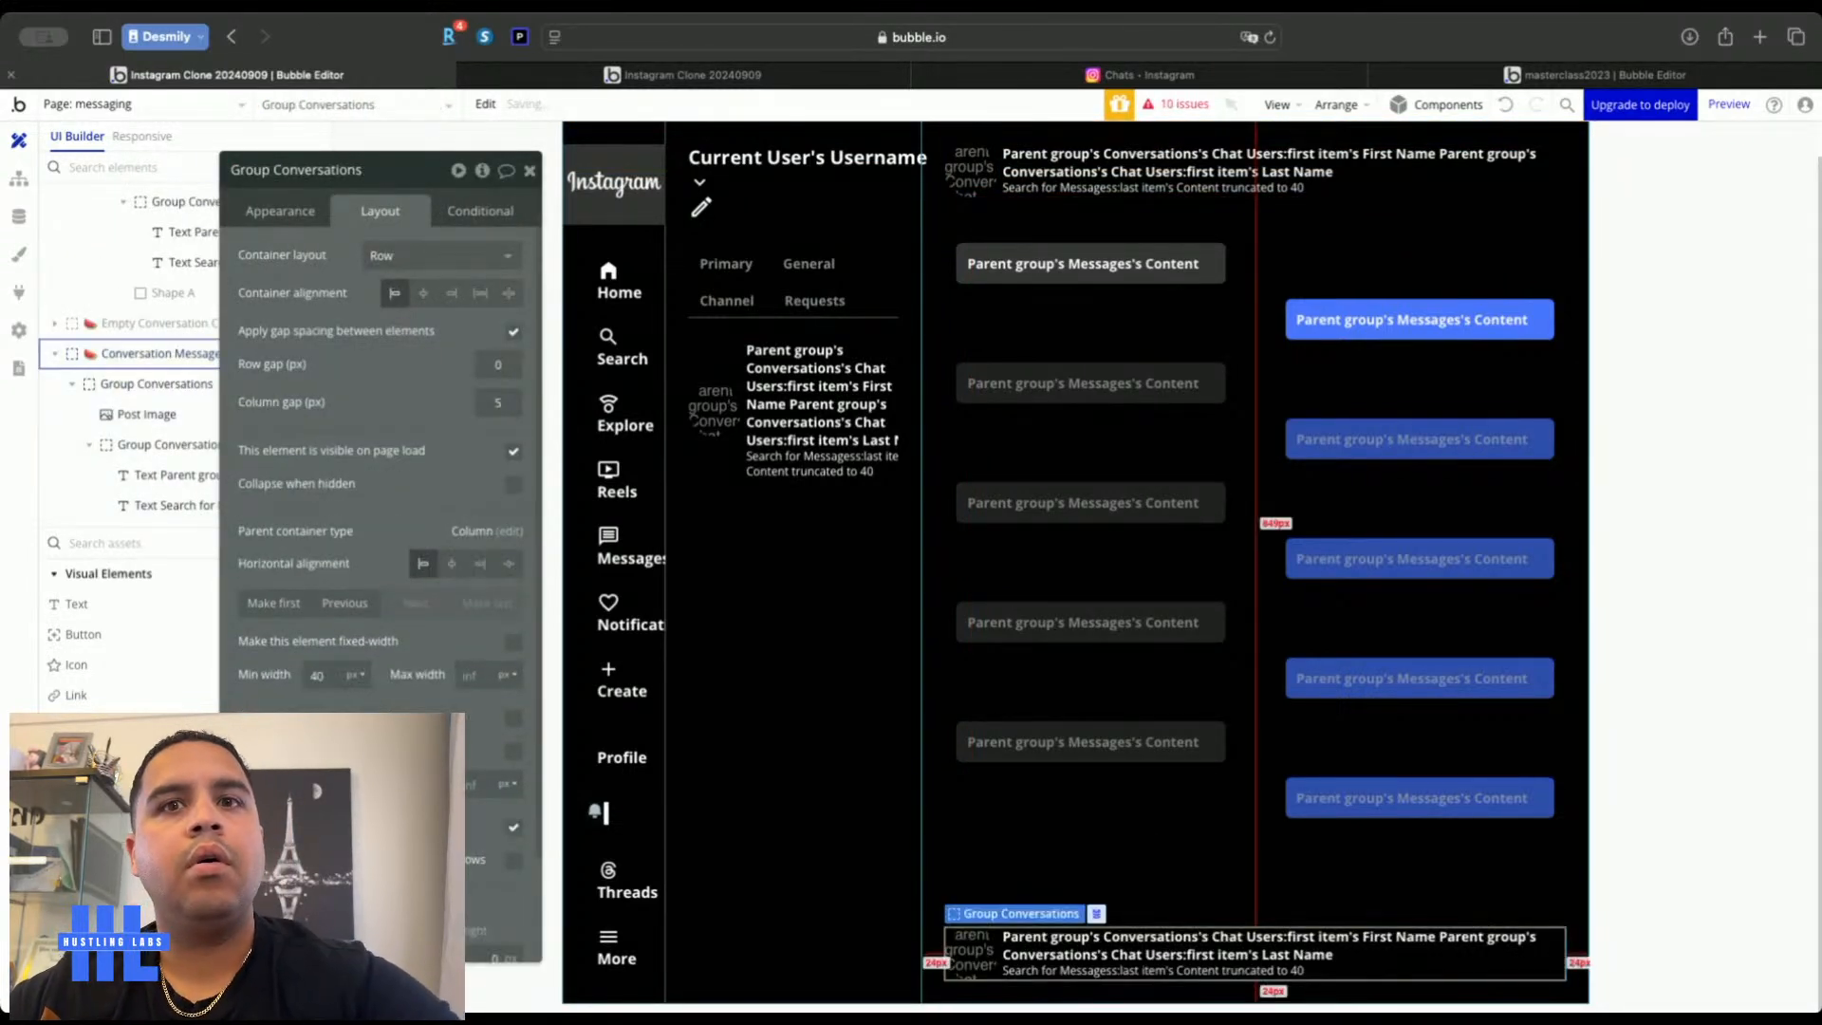
left_click(345, 603)
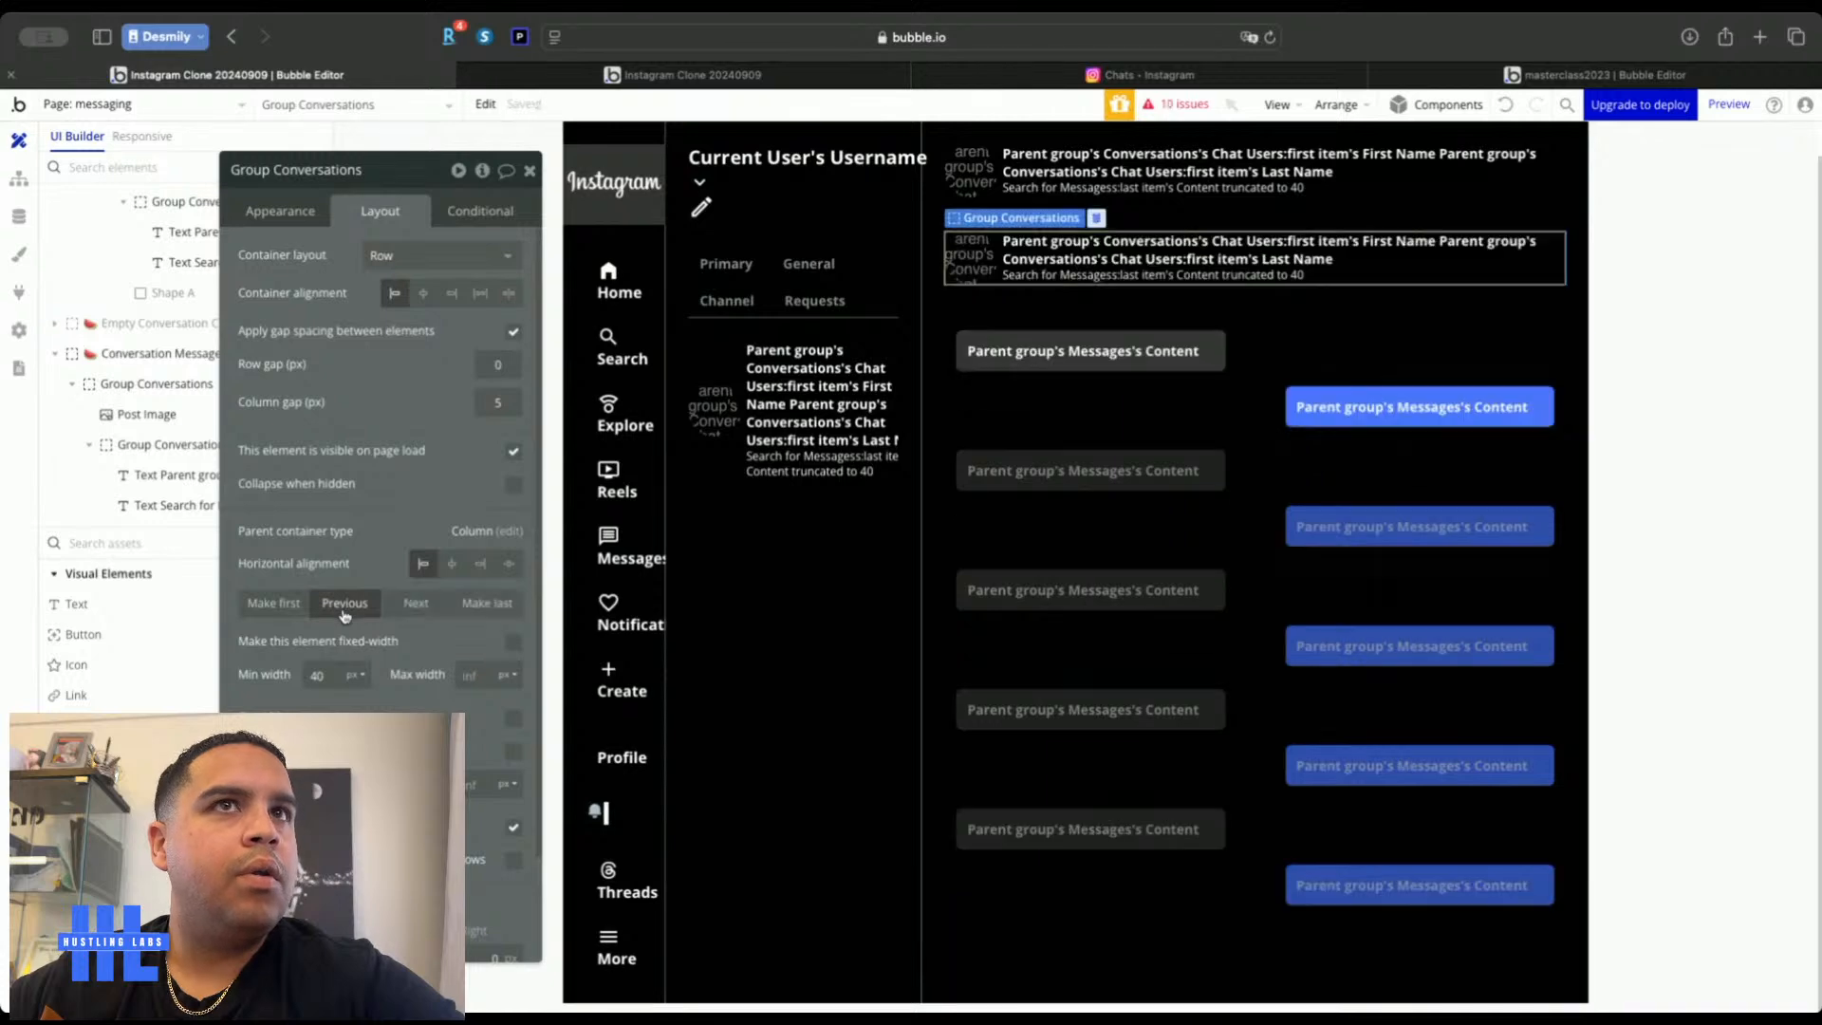
Give the header group extra bottom padding and a solid bottom border
left_click(1157, 84)
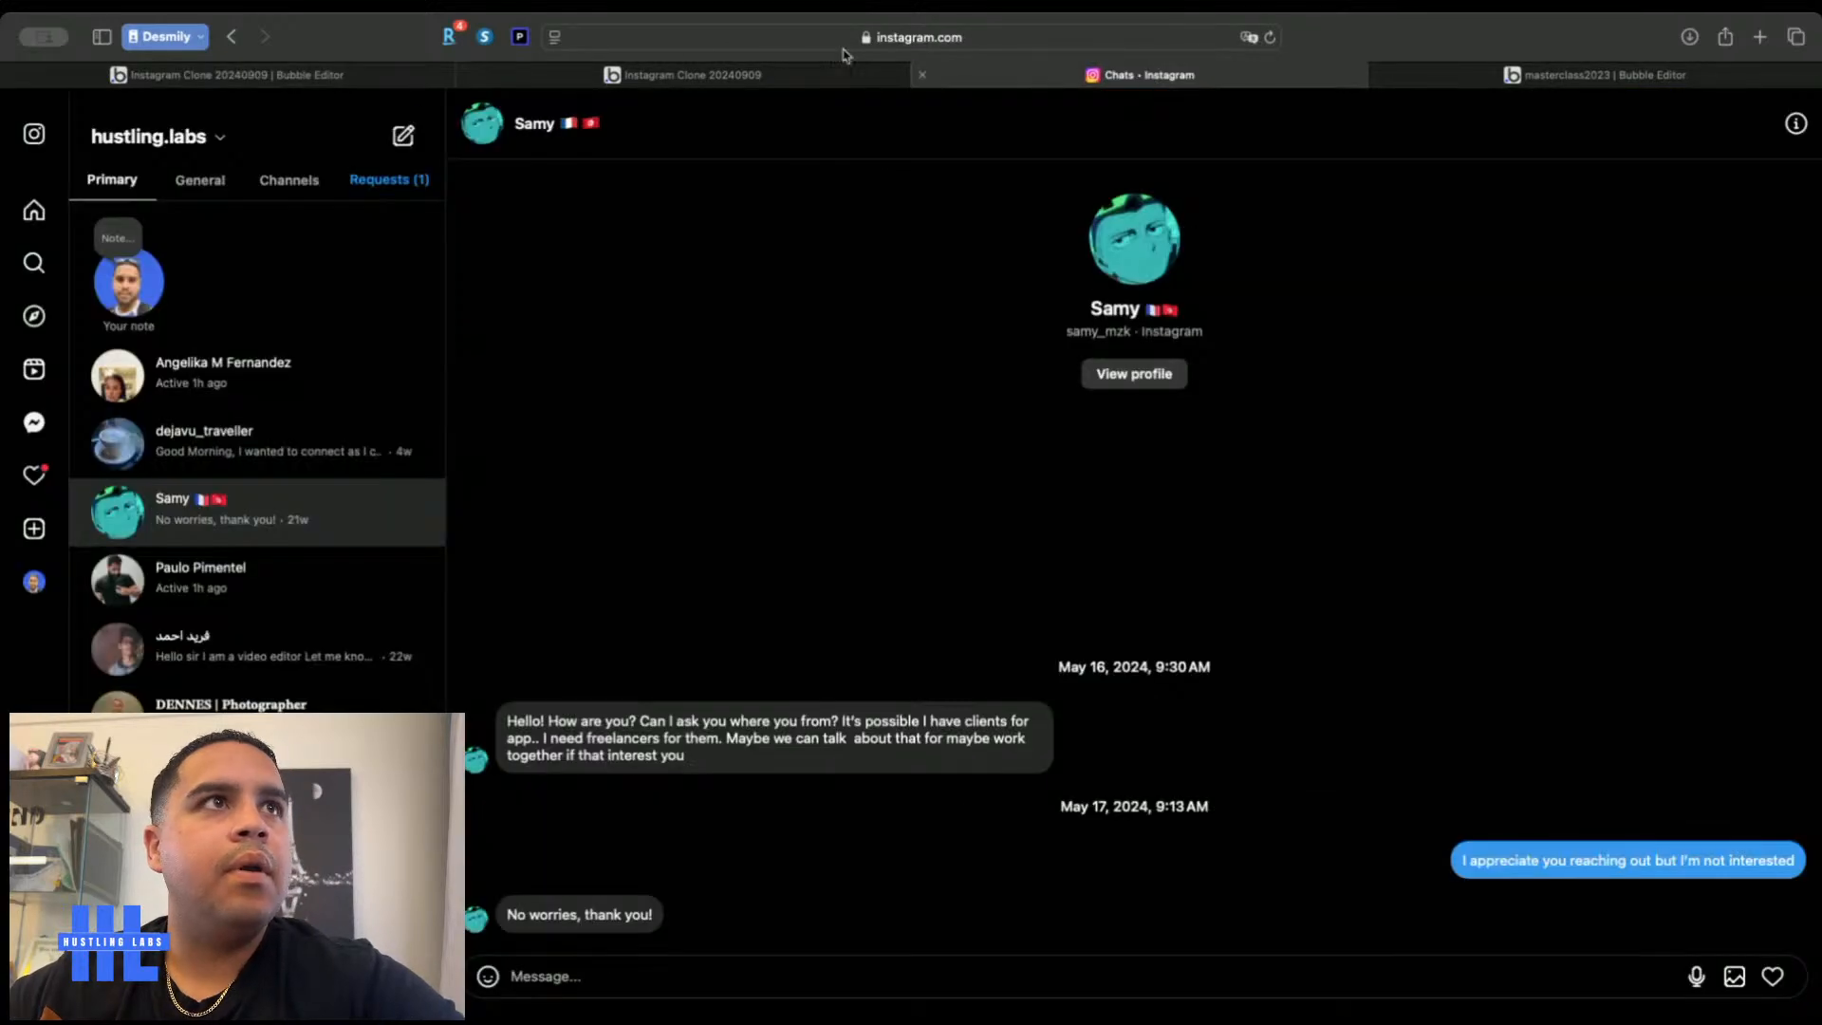
left_click(386, 81)
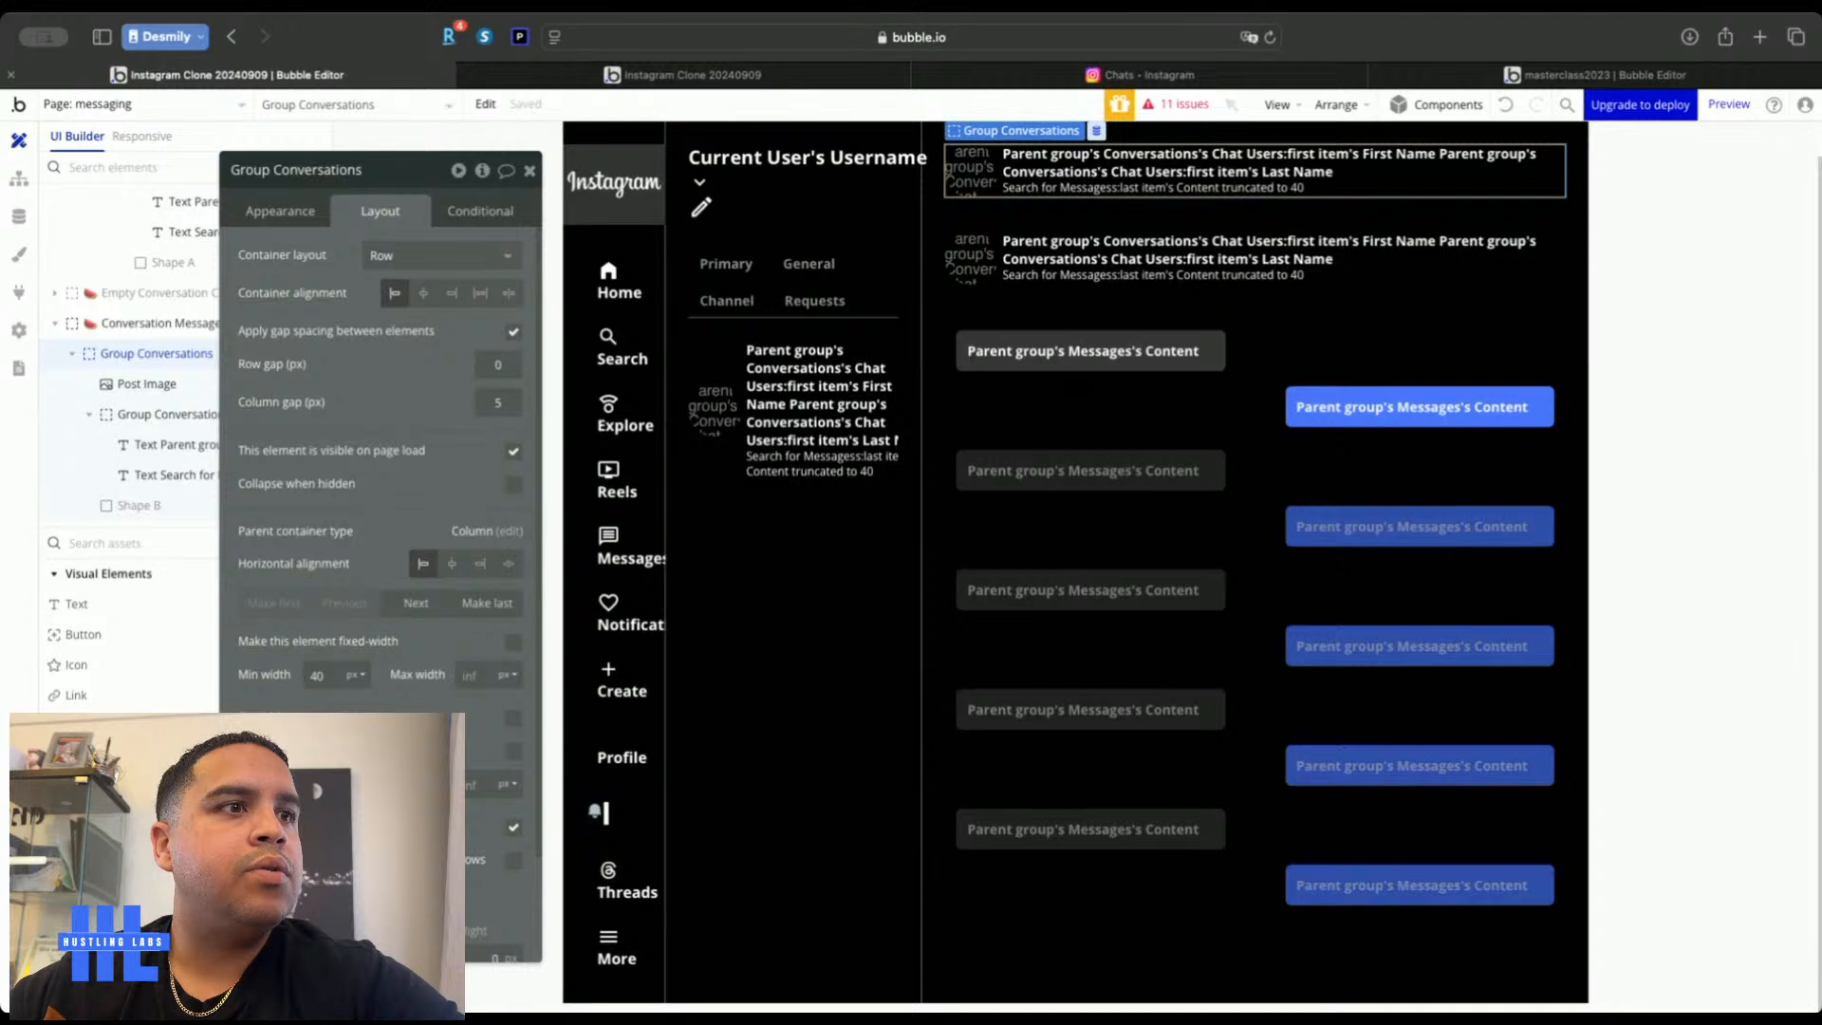
scroll(346, 626, "down", 3)
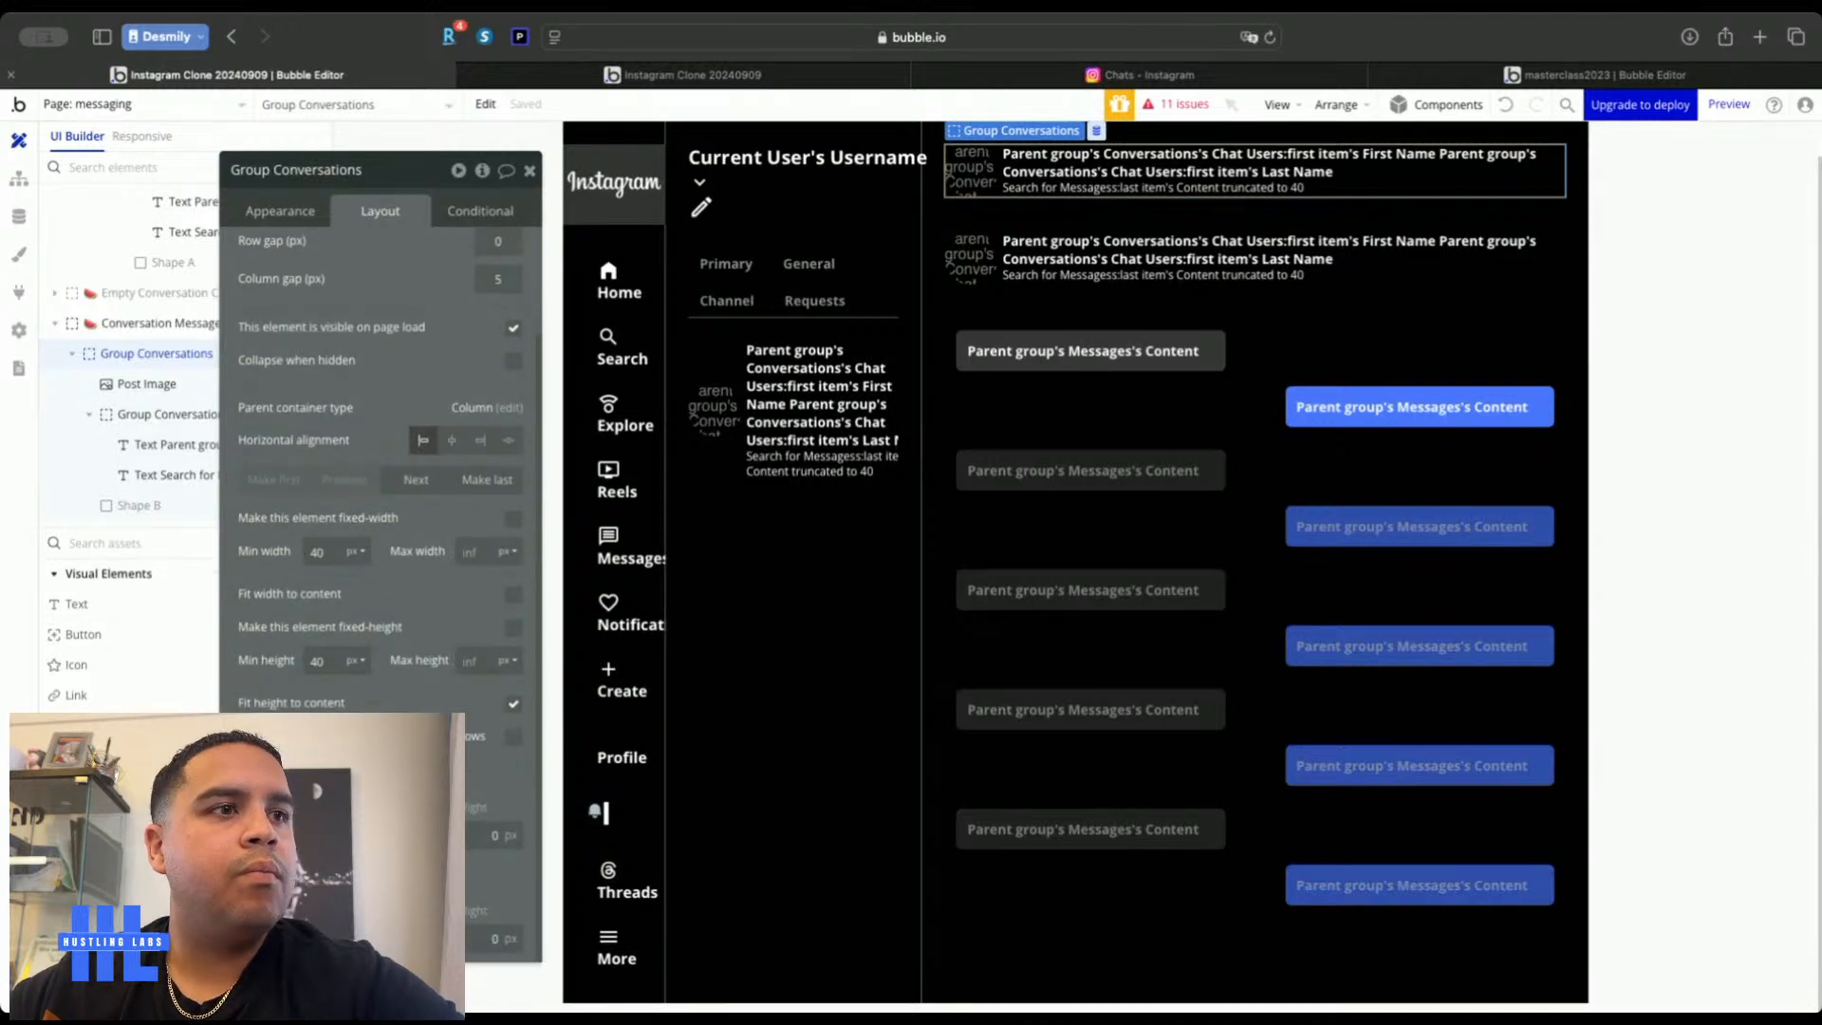
key("Up")
key("Up")
key("Up")
key("Up")
key("Up")
key("Up")
key("Up")
key("Up")
key("Up")
key("Up")
key("Up")
key("Up")
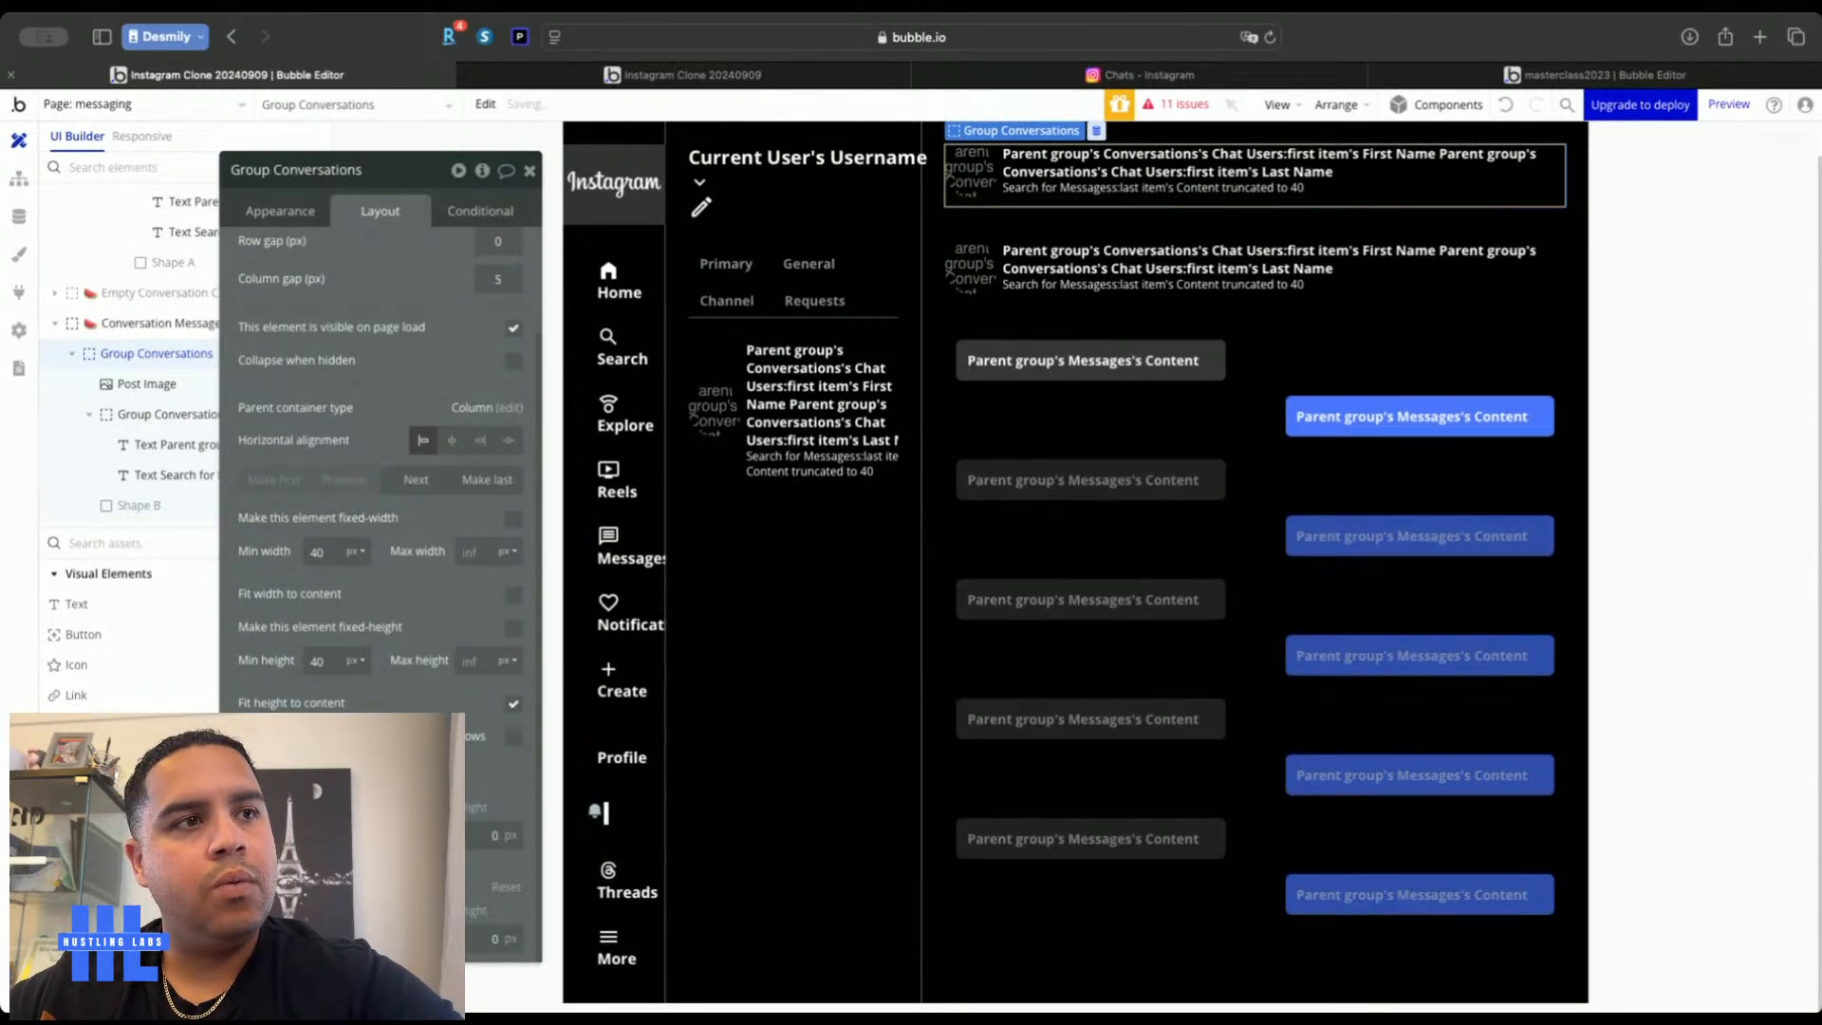
left_click(280, 211)
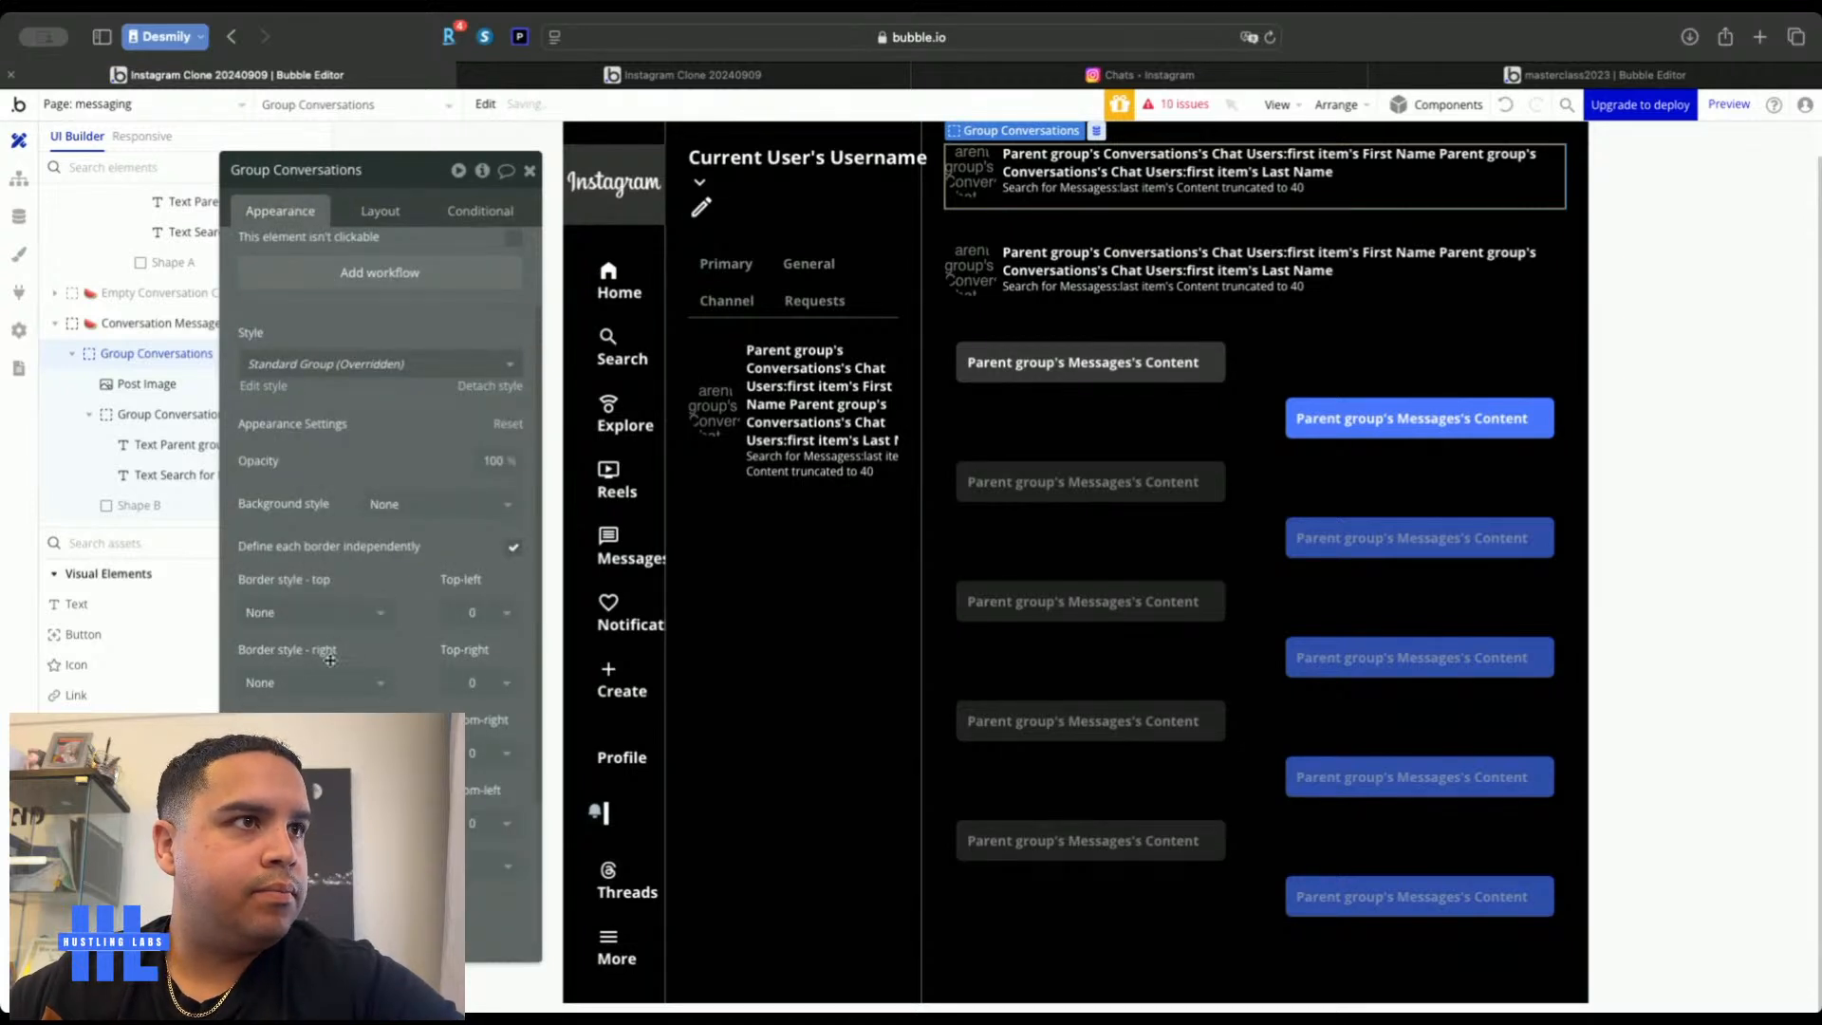
left_click(314, 811)
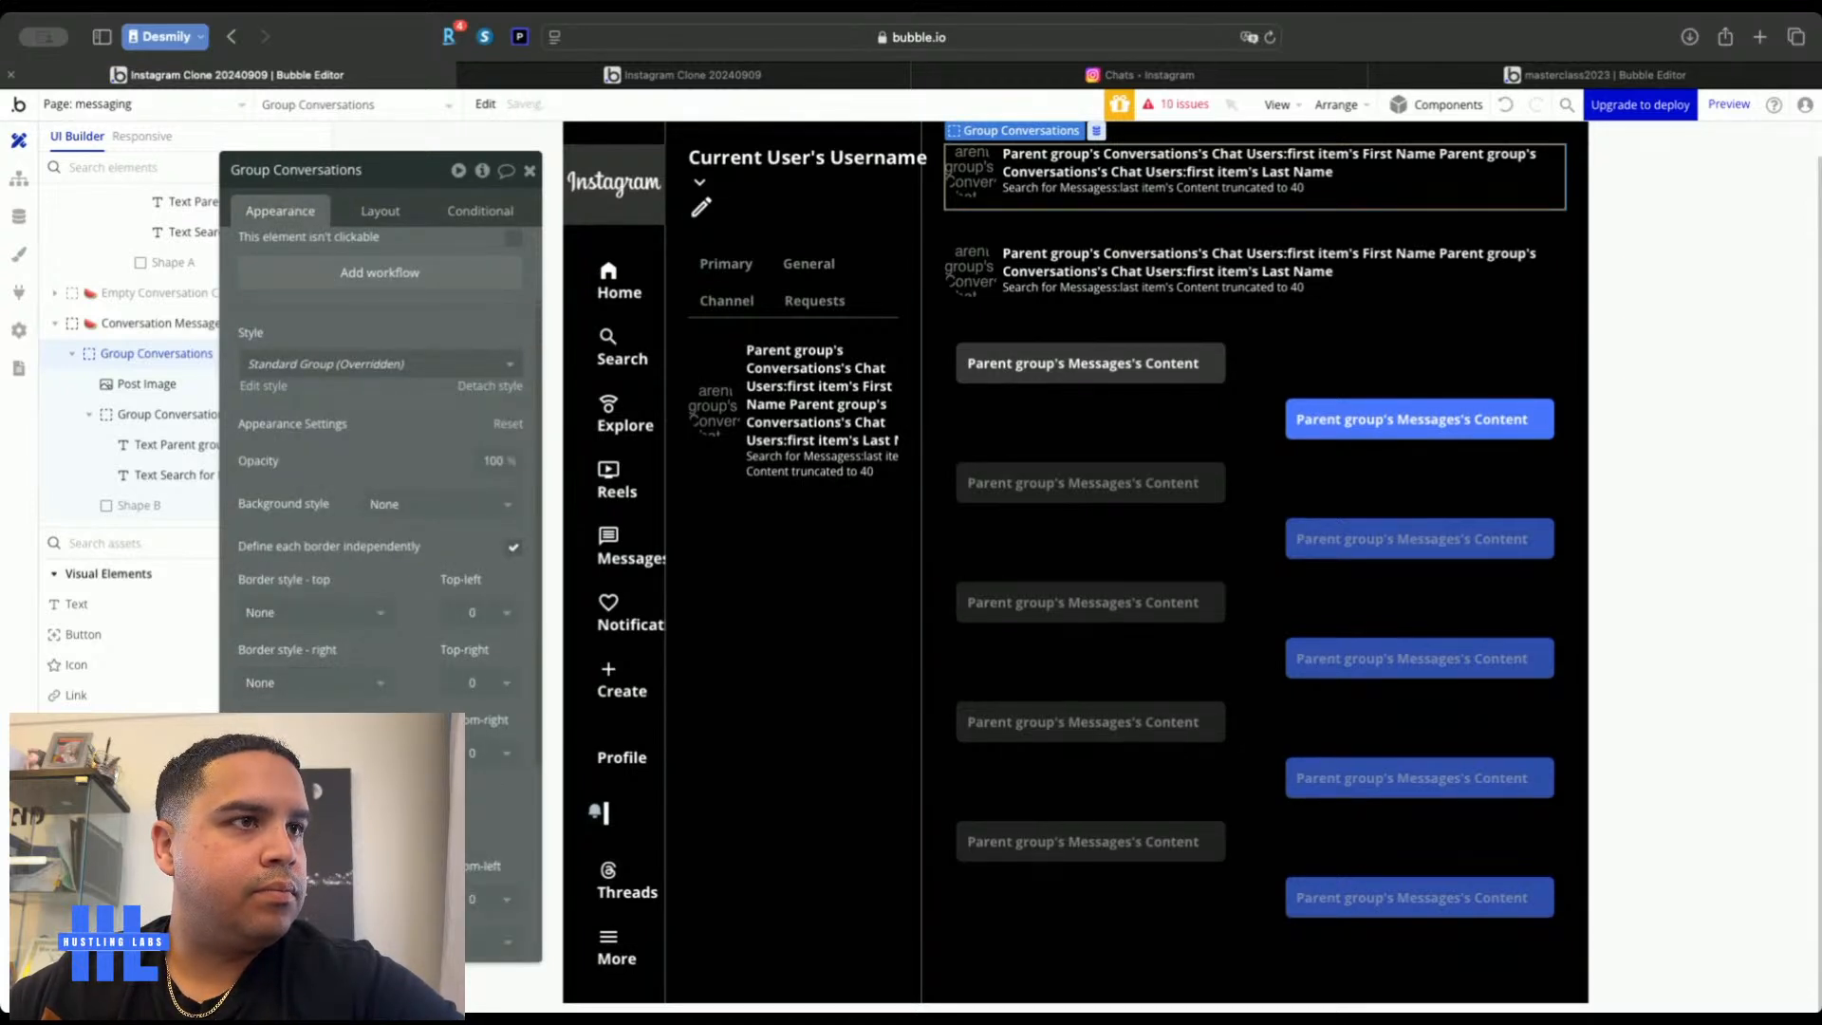
left_click(384, 828)
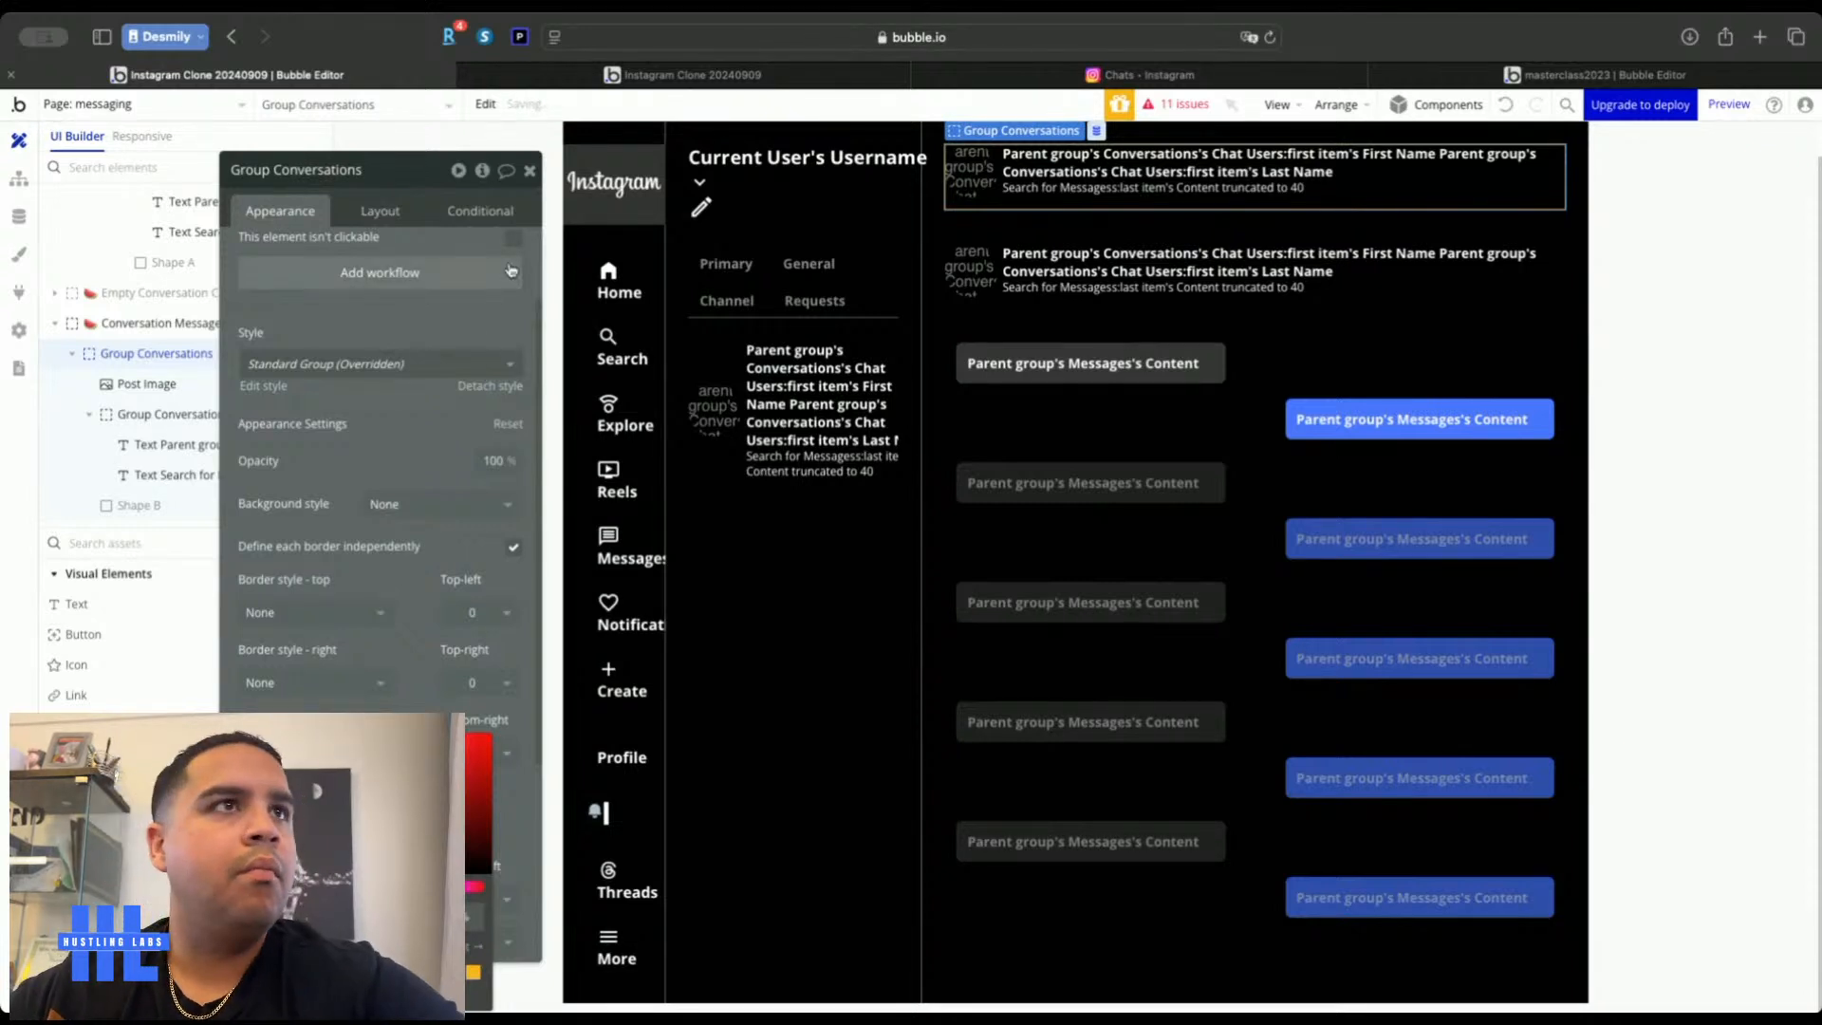
left_click(529, 170)
double_click(459, 273)
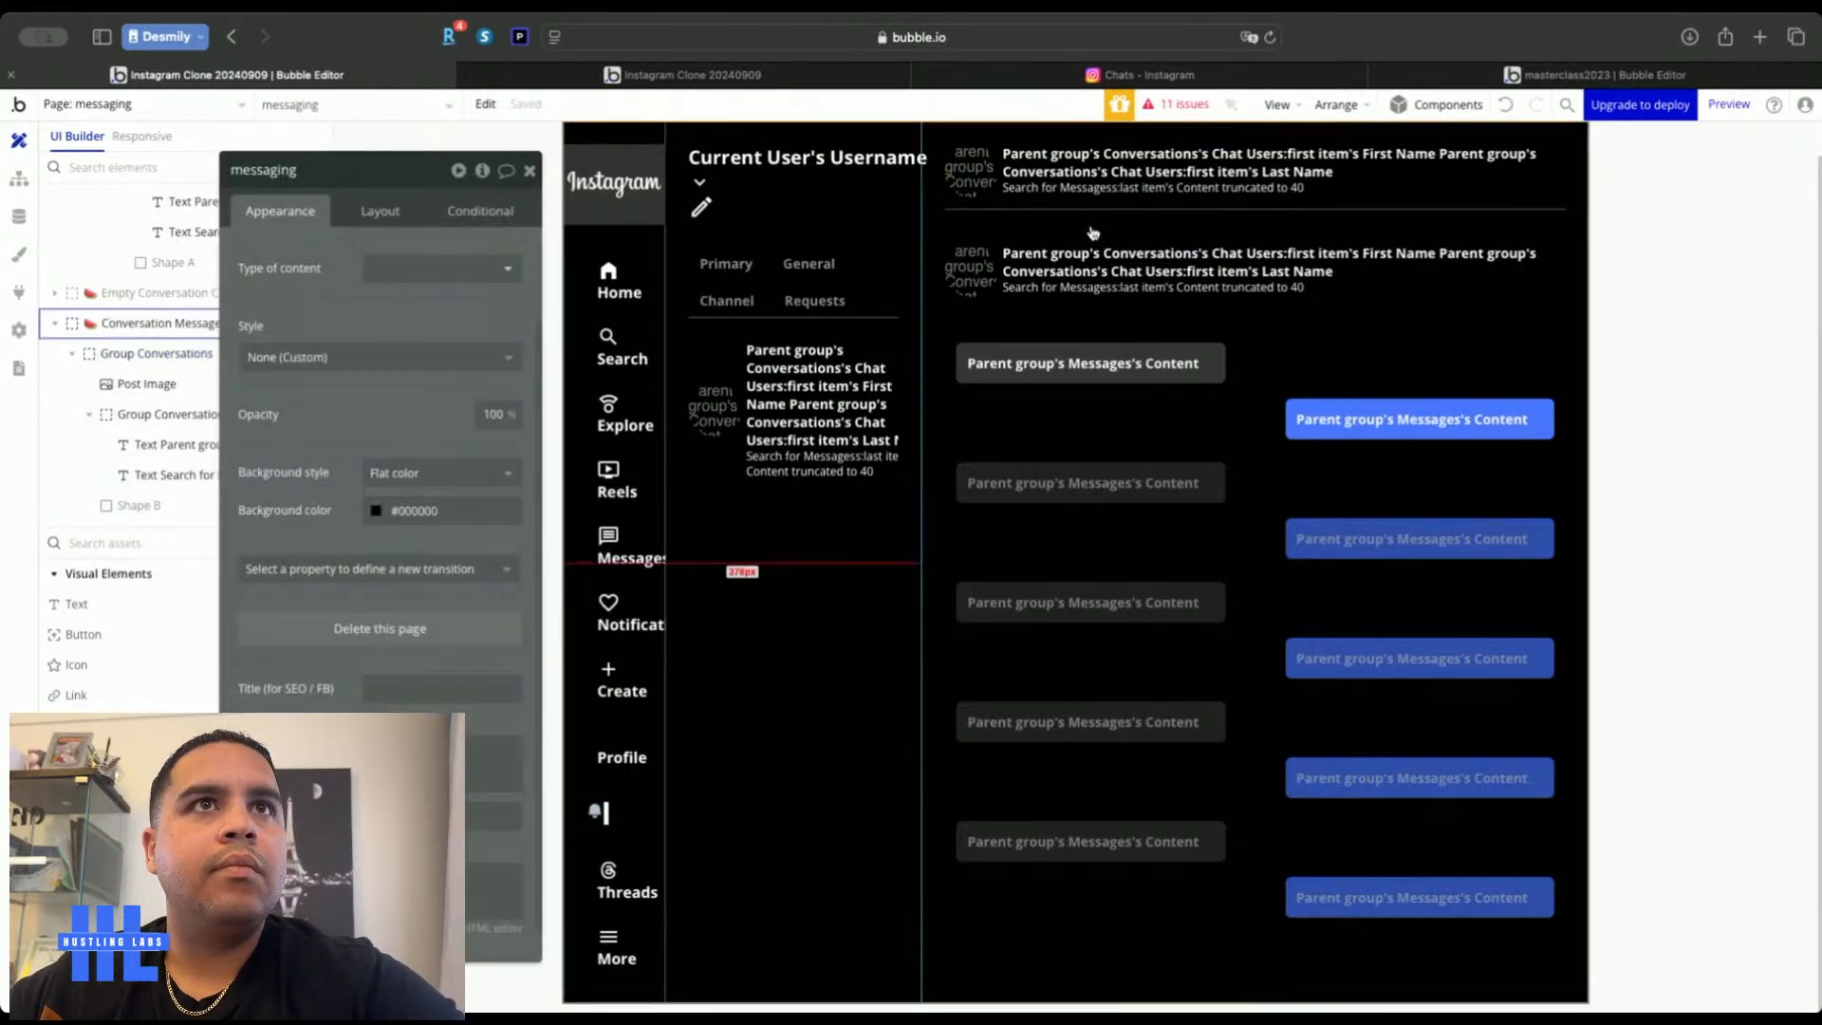
left_click(1000, 289)
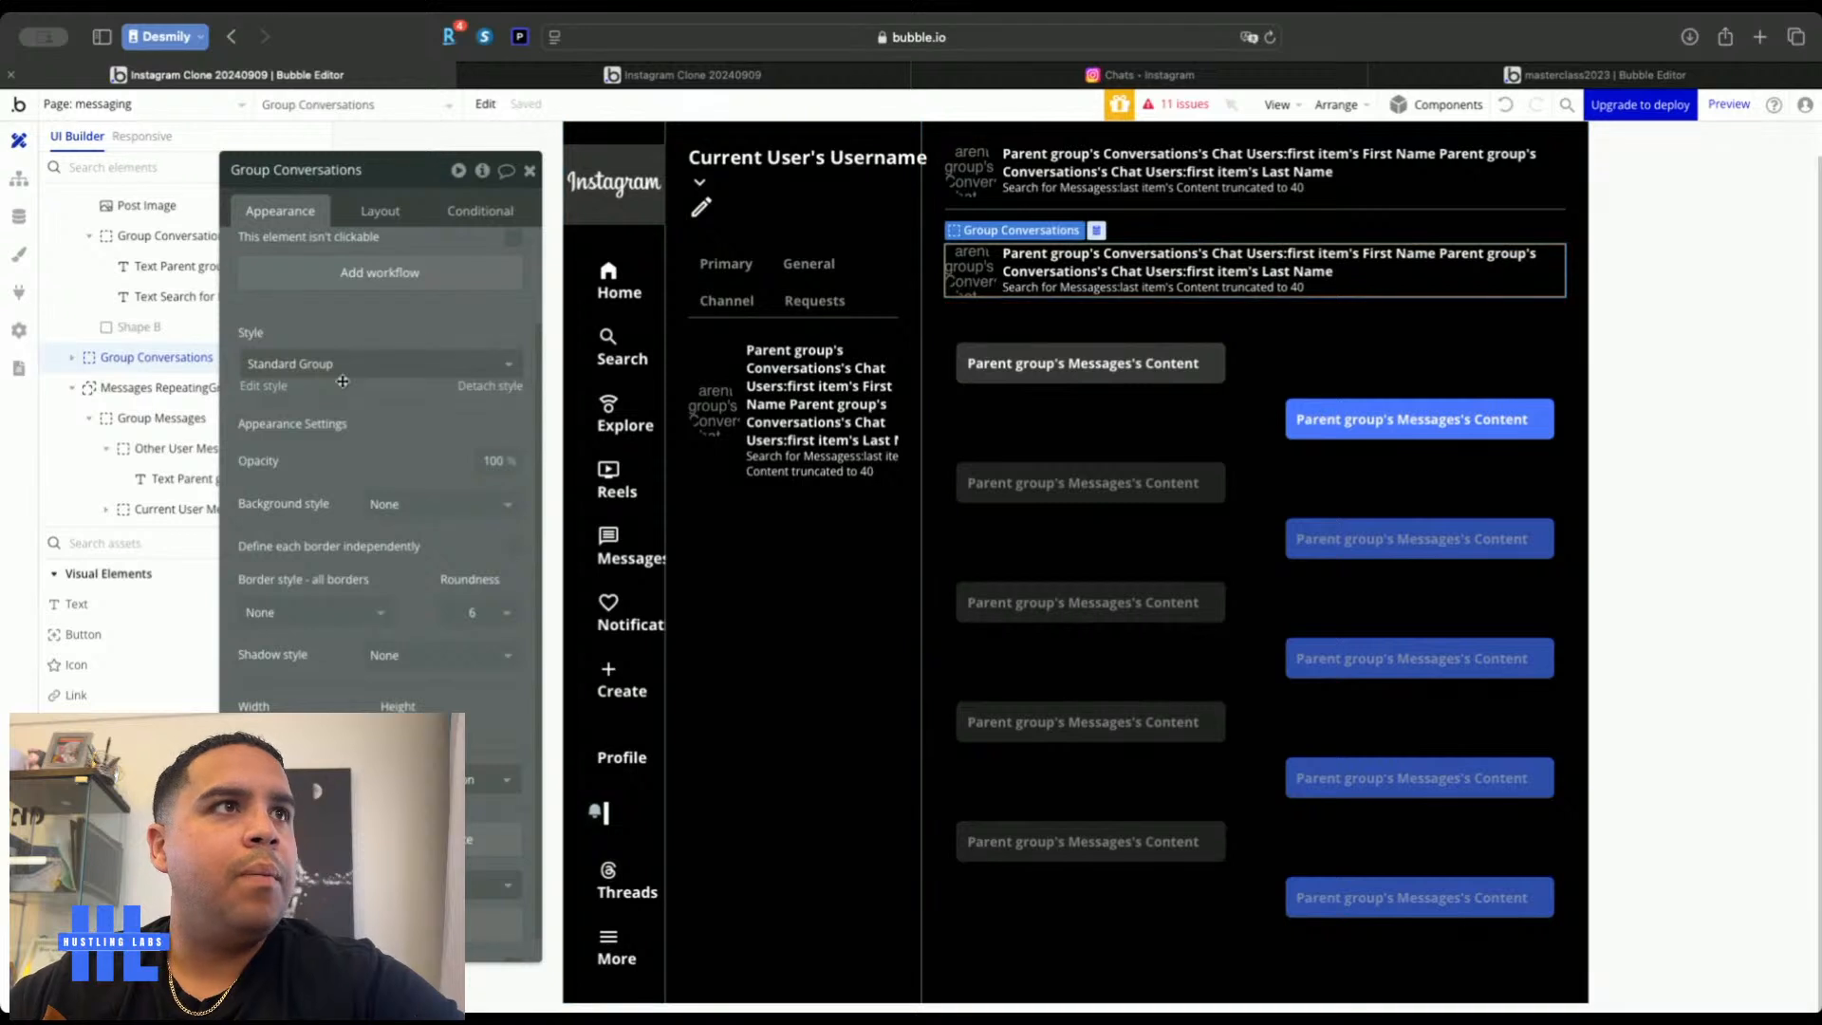
Set the conversation header group to a Column layout with an 8 px row gap
left_click(380, 214)
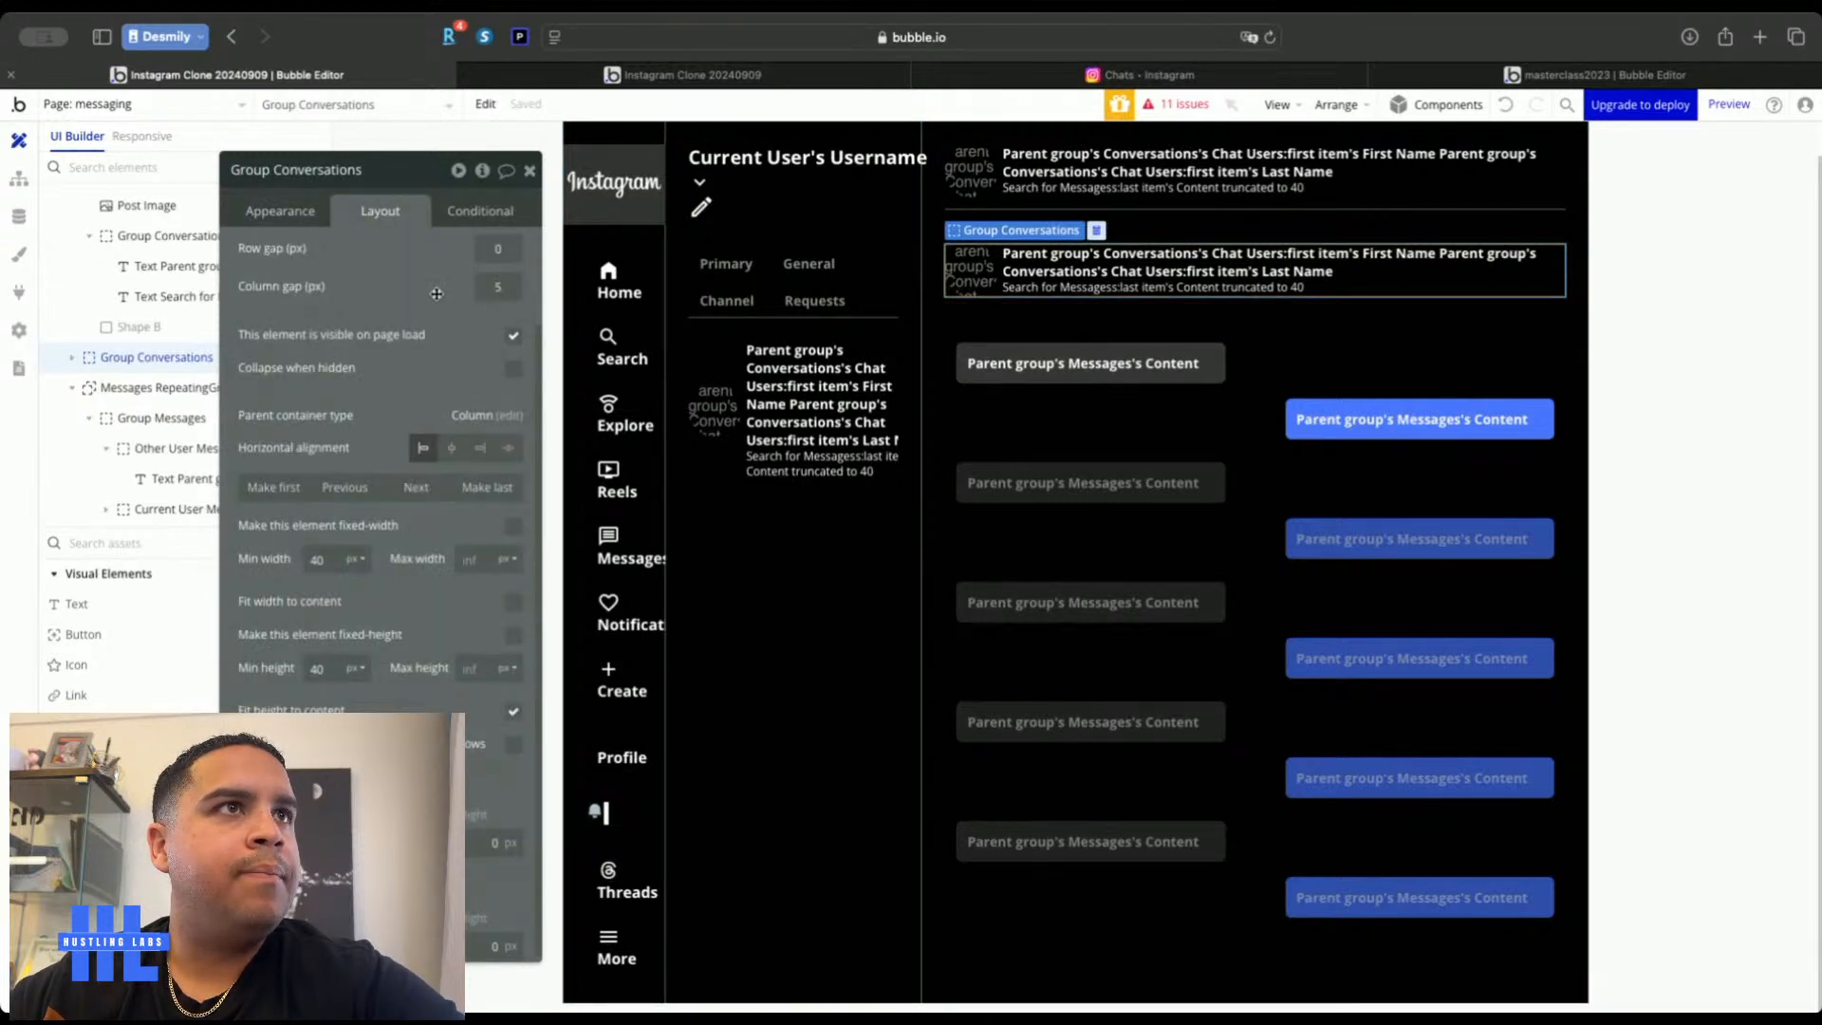
scroll(436, 294, "up", 2)
left_click(440, 257)
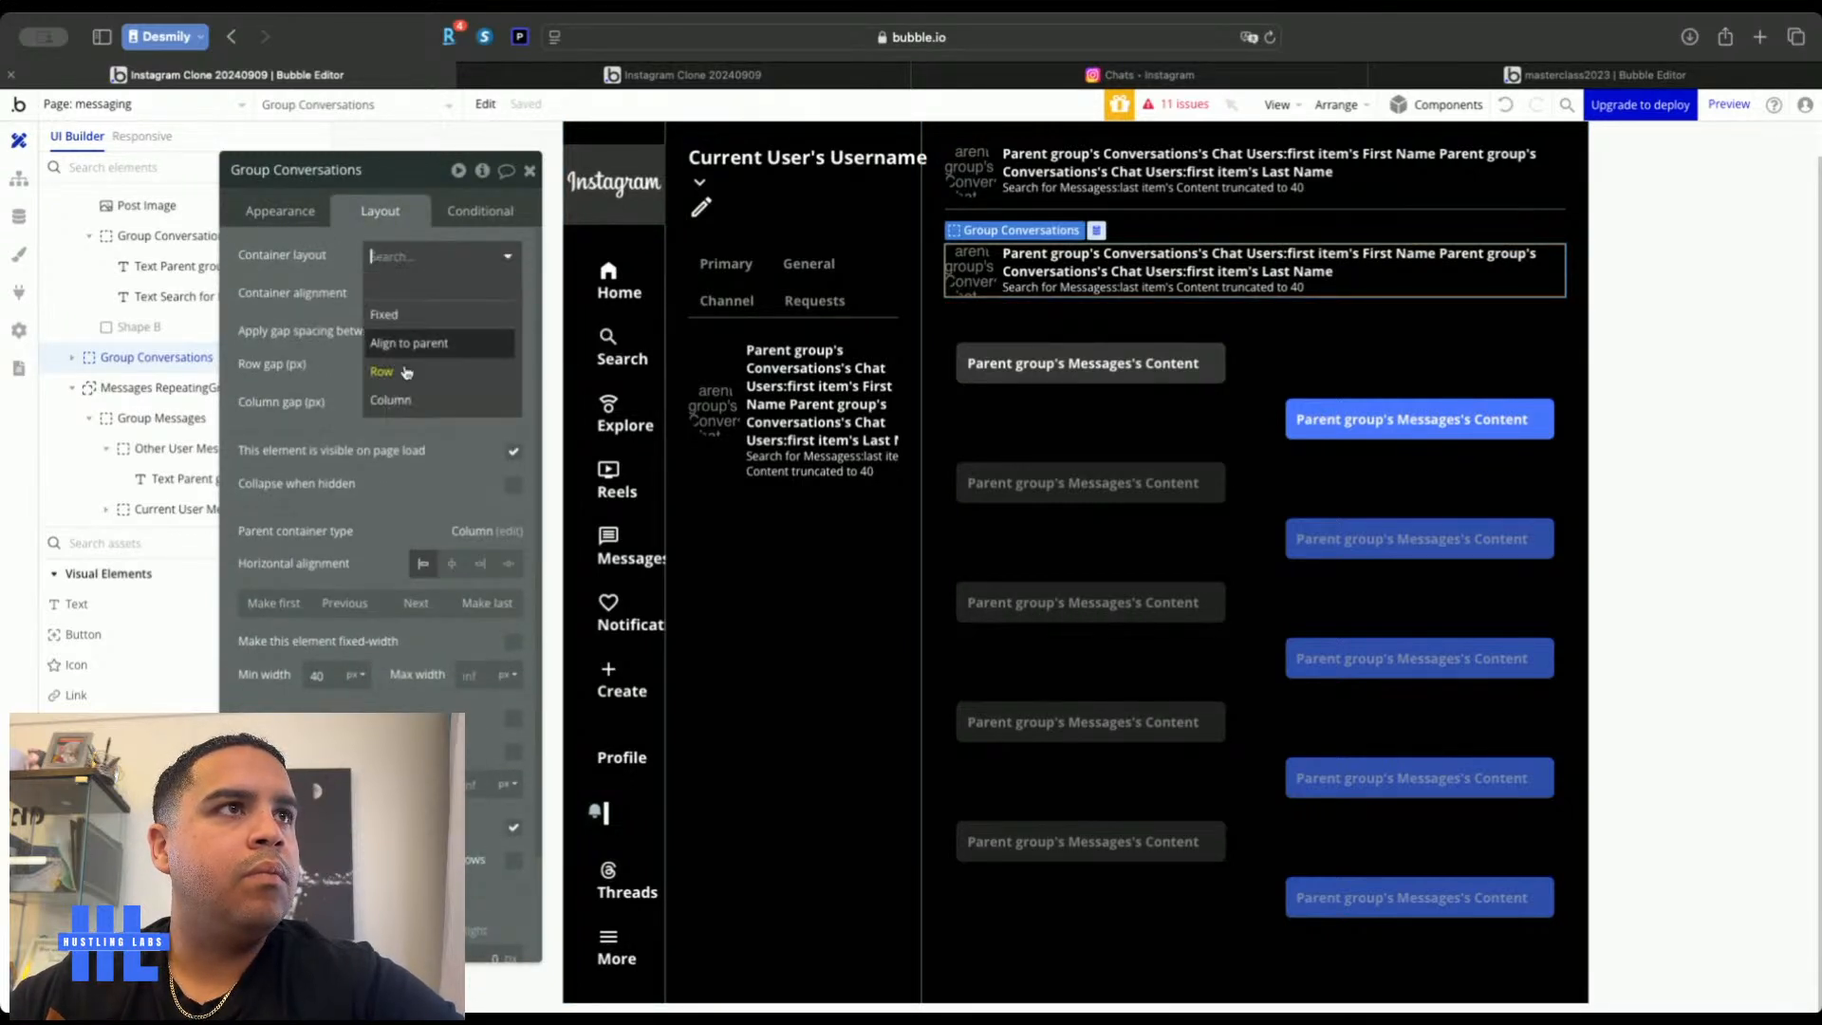
left_click(402, 399)
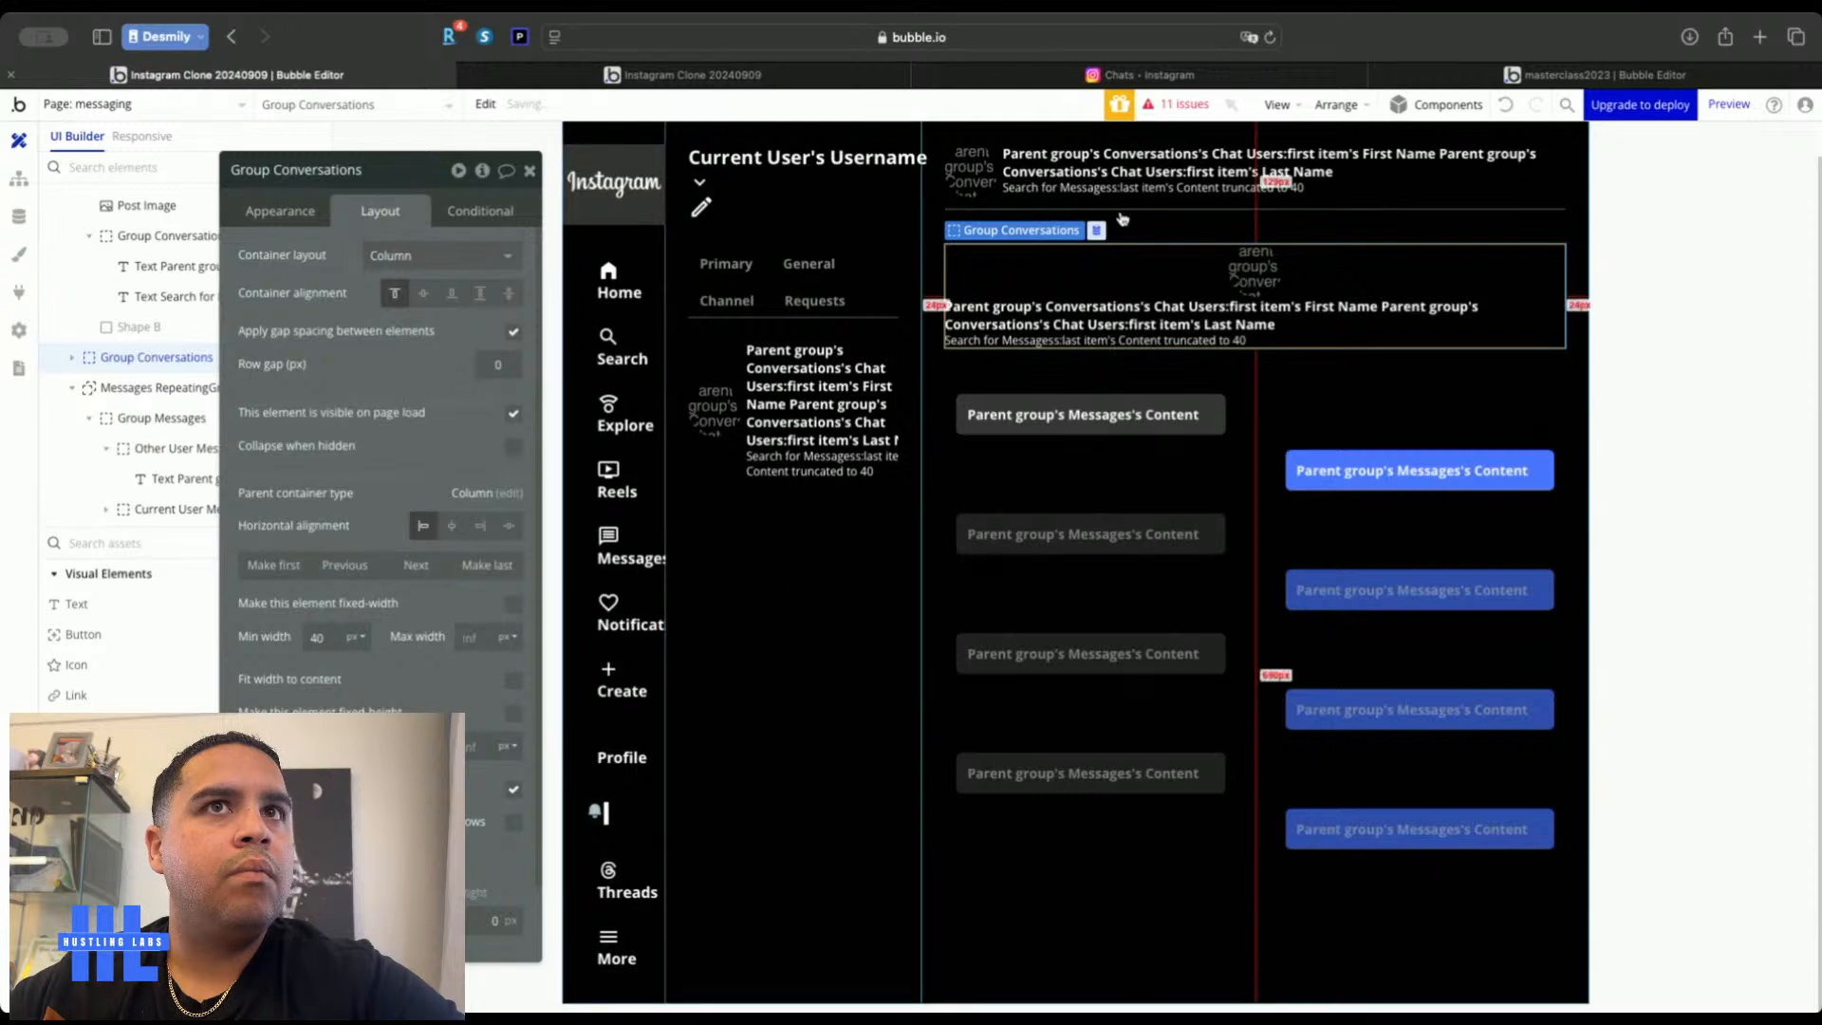
left_click(500, 365)
type("8")
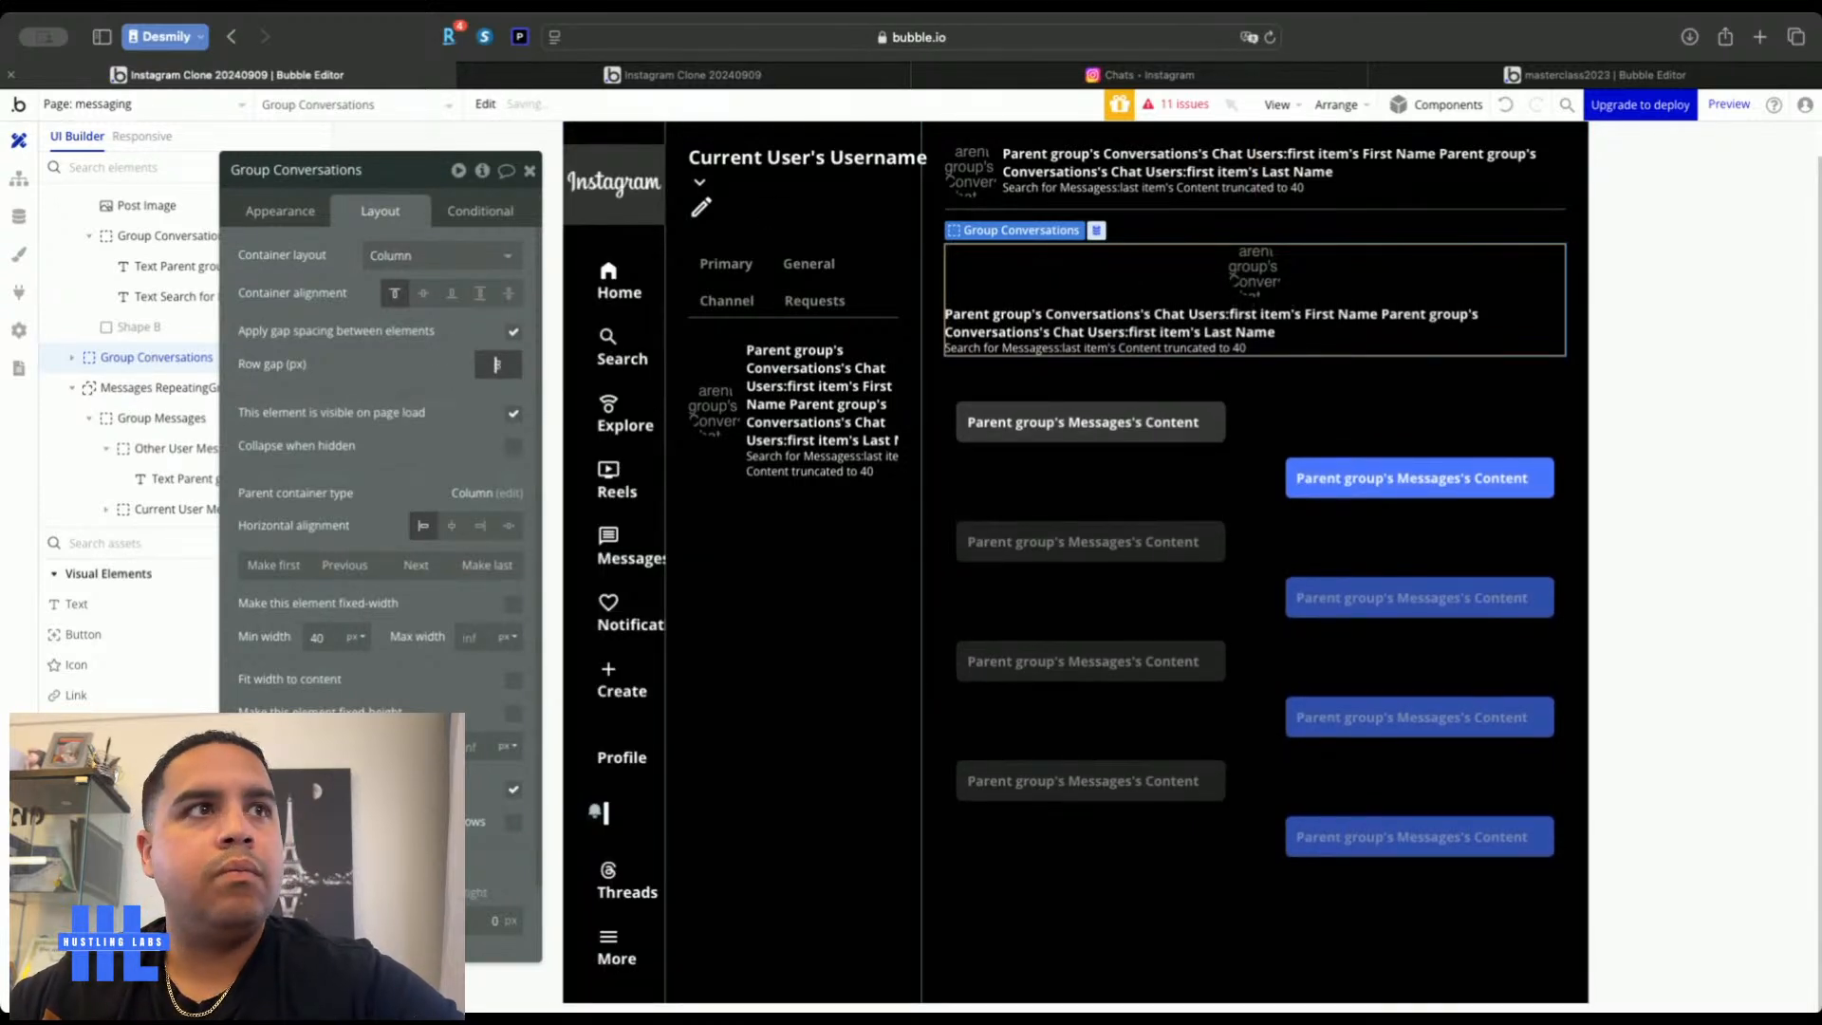
Centre the conversation name and last-message preview texts horizontally
left_click(1081, 323)
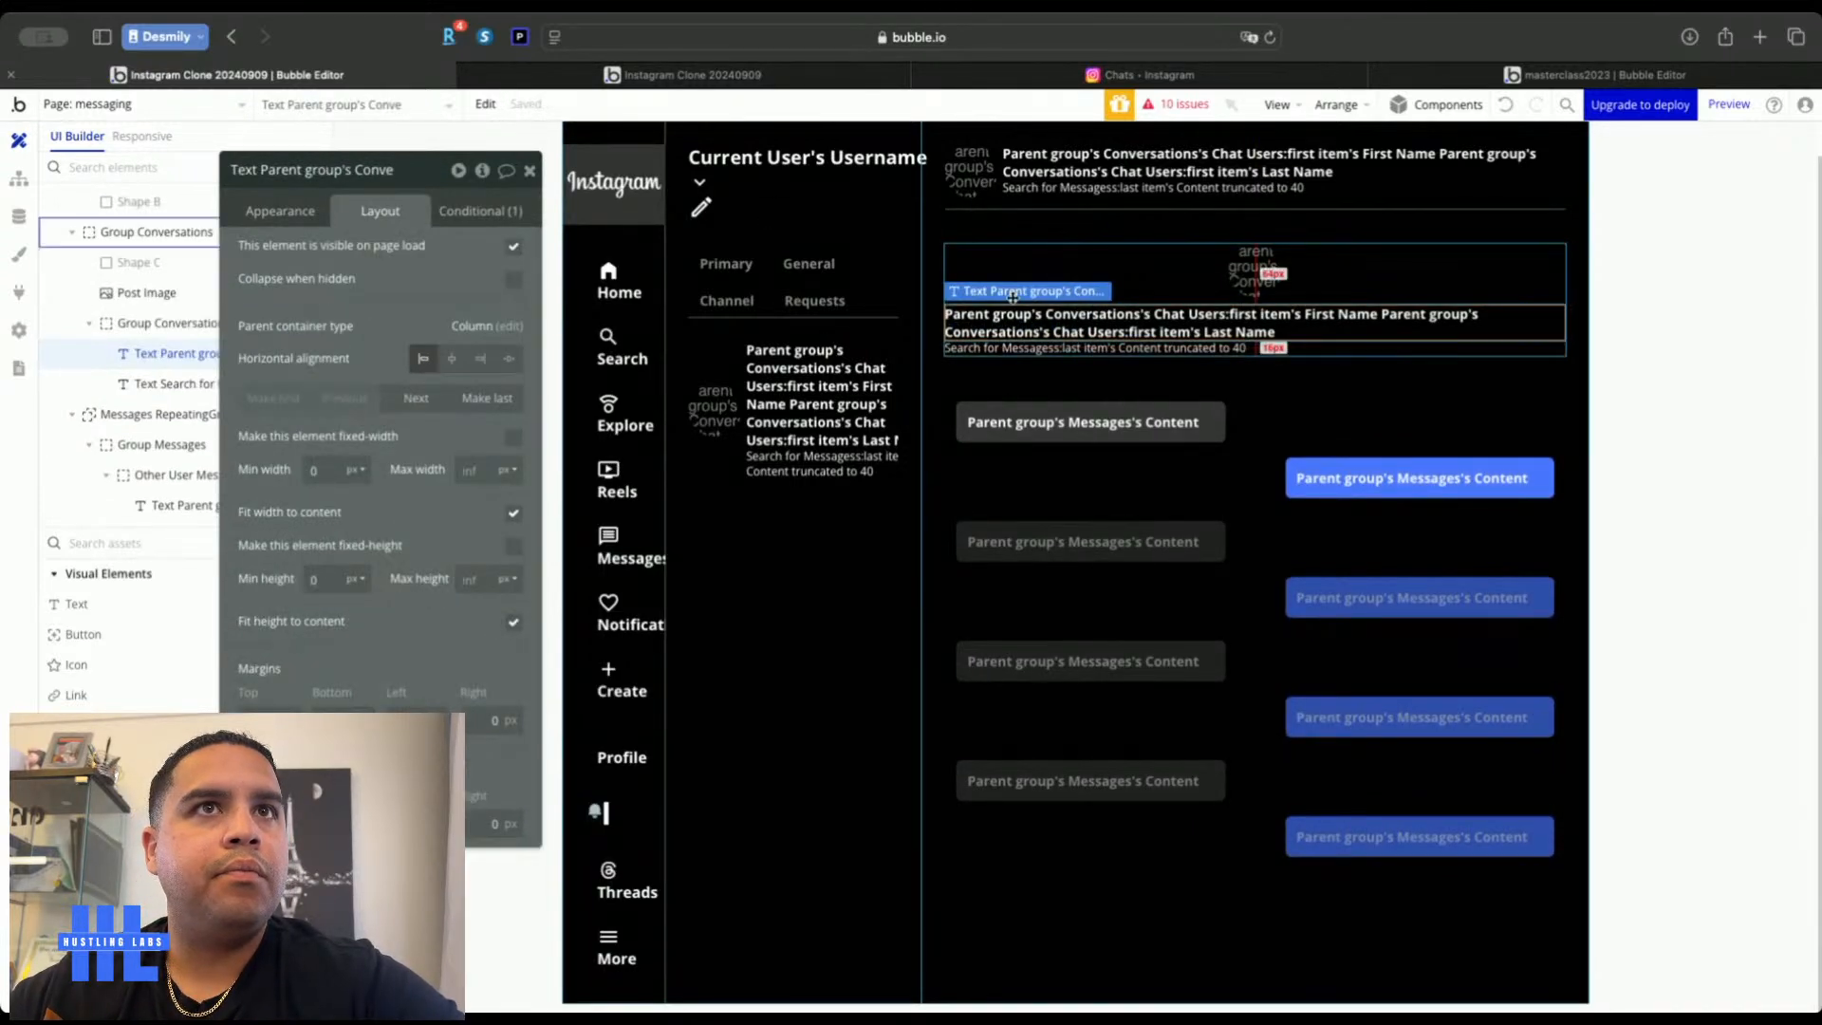
left_click(281, 210)
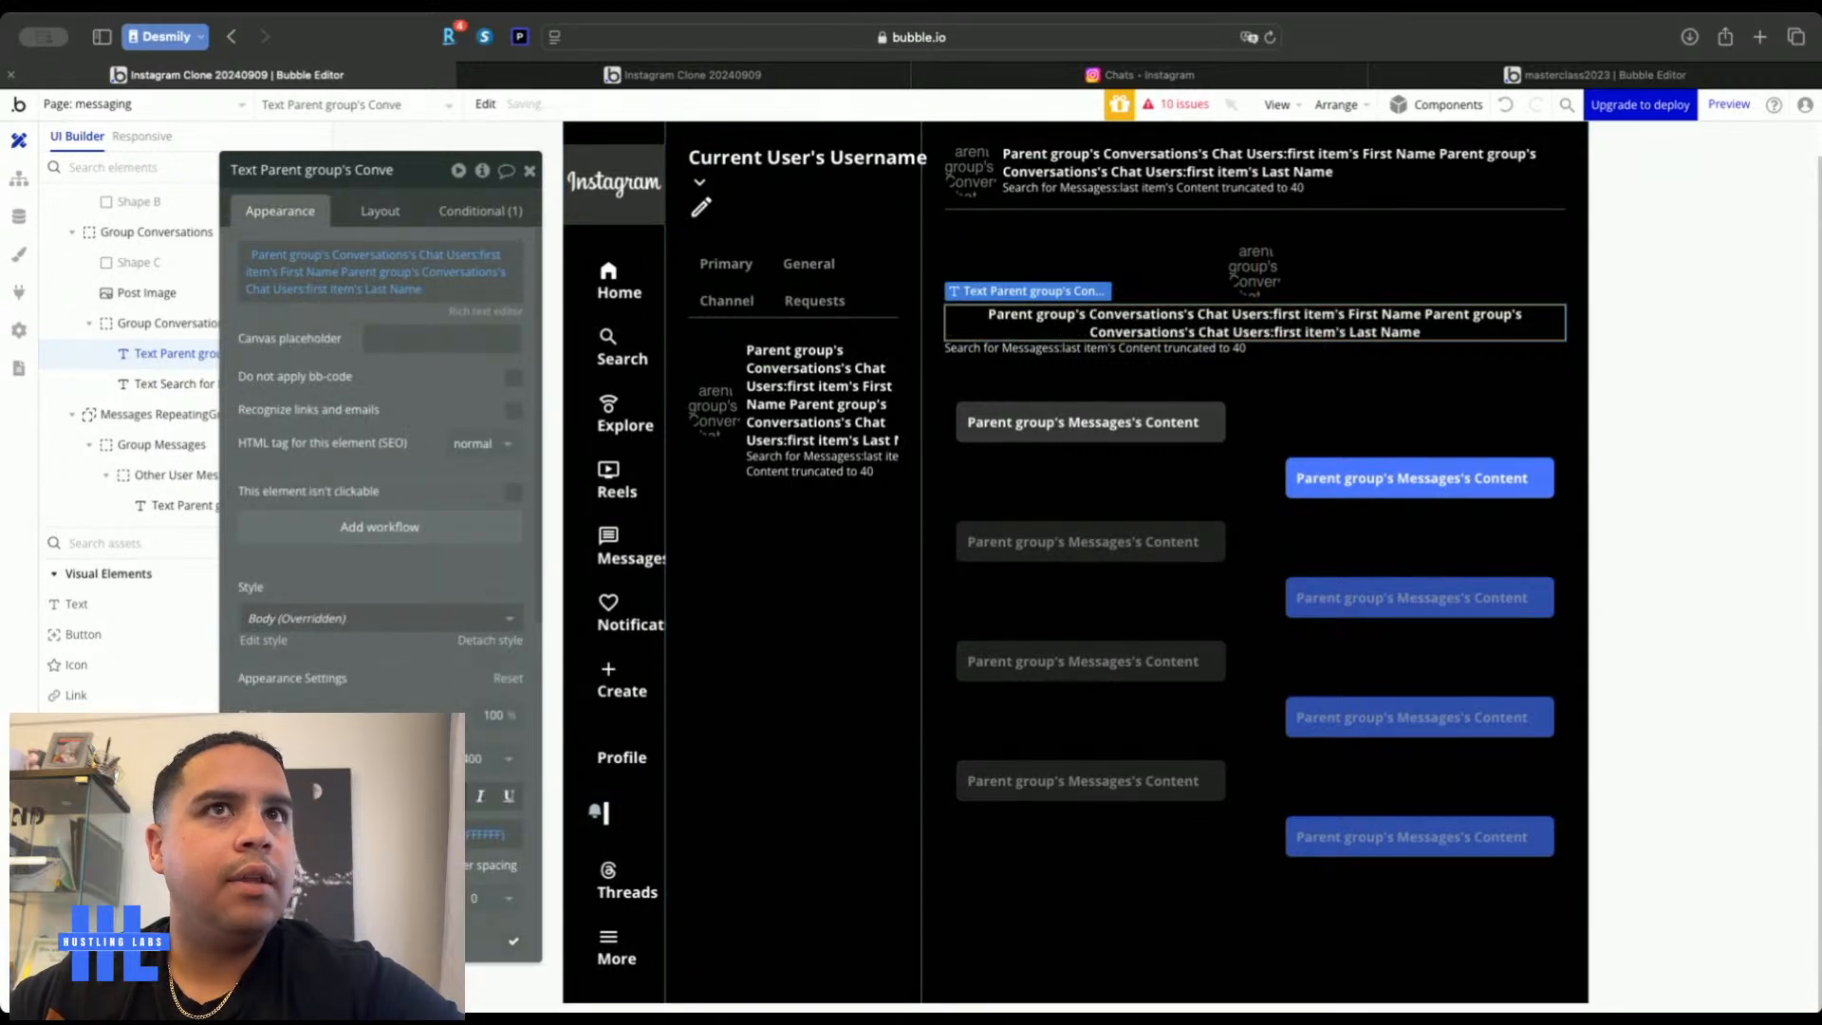
left_click(1224, 349)
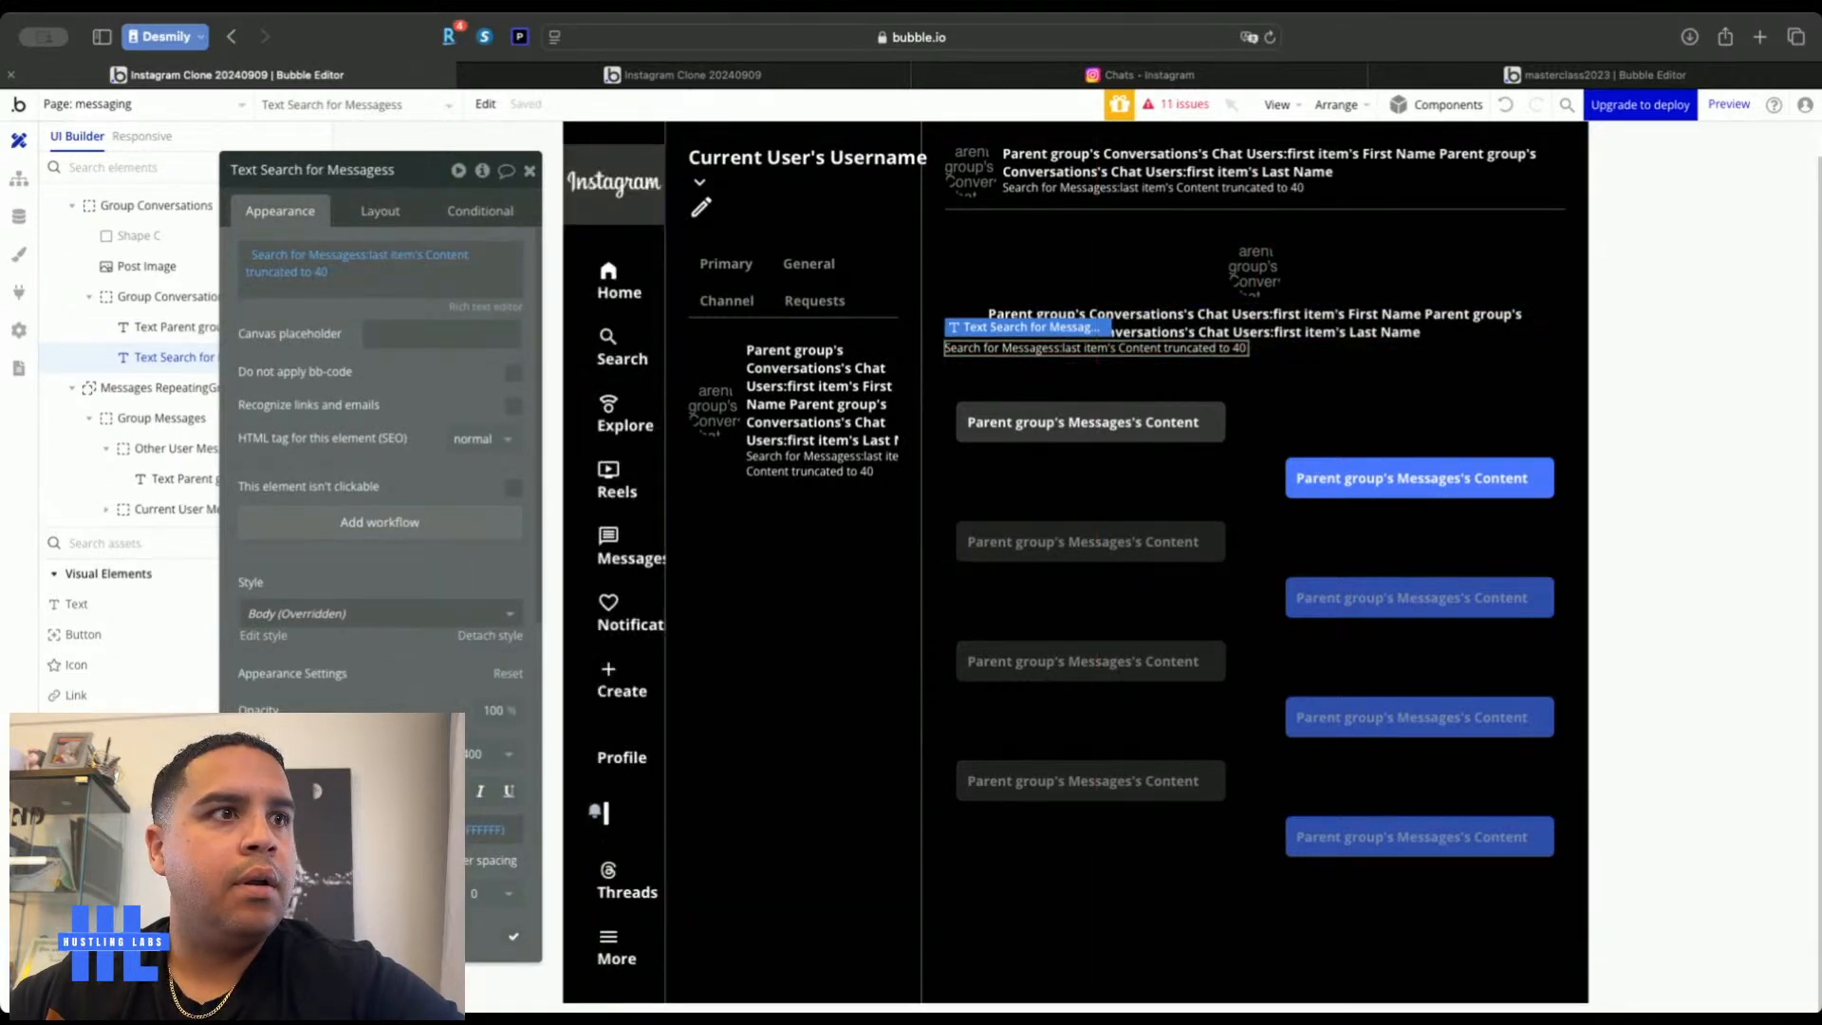
left_click(380, 211)
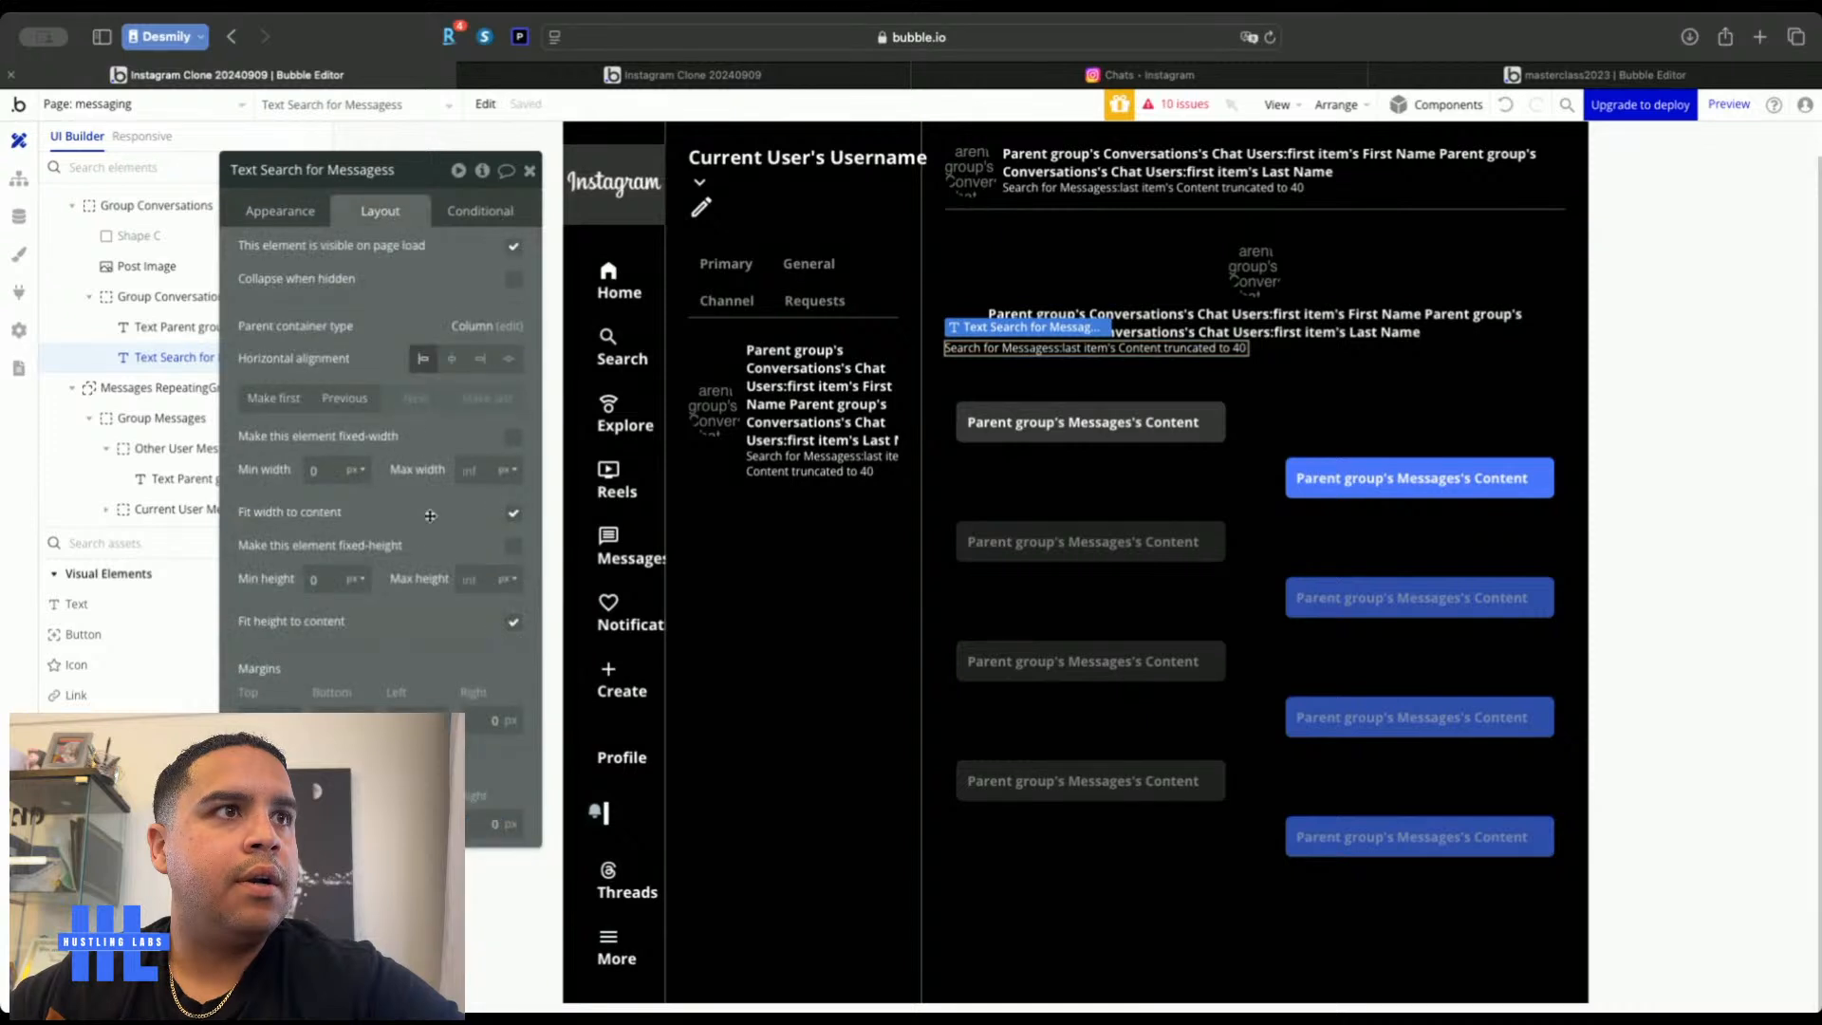
left_click(453, 359)
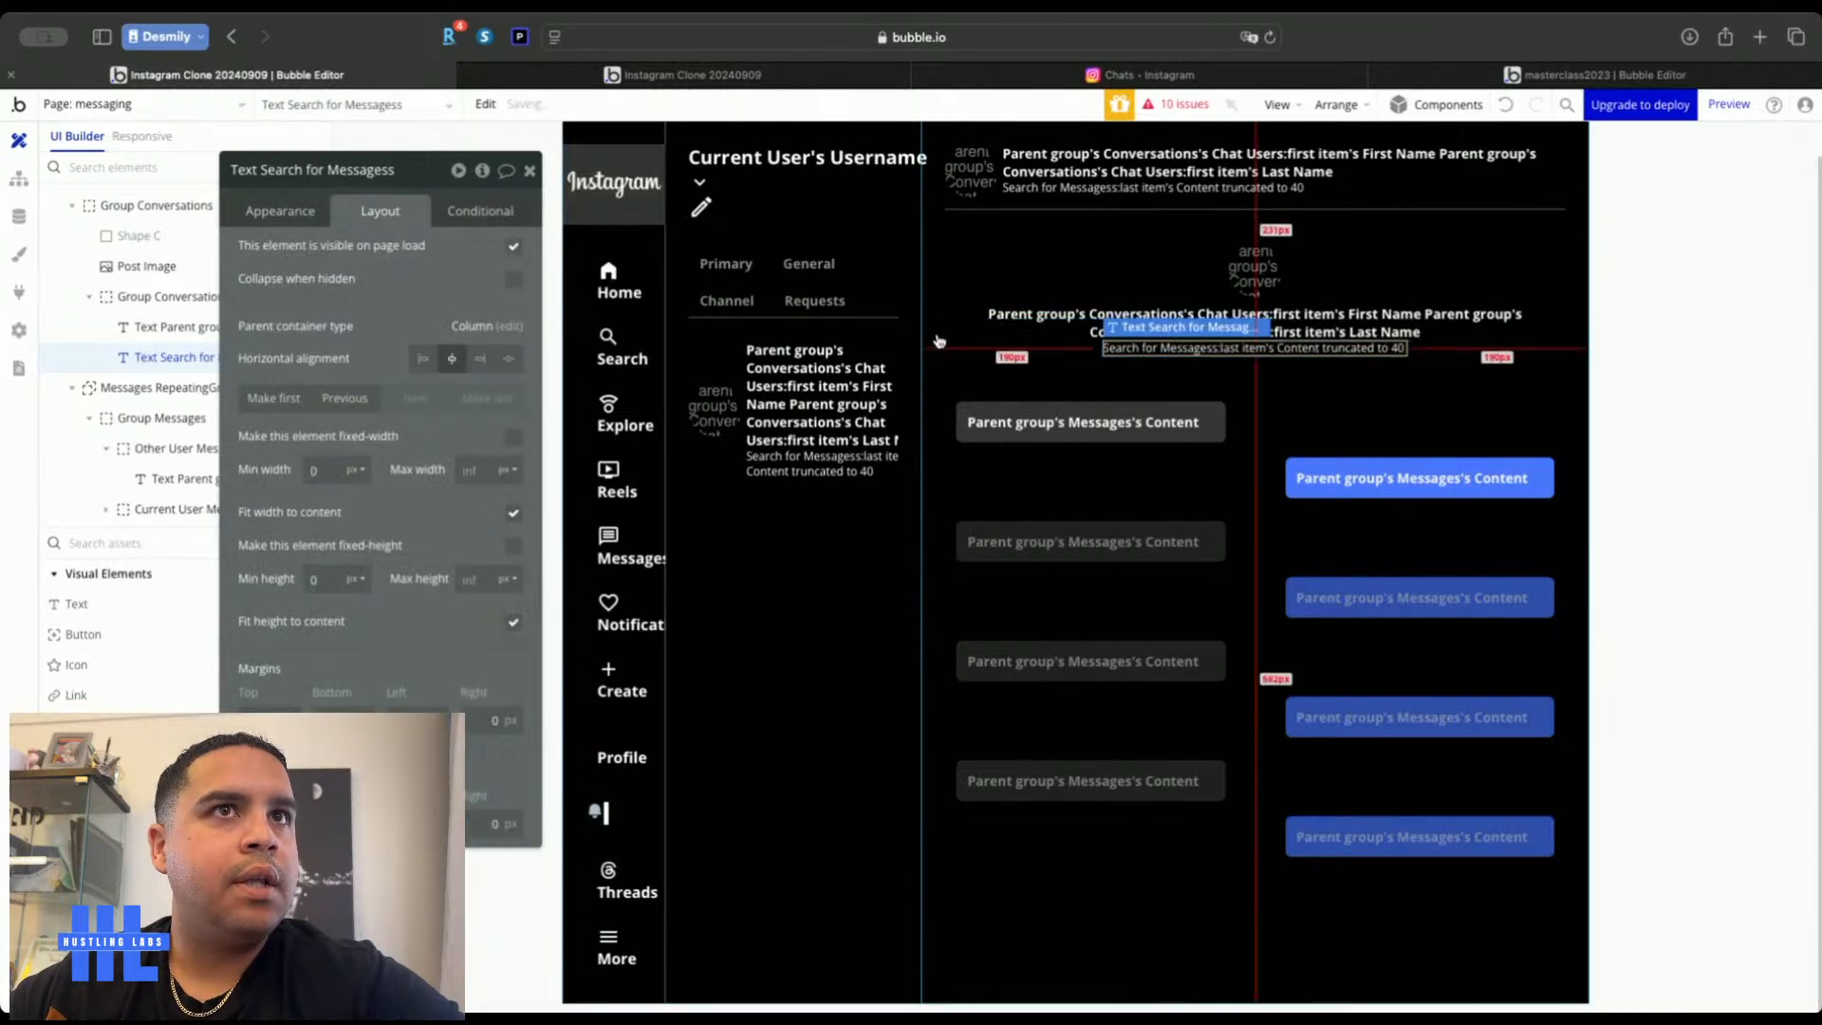
left_click(1026, 324)
left_click(529, 169)
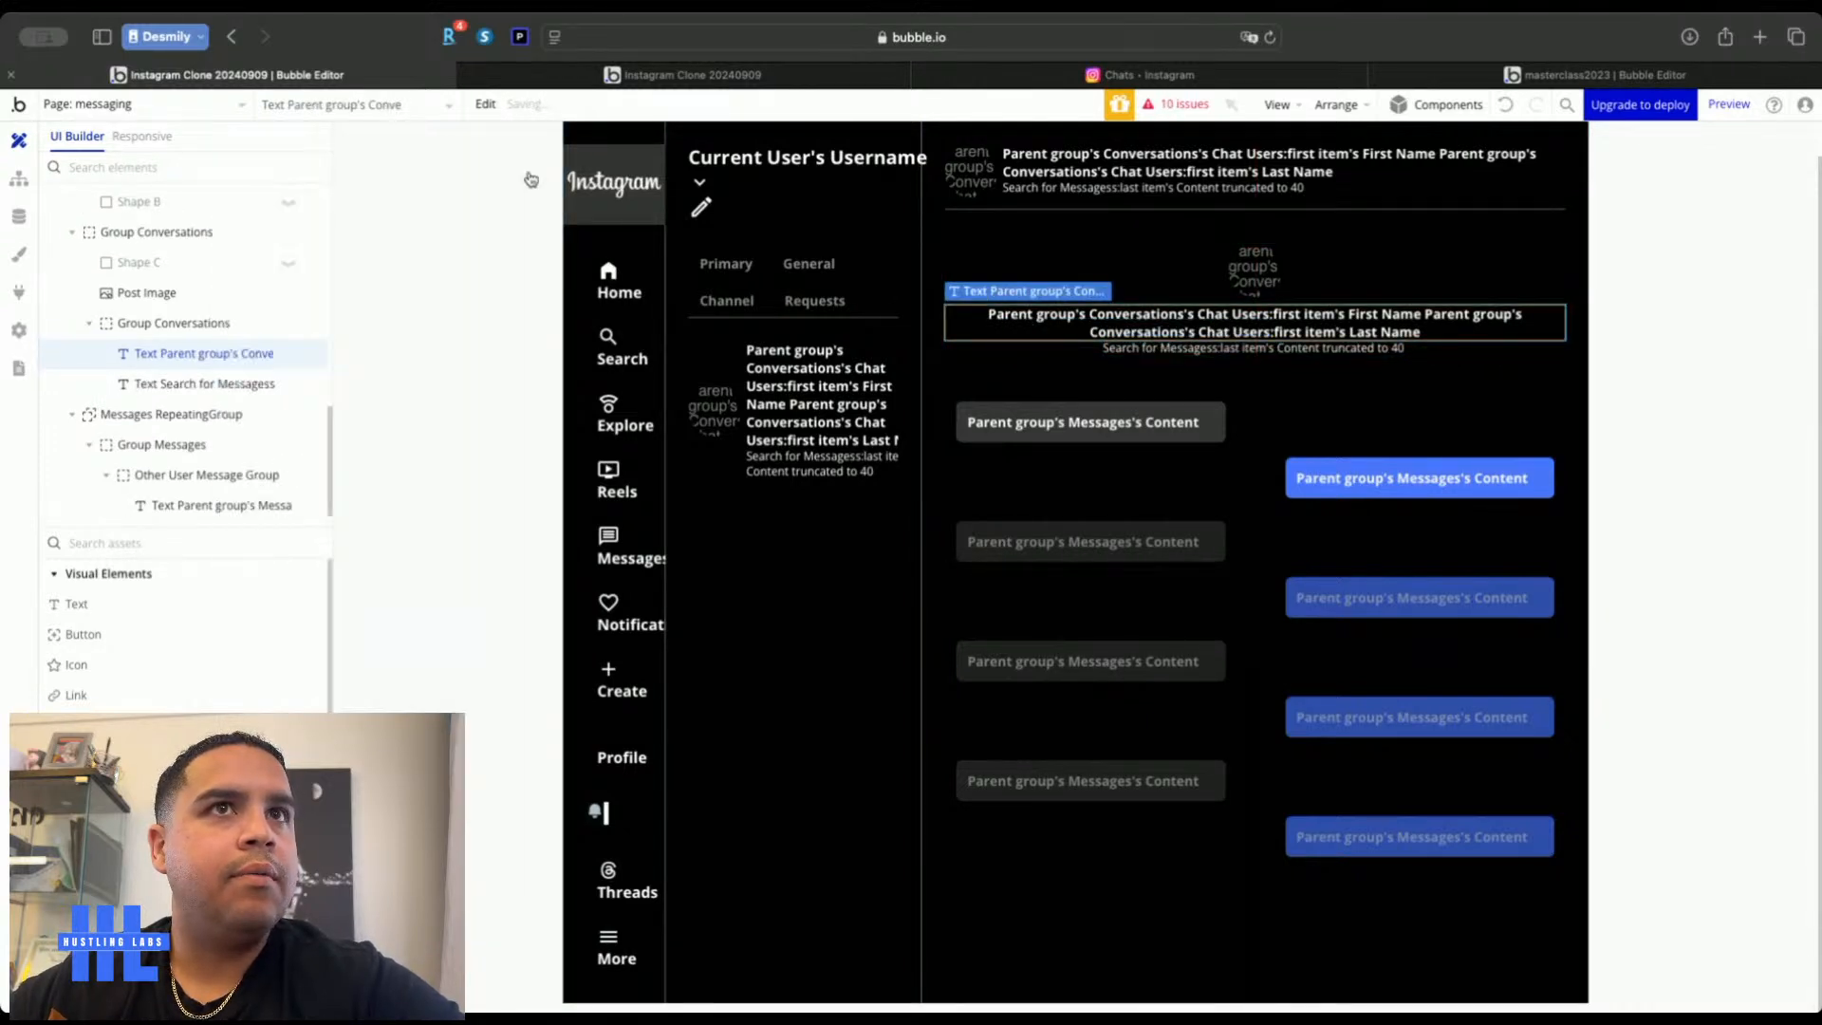
double_click(484, 450)
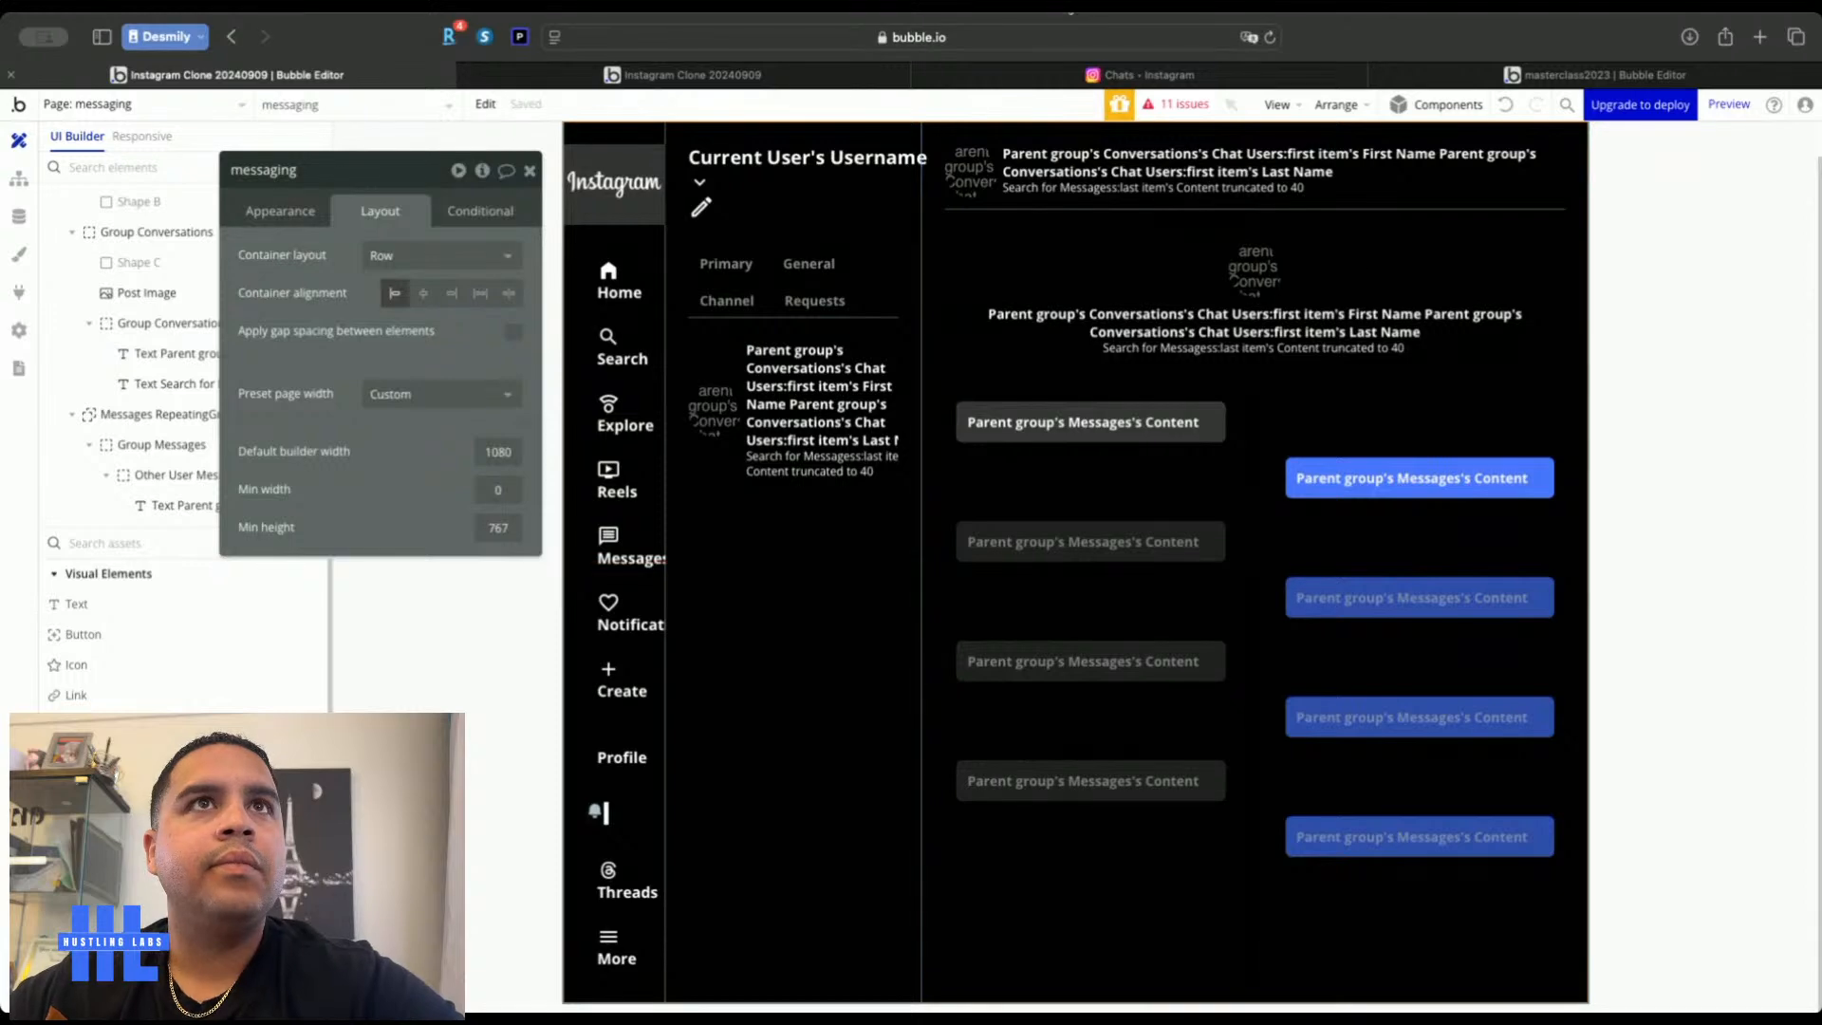
Place a new button inside the conversation header group
left_click(998, 83)
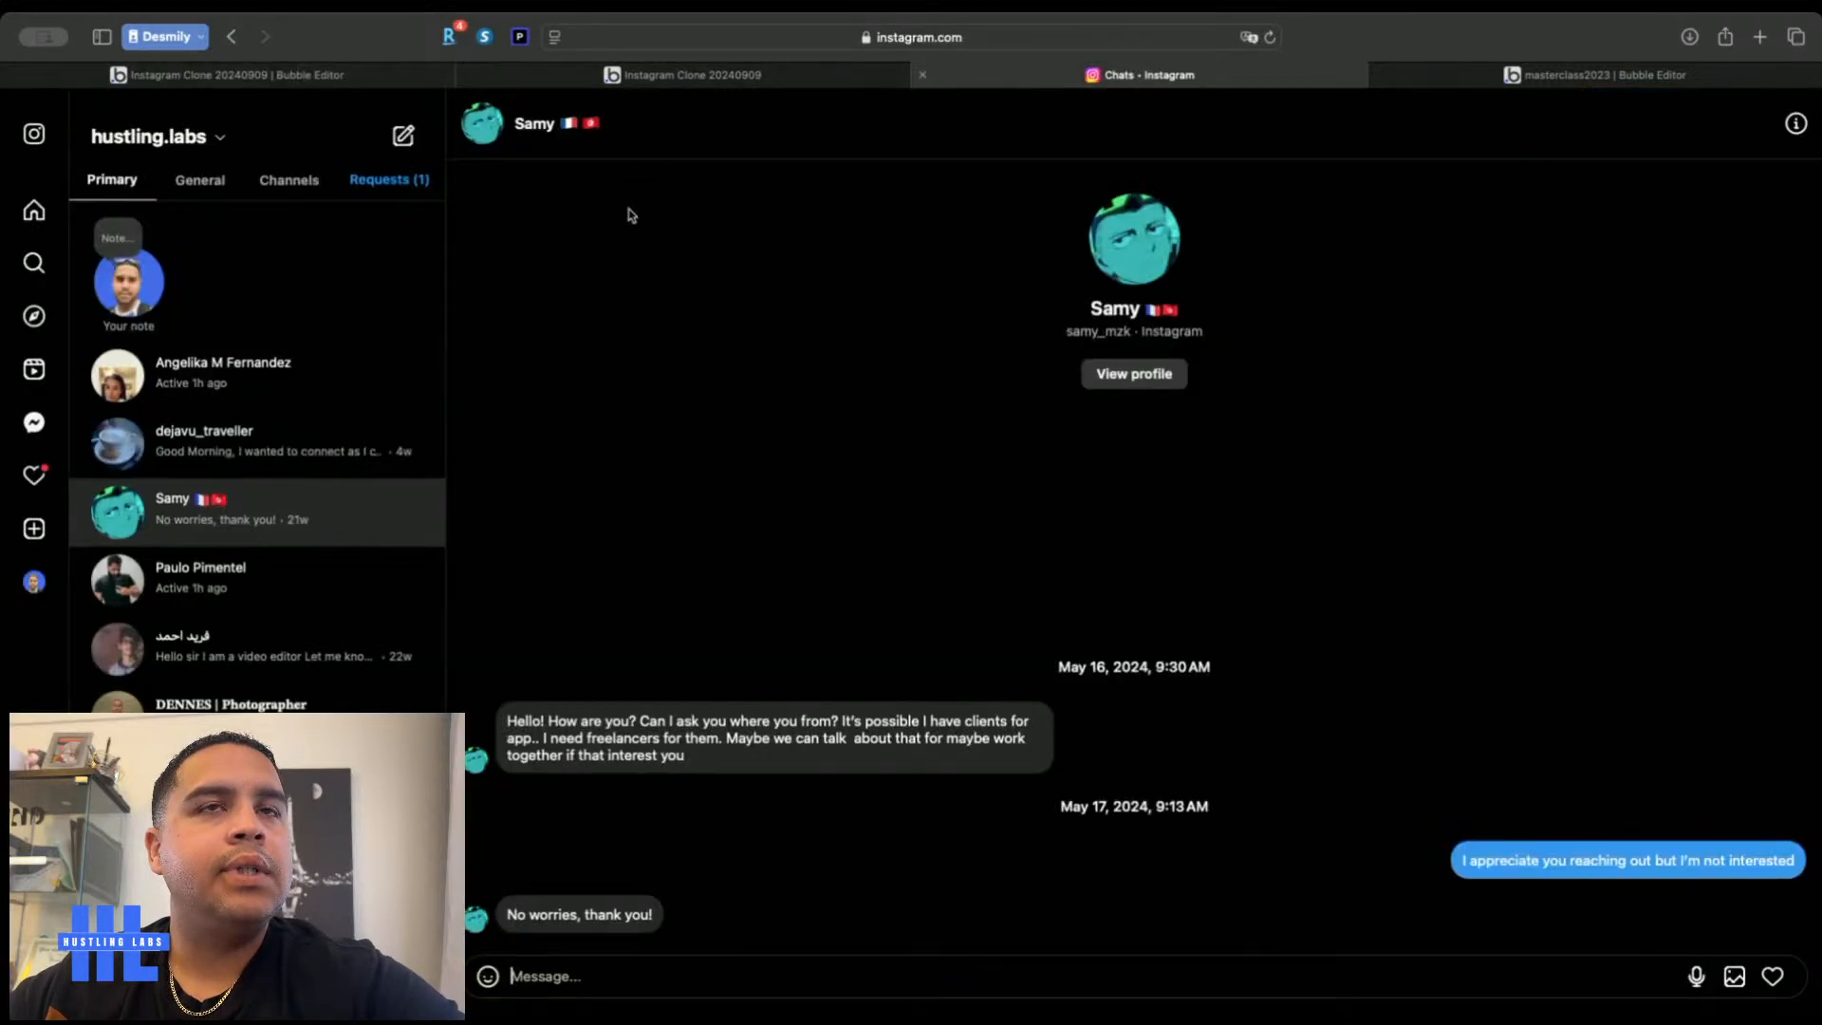
left_click(327, 76)
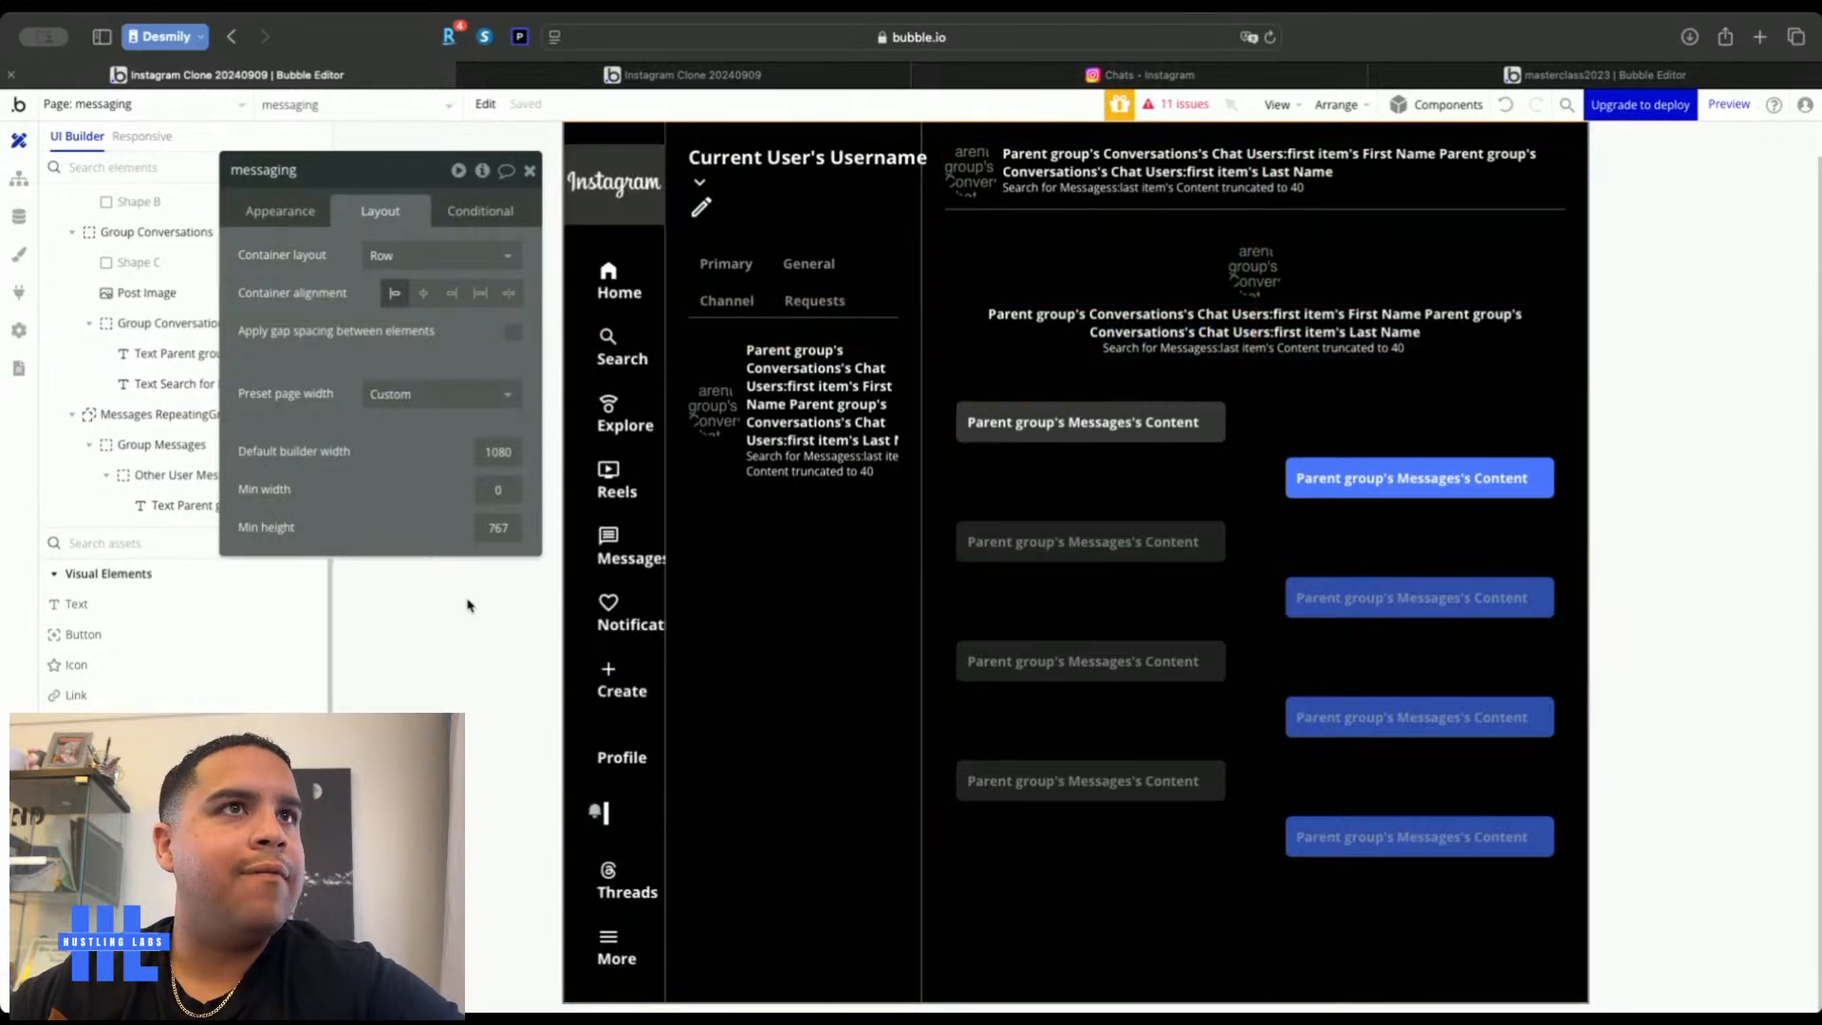
left_click(142, 634)
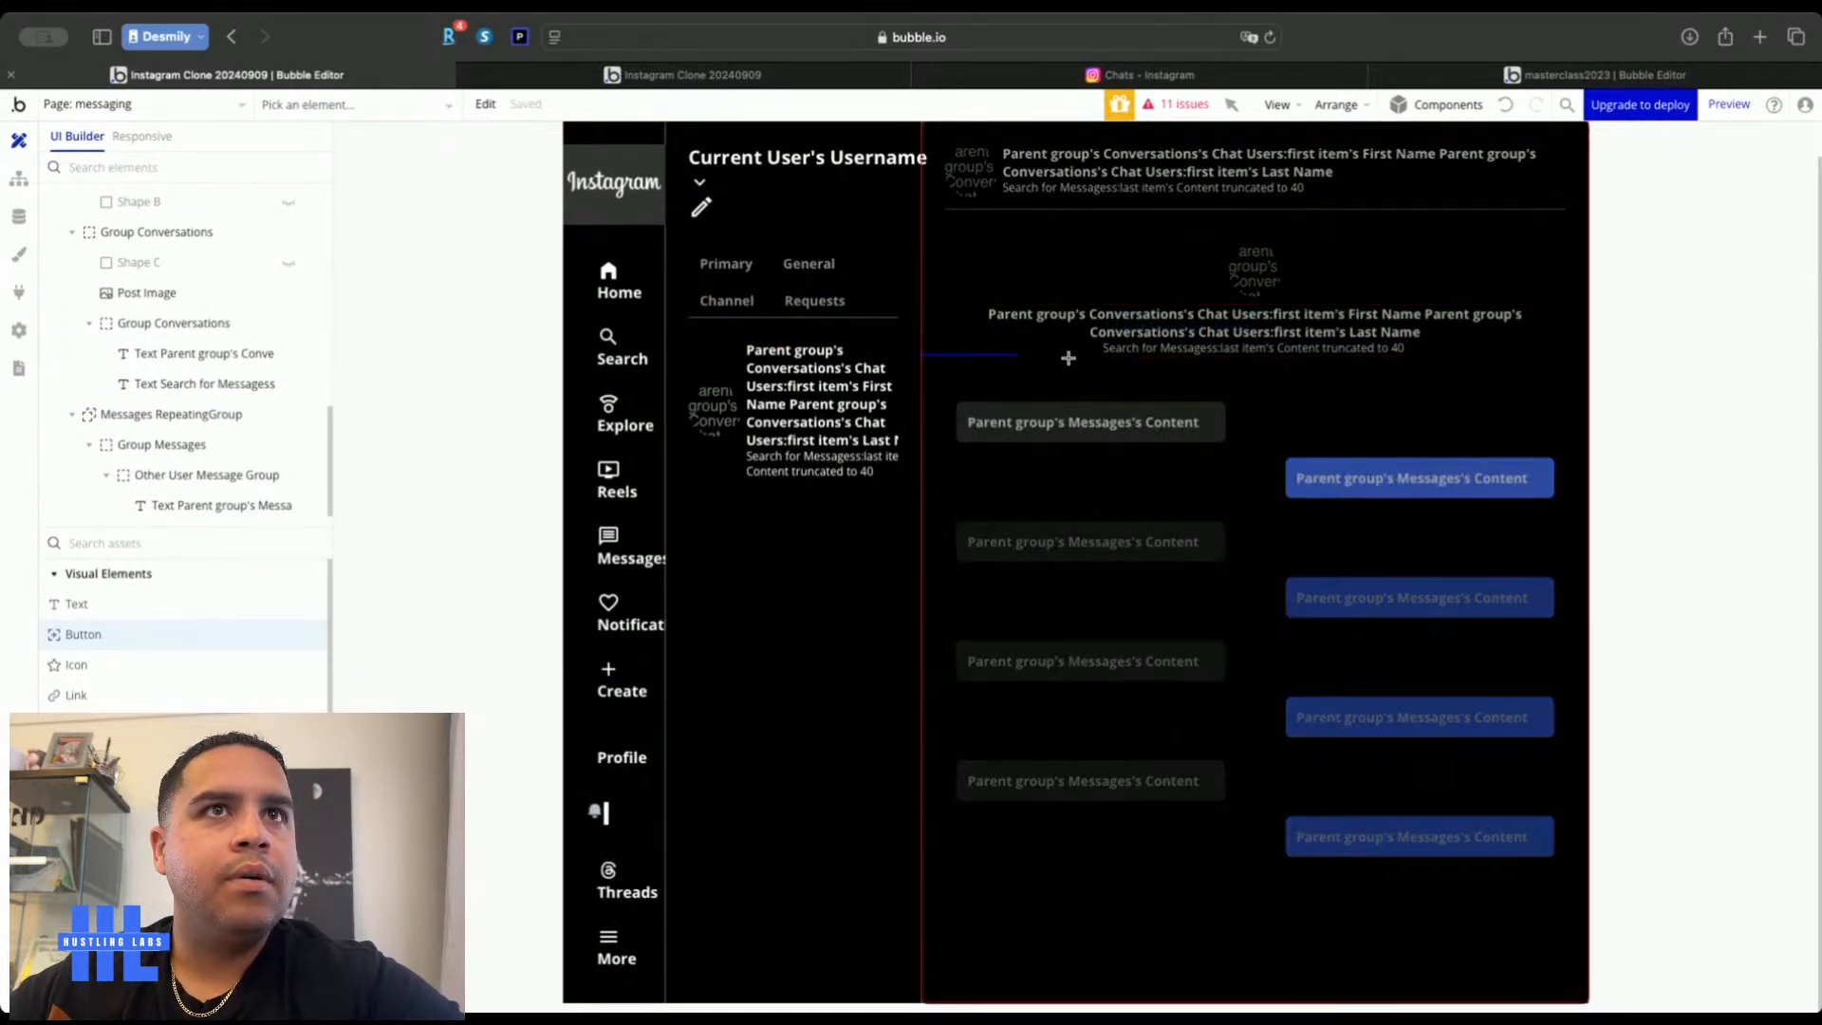
left_click(1084, 303)
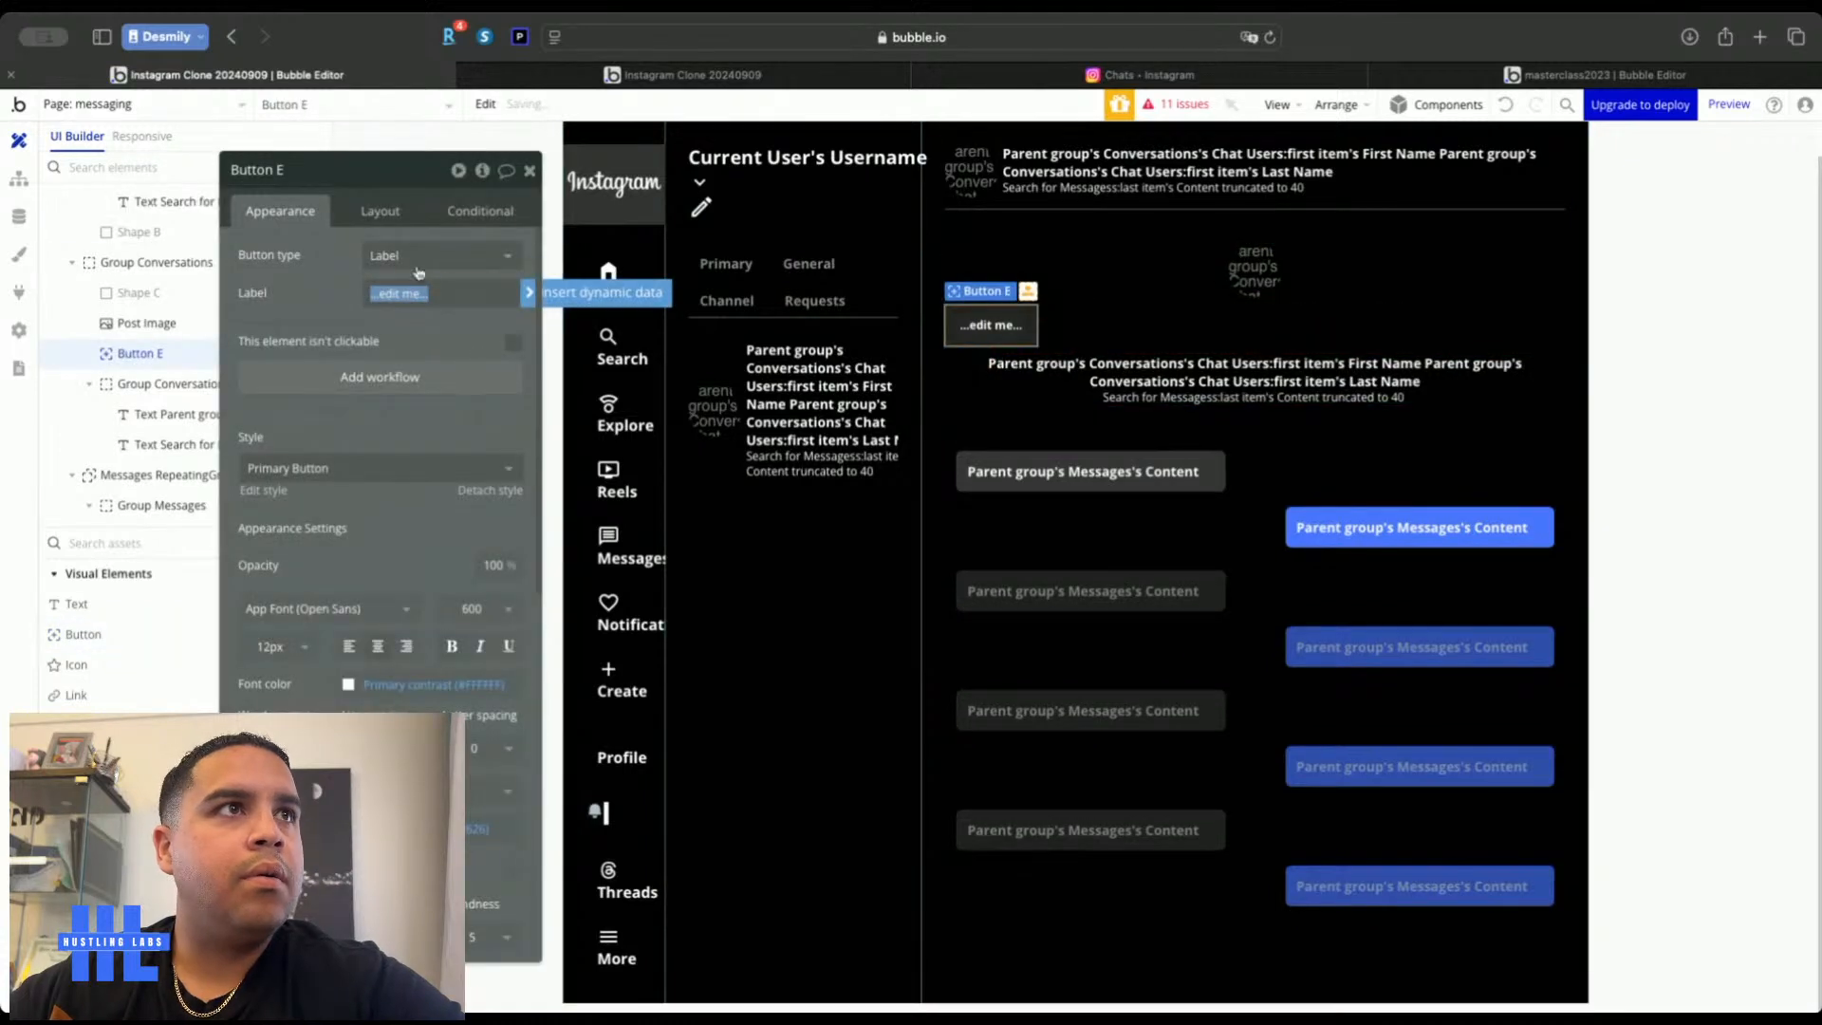
Centre the new button, lower its minimum height to 35, and centre its label
left_click(384, 212)
left_click(452, 359)
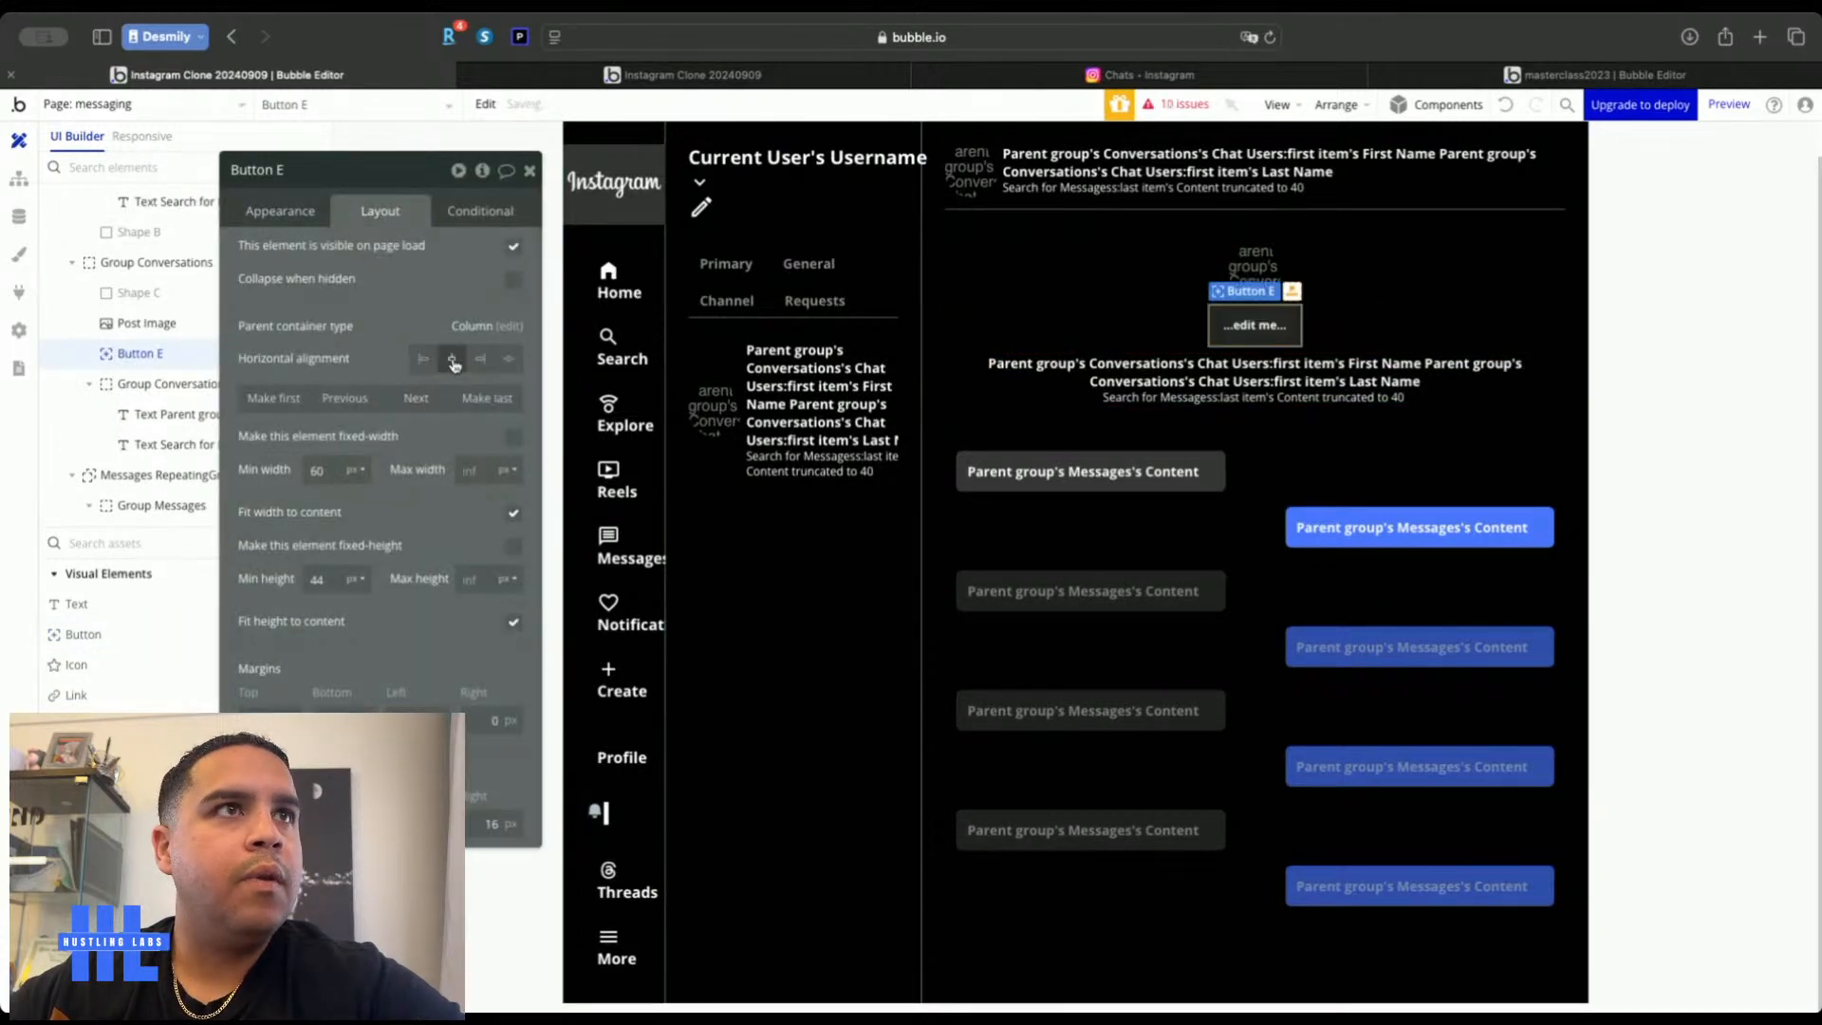
double_click(318, 578)
type("38")
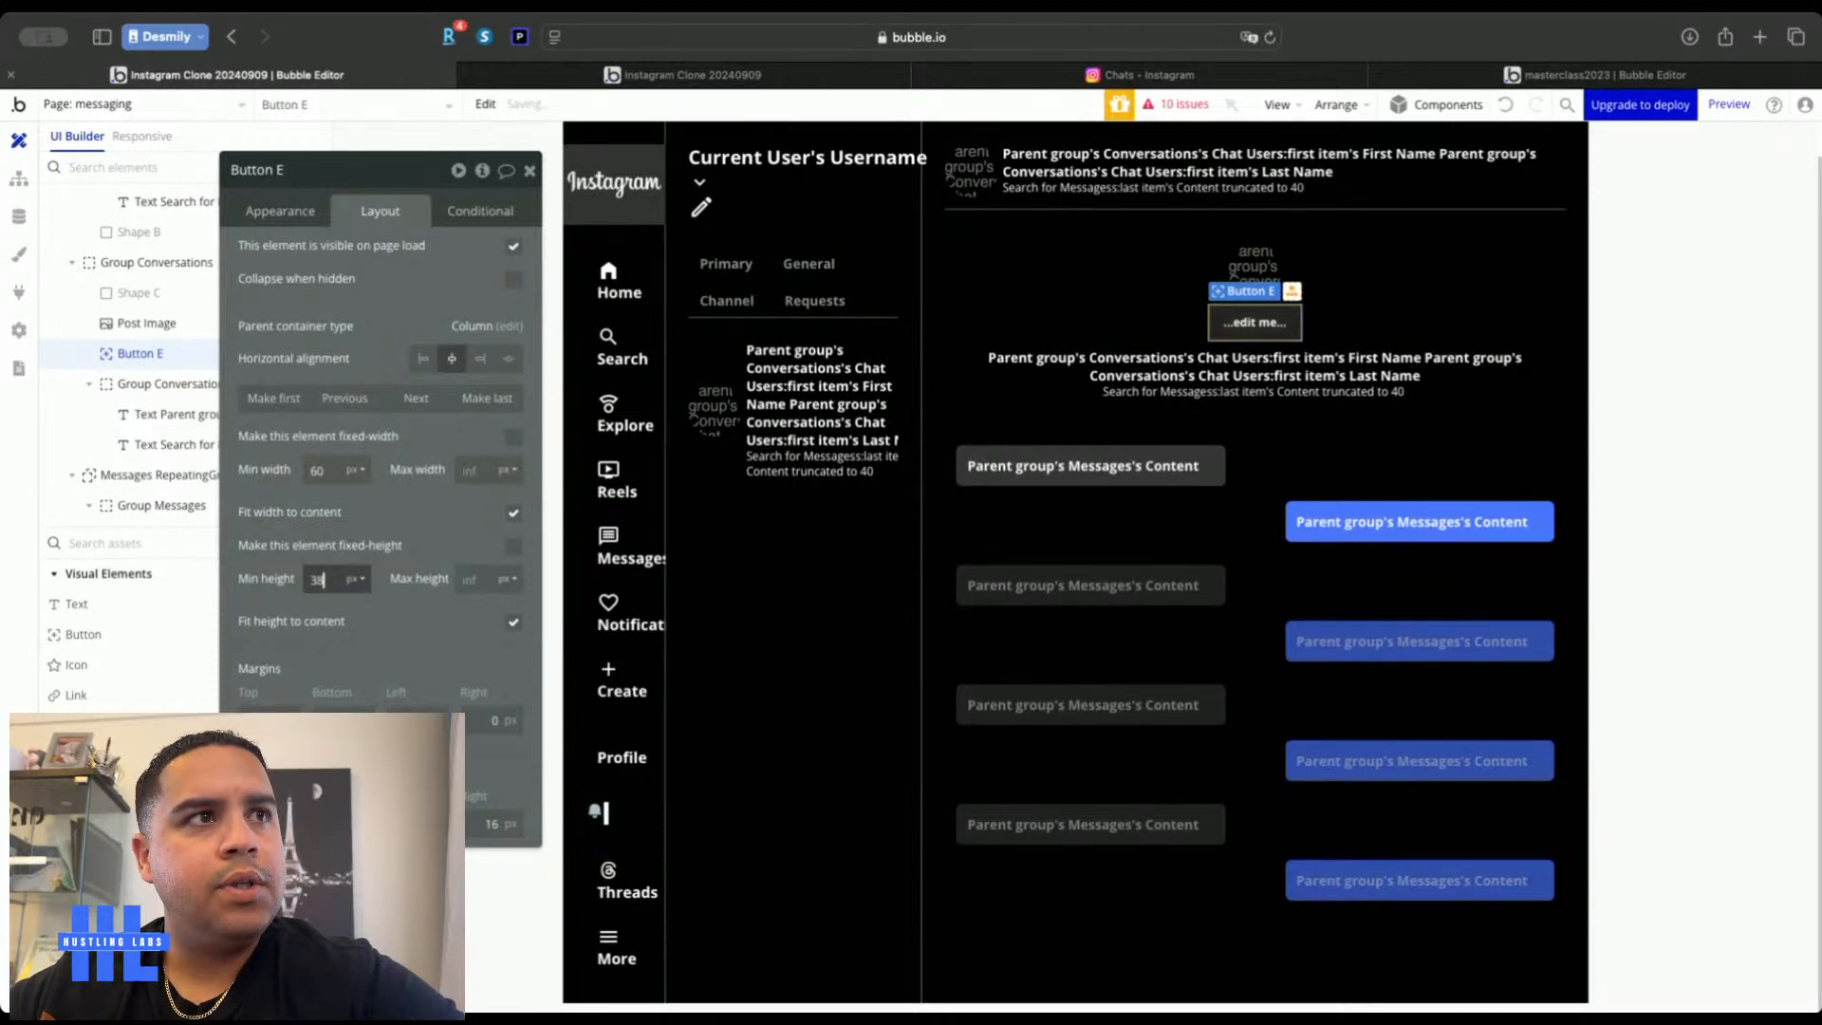
key("BackSpace")
type("5")
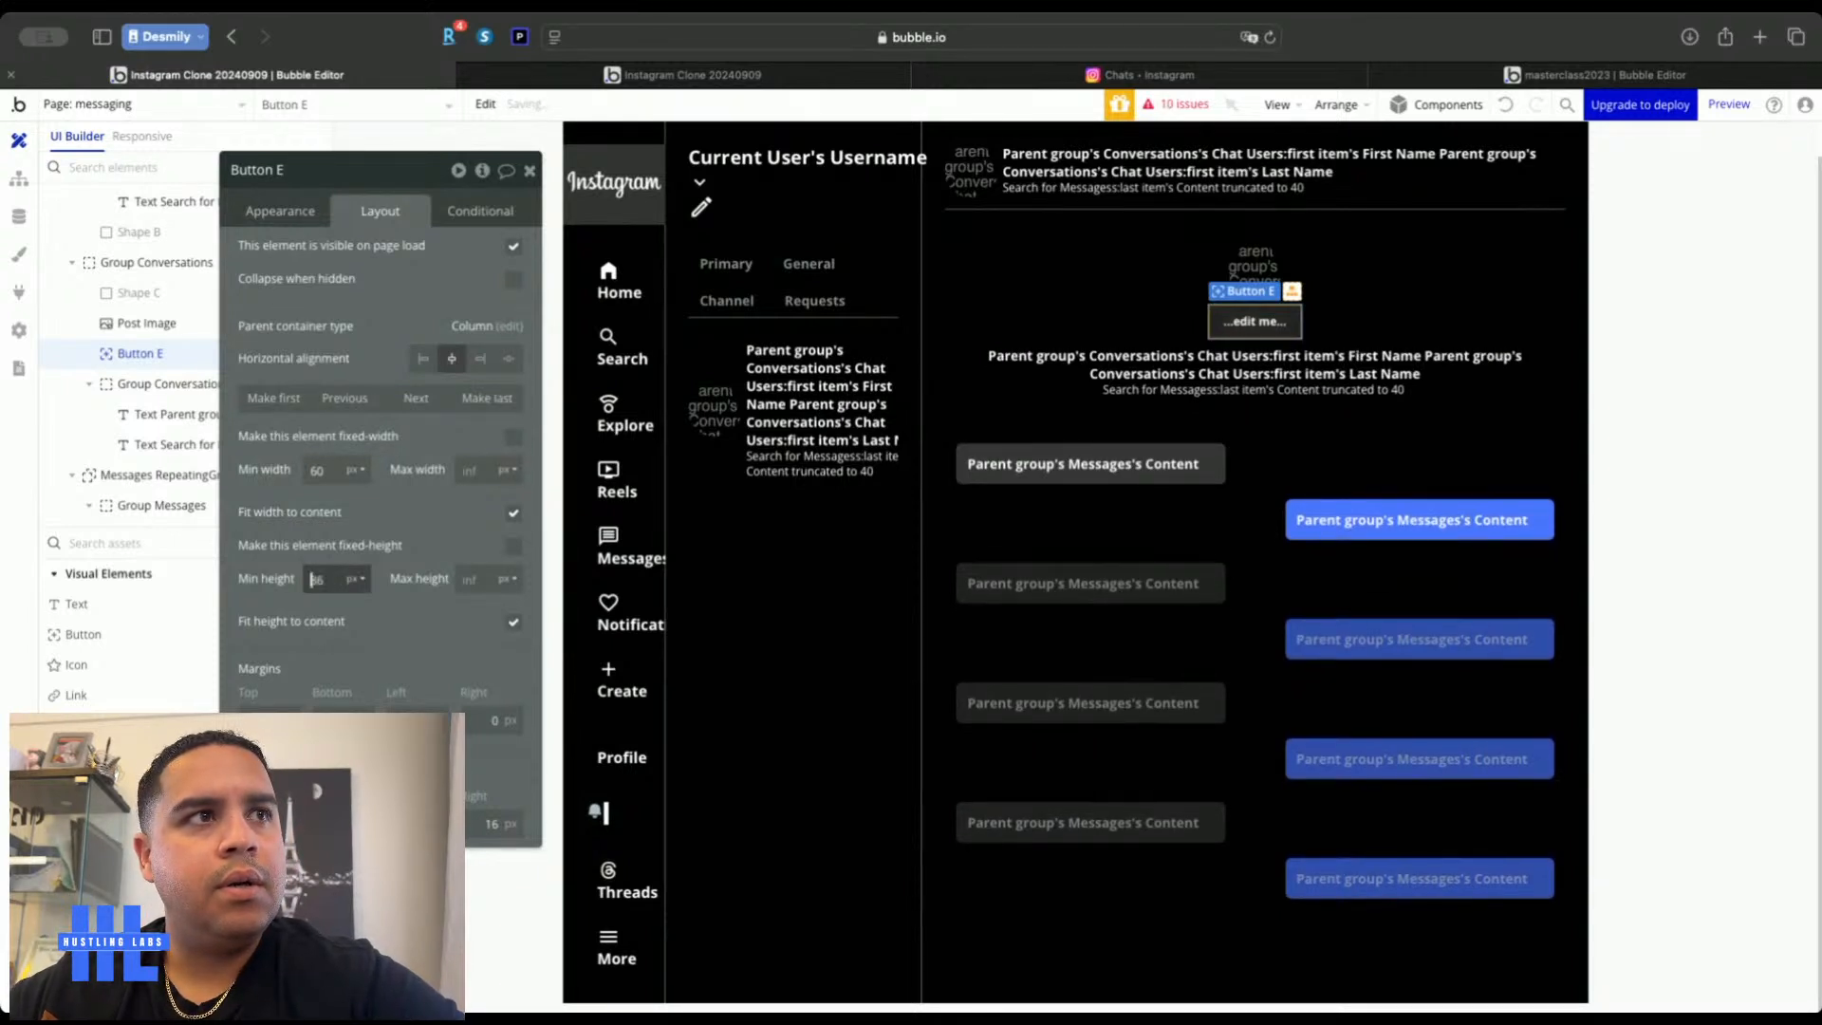
left_click(284, 211)
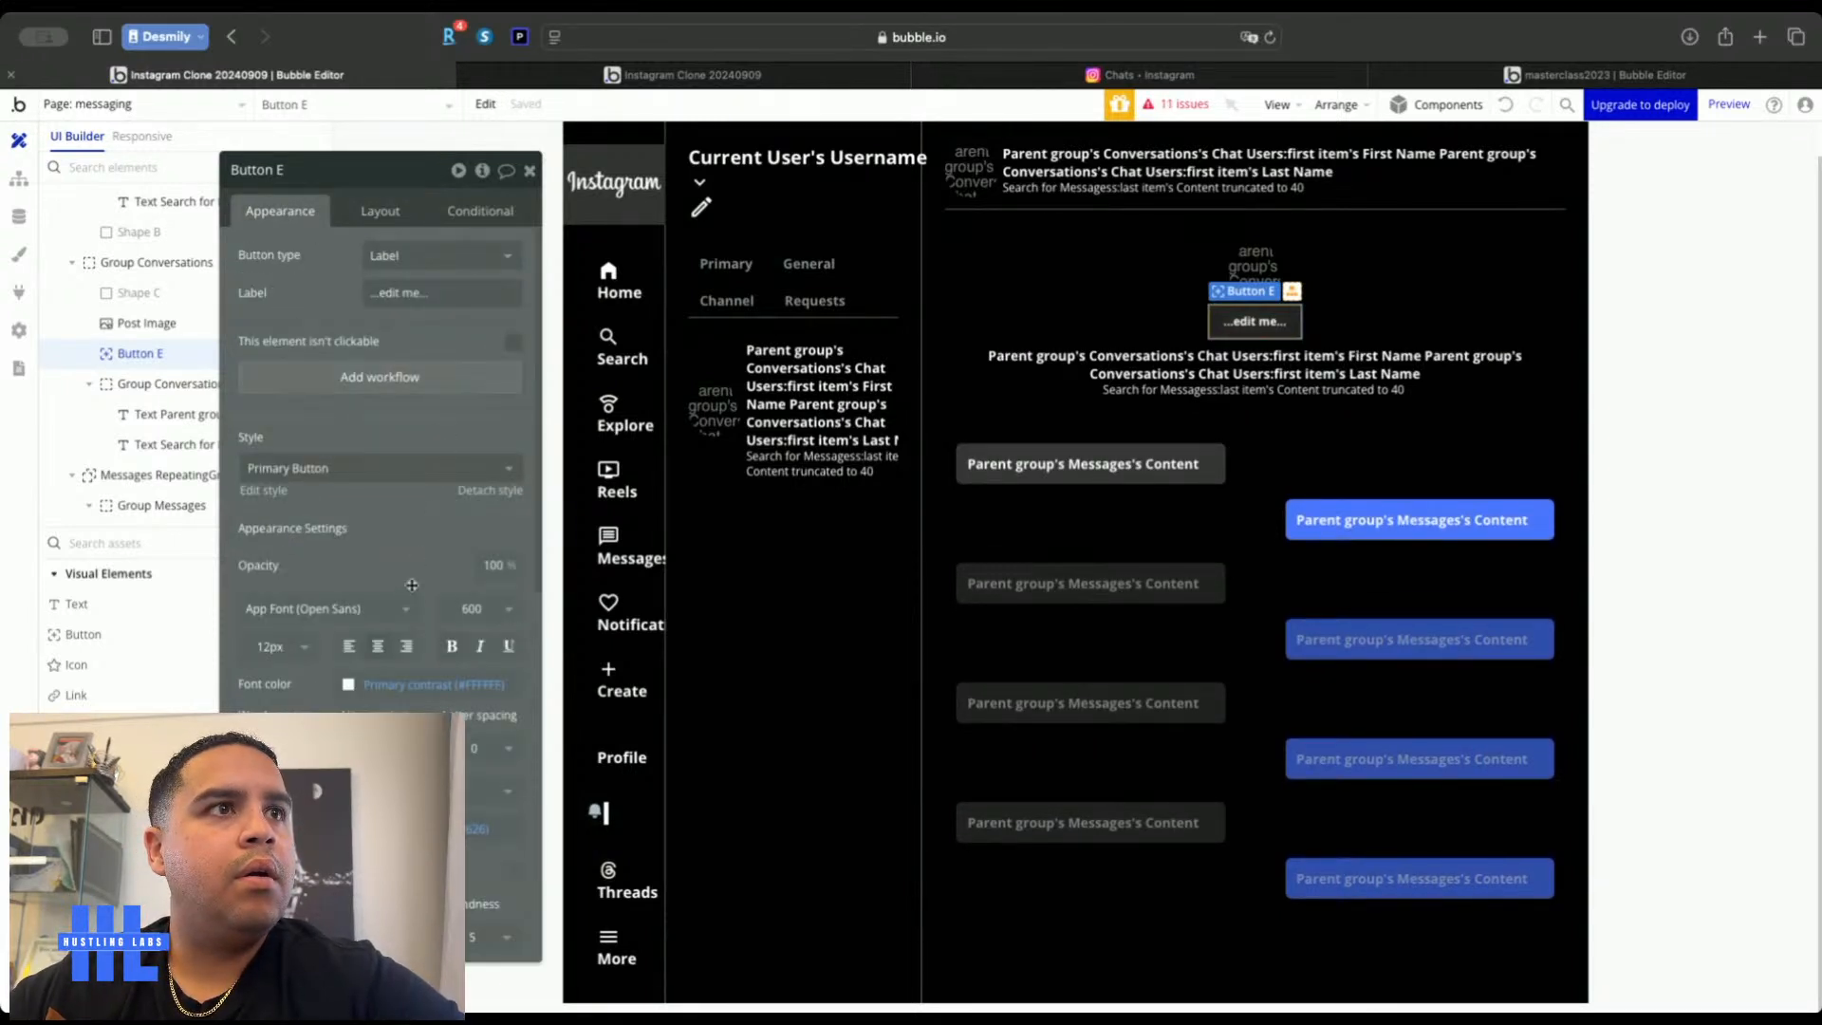
left_click(378, 647)
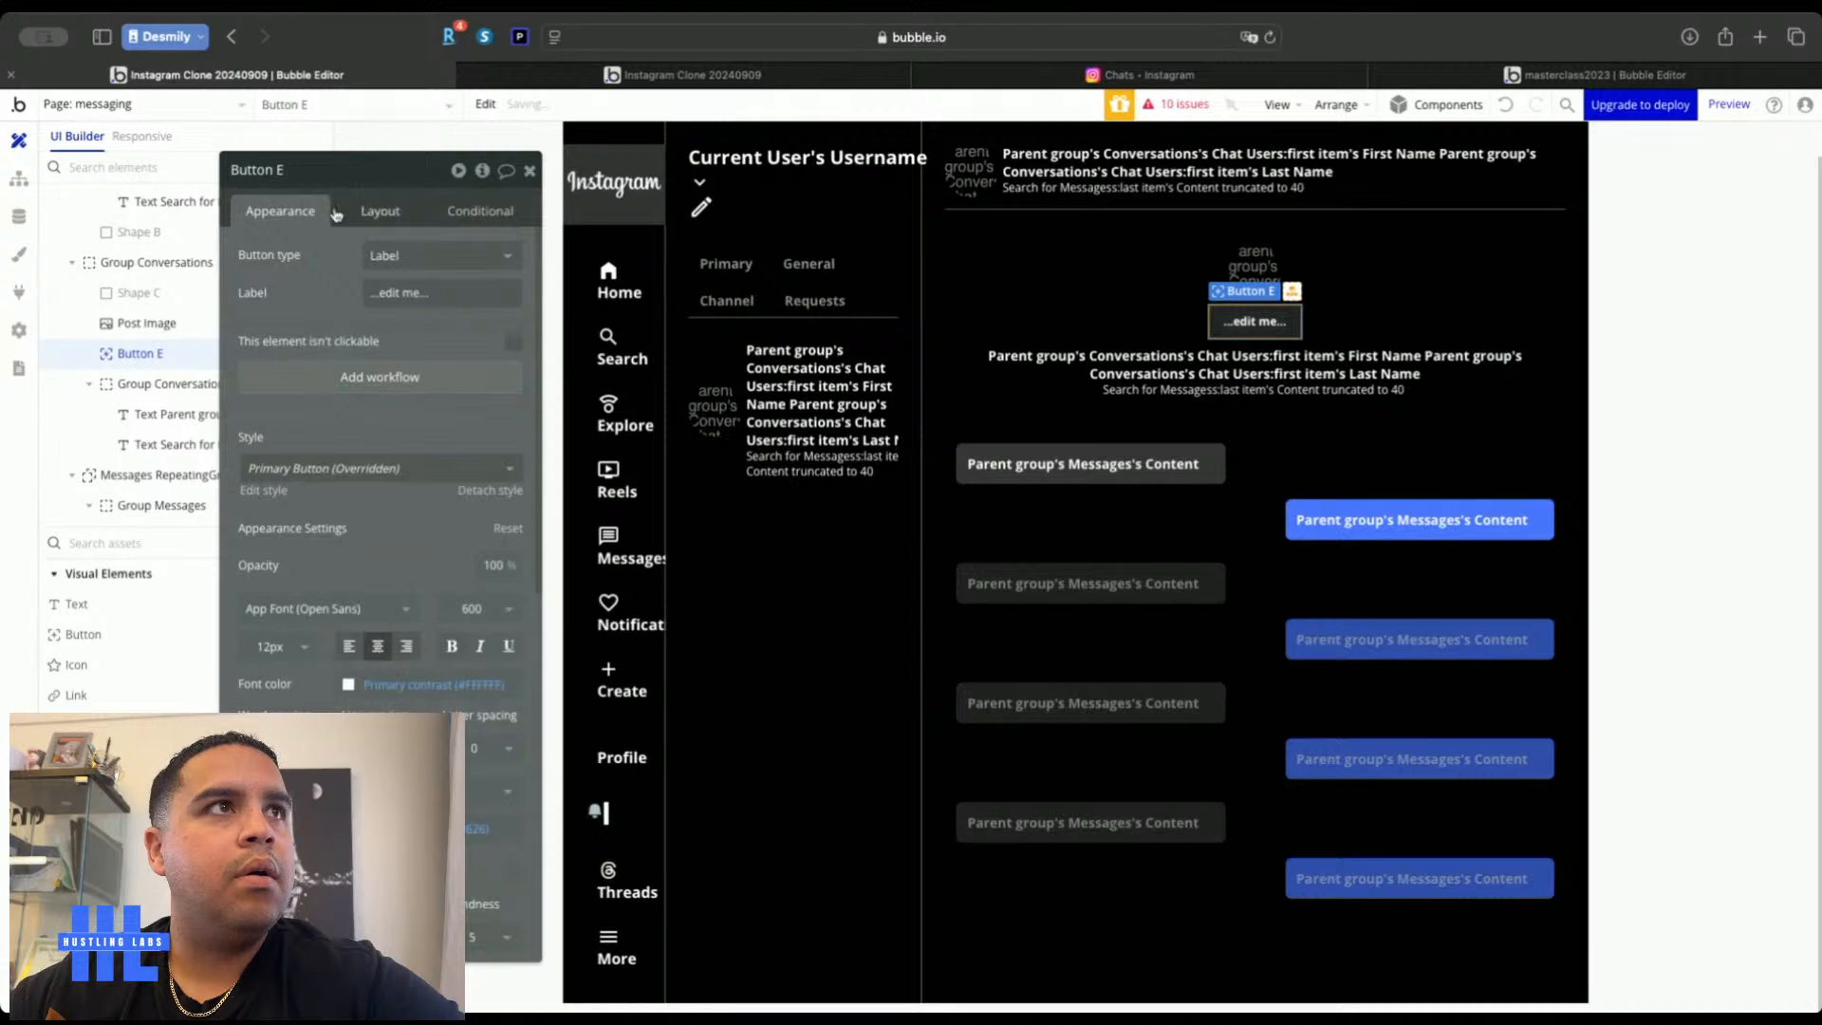
left_click(385, 212)
left_click(284, 211)
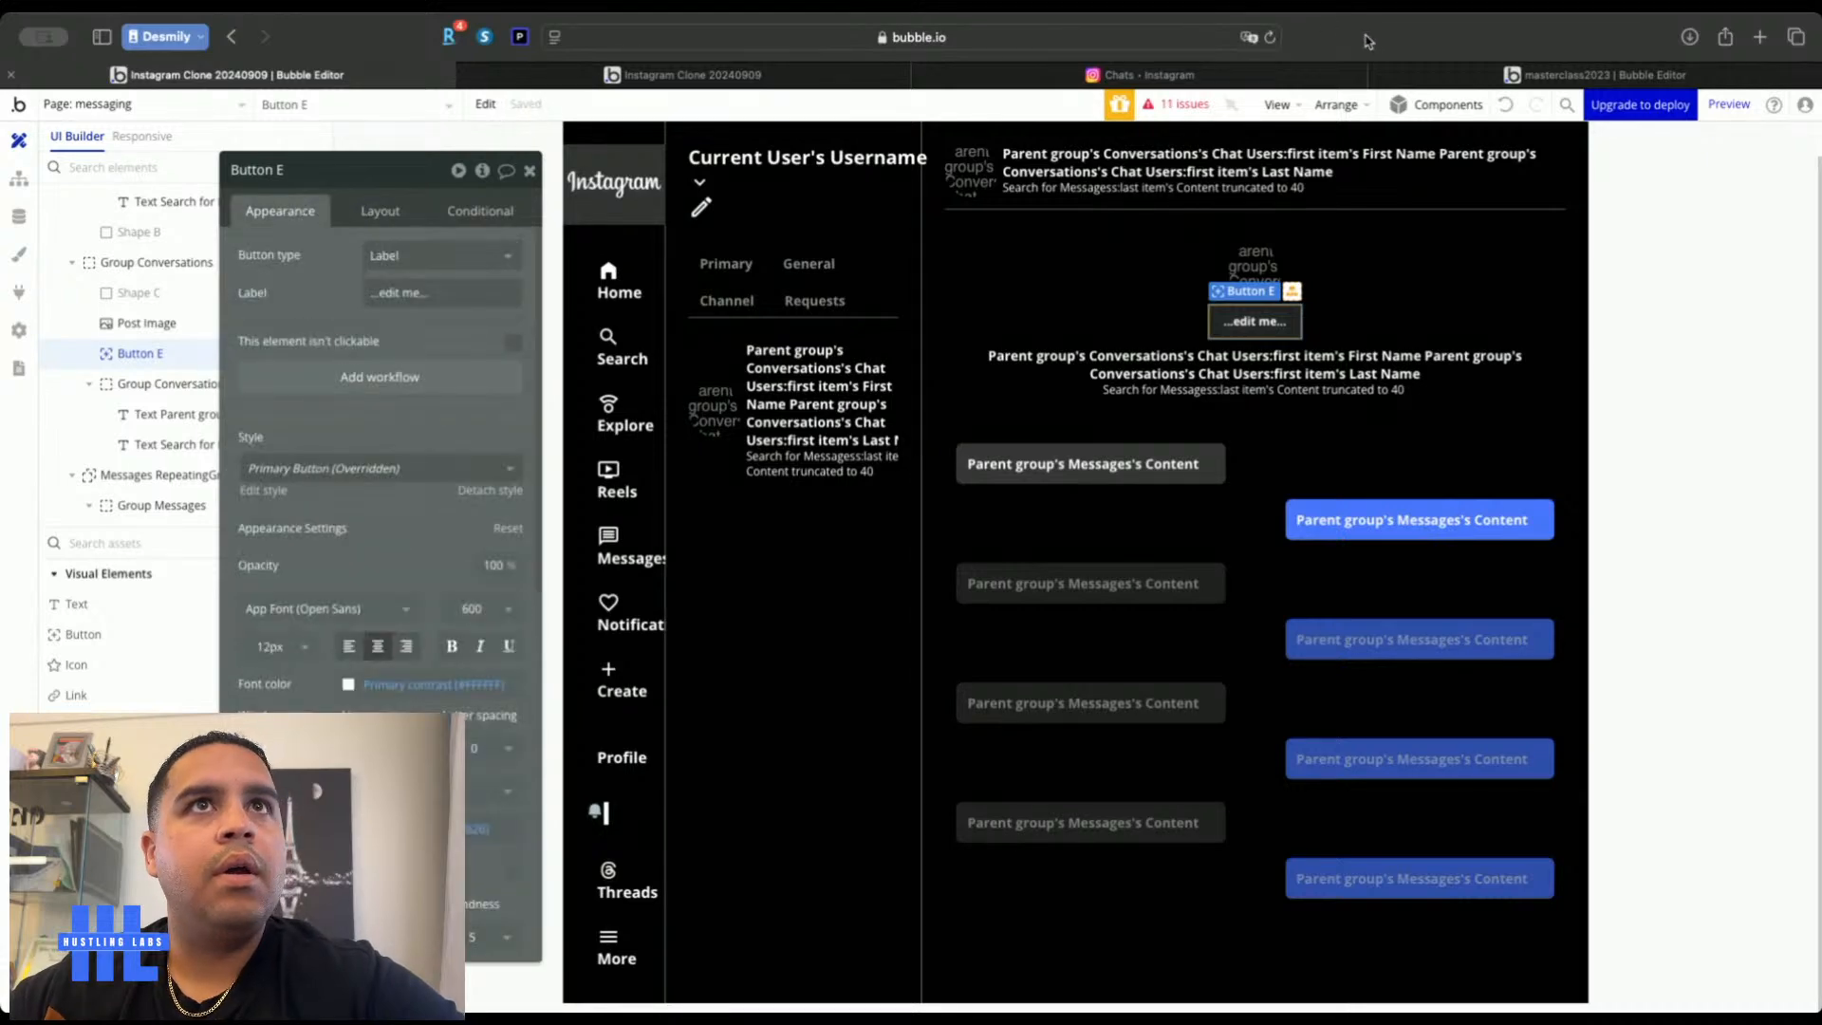
Label the button 'View Profile' and make it last, below the conversation texts
left_click(1258, 83)
left_click(357, 77)
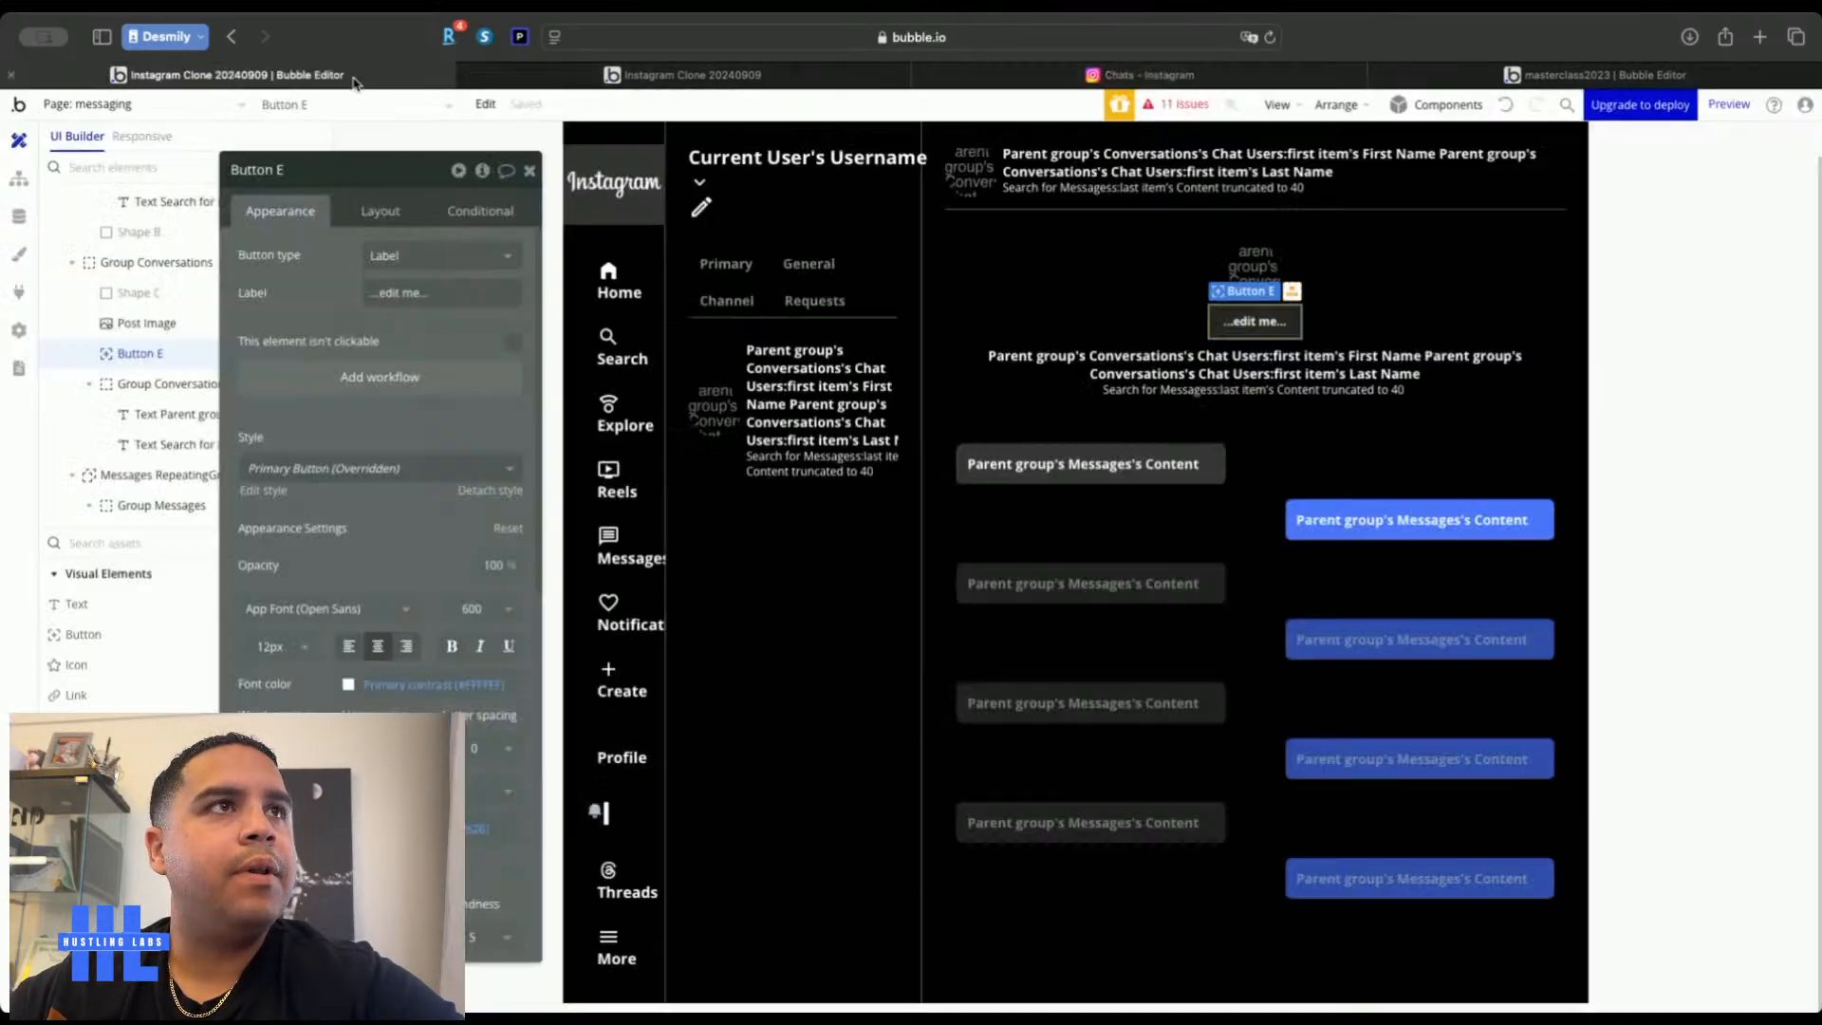
left_click(410, 296)
type("View Profi")
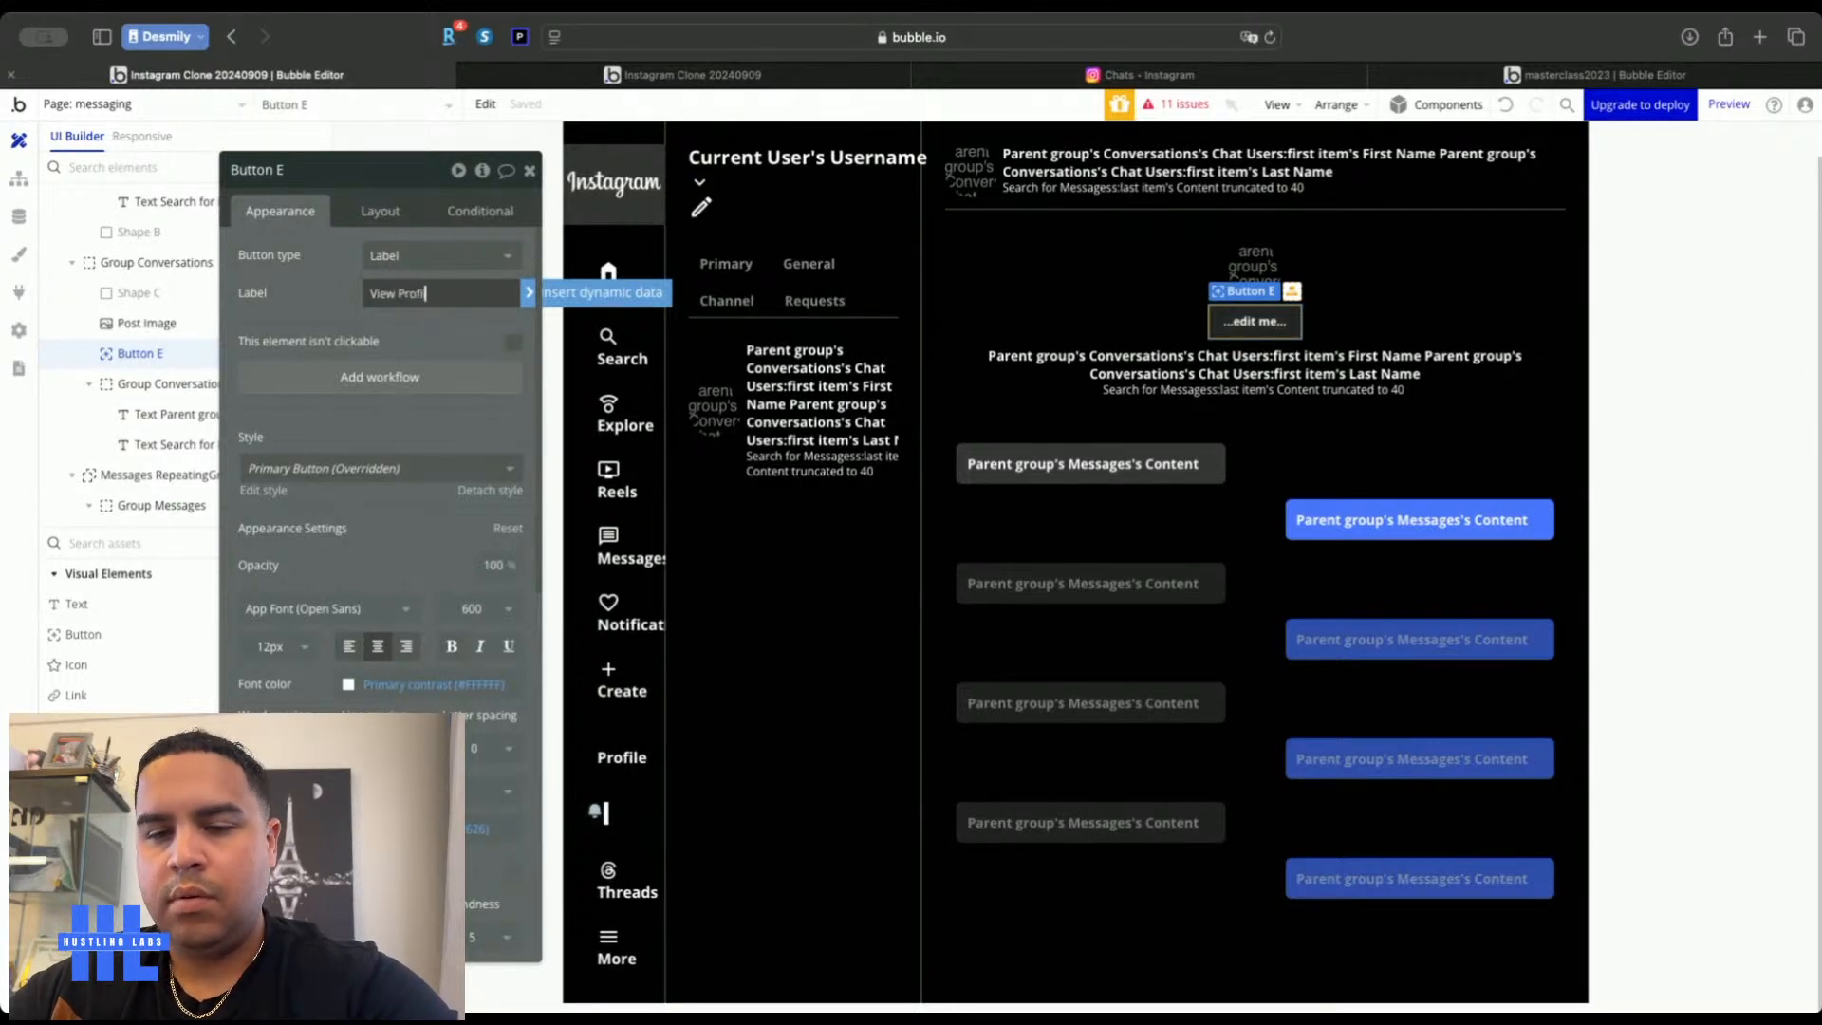
type("le")
left_click(327, 296)
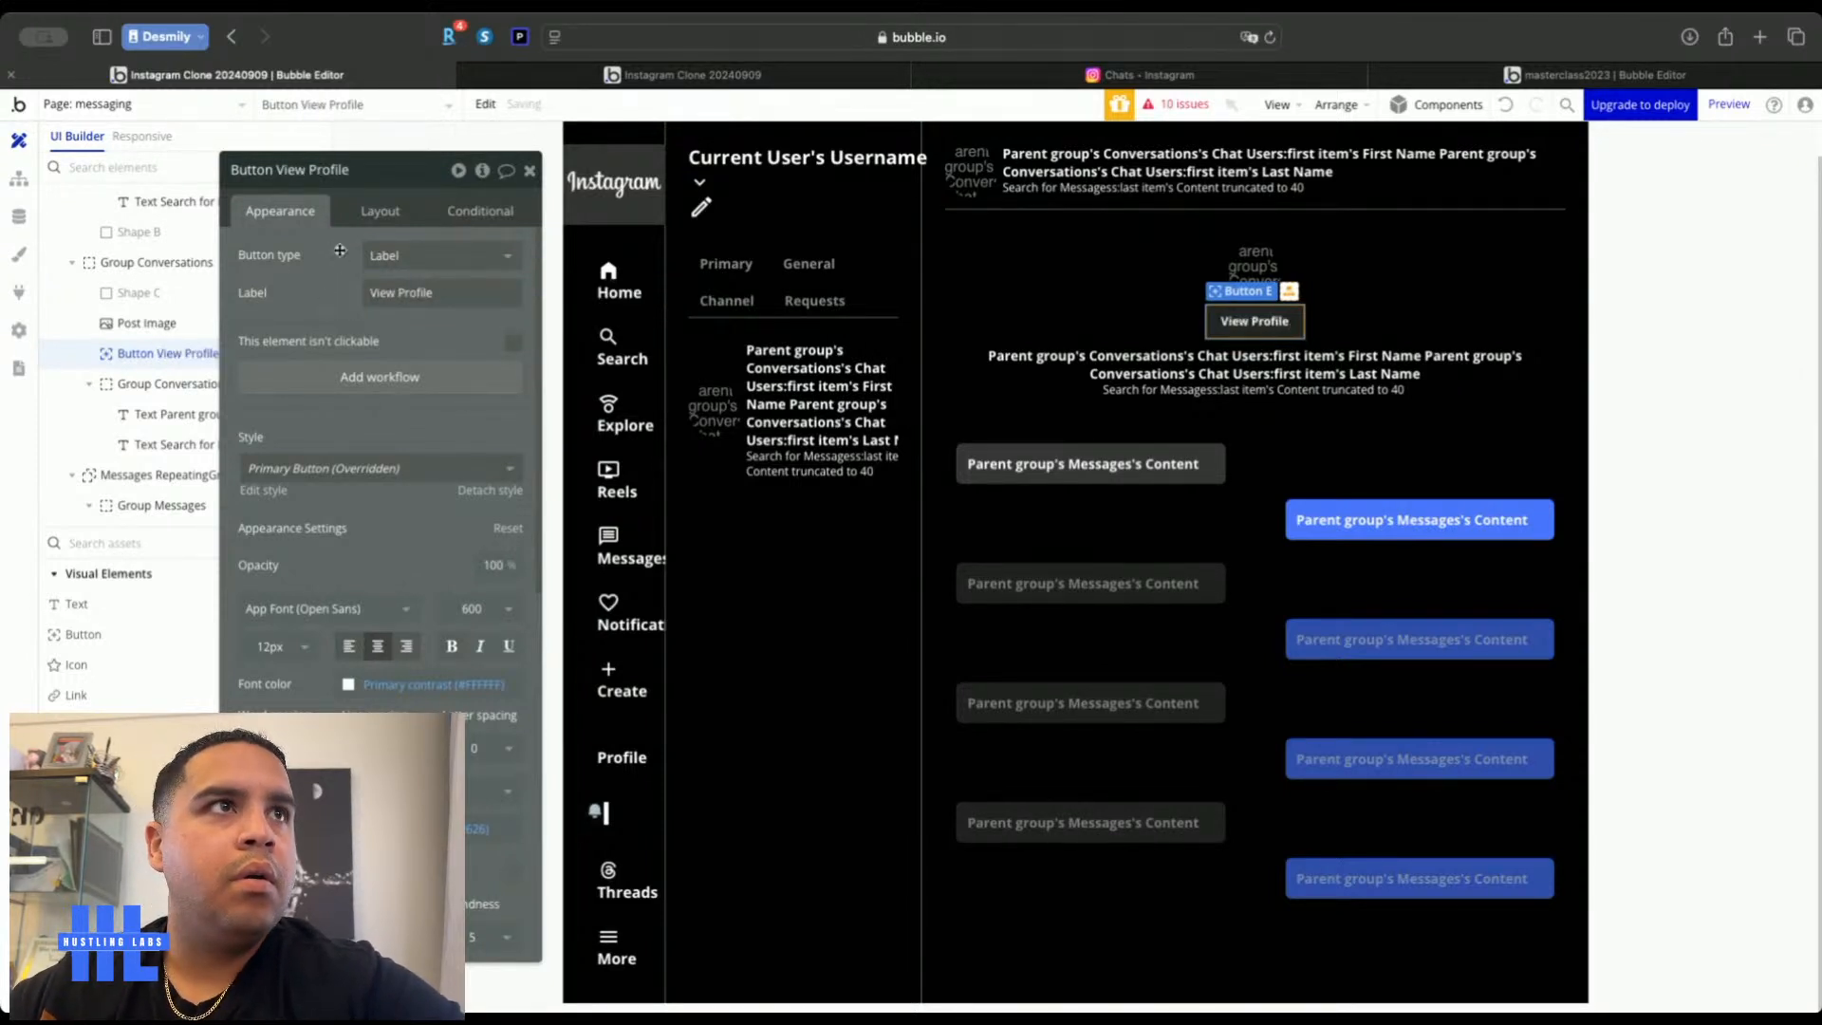
left_click(382, 217)
left_click(409, 398)
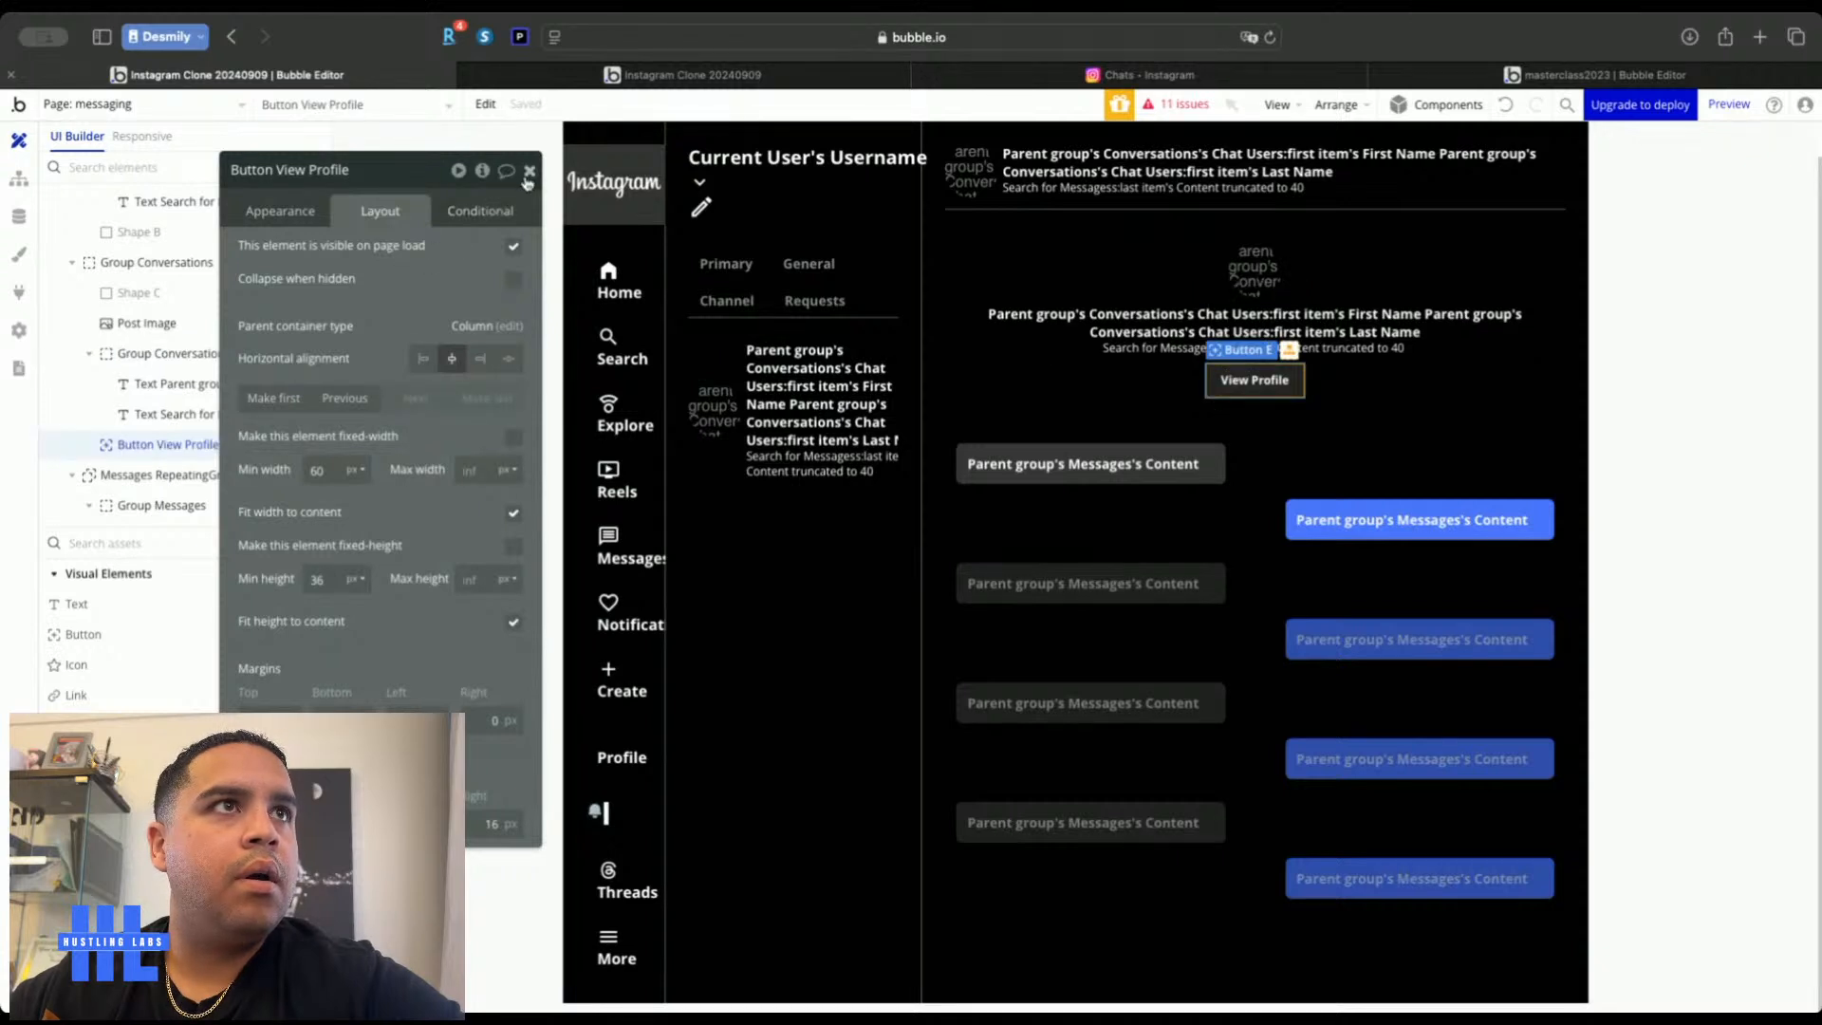
Add a workflow for when the View Profile button is clicked
left_click(283, 217)
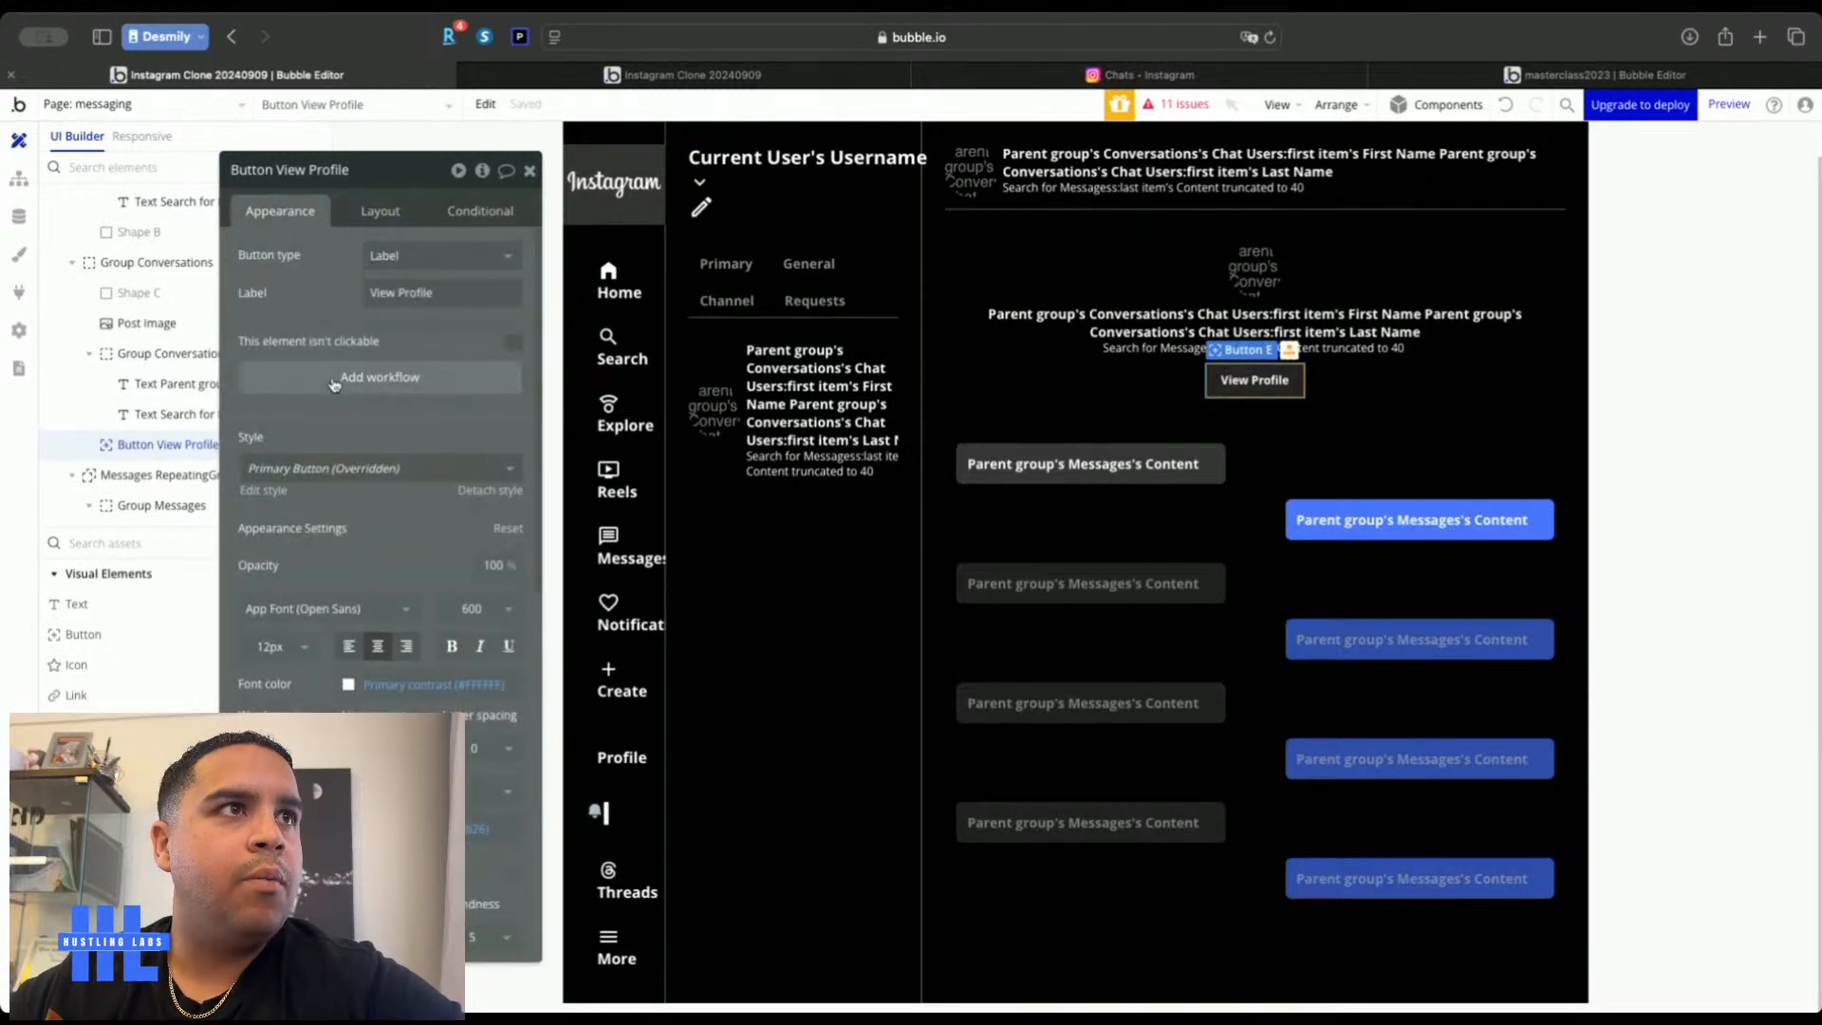
left_click(334, 384)
left_click(277, 323)
Add a Go to page profile action sending Parent group's Conversations's Chat Users:first item
left_click(158, 429)
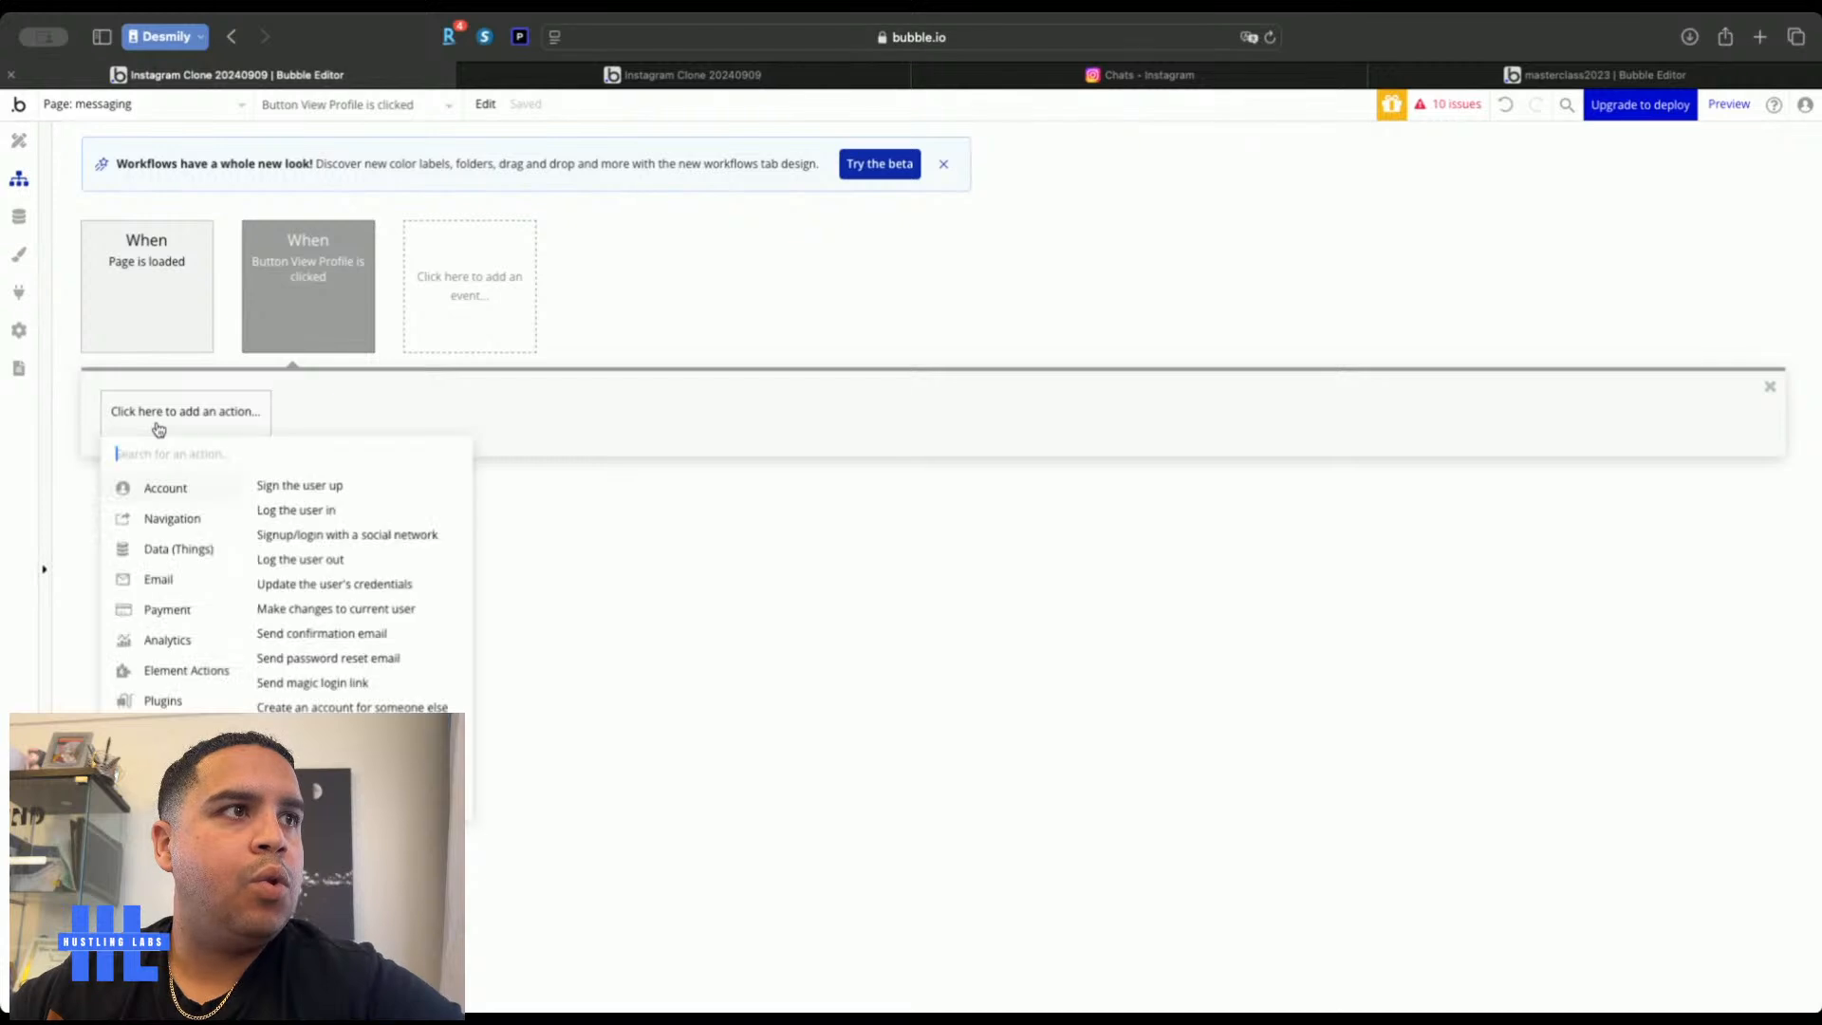
mouse_move(161, 517)
left_click(297, 492)
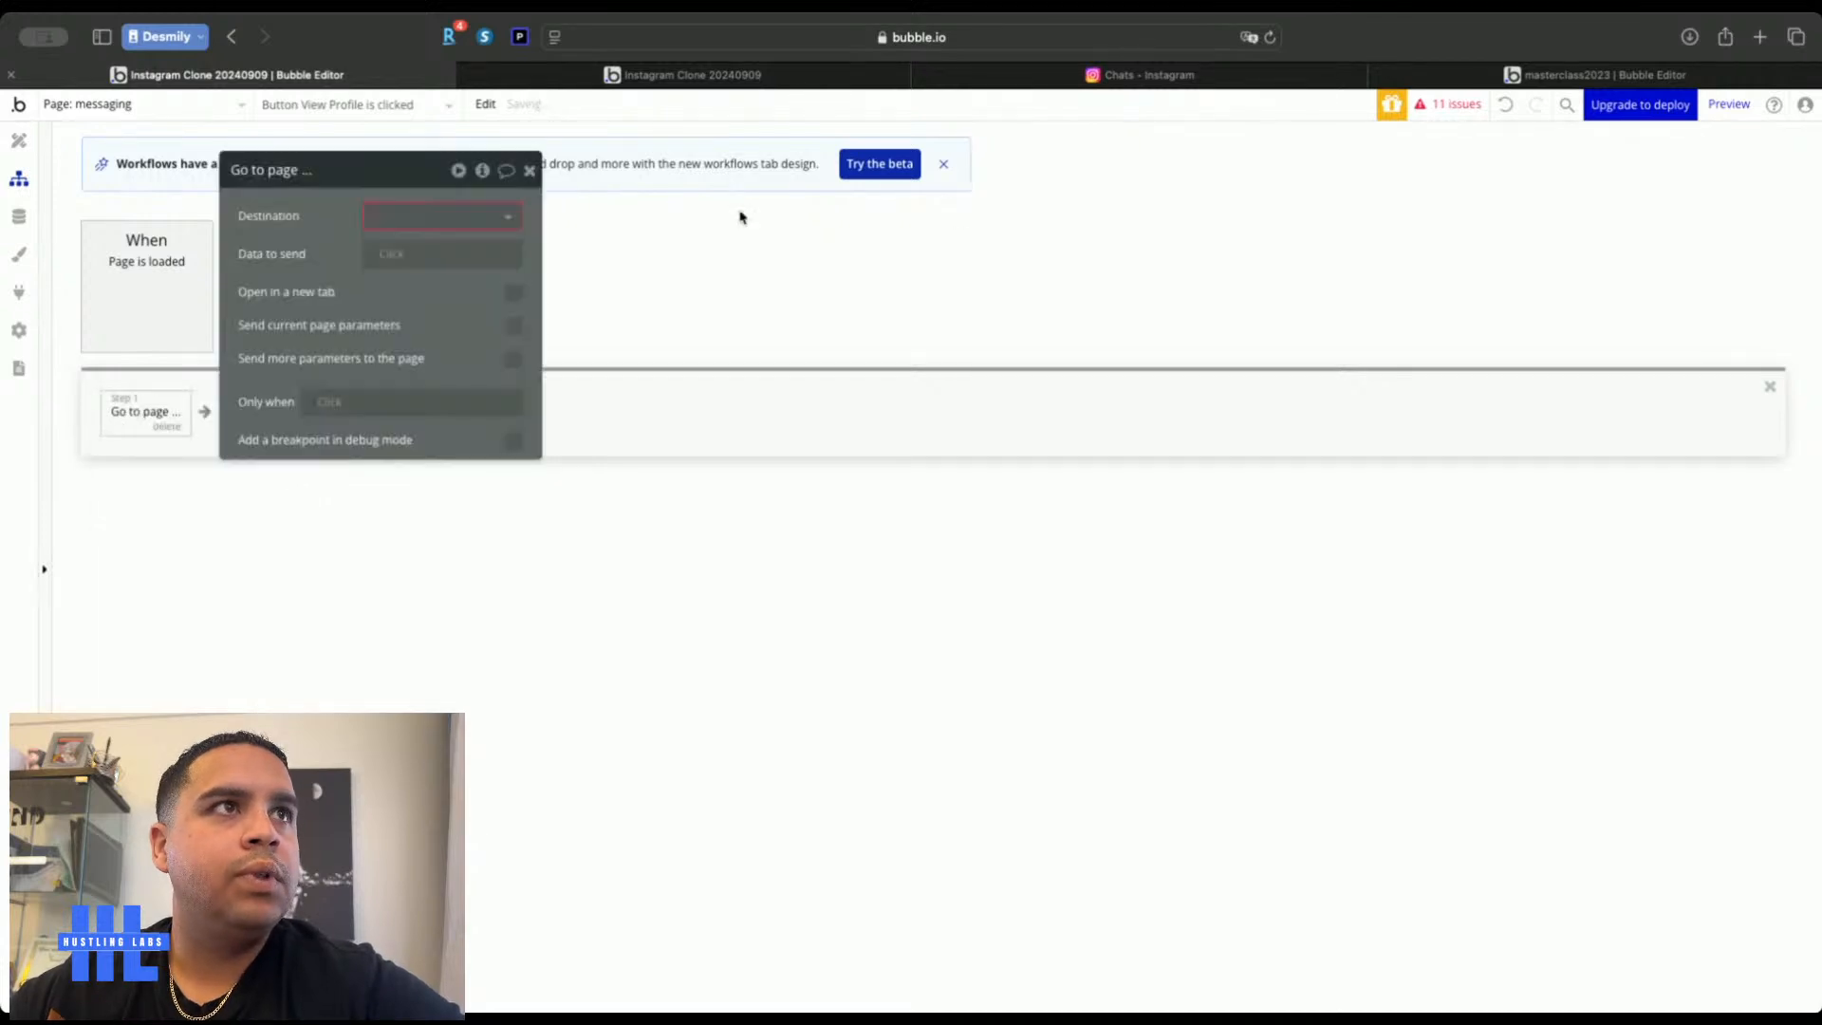
left_click(412, 222)
left_click(396, 387)
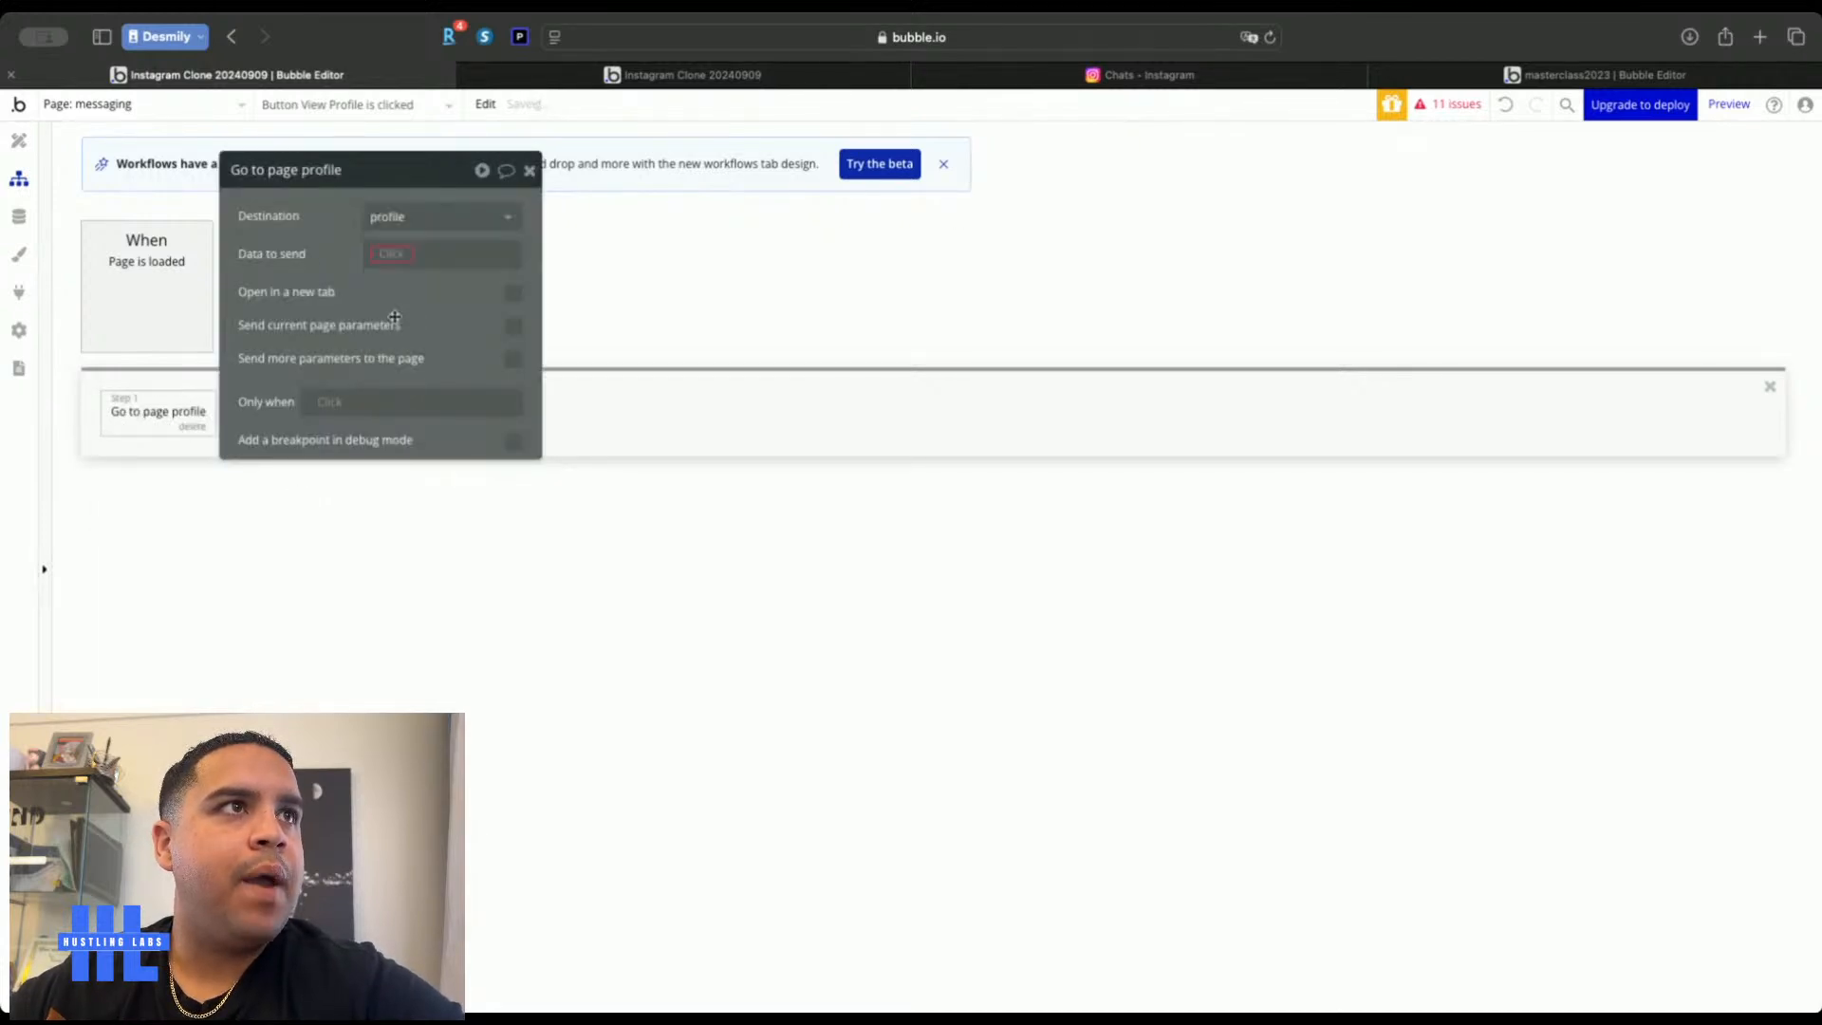
left_click(394, 257)
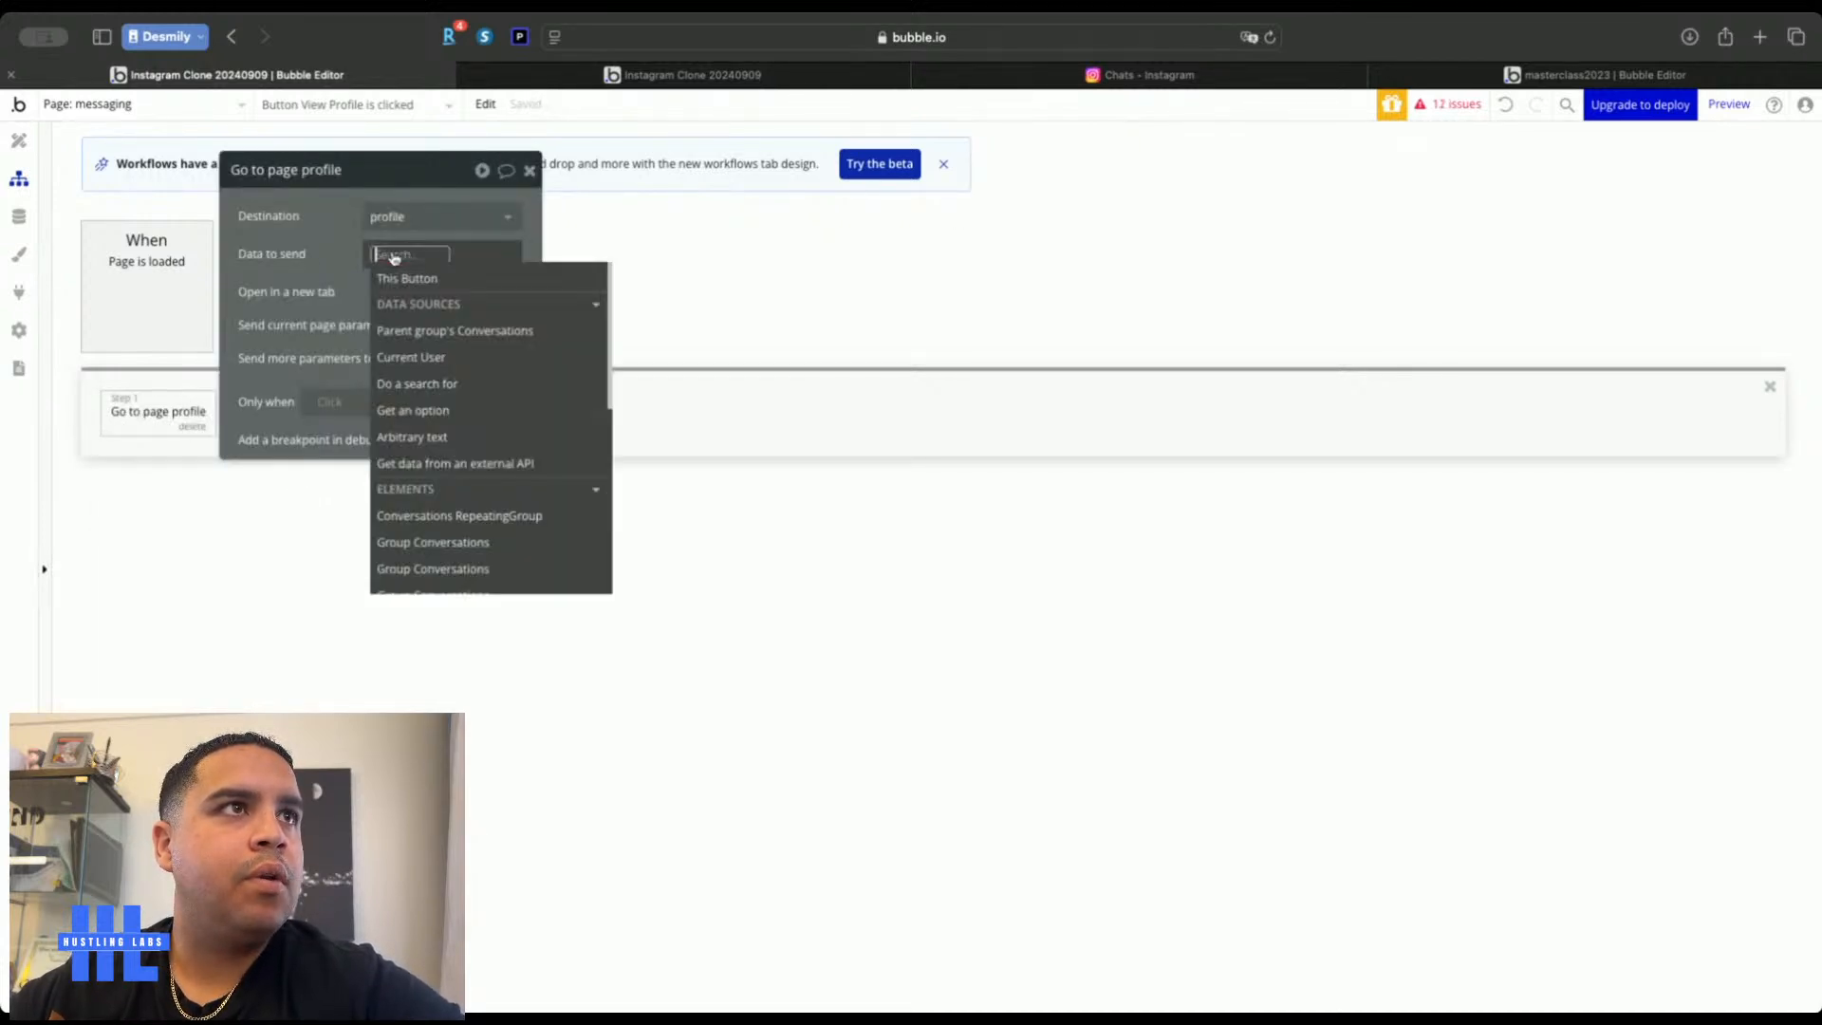
left_click(445, 330)
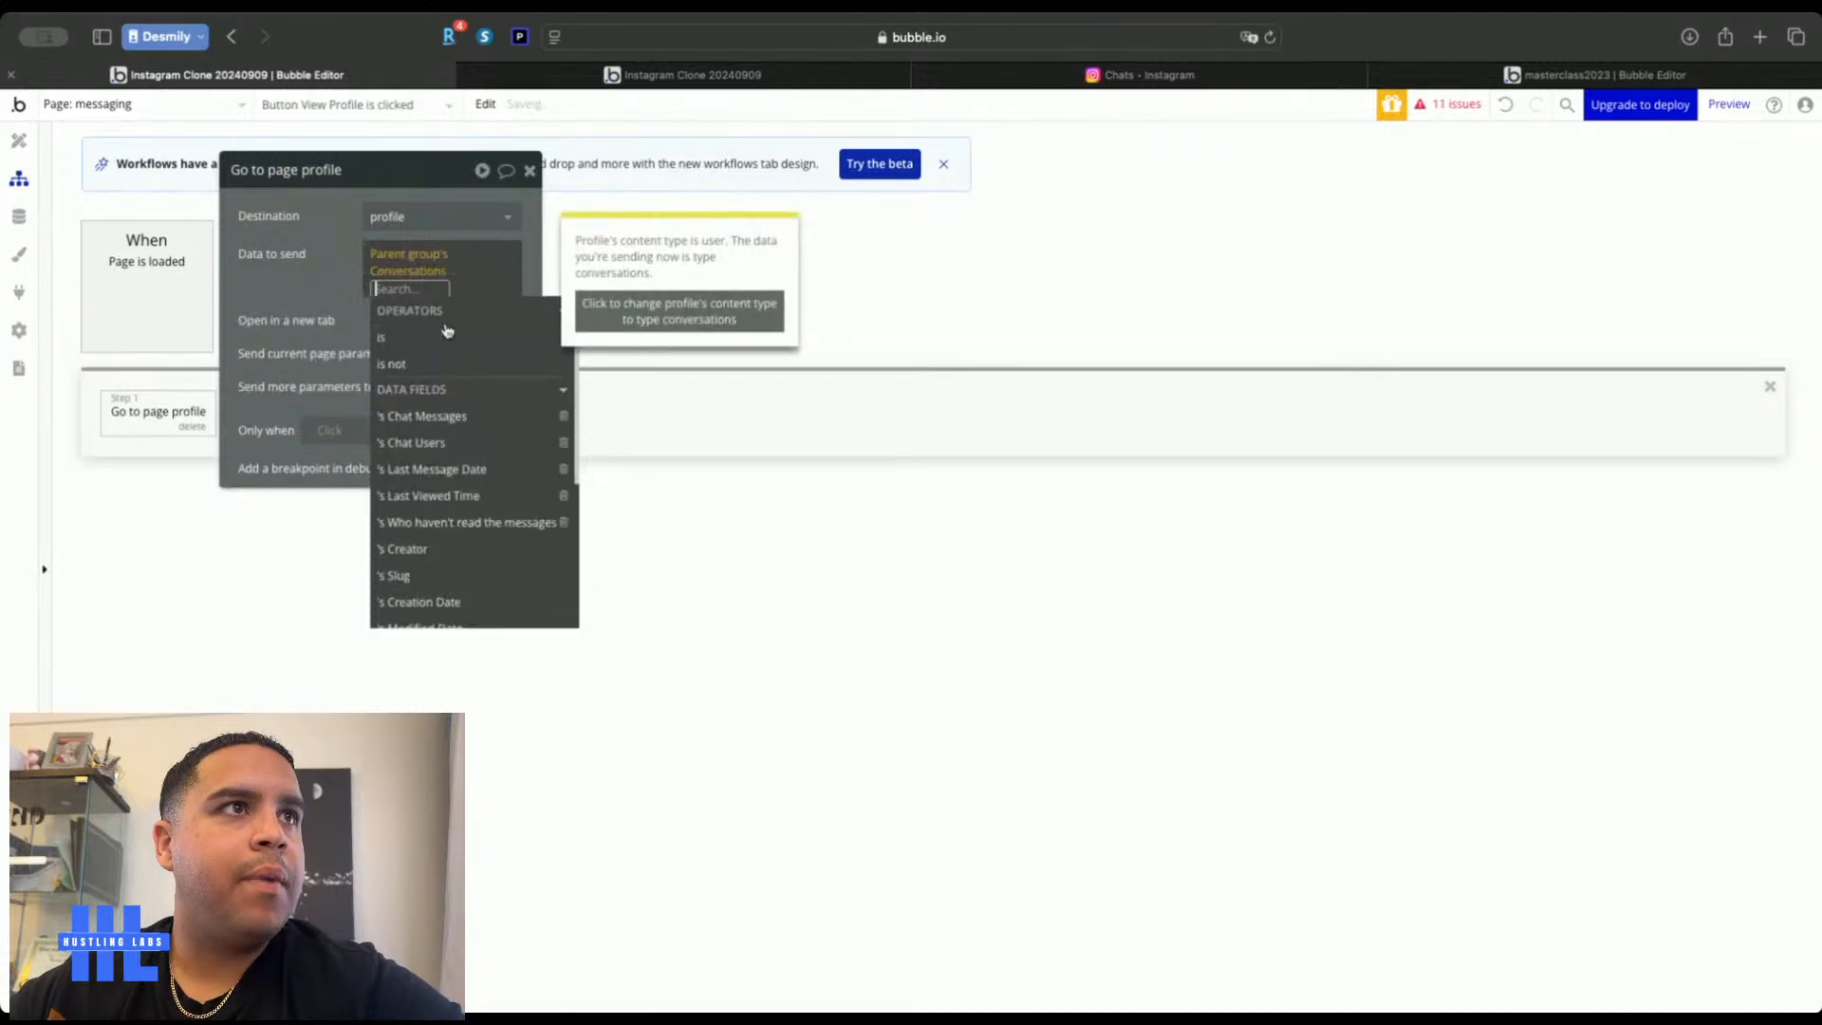
left_click(406, 443)
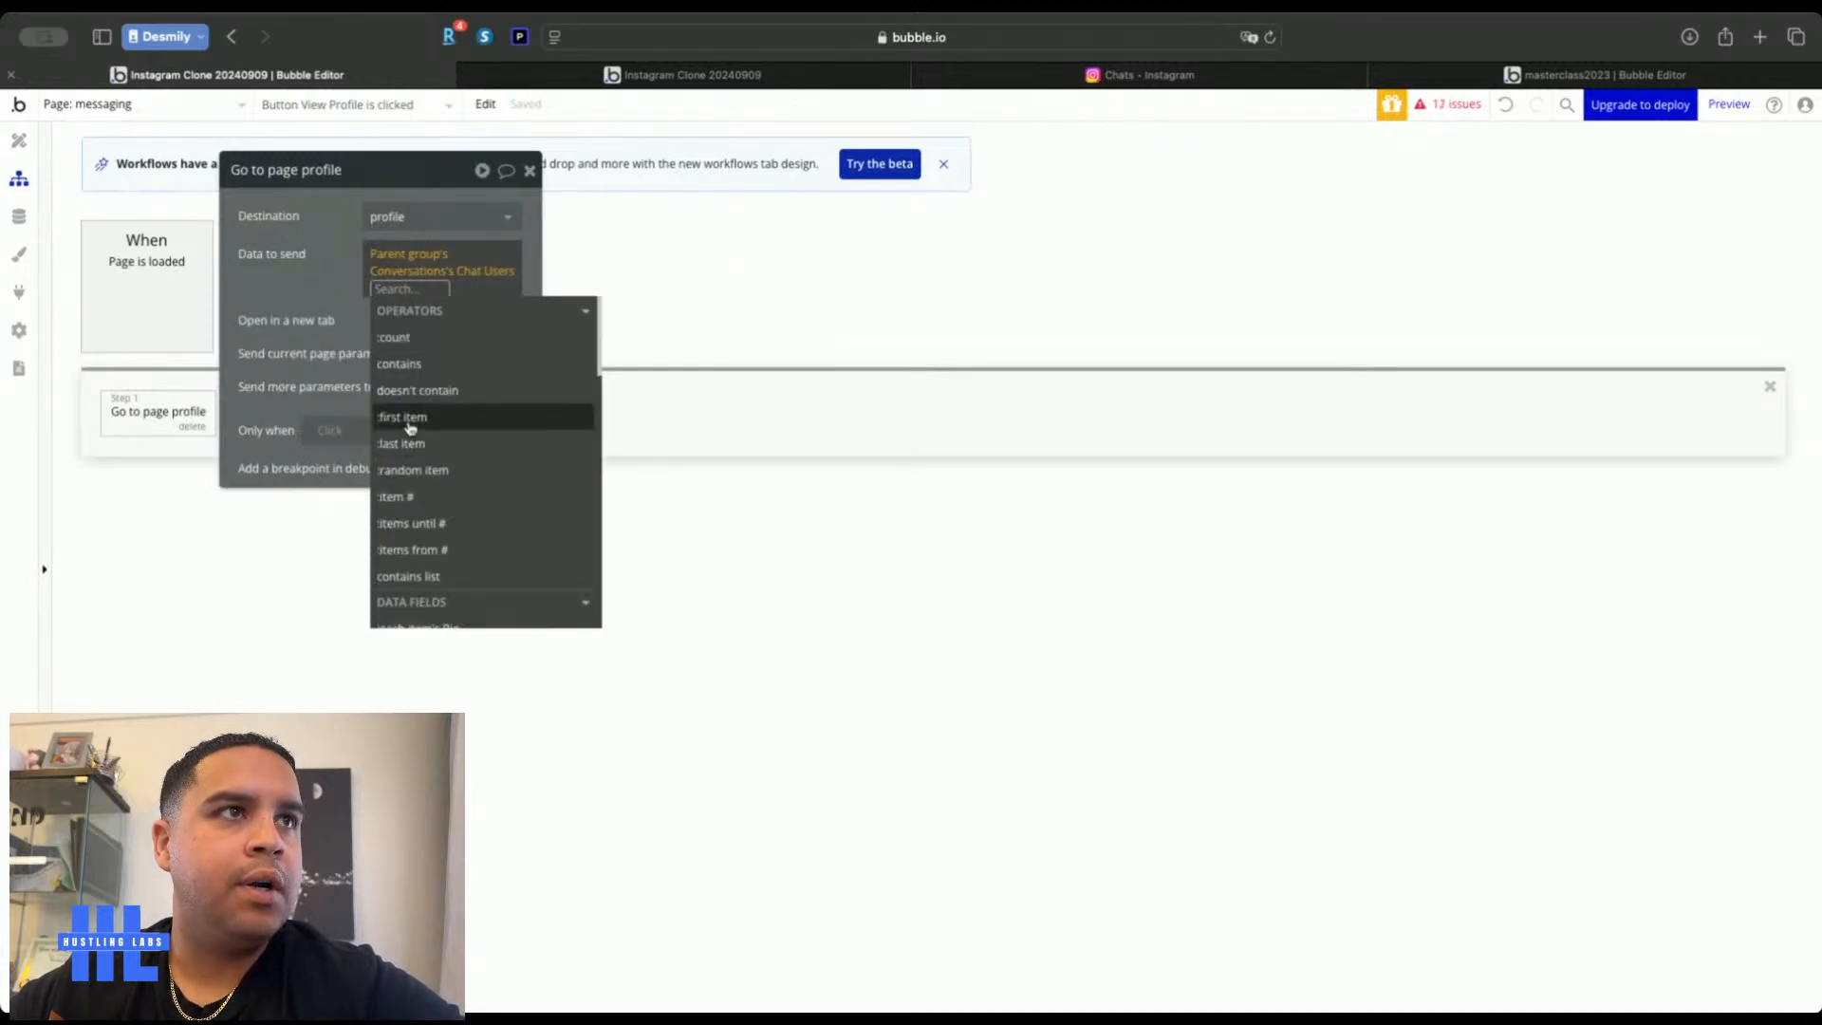
left_click(410, 417)
left_click(319, 295)
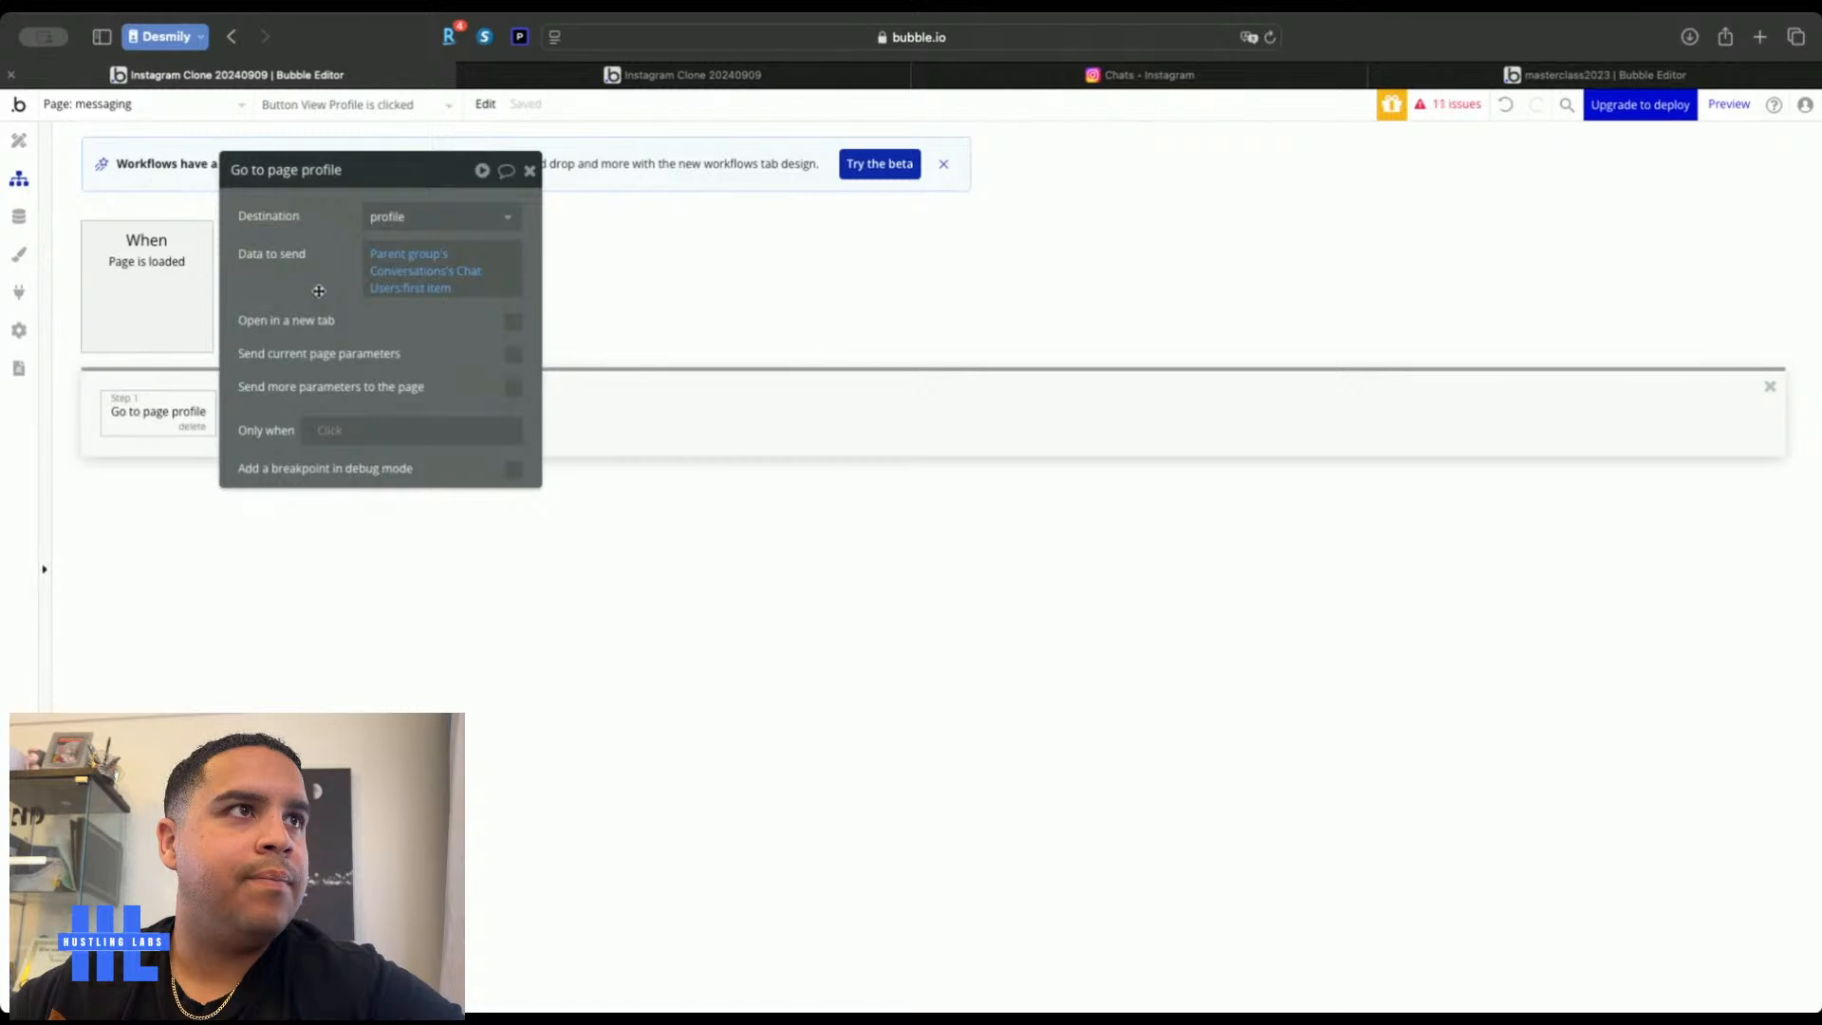
left_click_drag(318, 295, 740, 429)
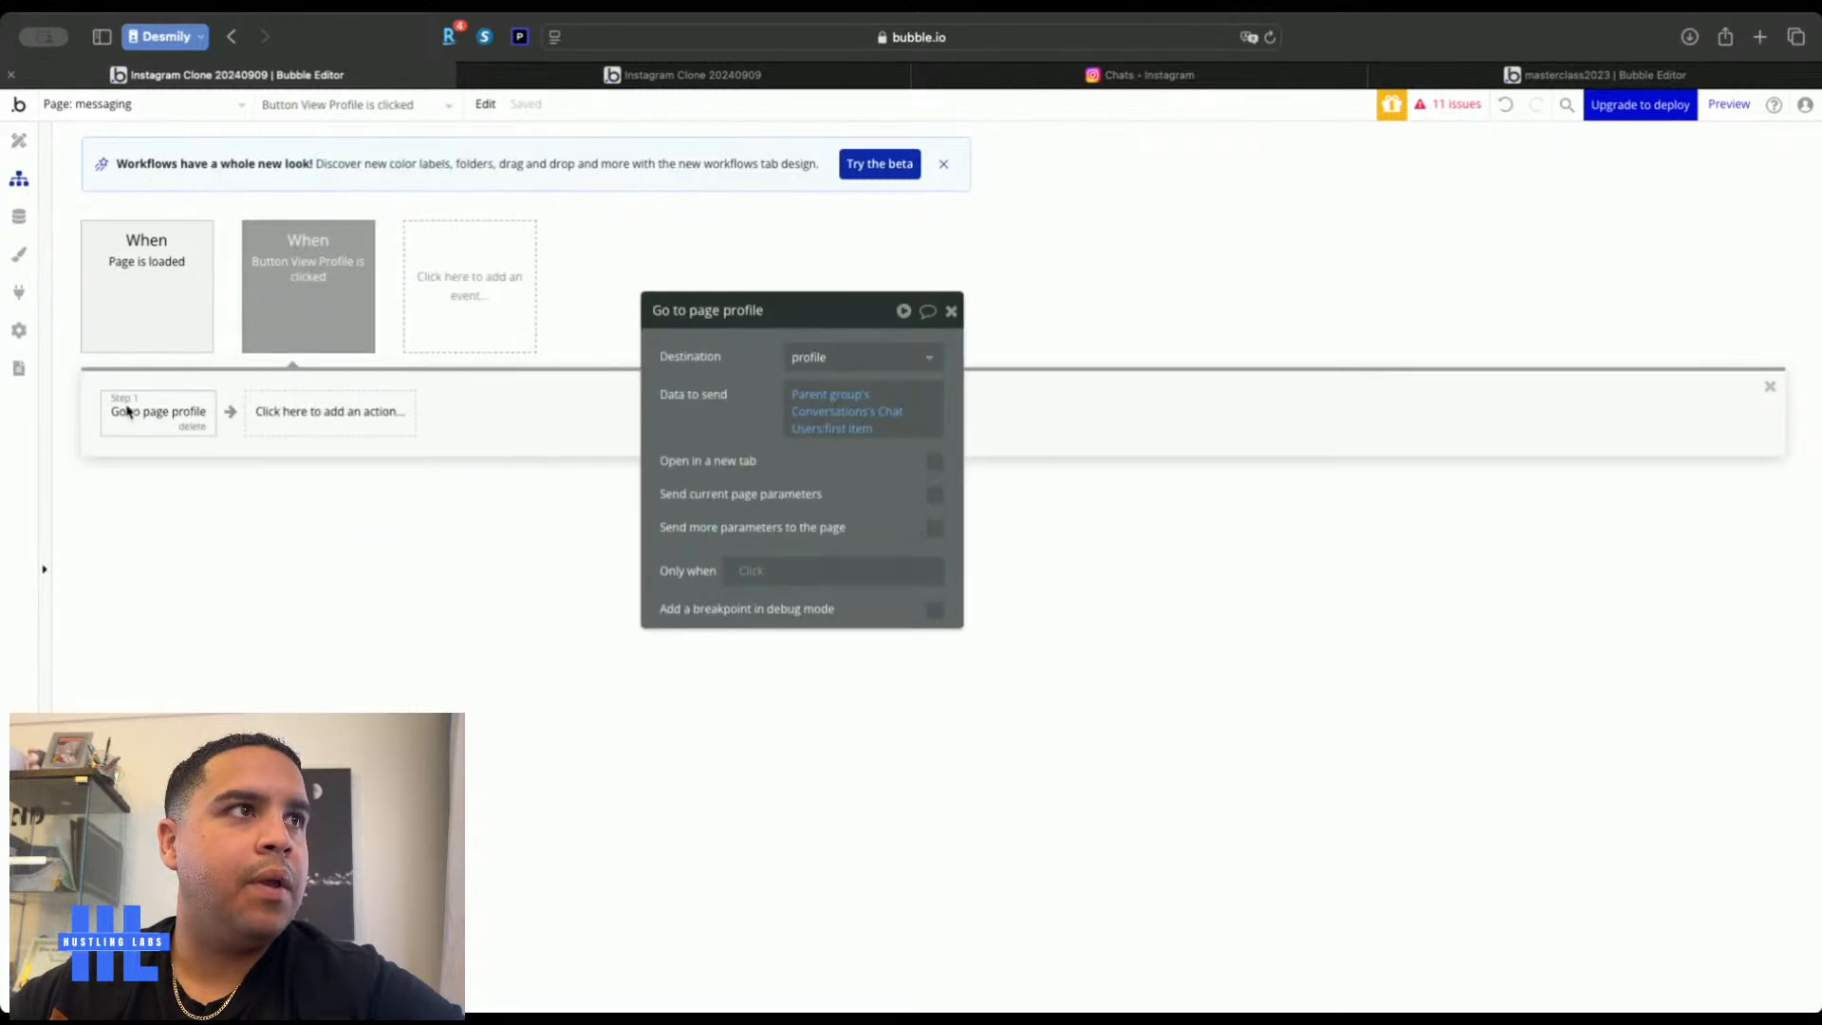
left_click(298, 321)
left_click(143, 418)
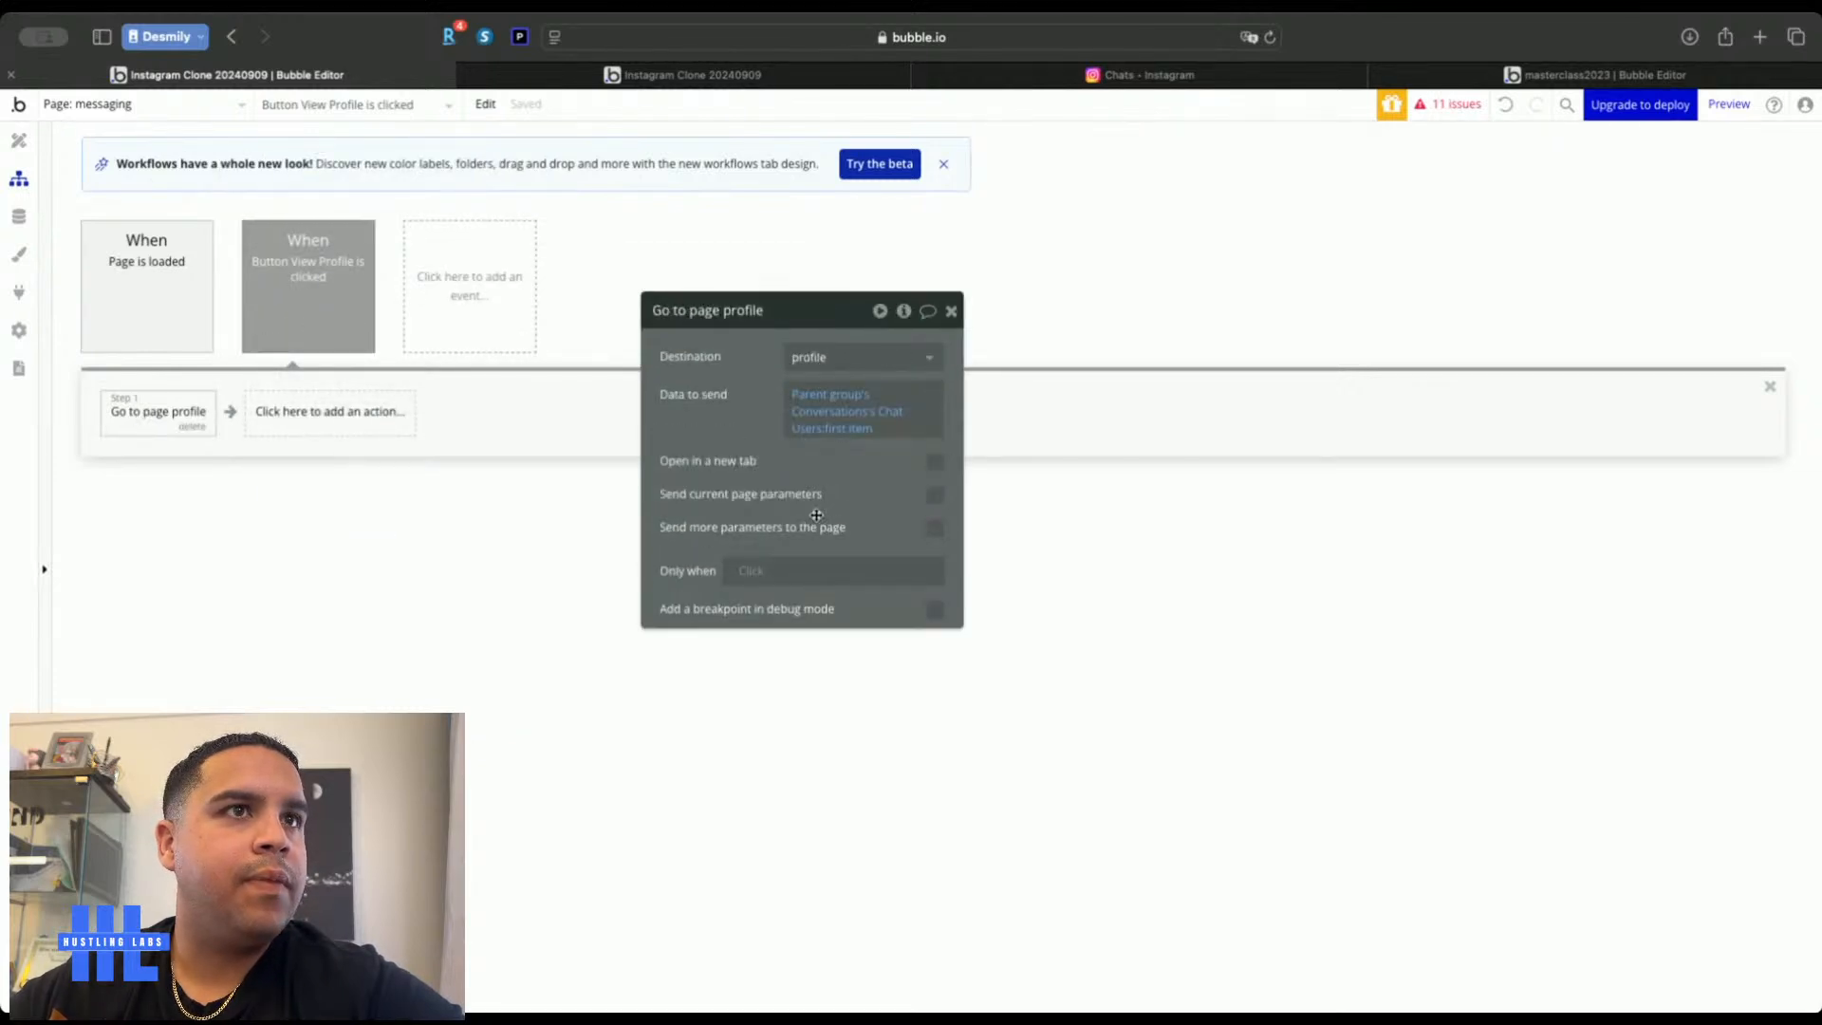
Run the action only when Chat Users:first item is not Current User
left_click(744, 571)
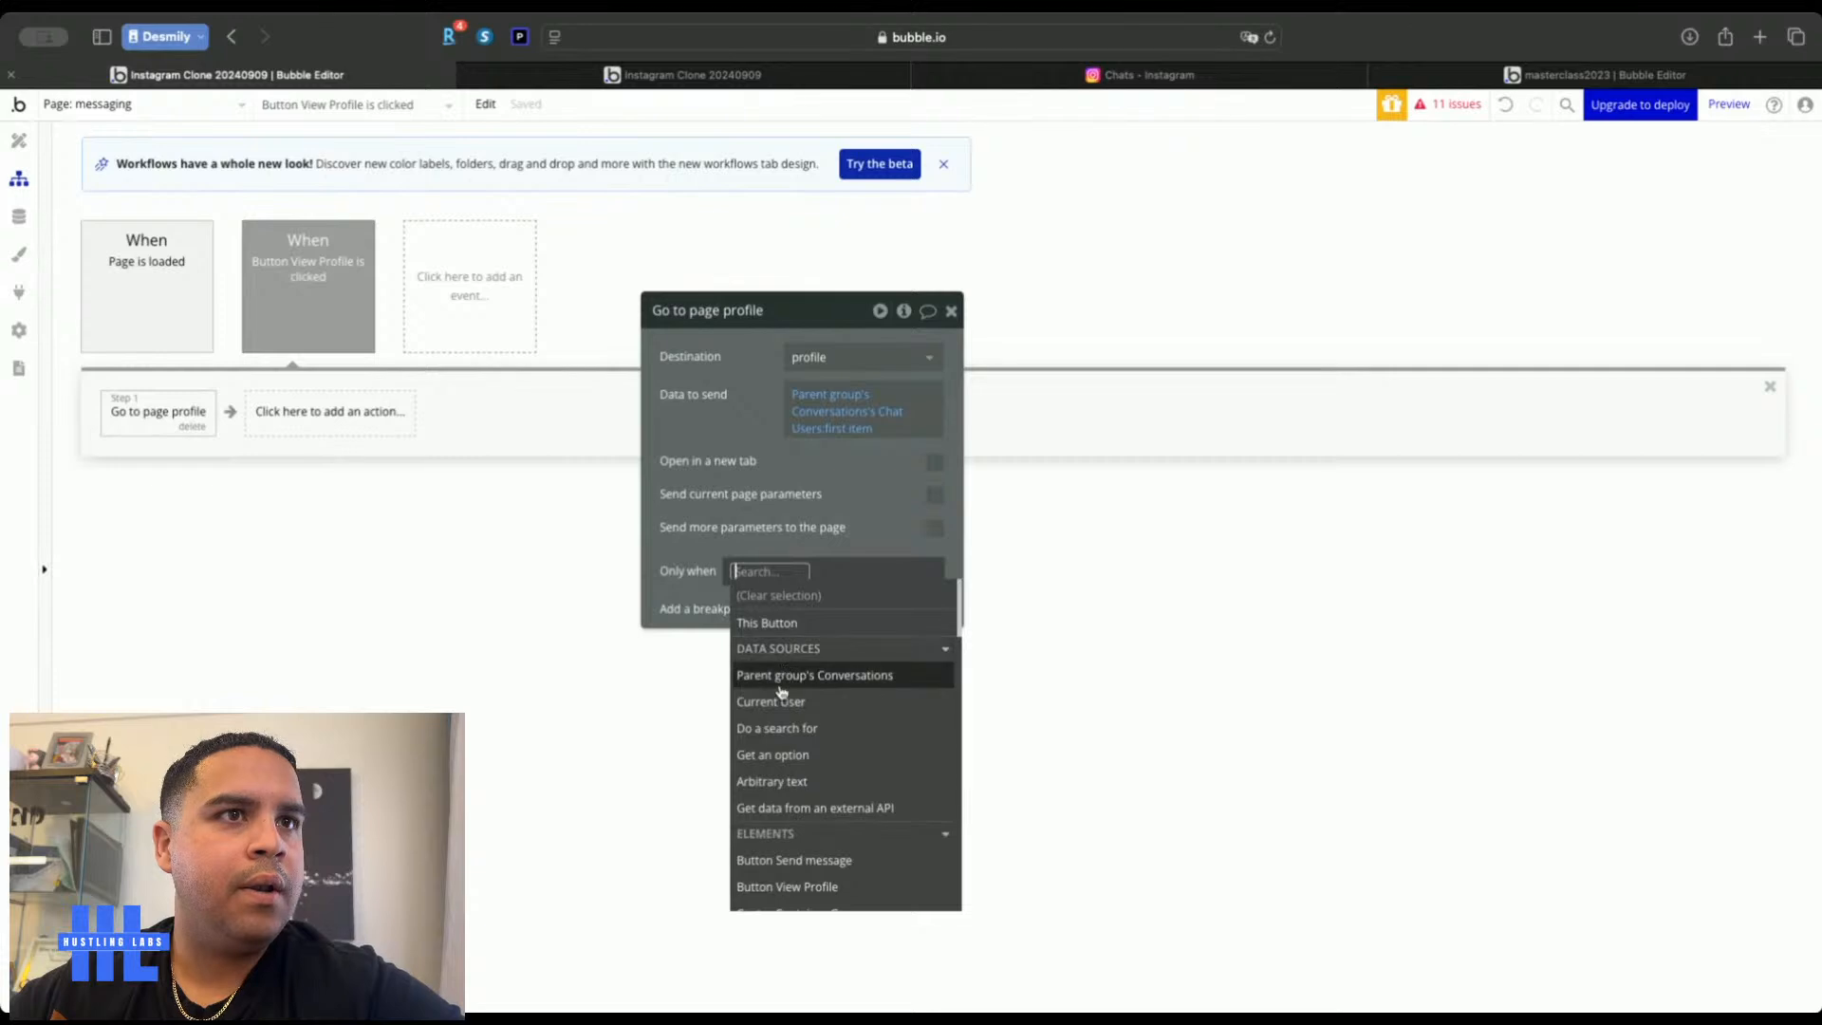
left_click(781, 687)
left_click(774, 738)
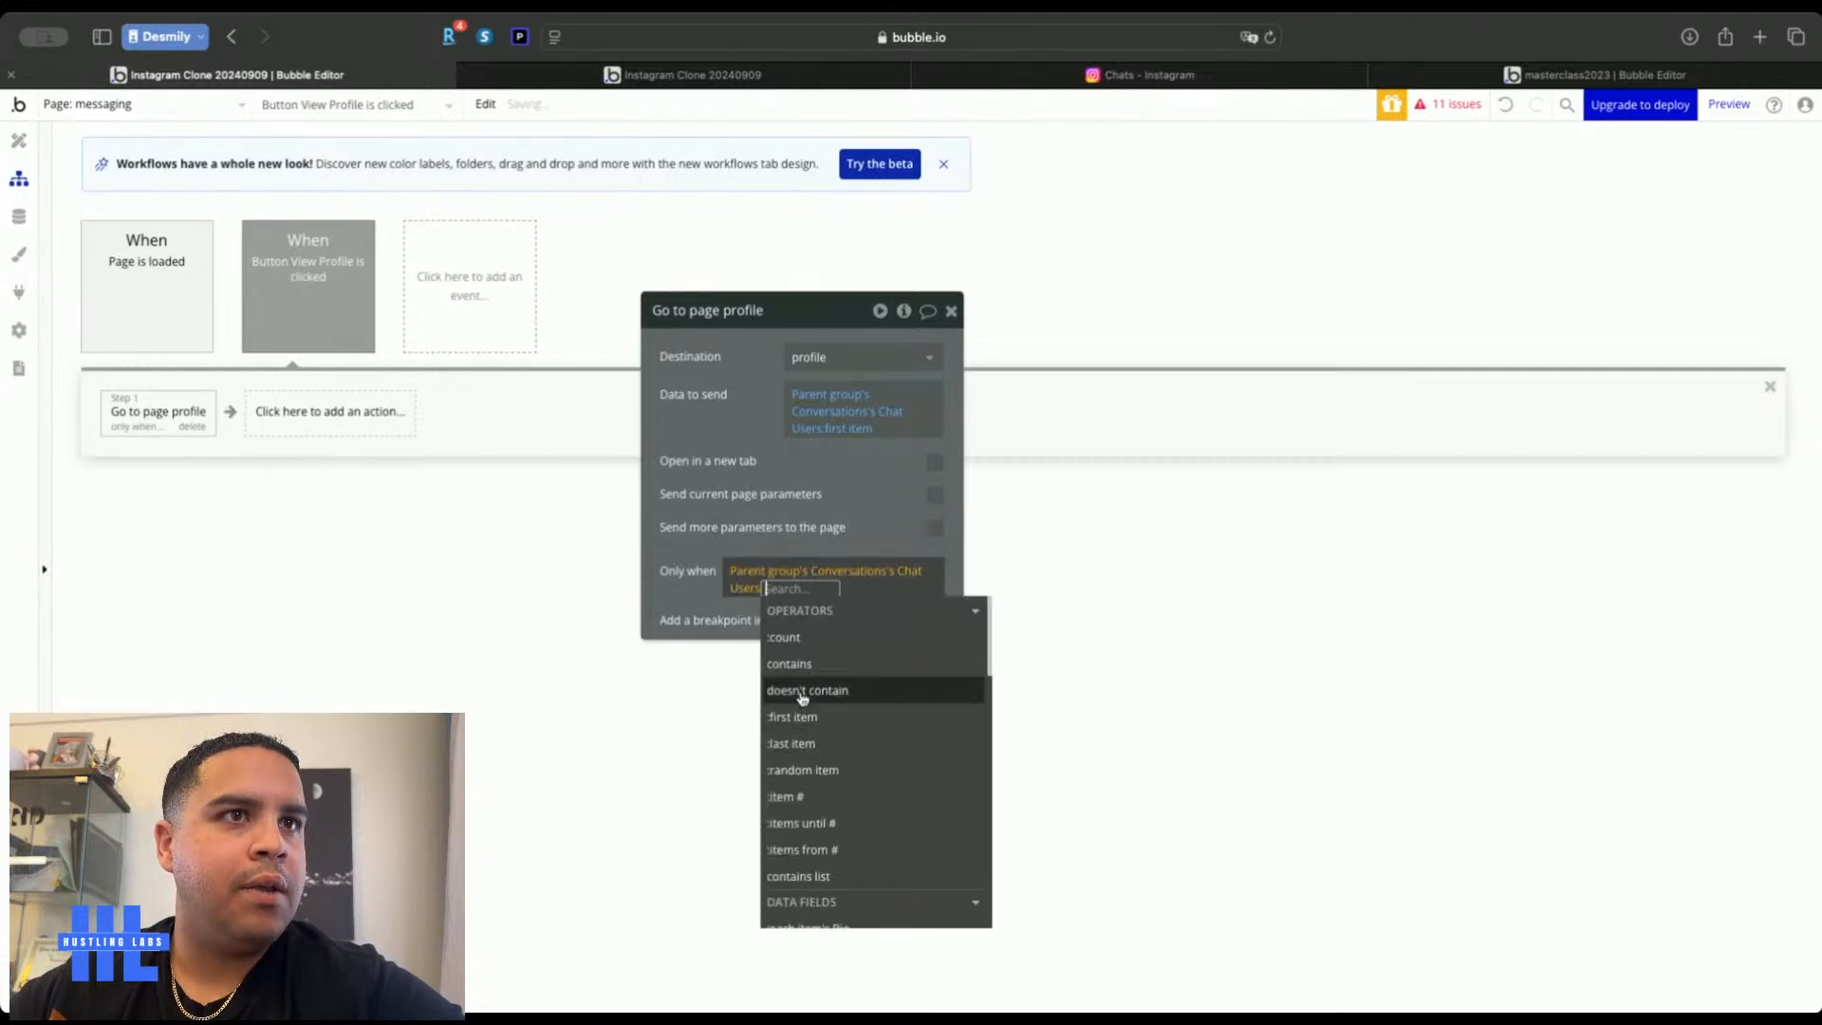
left_click(805, 720)
left_click(831, 691)
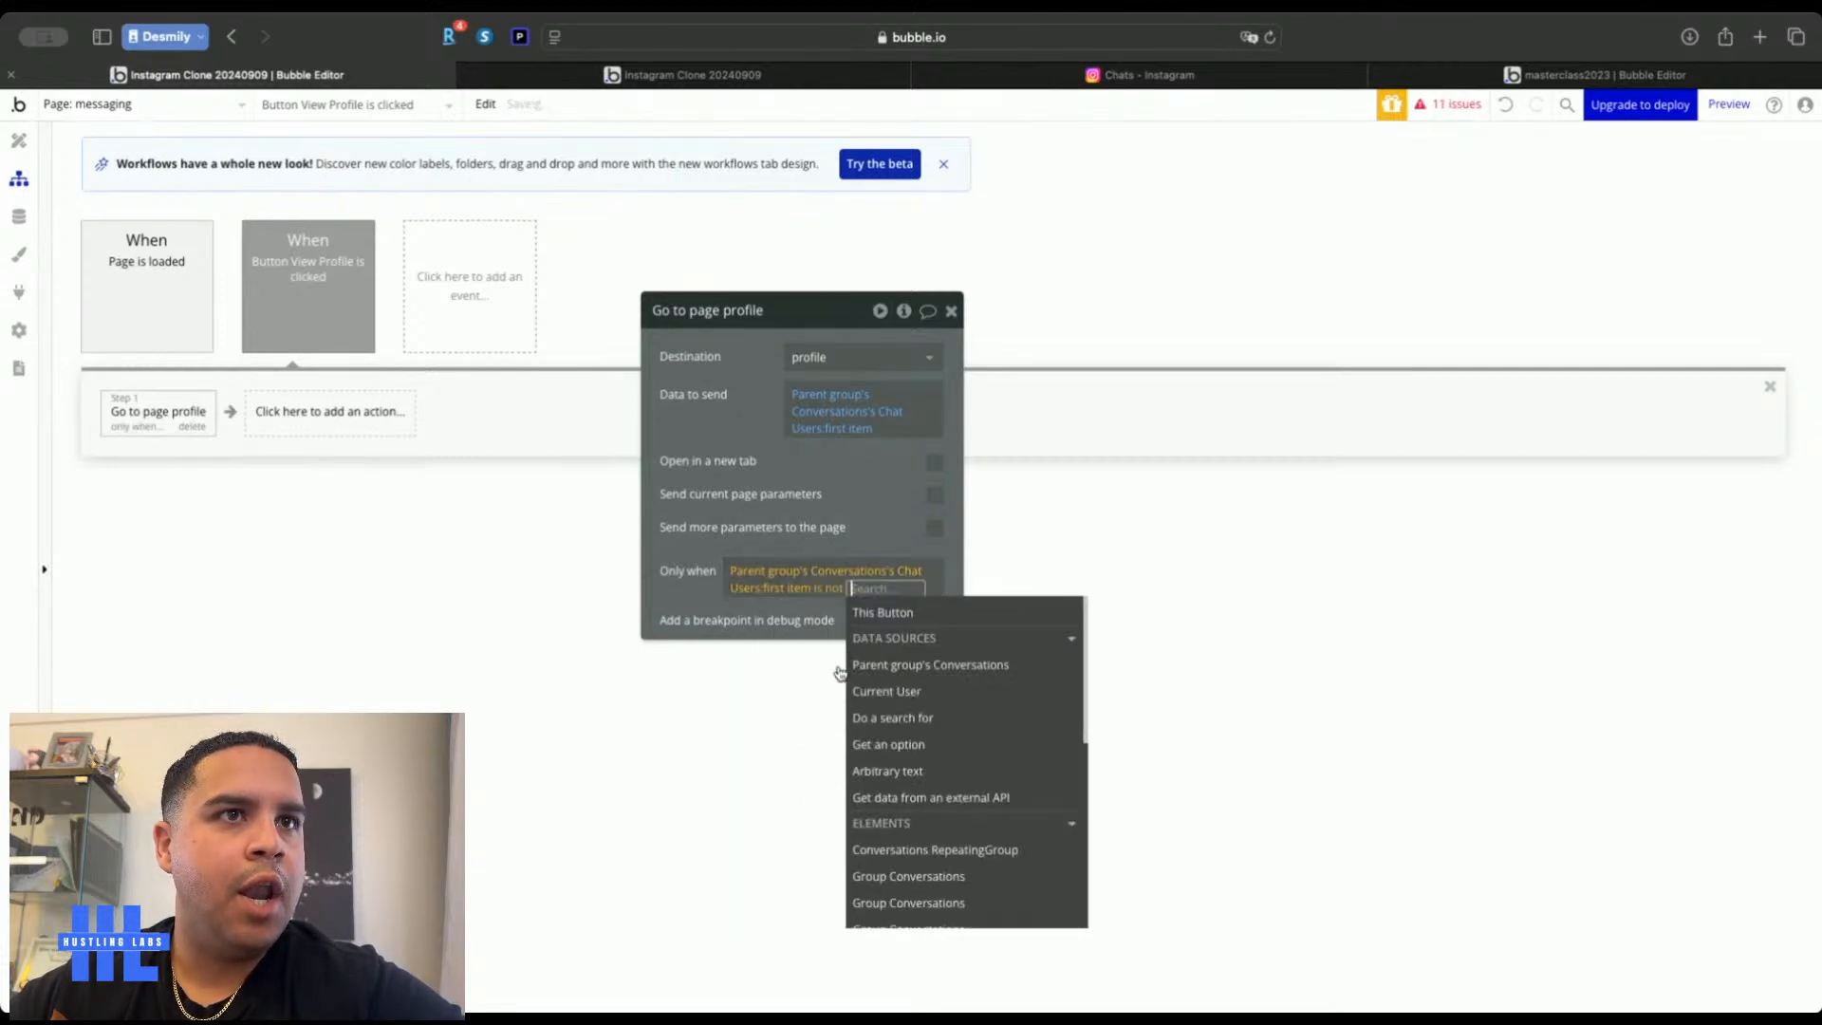
left_click(882, 695)
left_click(850, 491)
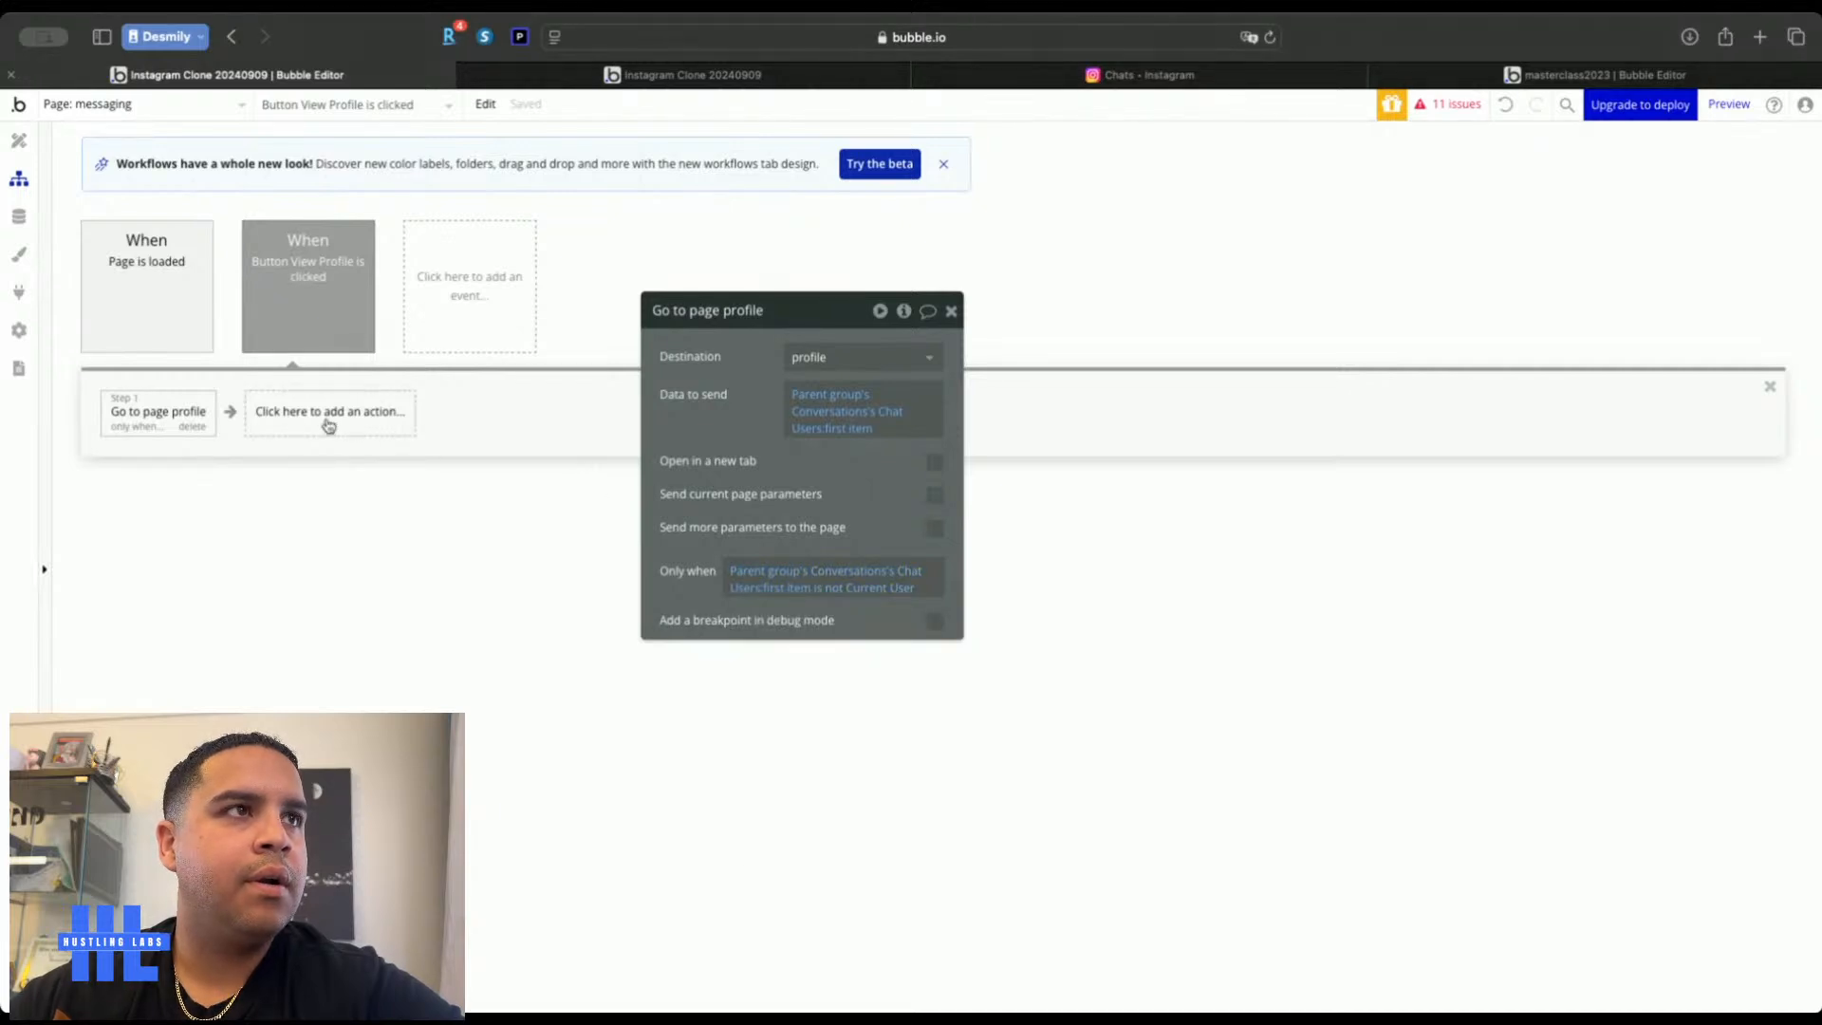
Copy step 1 into a second step that sends Chat Users:last item instead
right_click(177, 414)
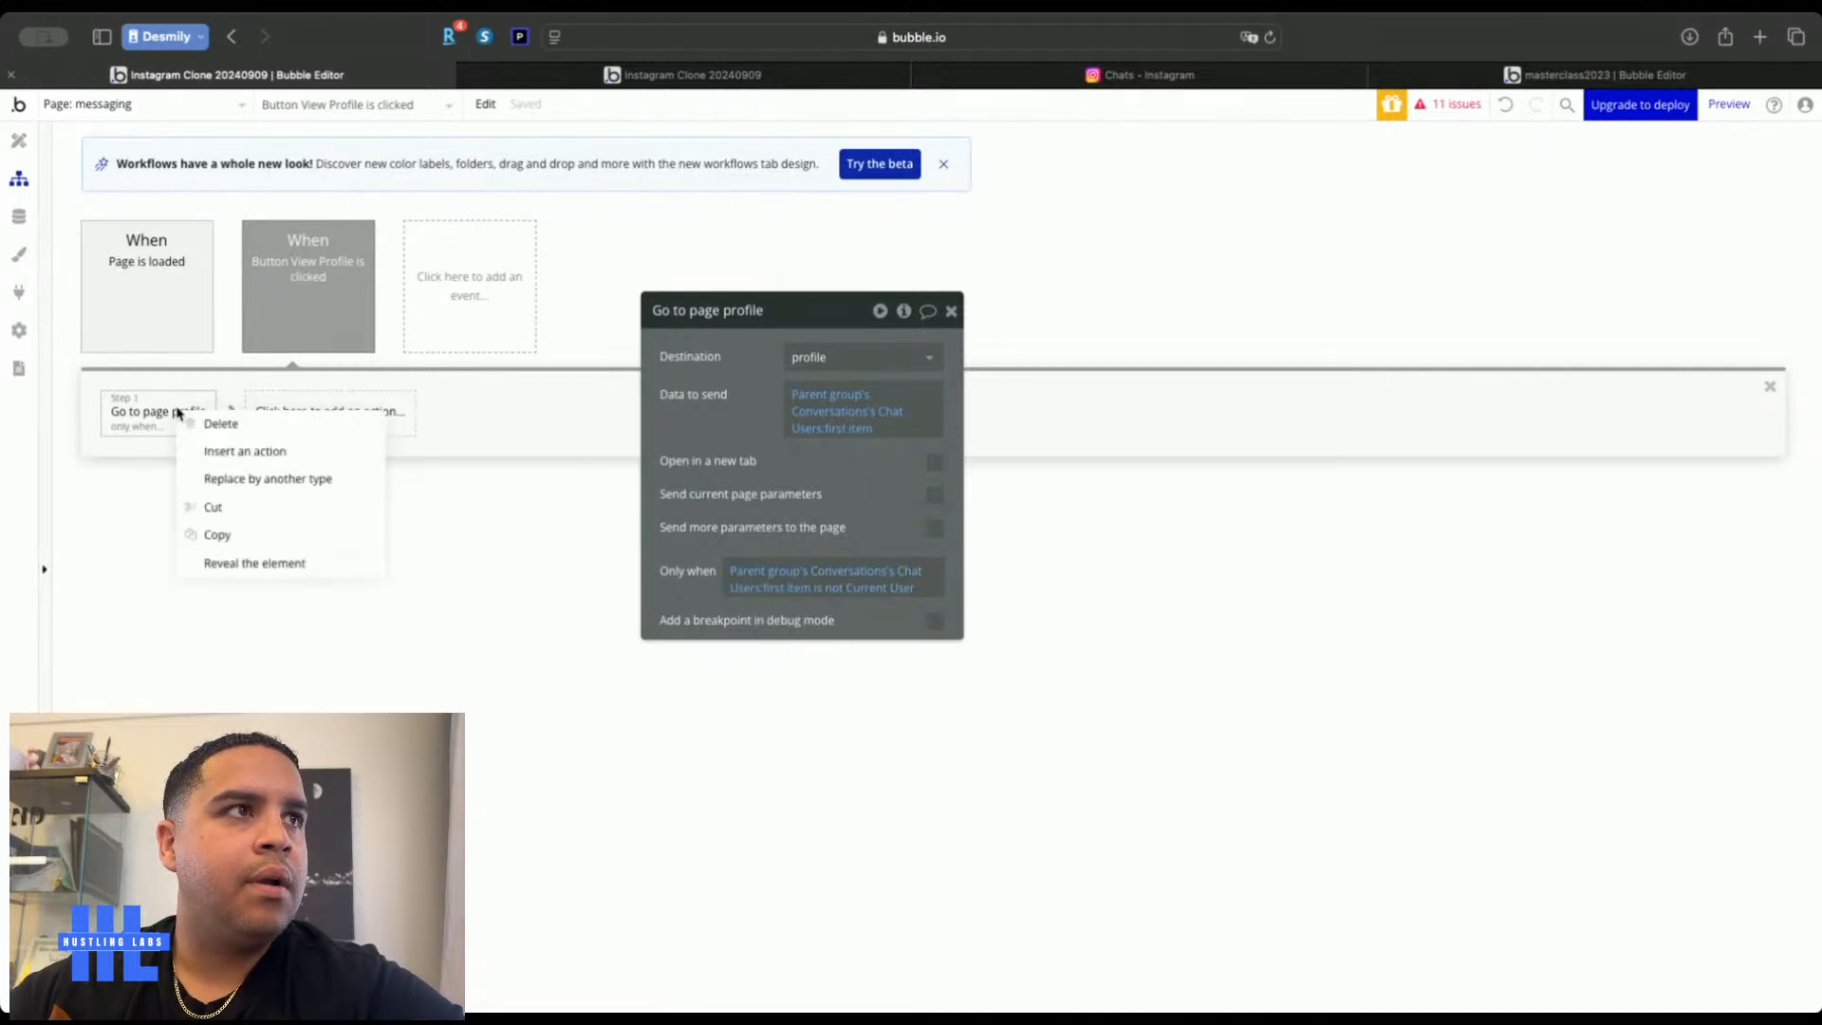
left_click(224, 536)
right_click(276, 429)
key("ctrl+v")
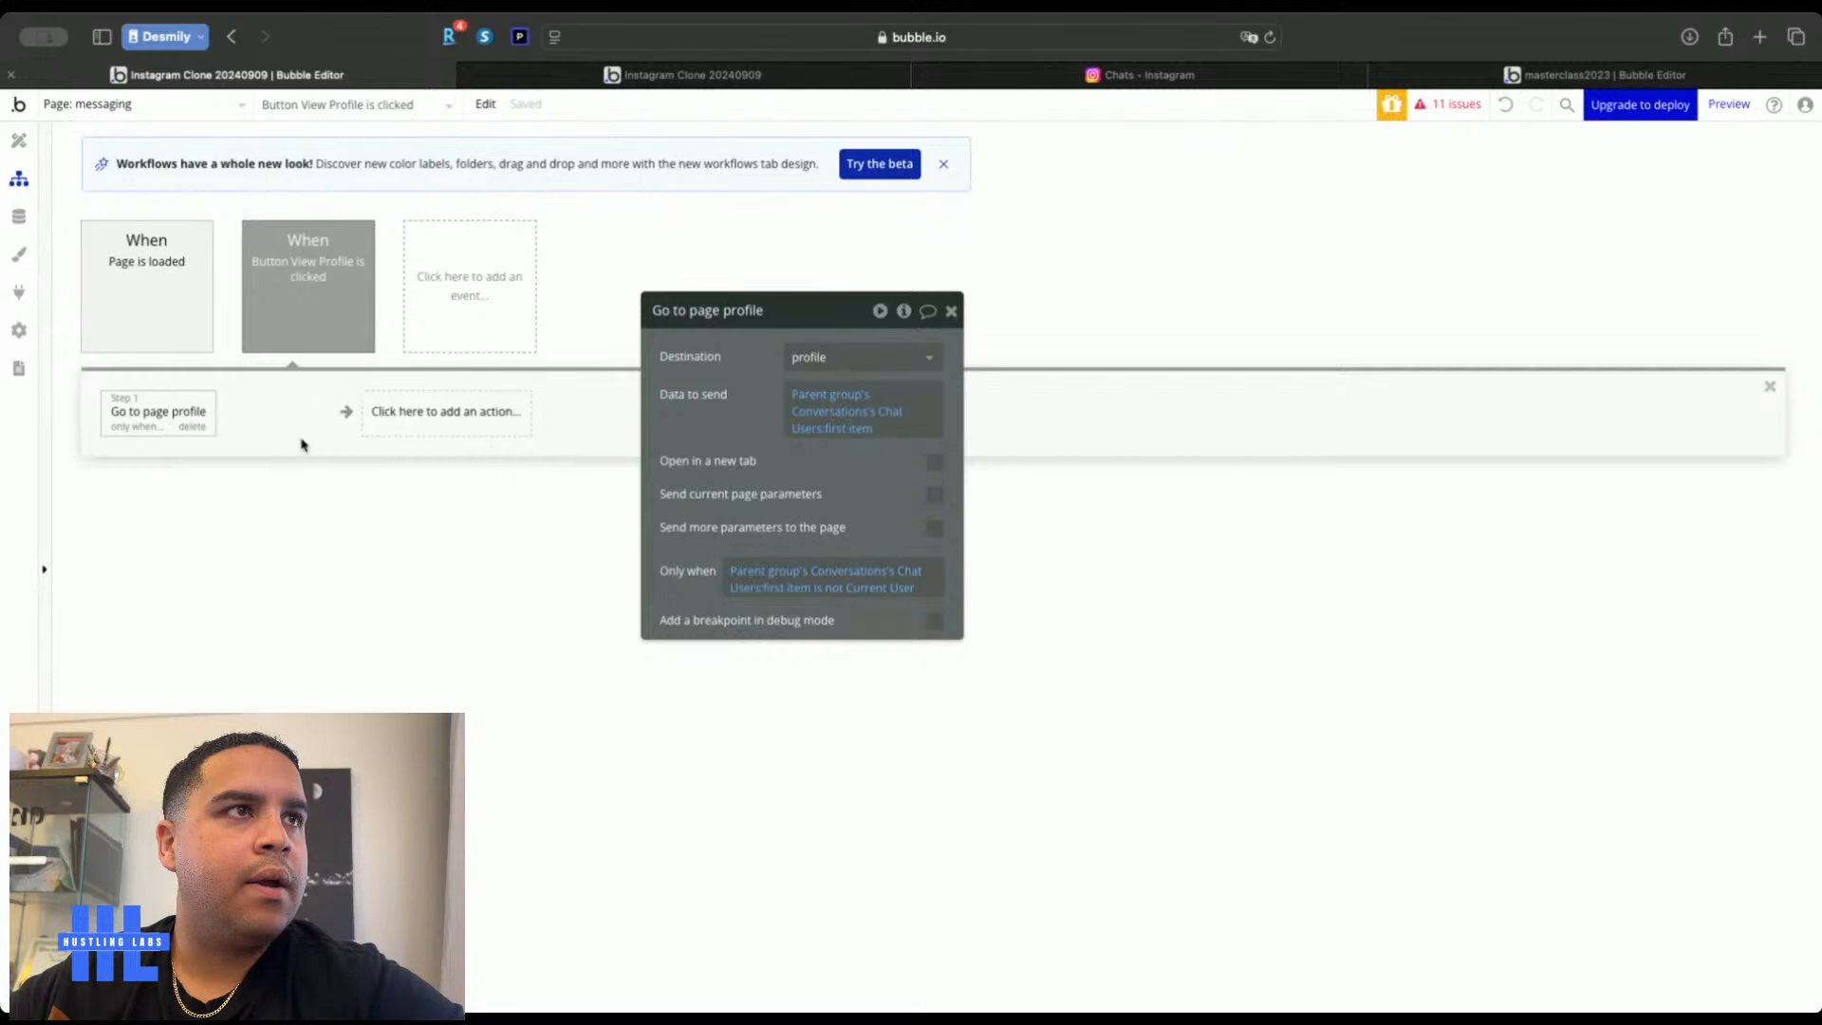
left_click(853, 428)
left_click(854, 430)
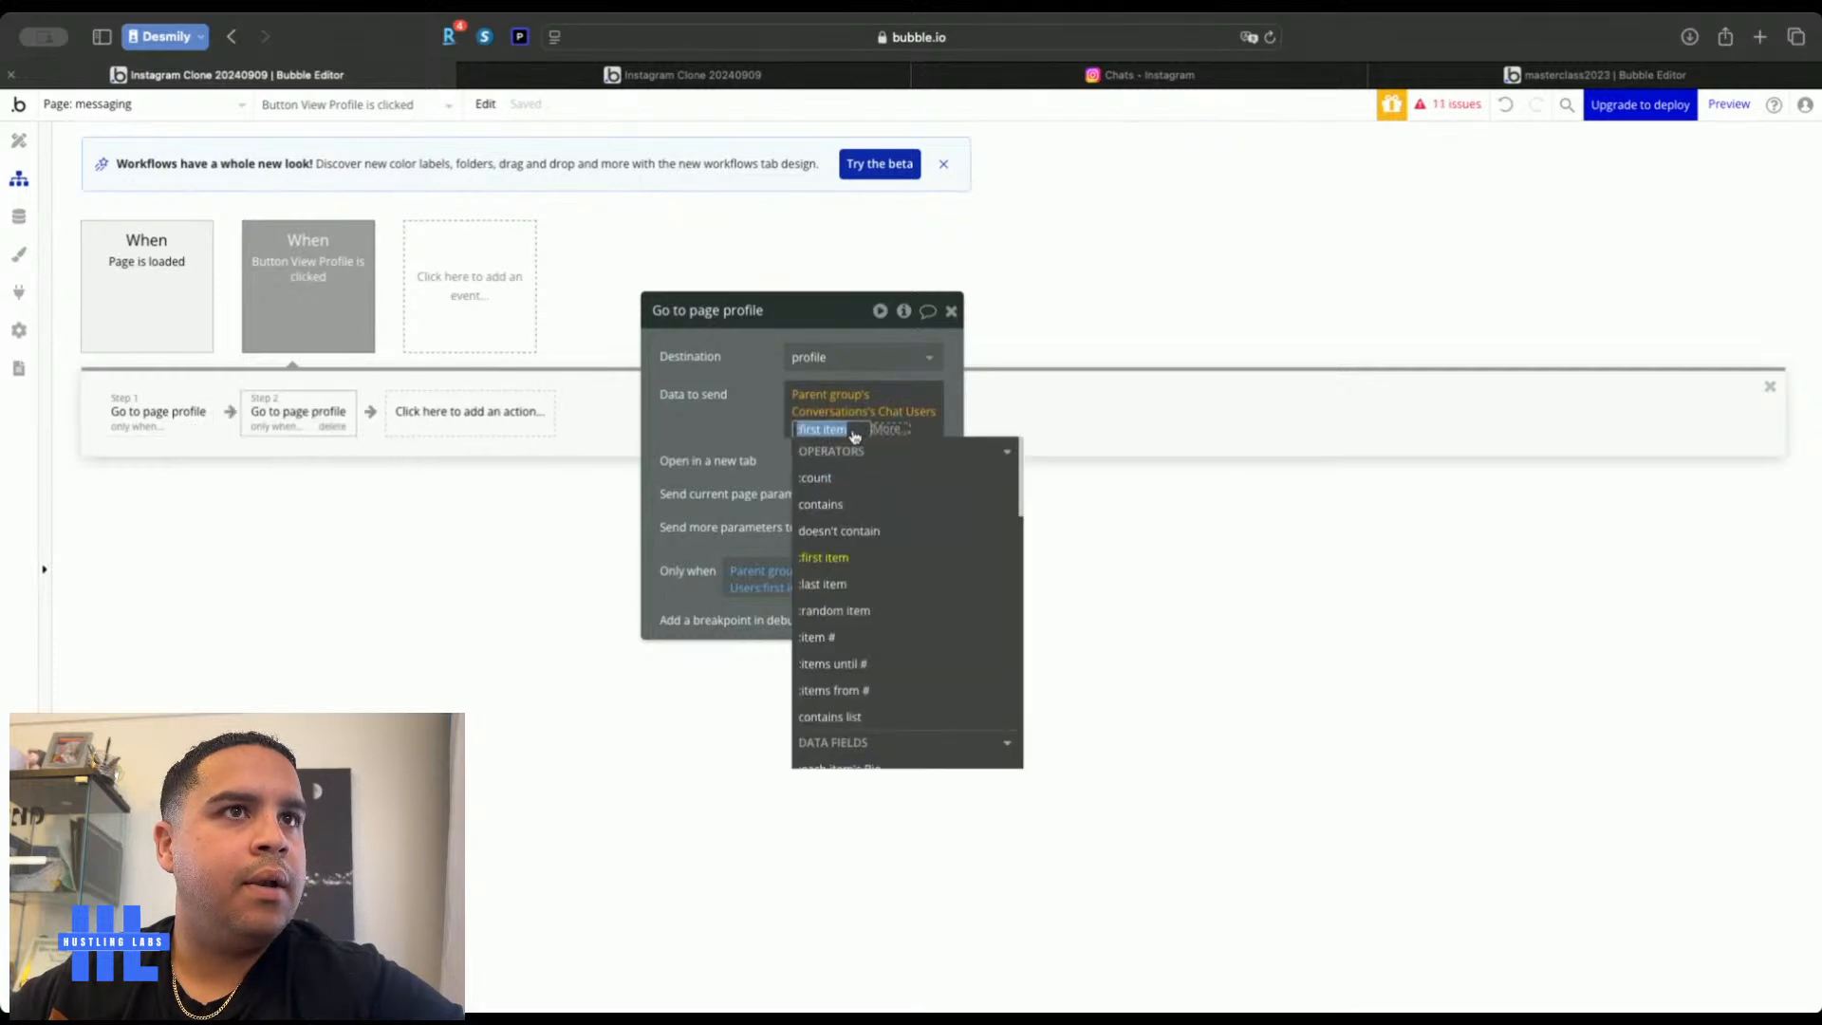
left_click(823, 584)
left_click(758, 439)
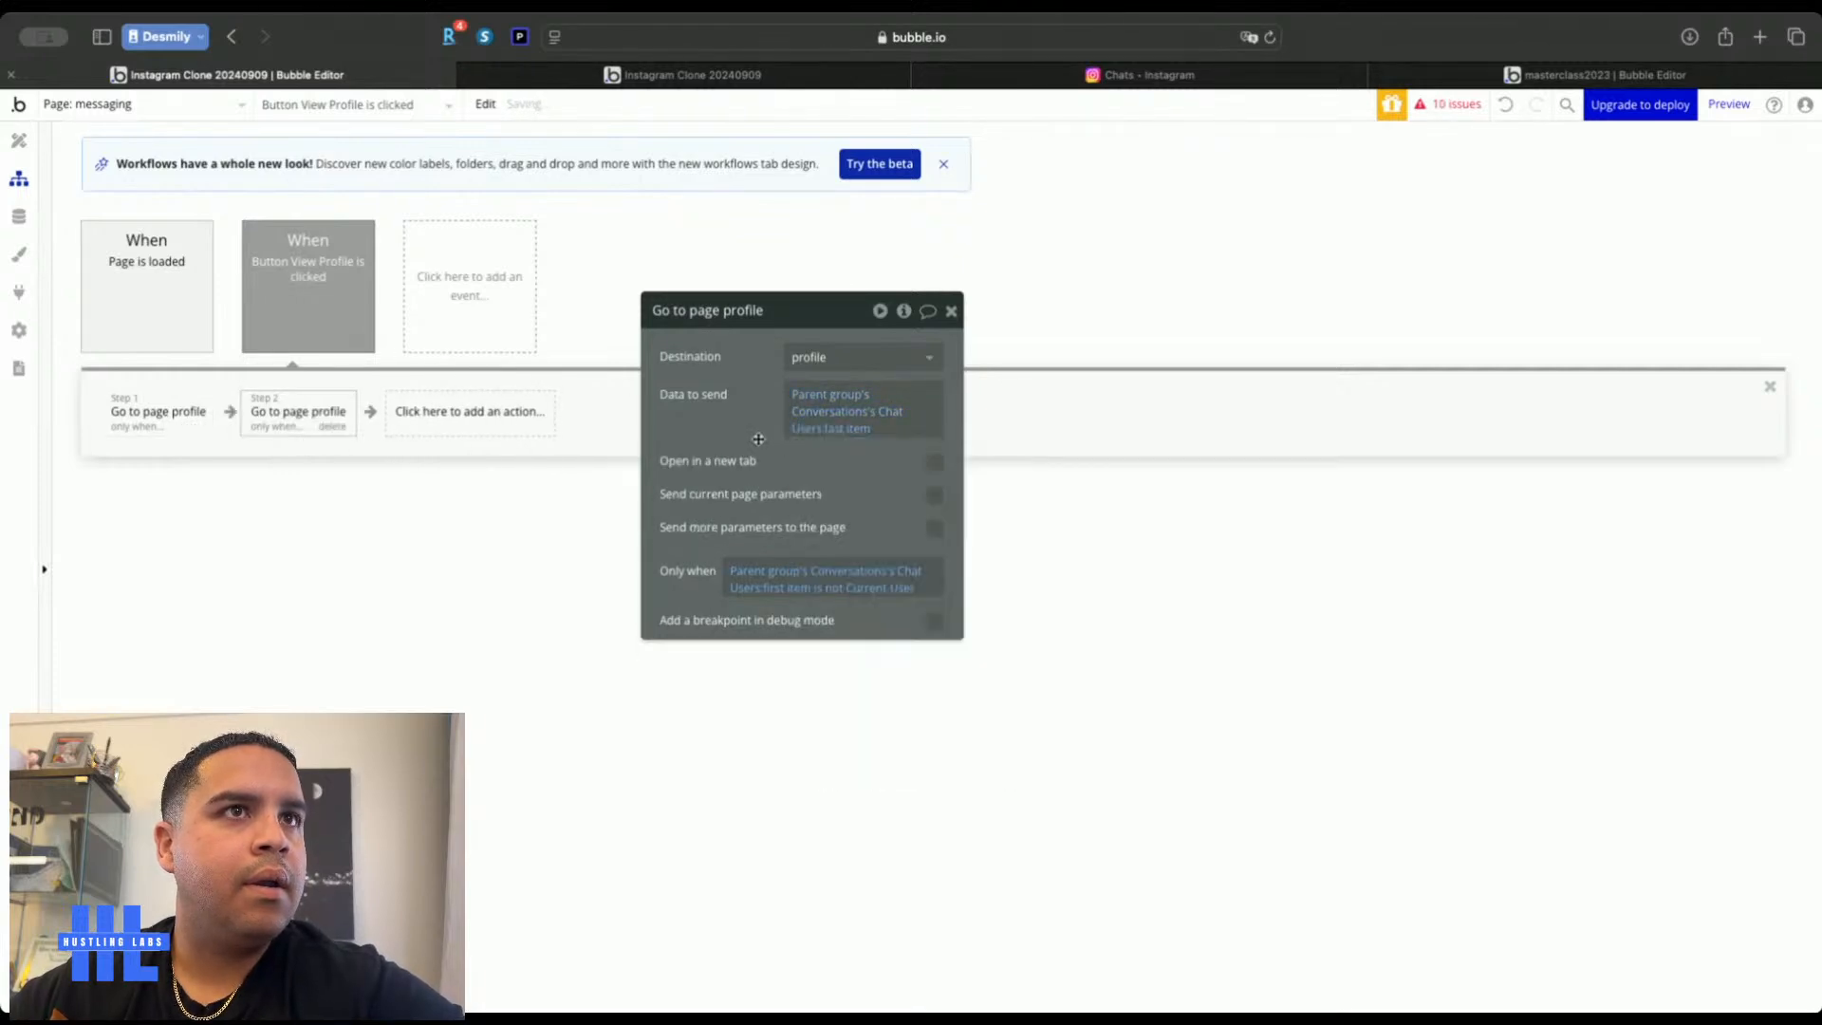
Change the second step's condition to 'is Current User' and return to the Design editor
left_click(827, 582)
left_click(832, 588)
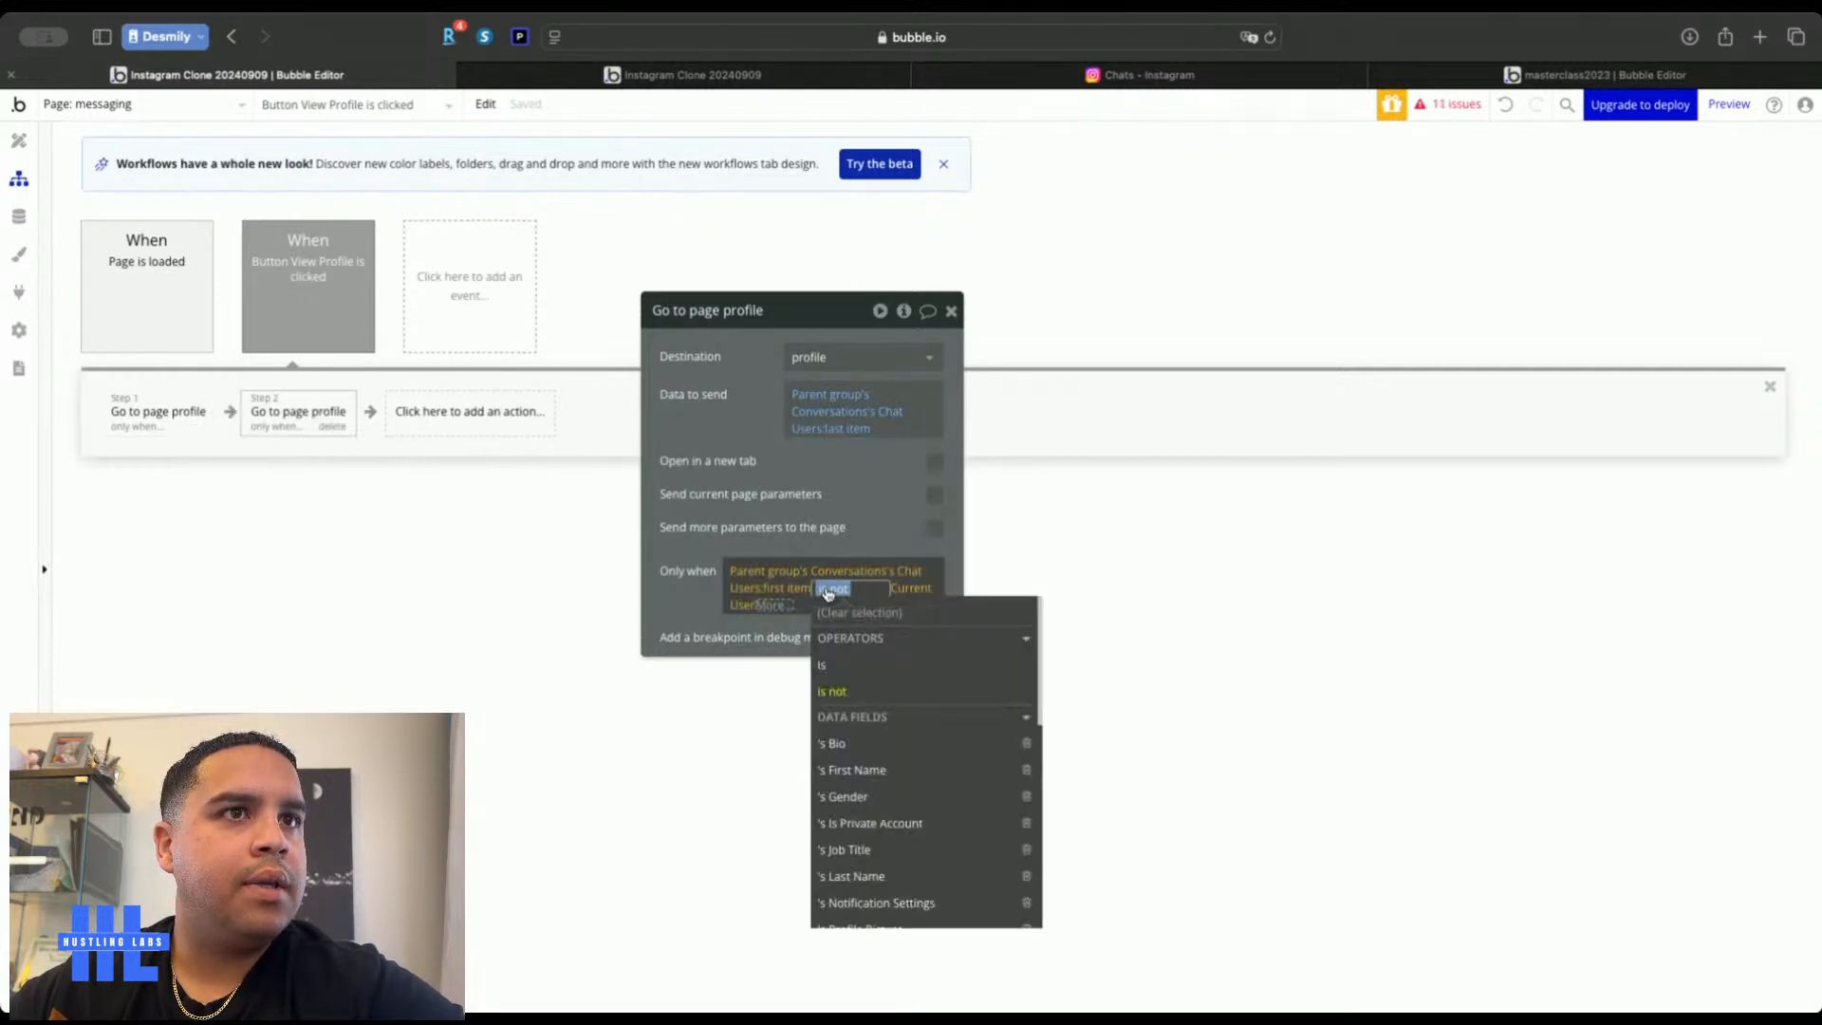
left_click(822, 665)
left_click(834, 667)
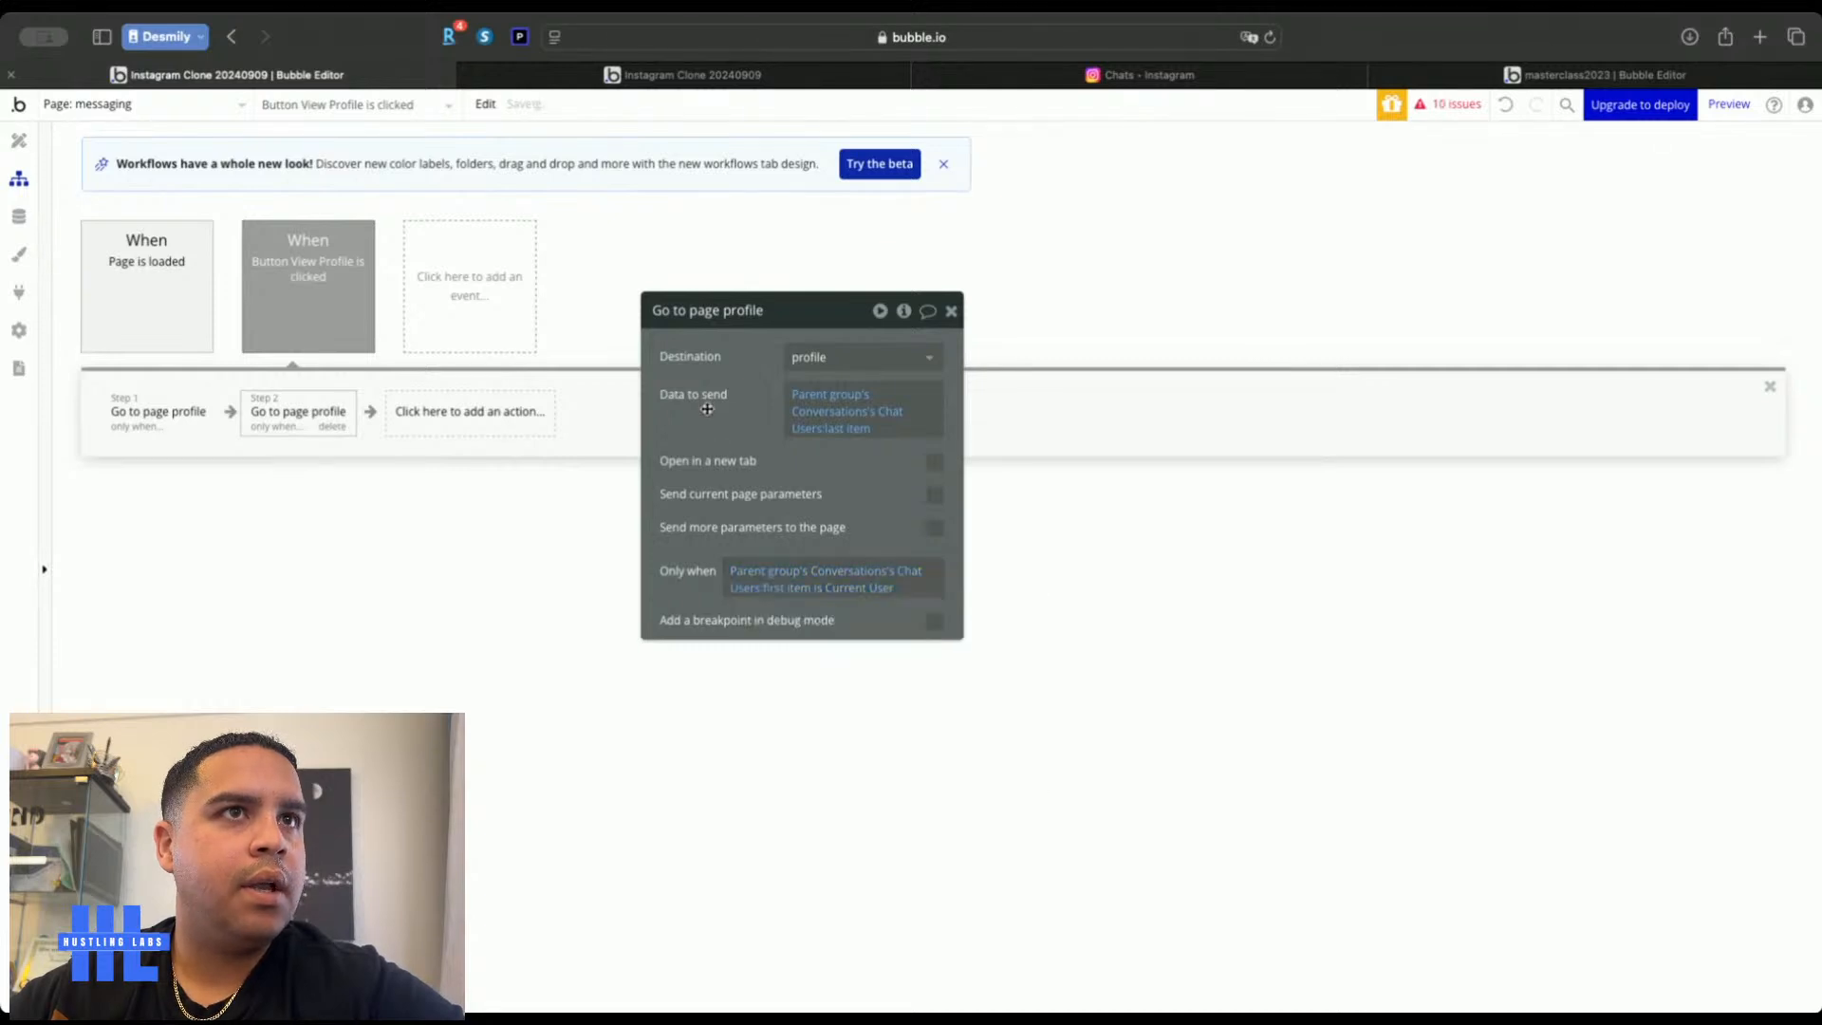
left_click(953, 314)
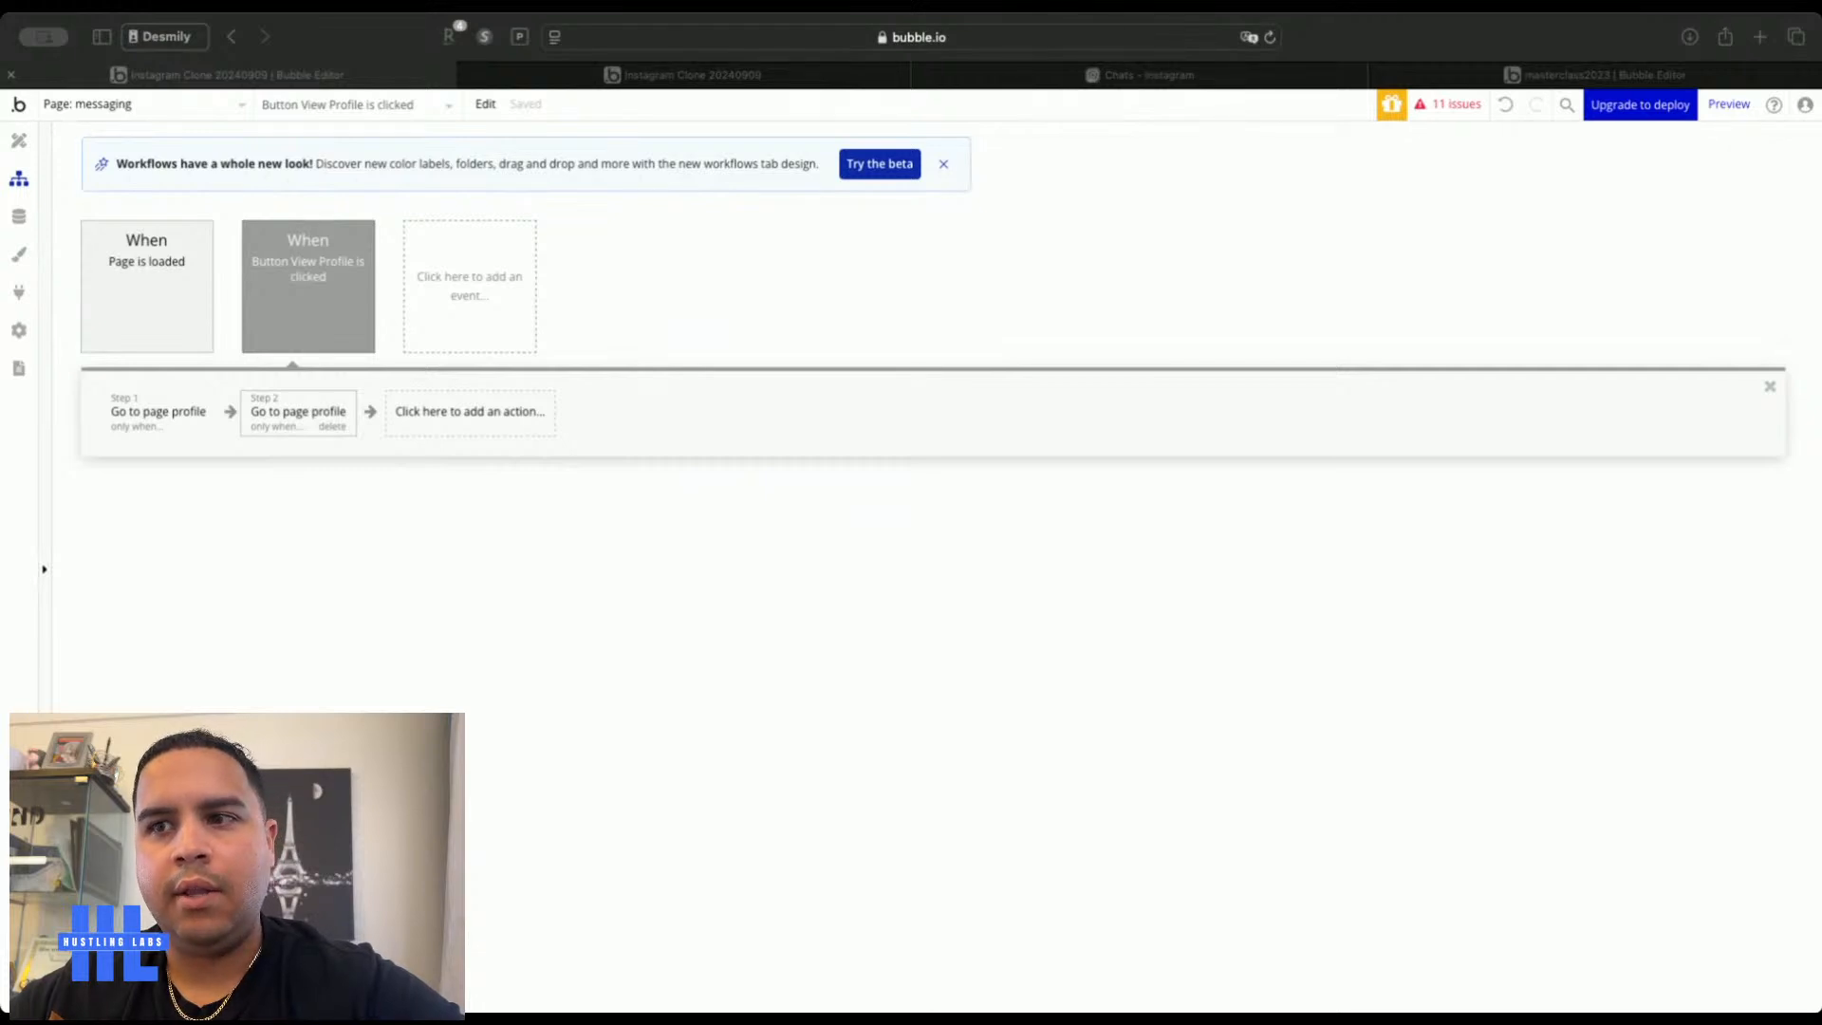
left_click(767, 662)
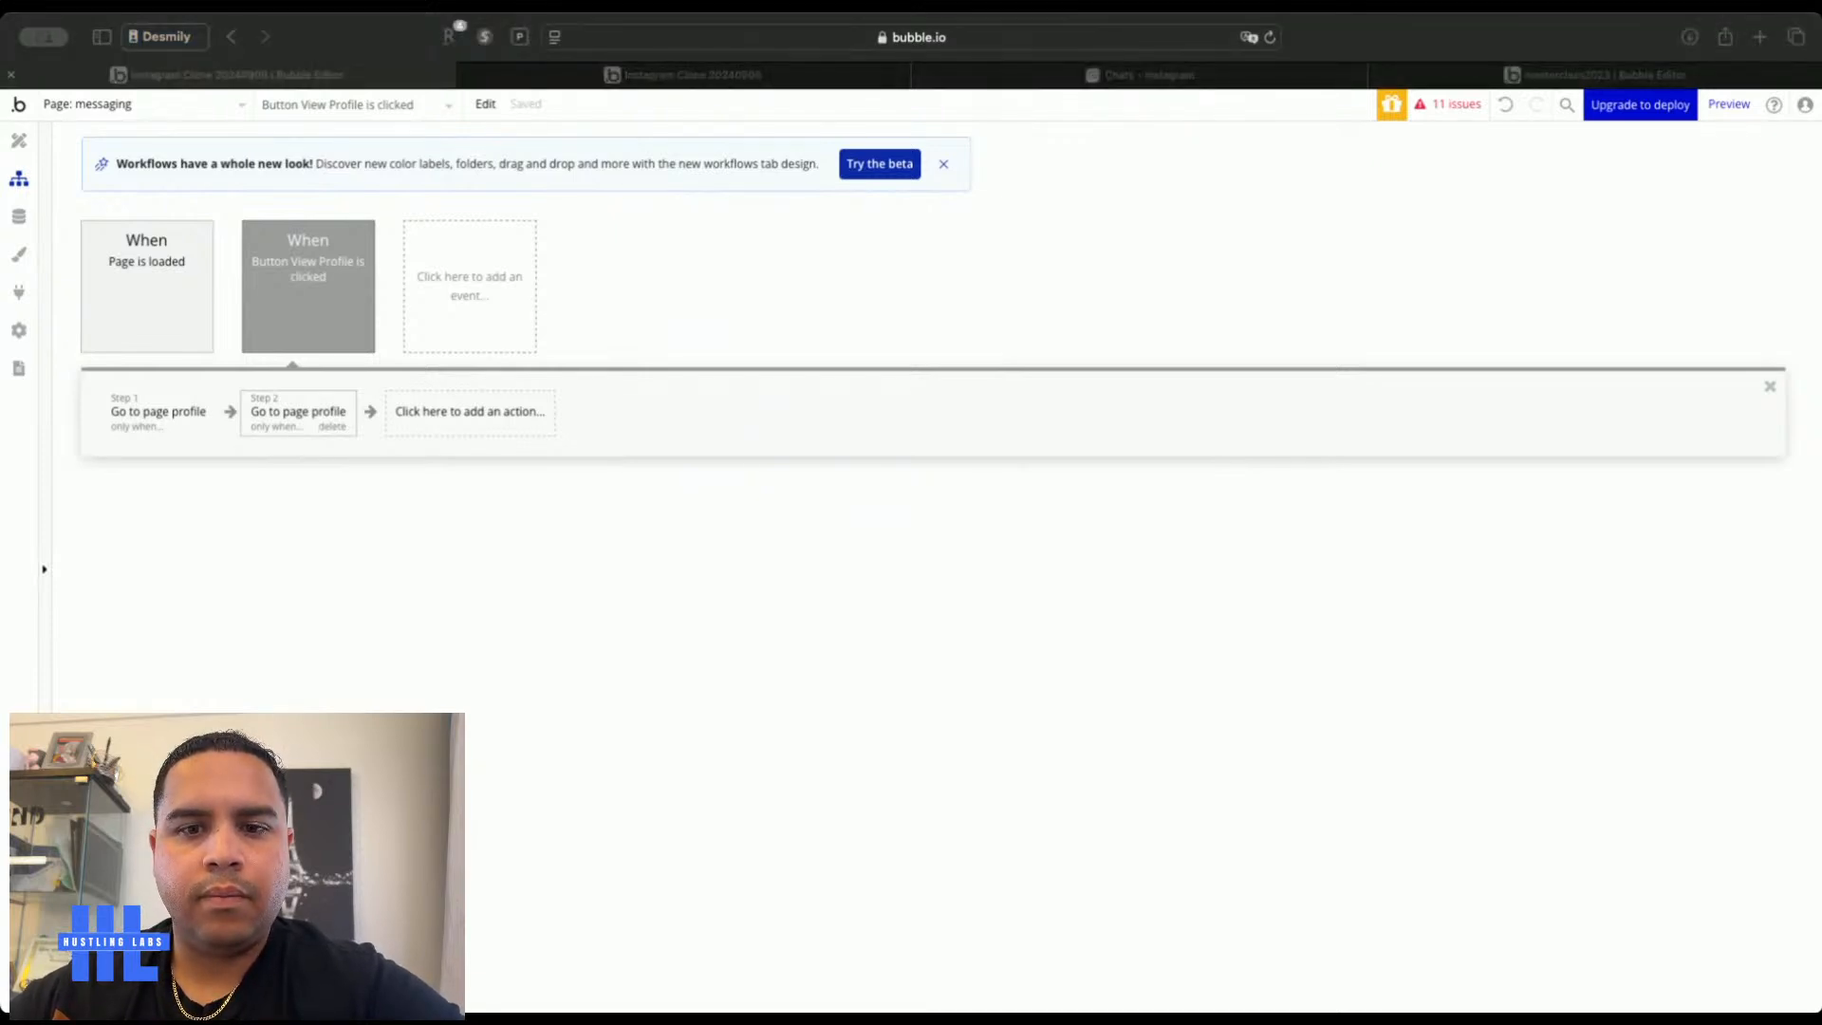
left_click(816, 289)
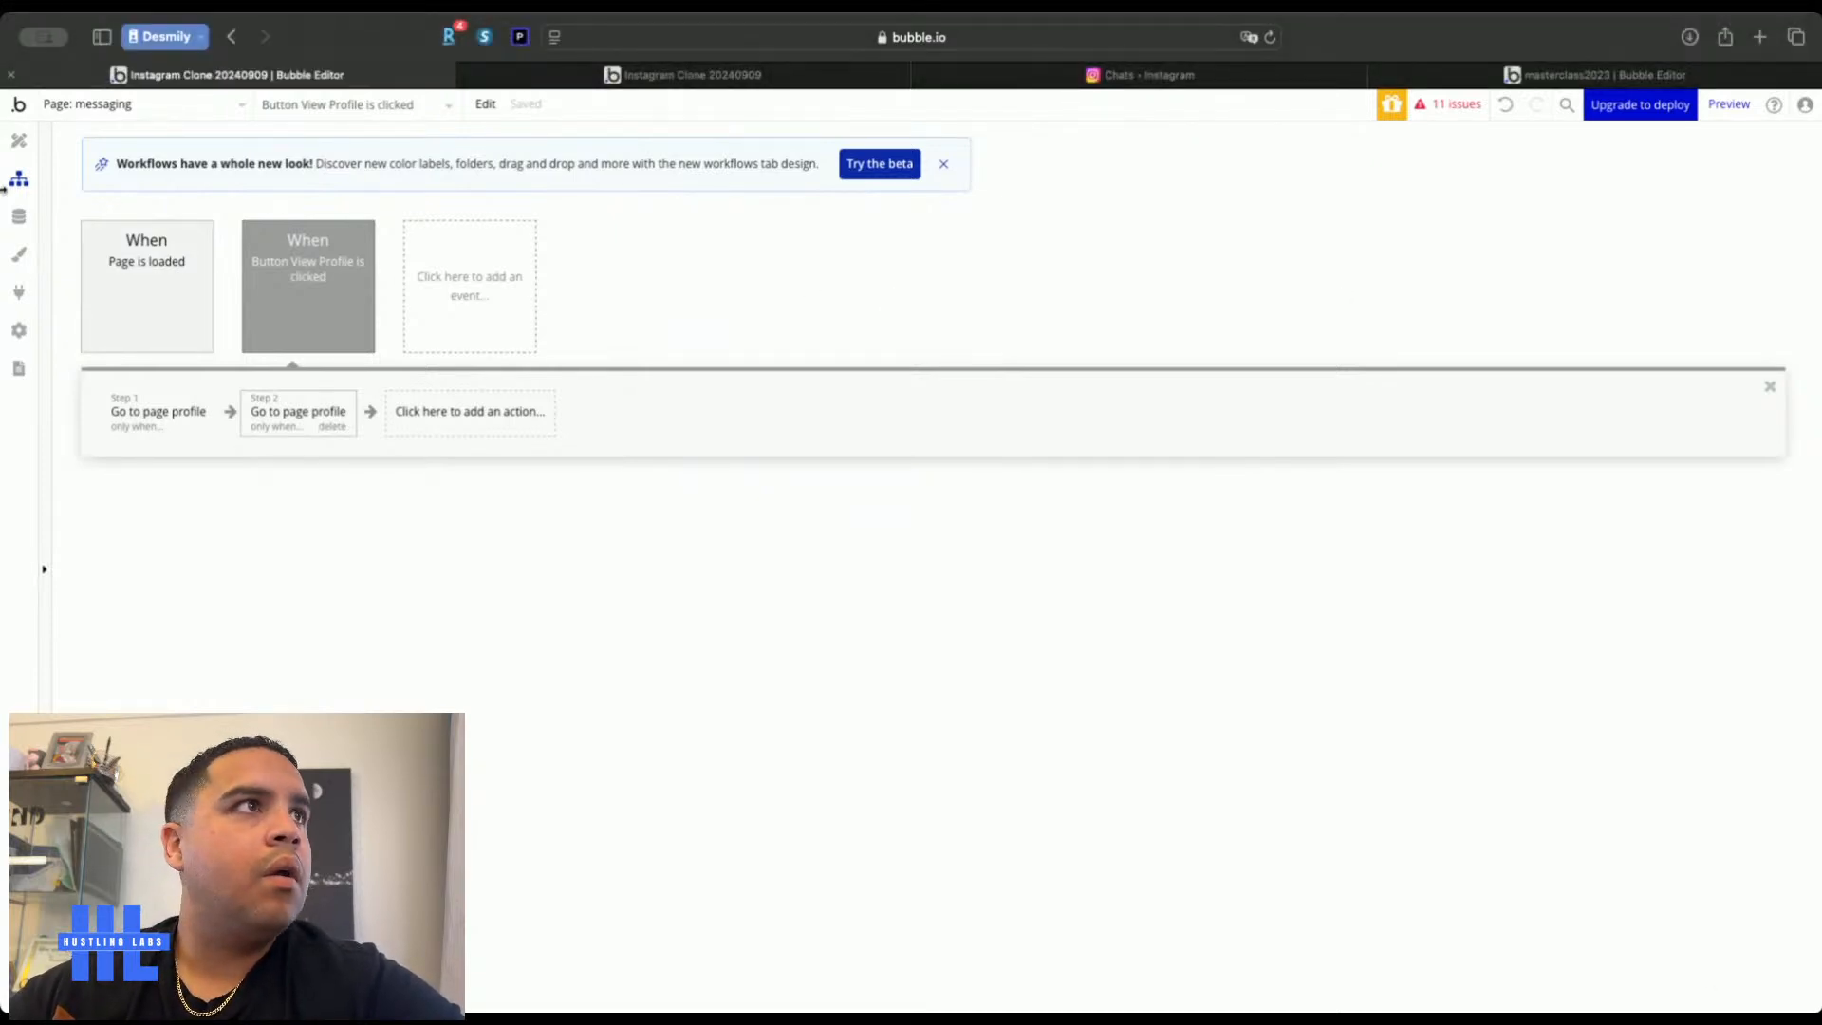
left_click(19, 141)
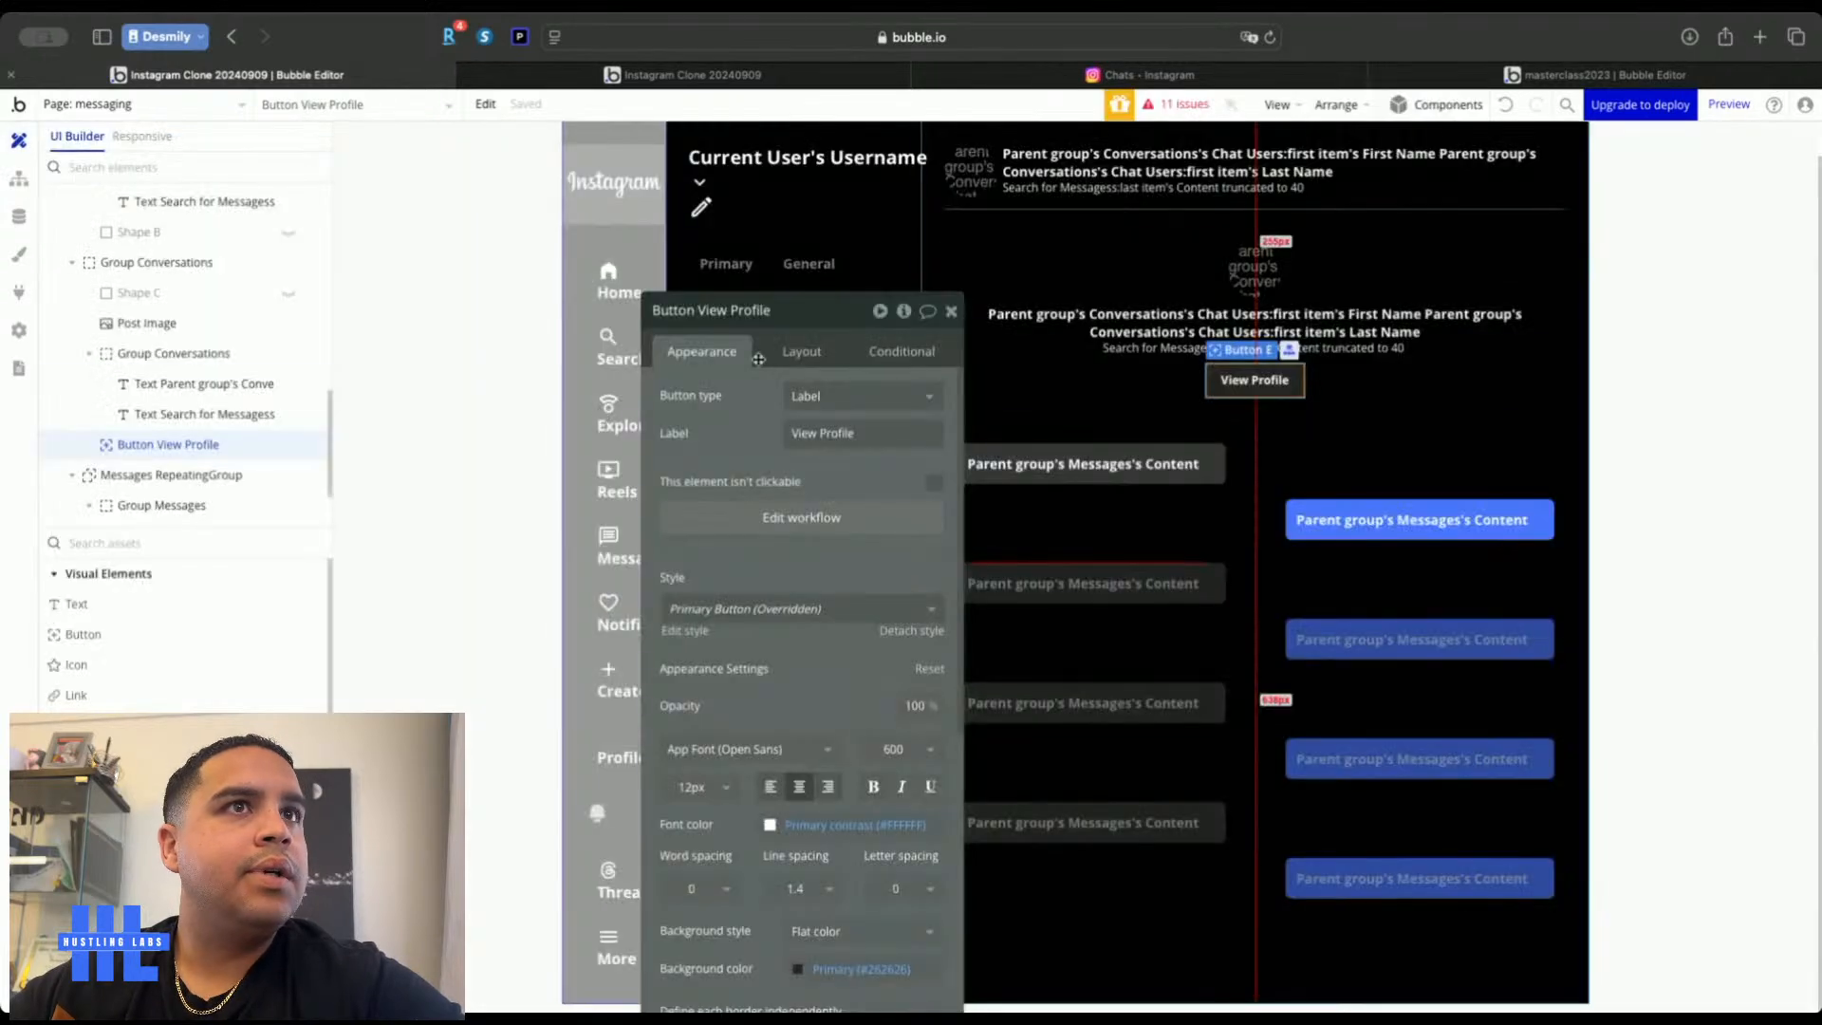
Start a new user entry in App data, entering the first name and gender Male
left_click(944, 308)
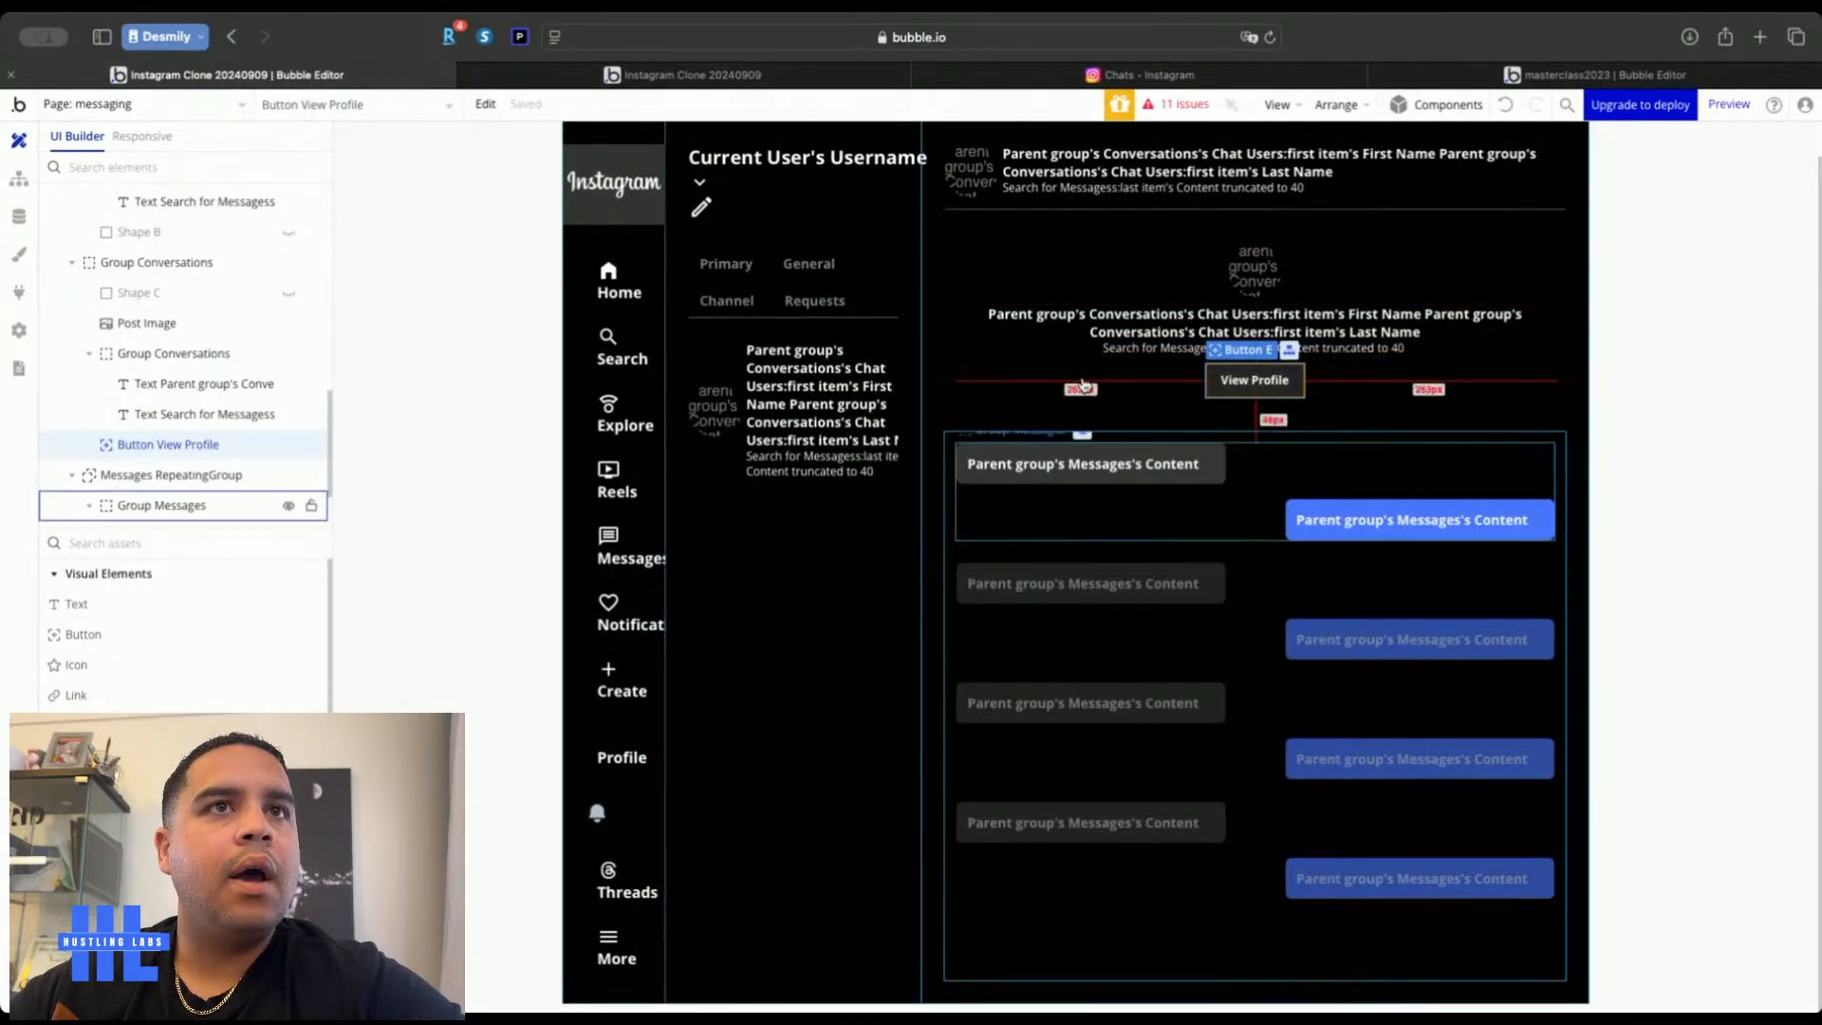
left_click(19, 216)
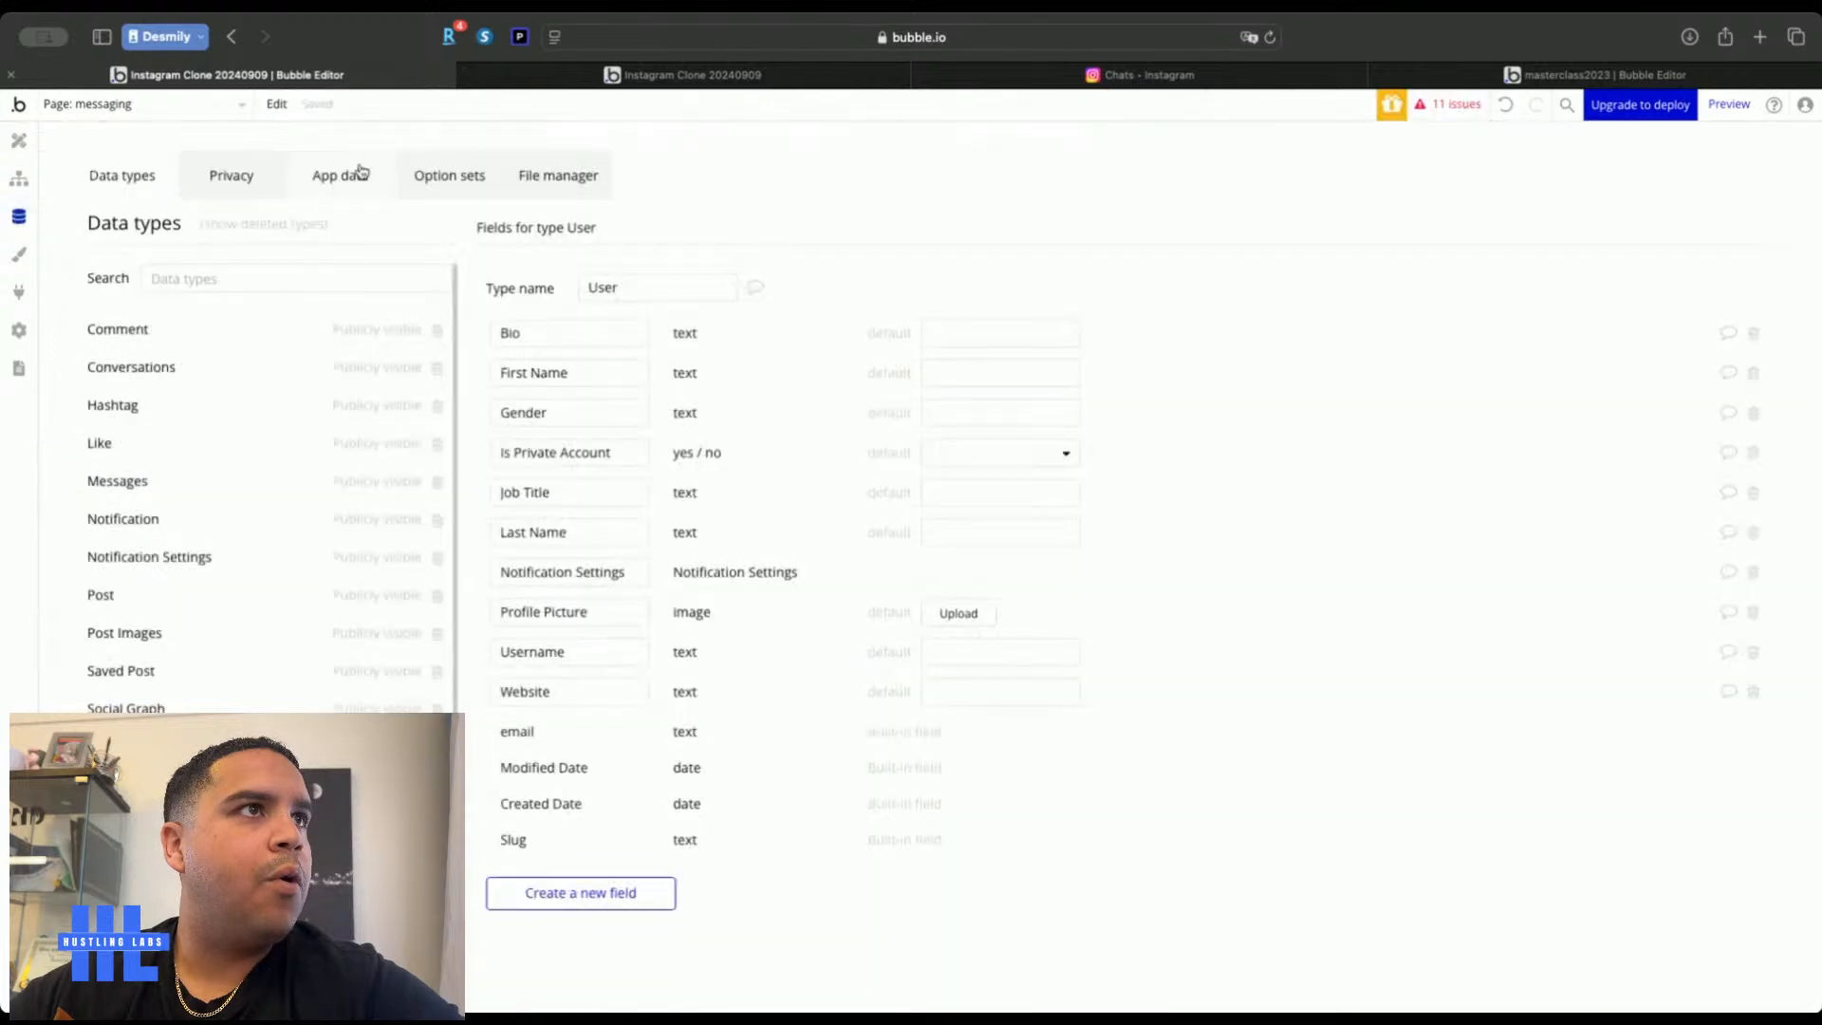
left_click(337, 179)
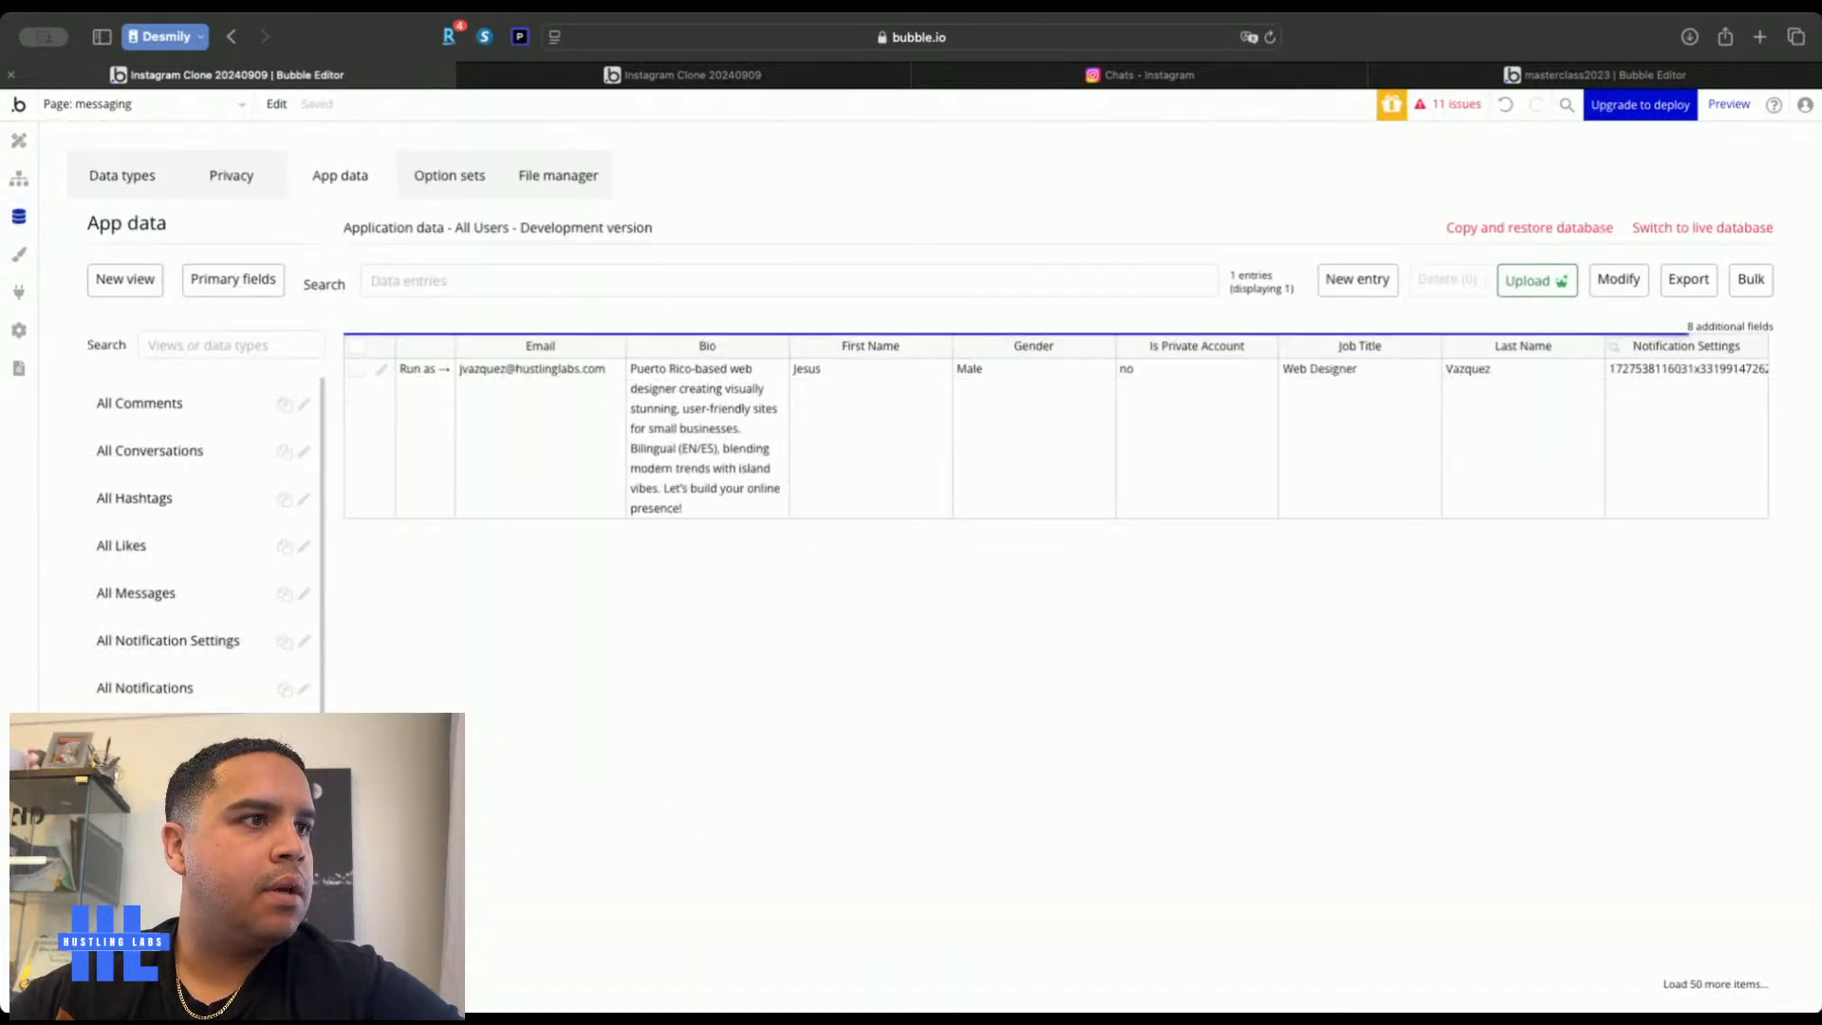
left_click(1340, 283)
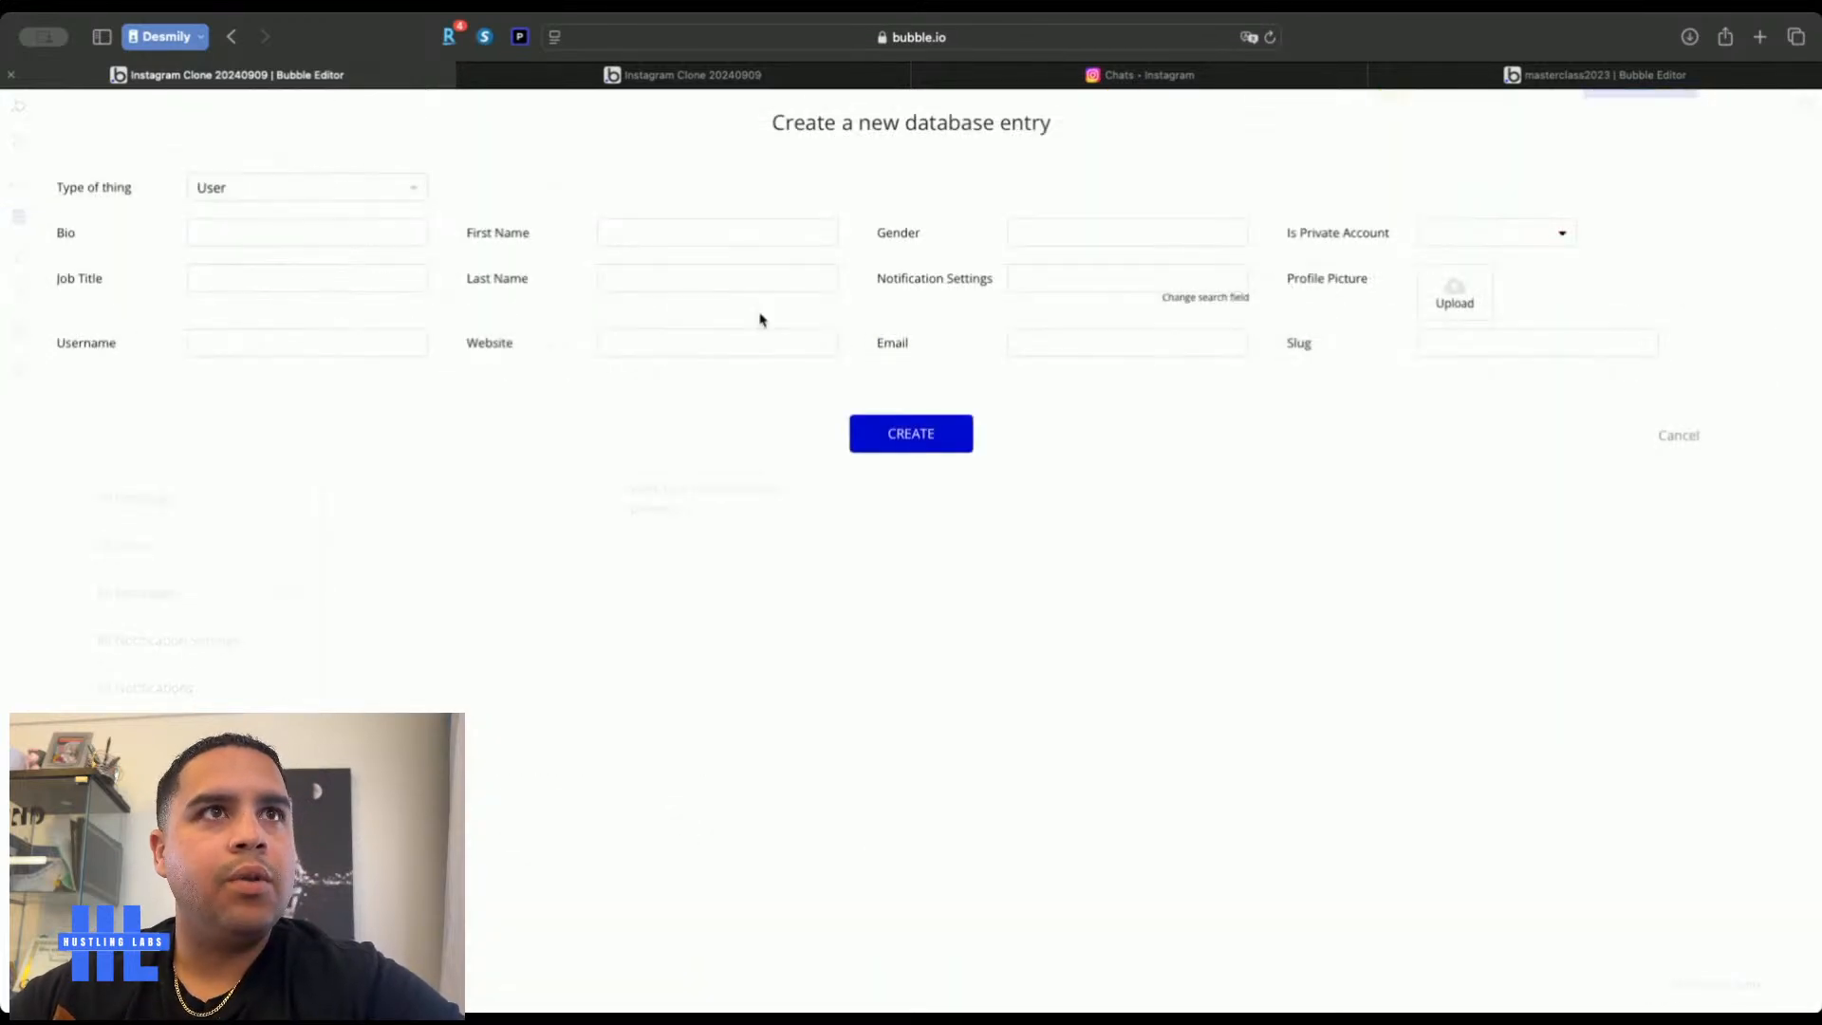
left_click(658, 232)
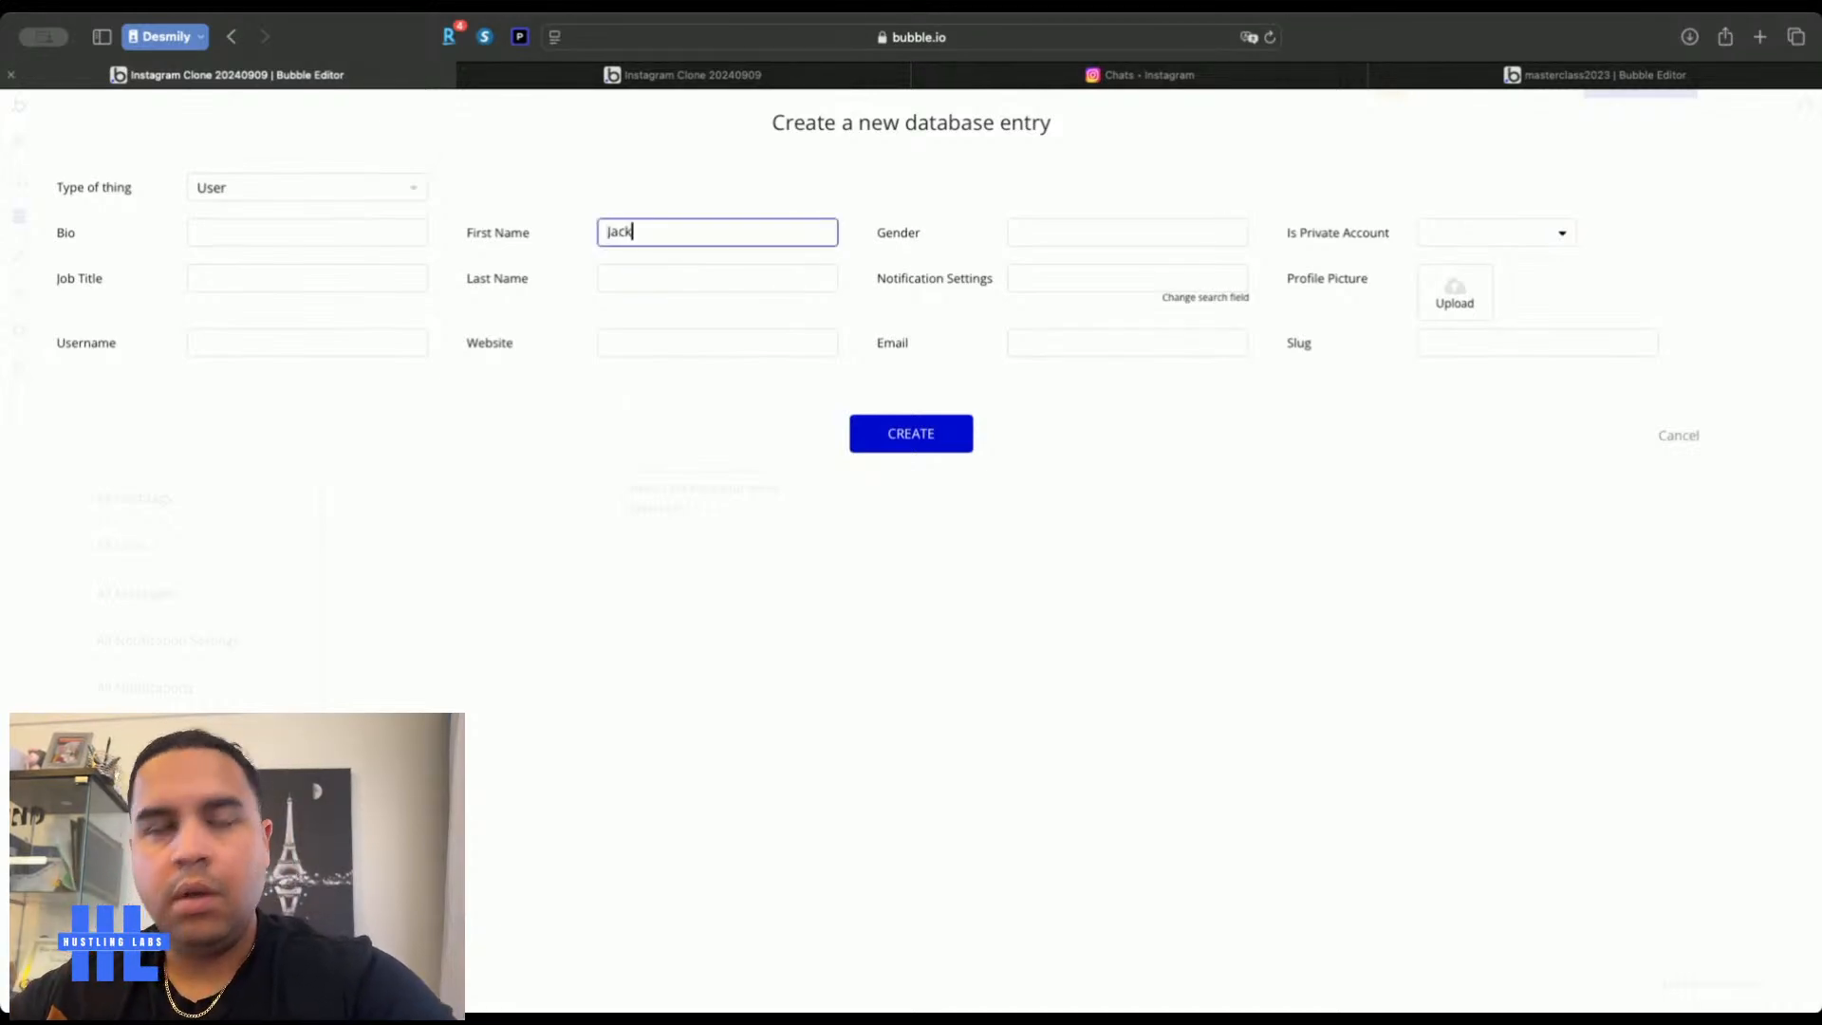
key("Tab")
type("Male")
Make the user not private with the bell profile picture, fill in last name, username and e-mail, then create it
left_click(1505, 232)
left_click(1461, 294)
left_click(1454, 299)
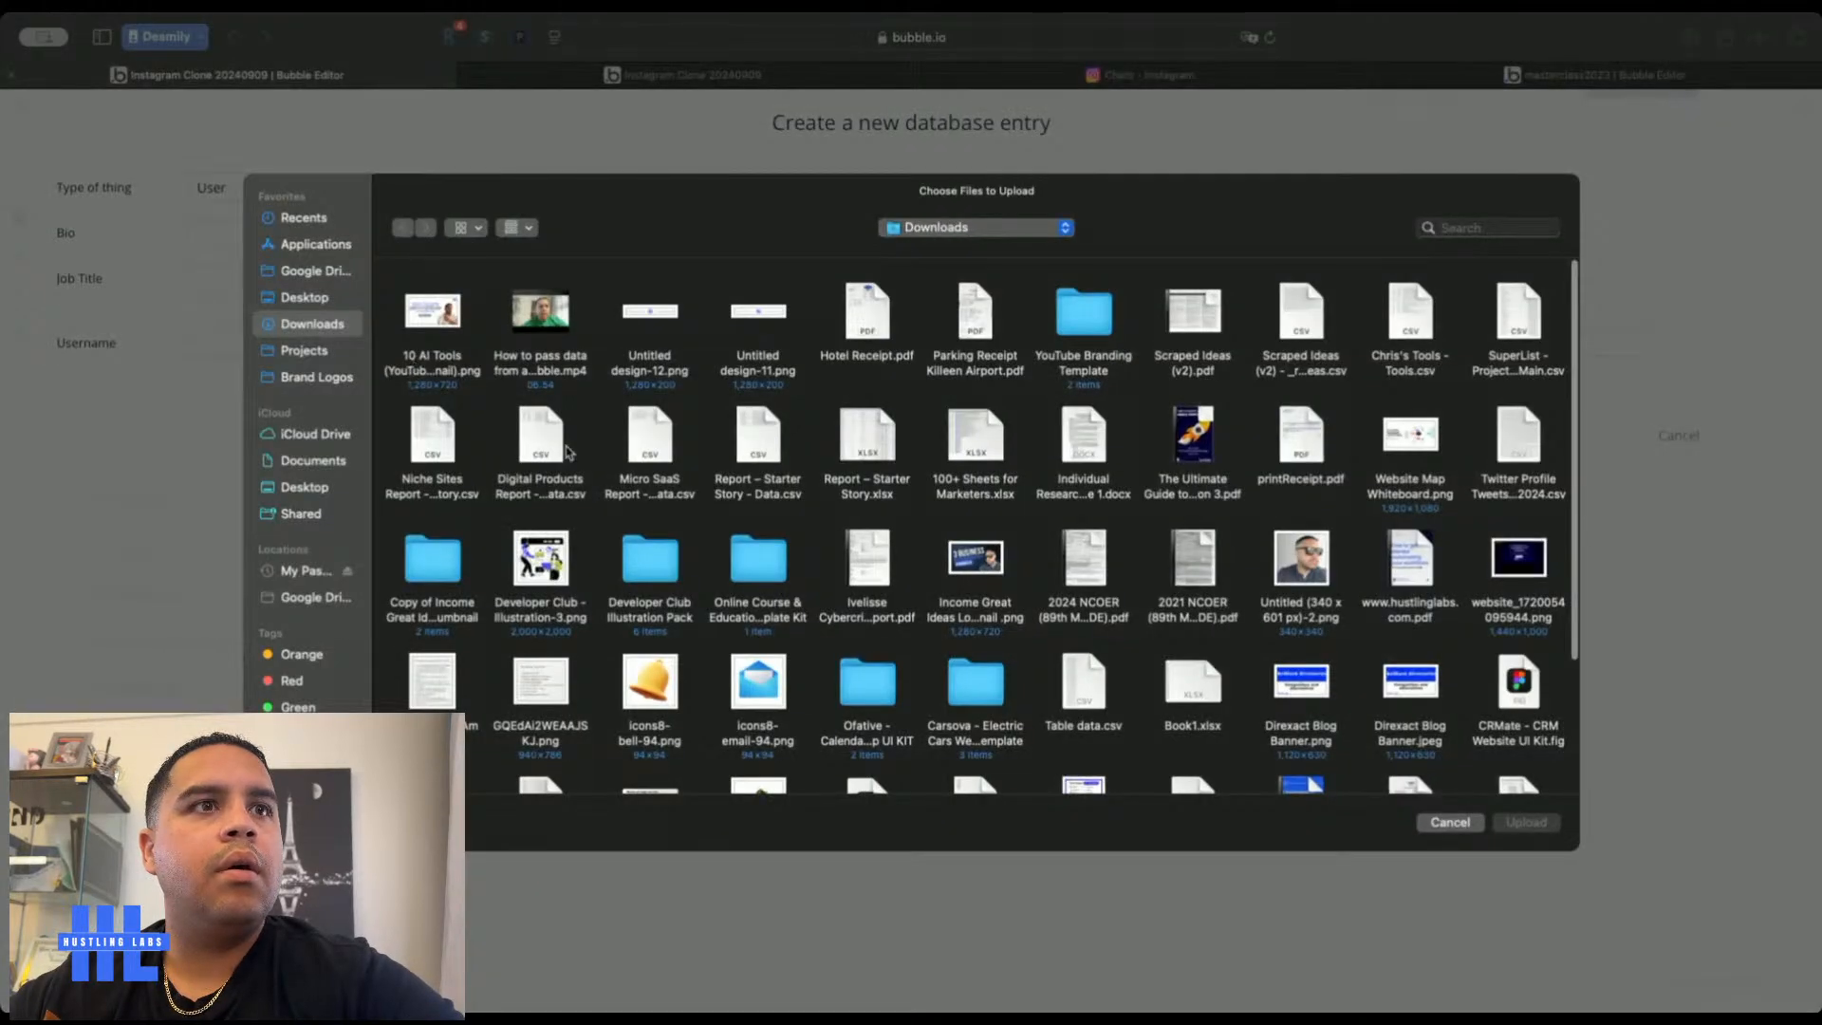
double_click(641, 681)
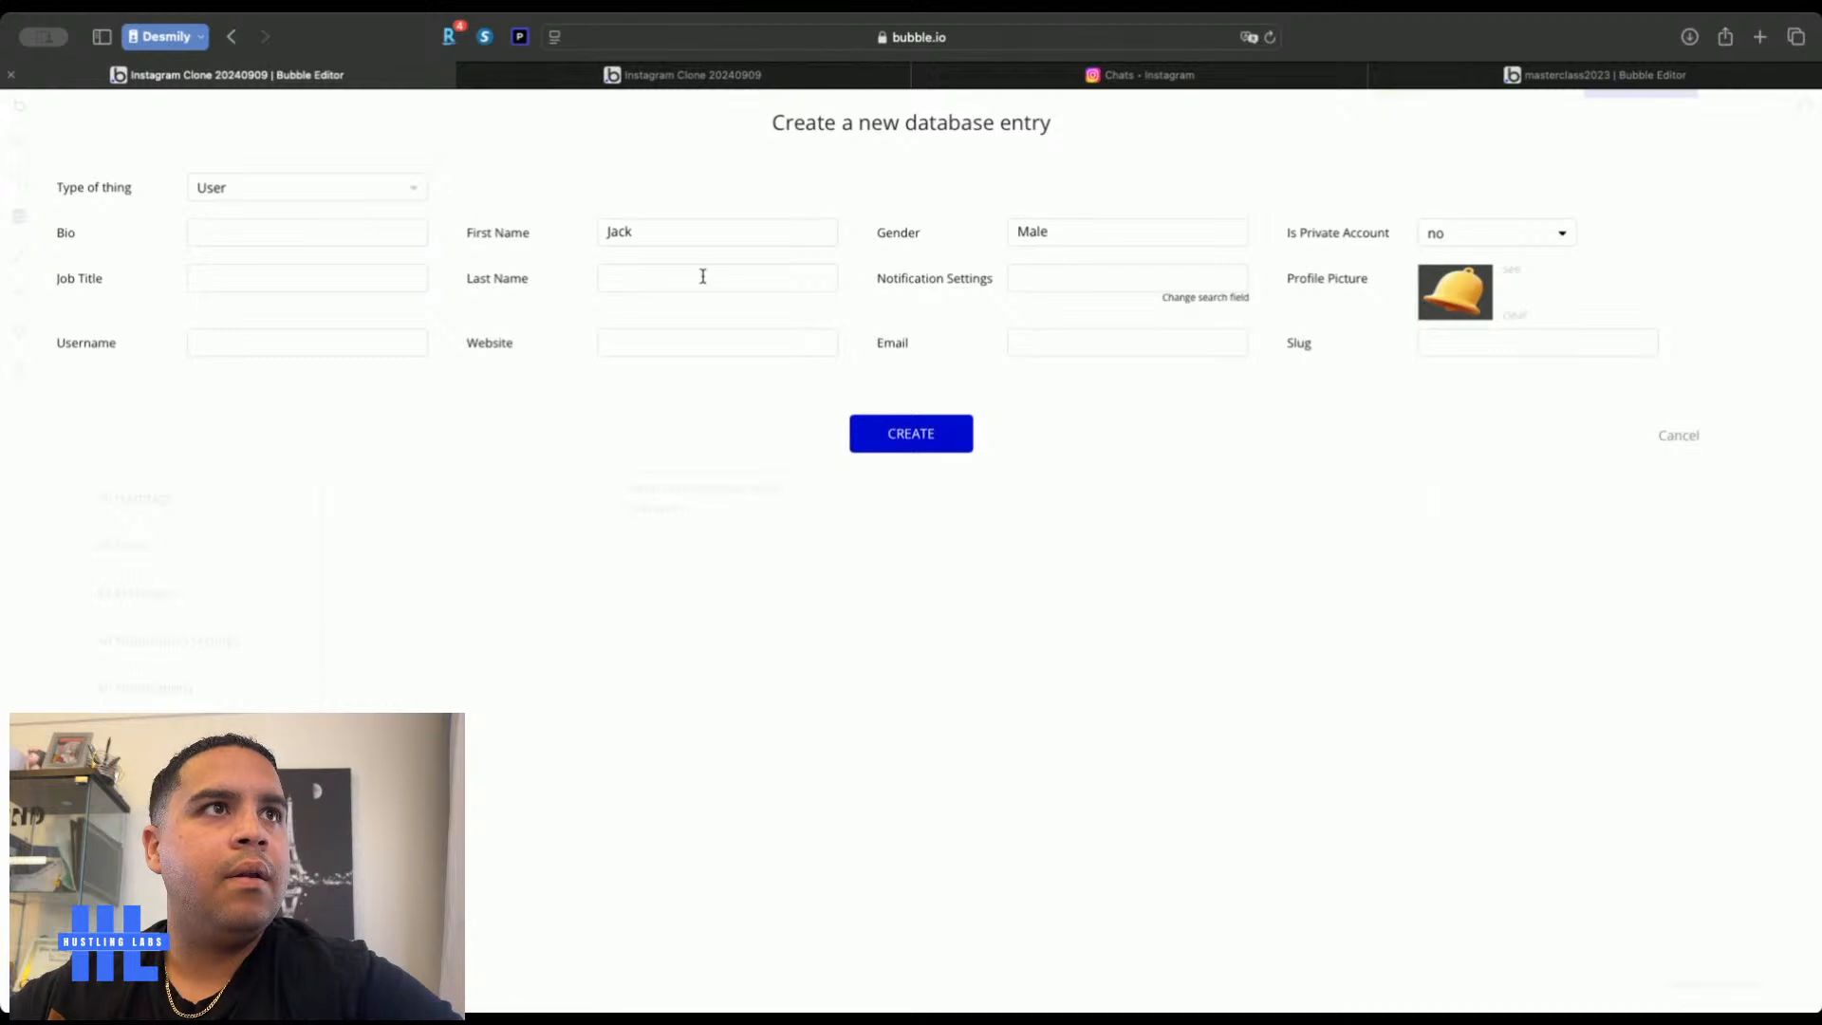
left_click(634, 281)
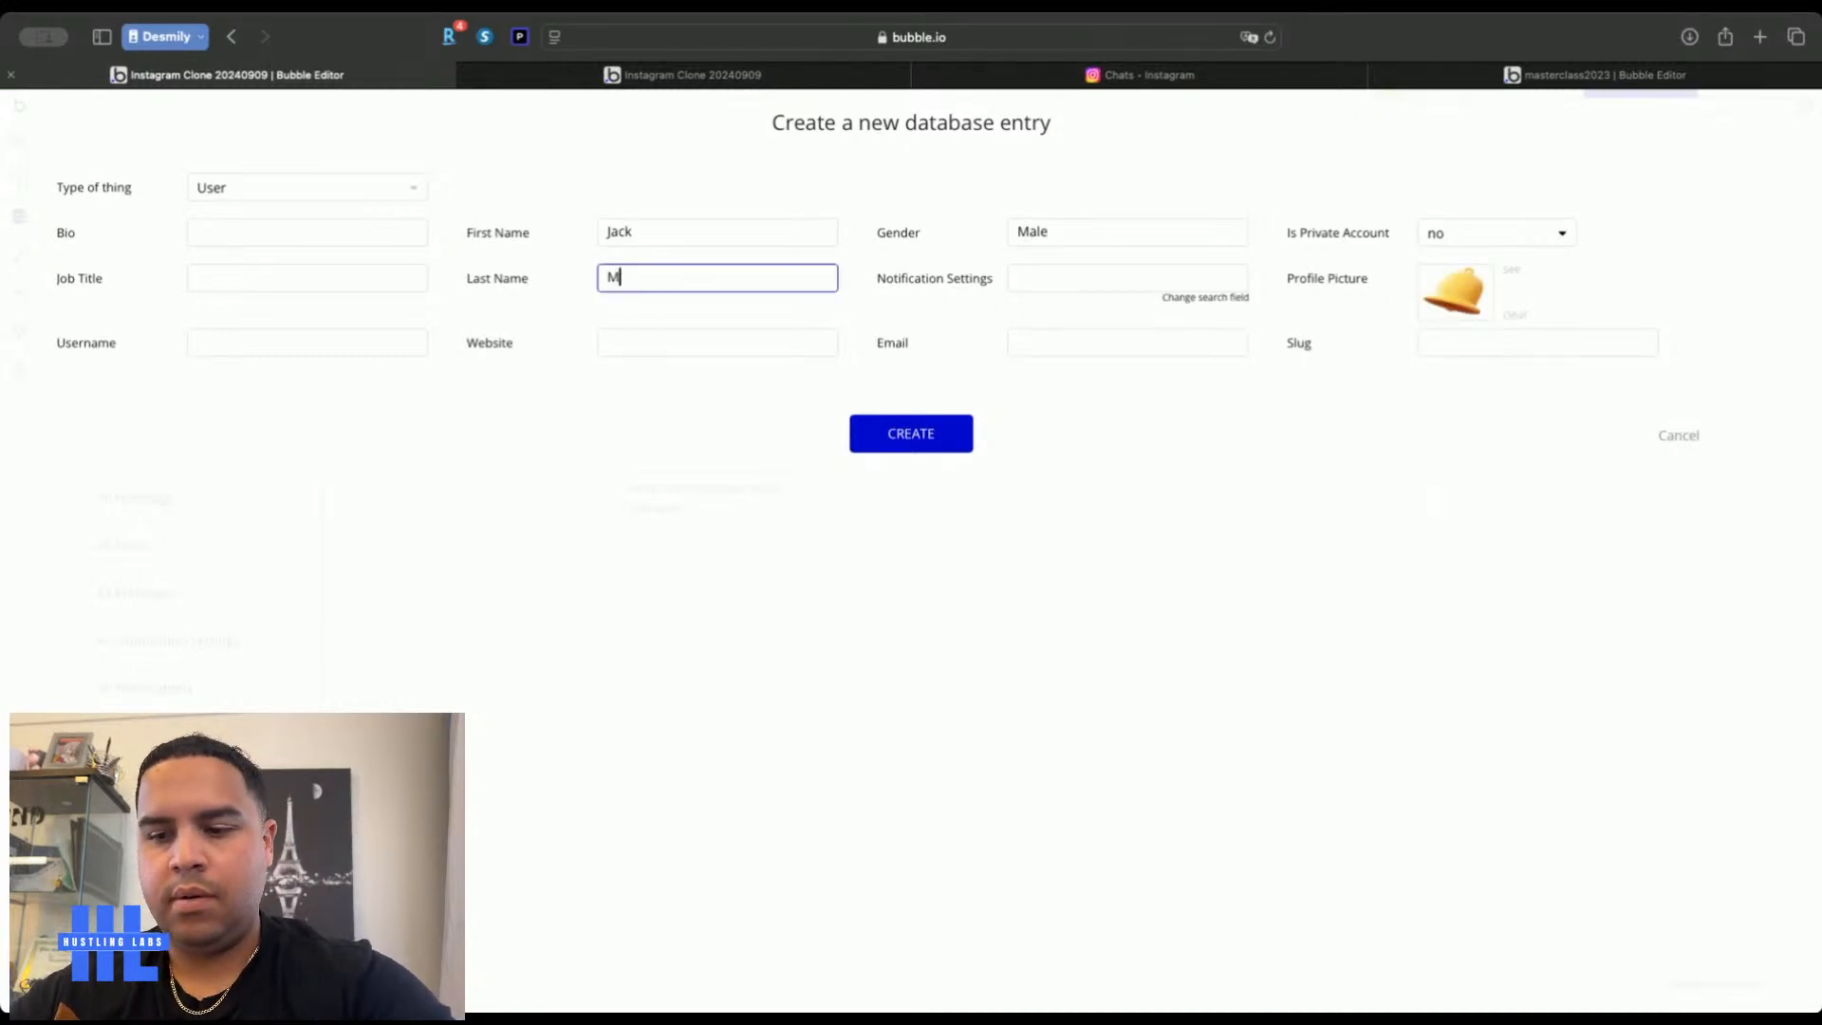
left_click(367, 340)
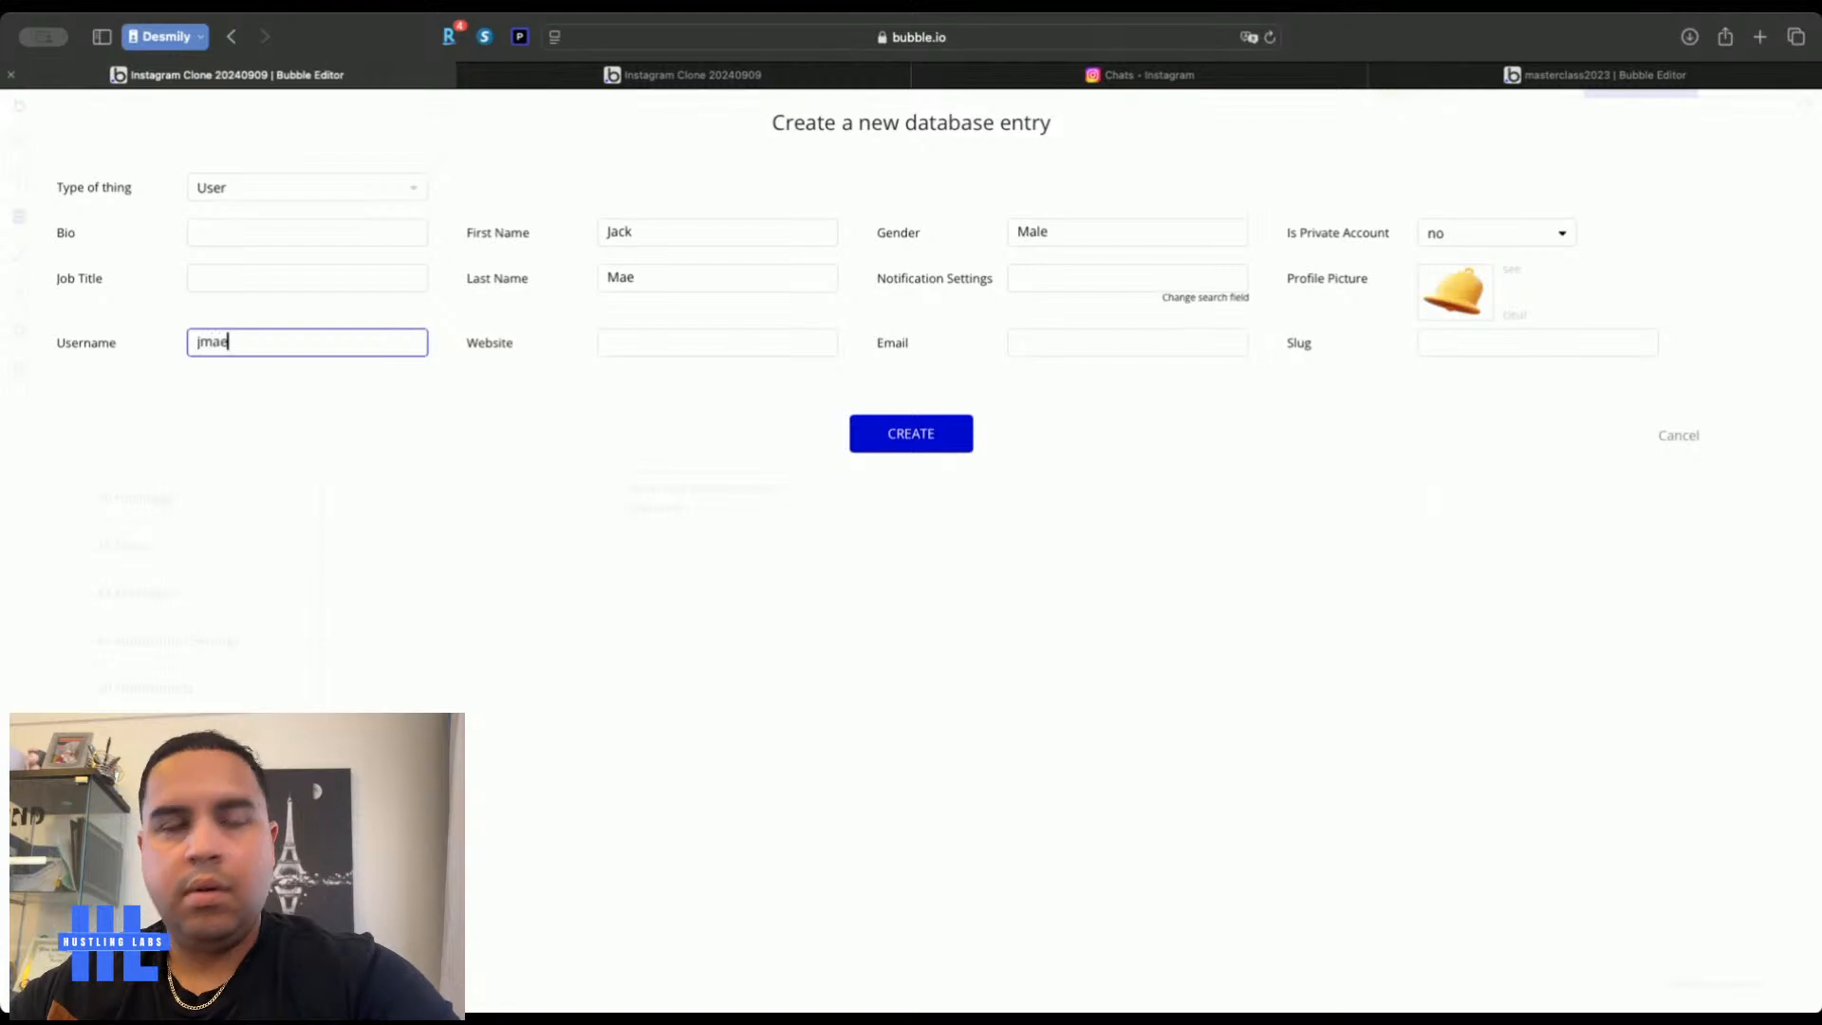
left_click(1098, 343)
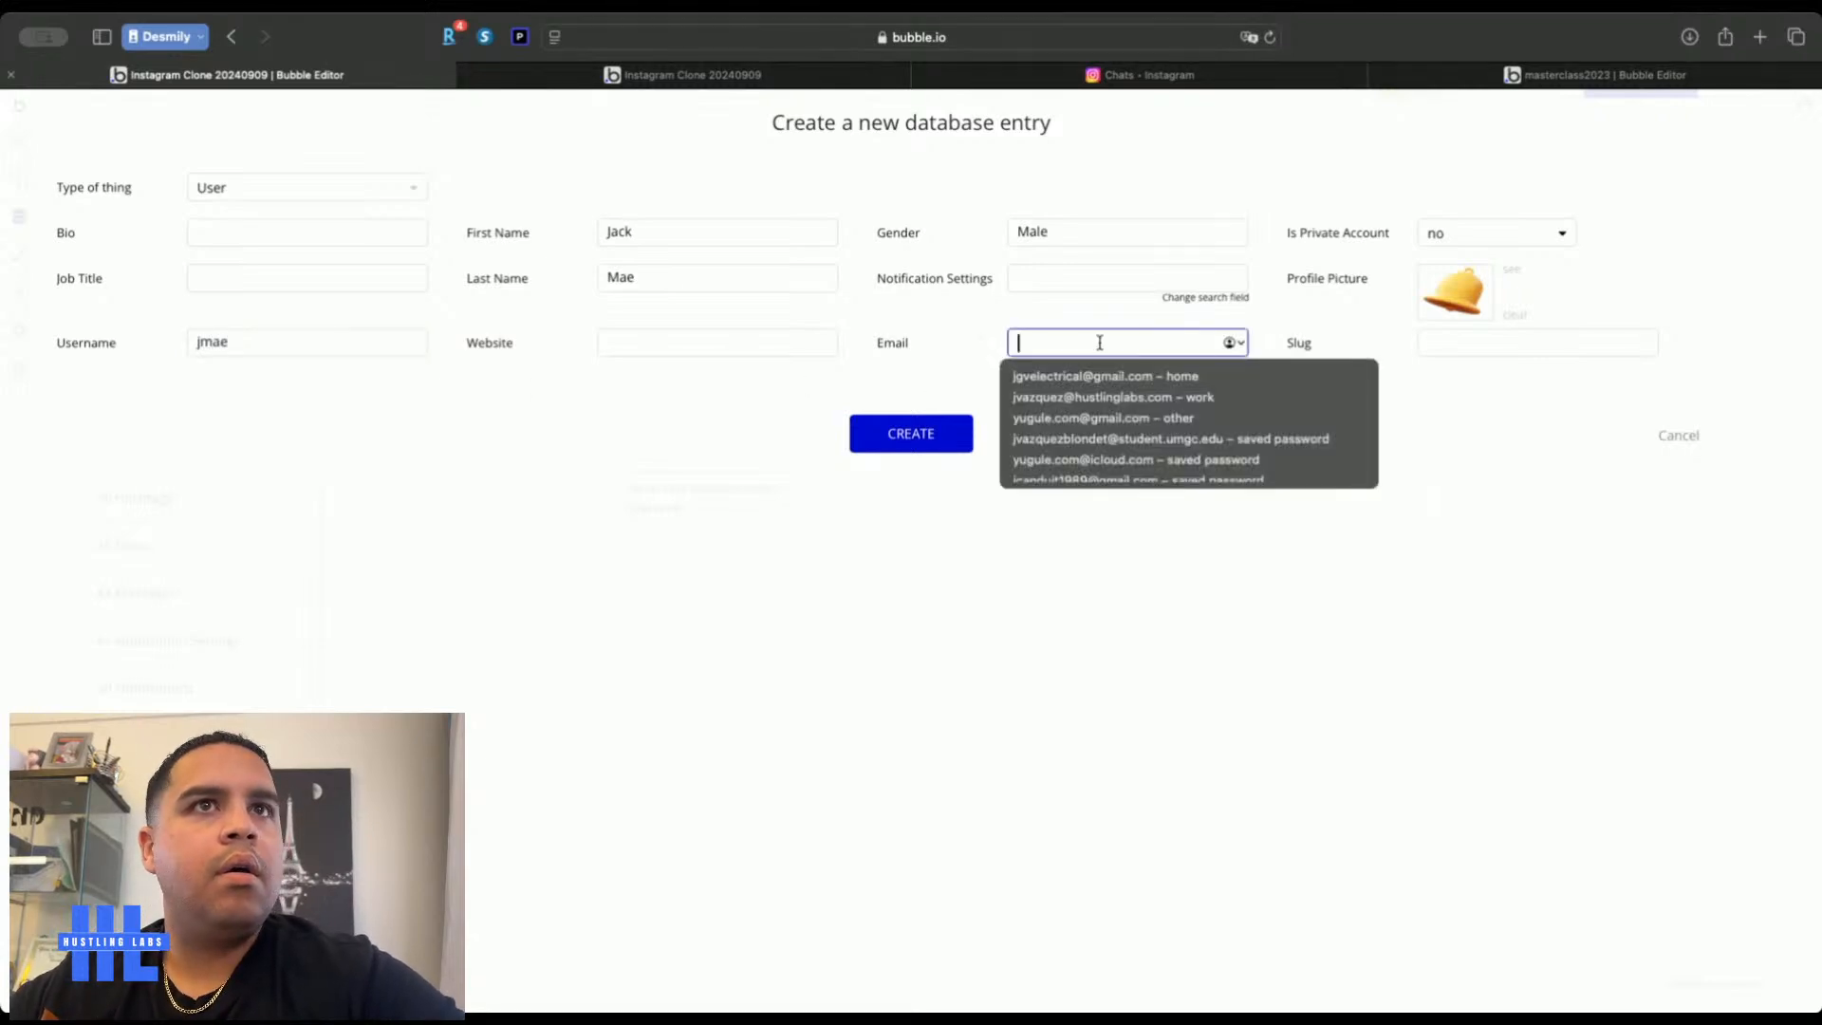
type("test")
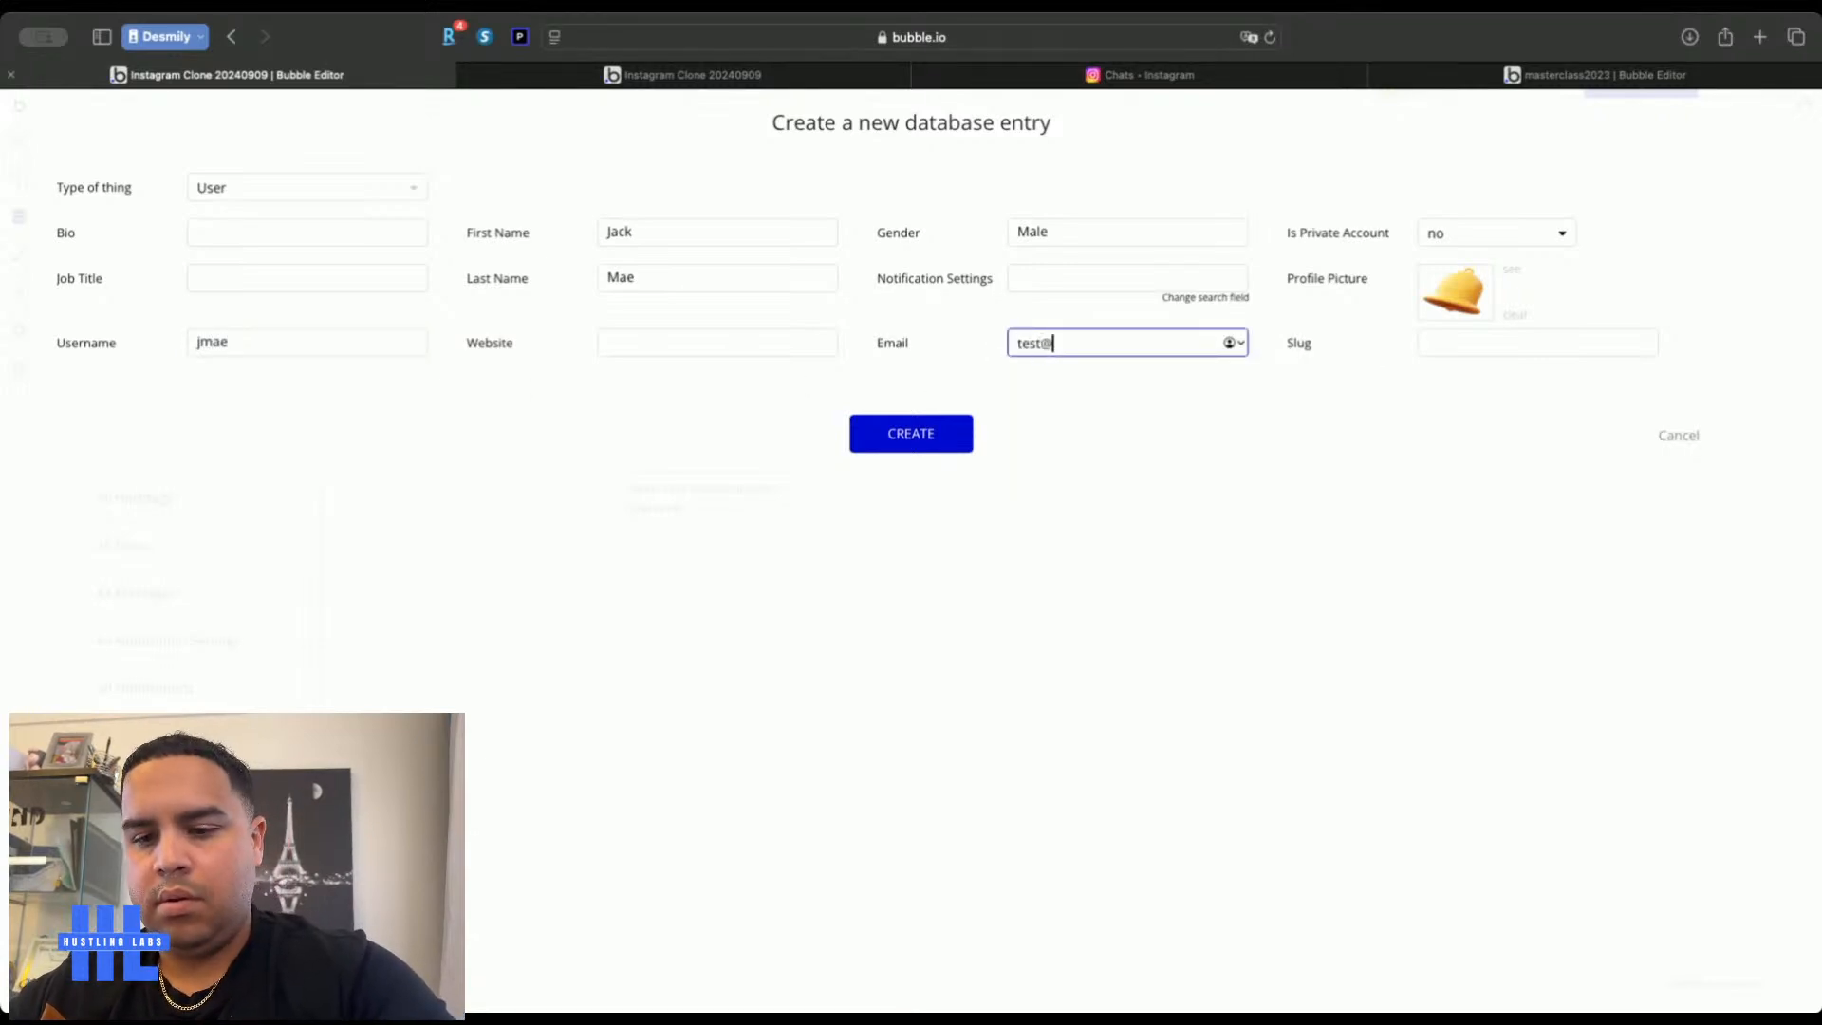
type("@ttest.com")
left_click(916, 446)
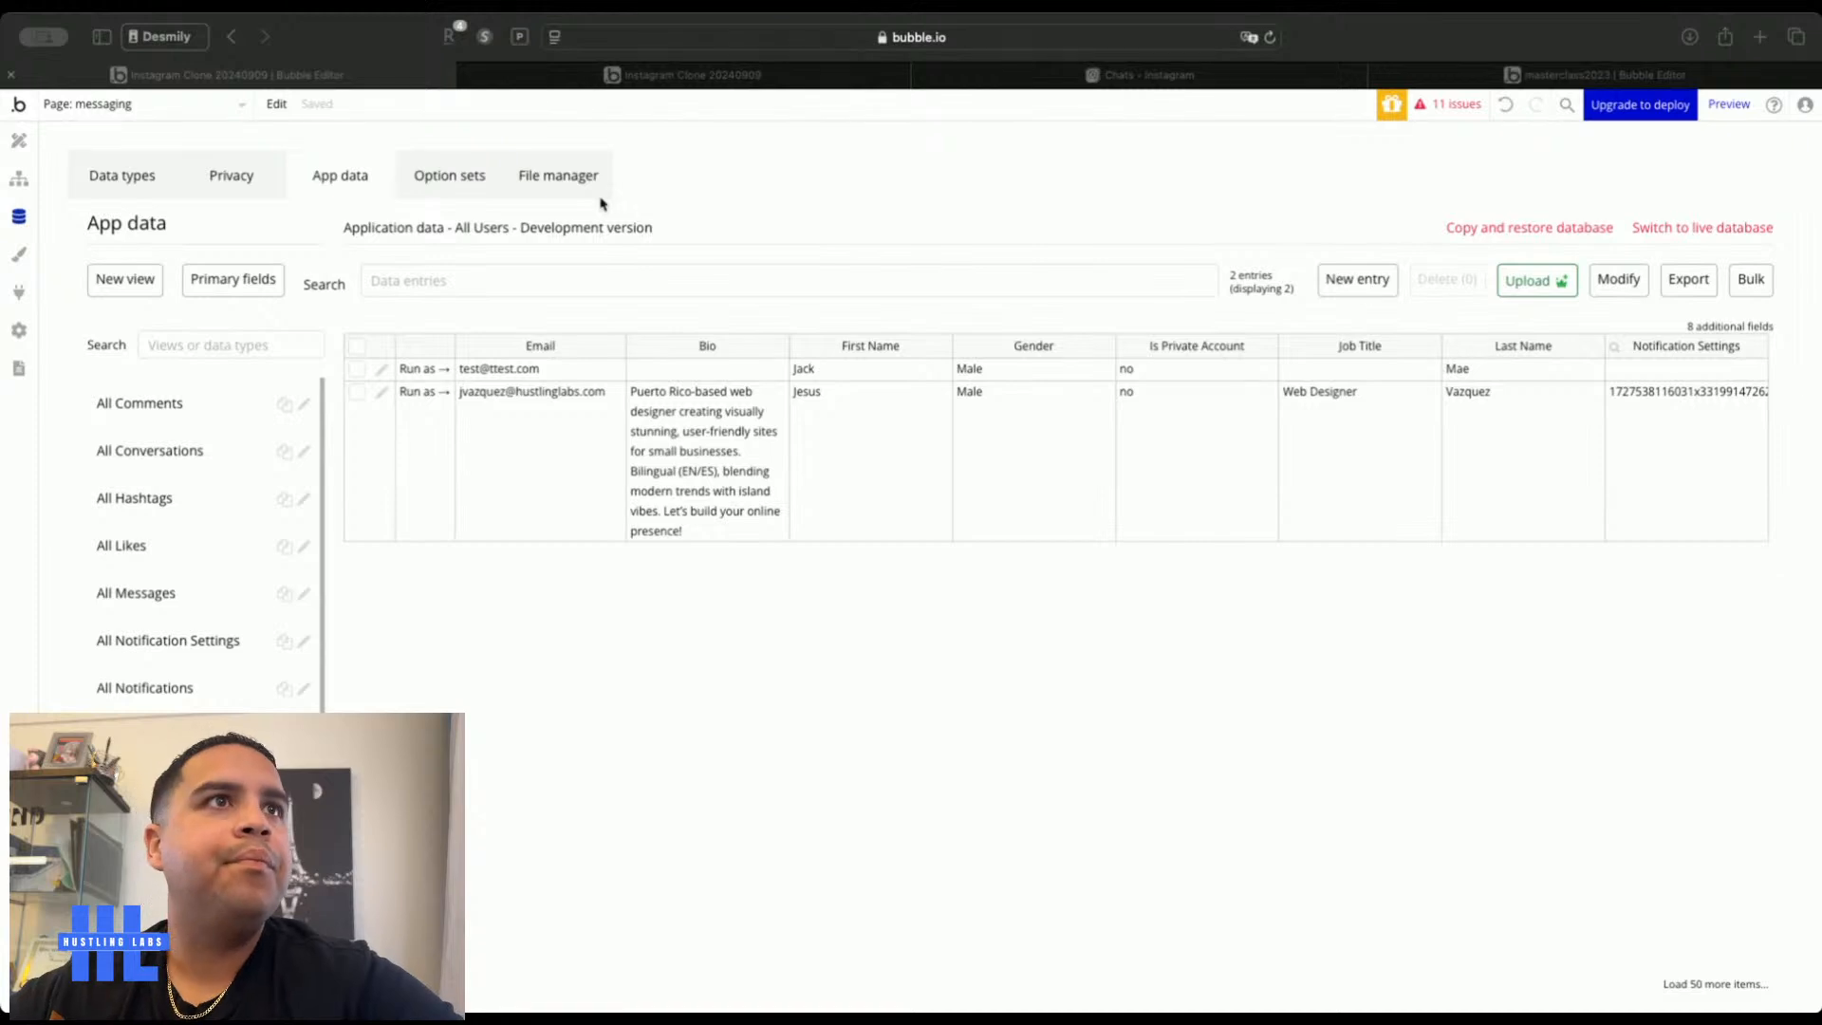
Check the live app's messages page, then go back to the editor's App data
left_click(854, 241)
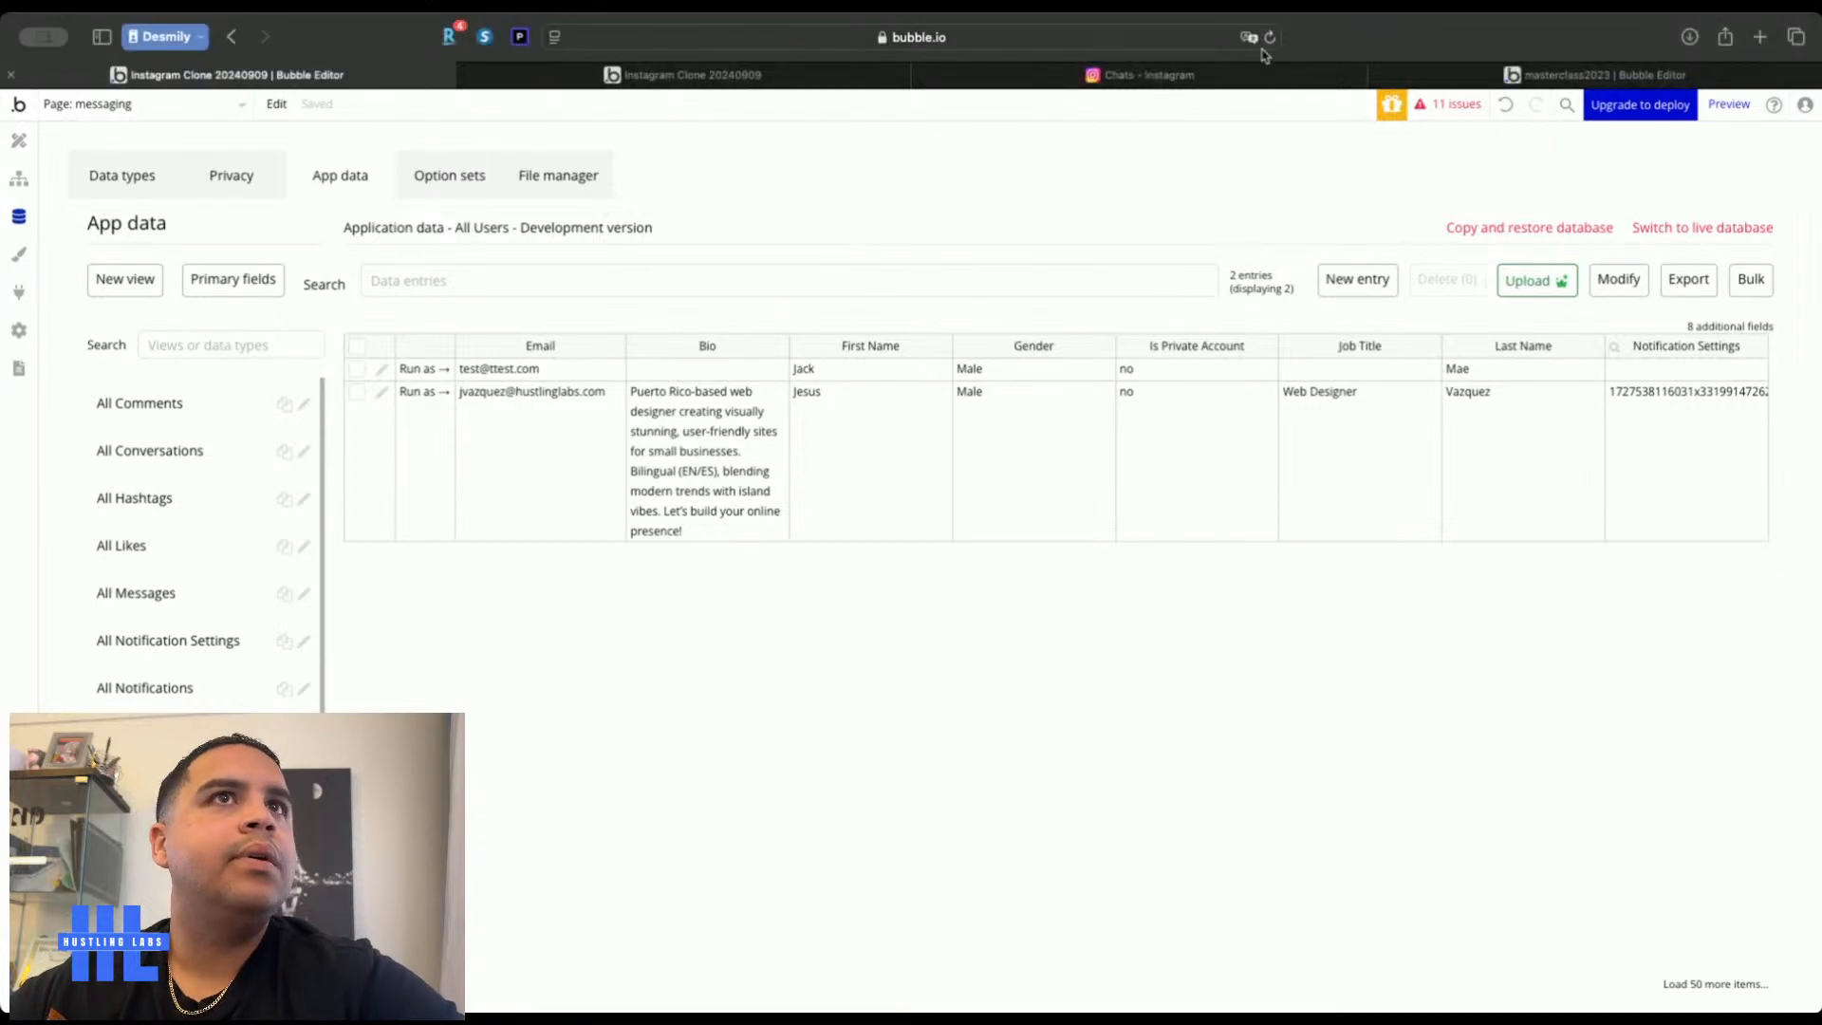
left_click(1179, 80)
left_click(831, 76)
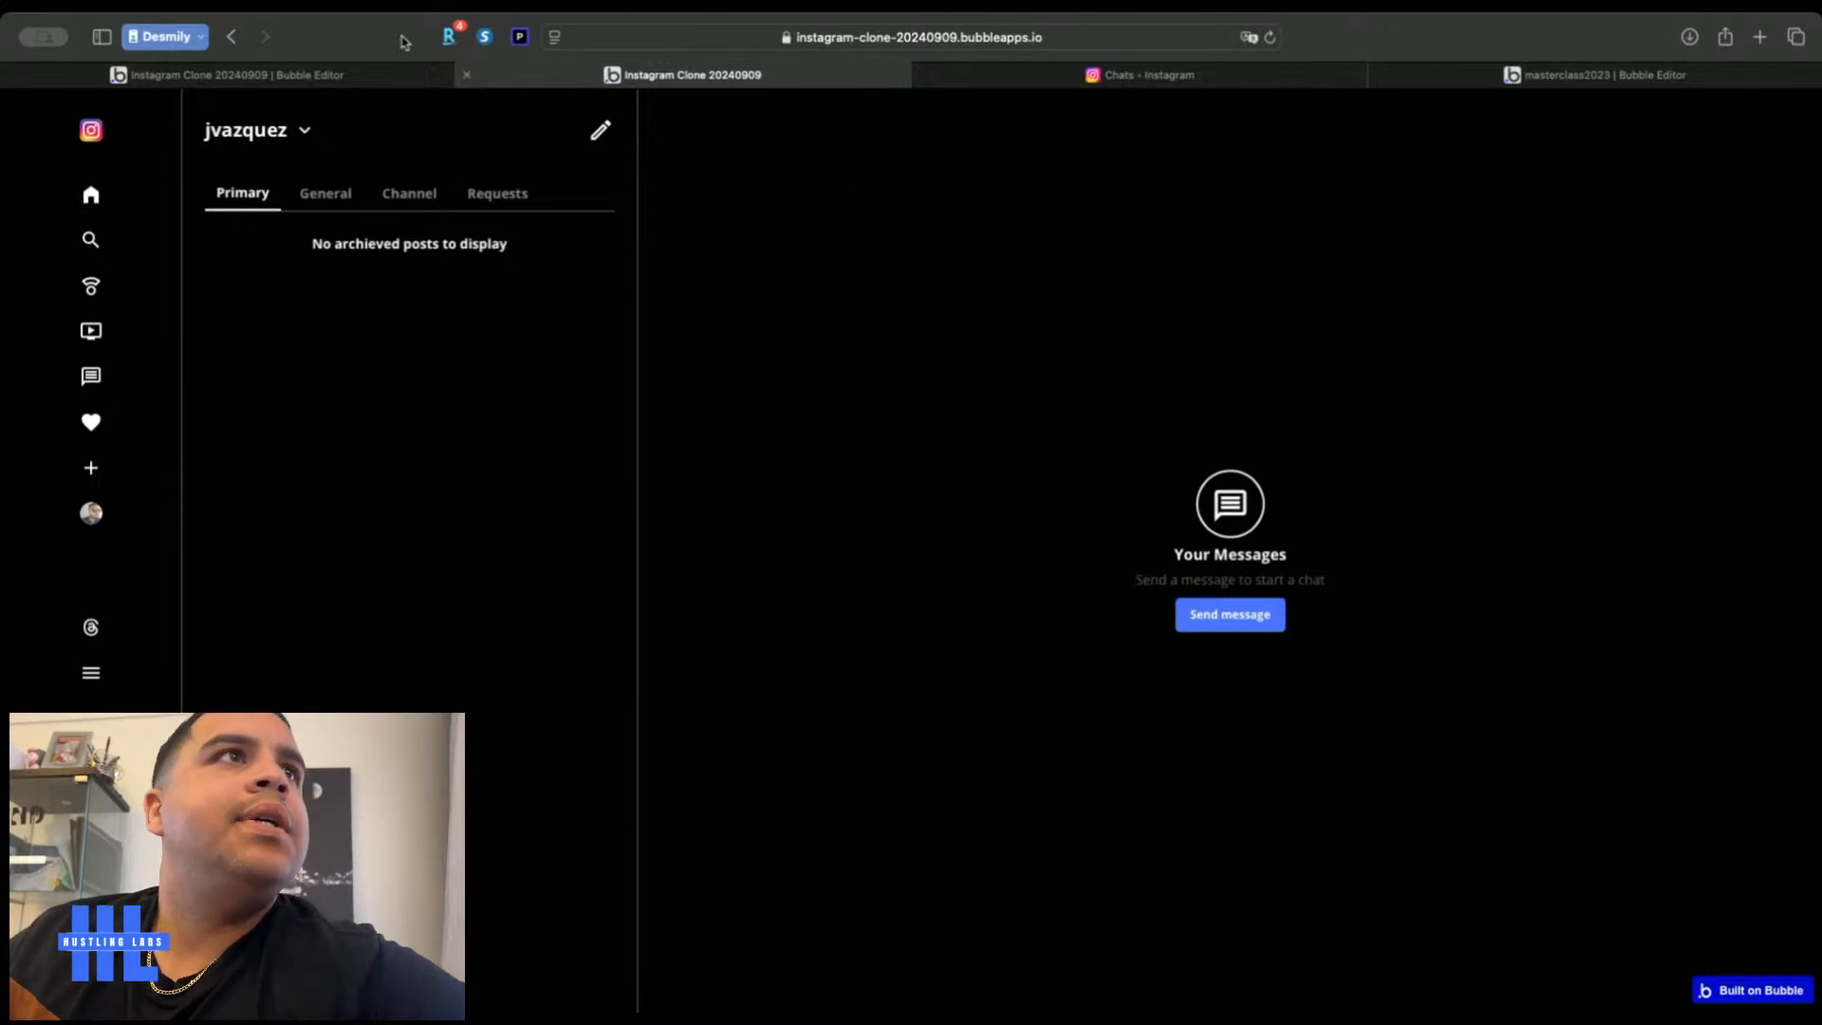
left_click(308, 74)
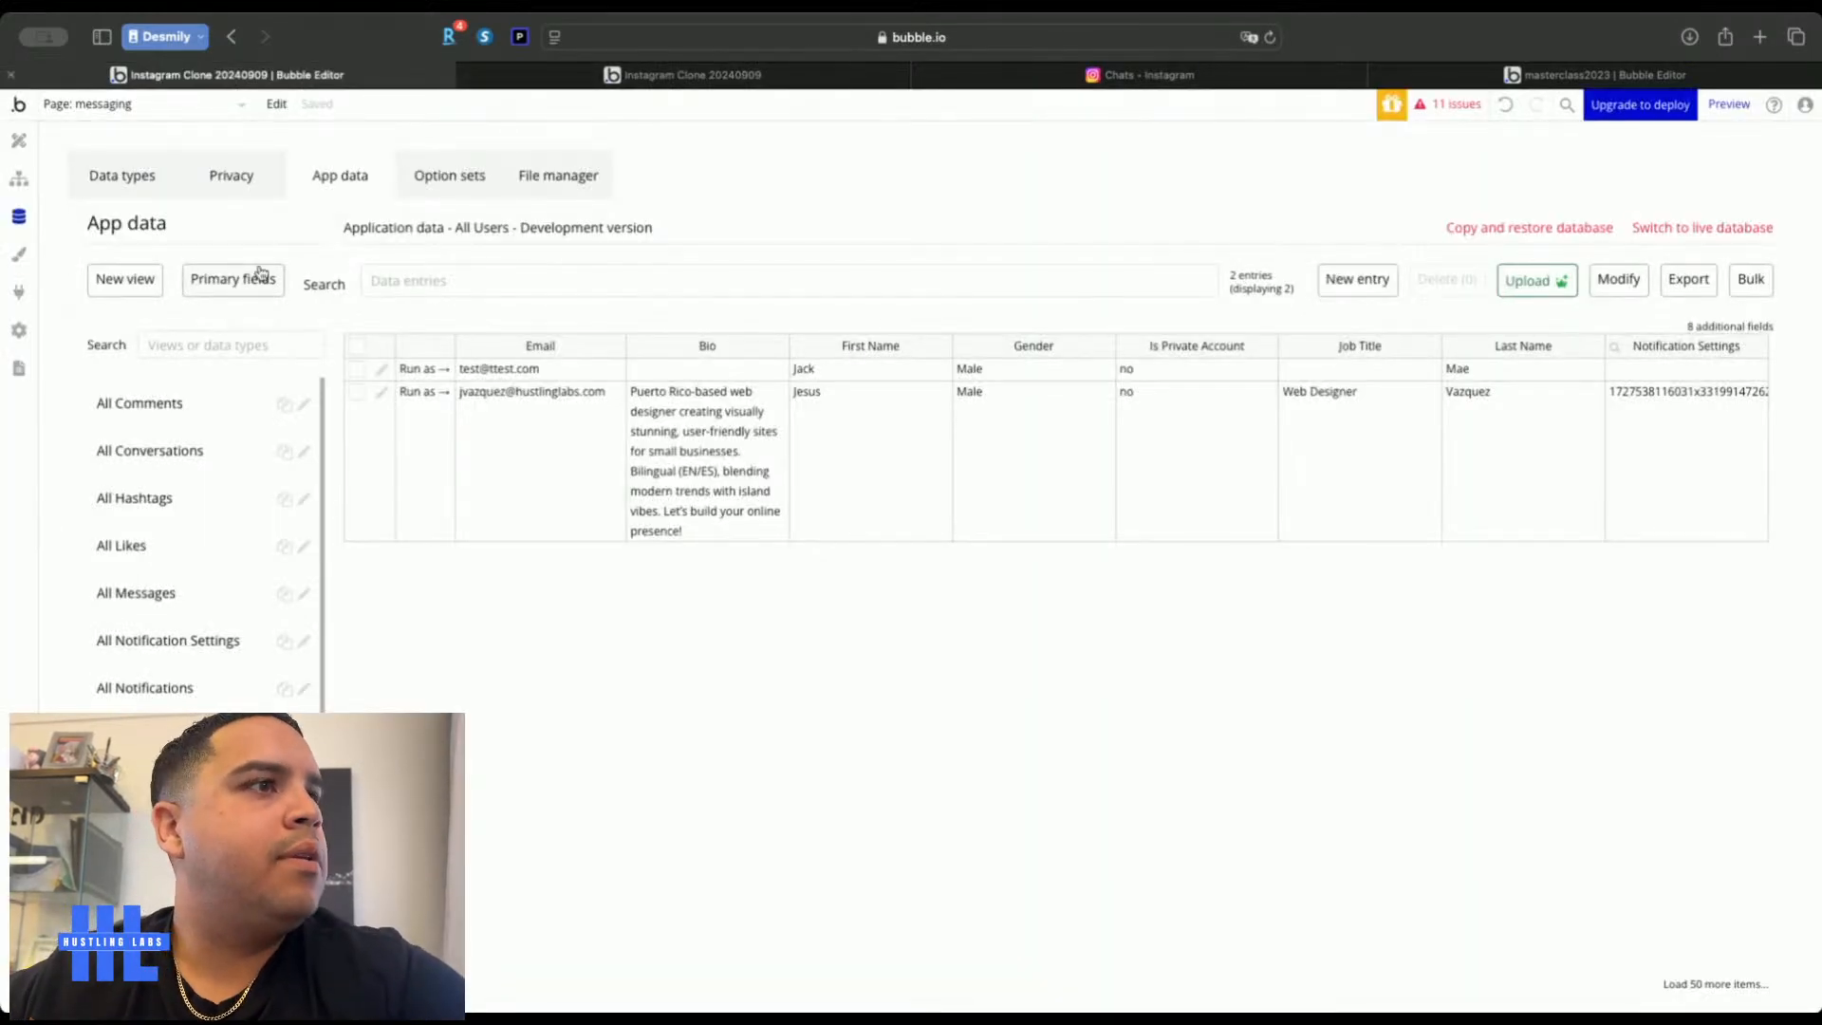
Start a new Conversations entry with both test users added as Chat Users
left_click(186, 449)
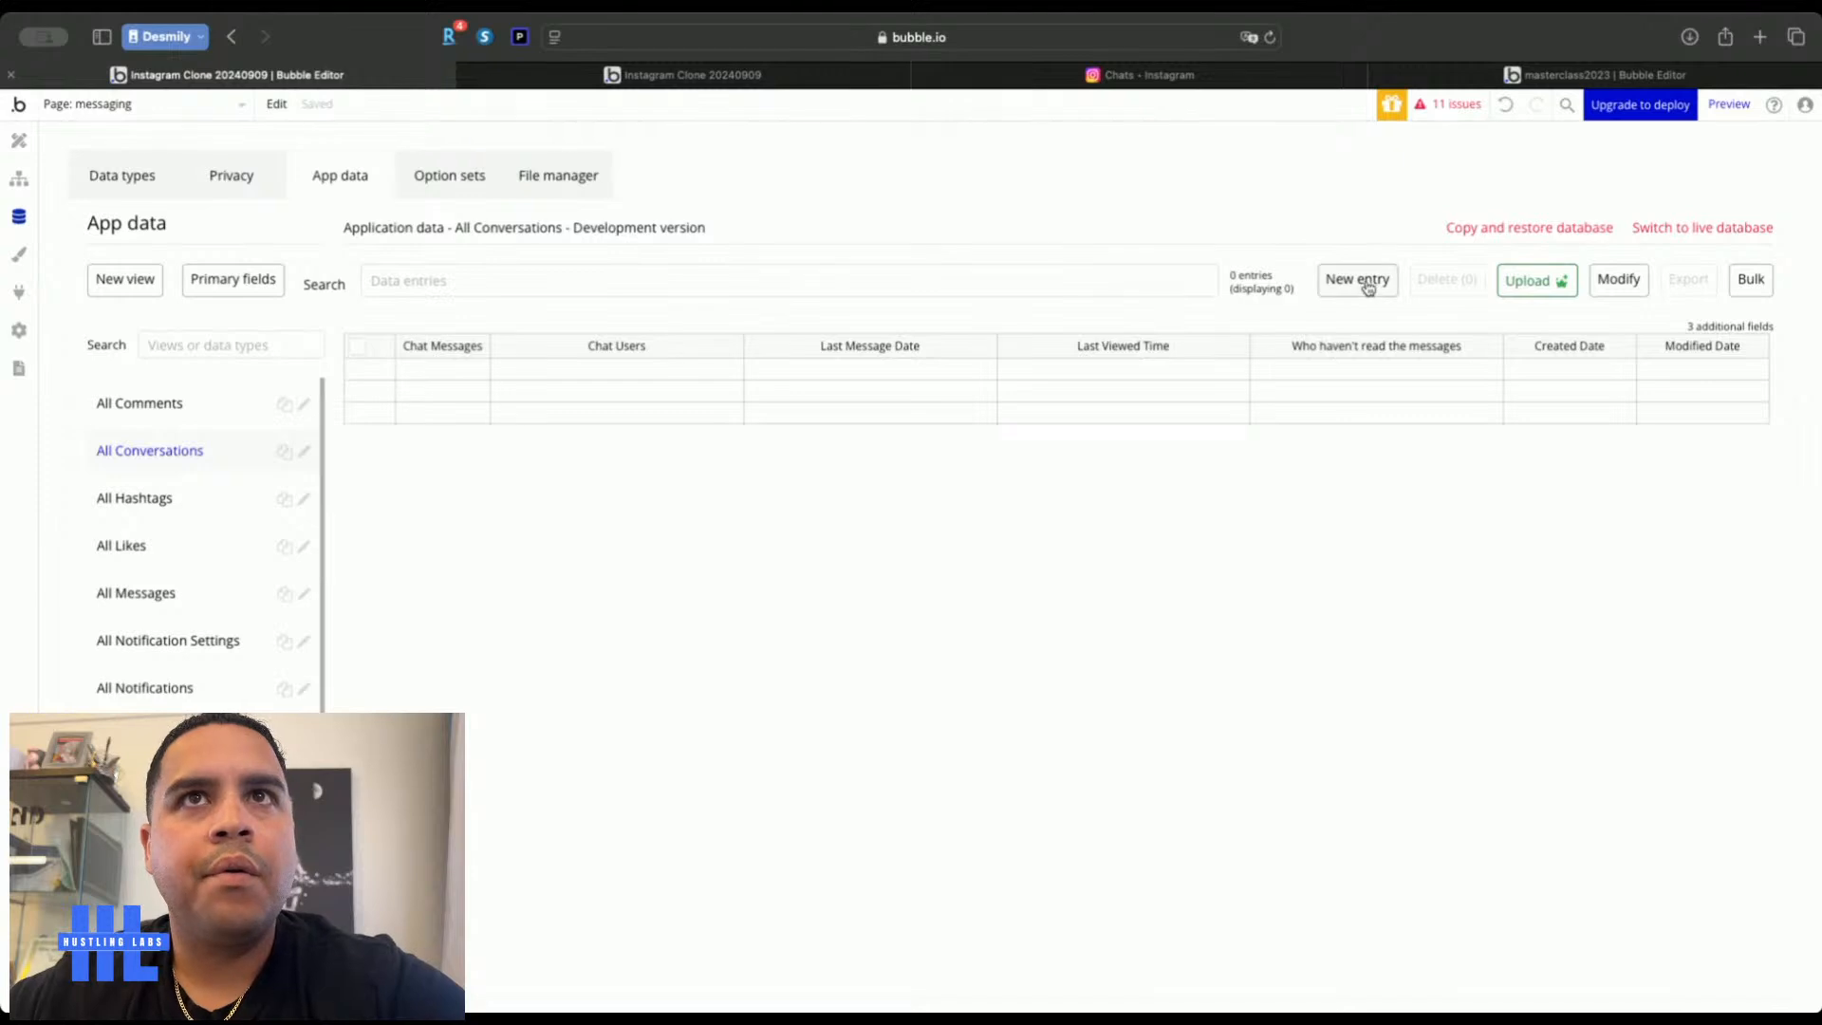
left_click(1366, 283)
left_click(346, 234)
left_click(632, 230)
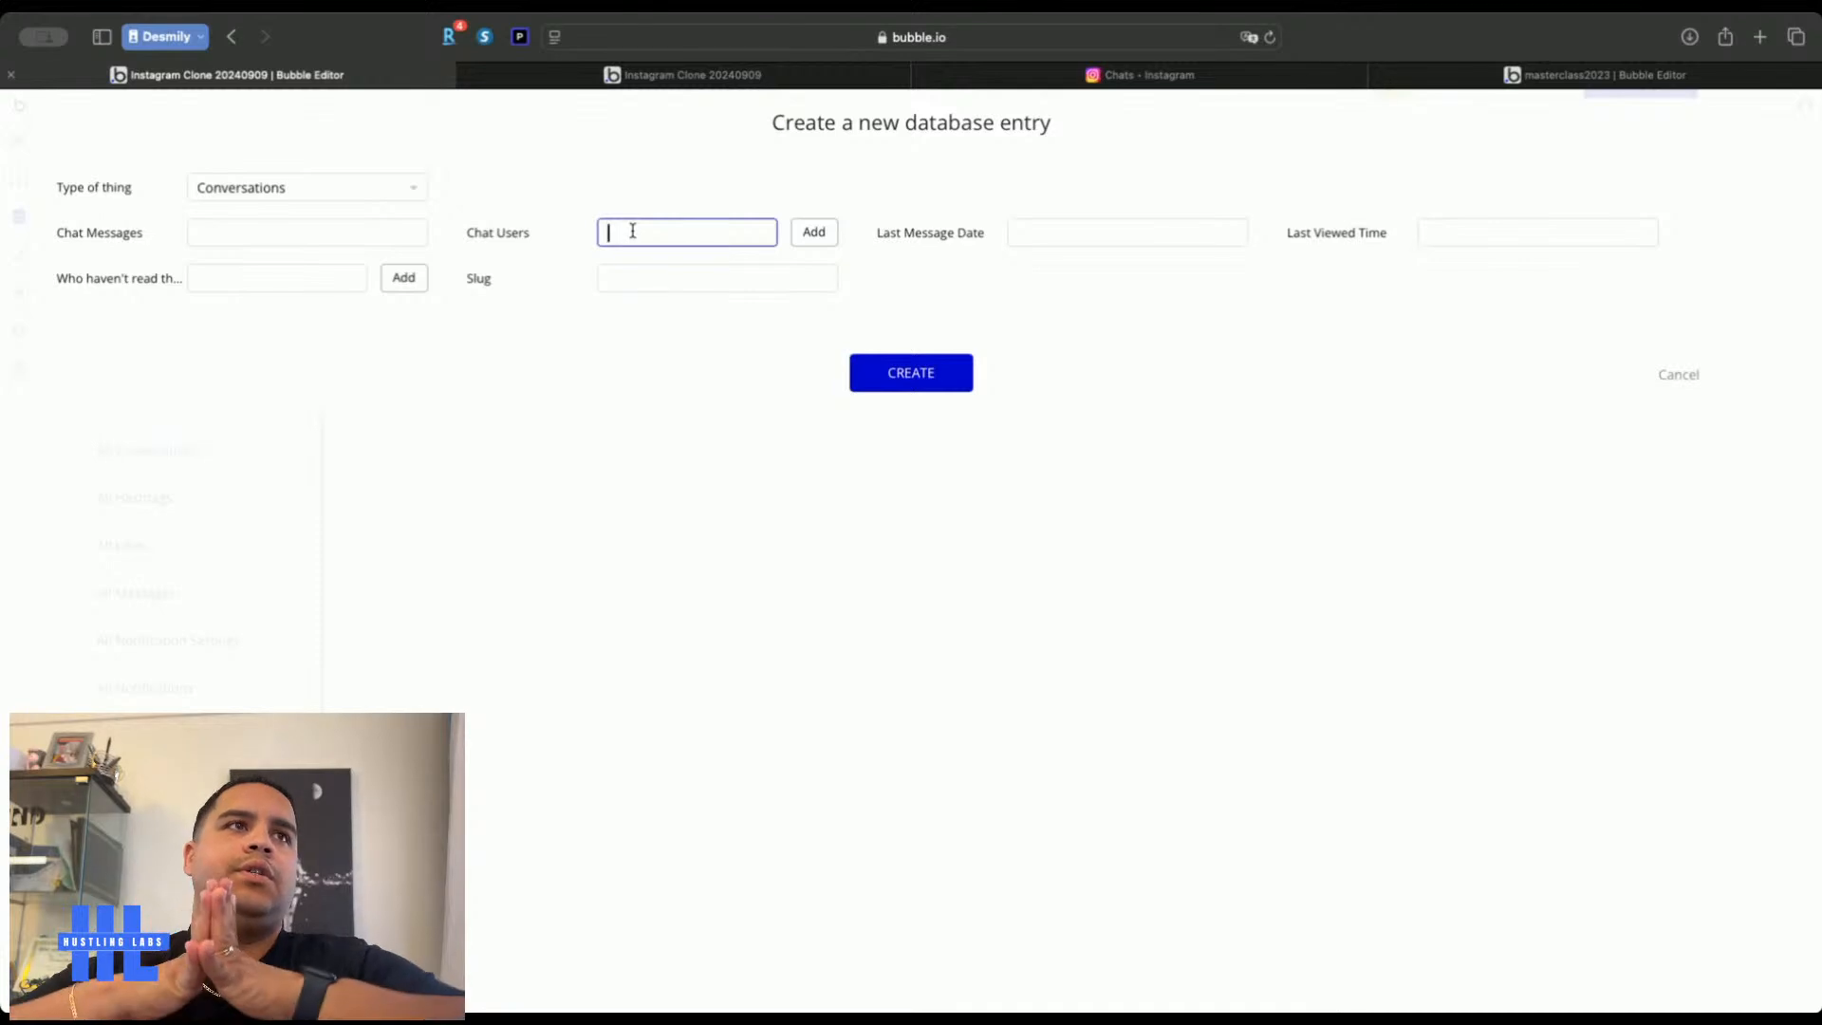
type("test")
left_click(630, 273)
left_click(833, 243)
left_click(713, 258)
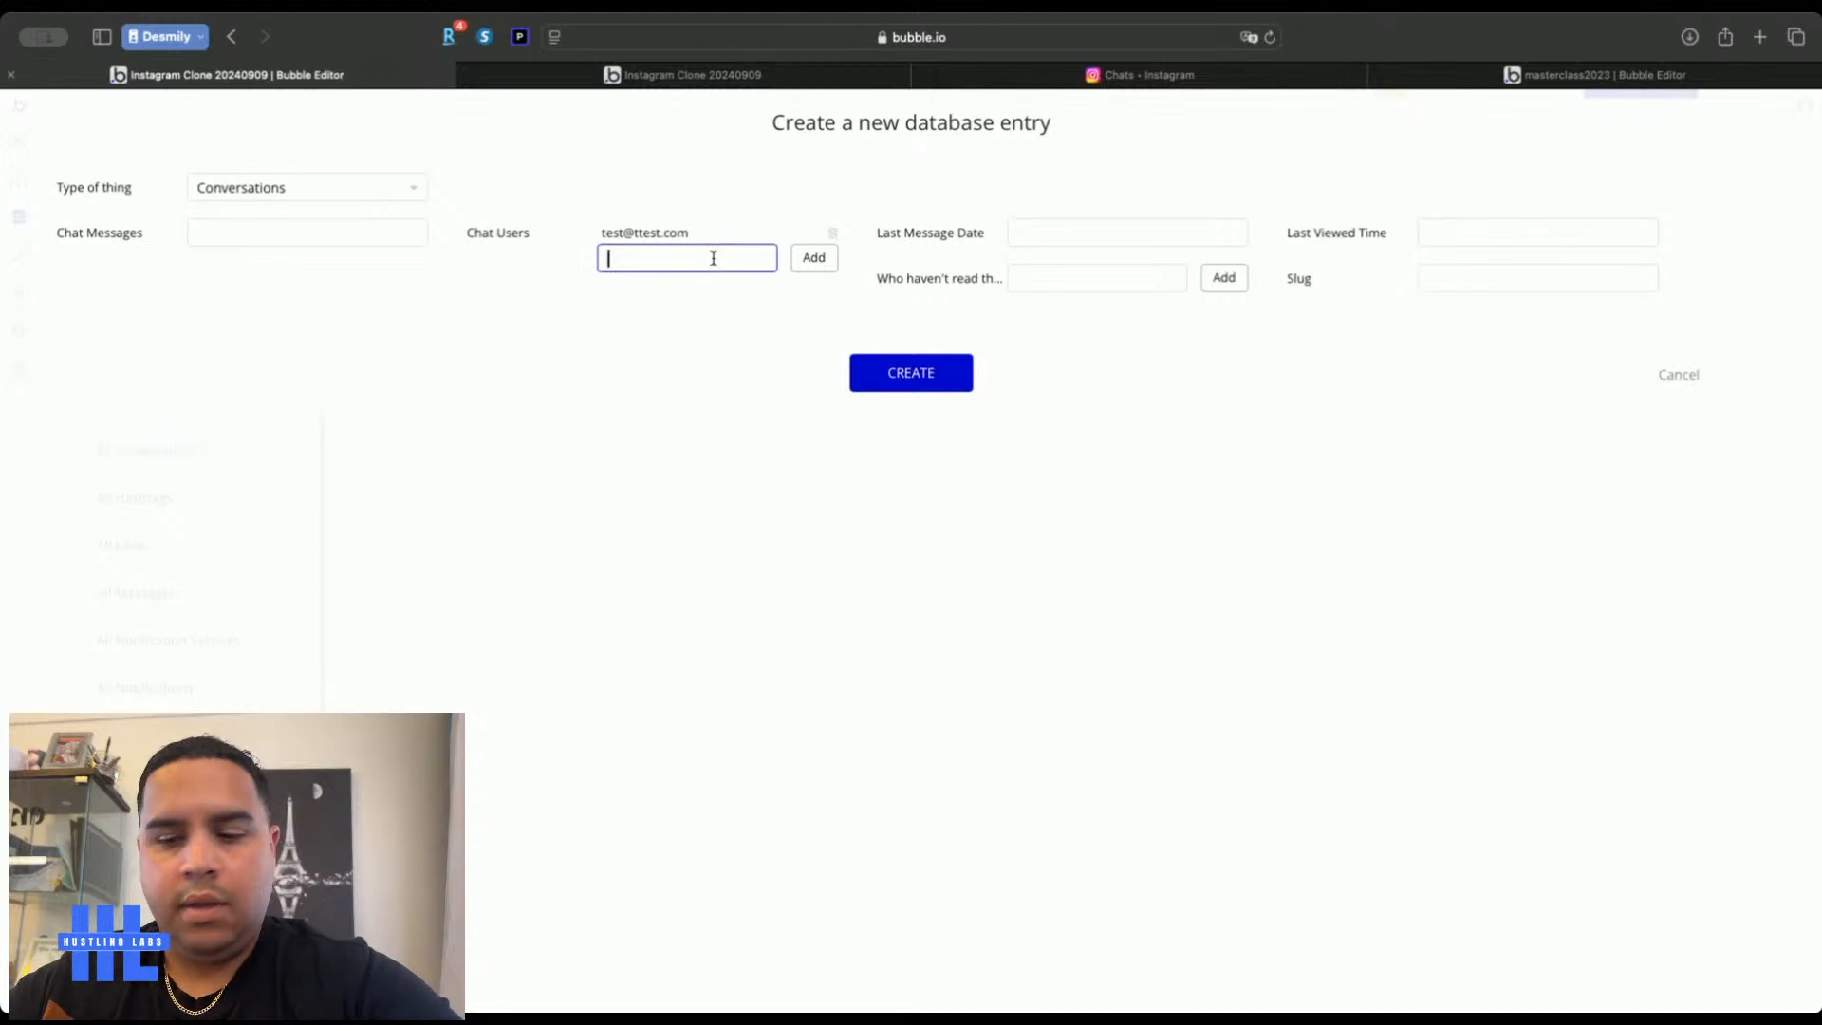
left_click(711, 297)
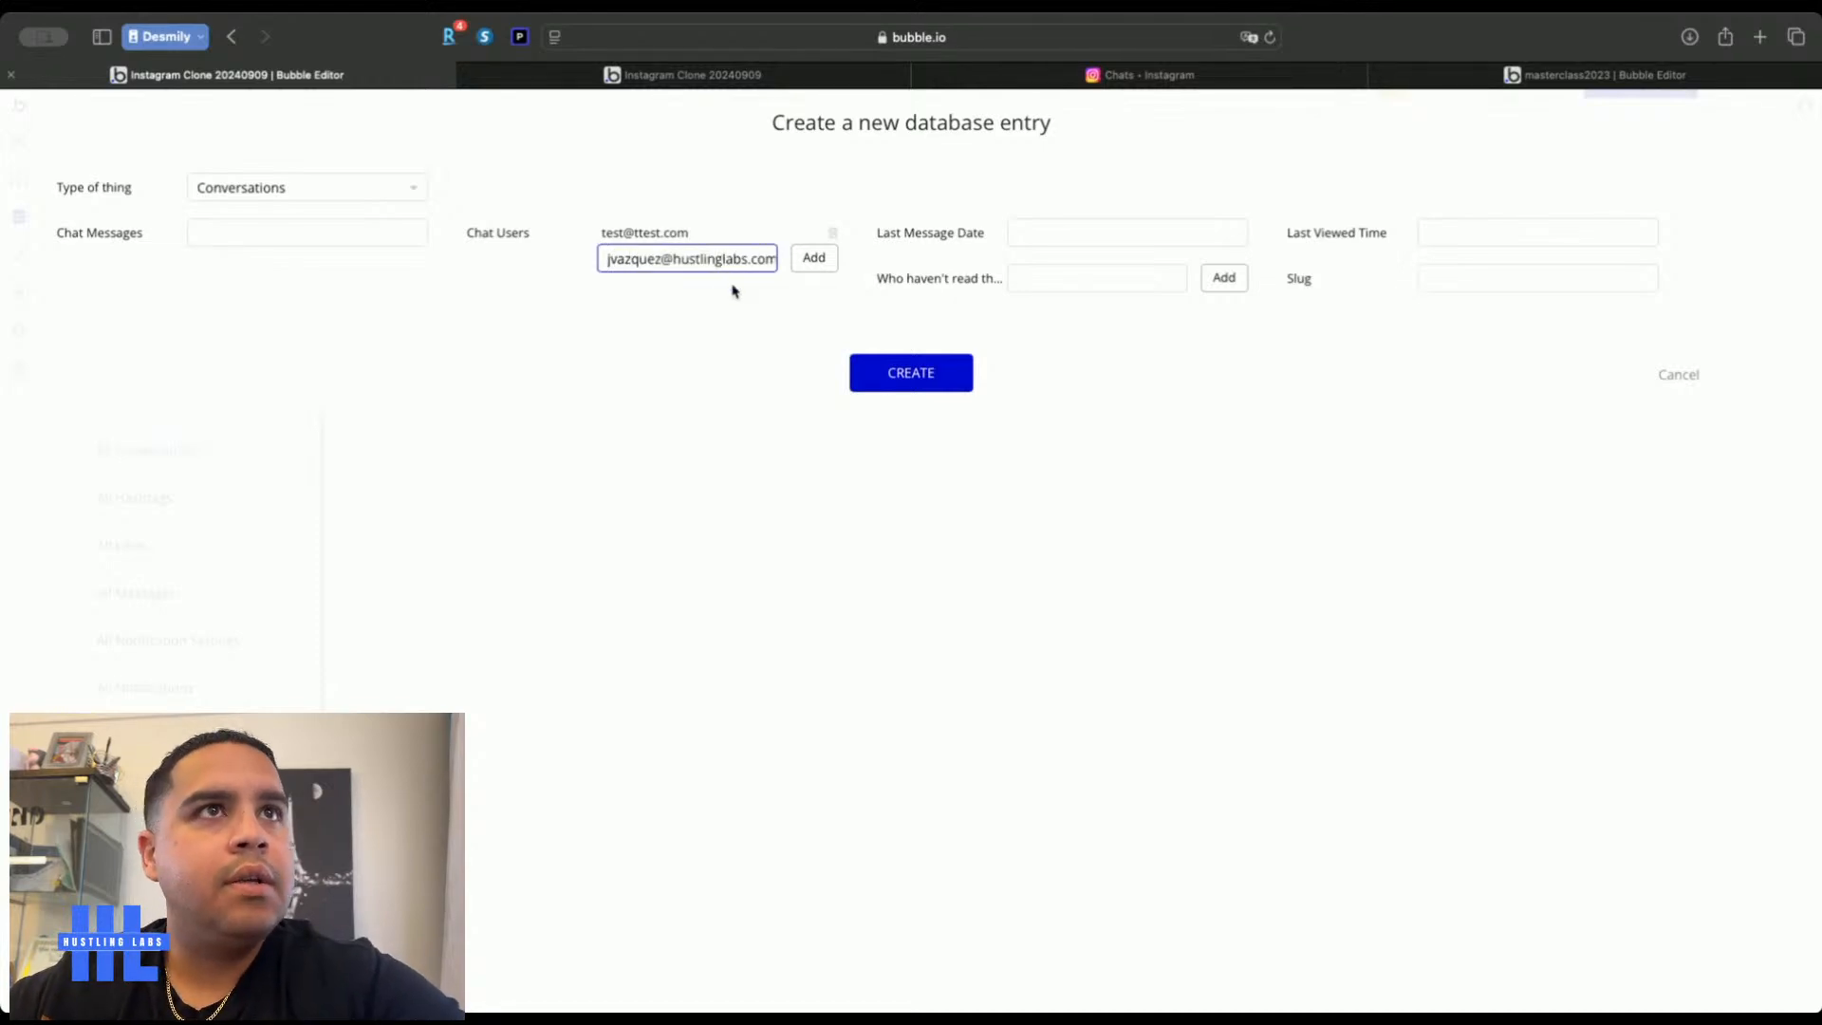
left_click(817, 264)
Set Last Message Date and Last Viewed Time to 10/11/2024 01:56 pm
left_click(1134, 233)
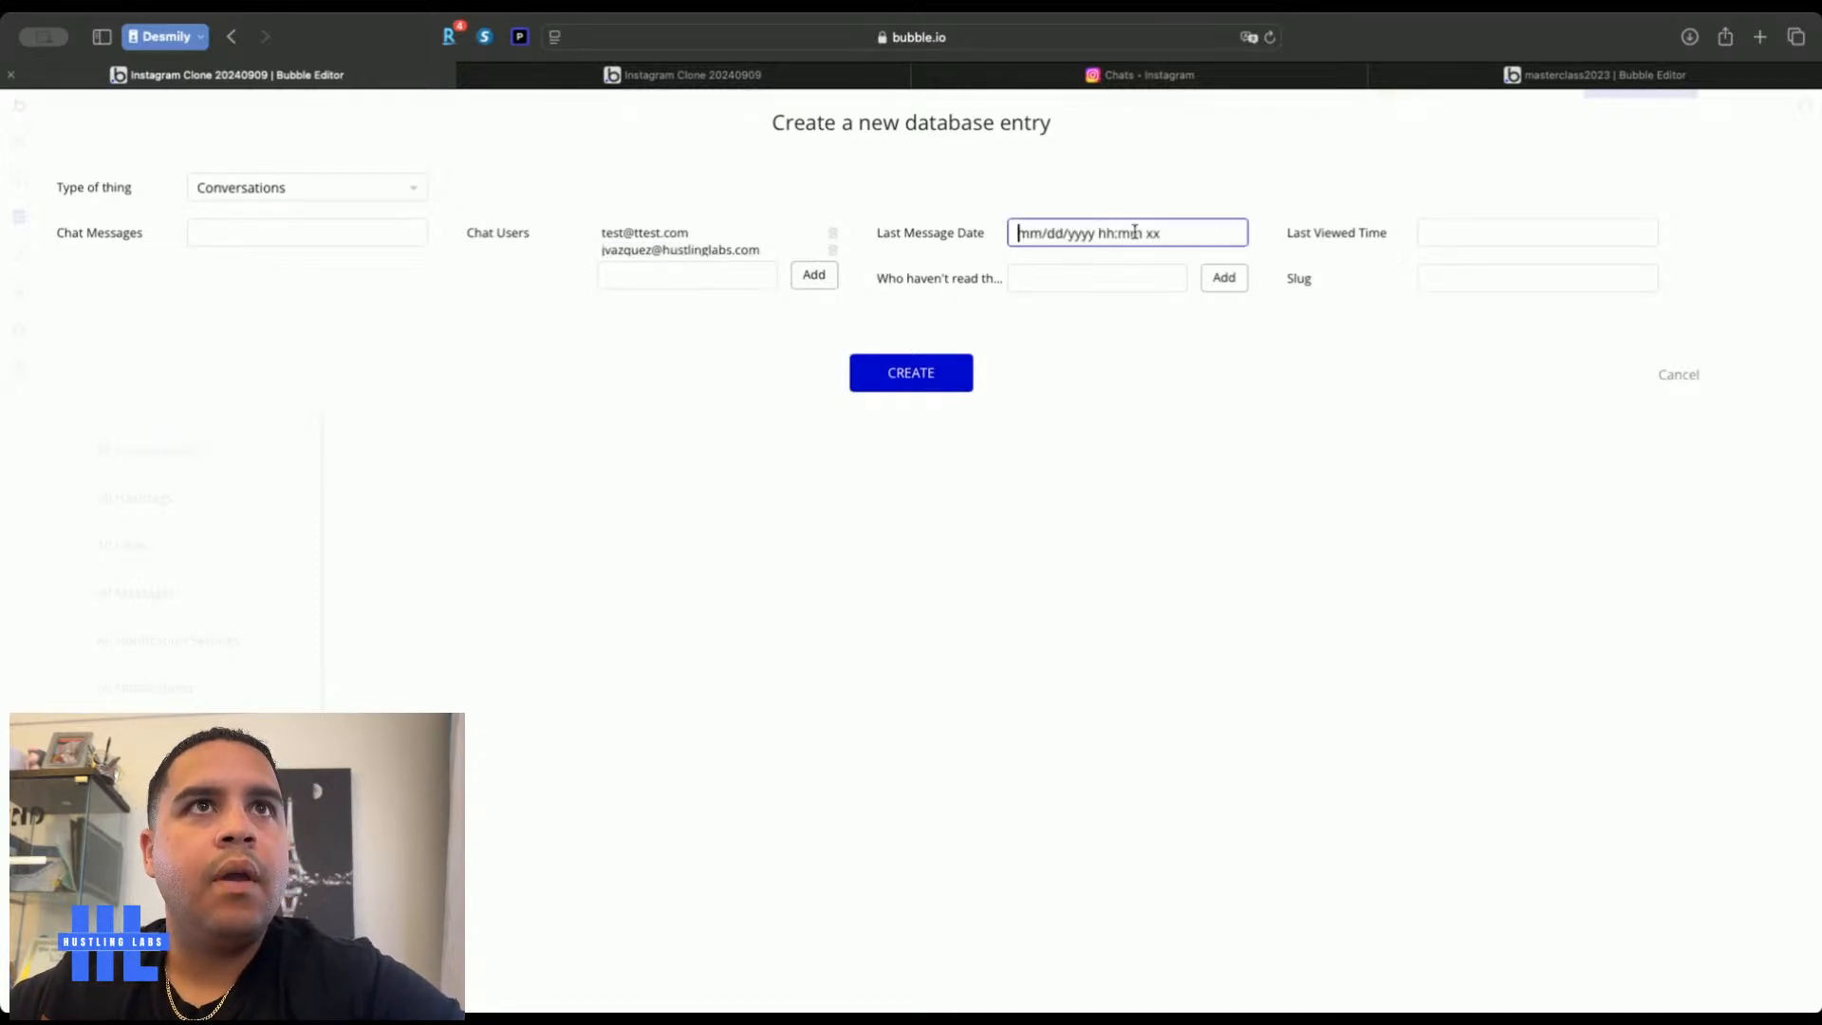
type("10/11/202")
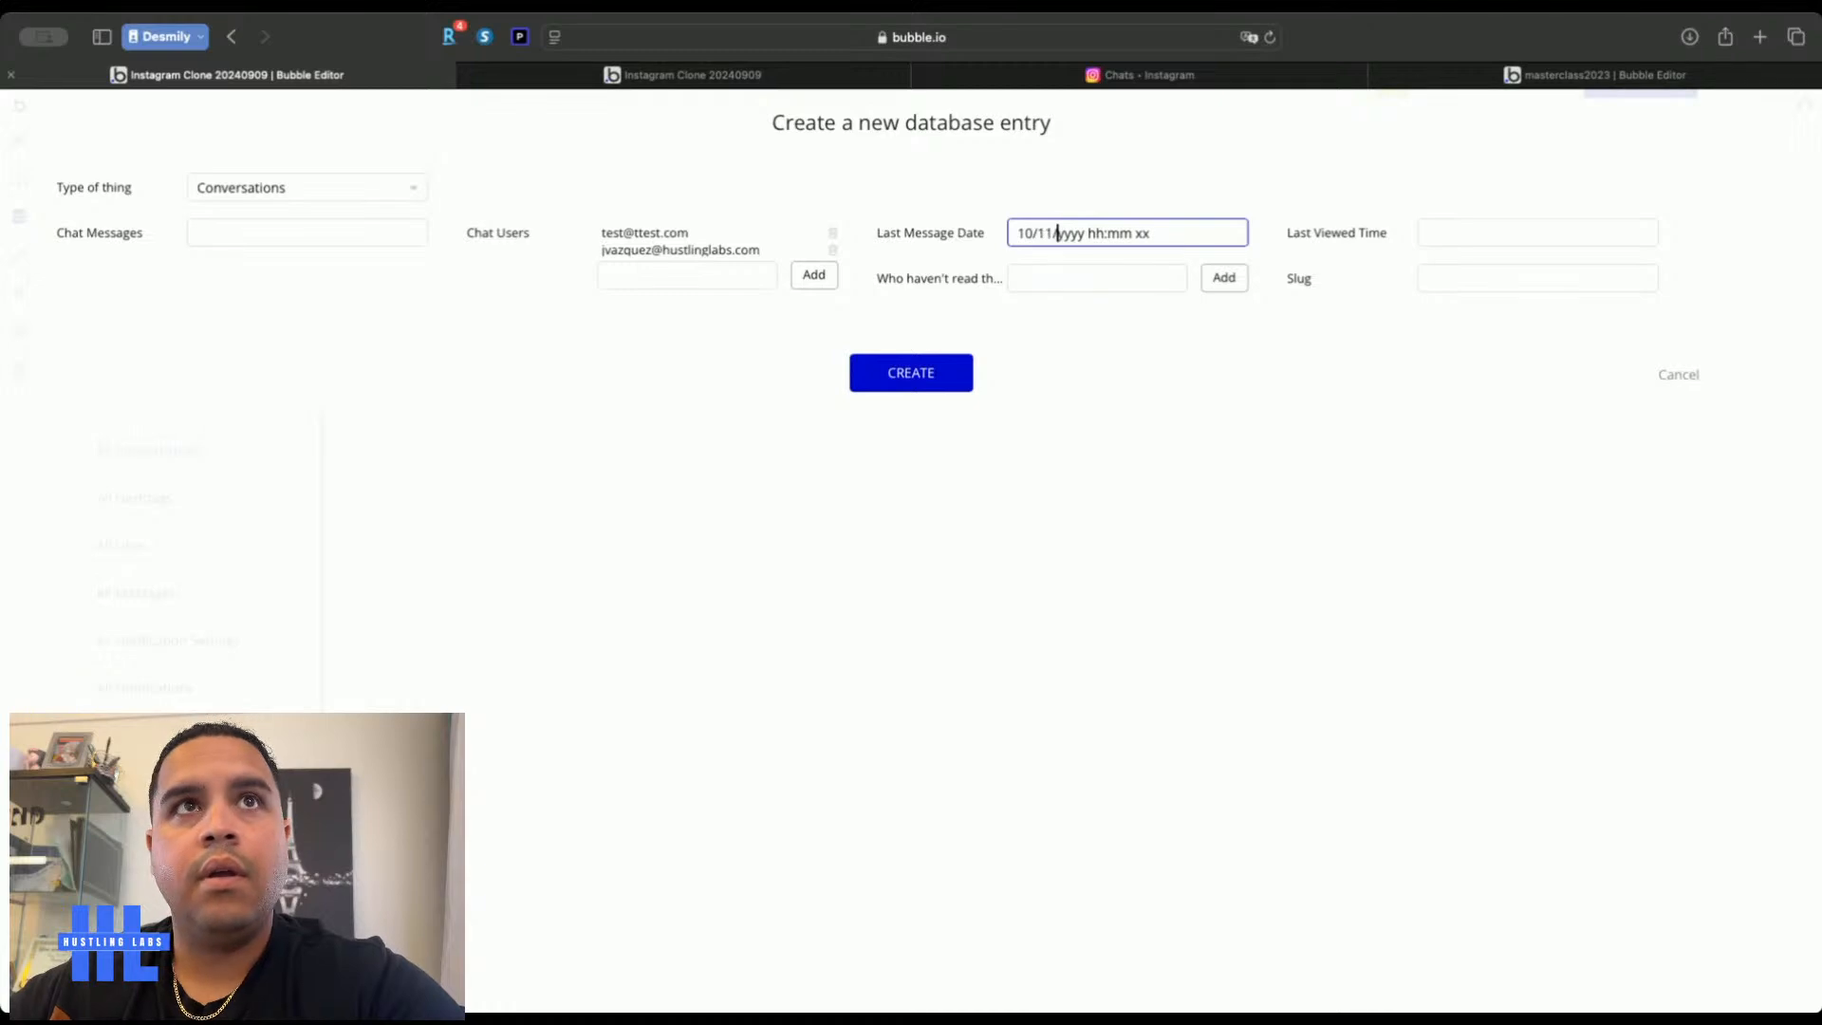
type("4 ")
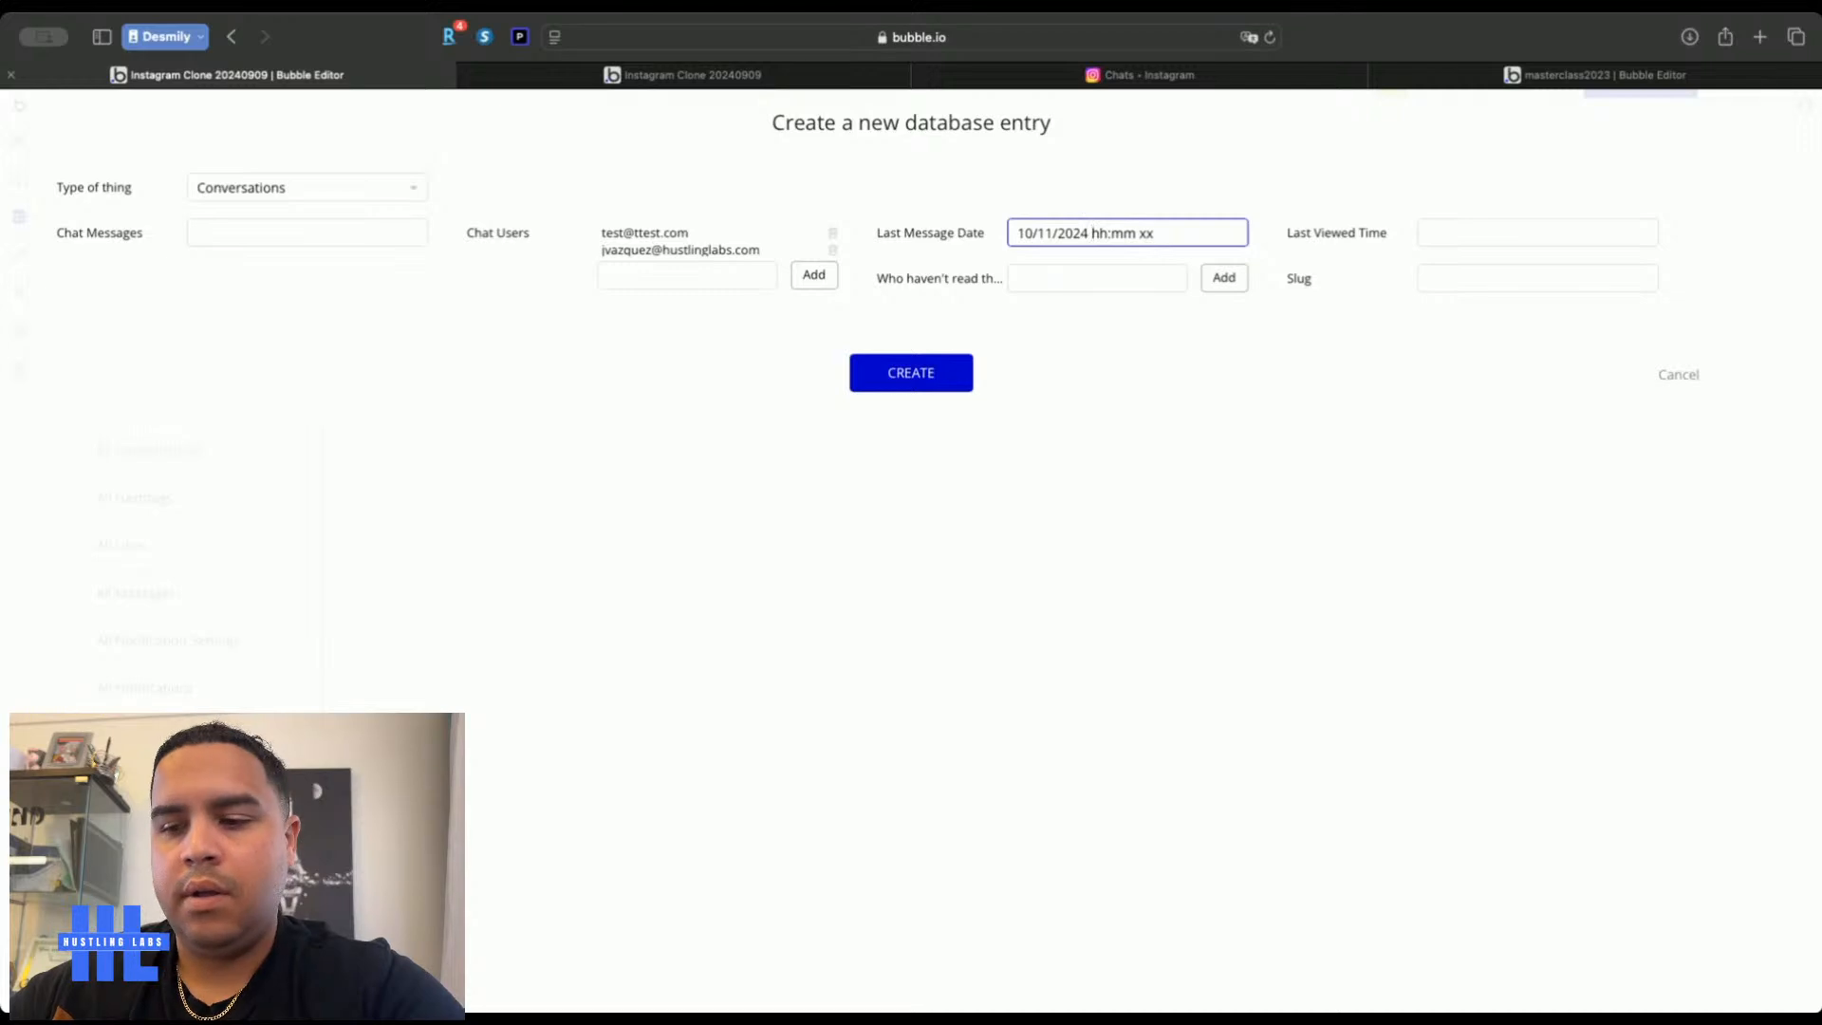
type("01:")
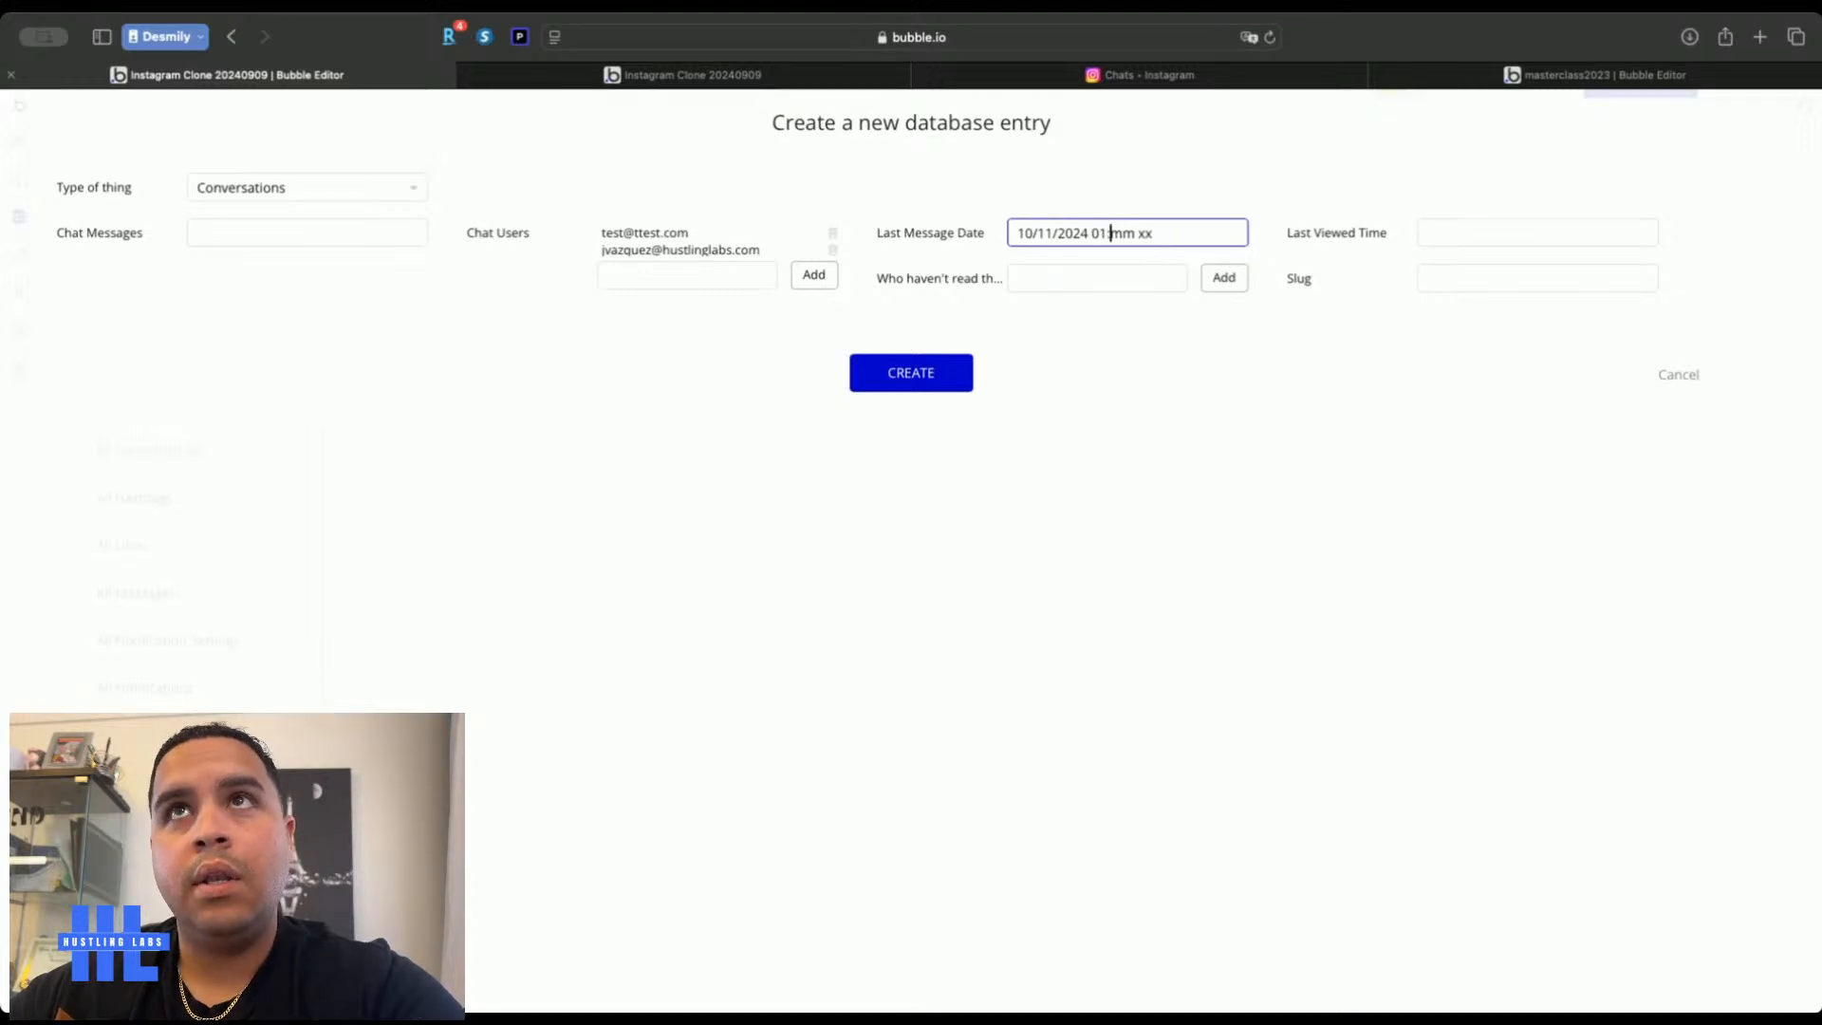
type("56 pm")
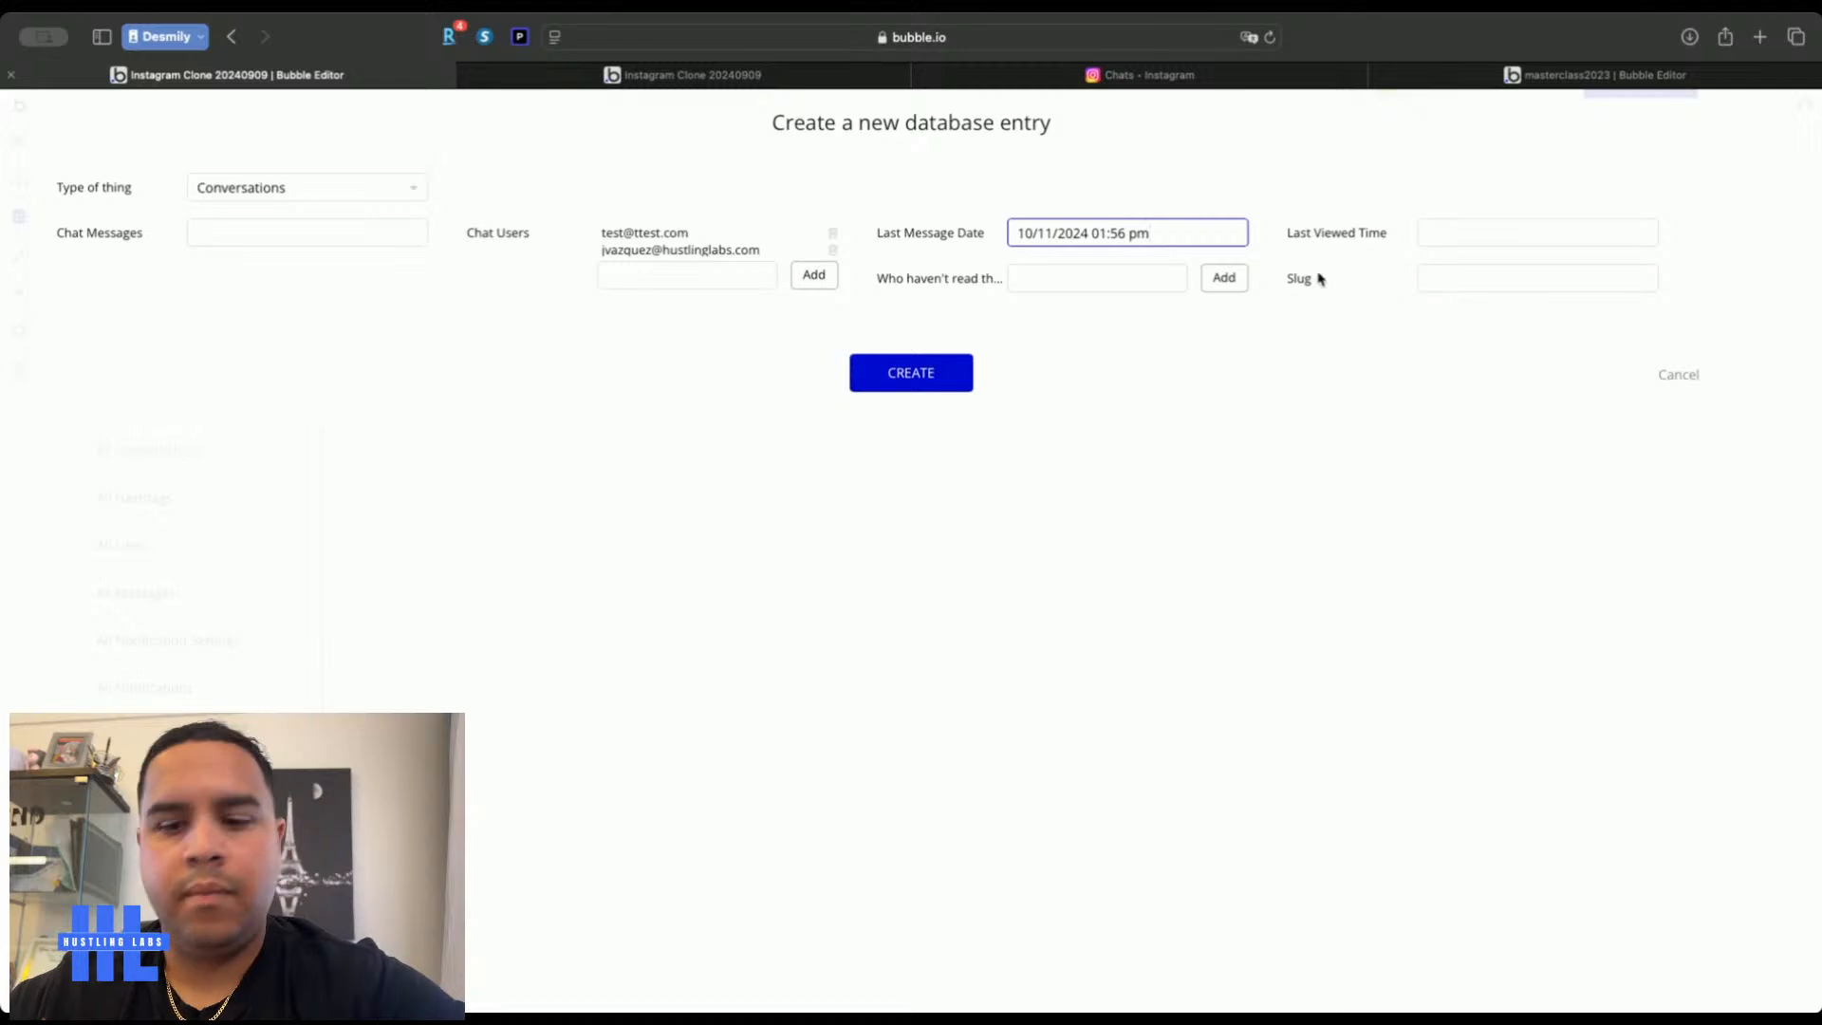
key("super+a")
key("super+c")
left_click(1434, 236)
key("super+v")
left_click(1378, 270)
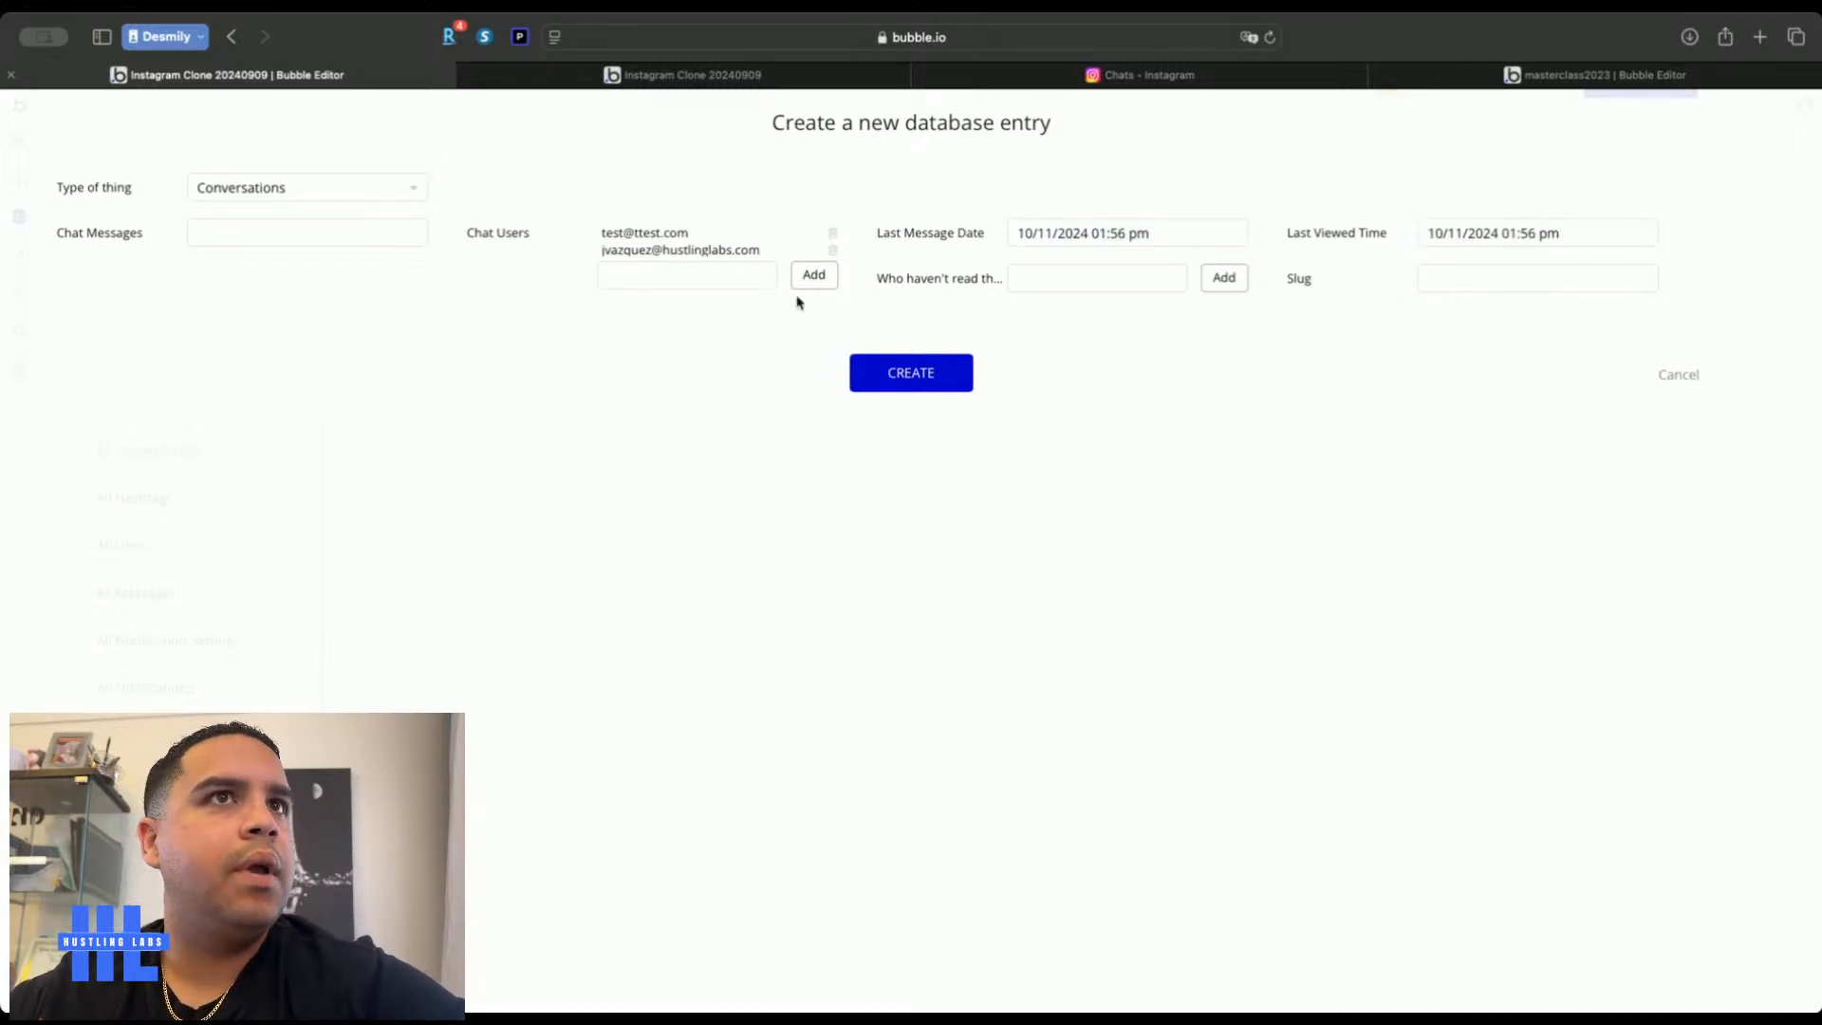
Add both users to the who-haven't-read list and create the conversation
left_click(1088, 275)
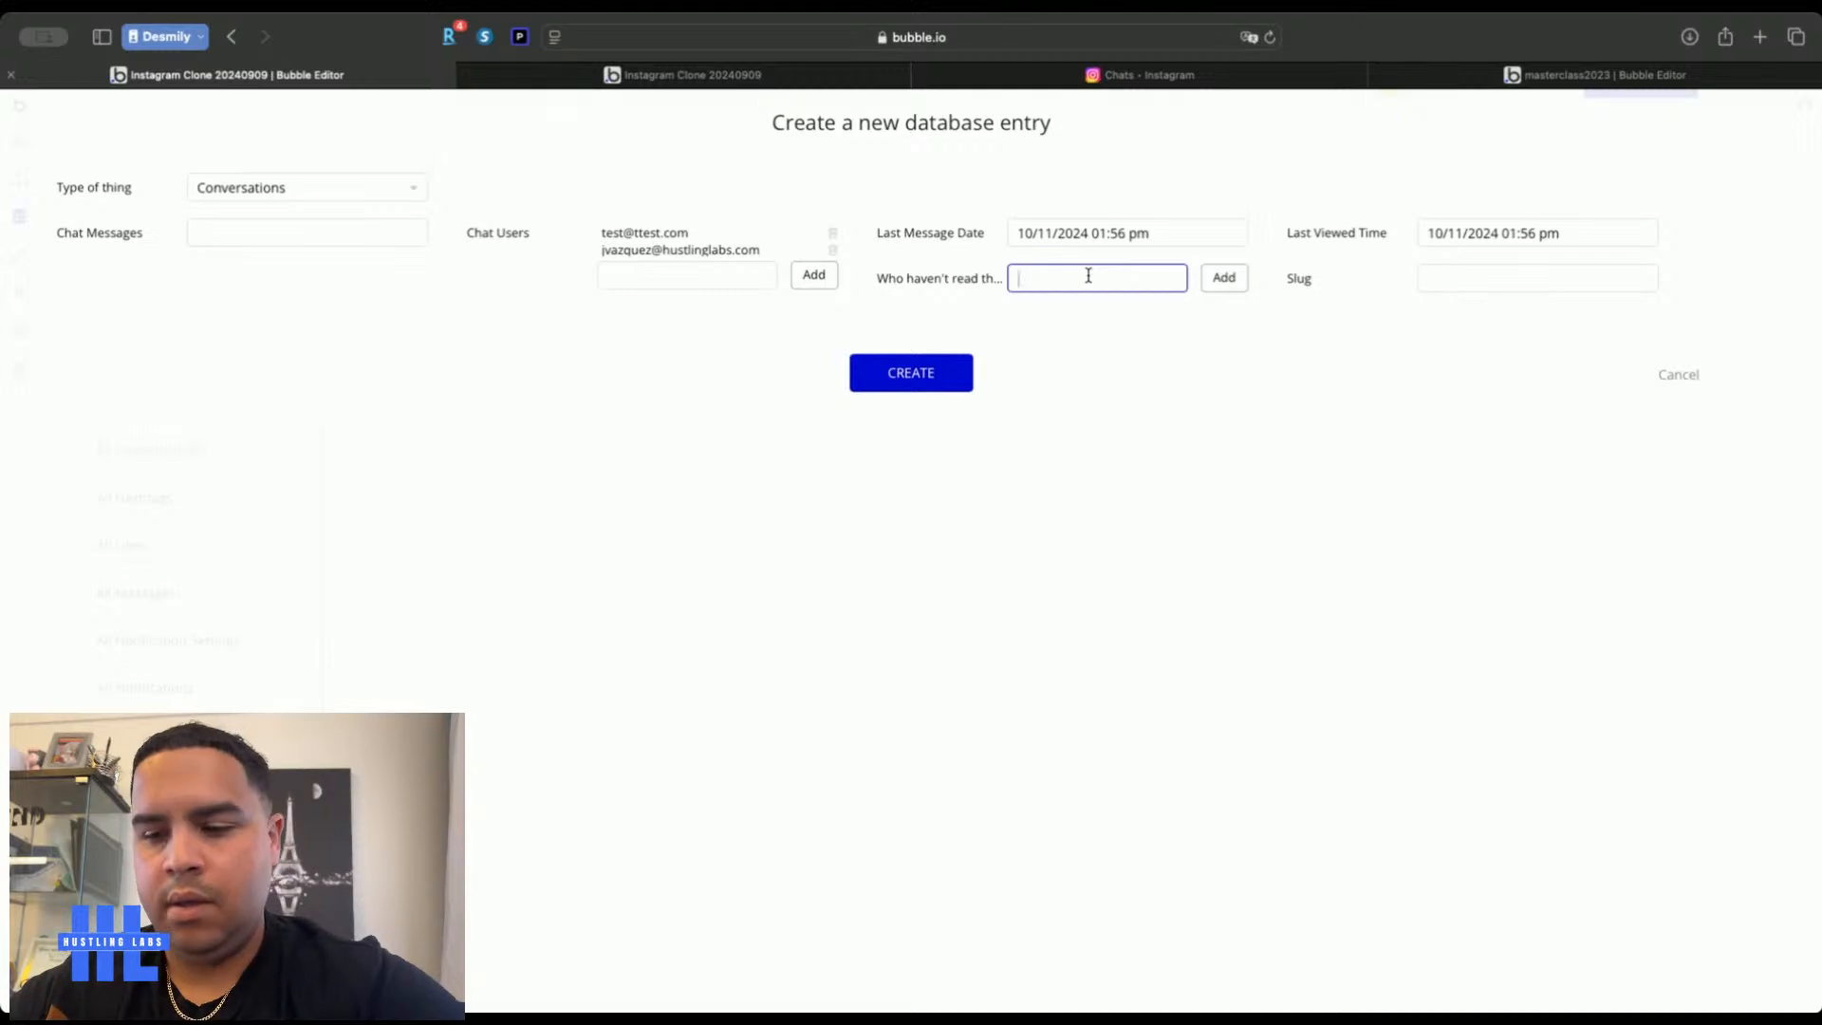
type("jvaz")
left_click(1082, 314)
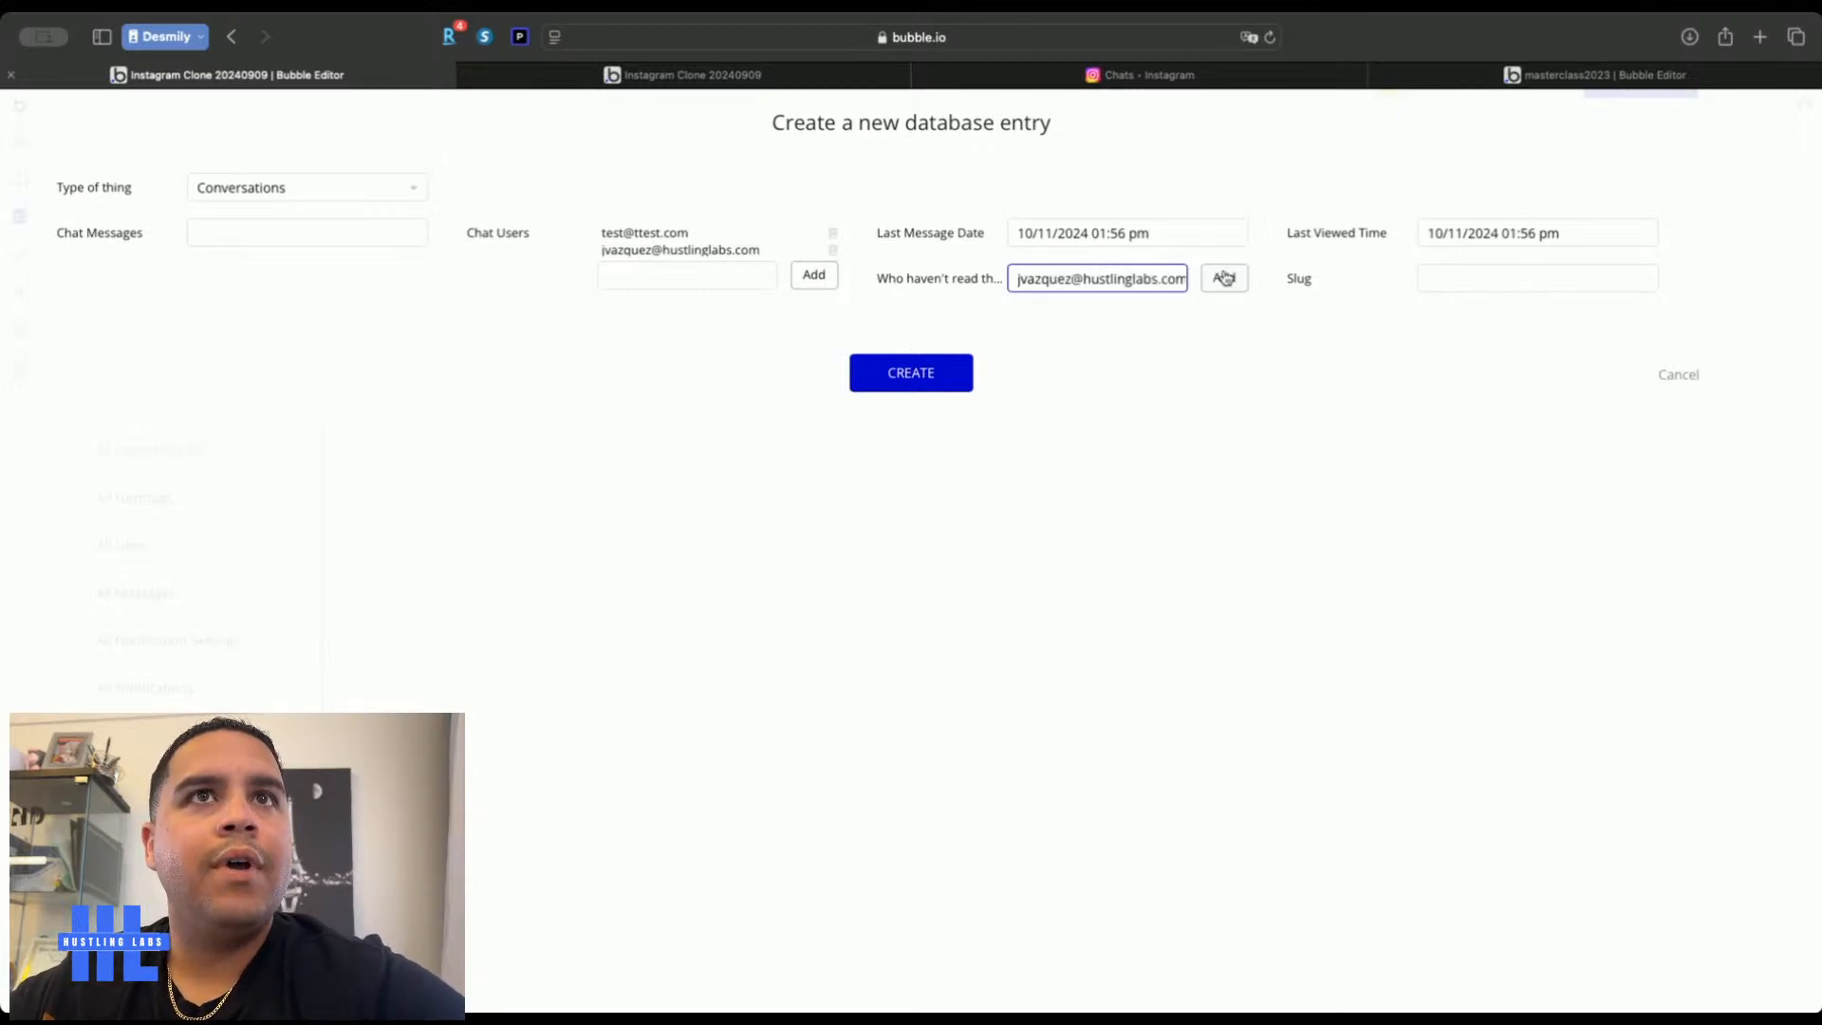
left_click(1223, 277)
left_click(1091, 300)
type("tews")
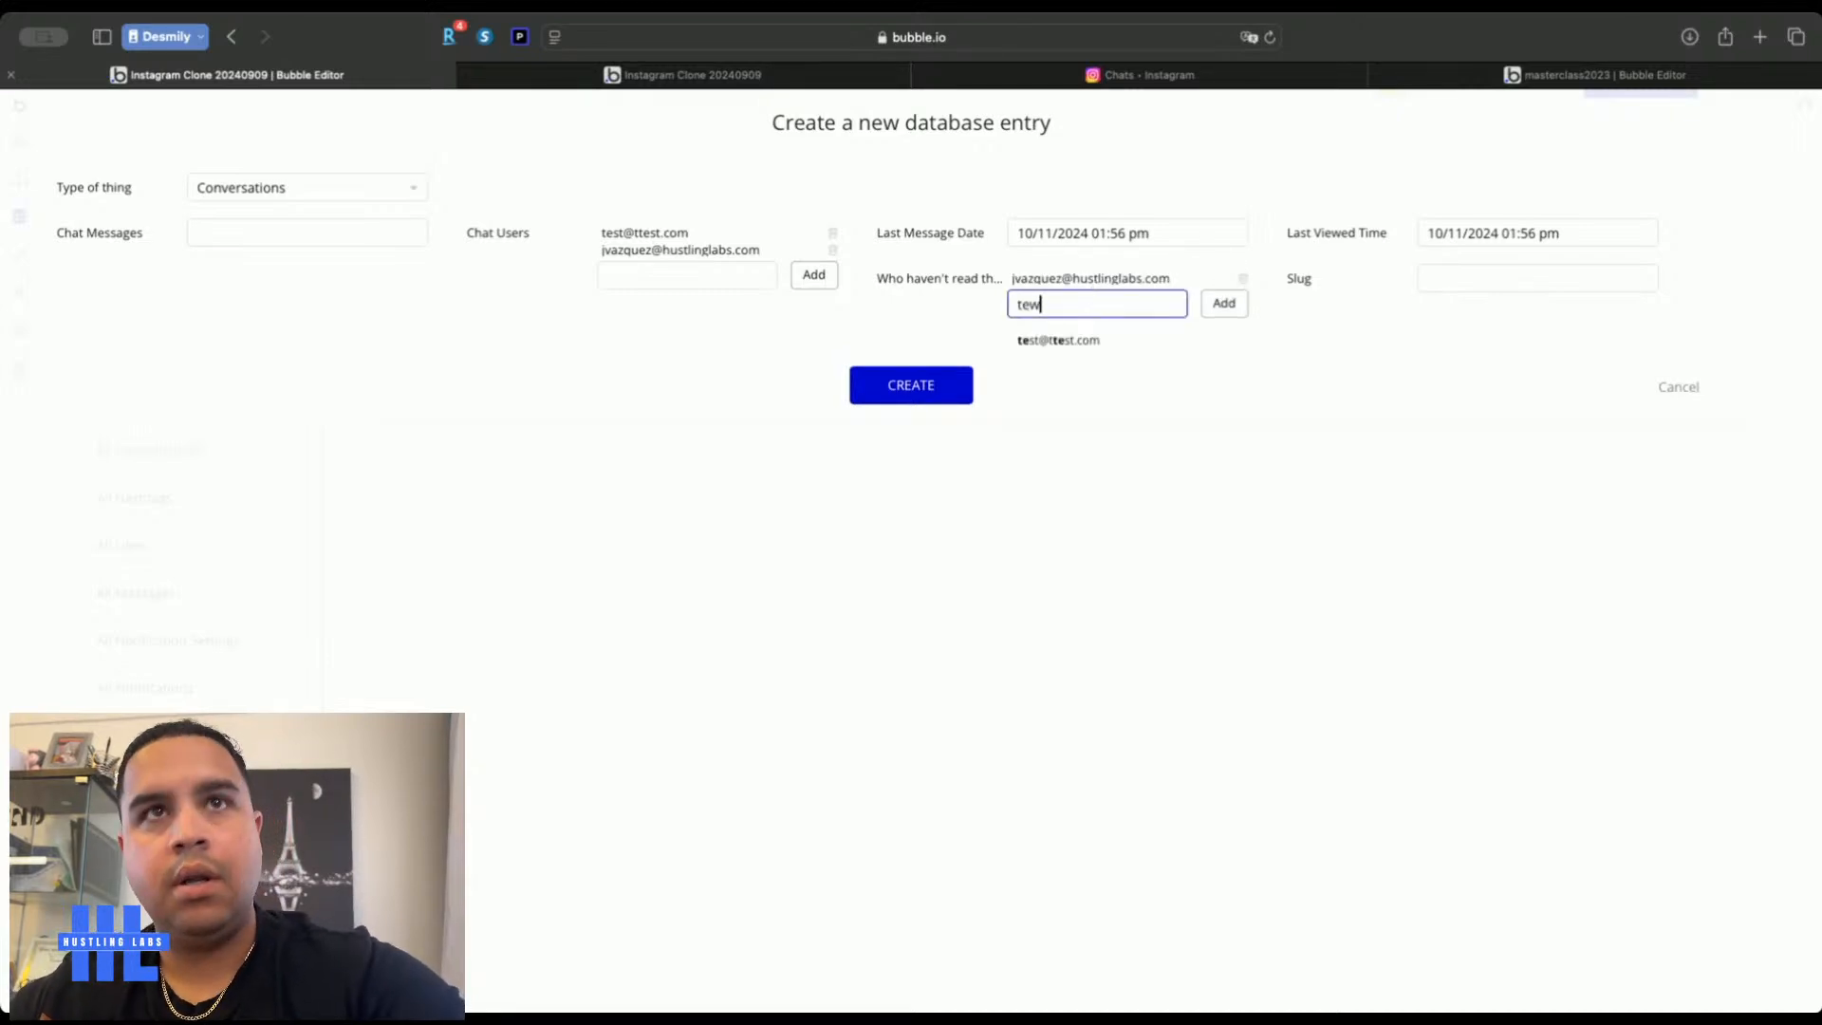
key("BackSpace")
key("BackSpace")
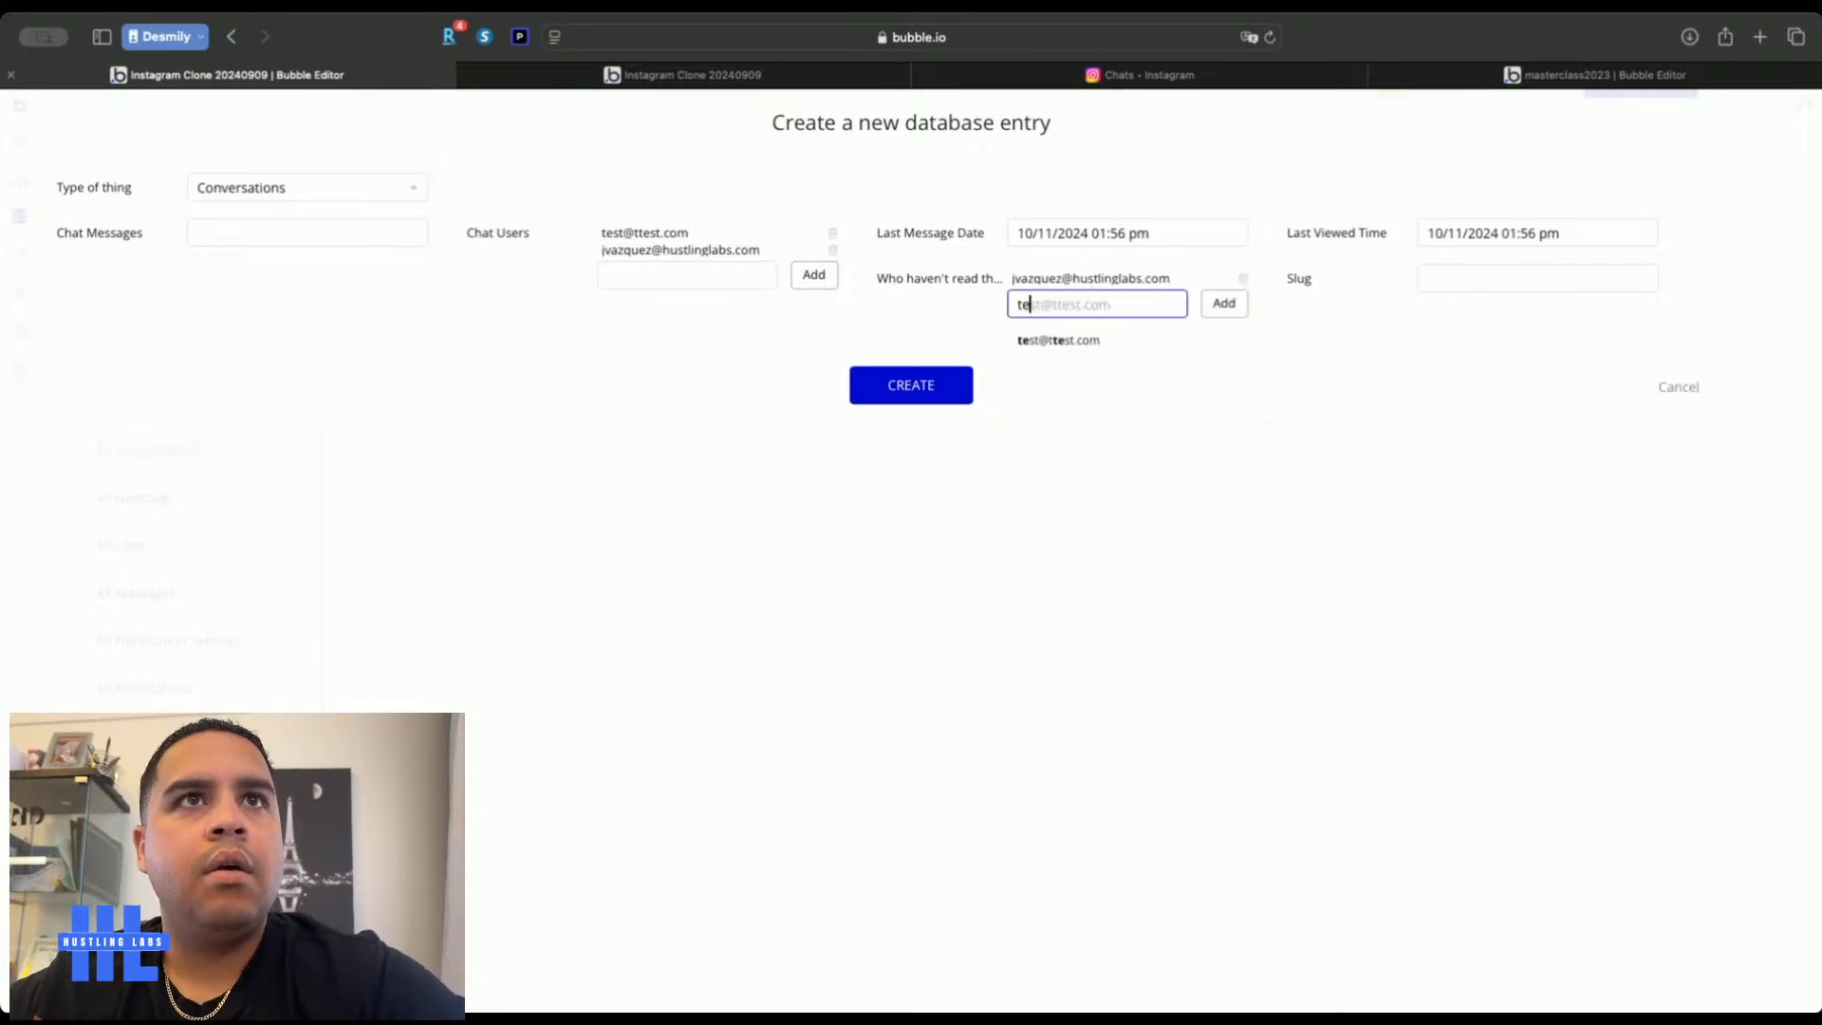
left_click(1090, 339)
left_click(1215, 308)
left_click(906, 409)
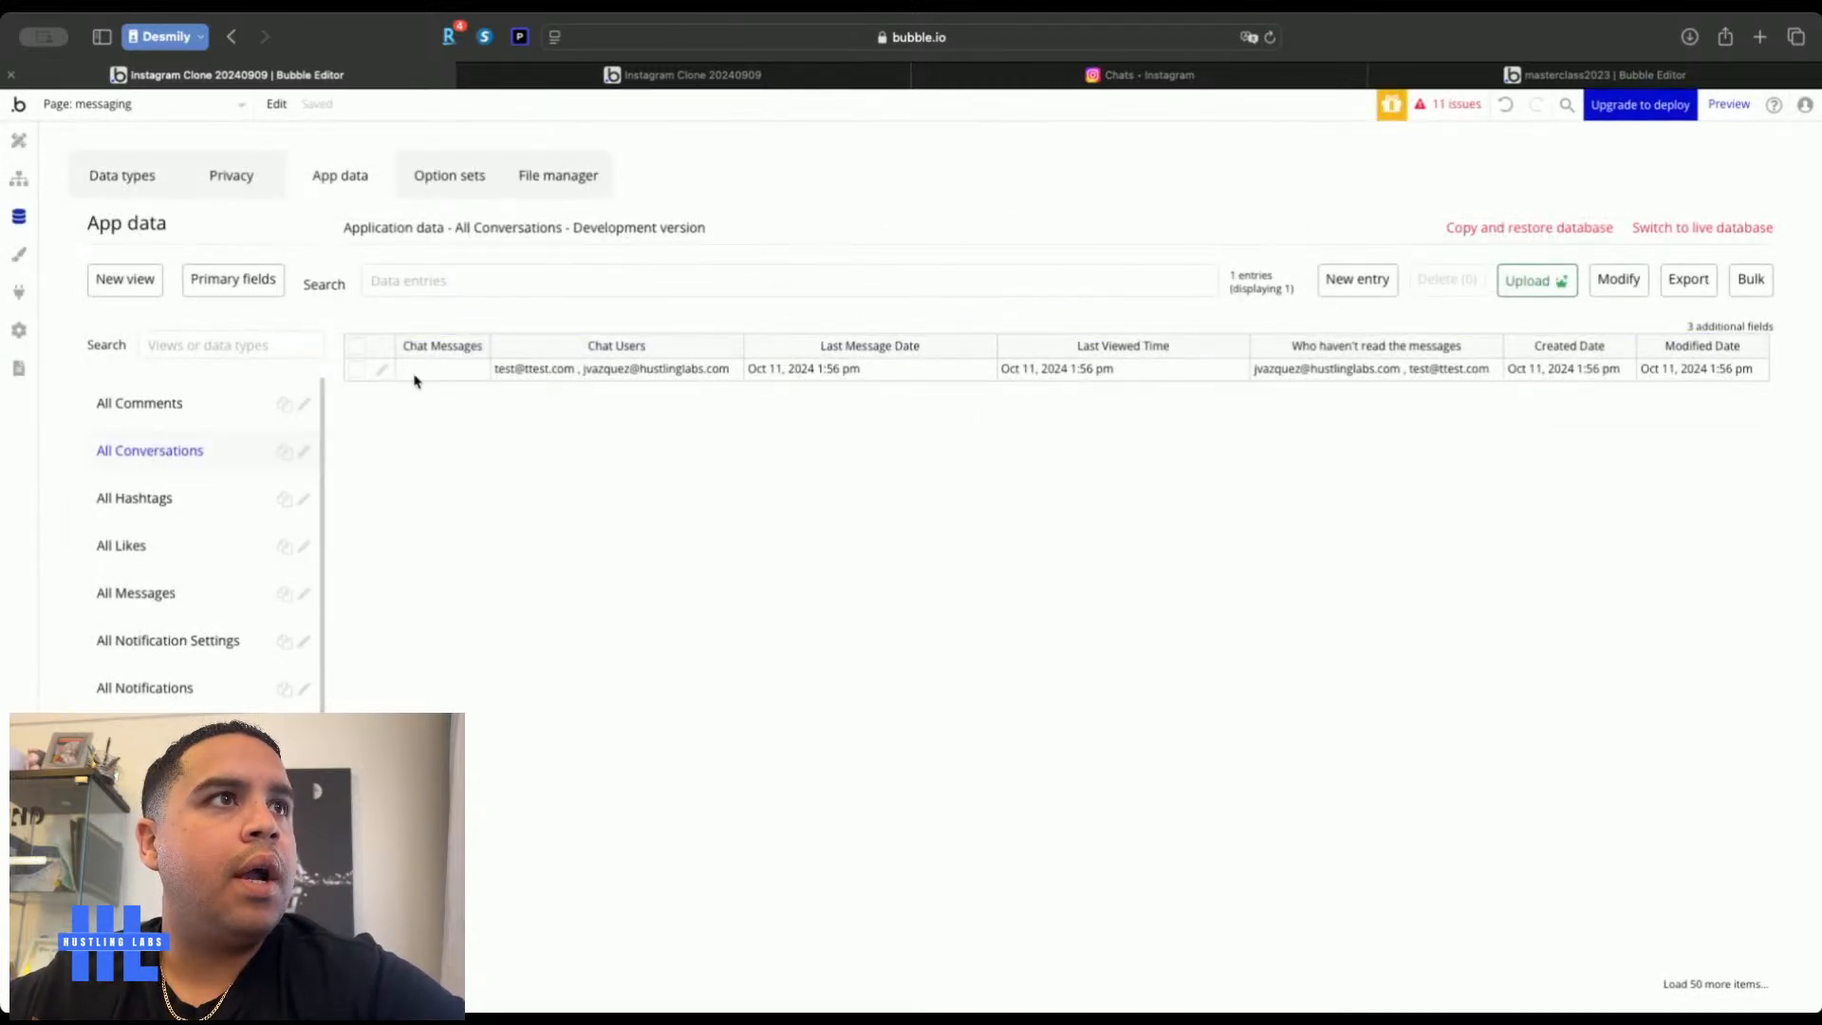
Copy the new conversation's unique id, save it, and show the Messages data
left_click(380, 371)
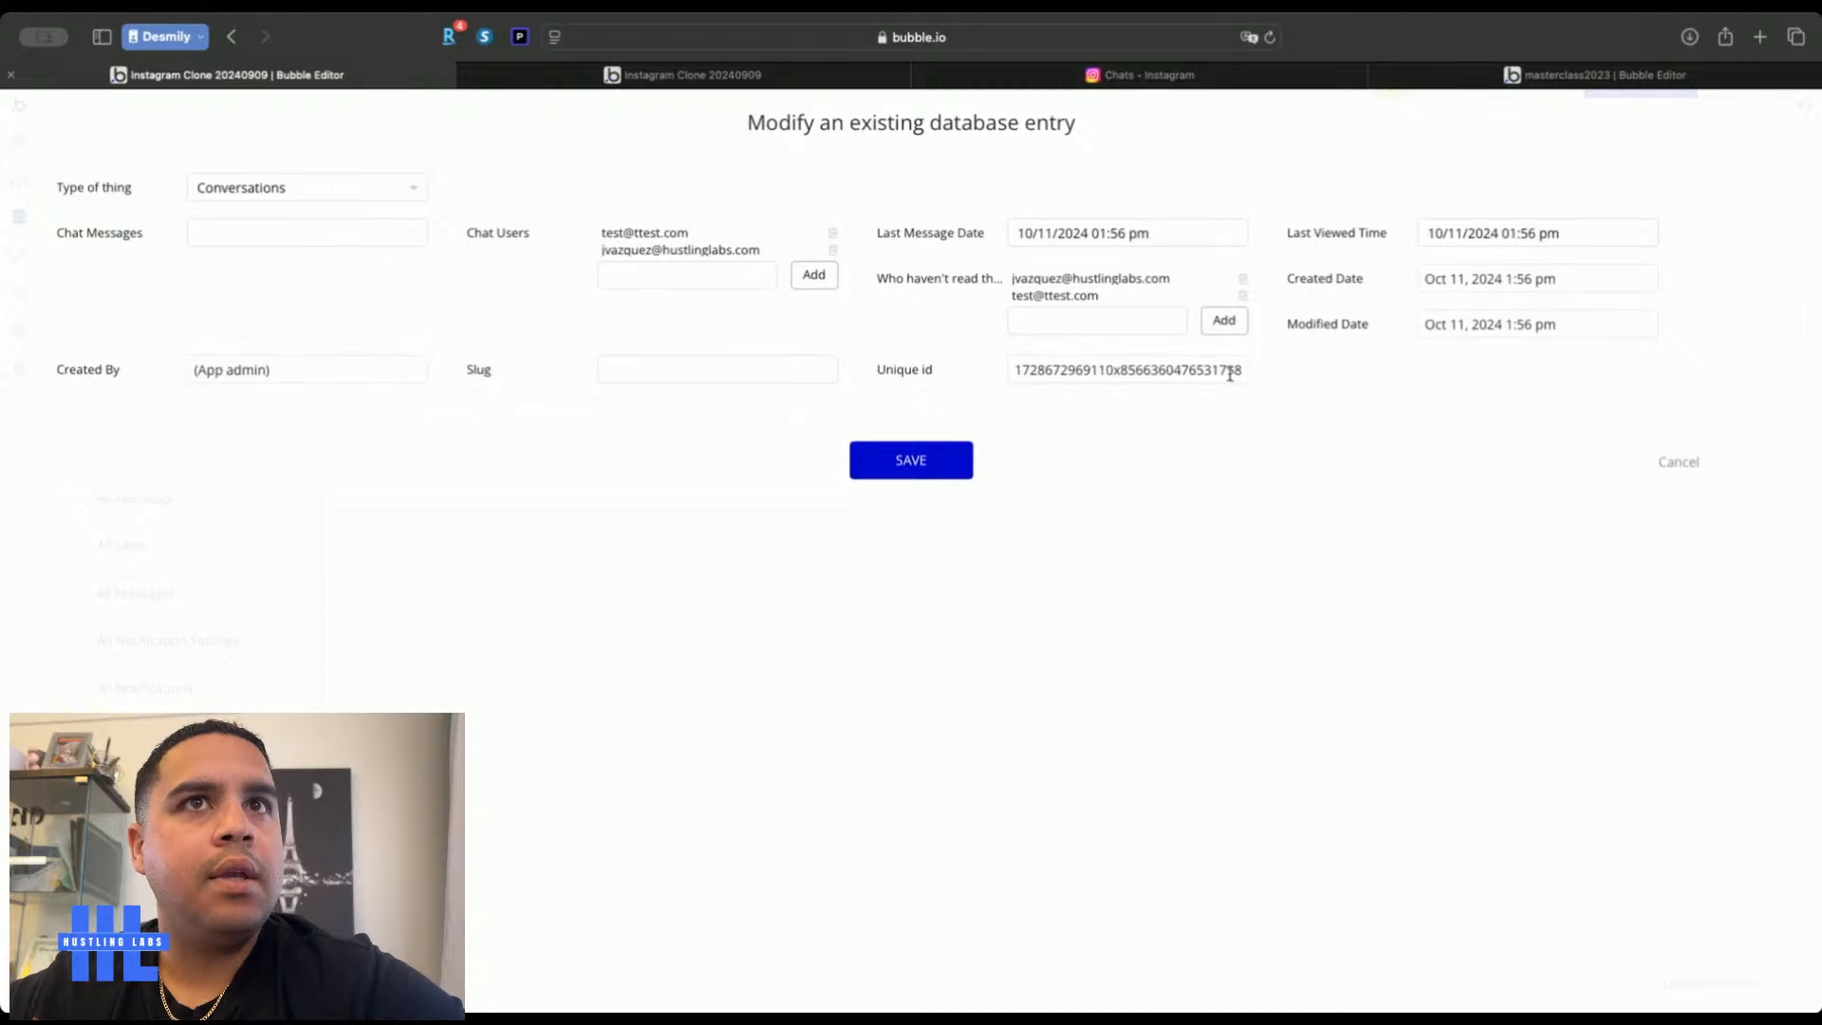
double_click(1230, 374)
left_click(911, 462)
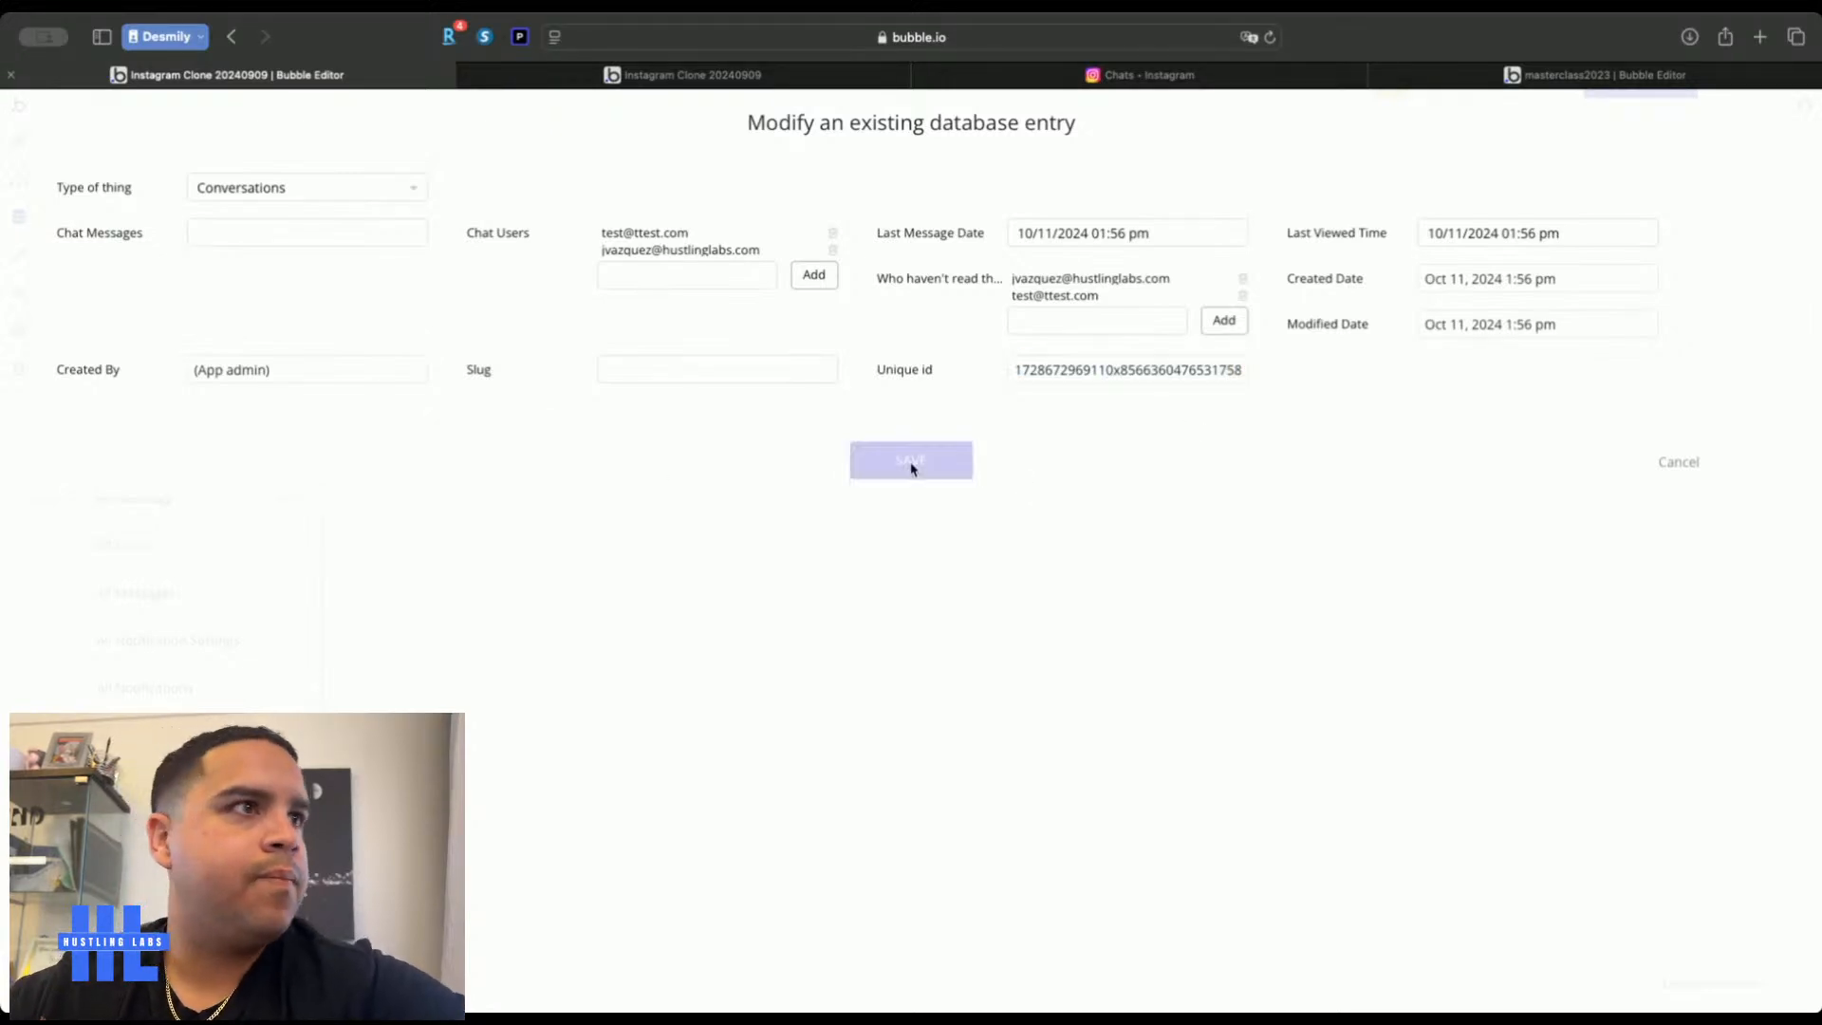
left_click(142, 593)
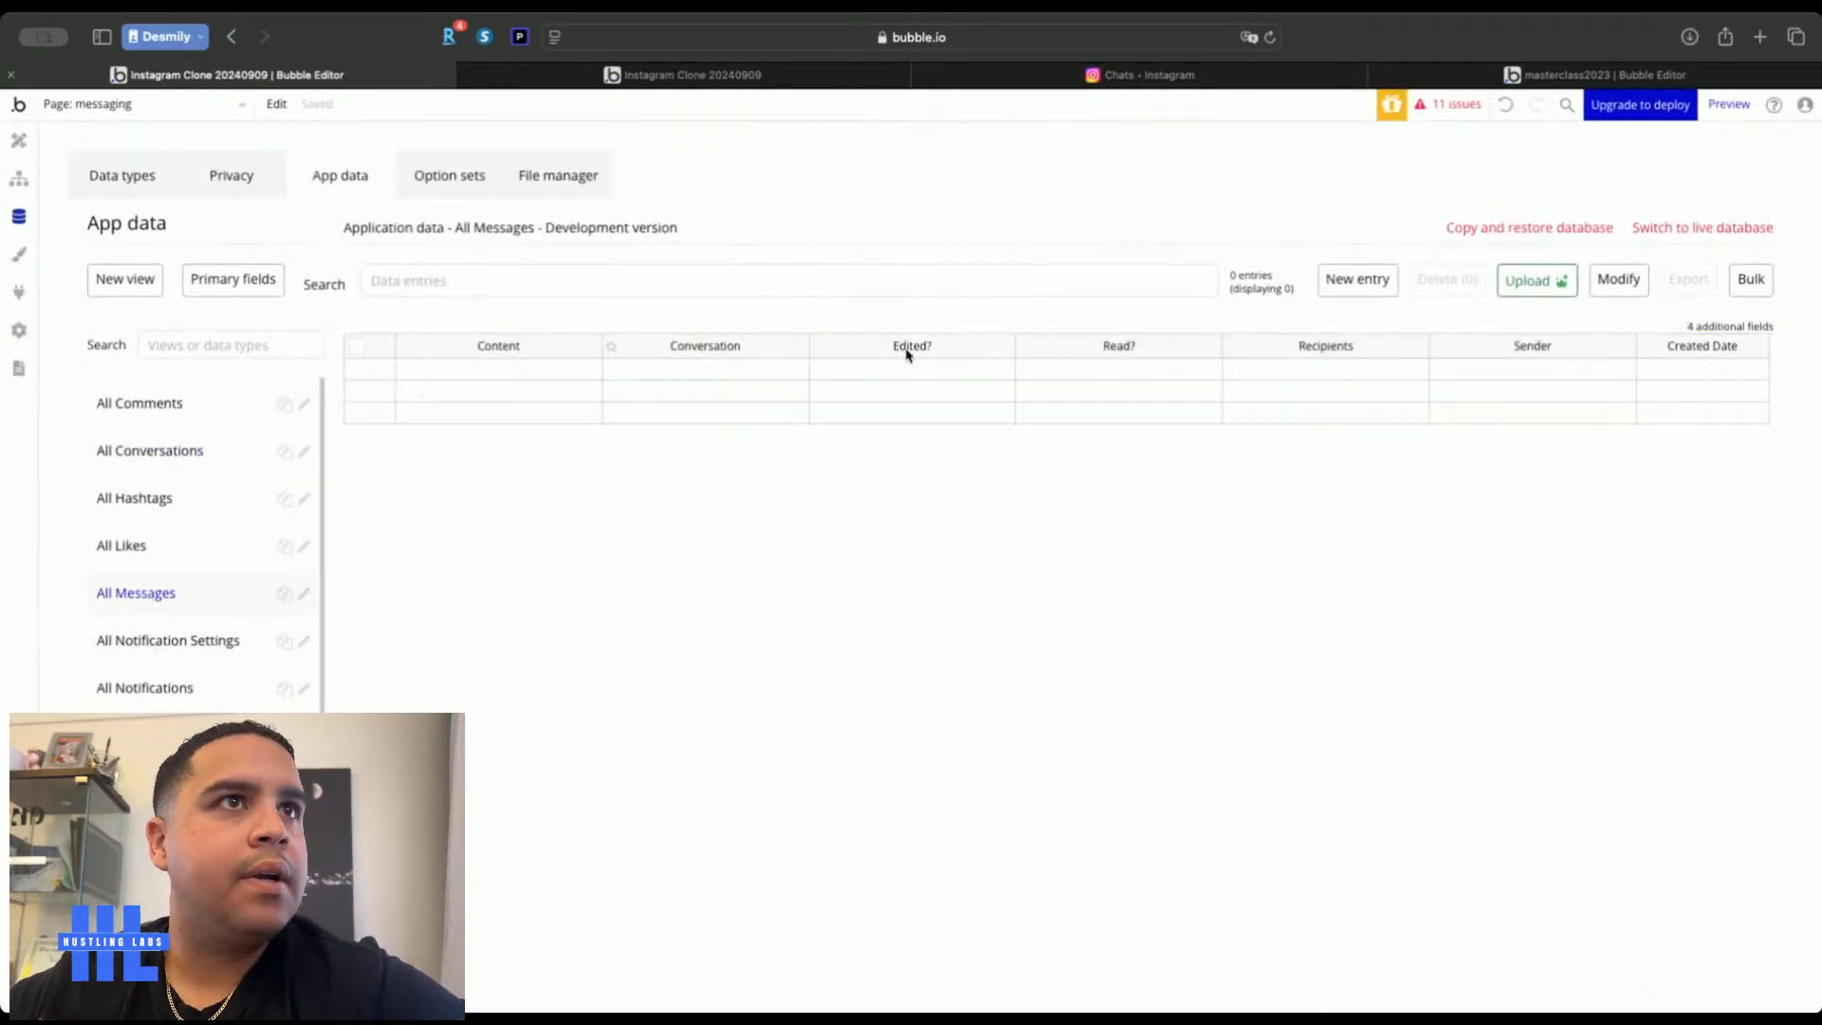
Start a new message with content 1234, the test user as recipient, and the pasted conversation
left_click(1360, 284)
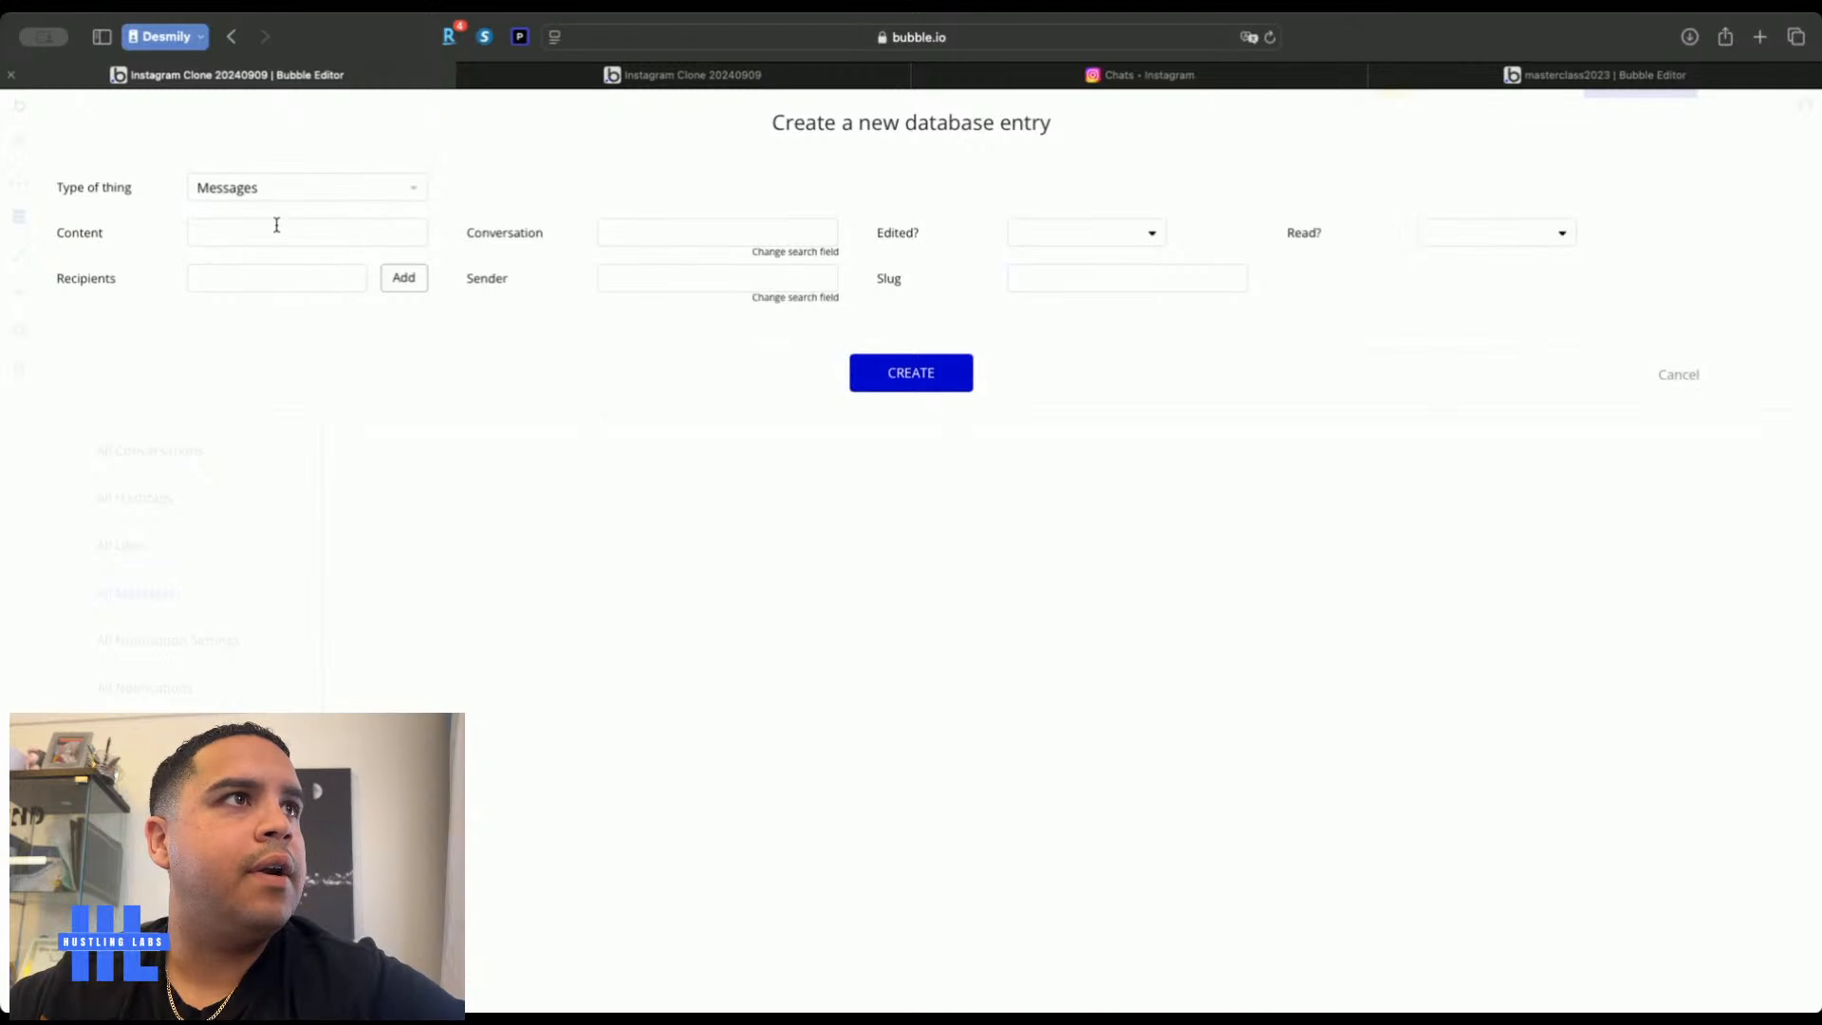
left_click(271, 230)
type("1234")
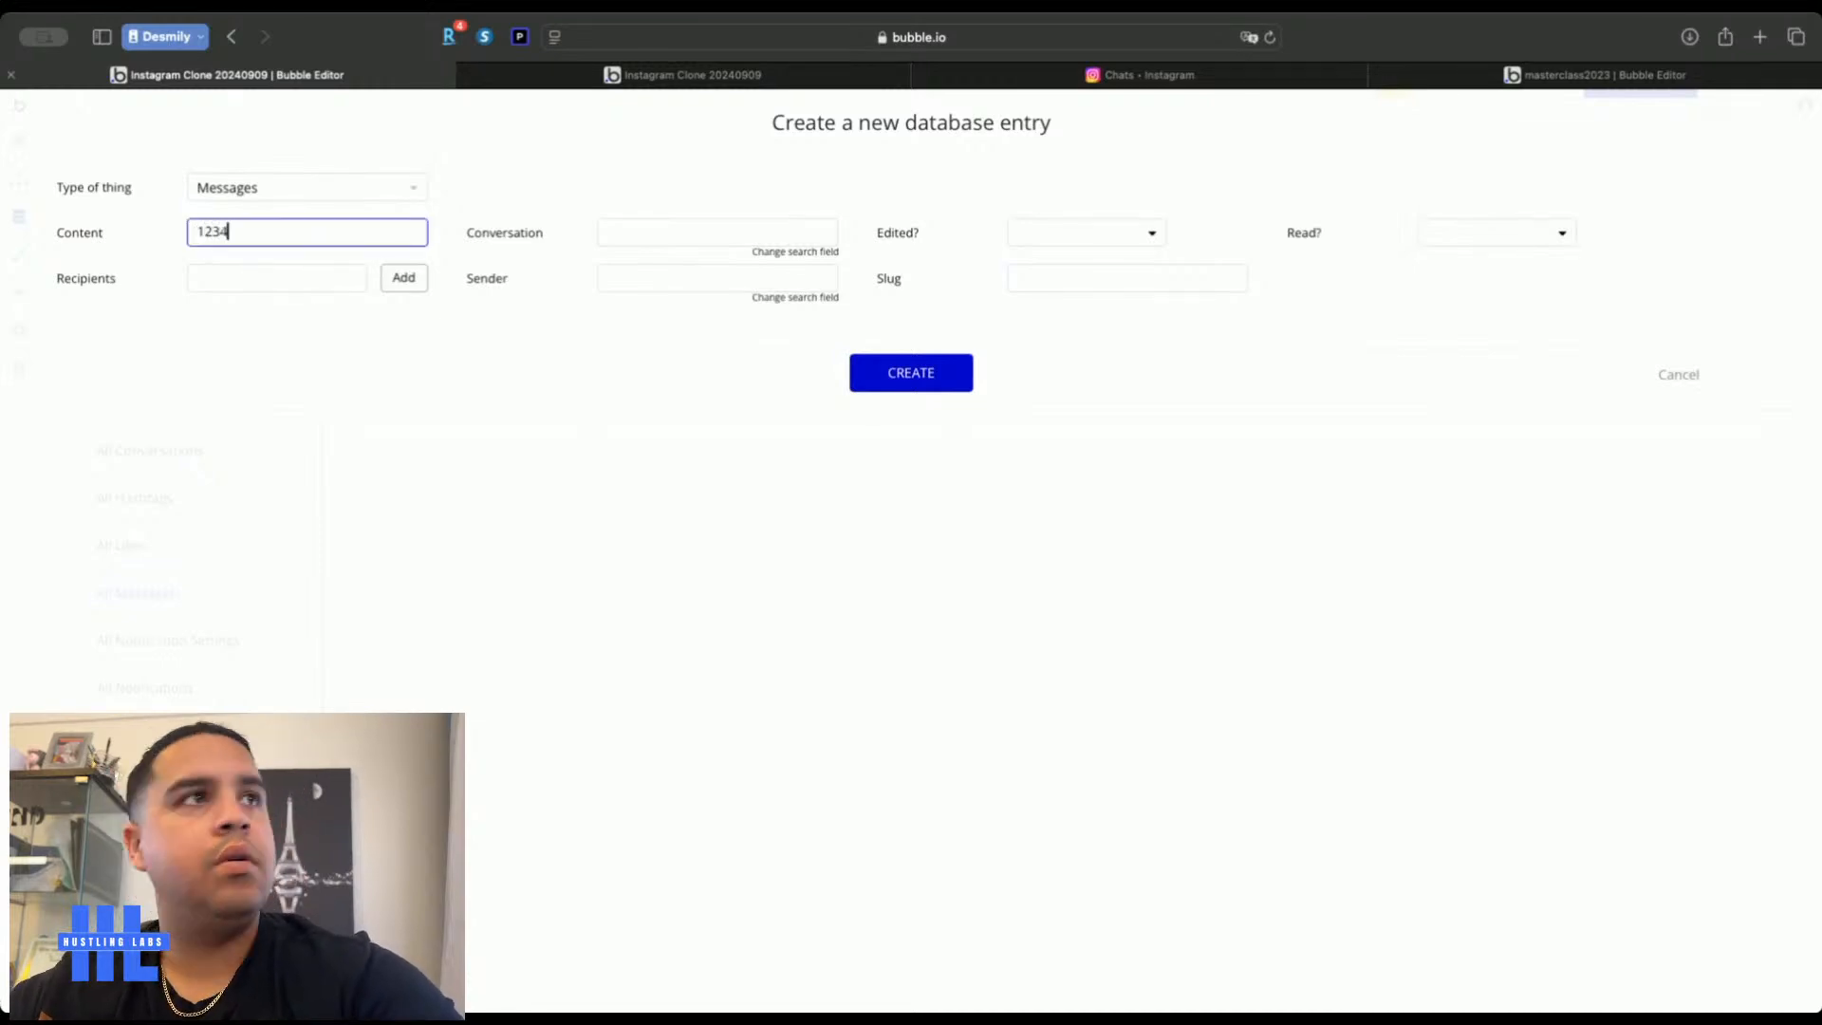
left_click(262, 281)
type("tes")
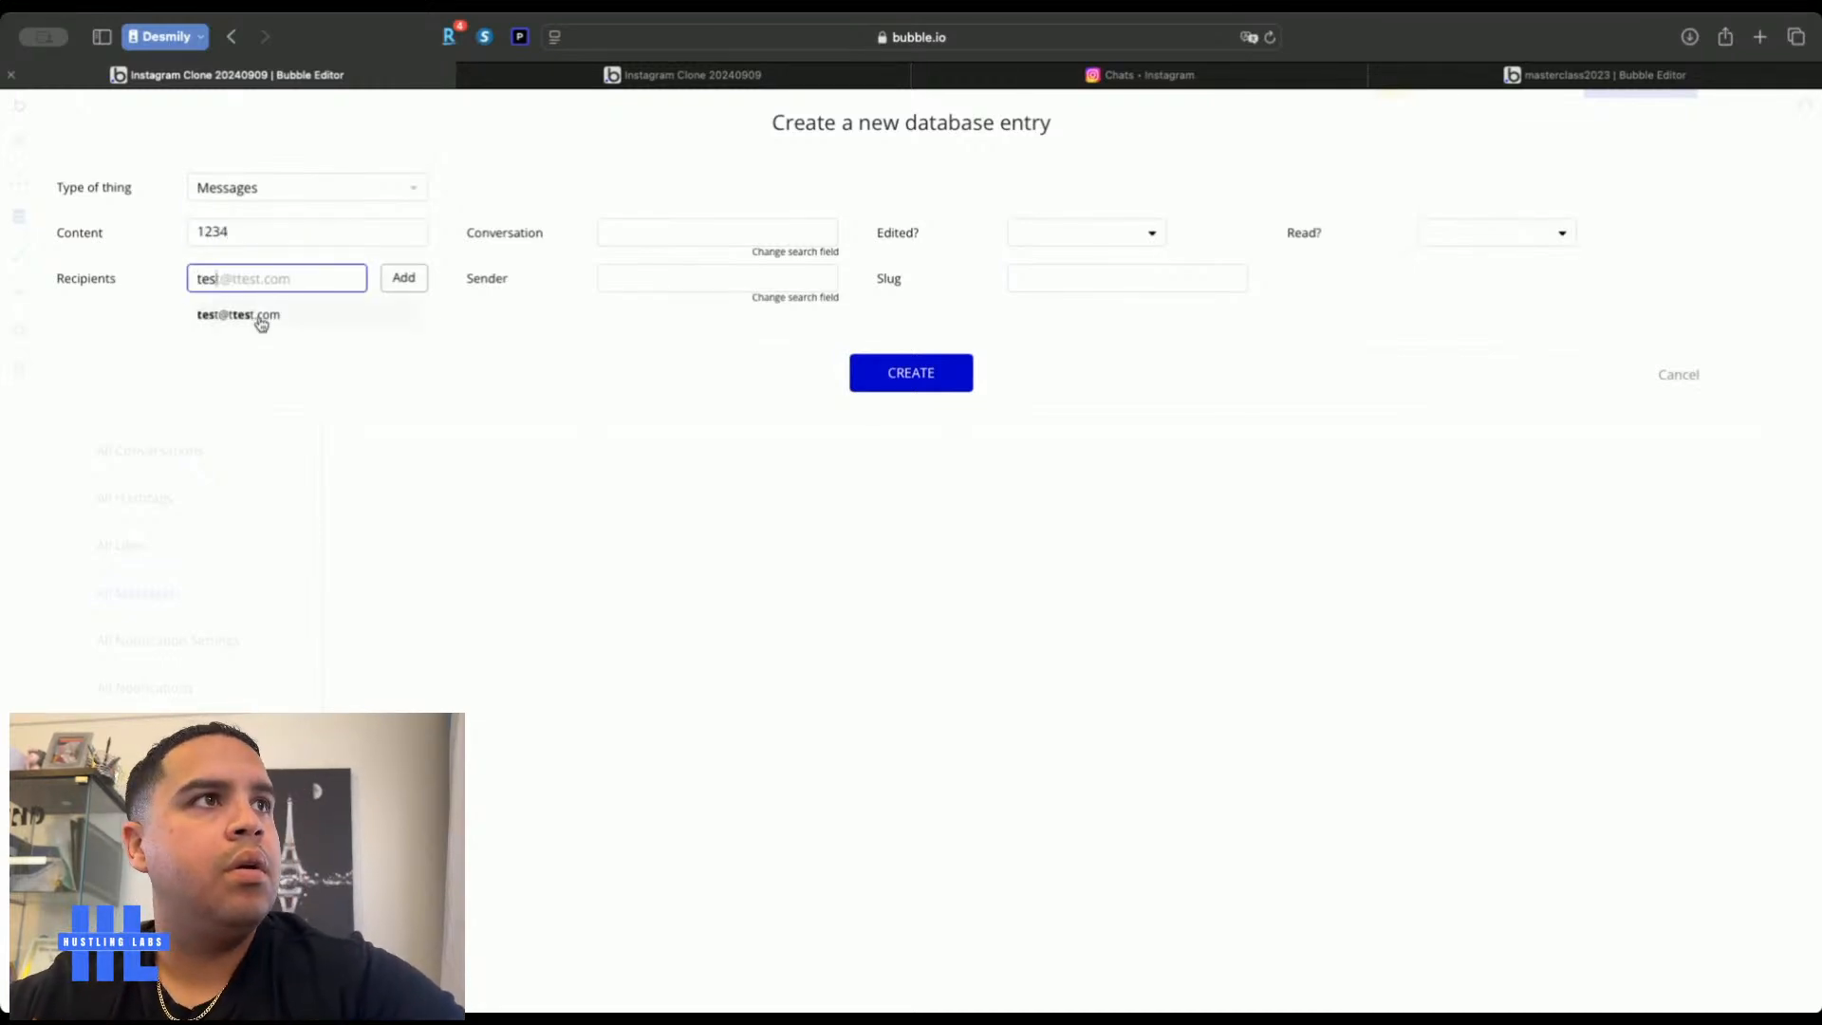
left_click(260, 317)
left_click(404, 277)
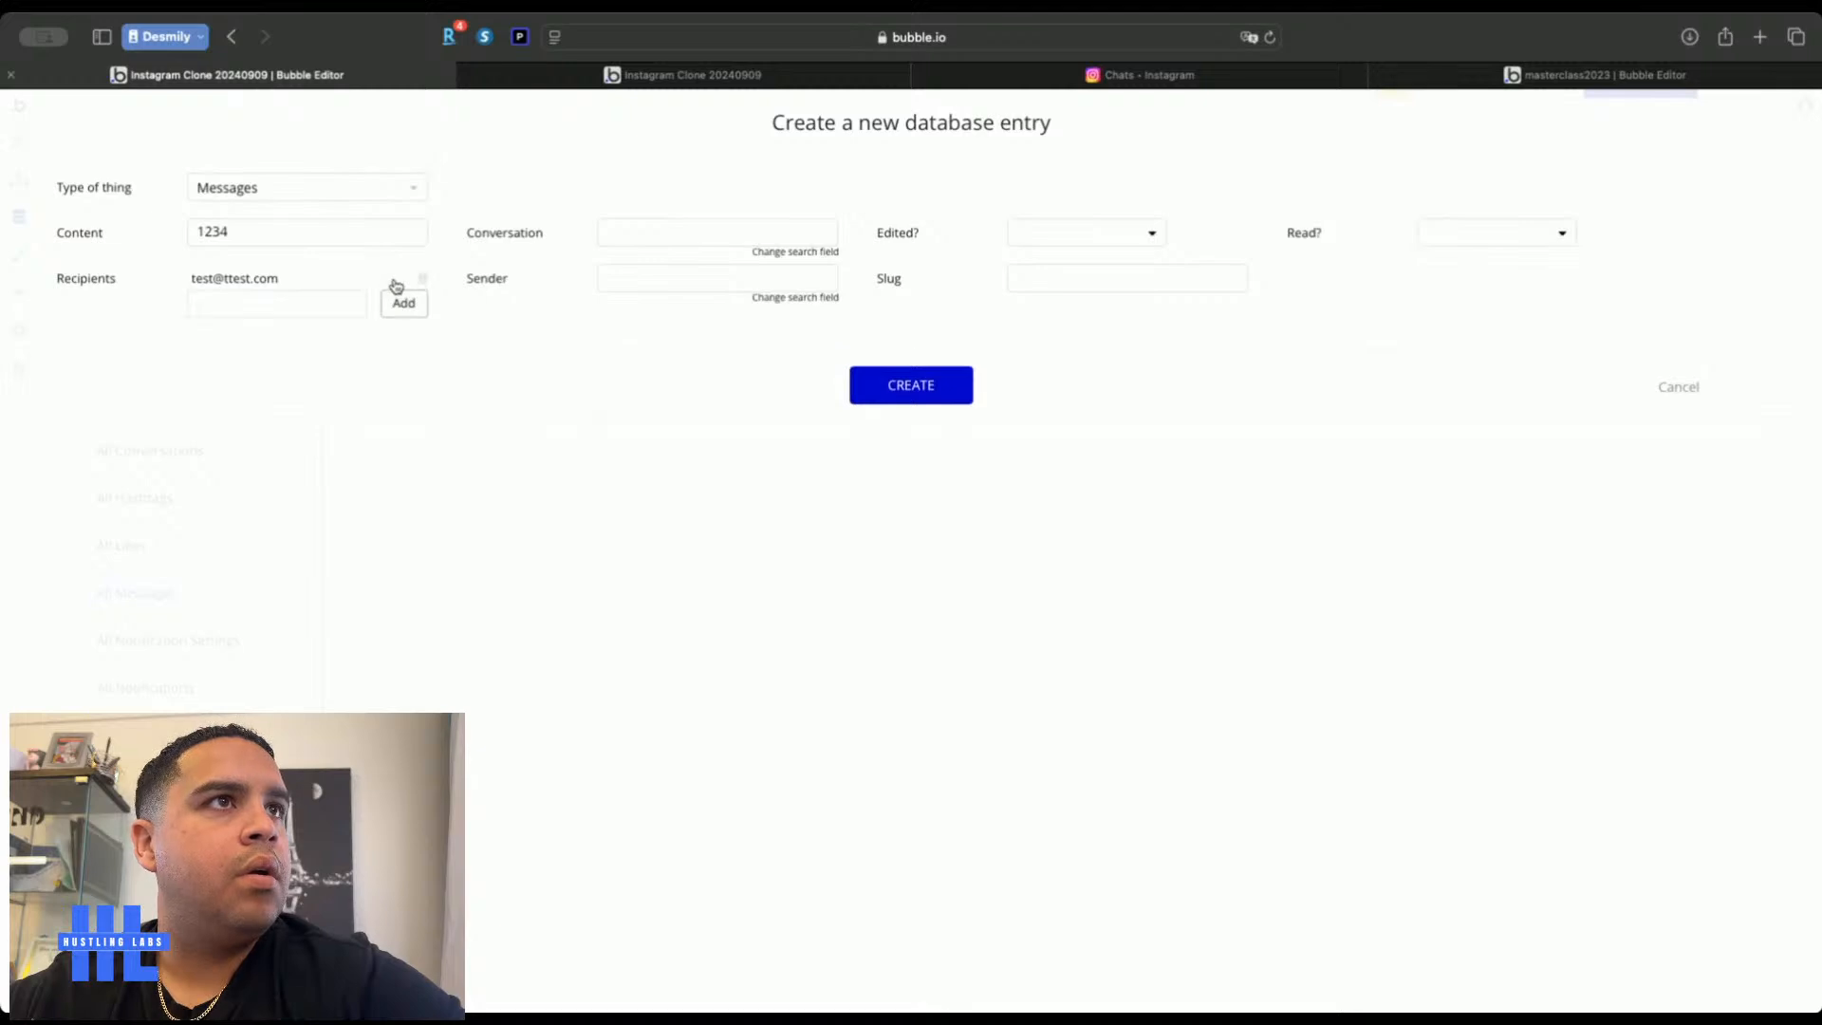
left_click(632, 236)
key("cmd+v")
left_click(623, 276)
Set the sender, Edited? and Read? to no, create the message, and copy its unique id
left_click(620, 282)
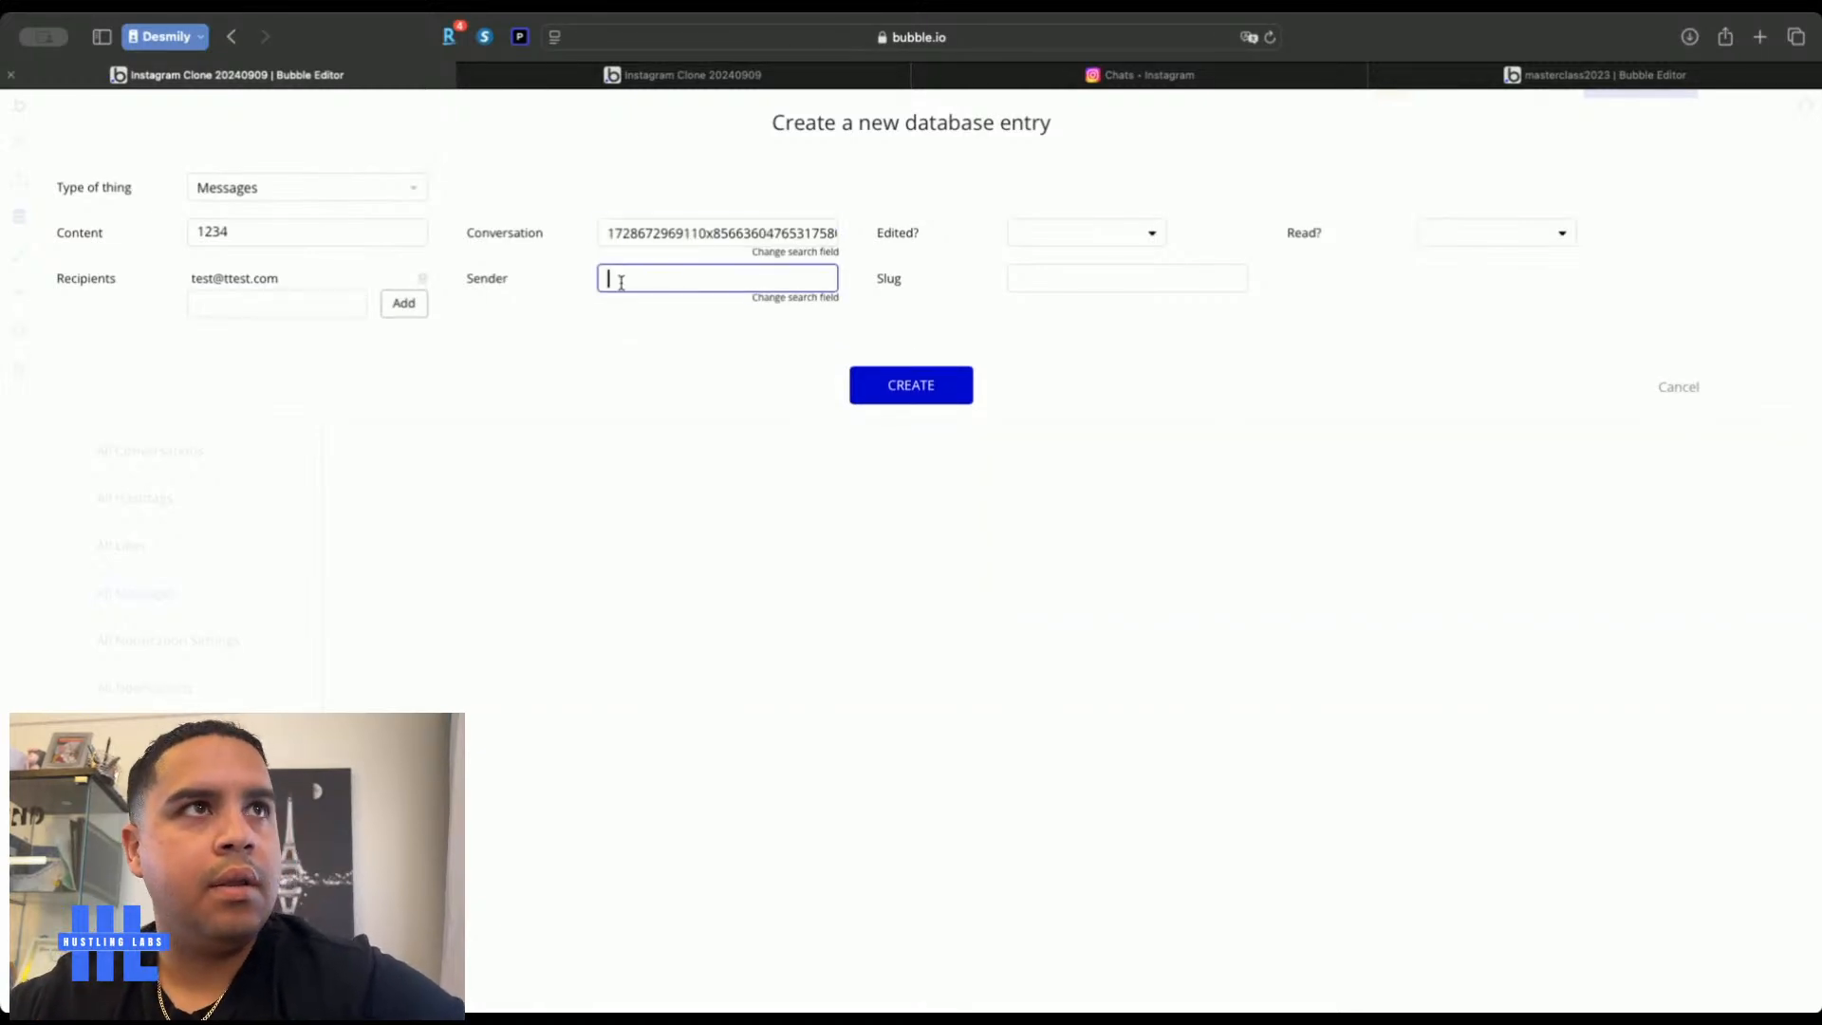
type("jva")
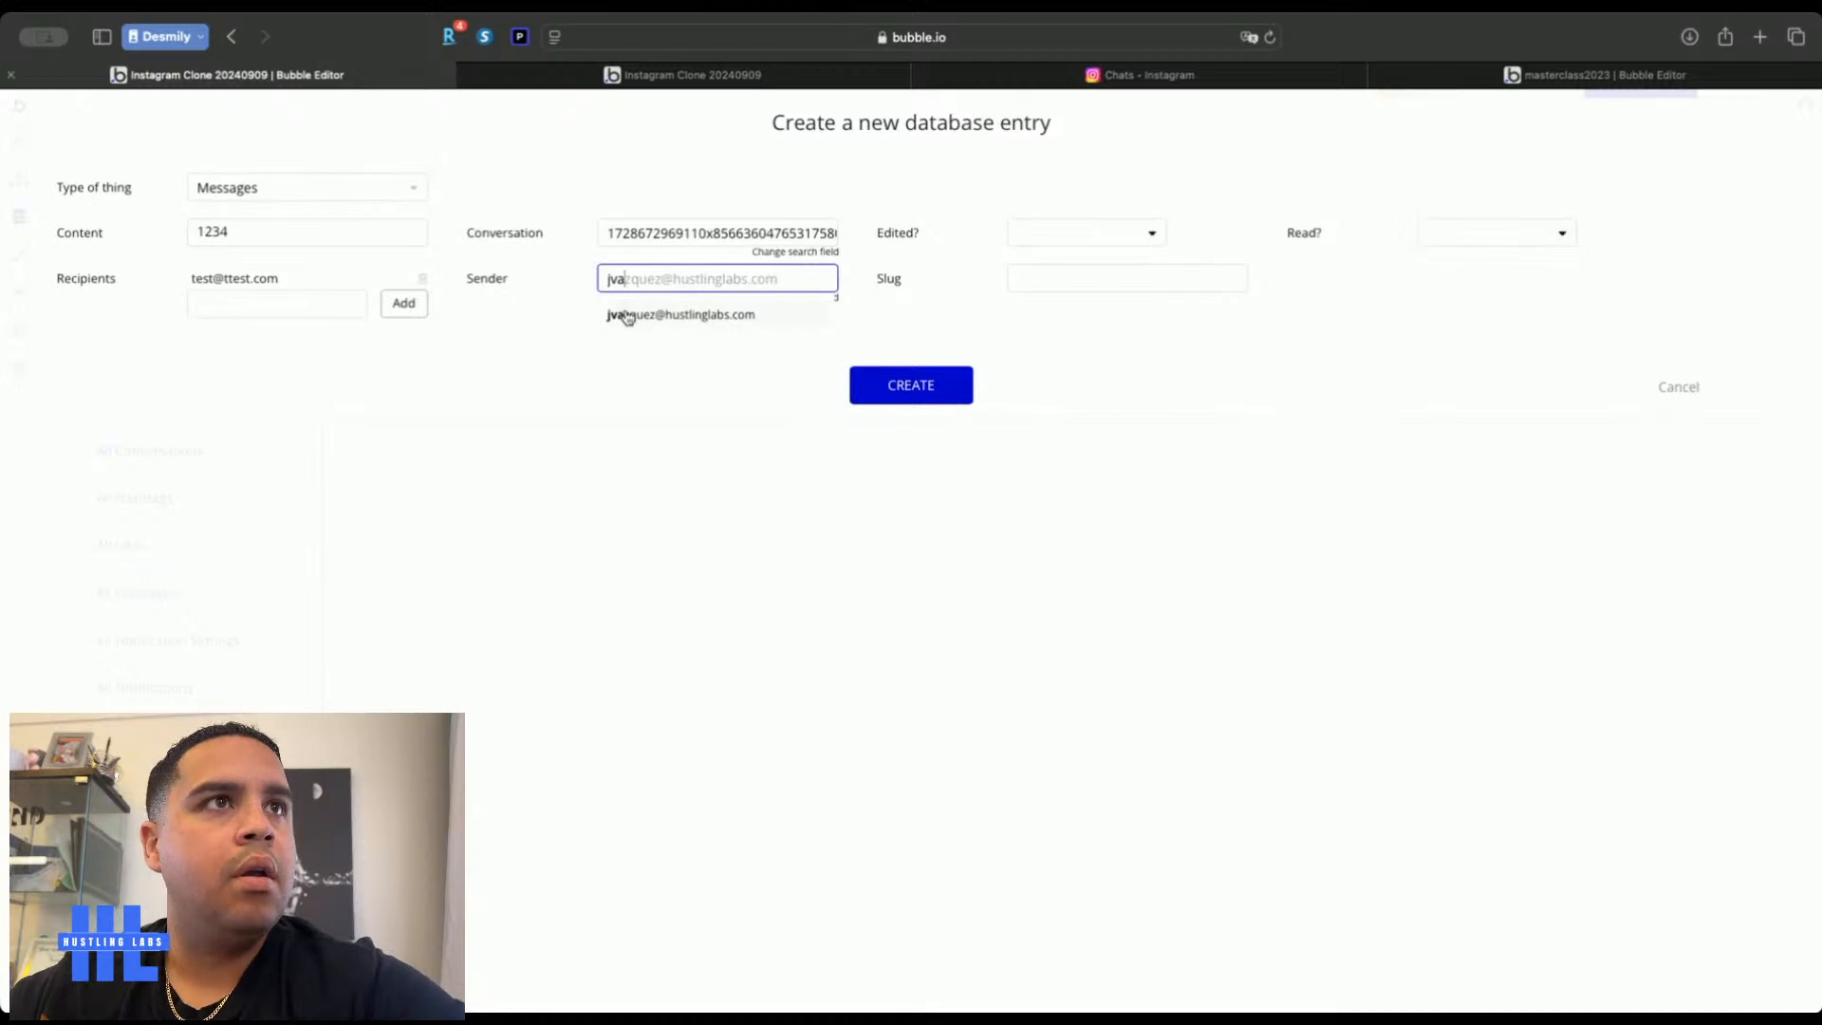
left_click(627, 315)
left_click(1138, 235)
left_click(1091, 293)
left_click(1482, 244)
left_click(1470, 294)
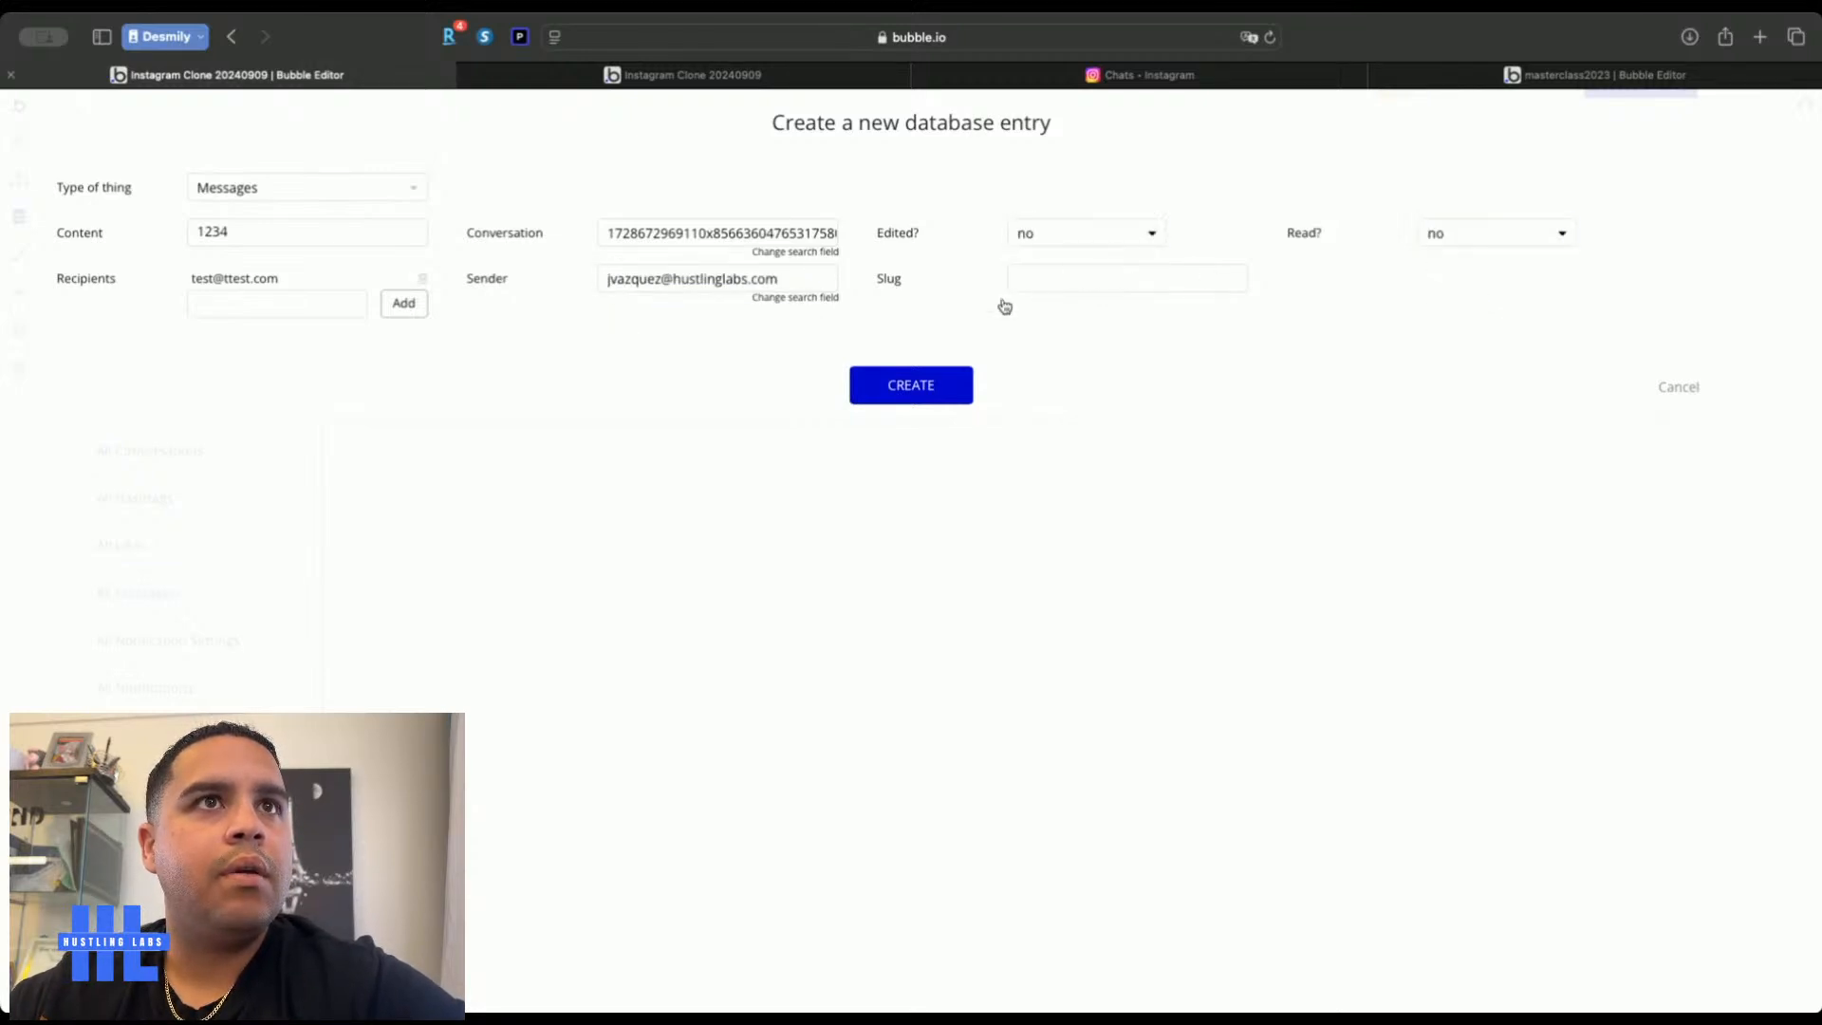
left_click(928, 387)
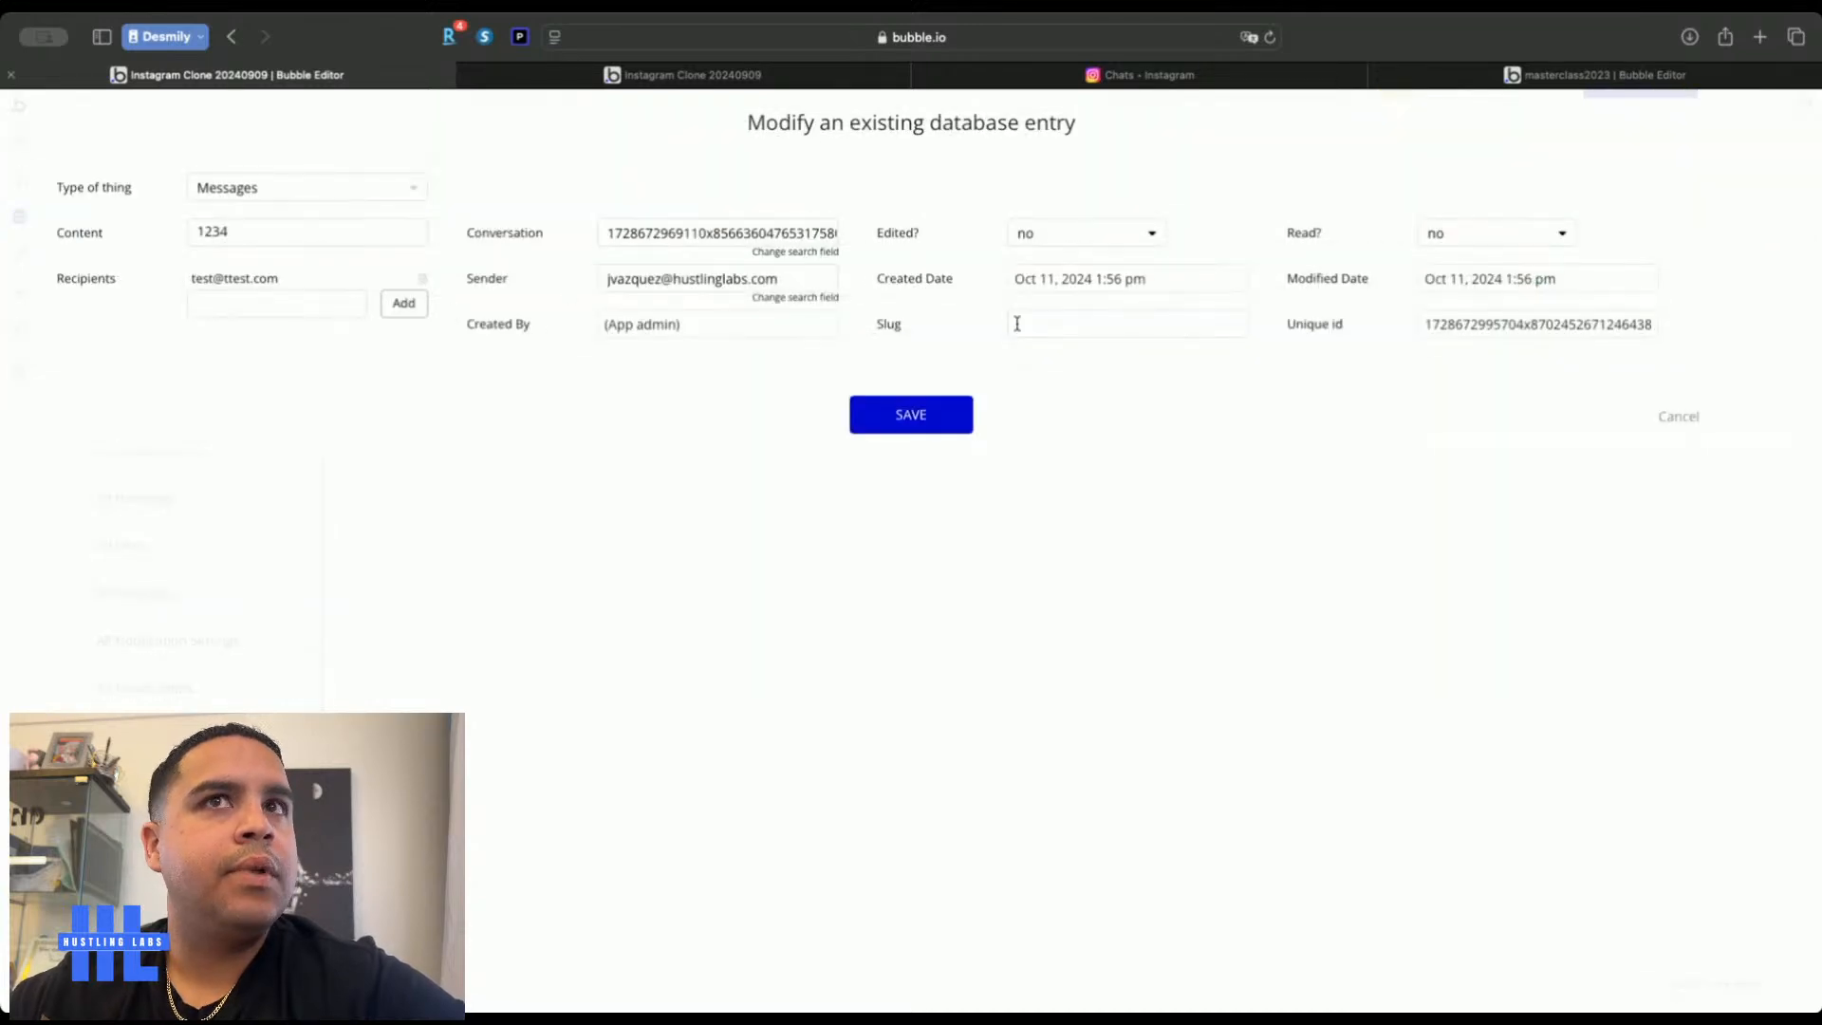
double_click(1474, 323)
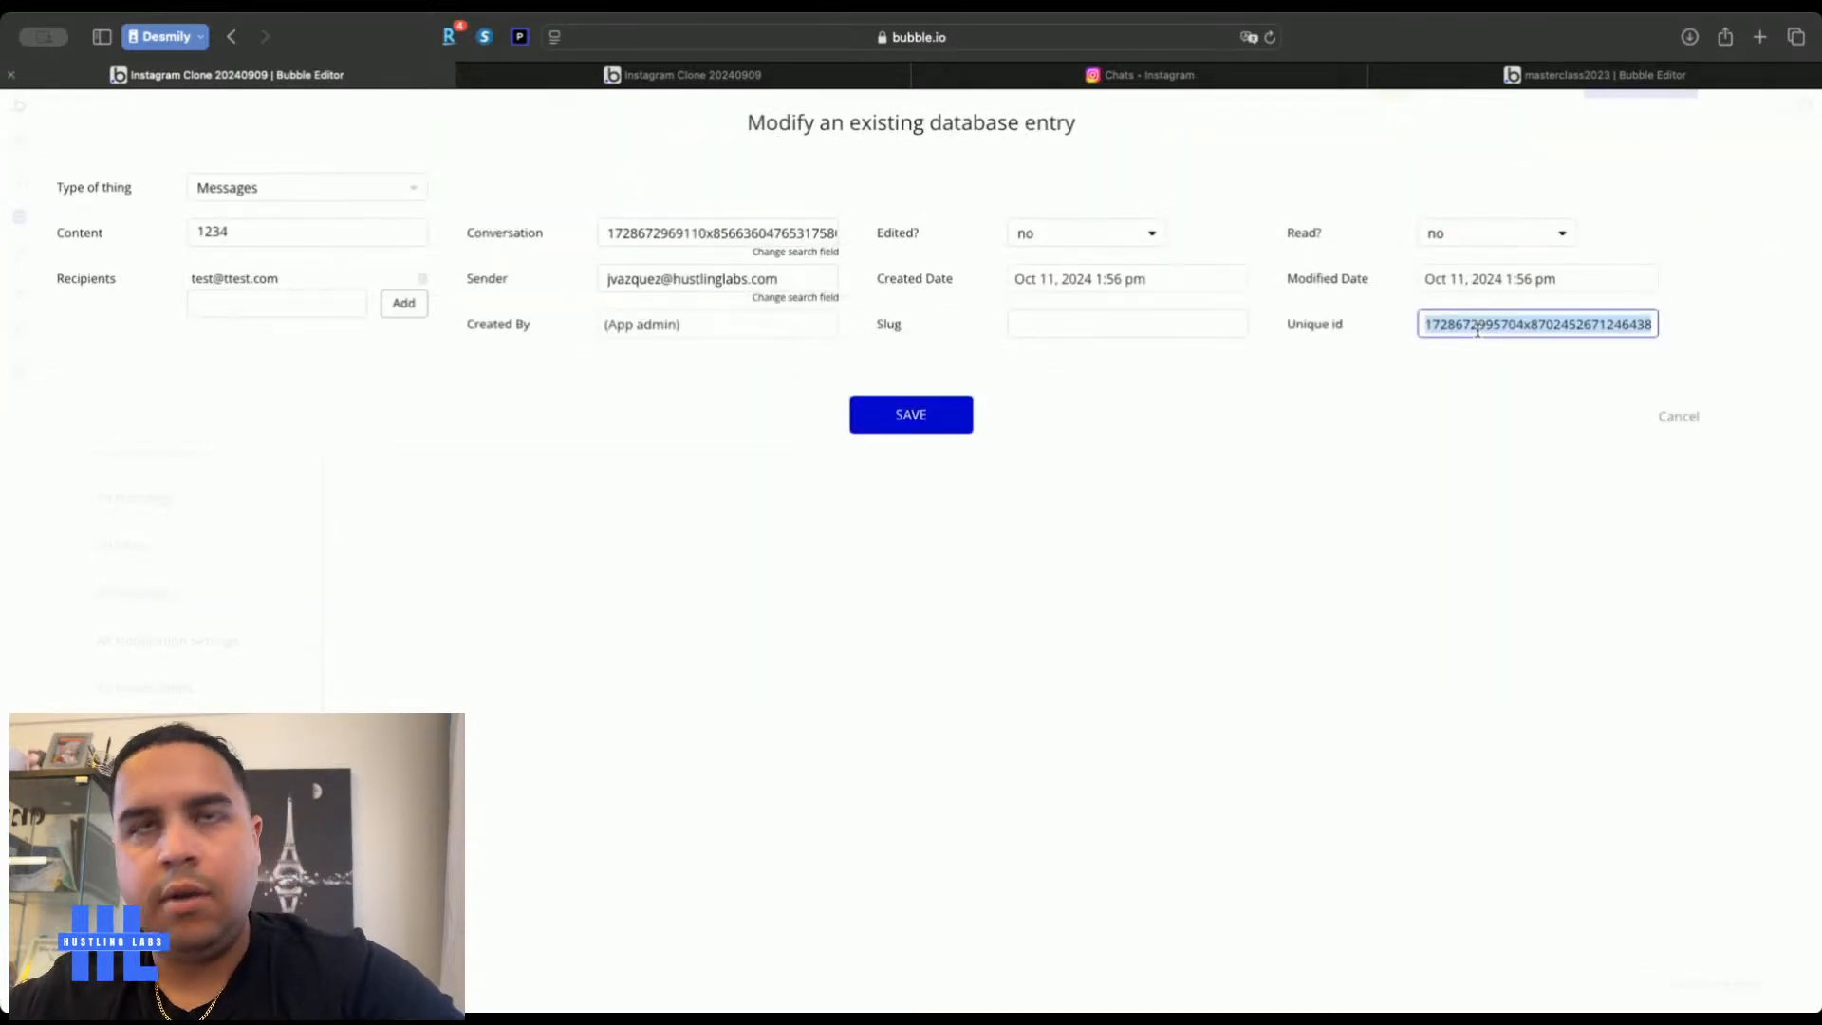
left_click(908, 415)
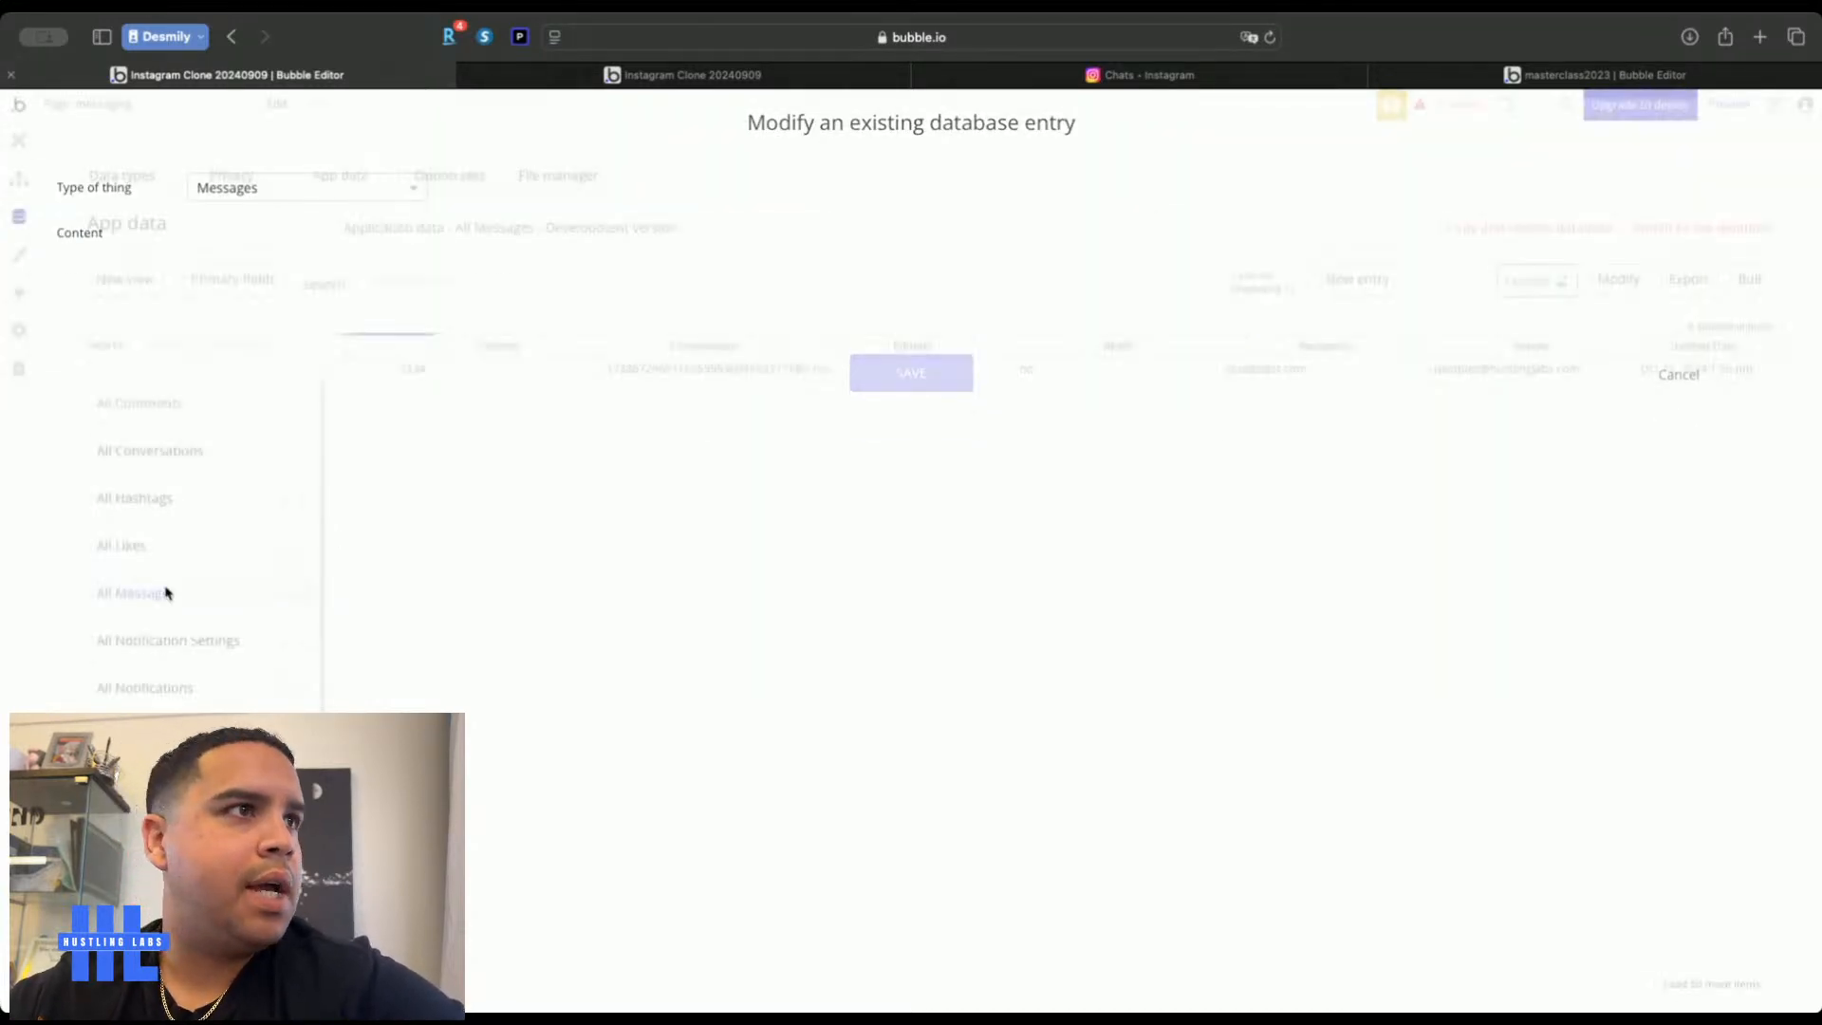
Paste the copied message id into the conversation's Chat Messages and save
left_click(150, 450)
left_click(380, 369)
left_click(324, 227)
key("super+v")
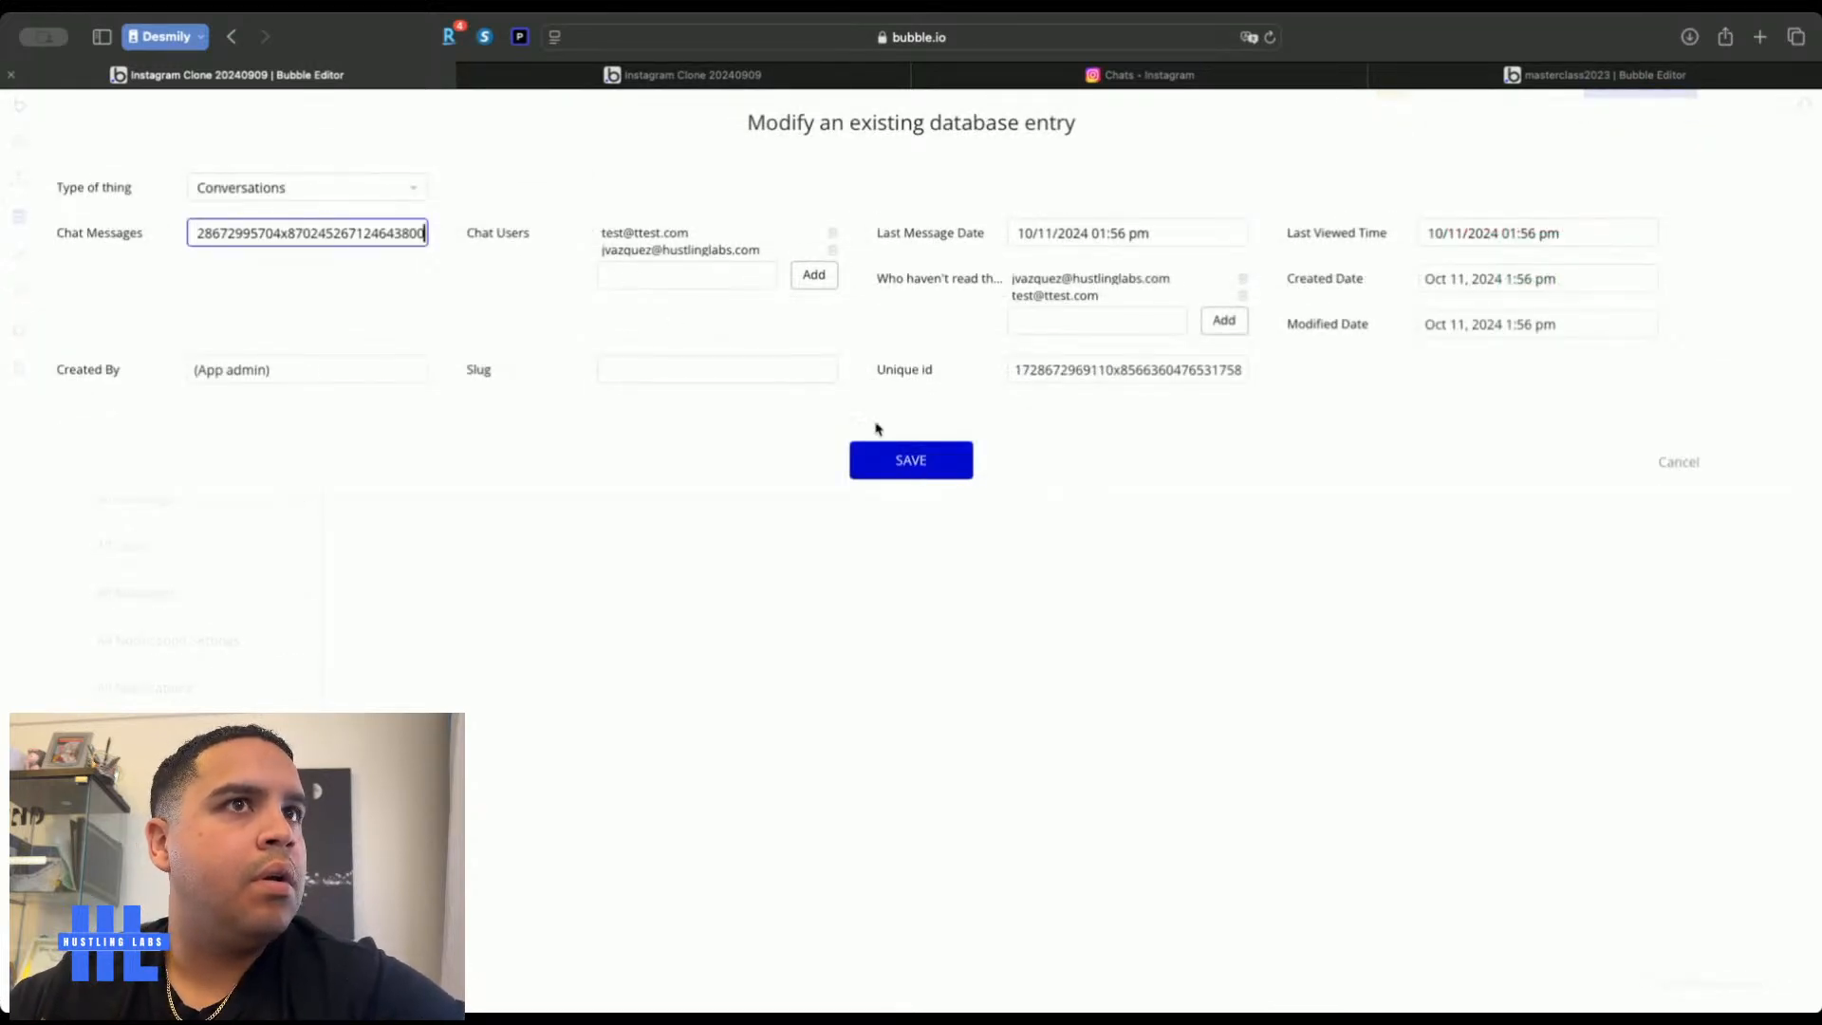
left_click(918, 469)
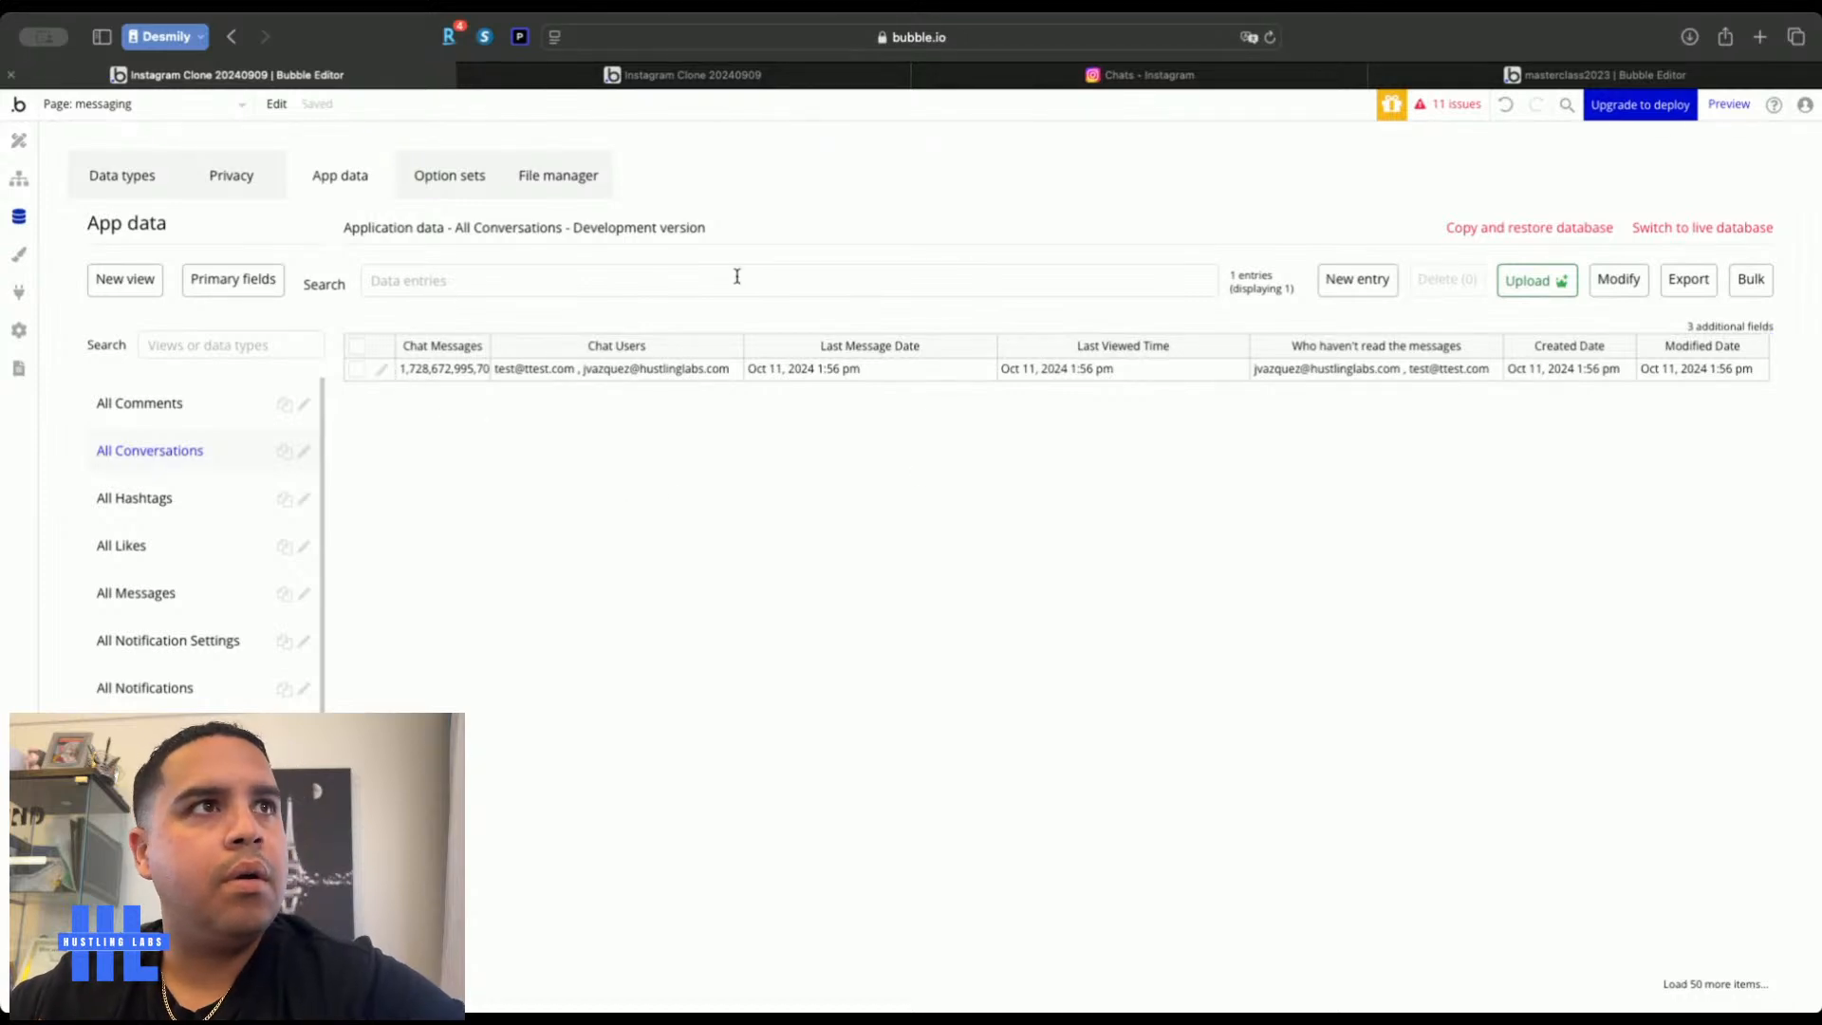
After checking the Conversations field types, change Chat Messages to 1 and save
left_click(106, 178)
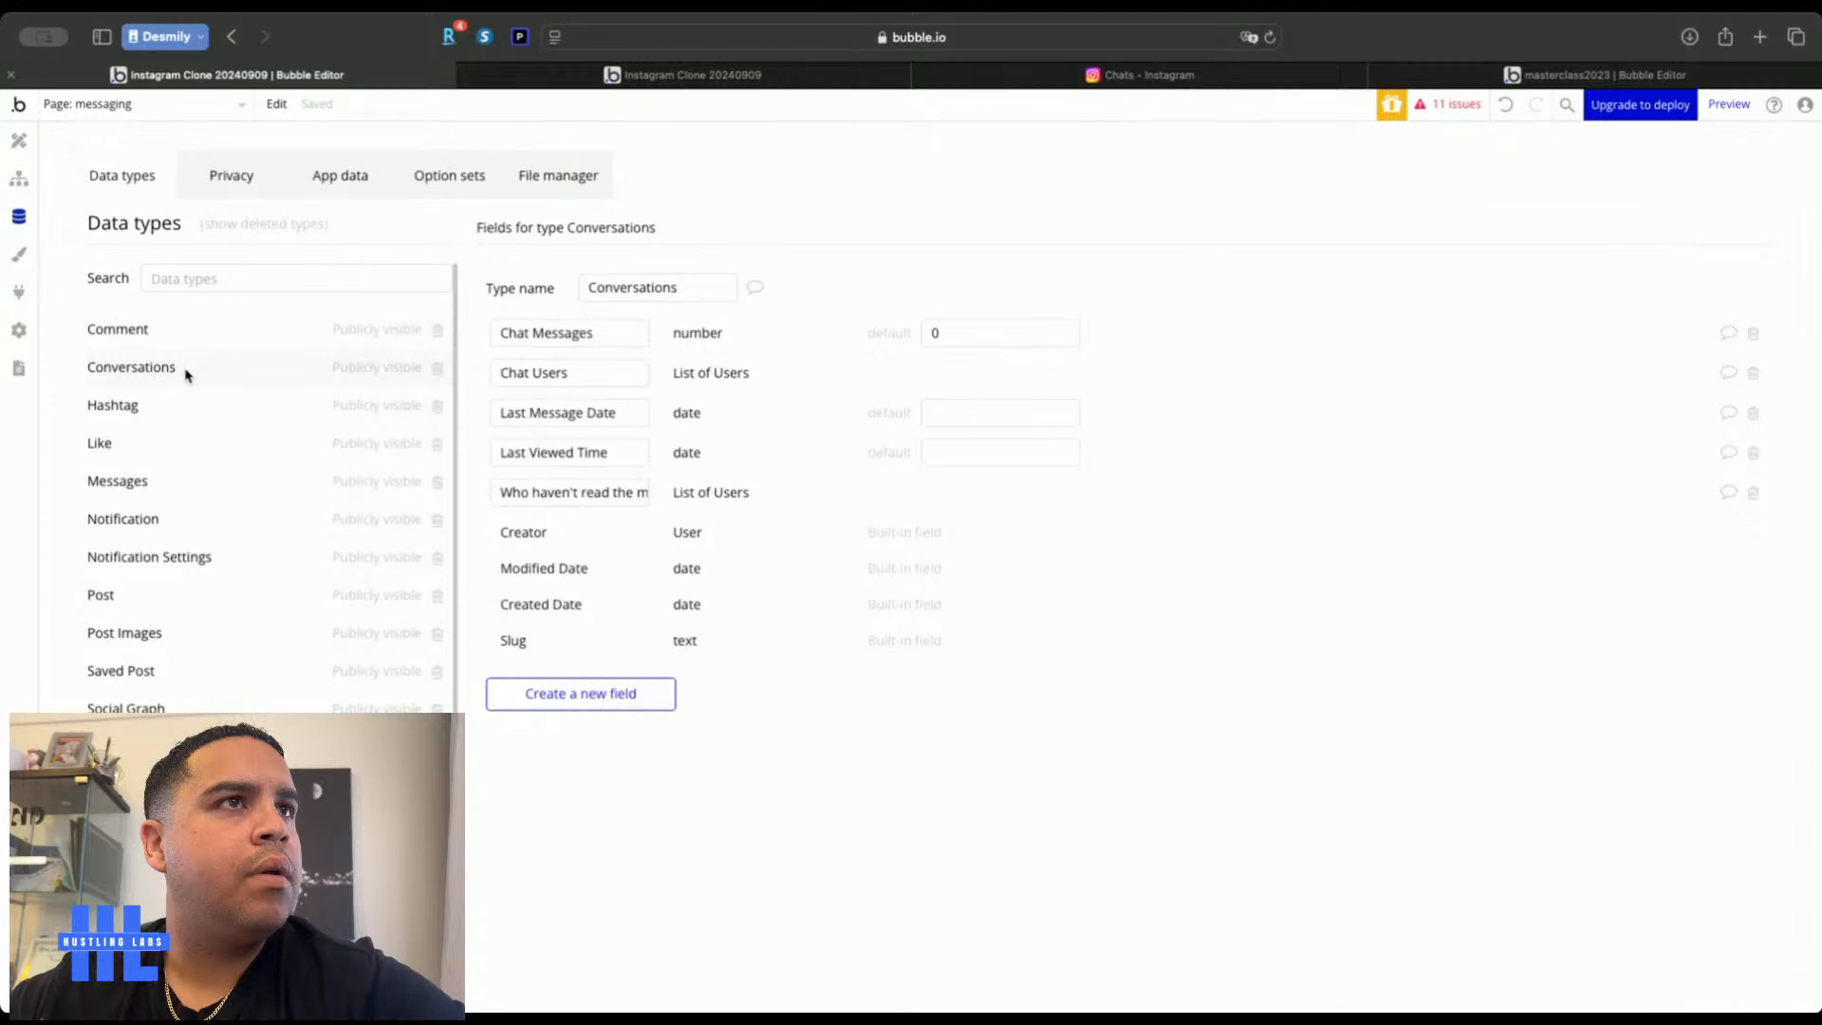
left_click(361, 195)
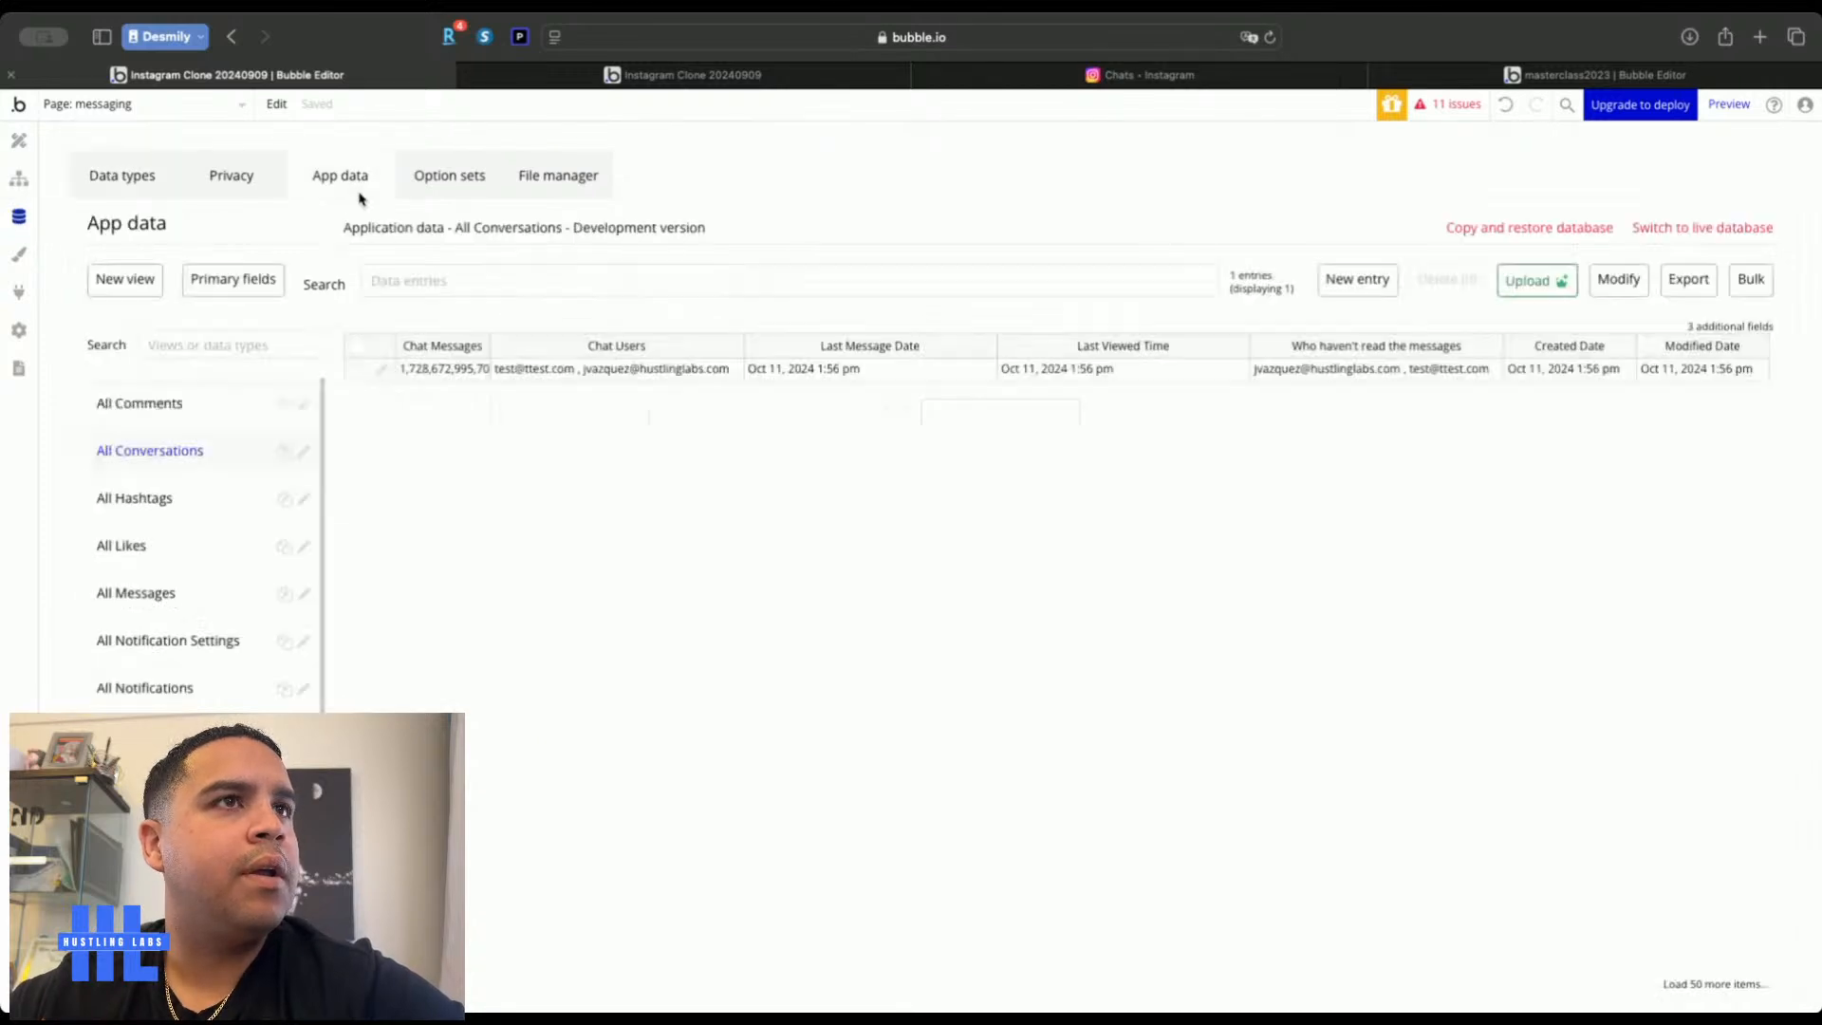
left_click(379, 375)
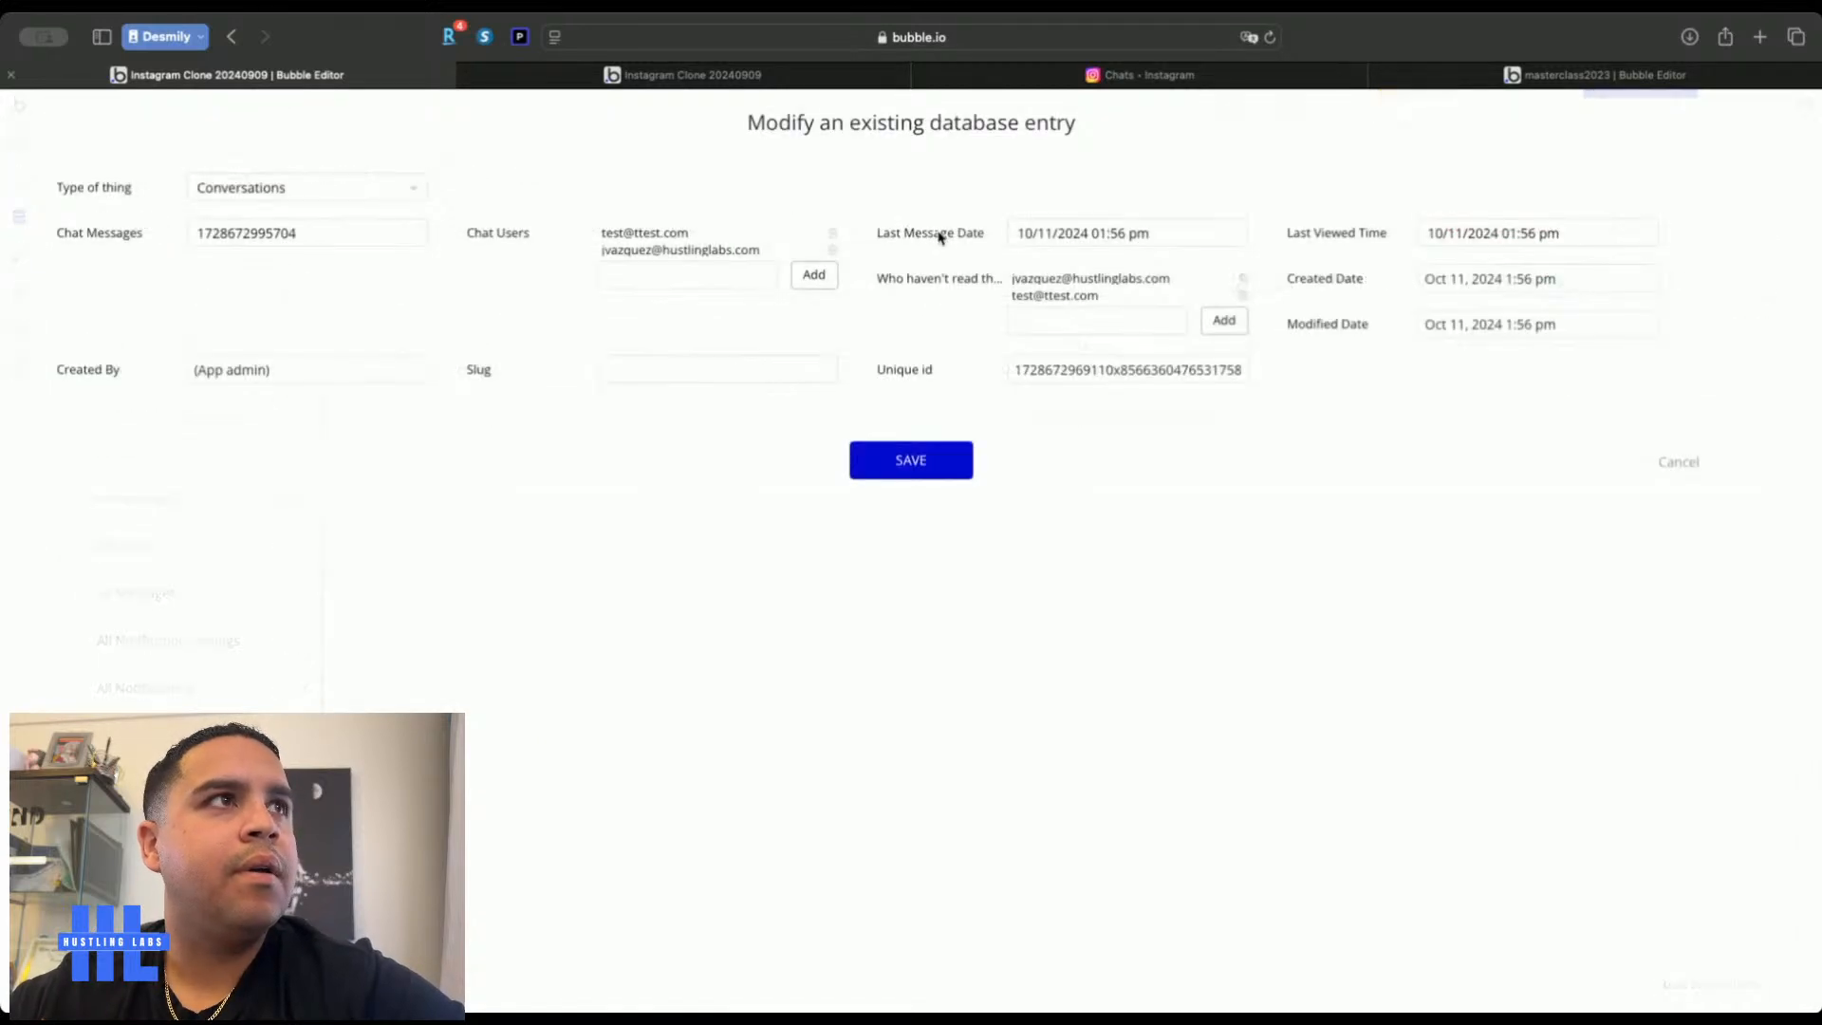
double_click(244, 244)
type("1")
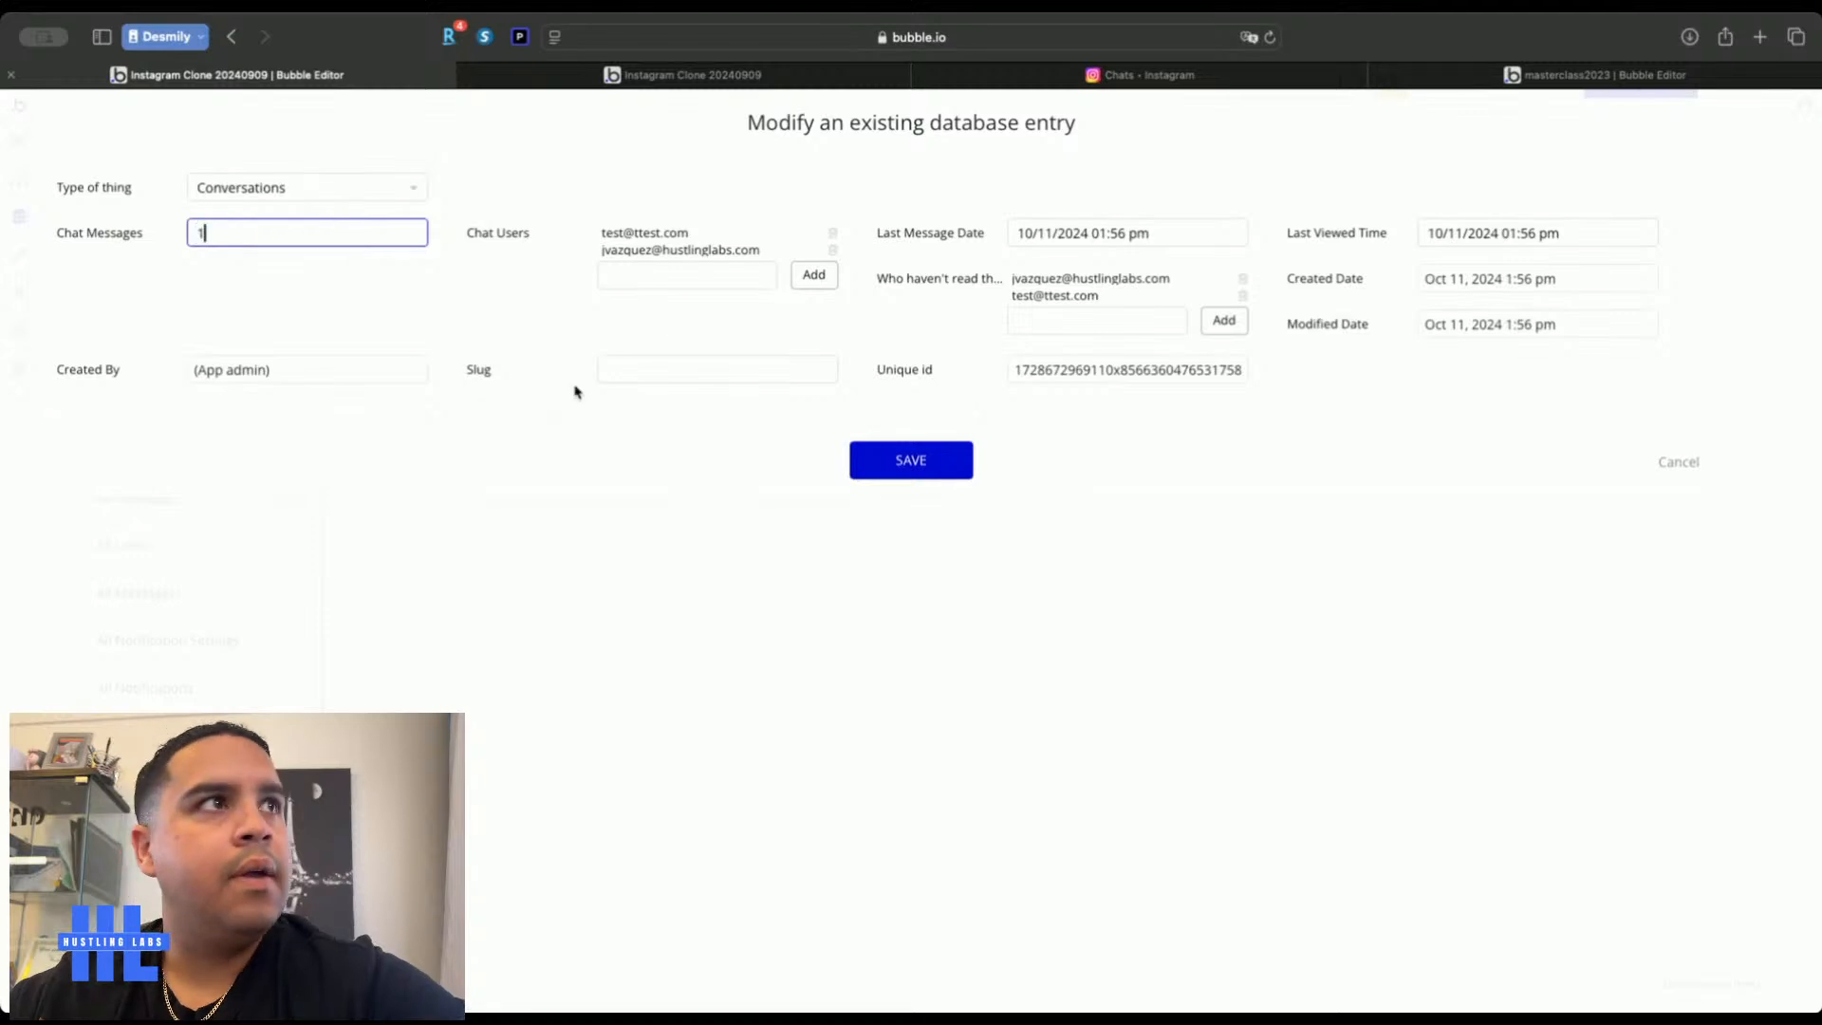
left_click(894, 463)
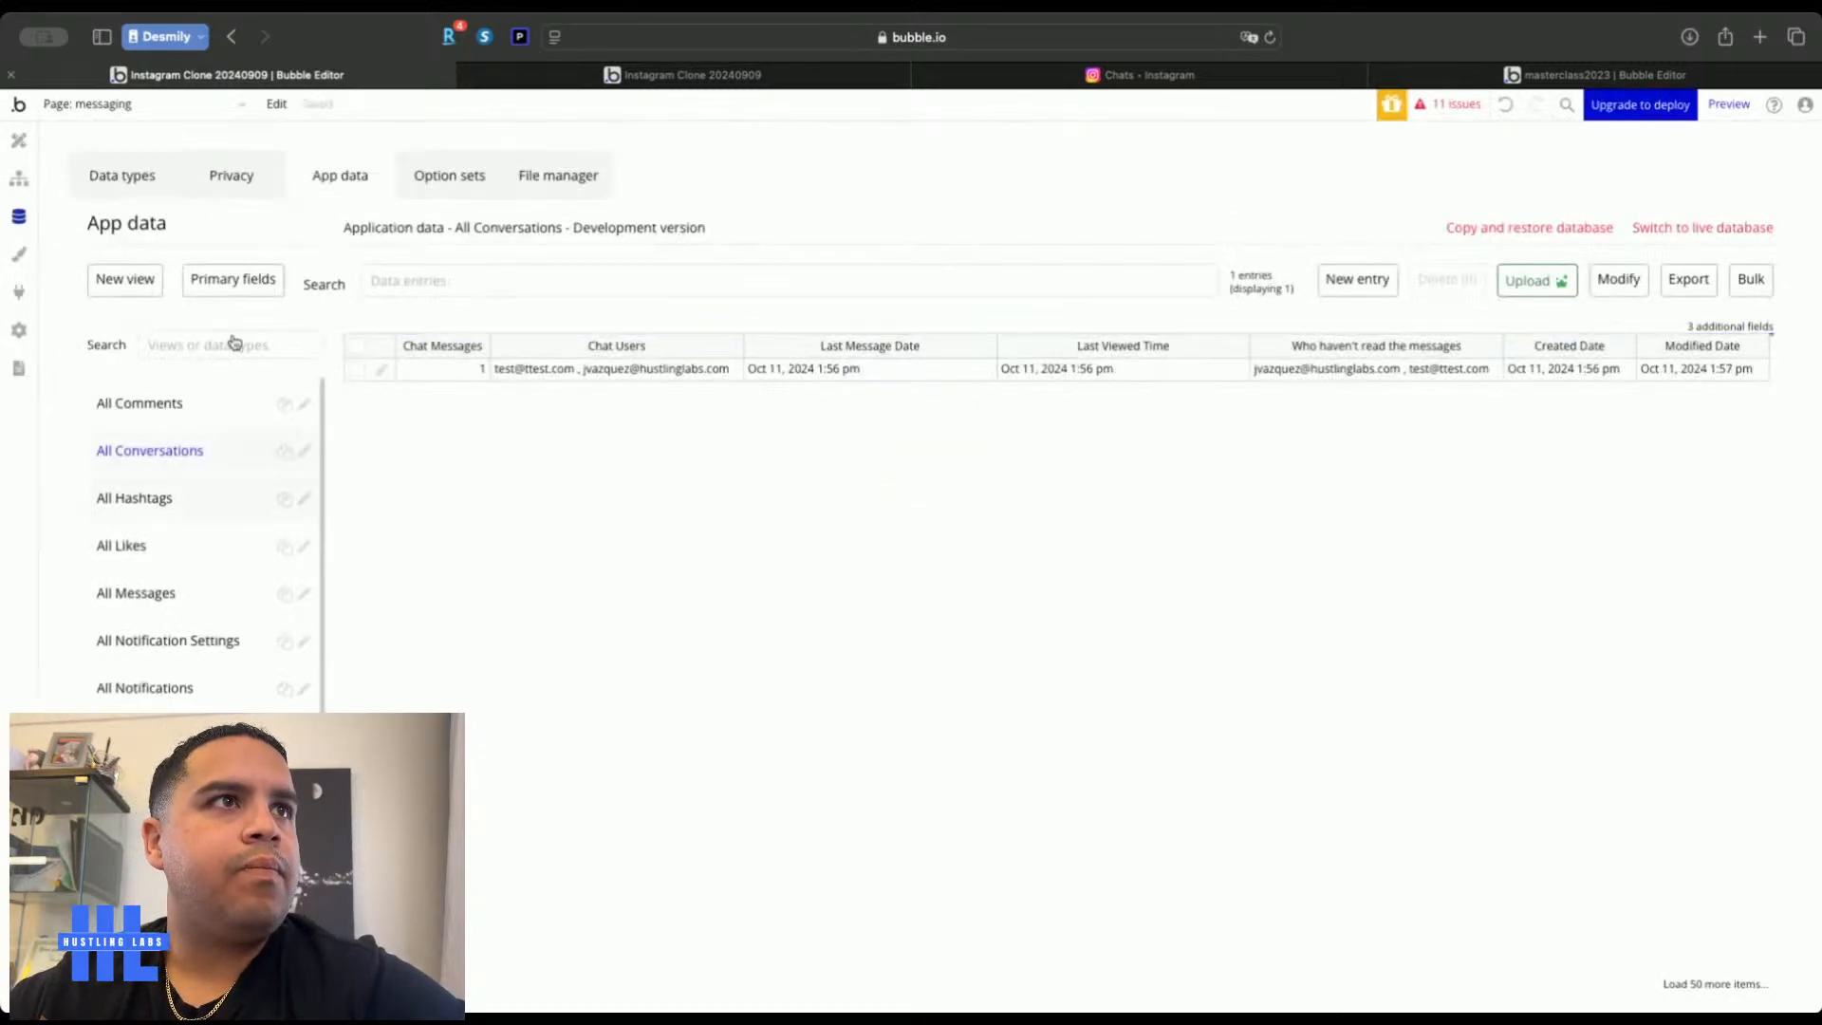
left_click(802, 76)
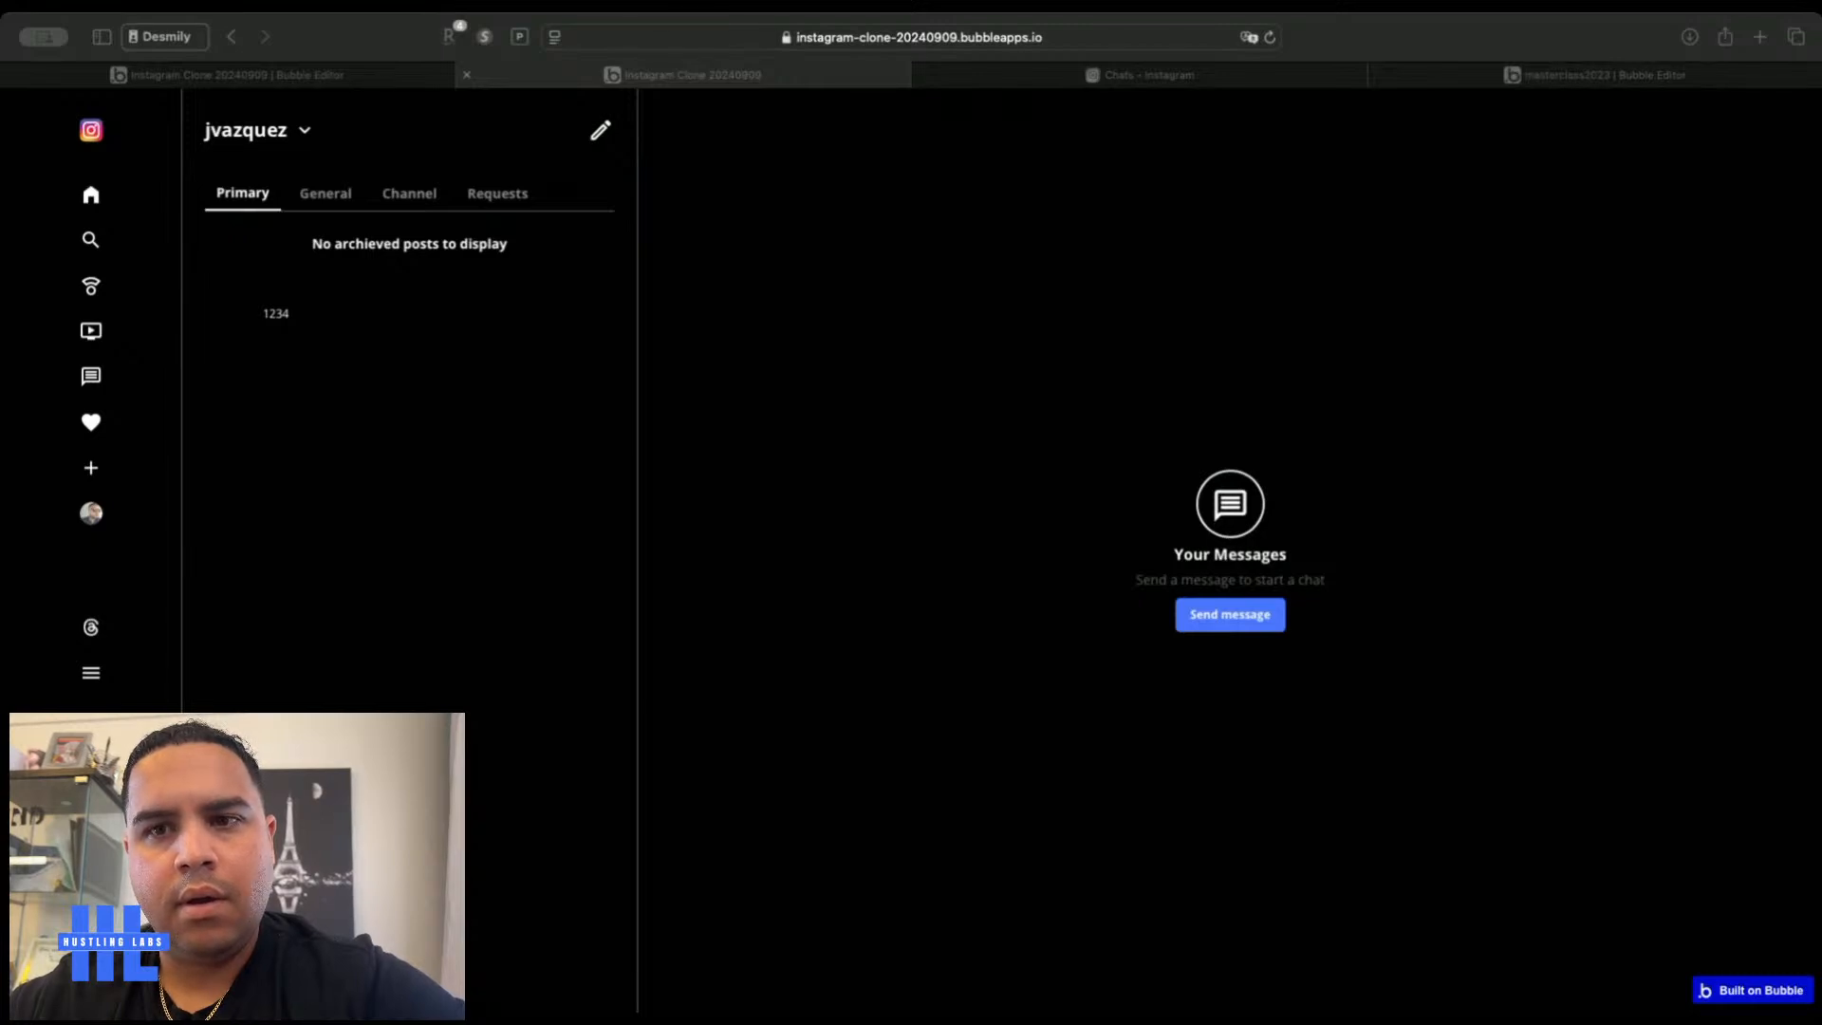
left_click(352, 389)
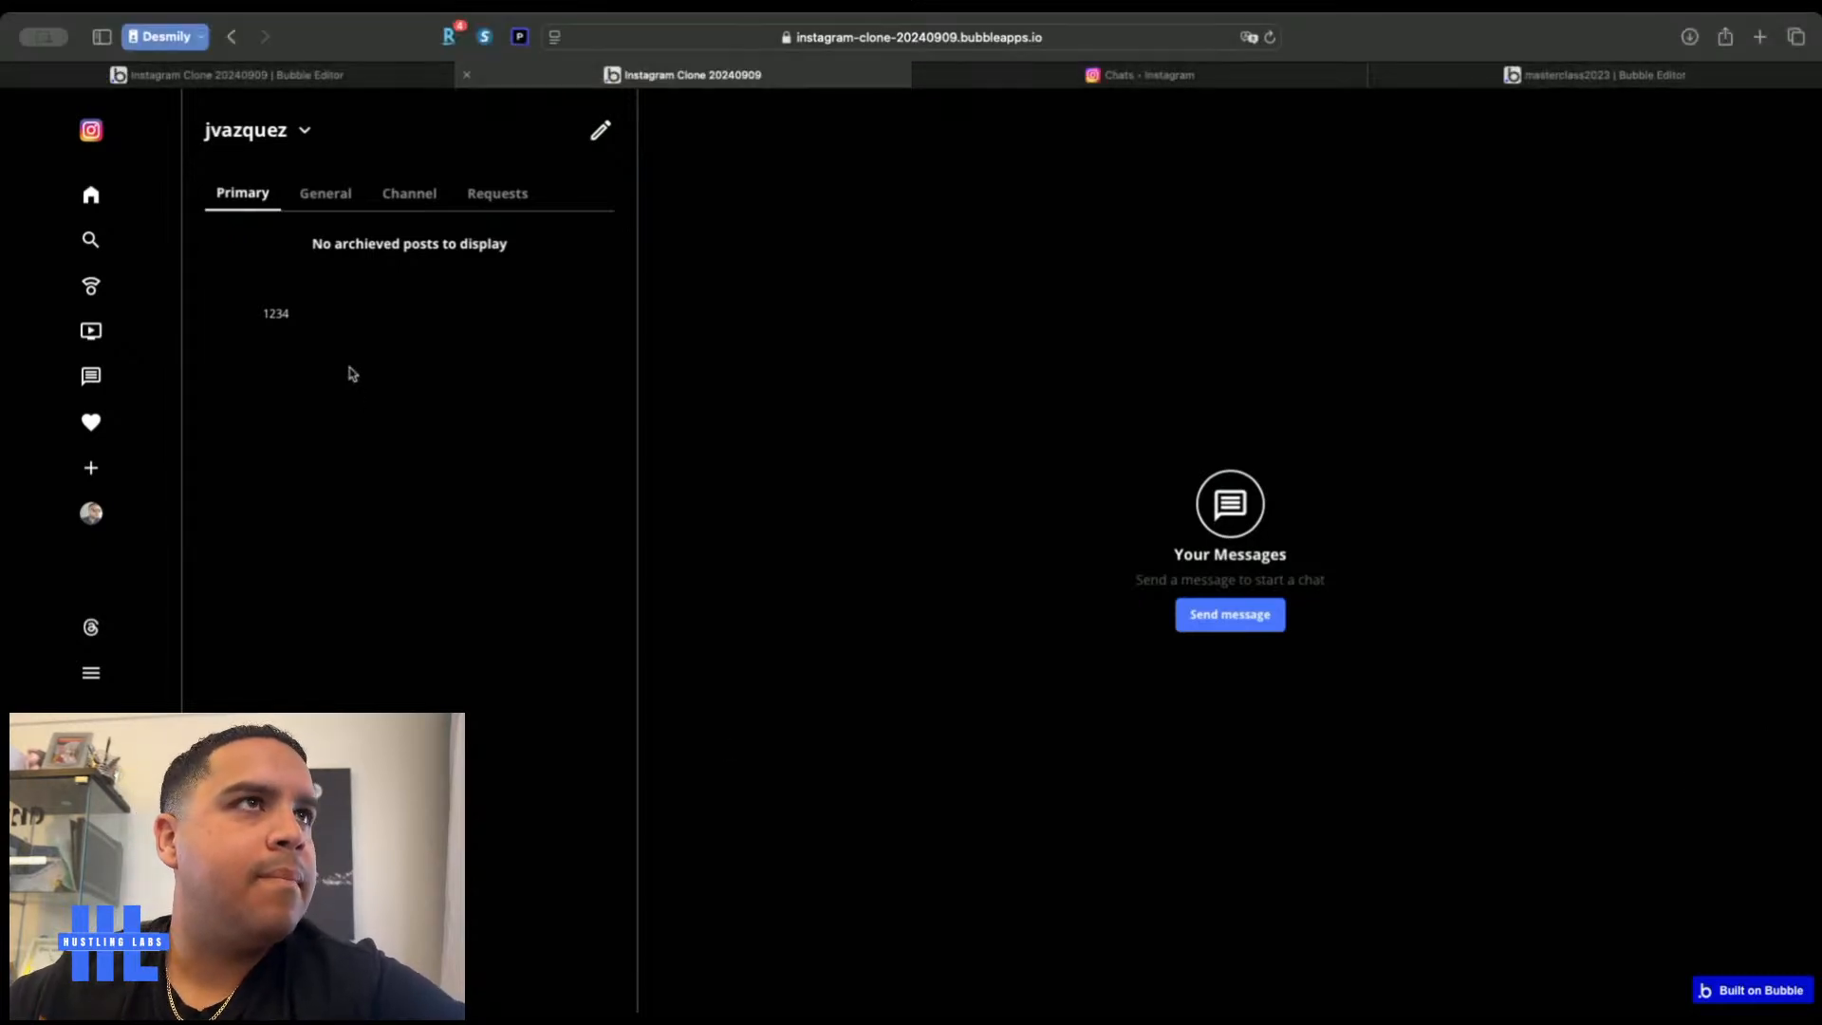
left_click(347, 70)
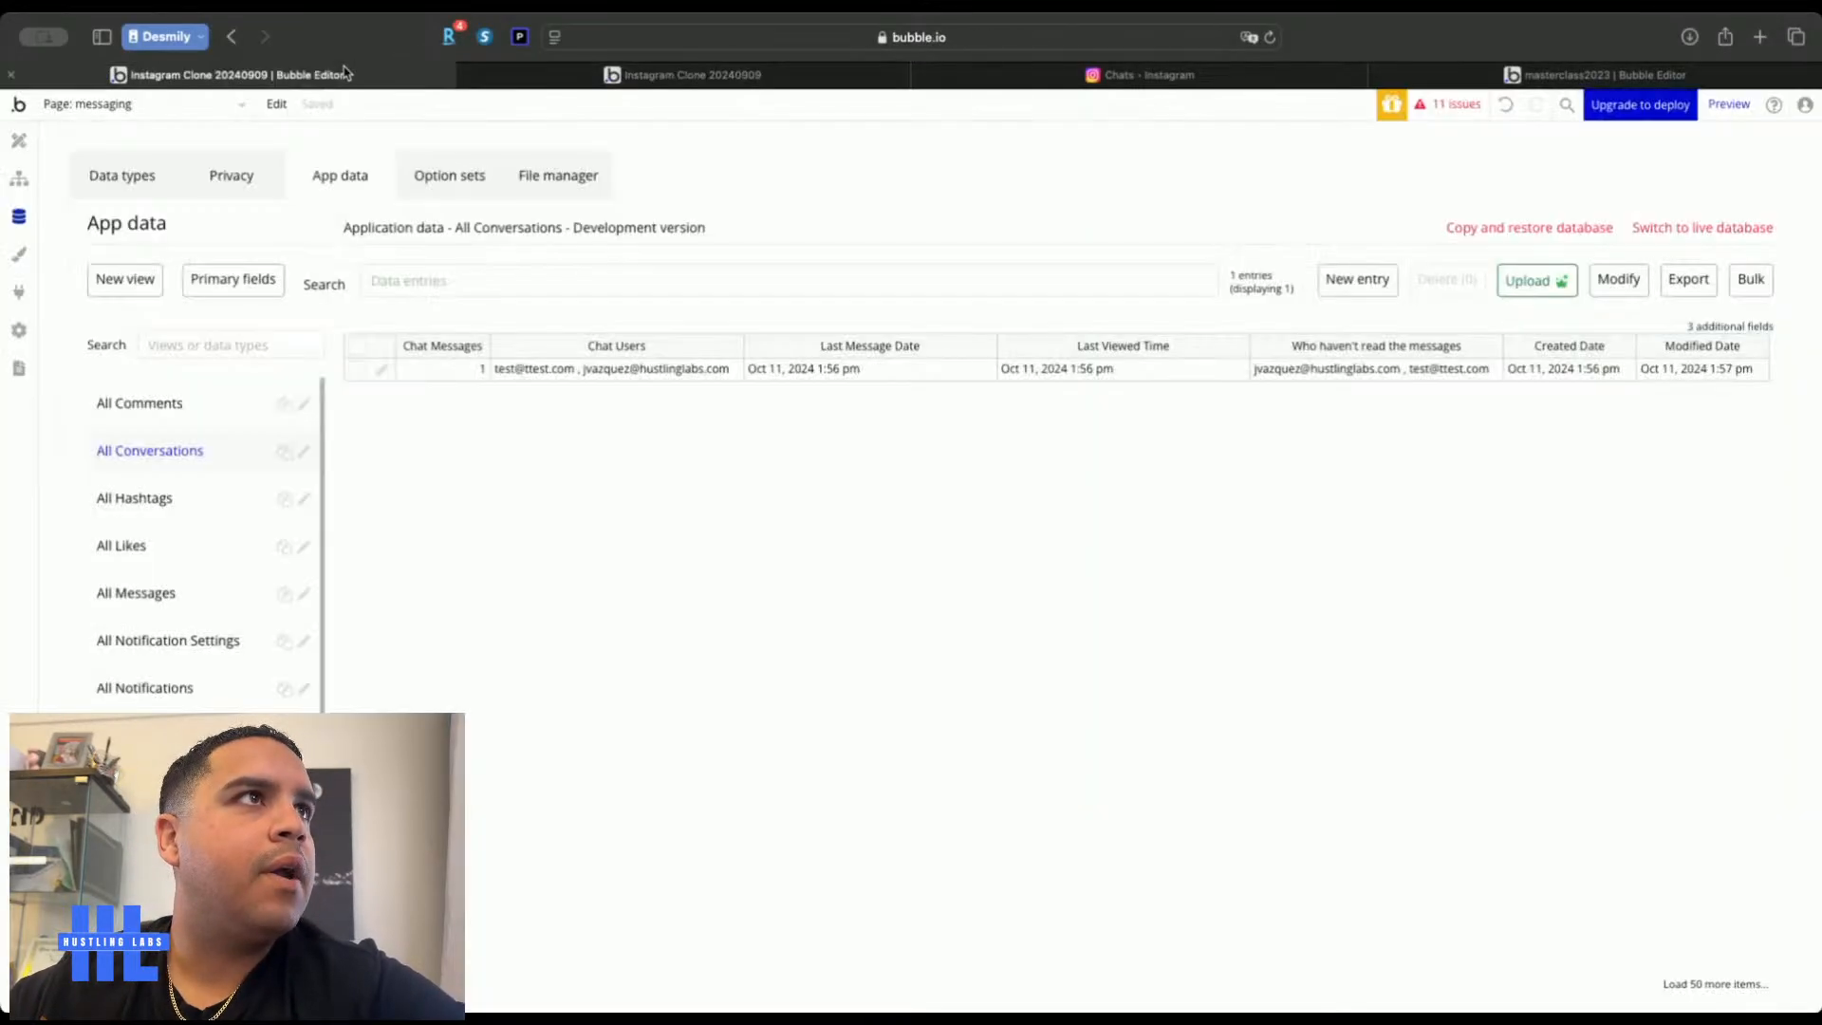
Switch the Post Image's conditional Dynamic image to the chat Users' last item's Profile Picture
left_click(19, 142)
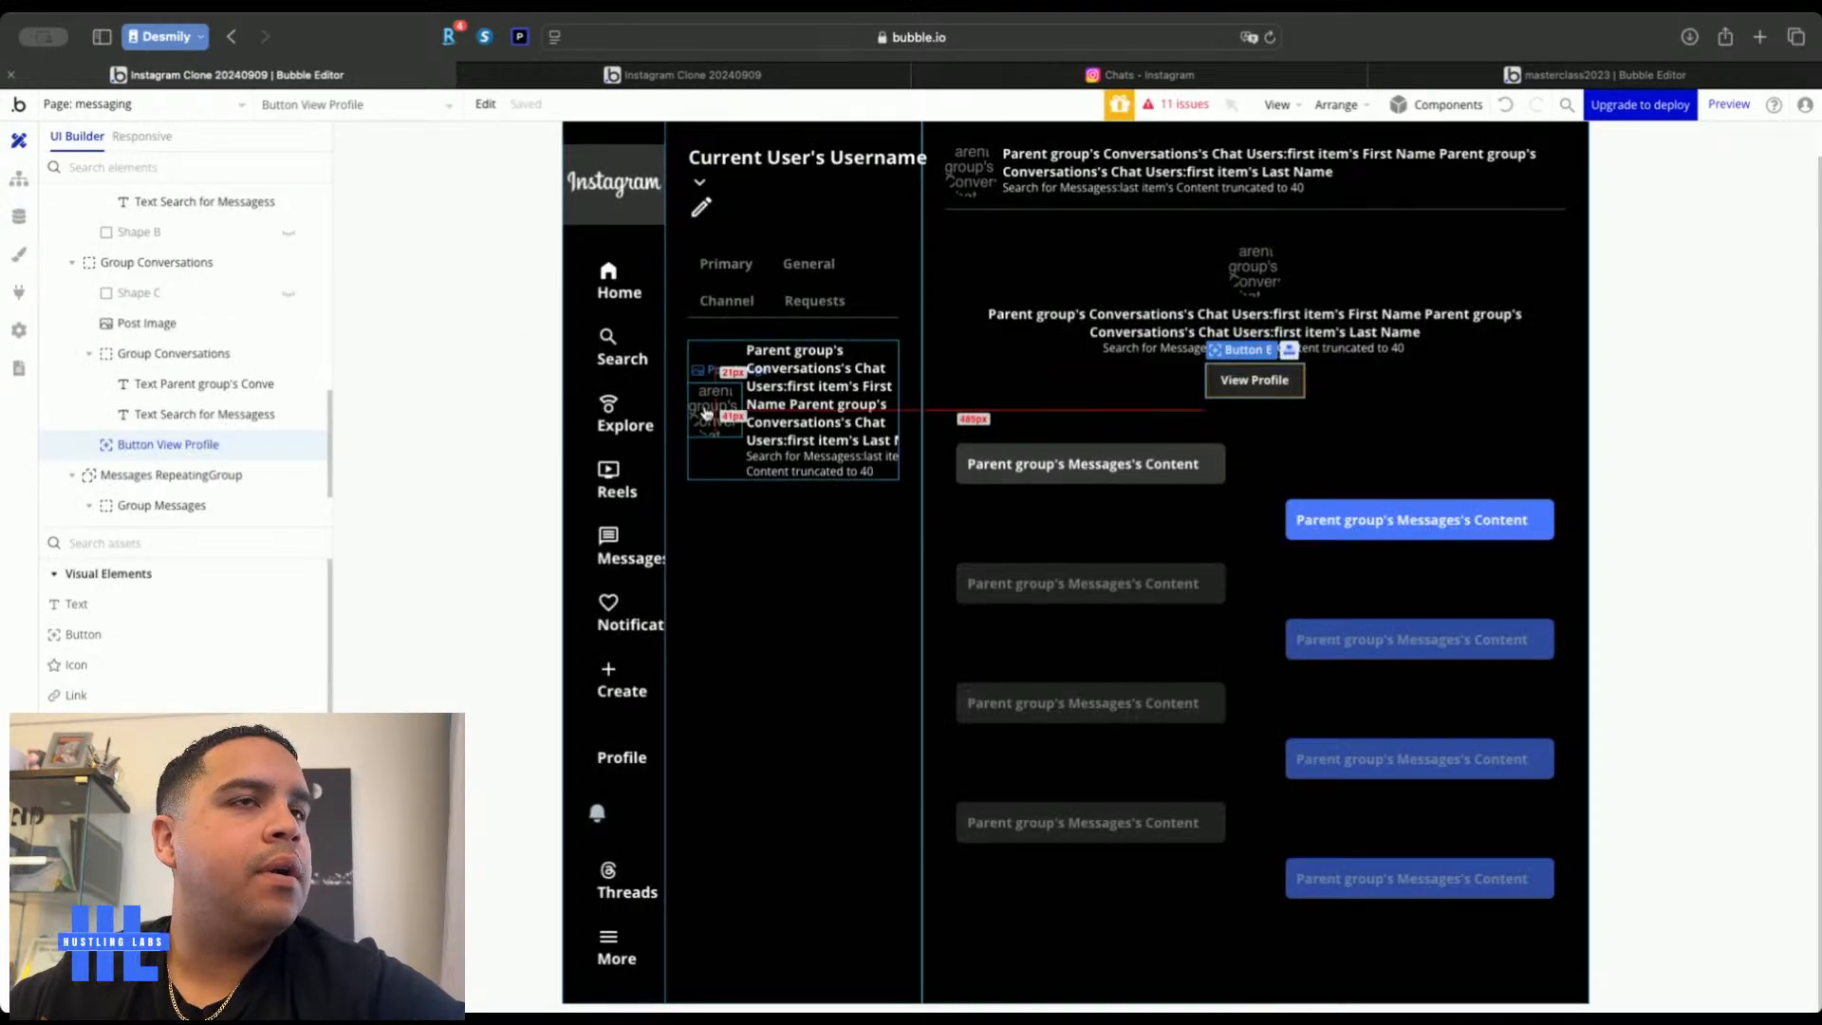
double_click(705, 408)
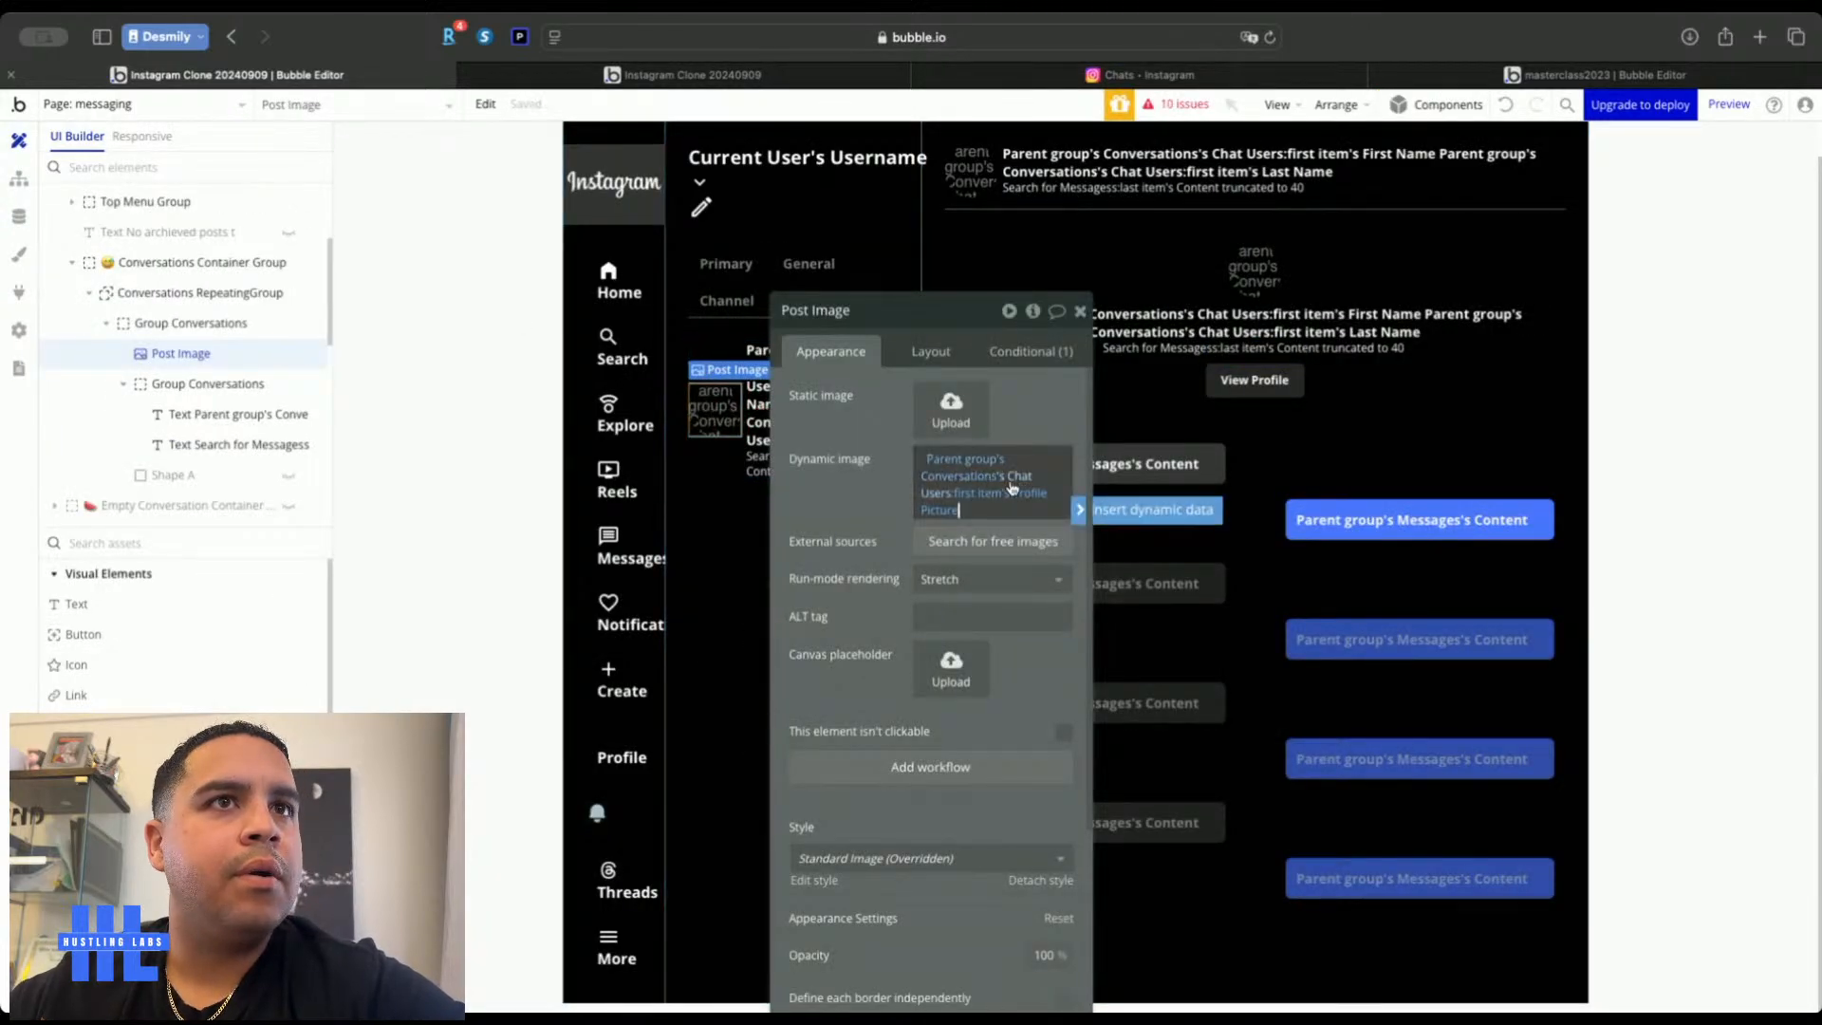
left_click(1036, 356)
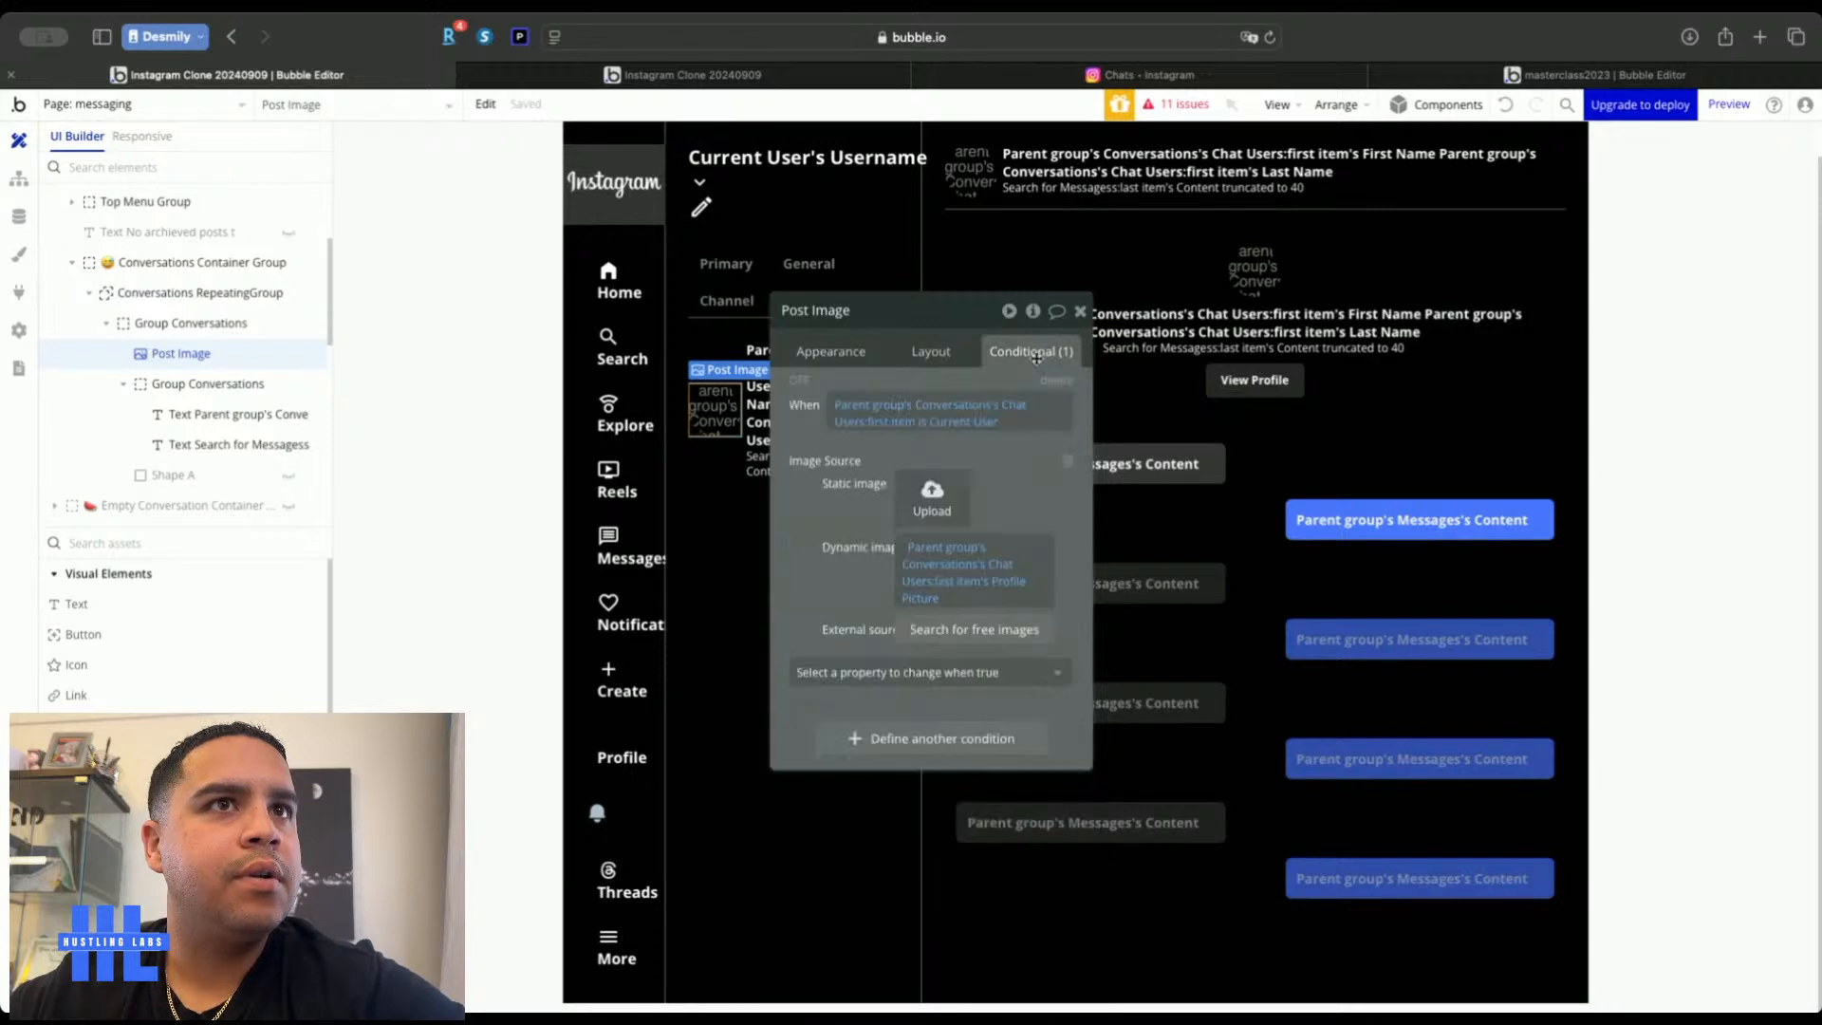
left_click(949, 580)
left_click(958, 607)
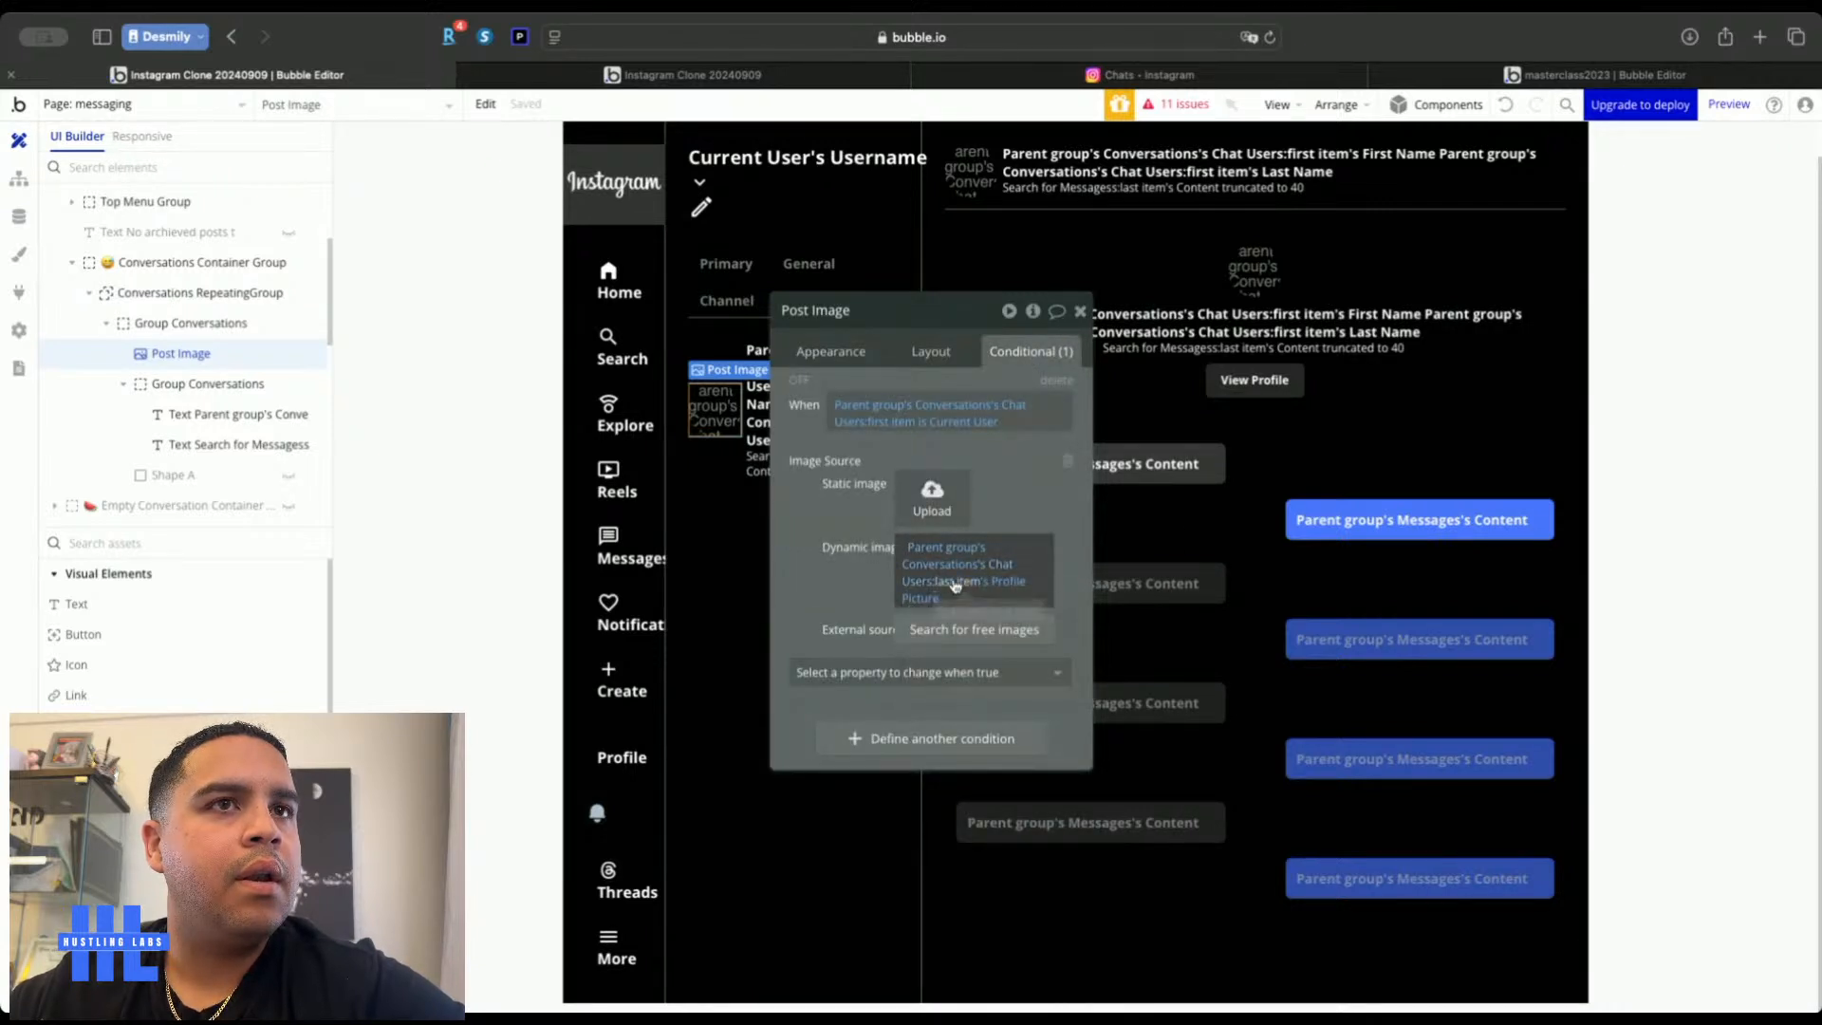
left_click(992, 411)
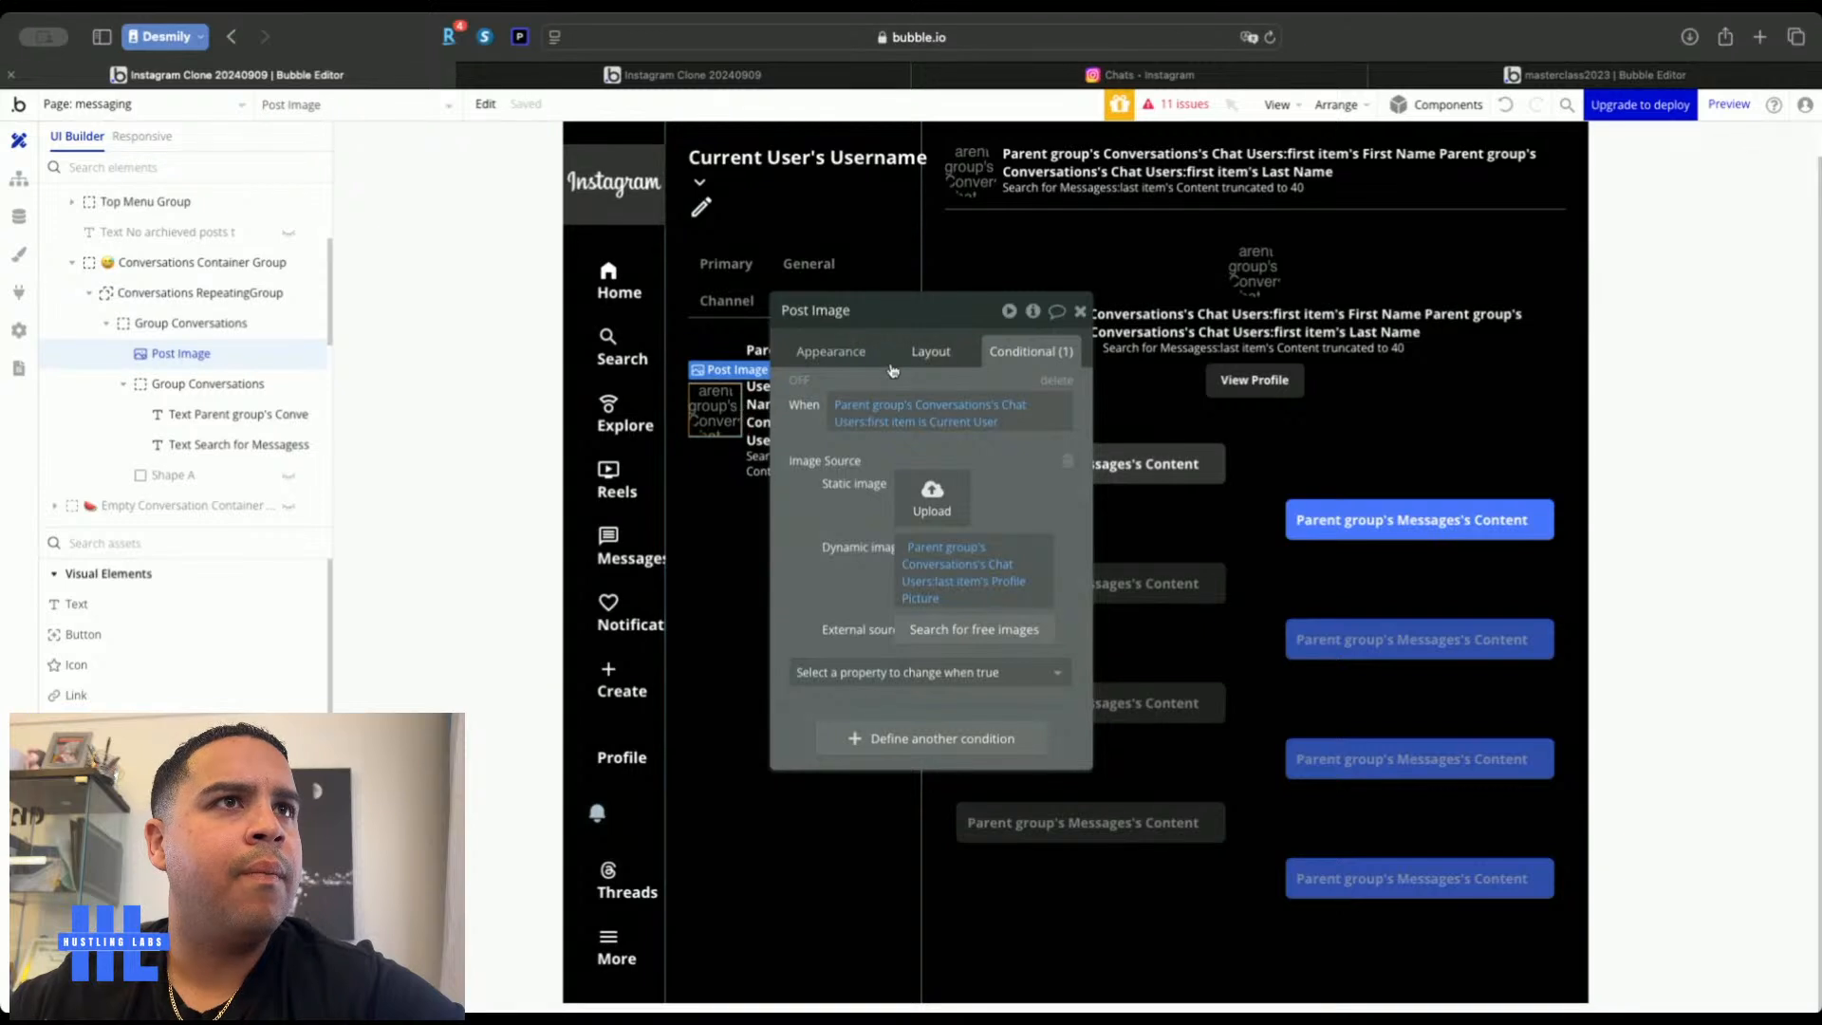
In the User privacy rule, let everyone else see Last Name and Profile Picture
left_click(19, 217)
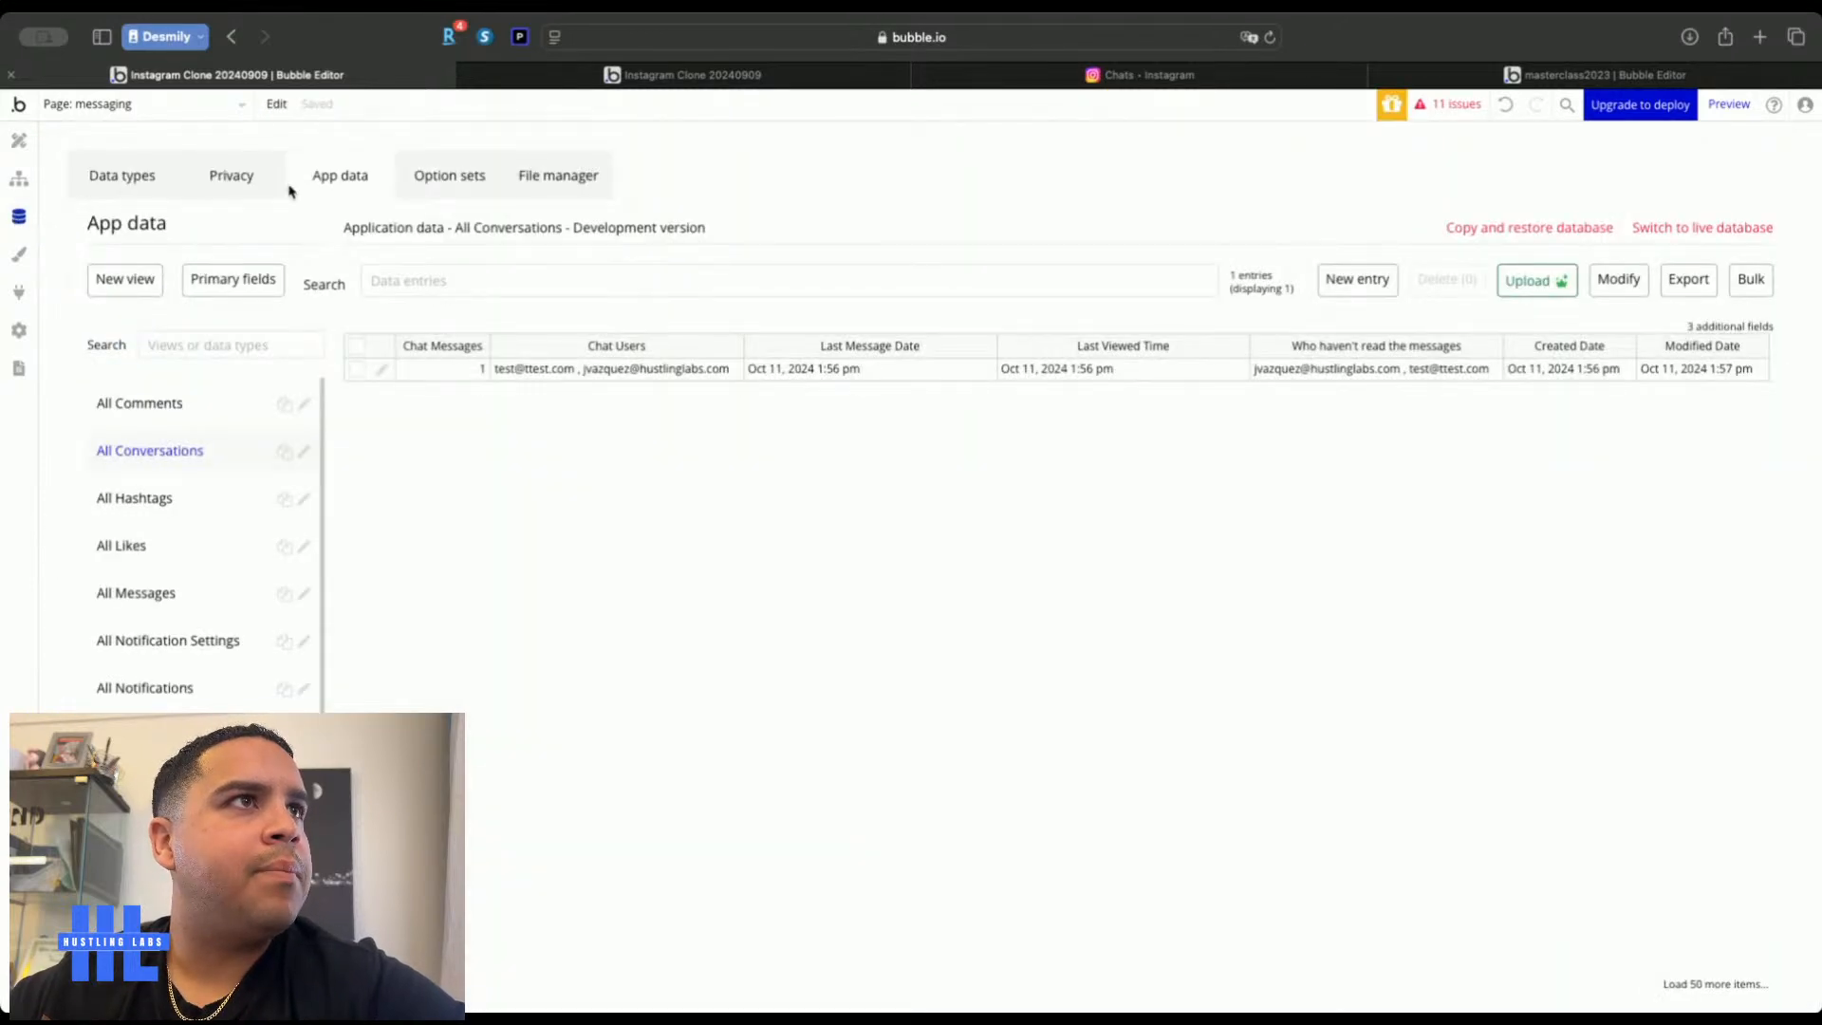
left_click(252, 179)
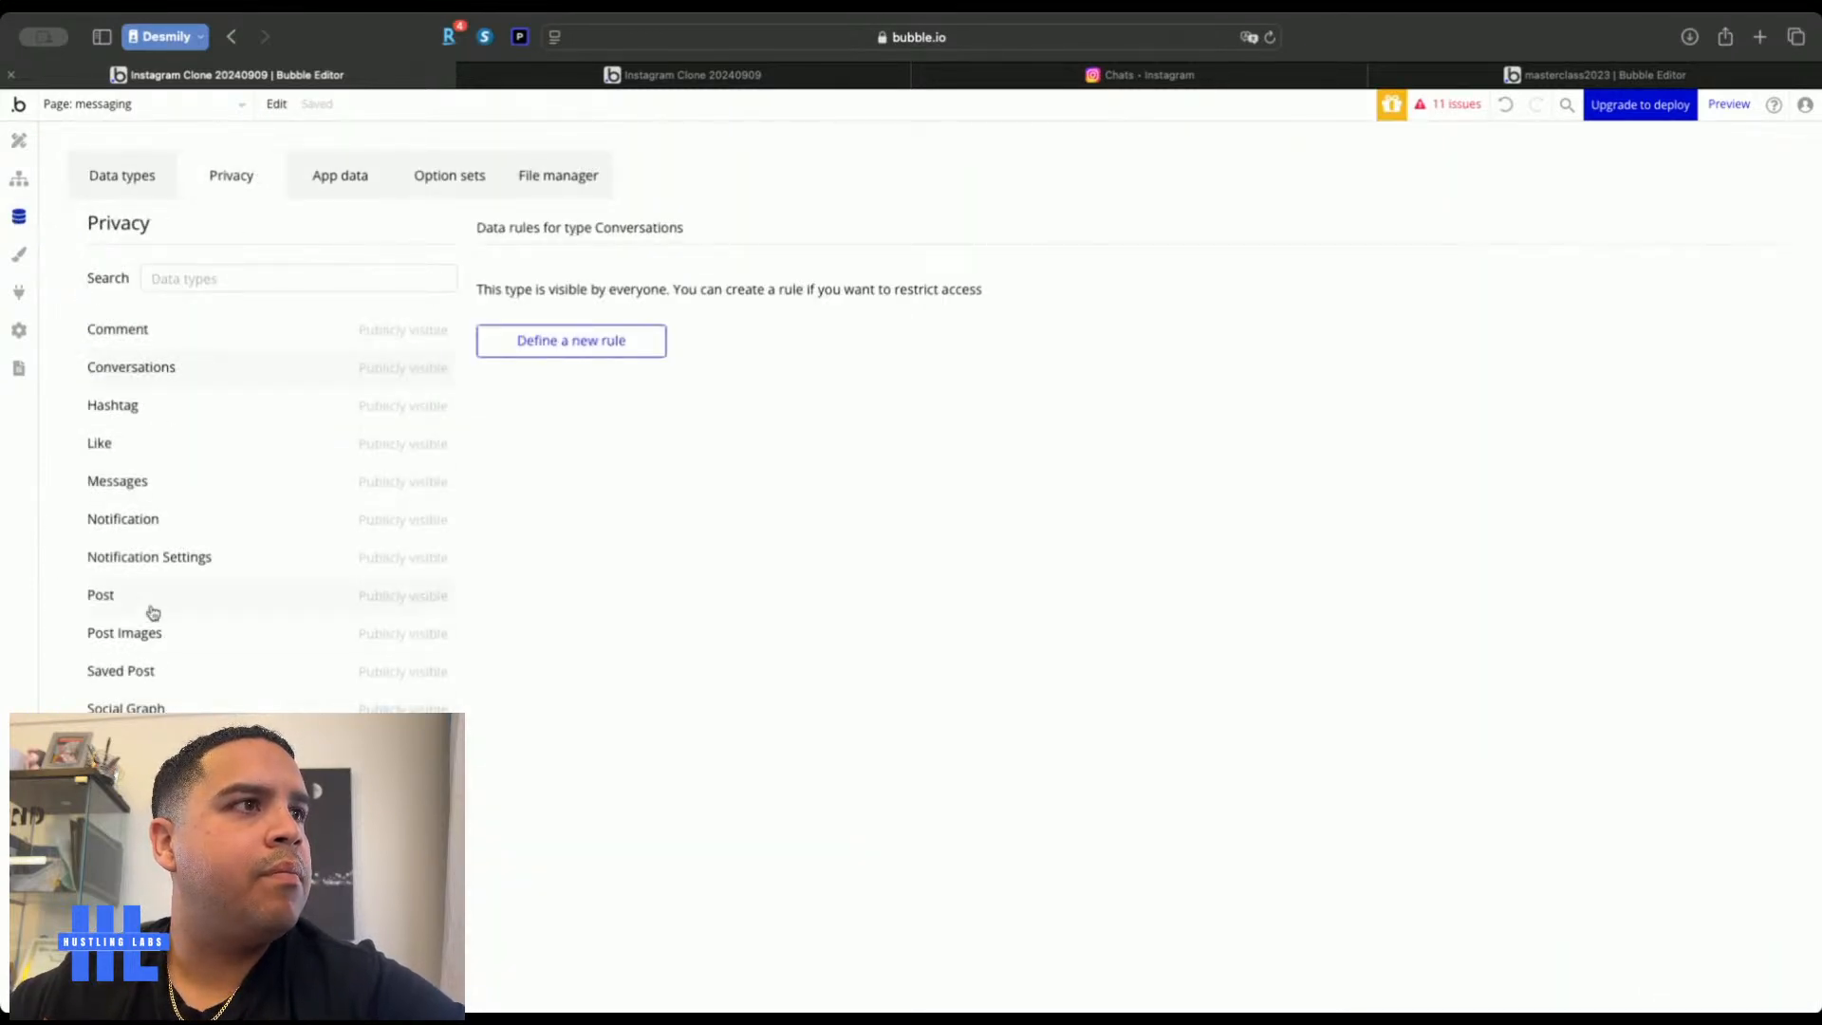
left_click(150, 784)
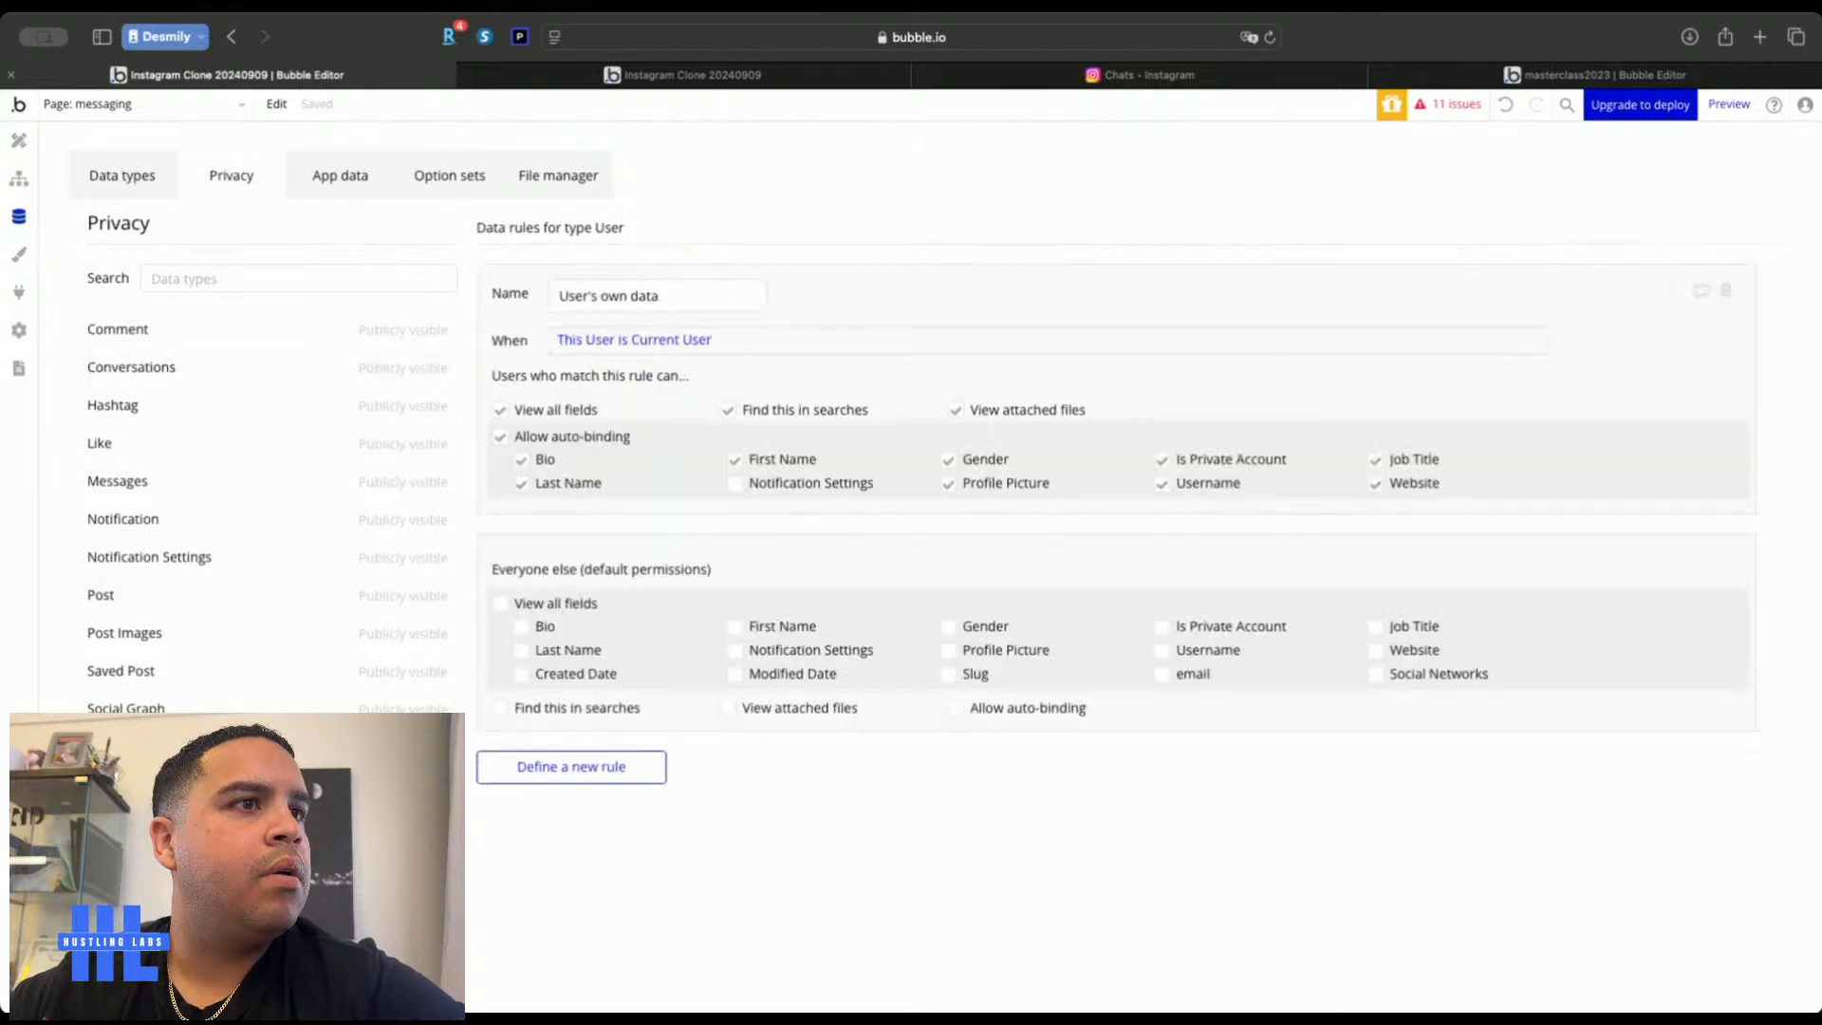
left_click(520, 651)
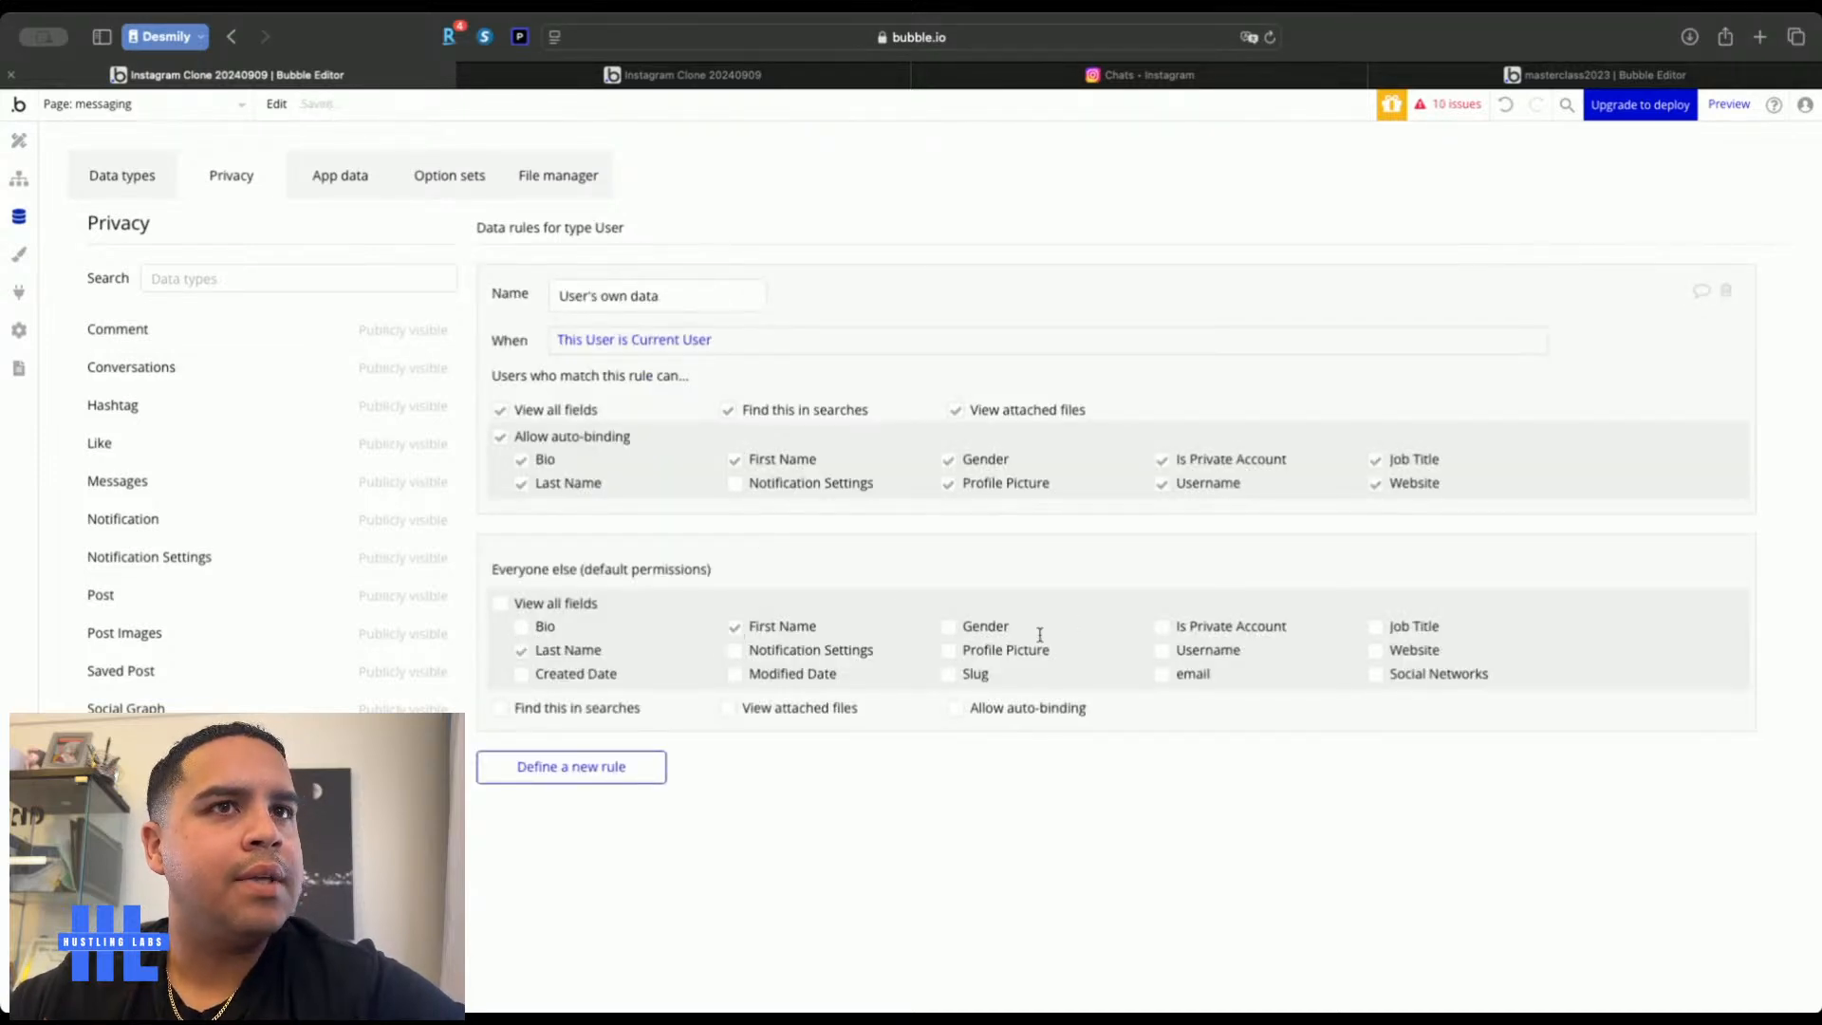
left_click(950, 652)
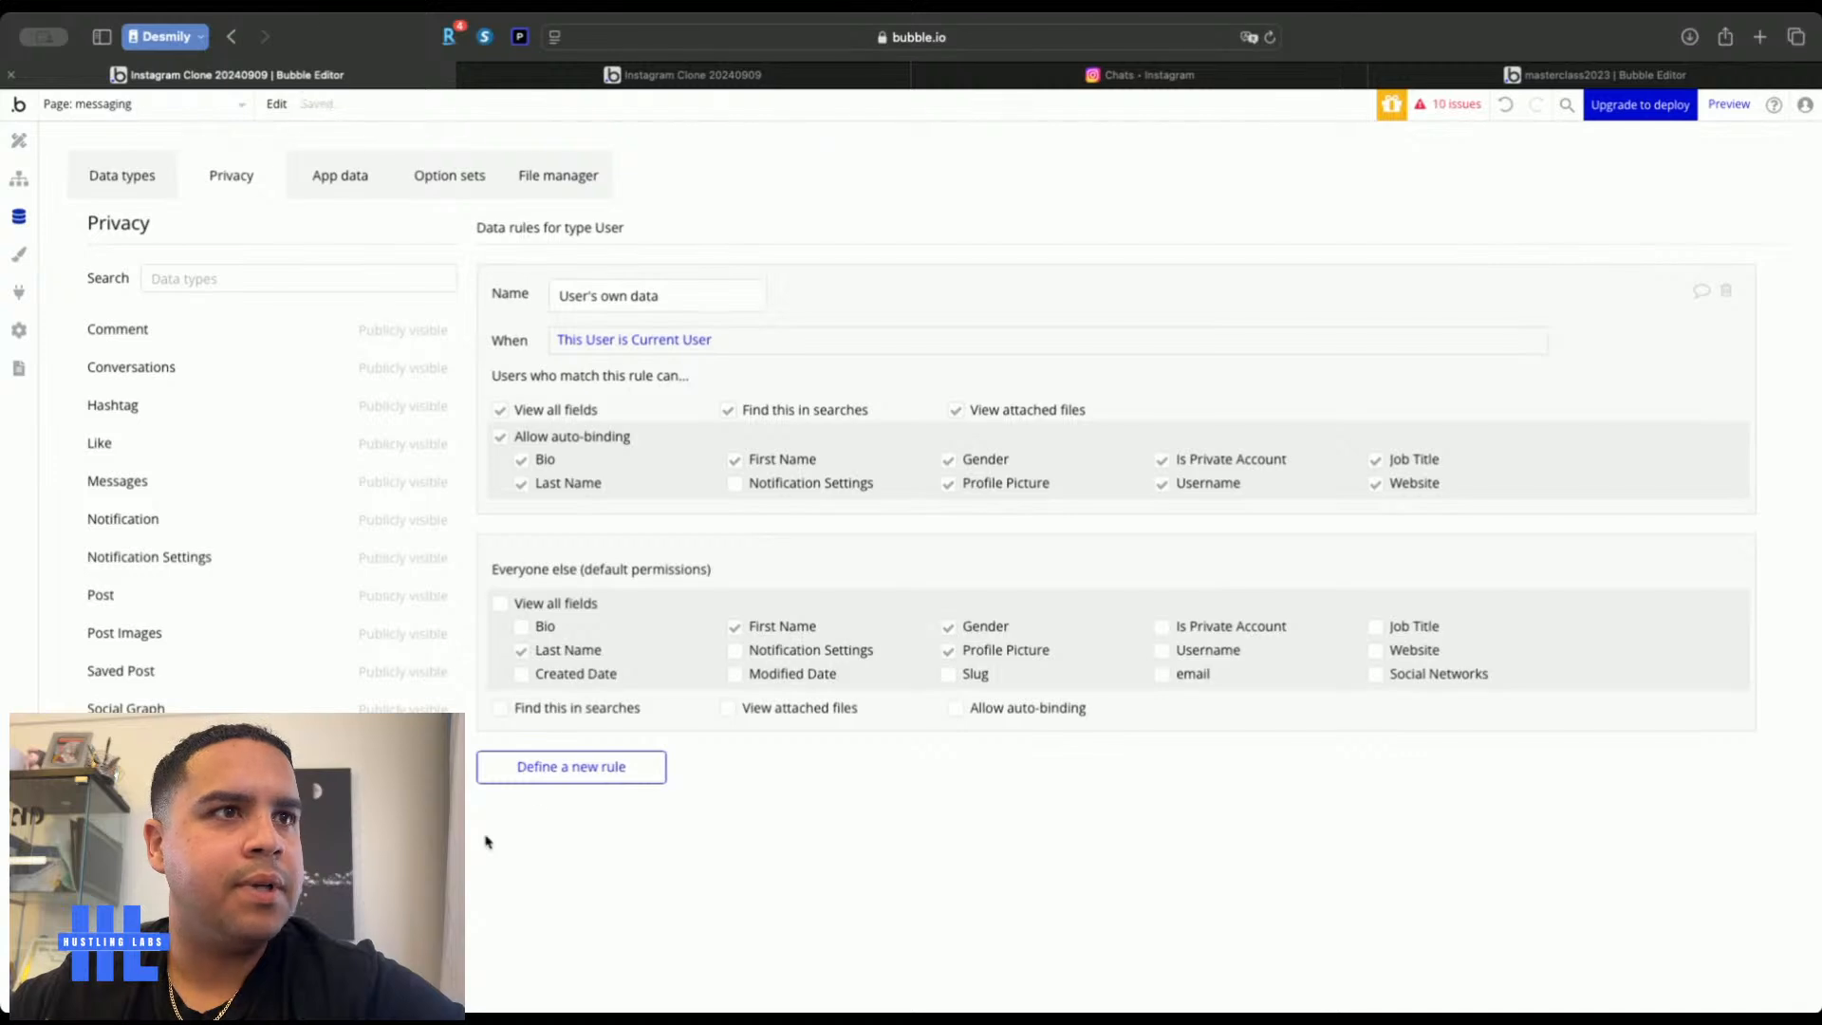
Check the live messaging page for the changes and return to the editor
left_click(18, 141)
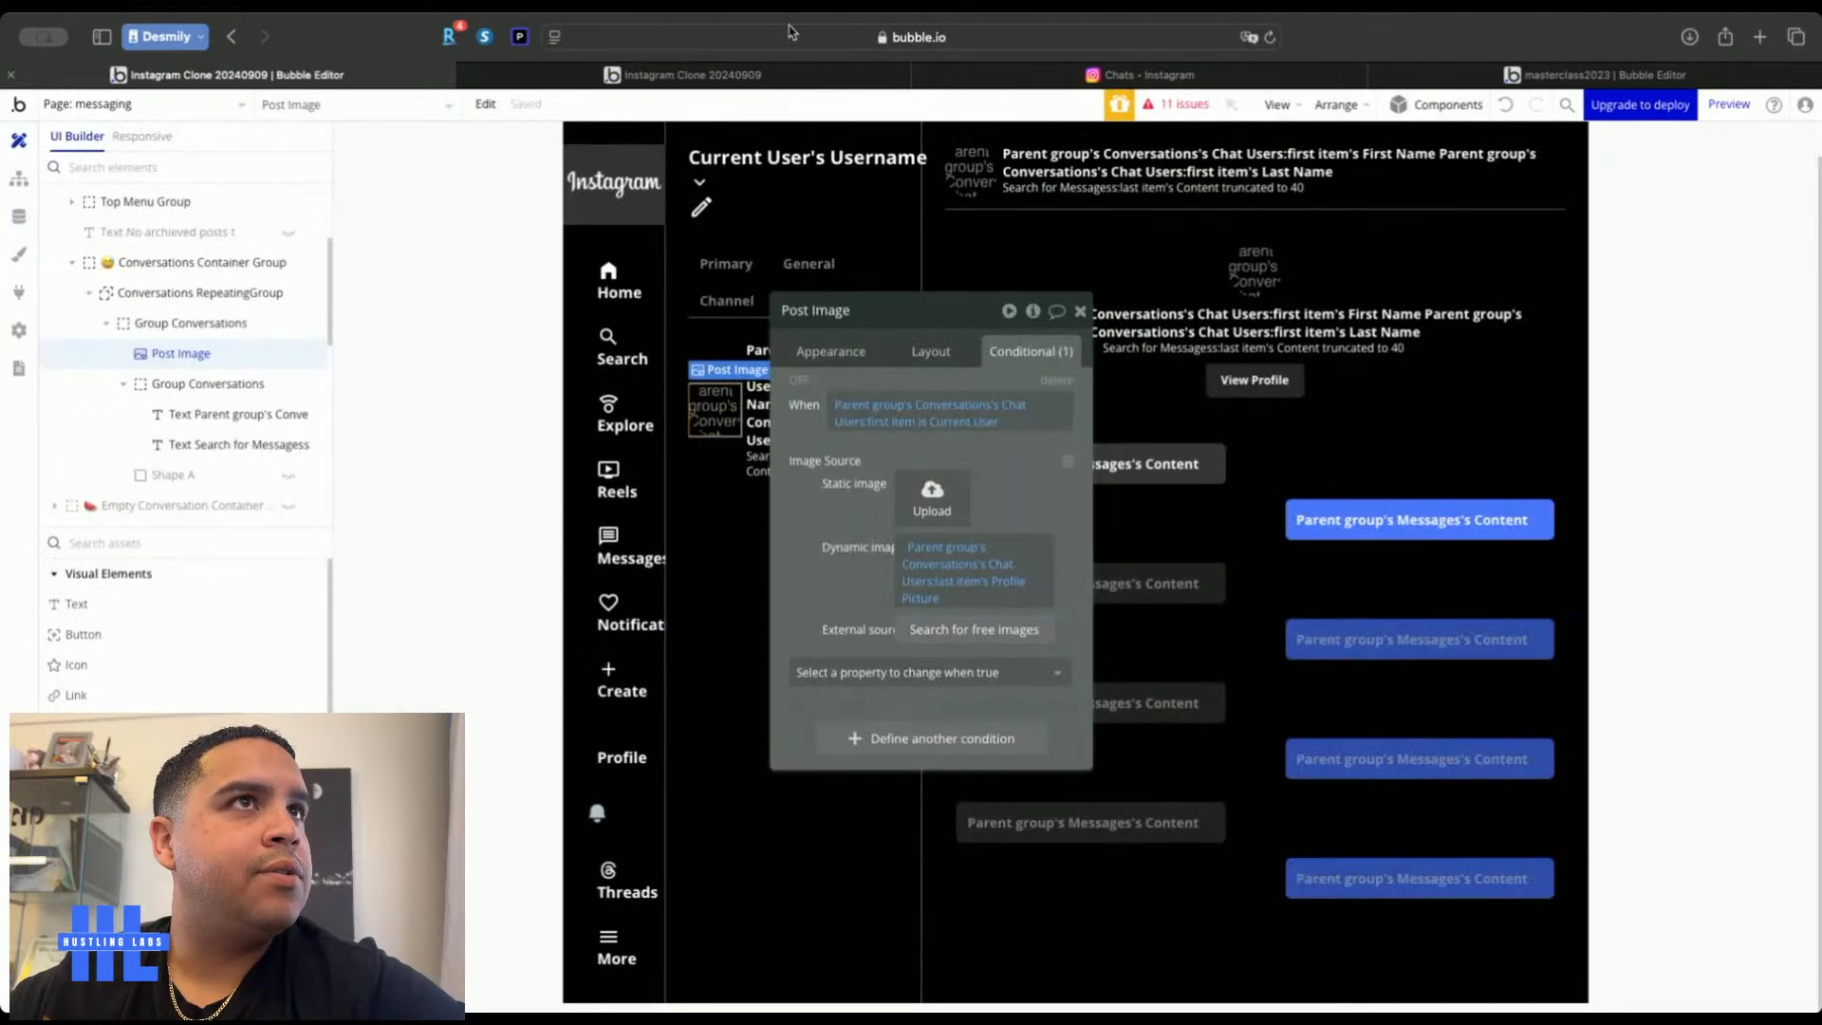
left_click(777, 80)
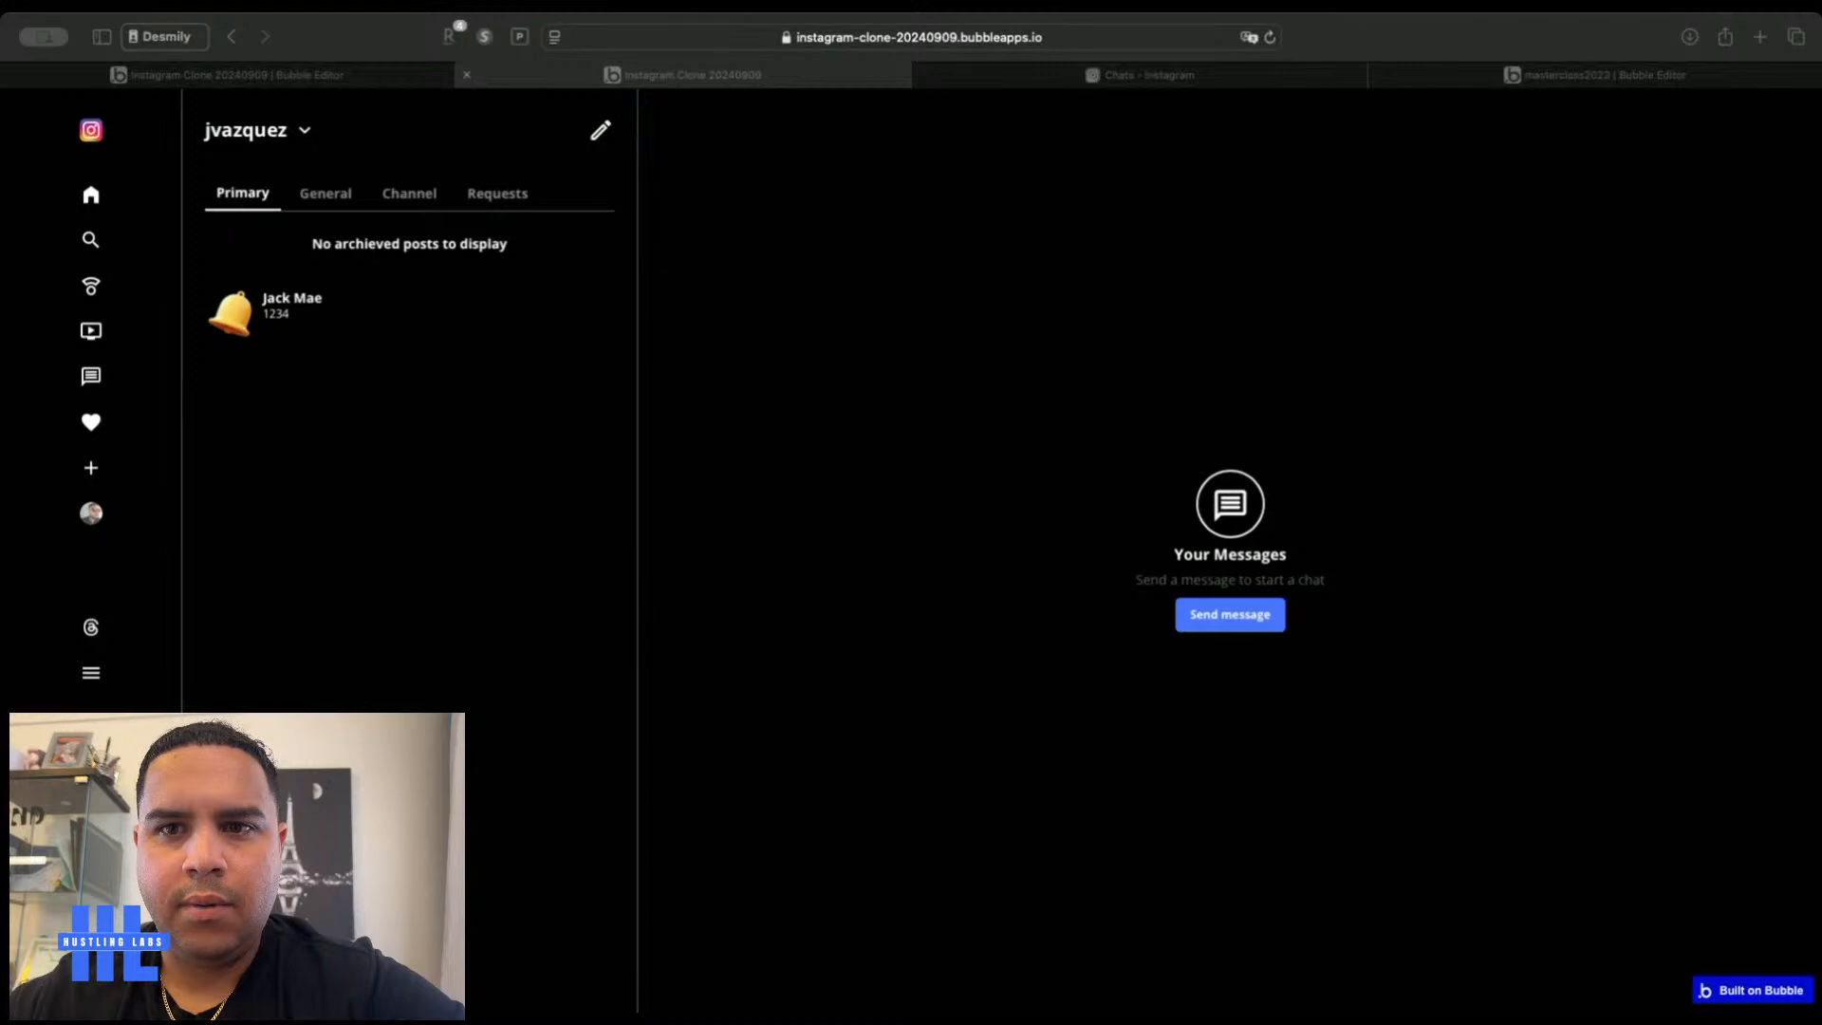
left_click(265, 82)
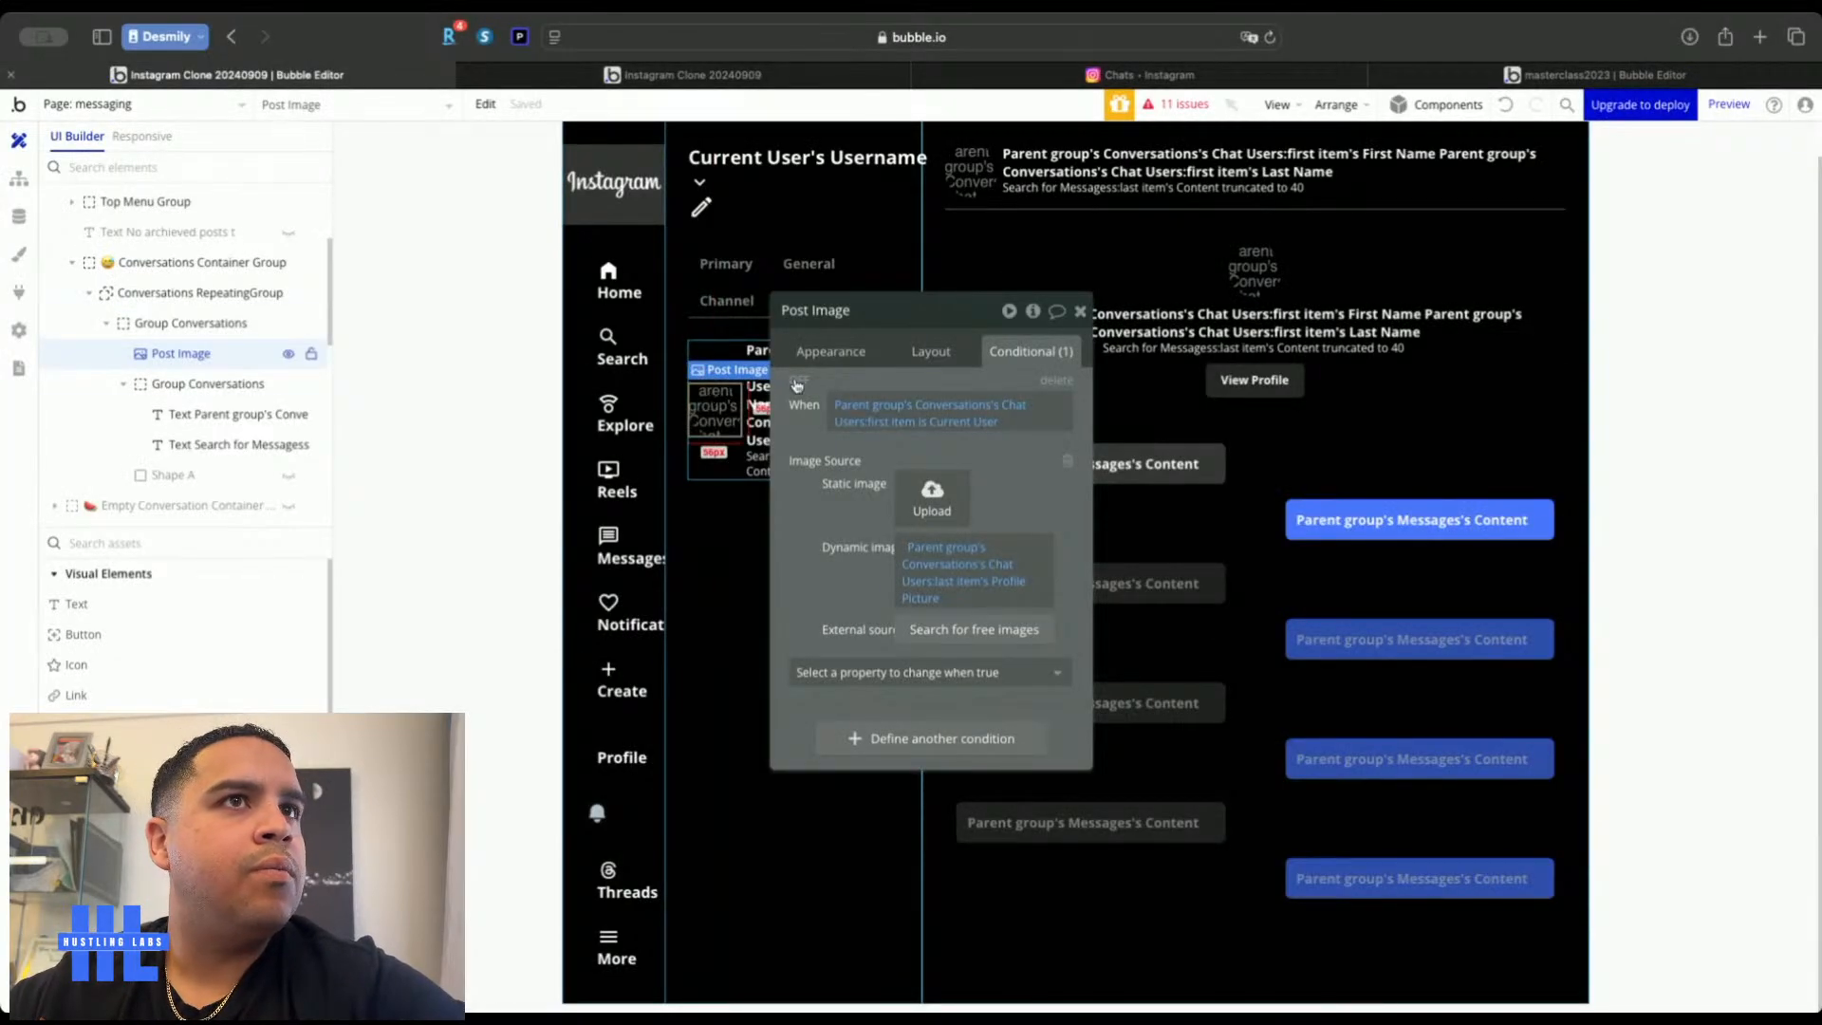
Set the Post Image width to 48 px
left_click(931, 351)
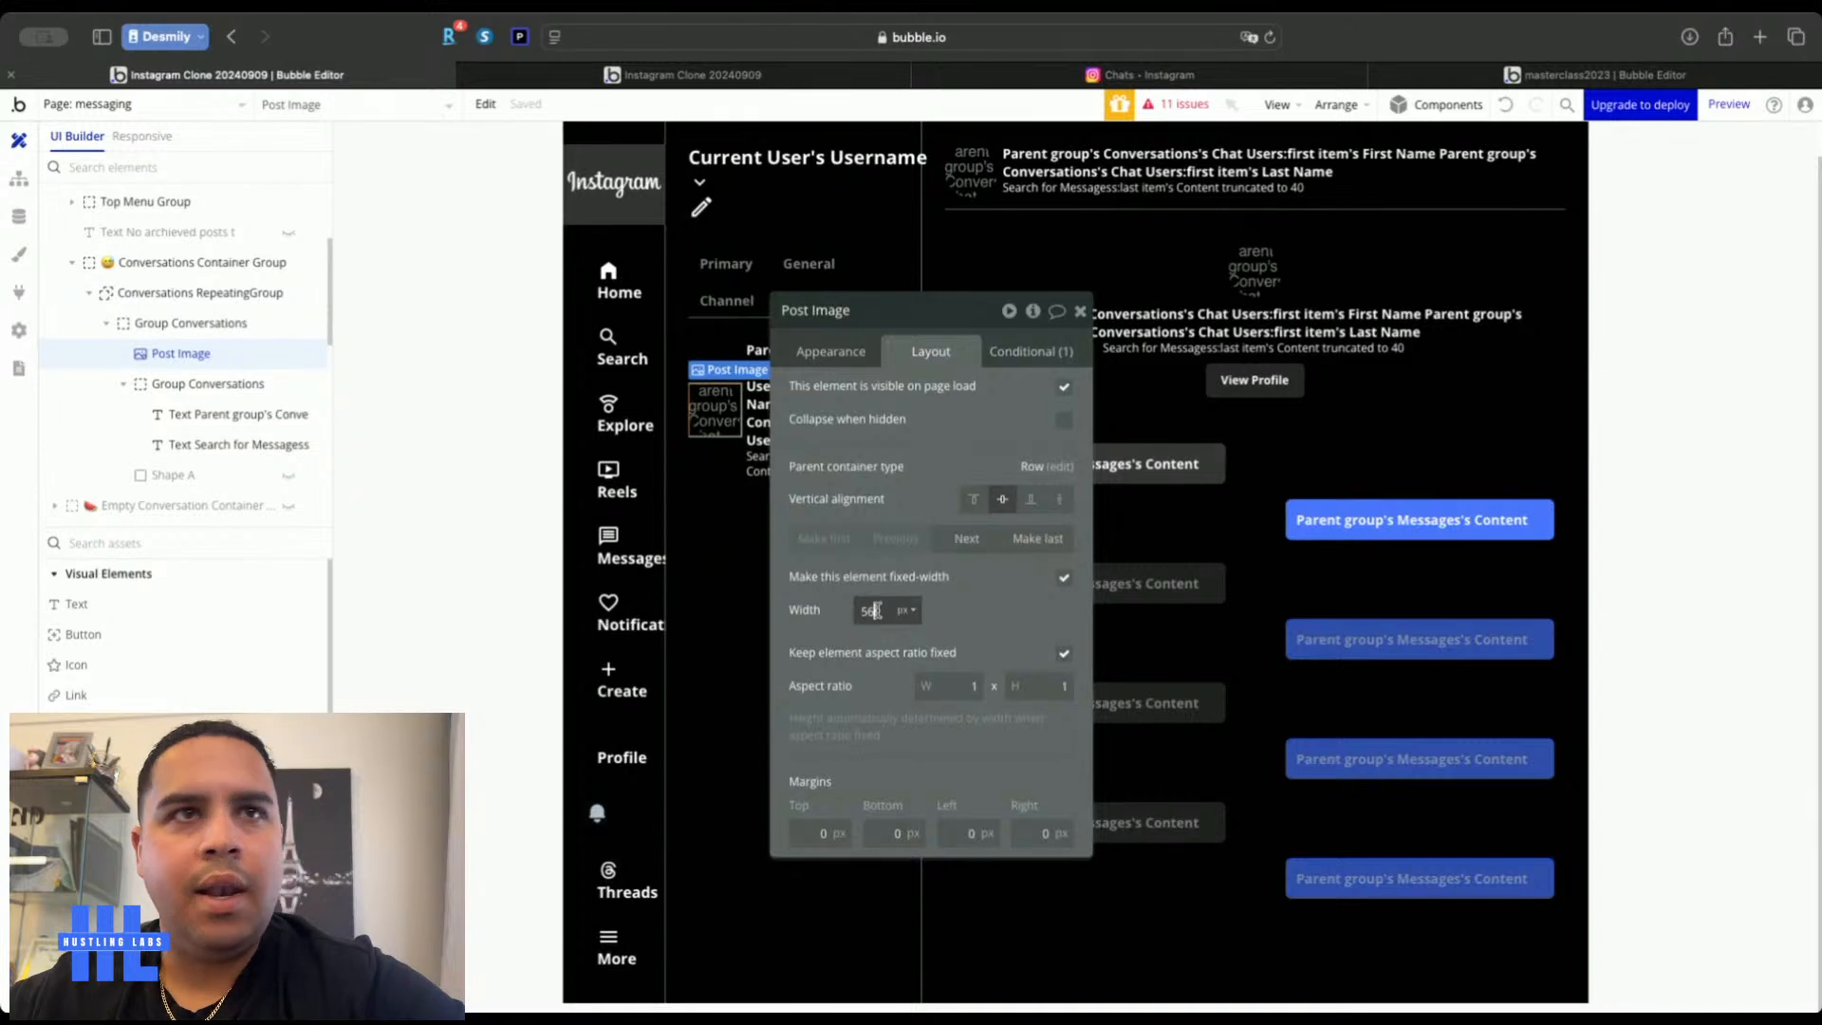
key("BackSpace")
key("BackSpace")
type("48")
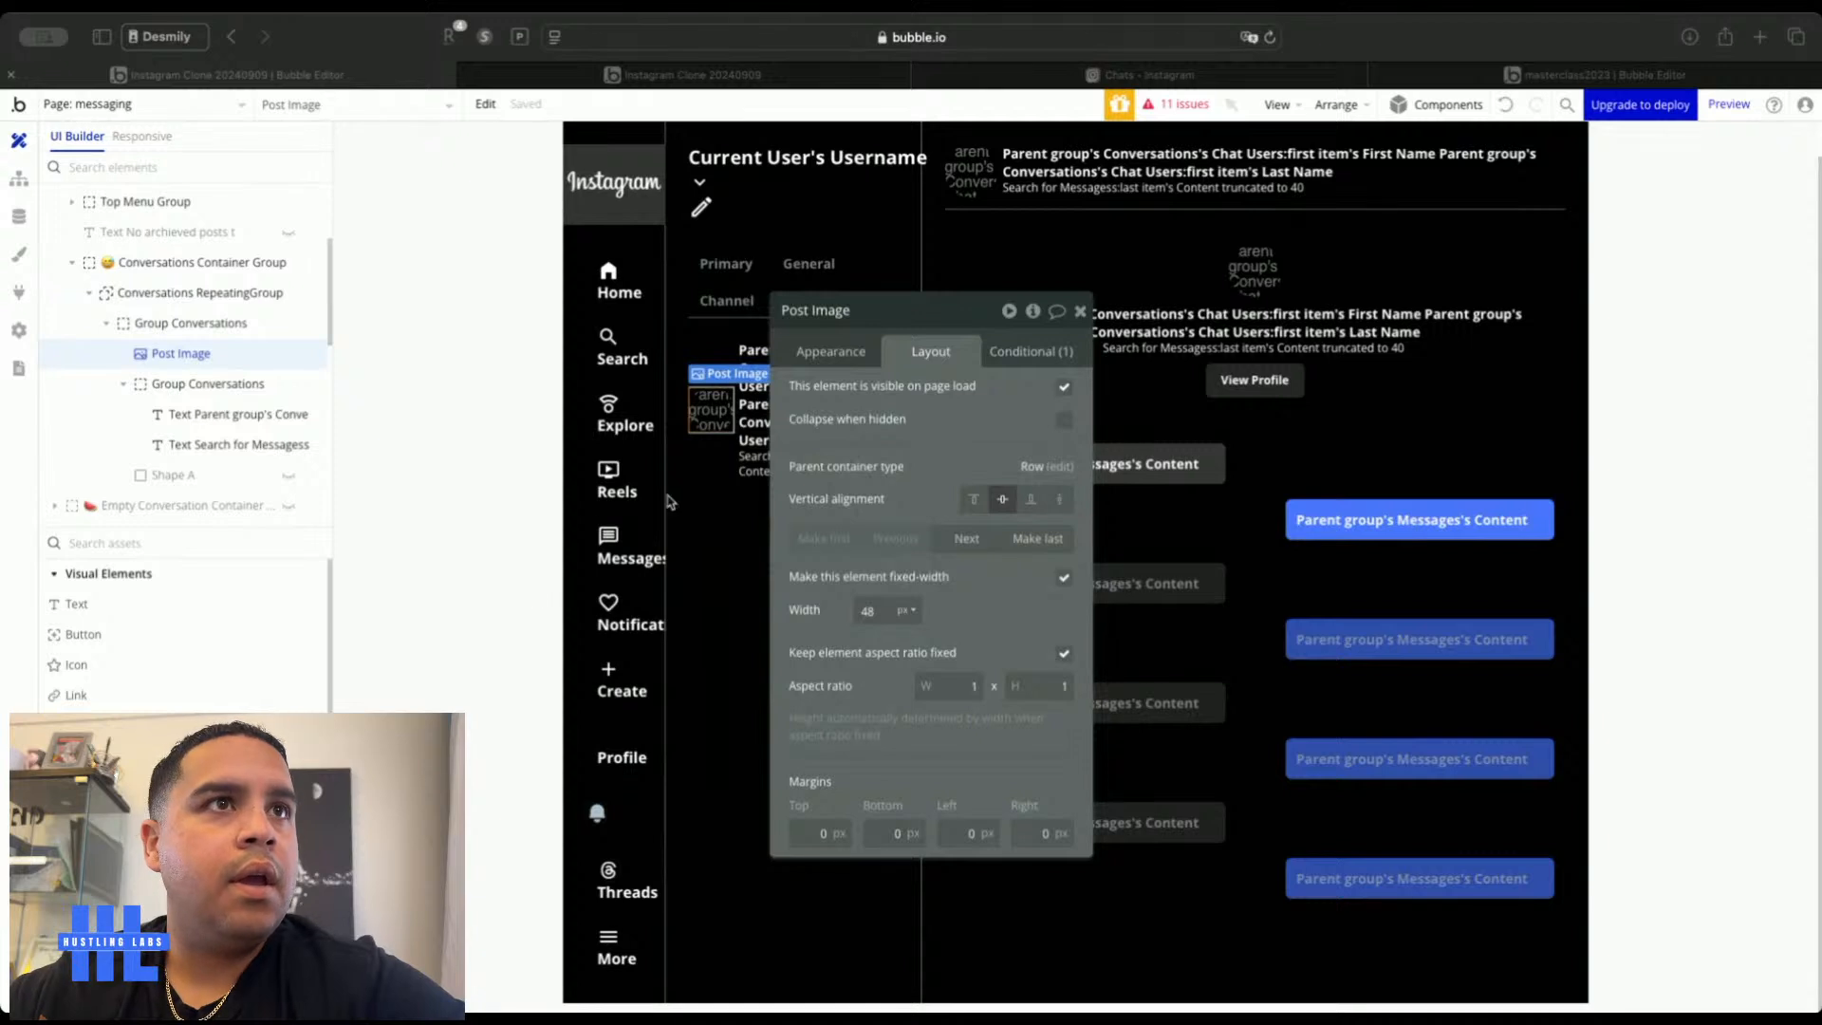
Set Group Conversations' column gap to 12
left_click(717, 459)
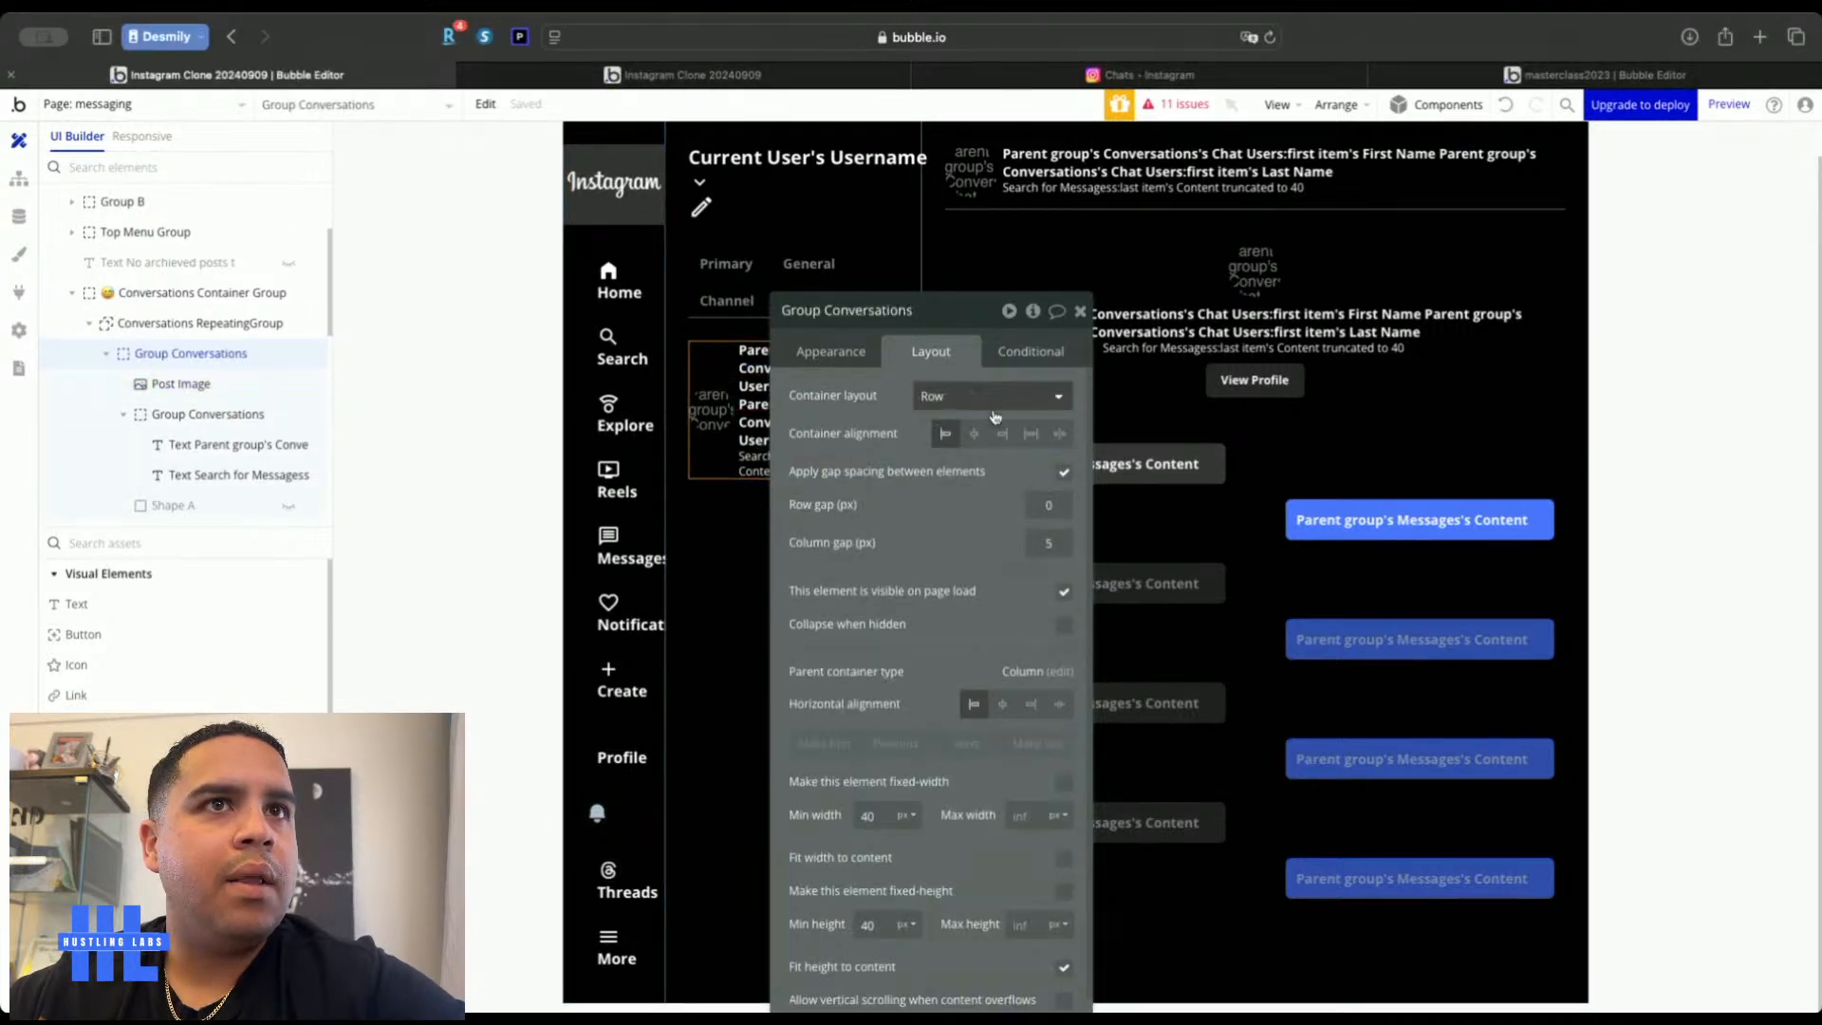
left_click(1050, 541)
key("Up")
key("Up")
key("Up")
key("Up")
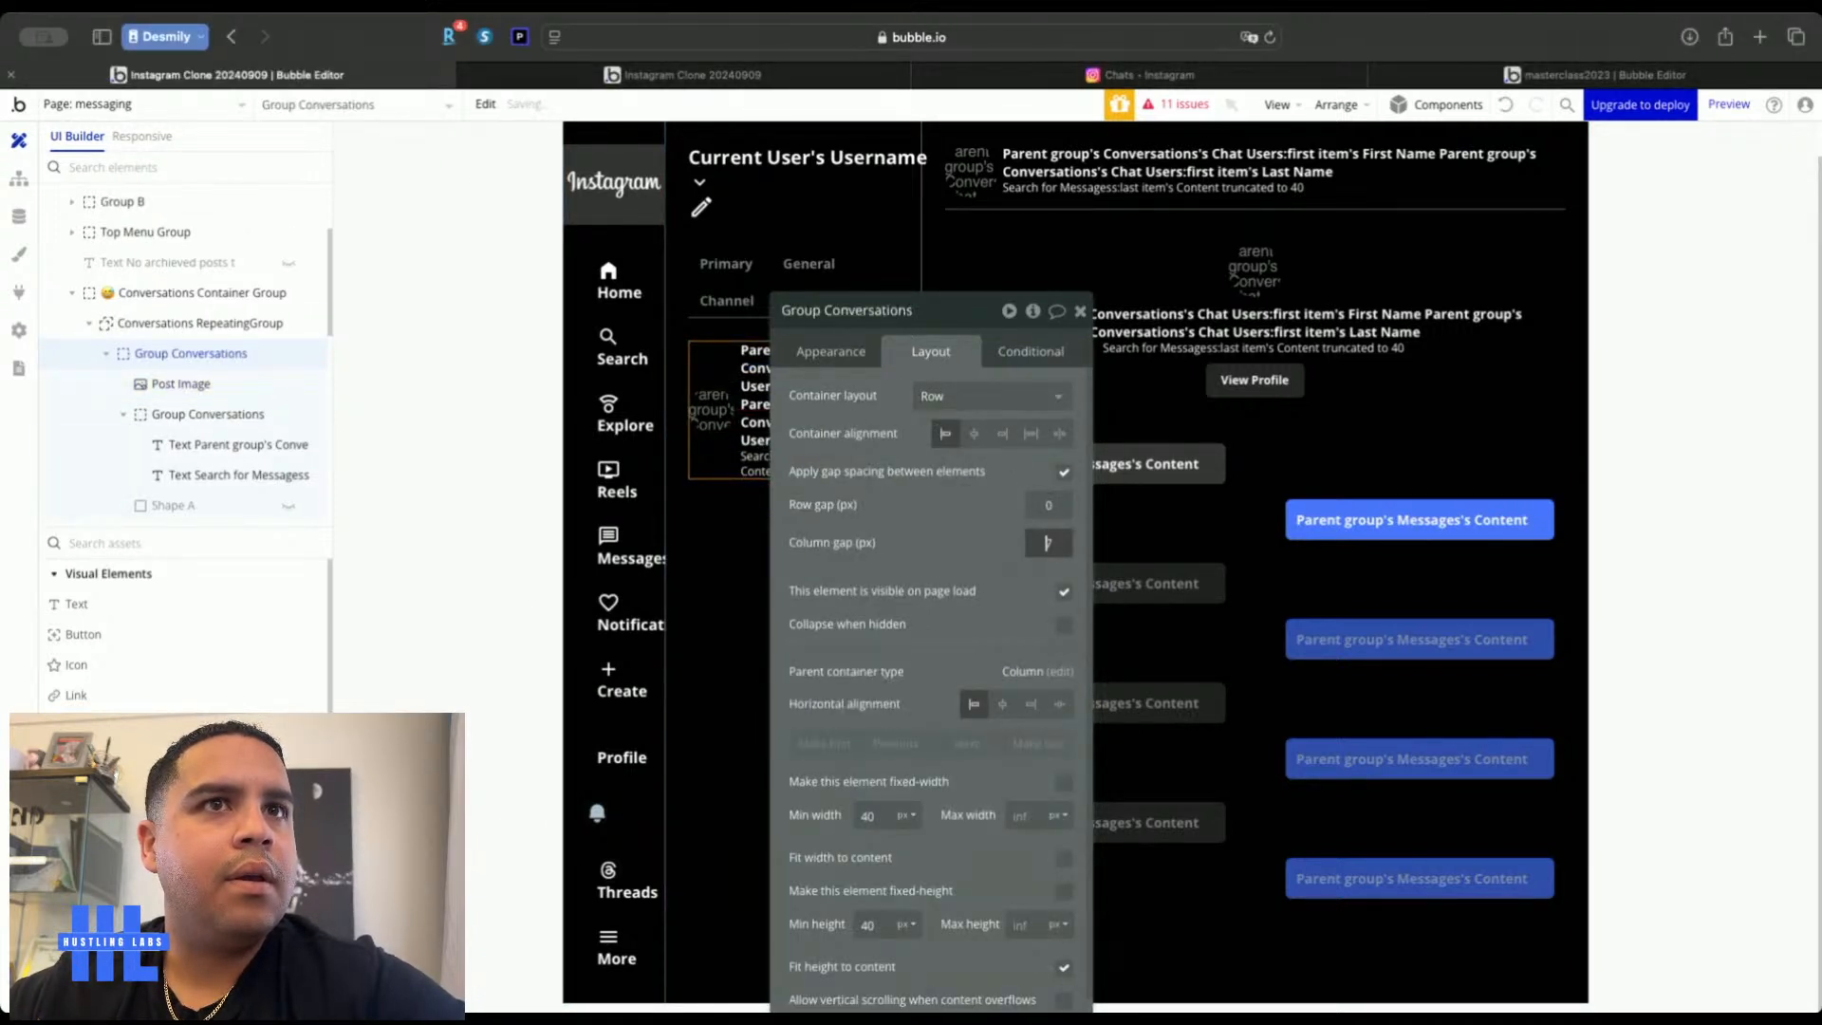
key("Up")
key("Up")
key("Up")
key("Up")
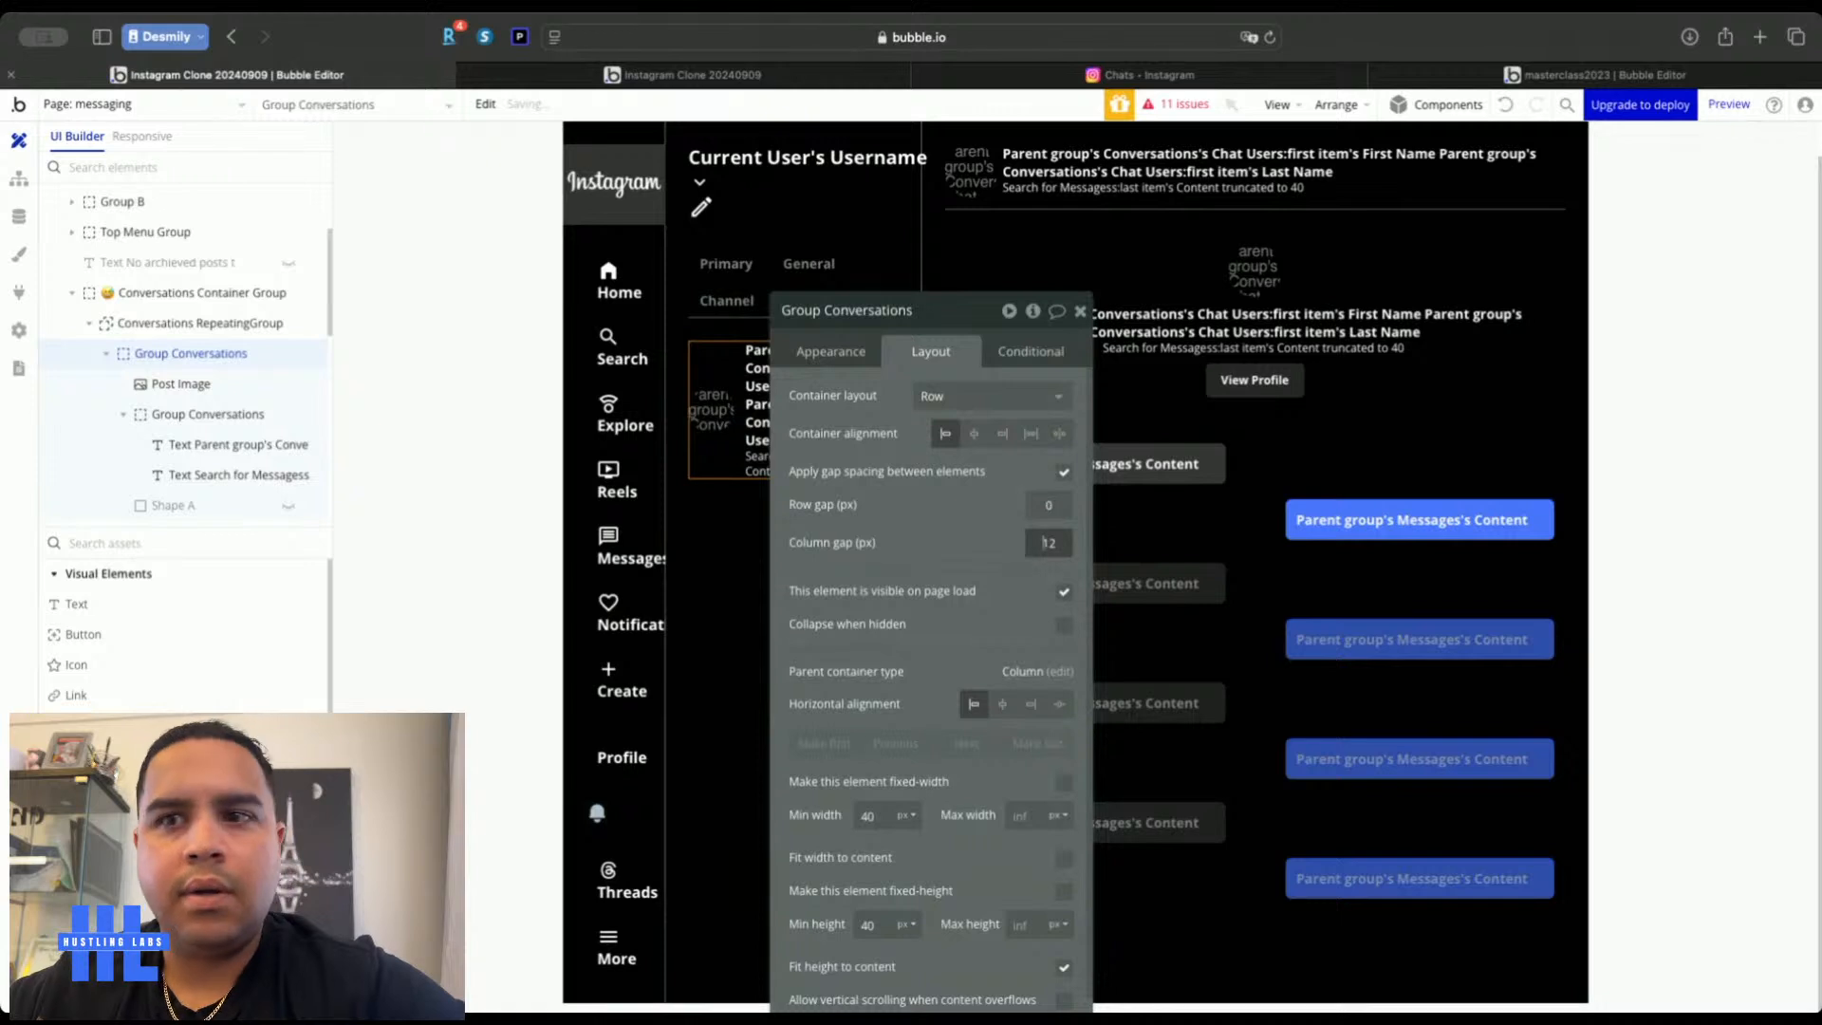
key("super+Tab")
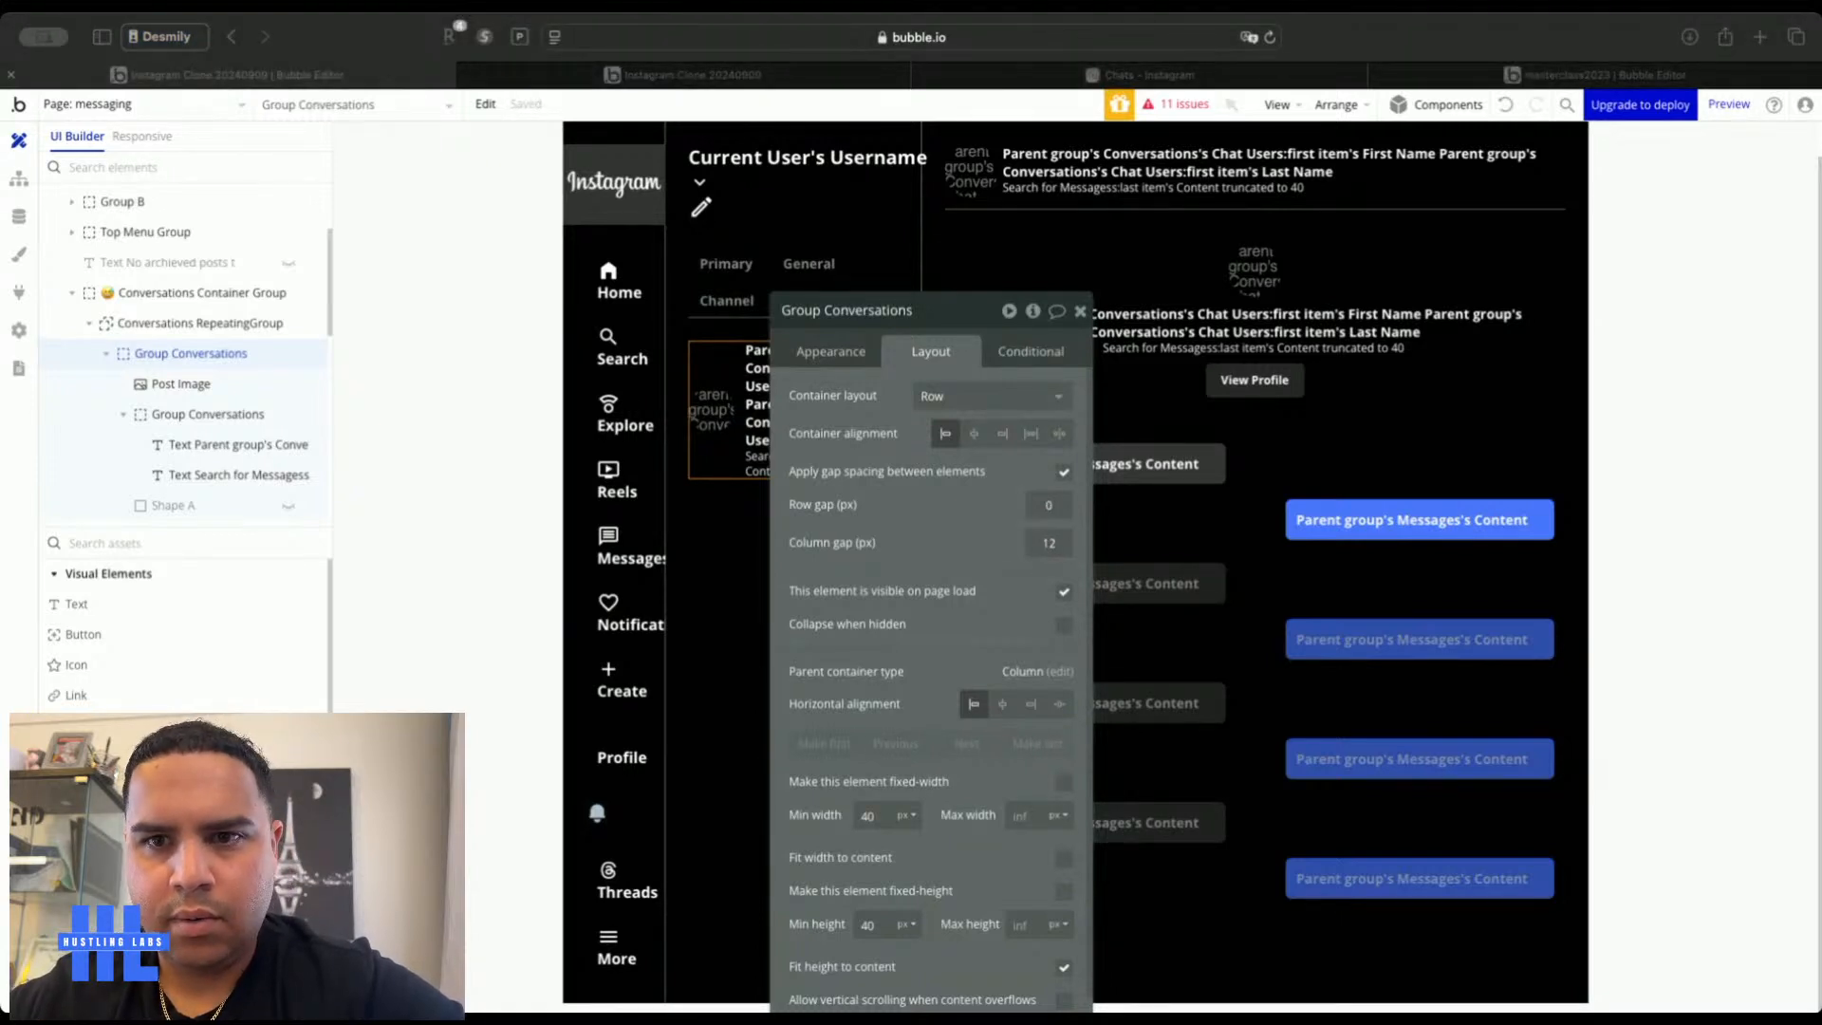
Select the conversation text's parent group, close its properties, and go to the live preview
left_click(782, 390)
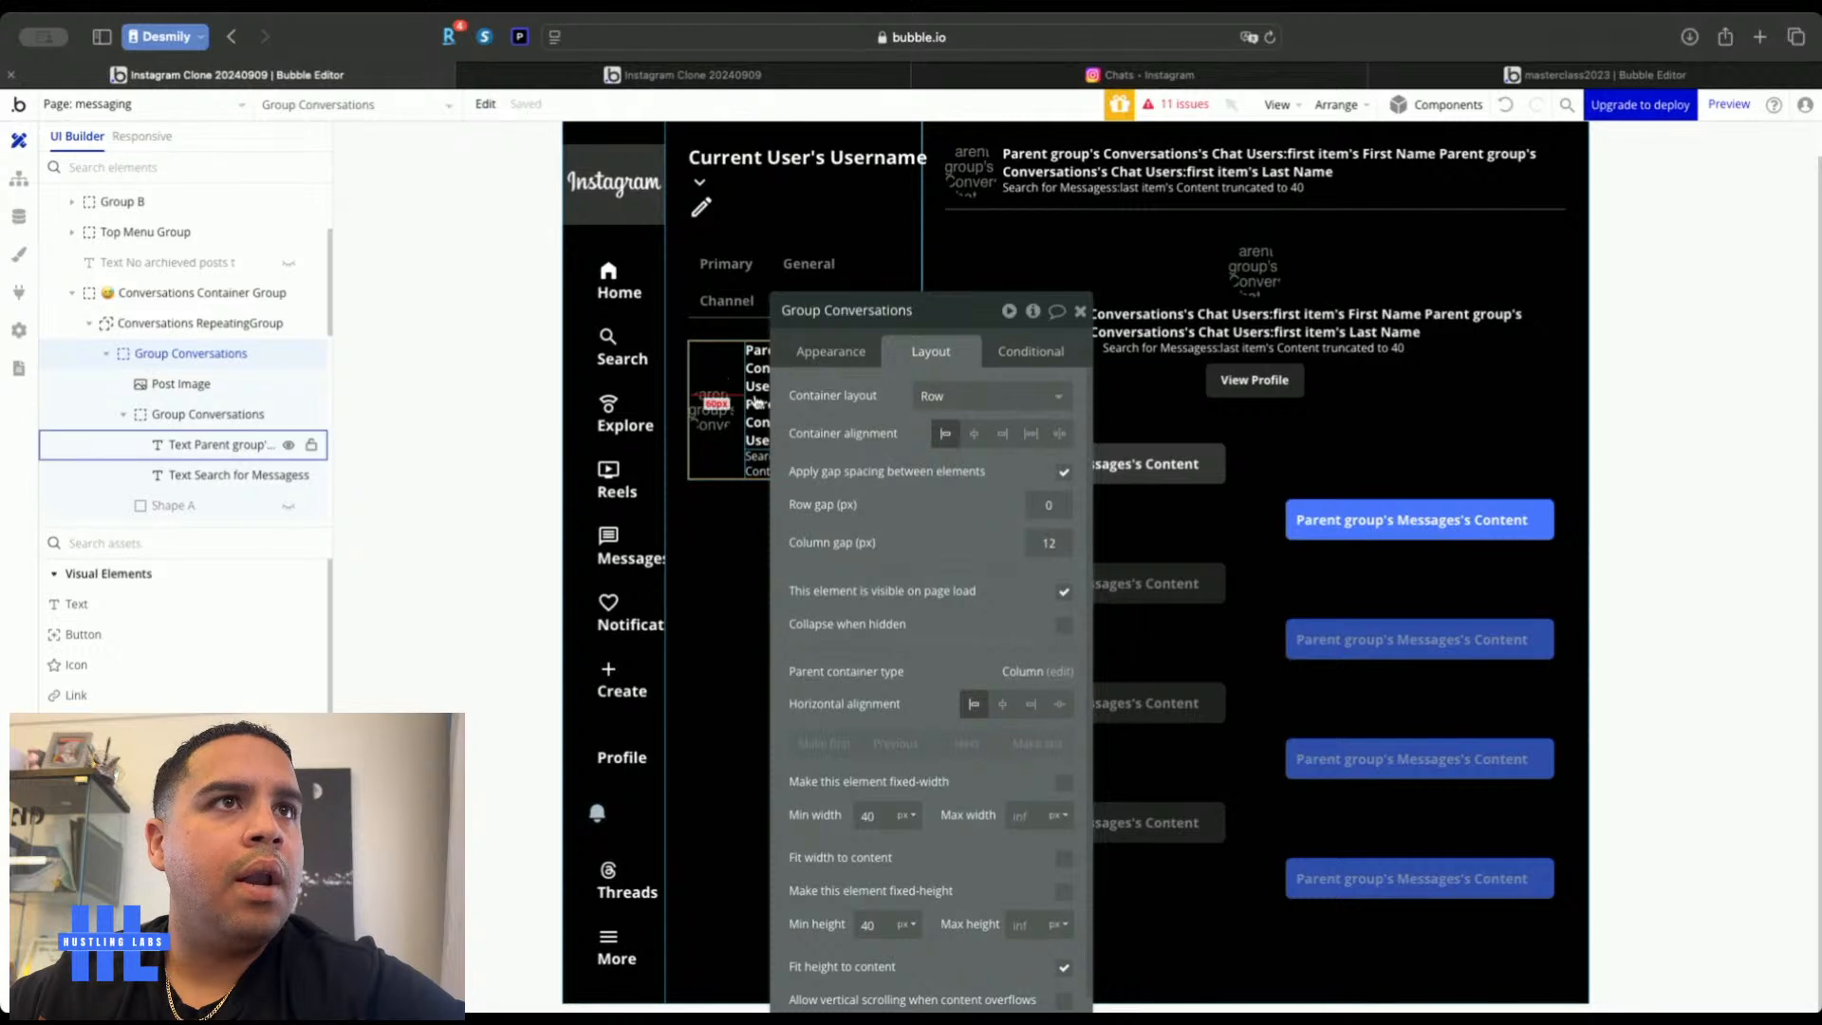
right_click(756, 409)
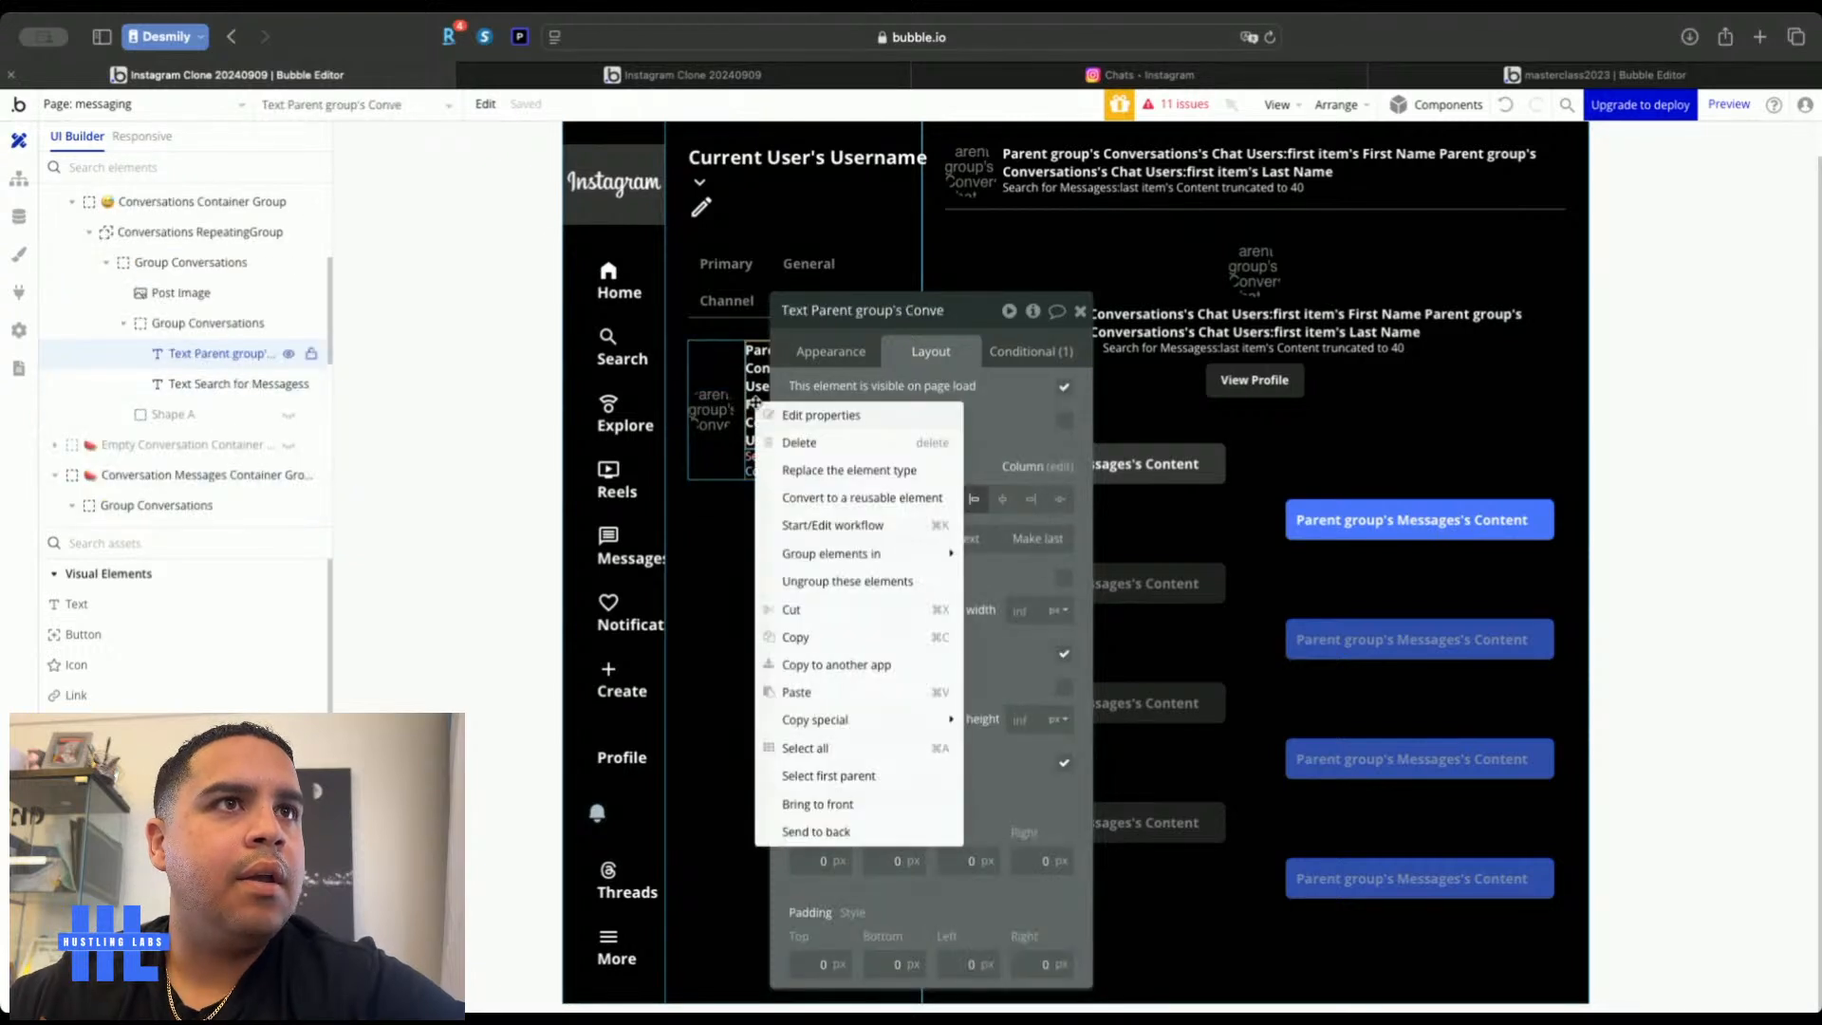
left_click(824, 776)
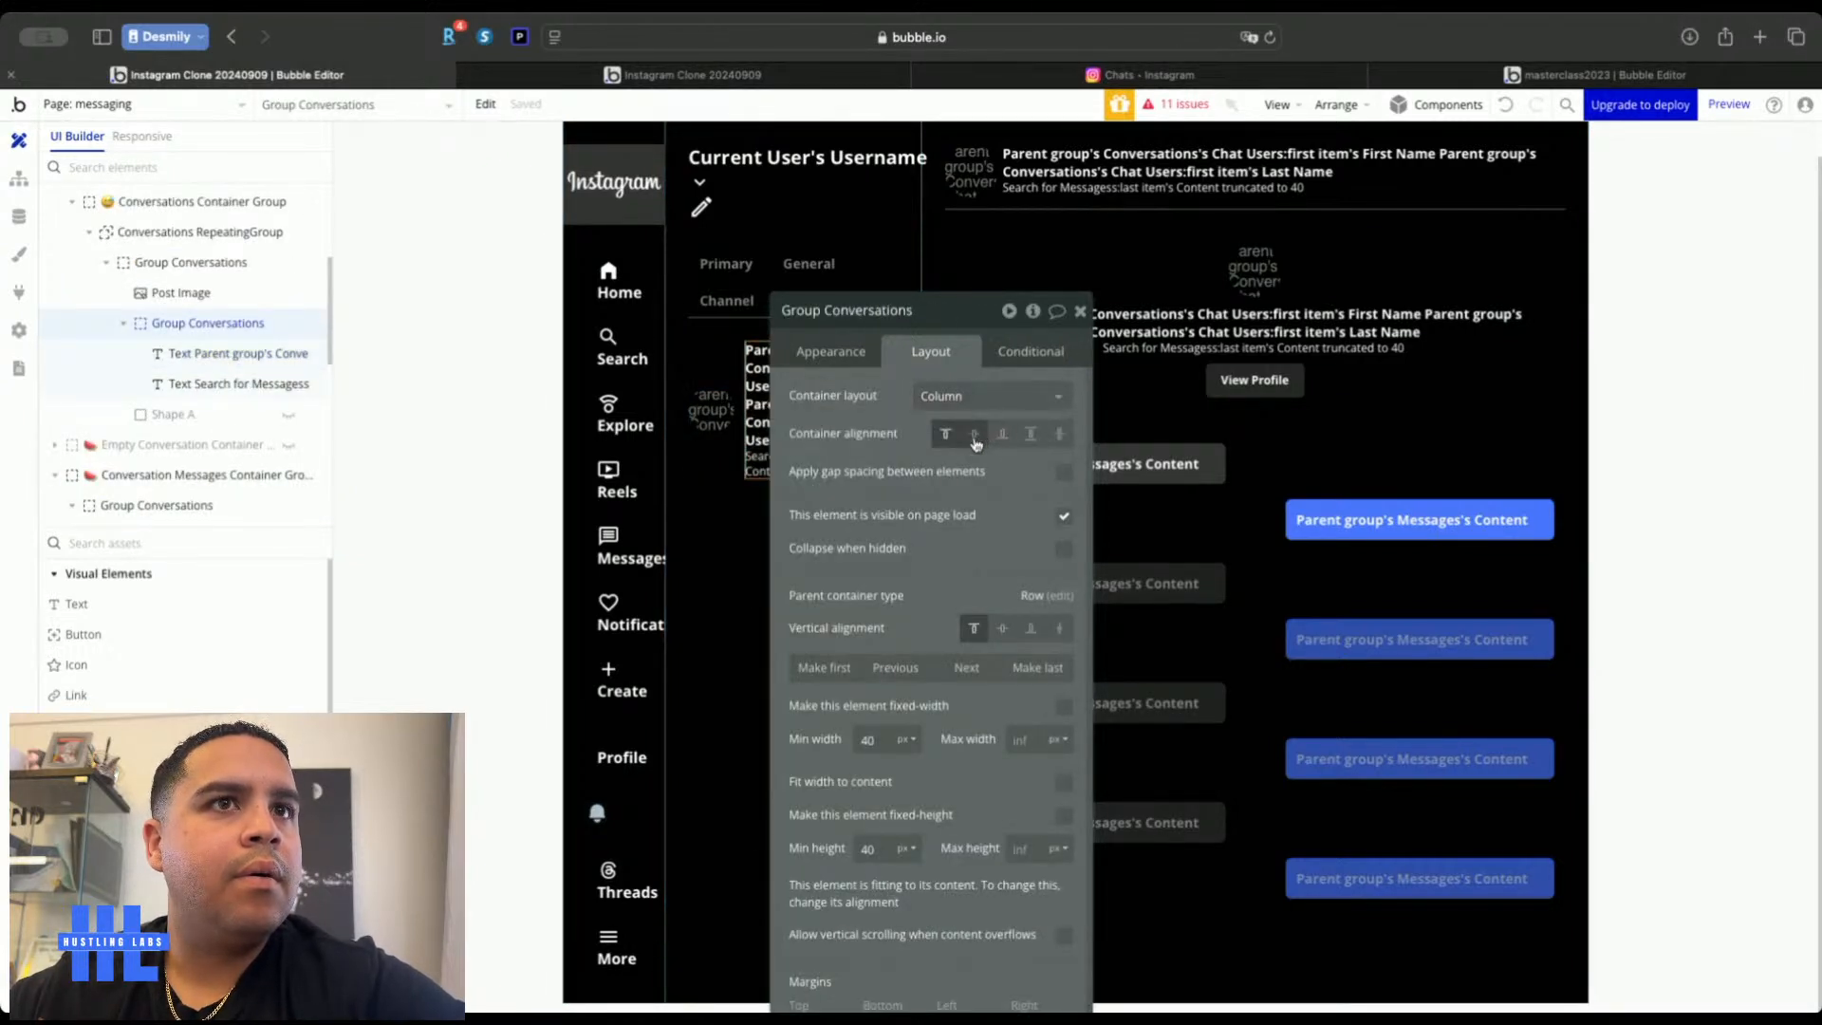
left_click(1080, 311)
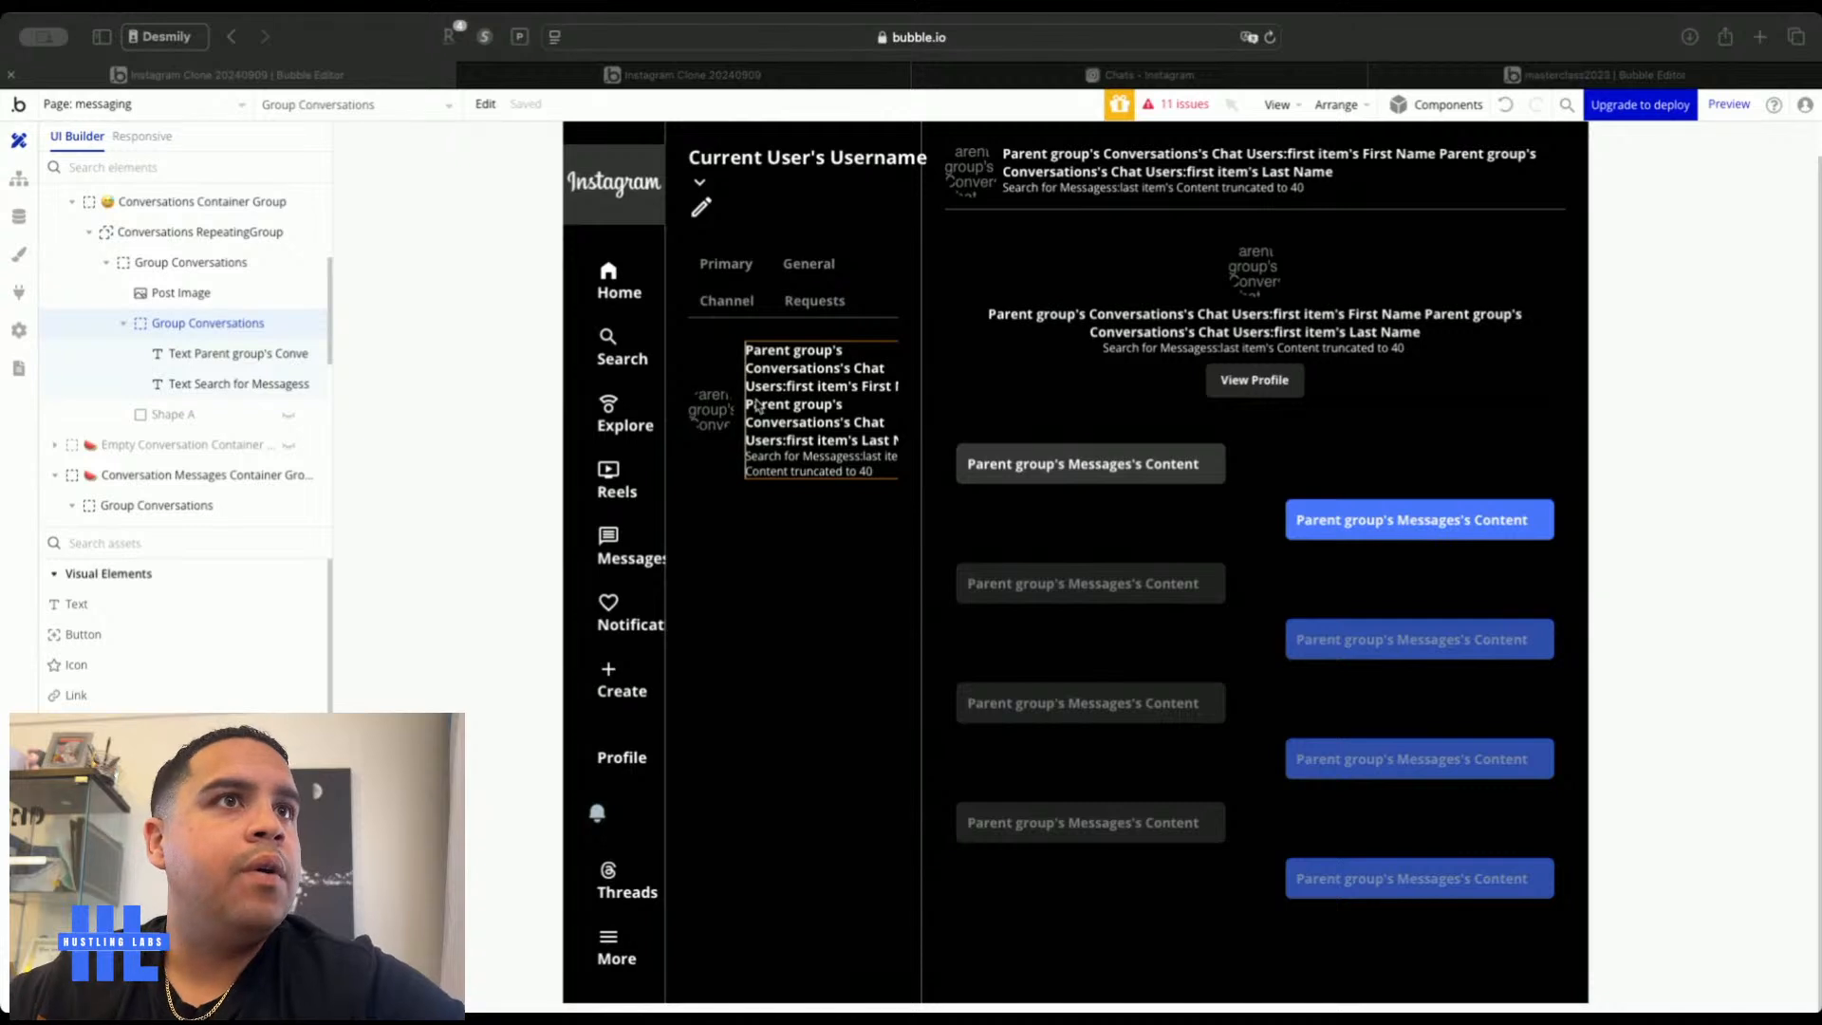
left_click(733, 426)
left_click(581, 76)
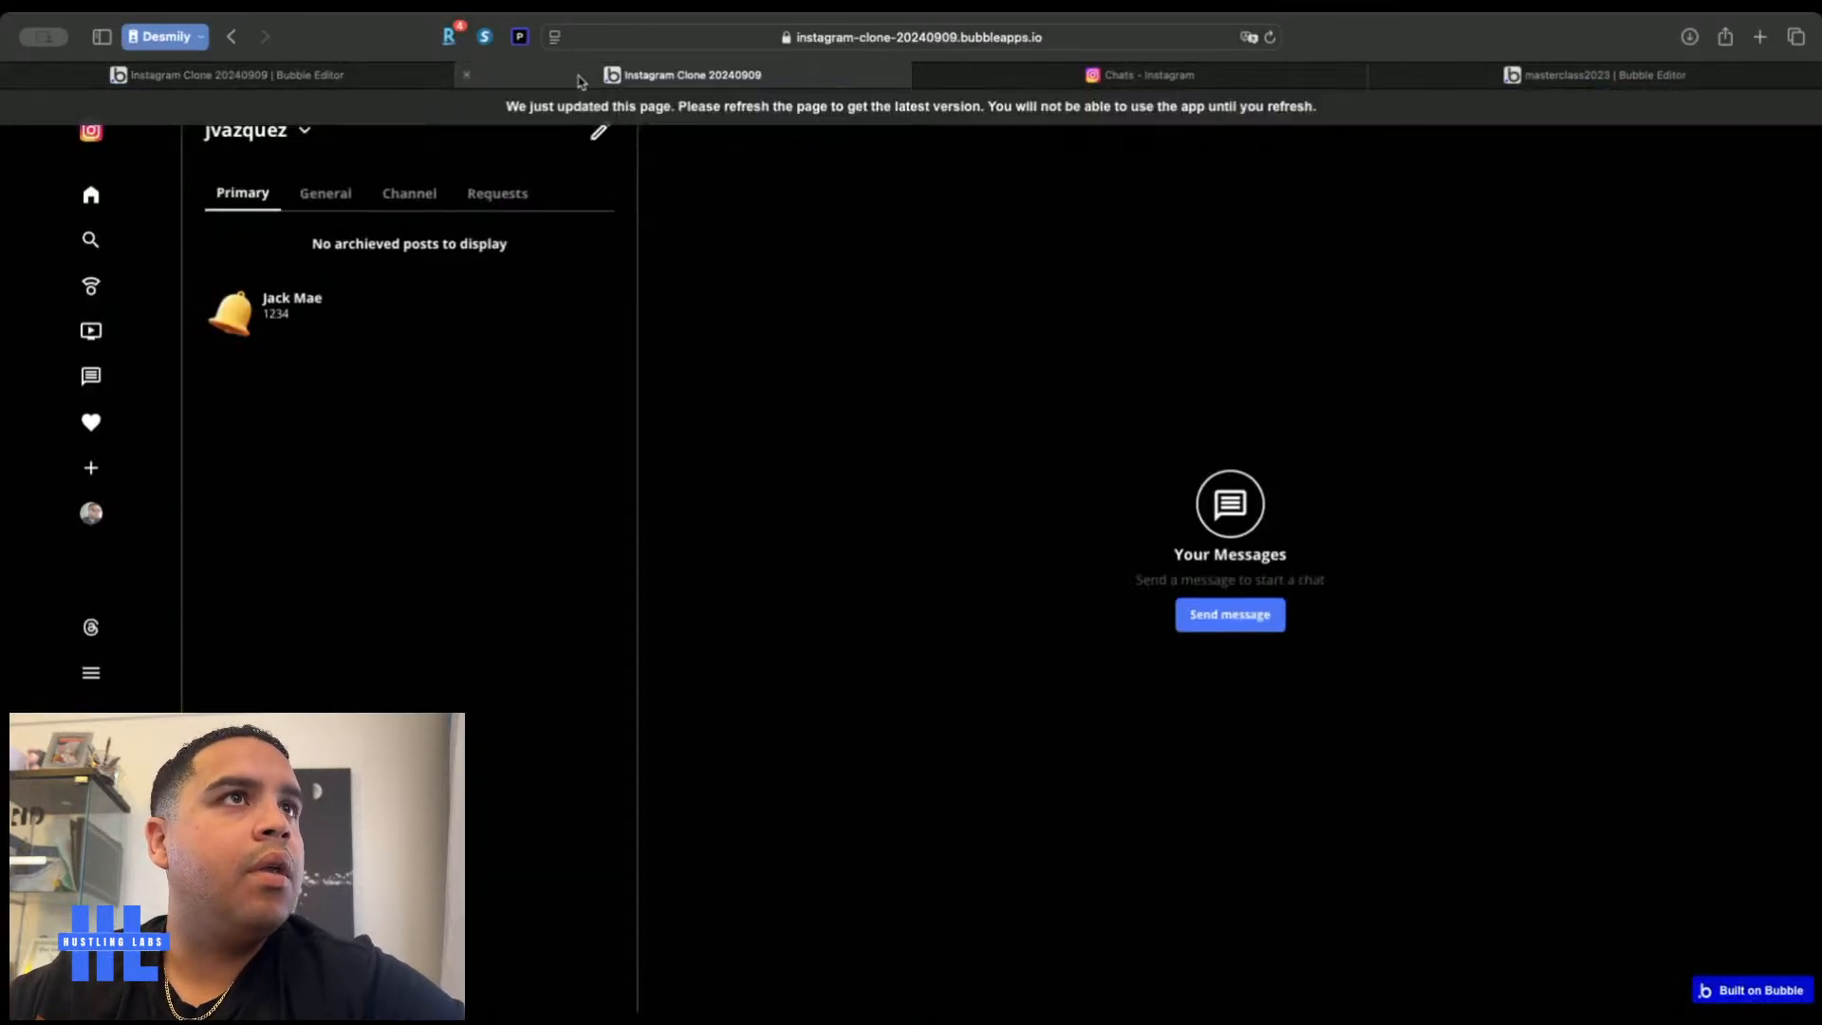
Reload the live preview, review All Messages in App data, then return to Design
key("super+r")
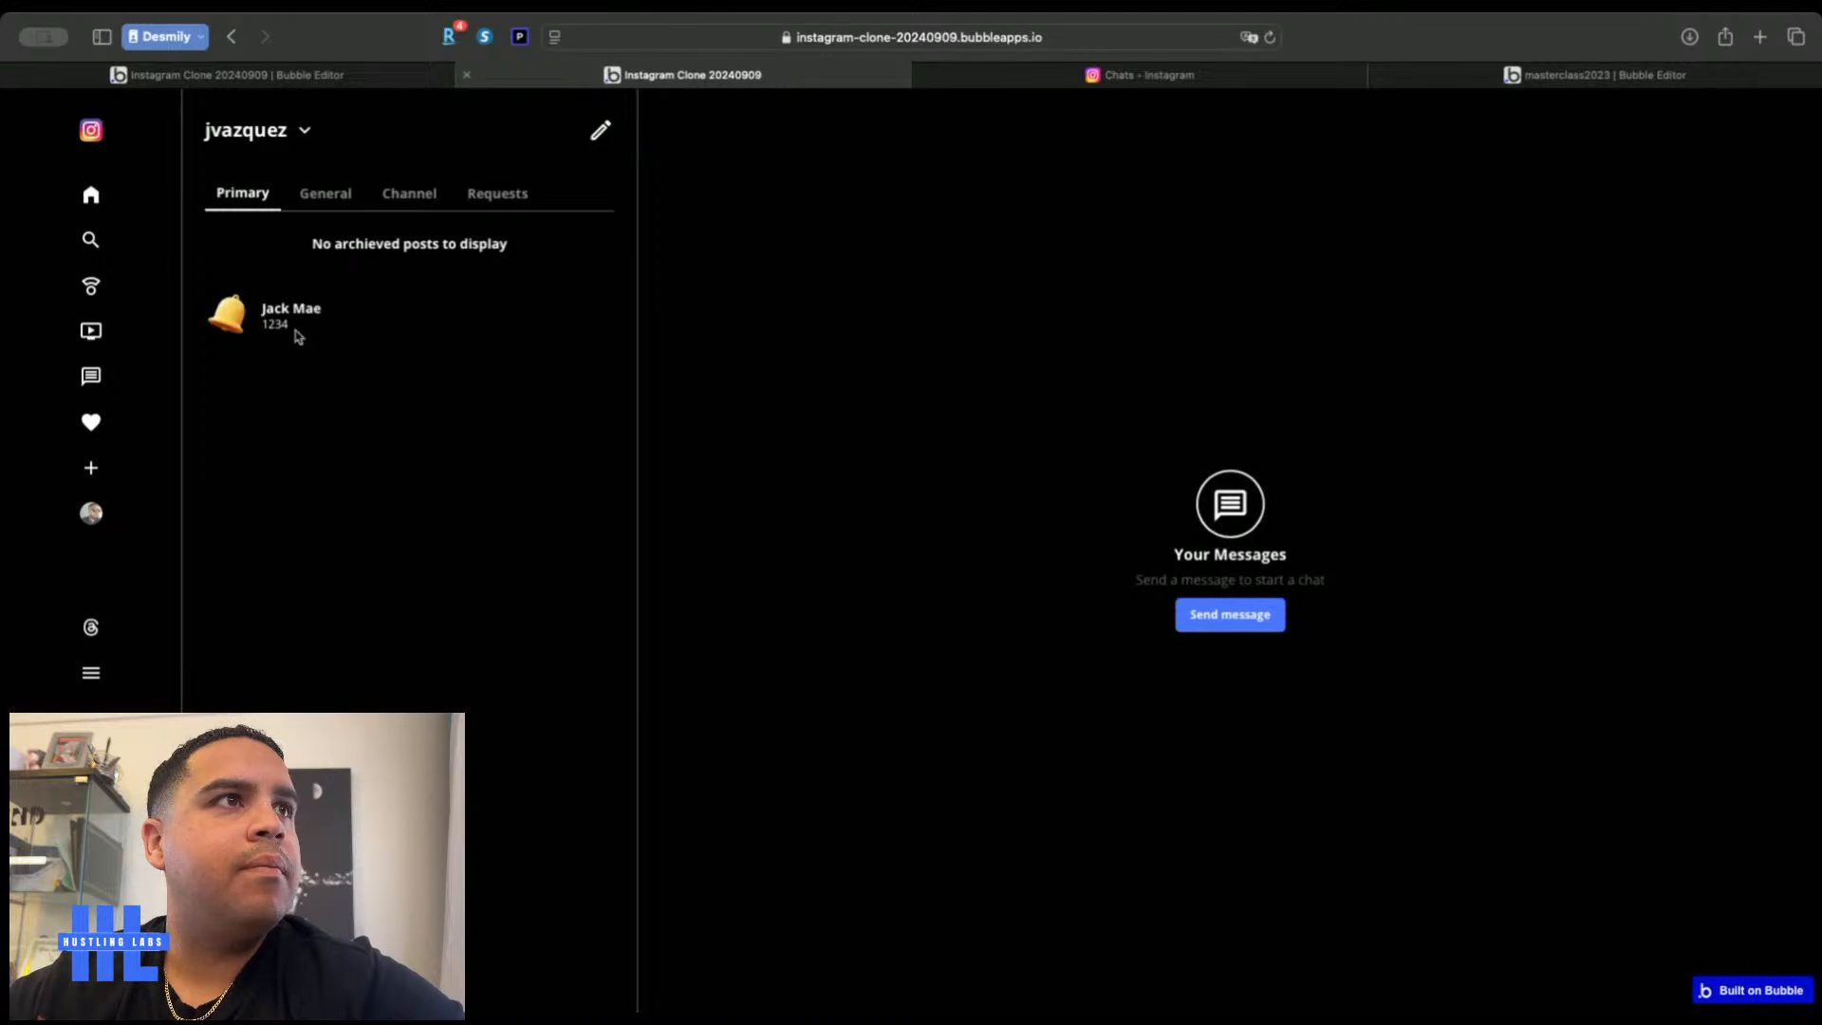
left_click(303, 76)
left_click(18, 220)
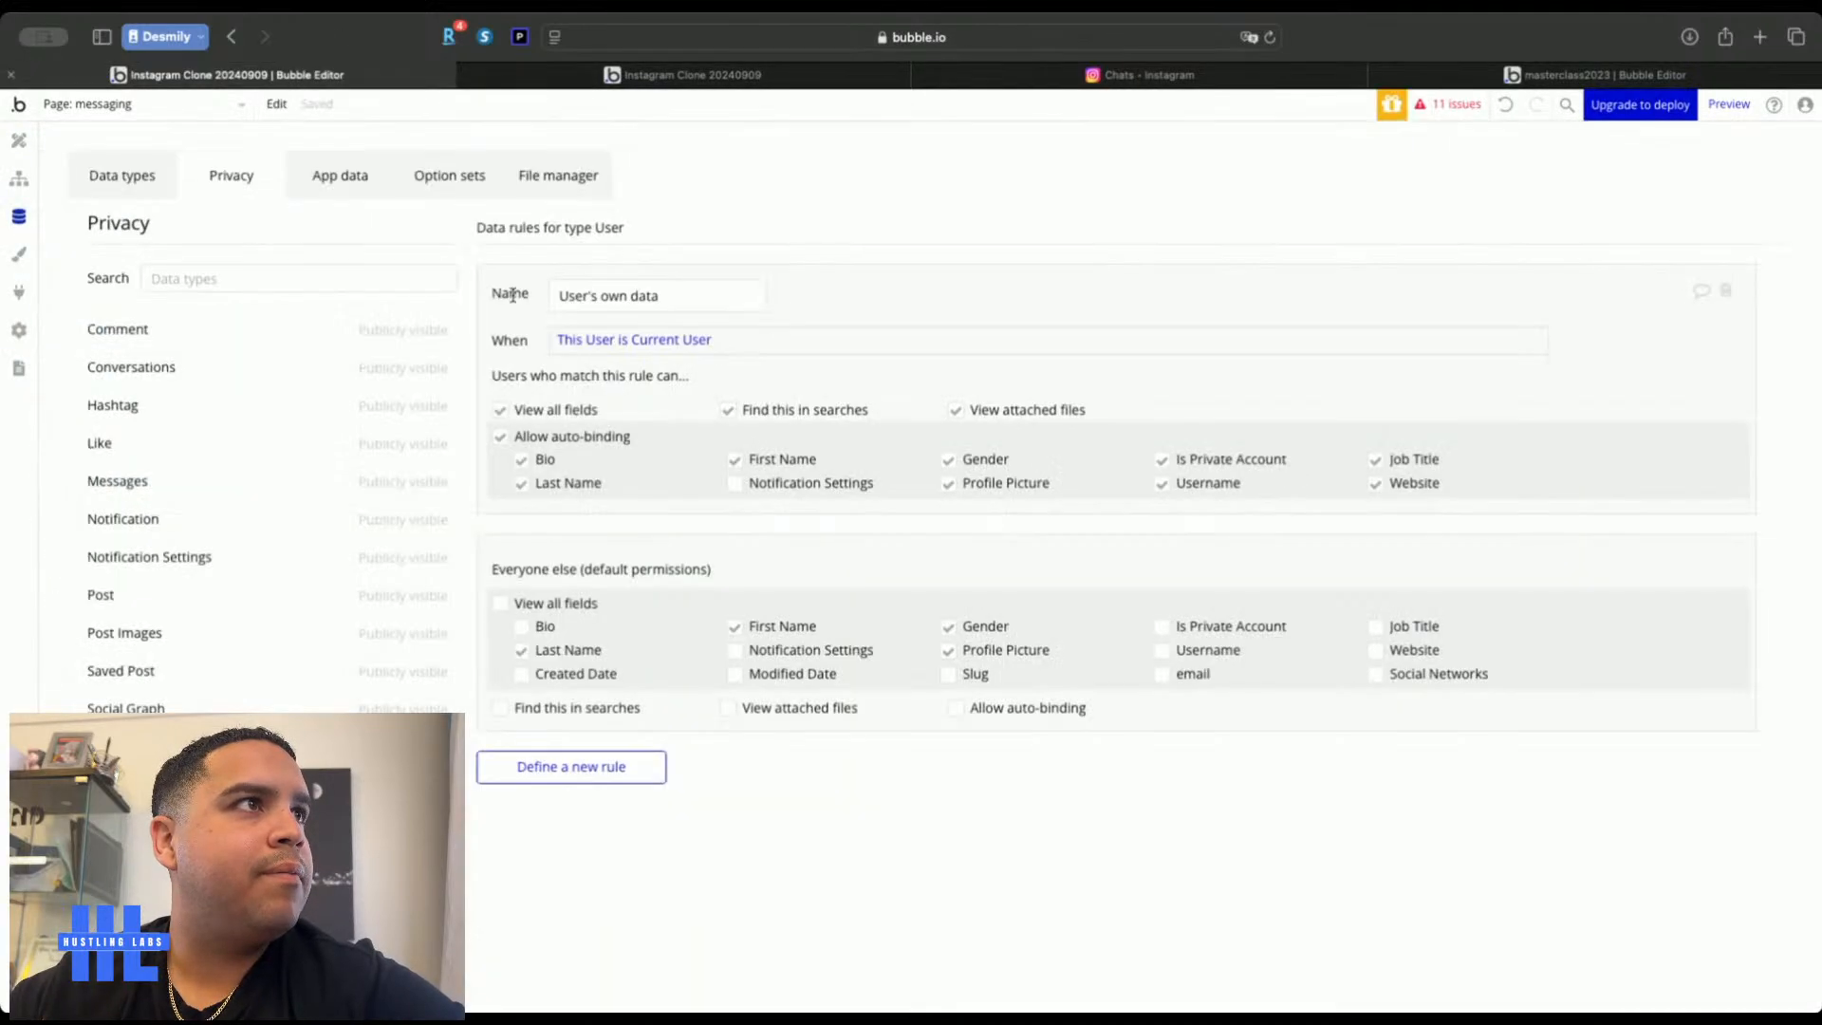
left_click(338, 176)
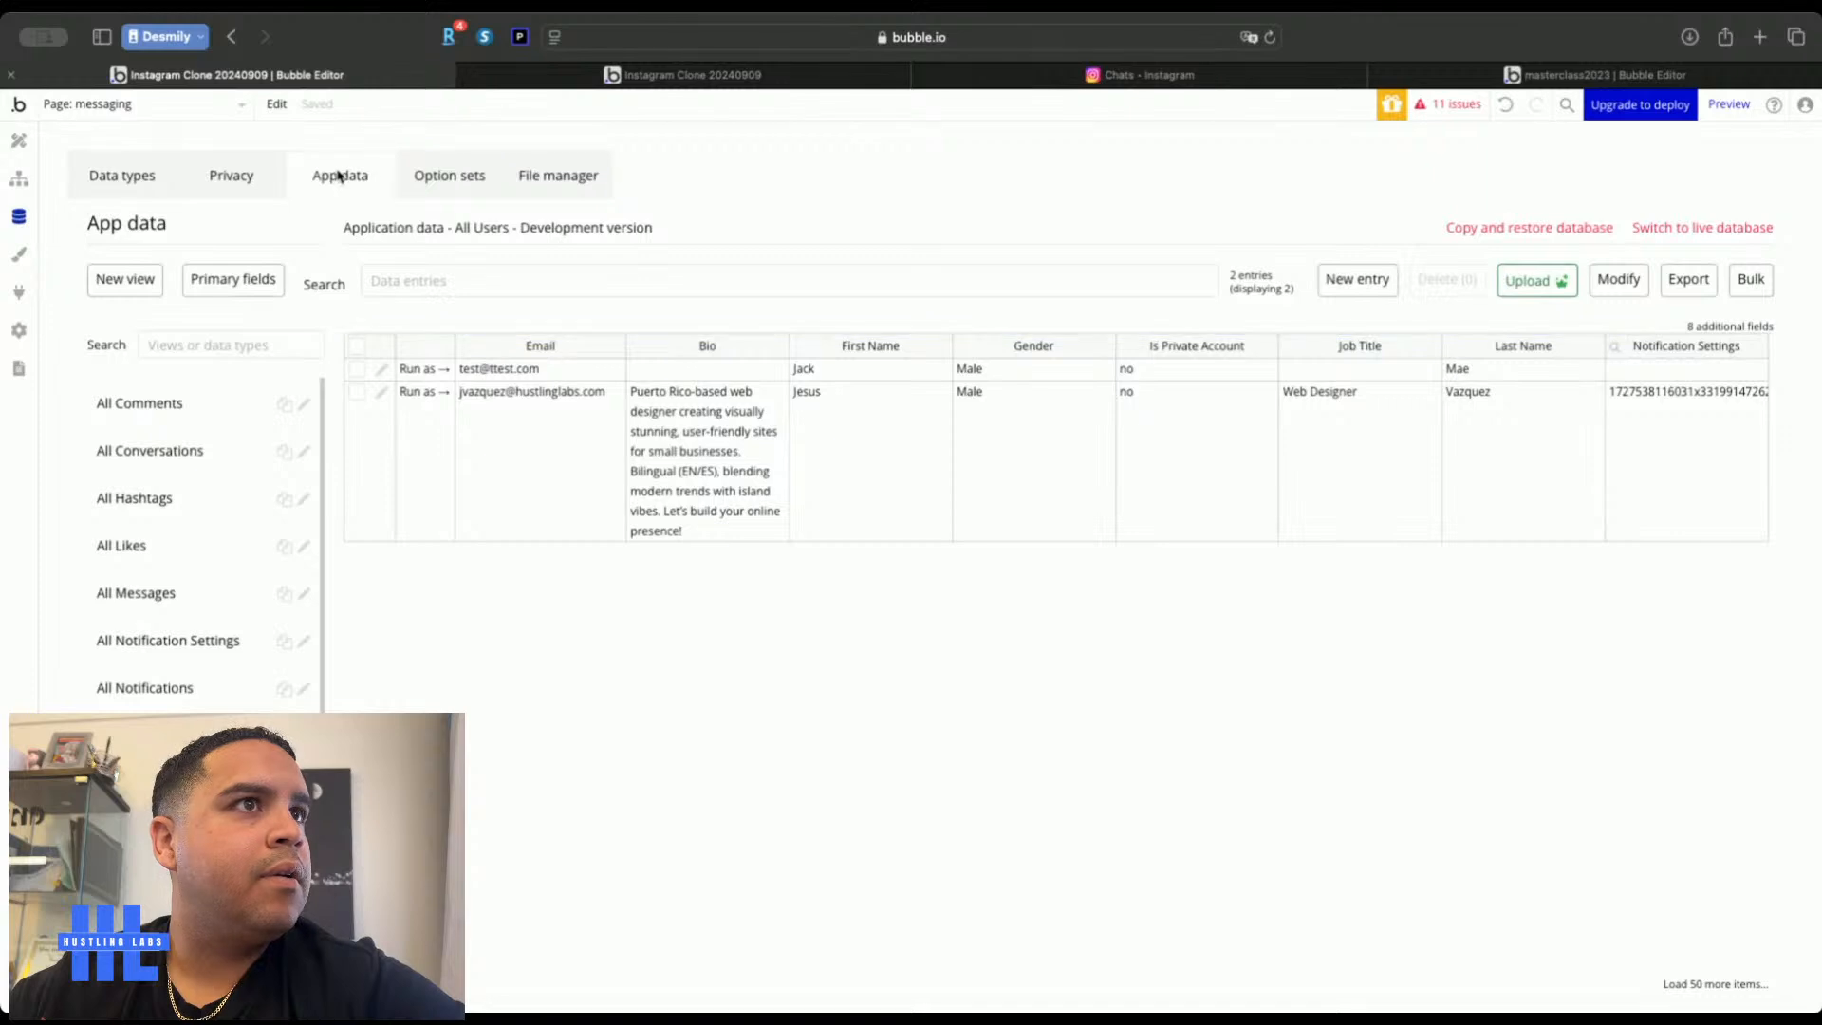
left_click(163, 595)
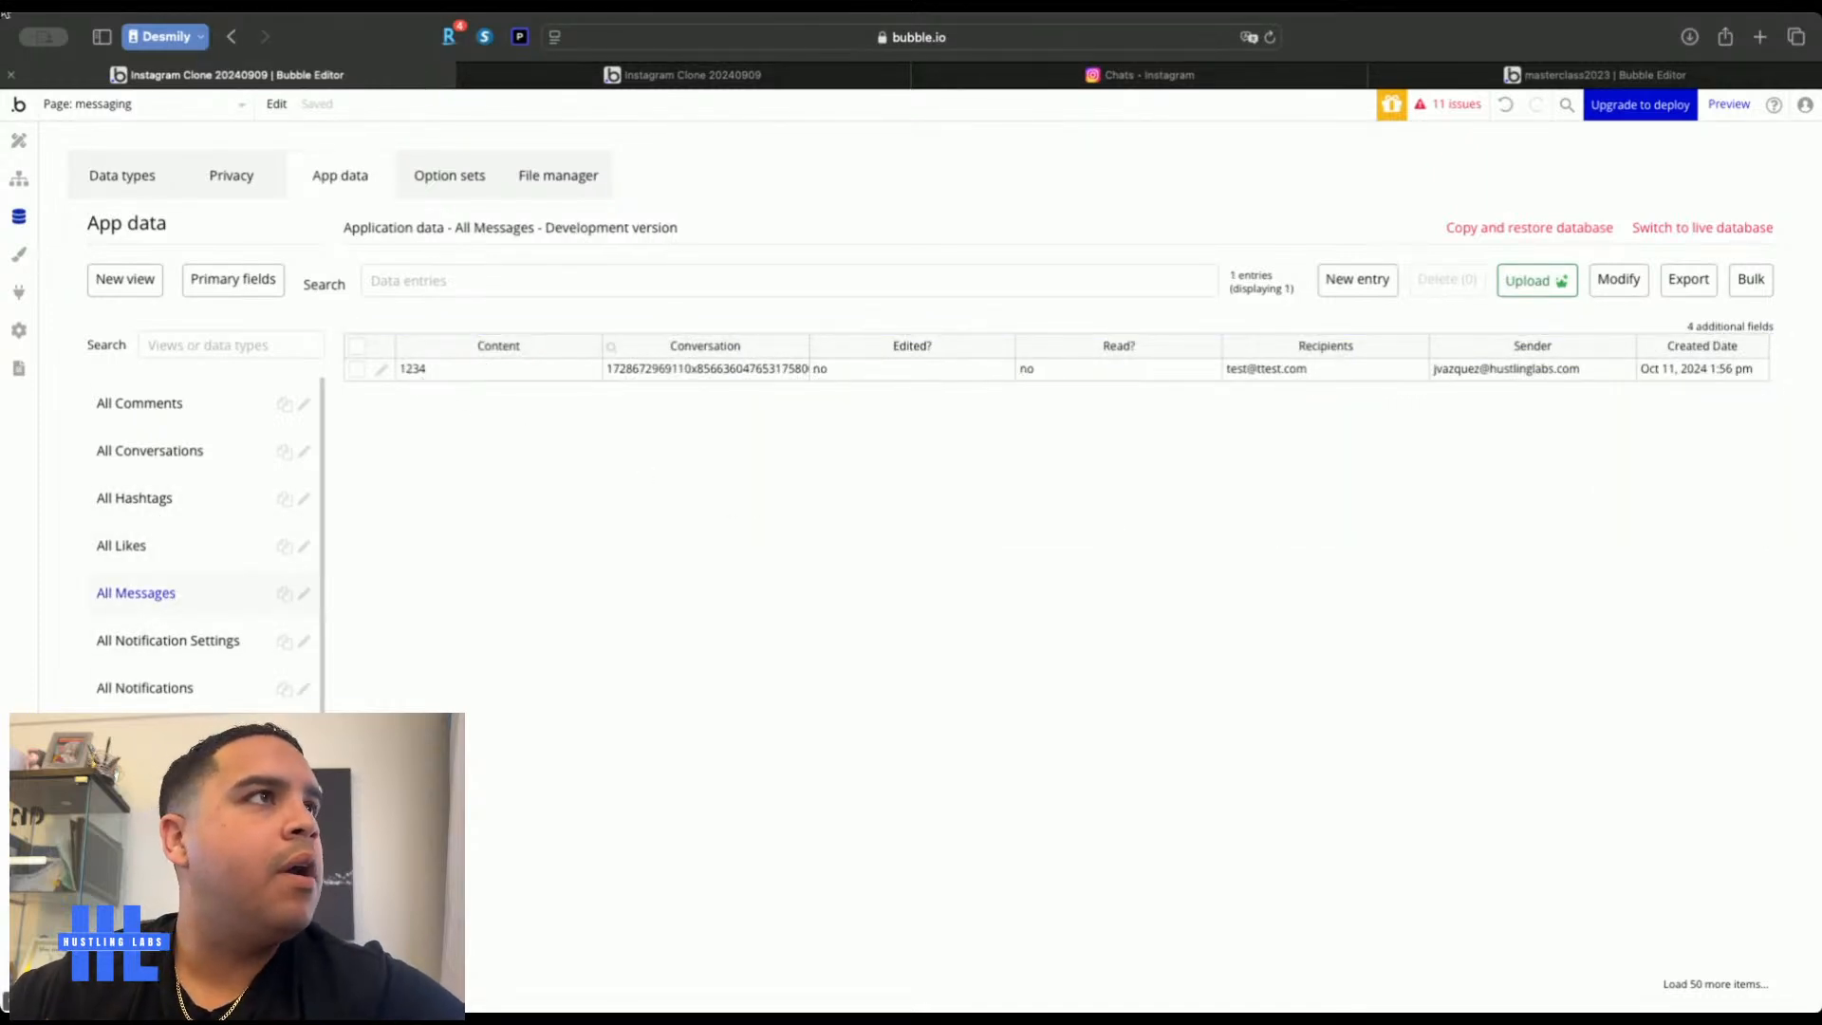
left_click(18, 140)
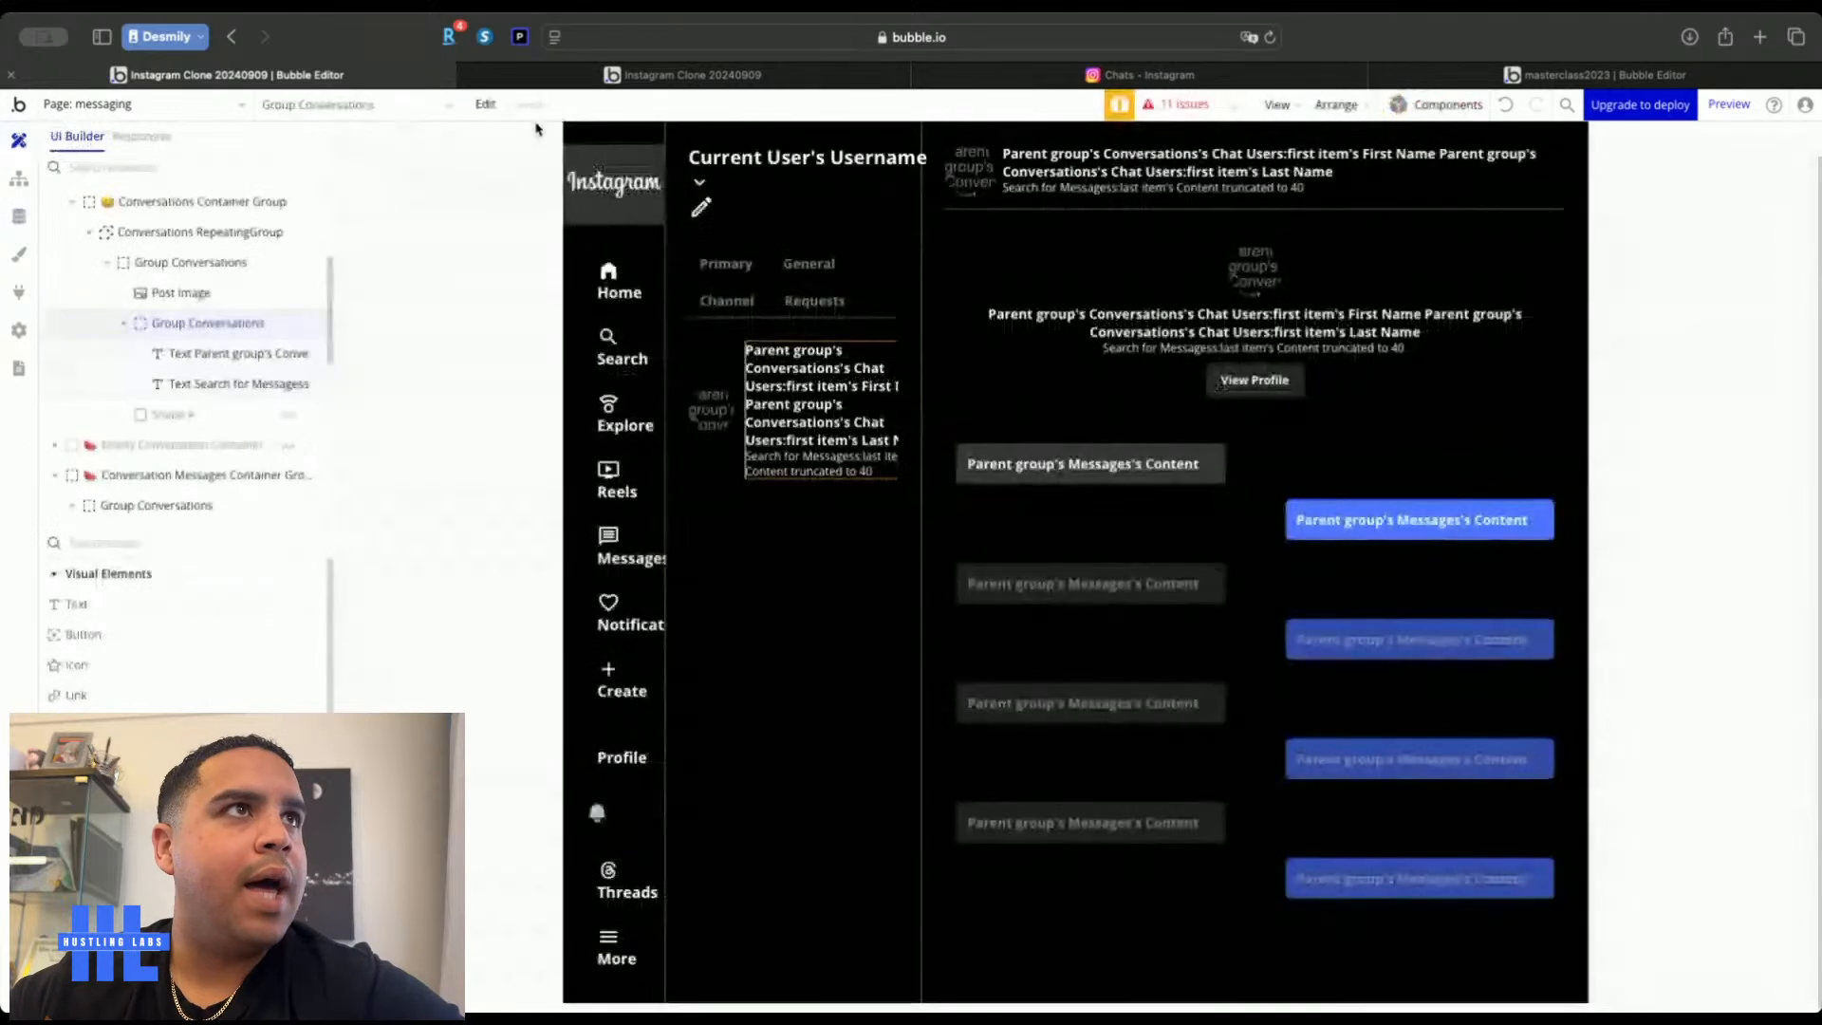
Create a Group Conversations click workflow with a Set state action
left_click(718, 457)
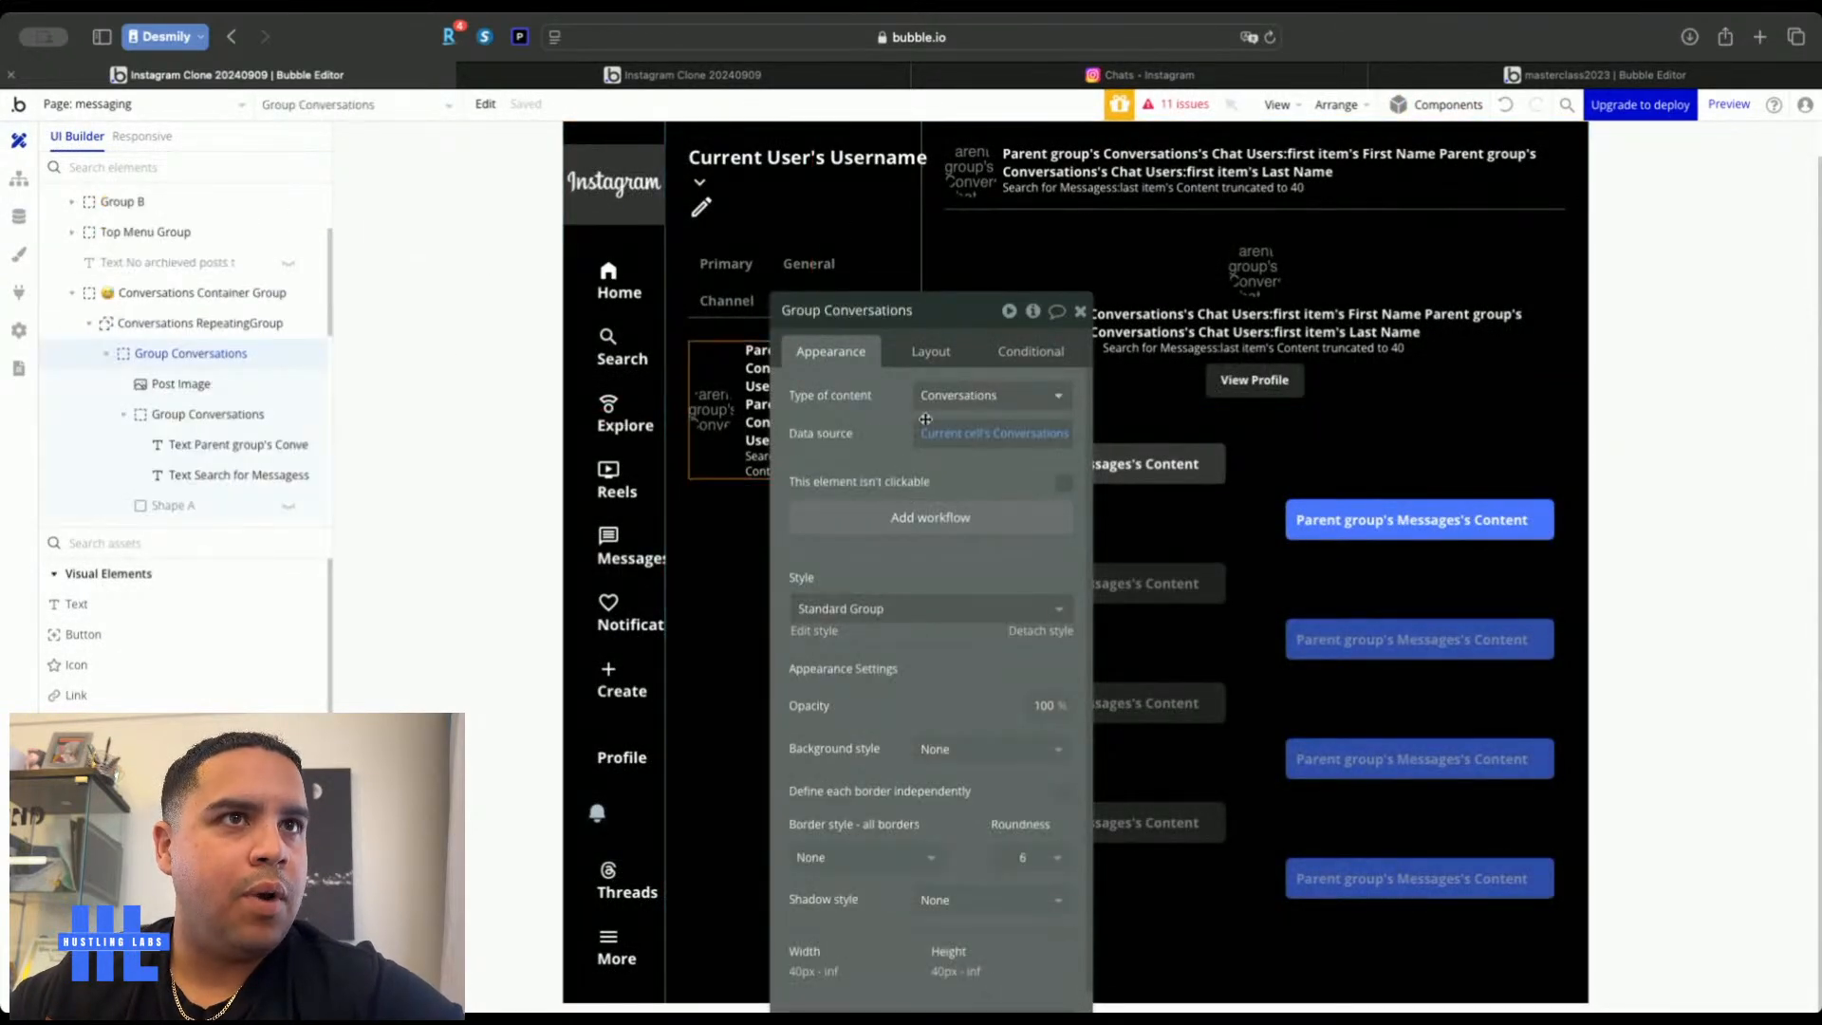
left_click(923, 519)
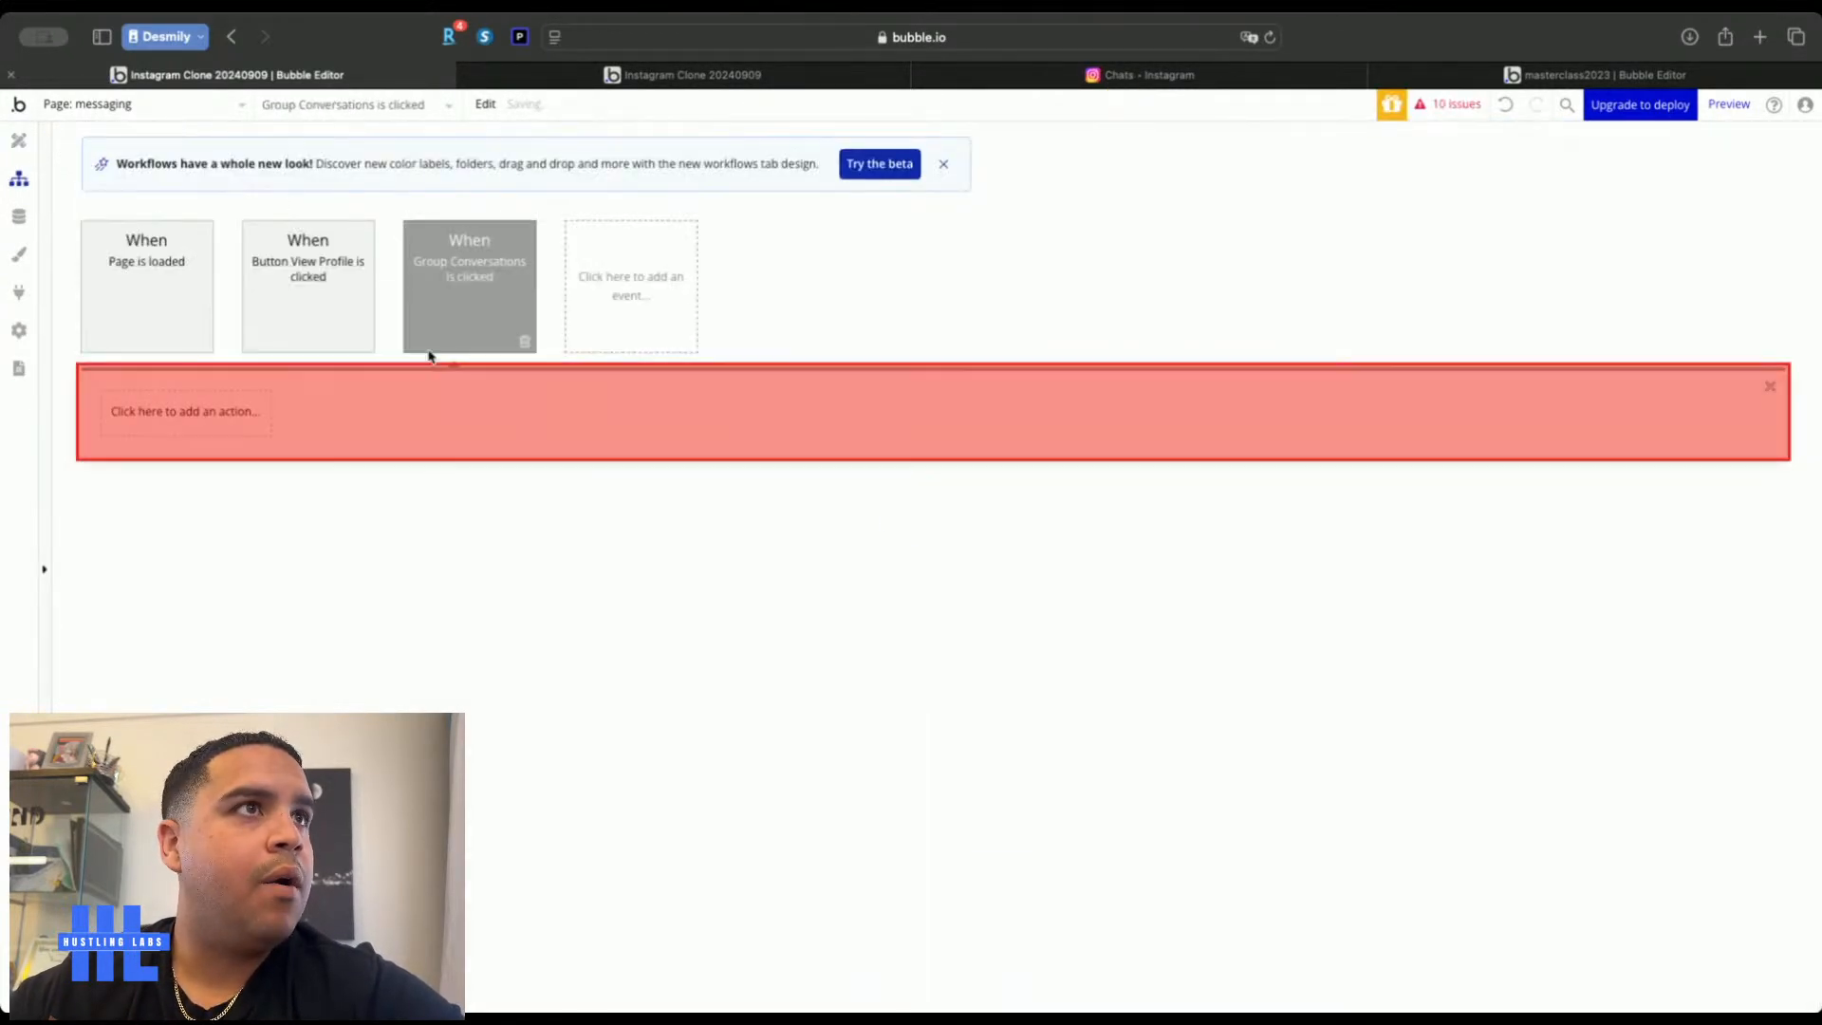
left_click(201, 421)
mouse_move(178, 528)
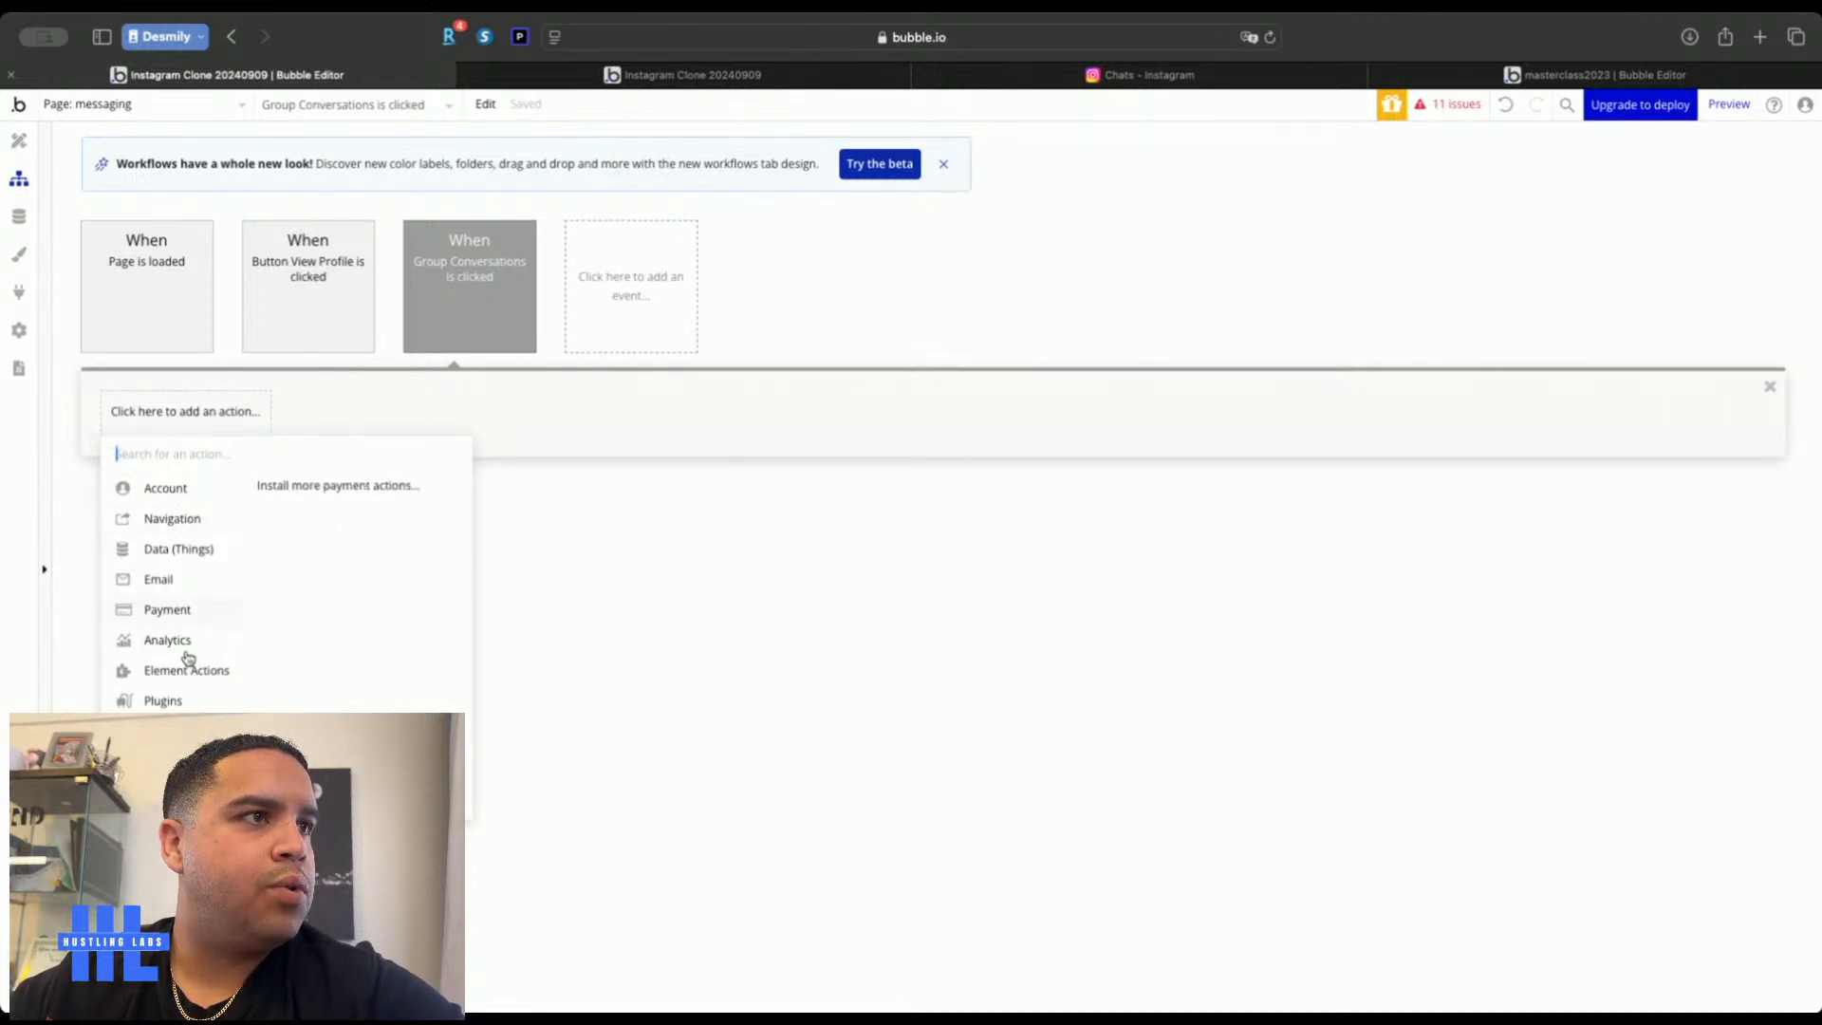
mouse_move(192, 670)
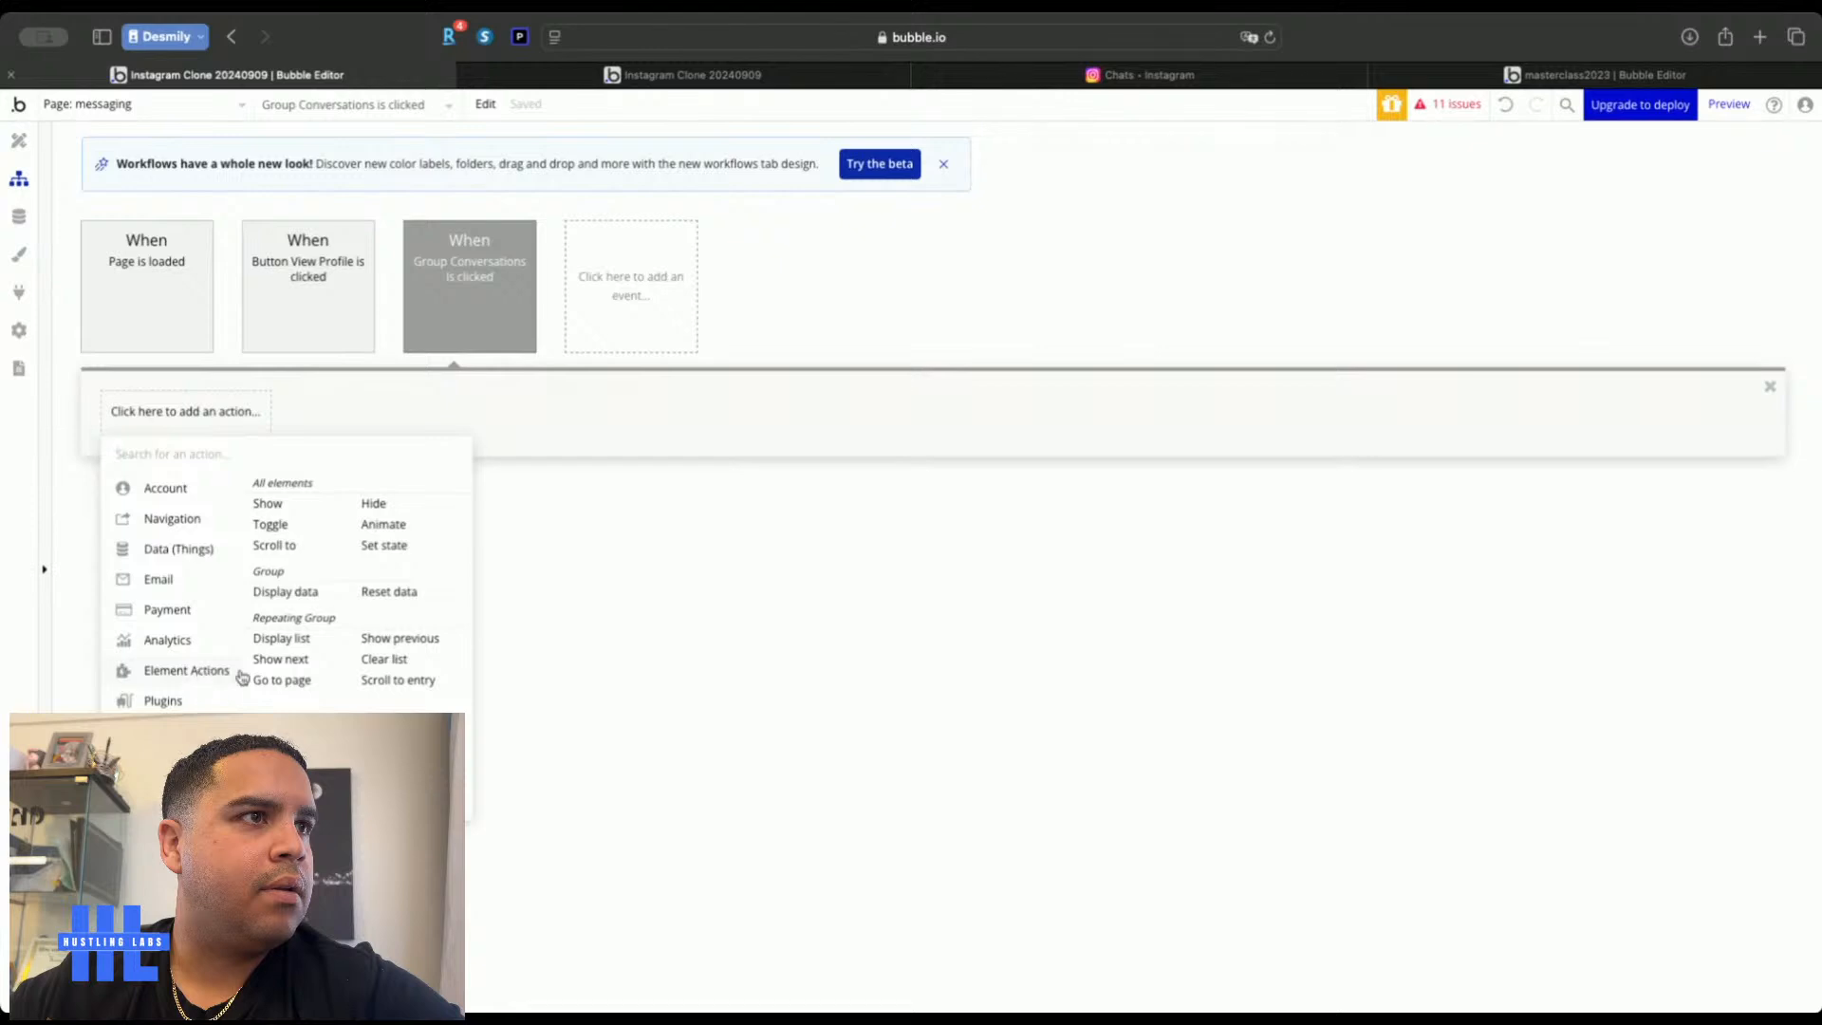
left_click(384, 546)
Set the messaging page's Conversation state to Current cell's Conversations, then view the live preview
left_click(950, 355)
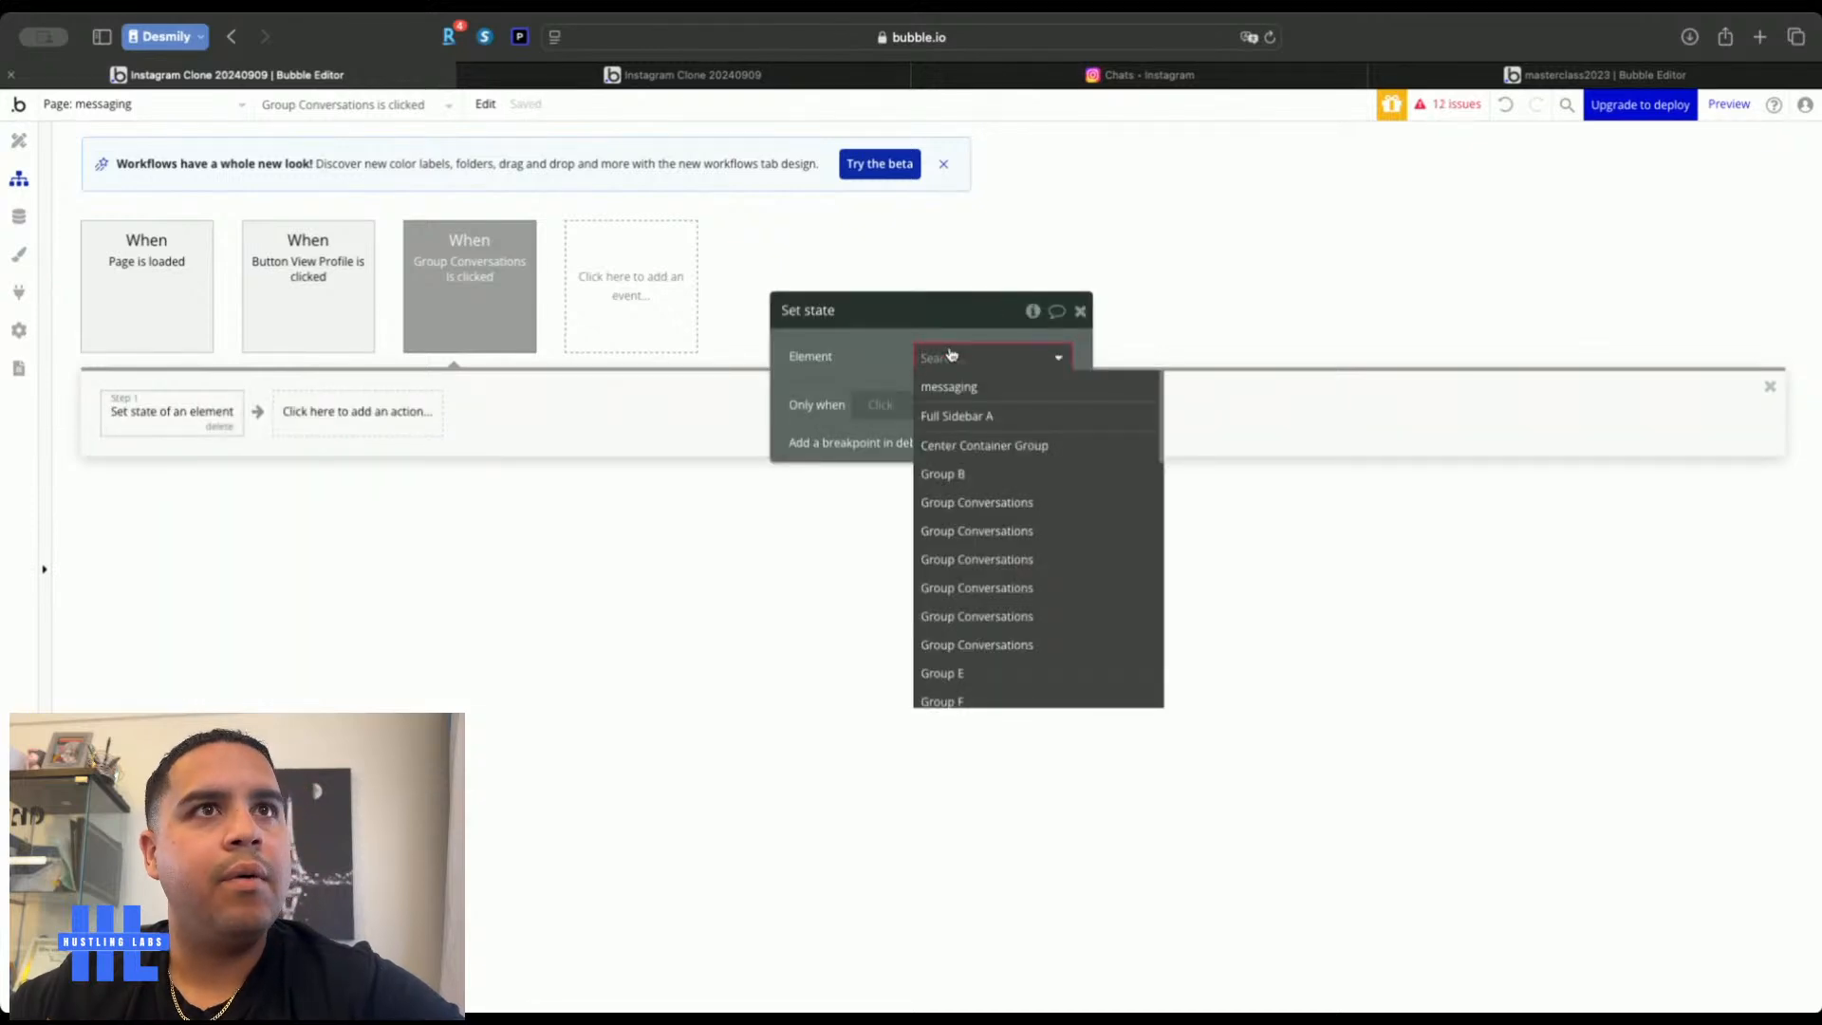
left_click(949, 388)
left_click(949, 394)
left_click(951, 424)
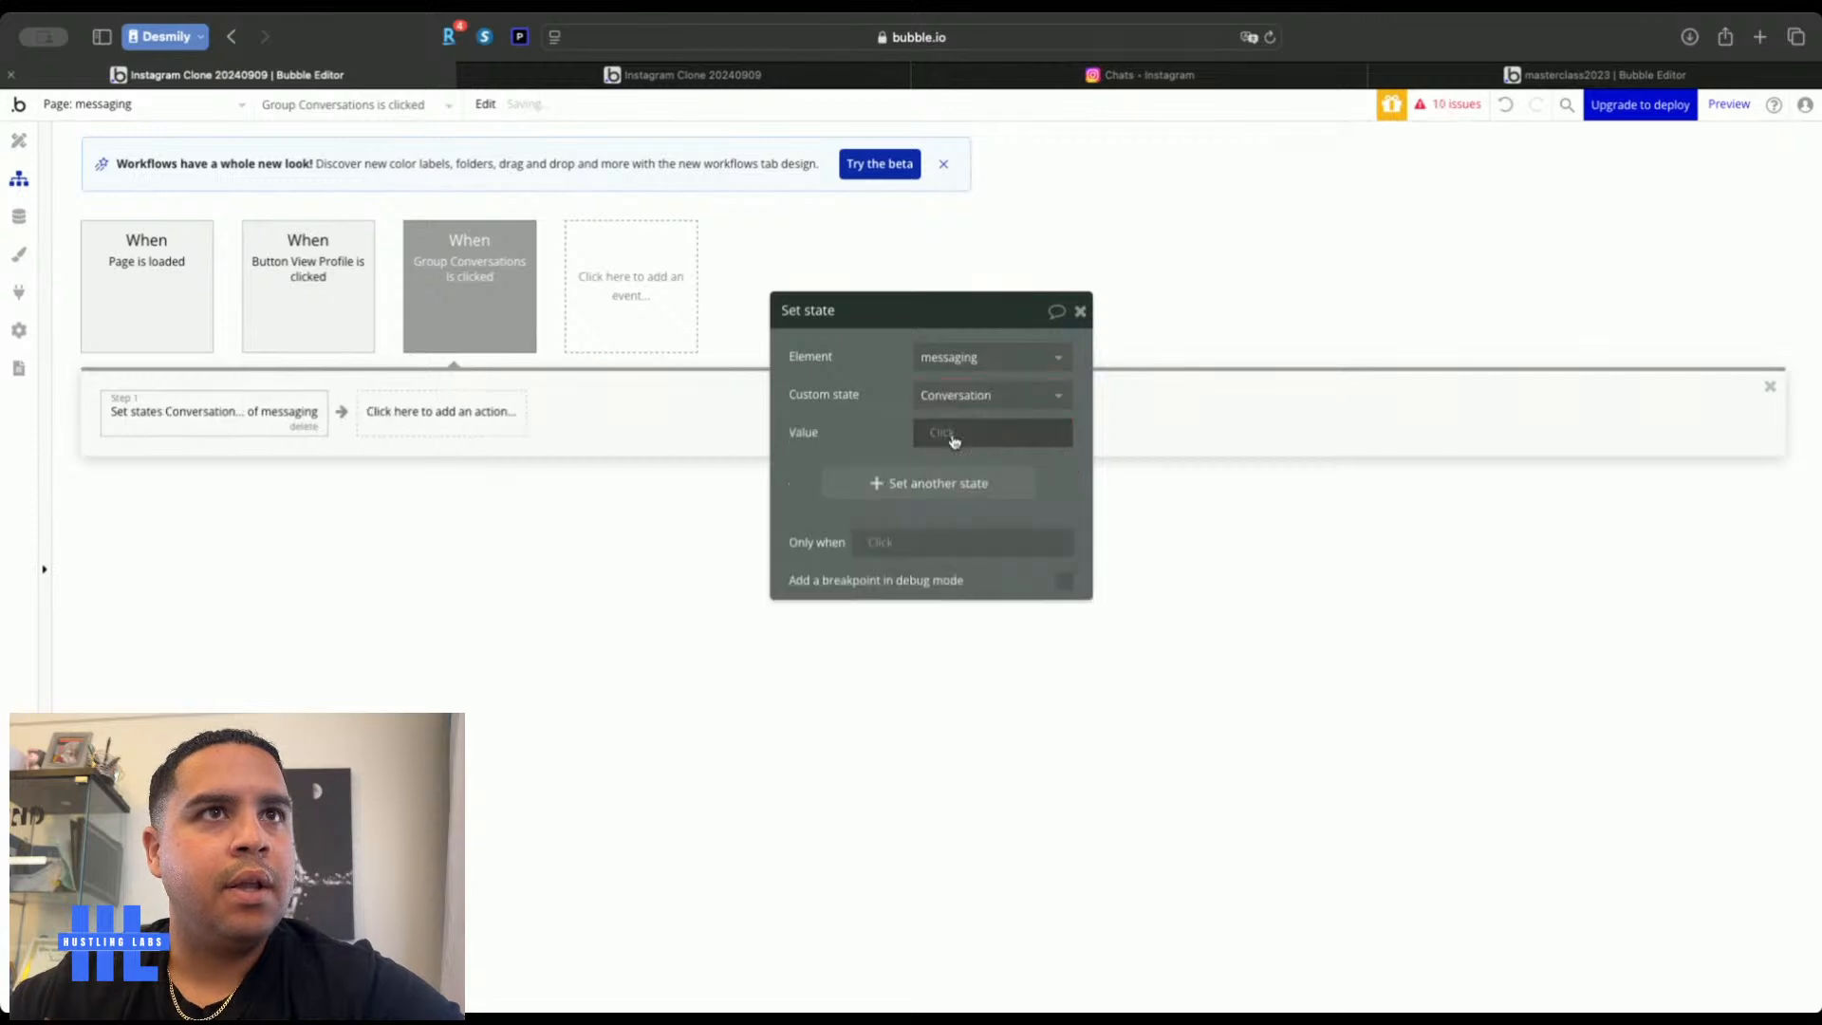
left_click(954, 439)
left_click(977, 541)
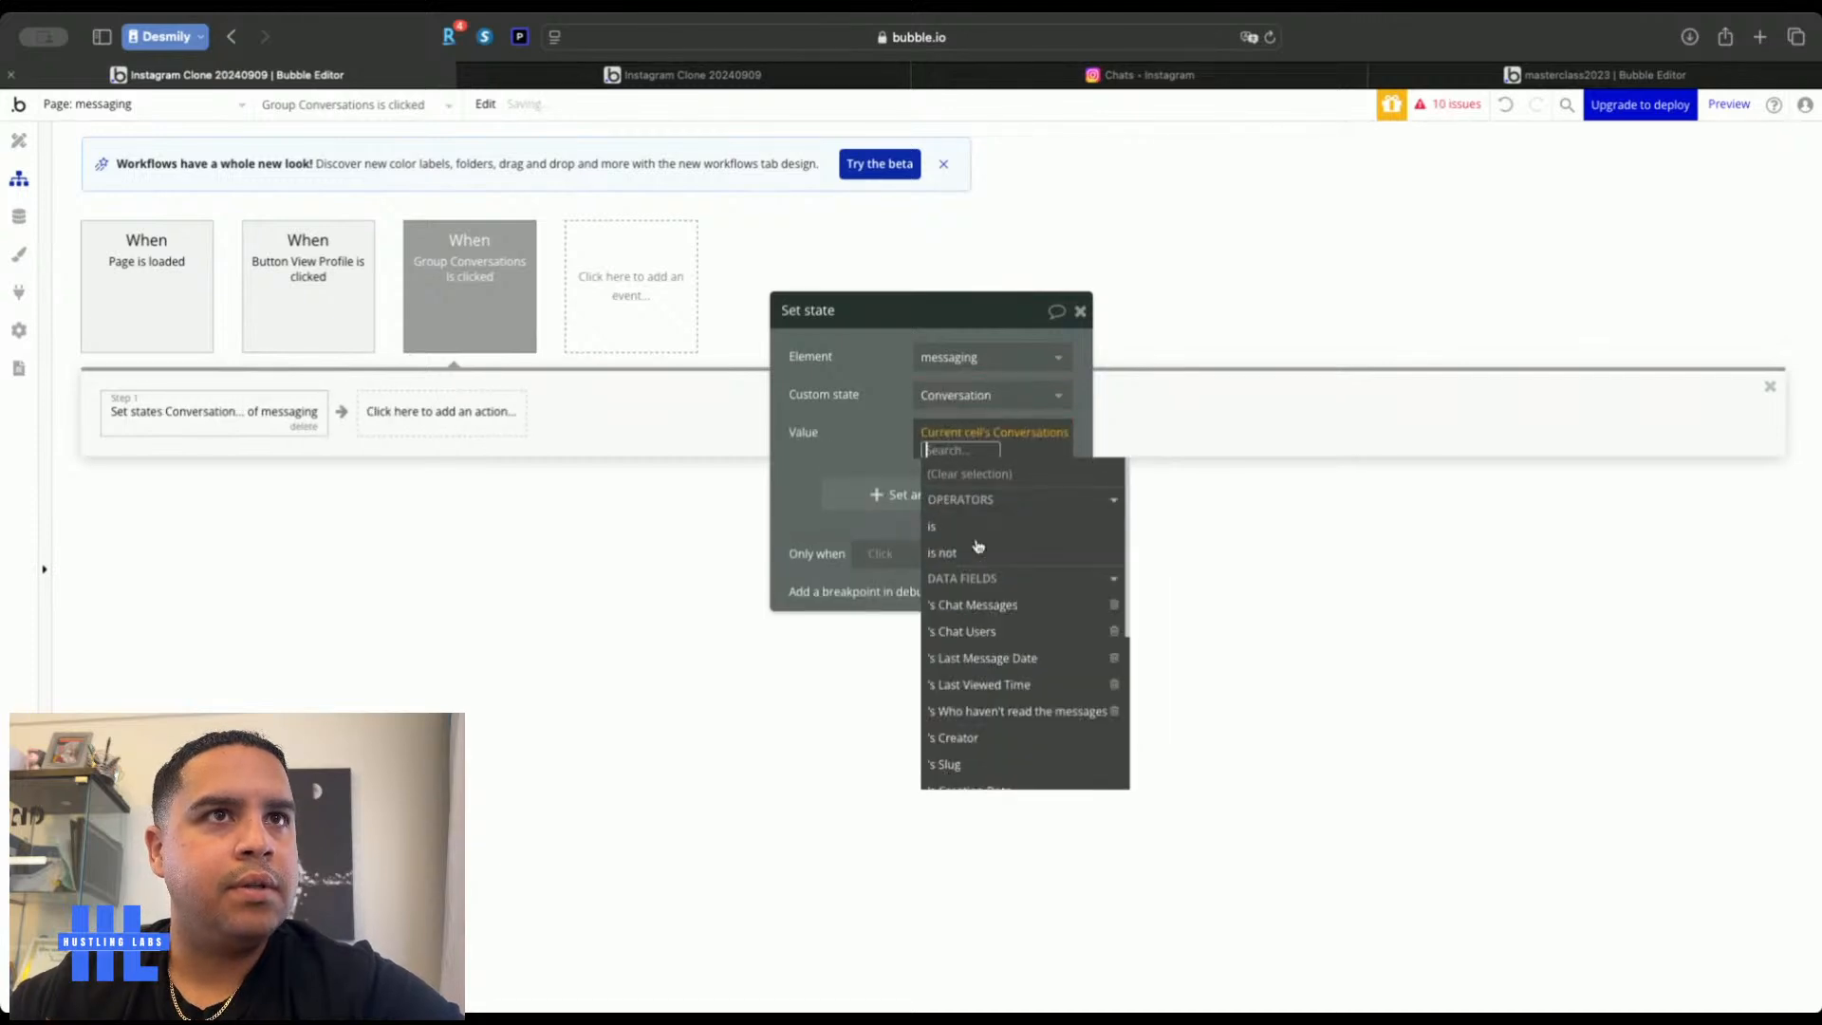
left_click(878, 411)
left_click(1079, 310)
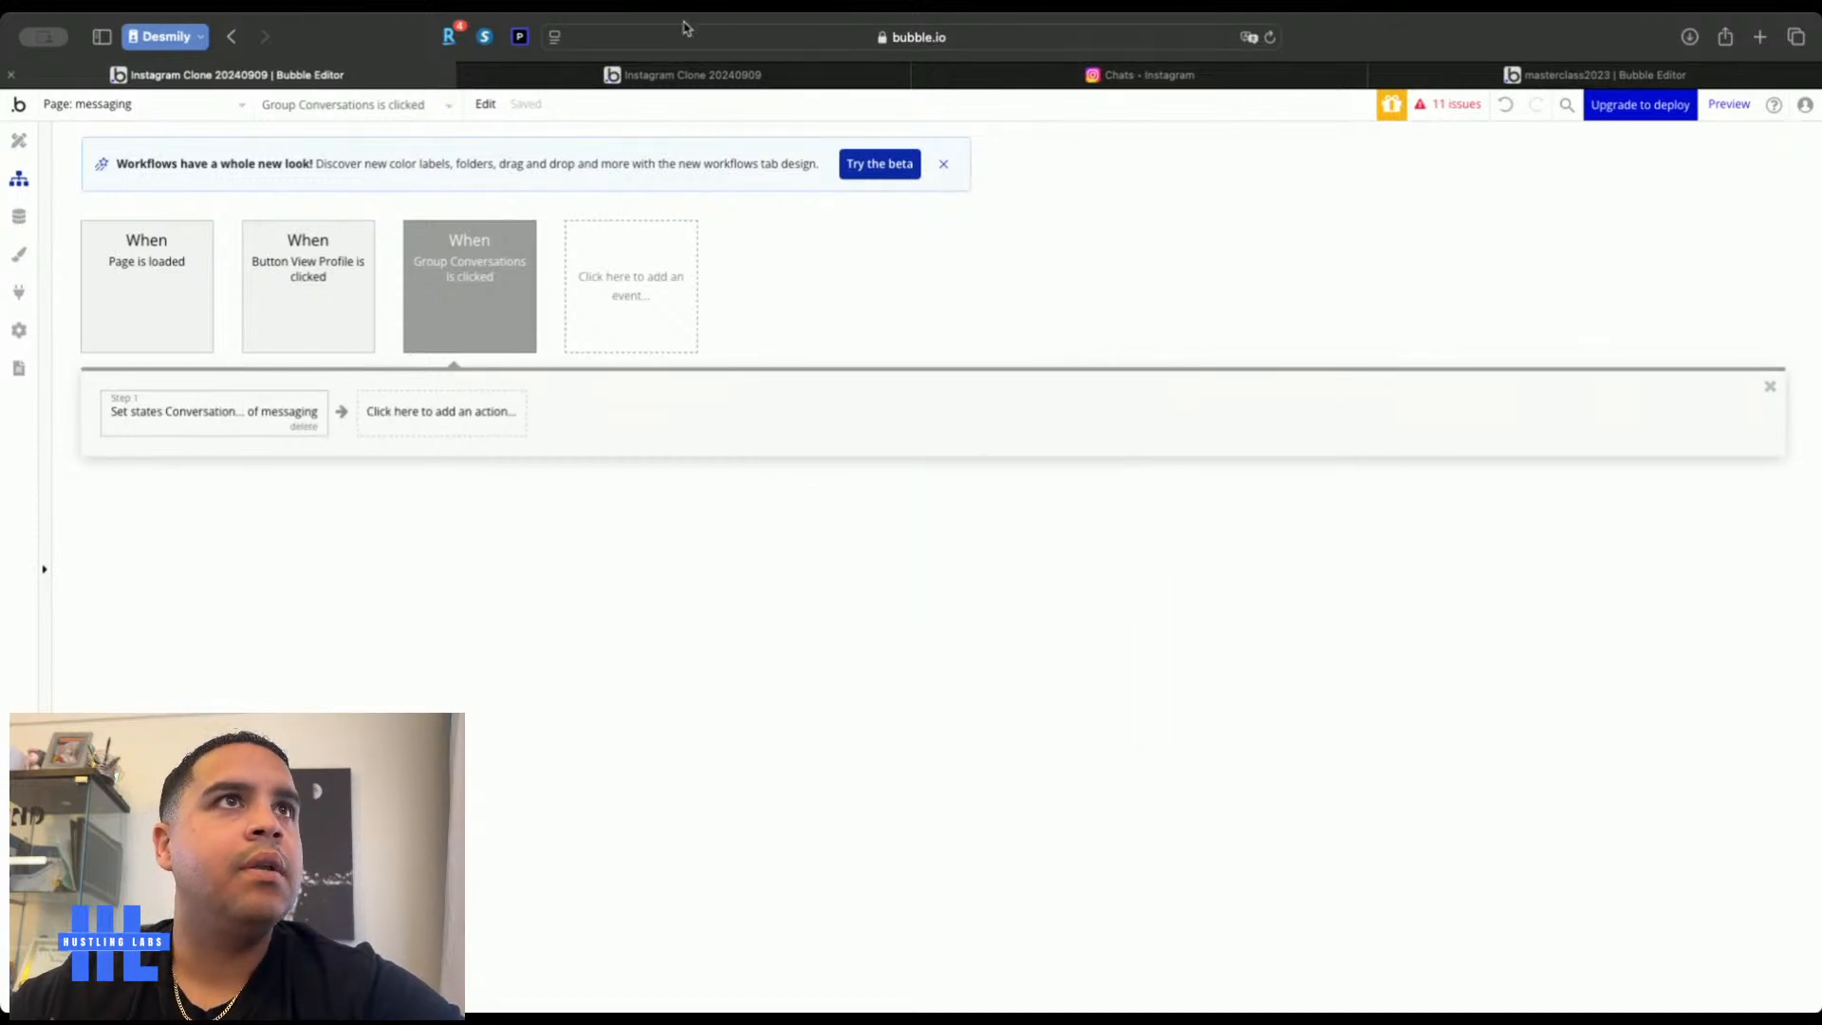
left_click(679, 74)
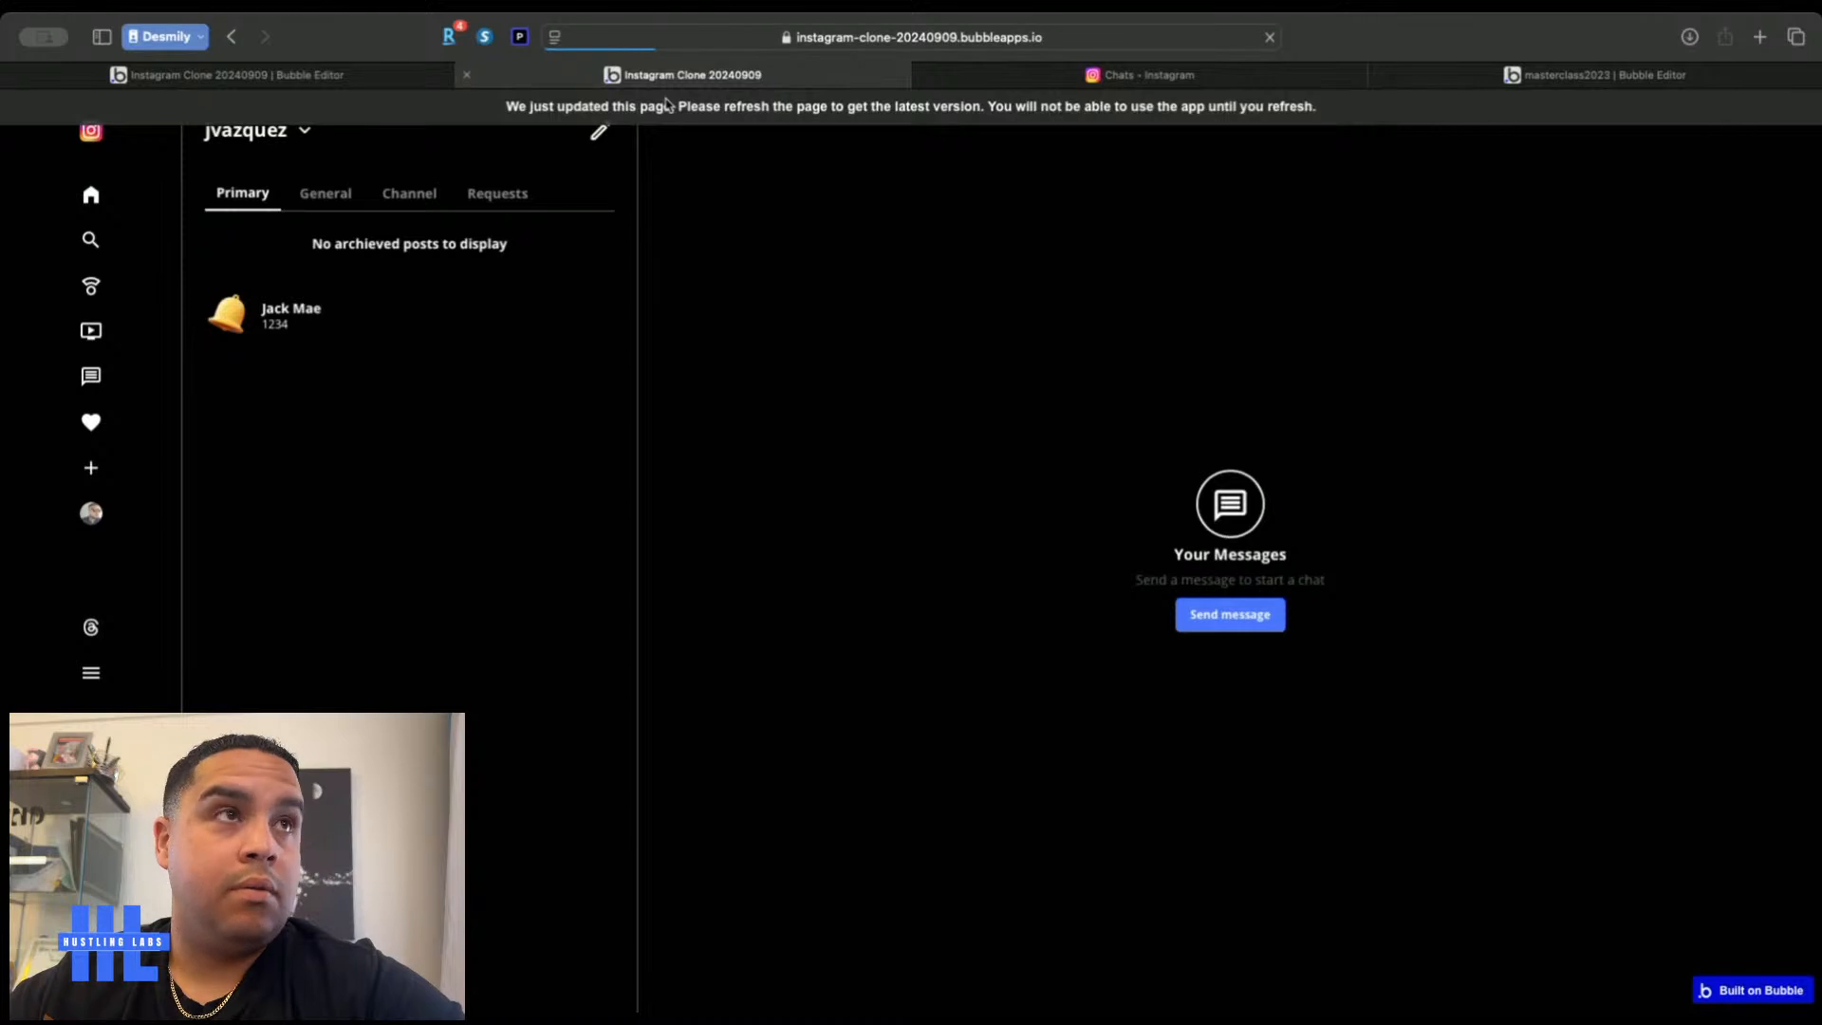
In the live preview, open the first conversation, view the other user's profile, and return to messages
left_click(280, 320)
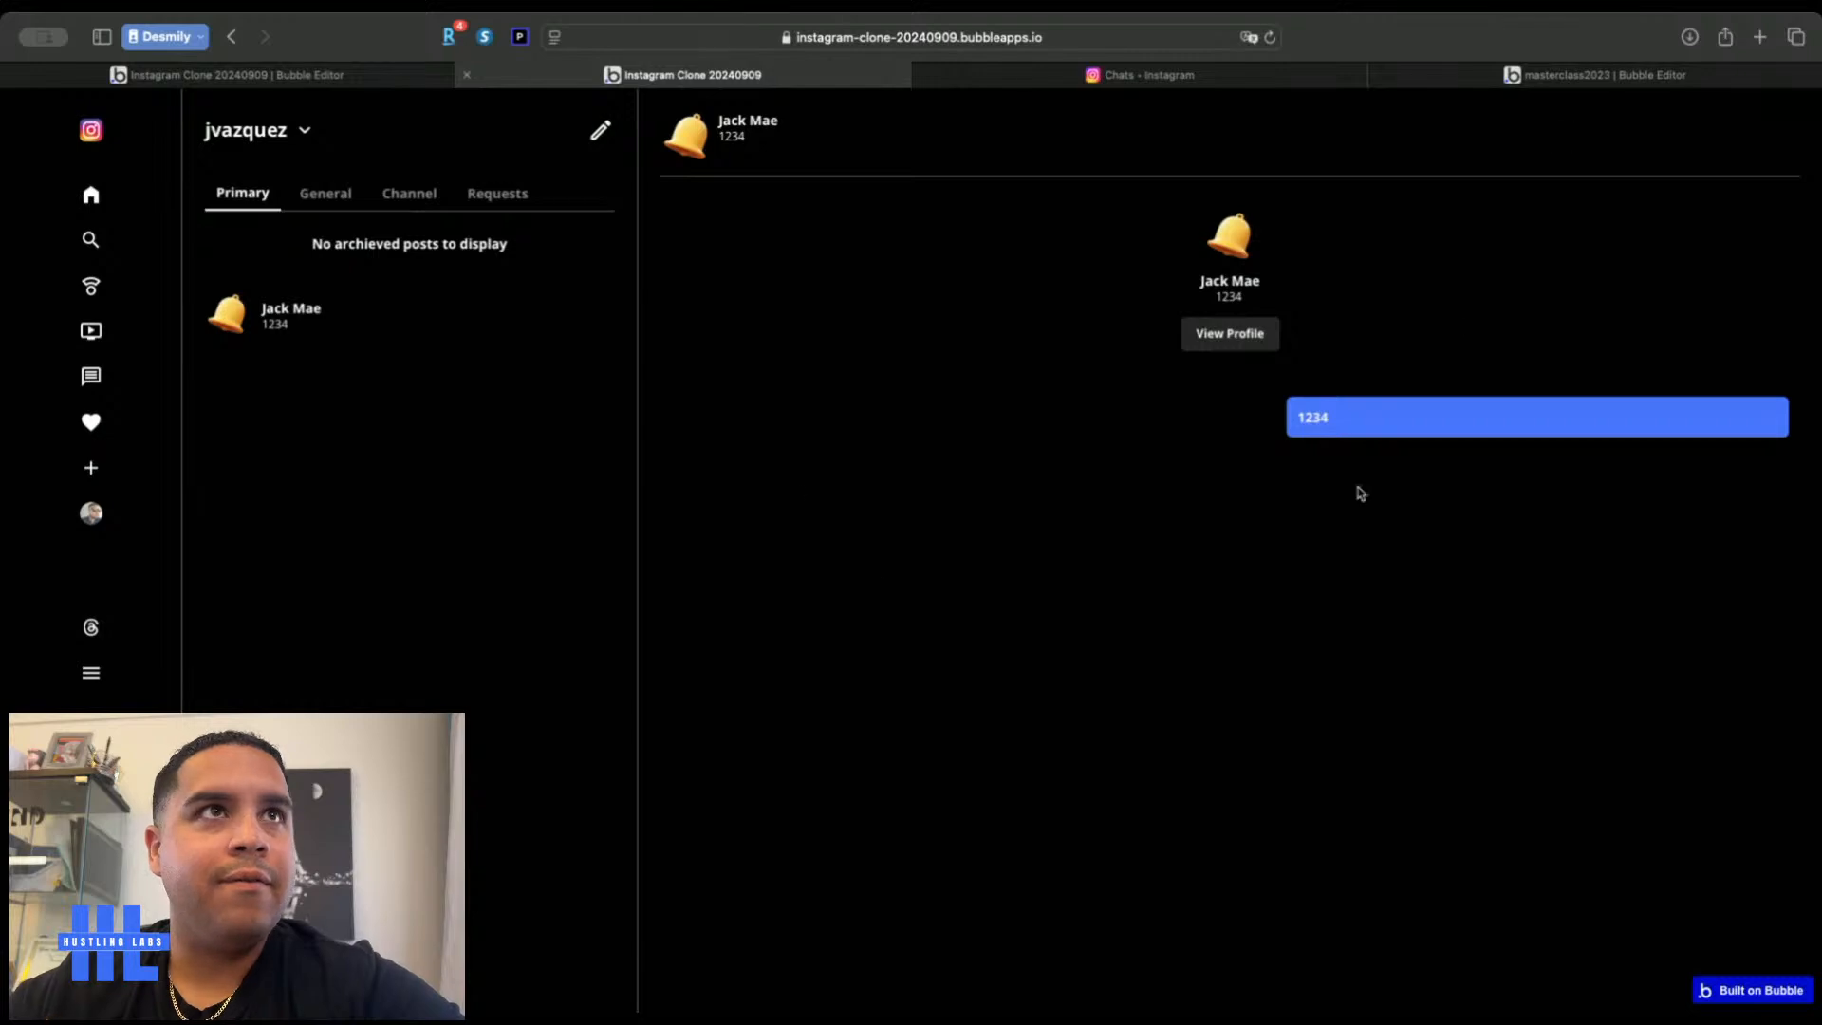
left_click(1221, 336)
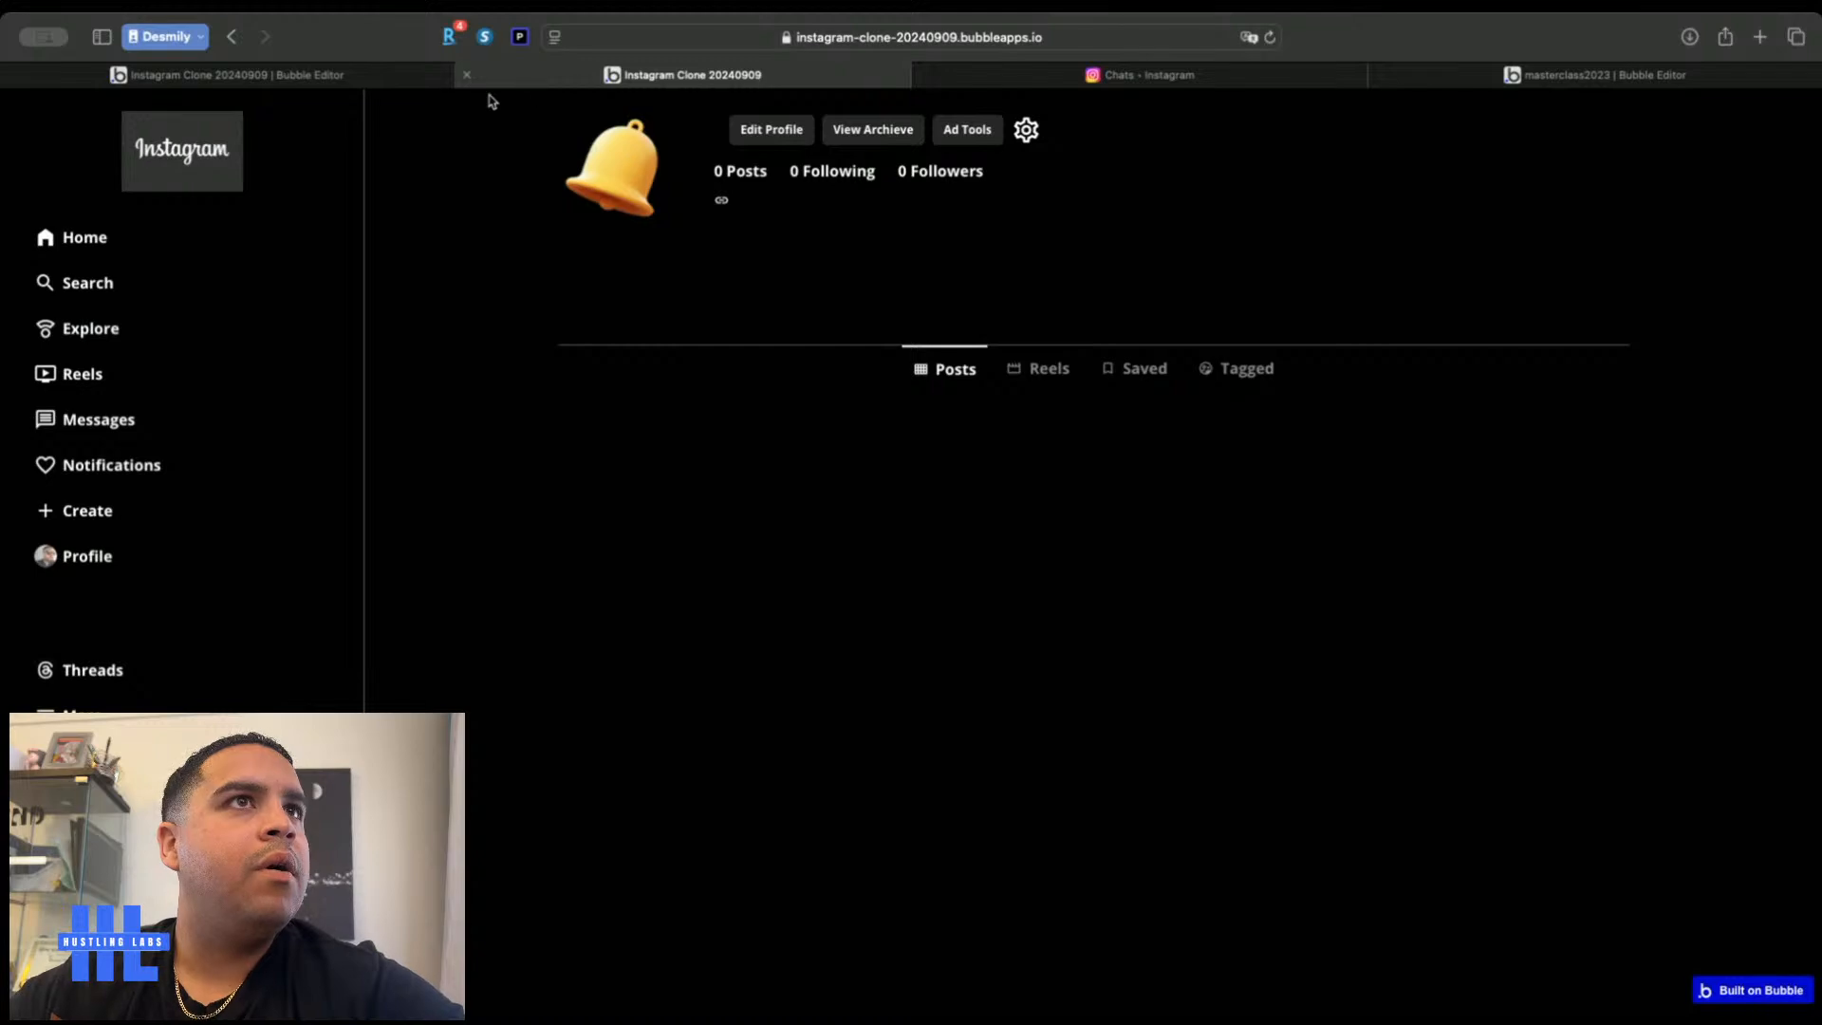
left_click(99, 419)
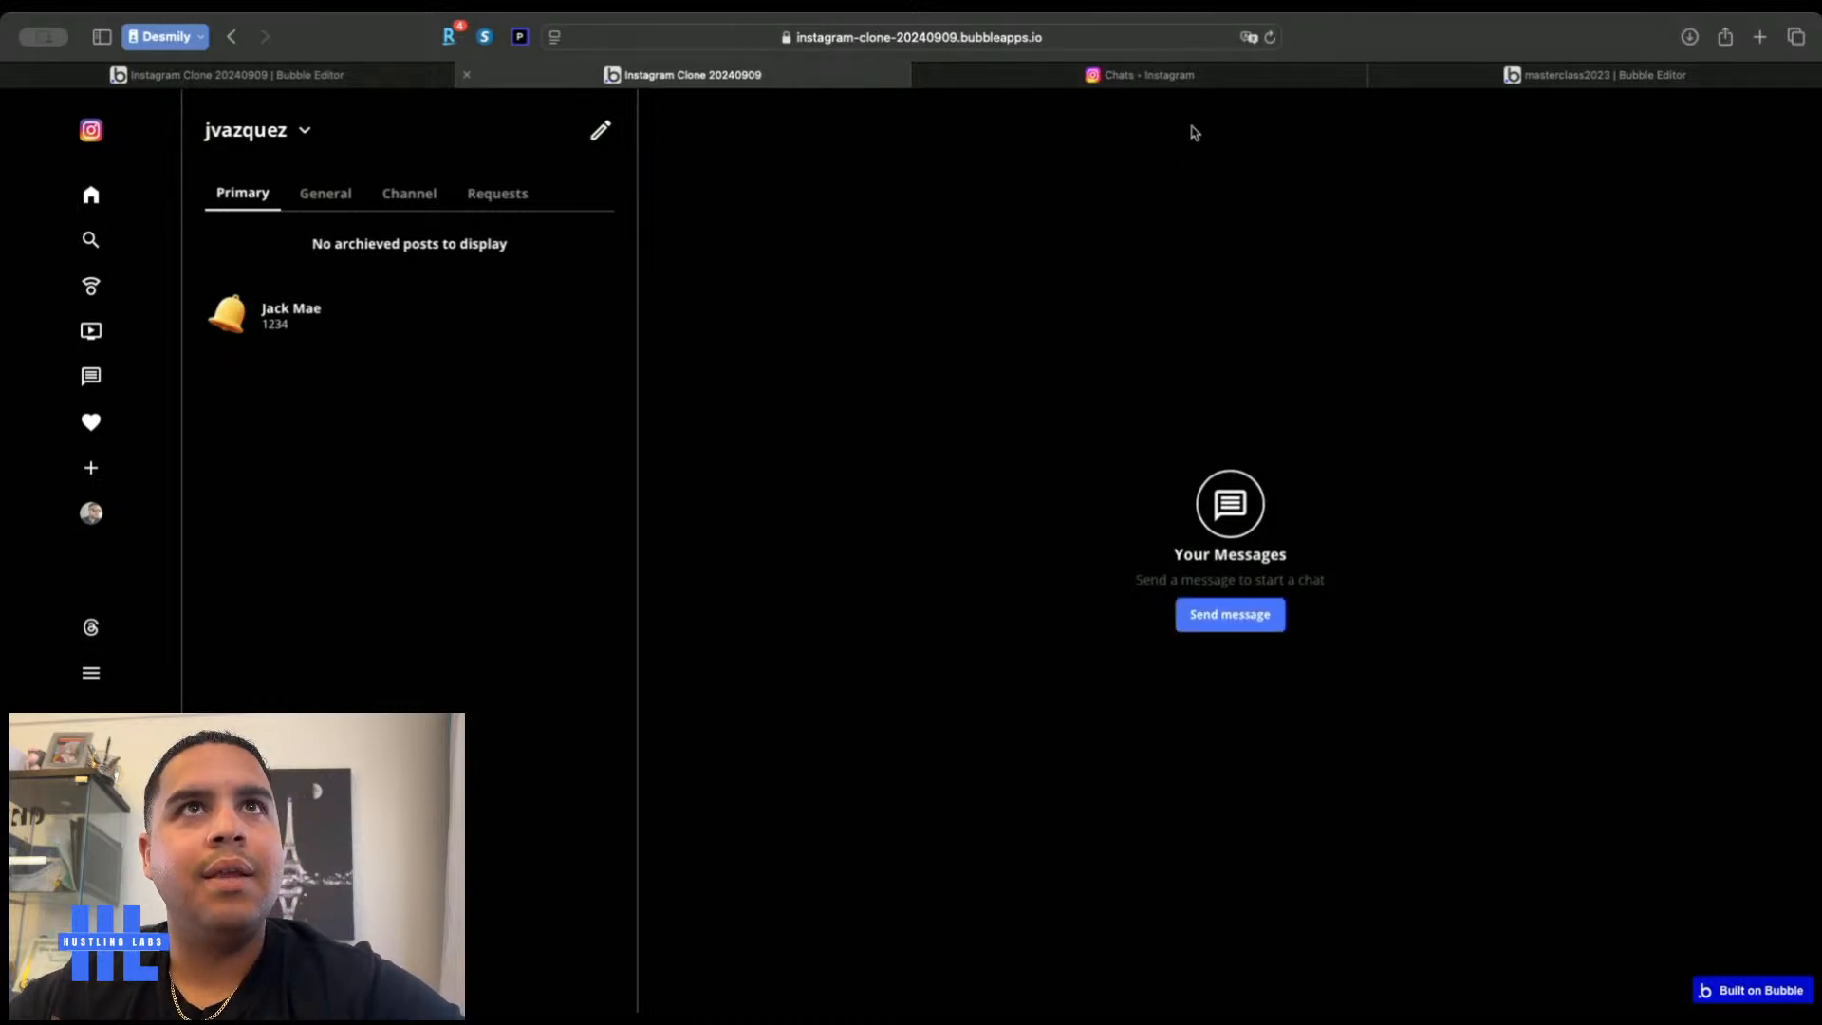
Check Instagram's New message popup layout for reference
left_click(1219, 76)
left_click(406, 137)
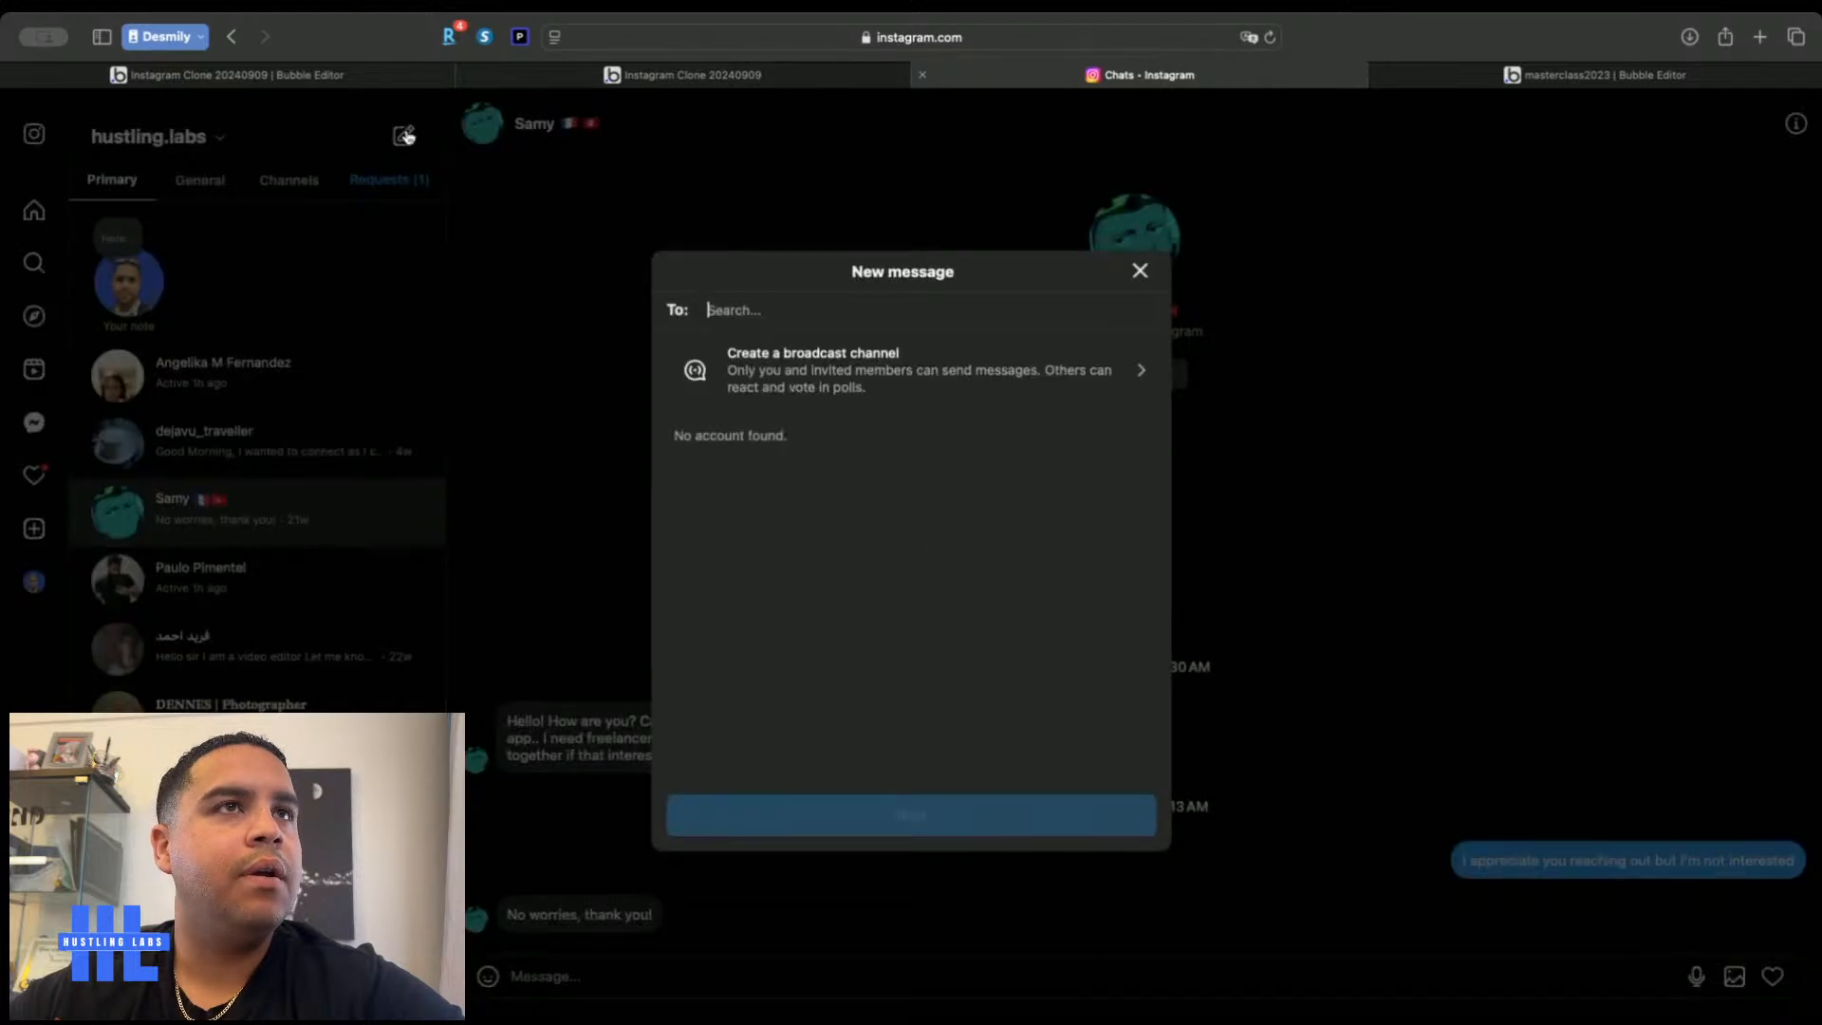
left_click(1140, 271)
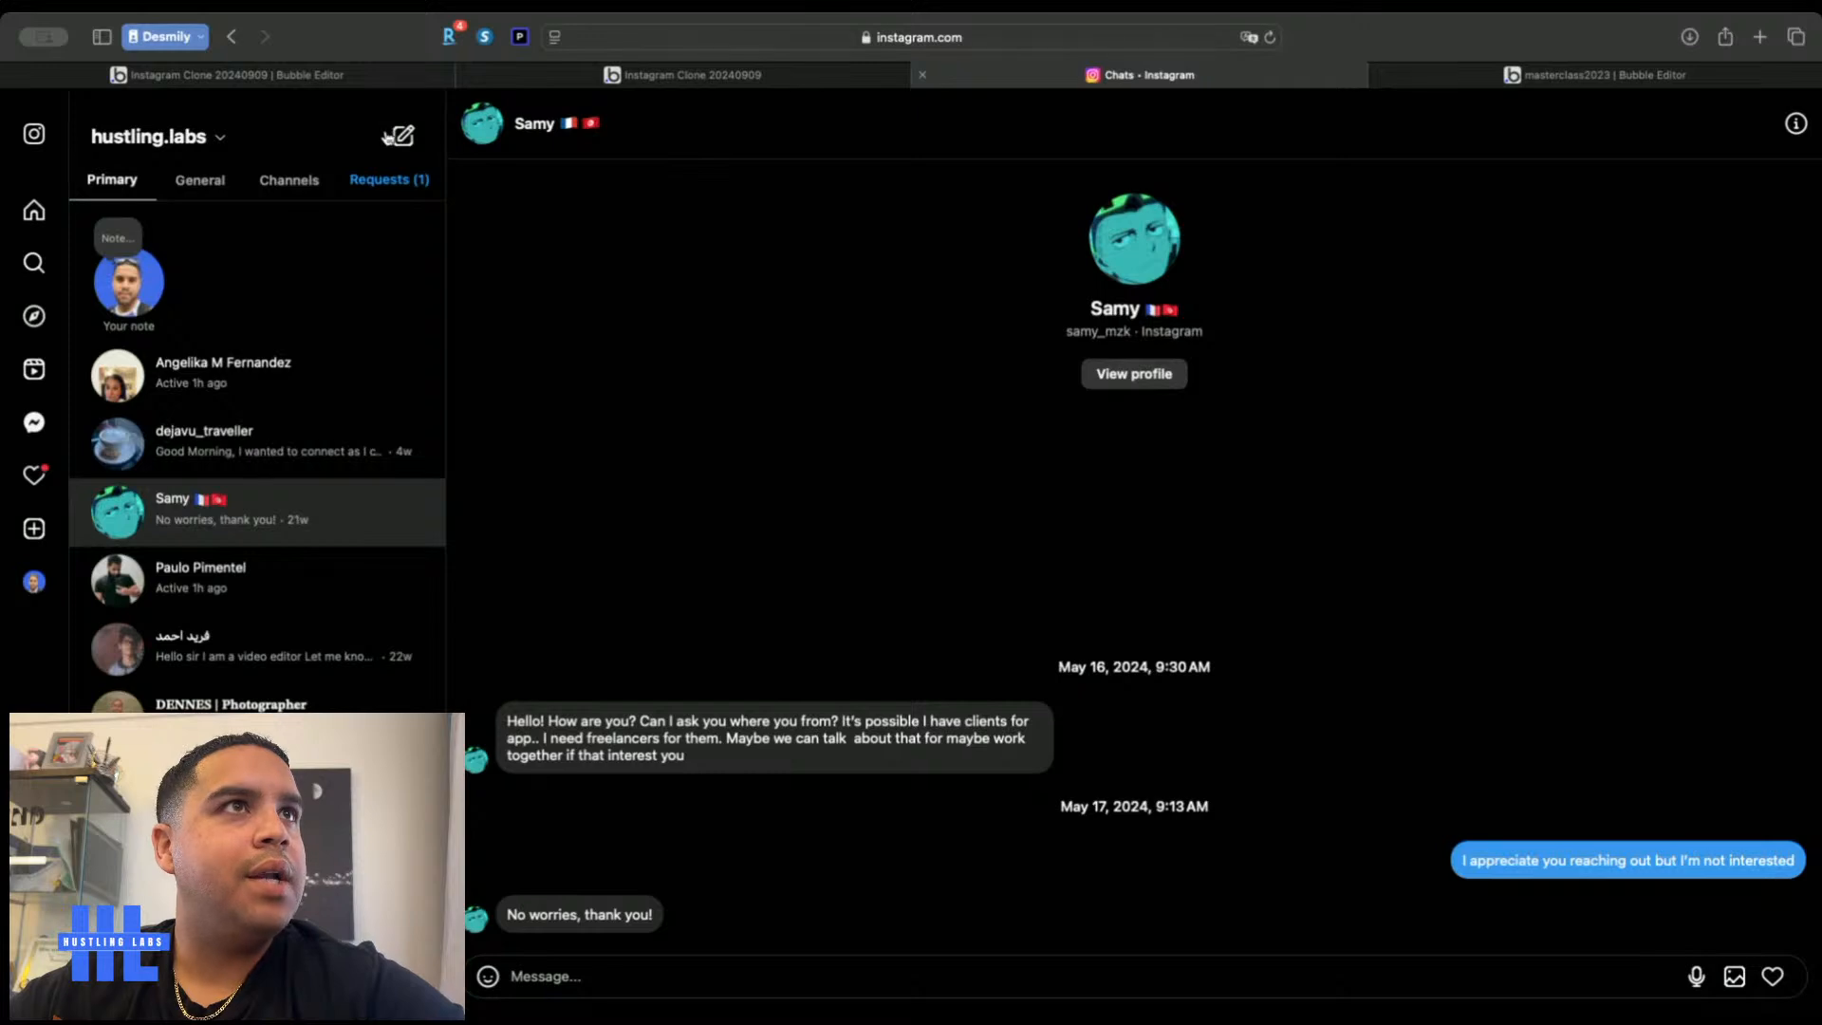
Return to the Bubble Design tab and close the group's property editor
left_click(285, 78)
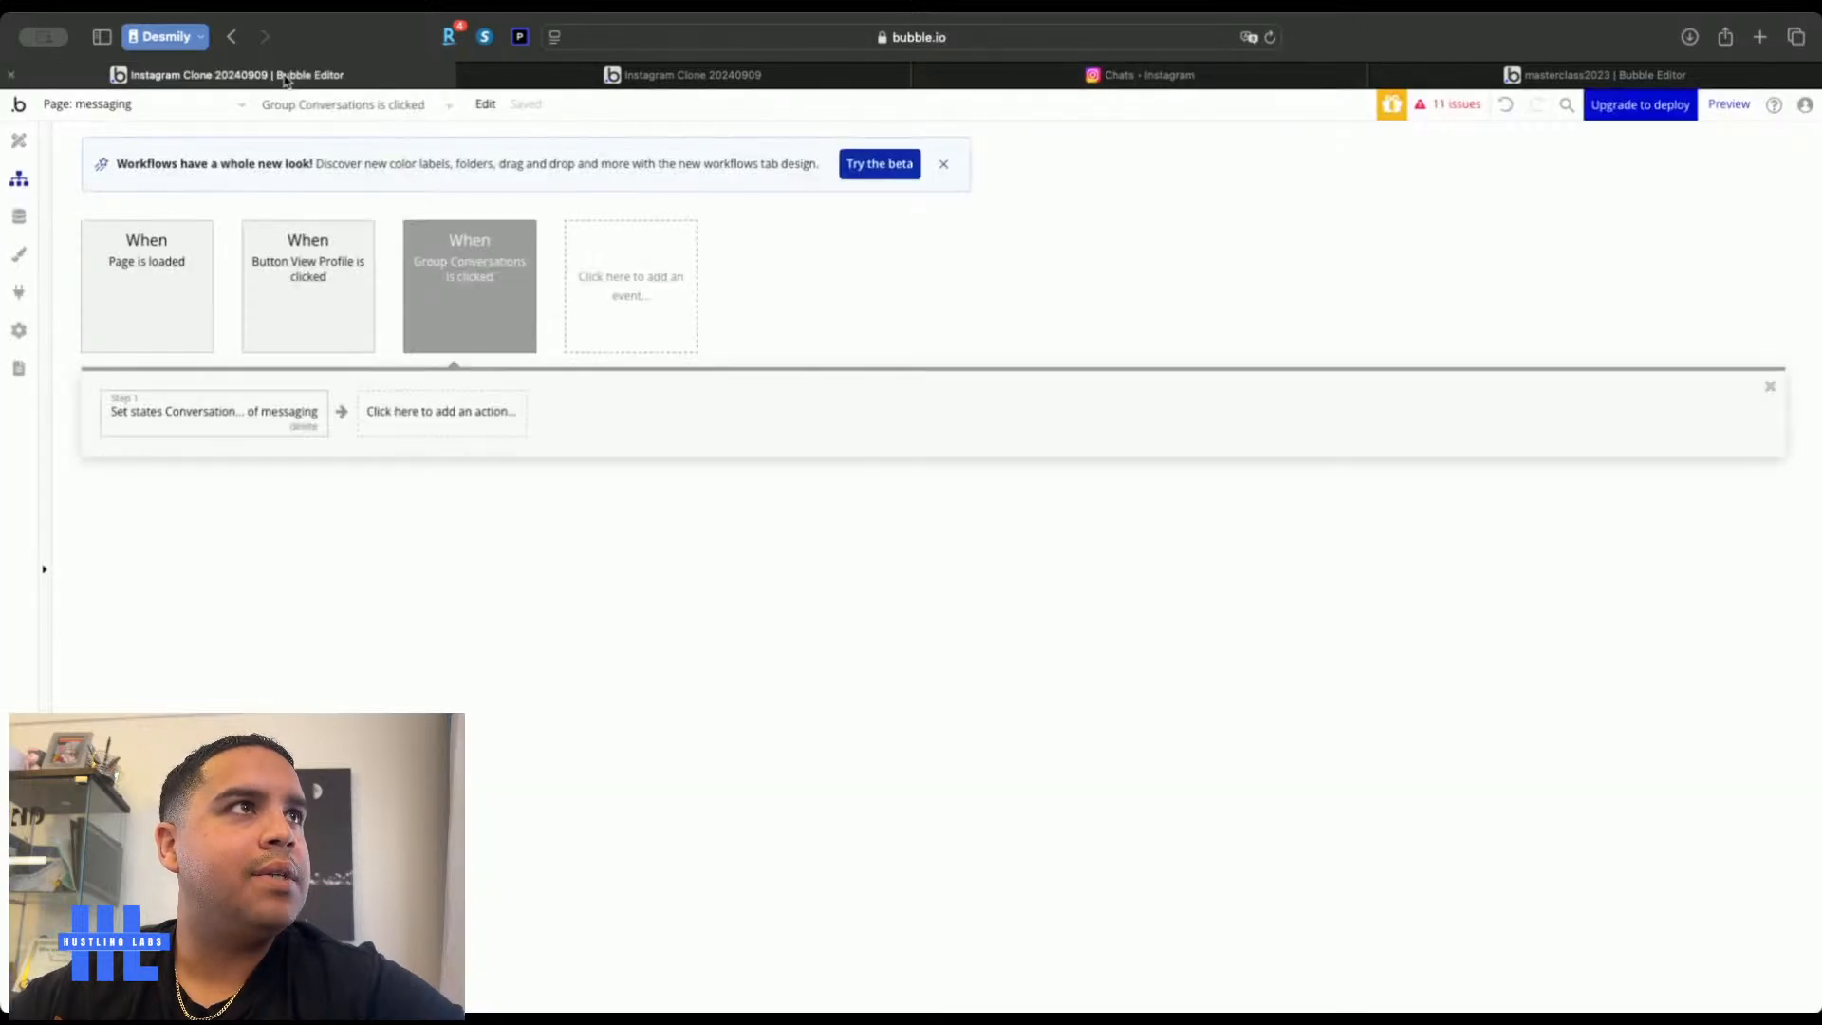
left_click(19, 141)
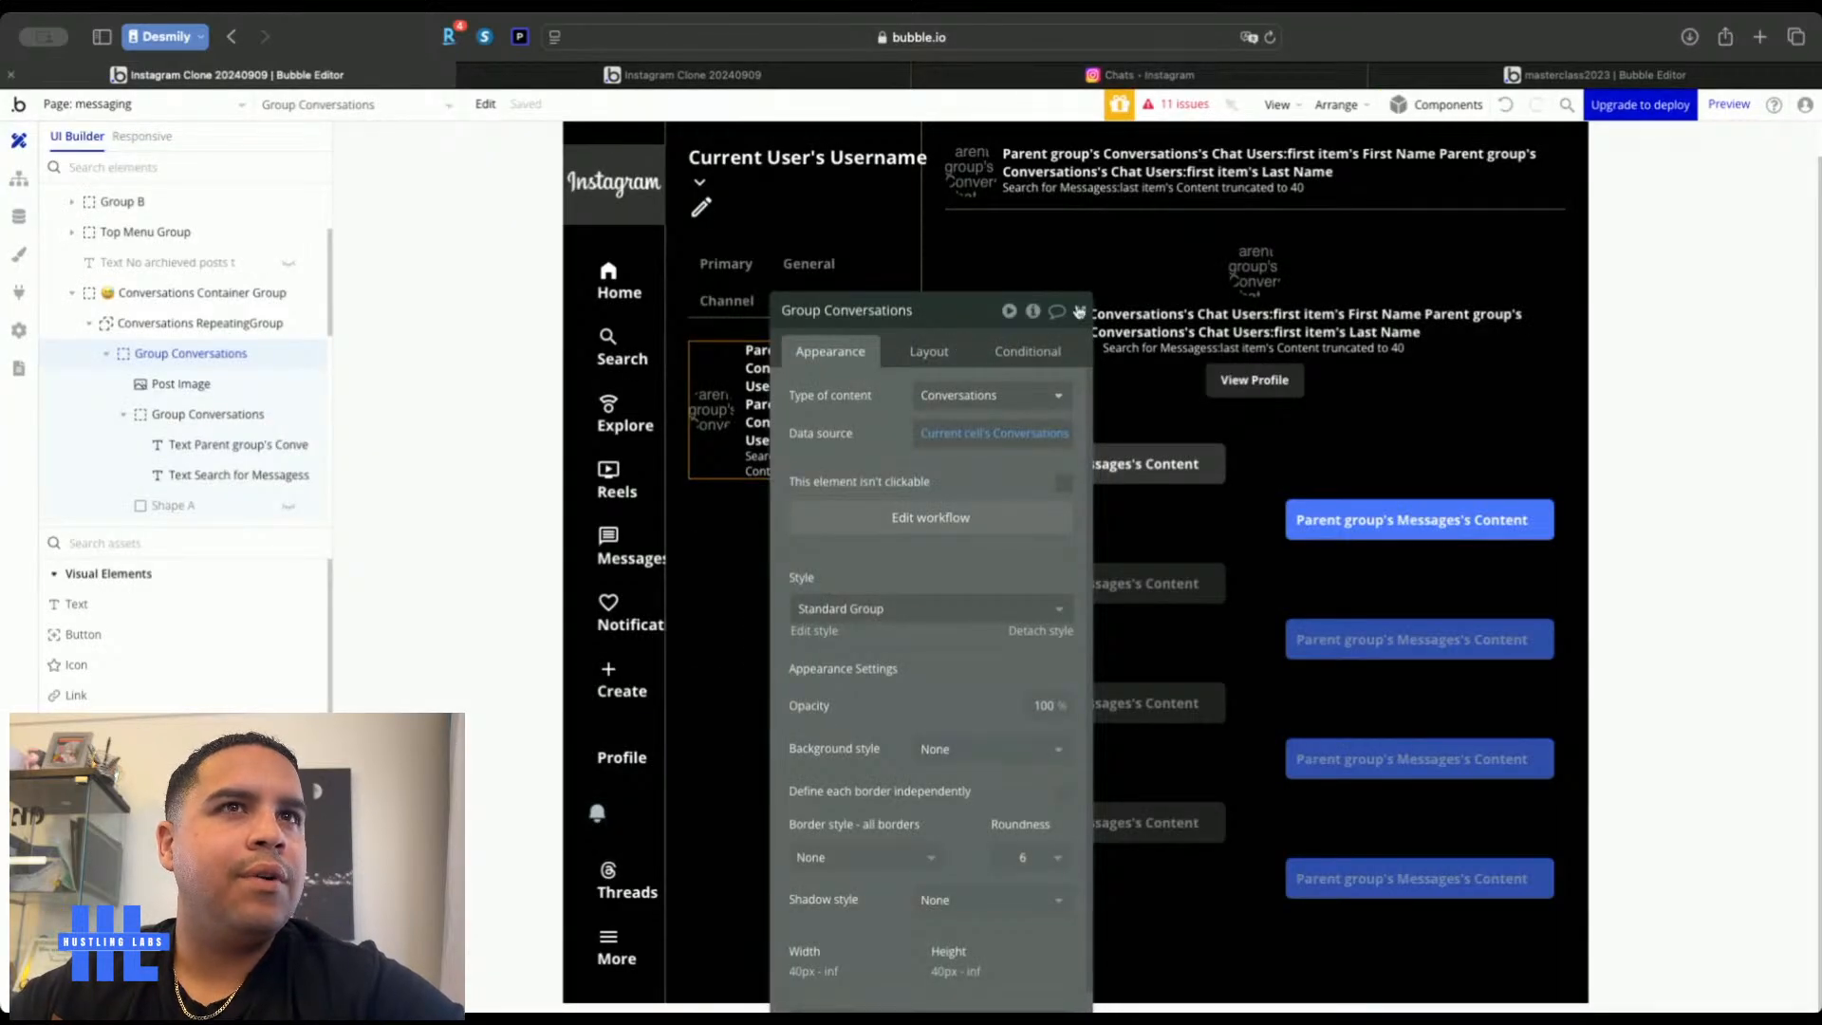
left_click(1080, 312)
scroll(124, 672, "down", 10)
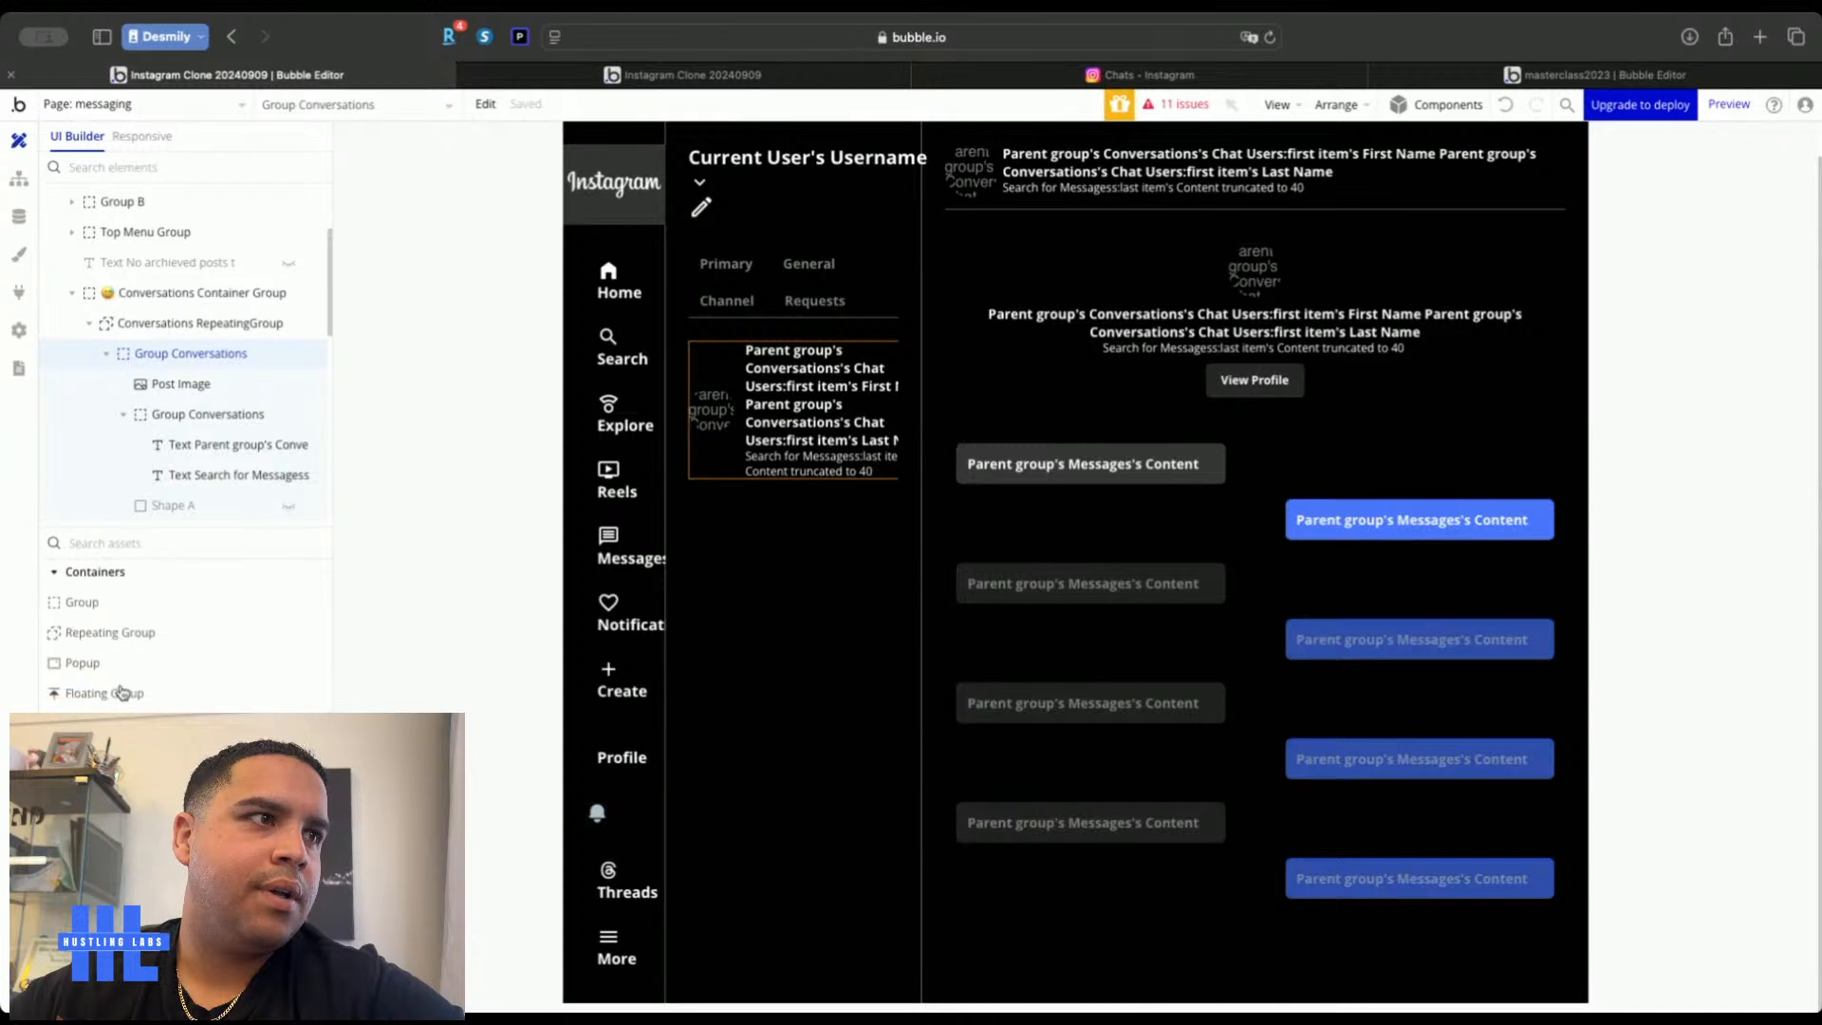
scroll(180, 635, "up", 5)
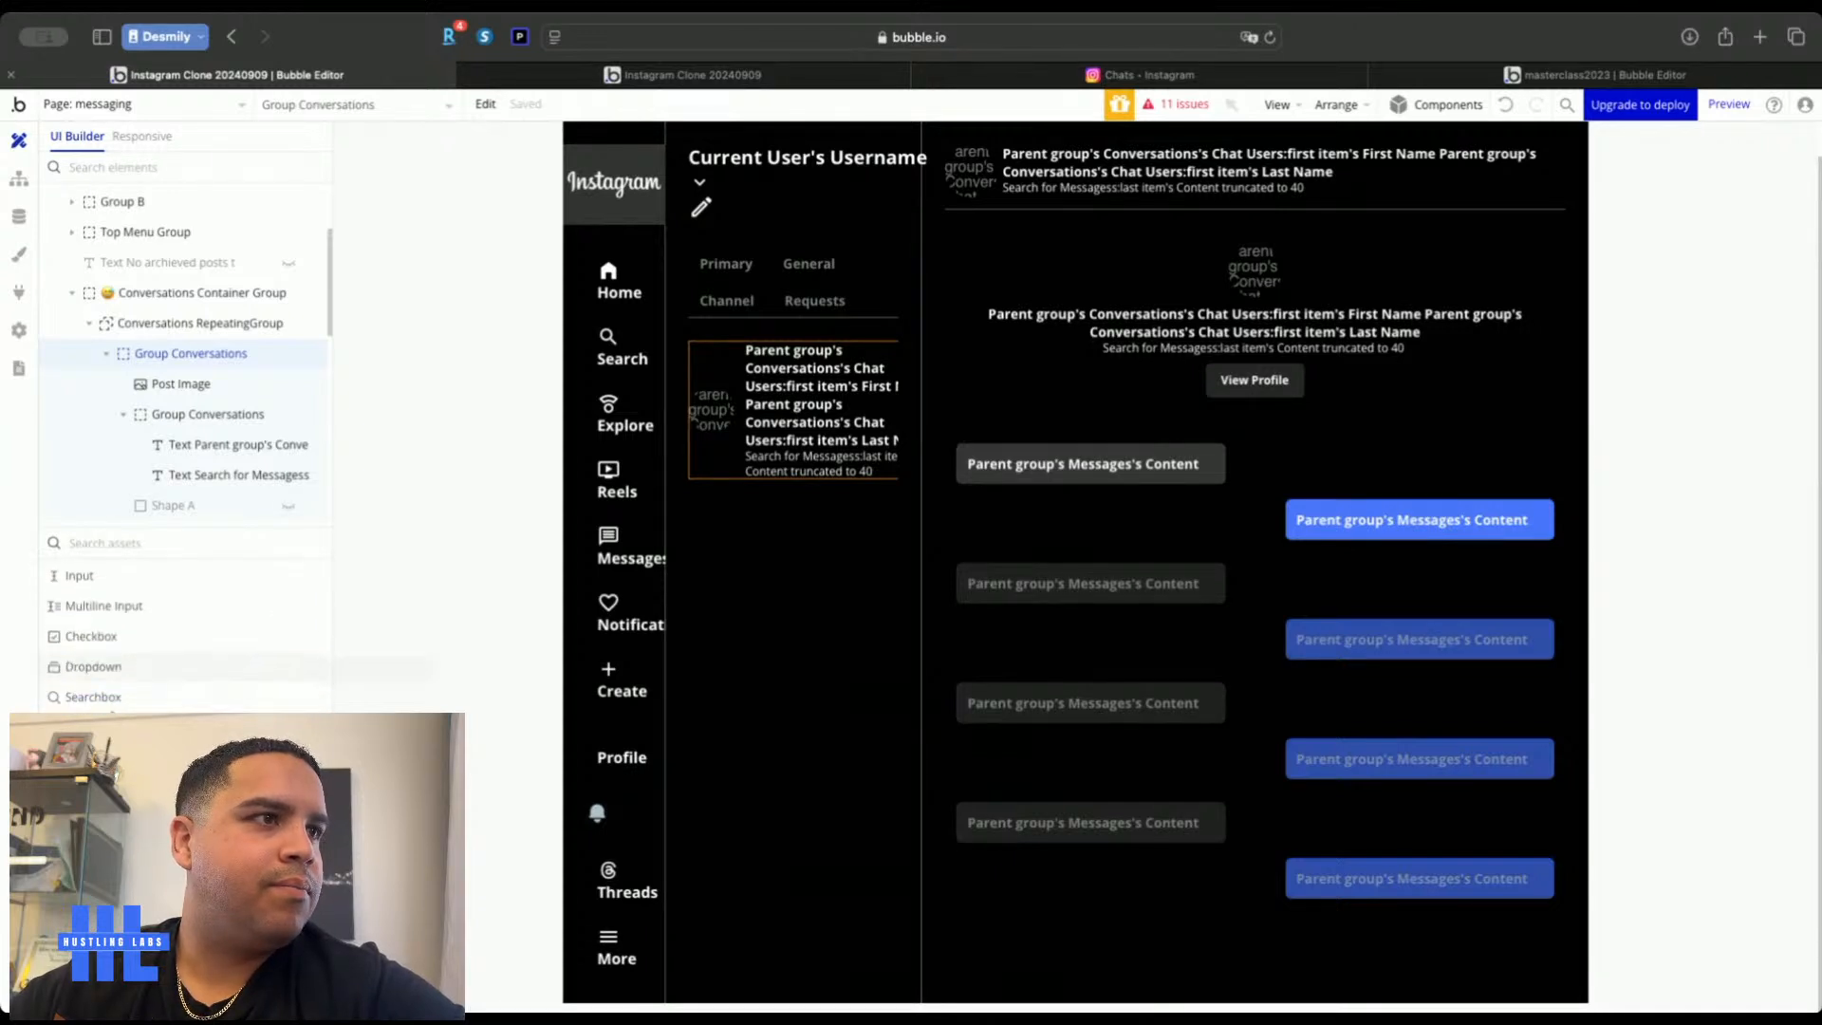
Draw a new popup over the page and name it Send Message Popup
scroll(116, 661, "up", 2)
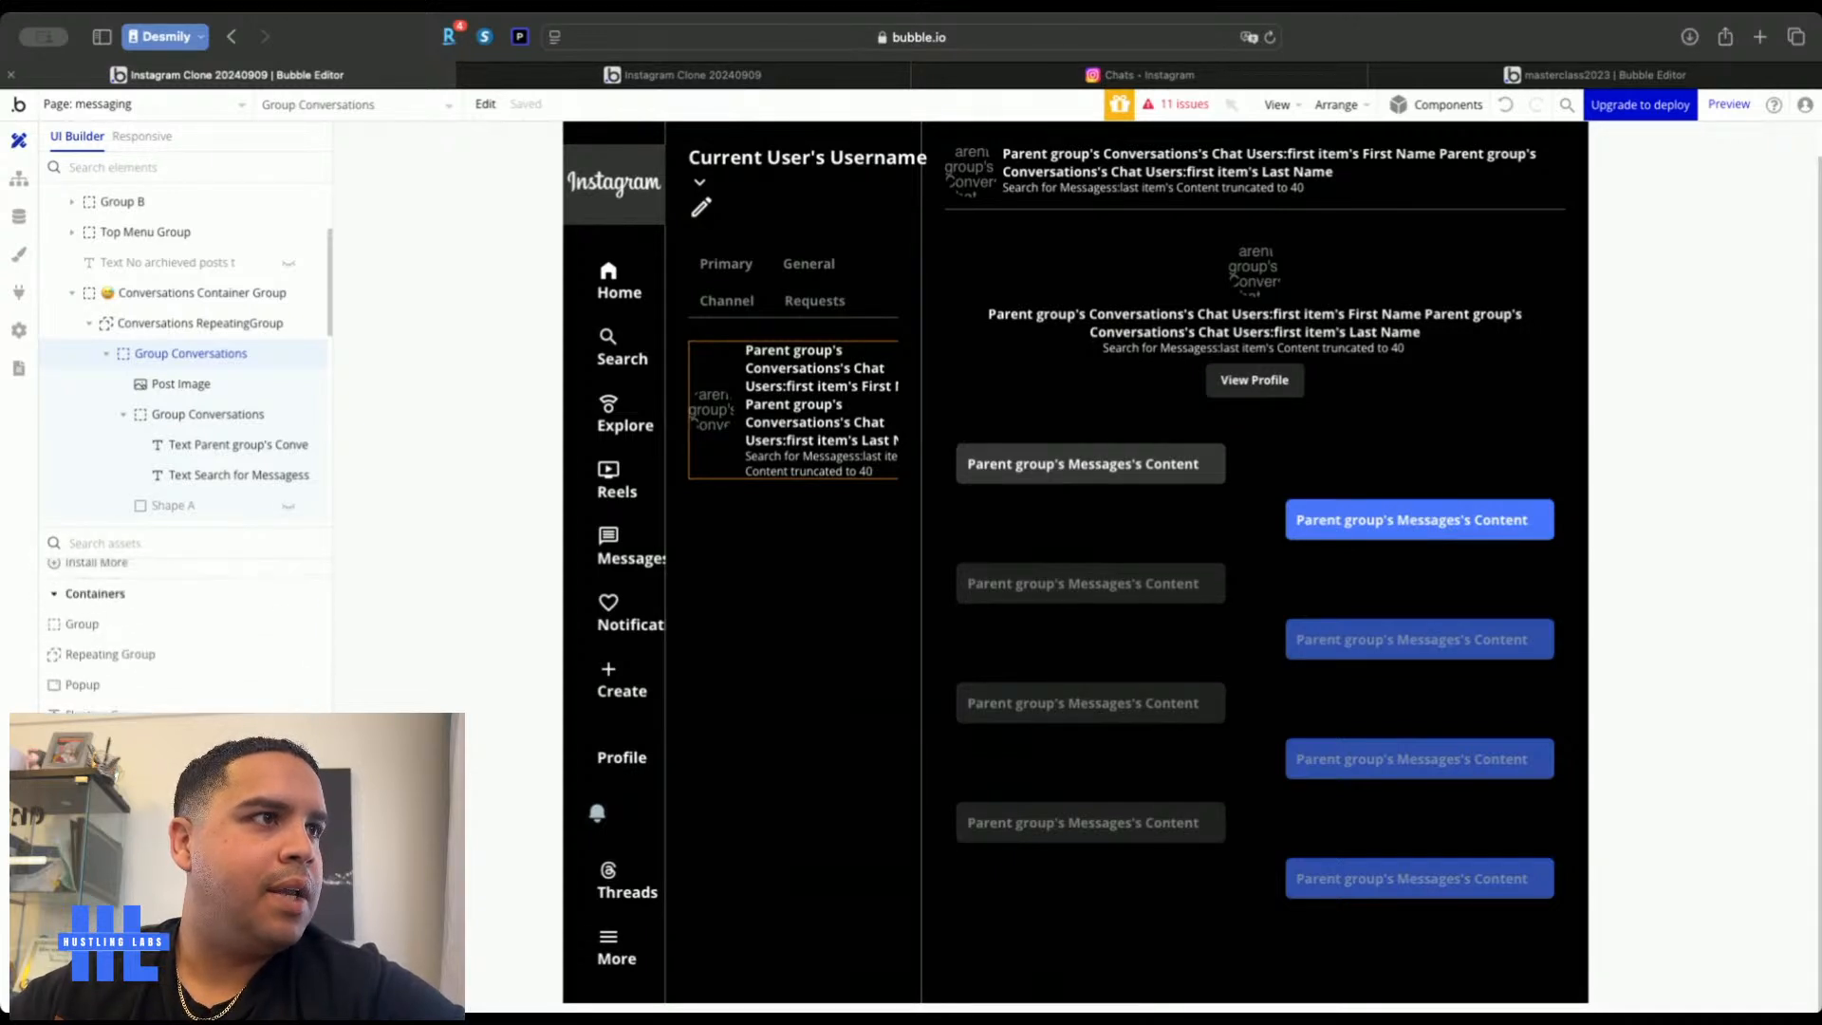
left_click(113, 687)
left_click_drag(898, 223, 1371, 808)
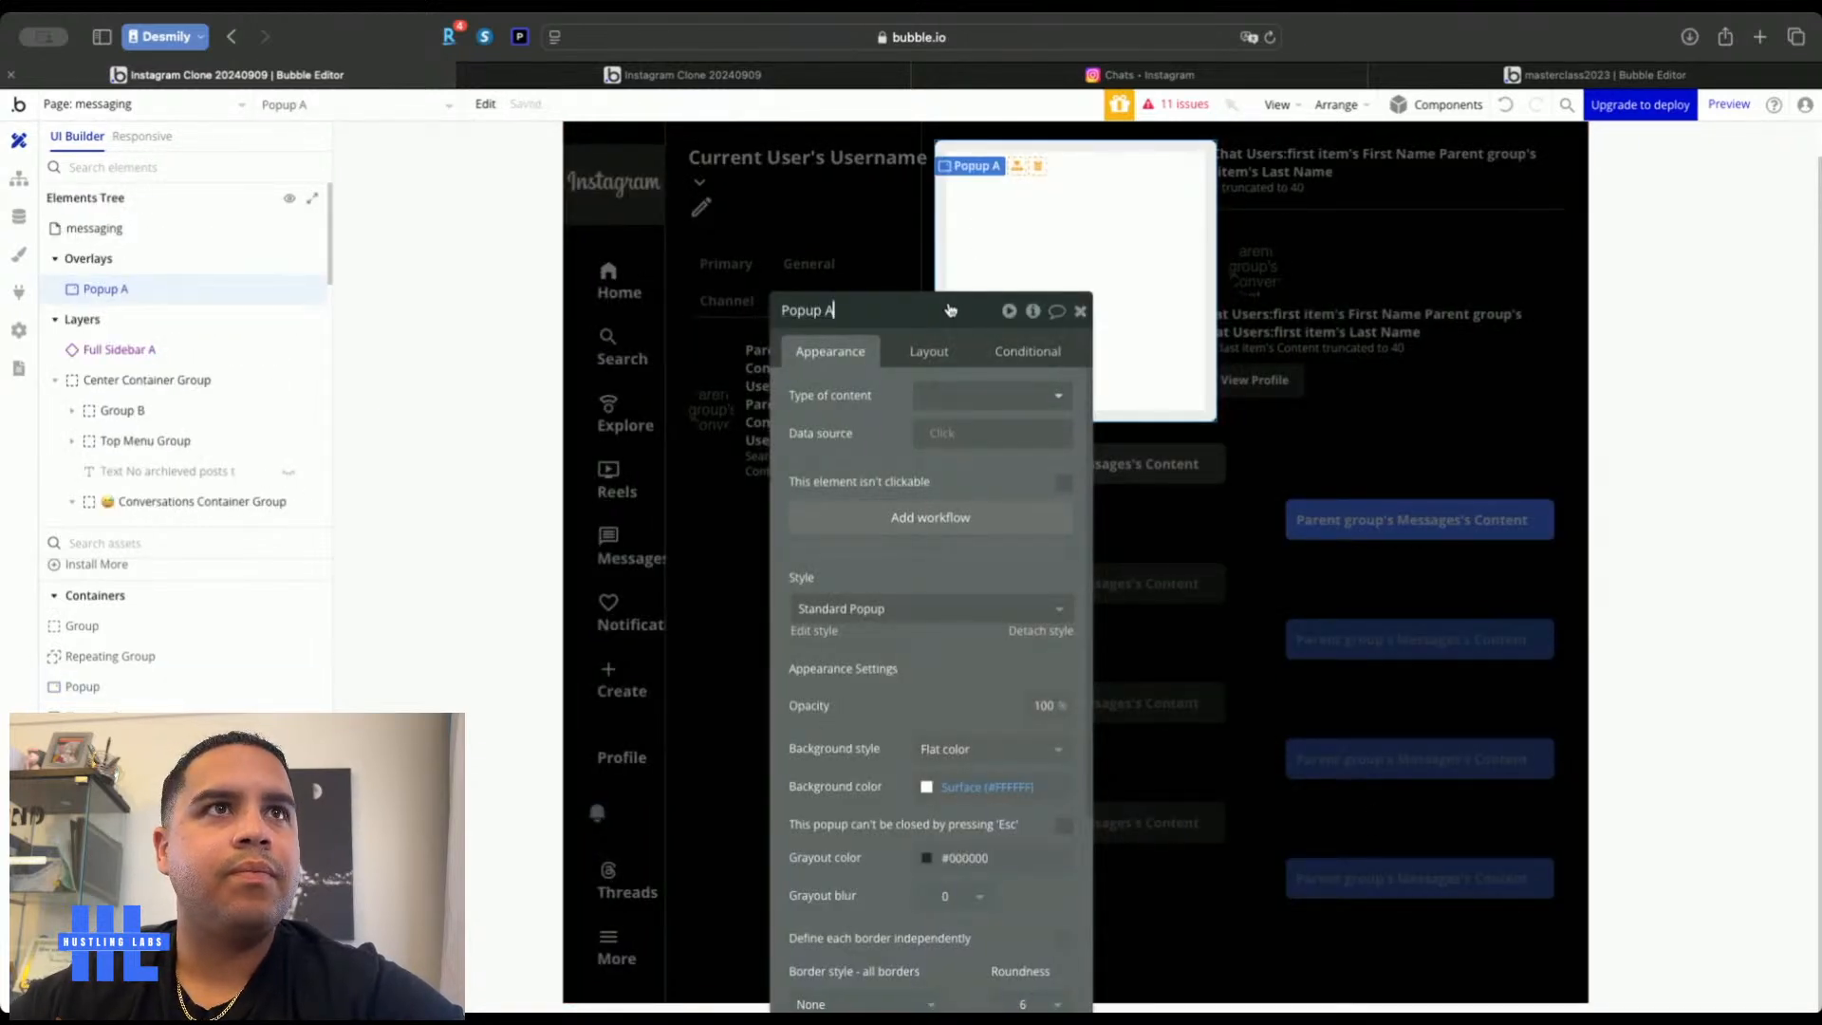
type("Send message")
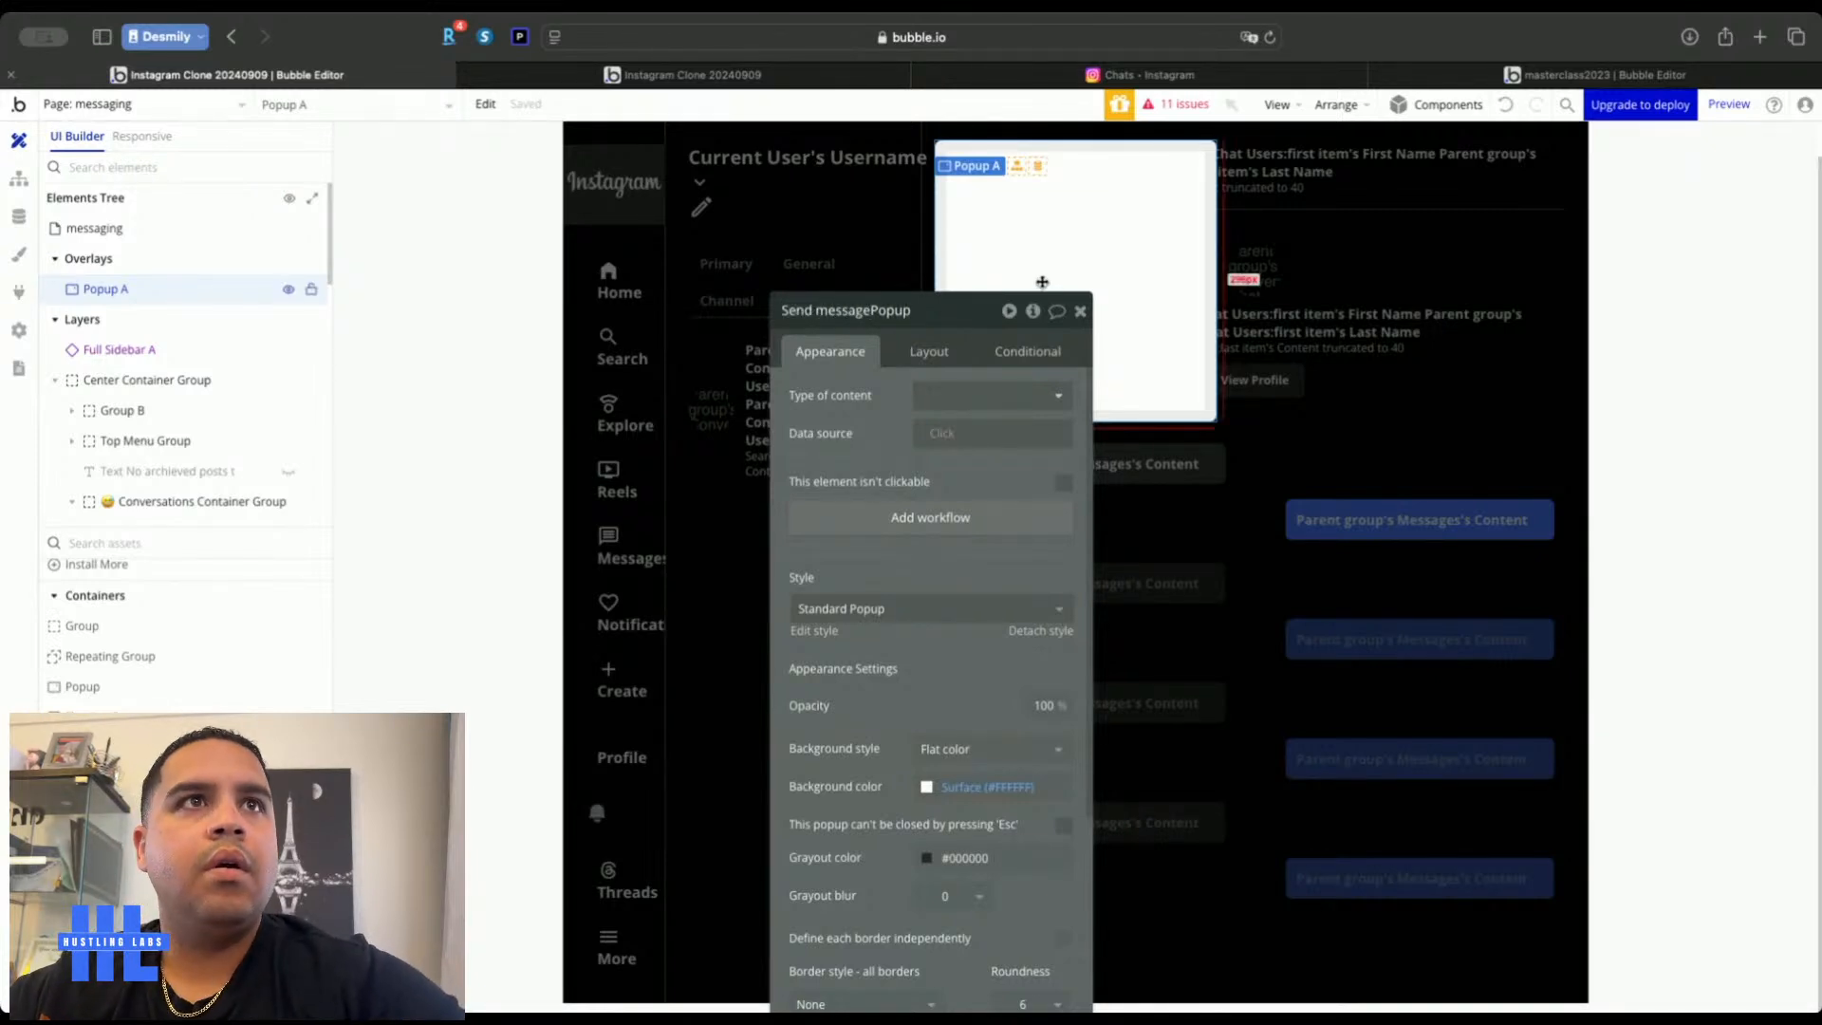
left_click(824, 309)
key("BackSpace")
type("M")
left_click(1080, 312)
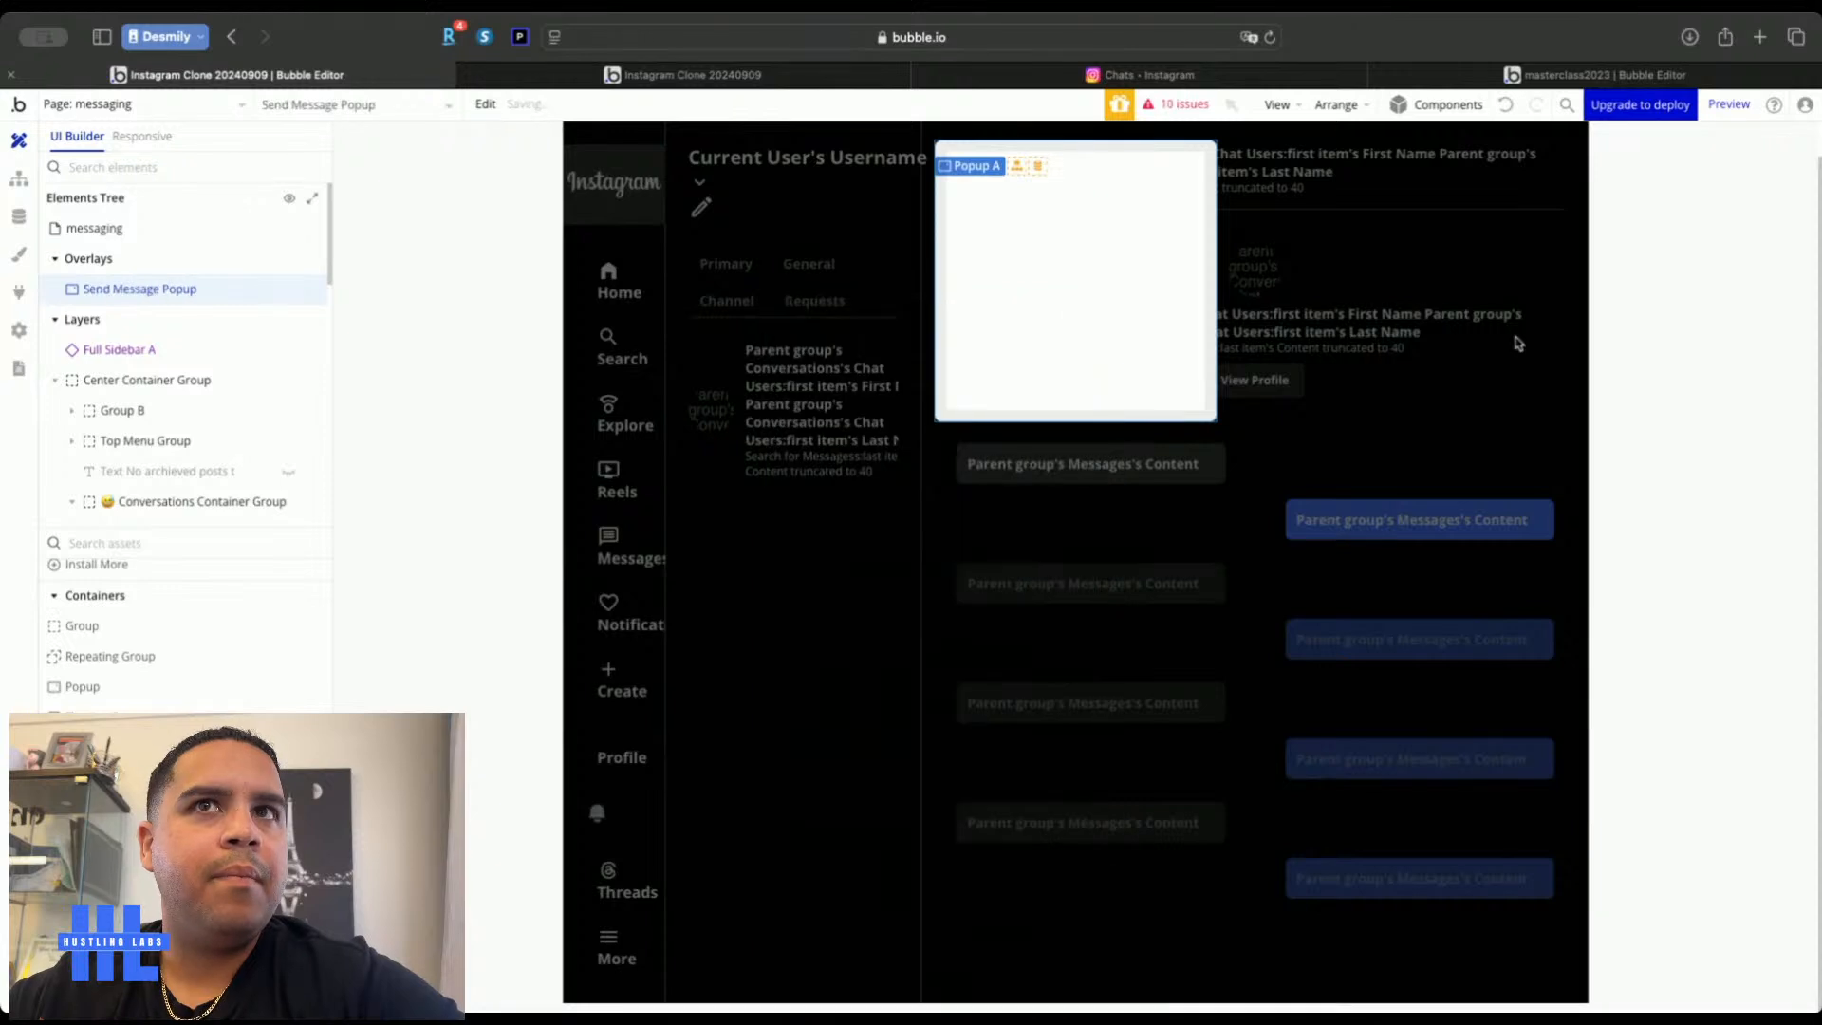
Rename the pencil edit icon, replacing mode_edit_outline with 'Send Message' and 'Open'
double_click(949, 227)
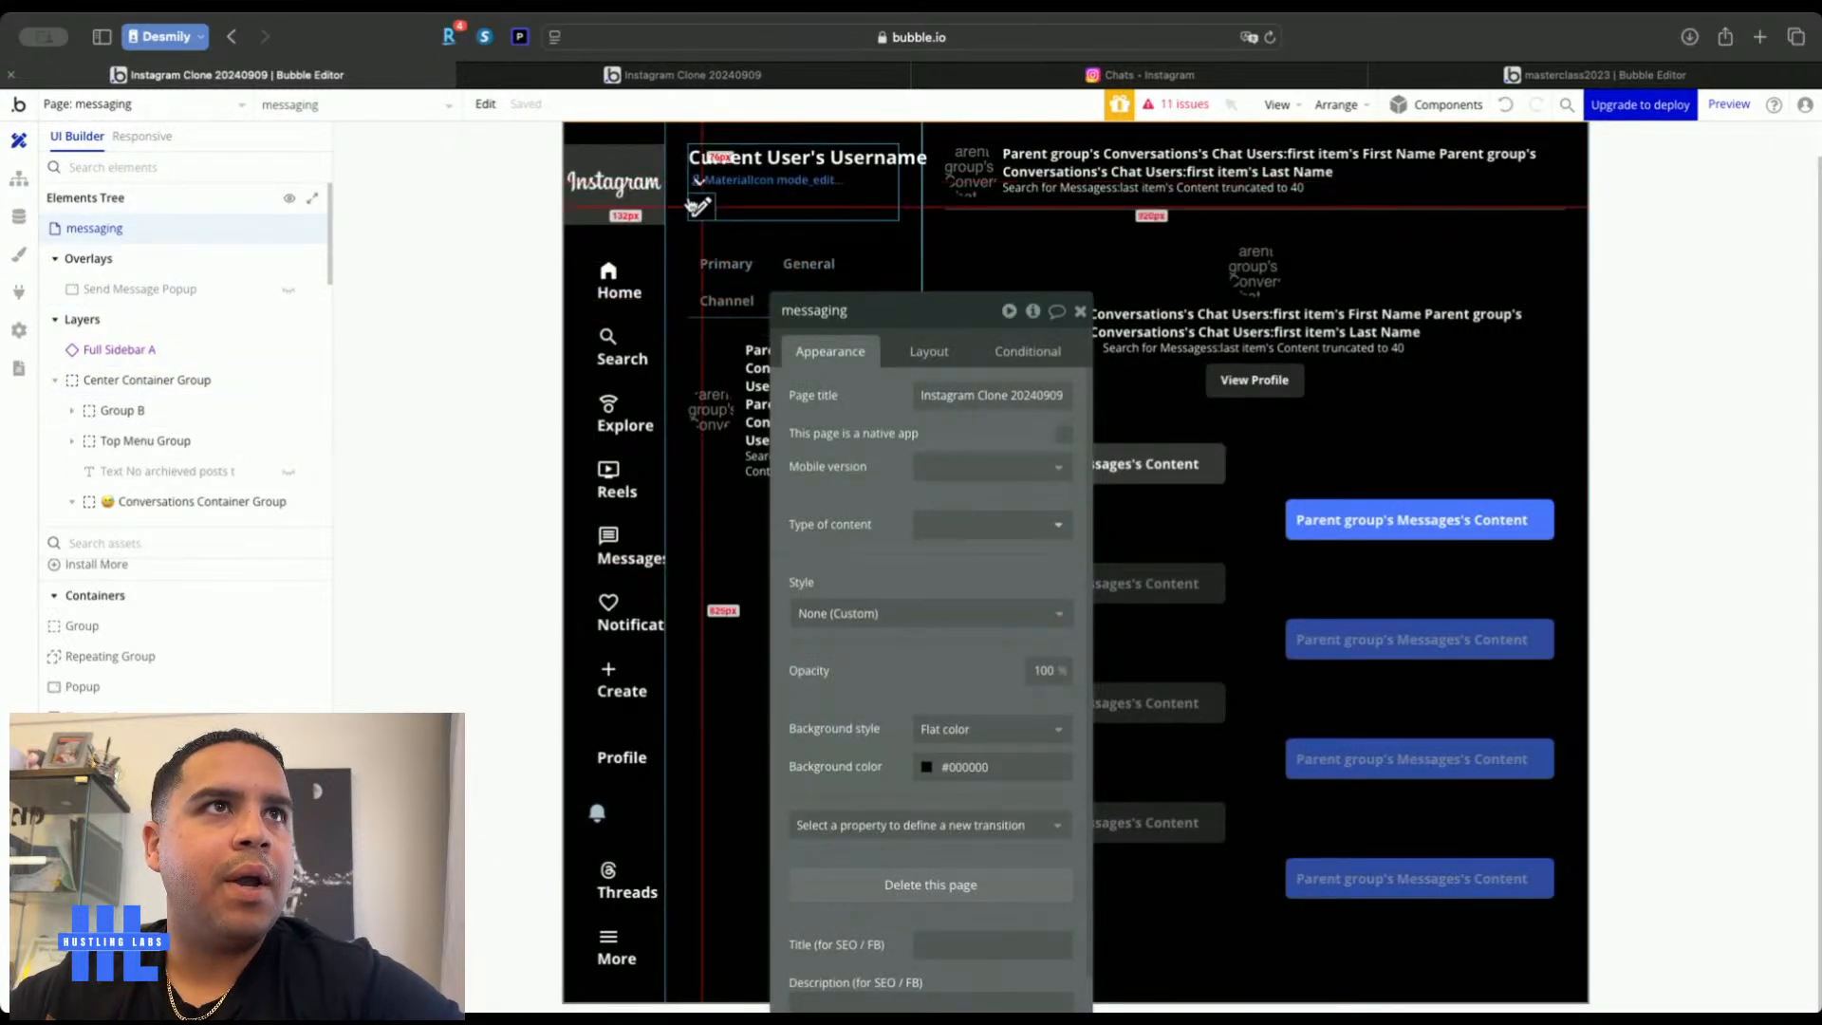
left_click(701, 206)
double_click(873, 310)
key("BackSpace")
key("BackSpace")
type("Send Message MaterialIcon")
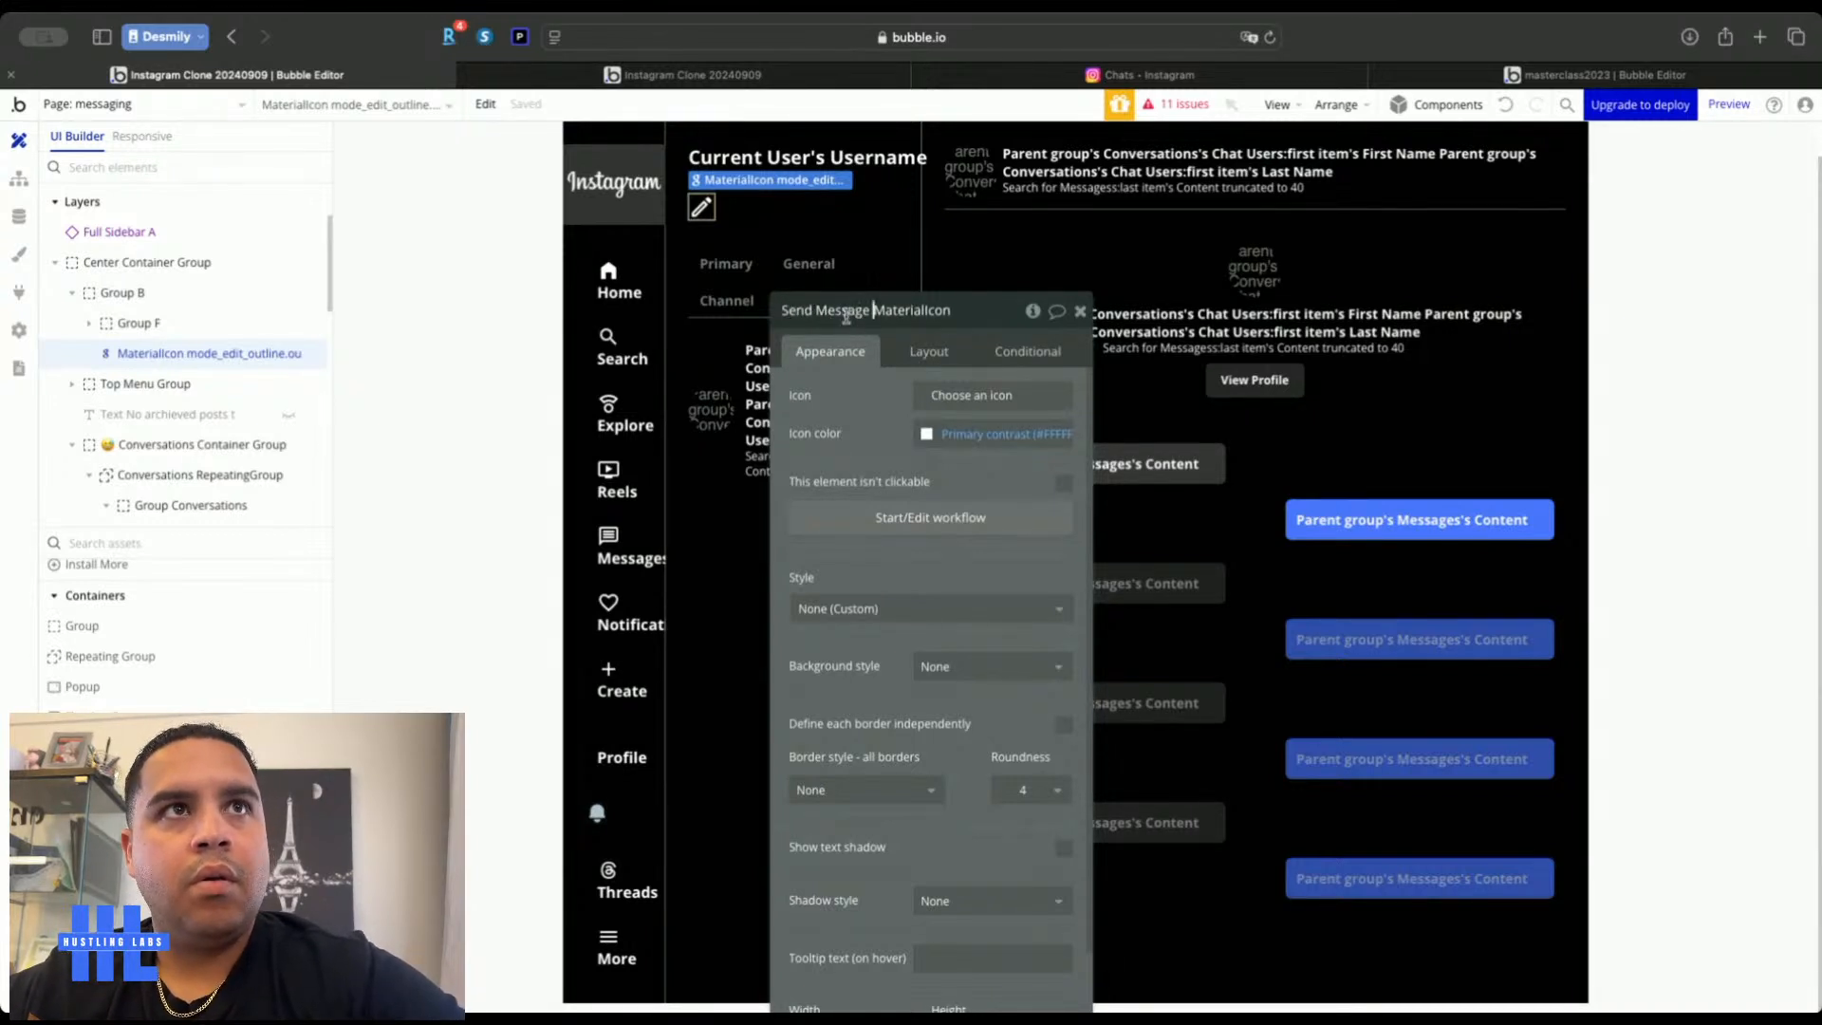
type("Open")
Give the pencil icon a click workflow that shows Send Message Popup
left_click(890, 514)
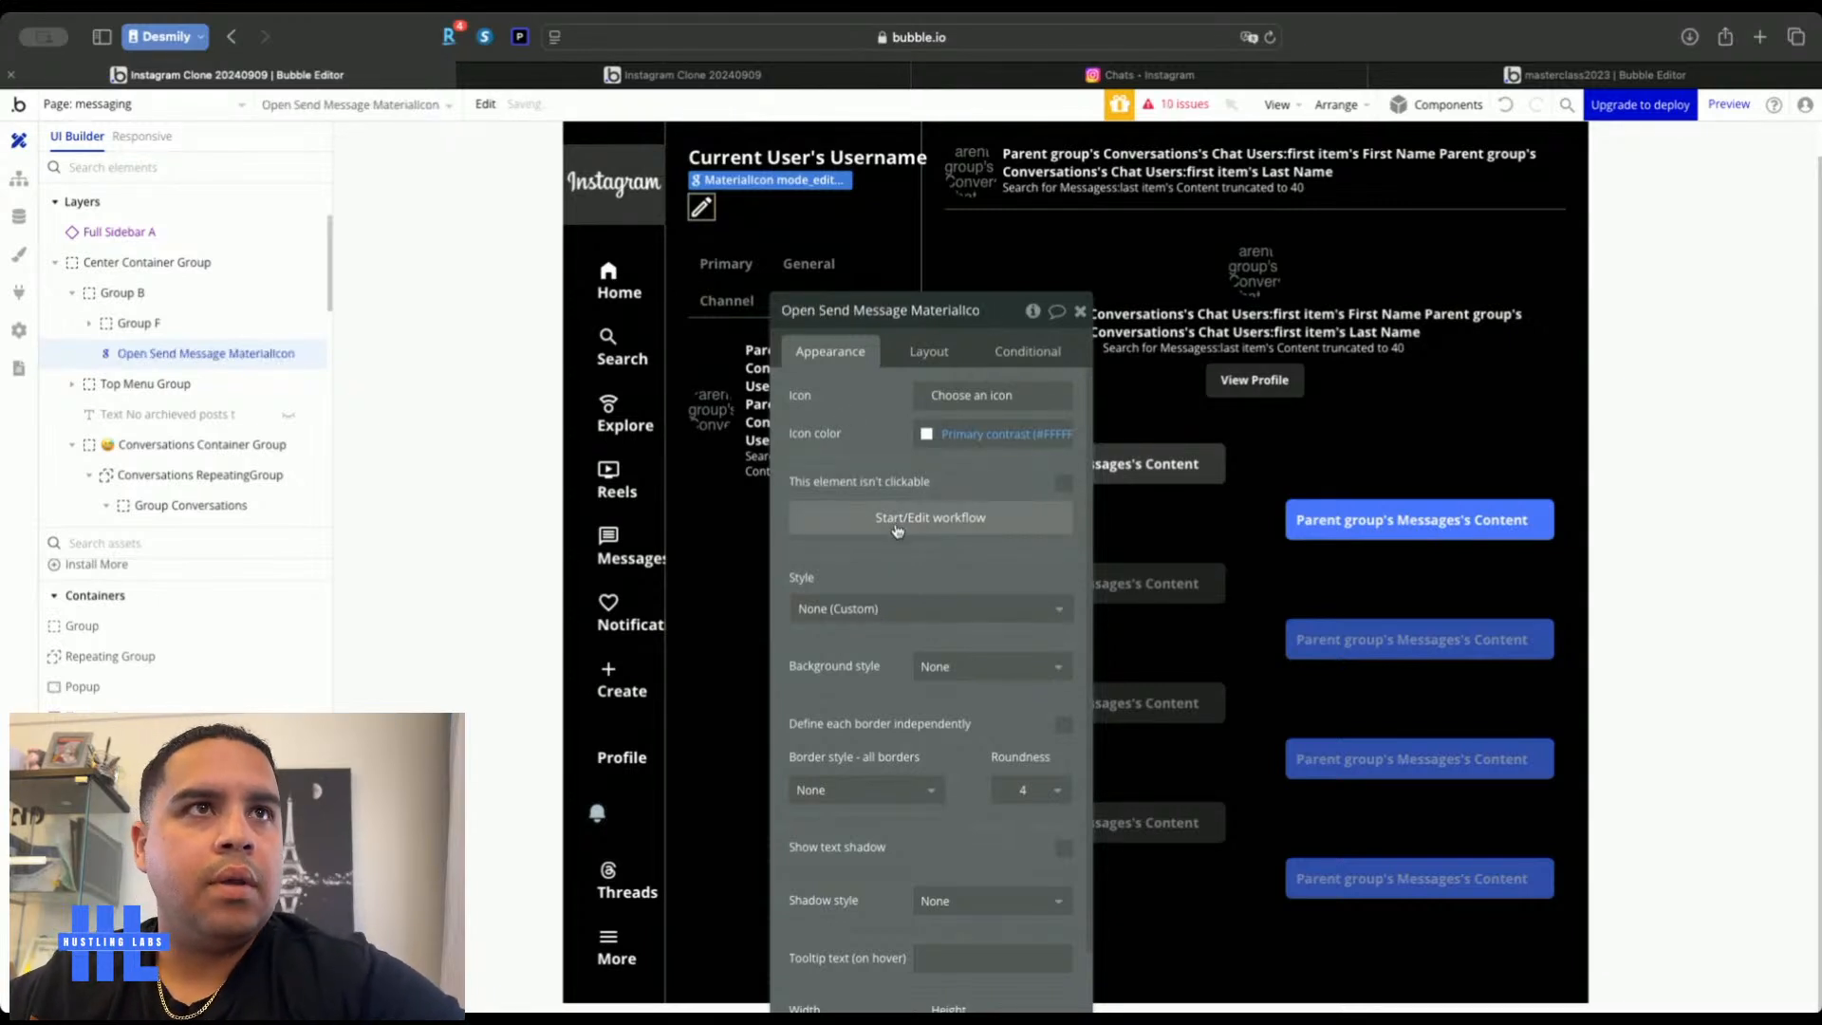
left_click(136, 433)
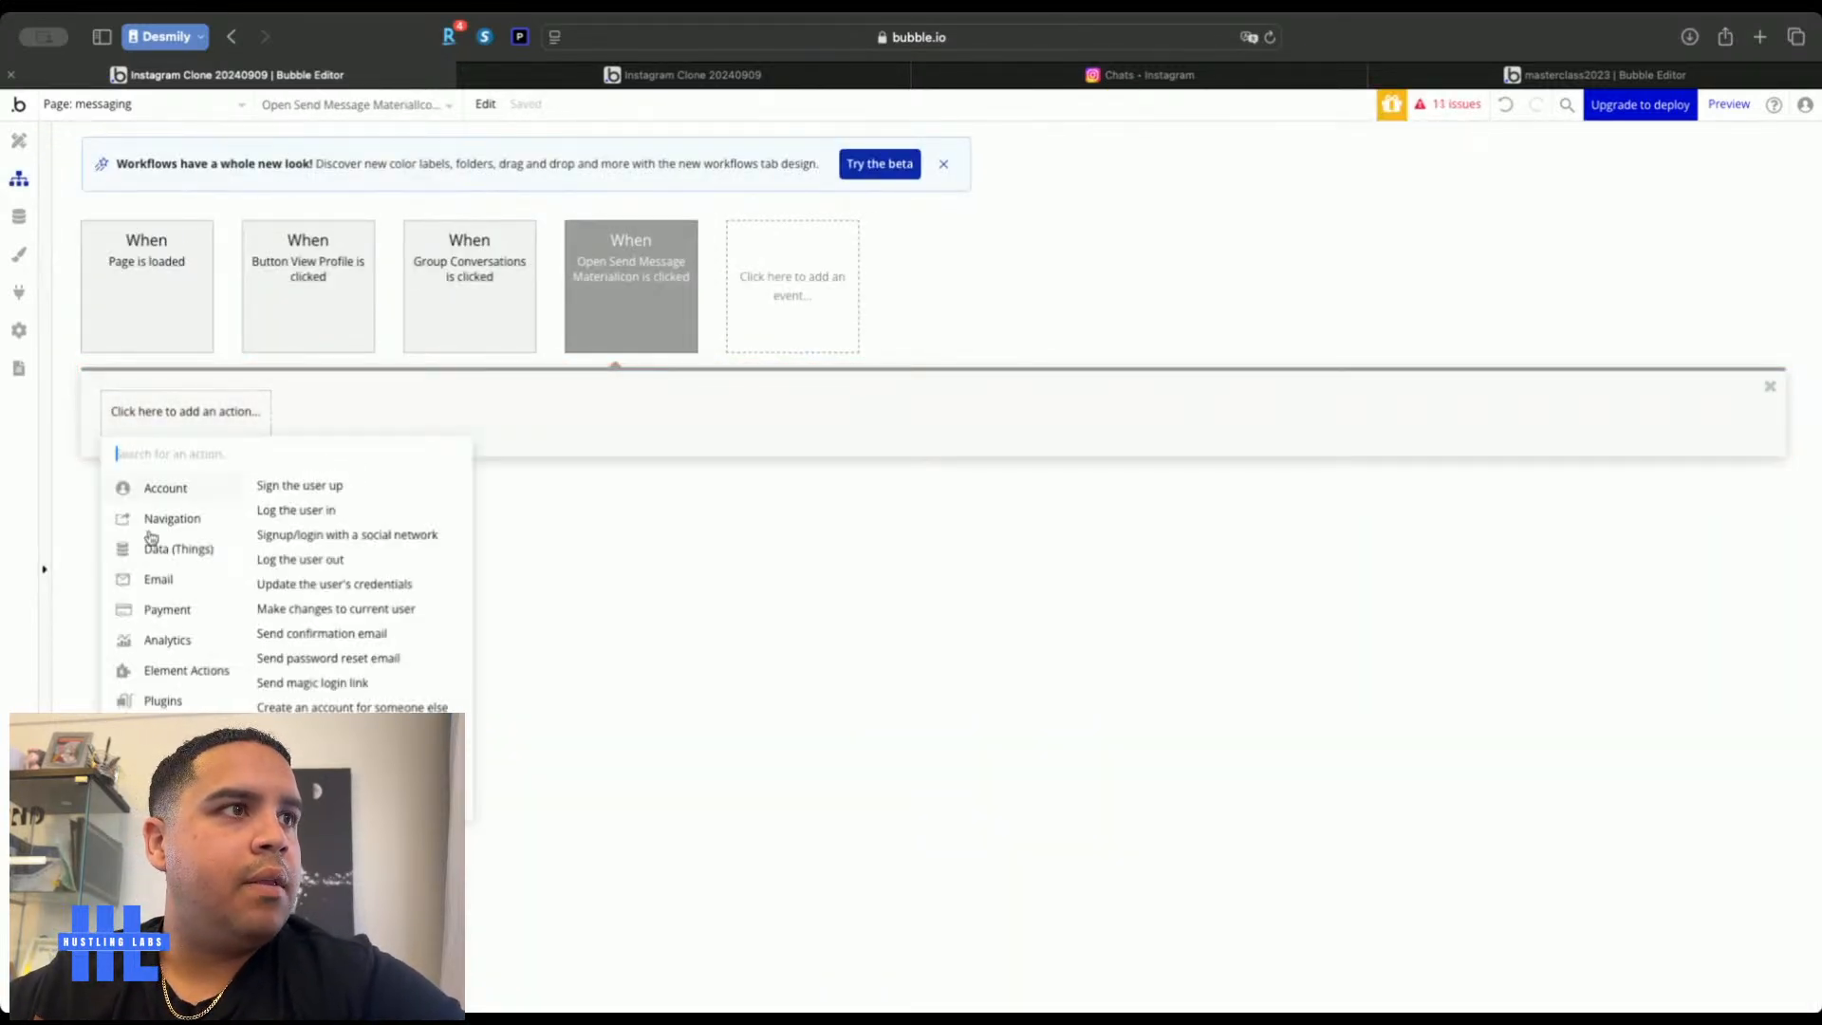
mouse_move(181, 620)
mouse_move(198, 679)
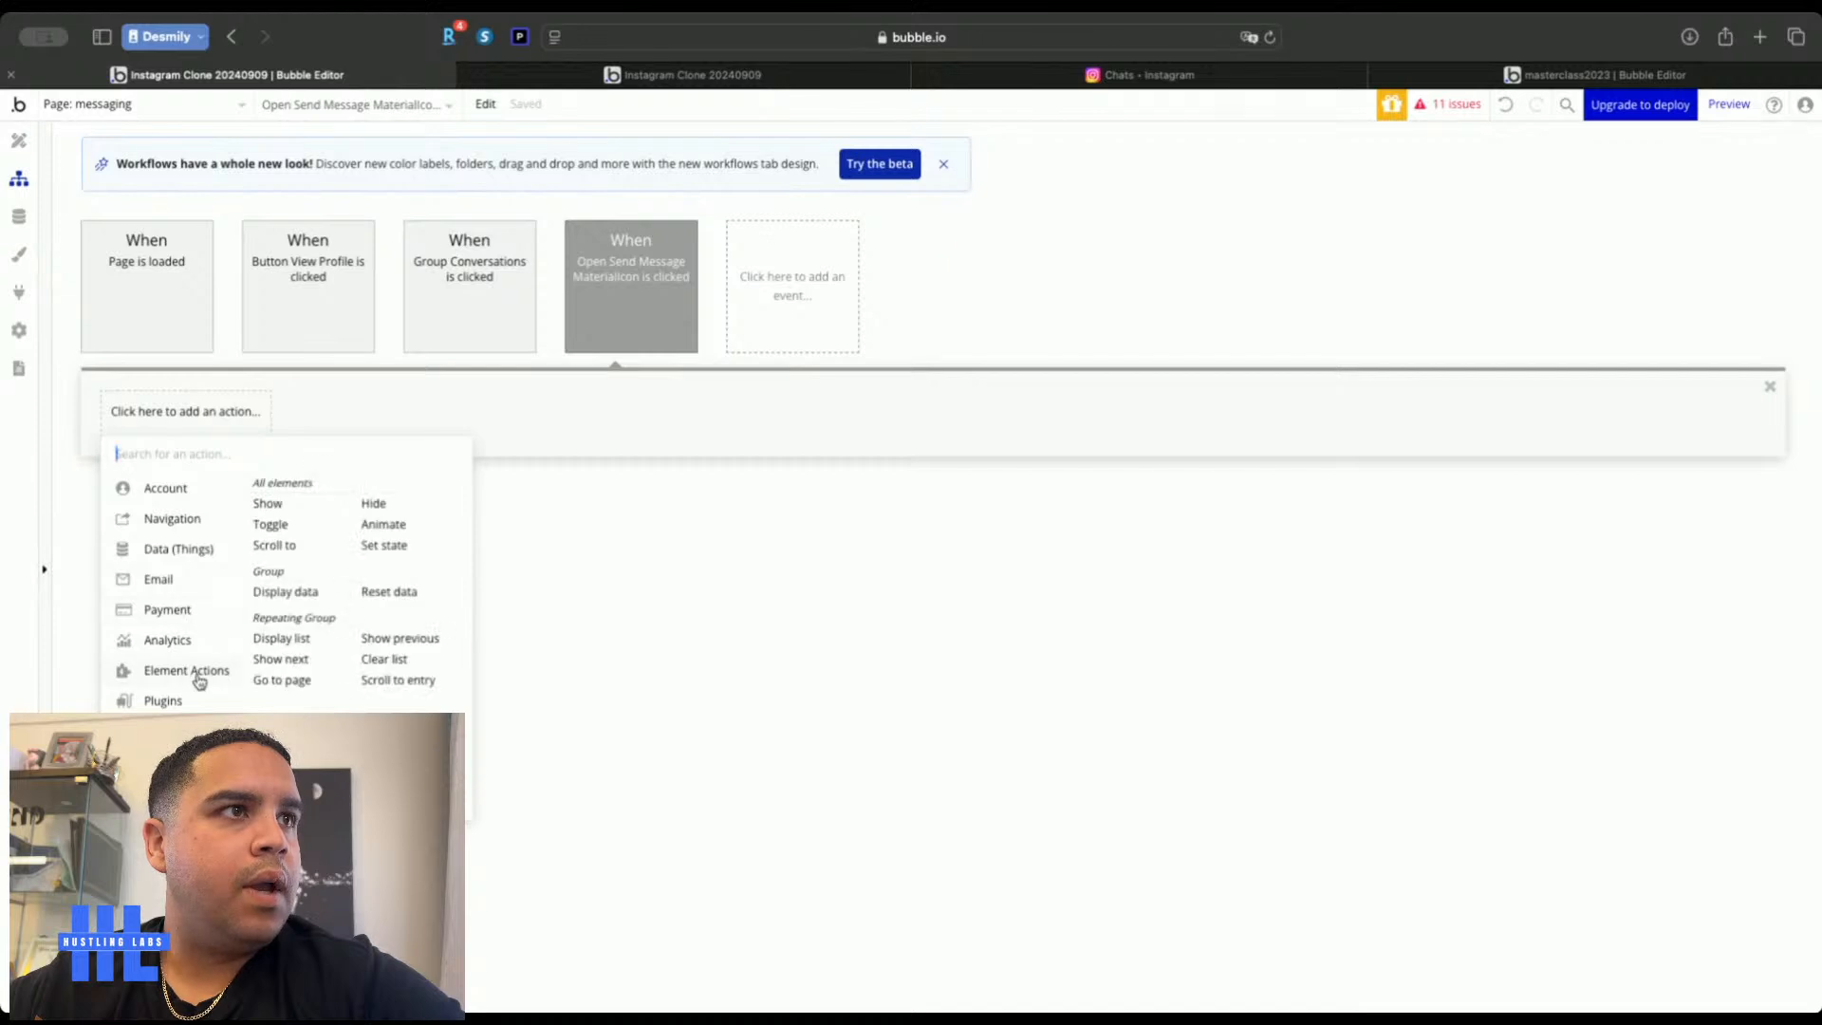
left_click(276, 500)
left_click(982, 360)
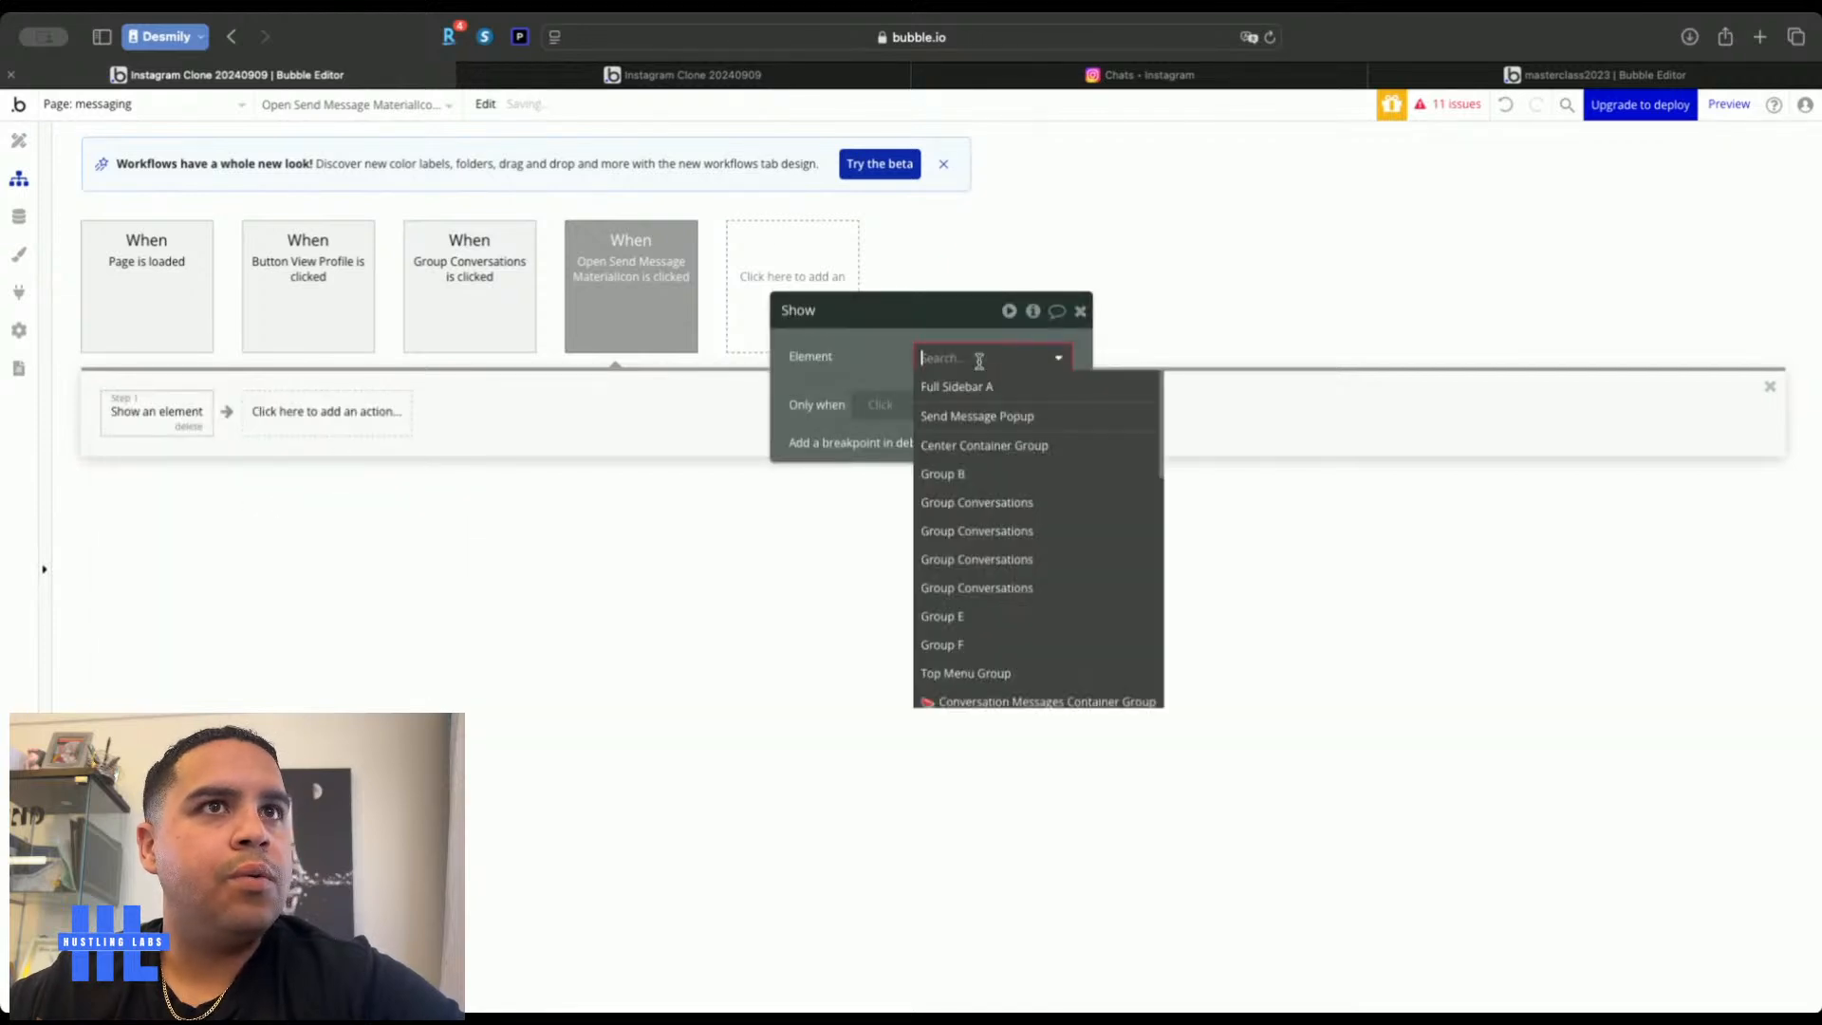
left_click(997, 419)
left_click(1080, 312)
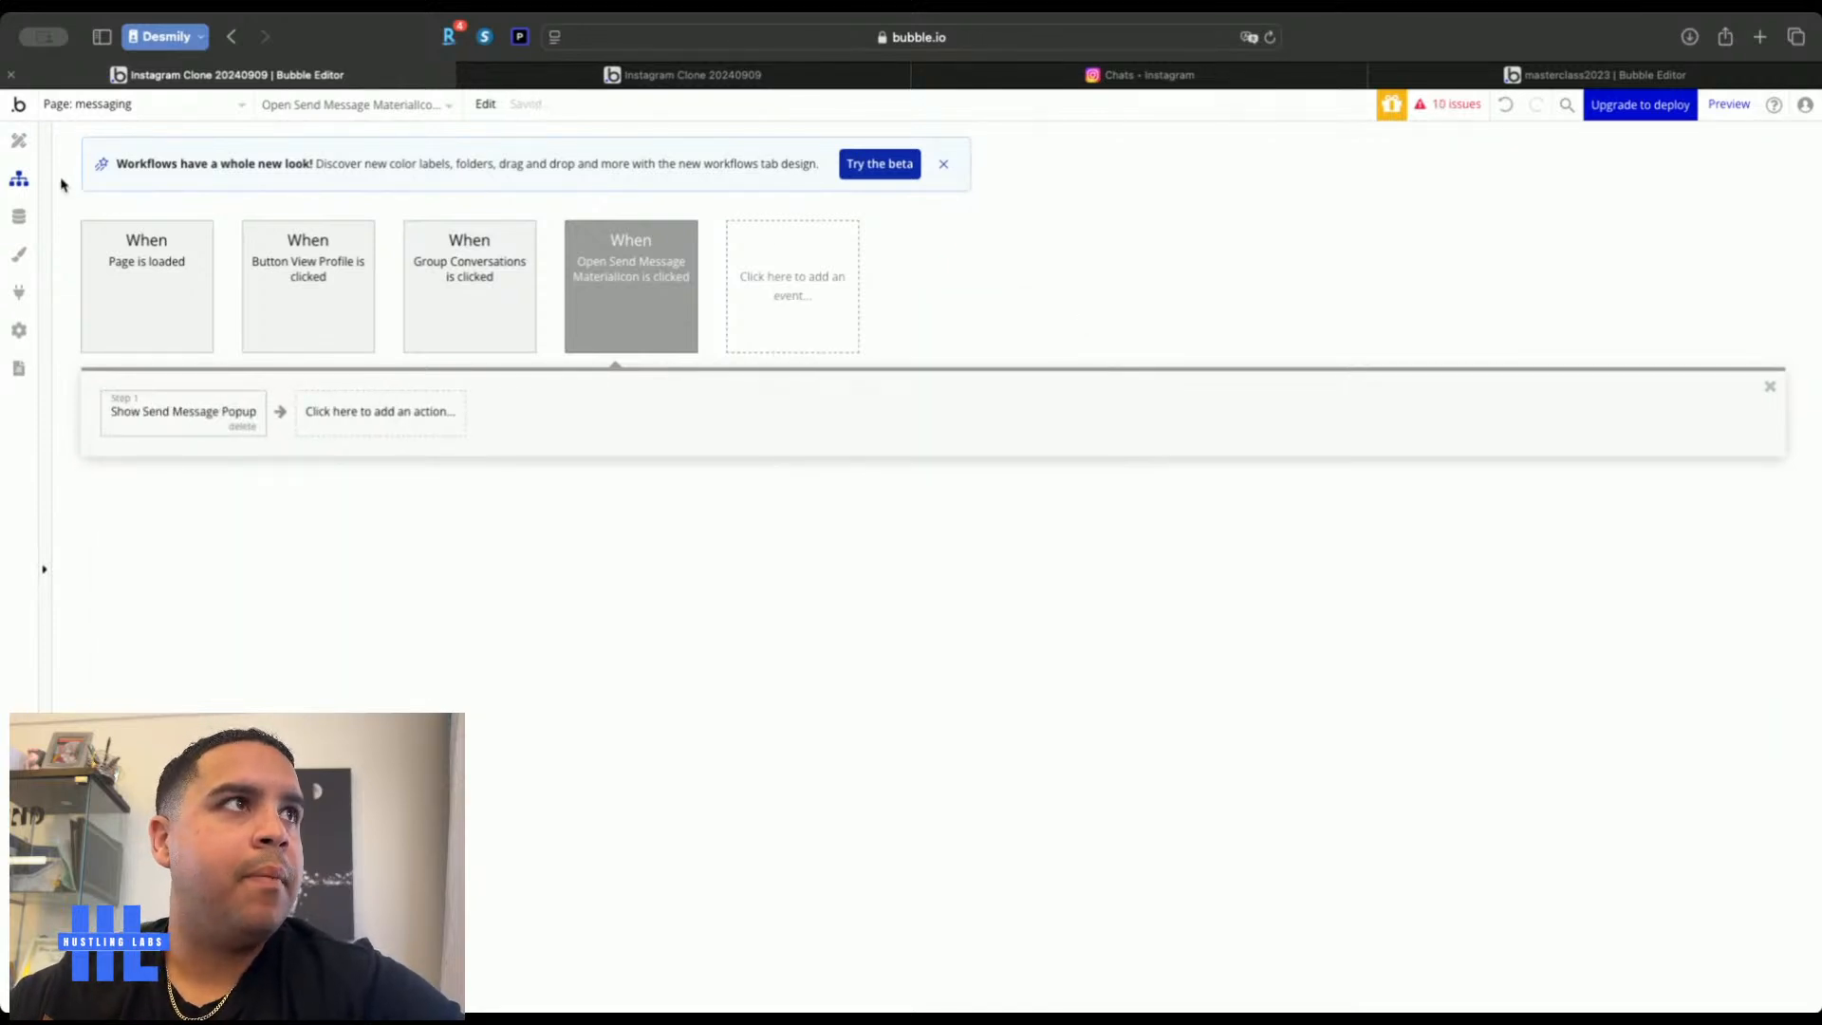
left_click(18, 140)
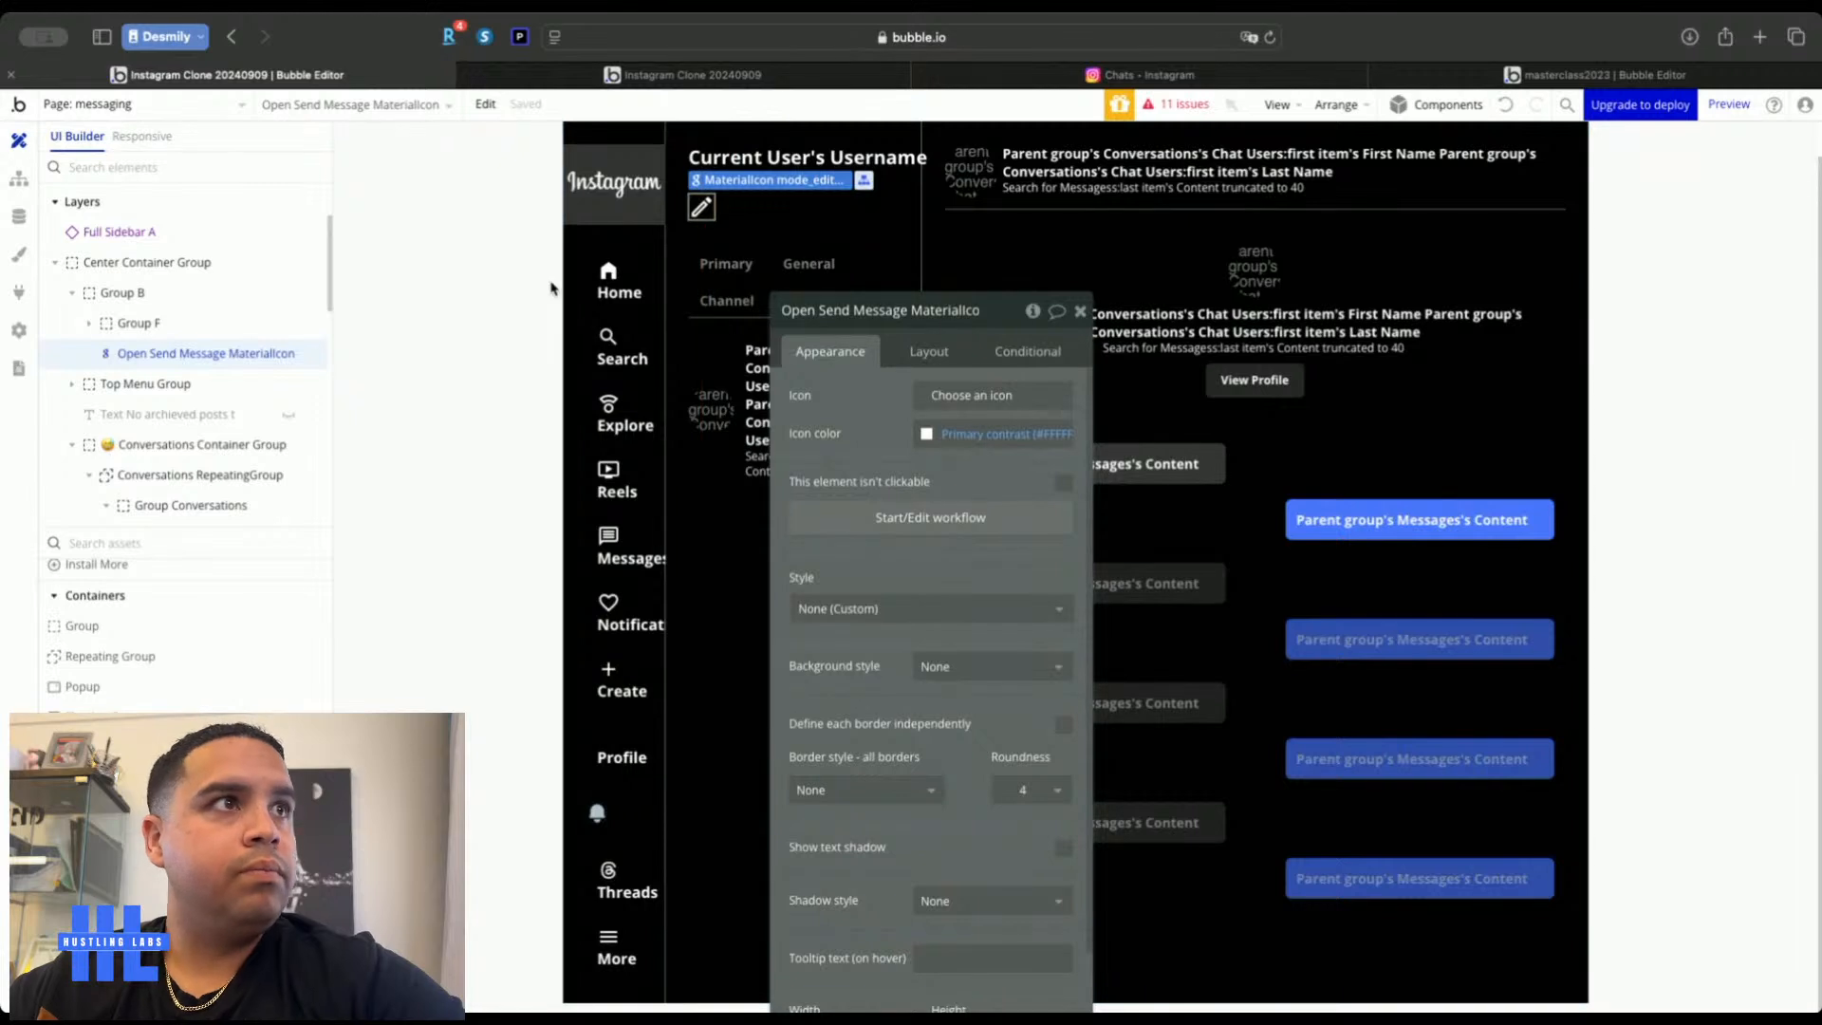
Hide the Conversation Messages Container to reveal the empty Your Messages state
scroll(143, 456, "down", 5)
scroll(142, 446, "up", 5)
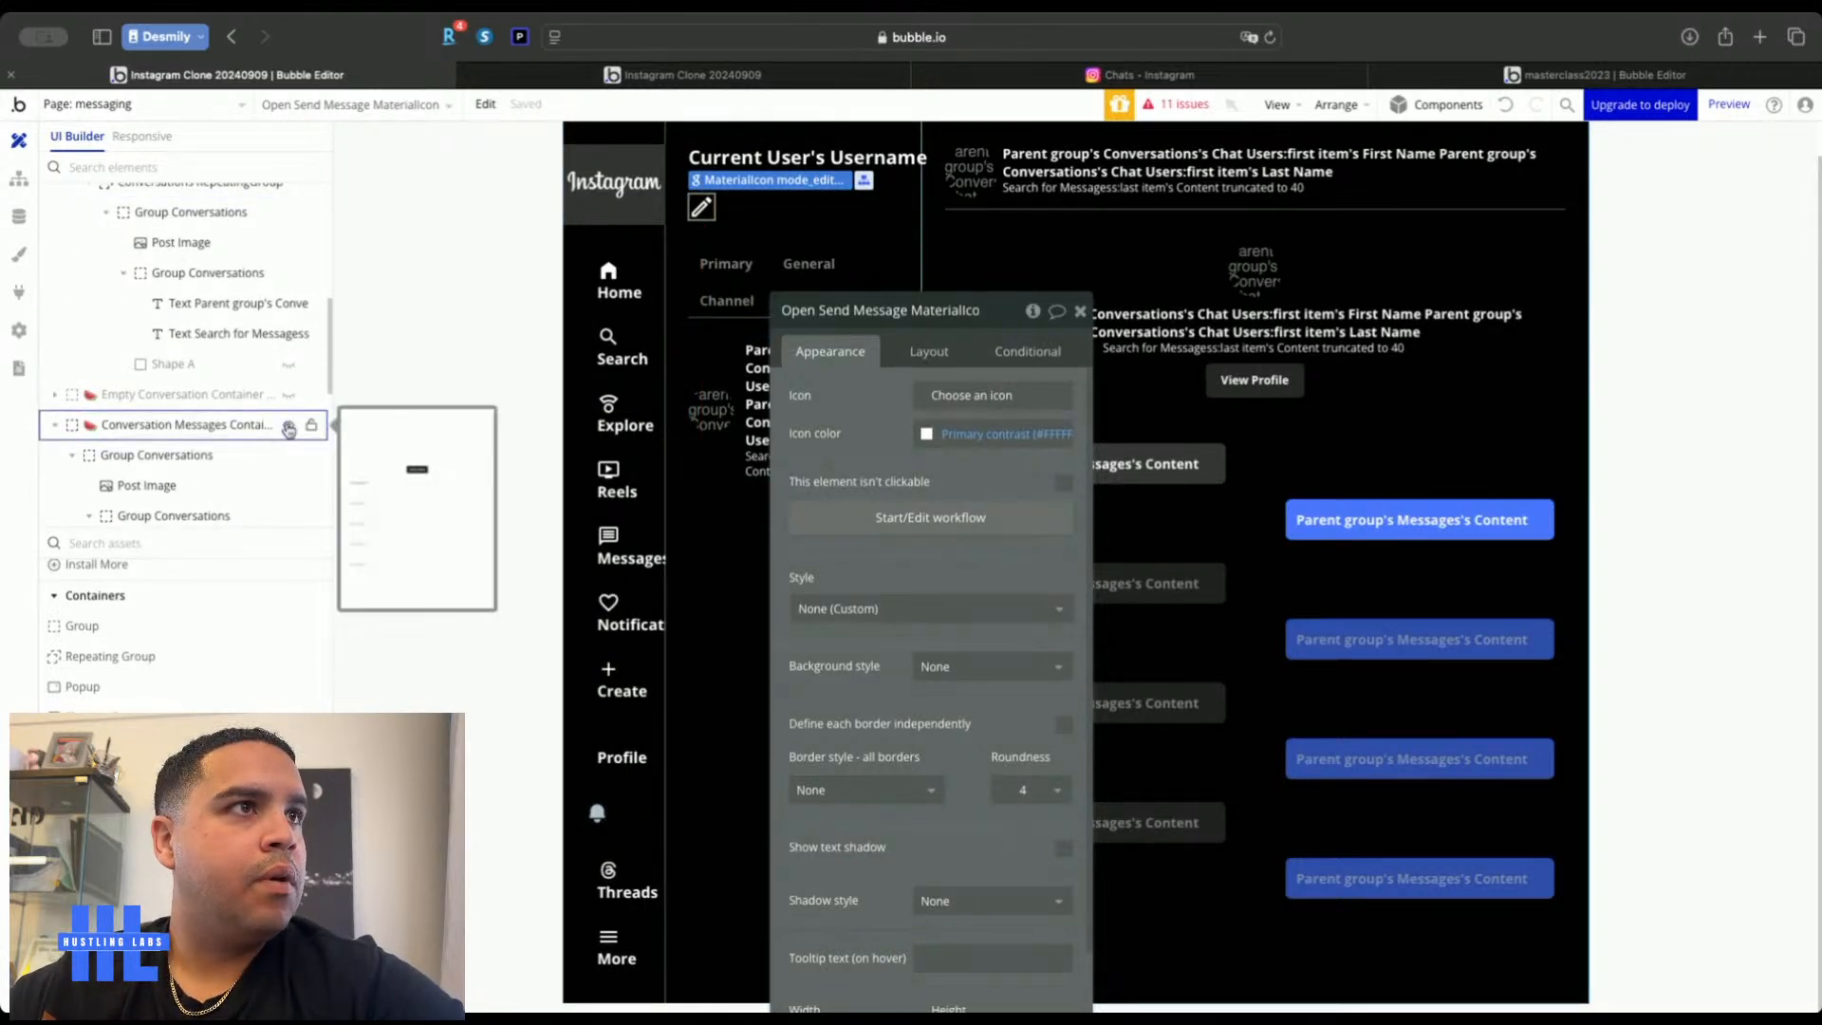
left_click(289, 425)
left_click(288, 393)
Give the Send message button a click workflow that shows Send Message Popup
left_click(1228, 625)
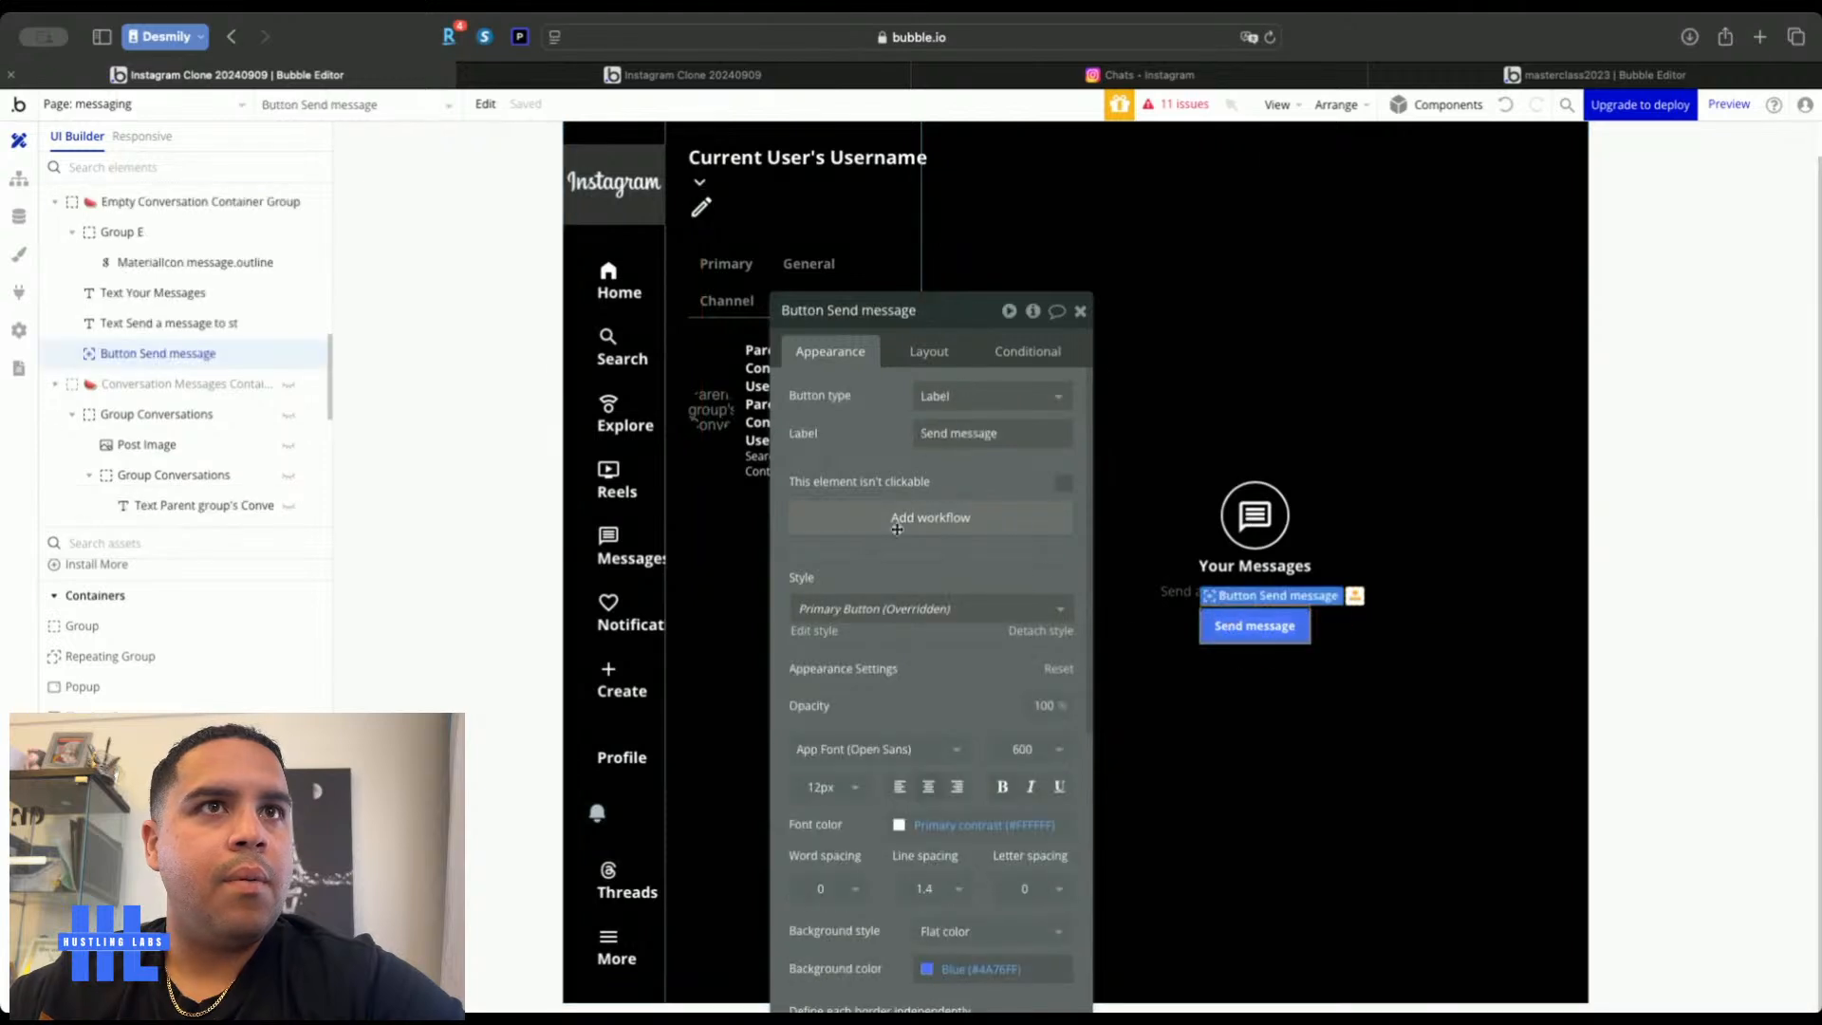
left_click(909, 524)
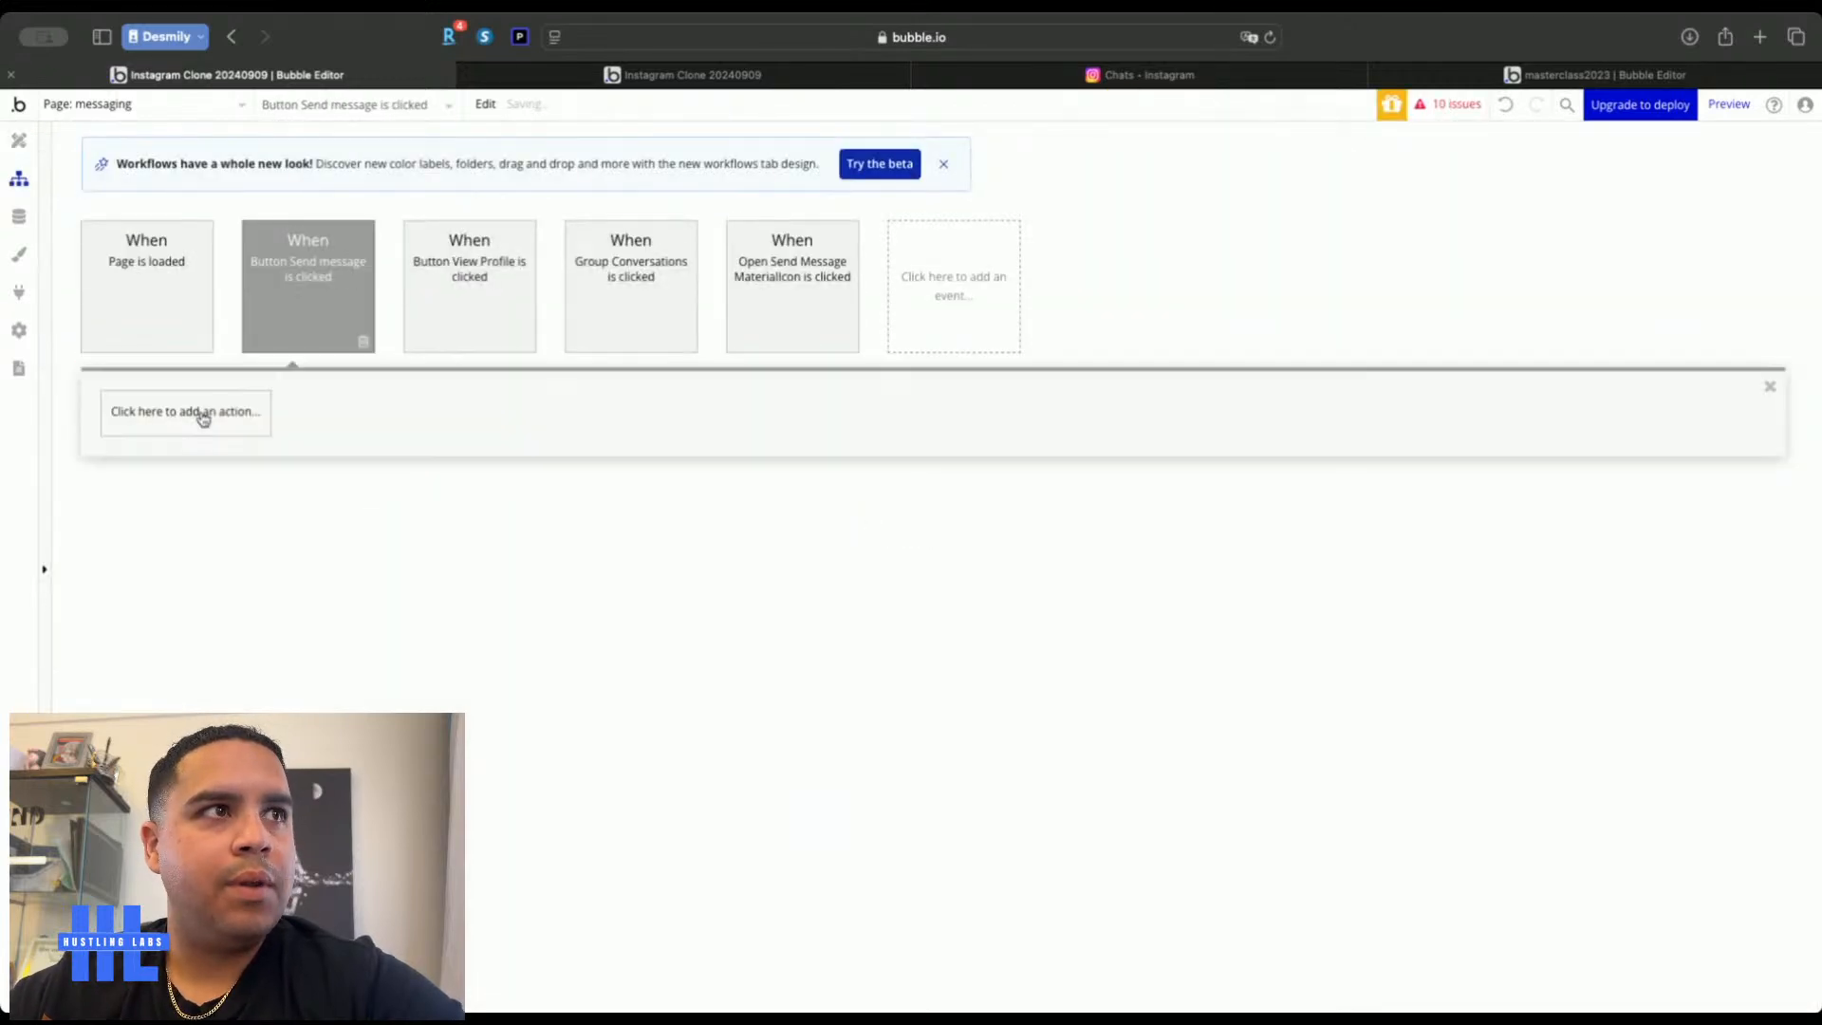
left_click(198, 412)
mouse_move(206, 675)
left_click(301, 505)
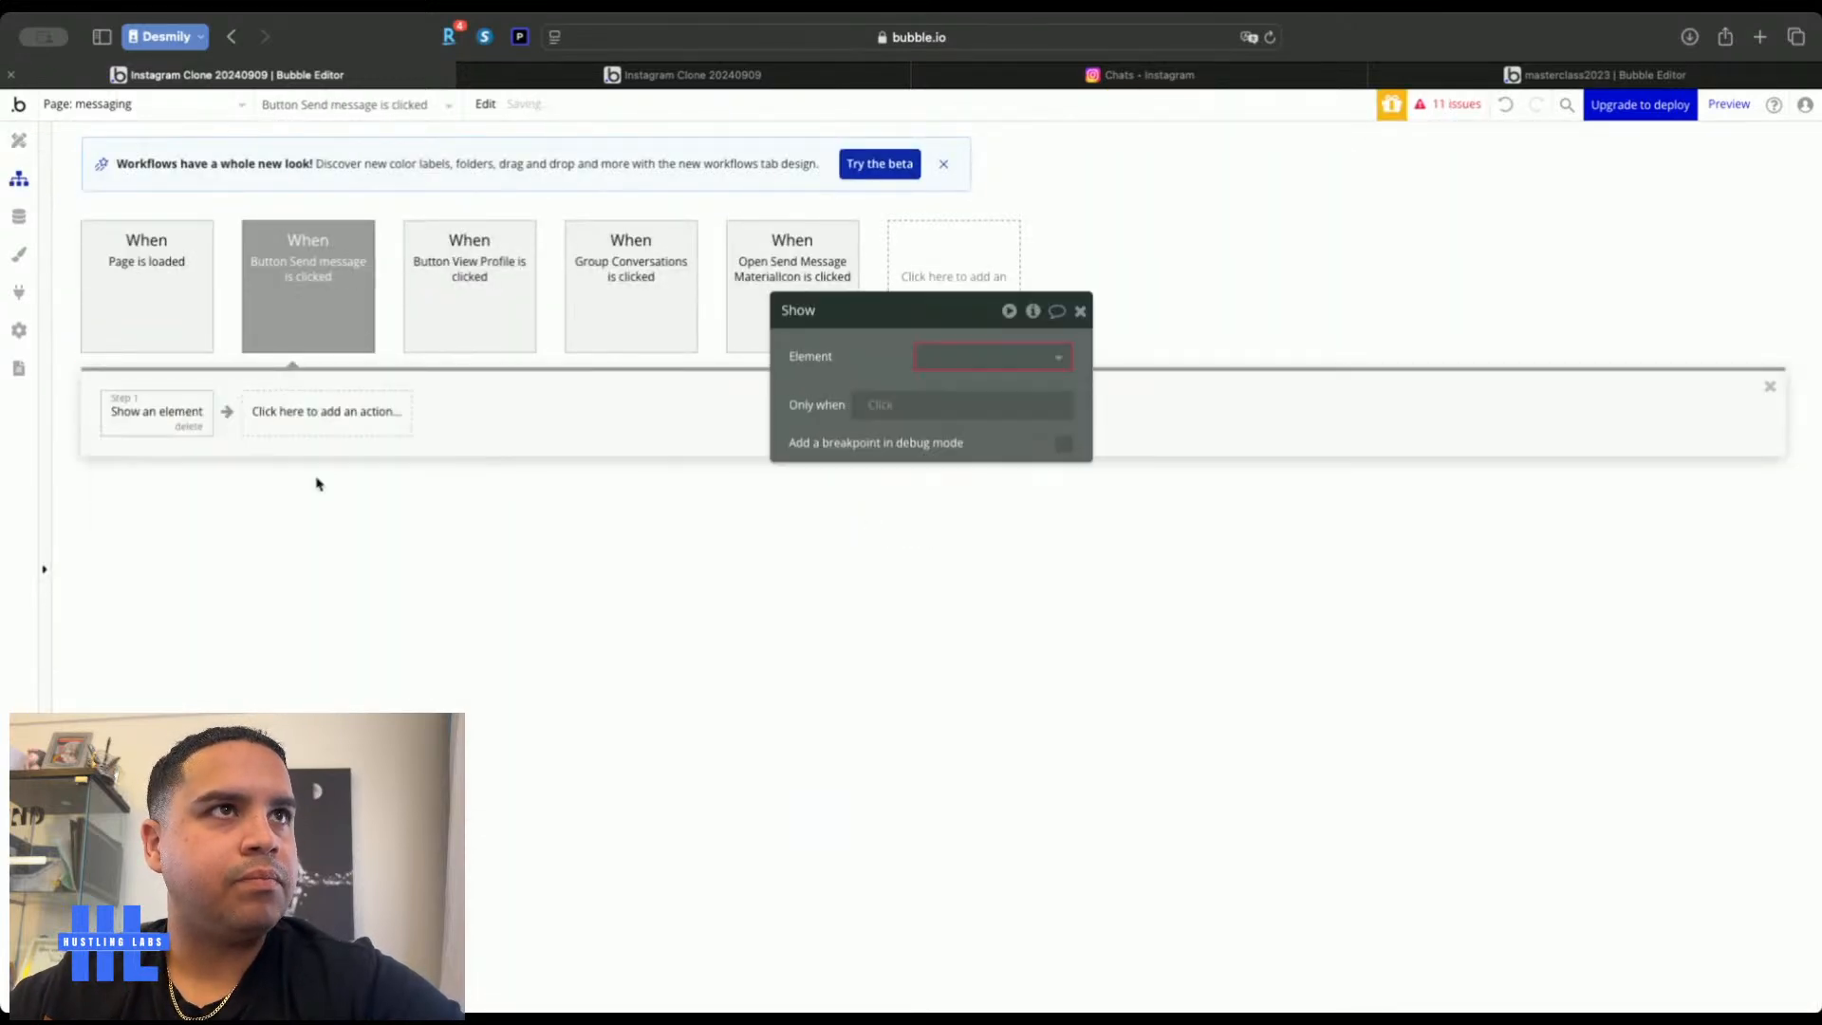
left_click(986, 357)
left_click(987, 411)
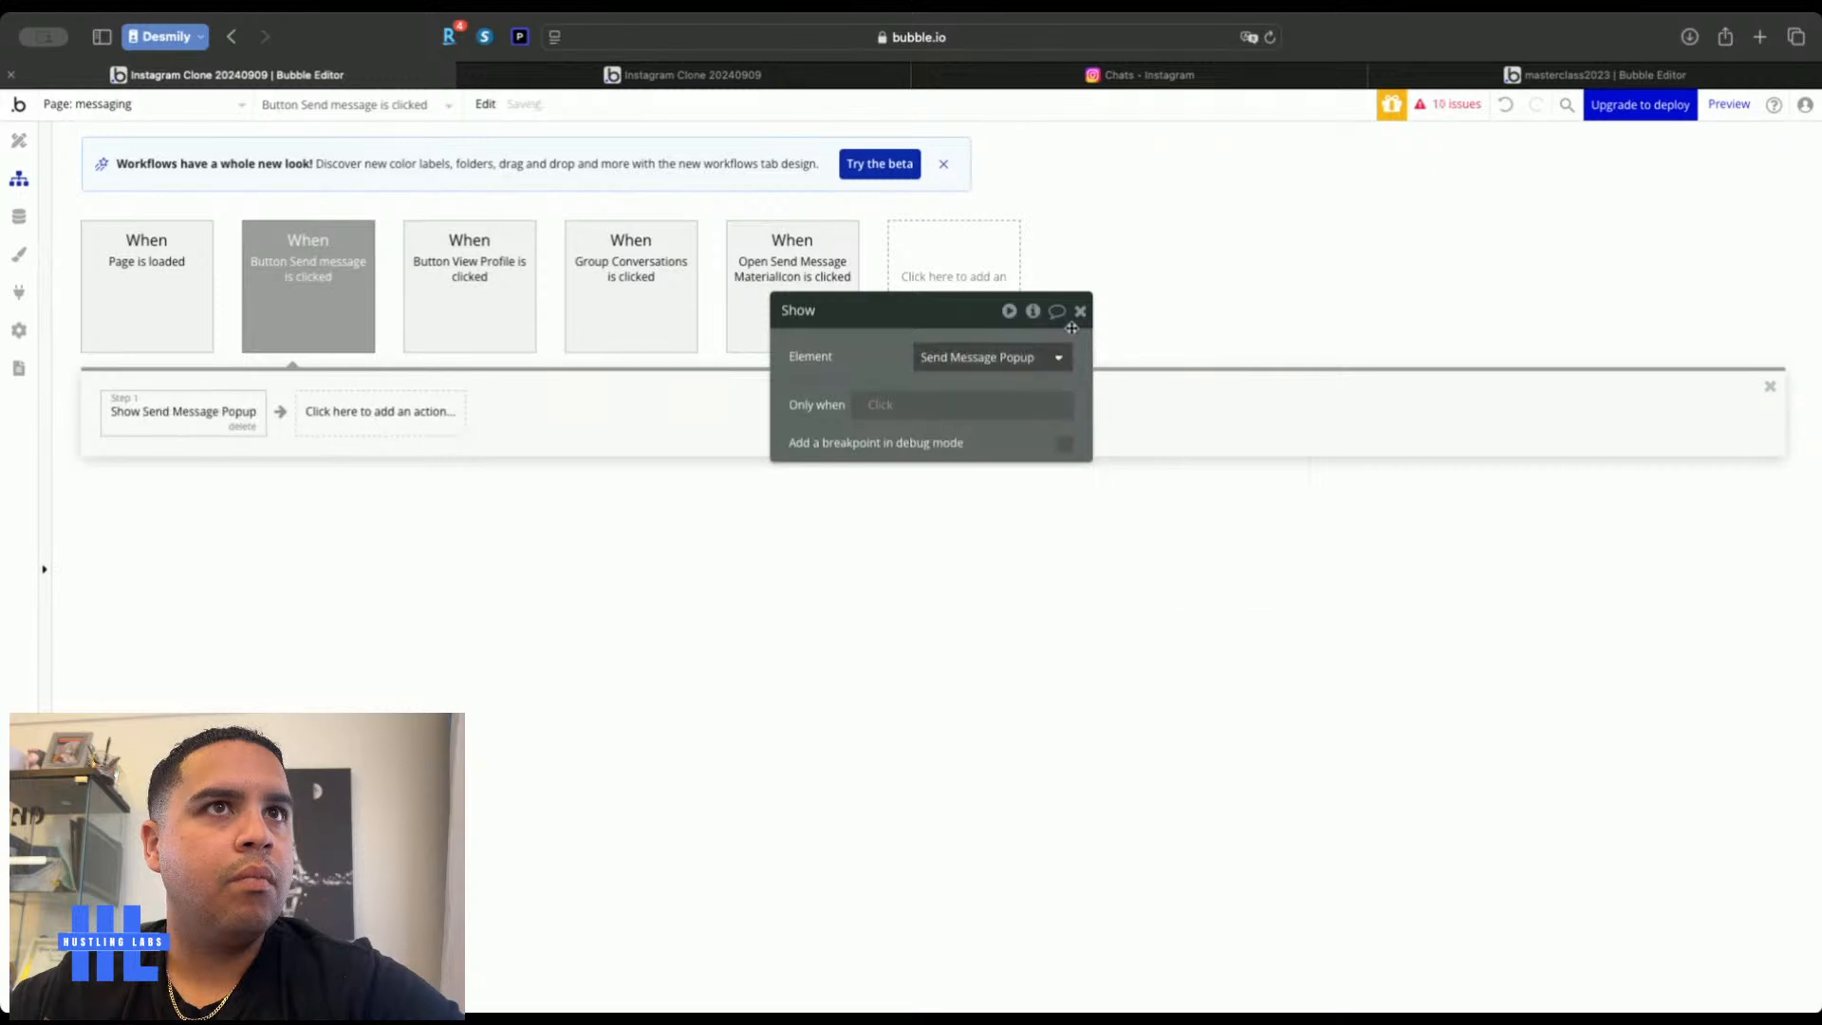
left_click(1081, 313)
left_click(19, 141)
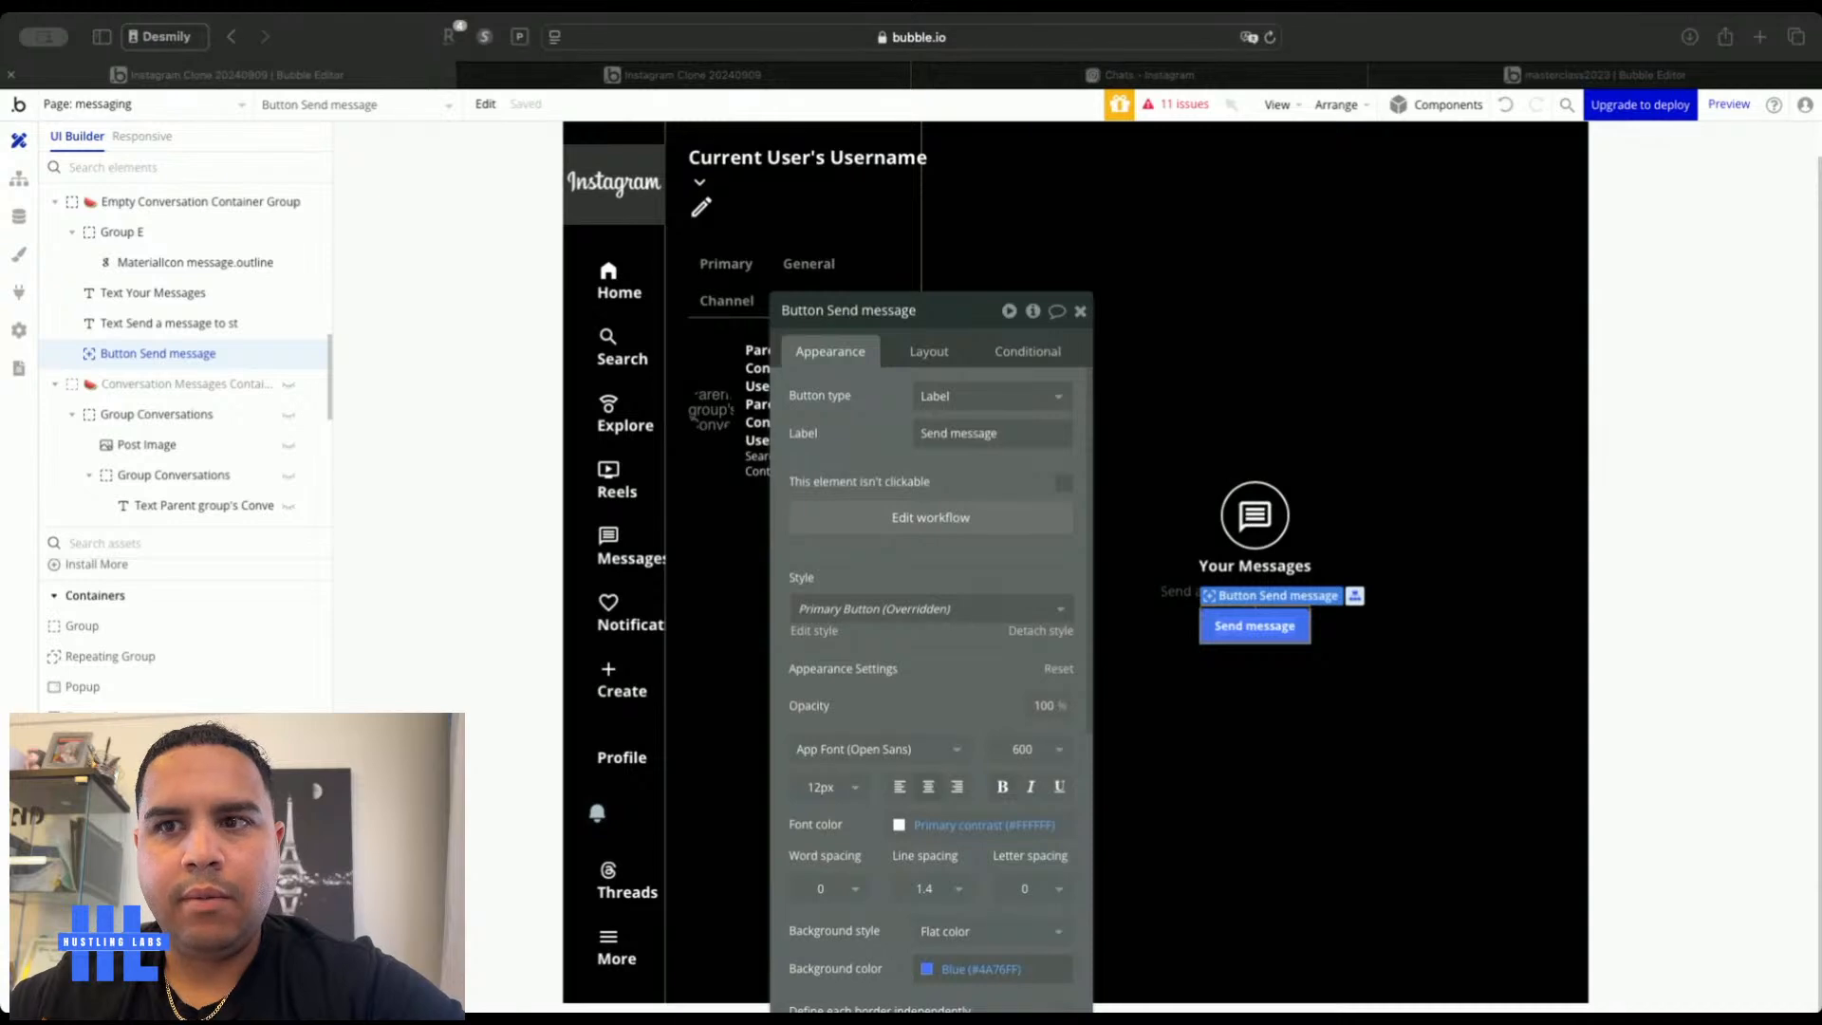
Close the button's properties and select Send Message Popup, making it visible on the canvas
left_click(1038, 367)
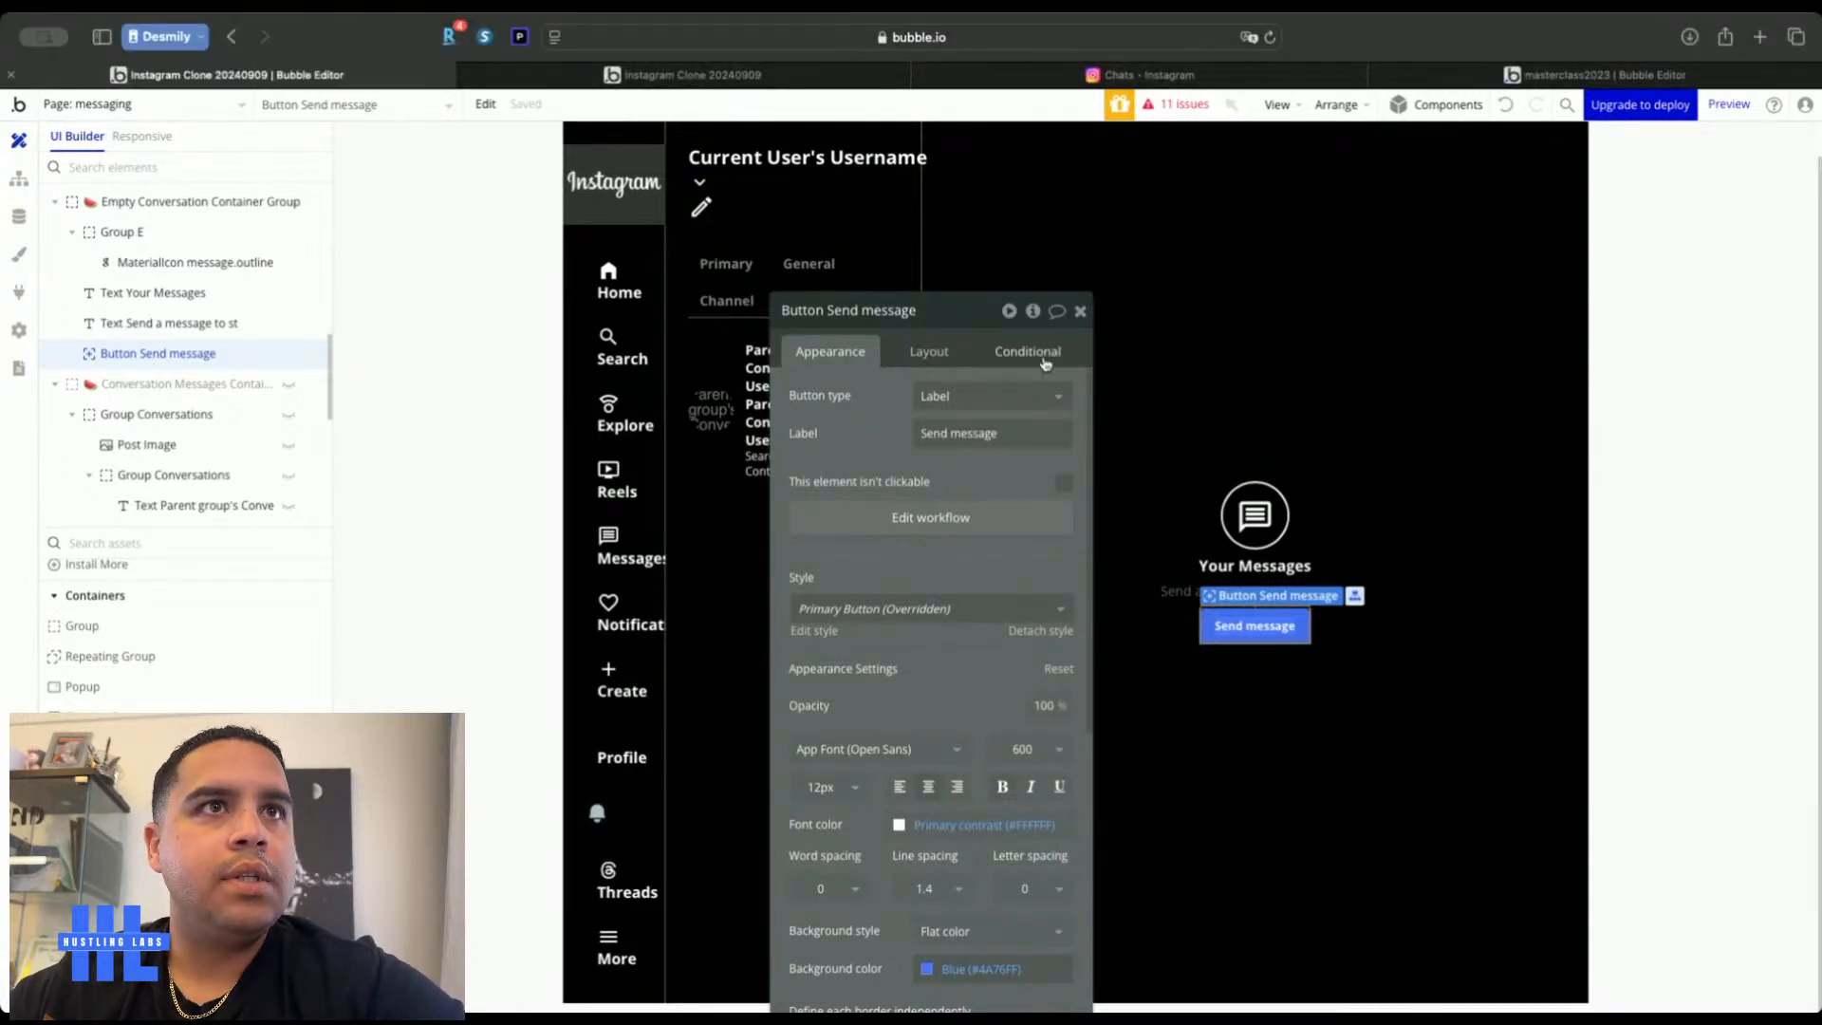
left_click(1079, 312)
double_click(489, 362)
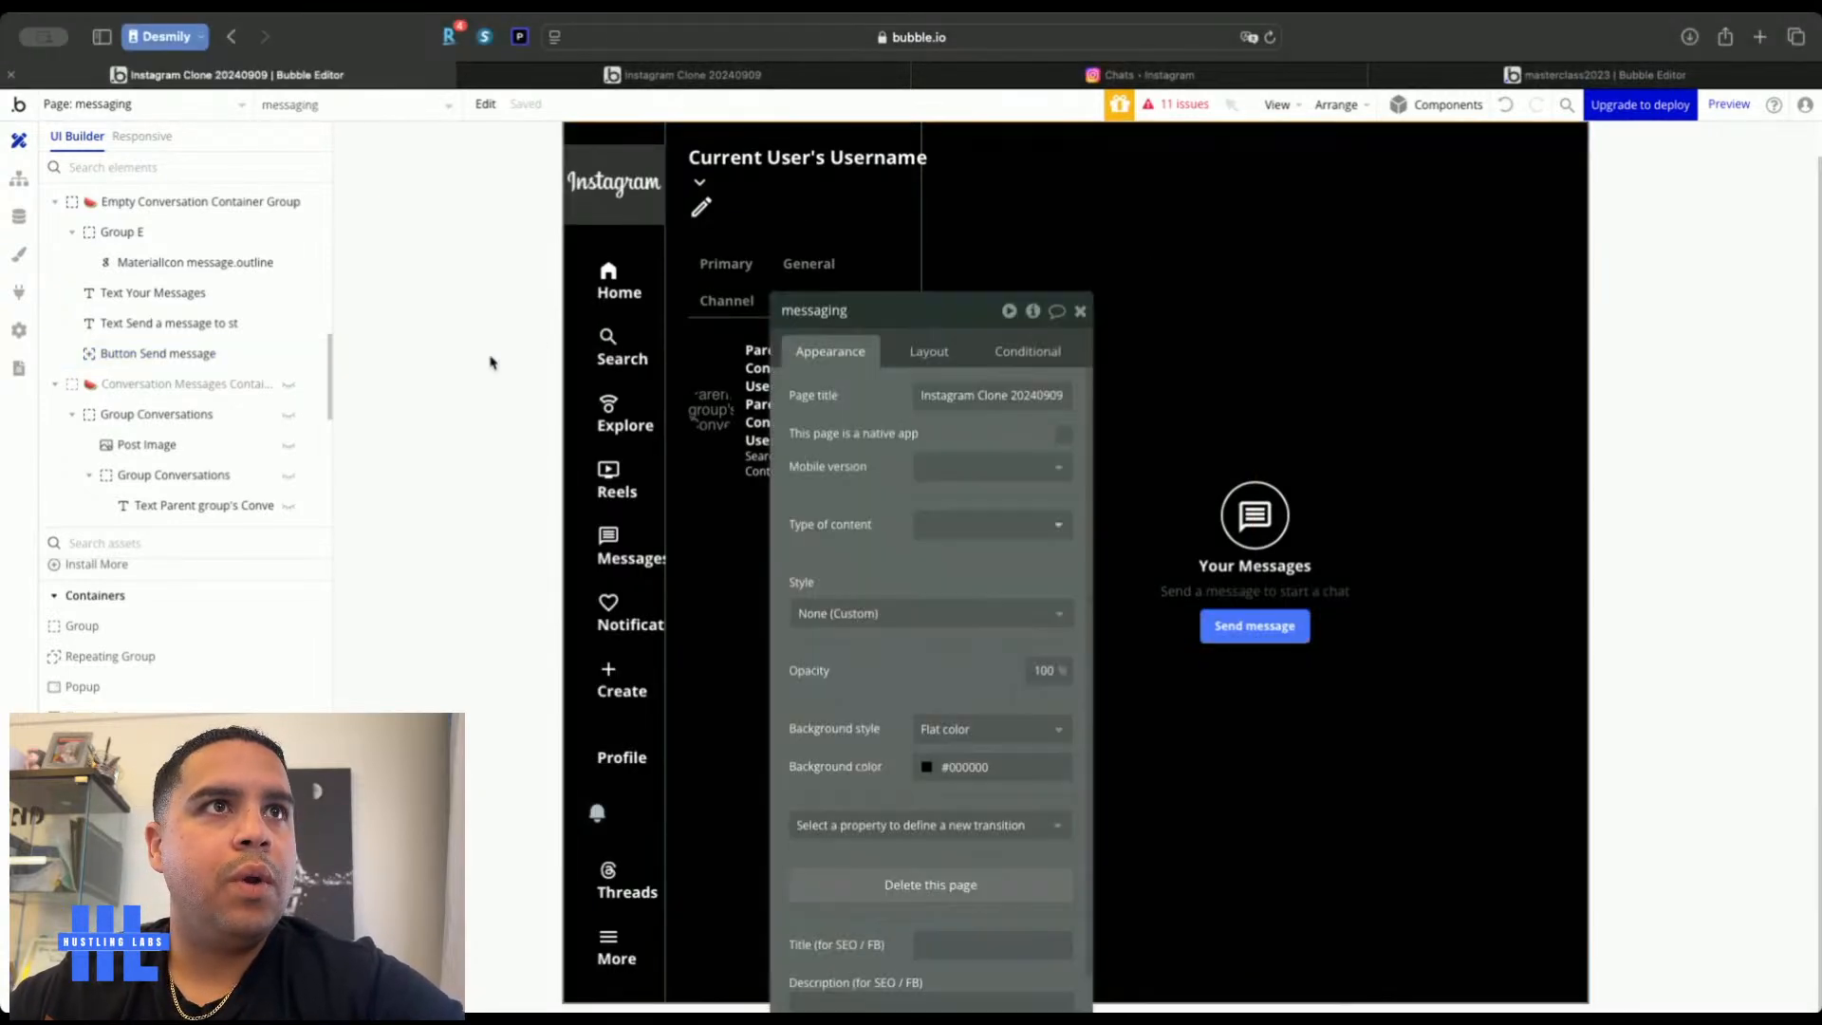
scroll(194, 318, "up", 5)
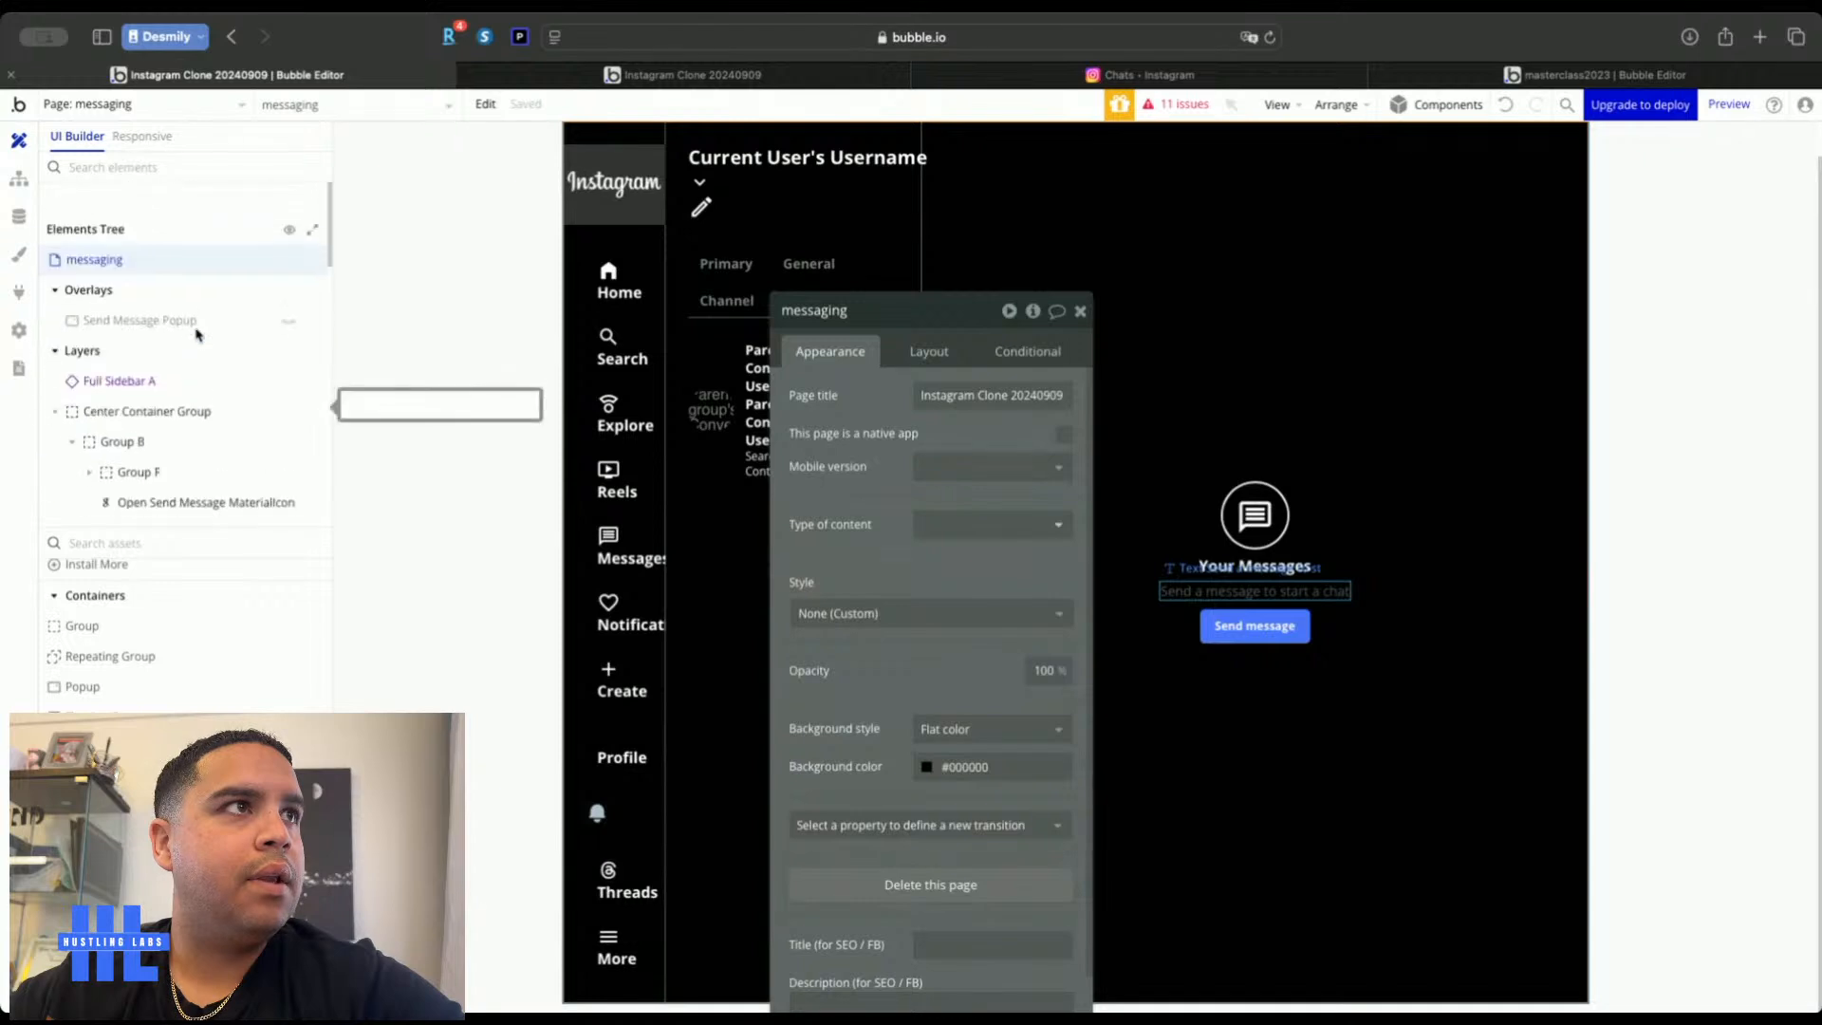
left_click(273, 292)
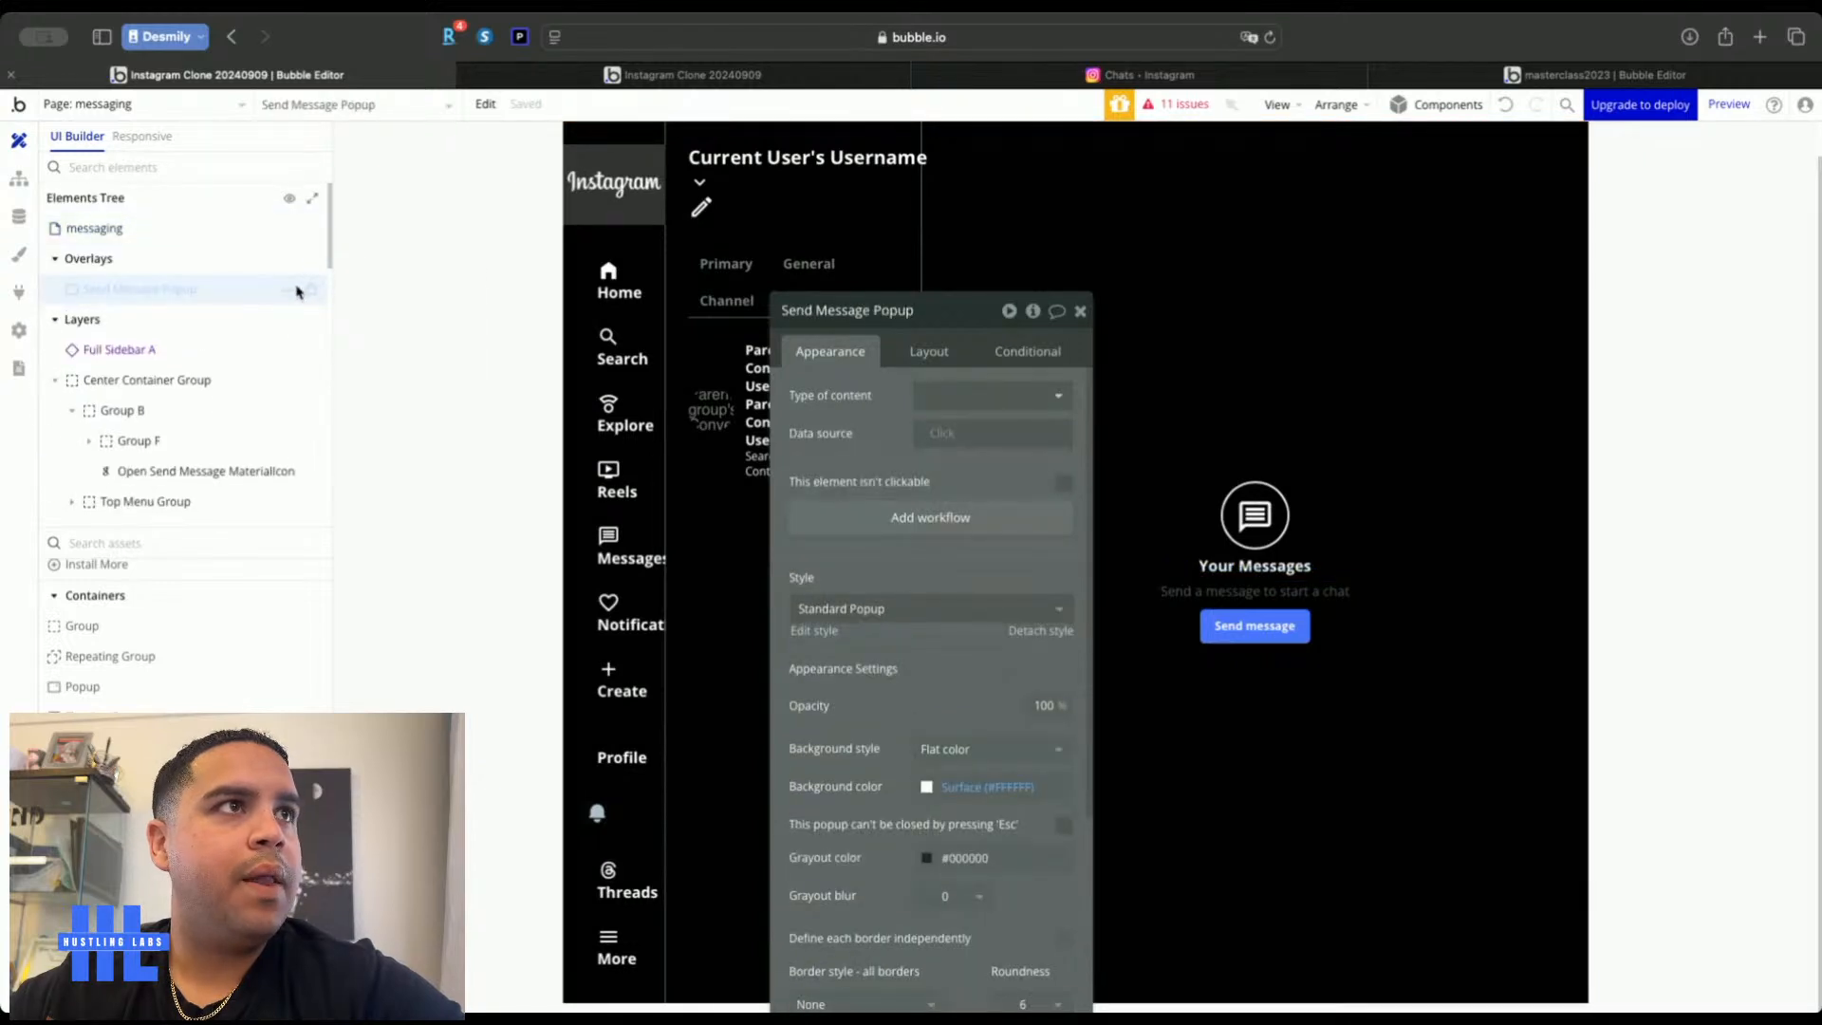
left_click(289, 295)
Set the popup's maximum width to 480 px
left_click(929, 351)
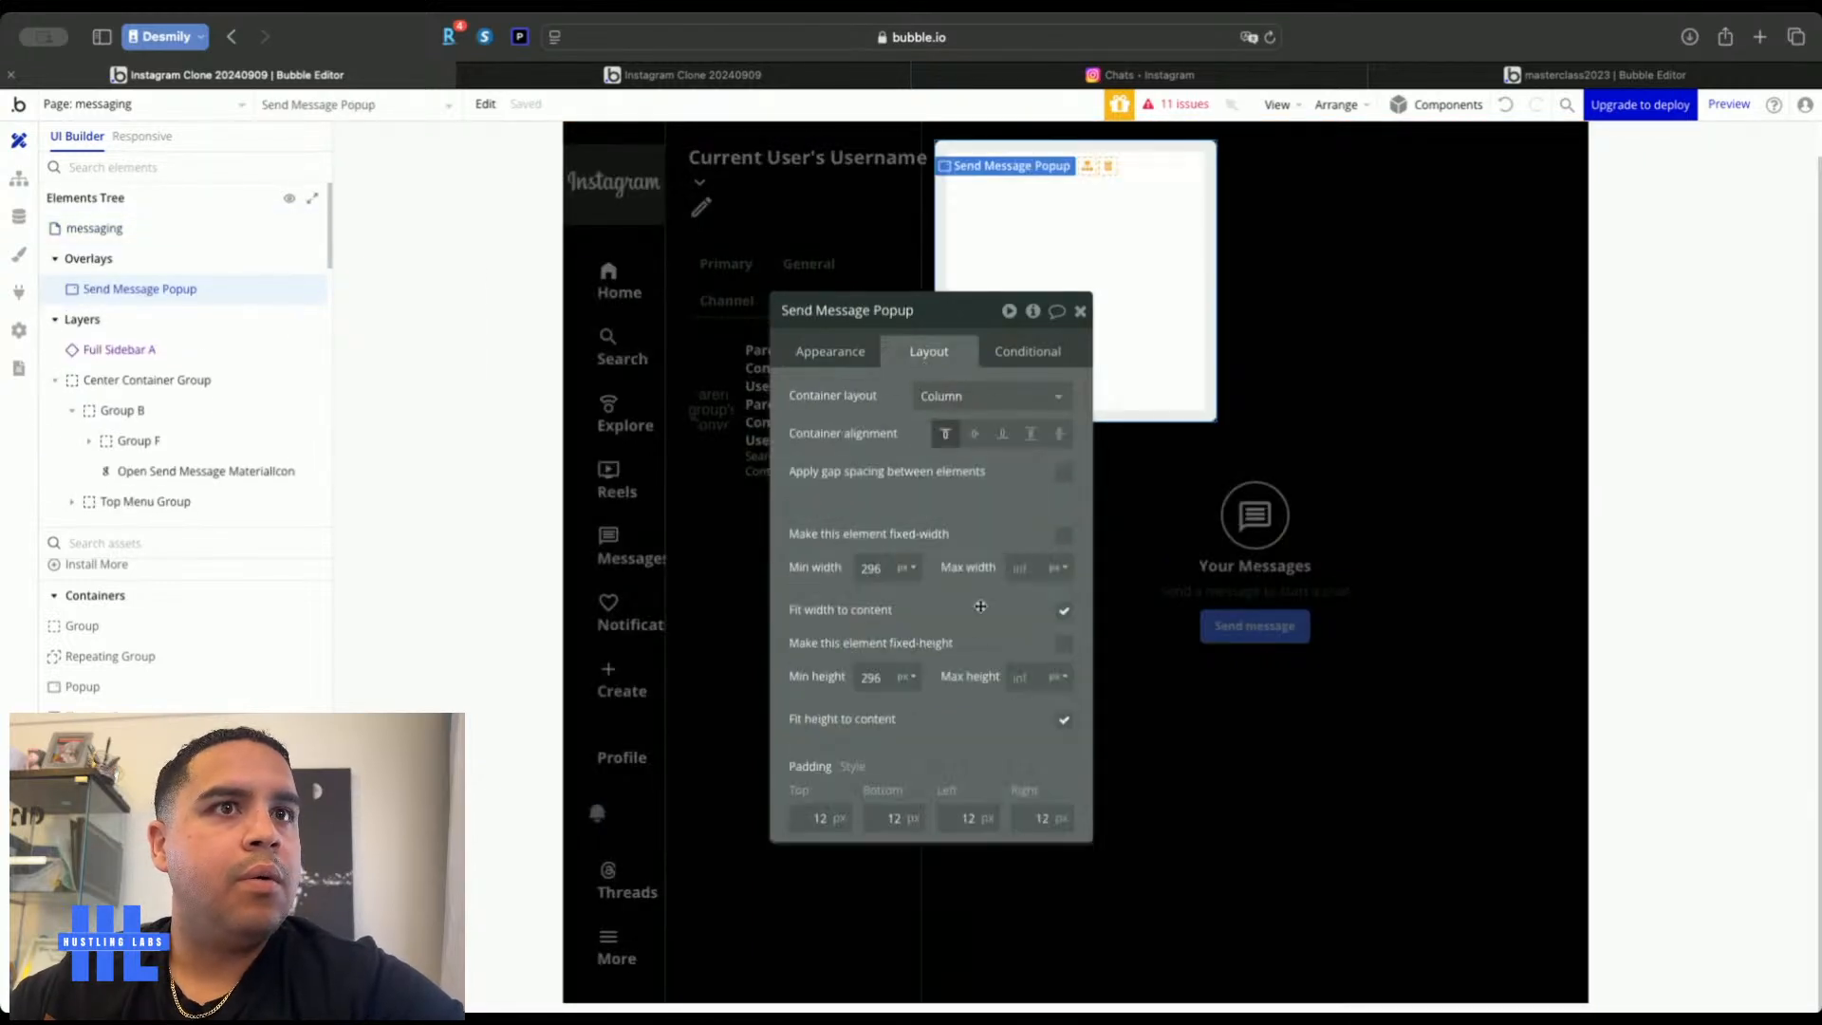
left_click(1016, 567)
type("480")
left_click(1065, 611)
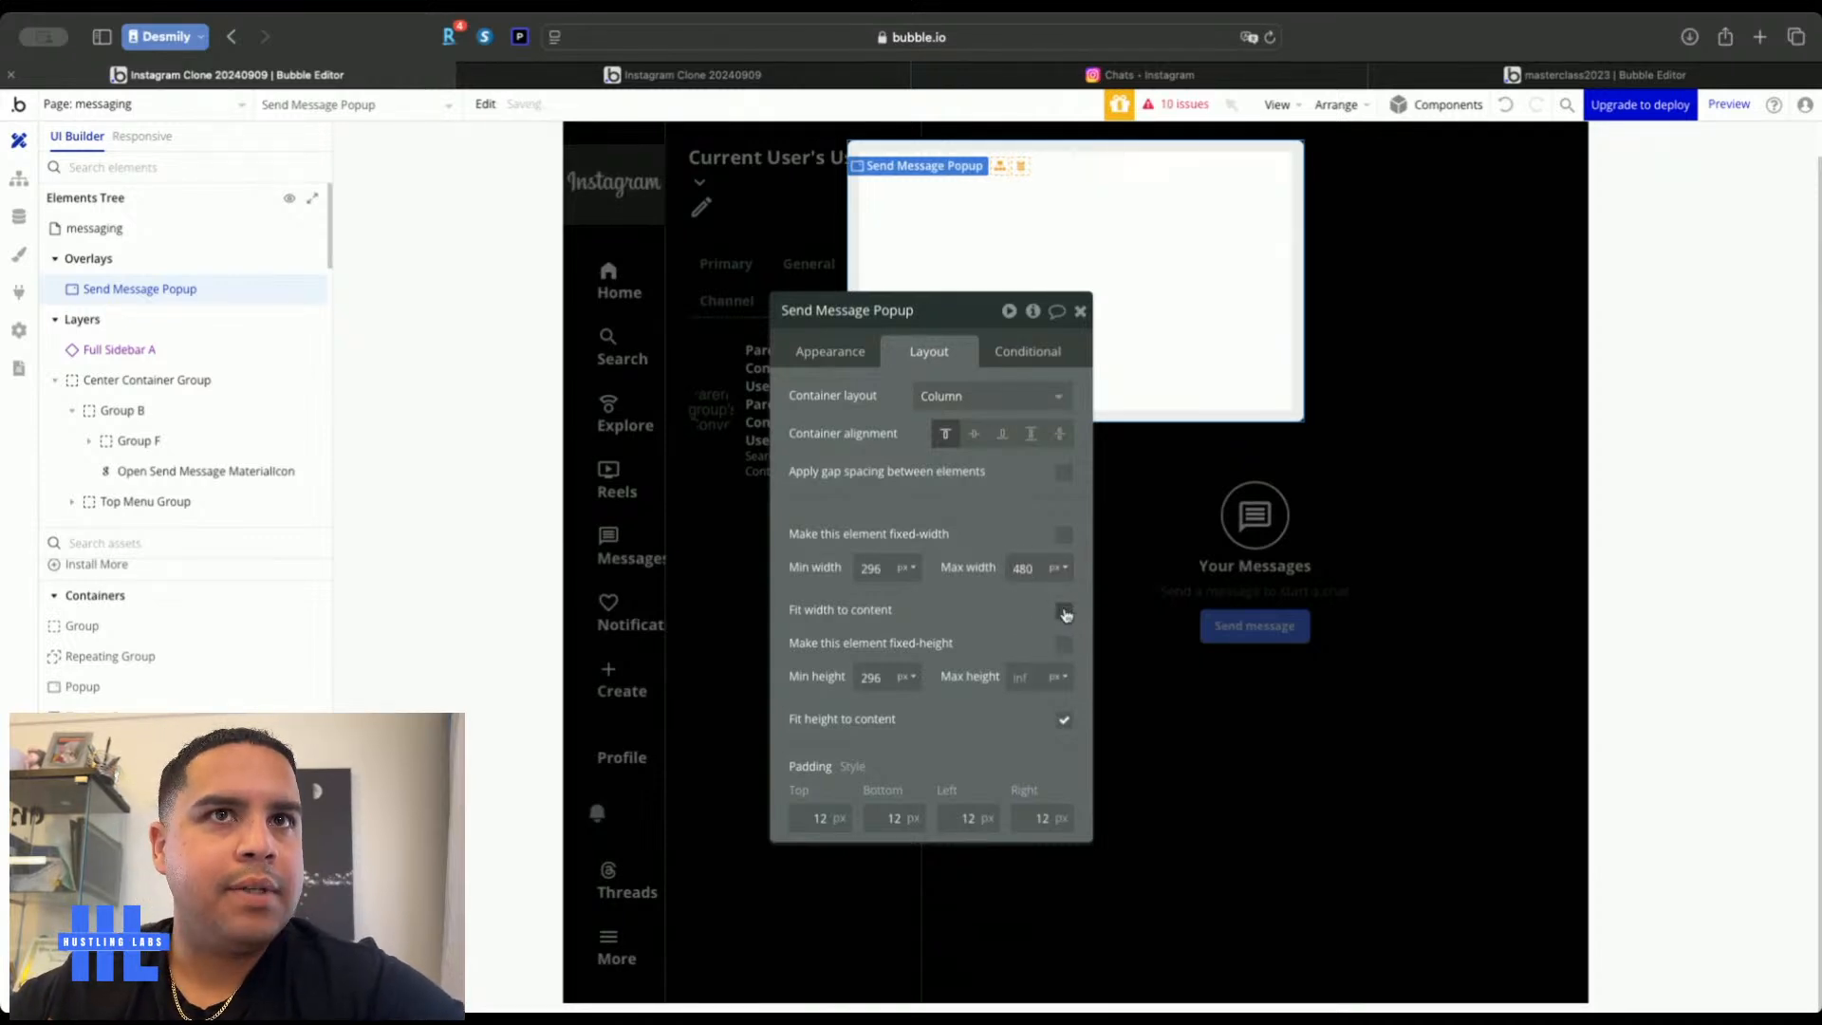
left_click_drag(981, 315, 553, 295)
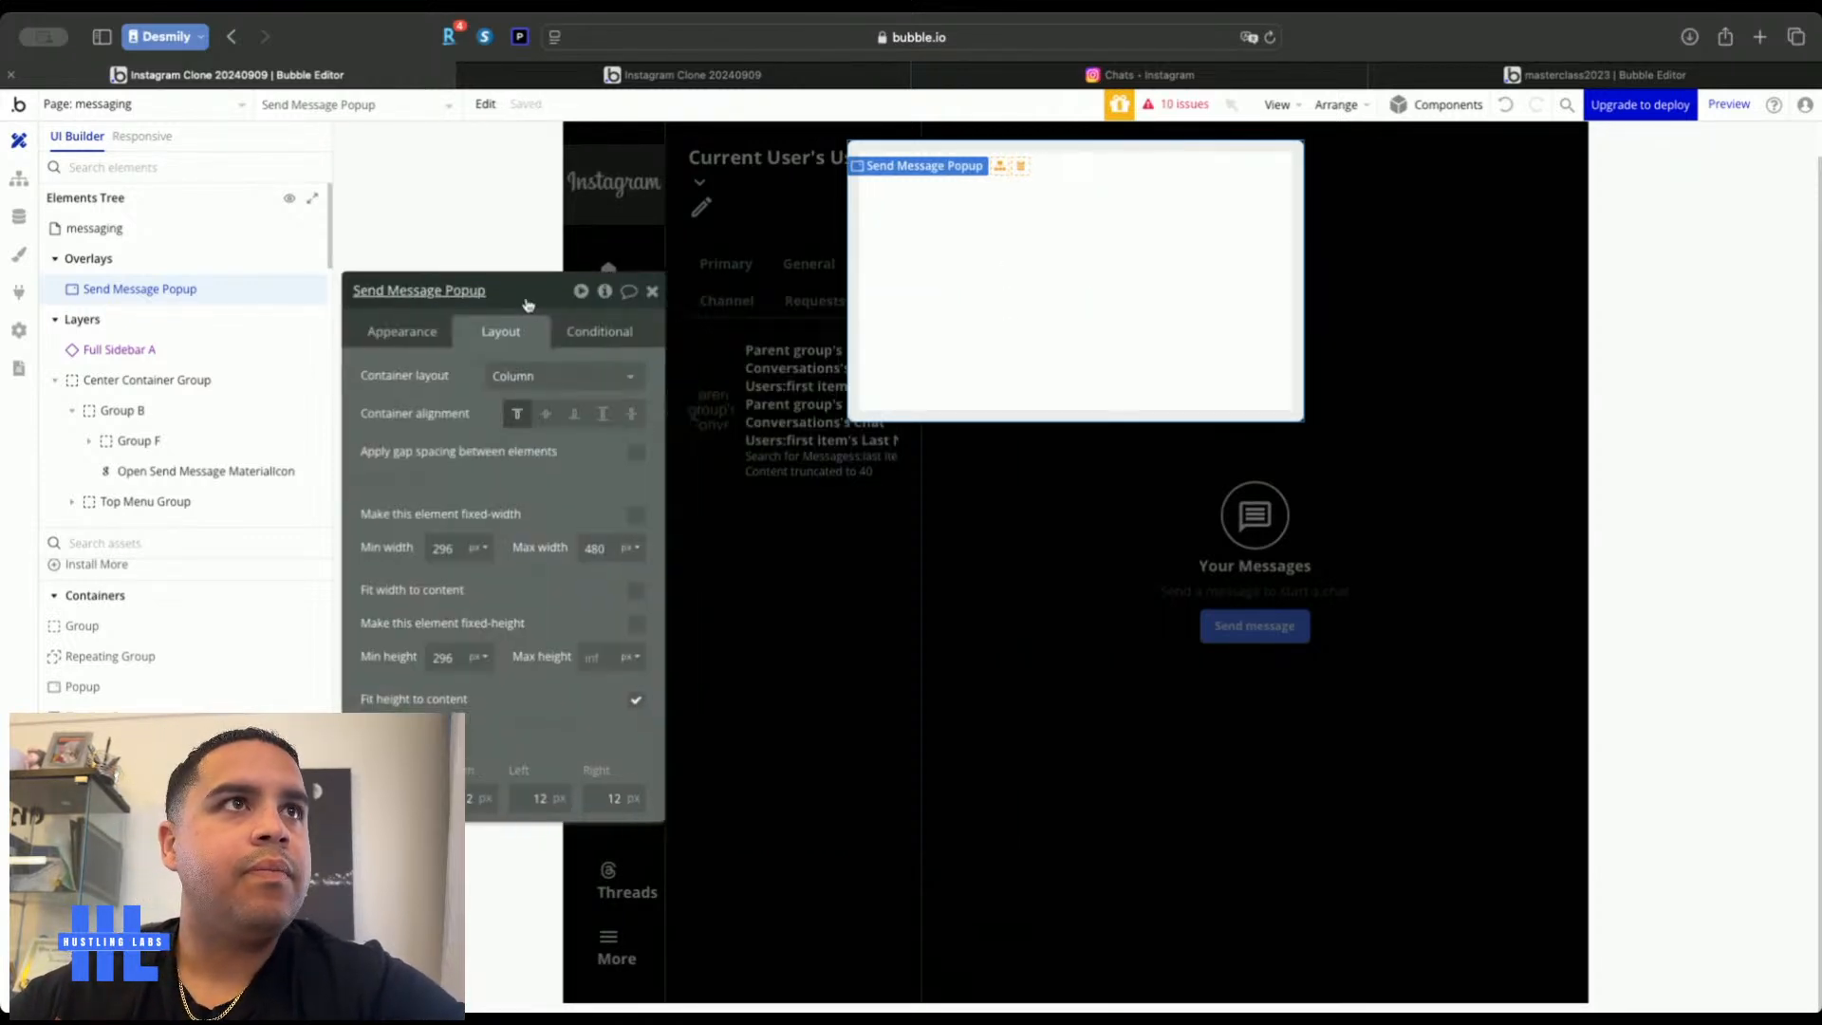
Compare with Instagram's New message dialog, then set the popup background to Lighter Gray (#363636)
left_click(1097, 78)
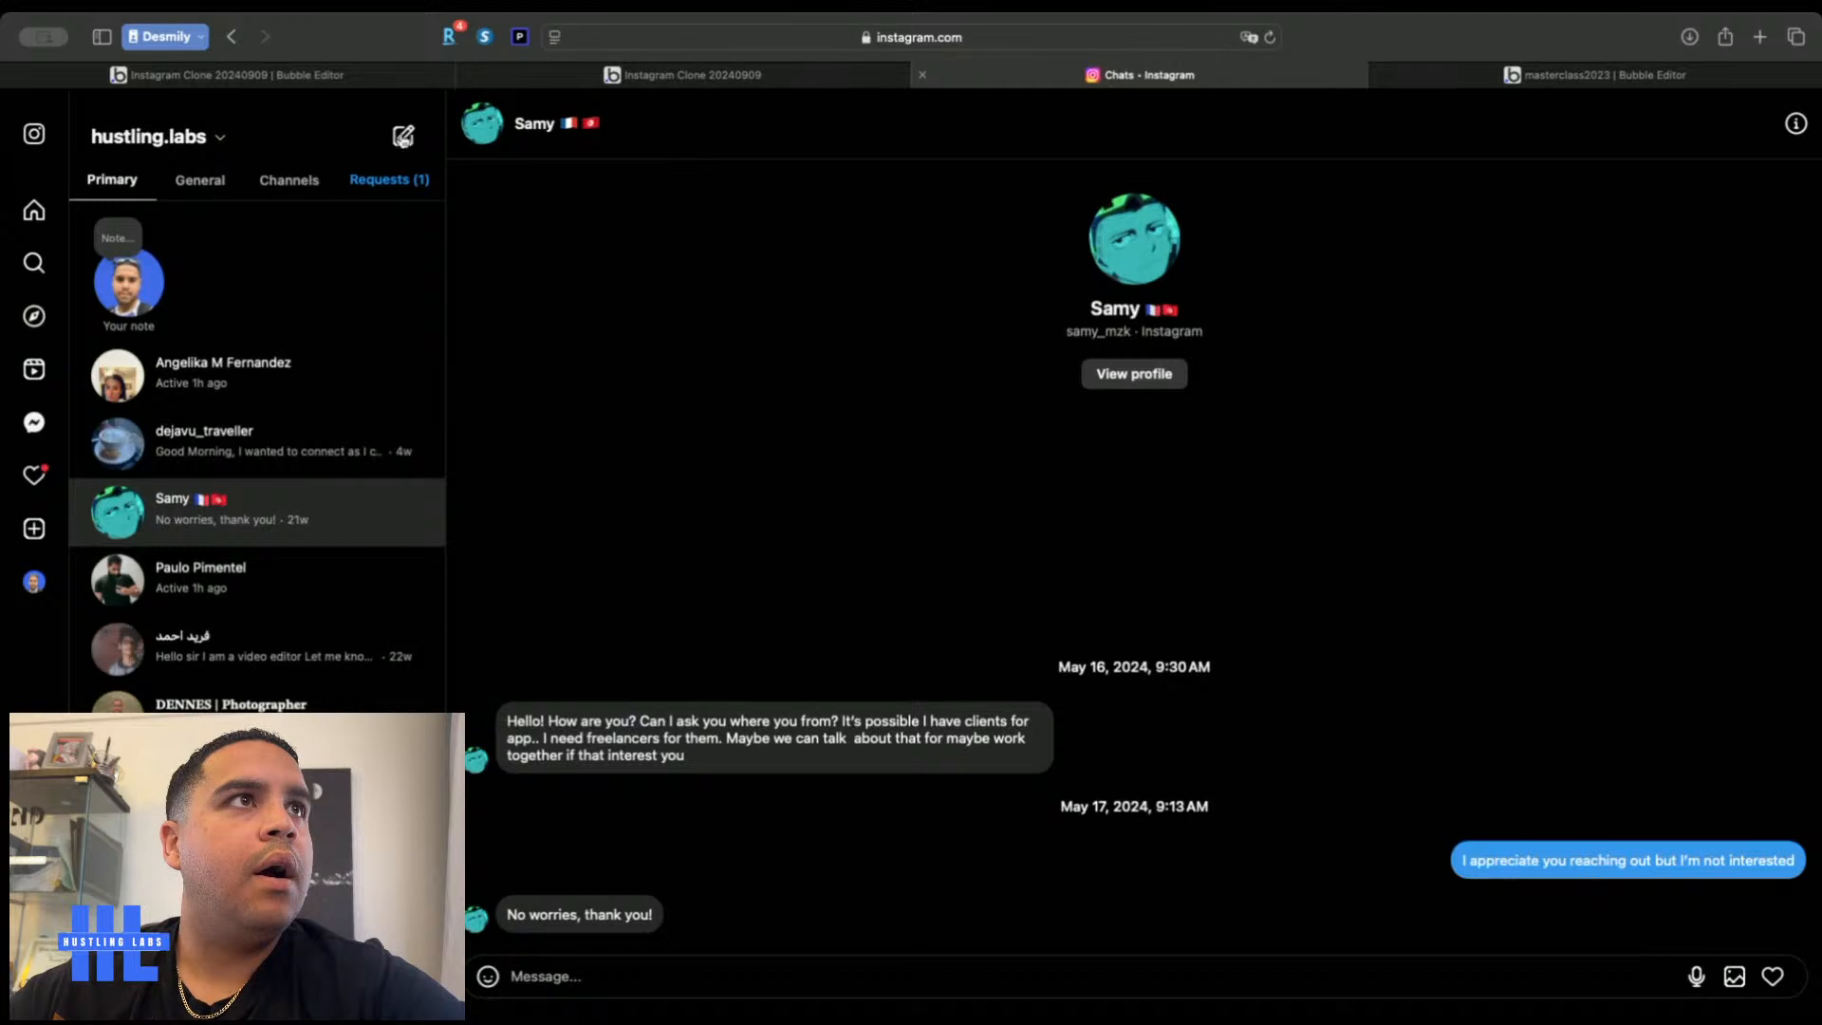
left_click(401, 139)
left_click(321, 74)
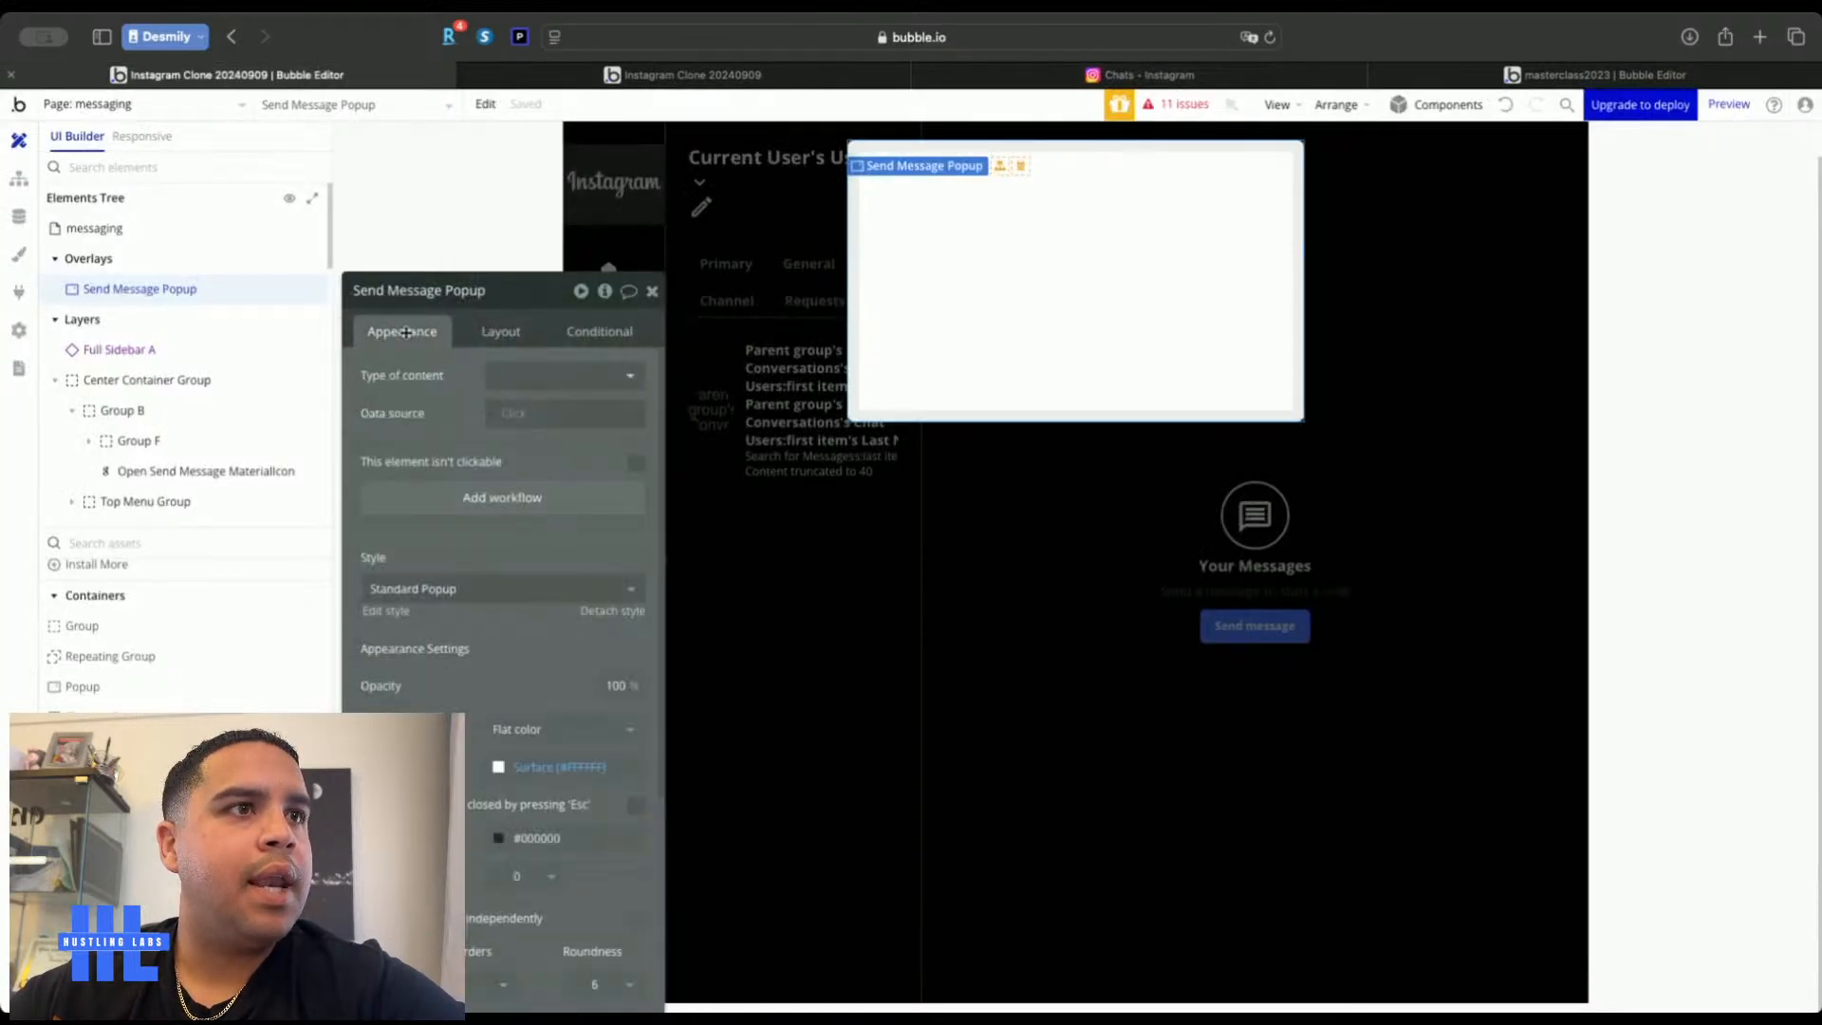
left_click(537, 766)
left_click(505, 993)
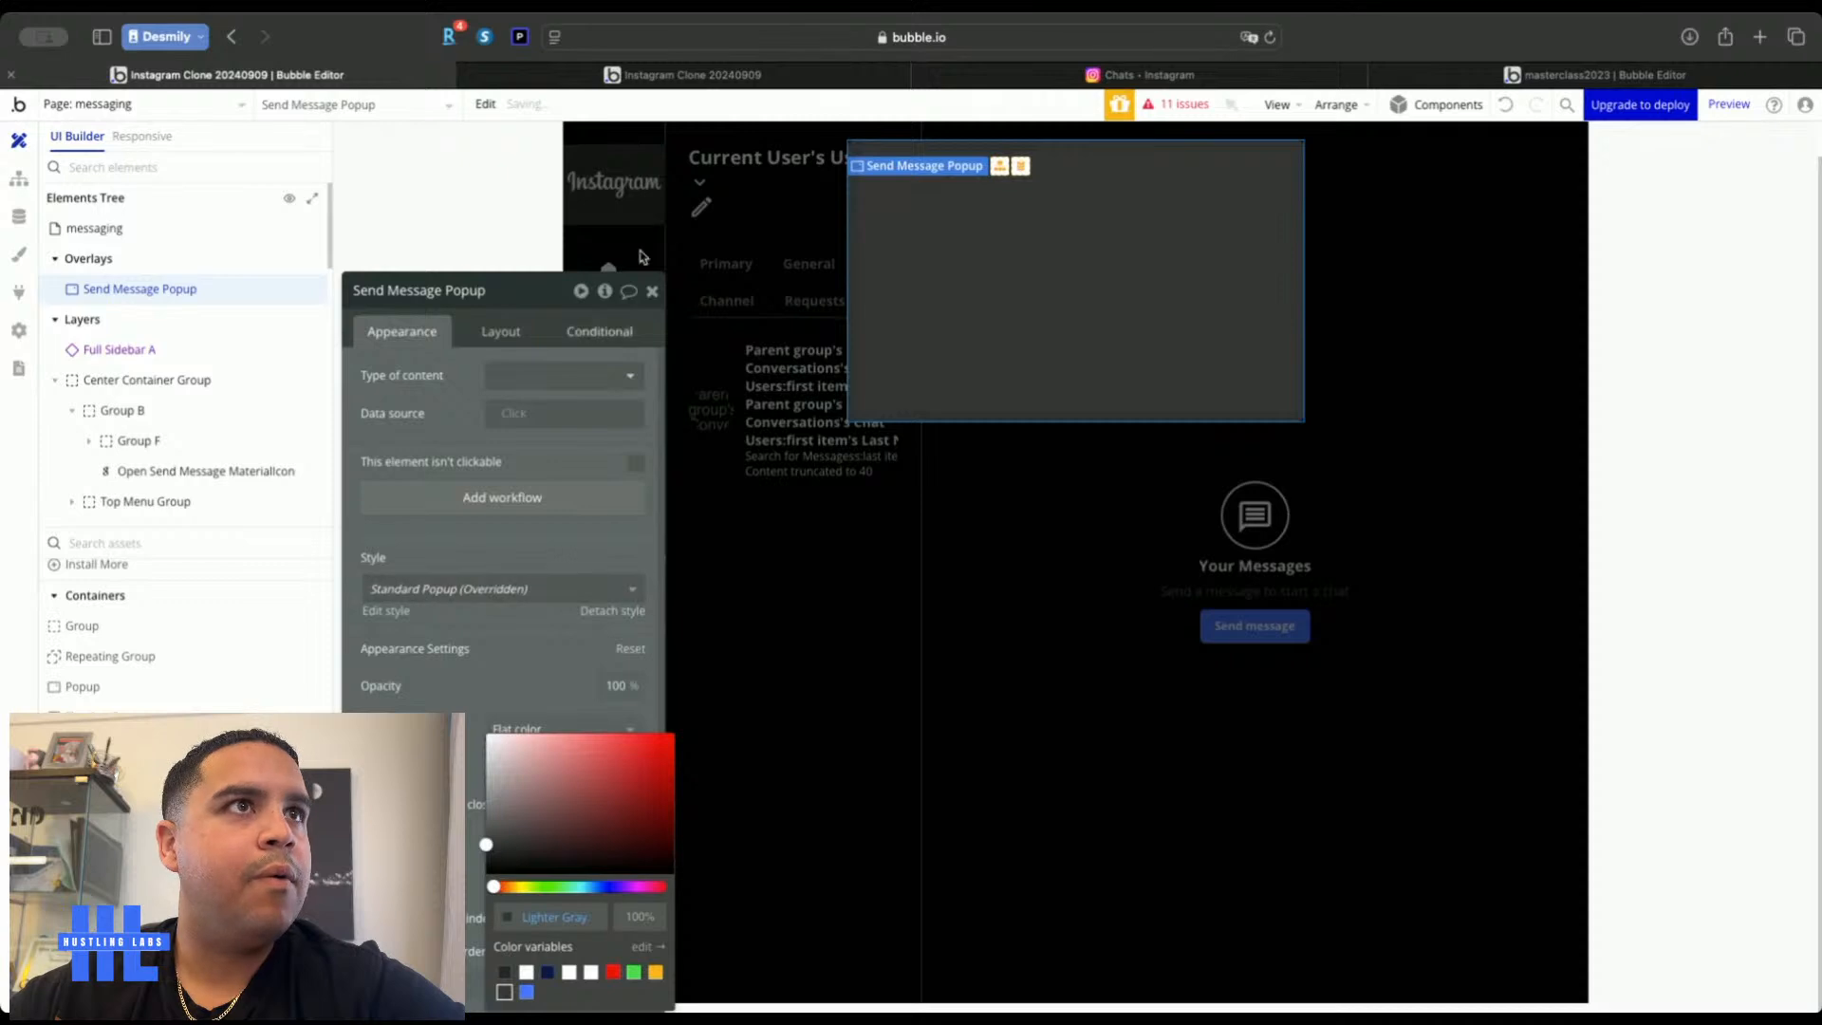
left_click(536, 645)
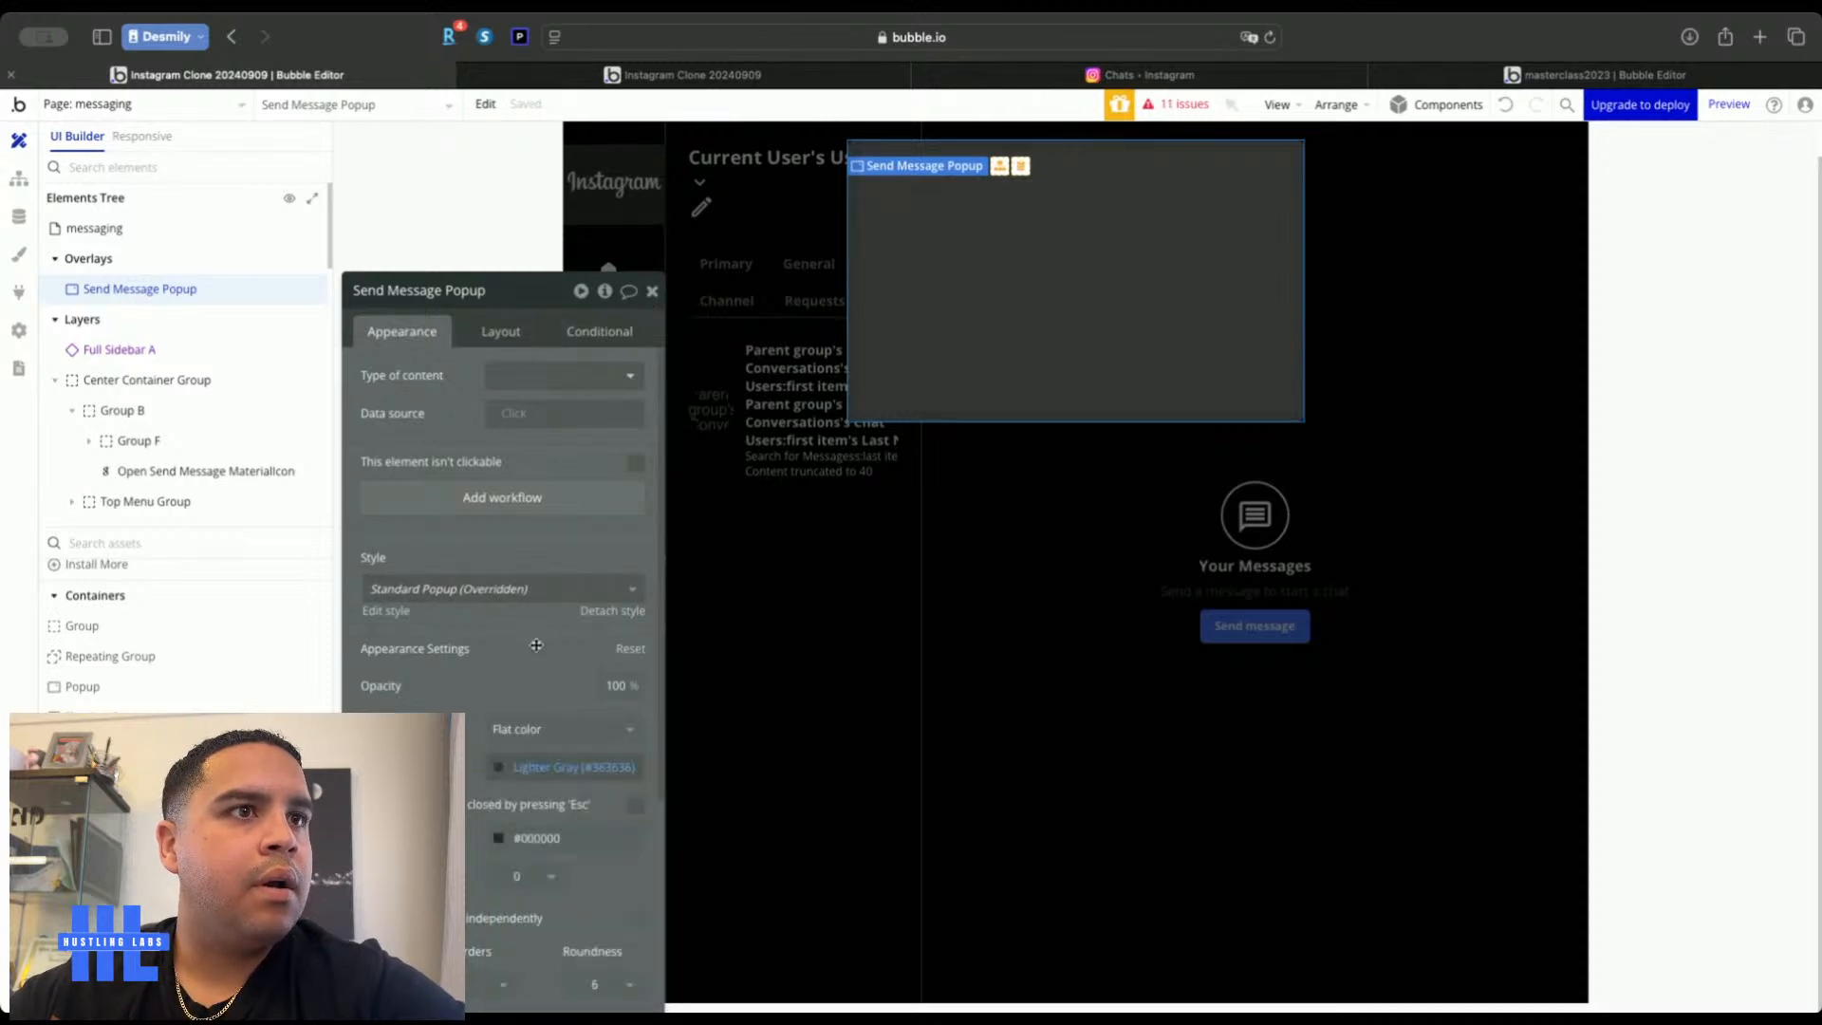
Close the popup's settings, select the messaging page, and review Instagram's New message dialog
scroll(536, 645, "down", 4)
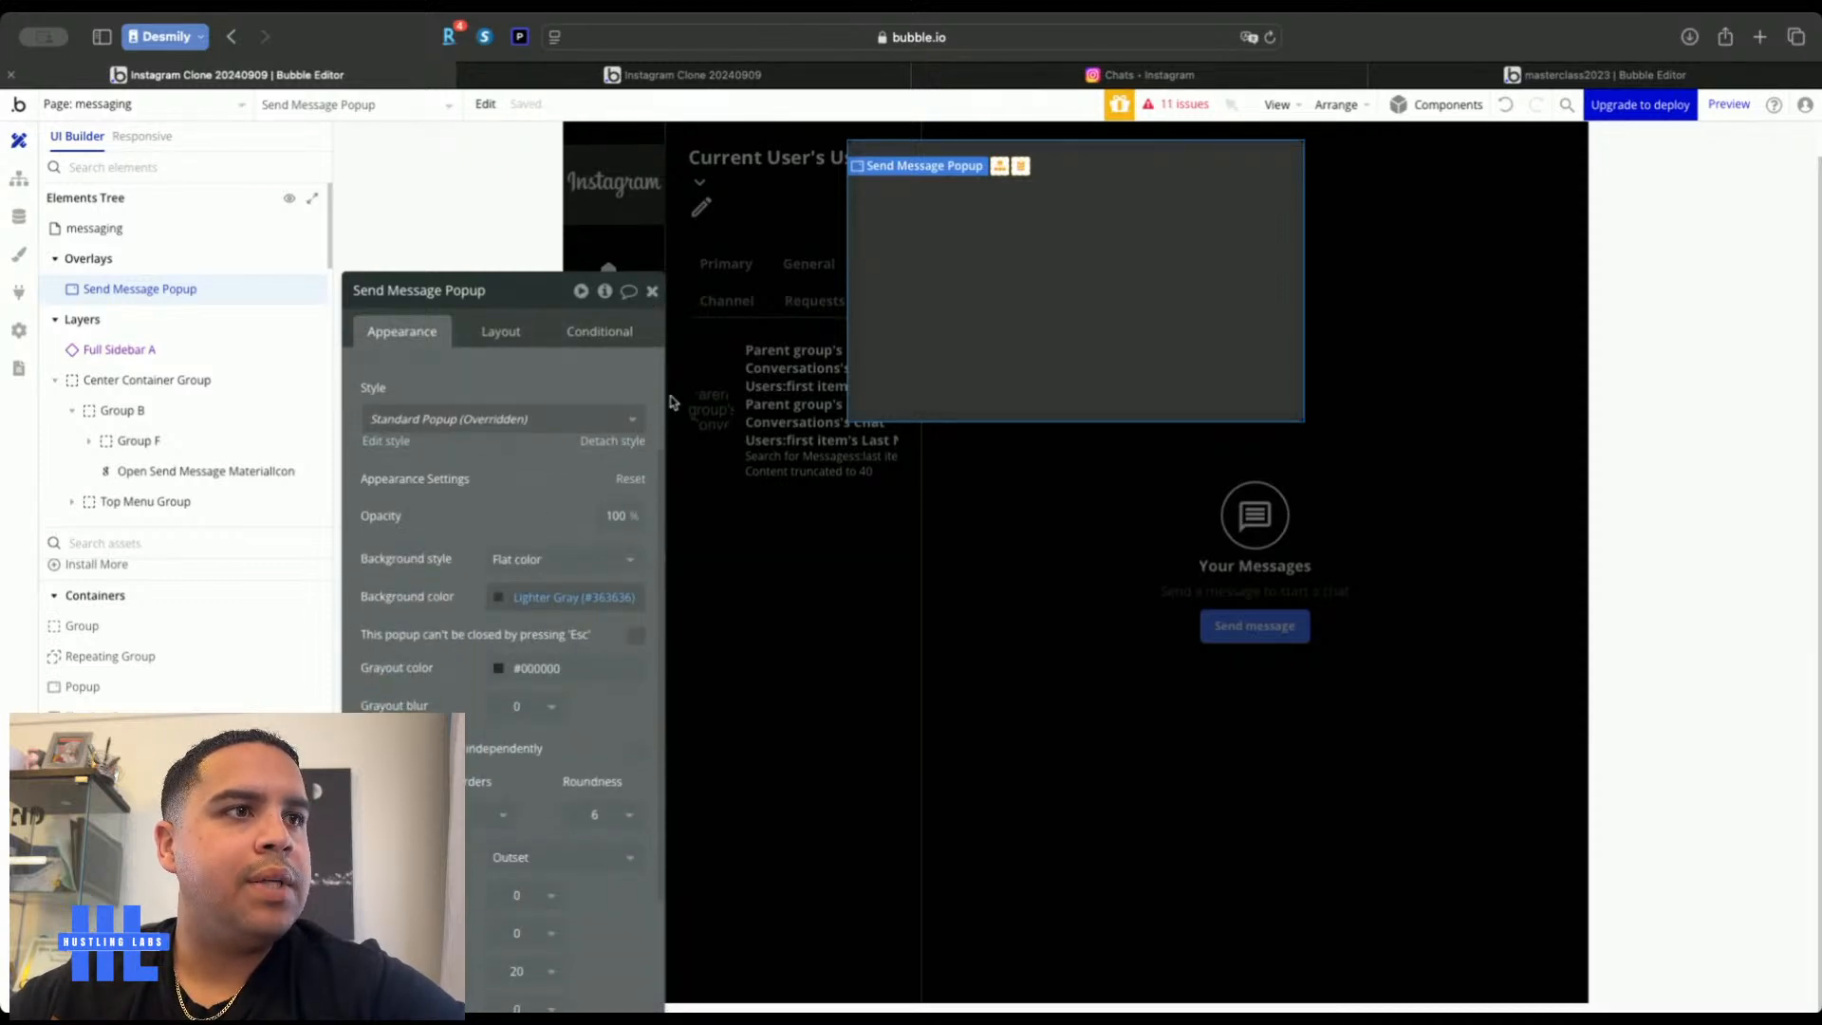
left_click(652, 290)
left_click(471, 362)
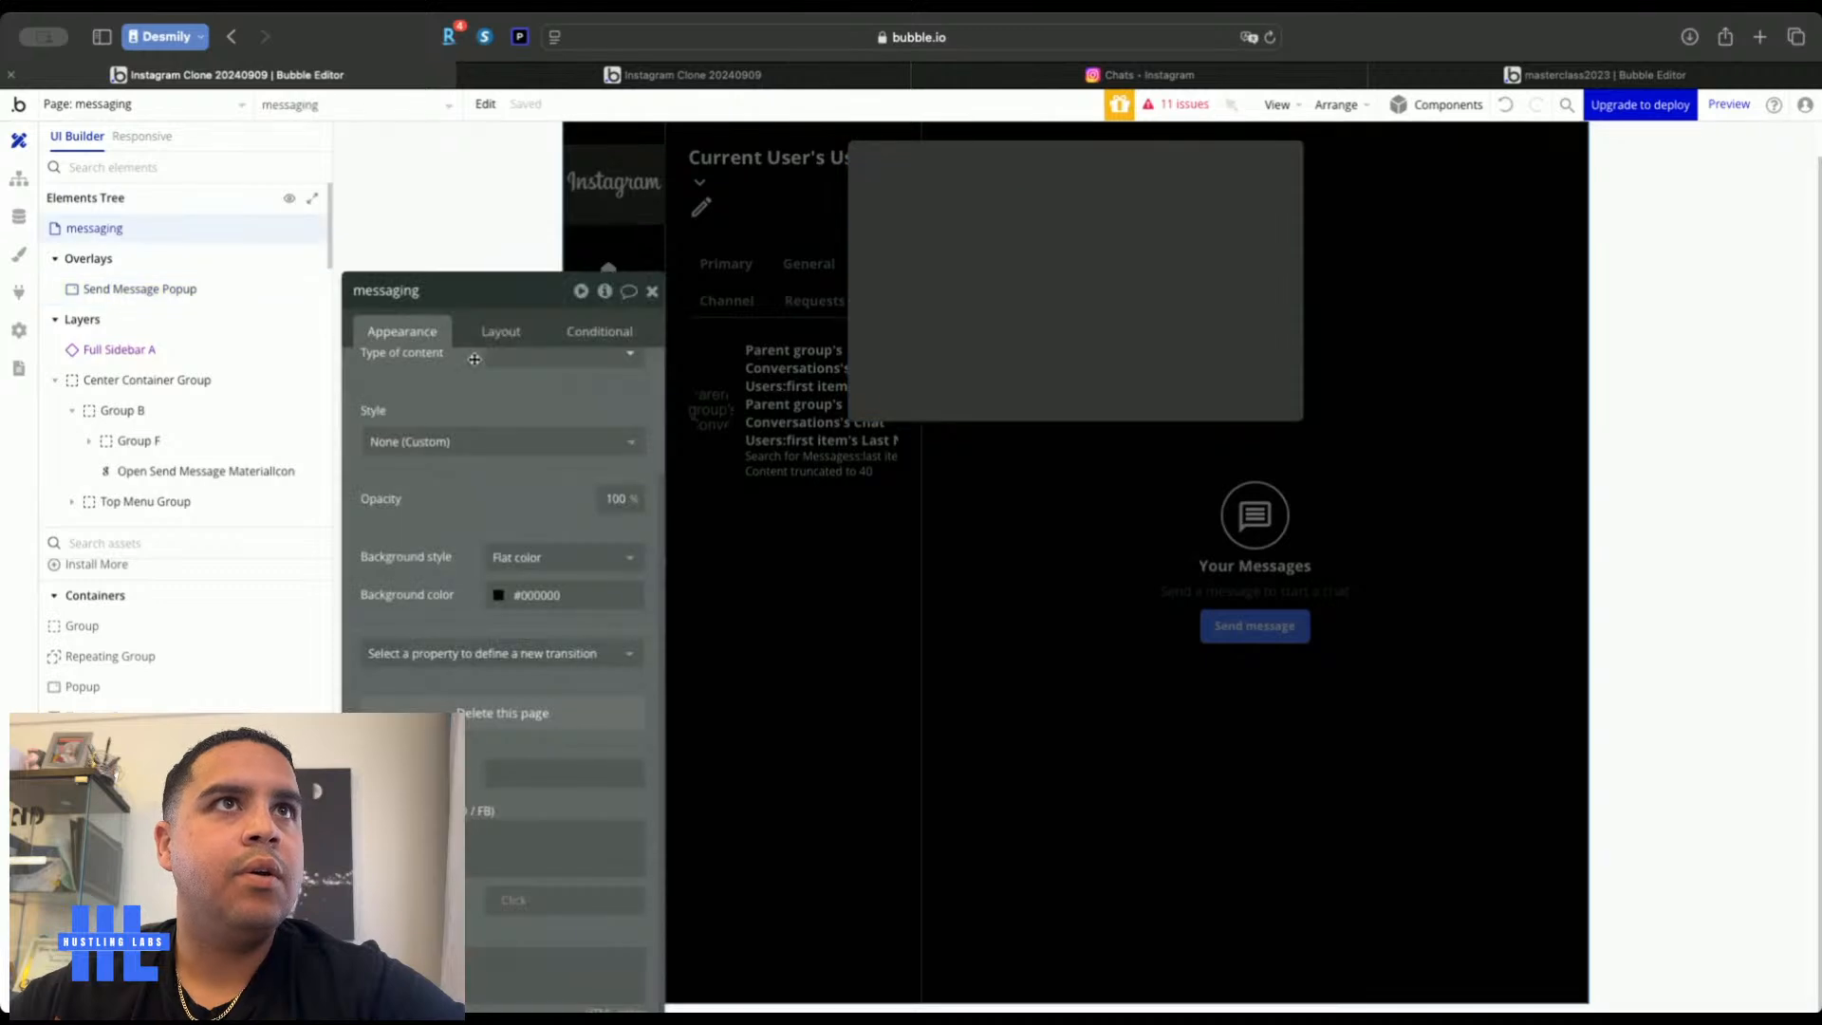
left_click(1111, 76)
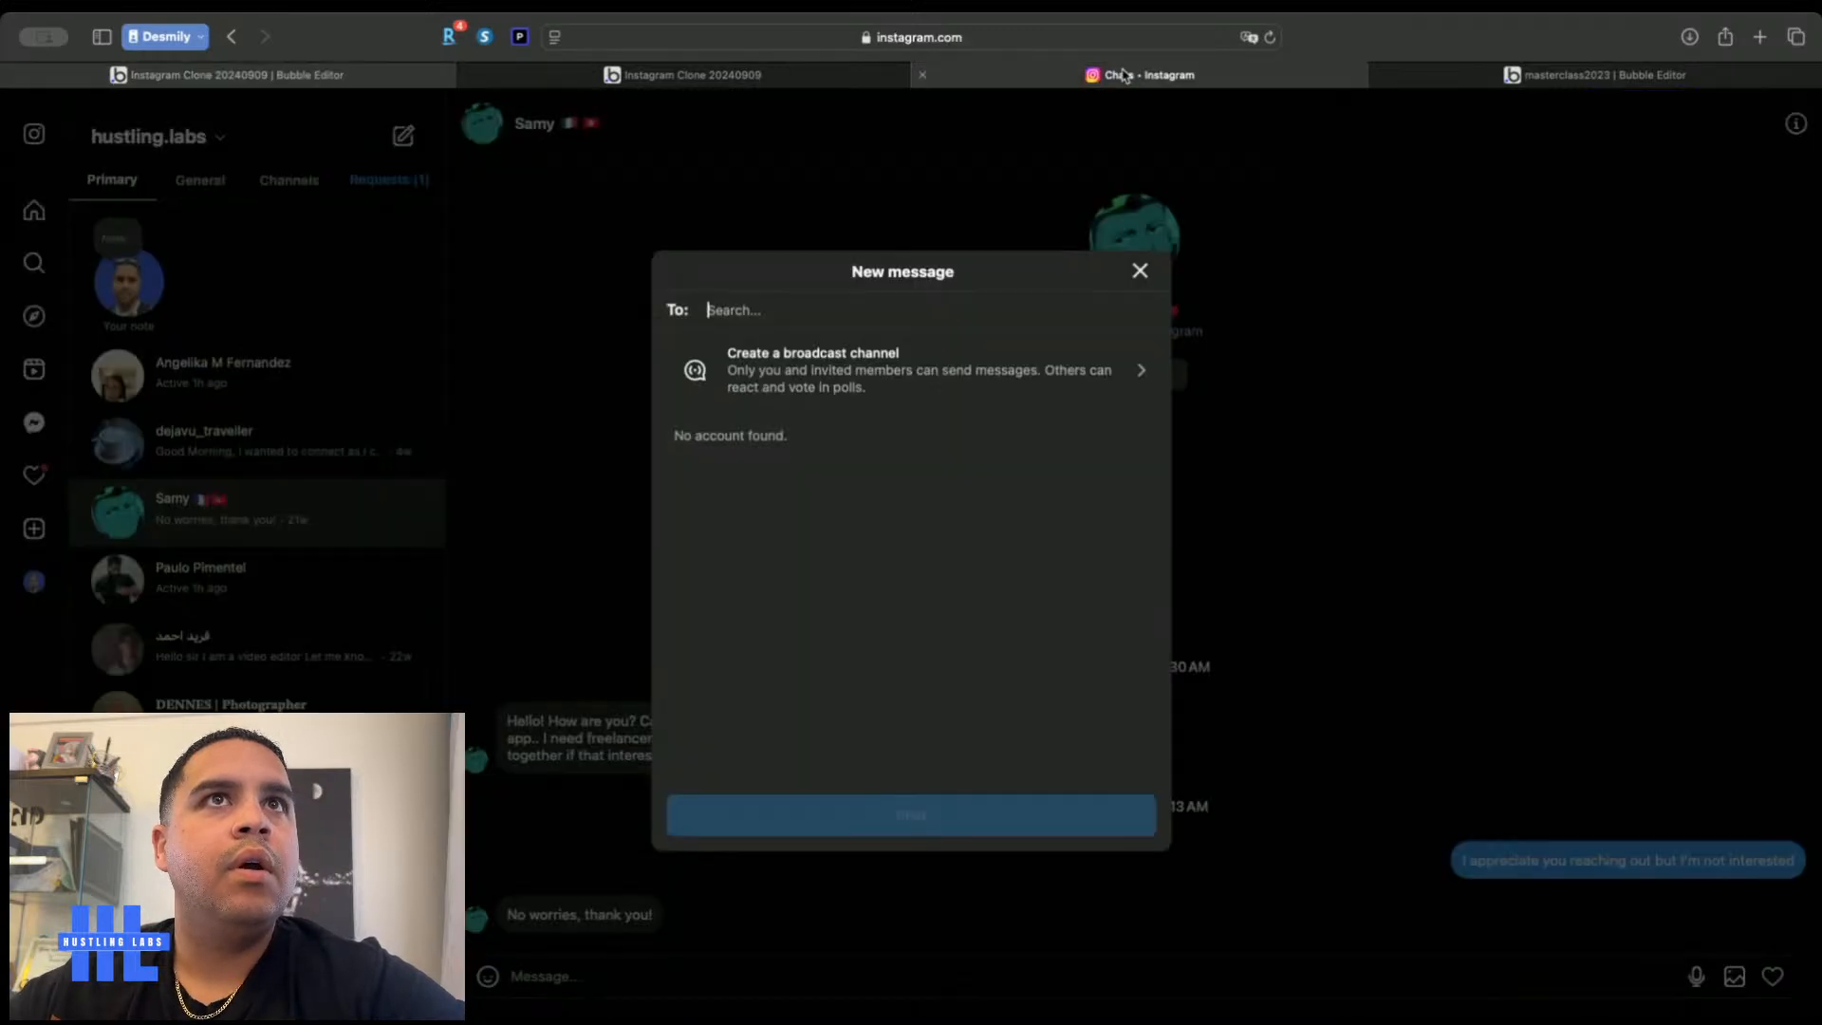
left_click(282, 76)
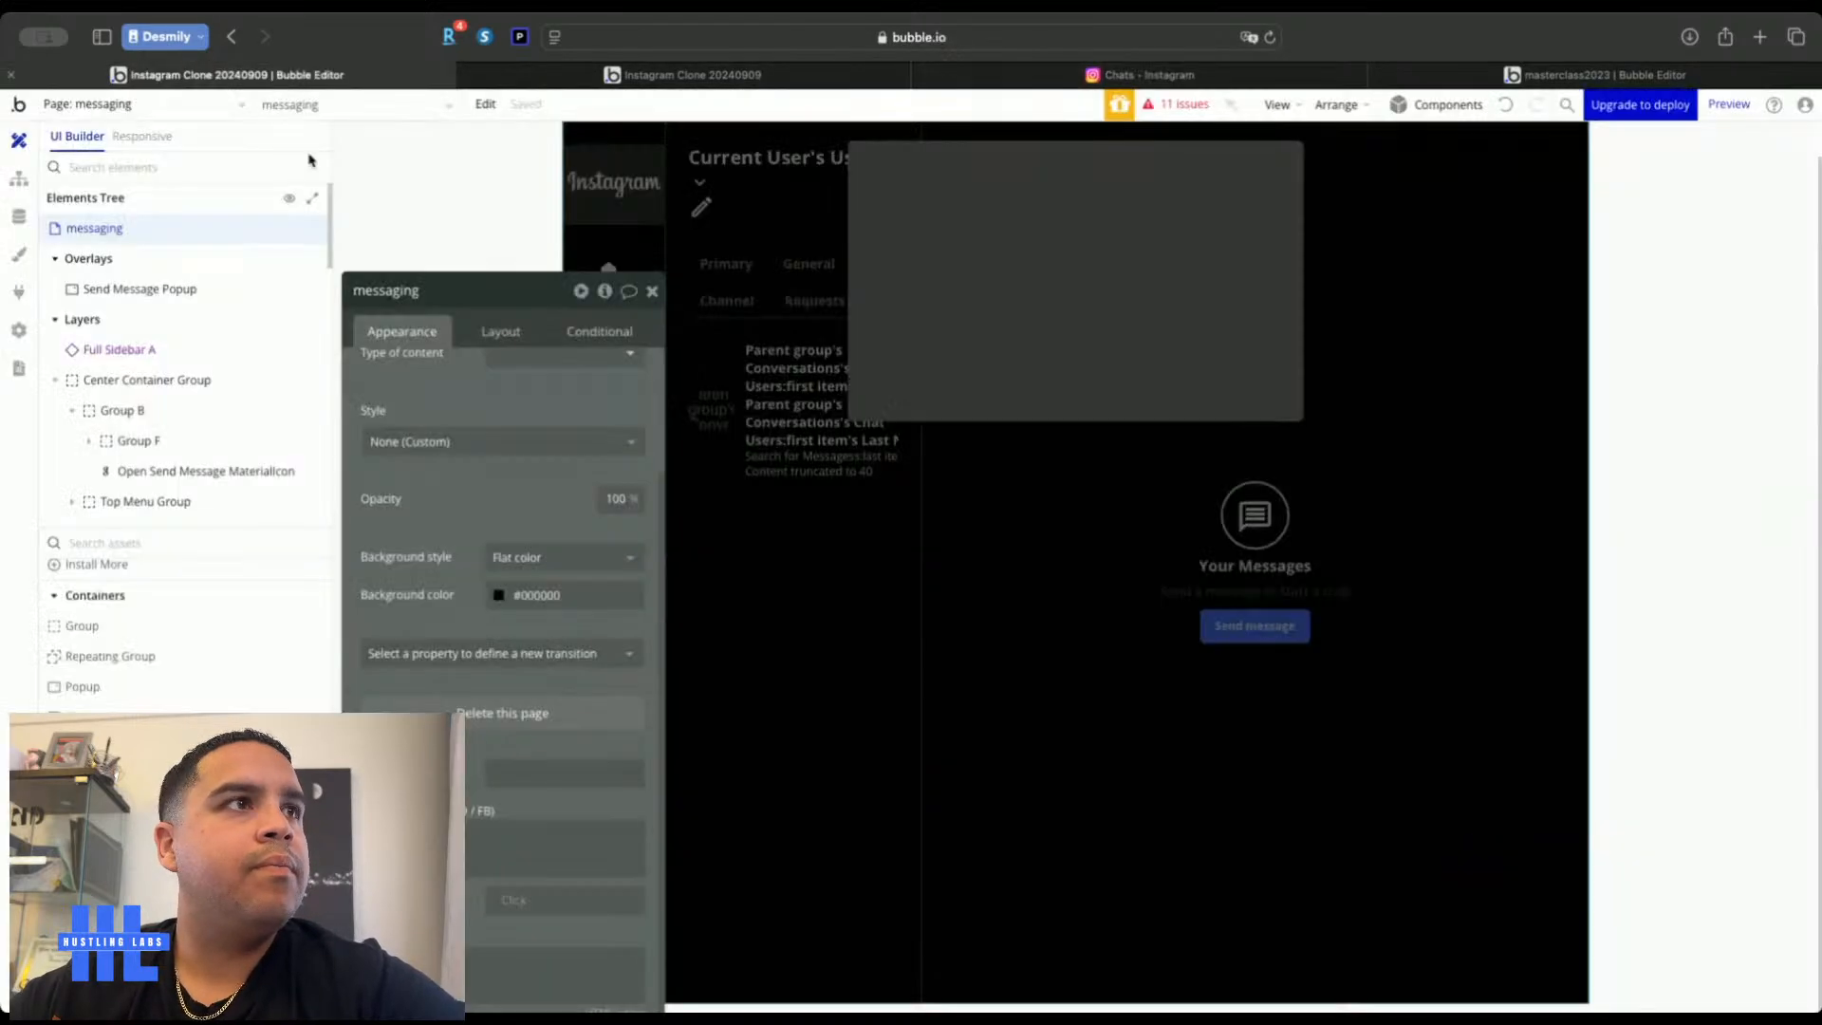
Add a group inside Send Message Popup that stretches to the popup's full width
left_click(82, 628)
left_click(947, 177)
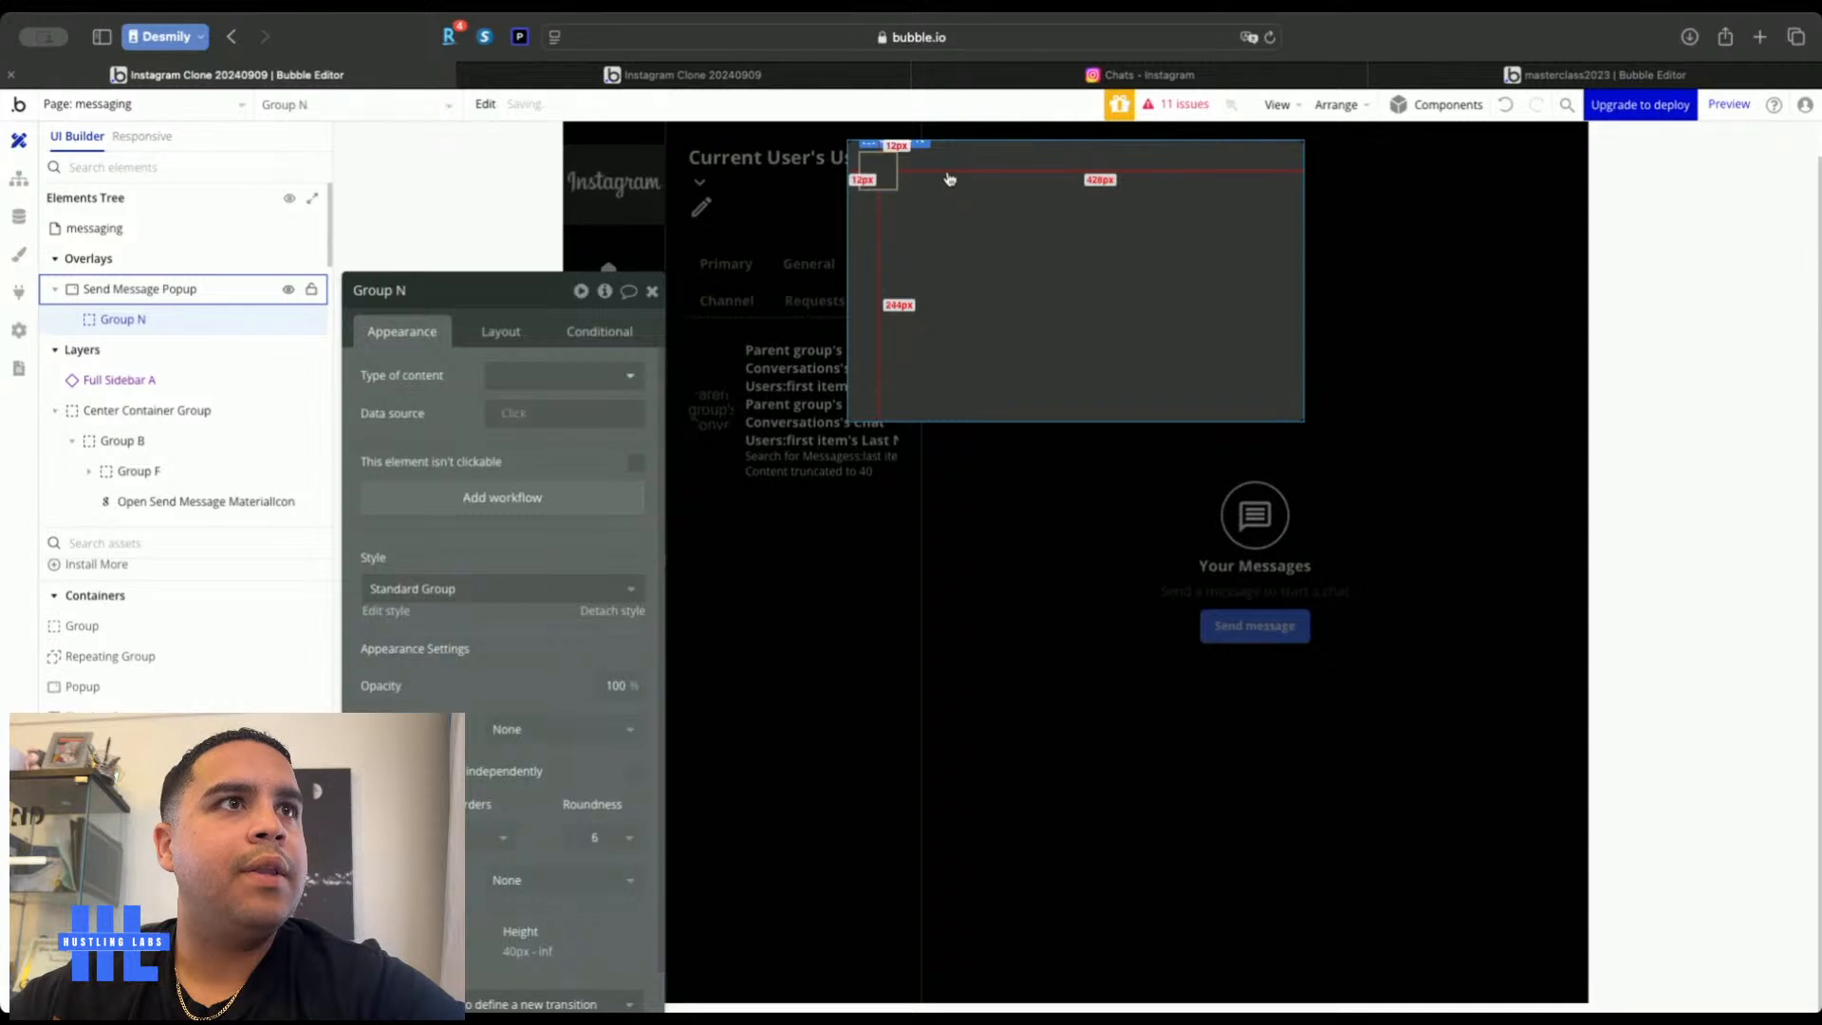
left_click(498, 334)
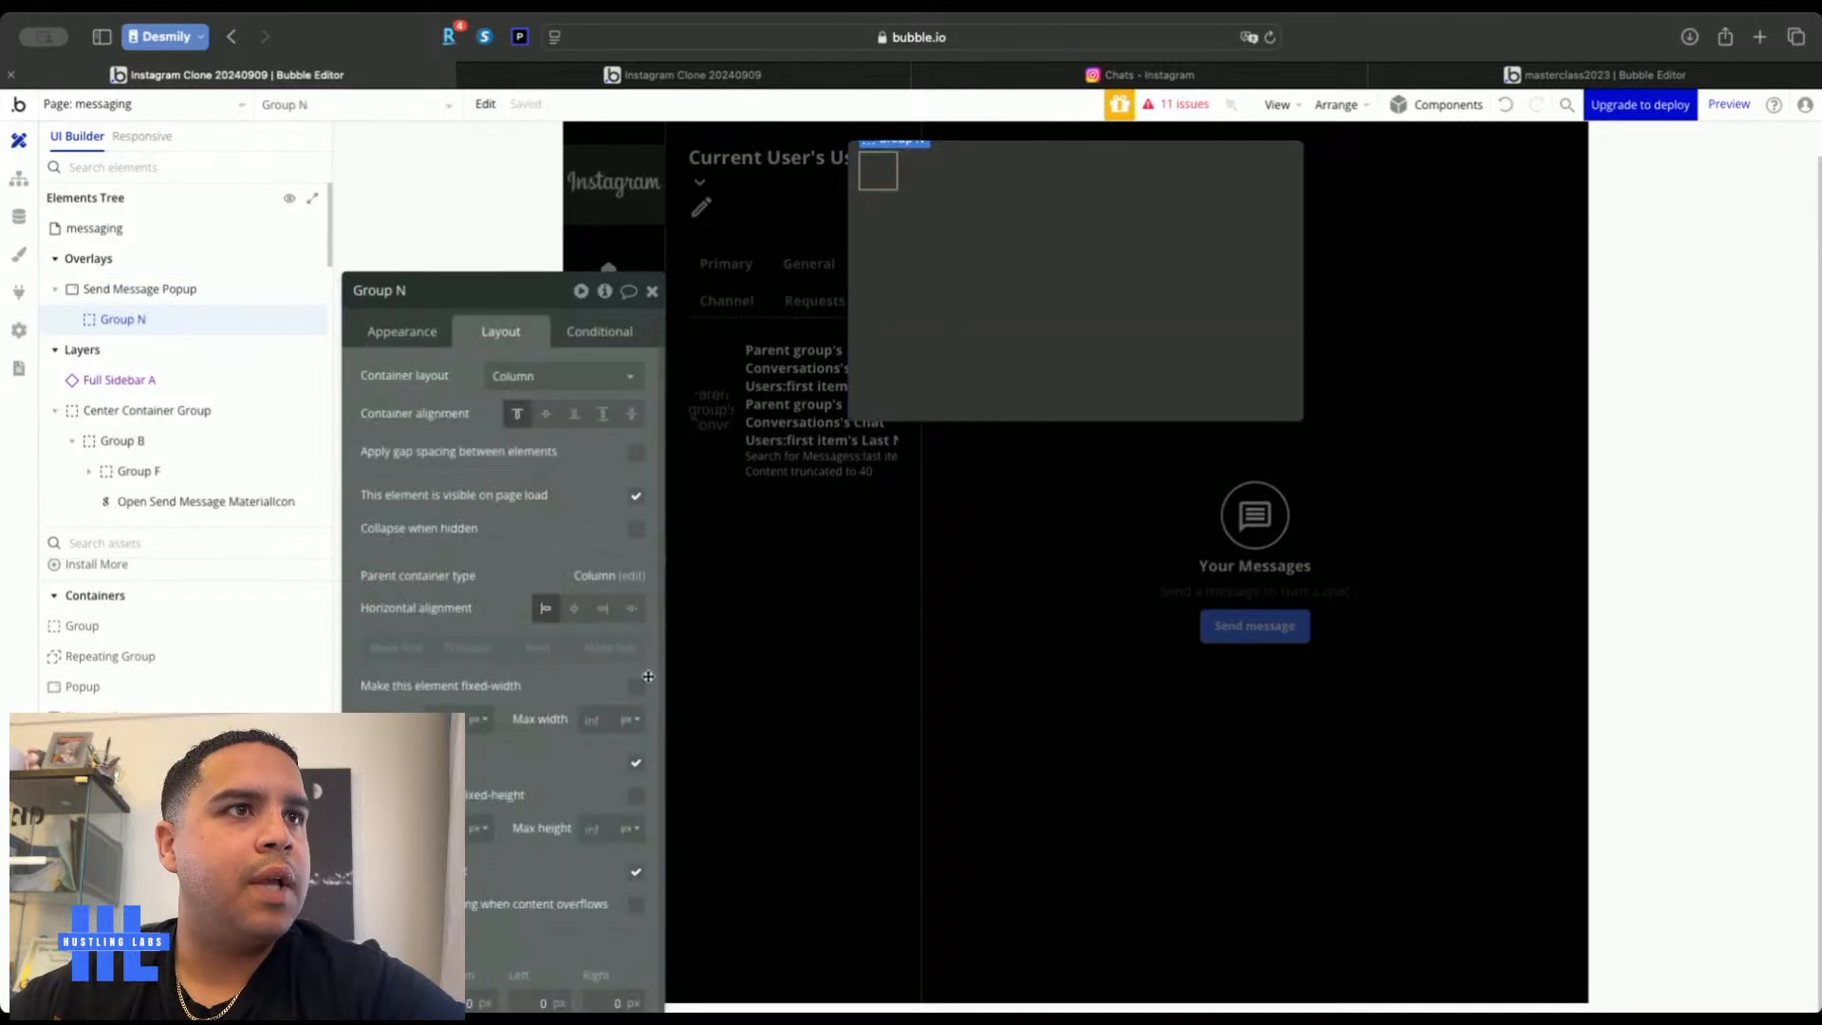
left_click(635, 759)
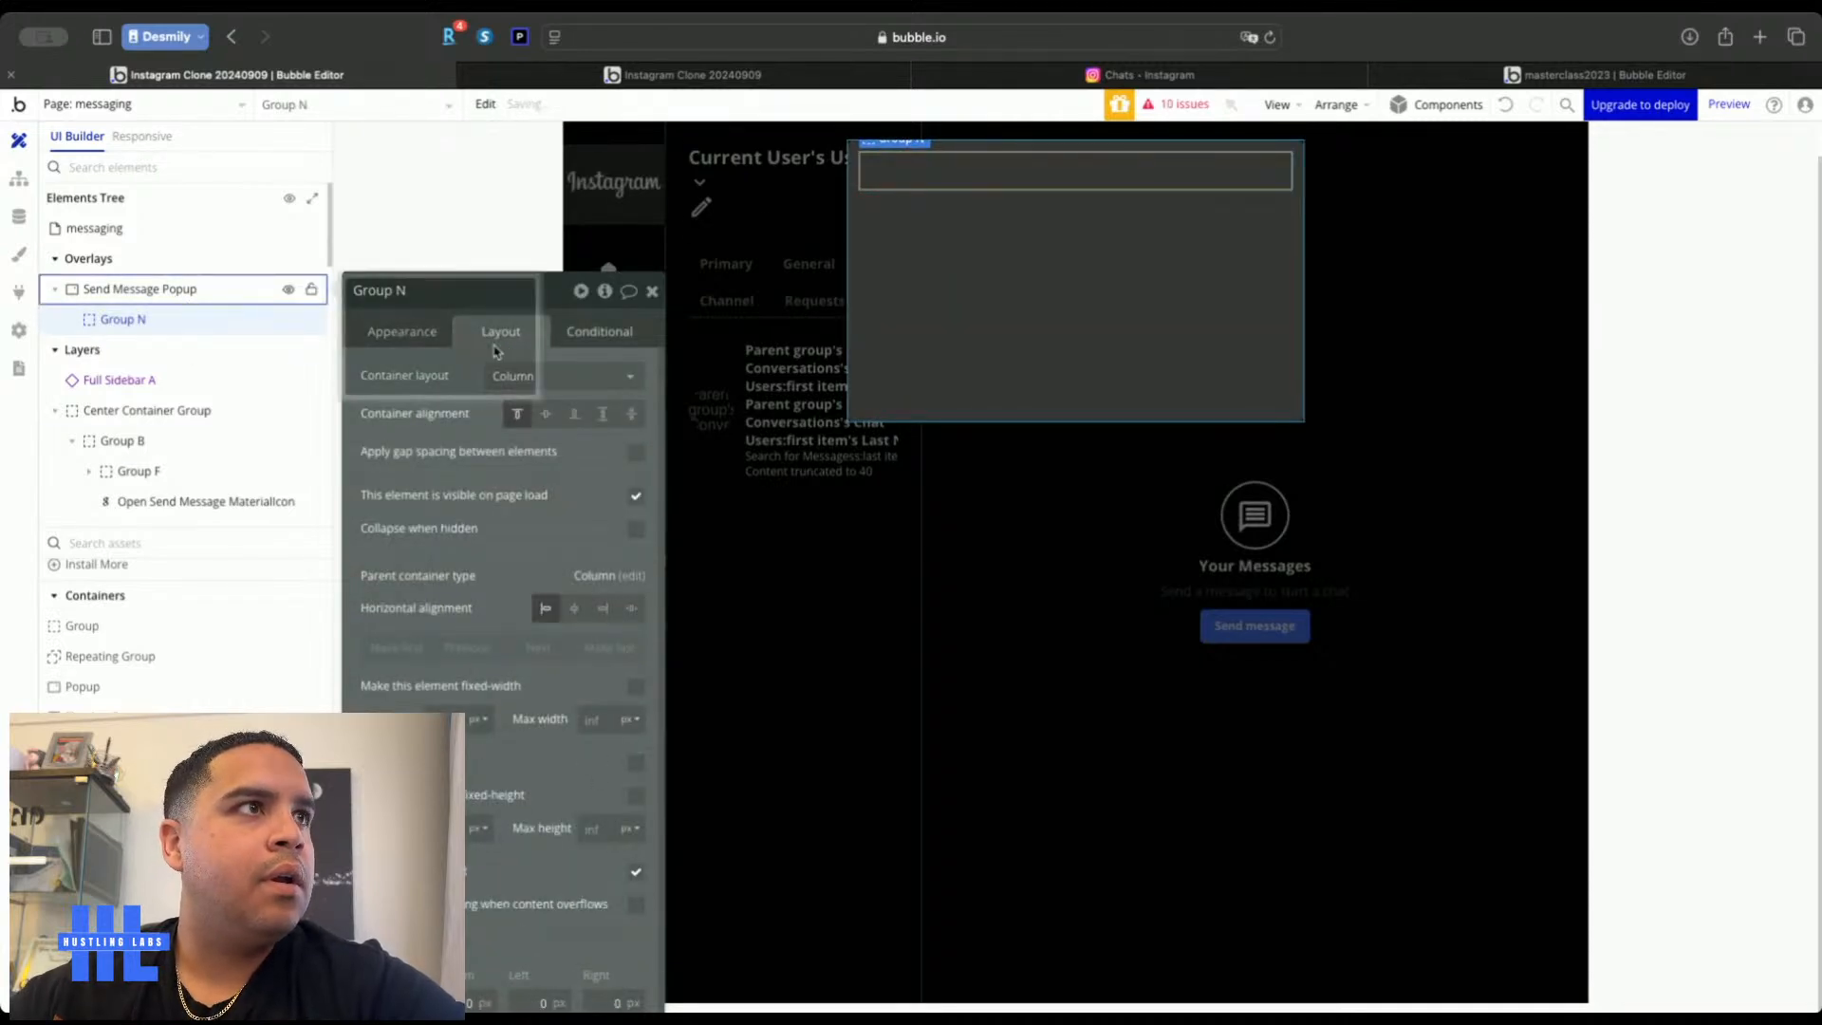
Add a text element into Group N and set the group's container layout to Row
scroll(123, 627, "up", 5)
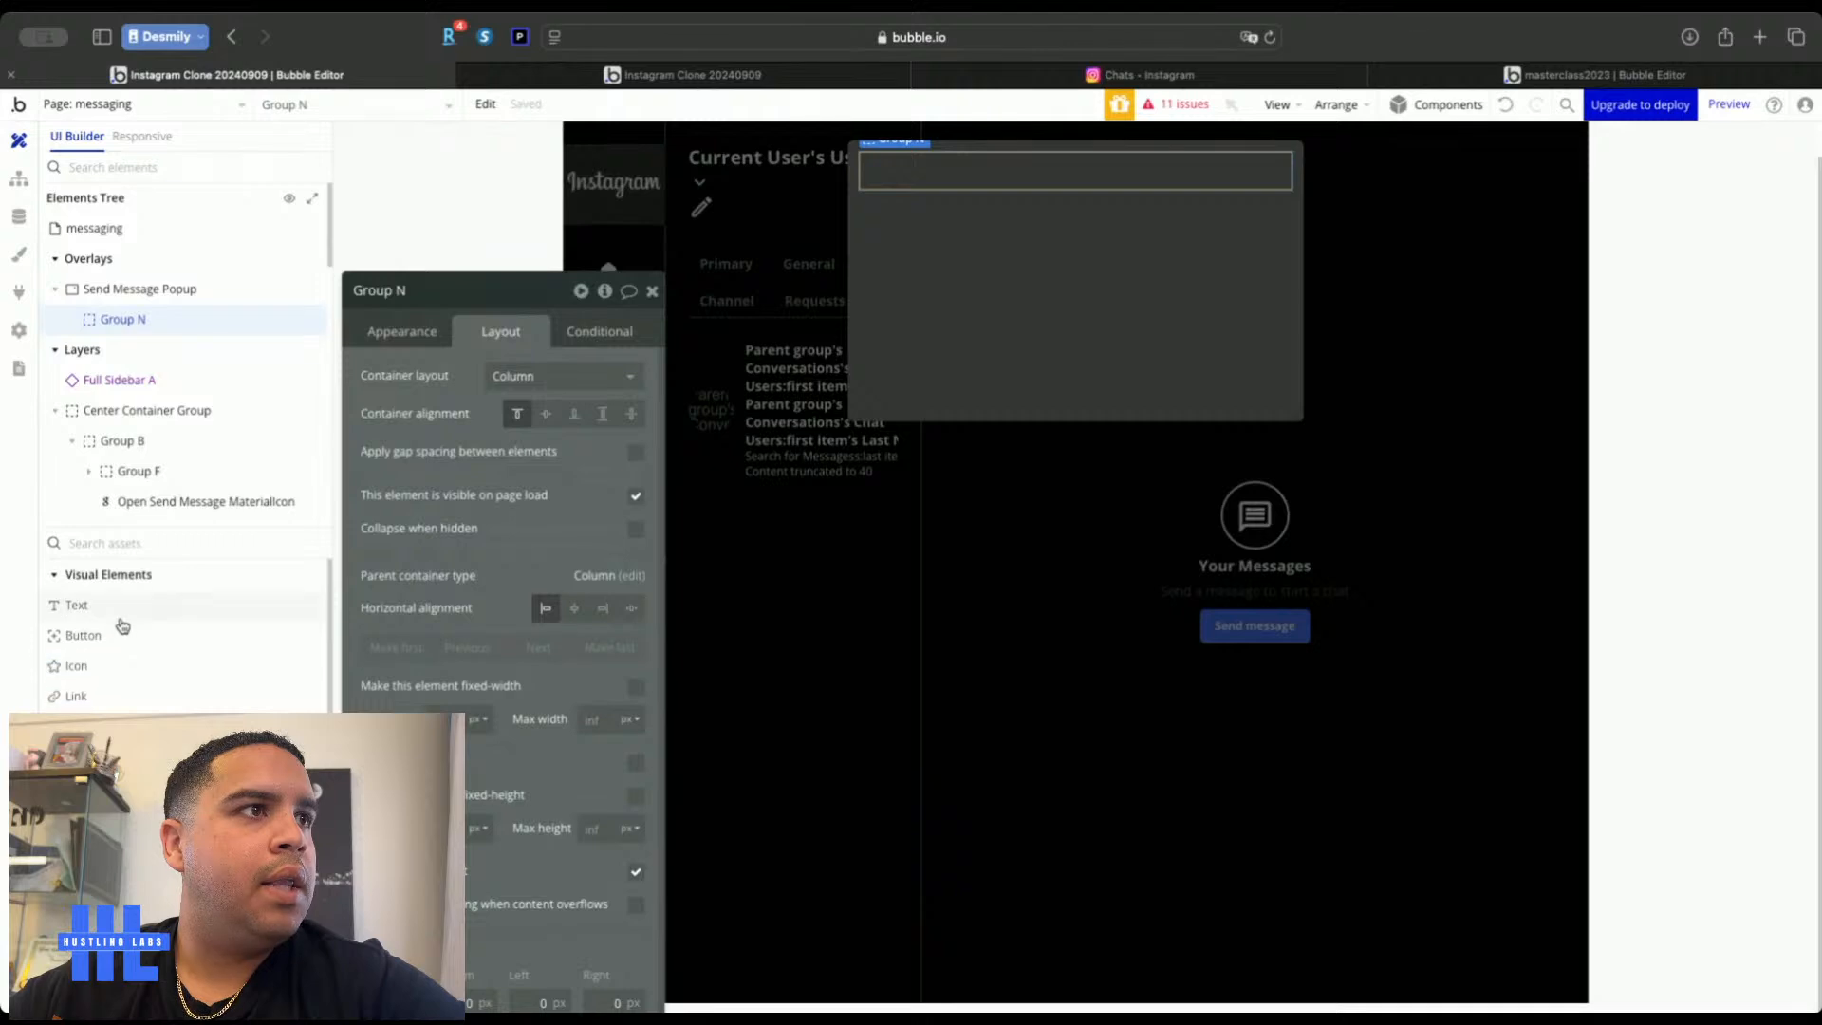
left_click_drag(118, 607, 1091, 178)
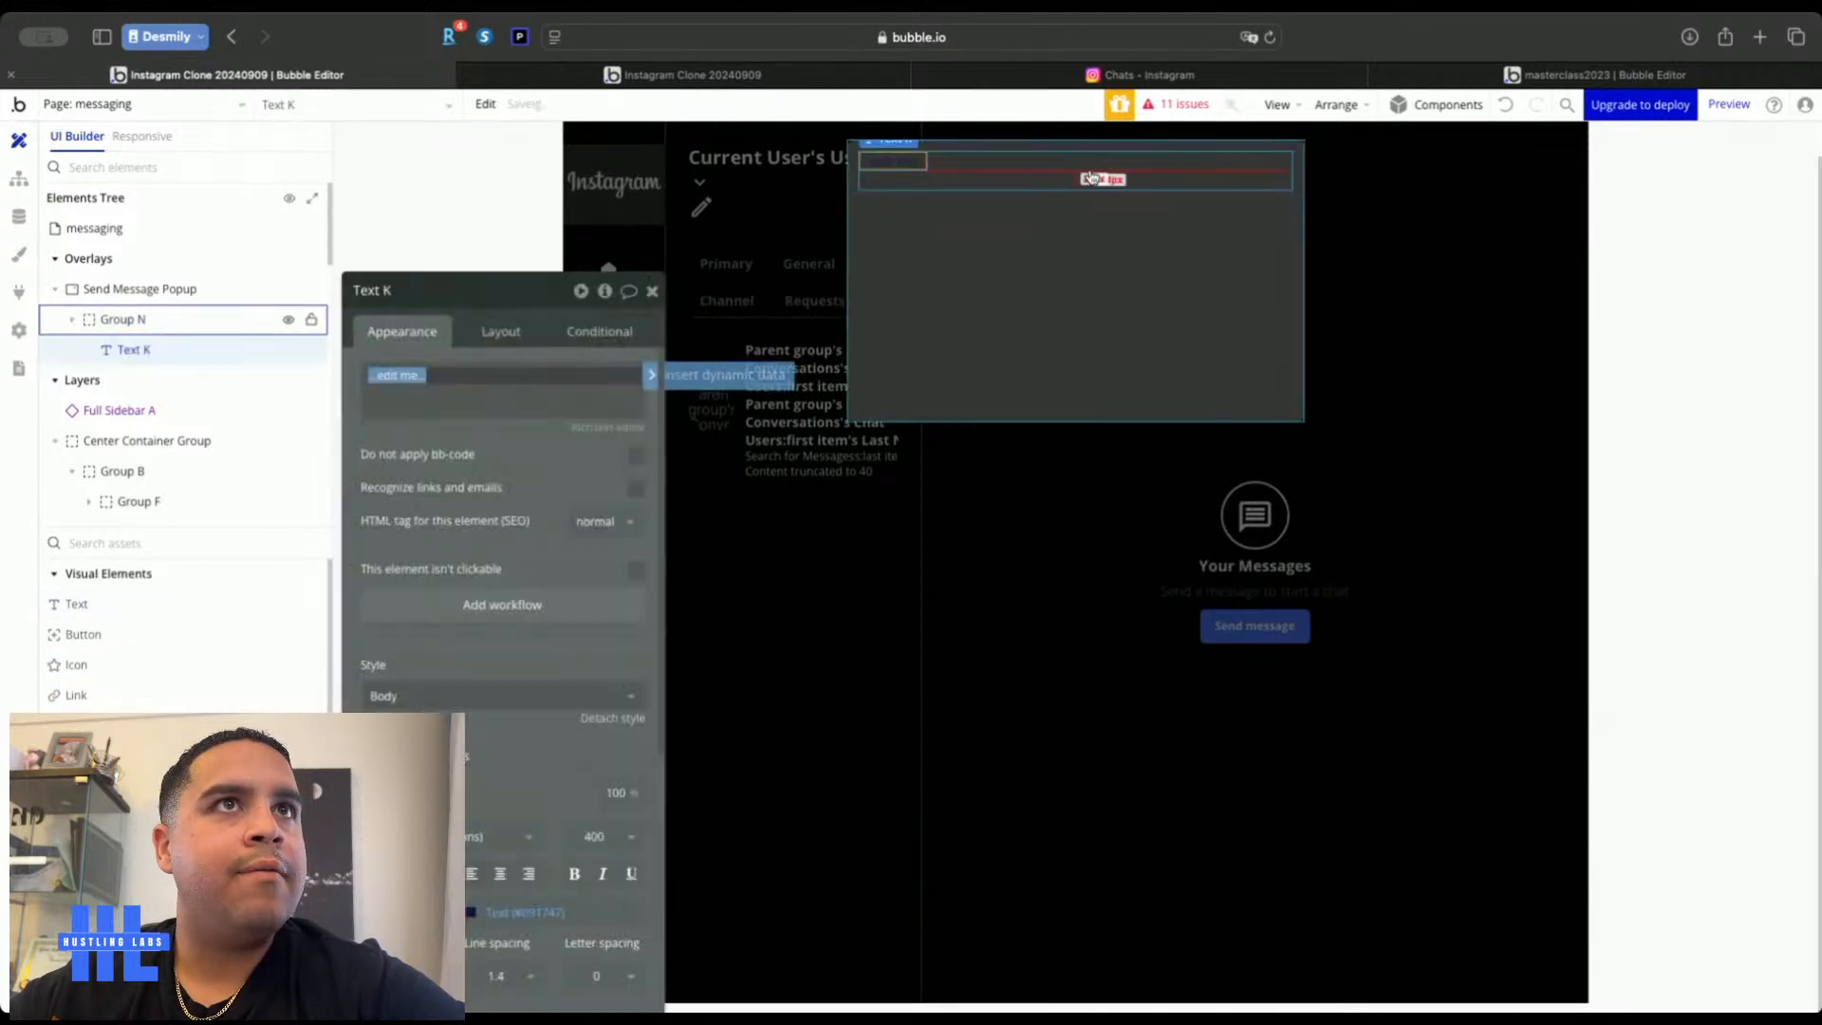
left_click(1091, 177)
left_click(491, 332)
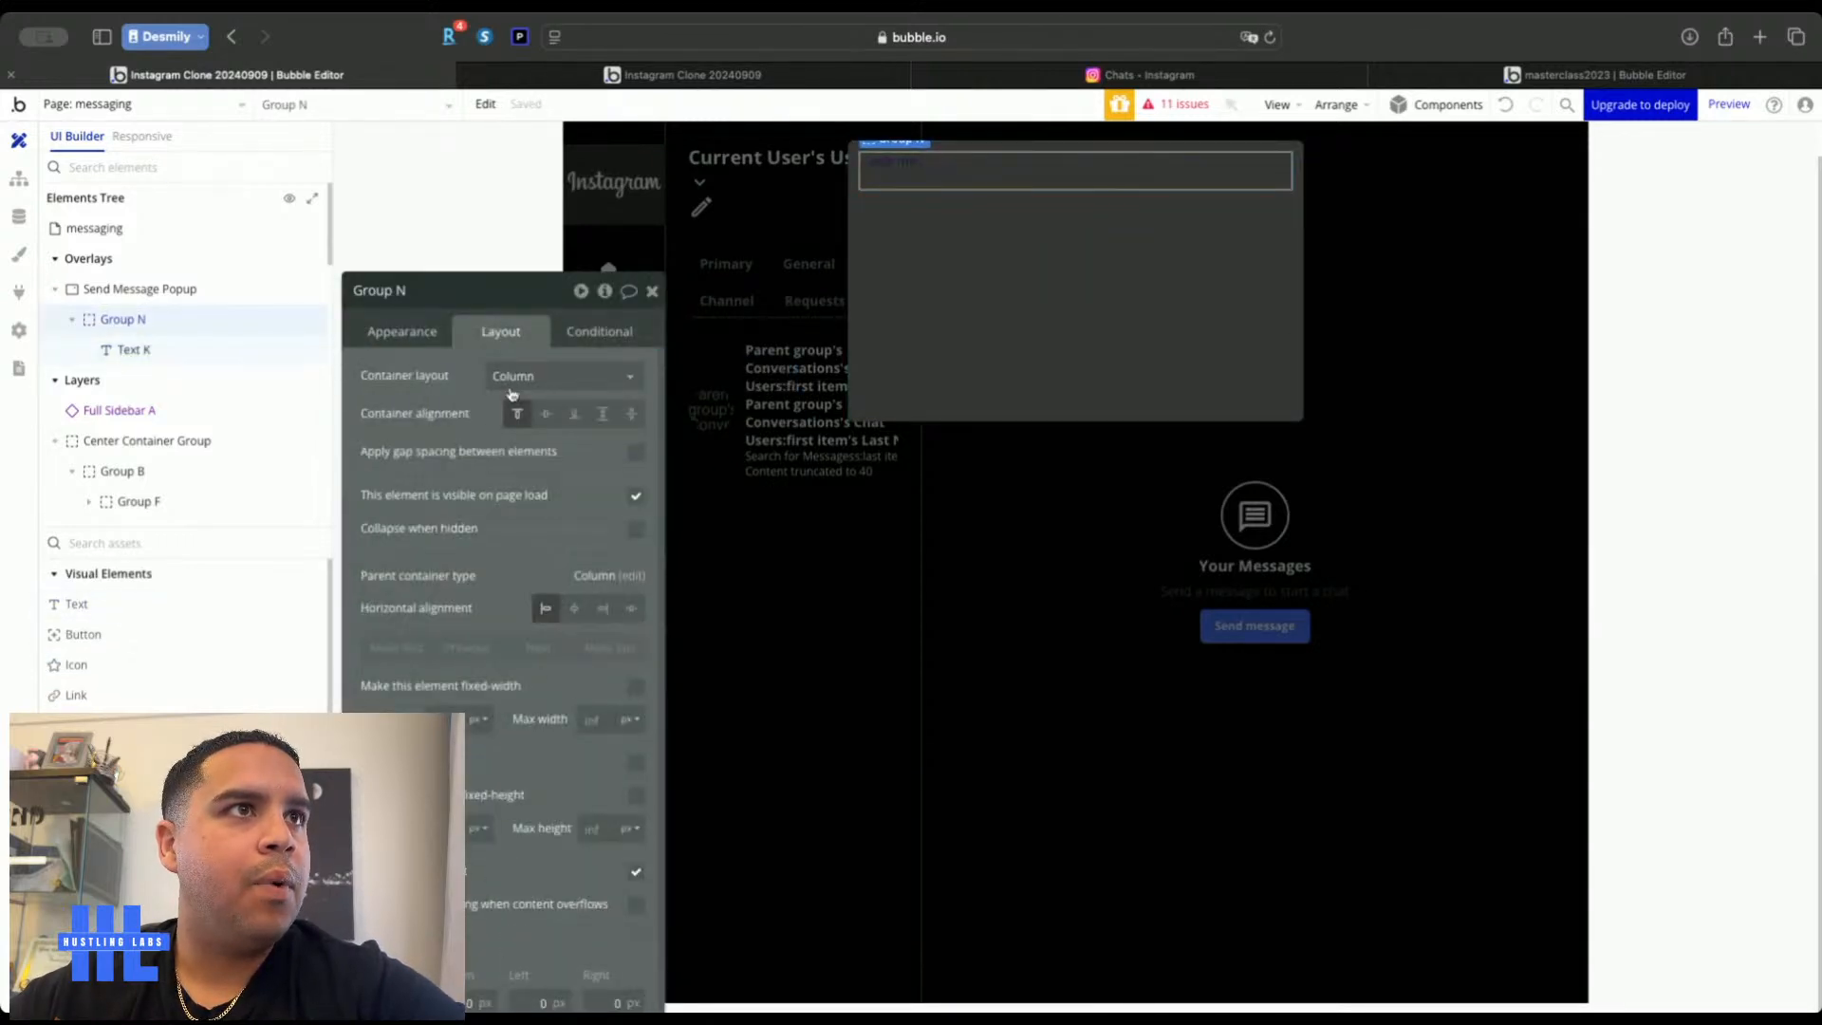
left_click(517, 377)
left_click(521, 495)
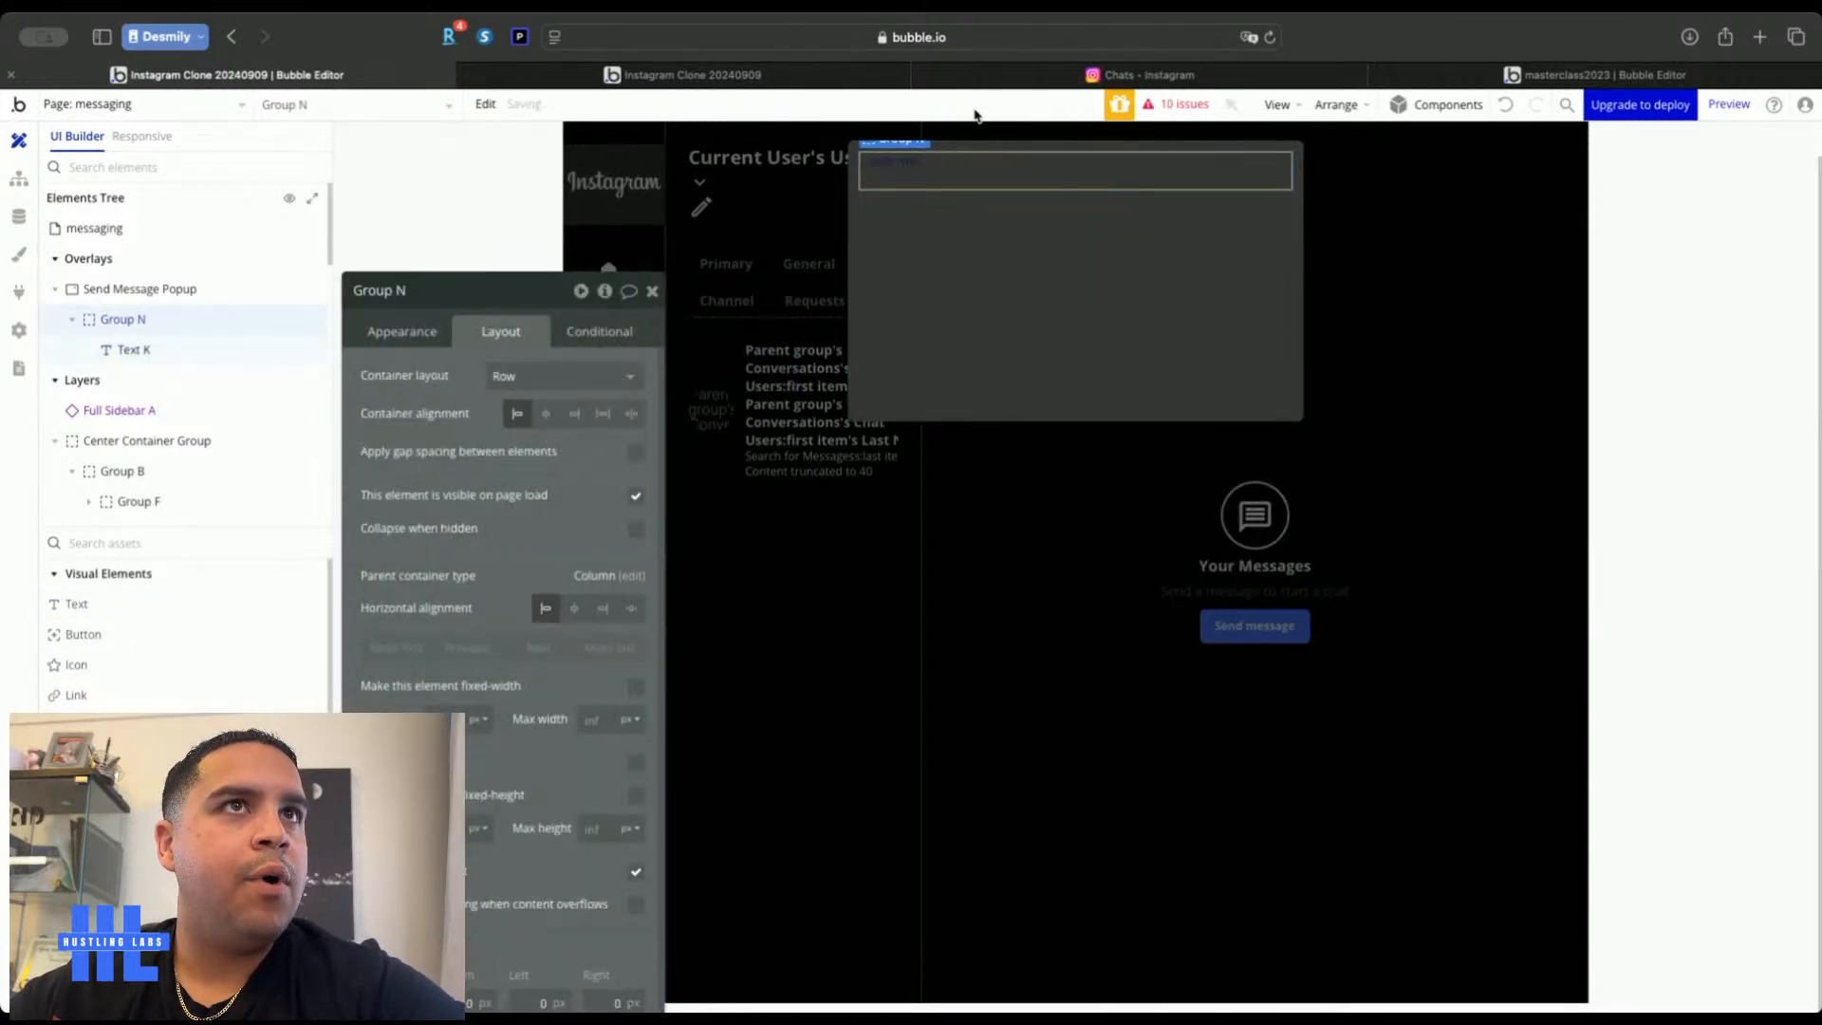
Make the text read 'New Message' in bold white, centred vertically
left_click(906, 165)
type("New Message")
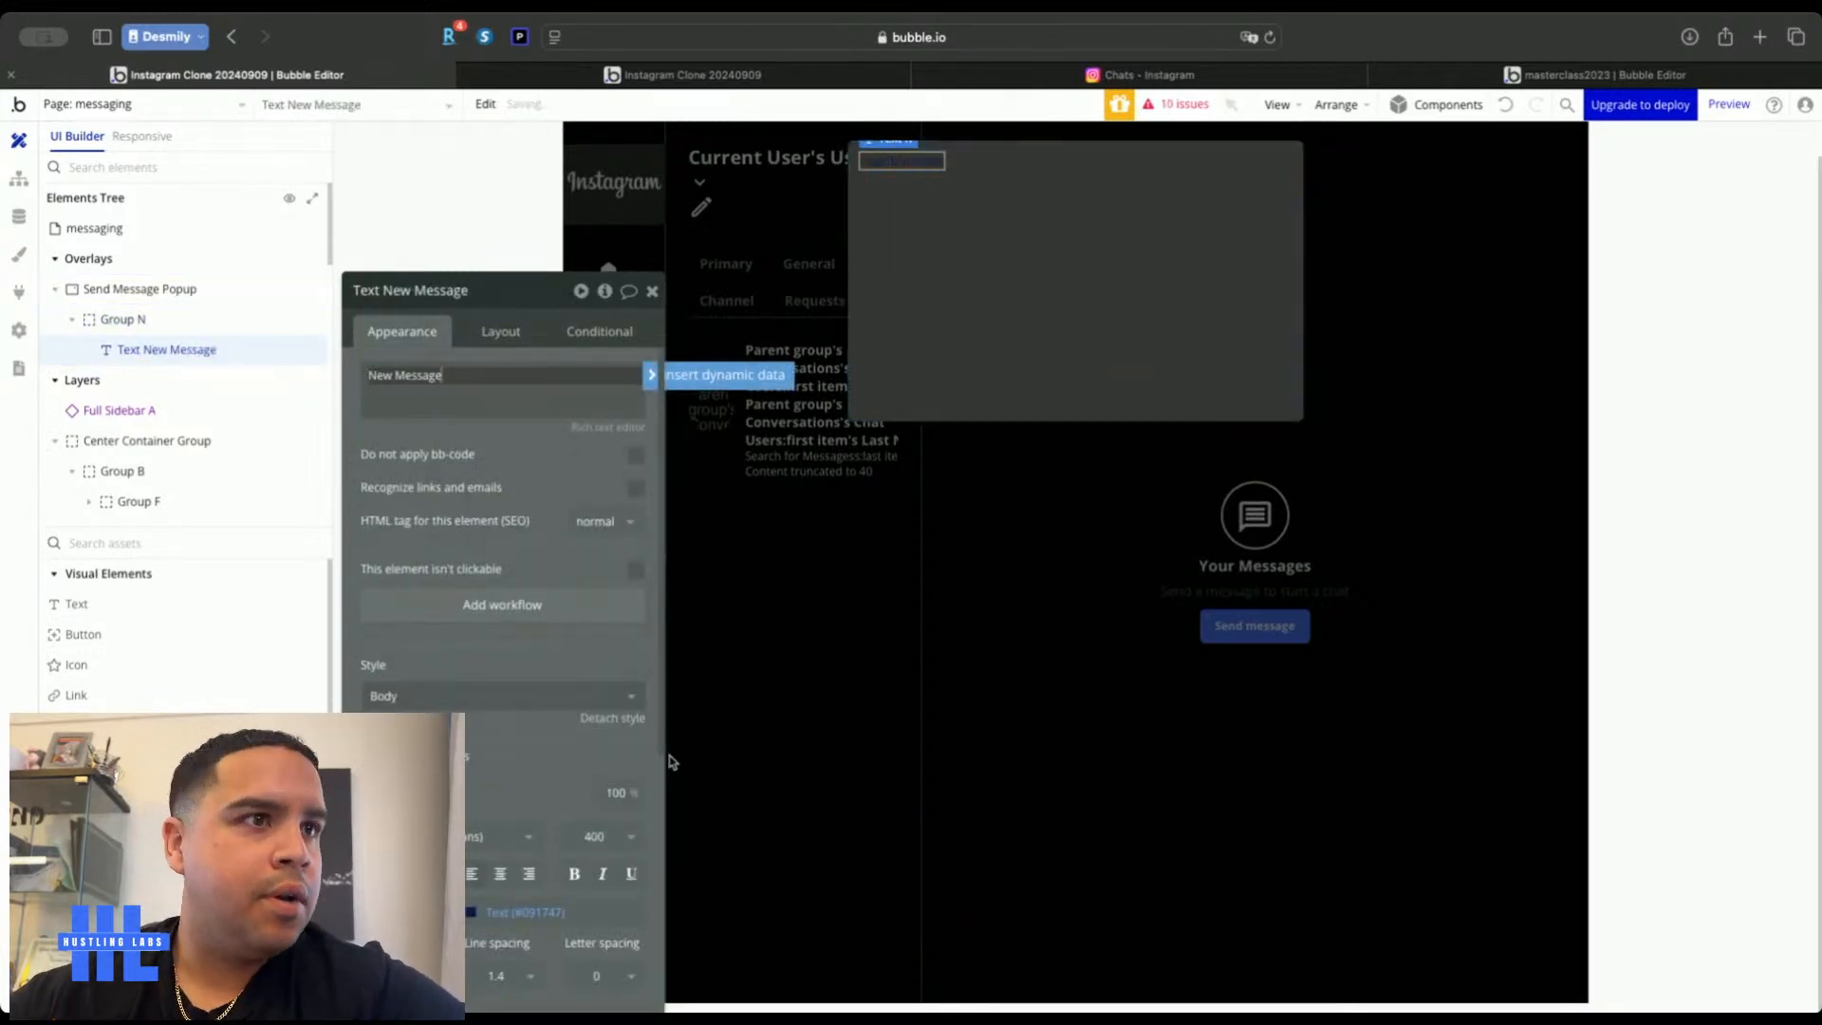
left_click(524, 912)
left_click(499, 972)
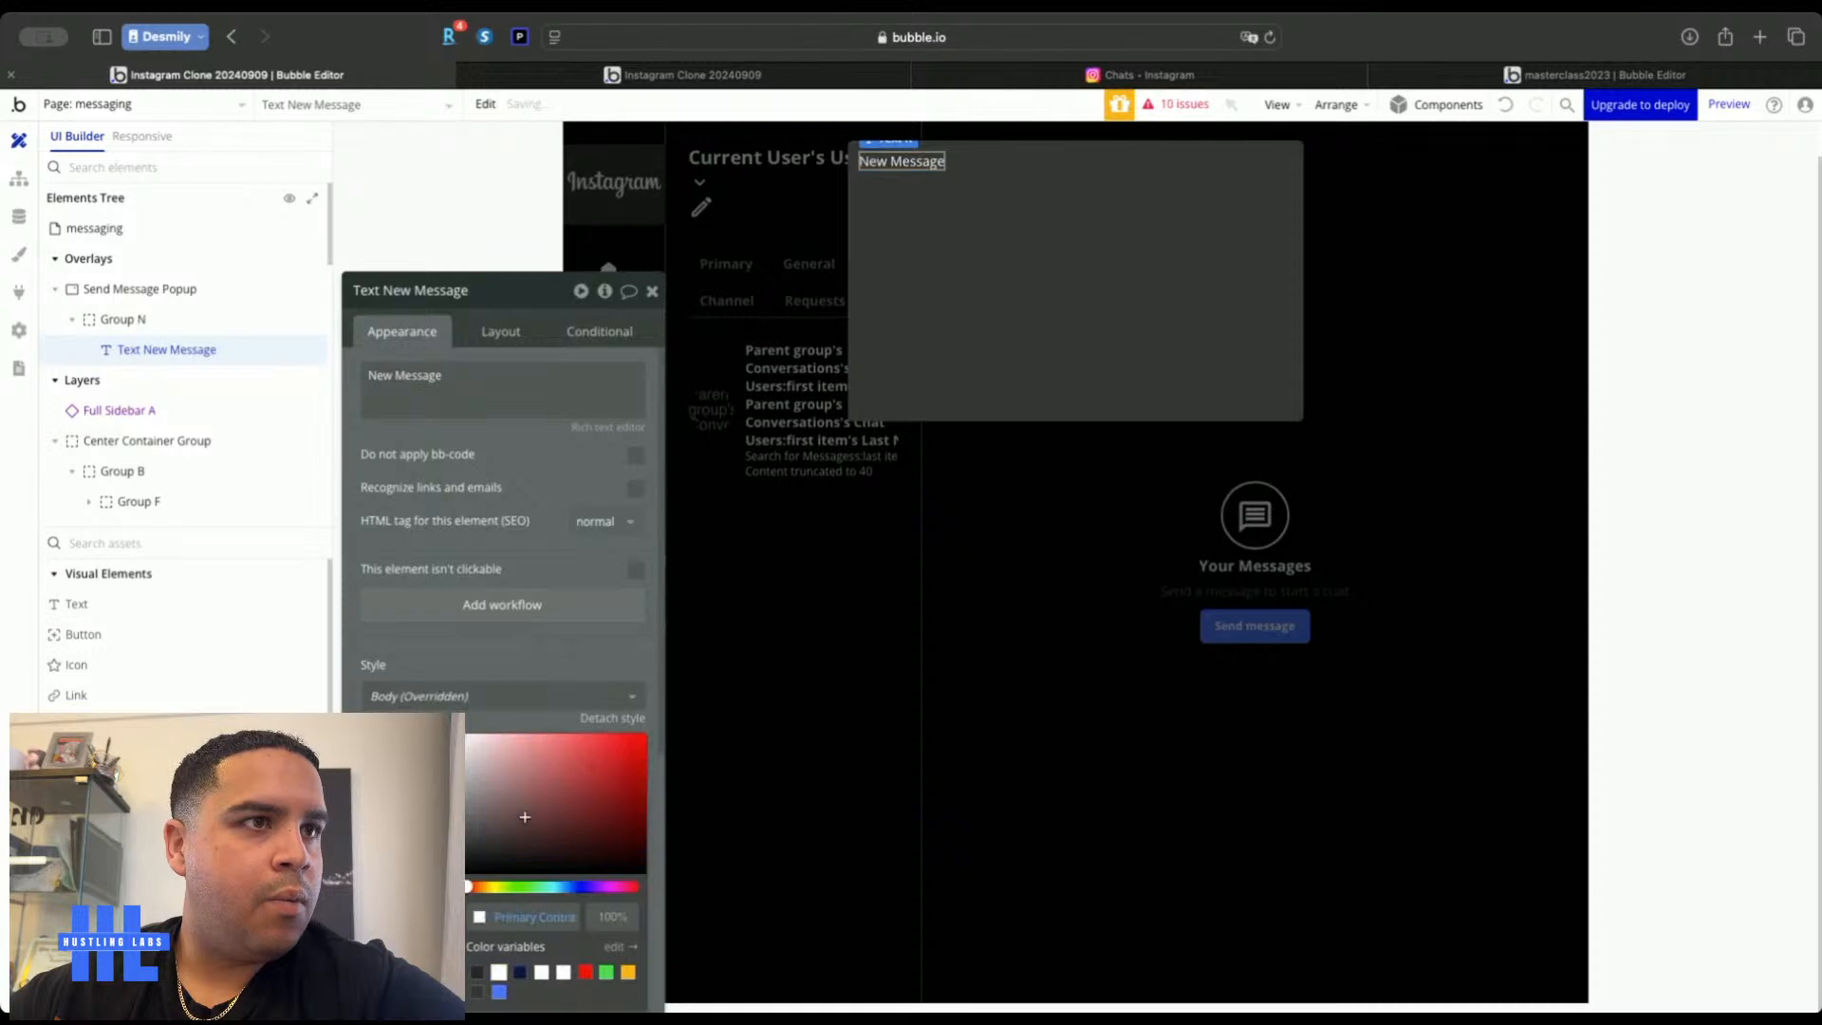
left_click(564, 655)
left_click(575, 873)
left_click(500, 331)
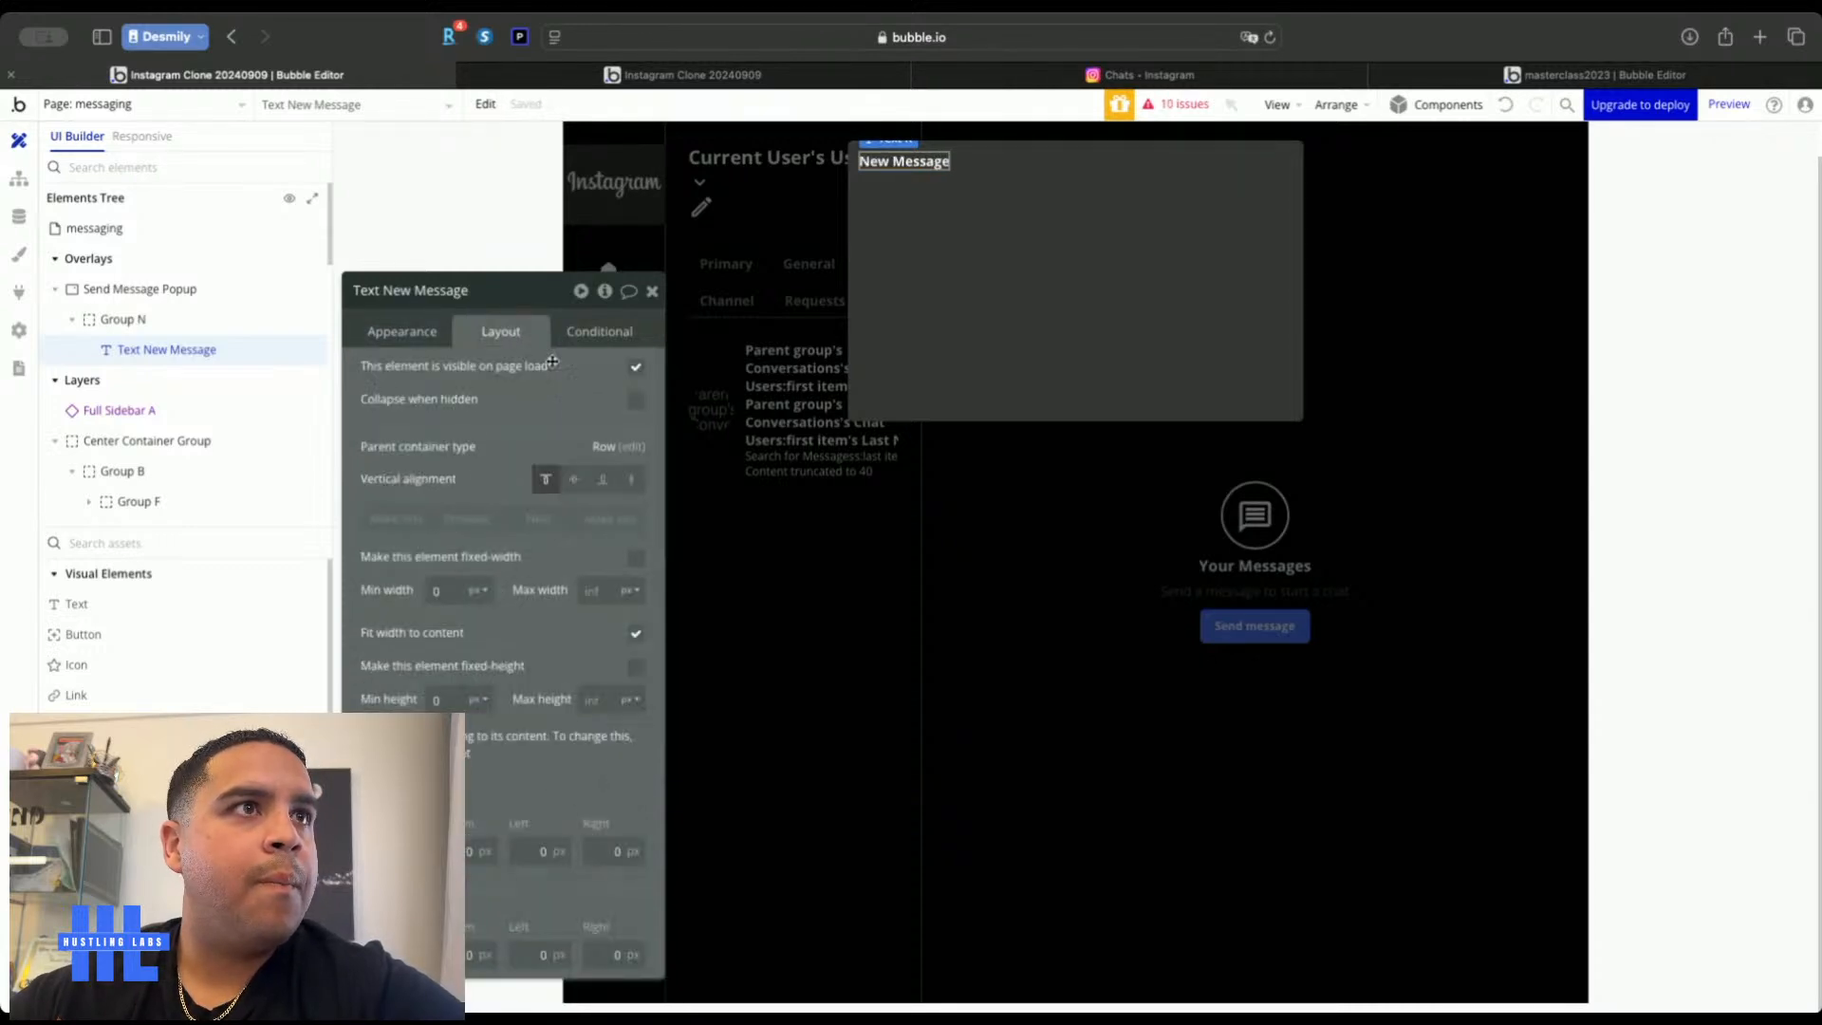
left_click(574, 481)
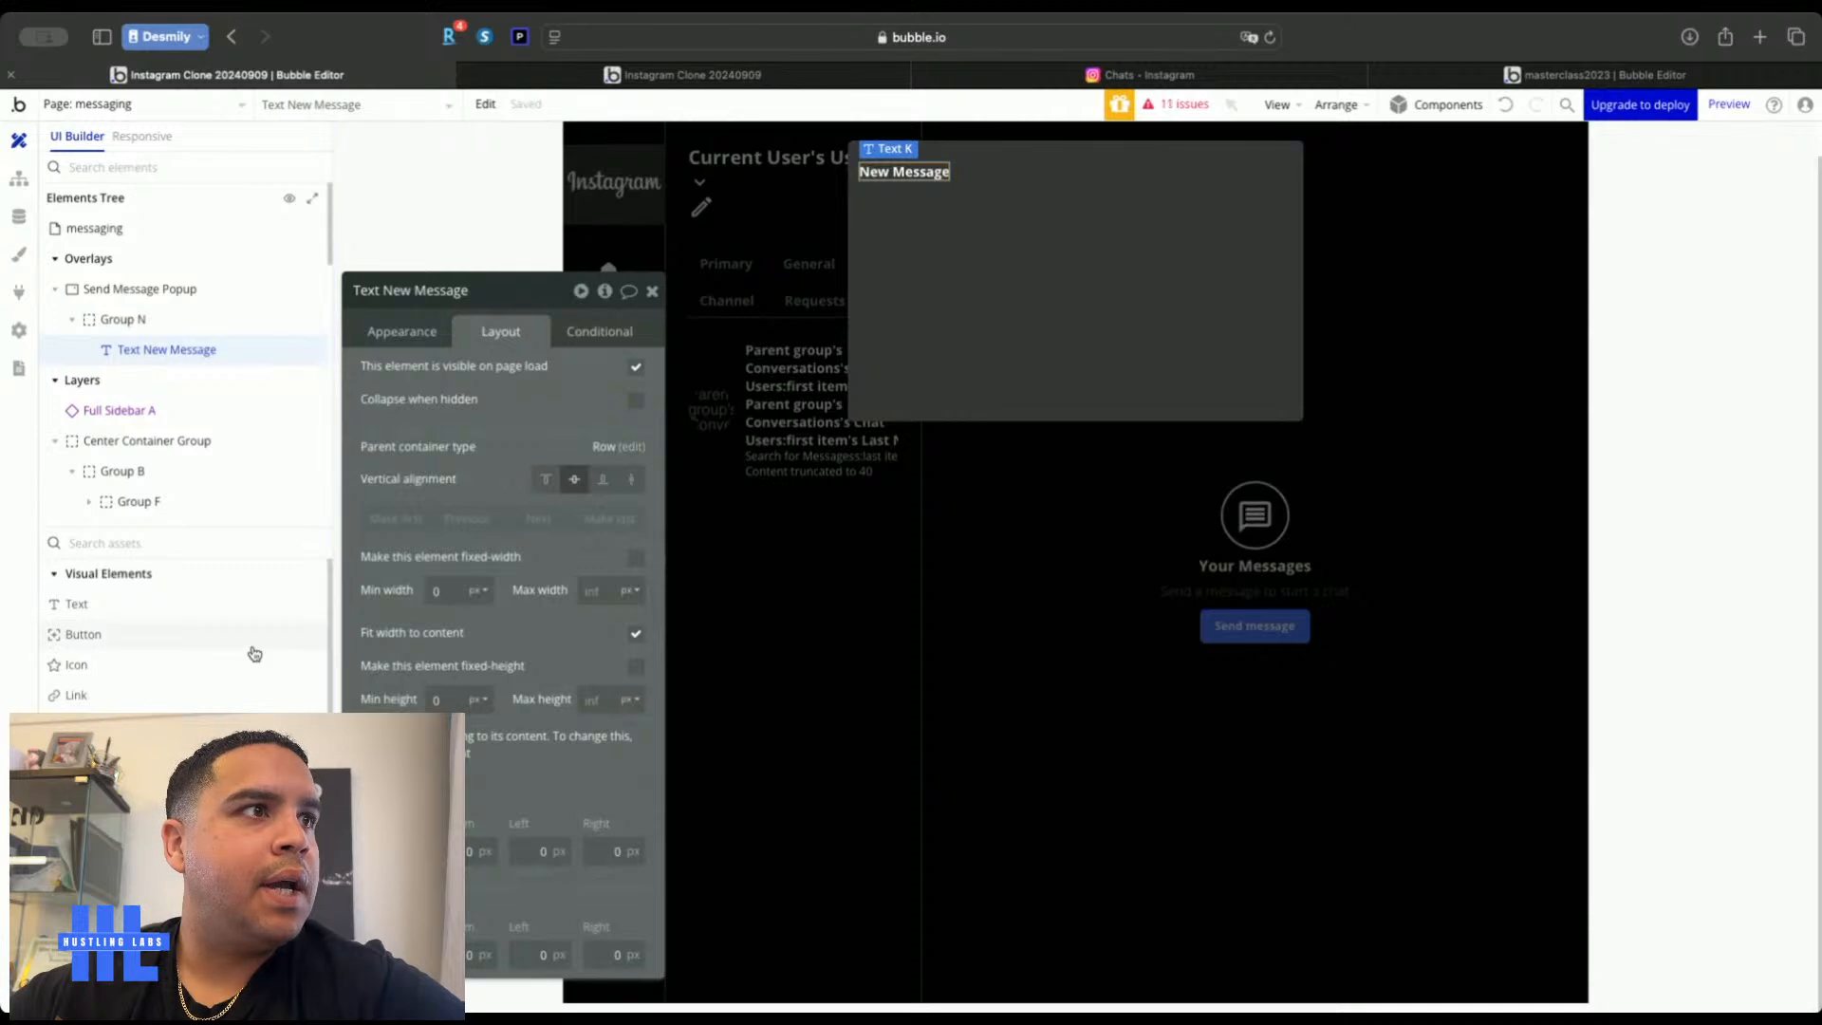
scroll(181, 626, "down", 3)
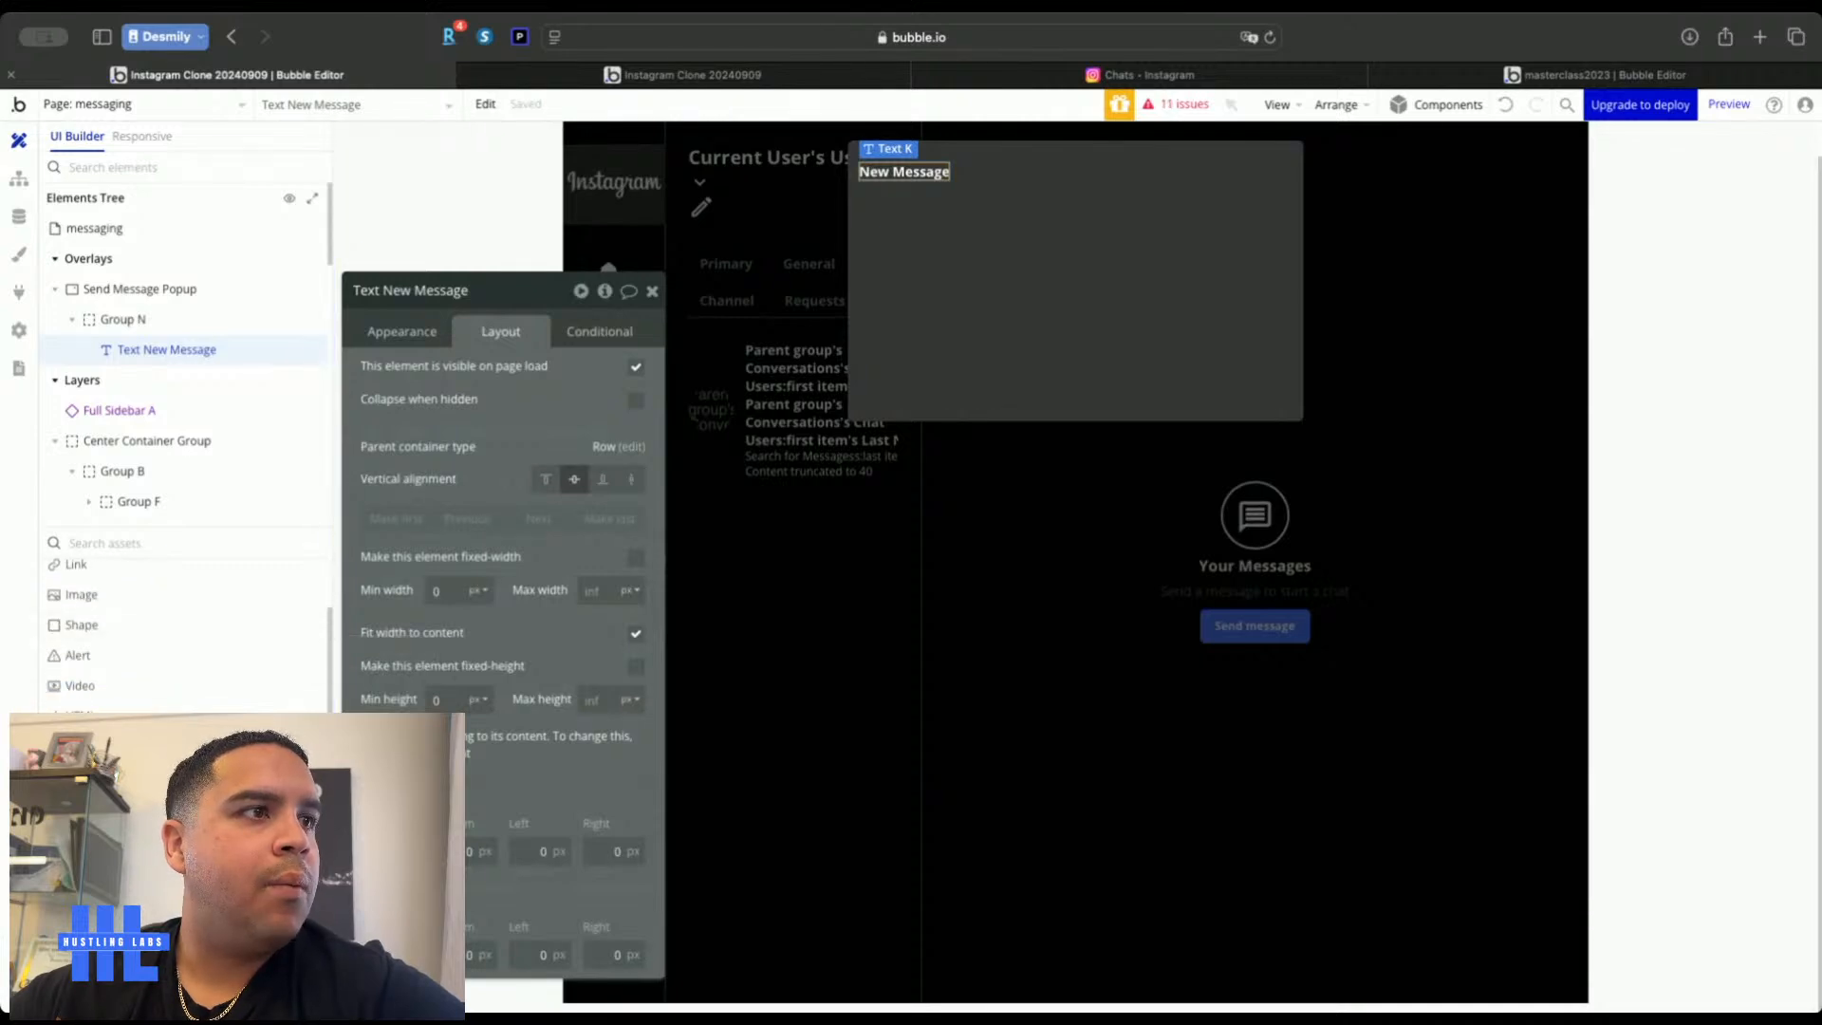
left_click(85, 835)
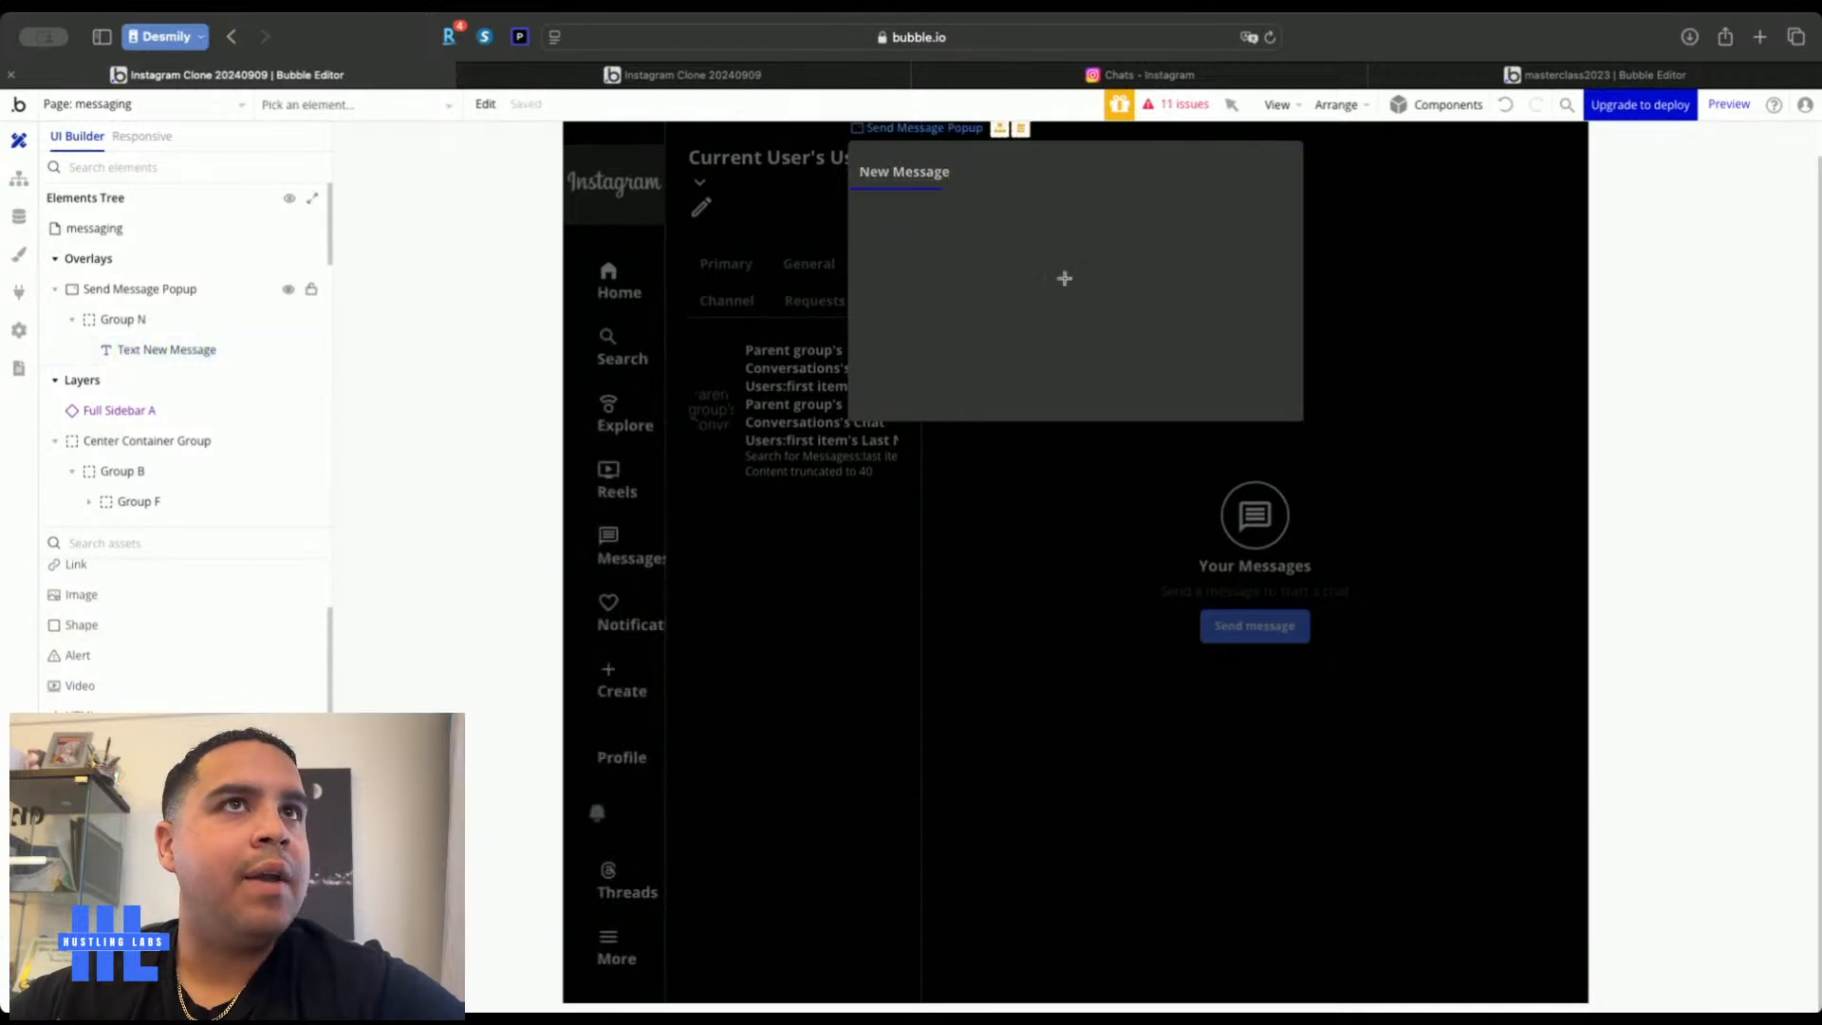
Add a white close icon to the header, sized 24×24 and centred vertically
left_click(1108, 170)
type("clos")
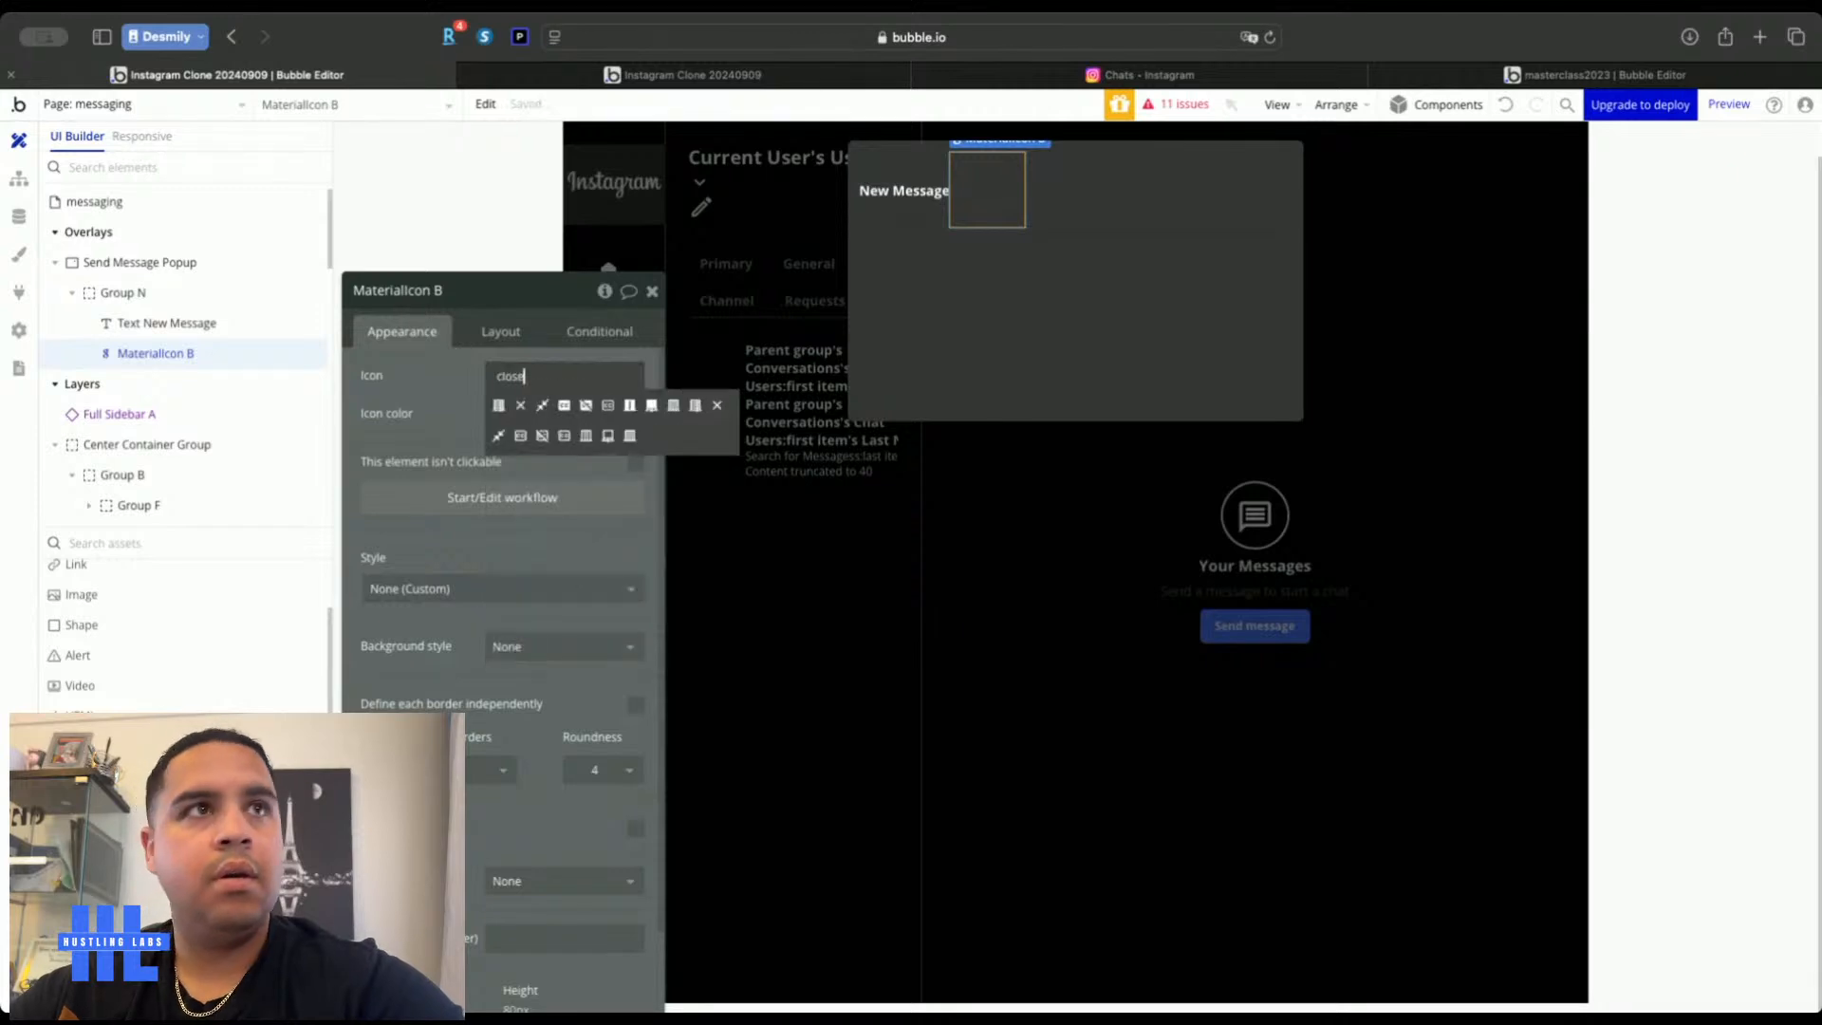
type("e")
left_click(520, 405)
left_click(522, 413)
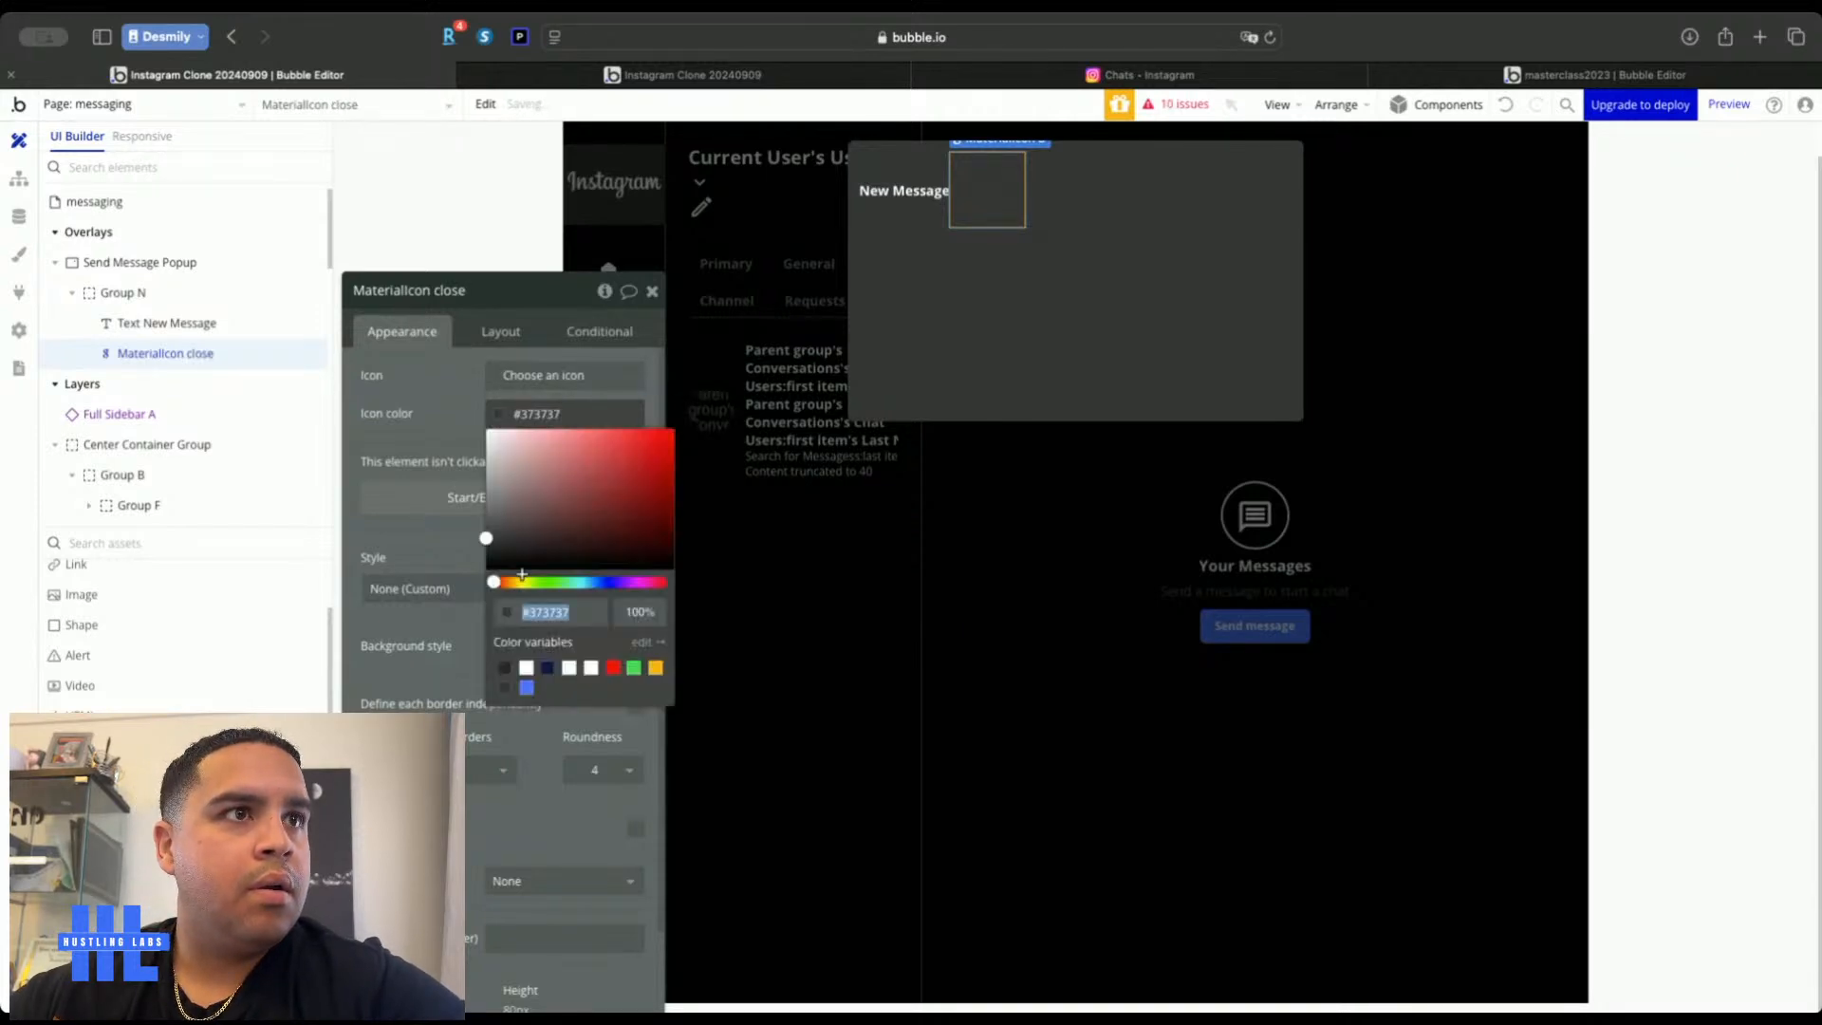
left_click(525, 670)
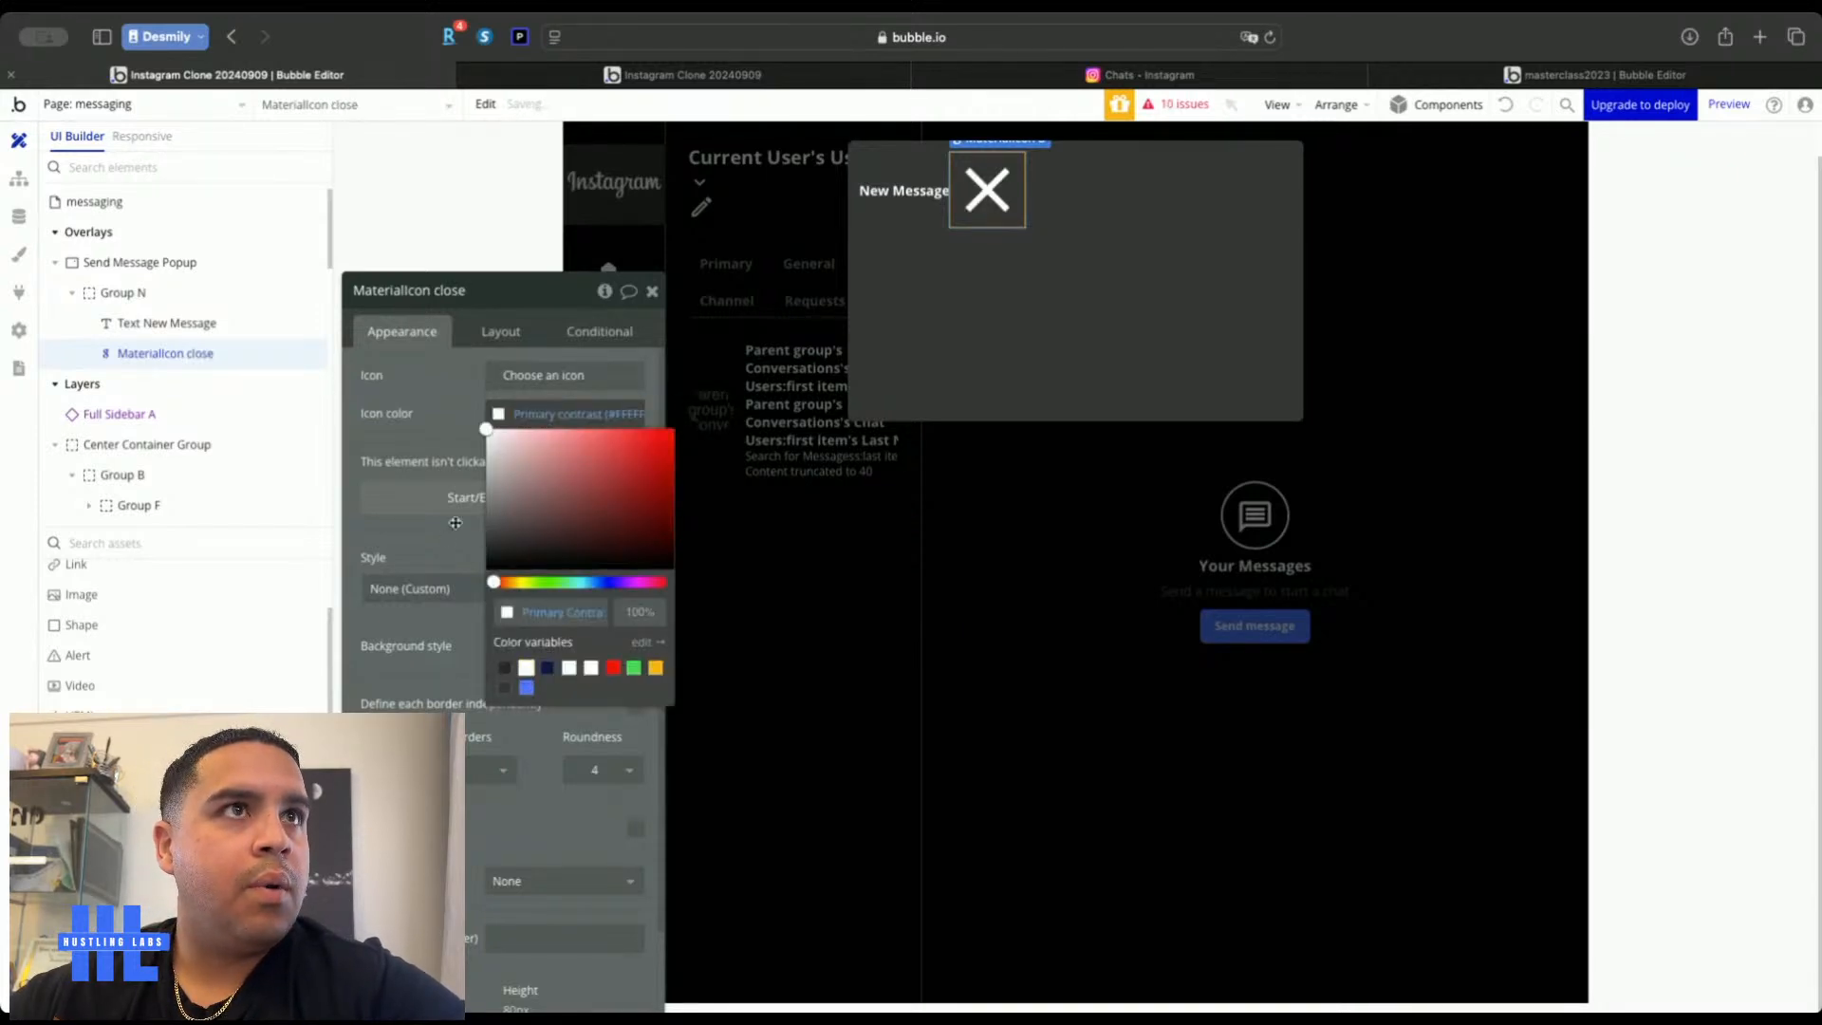
left_click(500, 331)
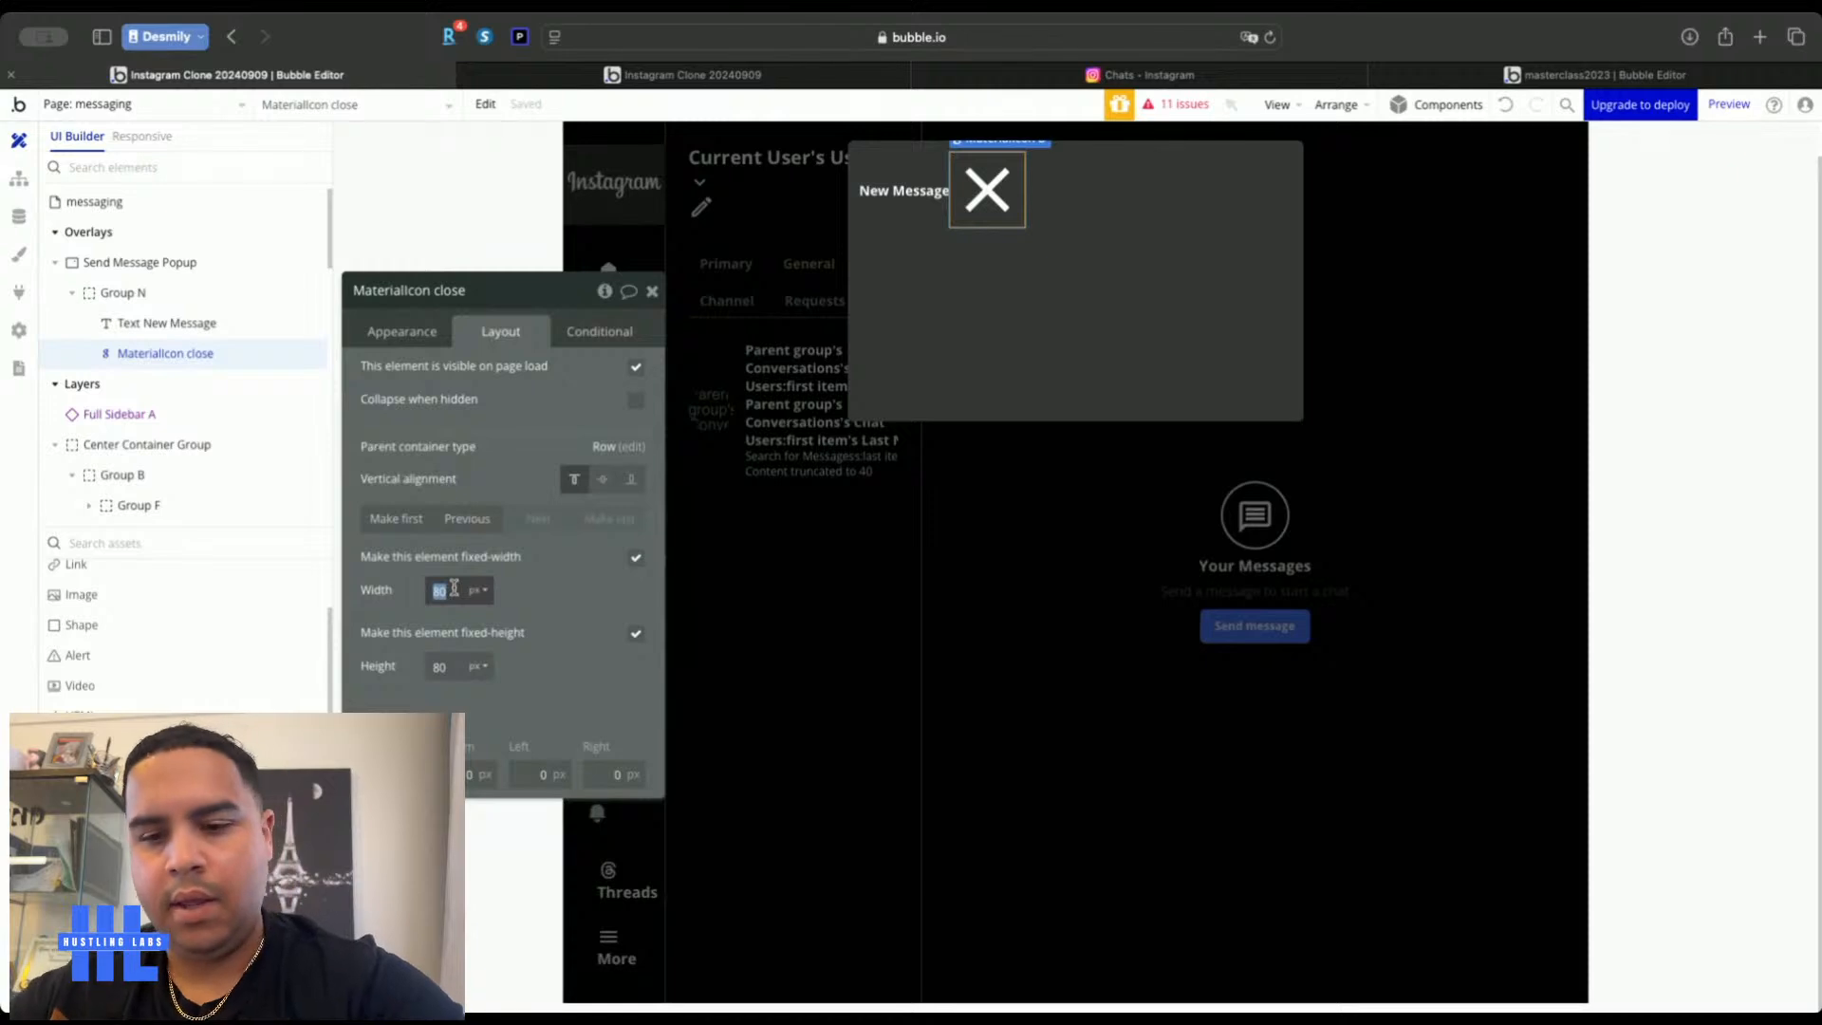
key("Tab")
type("24")
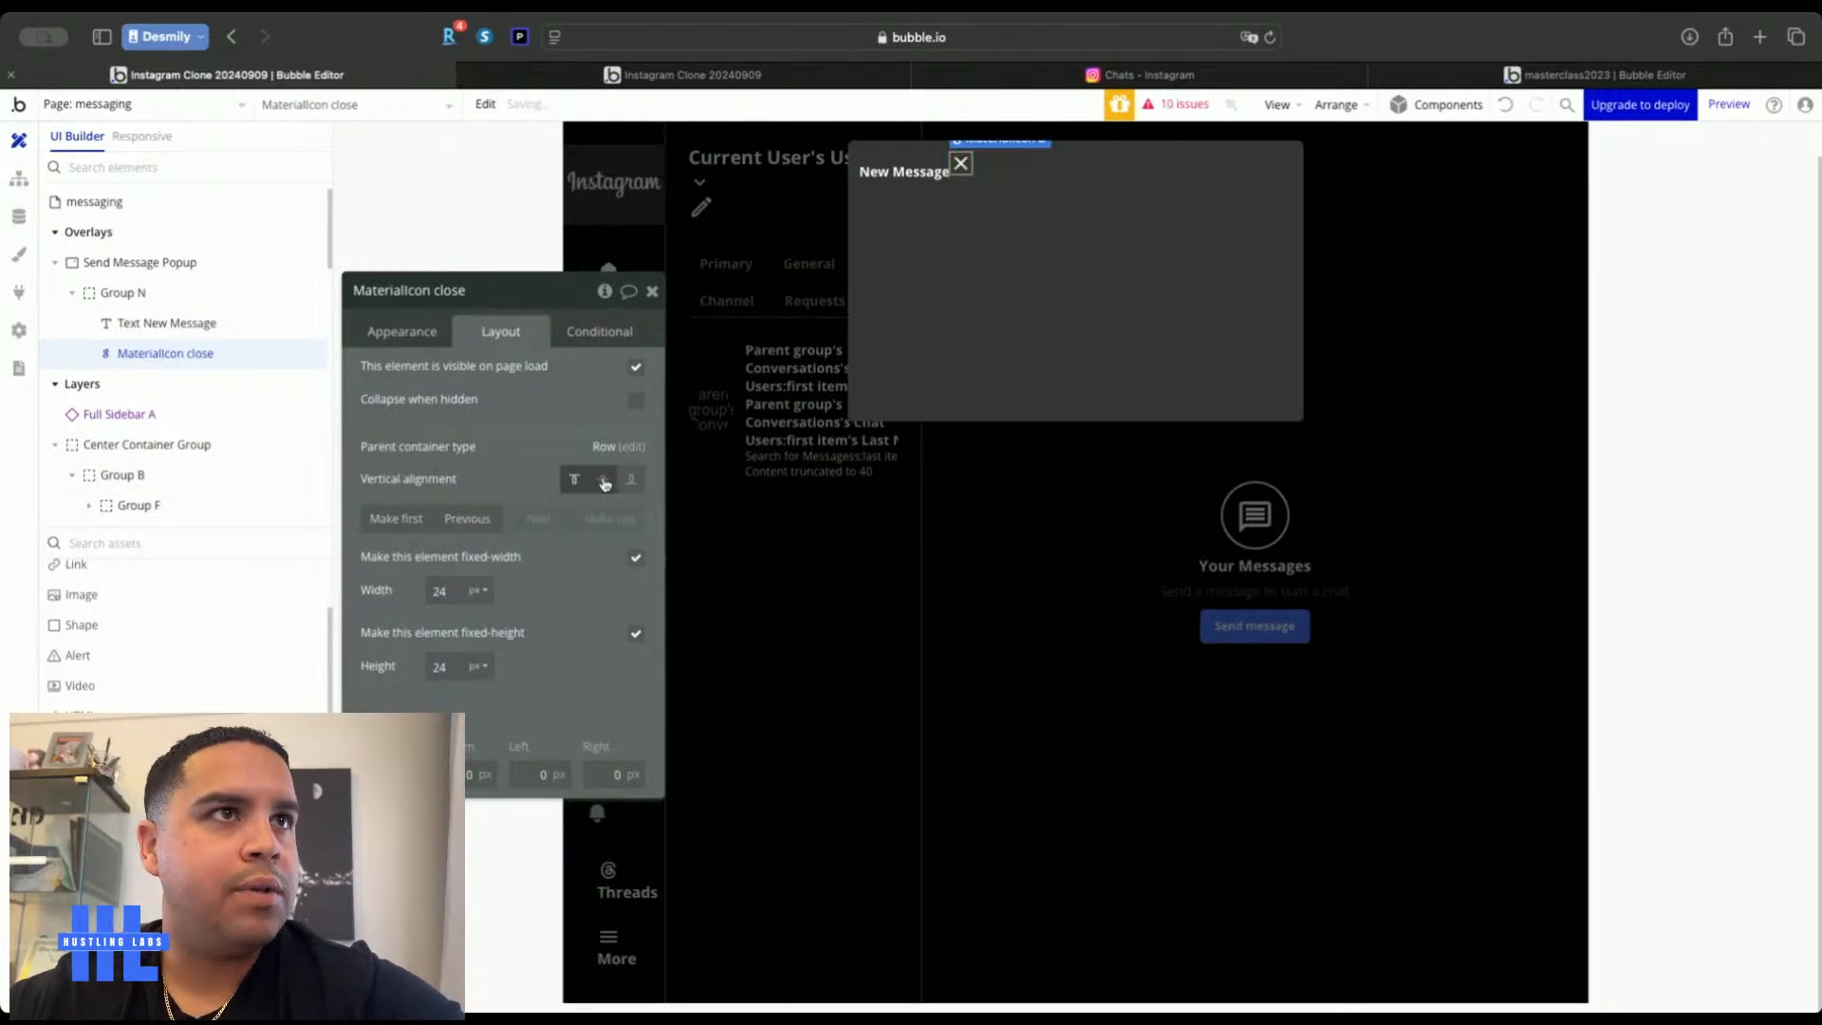
left_click(604, 480)
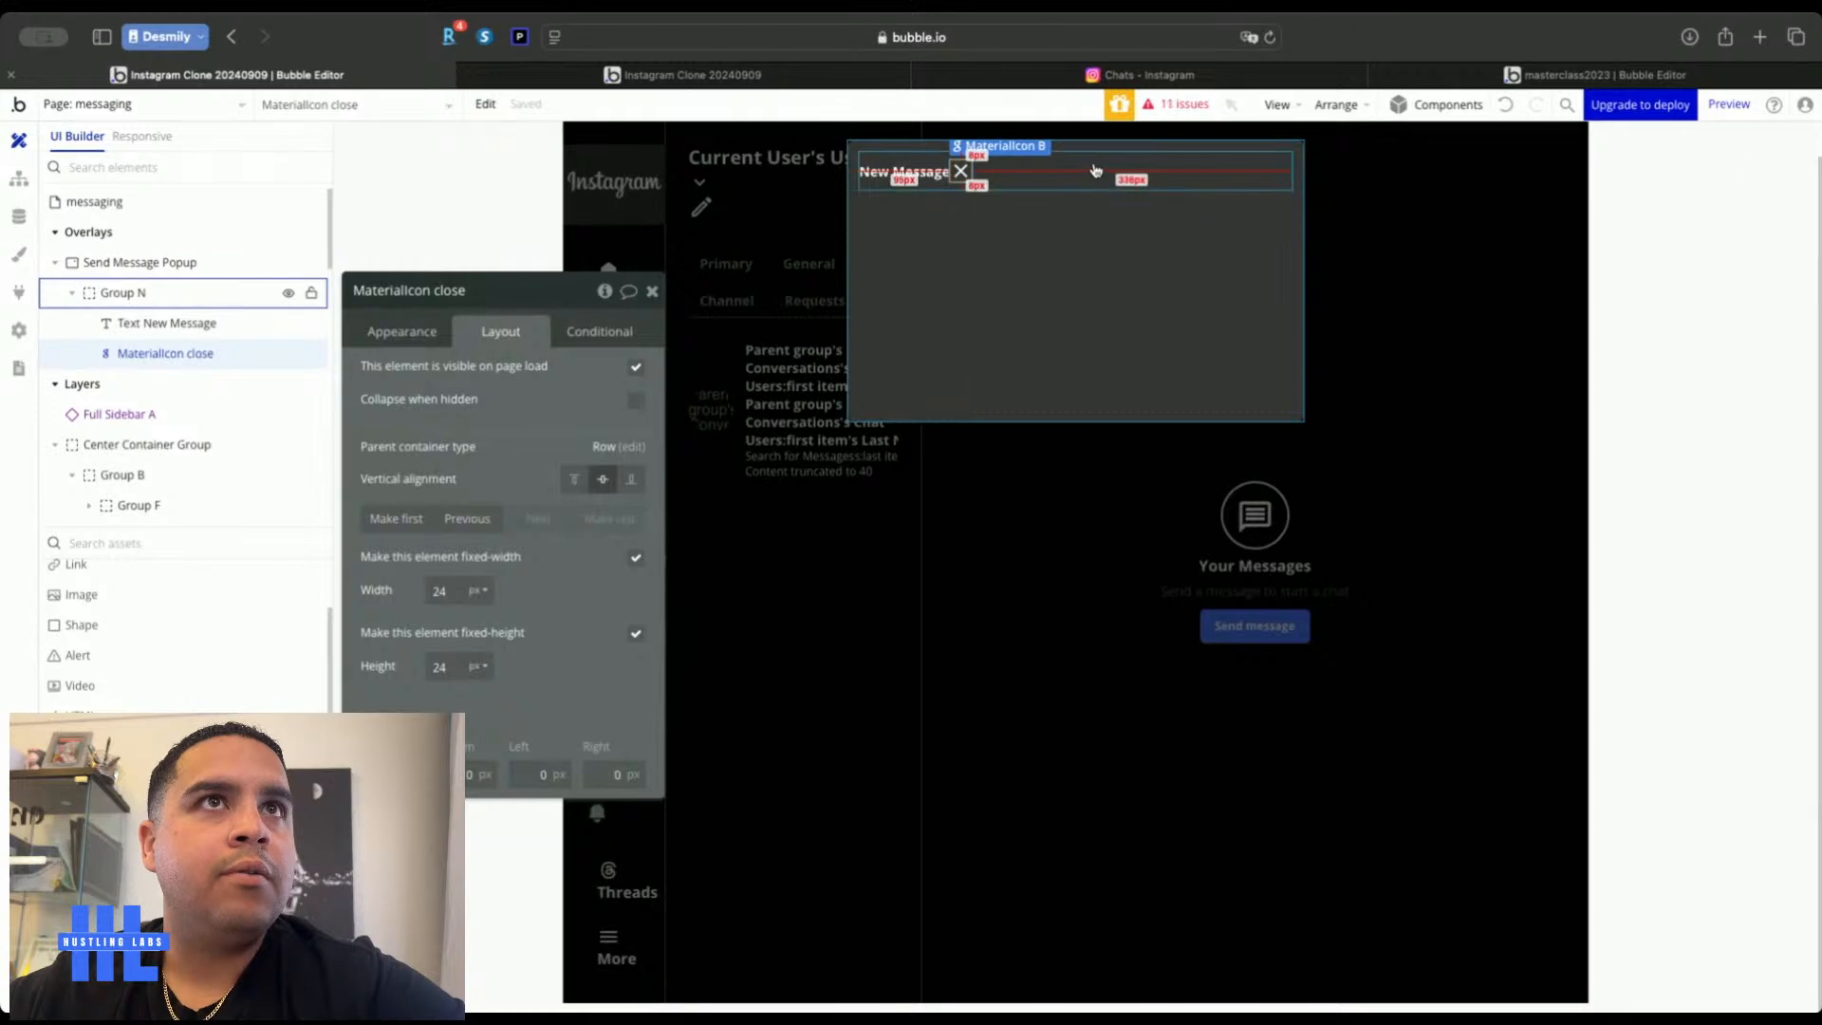
Set Group N's container alignment to space-between, pushing the close icon to the right end
left_click(1096, 167)
left_click(631, 413)
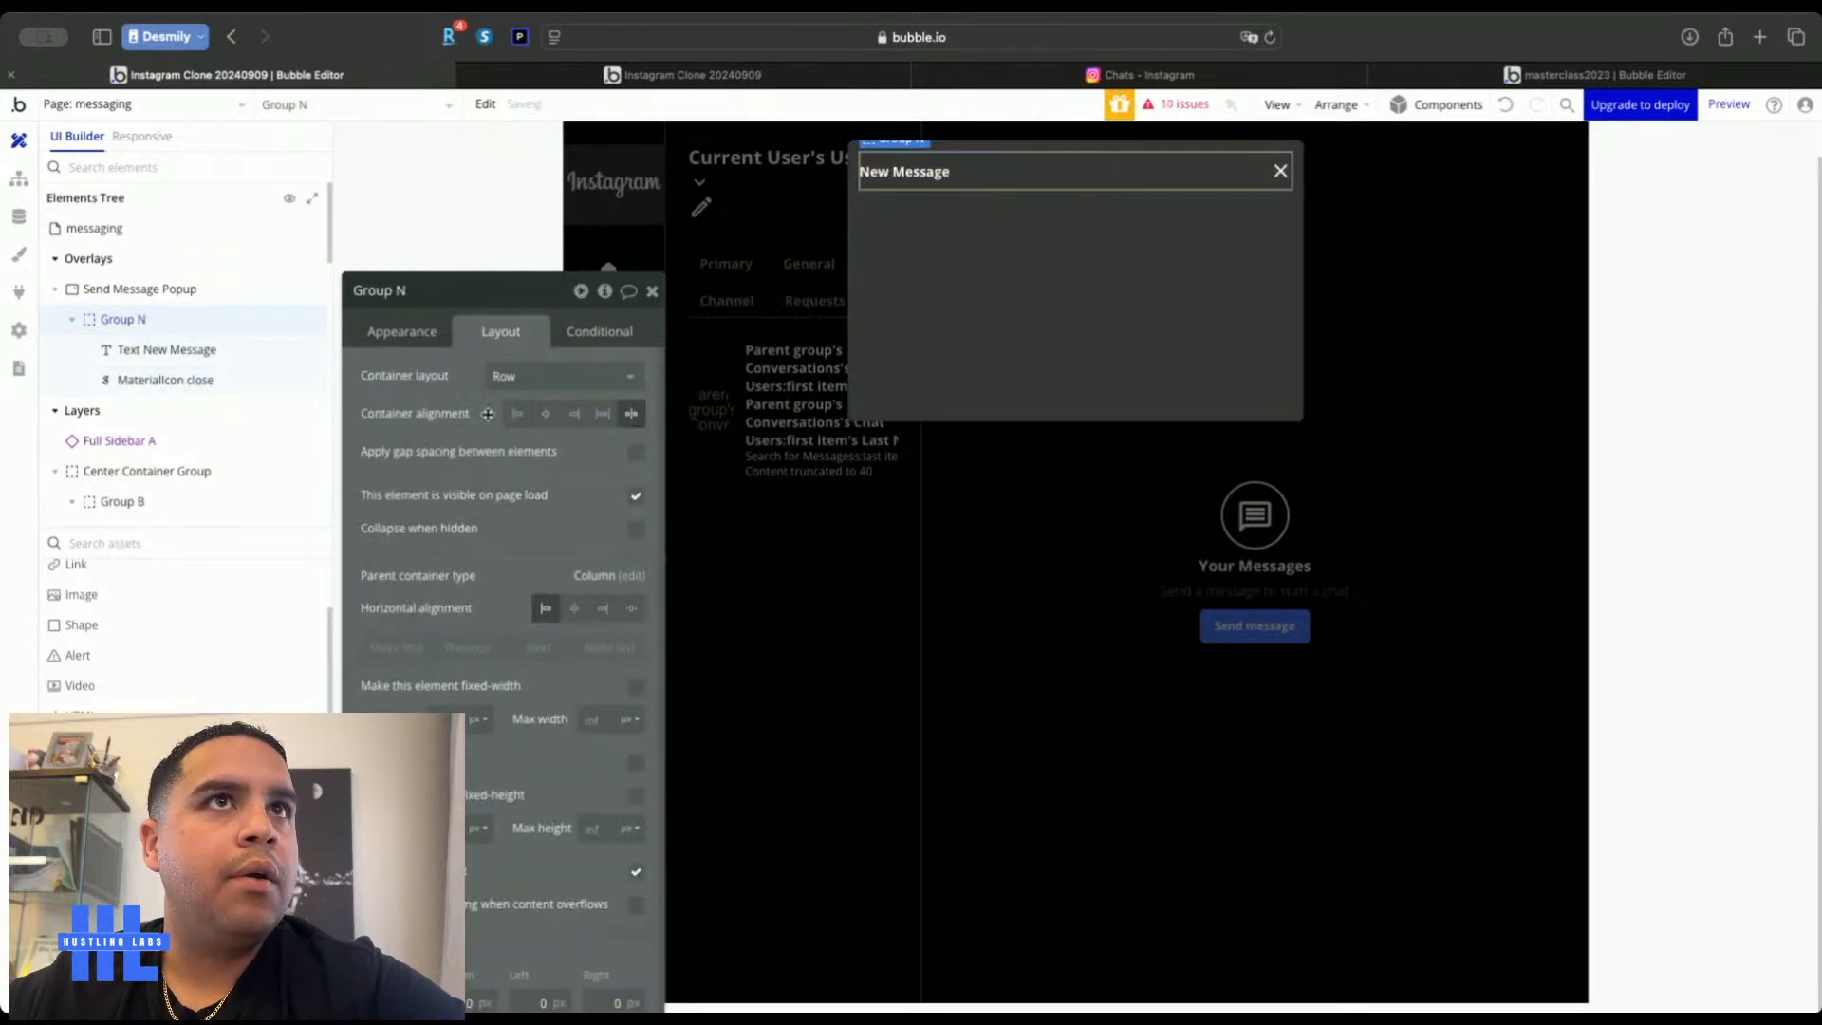
scroll(96, 628, "up", 3)
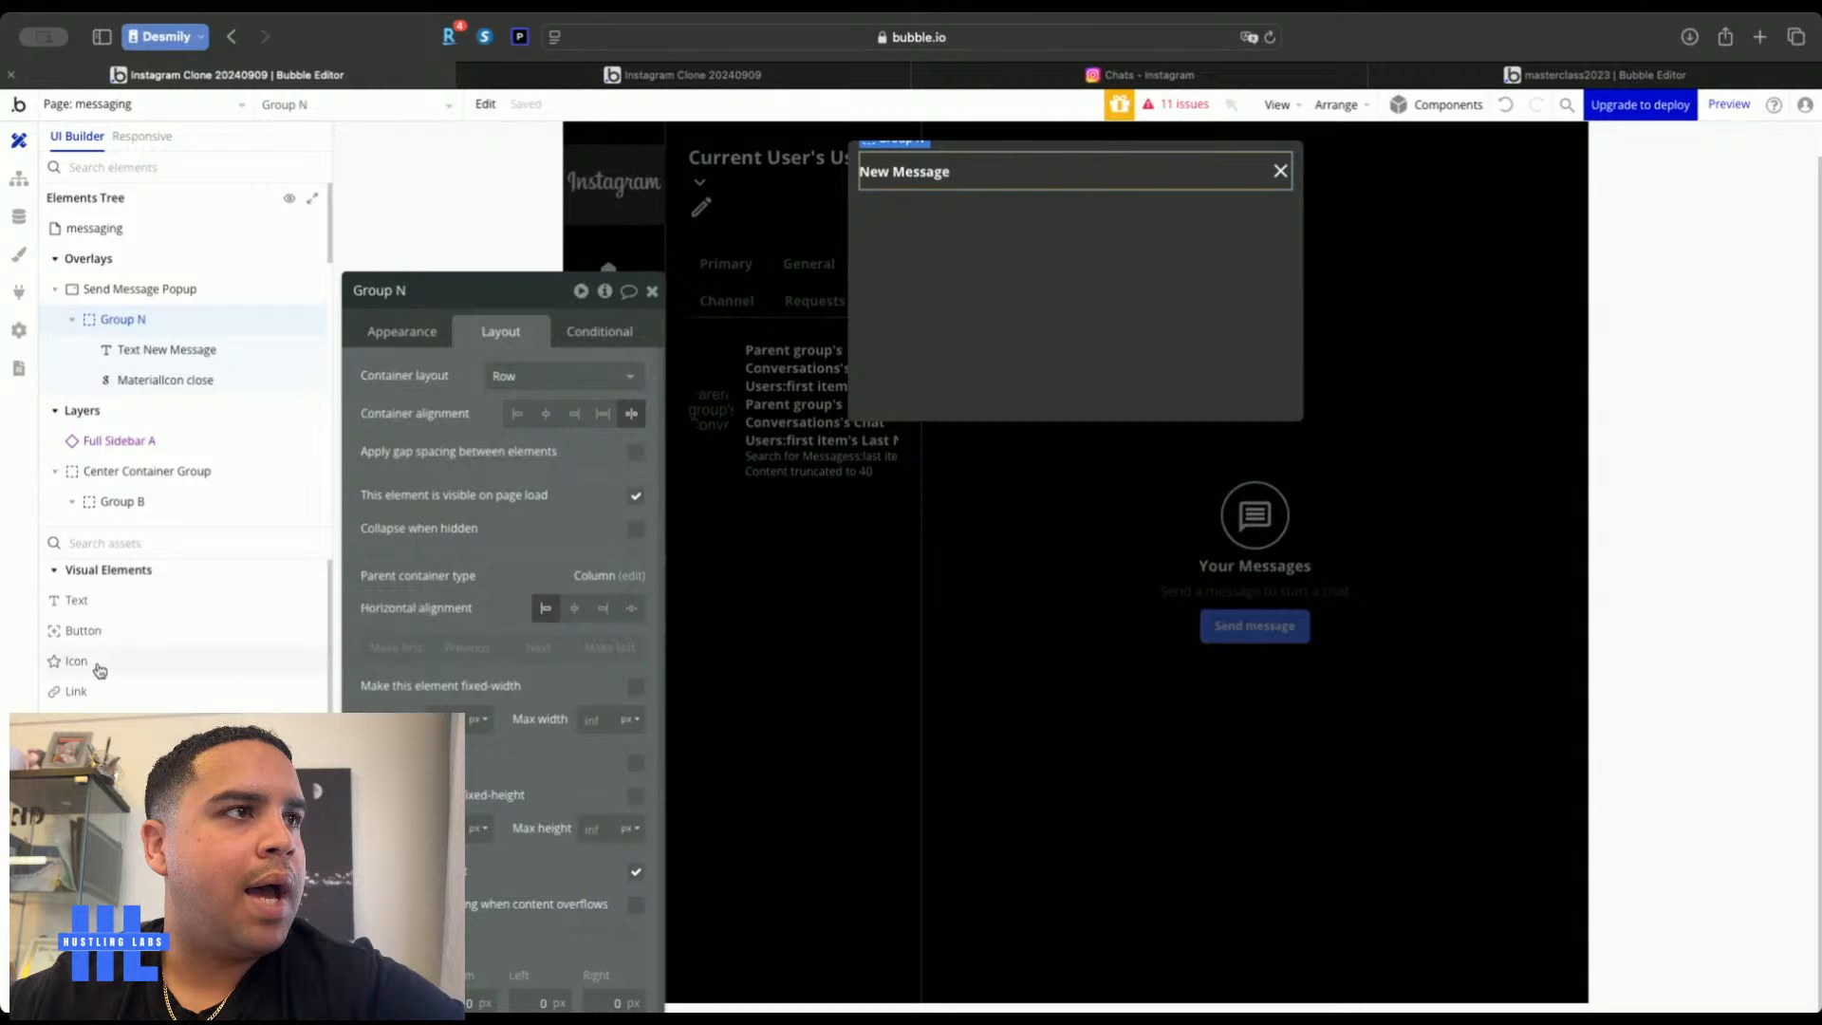
Add a vertically centred 10 px square shape spacer at the header's left end, then select the close icon
left_click(78, 751)
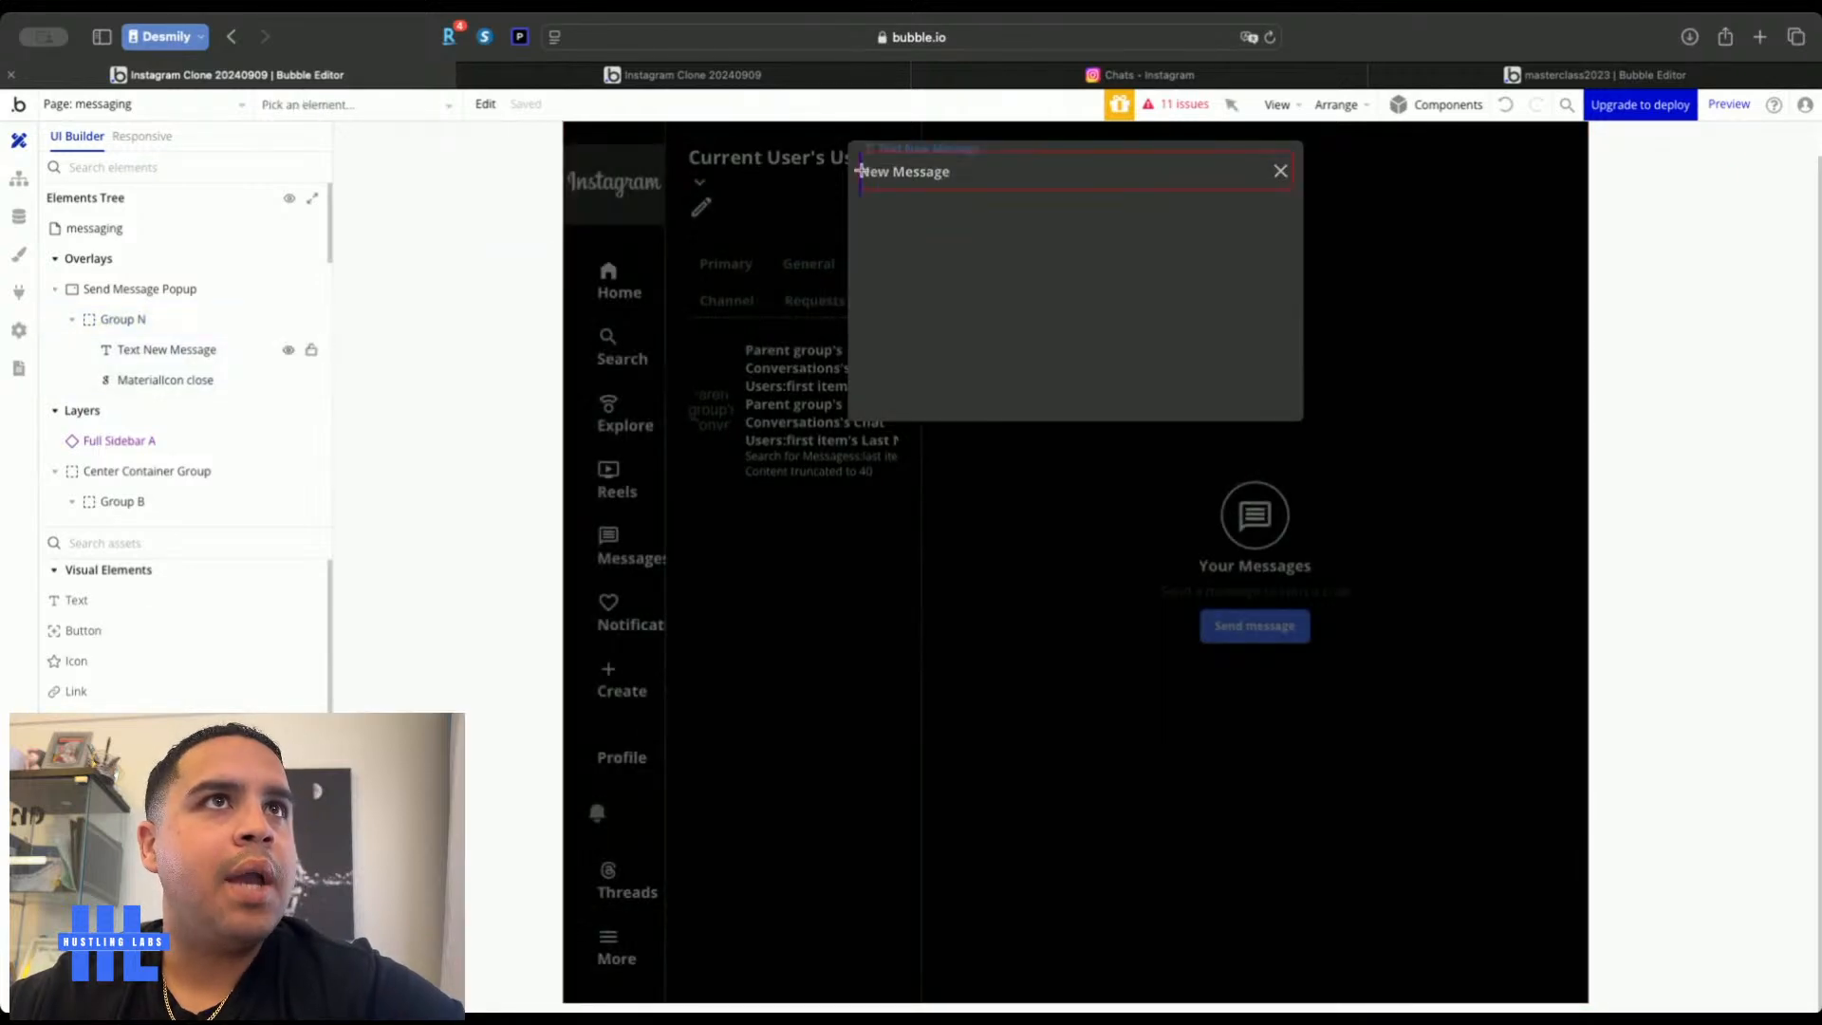
left_click(861, 170)
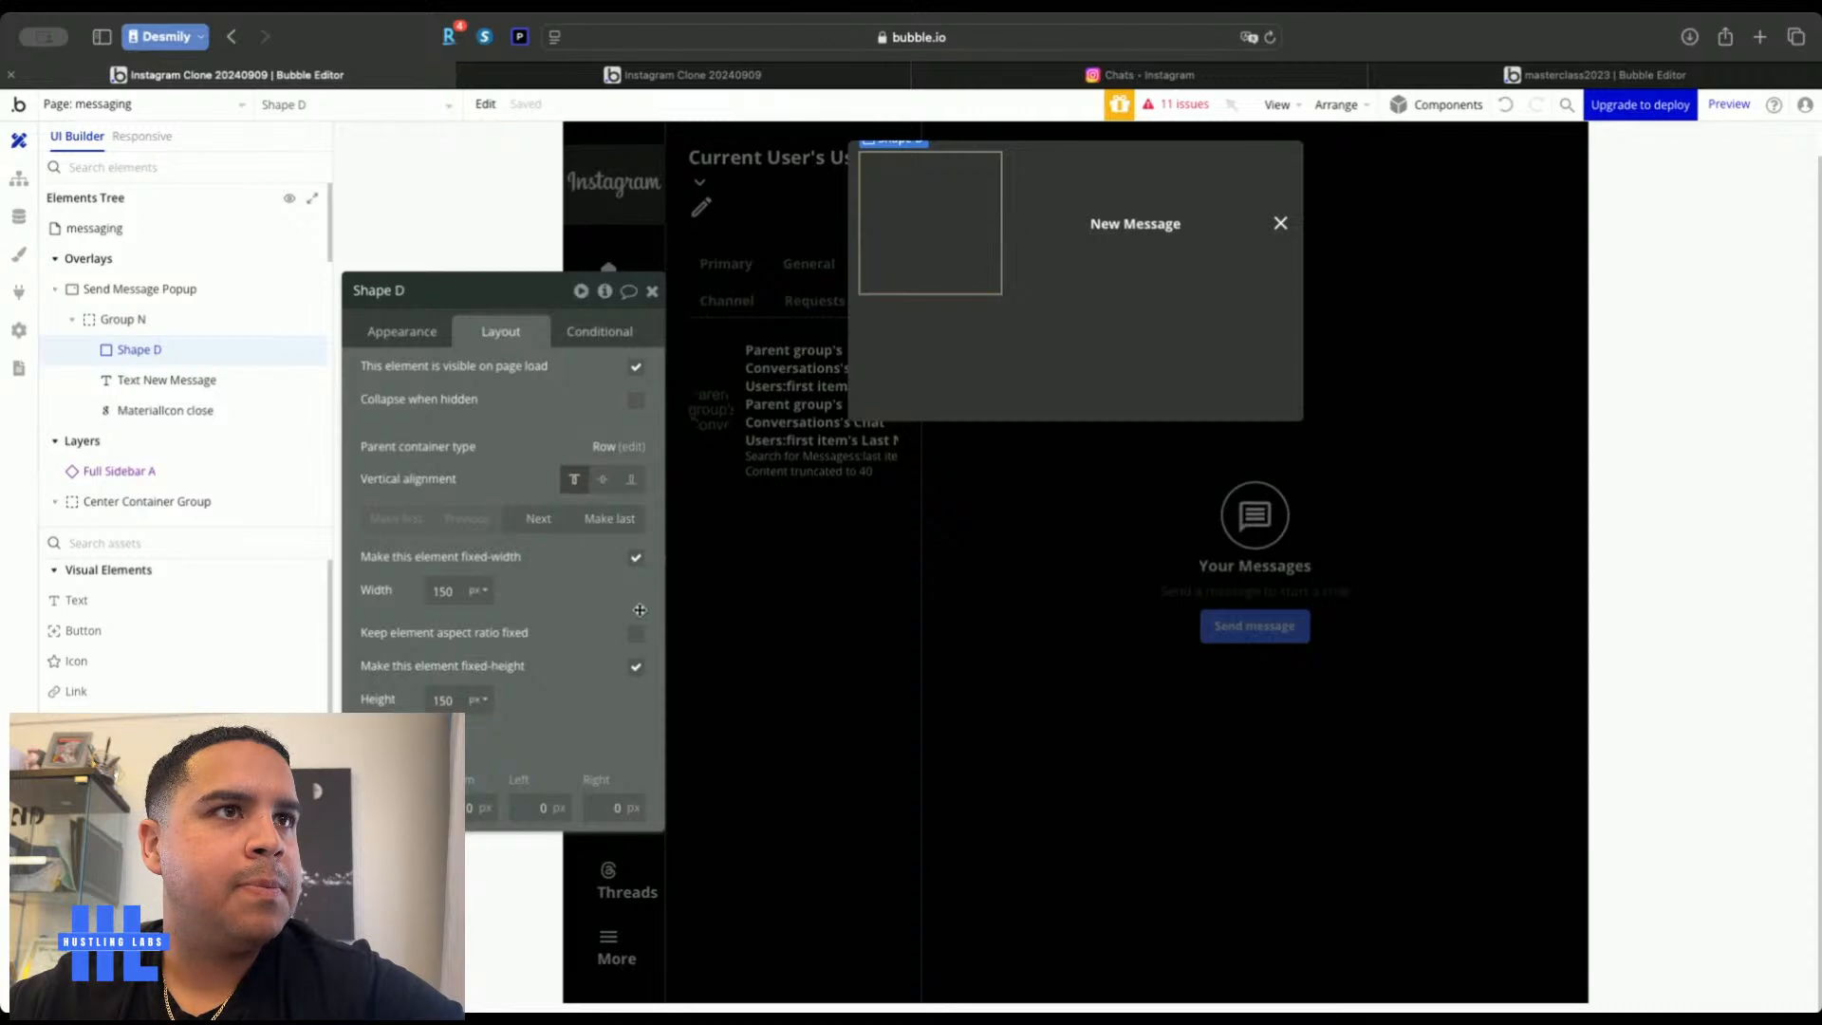
left_click(635, 633)
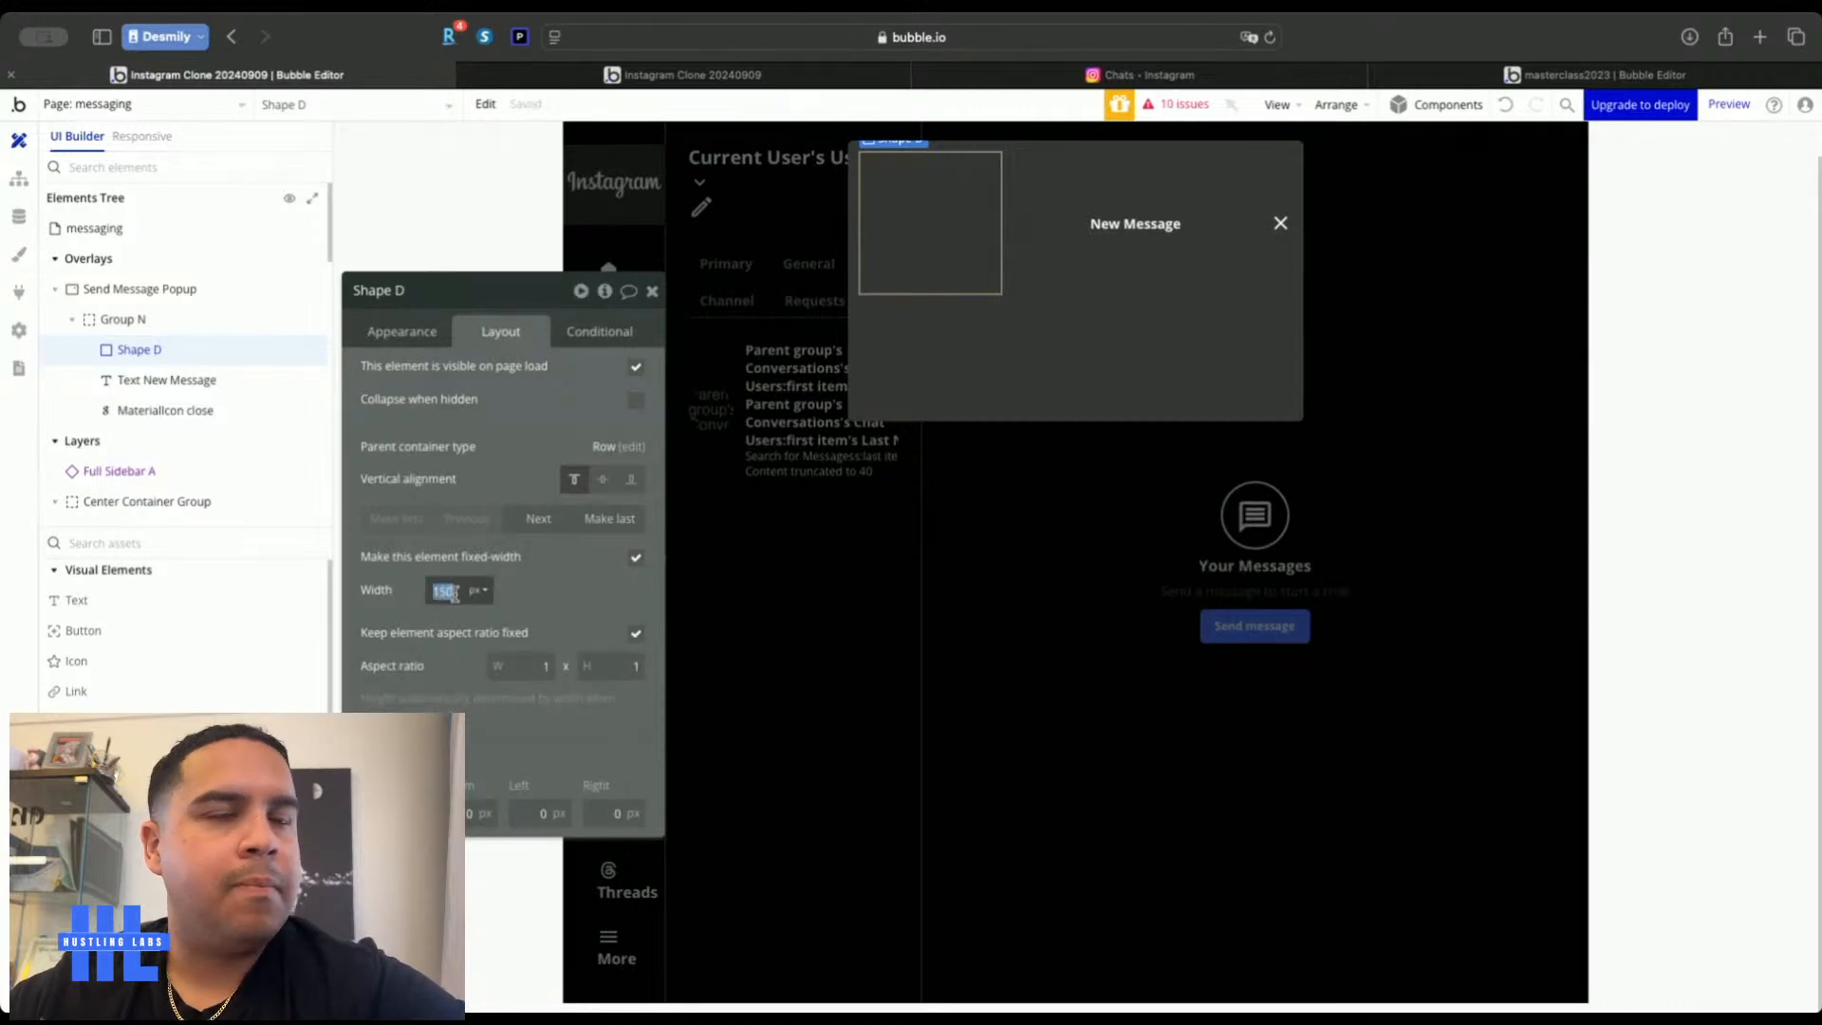
type("10")
left_click(570, 605)
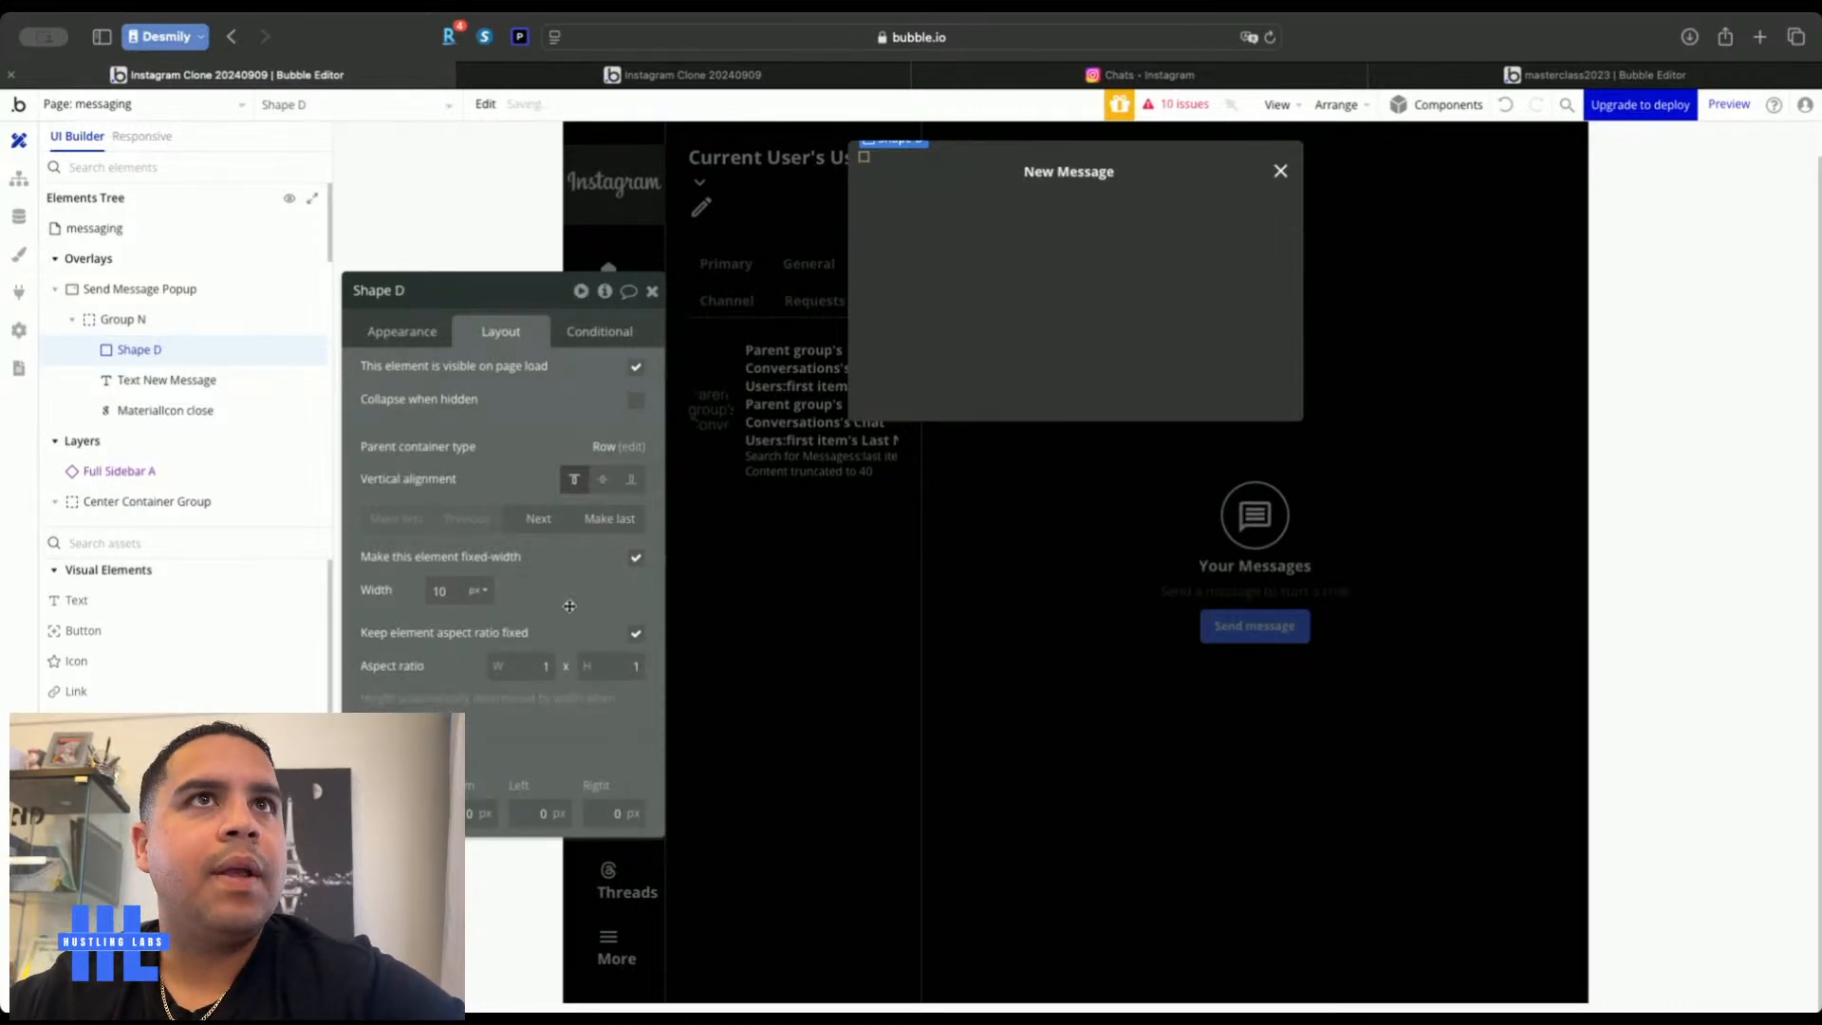
left_click(603, 478)
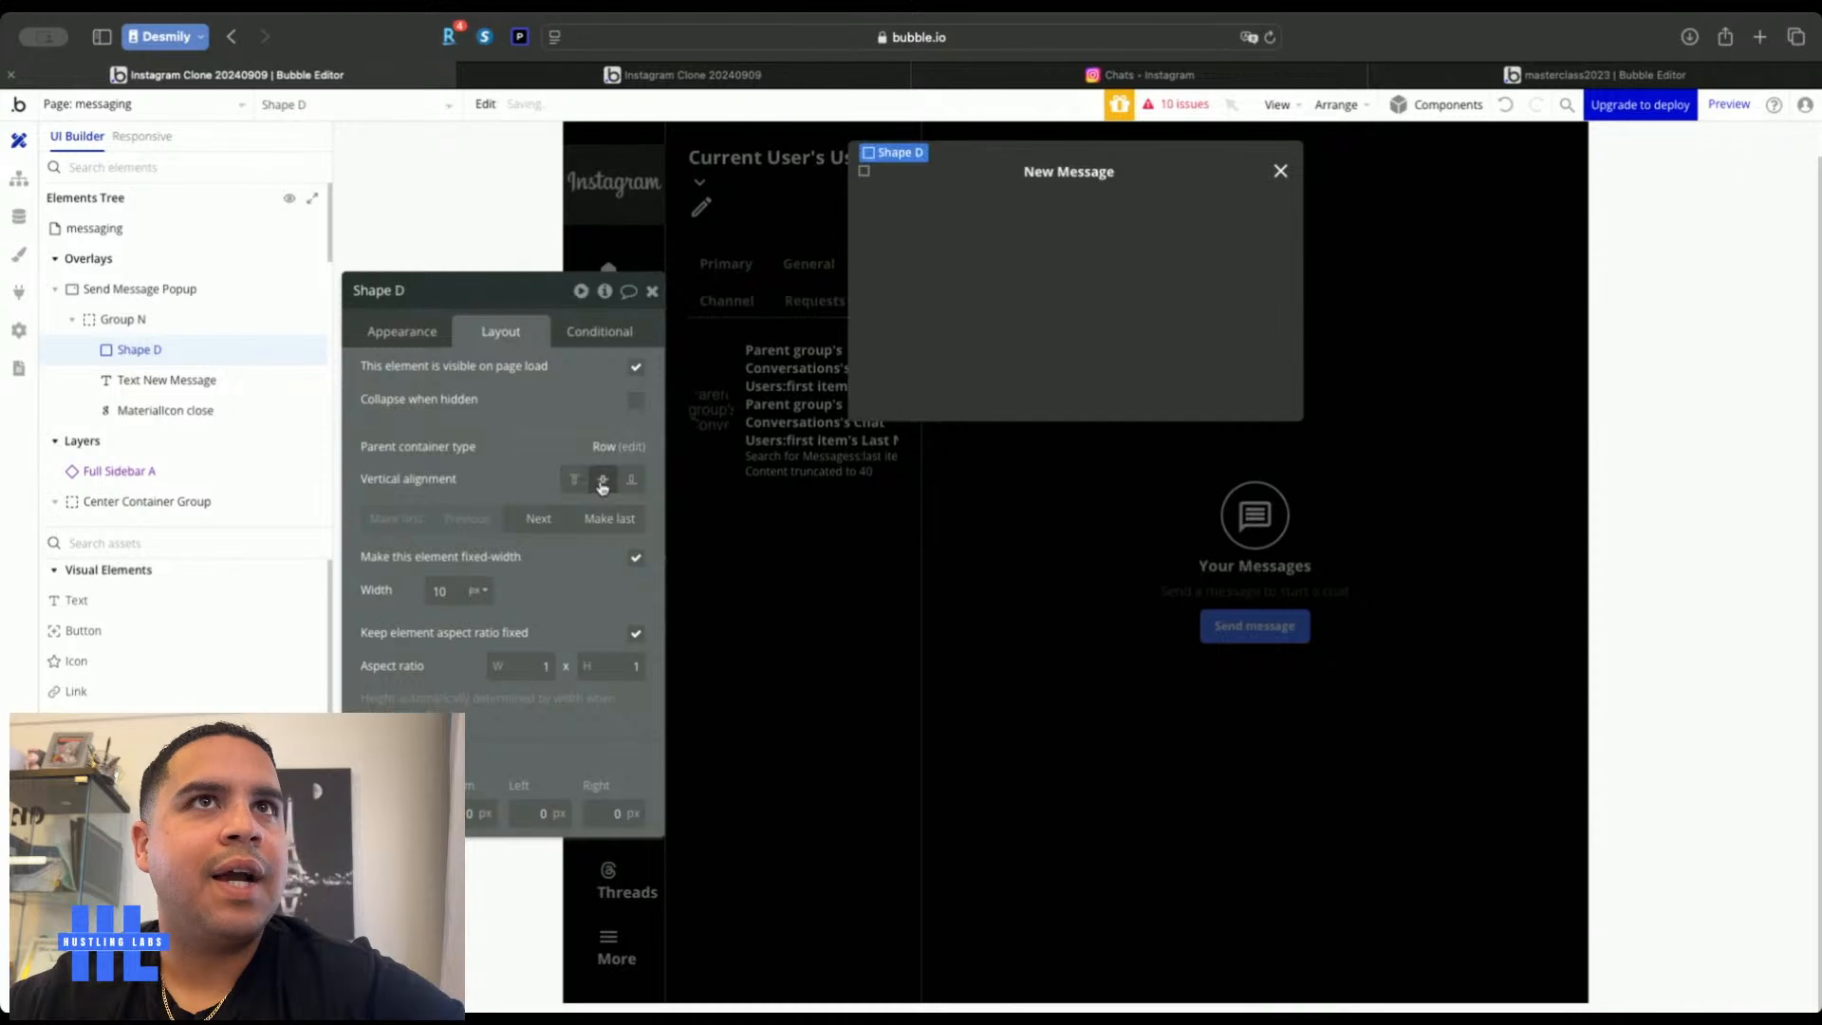
left_click(1070, 171)
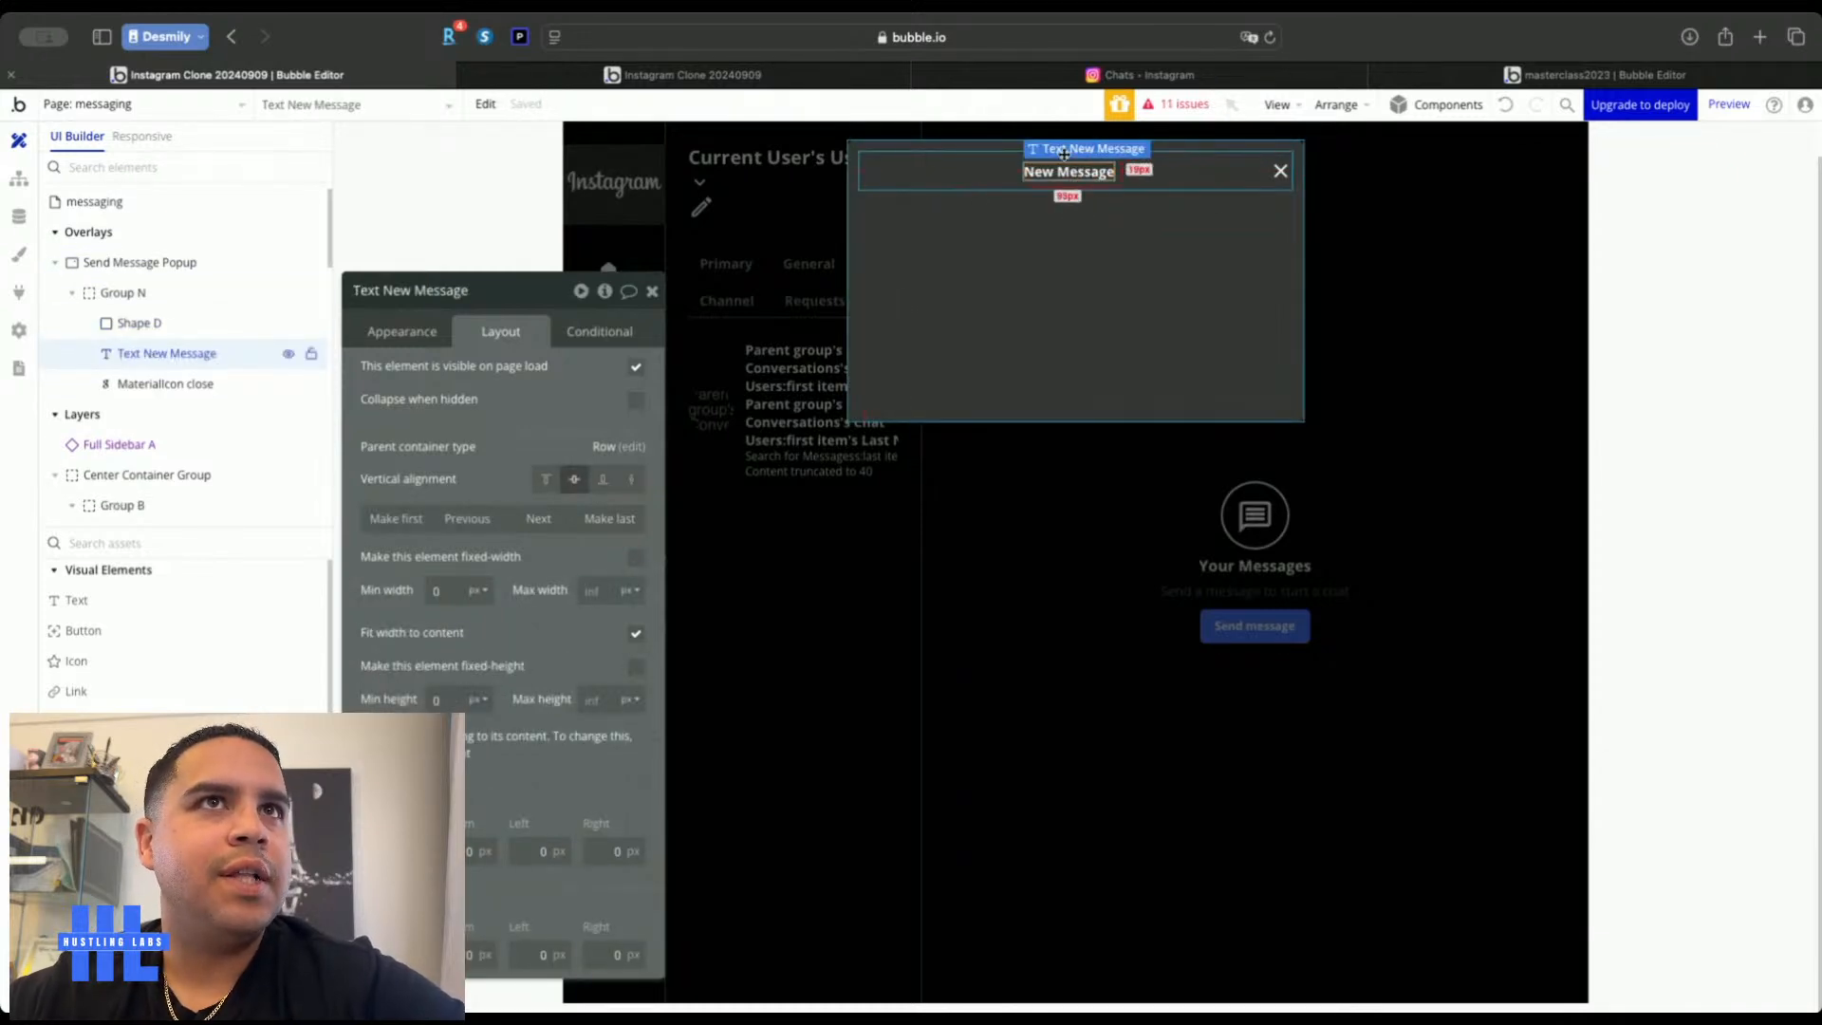
left_click(1280, 171)
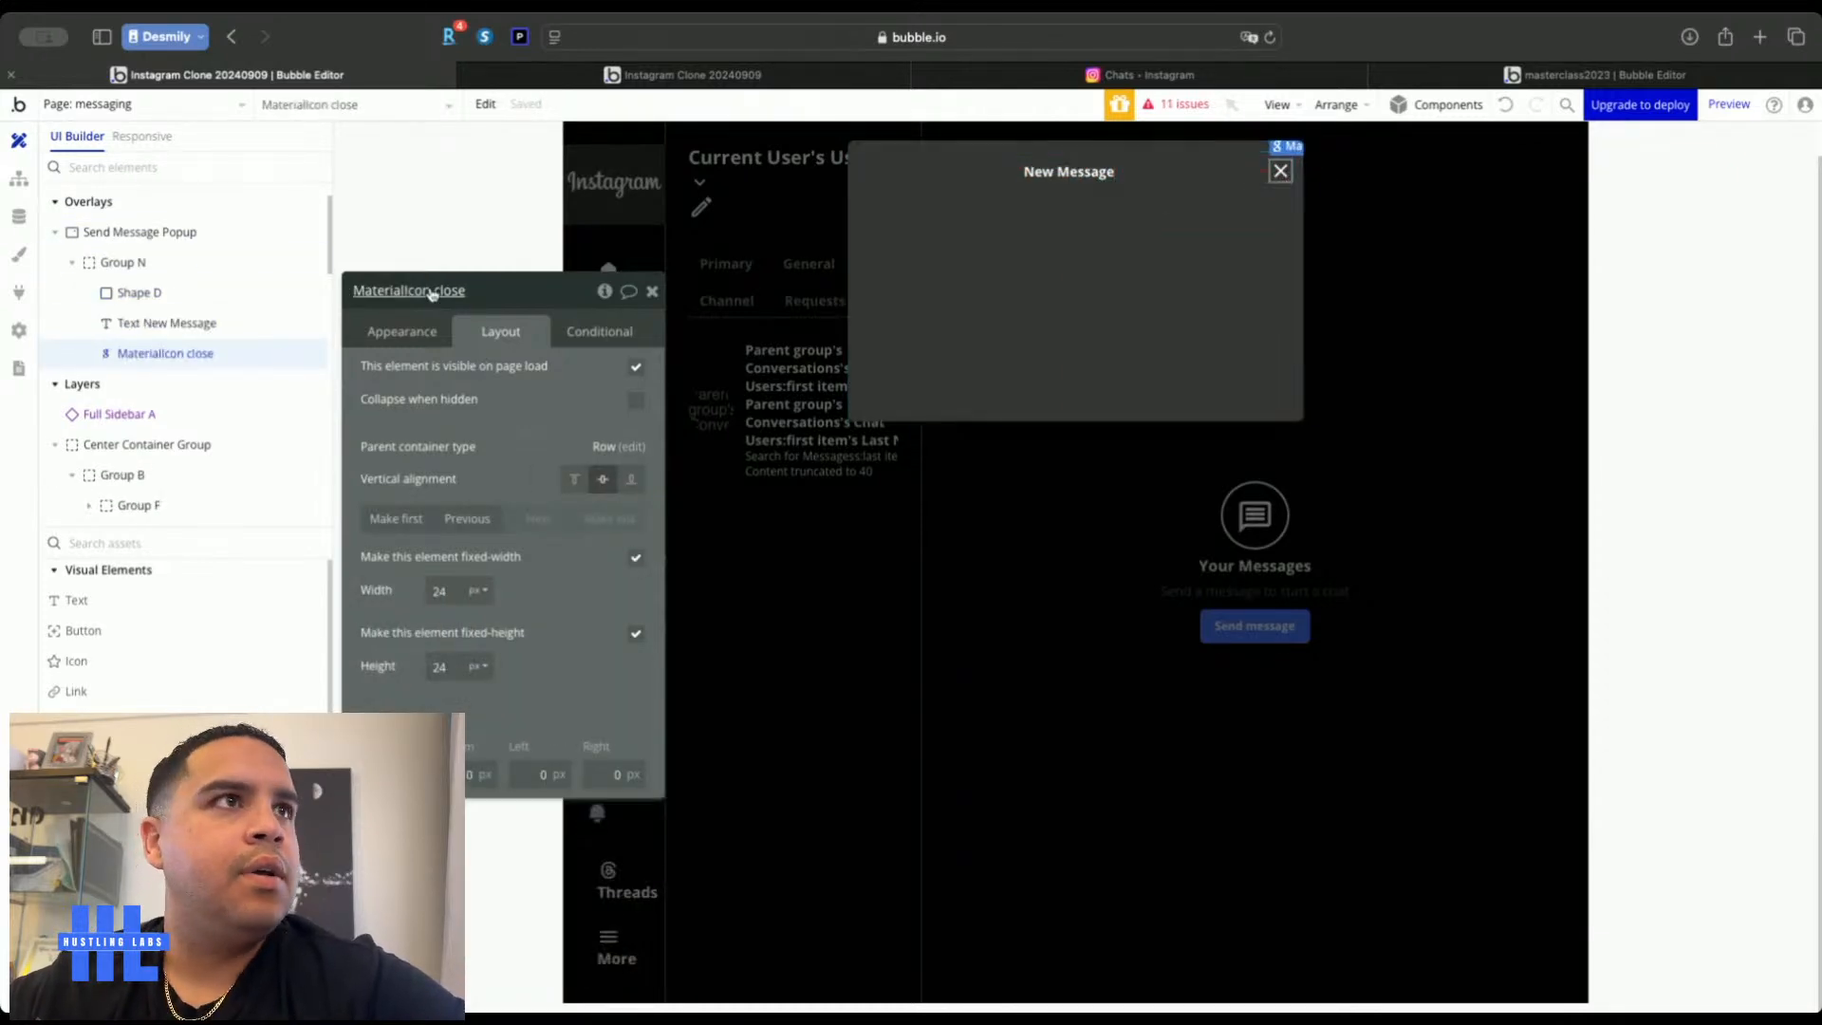
Name the icon 'Close Send Message Popup' and give it a click workflow hiding Send Message Popup
type("Close Send Message Pop")
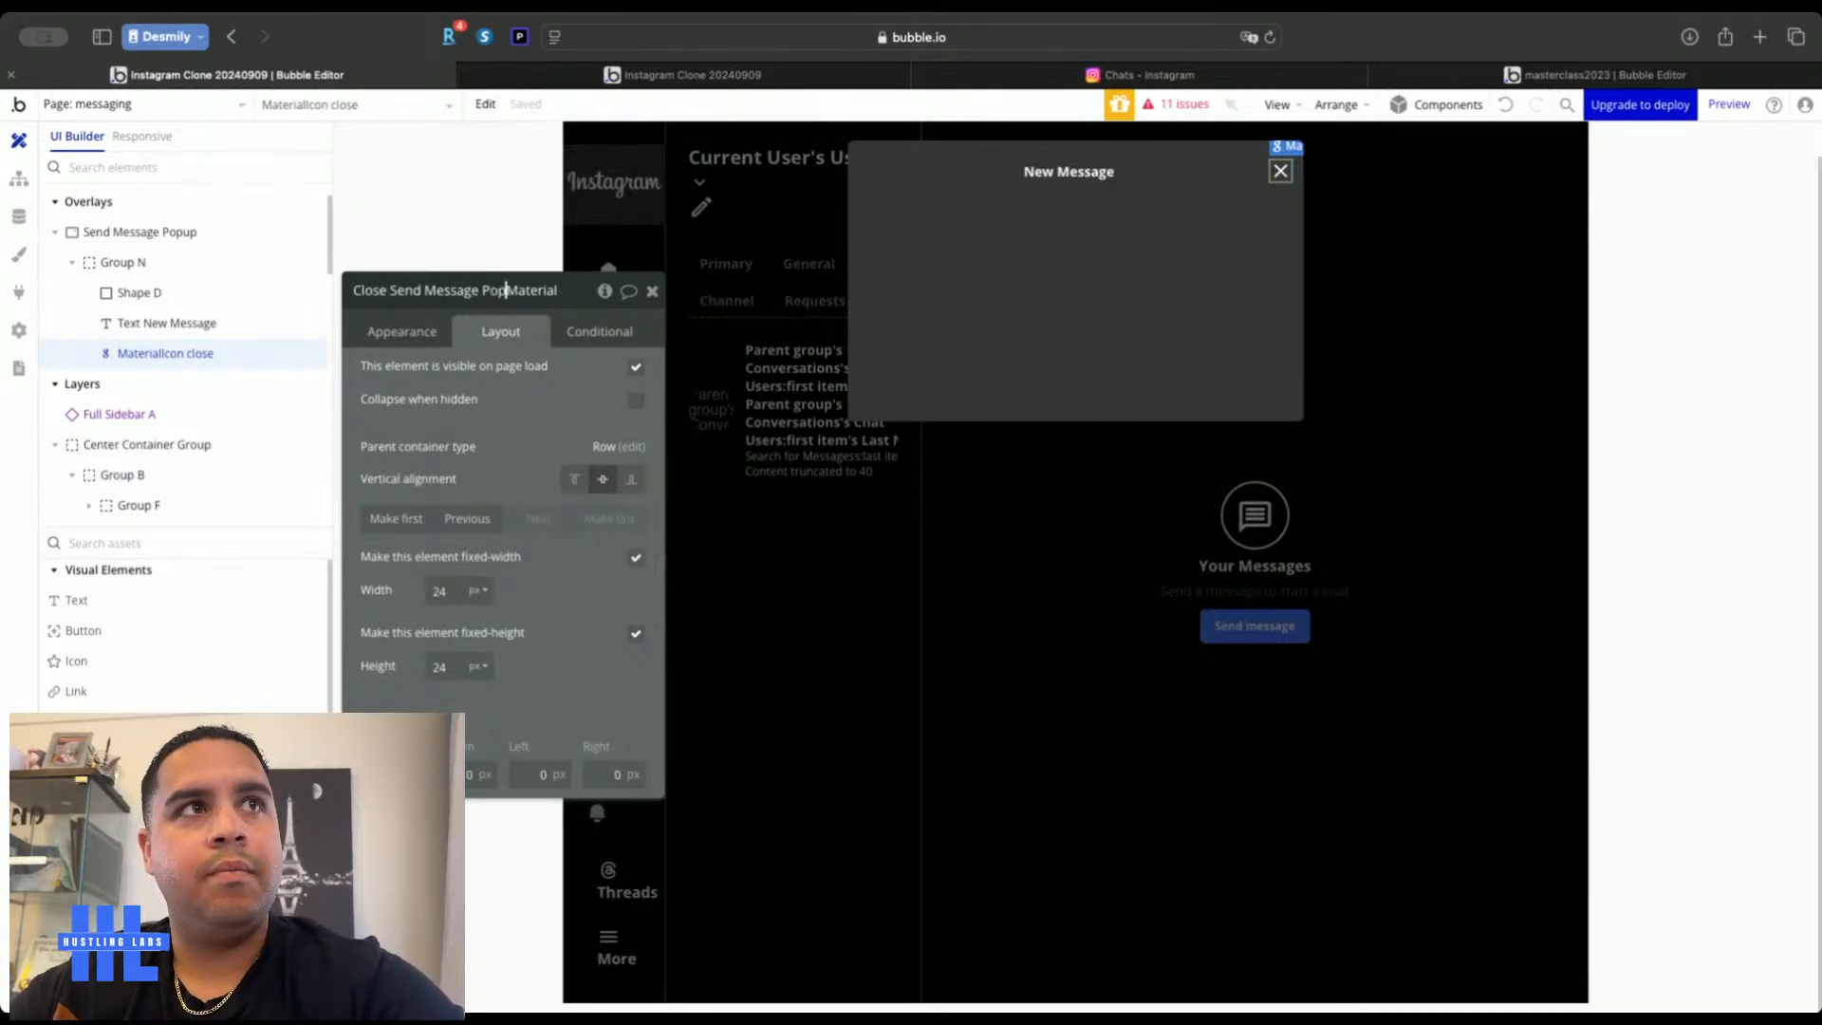
type("up")
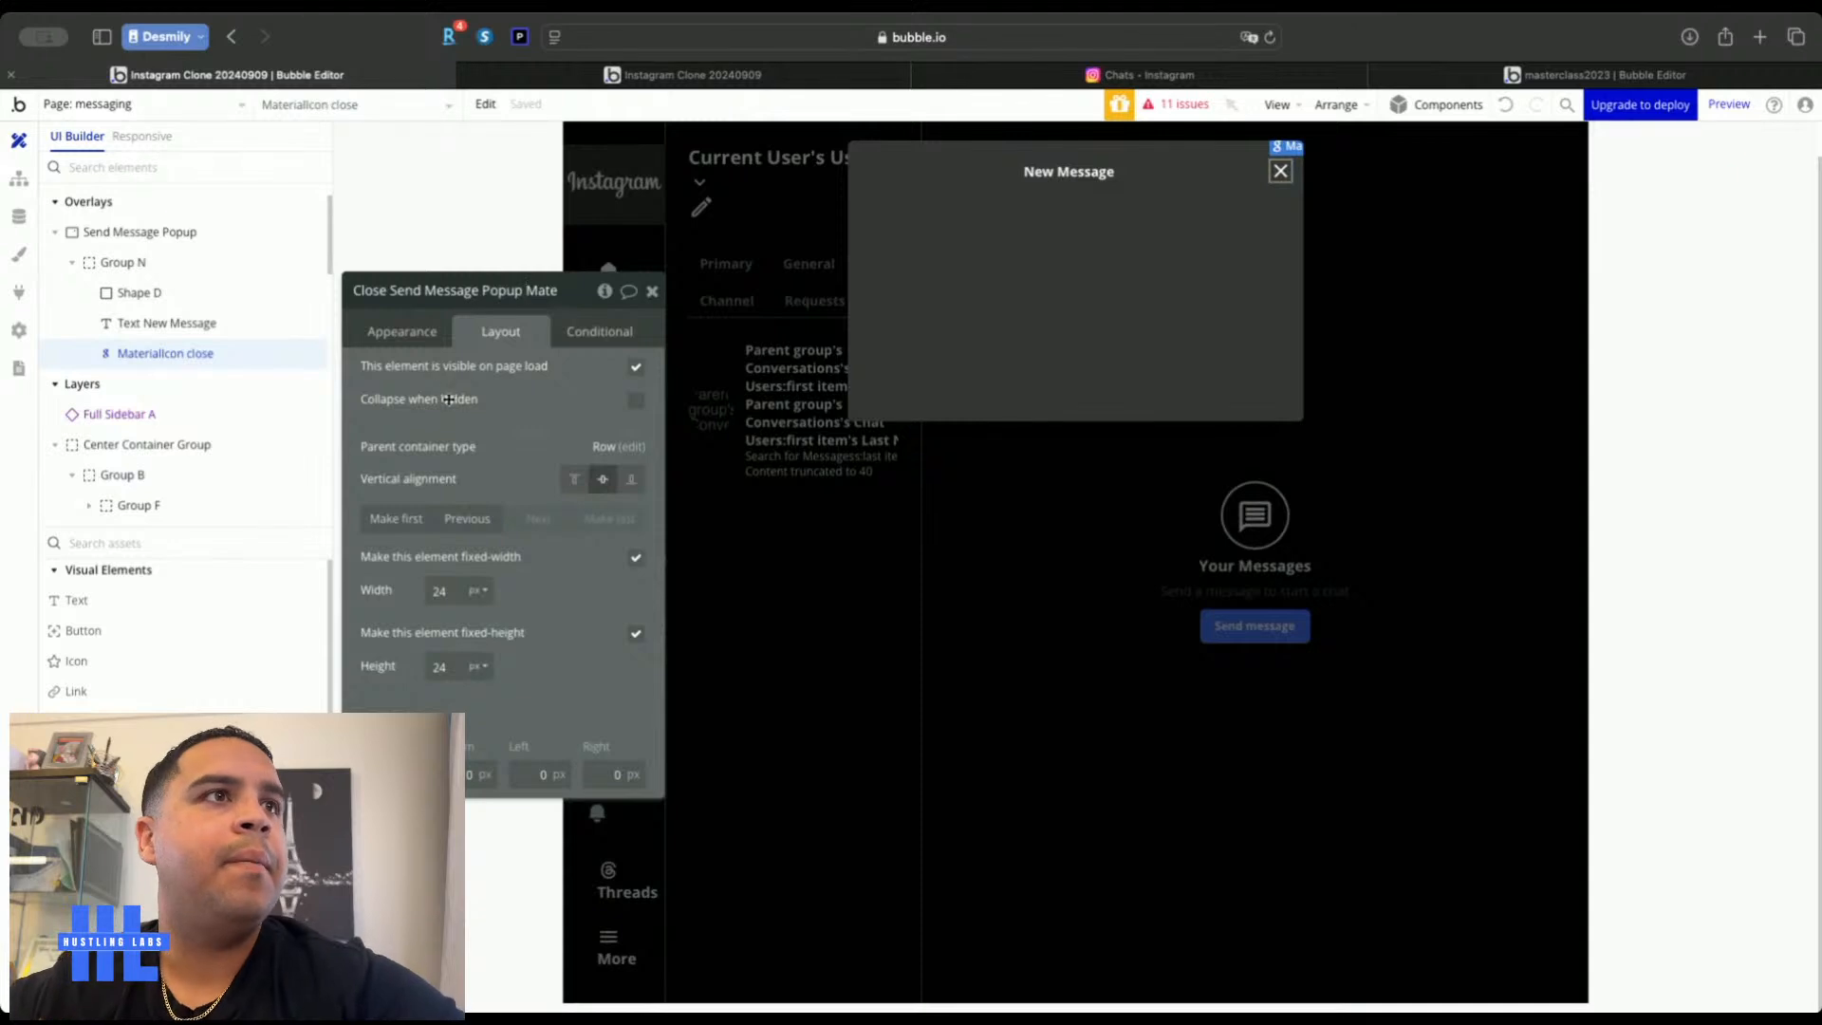
left_click(412, 332)
left_click(505, 497)
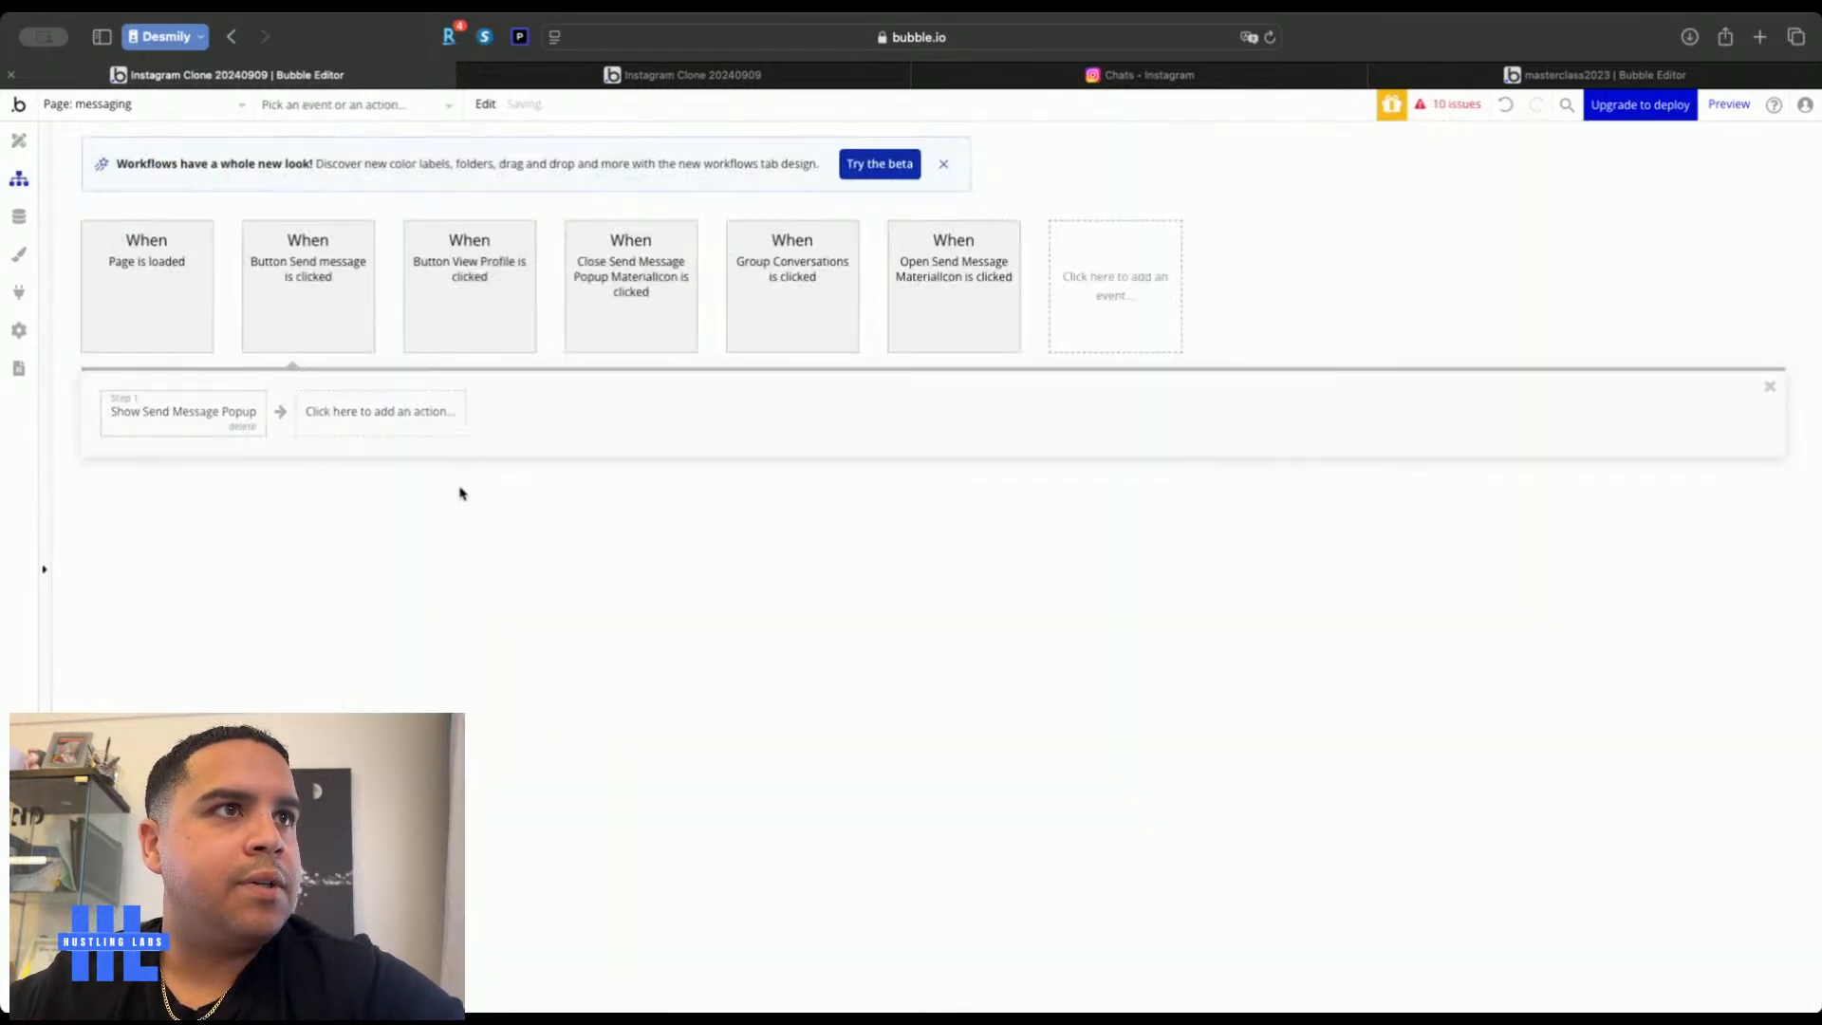
left_click(166, 411)
mouse_move(211, 670)
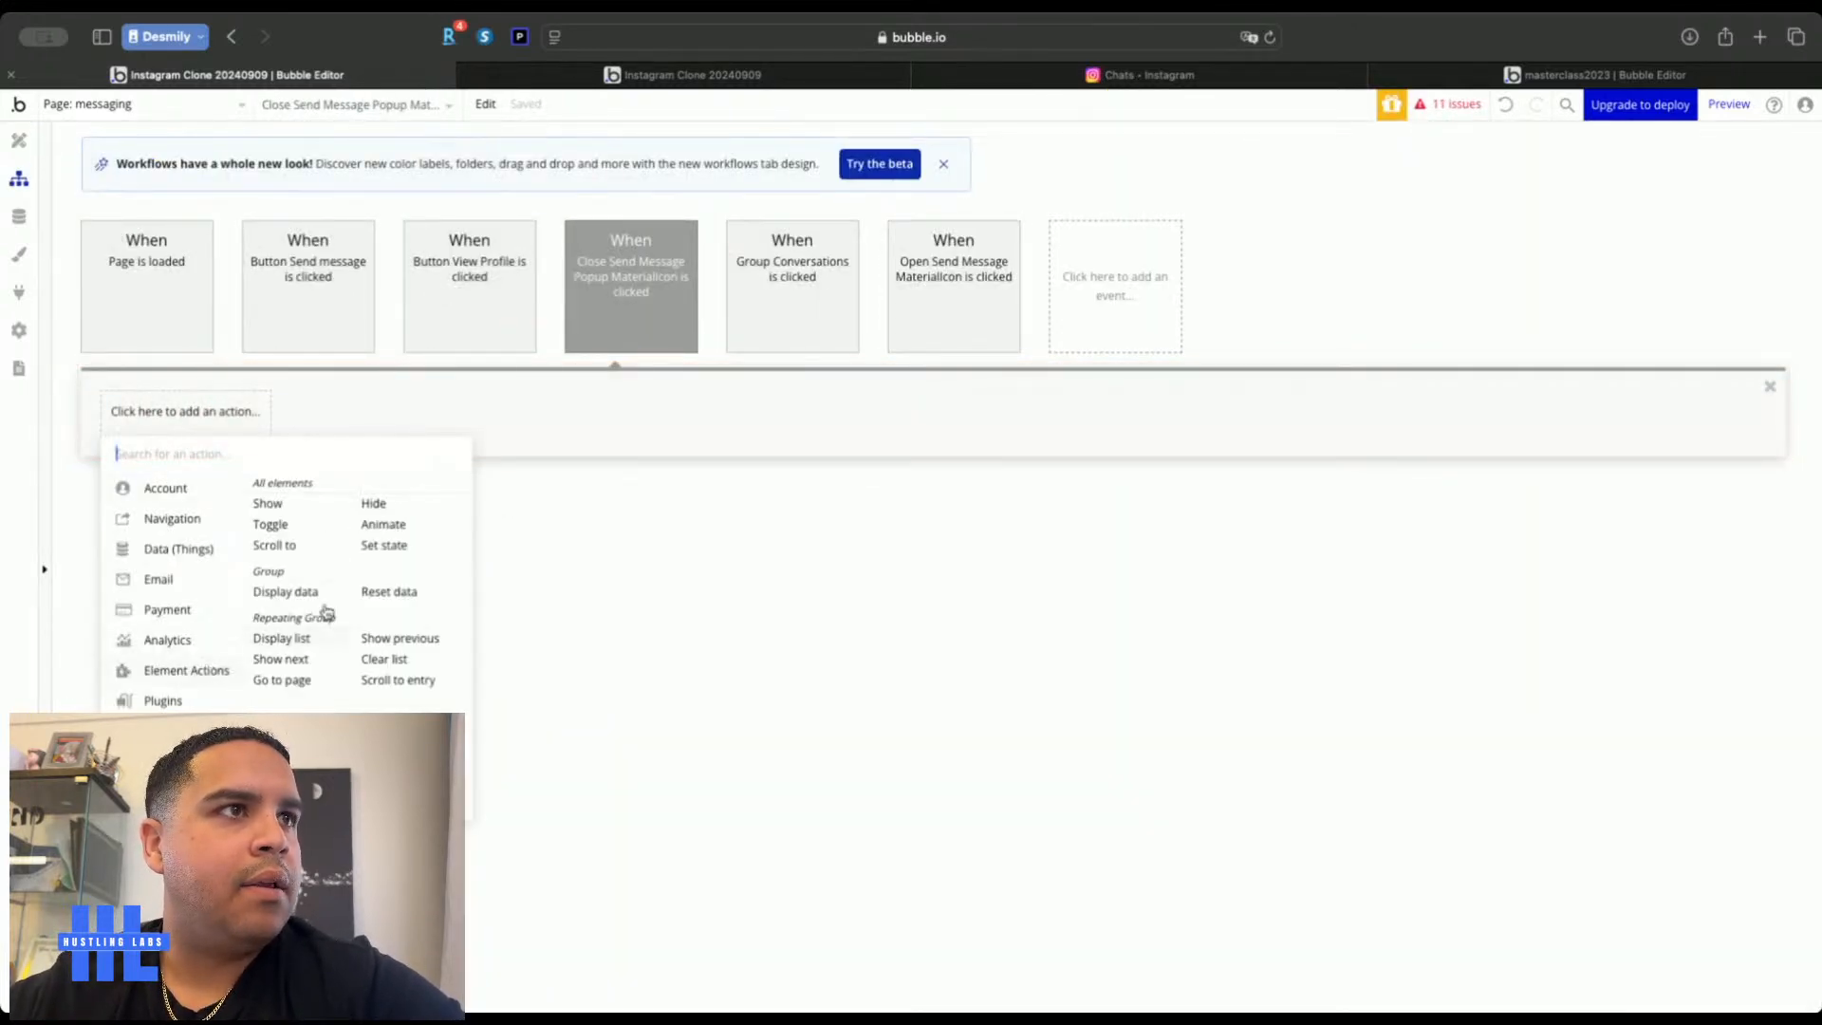
left_click(394, 506)
left_click(521, 337)
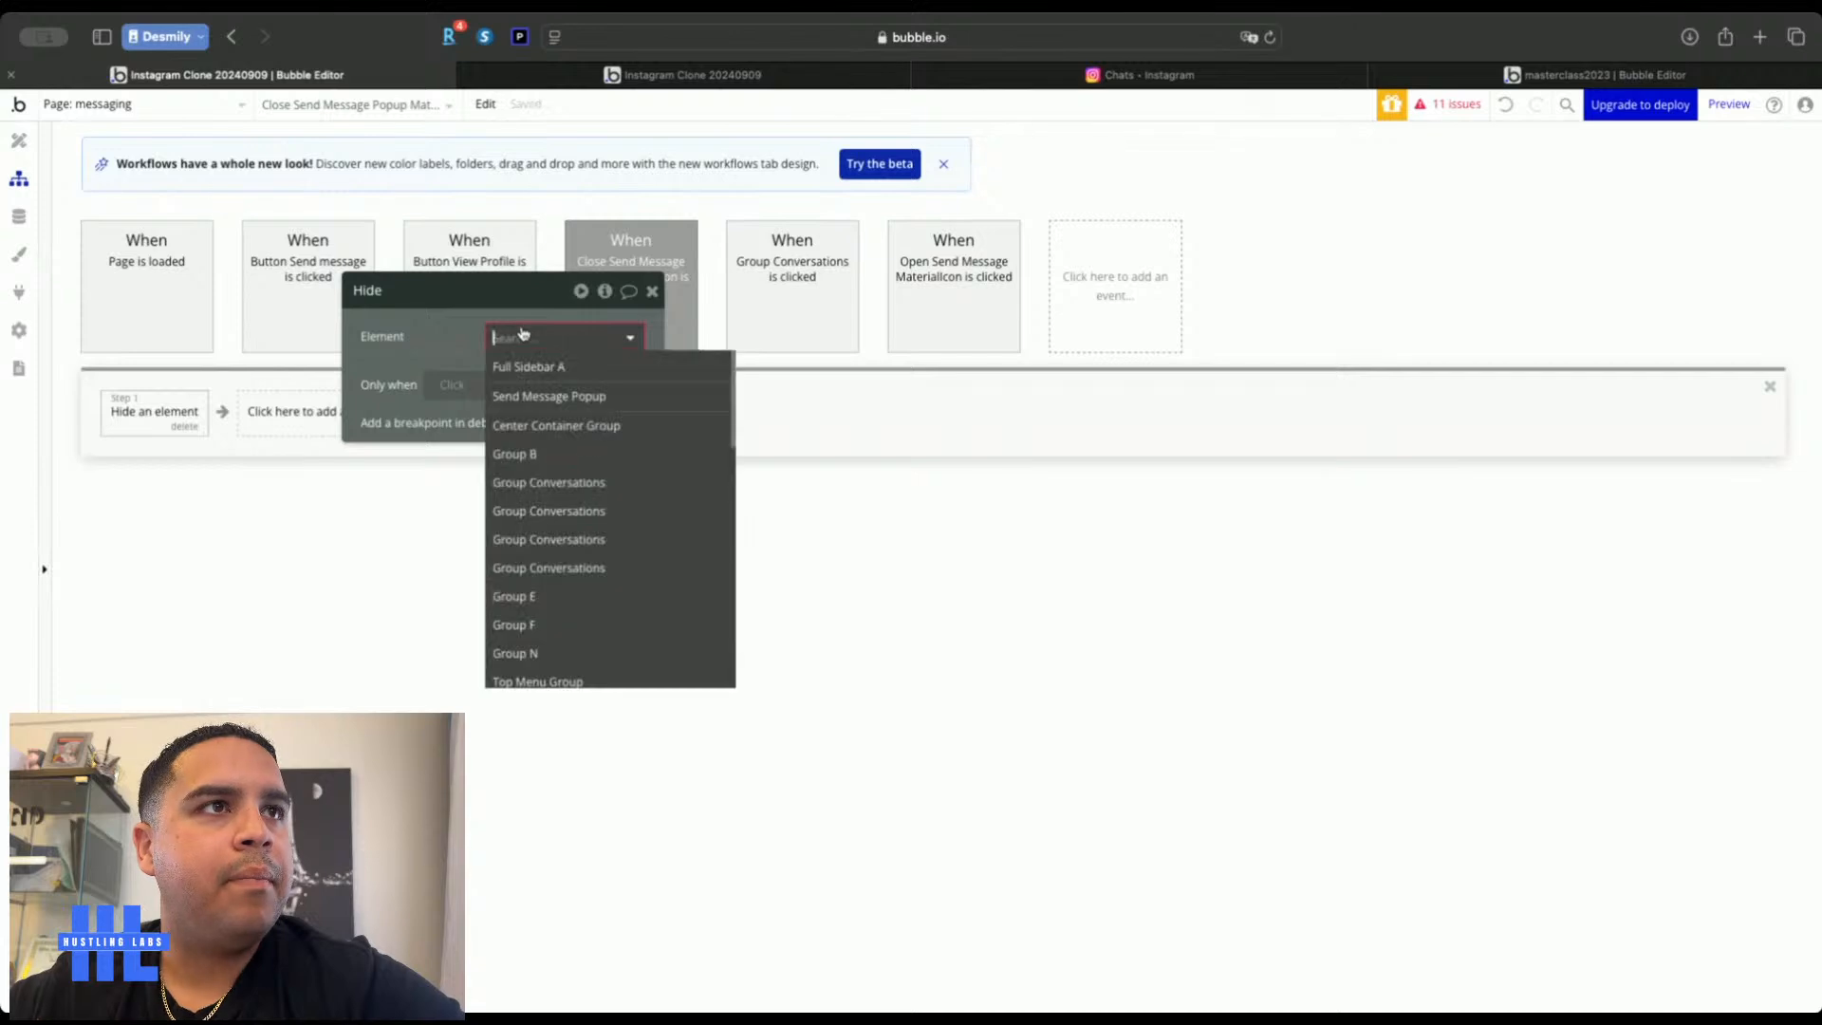
left_click(552, 396)
left_click(651, 292)
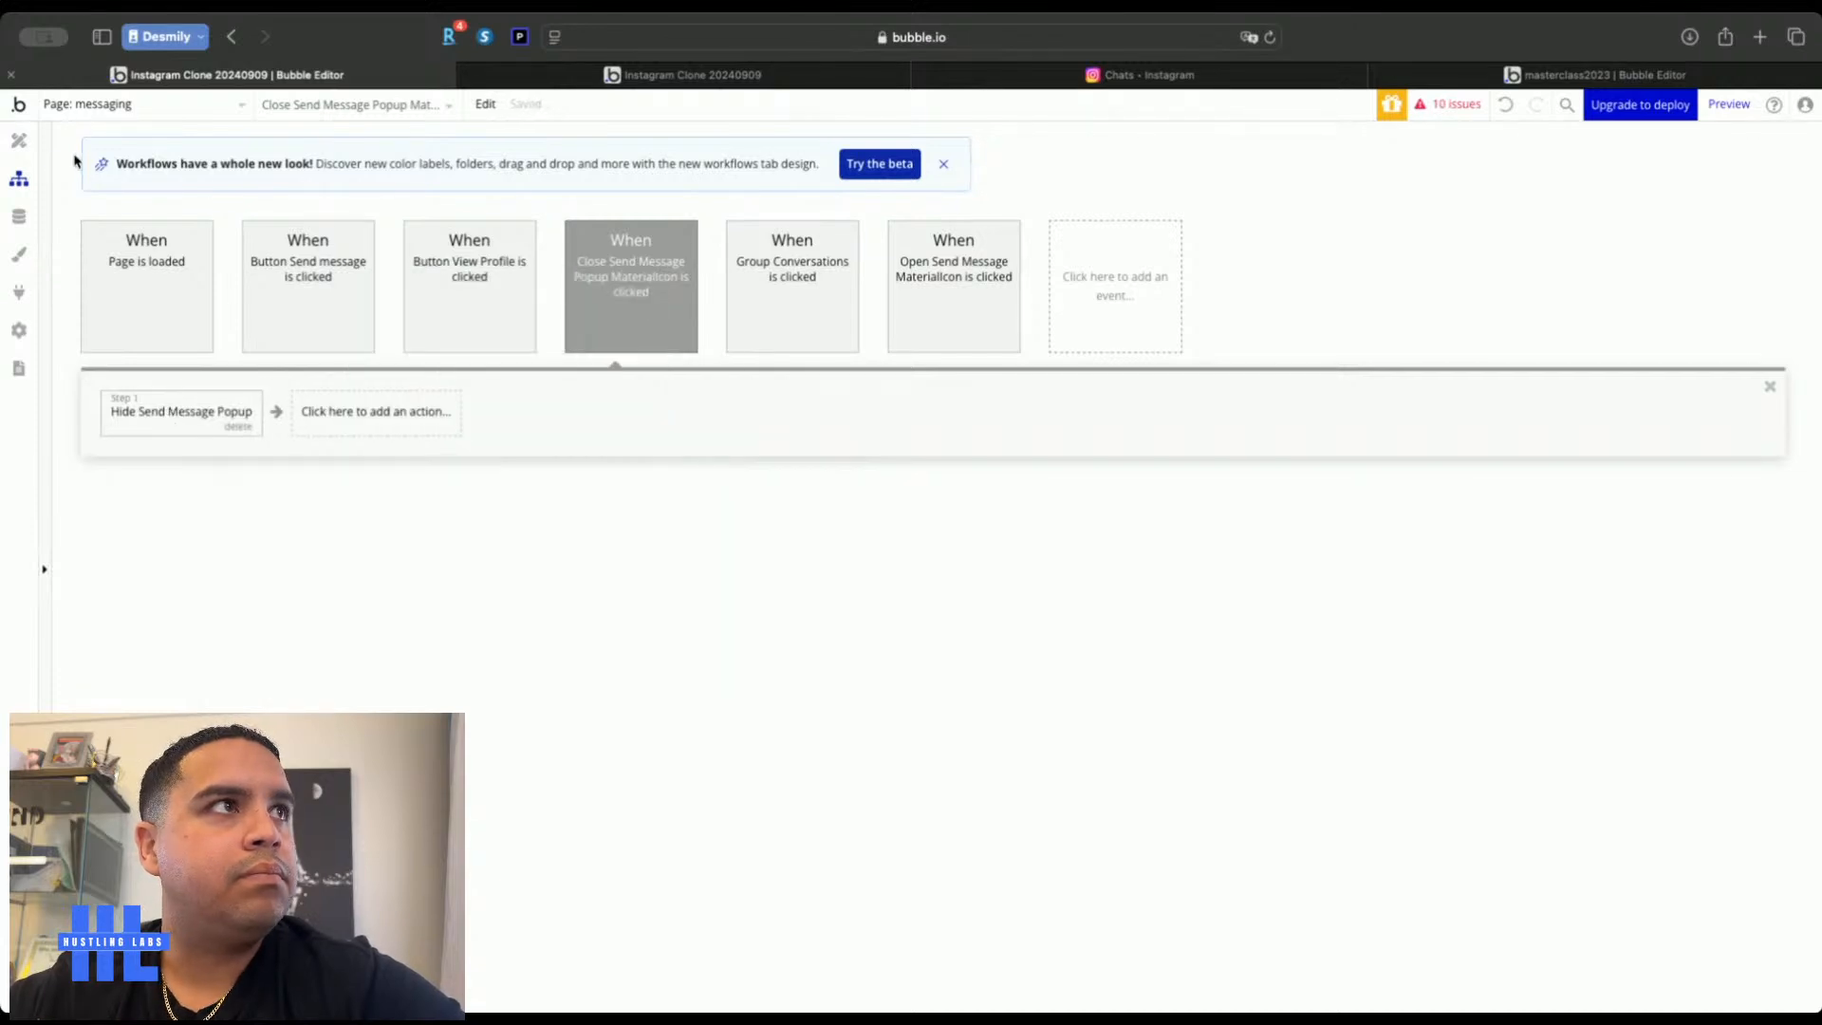
left_click(19, 140)
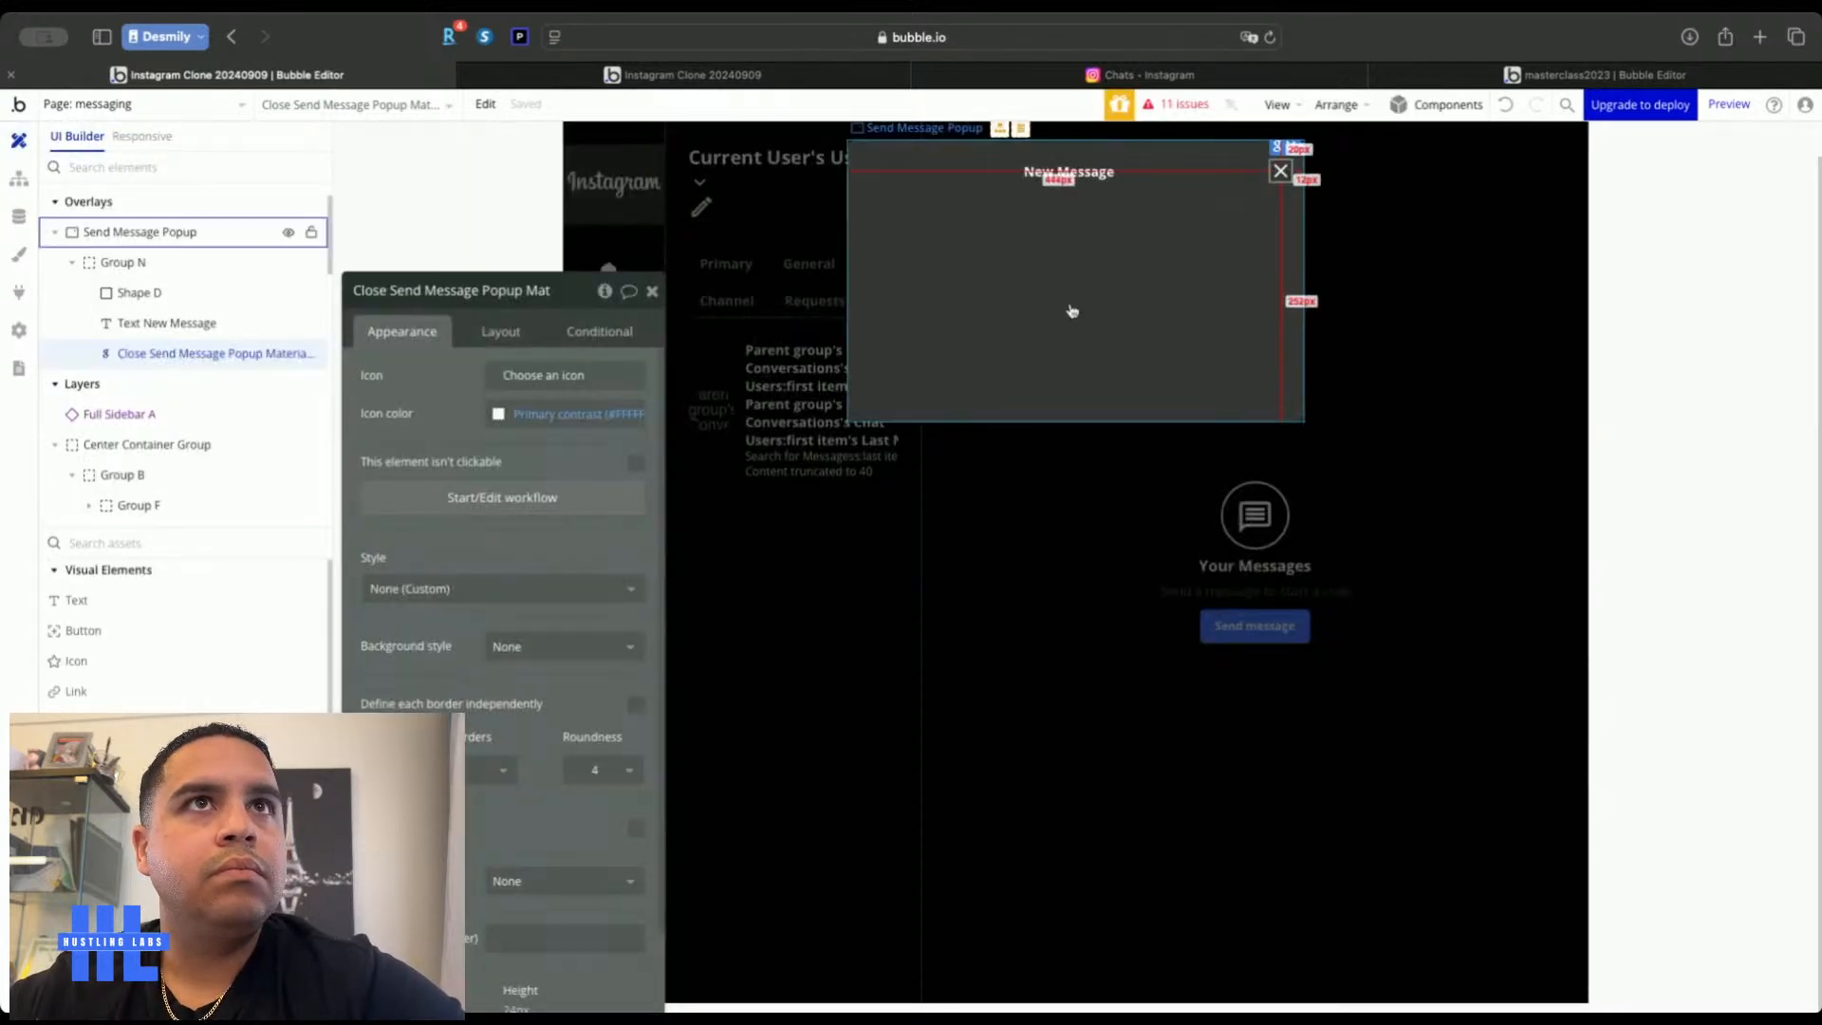
Compare with Instagram's New message dialog, then select the header row Group N
left_click(1234, 81)
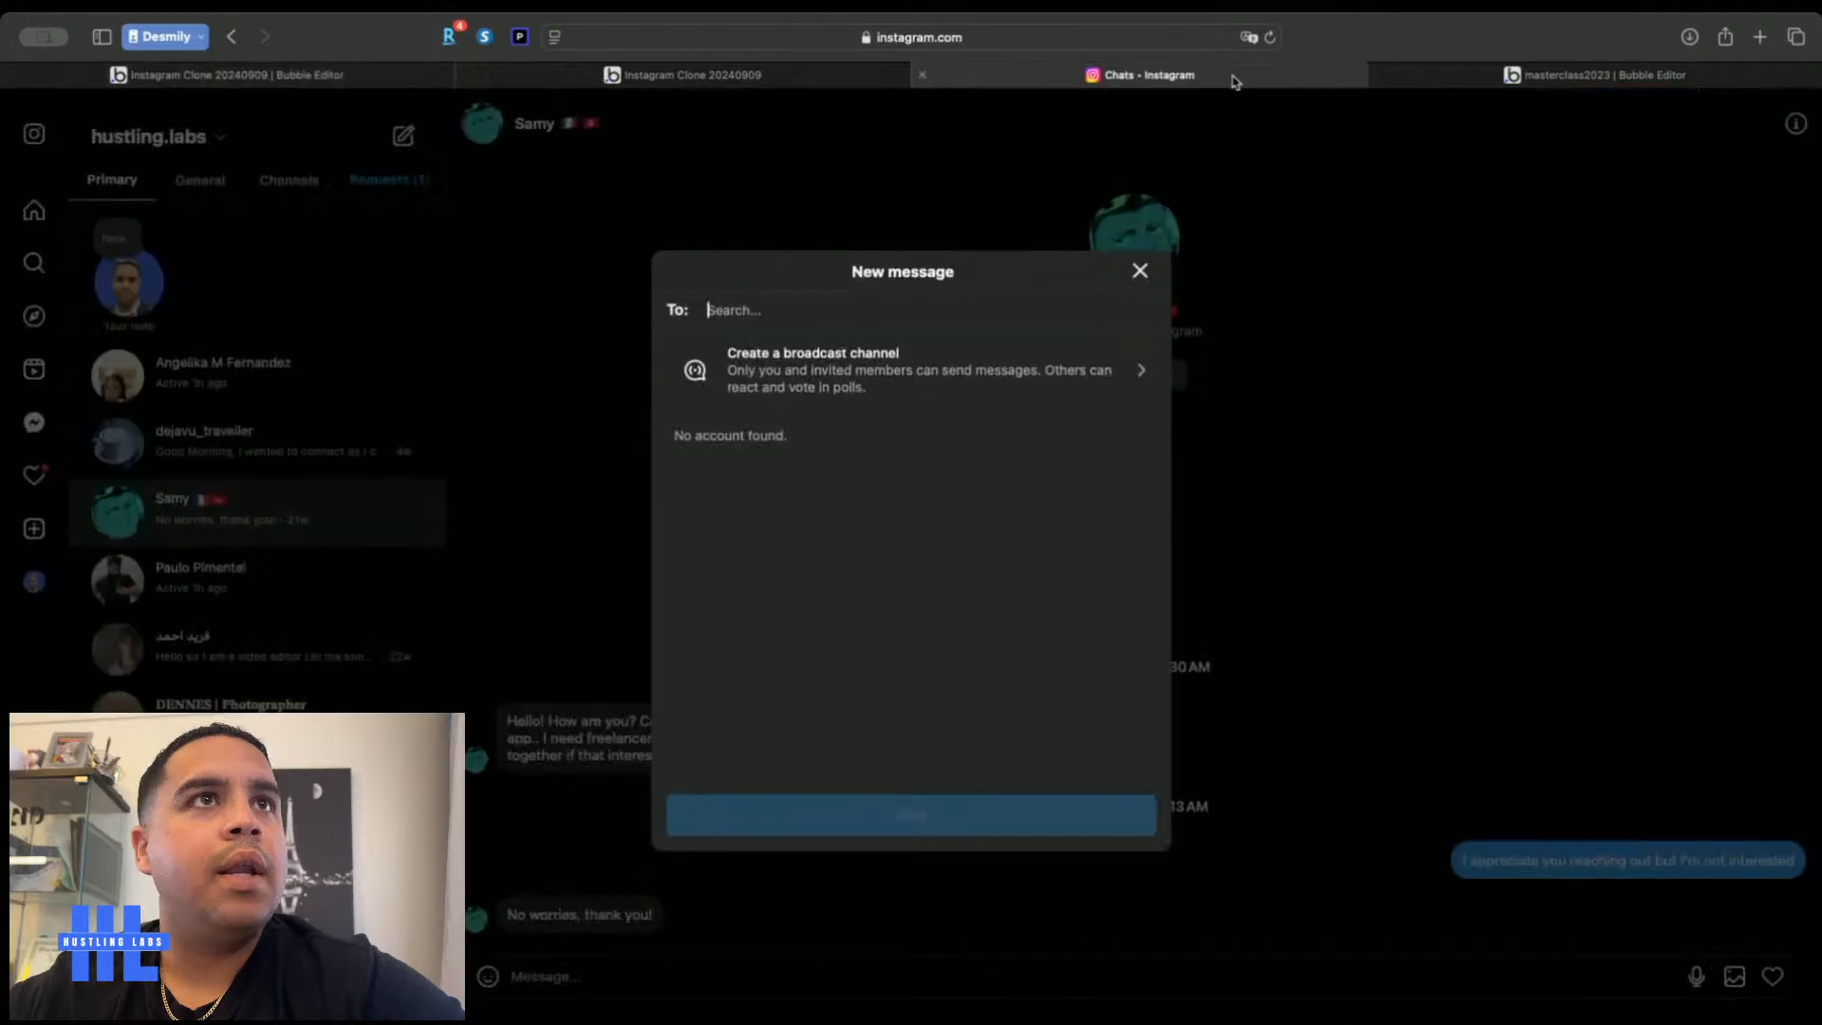
left_click(397, 86)
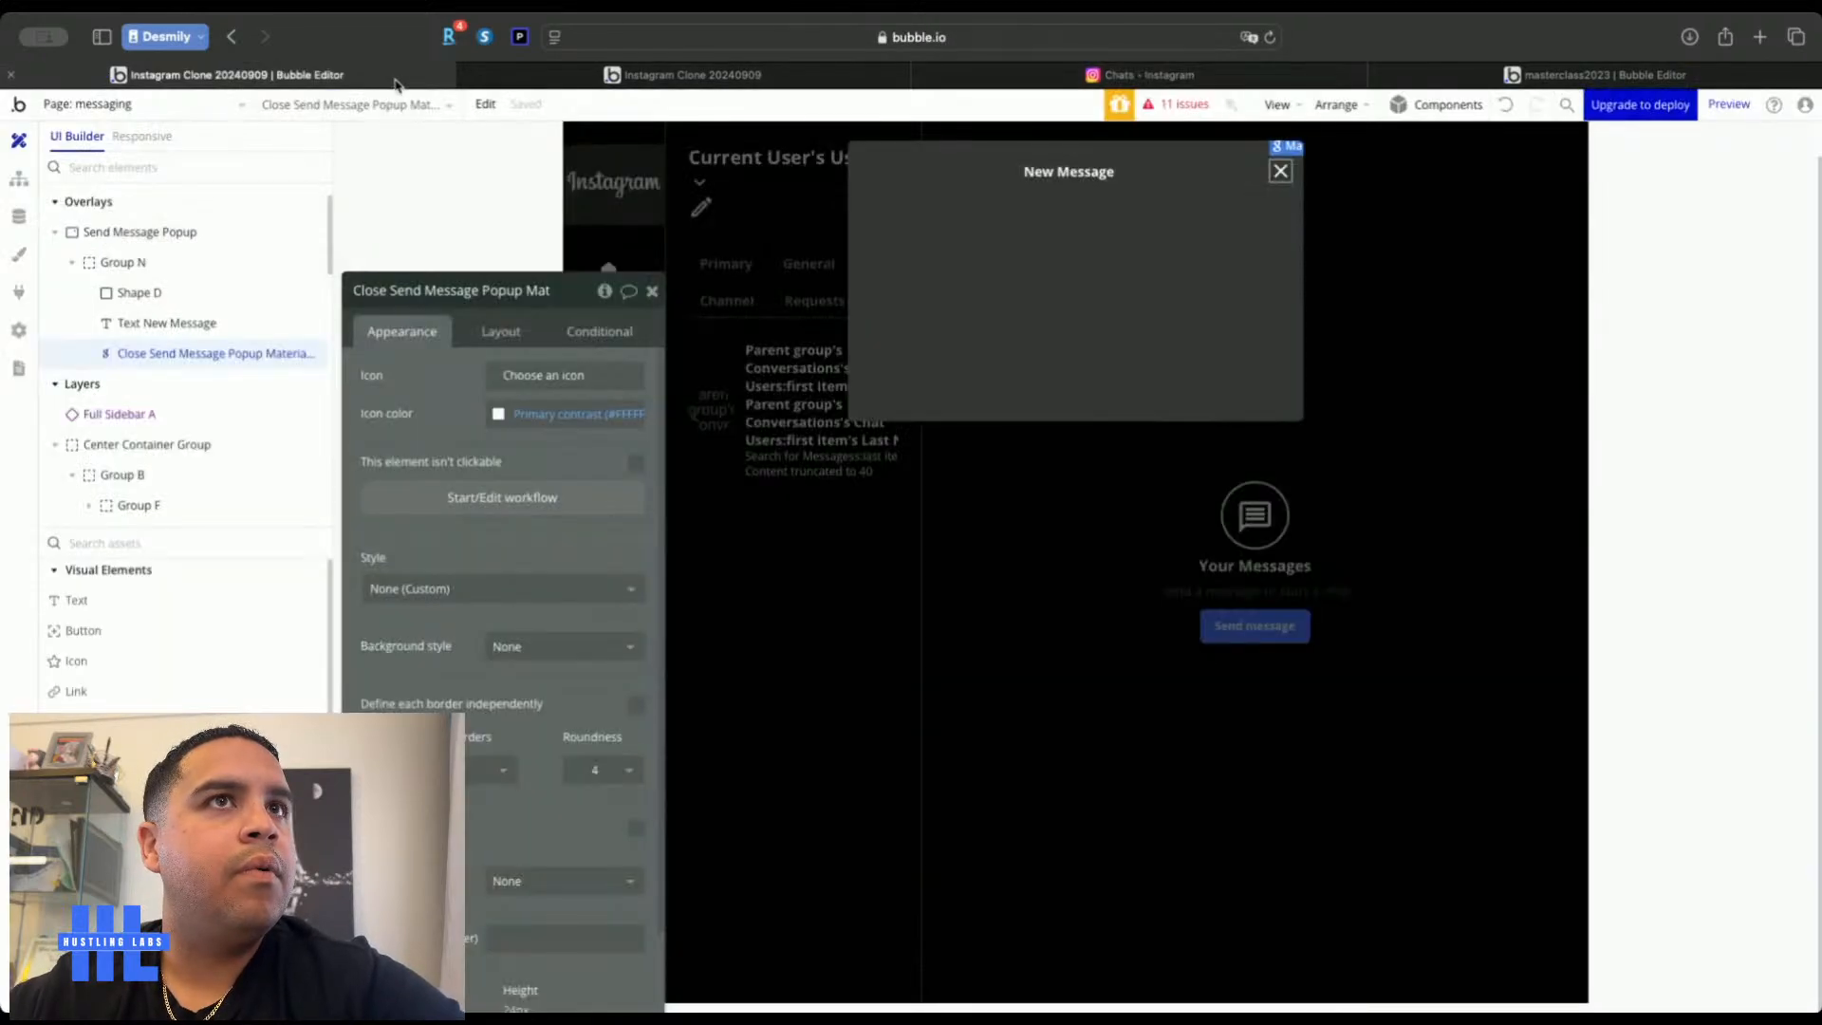
left_click(981, 177)
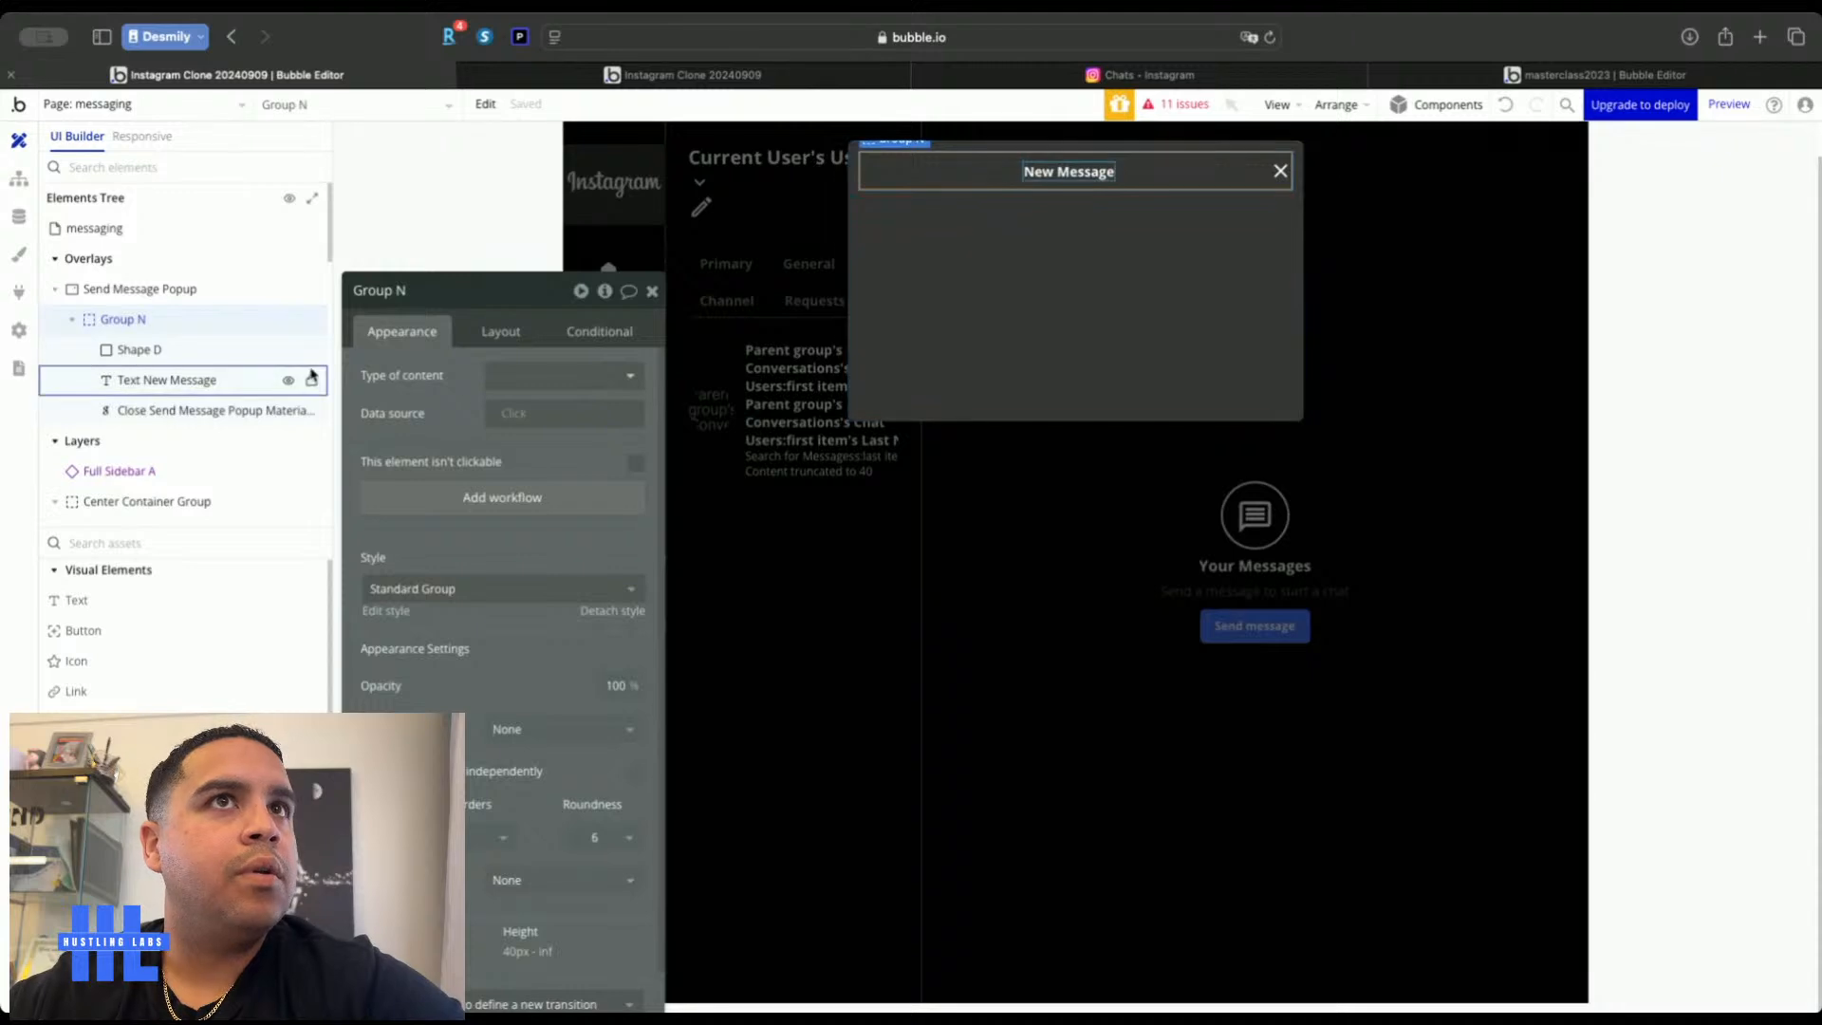
left_click(484, 329)
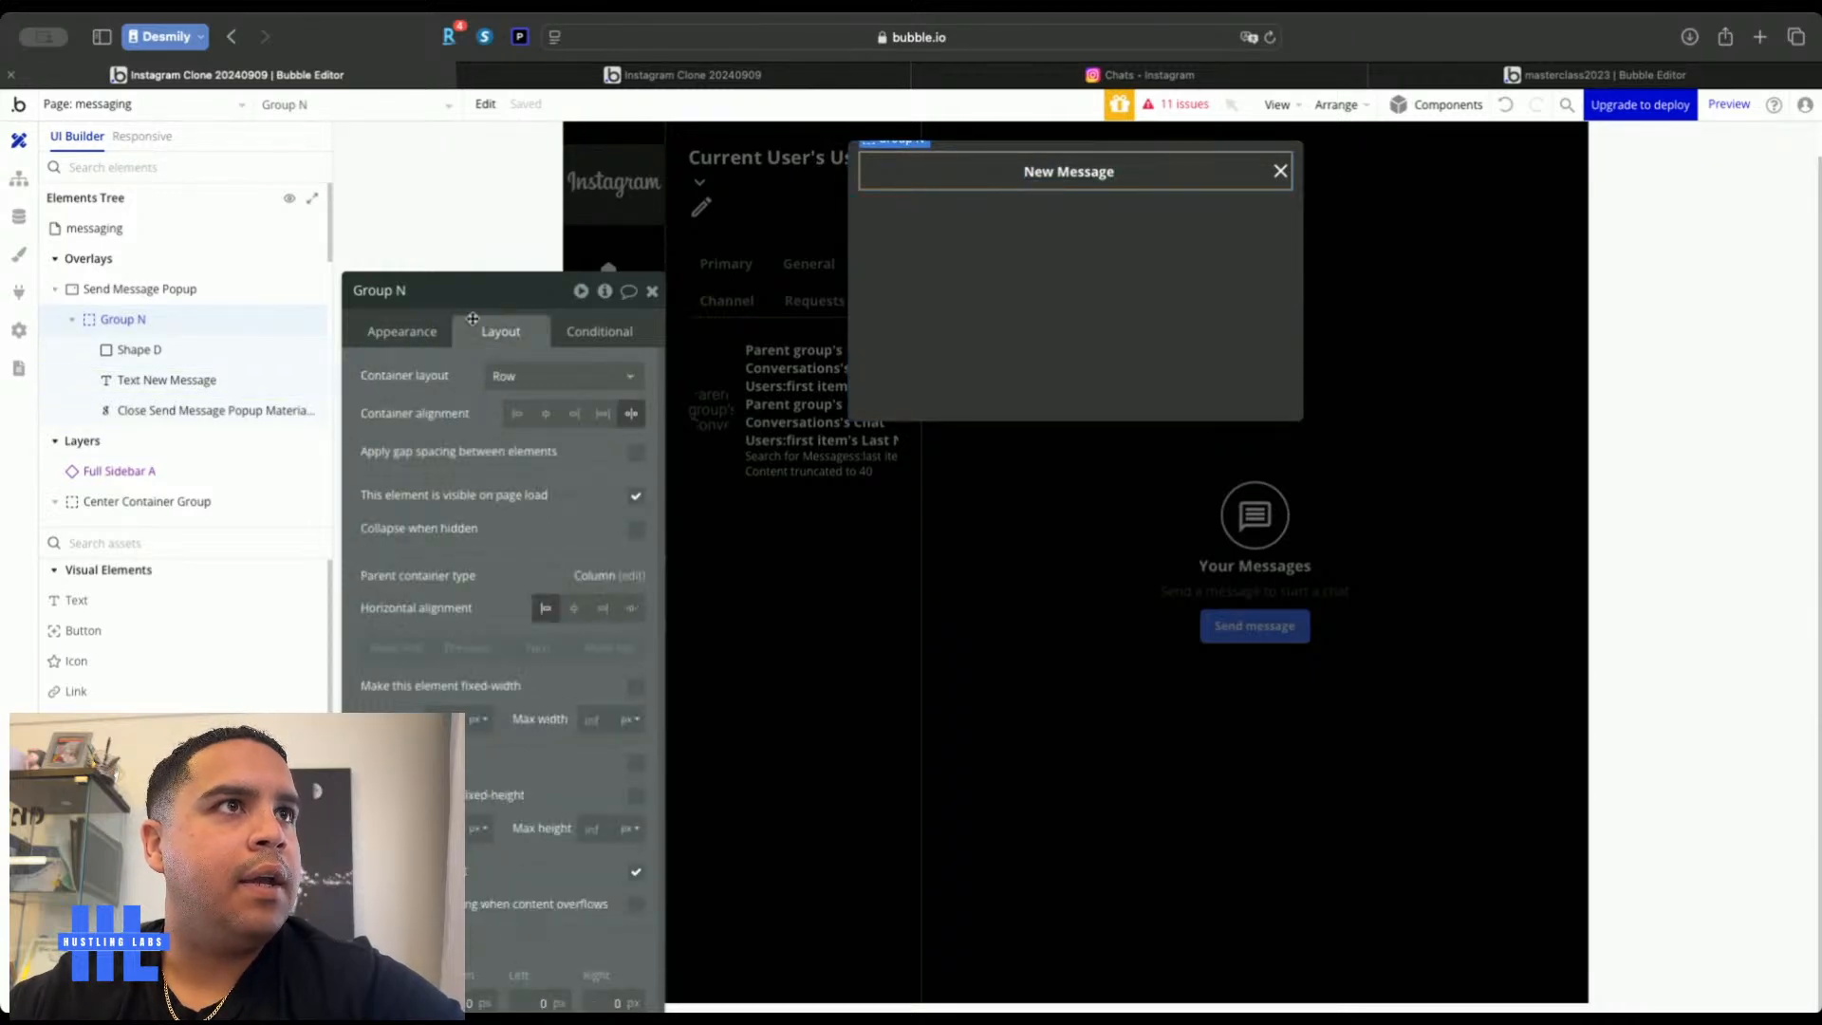
left_click(396, 334)
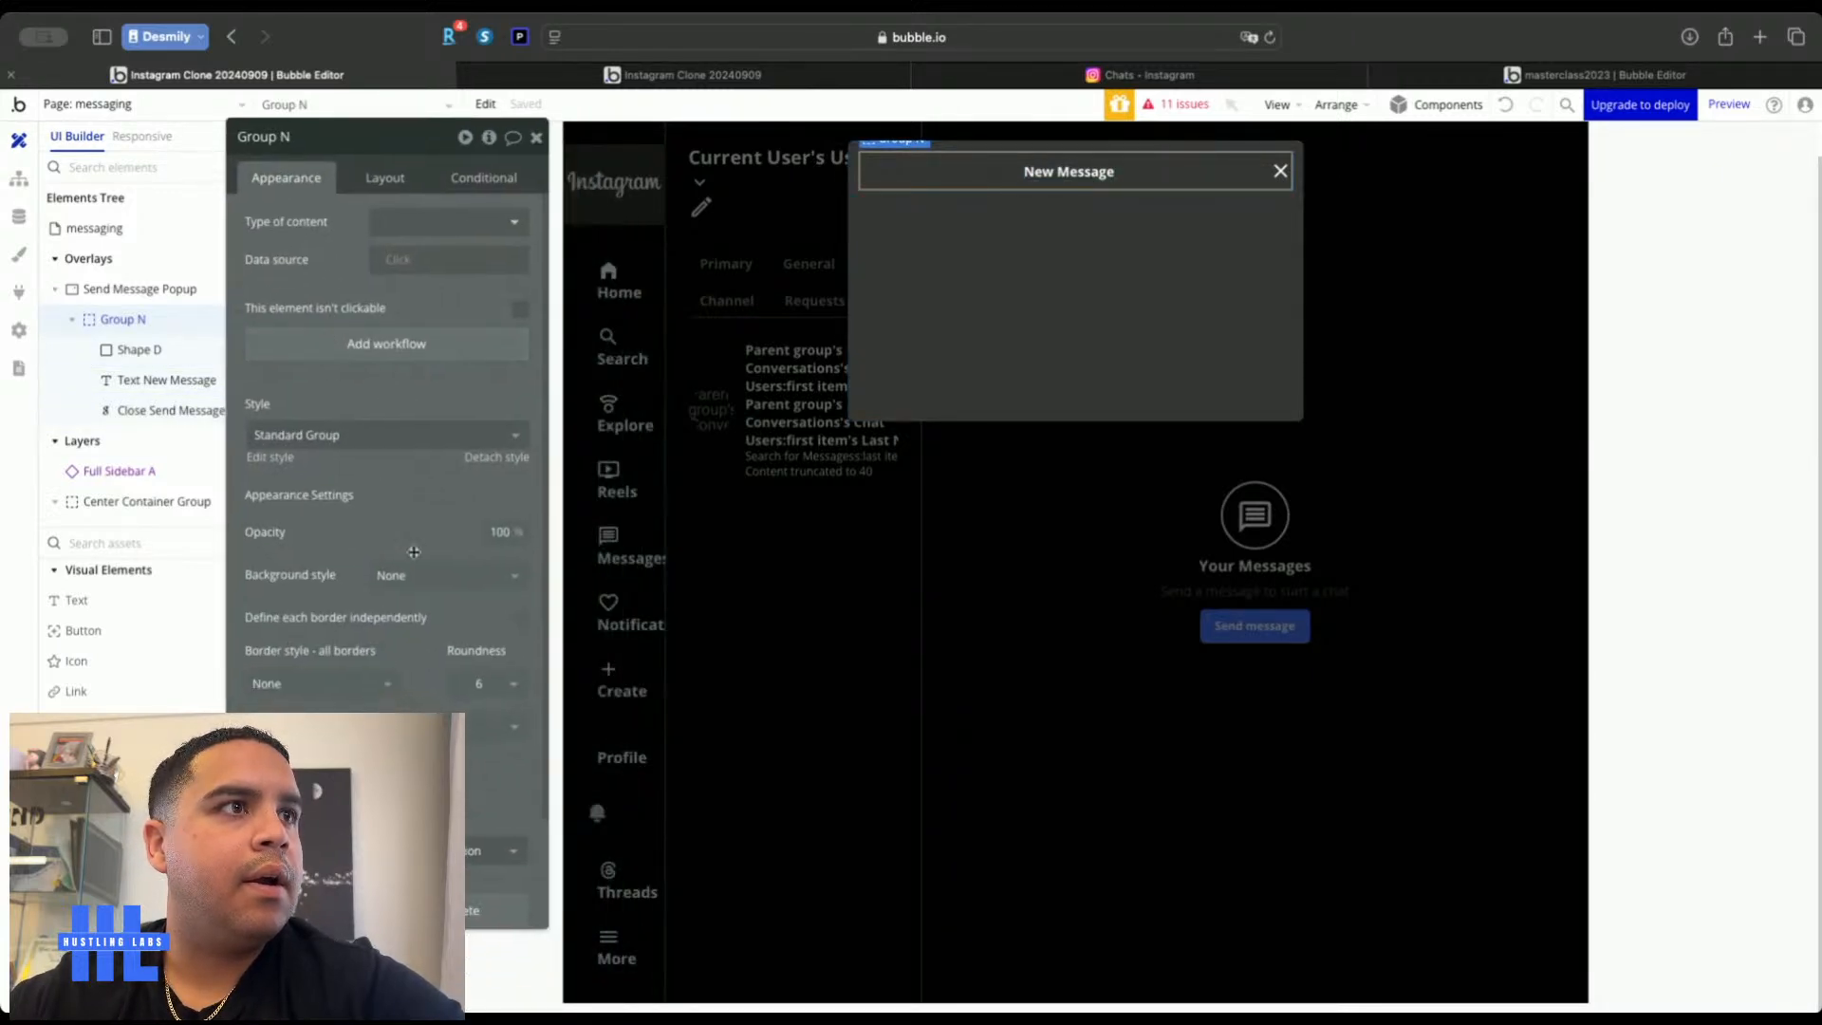
Give Group N a 1 px solid bottom border with a chosen colour, then compare with Instagram
left_click(519, 619)
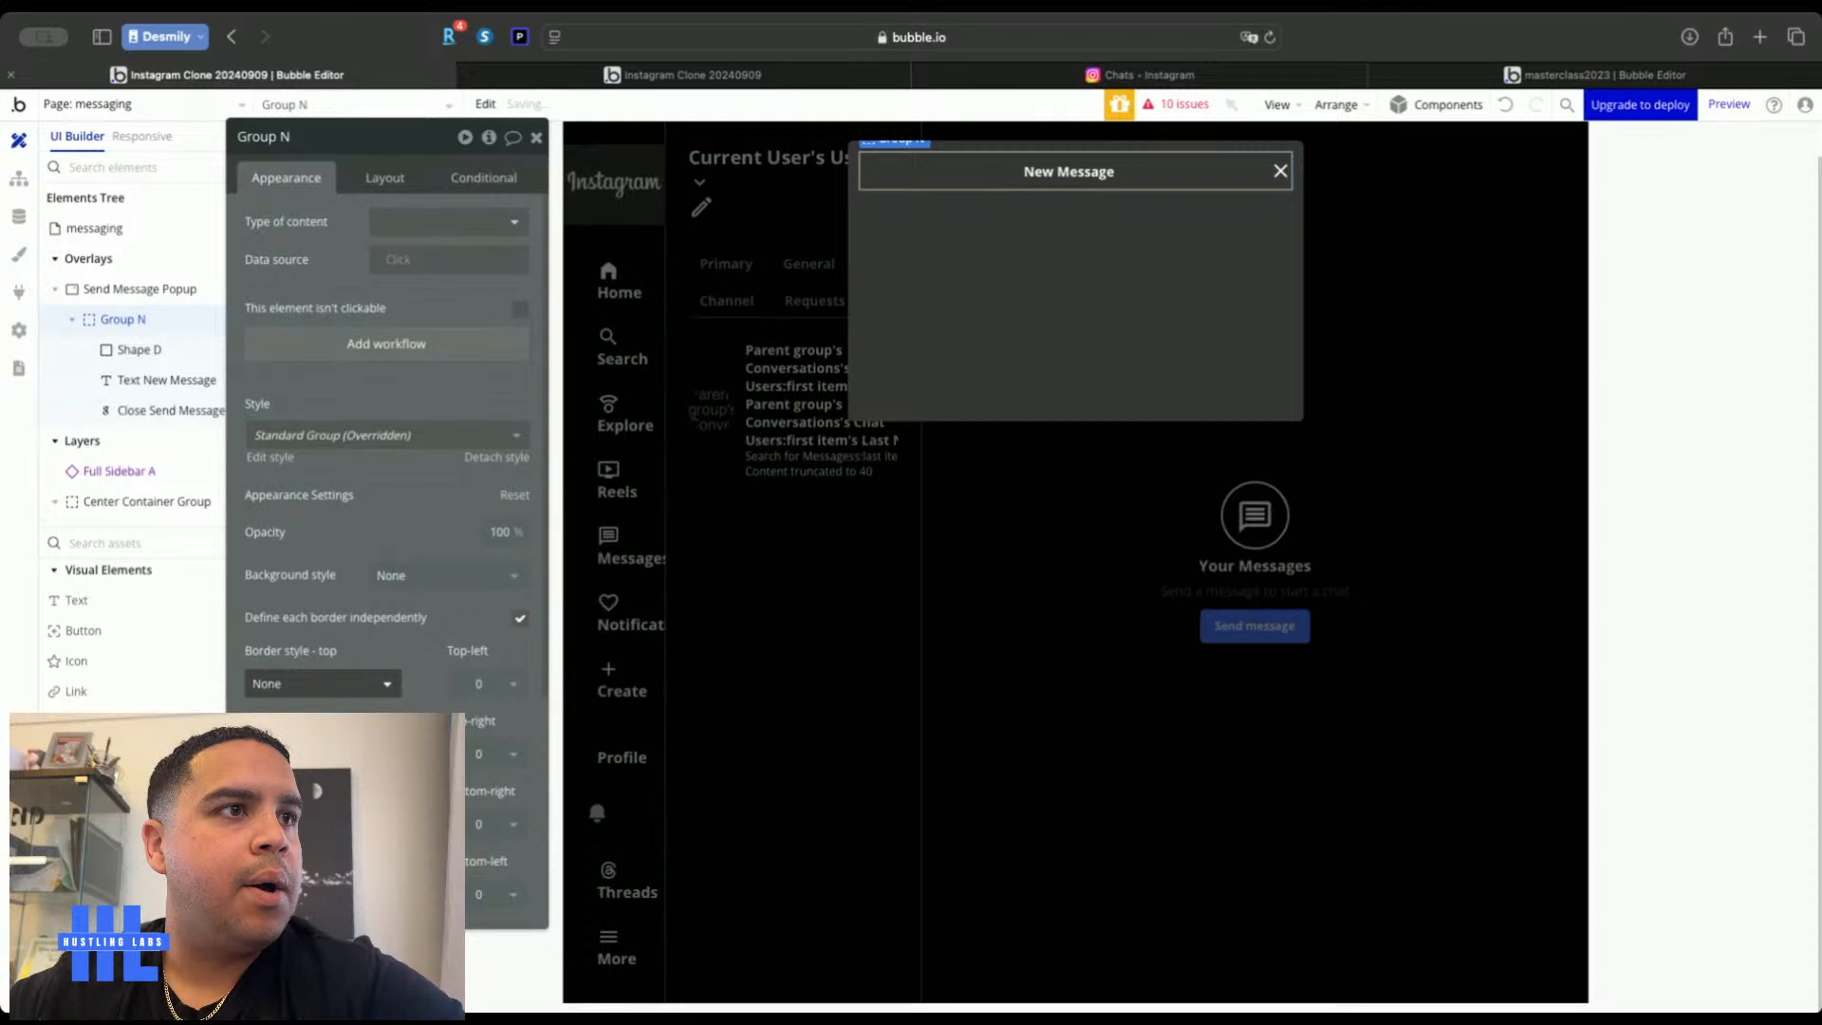
left_click(322, 878)
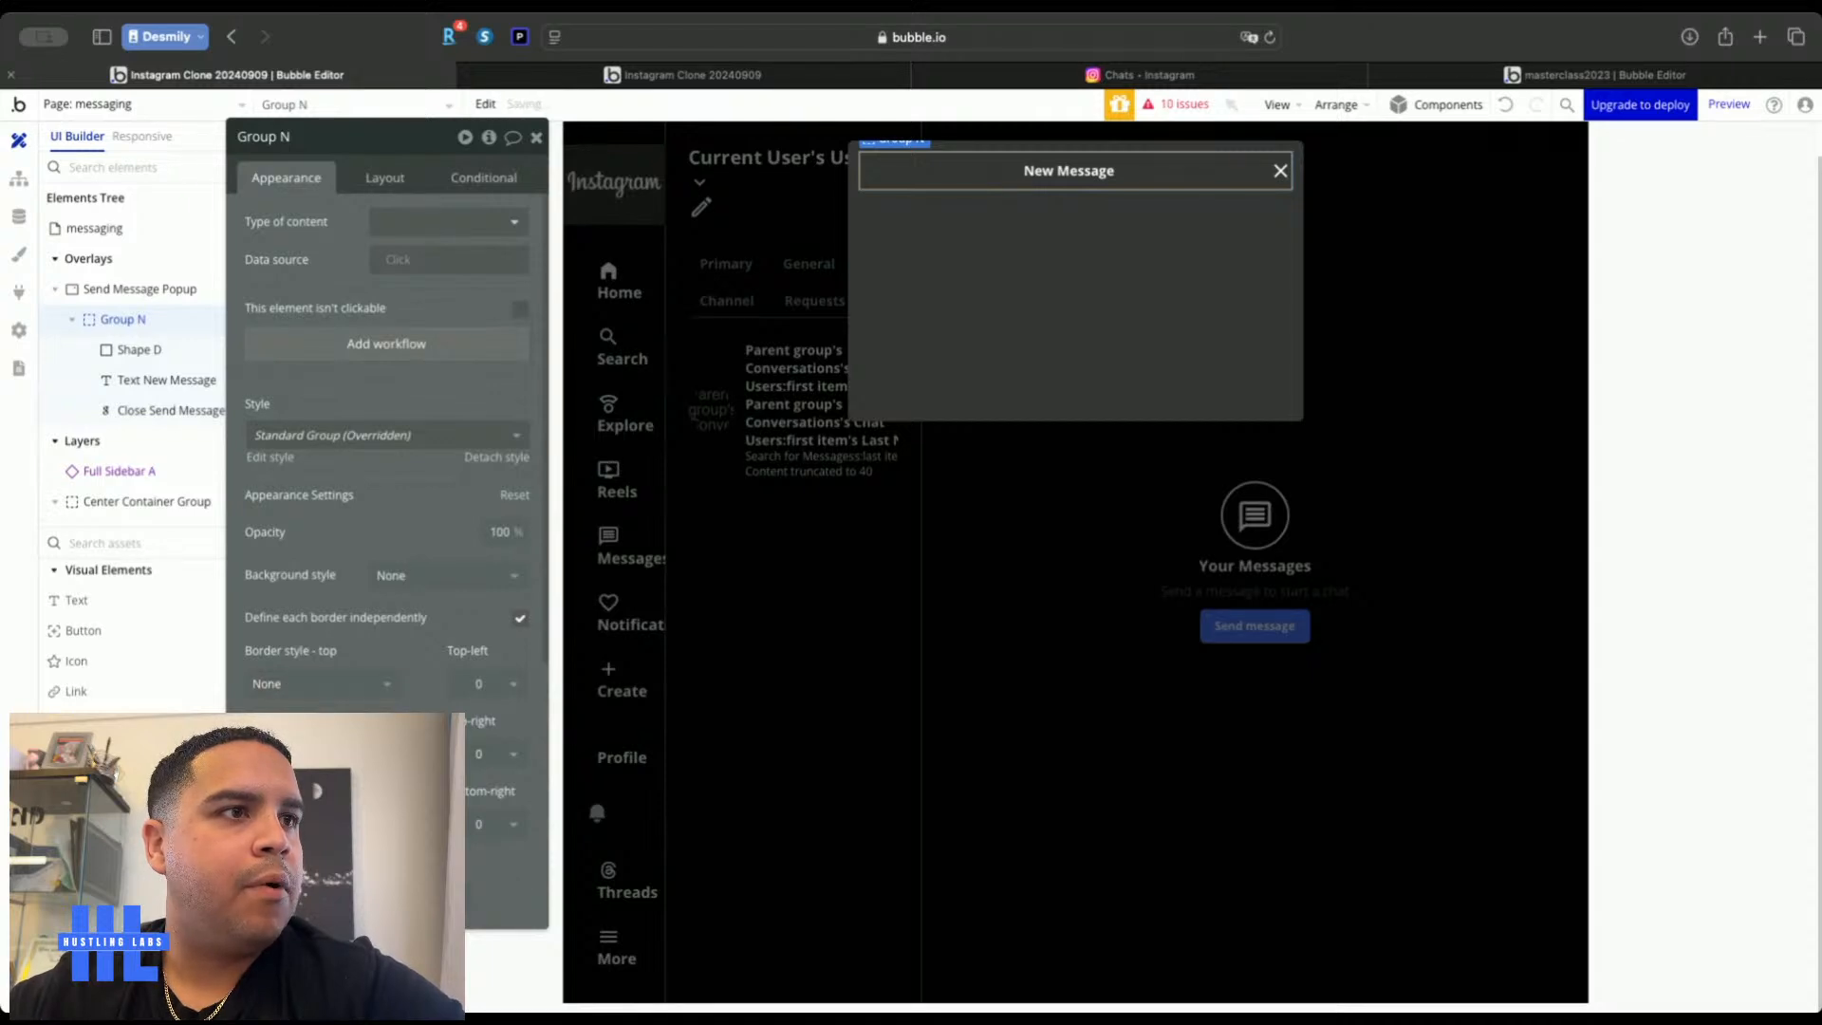
scroll(366, 721, "down", 2)
left_click(365, 712)
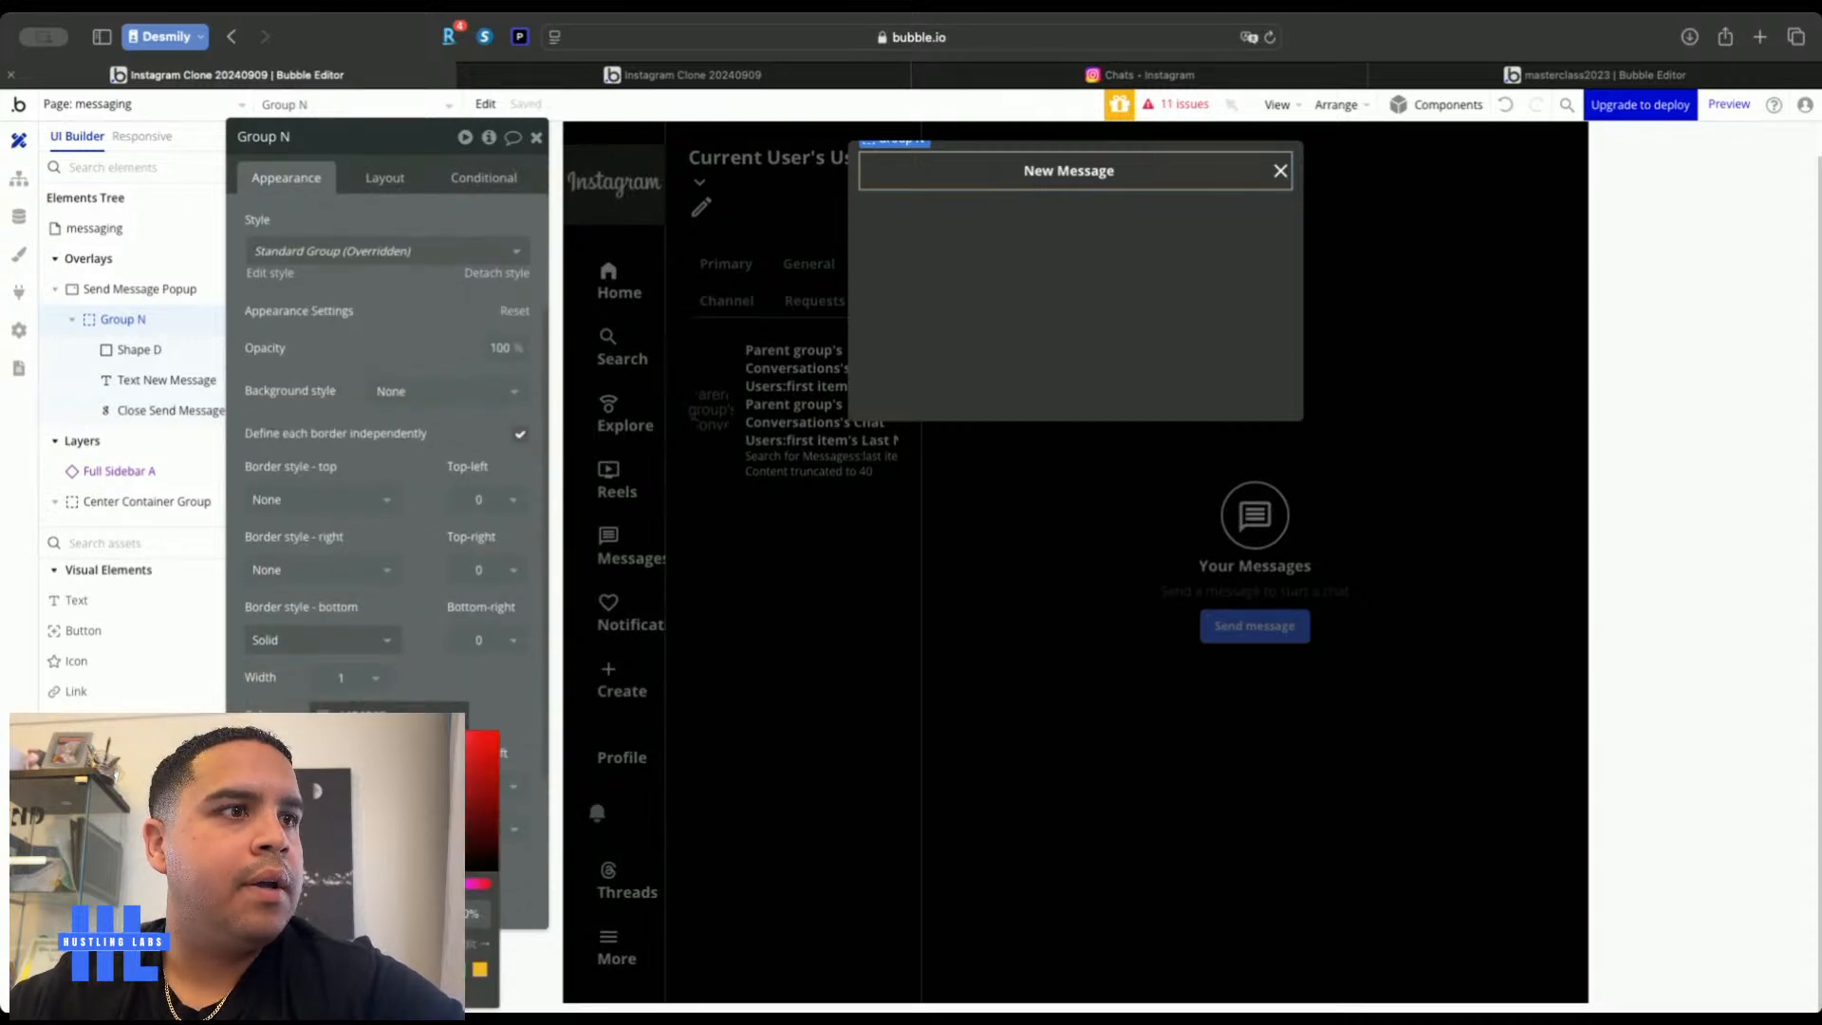
left_click(535, 138)
double_click(465, 389)
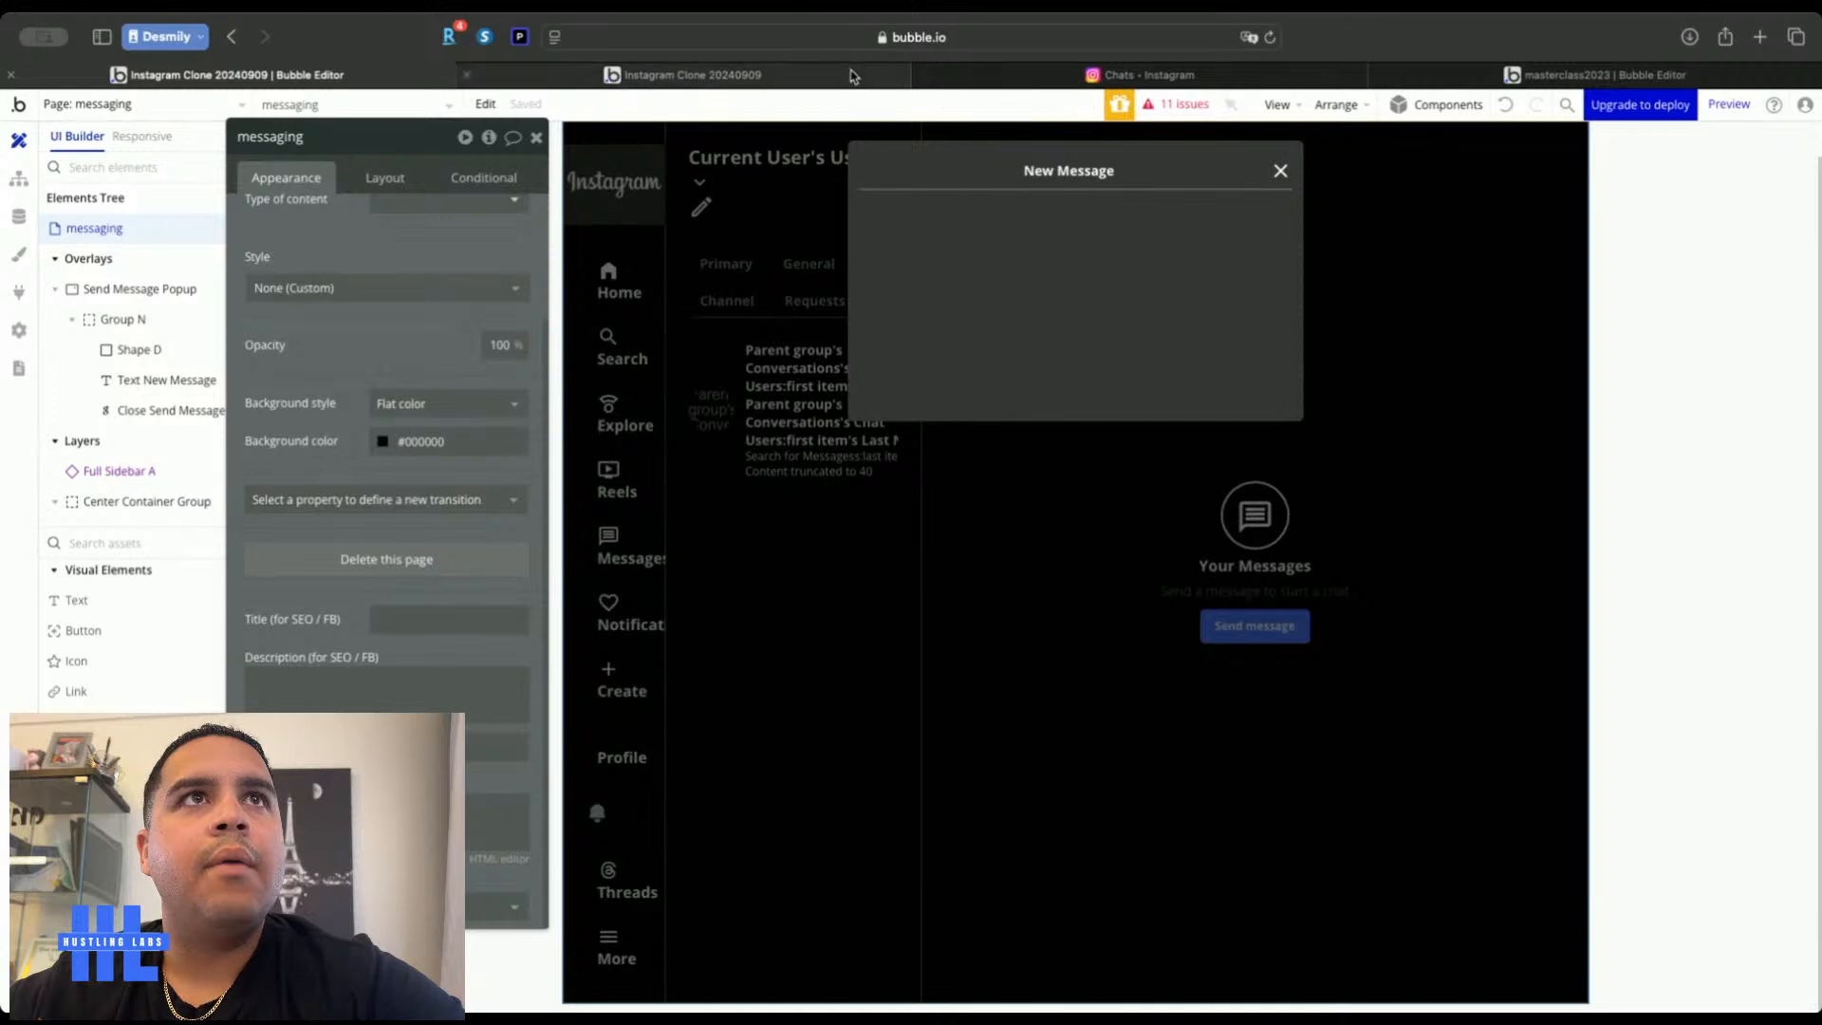
left_click(1065, 74)
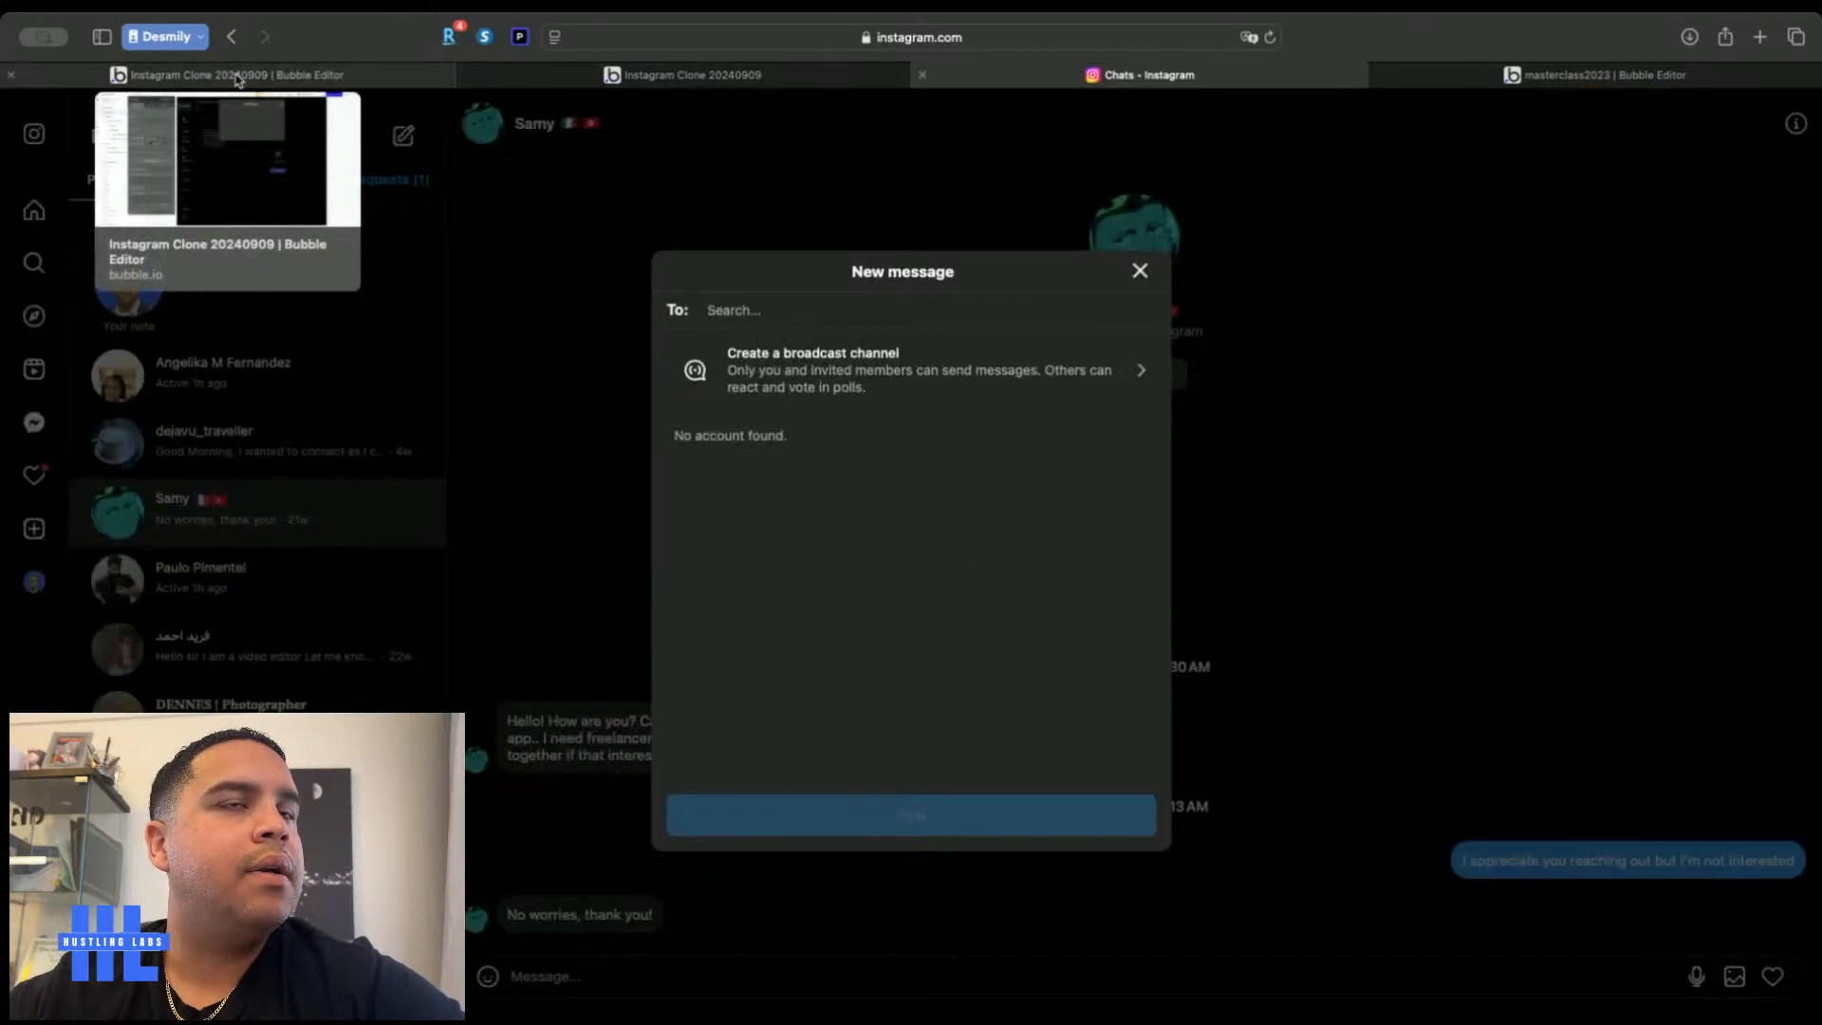
left_click(237, 79)
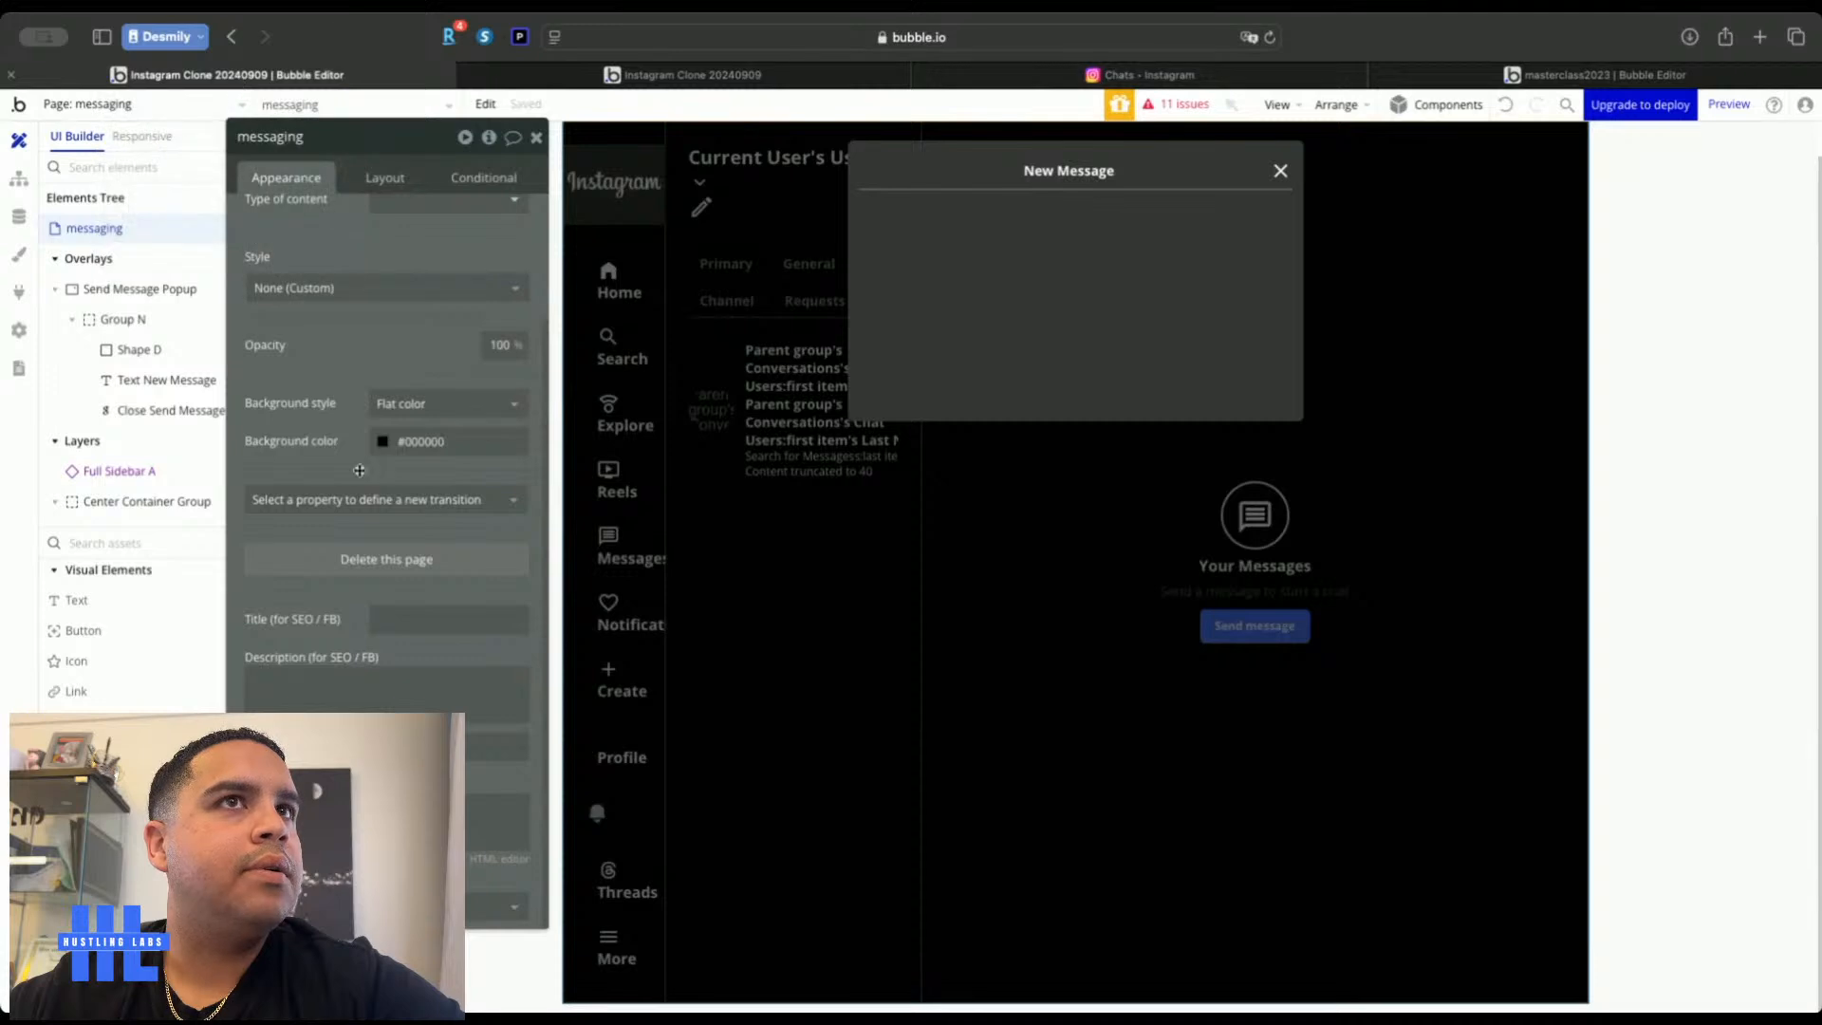
Duplicate the header row Group N and change the copy's label text to 'To'
left_click(1074, 172)
left_click(1174, 180)
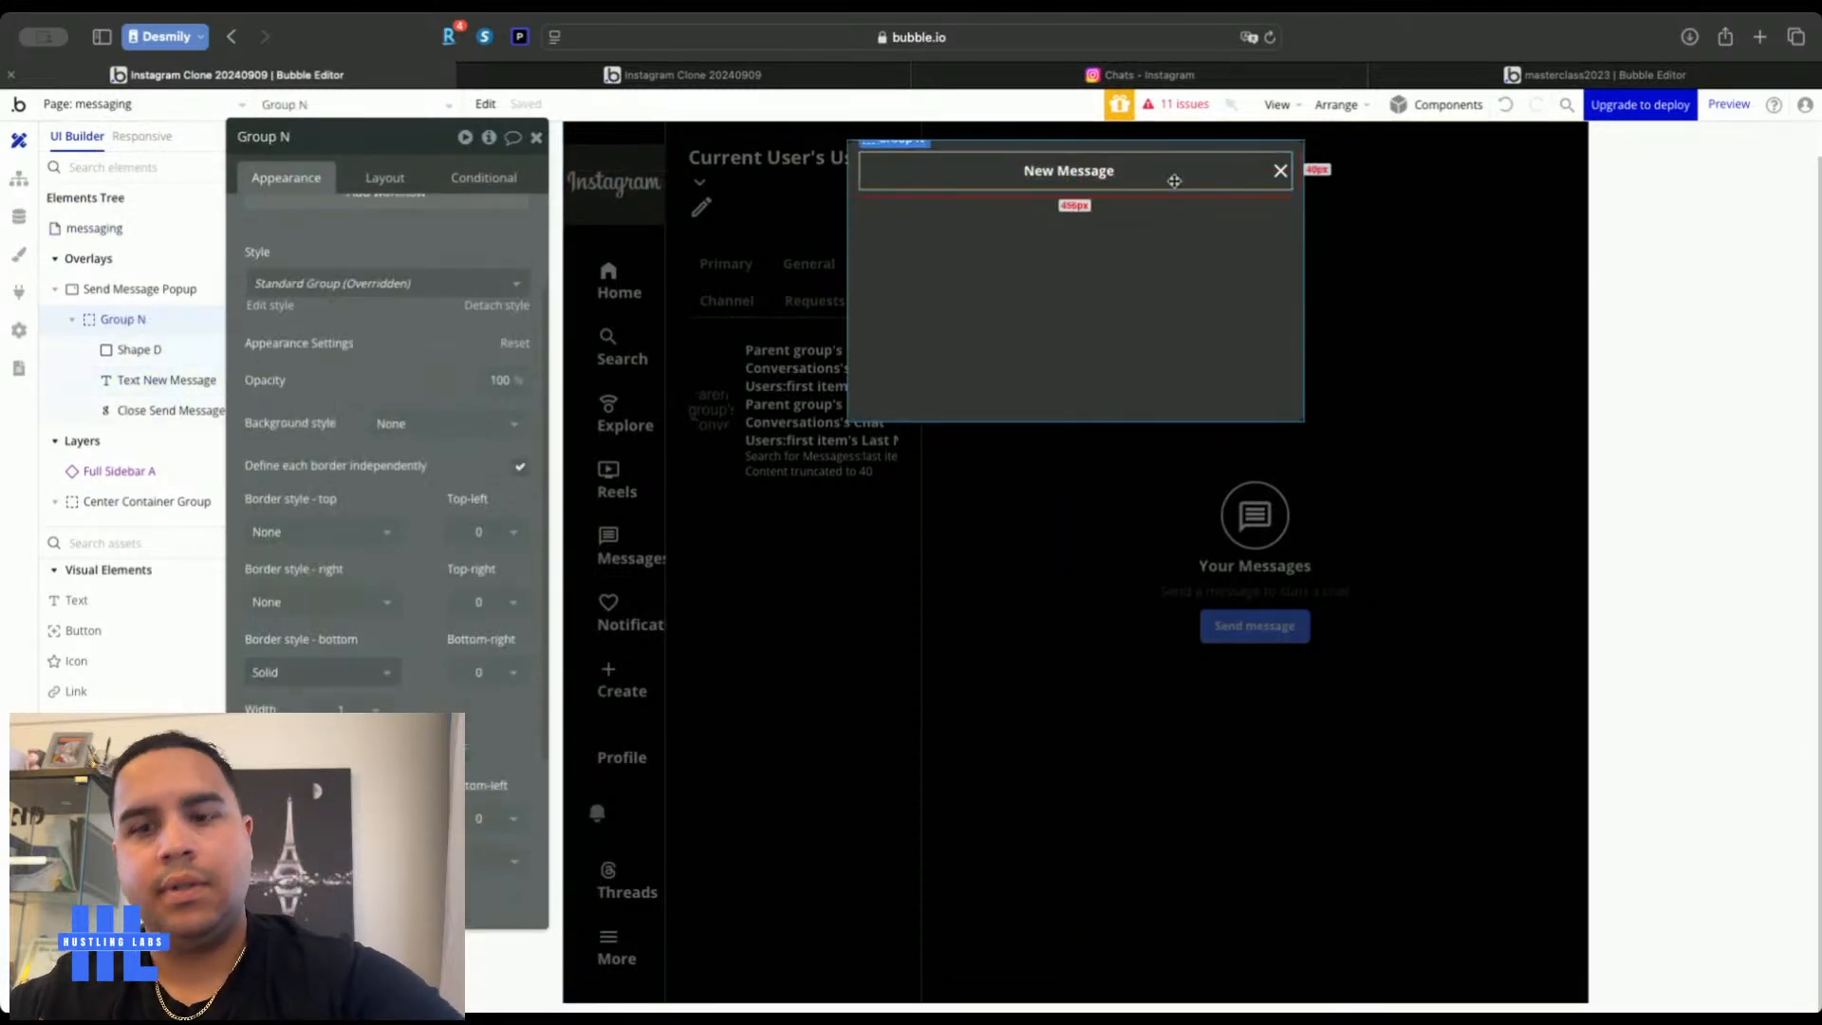
key("ctrl+c")
left_click(1159, 231)
key("ctrl+v")
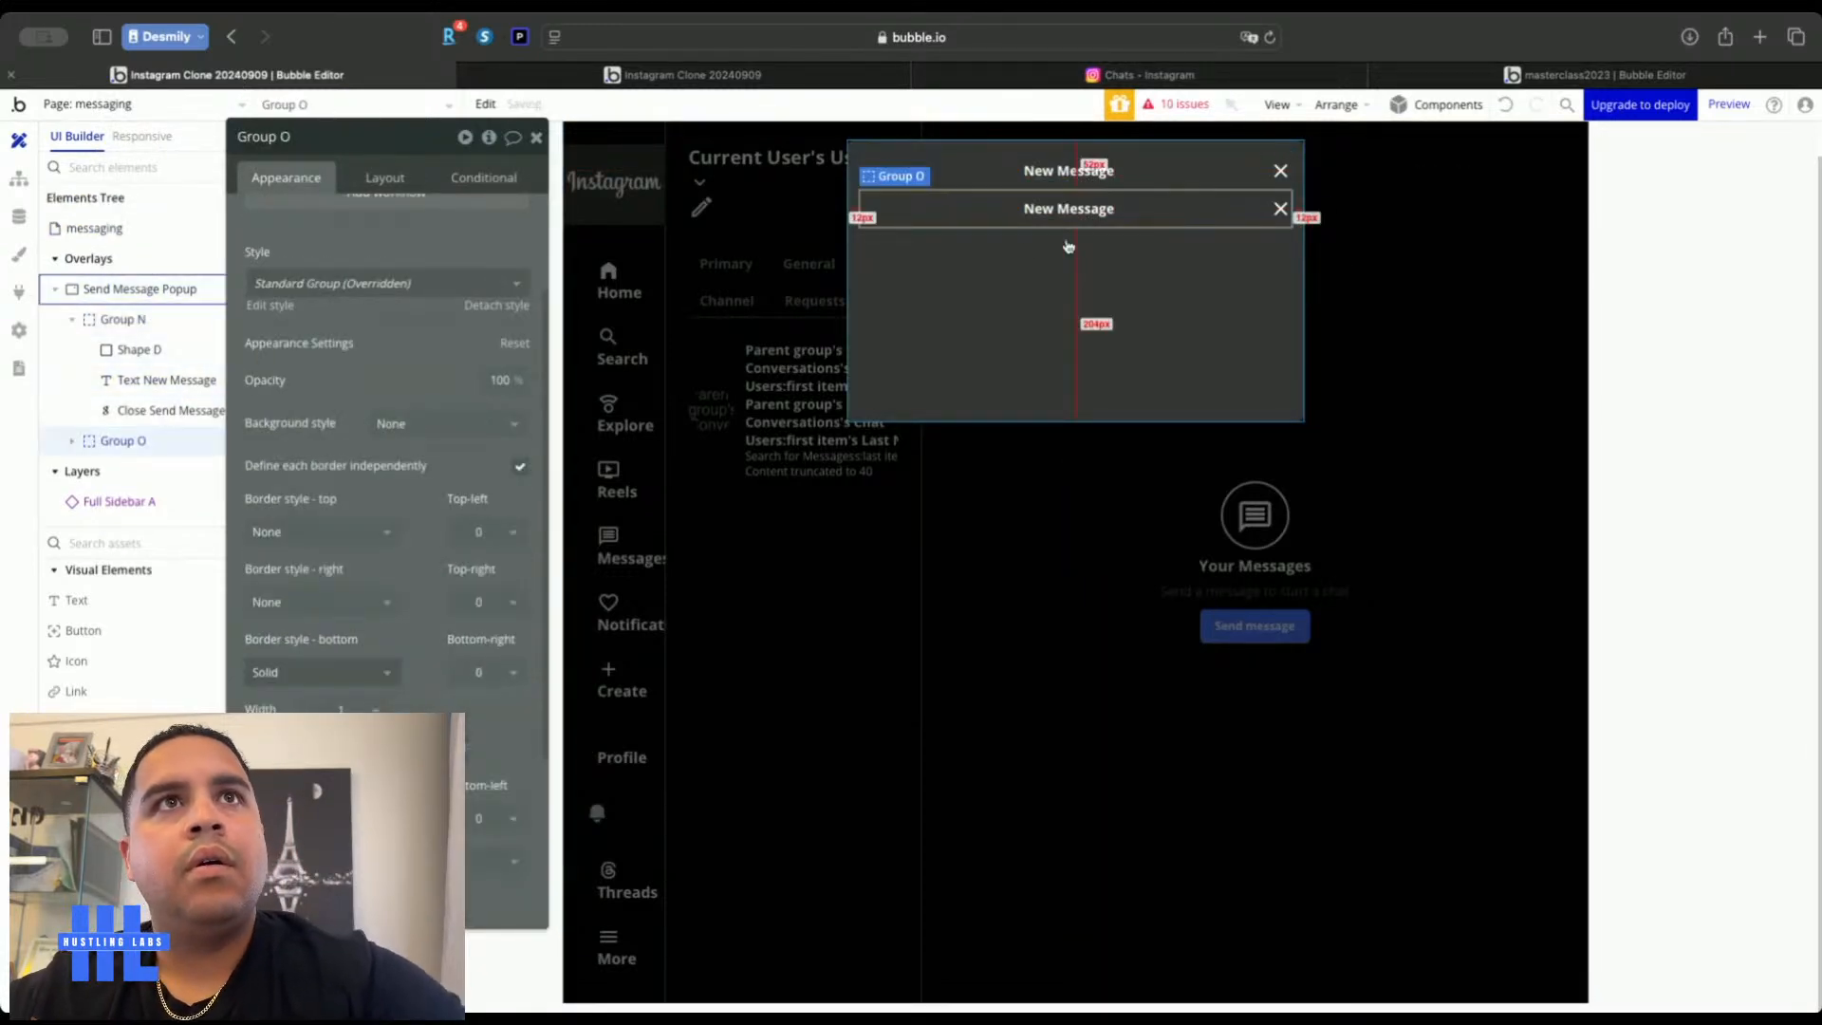
left_click(1095, 200)
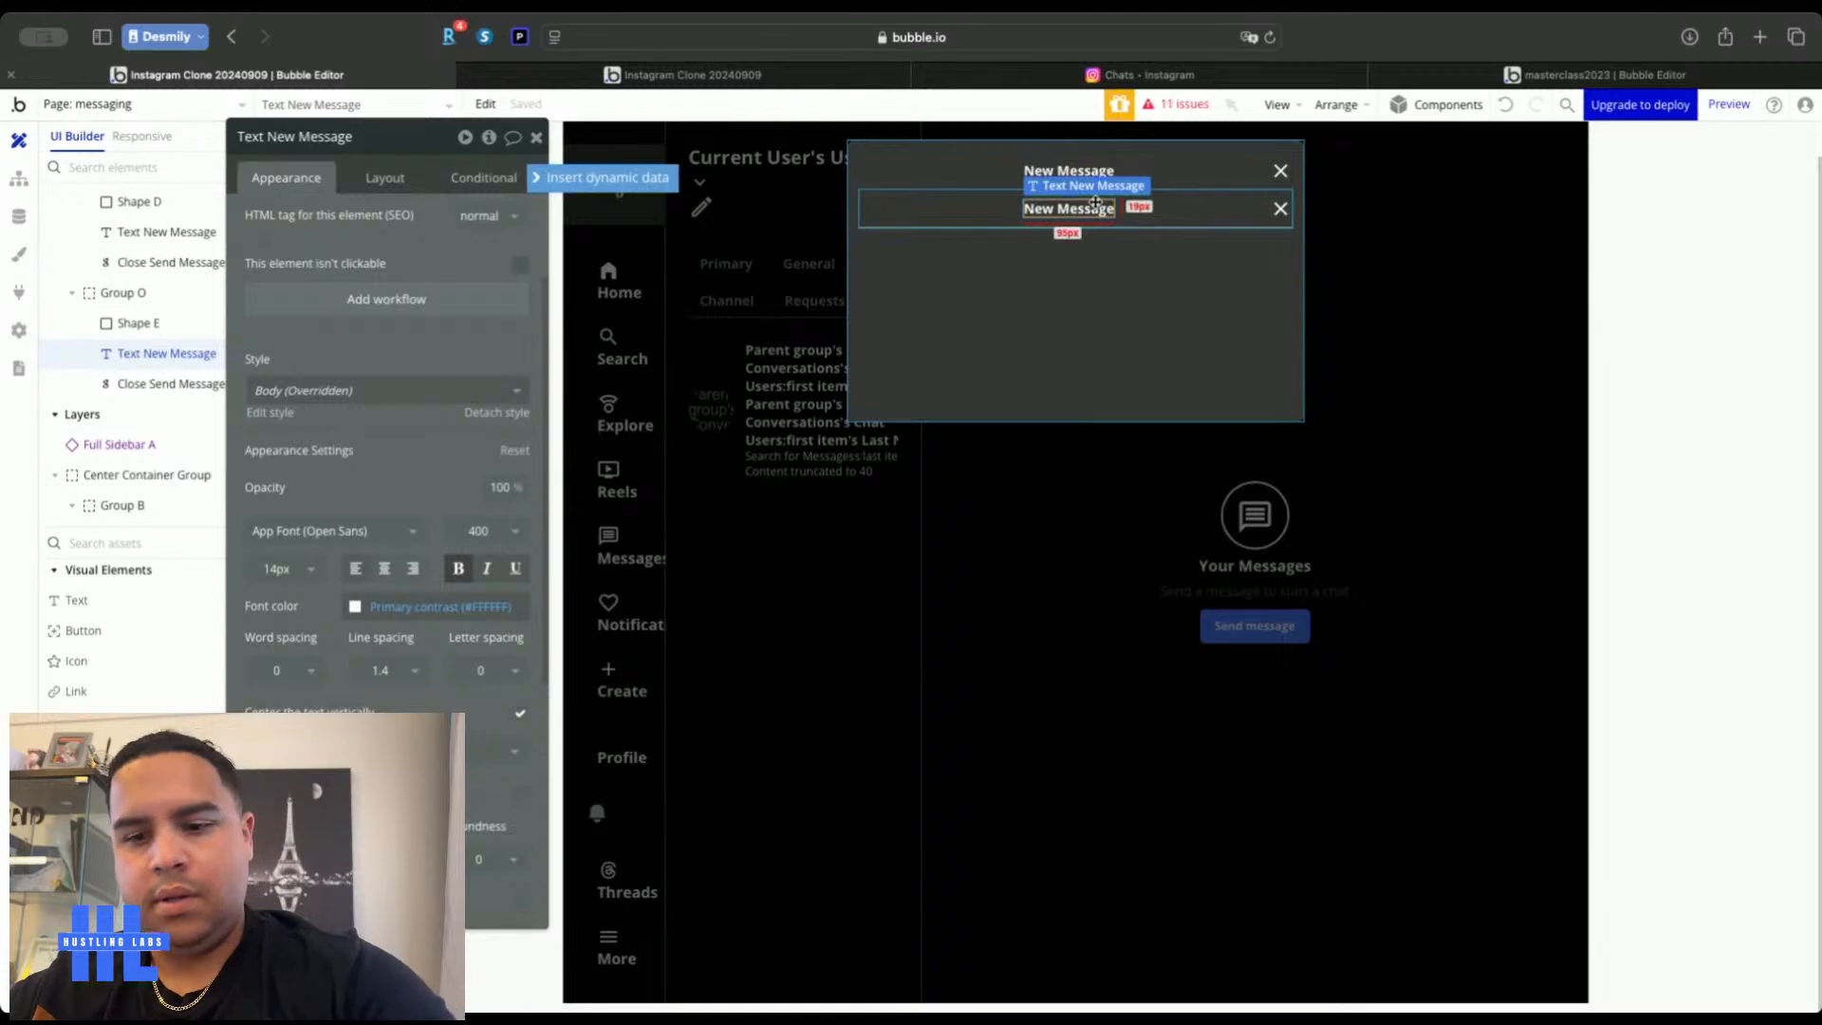
double_click(1095, 202)
type("Top")
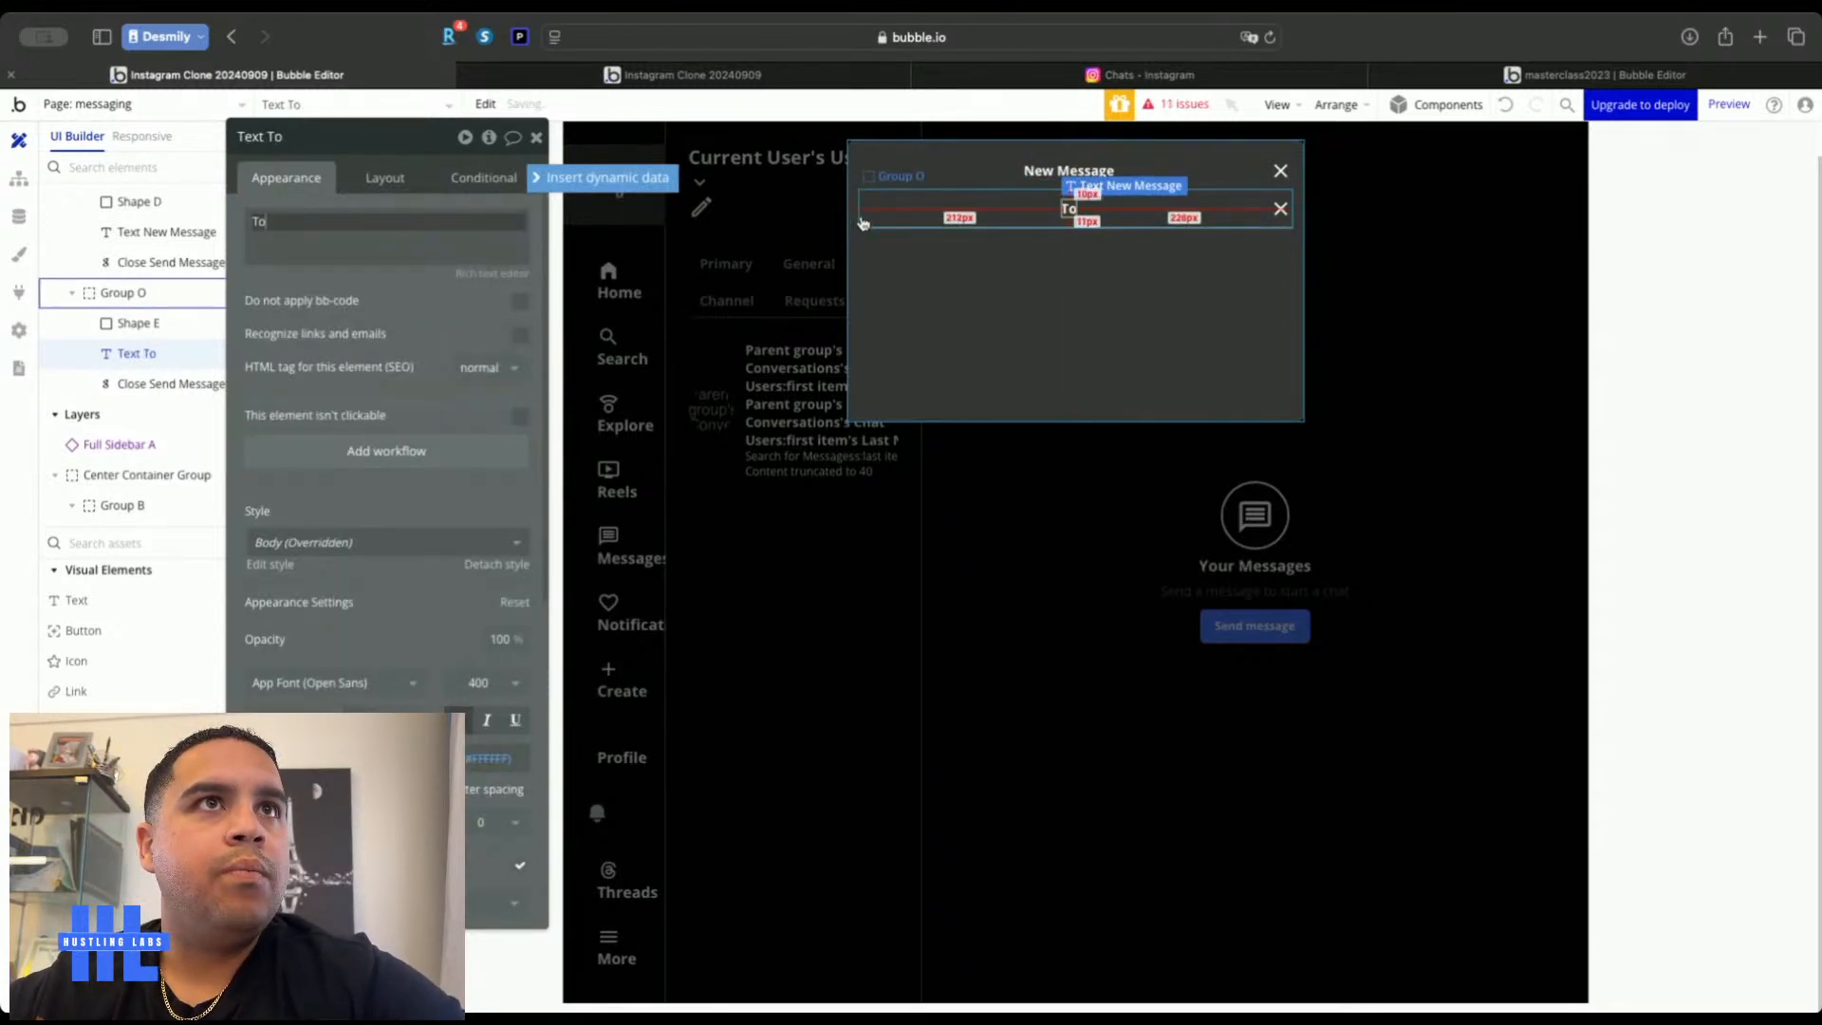
Delete Shape E and the duplicate close icon from the new To row, Group O
left_click(868, 214)
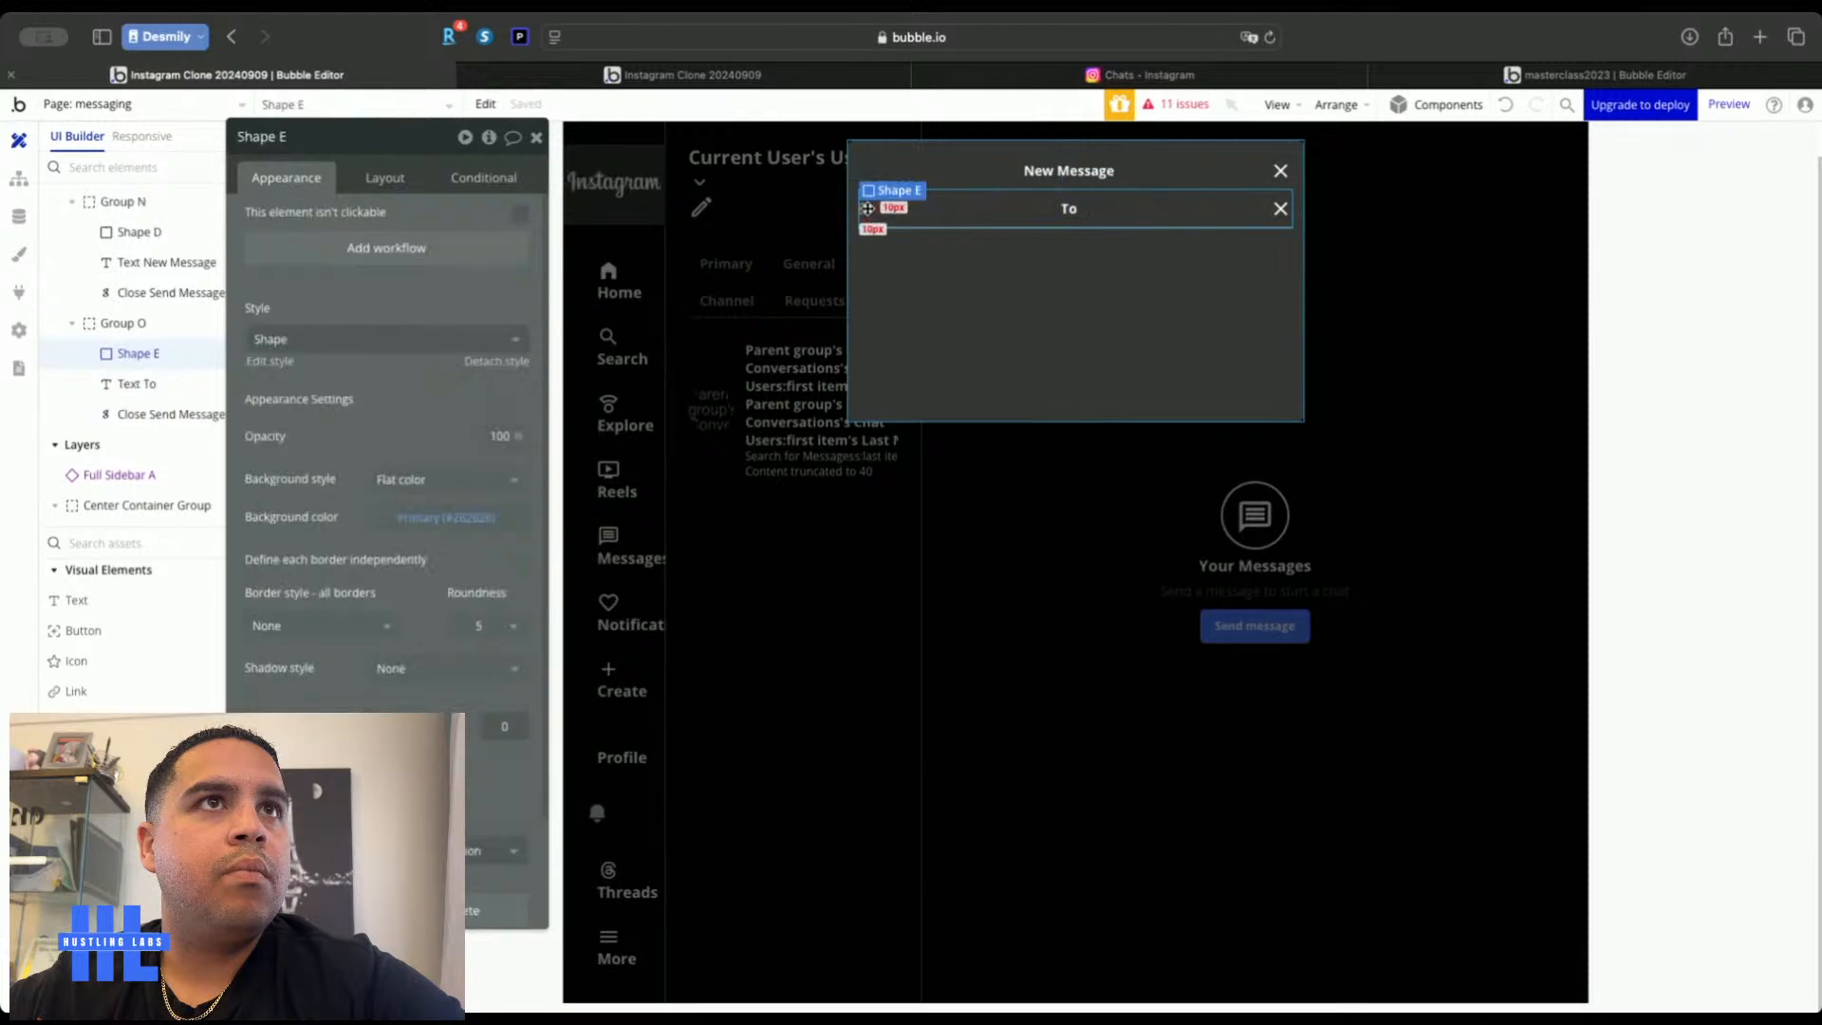
key("Delete")
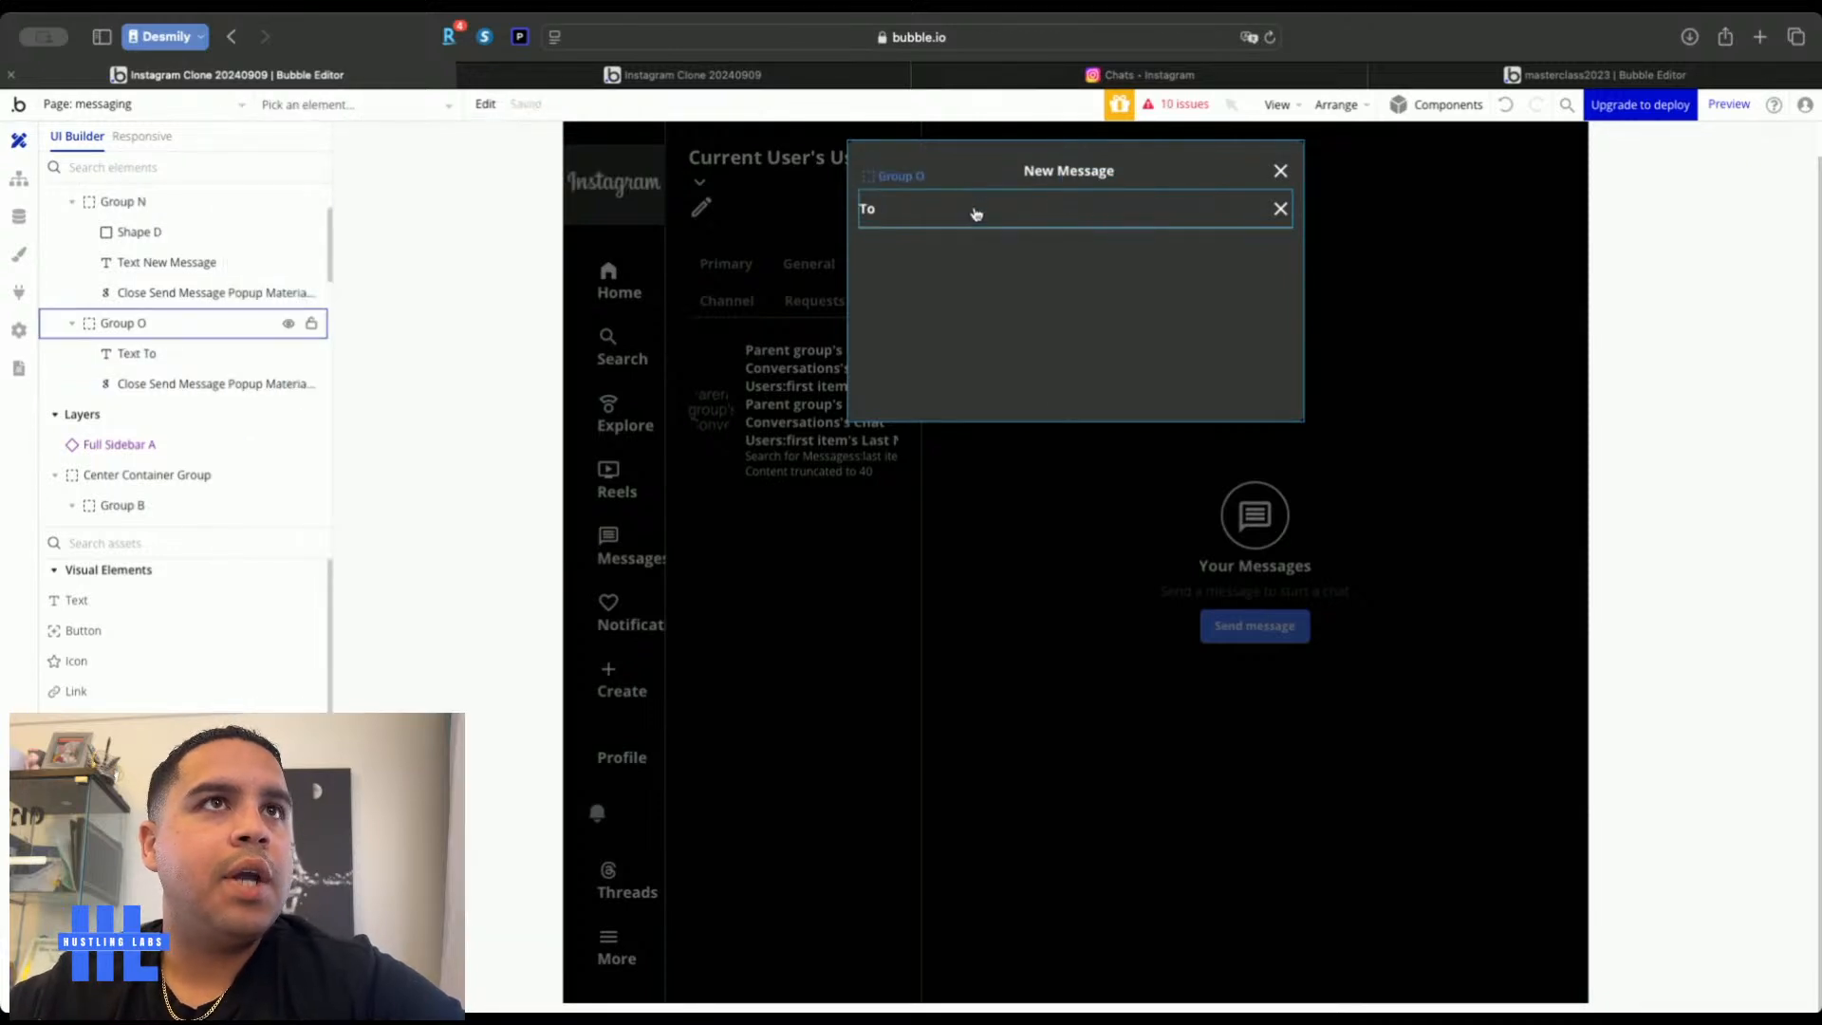
left_click(1292, 206)
left_click(1285, 208)
key("Delete")
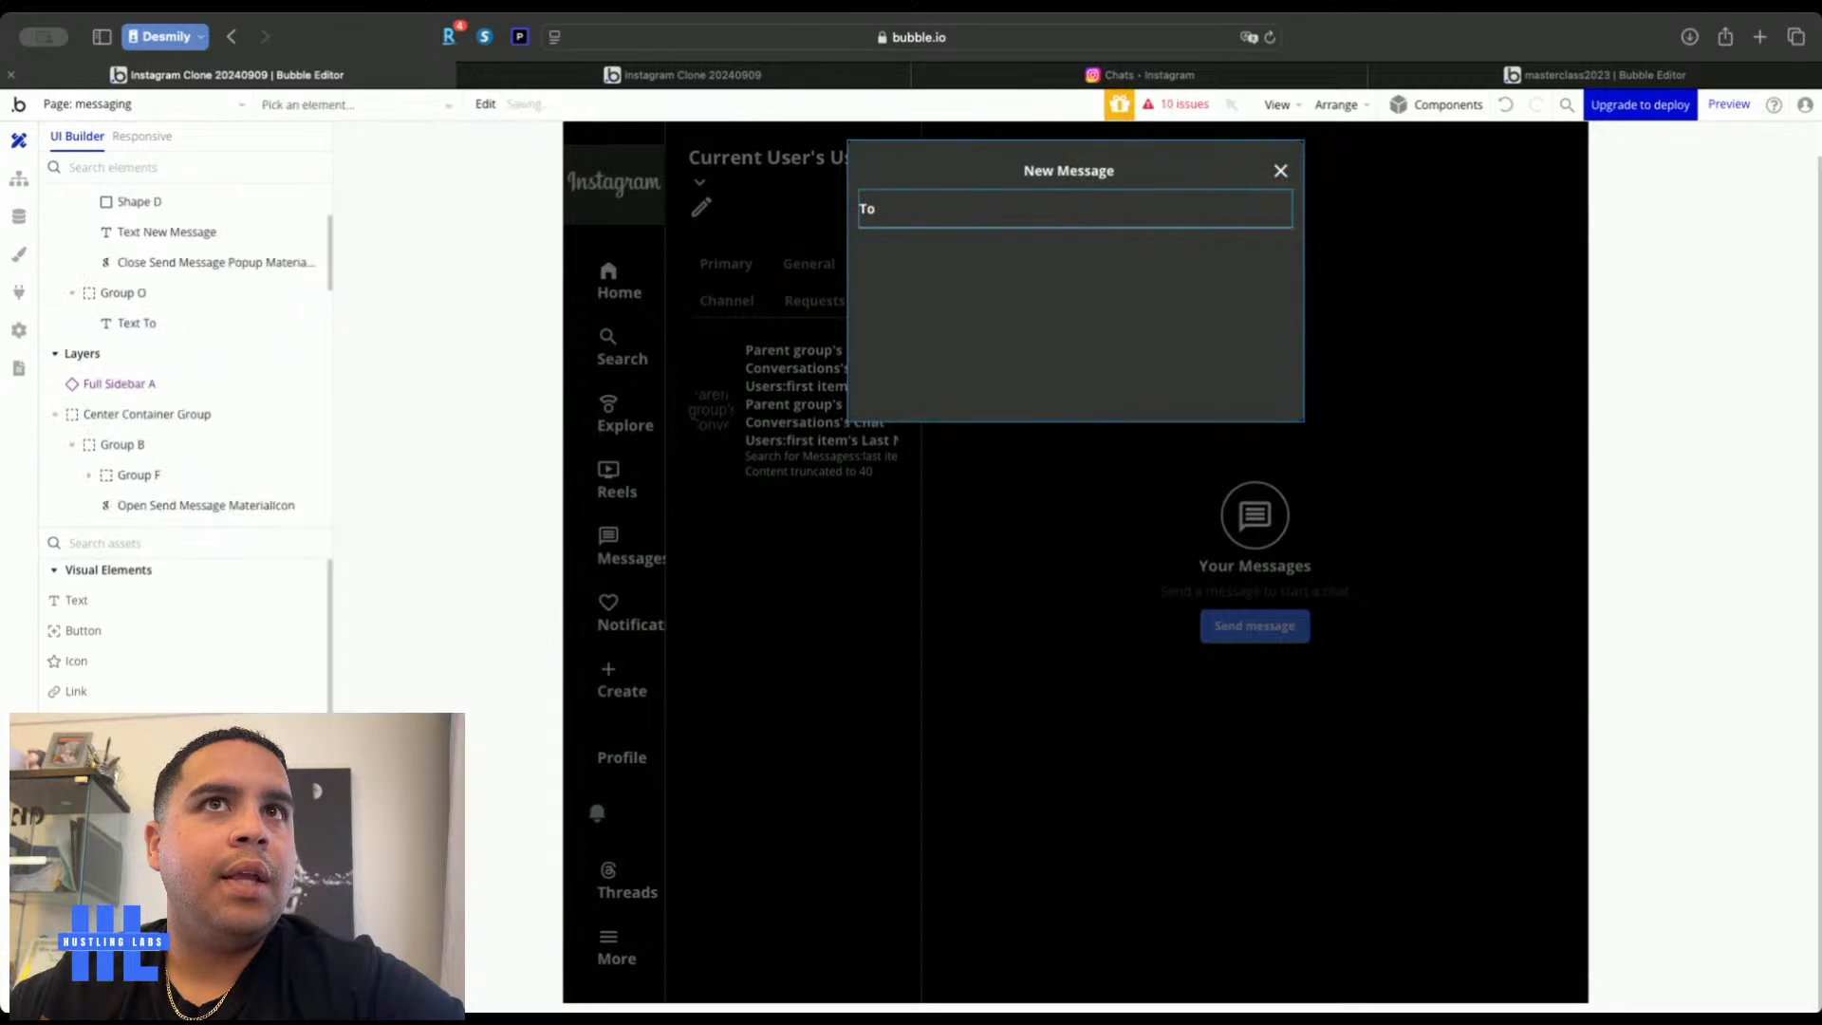
scroll(185, 627, "down", 10)
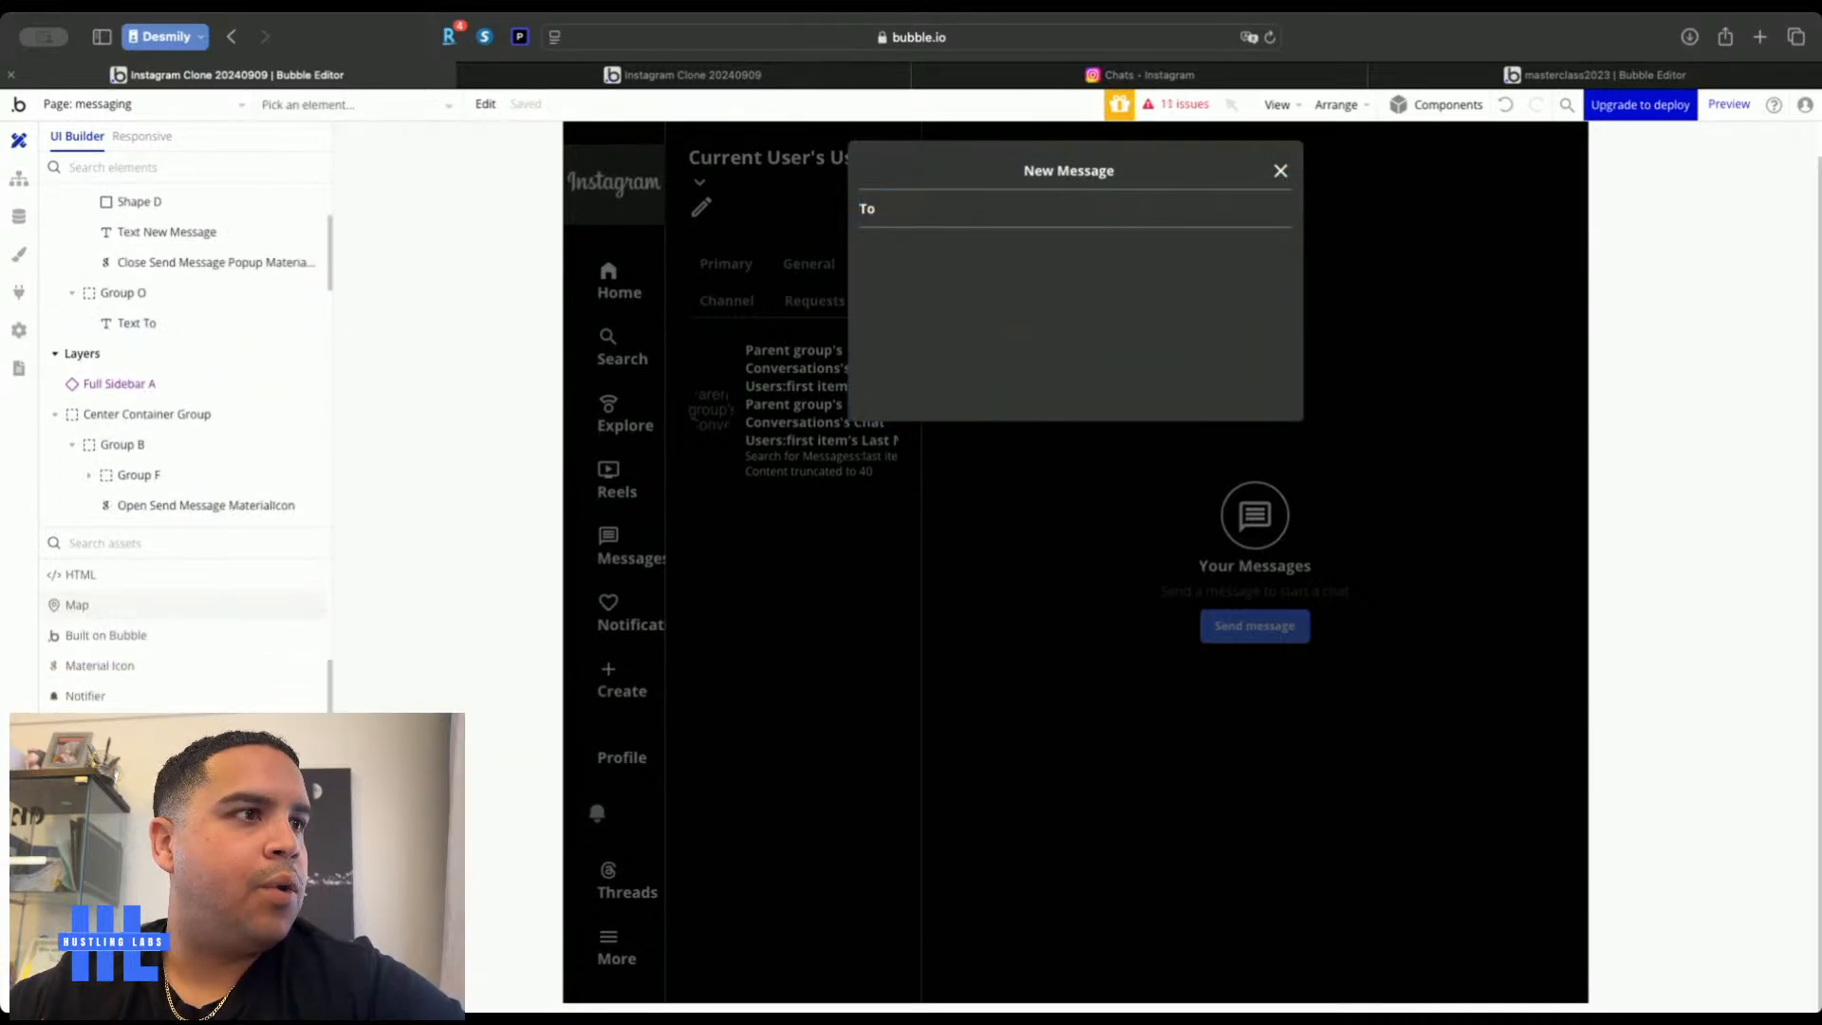
scroll(185, 626, "down", 2)
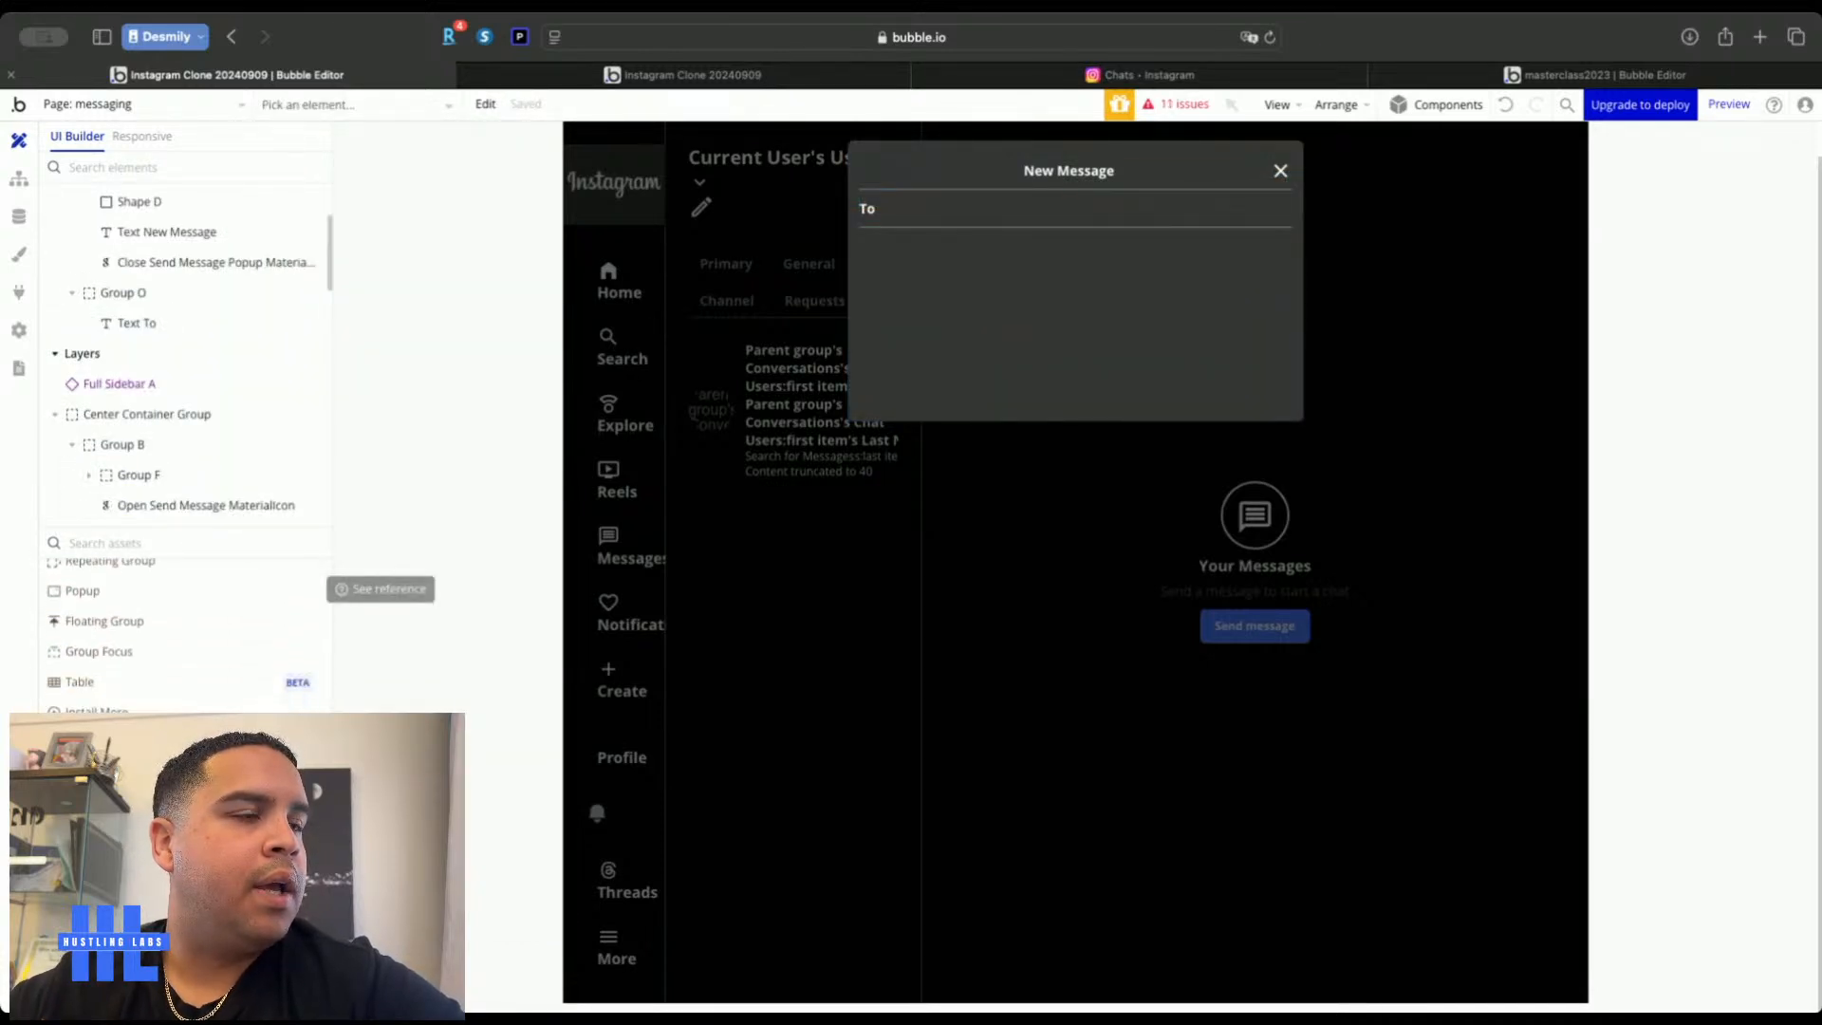
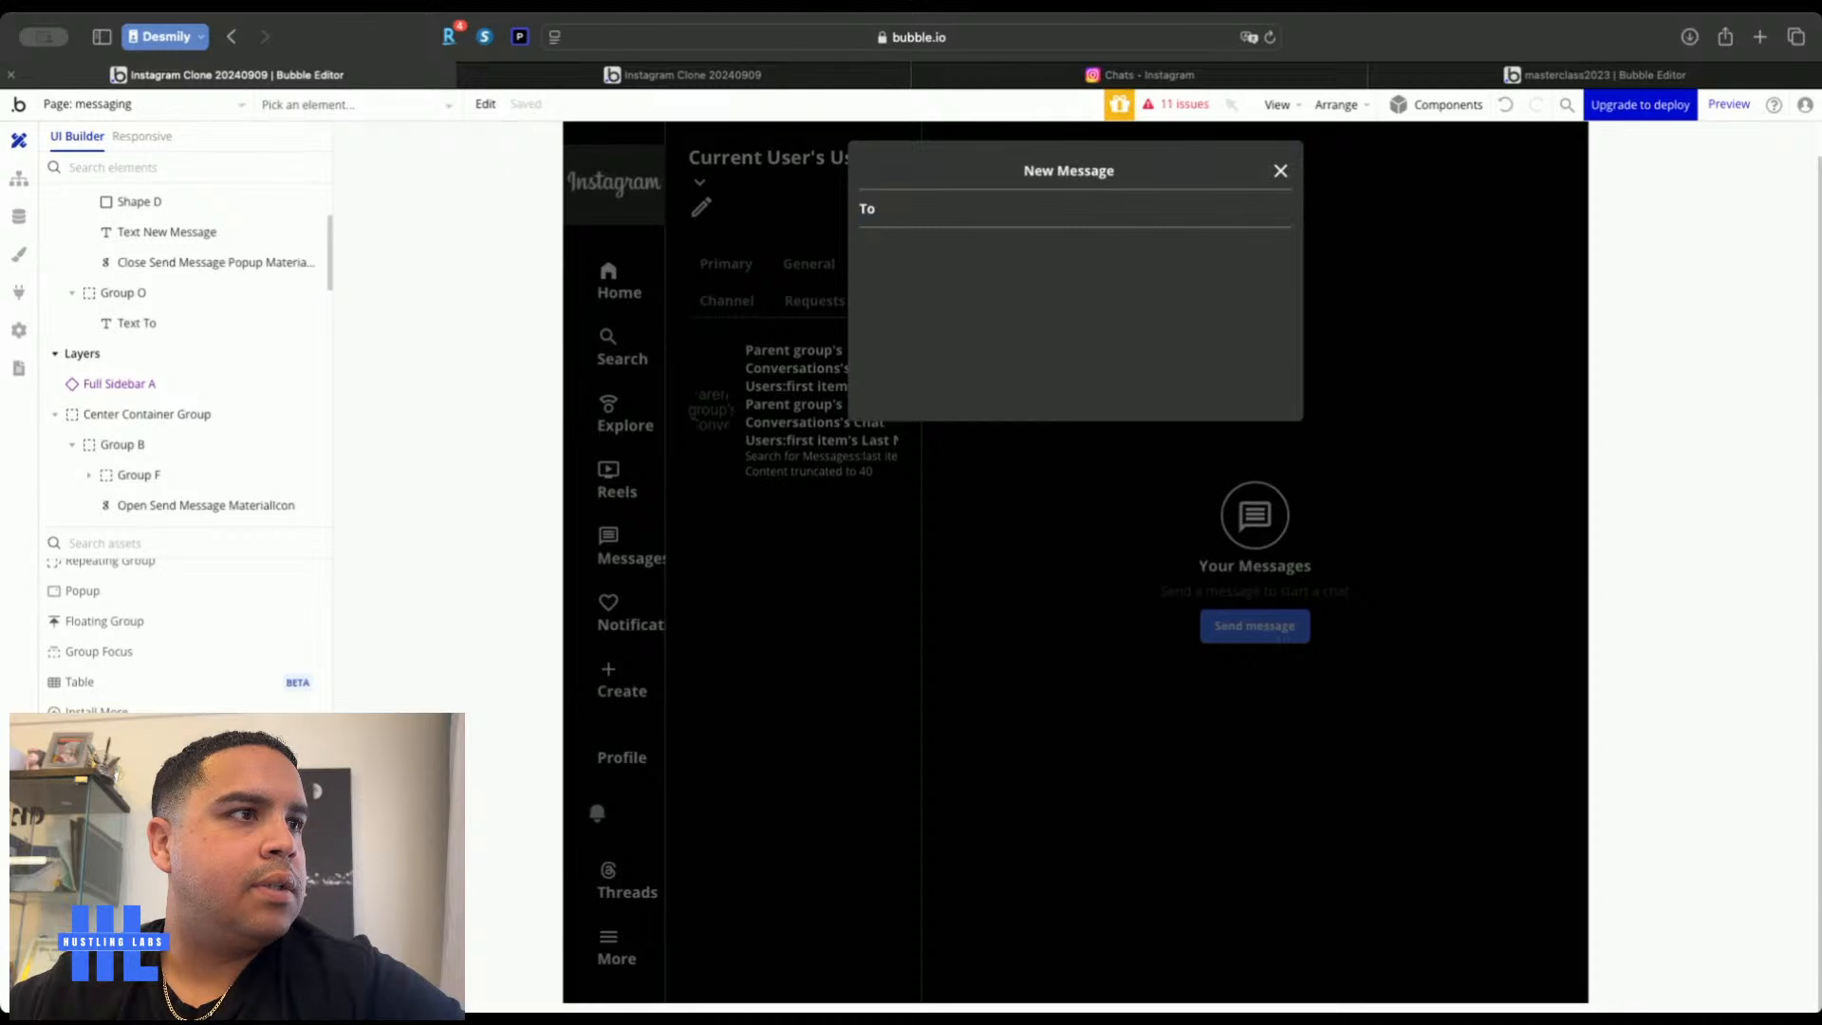
Add a Search Input to the To row, stretch it full width and set its height to 1
left_click(900, 203)
left_click(923, 216)
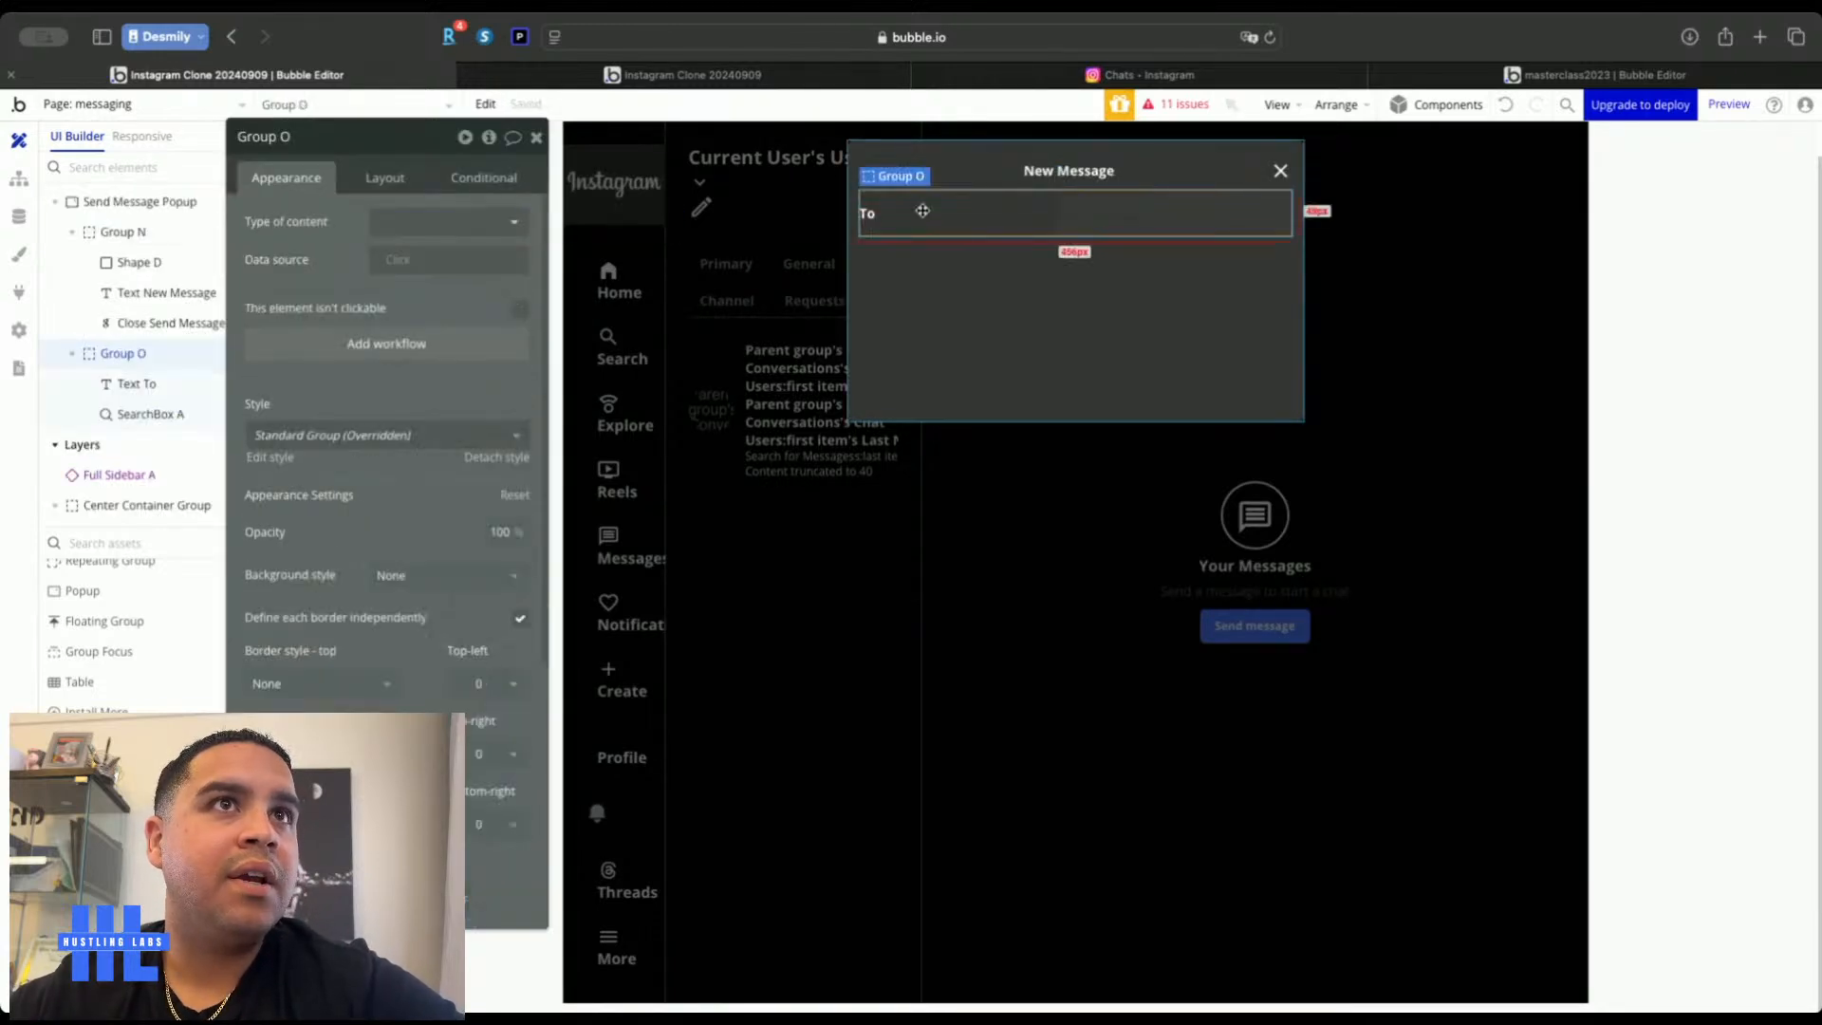
left_click(1149, 216)
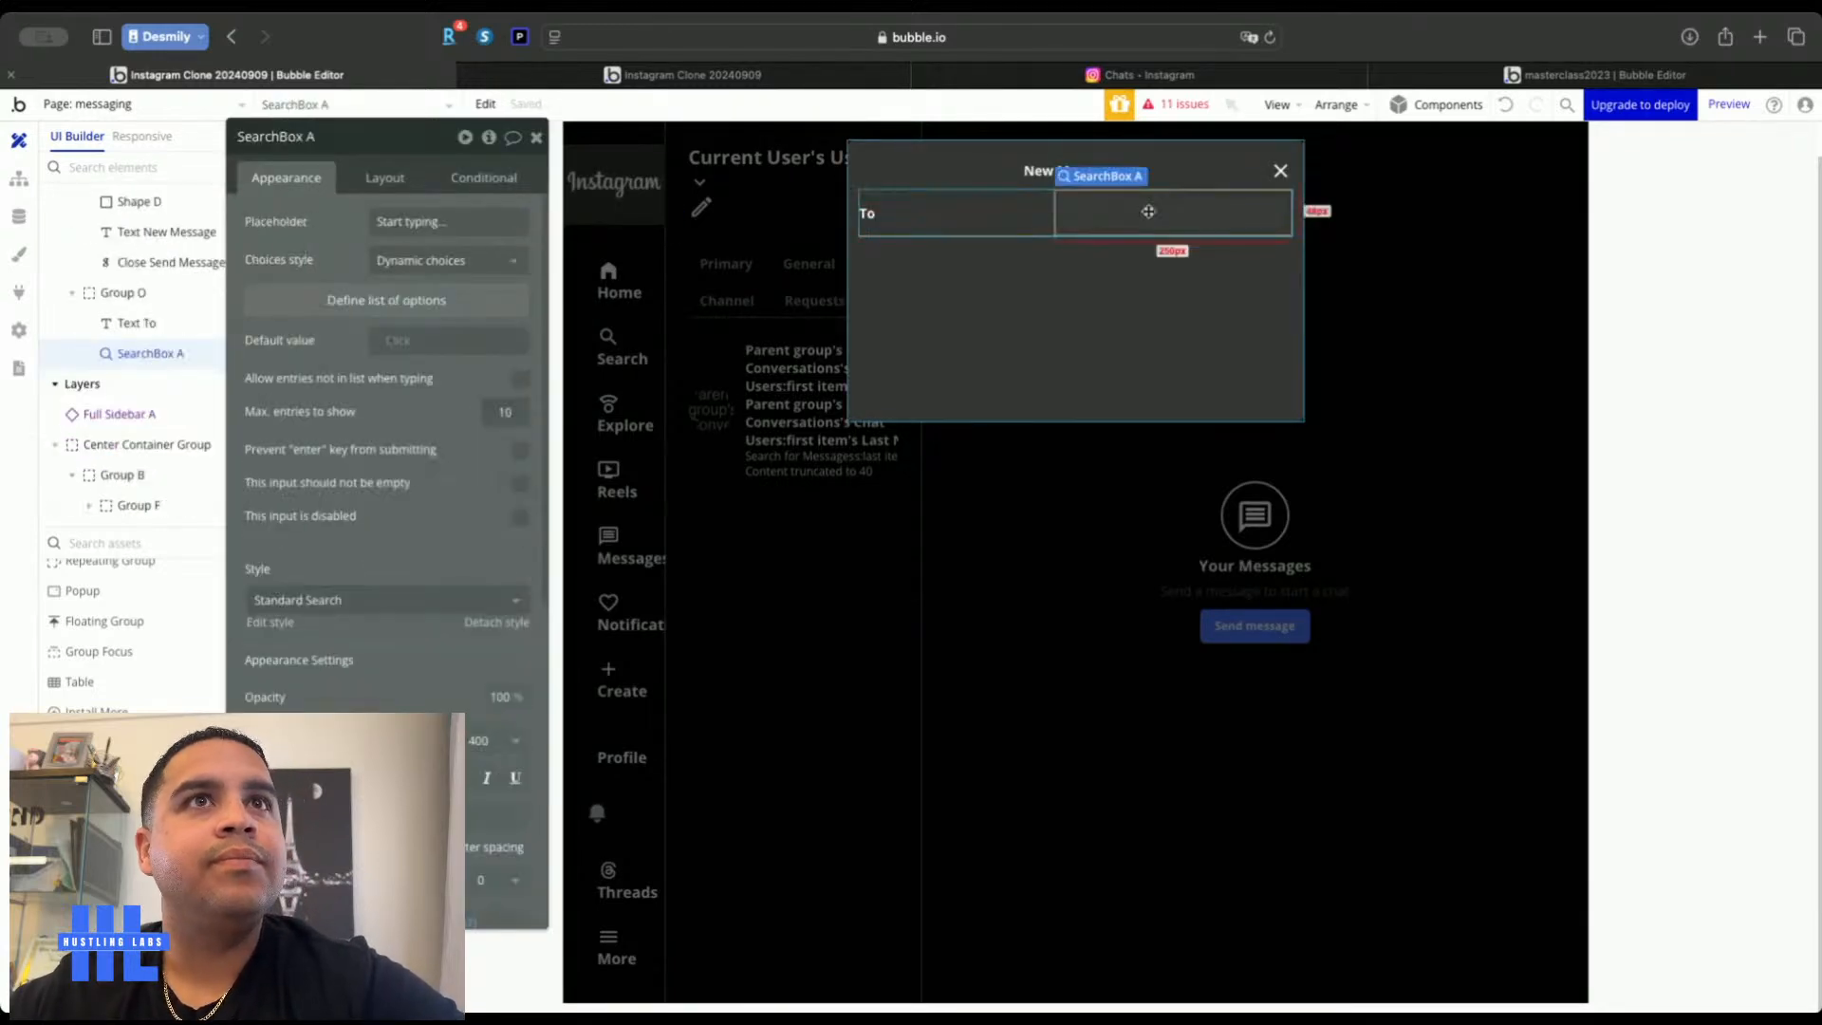
left_click(384, 178)
left_click(520, 406)
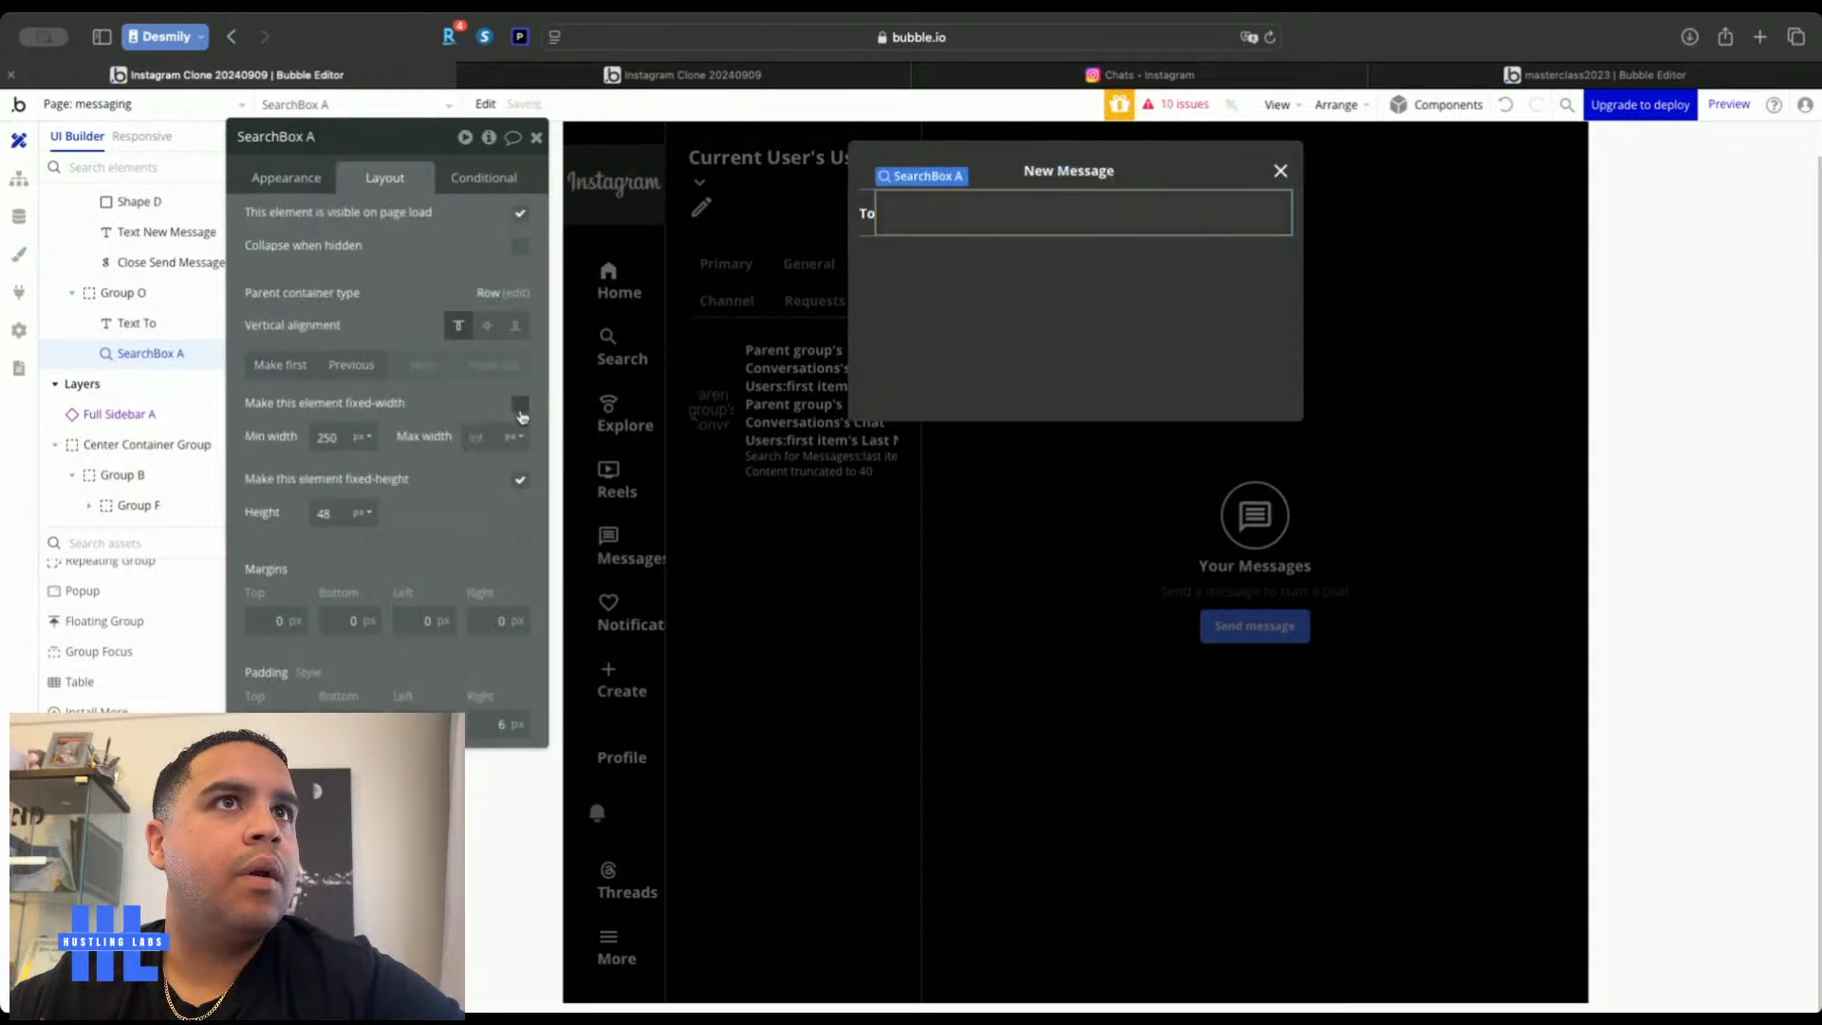
left_click(332, 513)
key("BackSpace")
type("1")
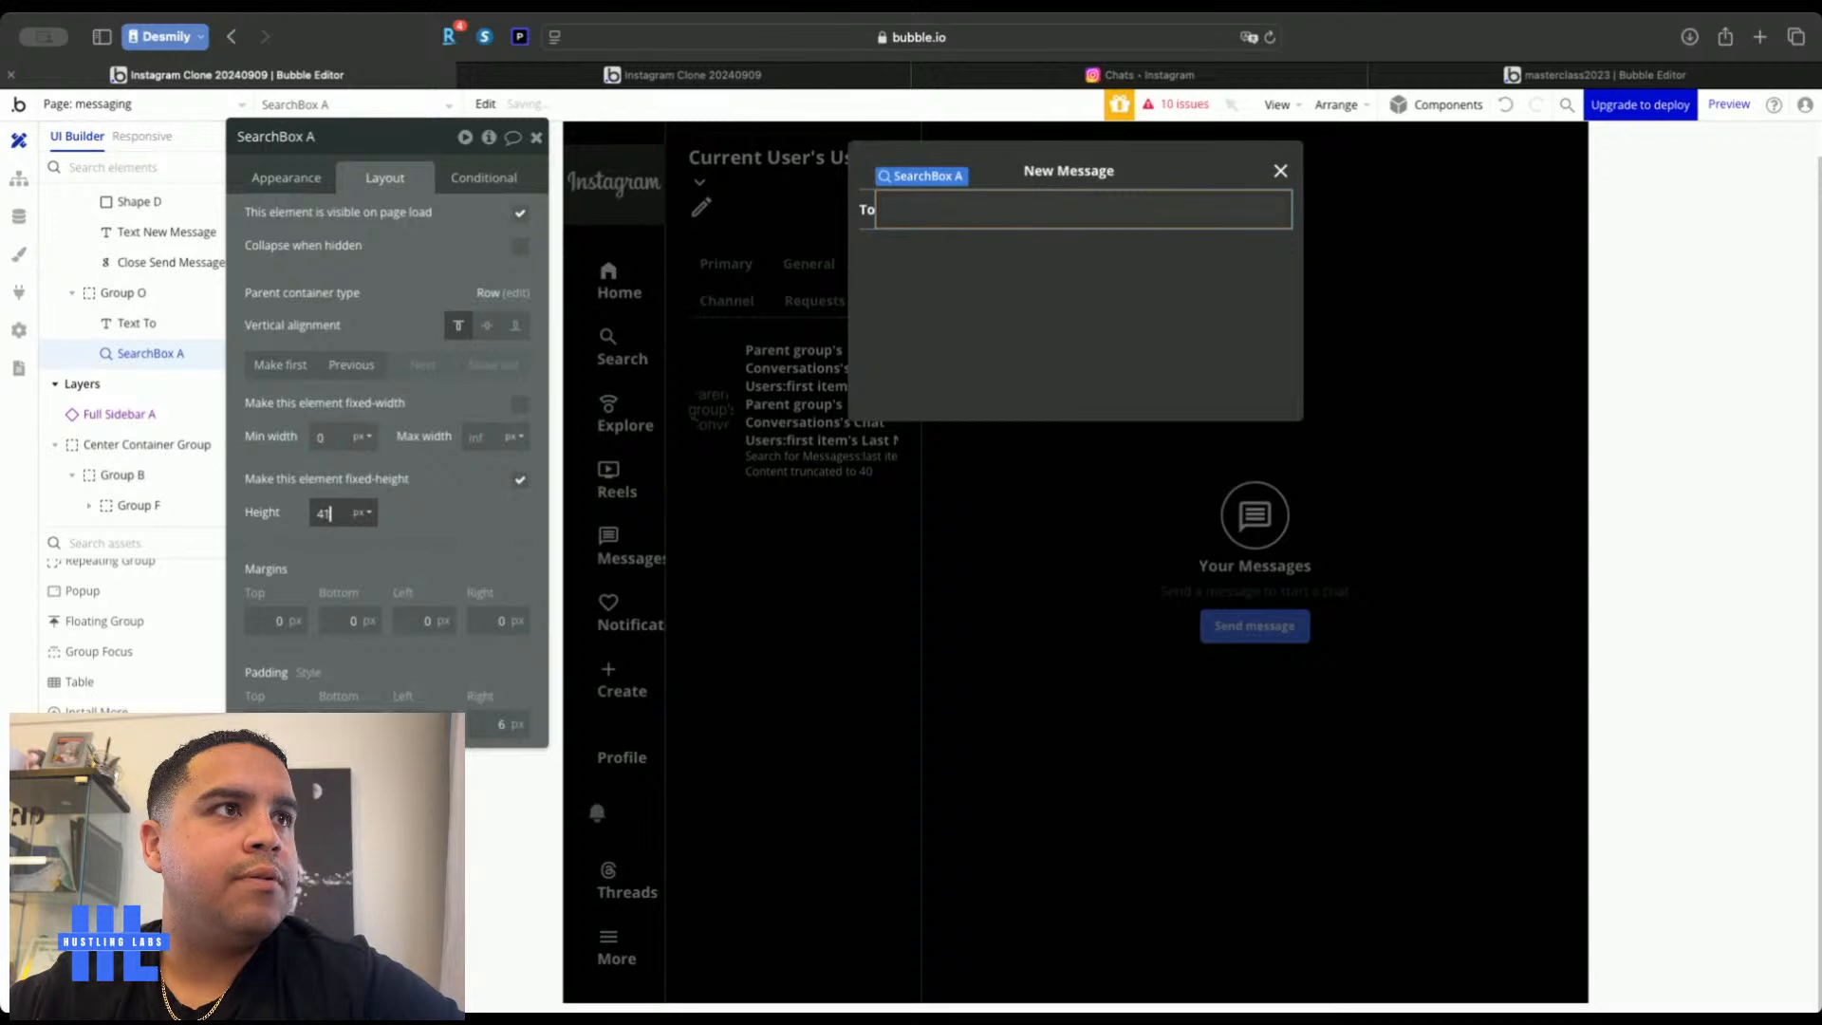
Make the search box's placeholder text white
left_click(284, 179)
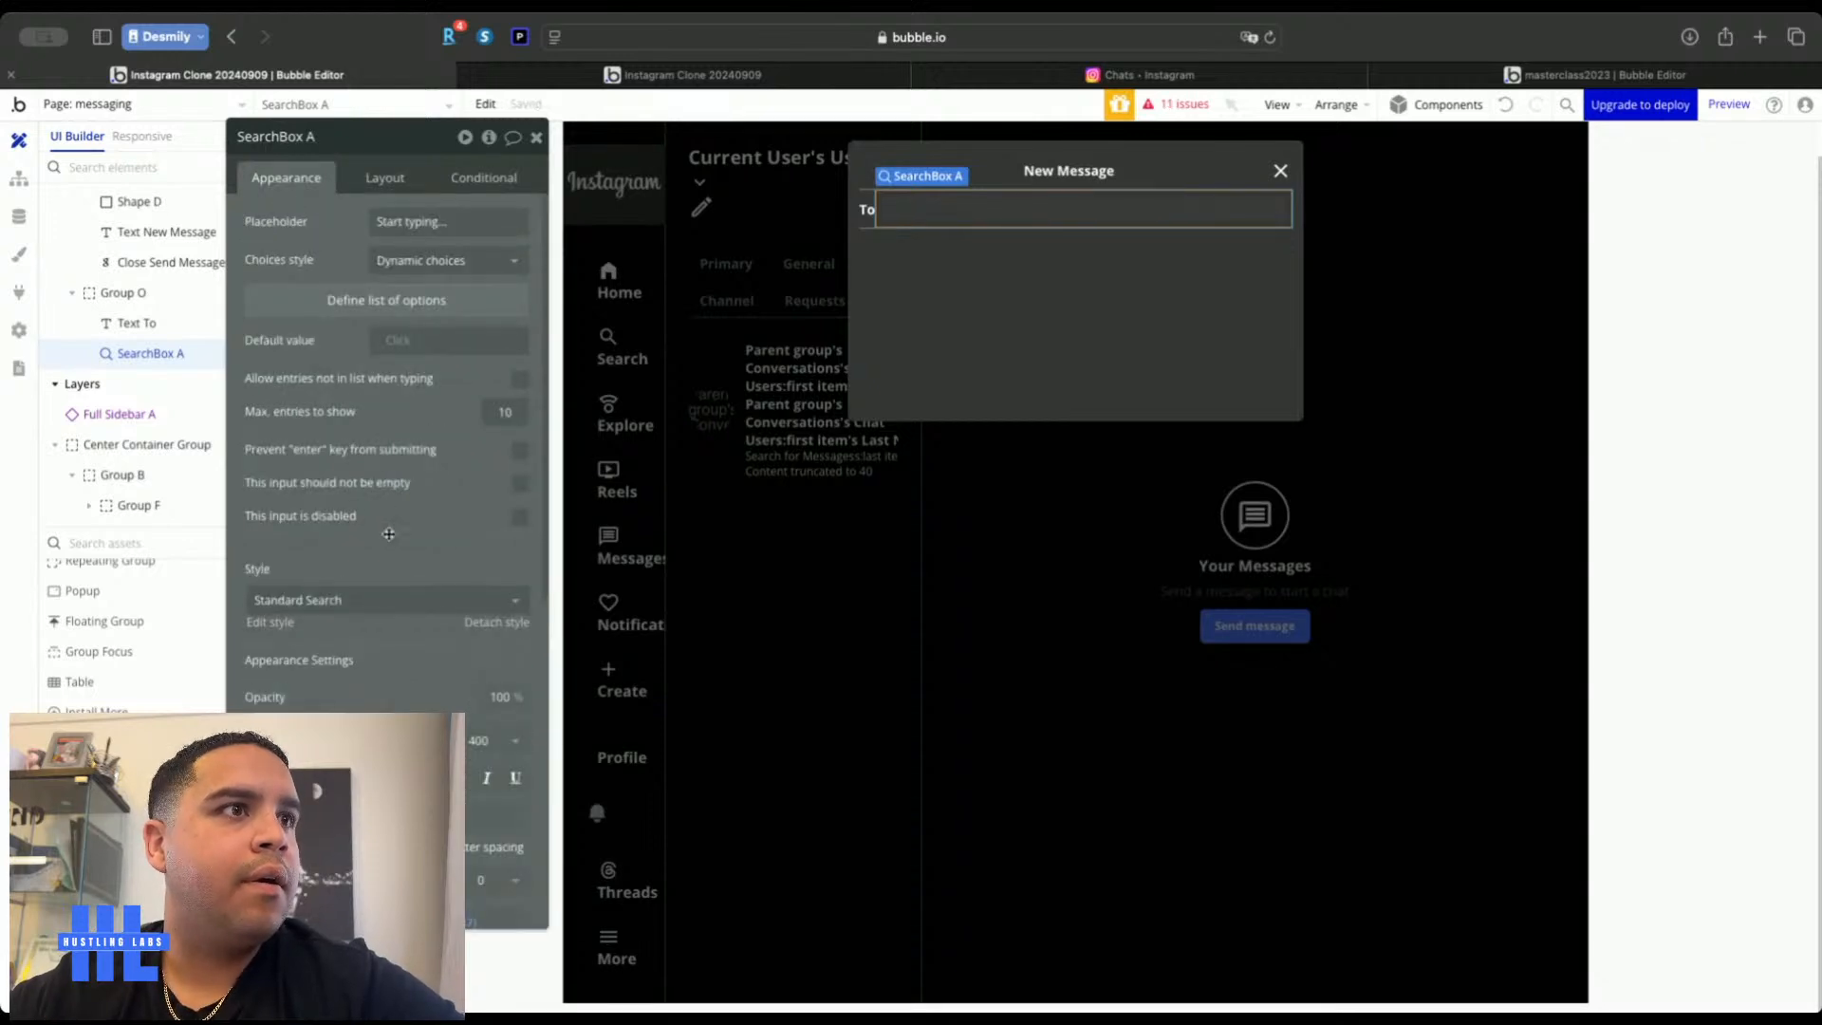
left_click(406, 816)
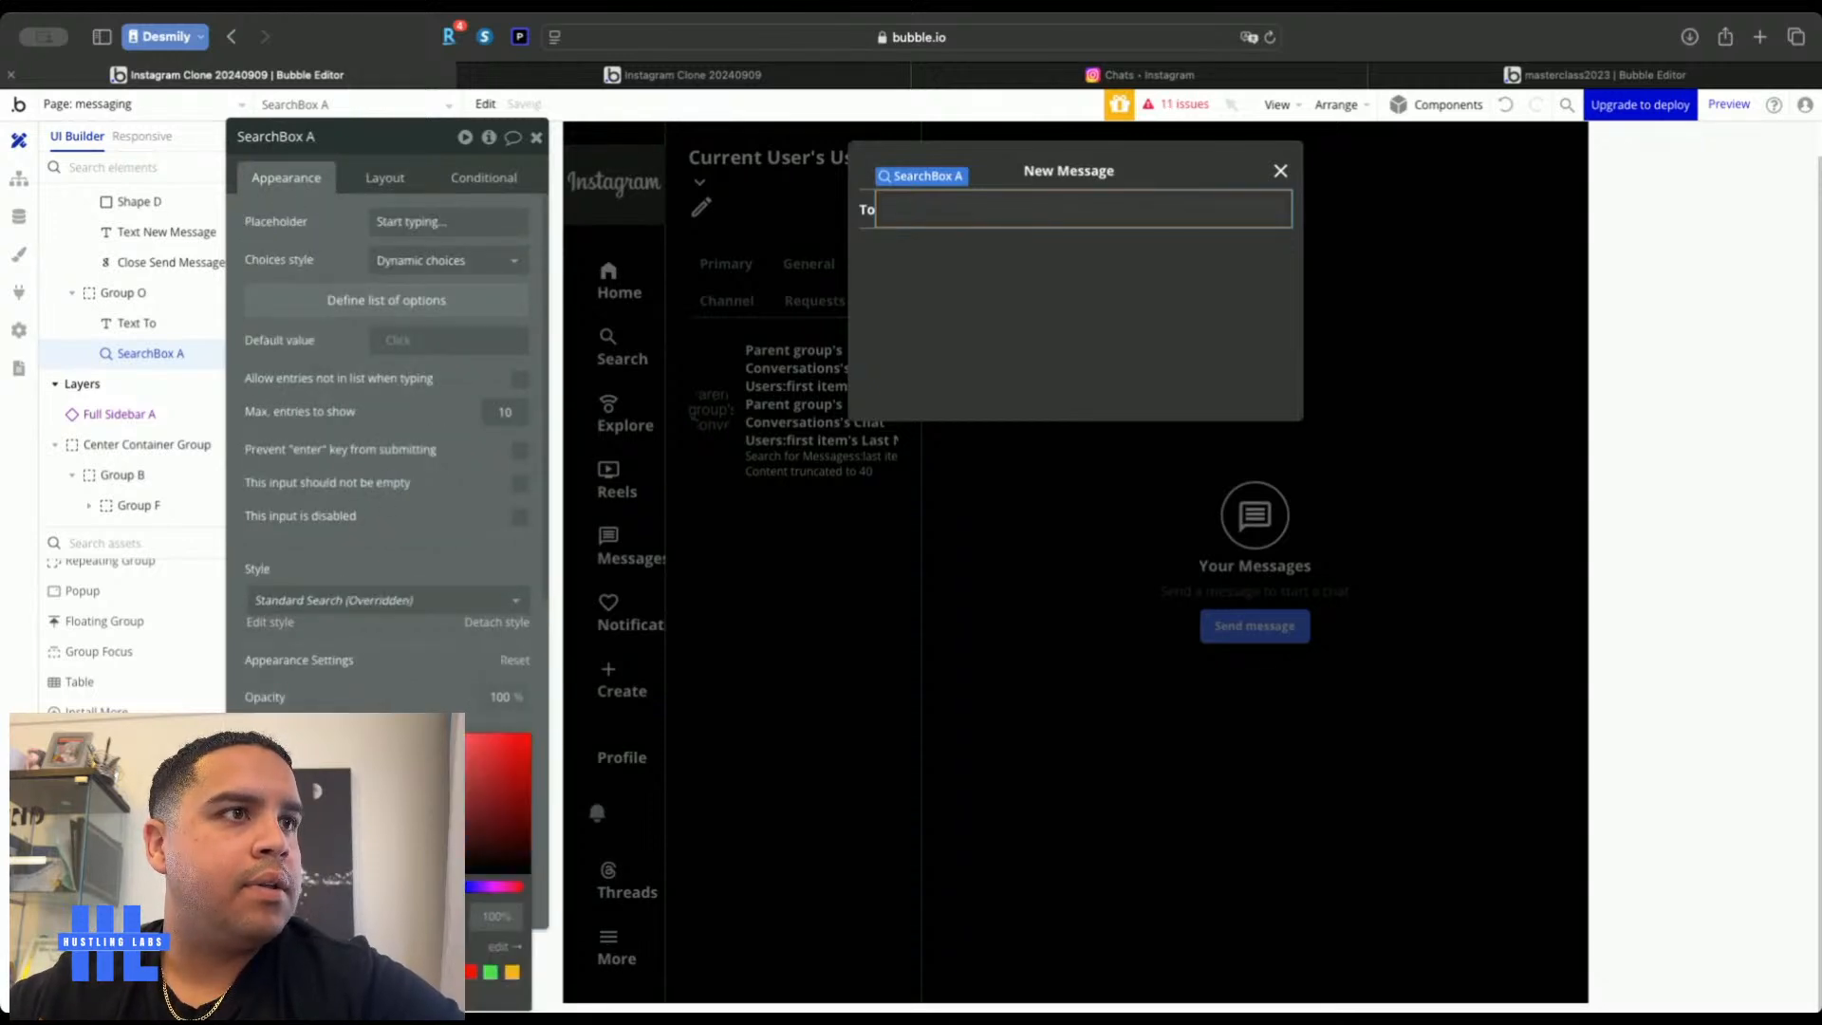
left_click(409, 698)
scroll(430, 637, "down", 5)
left_click(429, 637)
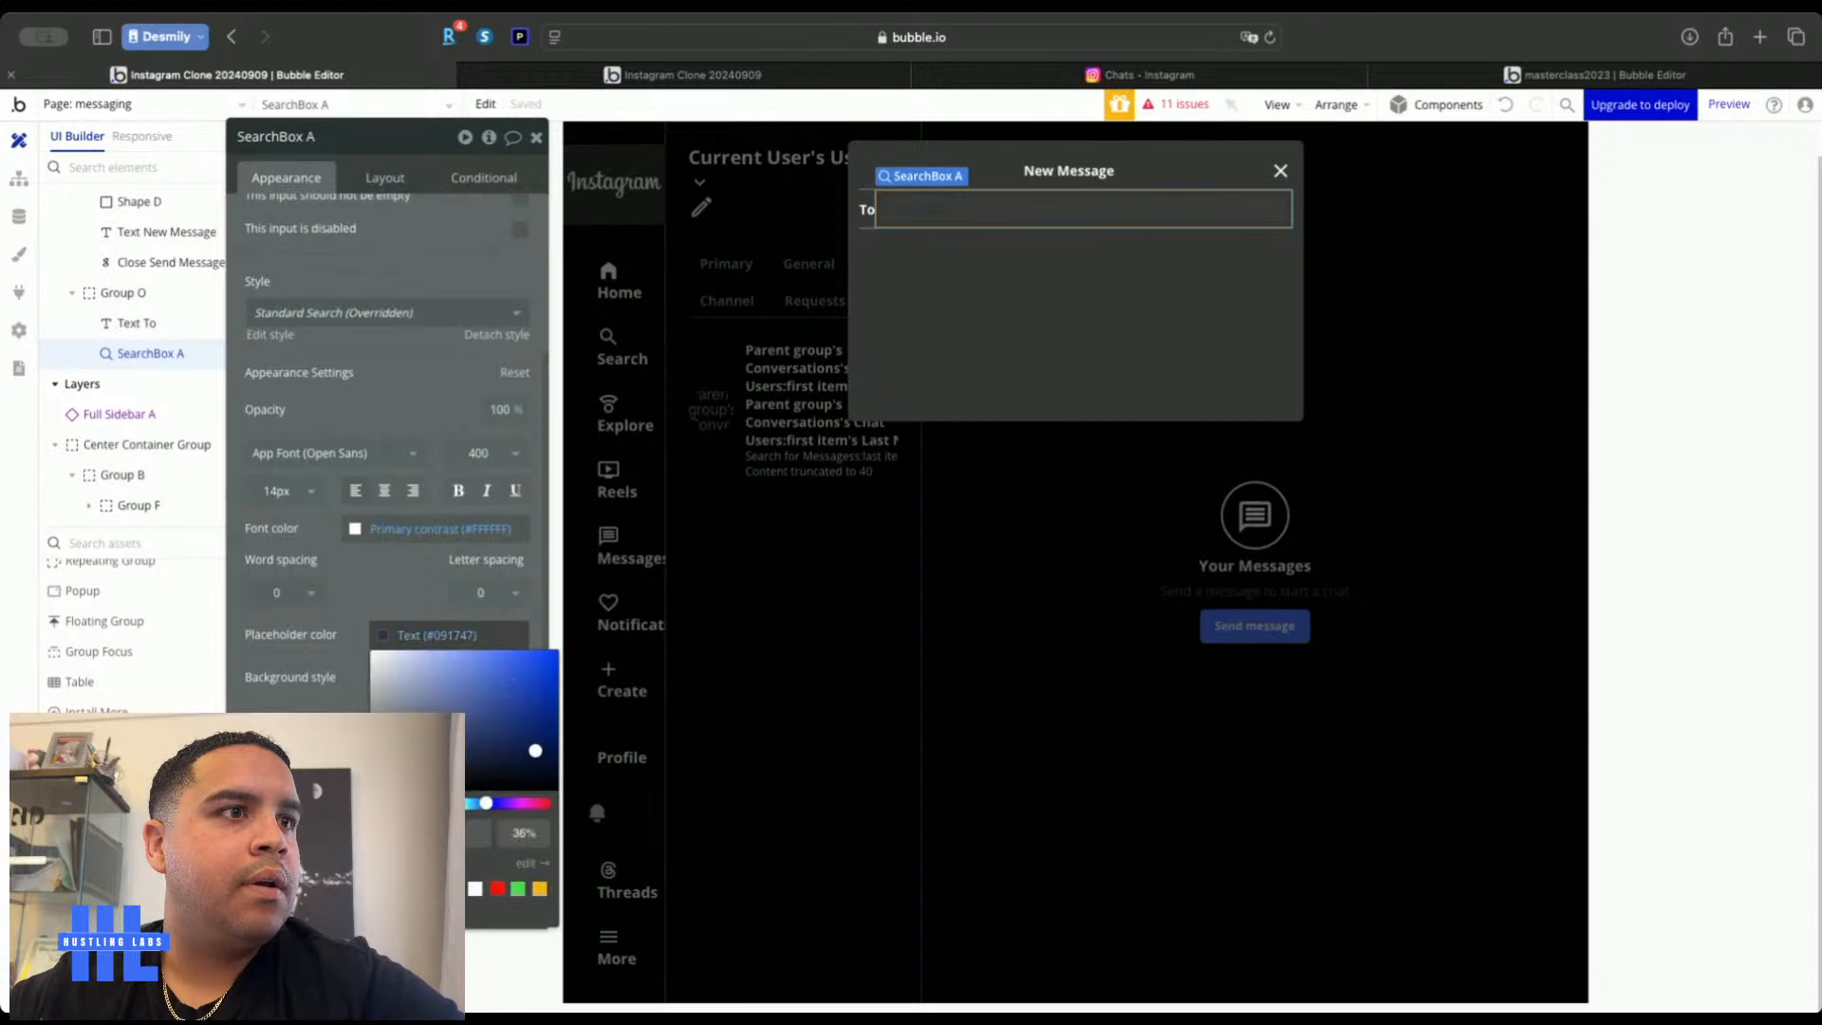
left_click(474, 888)
left_click(399, 586)
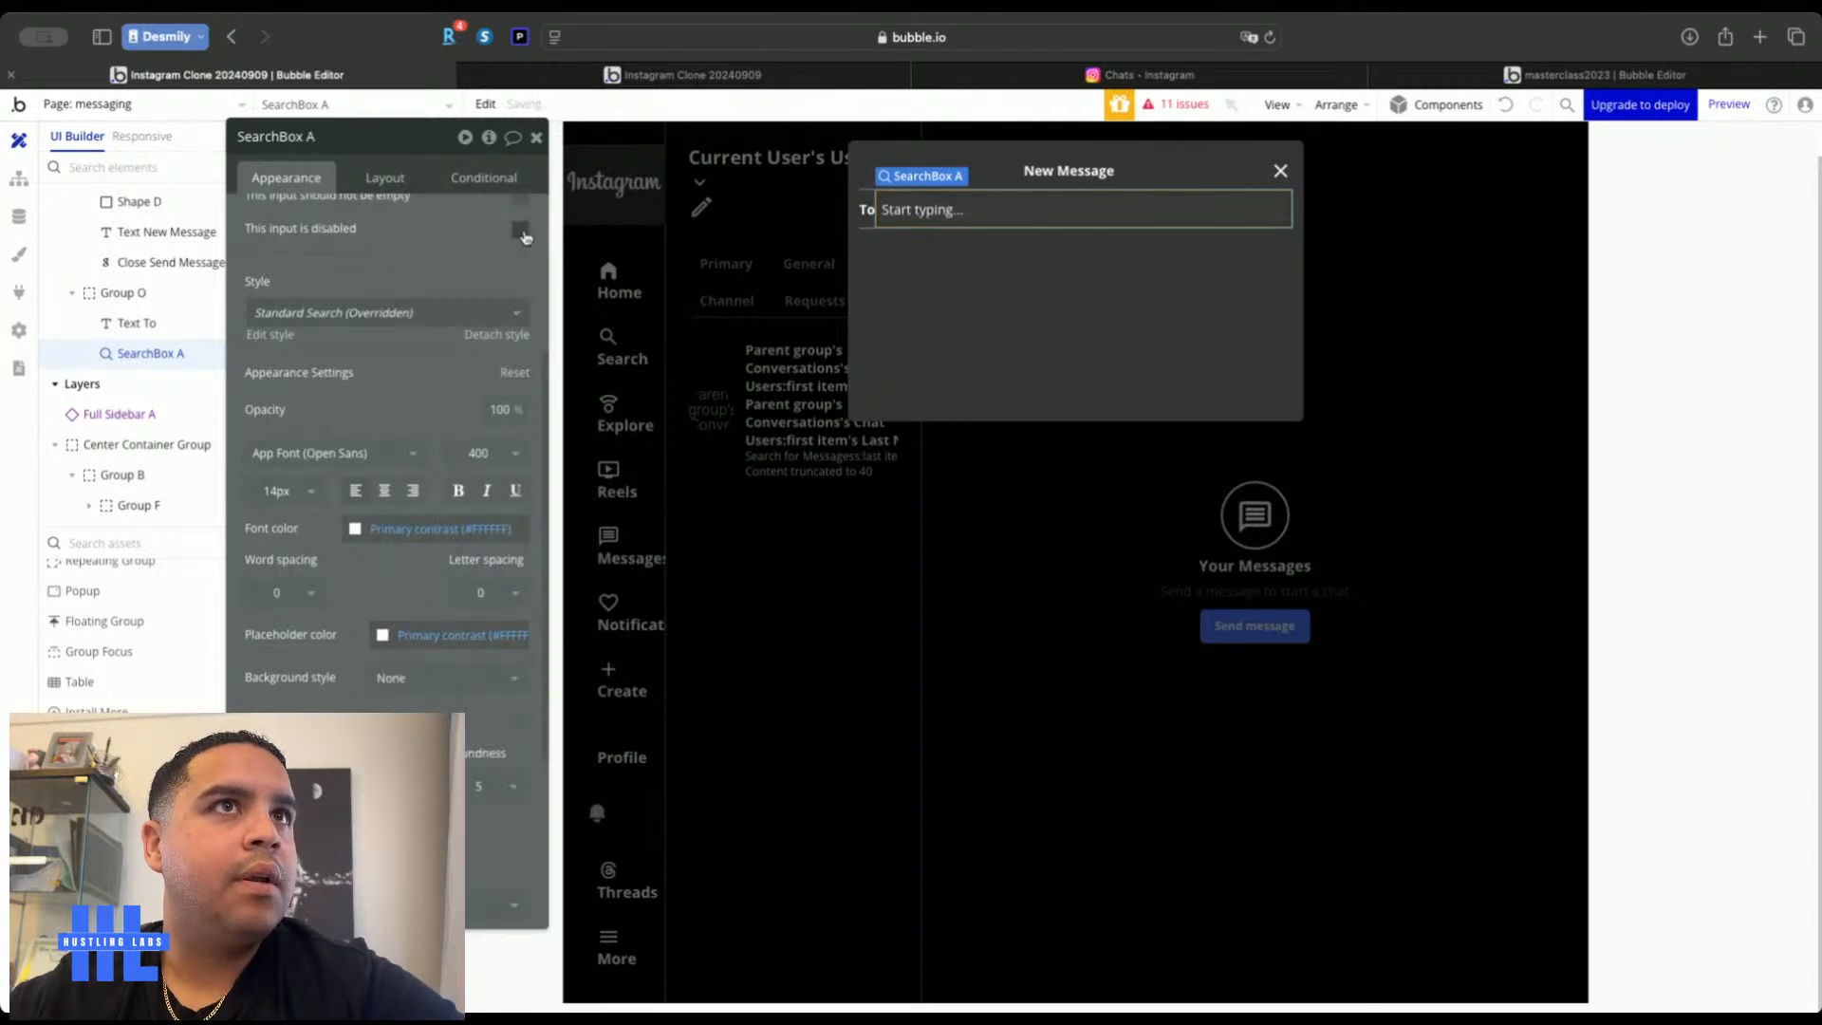
Give the To row group (Group O) a column gap of 5
left_click(865, 220)
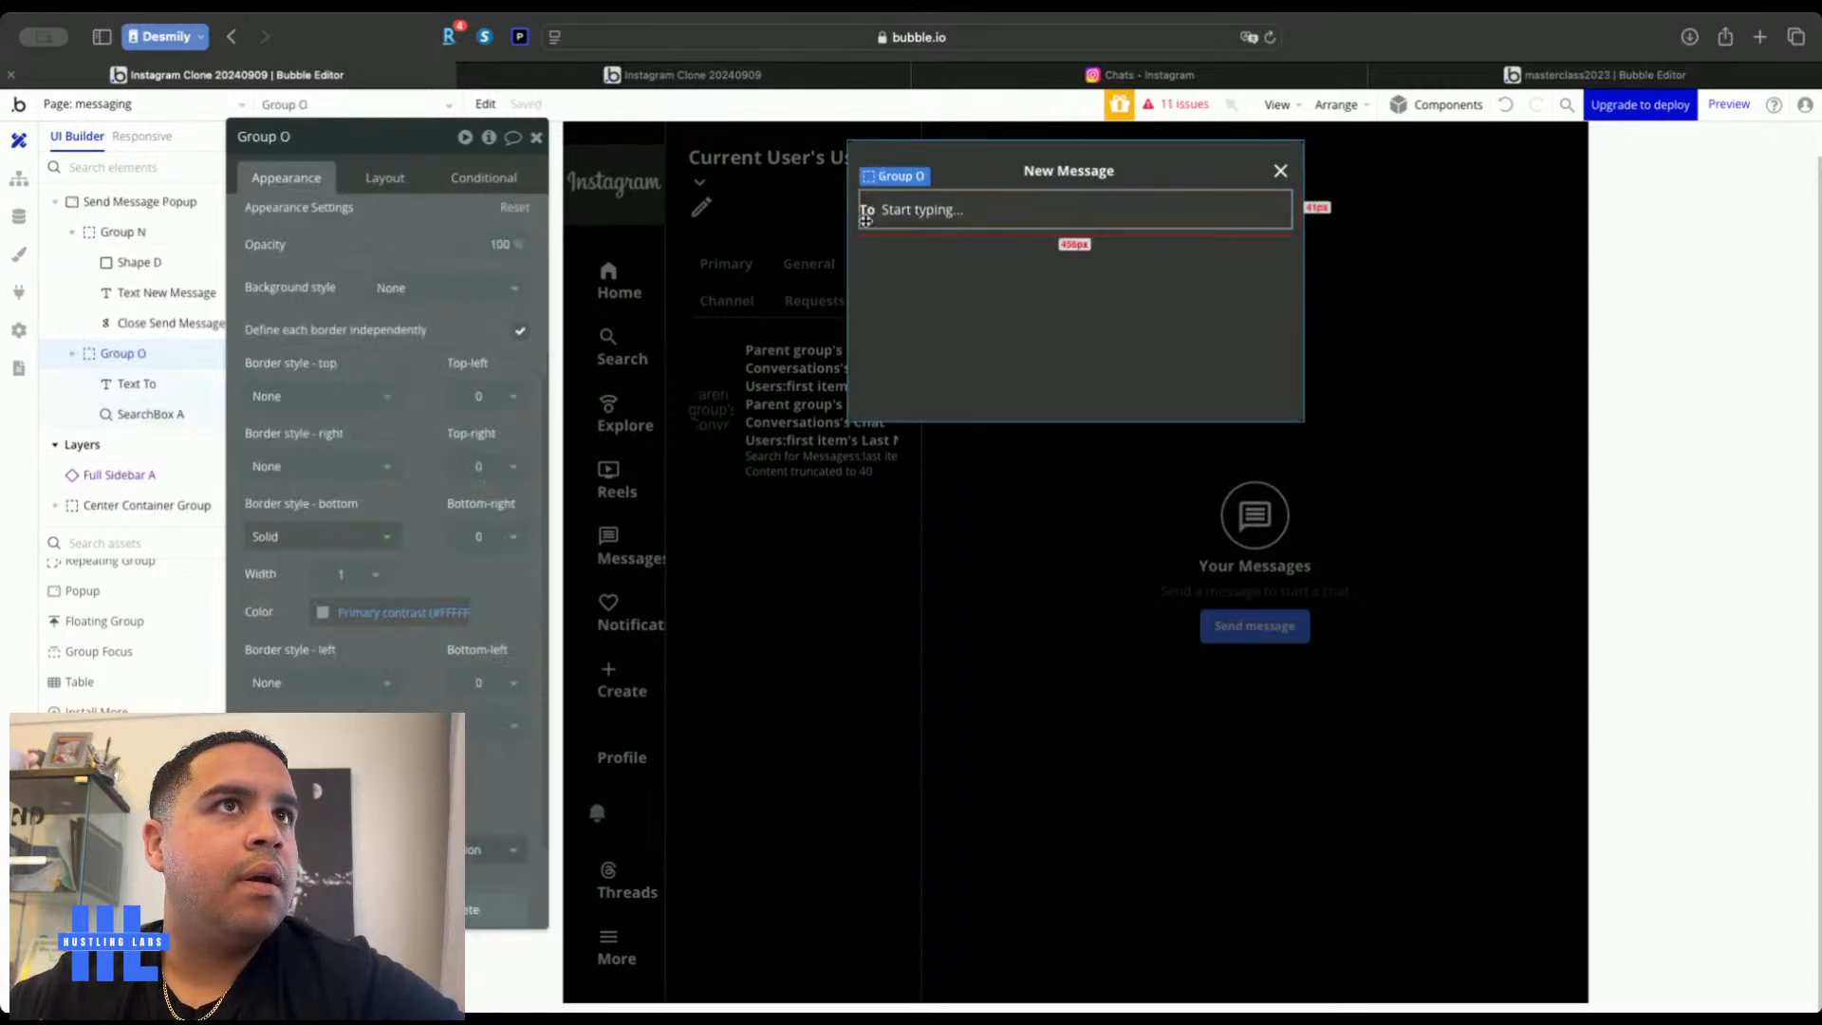
left_click(385, 179)
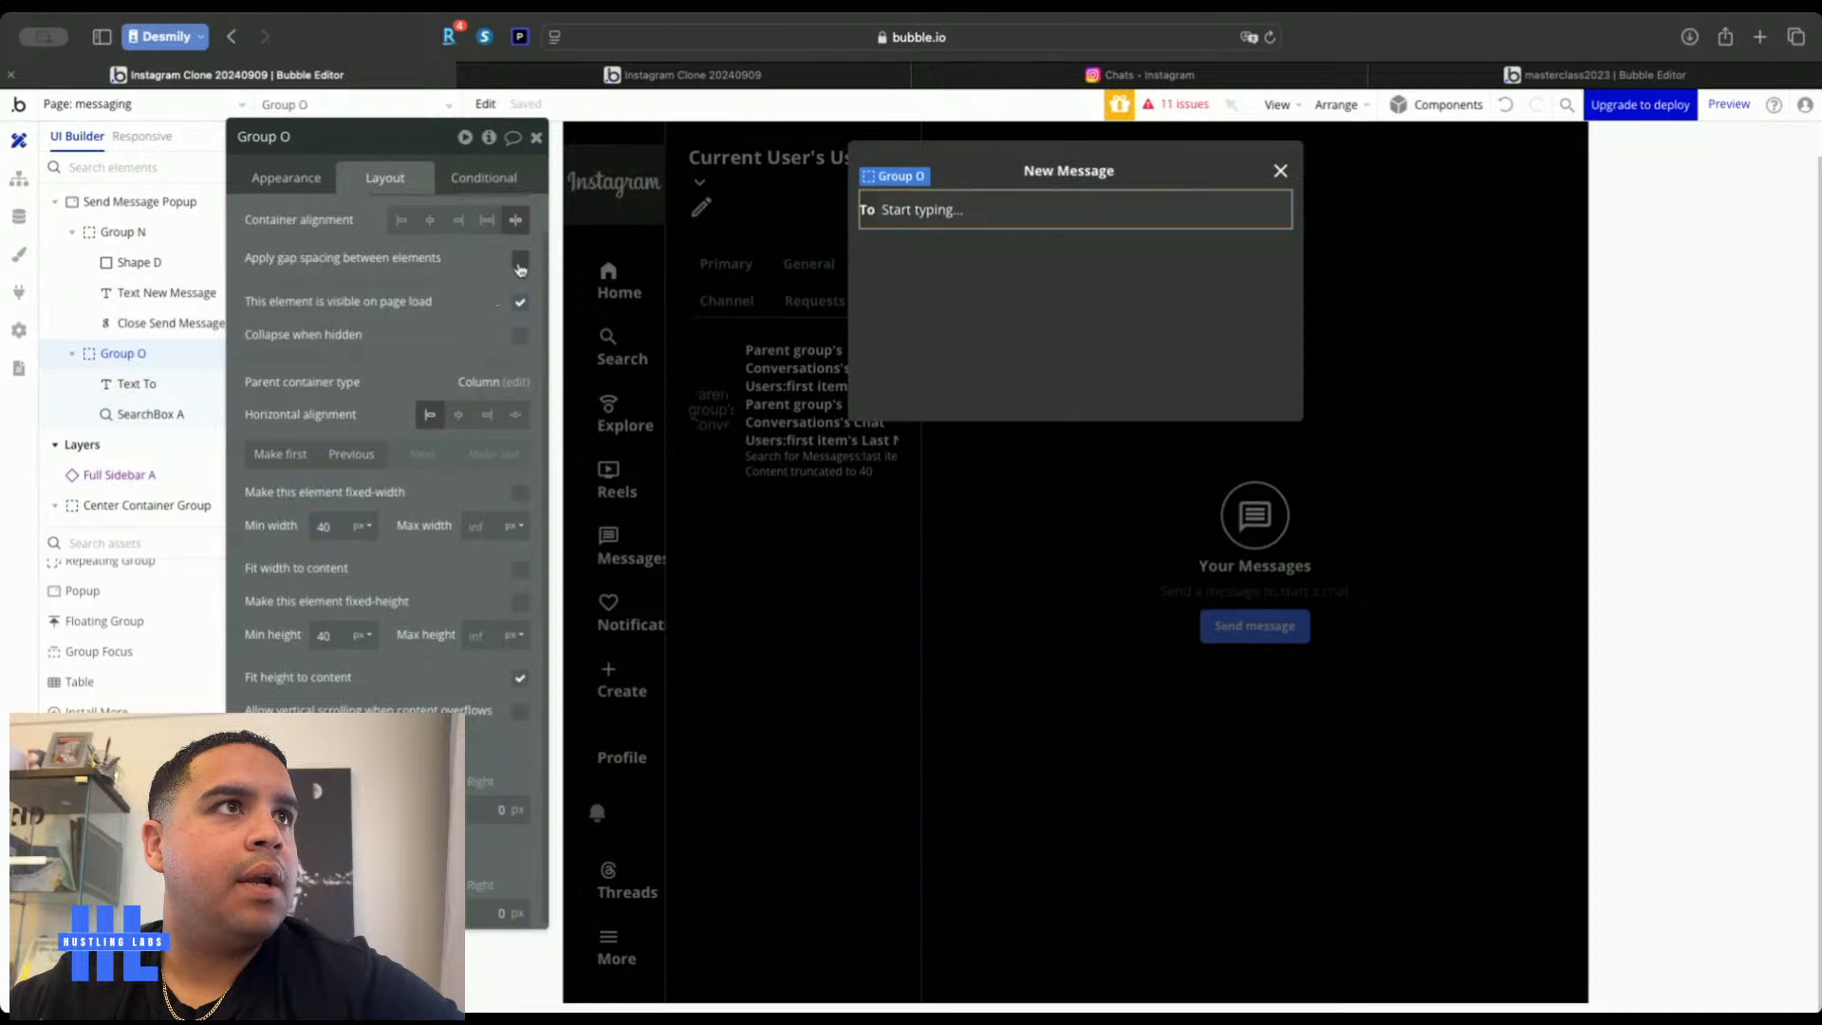
left_click(519, 261)
left_click(510, 328)
type("5")
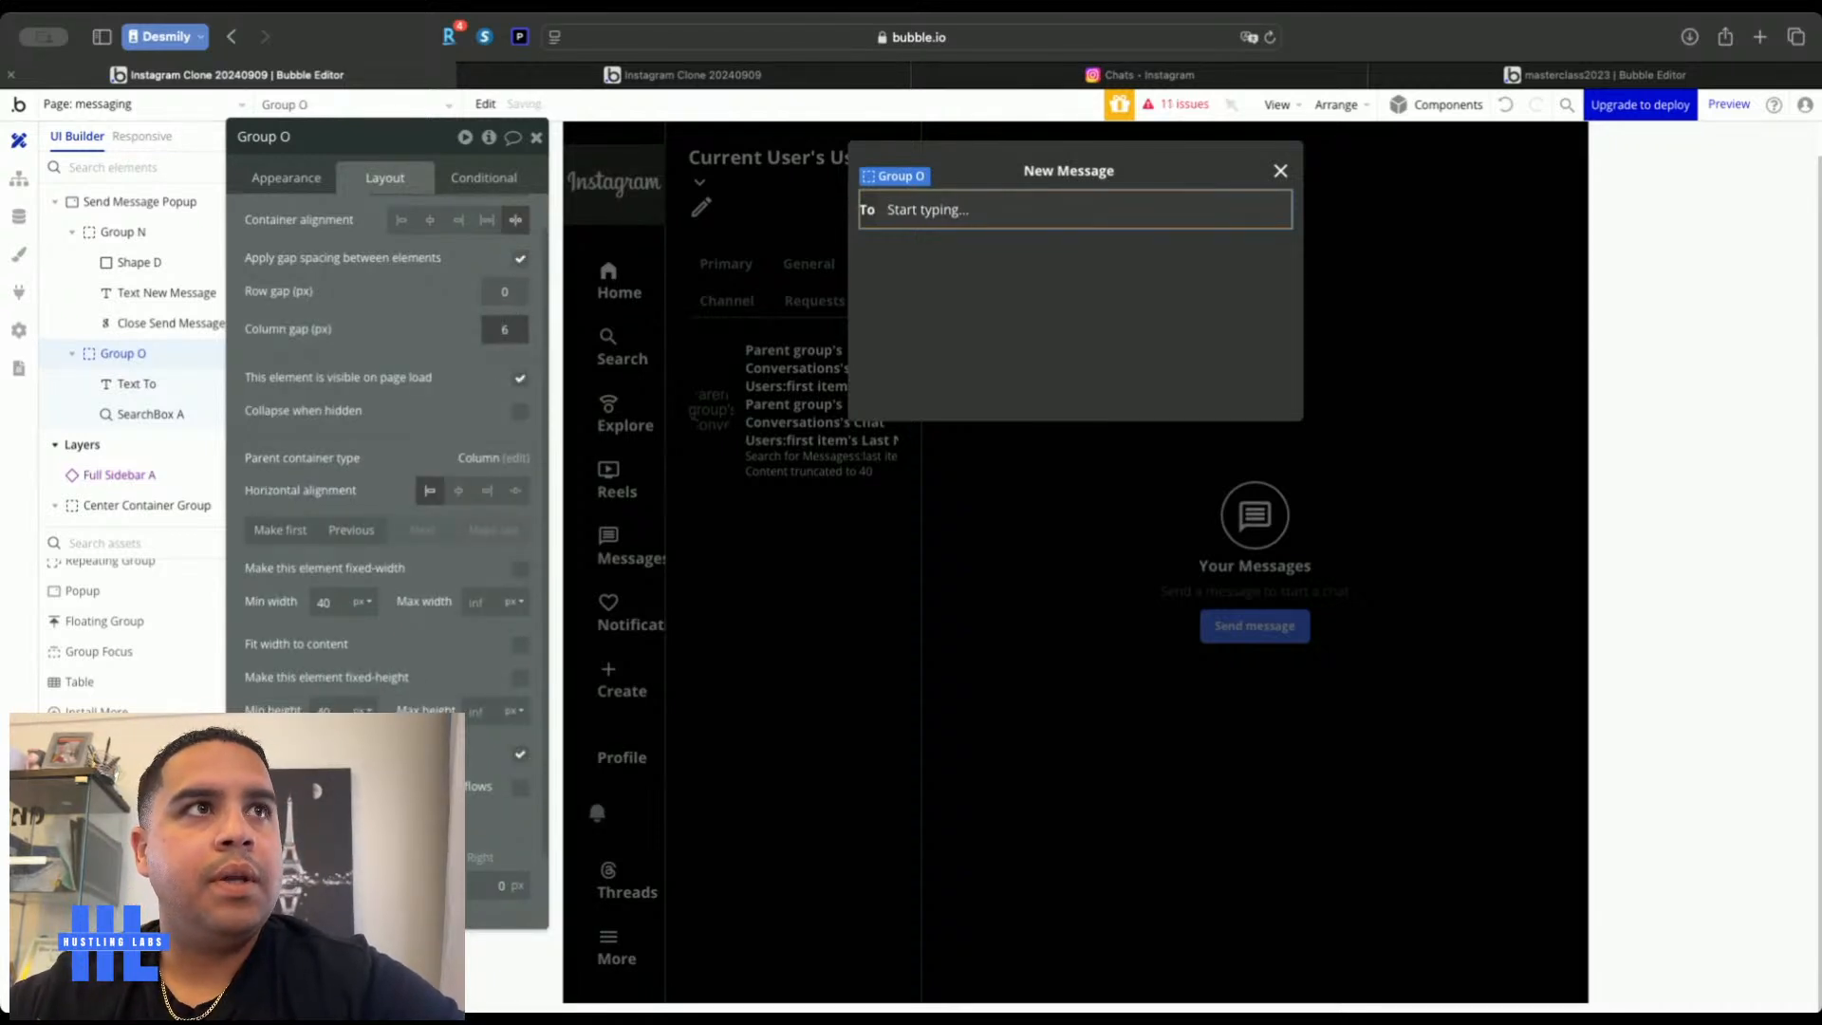
After checking Instagram's dialog, set the search box placeholder to 'Search'
left_click(882, 74)
left_click(1037, 74)
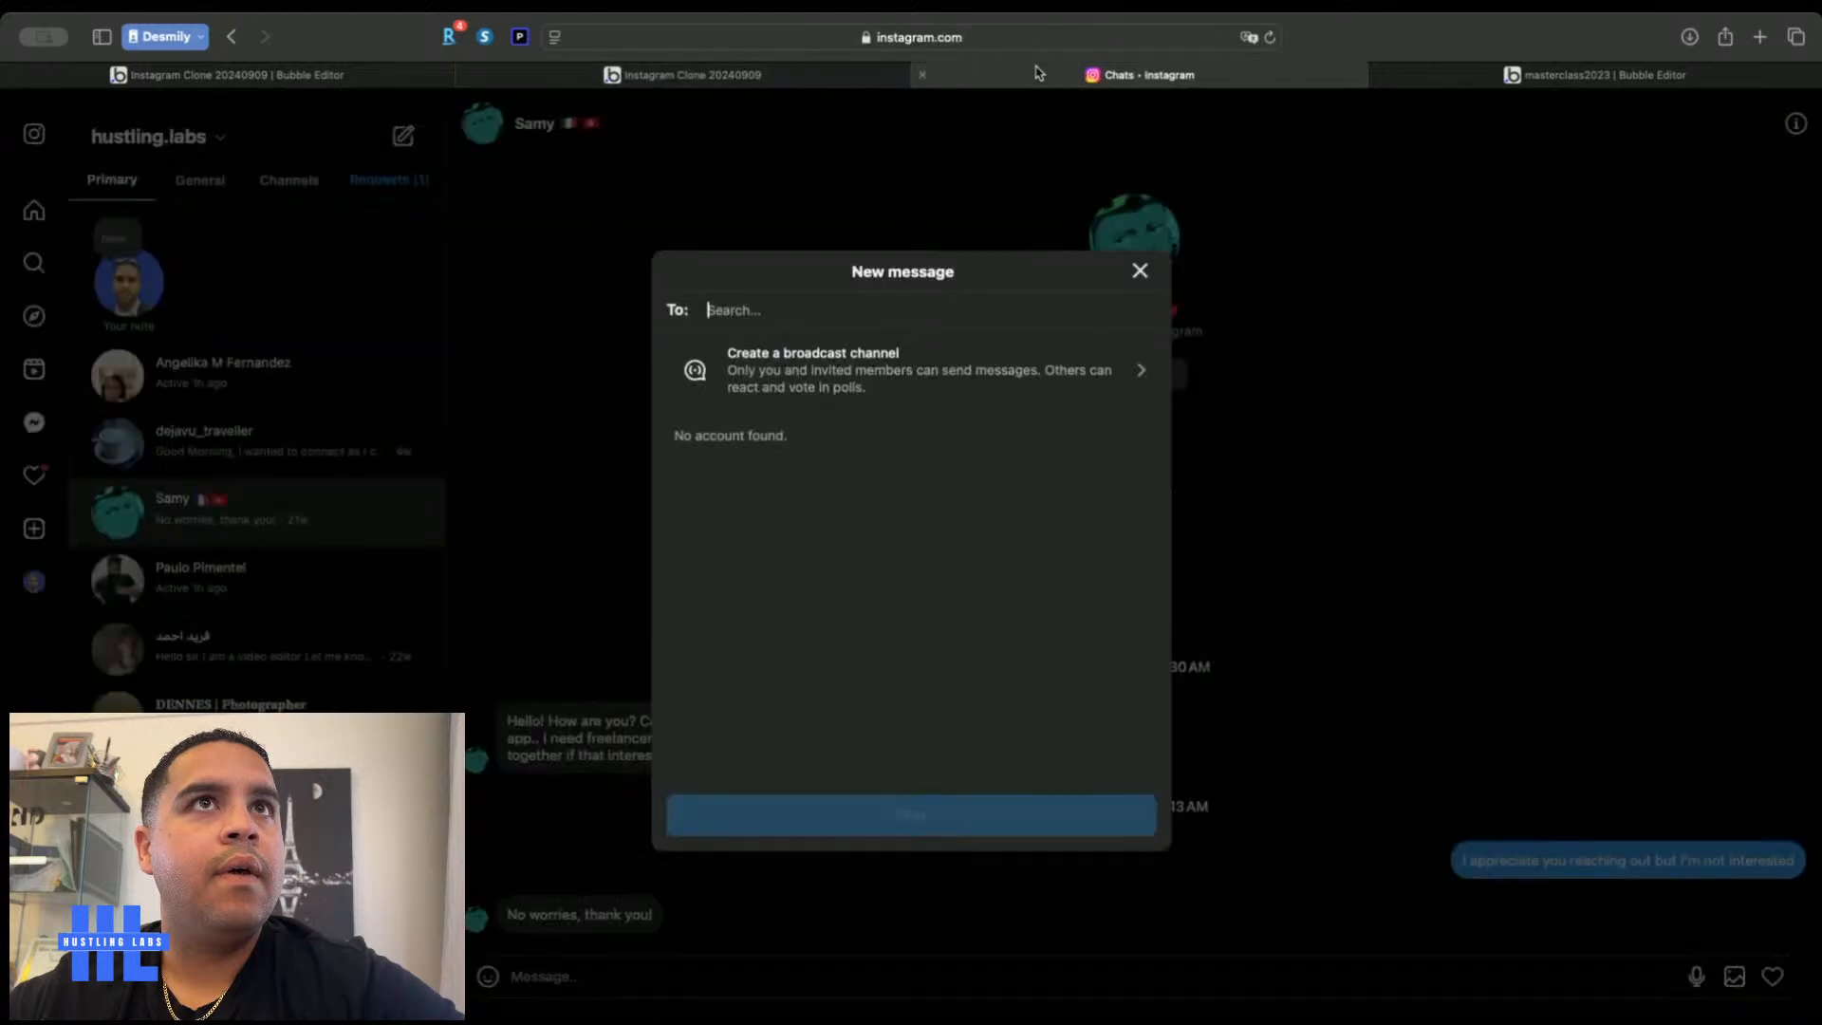
left_click(351, 74)
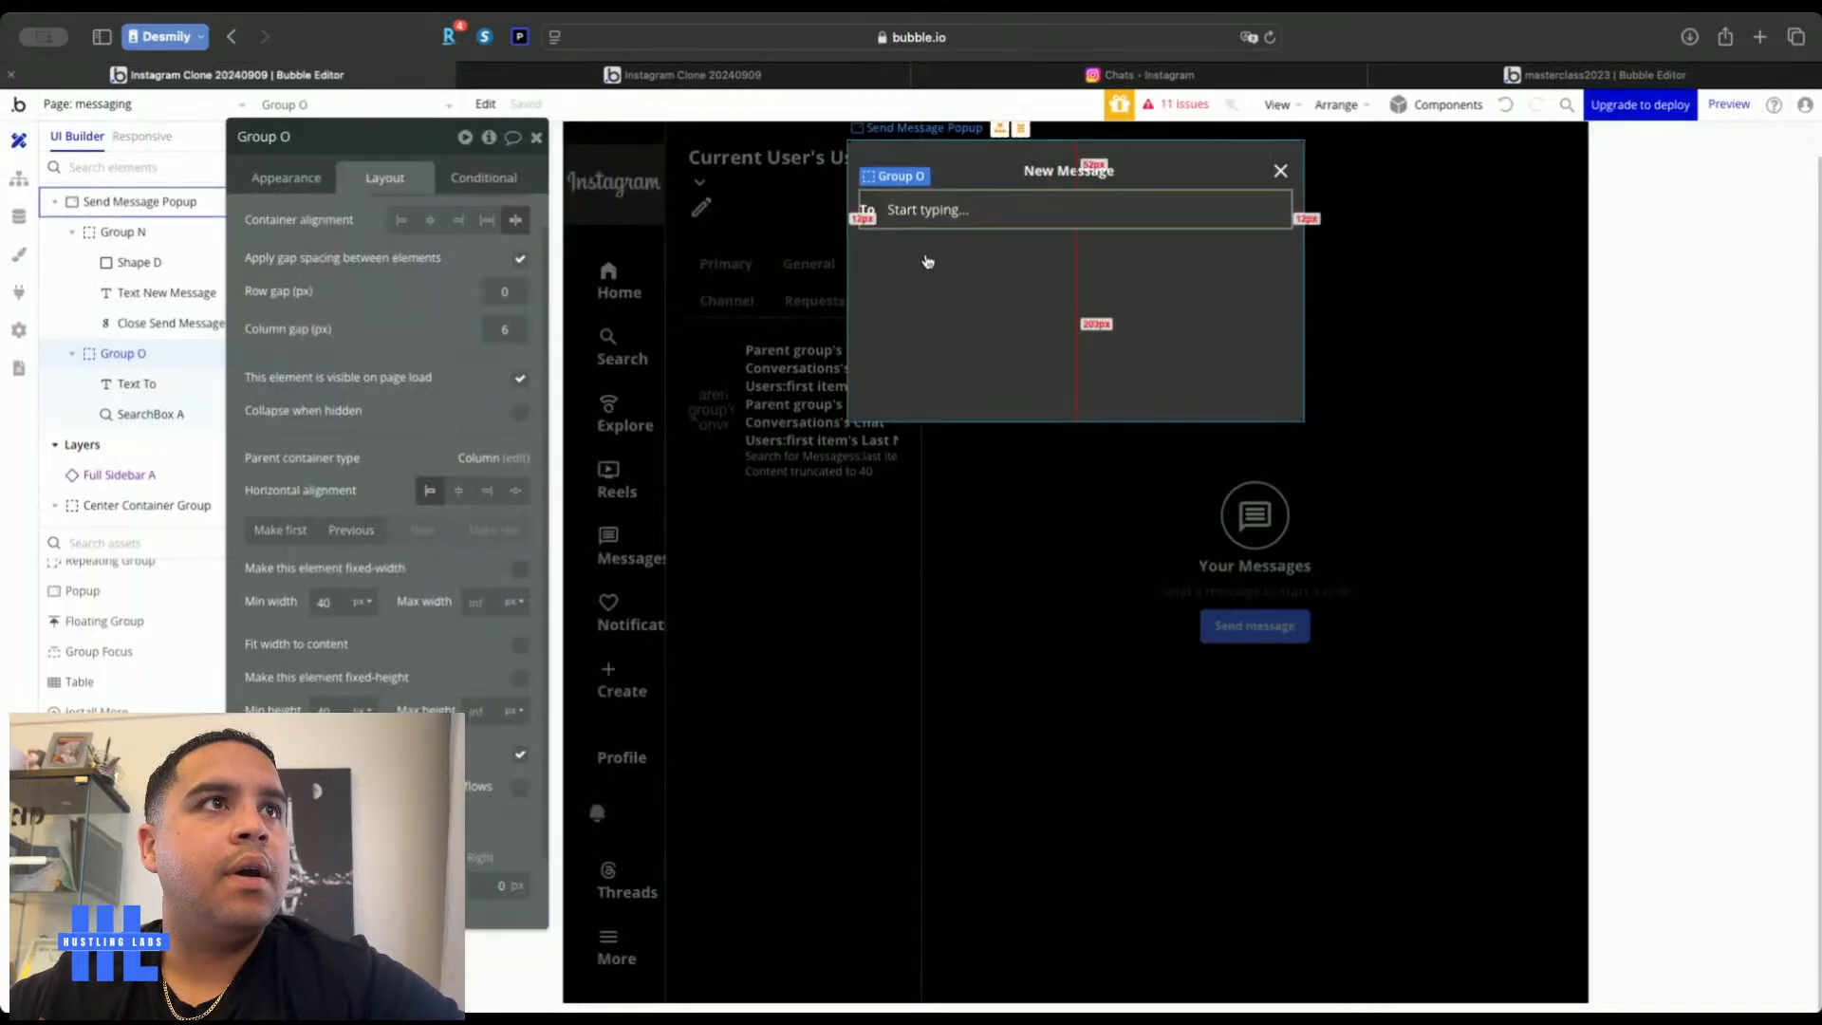
left_click(956, 211)
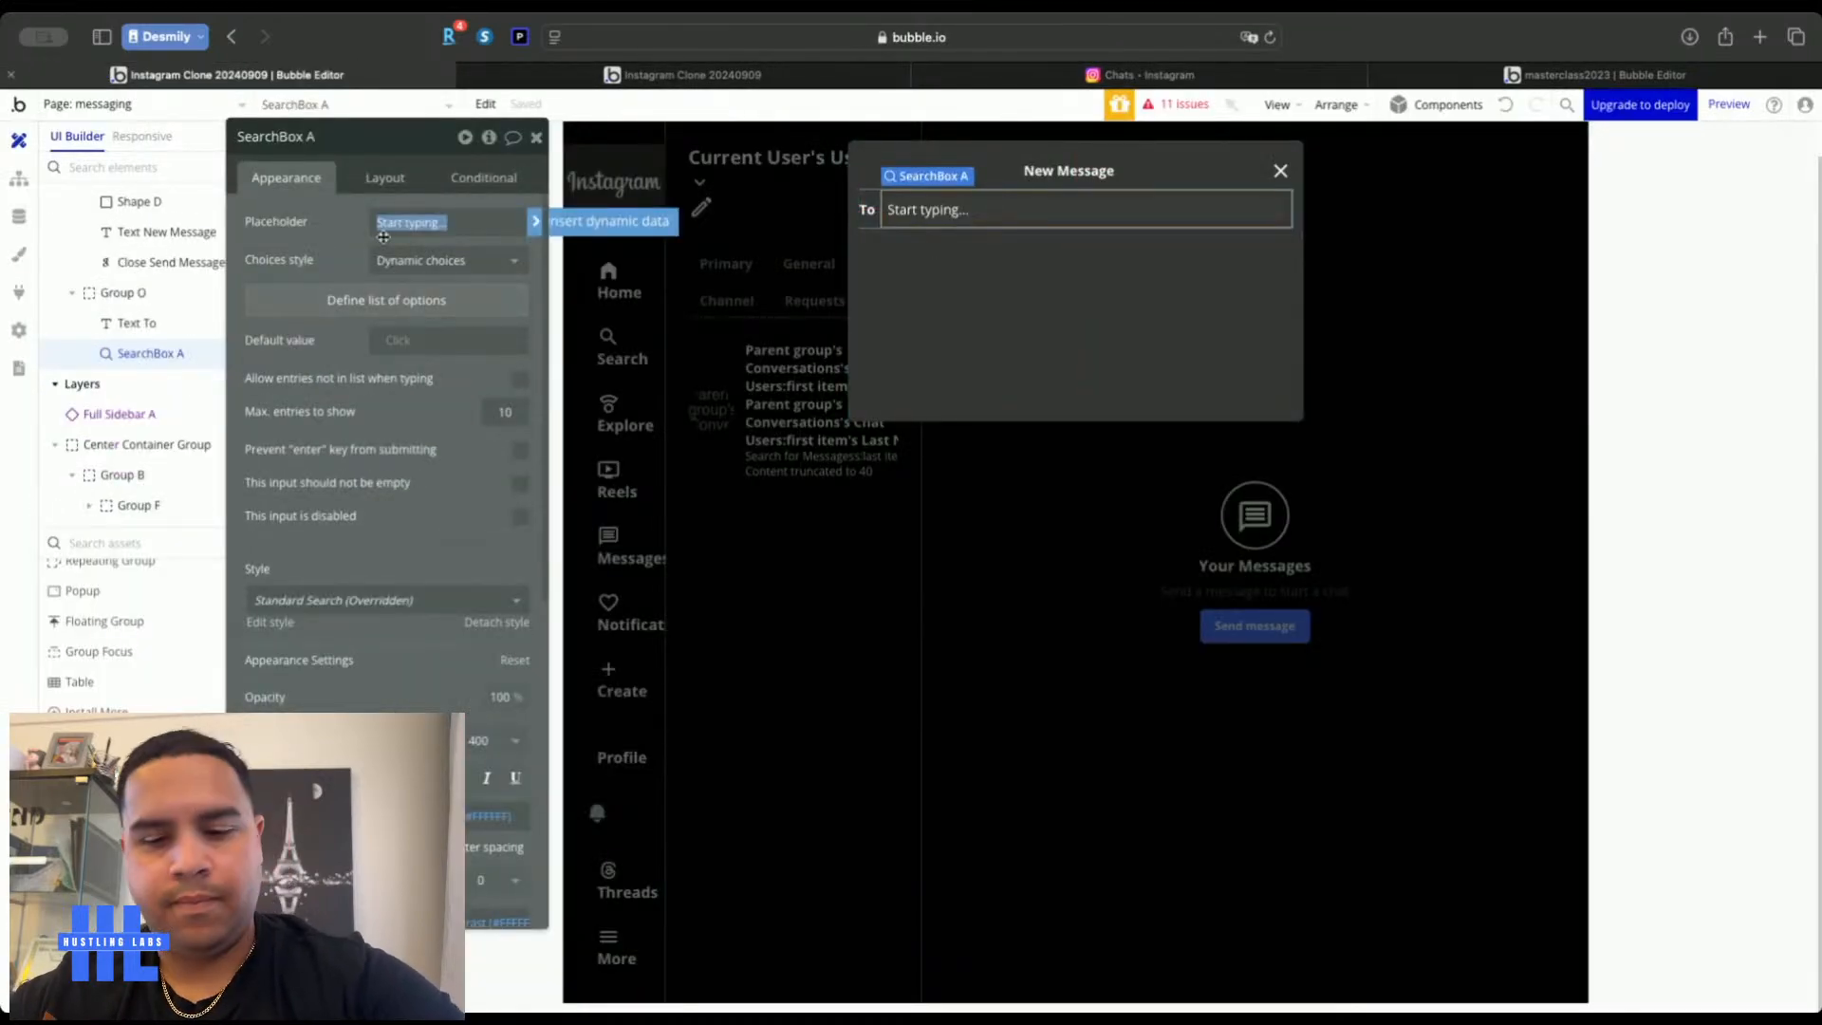
type("Search")
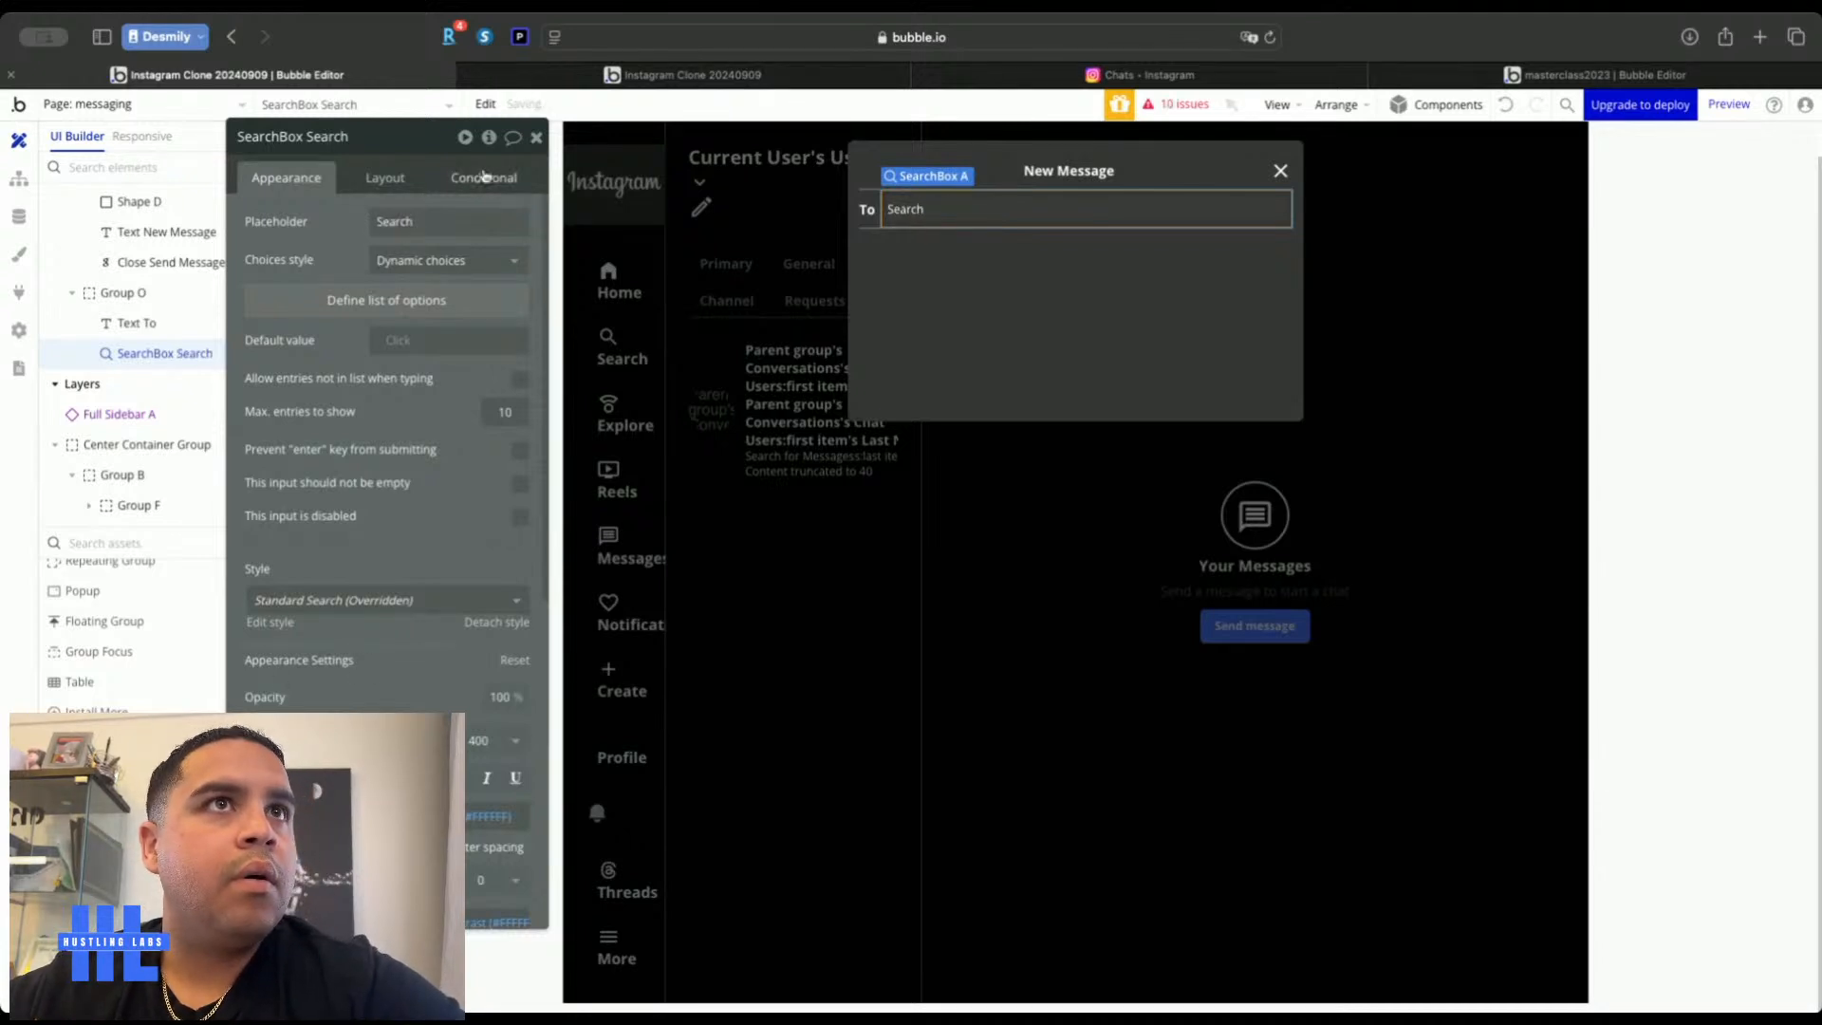
Compare the New Message popup layout with Instagram's dialog and pick a Repeating Group element
left_click(534, 141)
double_click(1036, 336)
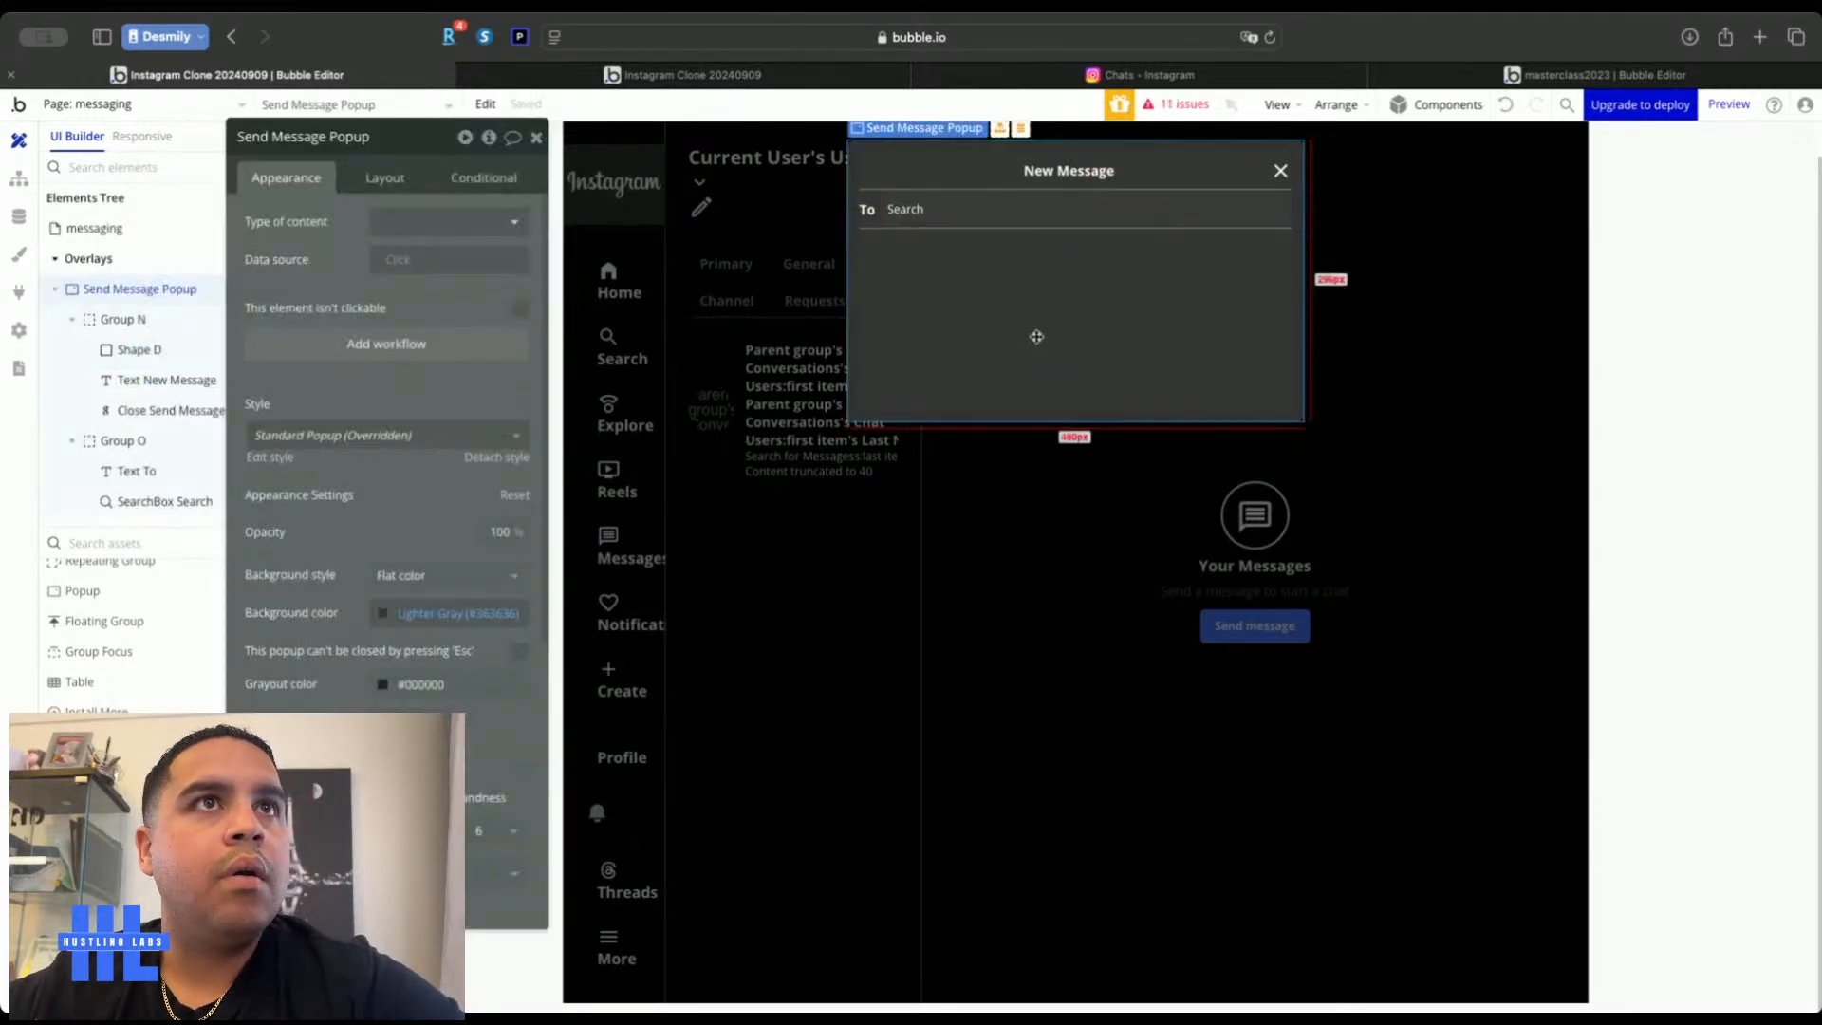
left_click(1043, 76)
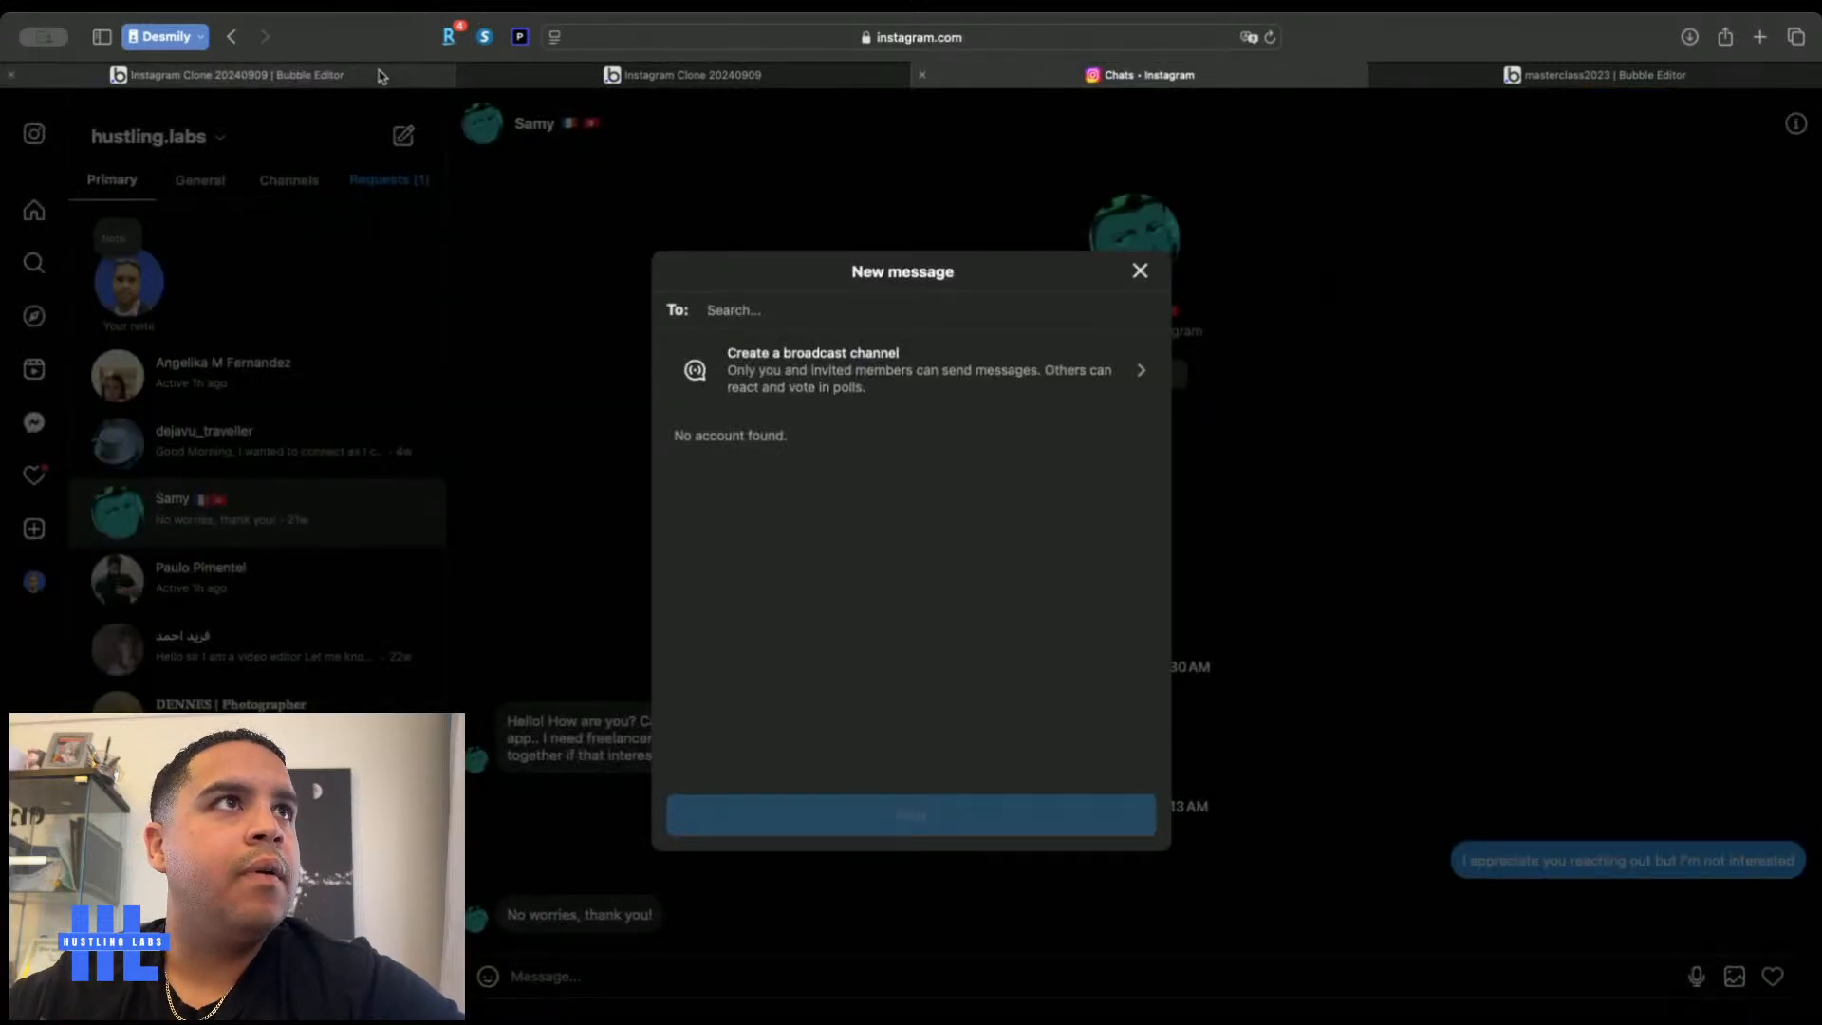
left_click(378, 76)
left_click(868, 220)
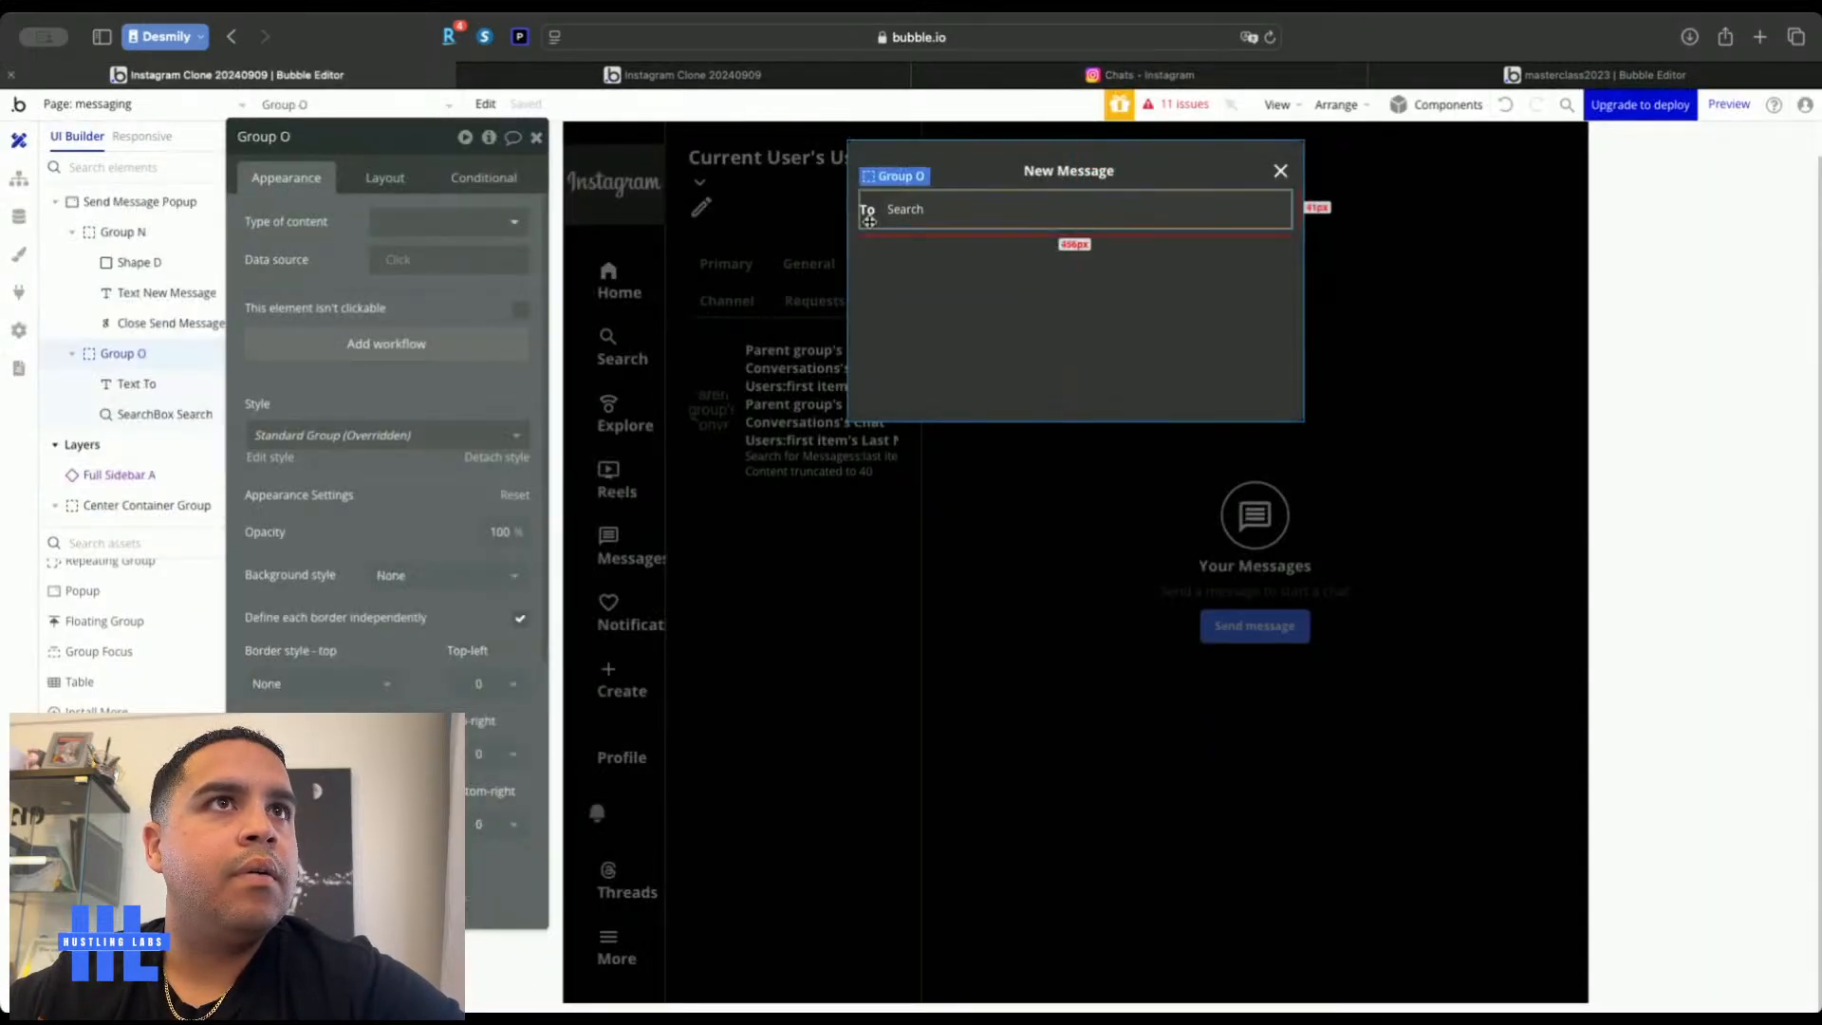
left_click(1034, 280)
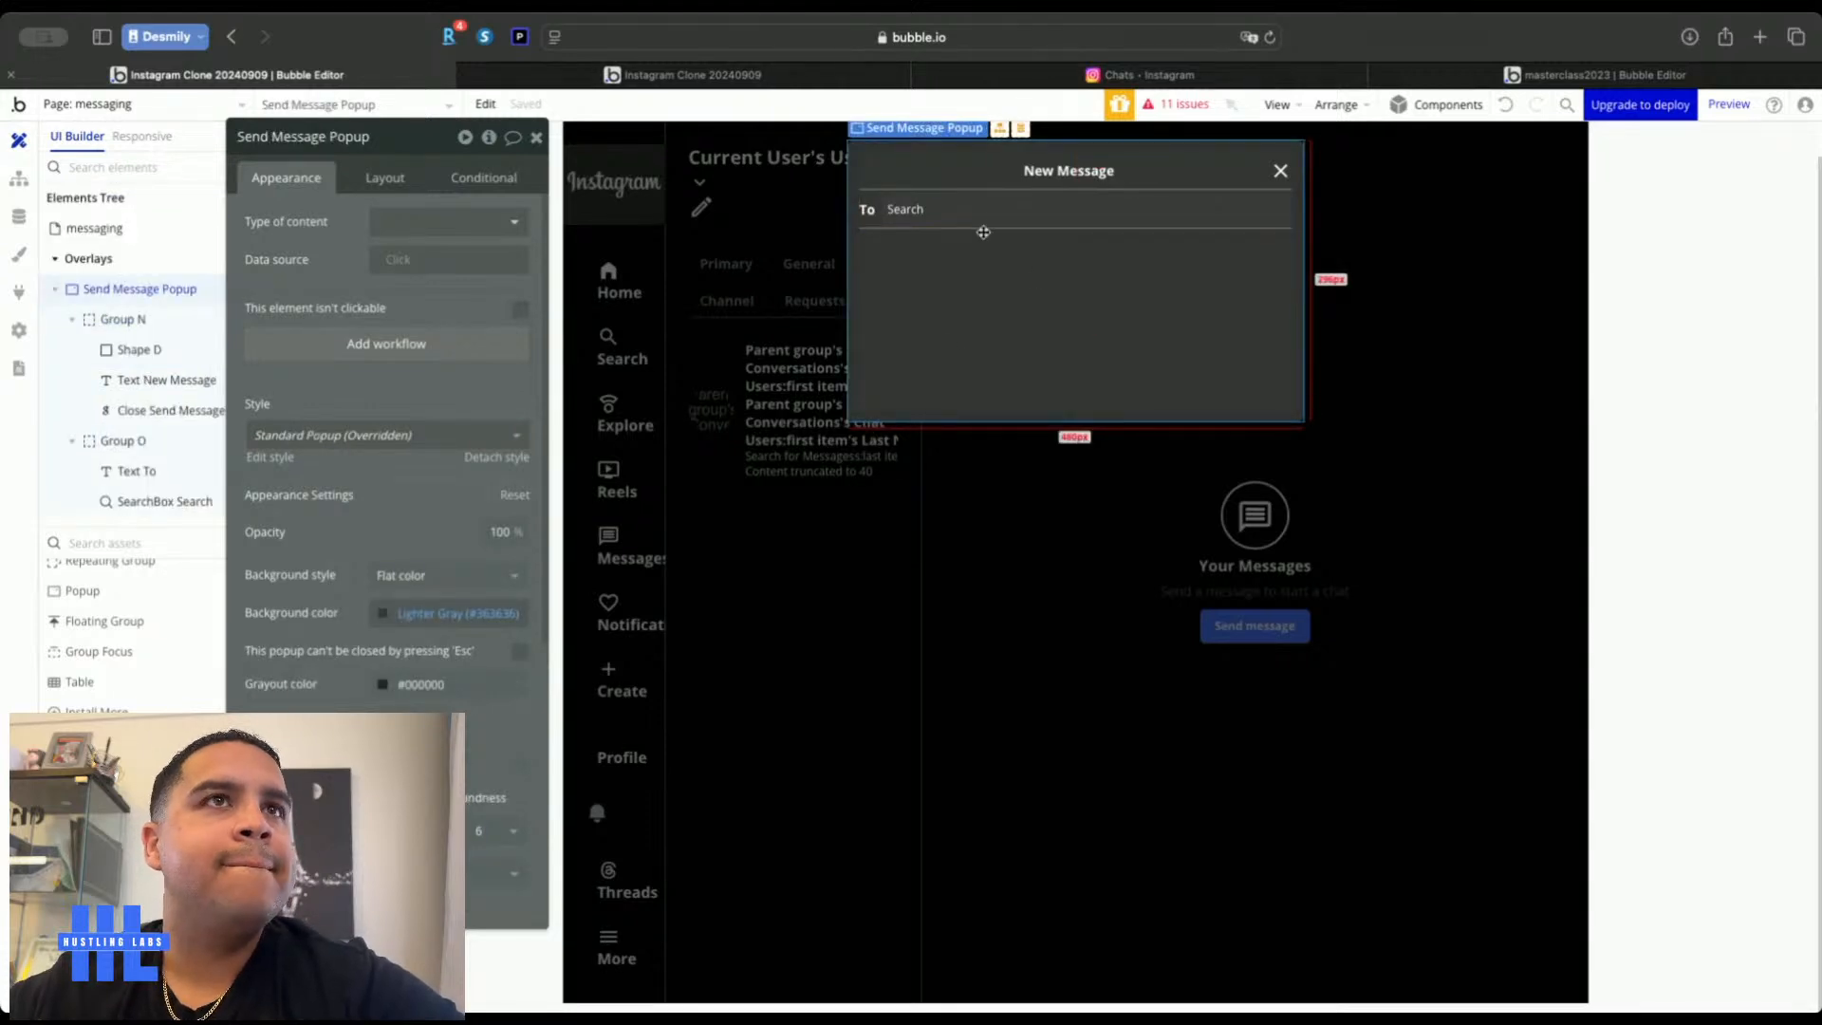
left_click(1084, 77)
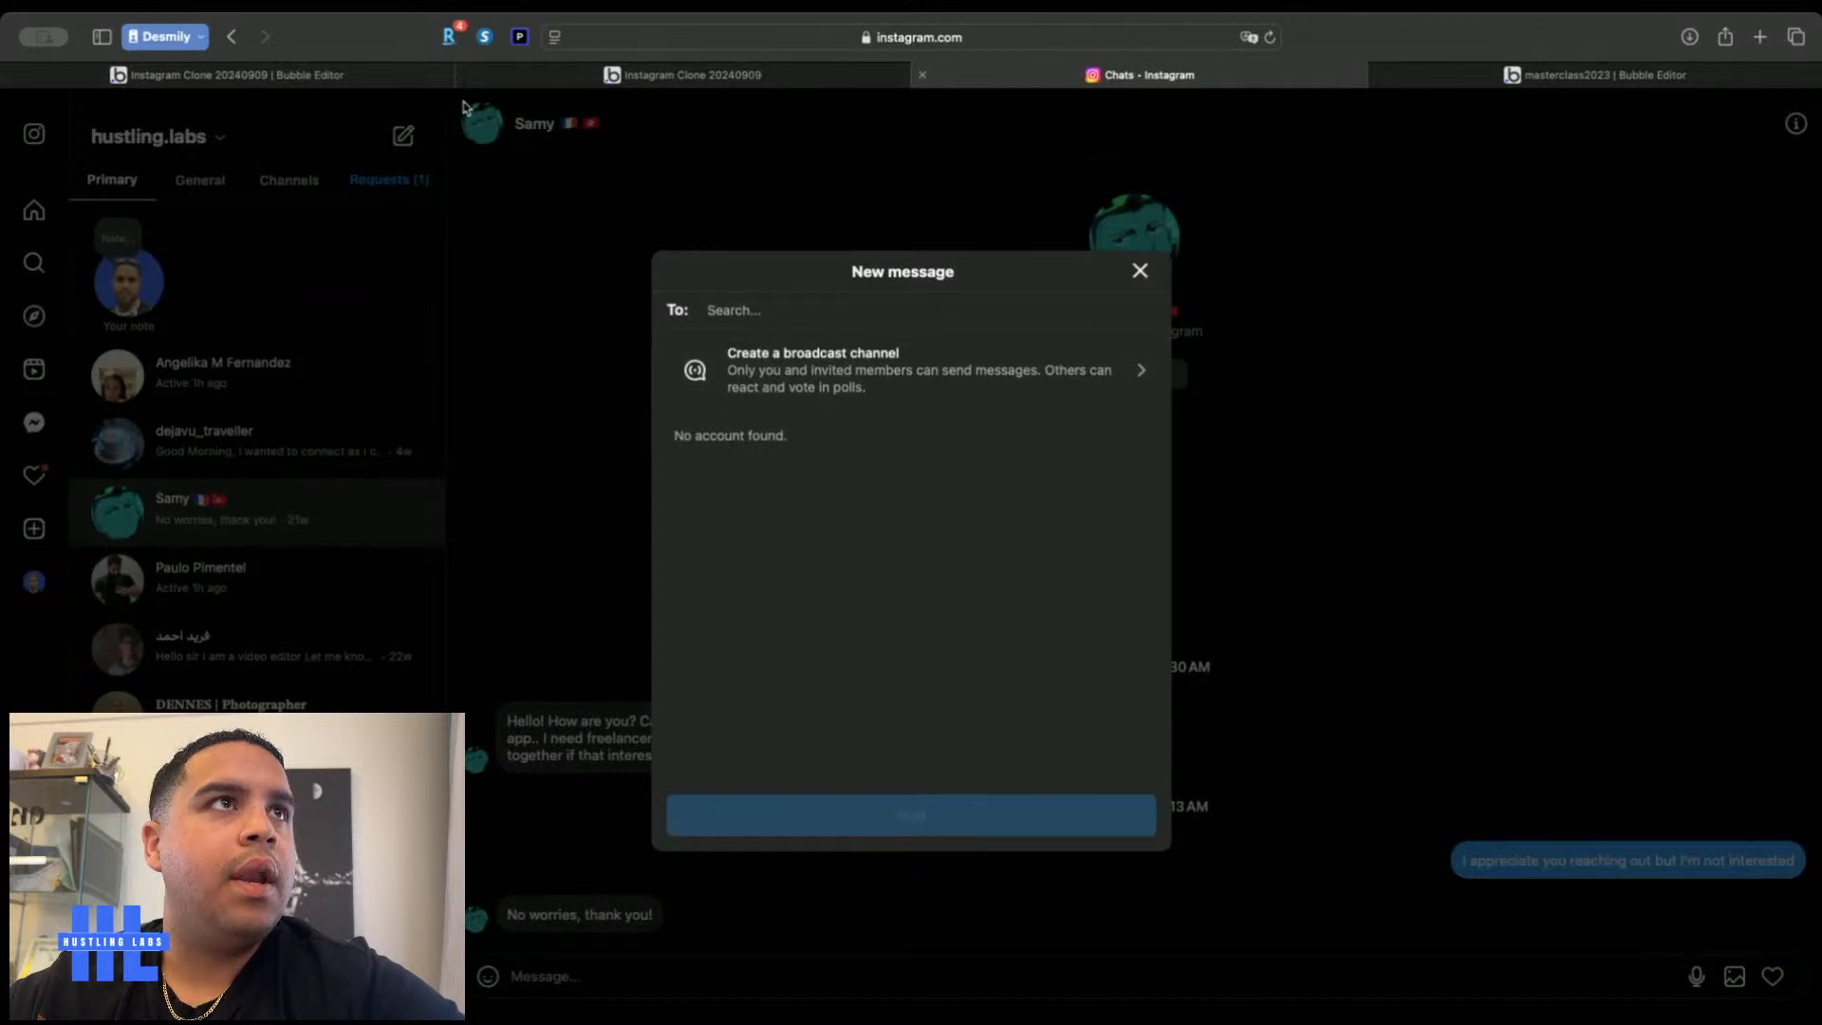
left_click(227, 75)
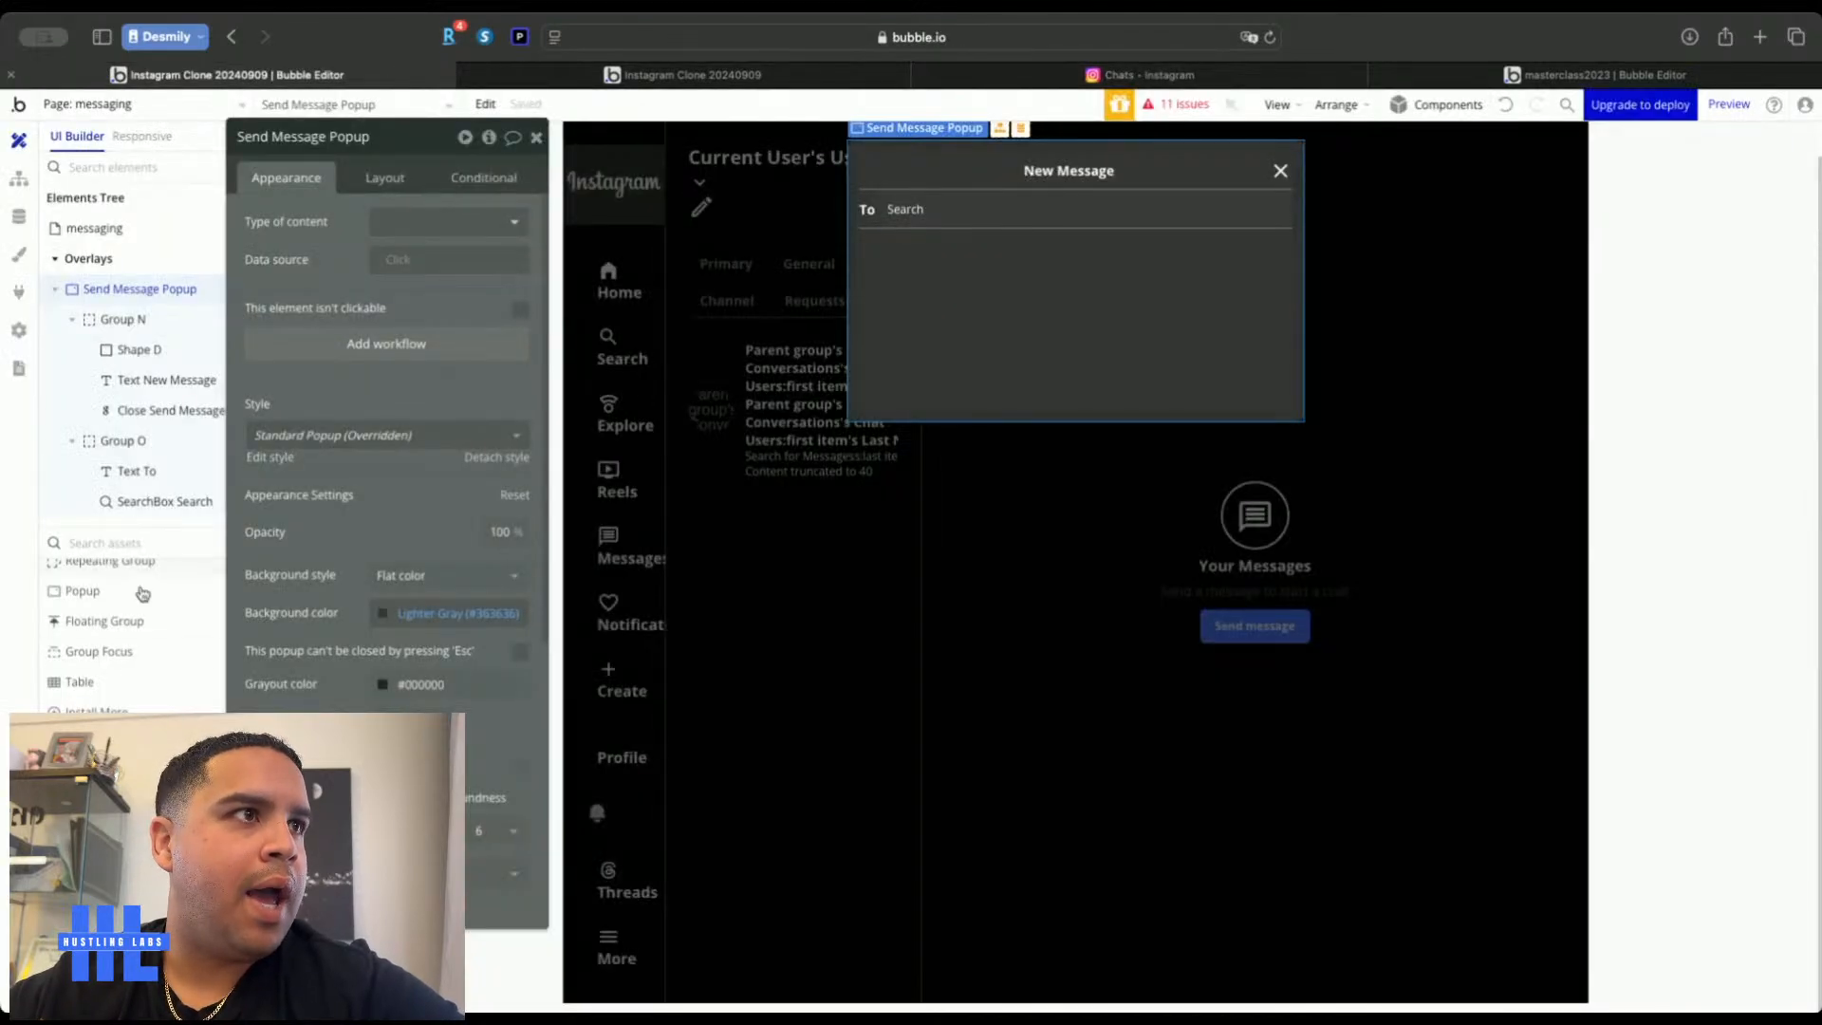
scroll(114, 623, "up", 1)
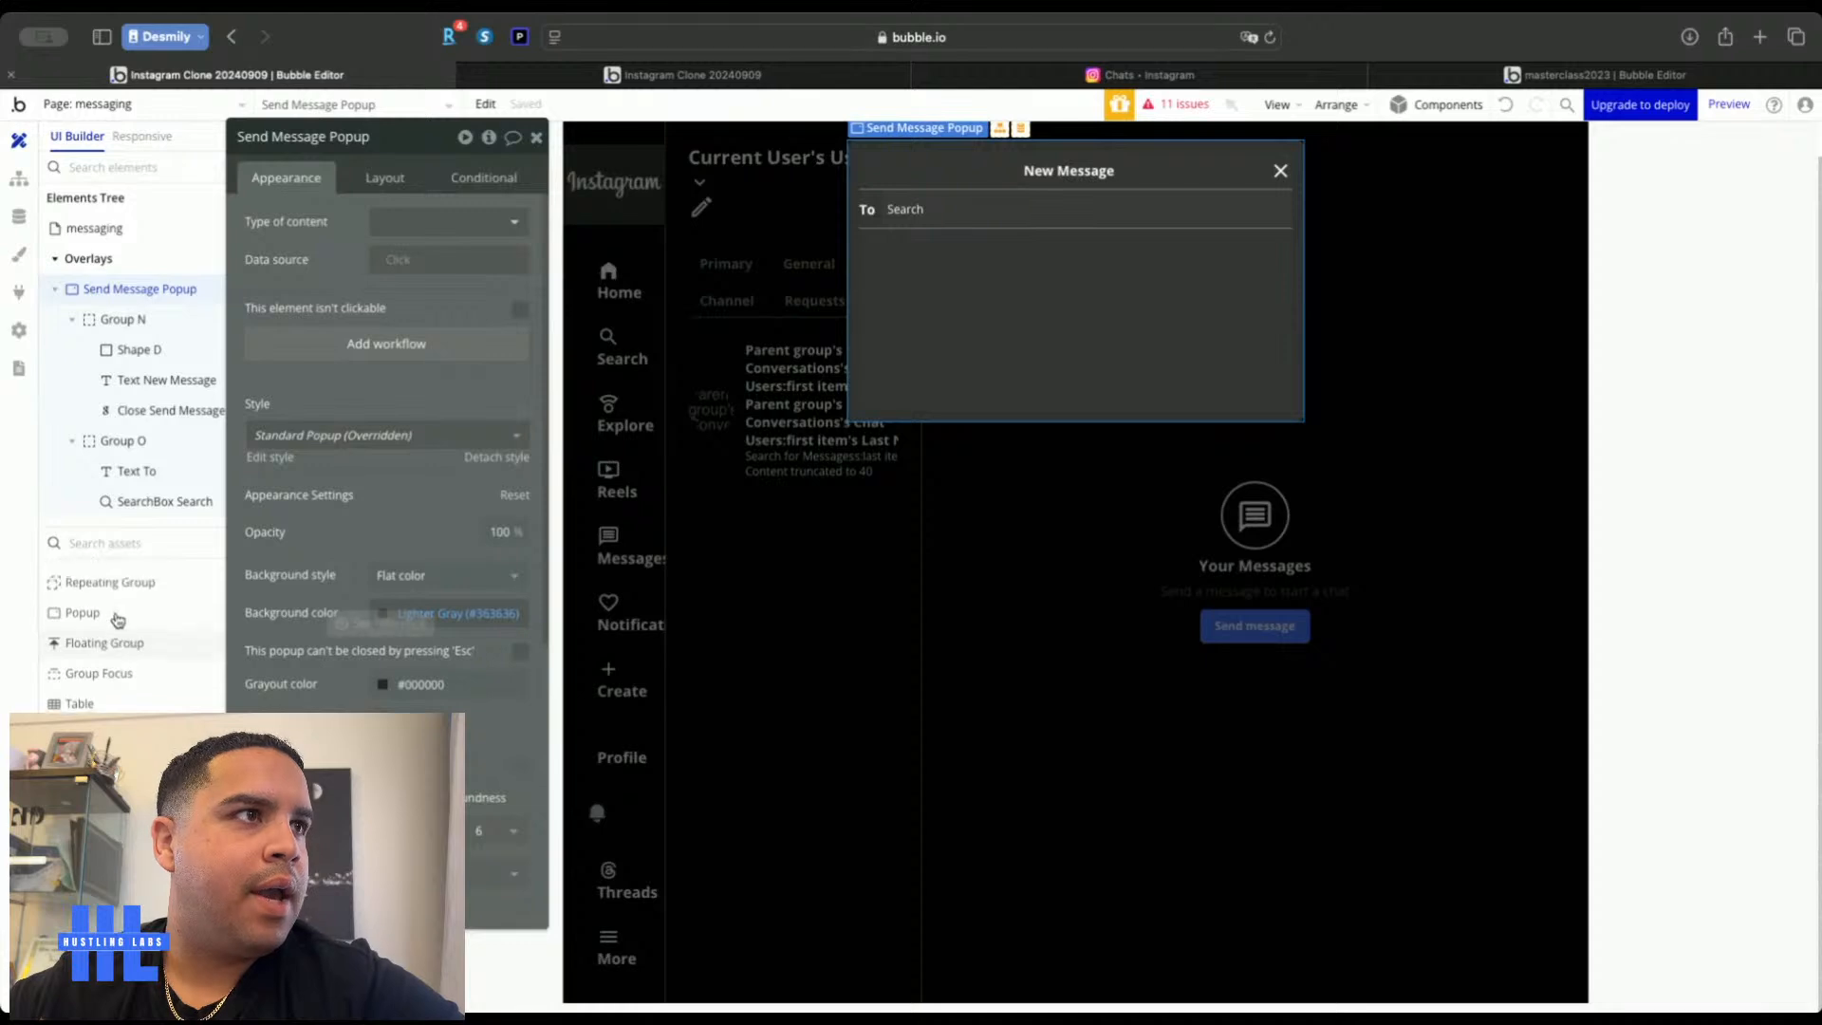
left_click(122, 590)
Draw a repeating group in the New Message popup listing Users, stretched to full width
left_click_drag(859, 228, 992, 448)
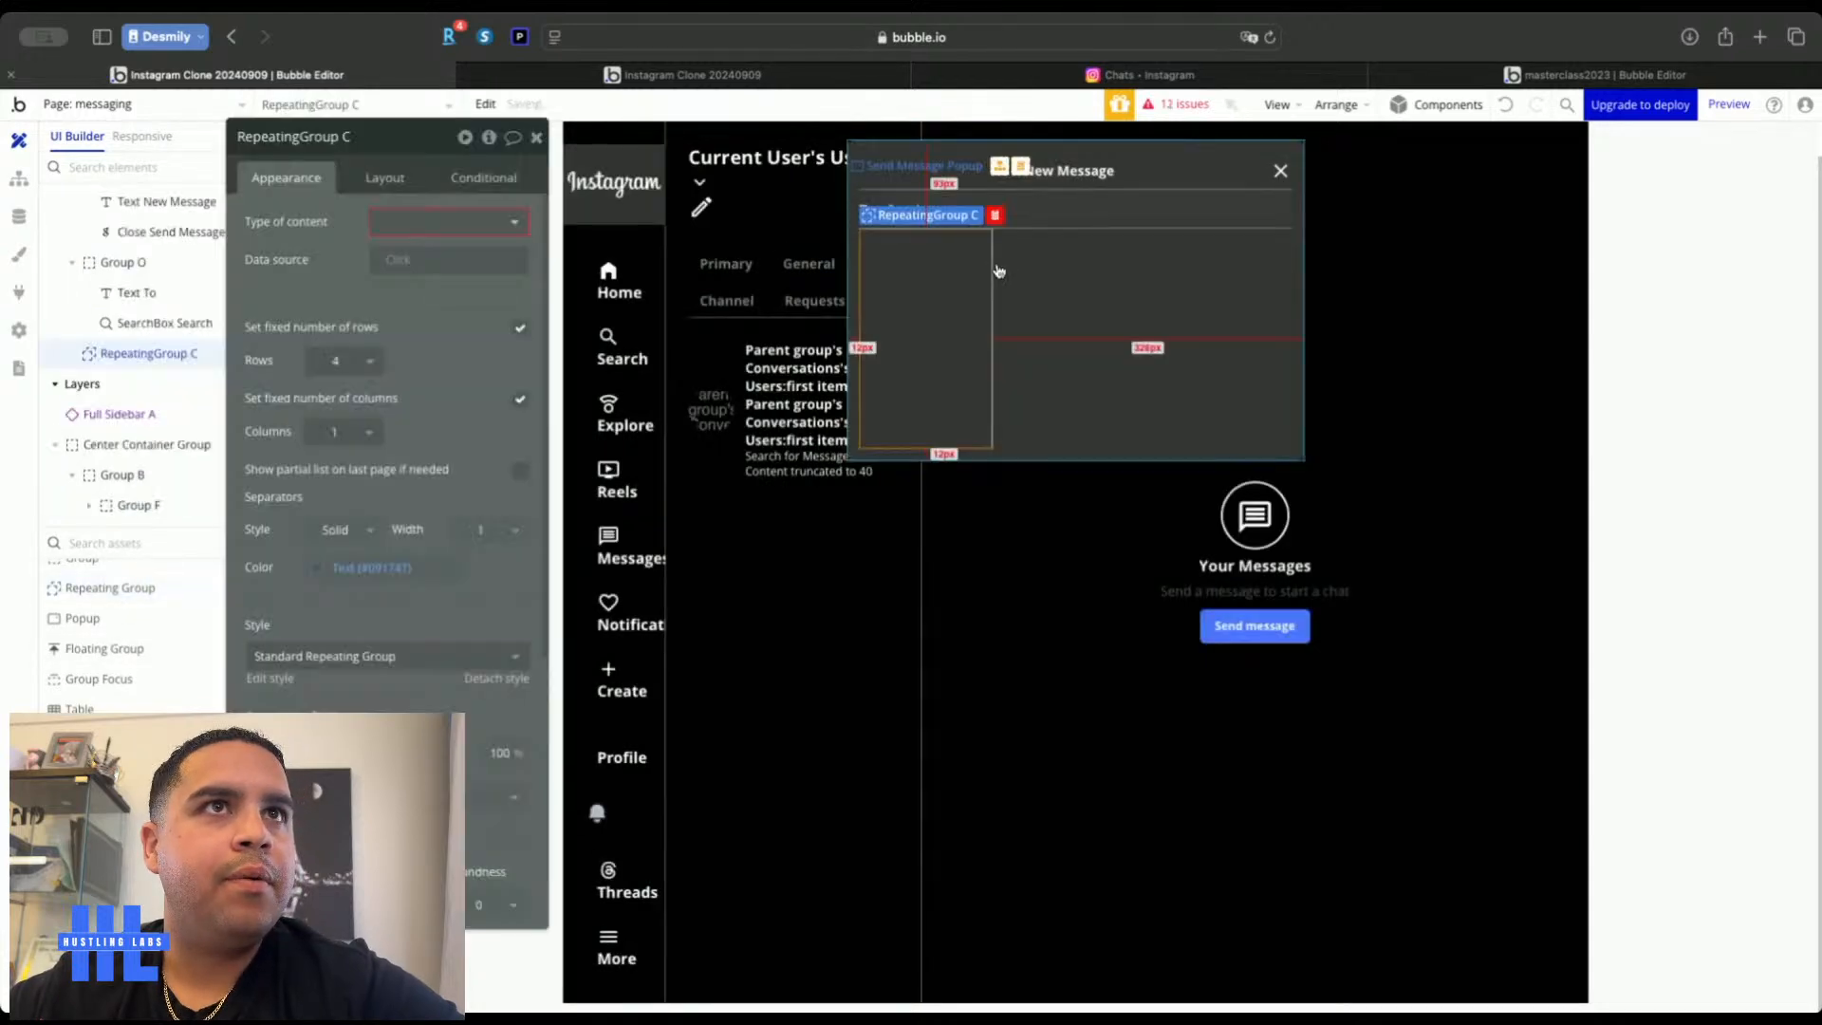
left_click(410, 223)
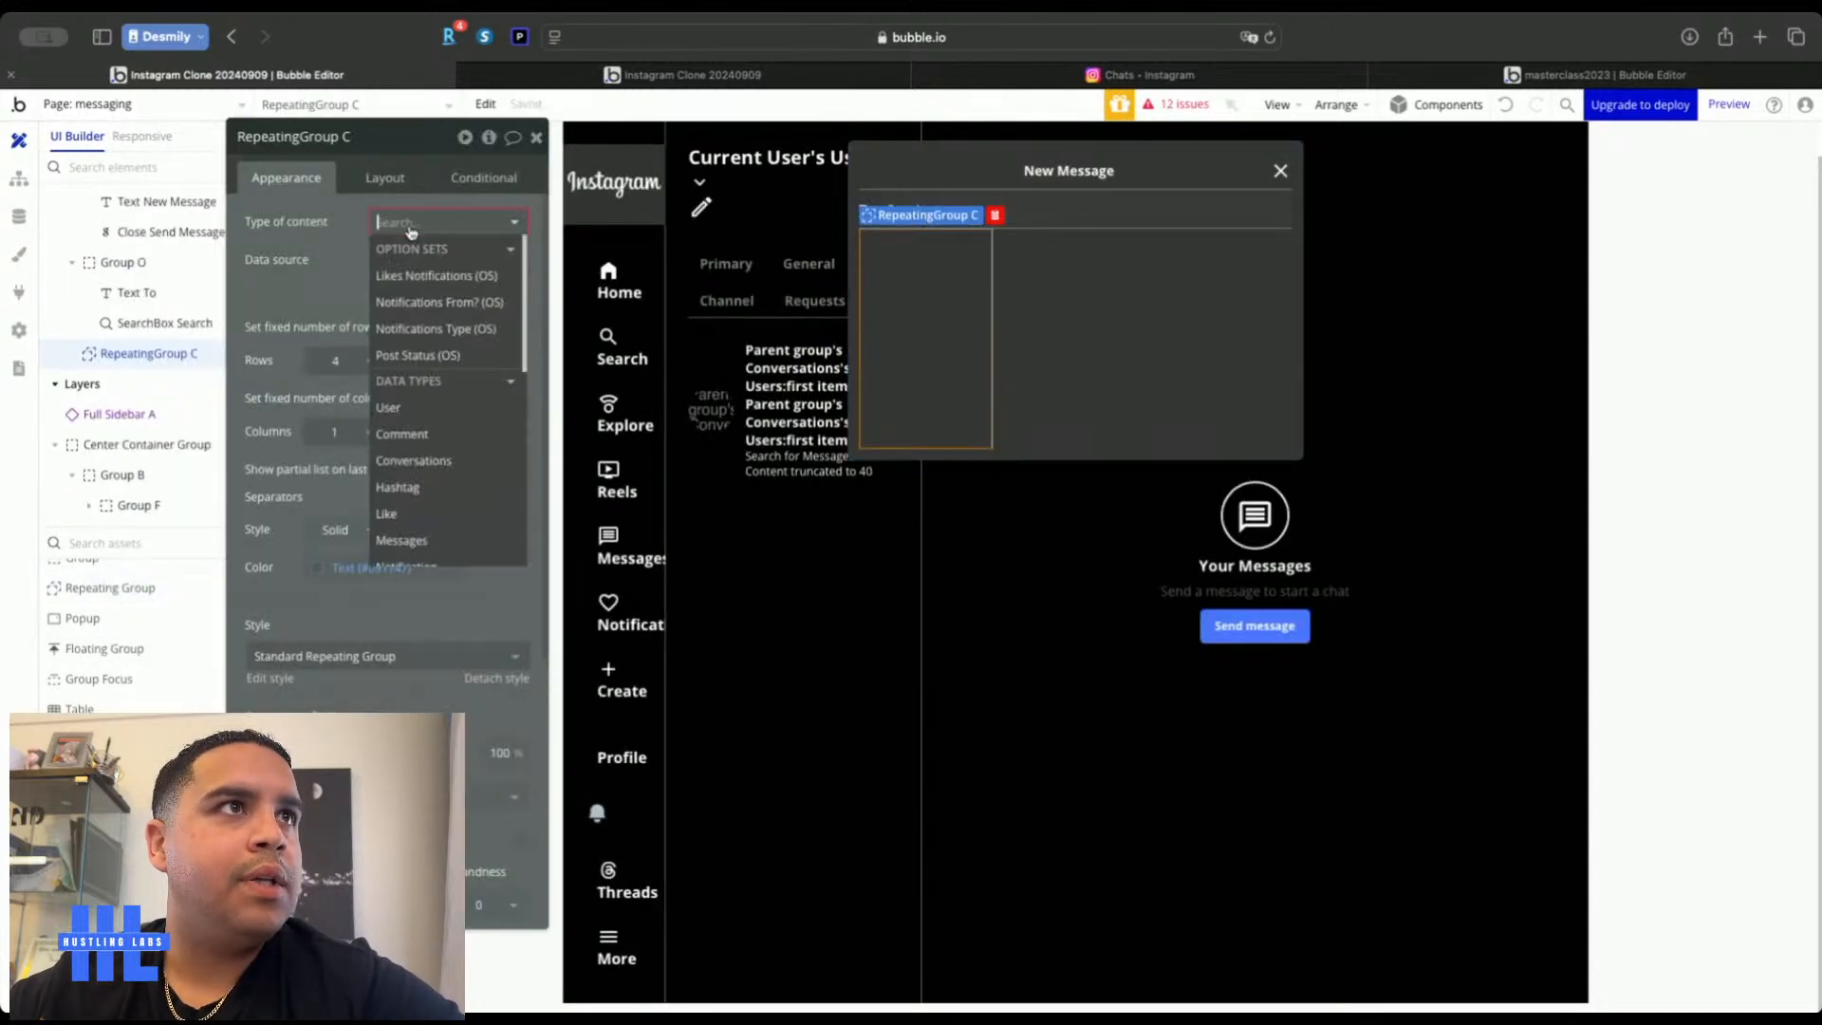
left_click(405, 406)
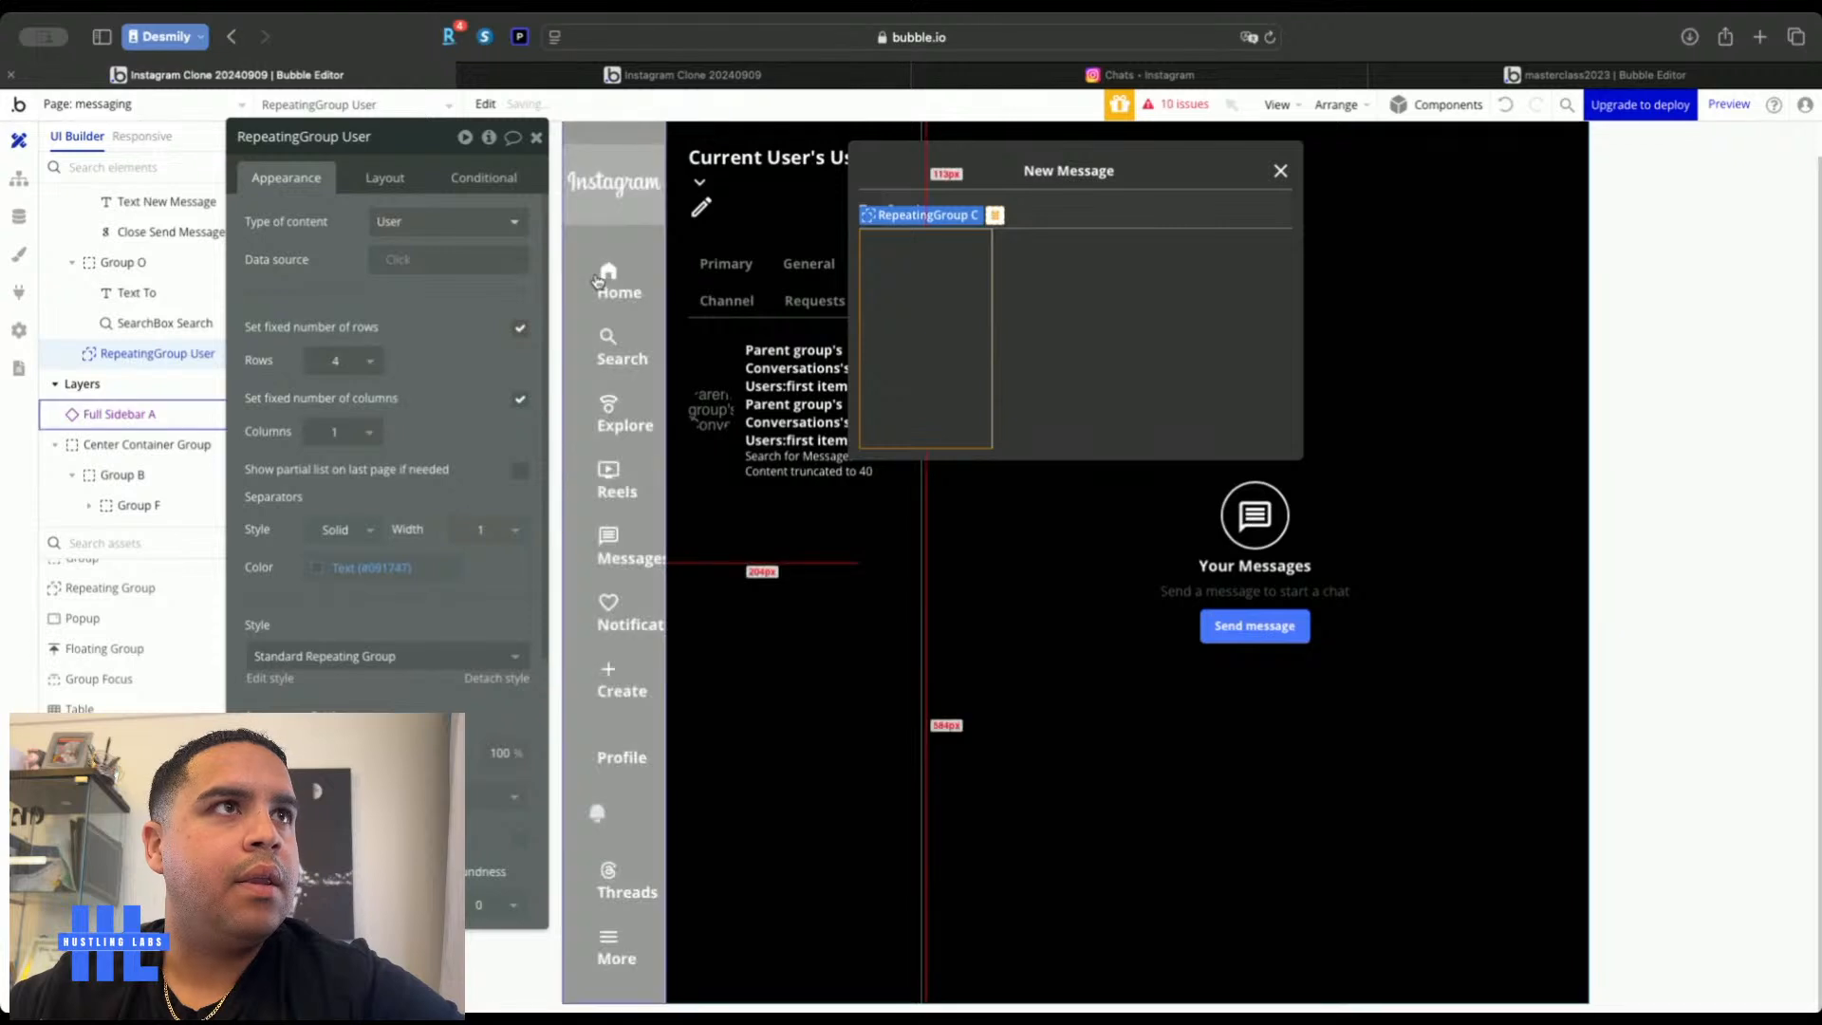
left_click(370, 169)
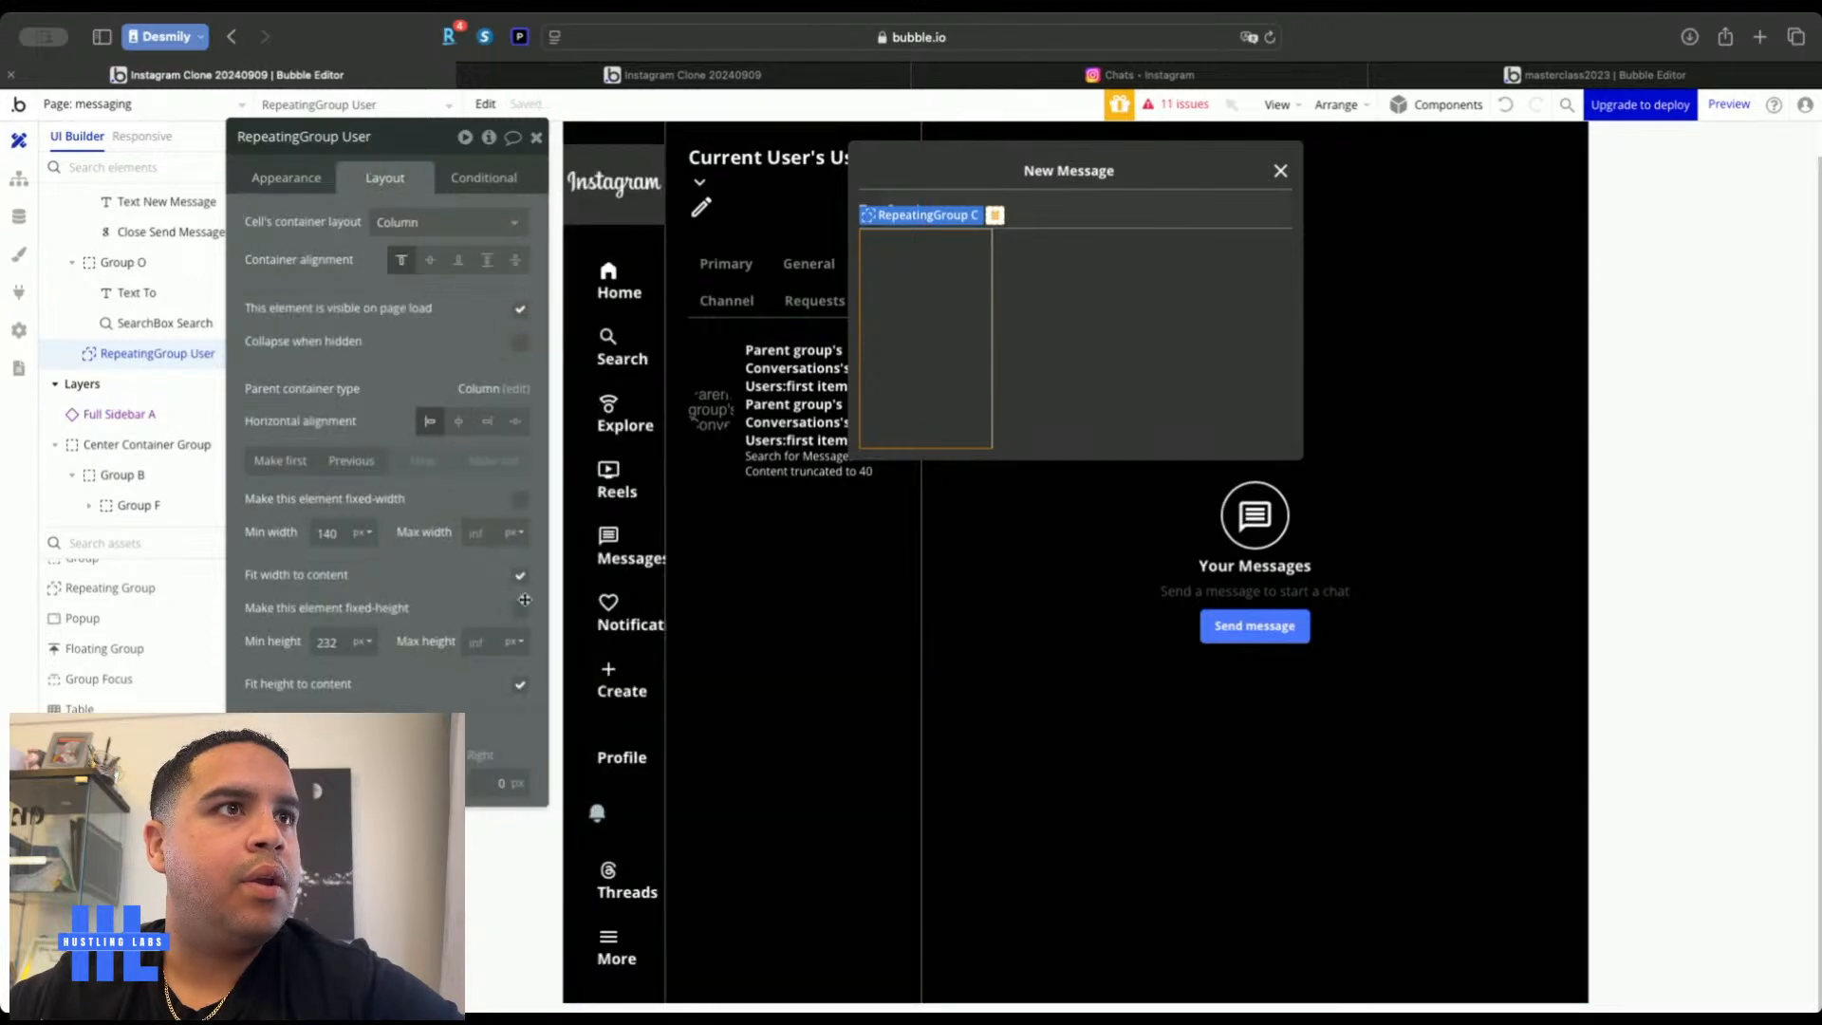
left_click(520, 575)
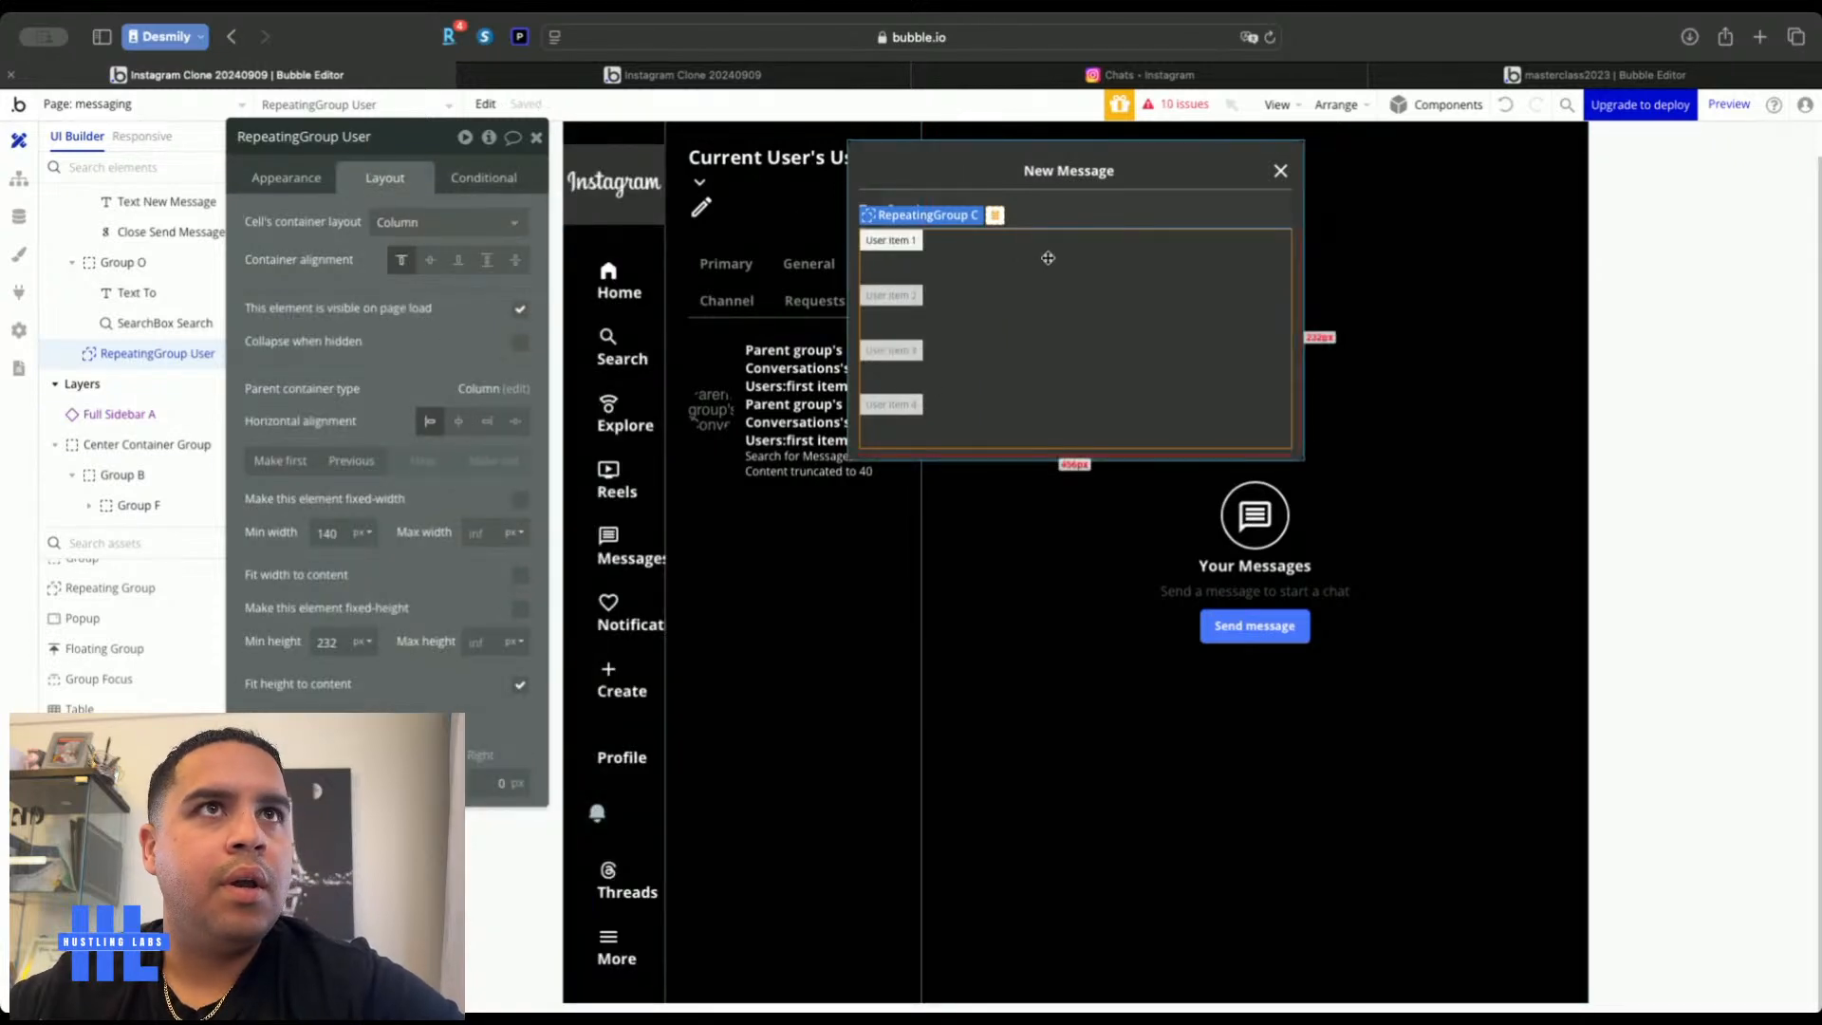
Make the search box's choices come from User, matched on First Name
left_click(1041, 210)
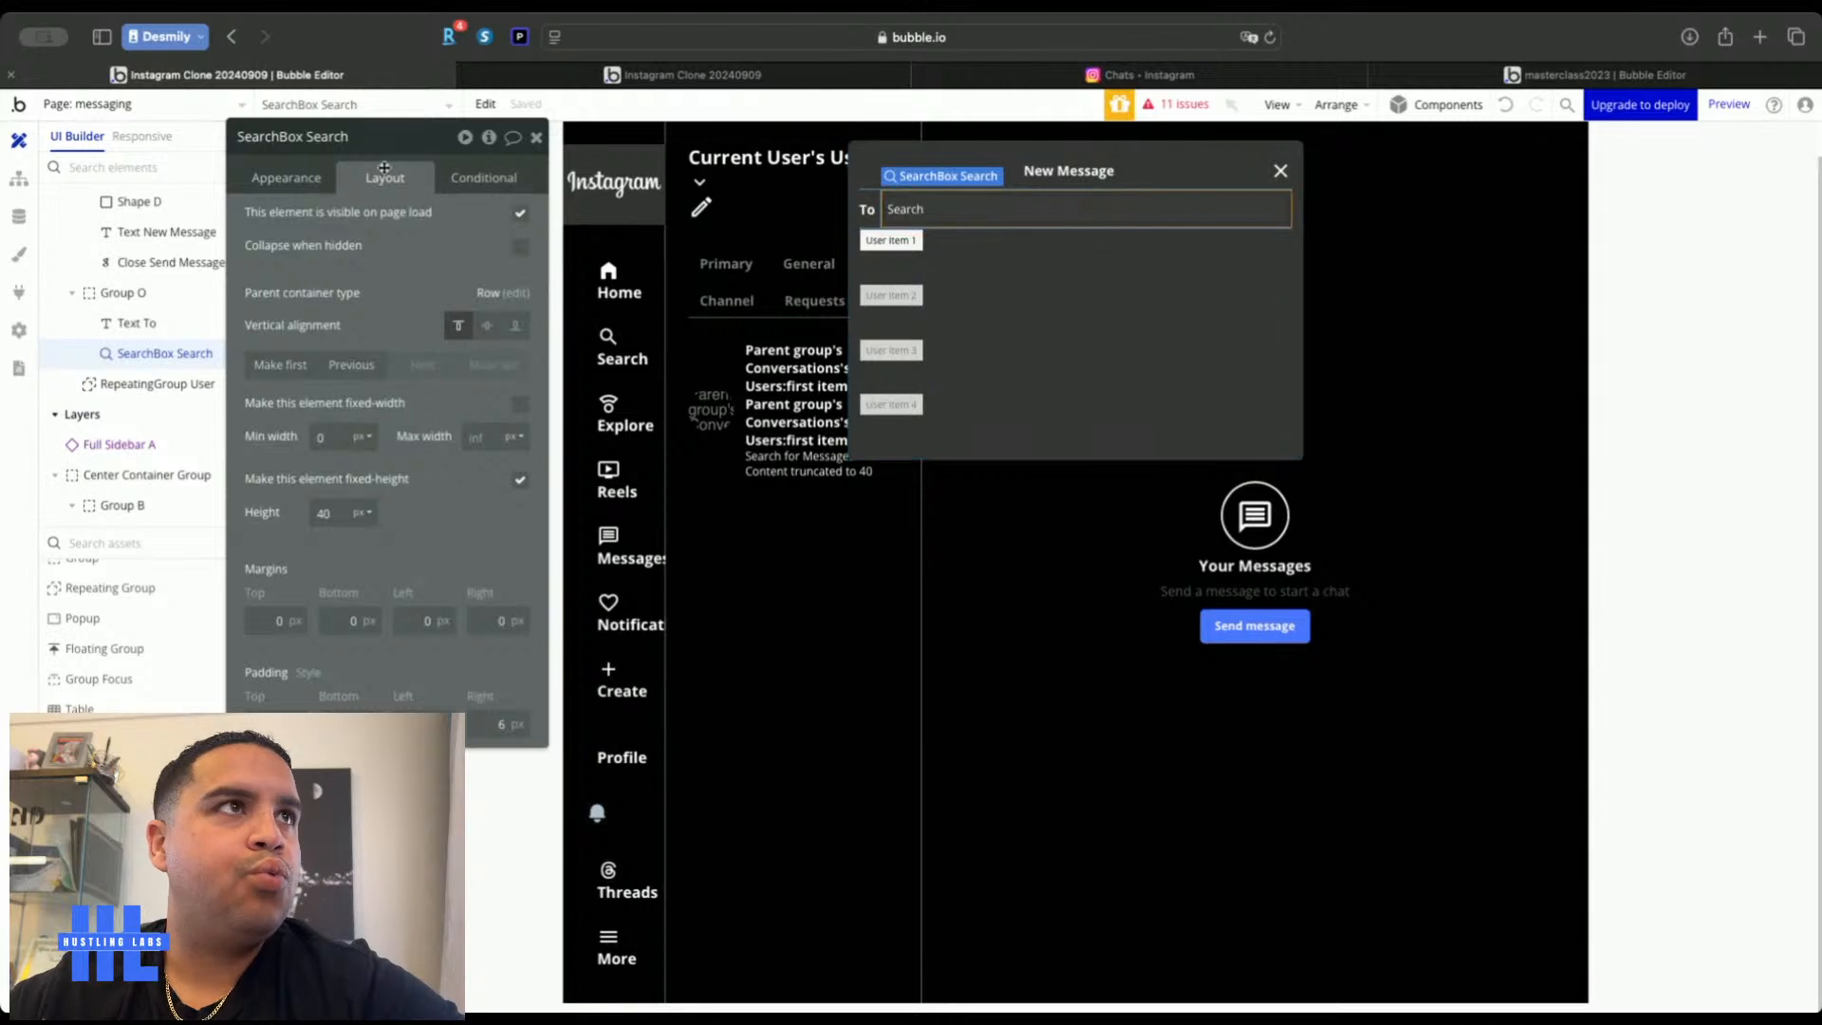
left_click(286, 177)
left_click(402, 262)
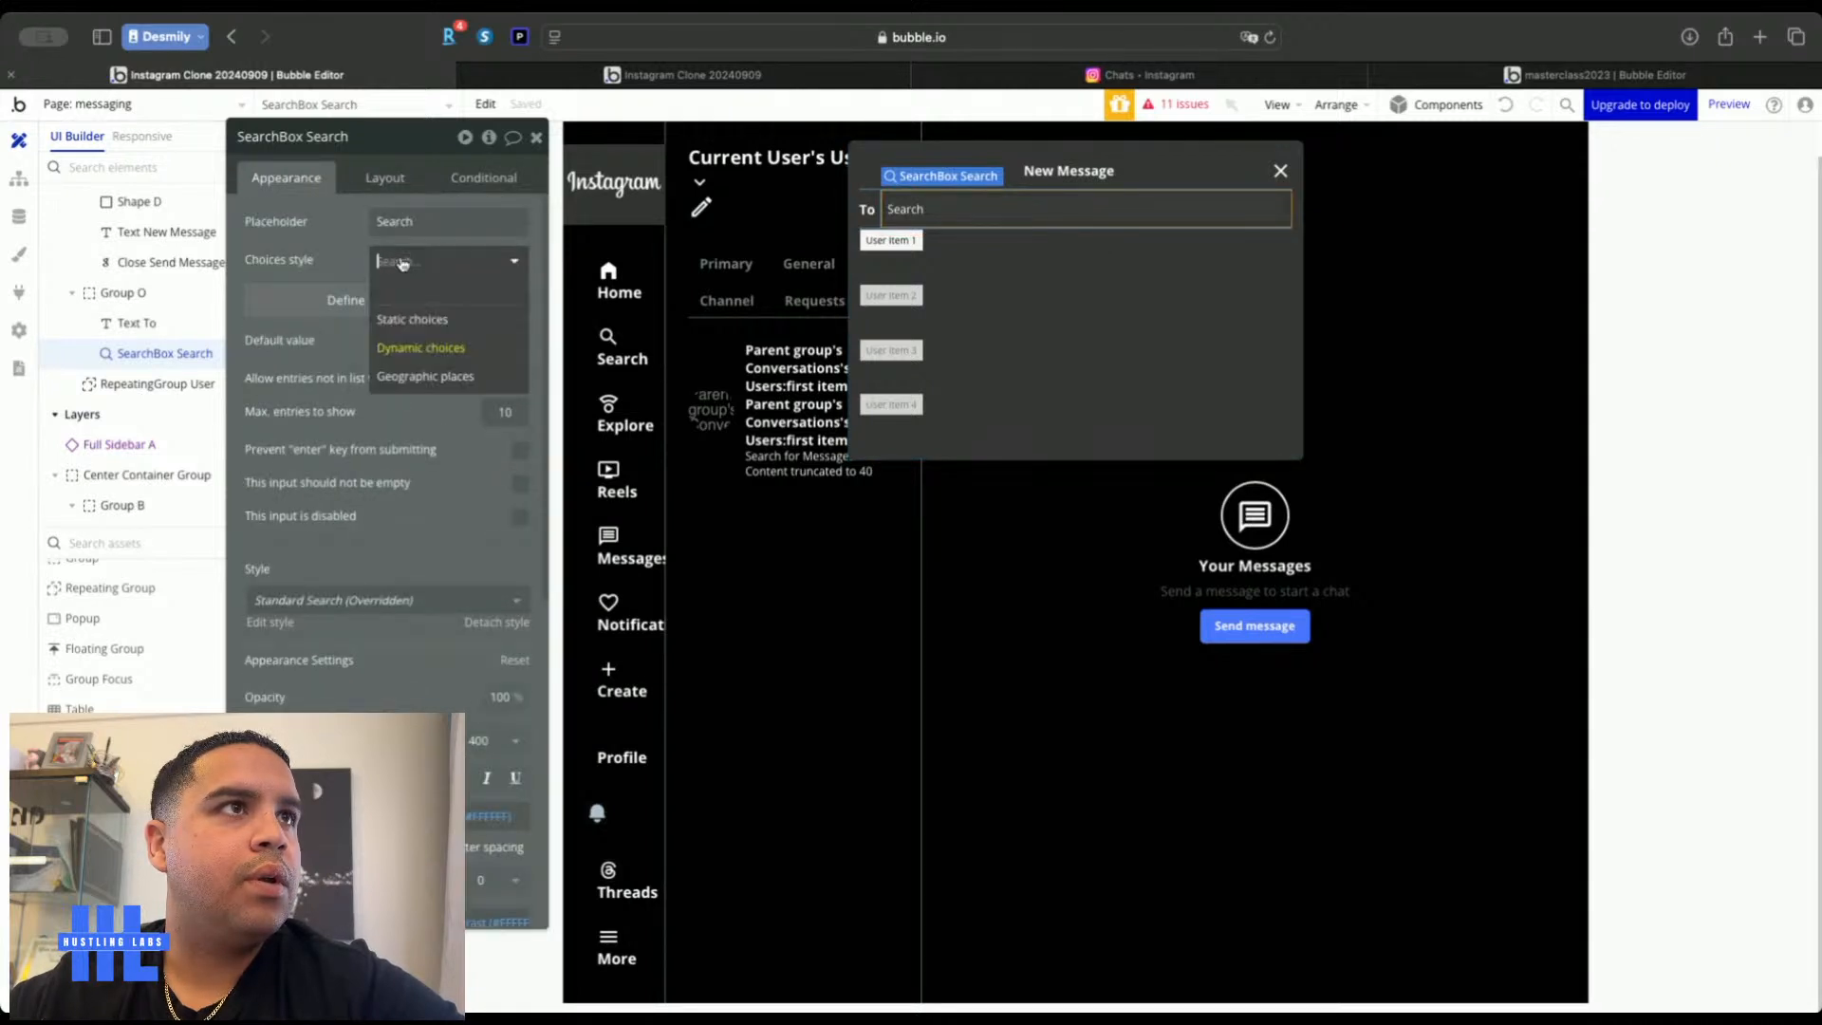
left_click(355, 299)
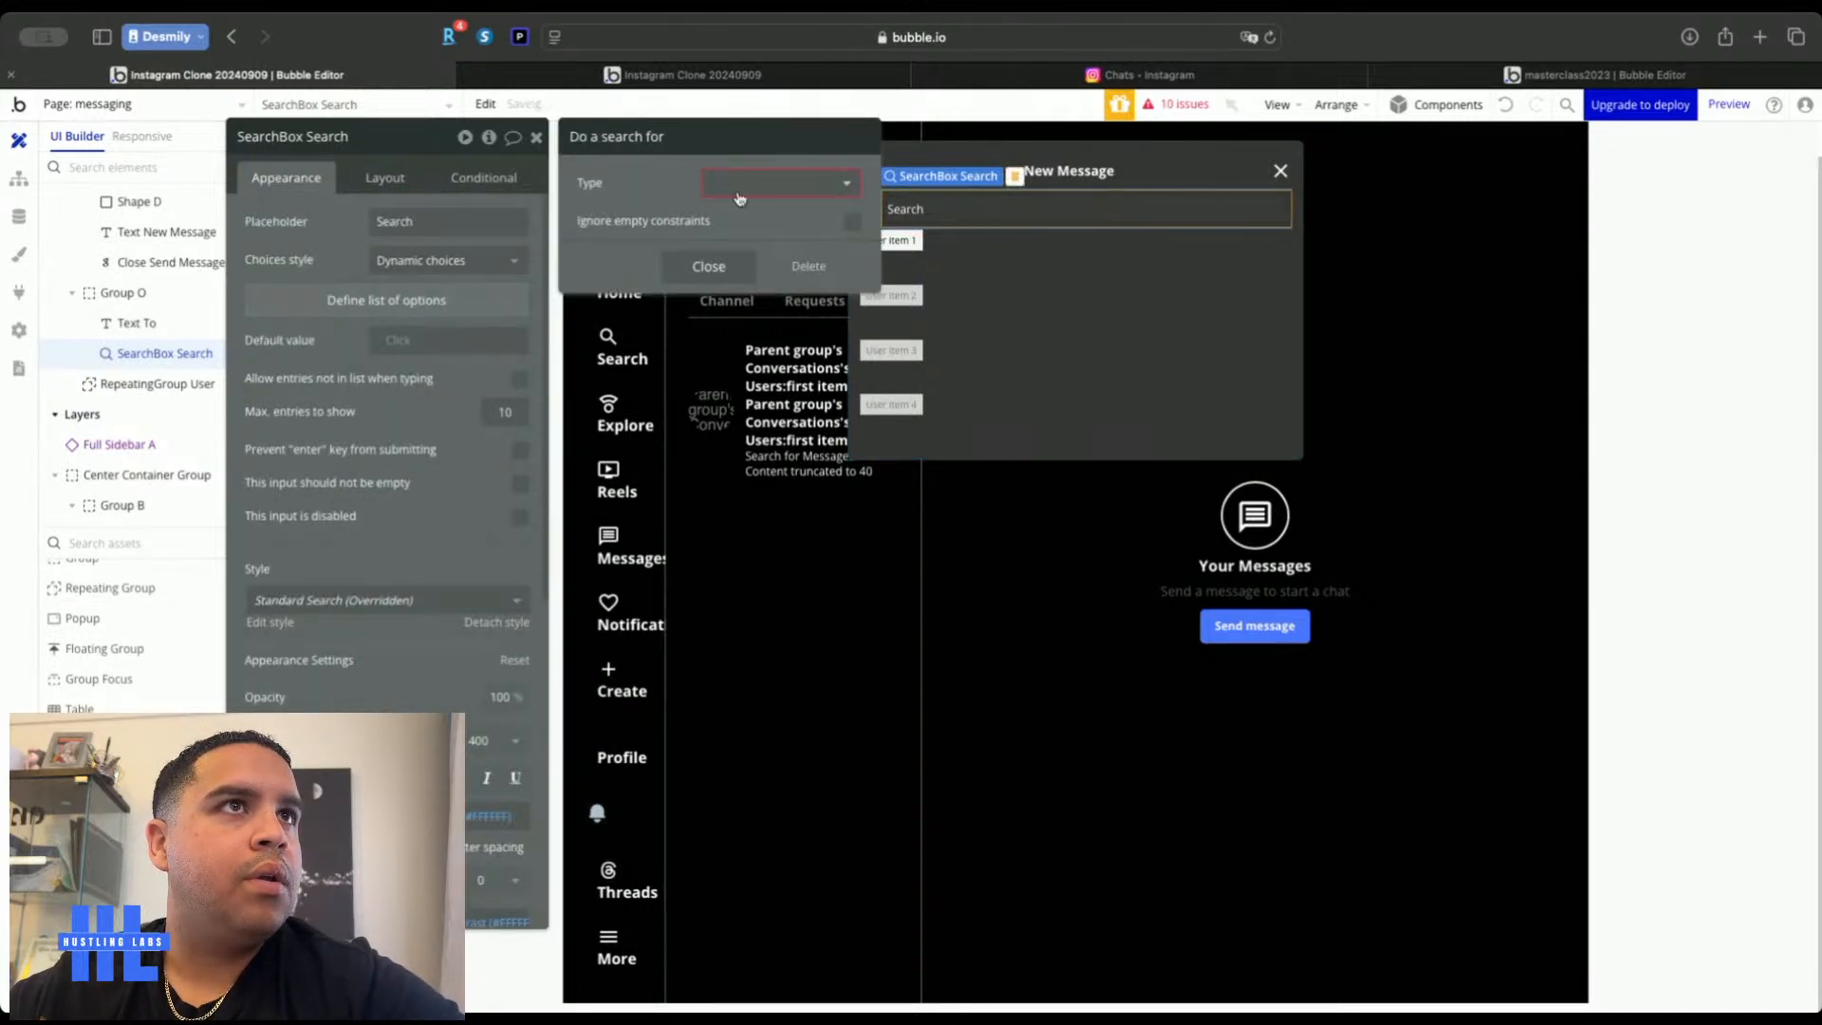
left_click(756, 194)
left_click(738, 239)
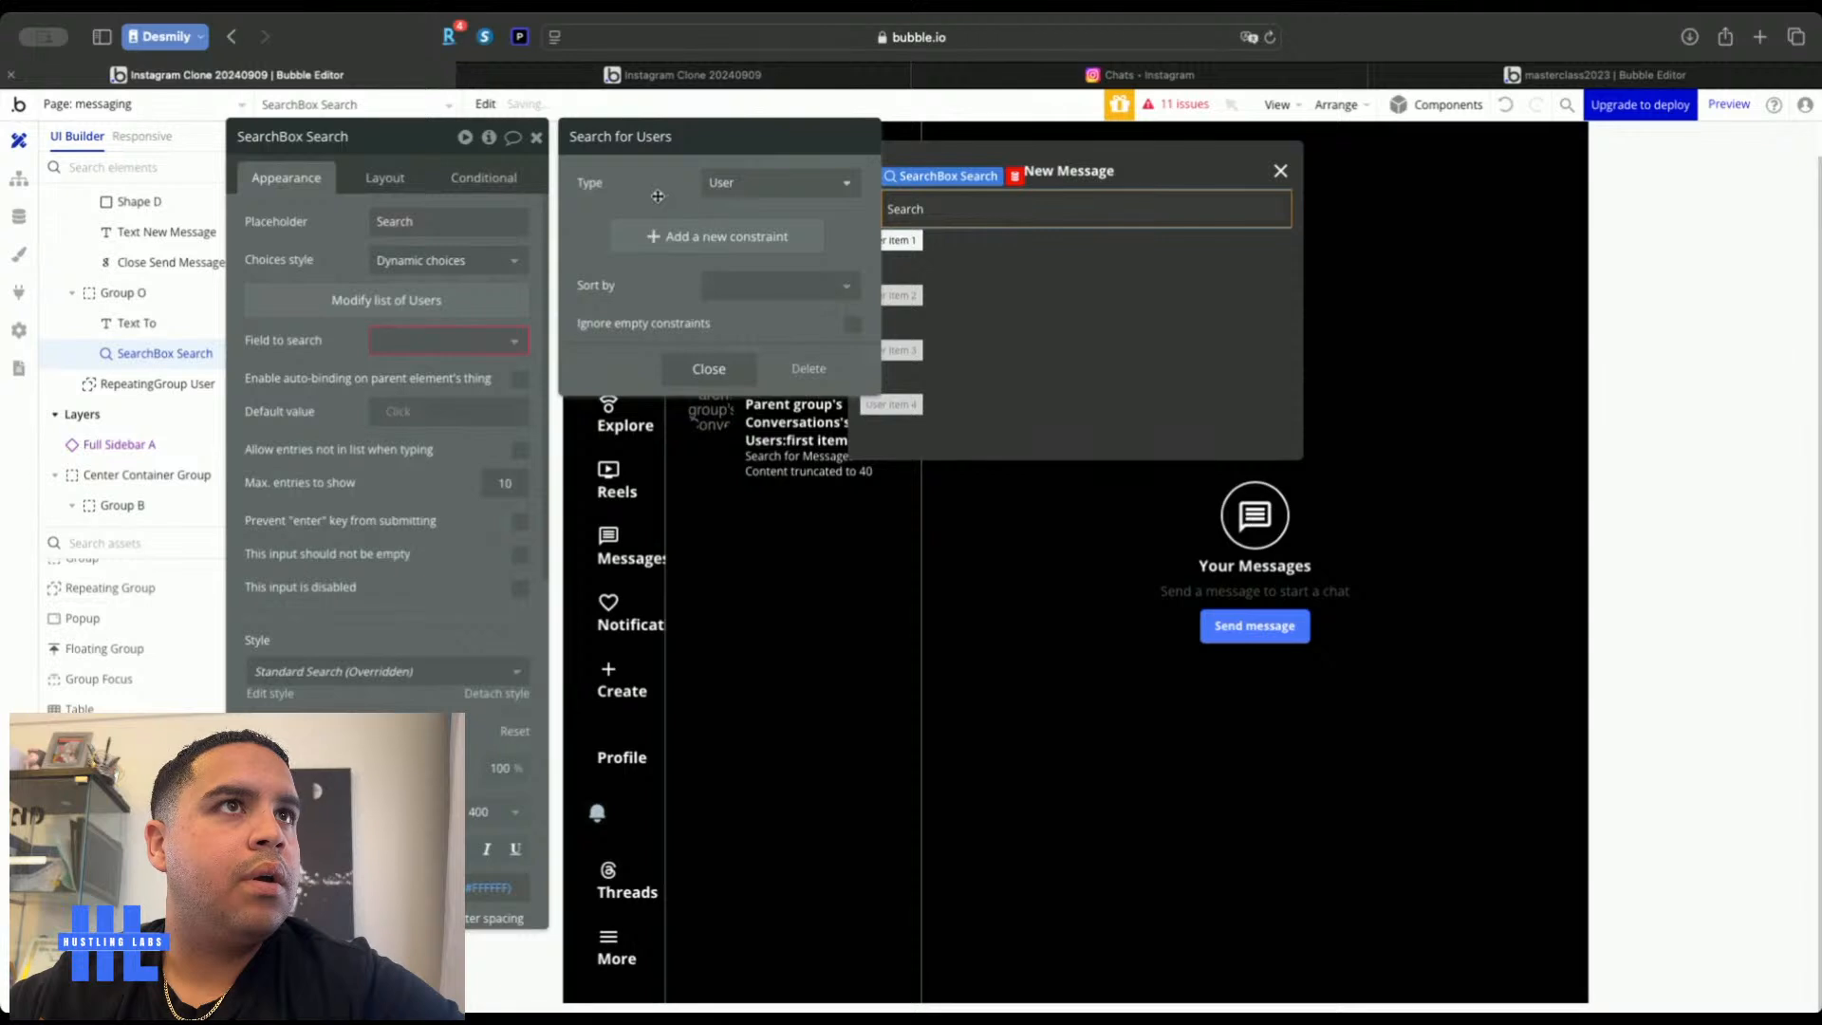
left_click(427, 340)
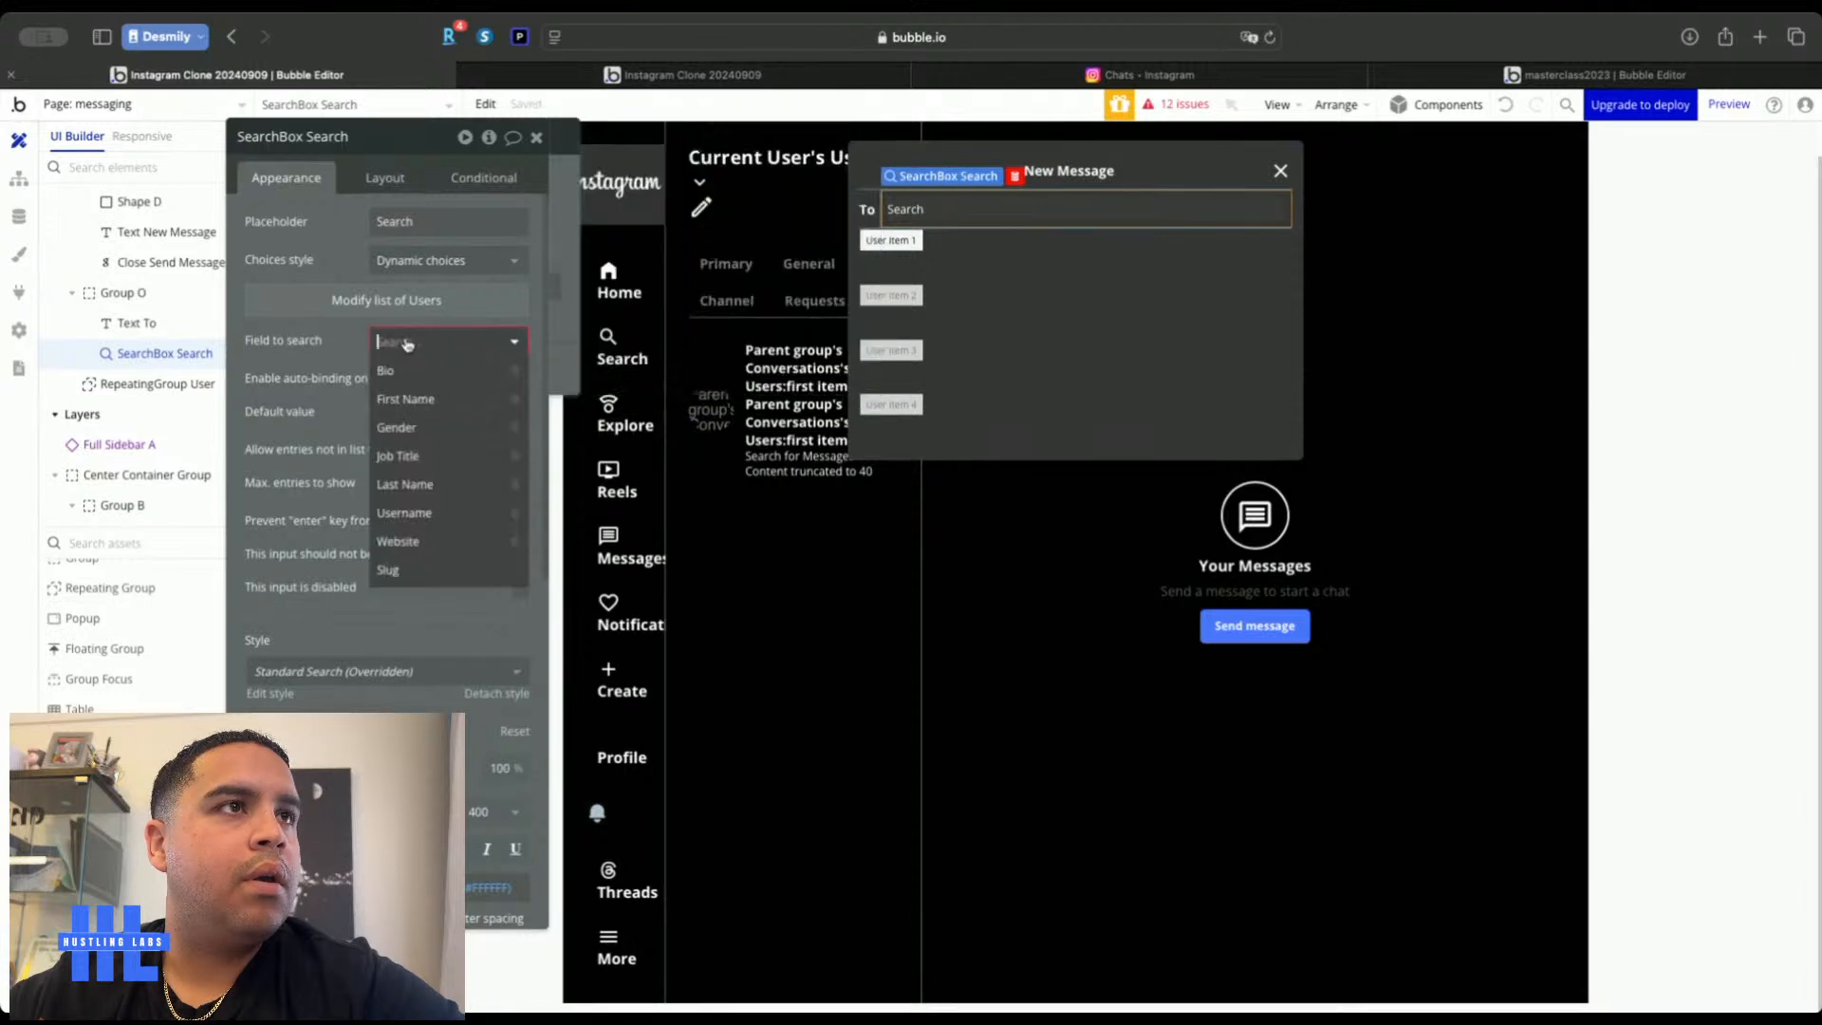
left_click(407, 399)
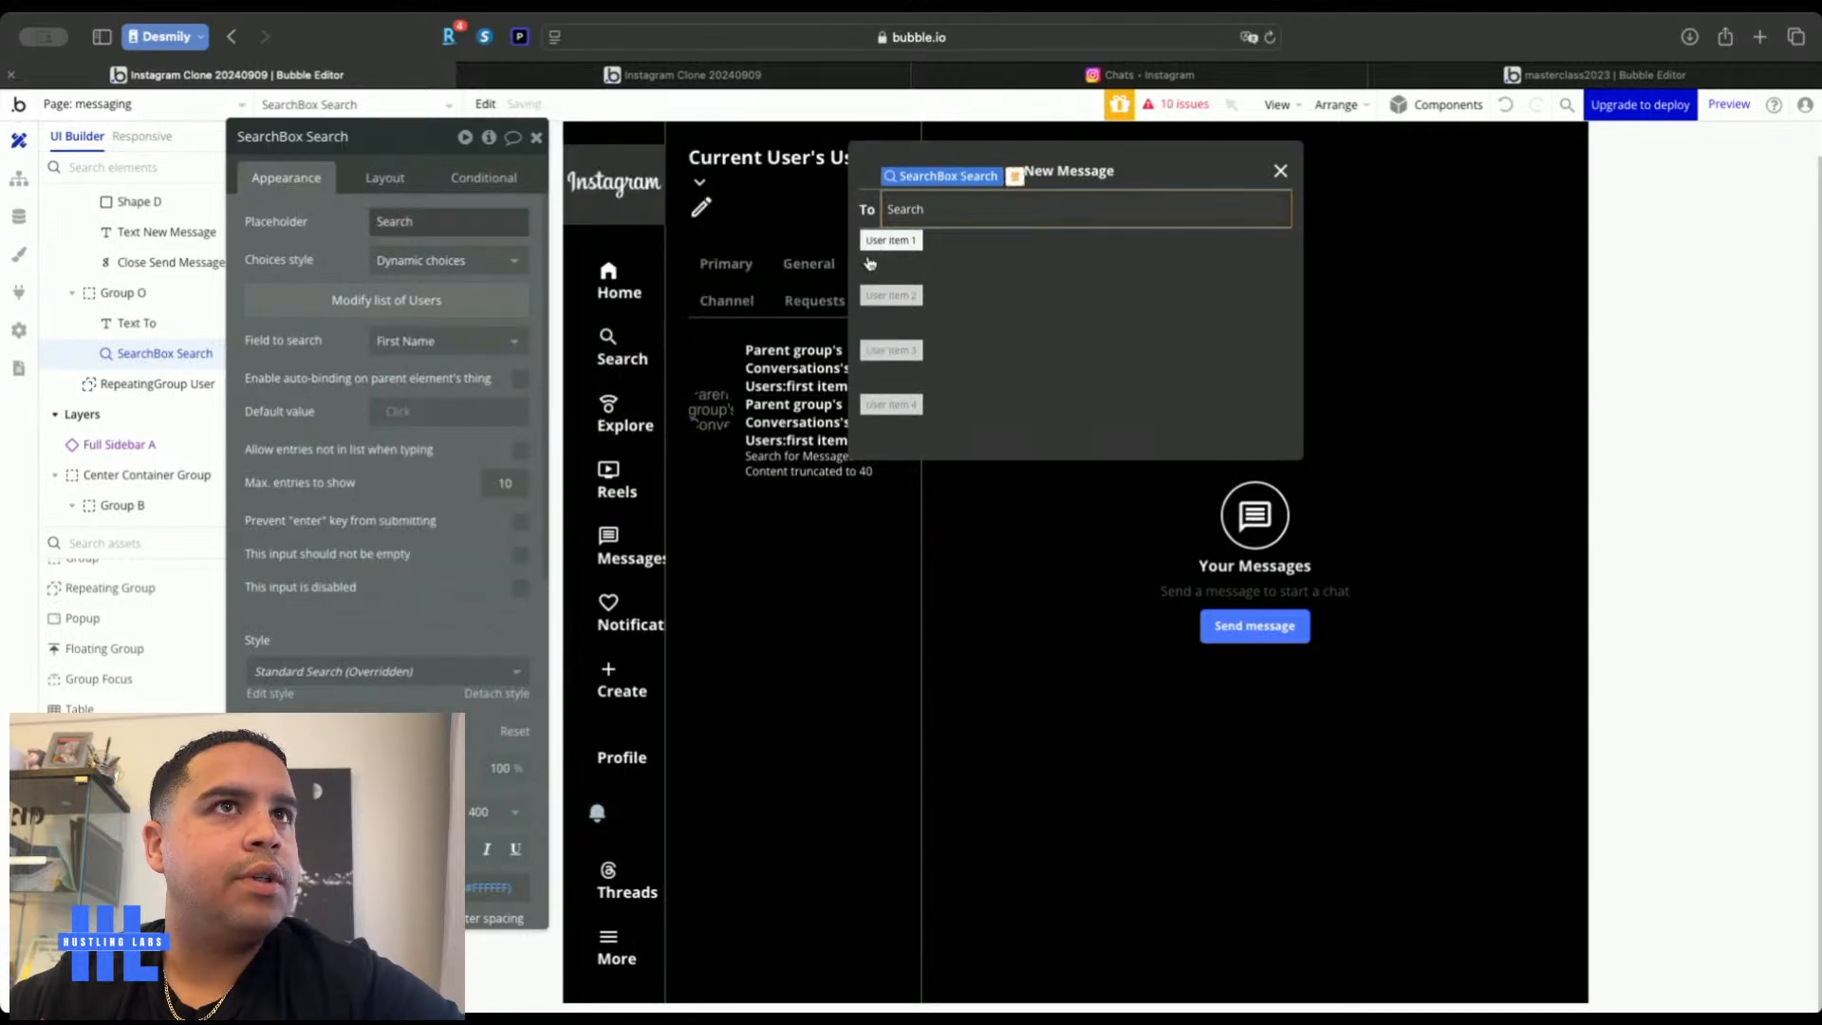
left_click(1025, 297)
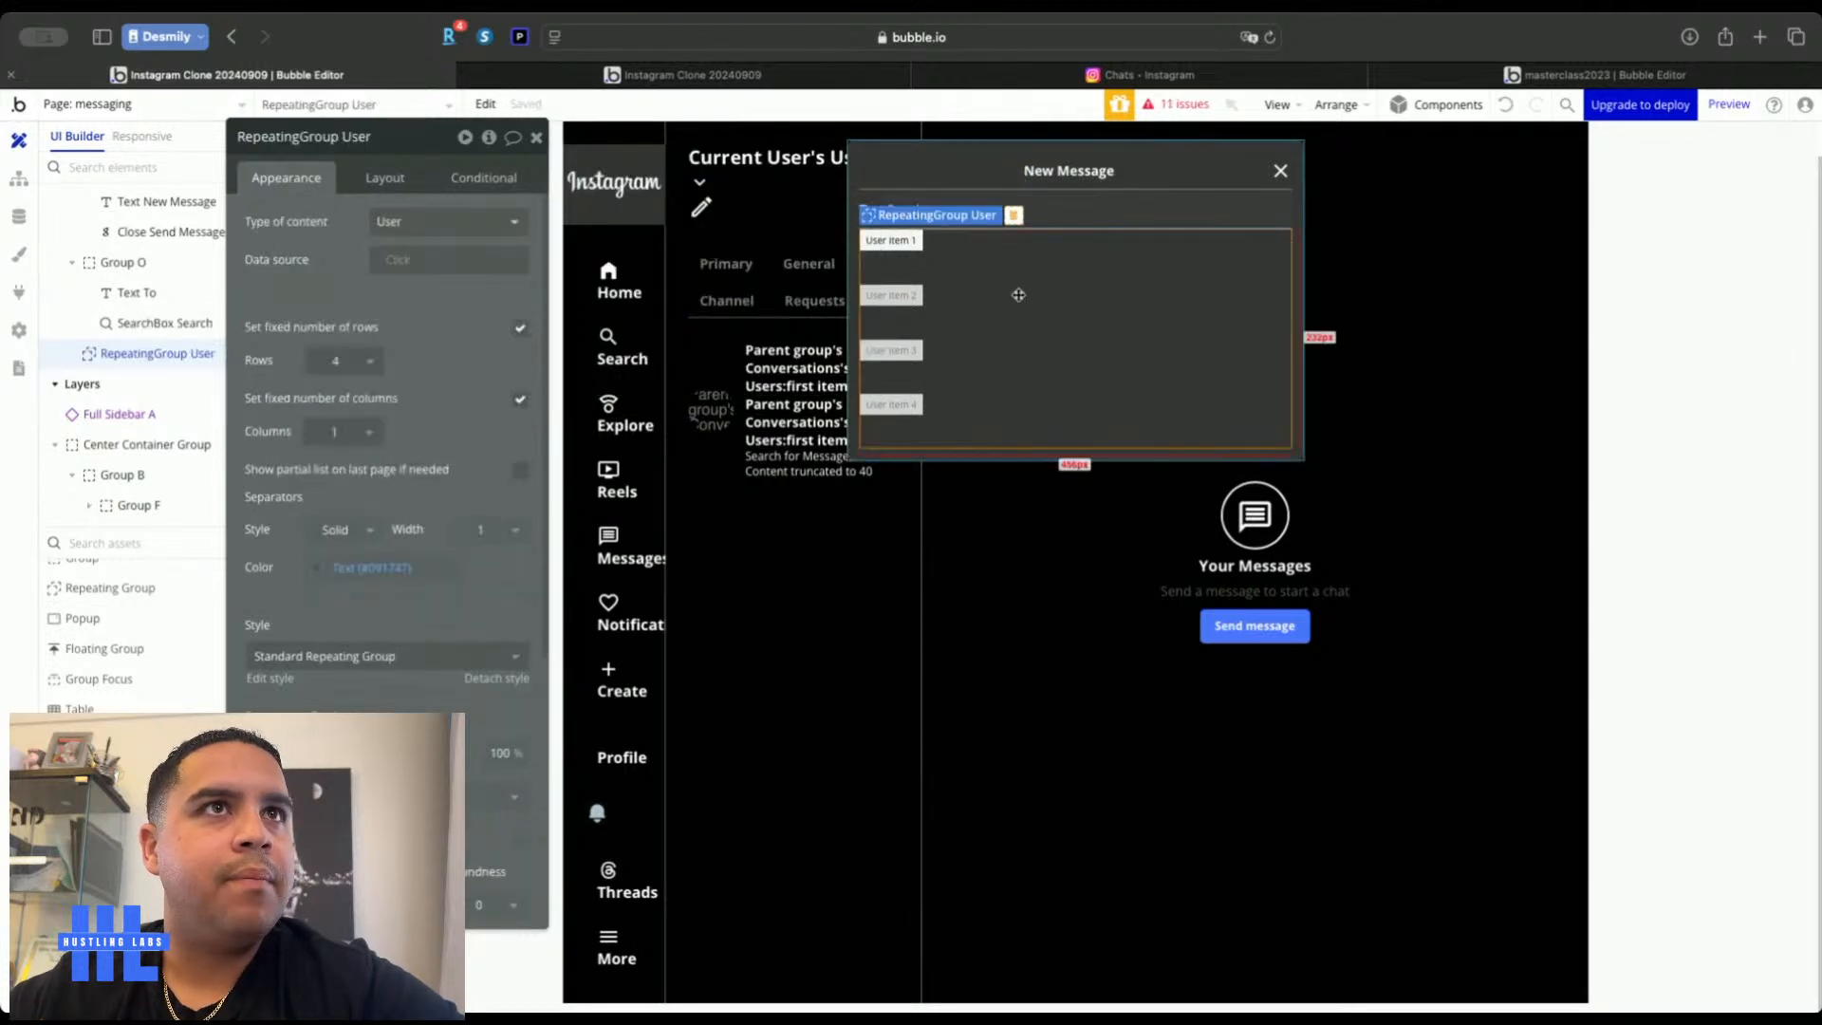
Try sourcing RepeatingGroup User from SearchBox Search's value and its First Name
left_click(398, 268)
type("sea")
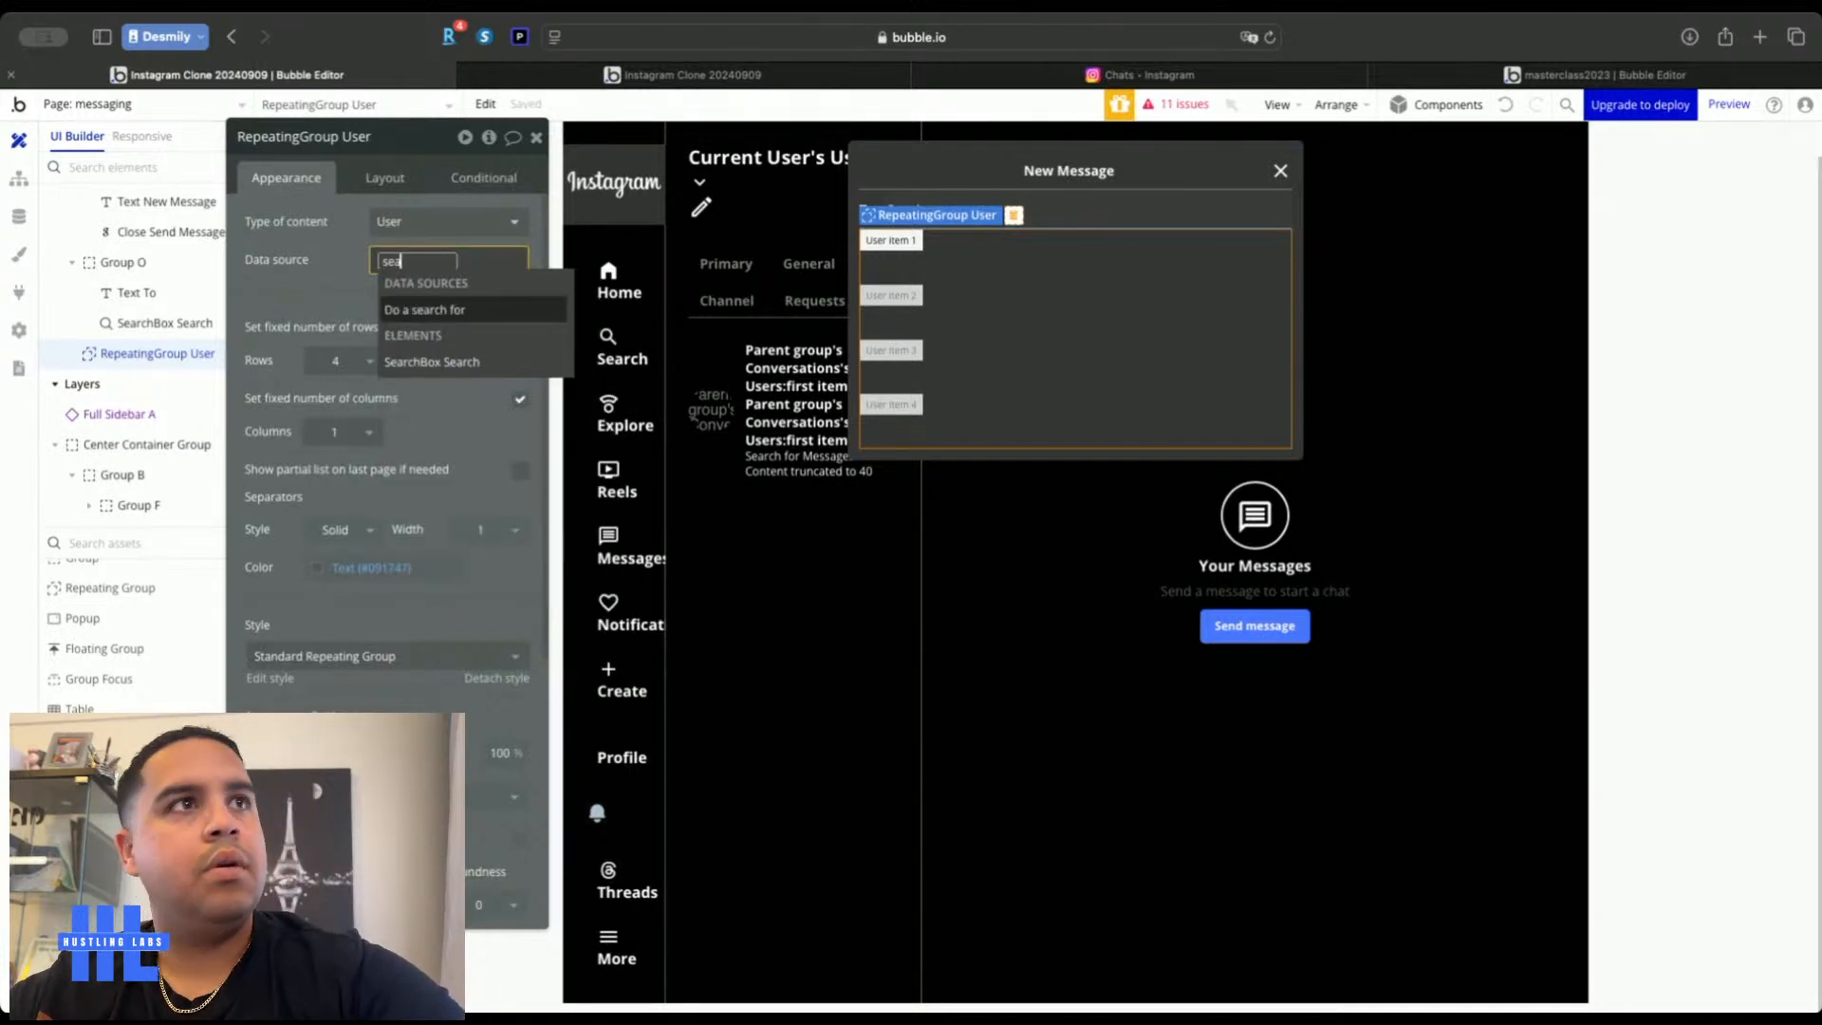
left_click(421, 366)
left_click(406, 332)
left_click(300, 278)
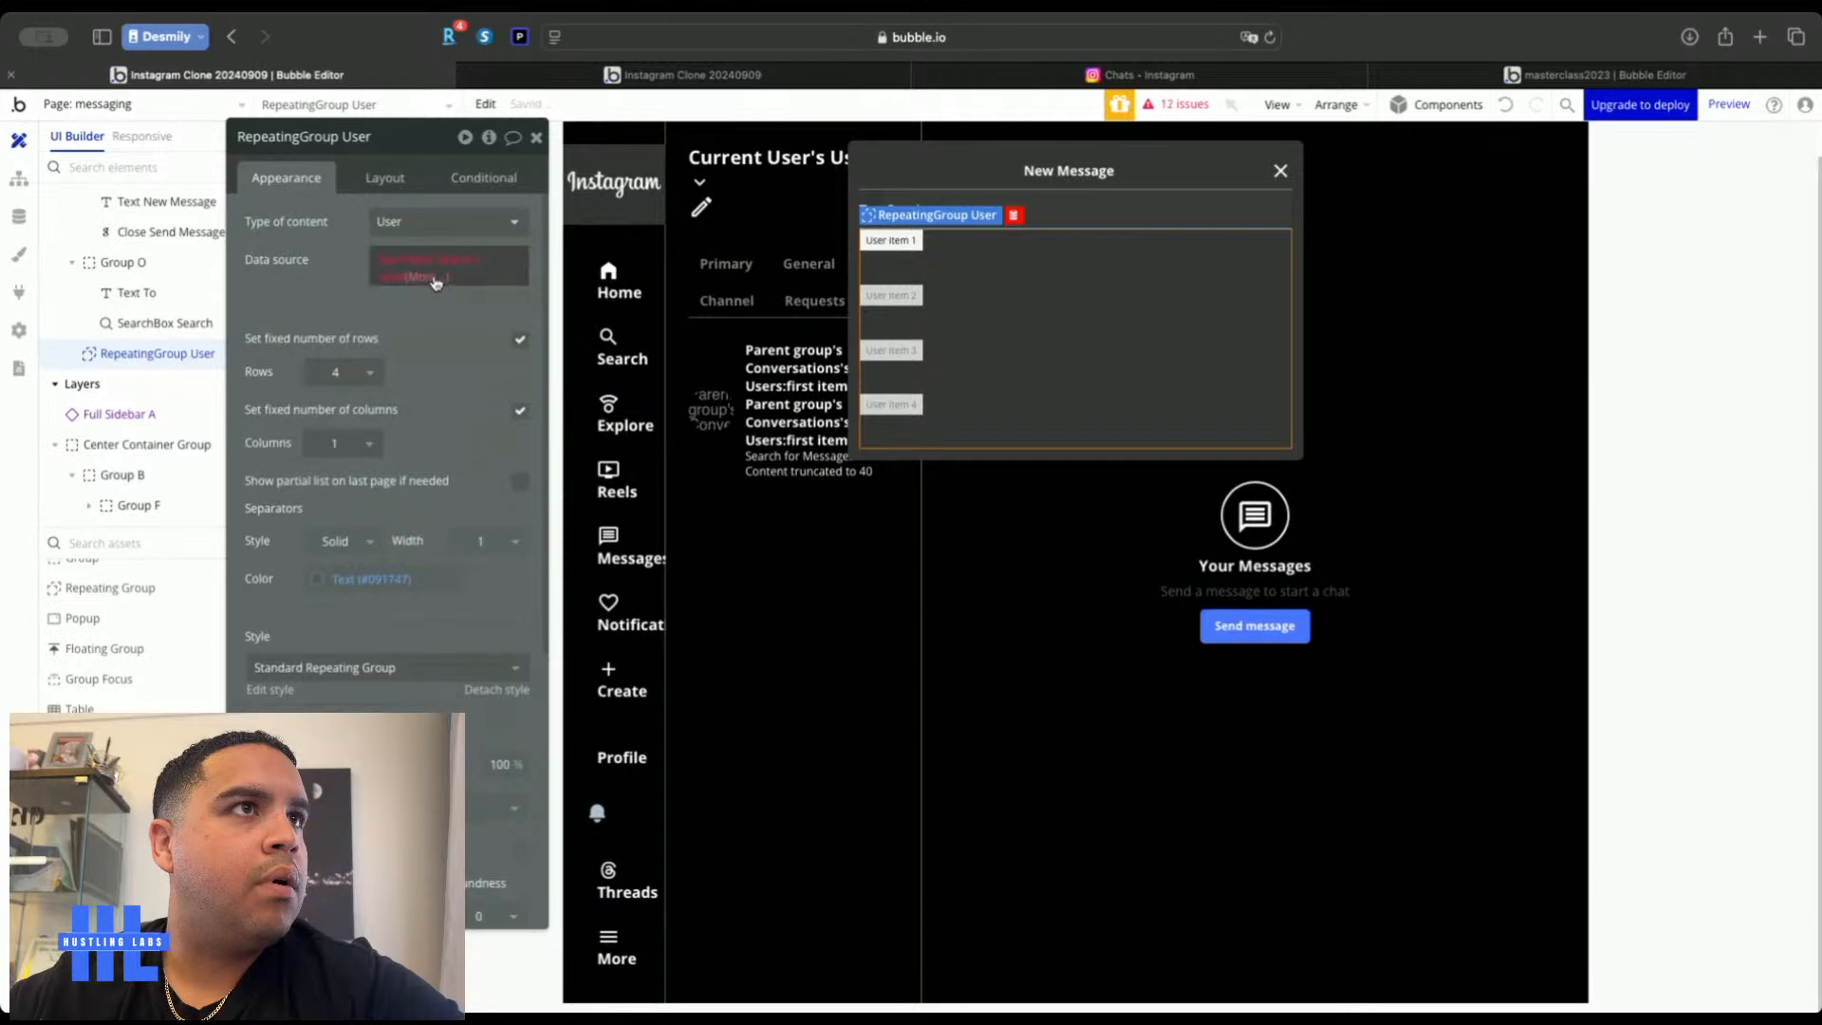
left_click(431, 280)
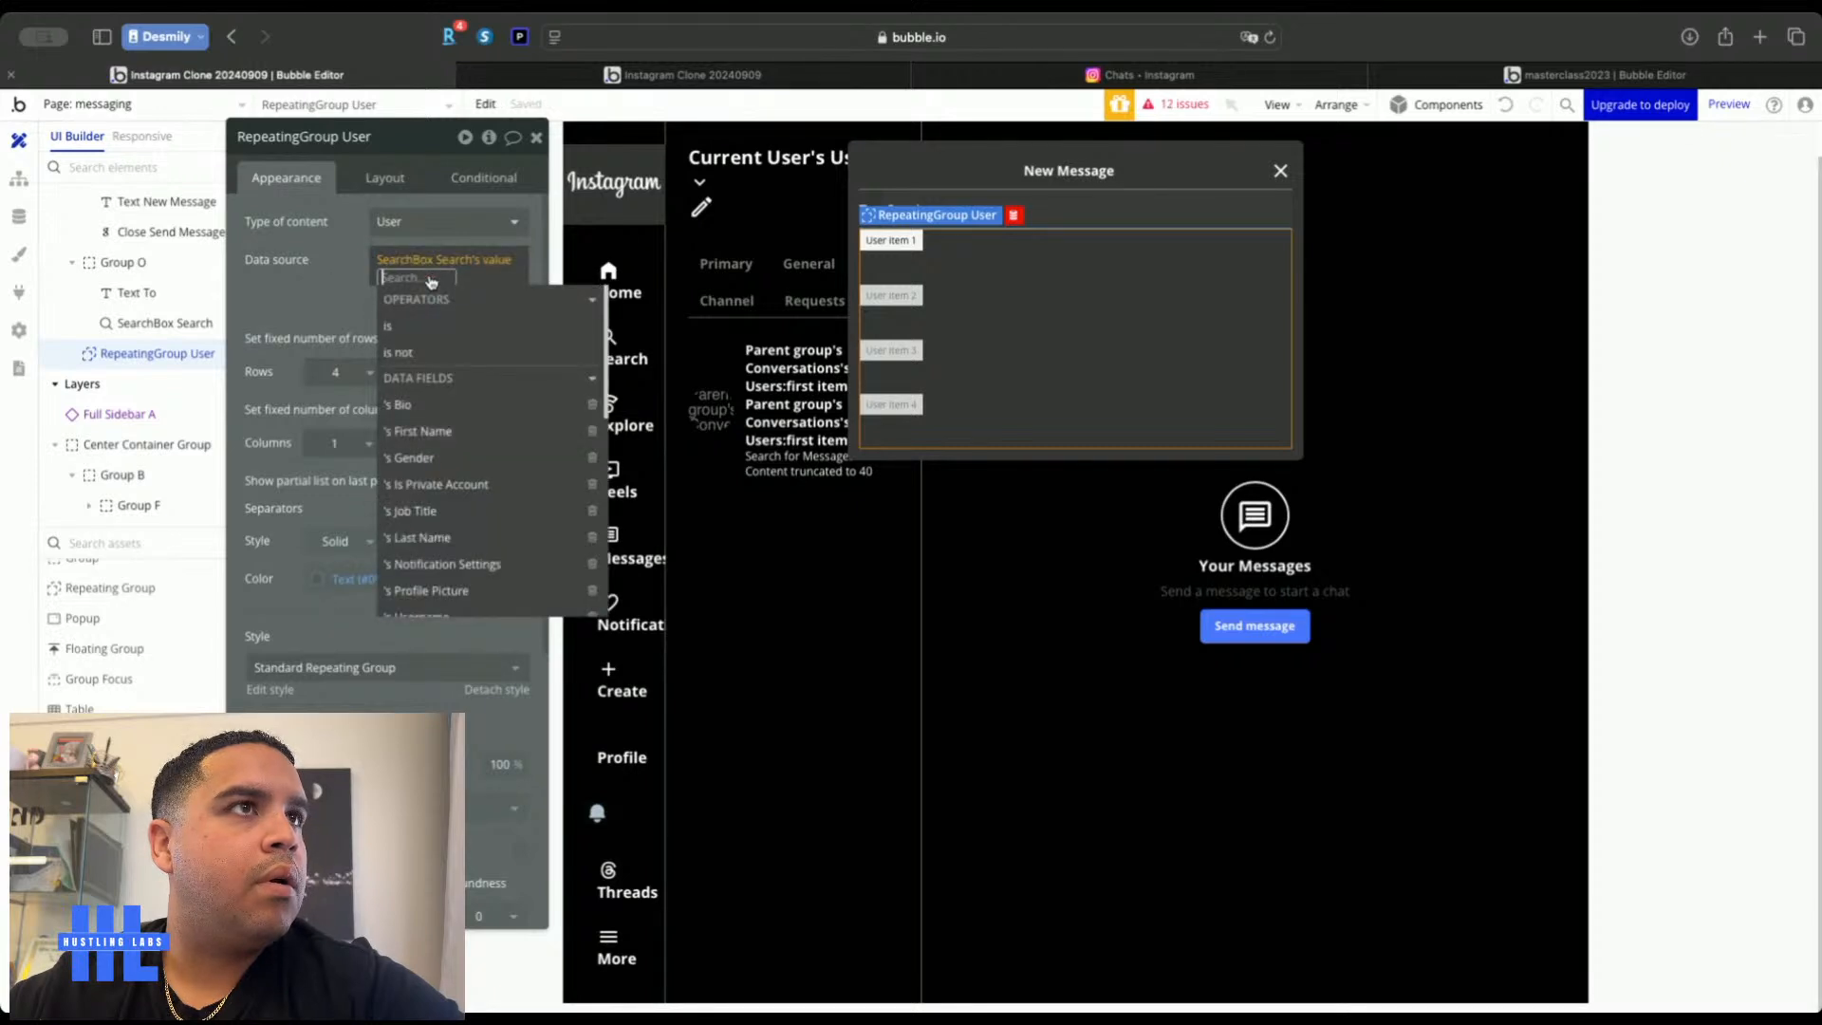
left_click(408, 265)
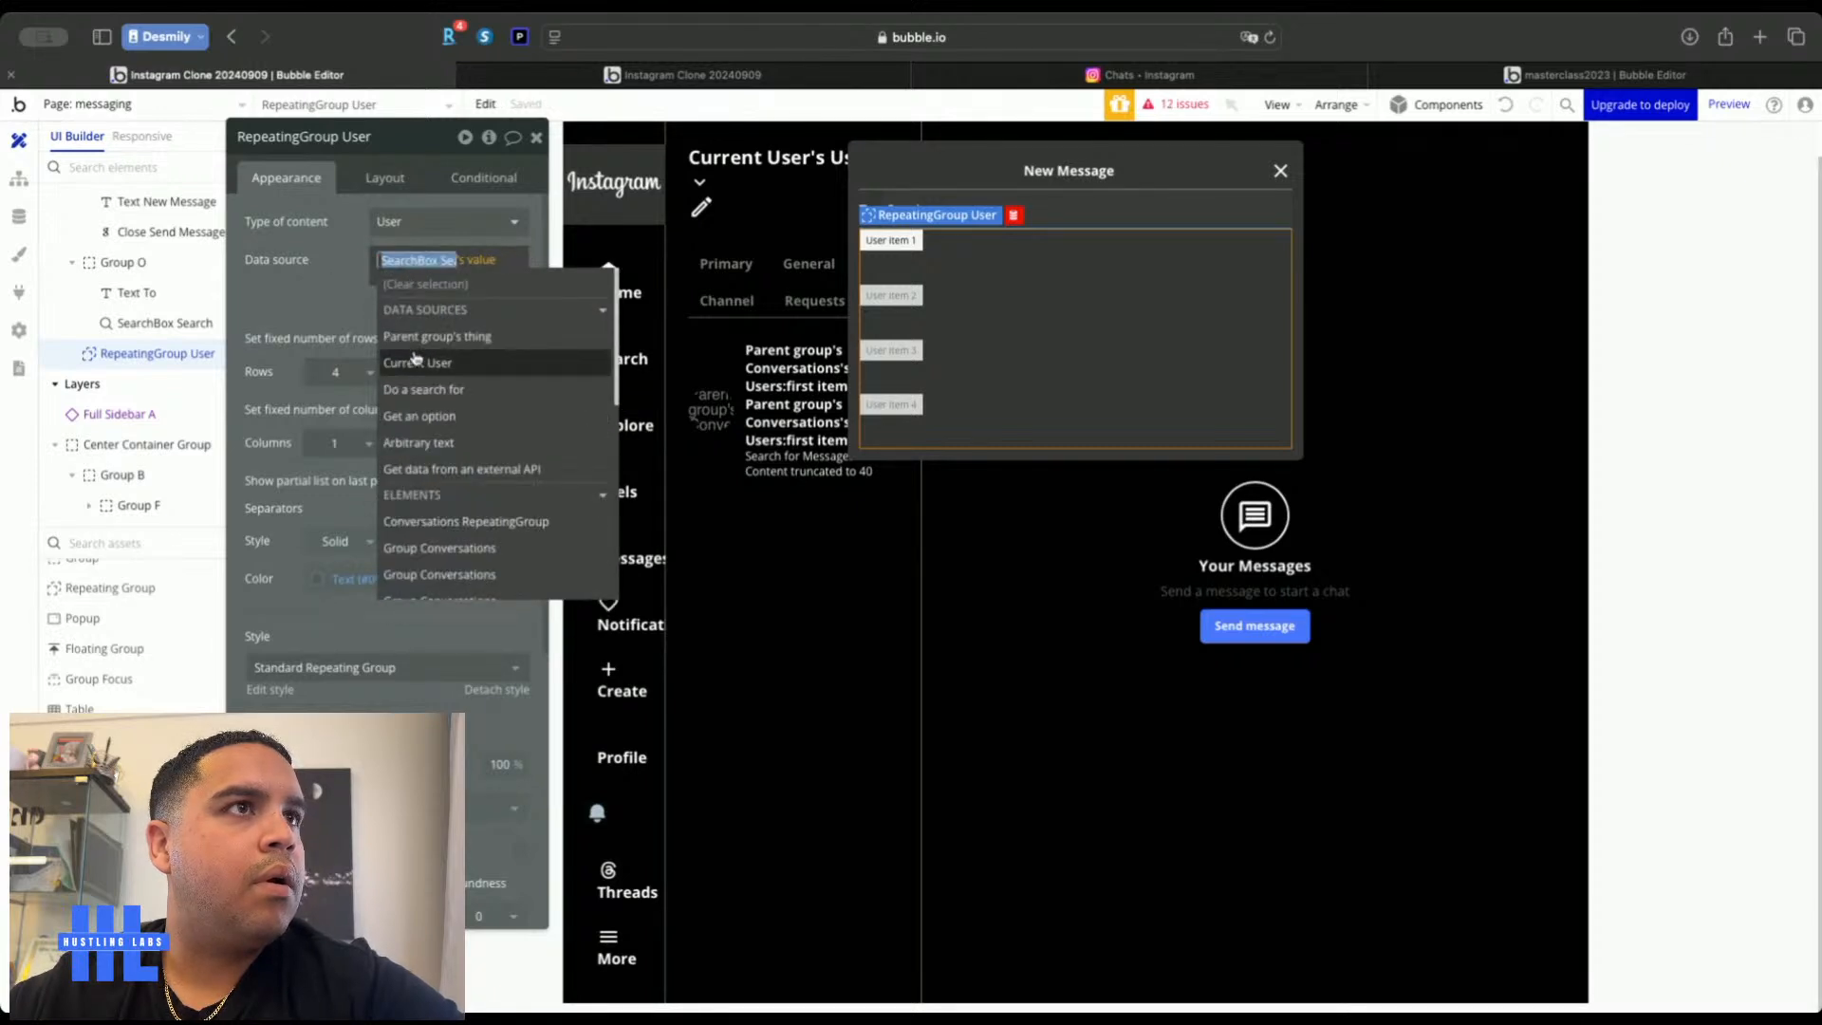
left_click(354, 281)
left_click(417, 277)
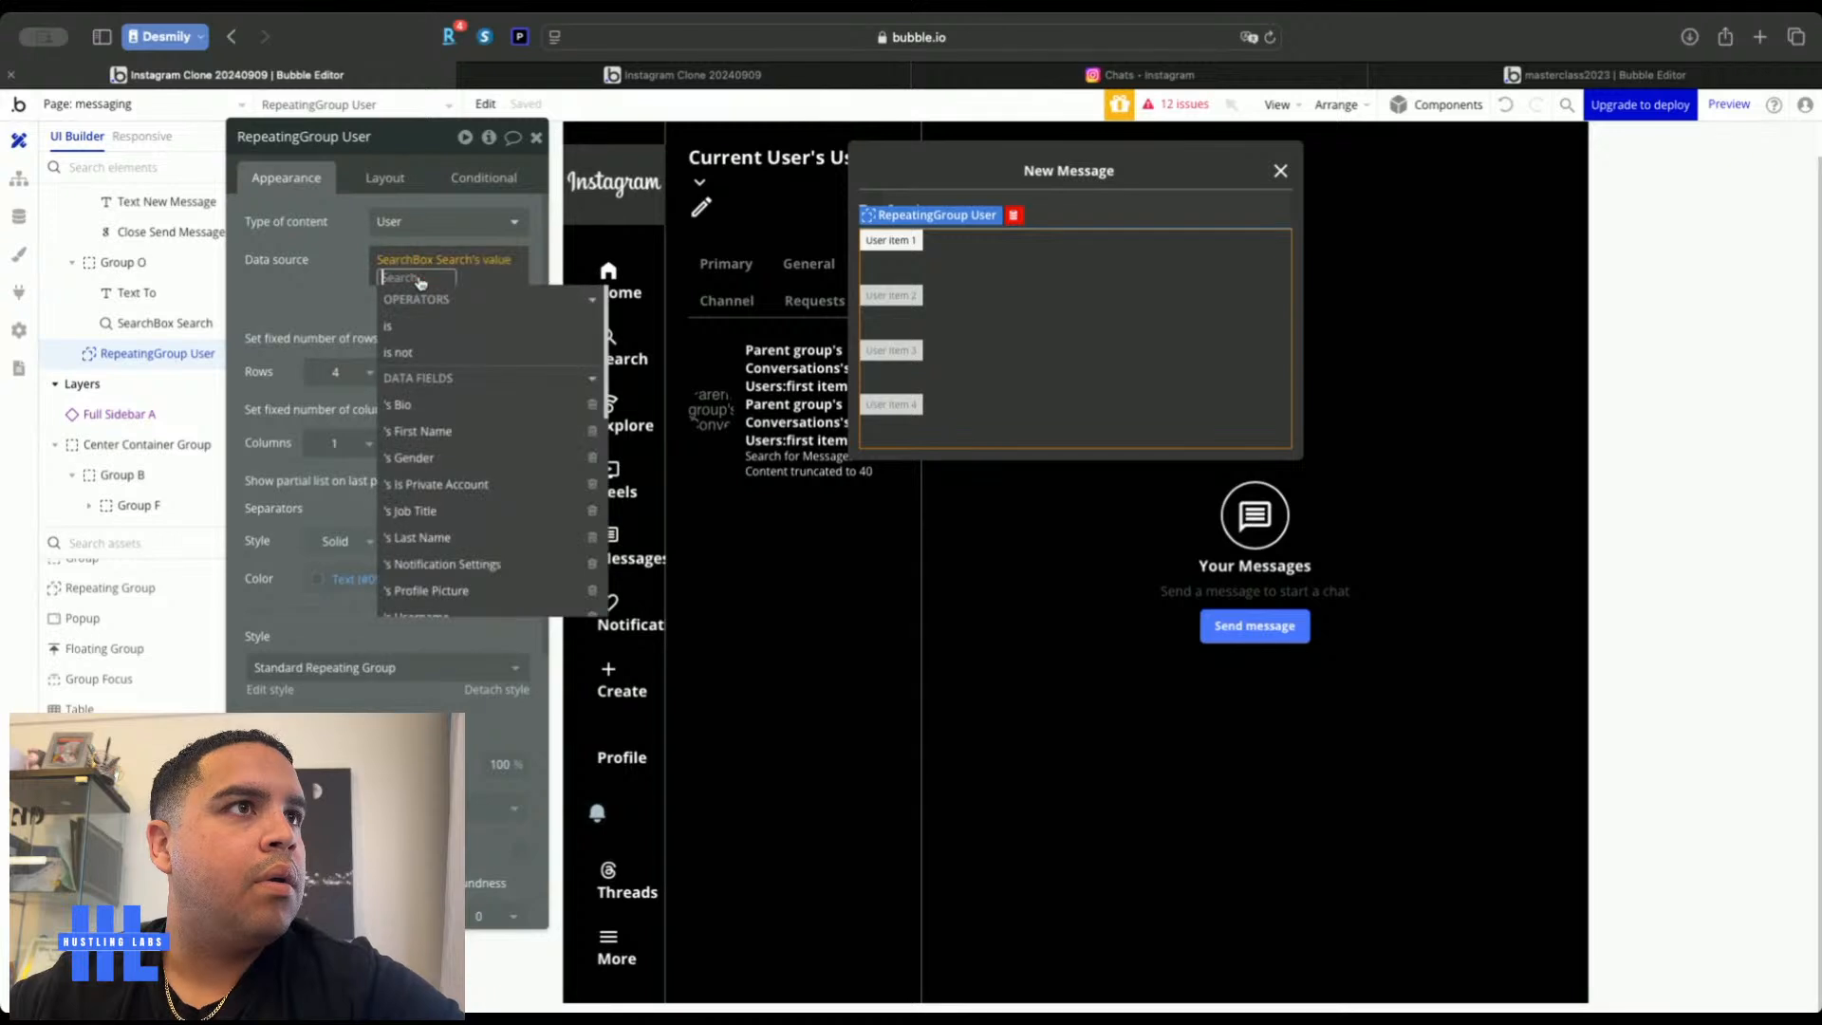
left_click(424, 432)
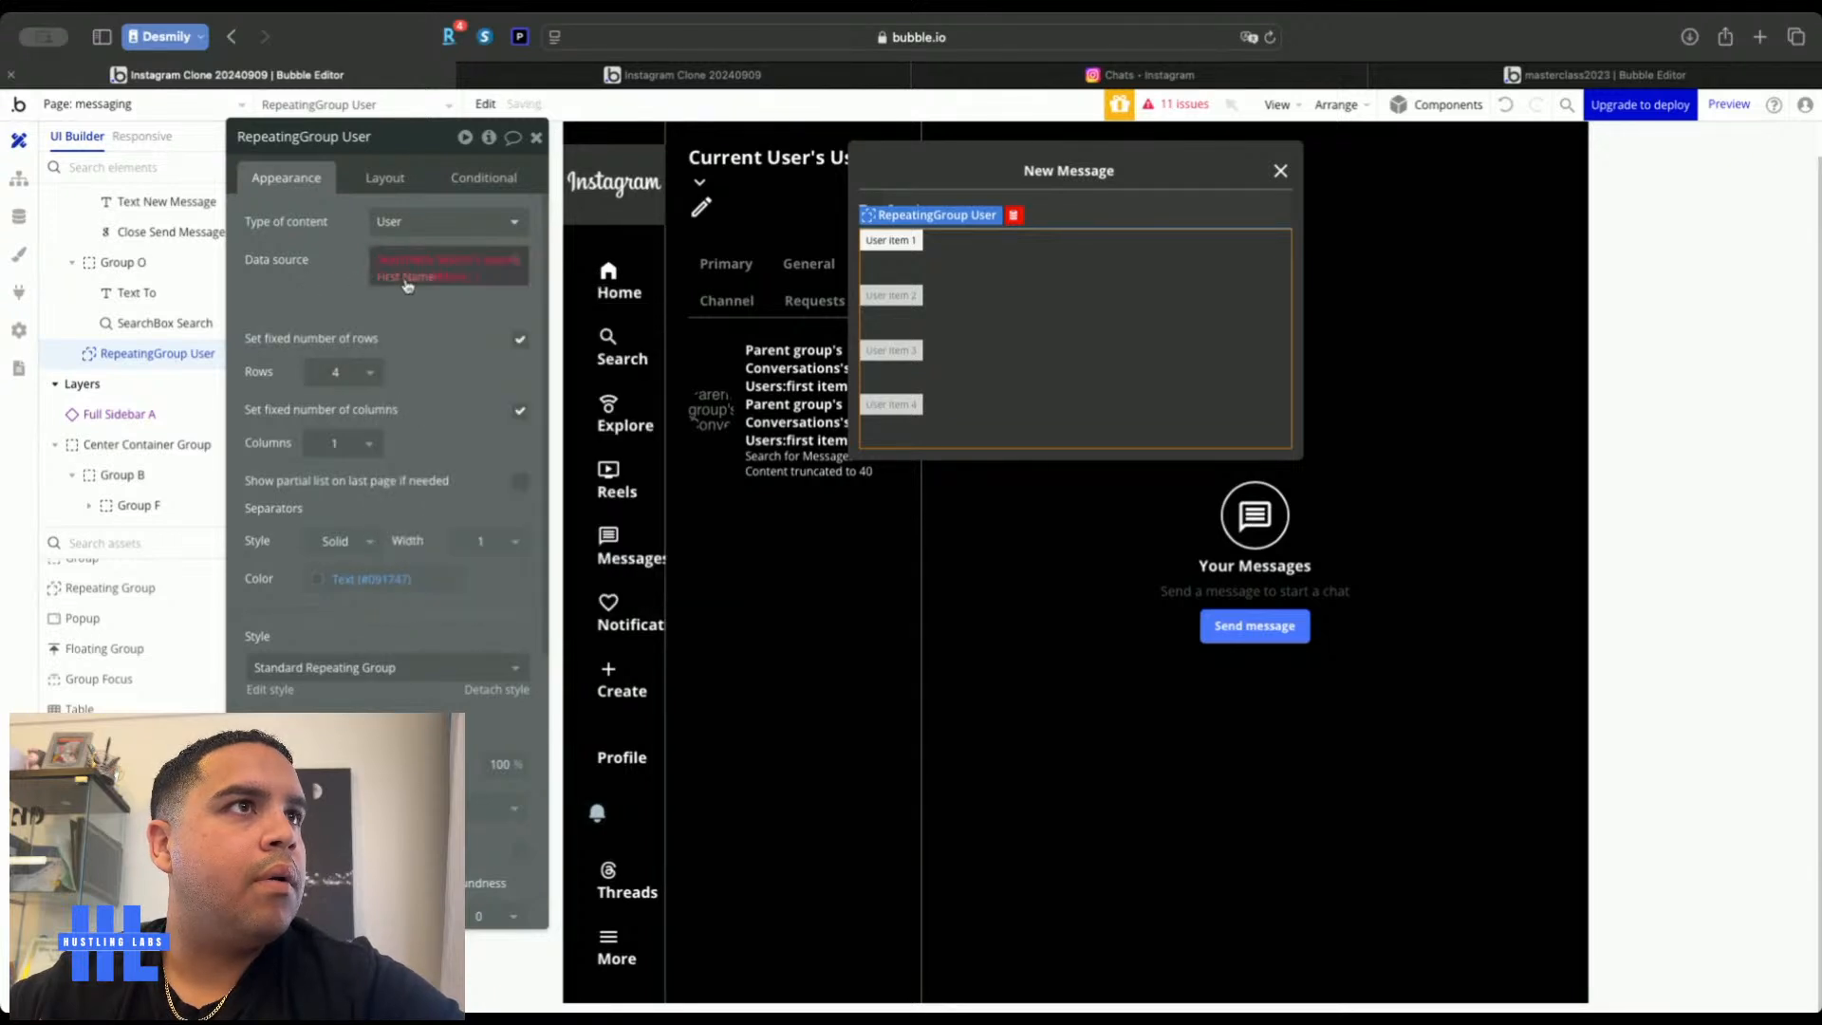
Replace the data source with Do a search for User
right_click(429, 275)
left_click(540, 280)
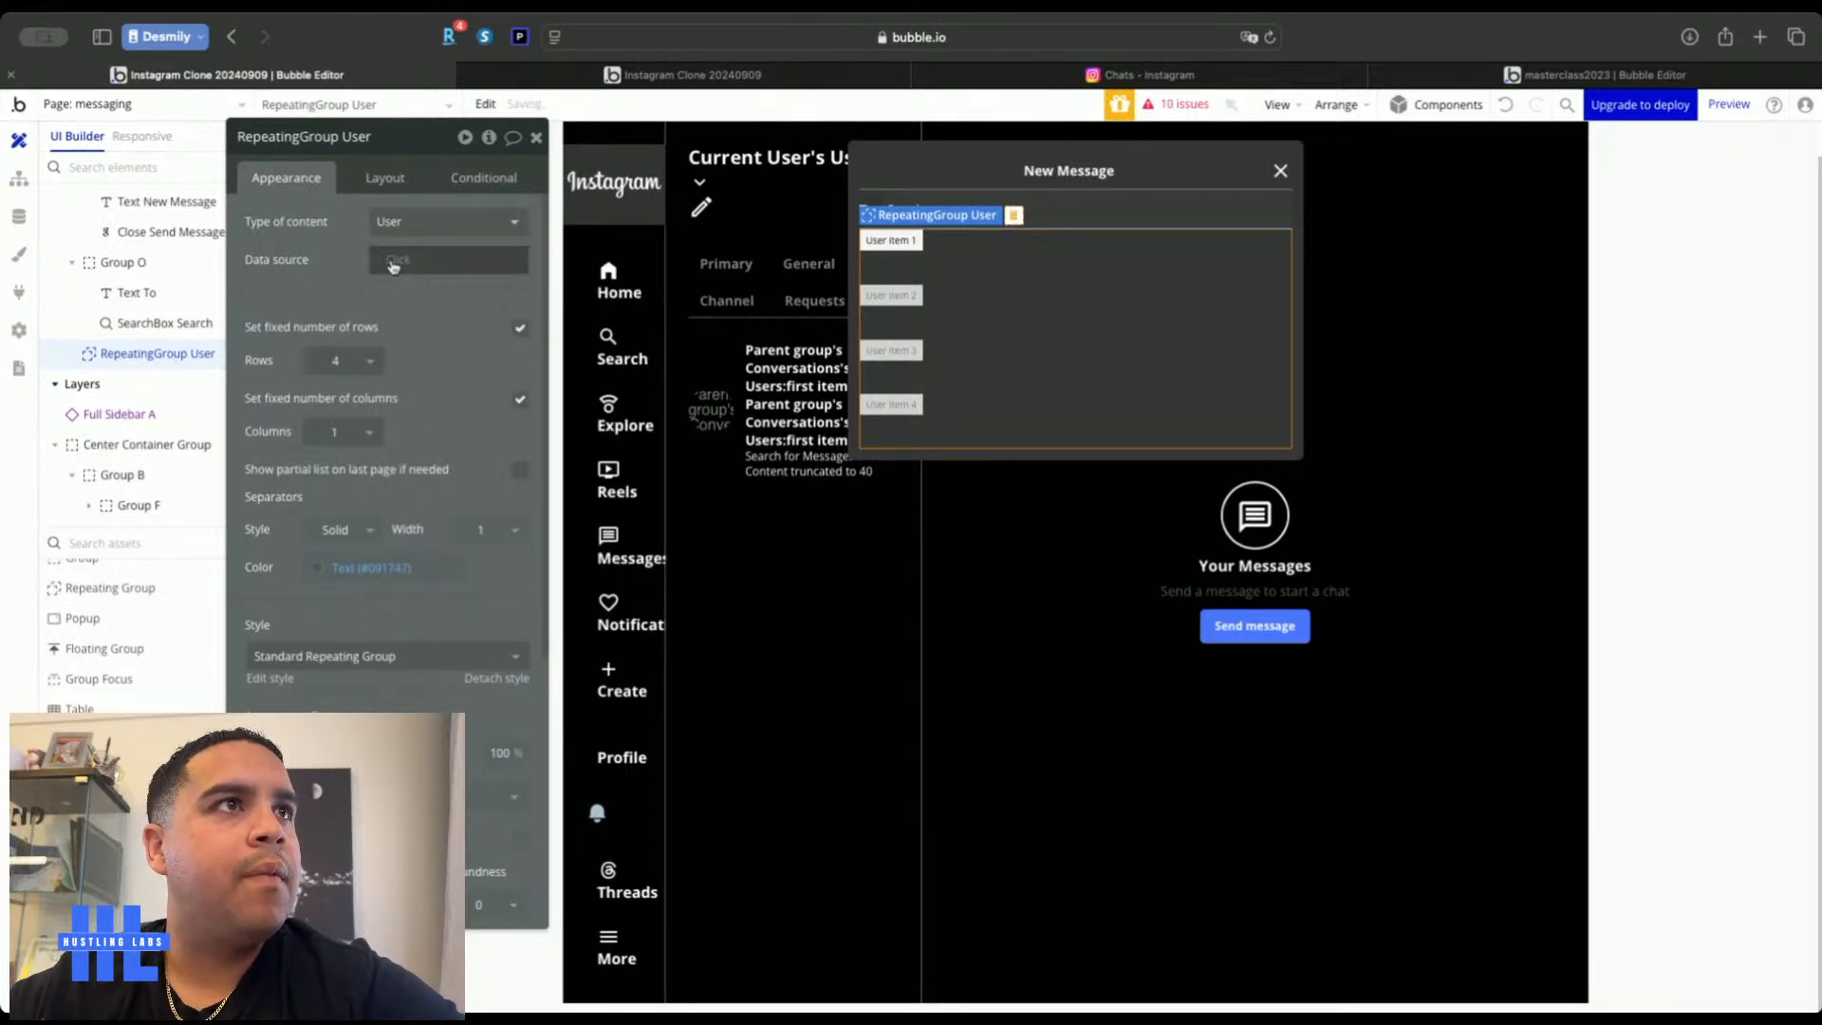
left_click(442, 264)
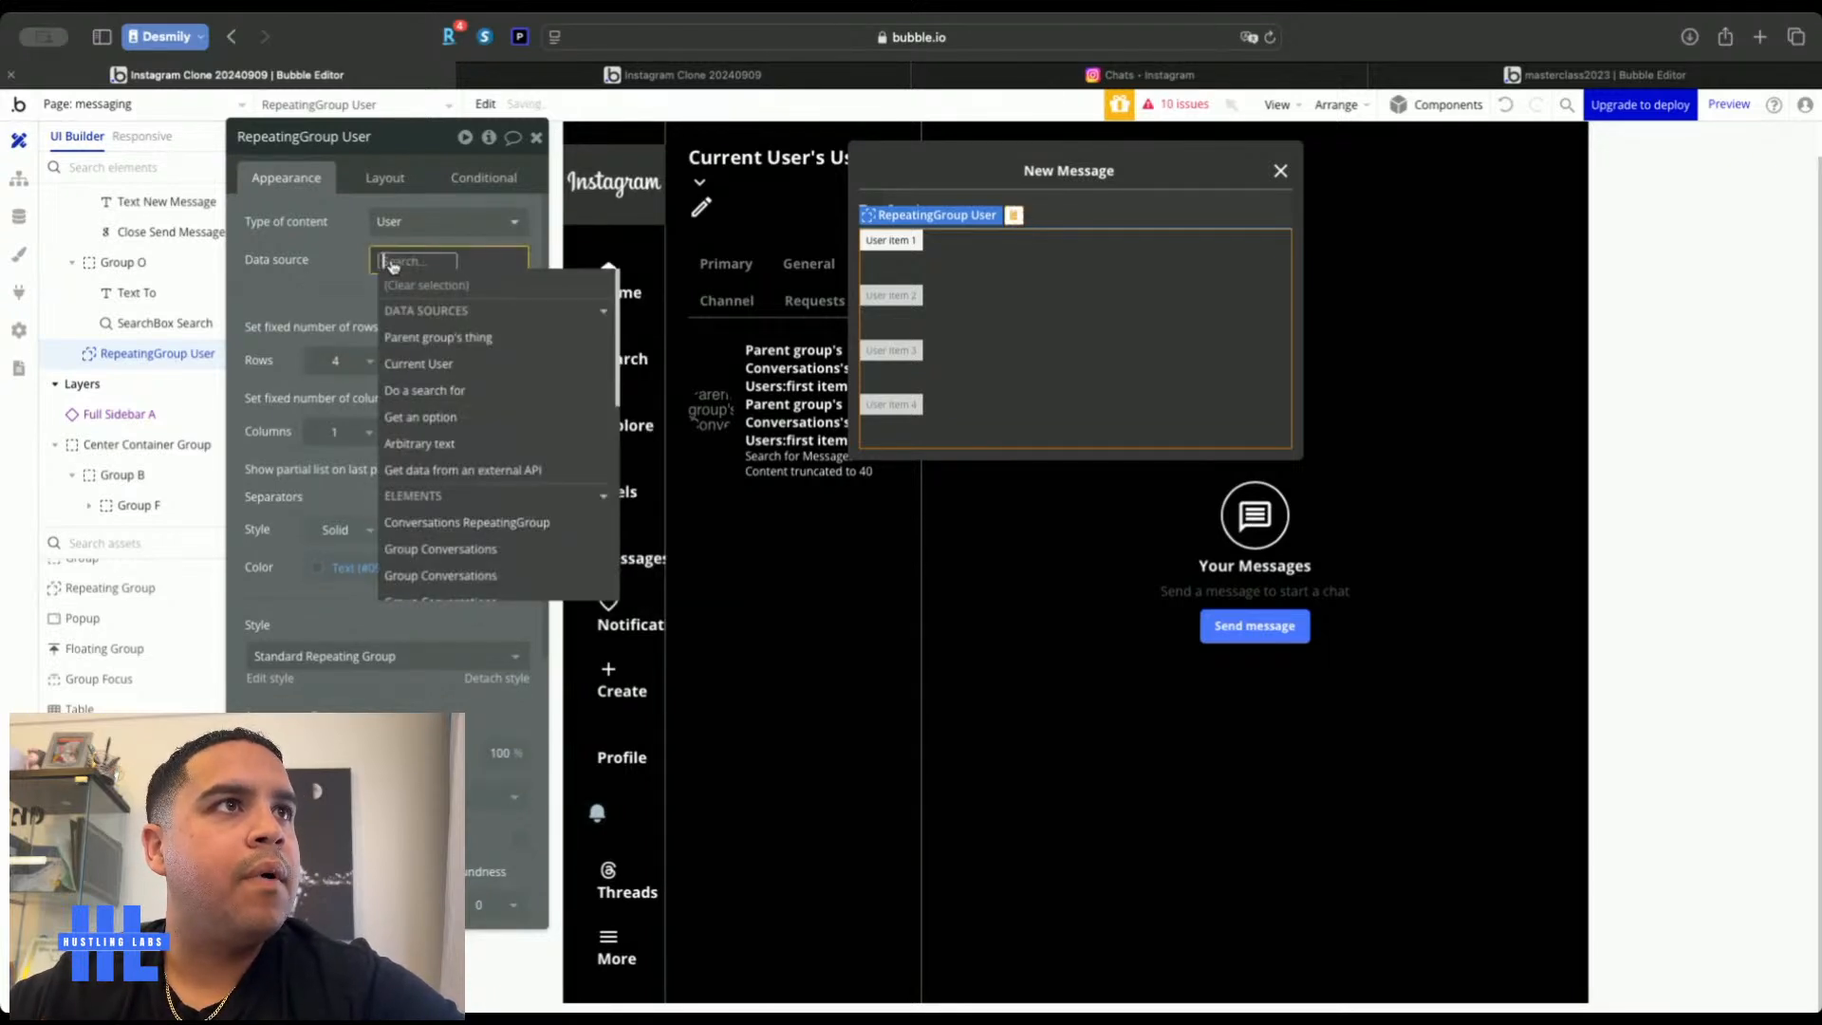
left_click(424, 389)
left_click(773, 190)
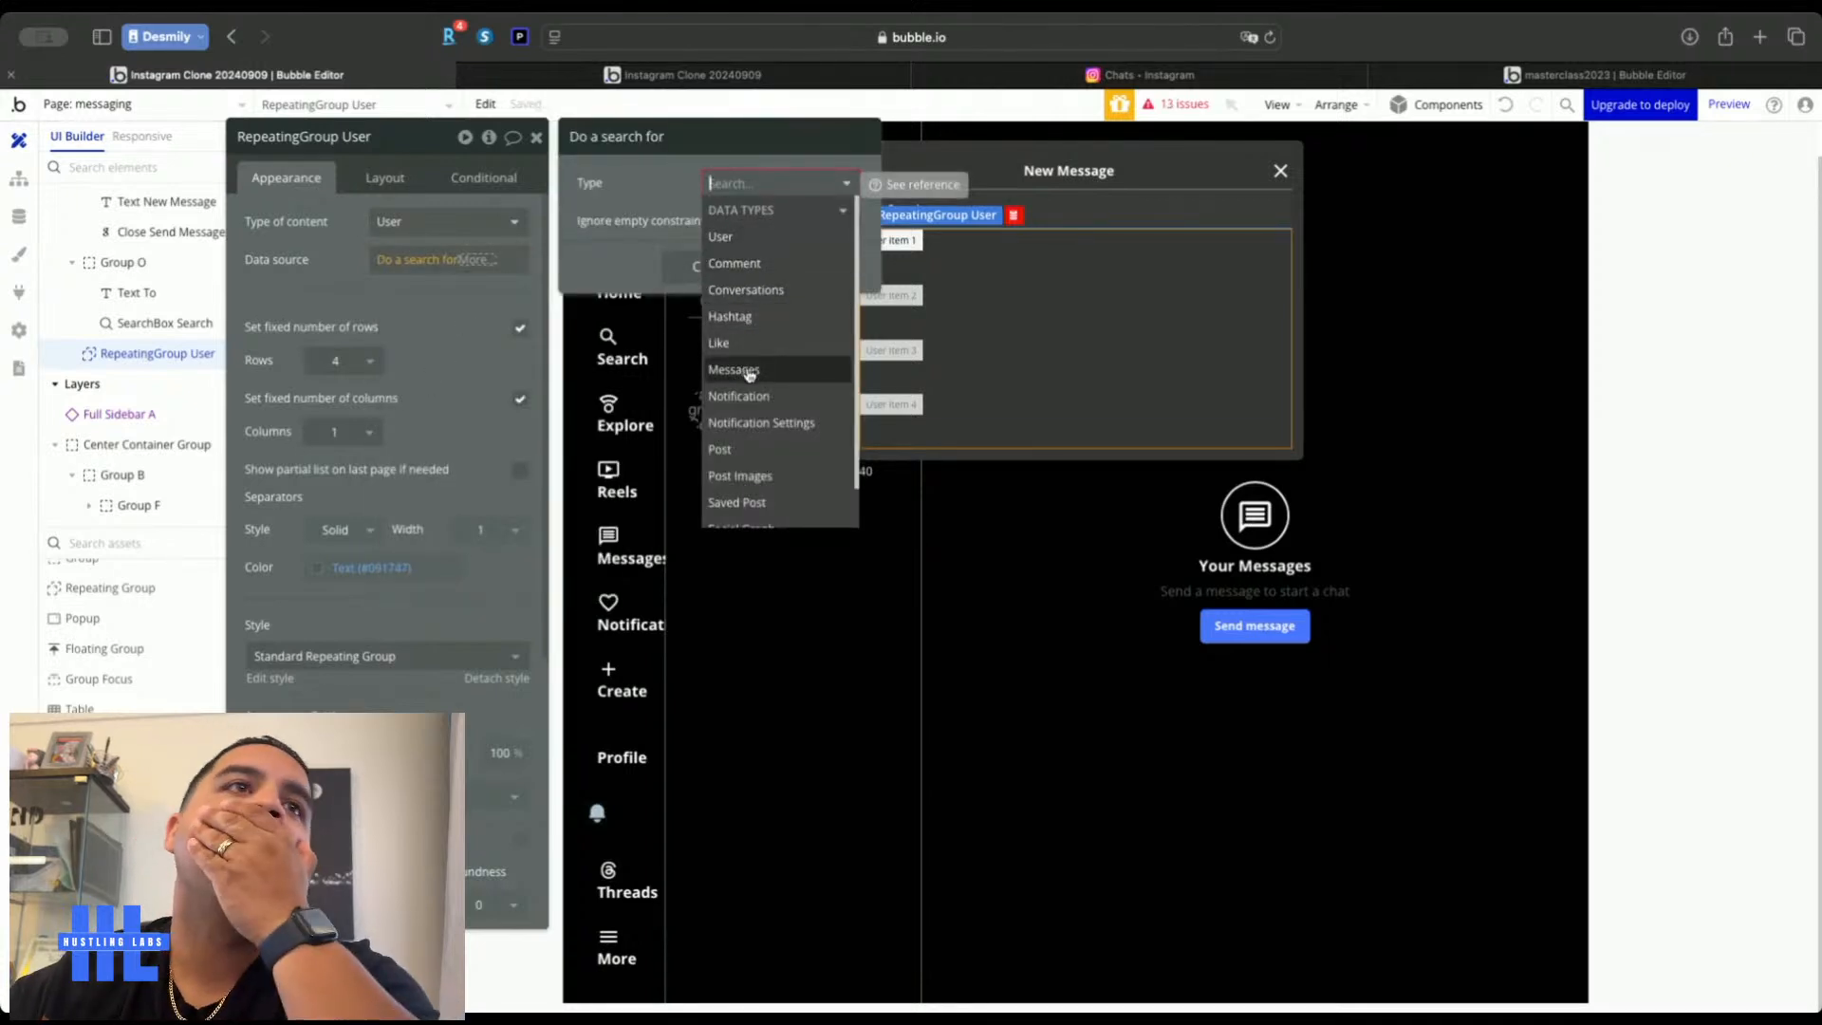
scroll(744, 447, "down", 1)
scroll(749, 424, "up", 1)
left_click(744, 243)
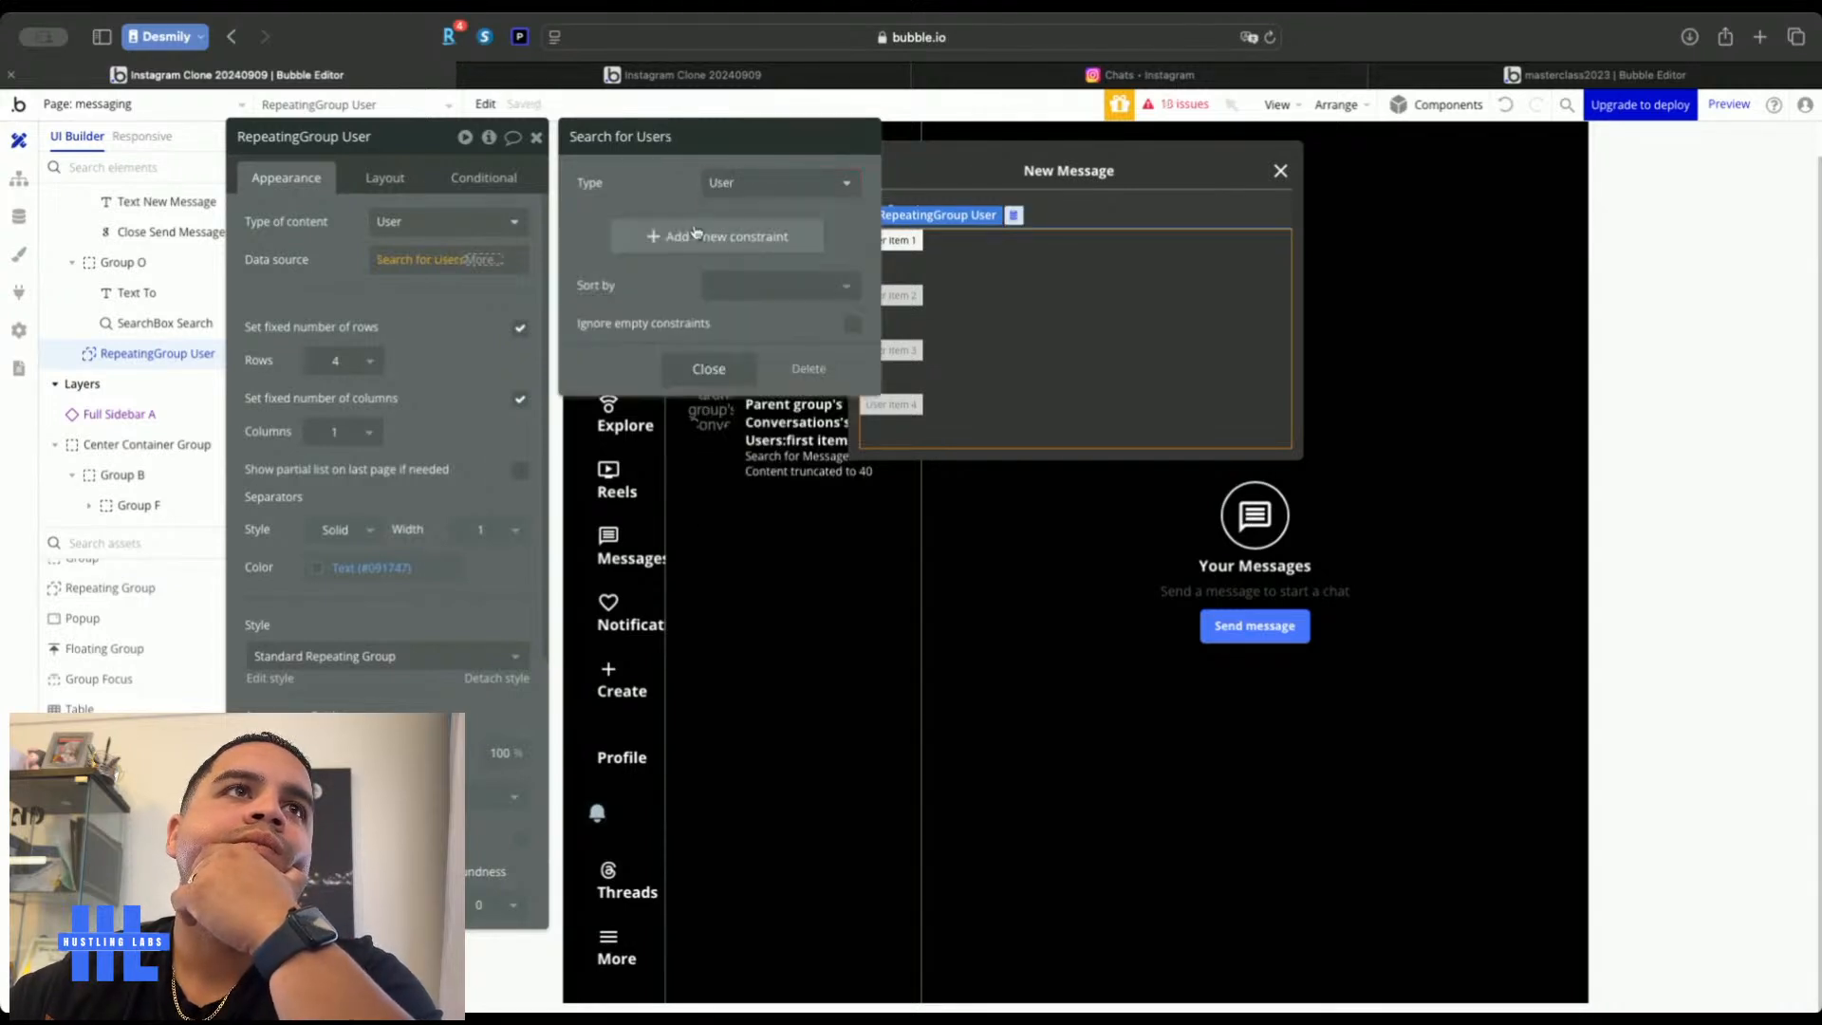
Constrain the User search to First Name = SearchBox Search's typed text
left_click(597, 231)
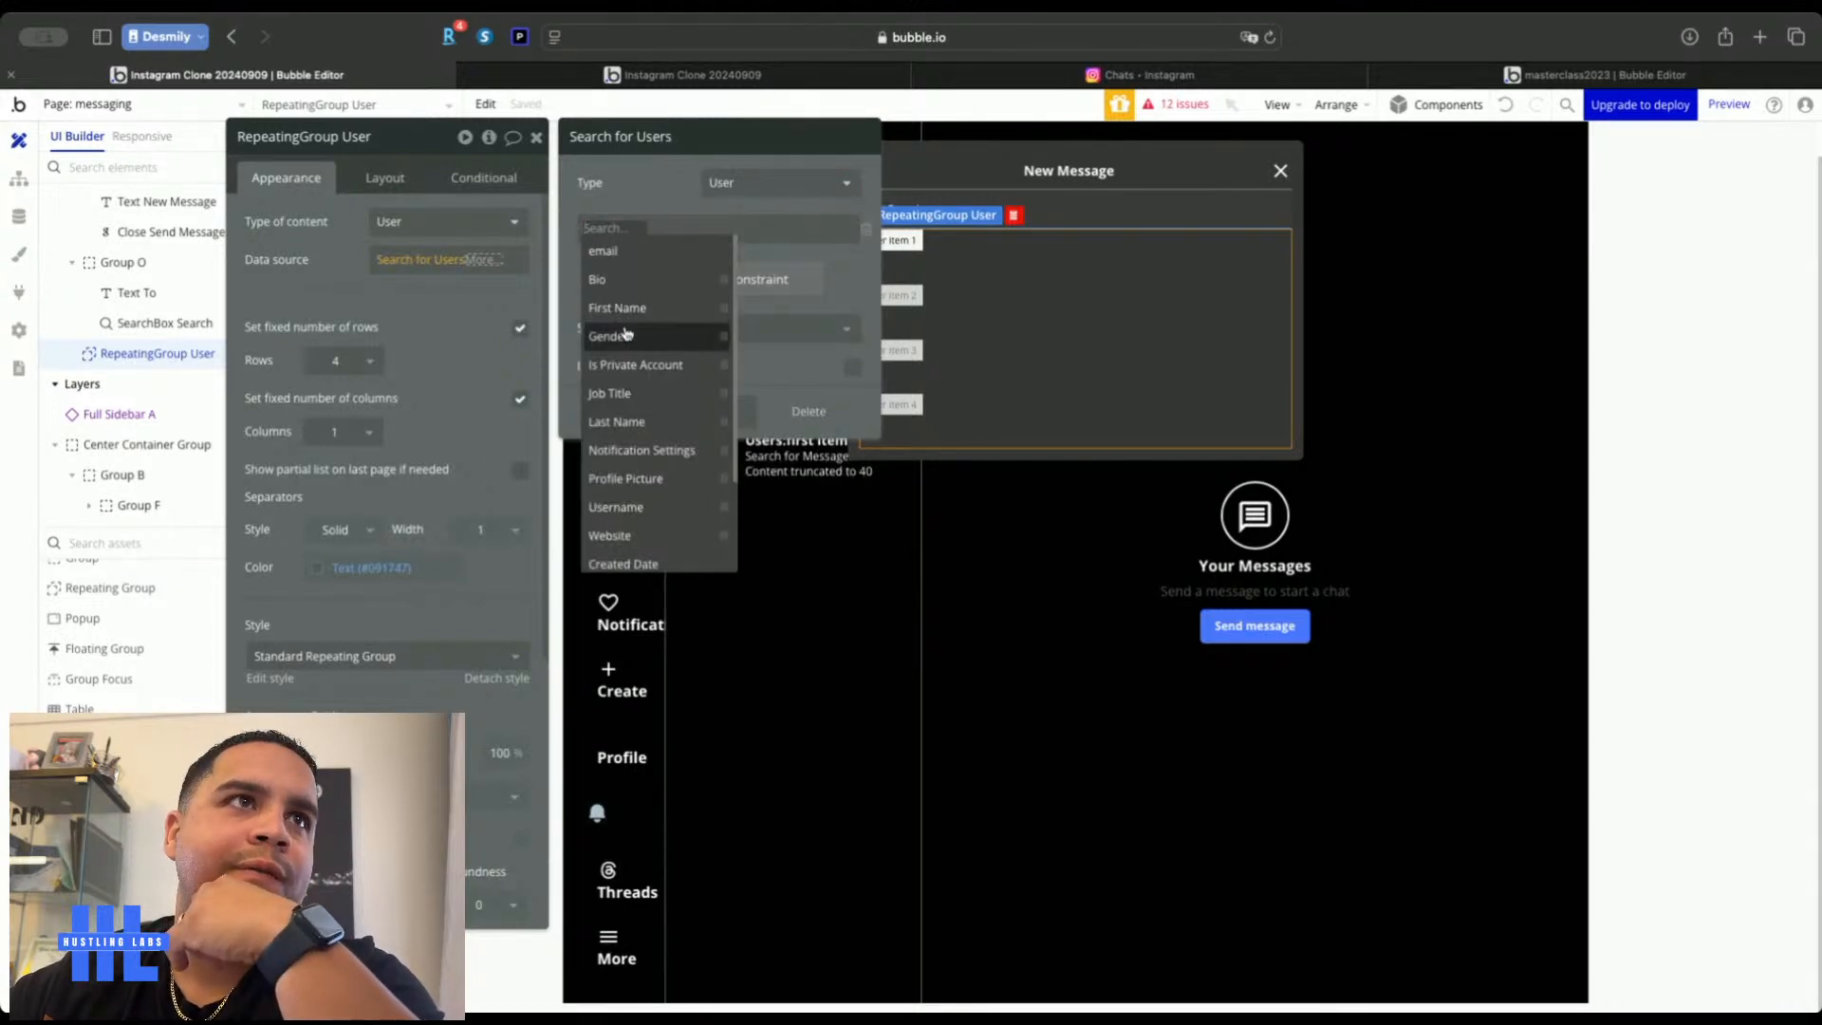
left_click(625, 309)
left_click(639, 228)
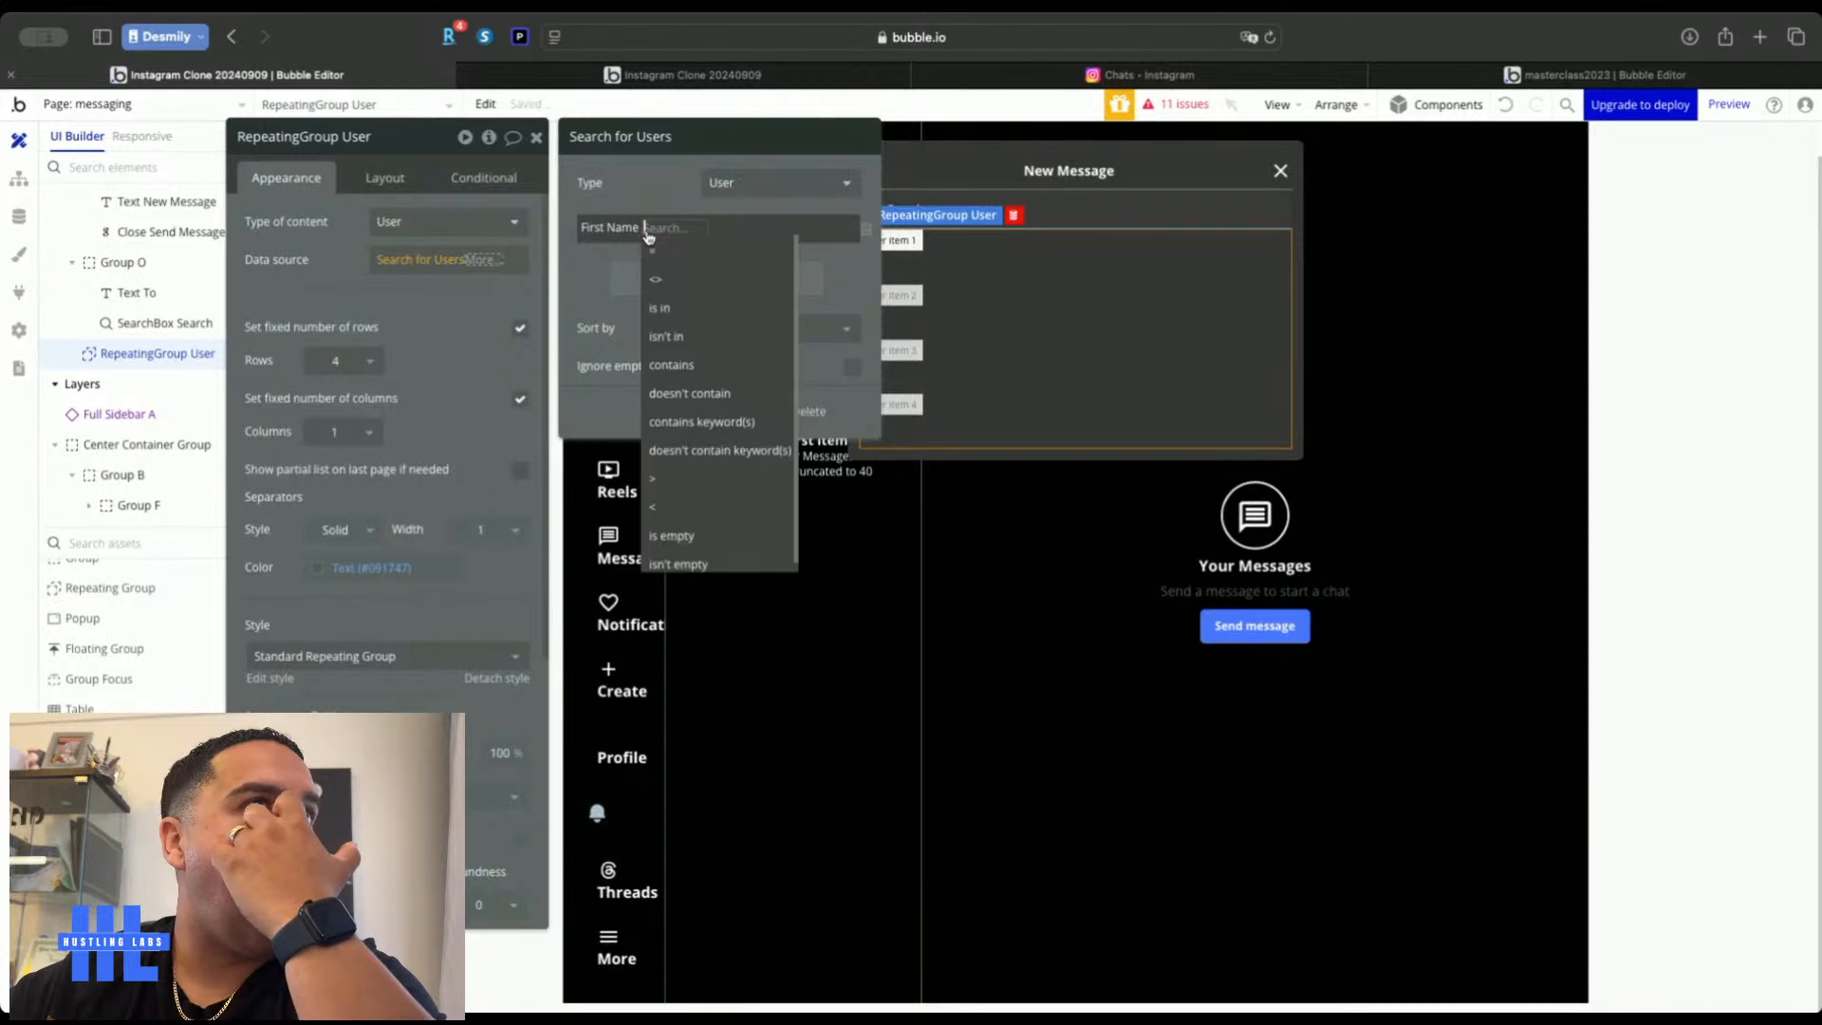
left_click(671, 254)
left_click(677, 230)
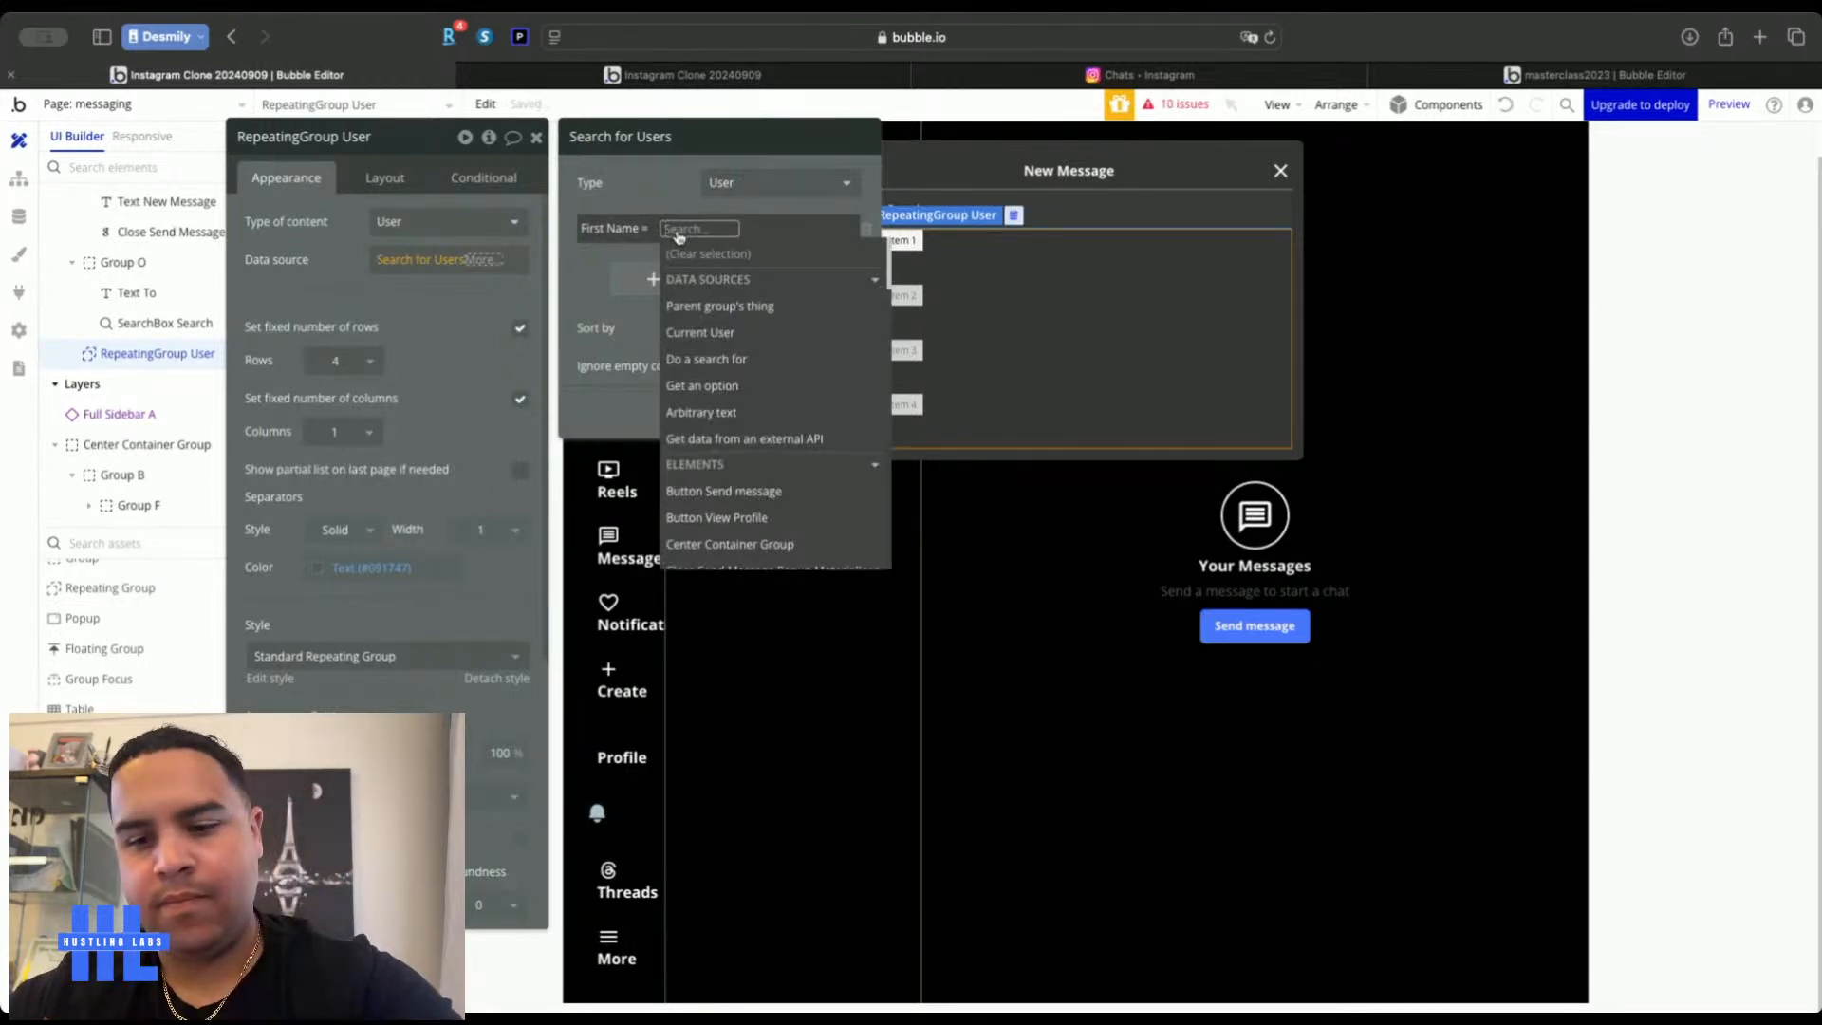
type("sea")
left_click(692, 332)
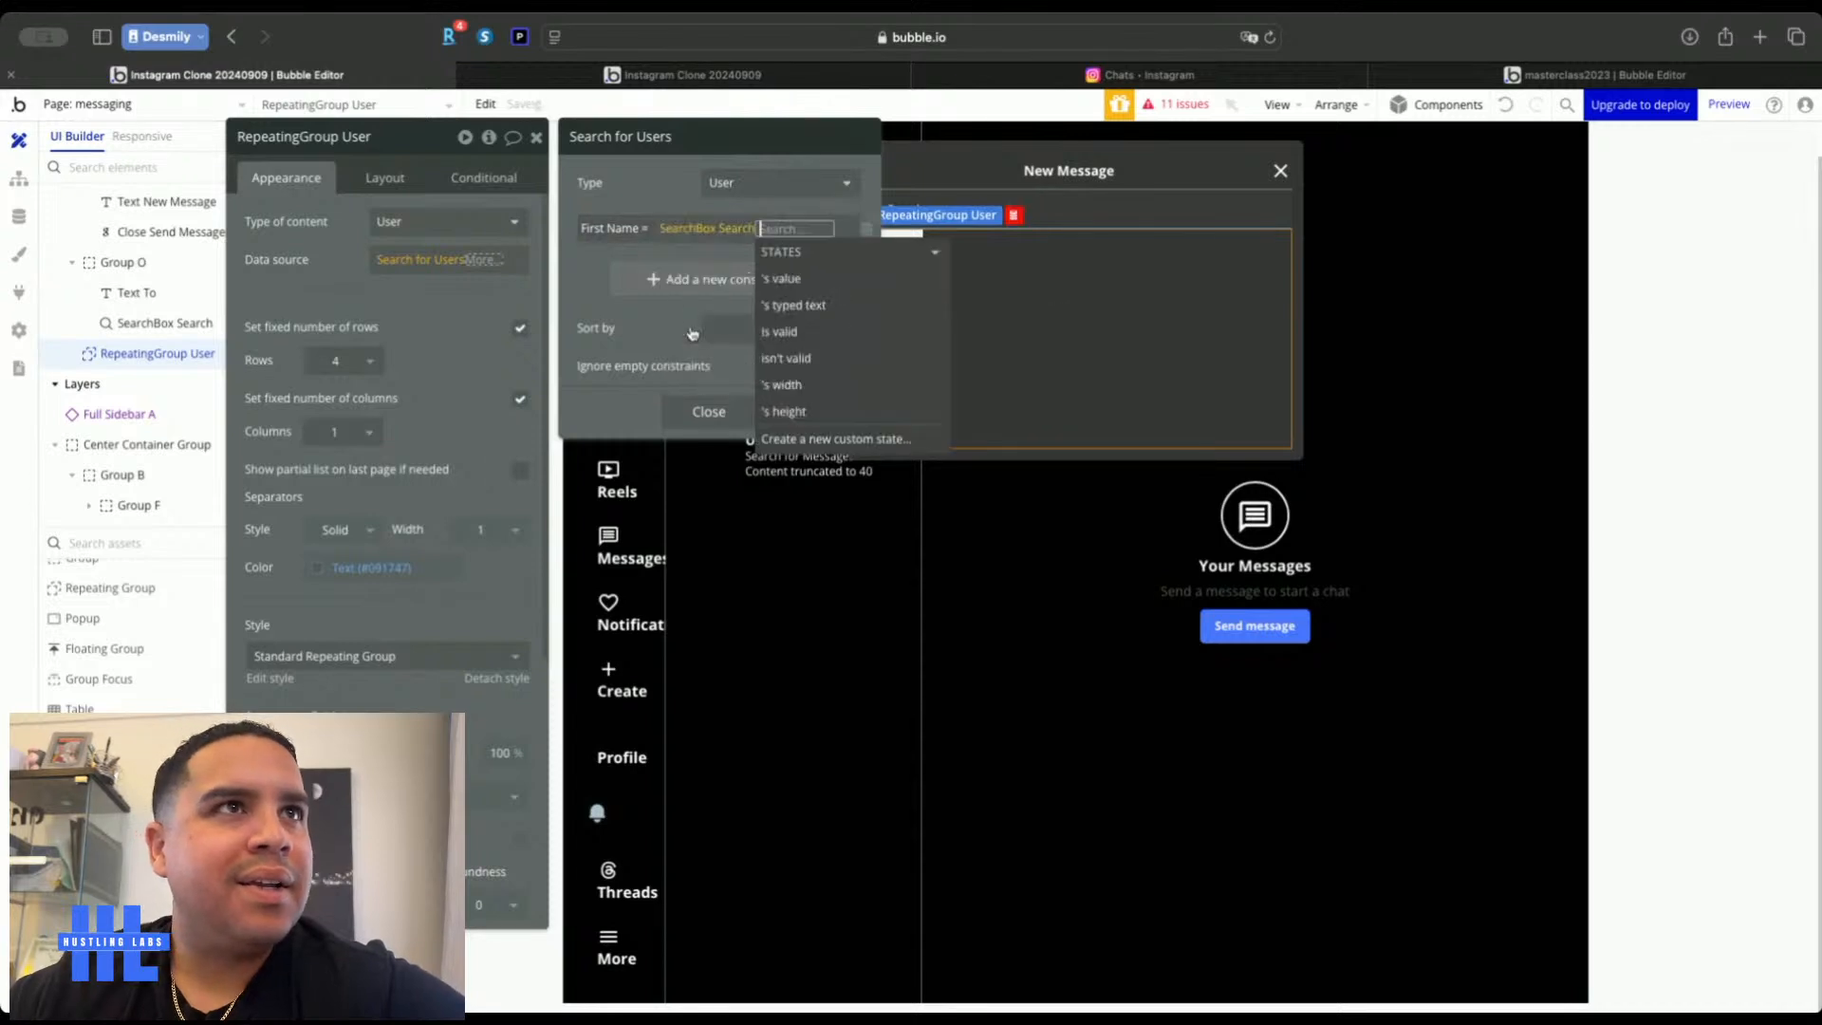
left_click(779, 278)
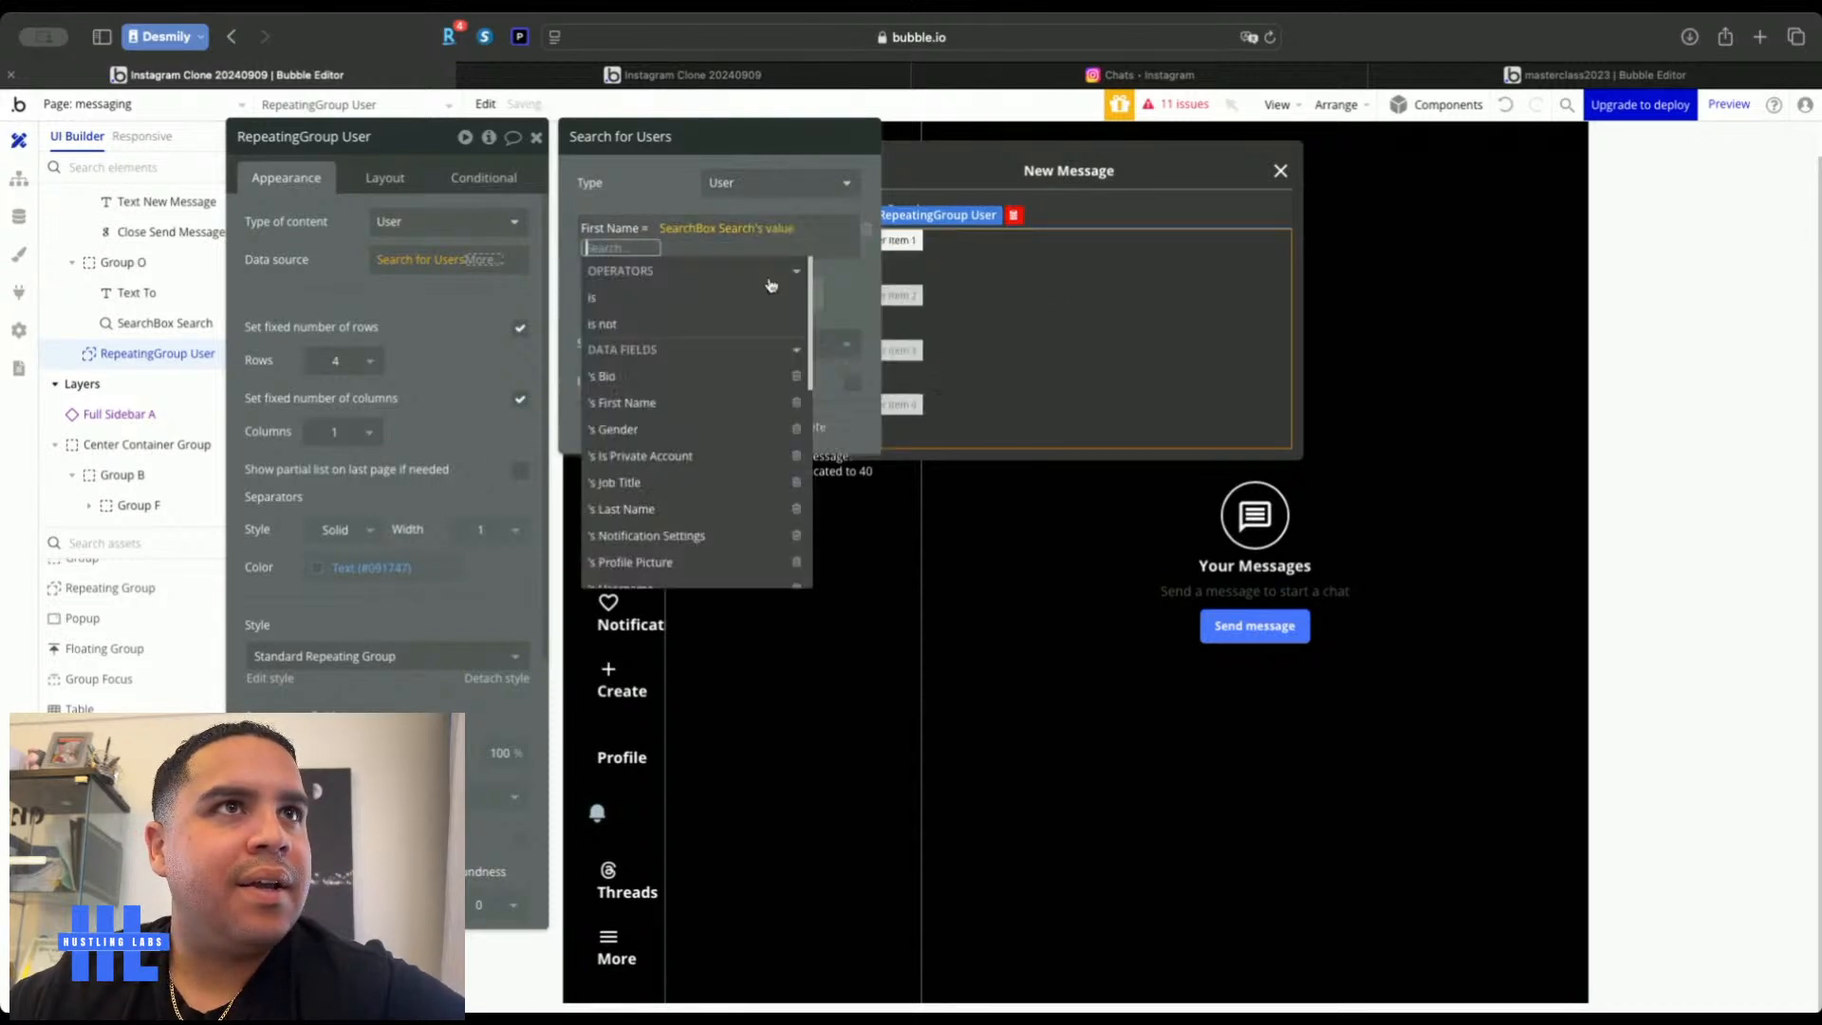
left_click(659, 195)
left_click(792, 230)
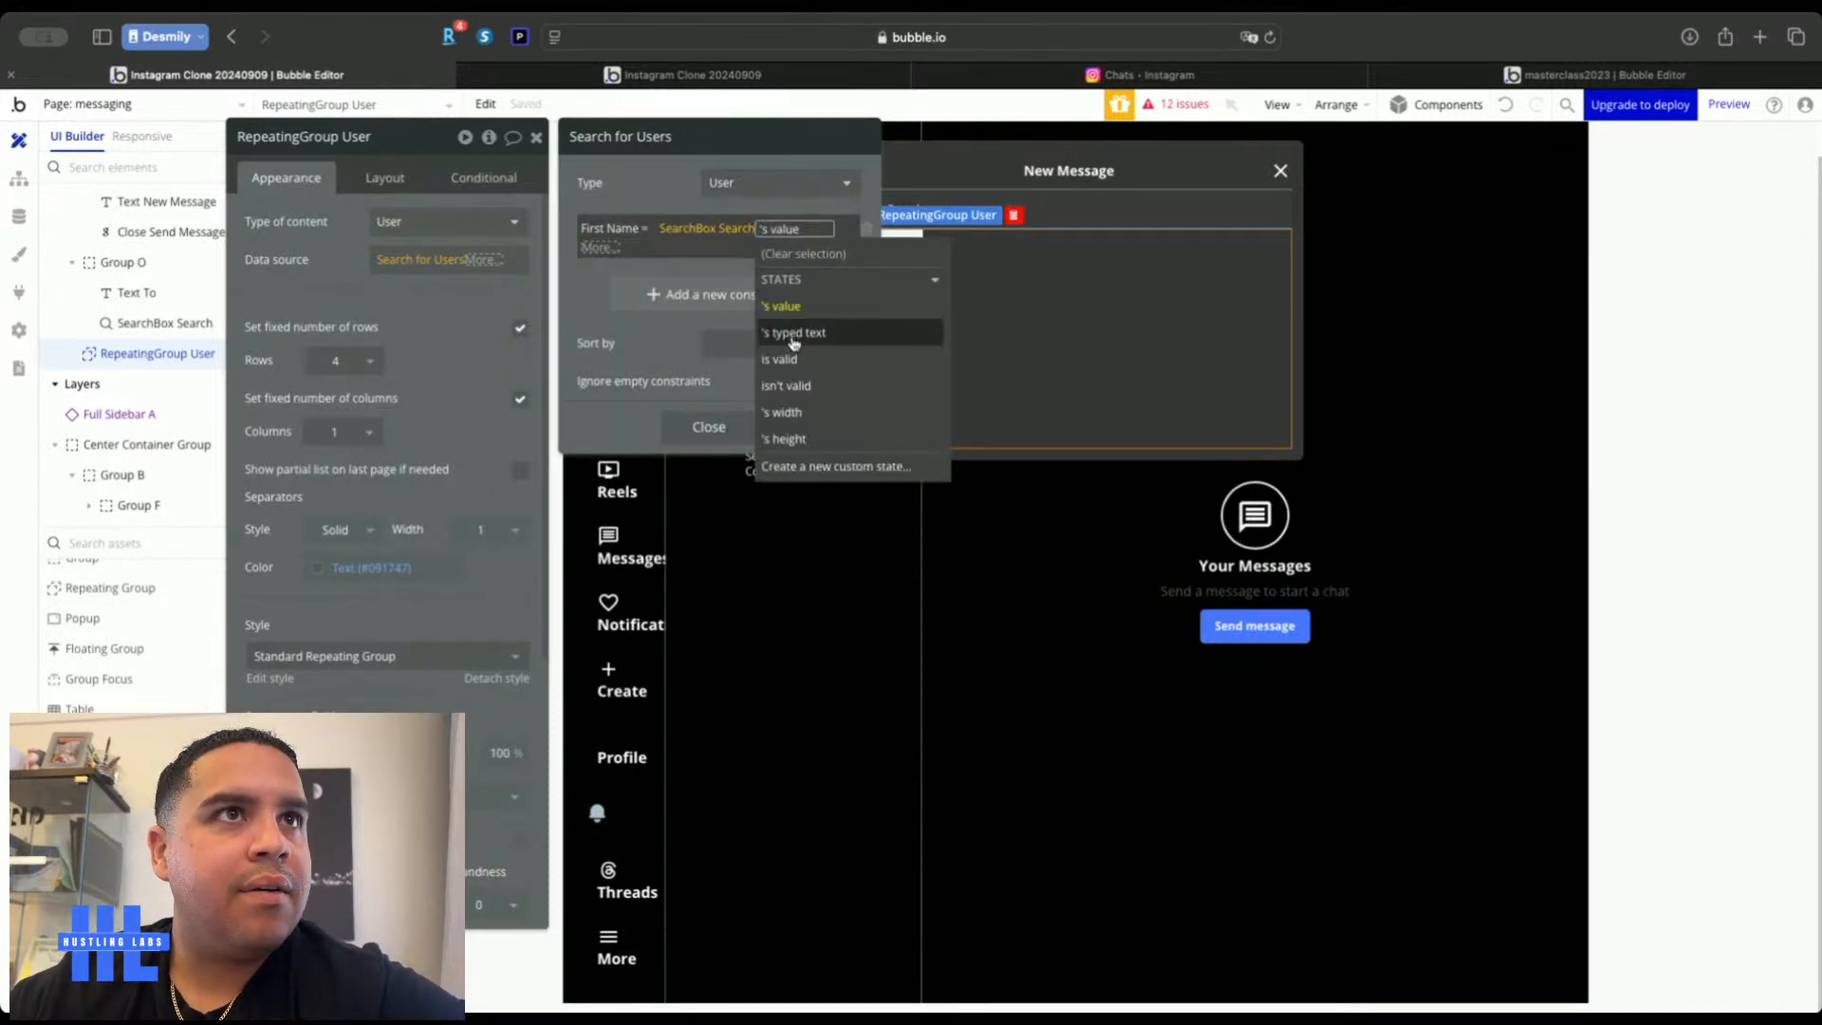
left_click(793, 333)
left_click(645, 188)
left_click(308, 280)
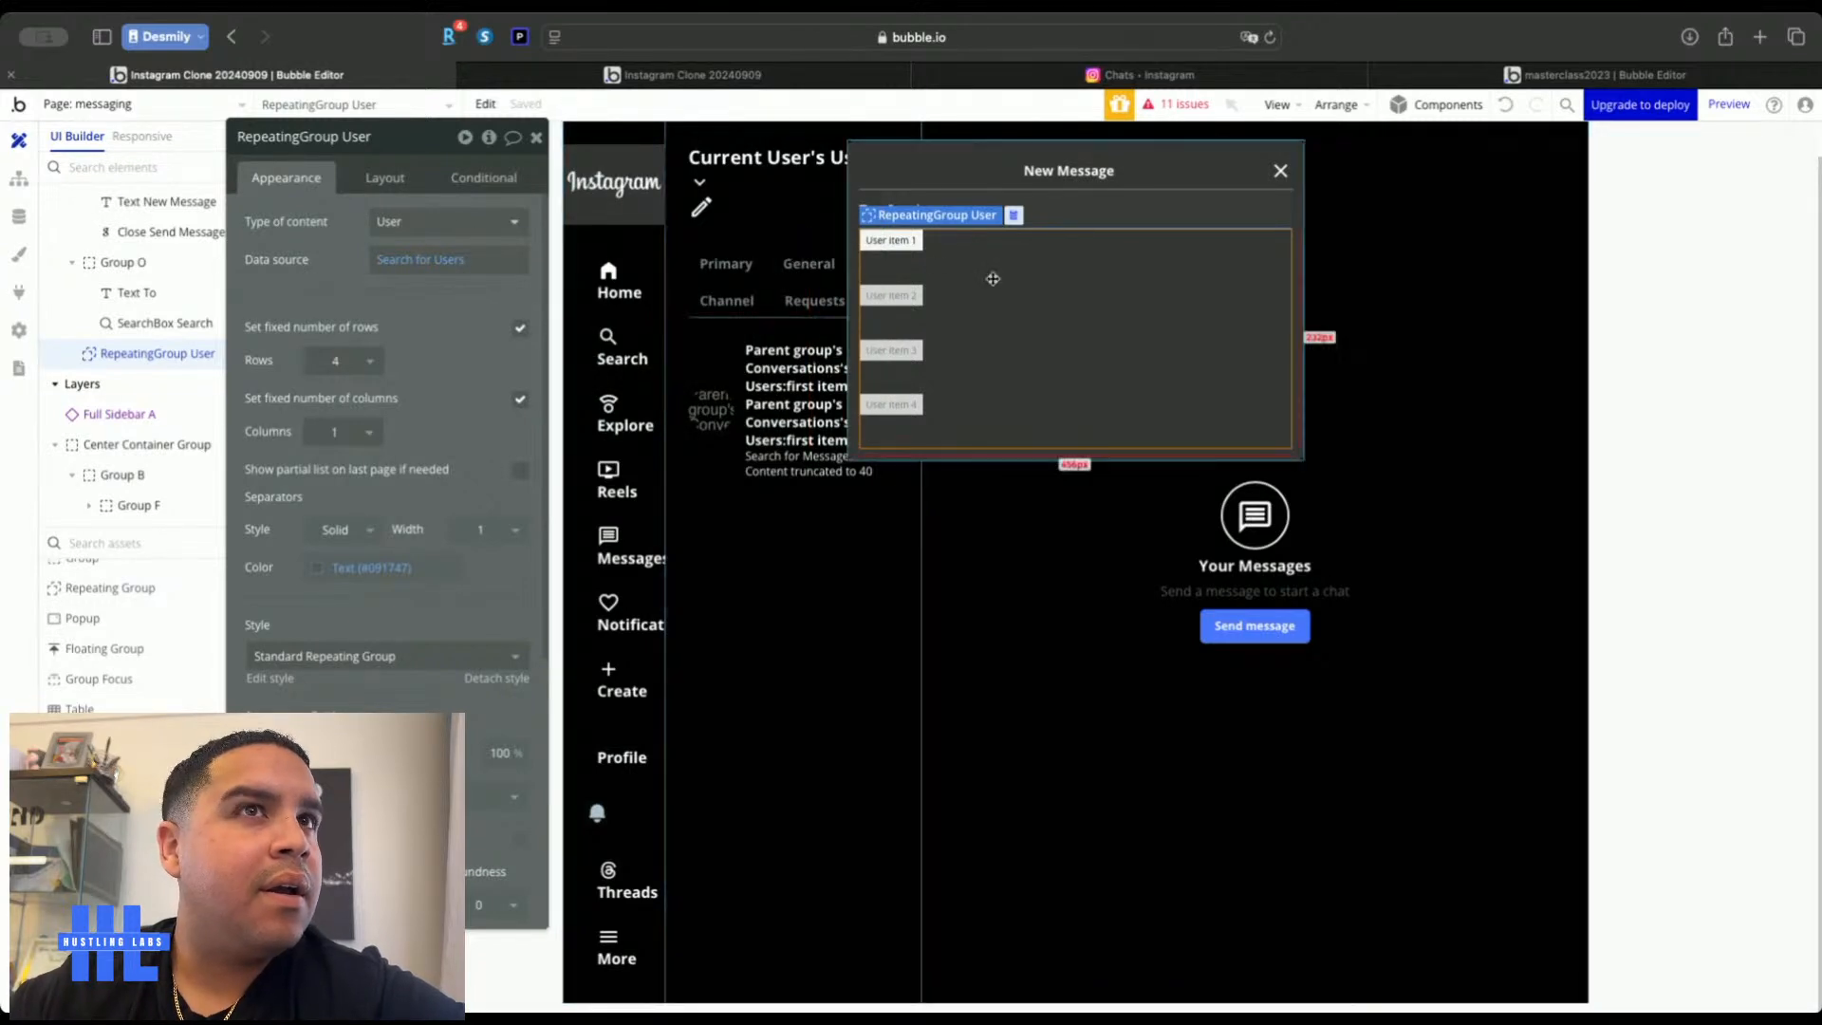
Paste a copy of the repeating group into the Send Message popup, sourced from SearchBox Search's typed text
left_click(1295, 222)
key("super+v")
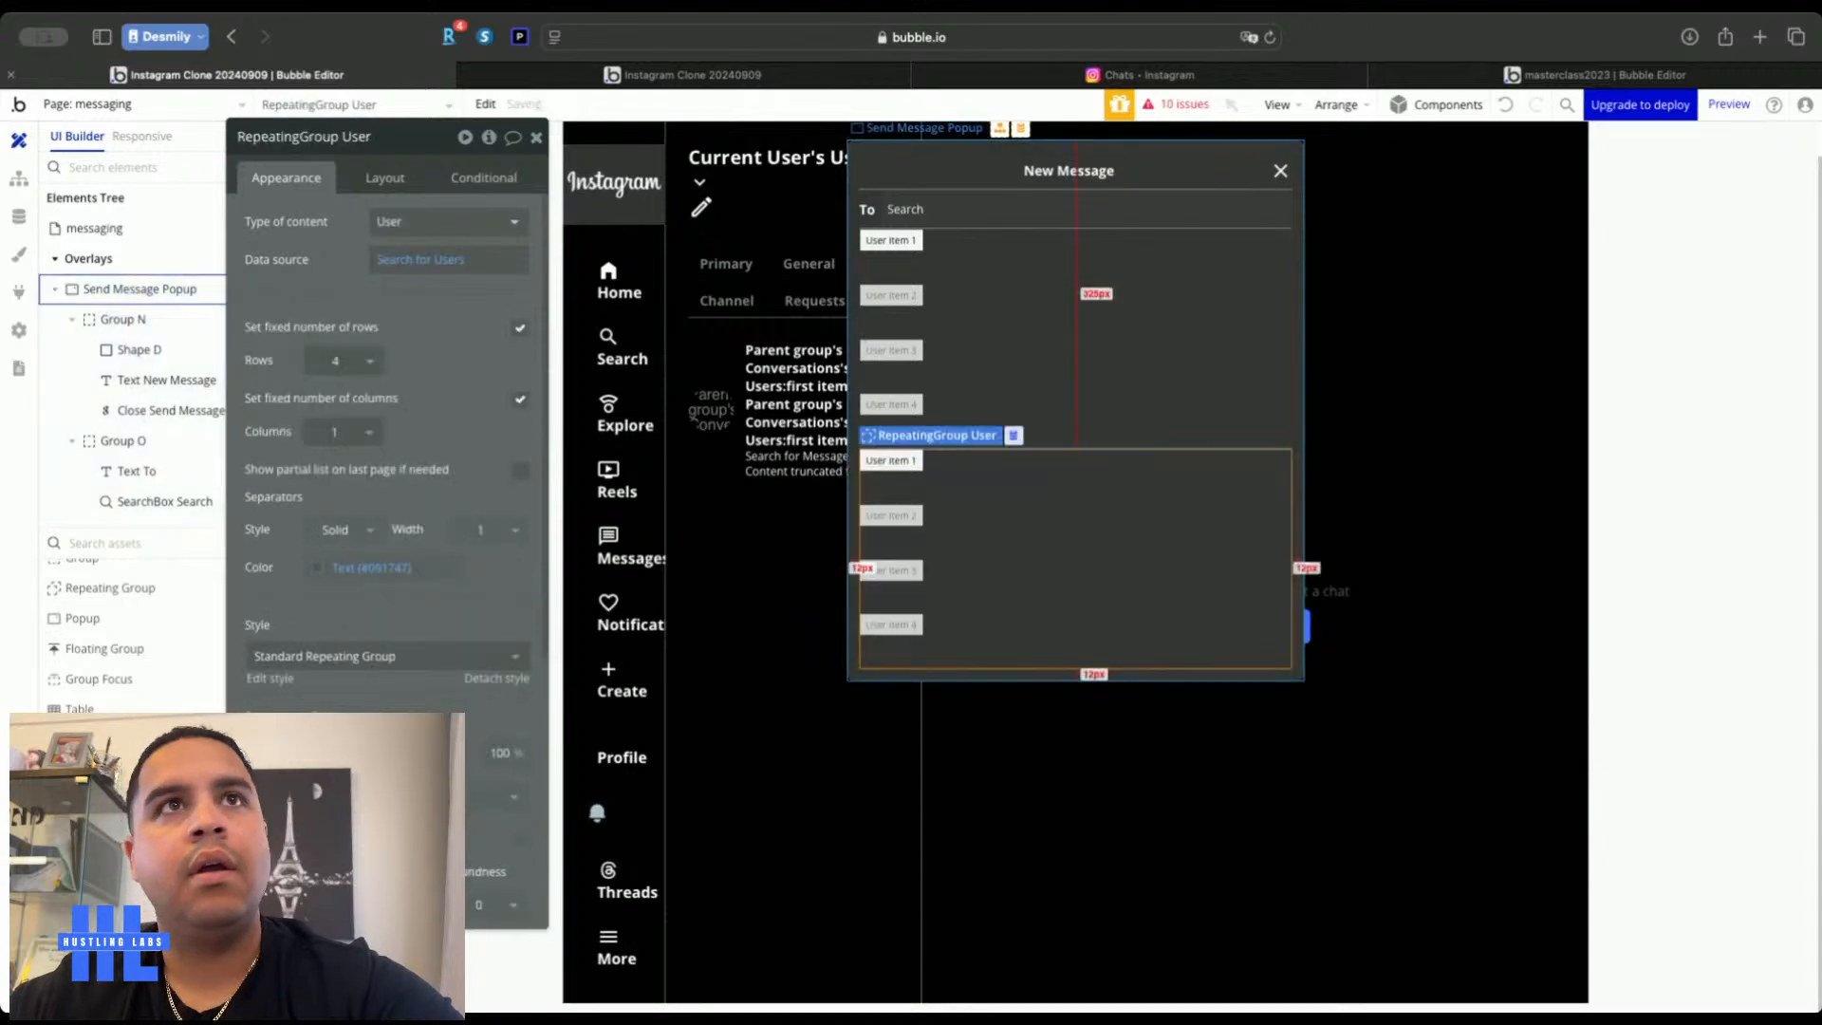
left_click(394, 265)
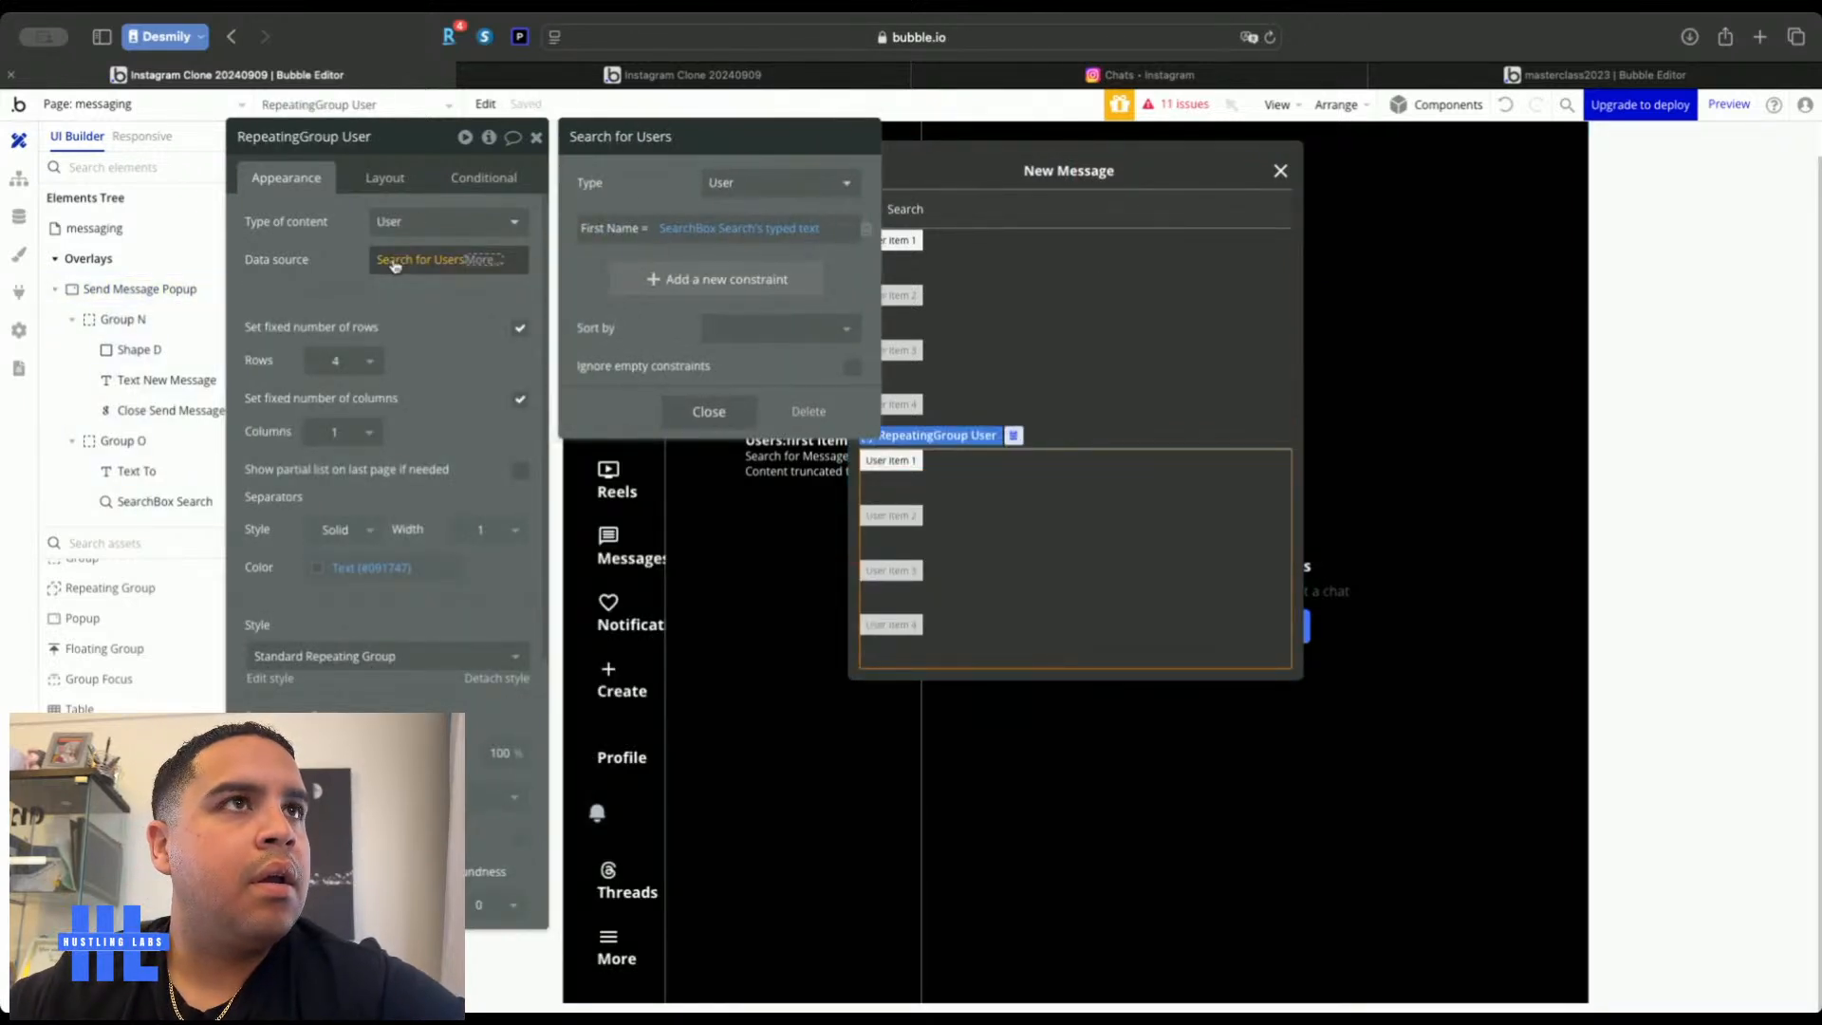
left_click(484, 259)
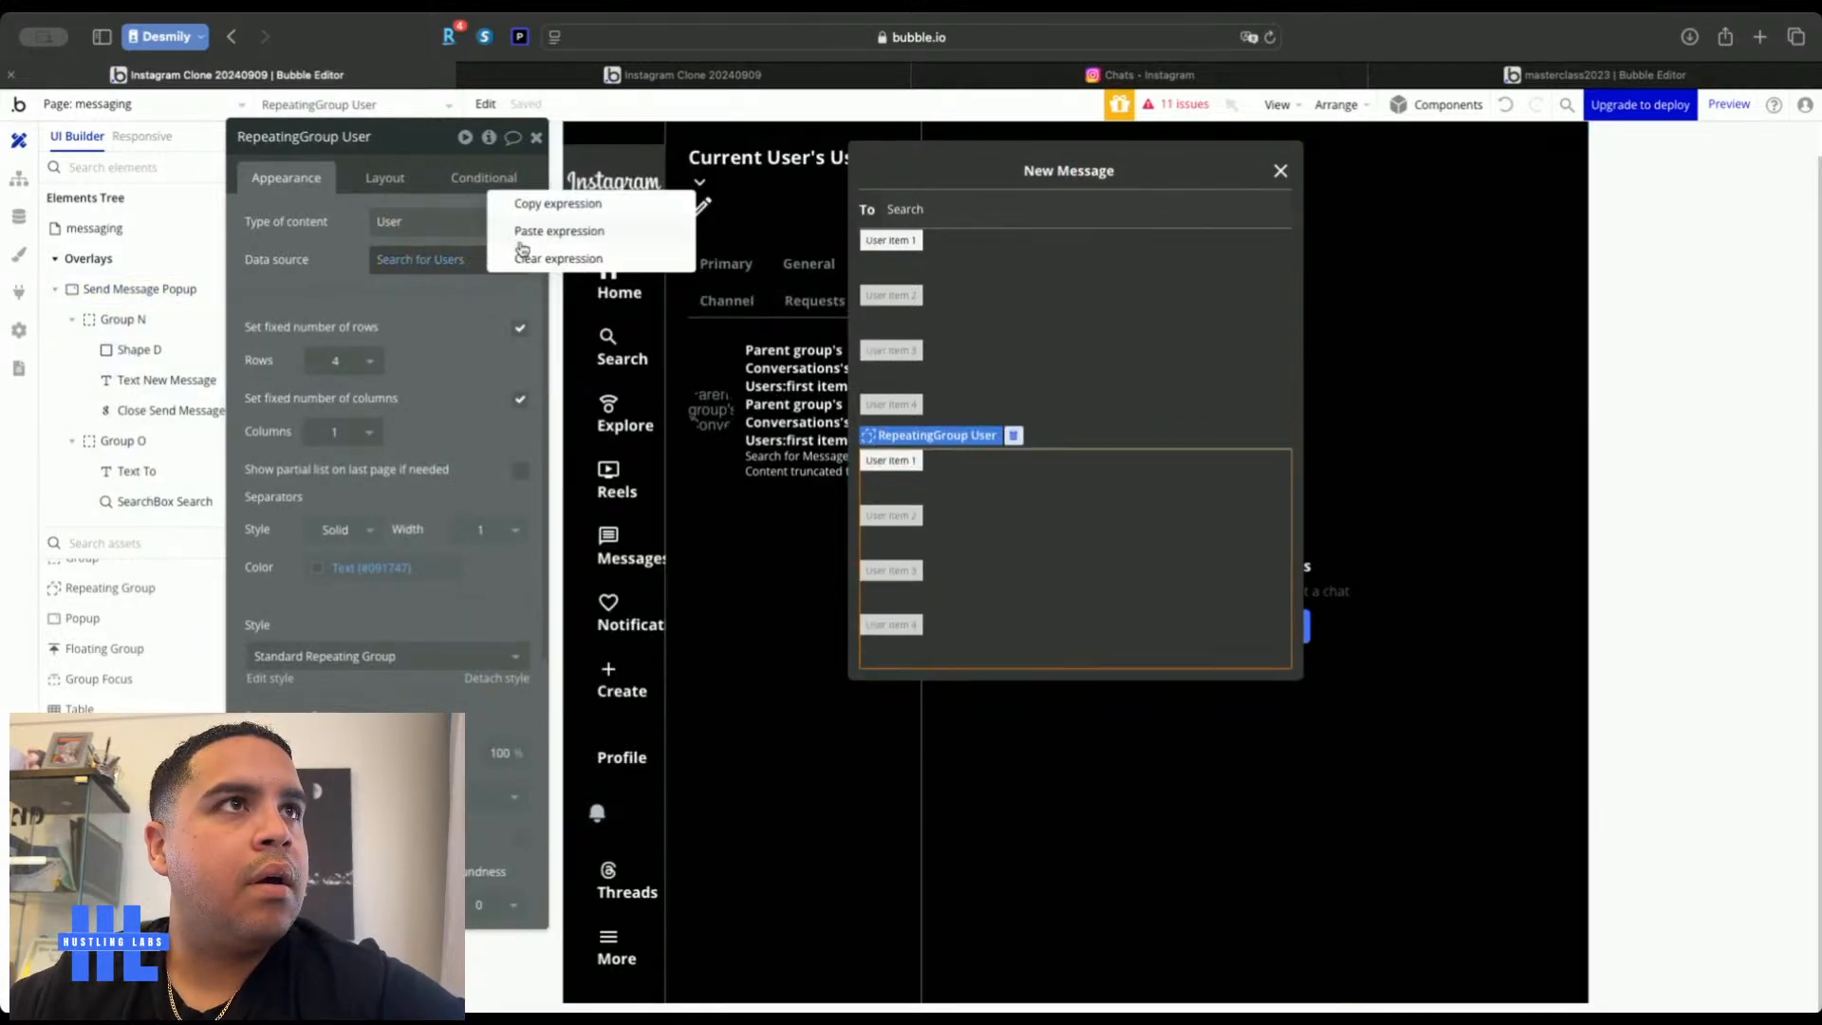
left_click(524, 256)
left_click(395, 265)
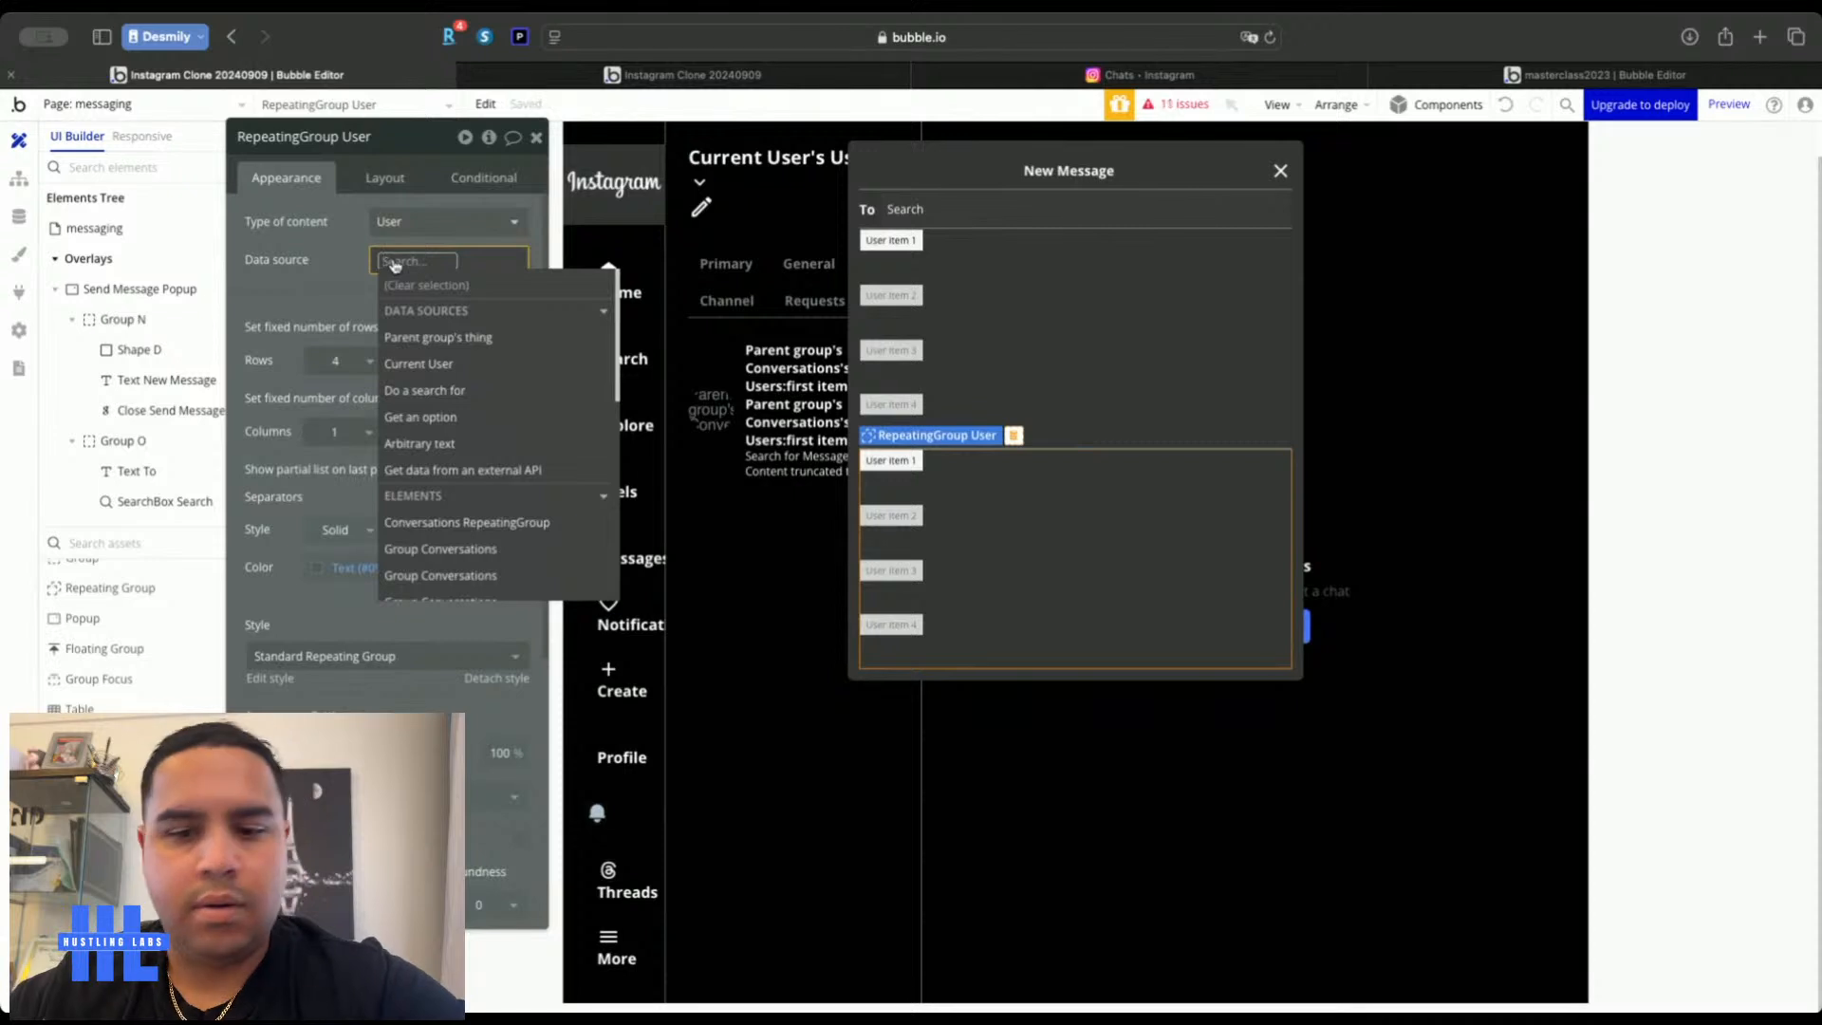
type("sea")
left_click(423, 365)
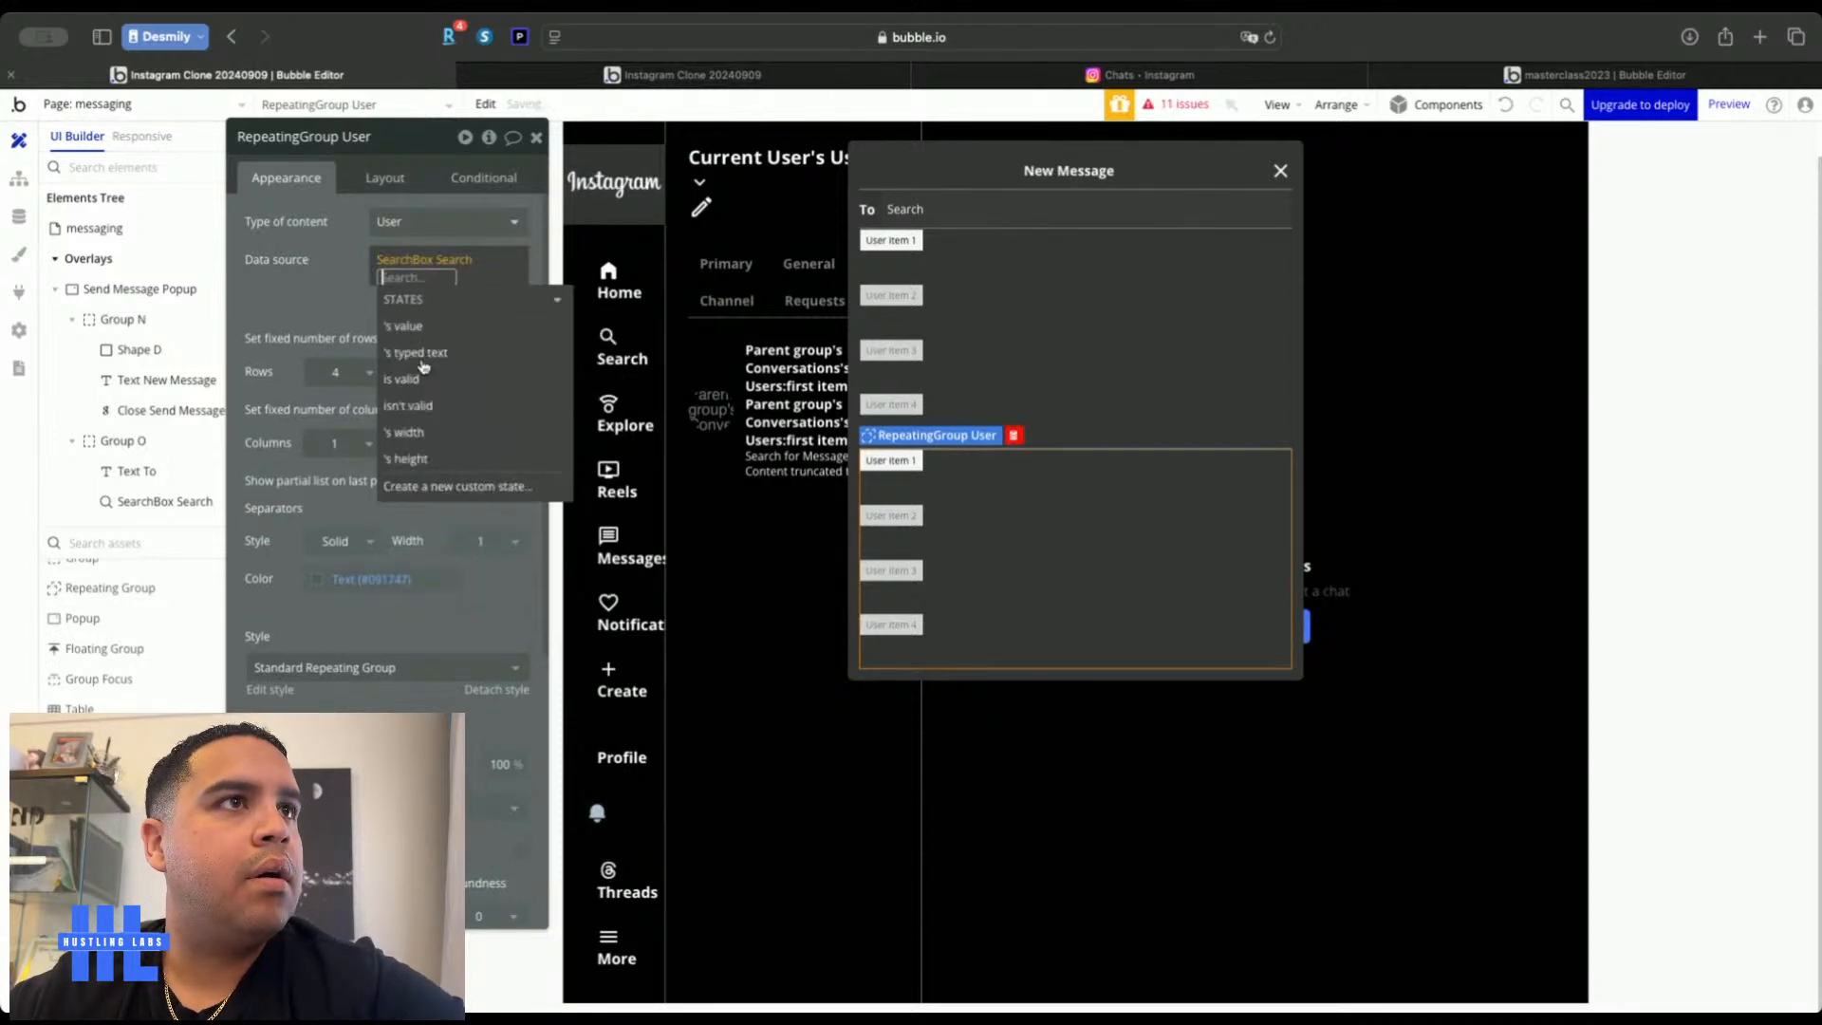
left_click(418, 353)
left_click(331, 281)
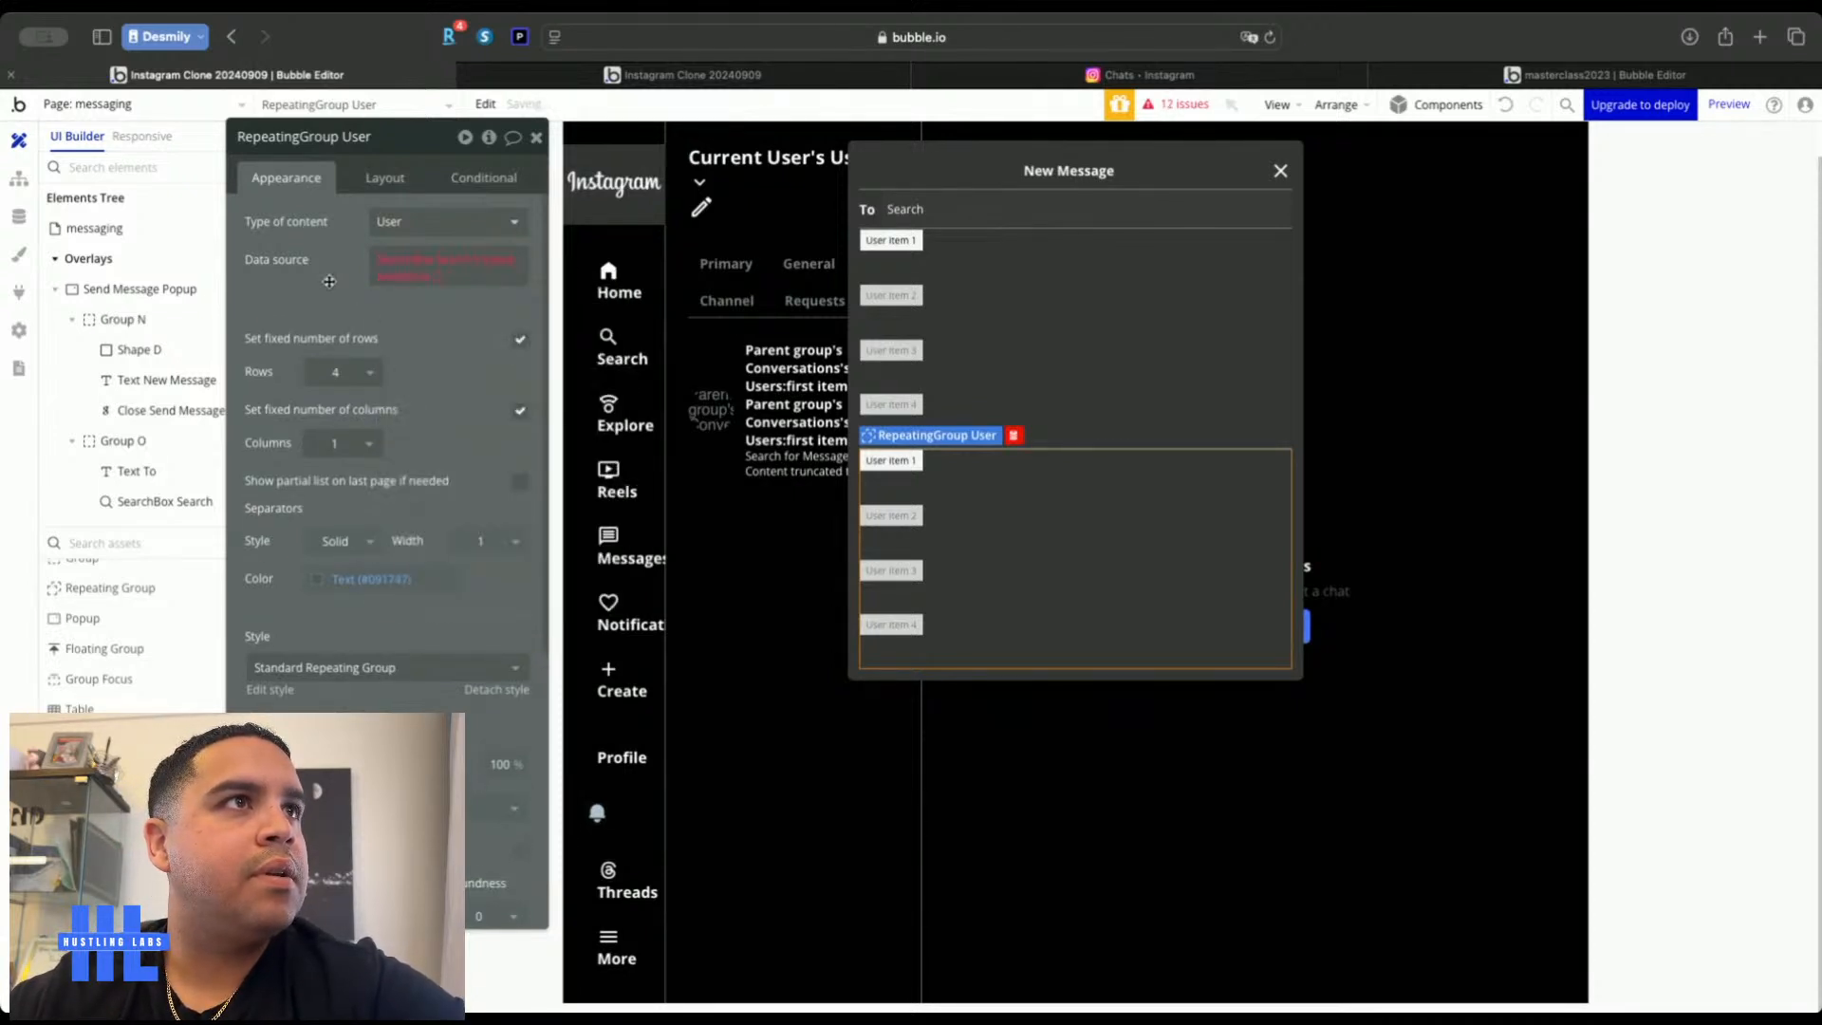
Discard the duplicate repeating group and move RepeatingGroup User up beside the To field
left_click(389, 278)
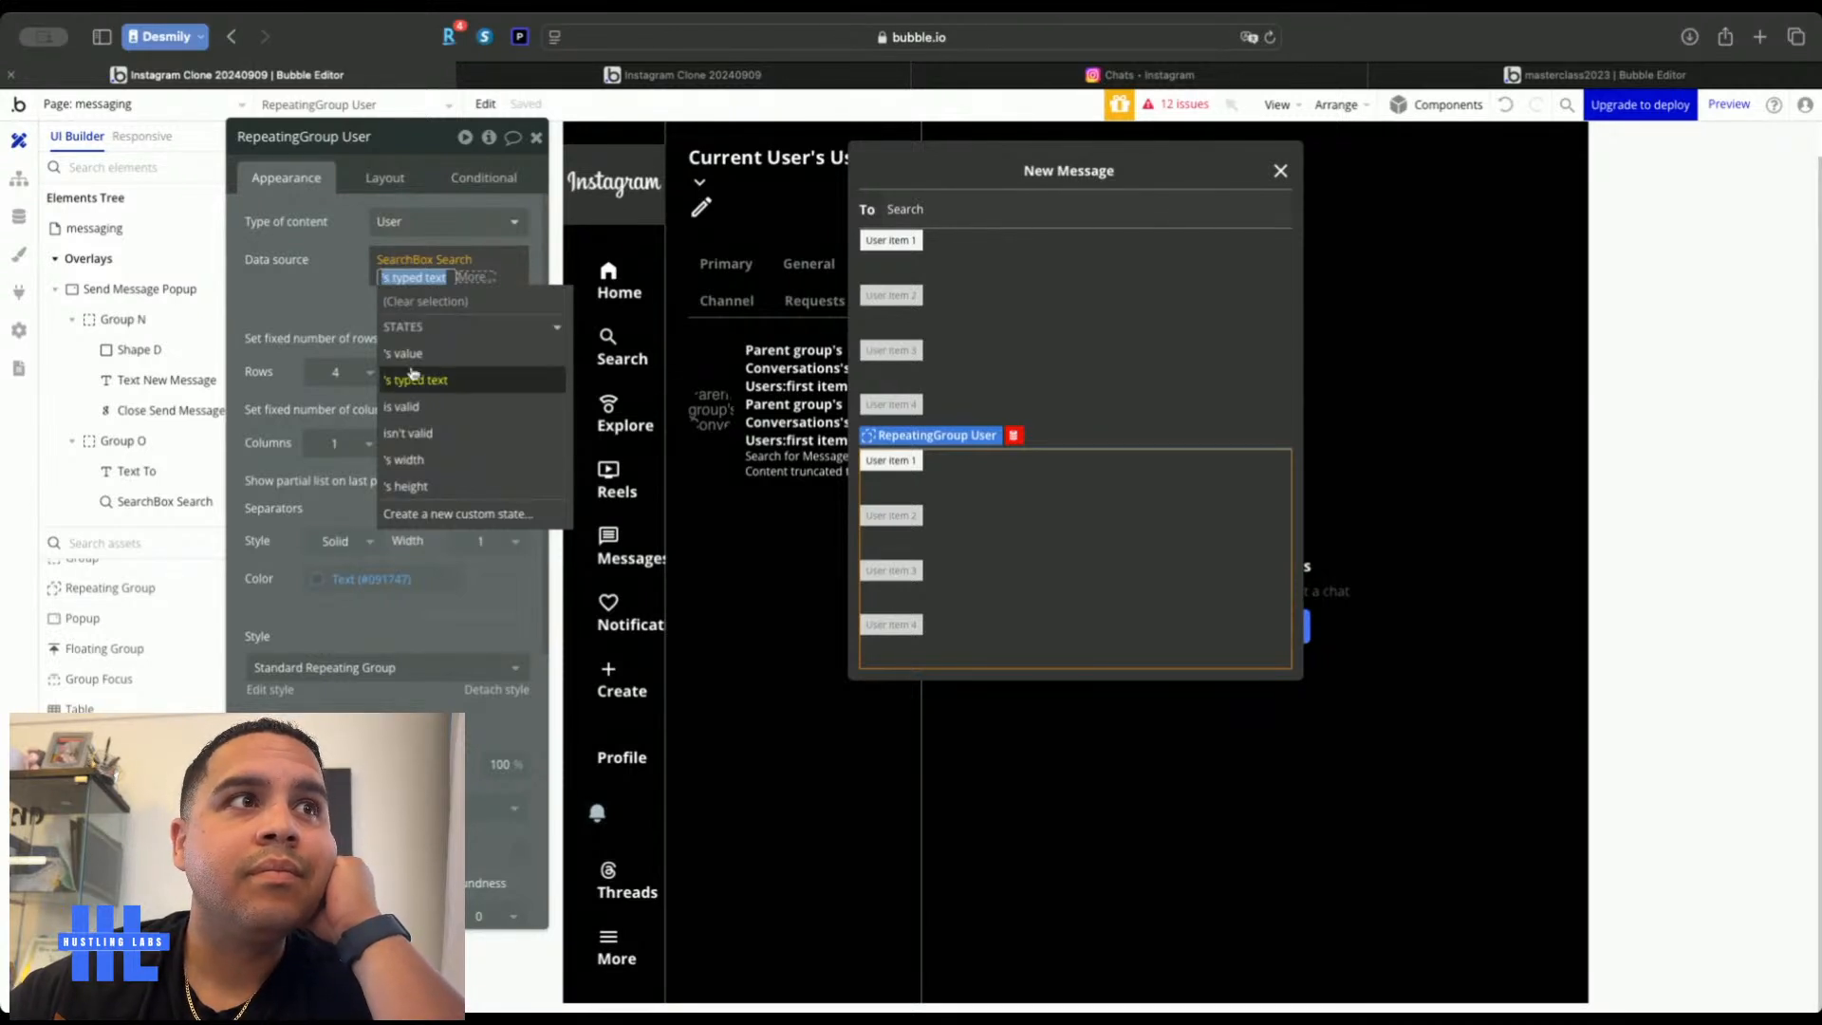
left_click(426, 354)
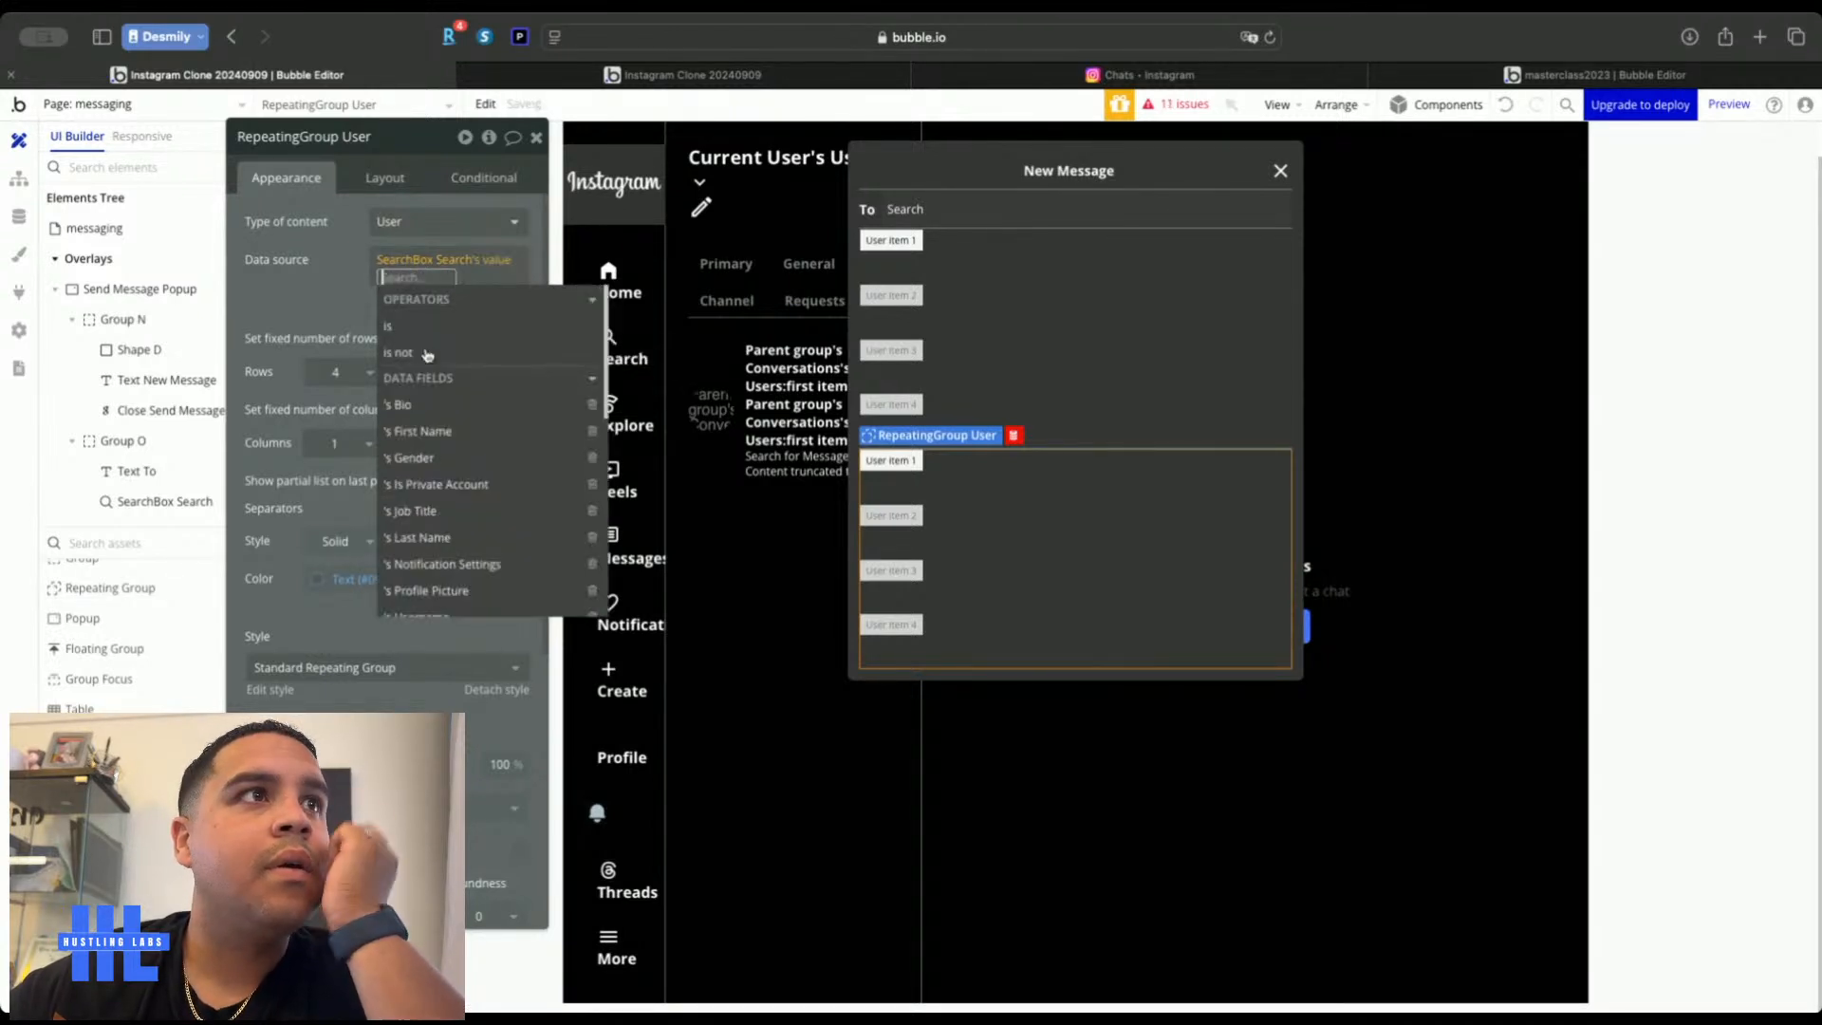
scroll(446, 463, "down", 5)
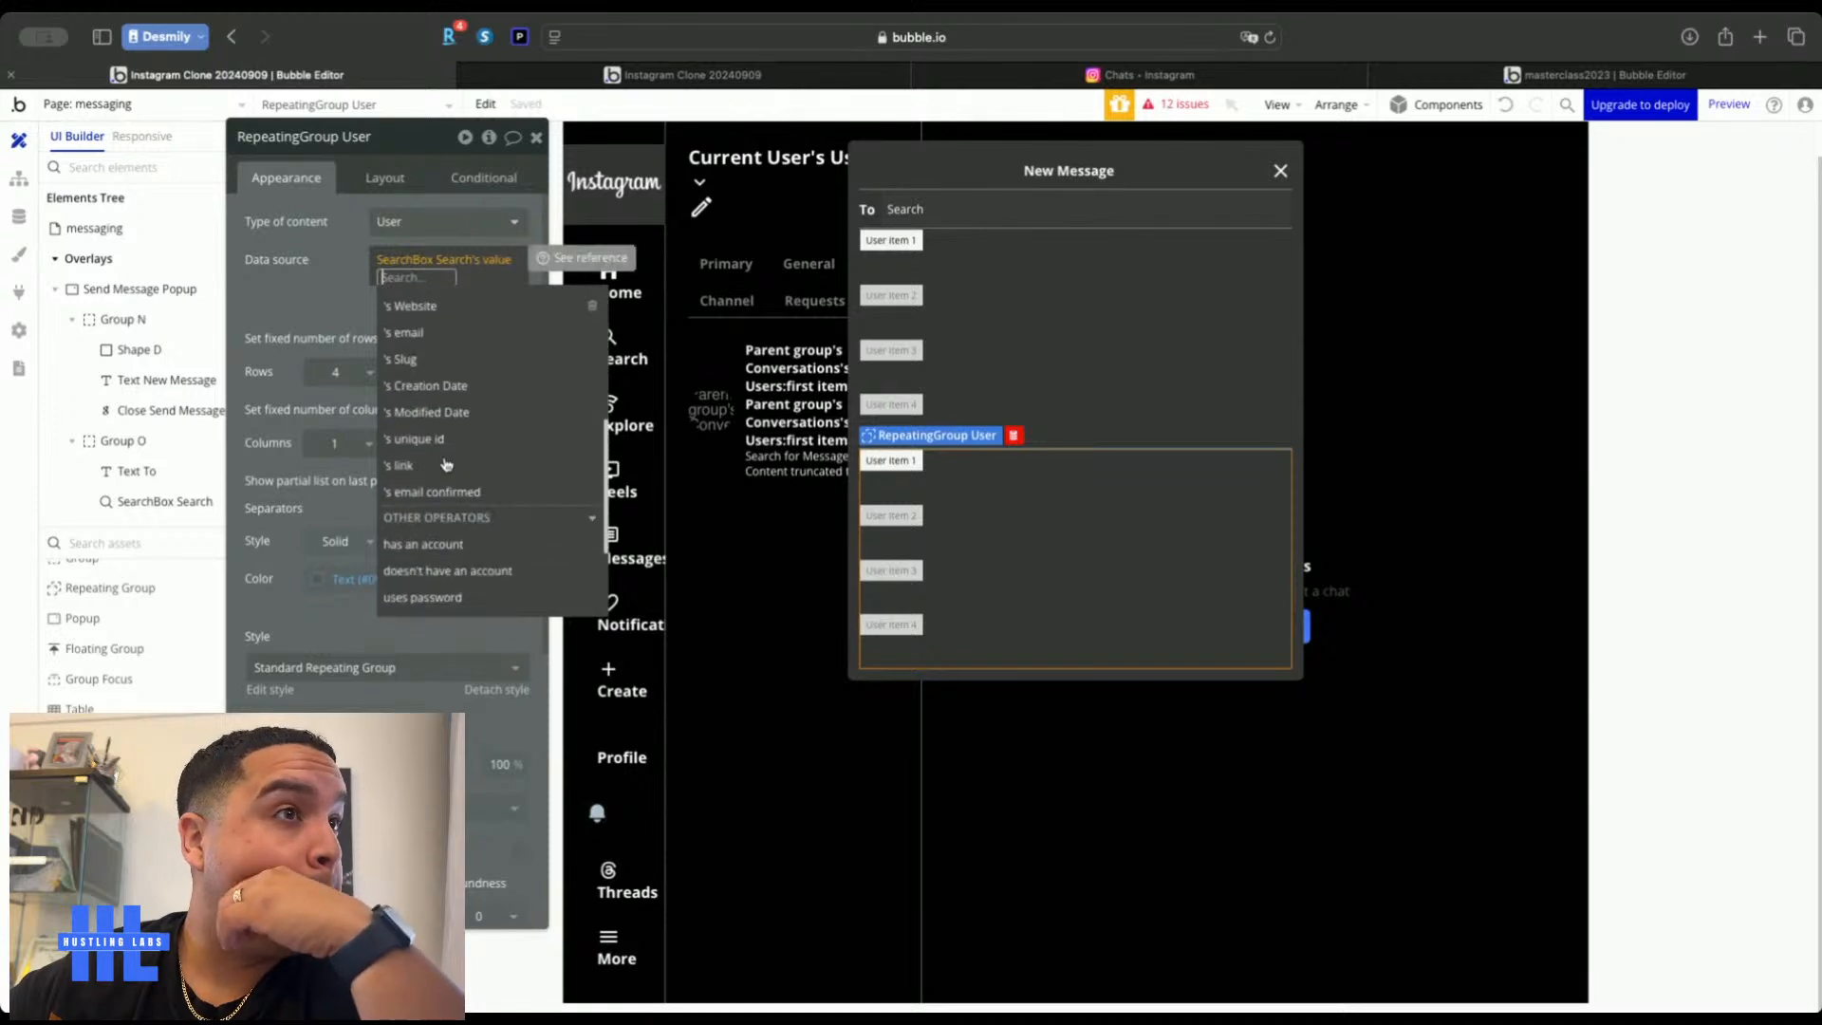
scroll(445, 463, "down", 2)
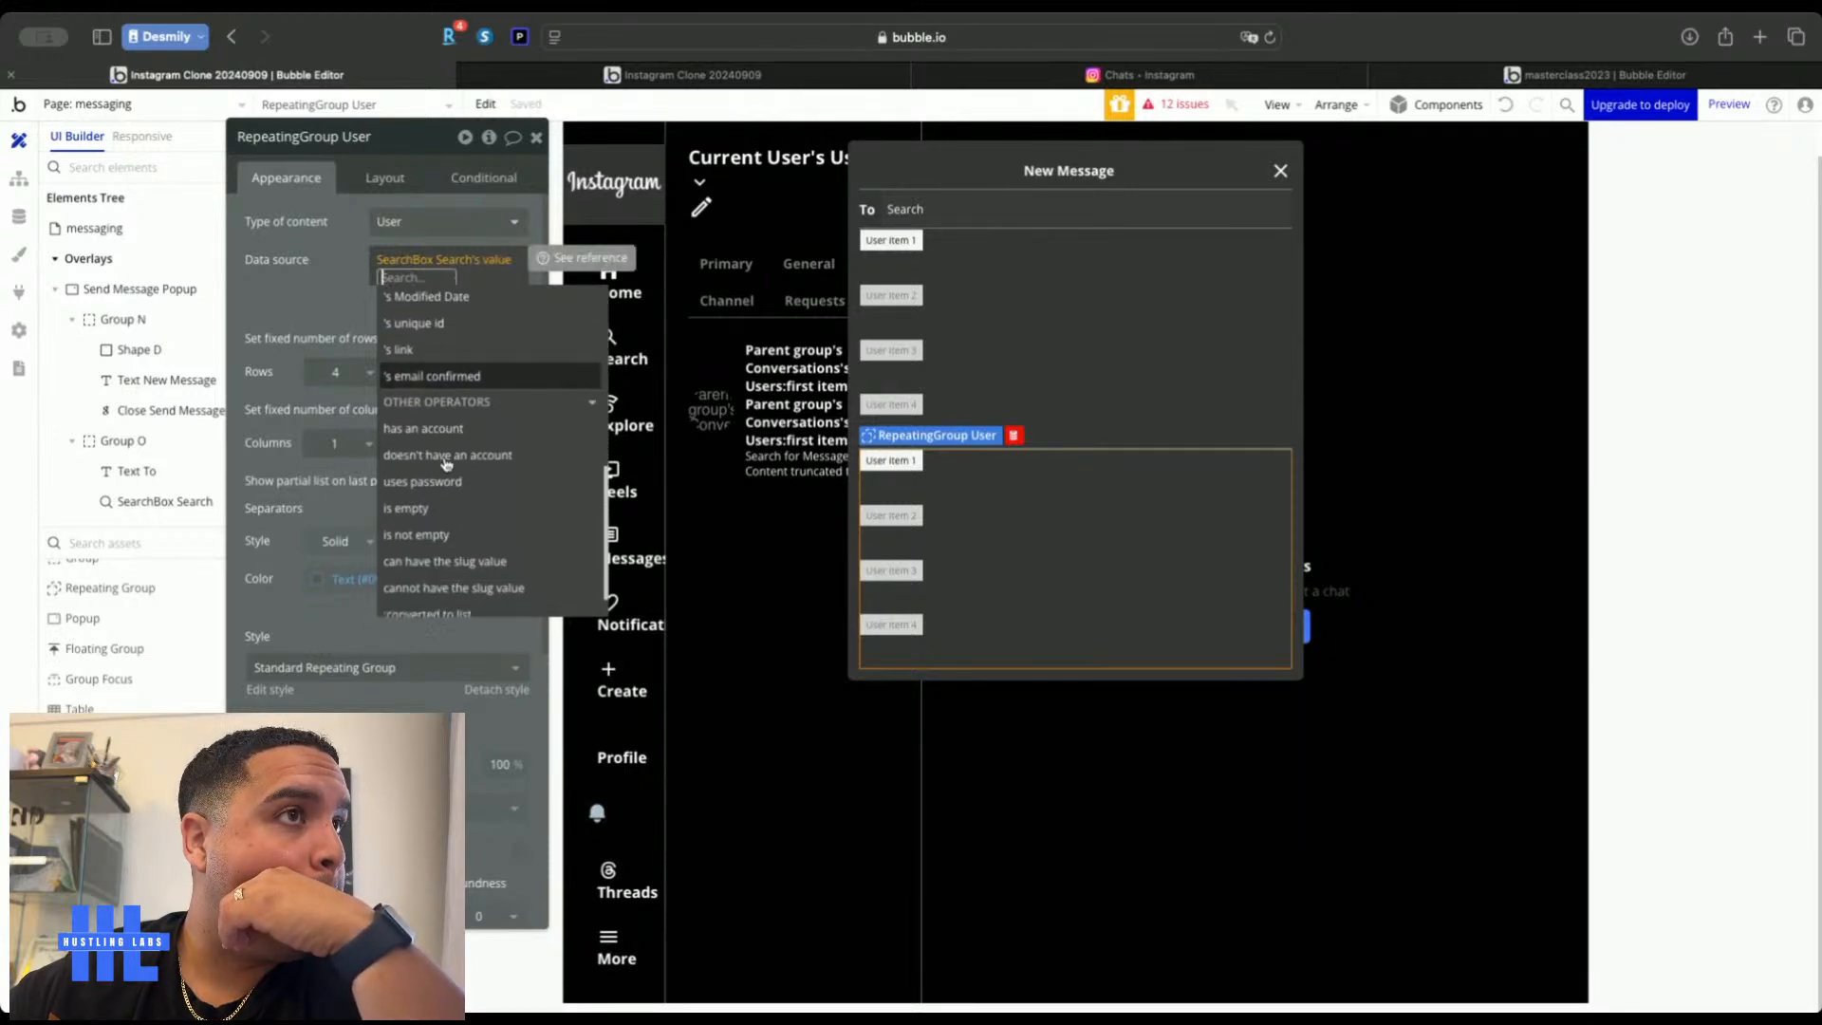
left_click(347, 303)
key("Delete")
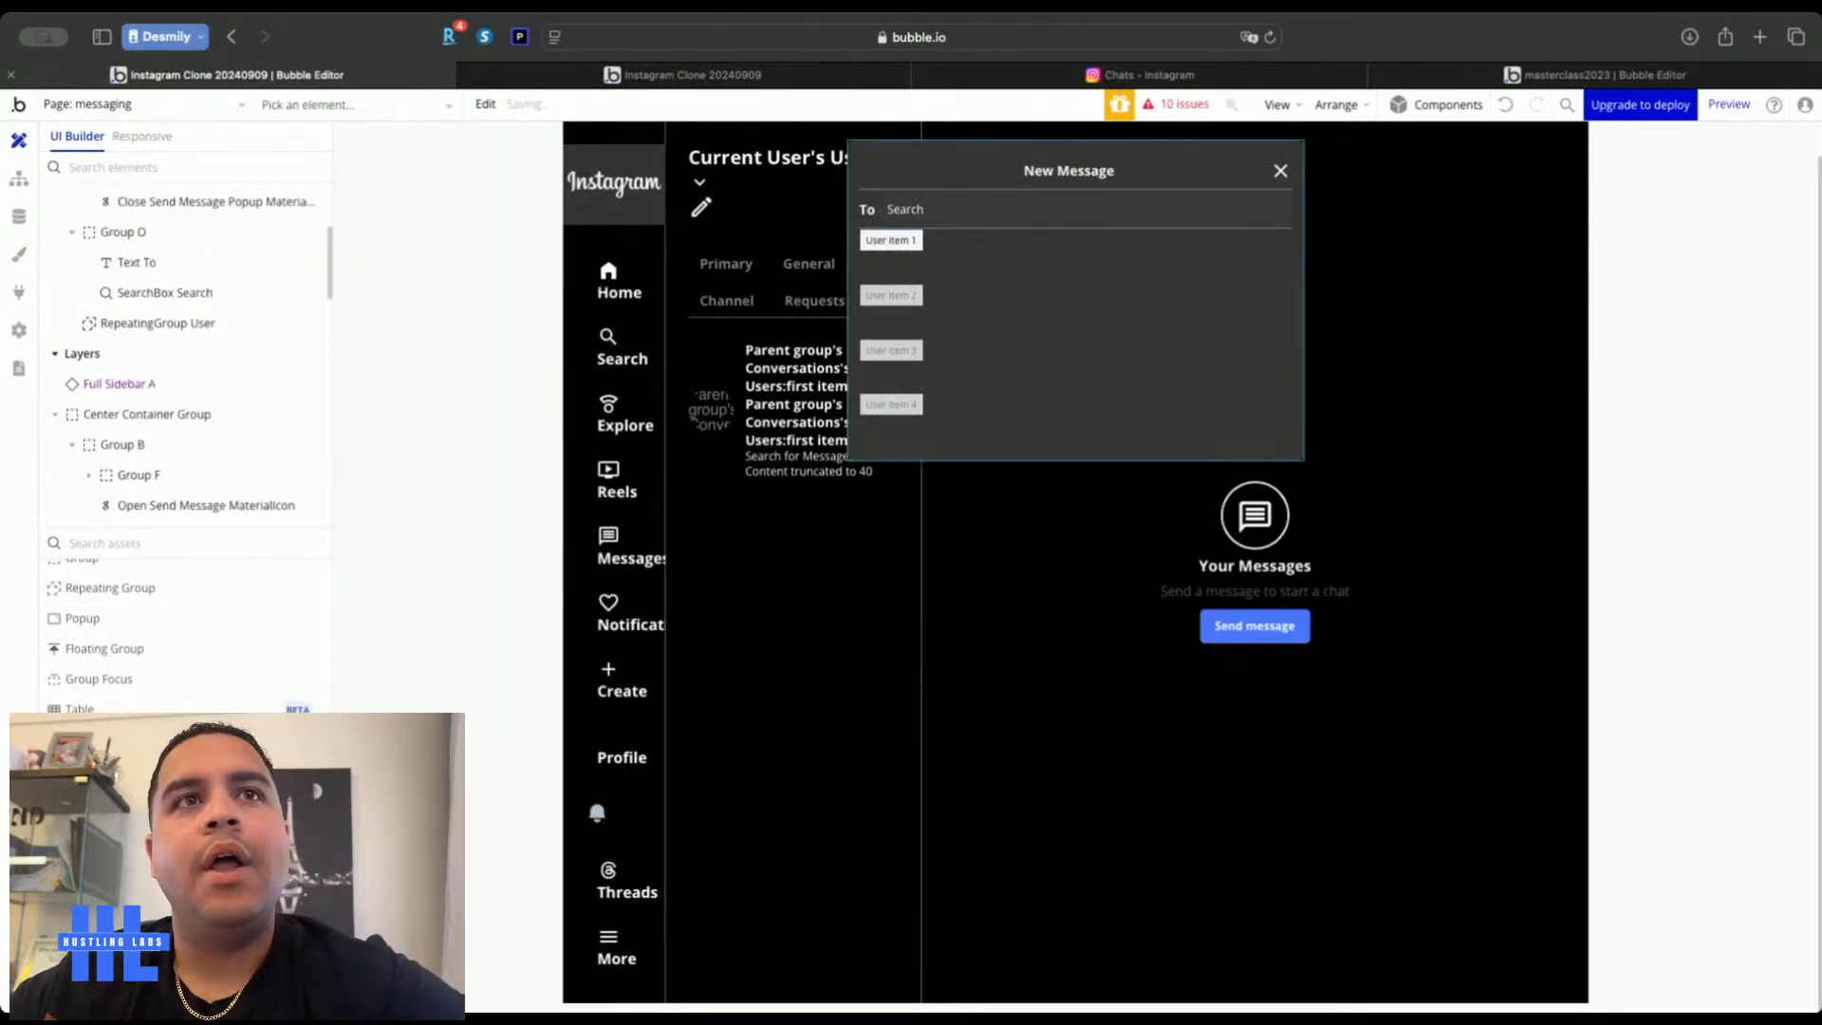
left_click_drag(151, 323, 1012, 217)
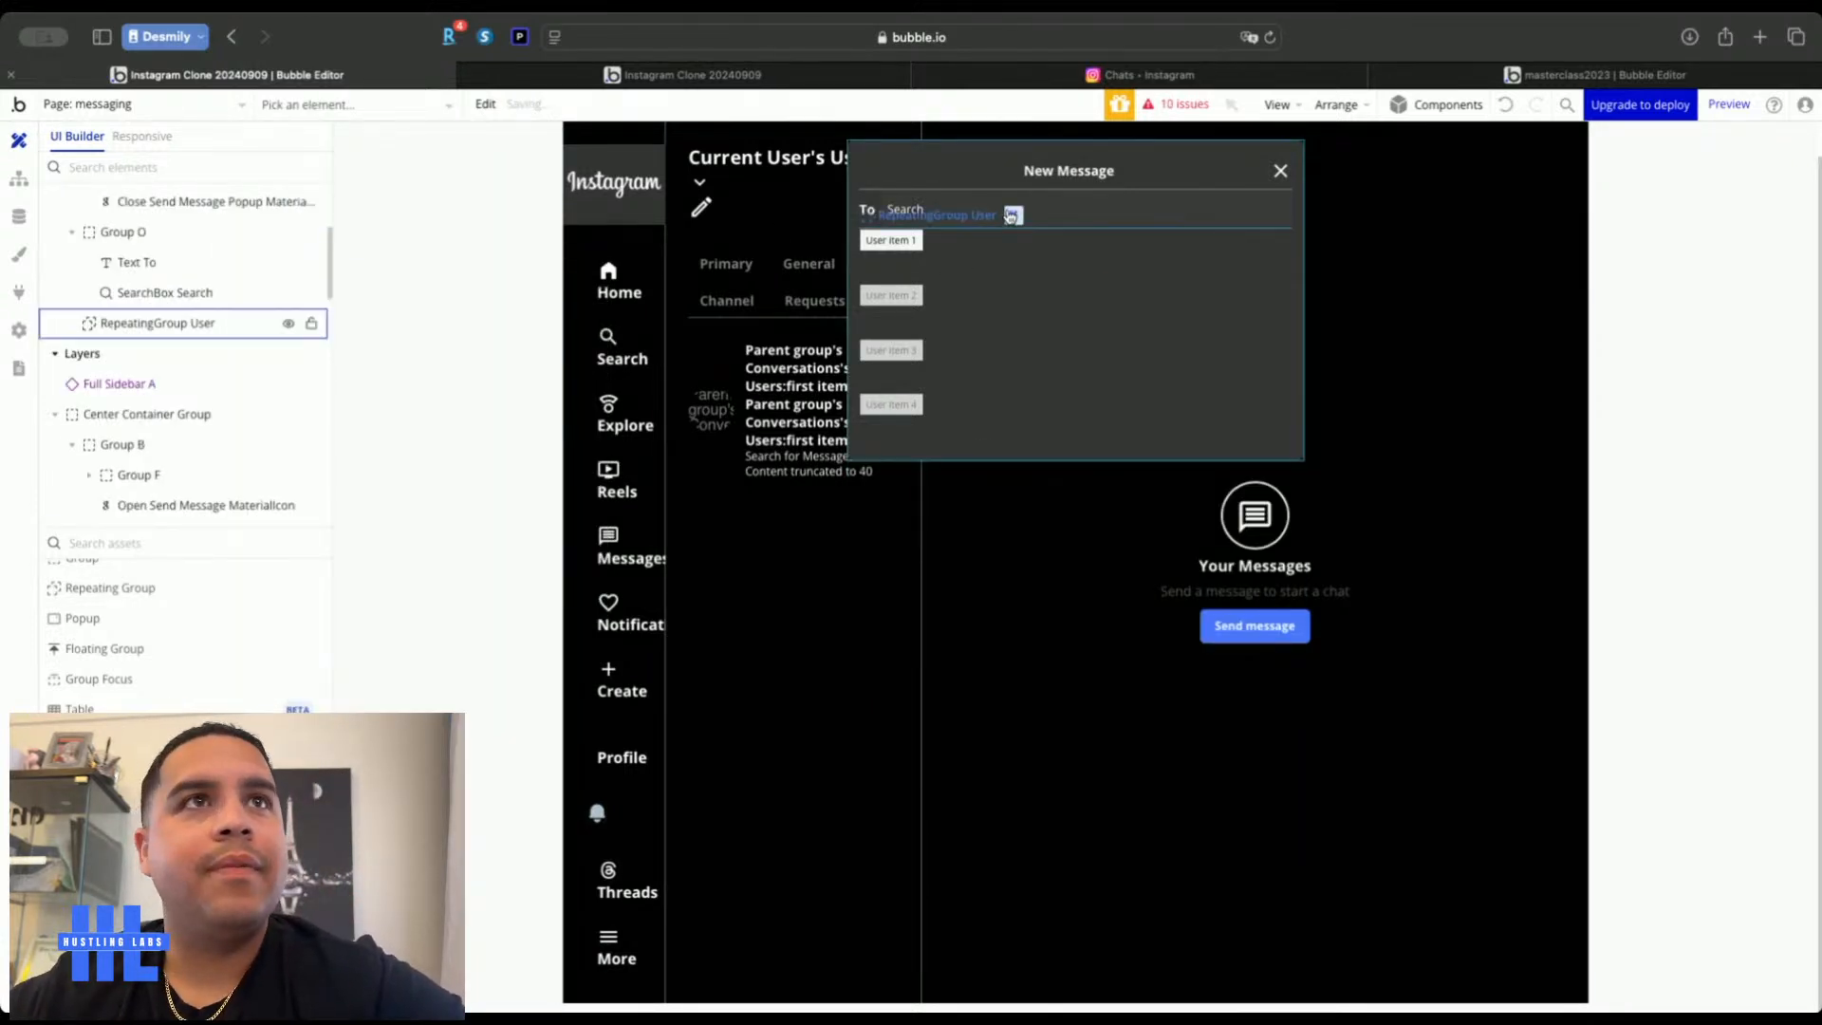
left_click(562, 76)
Reload the live app, open New Message and search the To field for a user's first name
key("super+r")
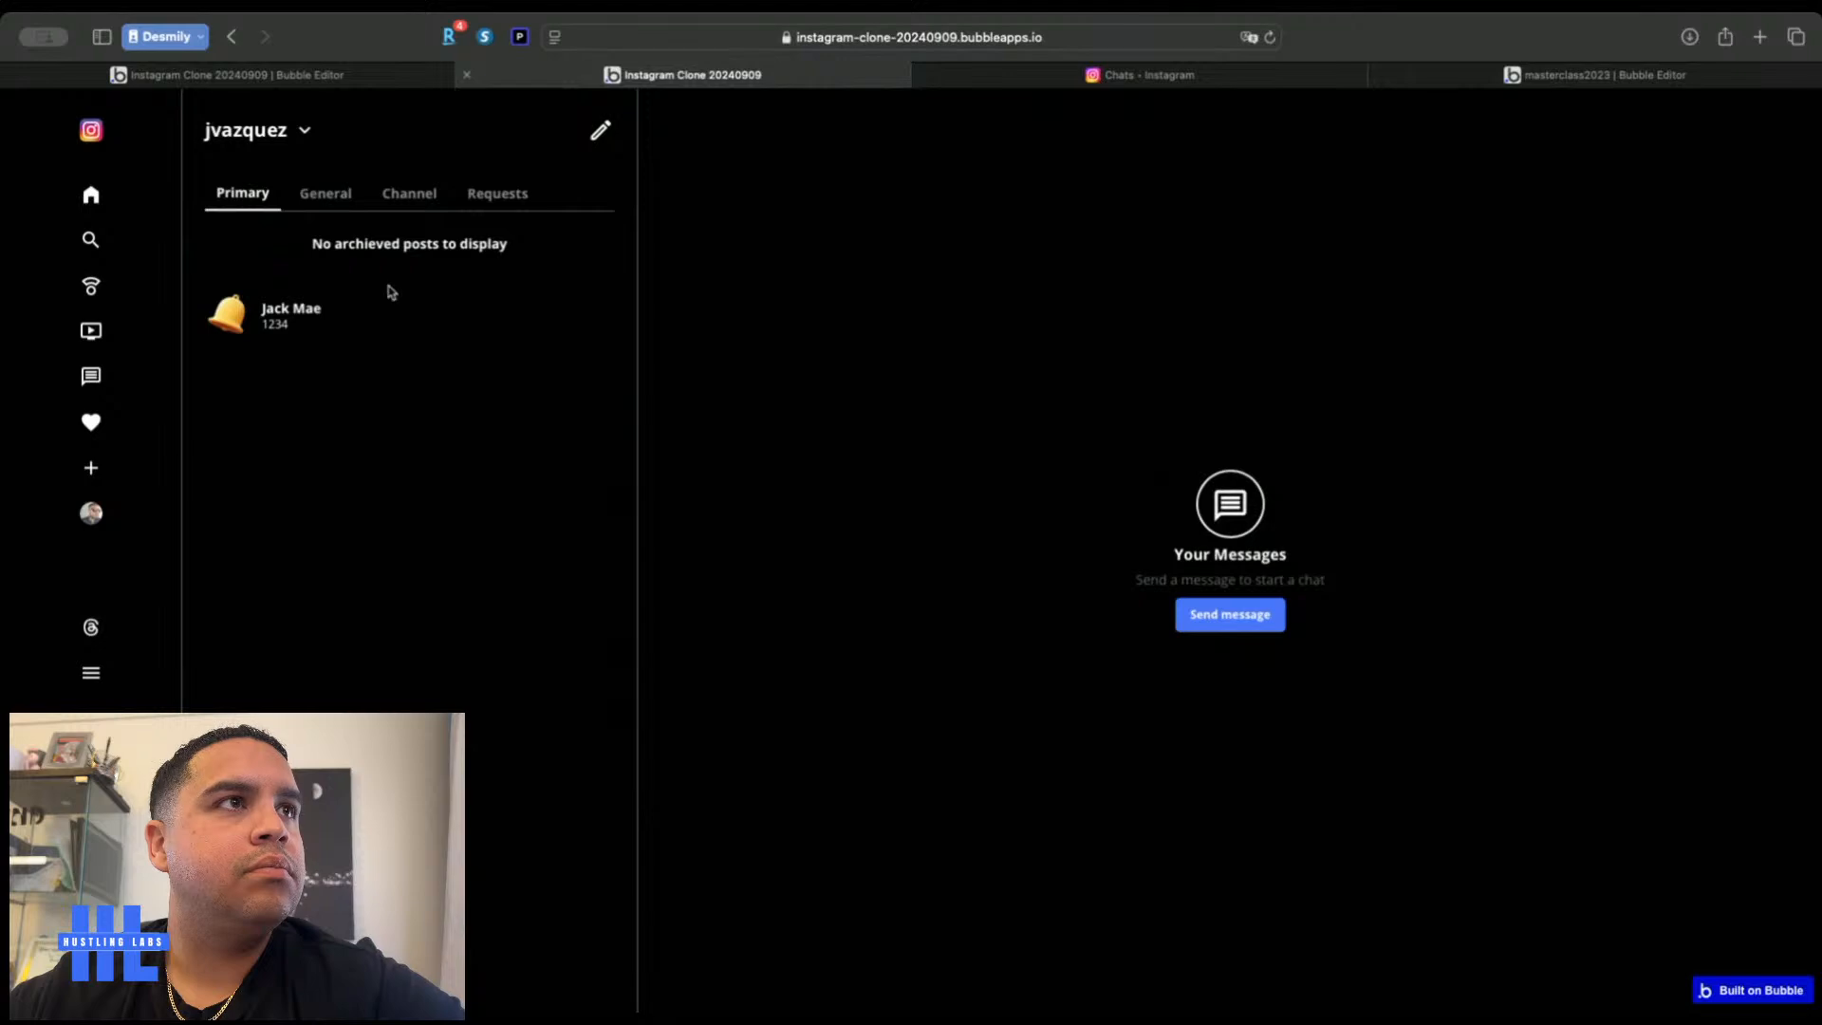
left_click(600, 130)
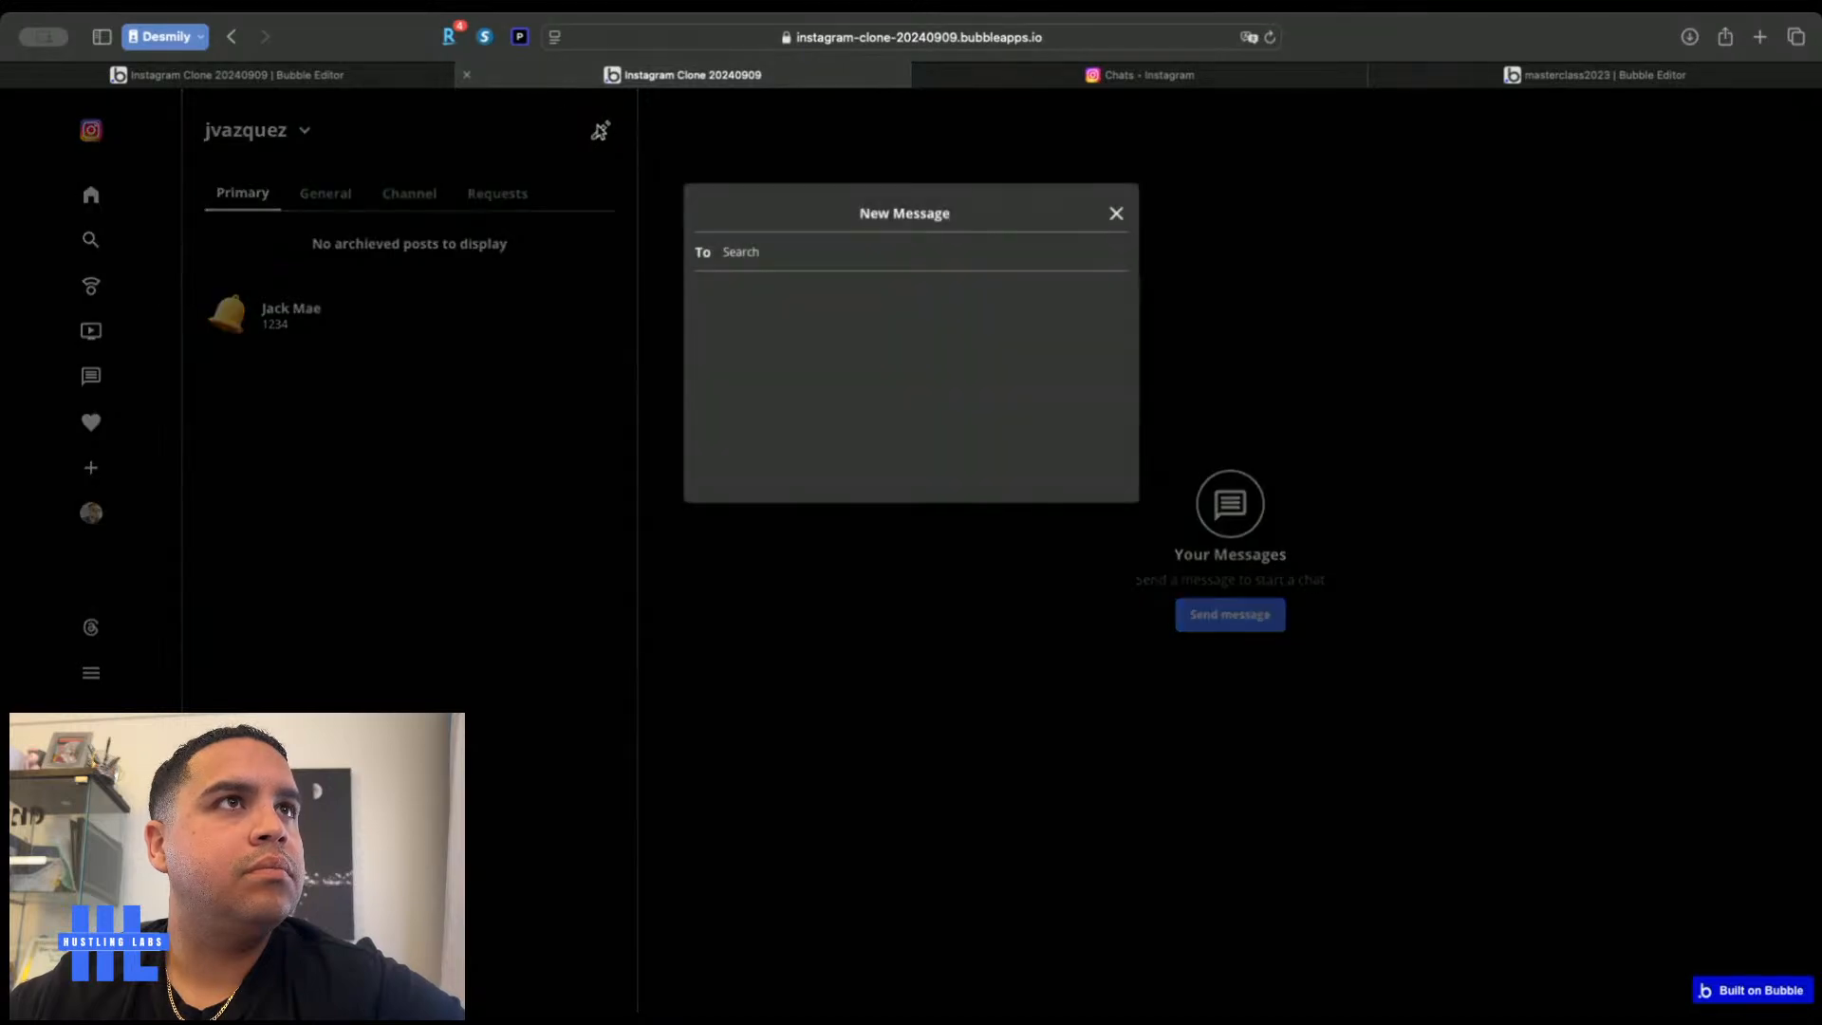
left_click(738, 251)
type("Jack")
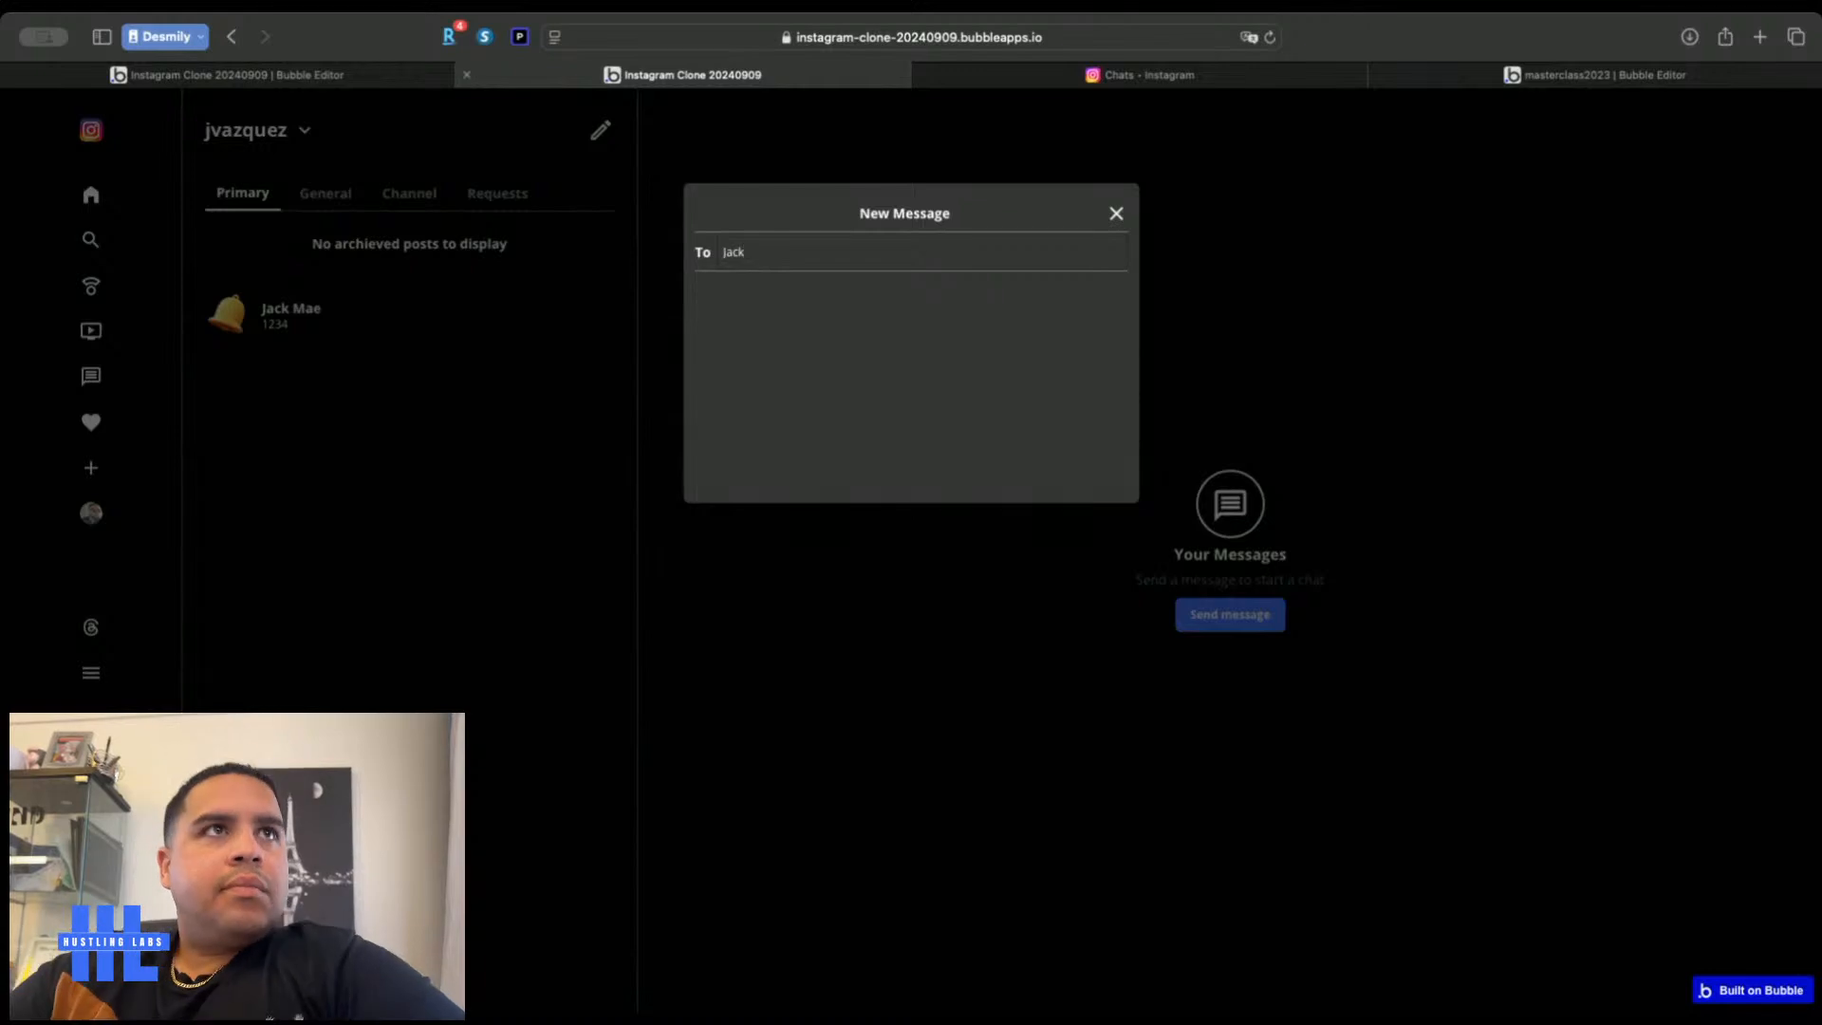
left_click(292, 80)
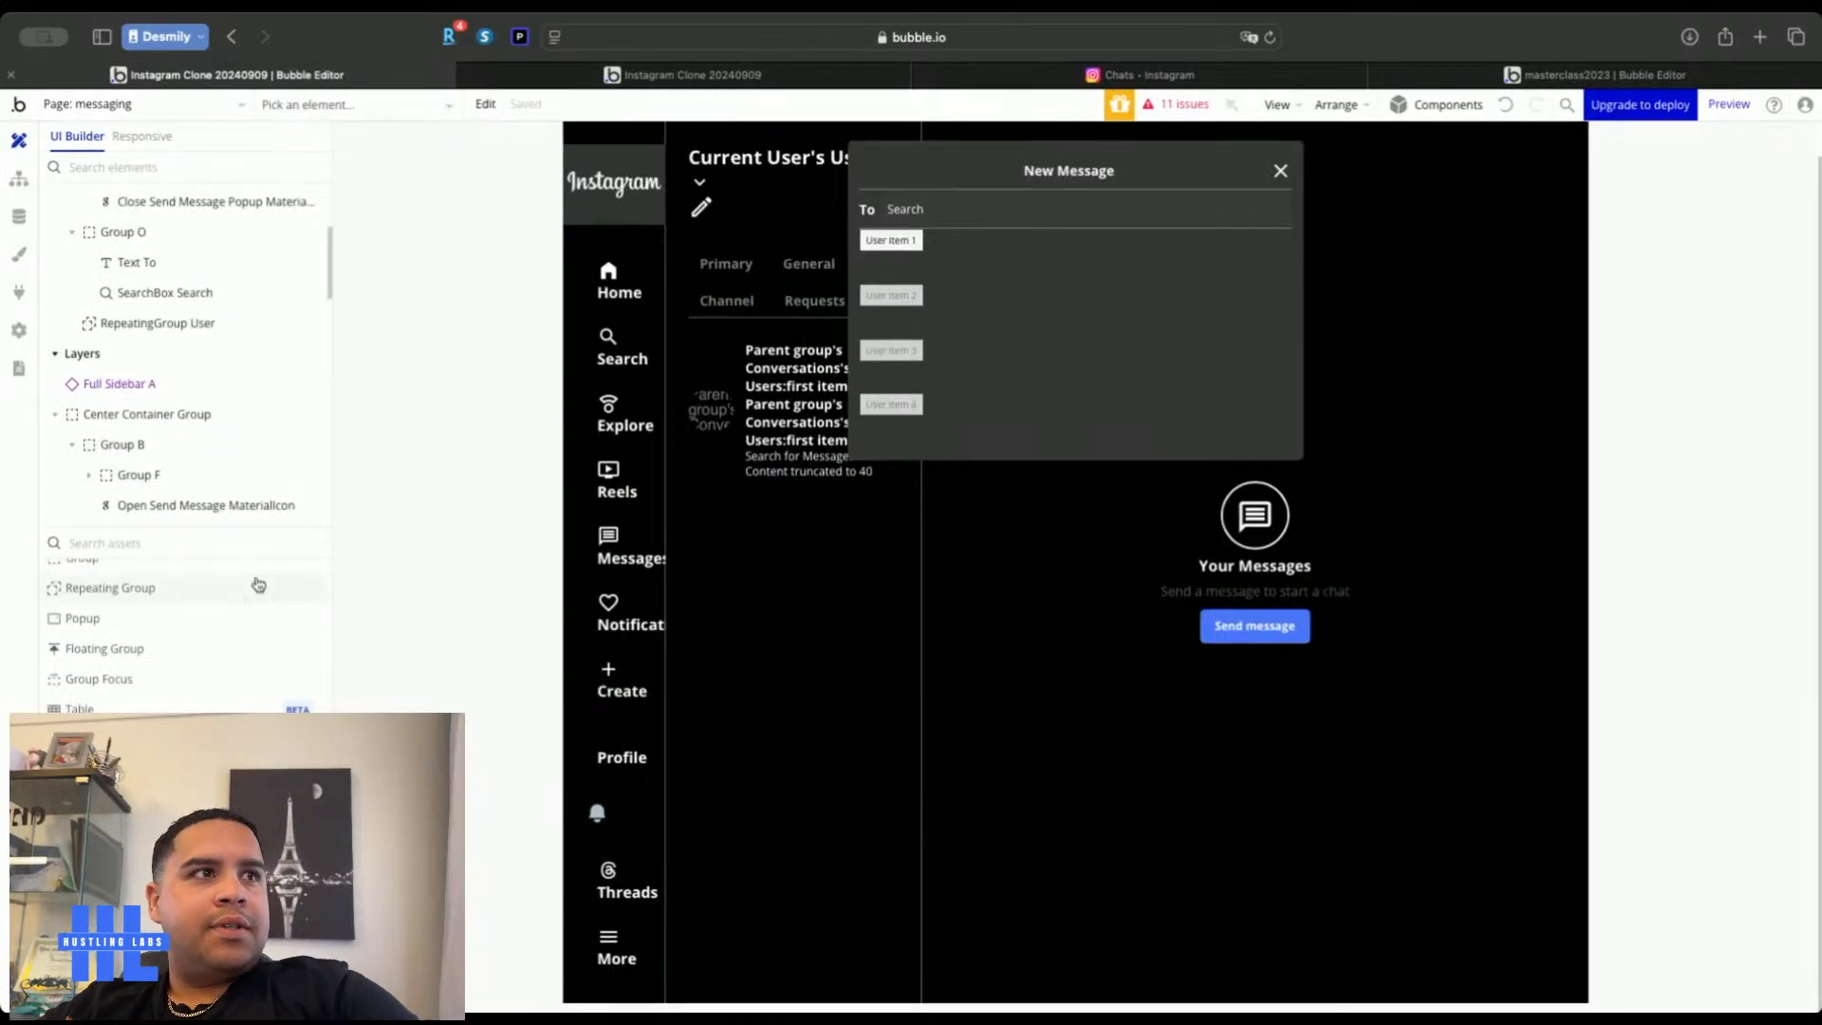
Add a Text element to RepeatingGroup User showing Current cell's User's First Name and Last Name
scroll(122, 639, "up", 5)
left_click_drag(106, 604, 958, 270)
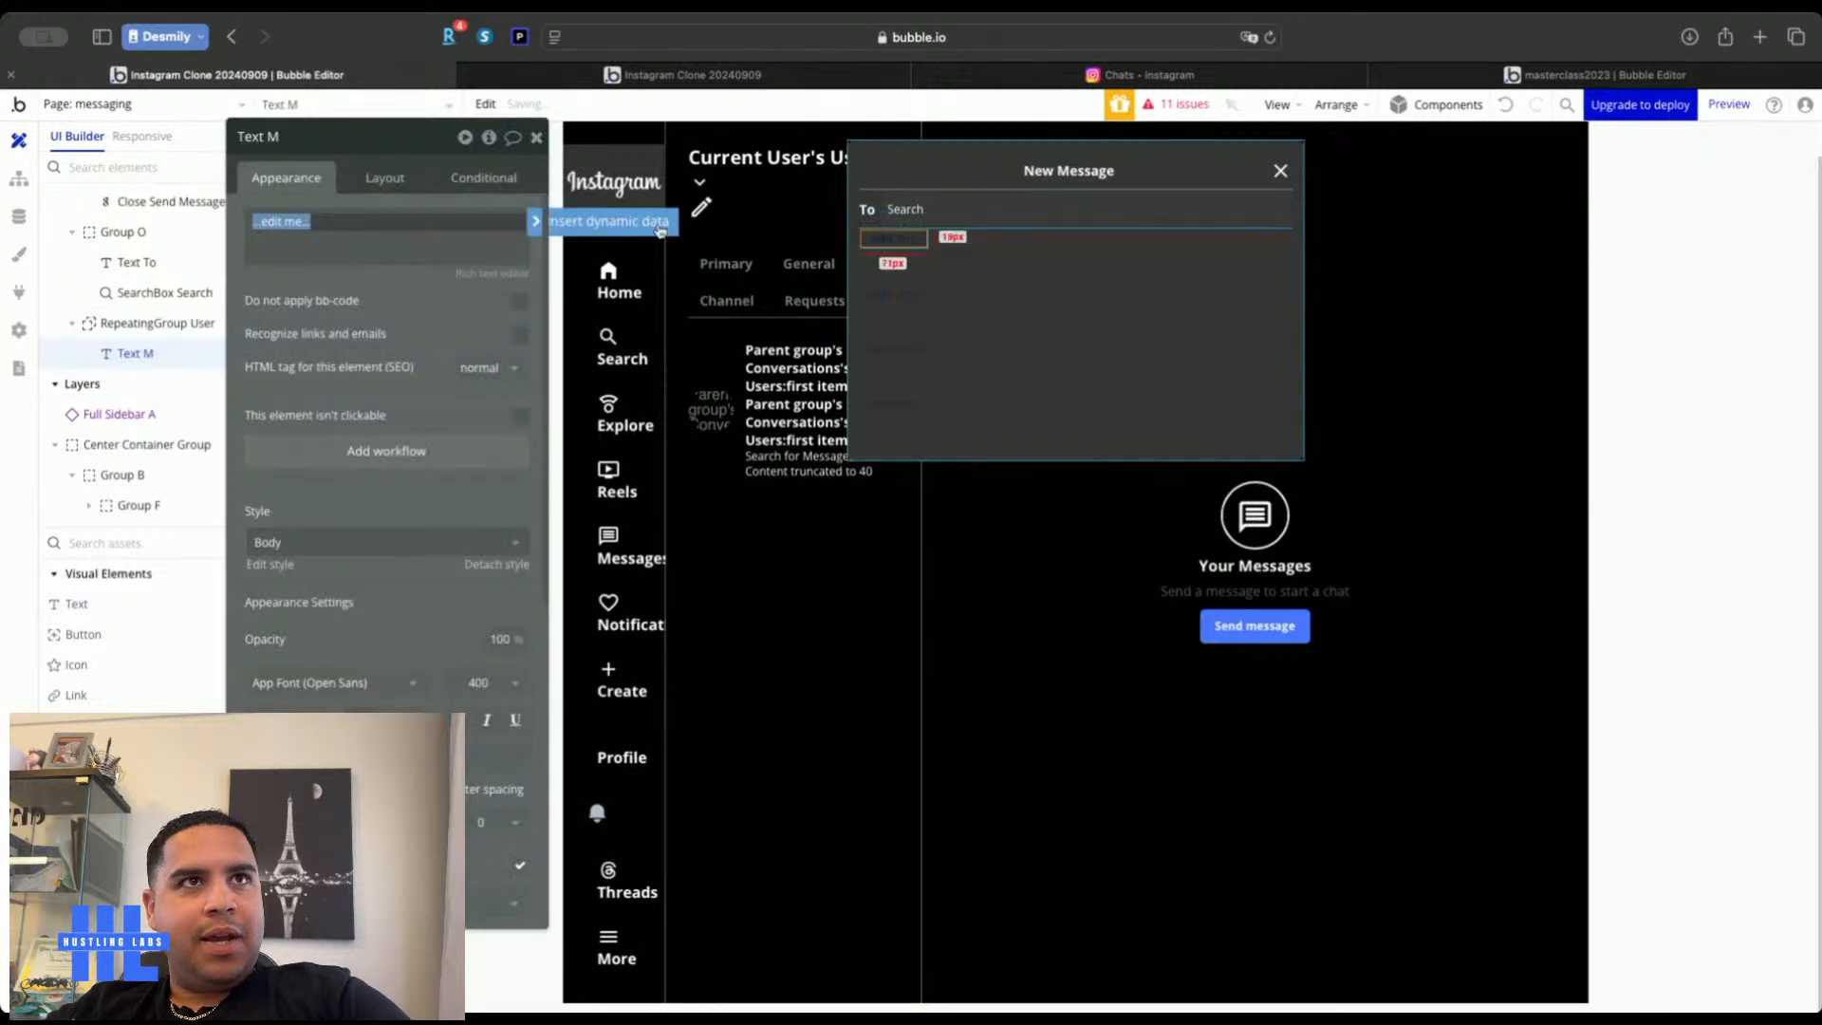
left_click(588, 204)
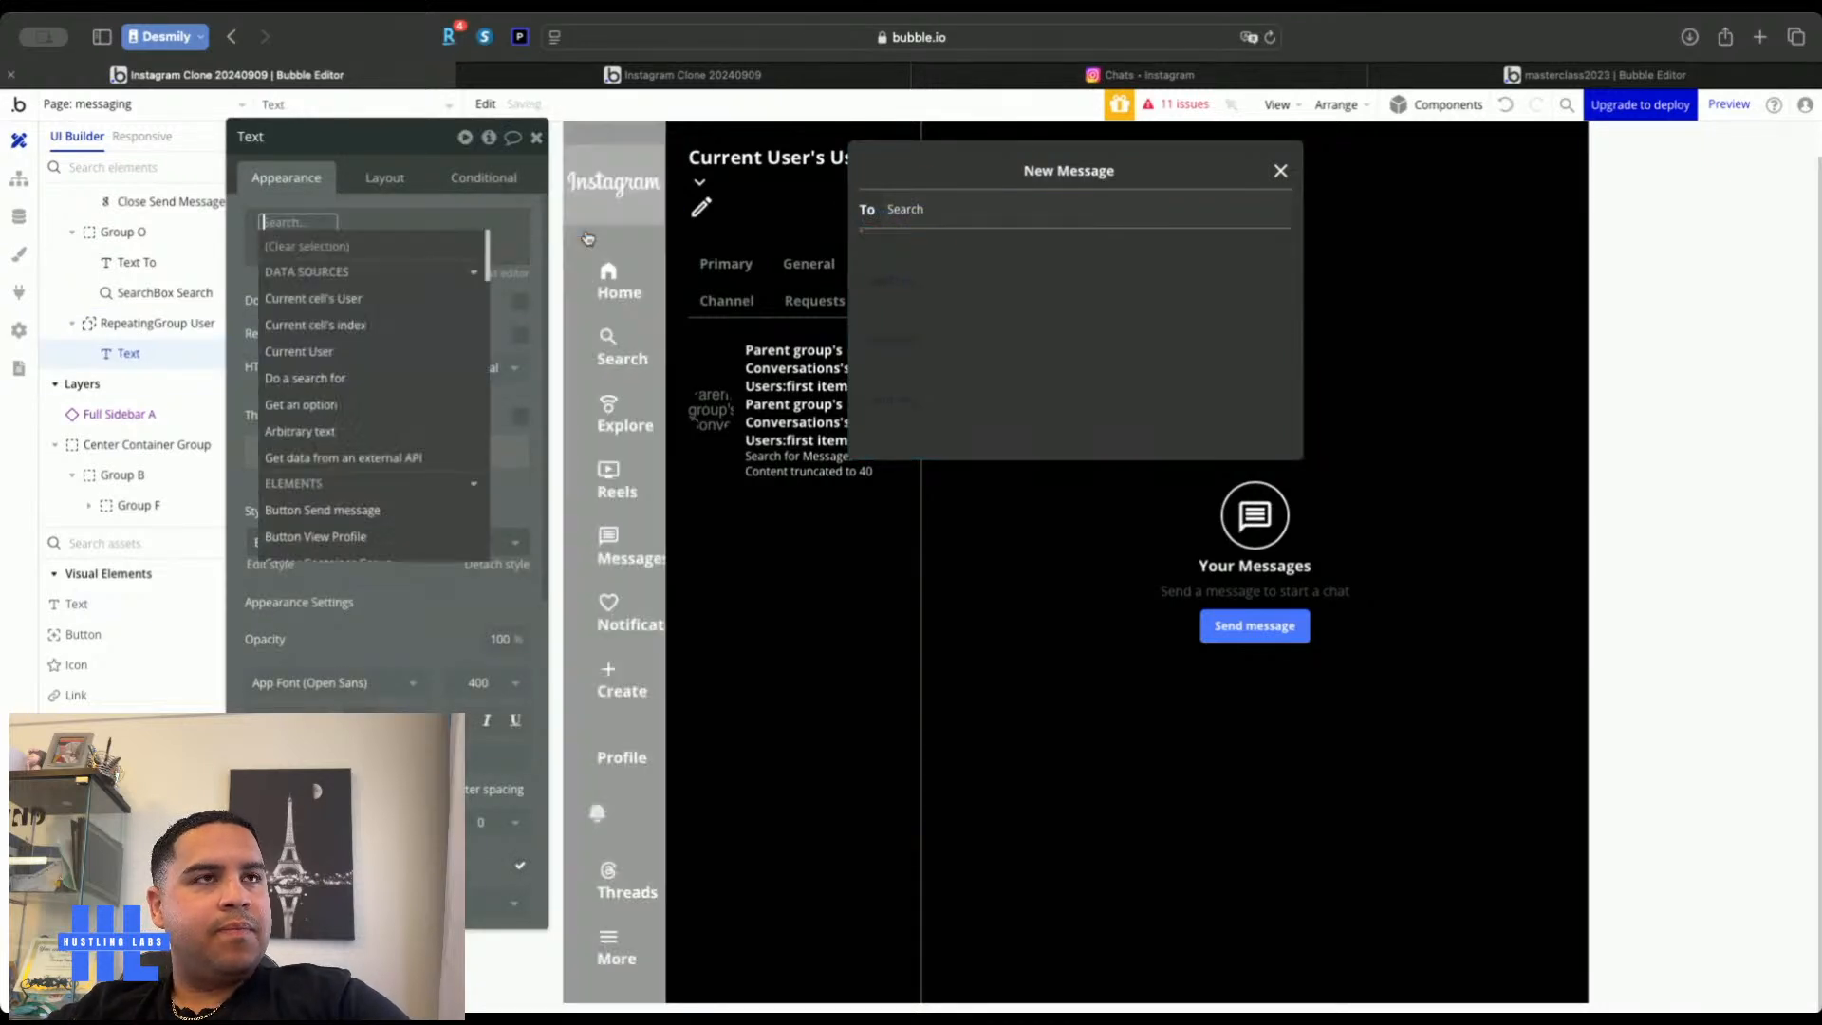
left_click(354, 298)
left_click(418, 376)
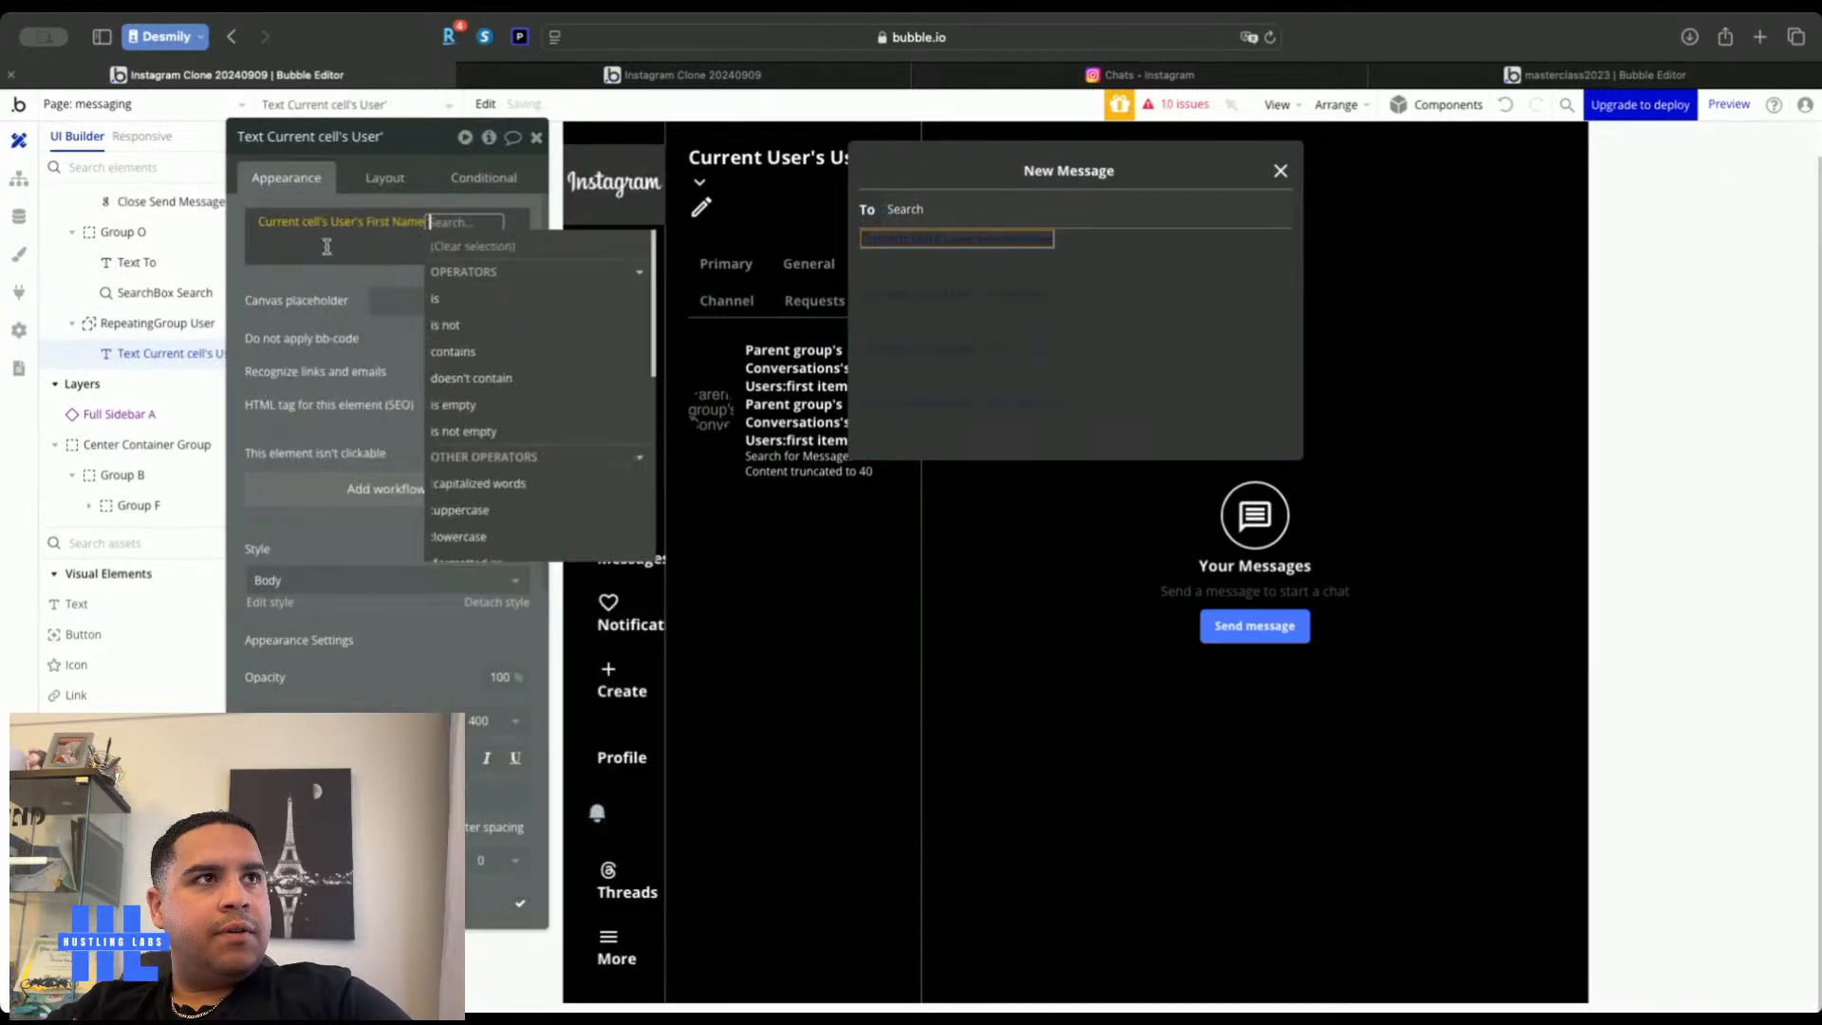
left_click(328, 247)
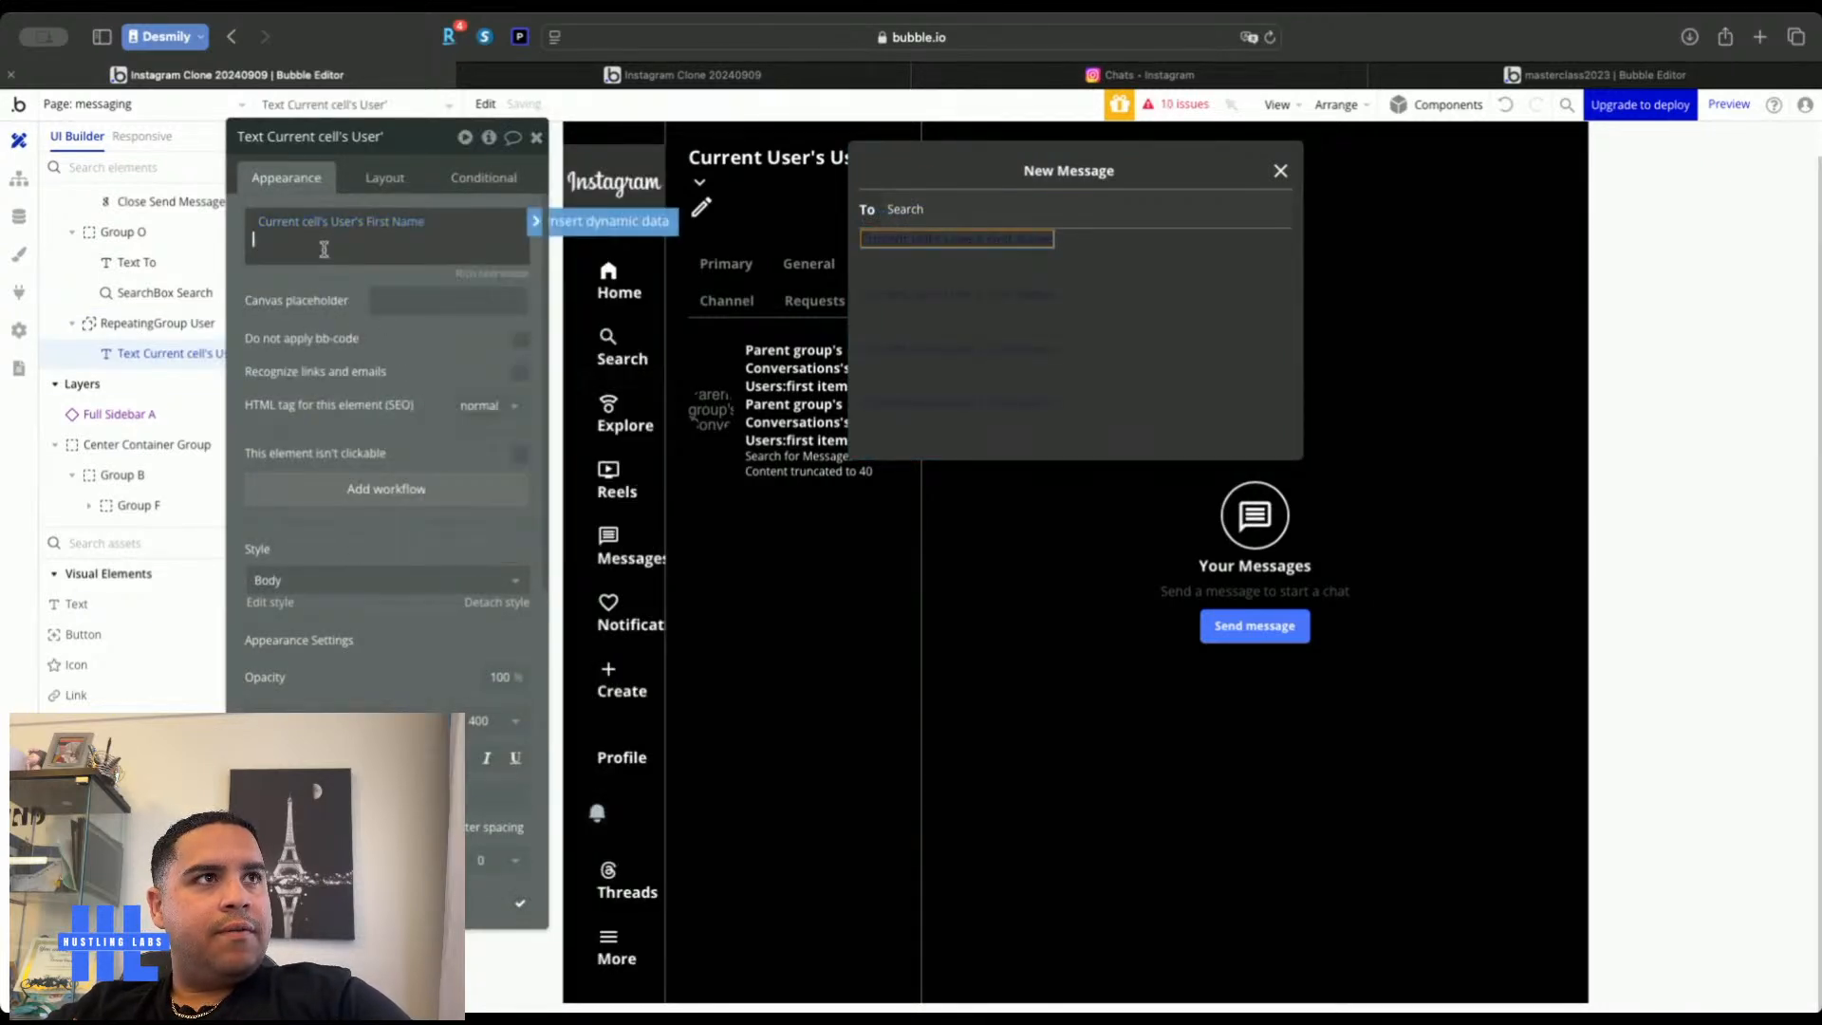
left_click(597, 221)
left_click(525, 300)
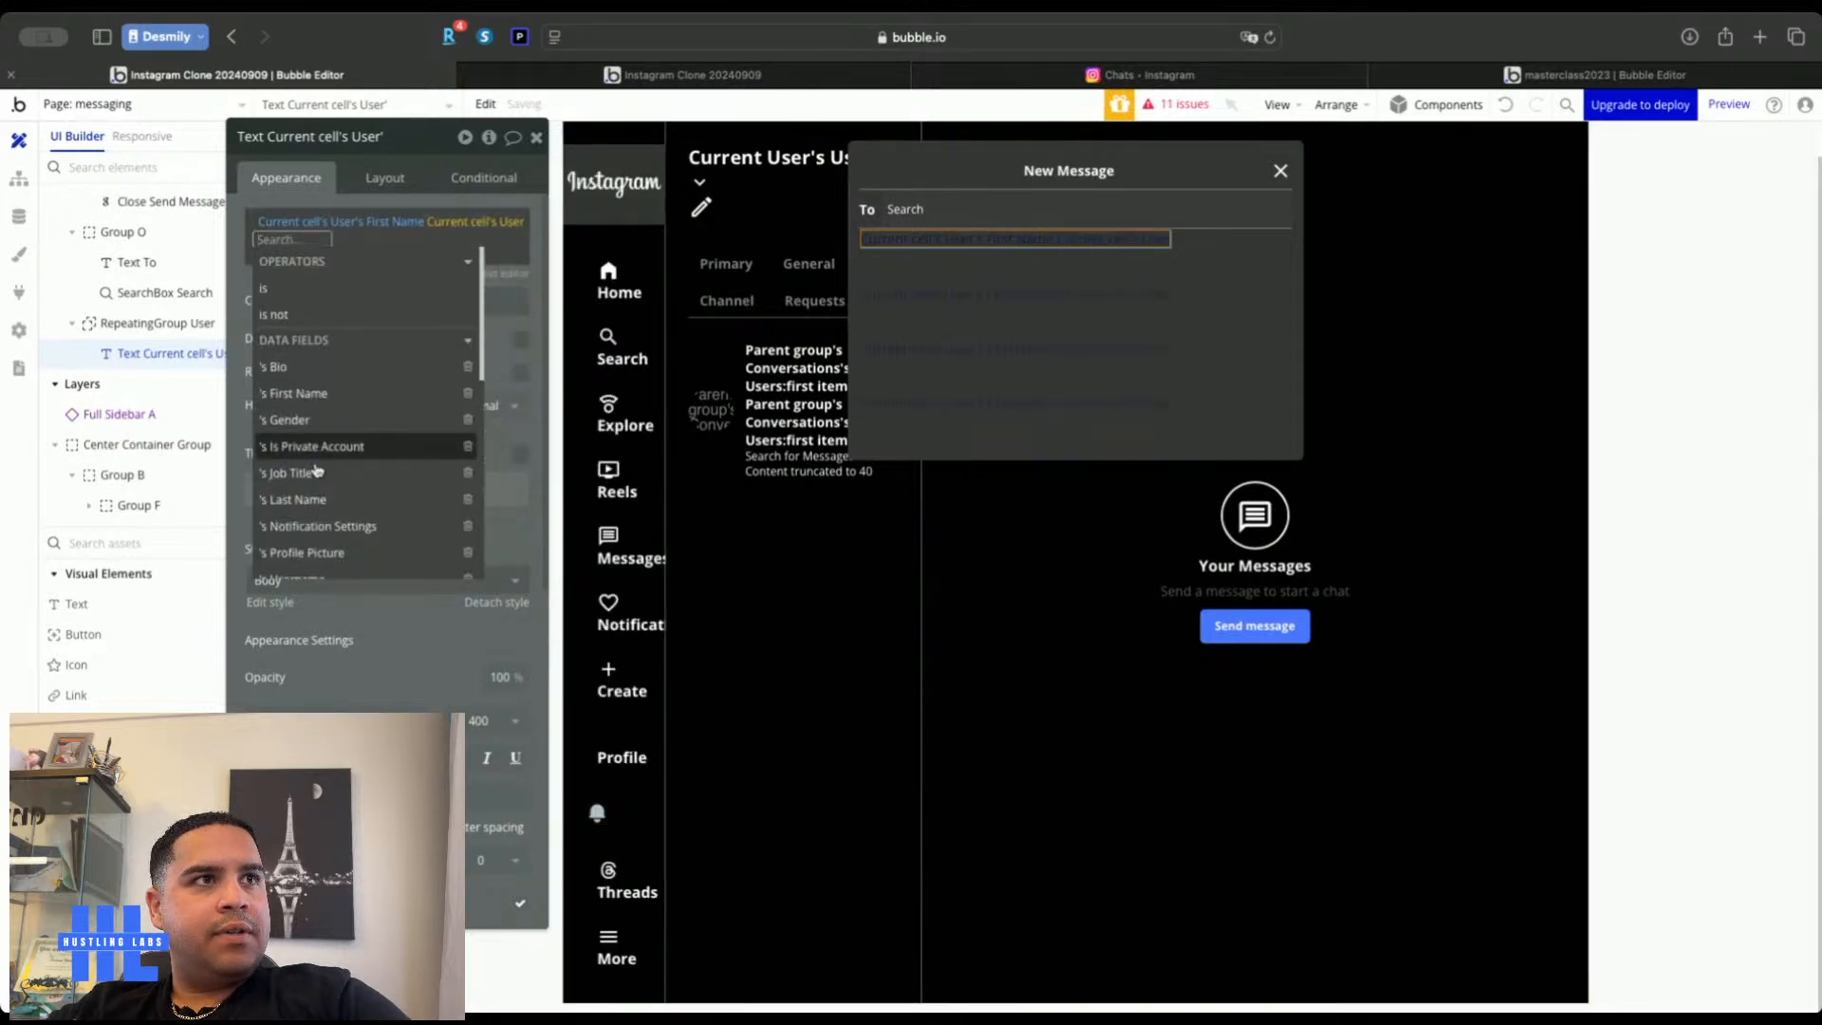
left_click(329, 507)
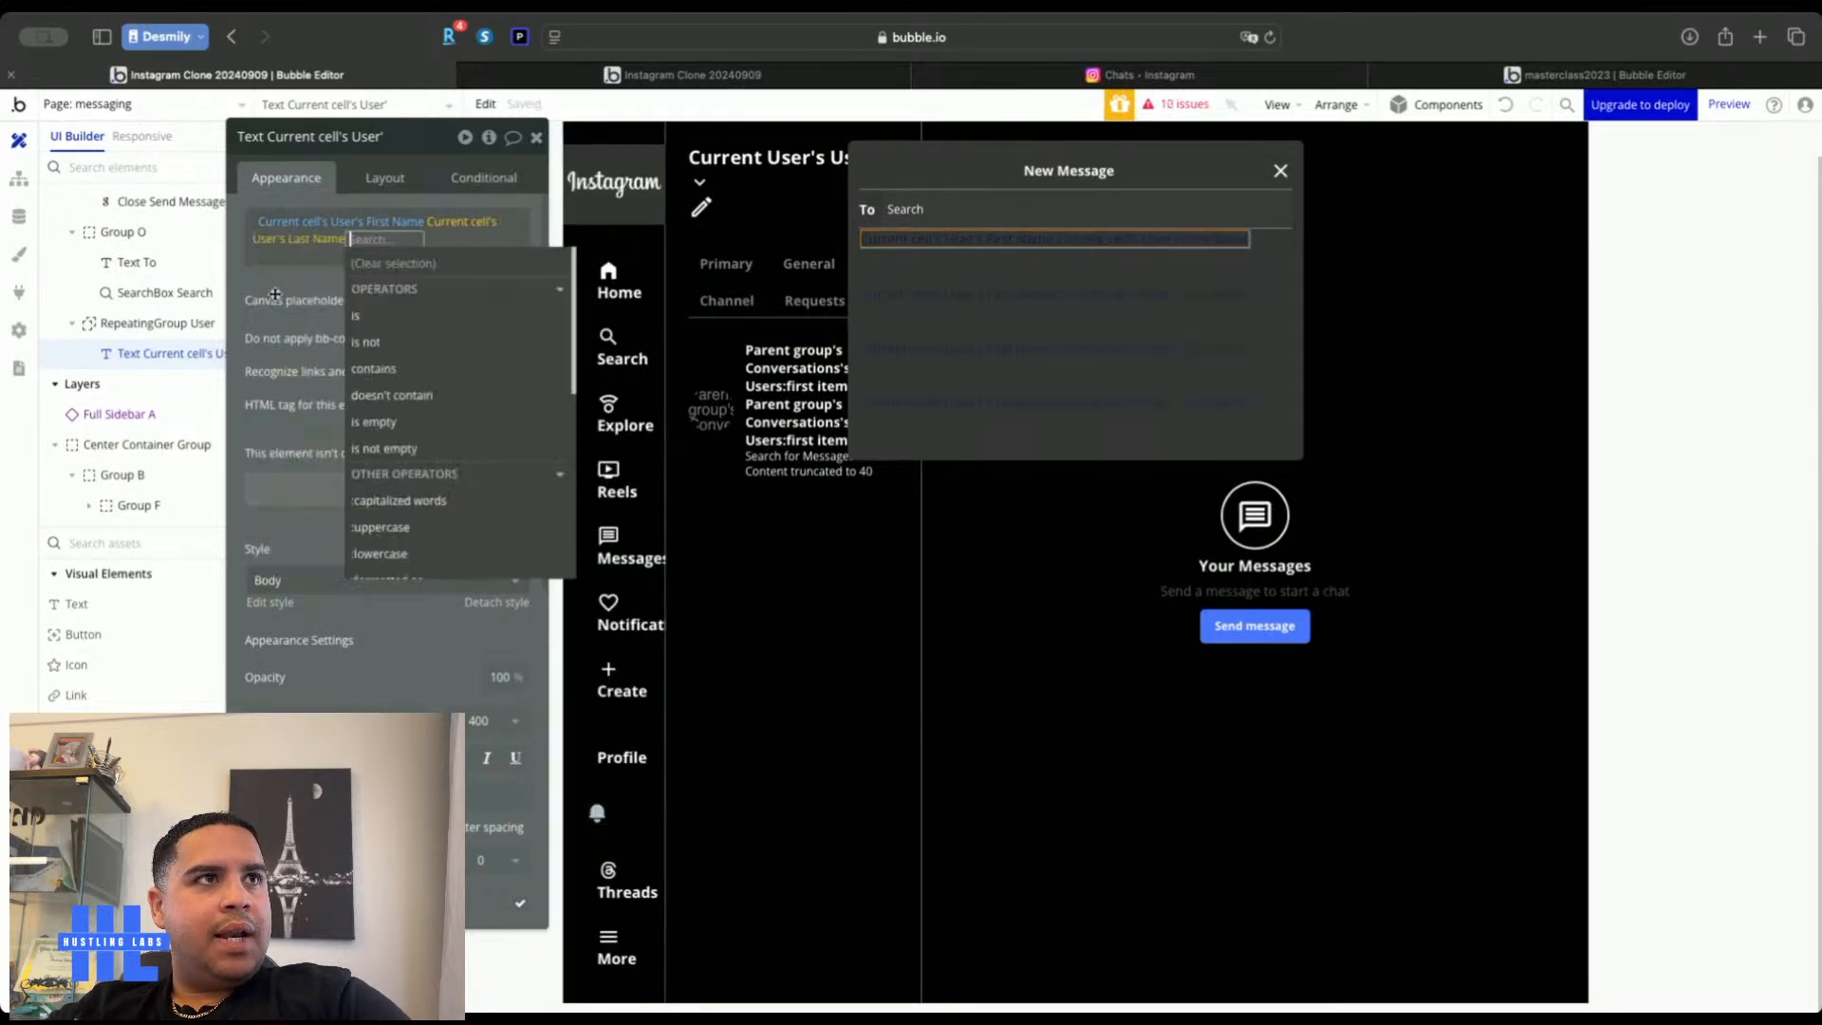
left_click(276, 289)
Make the name text white and bold
left_click(427, 795)
left_click(313, 802)
left_click(390, 674)
left_click(459, 756)
left_click(683, 74)
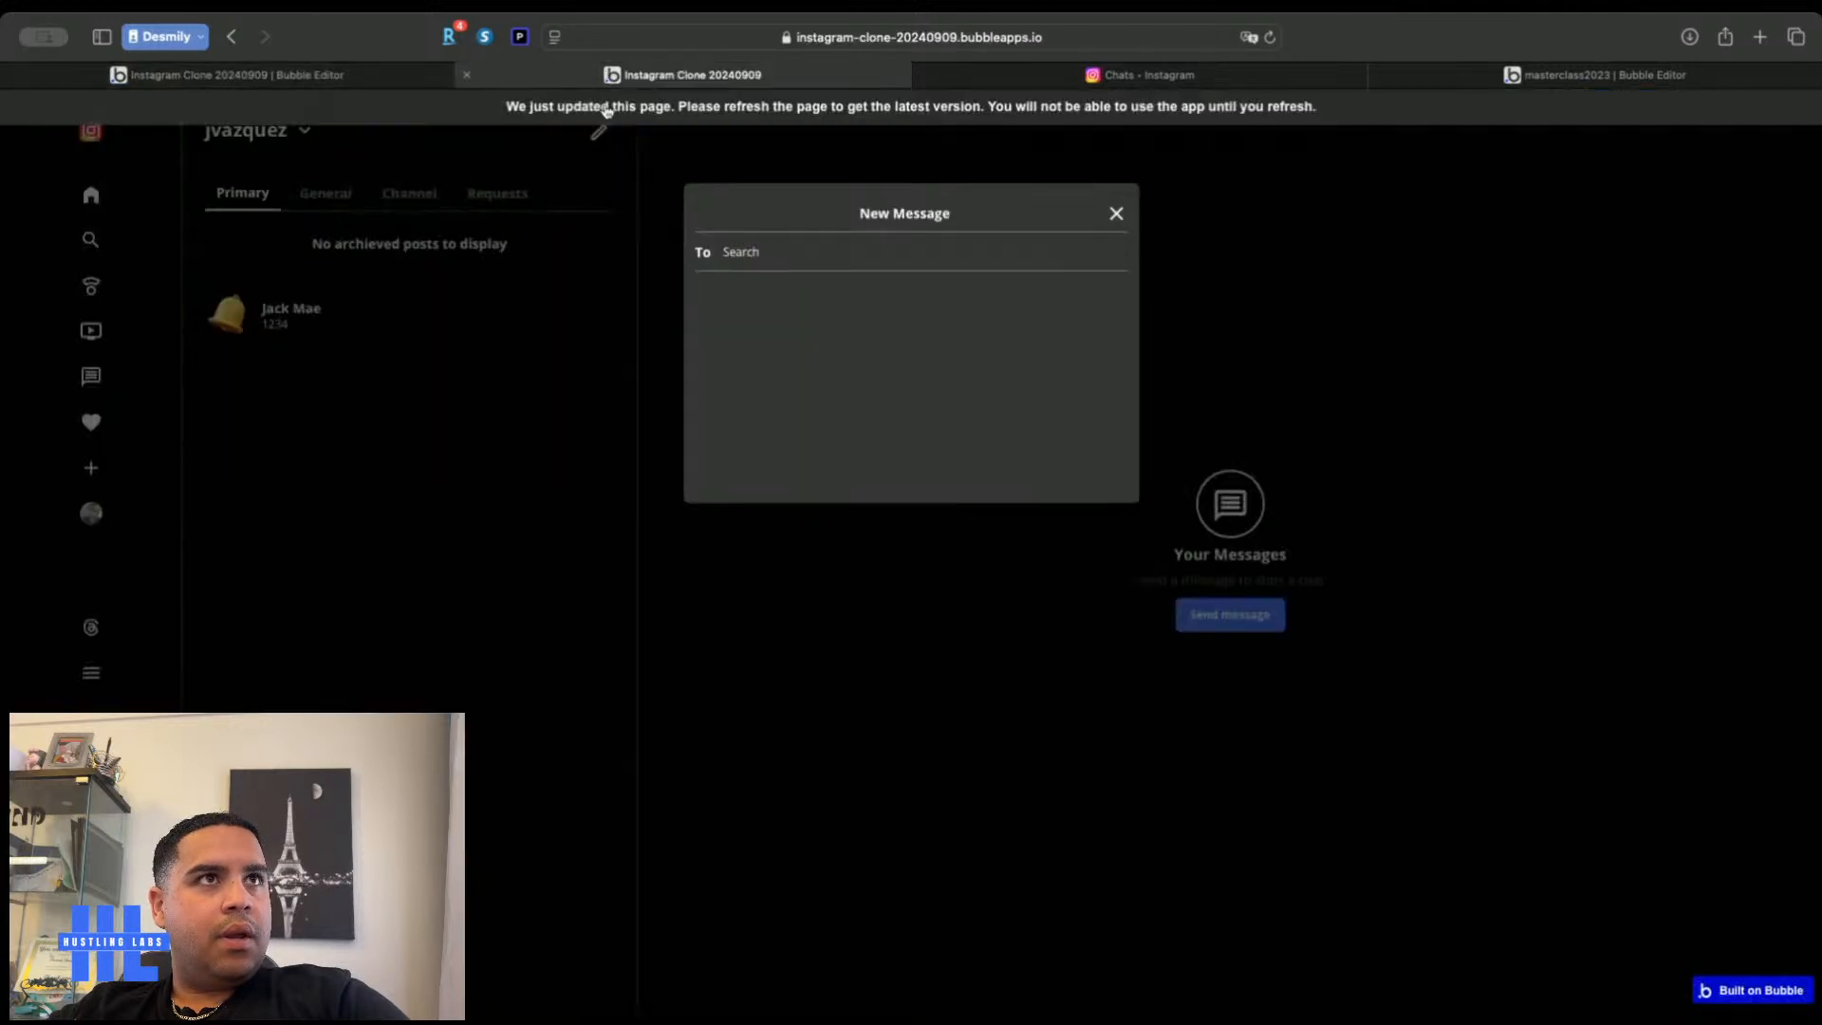
Reload the live app and search New Message's To field for a user's full name
key("super+r")
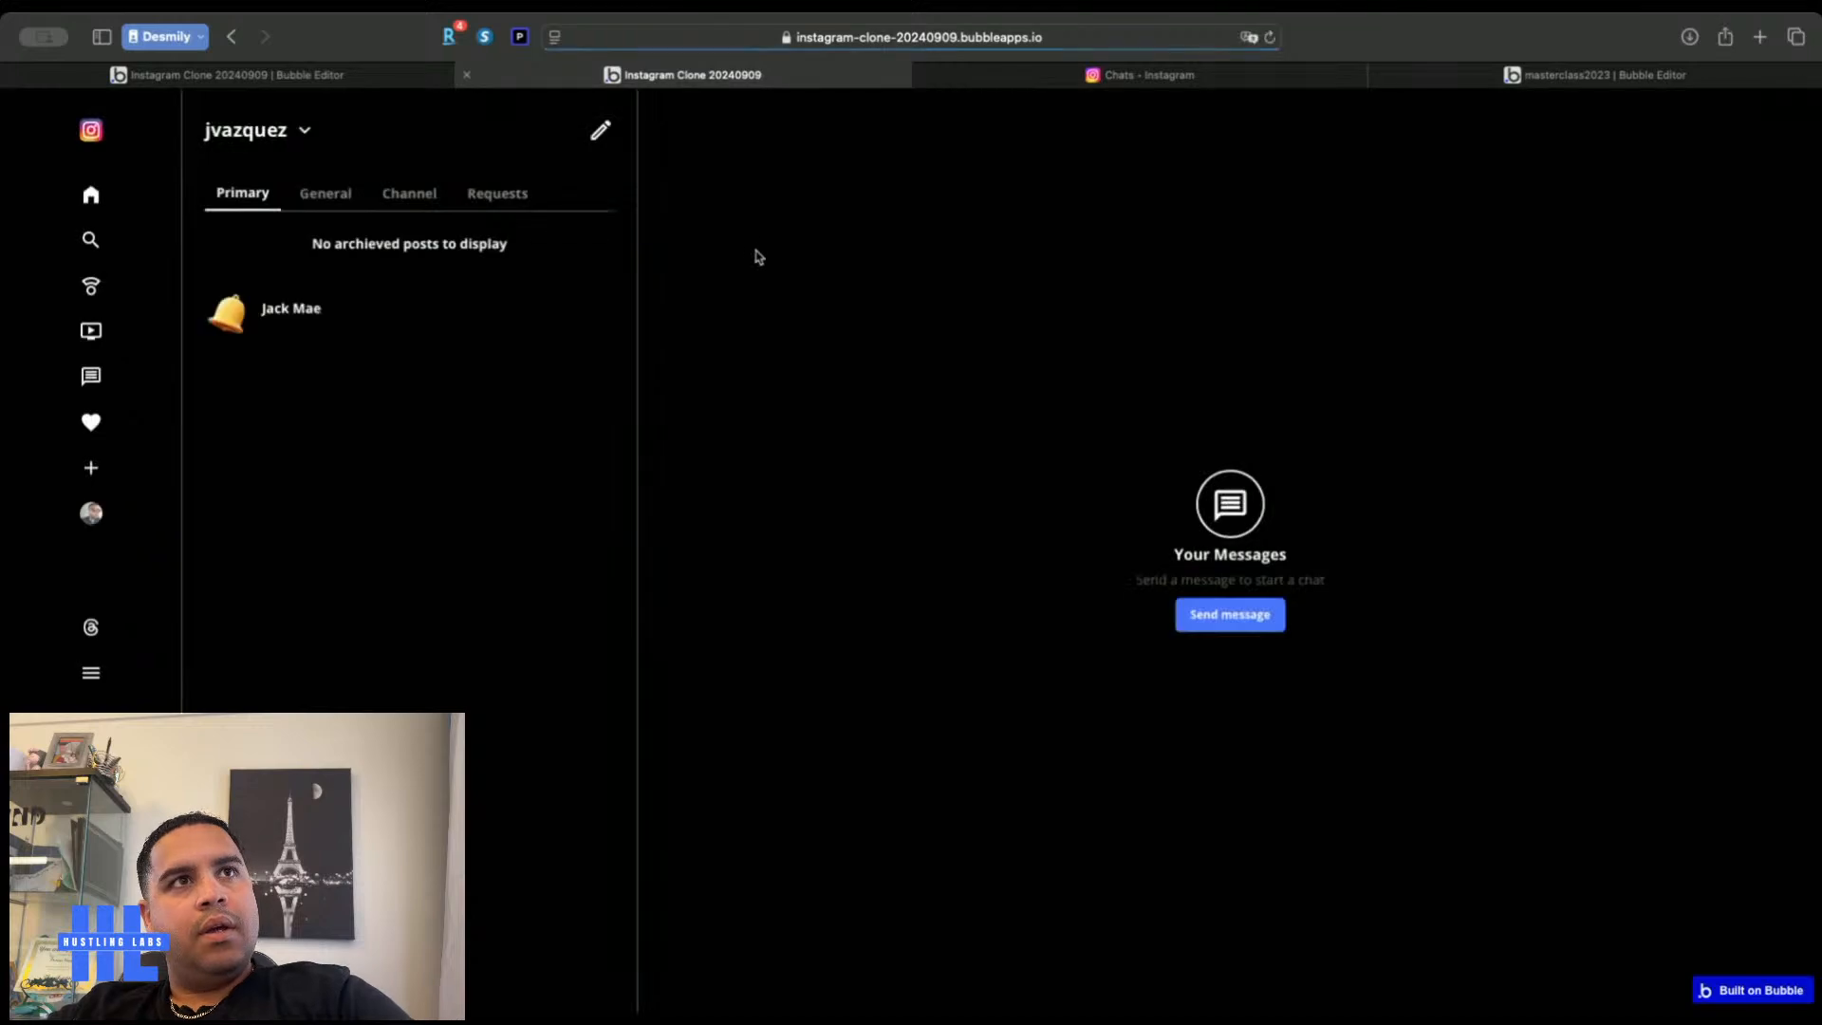
left_click(599, 130)
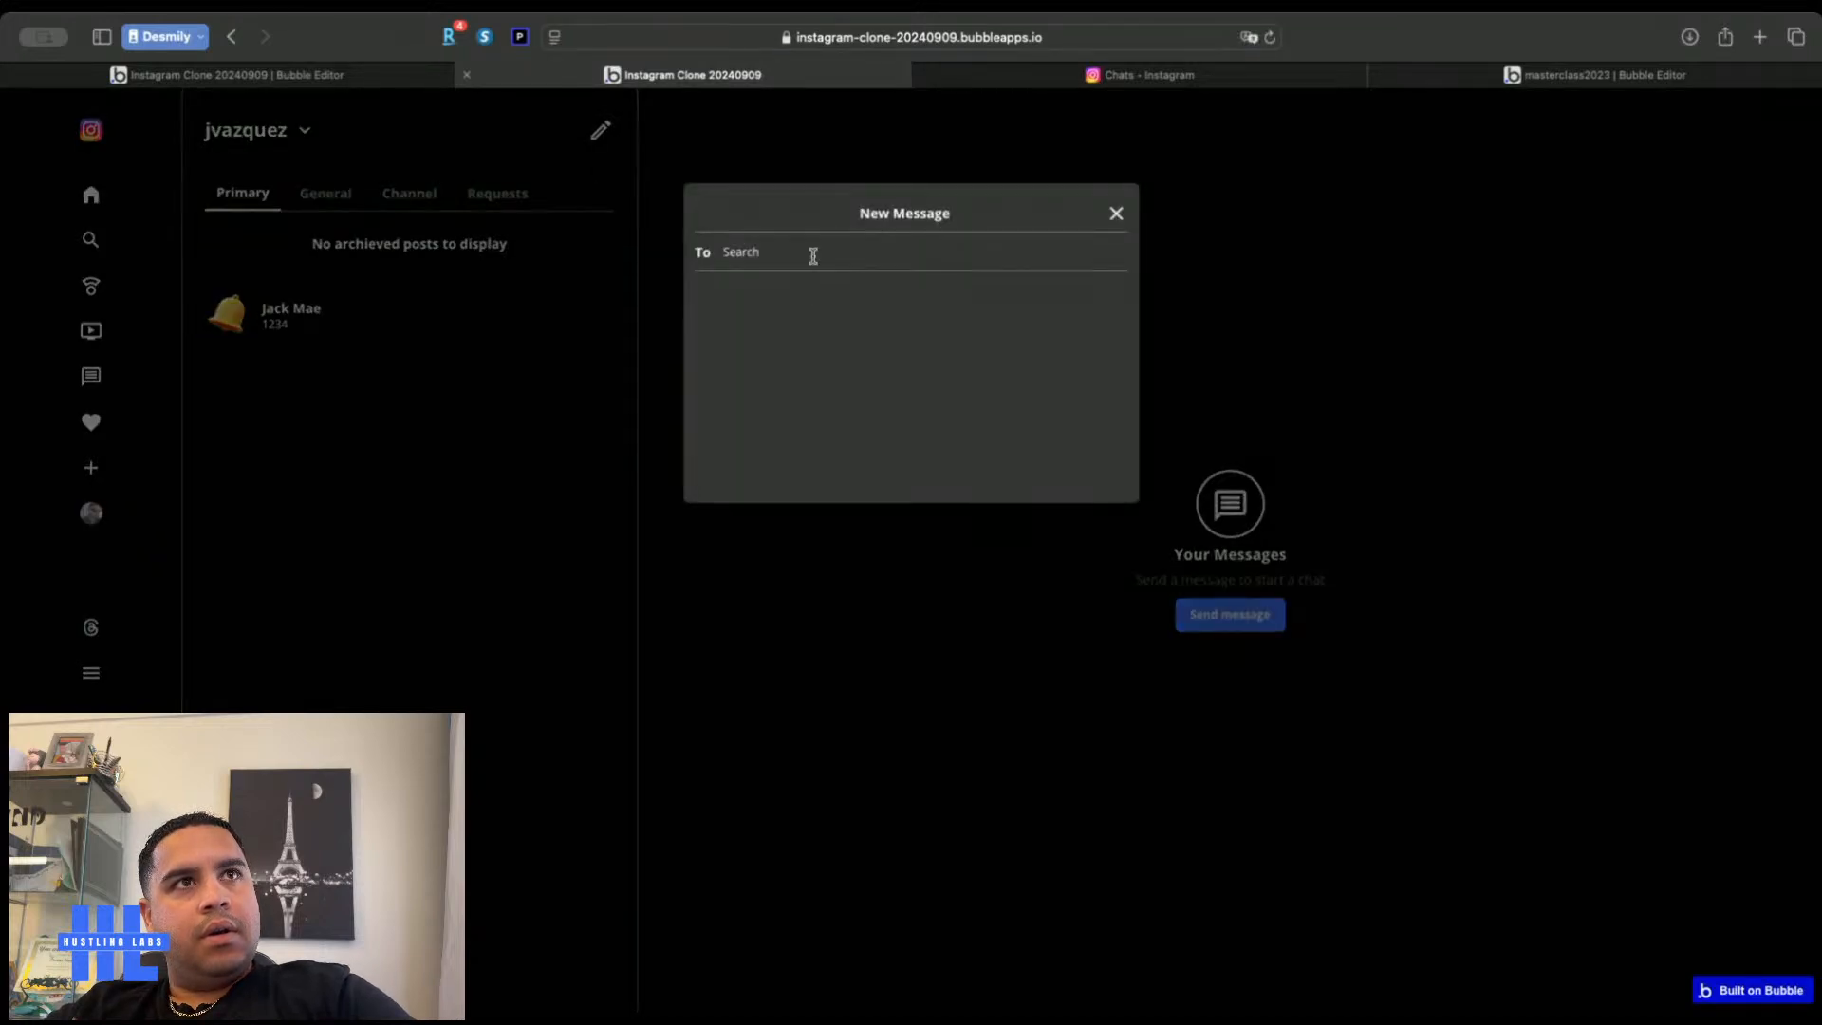
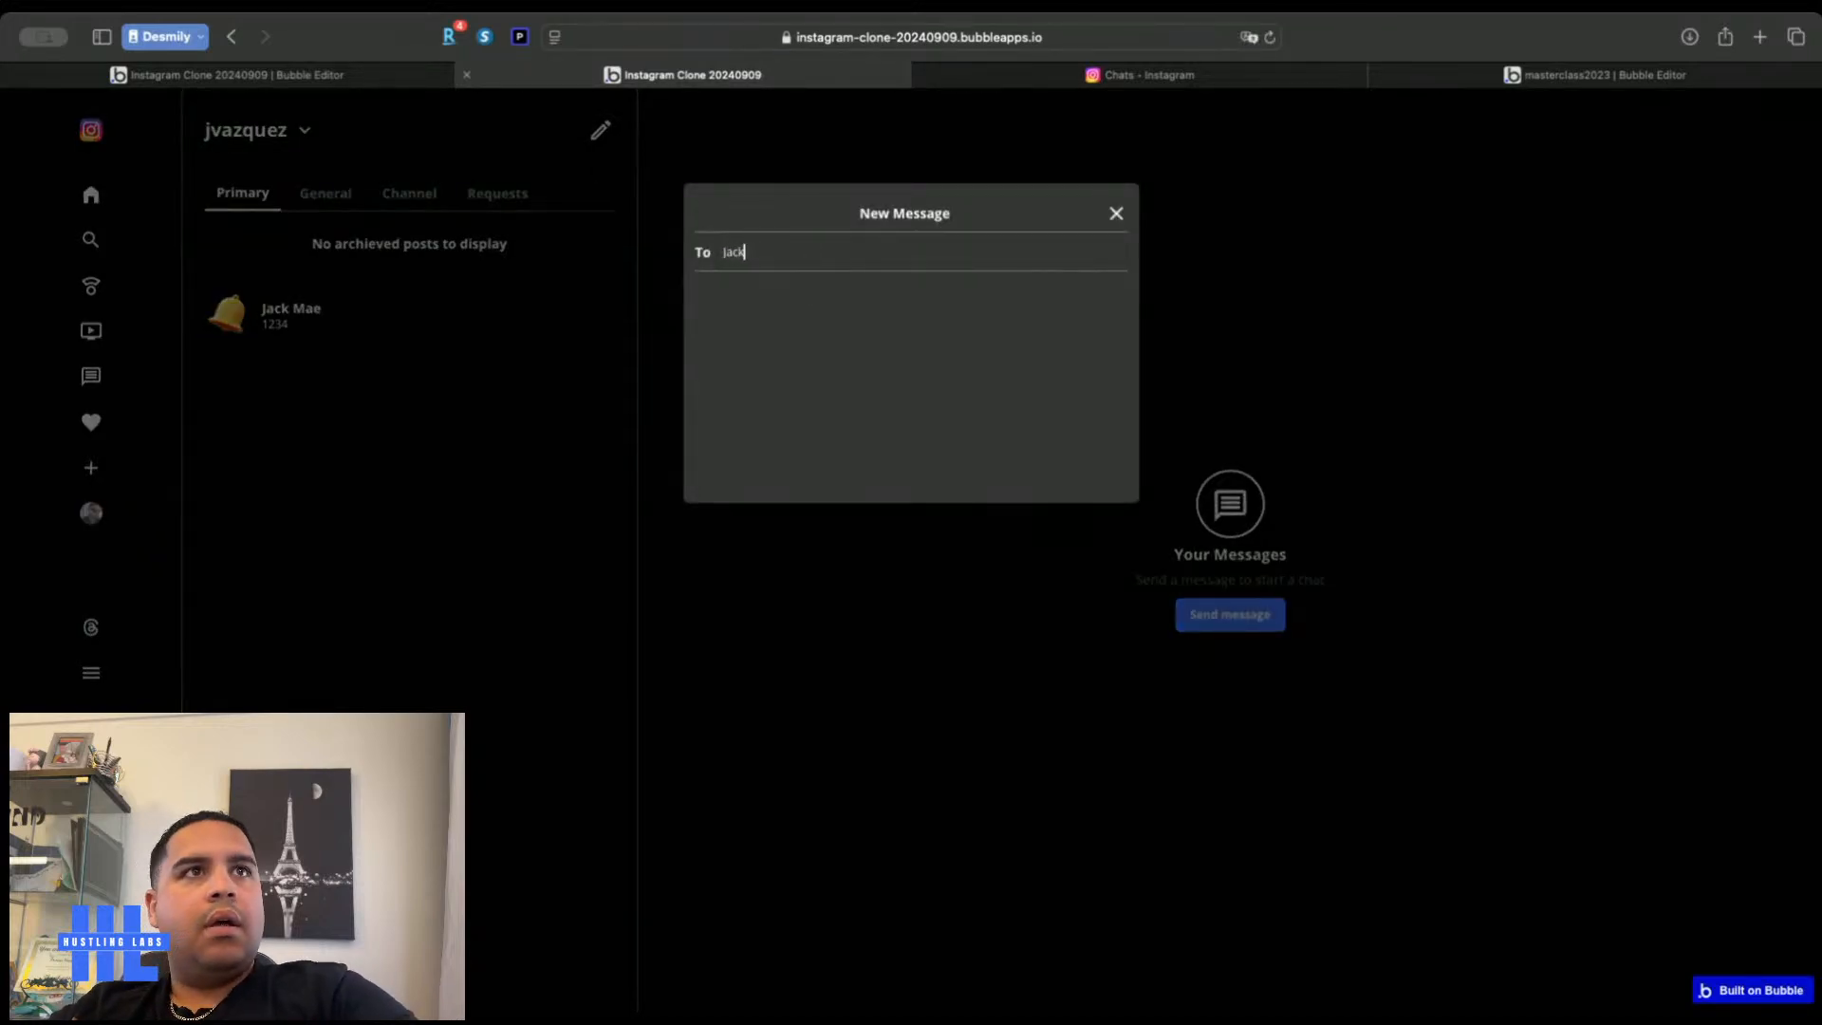
key("super+a")
key("BackSpace")
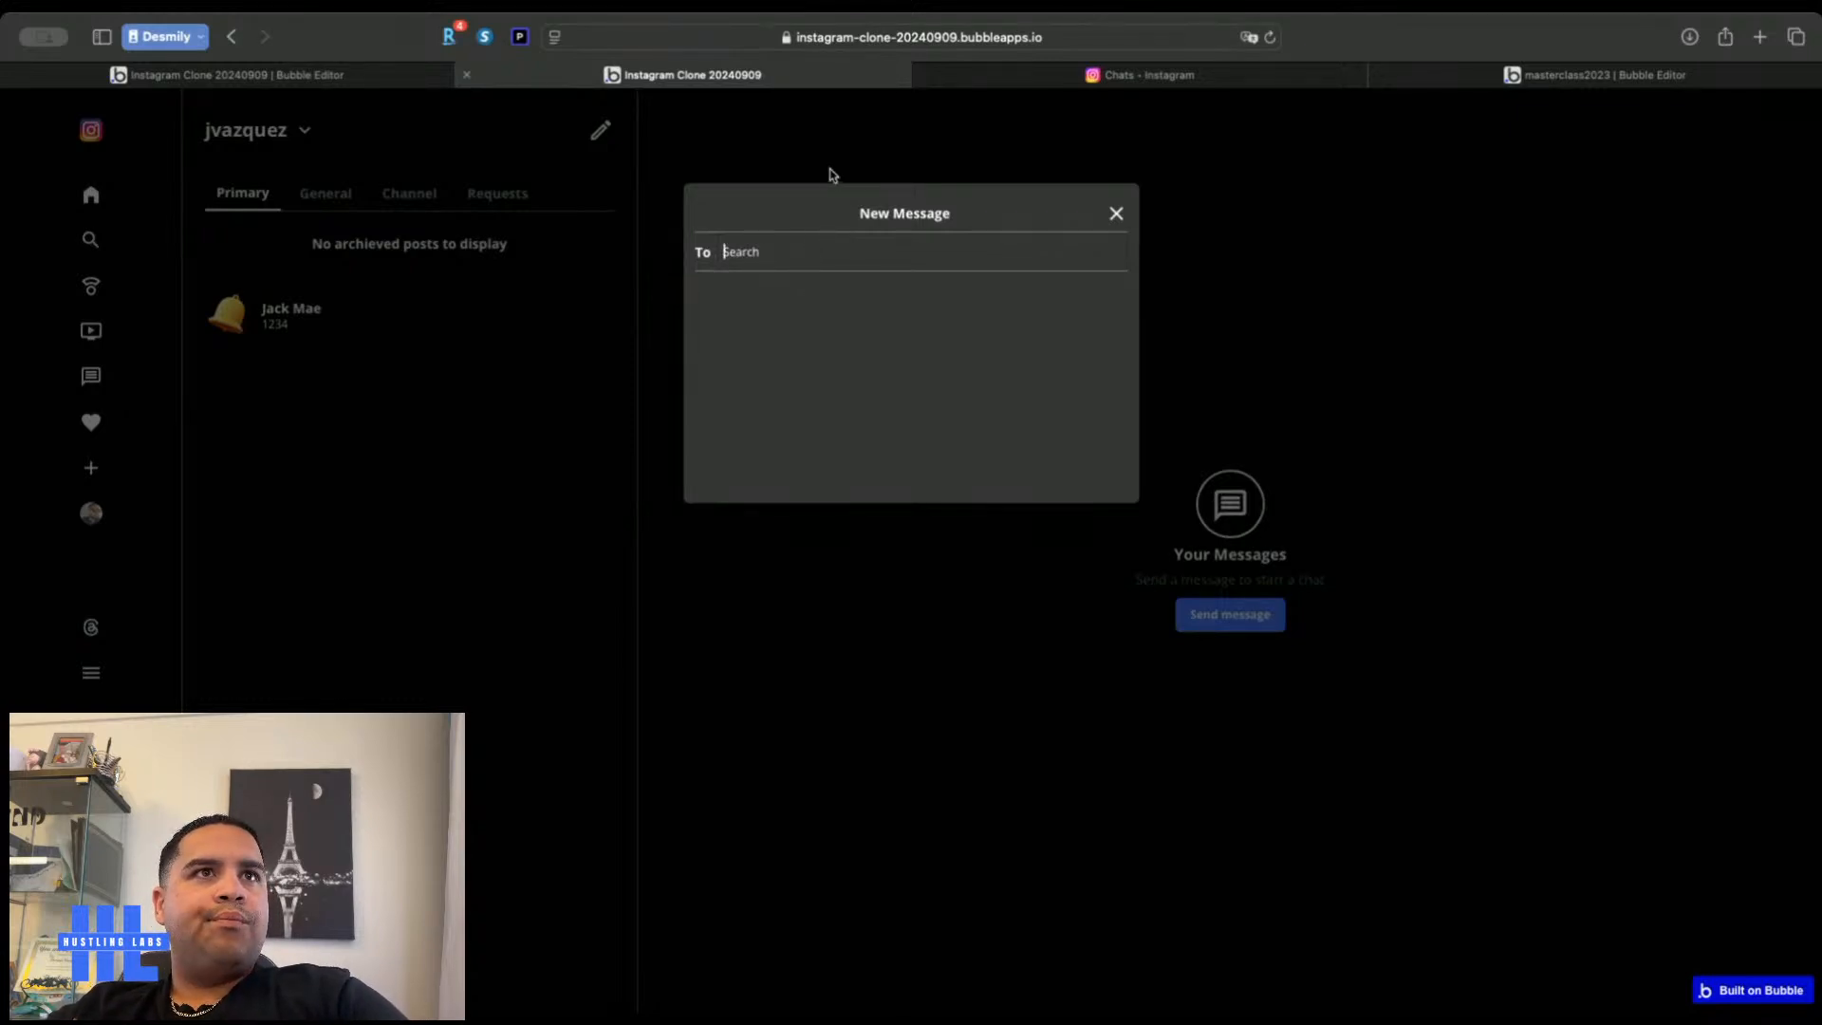
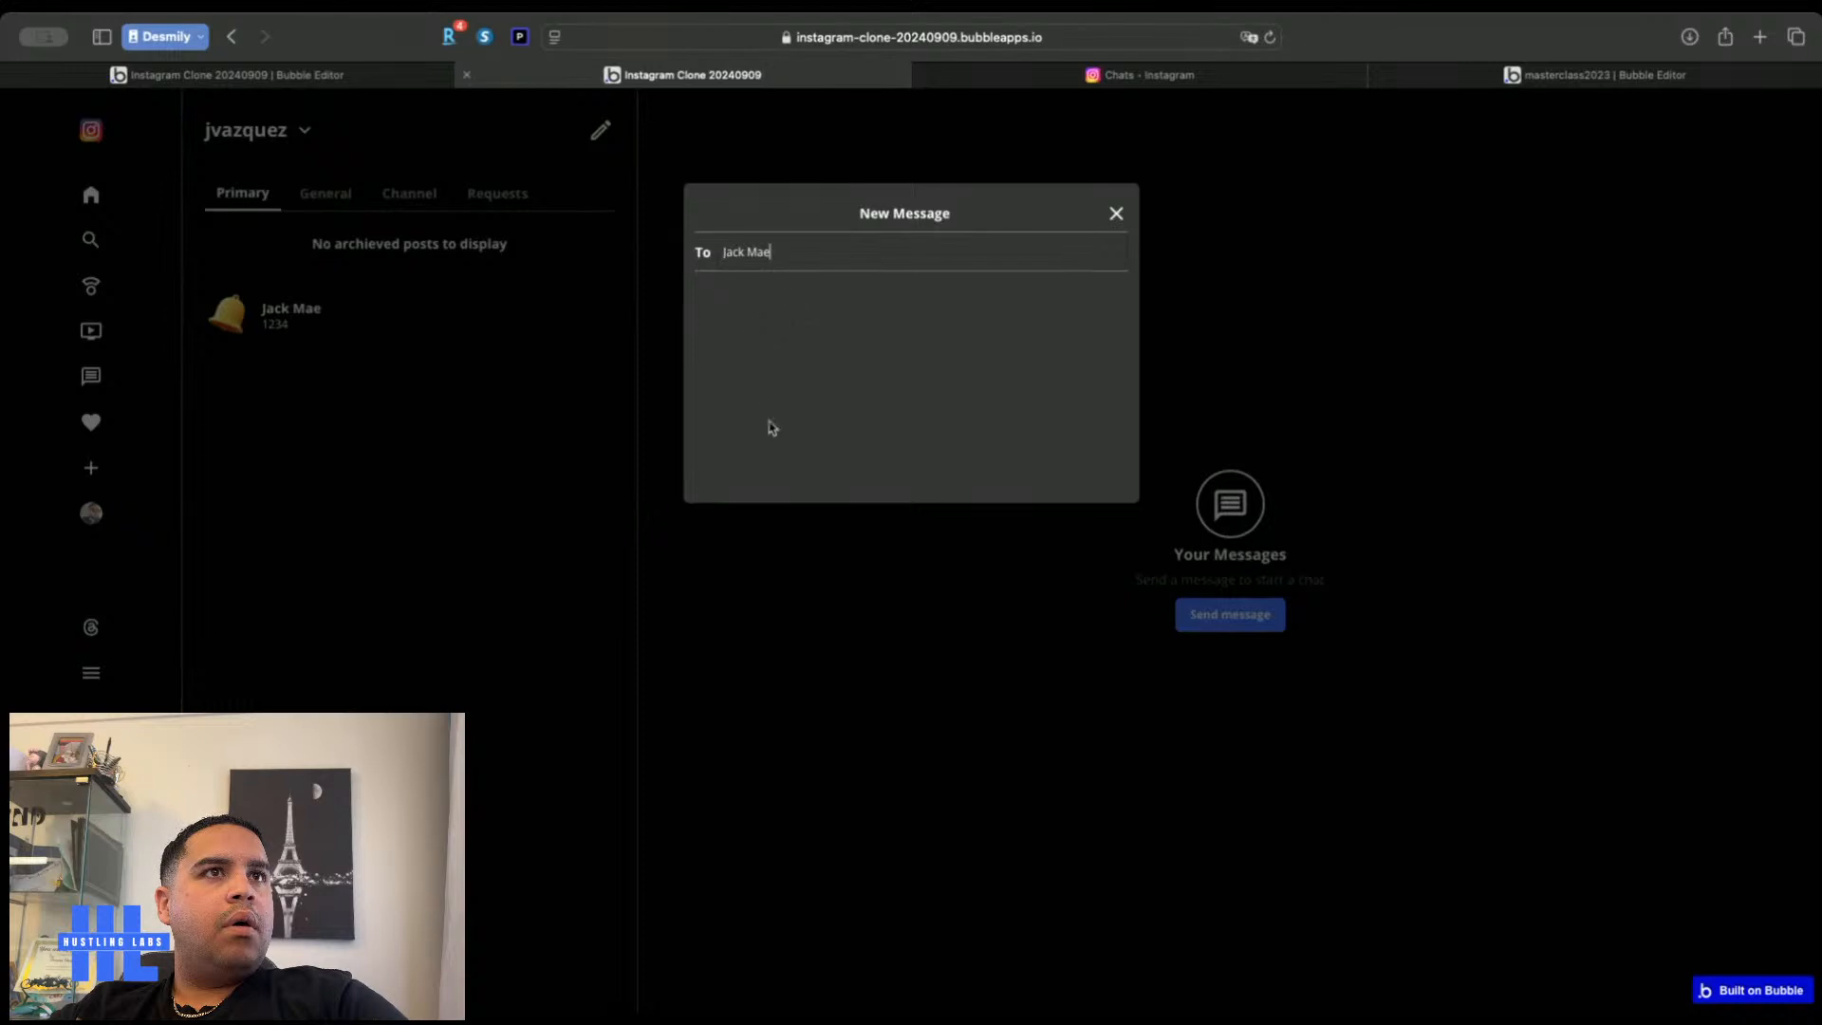
left_click(334, 83)
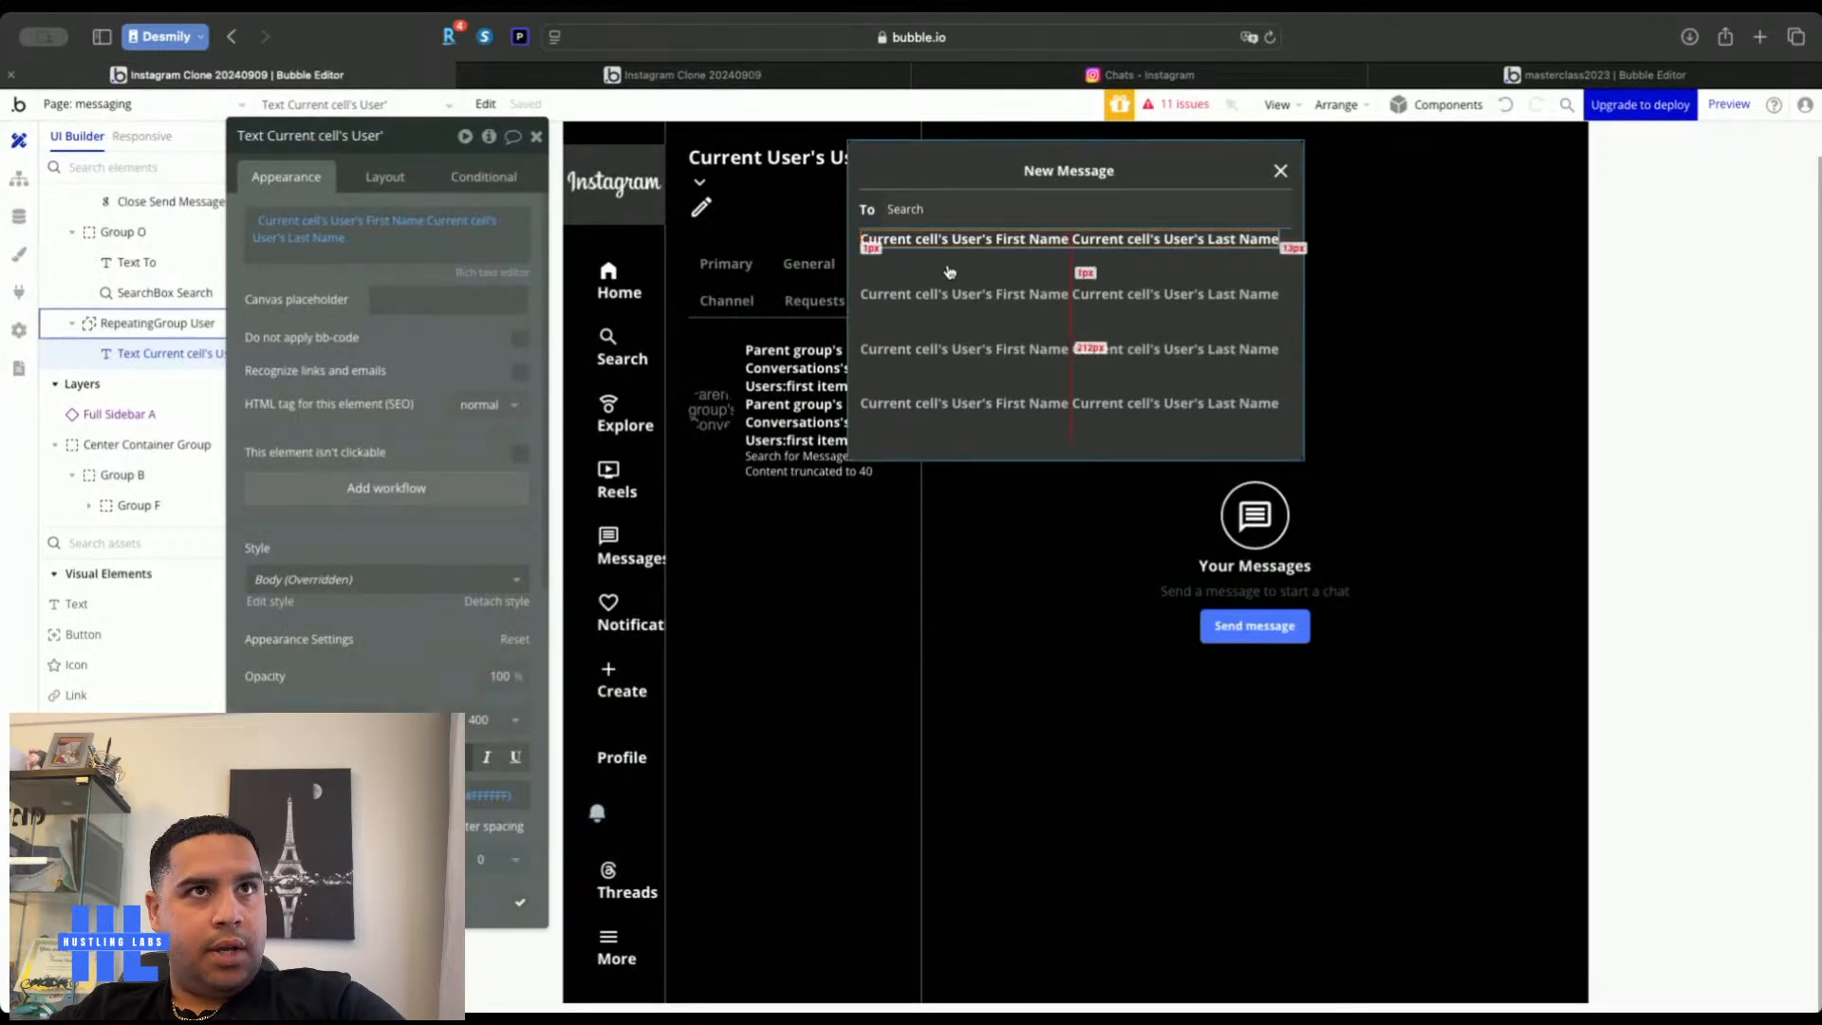
Tick 'Enable auto-binding on parent element's thing' for SearchBox Search
left_click(952, 209)
left_click(1103, 208)
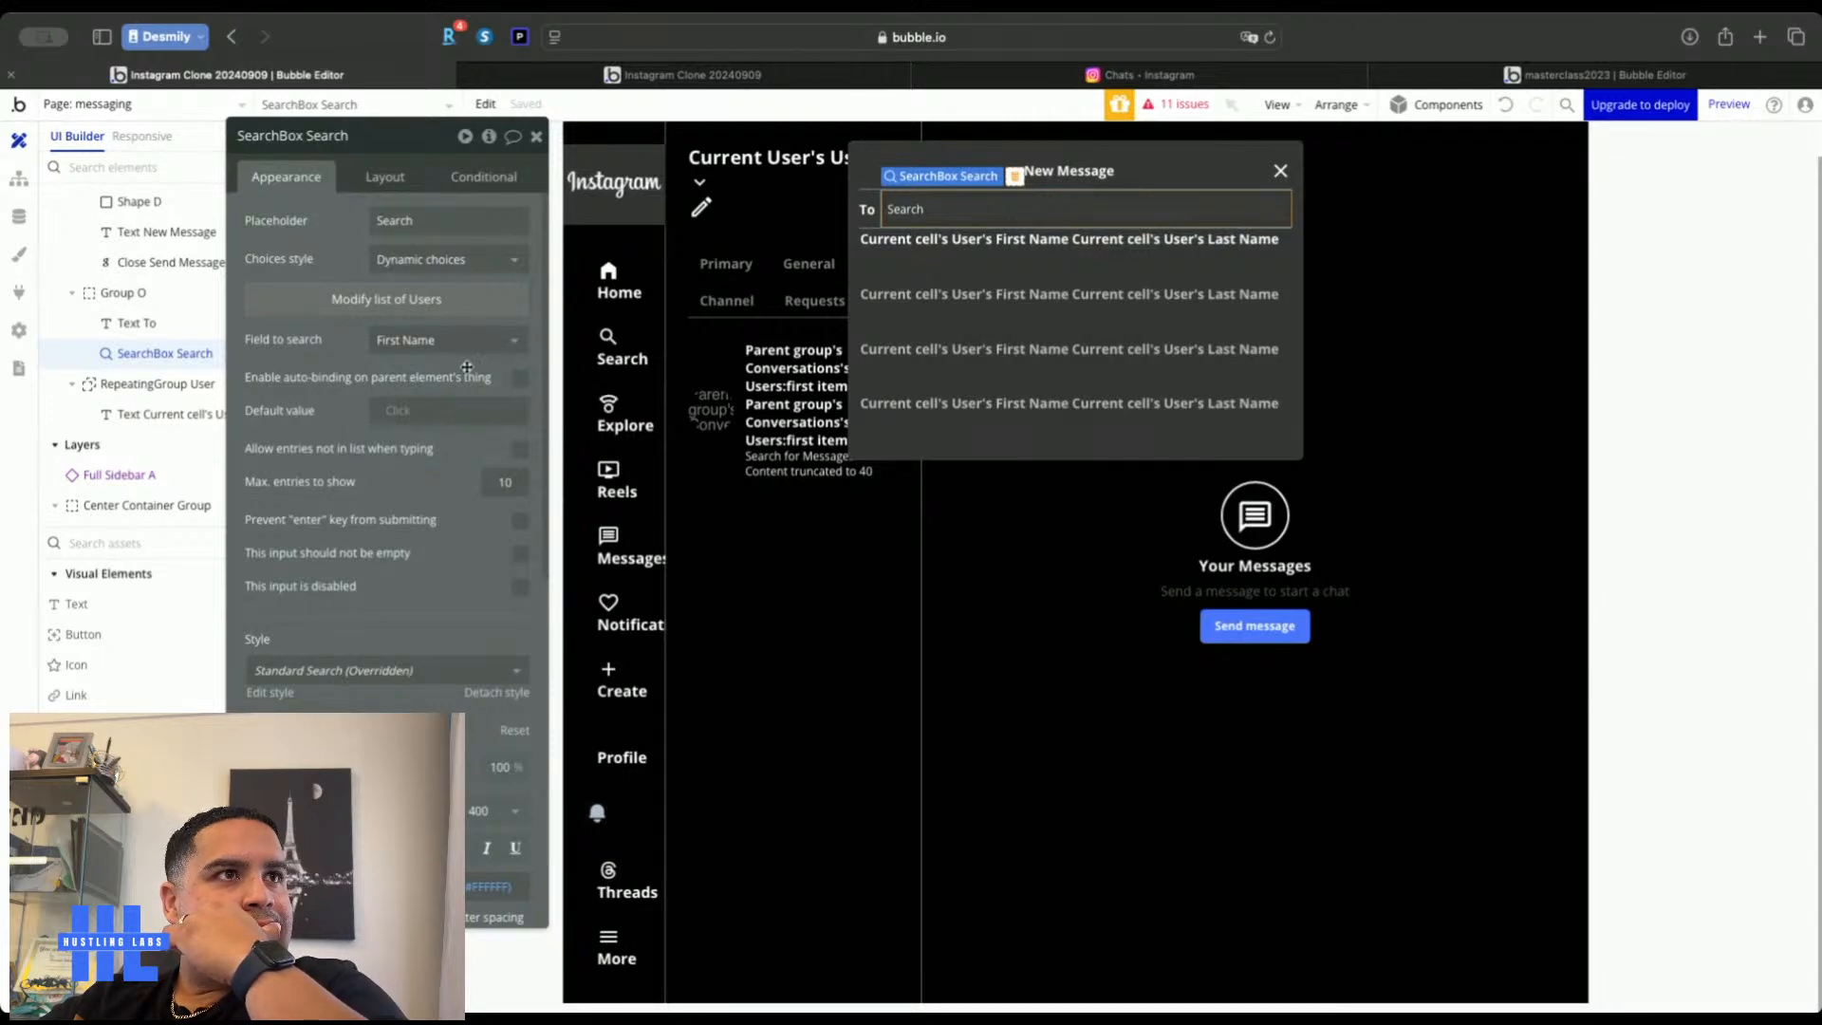
left_click(519, 378)
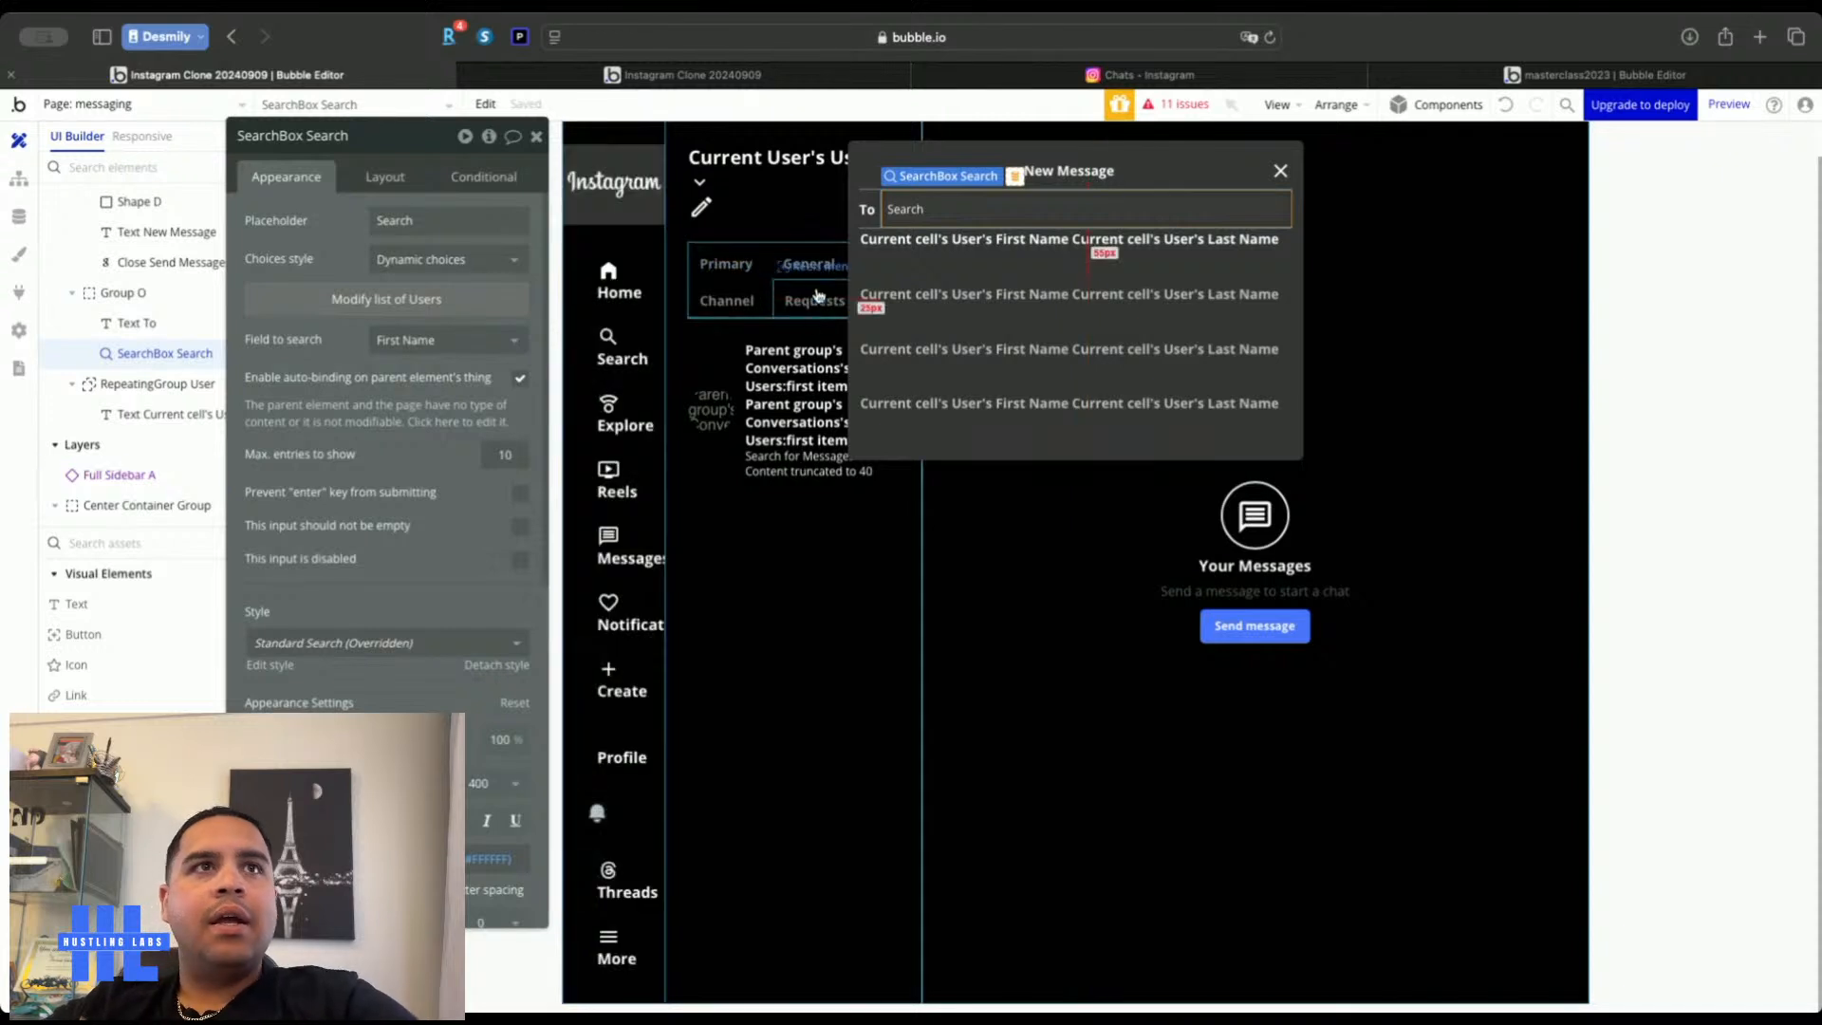
Set Group O's type of content to User and untick the search box's auto-binding
left_click(866, 226)
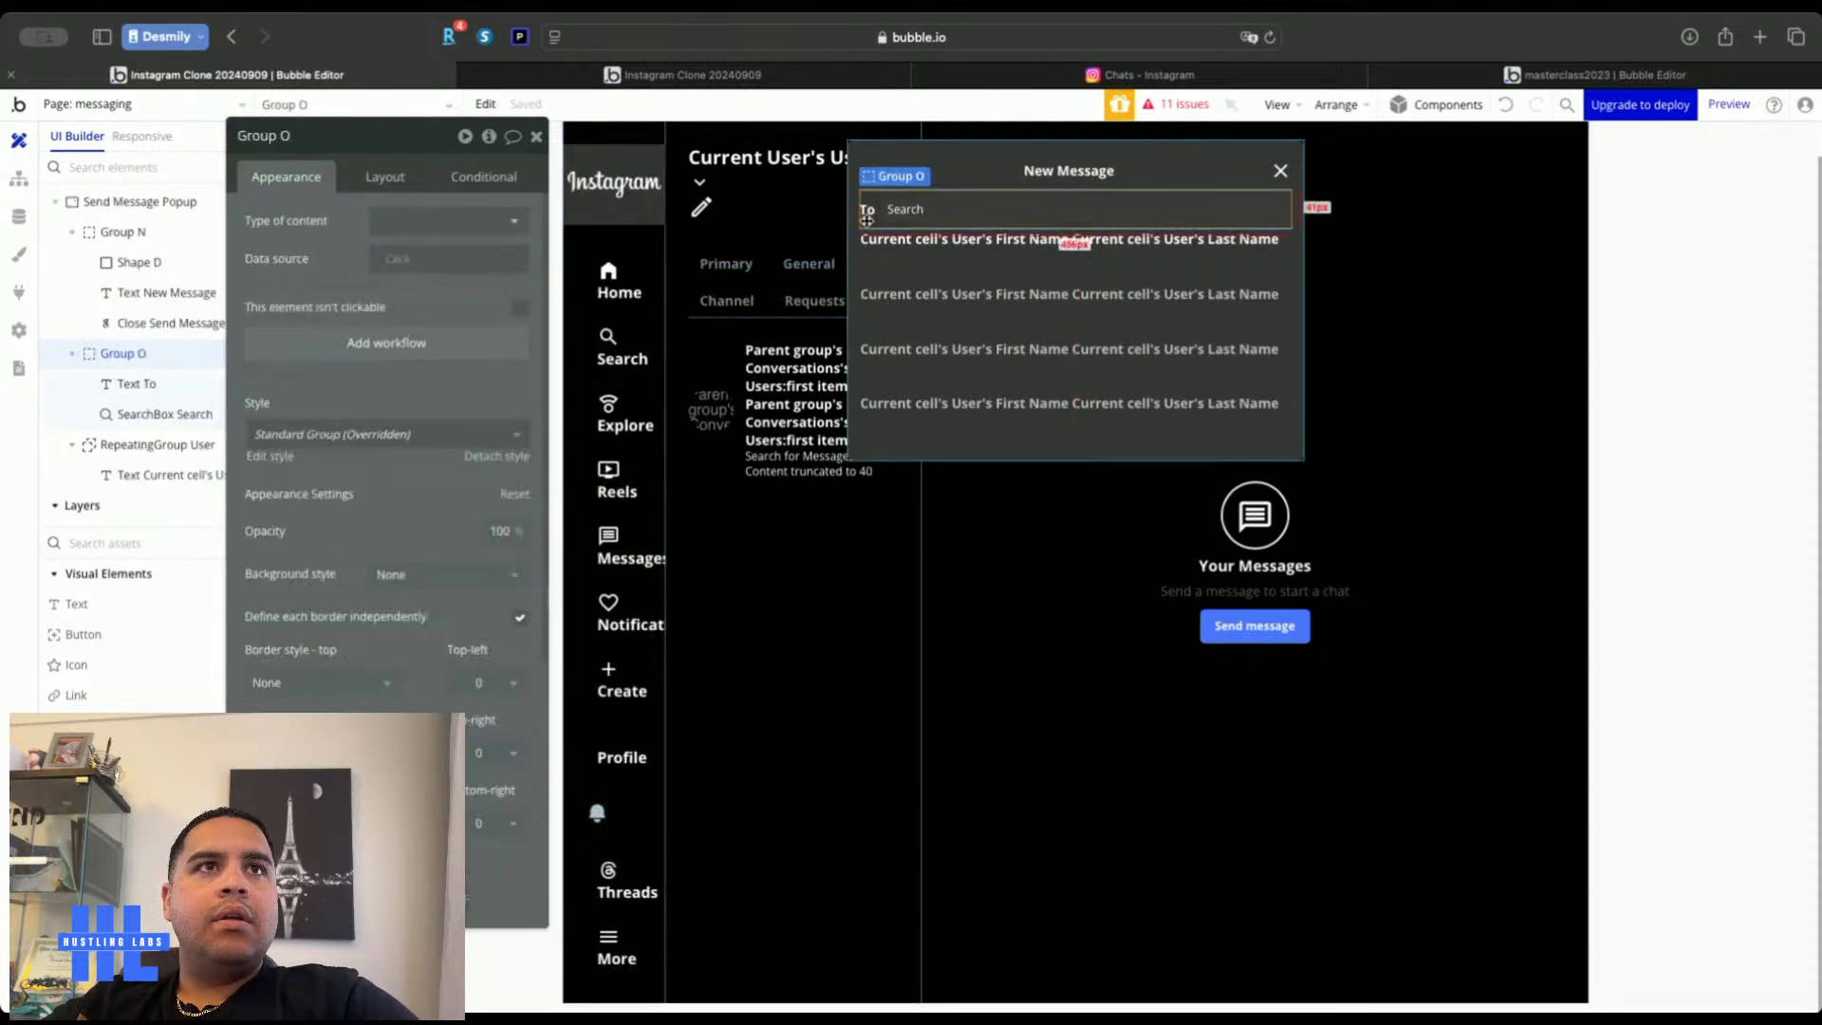
left_click(432, 225)
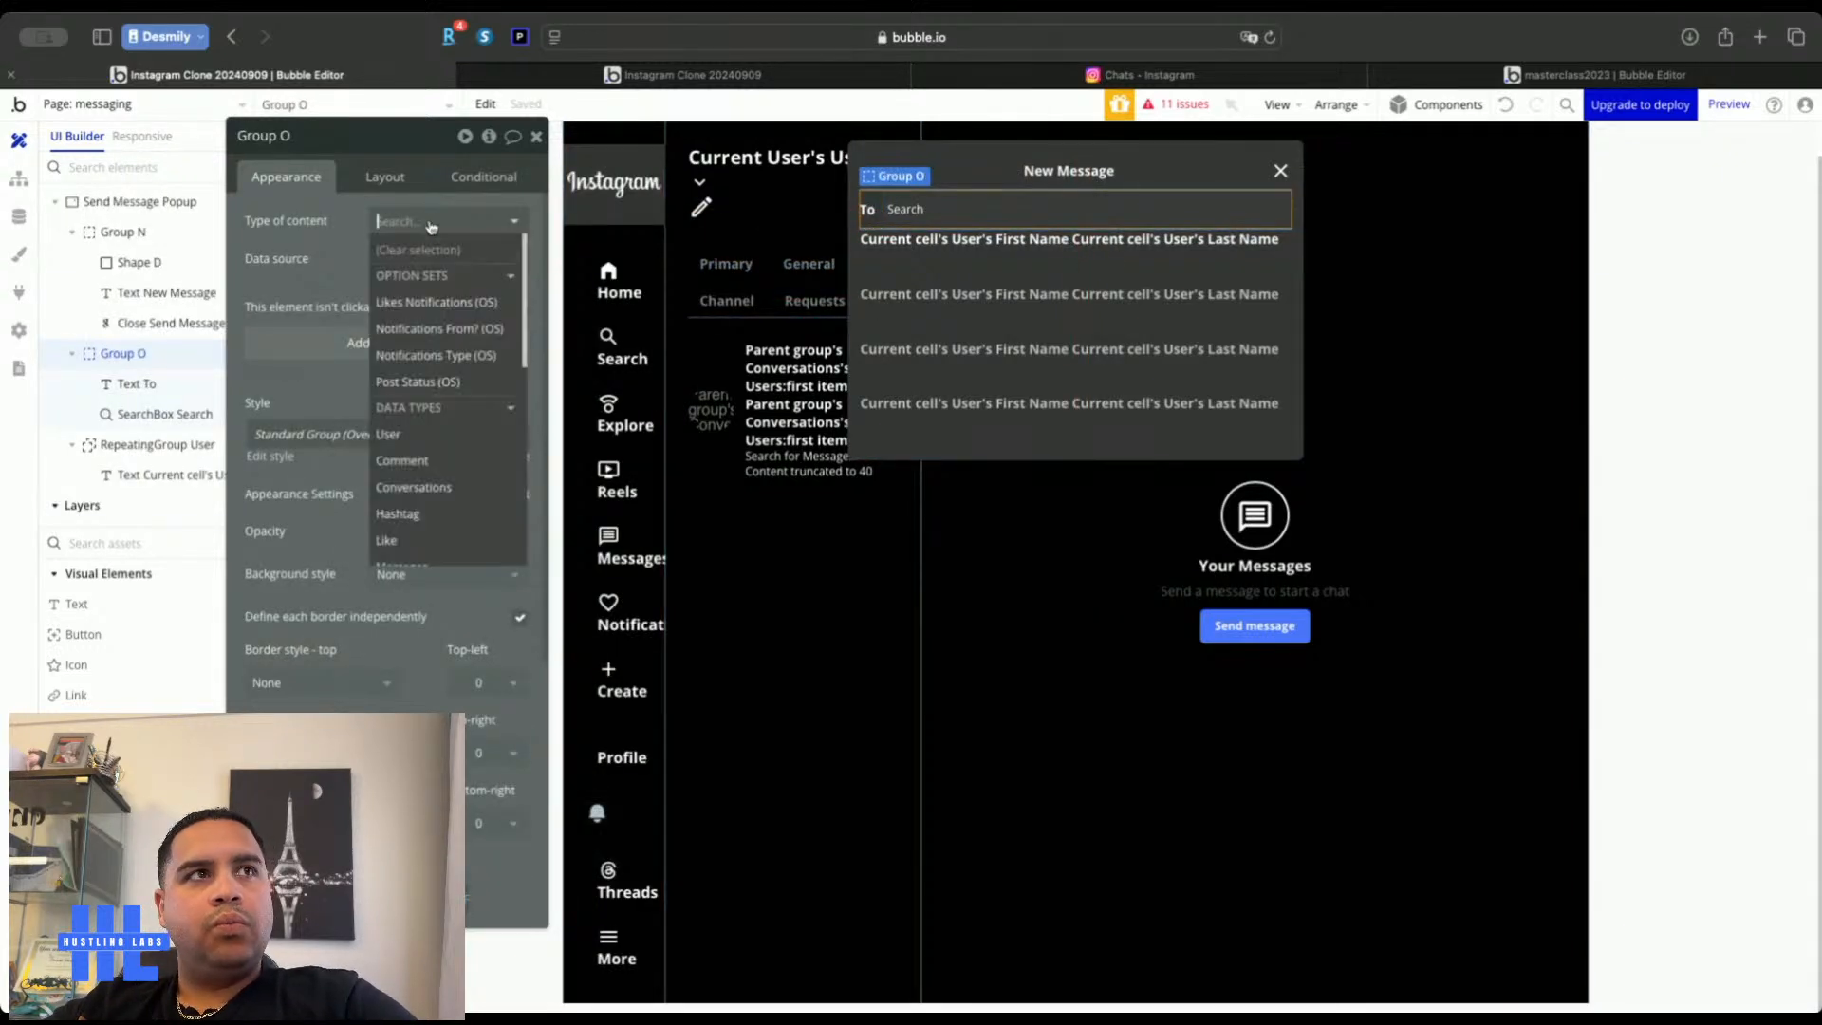
left_click(384, 436)
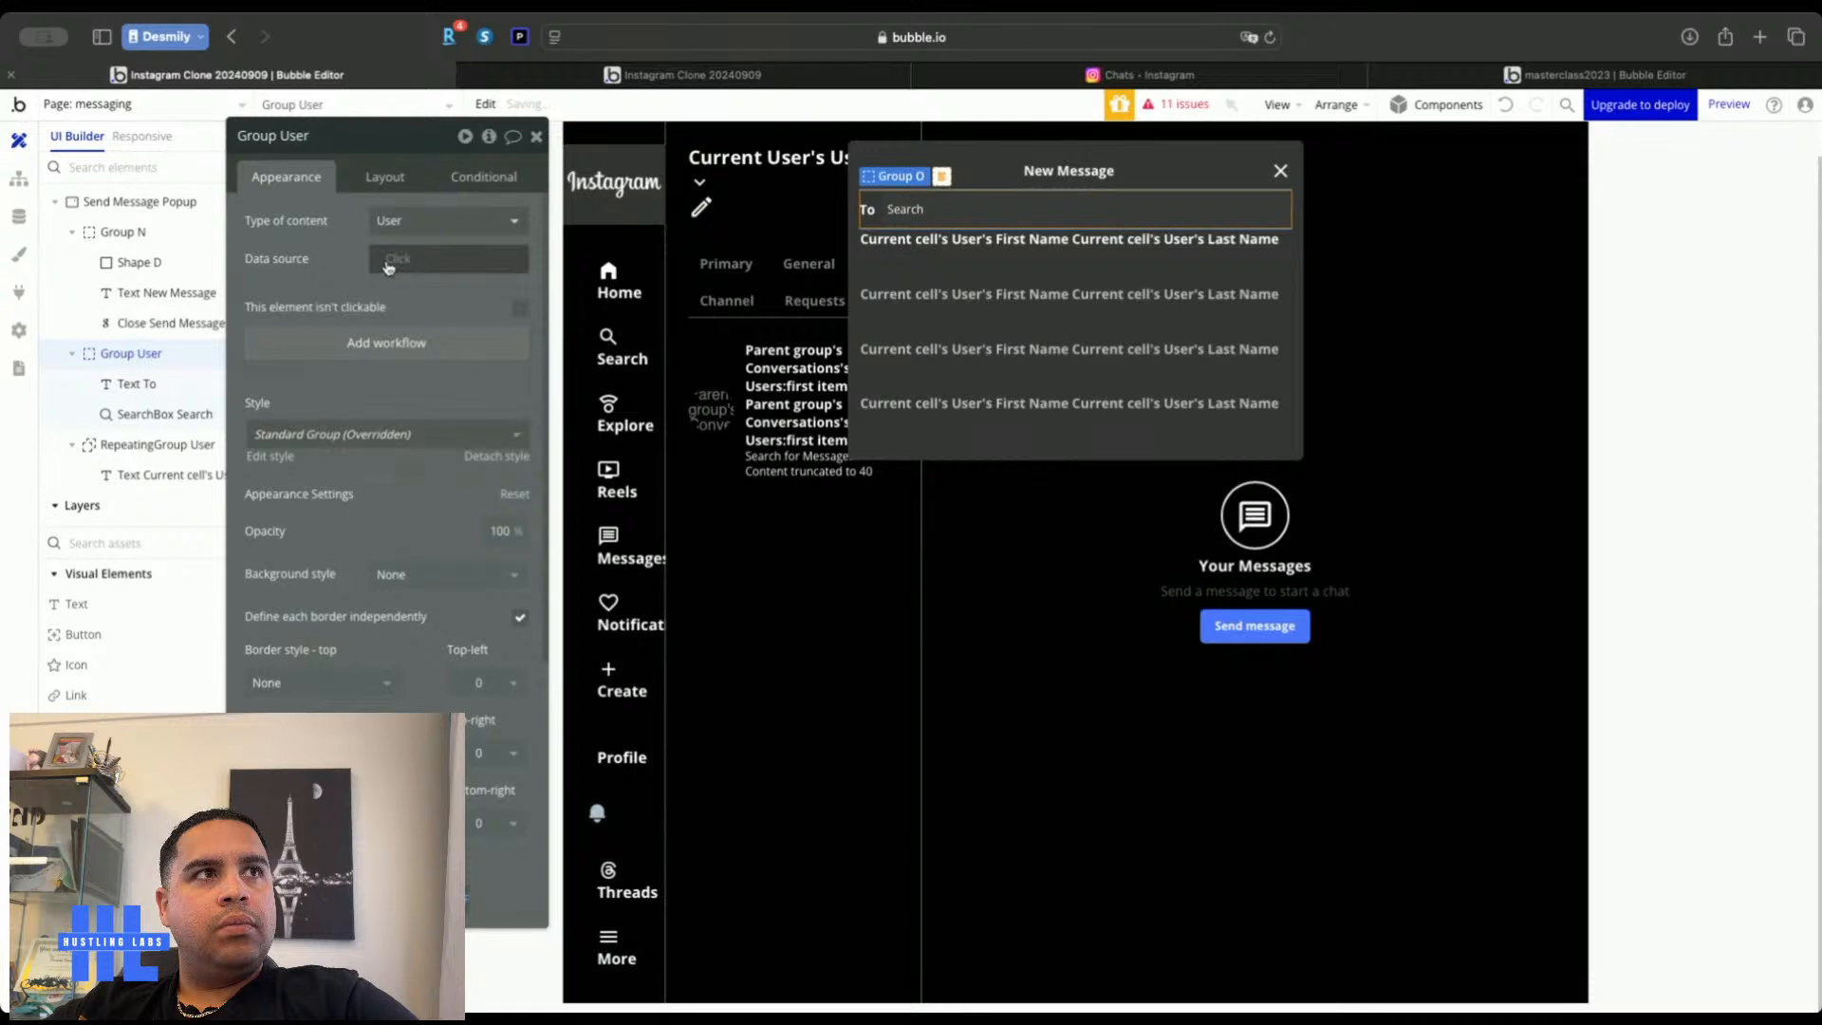
left_click(943, 206)
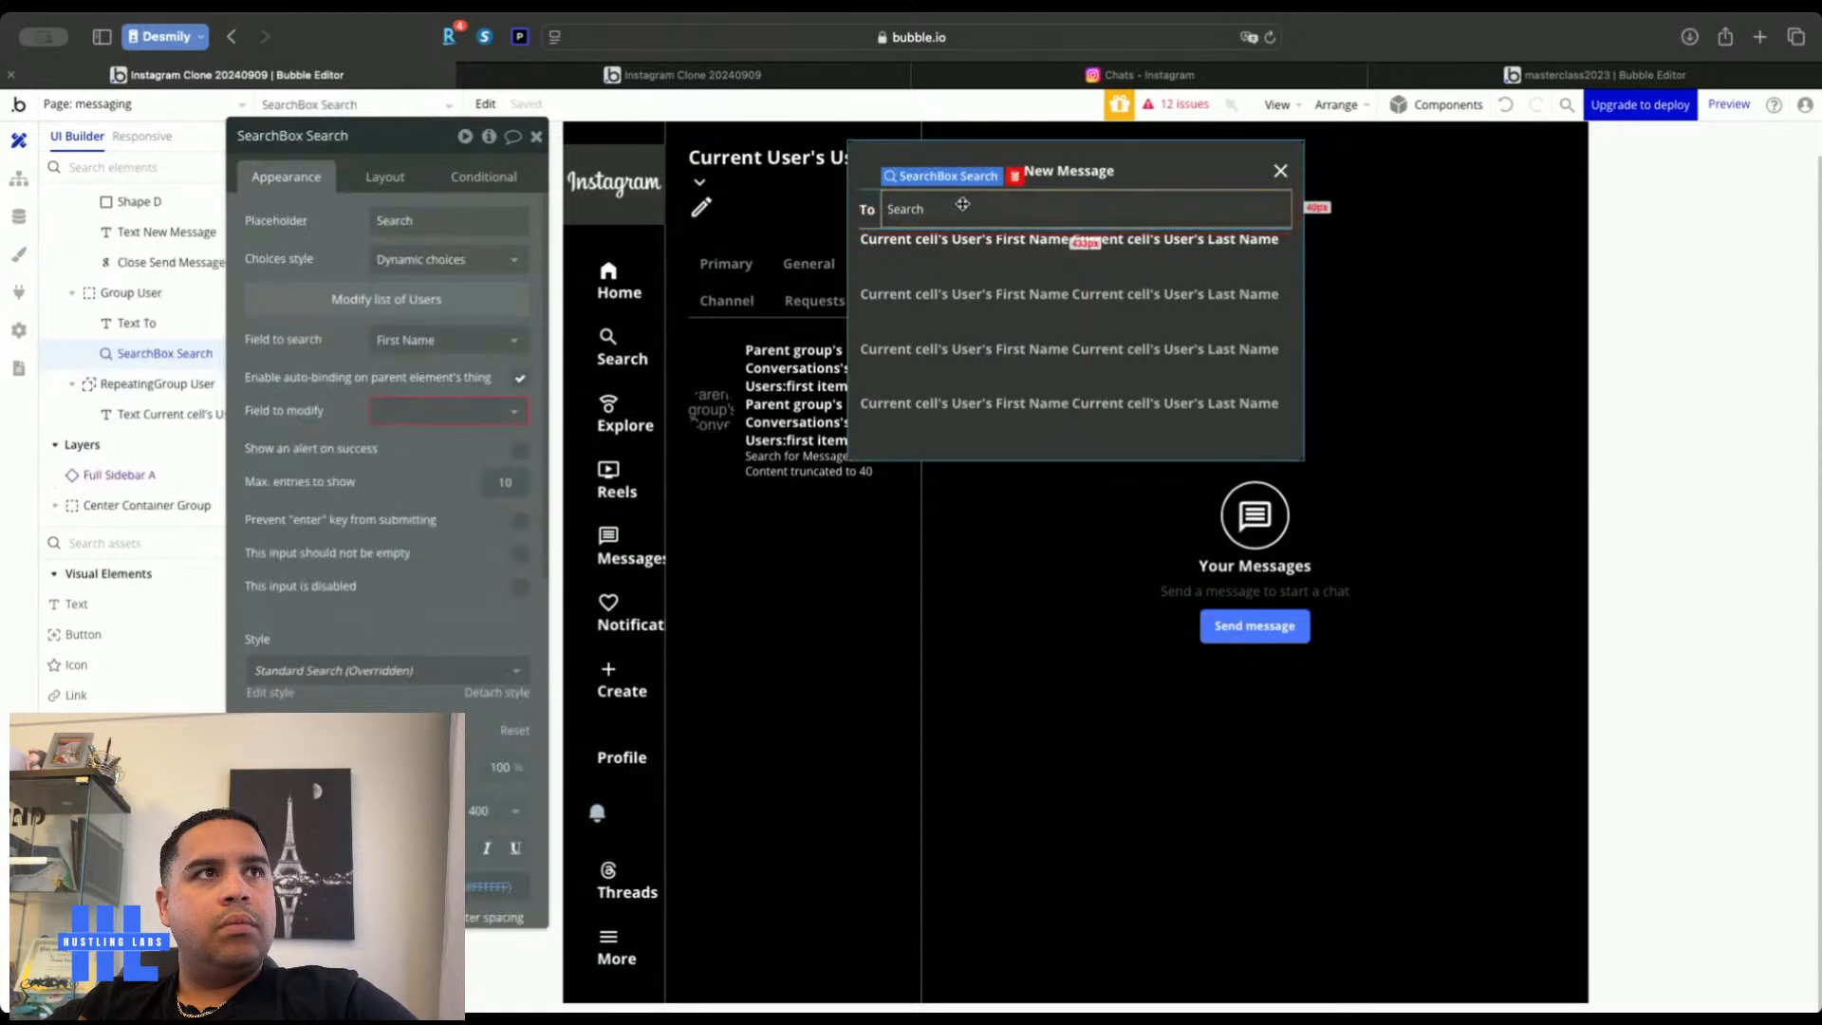
left_click(405, 410)
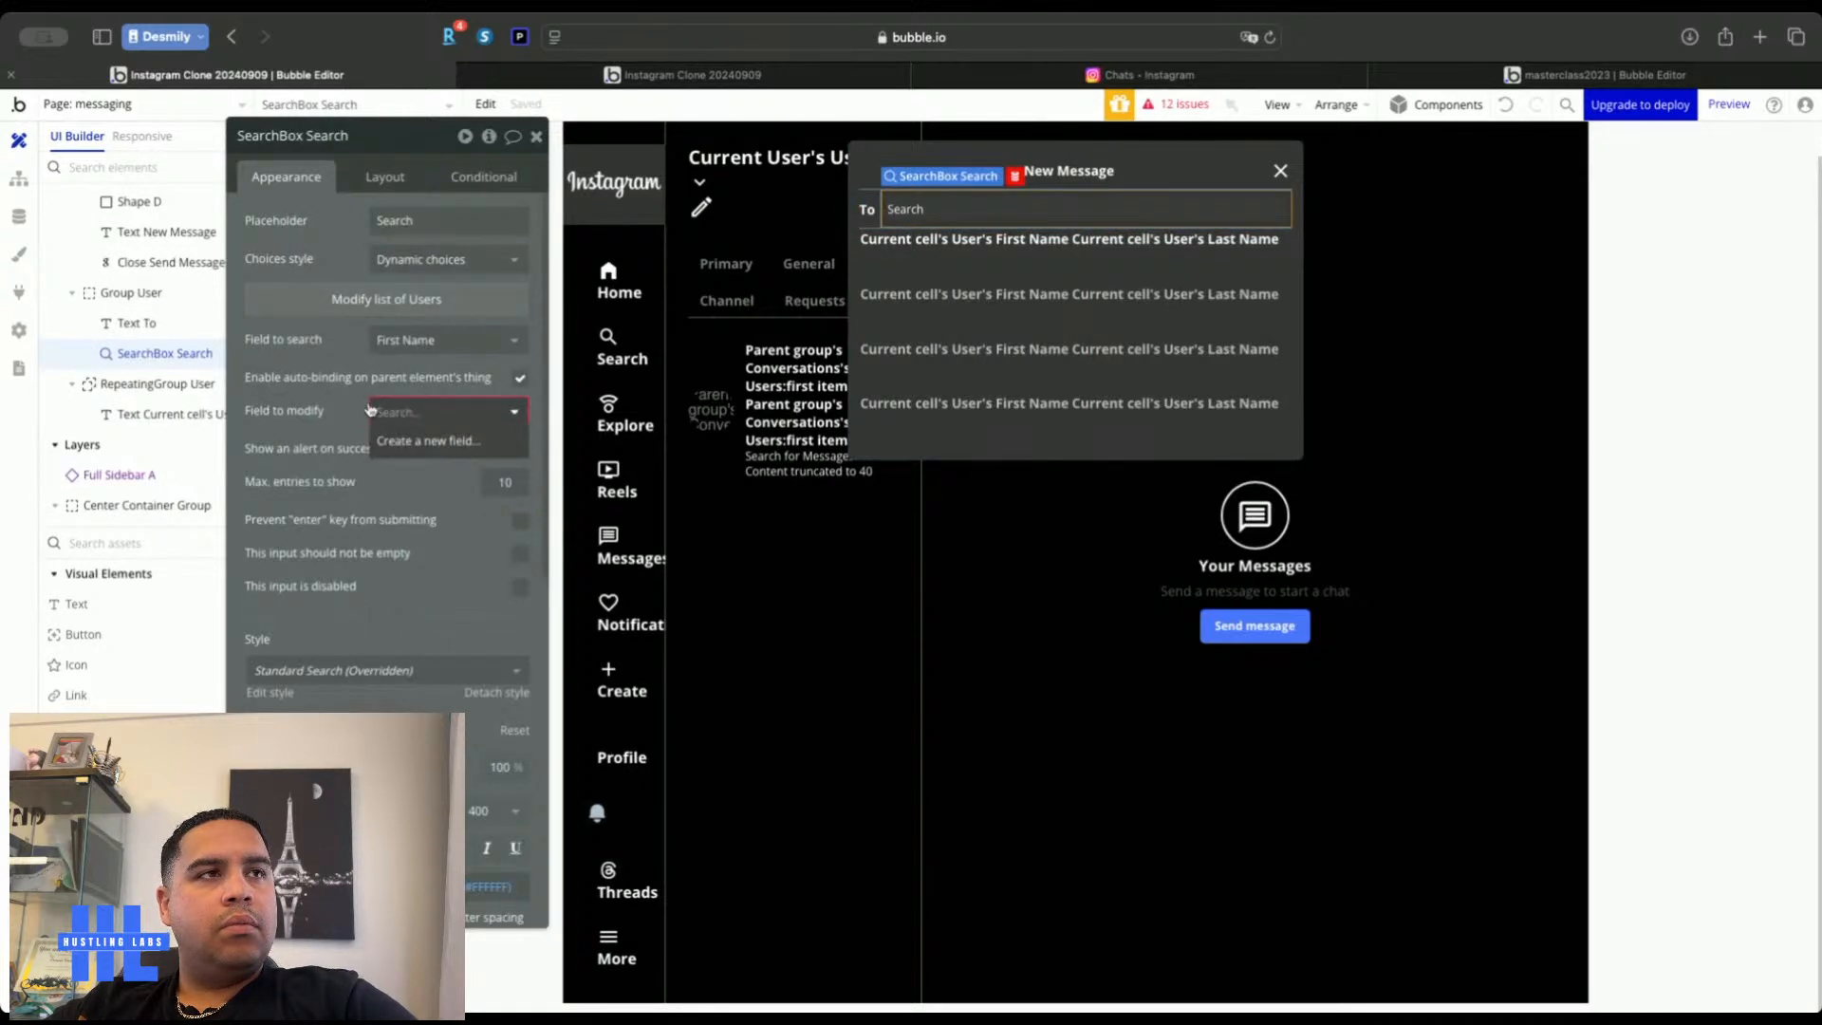
left_click(519, 376)
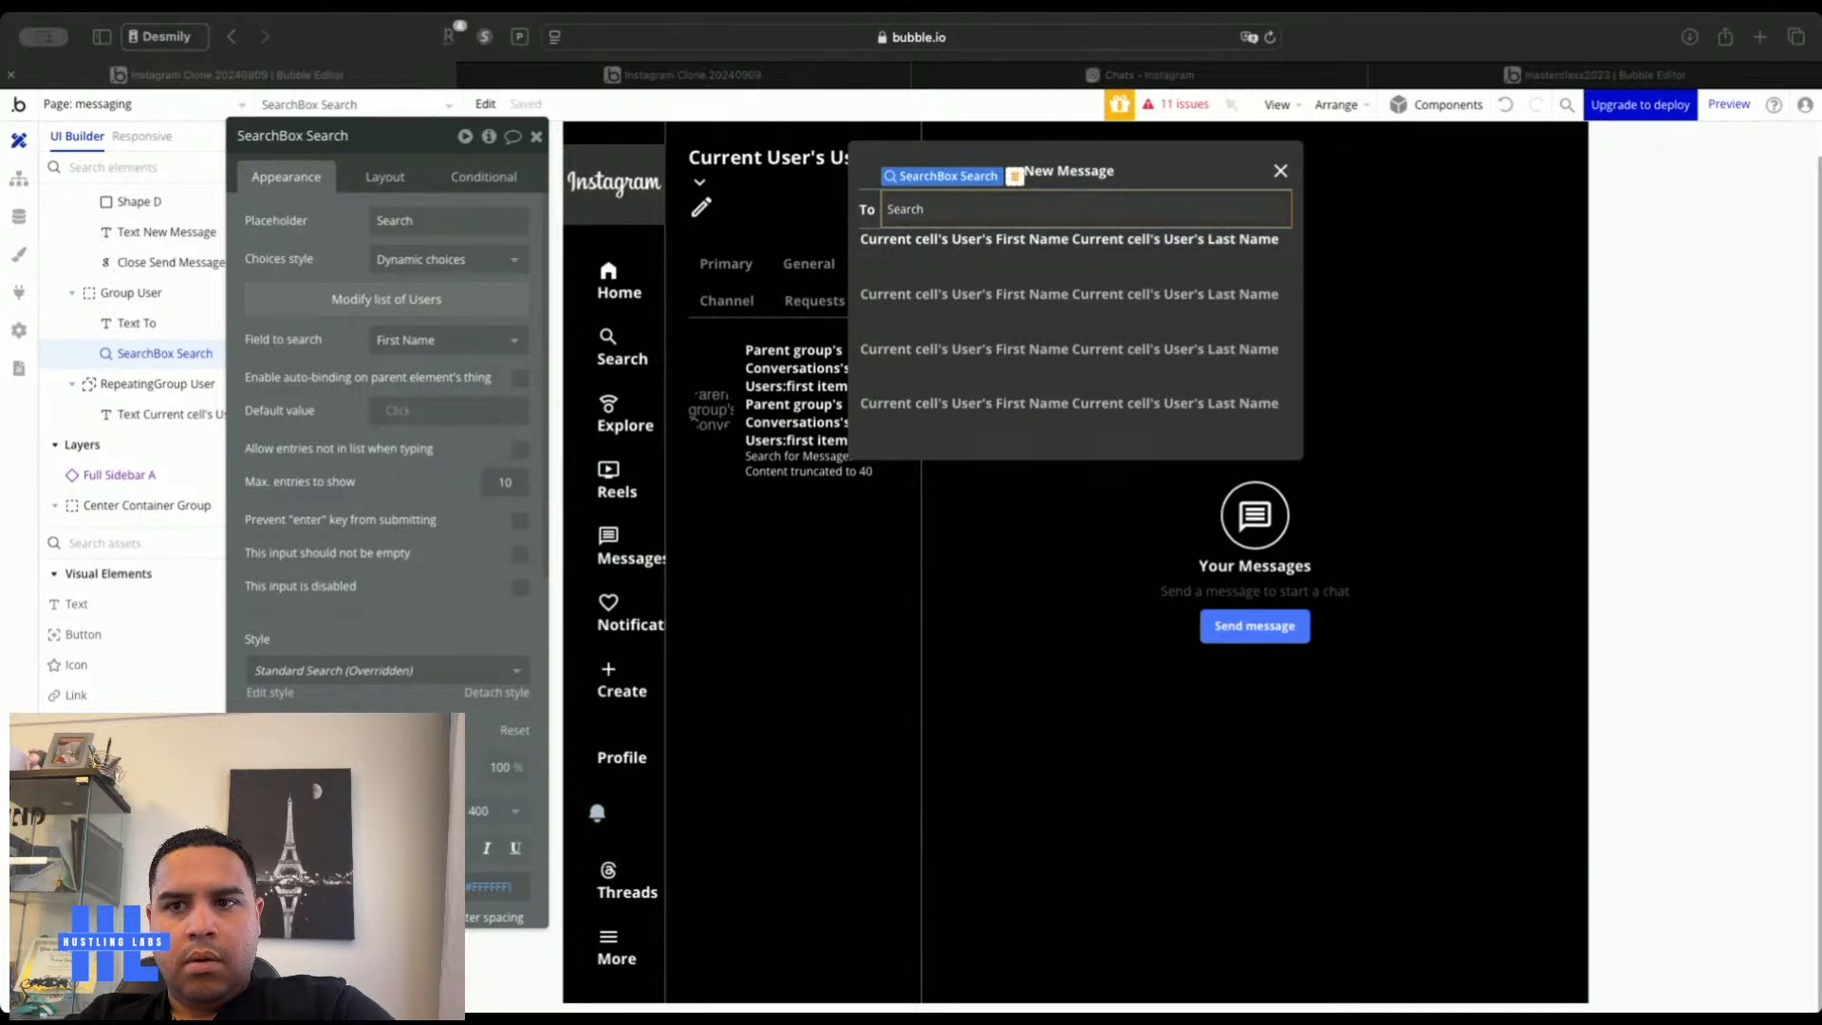
left_click(1009, 274)
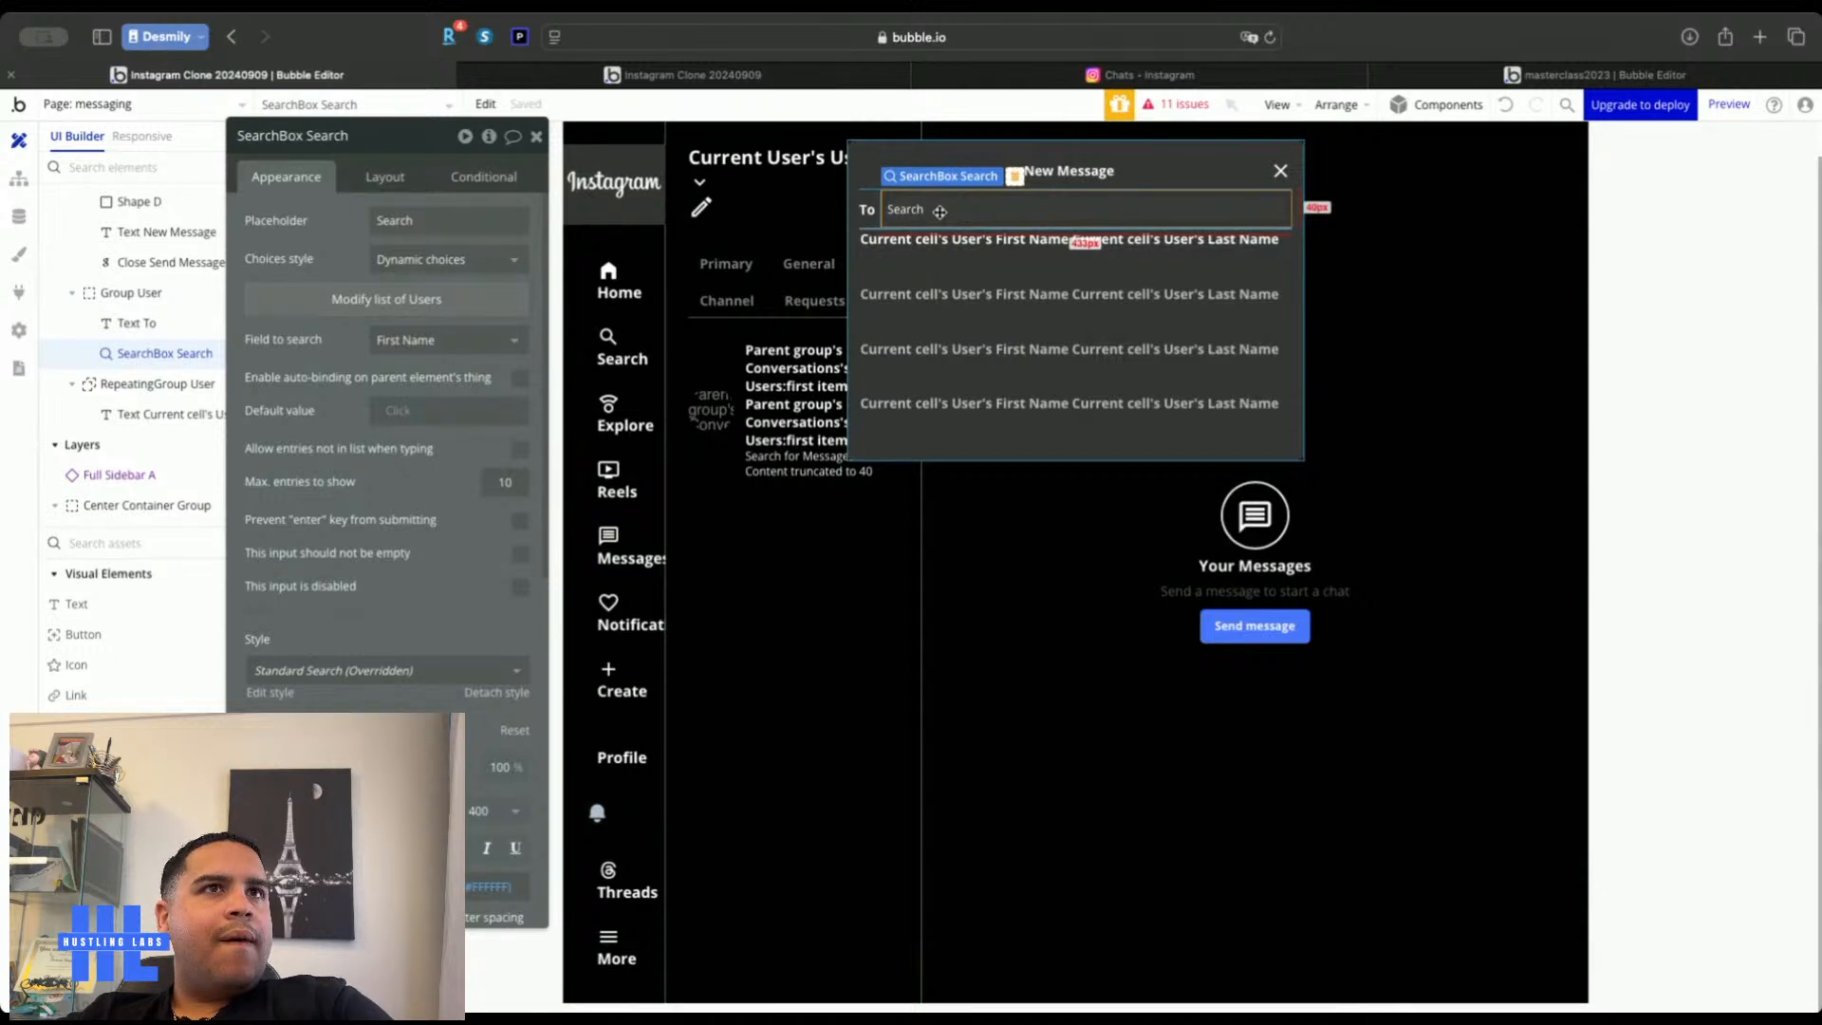
left_click(683, 74)
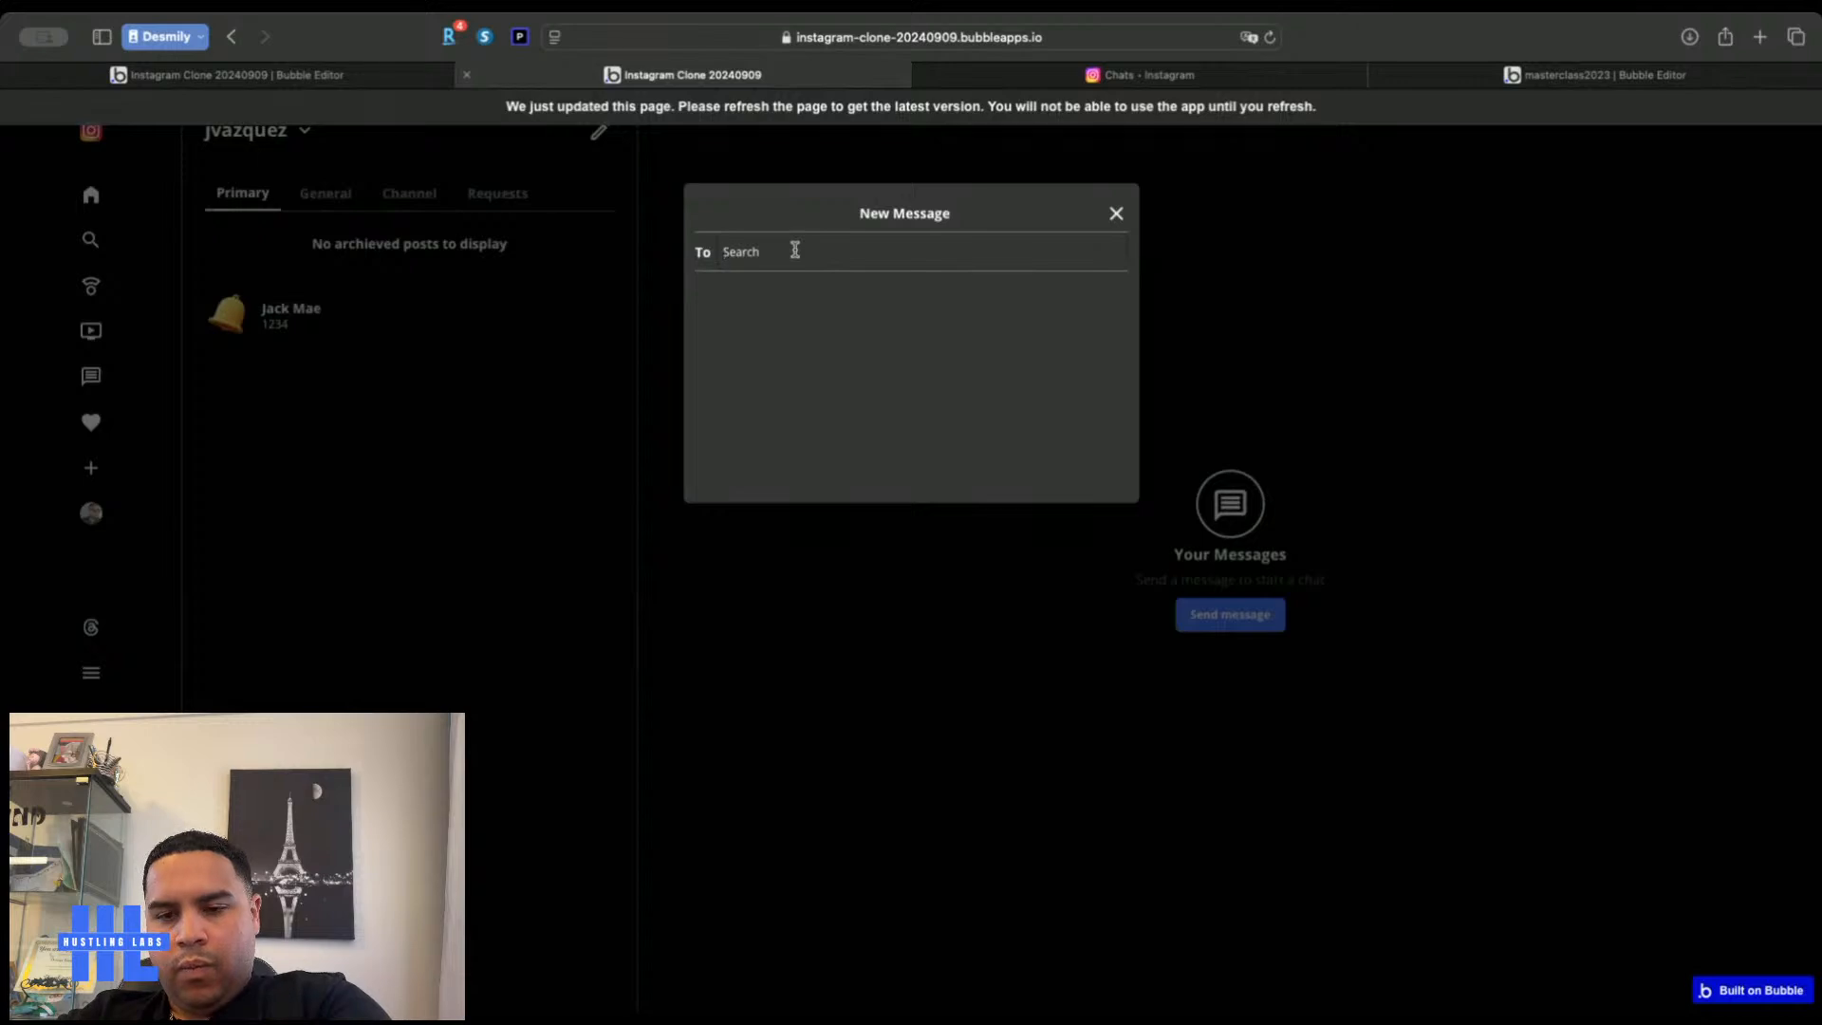
Search the live app's To field for a user's first name, then compare with Instagram's New message dialog
type("Jack")
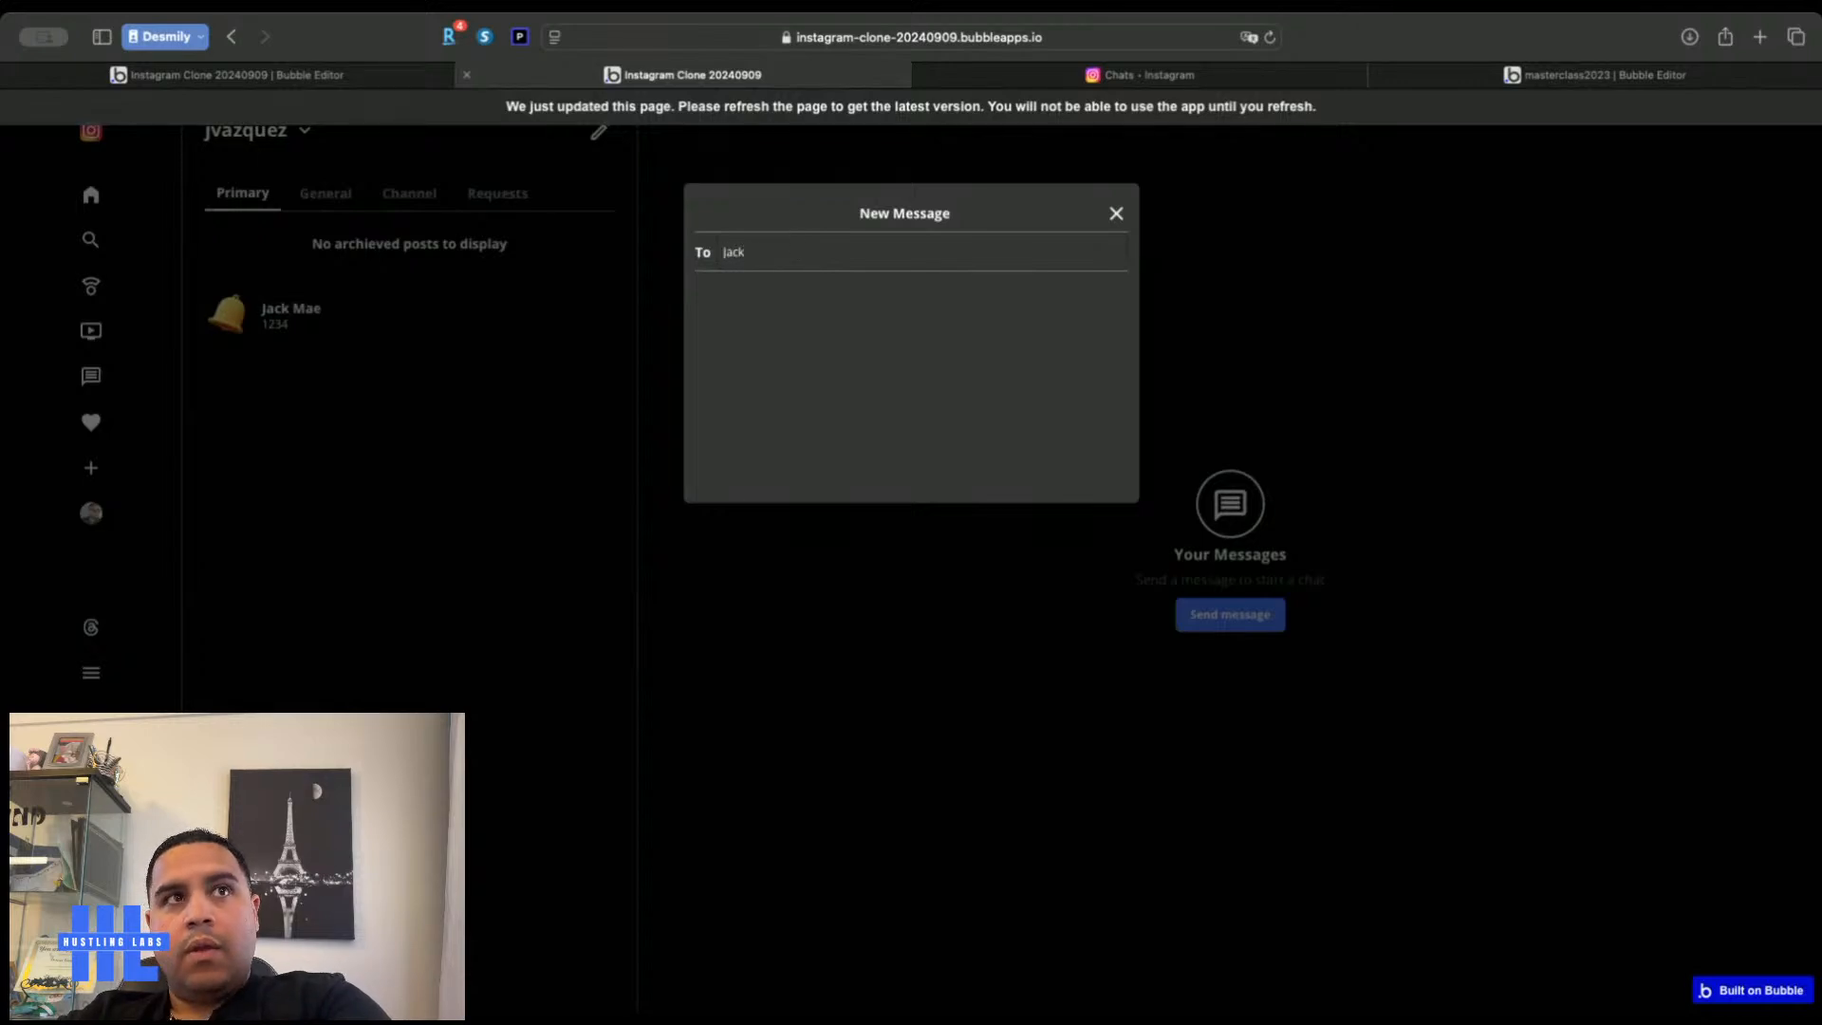
left_click(417, 81)
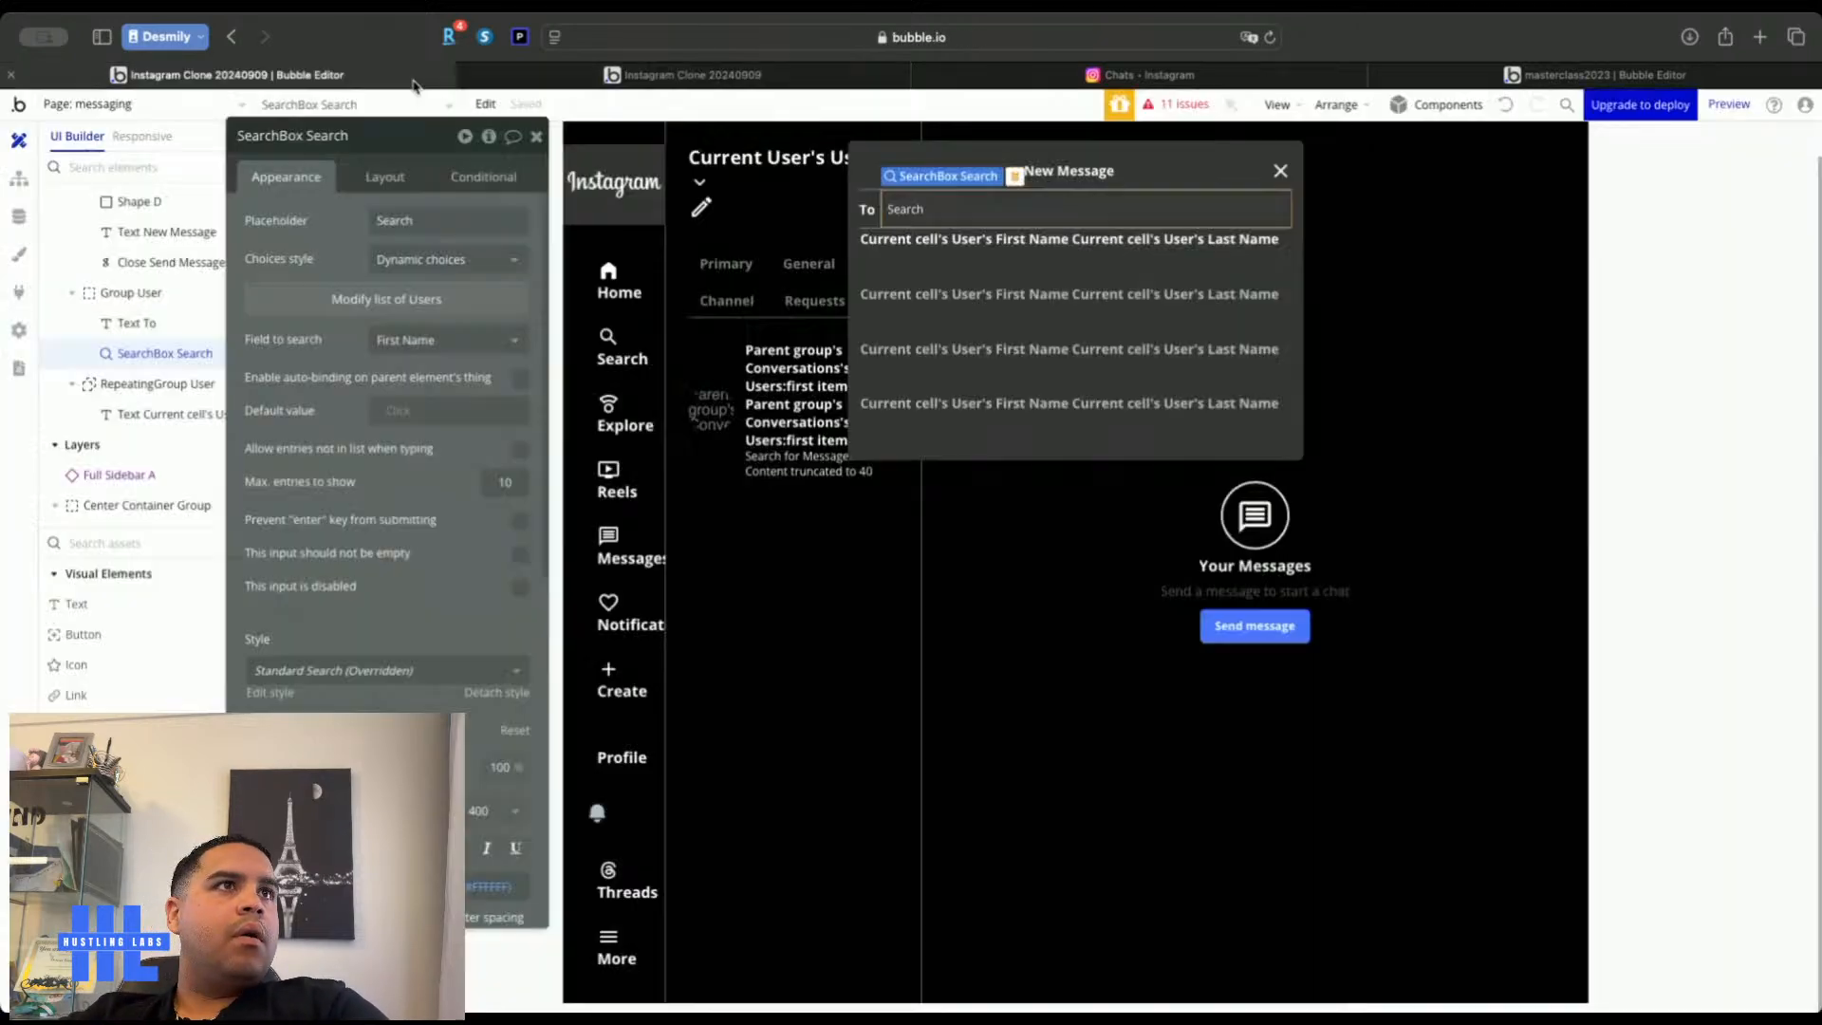
left_click(1012, 86)
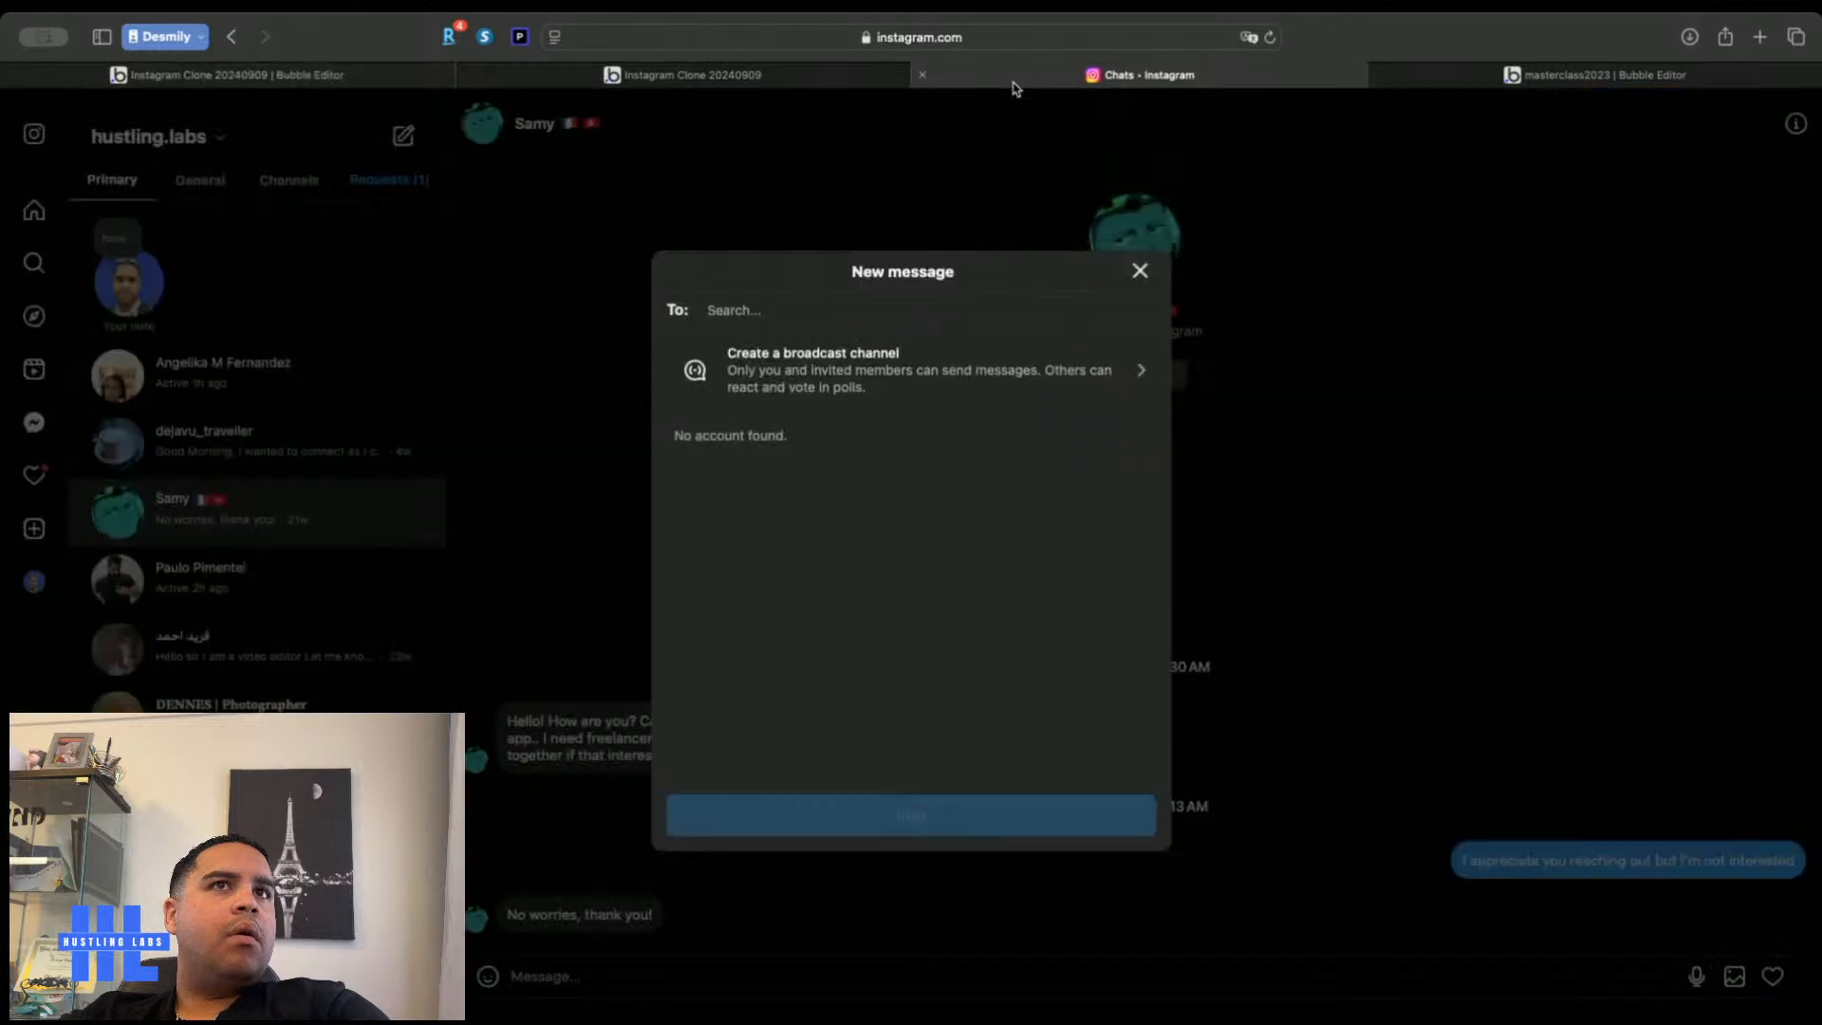
Leave the Instagram New message search and switch back to the Instagram Clone Bubble editor
type("Ja")
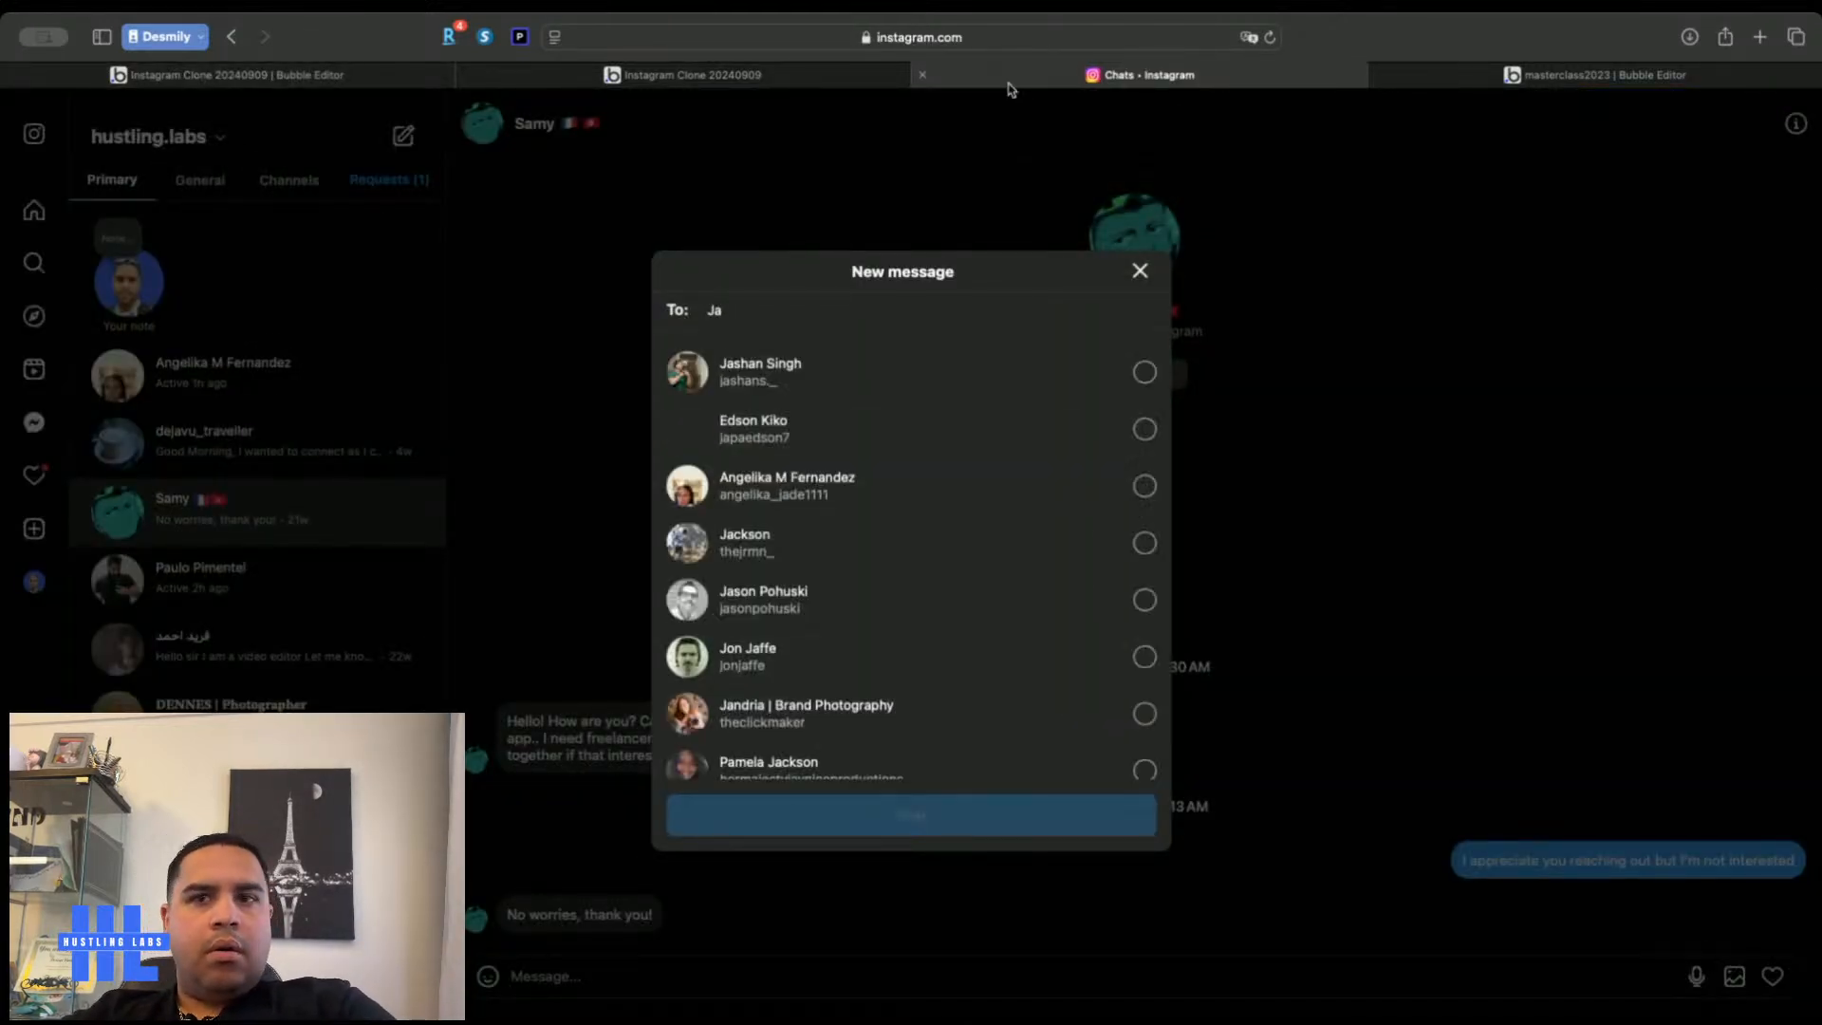
key("super+Tab")
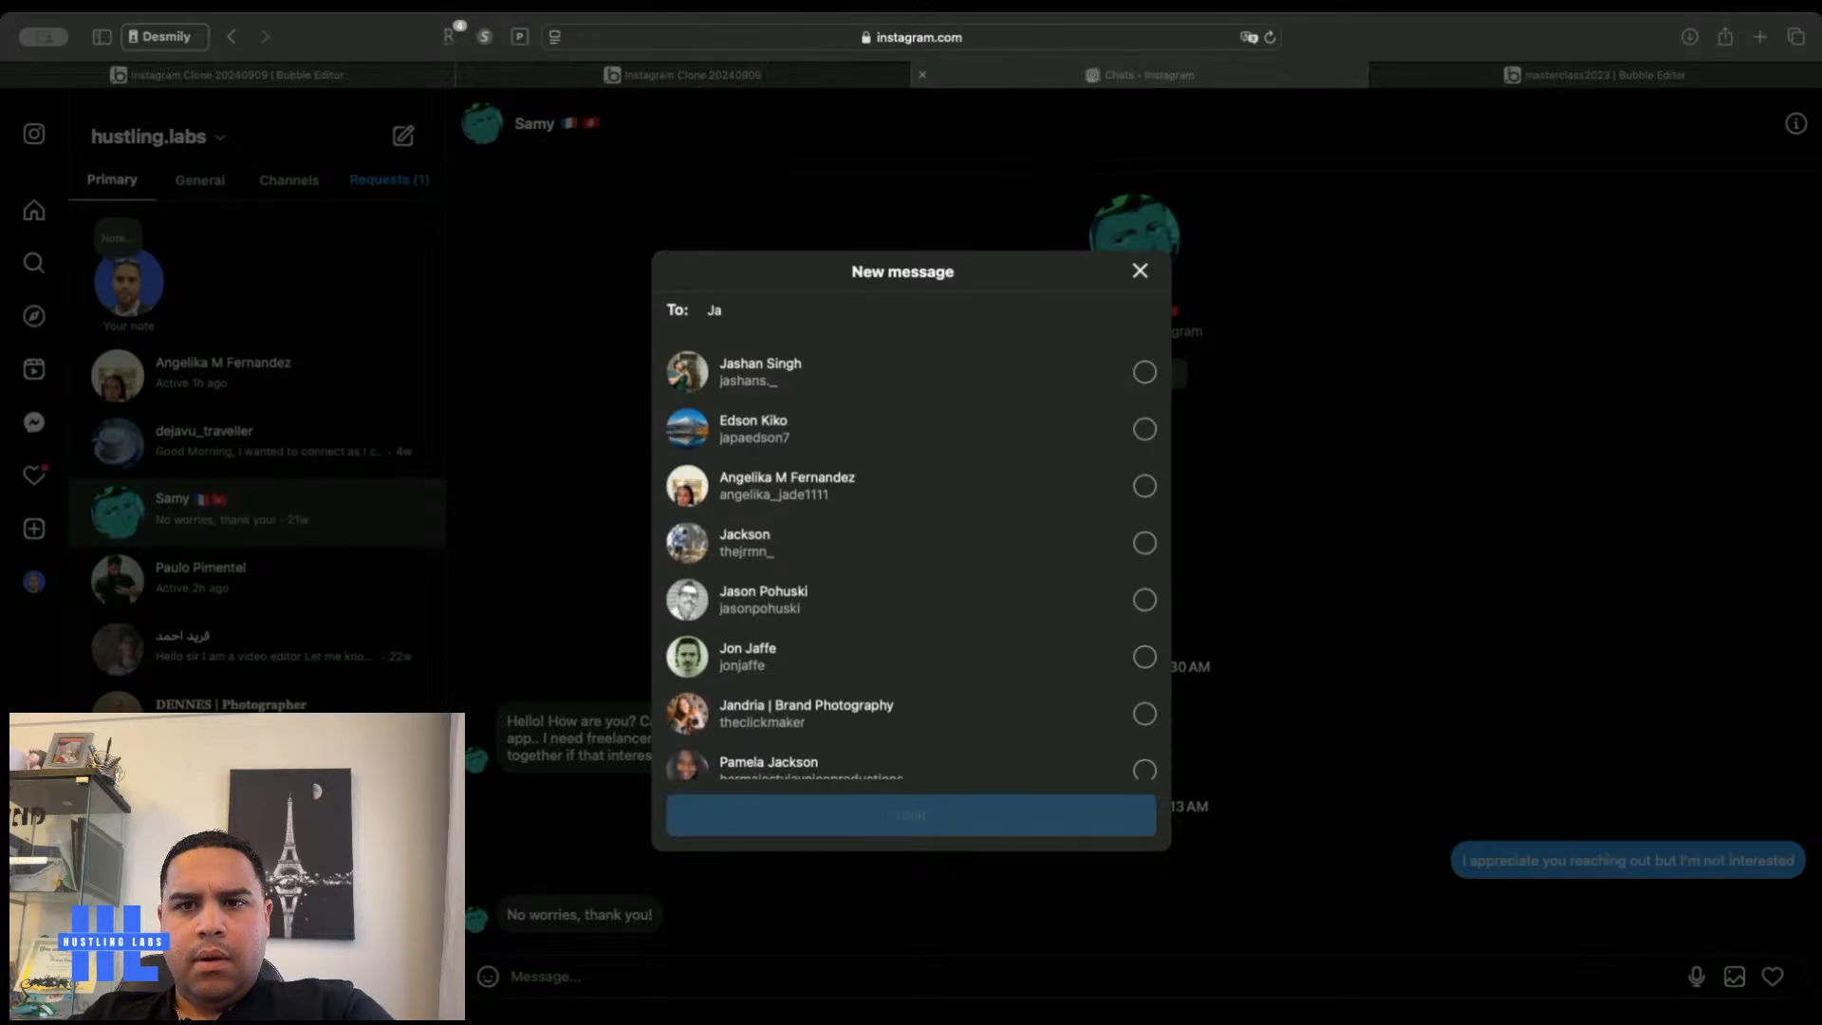
left_click(359, 80)
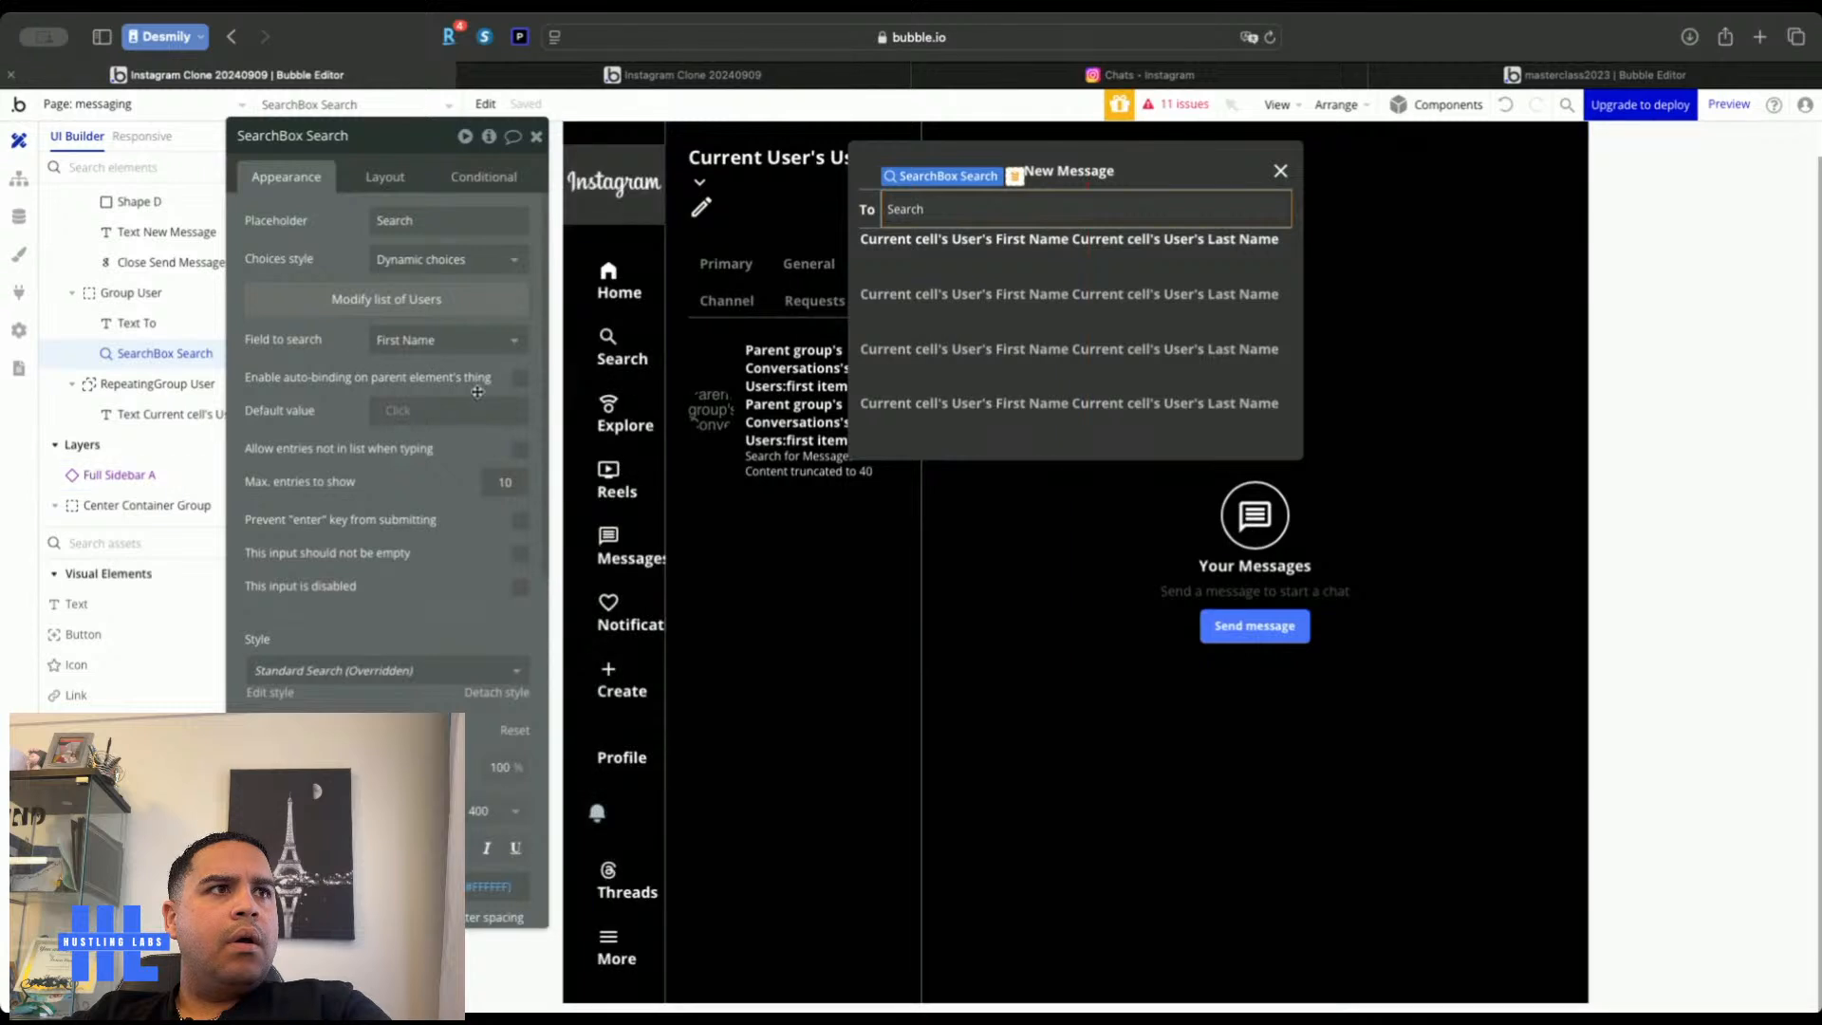
Enable 'Allow entries not in list when typing' on SearchBox Search and test typing 'j' in the reloaded live app
left_click(518, 449)
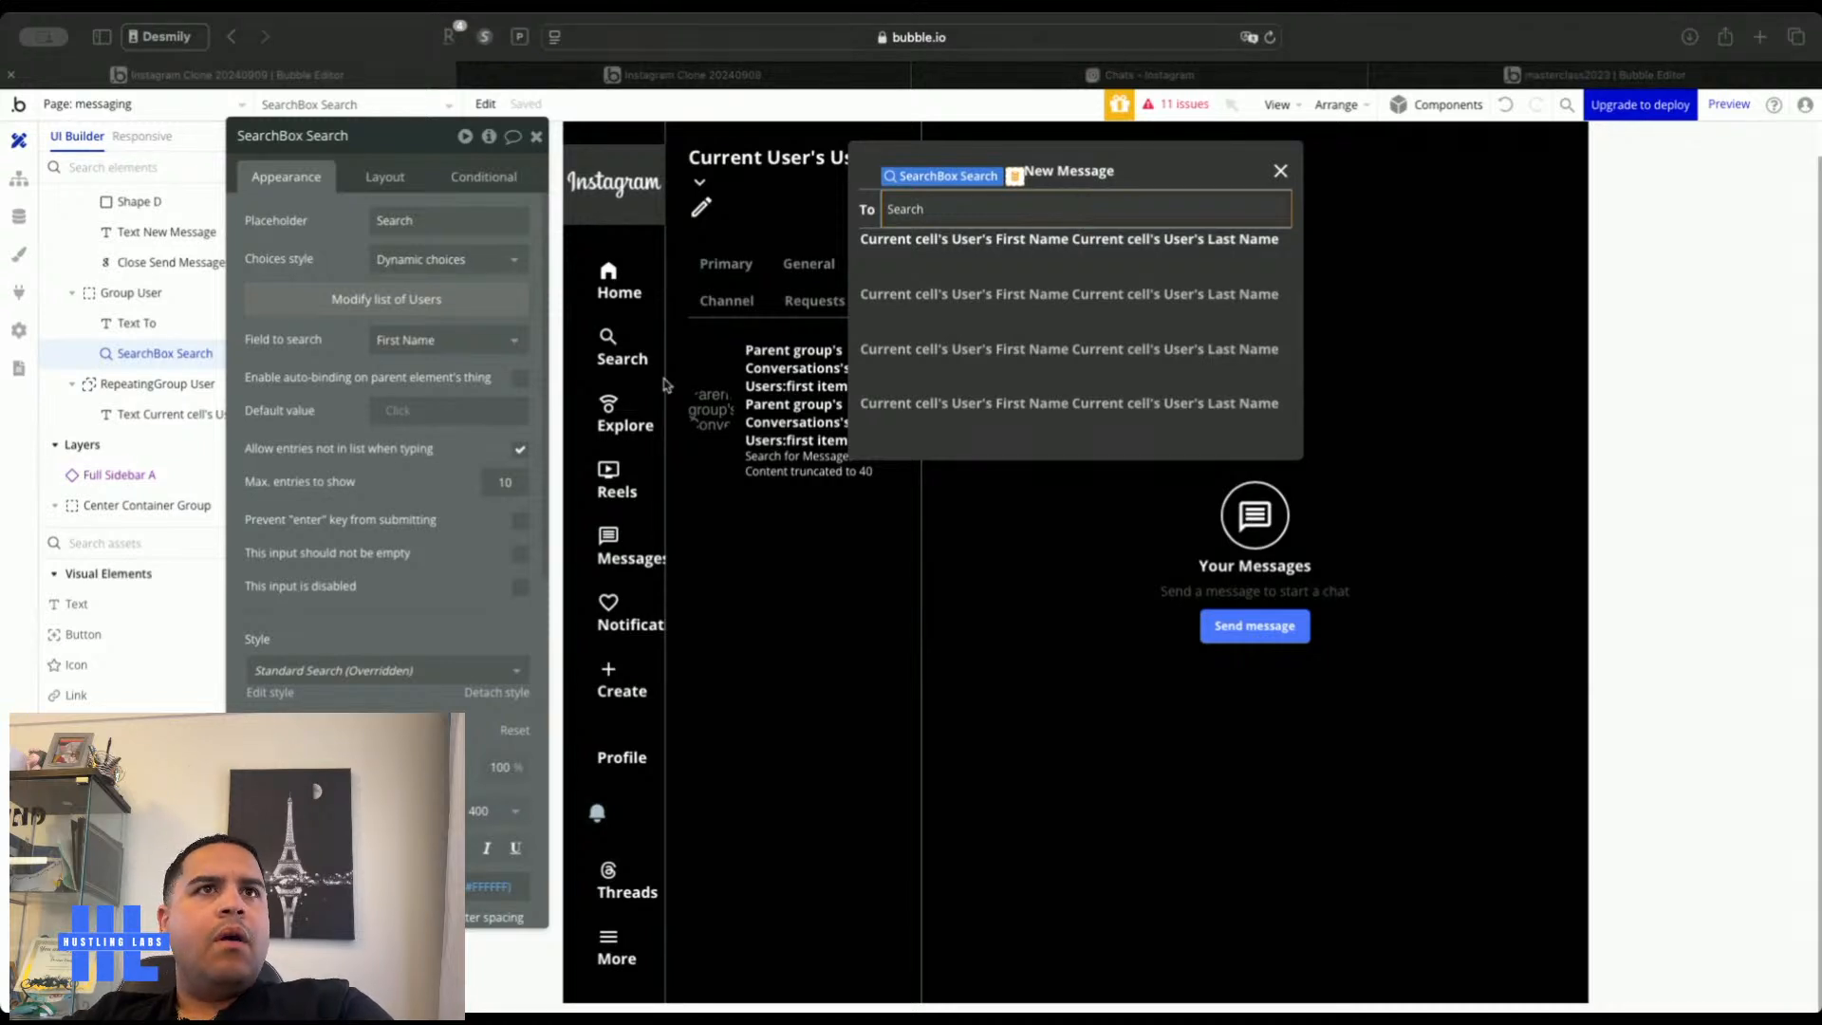
left_click(1006, 336)
left_click(603, 80)
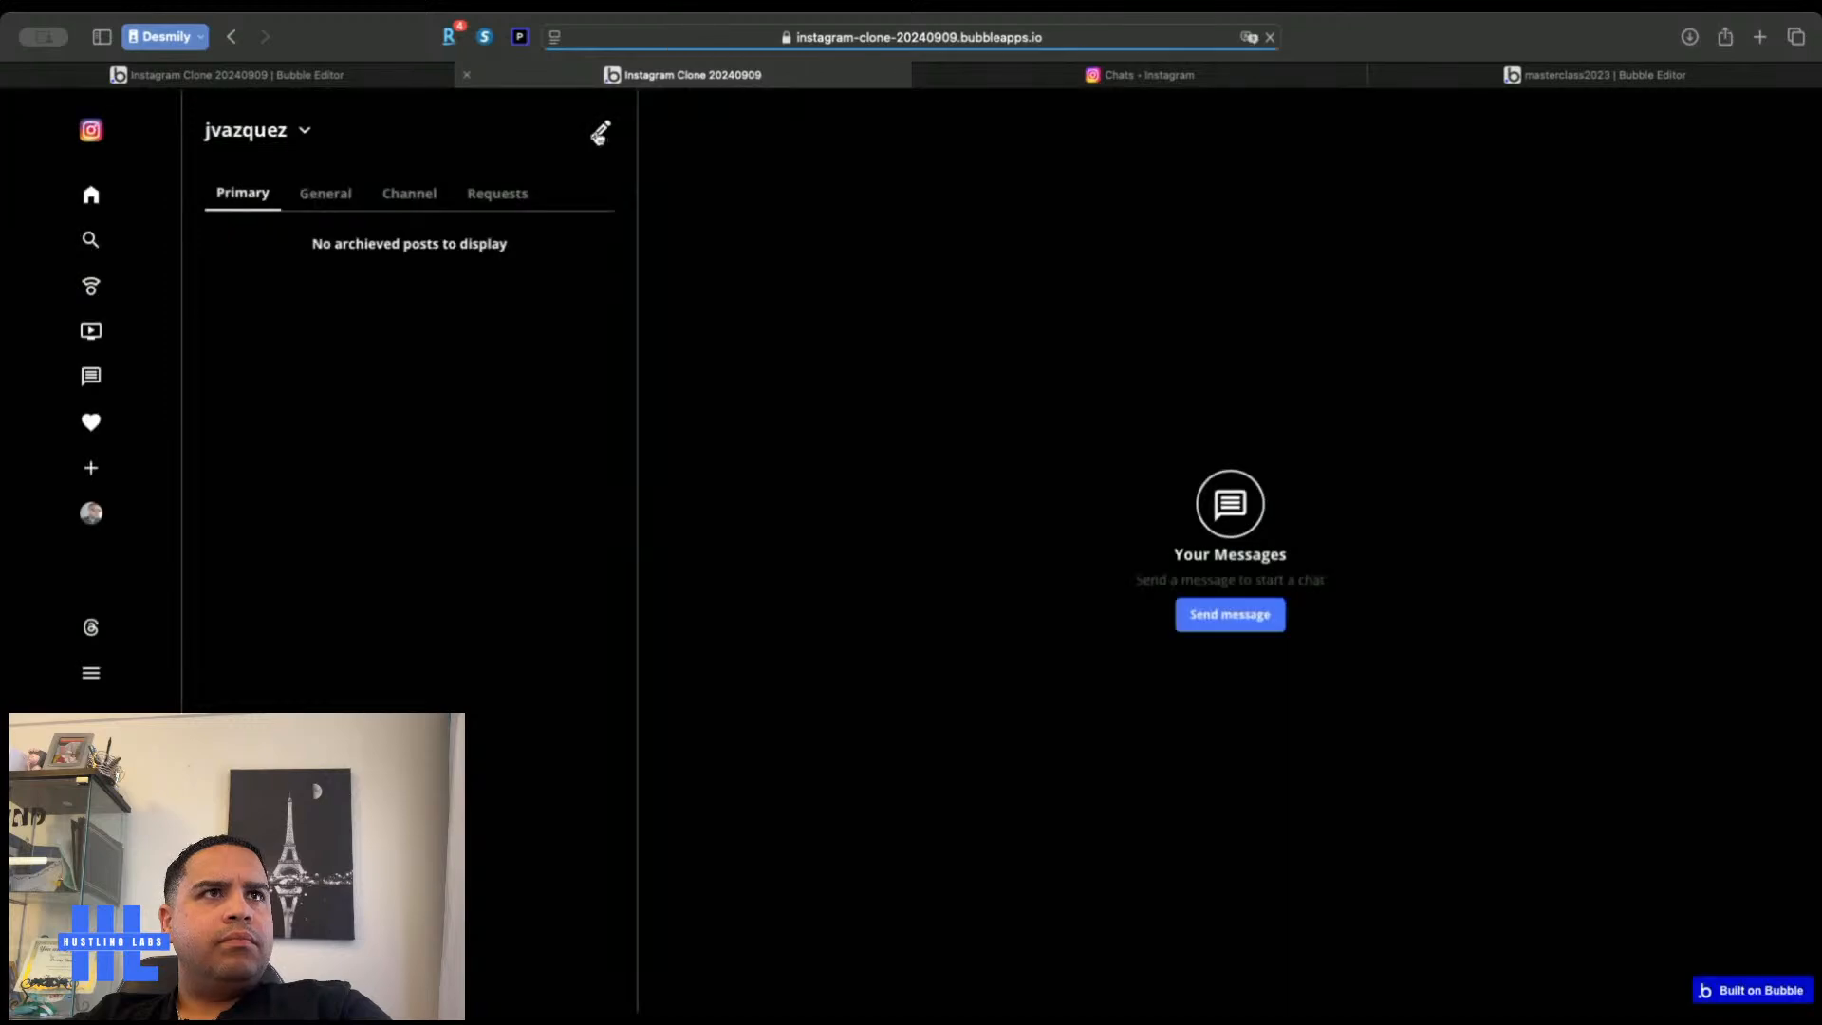
left_click(817, 248)
type("ja")
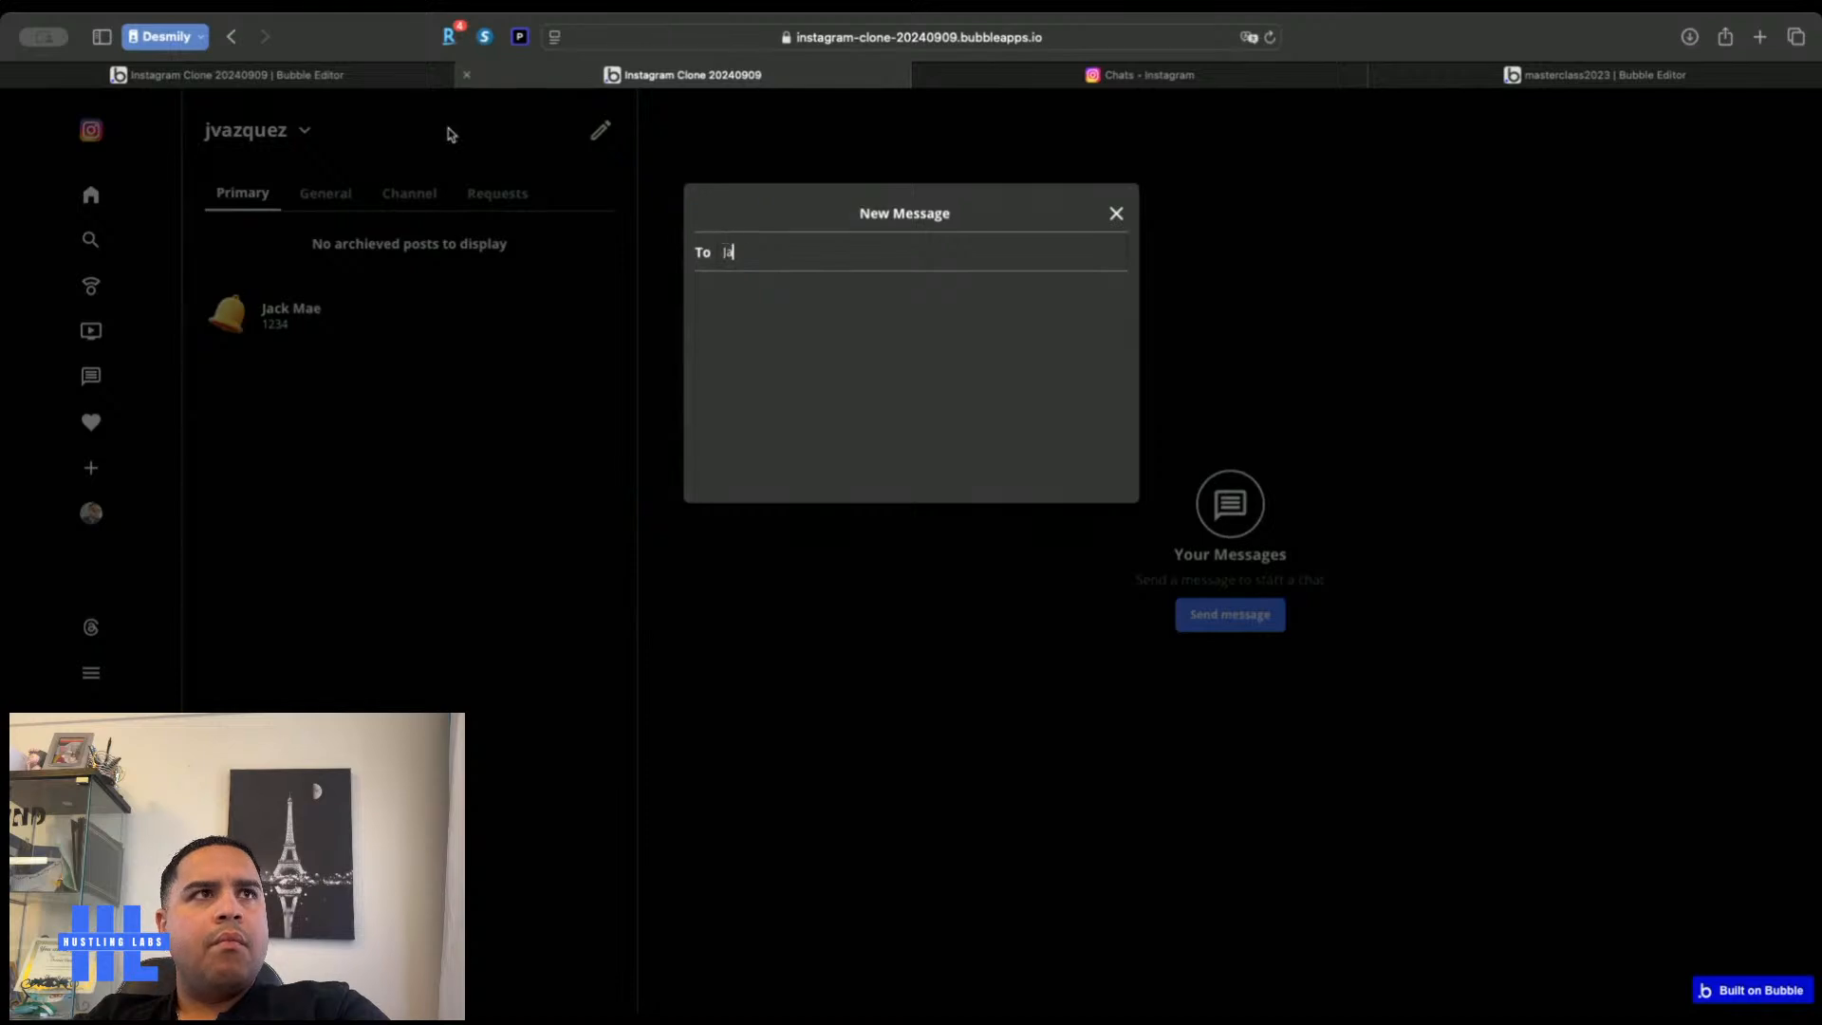
left_click(389, 77)
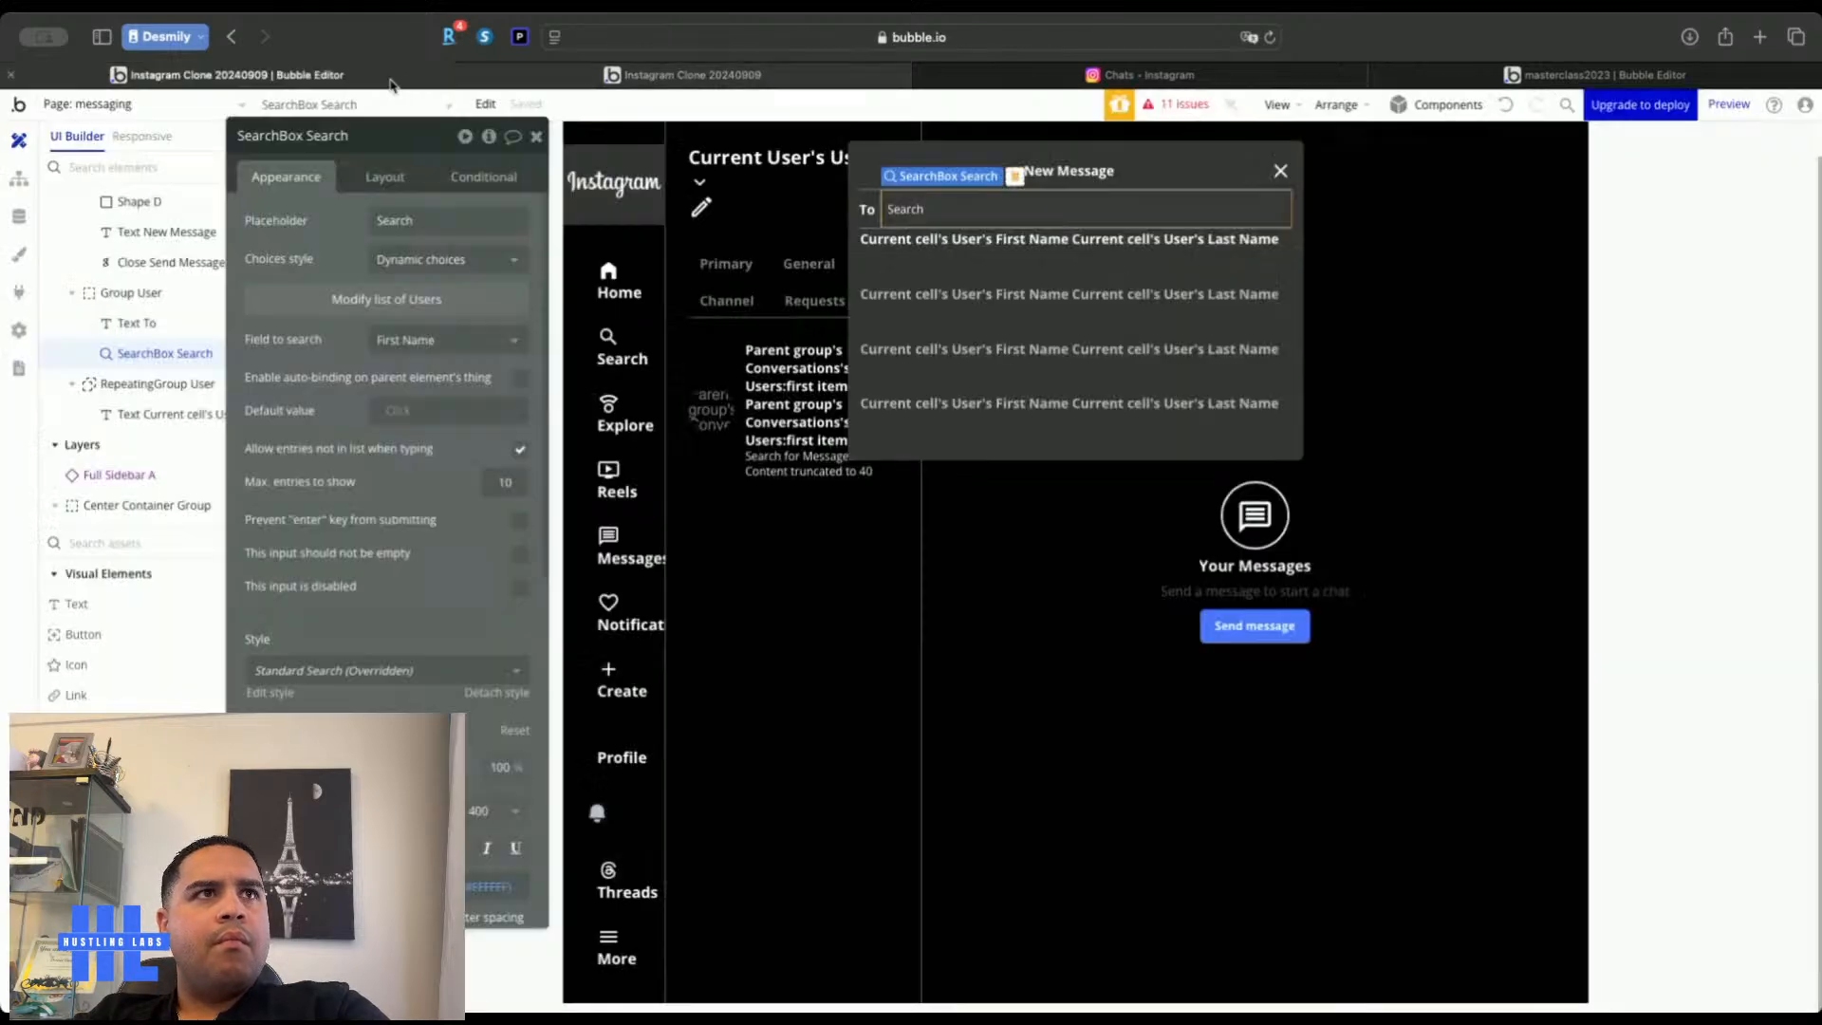
Paste a copy of the user-name cell text into the New Message popup and clear all its contents
left_click(930, 240)
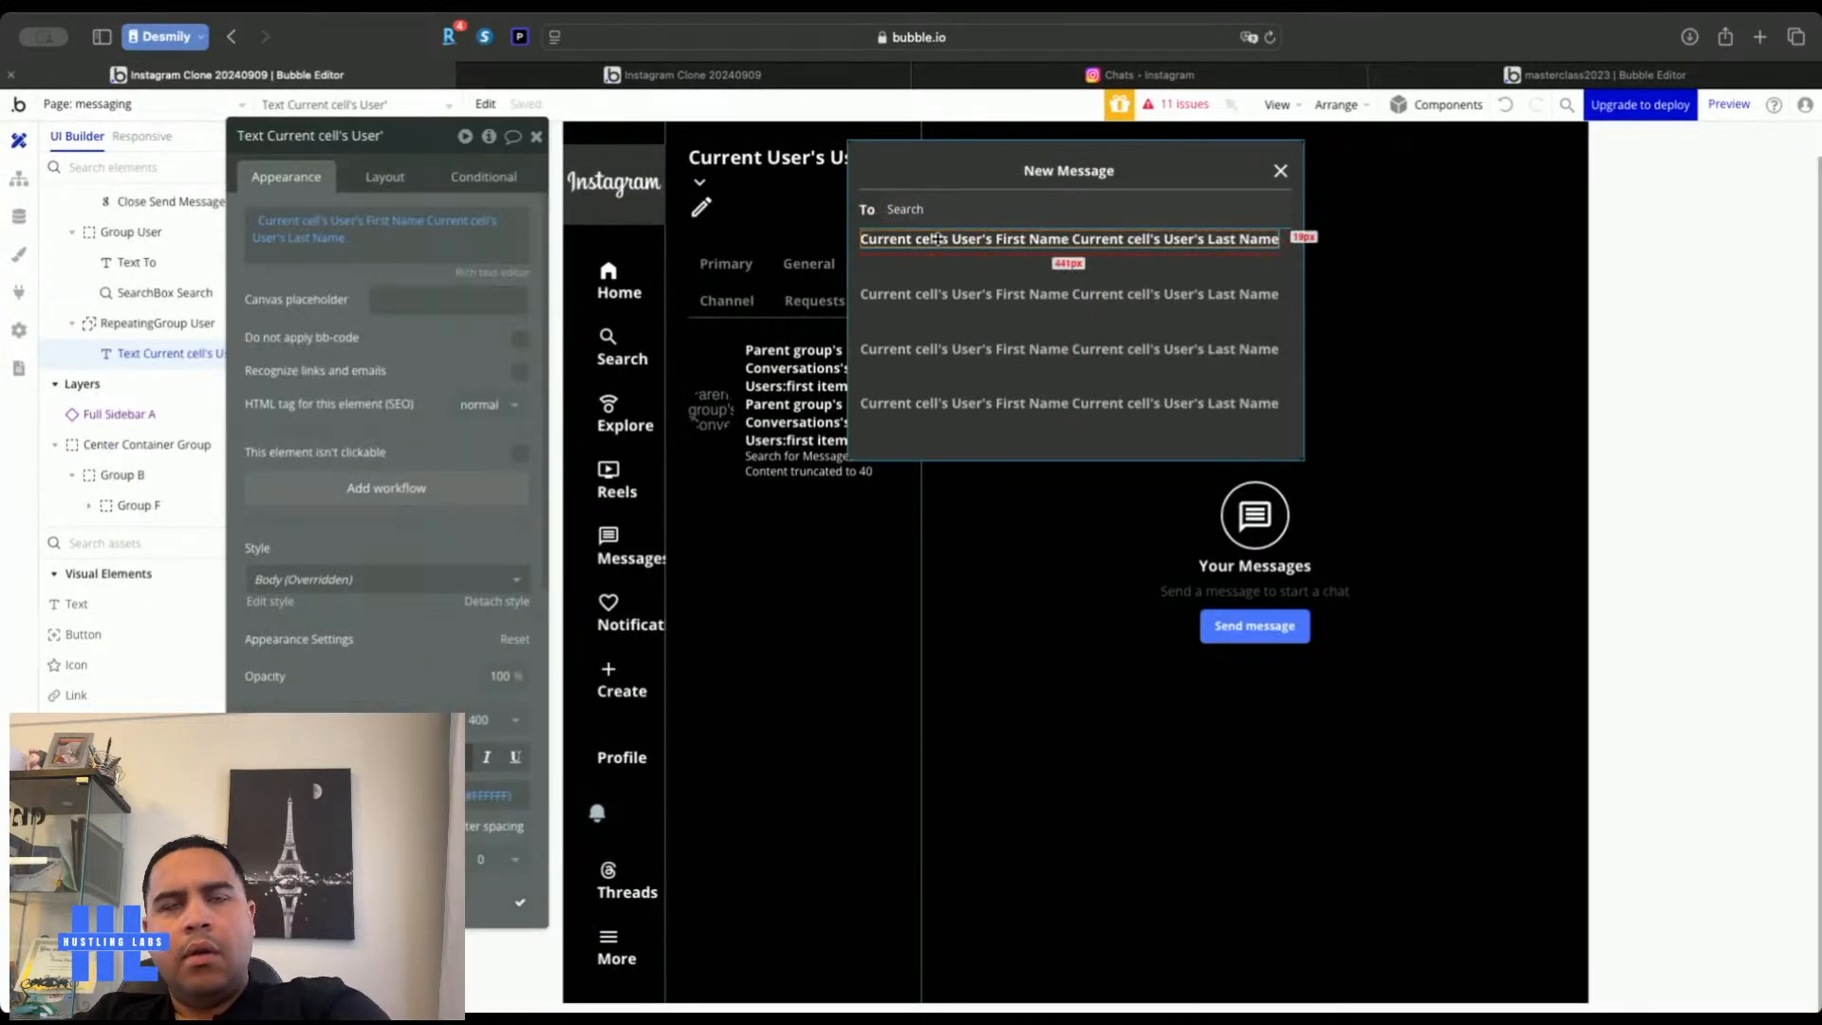
left_click(1299, 271)
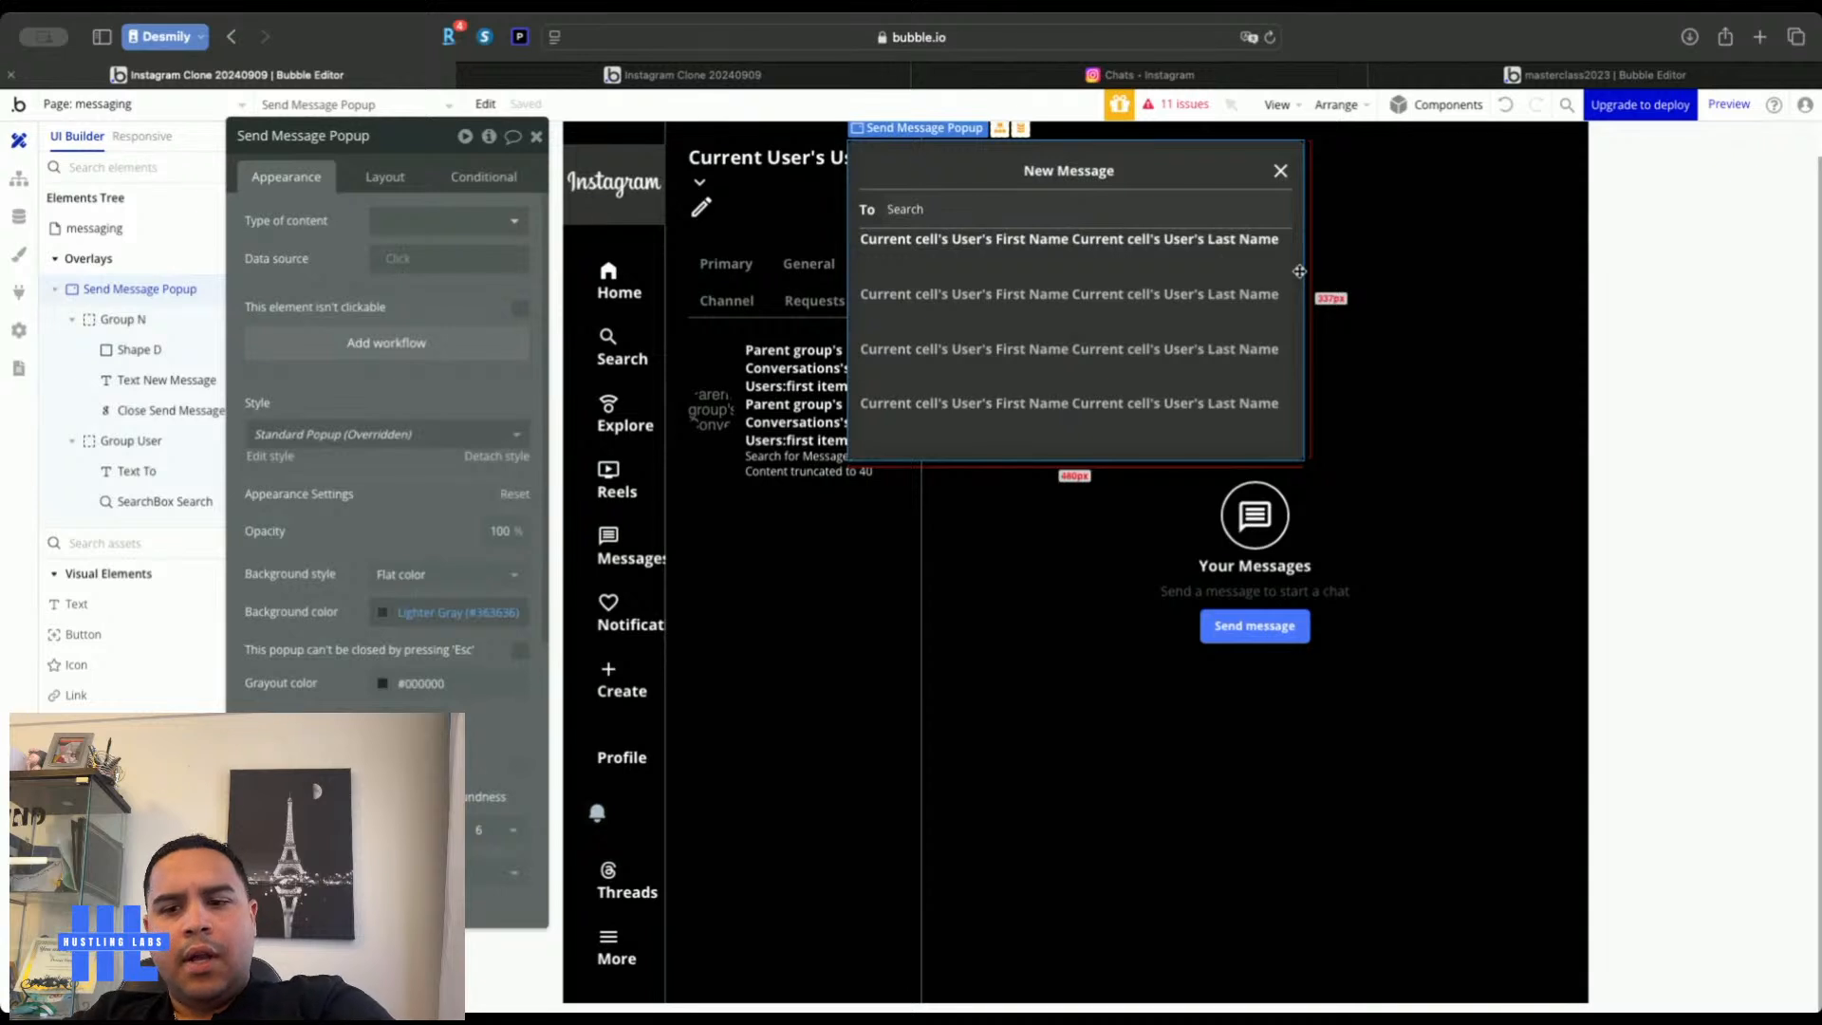
key("super+v")
right_click(348, 229)
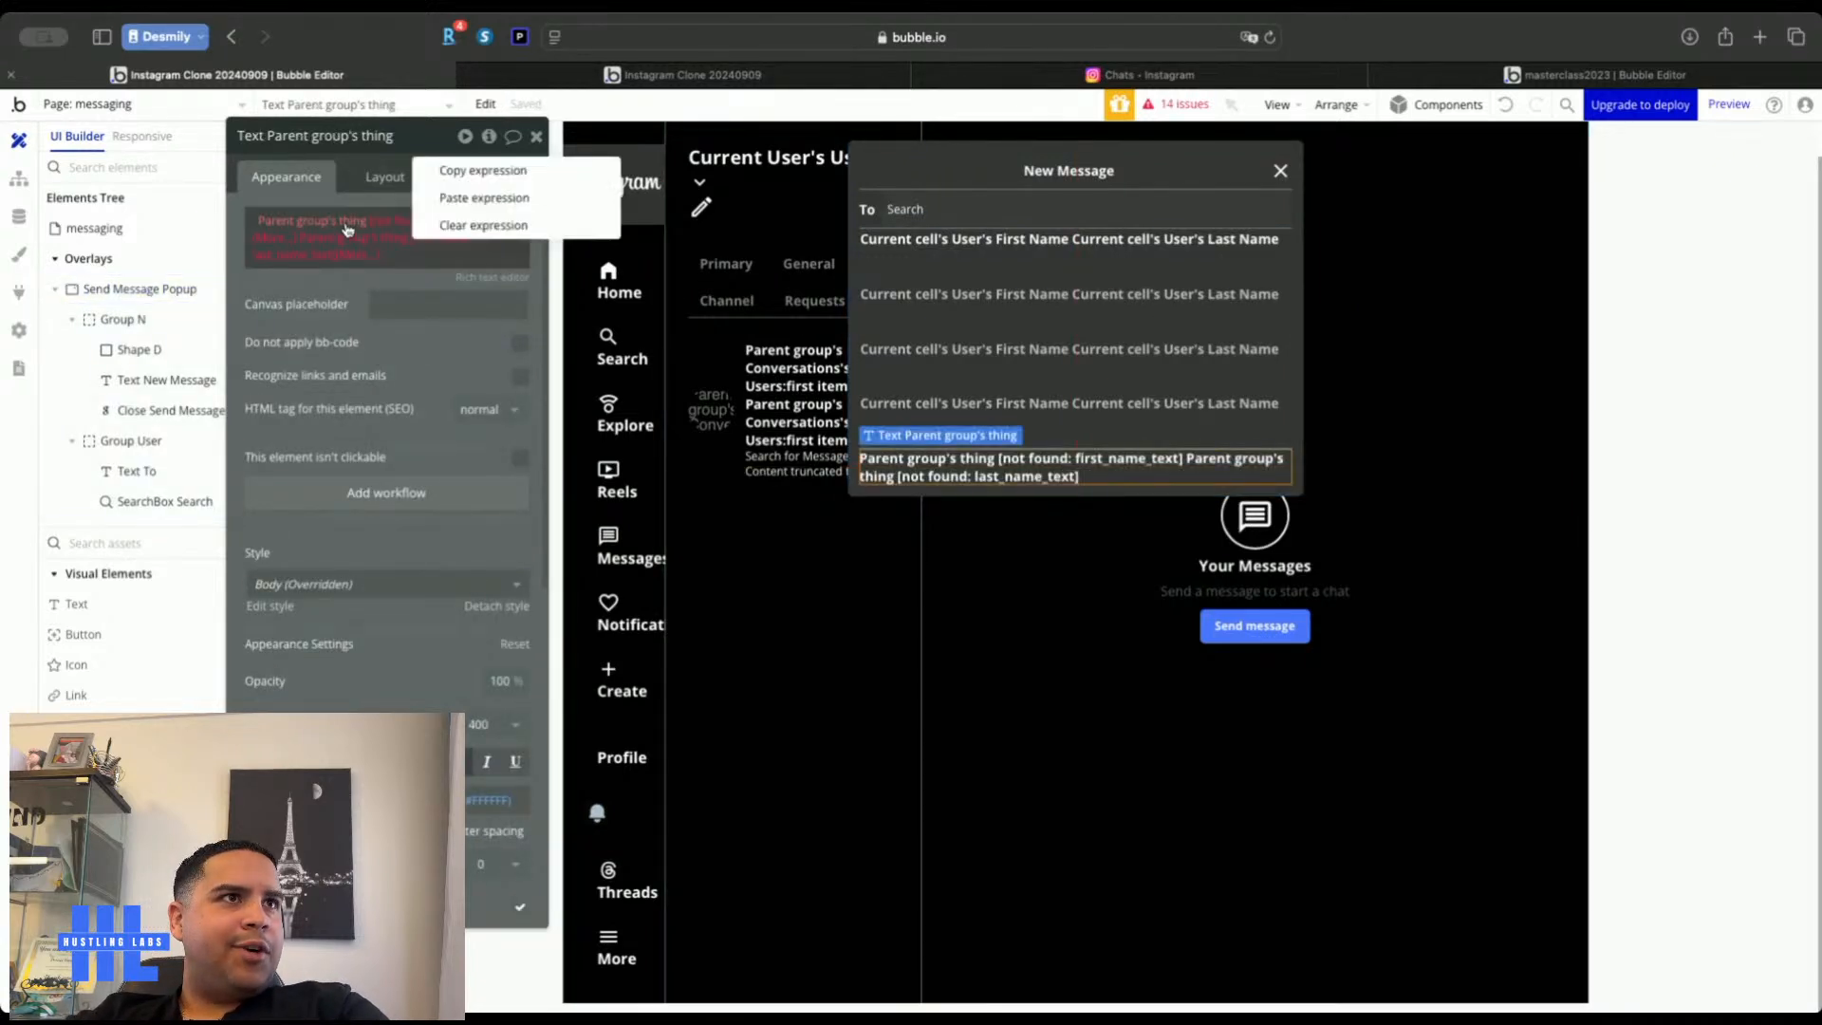
left_click(483, 225)
right_click(379, 211)
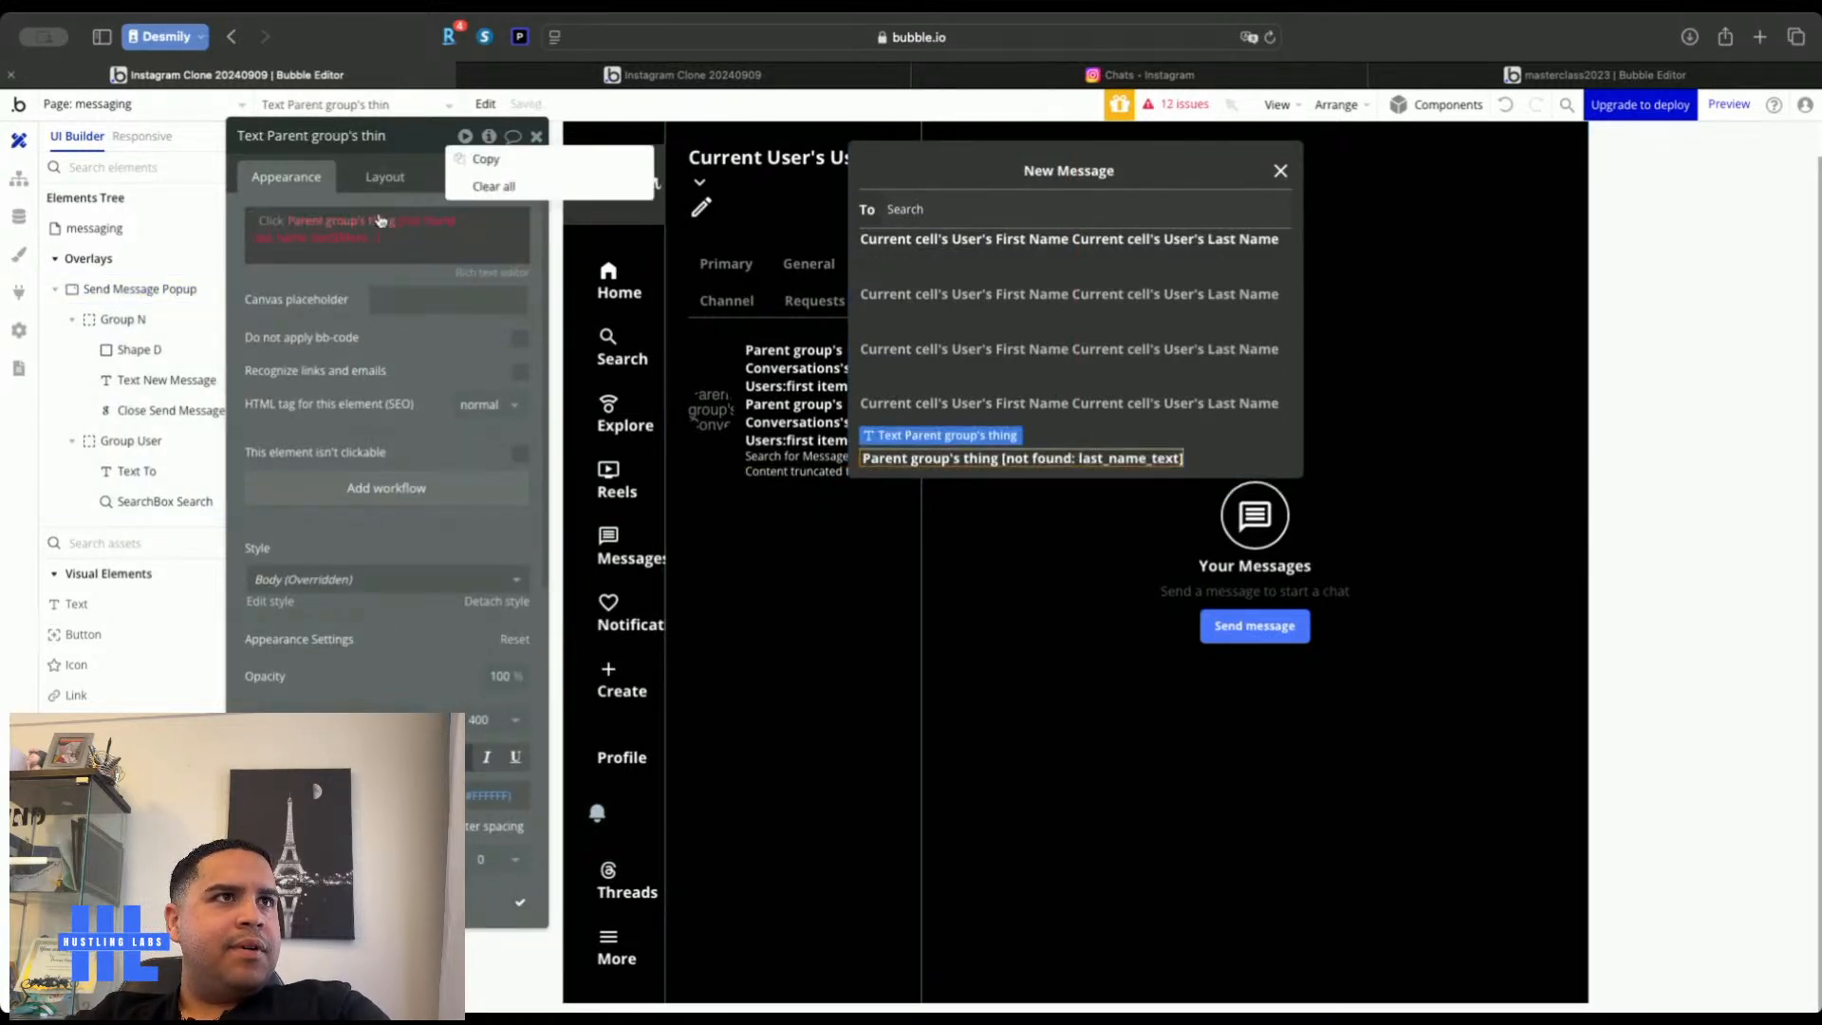
right_click(380, 228)
left_click(479, 218)
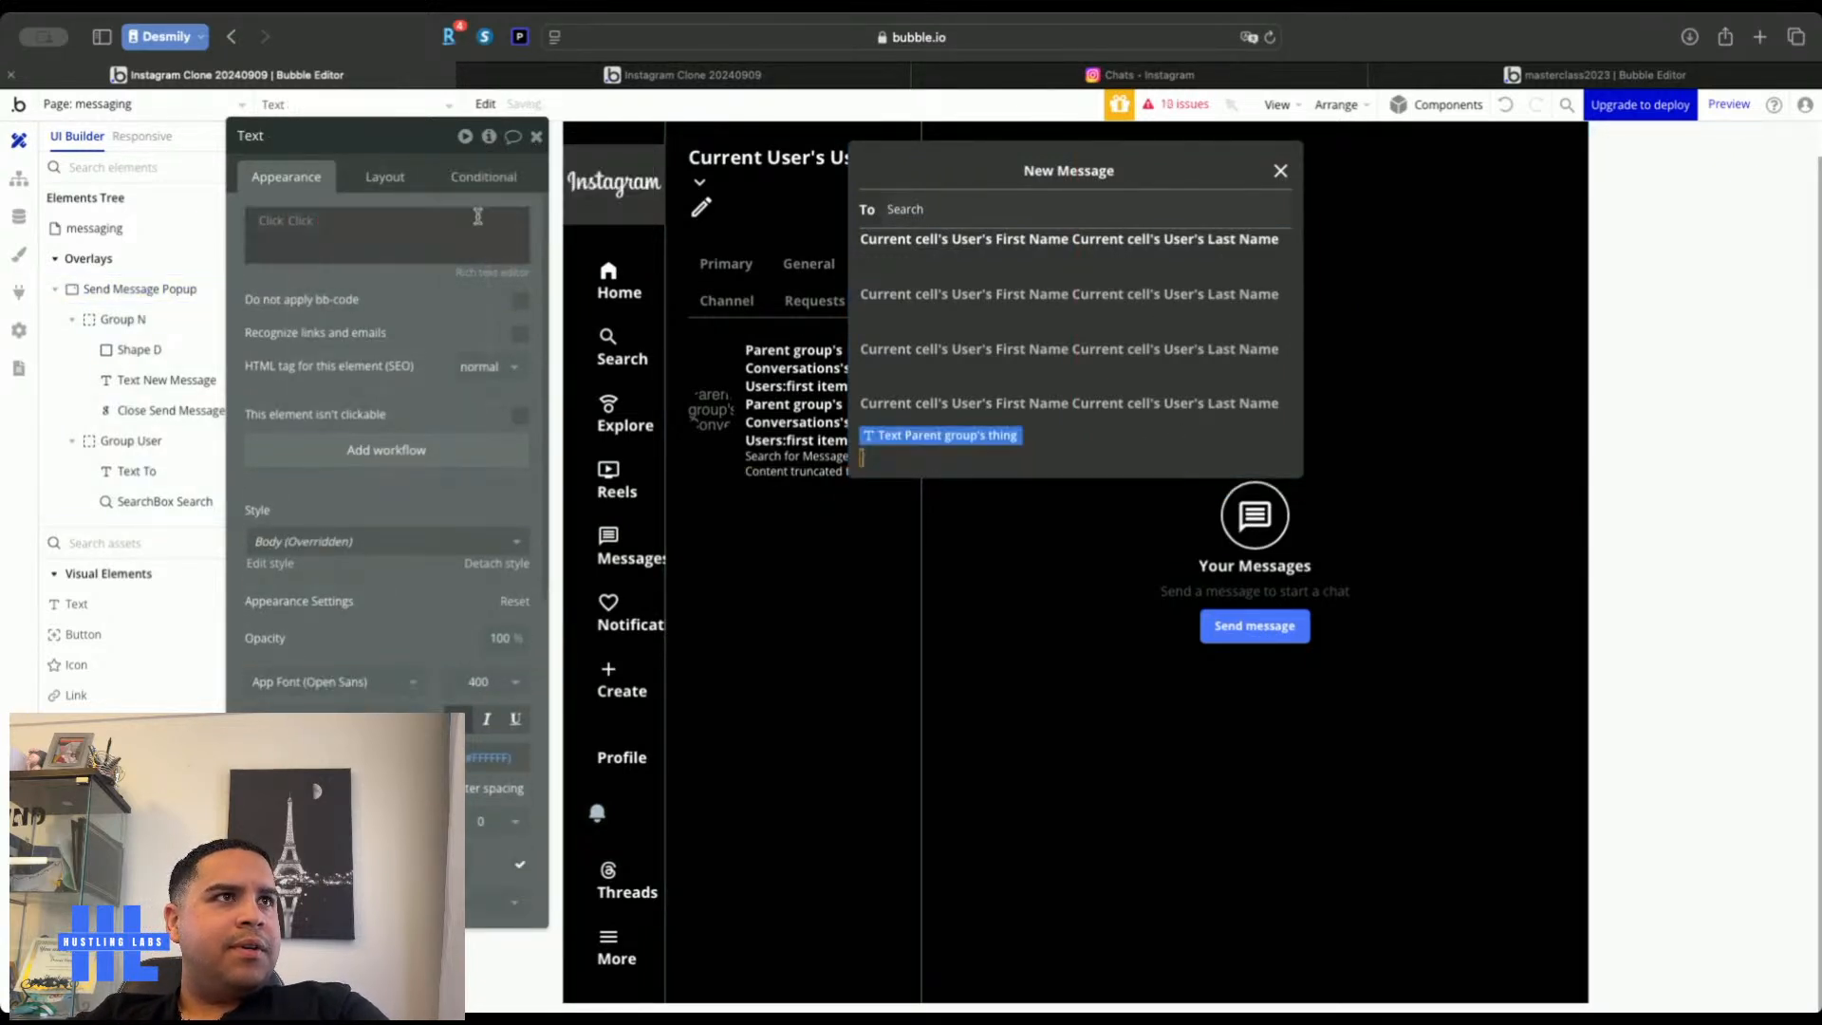
left_click(324, 224)
key("super+a")
key("BackSpace")
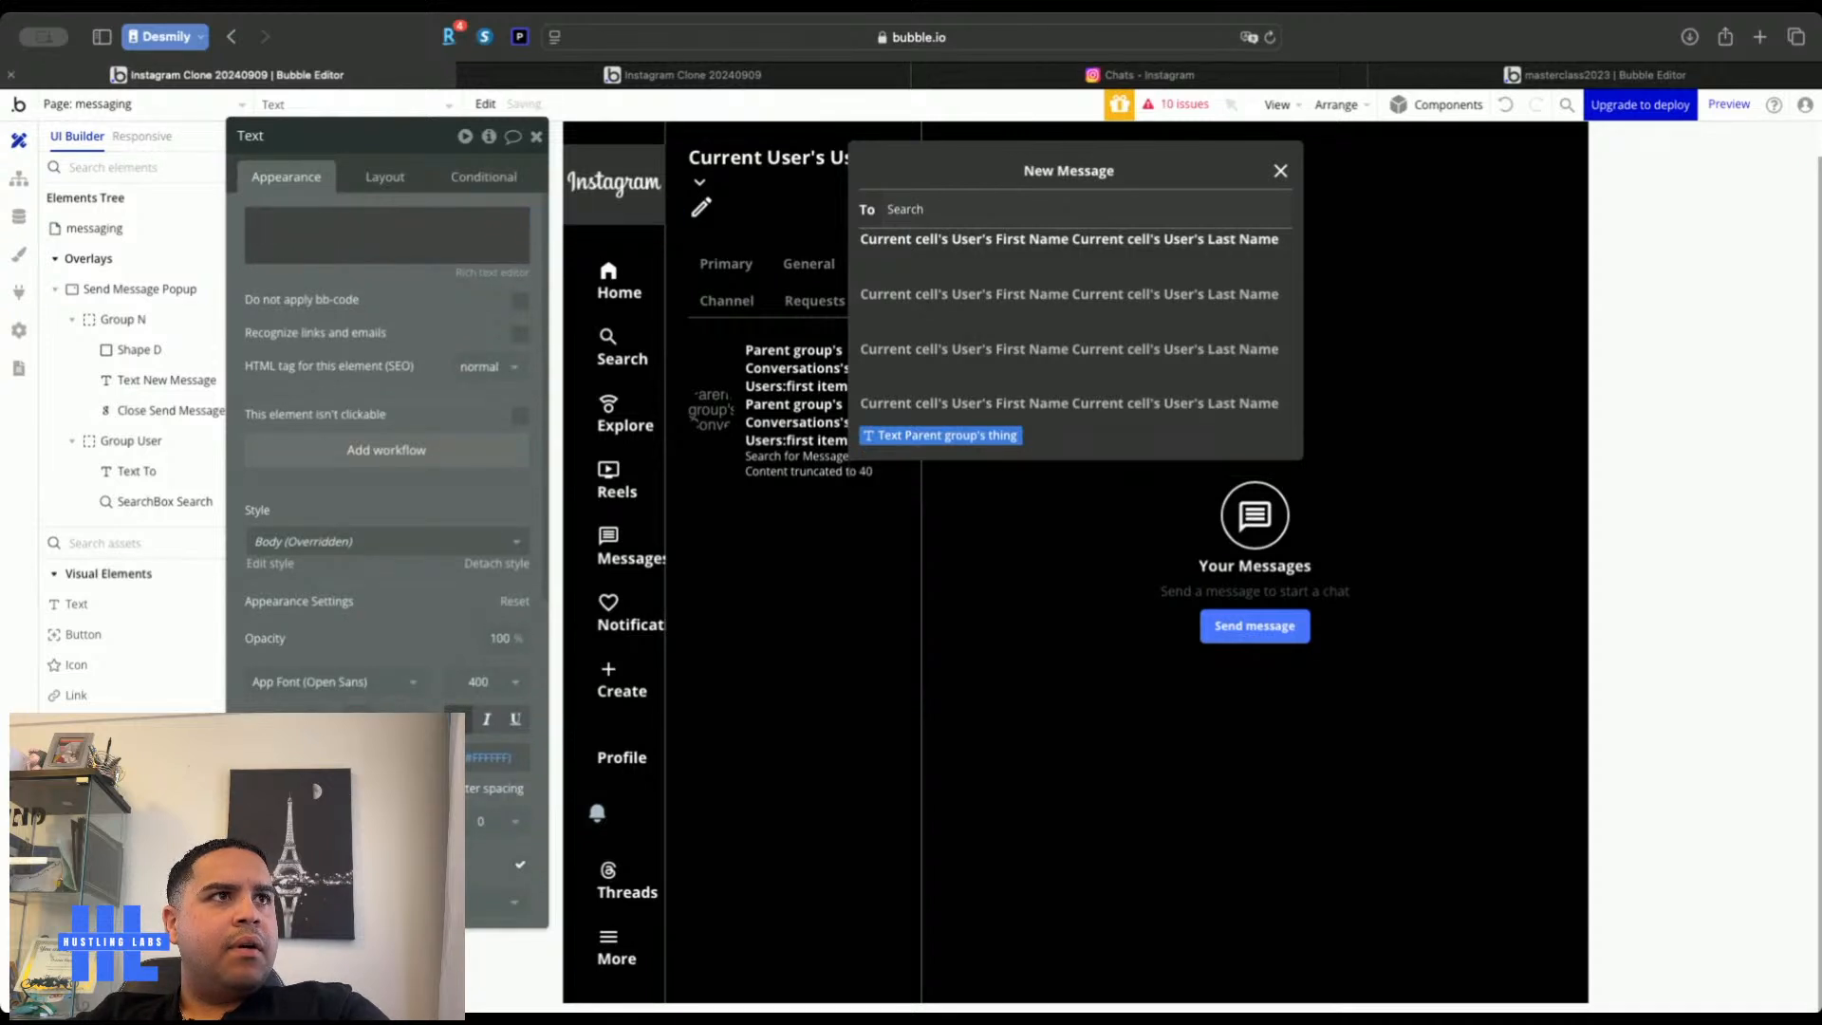
Make the new text display SearchBox Search's typed text
left_click(598, 221)
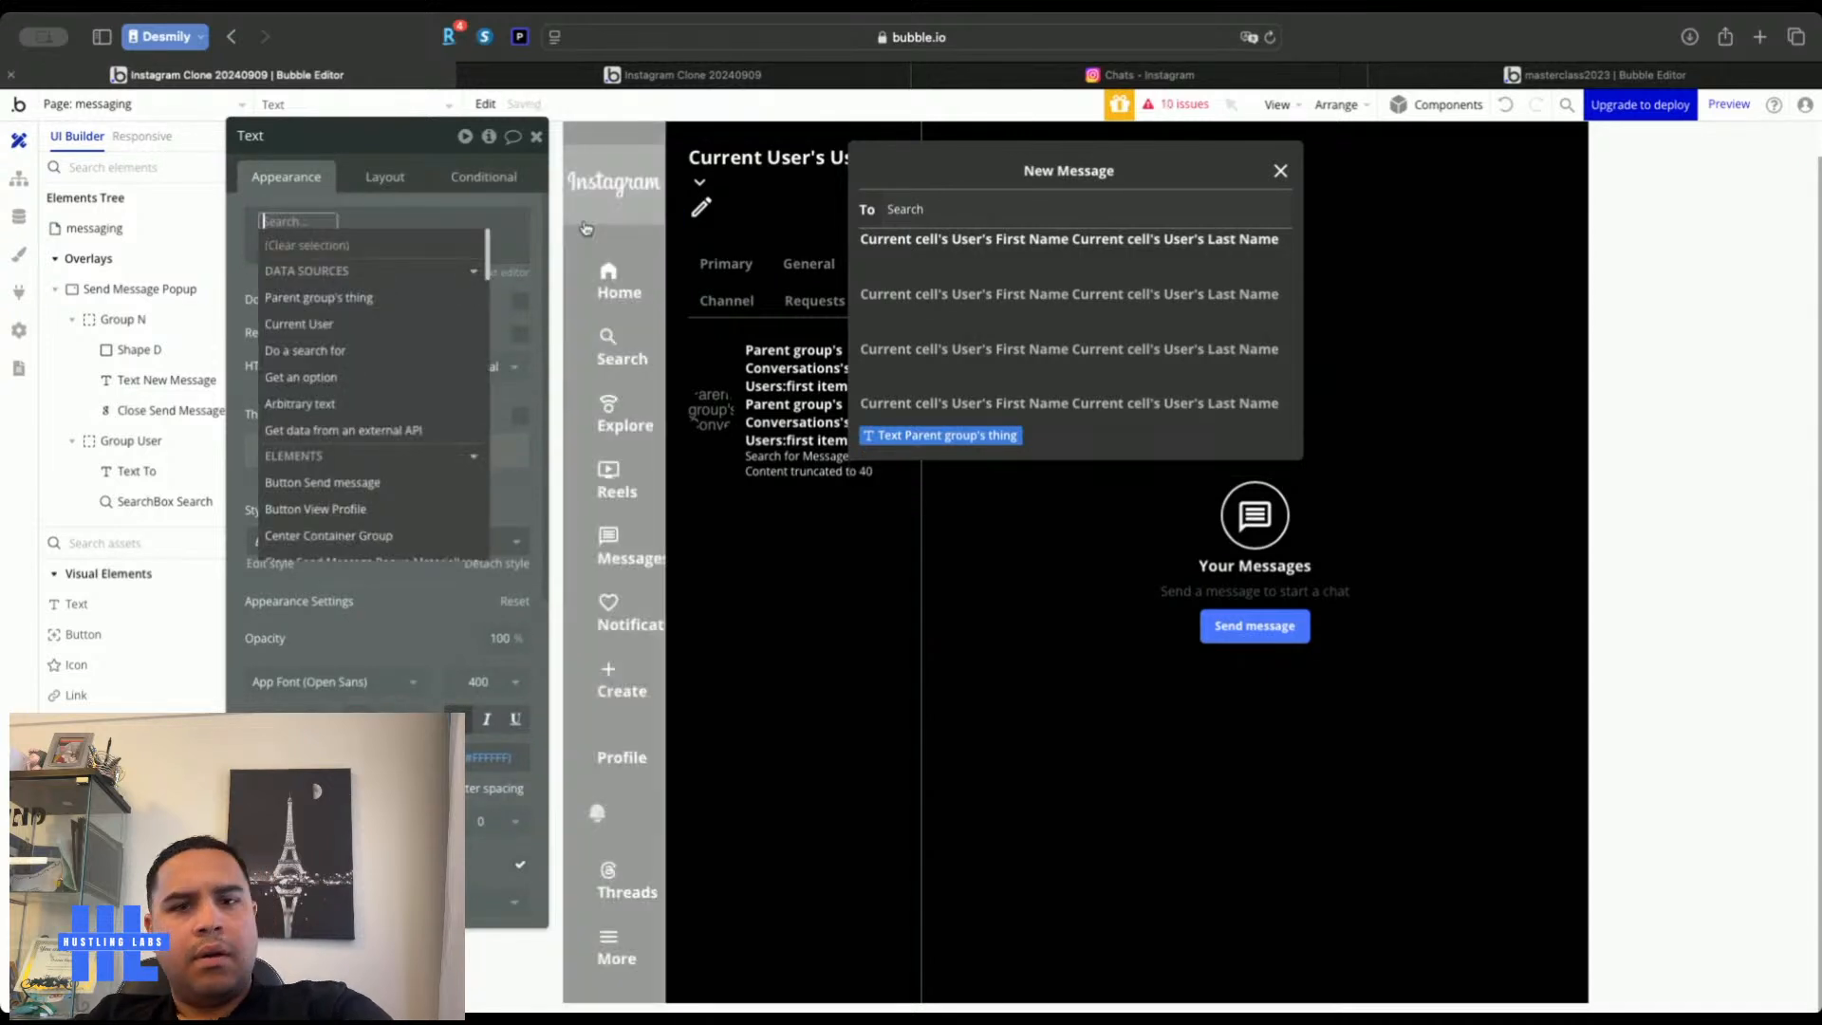
type("sea")
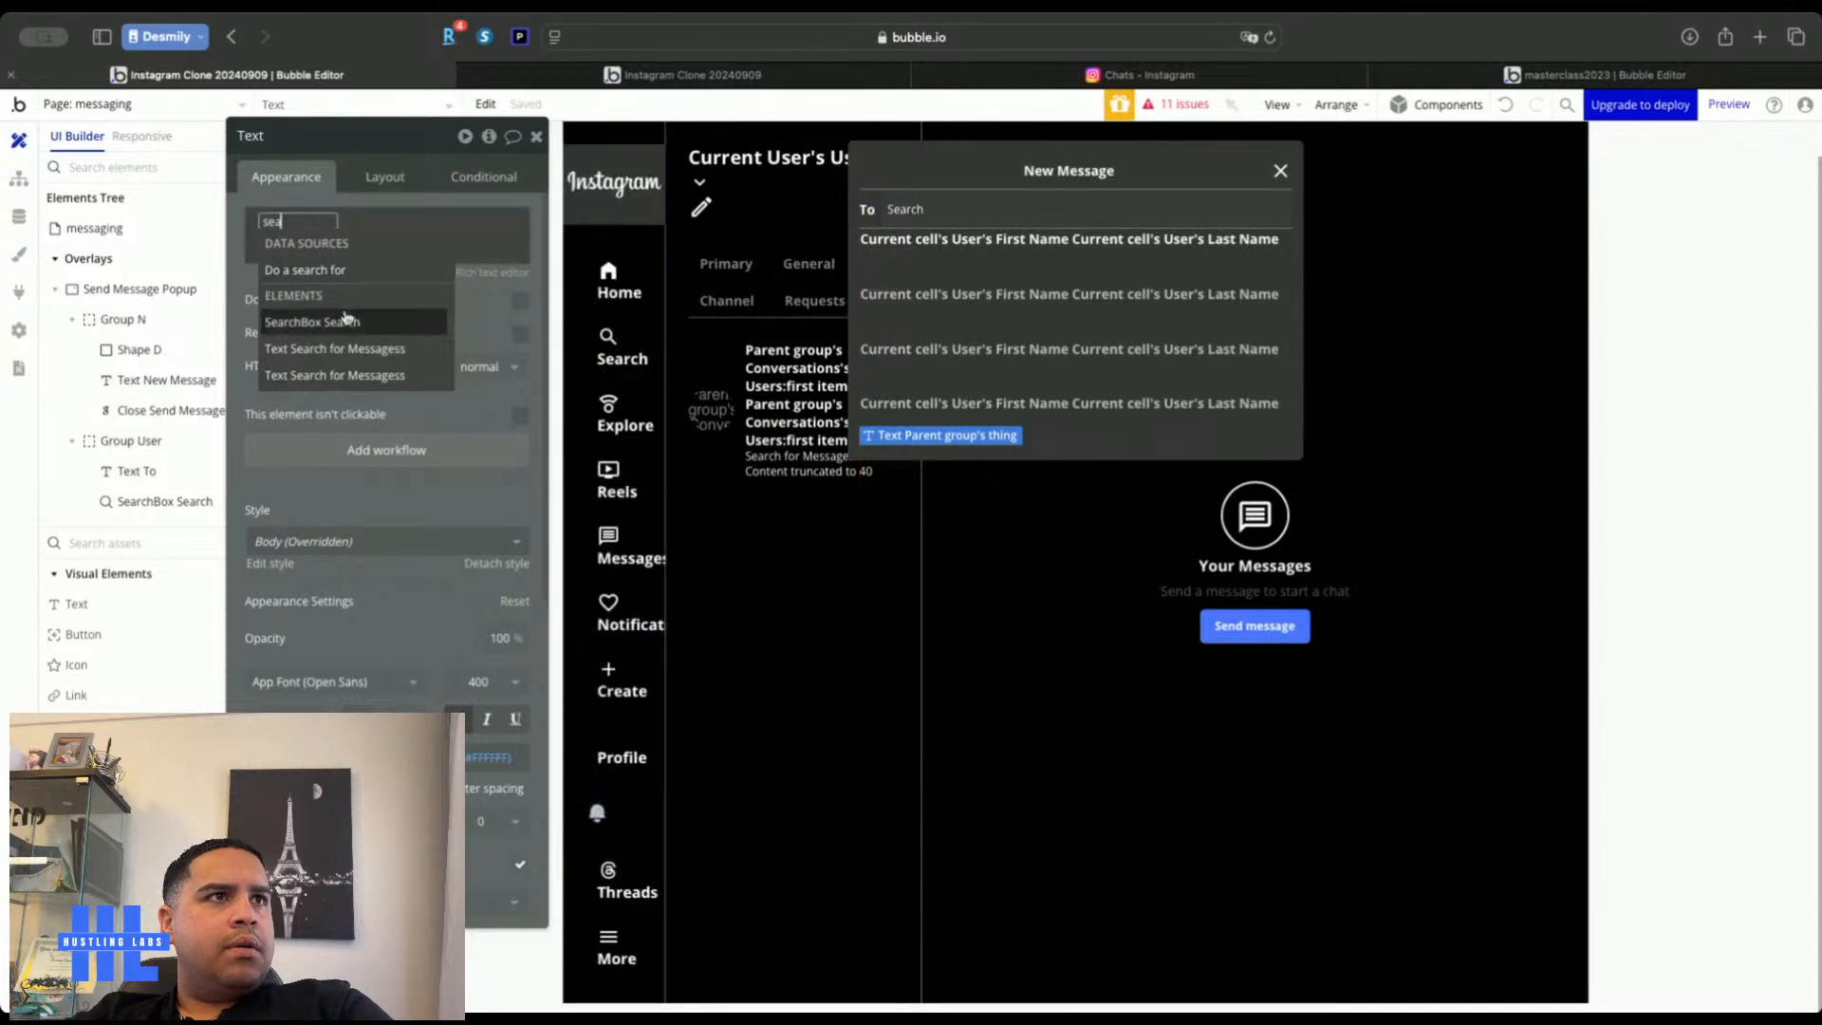
left_click(344, 324)
left_click(393, 305)
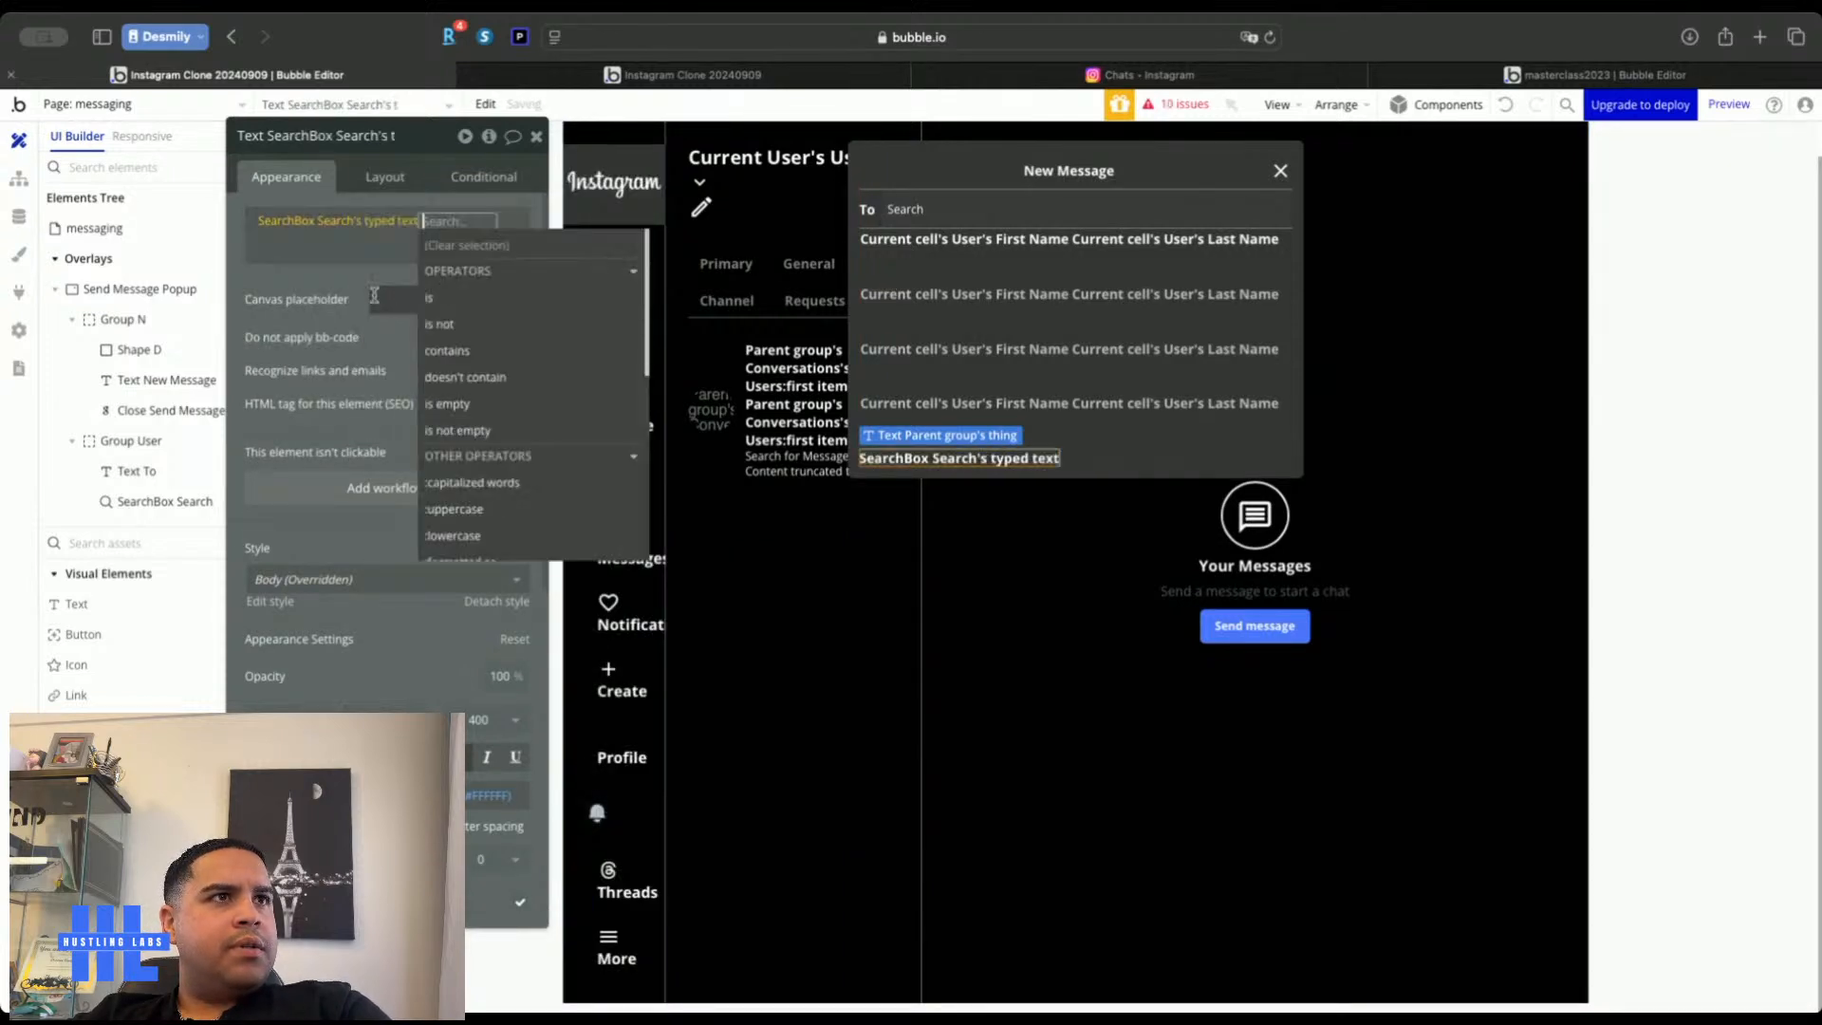
left_click(276, 281)
left_click(748, 74)
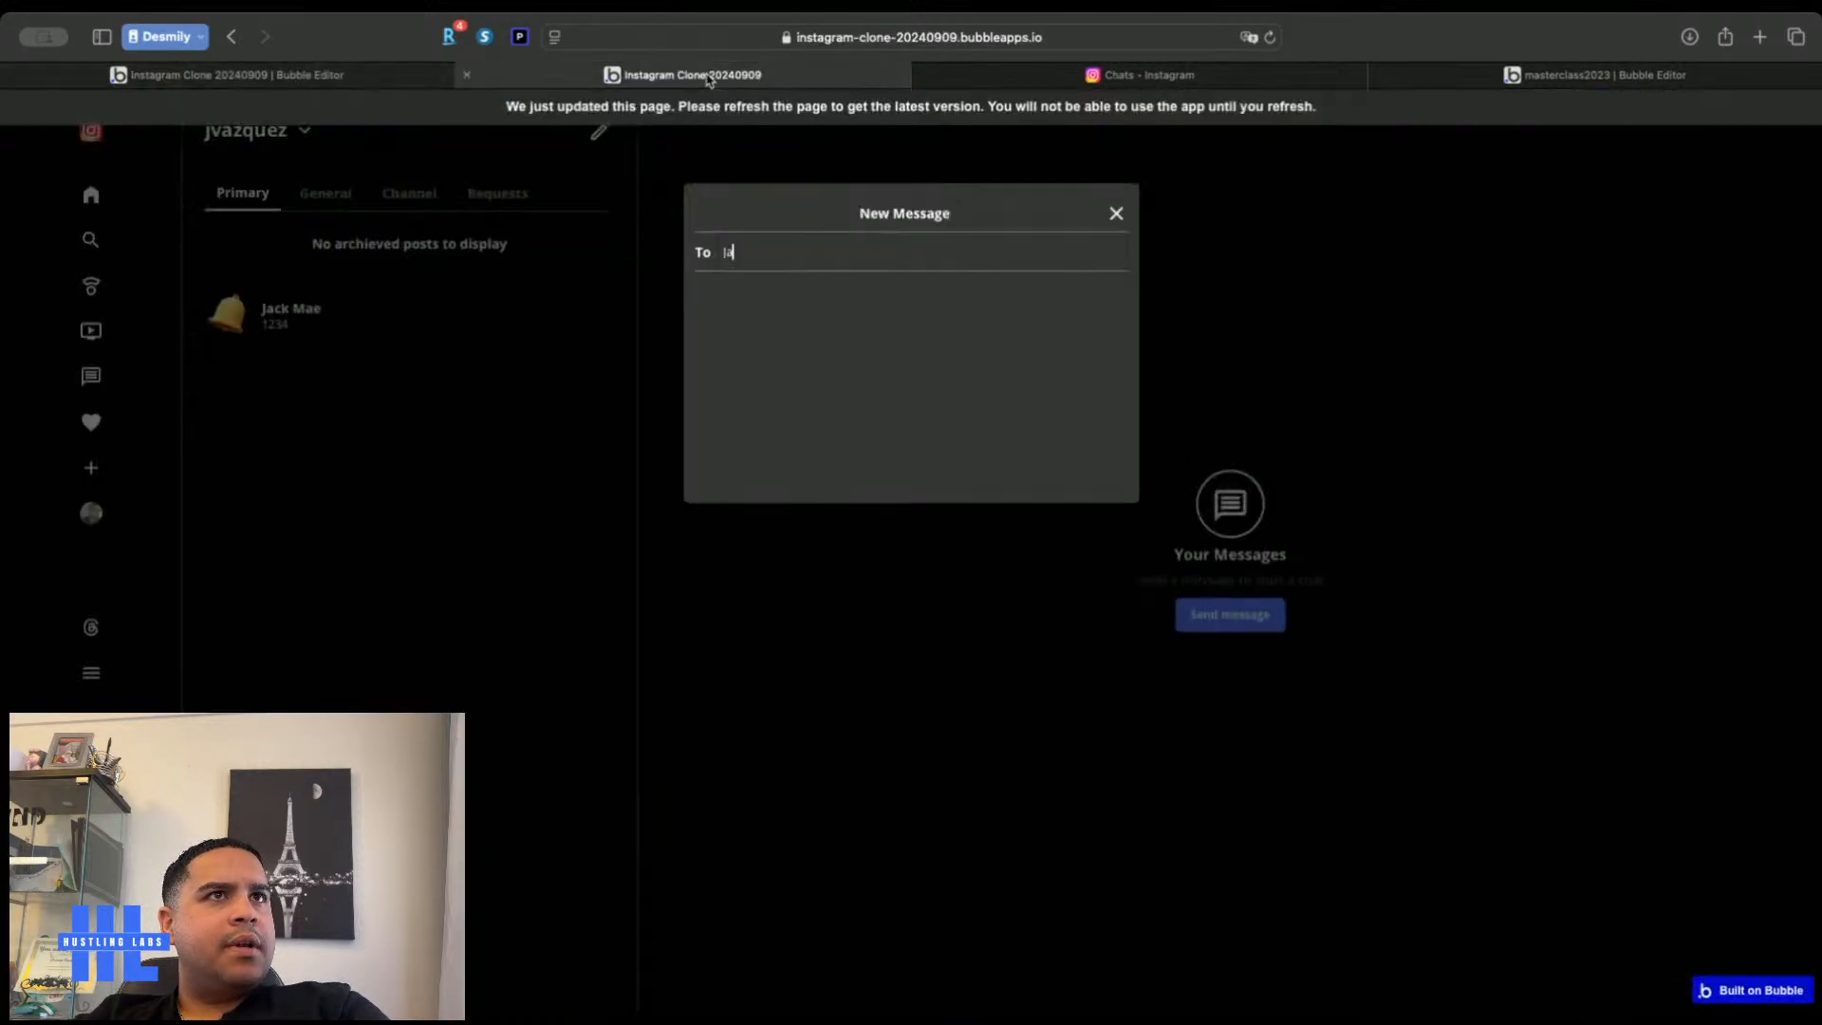
In the live app, start a new message and type 'Ja' in the To search
left_click(595, 130)
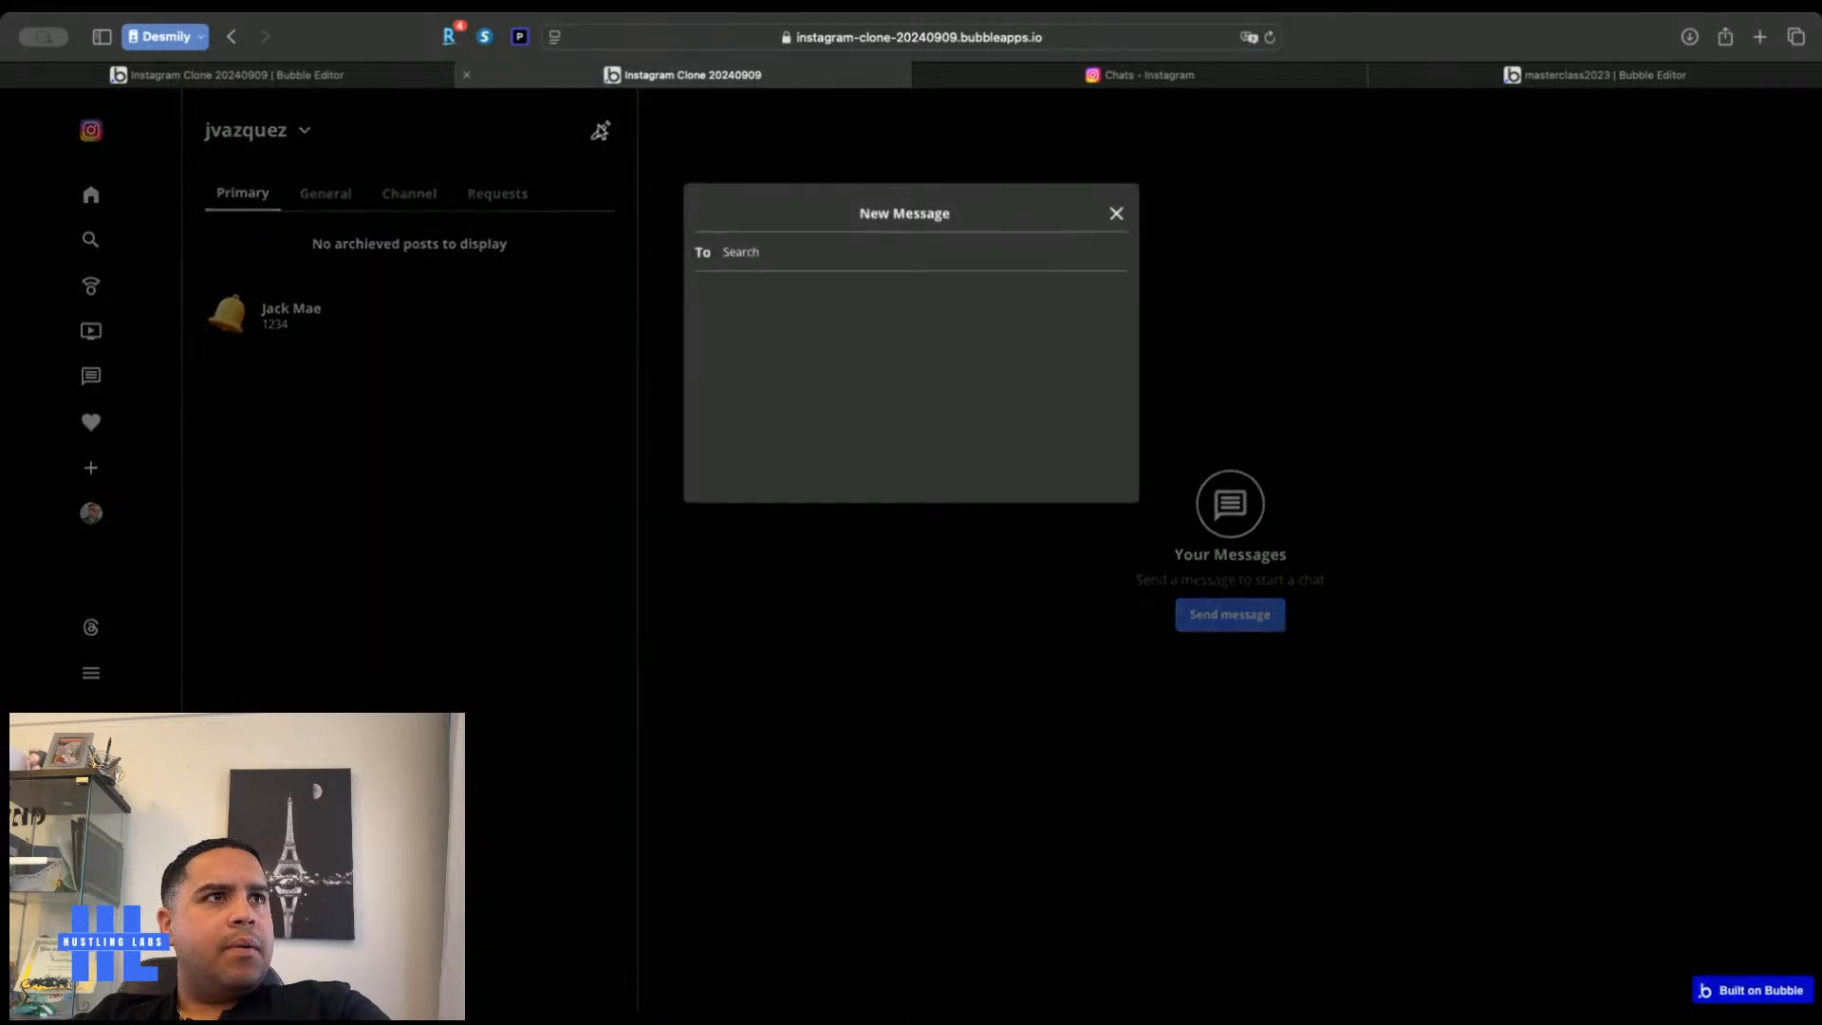
type("Jack")
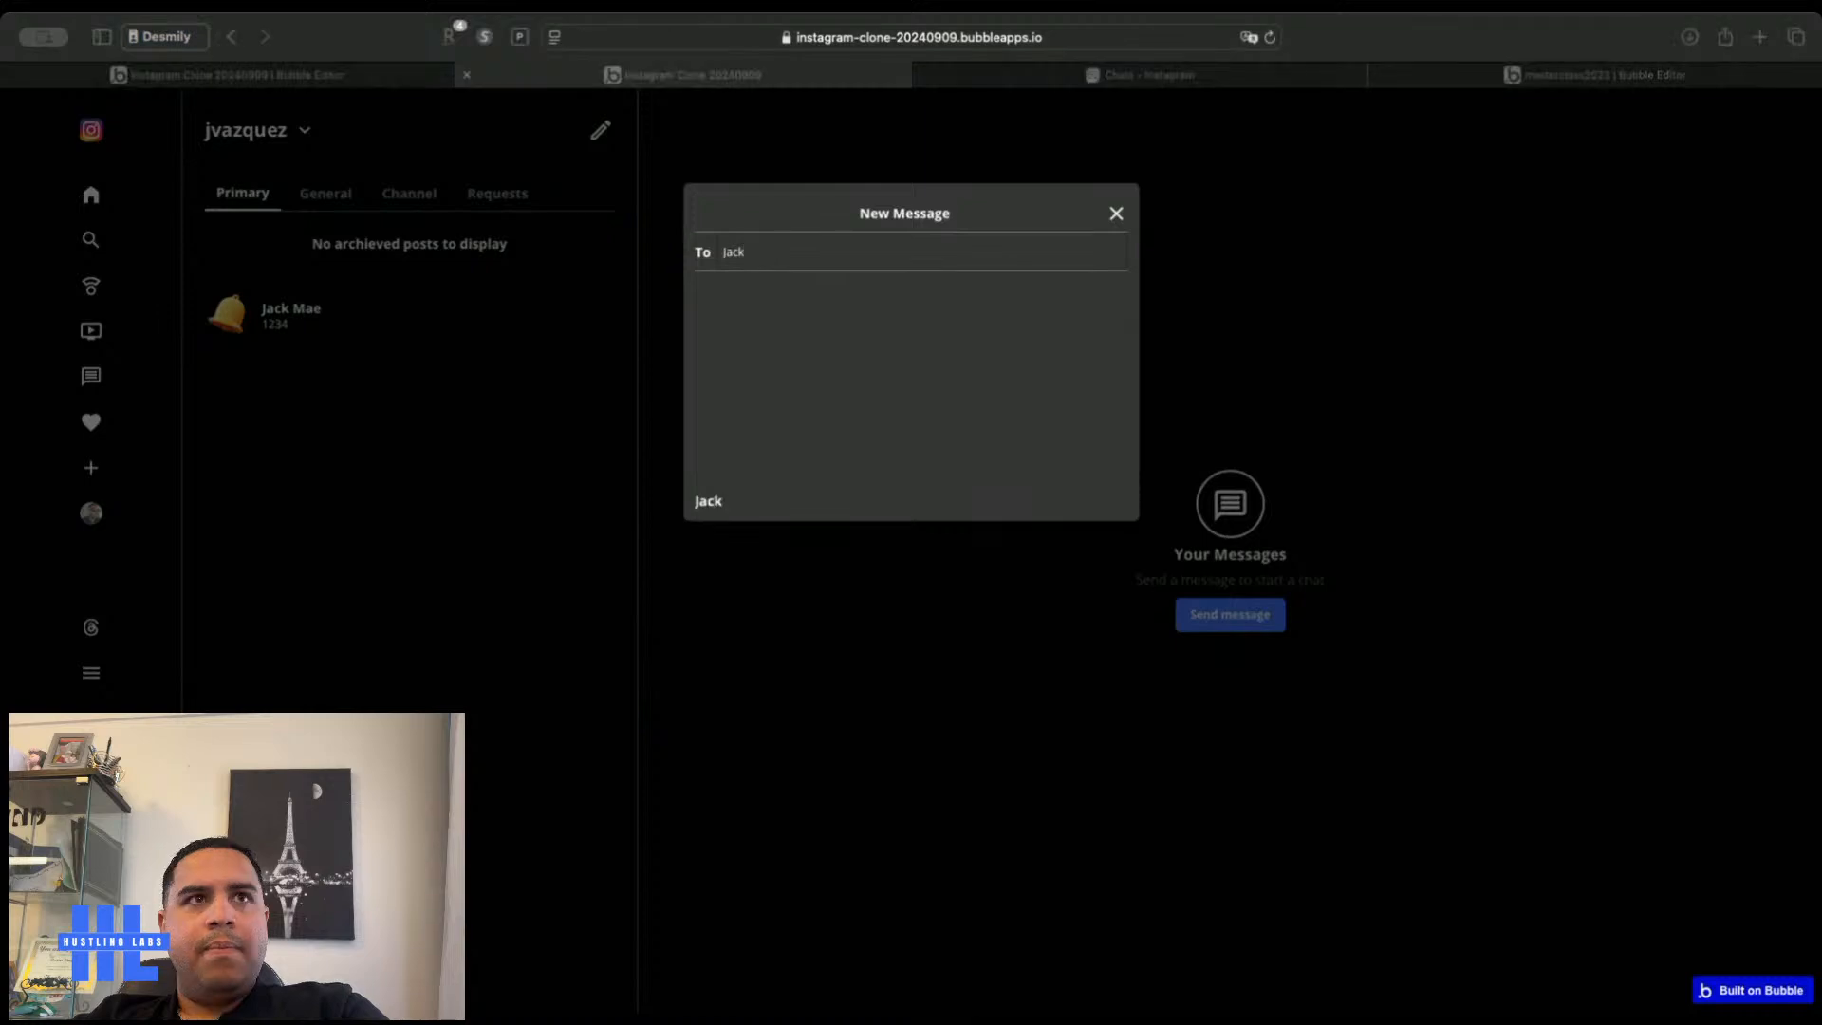
left_click(710, 508)
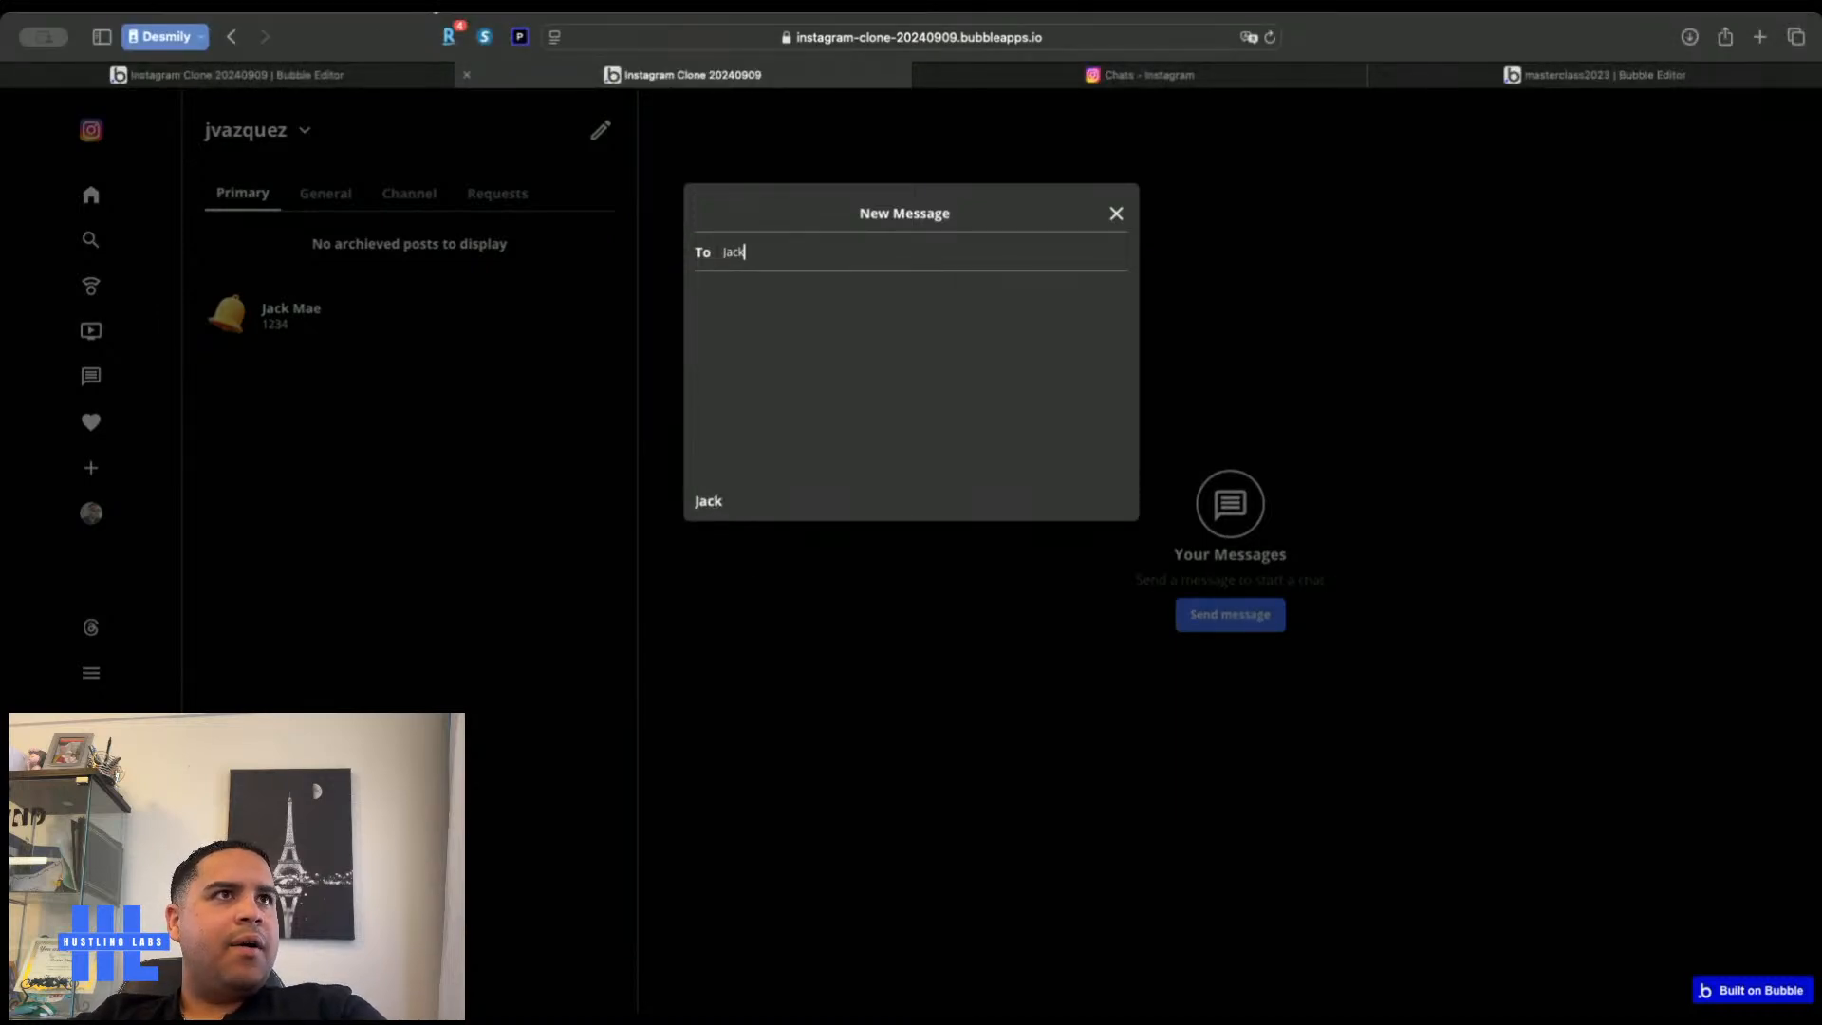
Delete RepeatingGroup User from the New Message popup and reload the live app to pick up the change
left_click(374, 78)
left_click(994, 304)
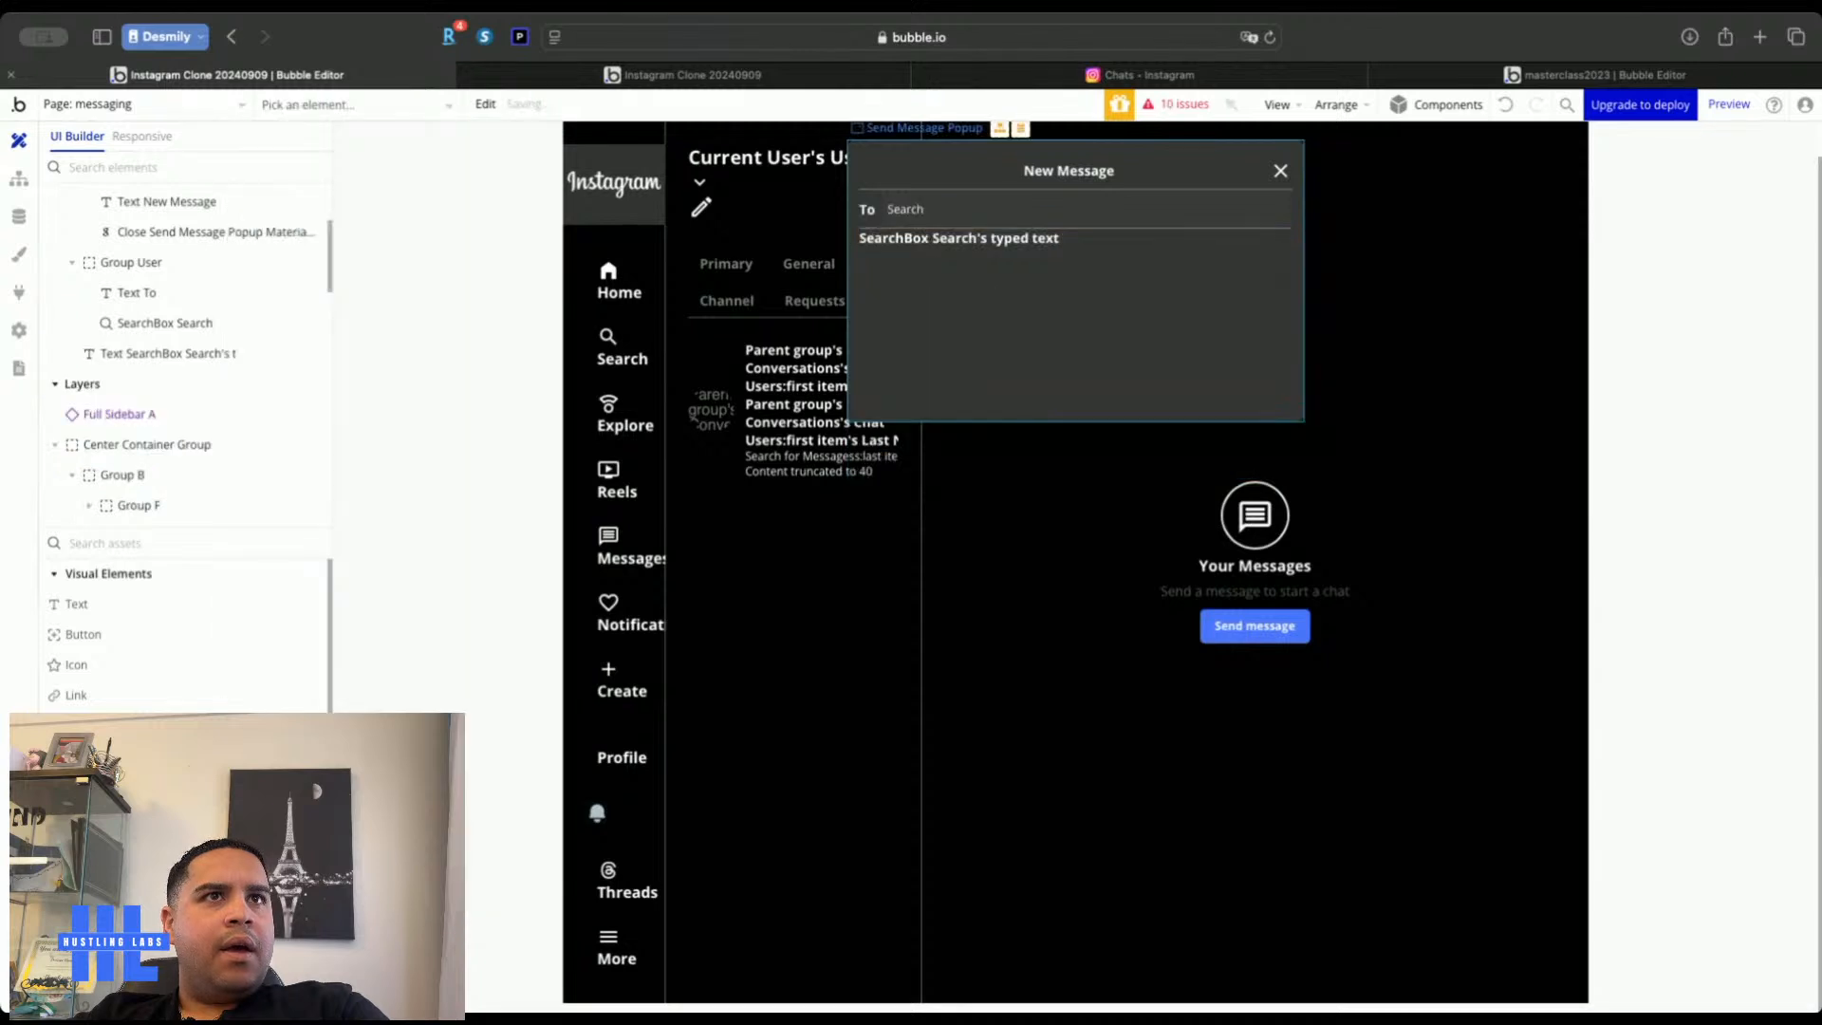
left_click(683, 75)
key("BackSpace")
key("BackSpace")
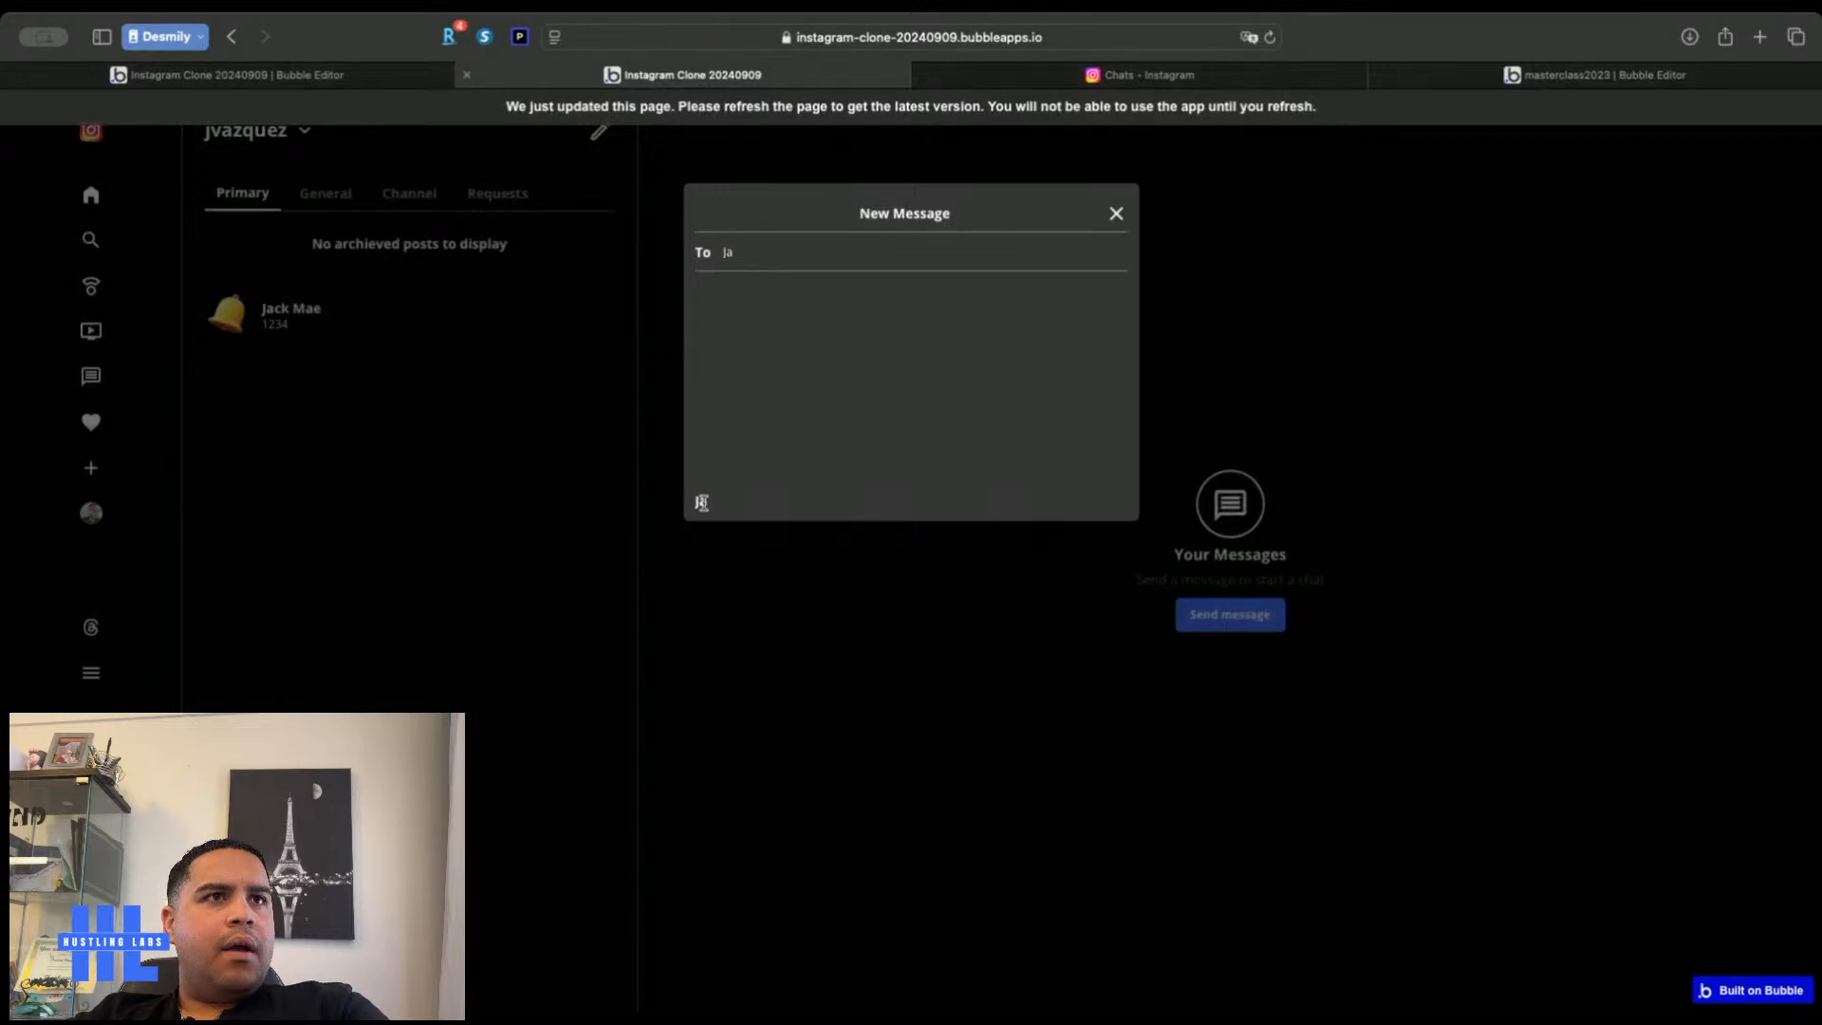
key("super+r")
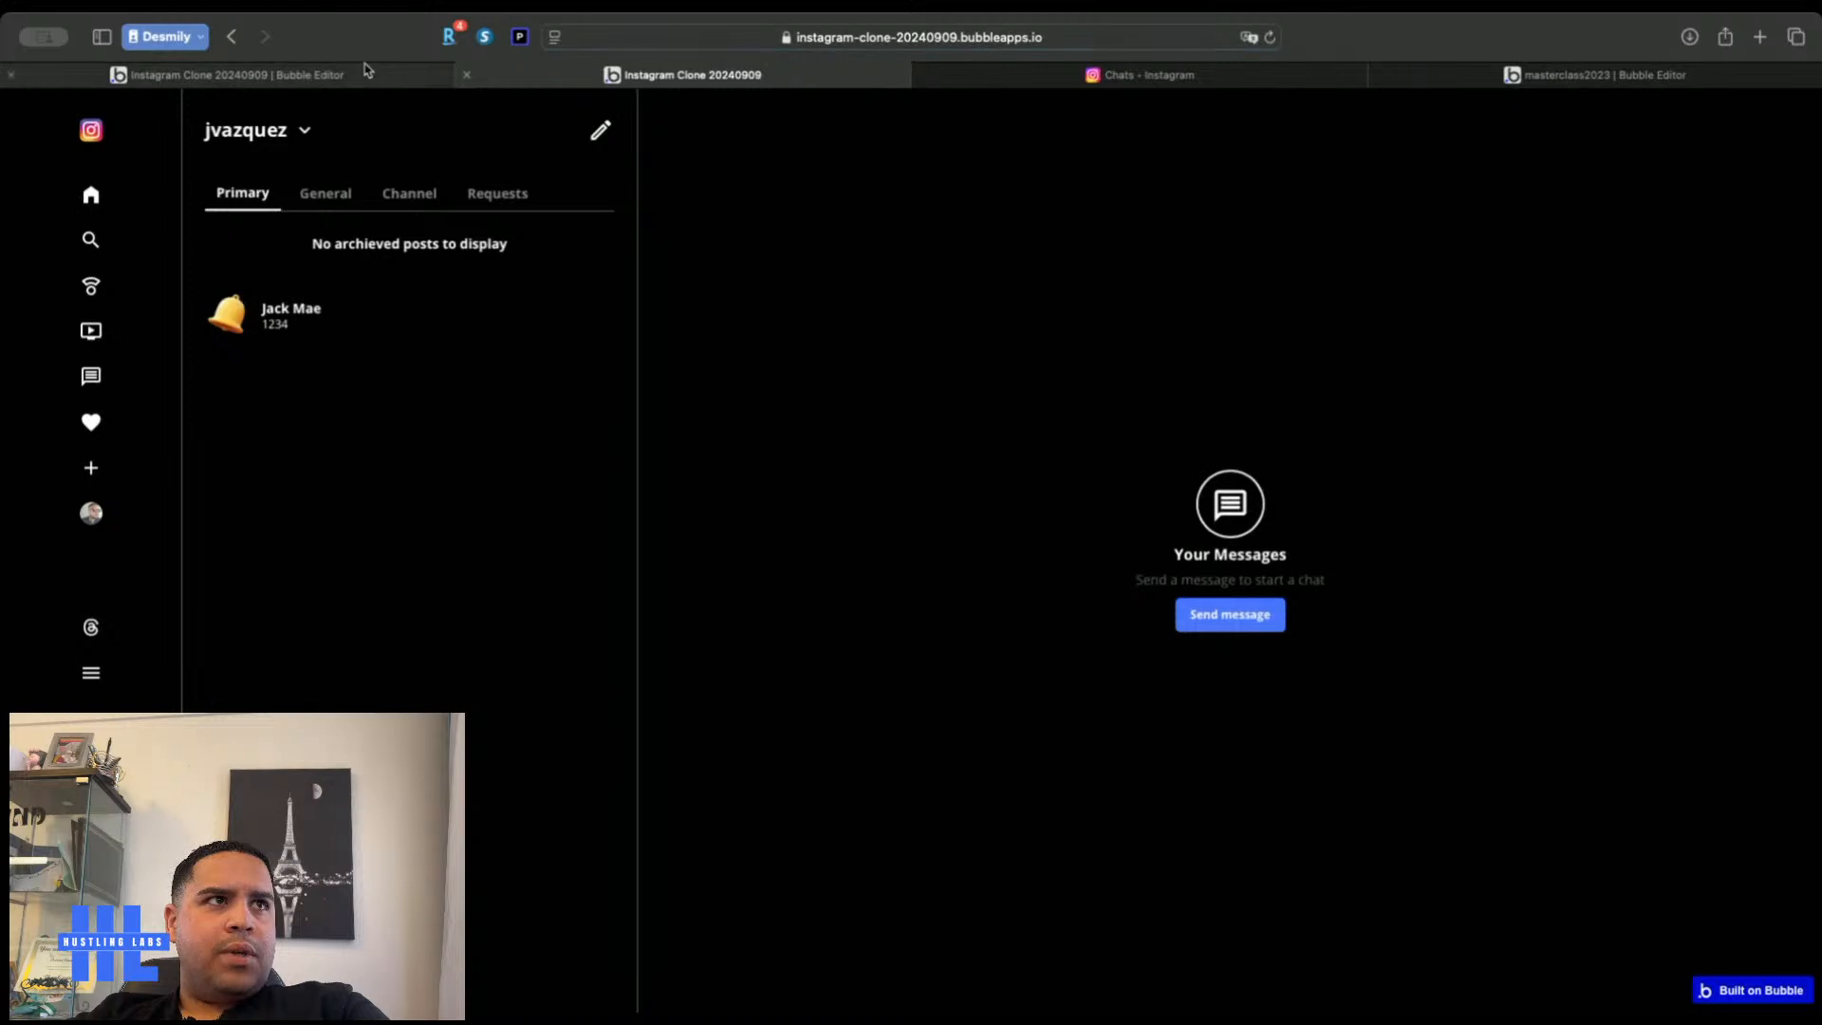
left_click(366, 72)
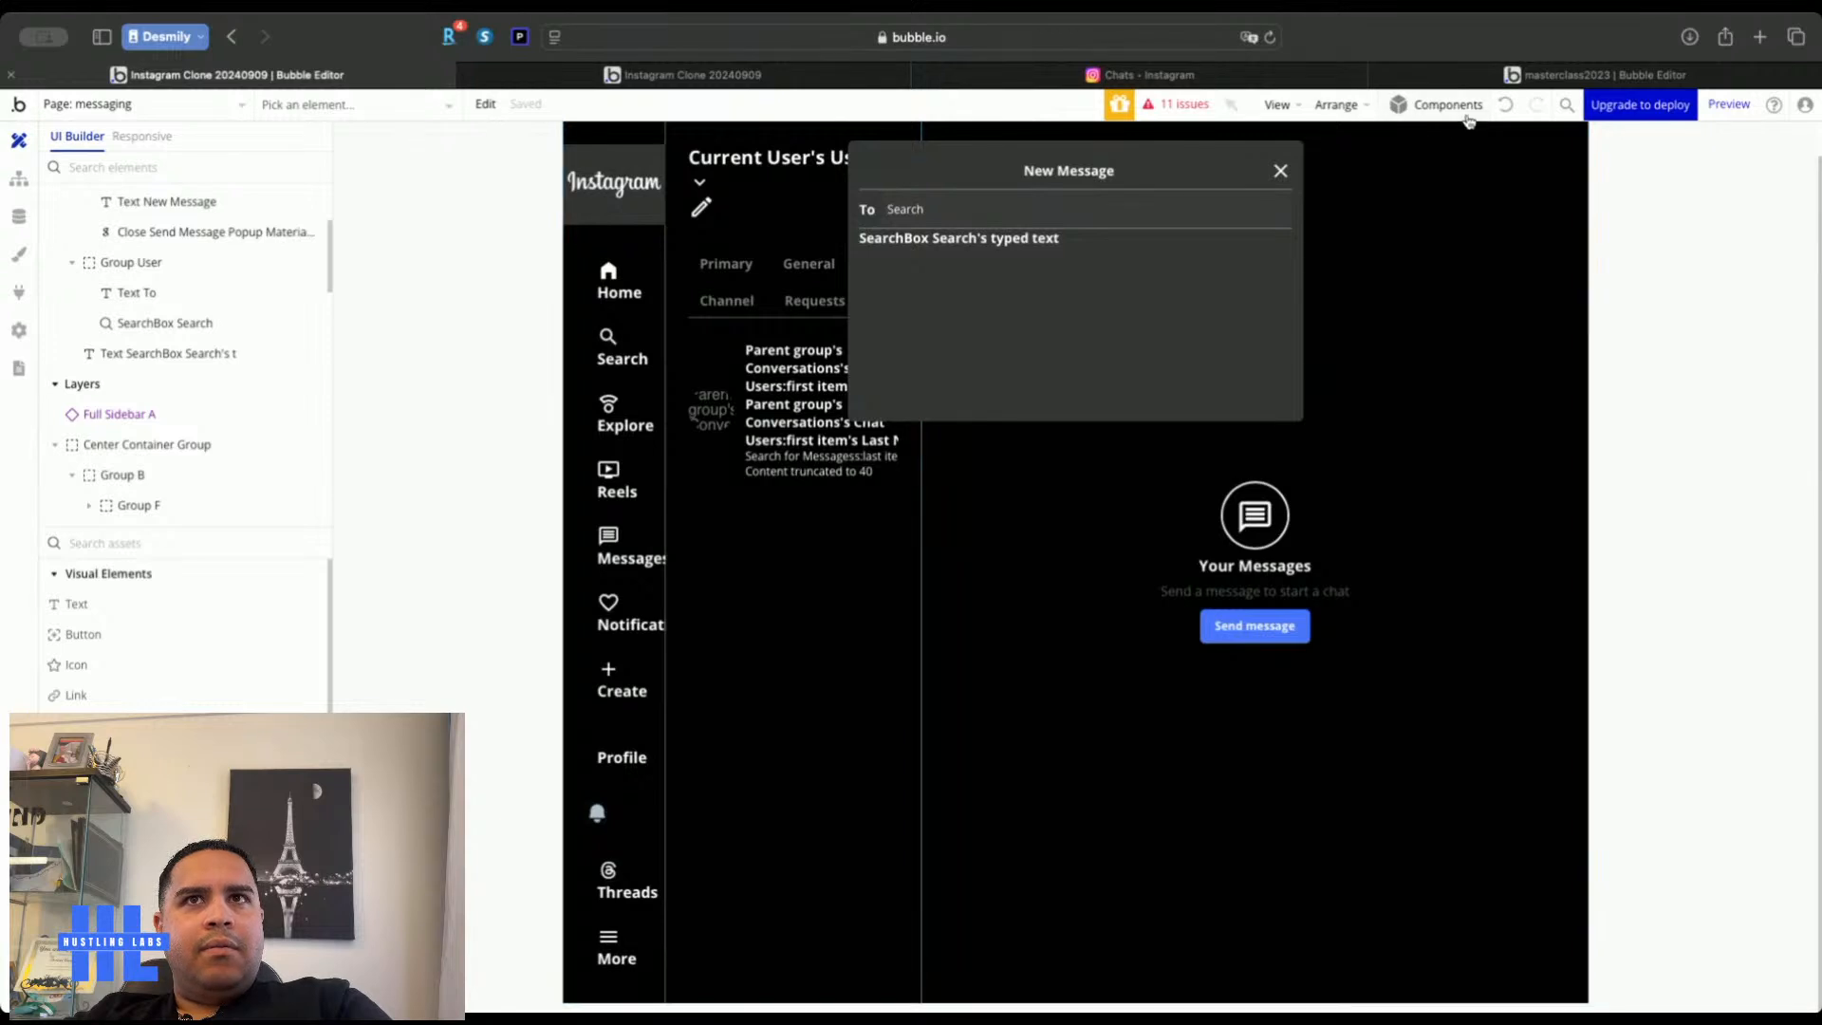
Restore RepeatingGroup User and remove the First Name constraint from its Search for Users
left_click(1513, 110)
left_click(1015, 257)
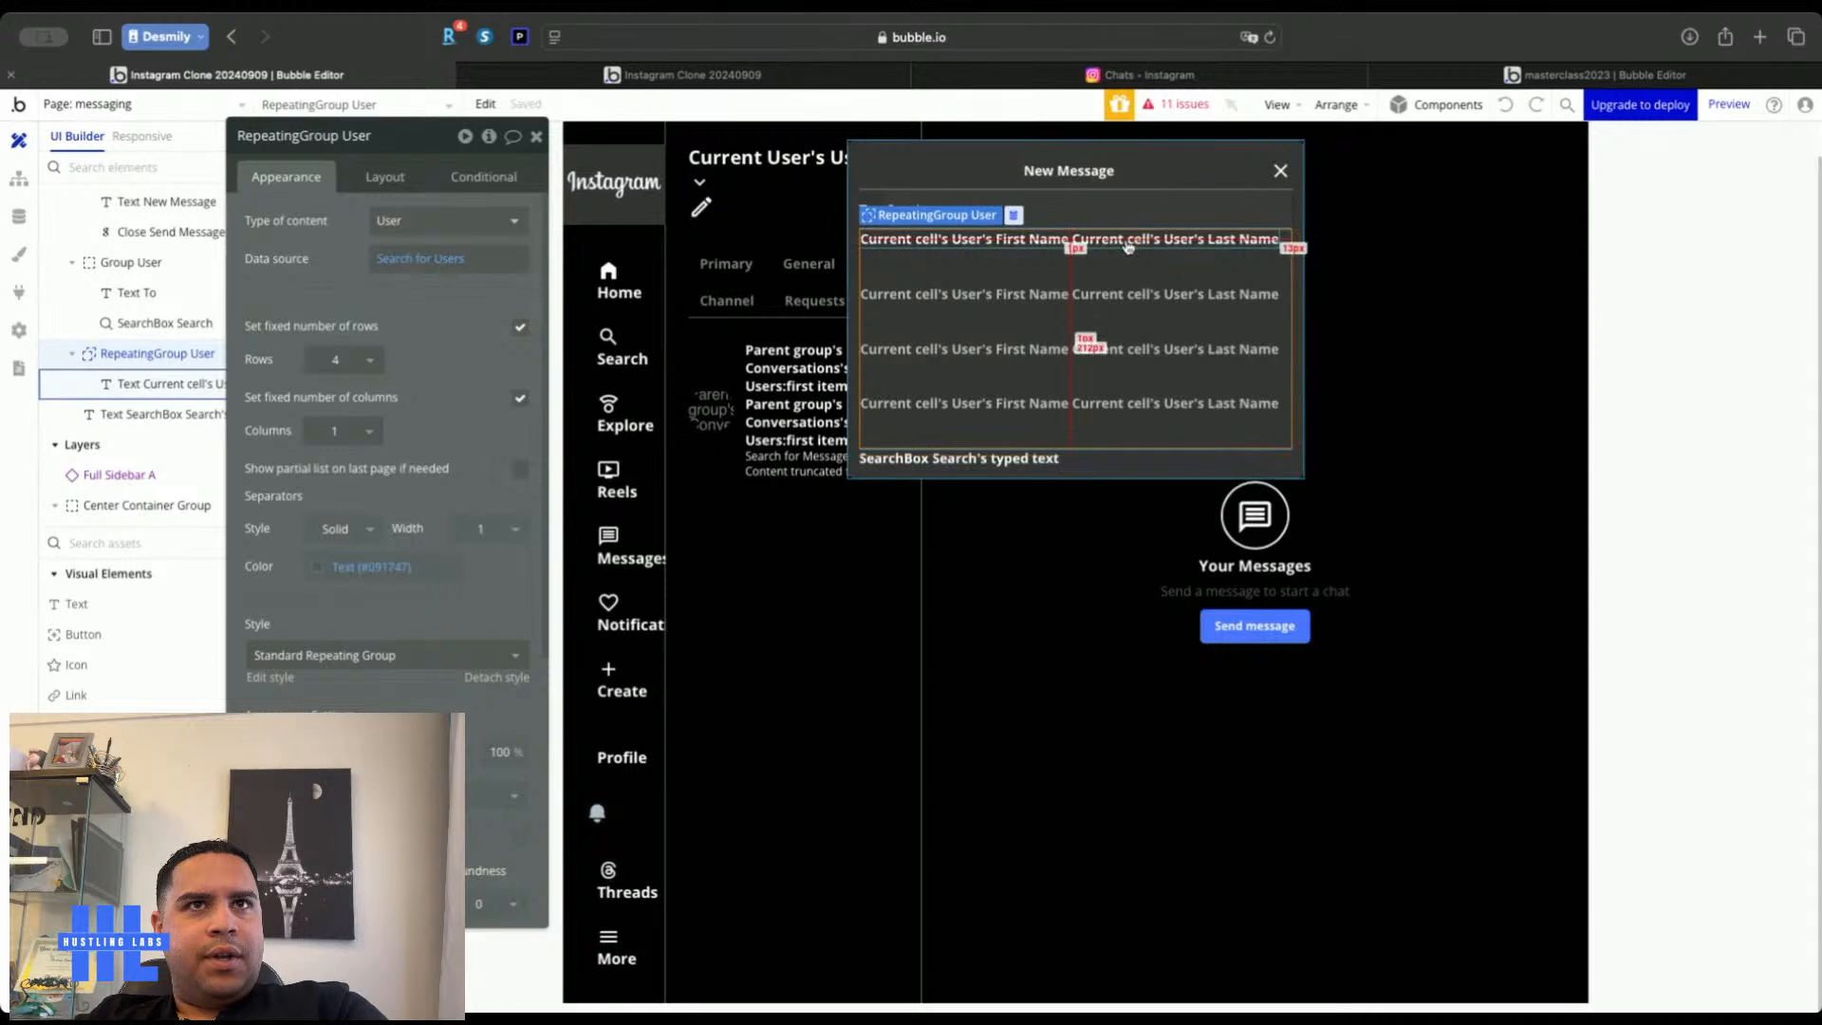
left_click(420, 258)
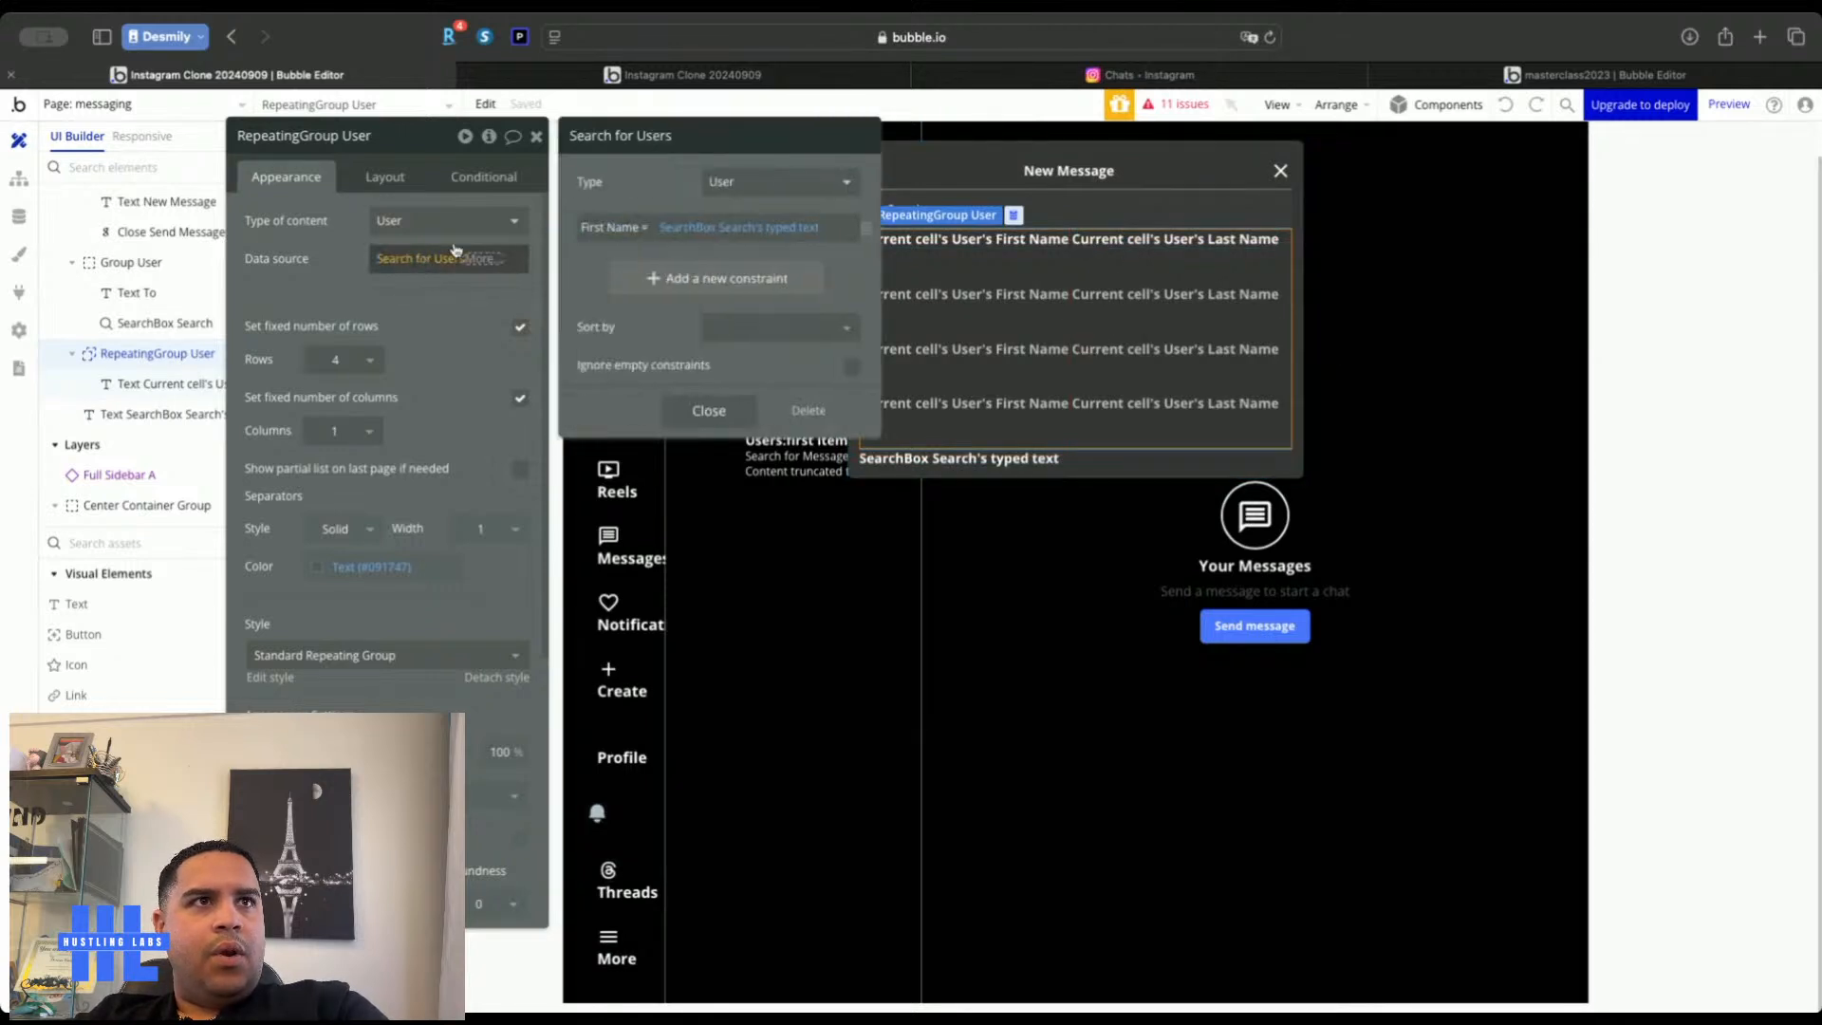
left_click(865, 228)
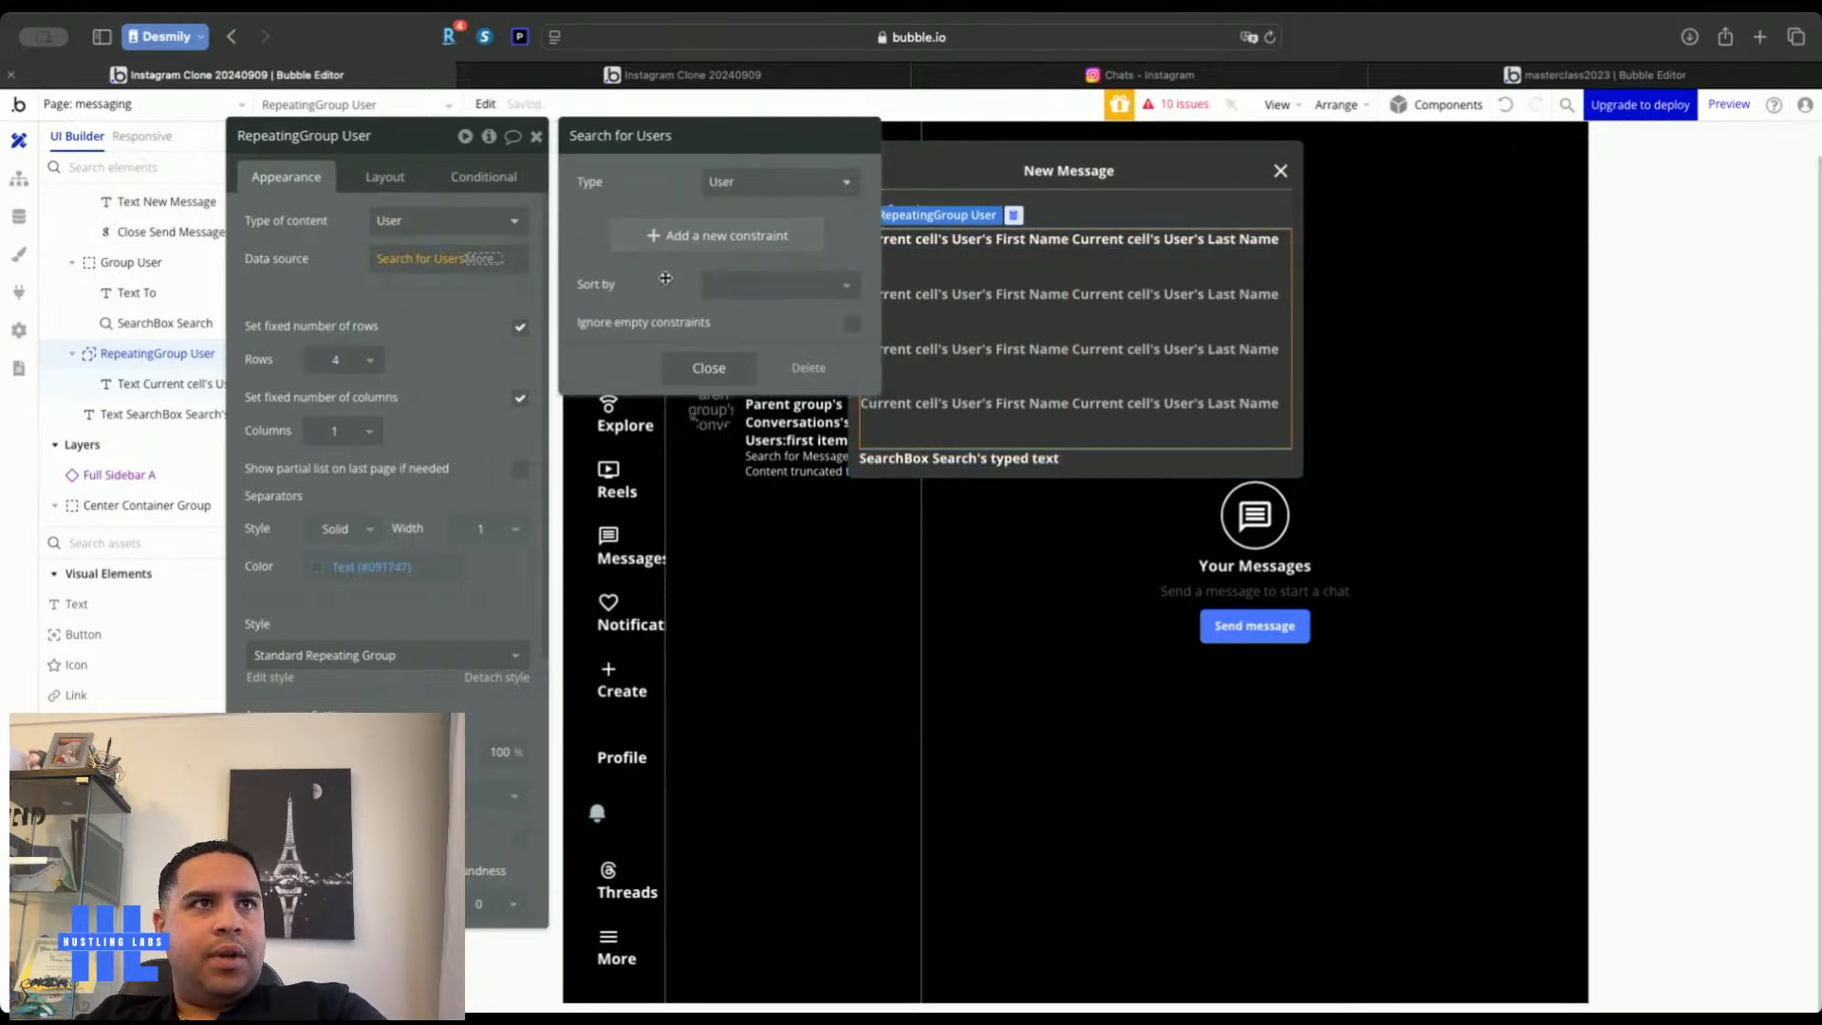
left_click(417, 302)
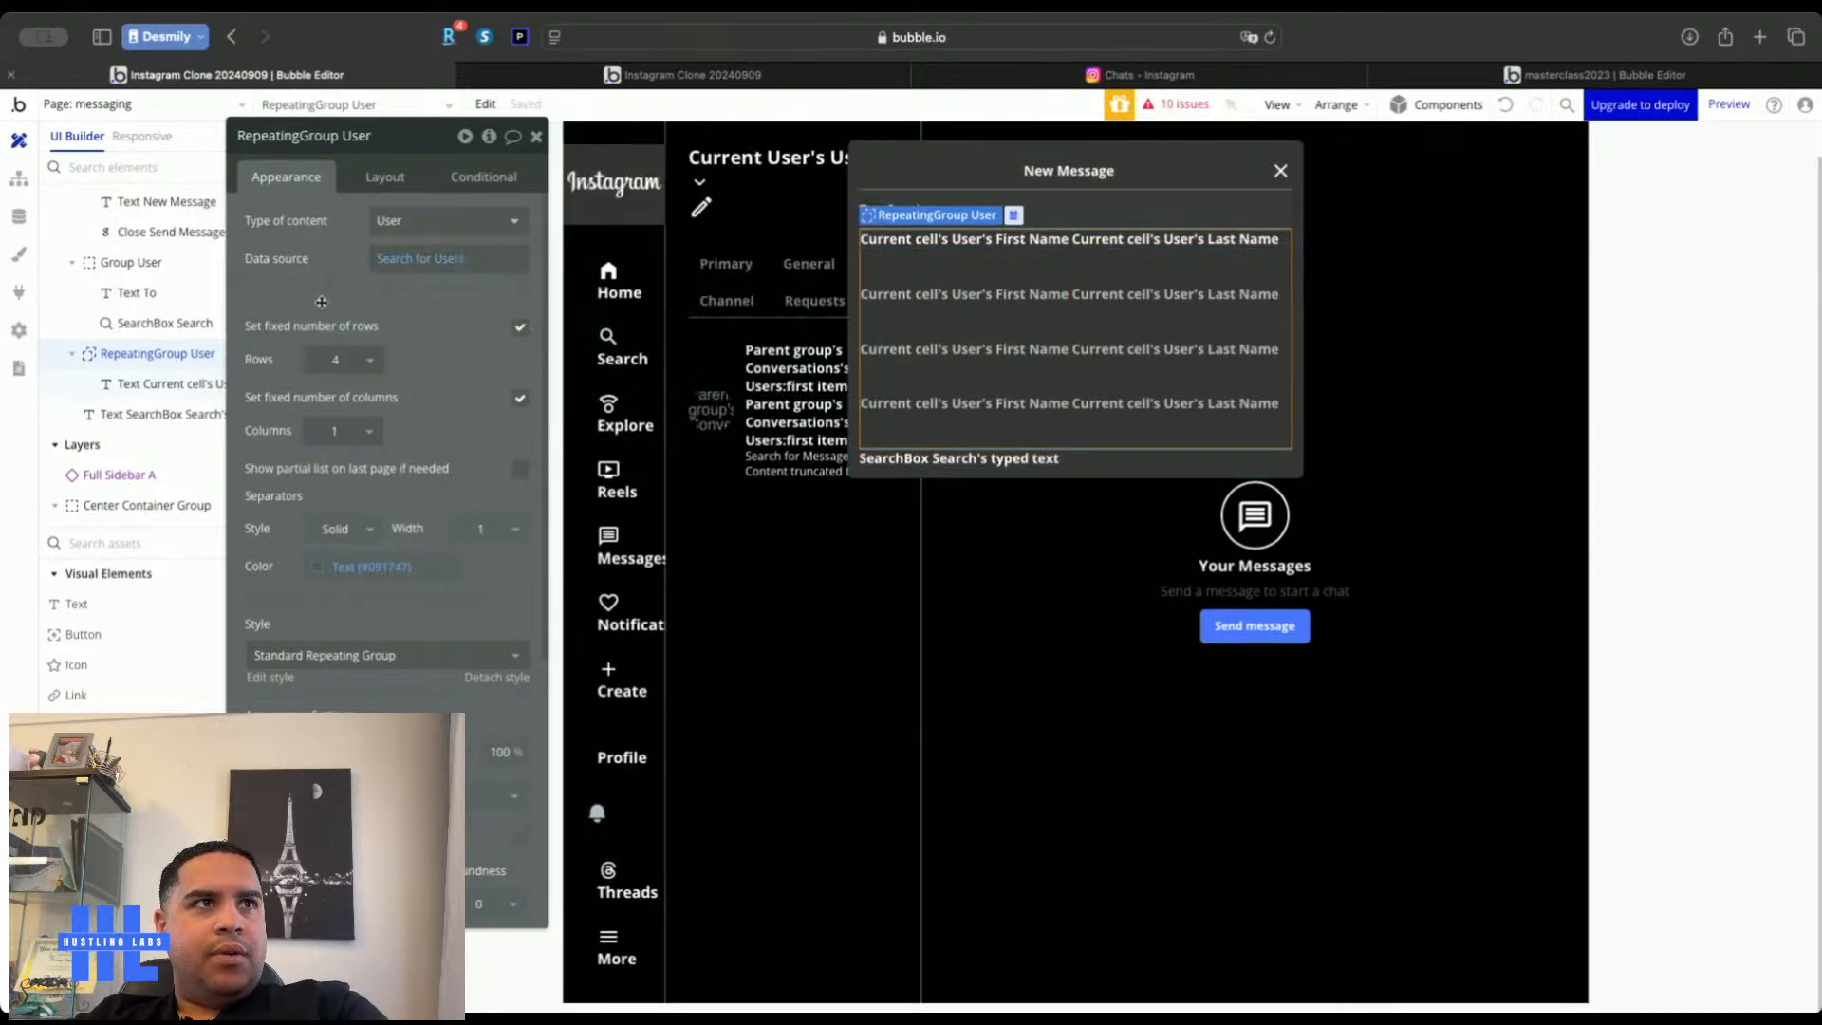
Change the user list's row alignment and add a click workflow on the cell's user-name text
left_click(1065, 242)
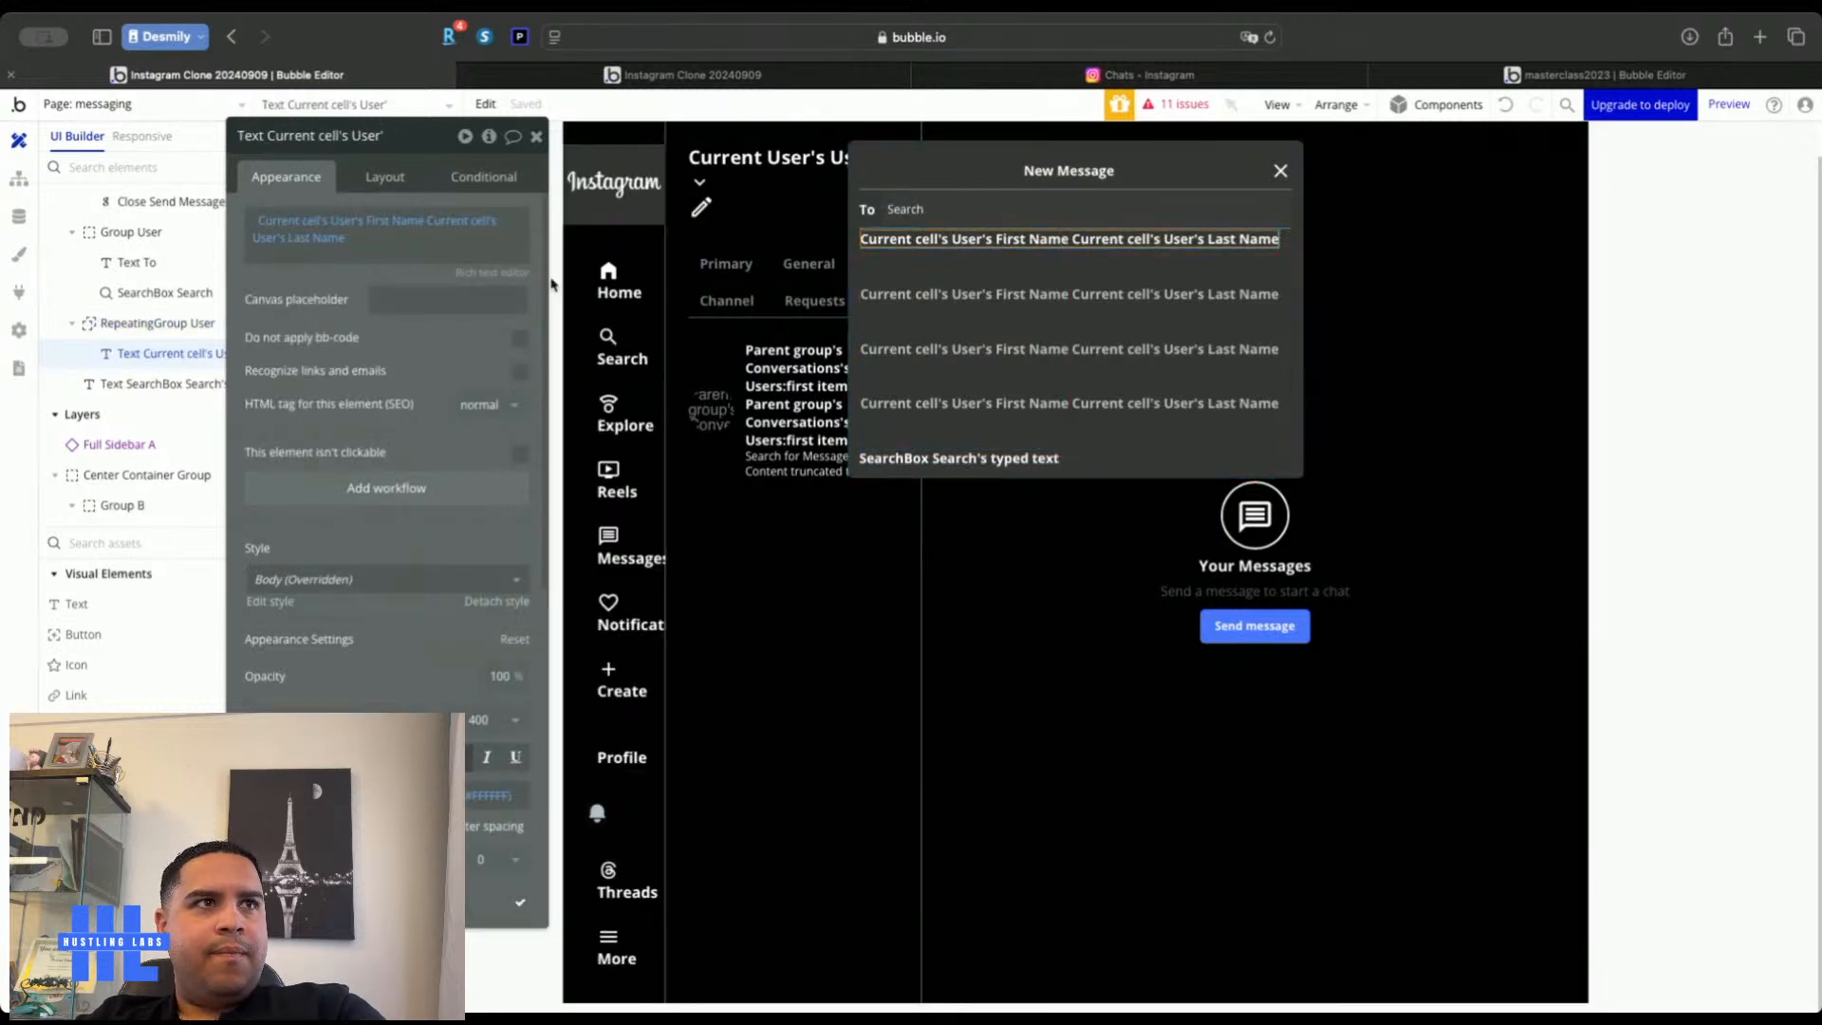
left_click(389, 180)
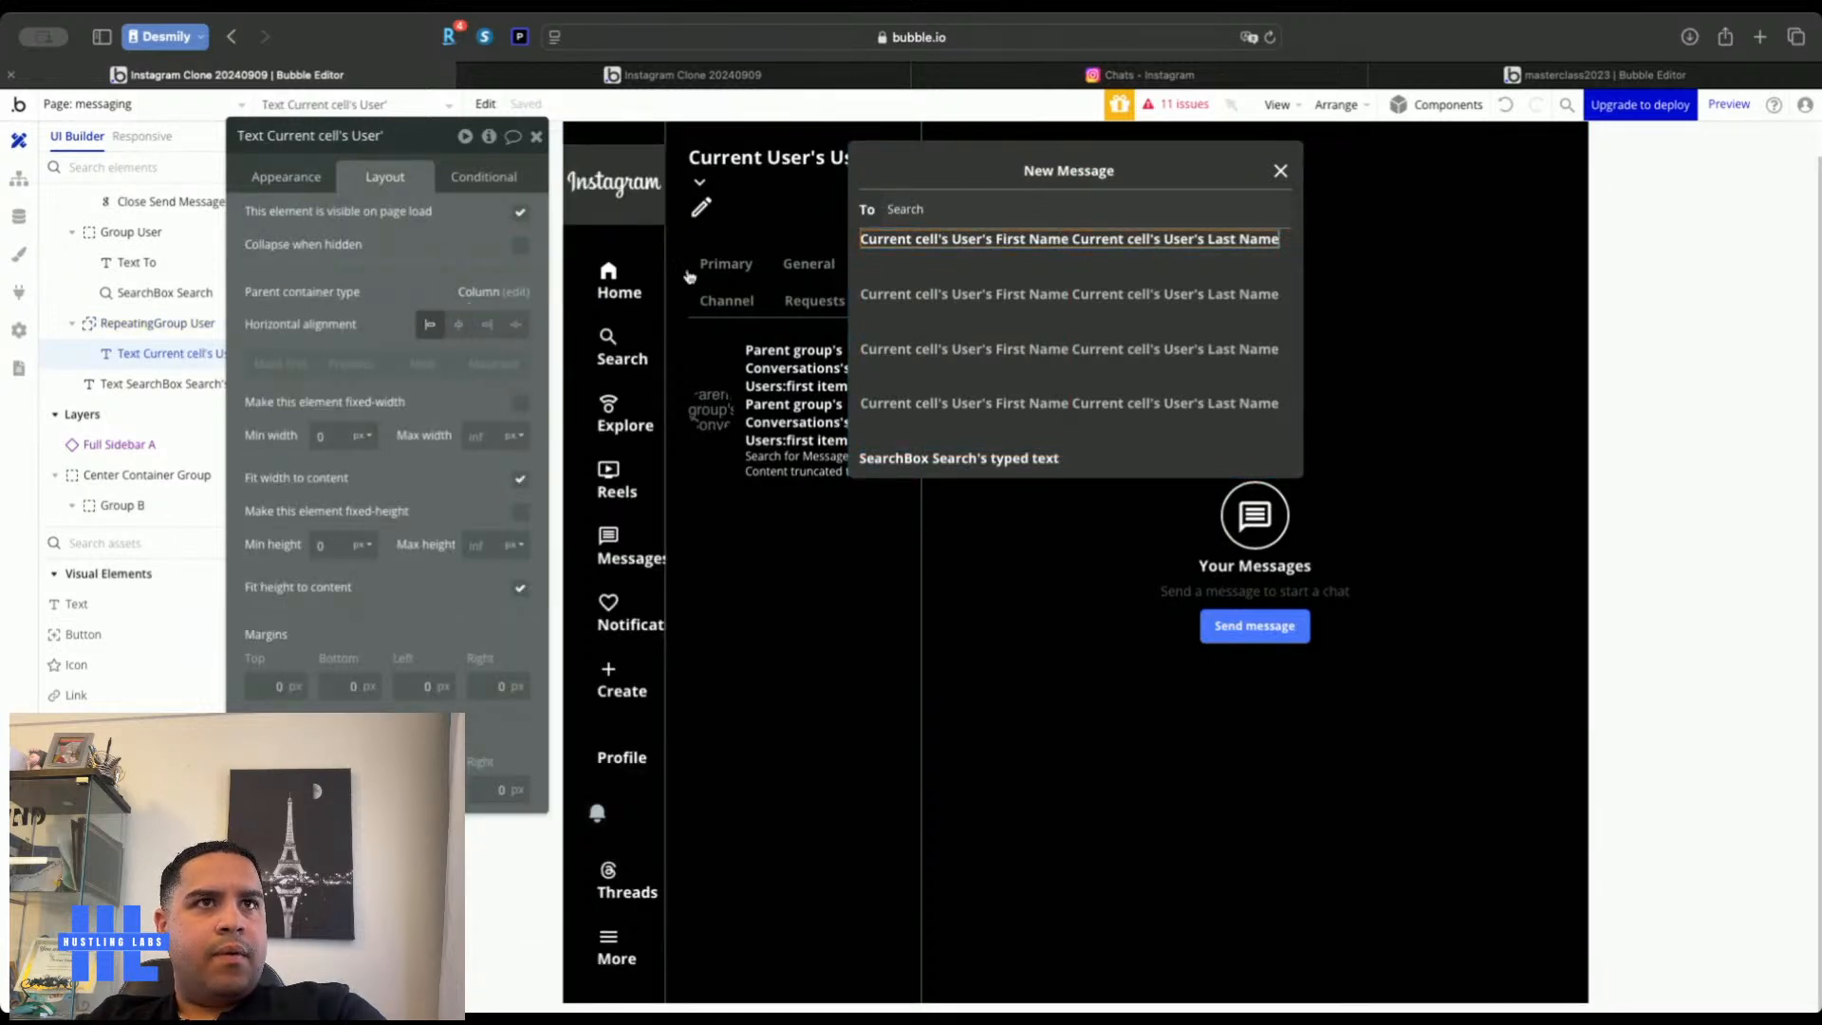
left_click(158, 323)
left_click(433, 263)
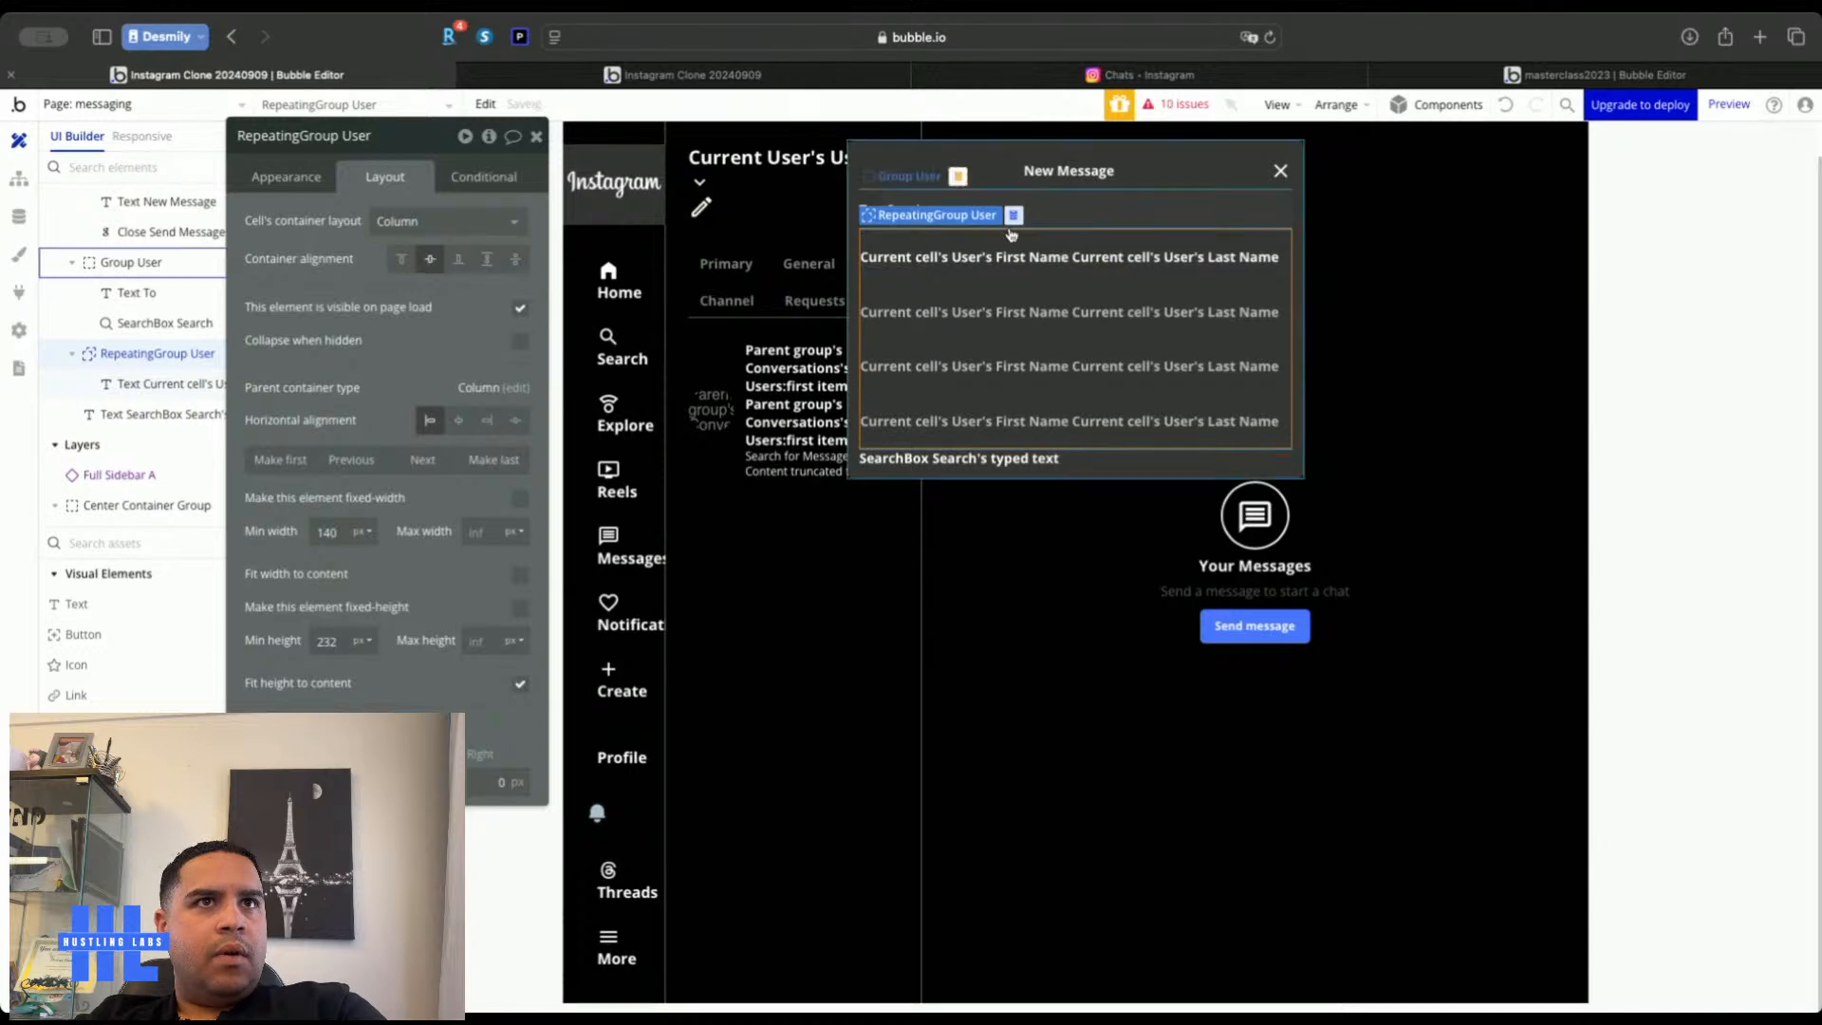
left_click(166, 383)
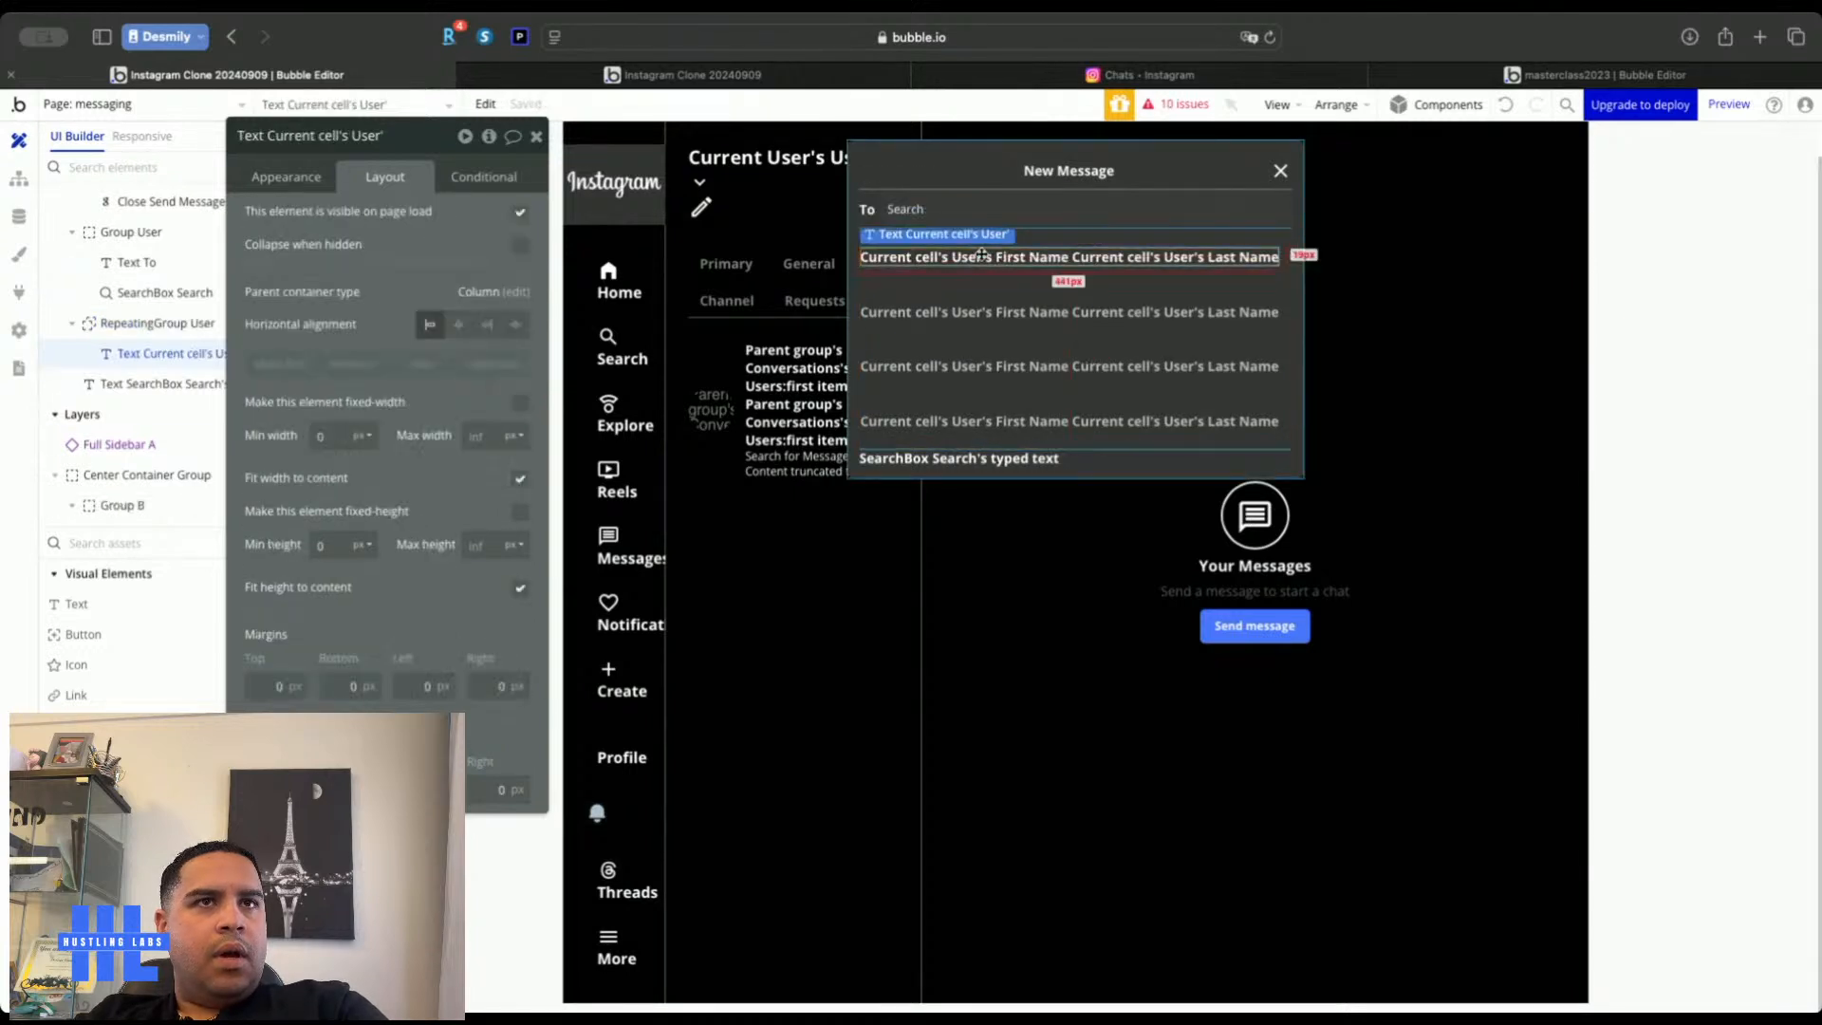
left_click(287, 178)
left_click(364, 484)
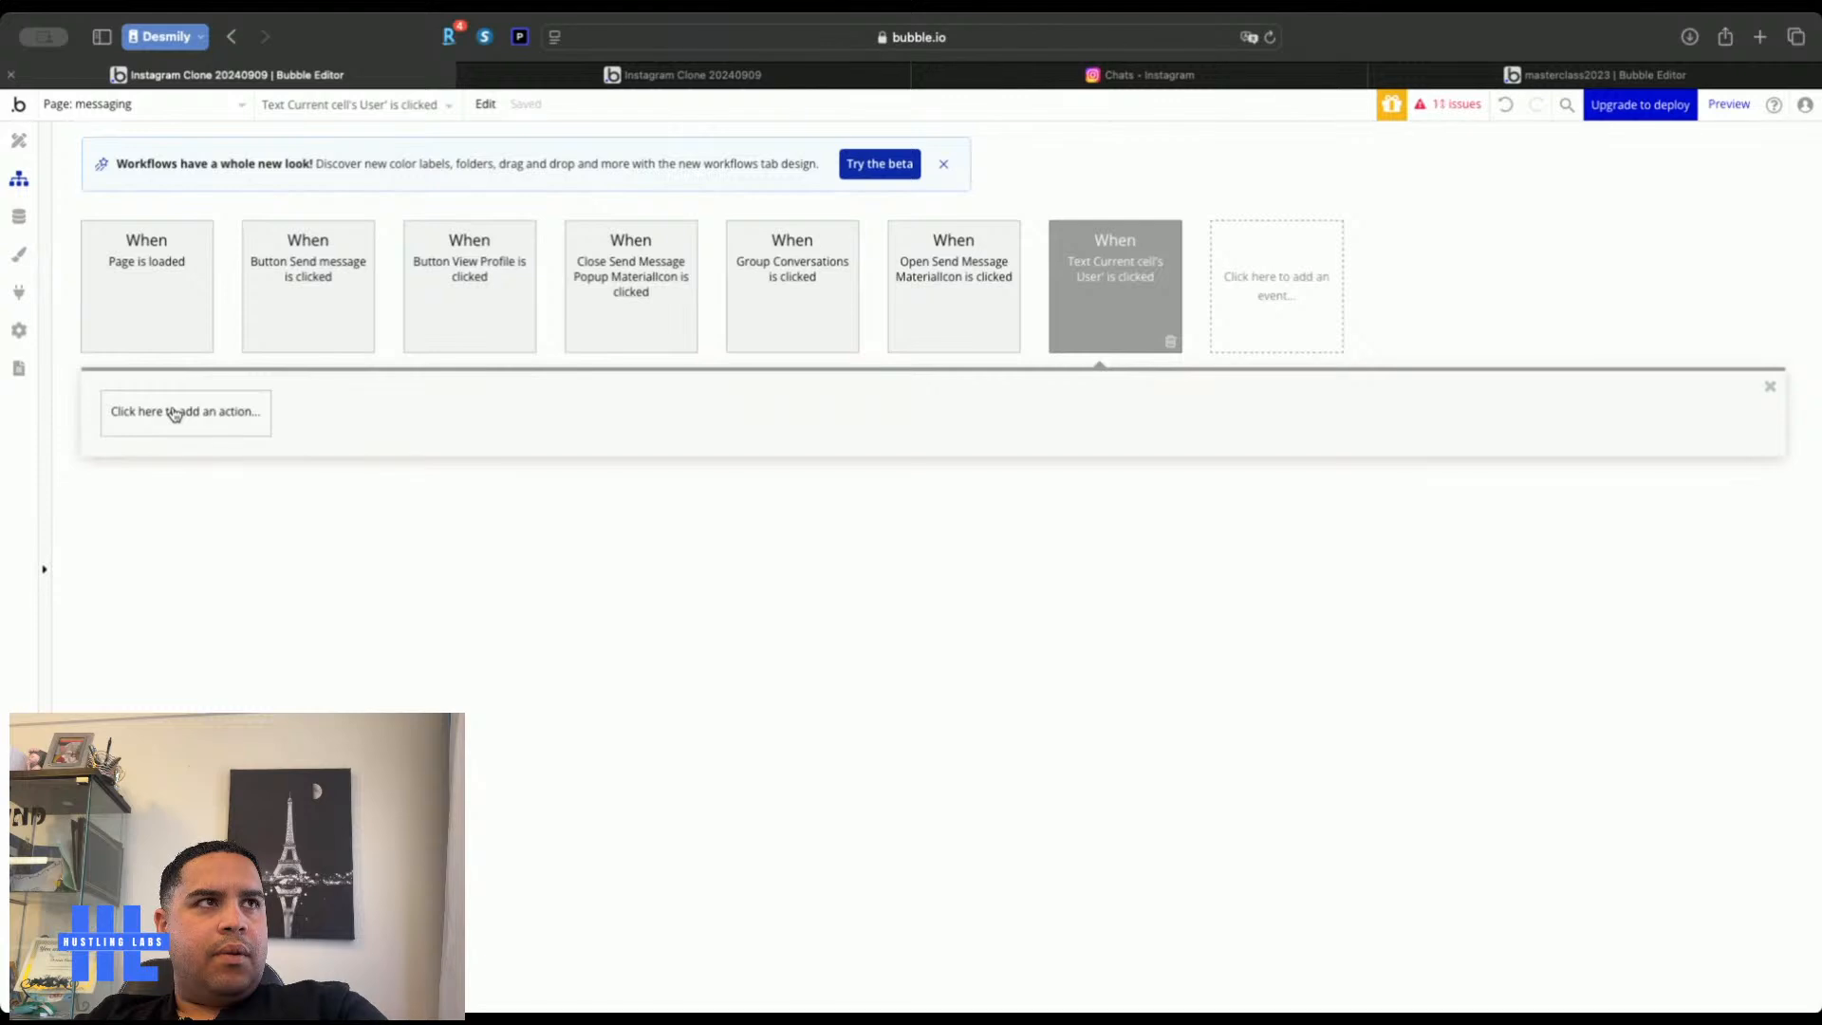
Add a 'Create a new Conversations' step with all fields to the name-click workflow
left_click(174, 415)
mouse_move(171, 528)
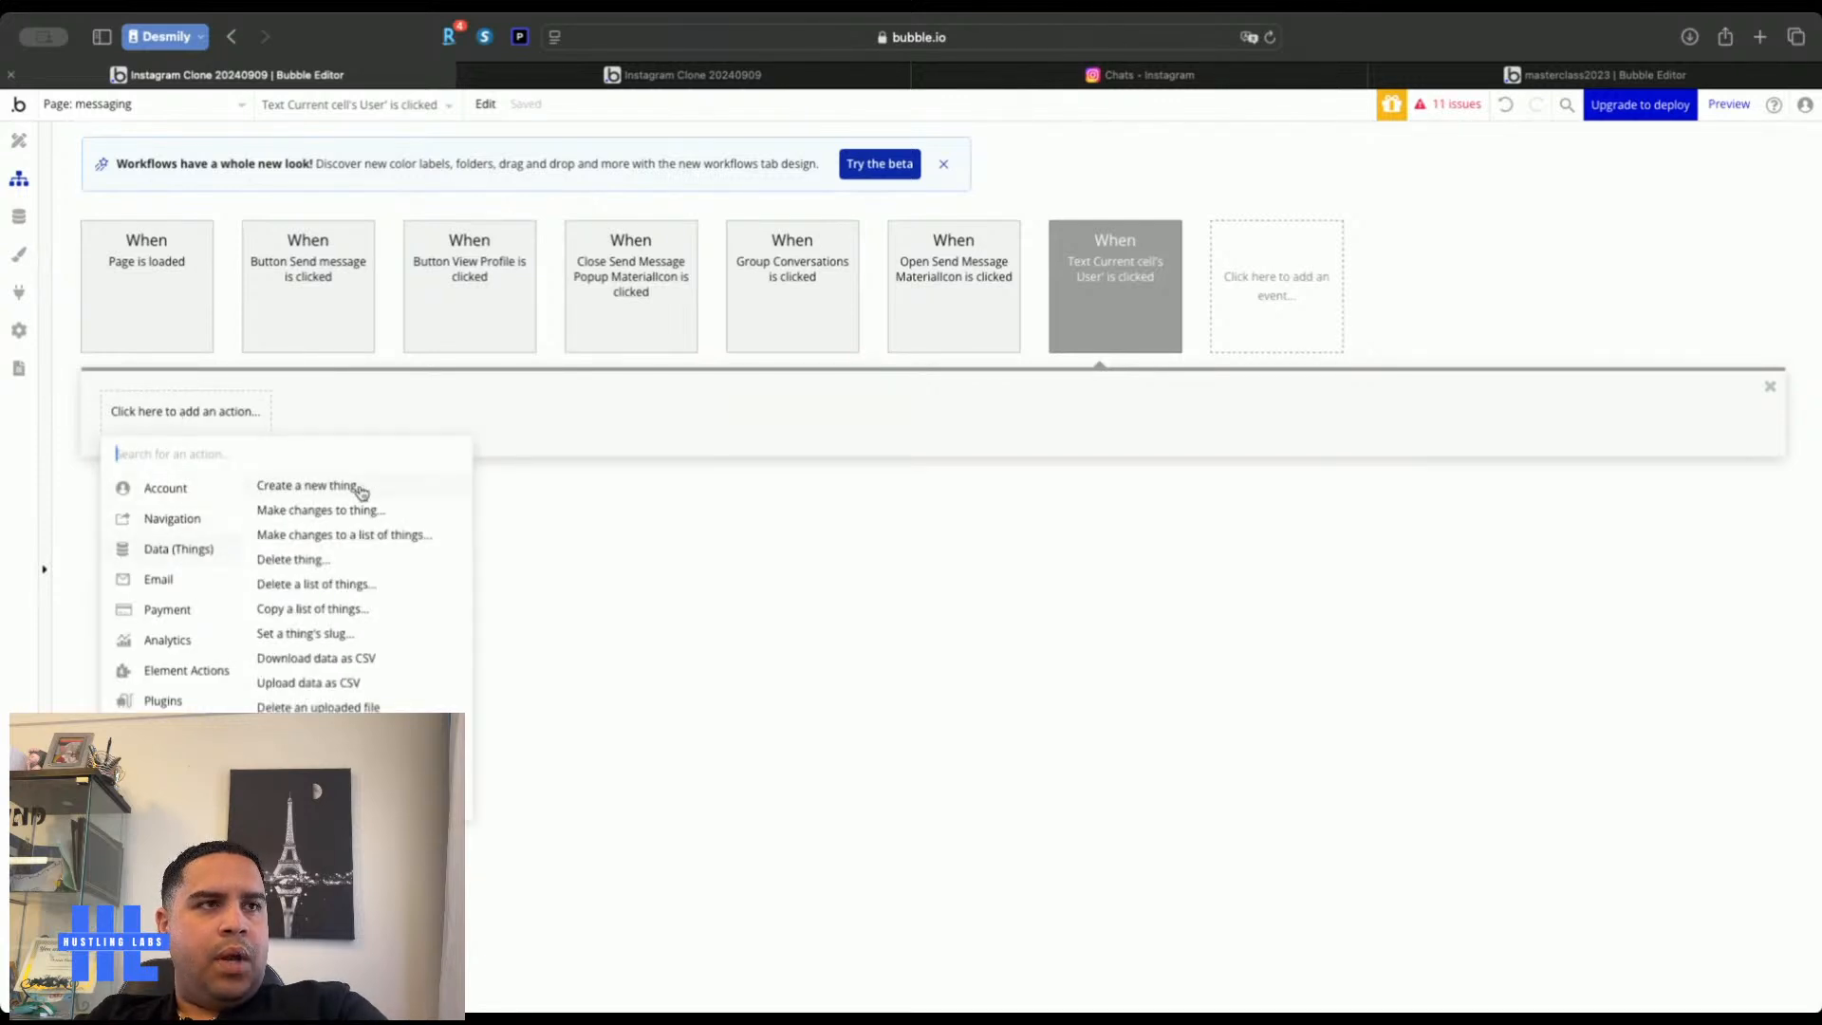
left_click(361, 490)
left_click(486, 194)
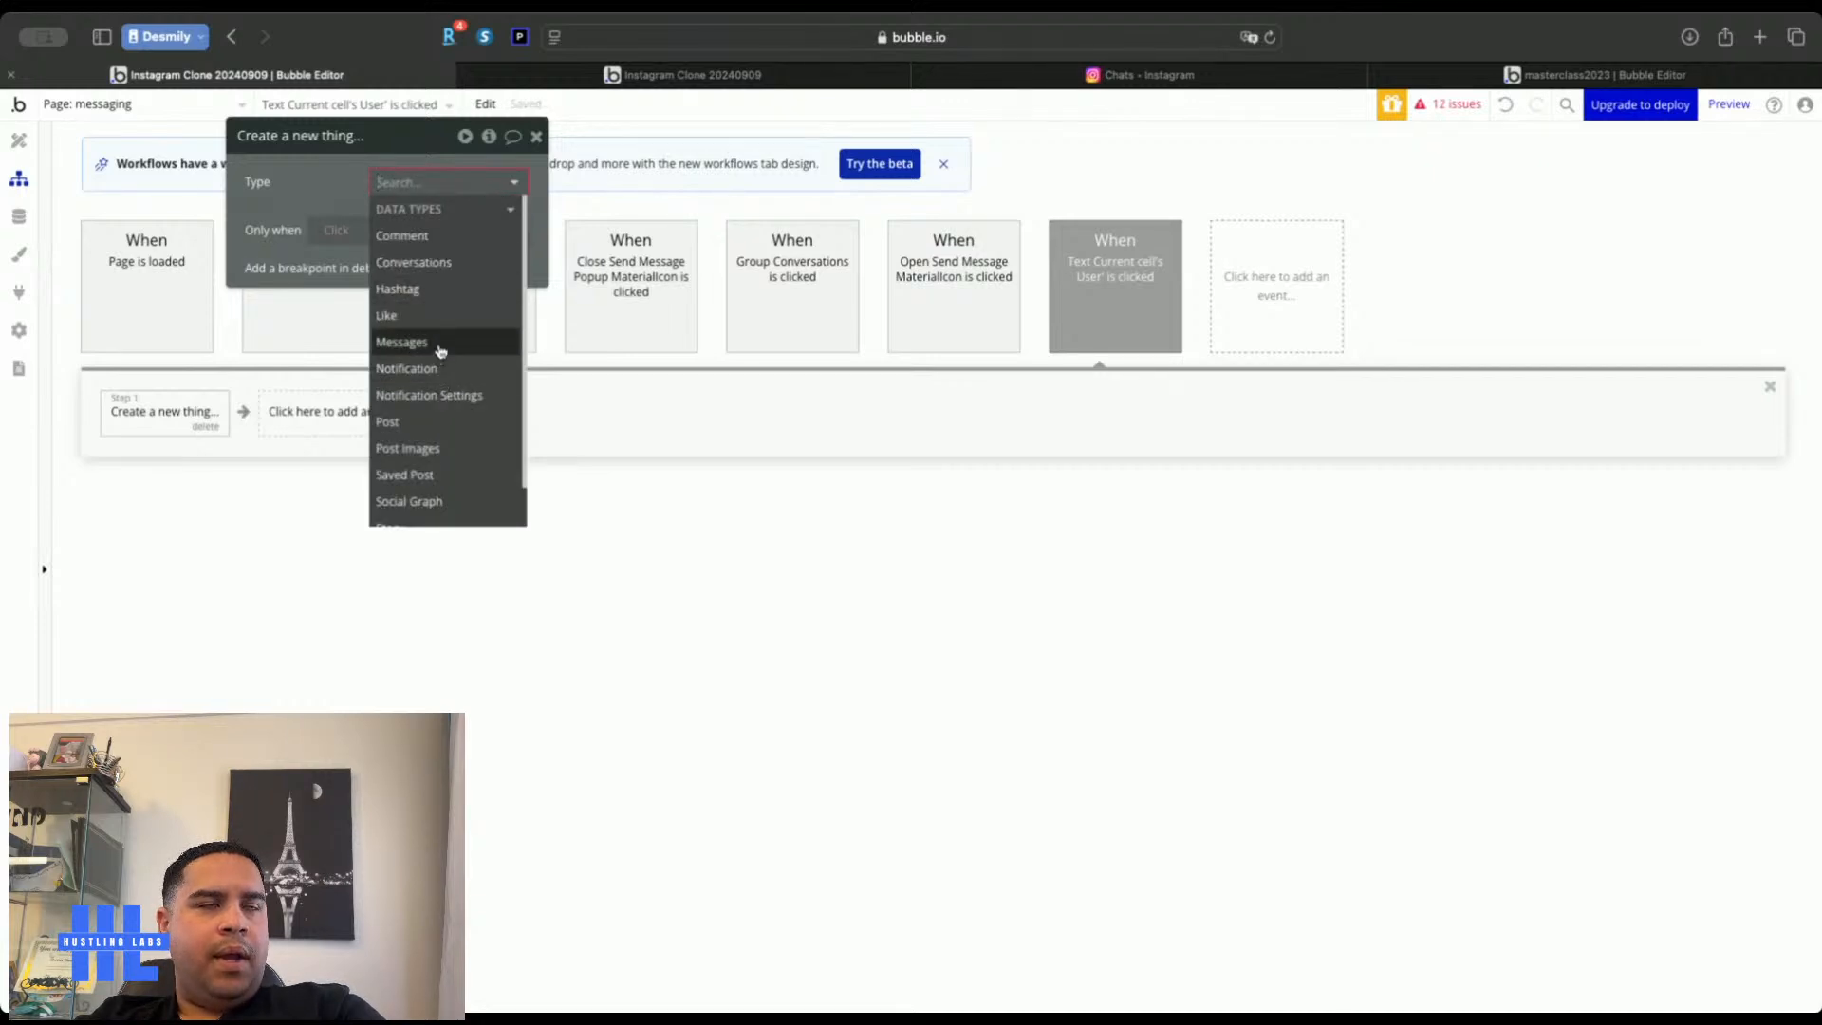
left_click(432, 264)
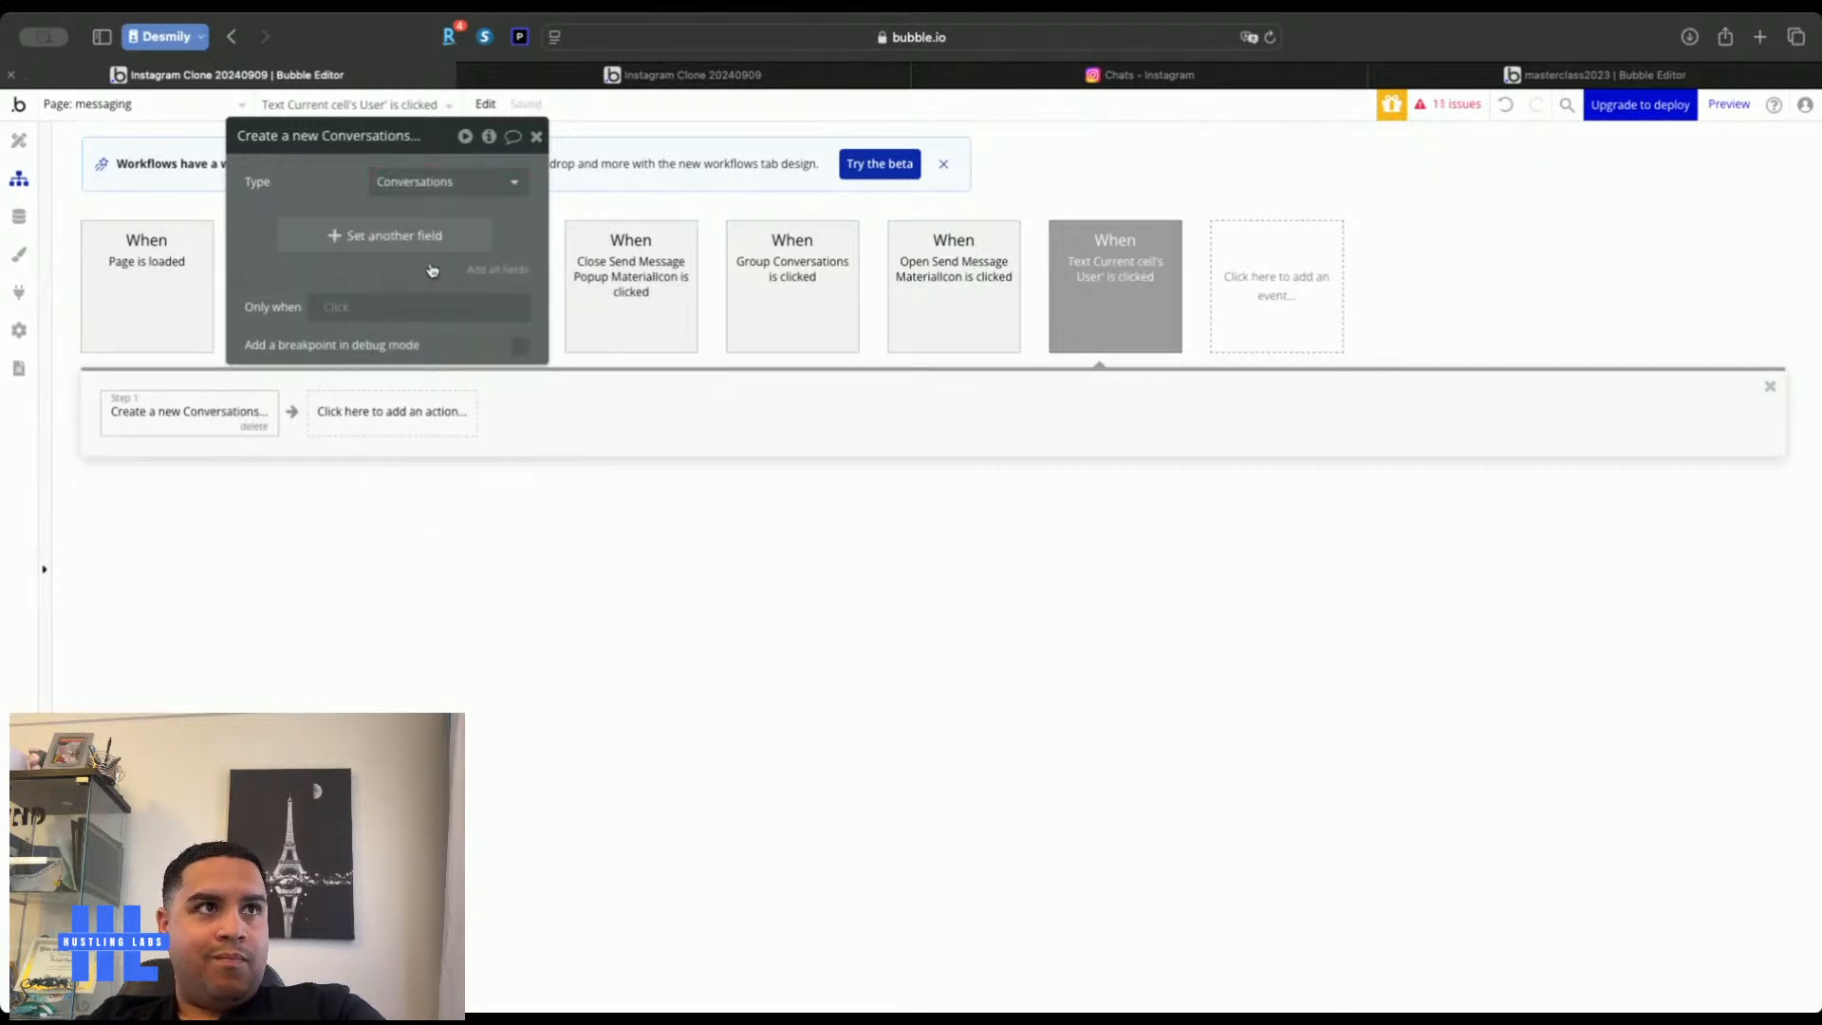
left_click(496, 270)
left_click_drag(325, 192, 1414, 261)
Look at the click event's Only when condition options, leaving the condition empty
left_click(1117, 294)
left_click(1428, 375)
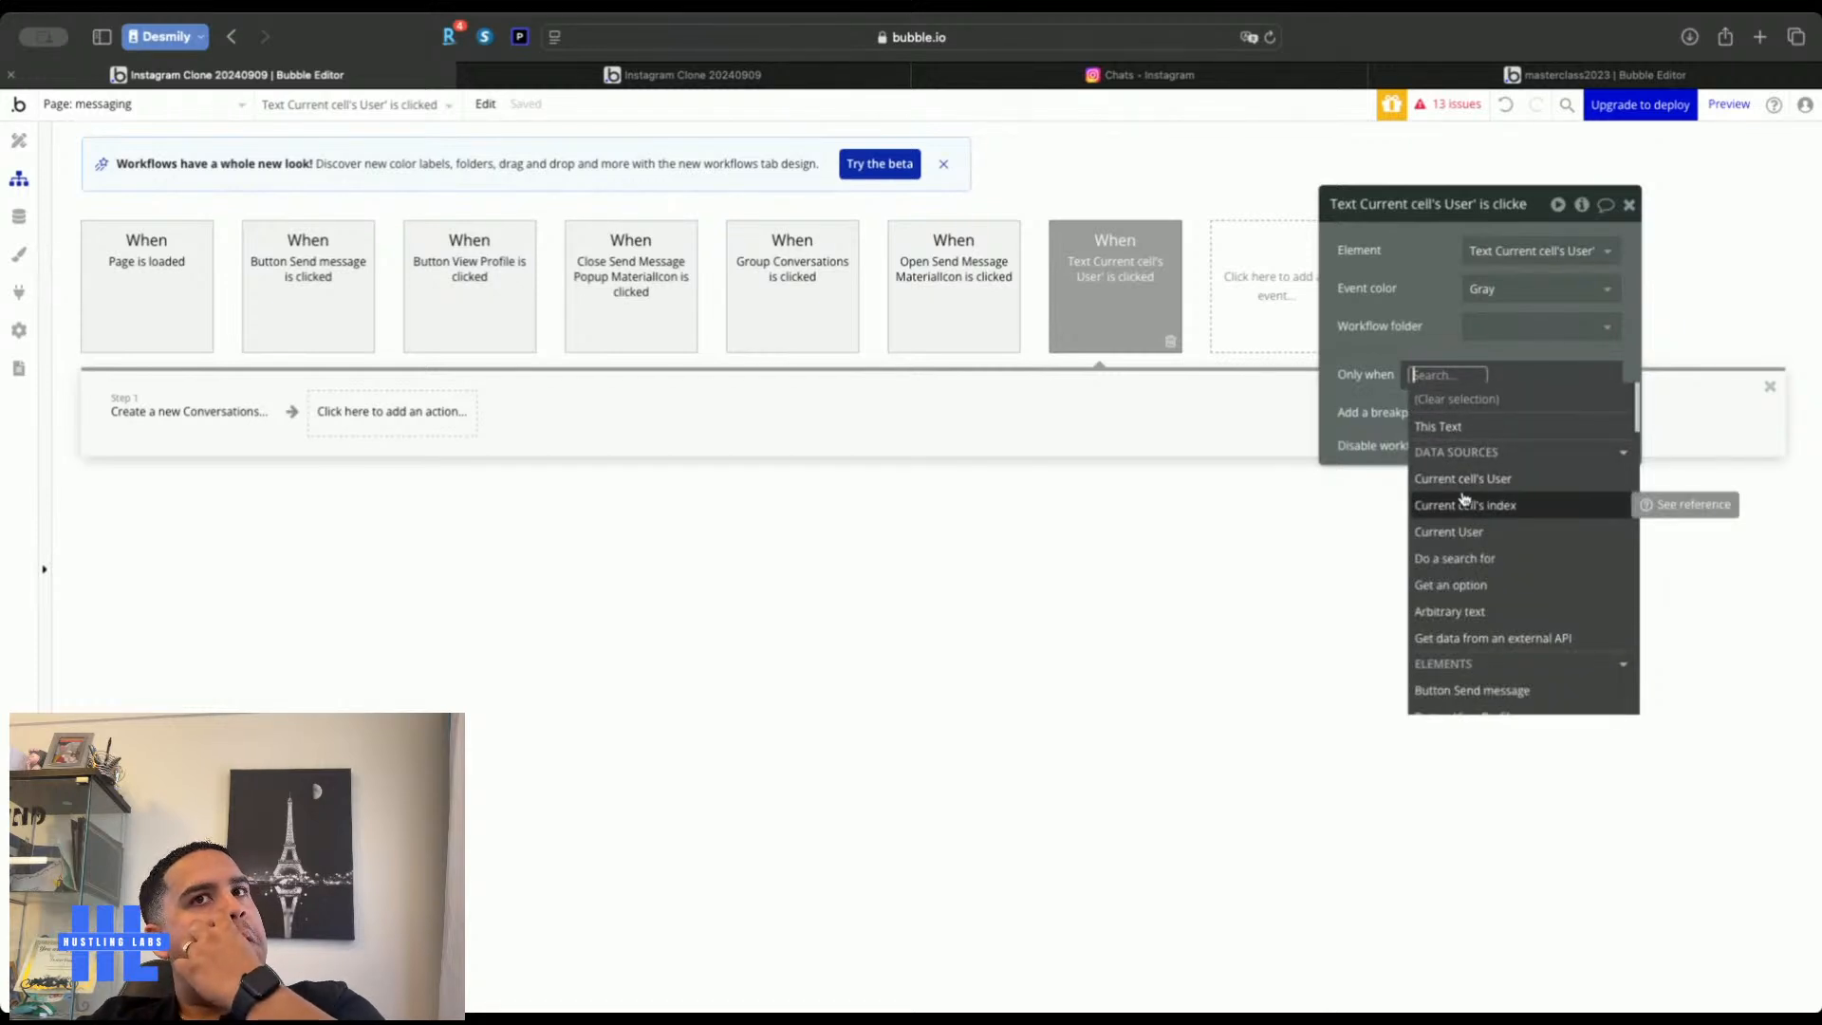
left_click(1414, 307)
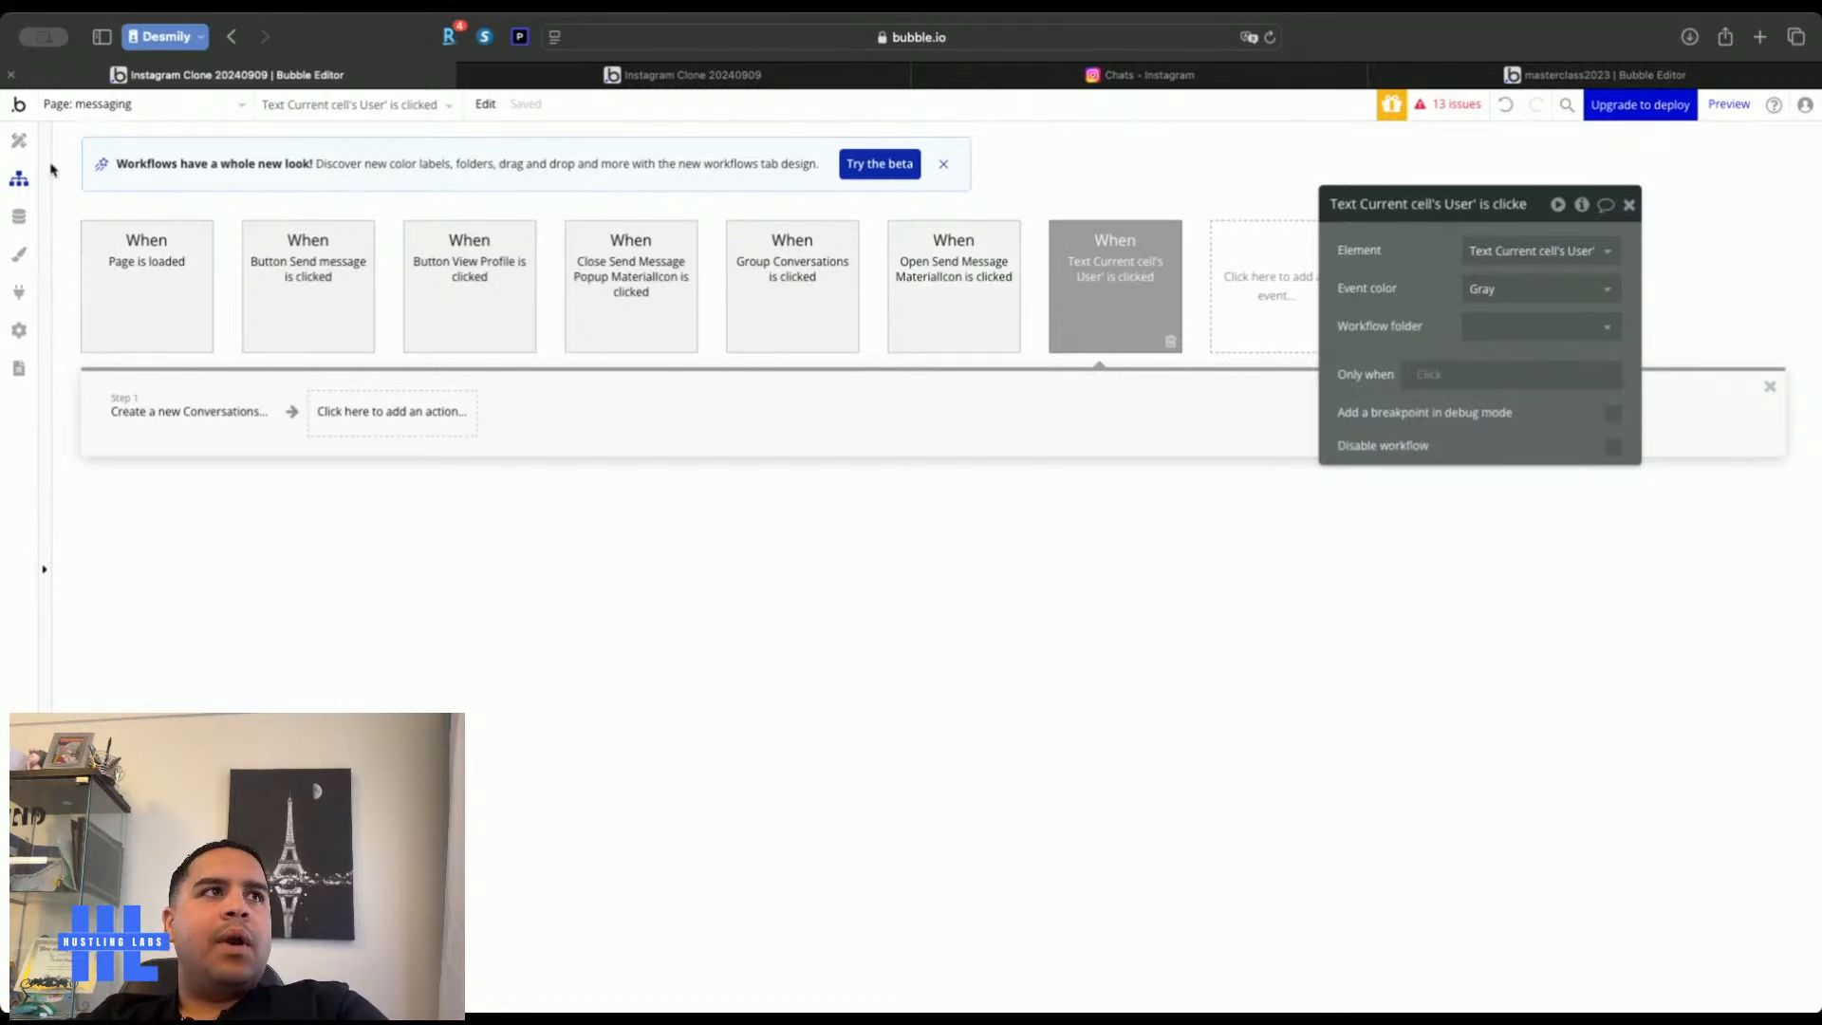
left_click(19, 140)
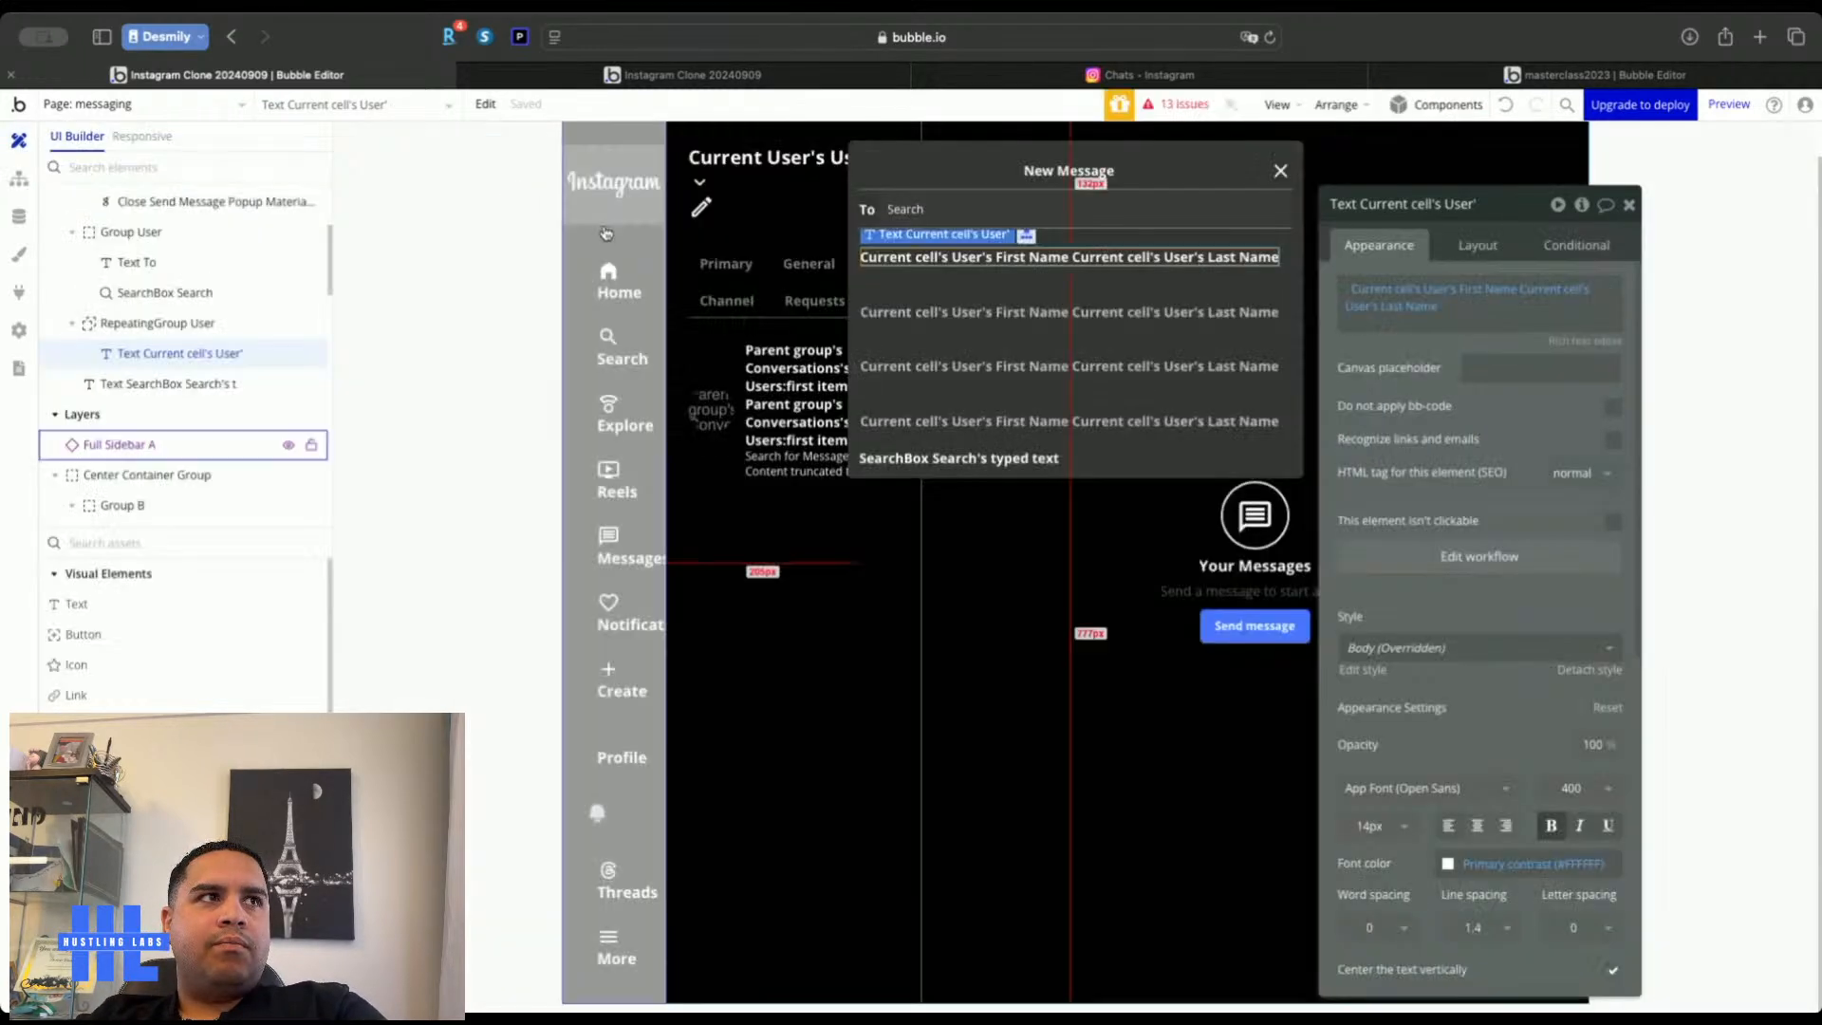
Add a custom state 'Conversation Users' of type User, as a list, to Send Message Popup
left_click(1298, 154)
left_click(1580, 204)
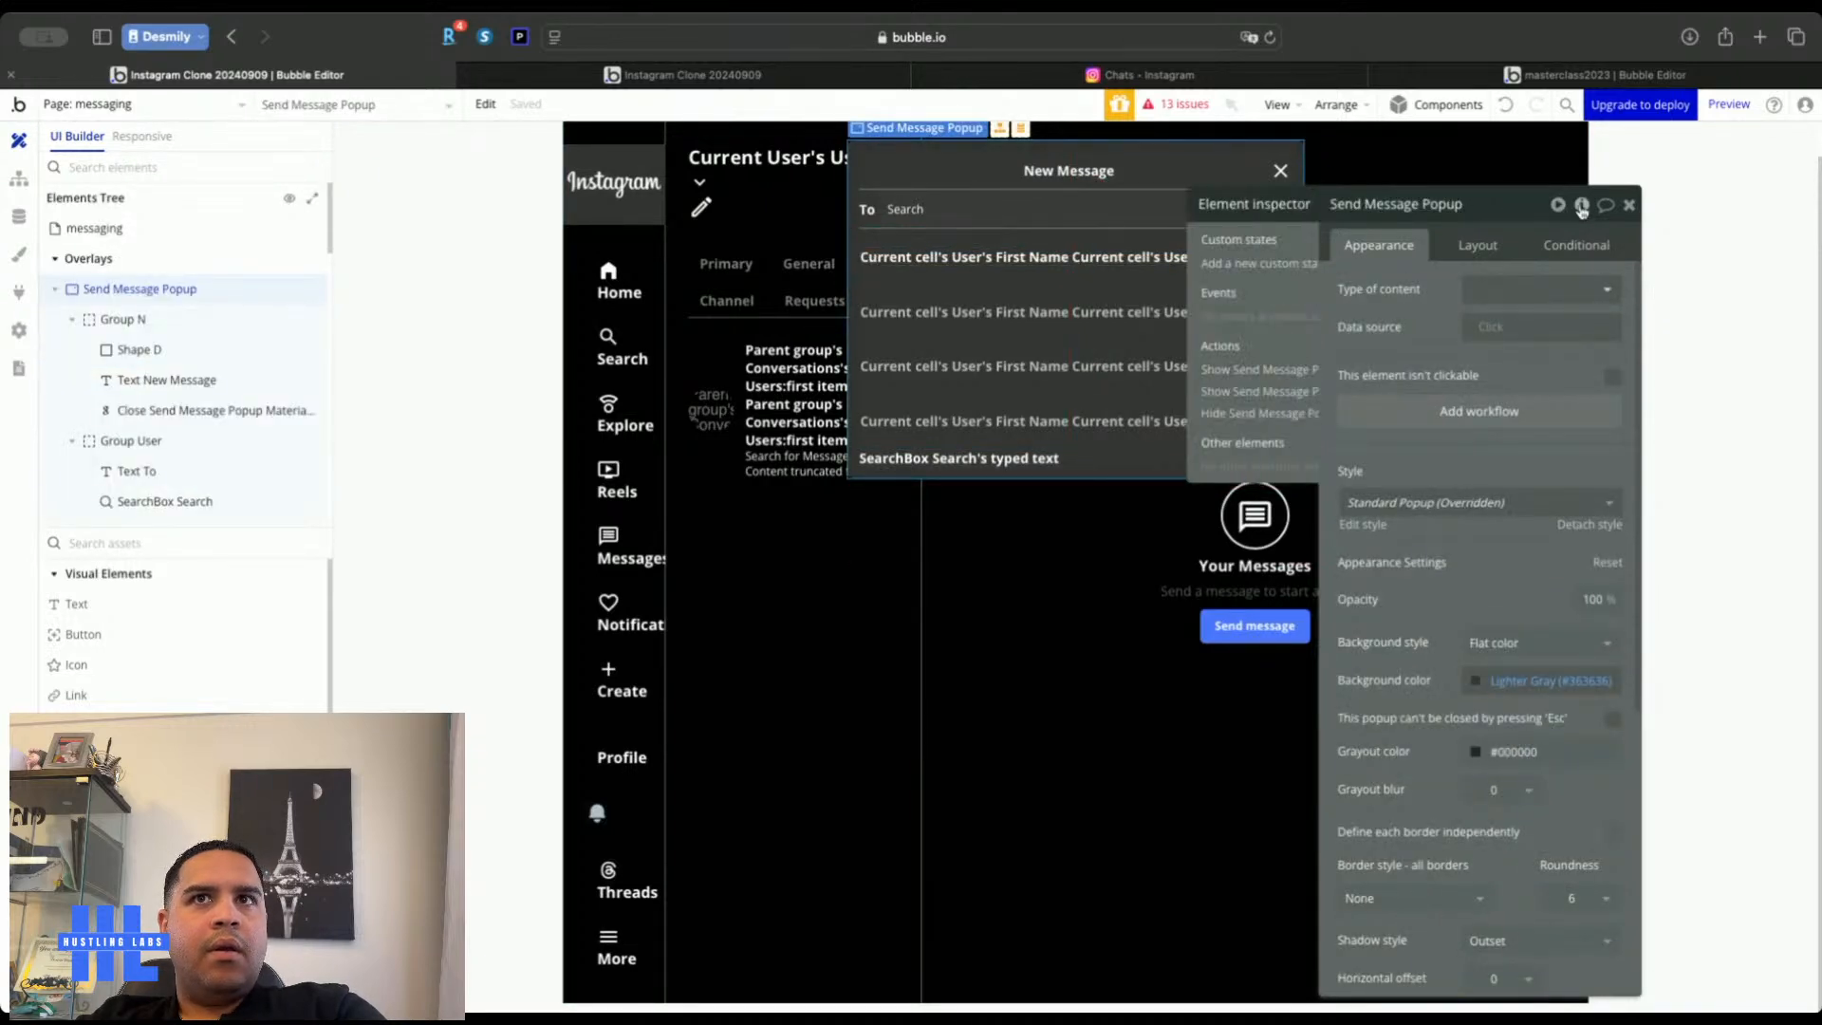
left_click(1056, 267)
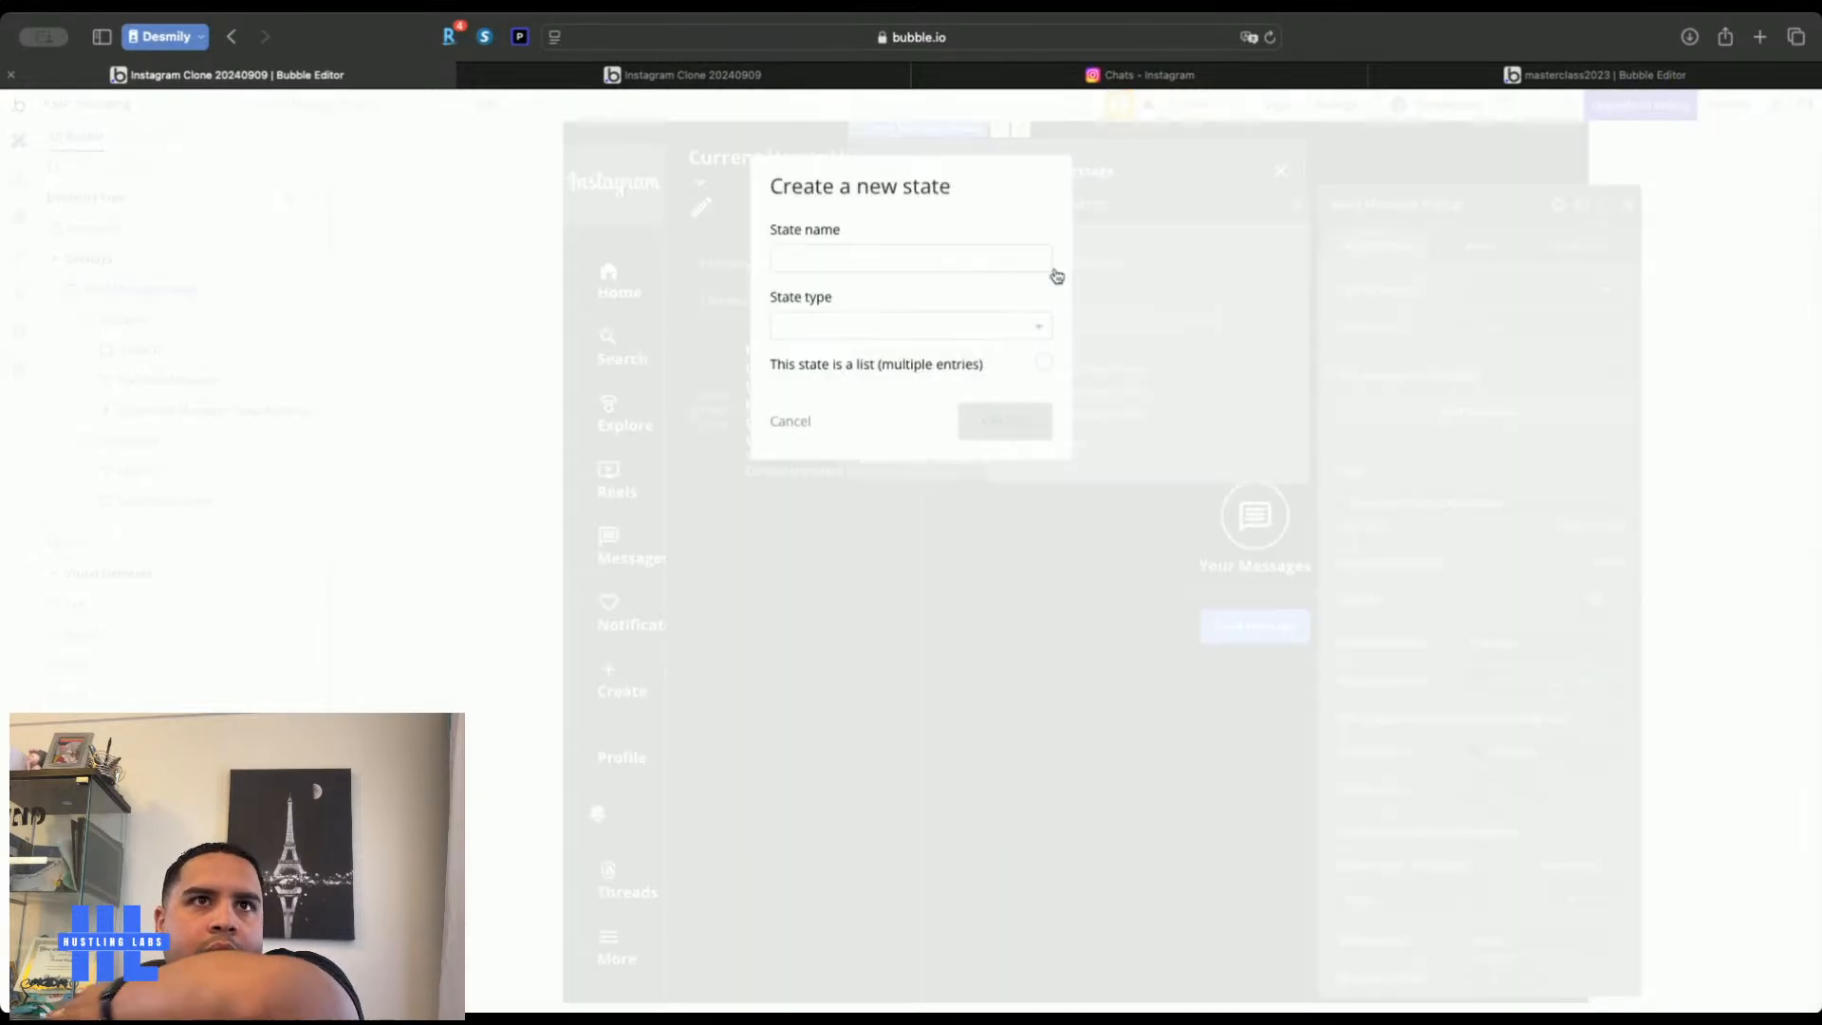
left_click(1018, 253)
type("Conversation Users")
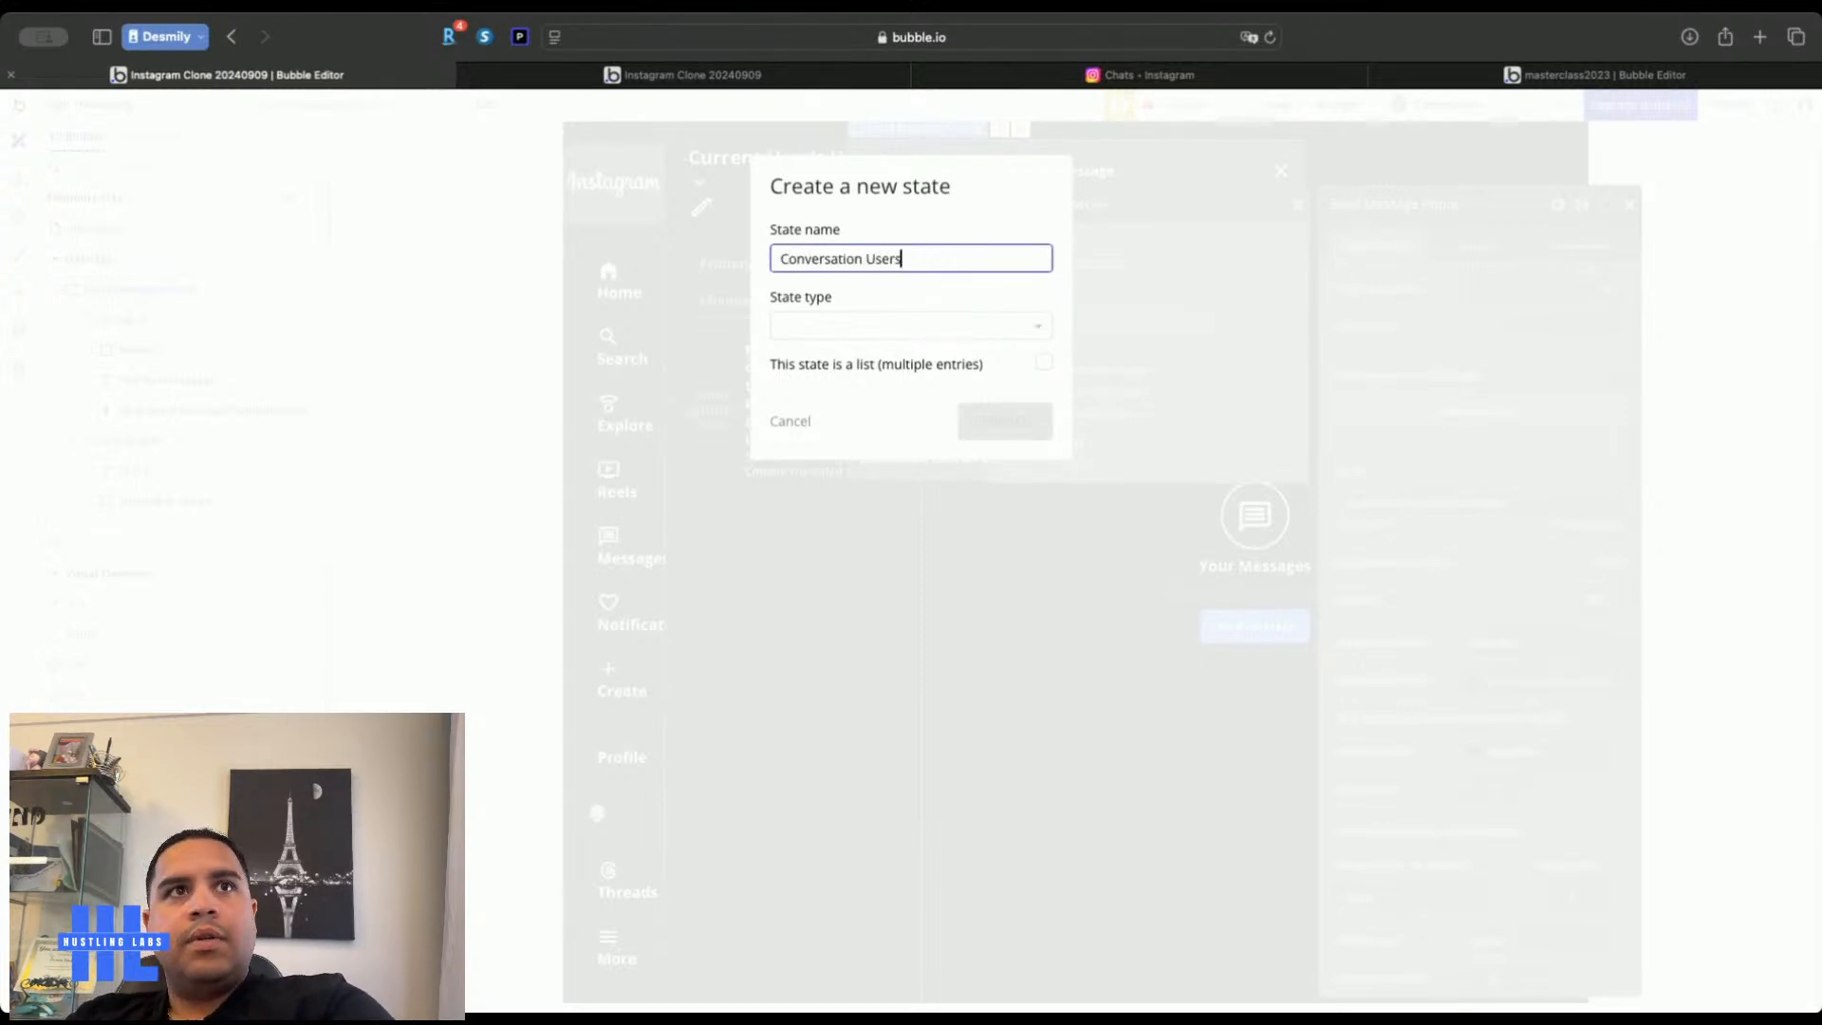
left_click(987, 326)
left_click(821, 517)
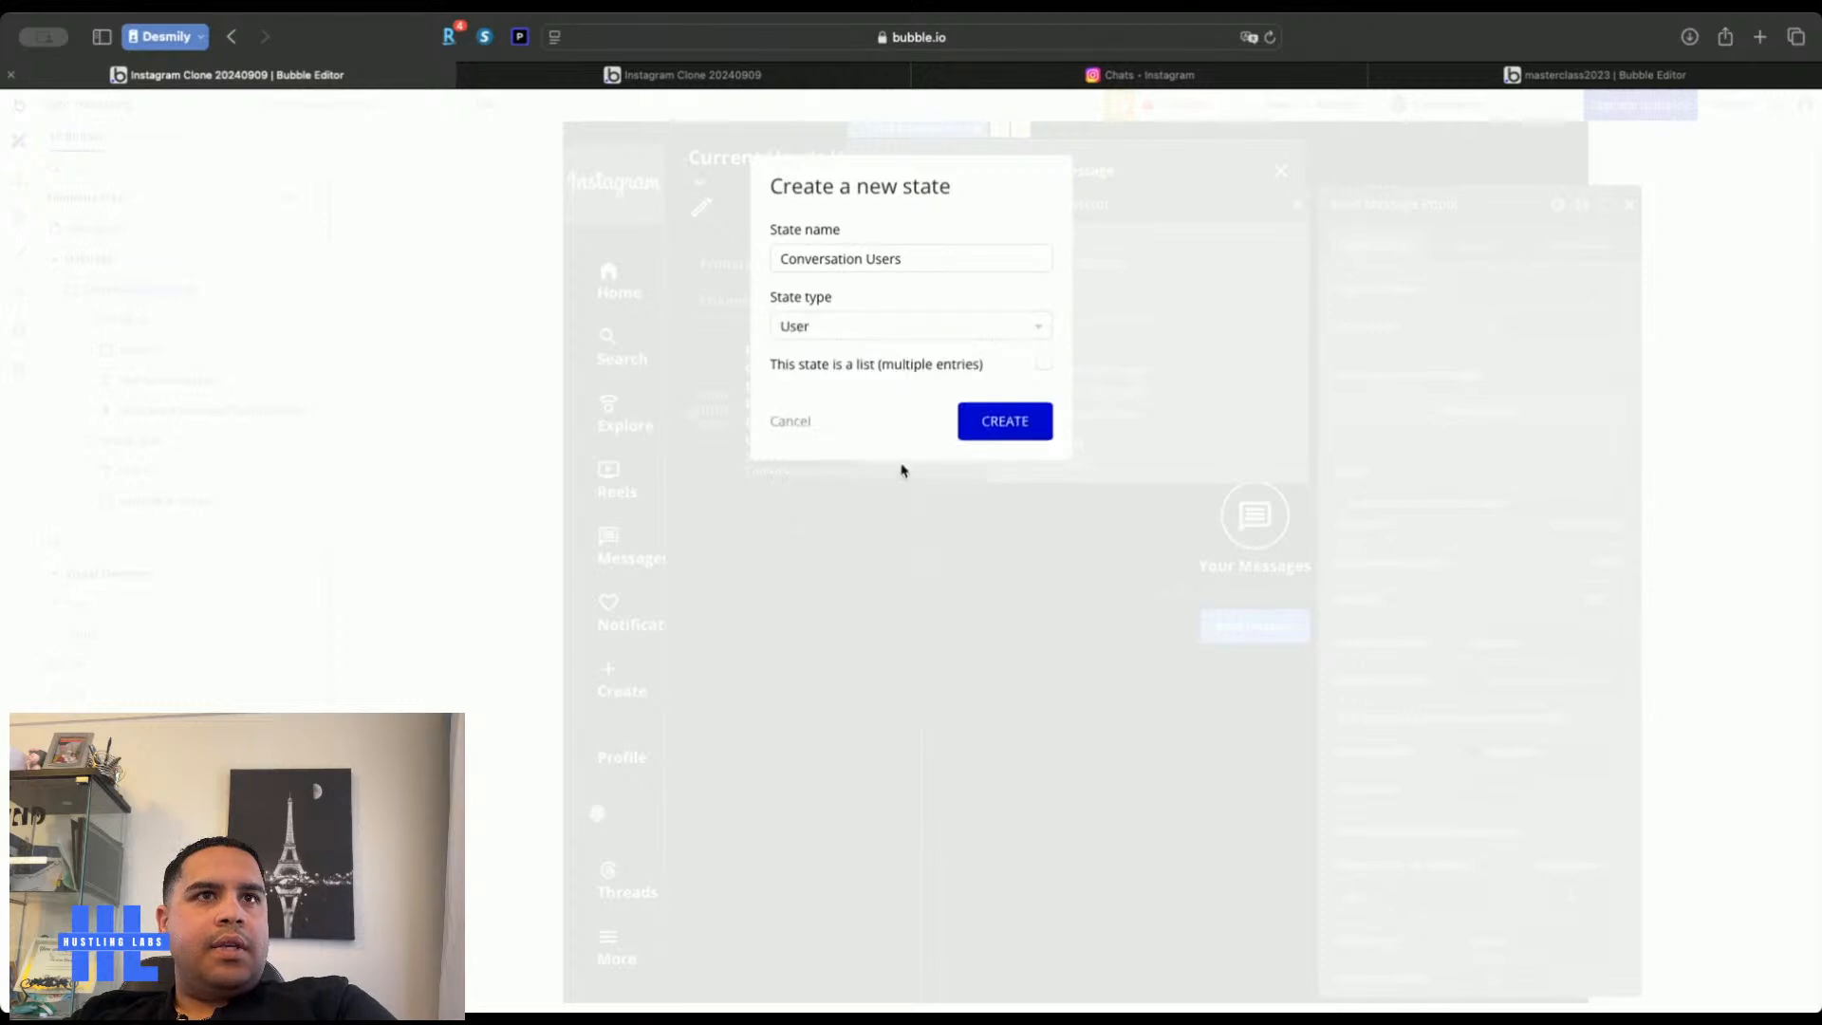
left_click(1043, 364)
left_click(1005, 422)
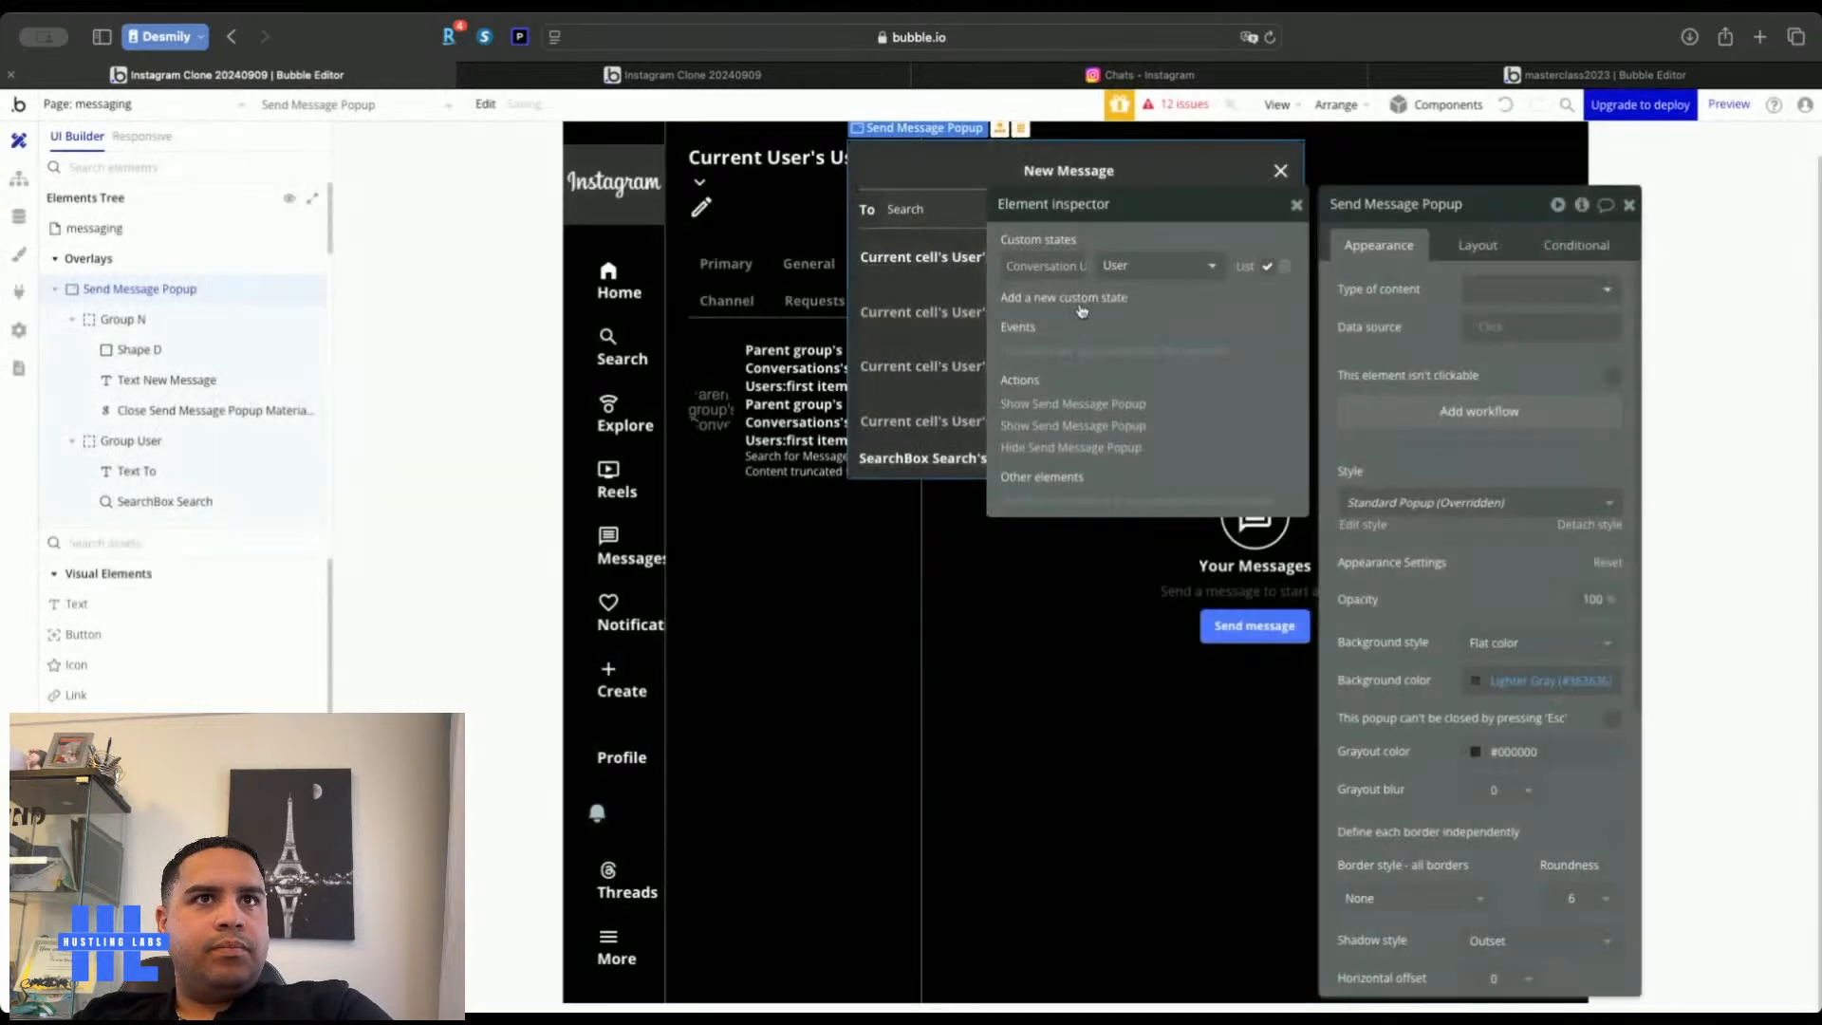
Add an Element Actions > Set state step to the user-name click workflow
left_click(919, 261)
left_click(919, 261)
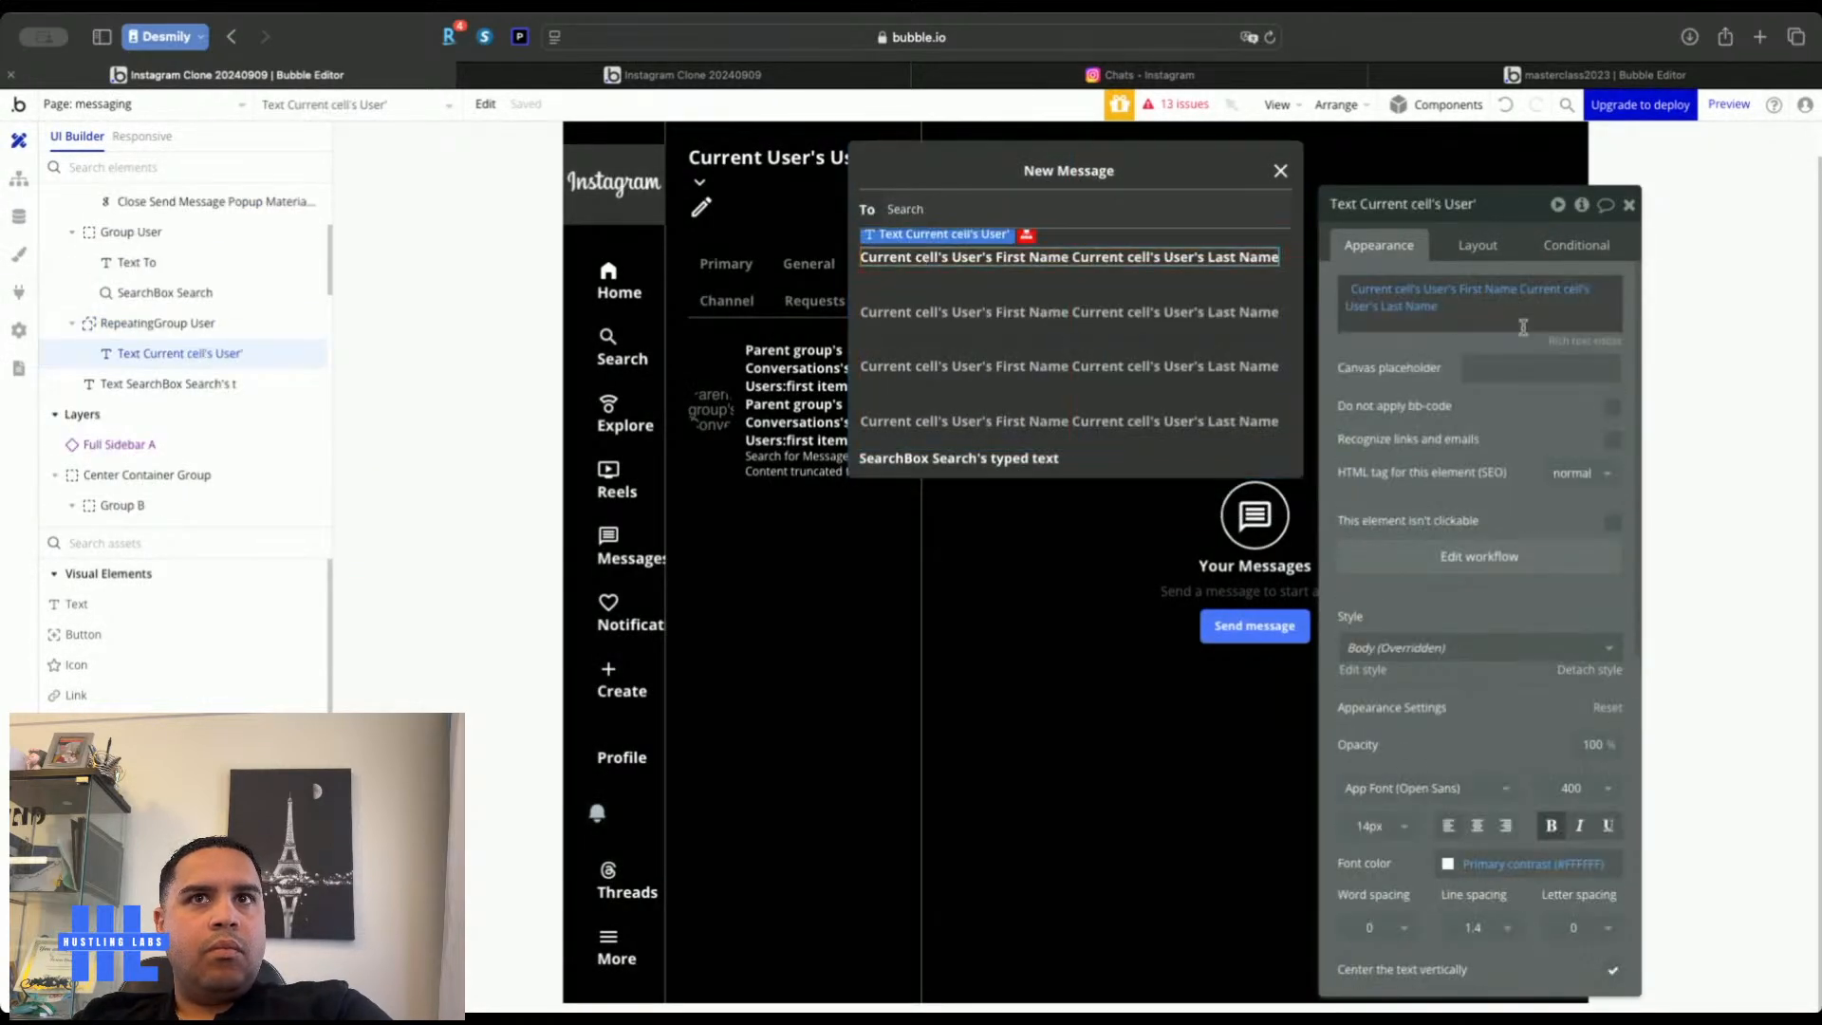
left_click(1478, 558)
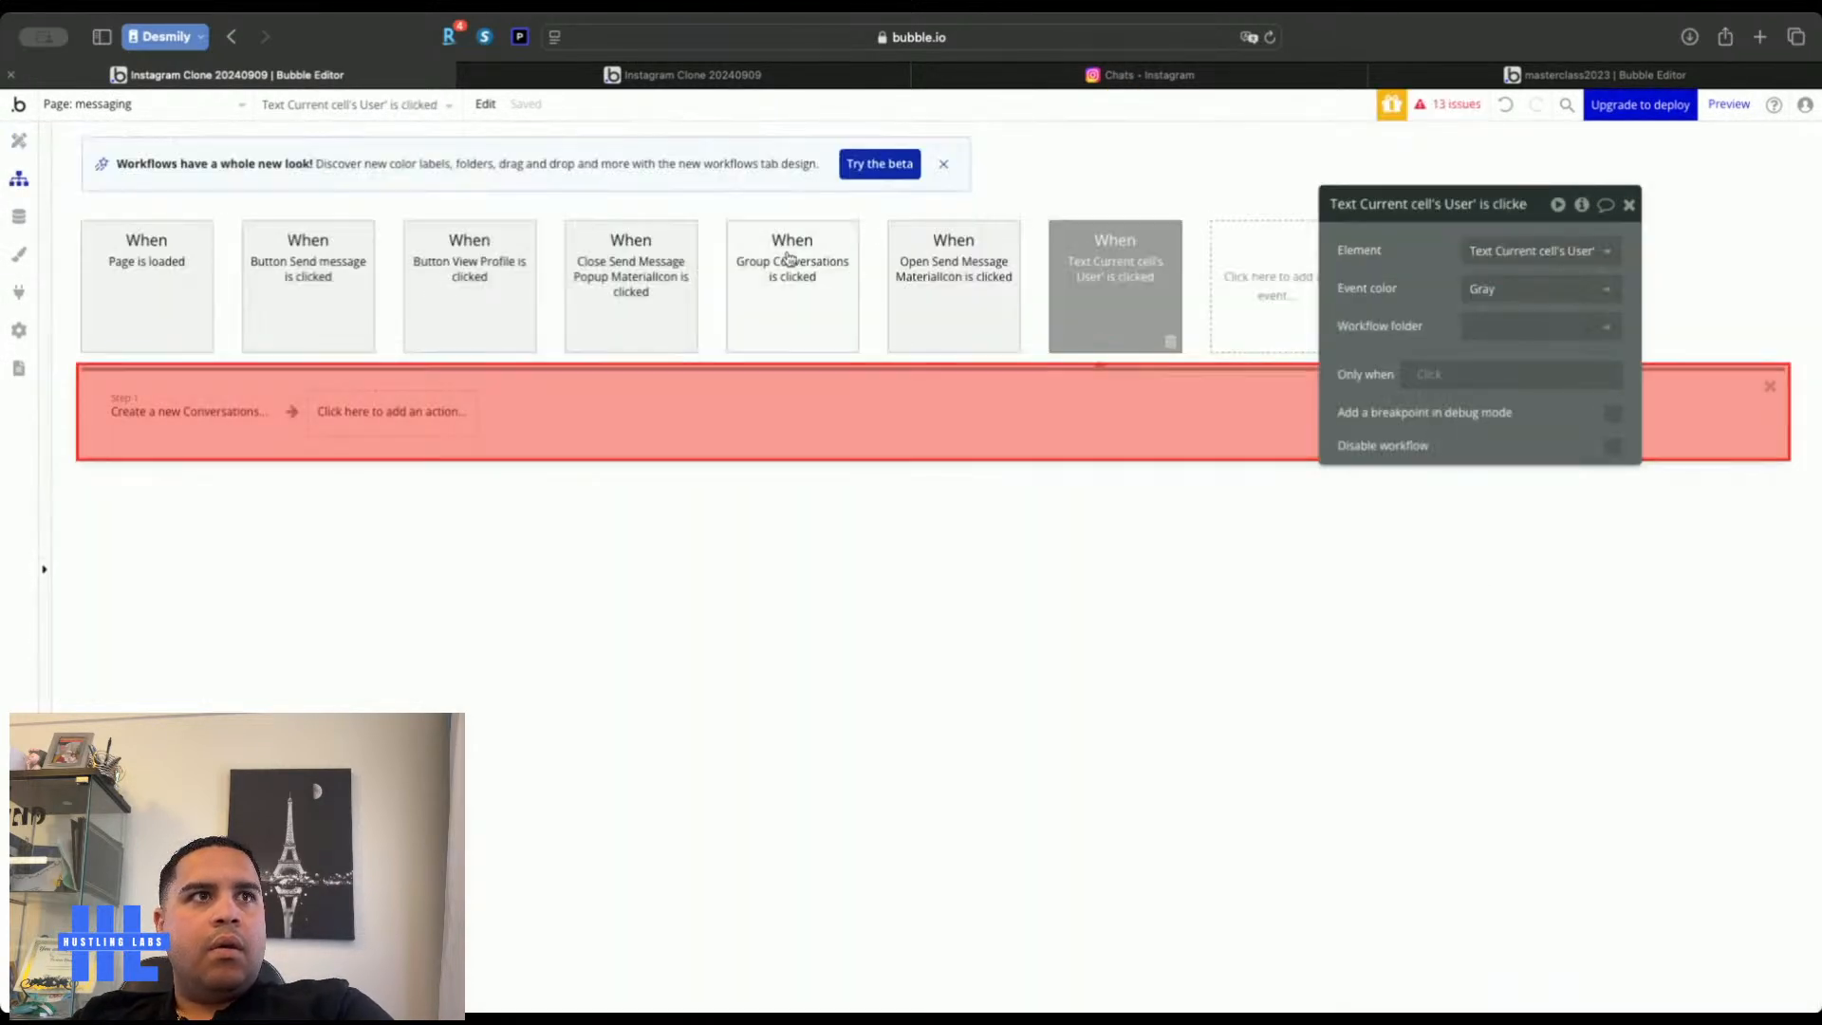
left_click(179, 417)
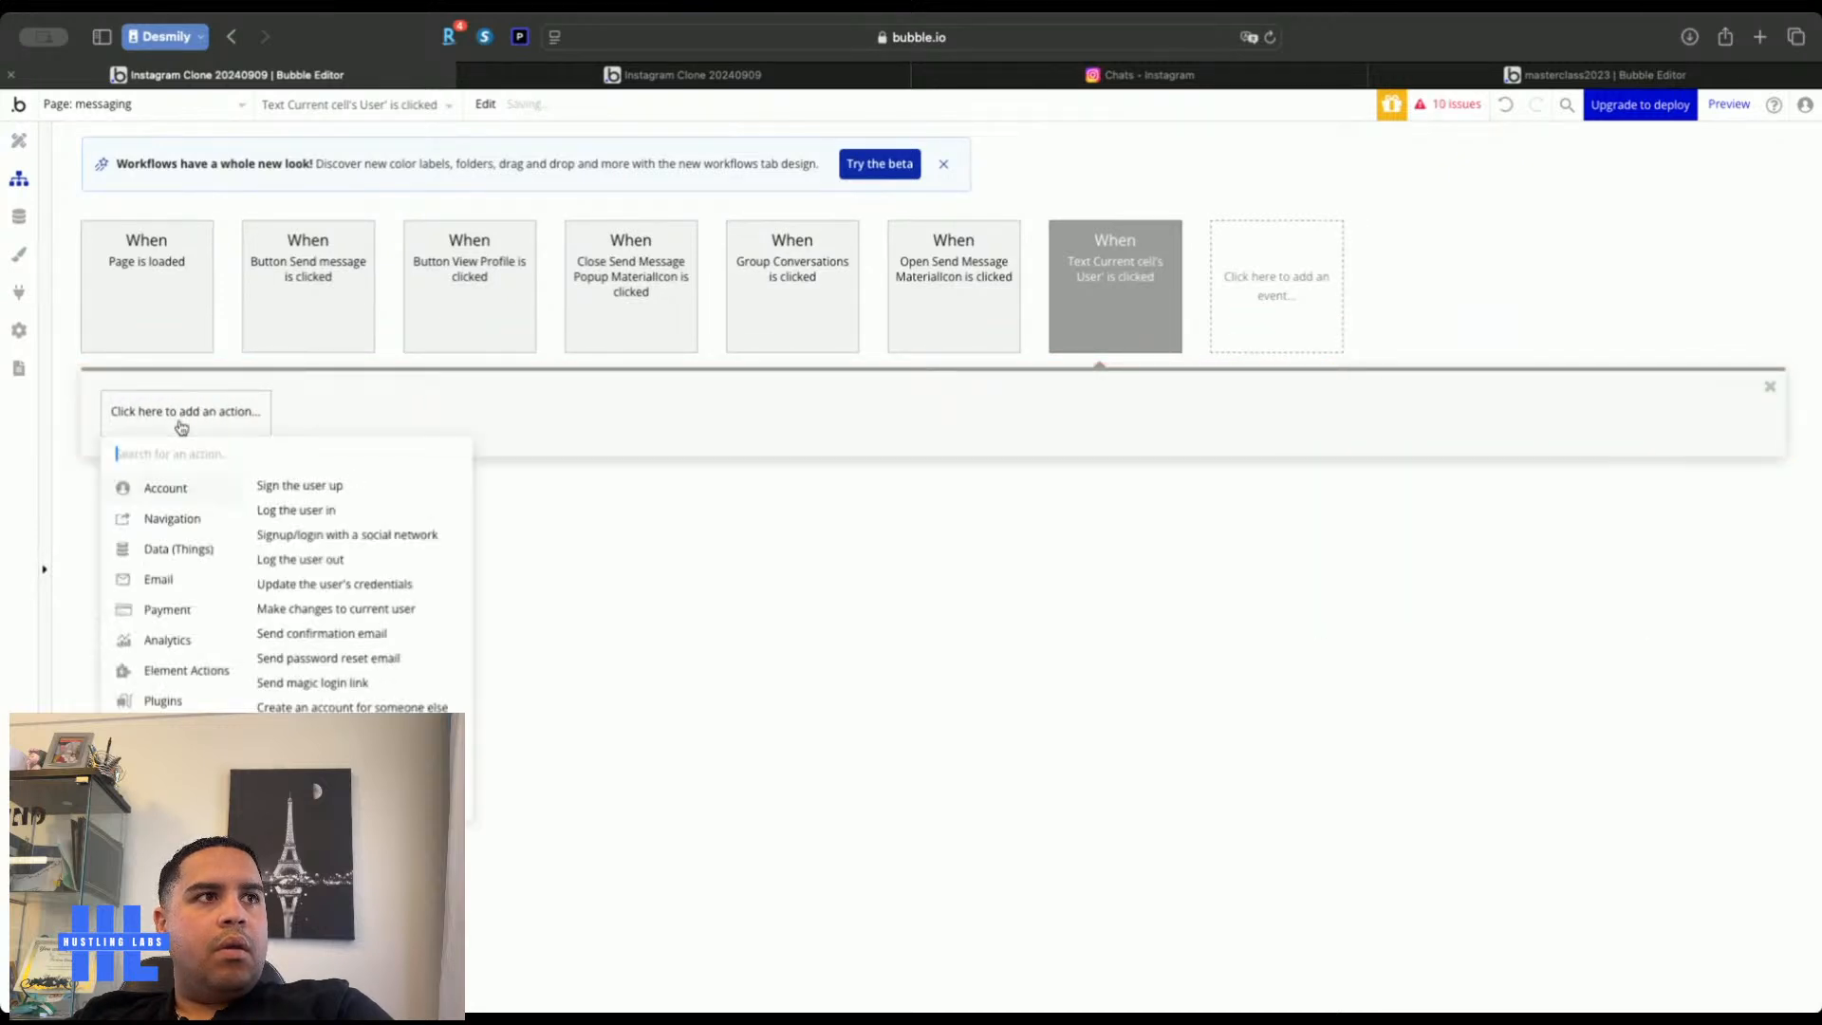
mouse_move(171, 675)
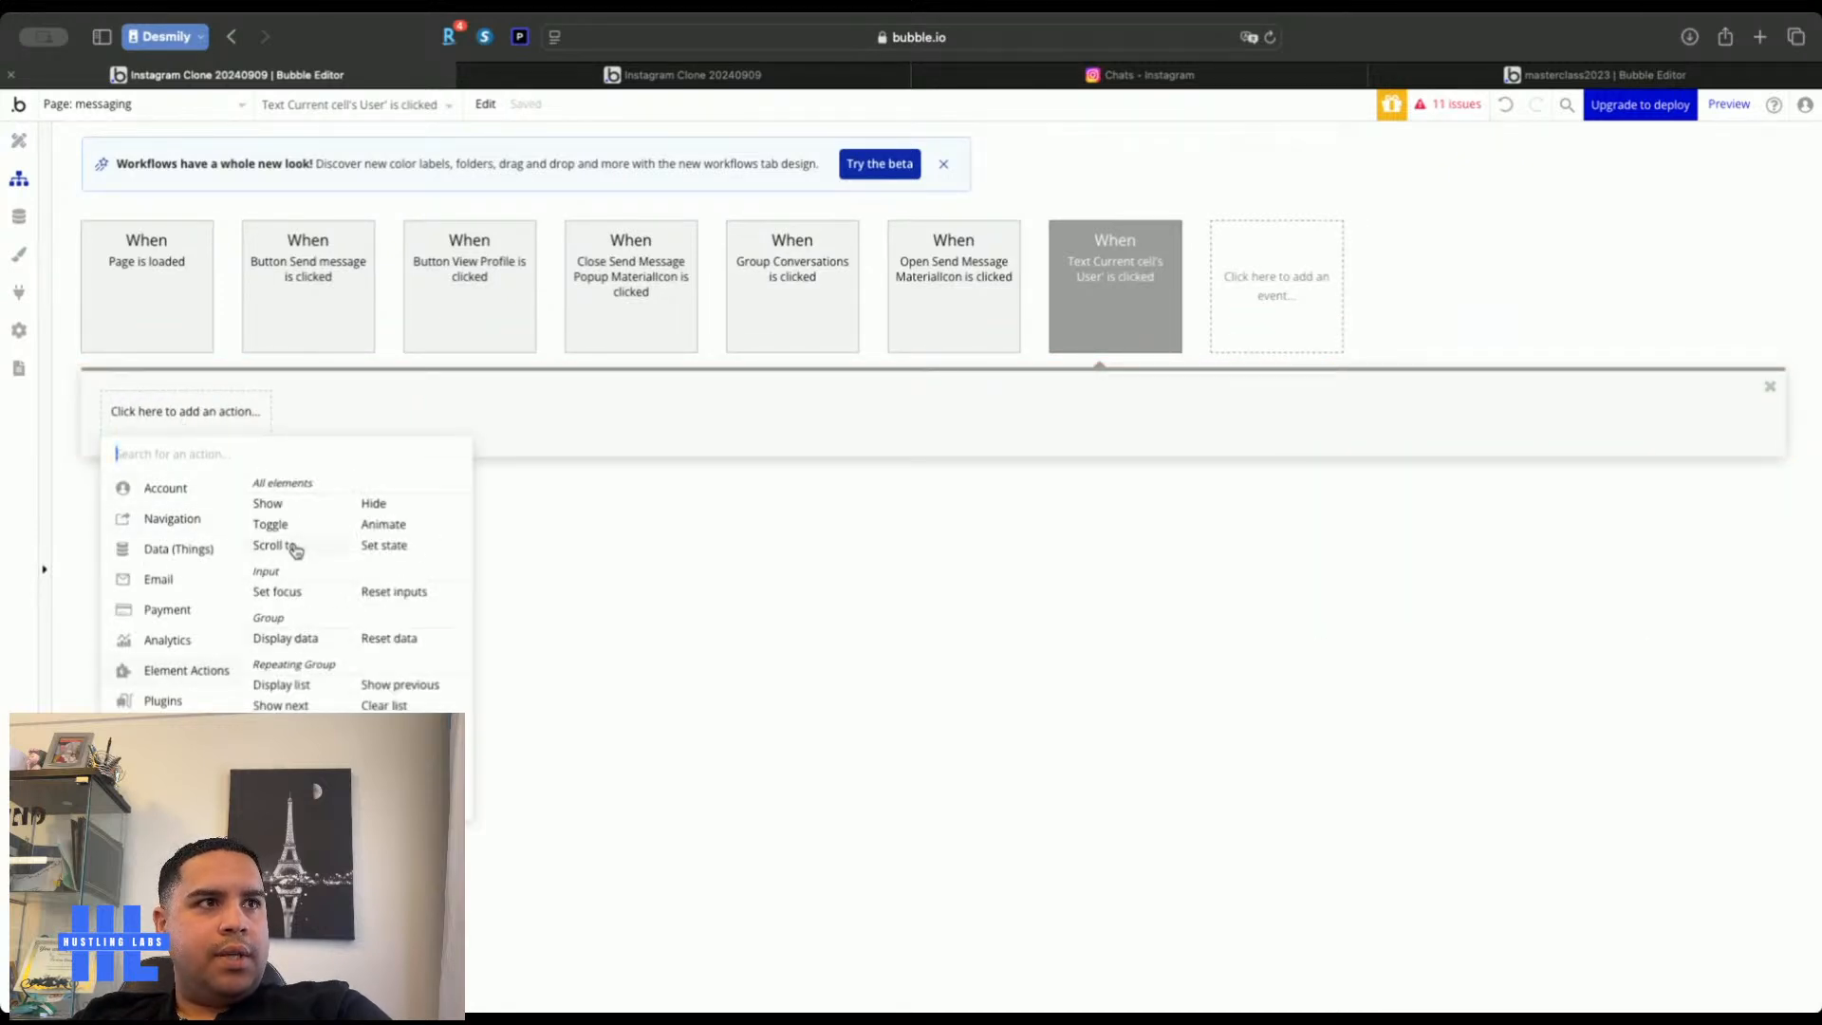
left_click(389, 545)
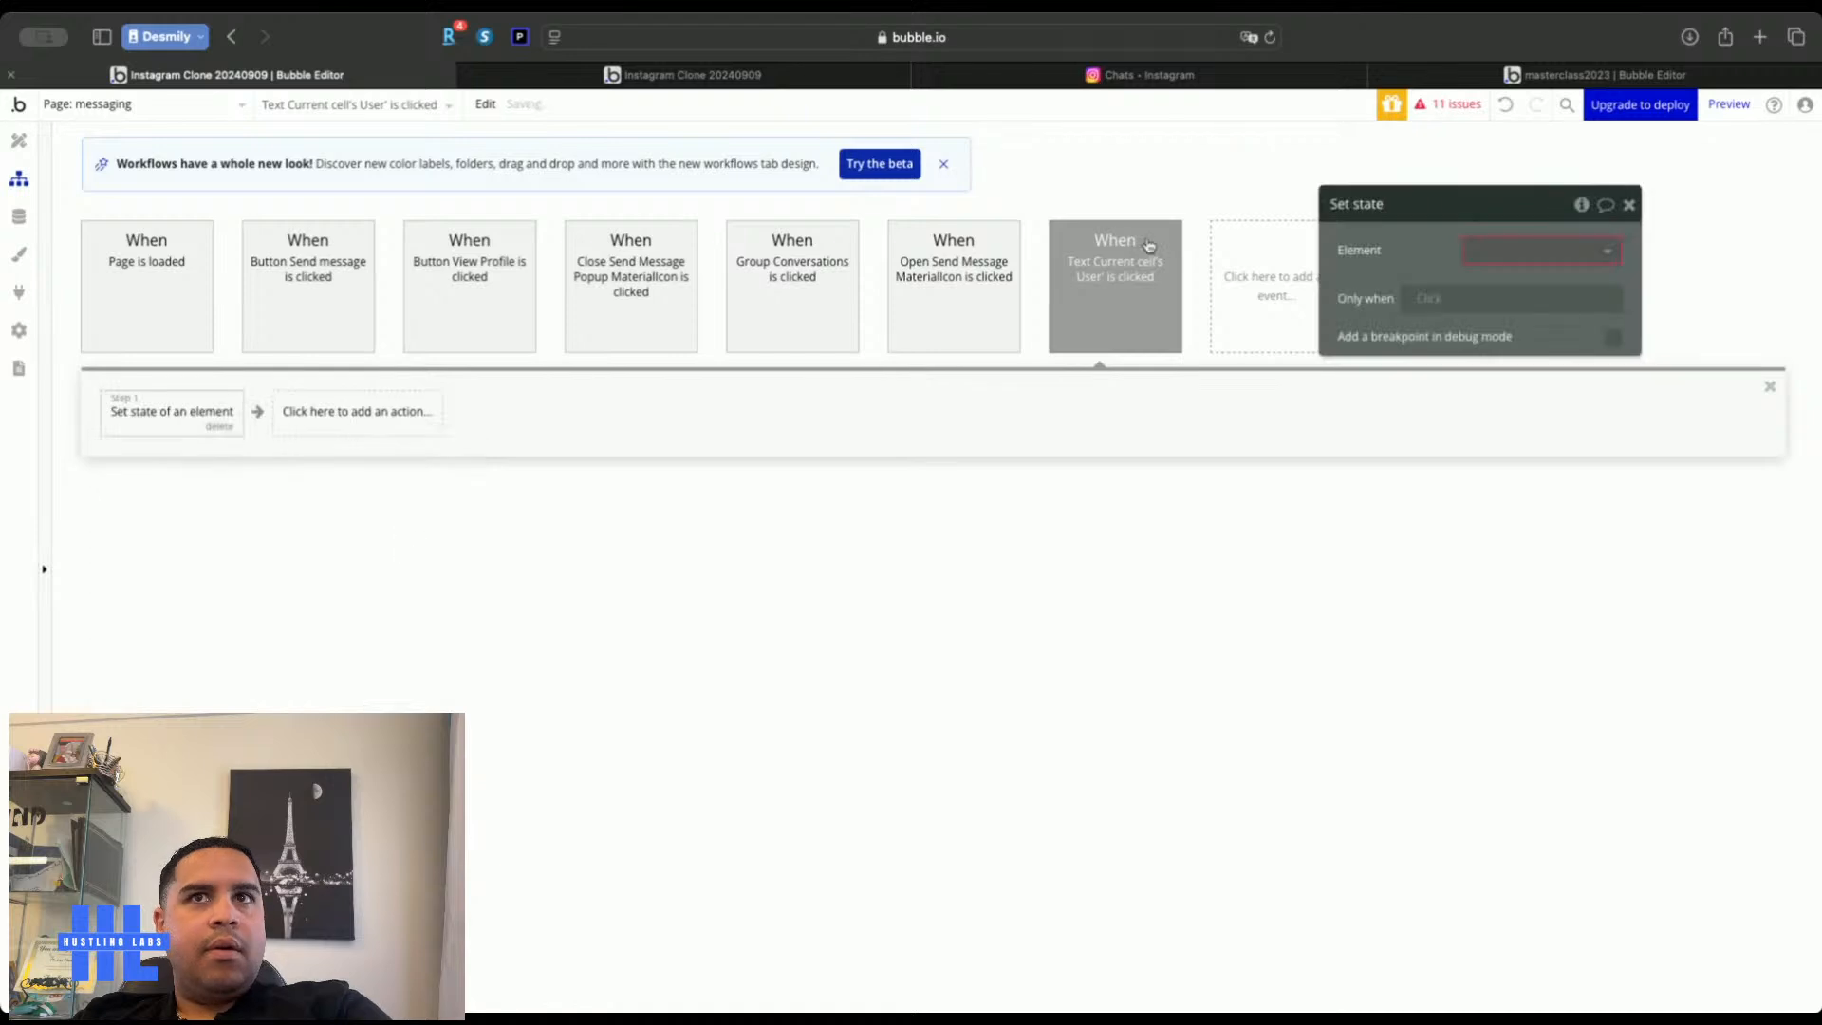
left_click(1525, 251)
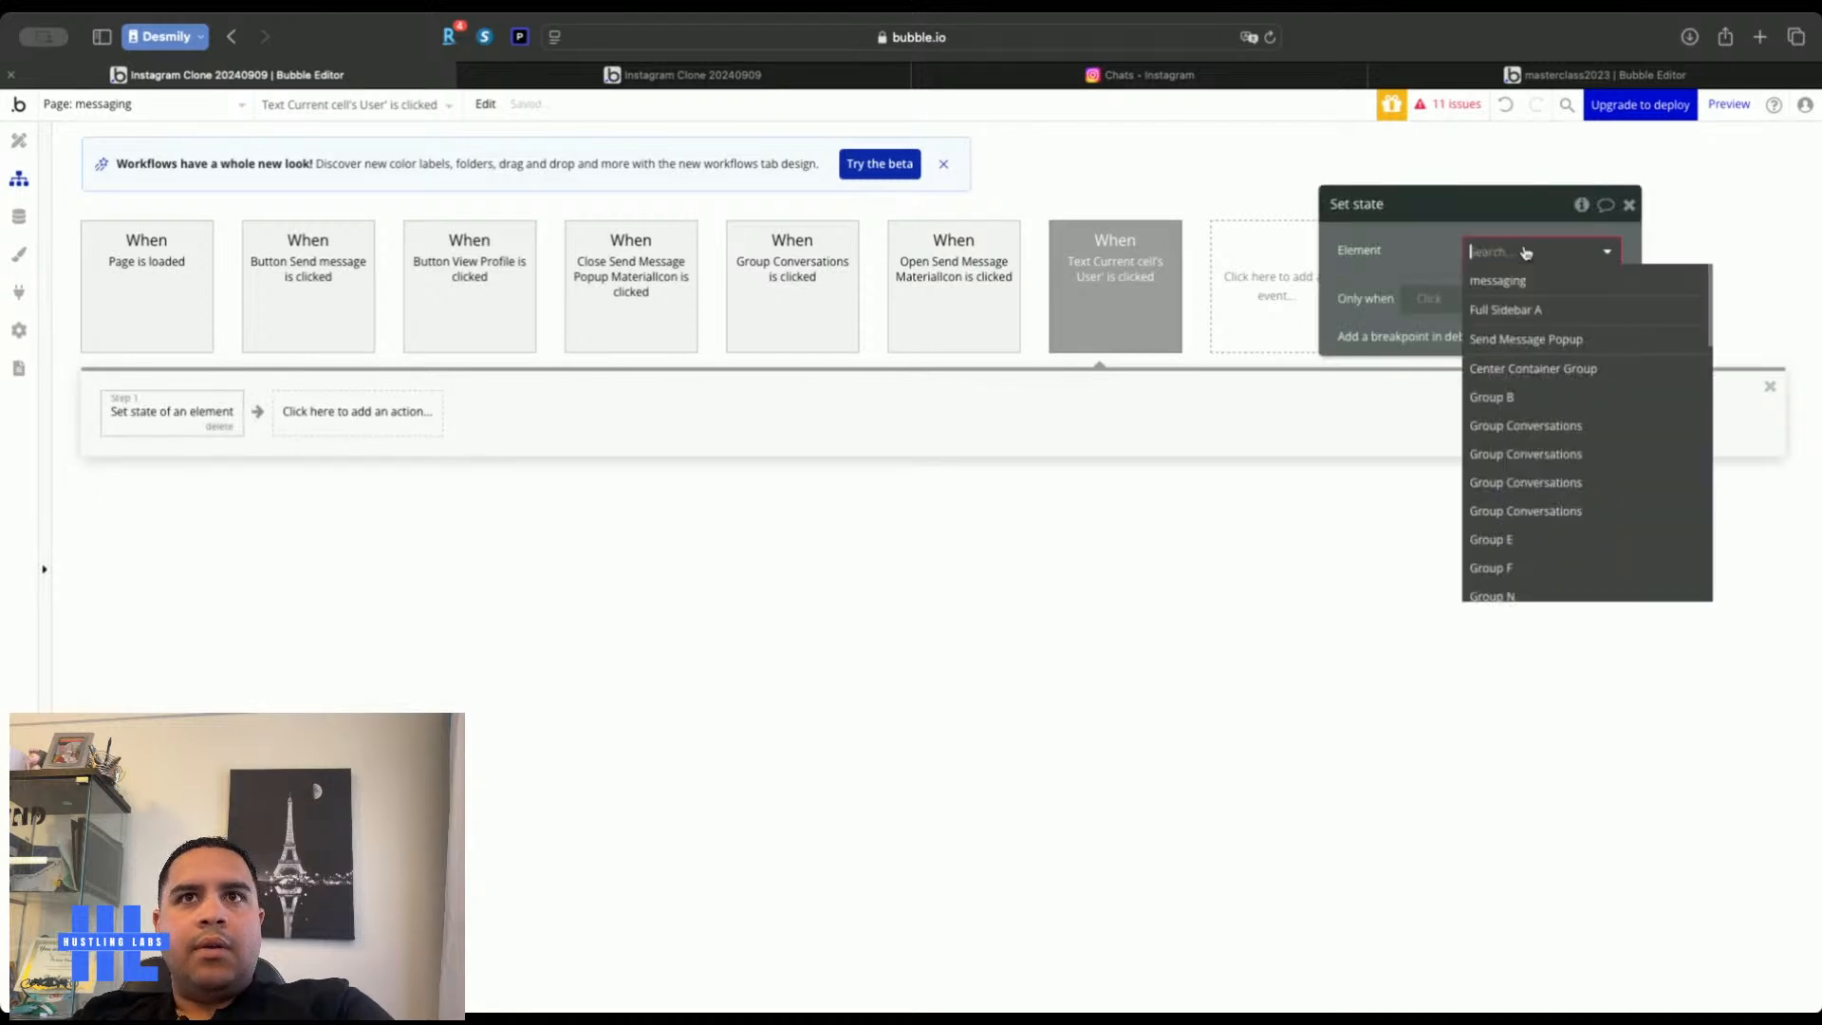
Target Send Message Popup's Conversation Users custom state in the Set state step
left_click(1515, 340)
left_click(1492, 301)
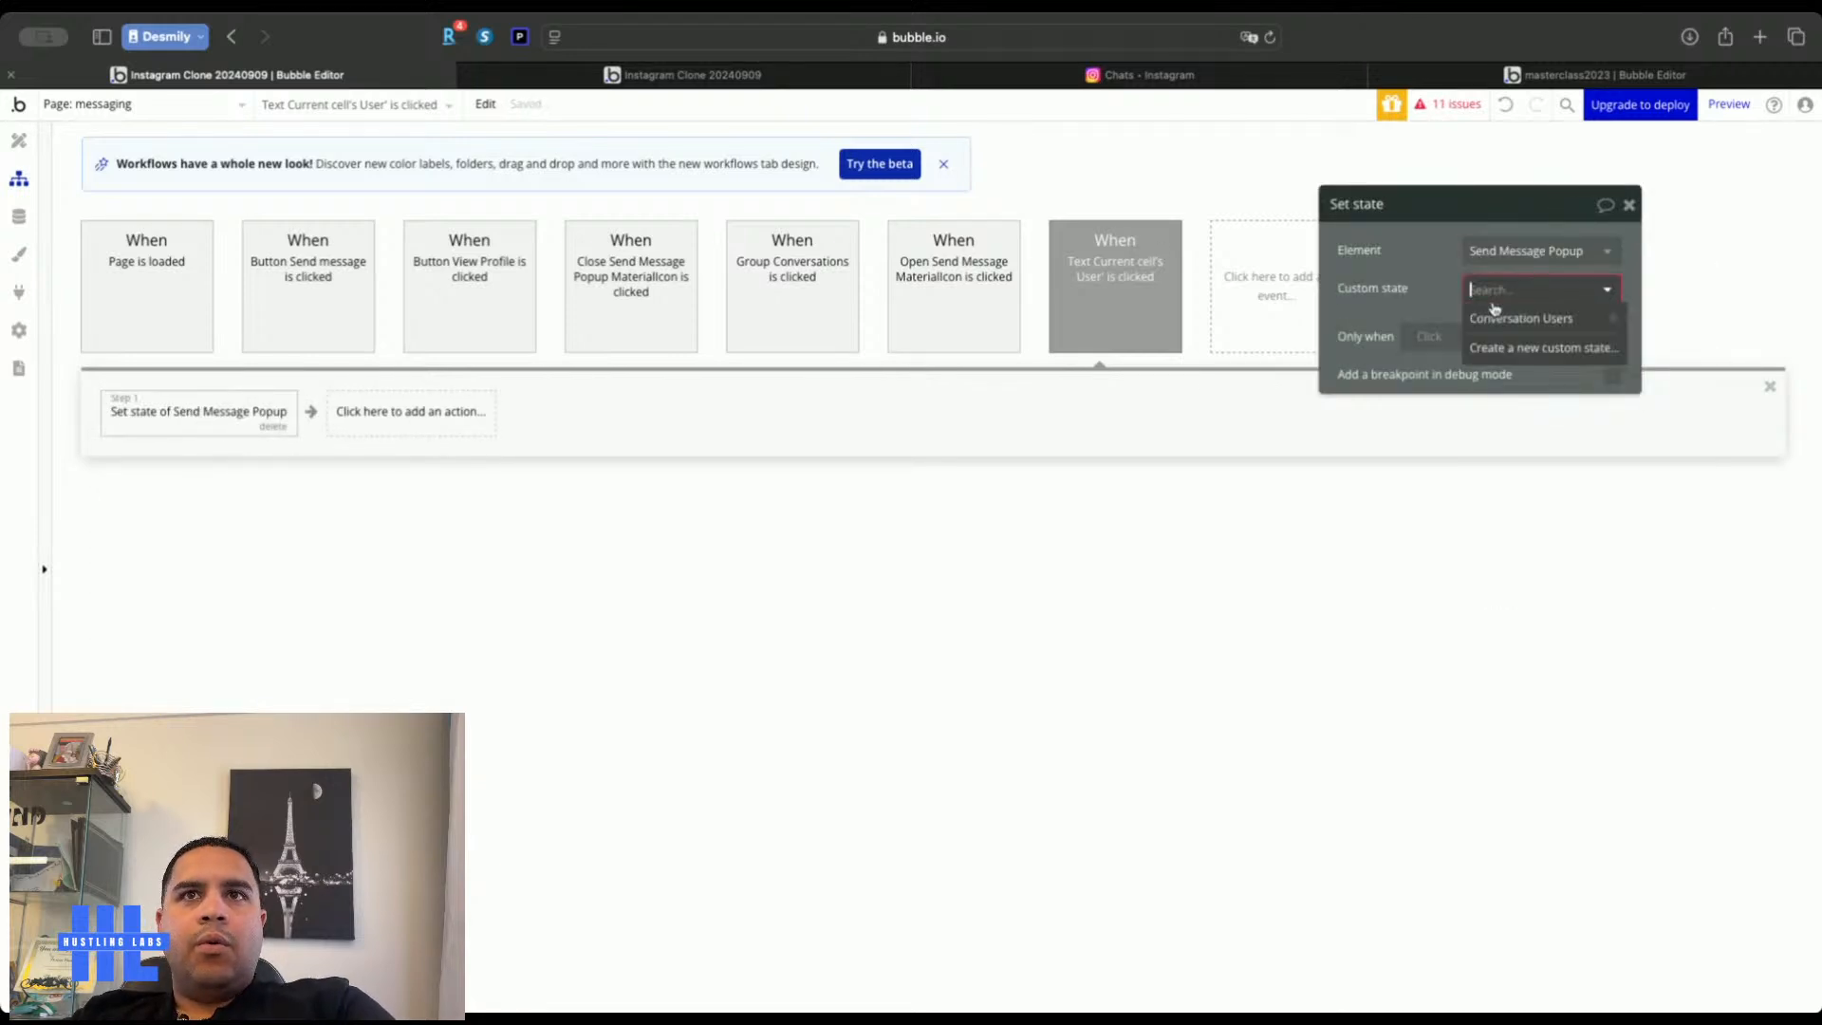
left_click(1494, 334)
left_click(1484, 327)
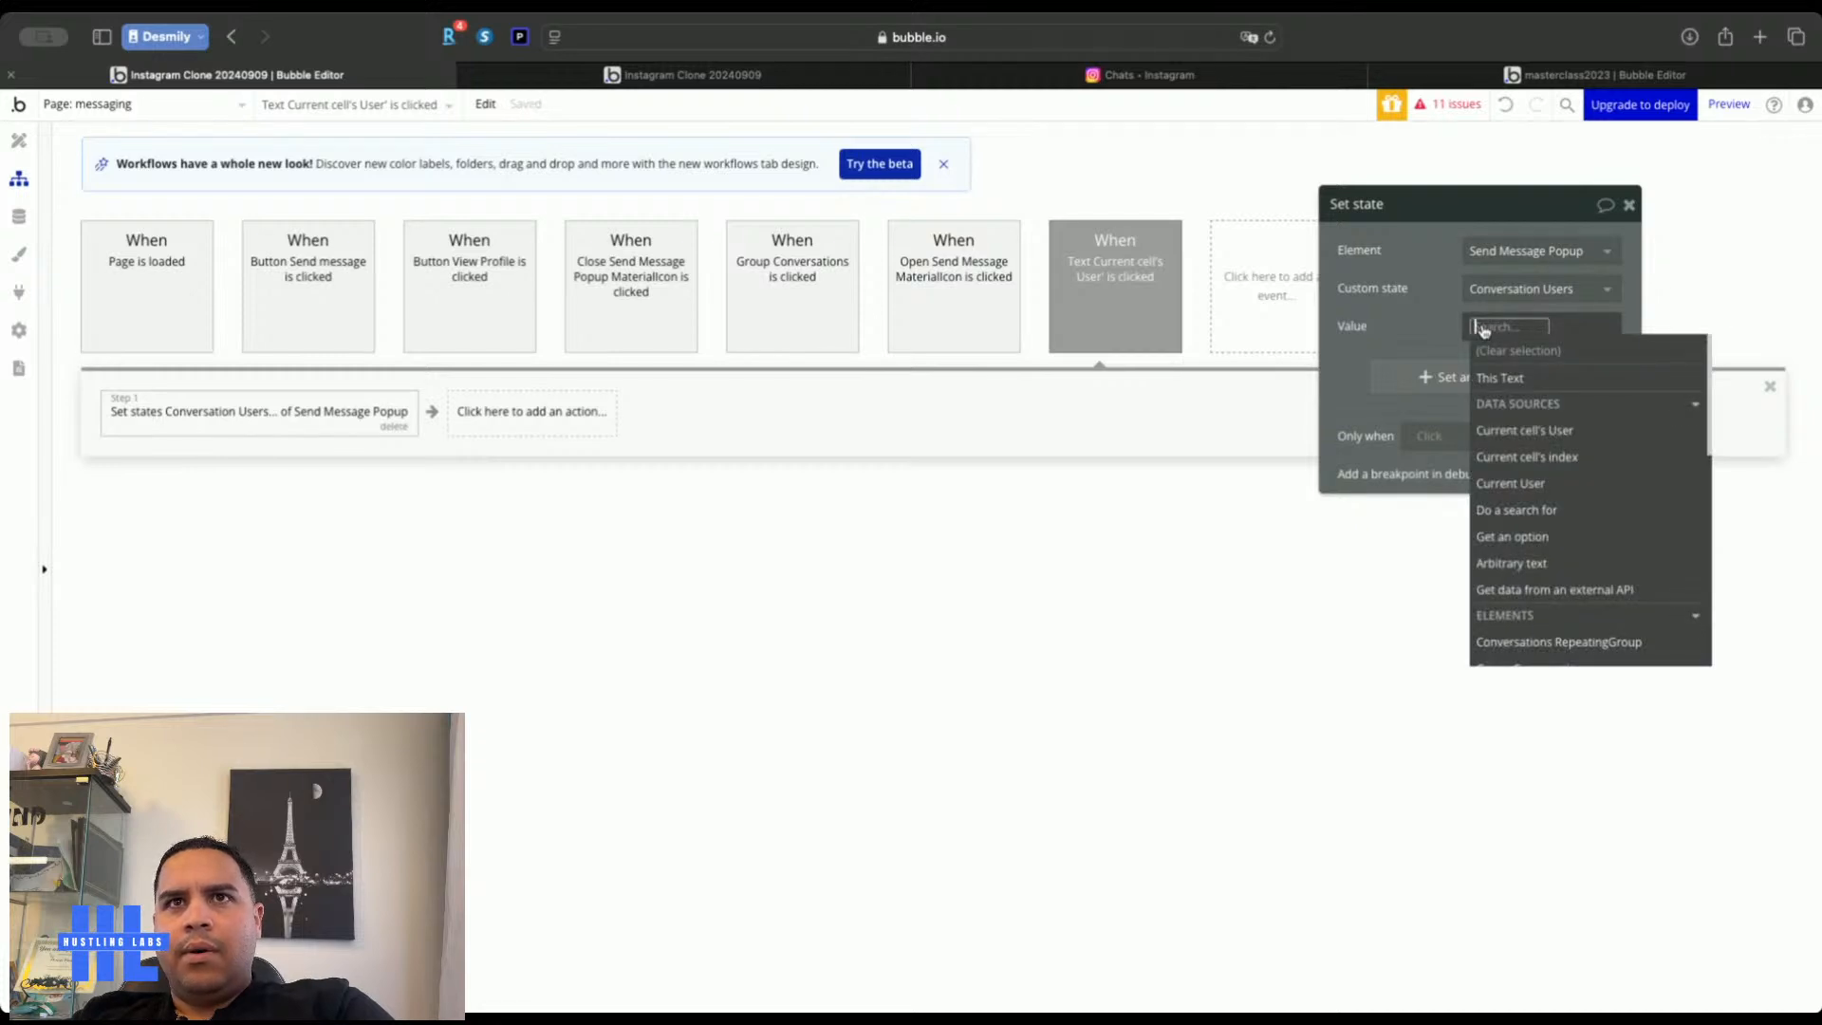
Set the value to Send Message Popup's Conversation Users :plus item Current cell's User
scroll(1556, 493, "down", 3)
scroll(1556, 494, "up", 3)
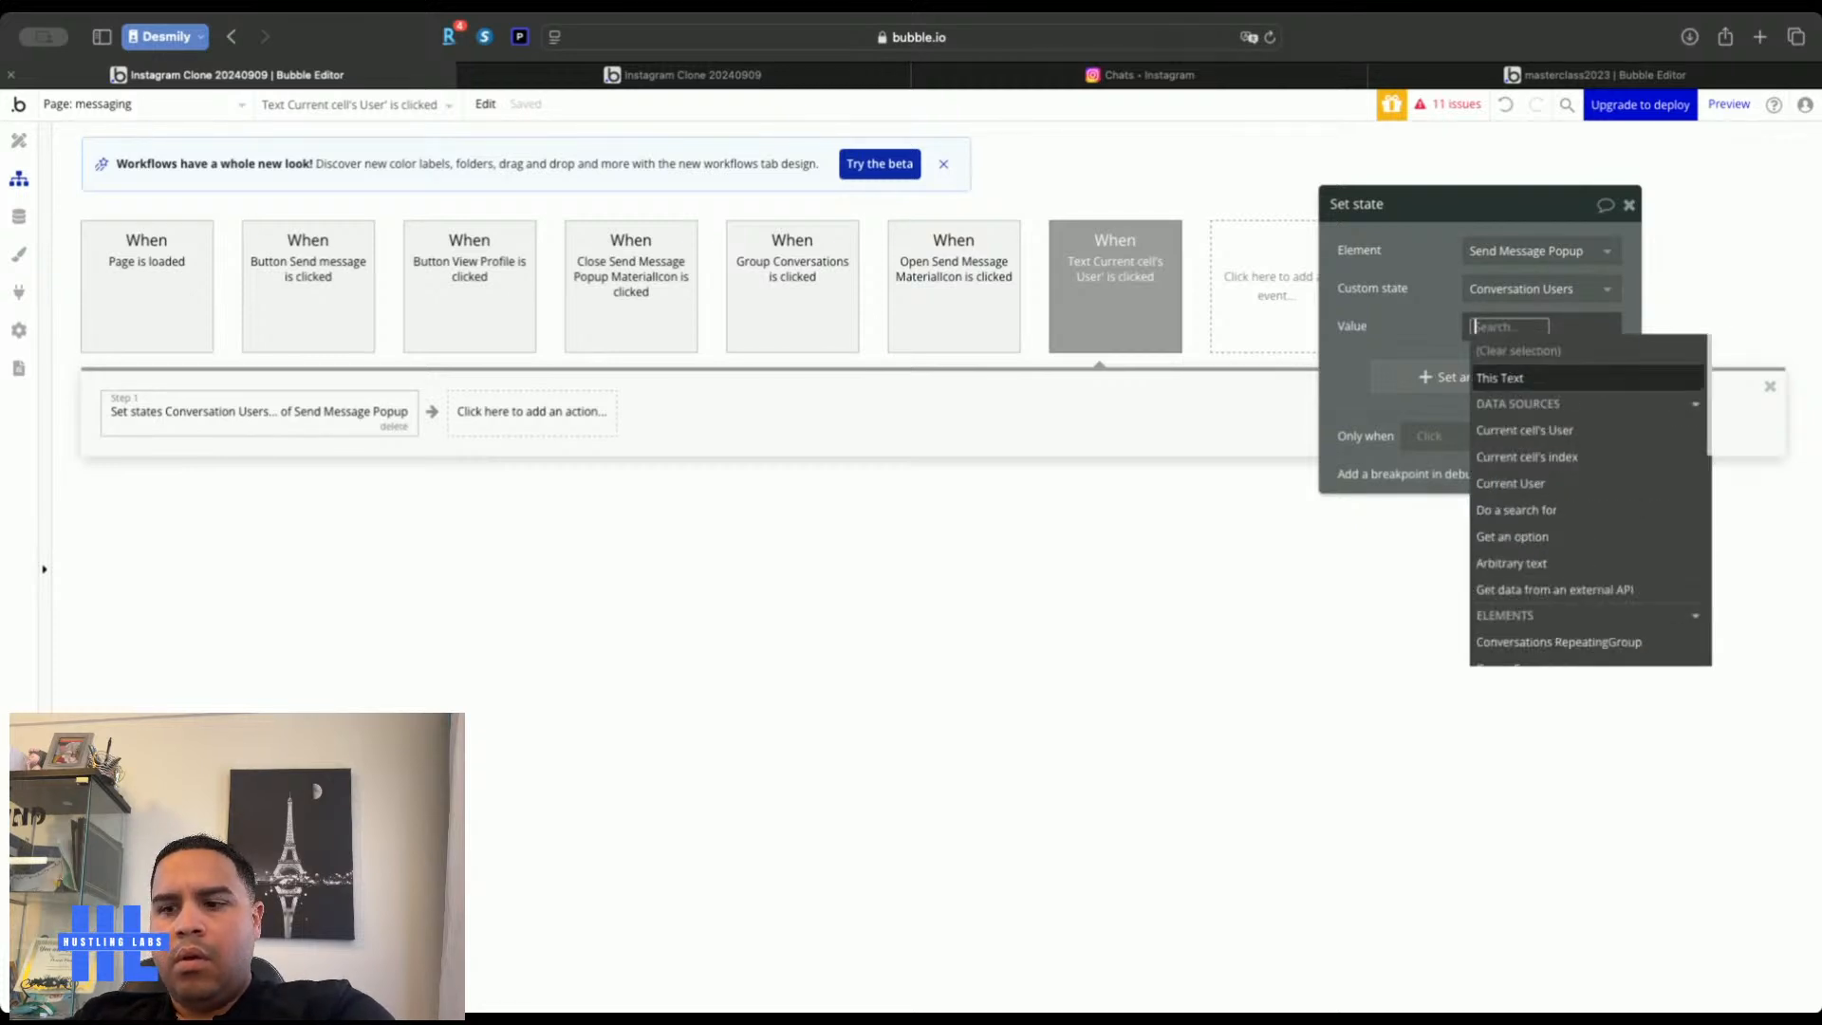
type("pop")
left_click(1521, 375)
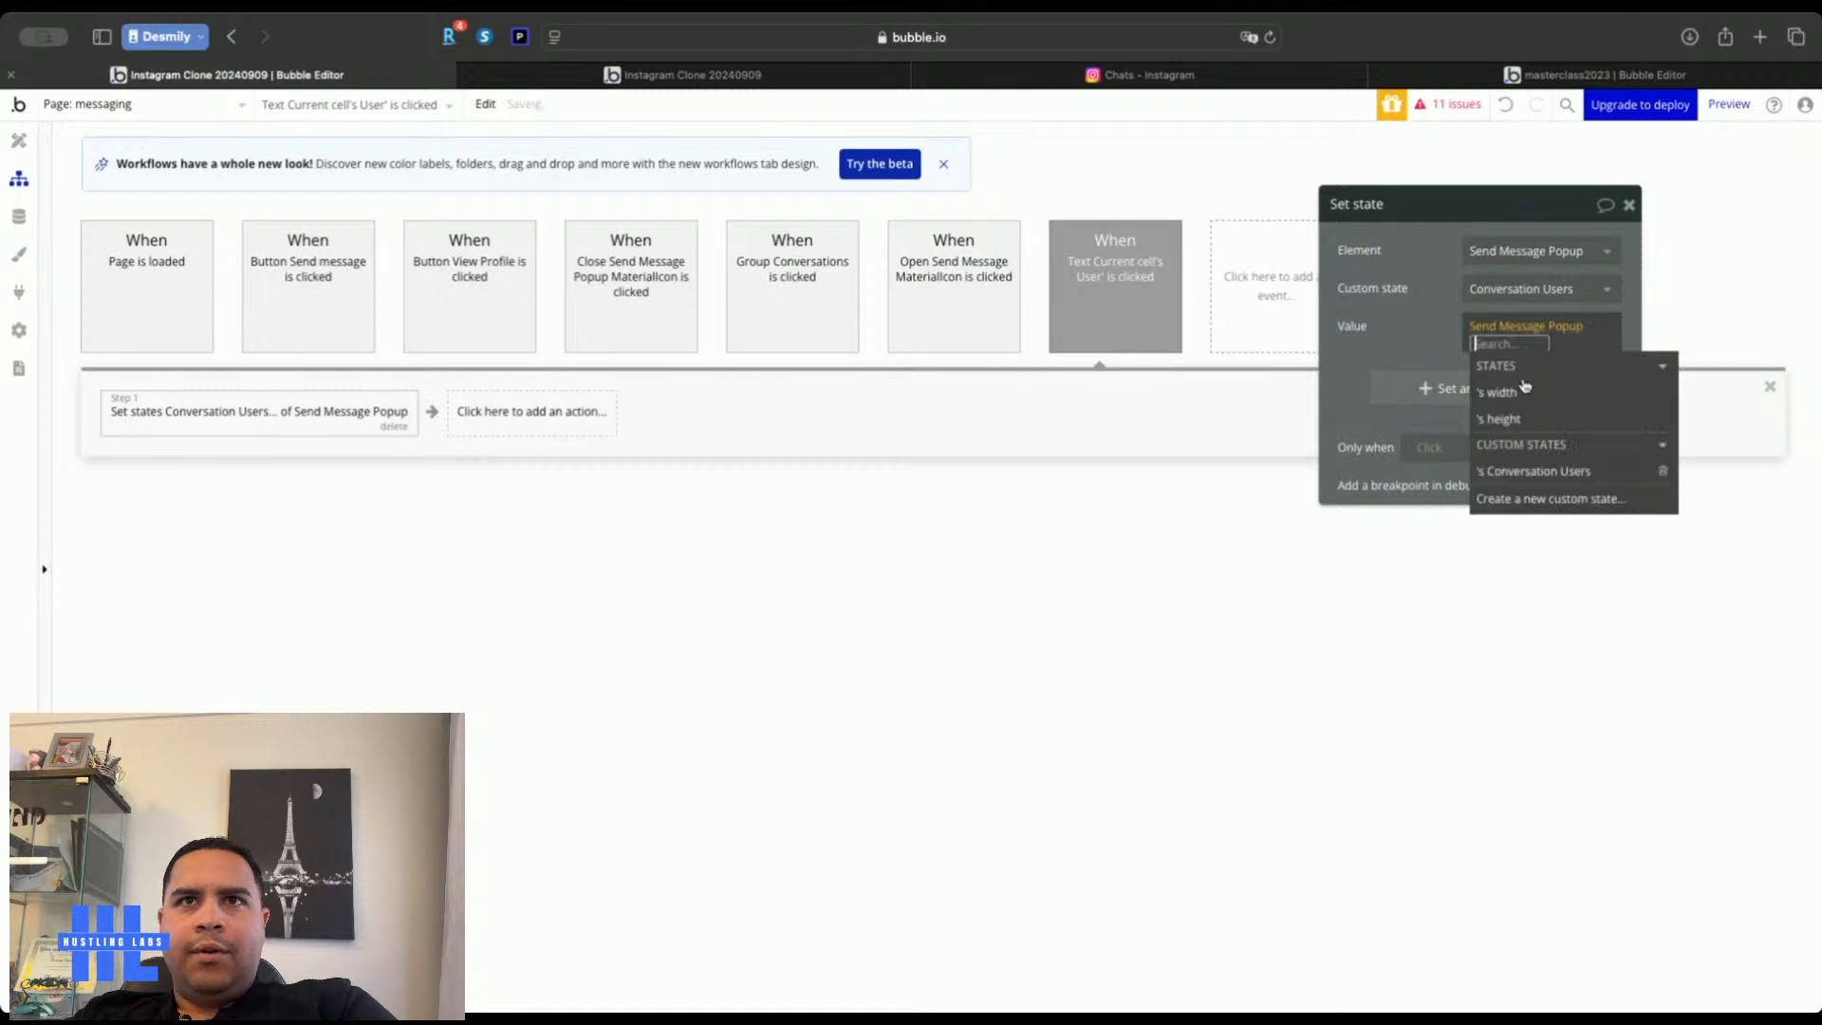
left_click(1516, 472)
type("pl")
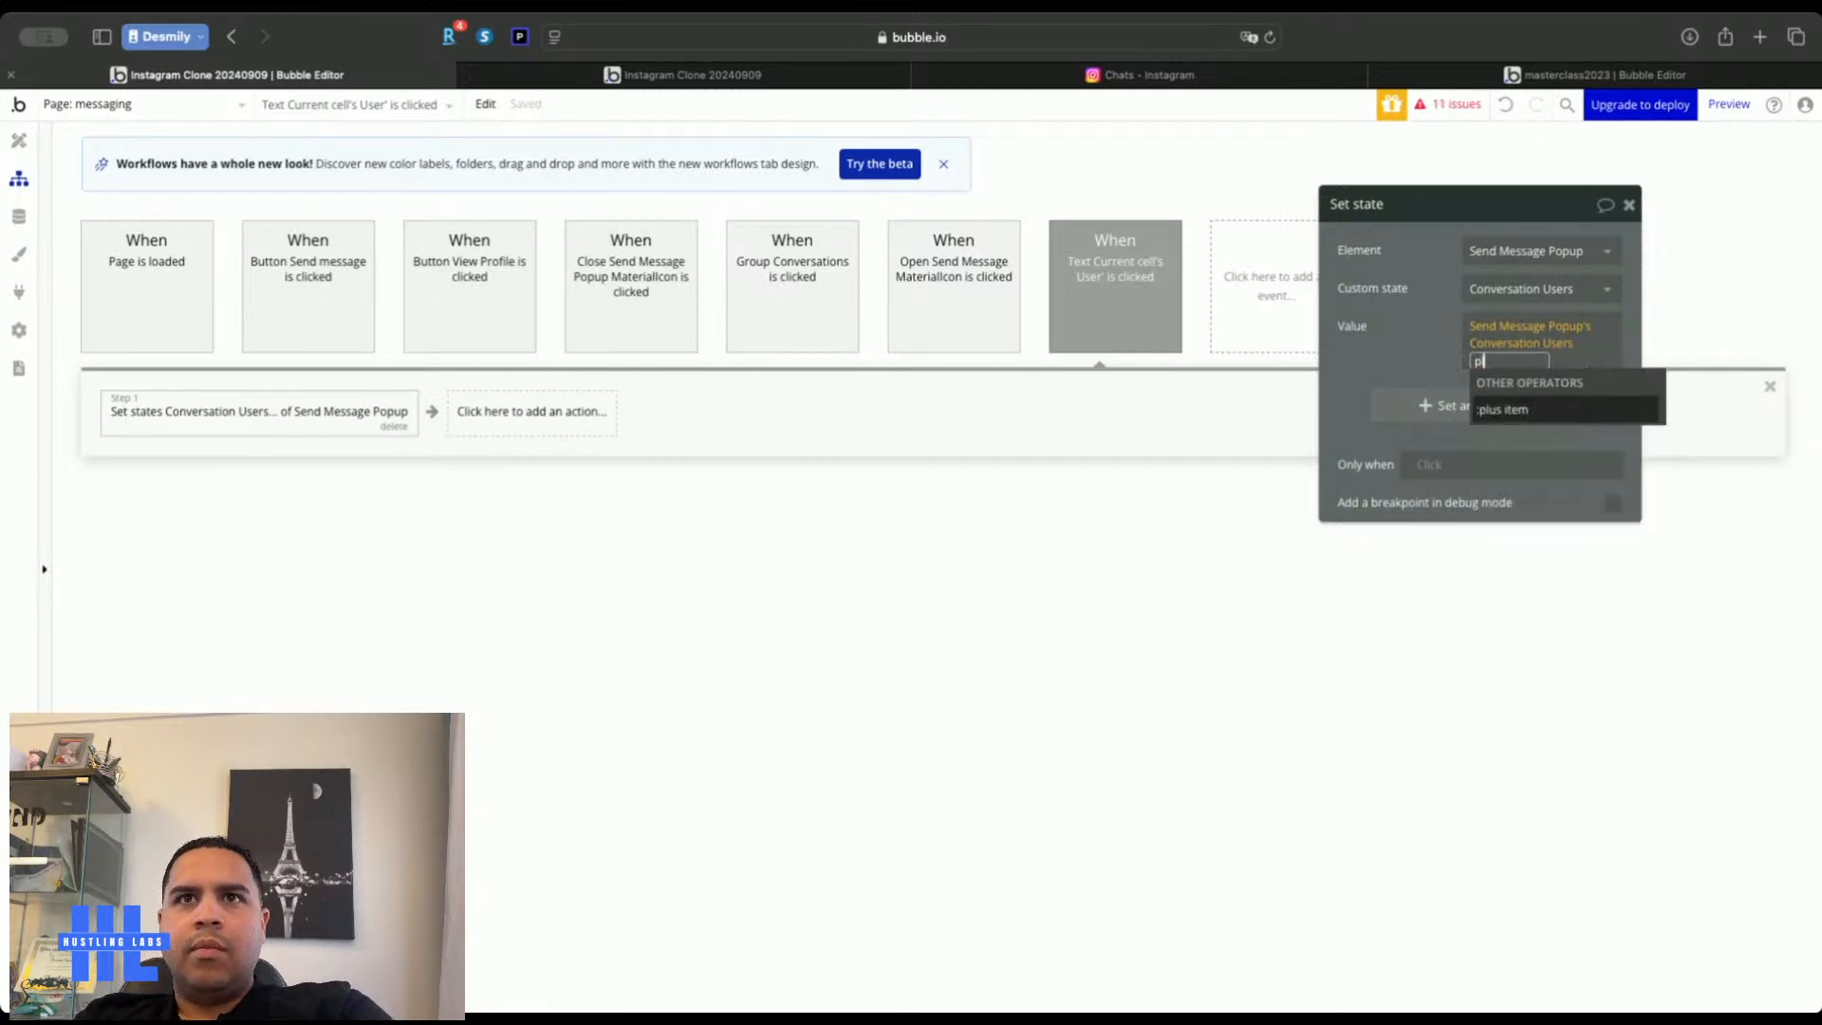
left_click(1543, 416)
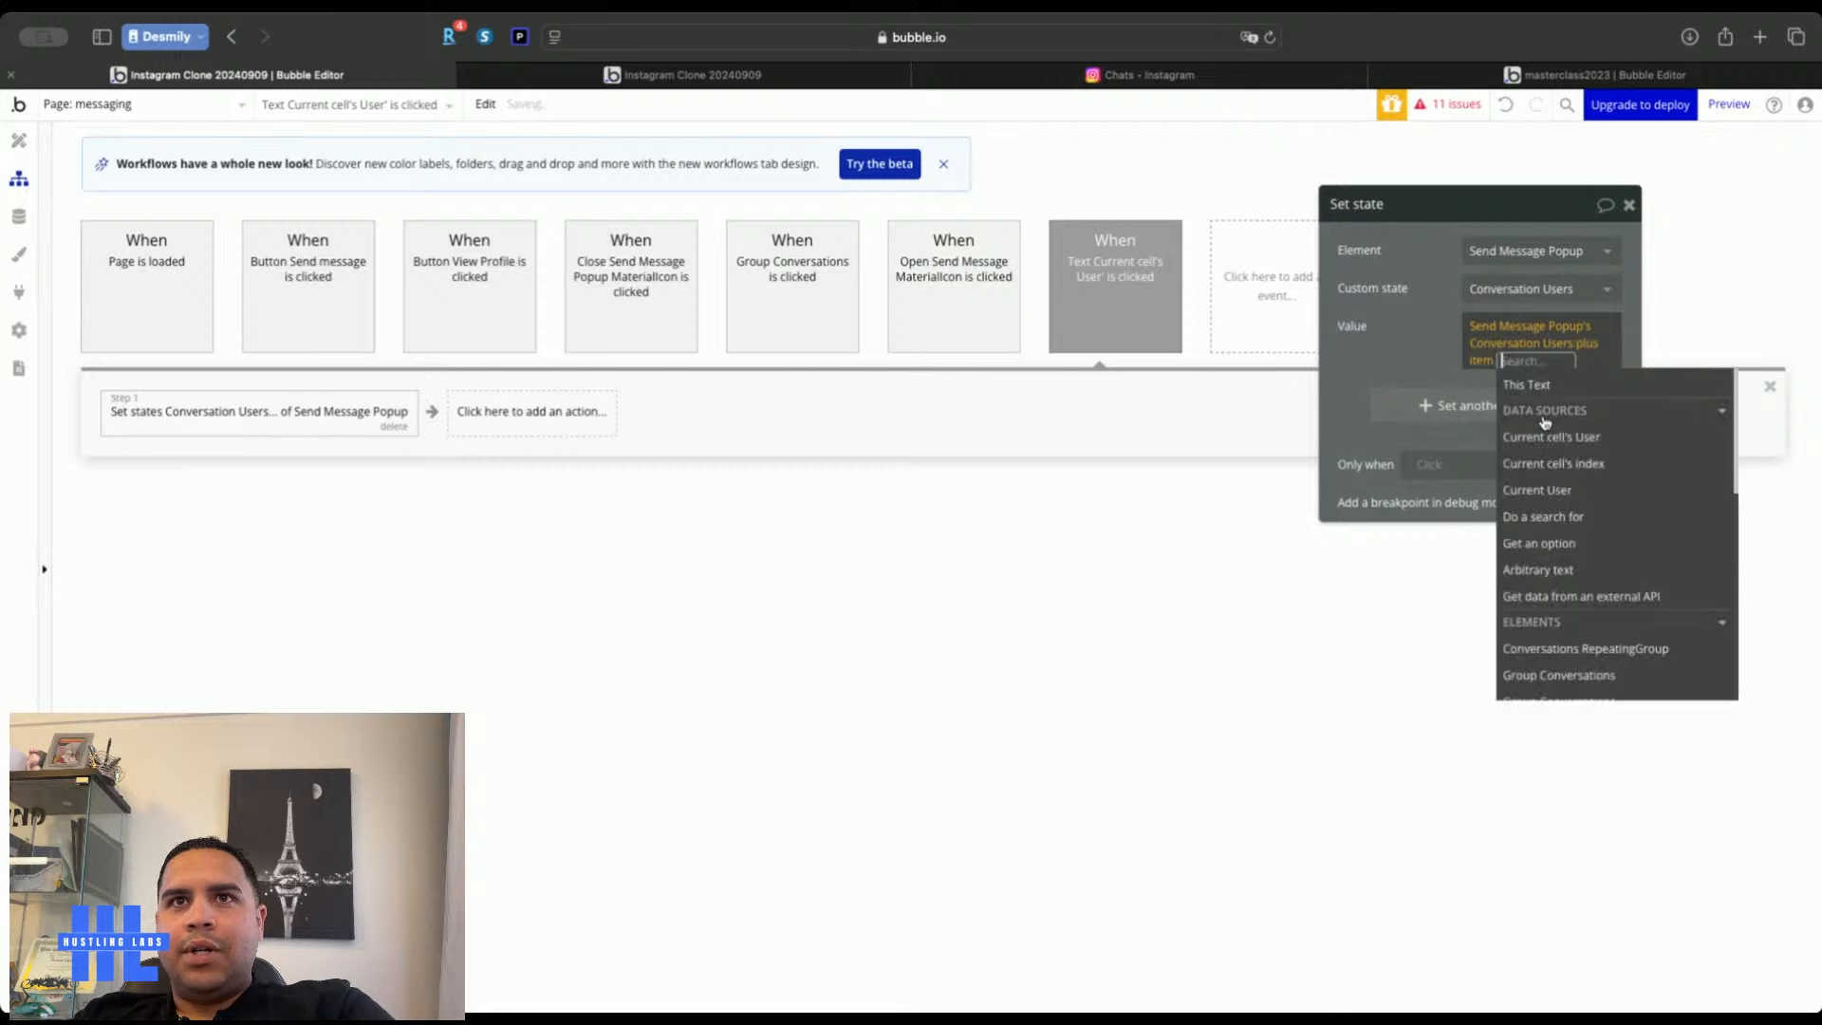
left_click(1558, 439)
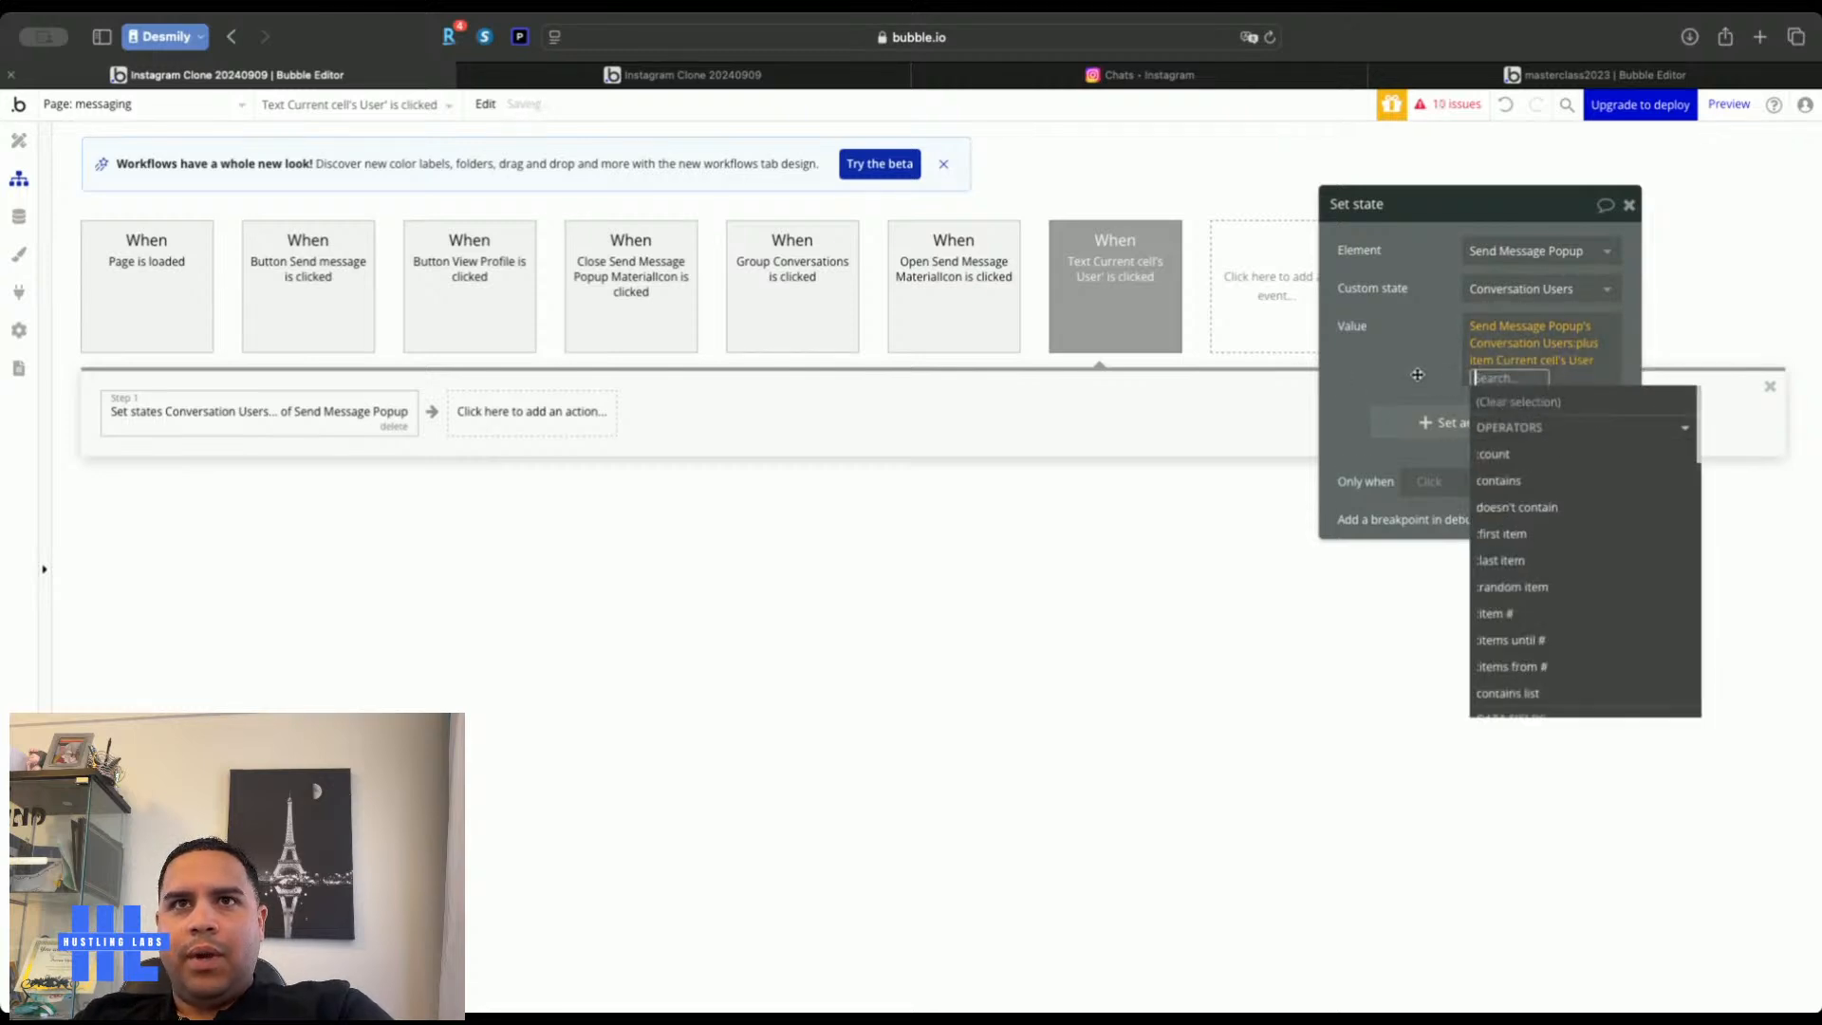
left_click(1412, 371)
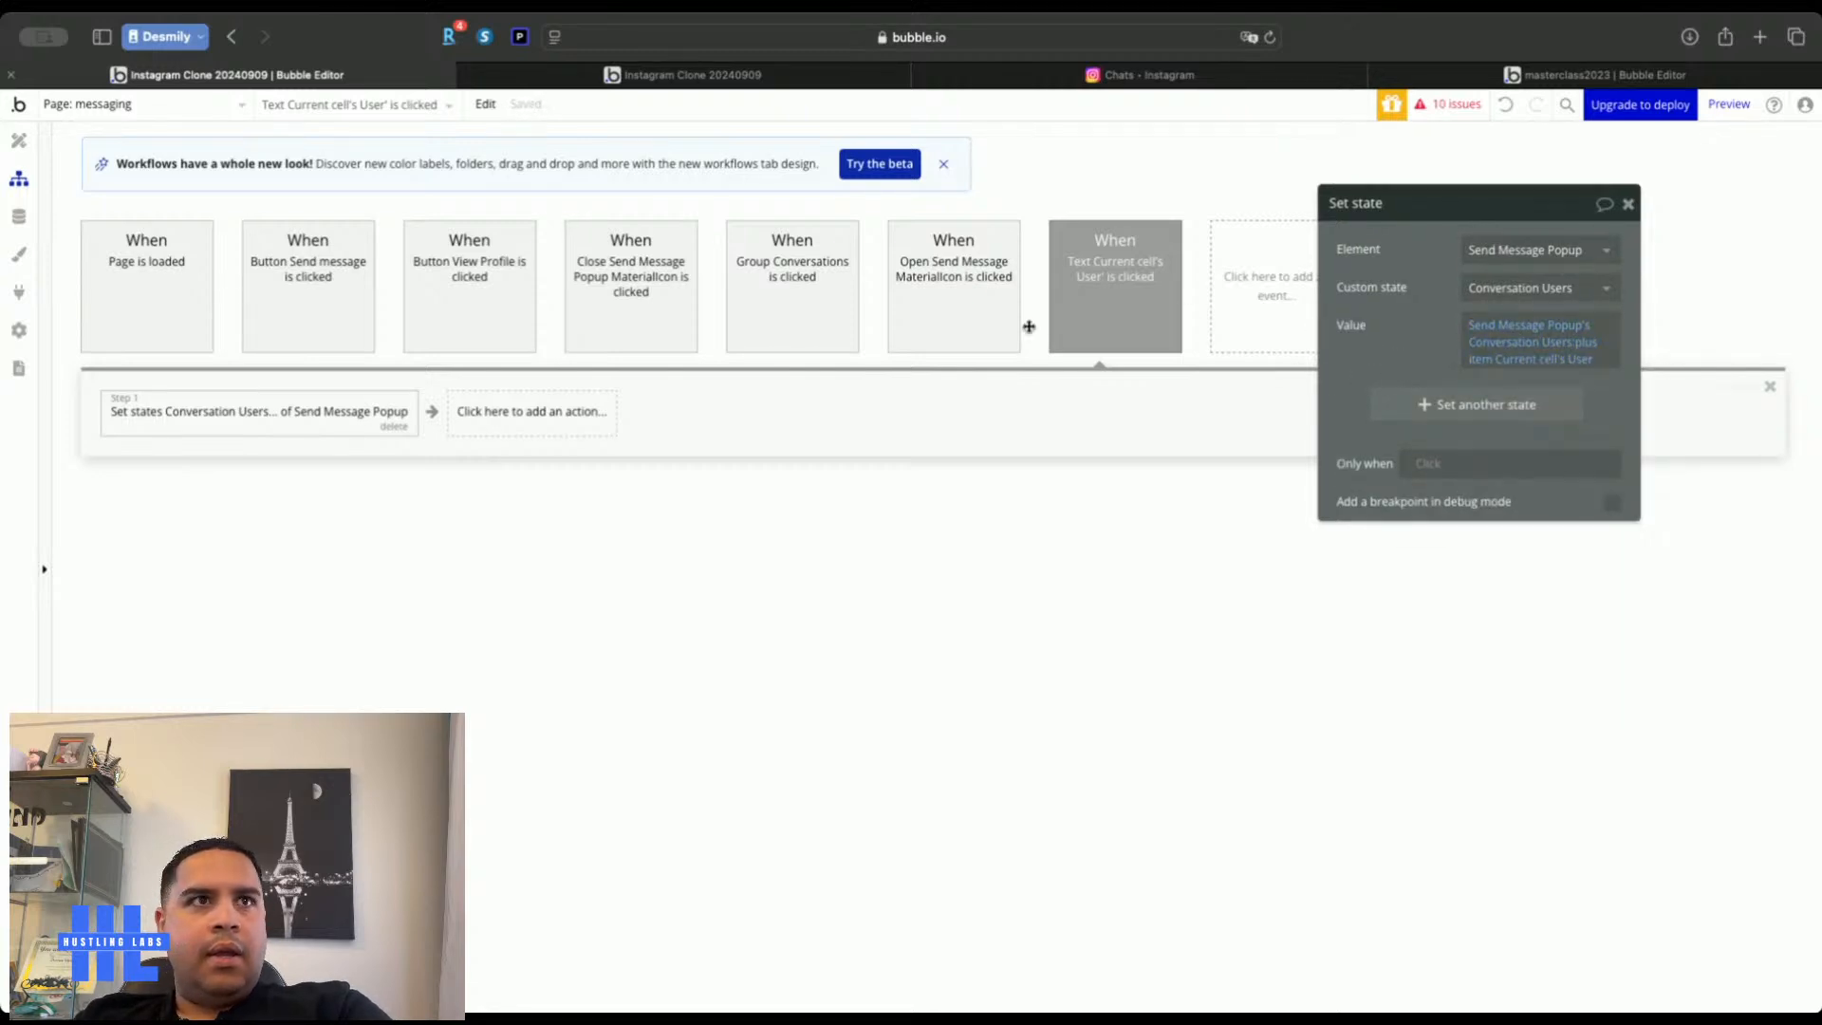
mouse_move(275, 443)
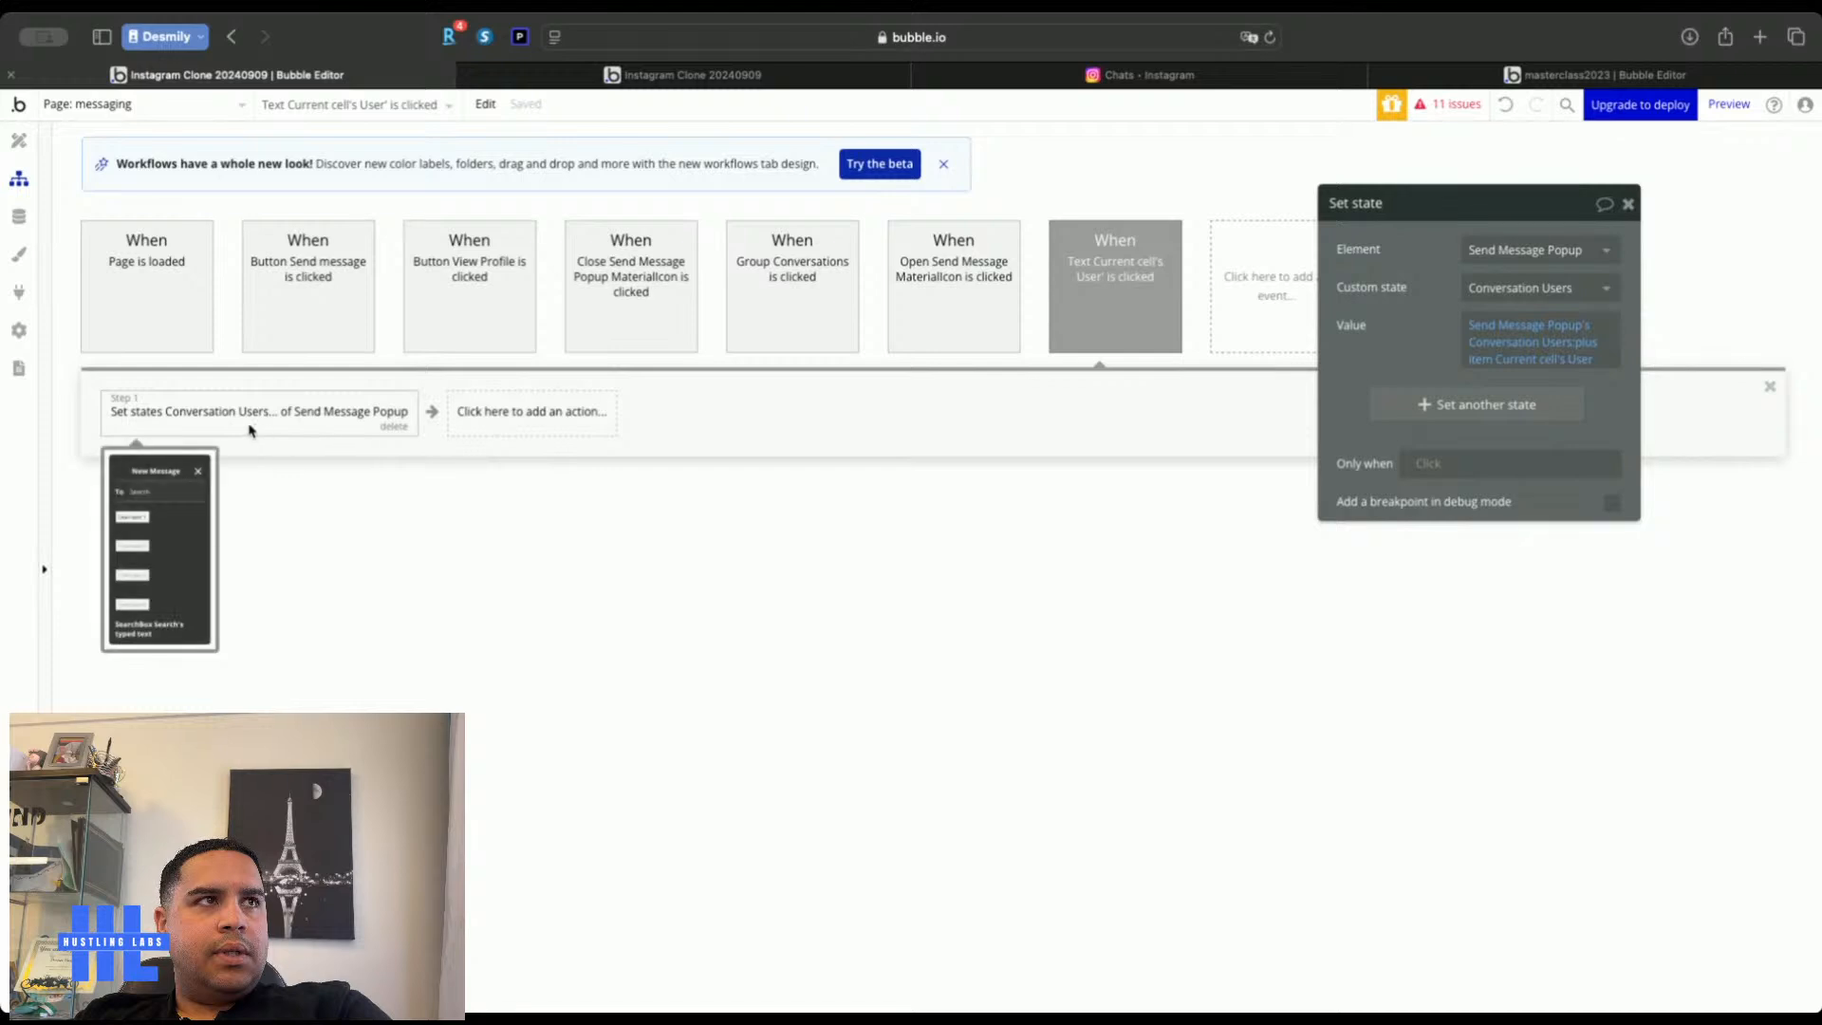
Add a Set state step to the send message icon's workflow targeting Send Message Popup's Conversation Users
left_click(19, 142)
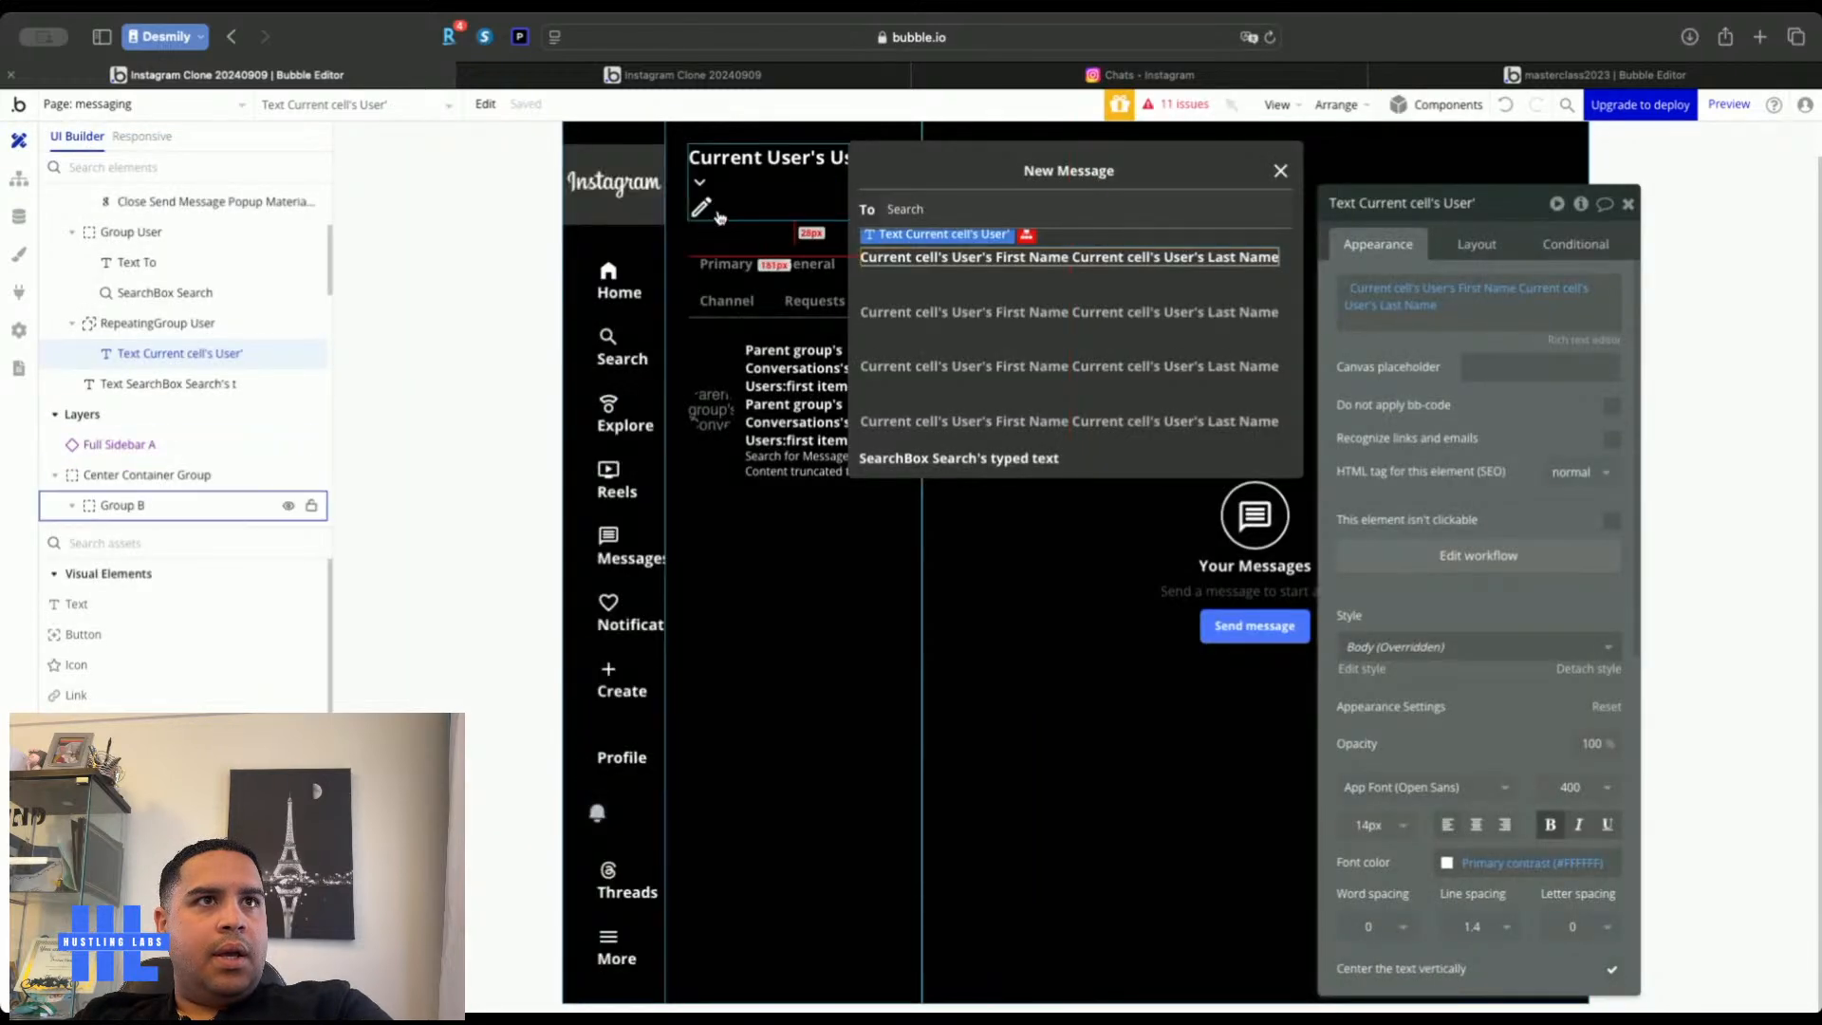
left_click(1476, 410)
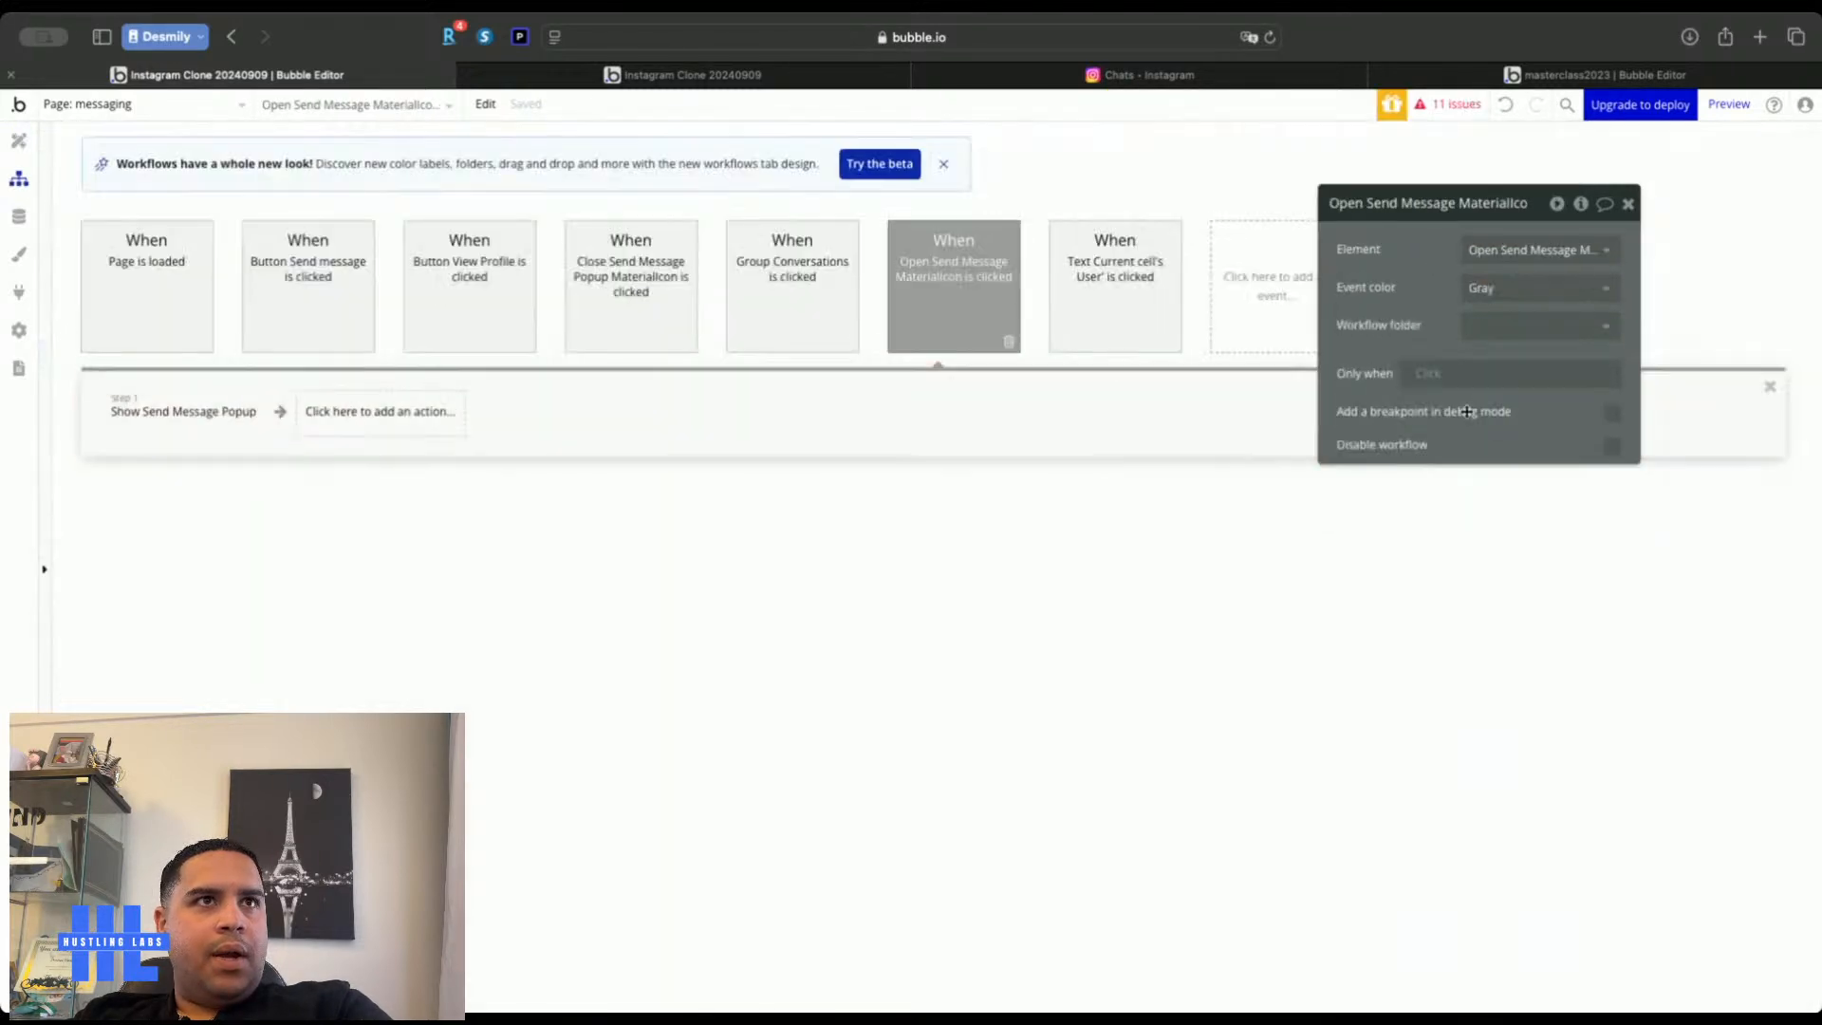
left_click(409, 411)
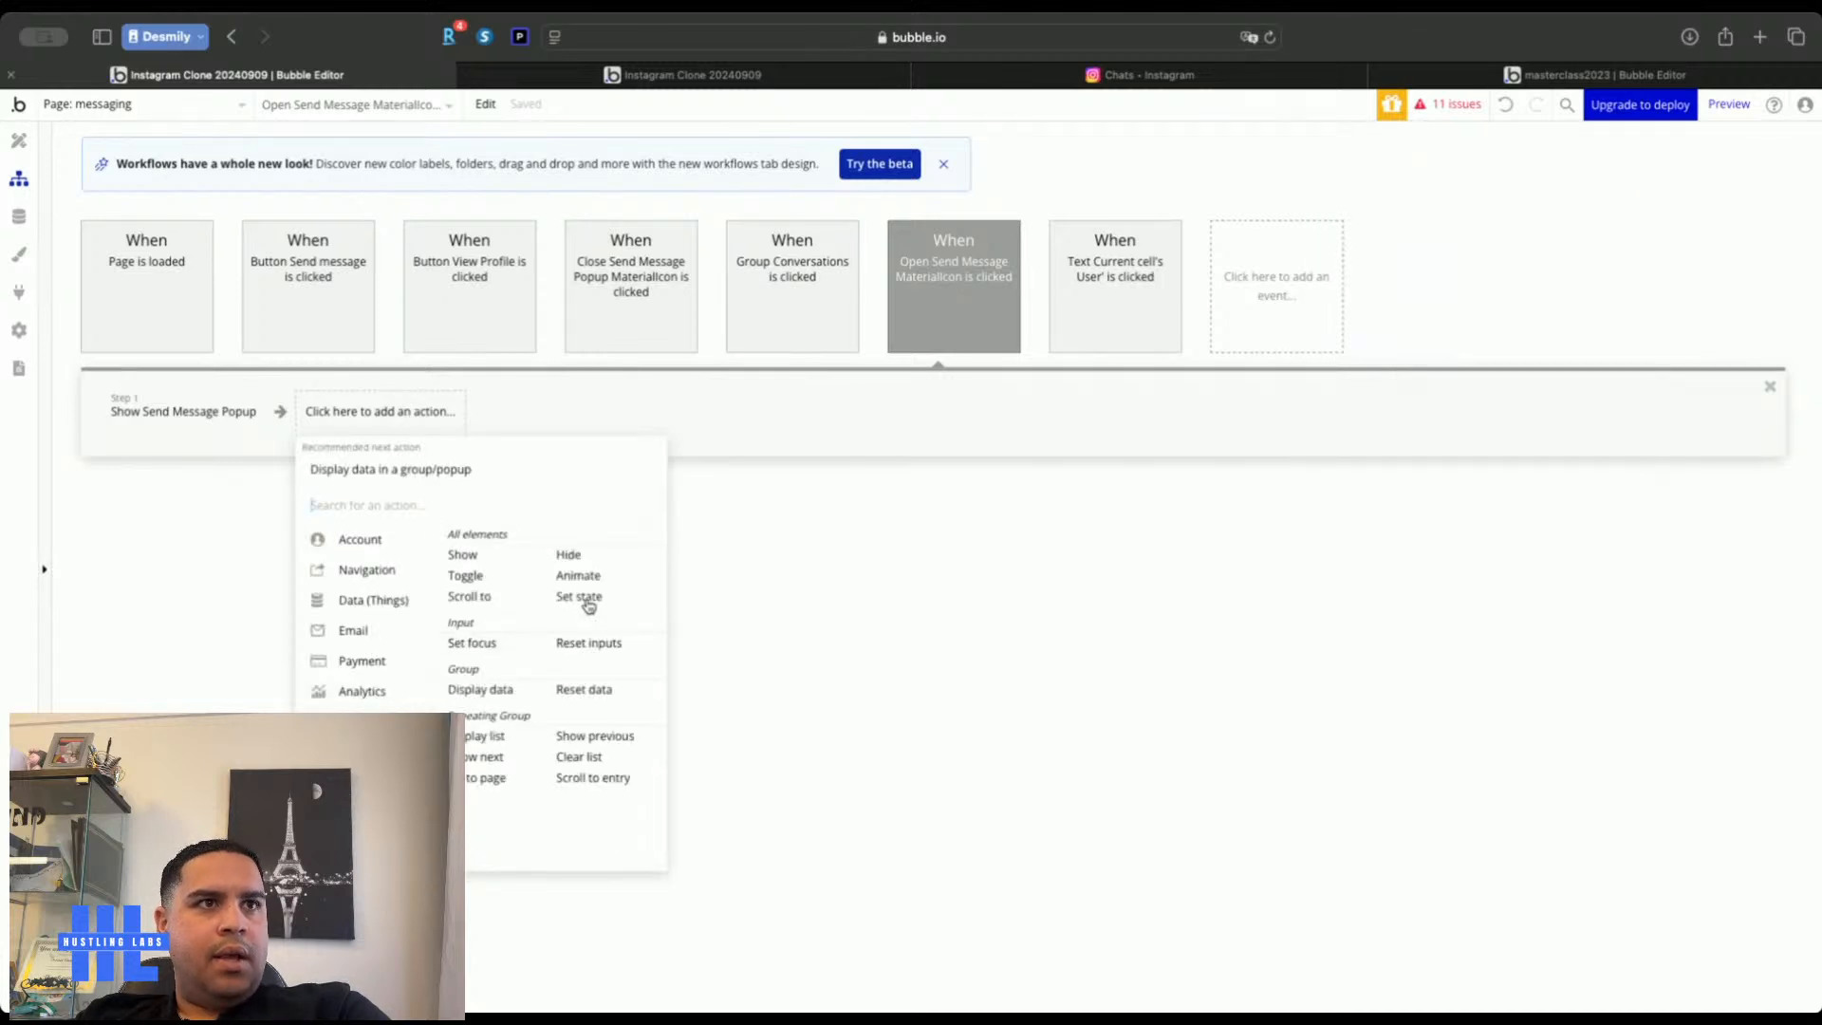
left_click(588, 605)
left_click(1548, 252)
type("send")
left_click(1554, 288)
left_click(1537, 296)
left_click(1521, 311)
Set its value to the popup's Conversation Users :plus item Current User
left_click(1508, 328)
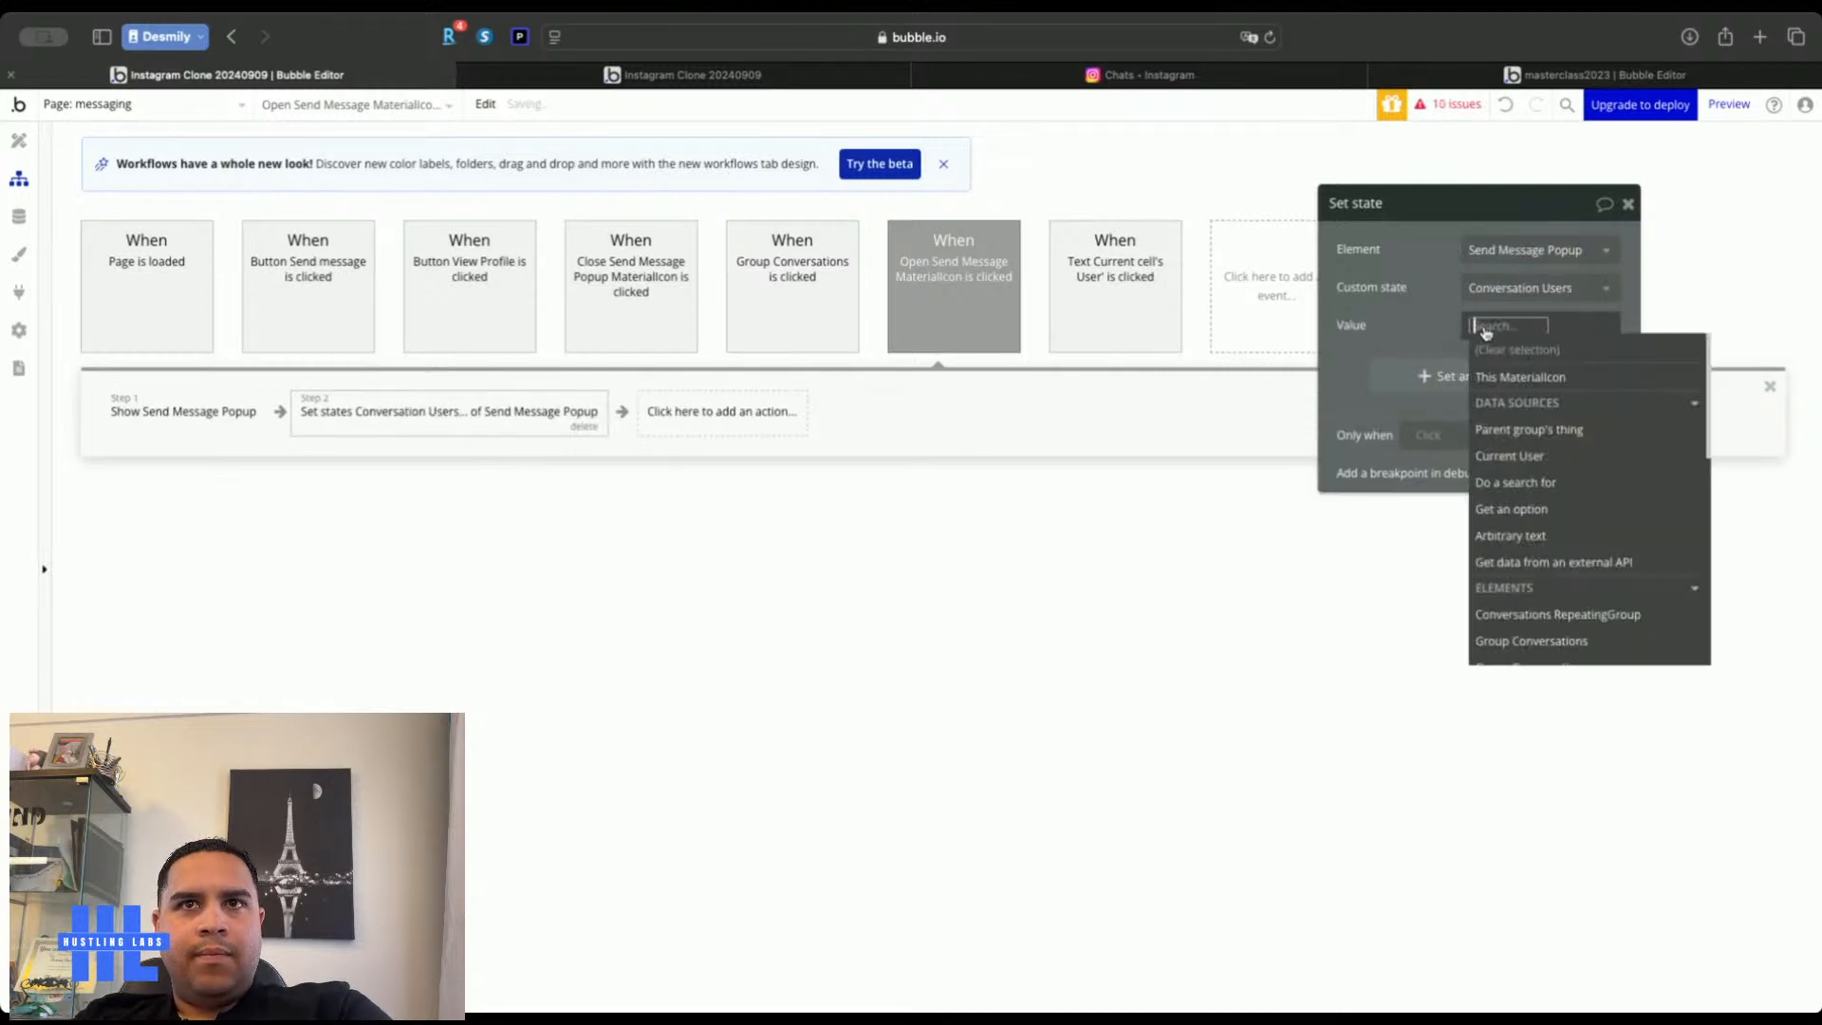
type("pop")
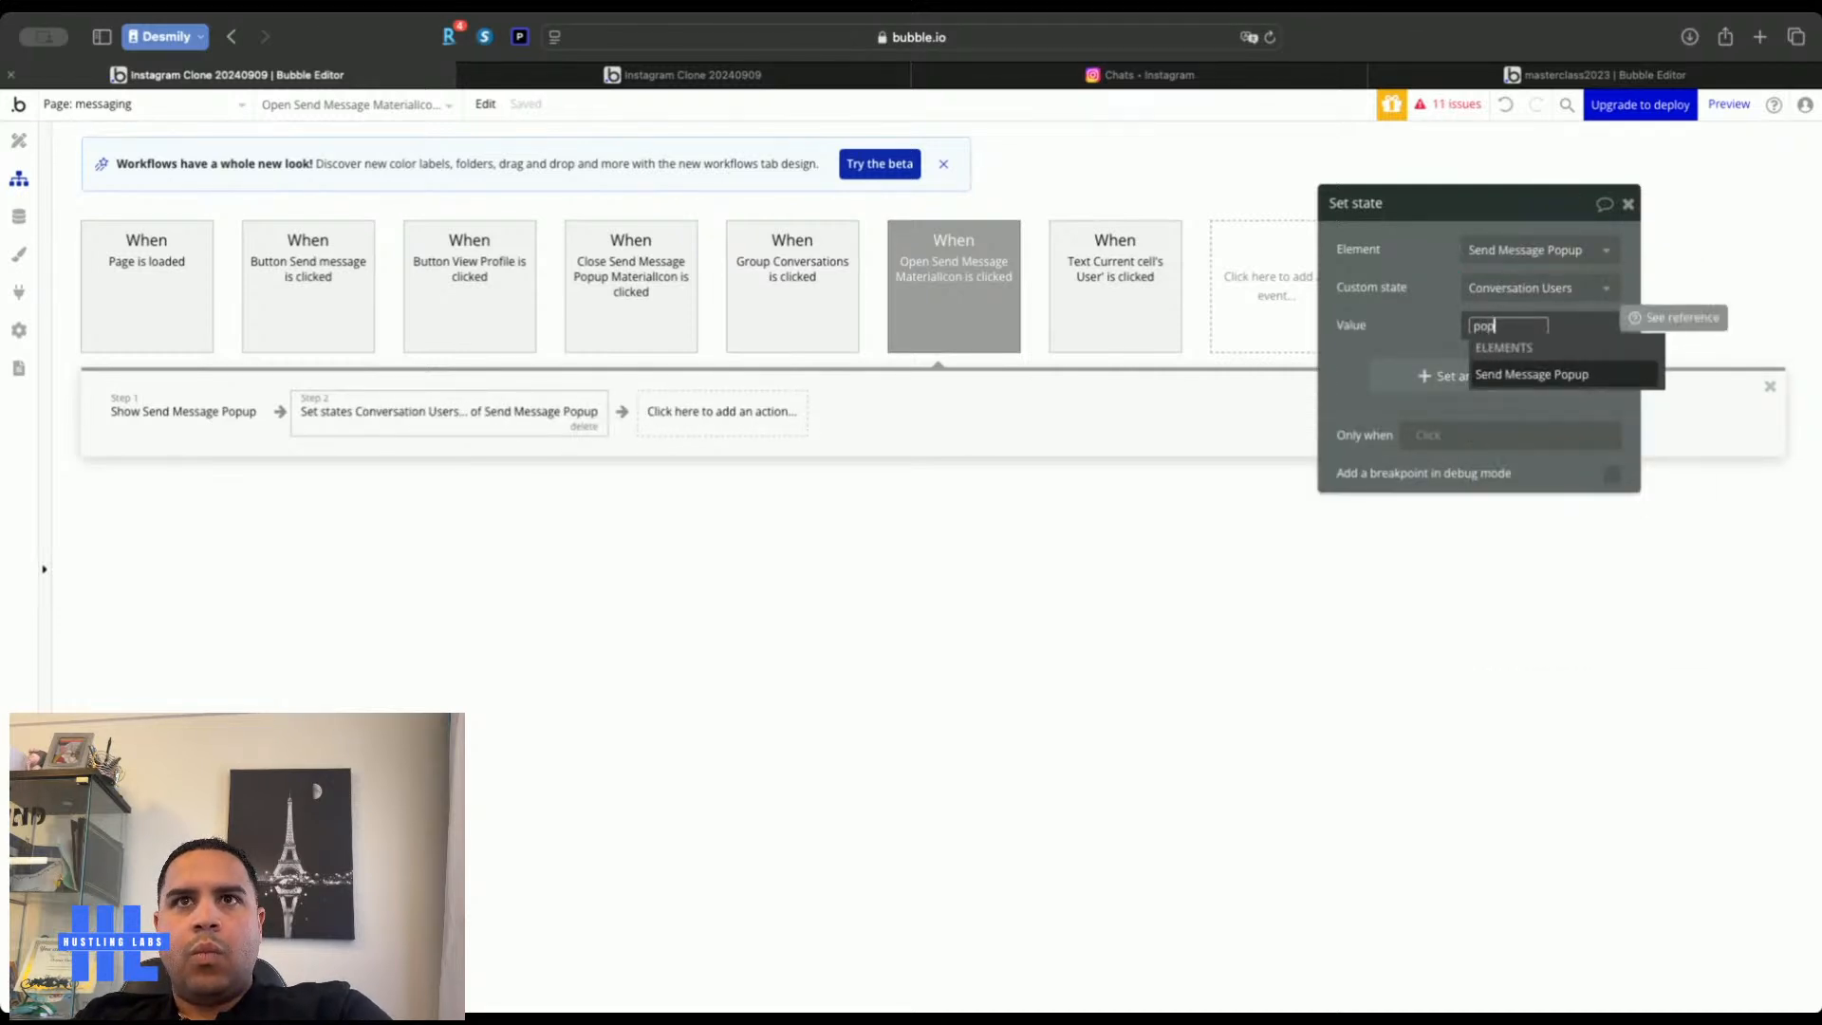
left_click(1496, 376)
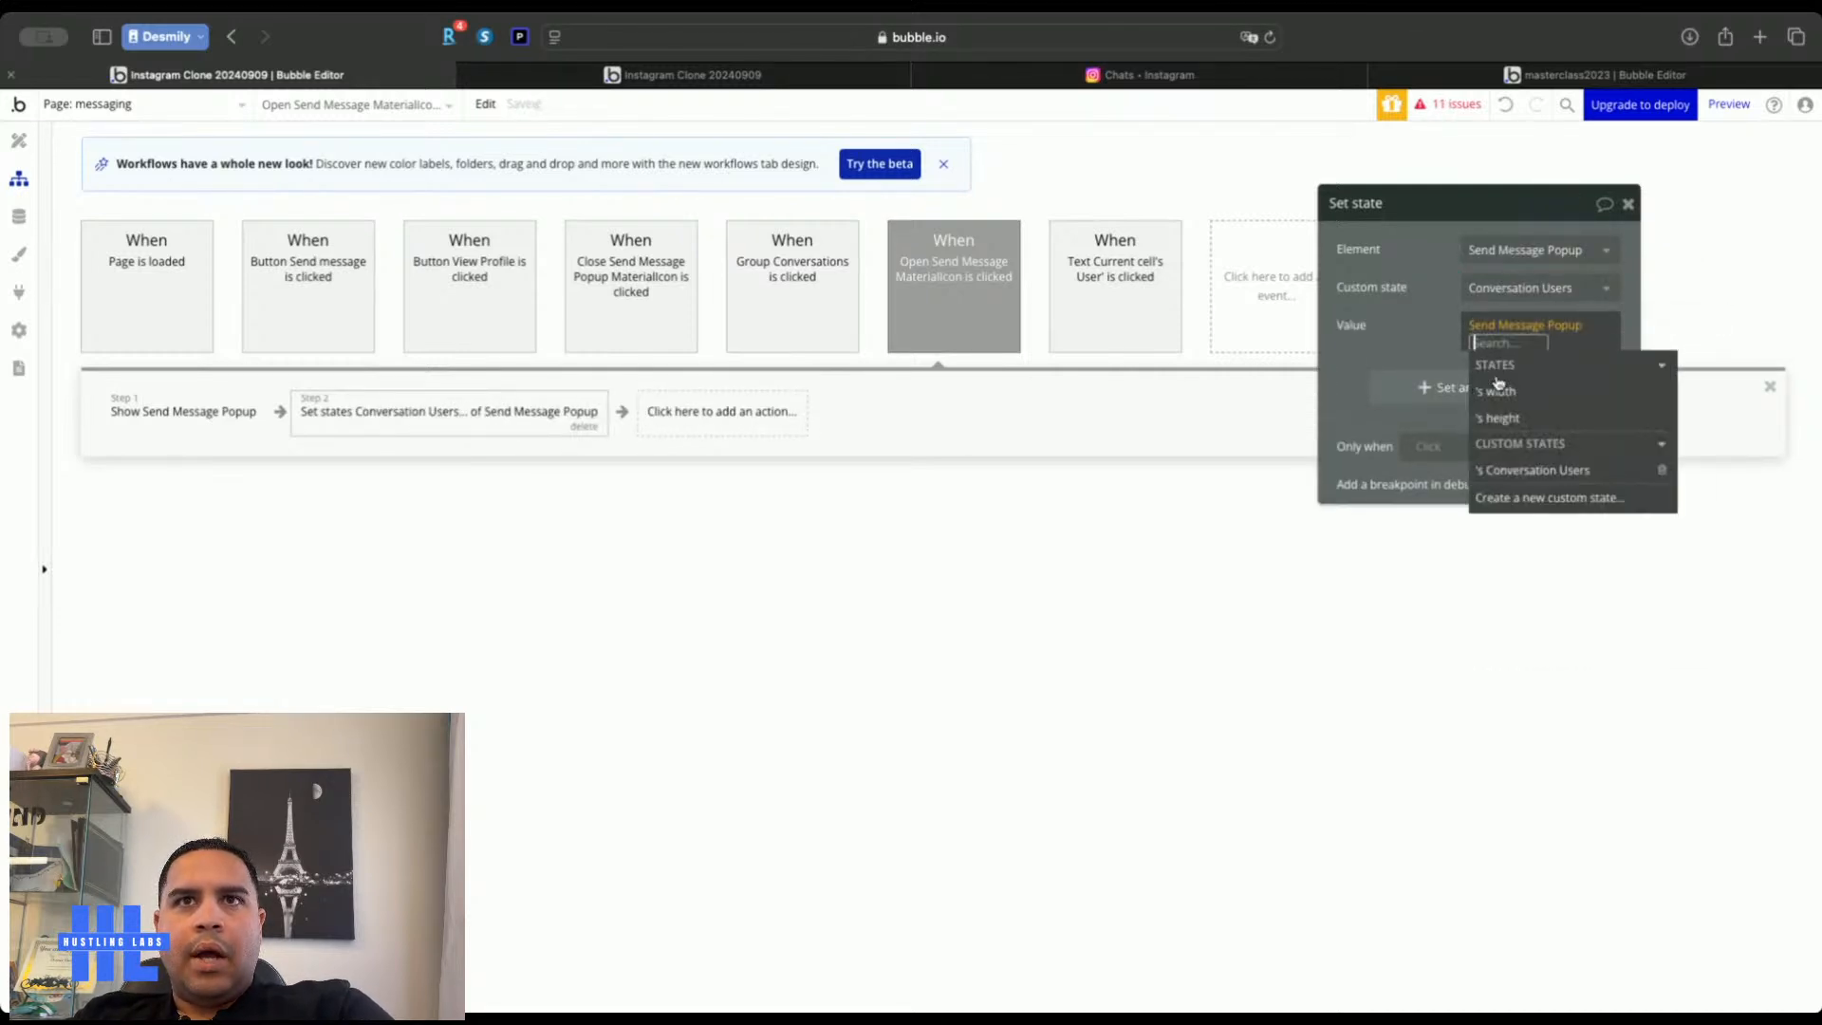
left_click(1519, 471)
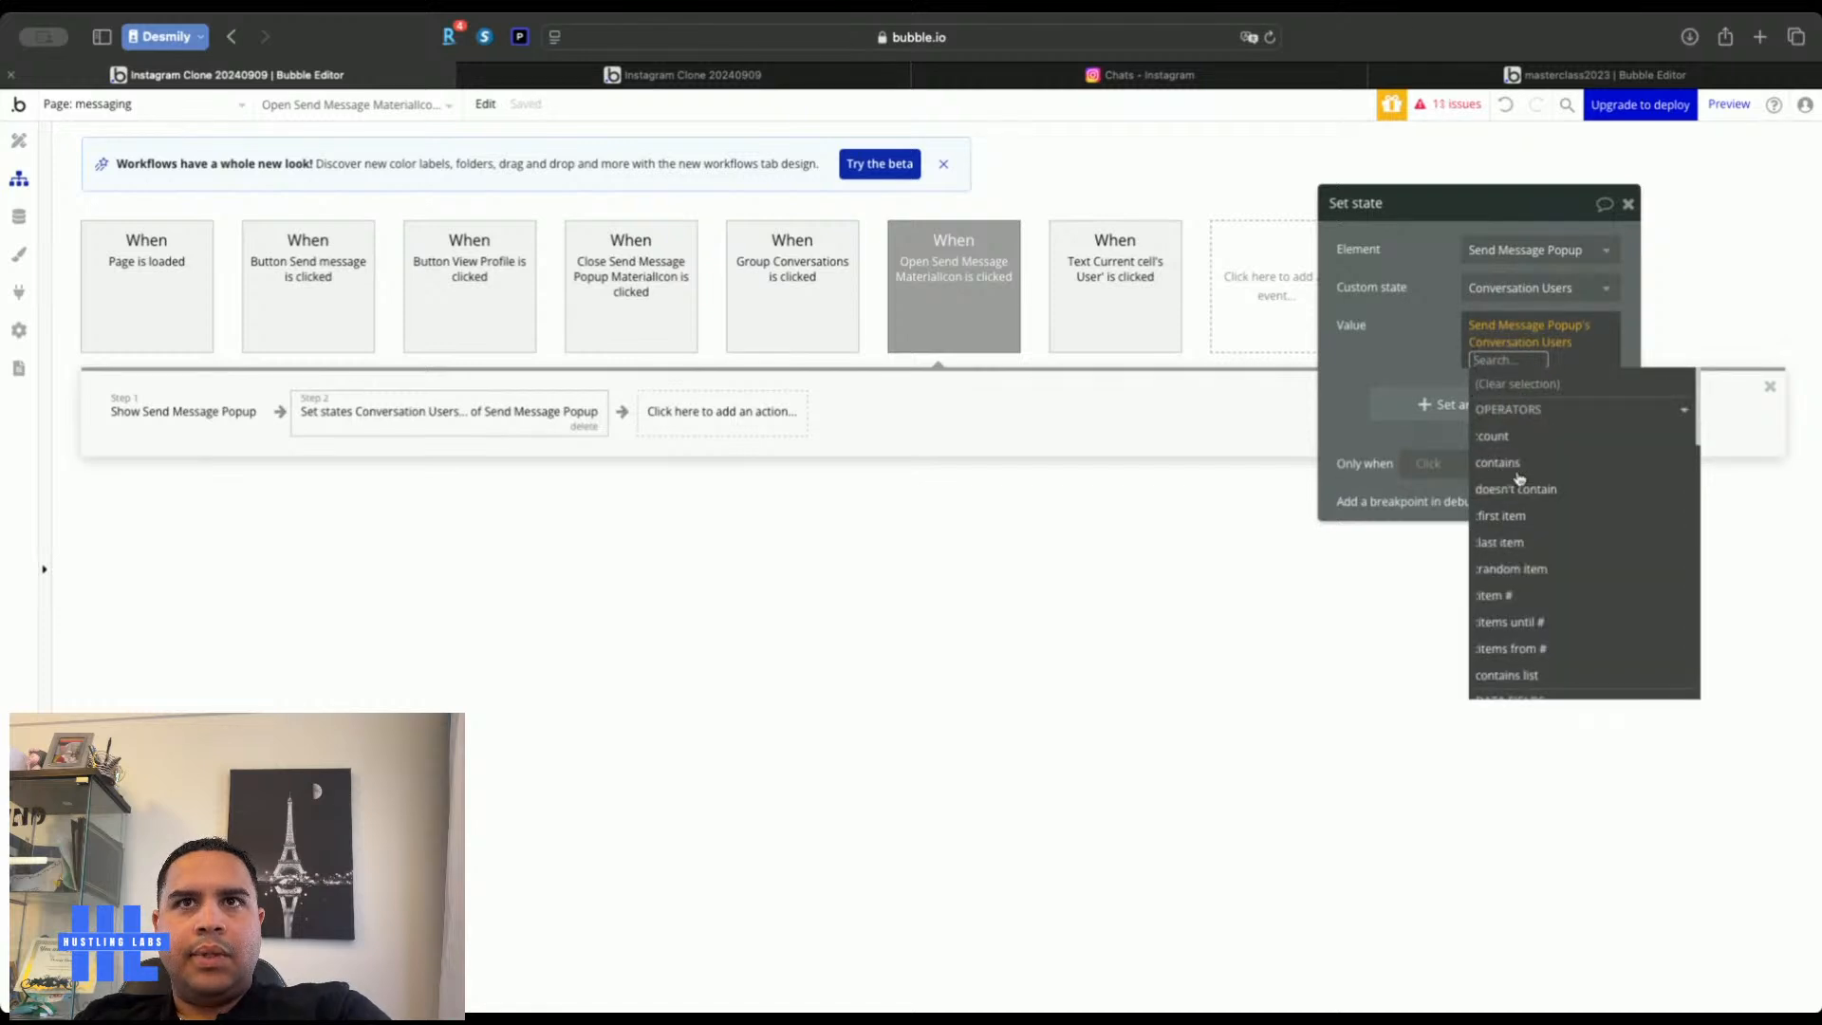
type("plus")
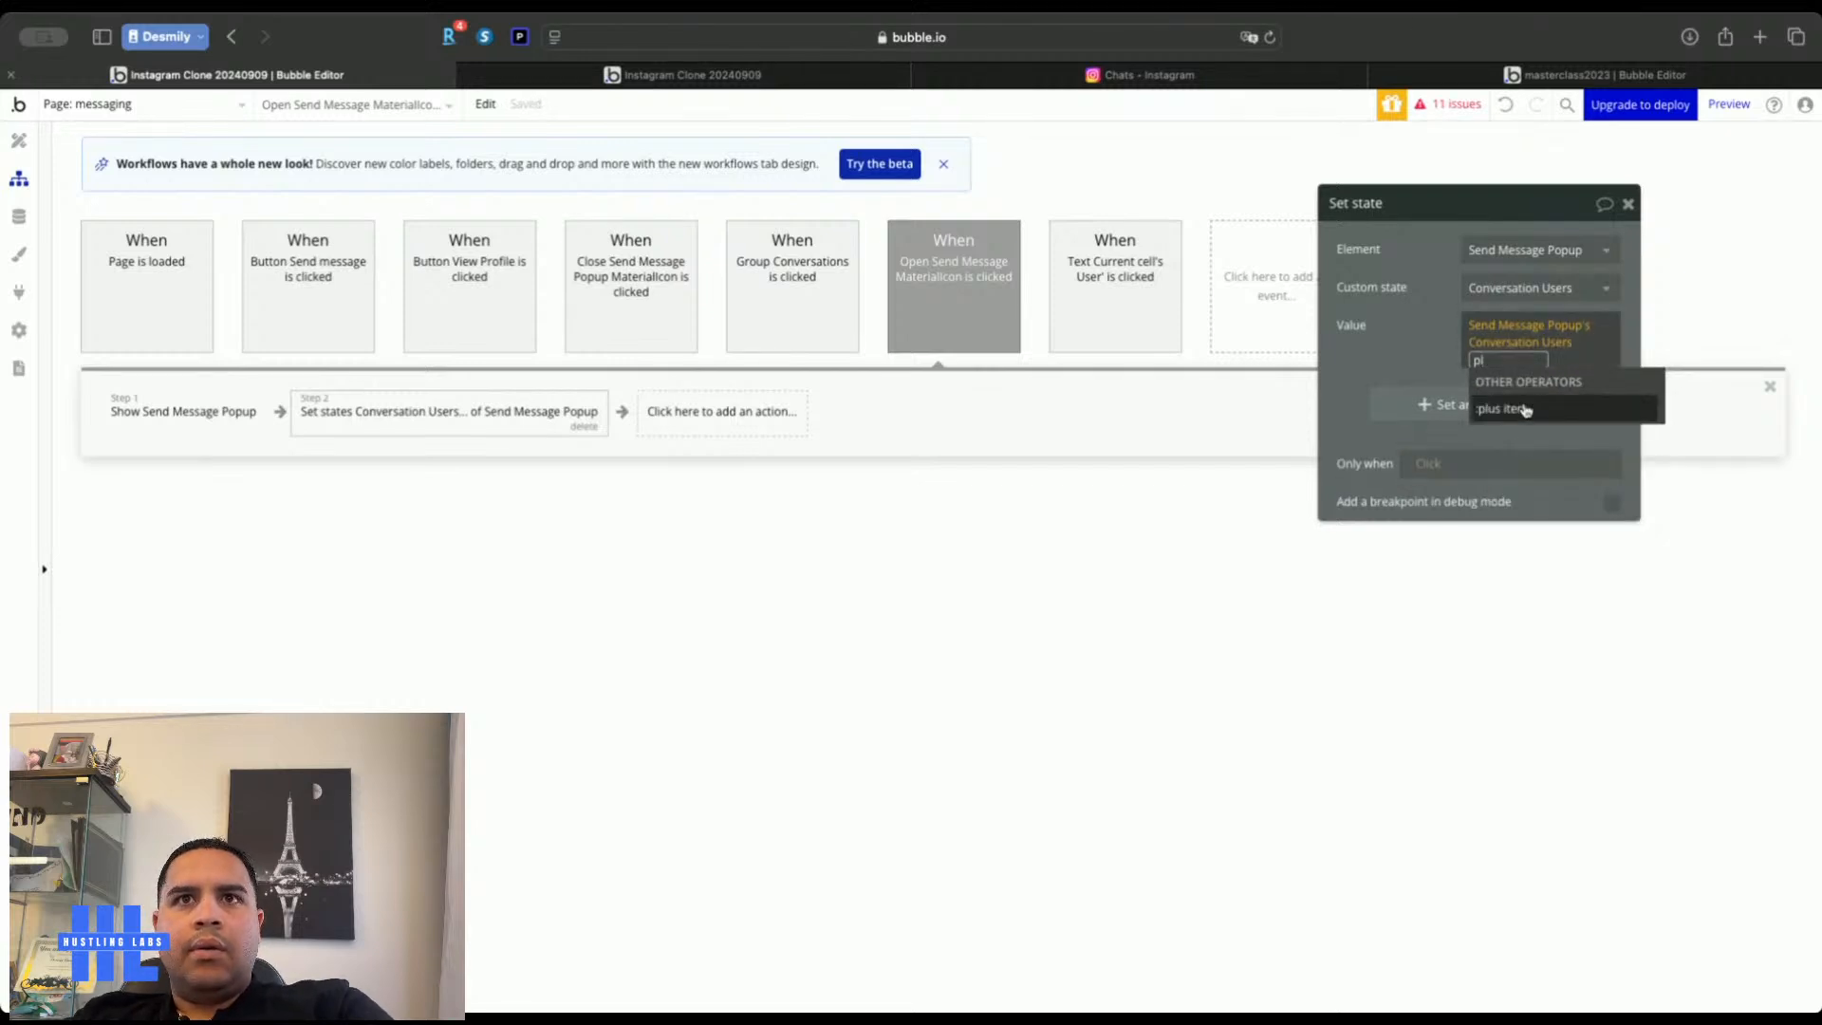
left_click(1524, 408)
left_click(1556, 462)
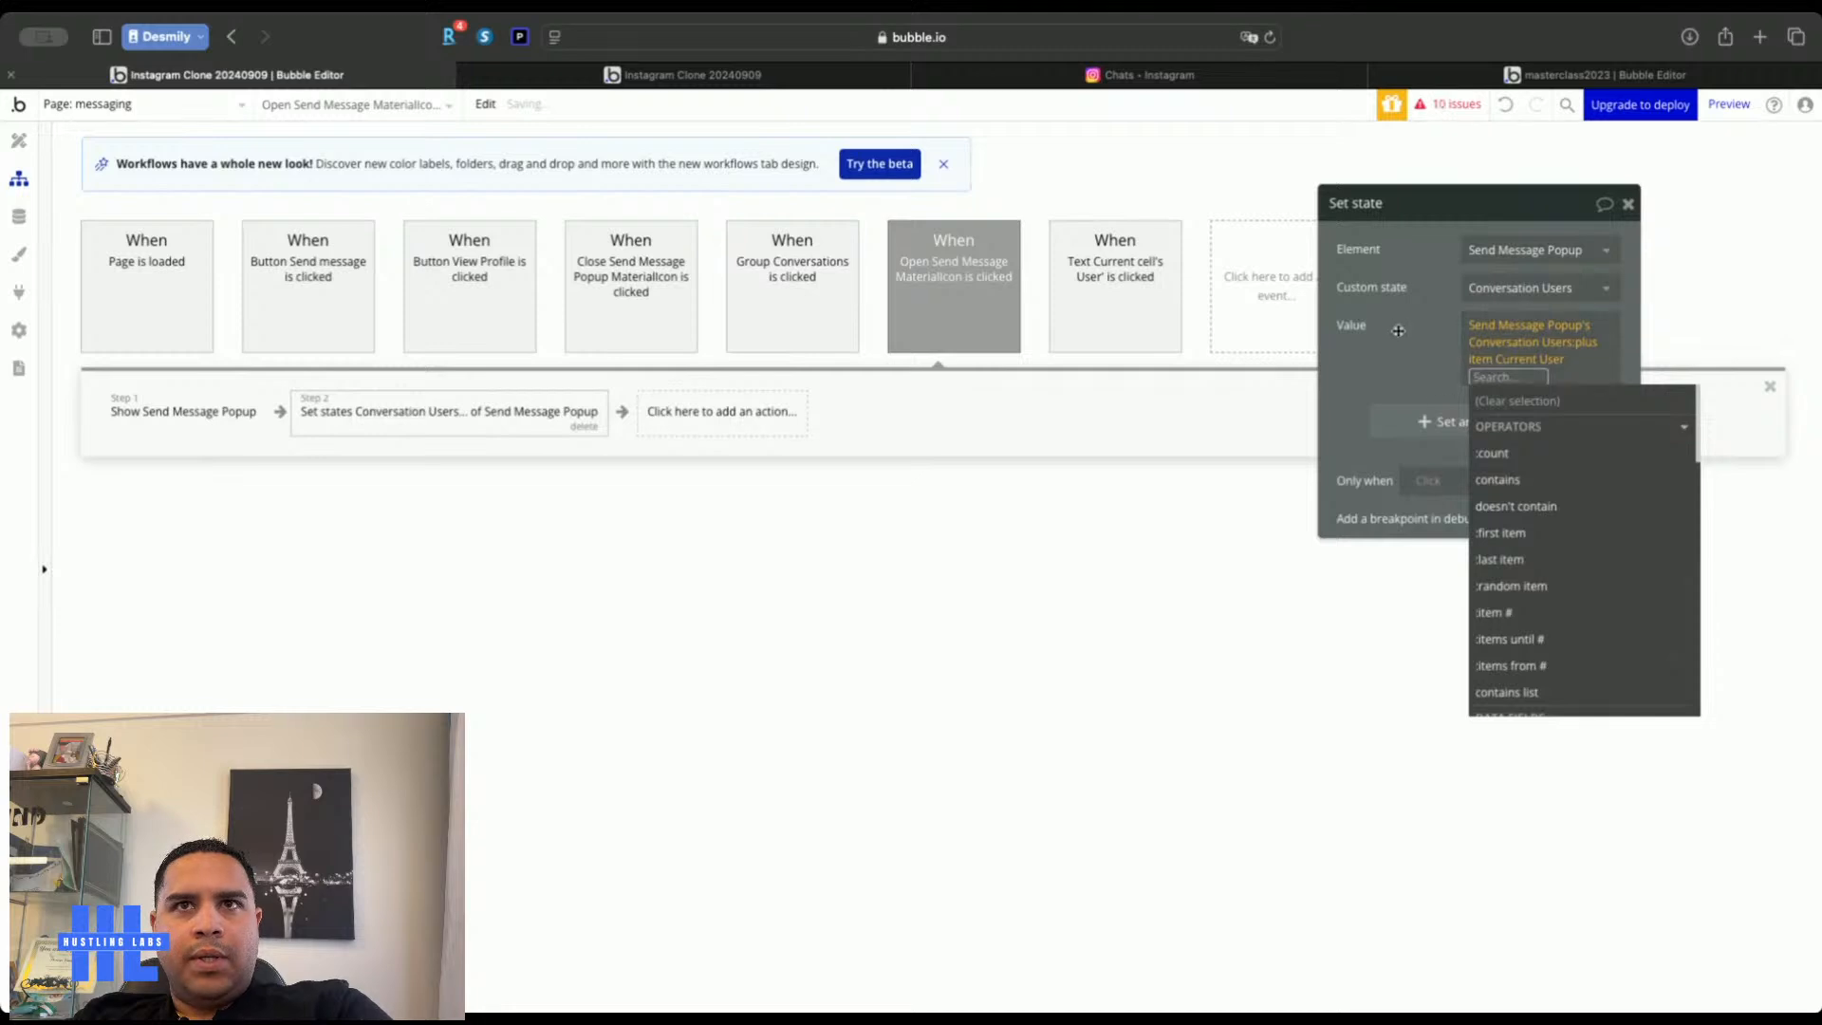
Copy this set-state step and paste it as Step 2 of the Button Send message workflow
right_click(374, 420)
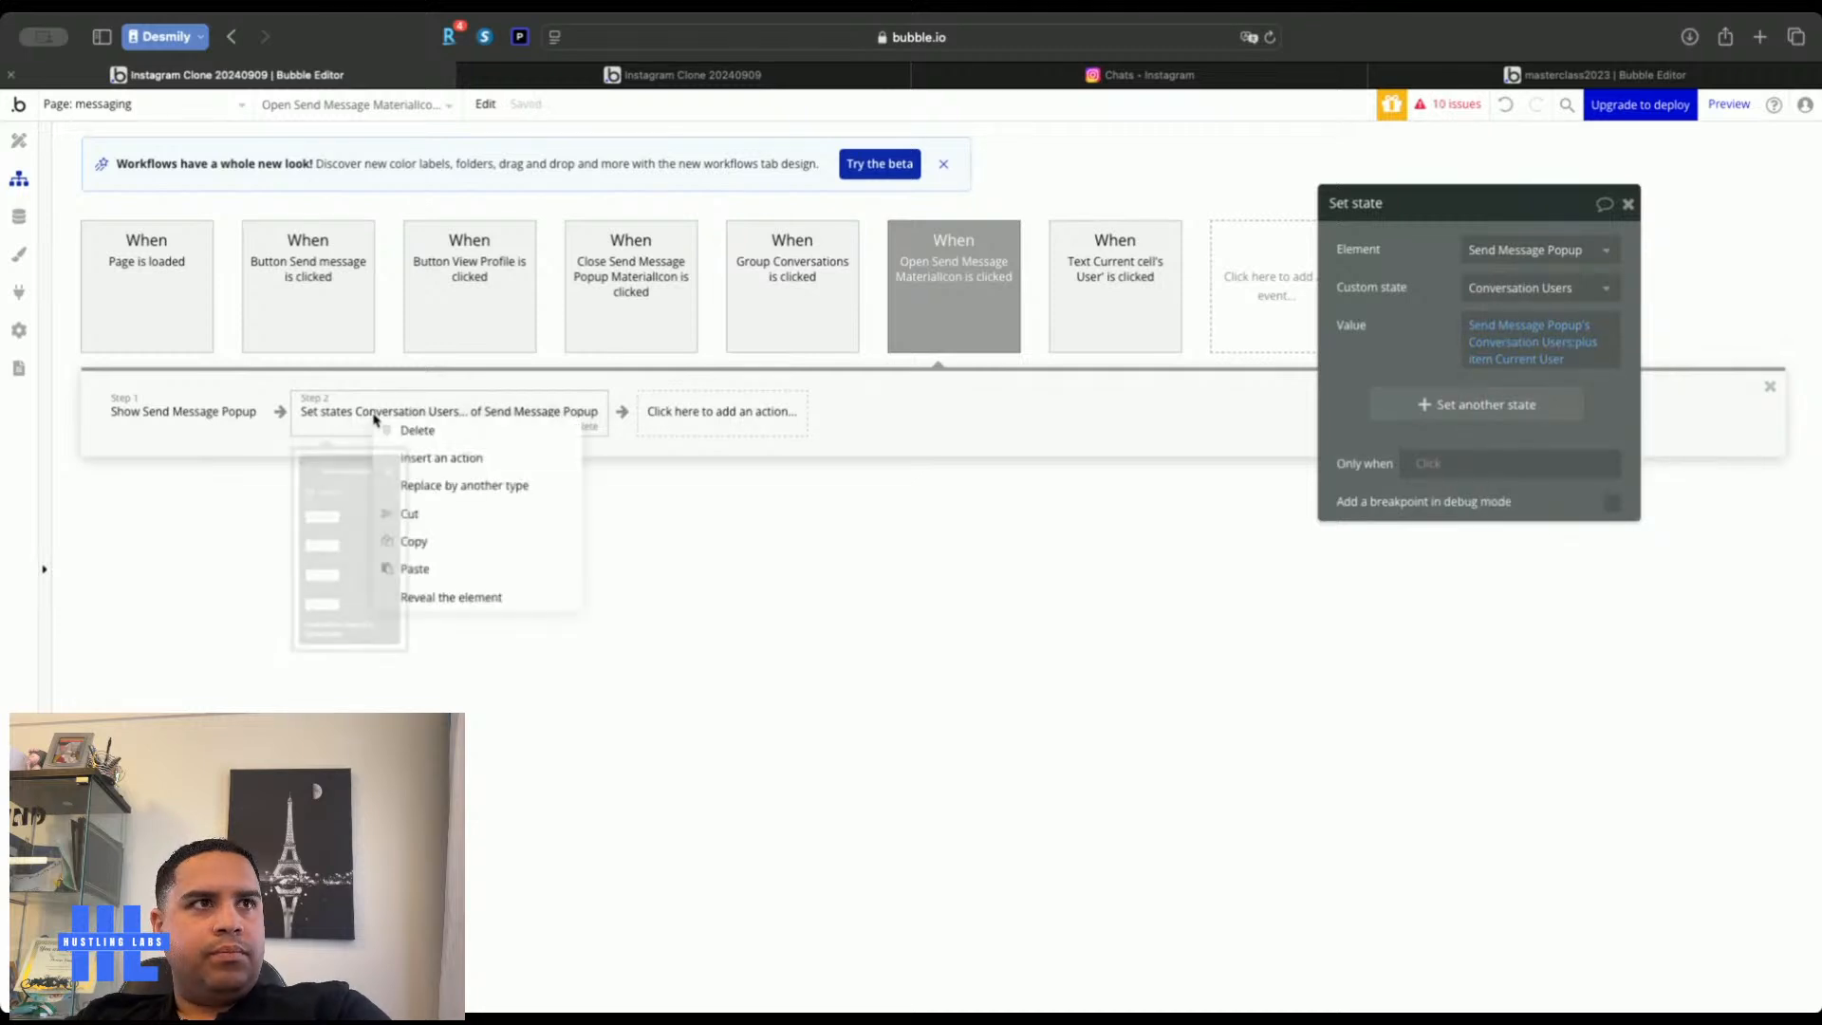
left_click(429, 537)
left_click(1137, 333)
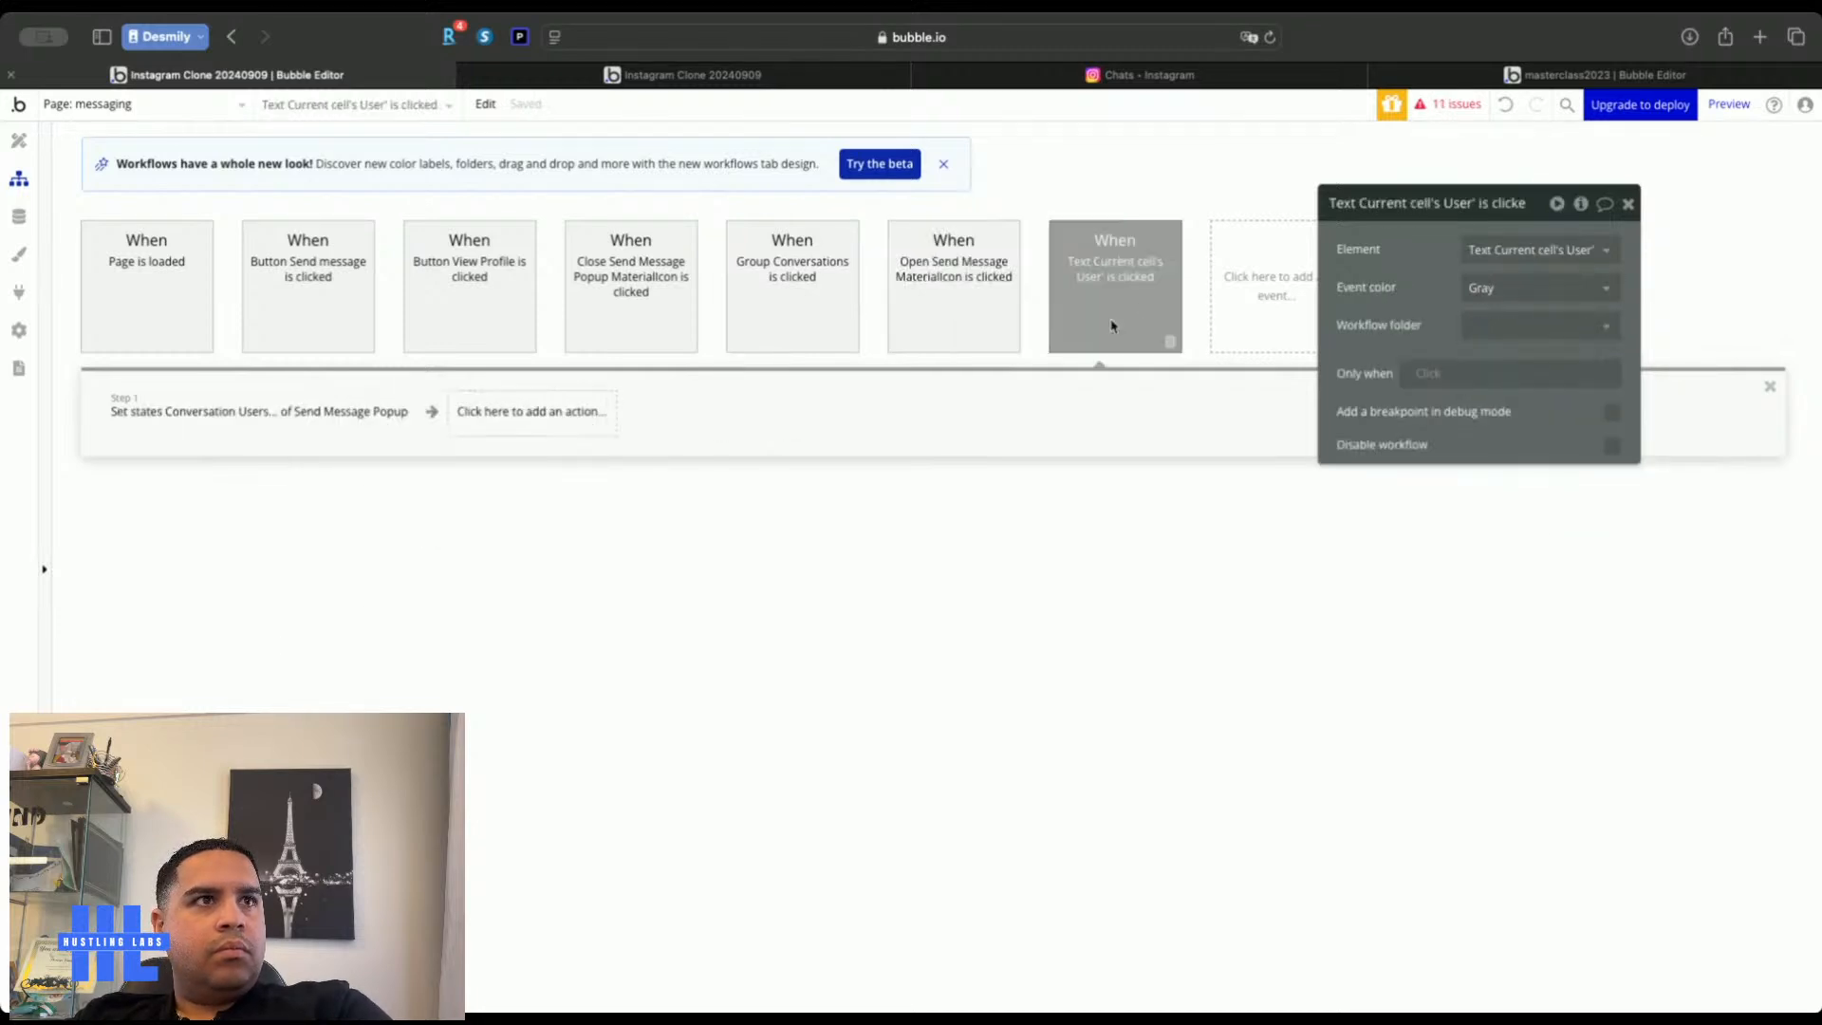
left_click(432, 294)
left_click(306, 314)
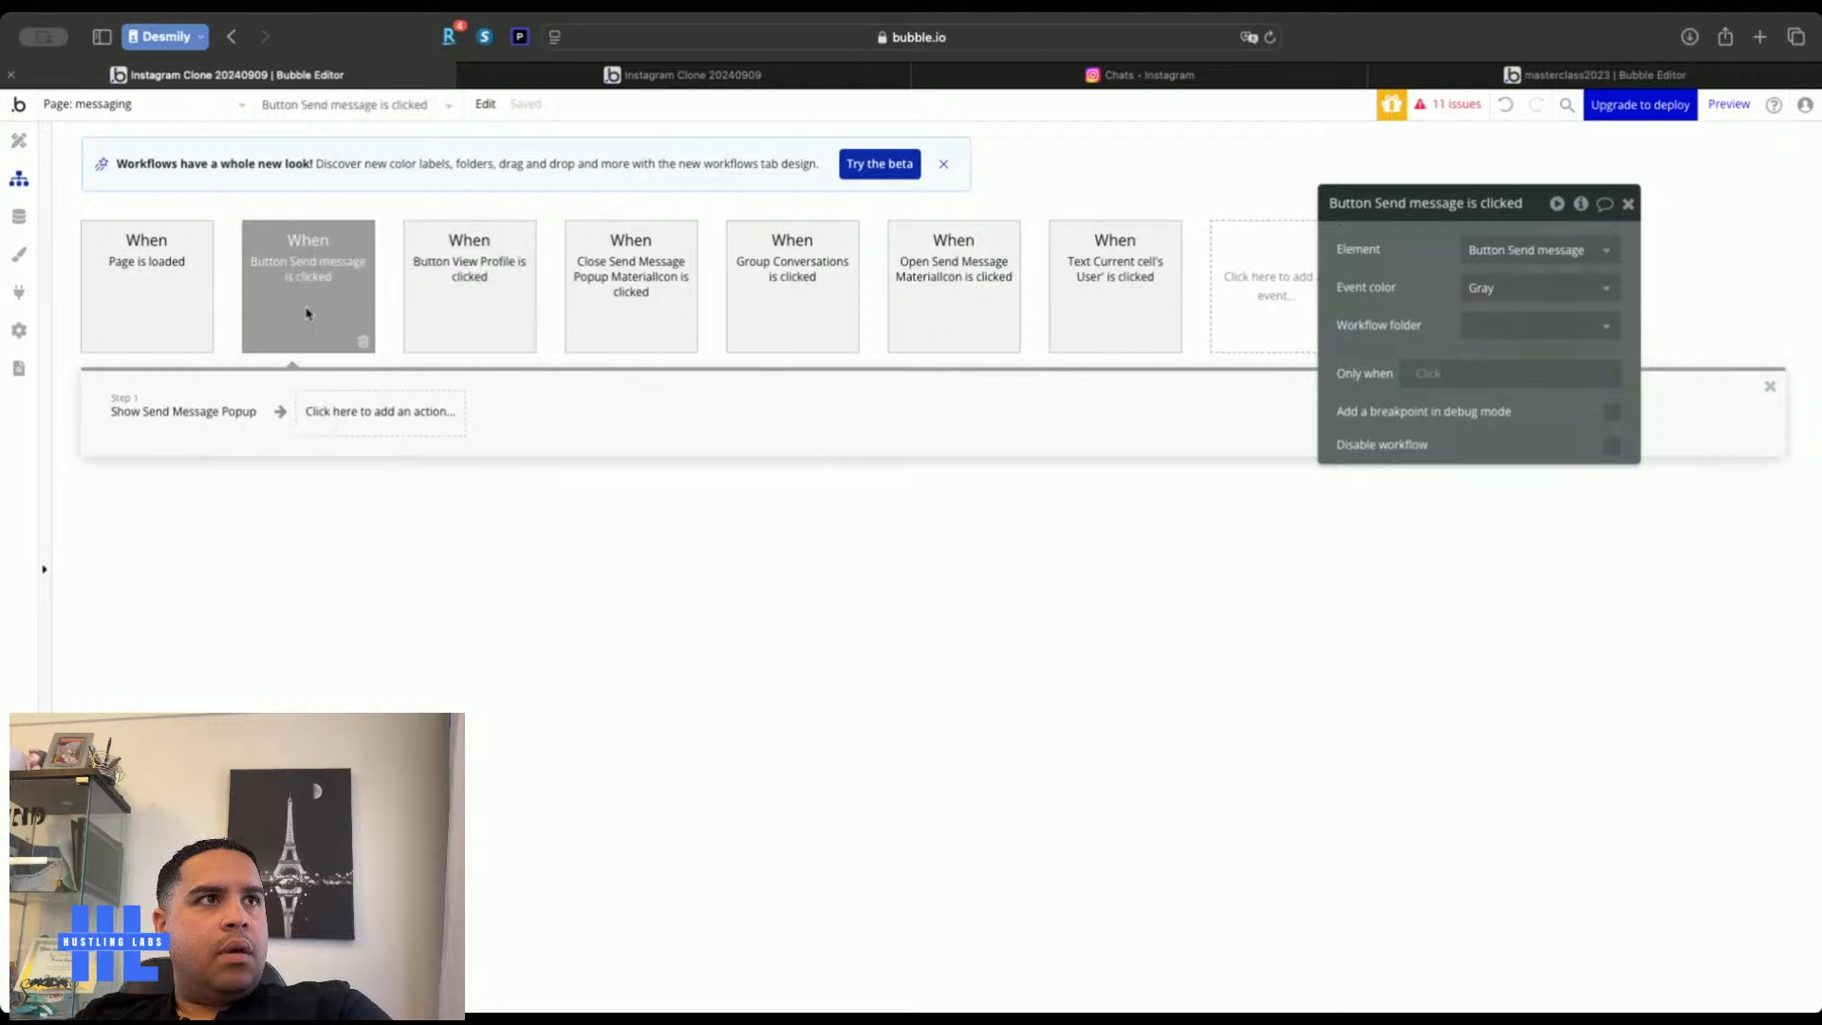
right_click(375, 418)
left_click(406, 428)
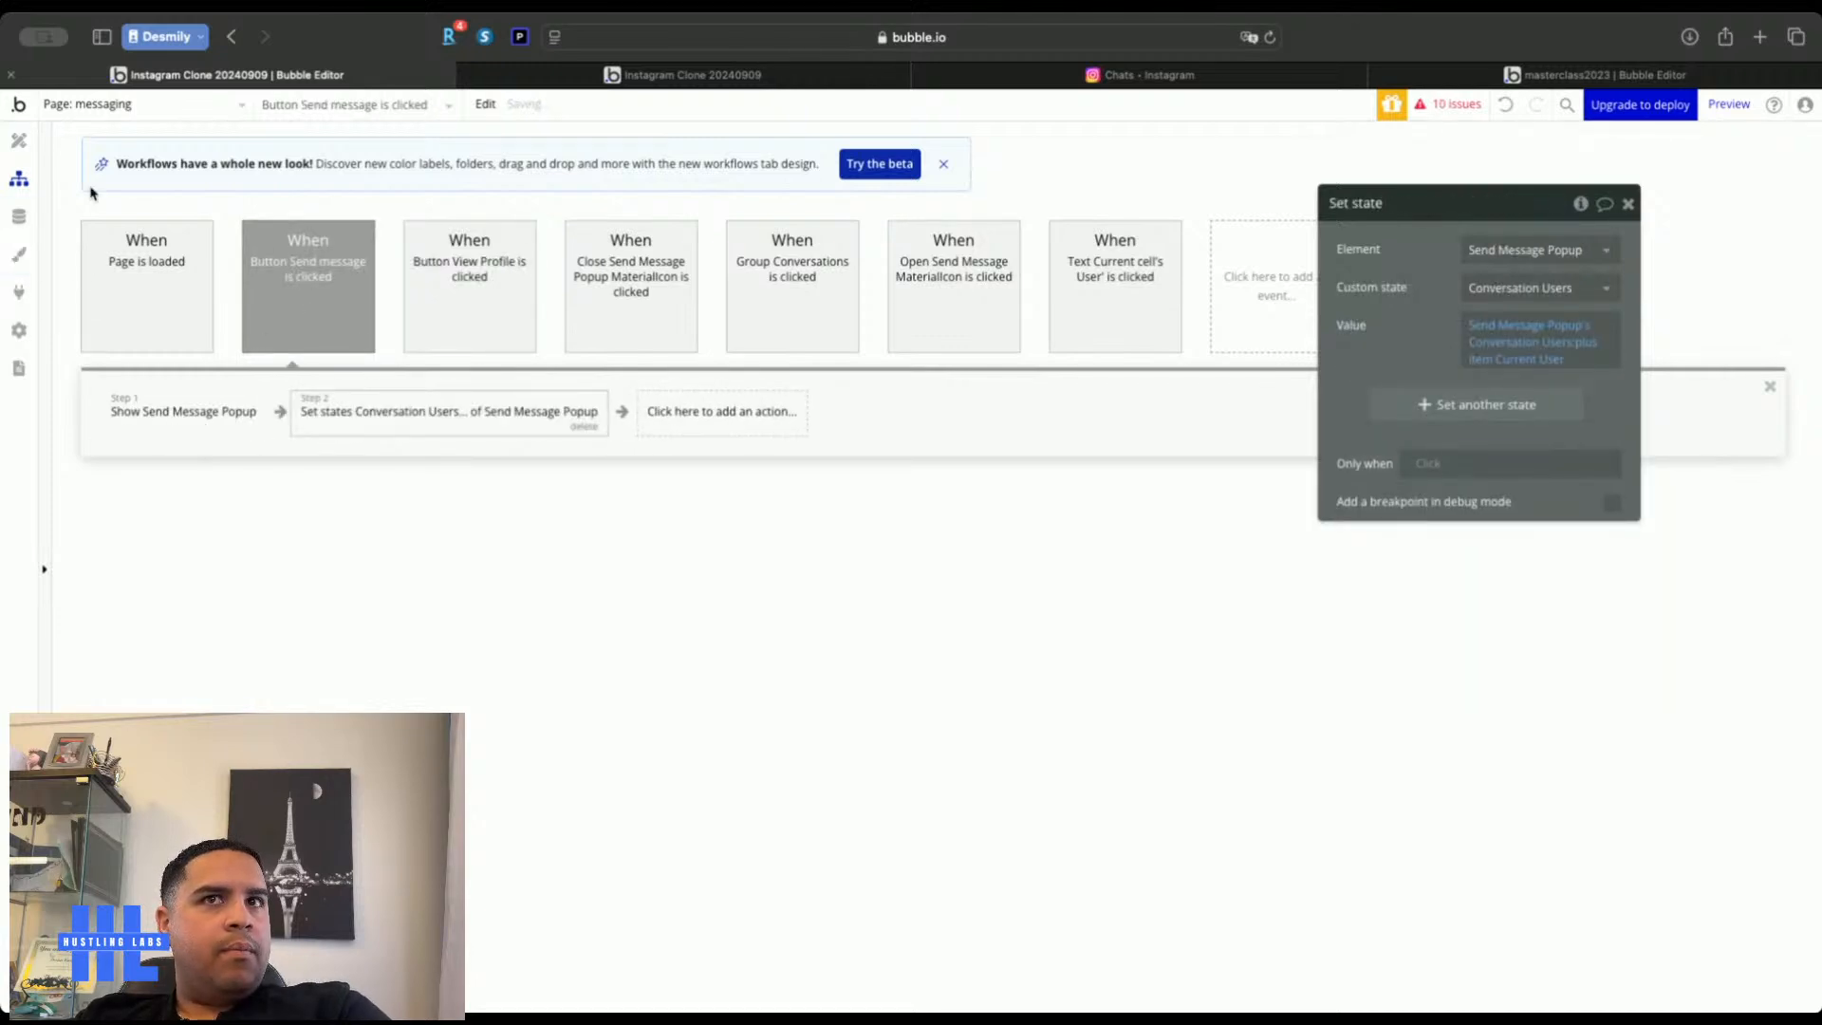
Delete the SearchBox Search typed-text element from the New Message popup
left_click(20, 141)
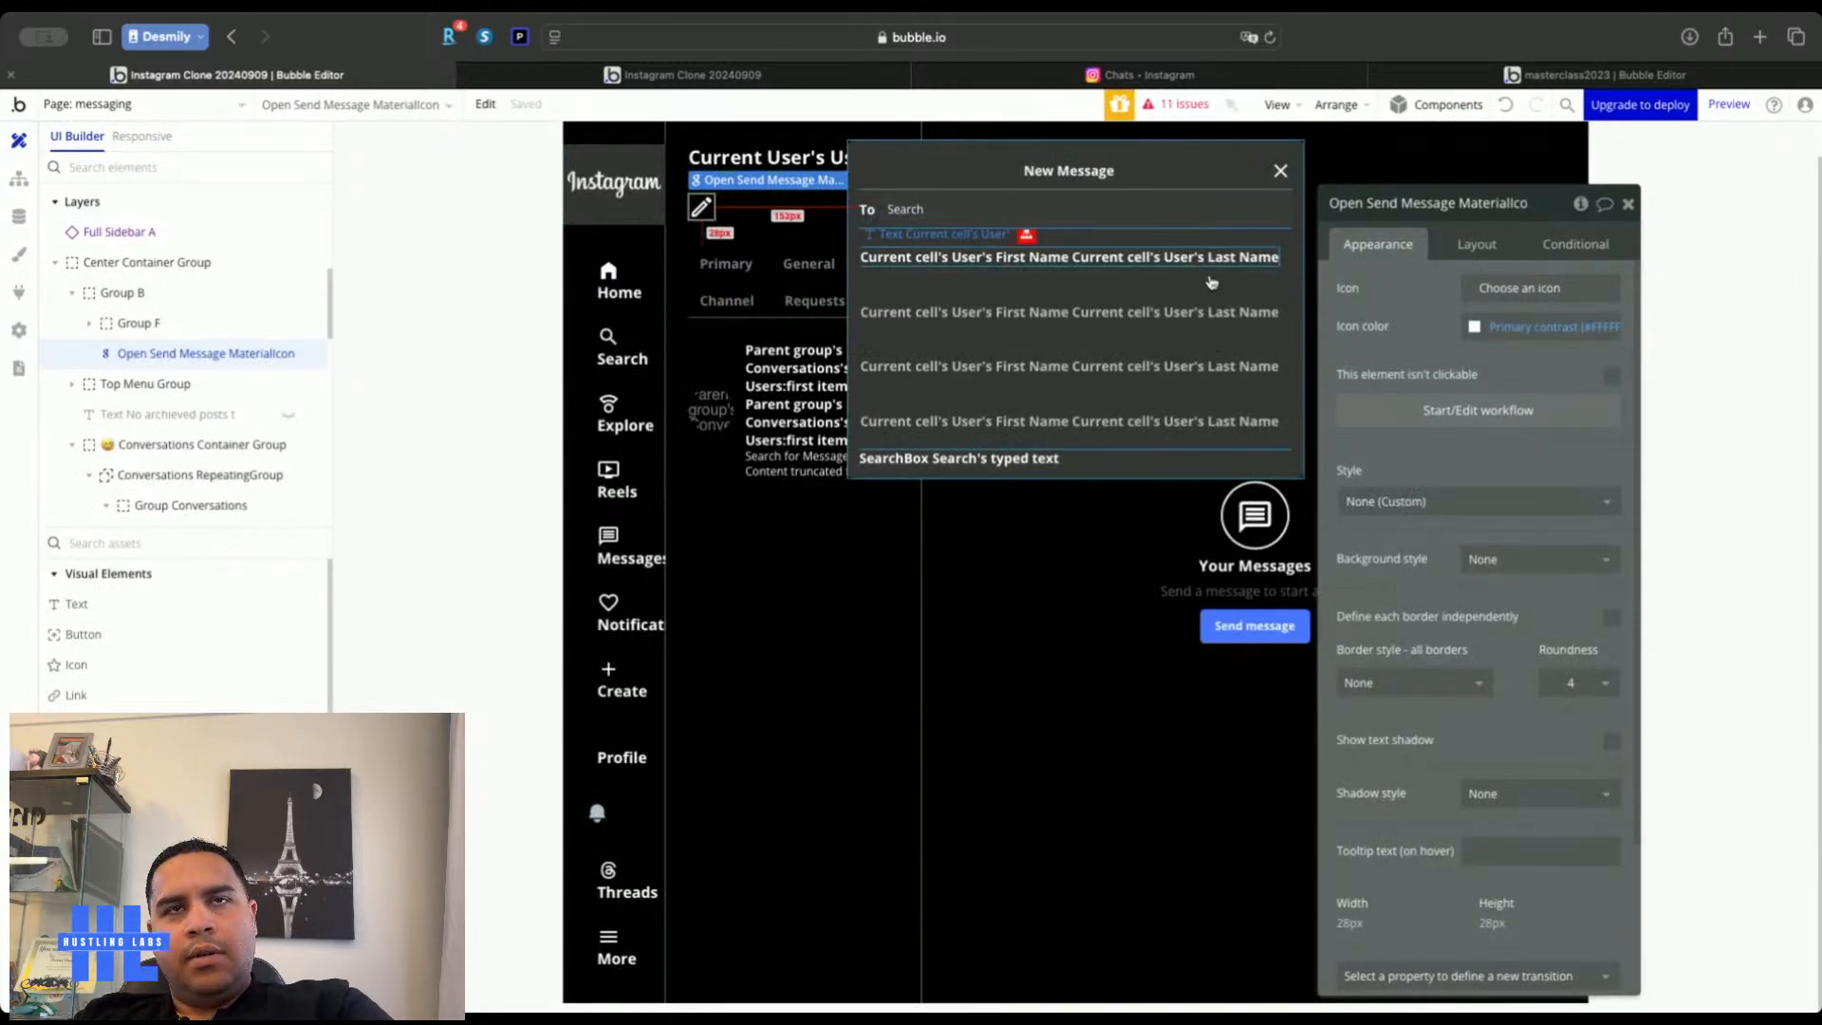
left_click(1031, 474)
key("Delete")
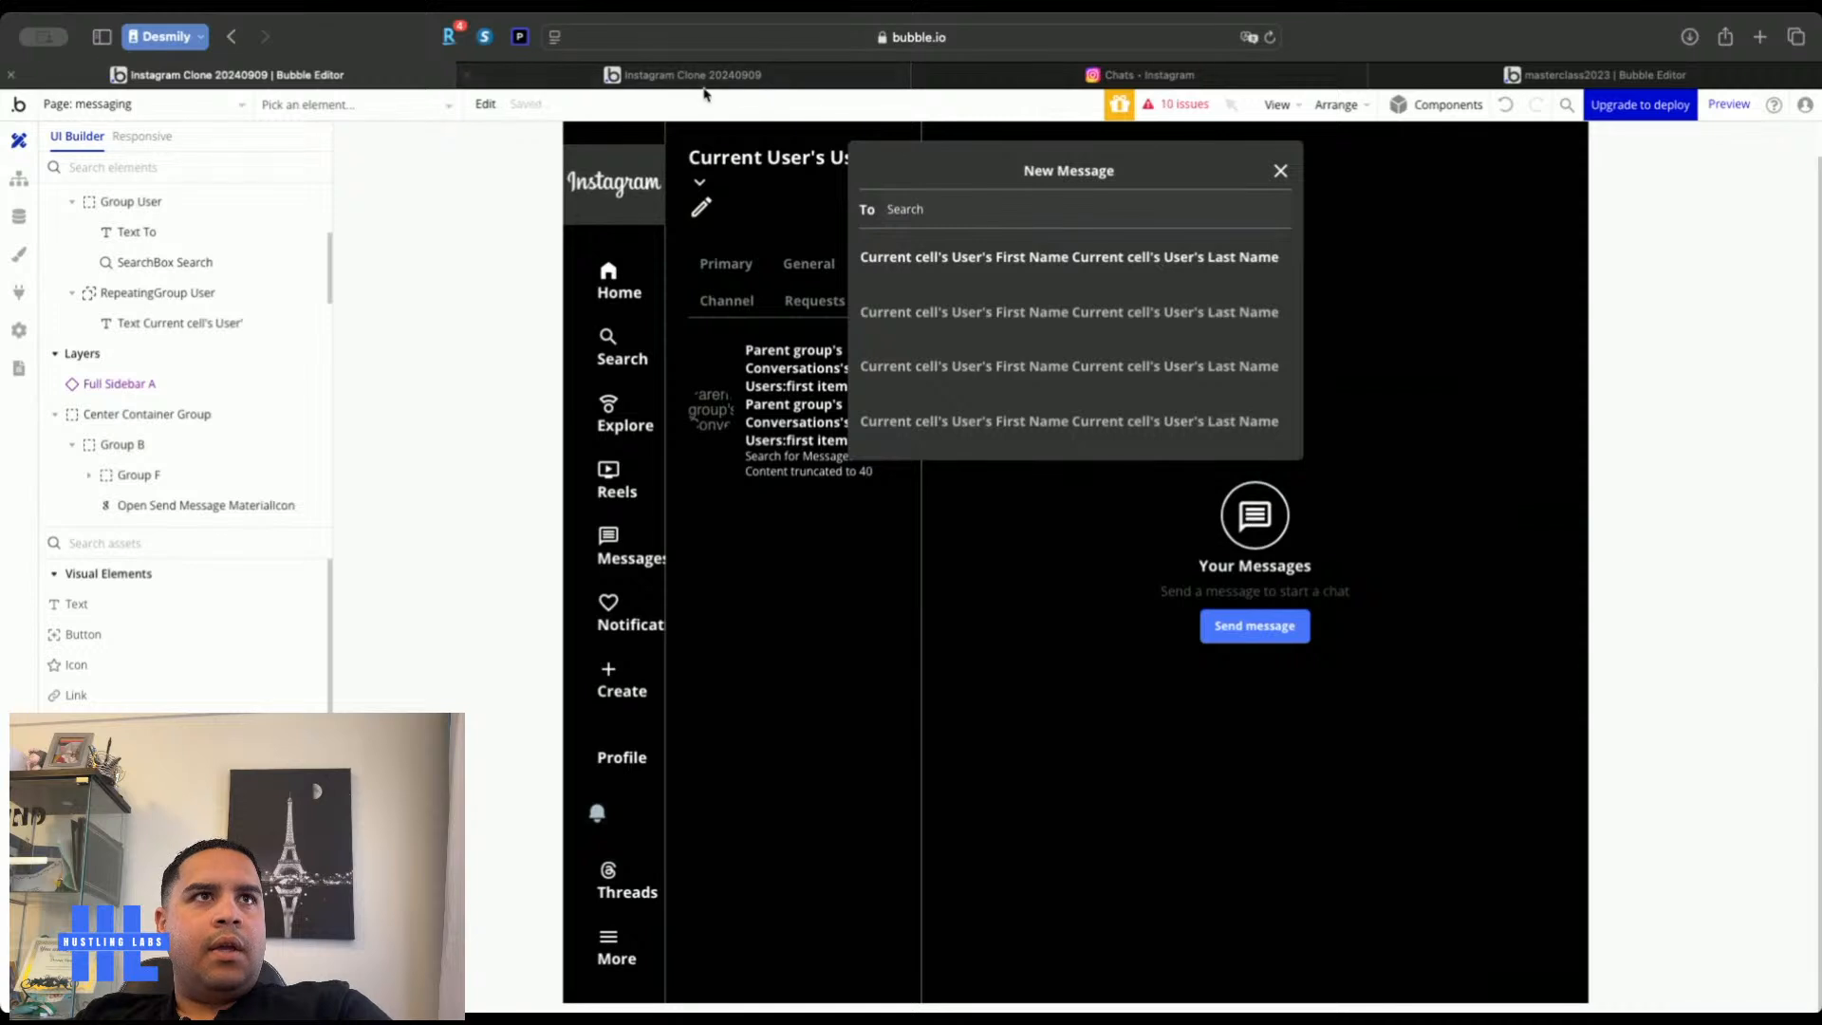
In Instagram's New message dialog, add the searched account and start a one-to-one chat
left_click(1186, 76)
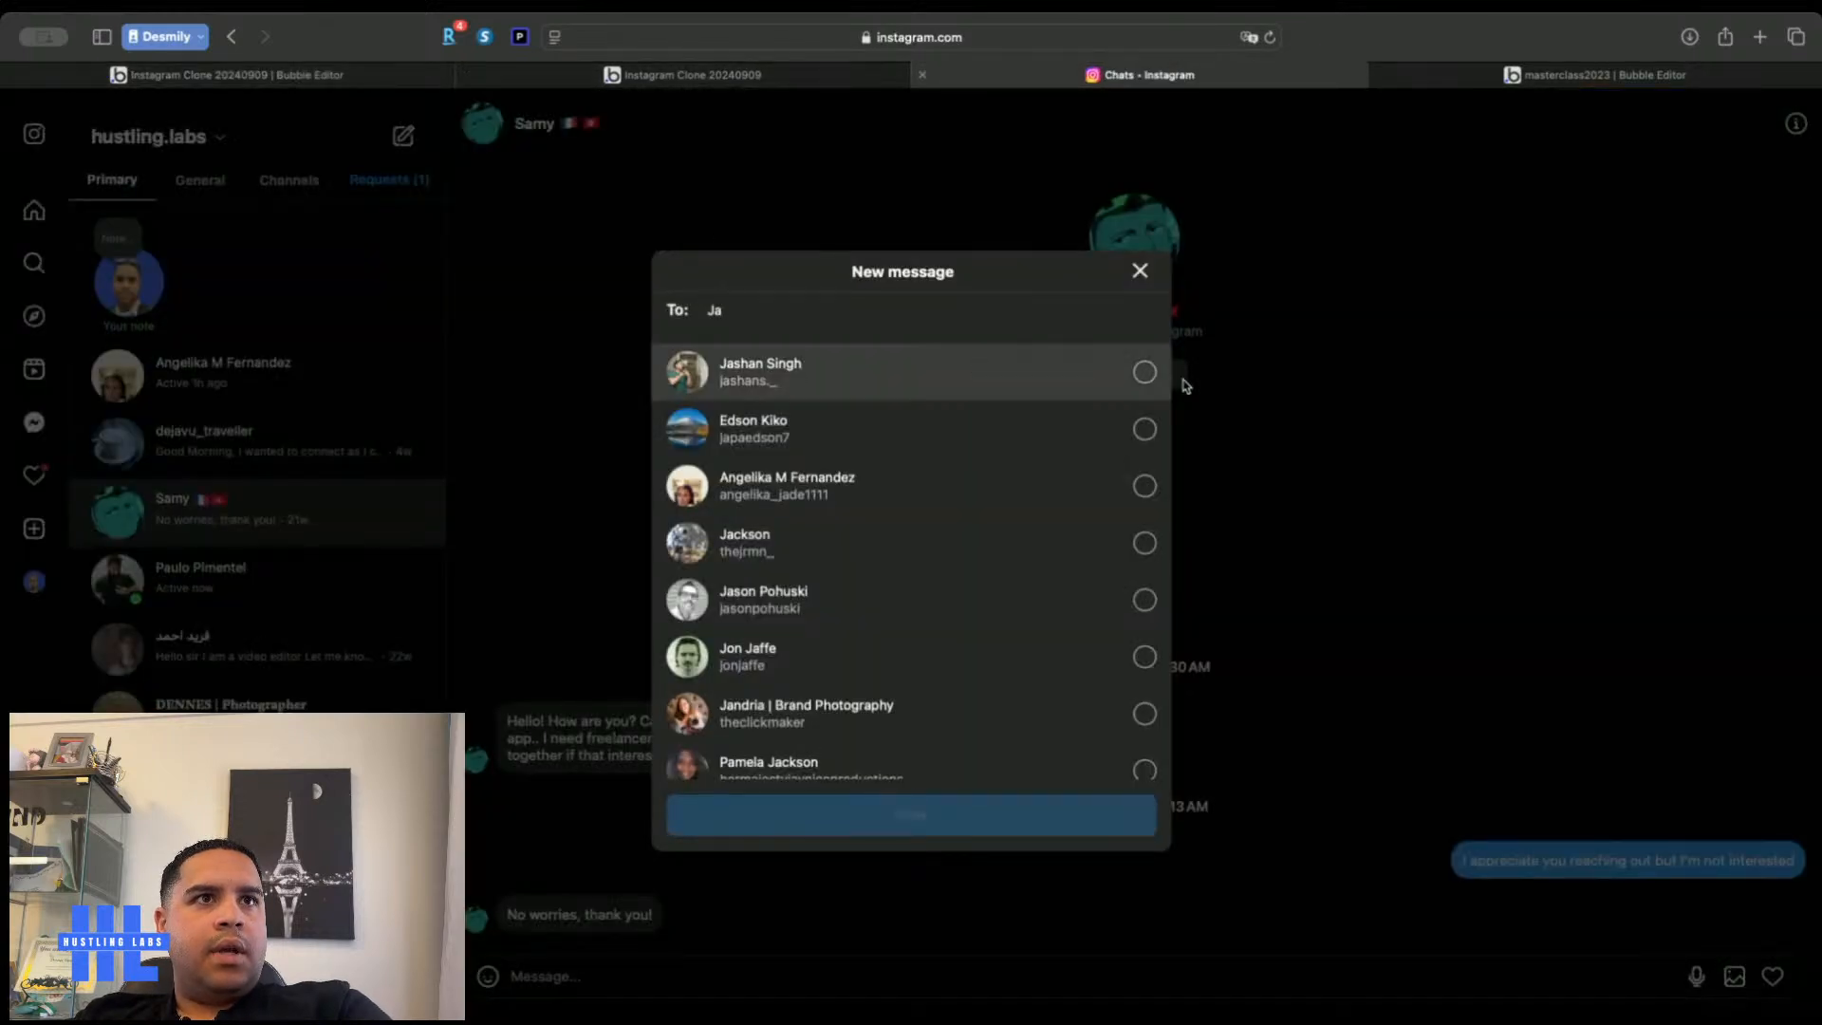
left_click(1141, 373)
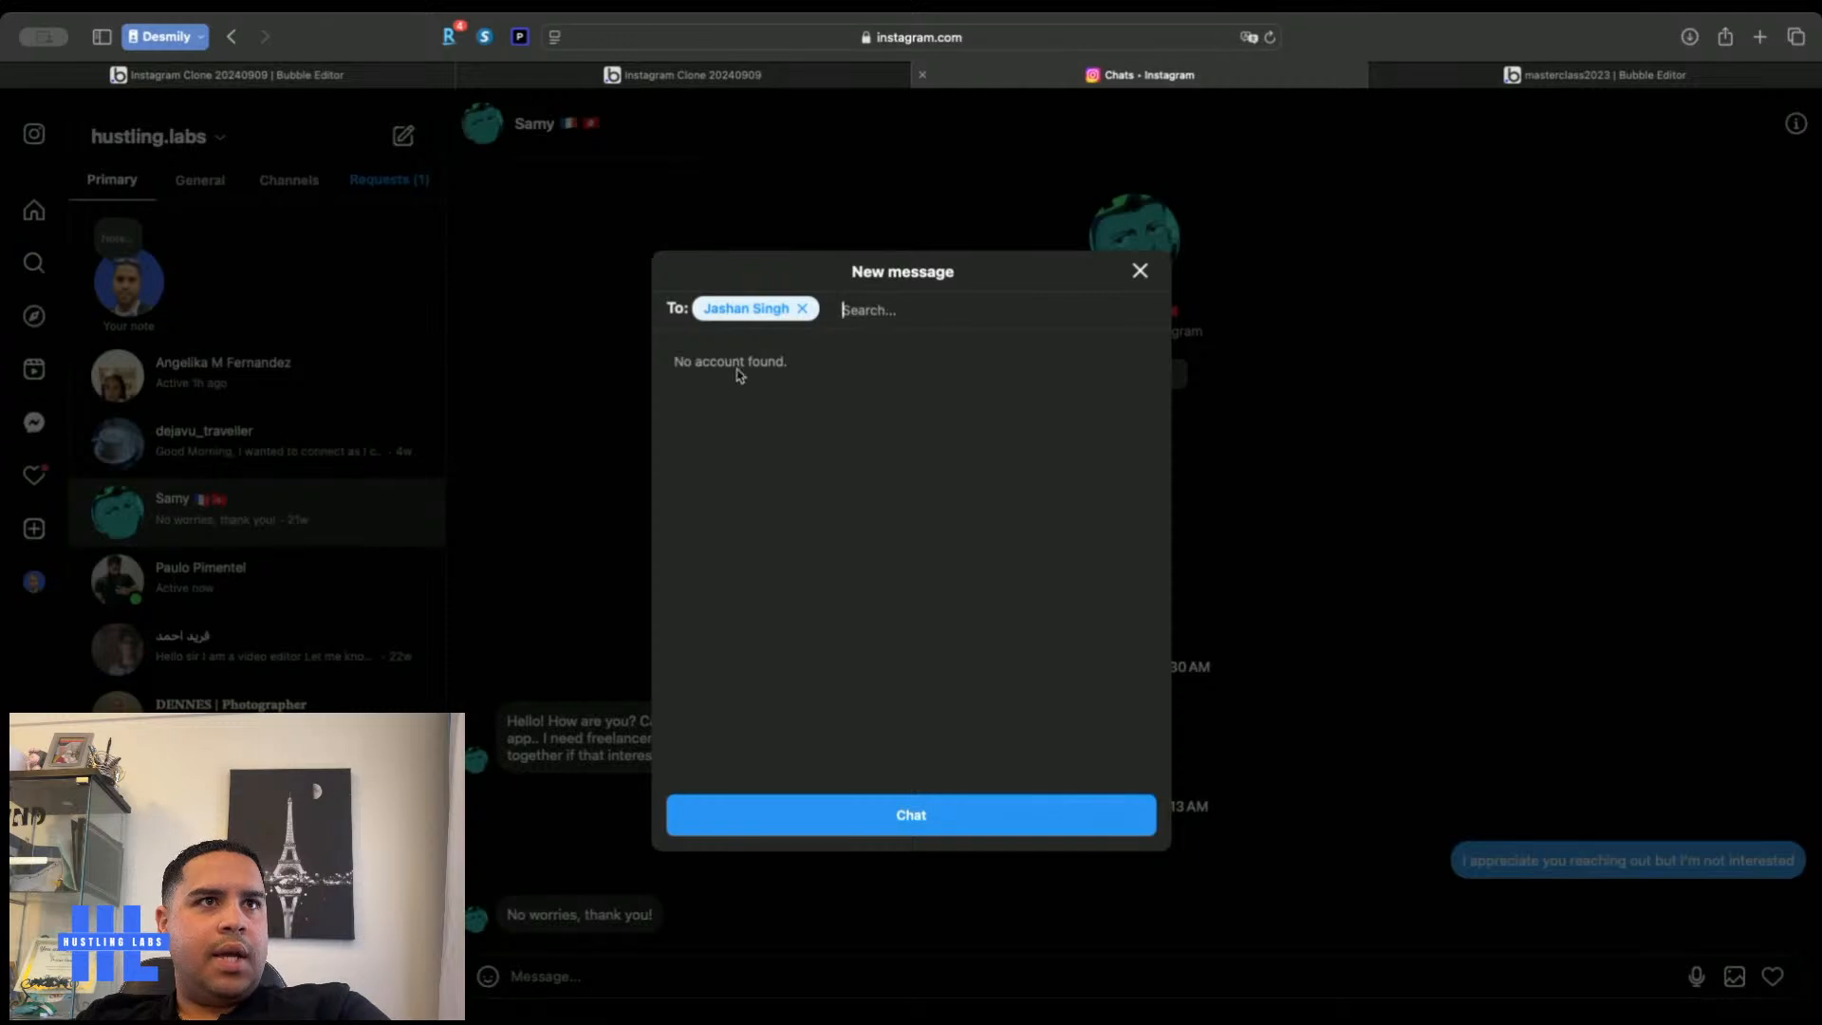
left_click(822, 813)
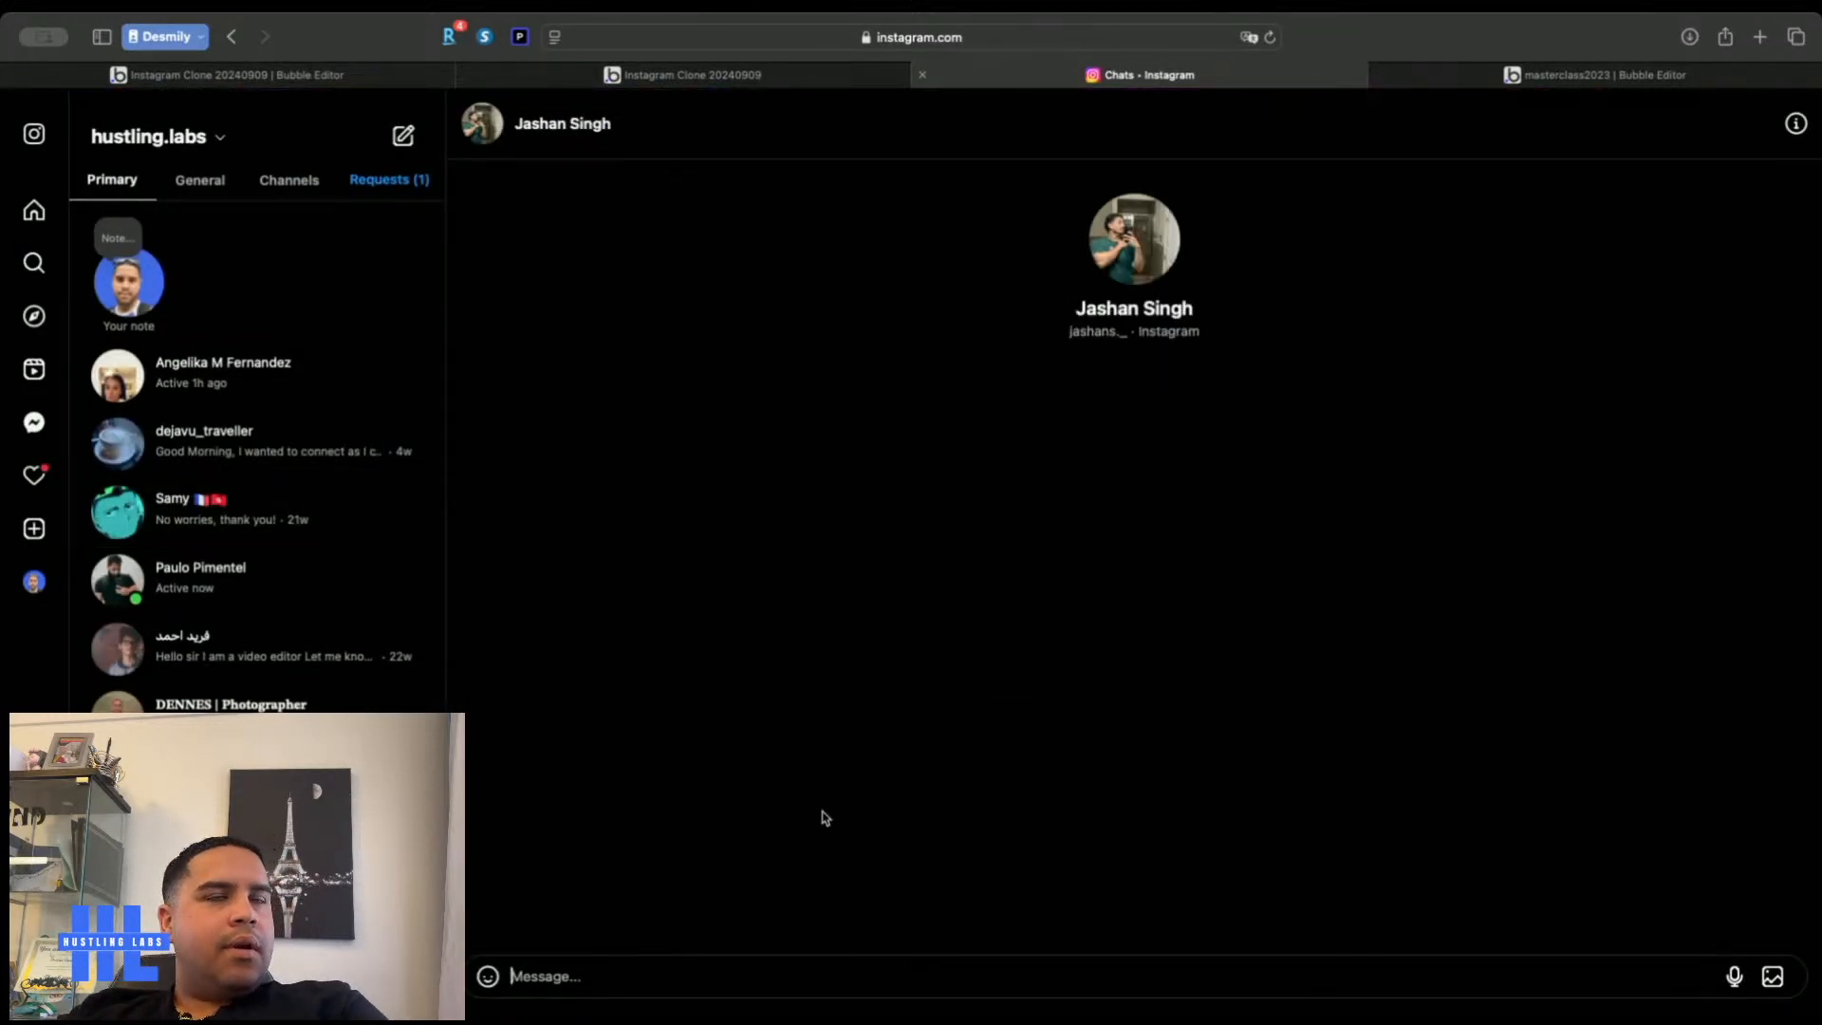
left_click(353, 80)
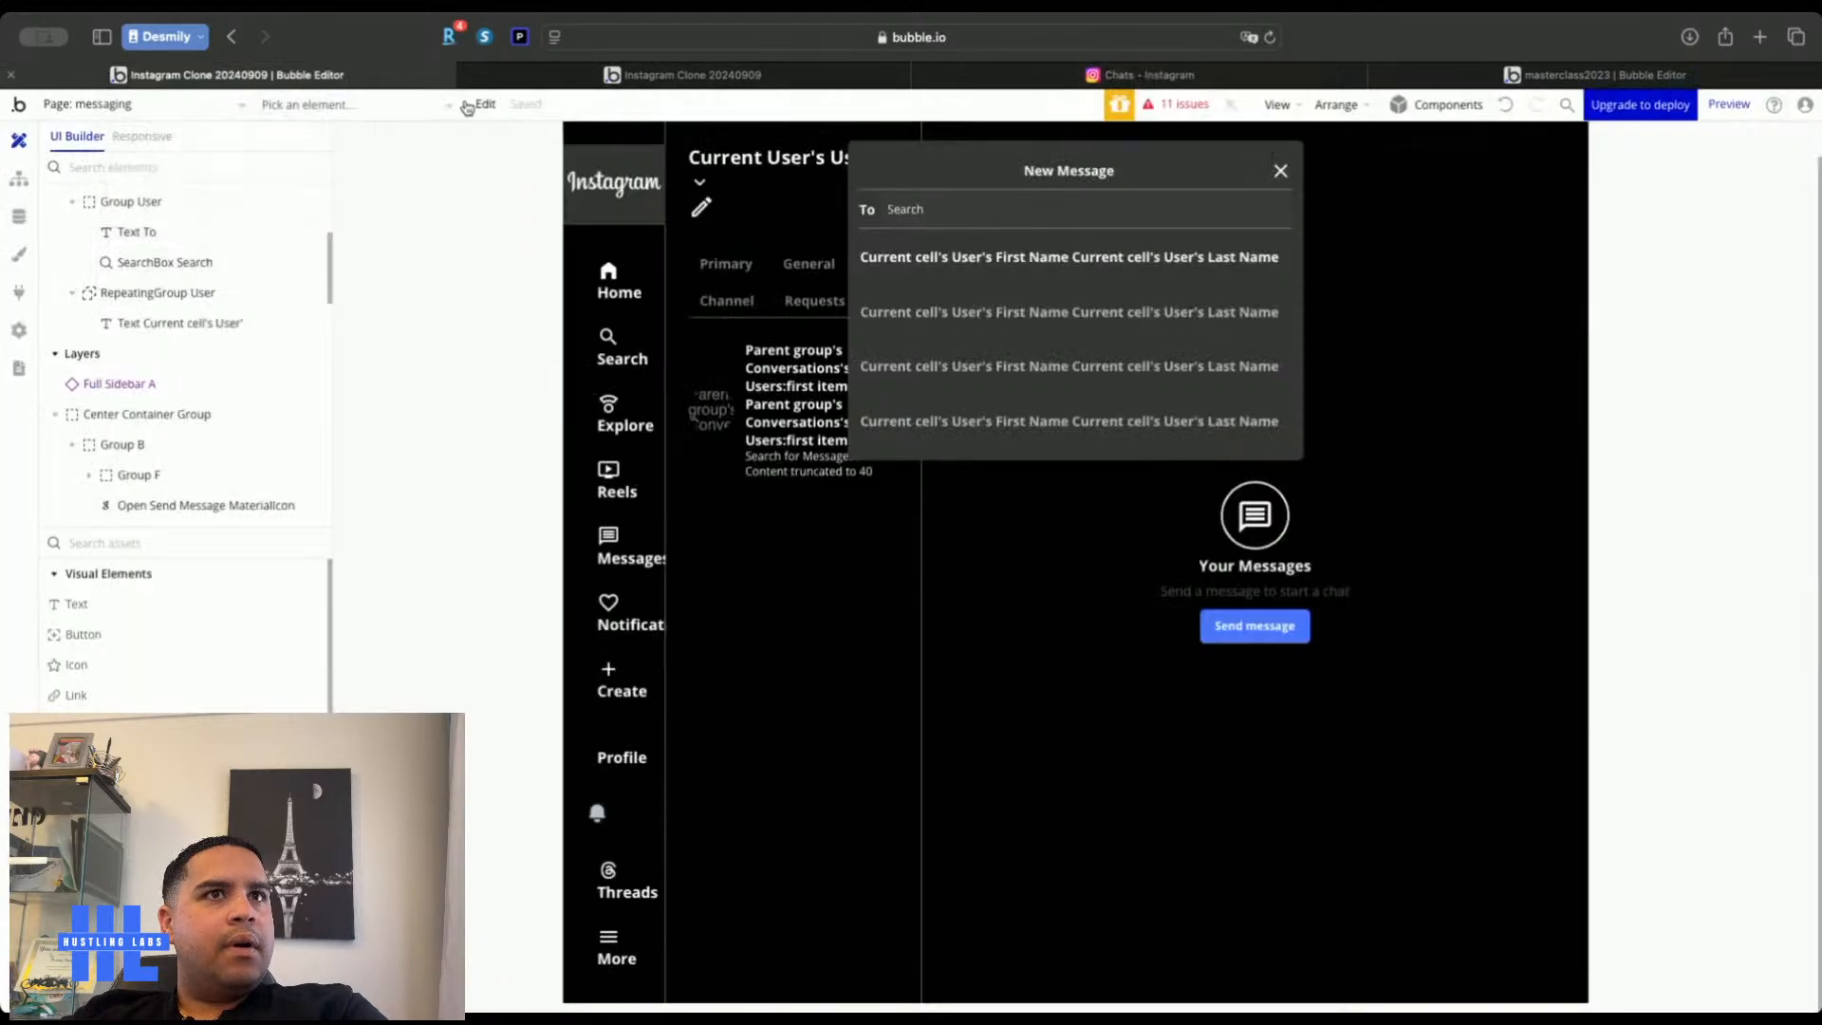
Place a button labelled 'Chat' below the user list, centred, with a larger minimum width
left_click(132, 633)
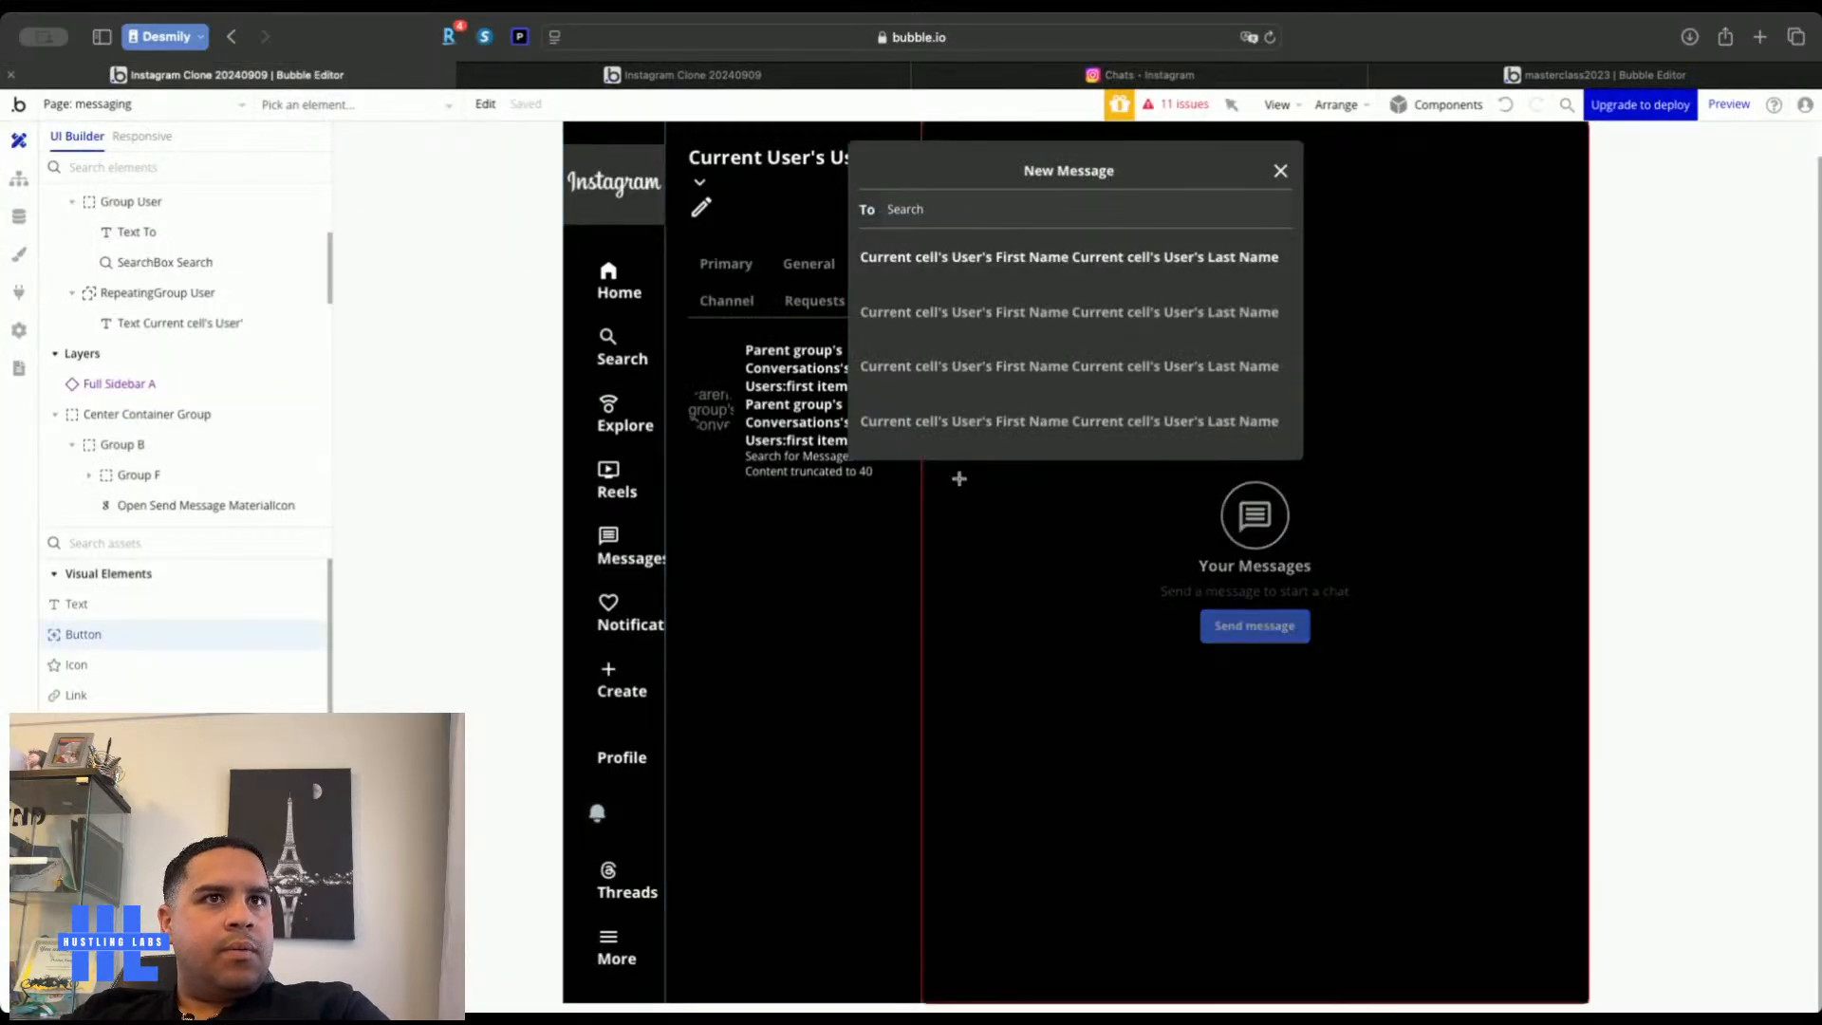
left_click(967, 434)
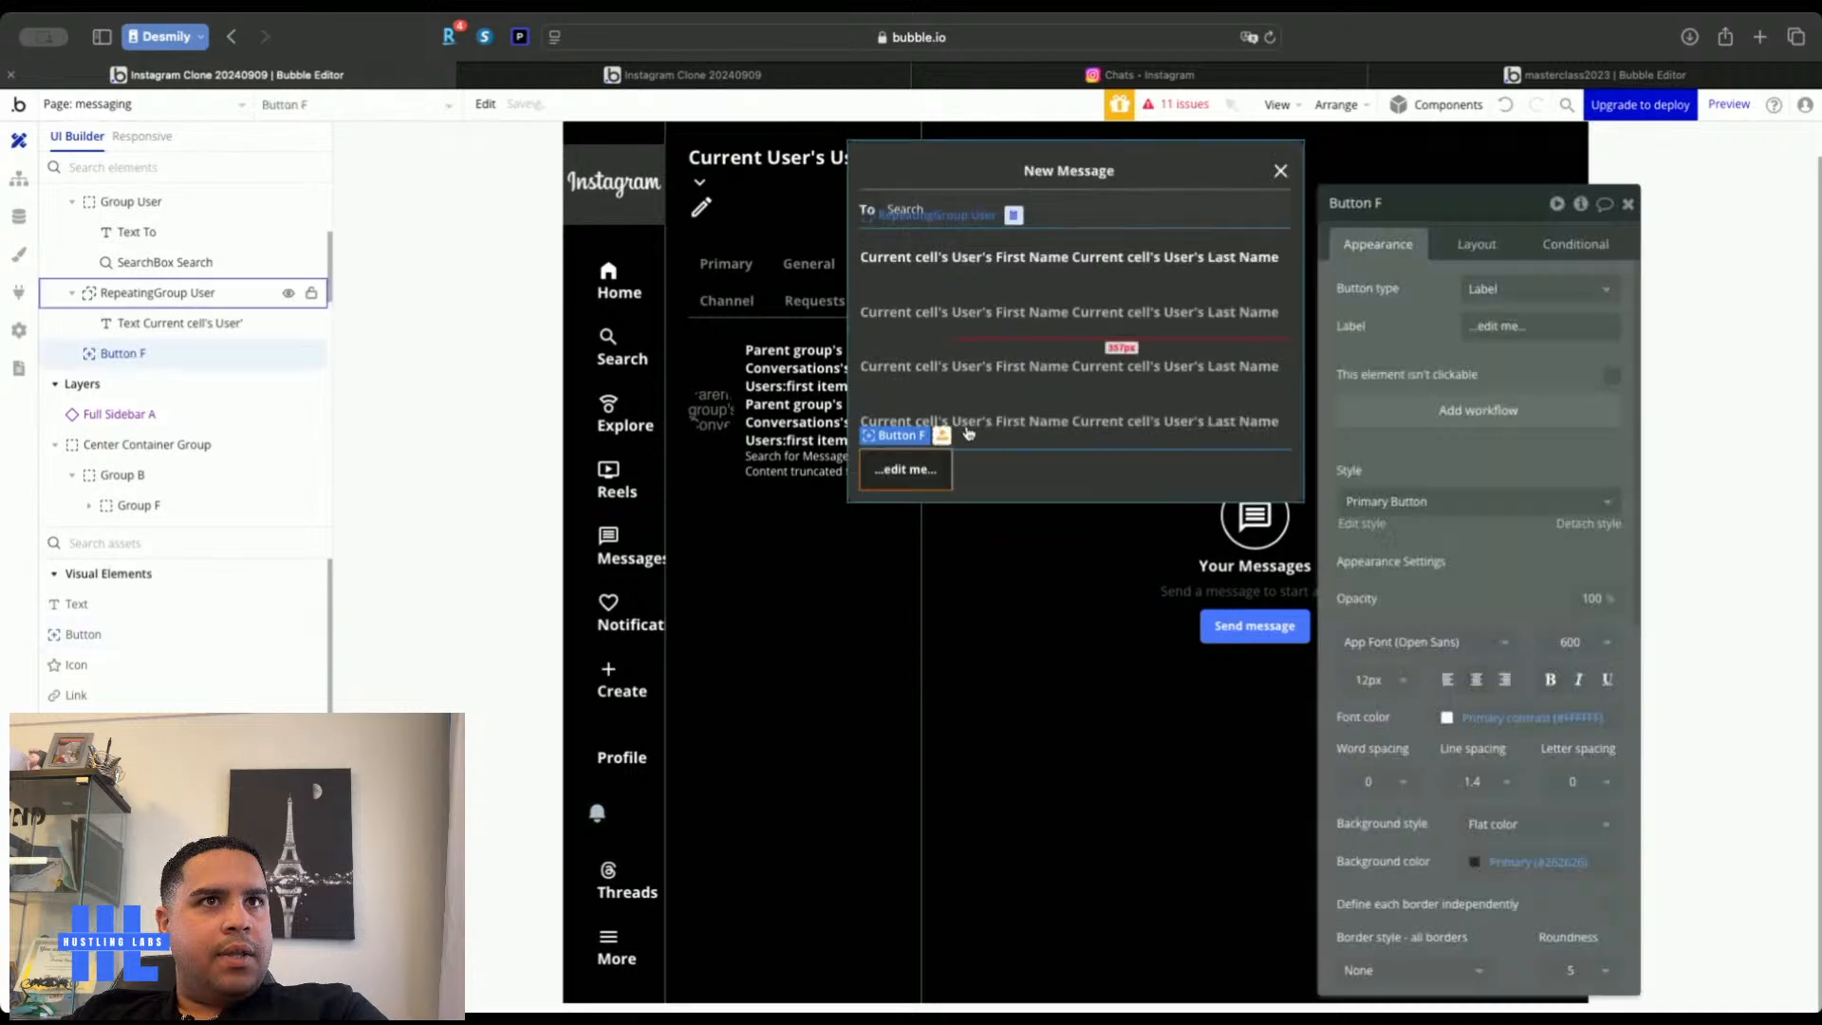
type("Chat")
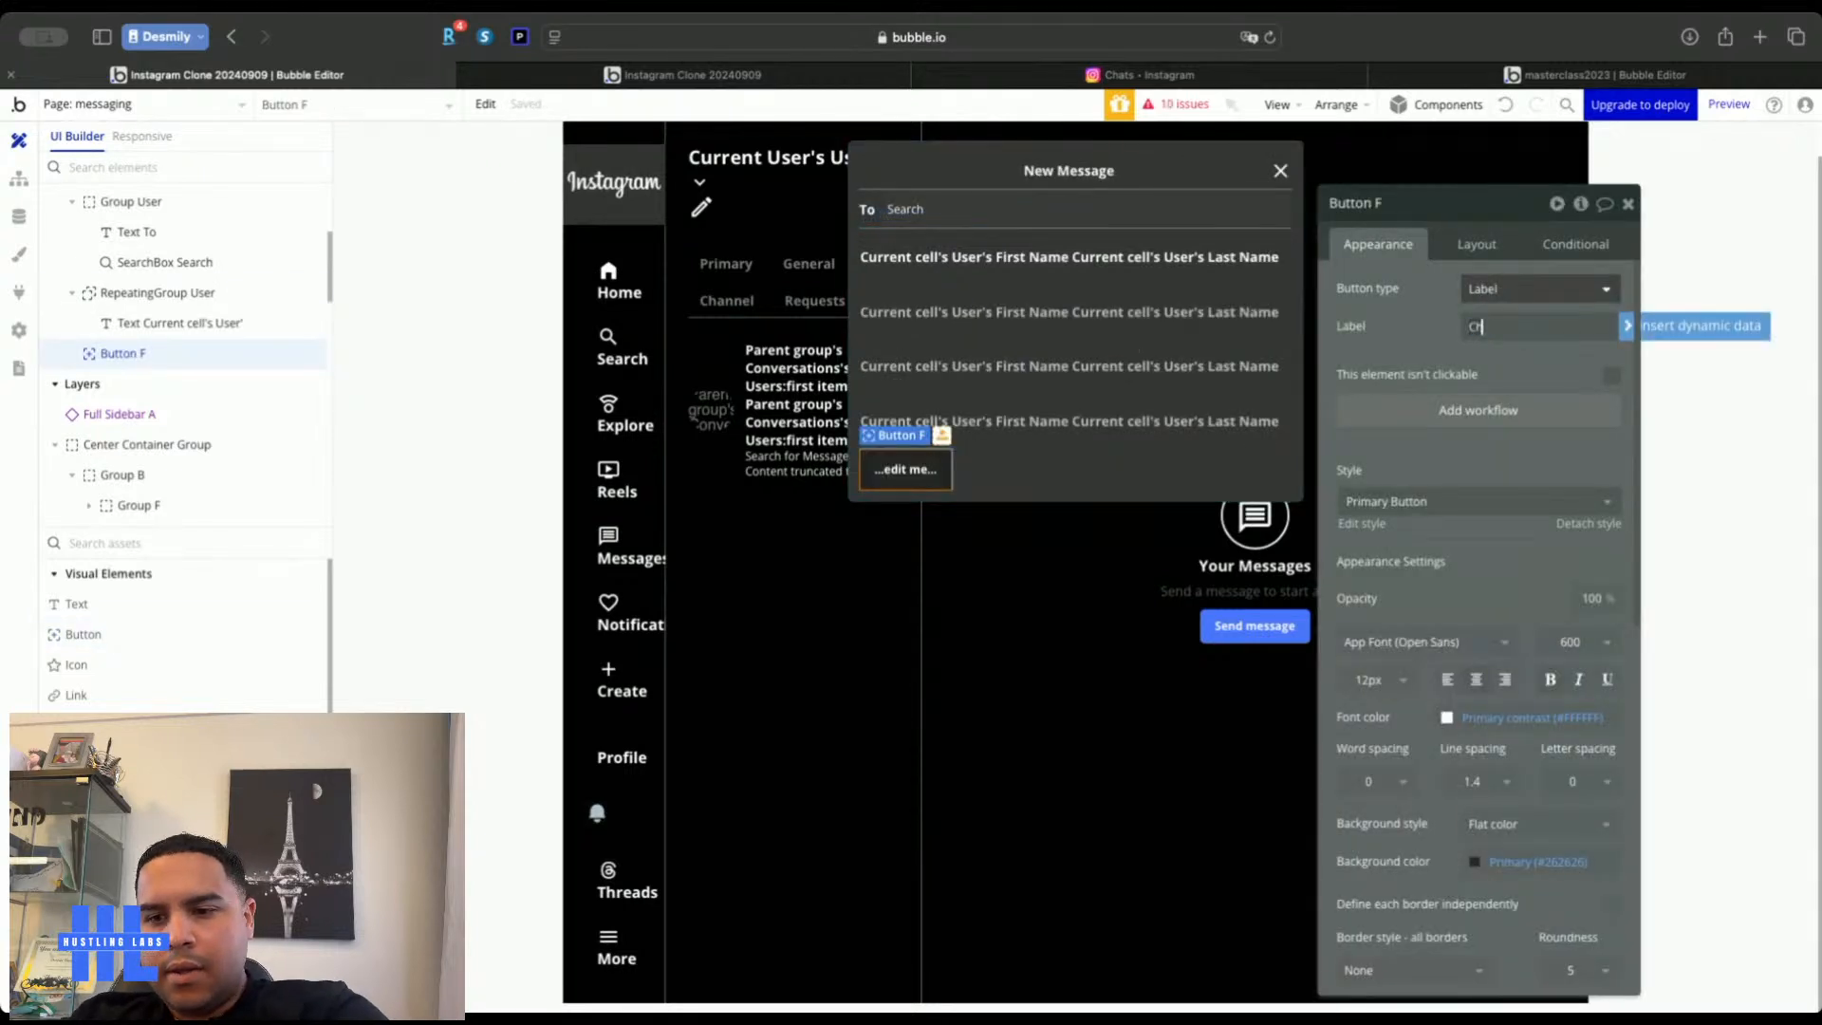
left_click(1486, 249)
left_click(1551, 392)
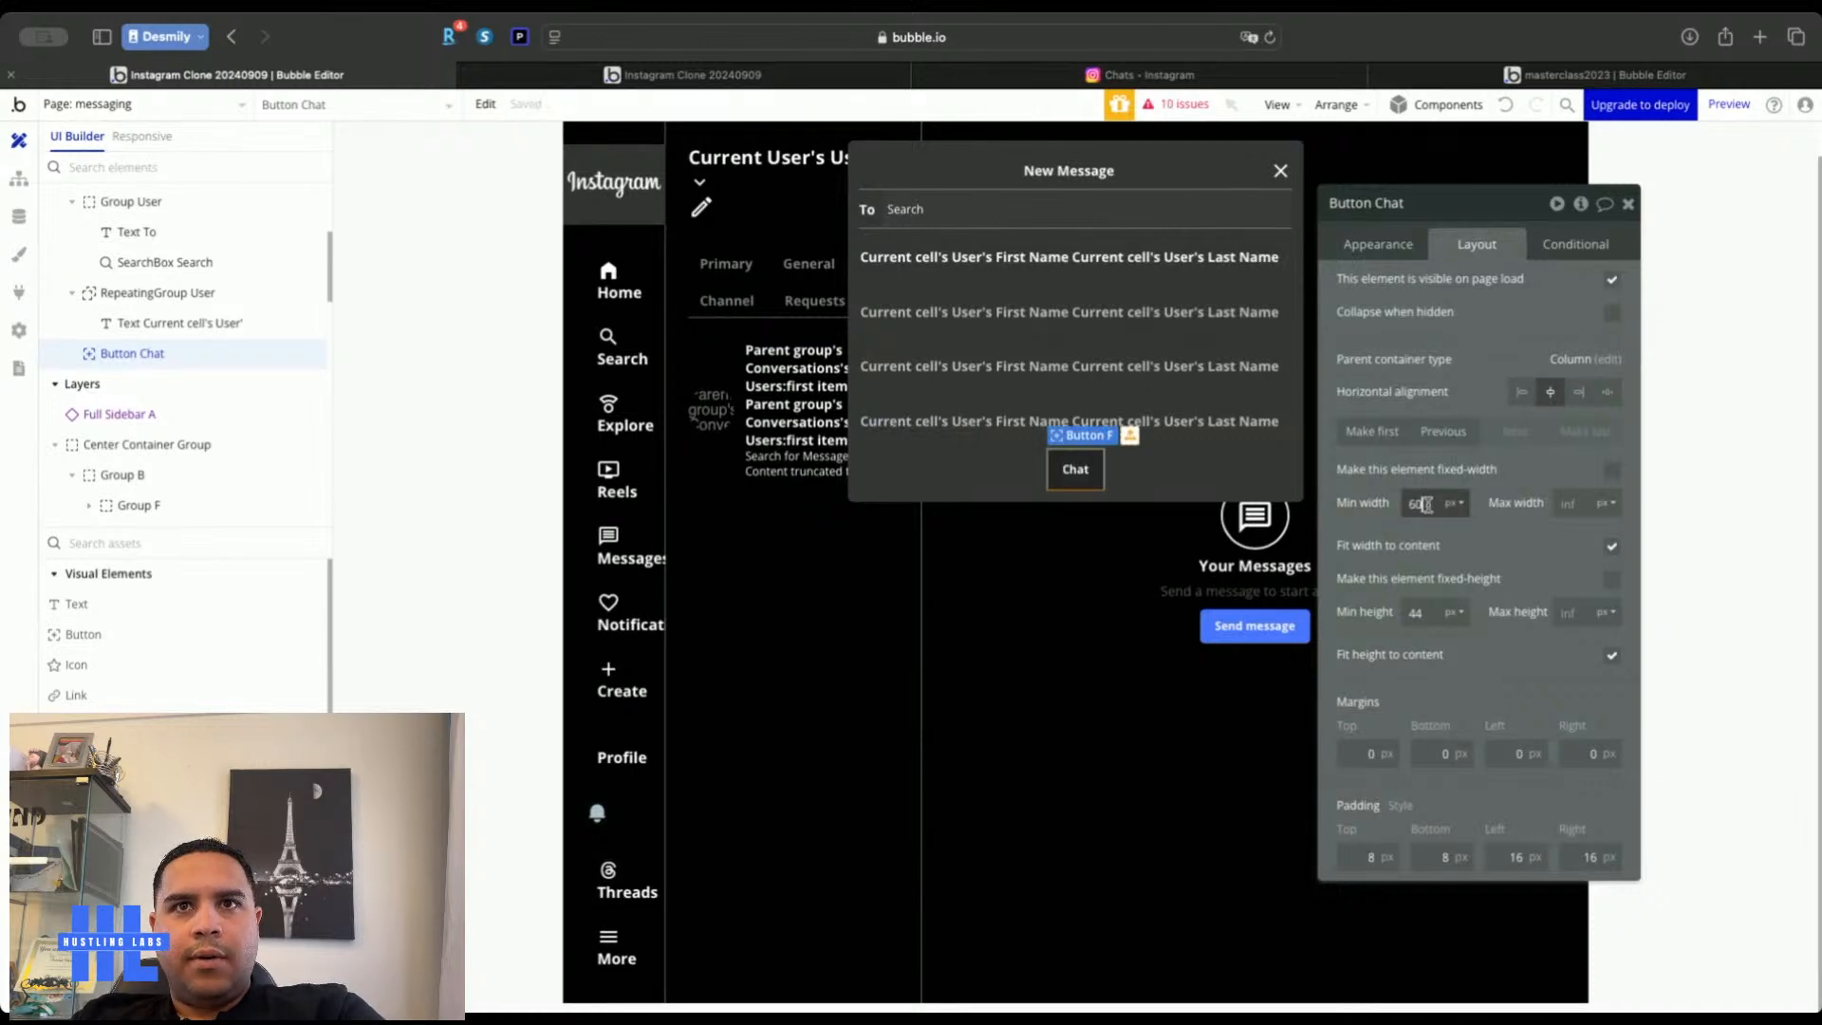
key("Up")
key("Up")
key("Up")
key("Up")
key("Up")
key("Up")
key("Up")
key("Up")
key("Up")
key("Up")
key("Up")
key("Up")
key("Up")
key("Up")
key("Up")
key("Up")
key("Up")
key("Up")
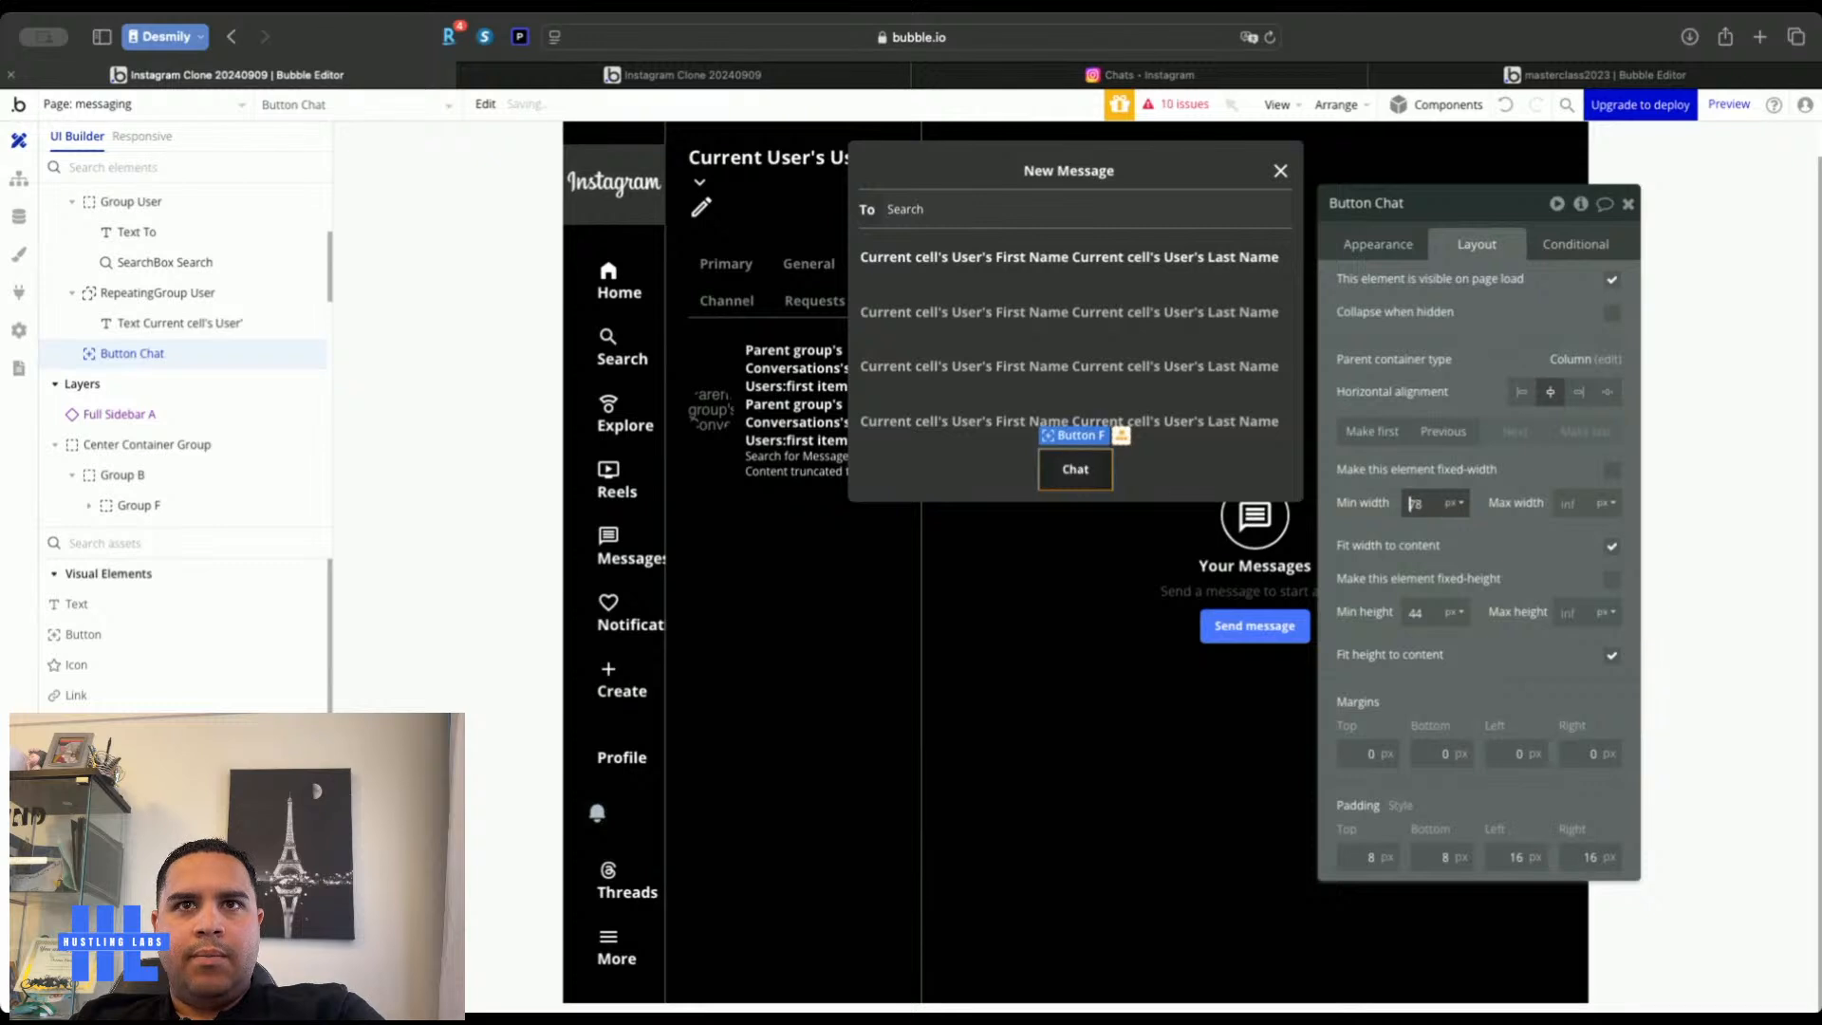
Make the Chat button's background Blue and create its click workflow
left_click(1377, 244)
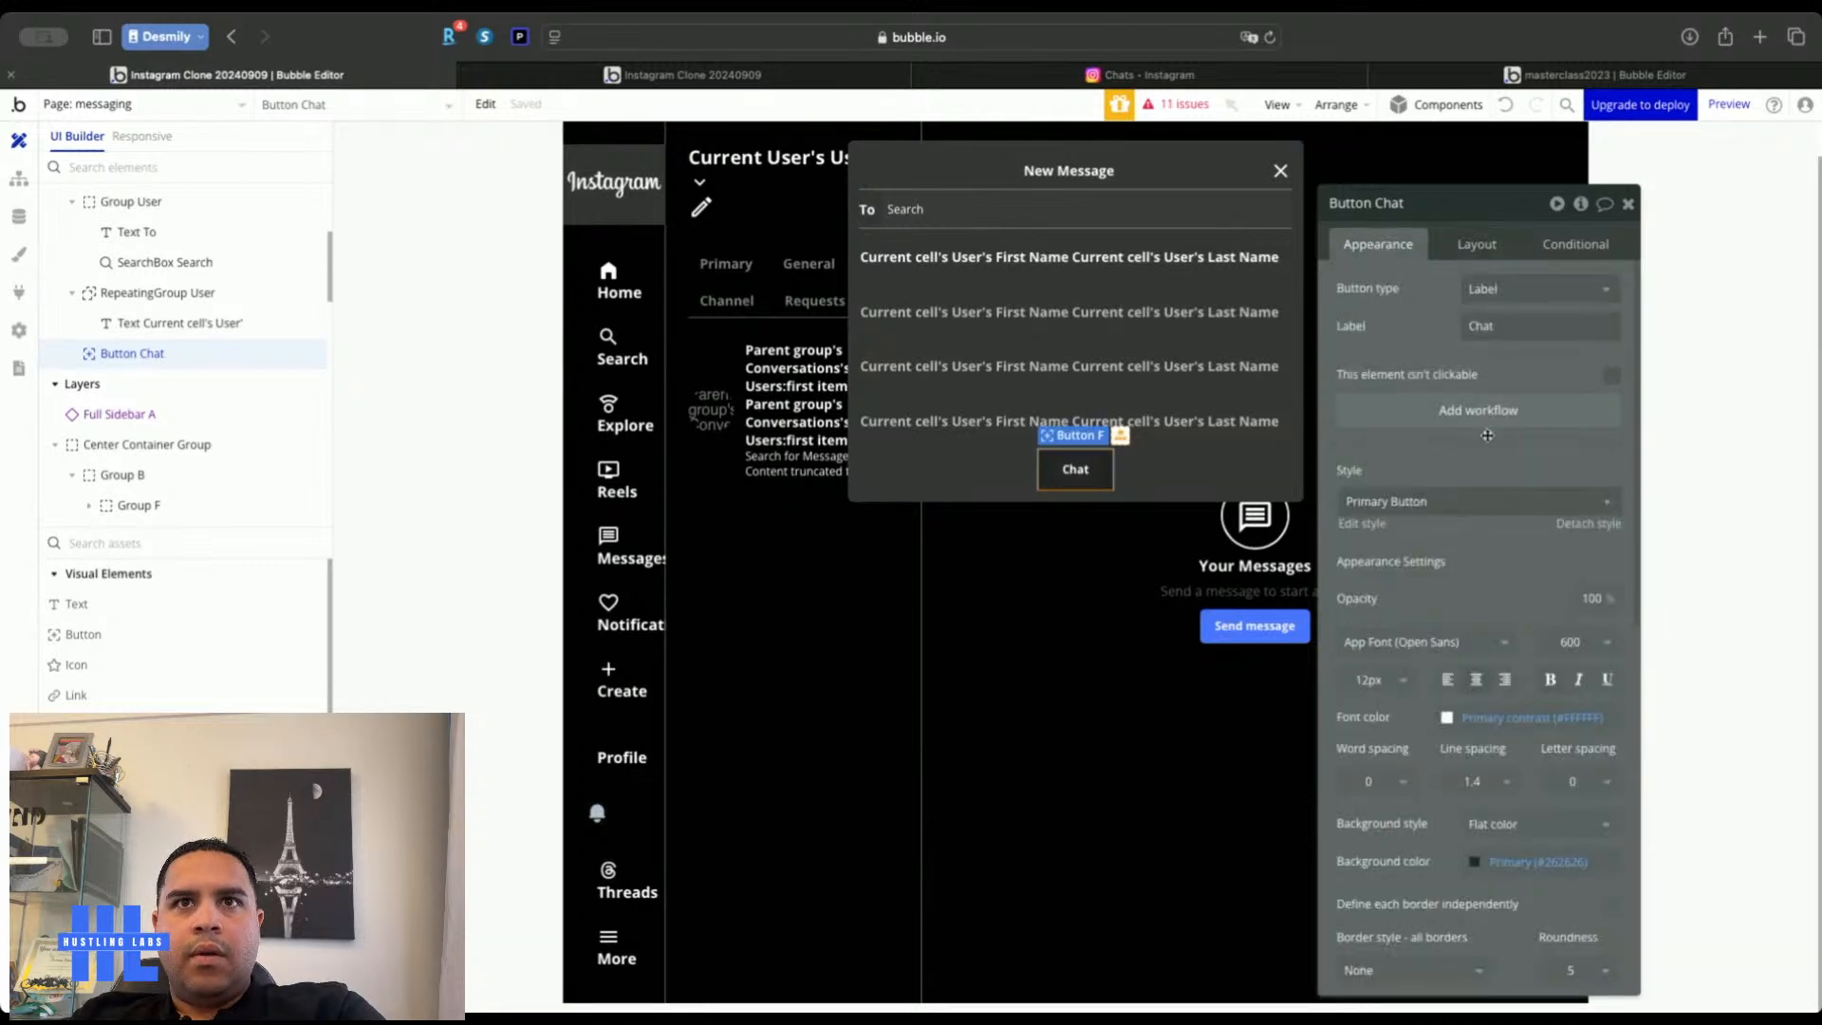
left_click(1499, 717)
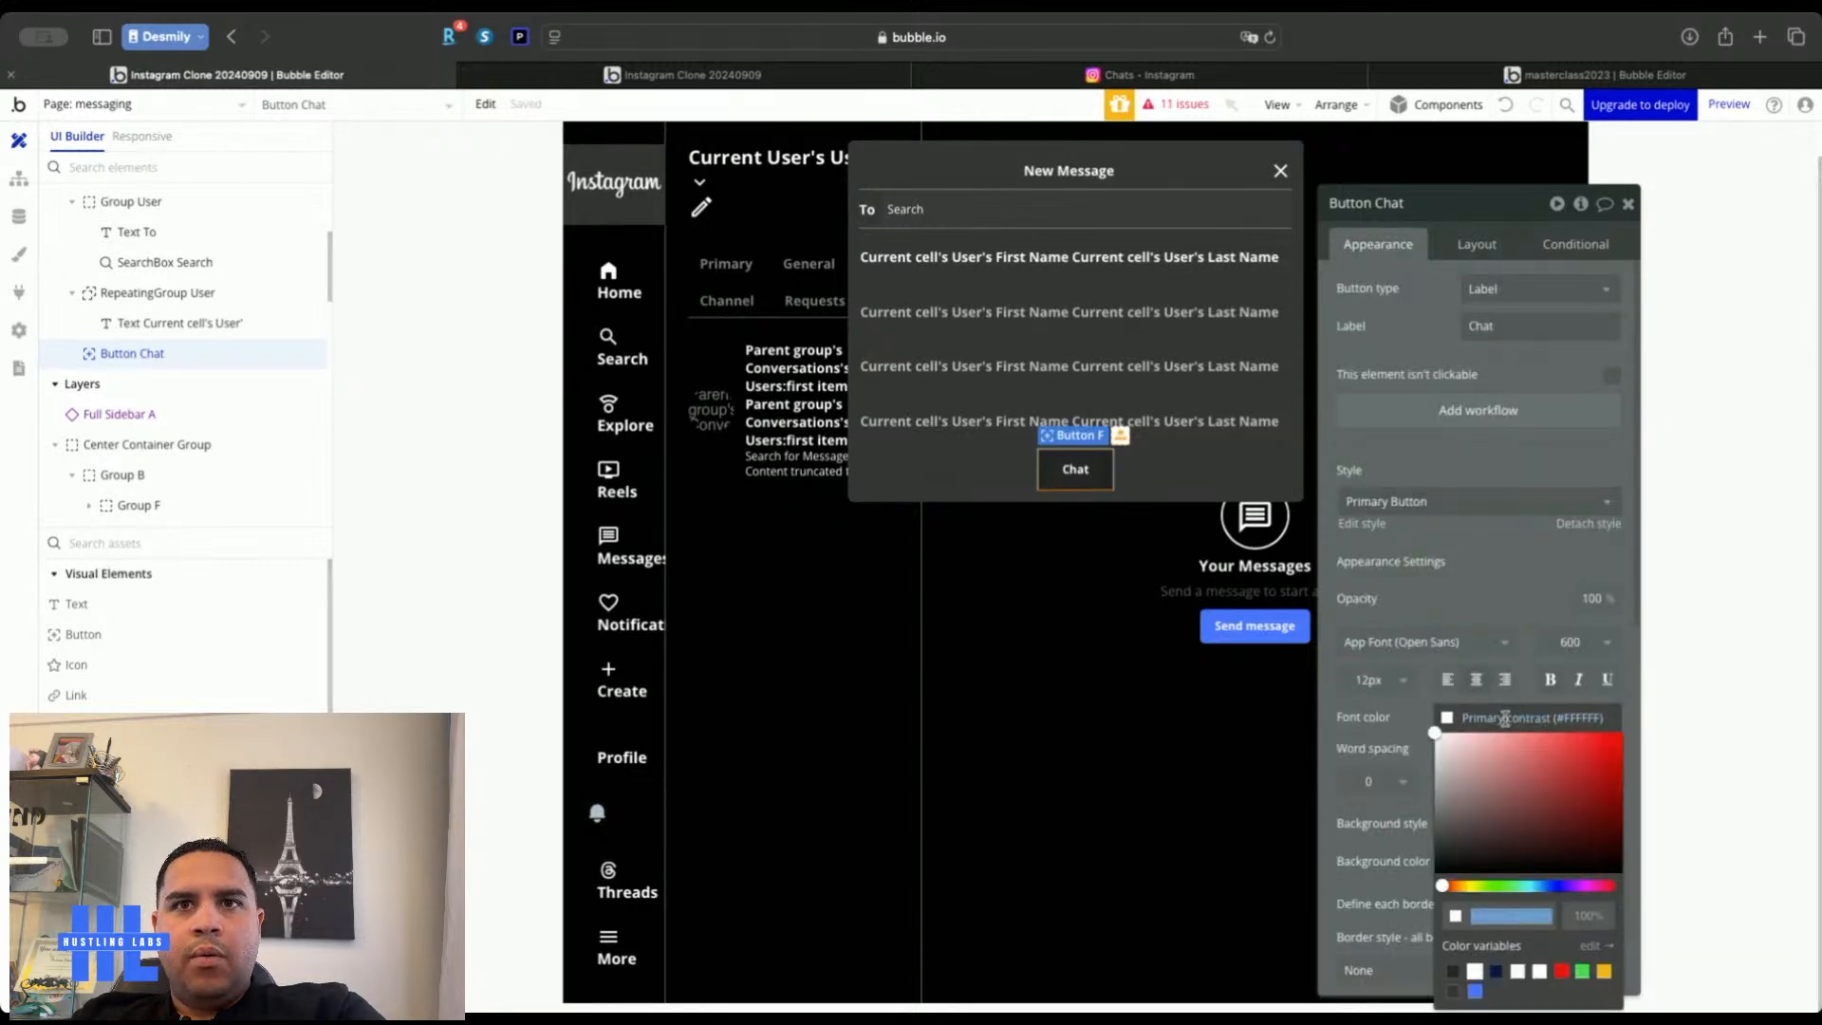
left_click(1535, 592)
scroll(1535, 592, "down", 5)
left_click(1537, 591)
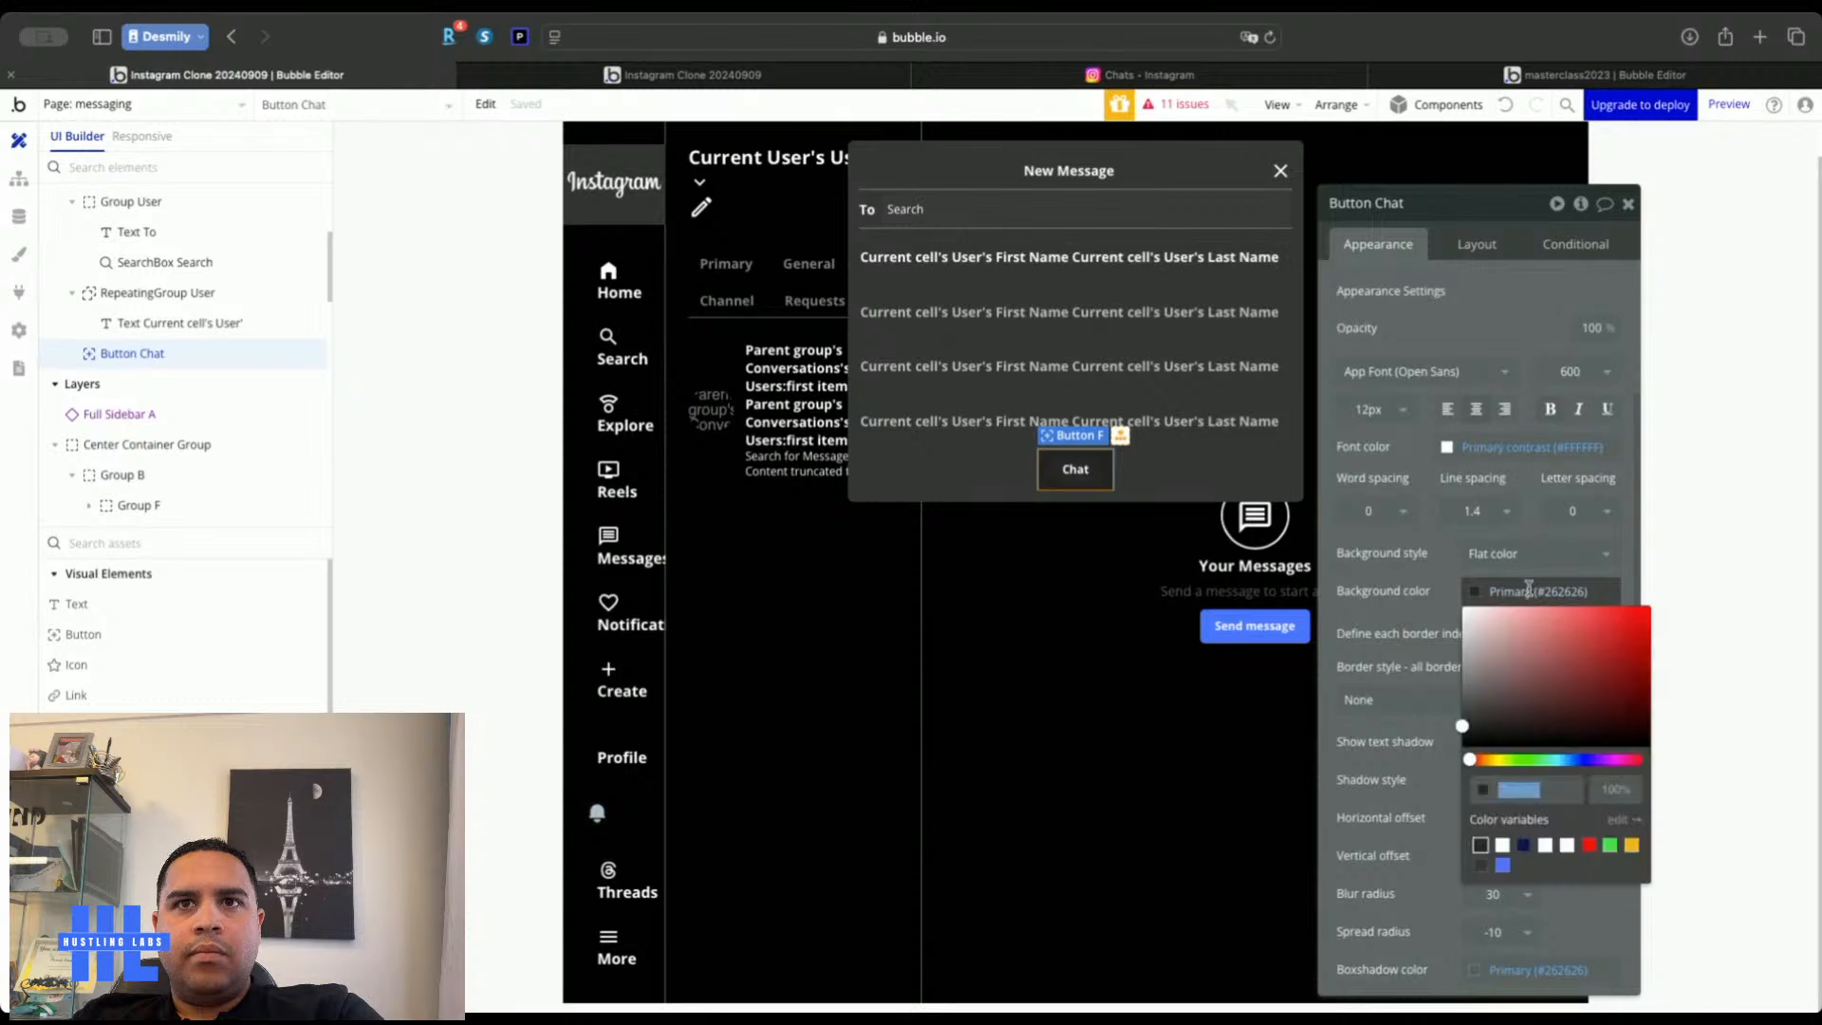
left_click(1502, 863)
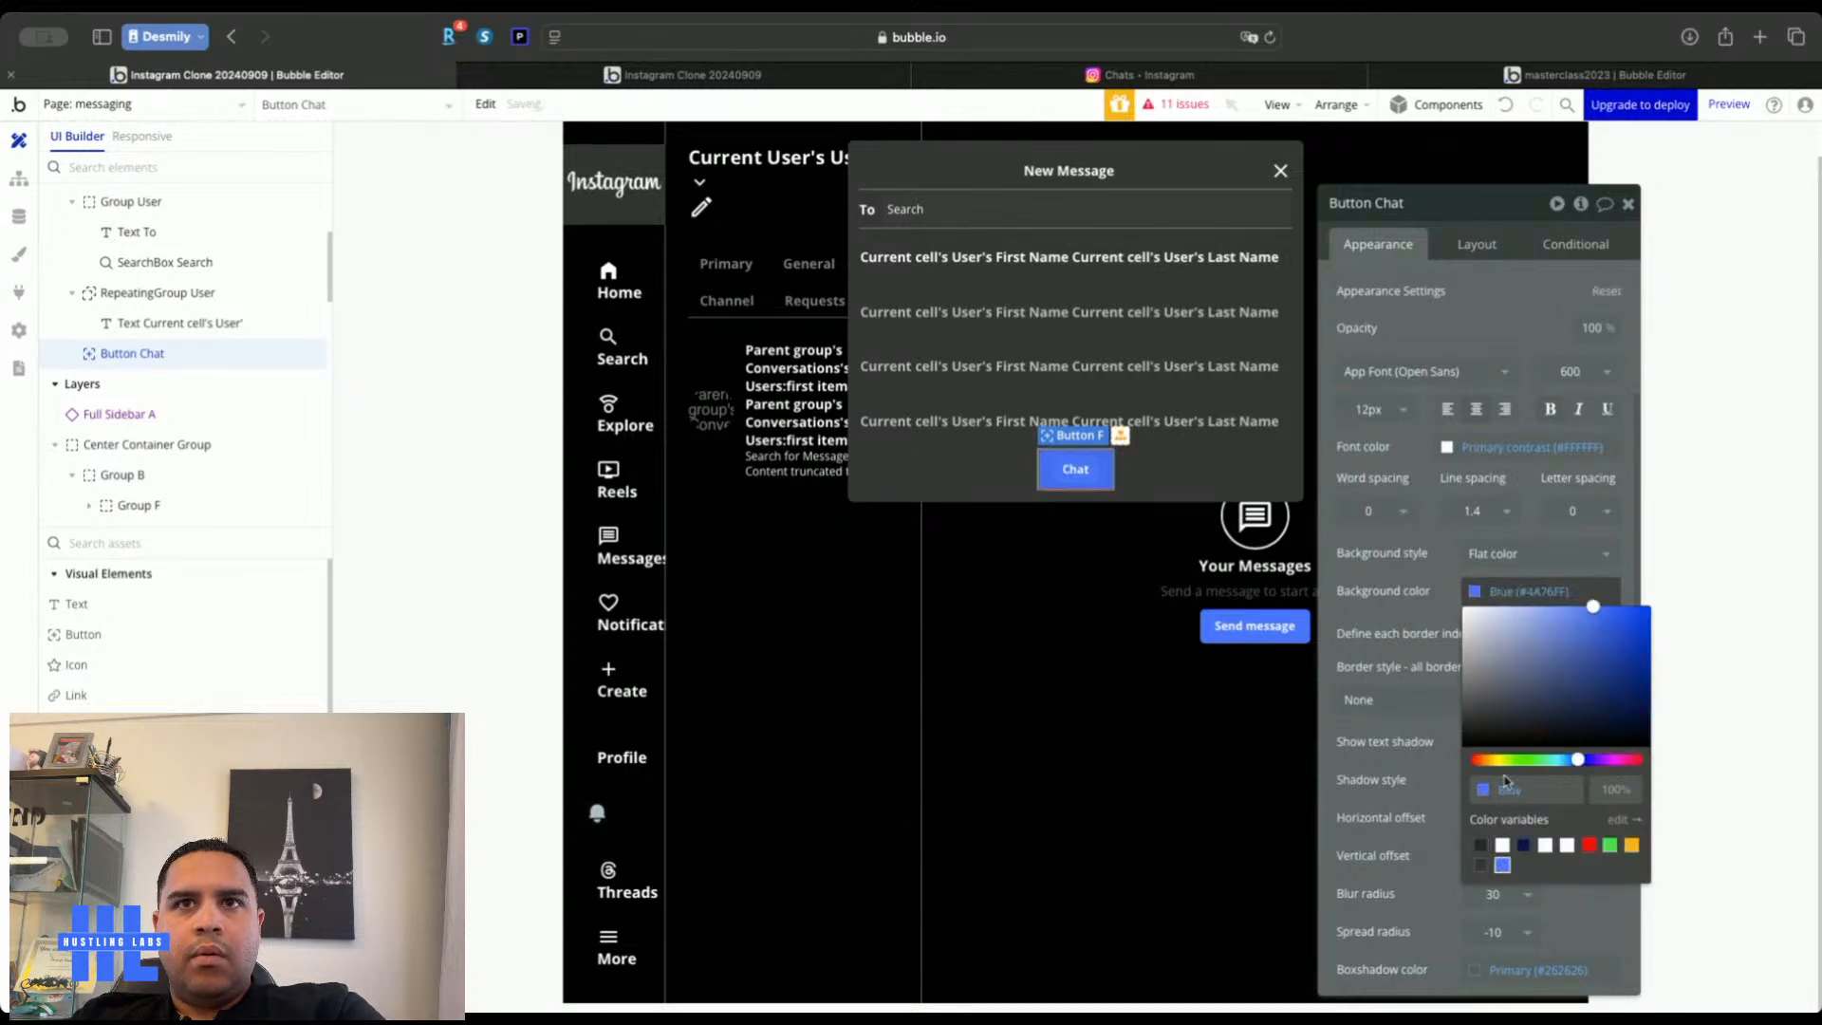
left_click(1483, 252)
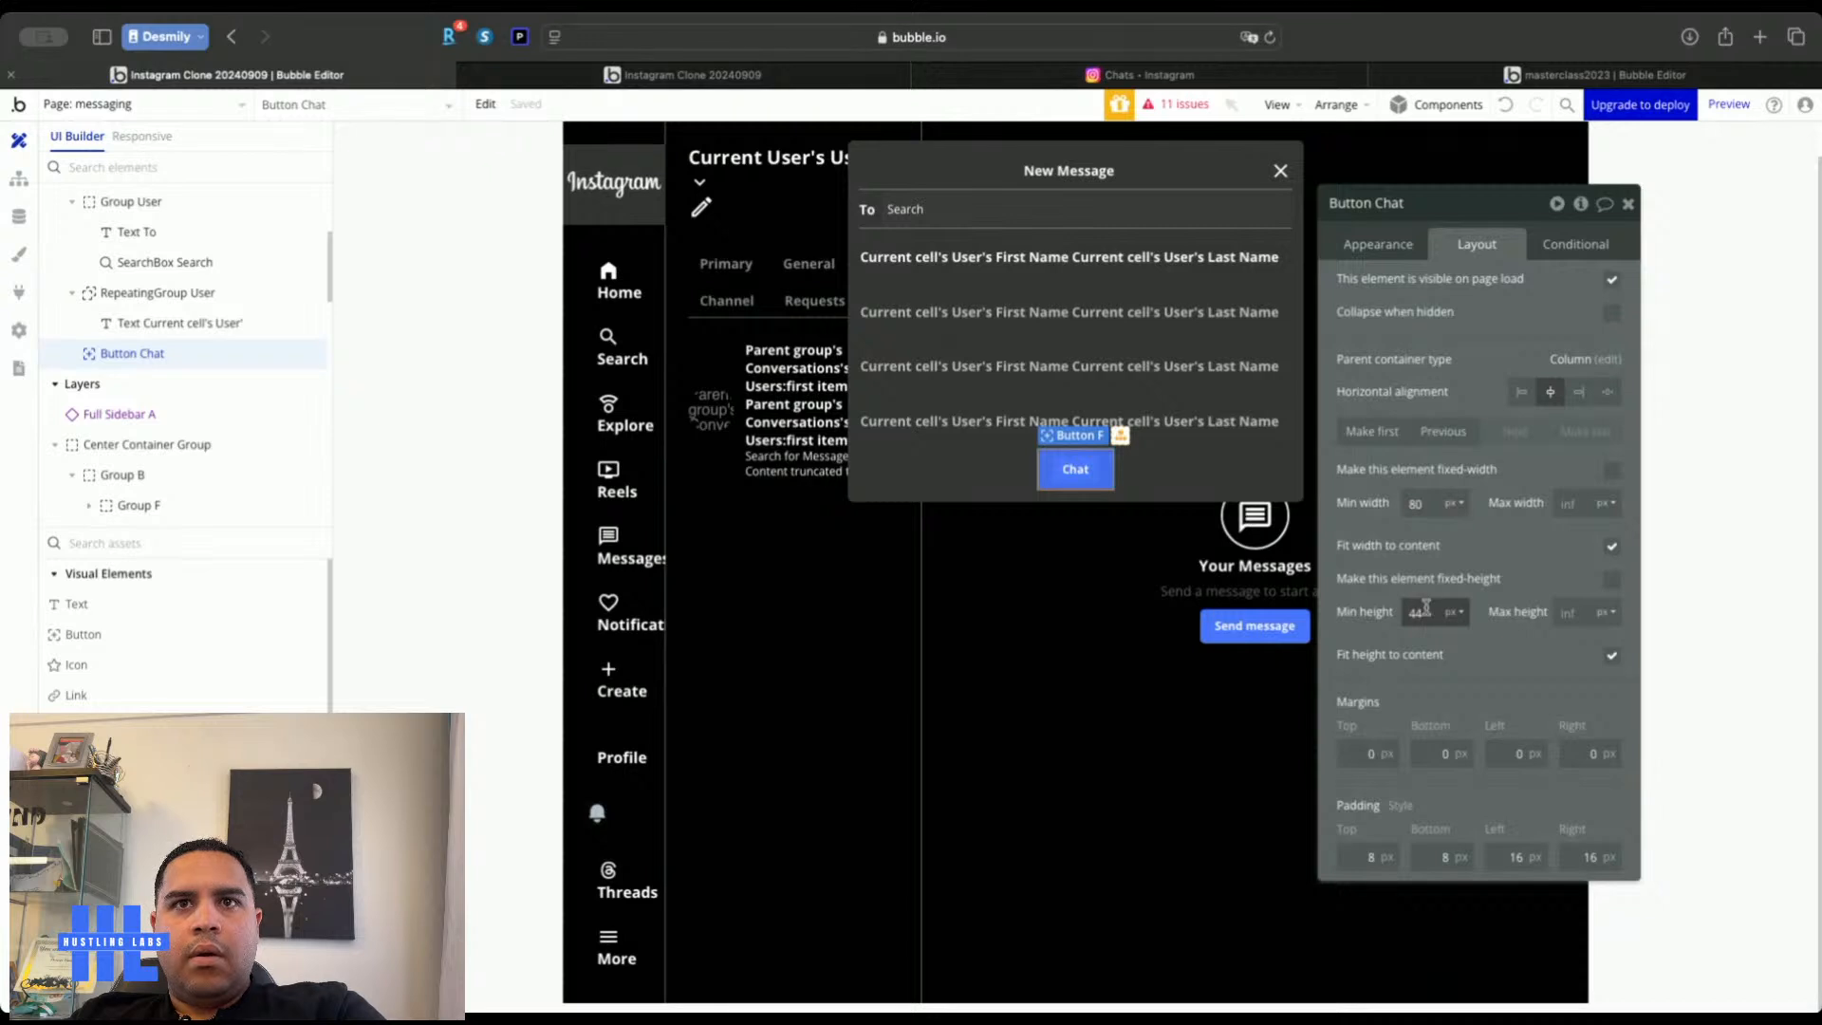
left_click(1372, 246)
left_click(1475, 412)
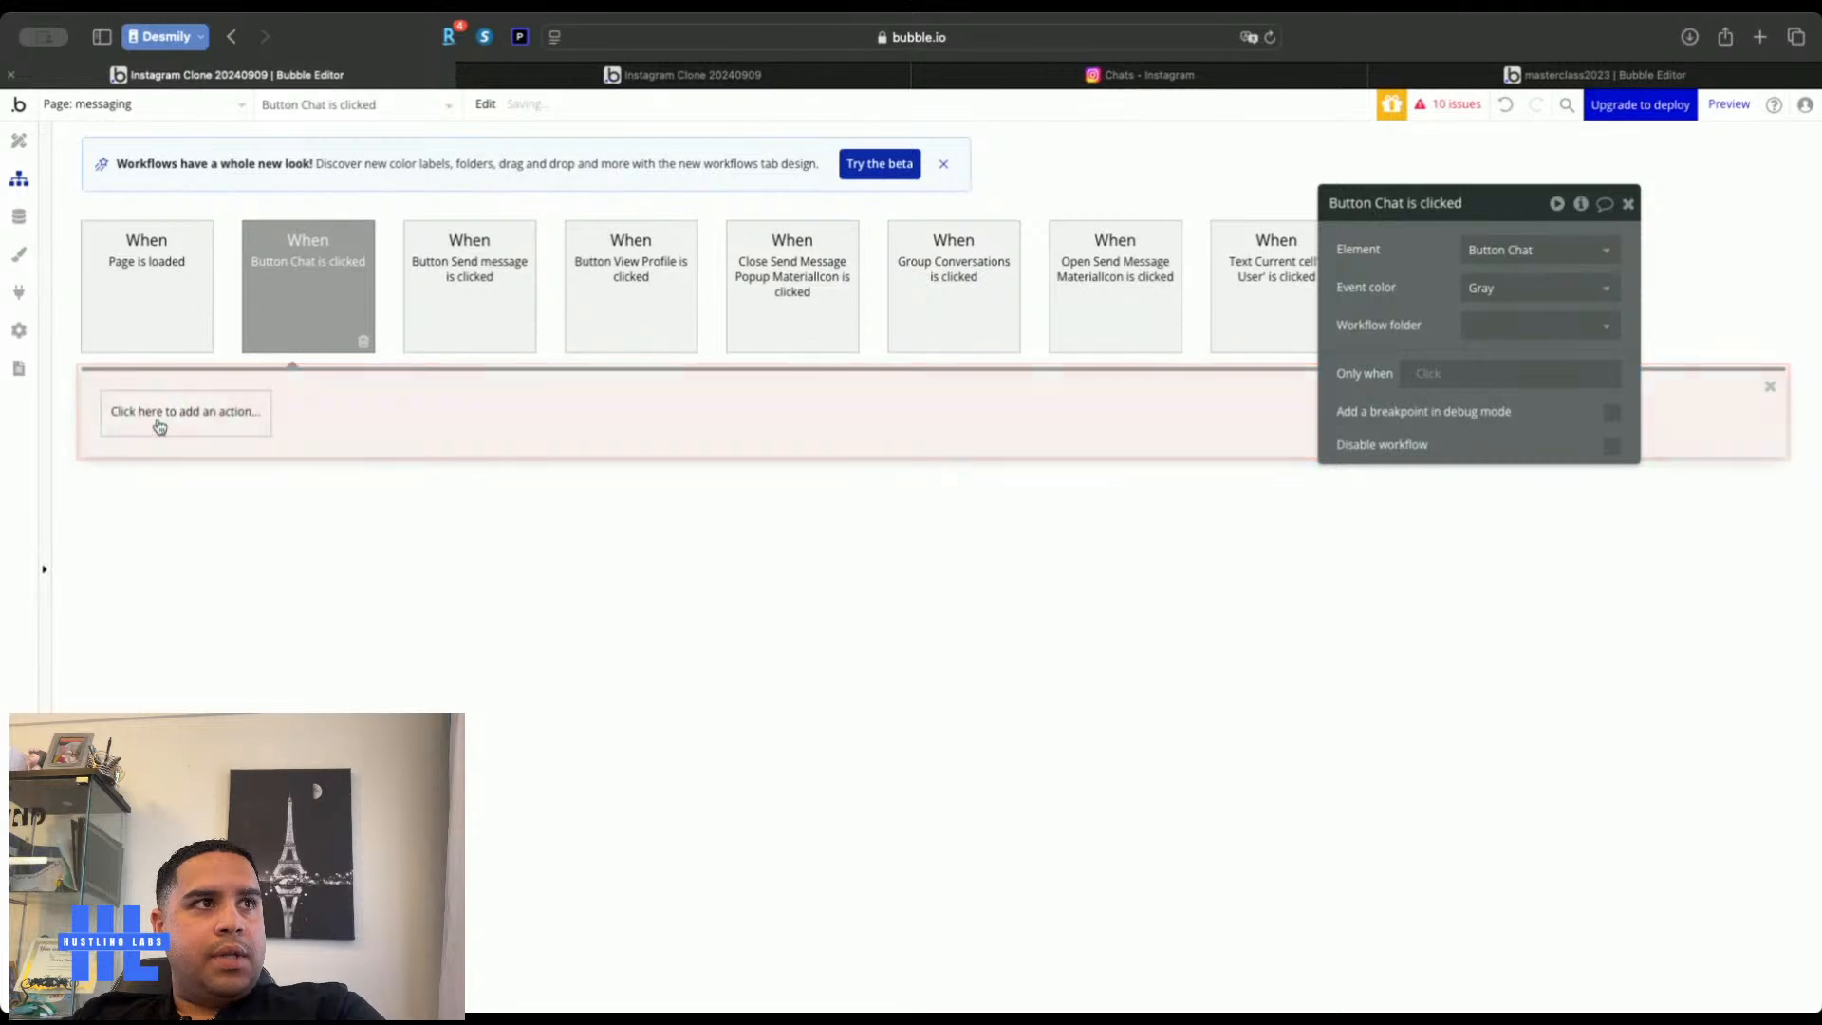
Add a create-new-thing action for Conversations with Chat Messages set to 0
left_click(159, 427)
mouse_move(163, 545)
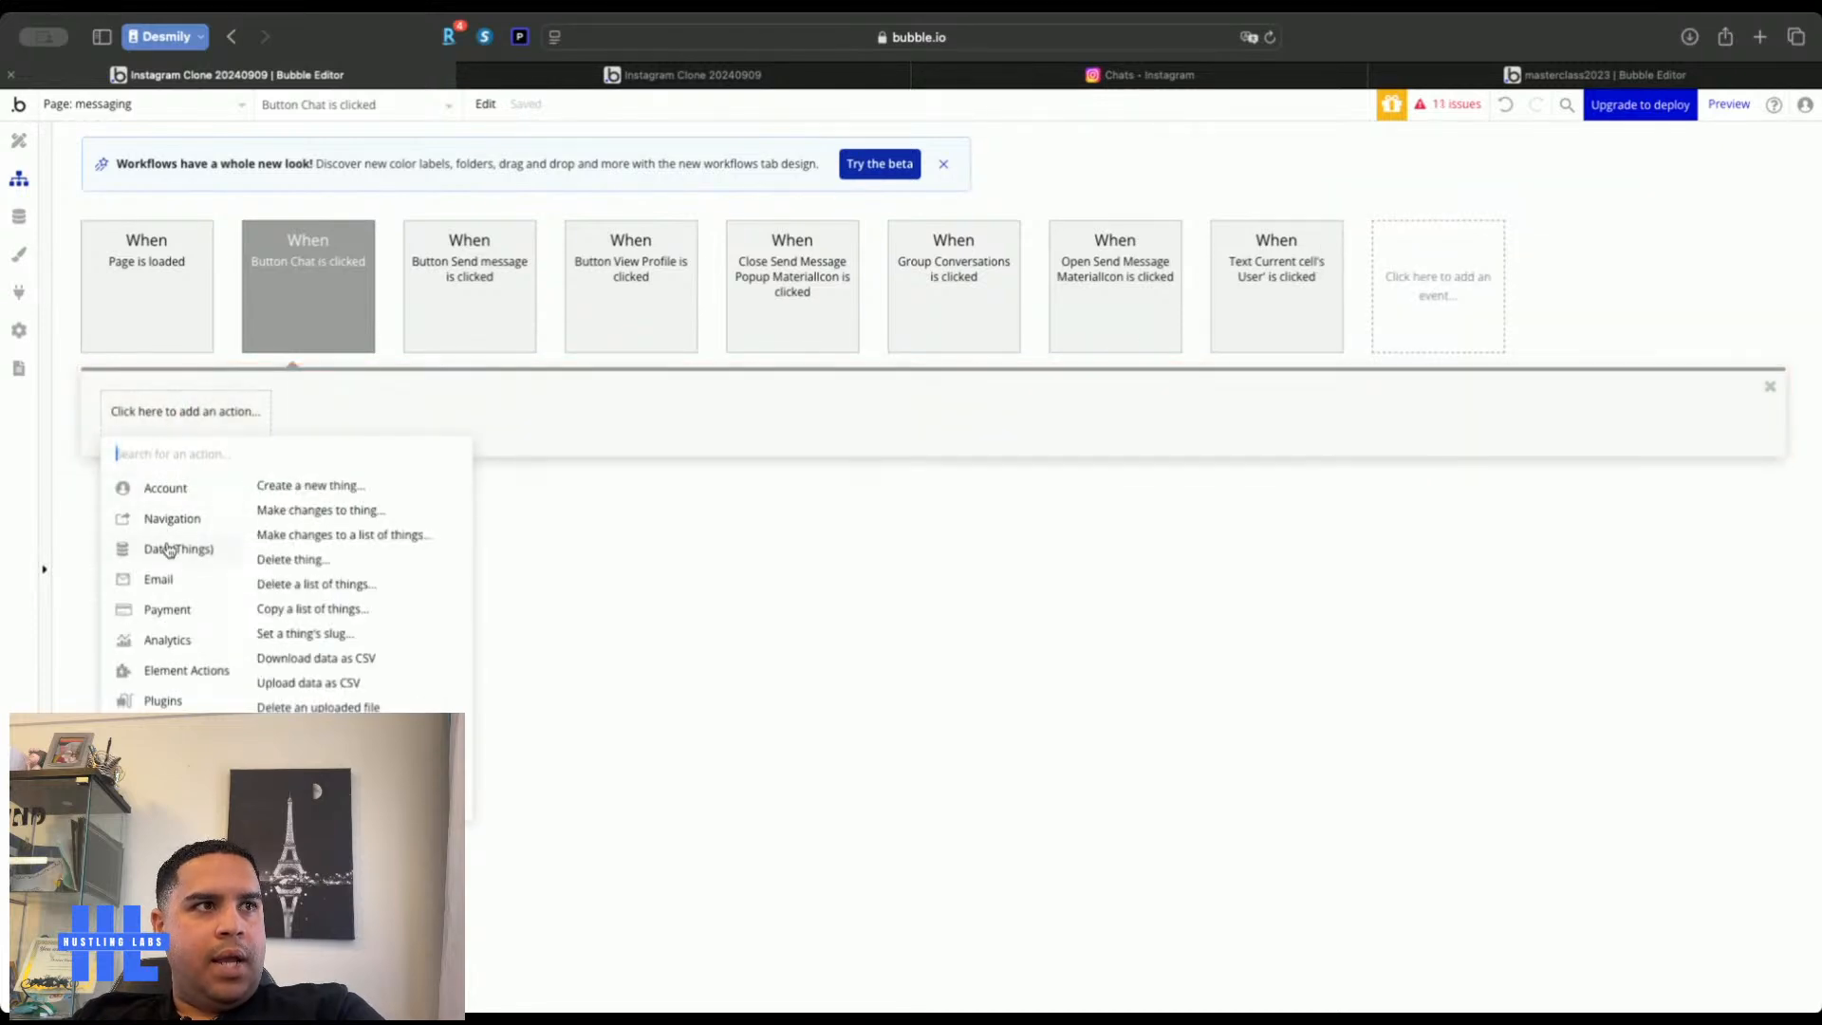
left_click(330, 484)
left_click(1534, 255)
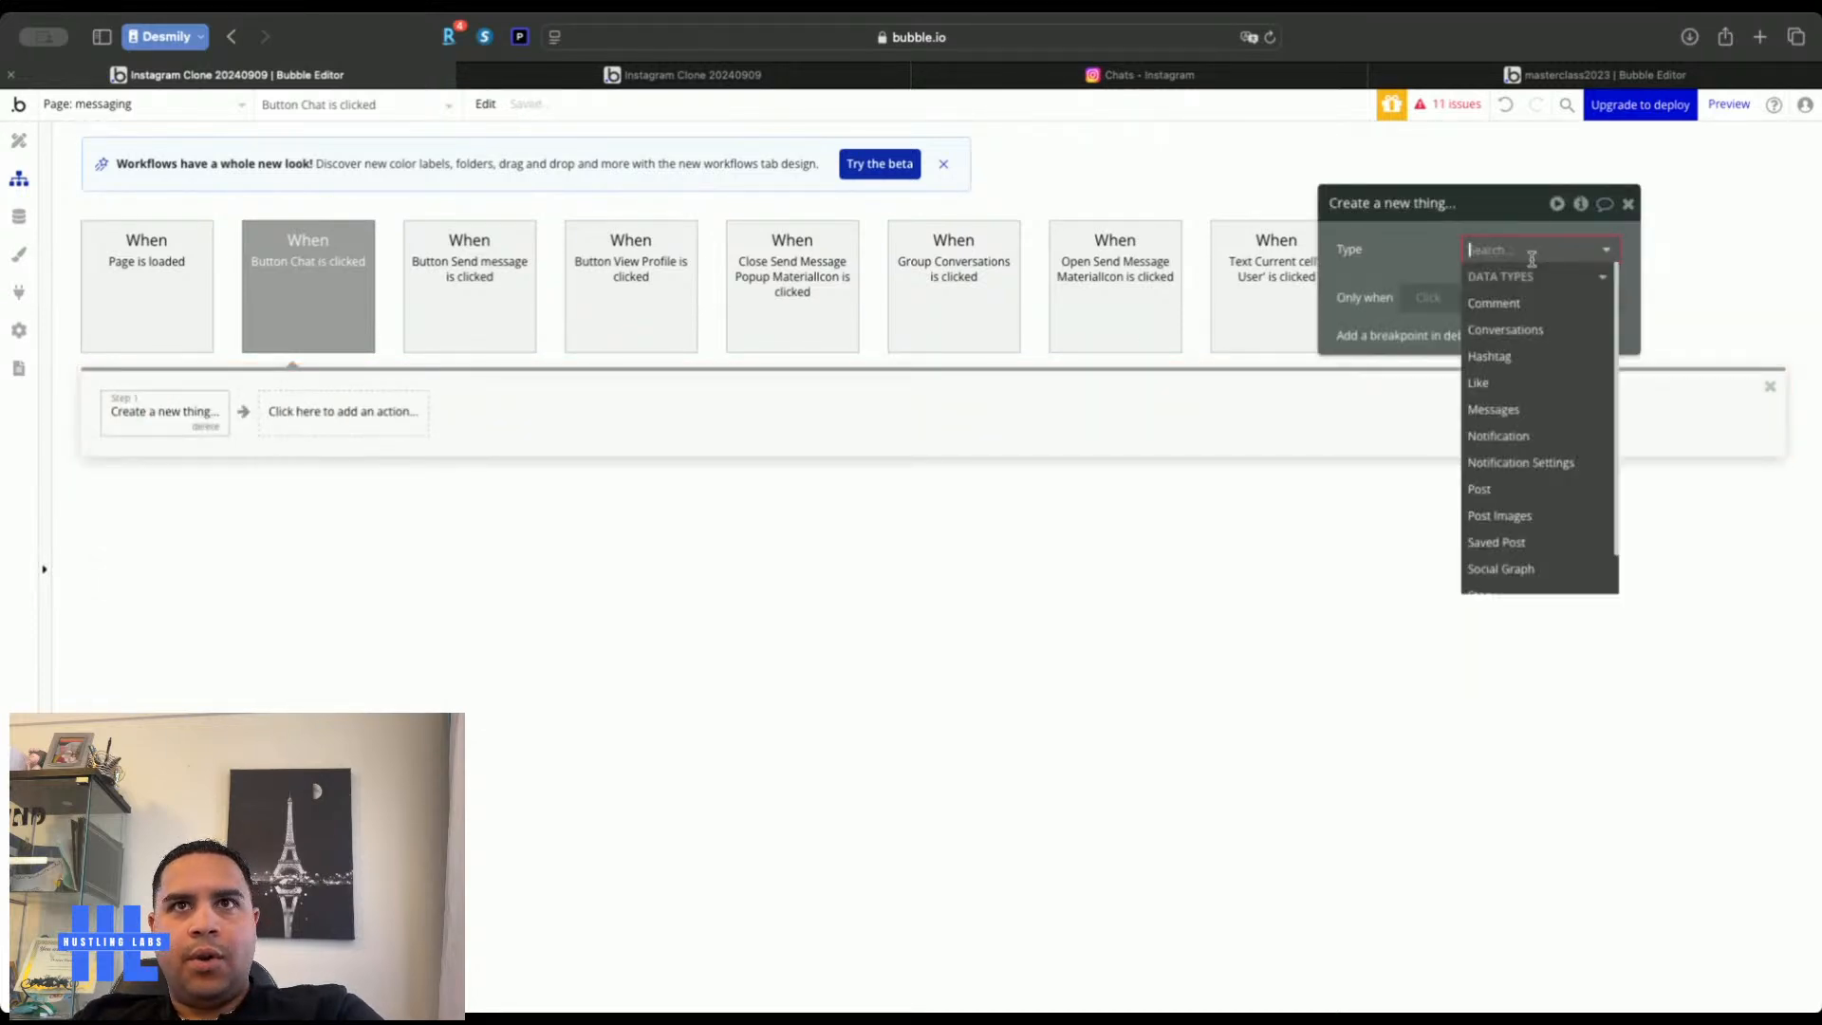
left_click(1518, 329)
left_click(1579, 336)
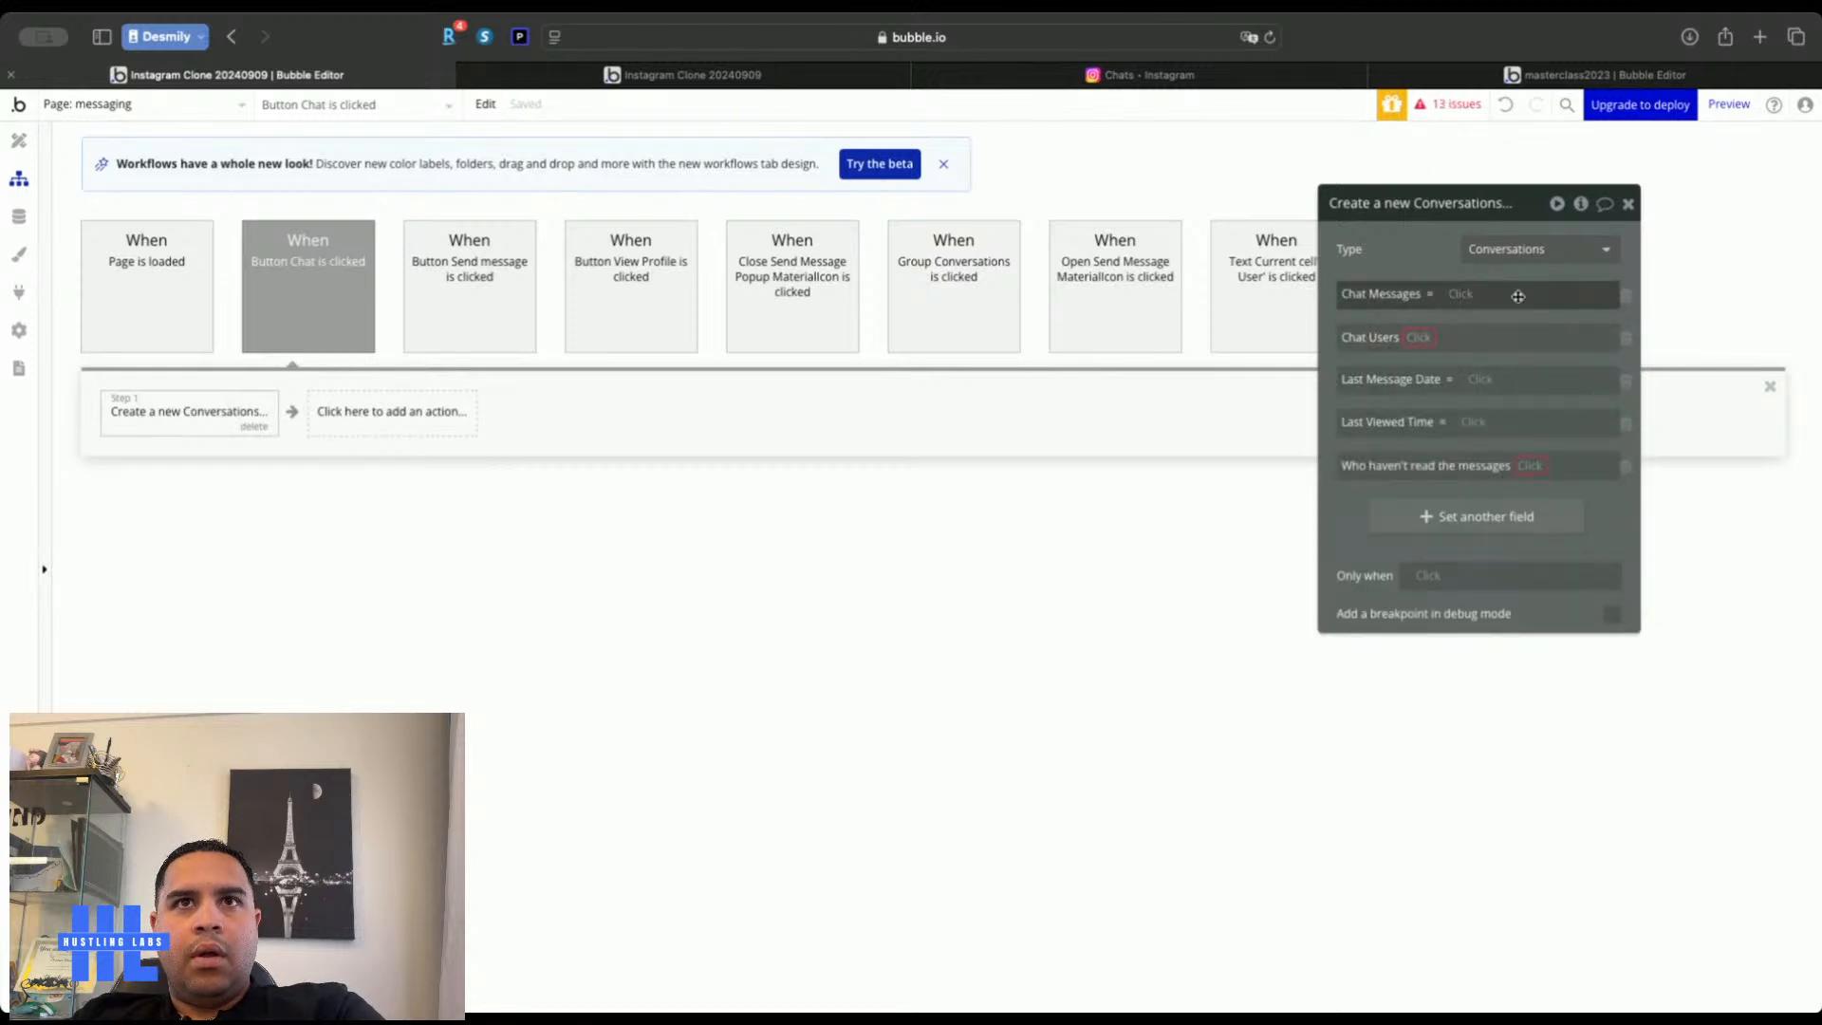
left_click(1462, 296)
type("0")
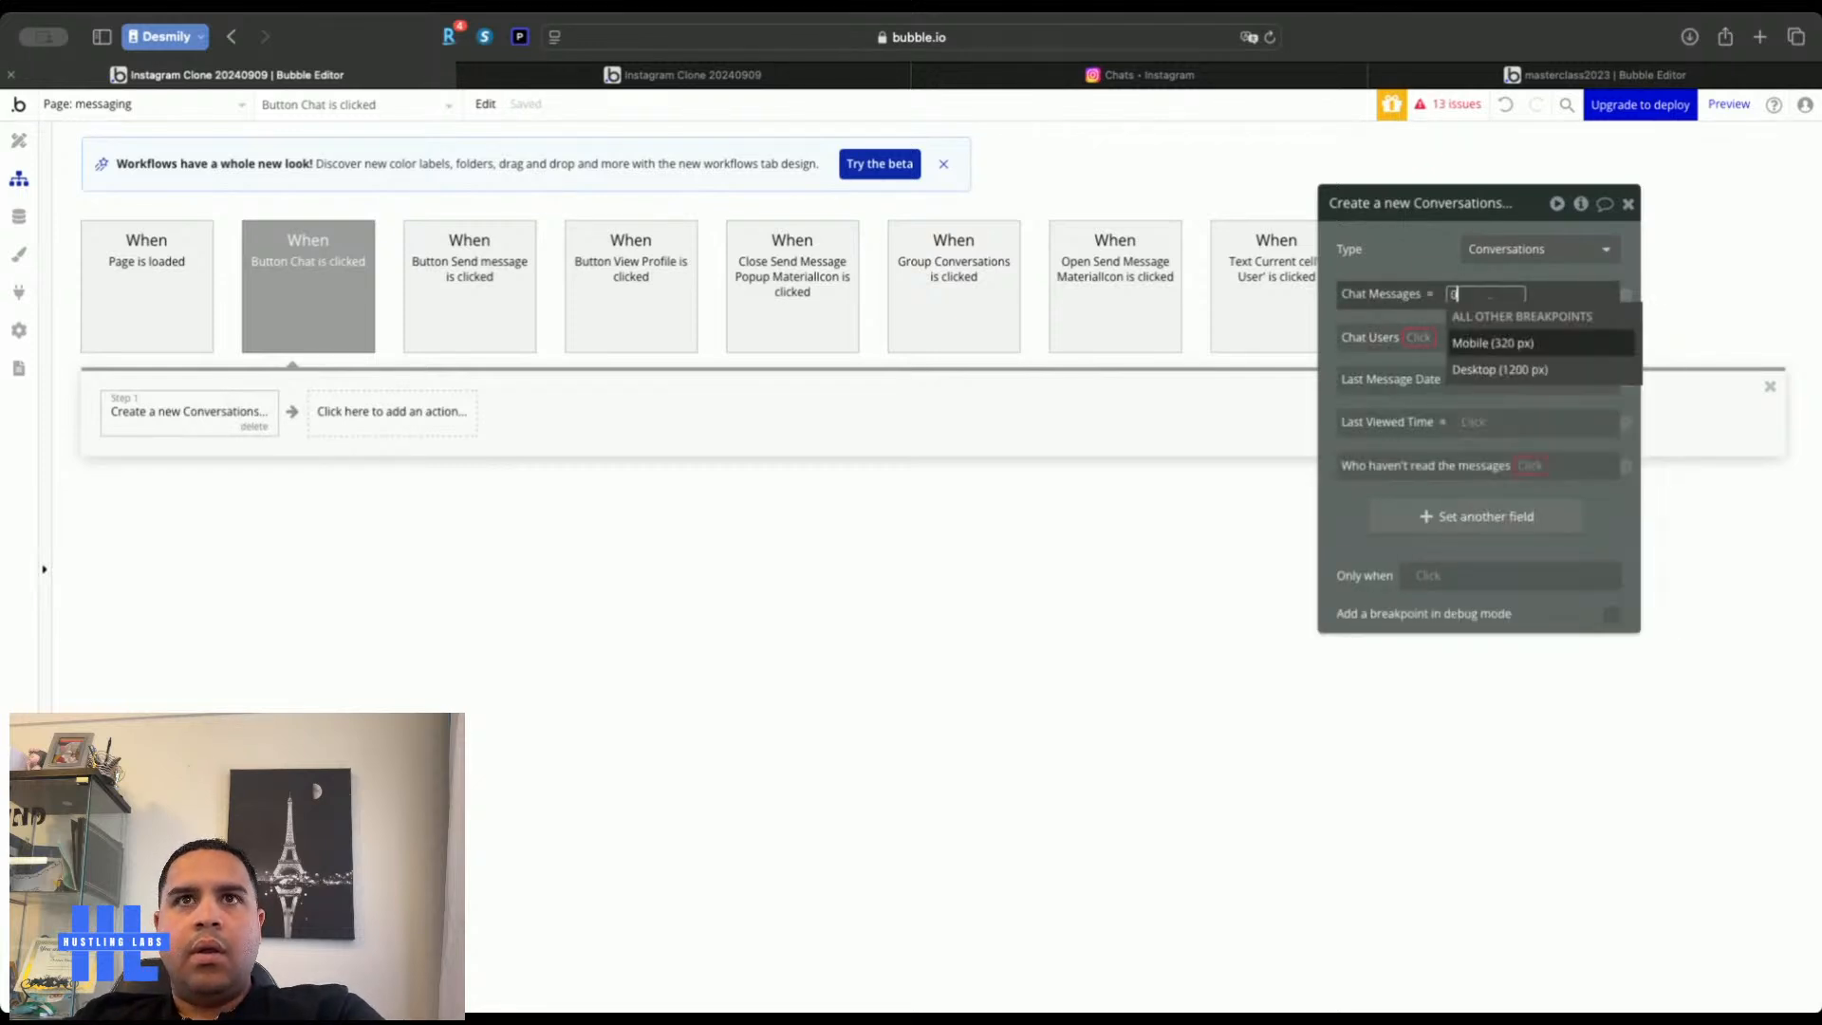
left_click(1380, 257)
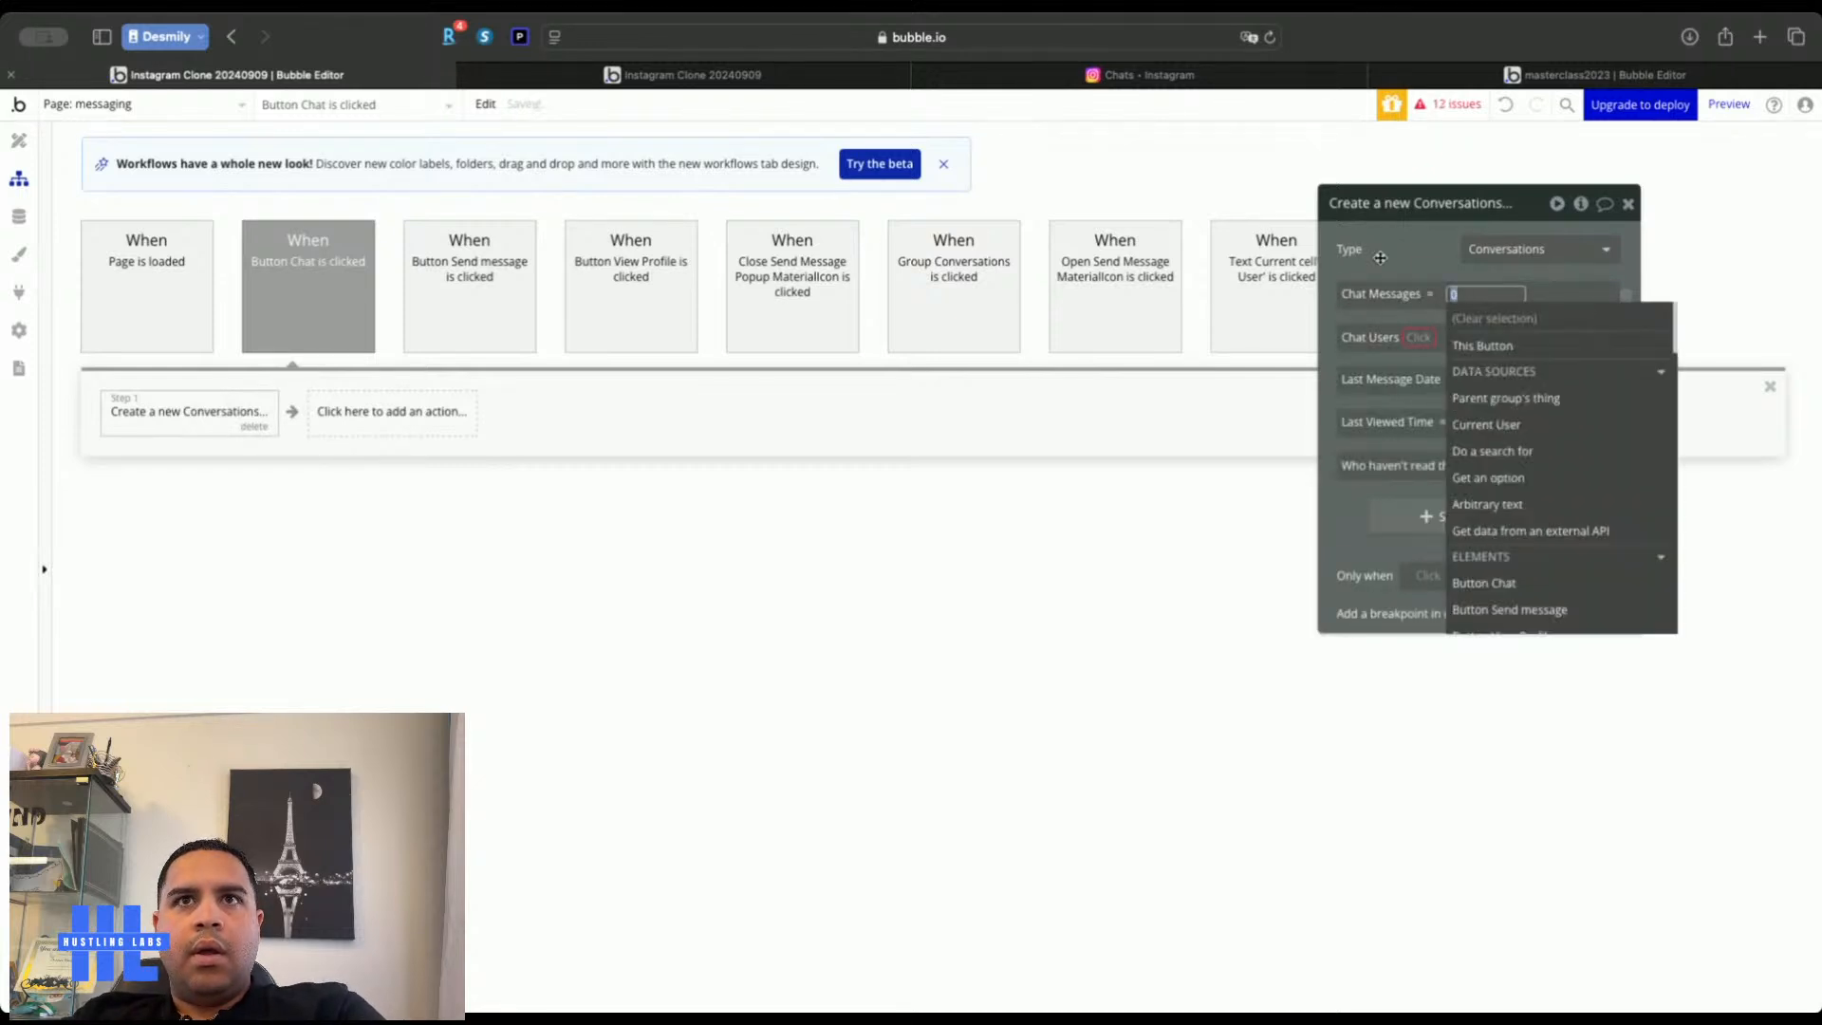
Fill Chat Users by adding the Send Message Popup's Conversation Users list
left_click(1417, 338)
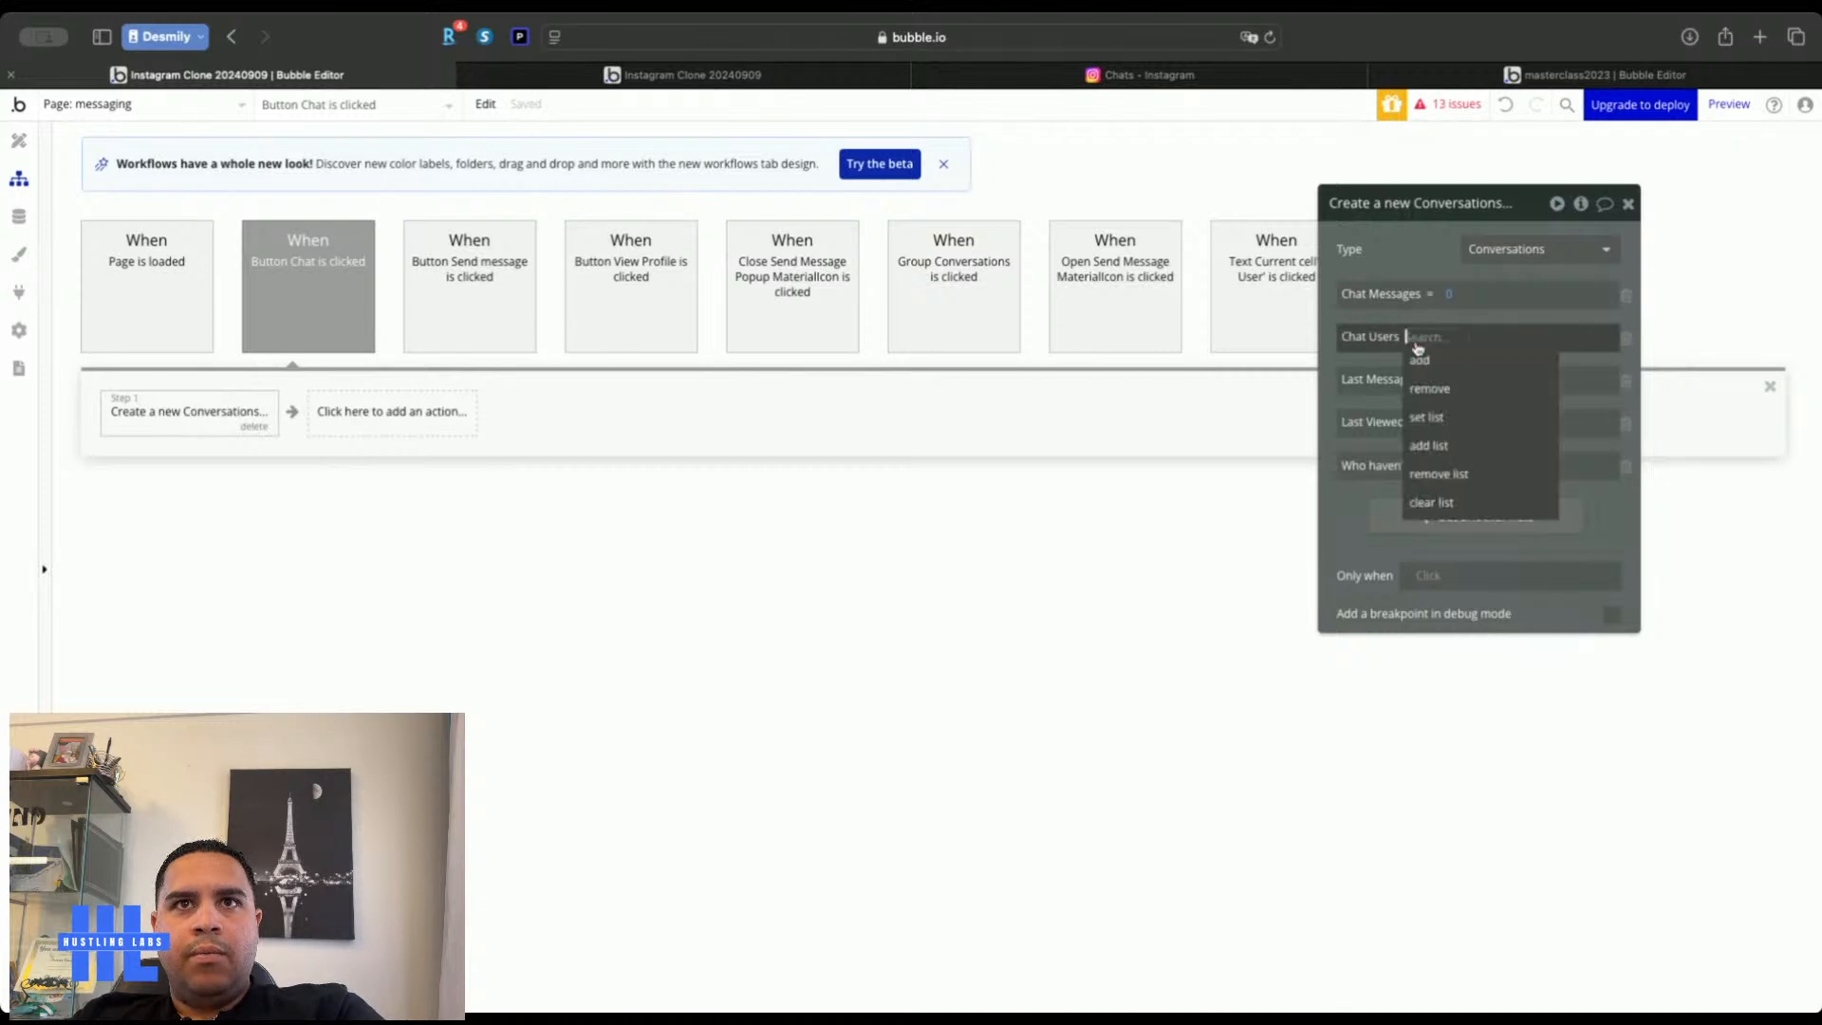
left_click(1436, 446)
left_click(1470, 337)
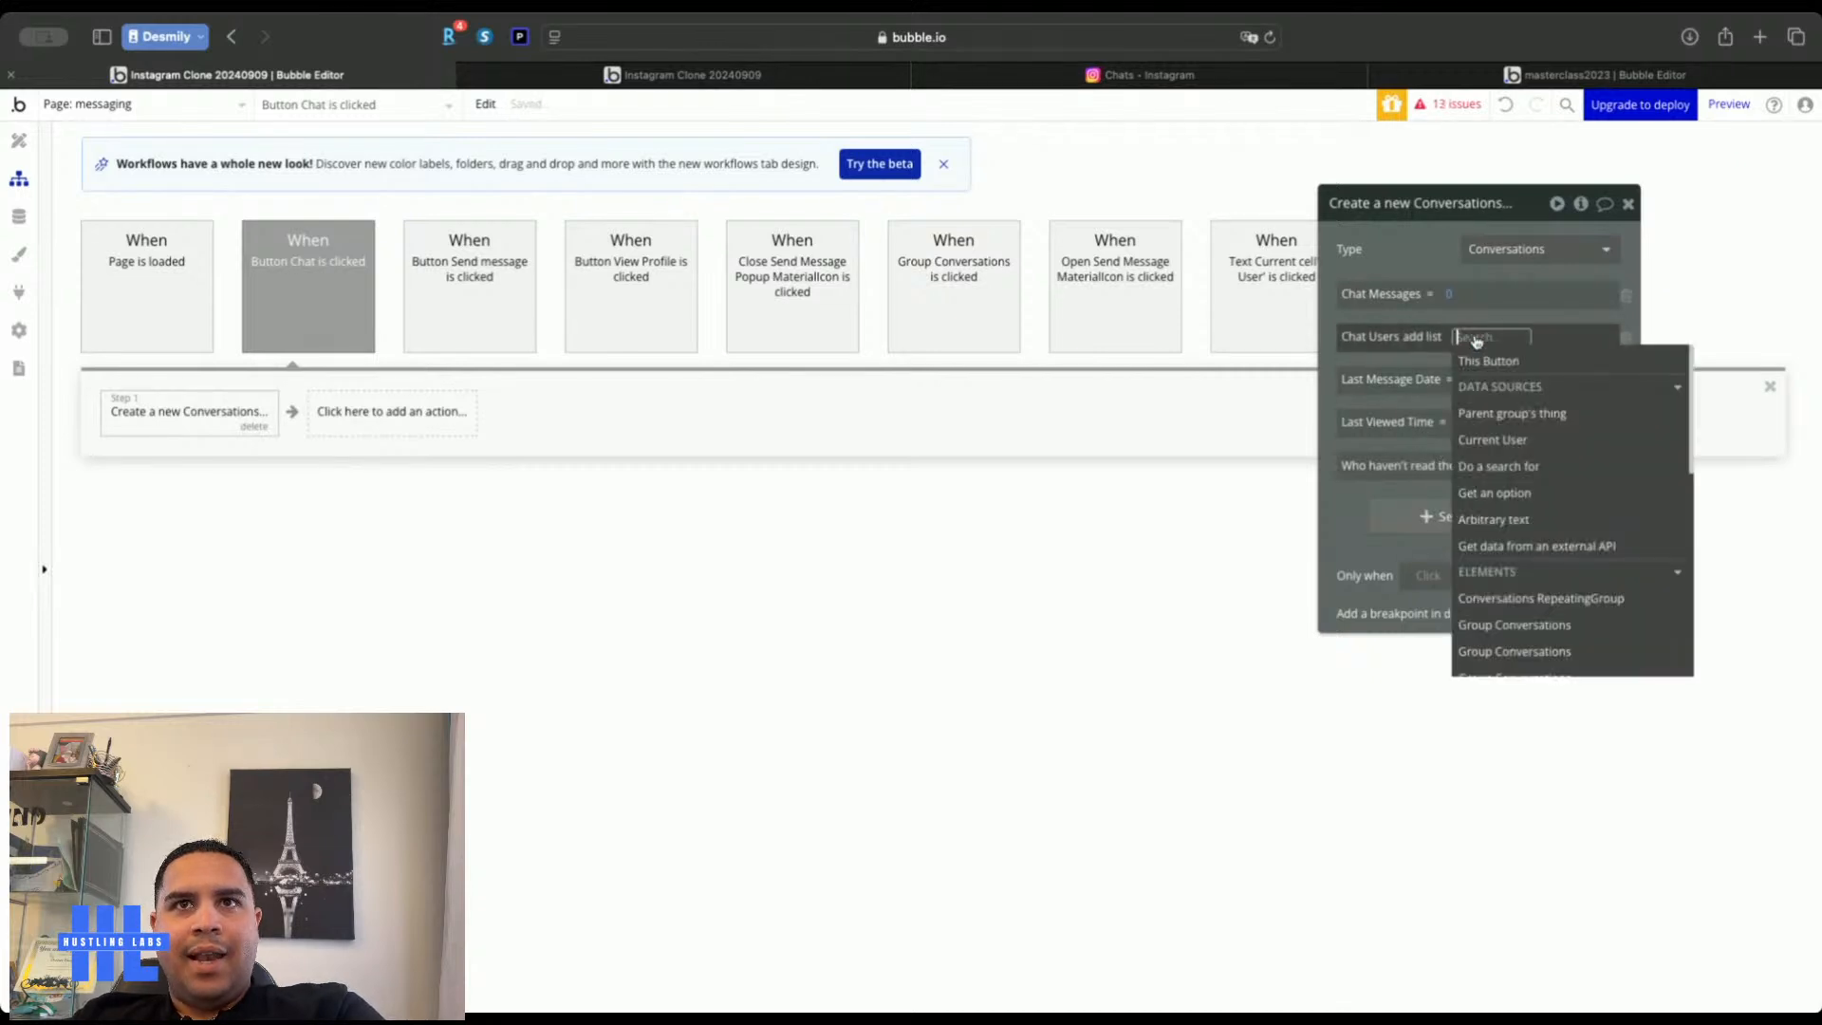
type("send")
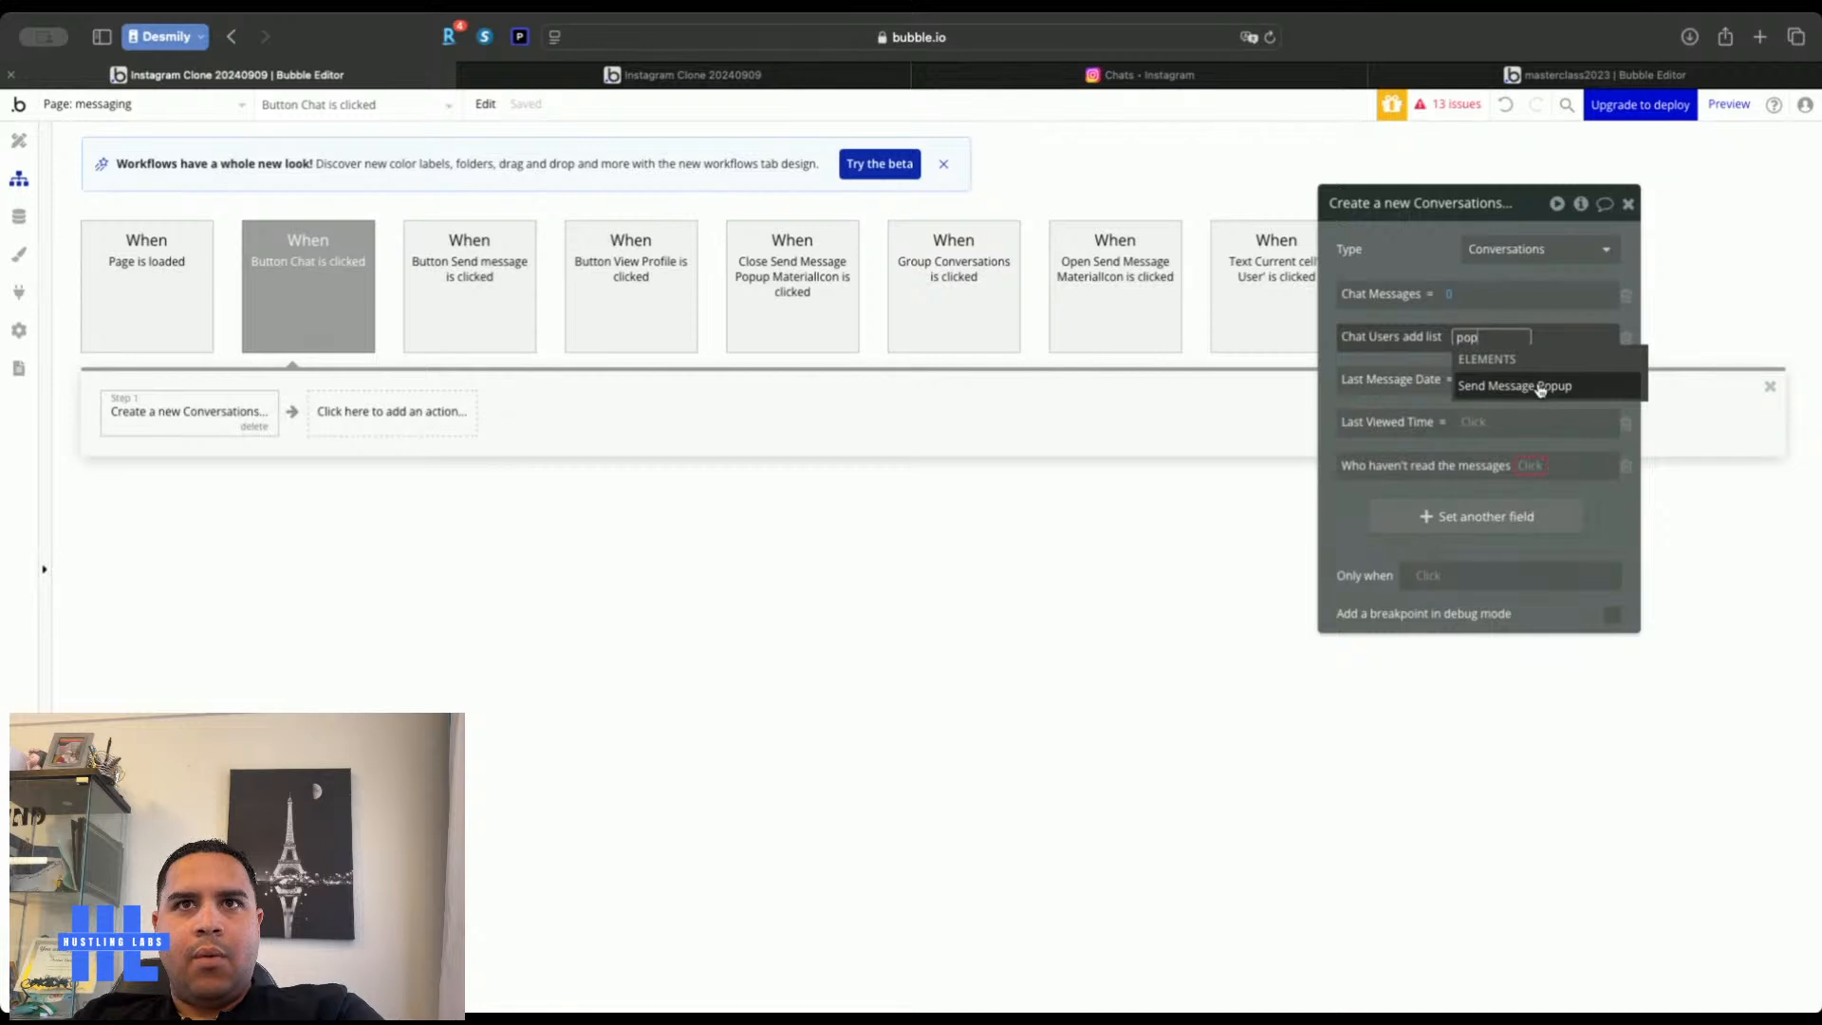
left_click(1539, 384)
left_click(1420, 482)
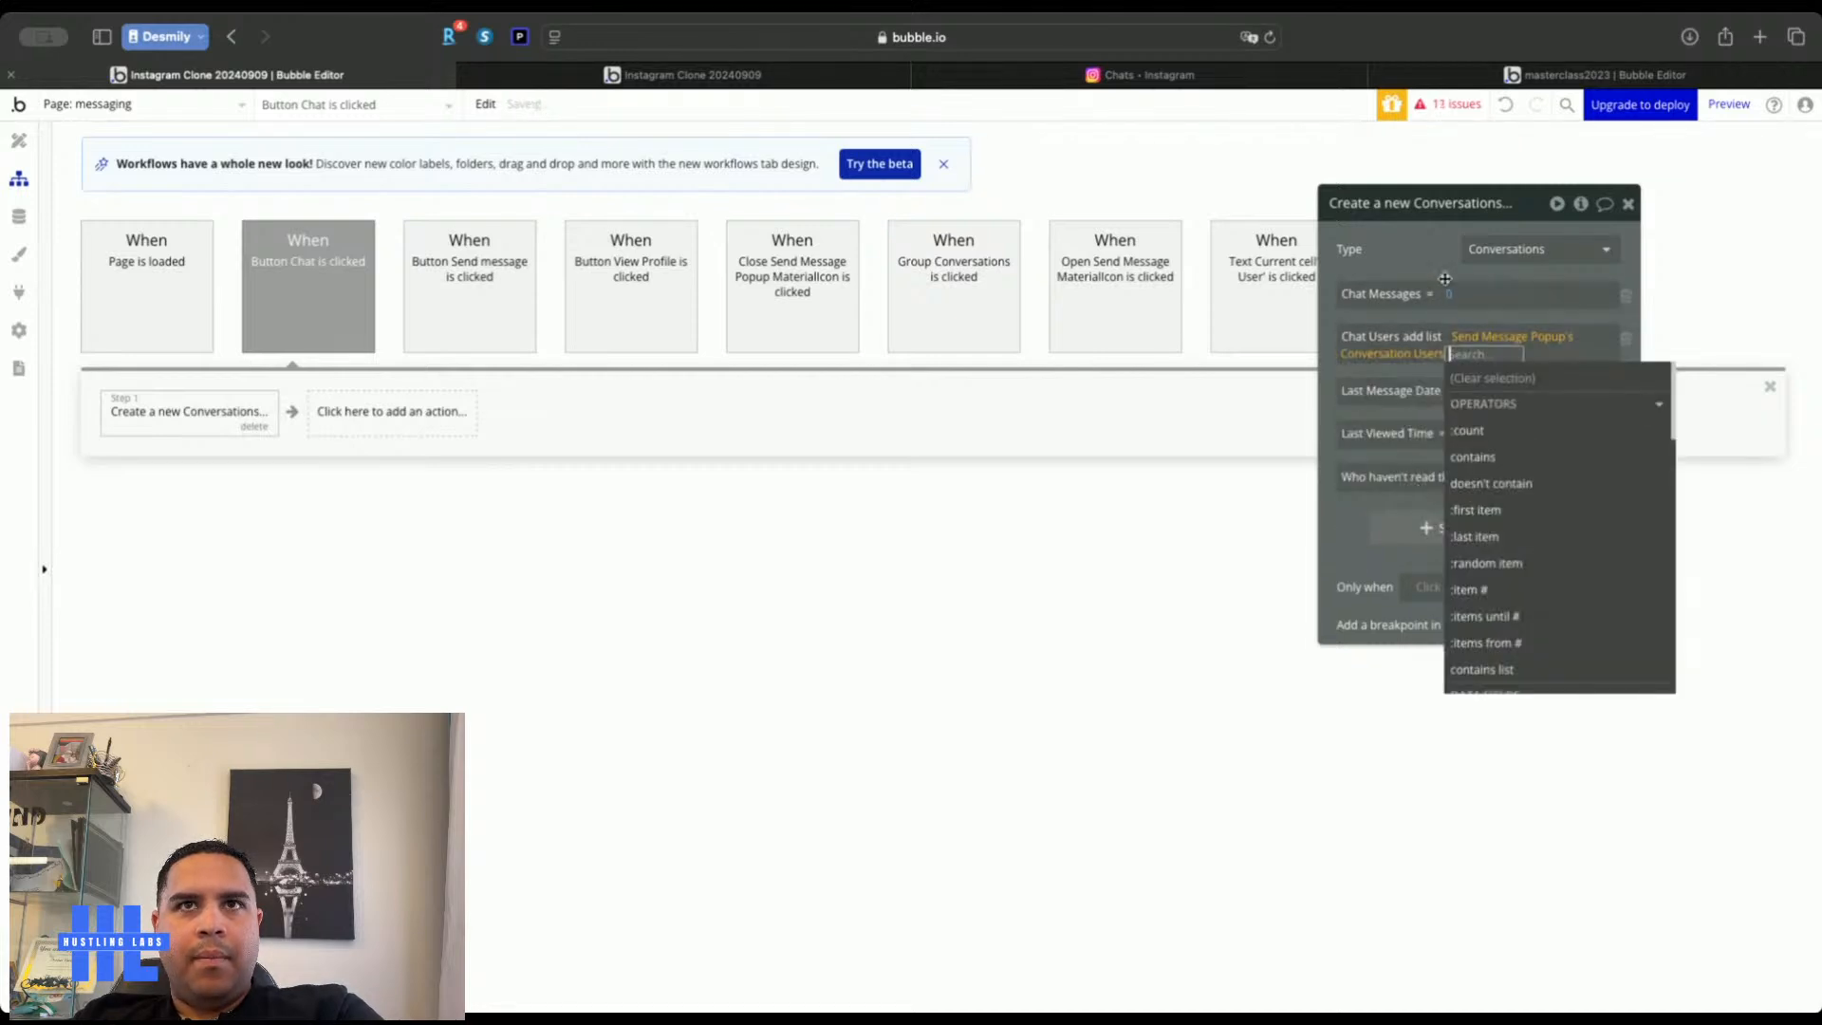
left_click(1463, 394)
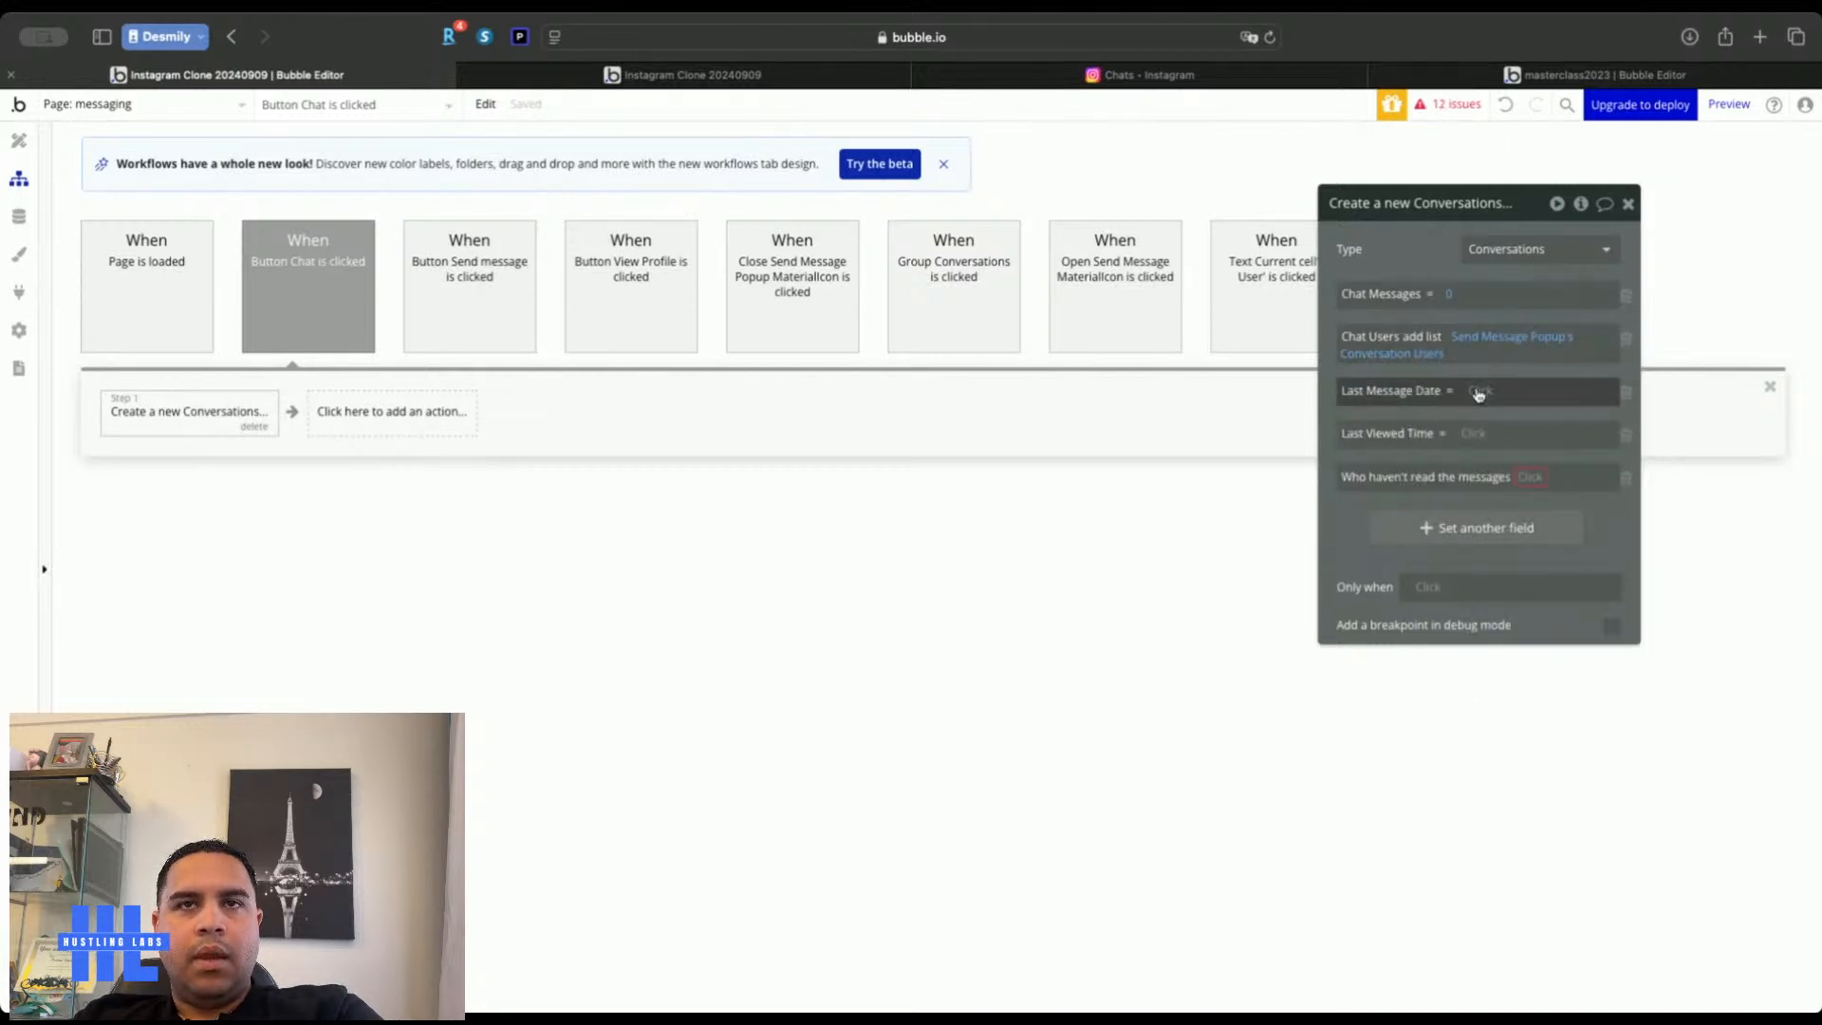
Remove the Last Message Date, Last Viewed Time and unread-users fields from the step
left_click(1626, 393)
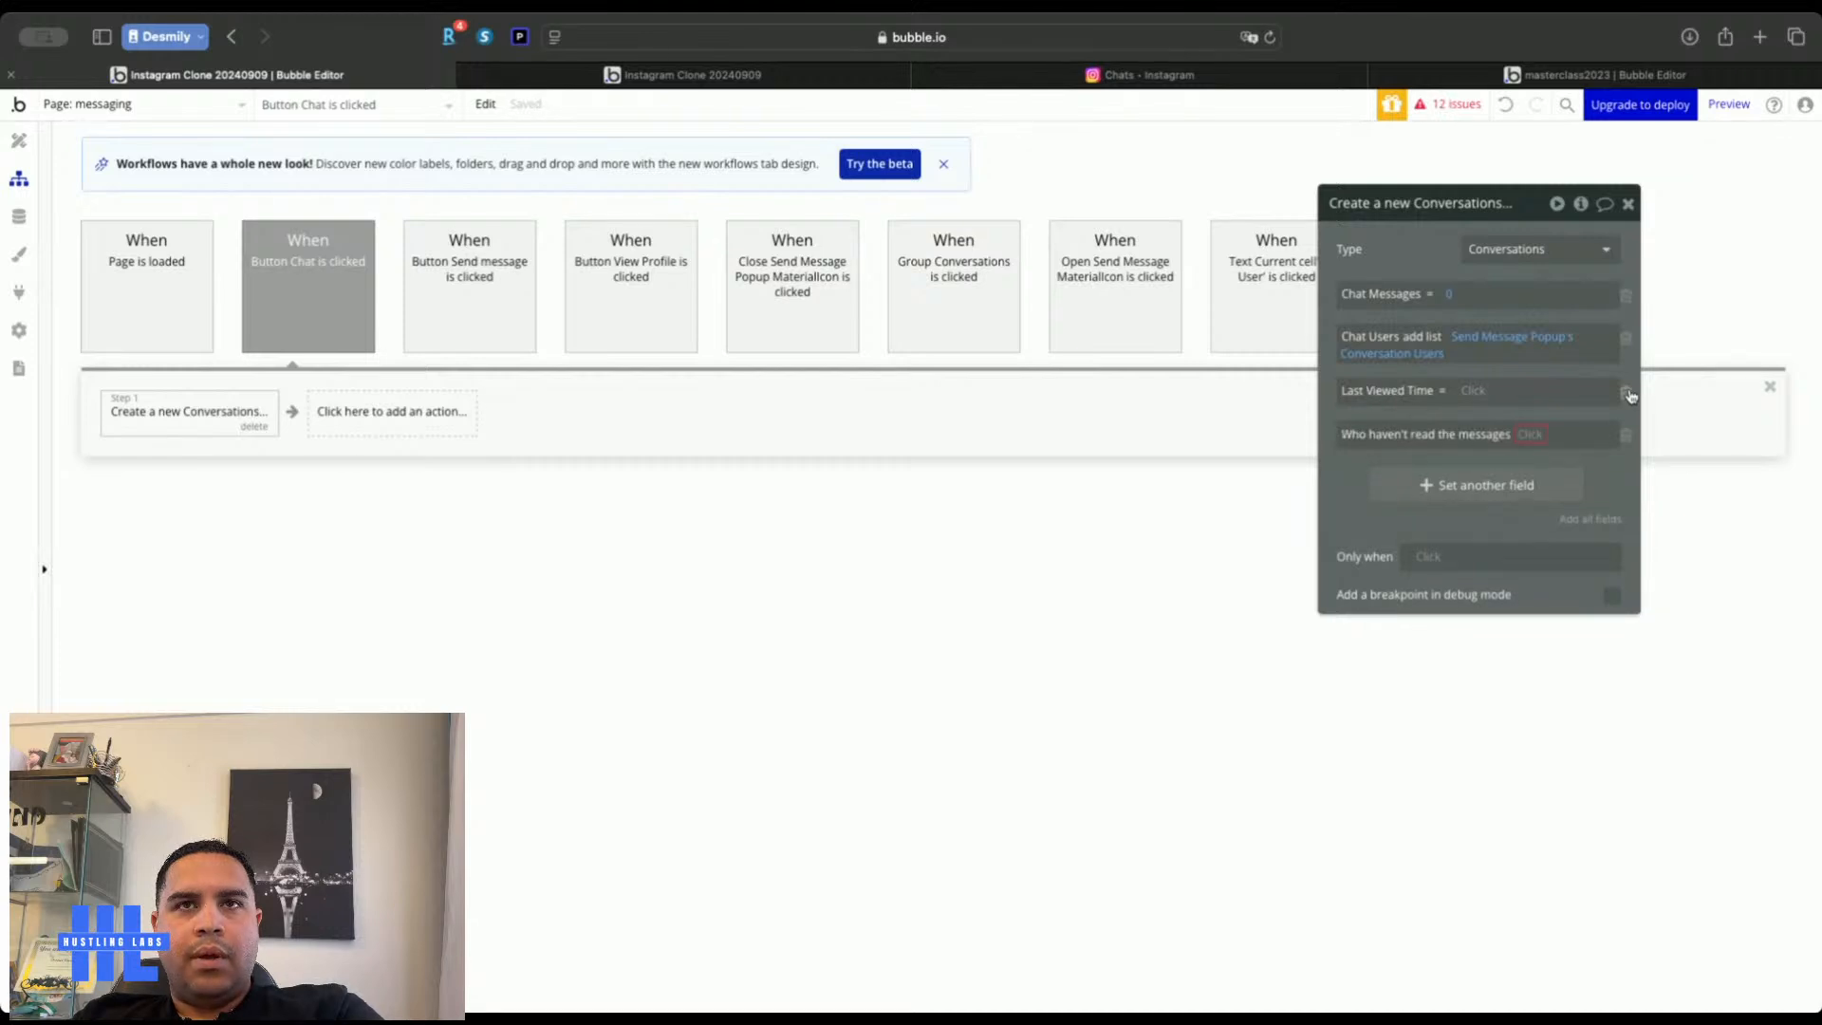
left_click(1626, 393)
left_click(1626, 393)
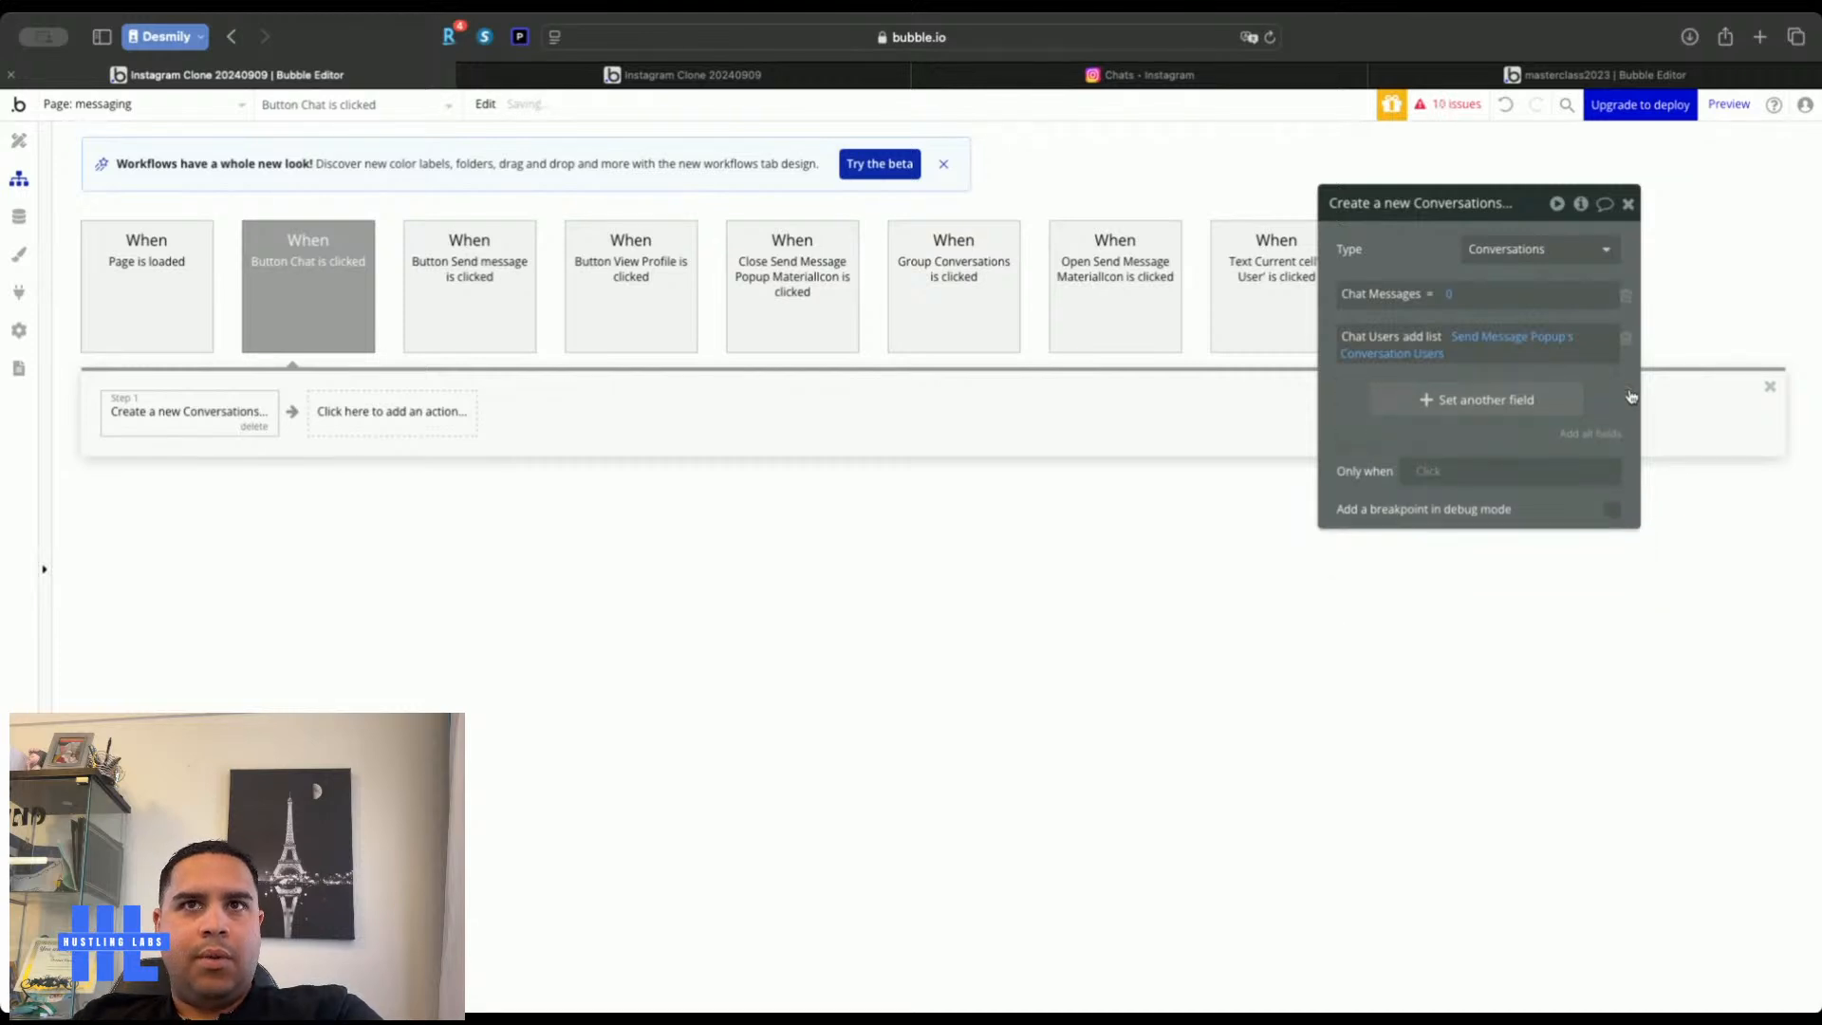
left_click(1627, 205)
left_click(386, 411)
Add a Set state step giving messaging's Conversation state the Result of step 1
mouse_move(387, 722)
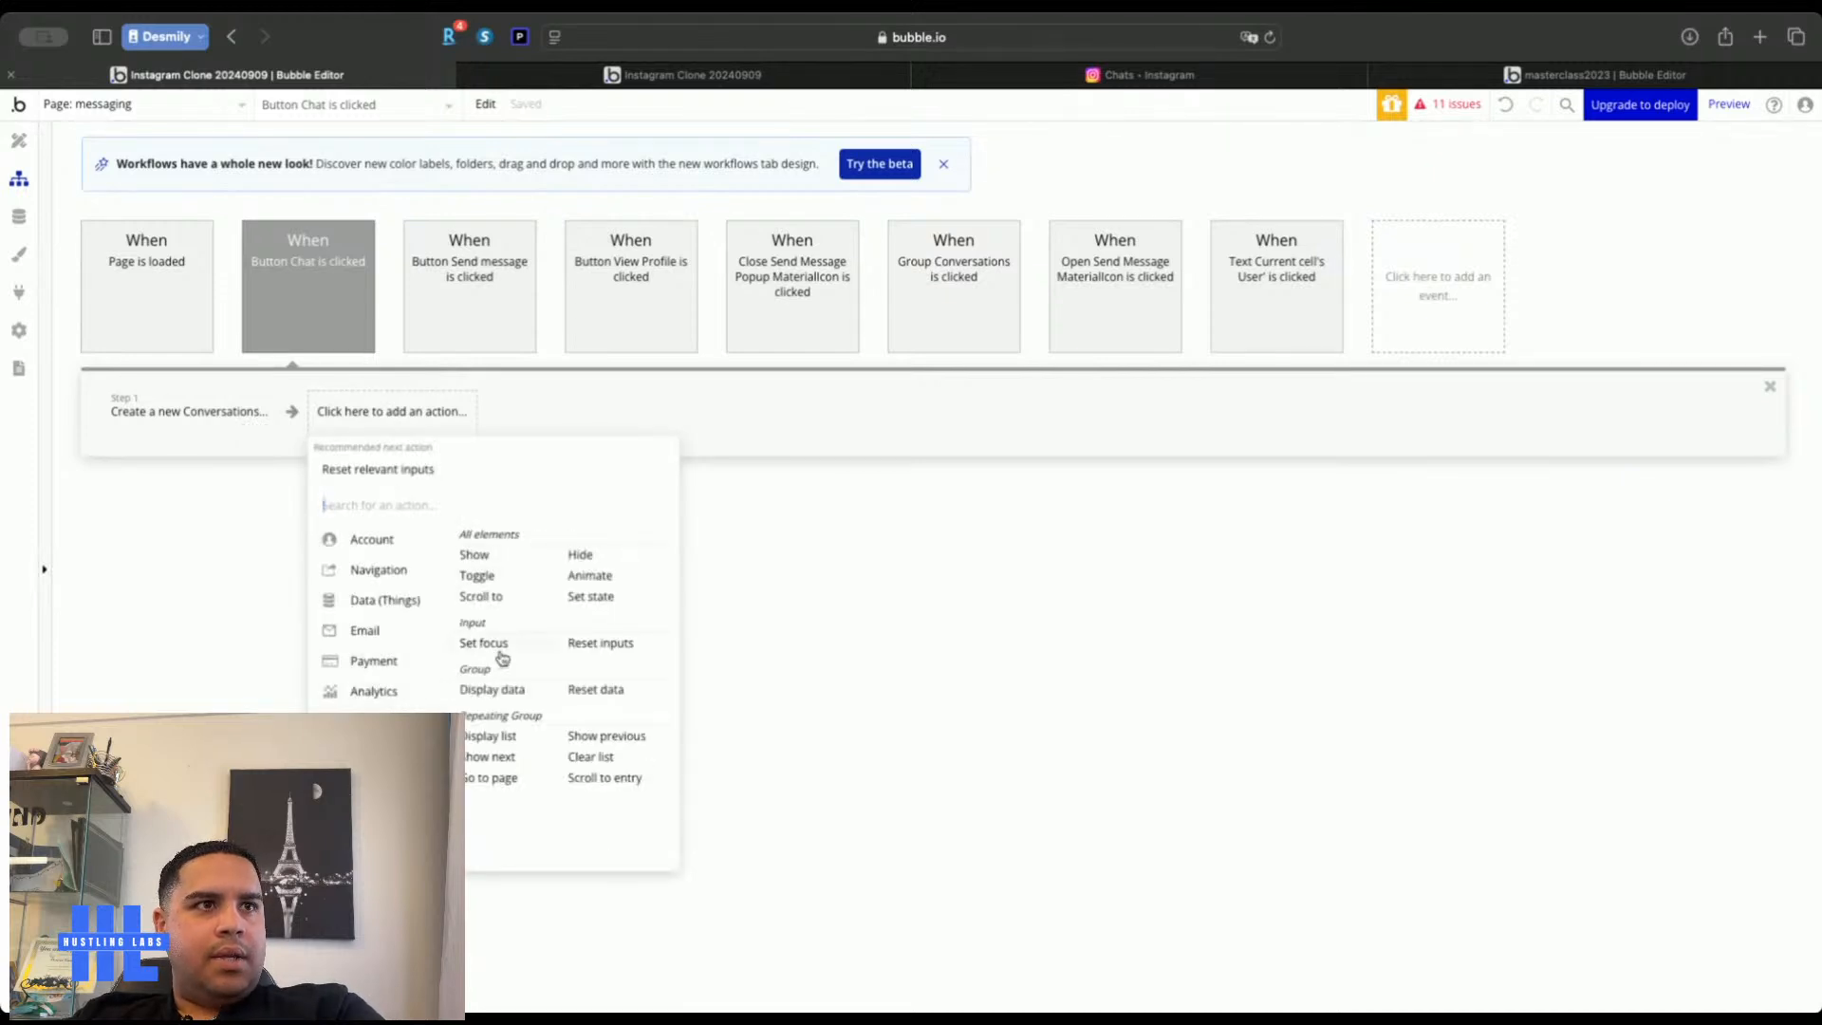
left_click(598, 595)
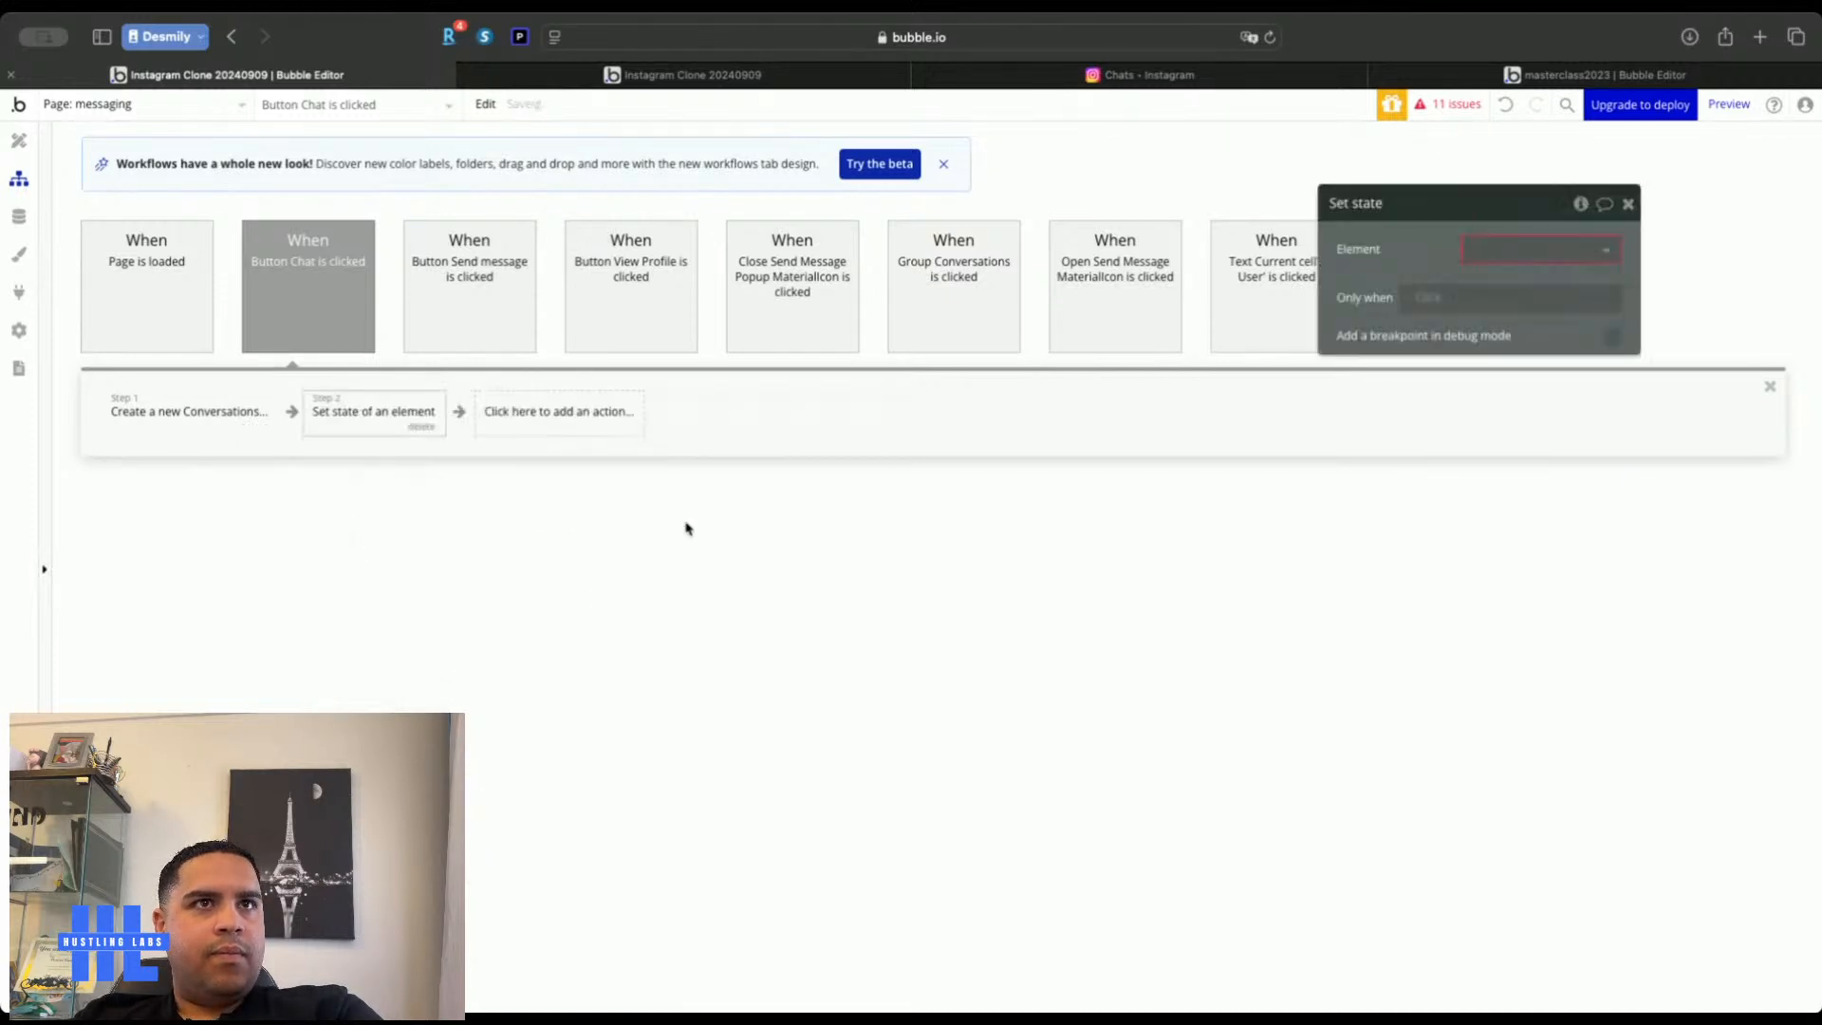
left_click(1513, 252)
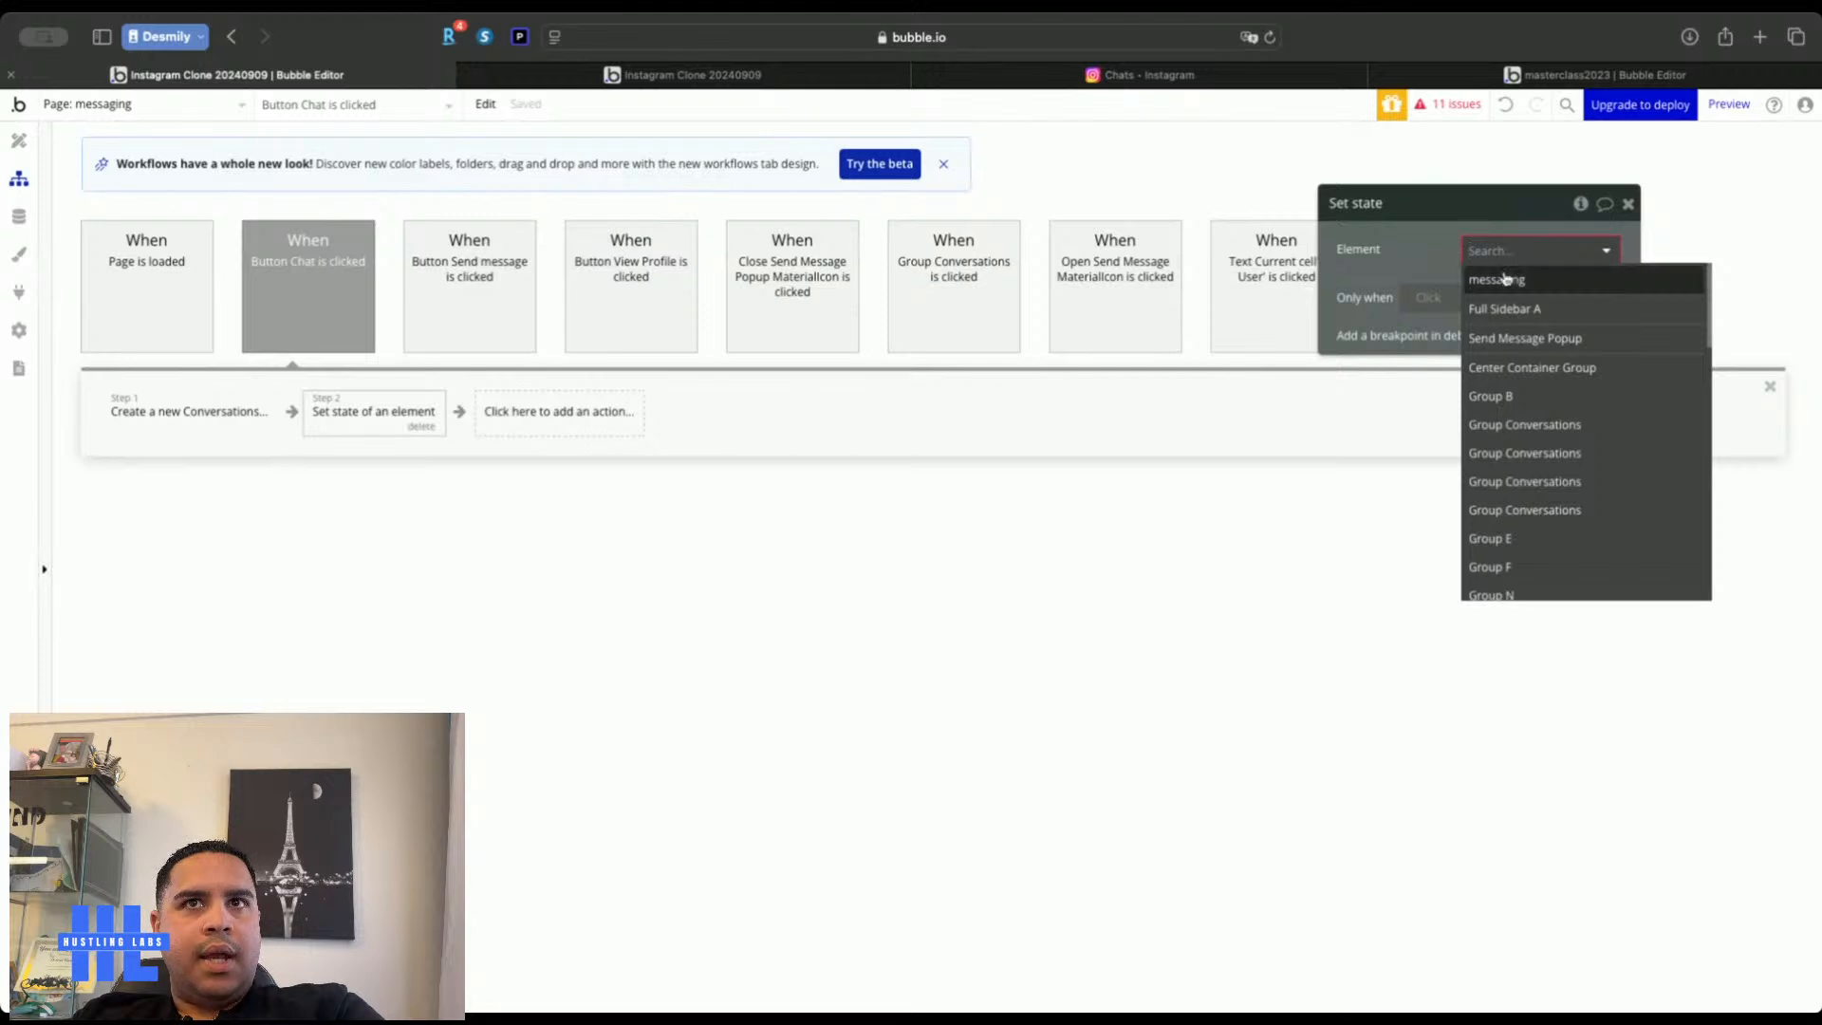
left_click(1508, 278)
left_click(1501, 290)
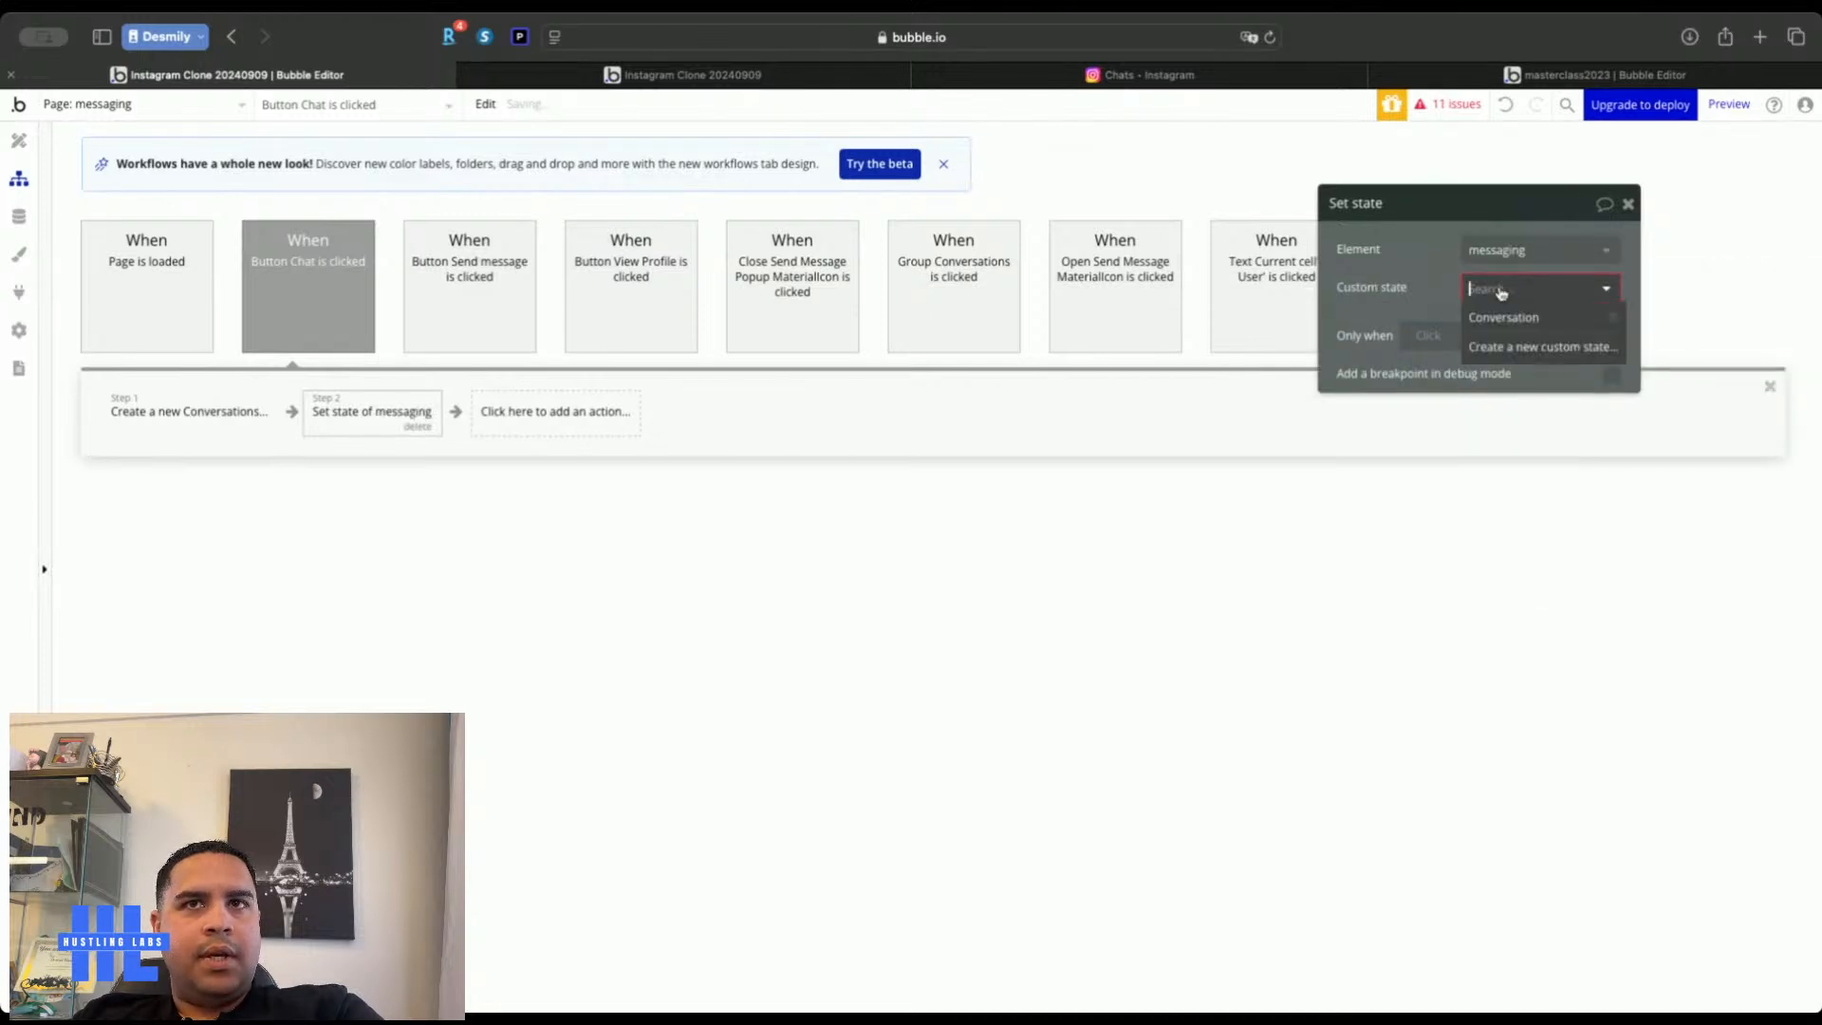
left_click(1503, 318)
left_click(1492, 328)
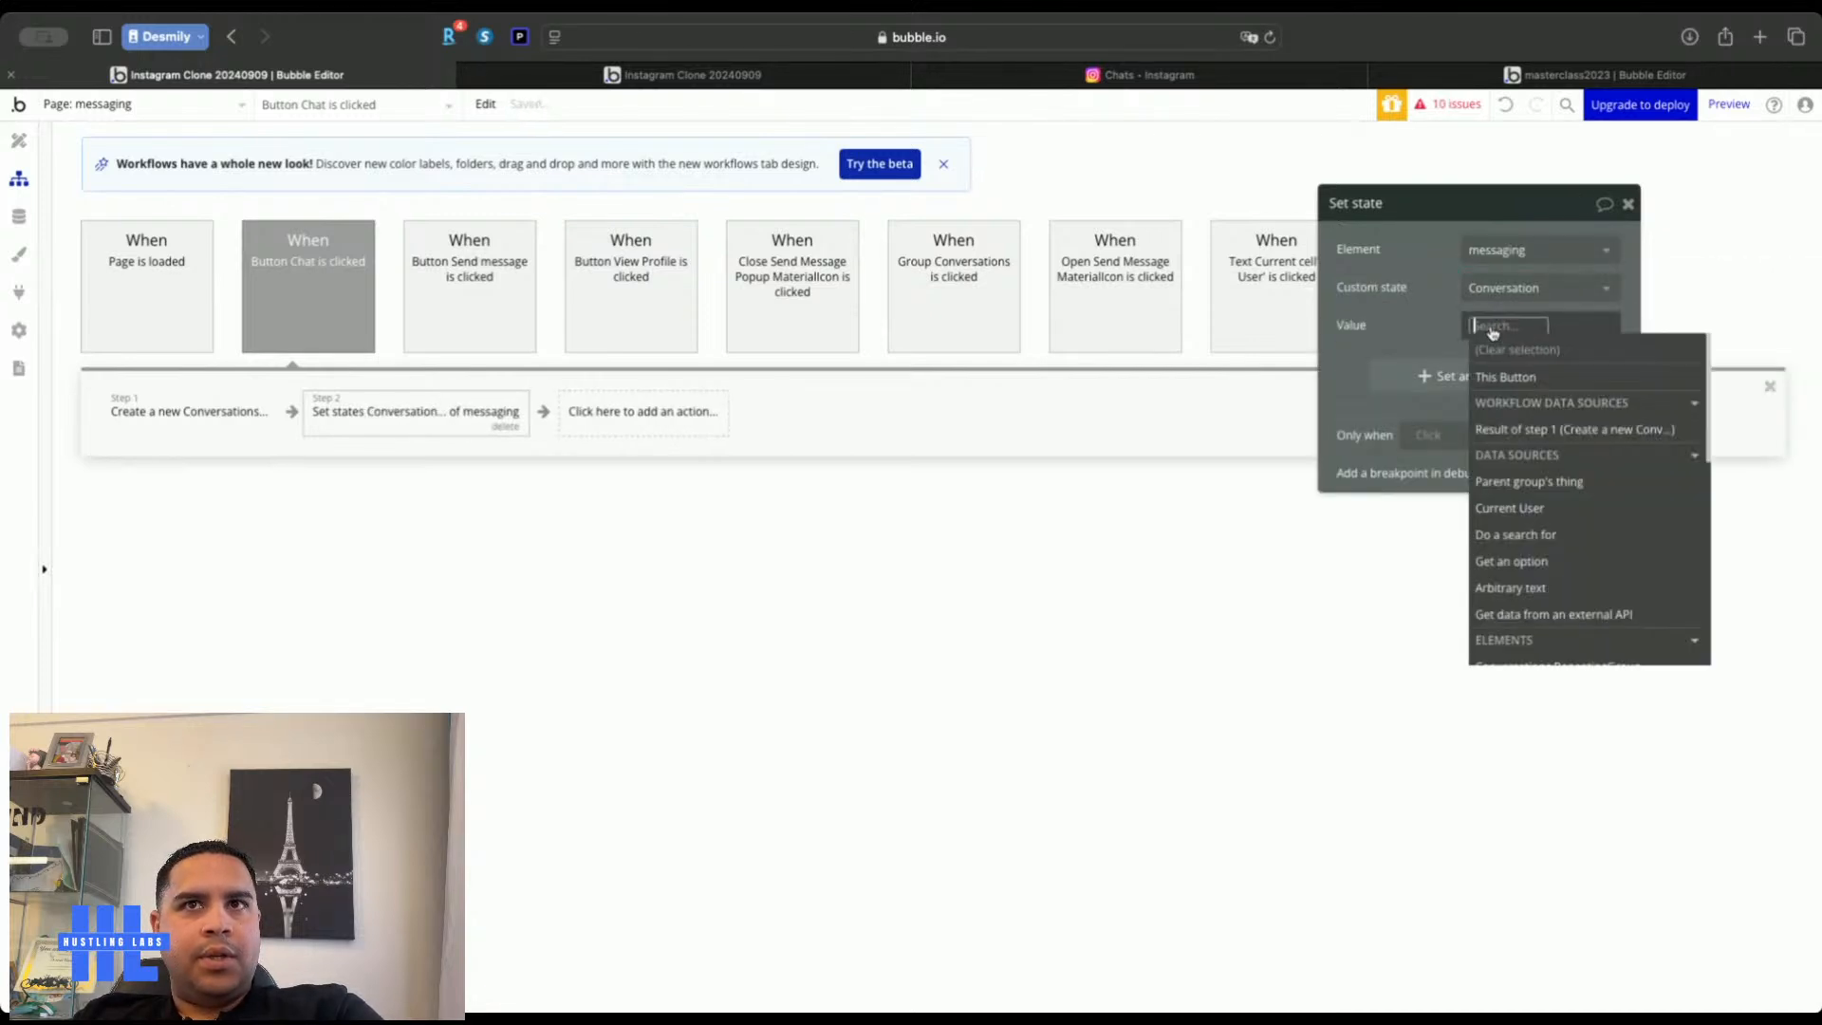
left_click(1517, 429)
left_click(1594, 221)
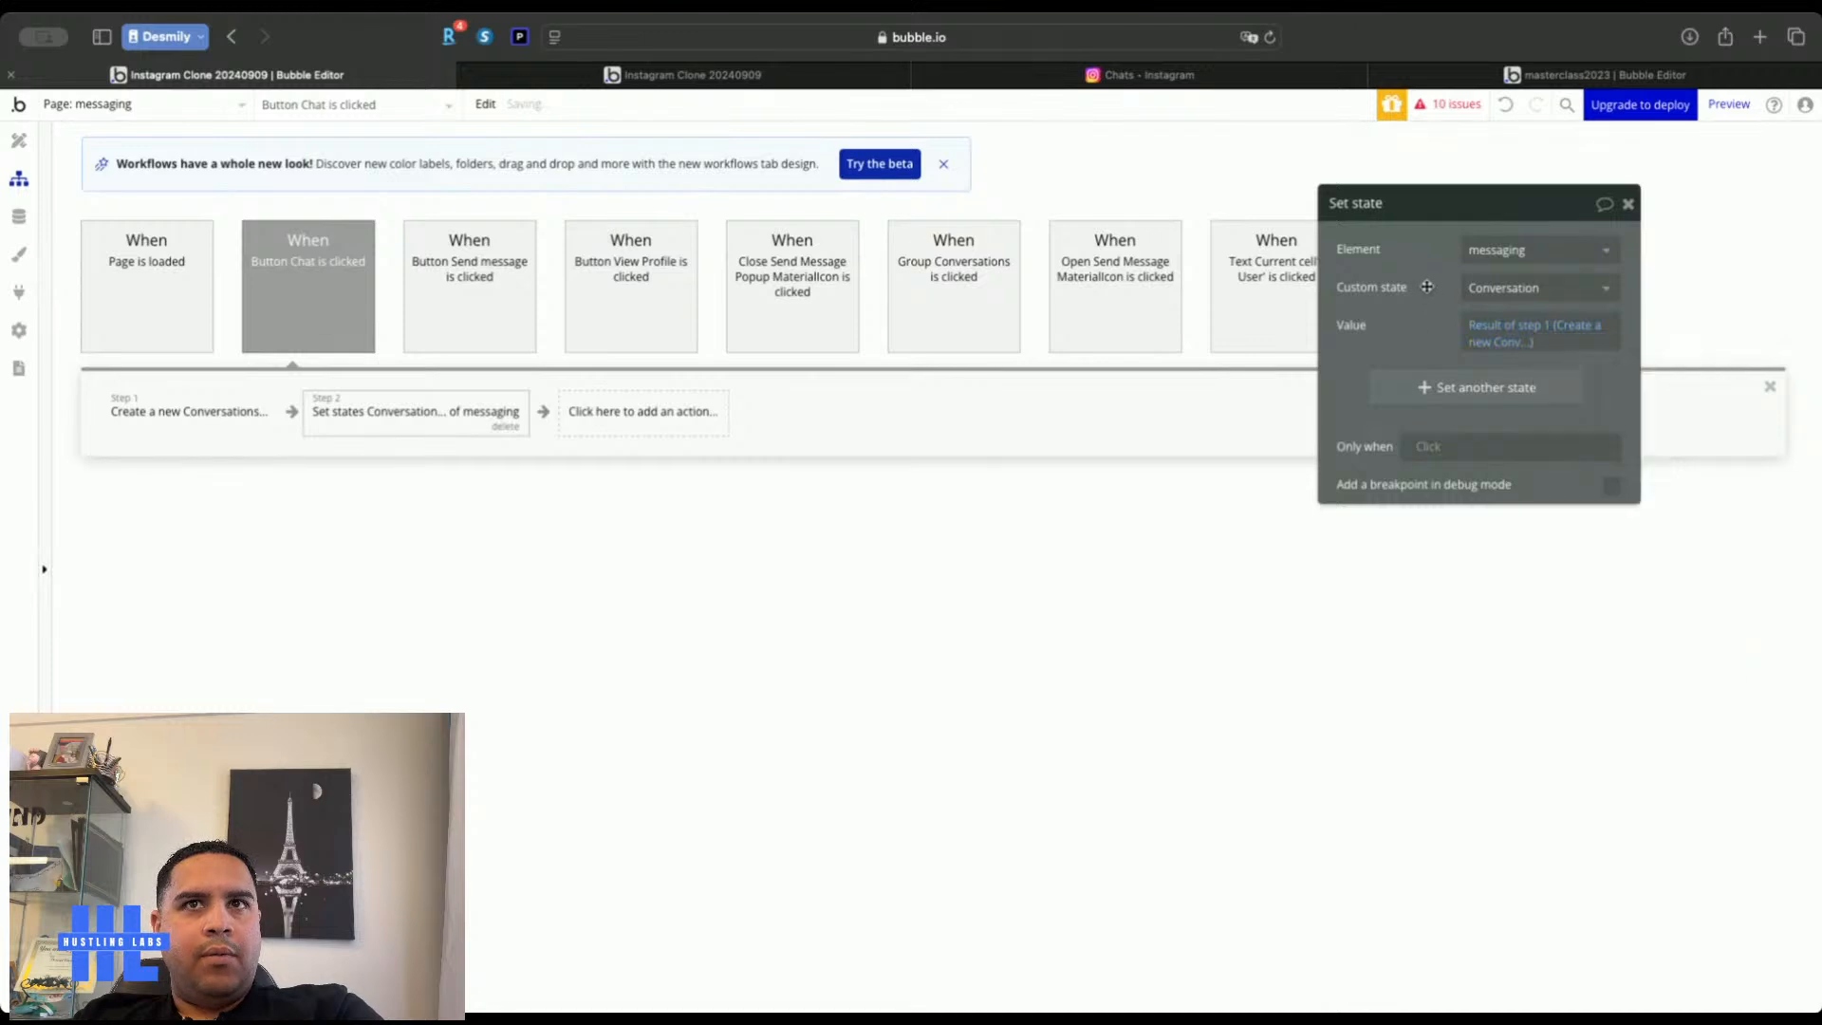
left_click(1626, 204)
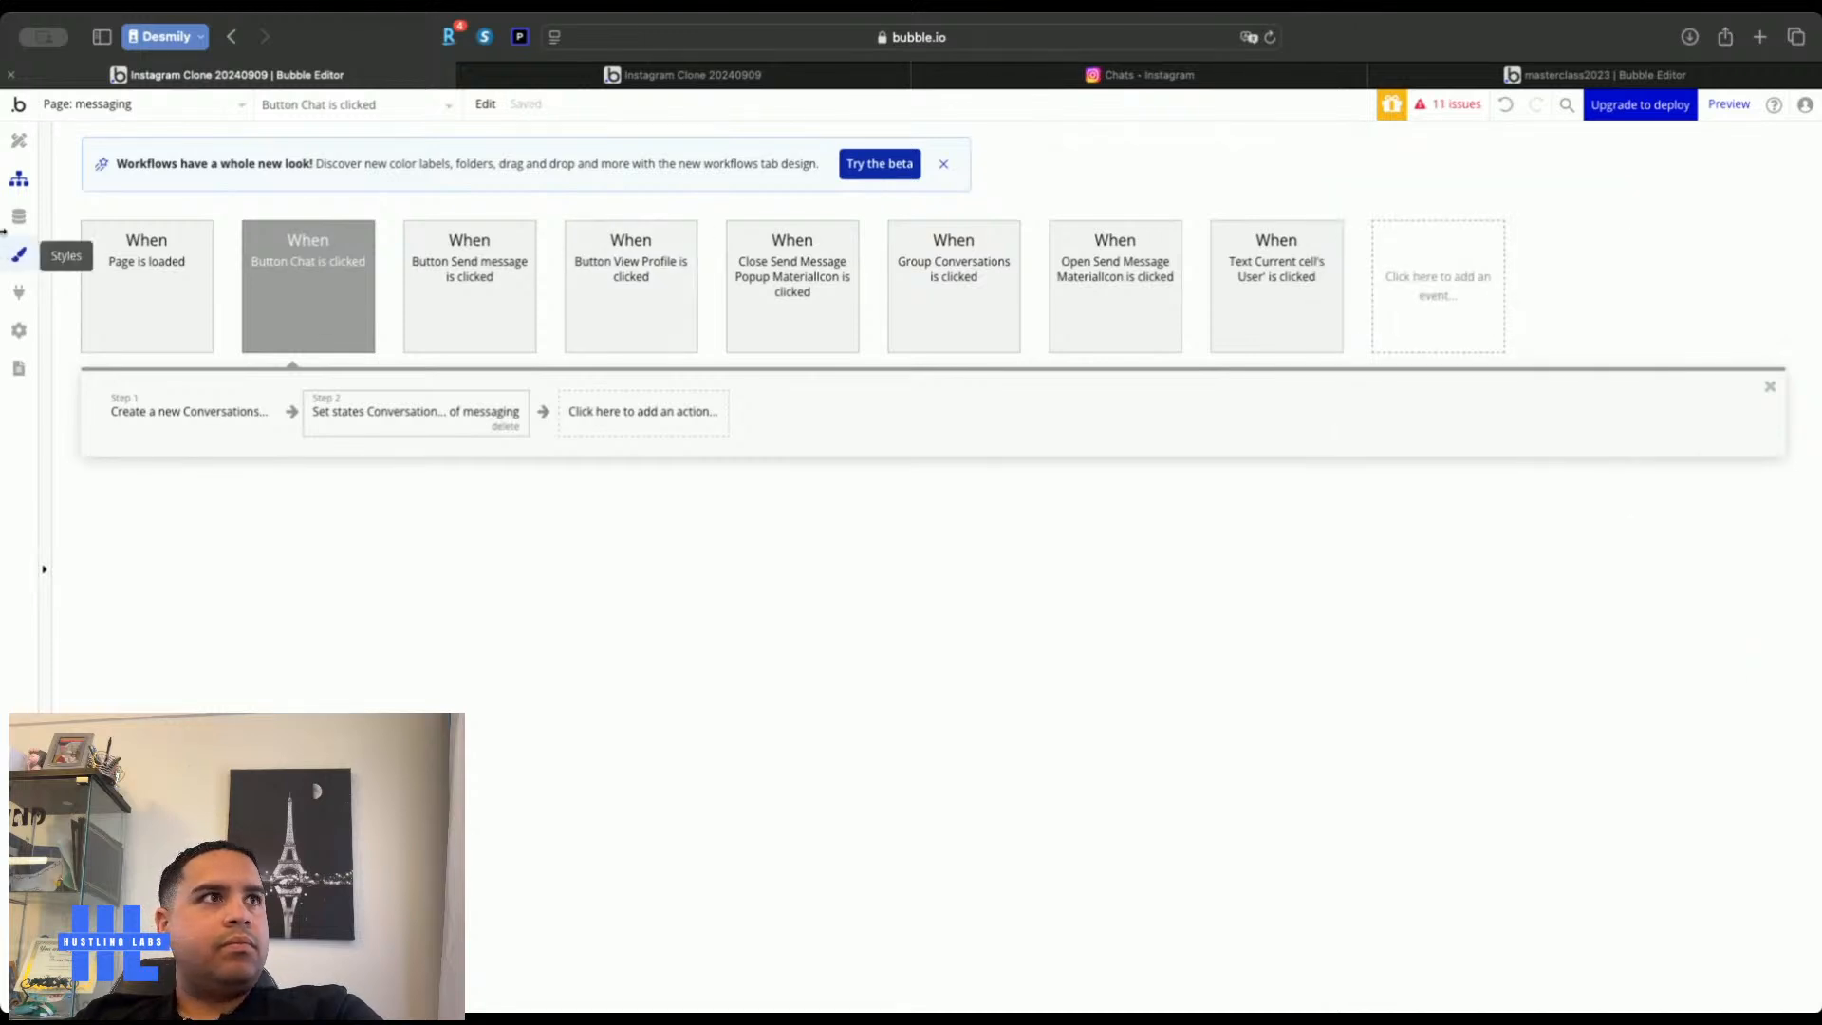
left_click(19, 144)
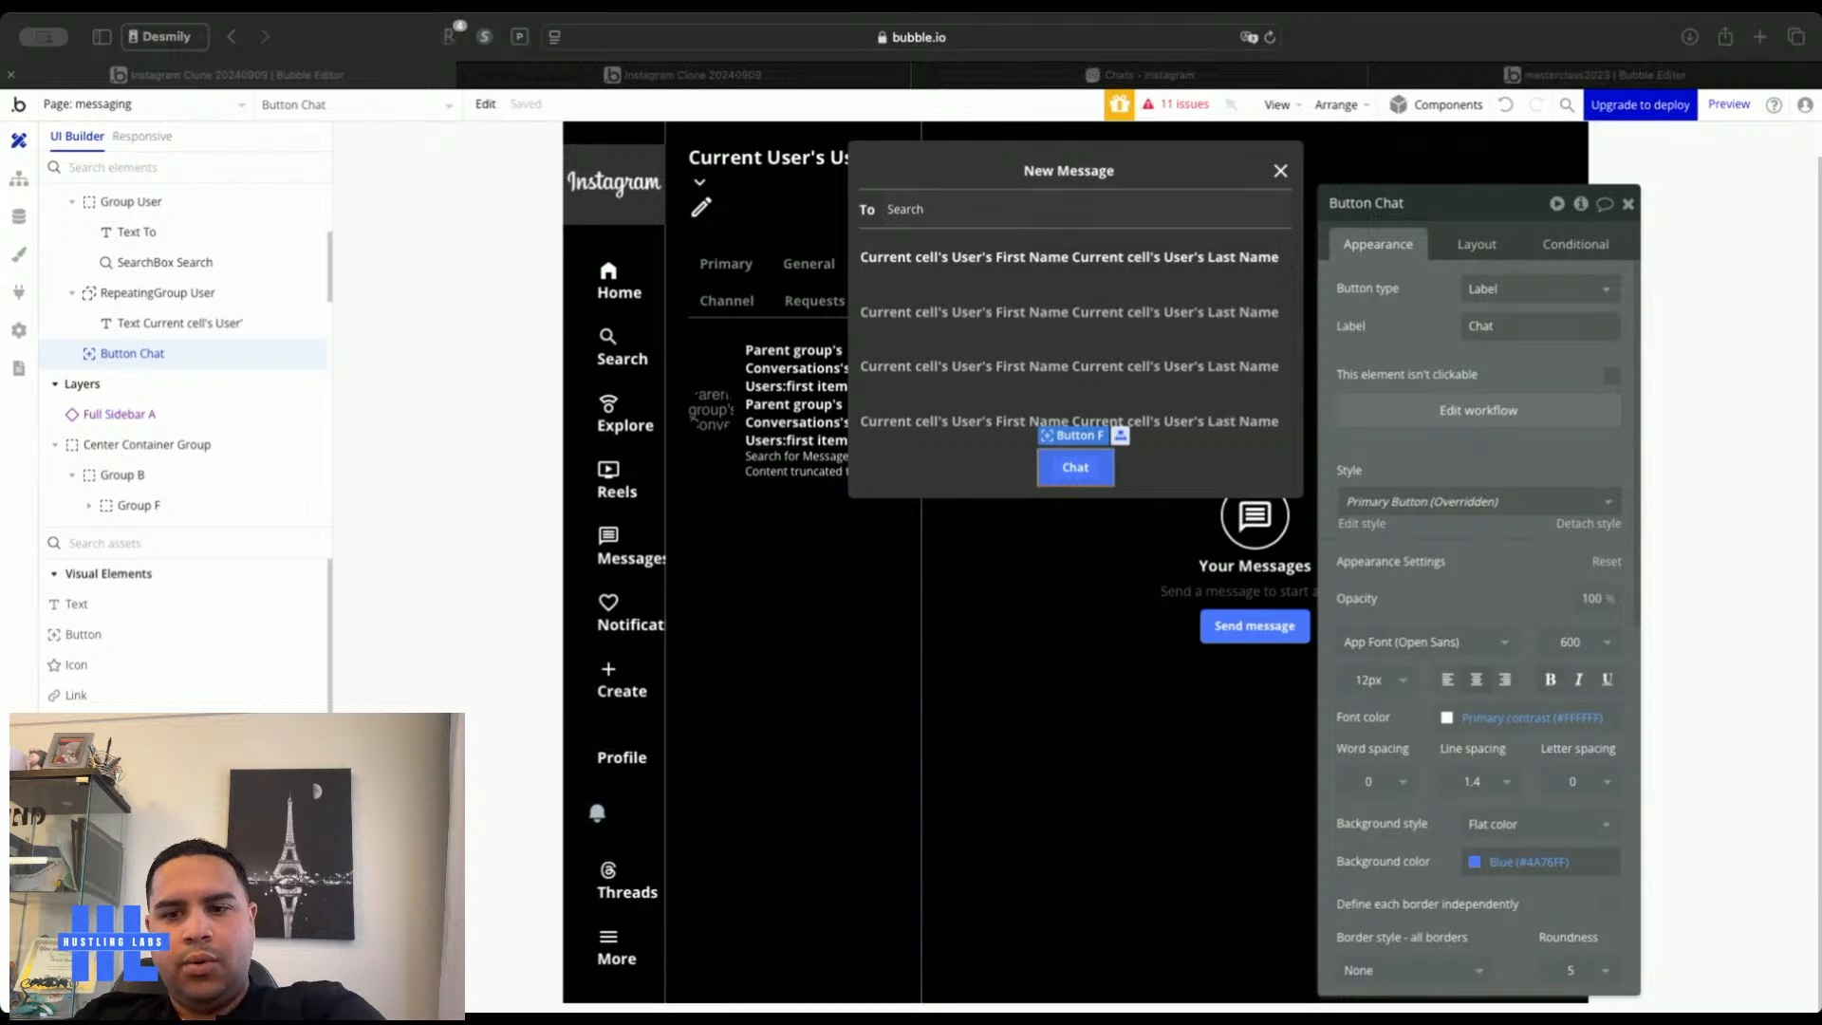
left_click(876, 468)
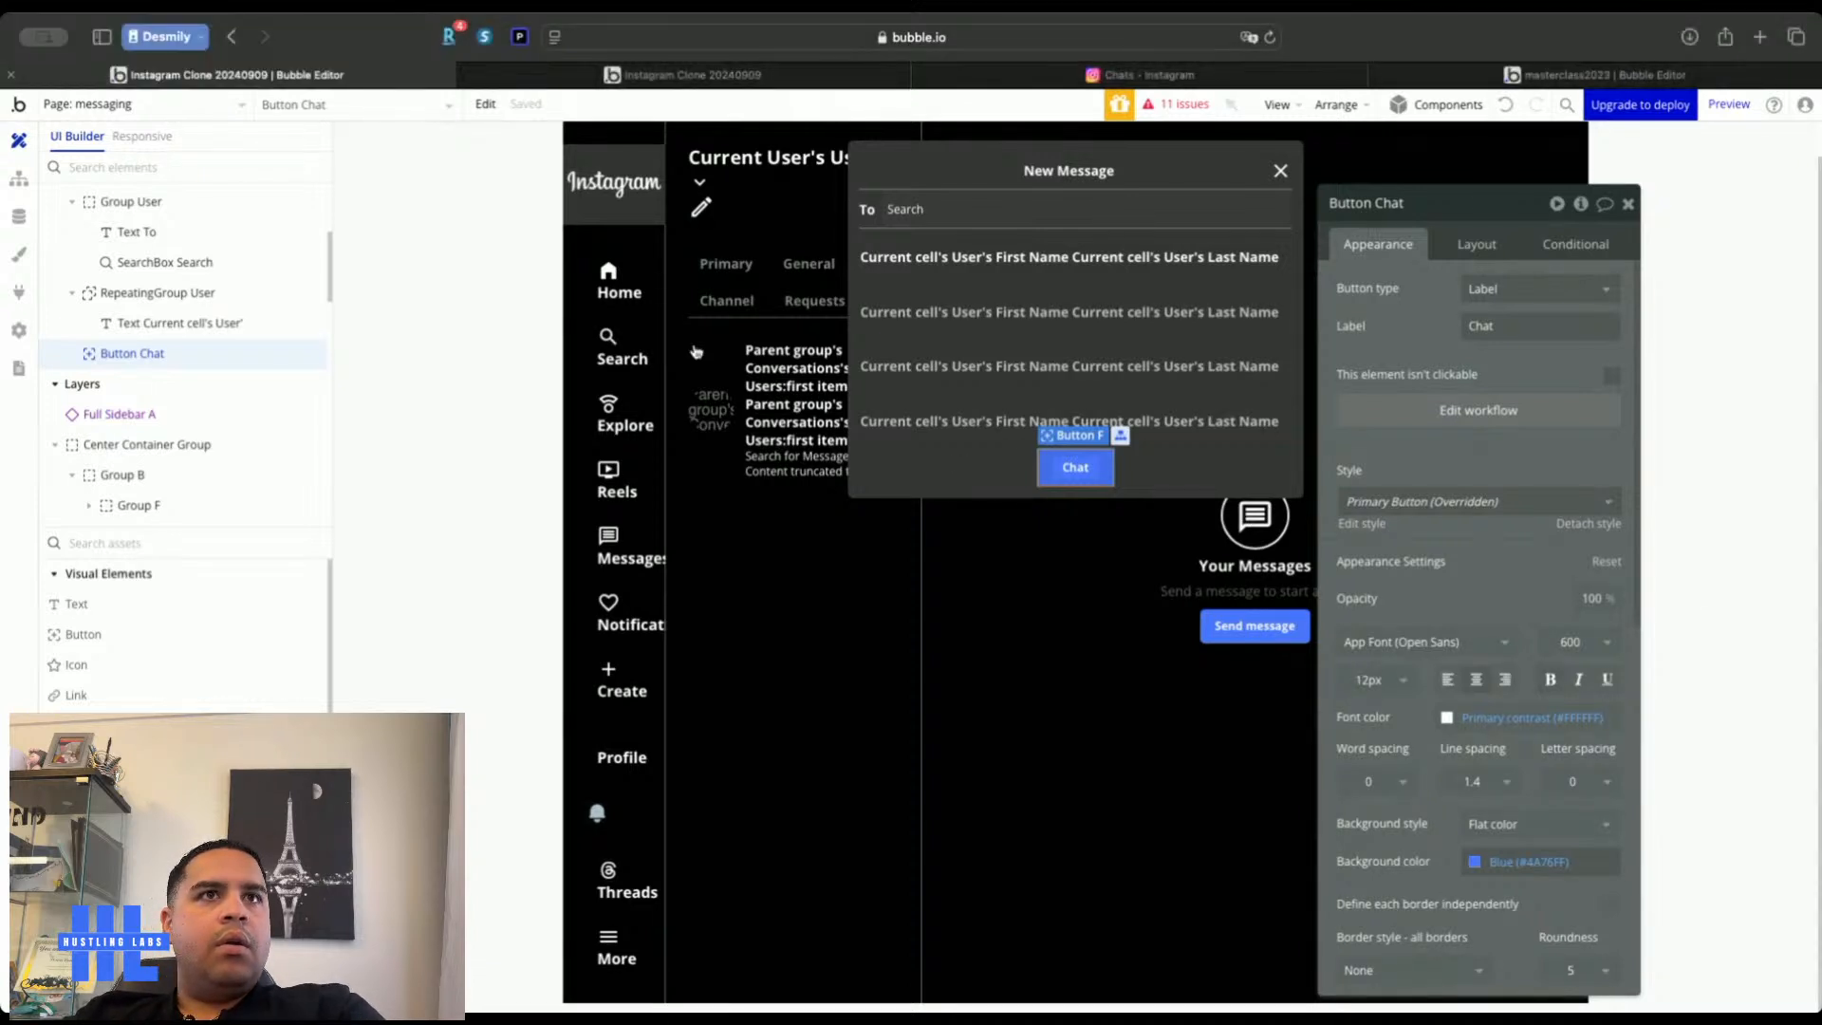
left_click(581, 76)
left_click(582, 114)
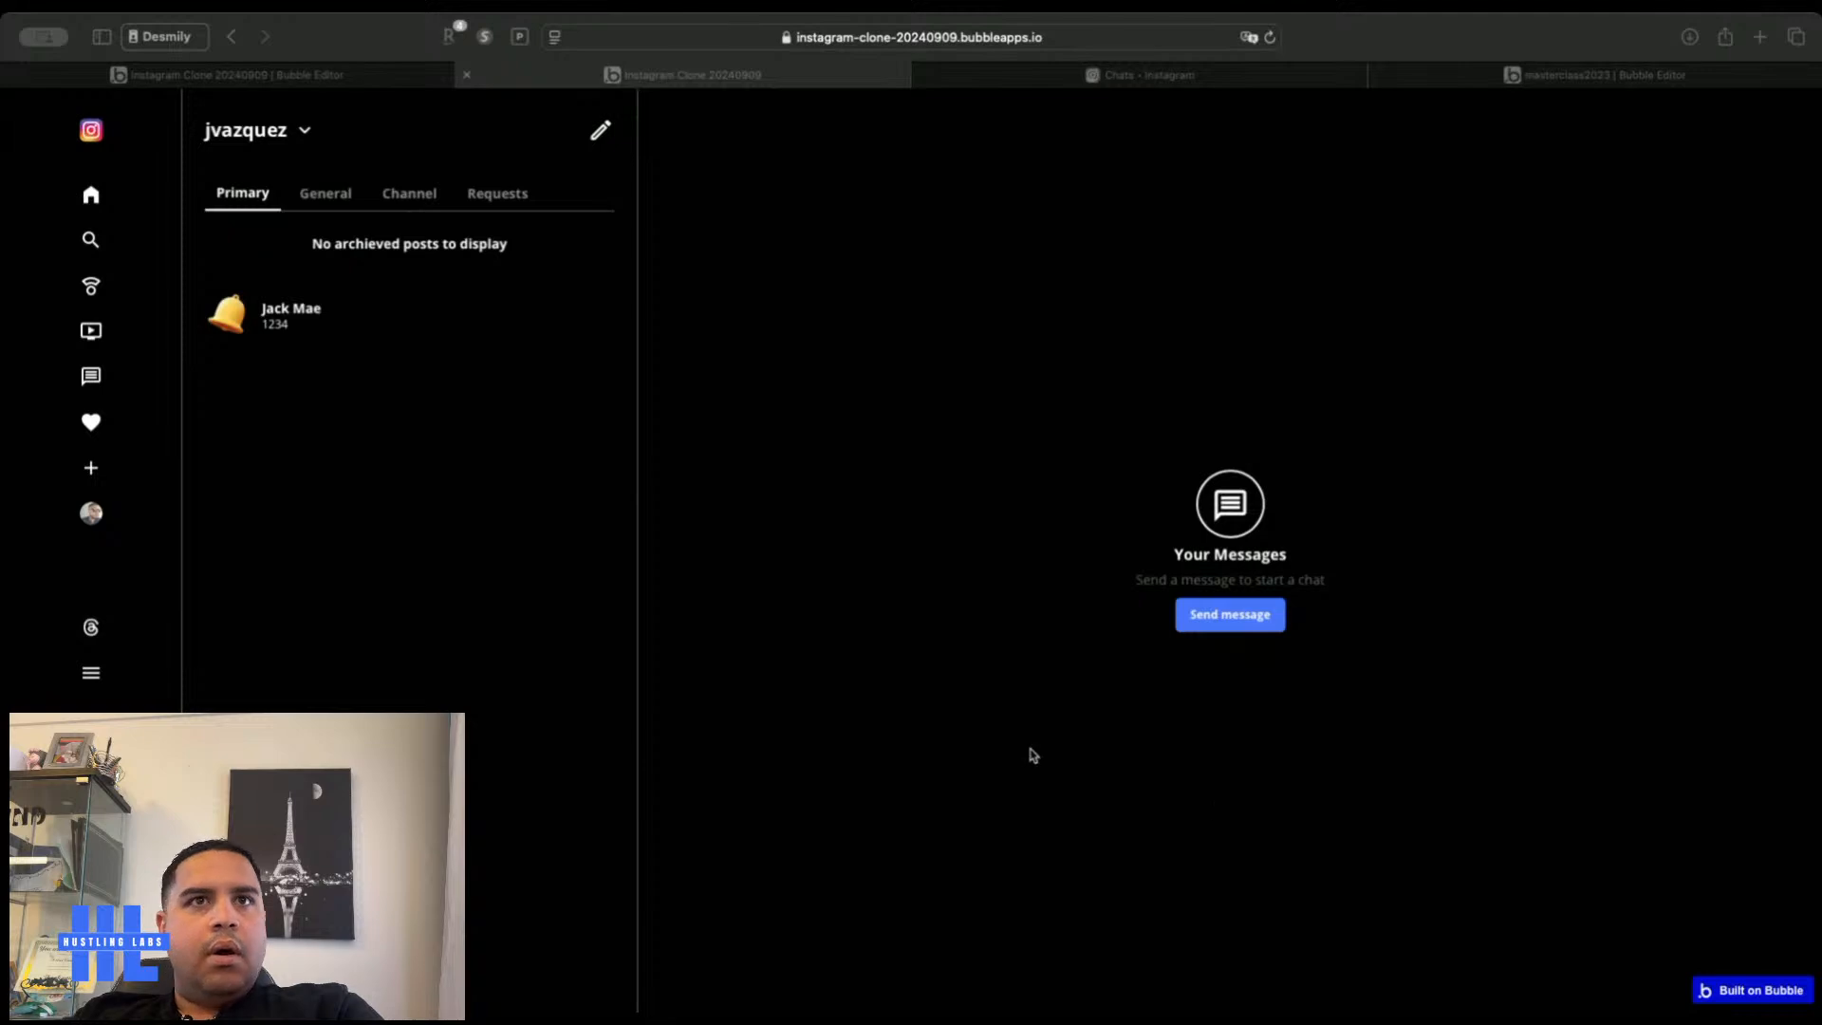
left_click(1232, 616)
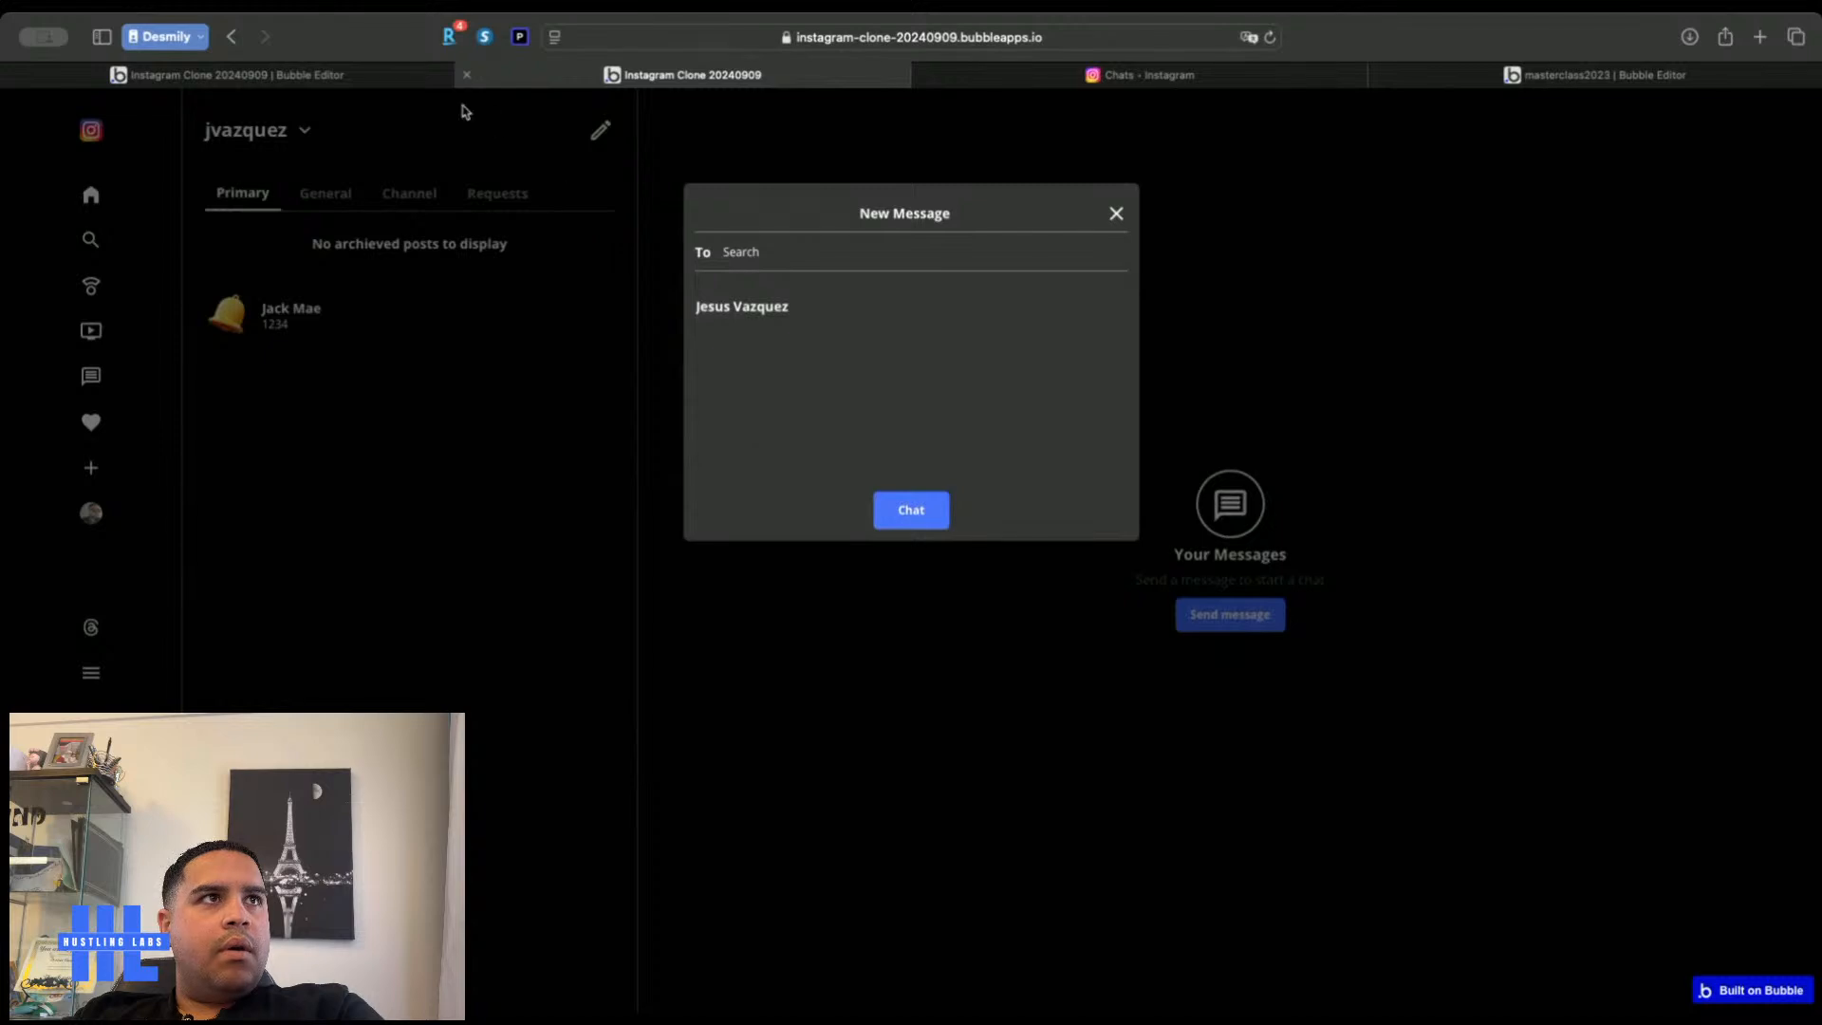
left_click(413, 75)
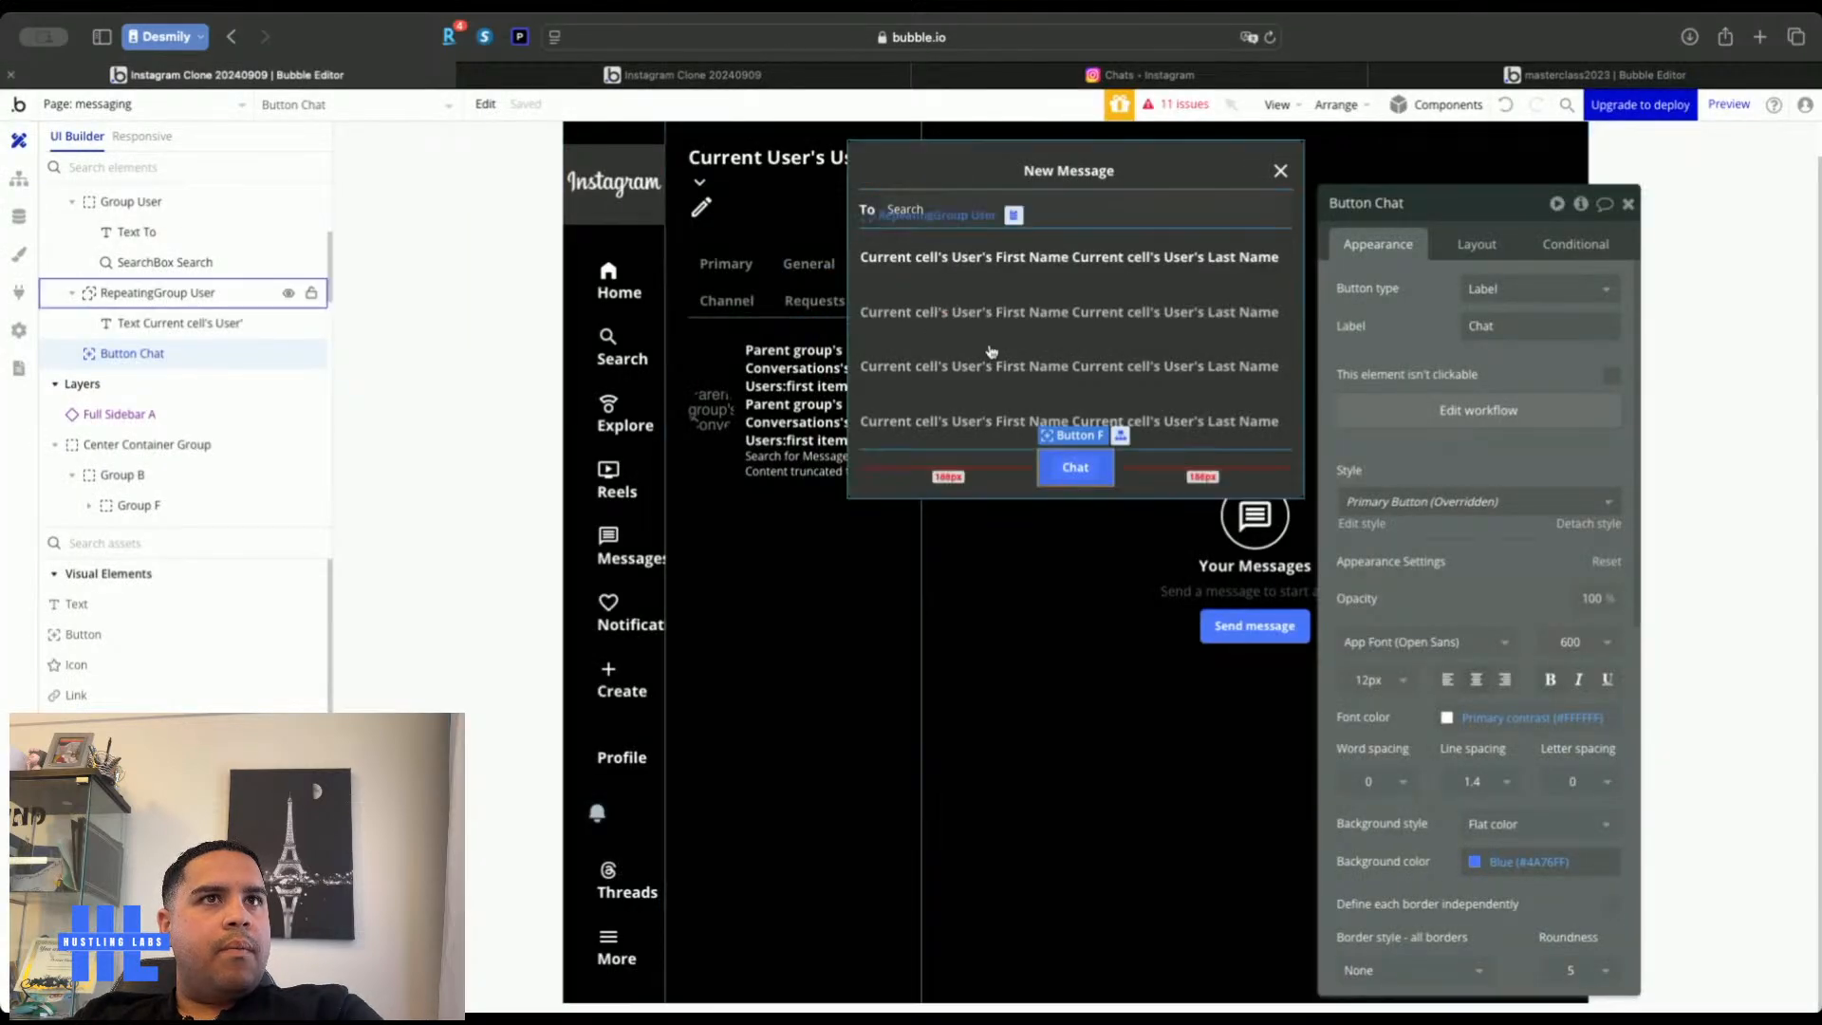
Turn off fixed rows on RepeatingGroup User and exclude Current User via :minus item
left_click(1050, 358)
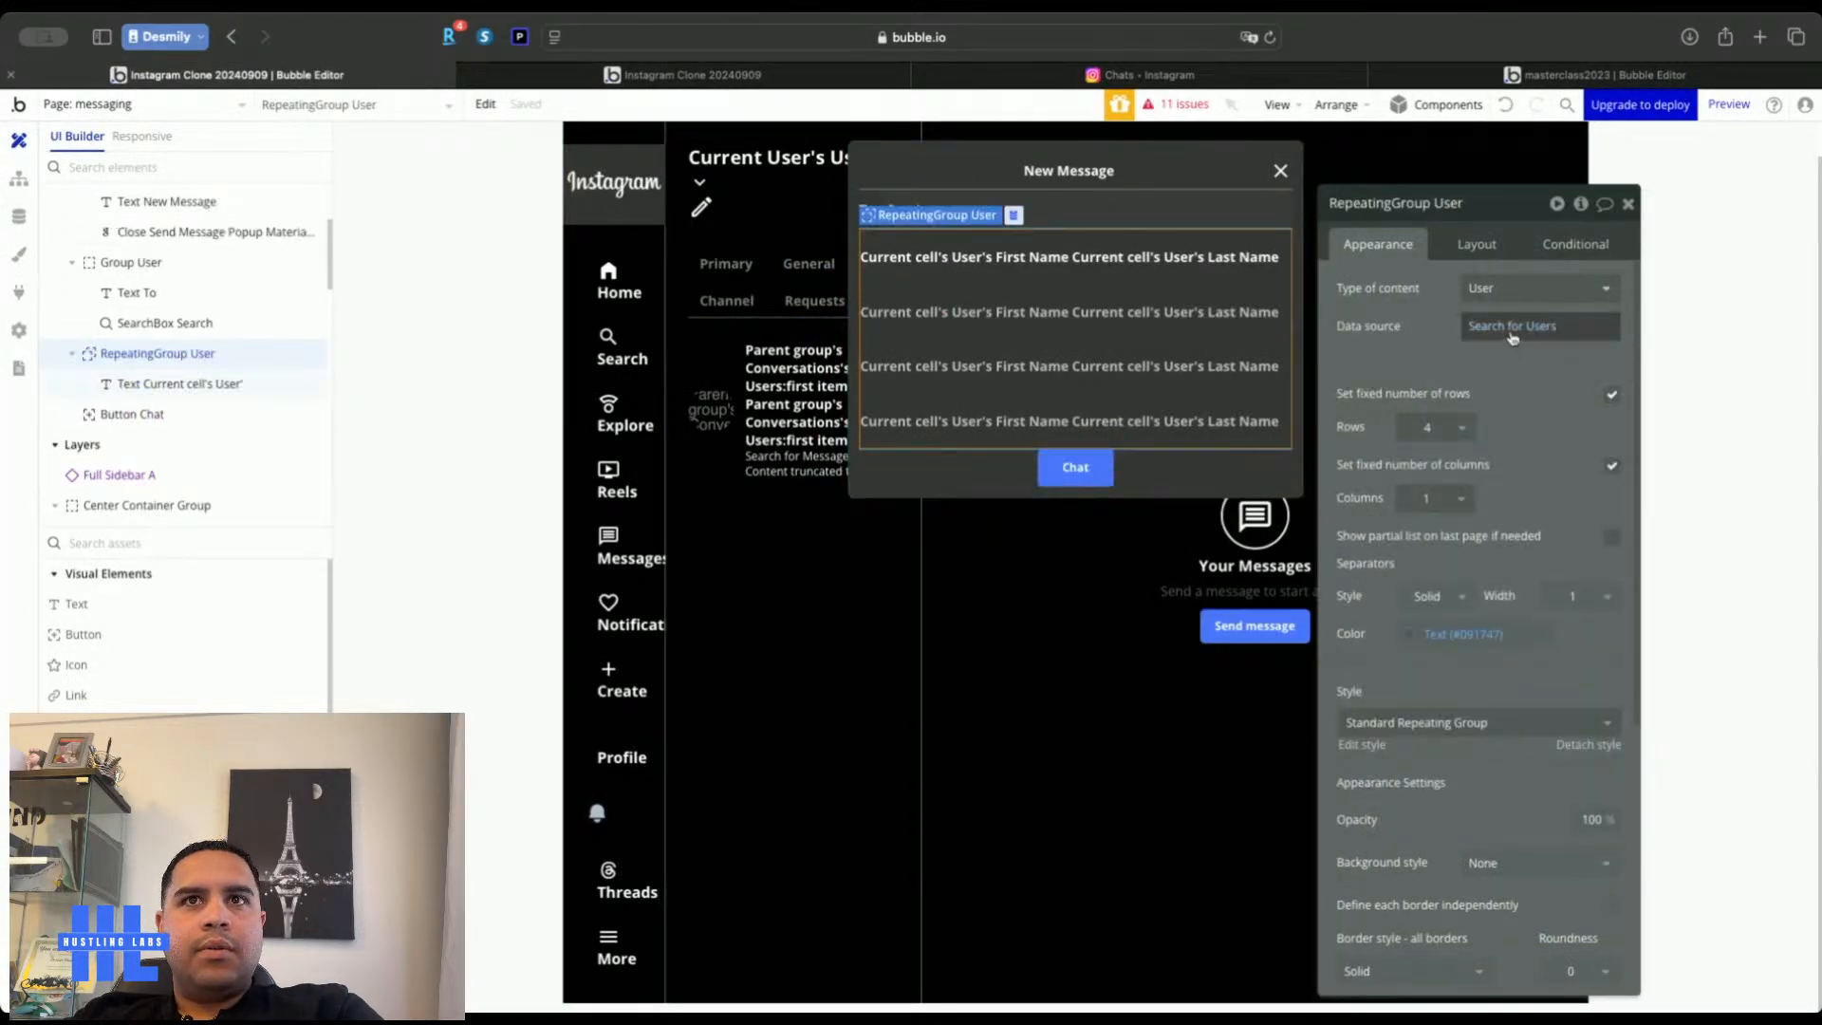
left_click(1611, 394)
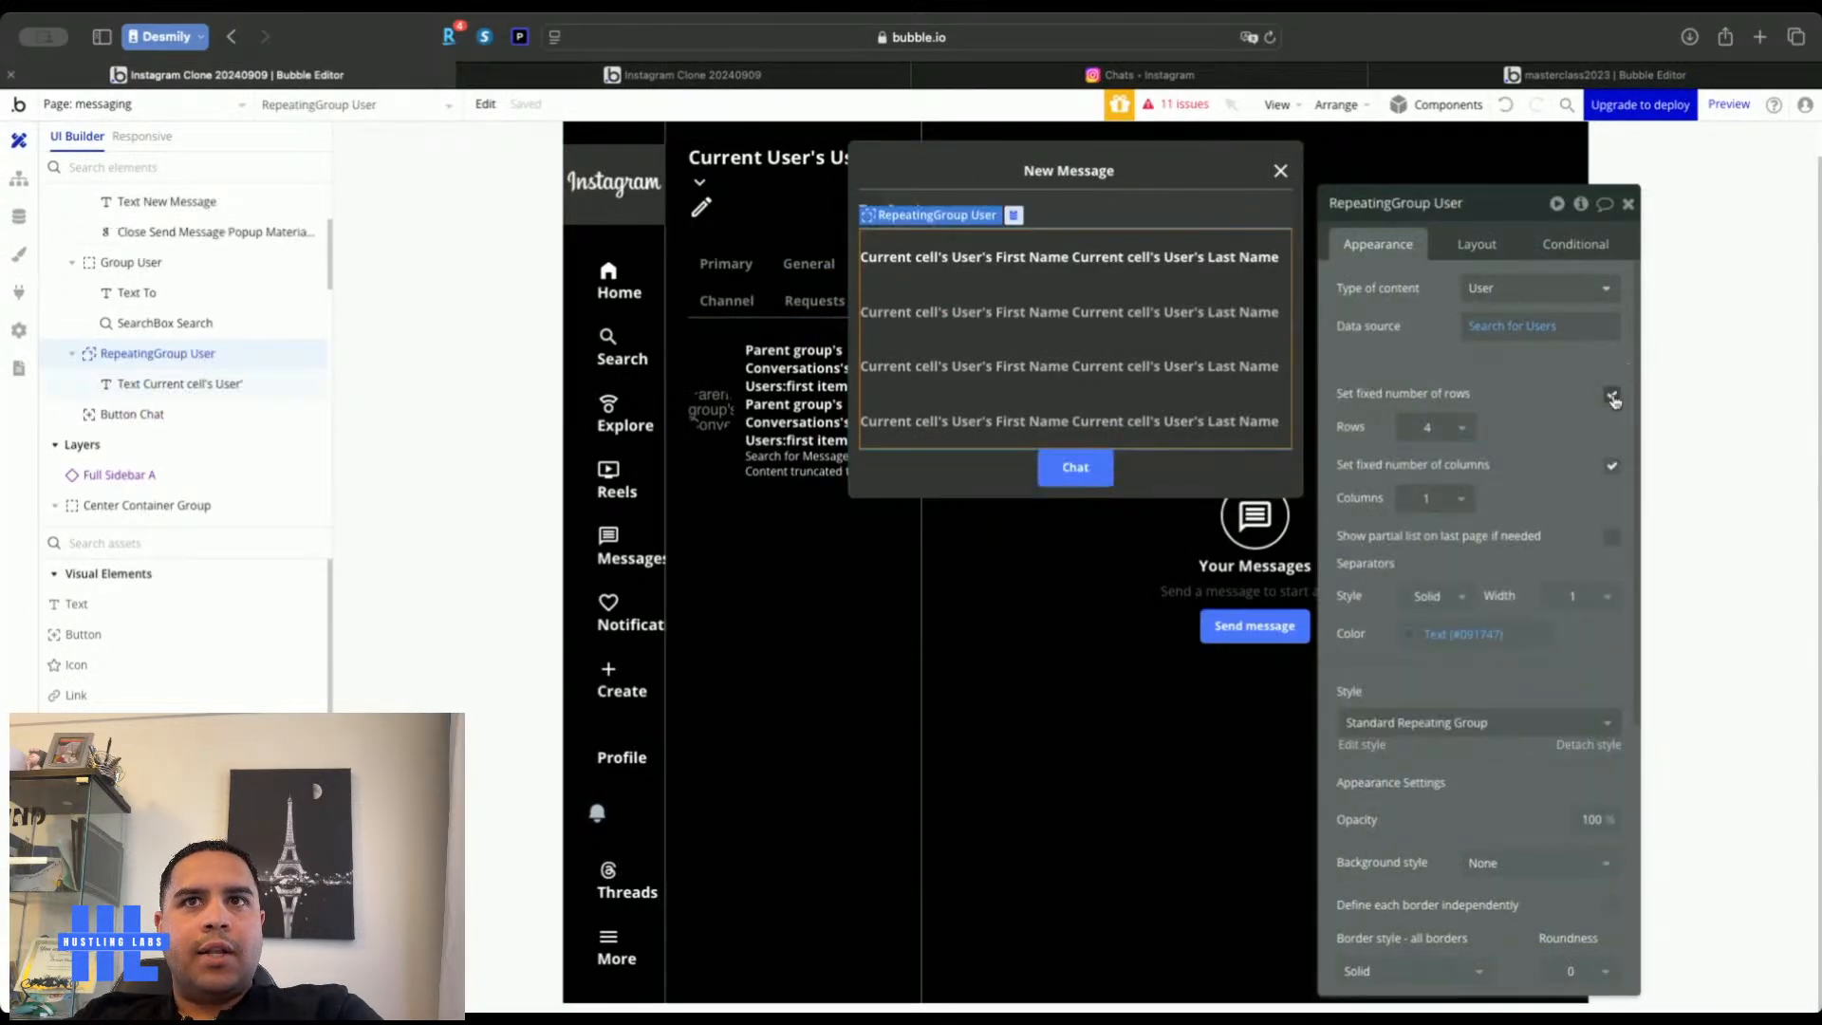
left_click(1527, 327)
left_click(1170, 311)
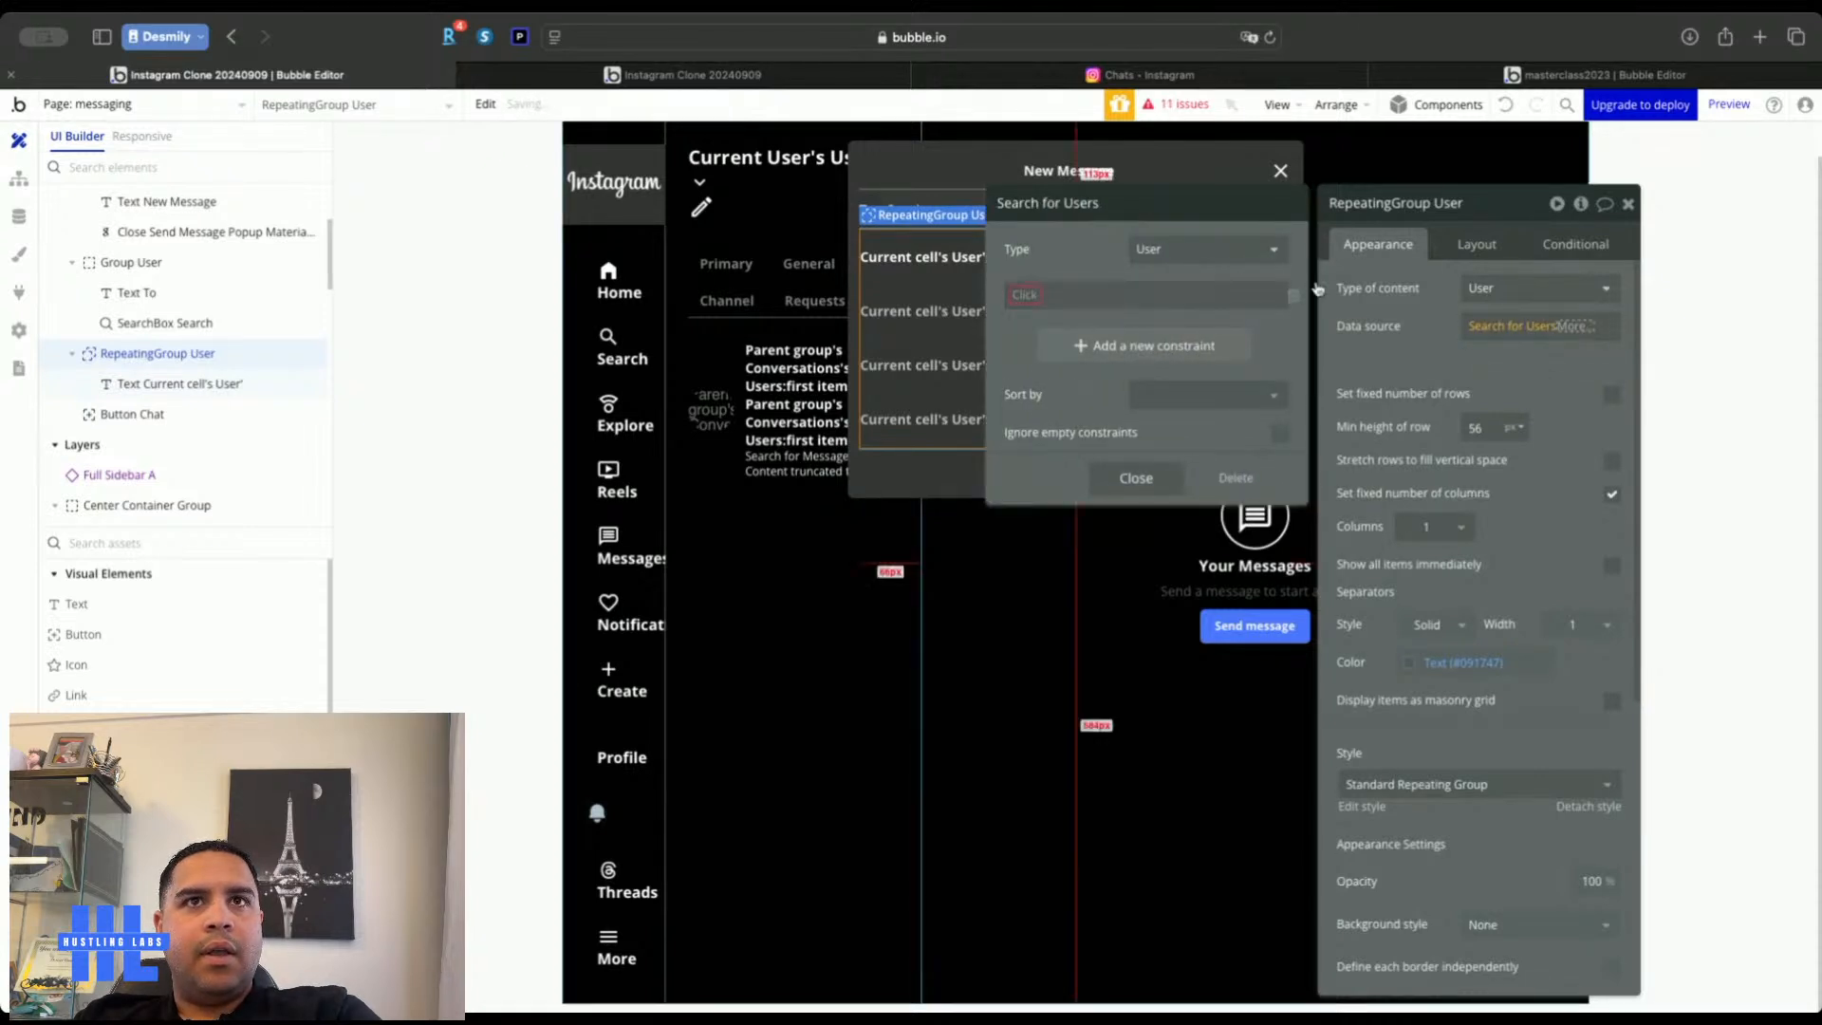
left_click(1296, 302)
left_click(1576, 329)
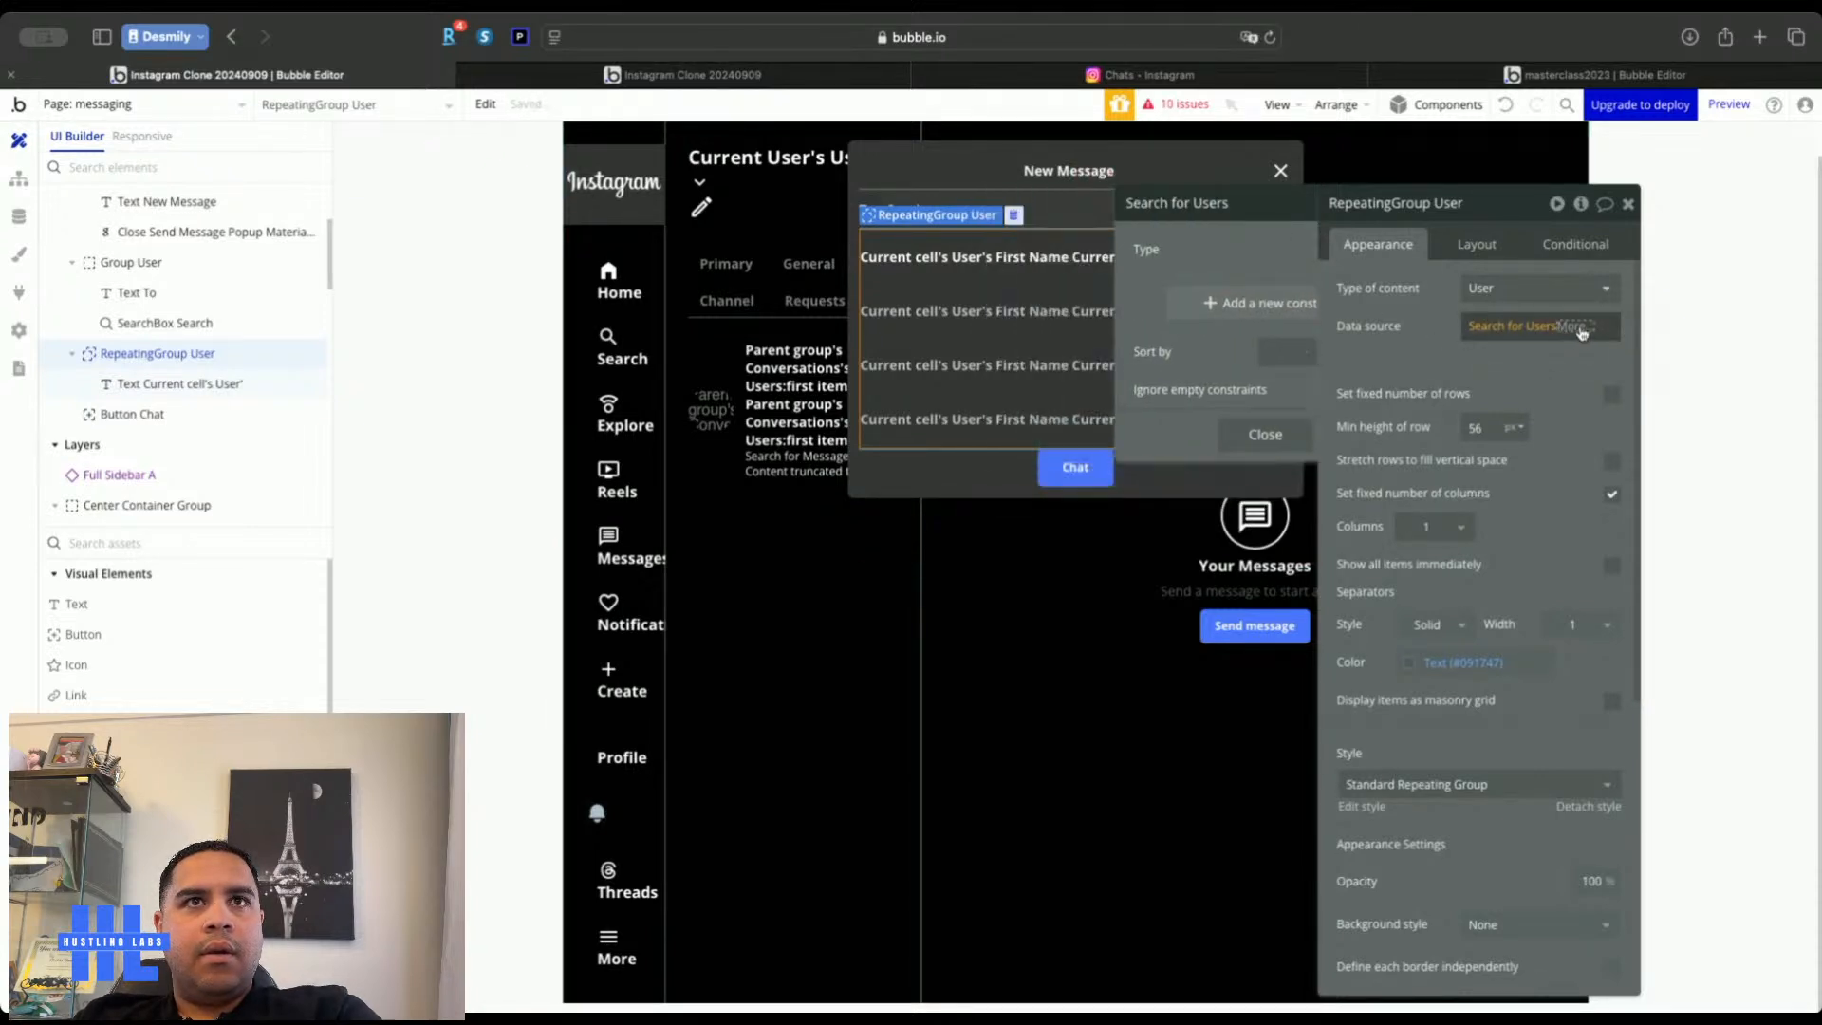
type("m")
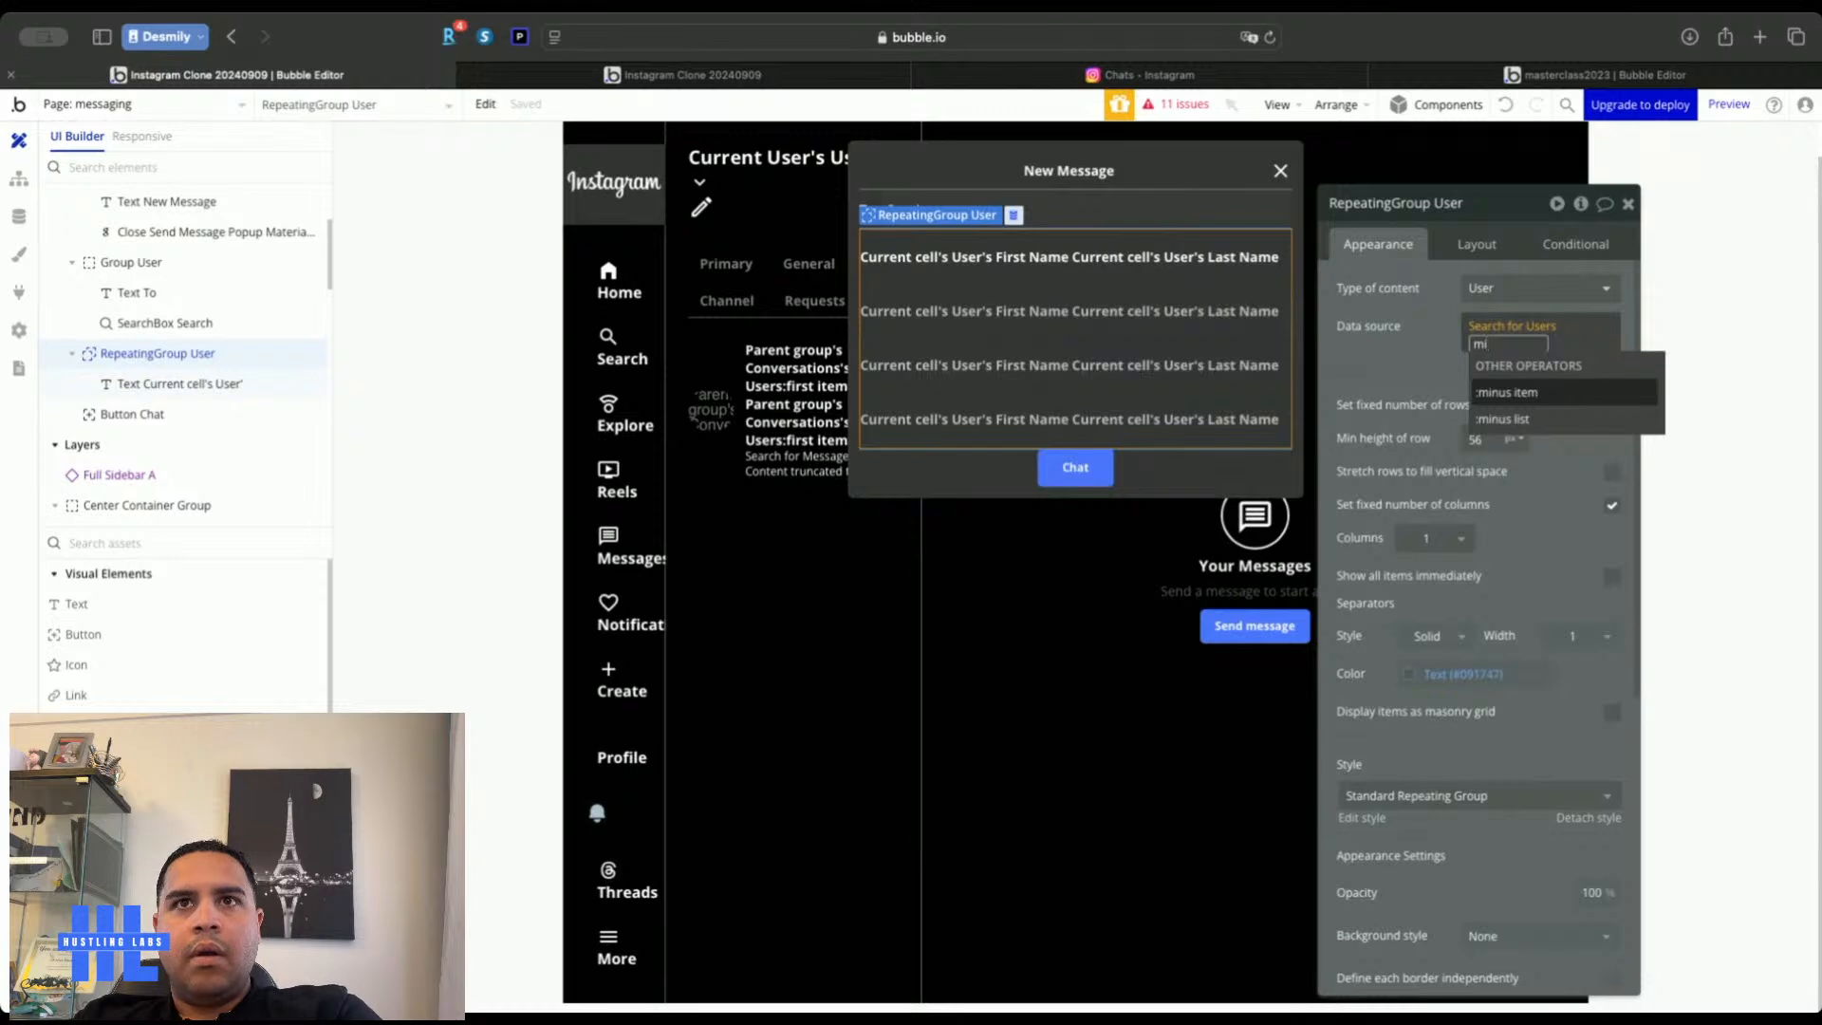
left_click(1546, 399)
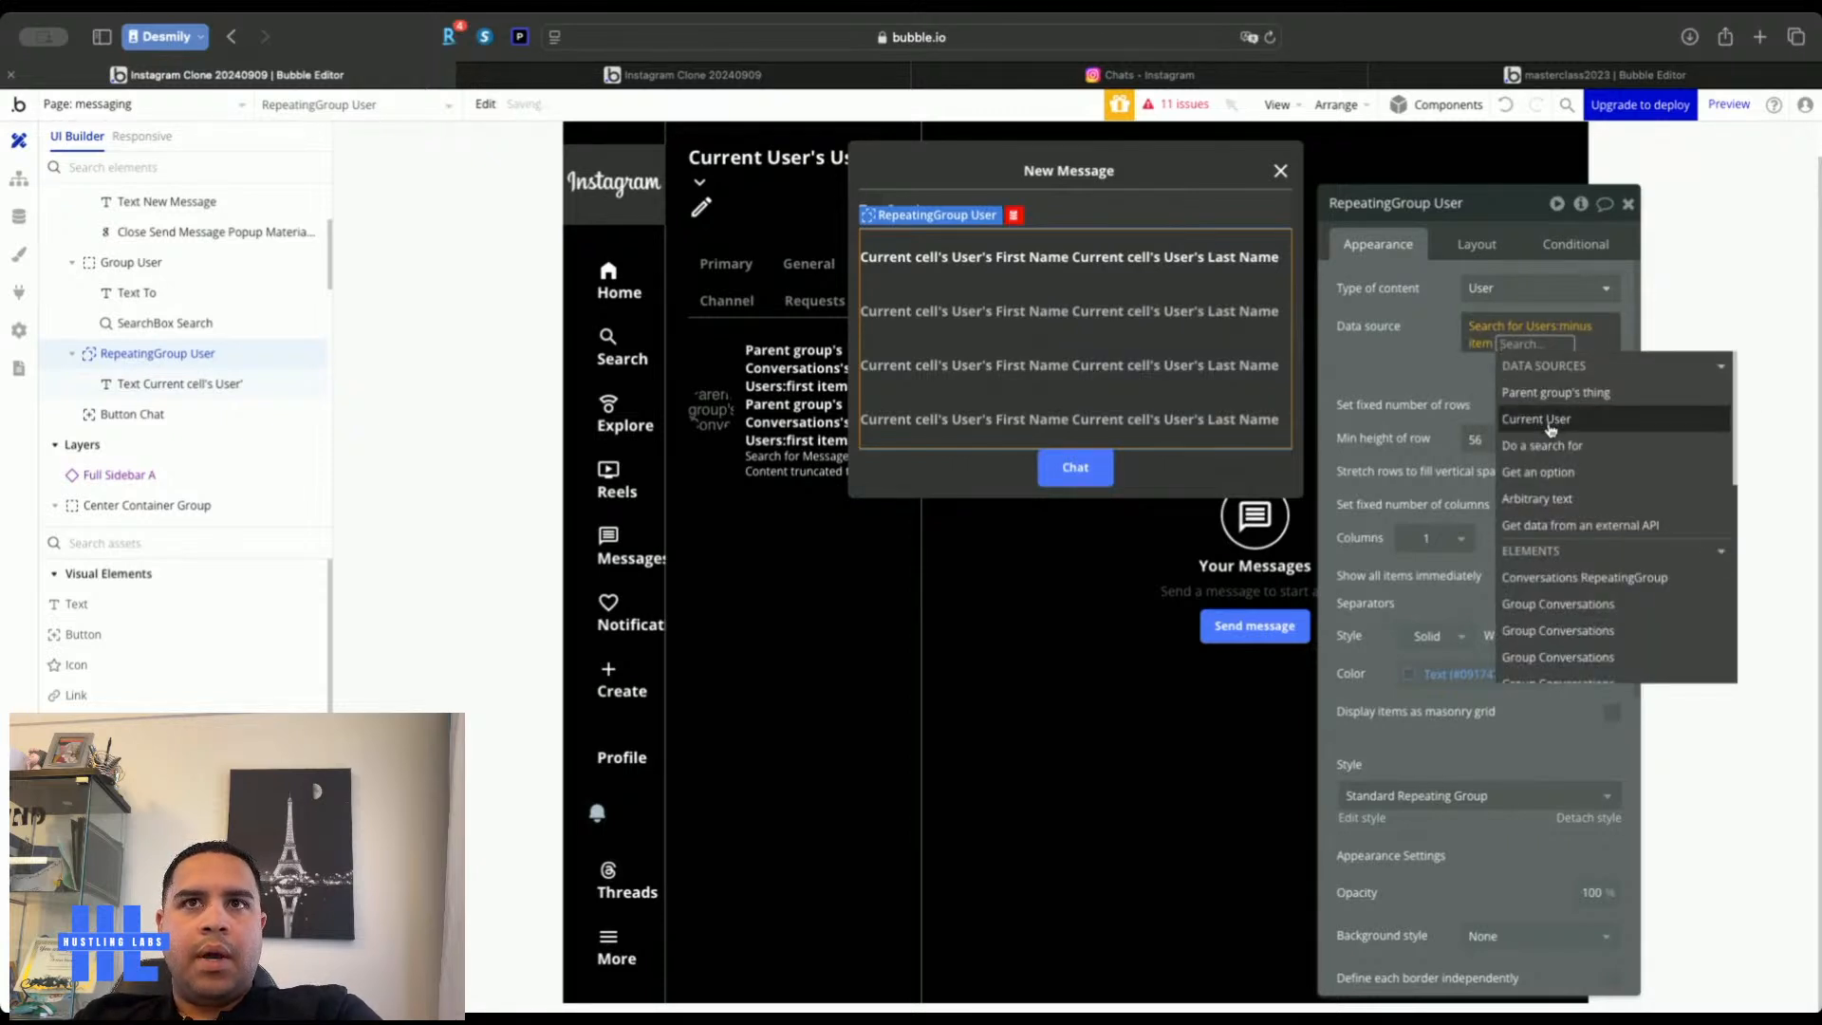
left_click(1509, 416)
left_click(1382, 359)
Check the New Message dialog in the live app, then open the Data settings
left_click(721, 75)
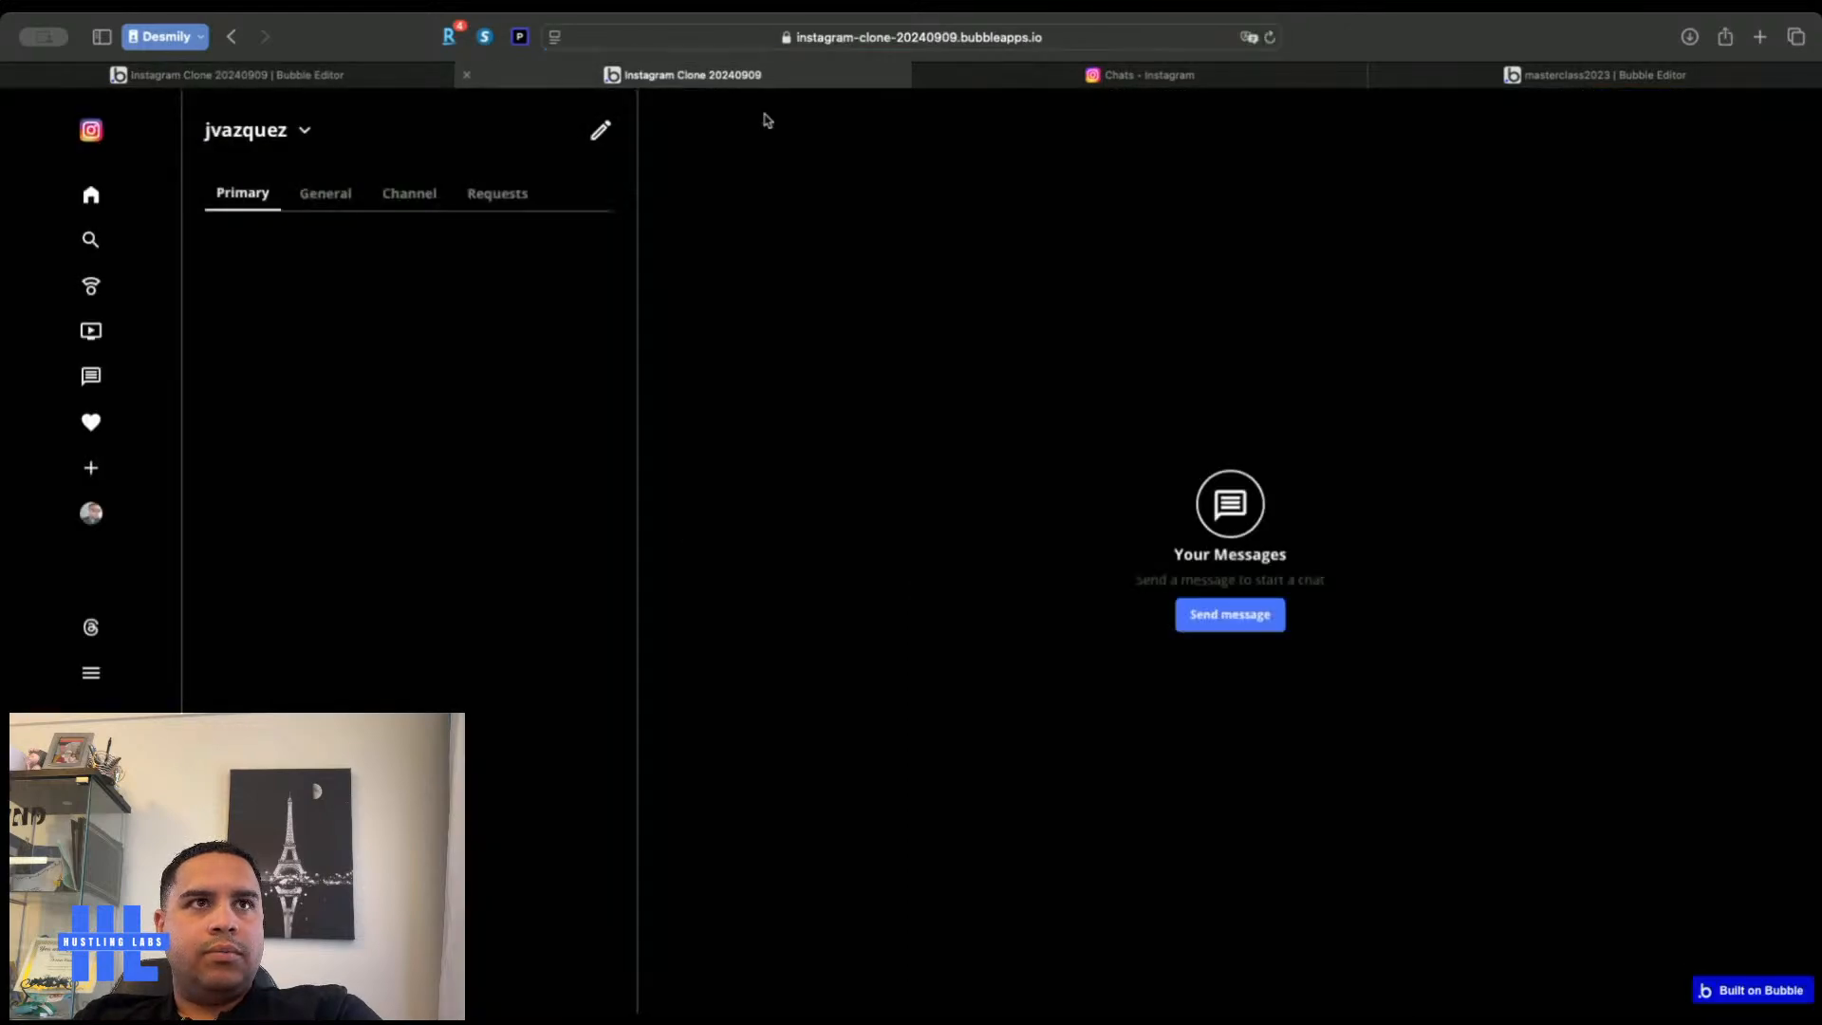
left_click(599, 132)
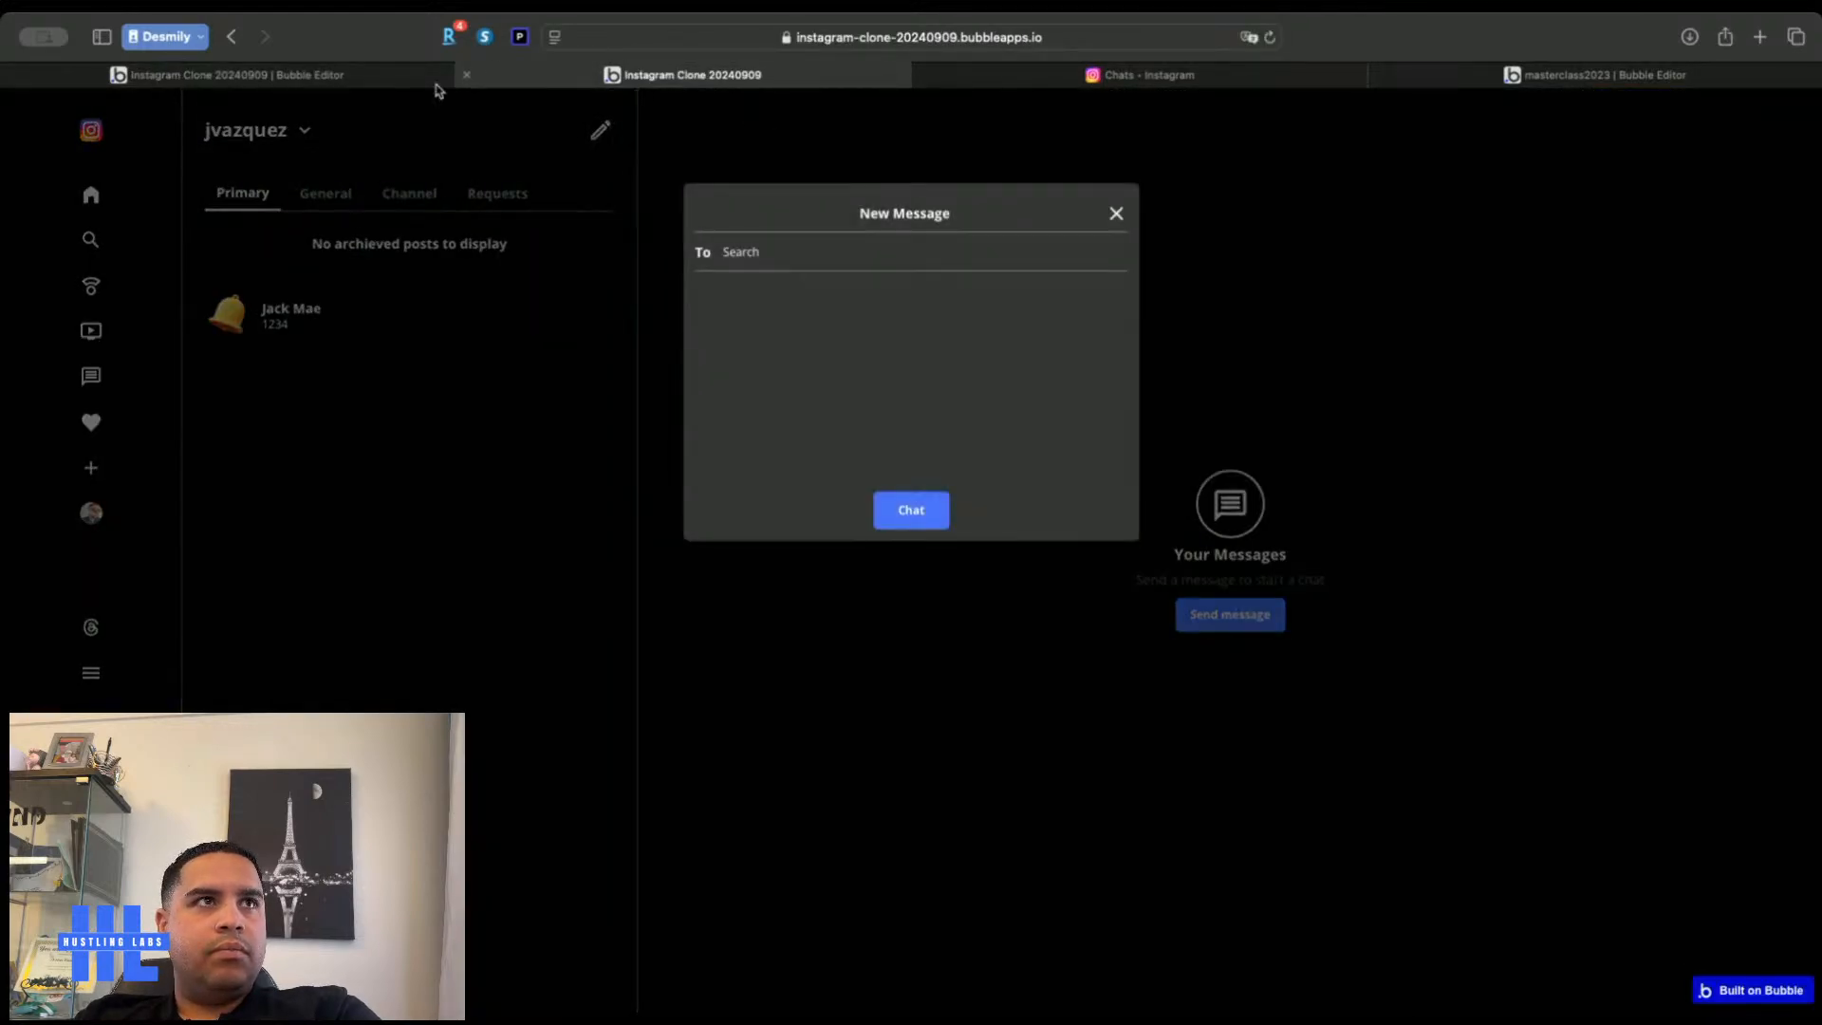
left_click(311, 75)
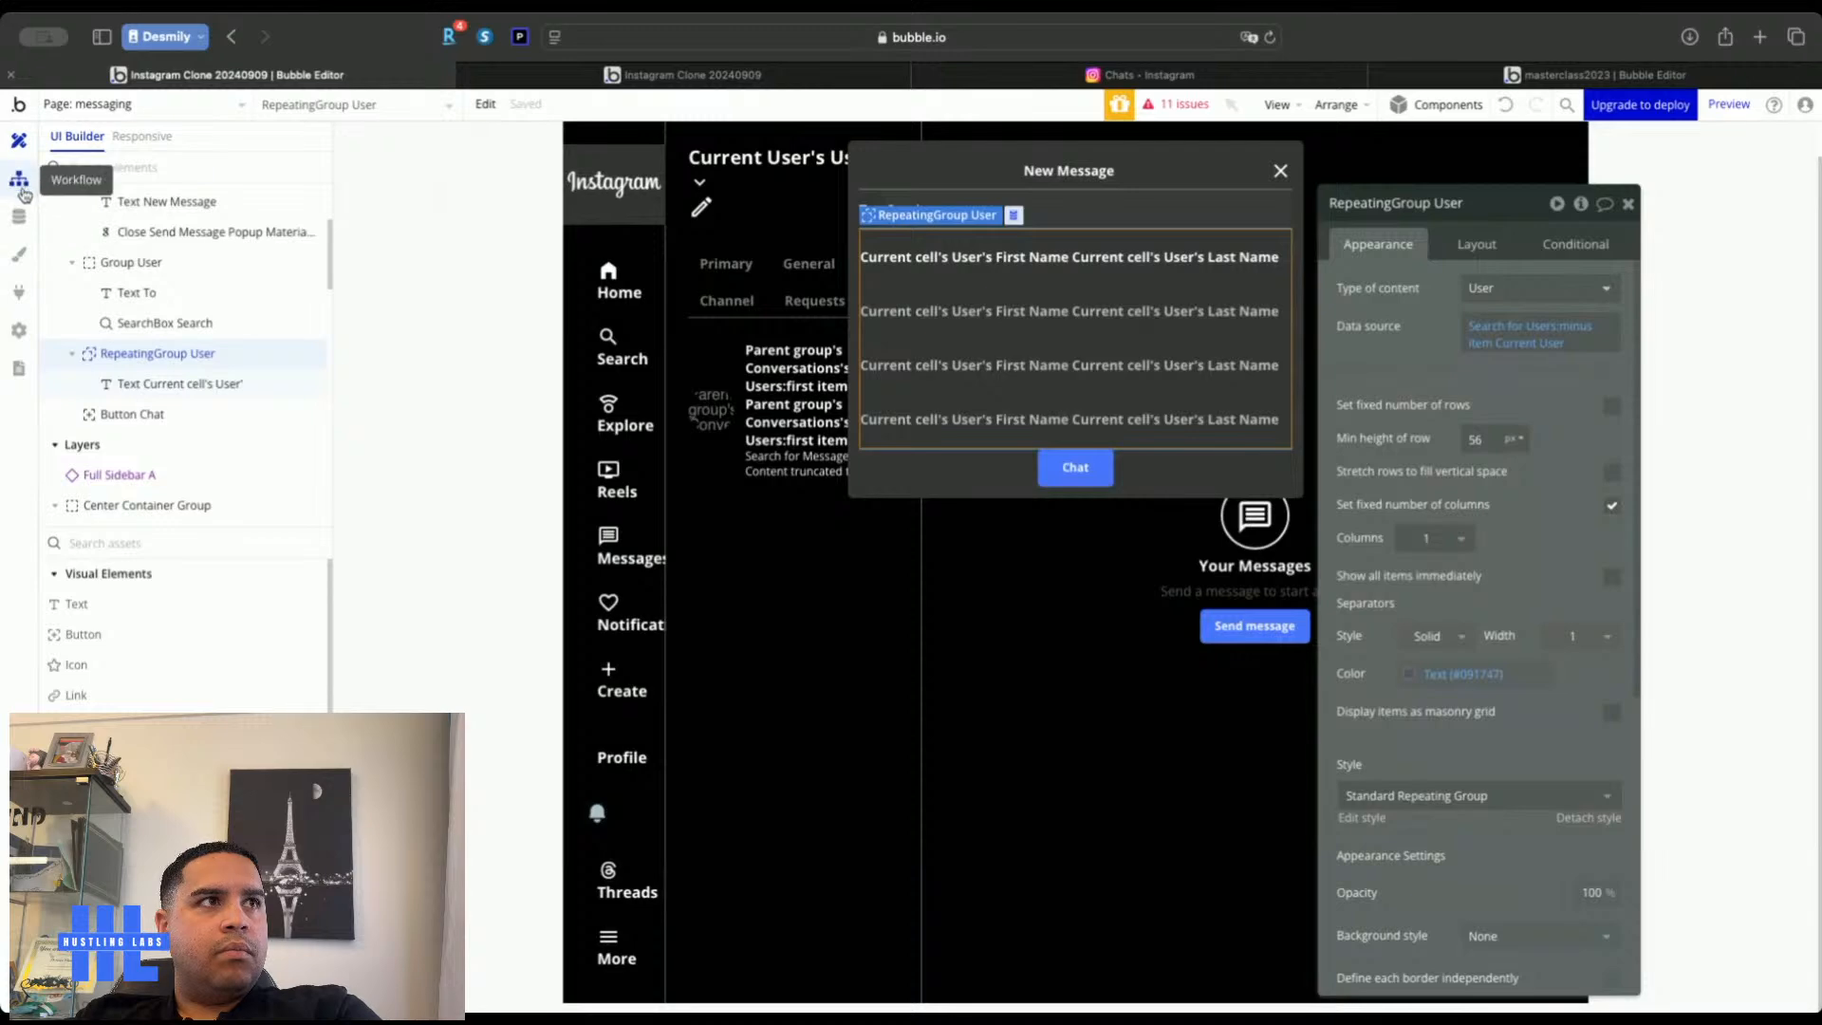
left_click(19, 219)
Let everyone find Users in searches in the User privacy rules
left_click(232, 179)
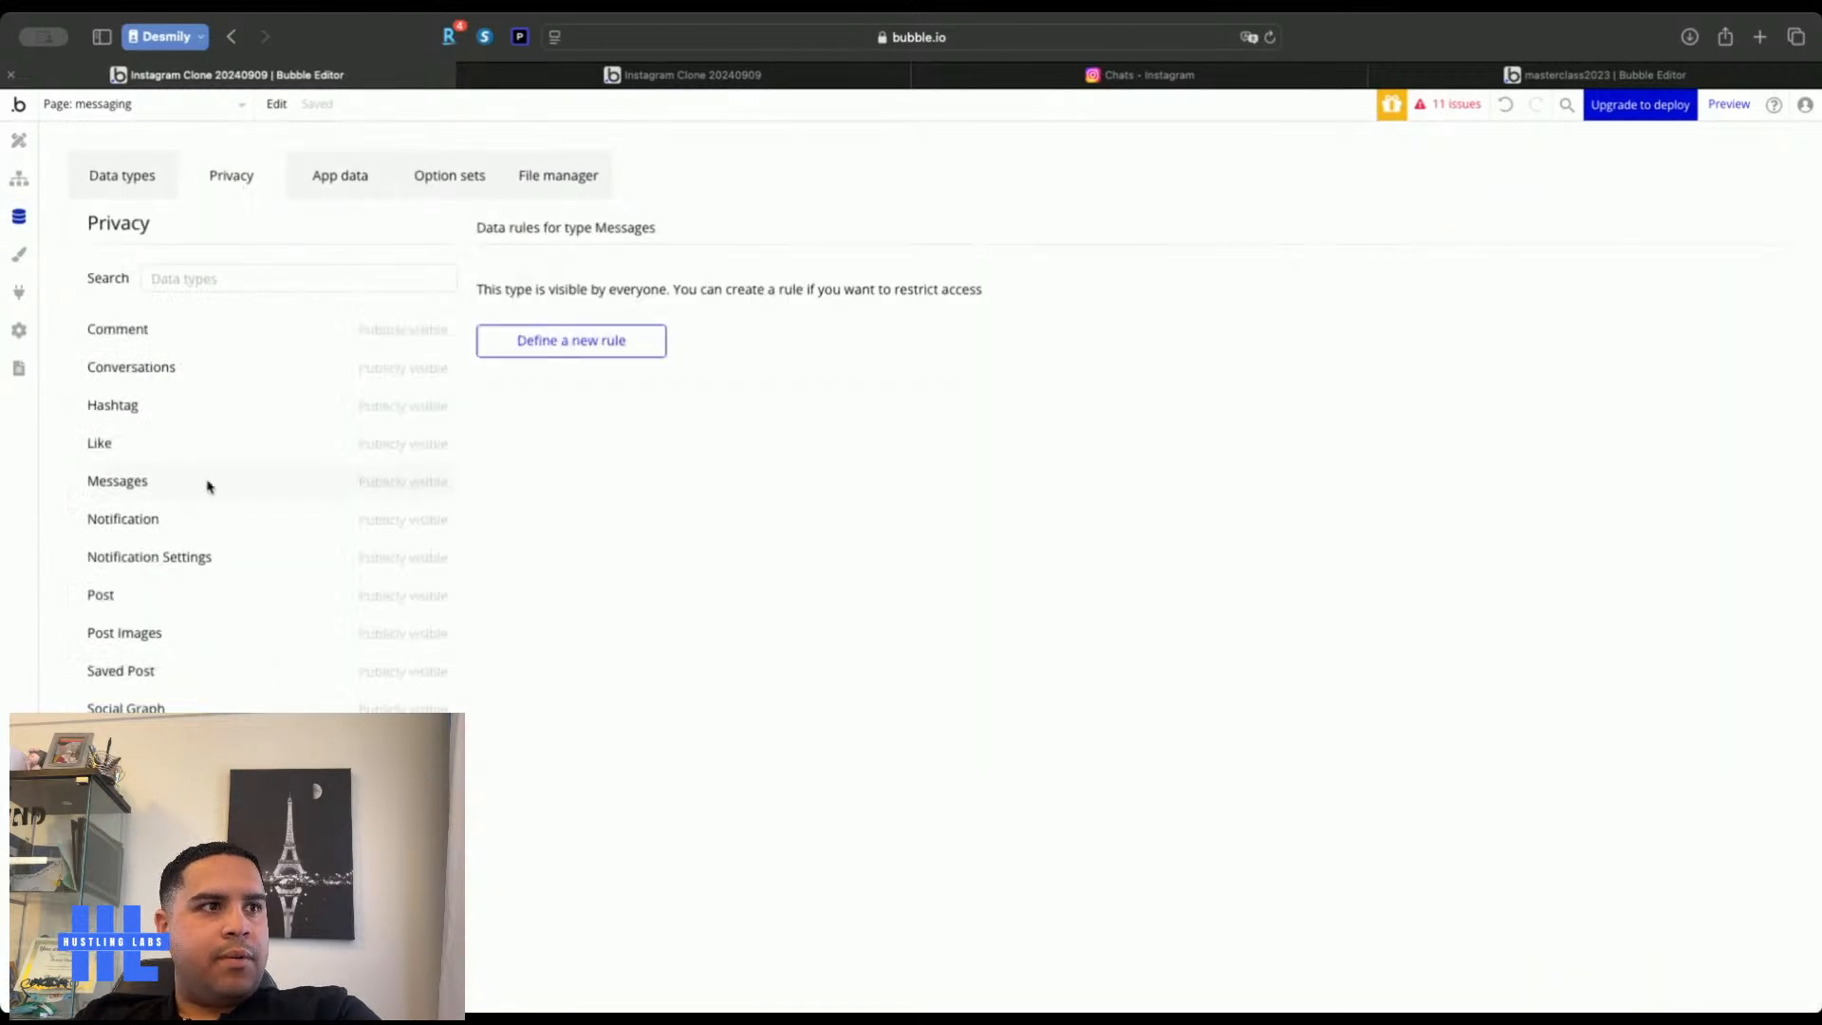
left_click(119, 746)
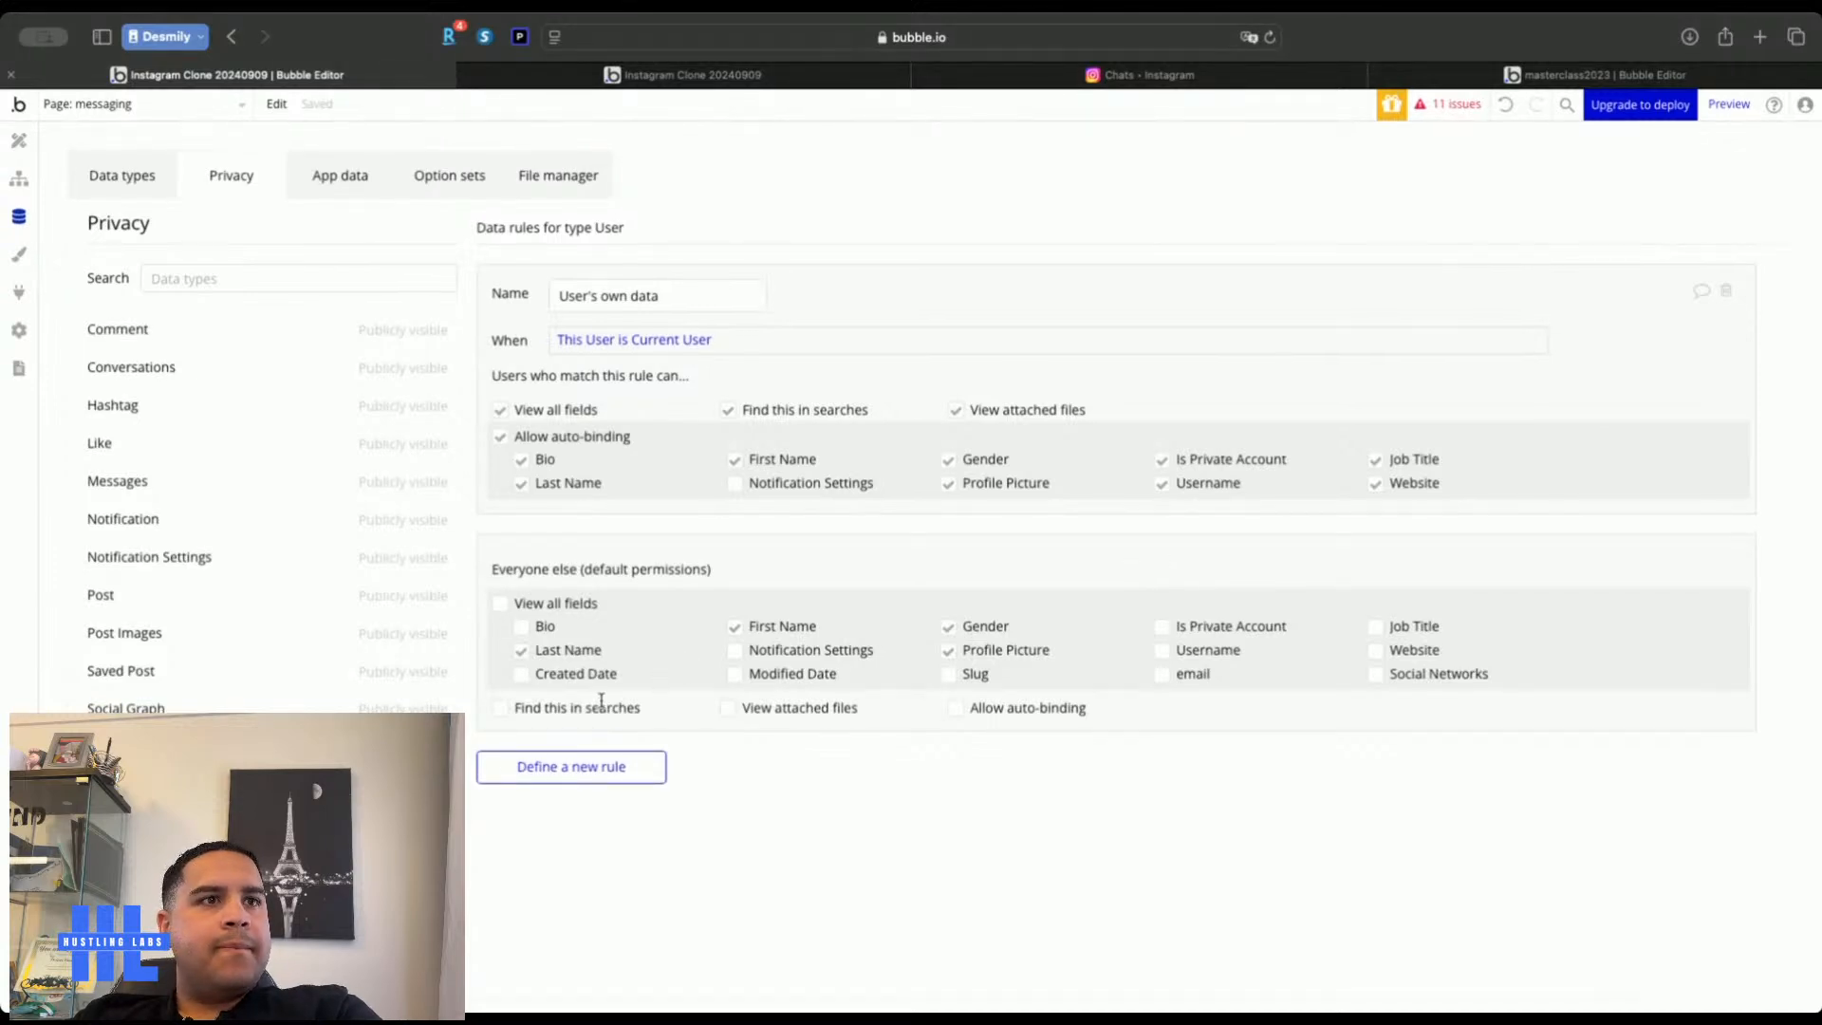
left_click(503, 711)
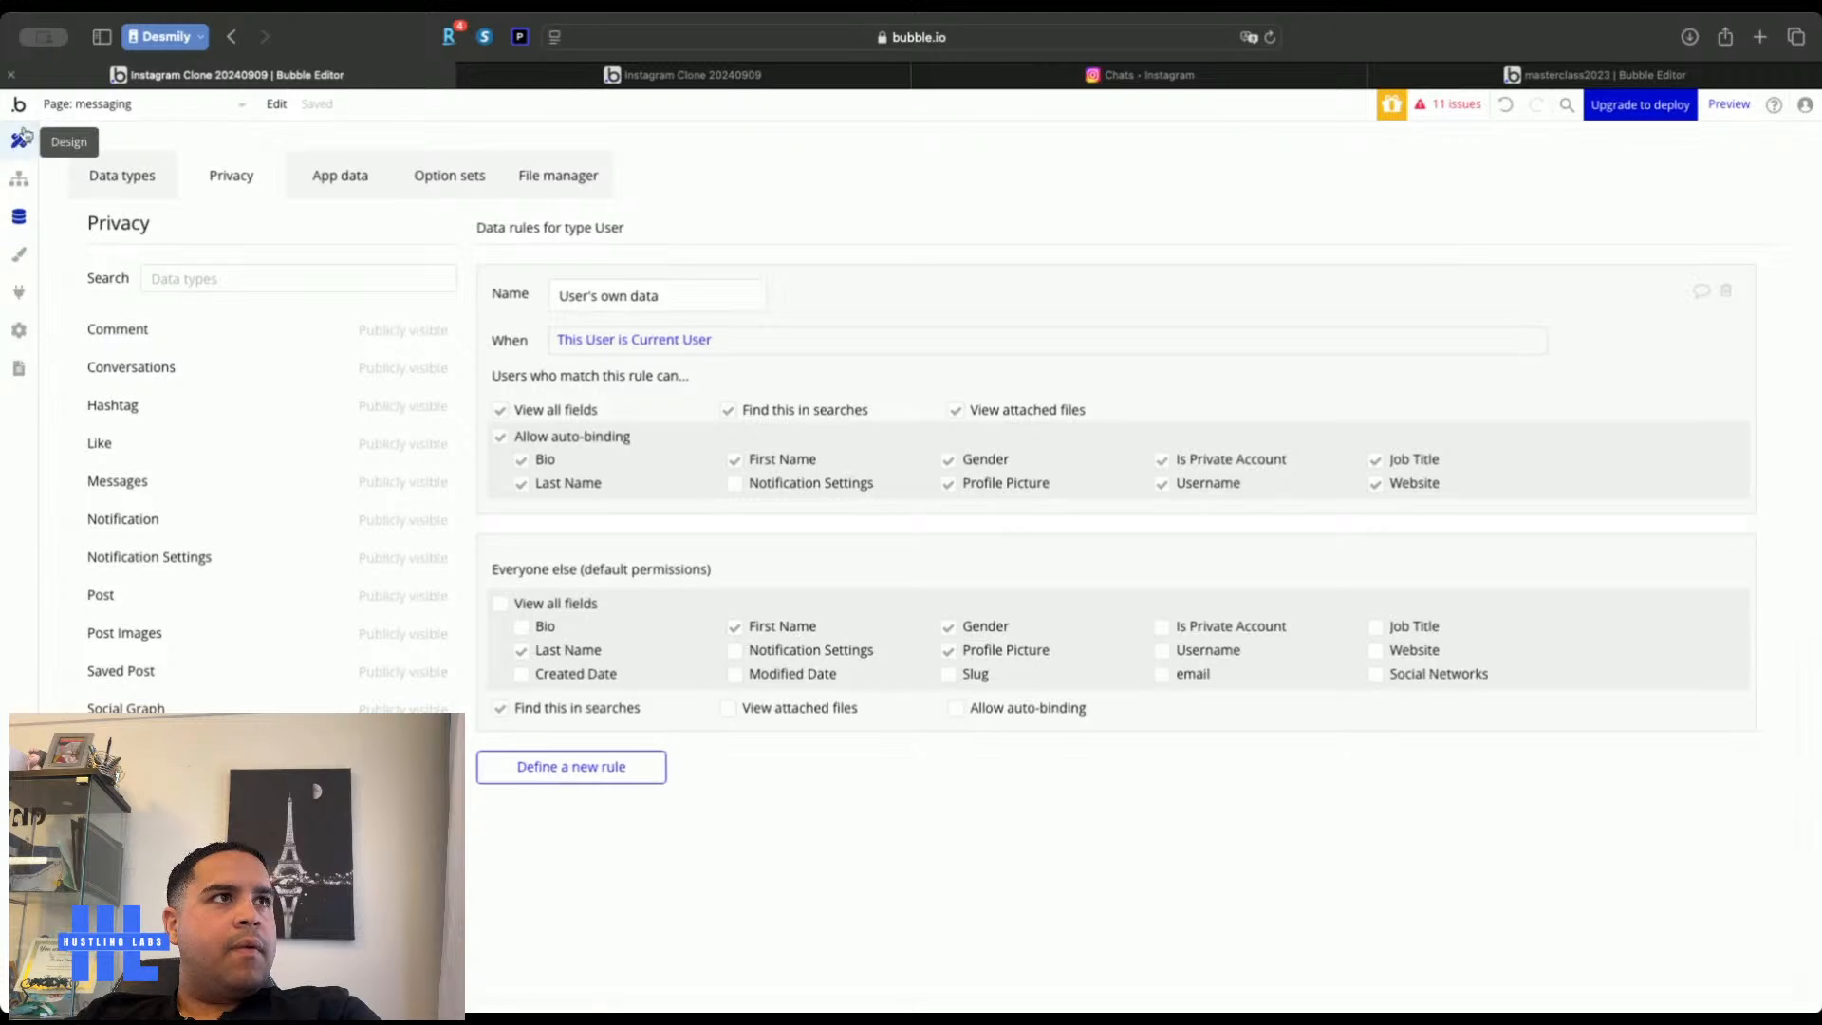
Reload the live app and search for the test user's name in New Message
left_click(641, 75)
key("super+r")
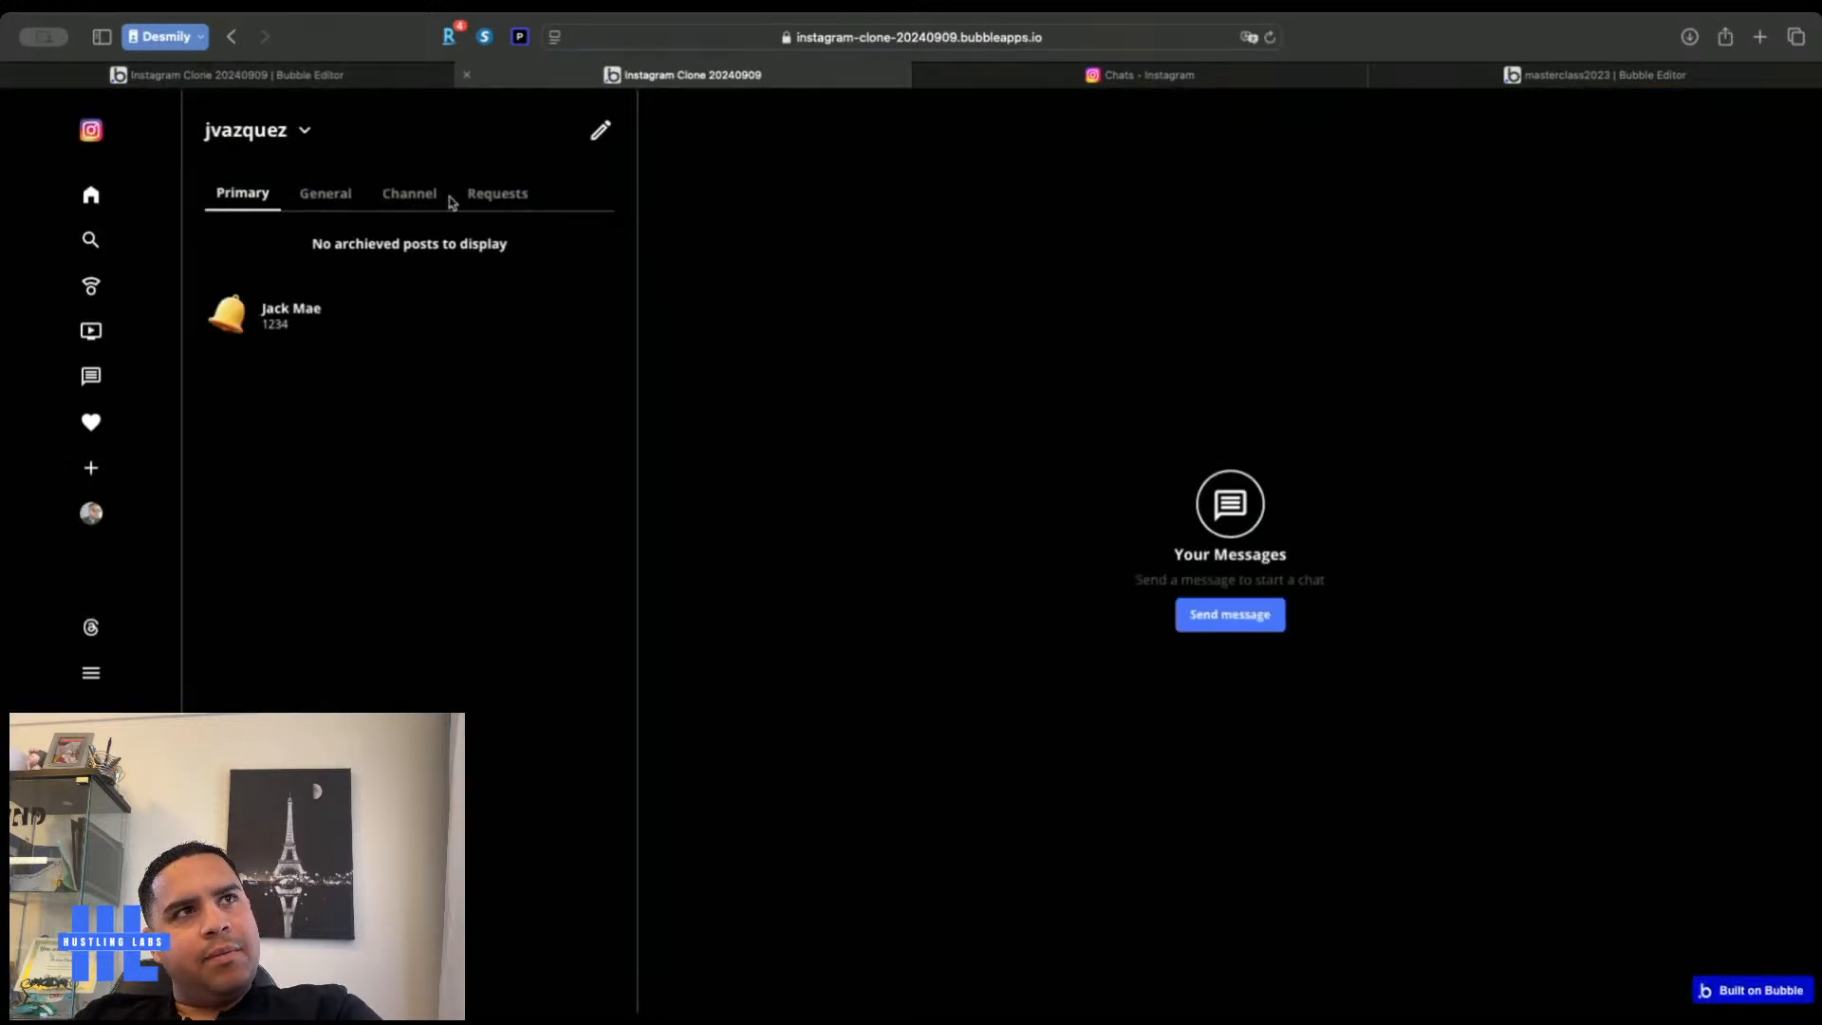
left_click(599, 136)
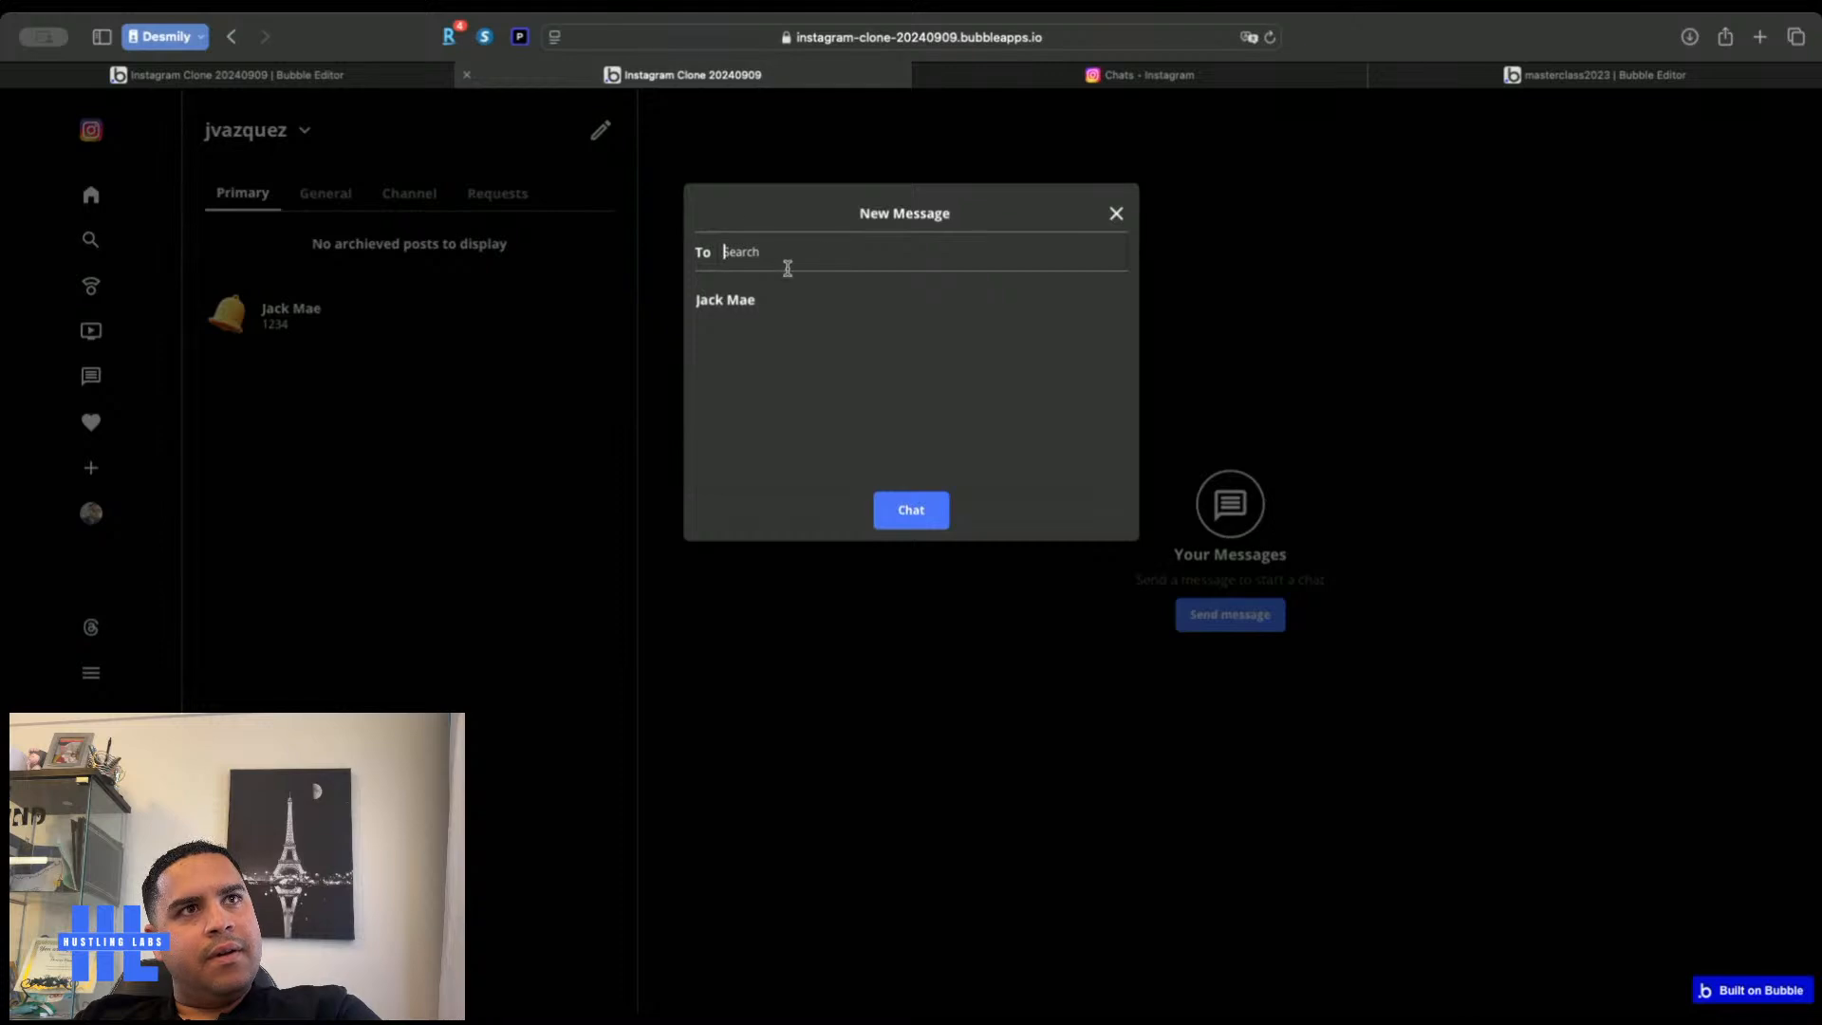
type("Jack")
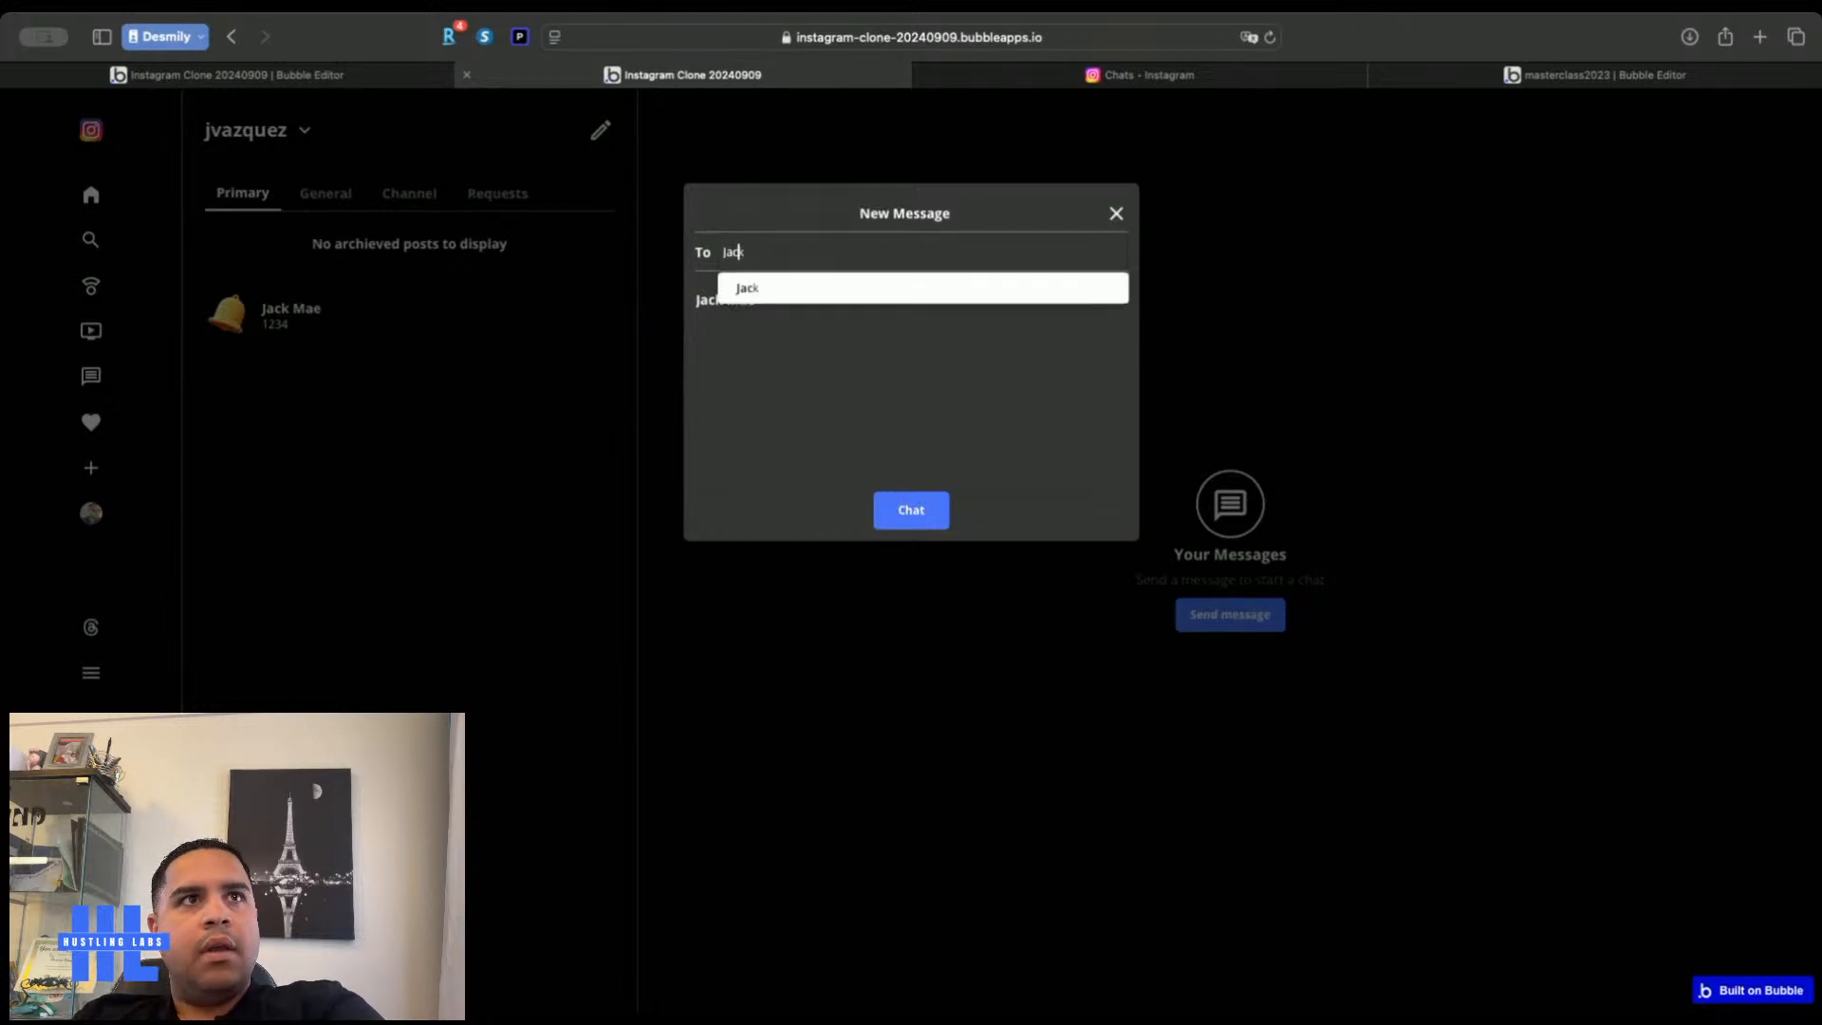
left_click(749, 289)
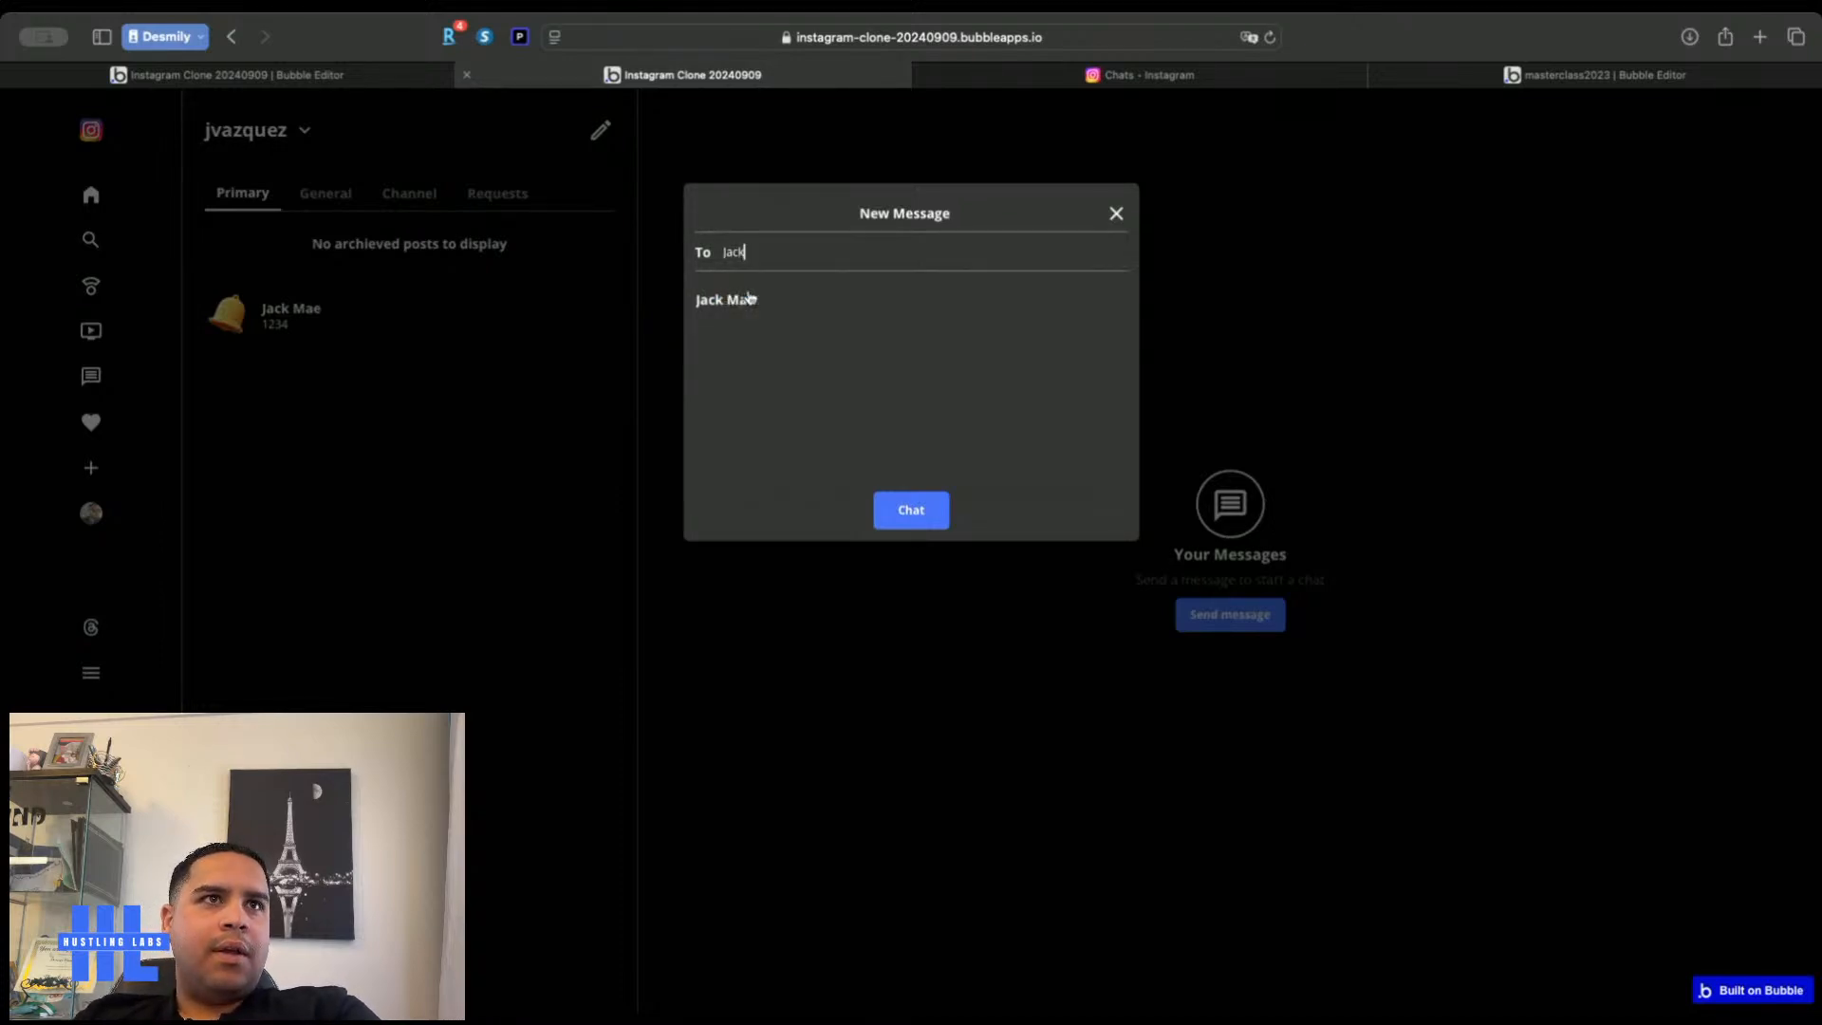
left_click(66, 74)
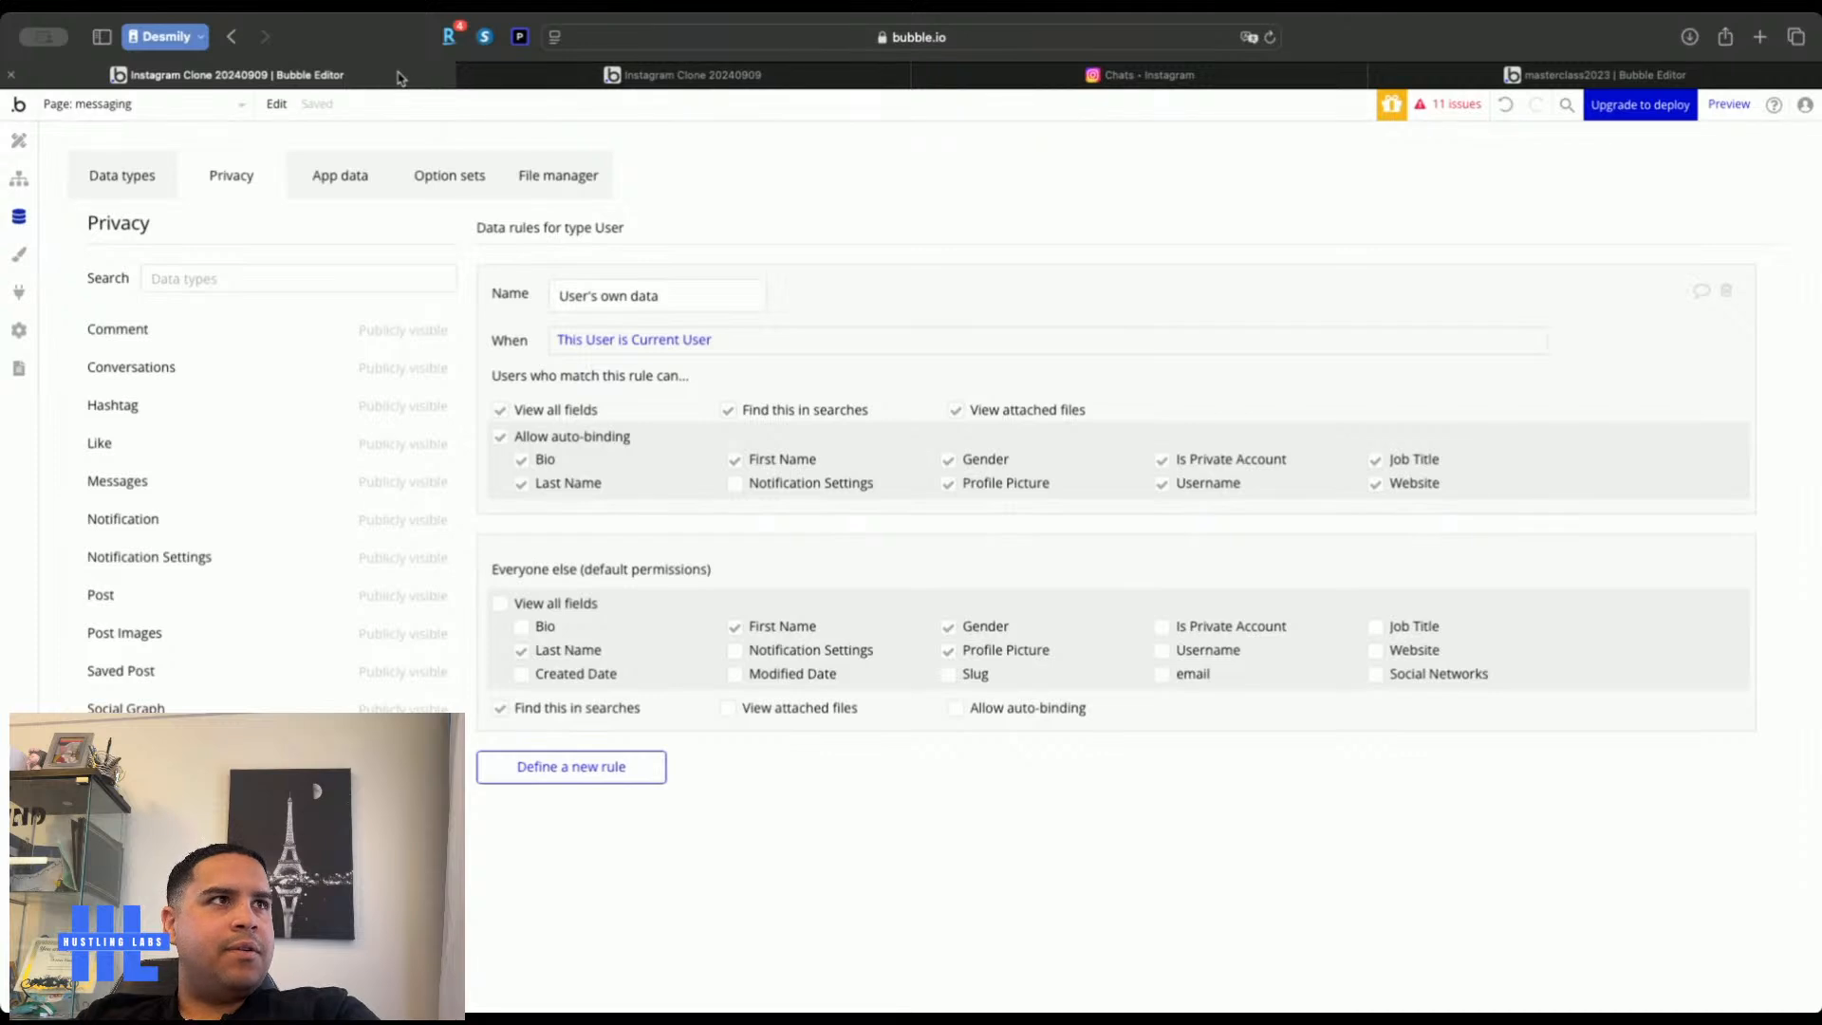
Inspect RepeatingGroup User's search, adding and removing an empty constraint
left_click(17, 144)
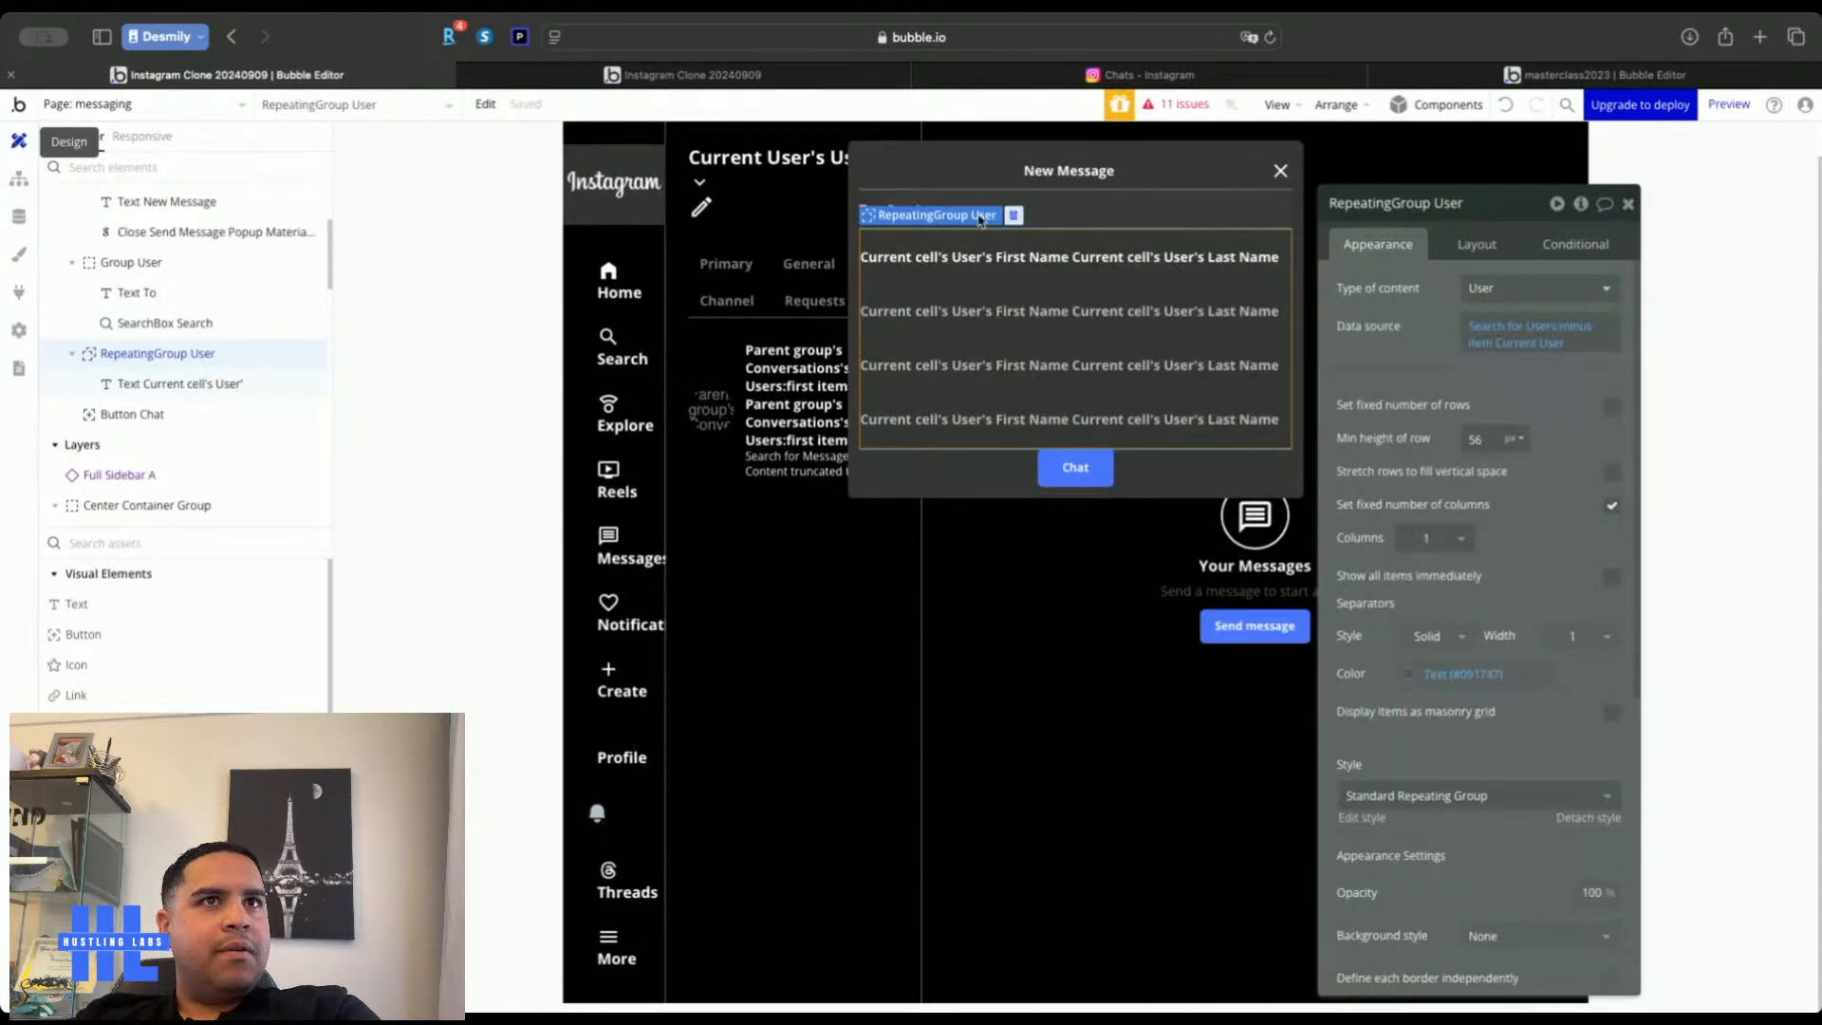
left_click(1079, 264)
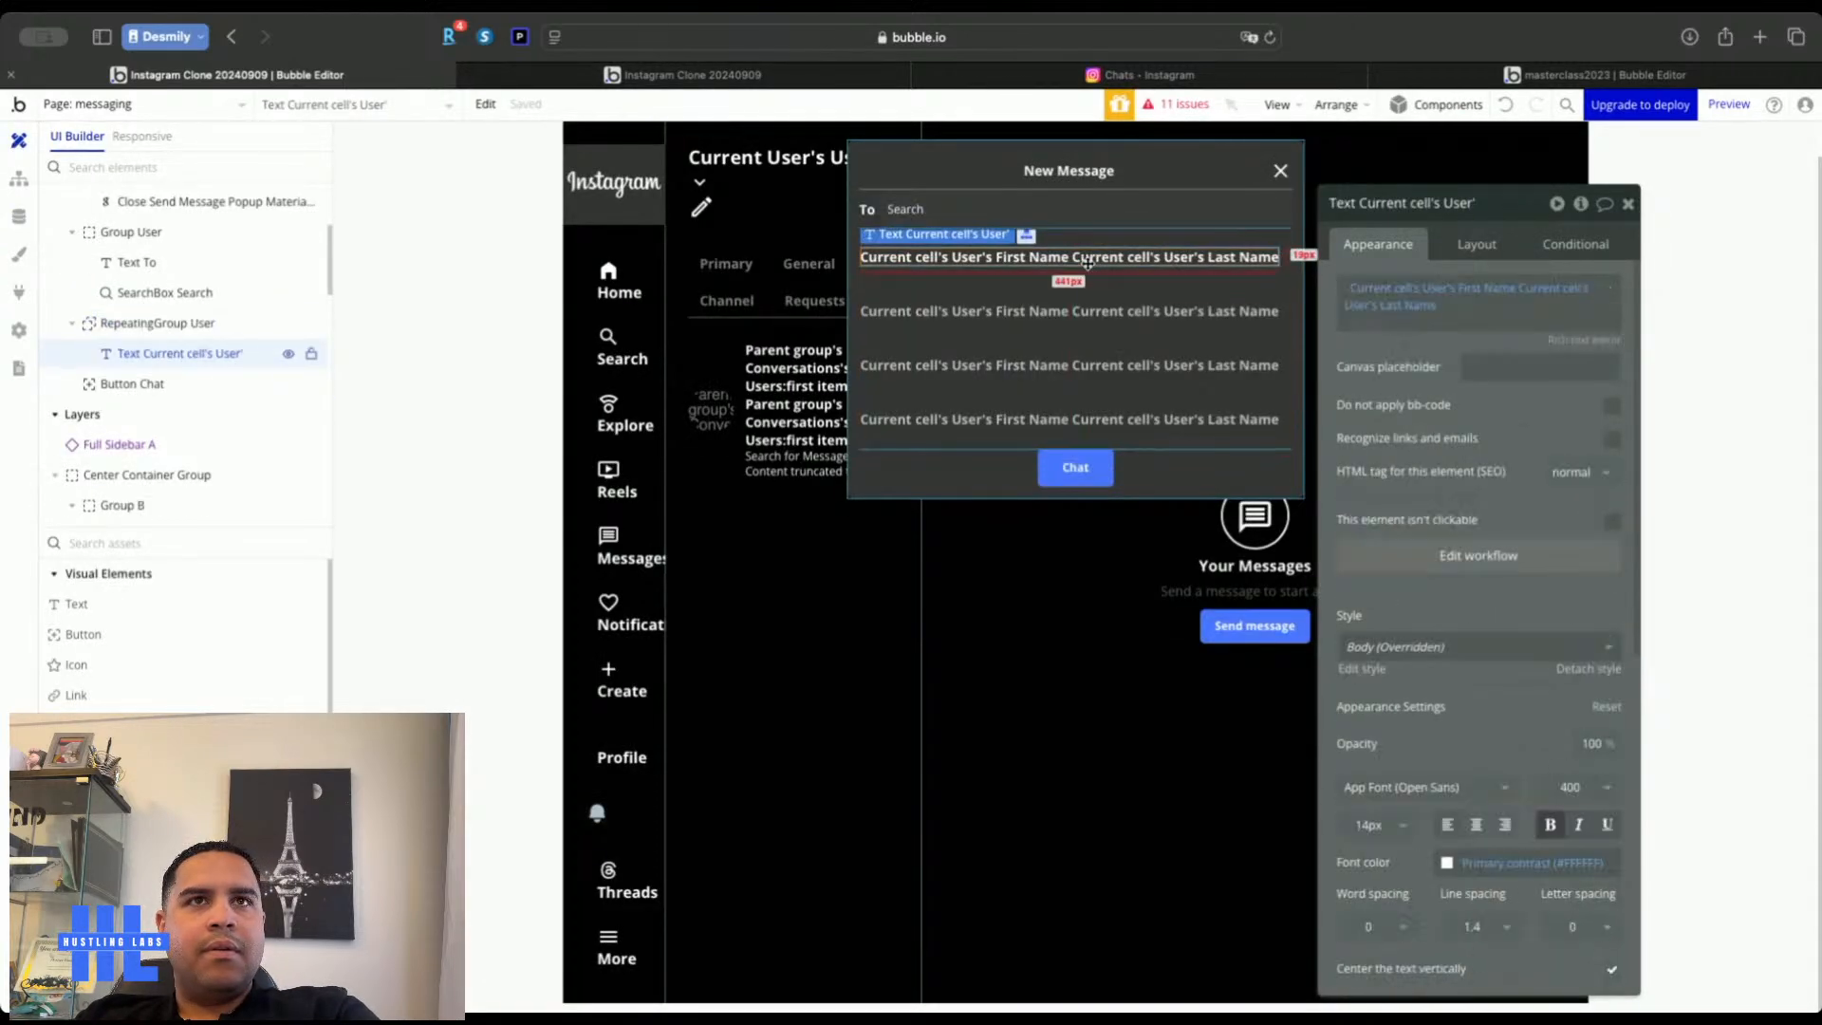
left_click(1081, 330)
left_click(1516, 332)
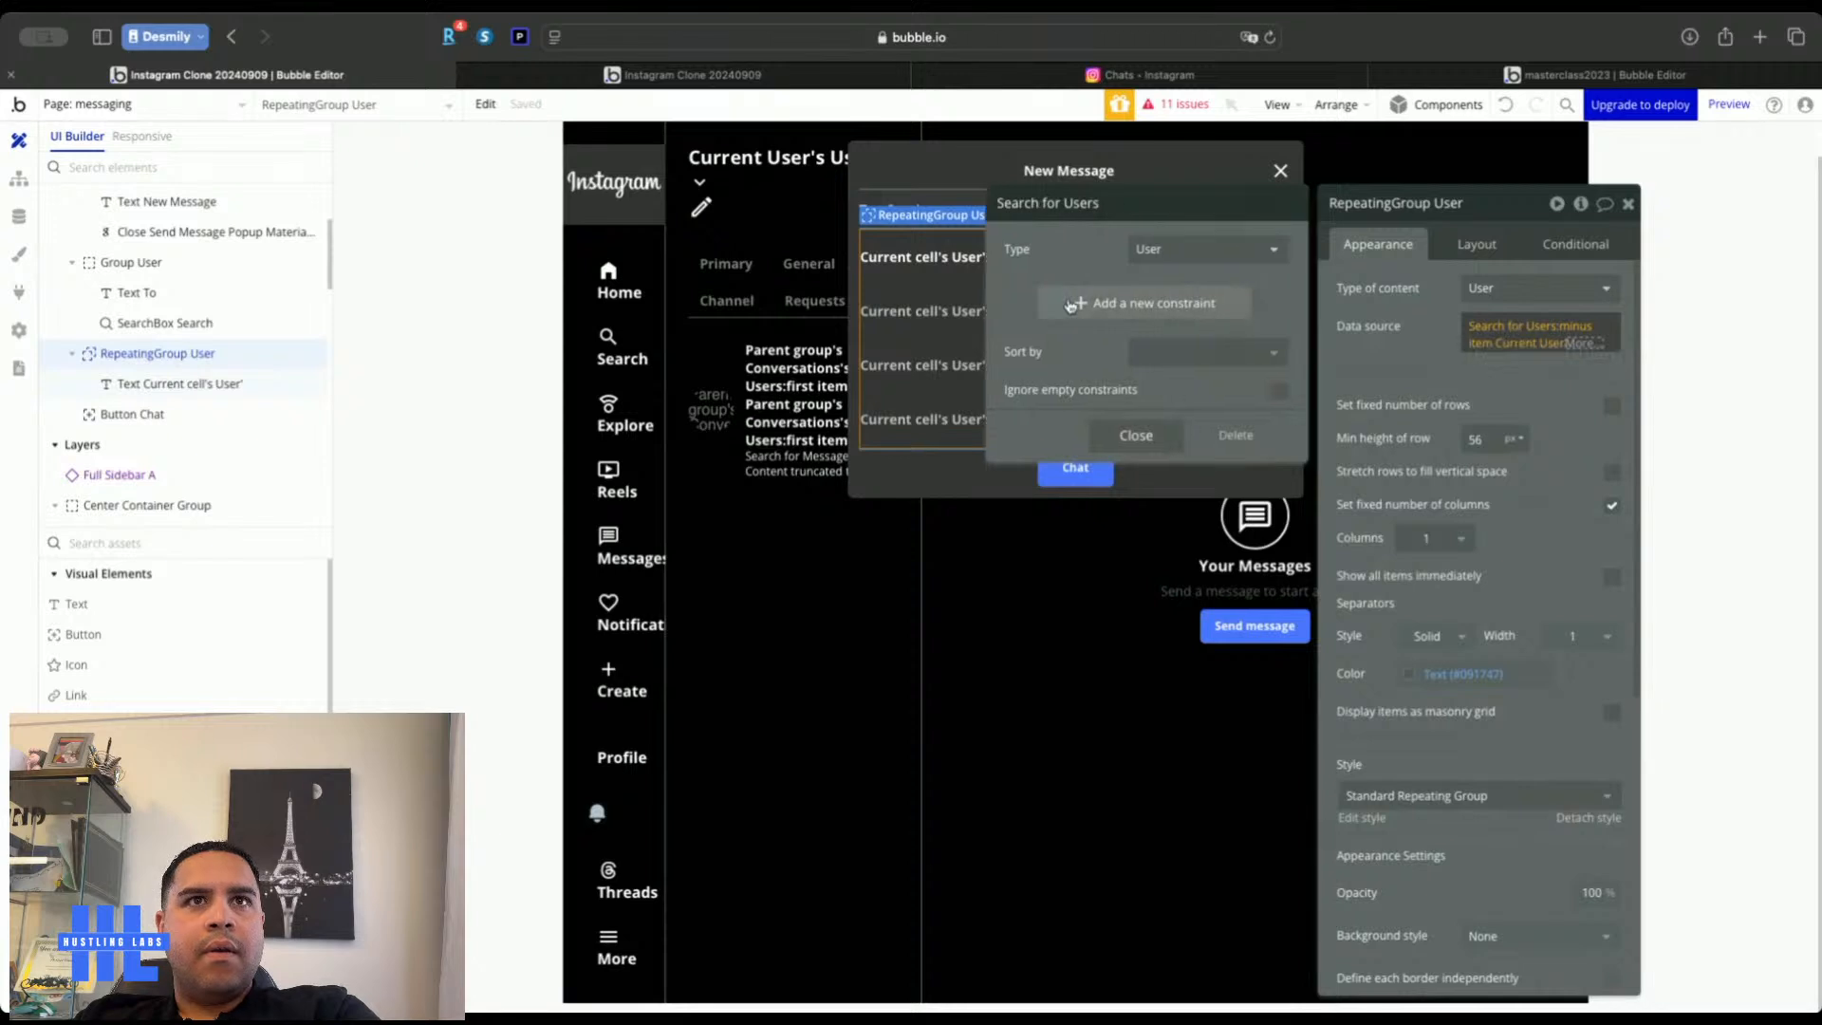
left_click(1071, 304)
left_click(1023, 298)
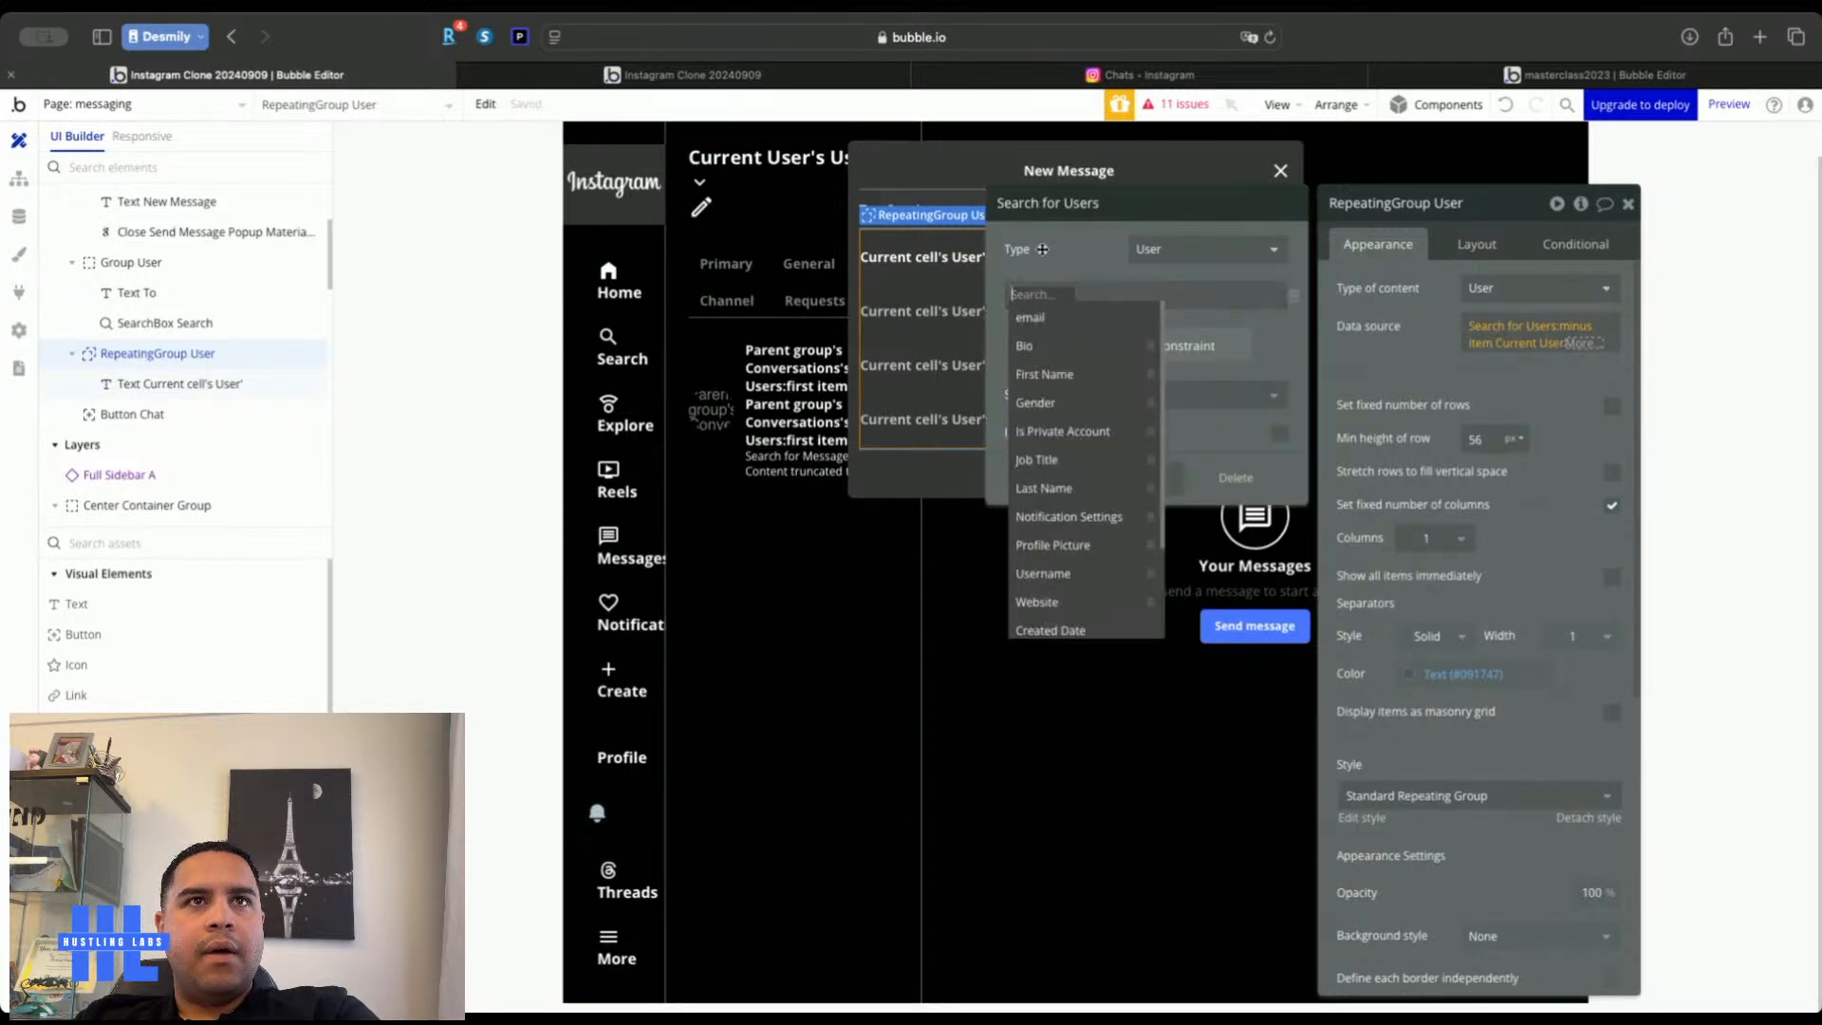
left_click(1050, 264)
left_click(1294, 295)
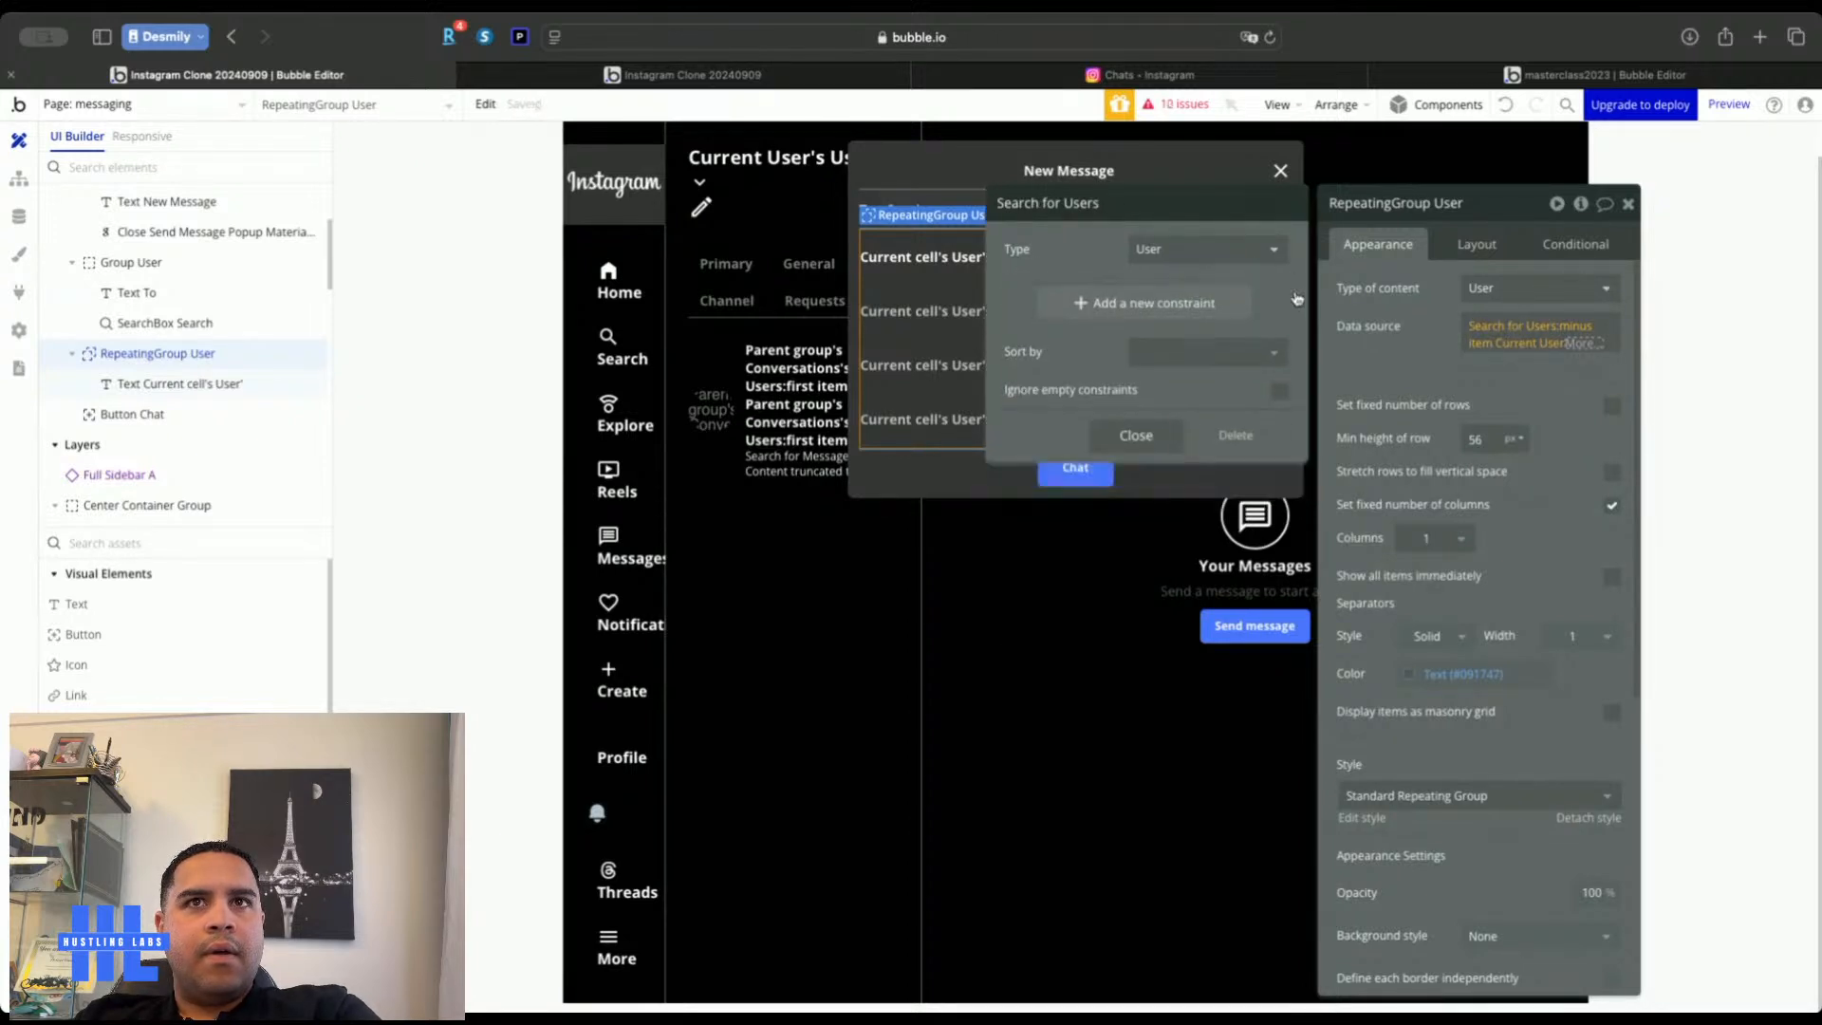
left_click(1405, 371)
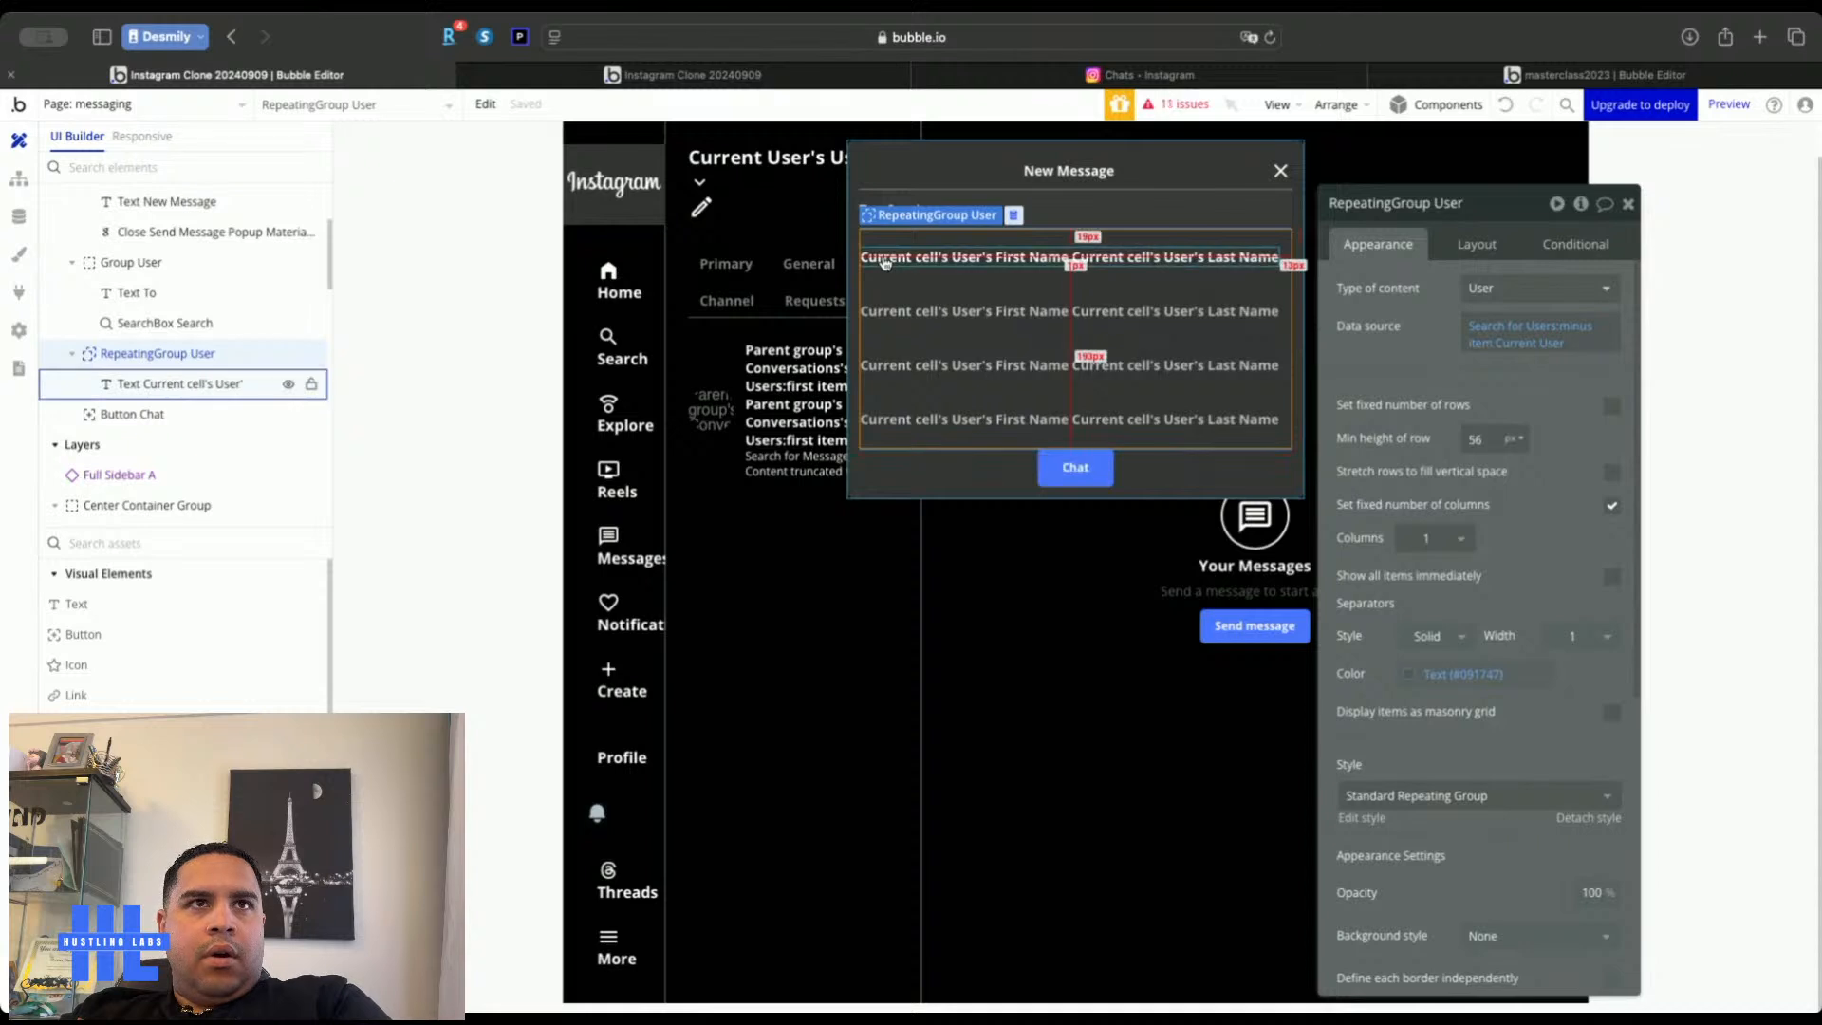
Test the Chat button in the live app's New Message popup, then open the workflows
left_click(804, 76)
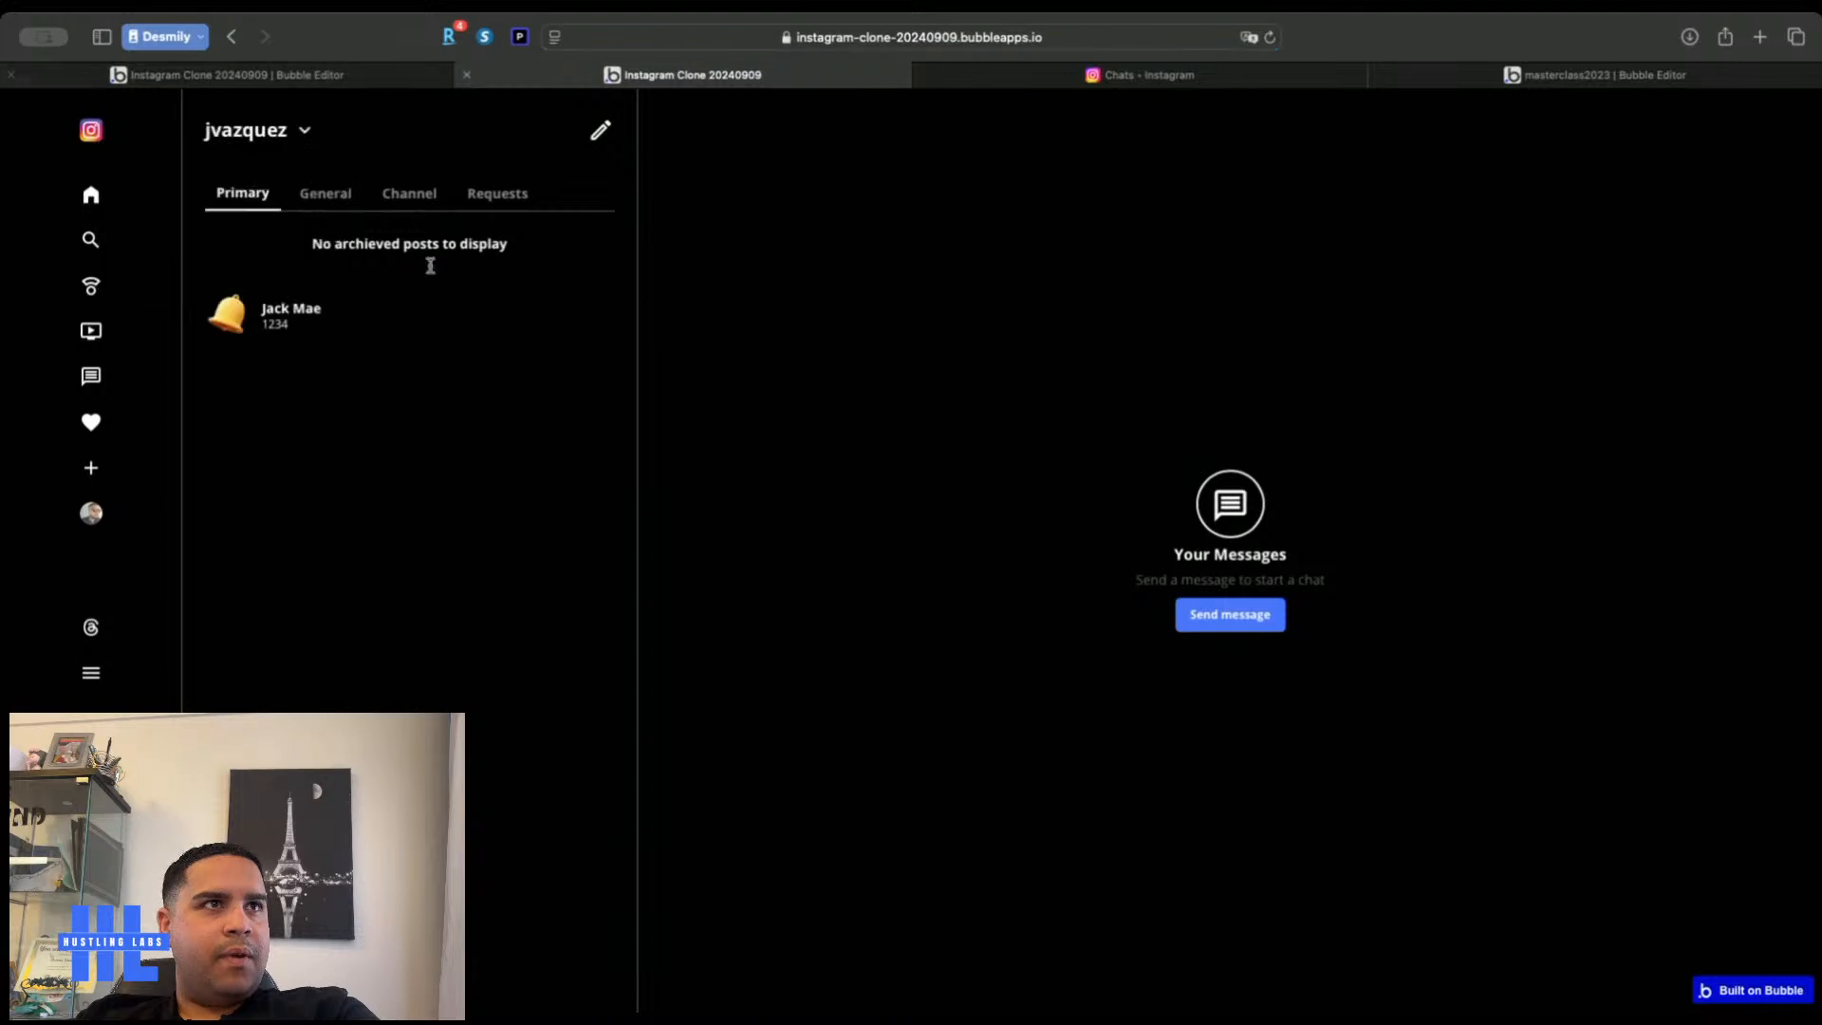
left_click(601, 132)
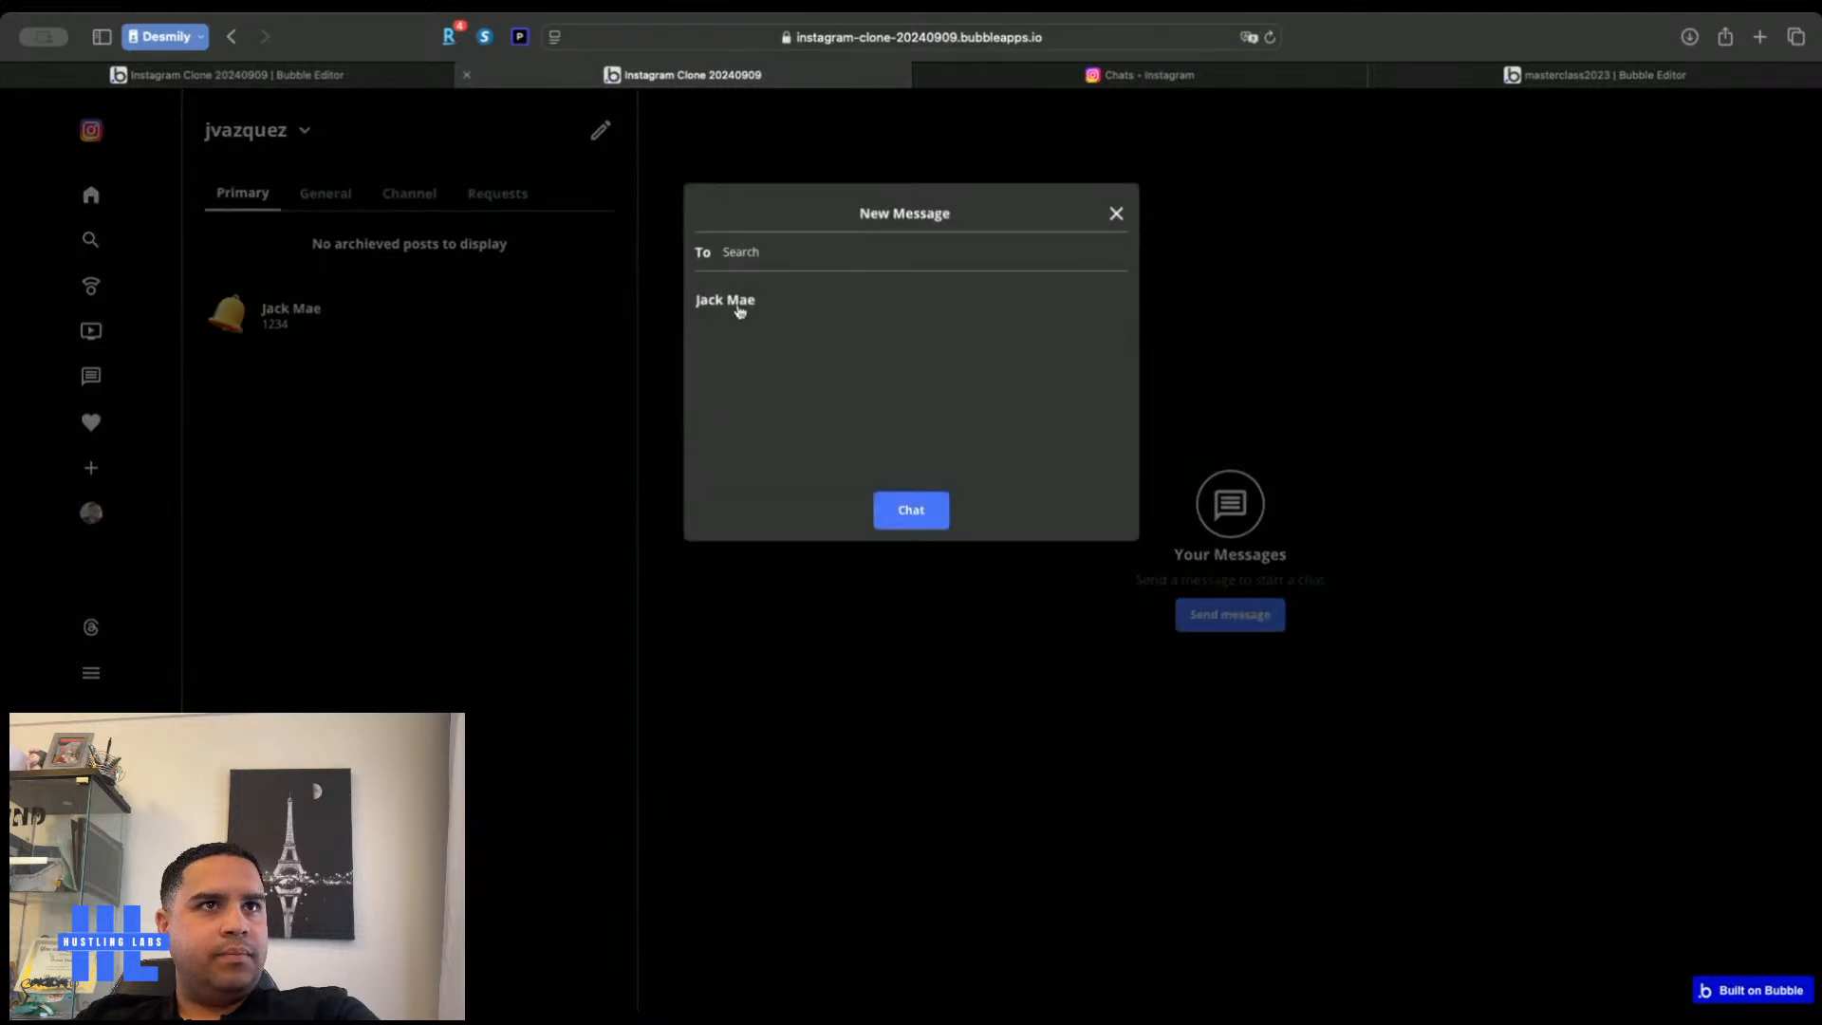
left_click(951, 519)
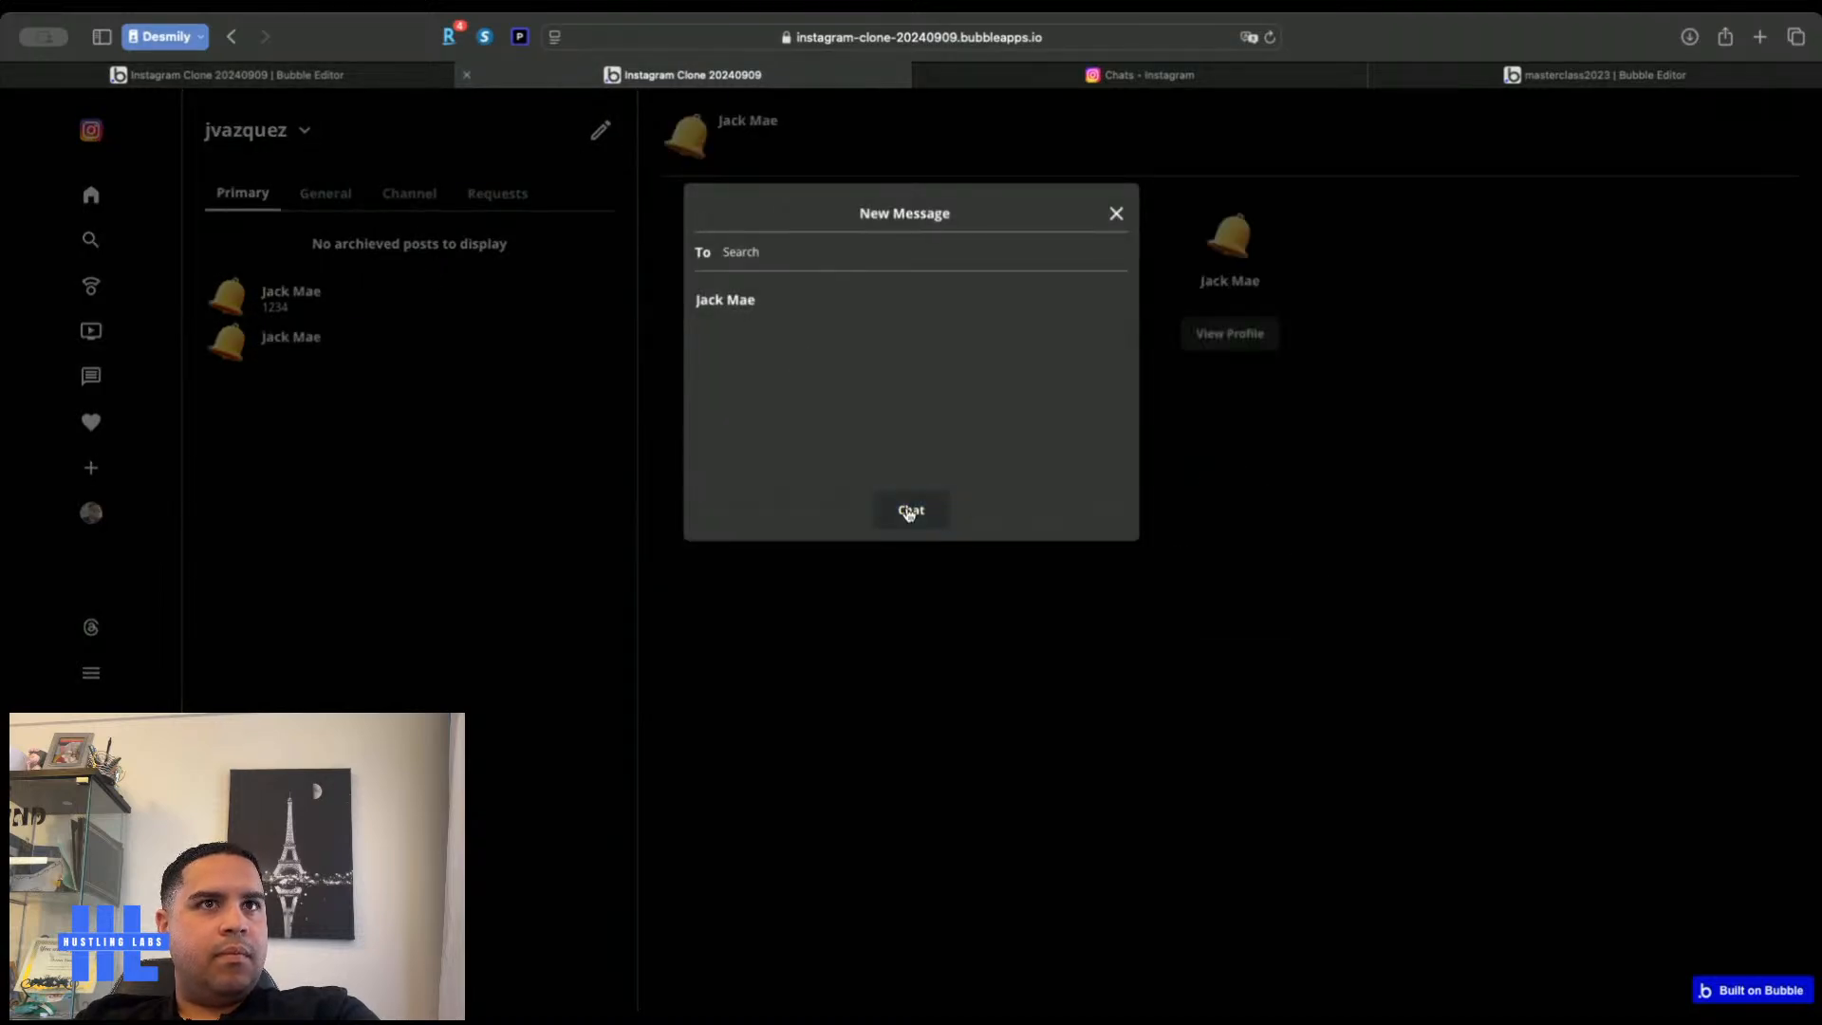
left_click(370, 76)
left_click(19, 179)
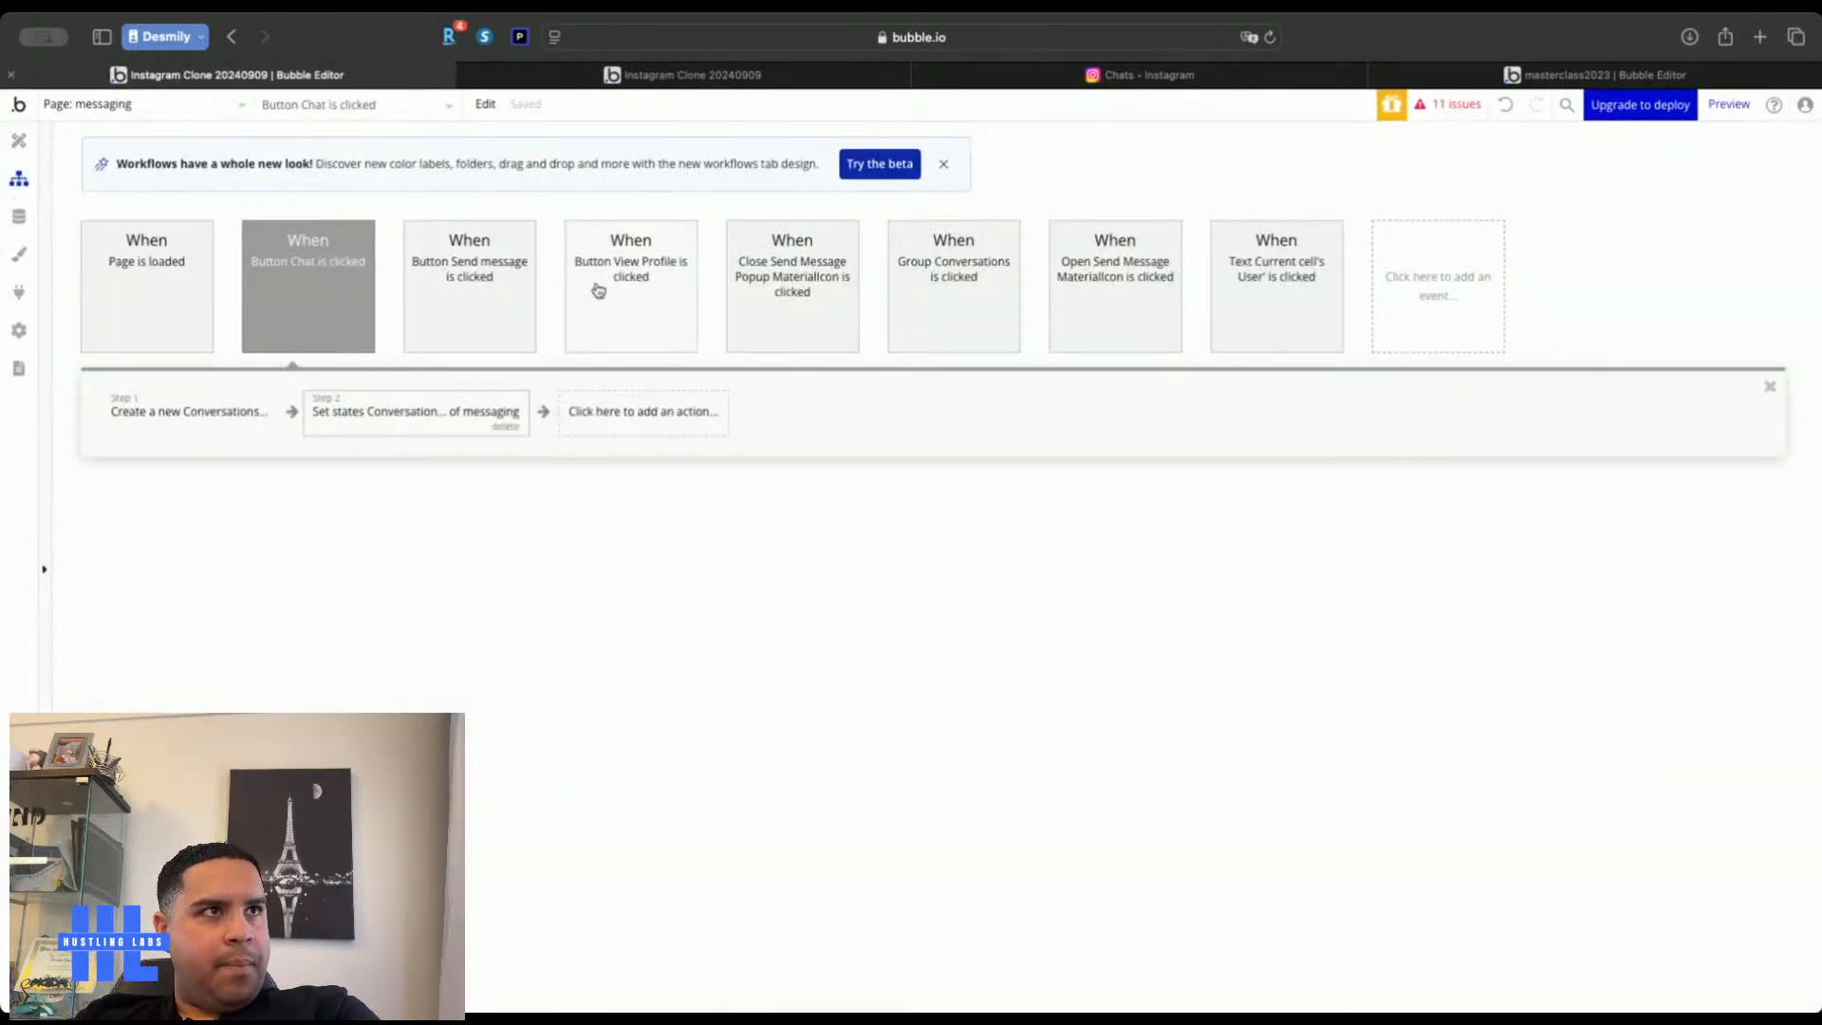
Add a Hide step targeting the Send Message Popup
left_click(649, 416)
mouse_move(662, 671)
left_click(831, 504)
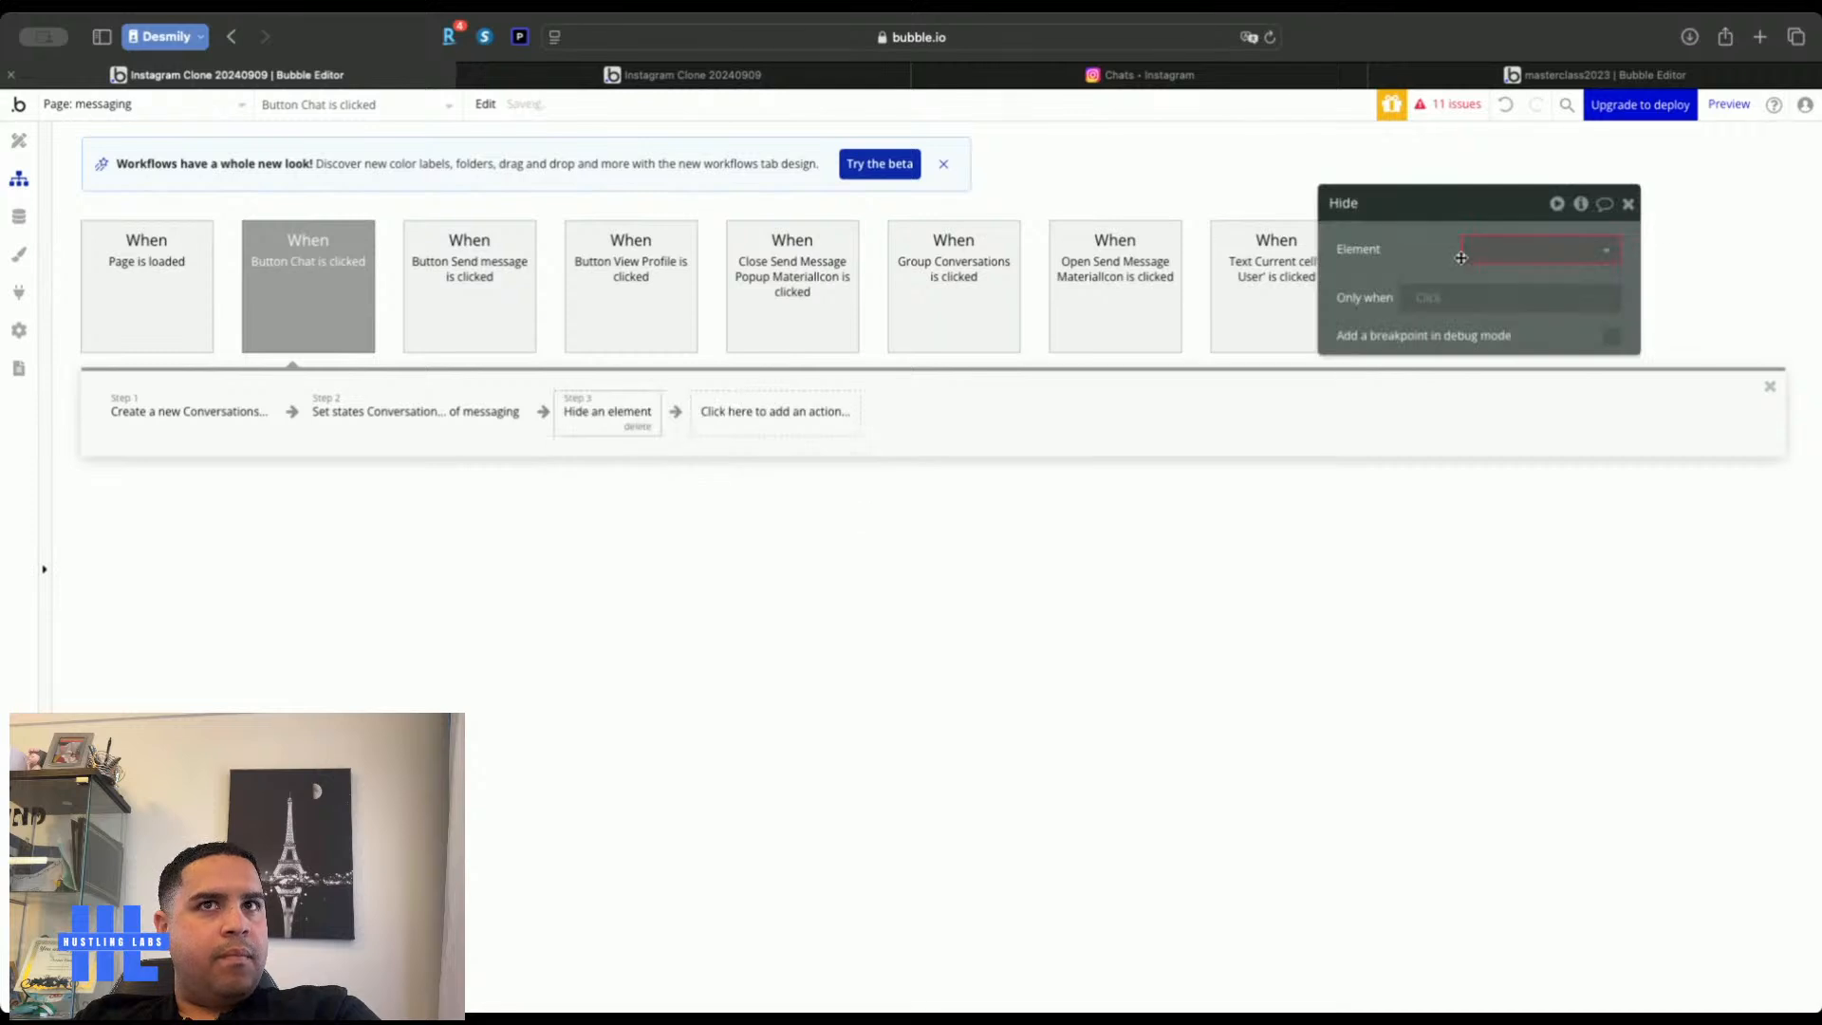
left_click(1466, 252)
left_click(1485, 308)
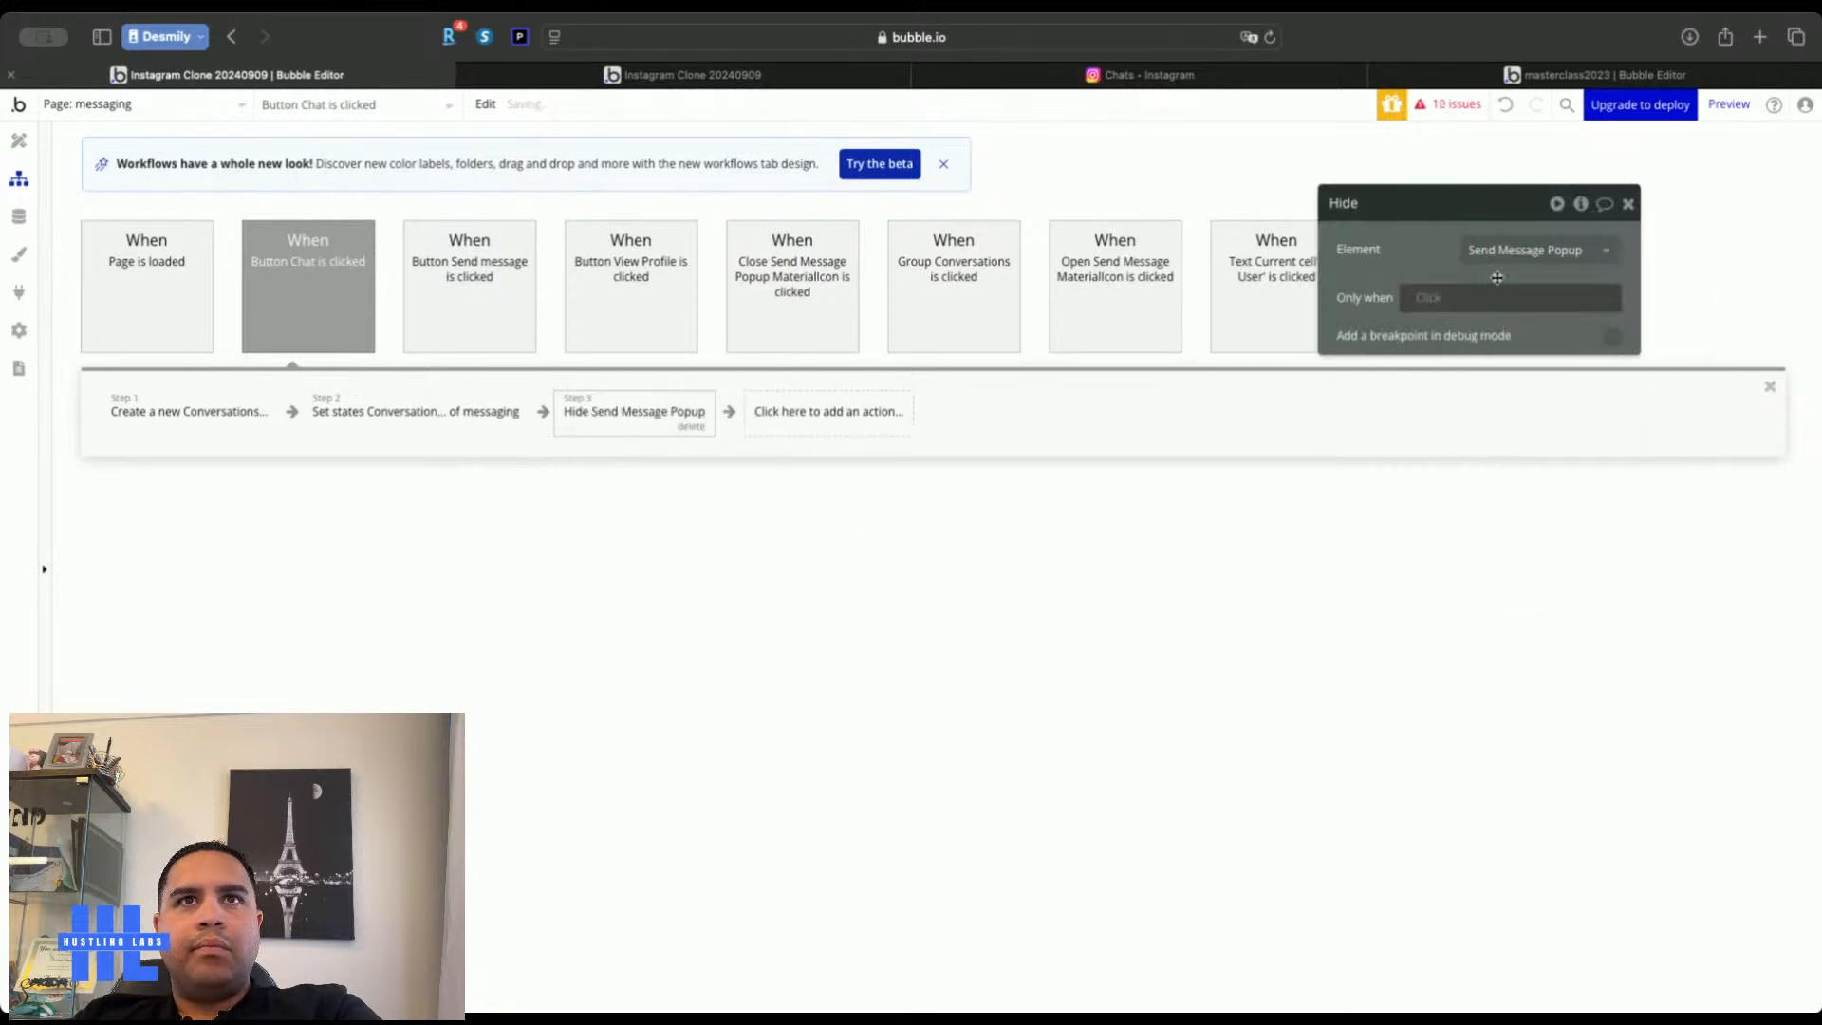
left_click(1628, 203)
Test the Chat button in the live preview, then return to the workflows
left_click(754, 74)
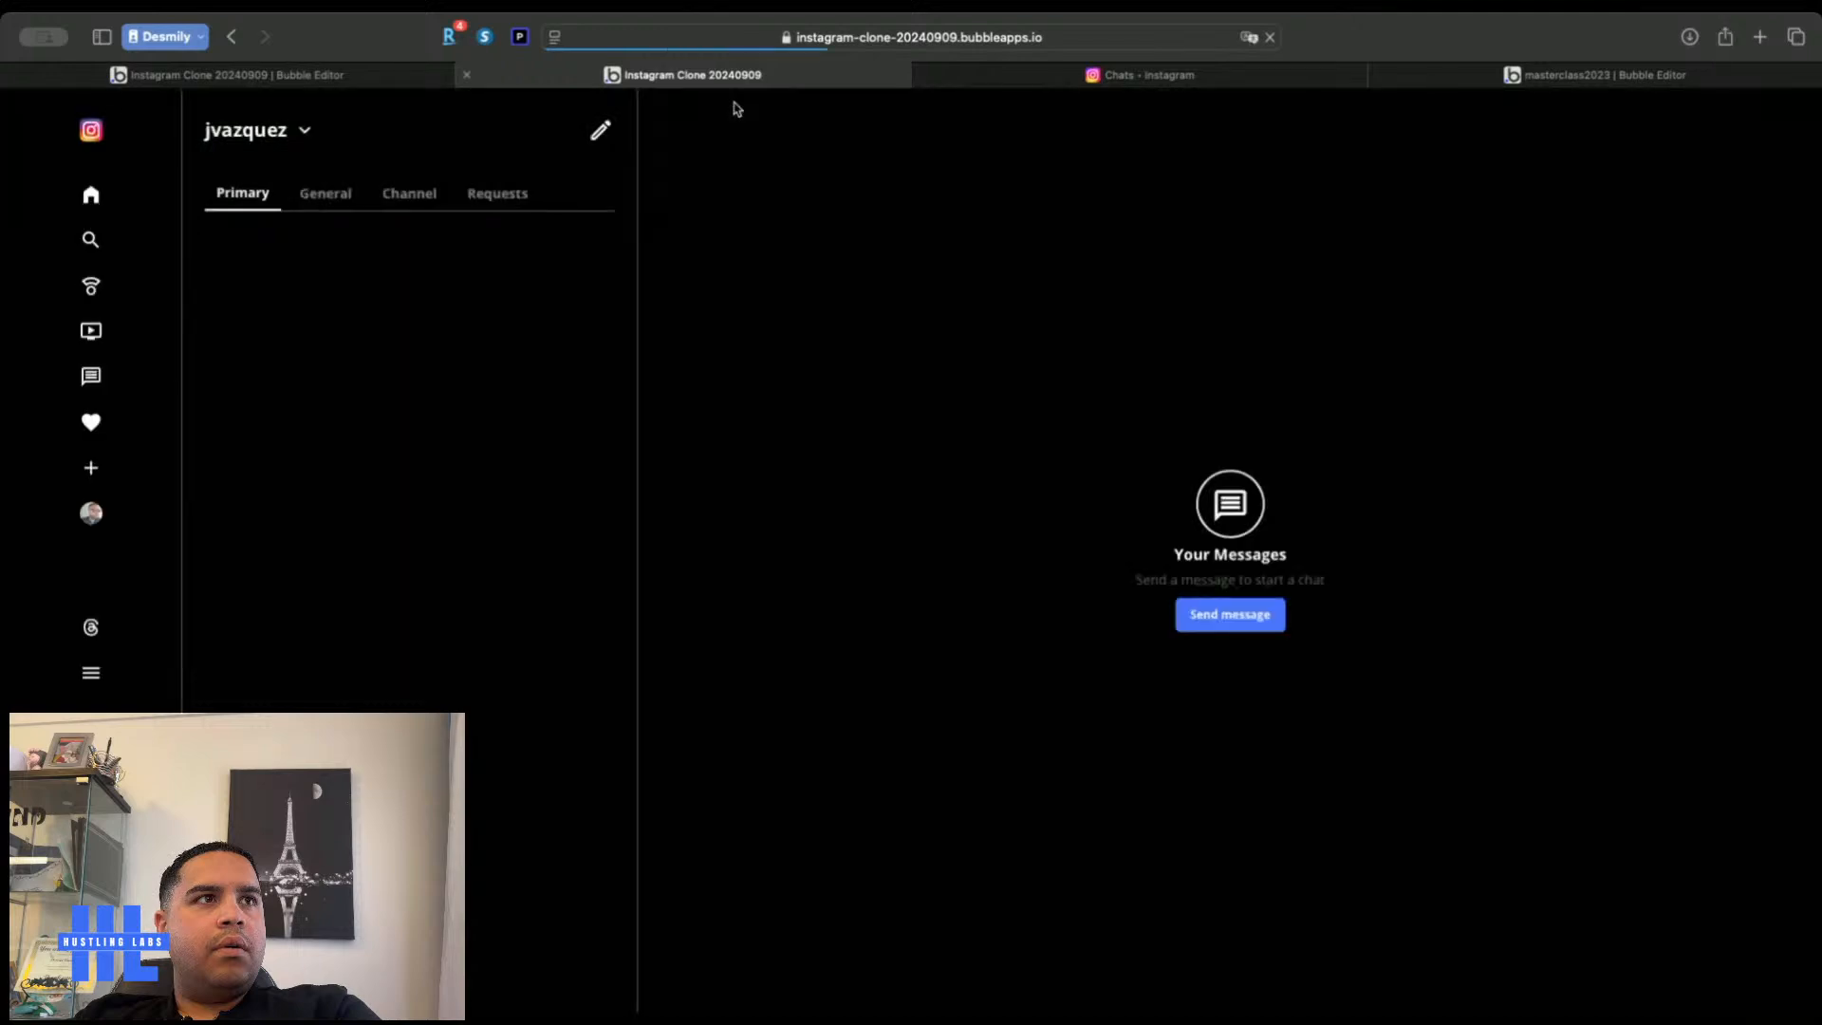
left_click(595, 135)
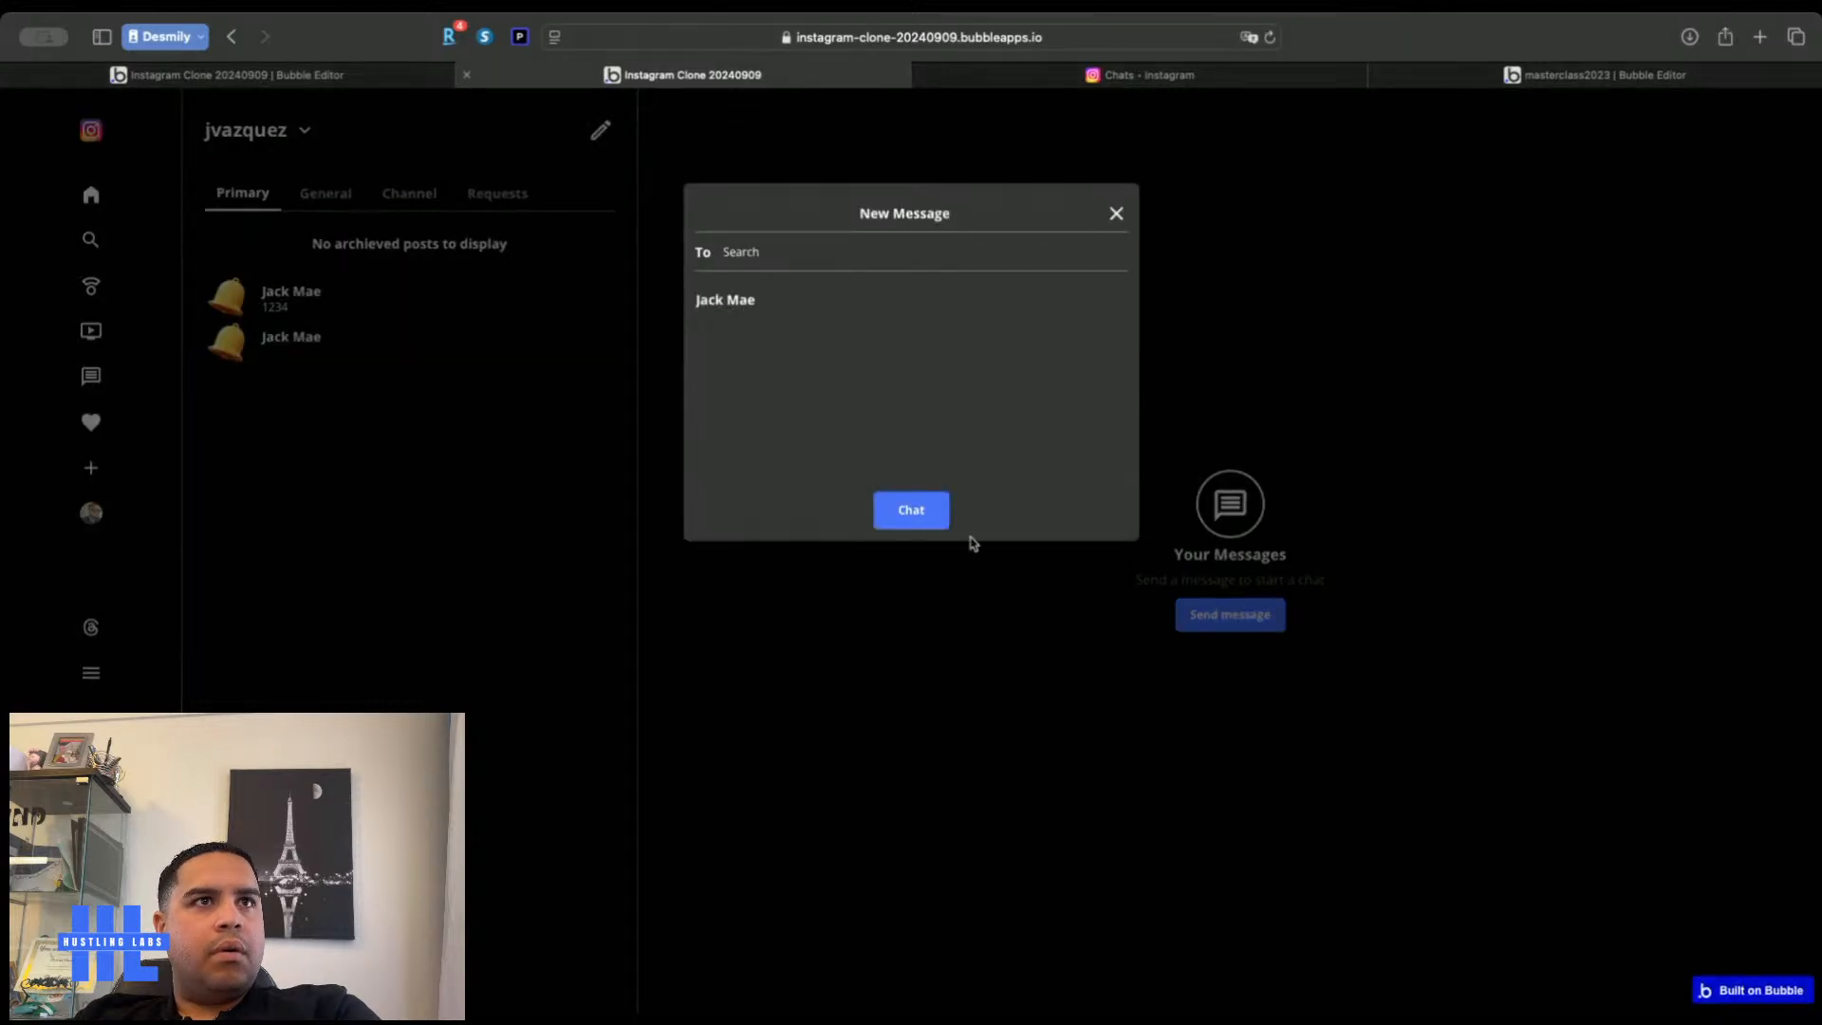
left_click(911, 510)
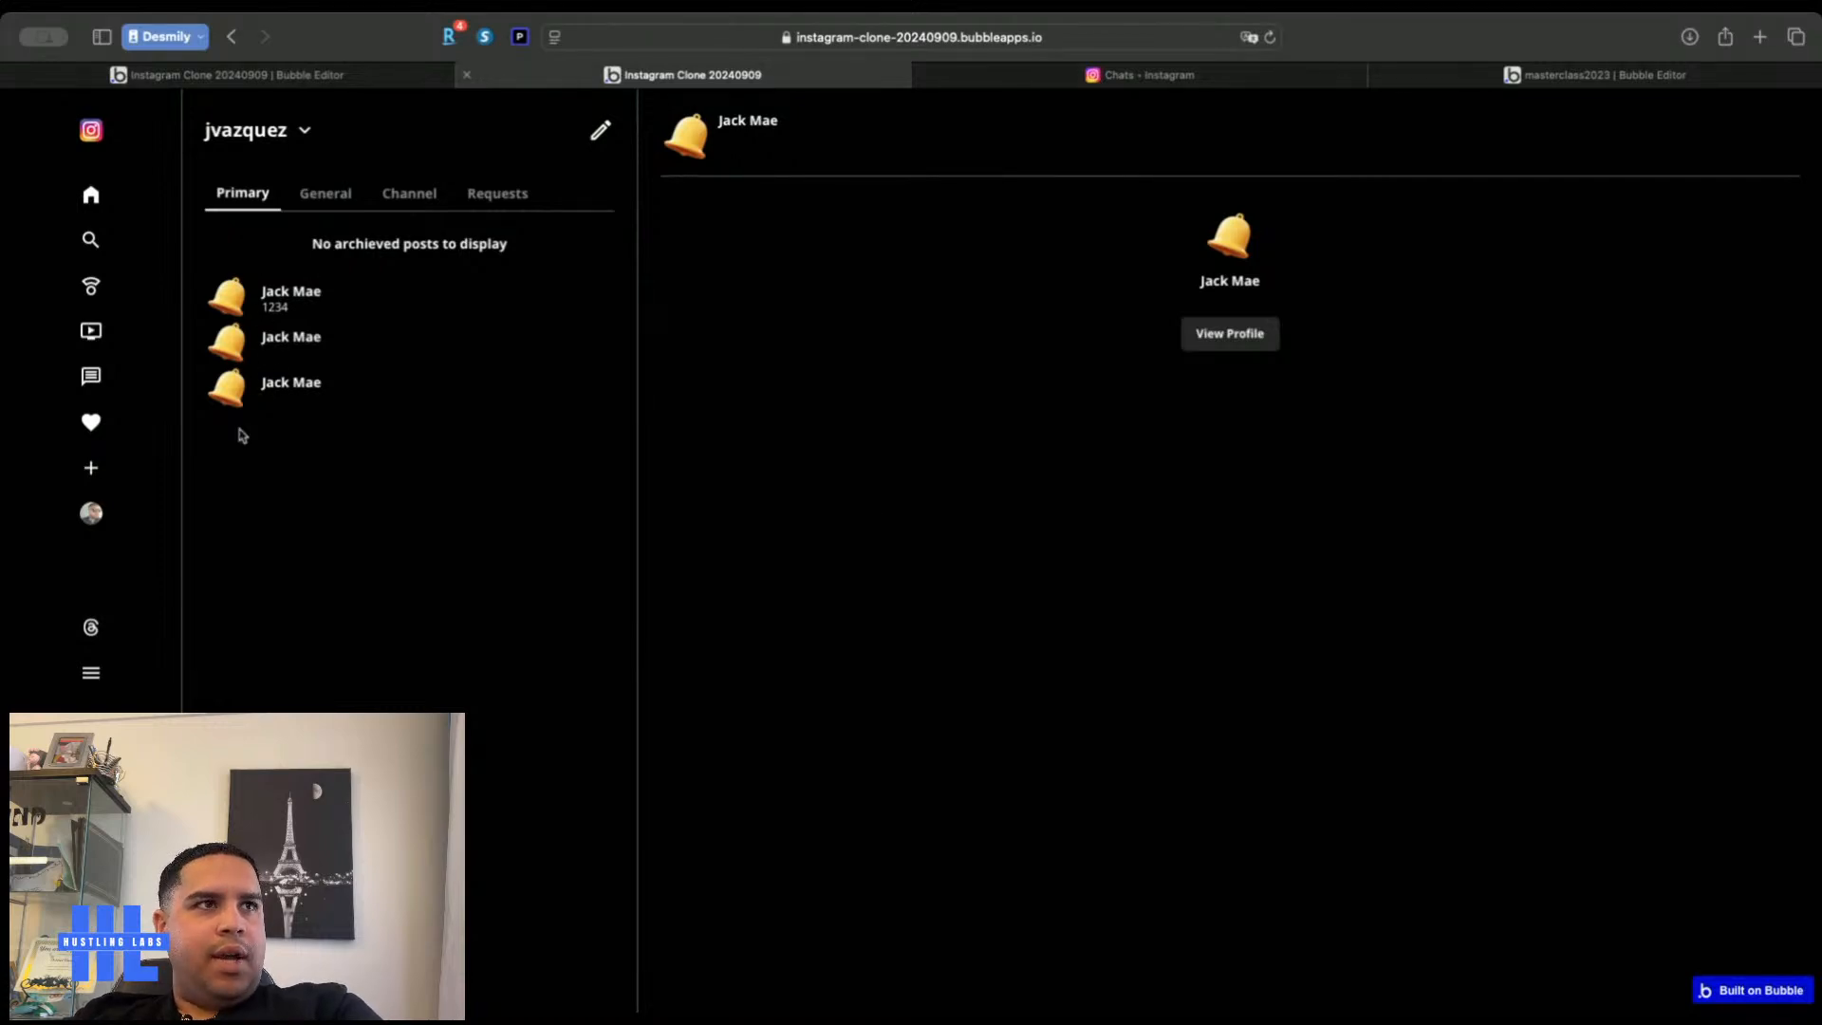
left_click(269, 75)
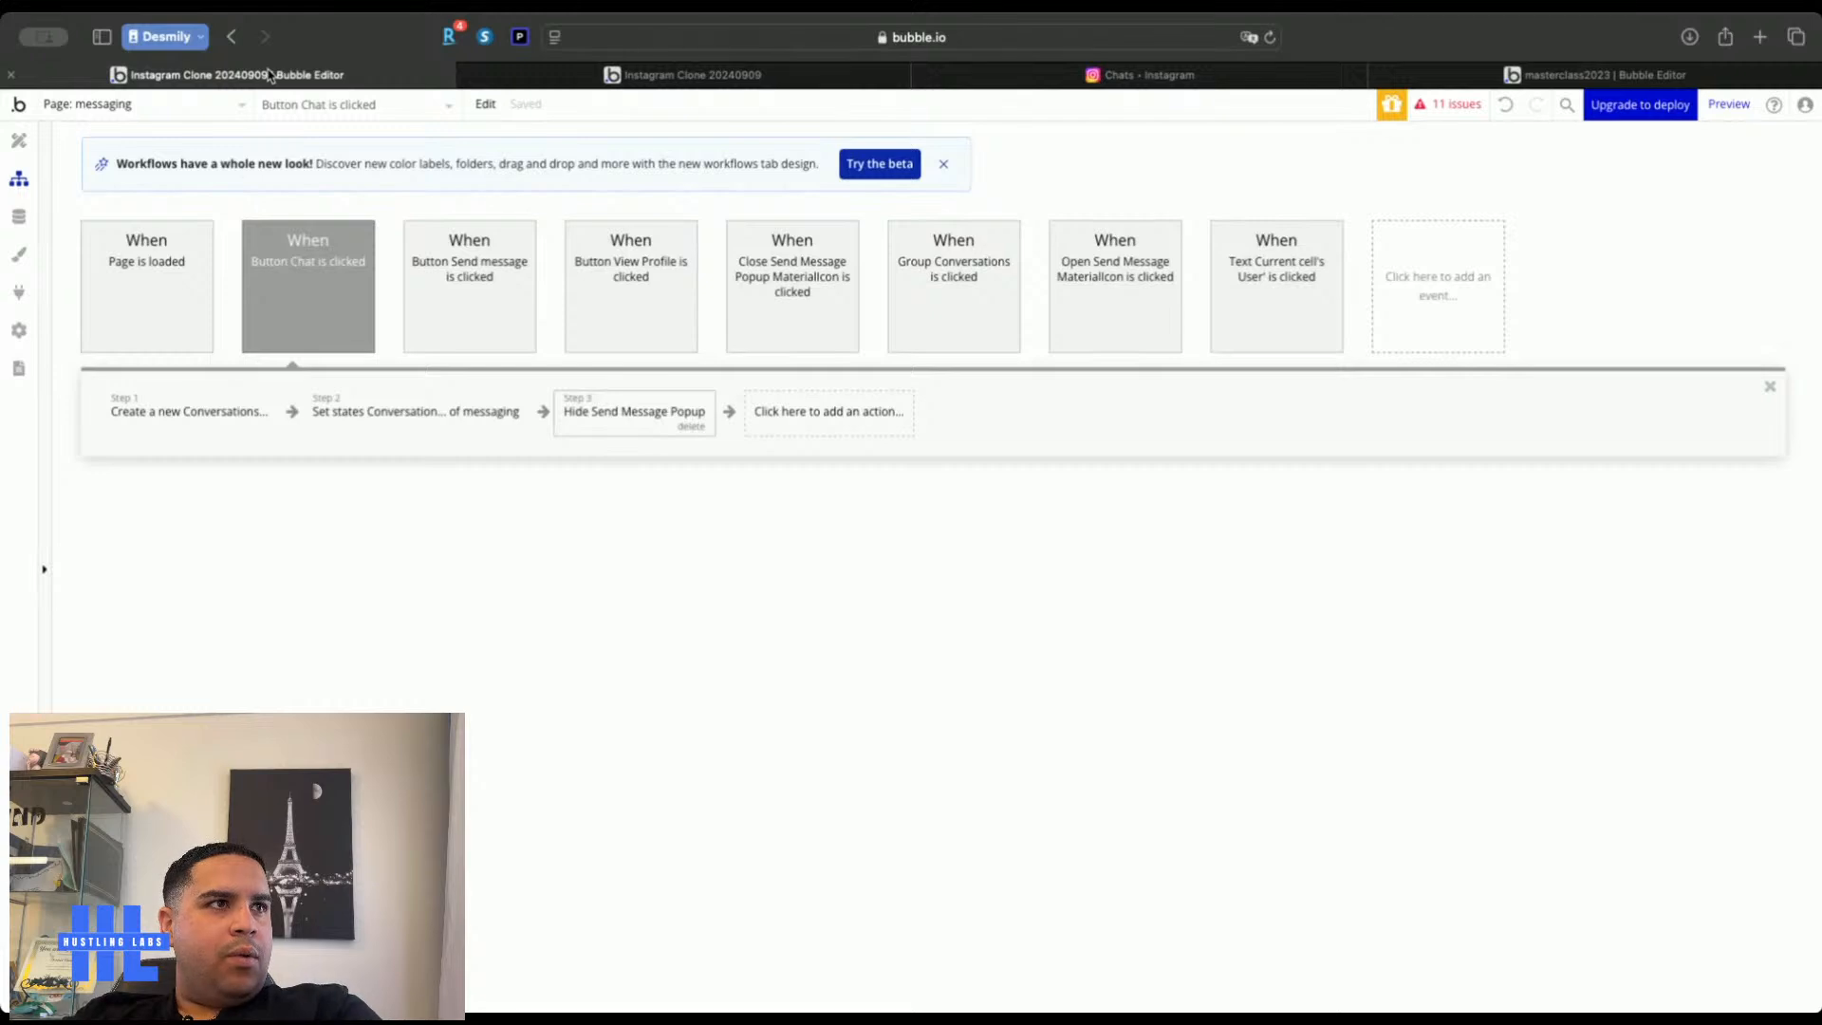
Give the Chat workflow an Only-when condition based on a Search for Conversations
left_click(306, 275)
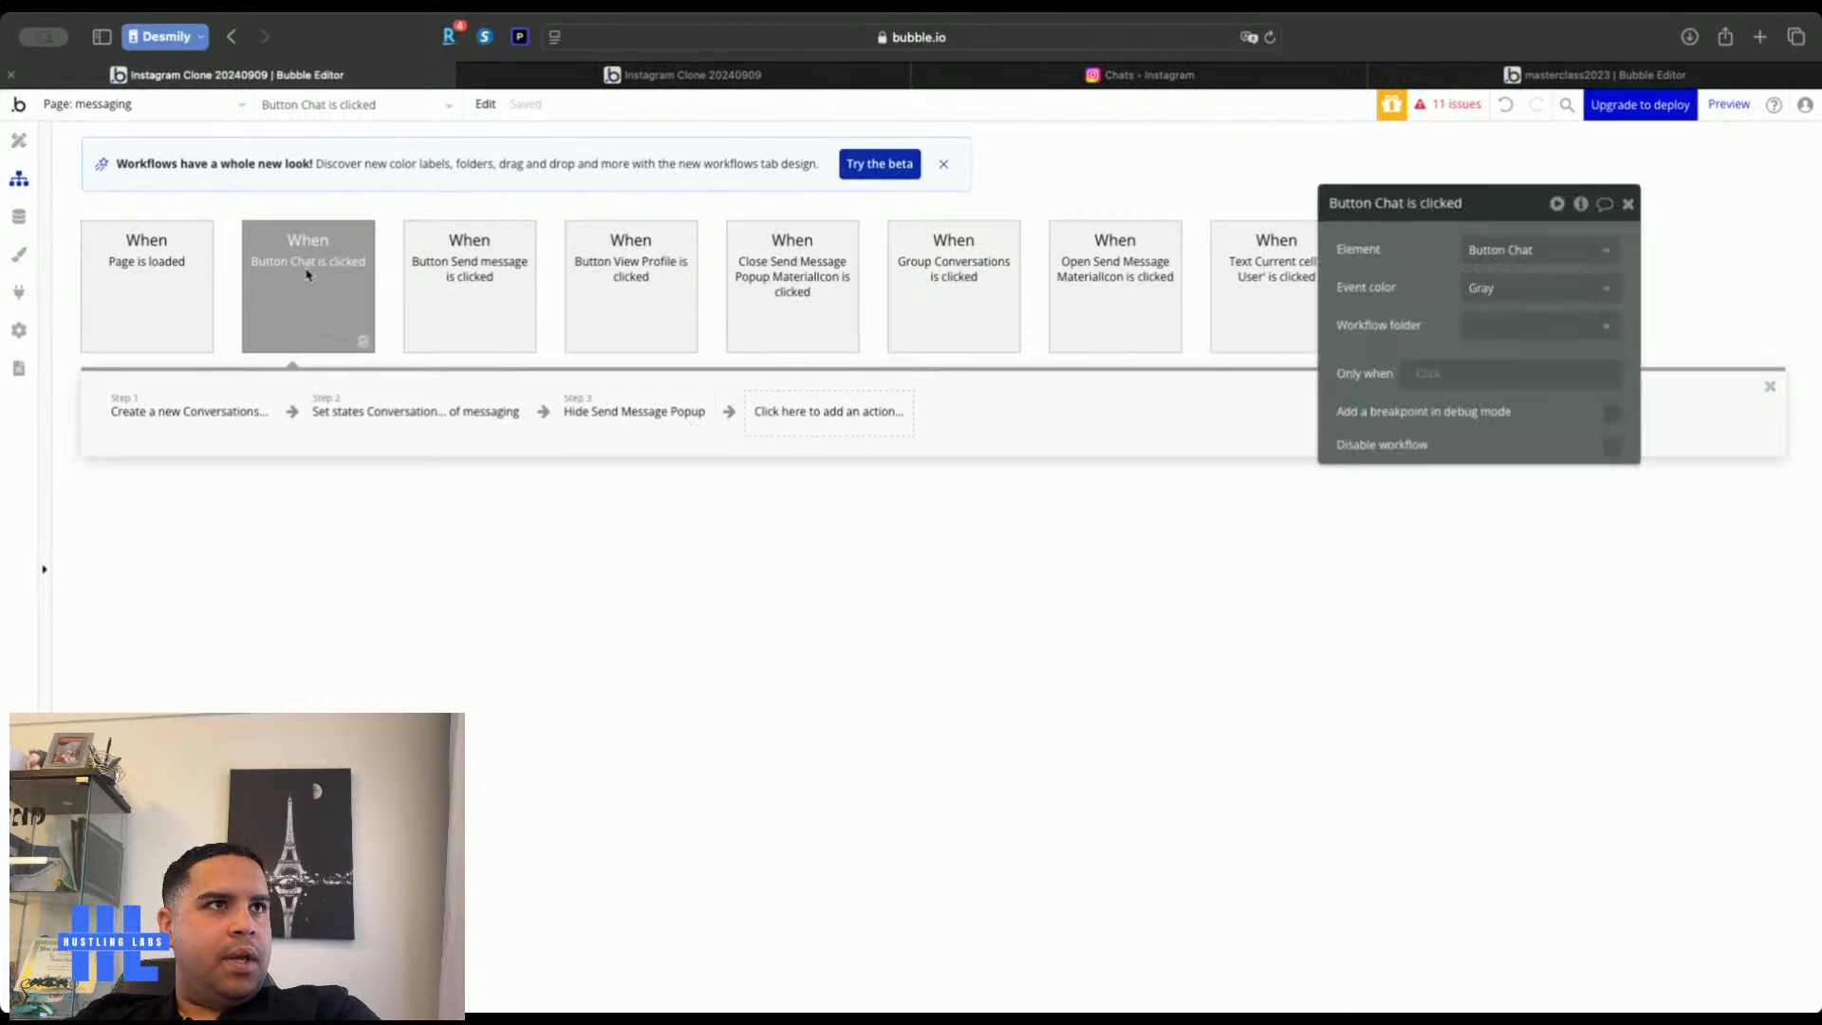
left_click(1420, 378)
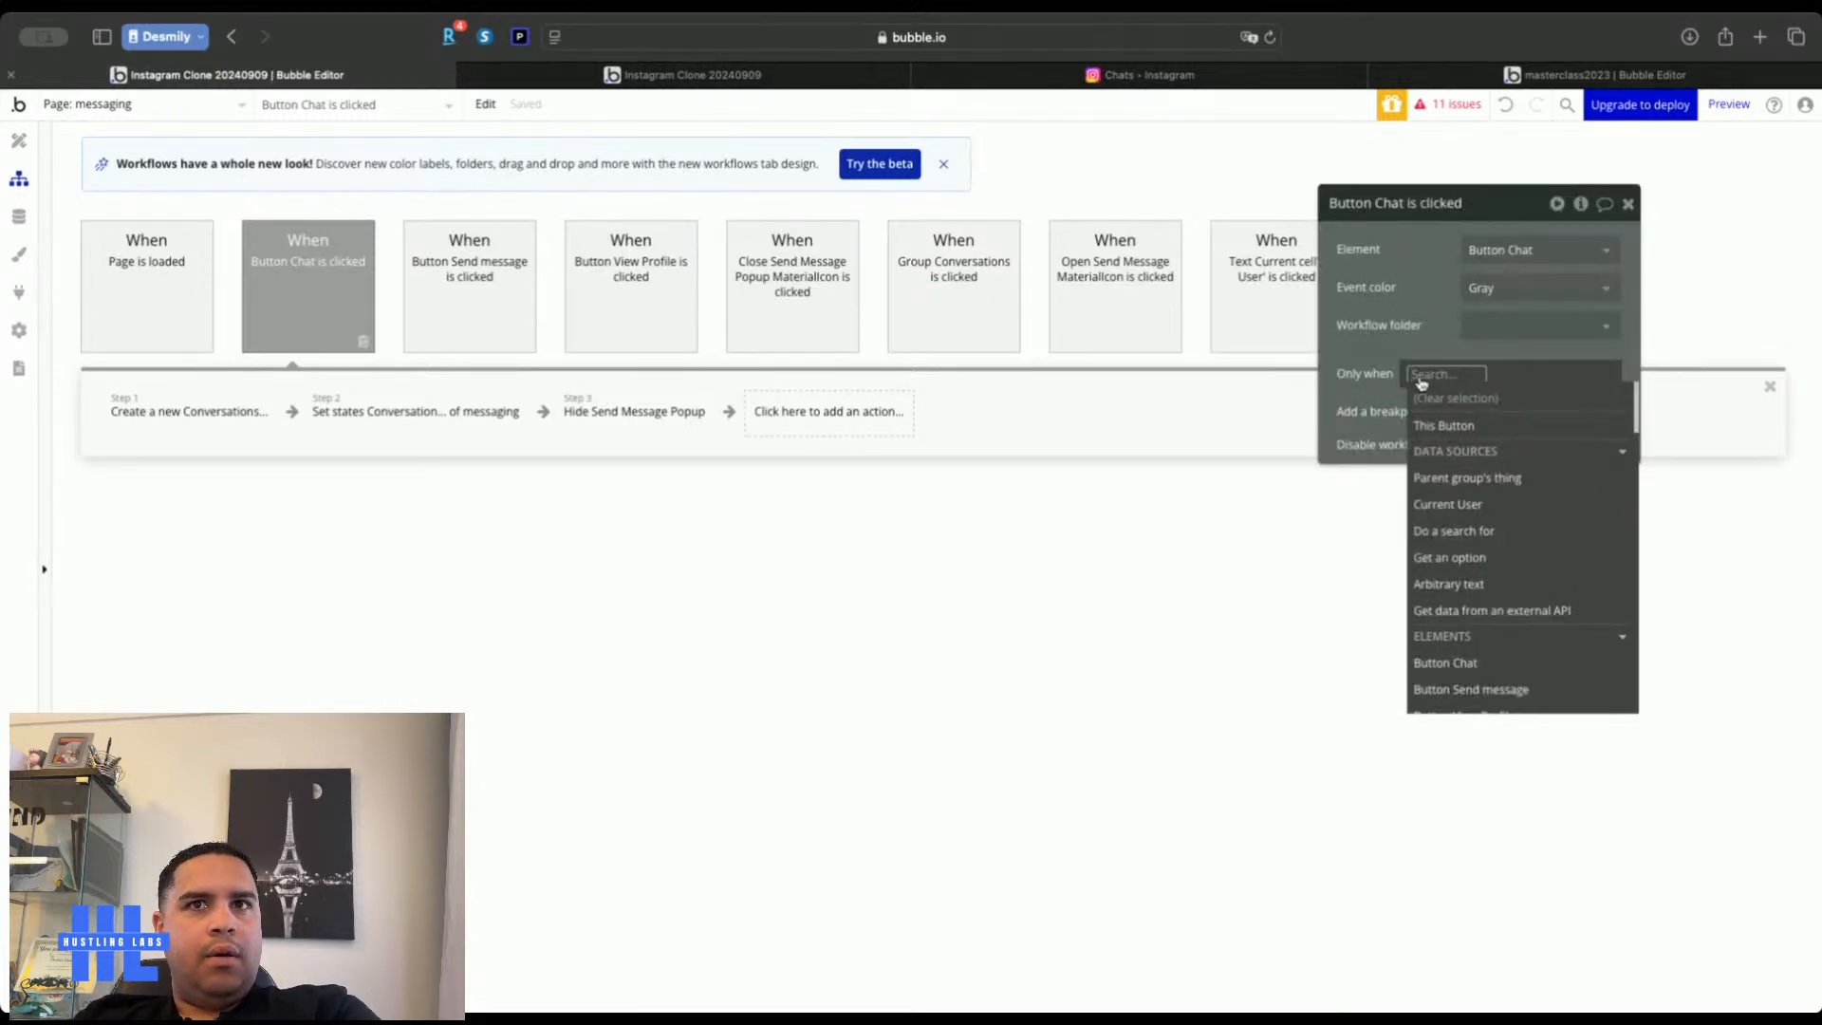
left_click(1452, 530)
left_click(1234, 251)
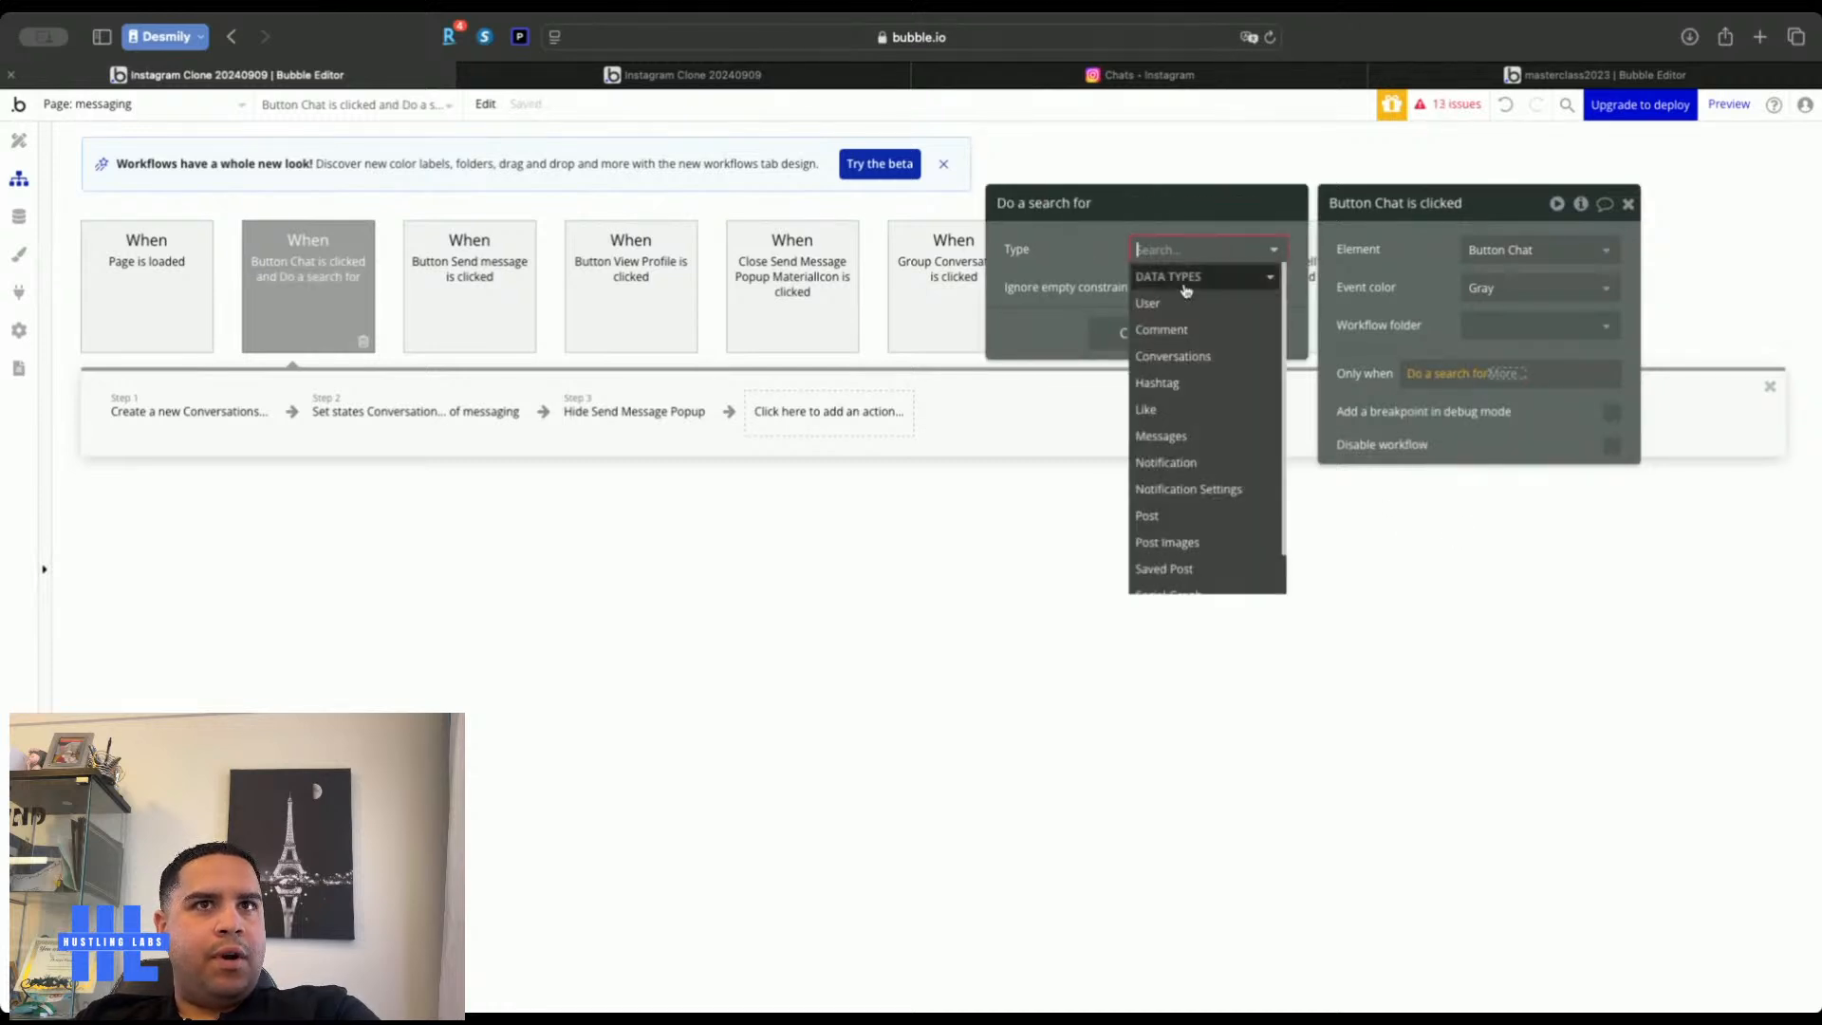
left_click(1173, 357)
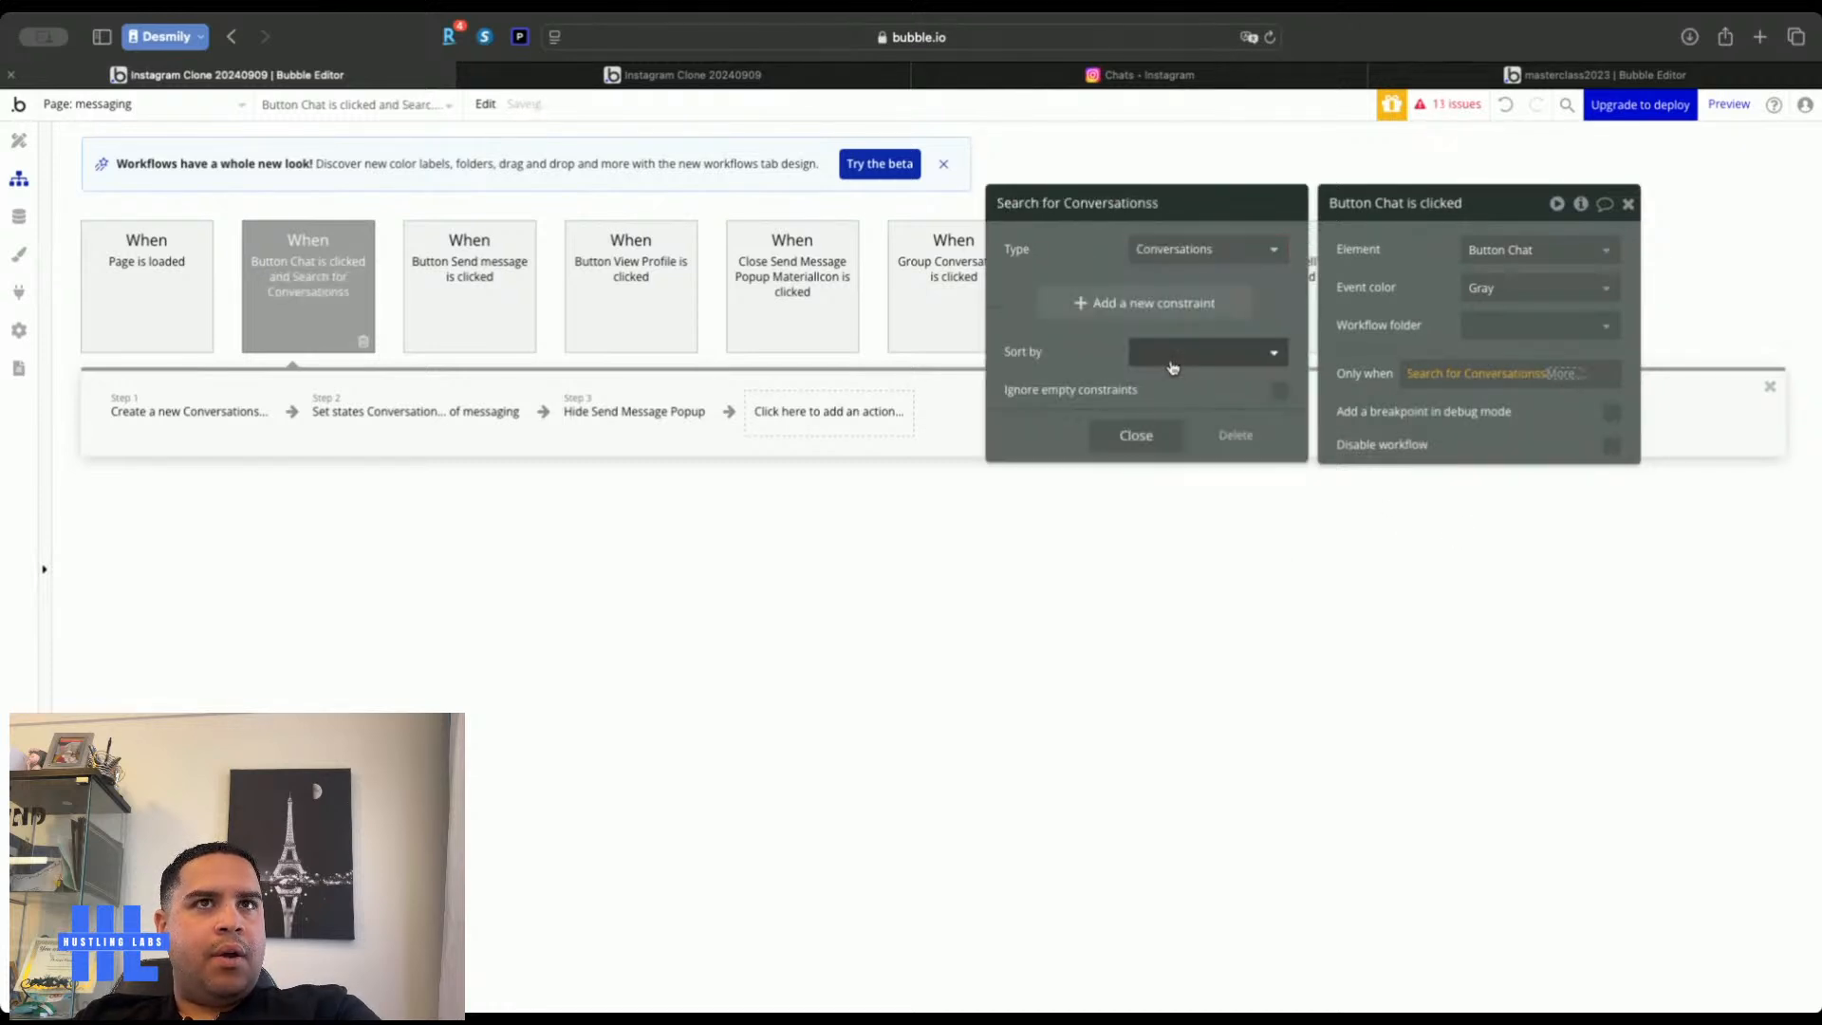
Constrain the search to Chat Users contains Send Message Popup's Conversation Users
left_click(1138, 305)
left_click(1017, 296)
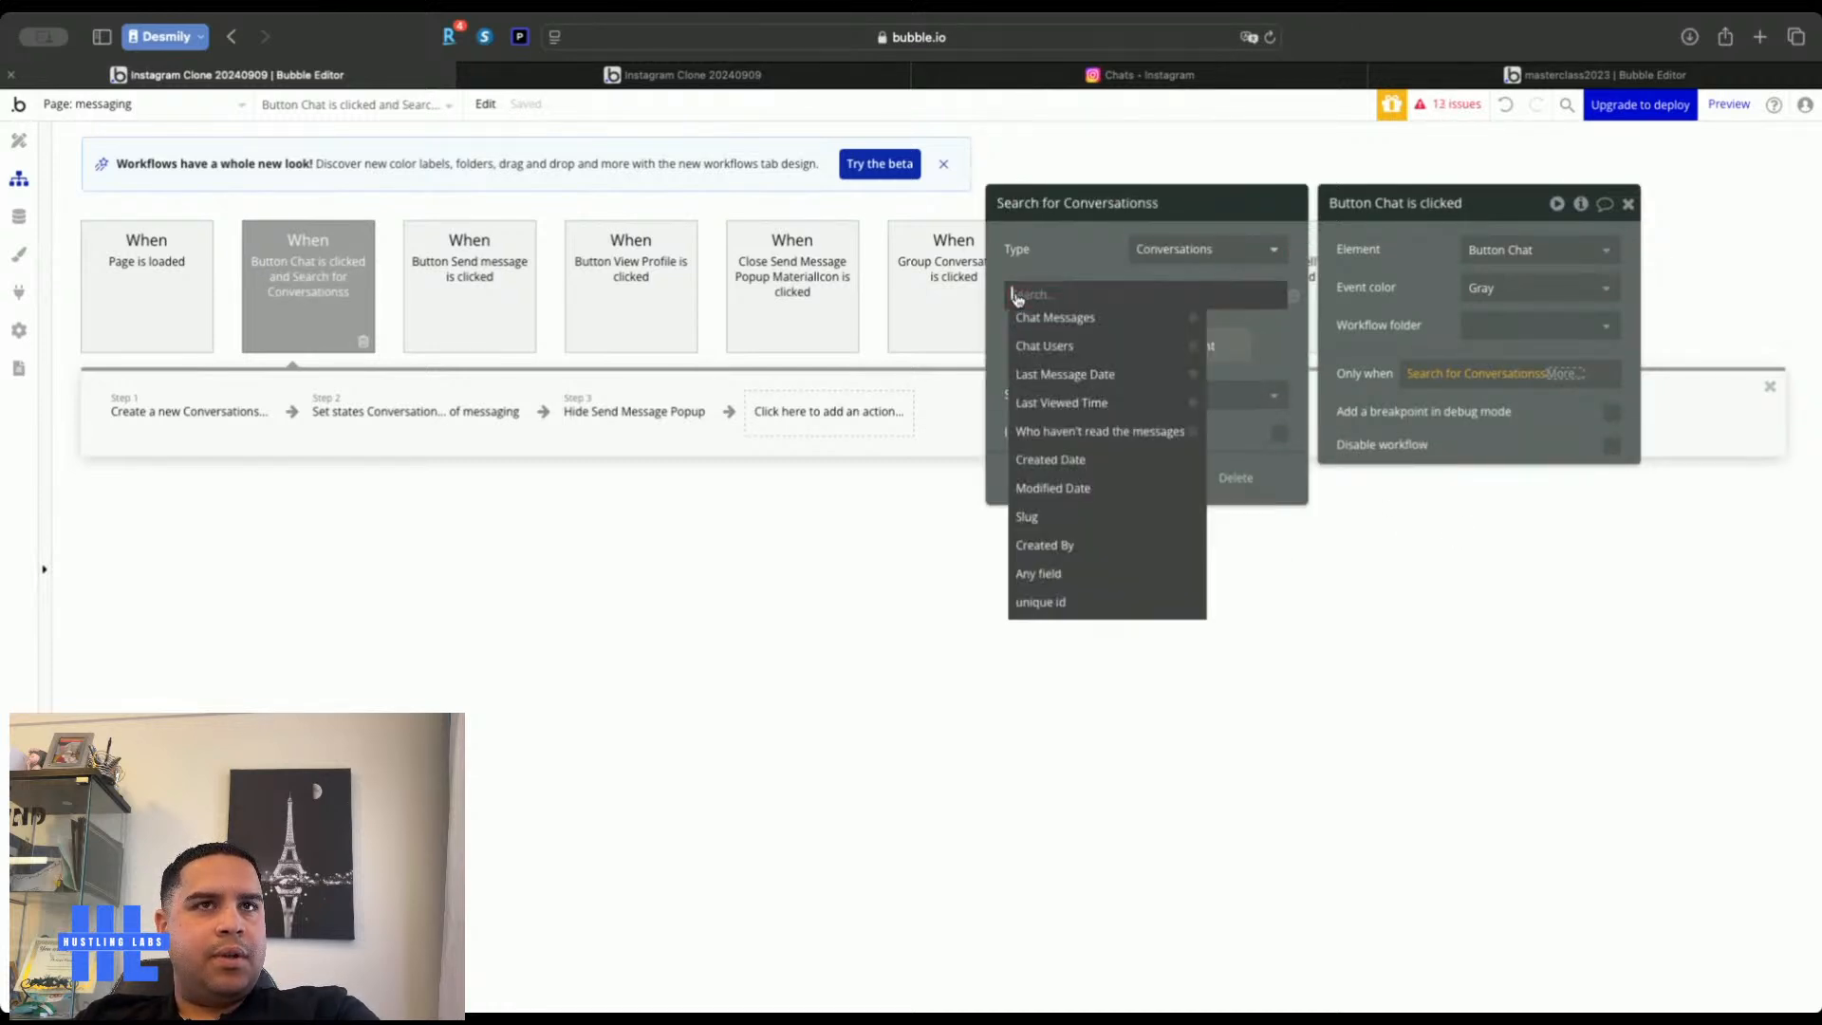
left_click(1073, 345)
left_click(1088, 296)
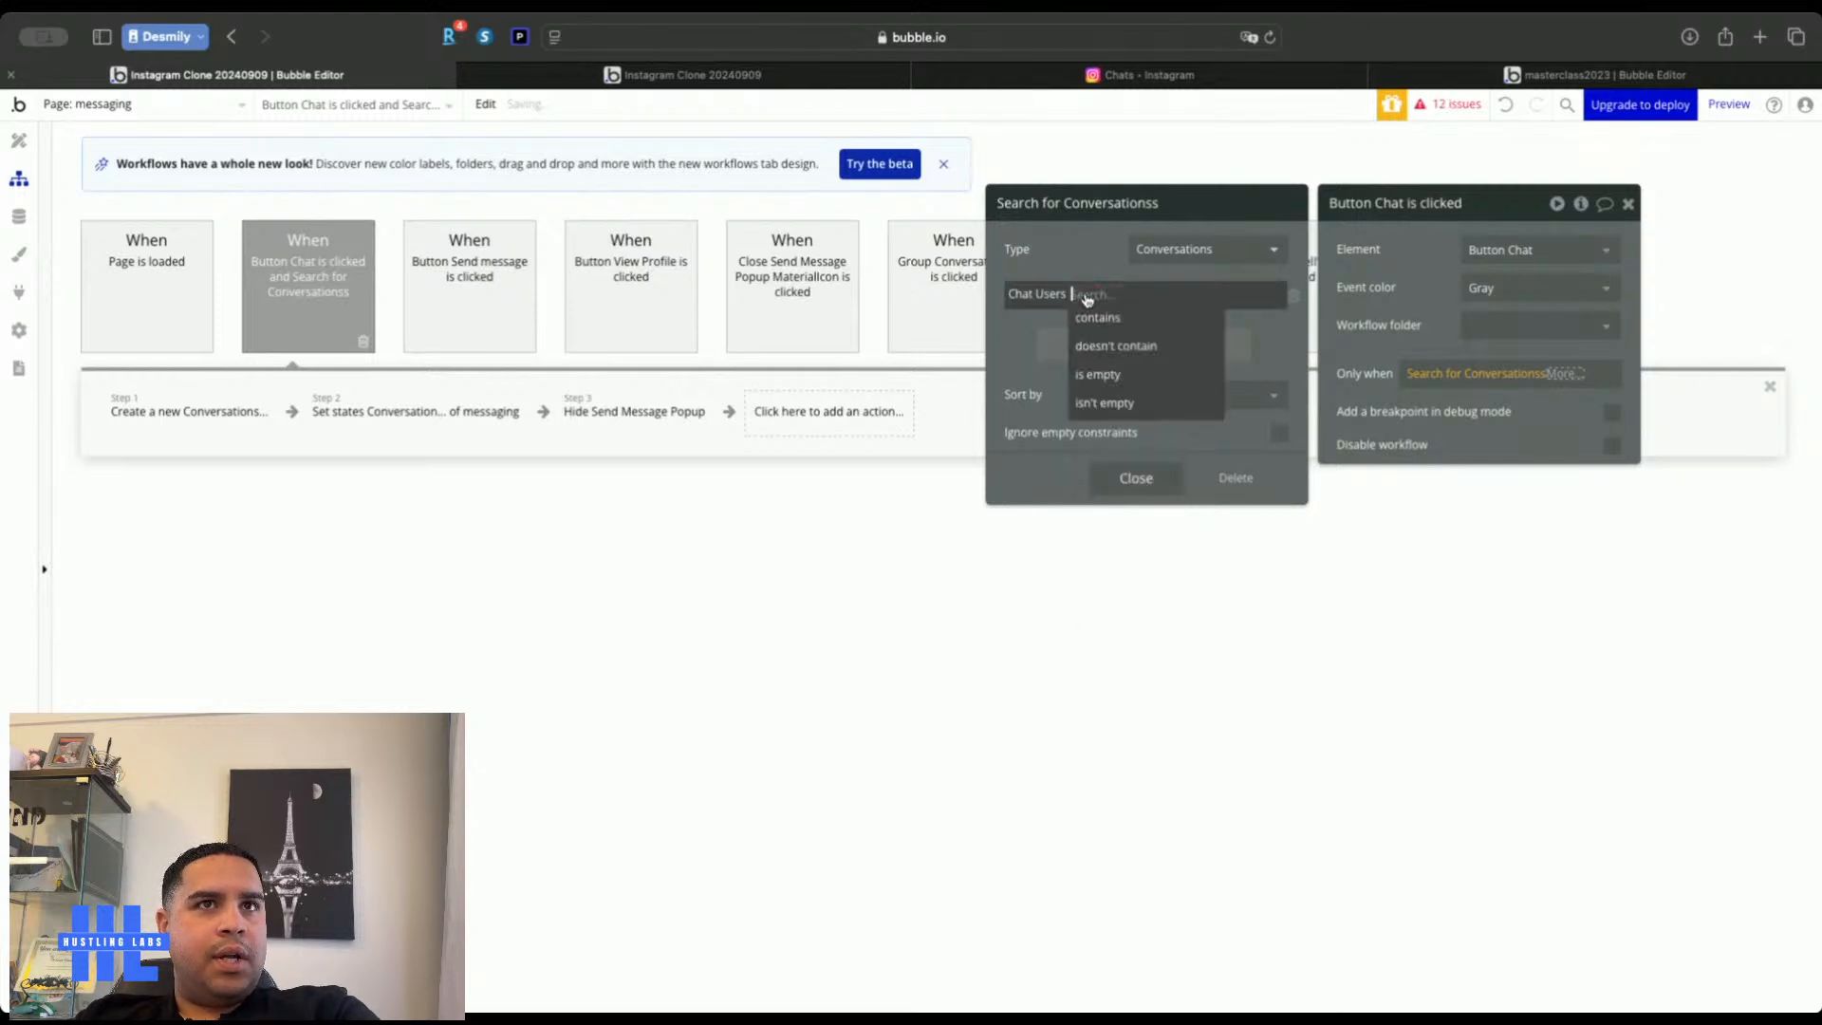
left_click(1099, 319)
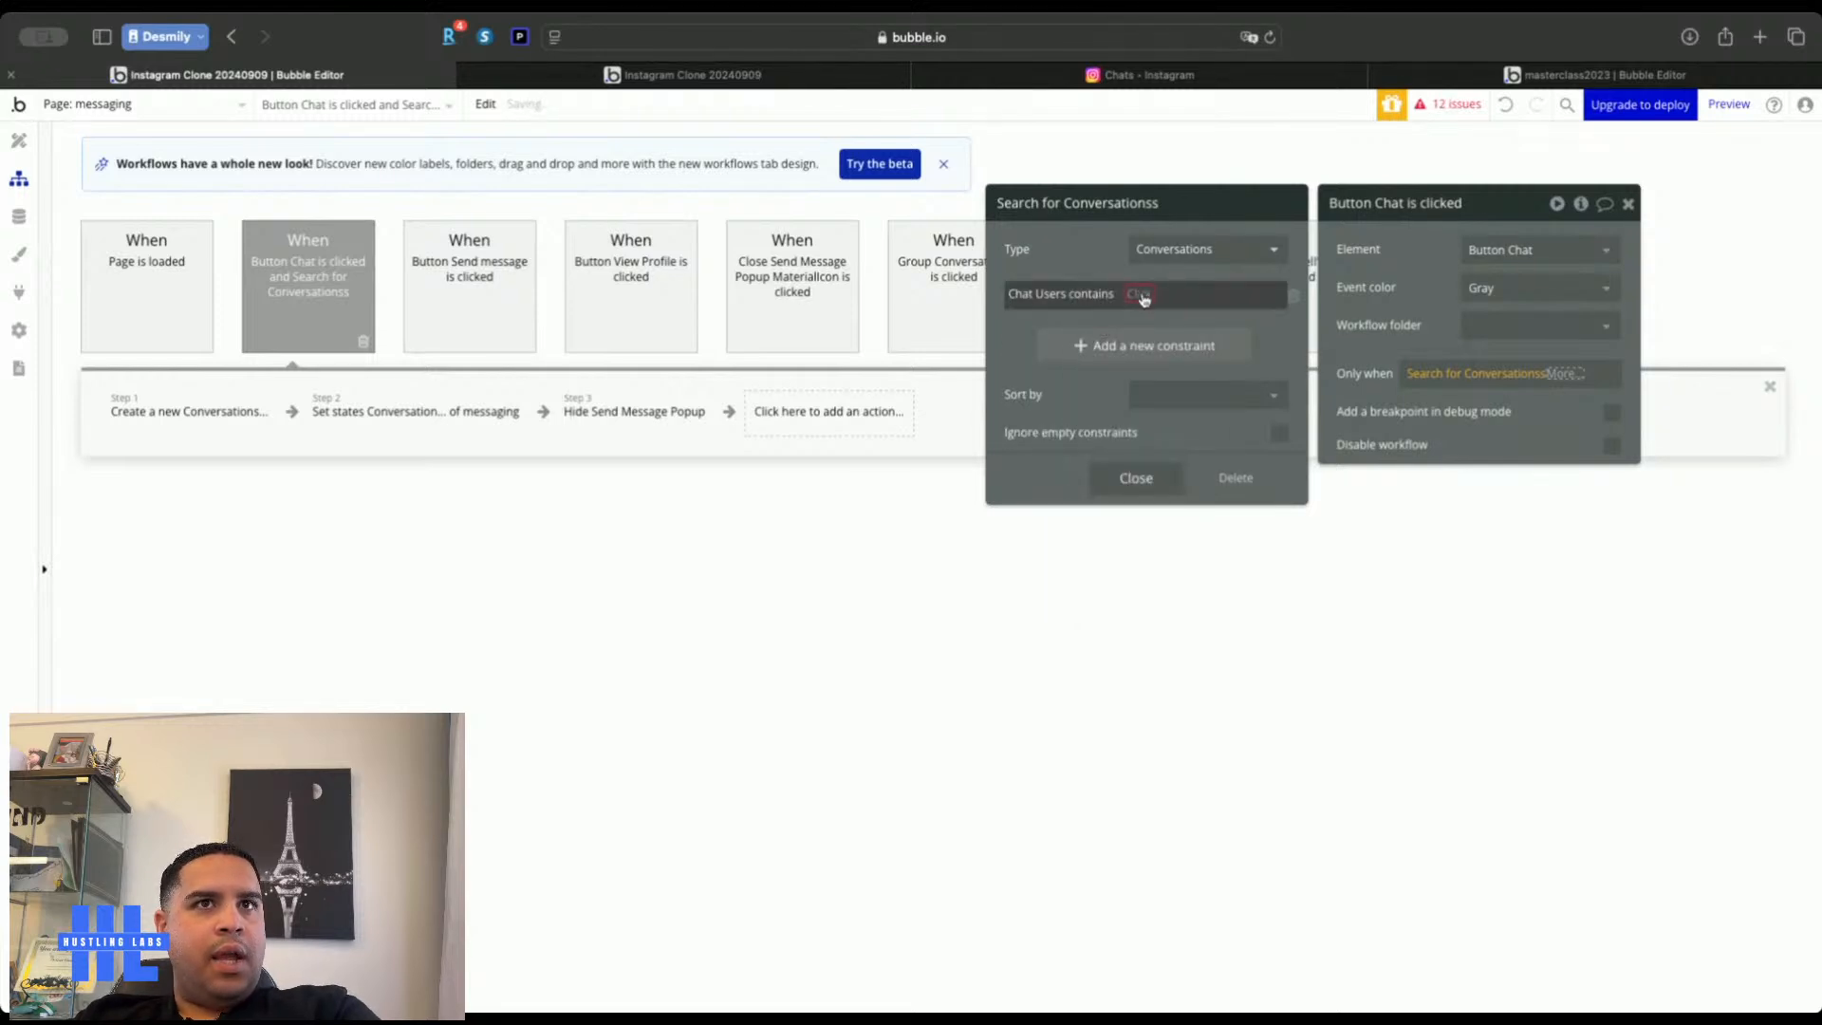
left_click(1139, 295)
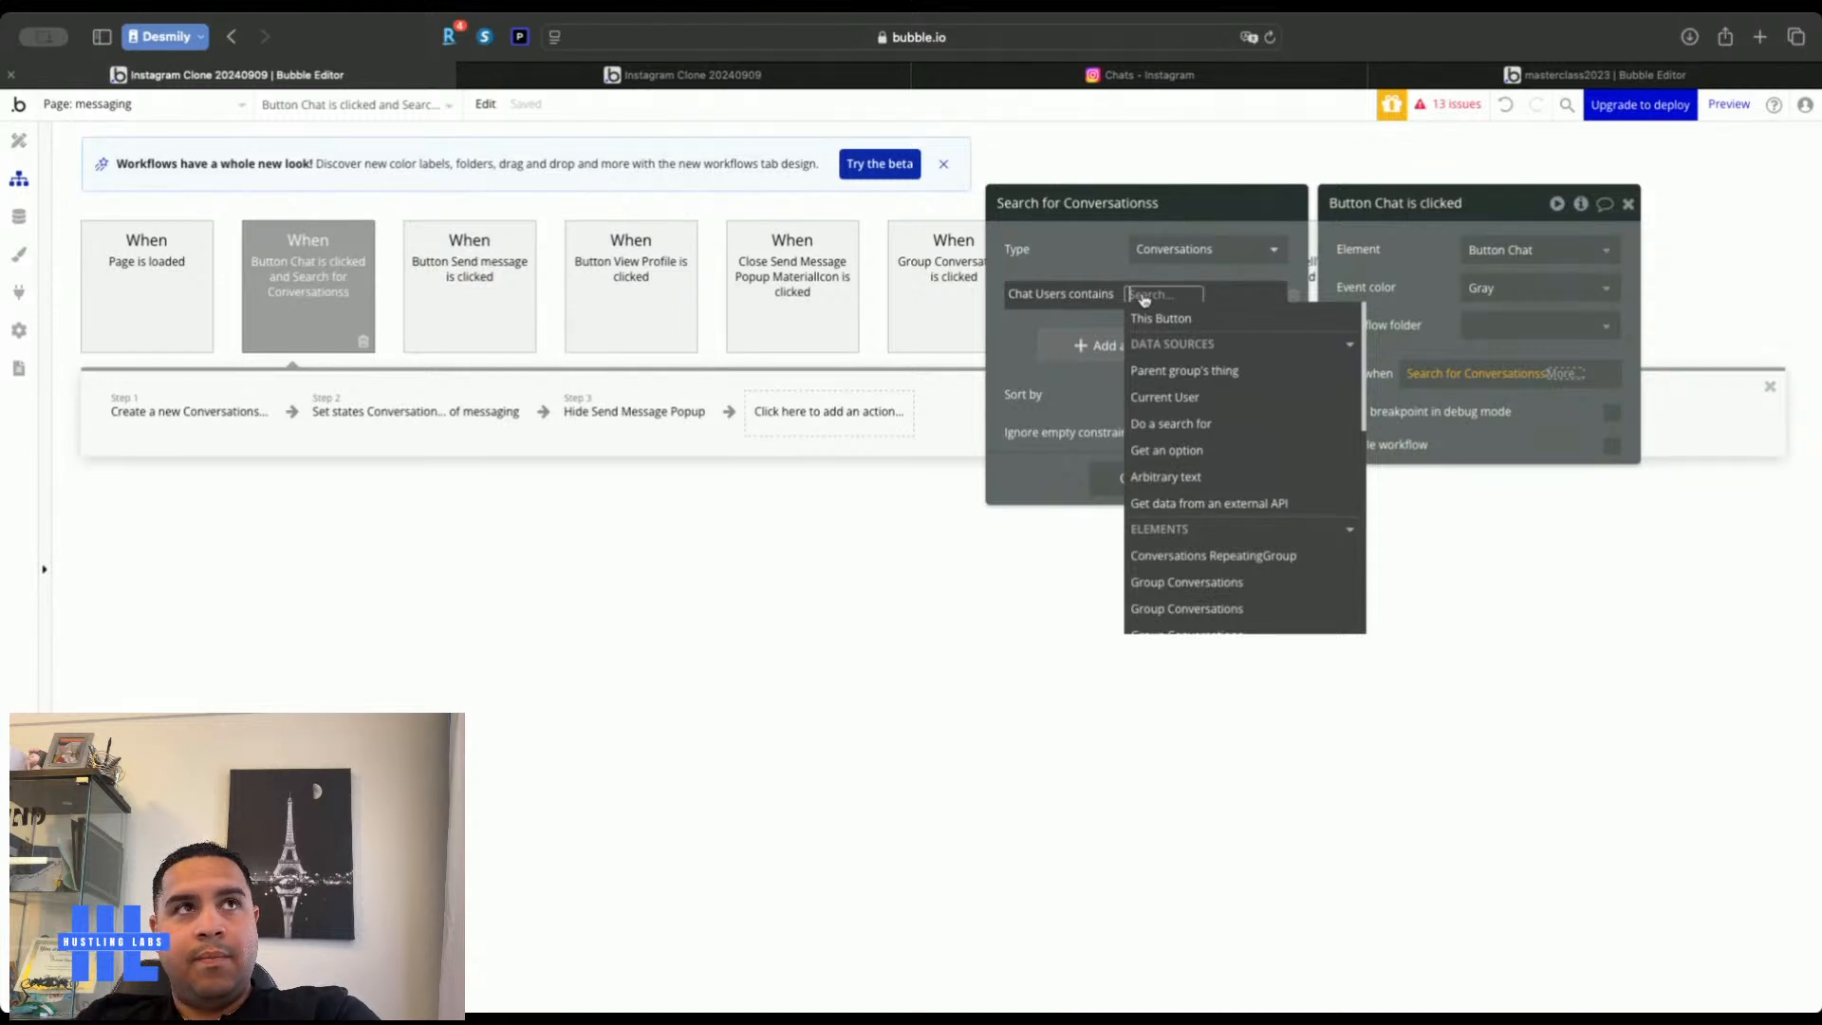
type("send")
left_click(1163, 345)
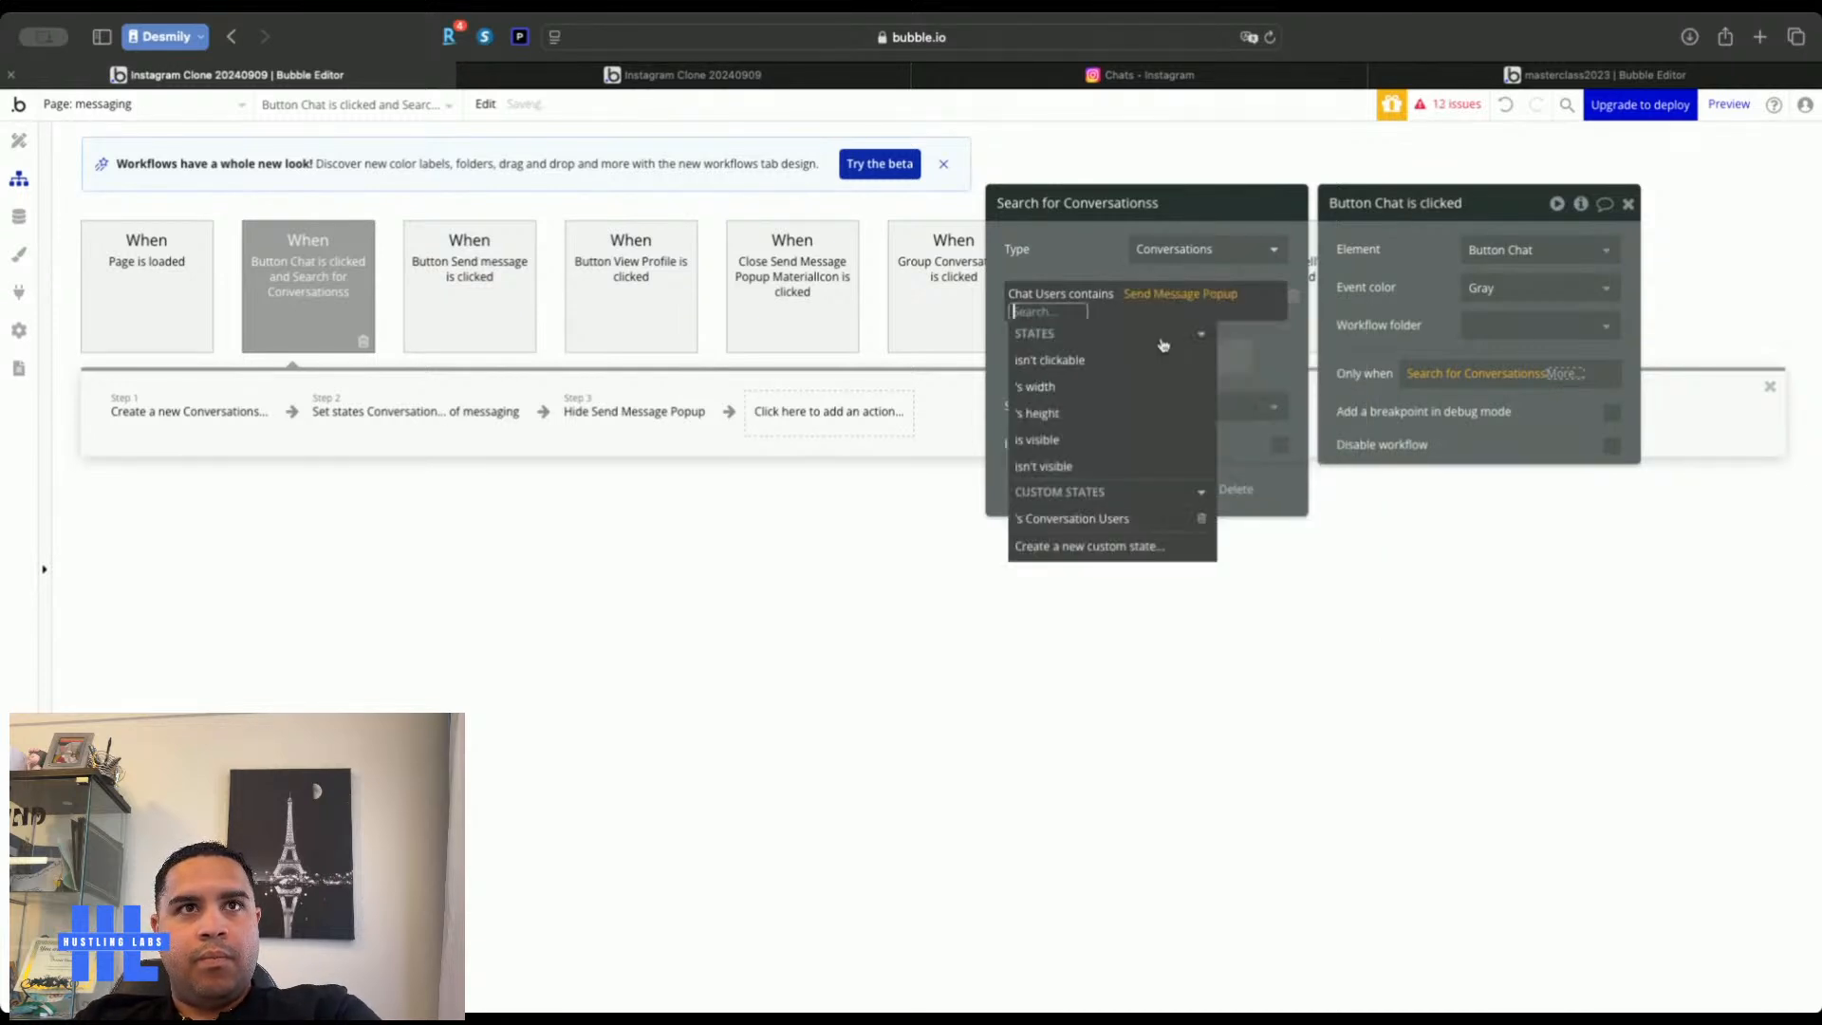
left_click(1098, 521)
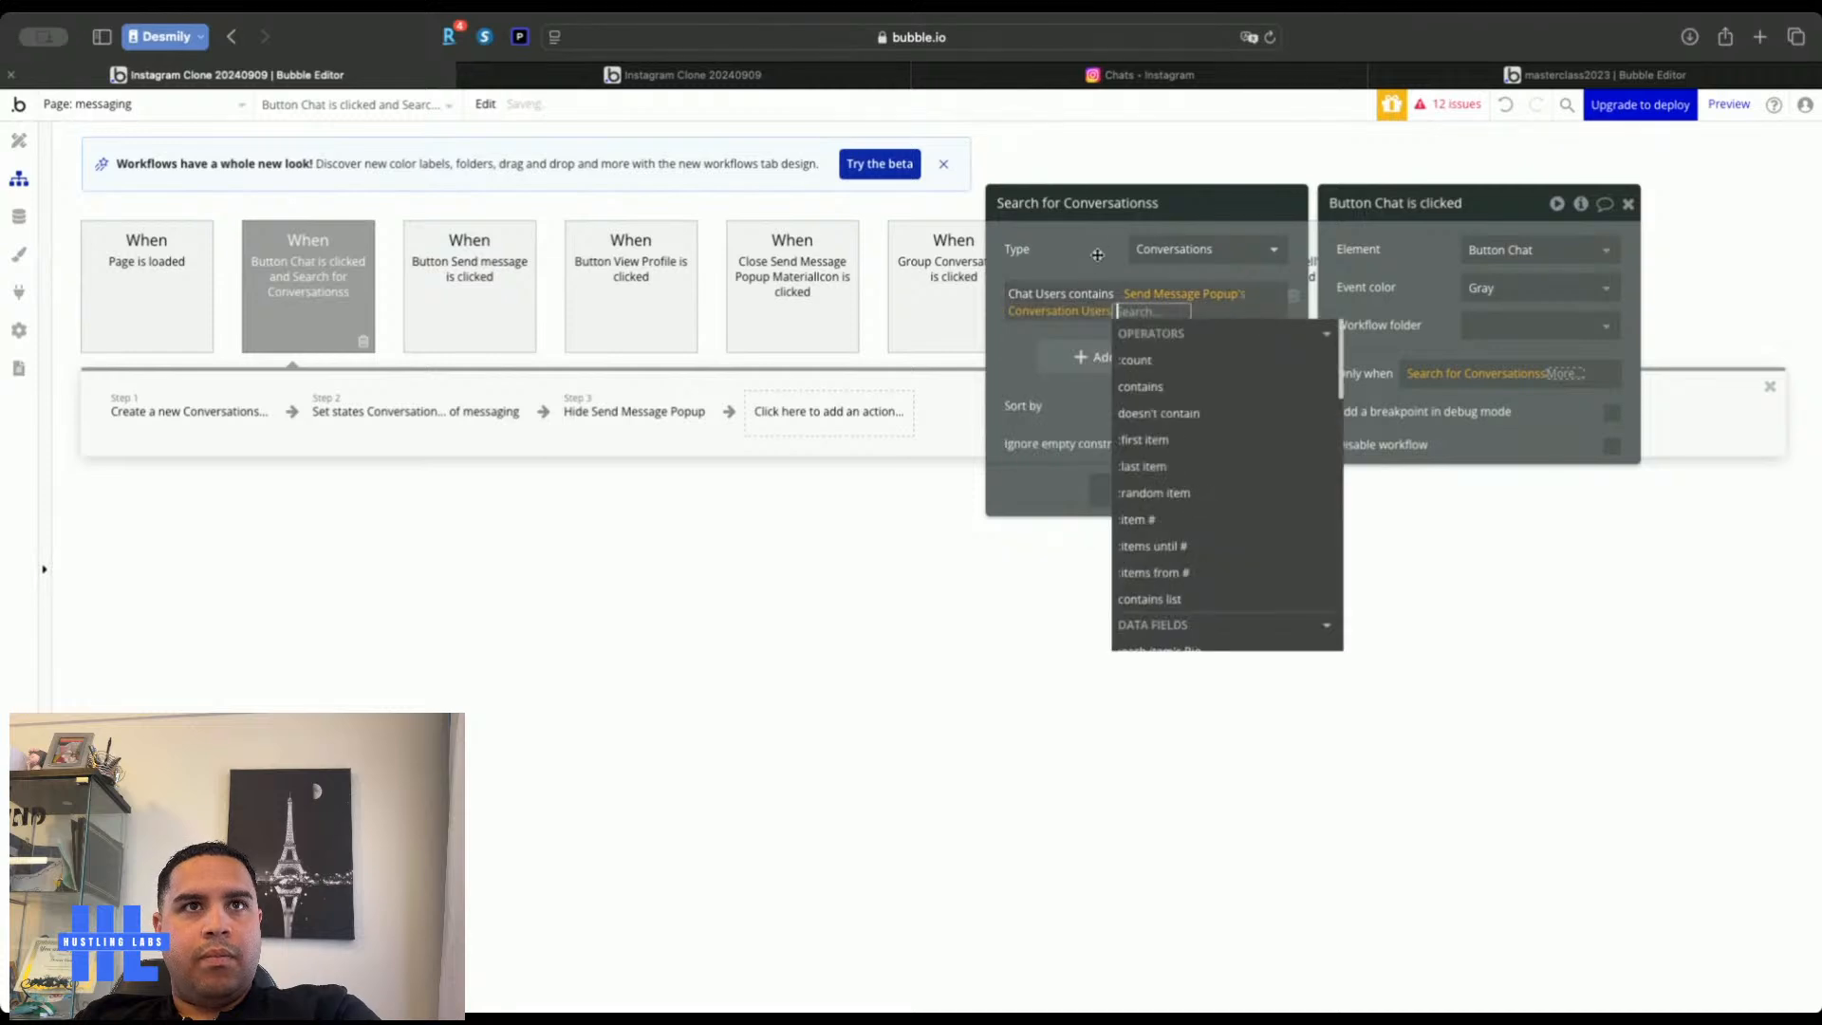
Append each user's unique id to the Conversation Users value
left_click(1085, 250)
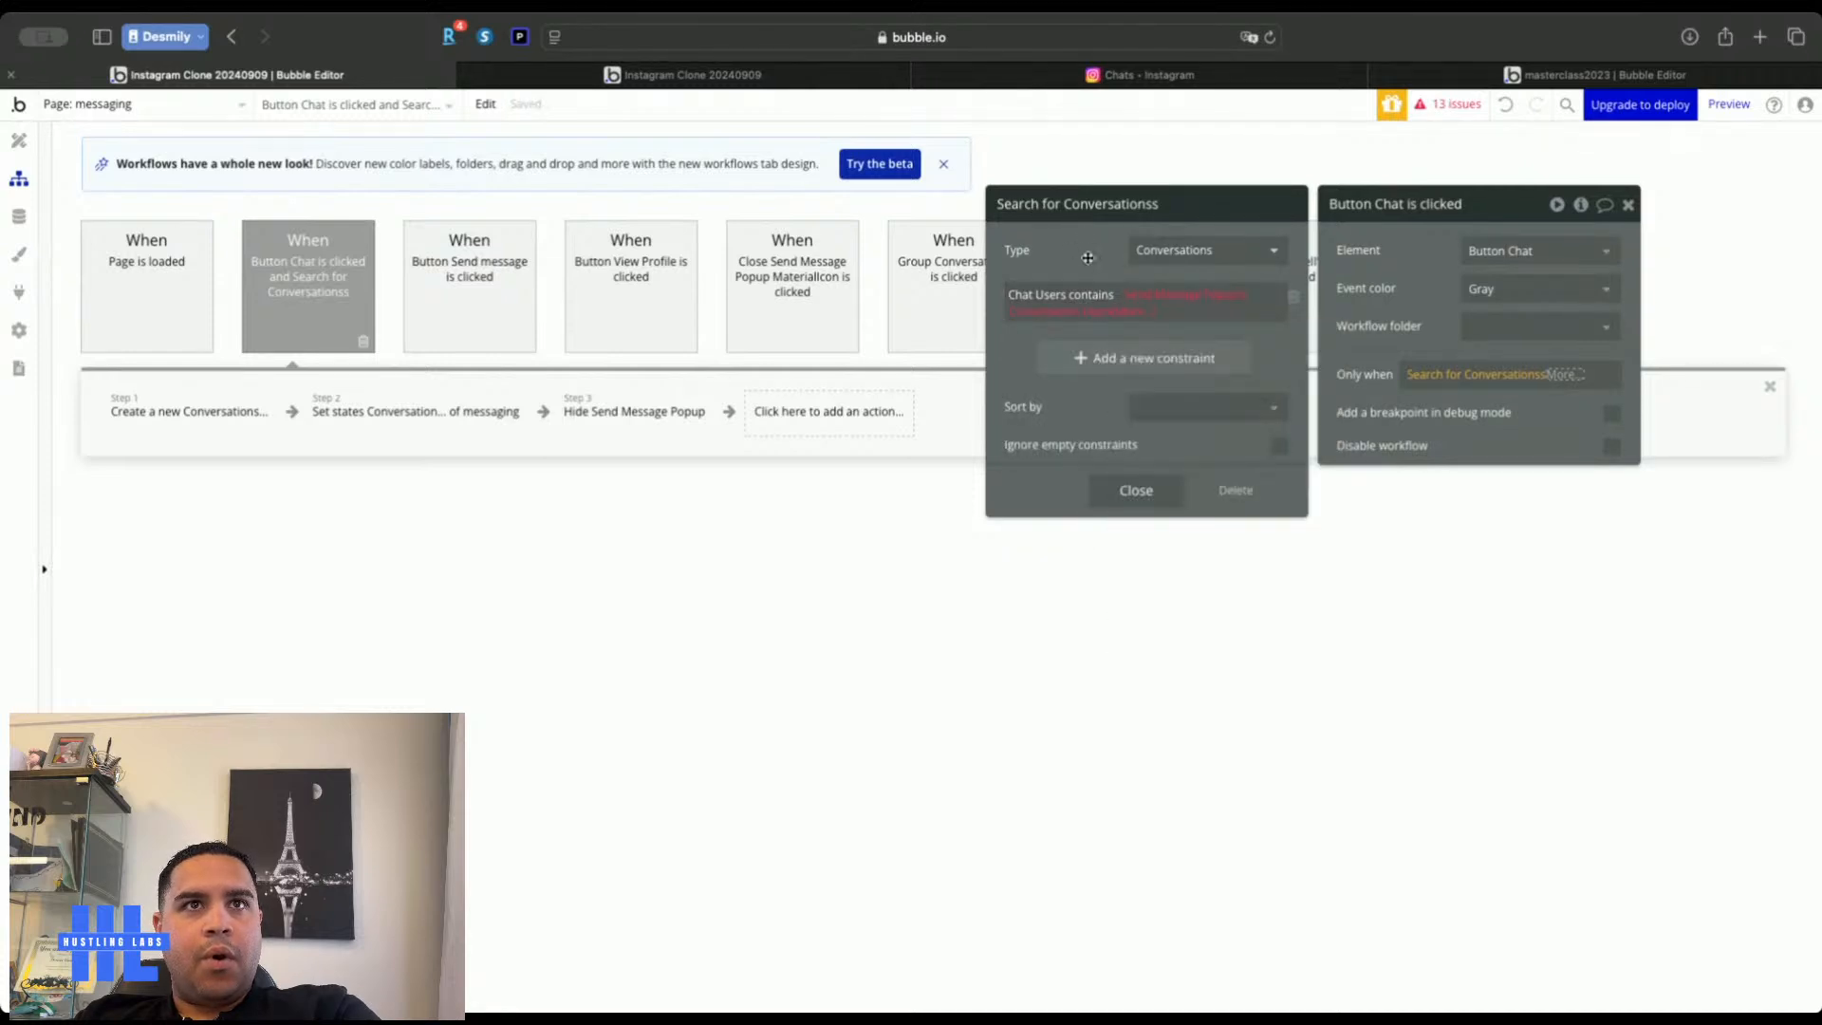
left_click(1116, 315)
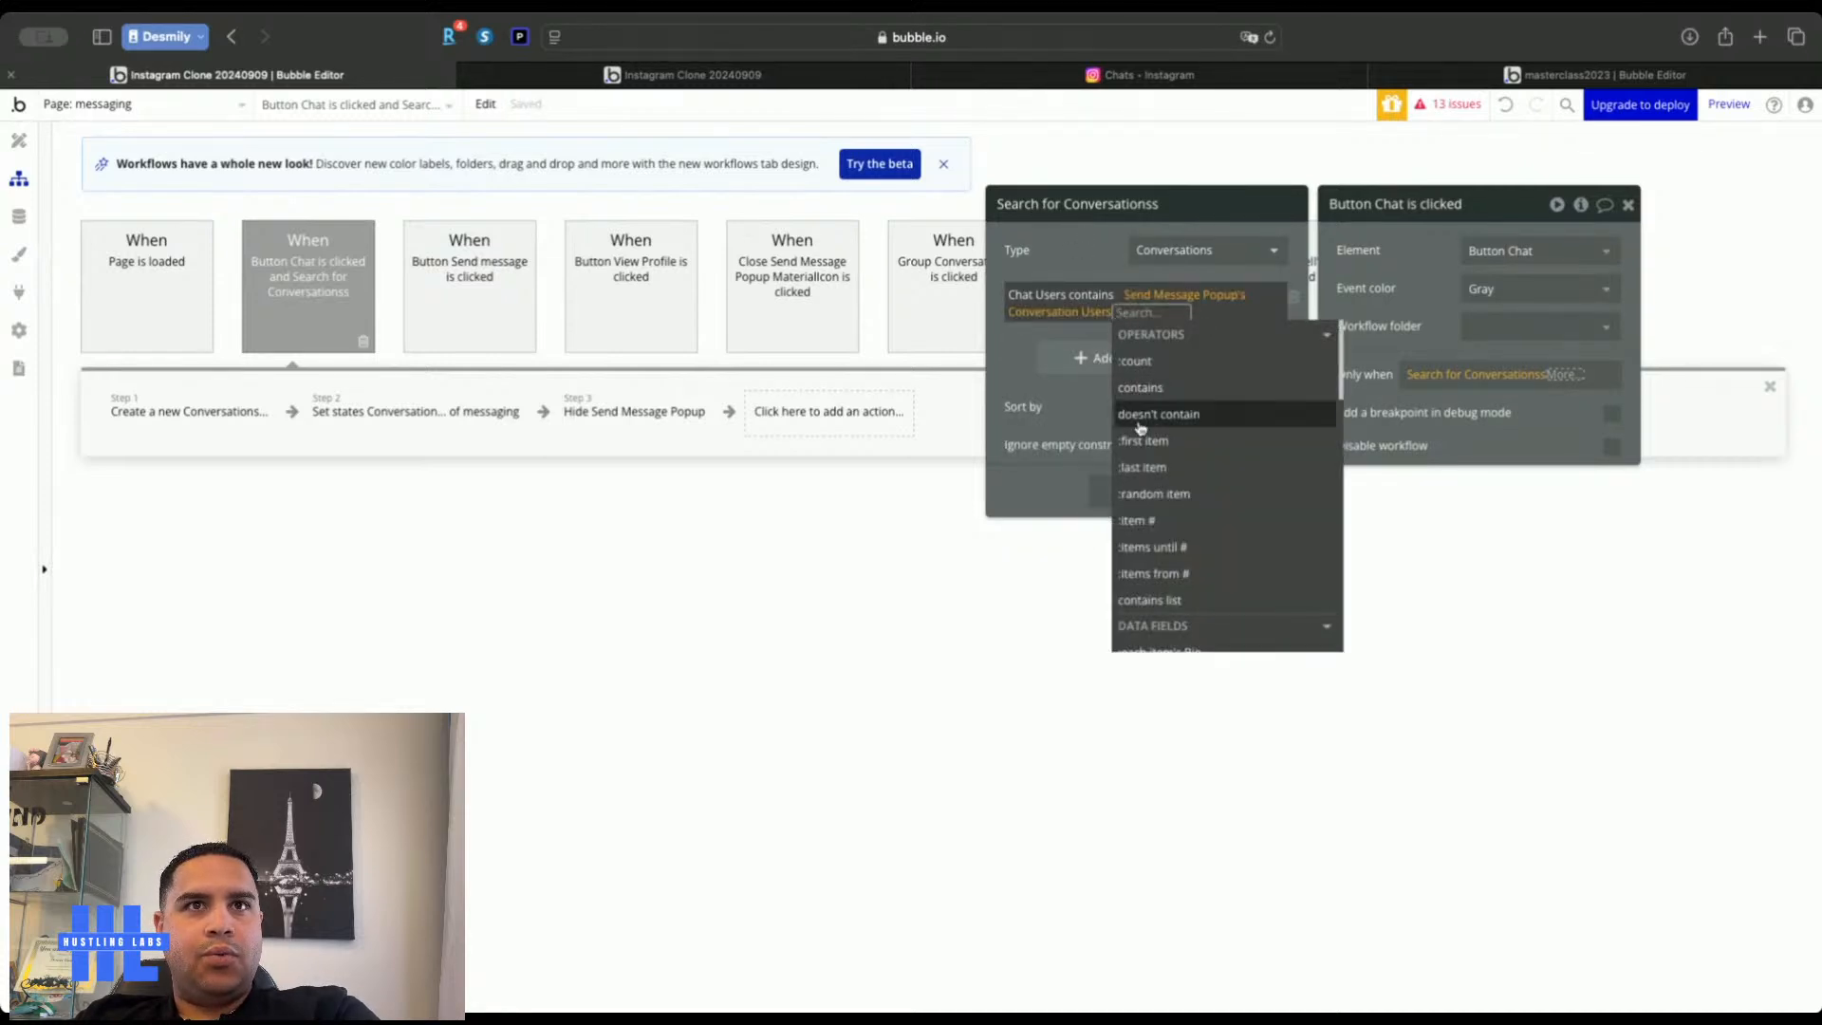
scroll(1141, 520, "down", 5)
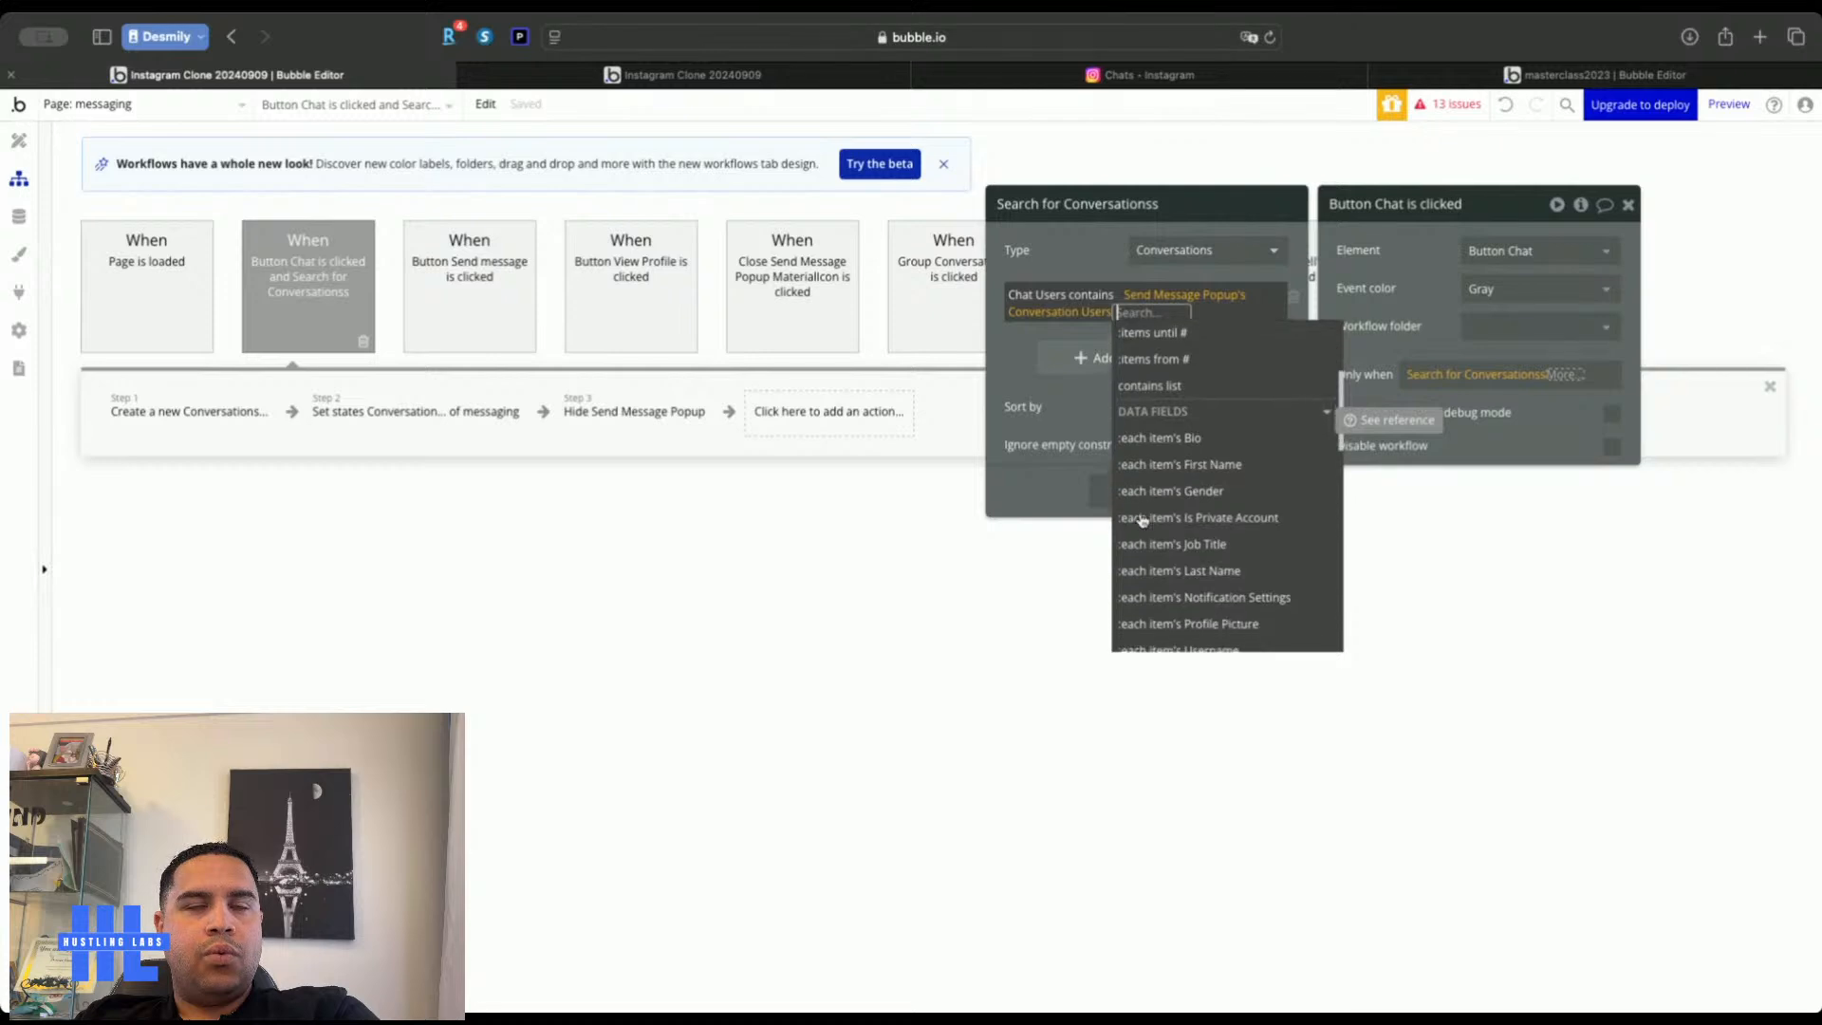
scroll(1212, 546, "down", 6)
scroll(1215, 539, "down", 1)
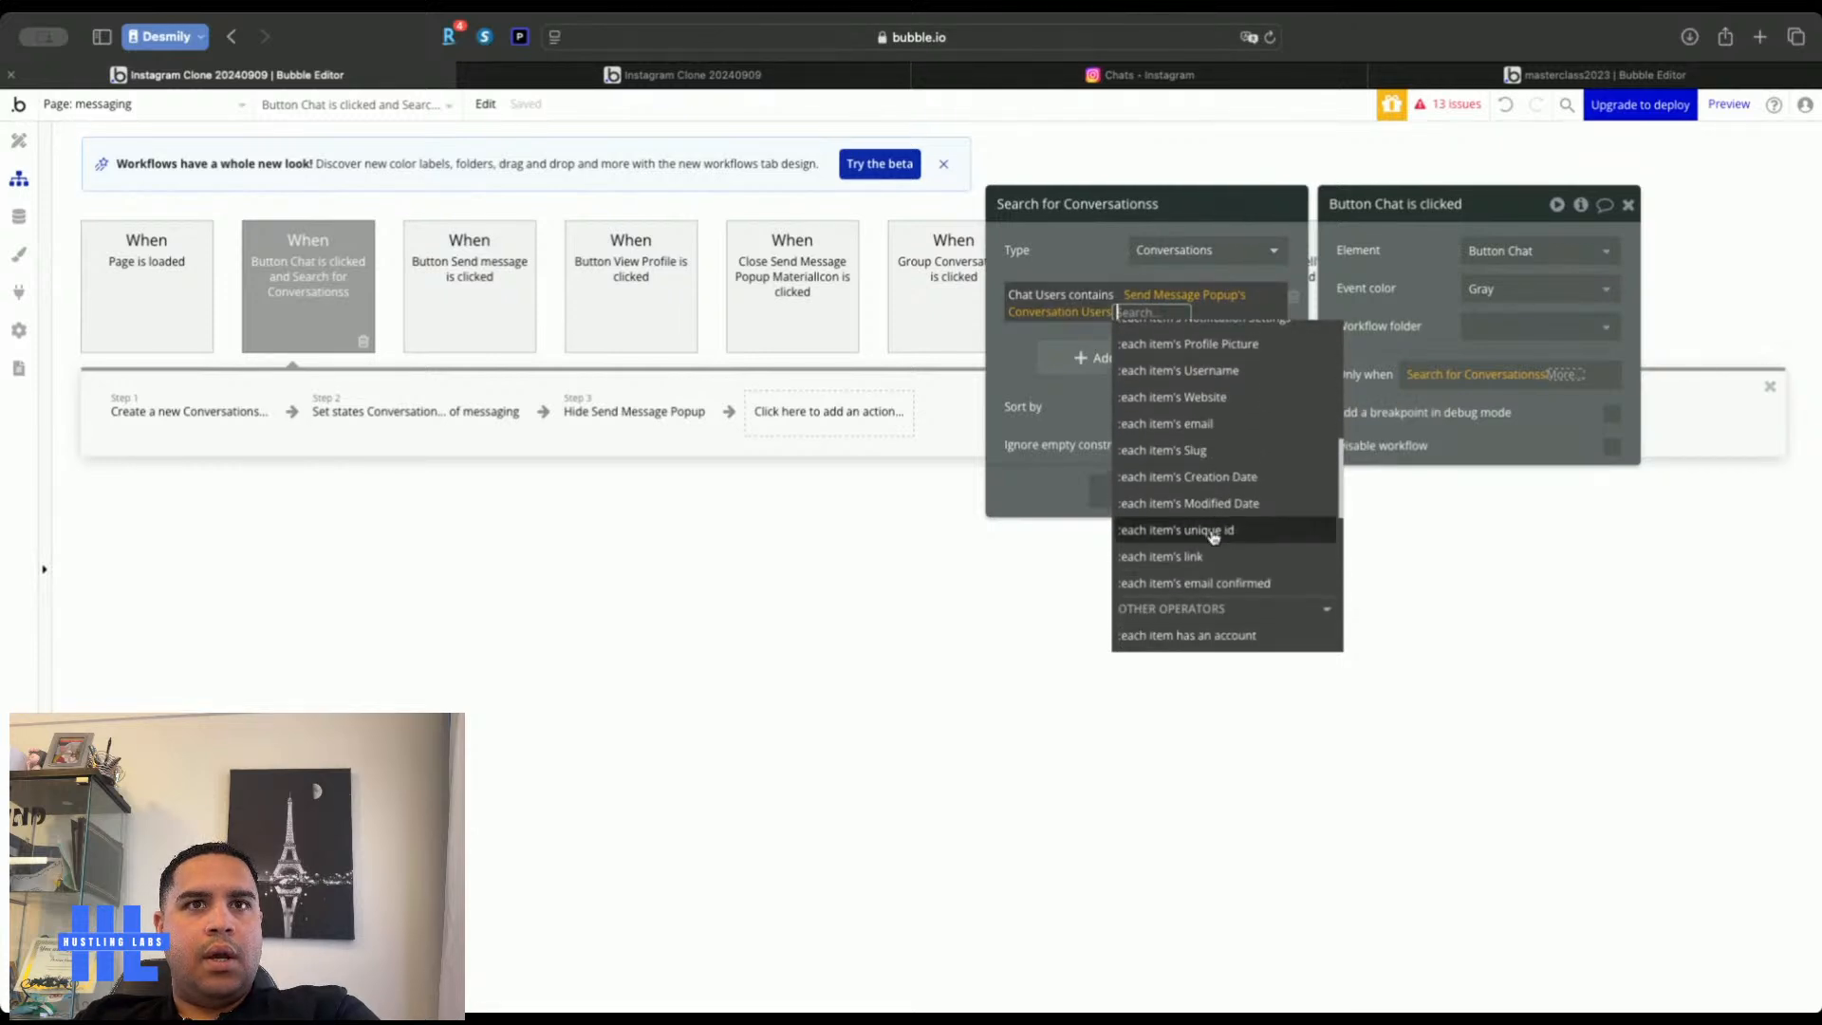
left_click(1213, 533)
left_click(1077, 256)
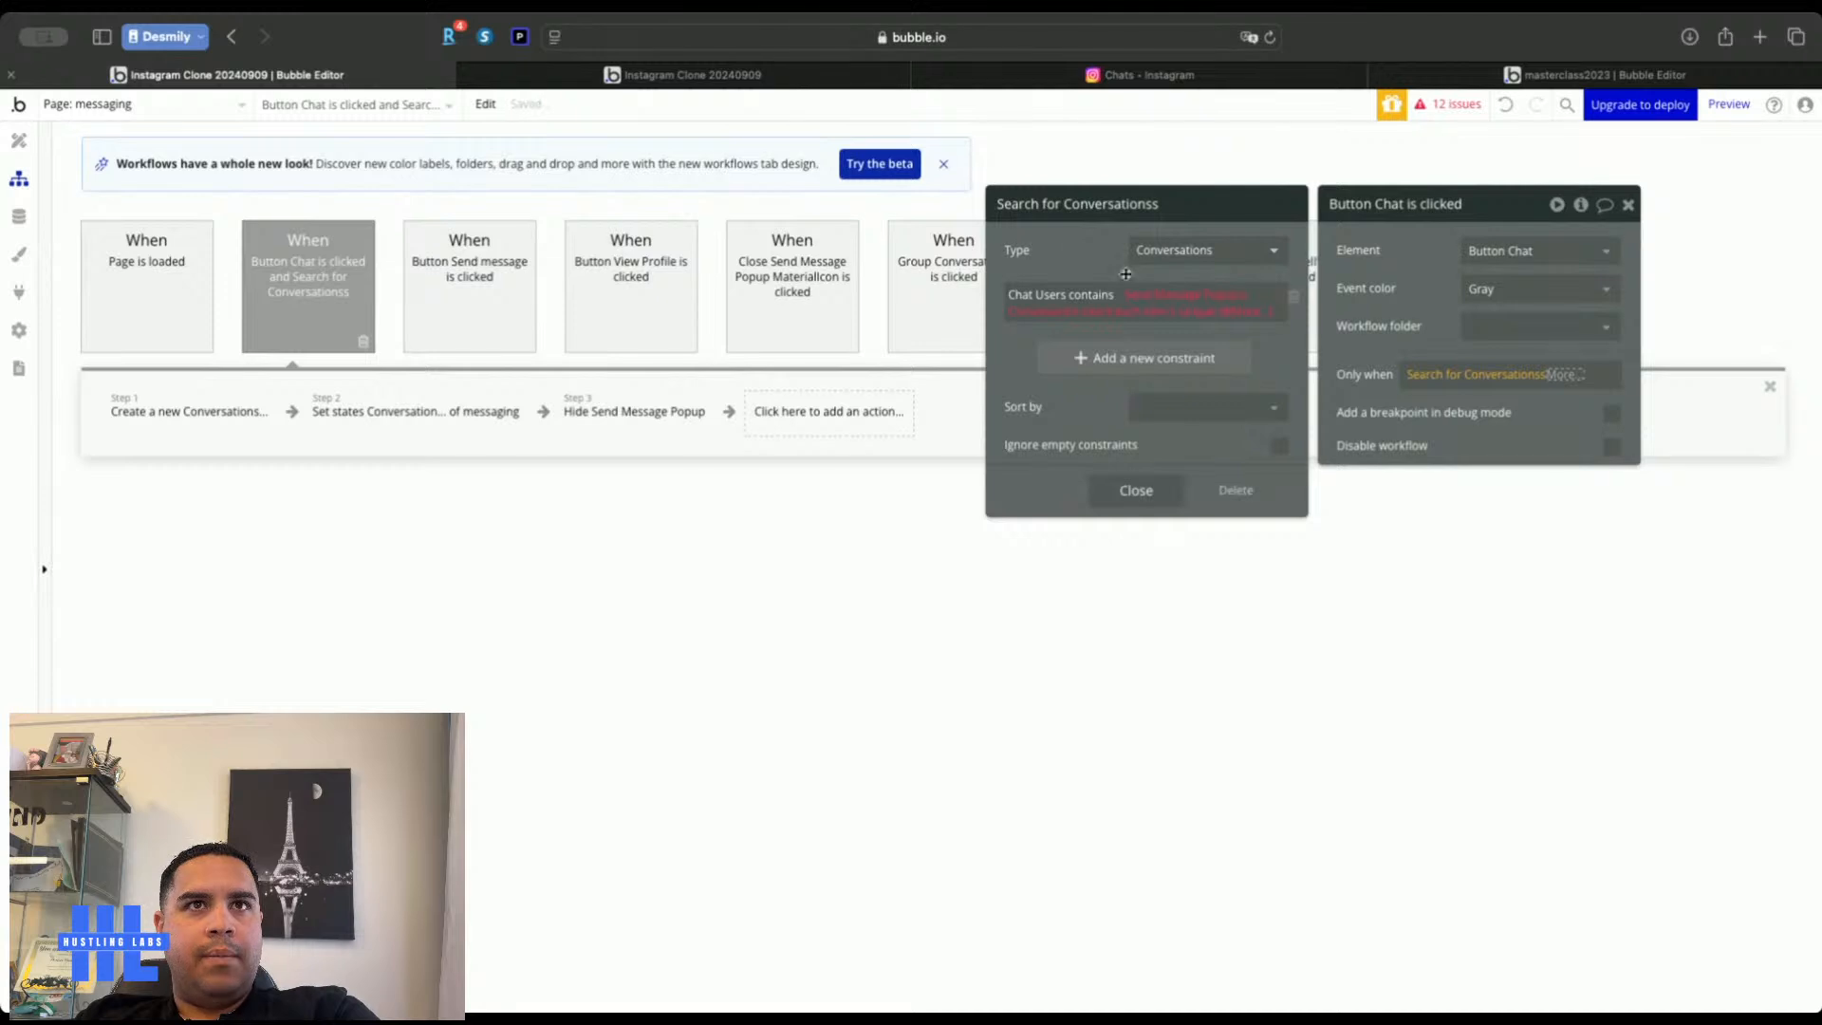
Clear the constraint's value, keep 'contains', then delete the constraint
right_click(1165, 296)
left_click(1305, 292)
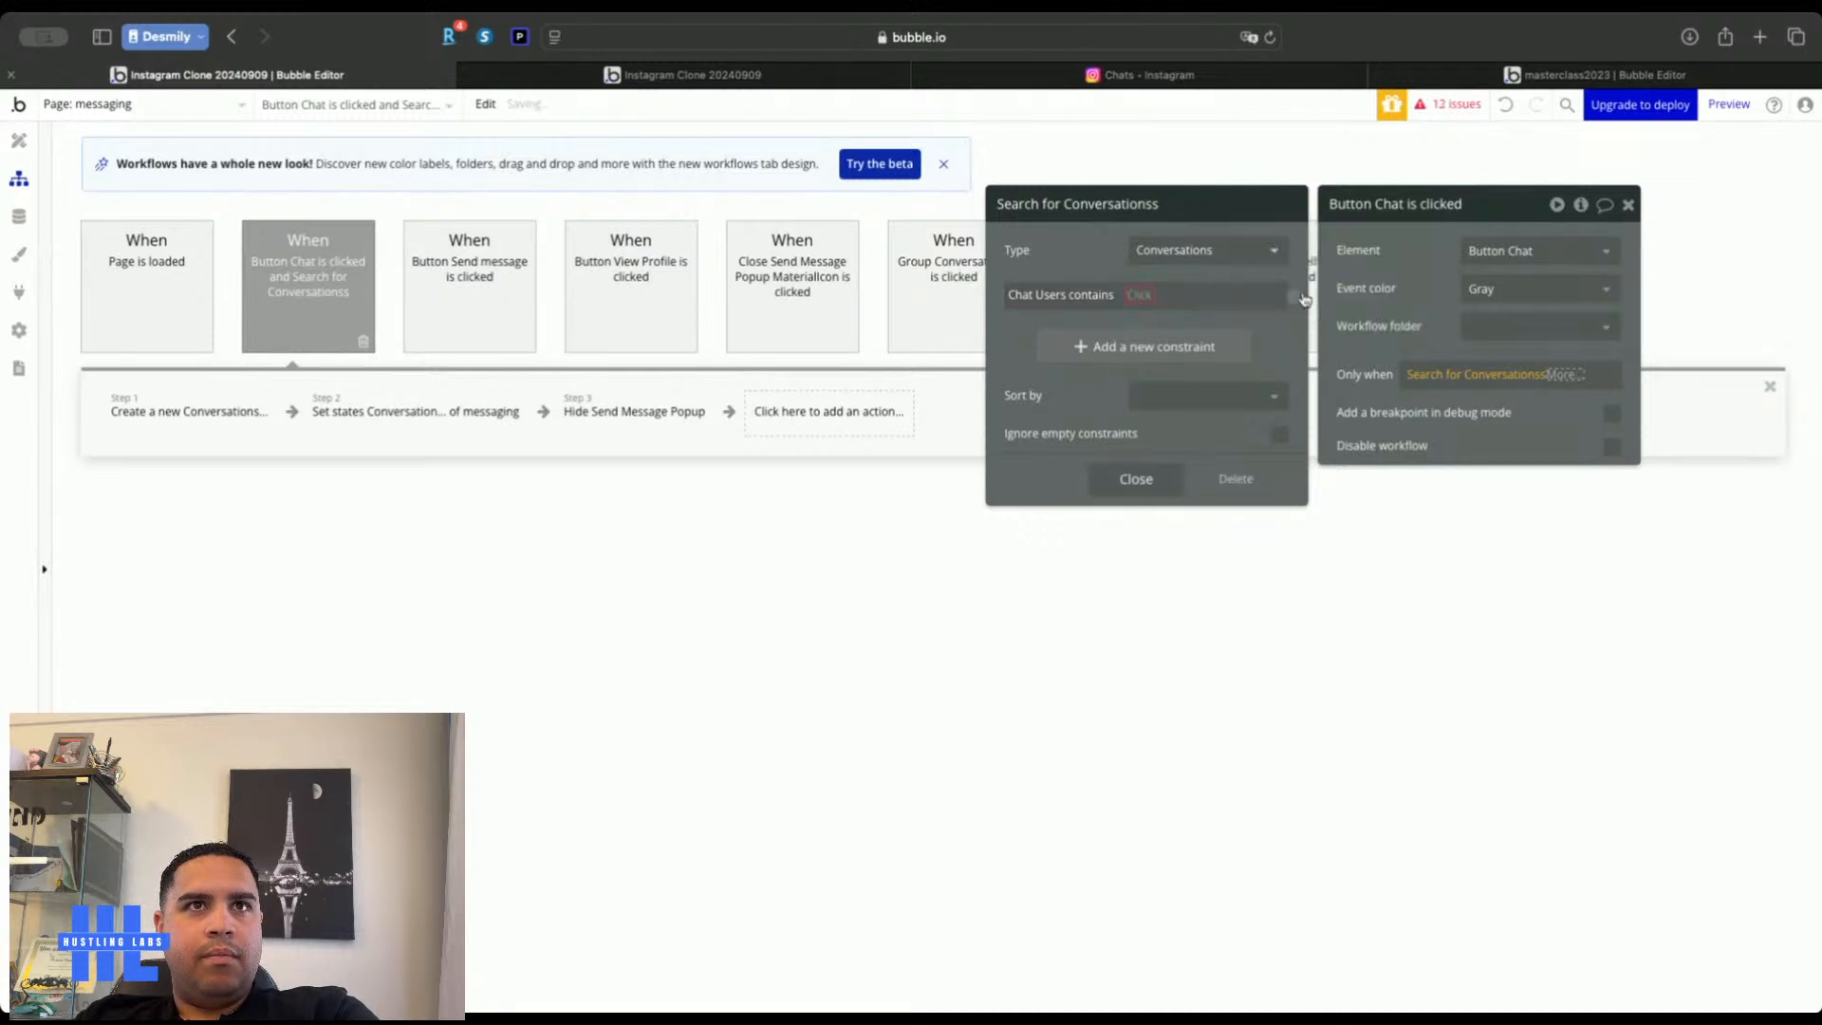
left_click(1093, 294)
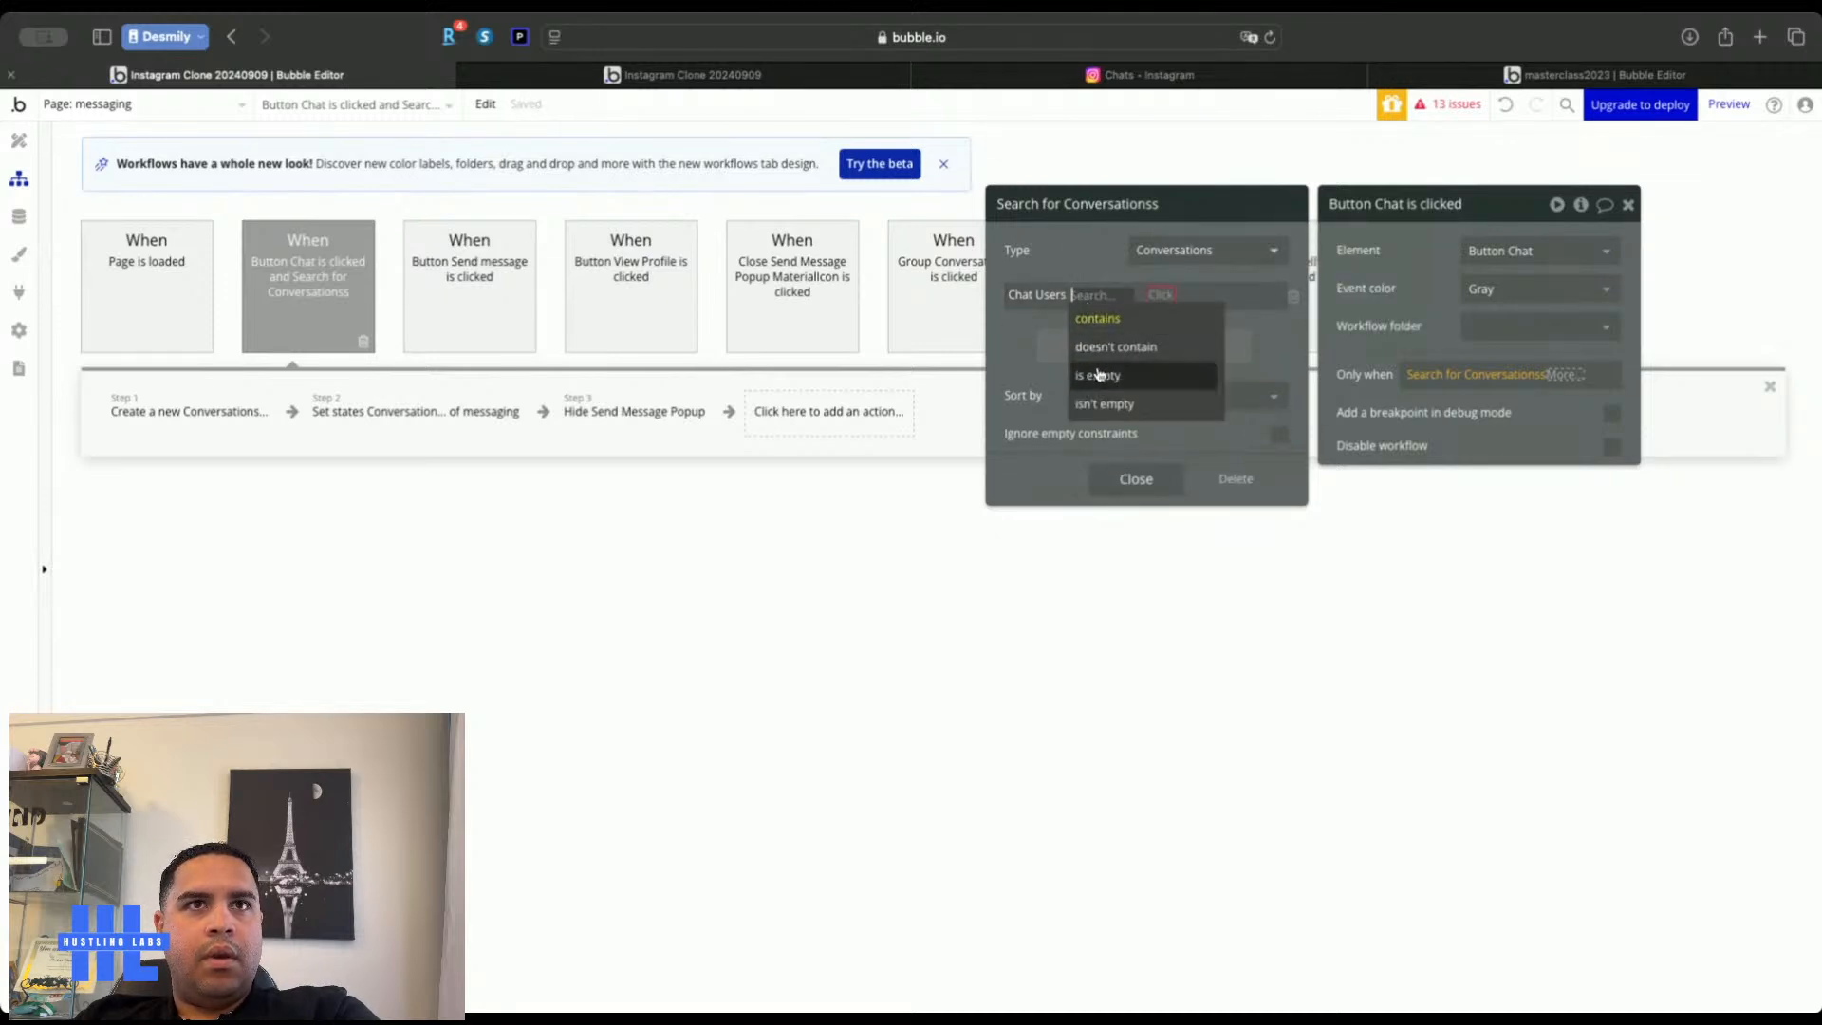
left_click(1097, 319)
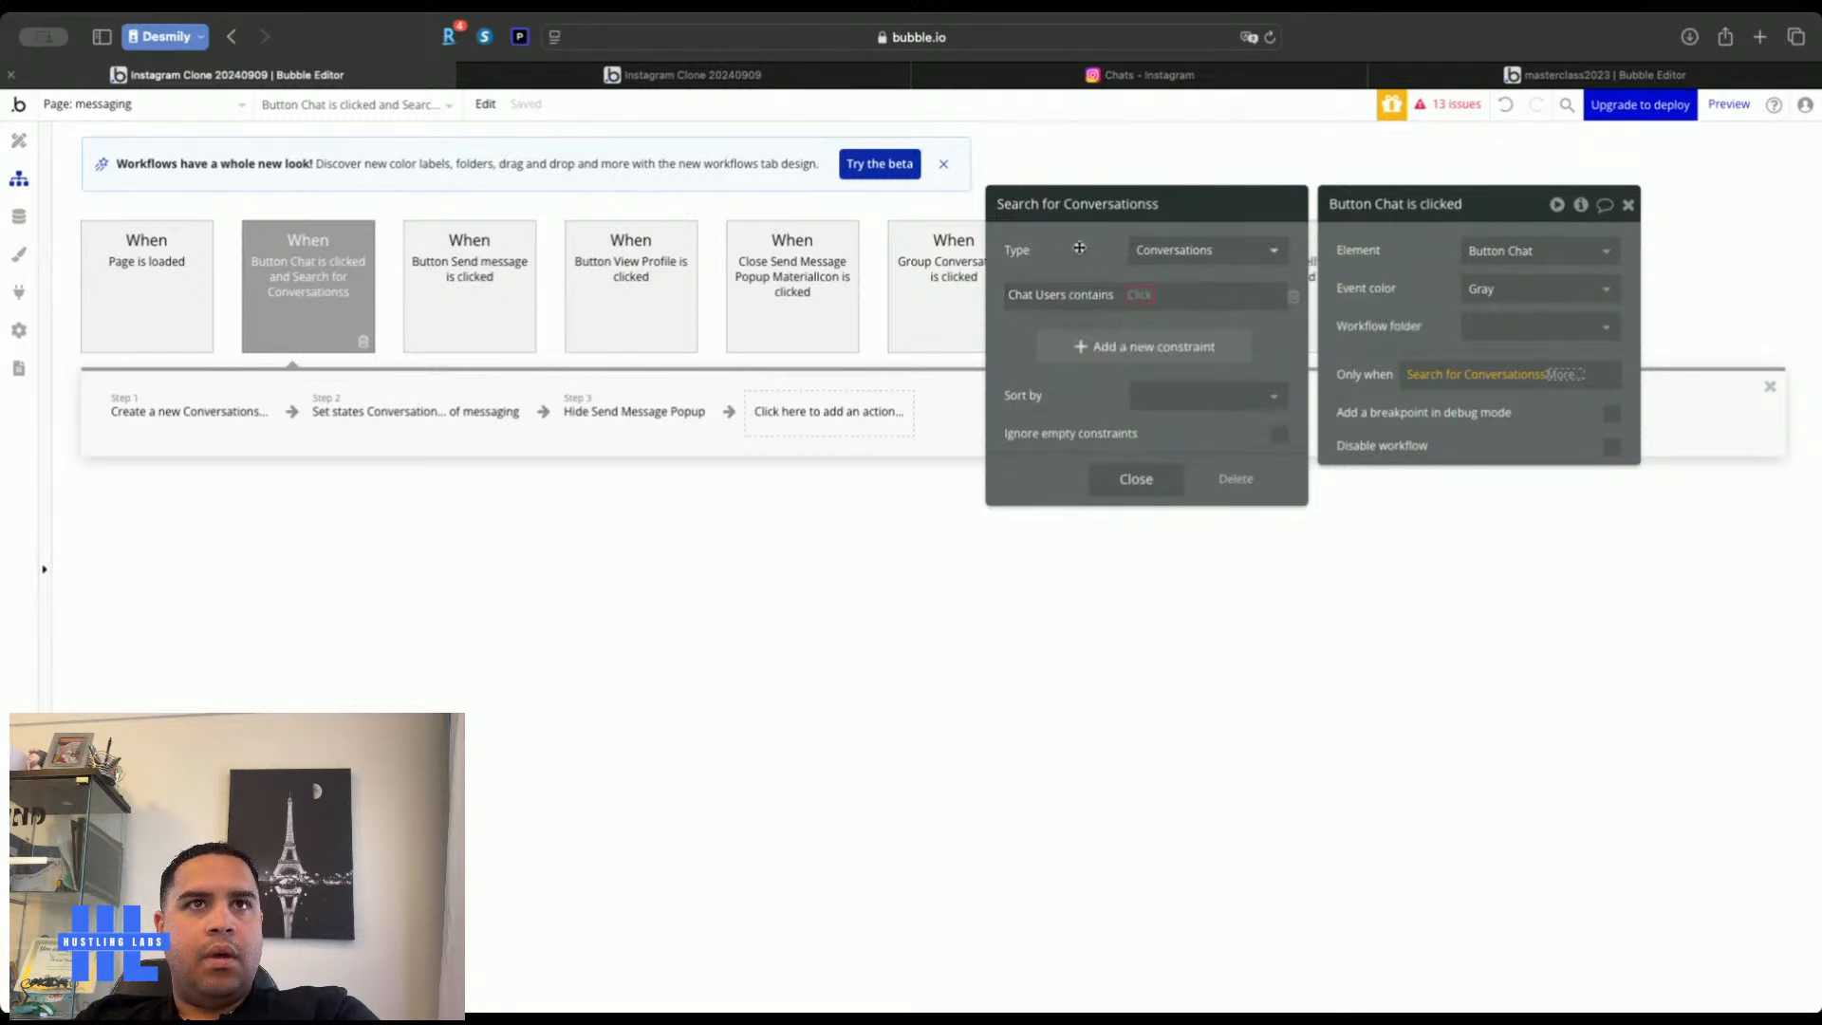
left_click(1293, 295)
Add a Chat Users contains Current User constraint, then start a second constraint
left_click(1115, 306)
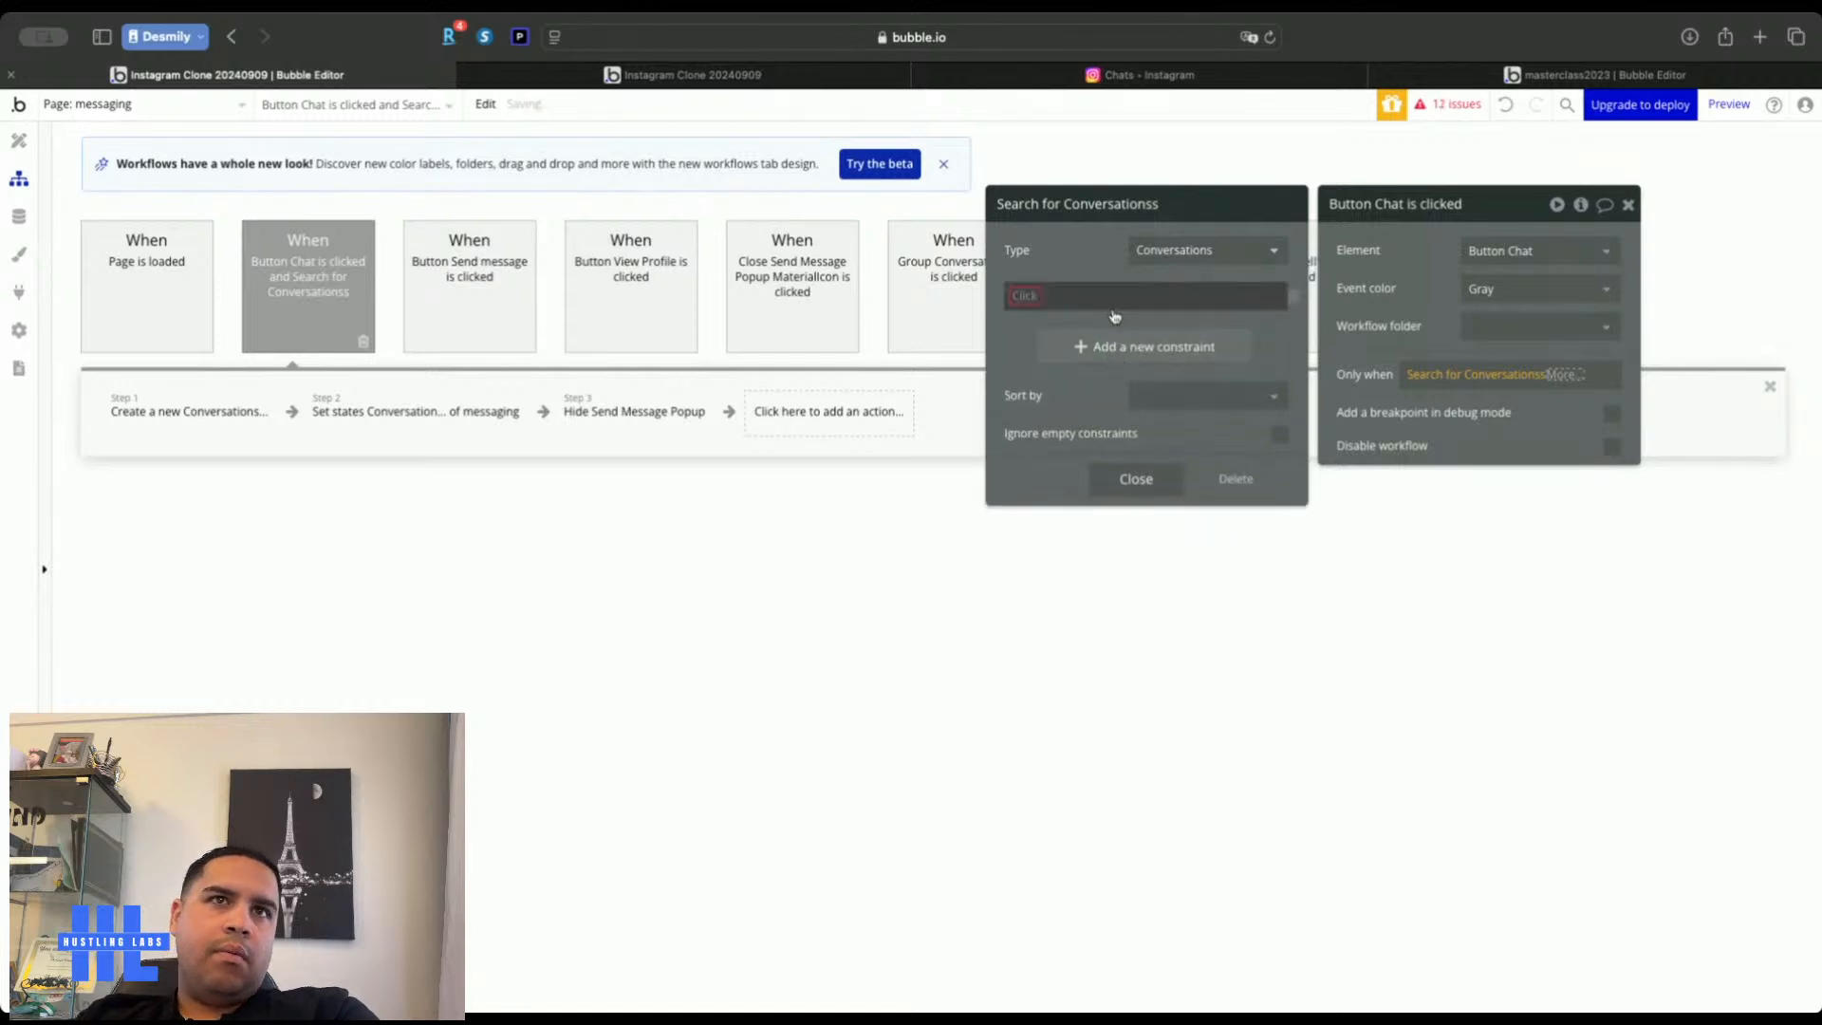
left_click(1030, 297)
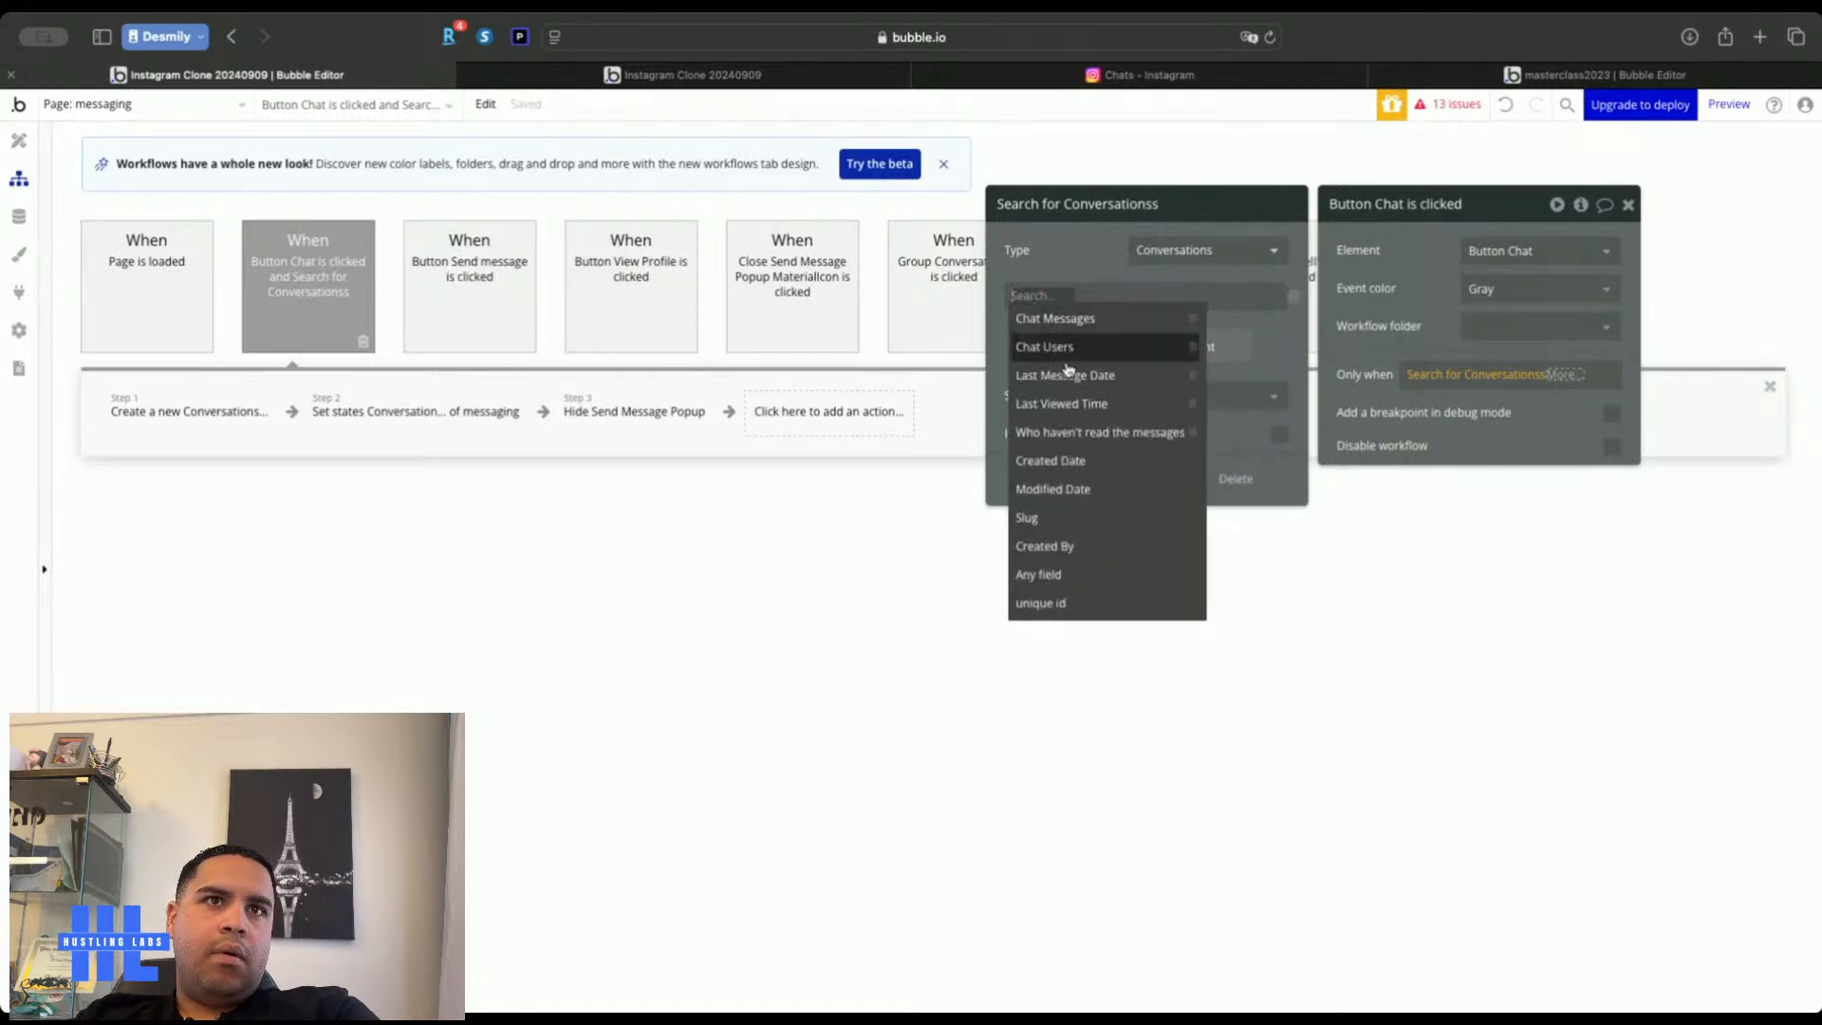
left_click(1054, 249)
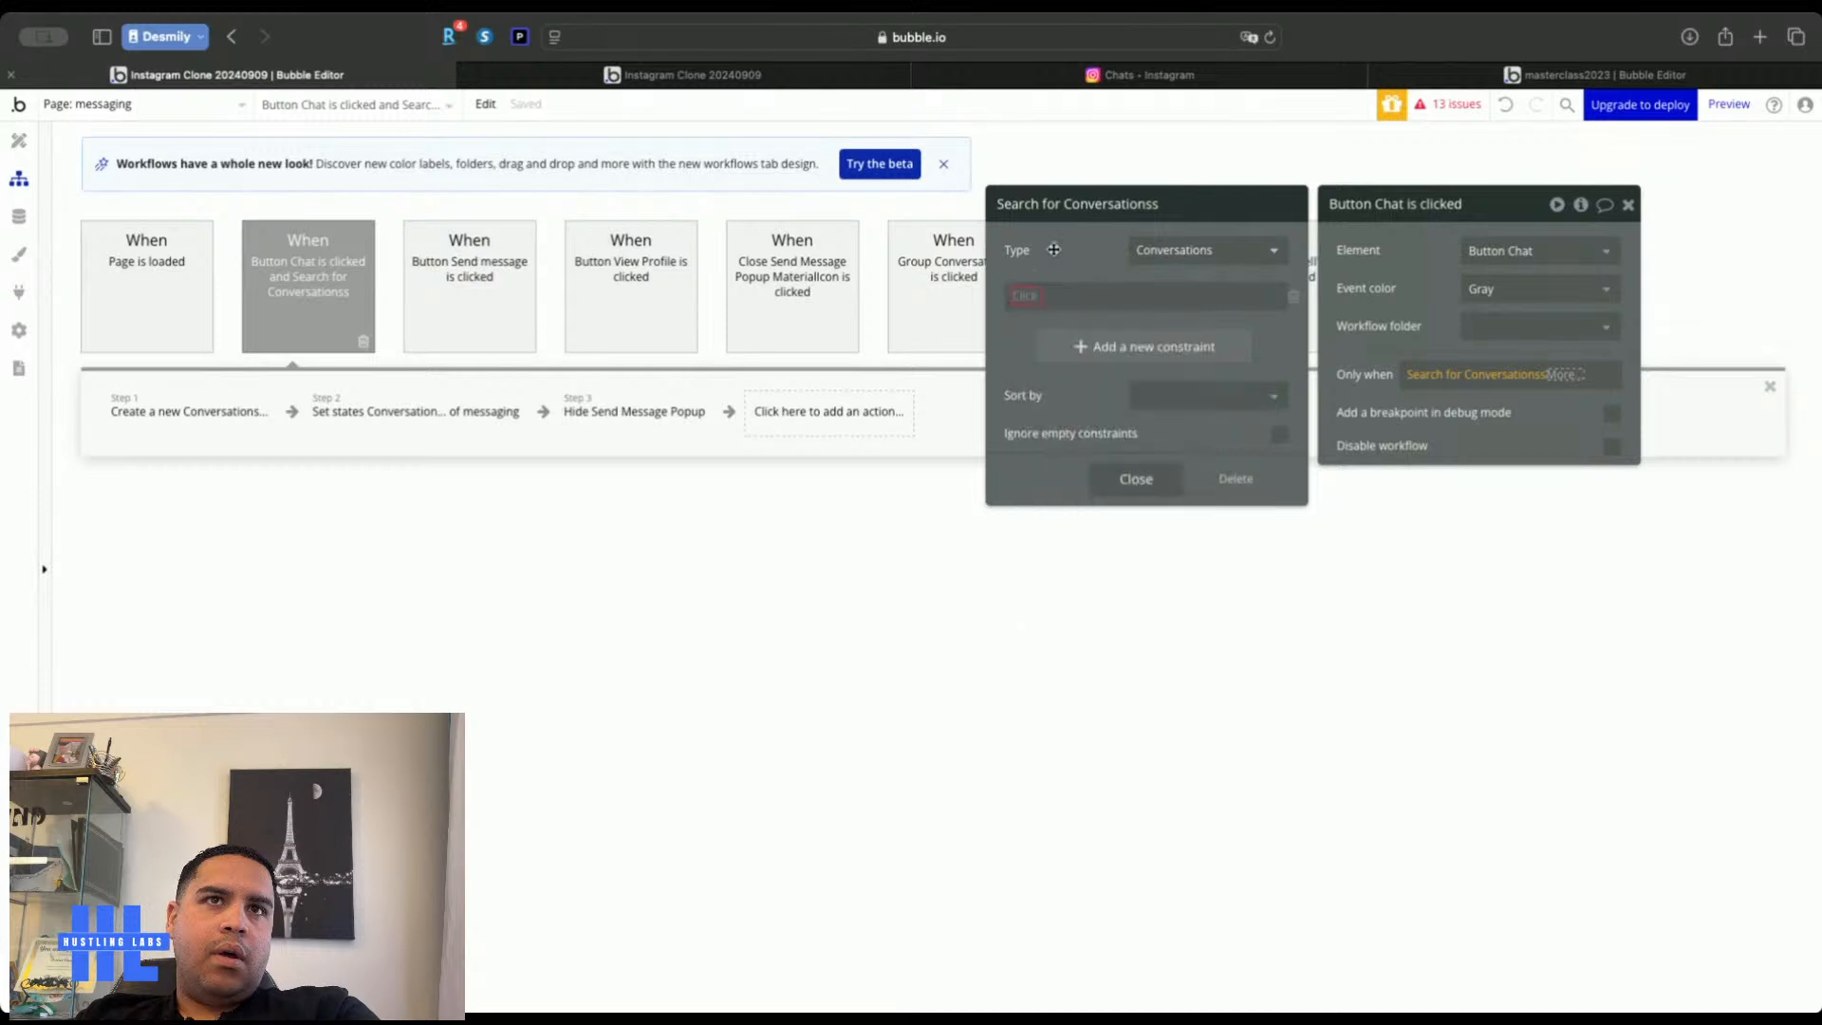
left_click(1026, 302)
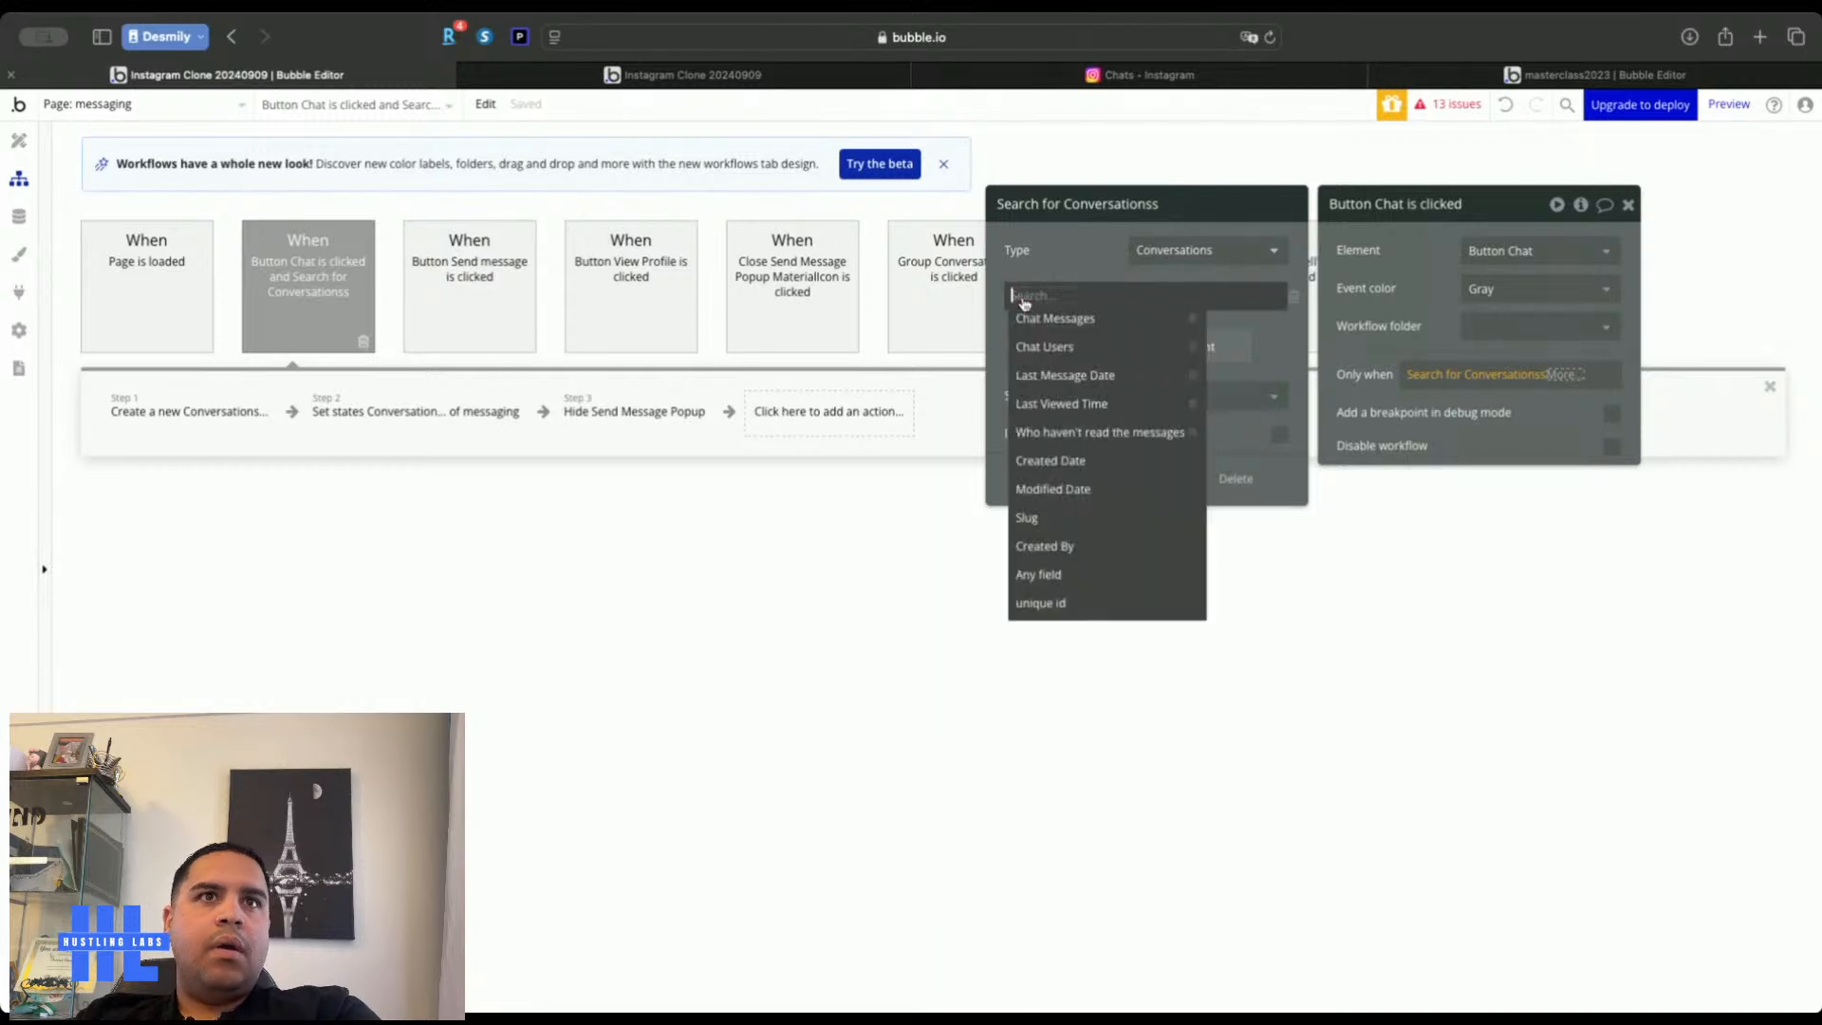
left_click(1040, 347)
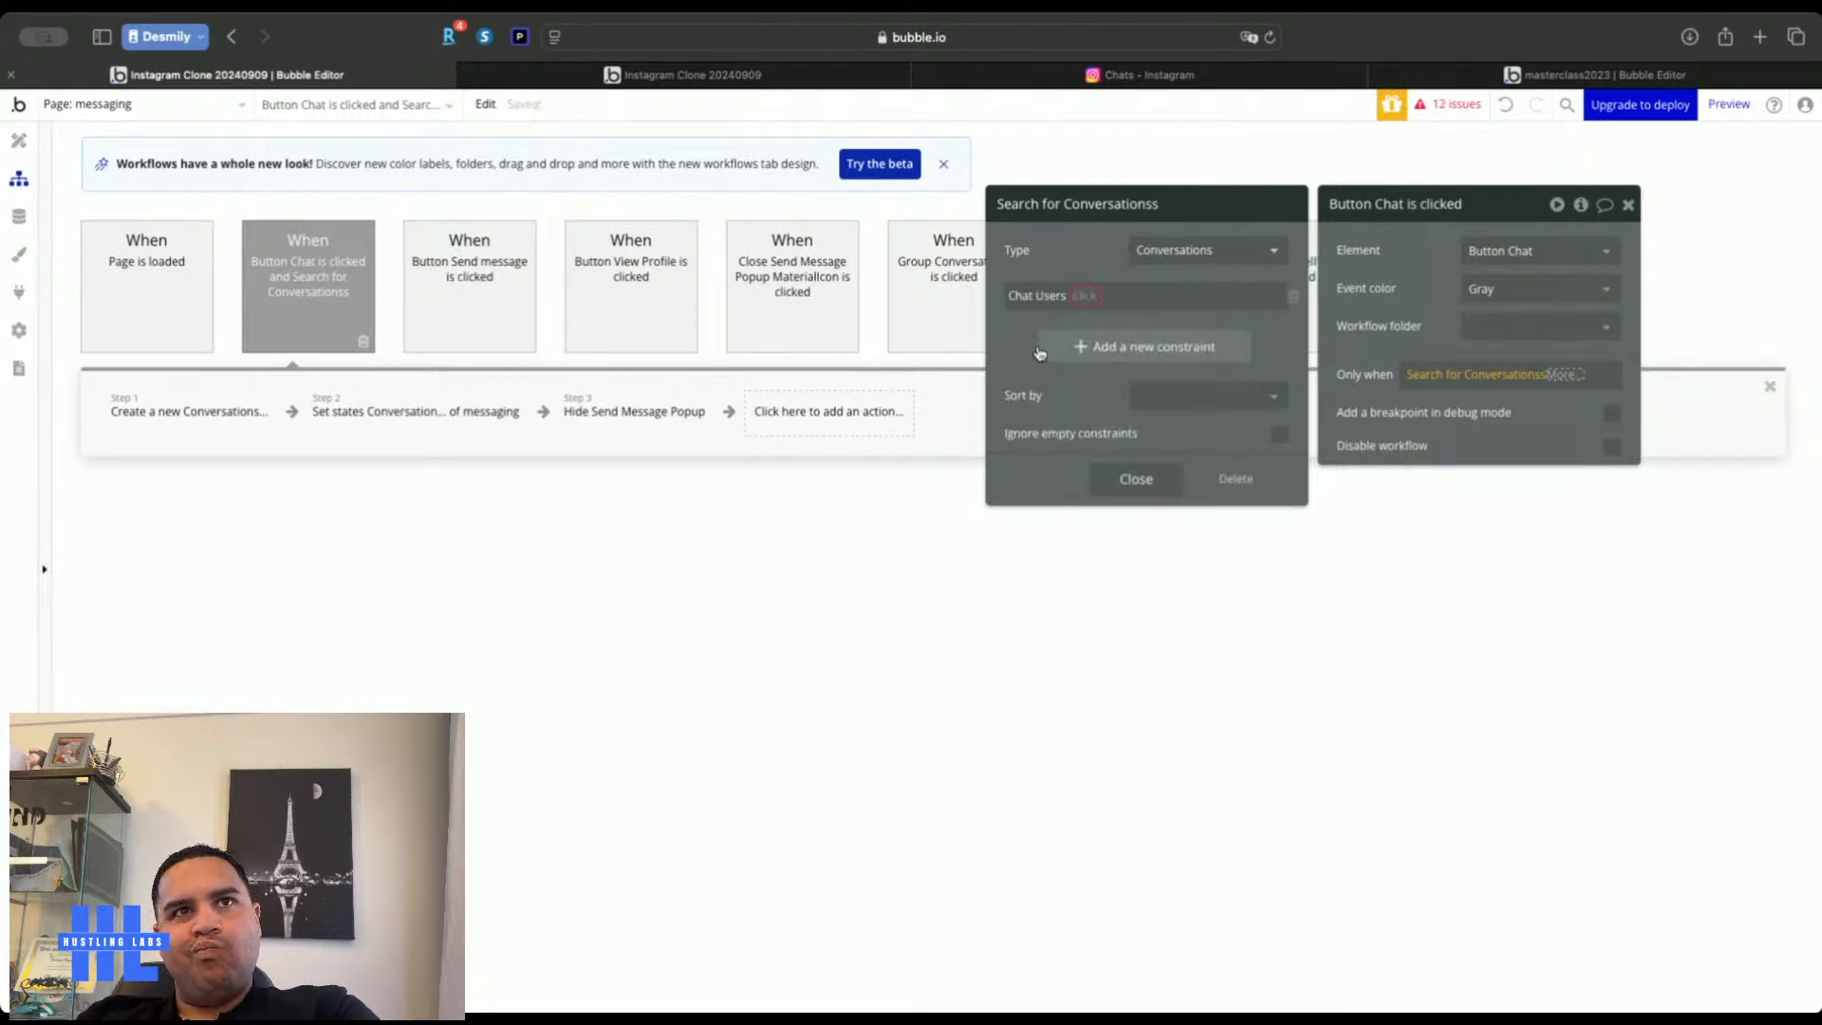
left_click(1083, 295)
left_click(1097, 321)
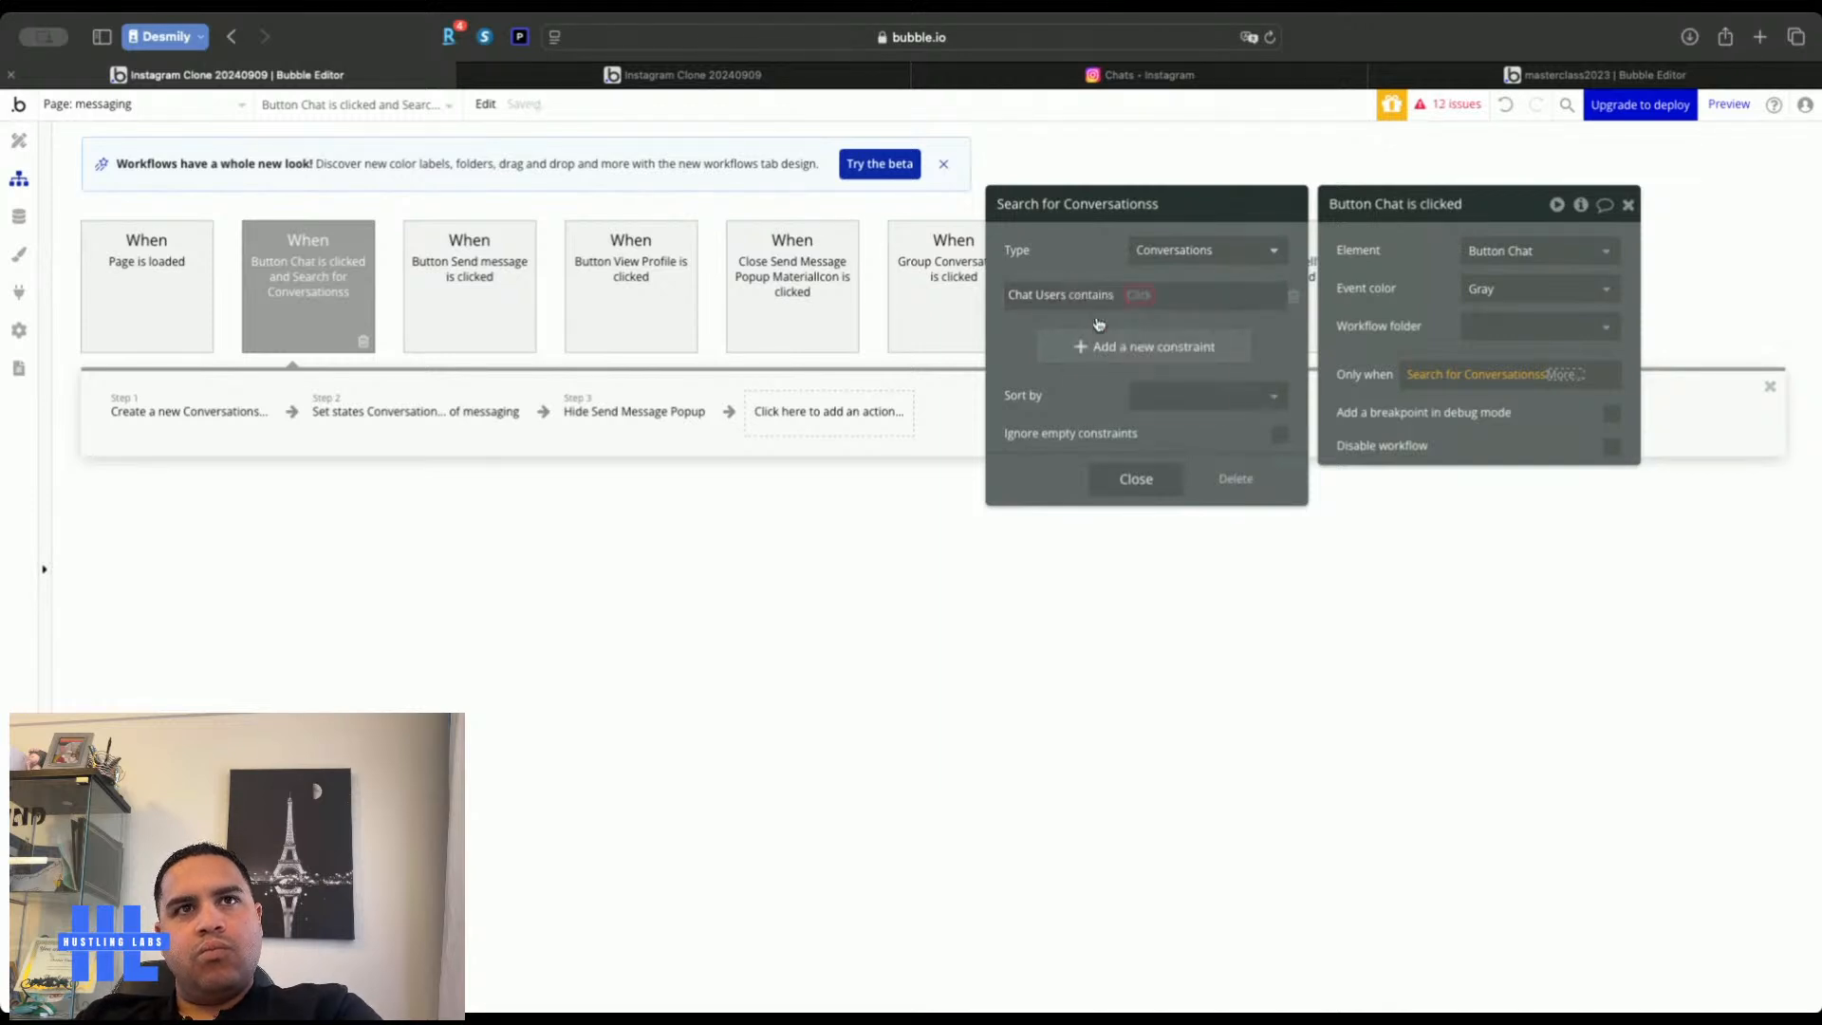
left_click(1138, 297)
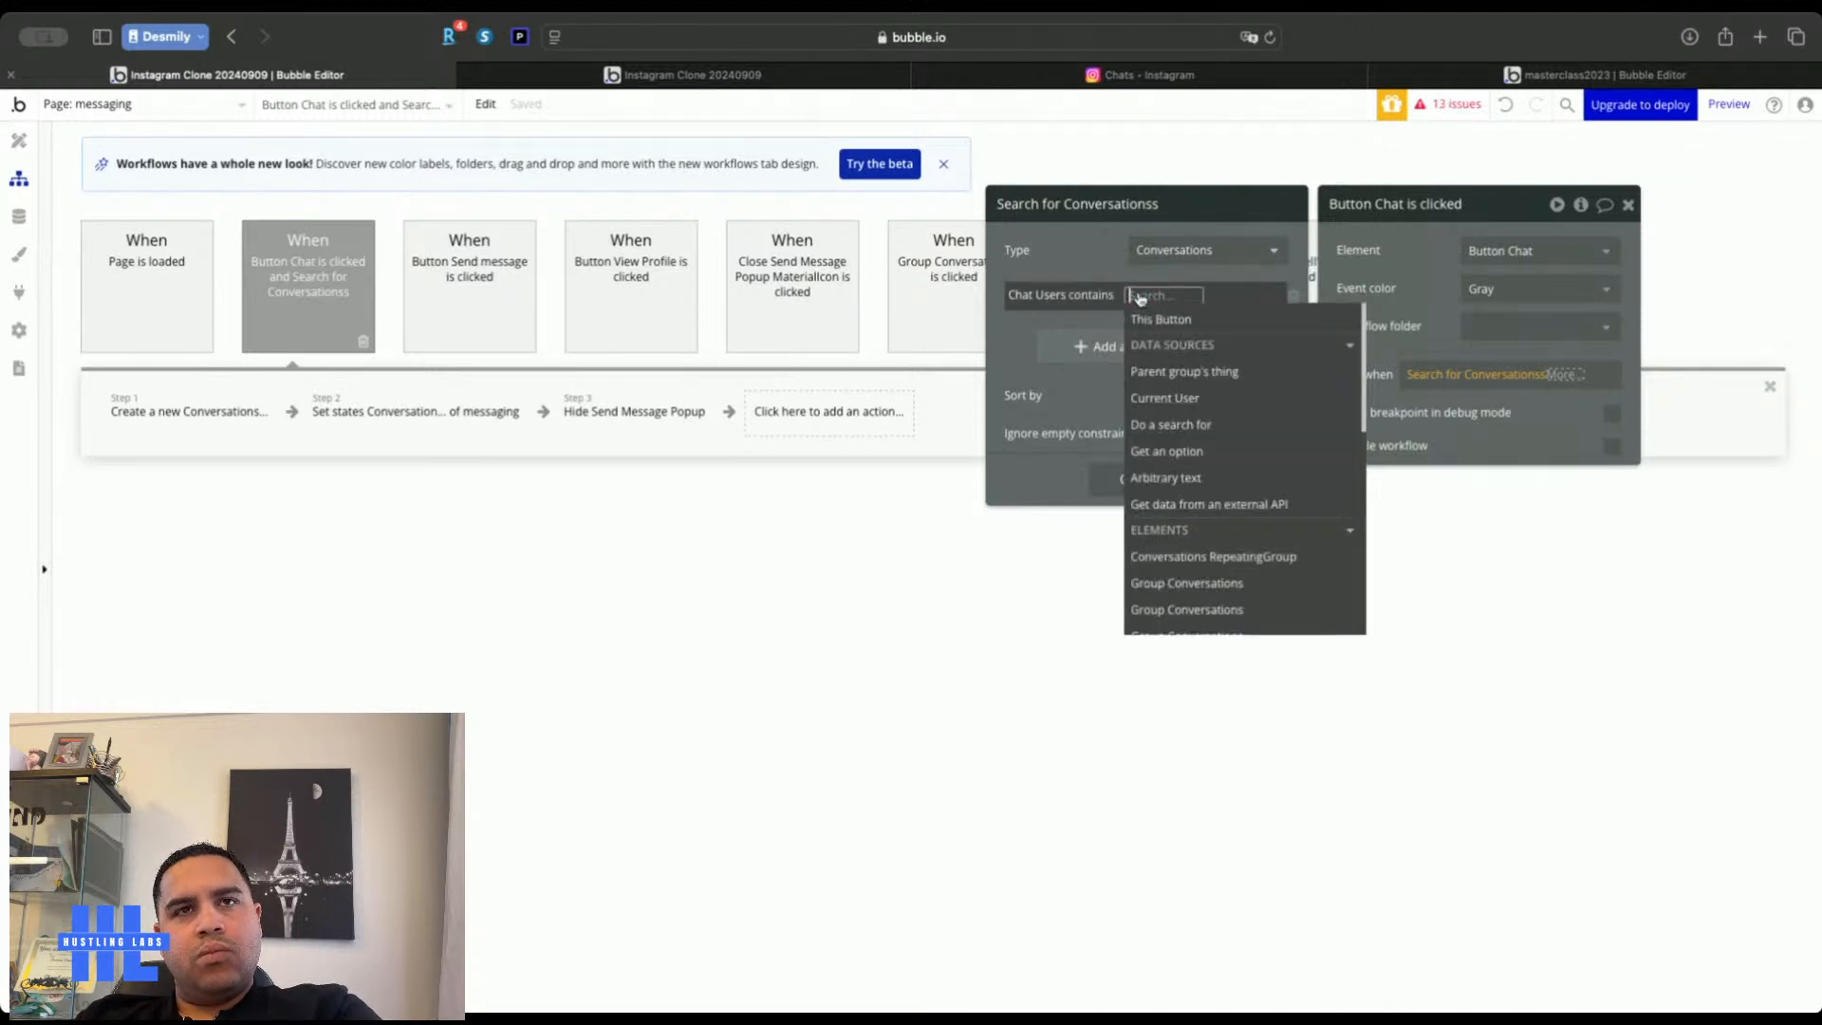
left_click(1174, 403)
left_click(1086, 246)
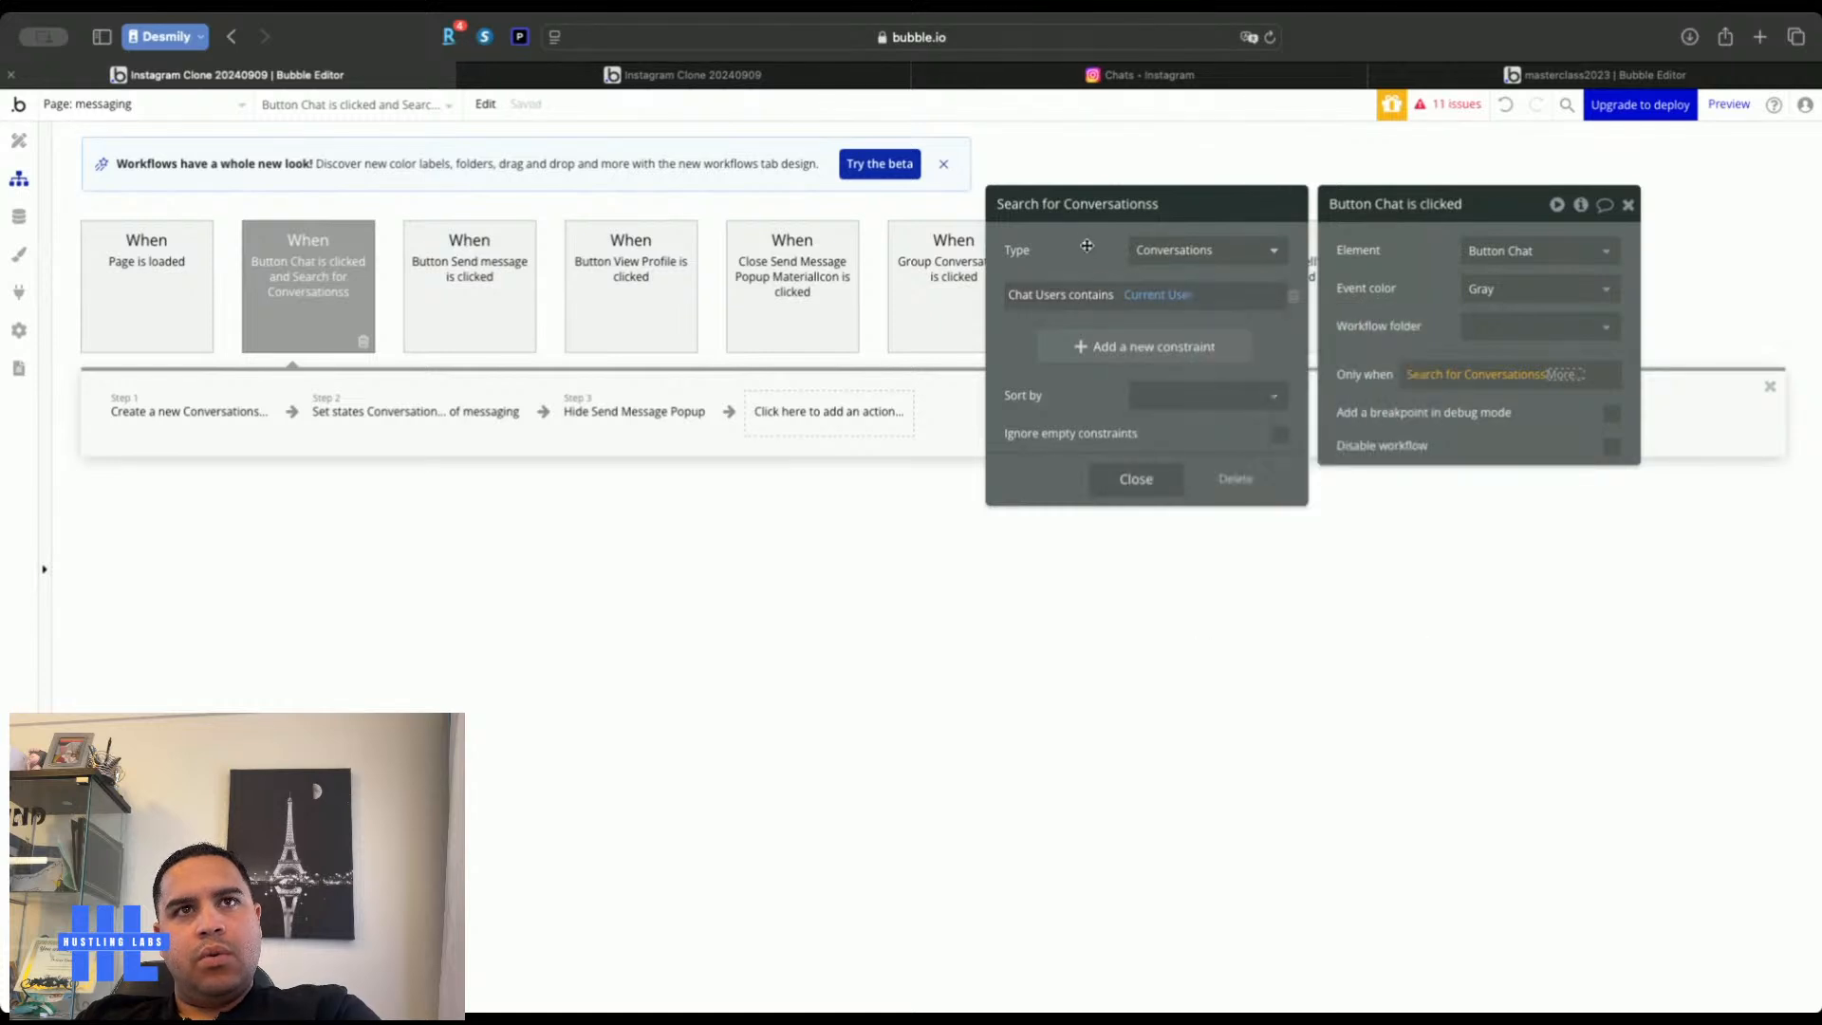
left_click(1109, 355)
Add a second constraint: Chat Users contains Send Message Popup's Conversation Users
left_click(1019, 342)
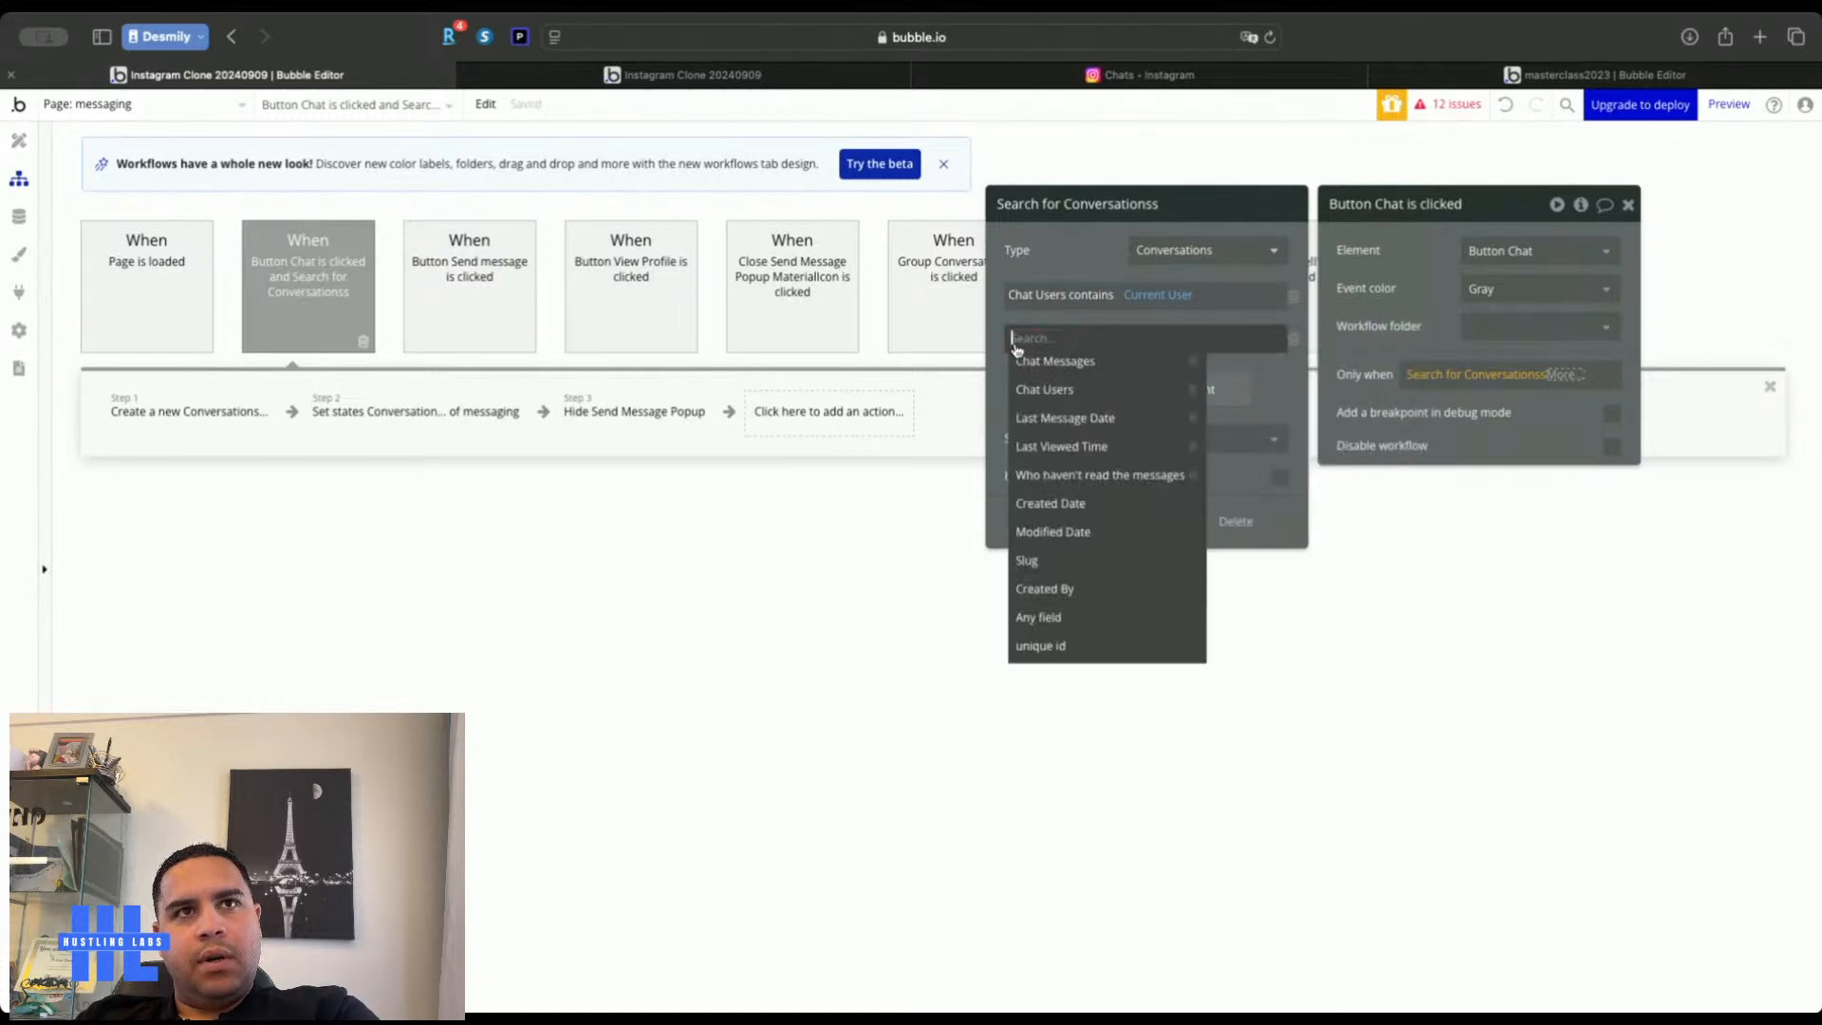
left_click(1047, 390)
left_click(1083, 340)
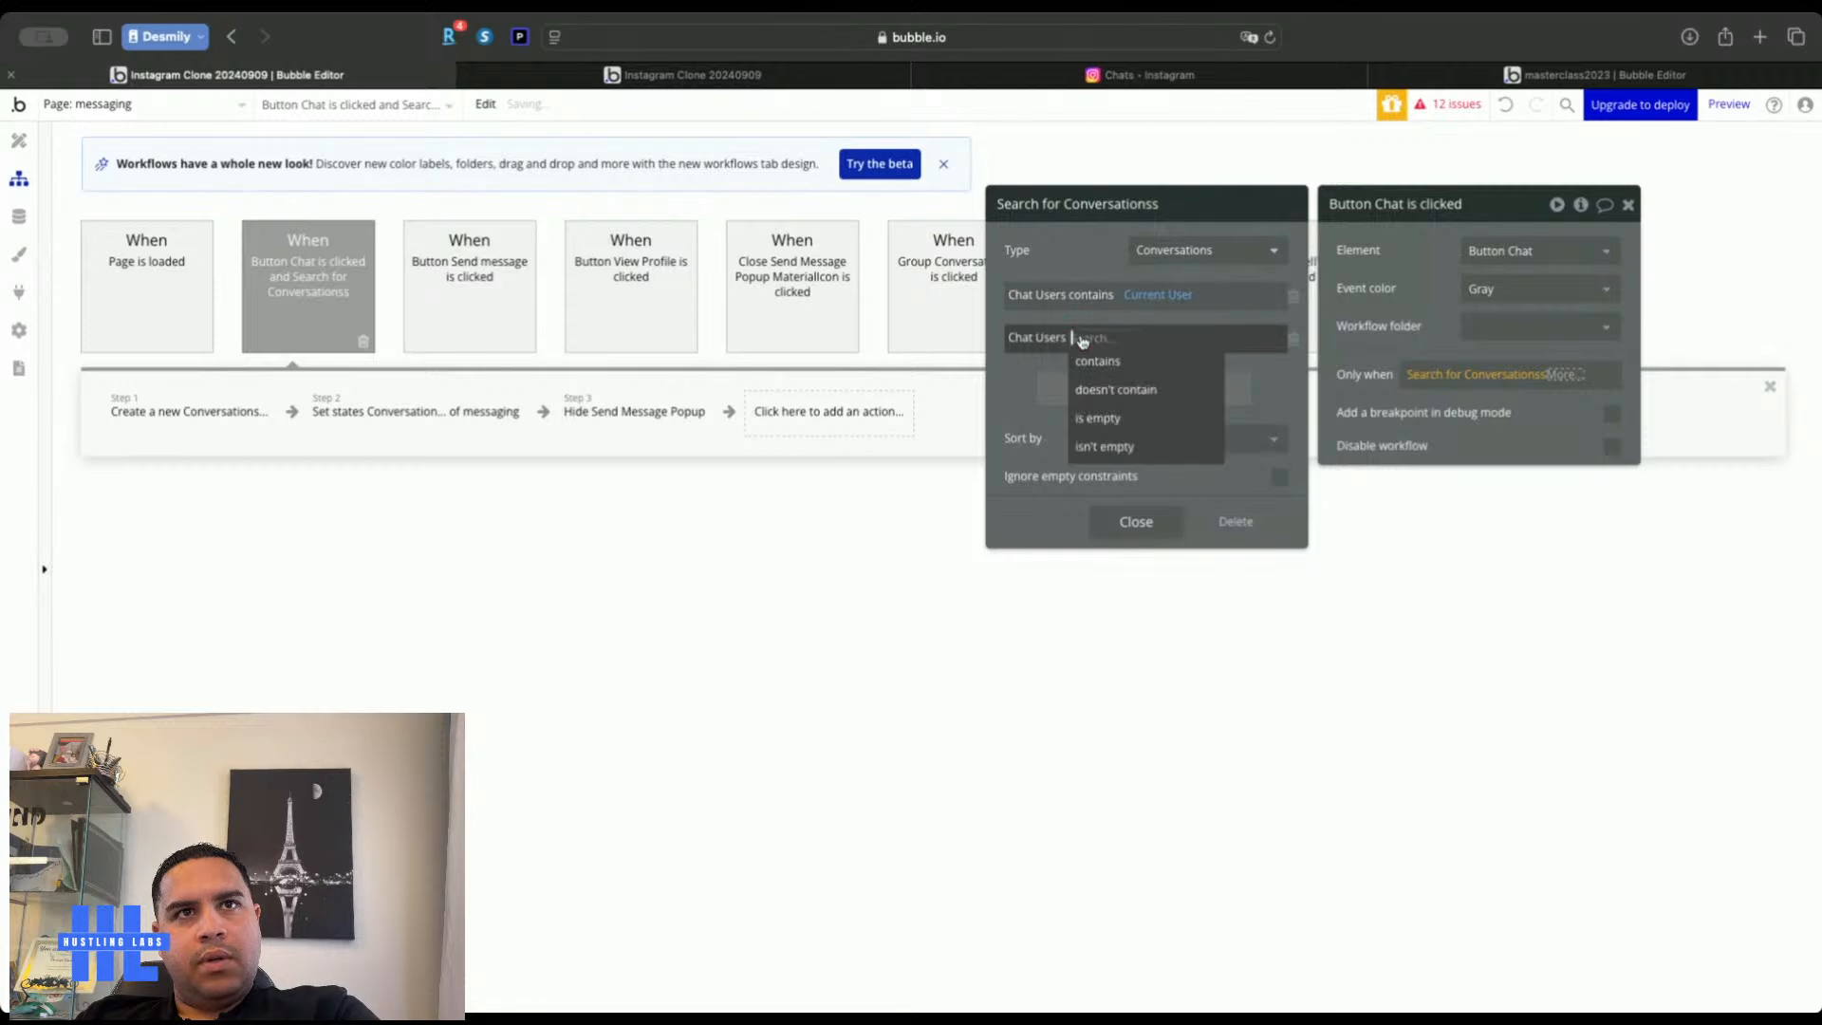
left_click(1106, 365)
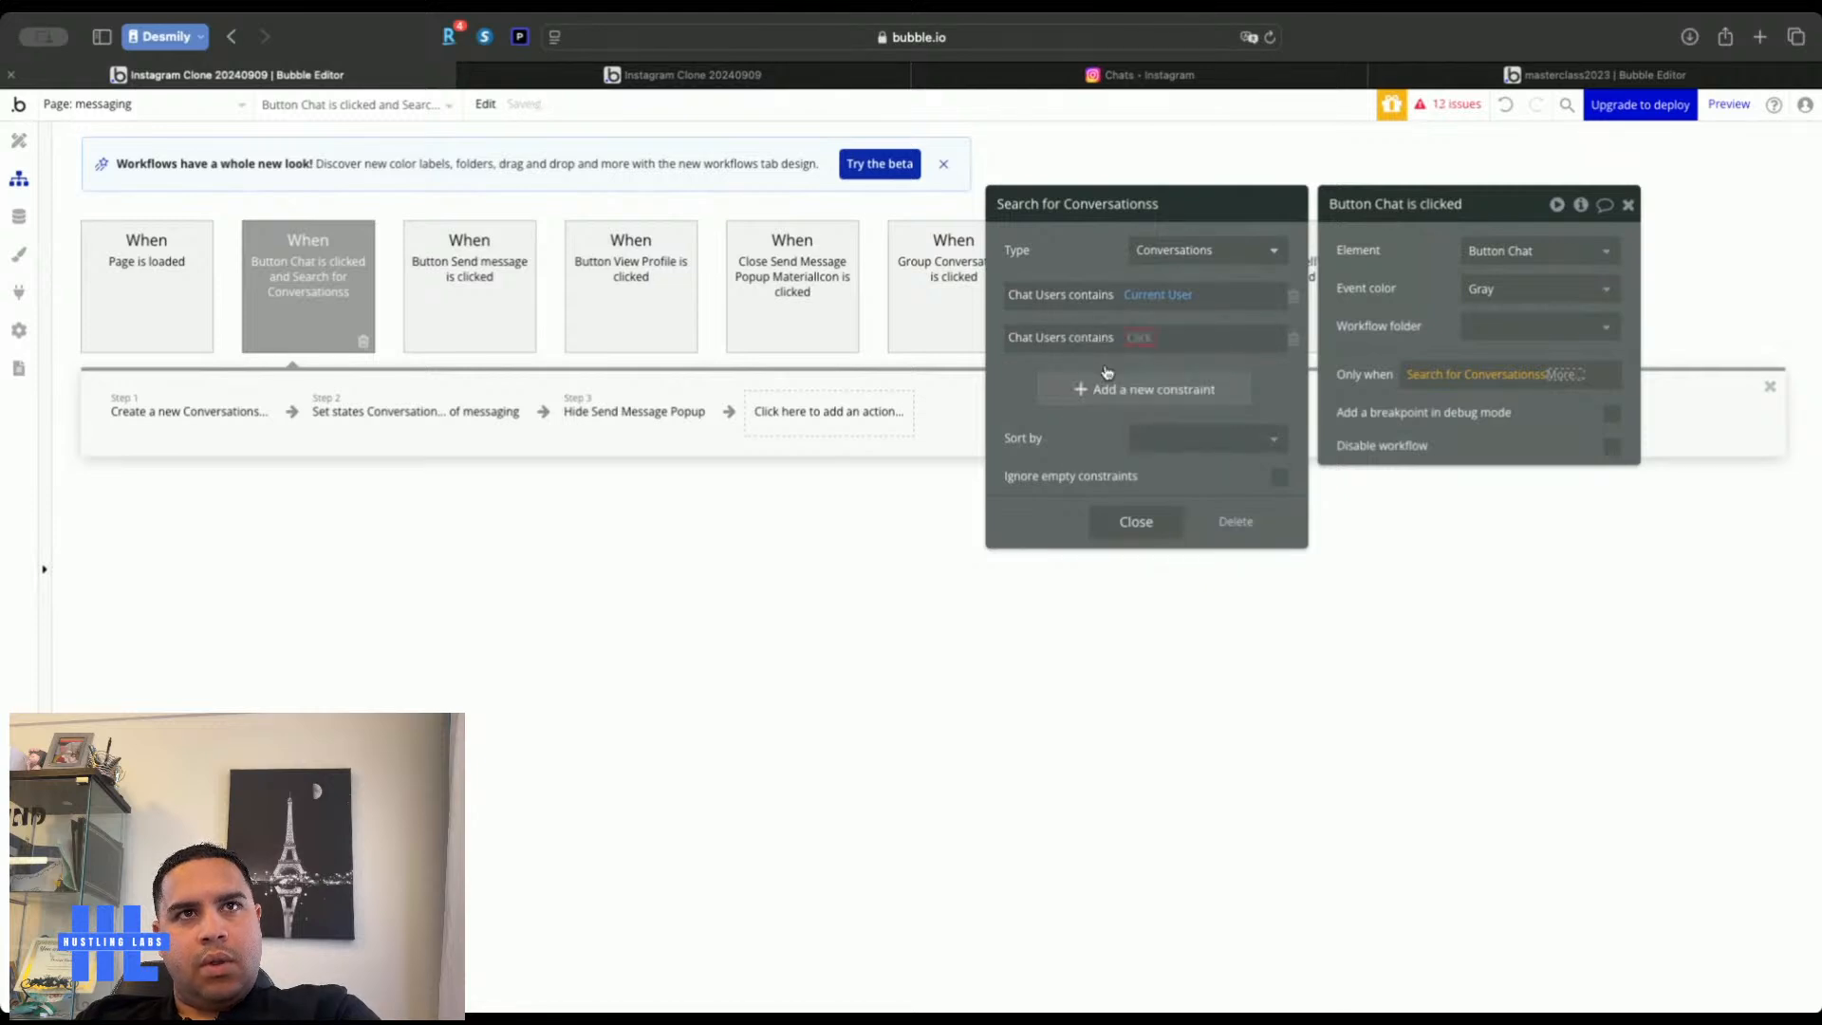
left_click(1138, 339)
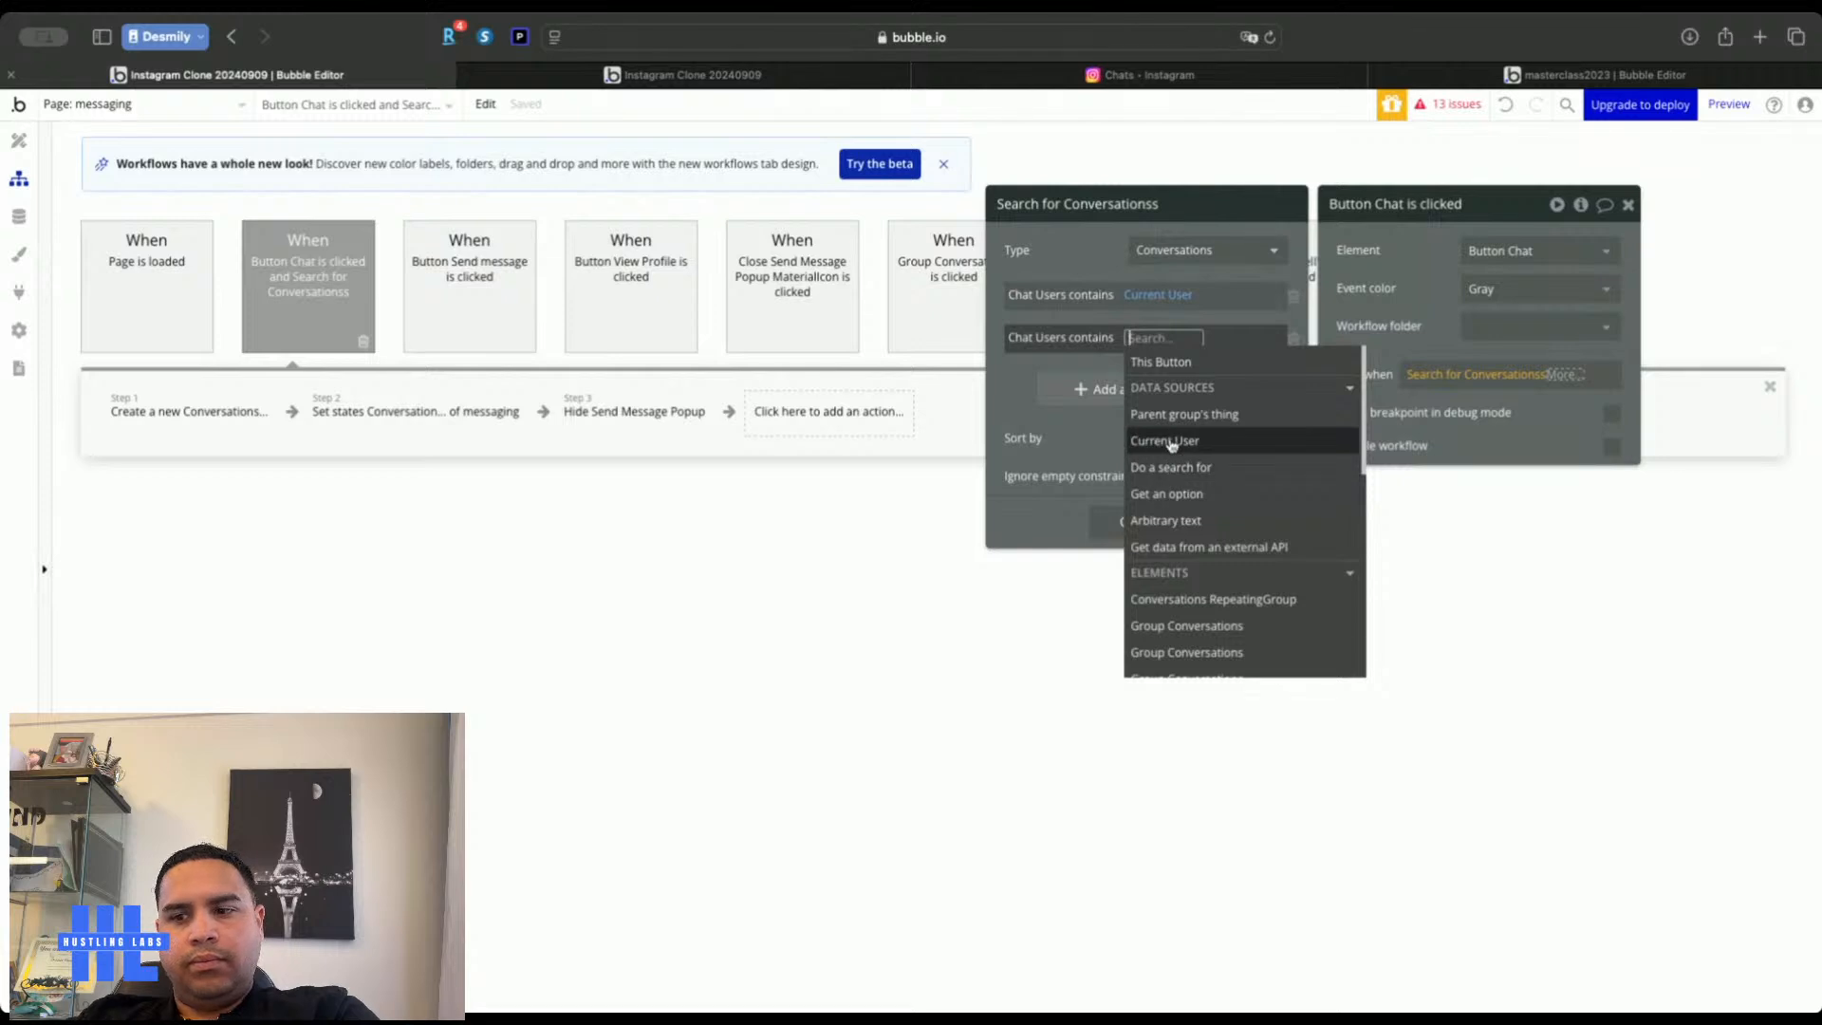
type("pop")
left_click(1205, 387)
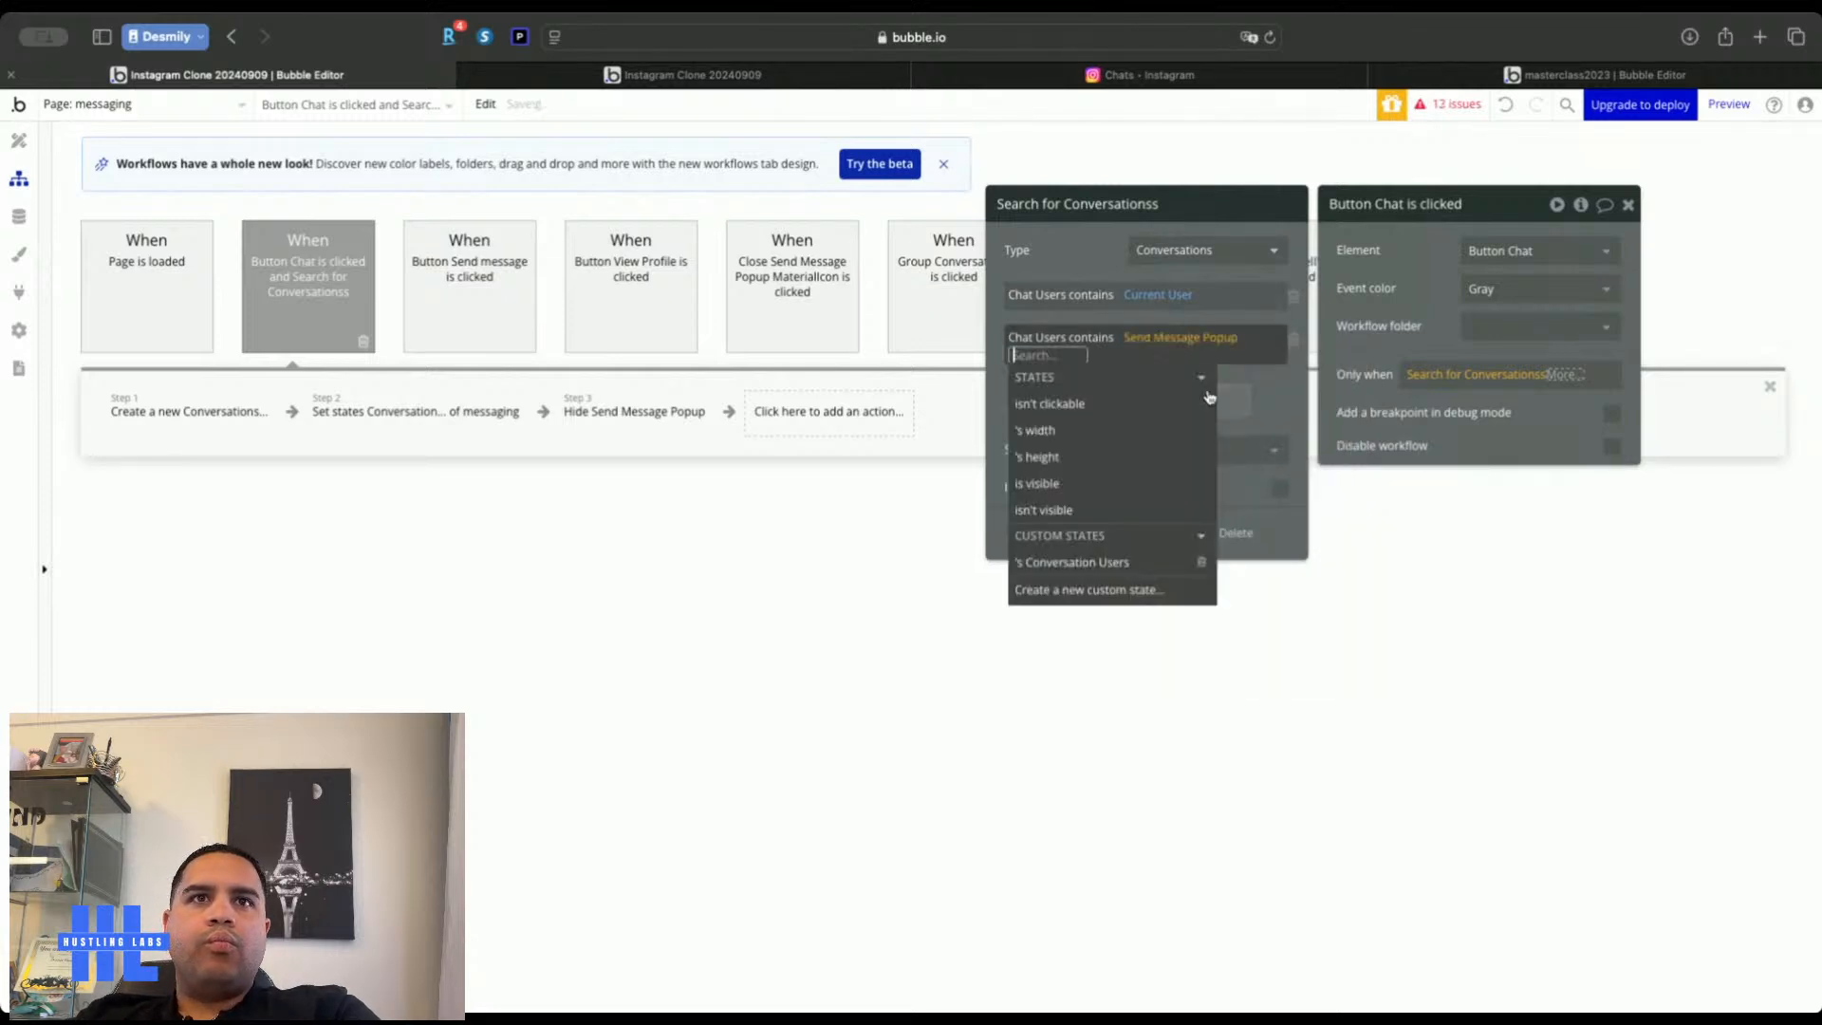
left_click(1064, 563)
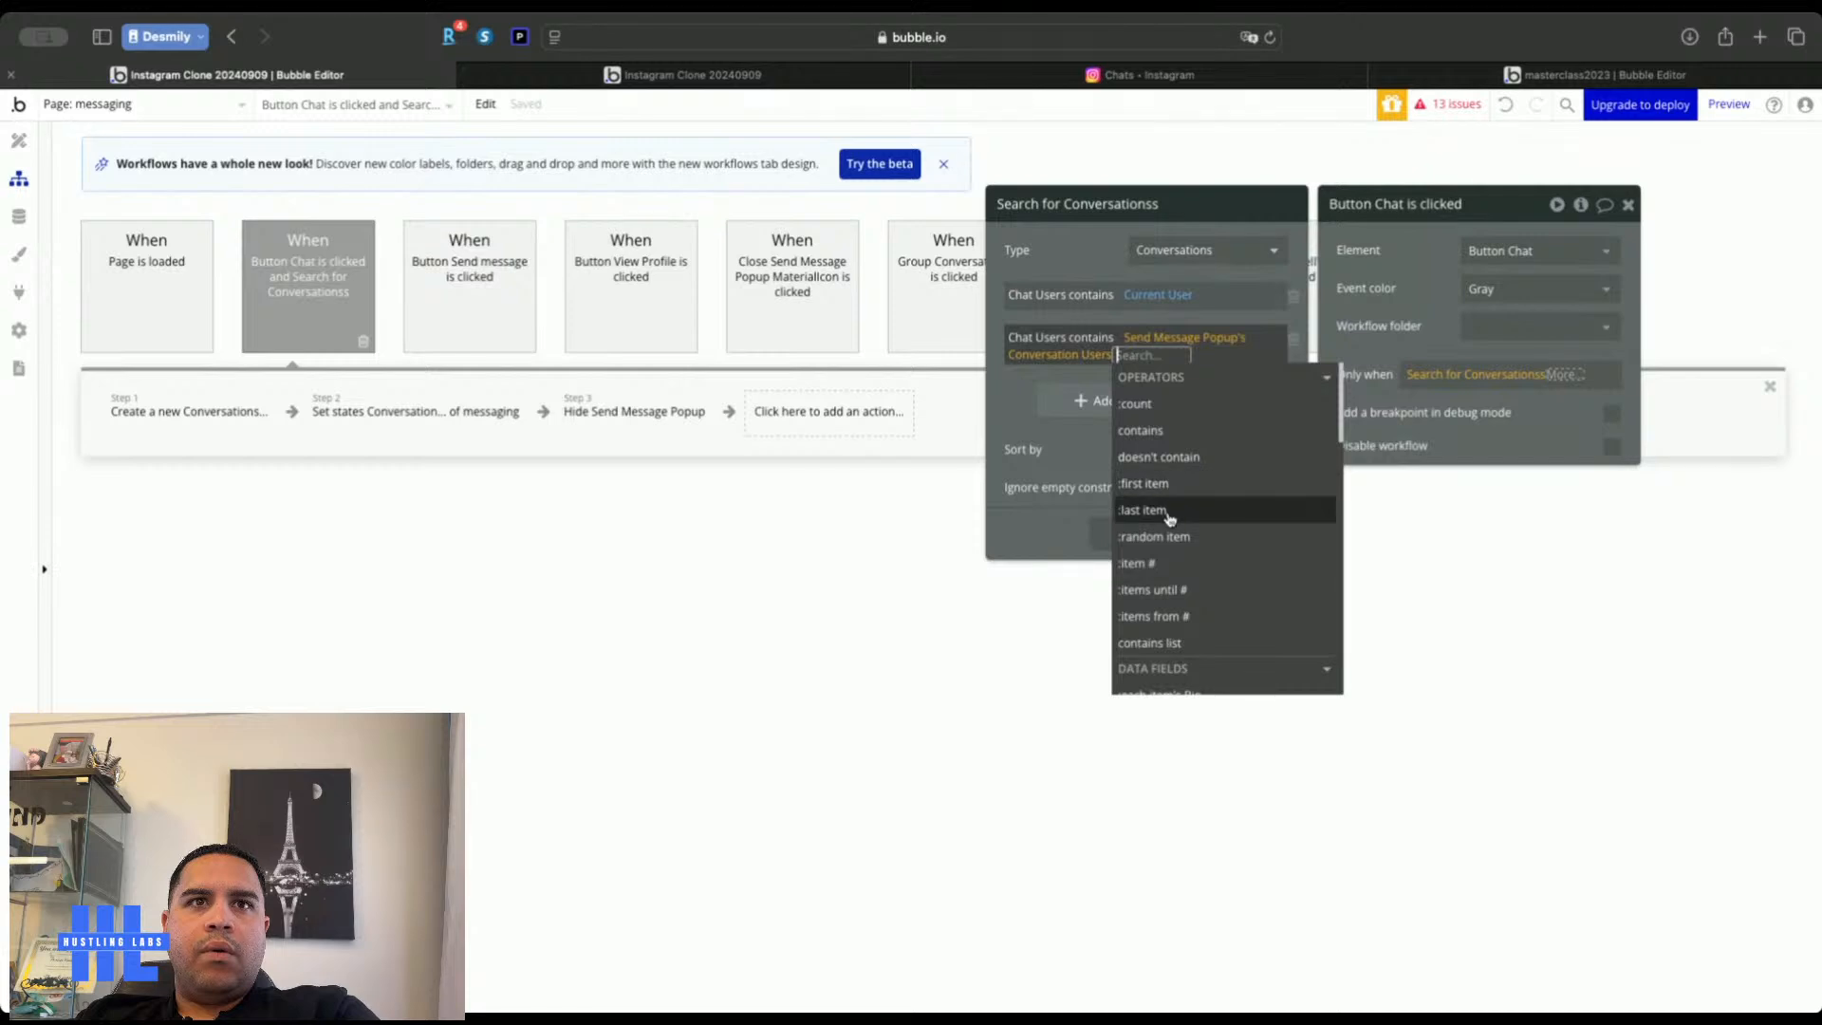
Switch the value to ':contains list' to compare against the whole user list
scroll(1164, 548, "down", 2)
scroll(1164, 547, "down", 3)
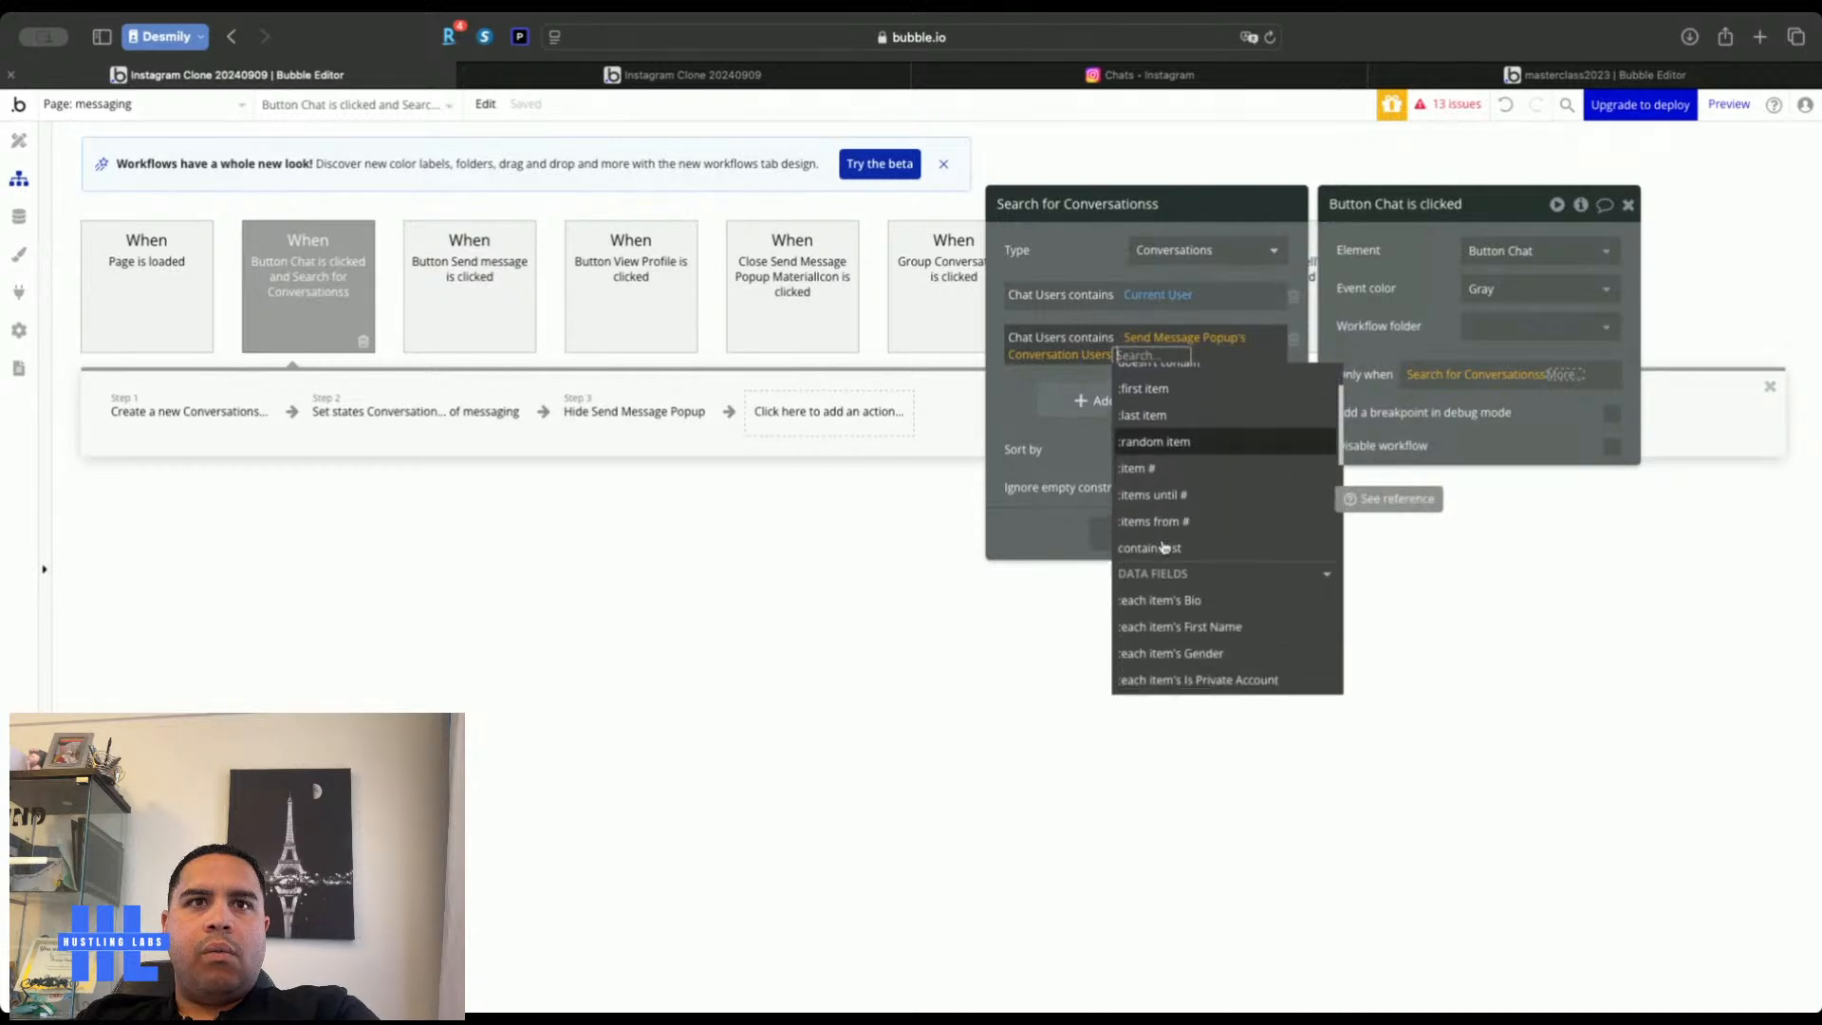
left_click(1166, 465)
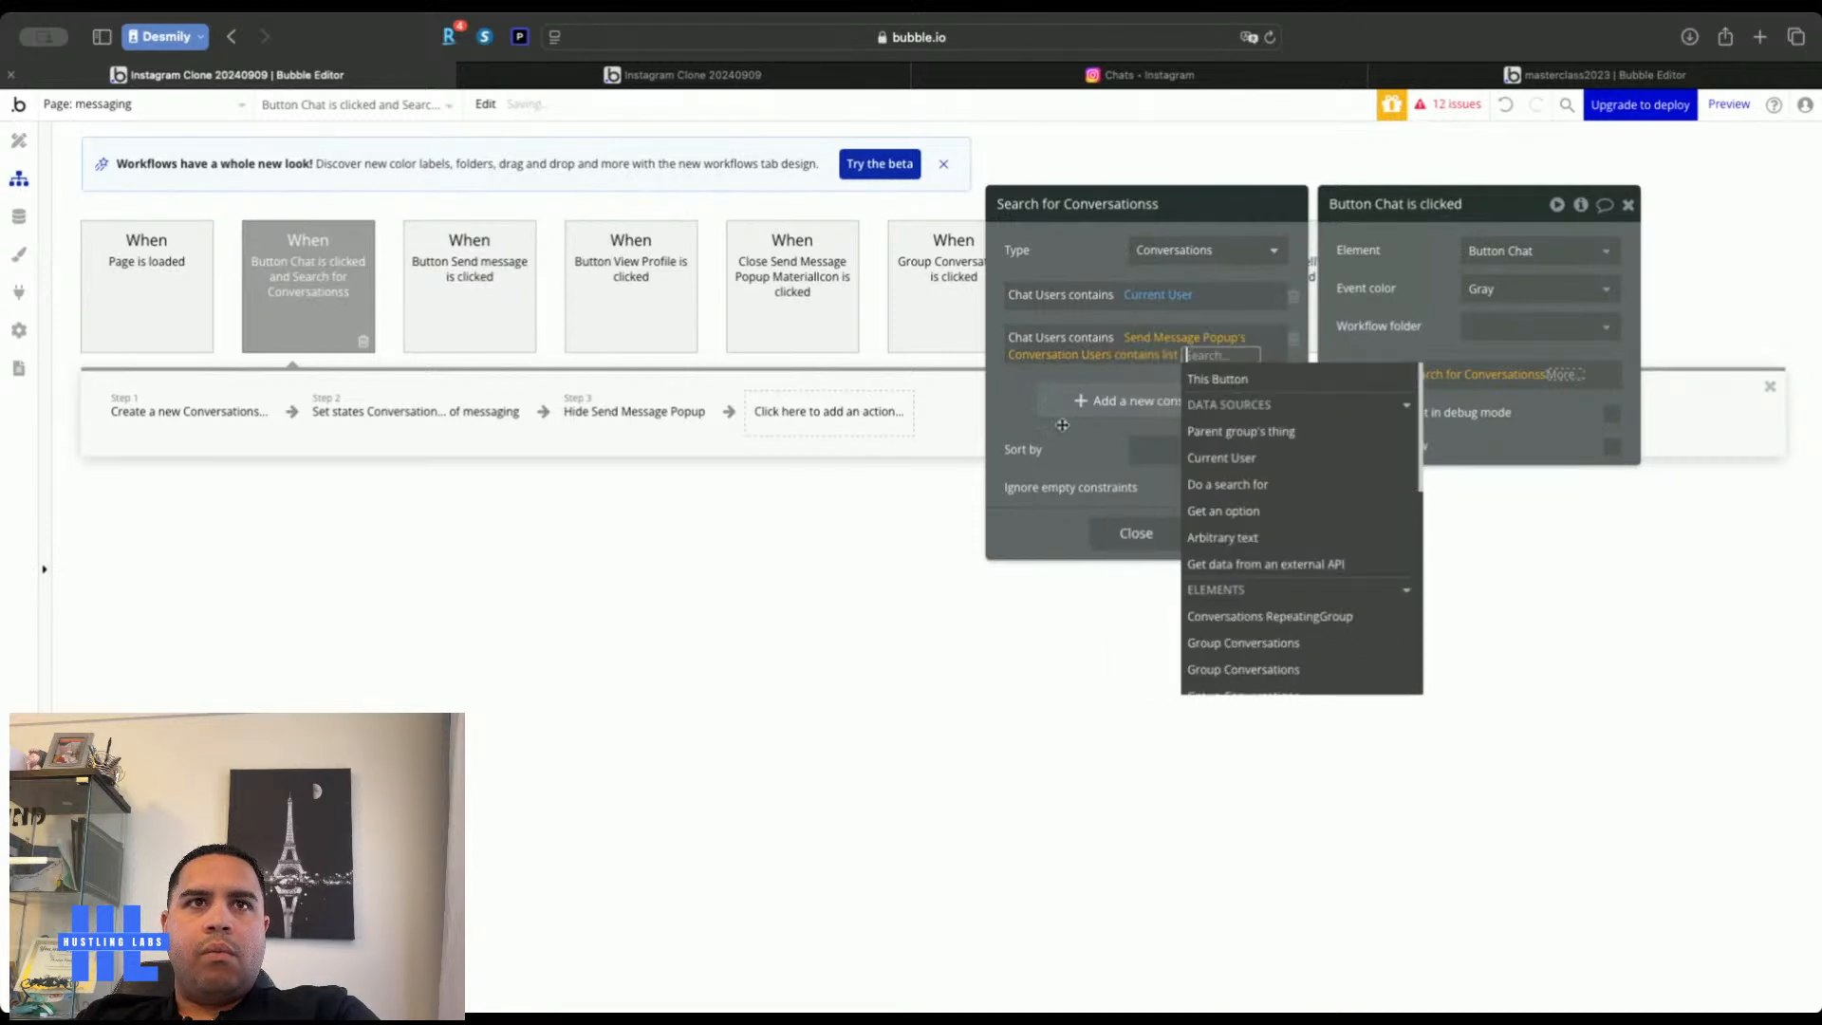
left_click(1026, 415)
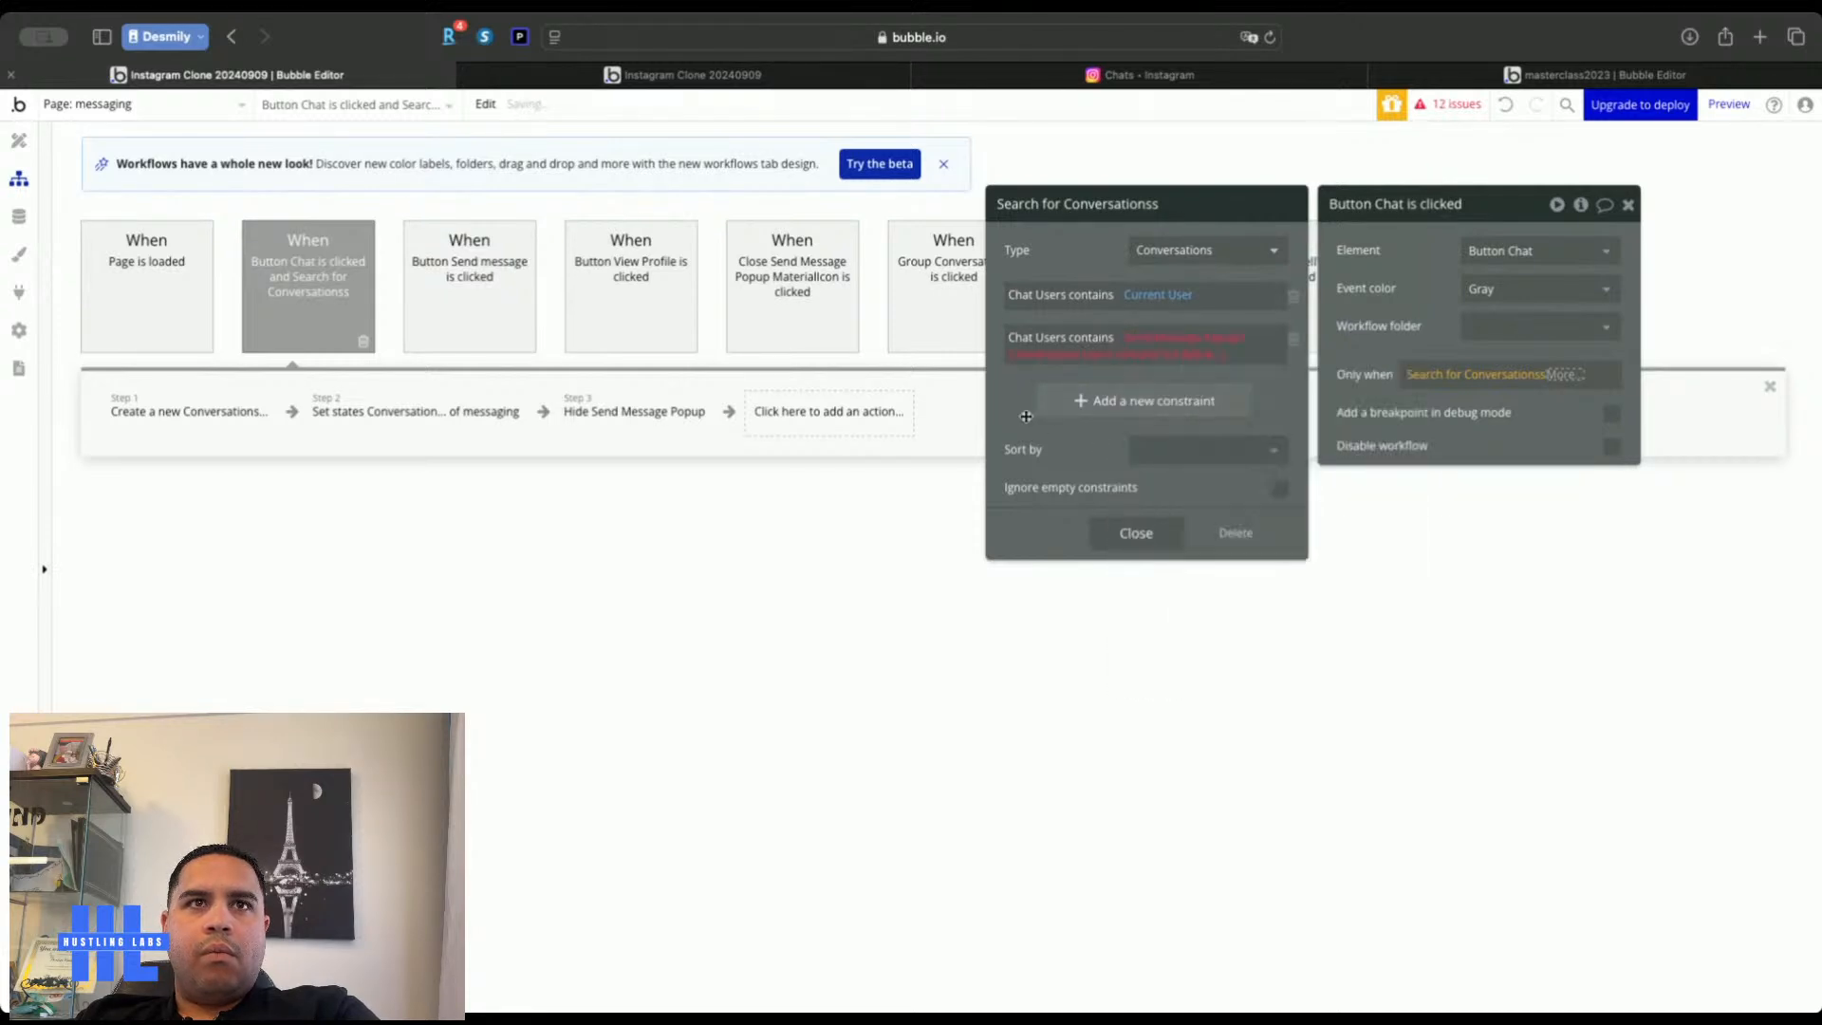
Browse the second constraint's operator choices without changing them
left_click(1097, 339)
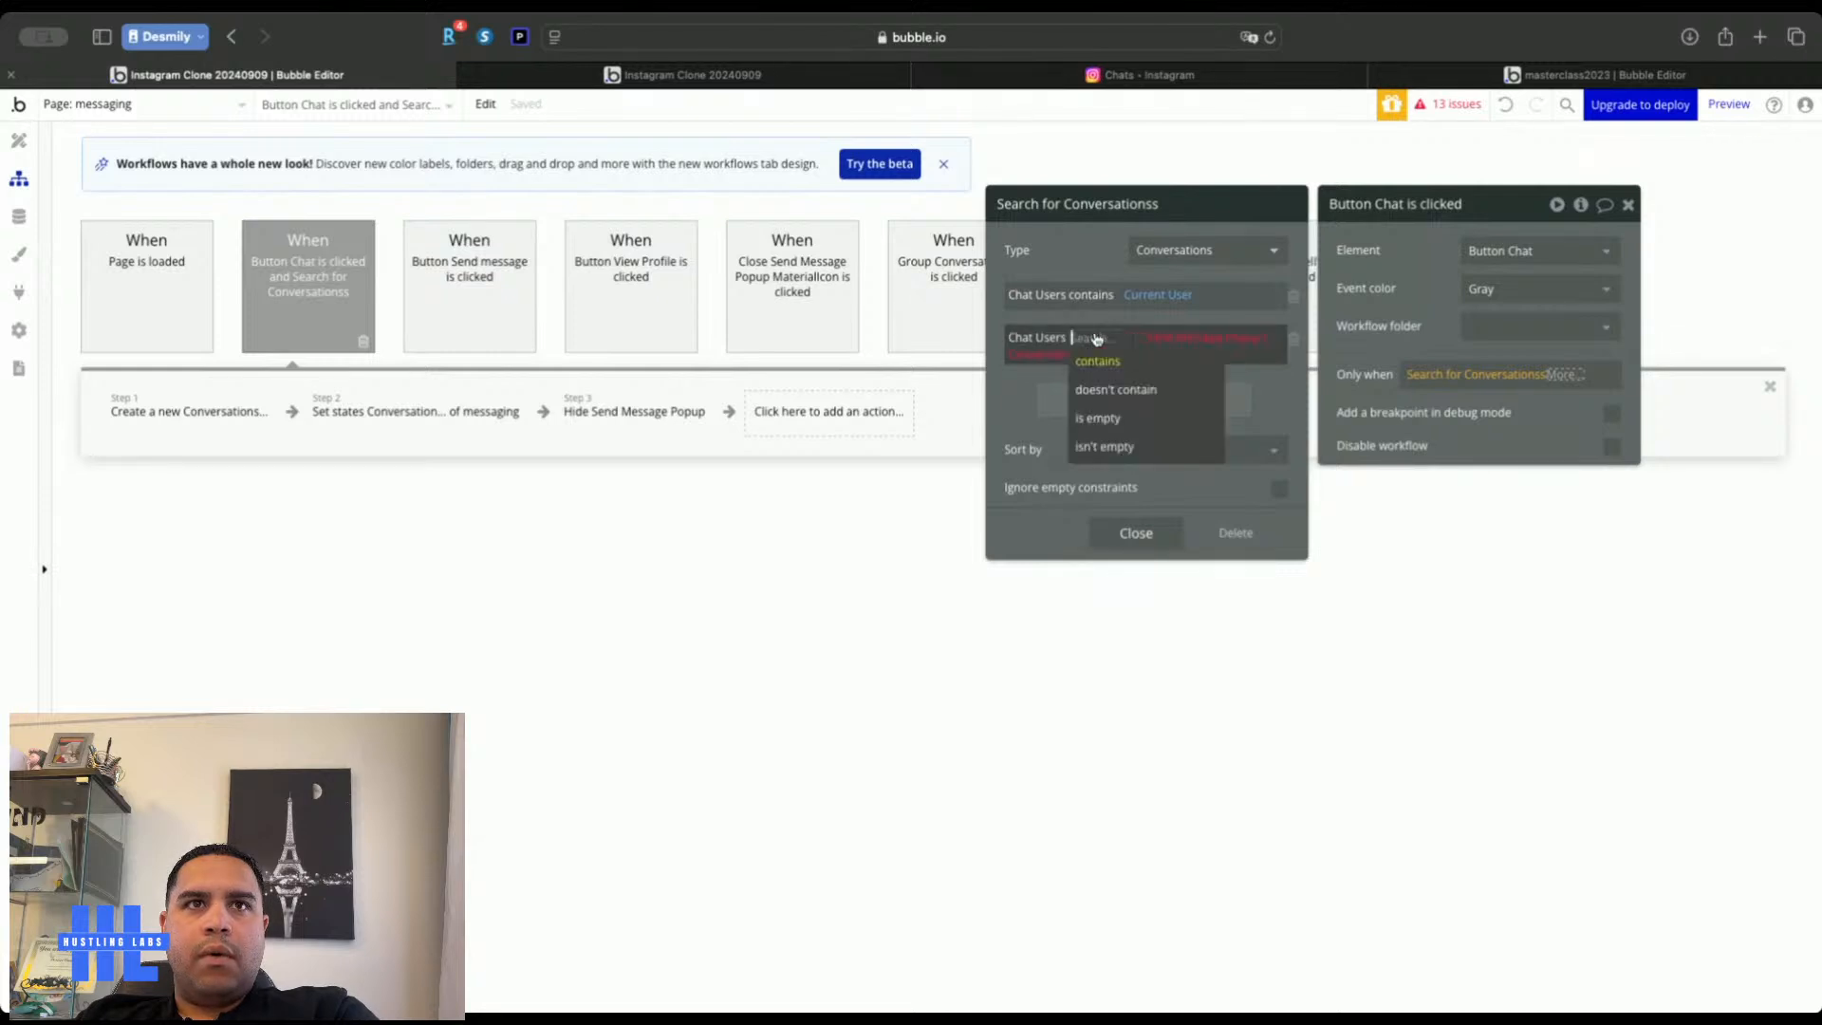
left_click(1005, 428)
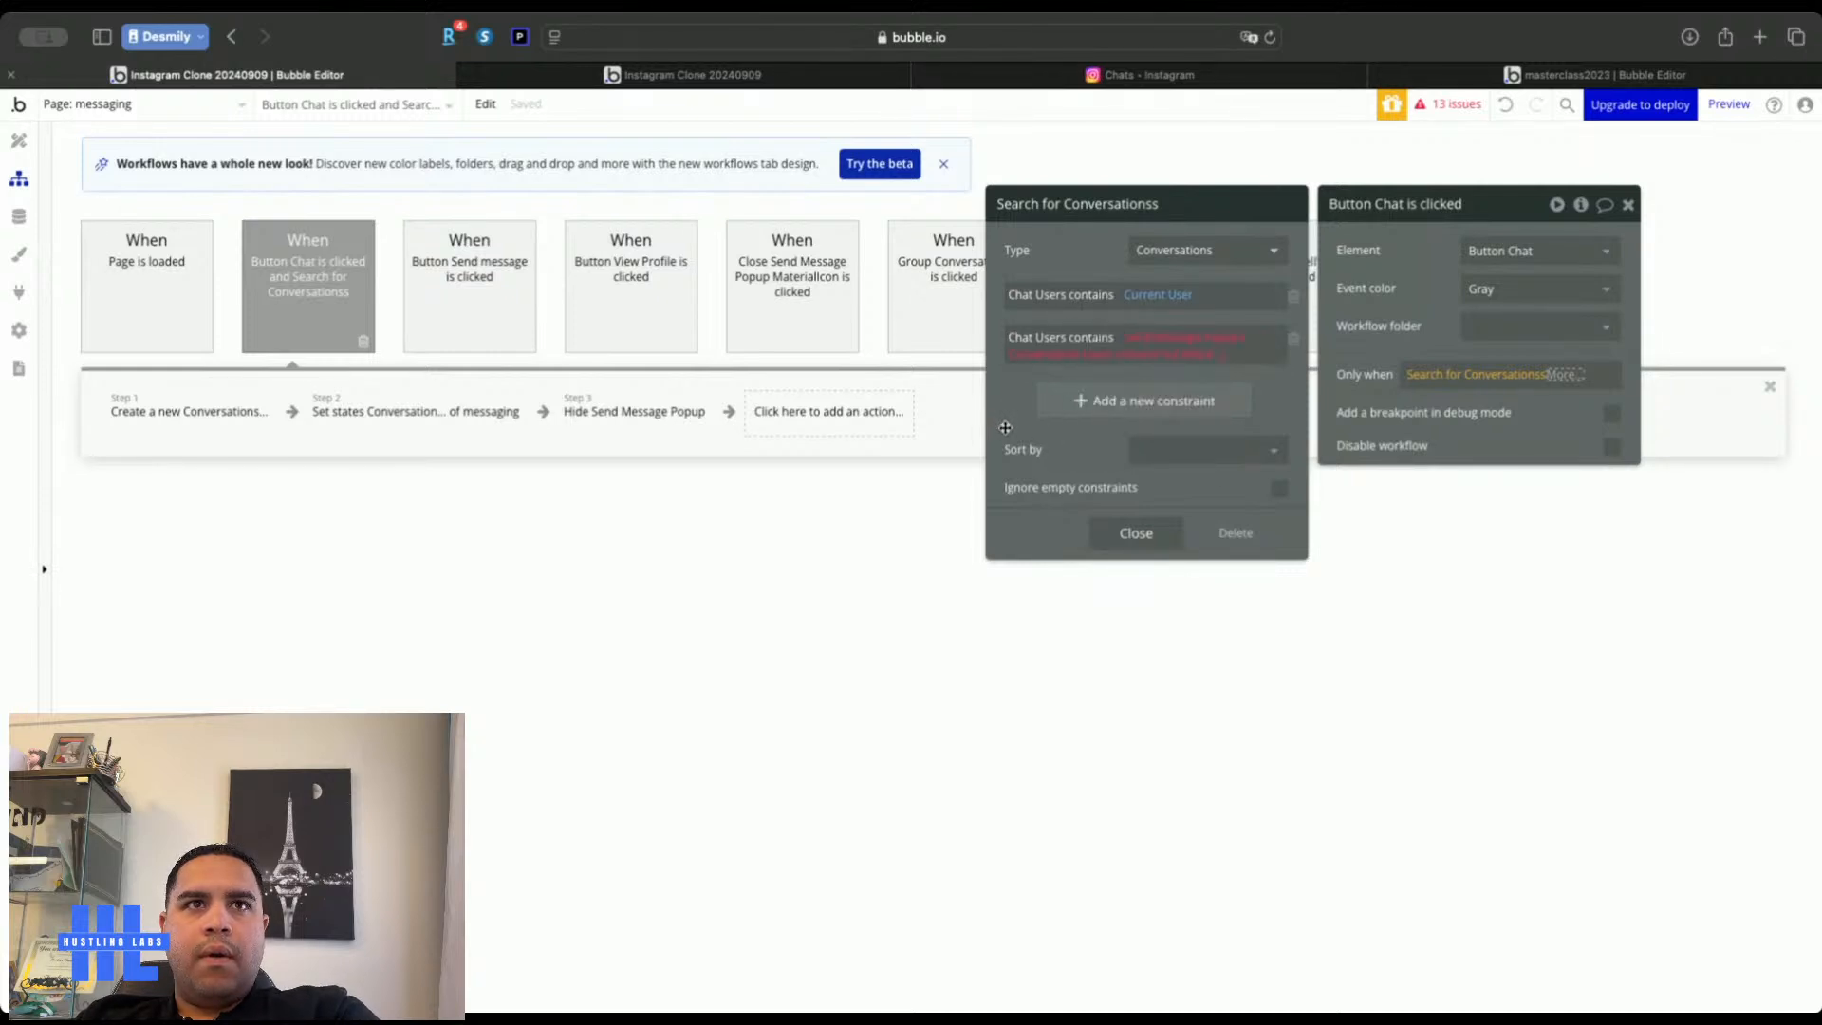
left_click(1041, 337)
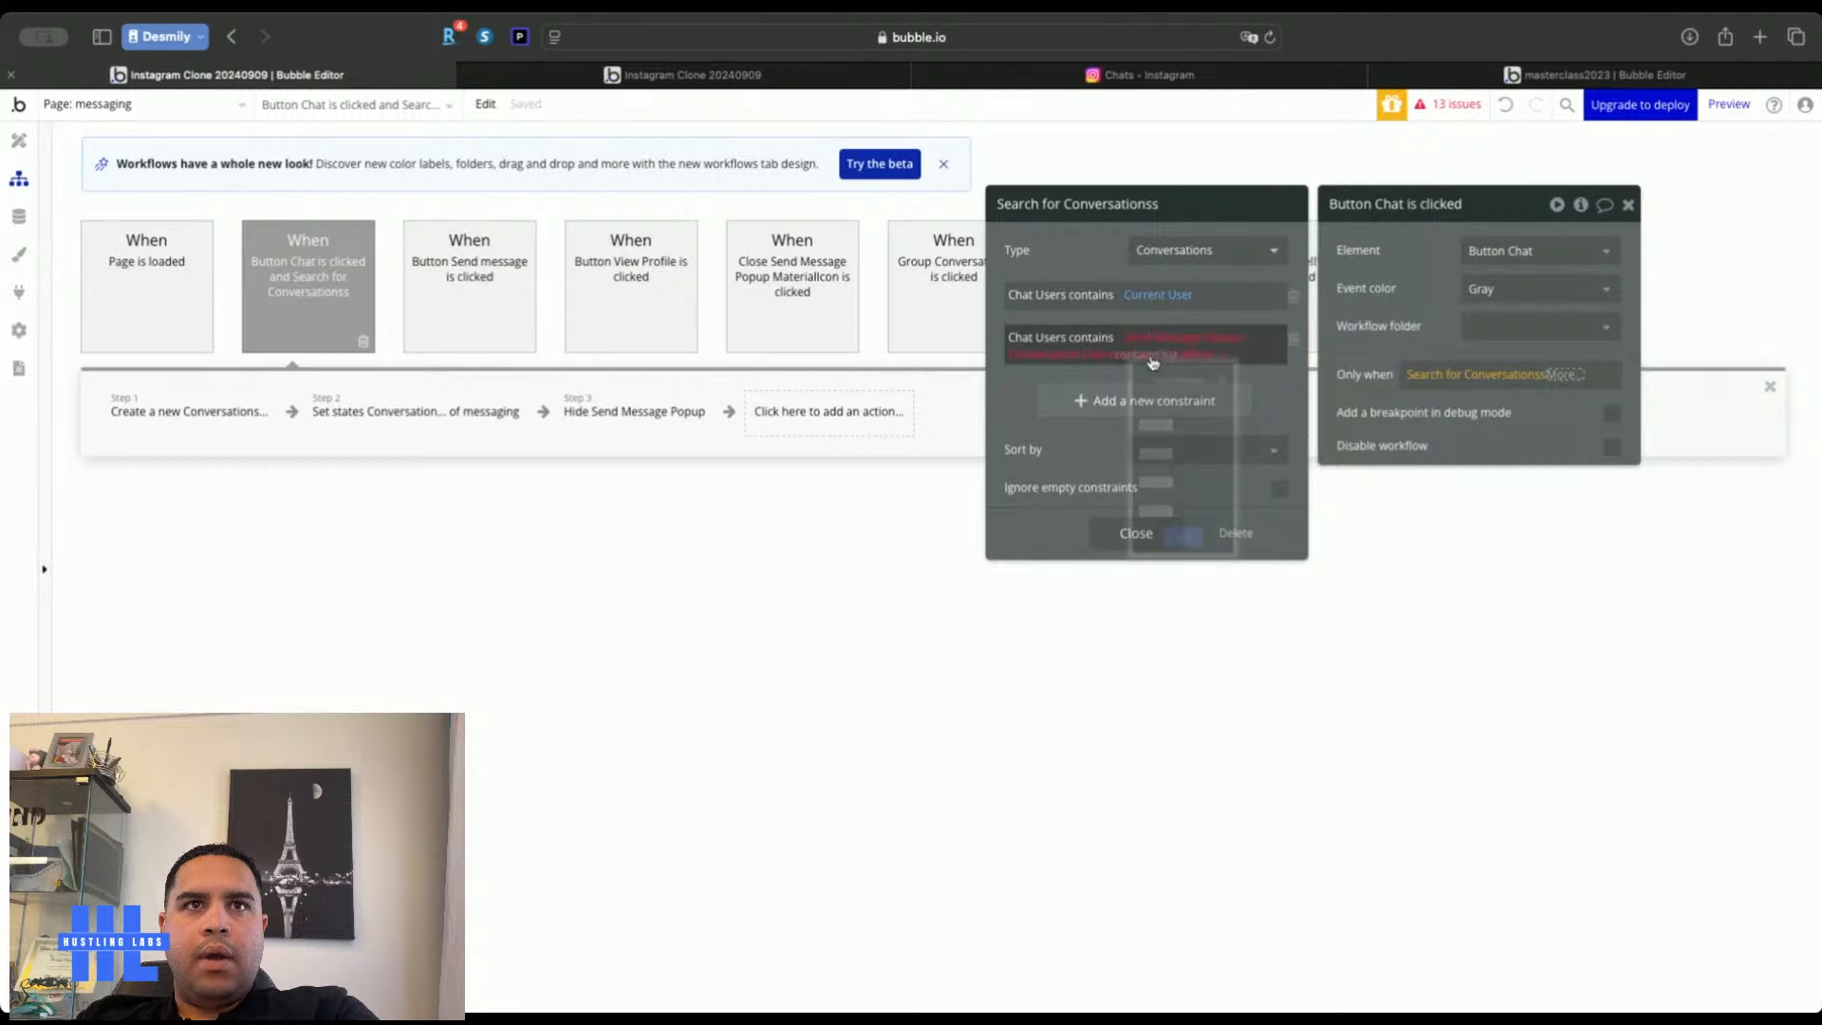
scroll(1176, 585, "down", 10)
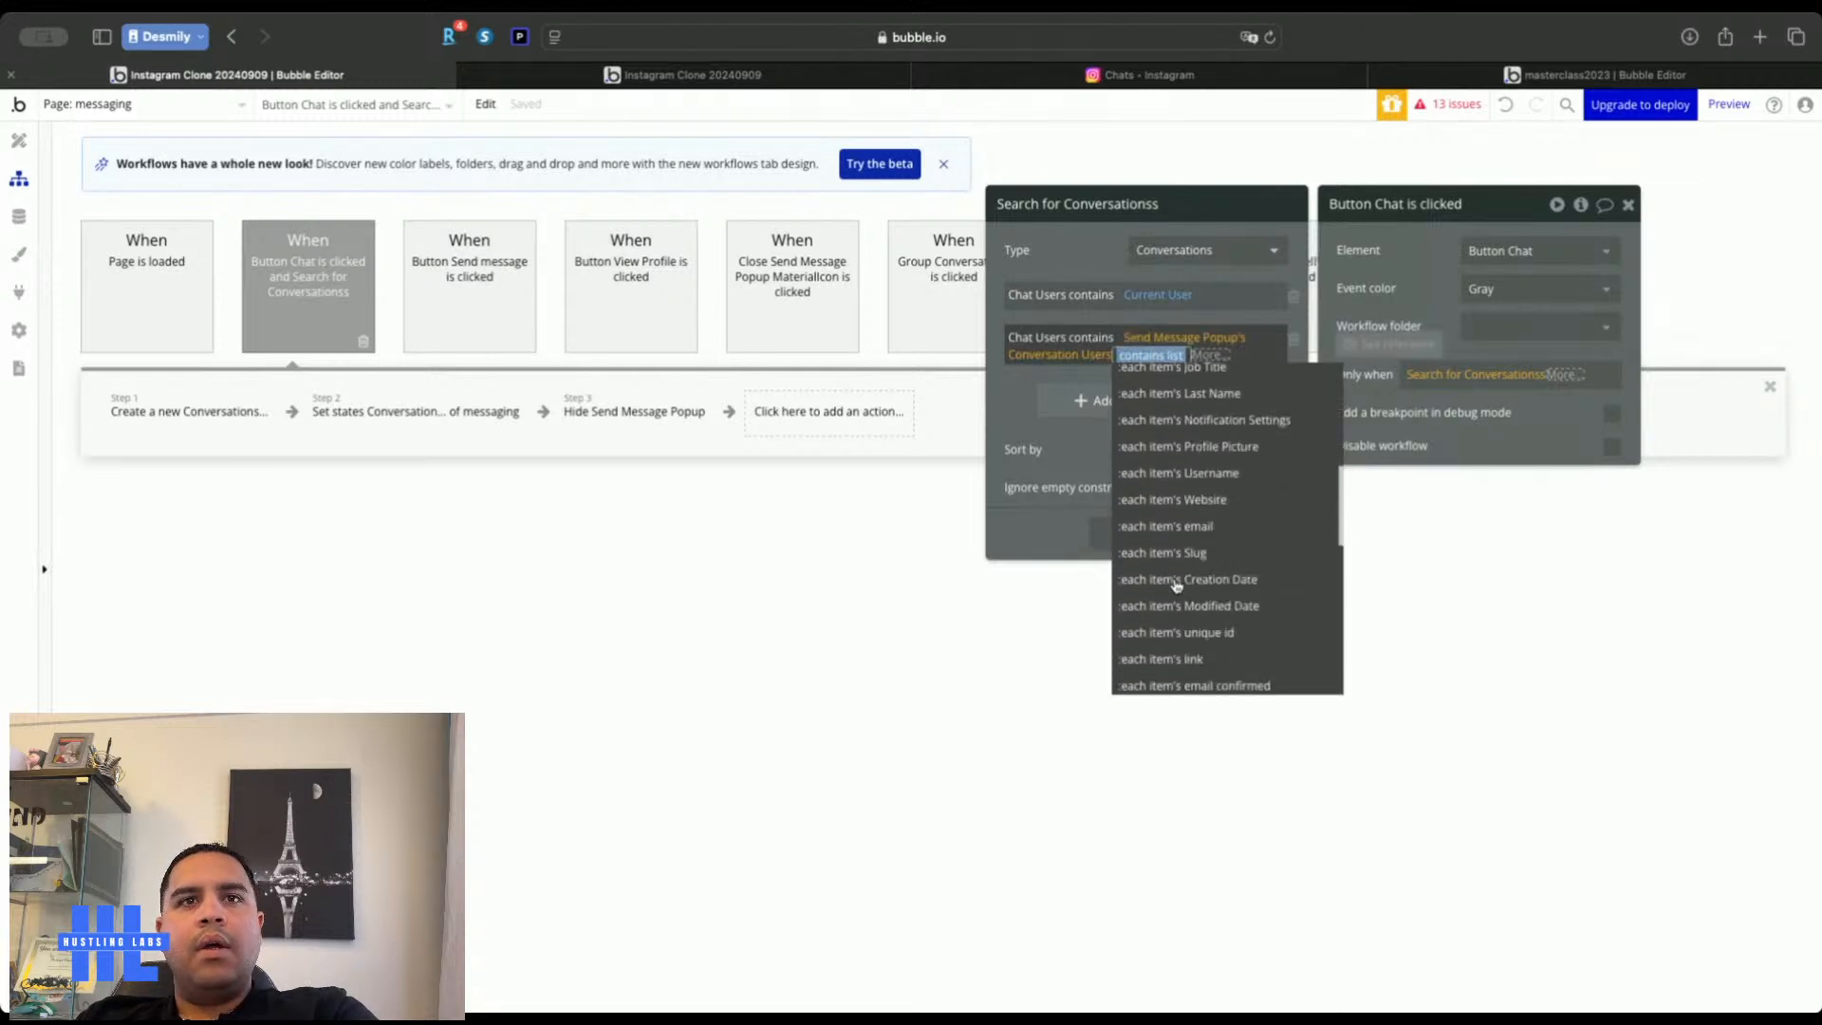
scroll(1176, 585, "up", 2)
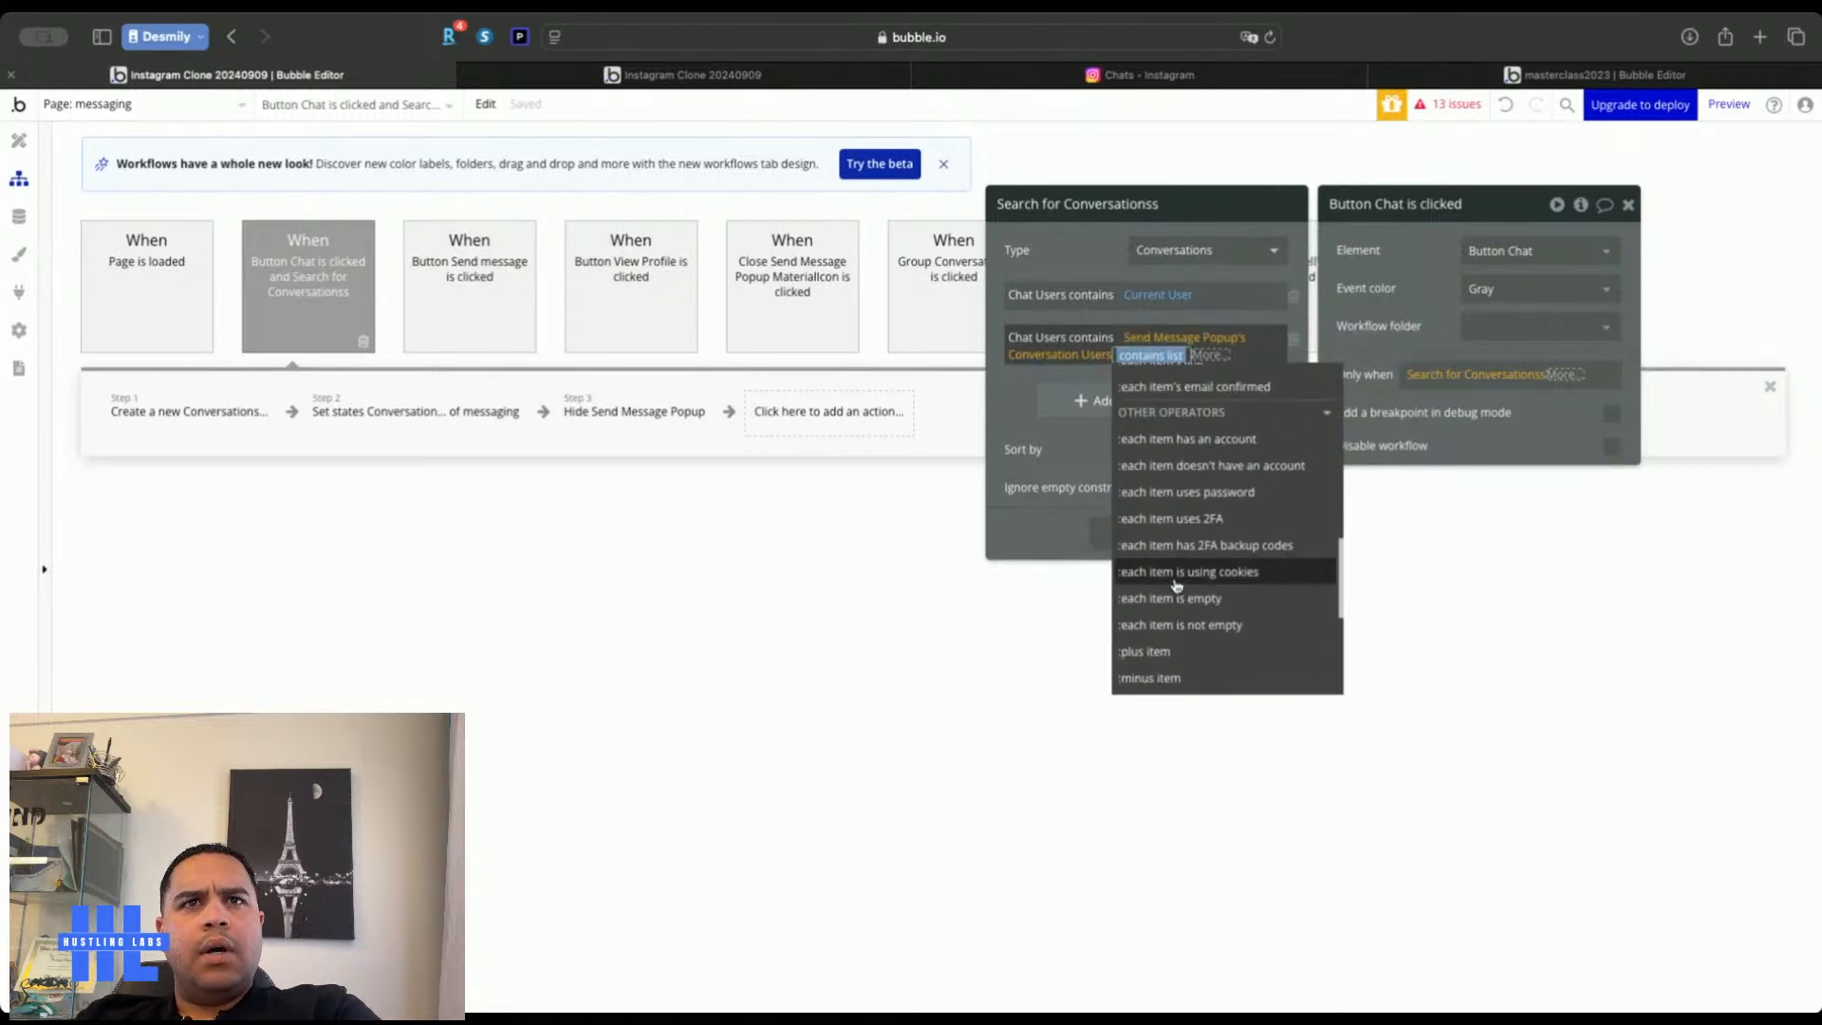
scroll(1176, 585, "down", 5)
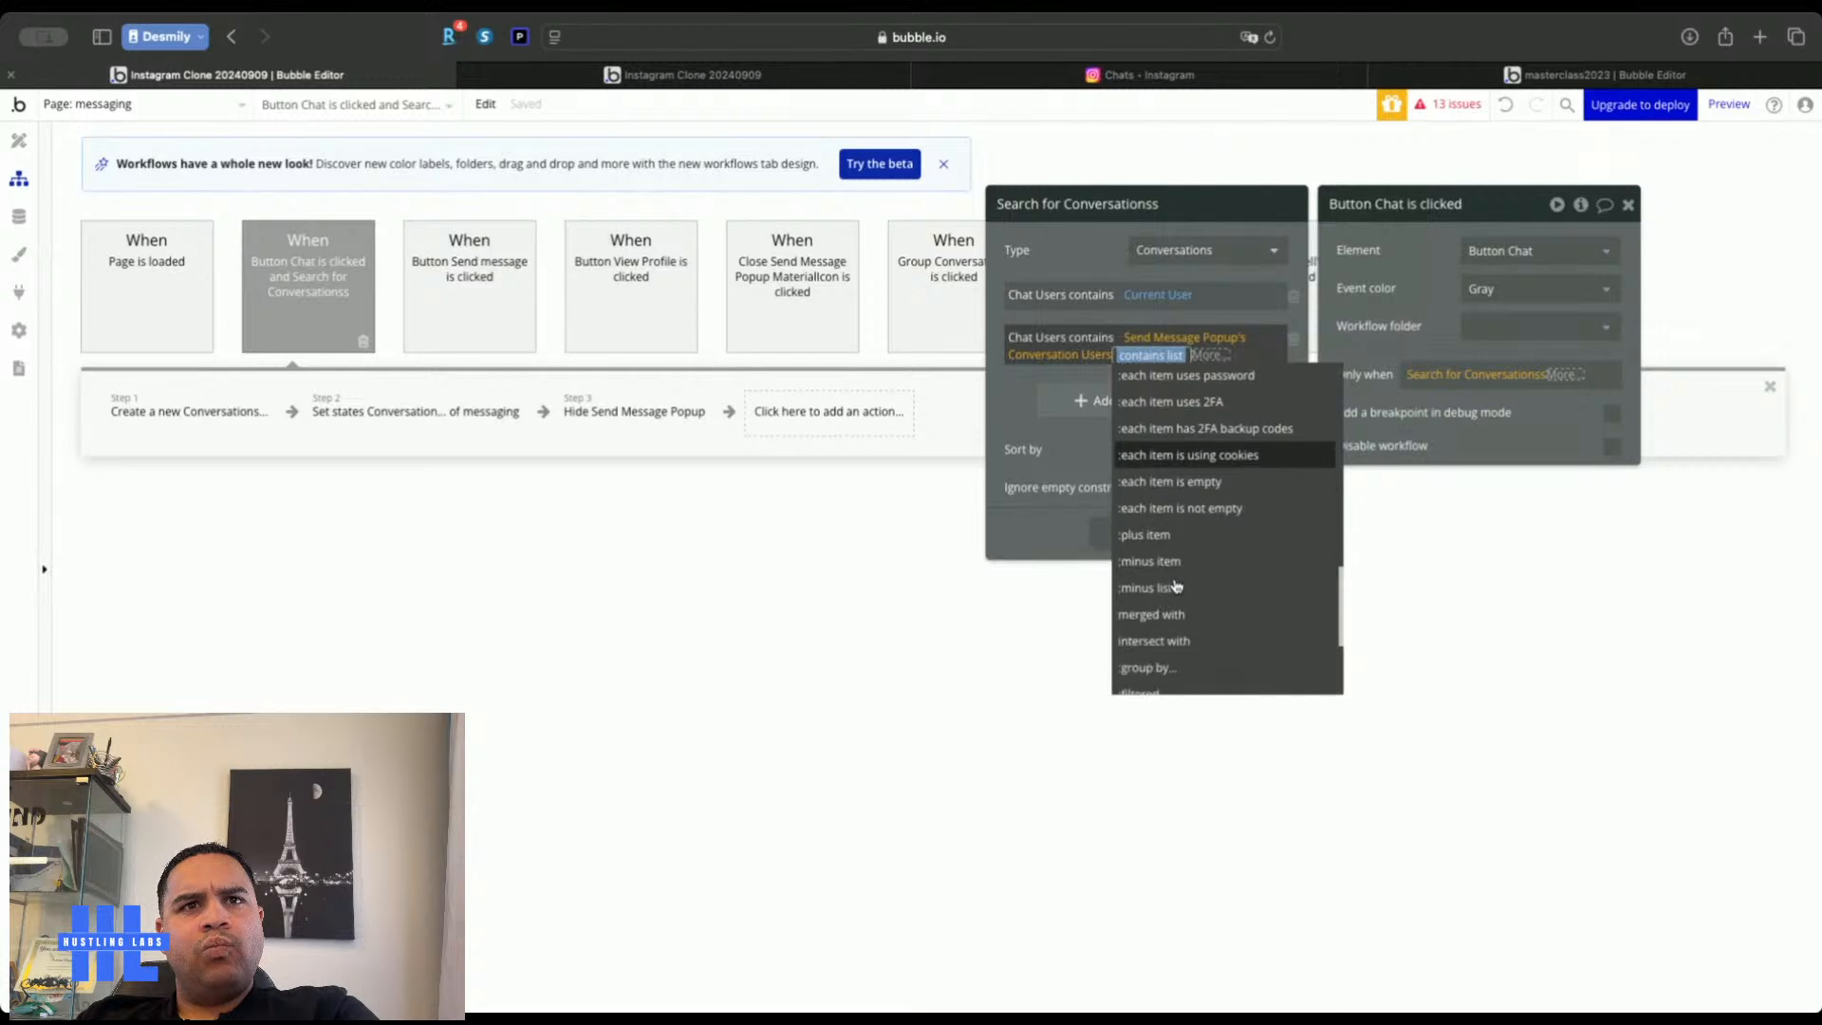
scroll(1196, 524, "down", 2)
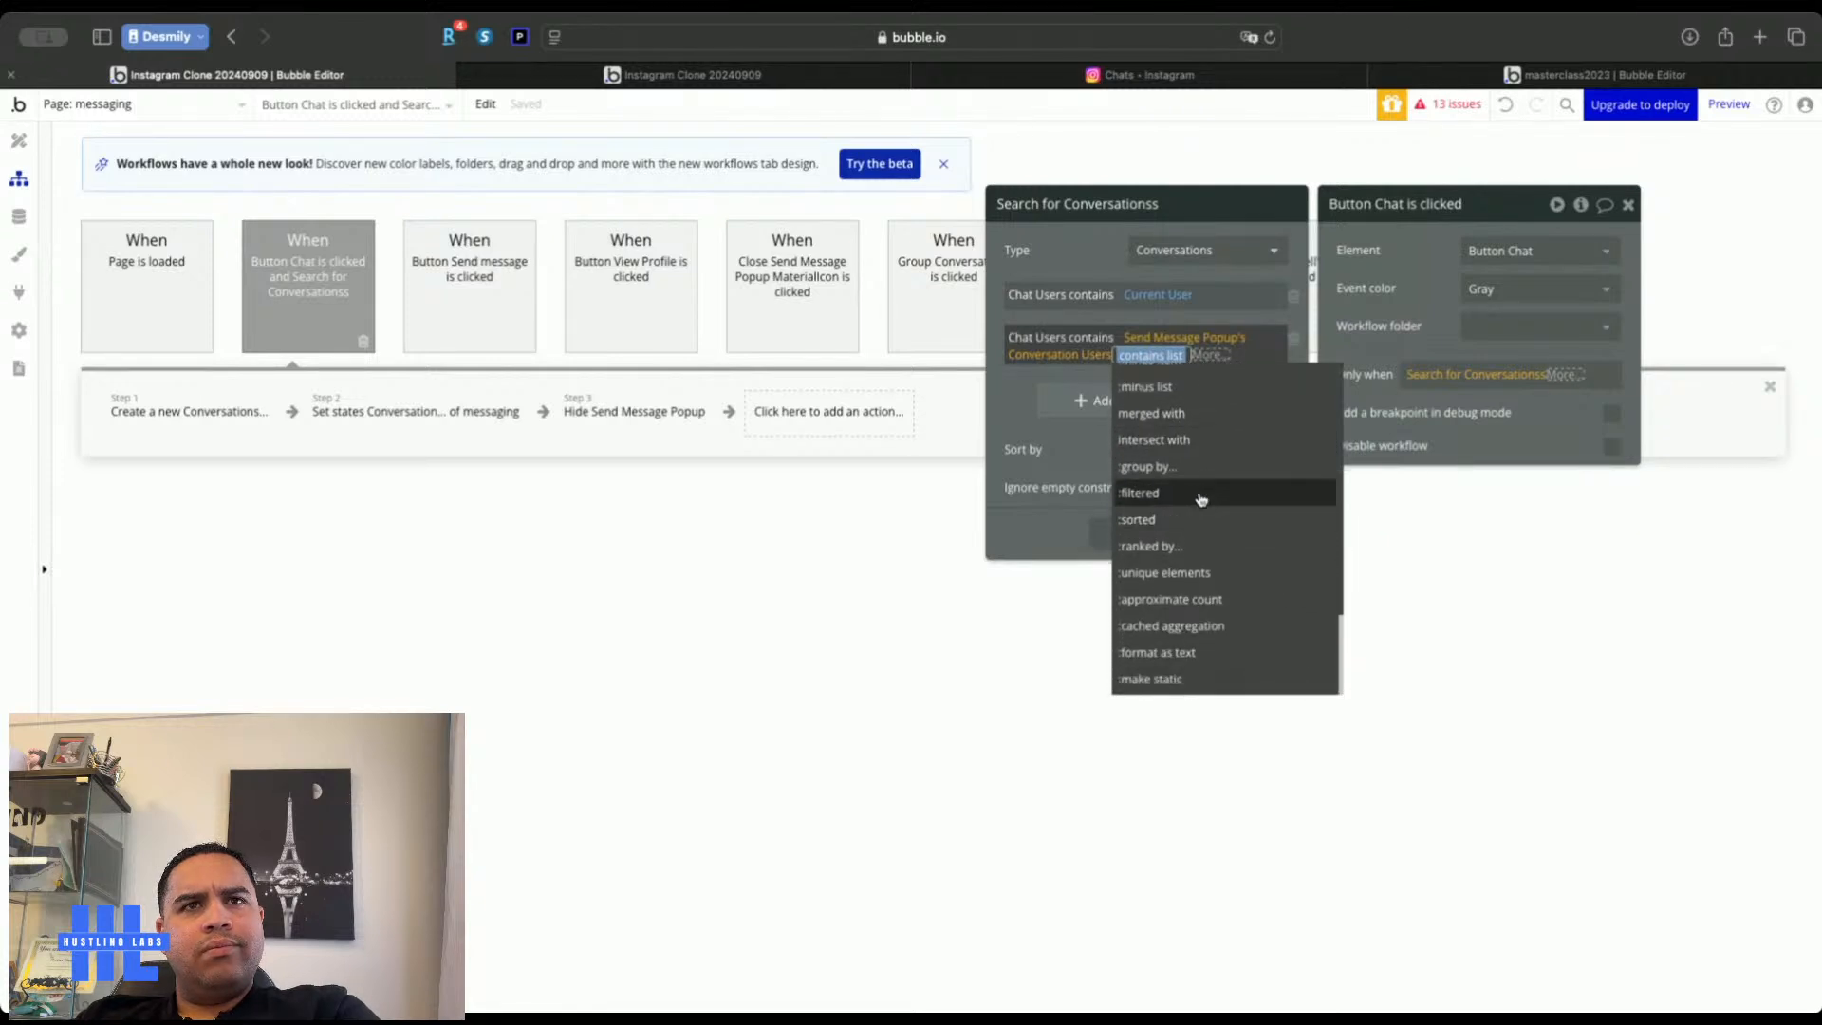
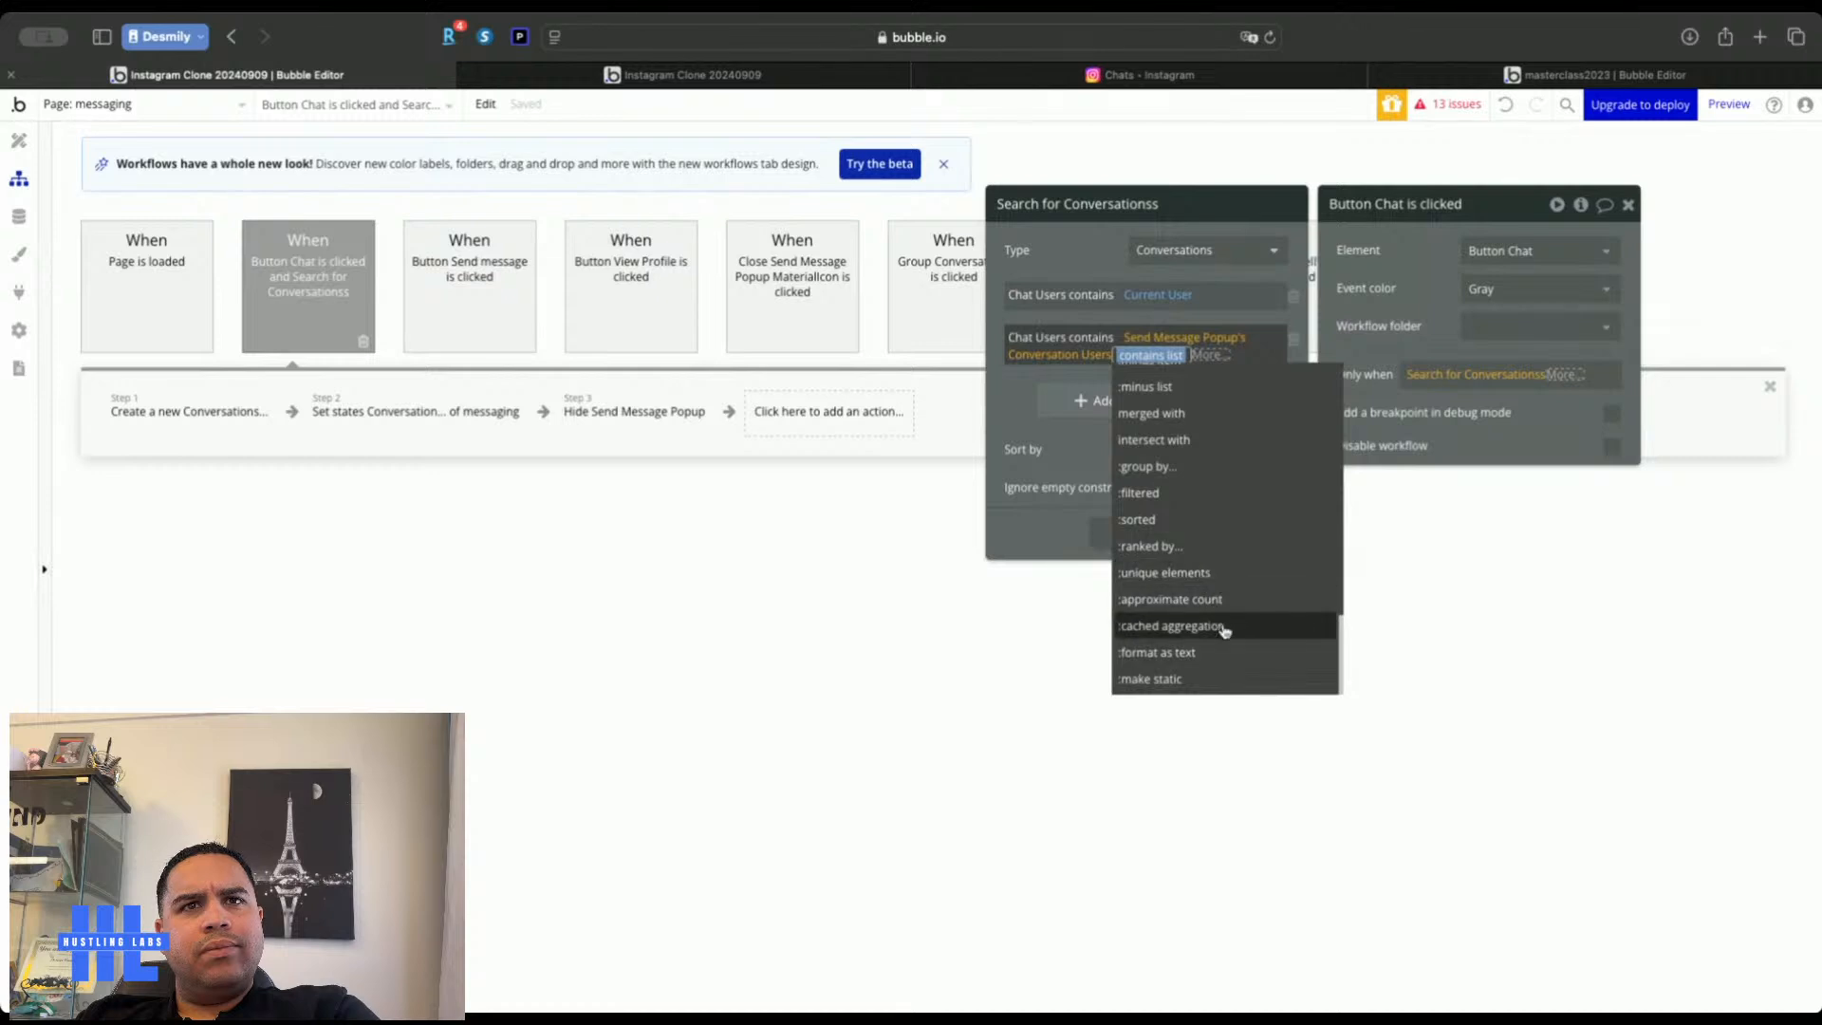
Delete both Chat Users constraints and clear the Button Chat workflow's Only when condition
left_click(1293, 340)
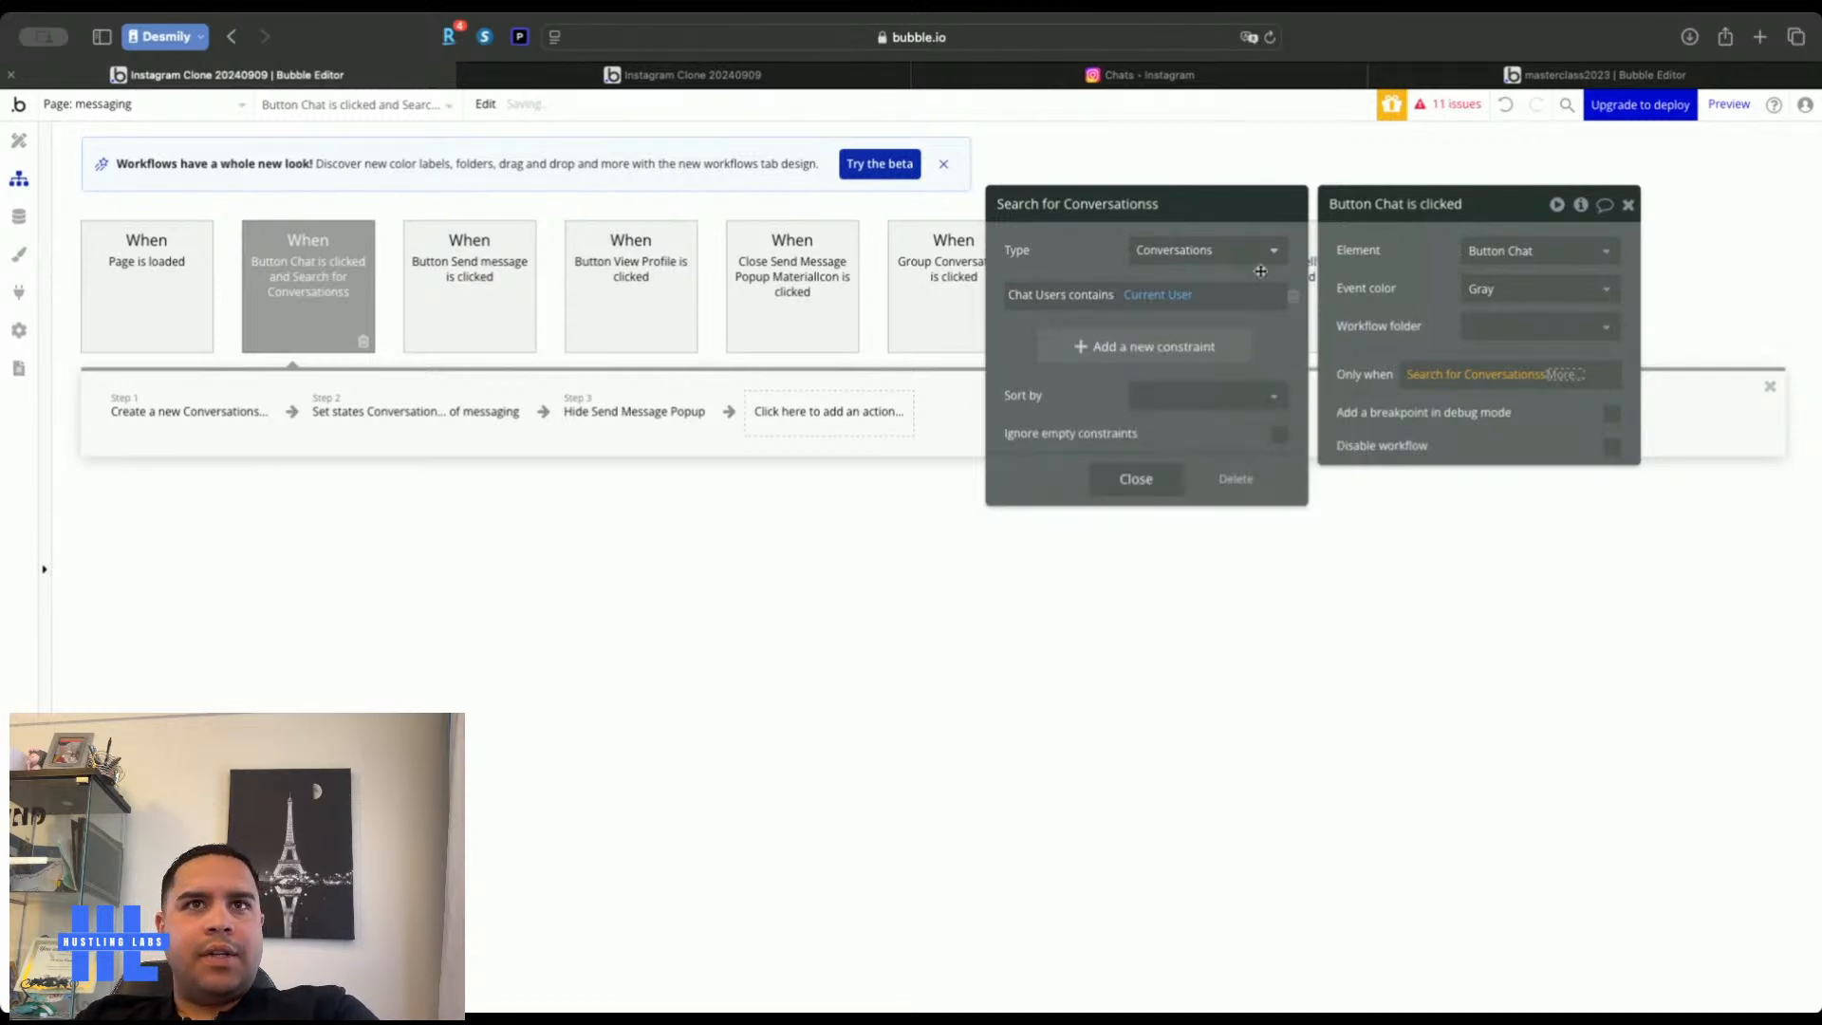
left_click(1294, 298)
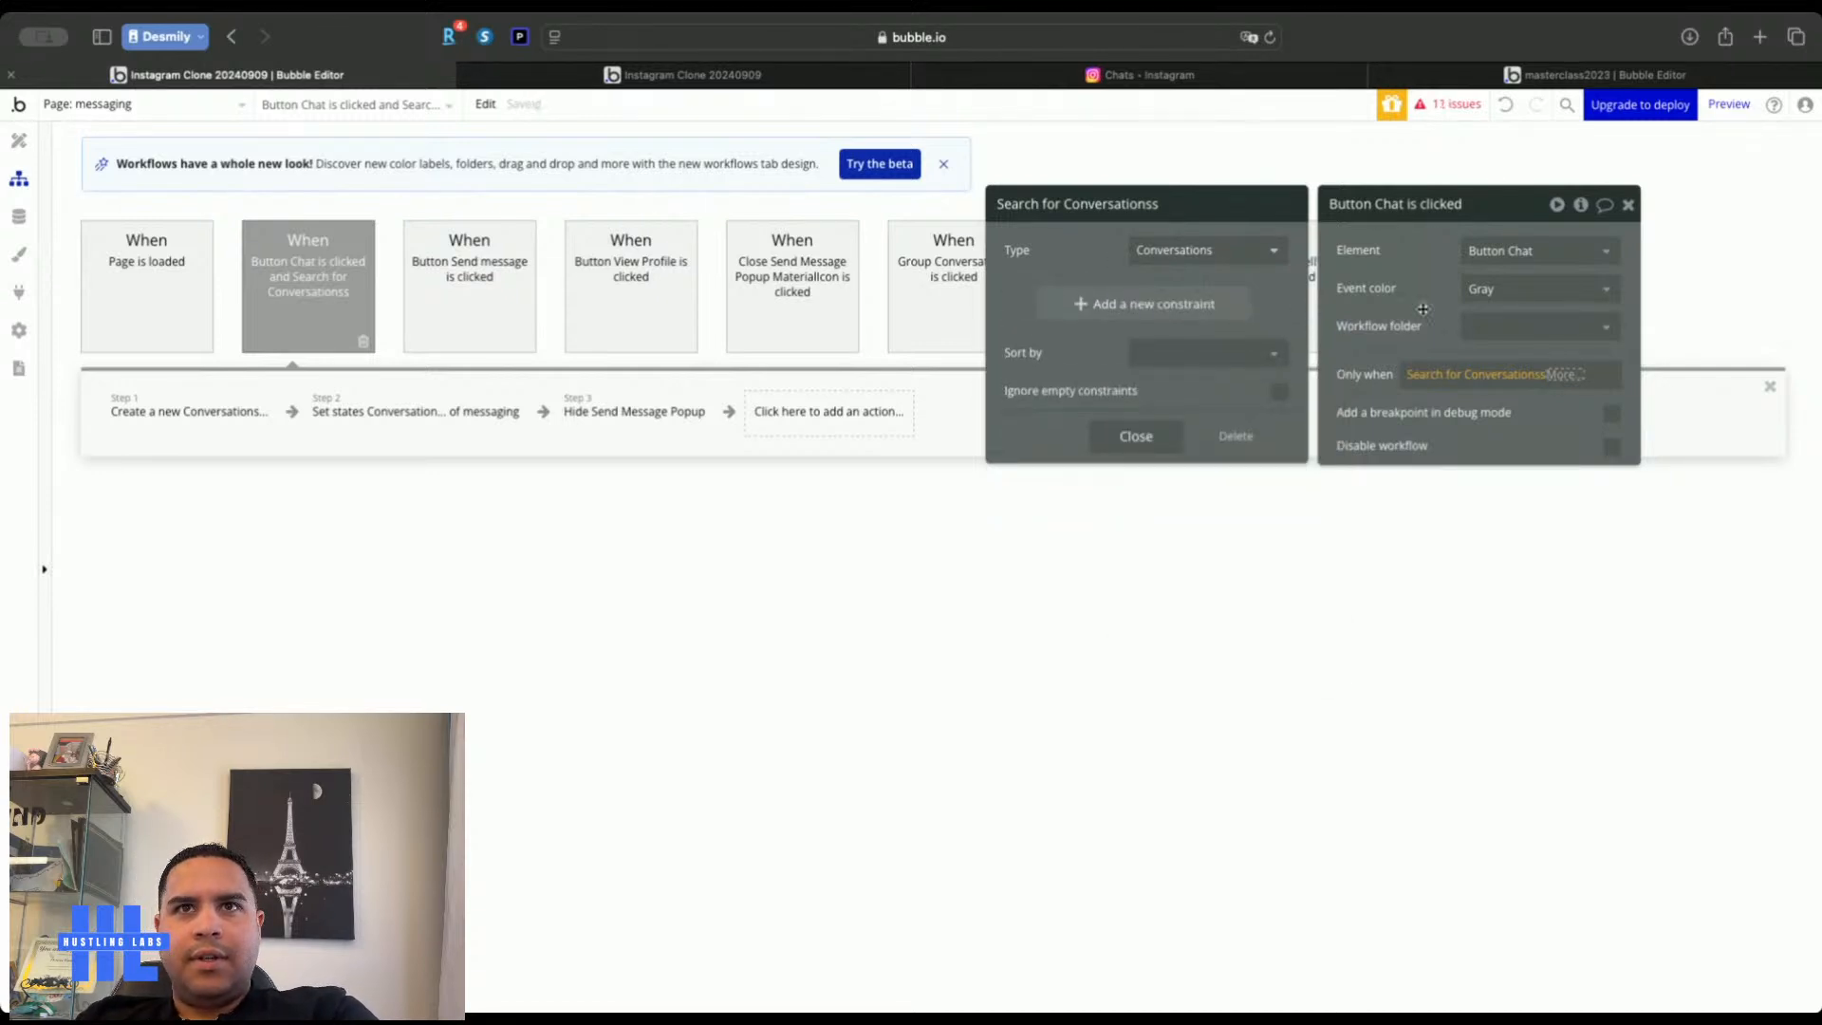
right_click(1485, 375)
left_click(1601, 380)
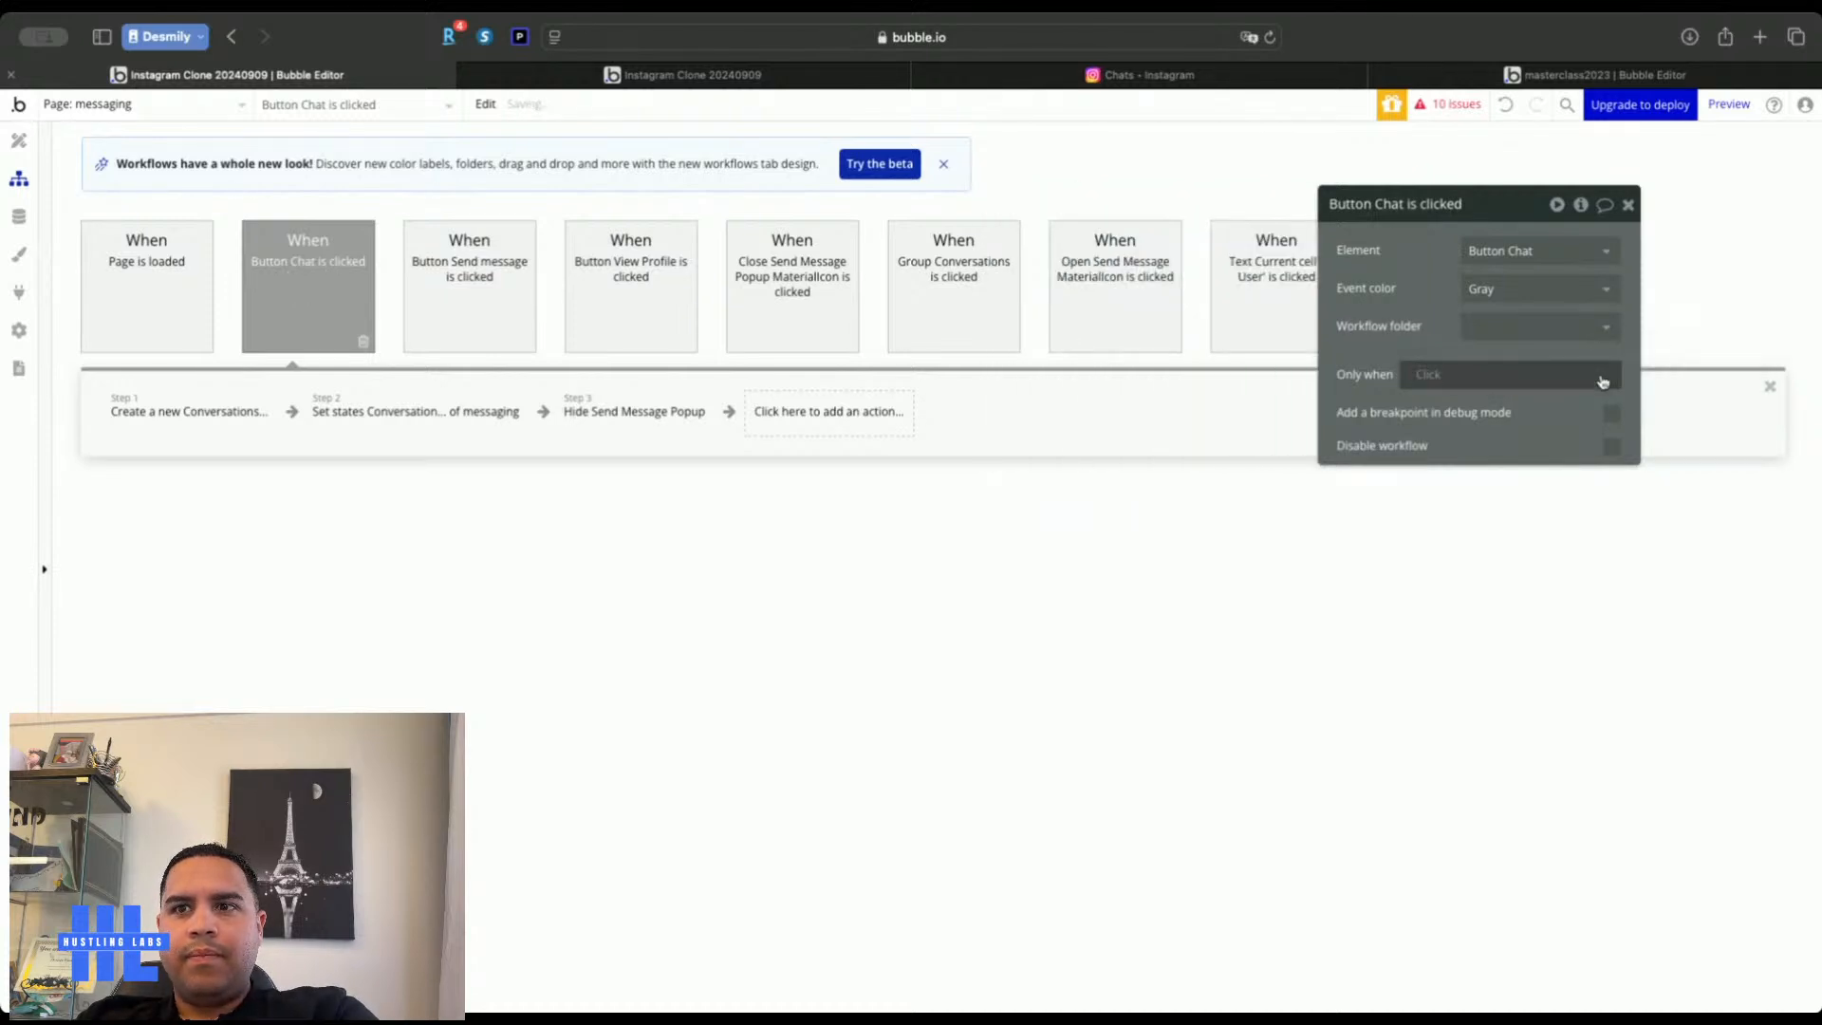
left_click(1628, 206)
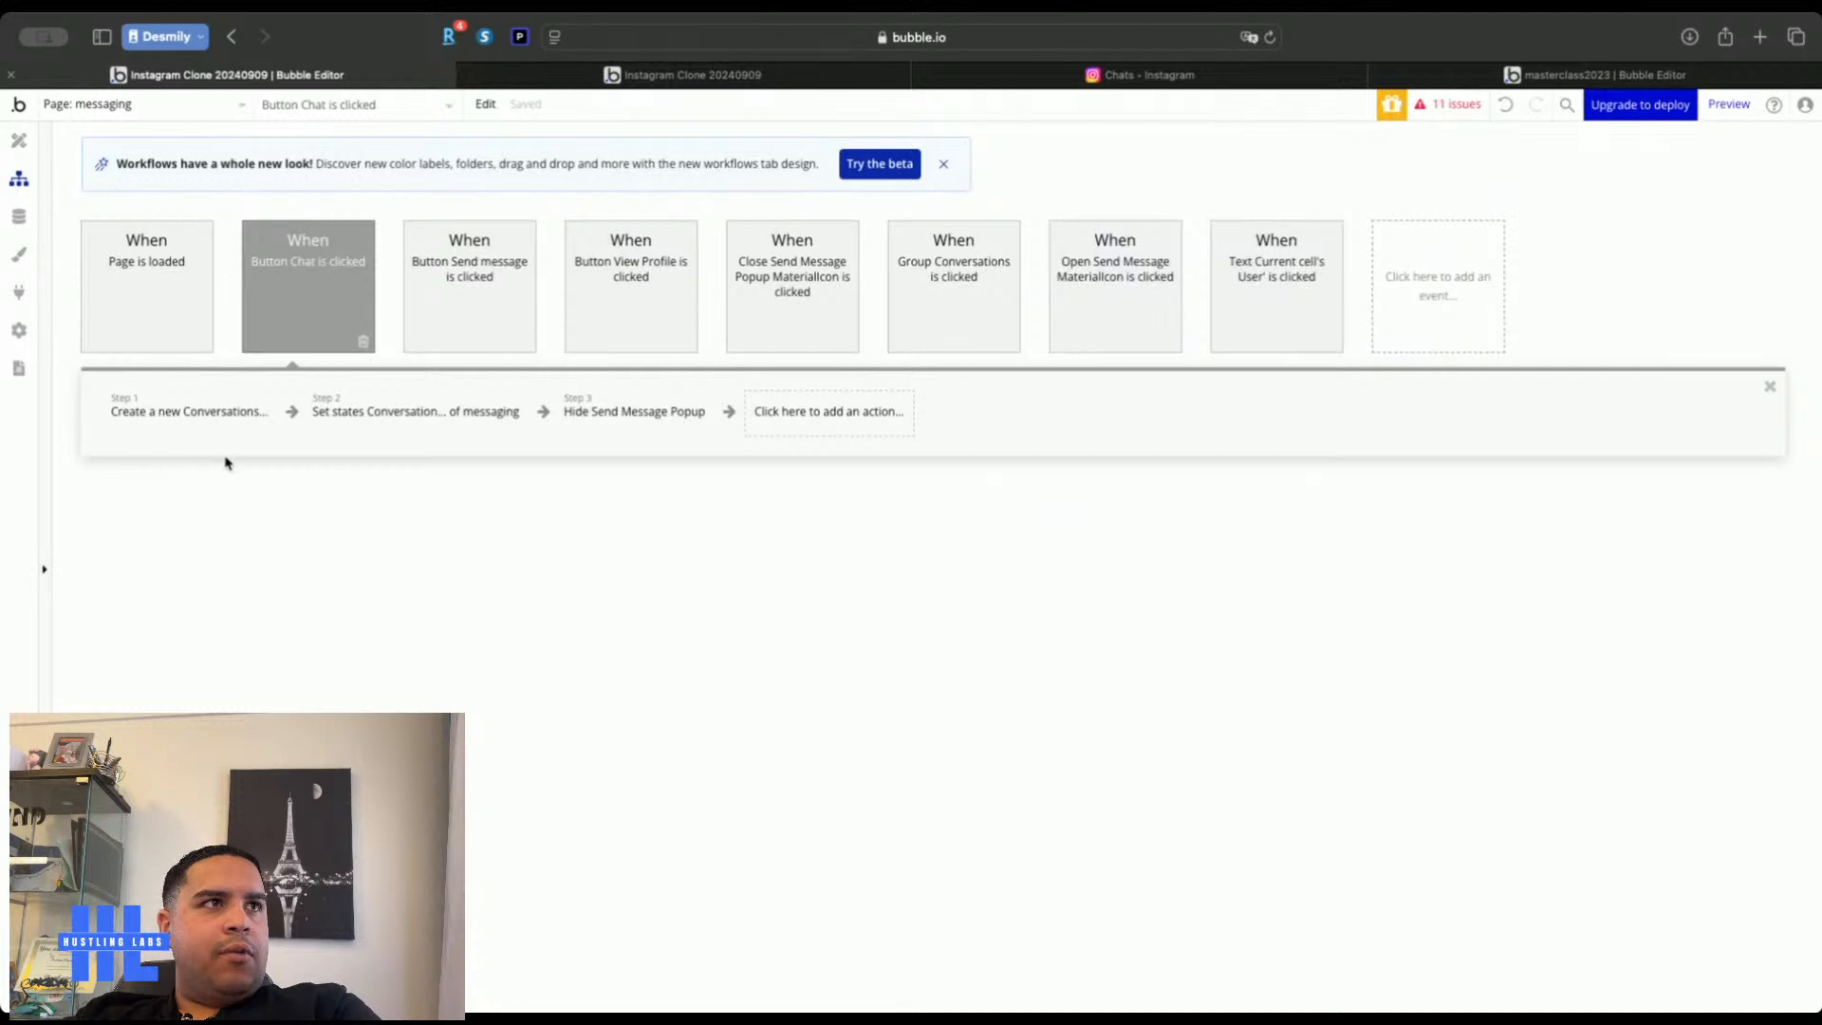
Reload the live app preview to inspect the existing conversations
left_click(17, 142)
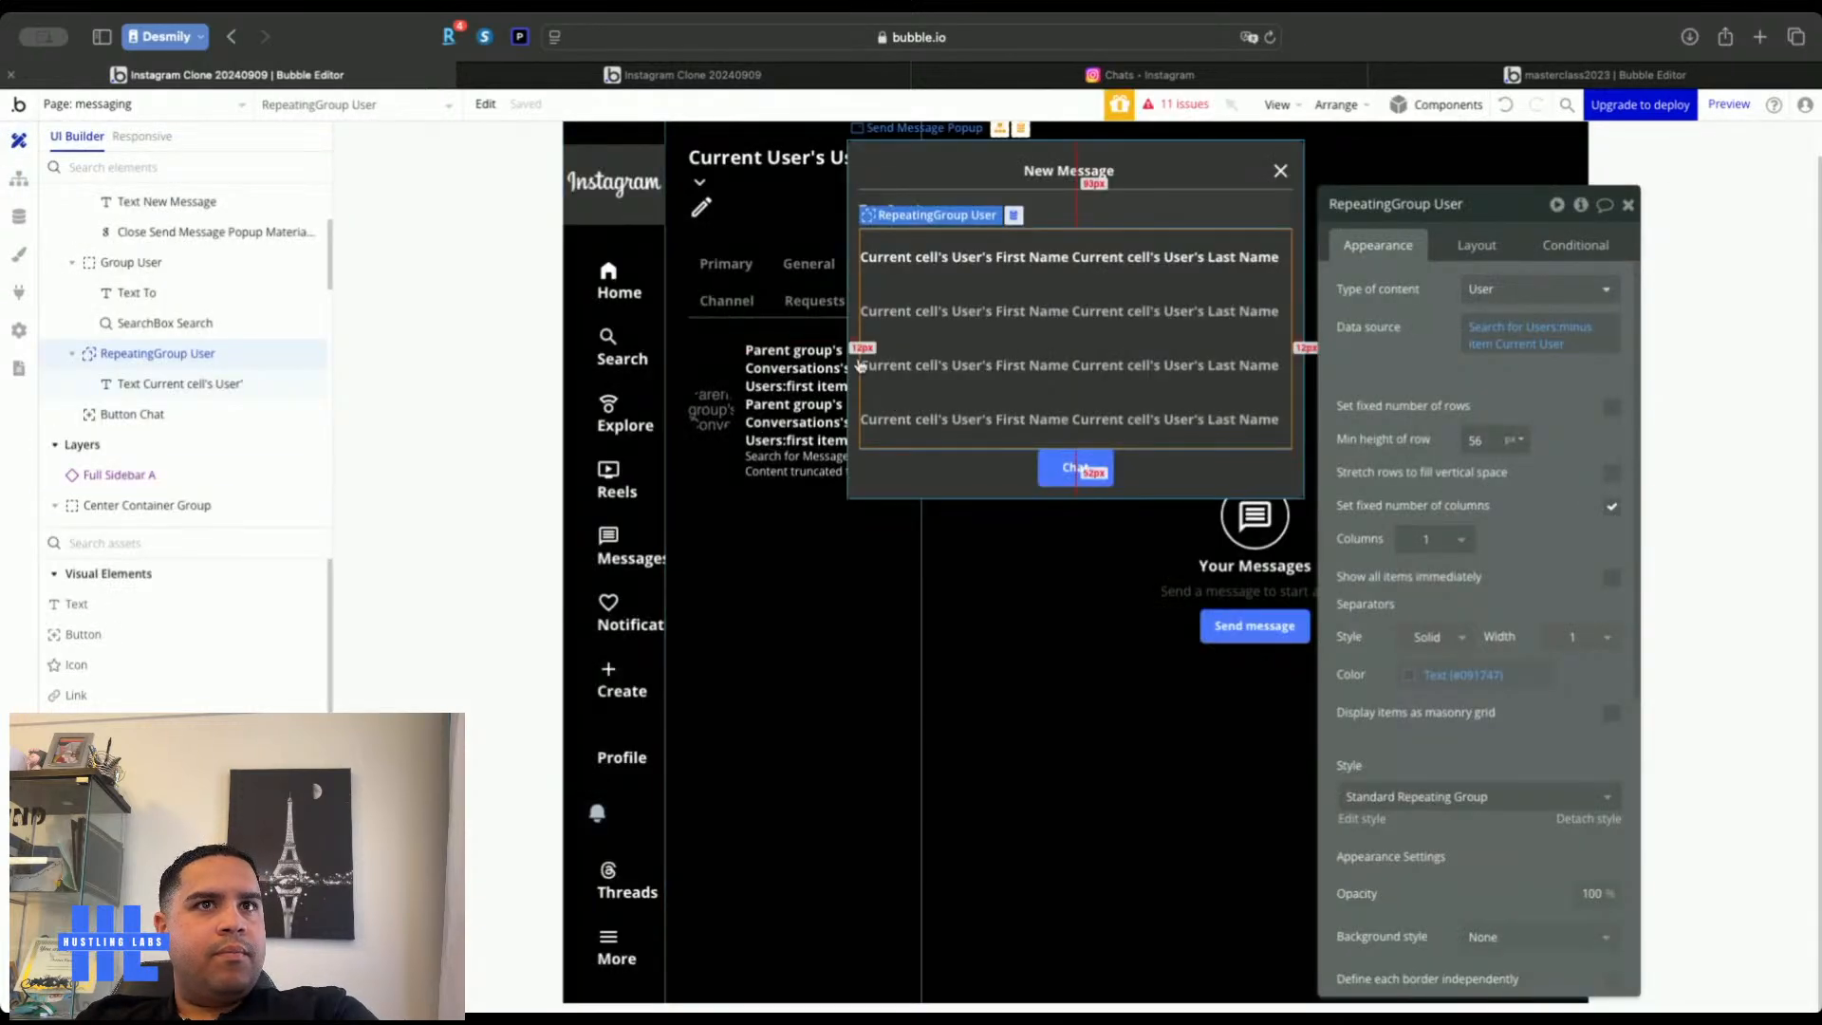
left_click(743, 76)
key("super+r")
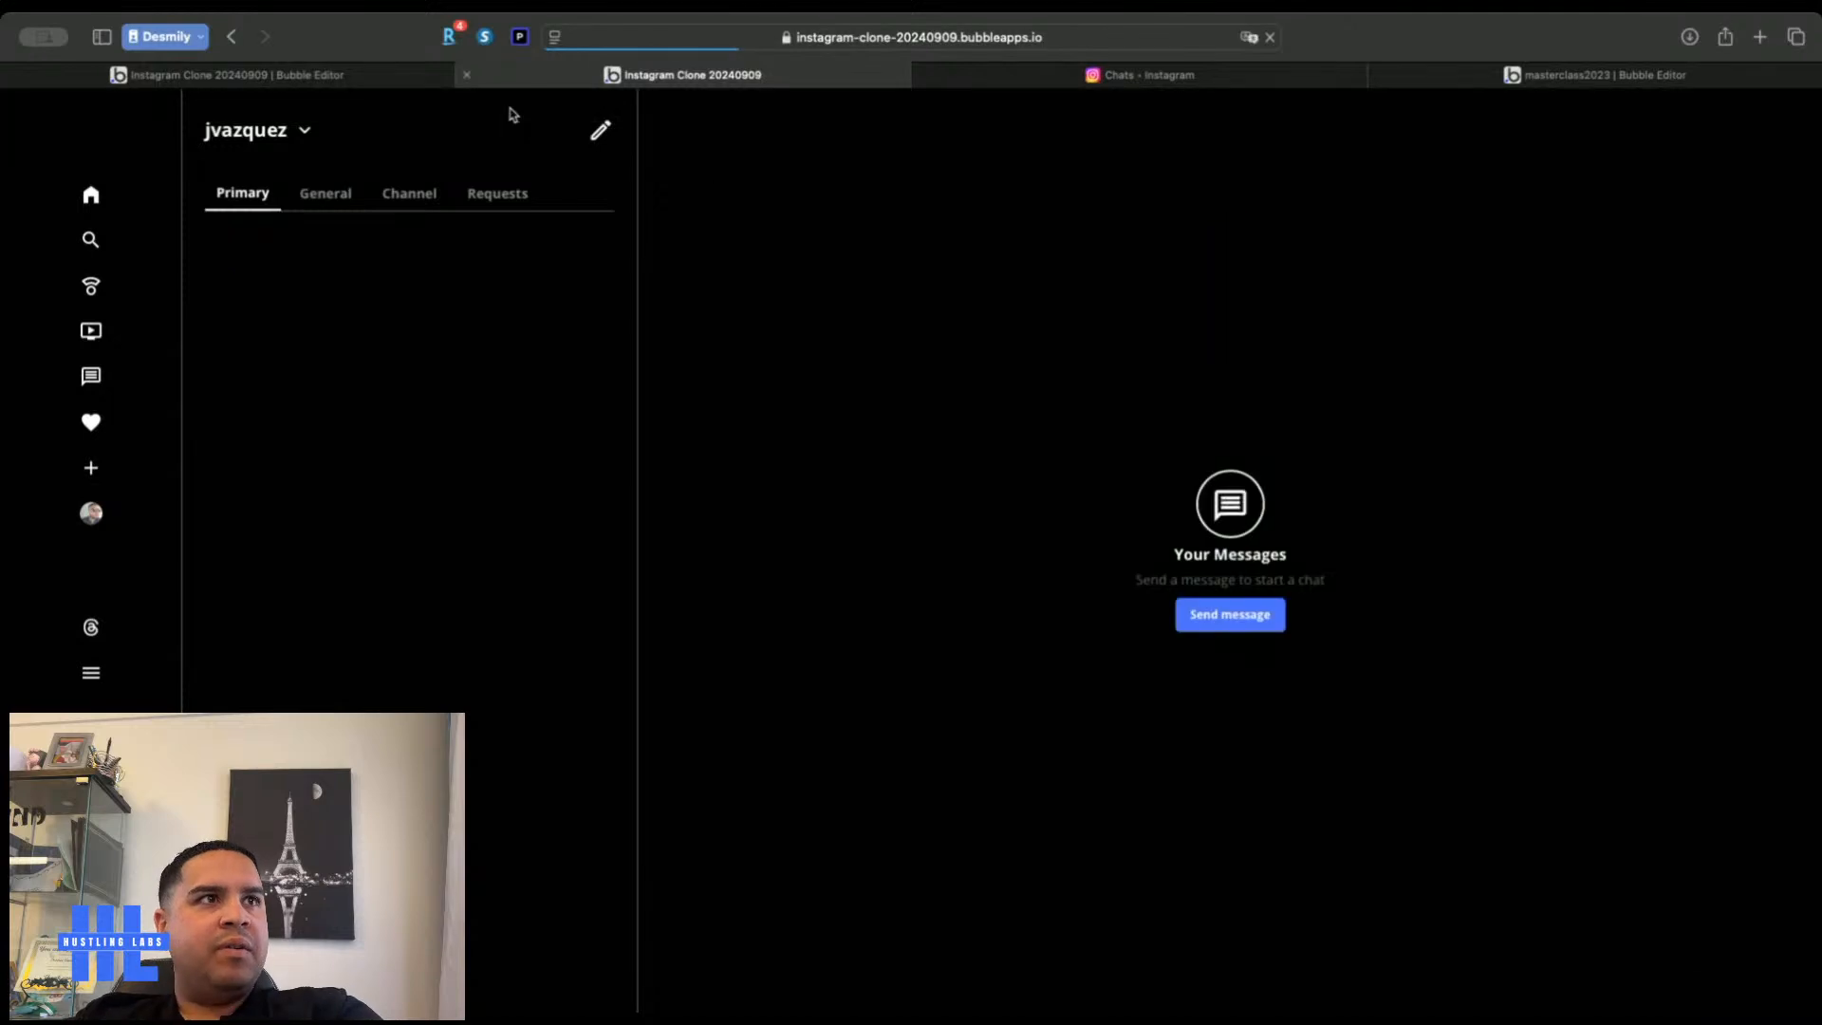
left_click(264, 79)
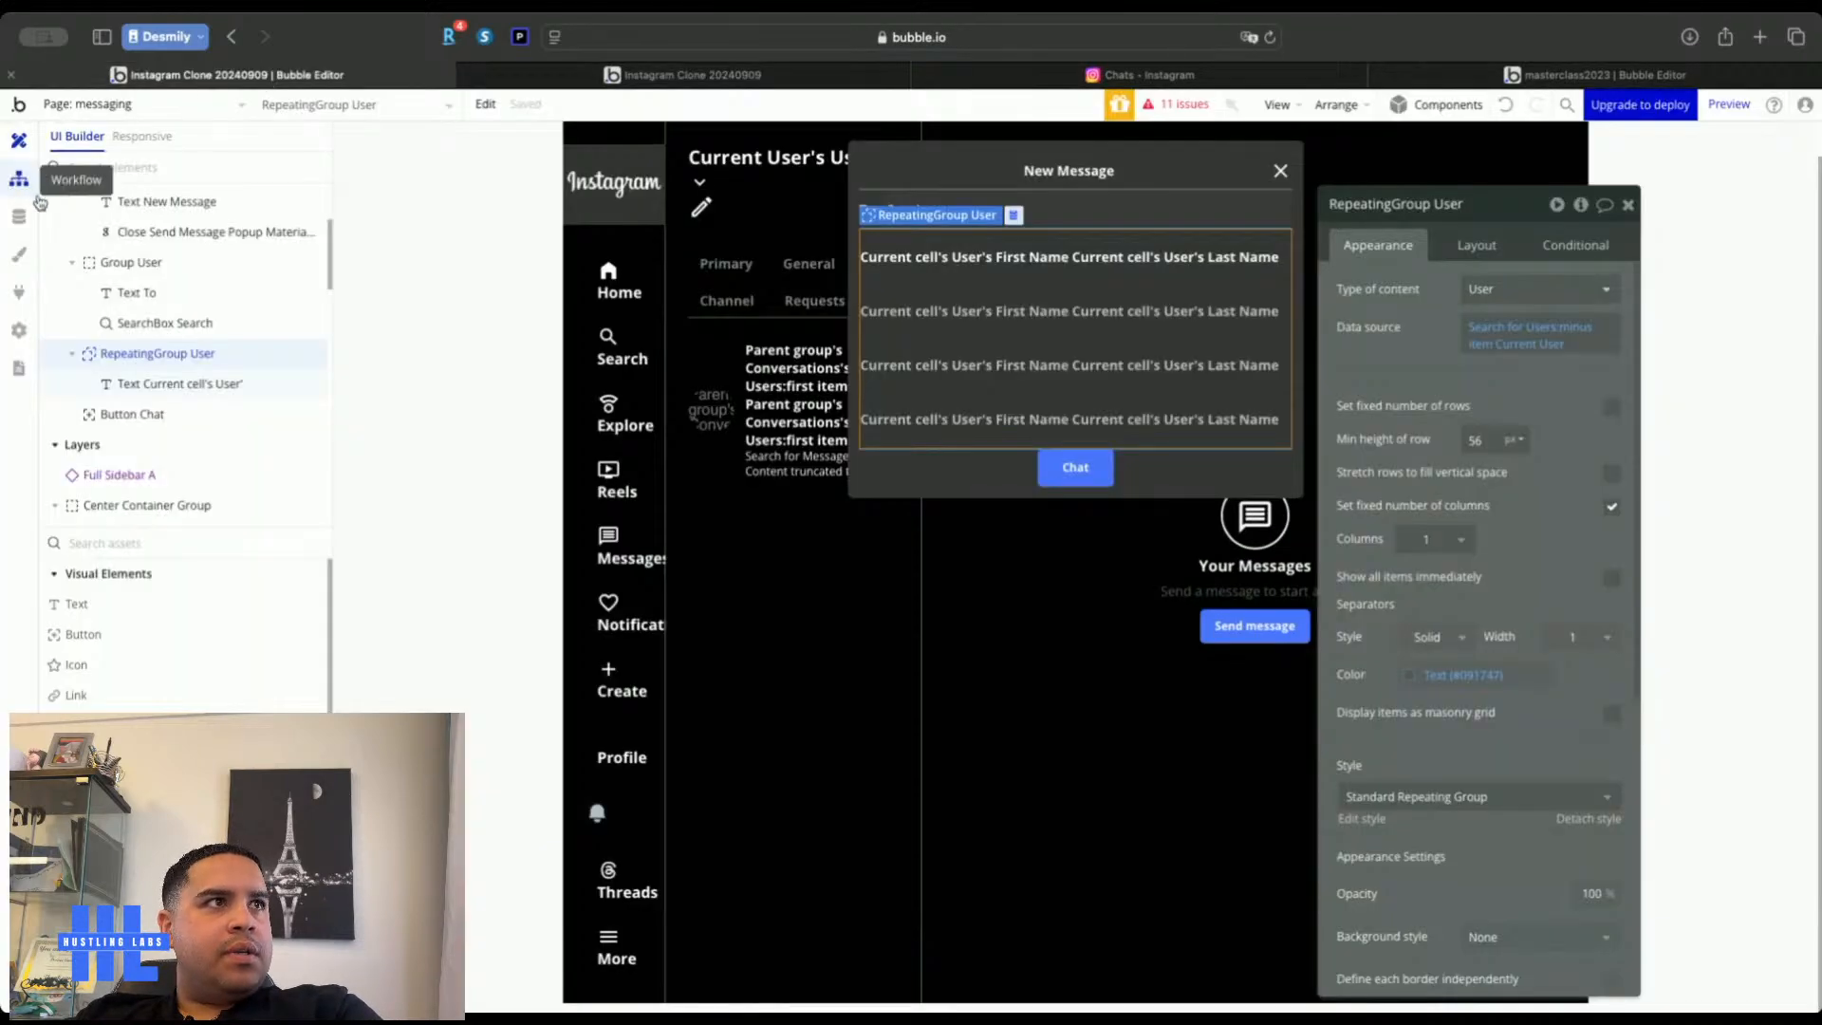
Delete the two empty records from the App data All Conversations table
left_click(19, 216)
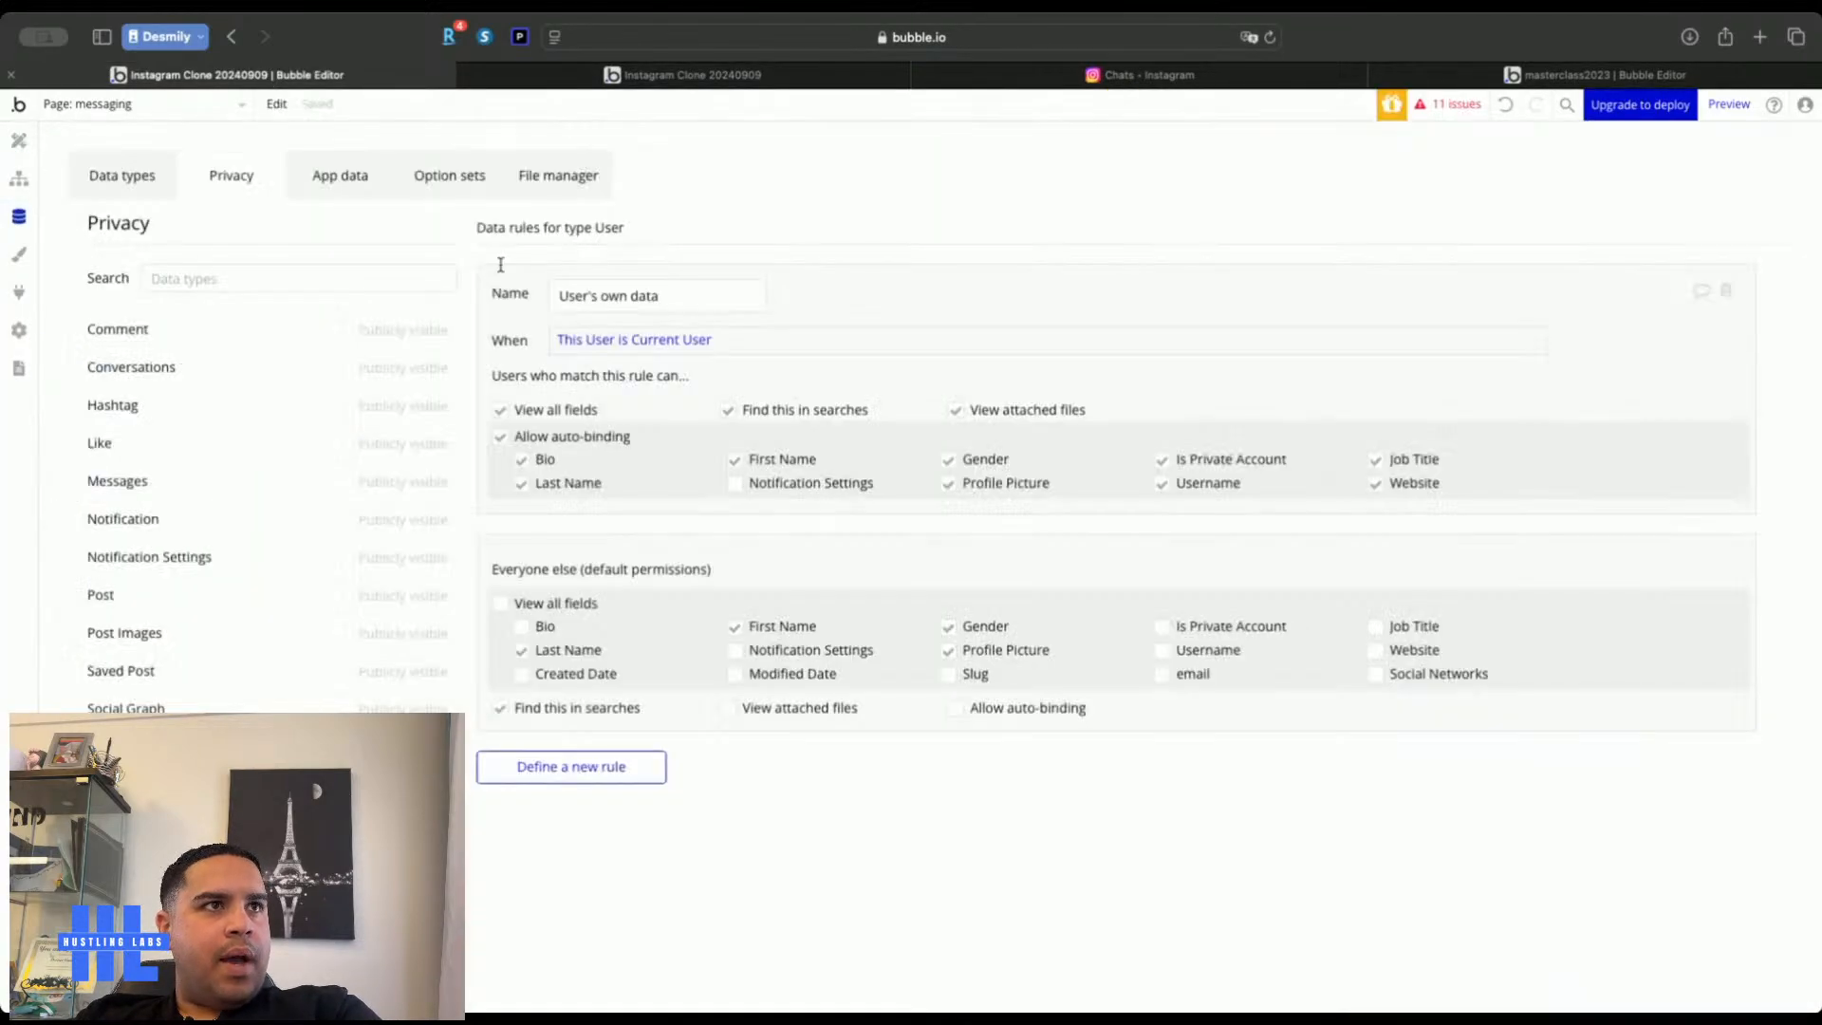
left_click(356, 181)
left_click(157, 452)
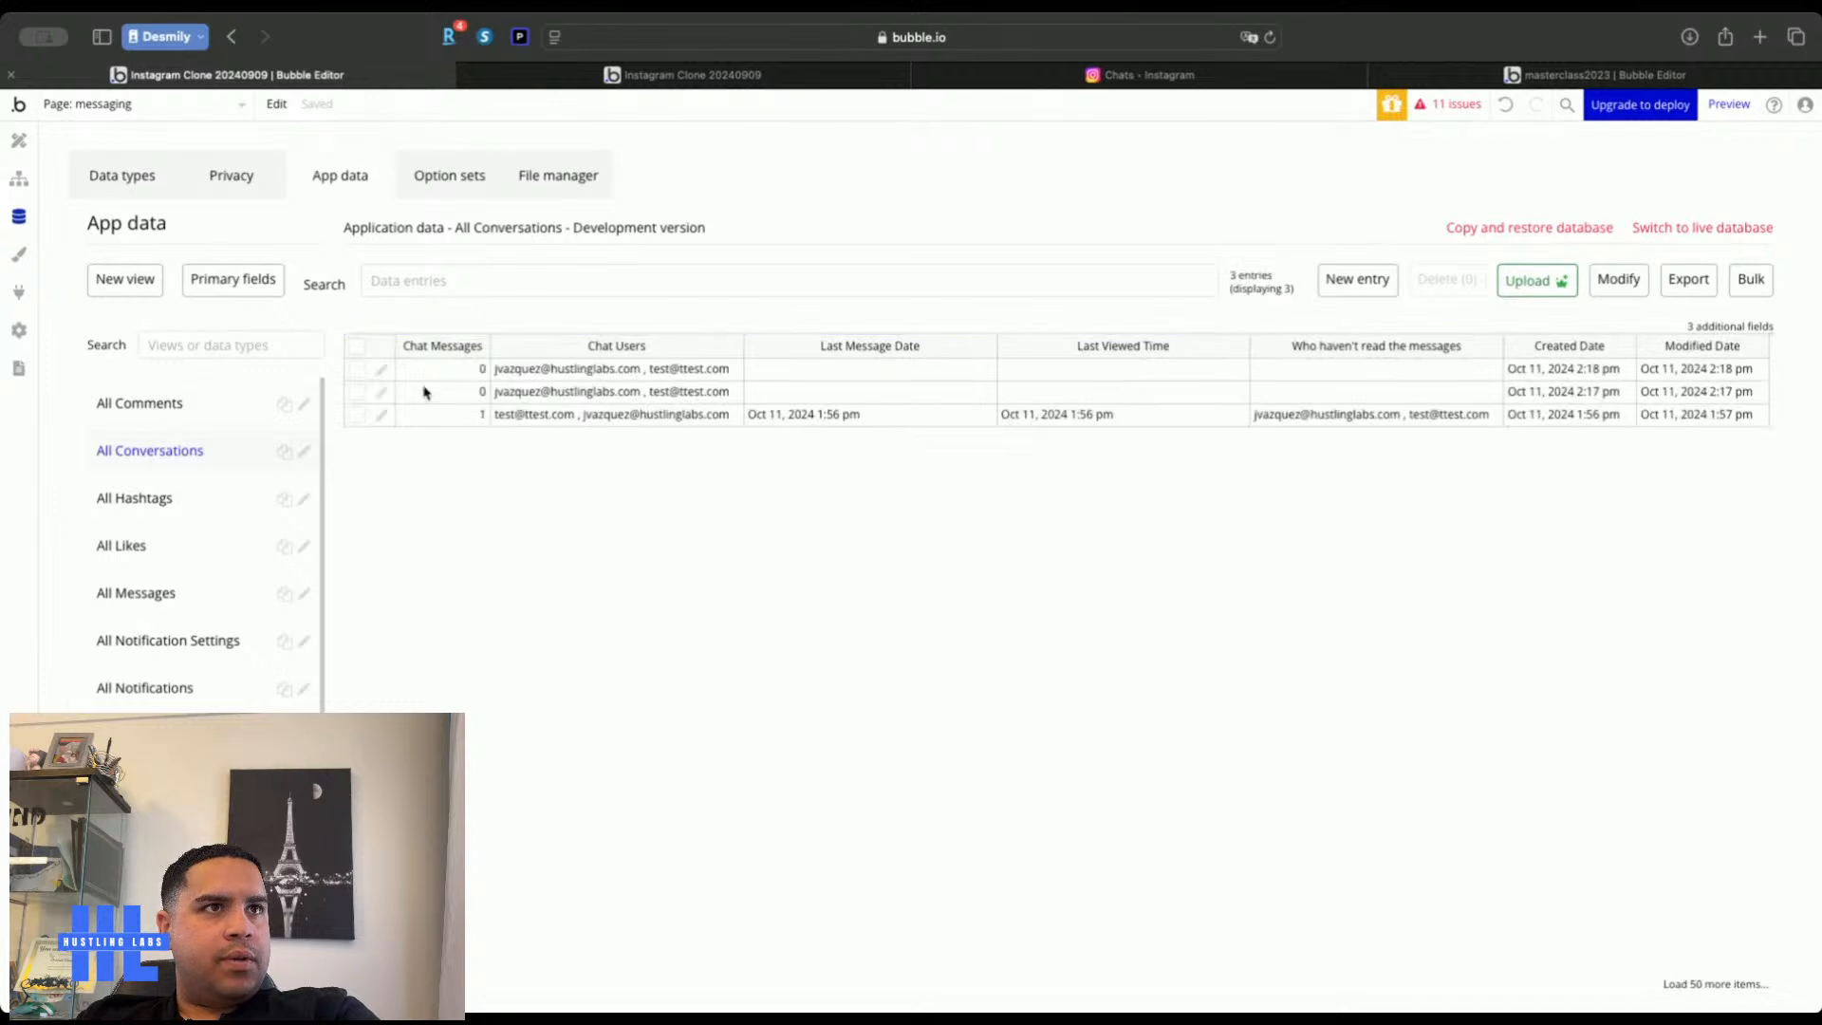
left_click(358, 393)
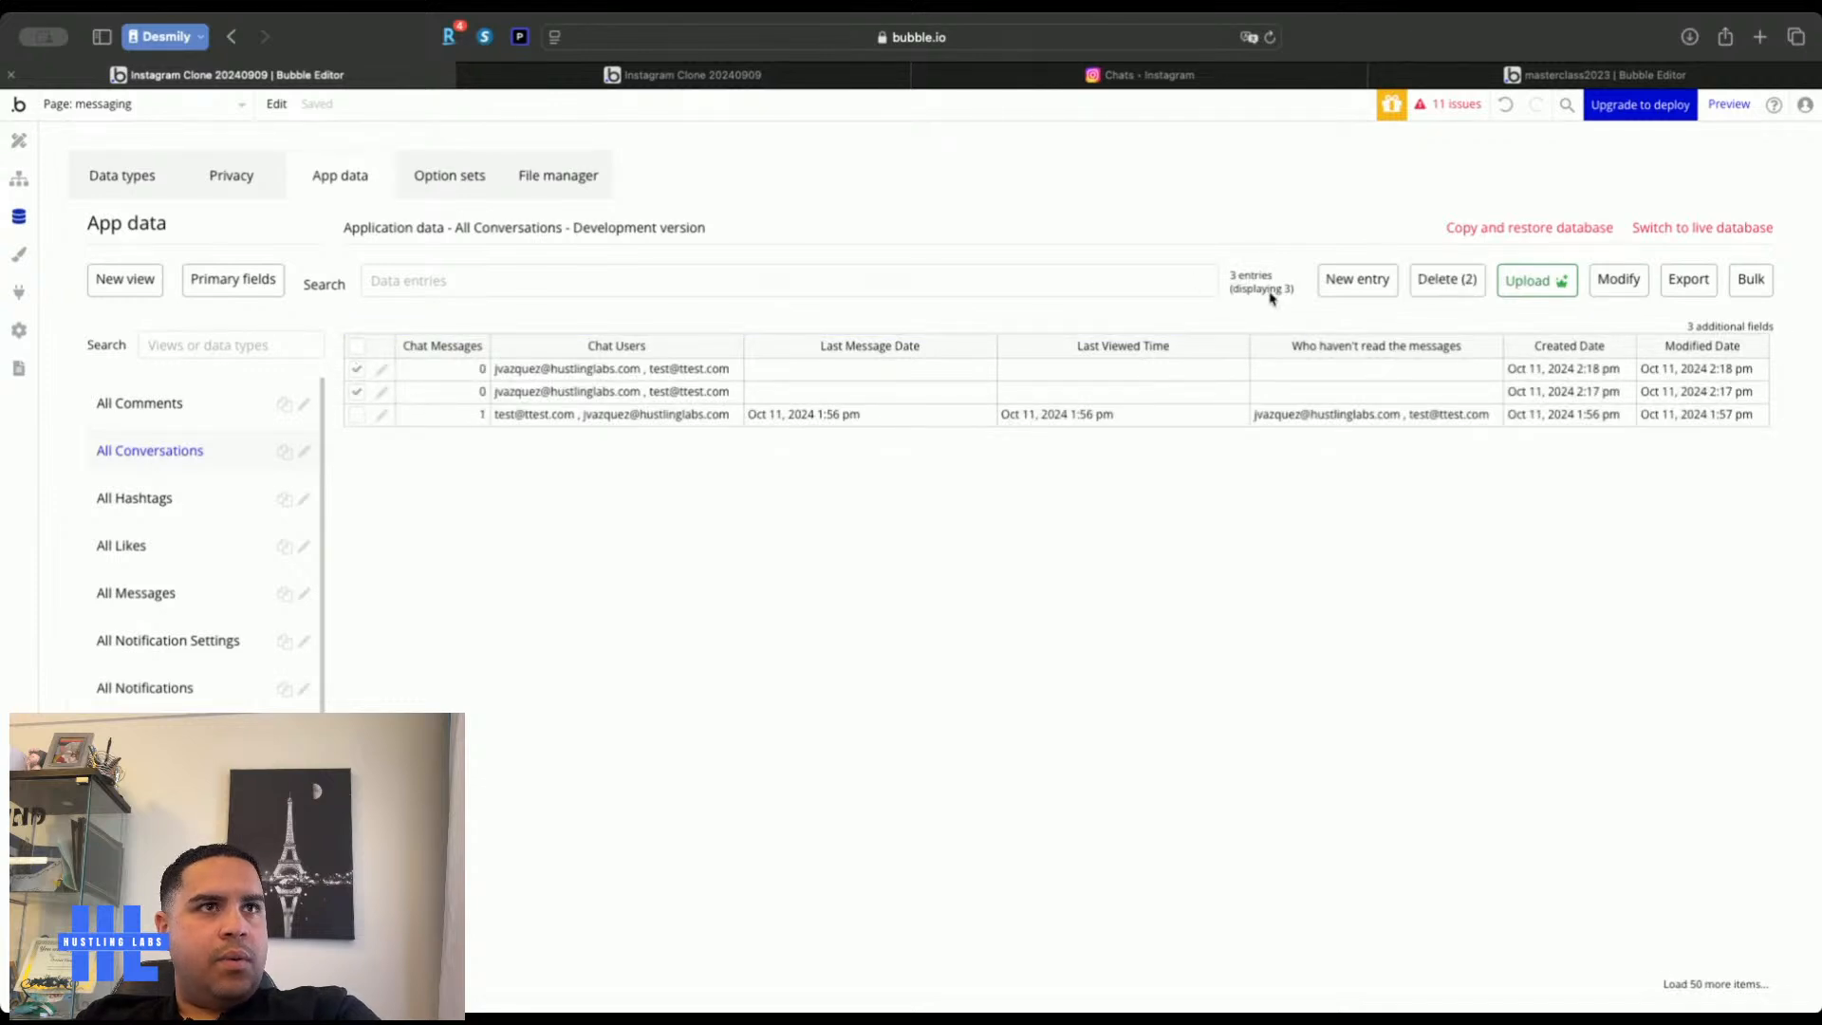
left_click(1452, 279)
left_click(892, 307)
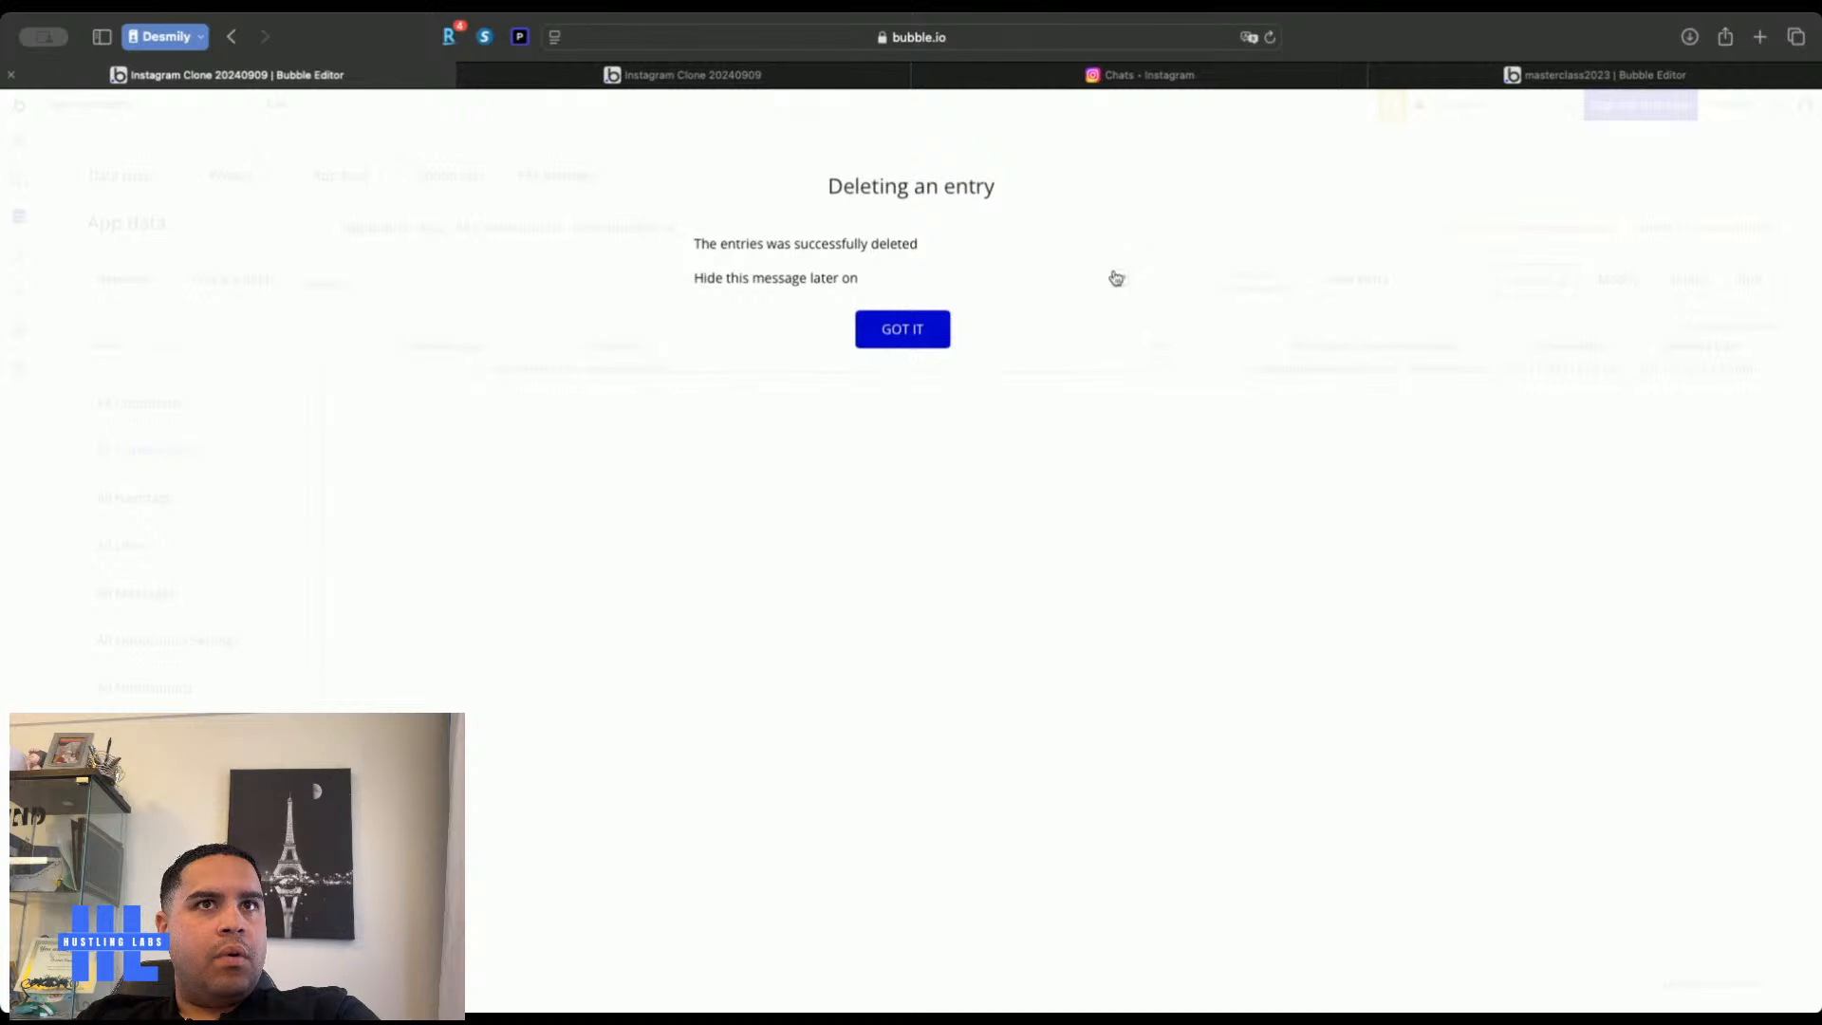
left_click(944, 327)
Open the remaining conversation in the live app, then return to Design
left_click(747, 75)
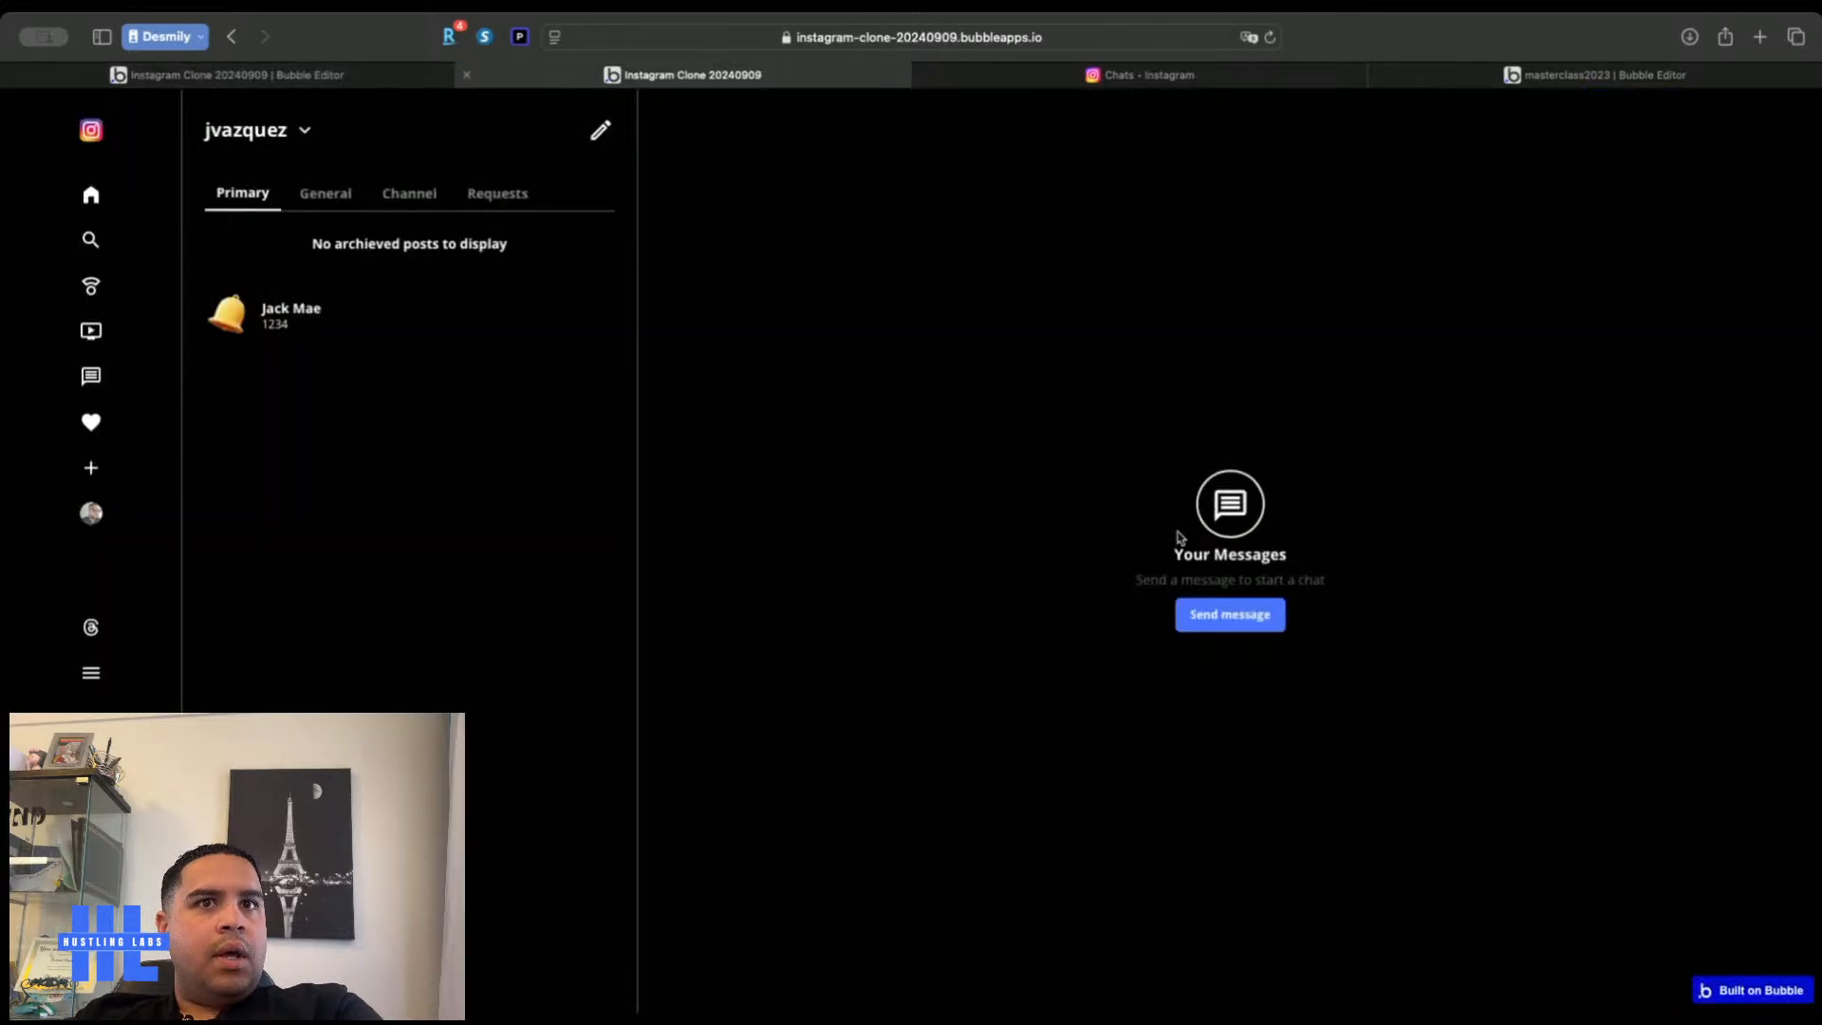
left_click(264, 318)
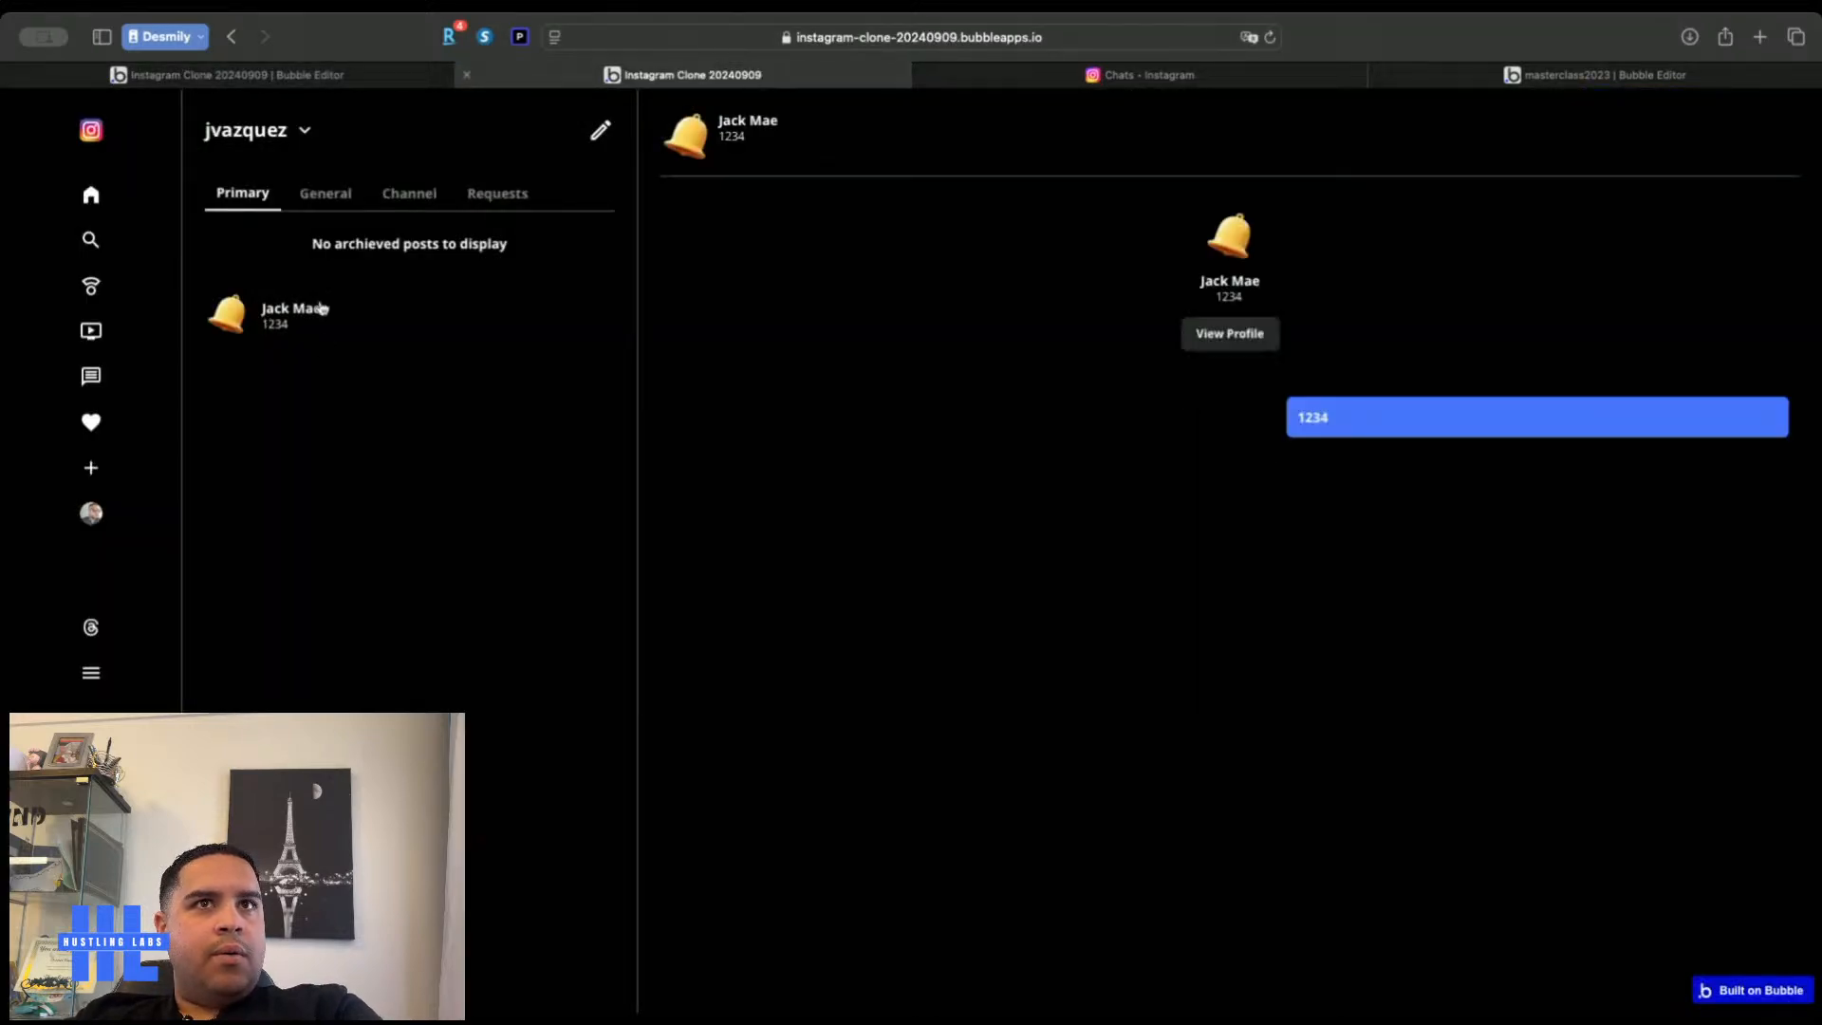
left_click(311, 75)
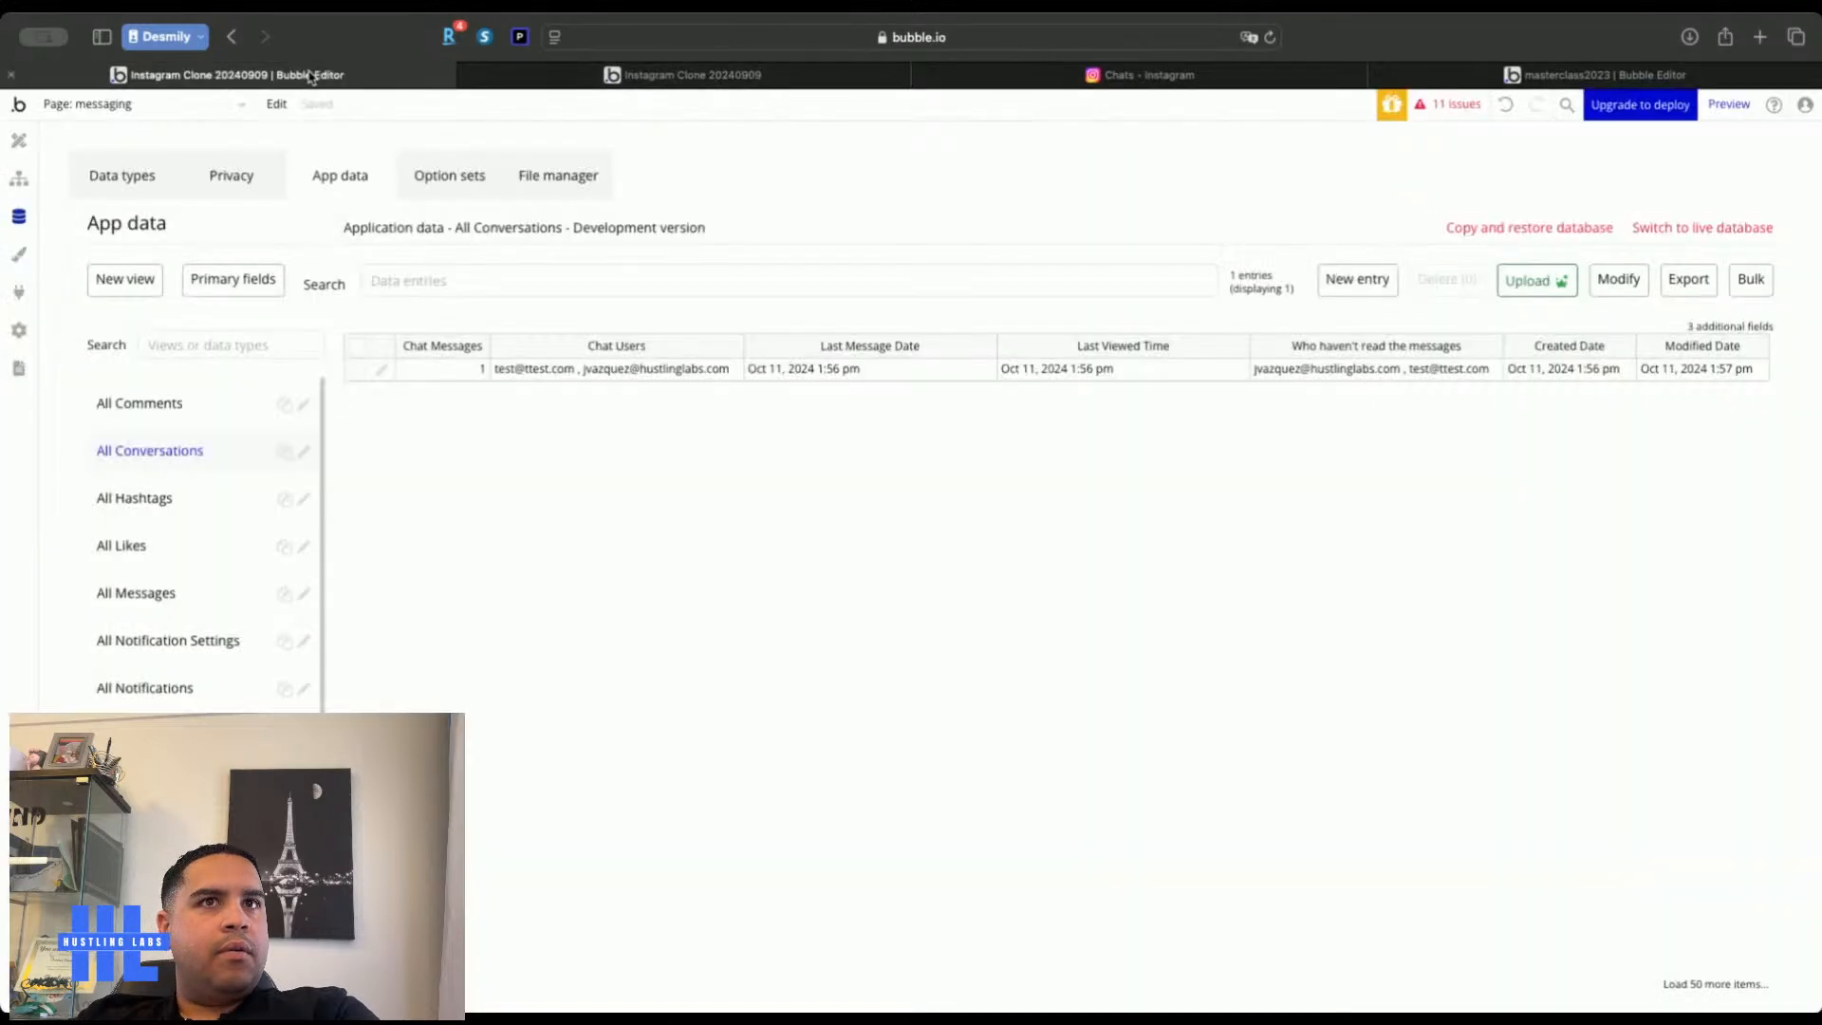
left_click(19, 141)
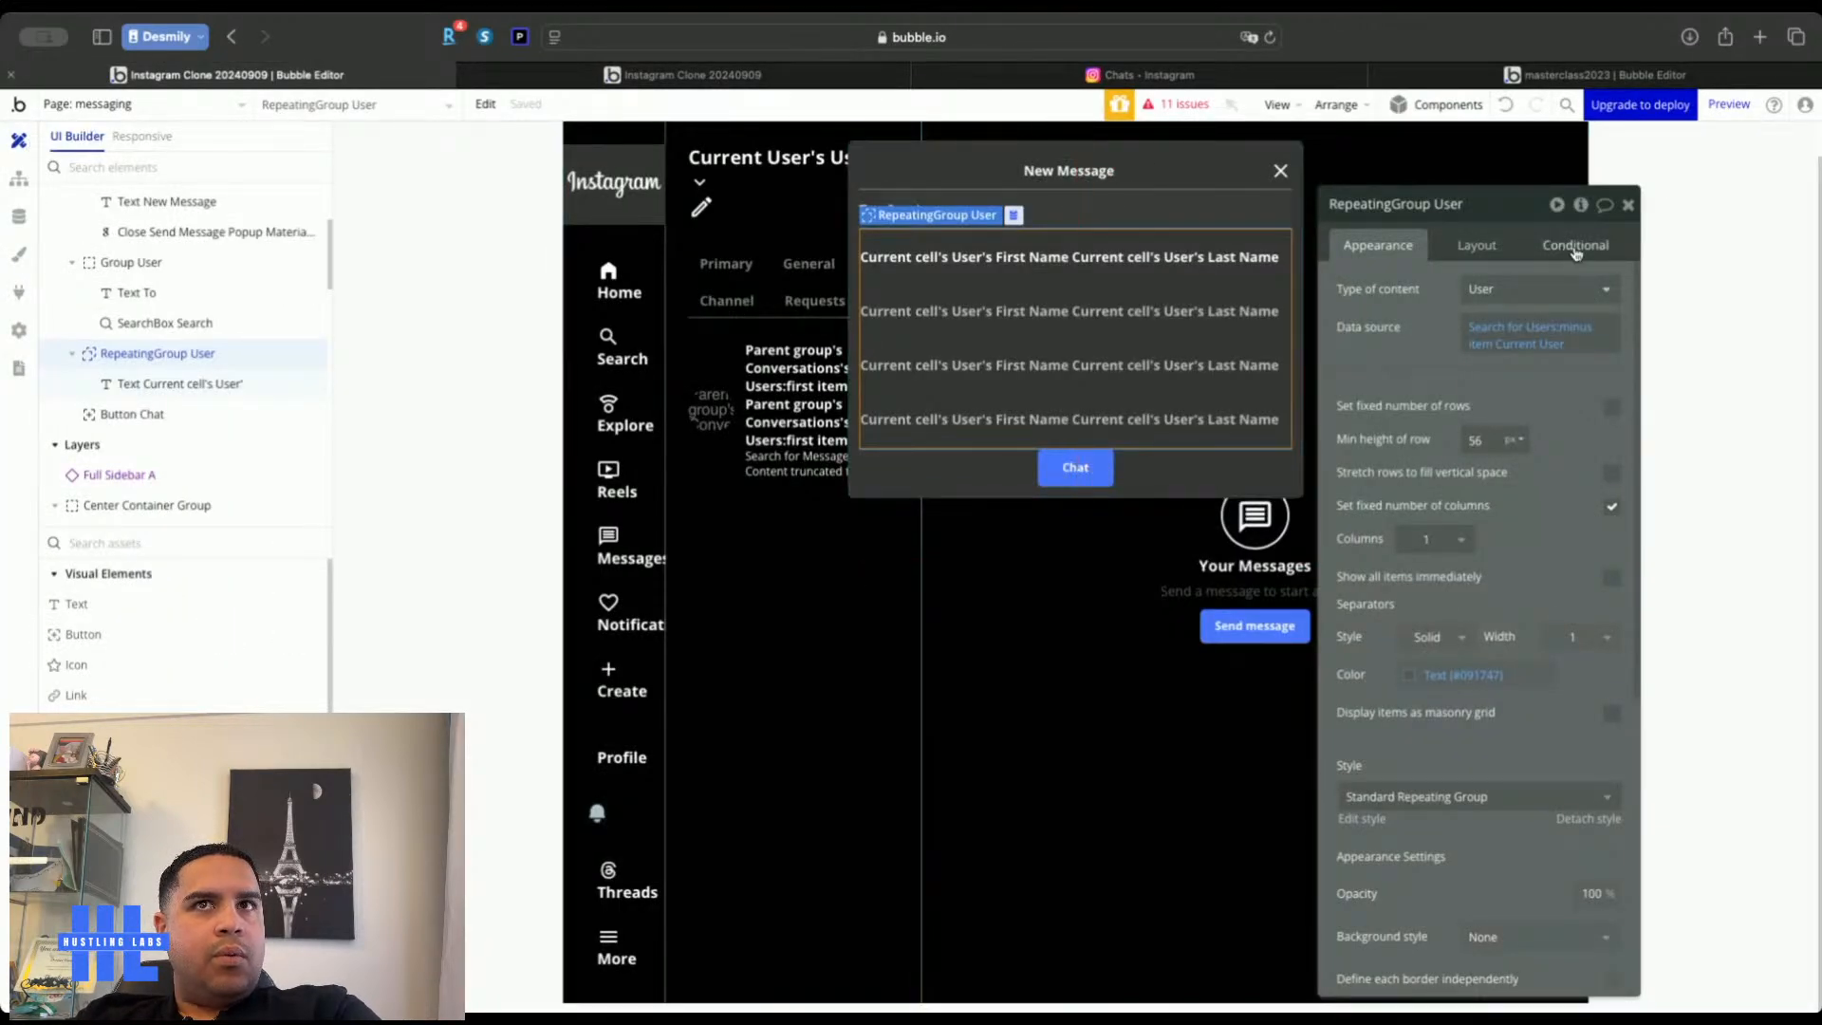
Hide the Send Message Popup on the canvas
left_click(1627, 205)
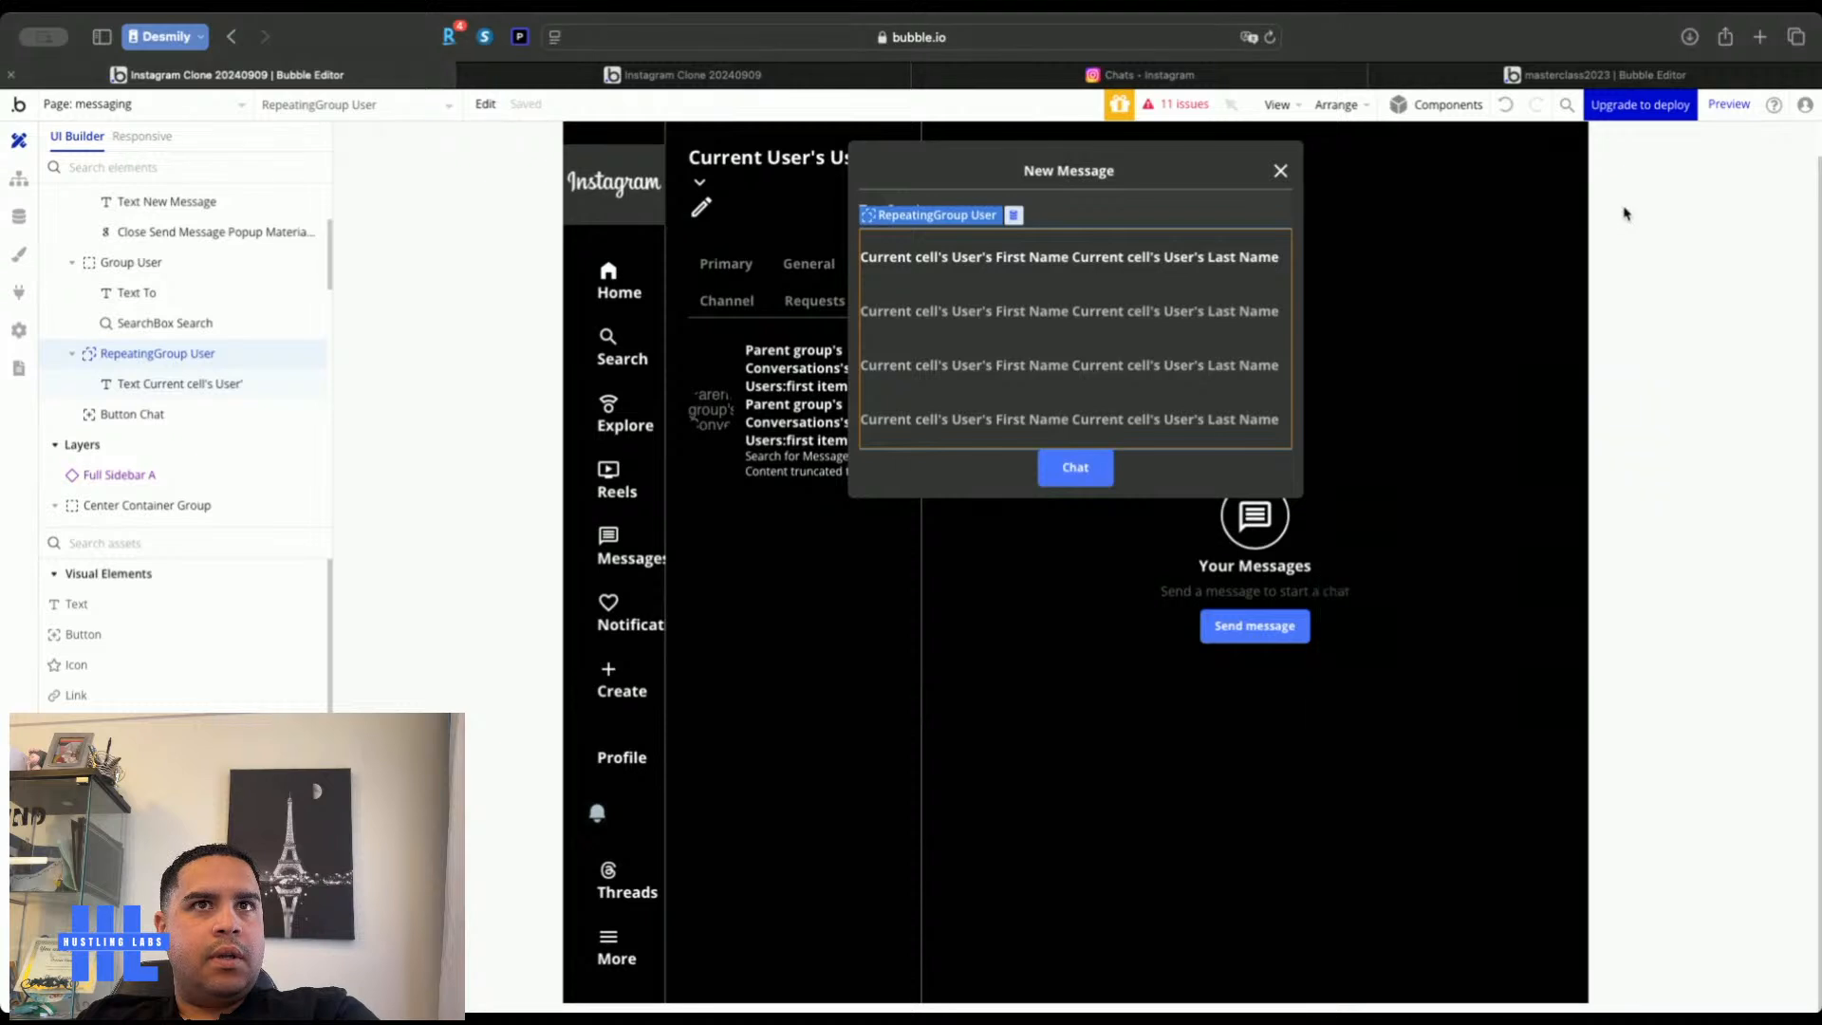
scroll(209, 350, "up", 3)
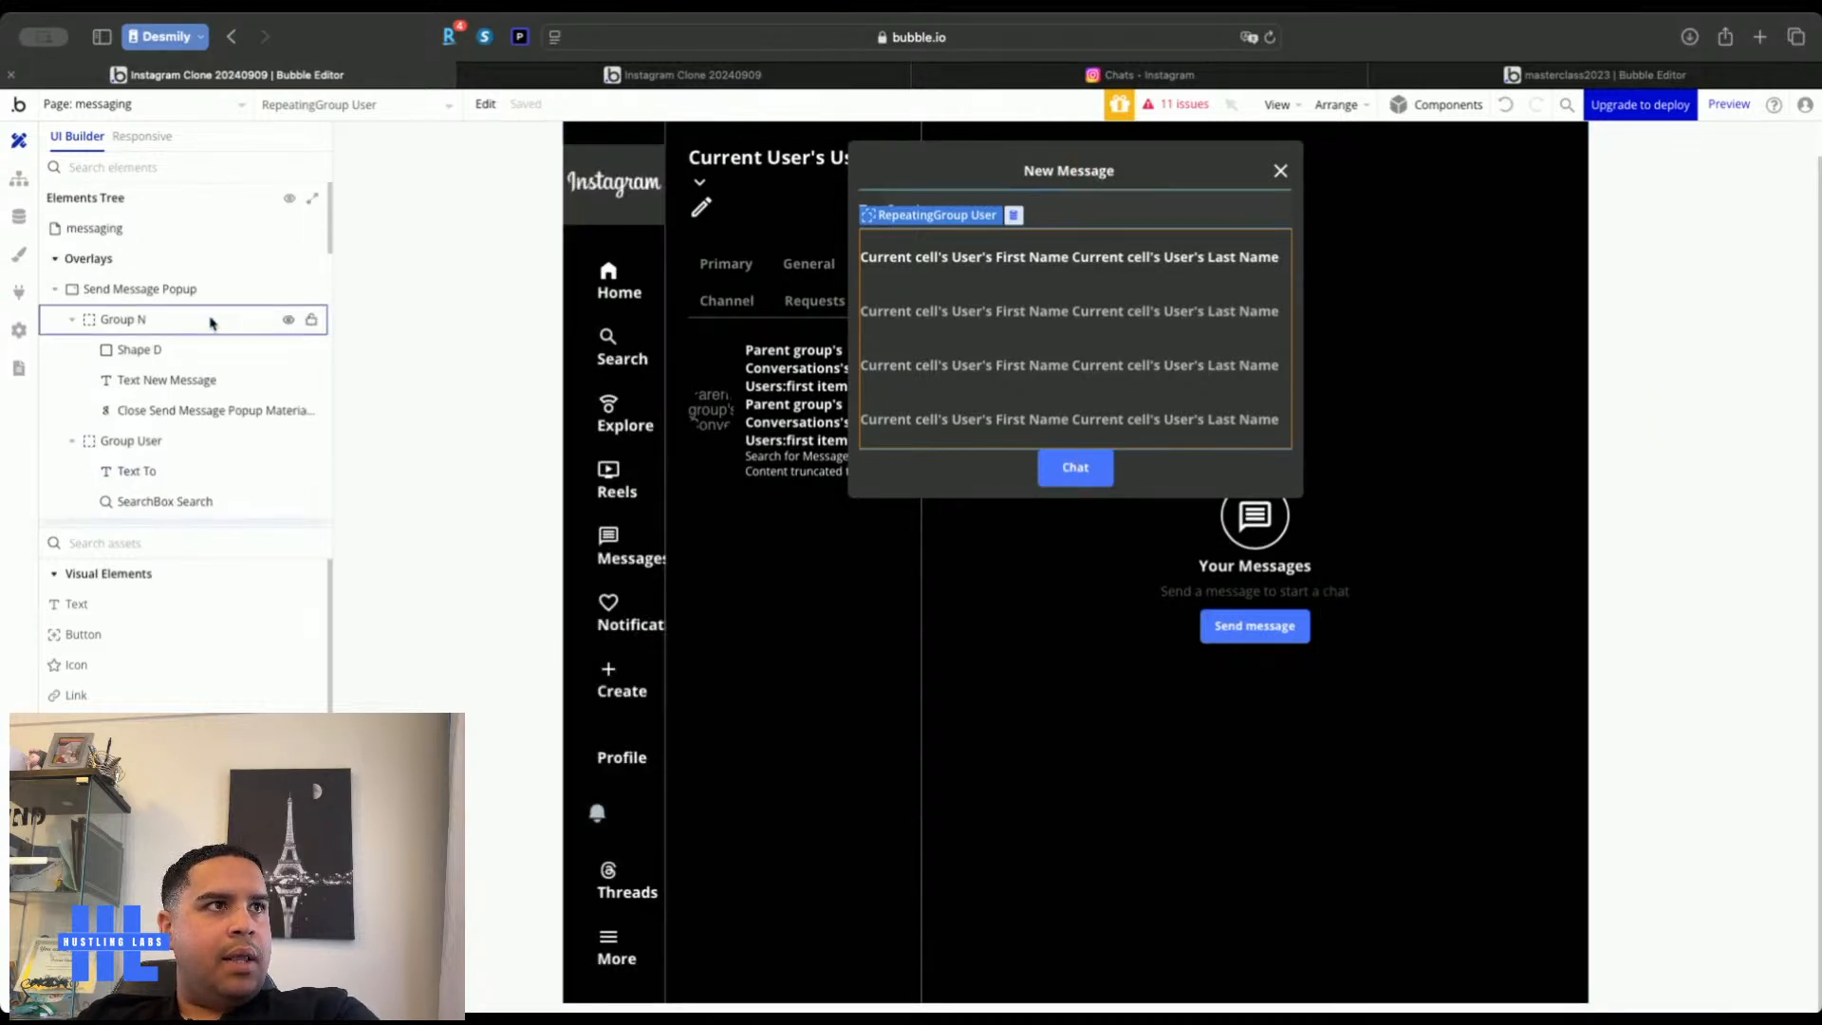
left_click(288, 288)
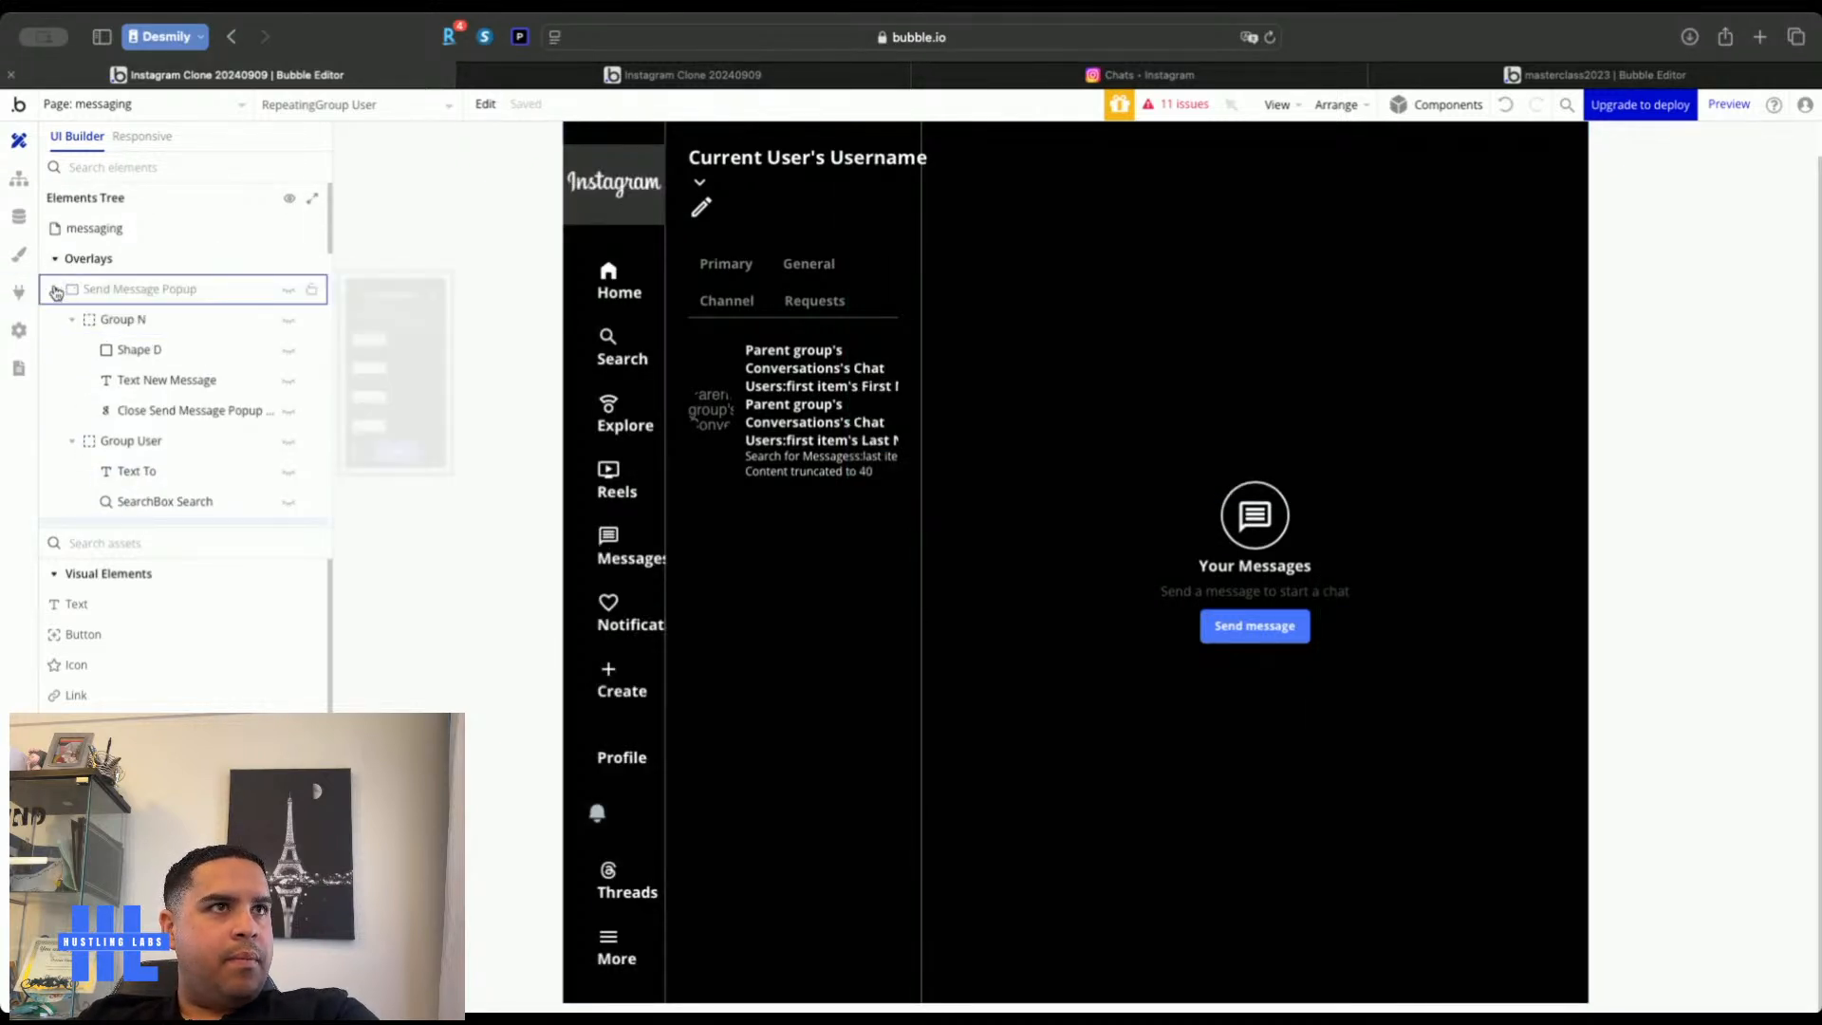
left_click(56, 291)
Hide the Empty Conversation Container and show the Conversation Messages Container
scroll(80, 482, "down", 5)
scroll(71, 379, "down", 1)
left_click(57, 269)
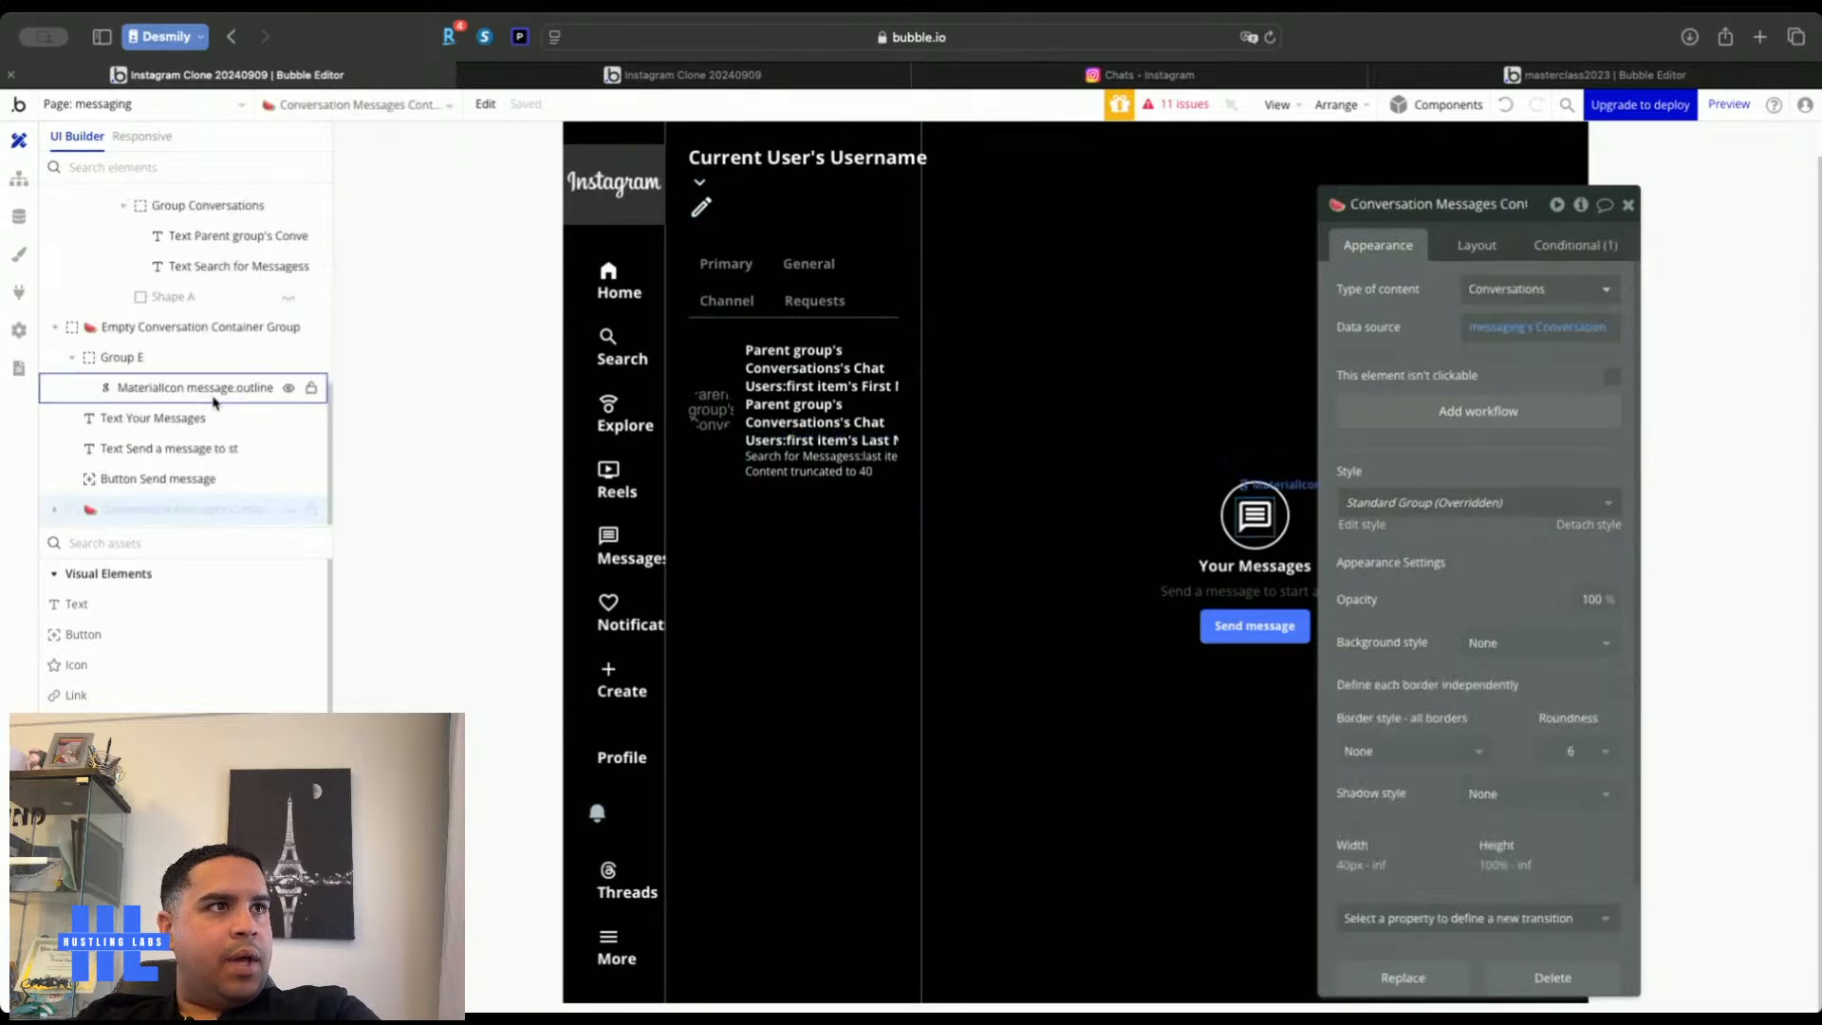
left_click(275, 328)
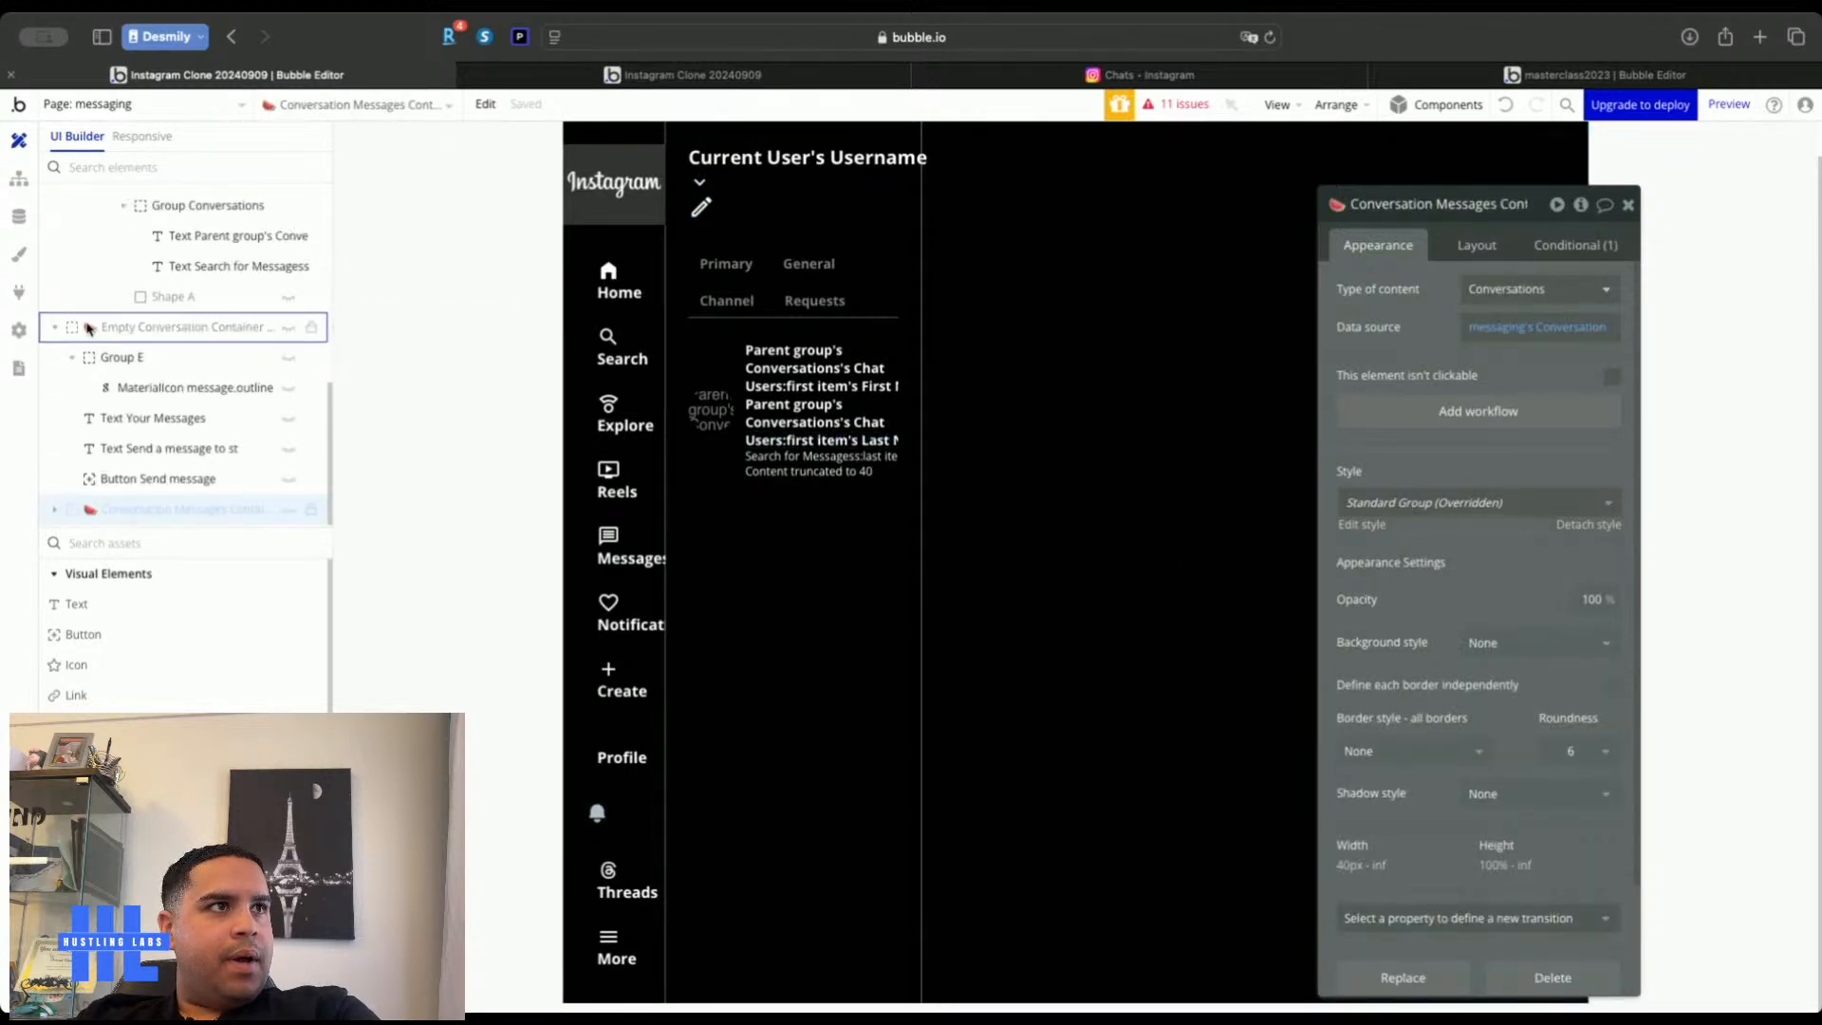
left_click(289, 510)
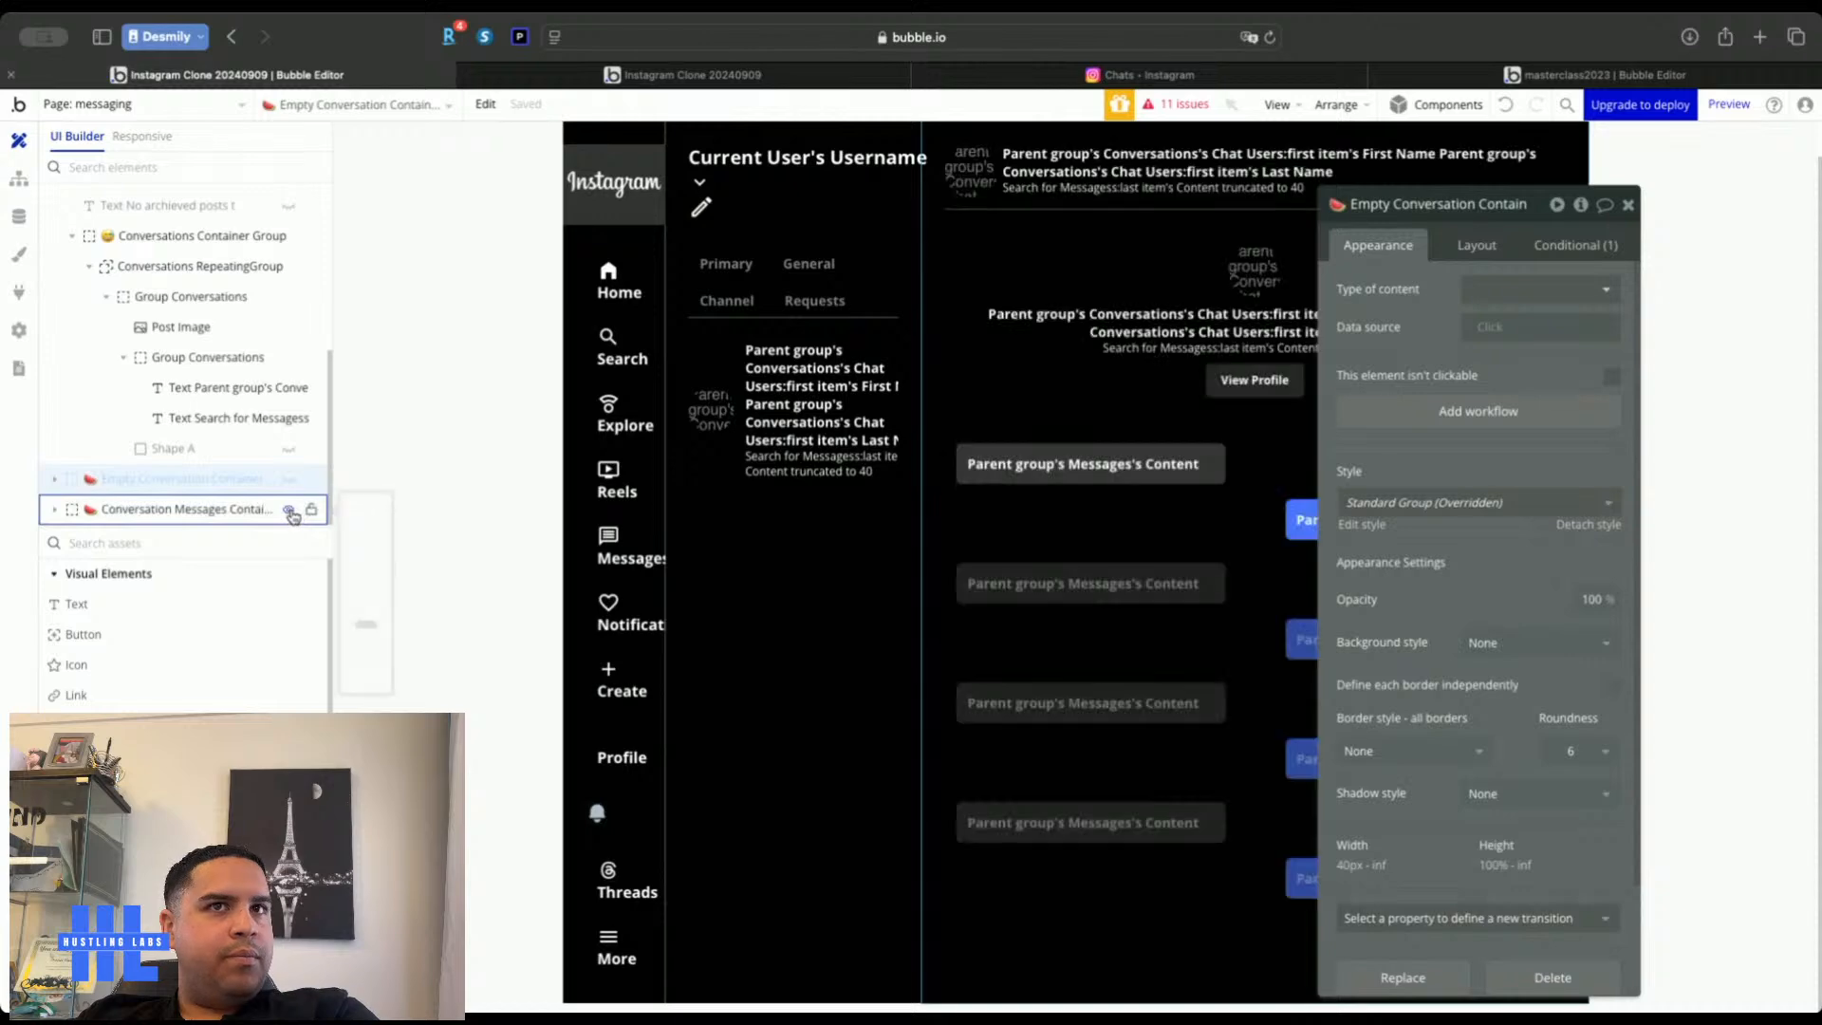
left_click_drag(1415, 320, 542, 311)
scroll(141, 677, "down", 5)
scroll(141, 676, "up", 3)
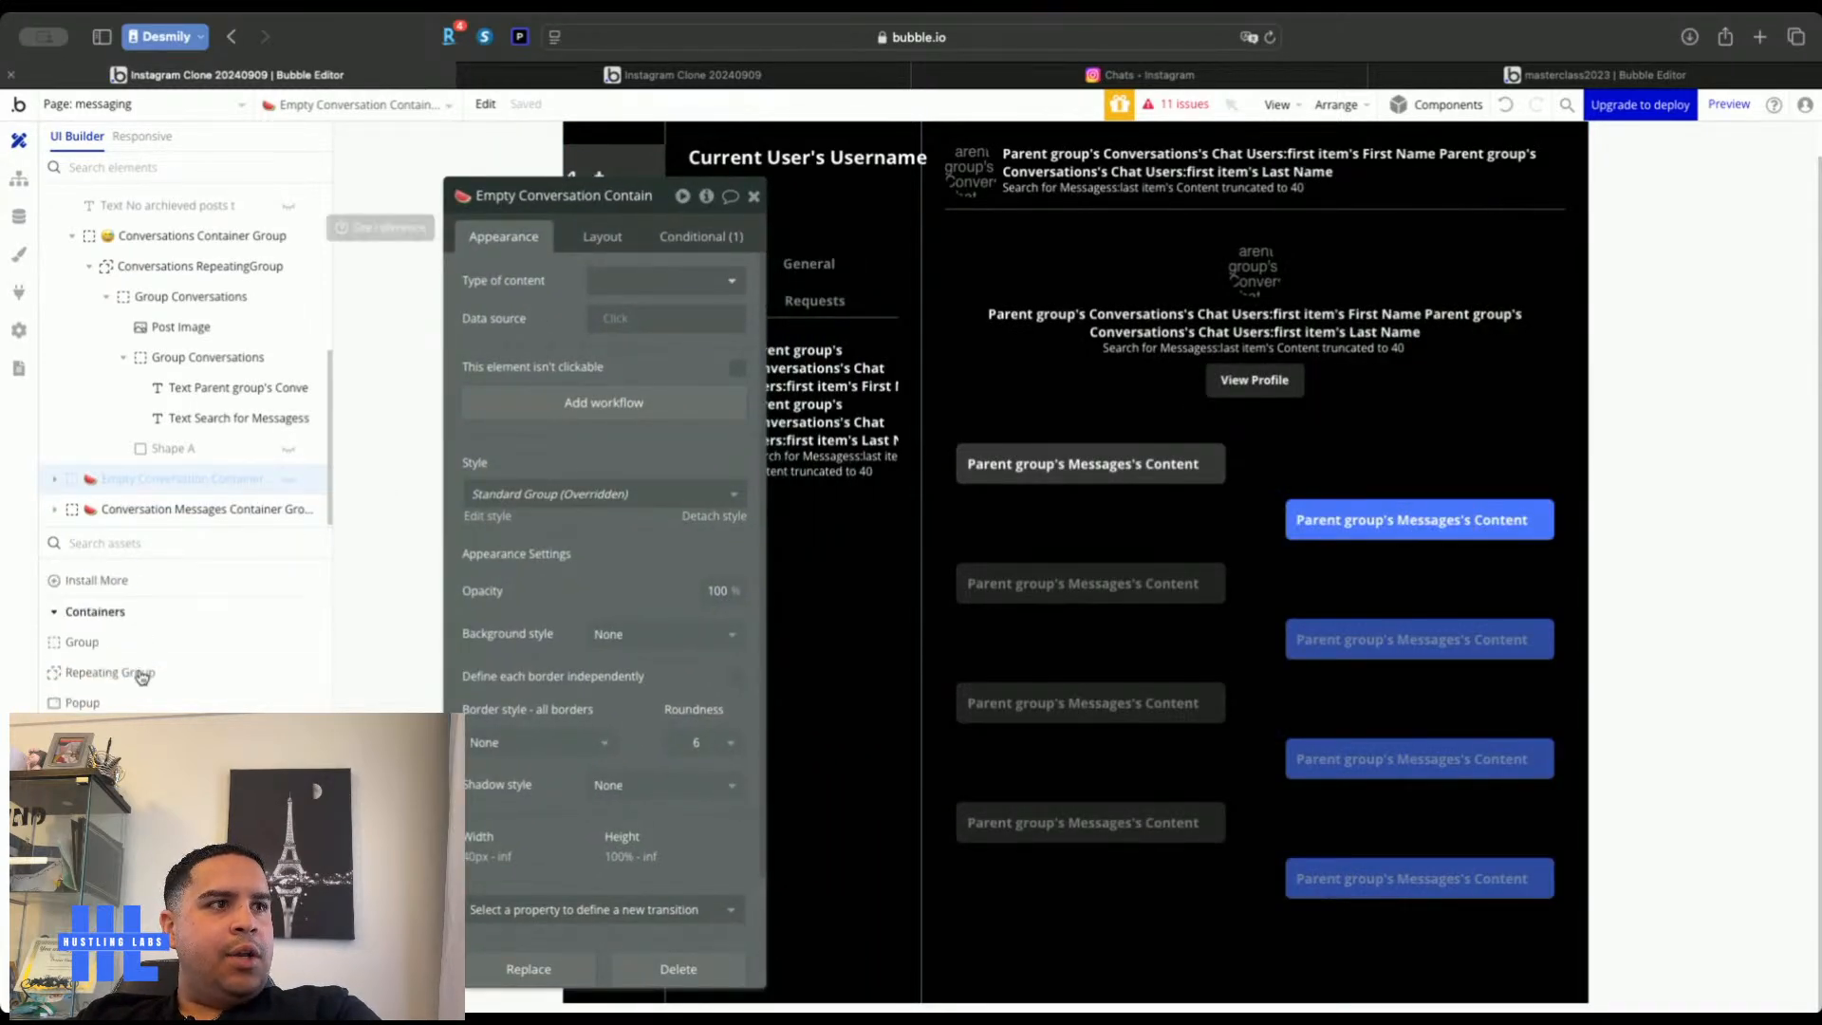
Draw a new group, Group P, at the end of the conversation column
left_click(142, 641)
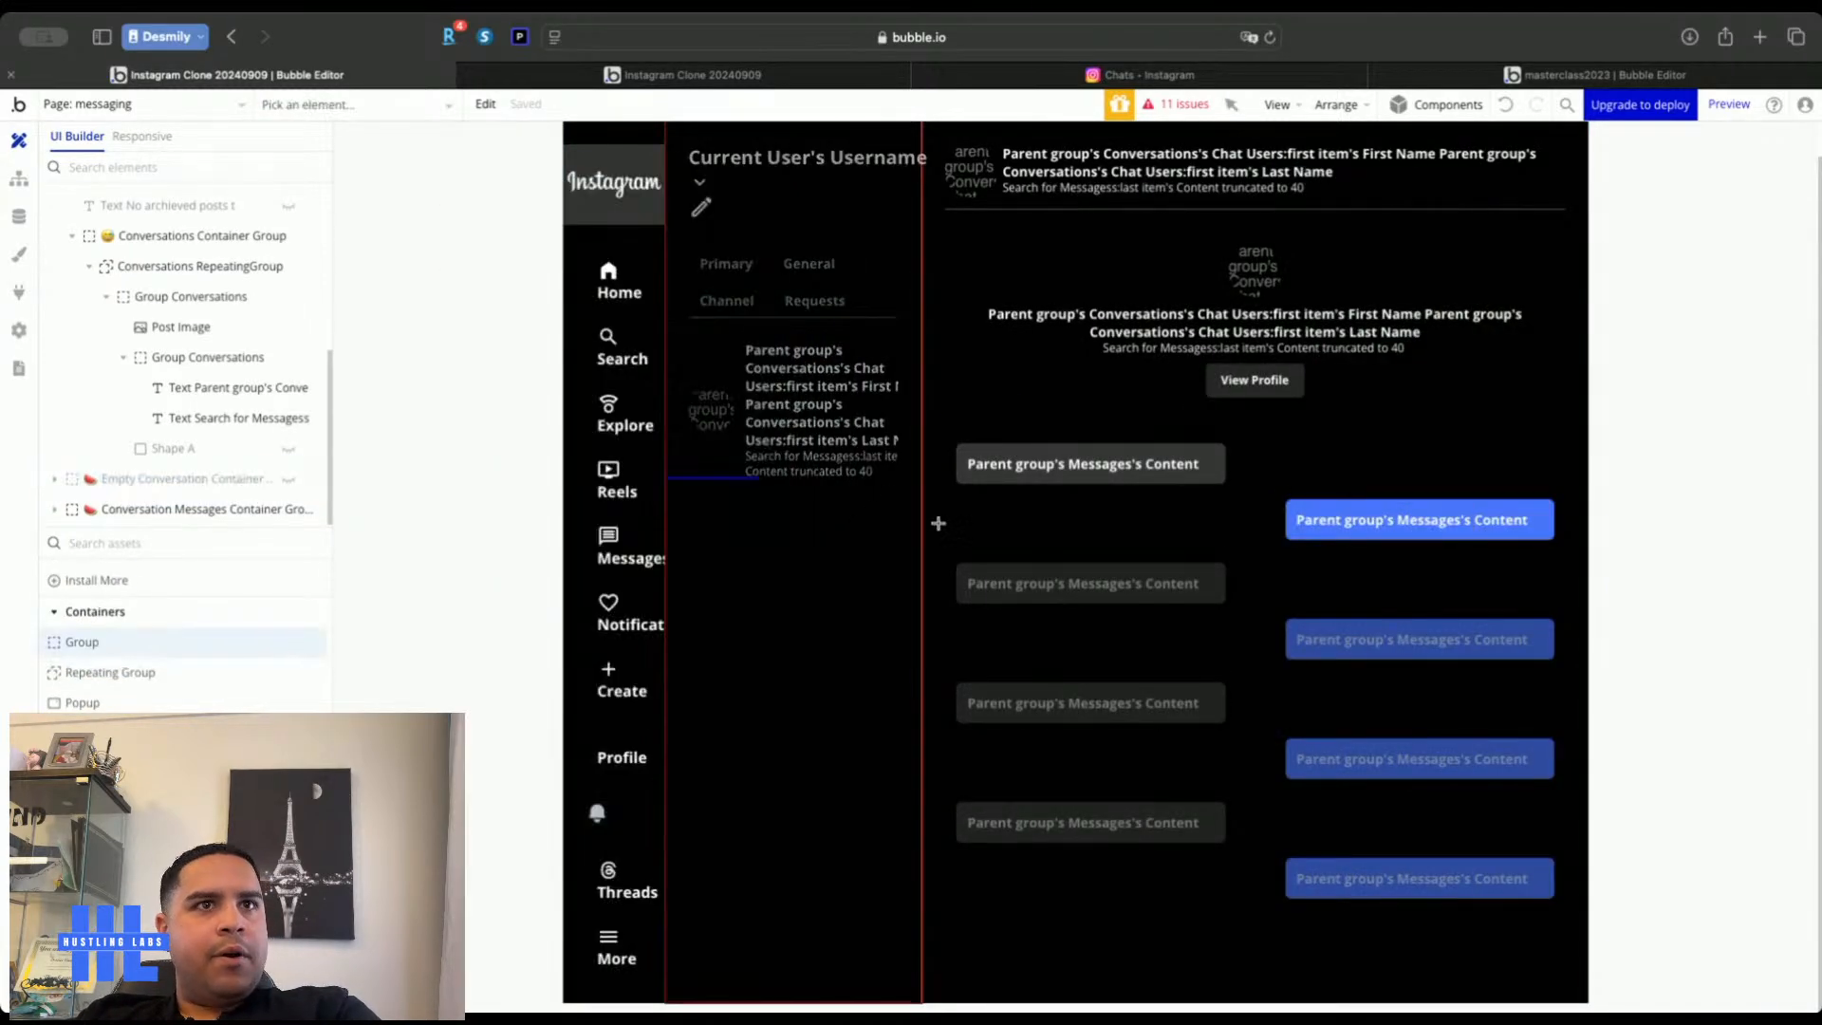
left_click(1002, 246)
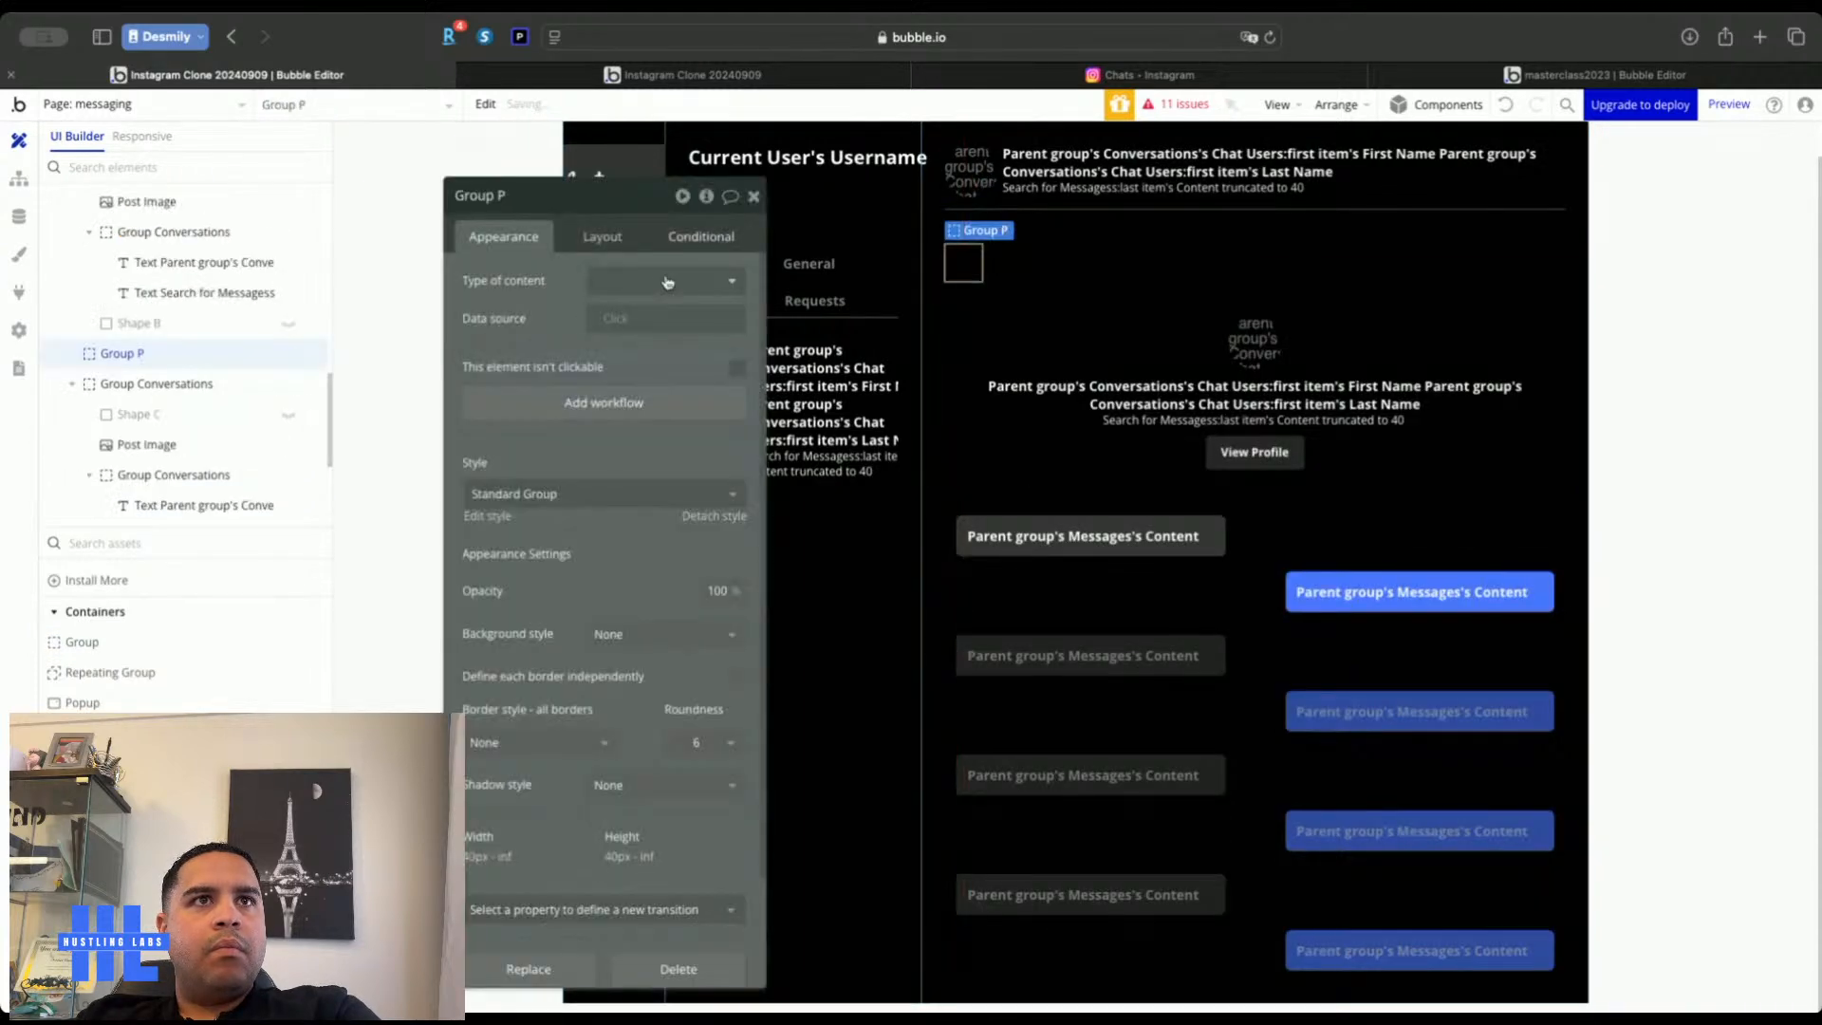
left_click(611, 242)
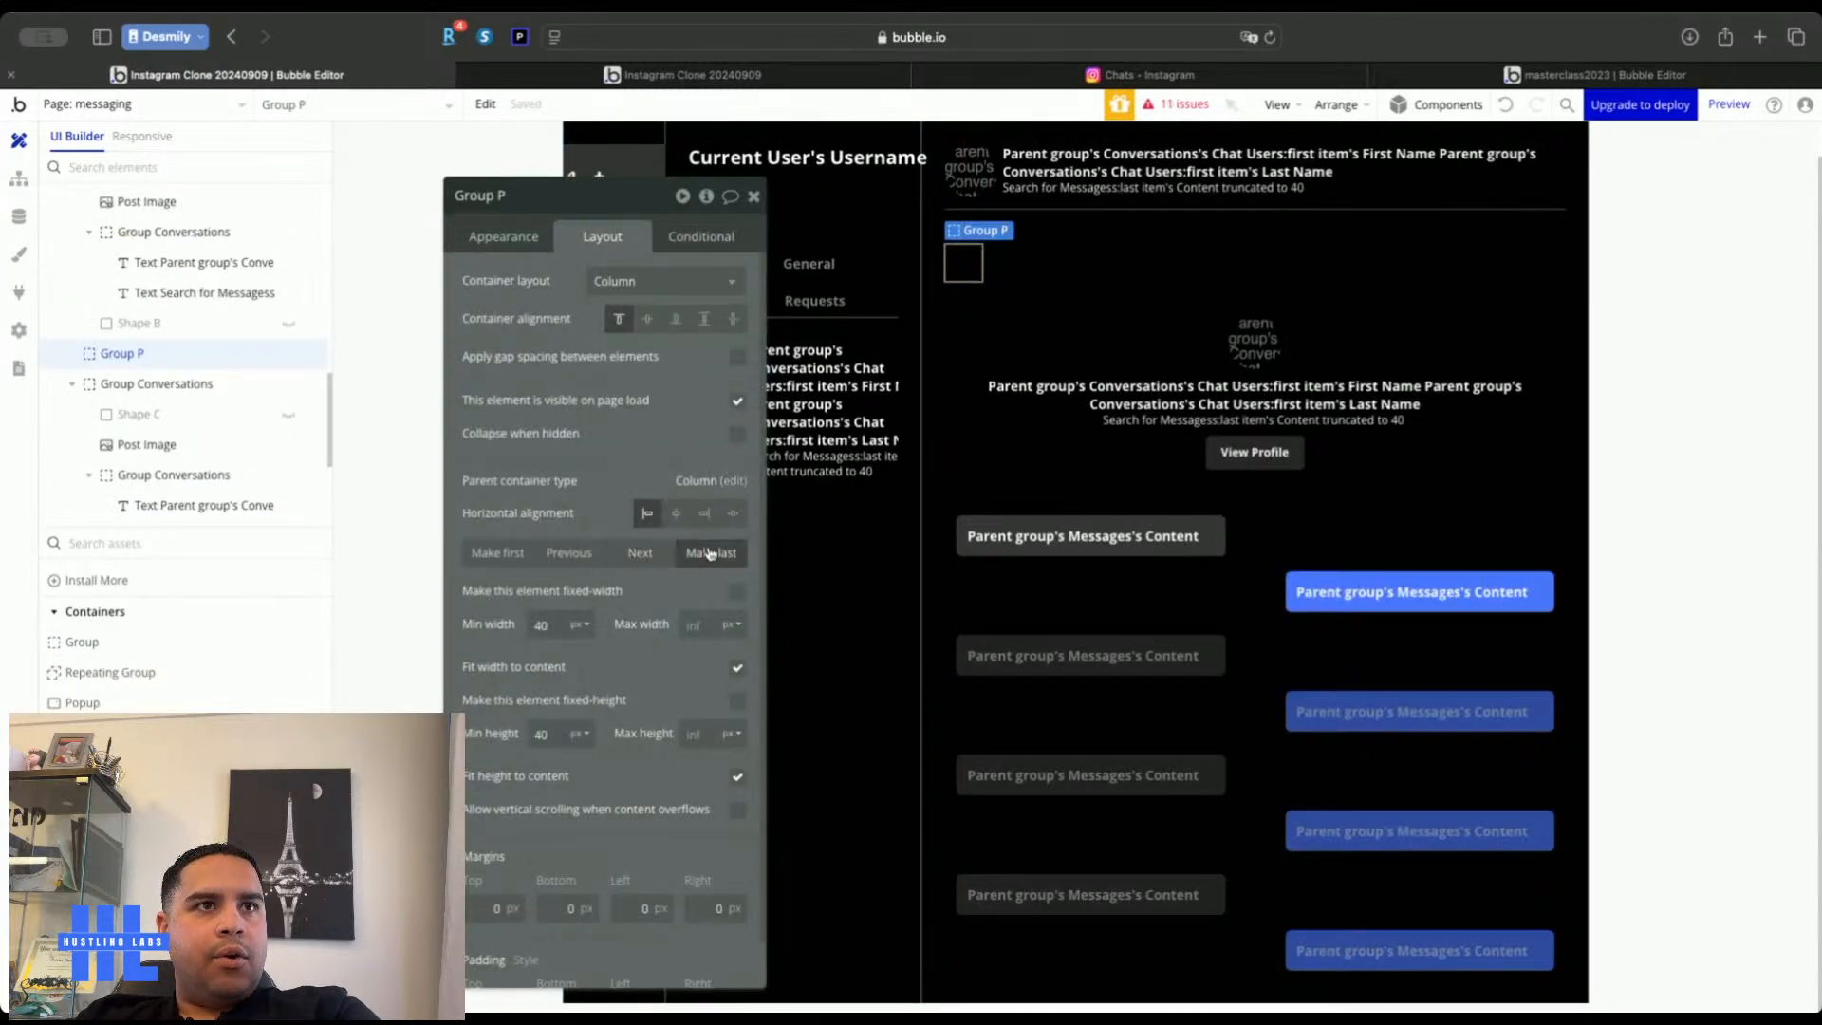
left_click(711, 552)
left_click(1124, 76)
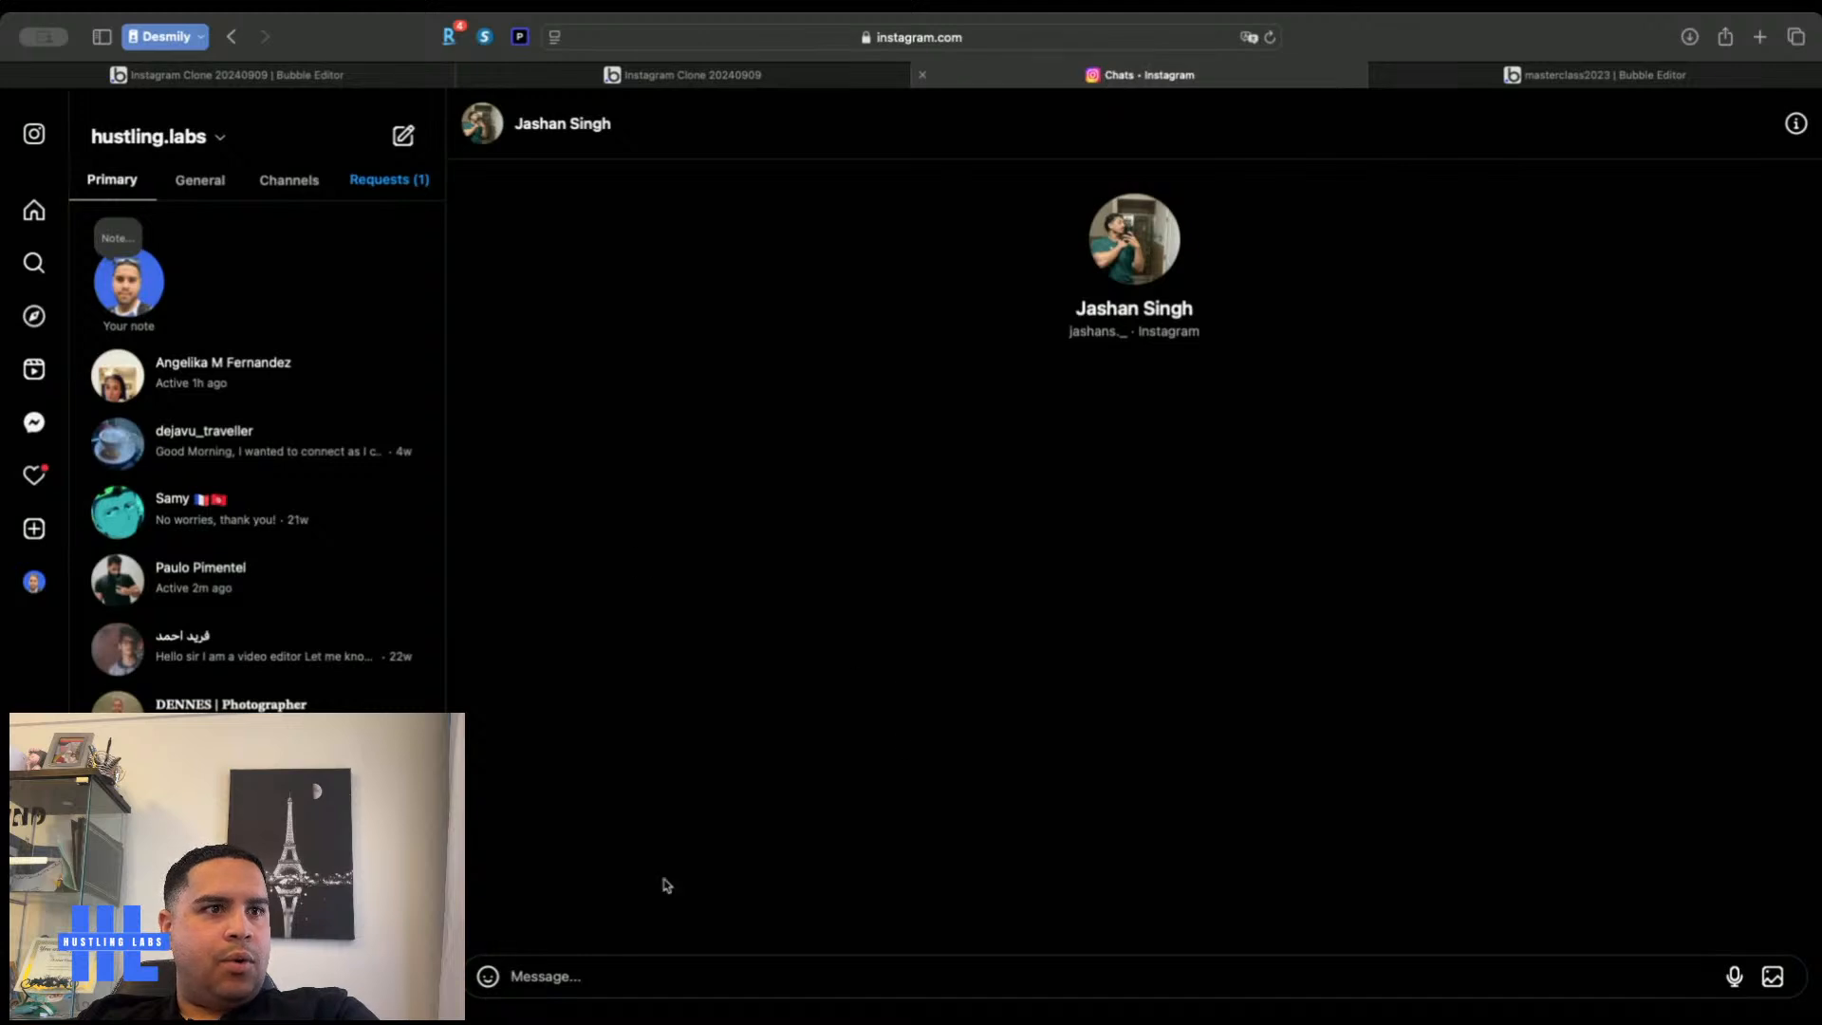
left_click(335, 76)
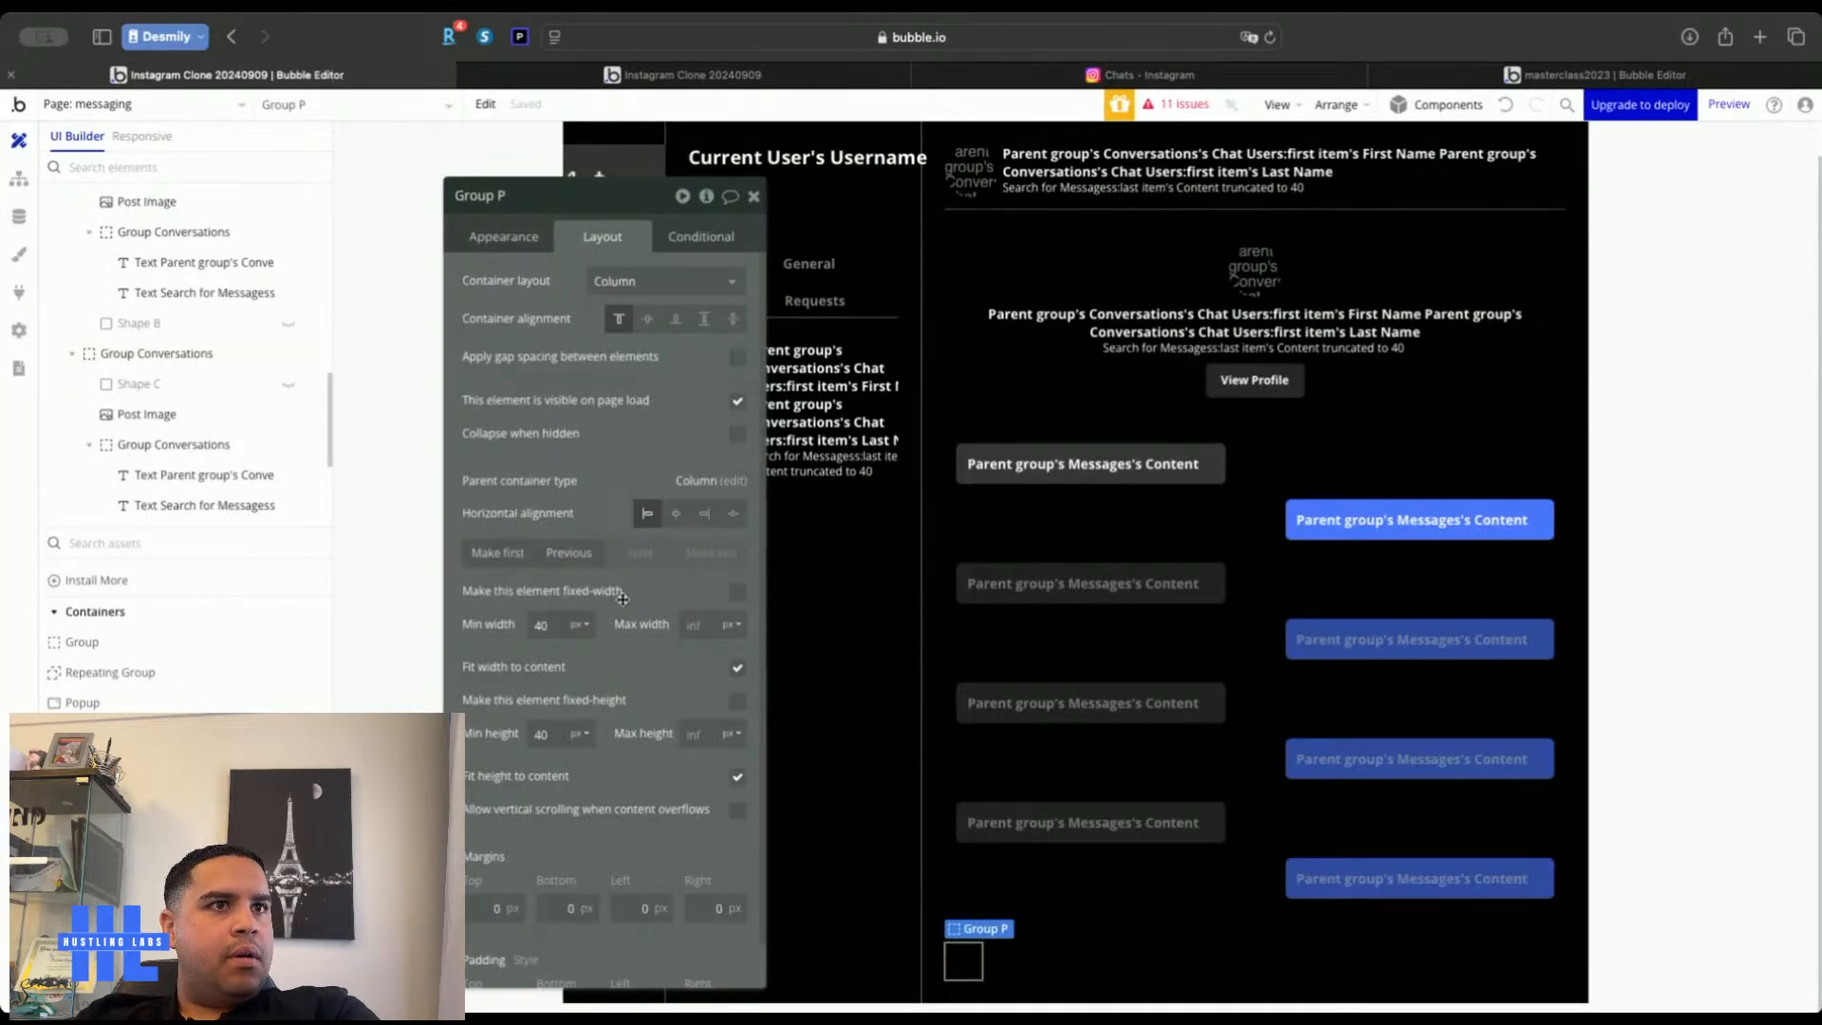
Make Group P full width with a solid Primary contrast border
left_click(517, 245)
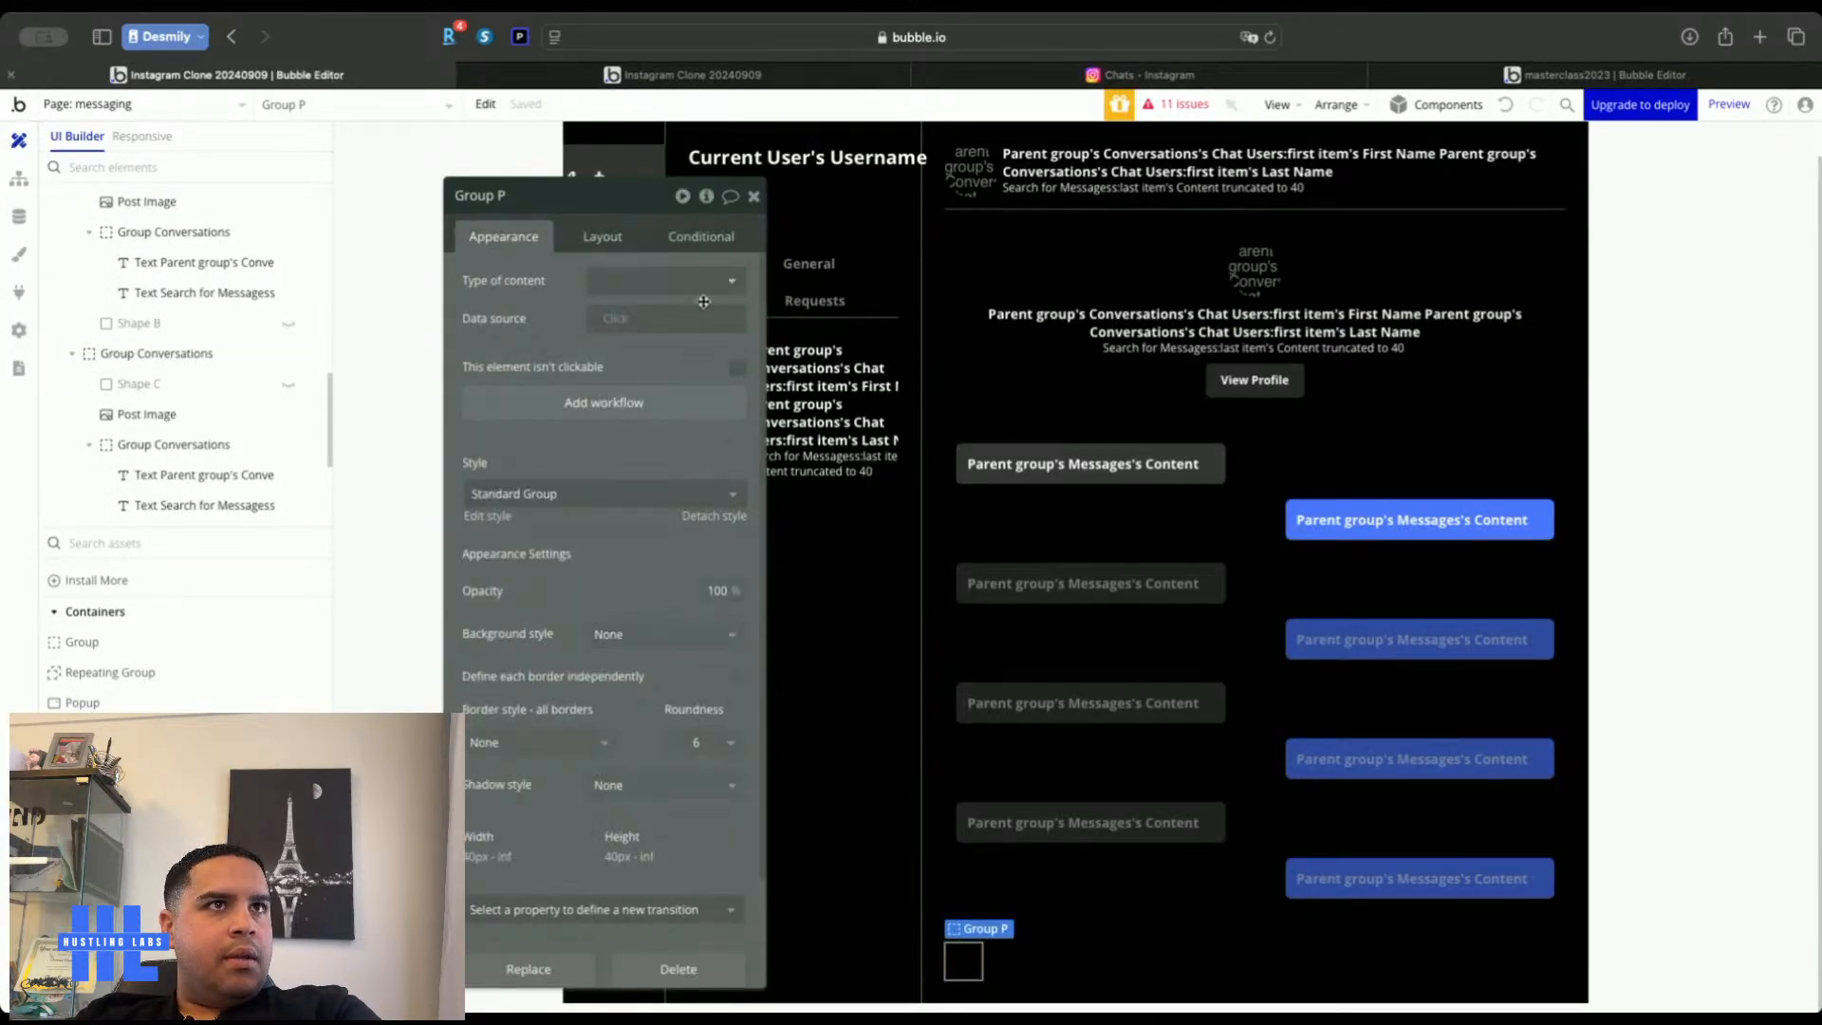
left_click(612, 238)
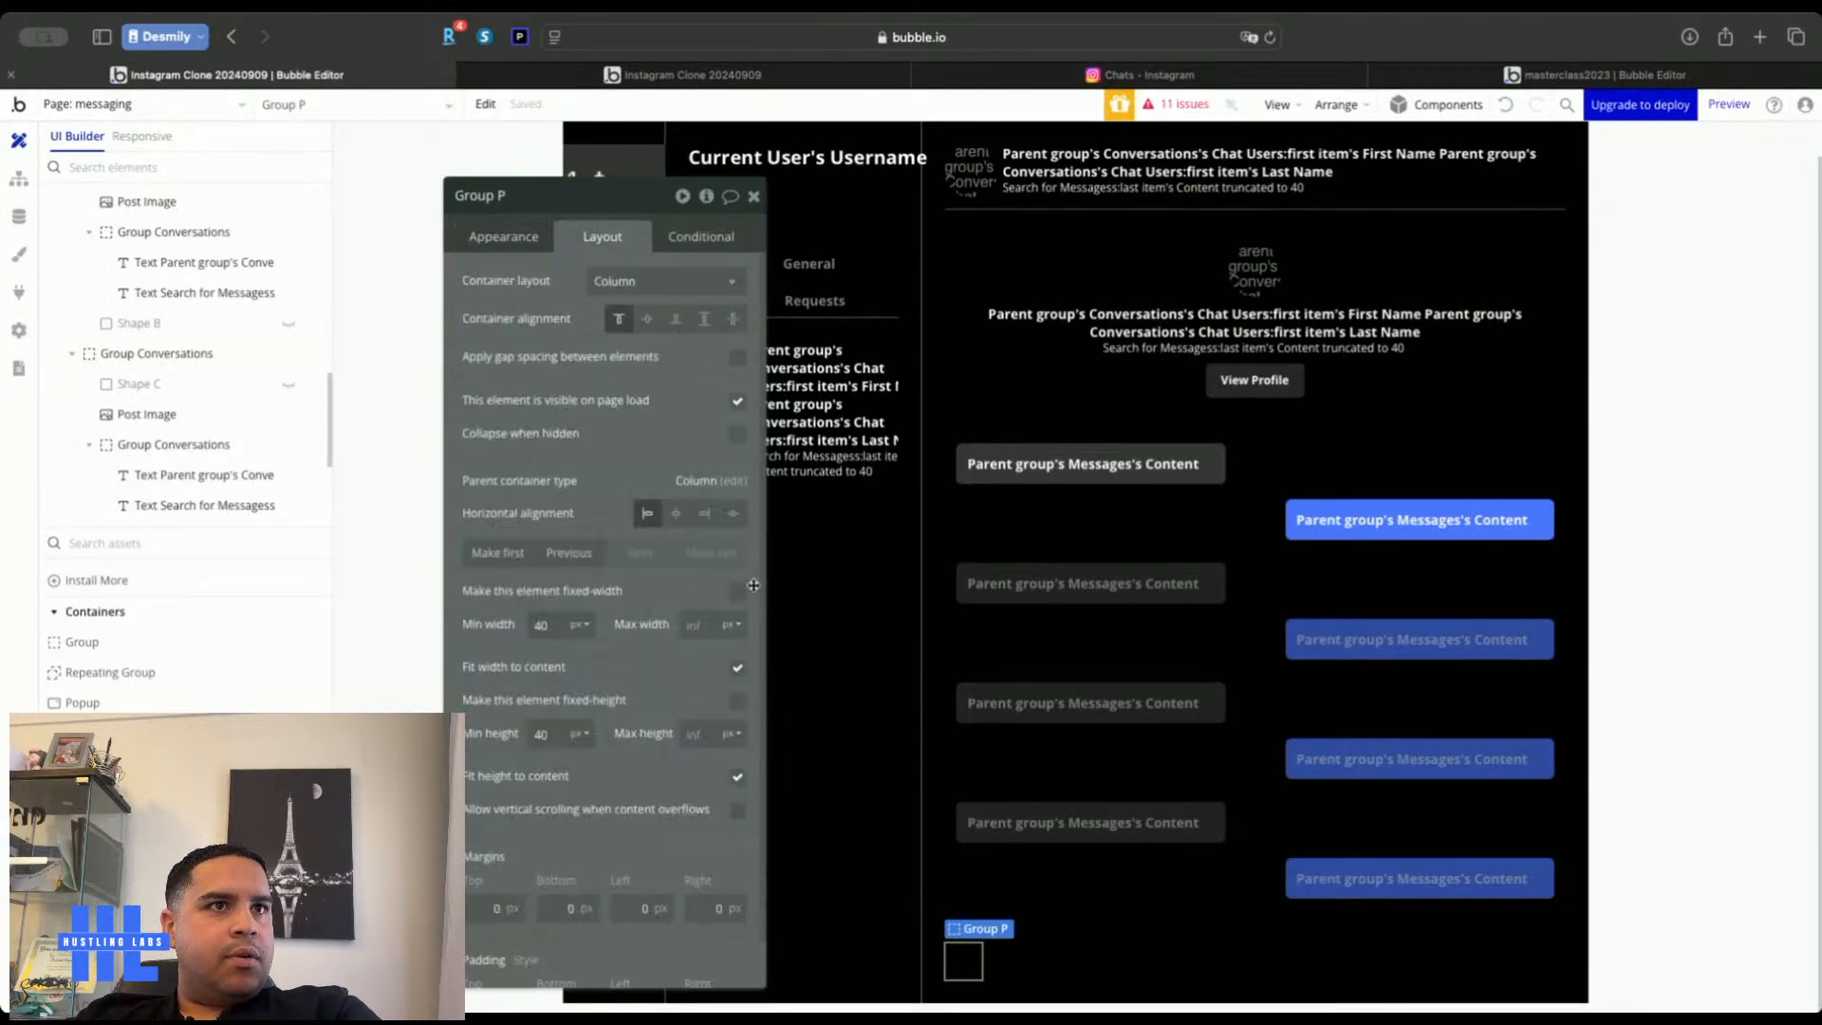
left_click(738, 669)
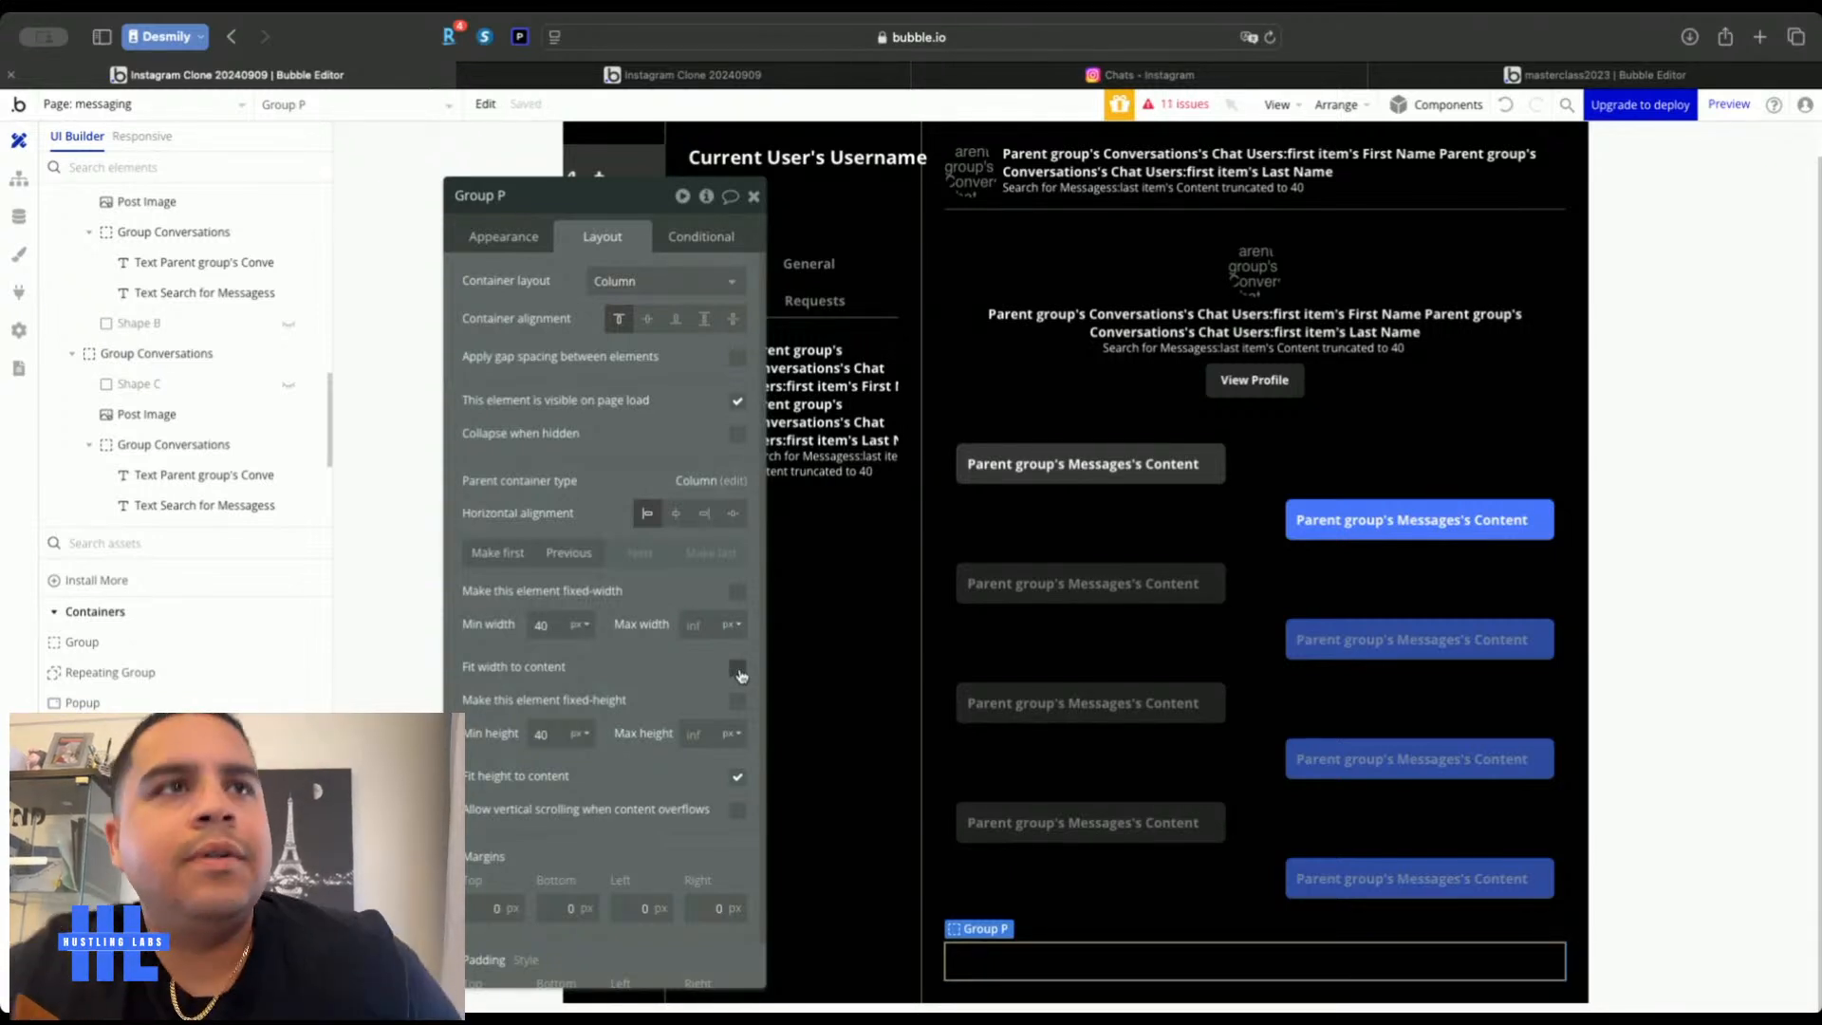
left_click(482, 241)
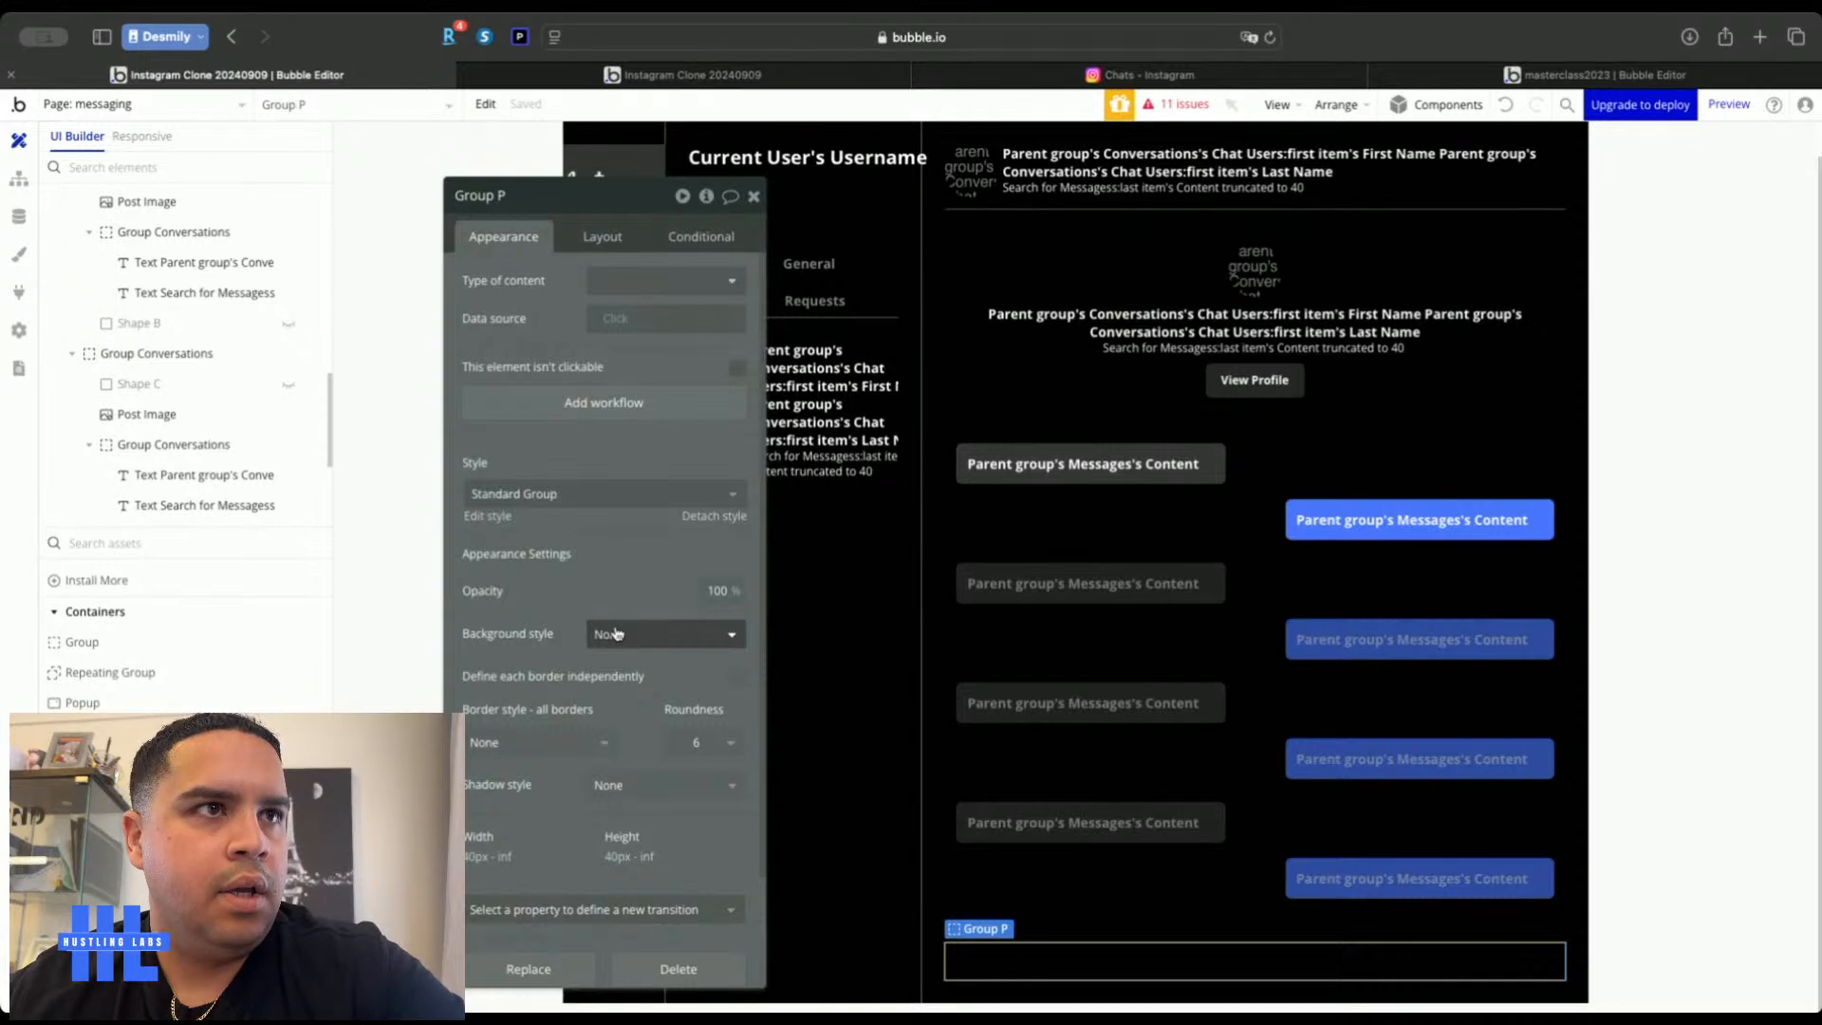
left_click(536, 742)
left_click(555, 825)
left_click(579, 816)
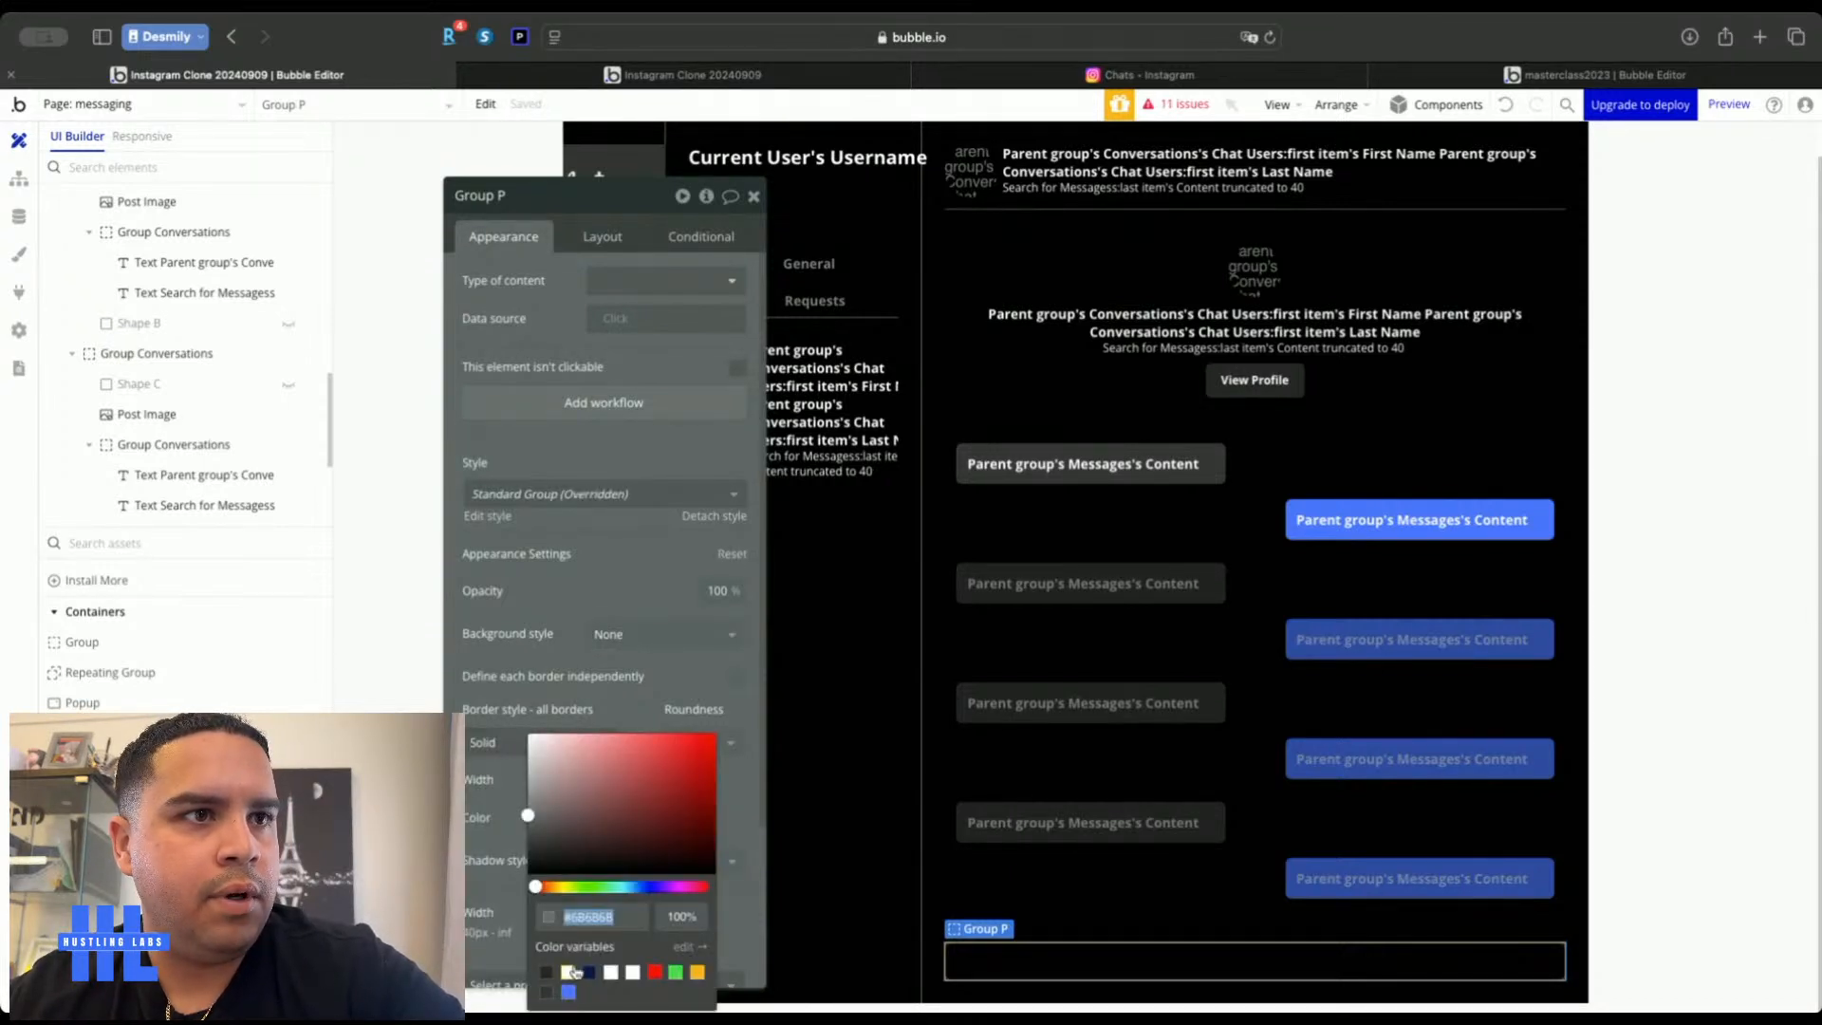
left_click(569, 972)
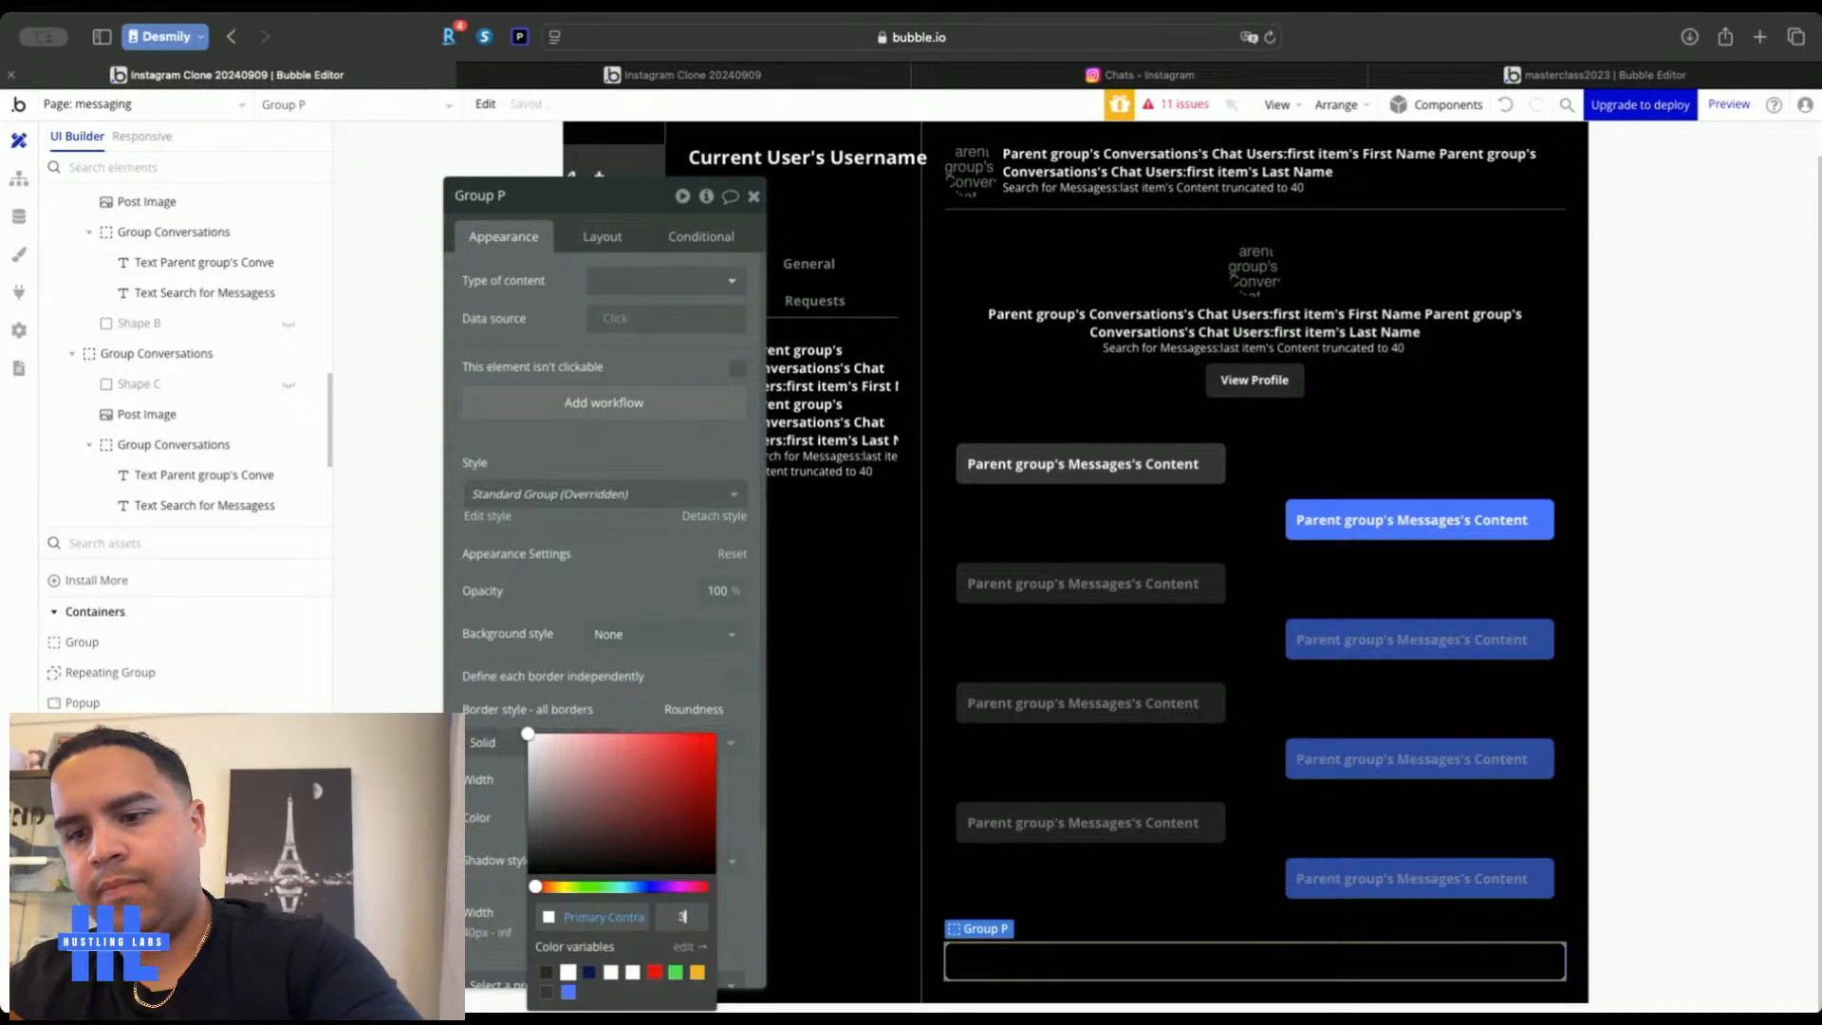
left_click(1712, 830)
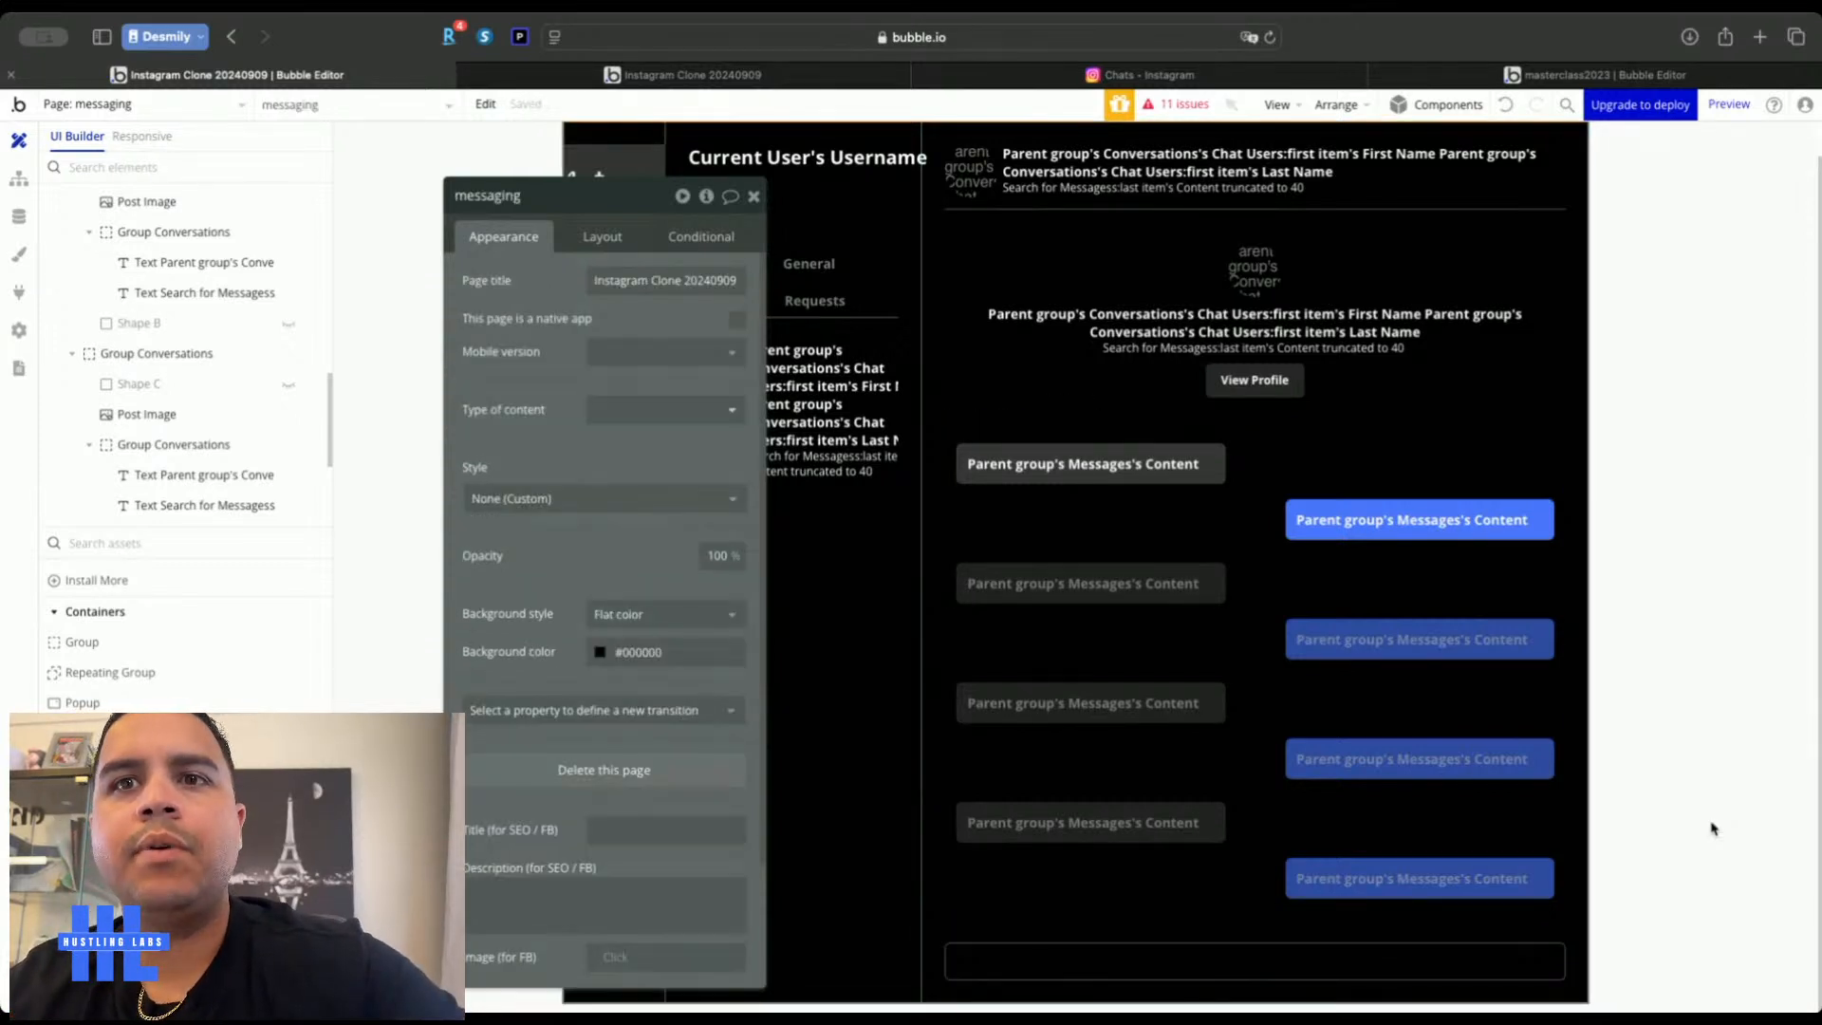
Set Group P's corner roundness to 30
left_click(1521, 967)
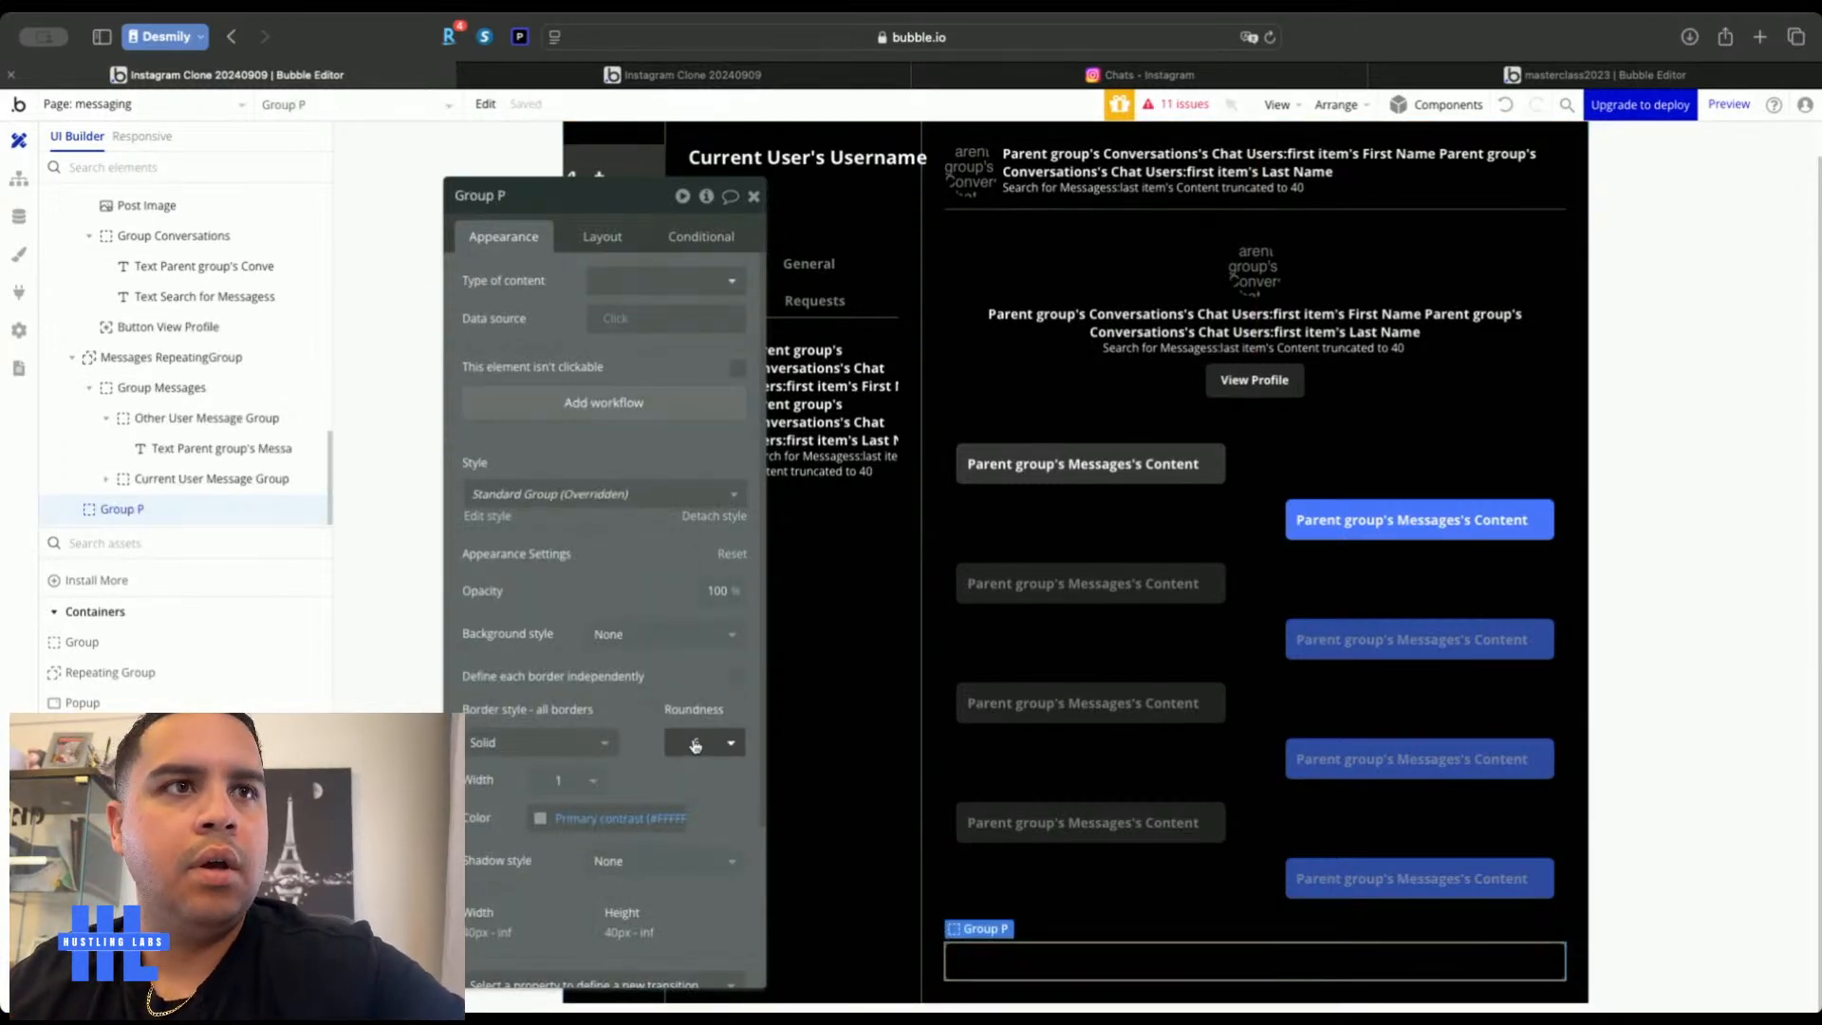
type("12")
left_click(1687, 681)
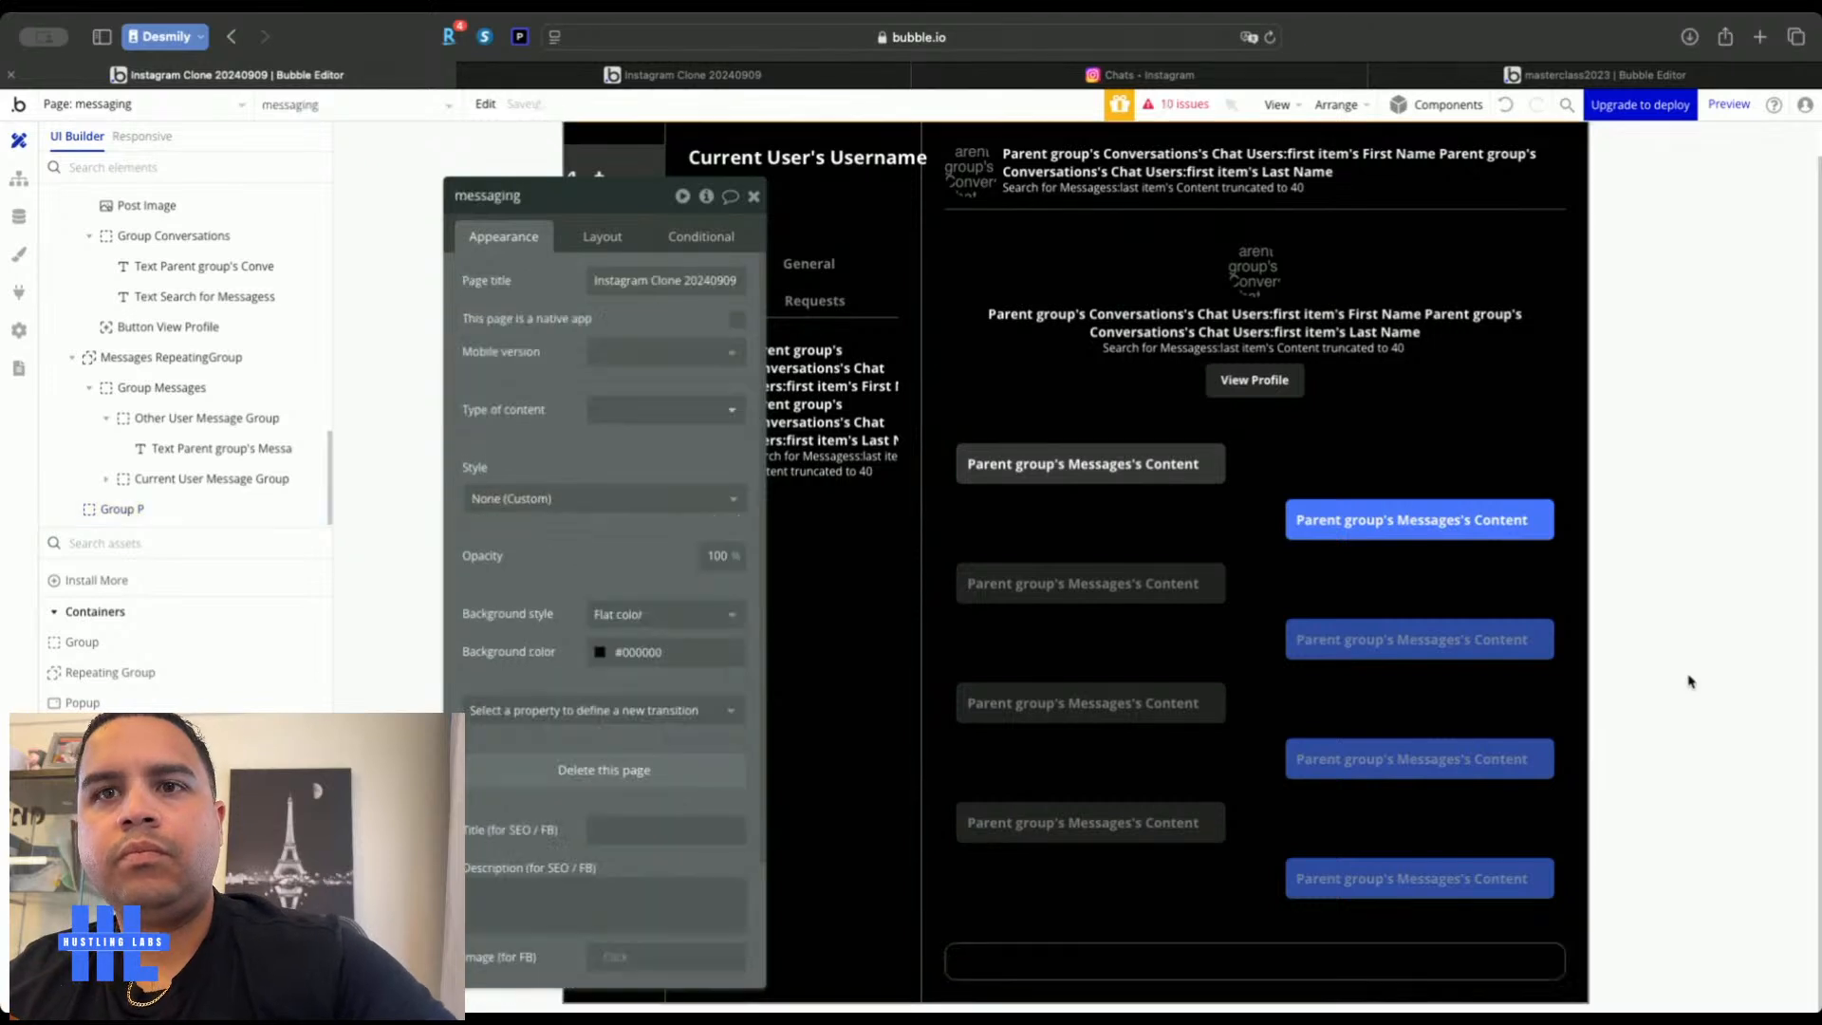
left_click(1537, 963)
left_click(699, 743)
type("30")
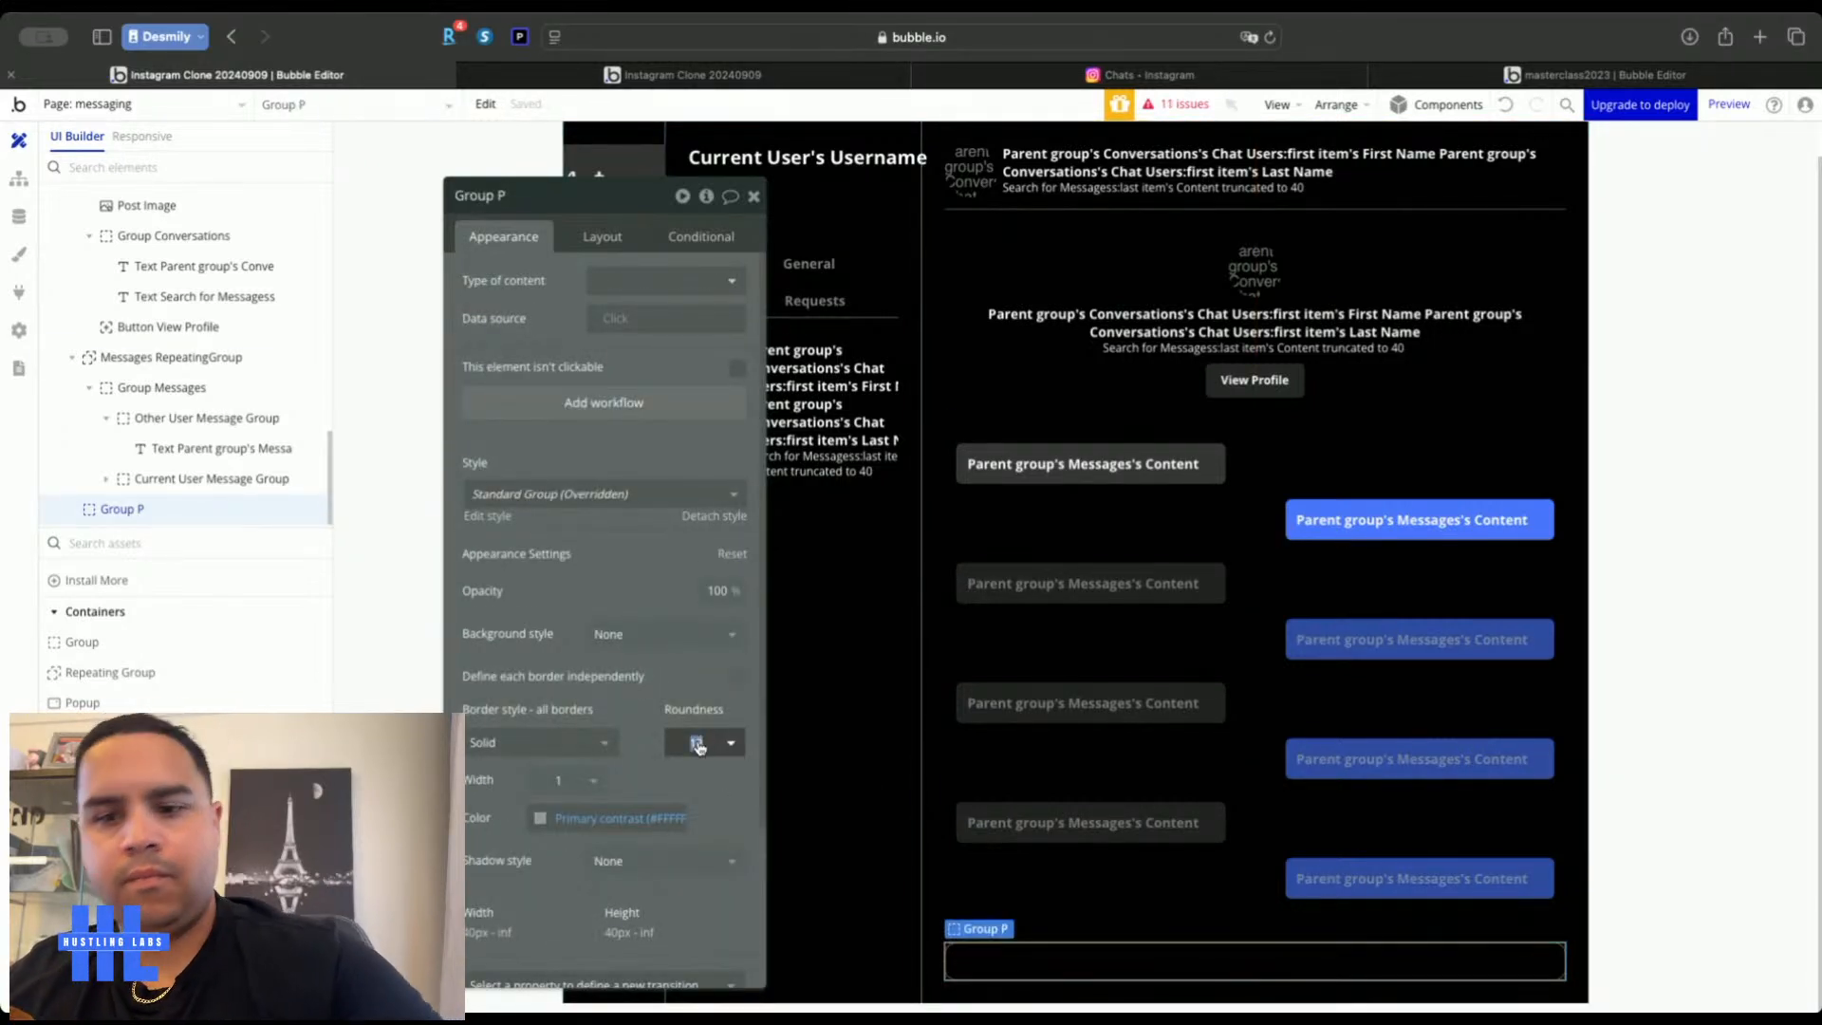
left_click(1688, 643)
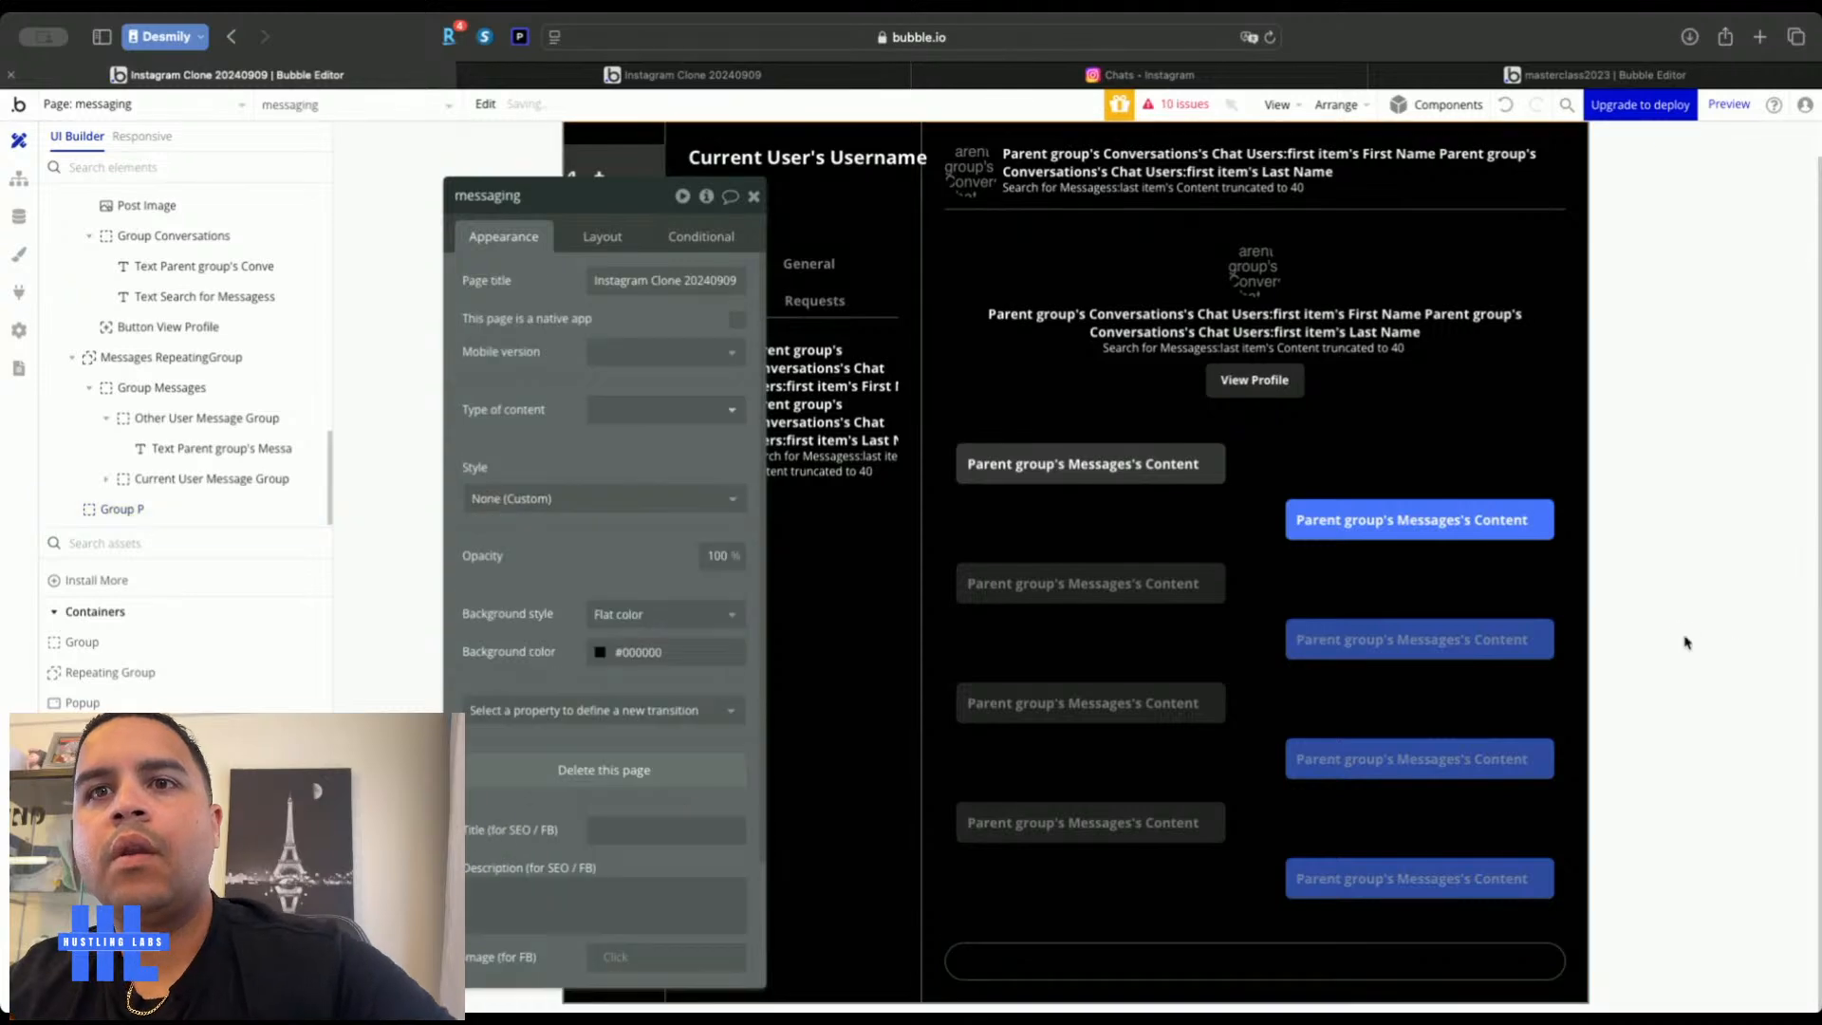
Draw an Input element inside Group P
left_click(1056, 81)
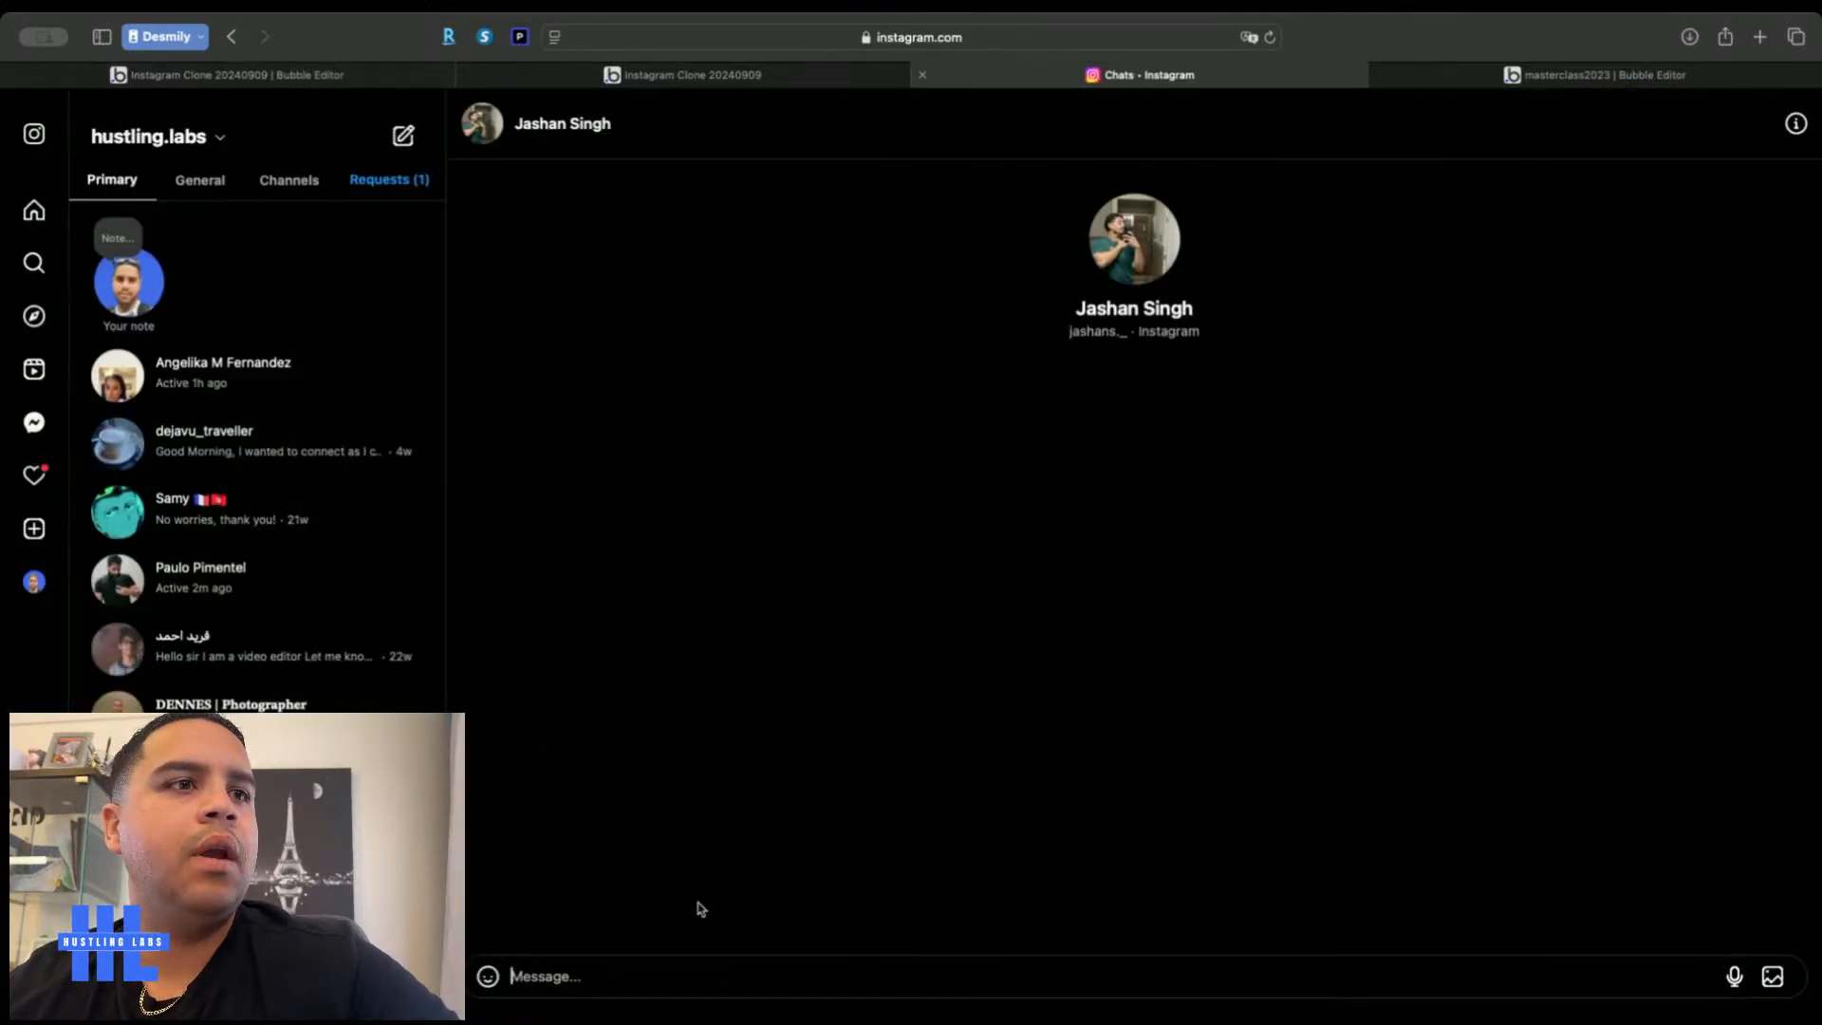
left_click(327, 74)
scroll(169, 702, "up", 5)
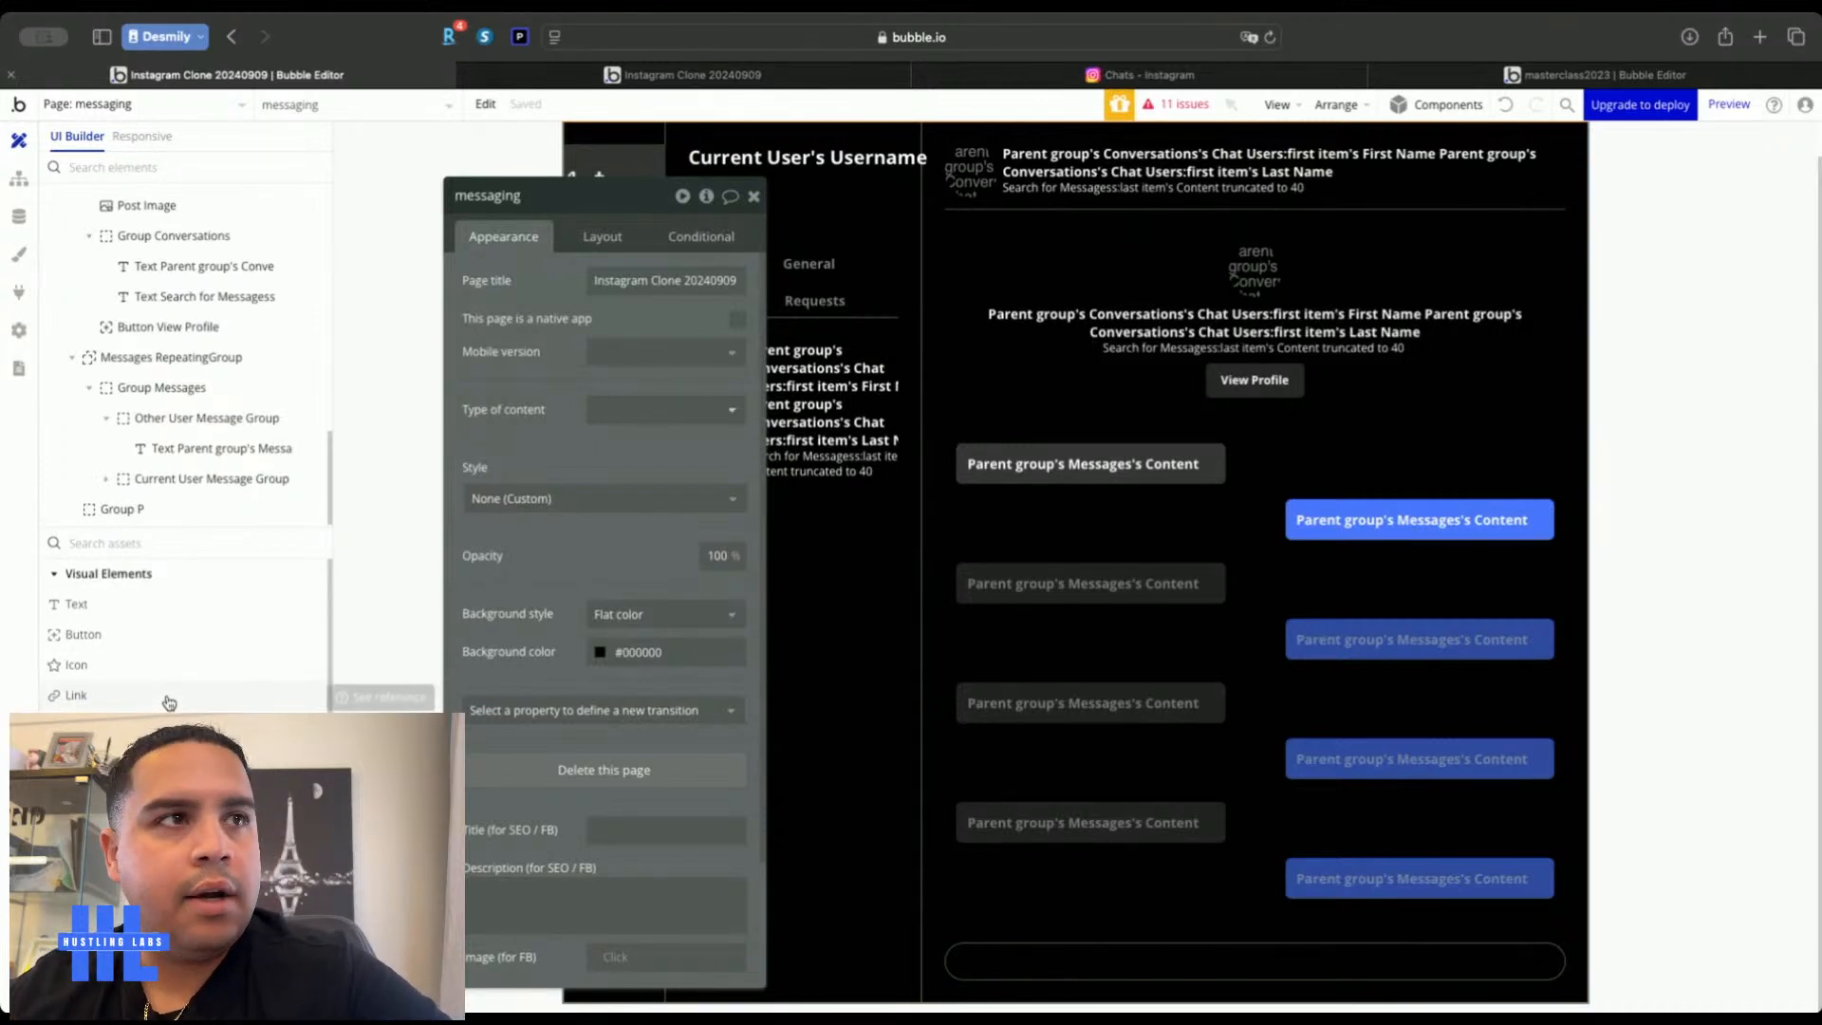
scroll(114, 607, "down", 5)
scroll(104, 654, "down", 2)
left_click(104, 772)
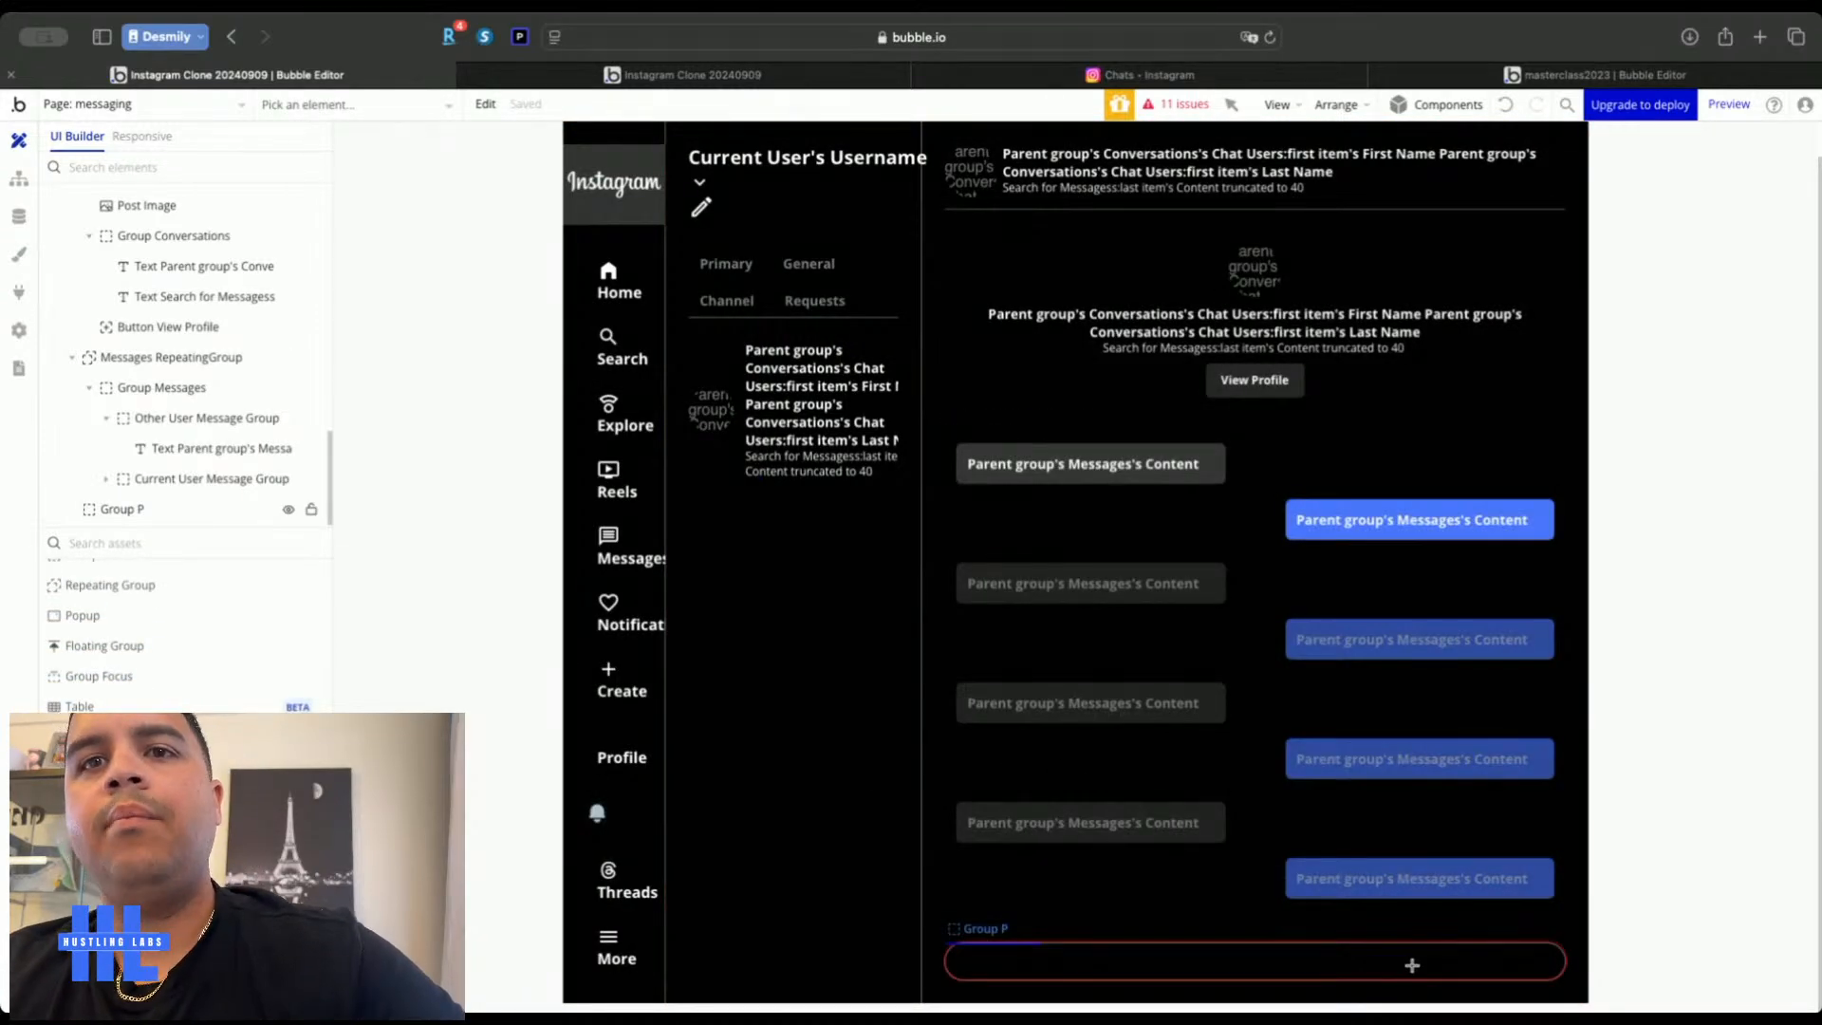
left_click(1412, 965)
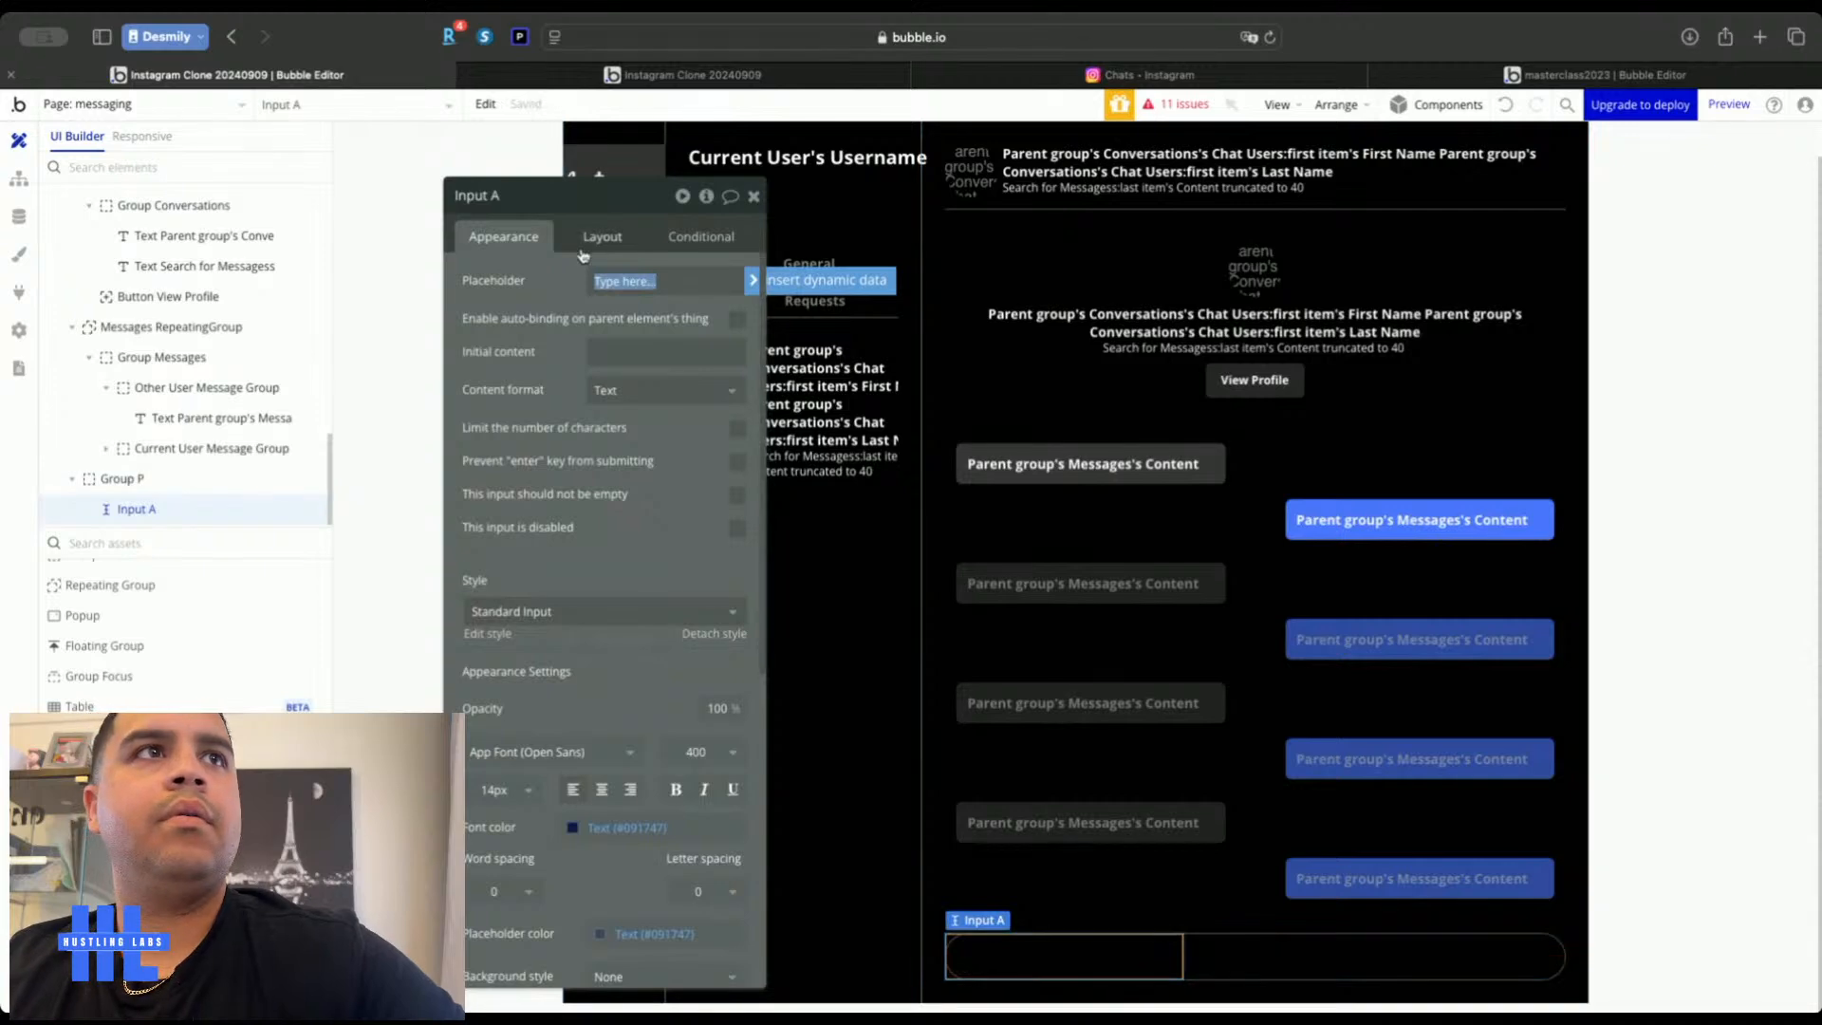
Set the new input's placeholder to 'Message...'
left_click(1148, 74)
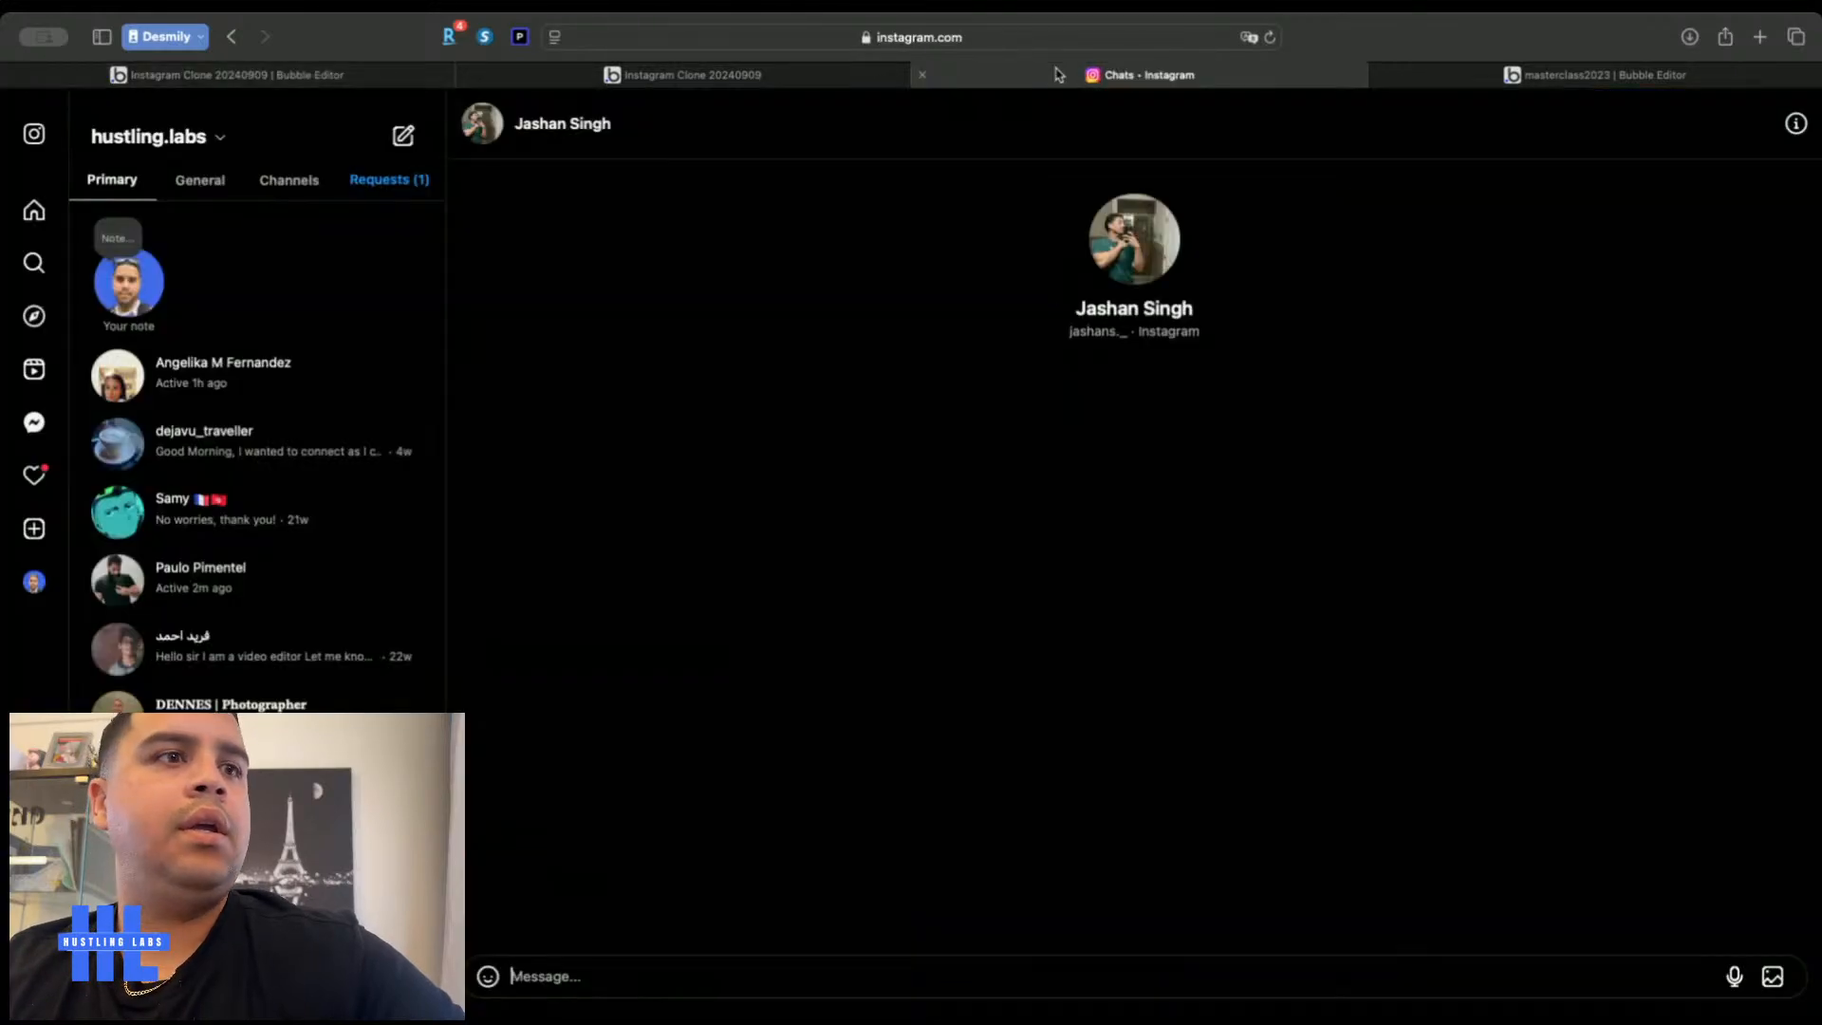
left_click(427, 76)
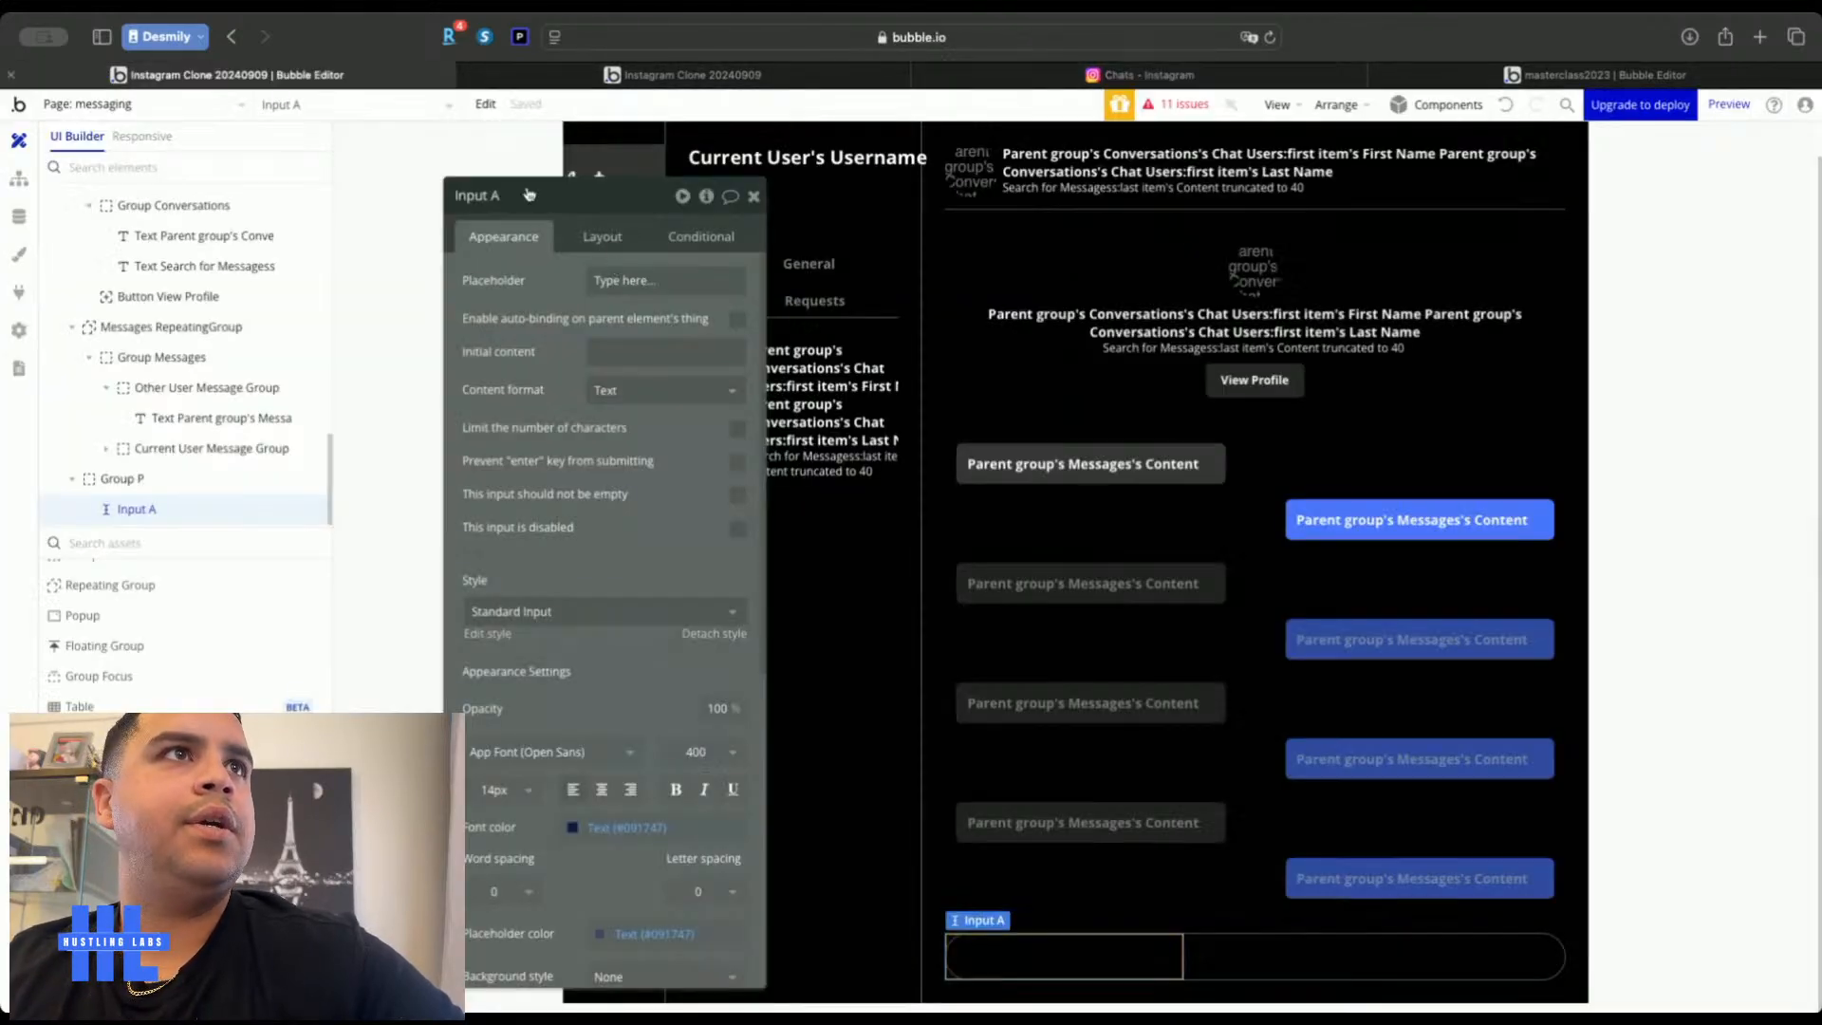
left_click(633, 282)
type("Messa")
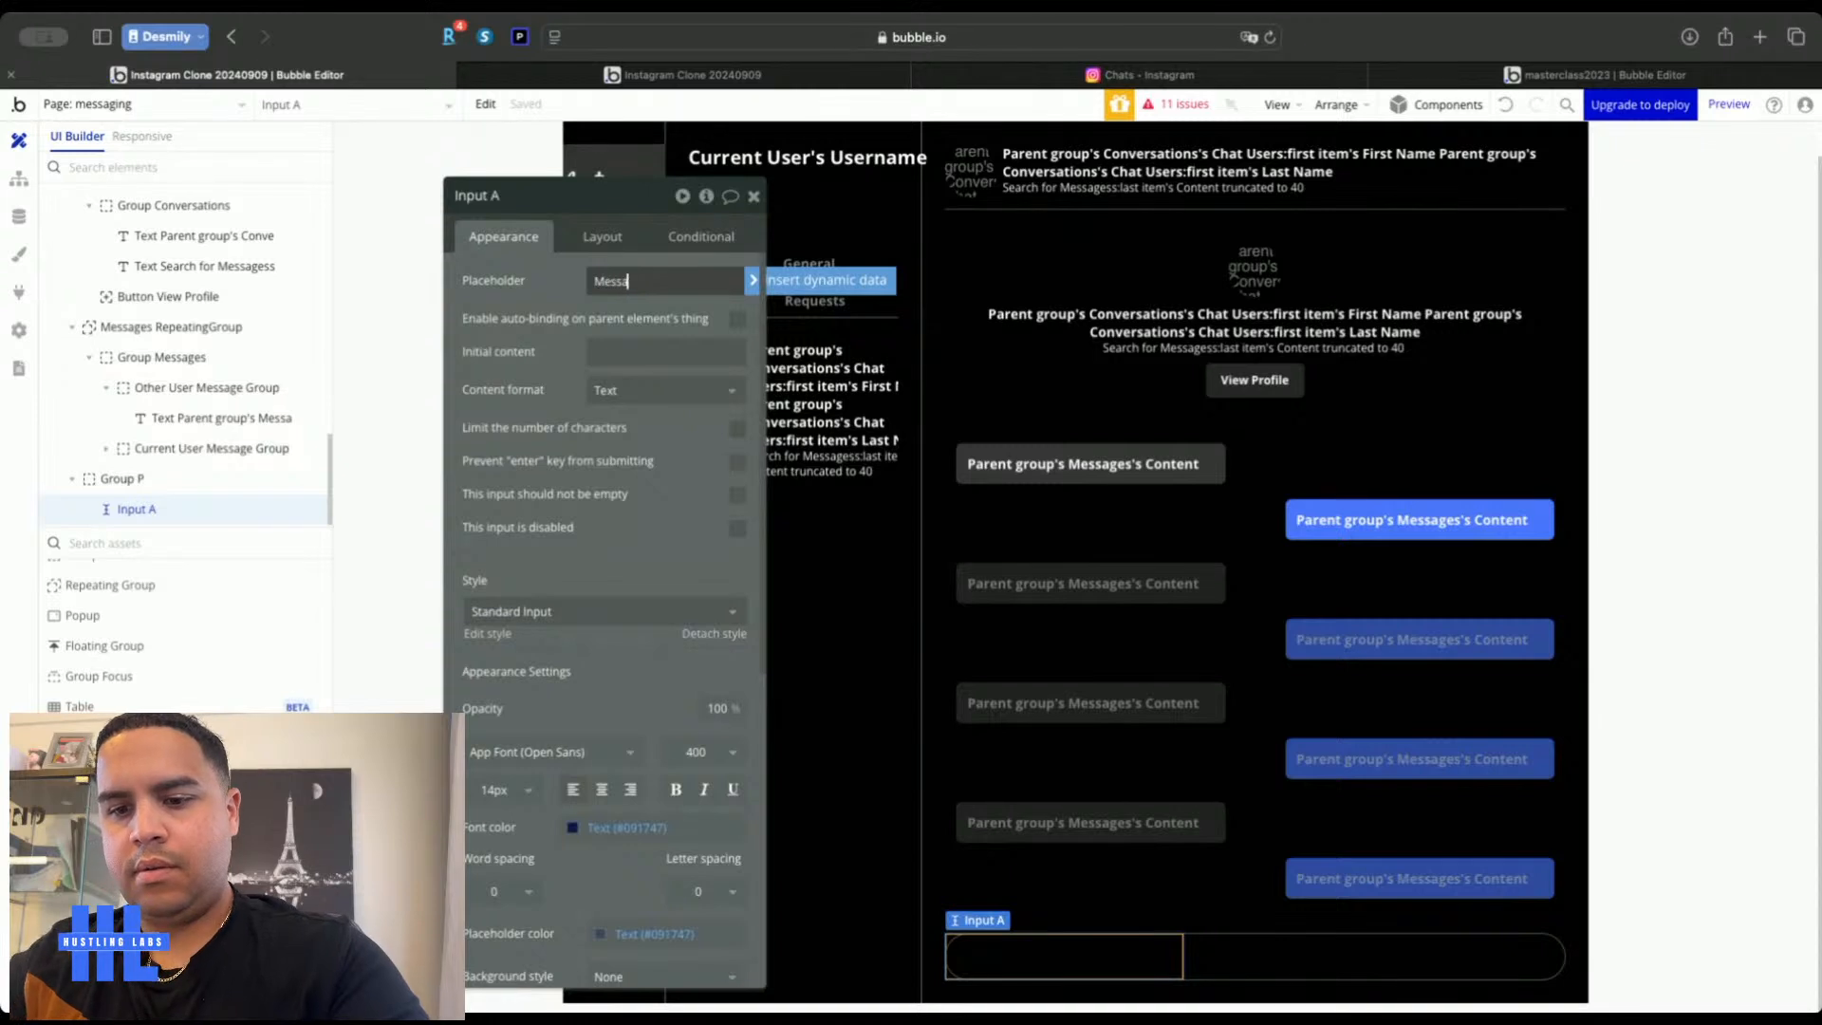
type("ge...")
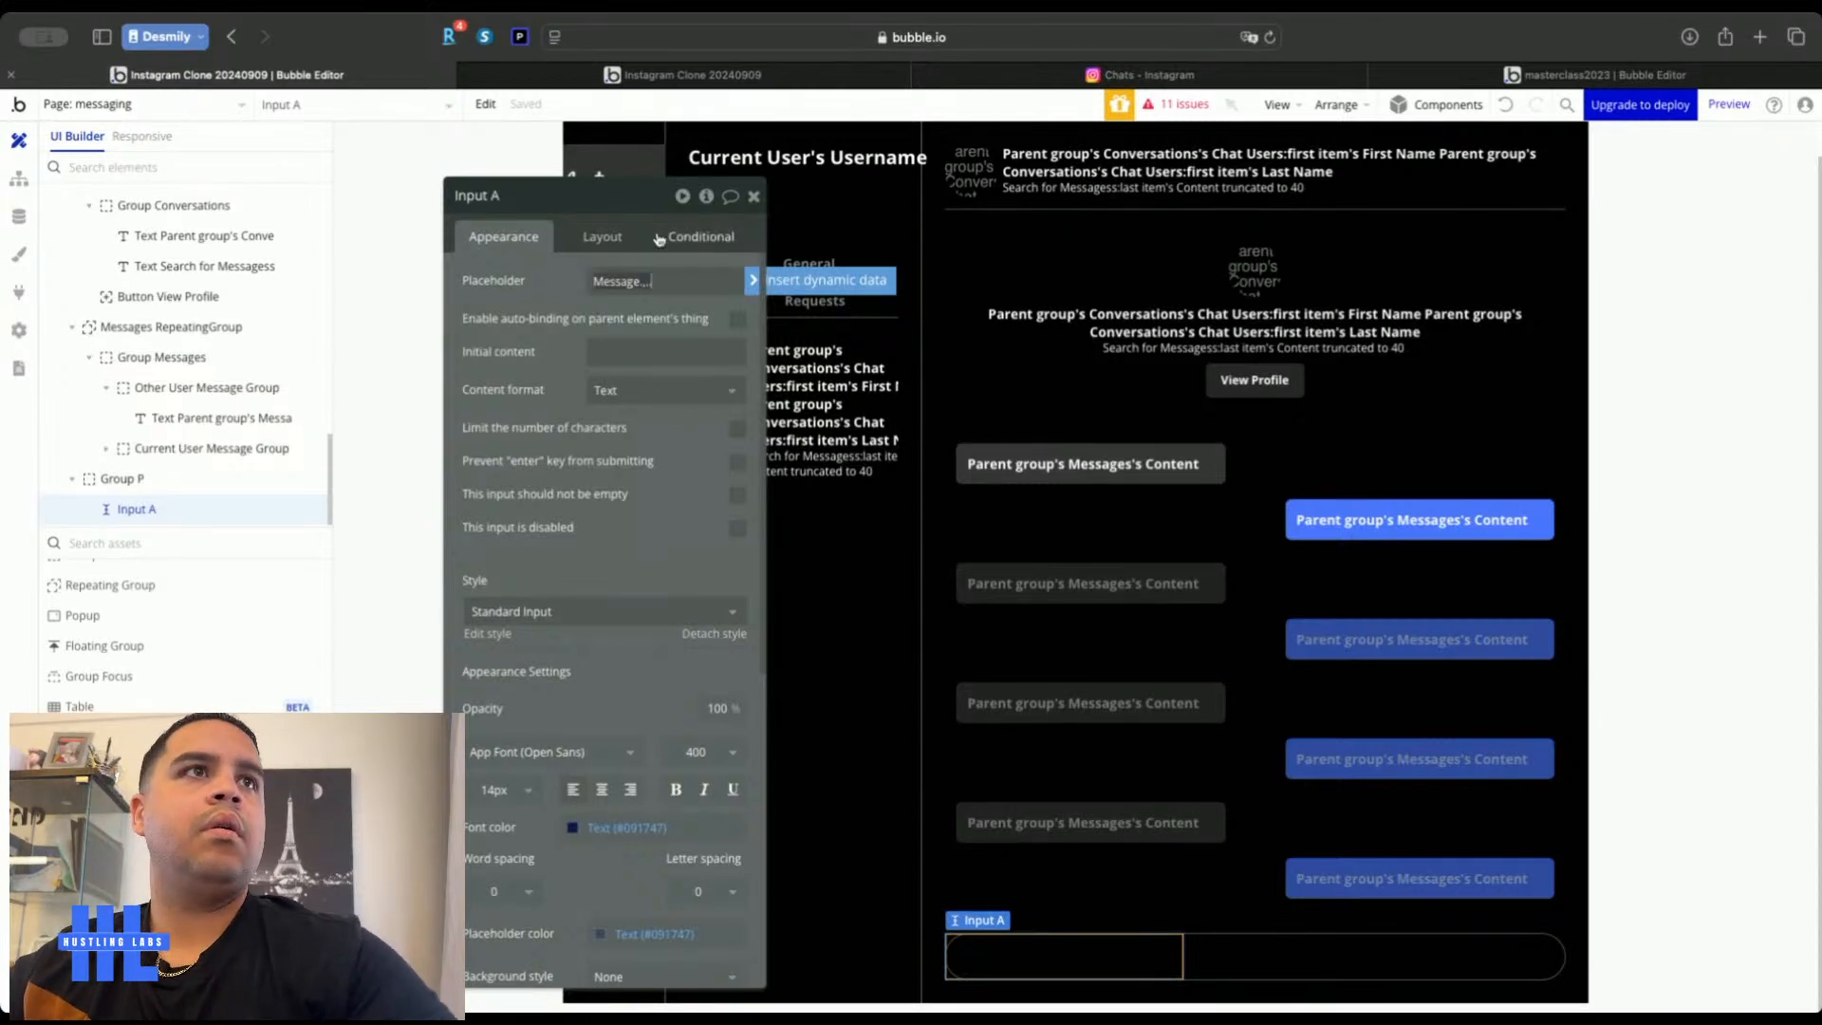
Let the input stretch with minimum width 0 and a 40 px height
left_click(595, 230)
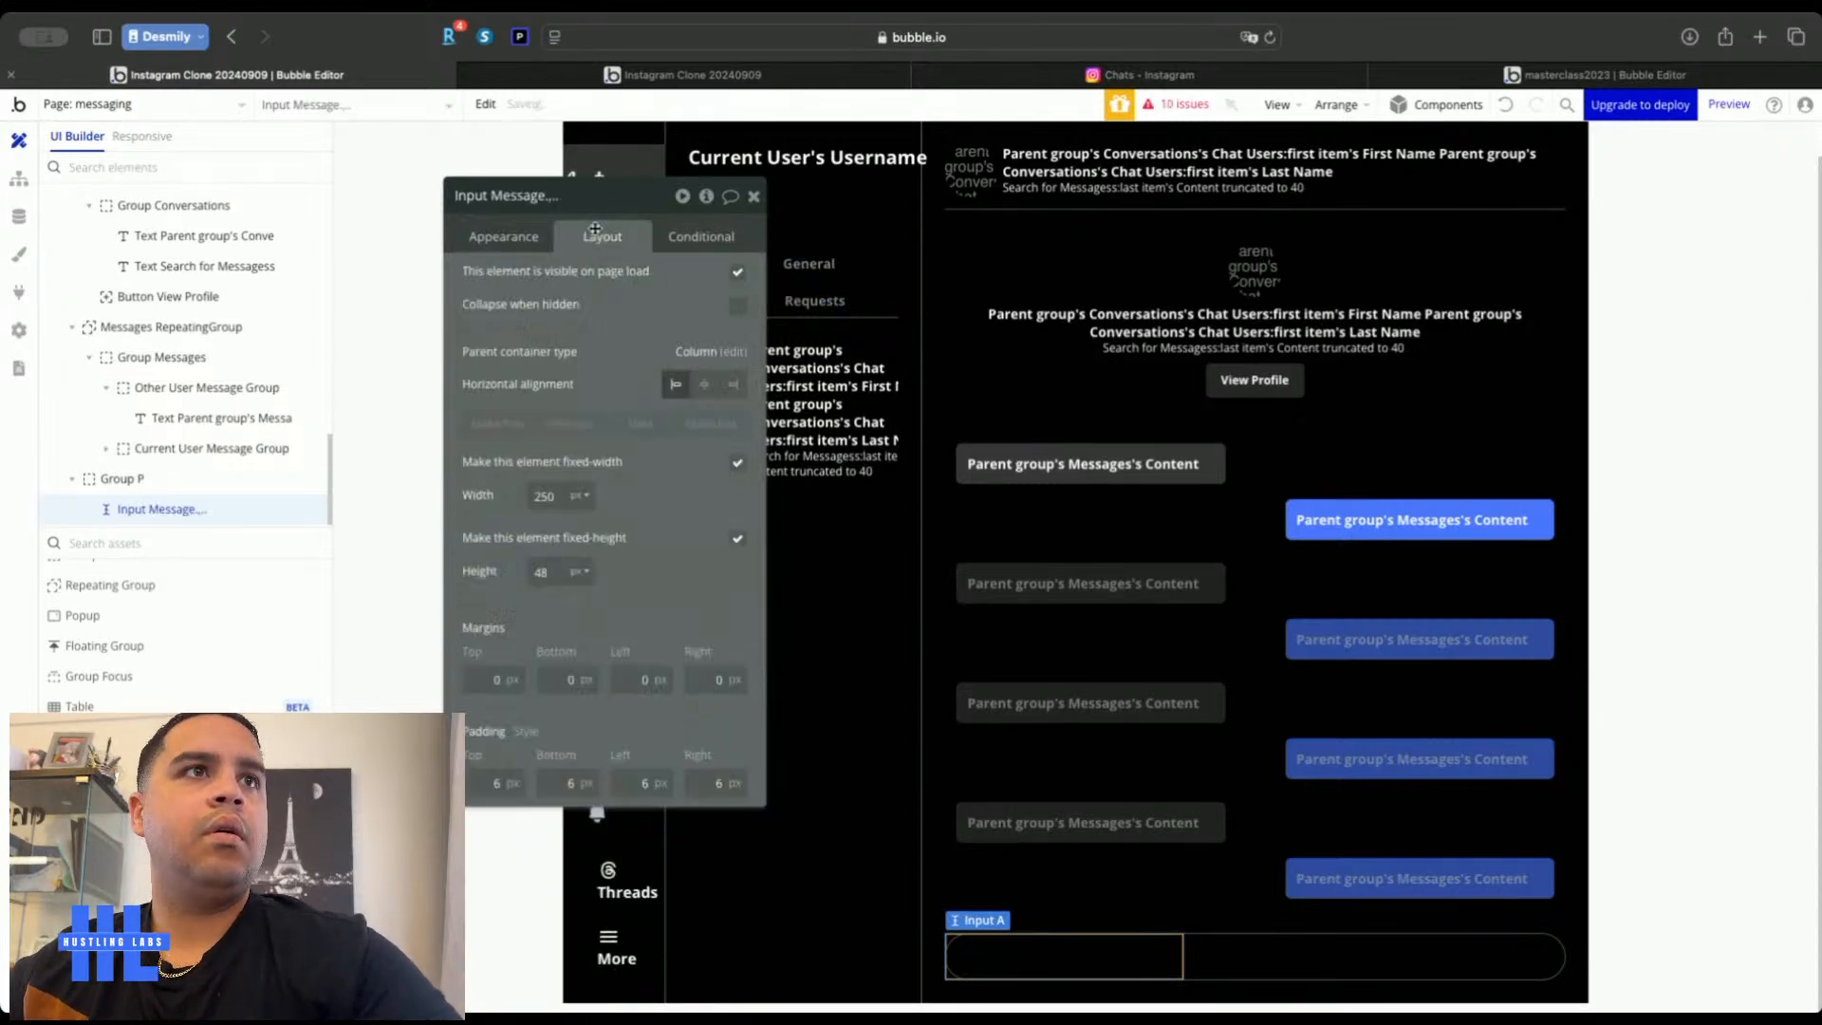
left_click(735, 463)
double_click(561, 490)
type("0")
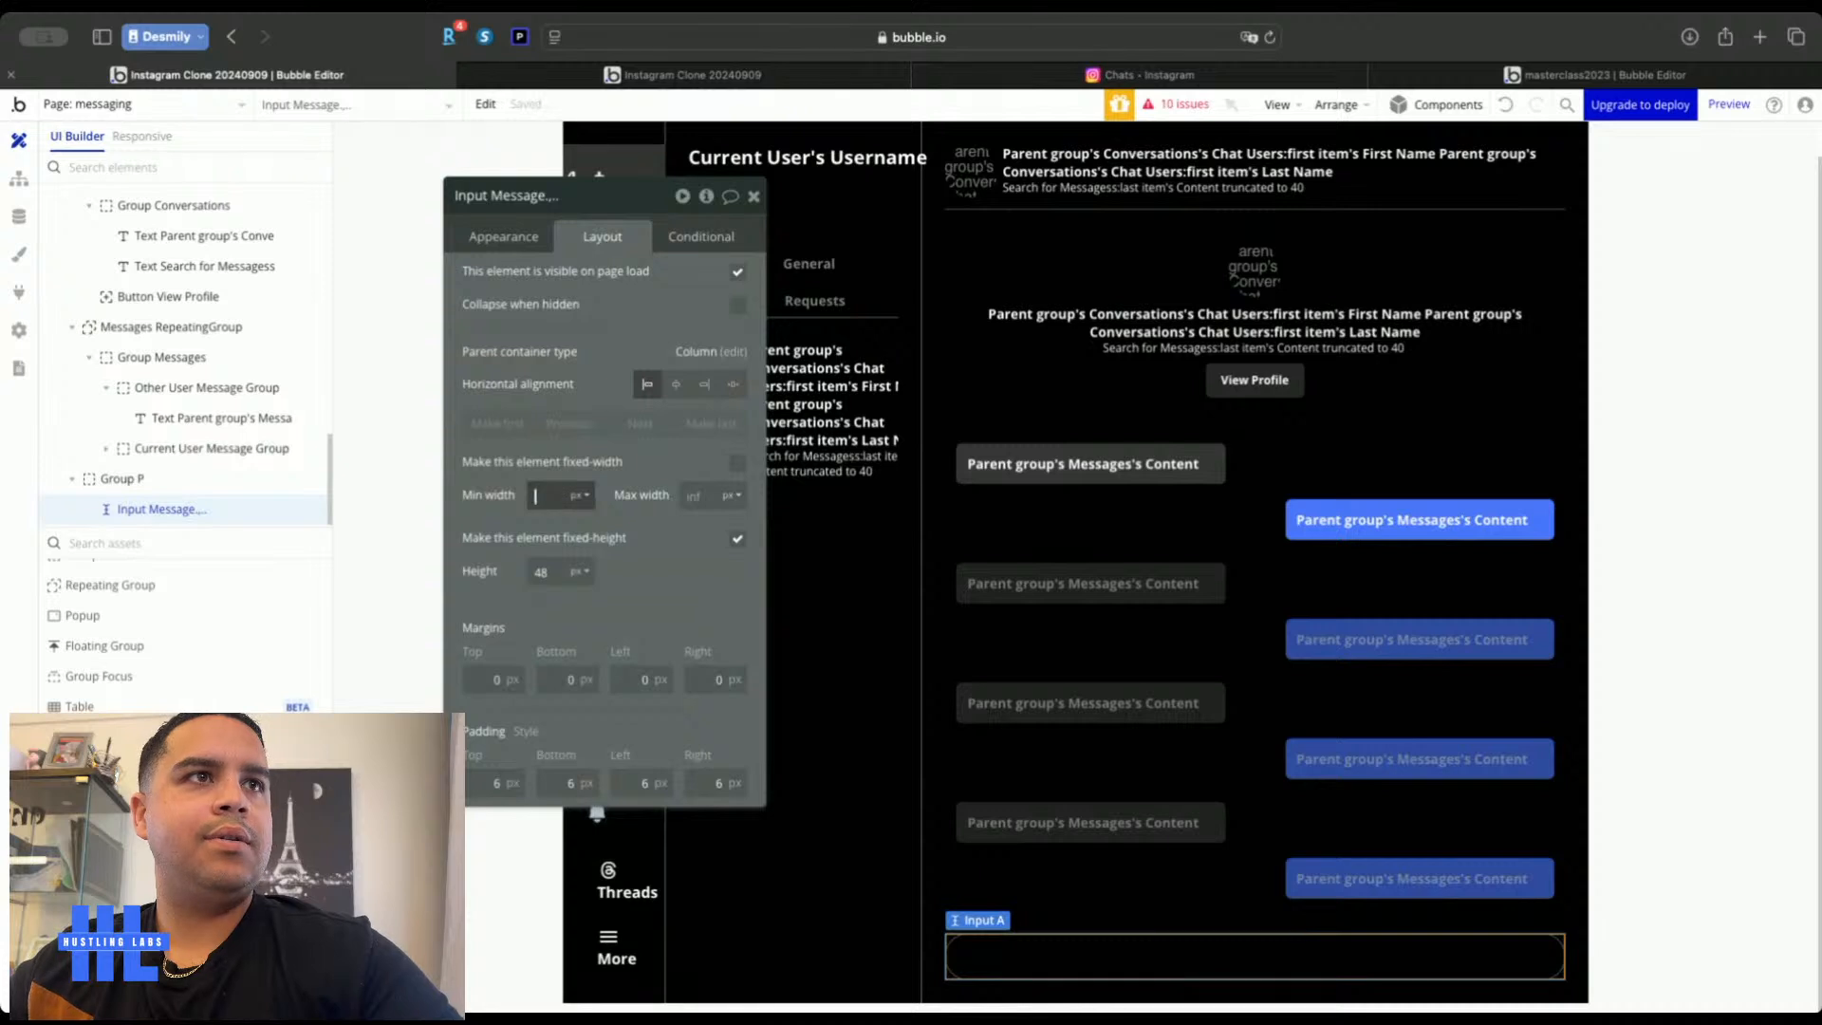
left_click(553, 573)
key("Down")
key("Down")
key("Down")
key("Down")
key("Down")
key("Down")
key("Down")
key("Down")
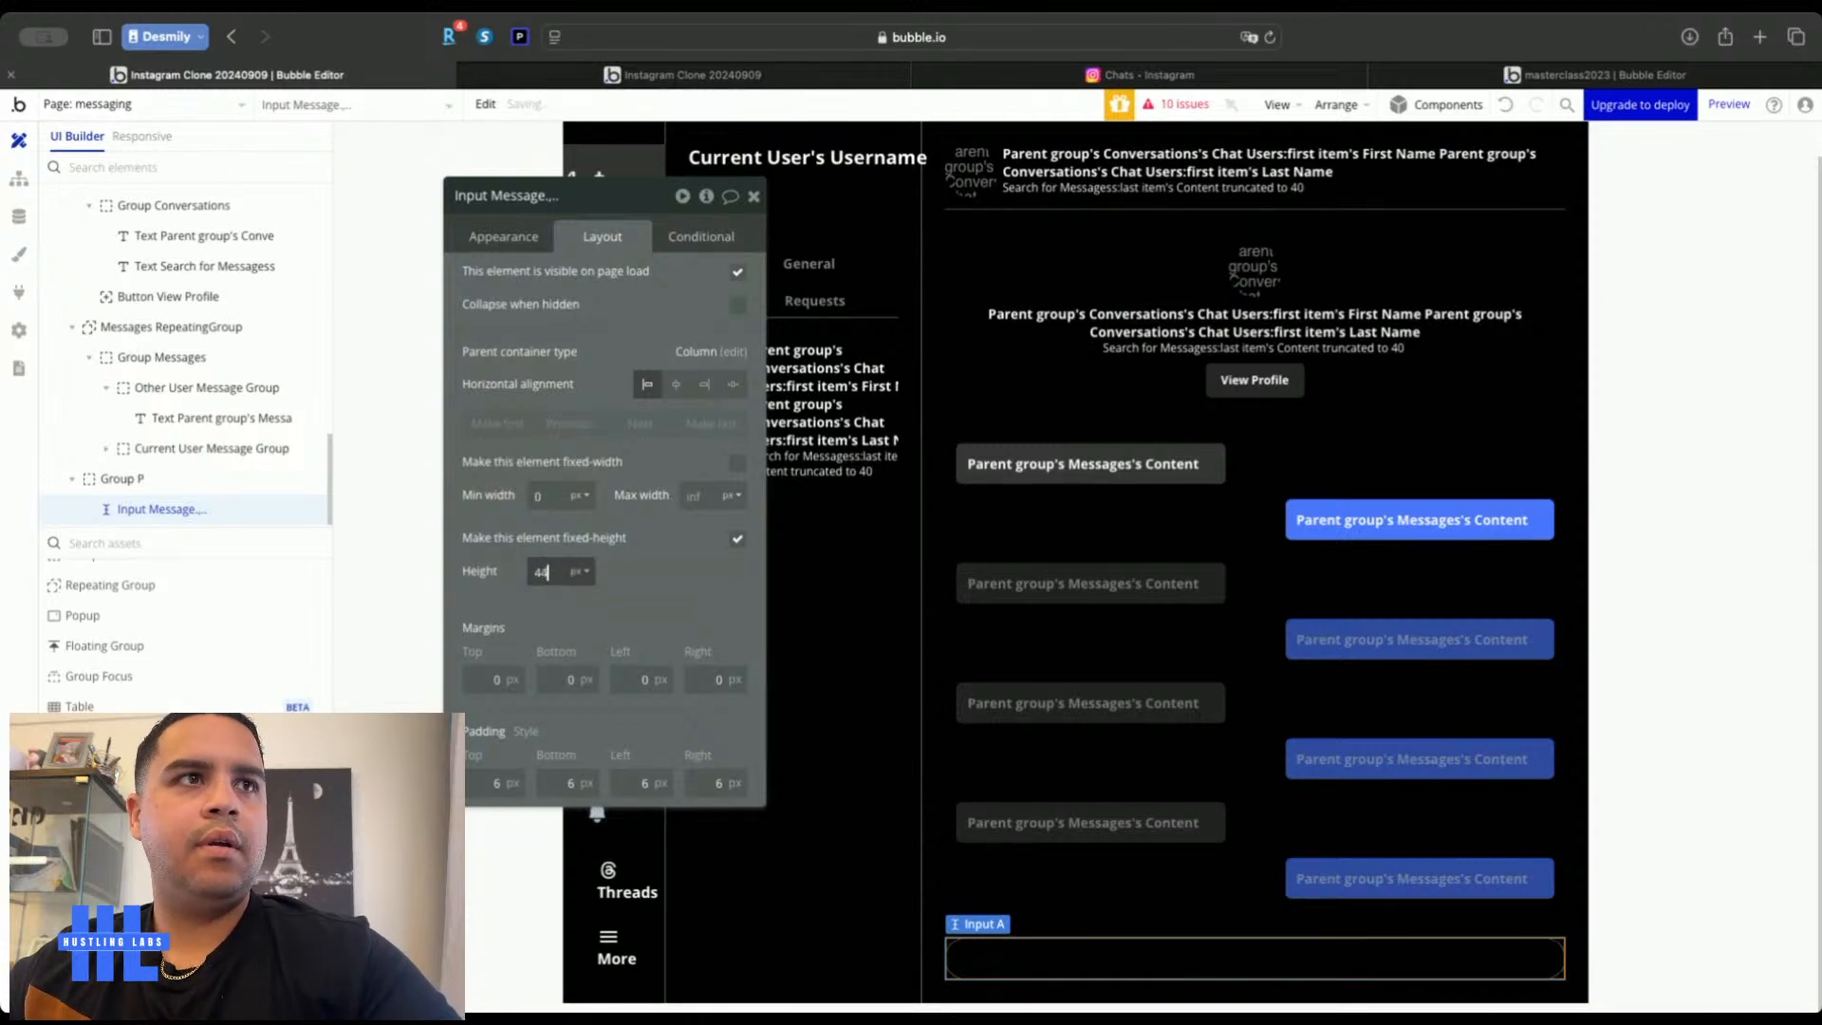
left_click(660, 595)
left_click_drag(659, 595, 539, 611)
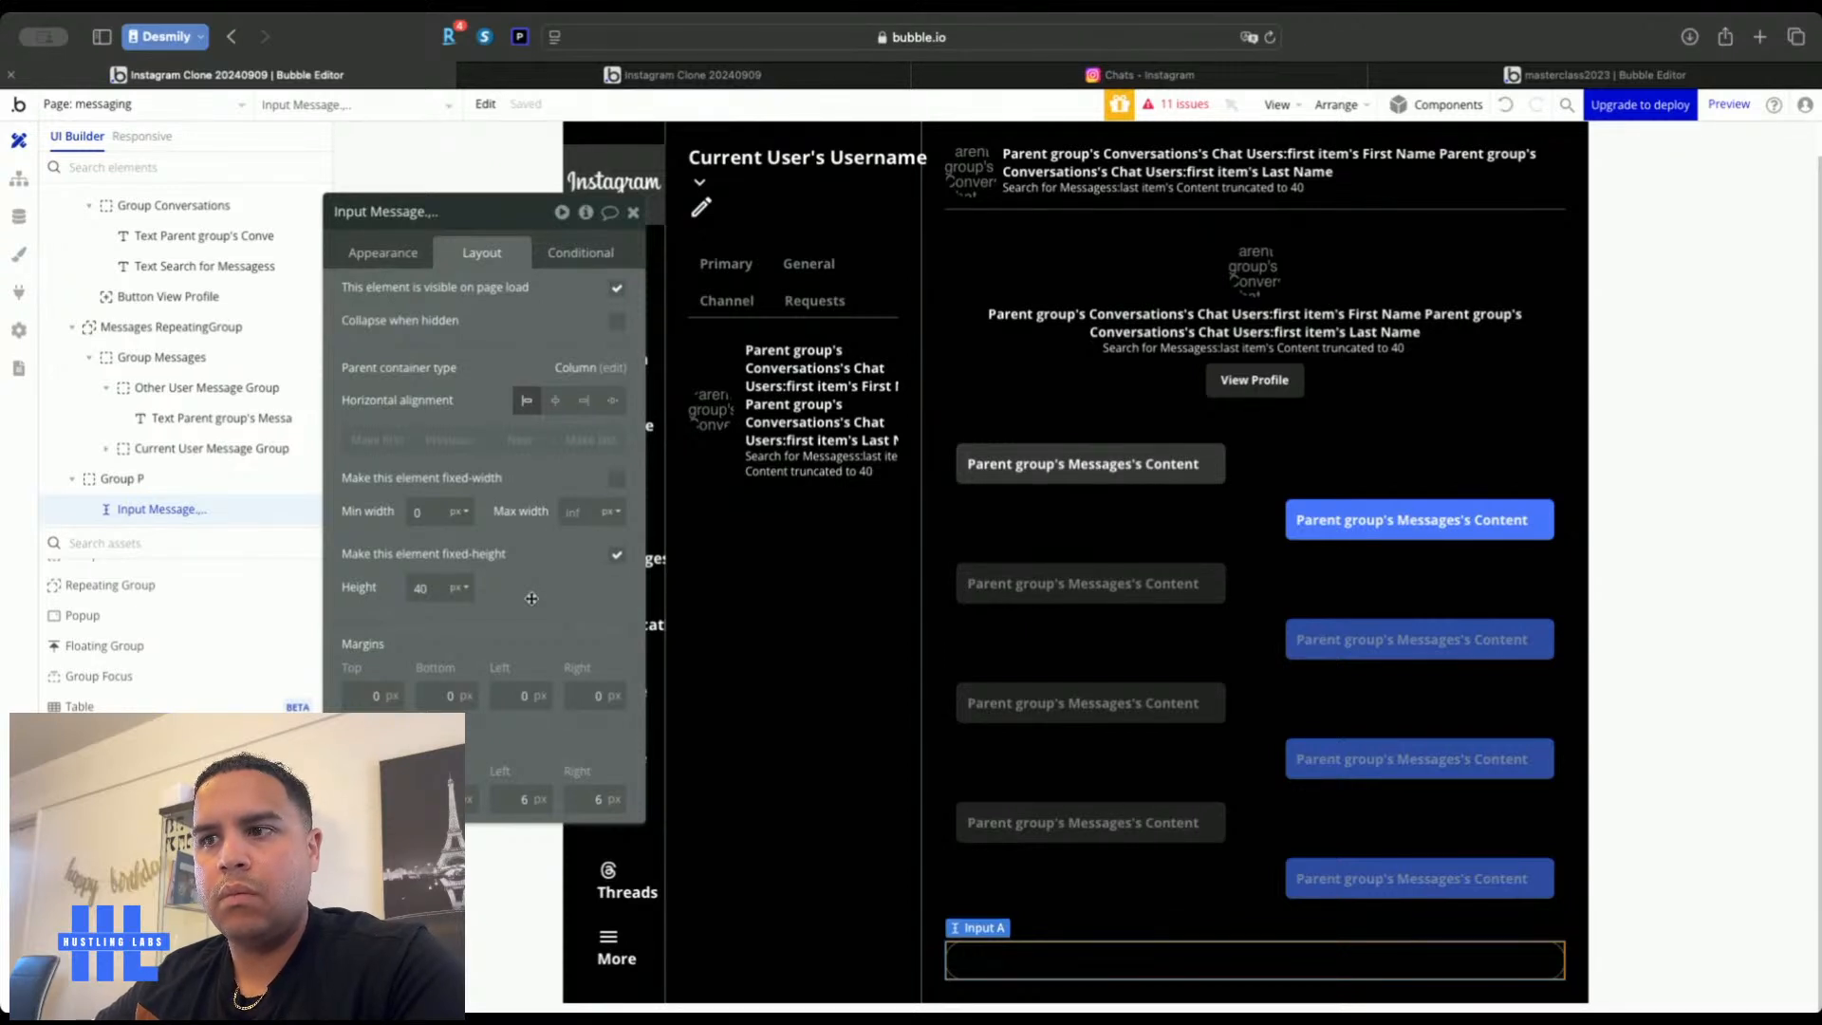
Paste a copy of the compose pencil icon into Group P
left_click(634, 214)
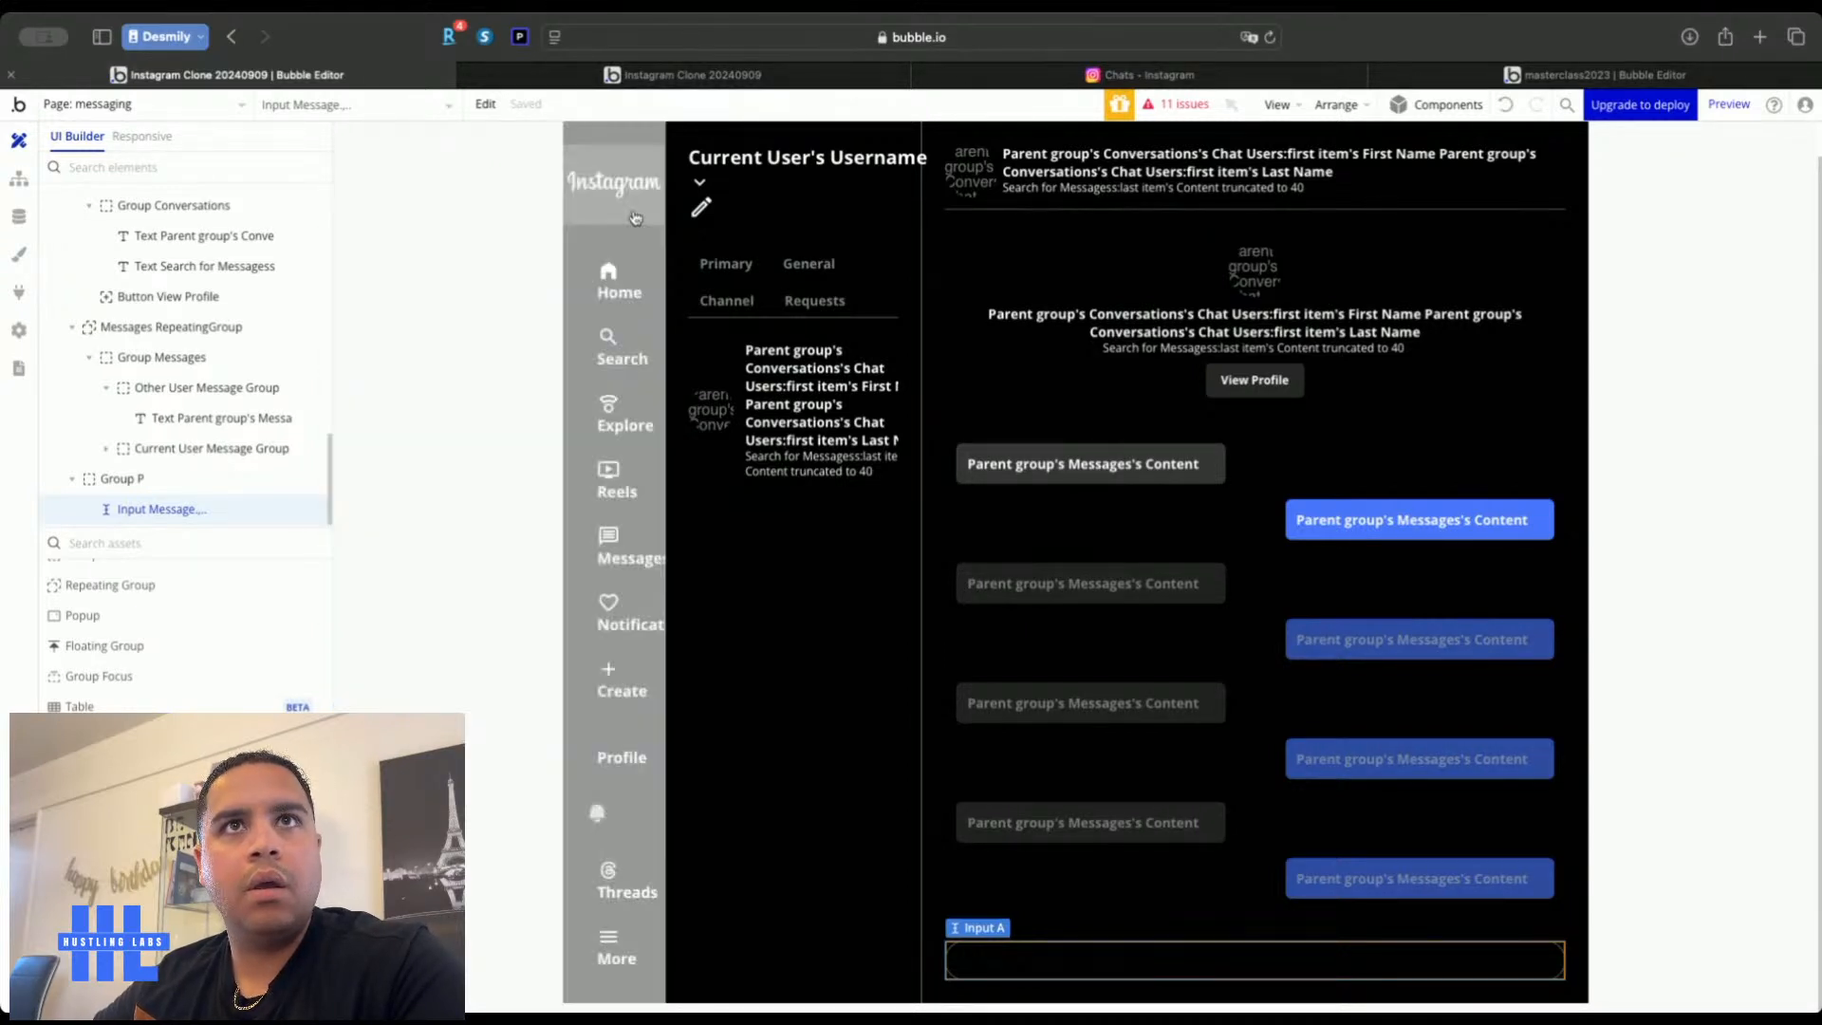
left_click(1081, 72)
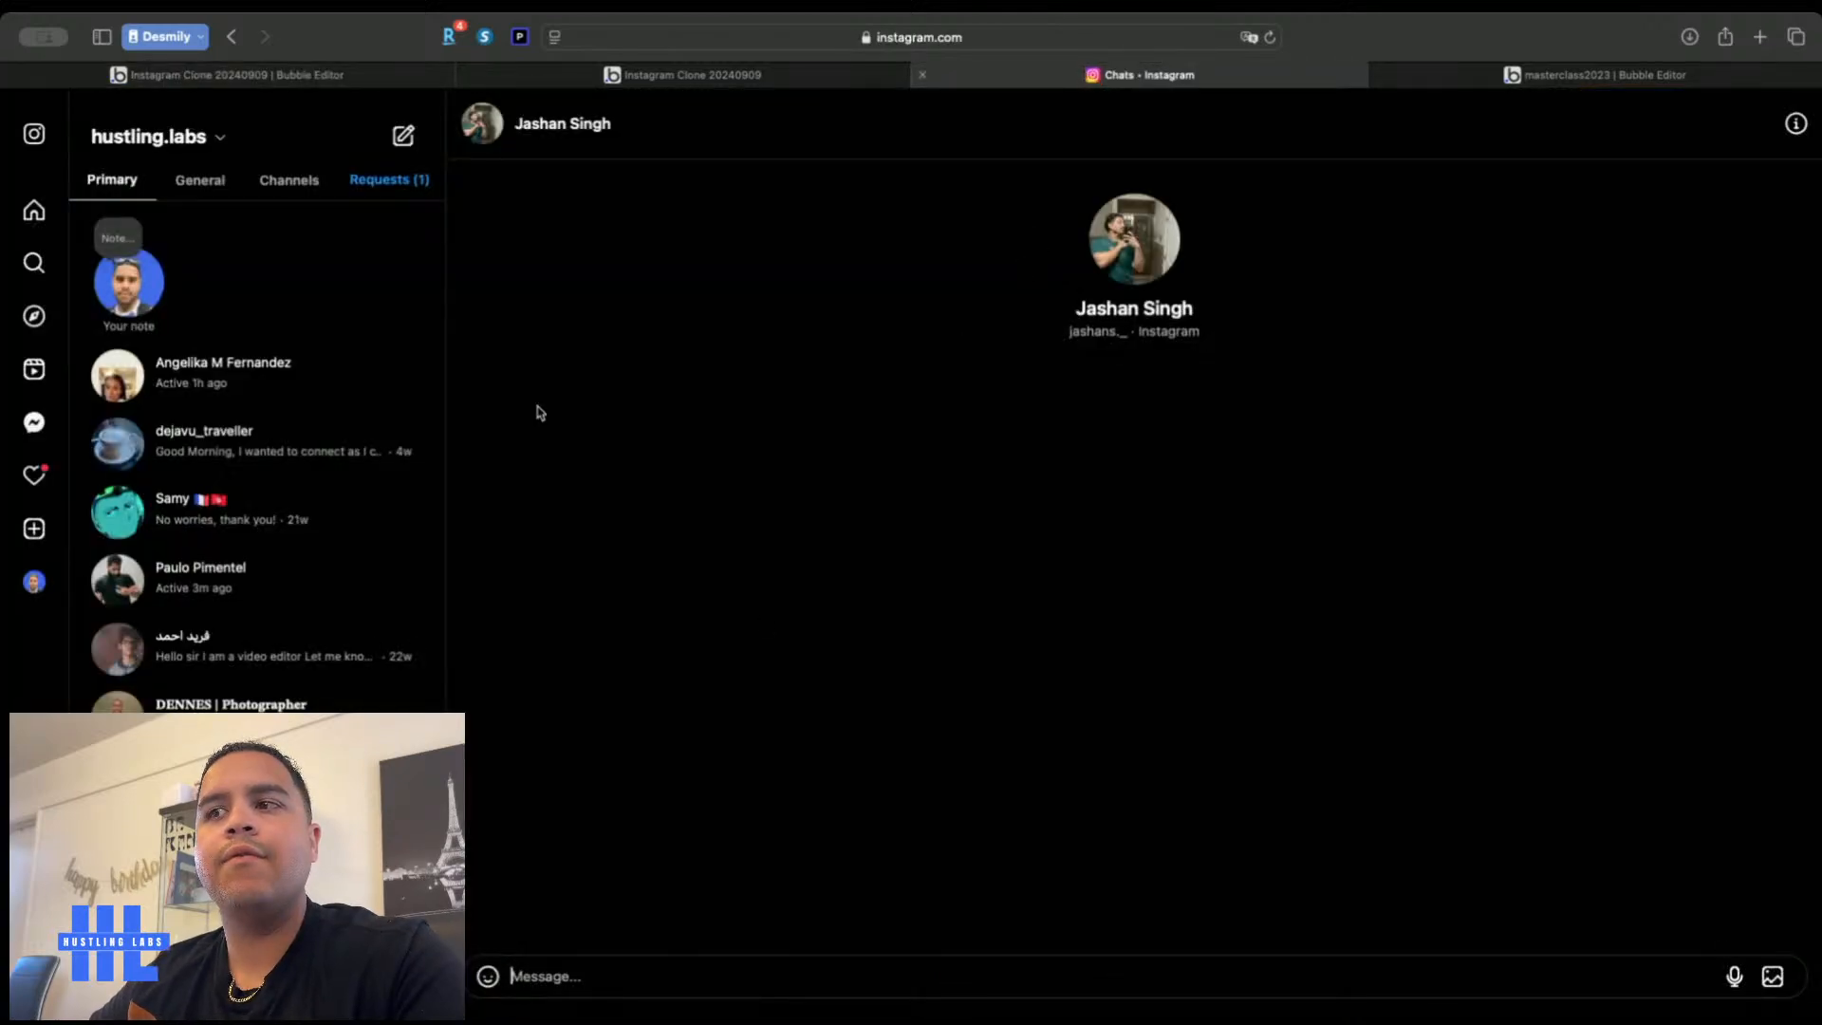
left_click(235, 80)
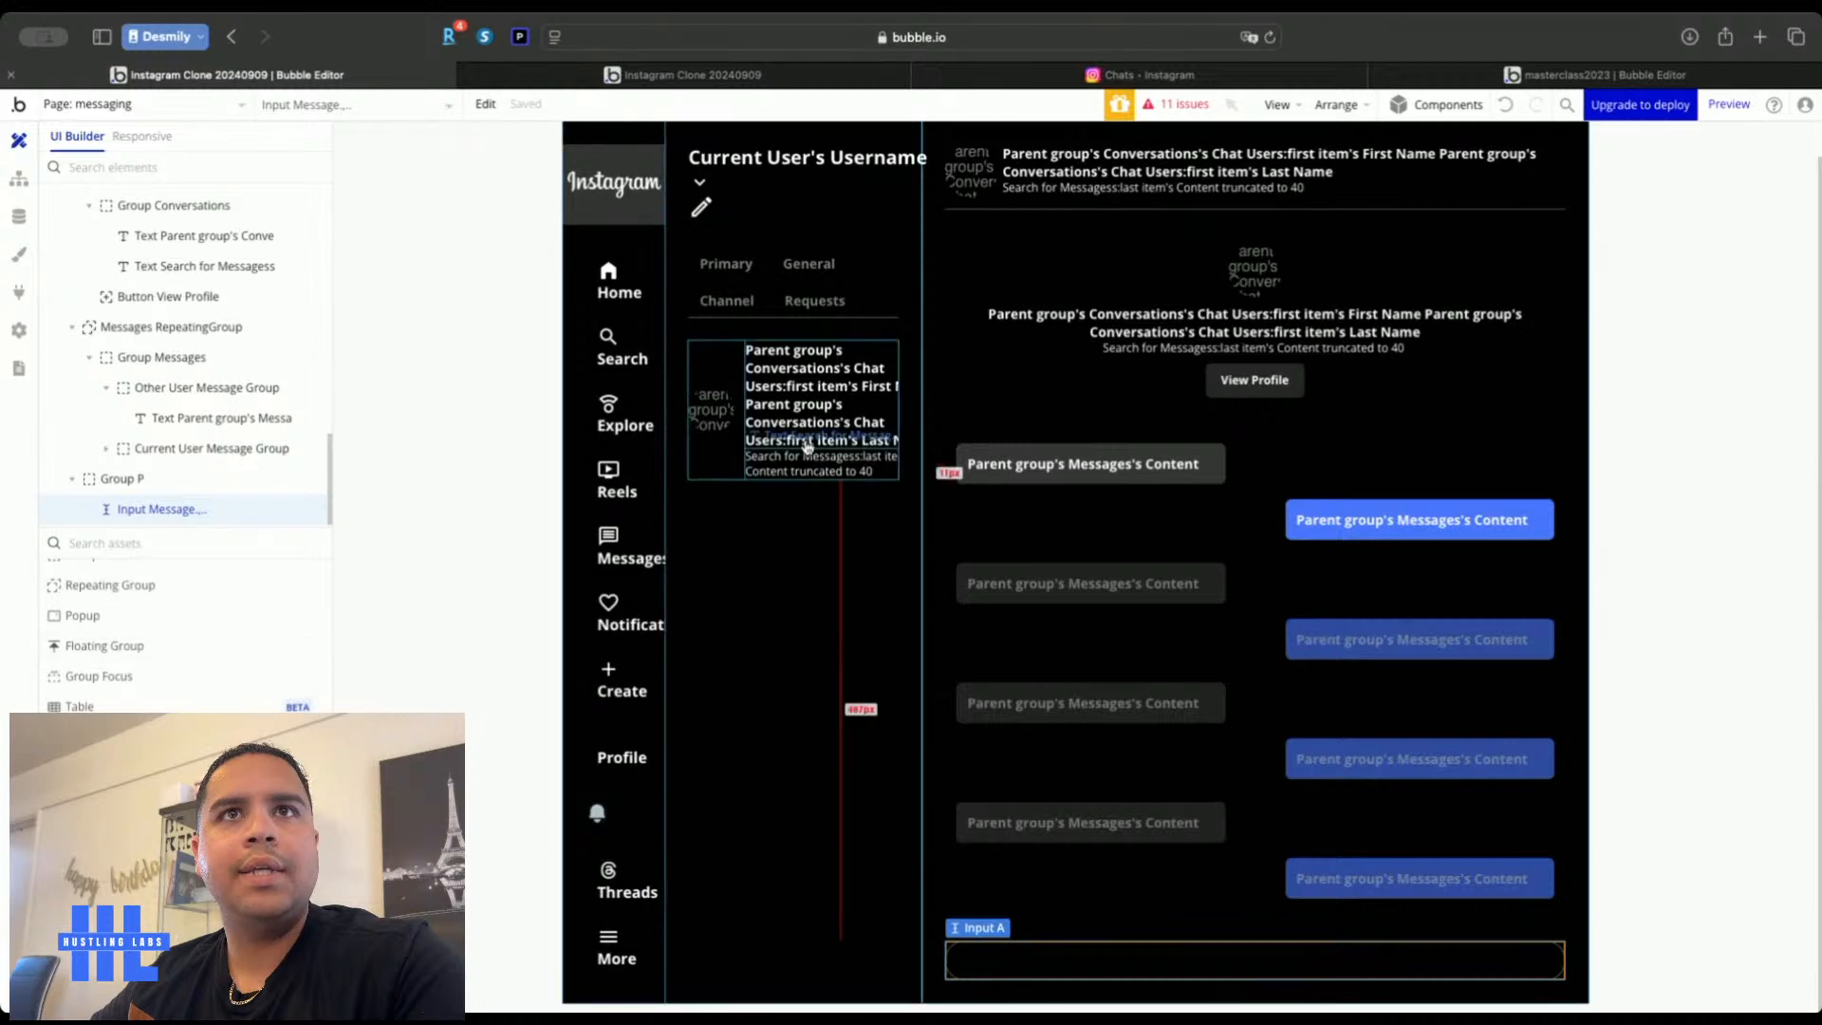
double_click(701, 209)
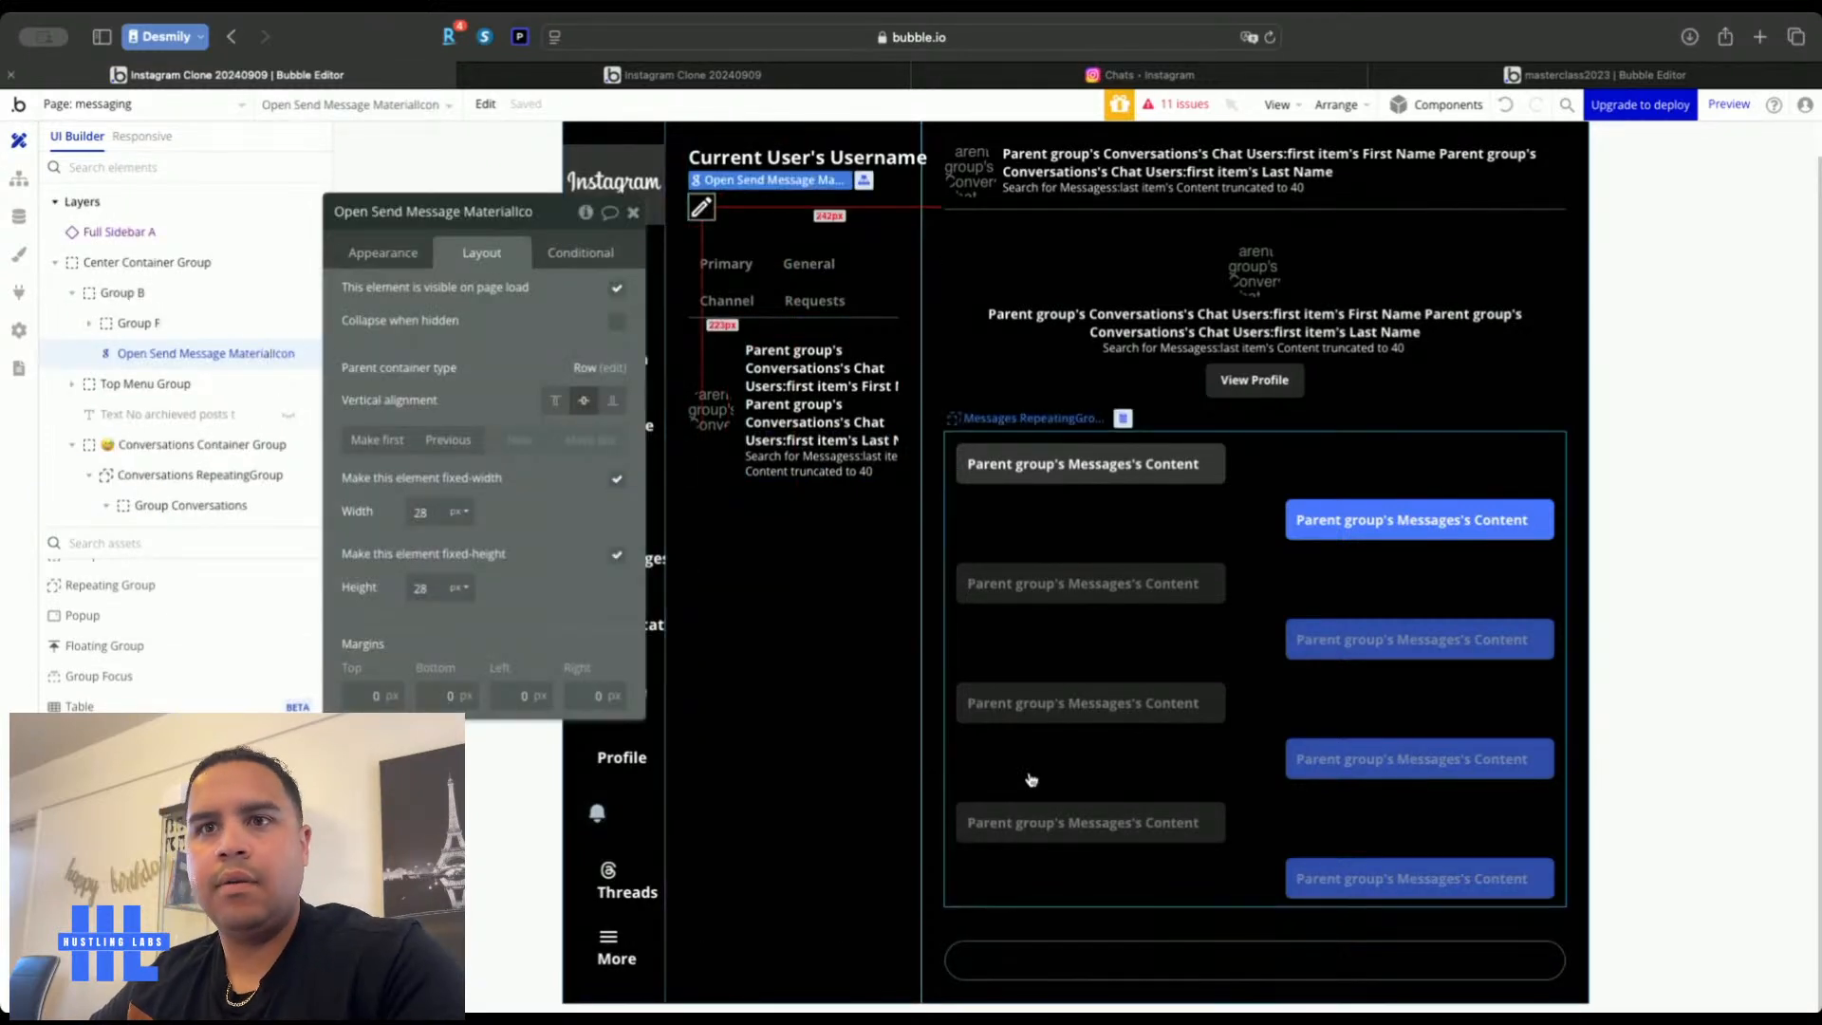
left_click(1054, 969)
right_click(1054, 968)
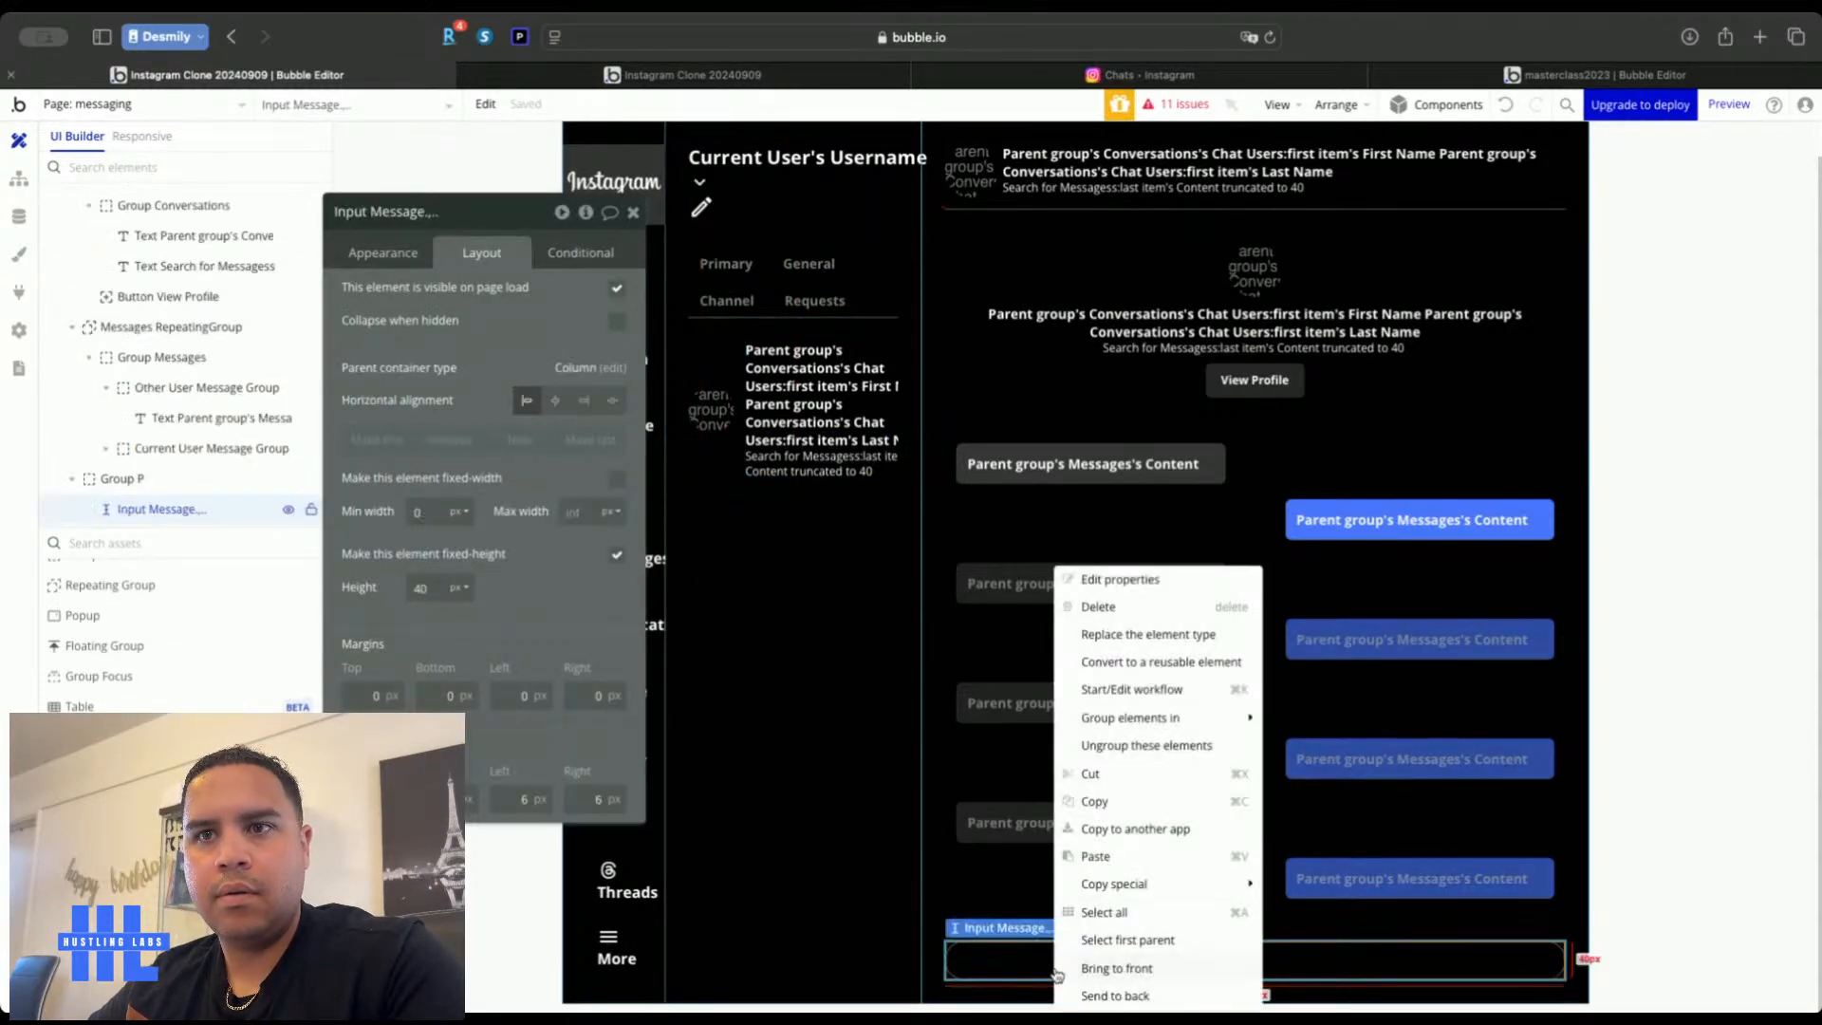
left_click(1125, 942)
key("super+v")
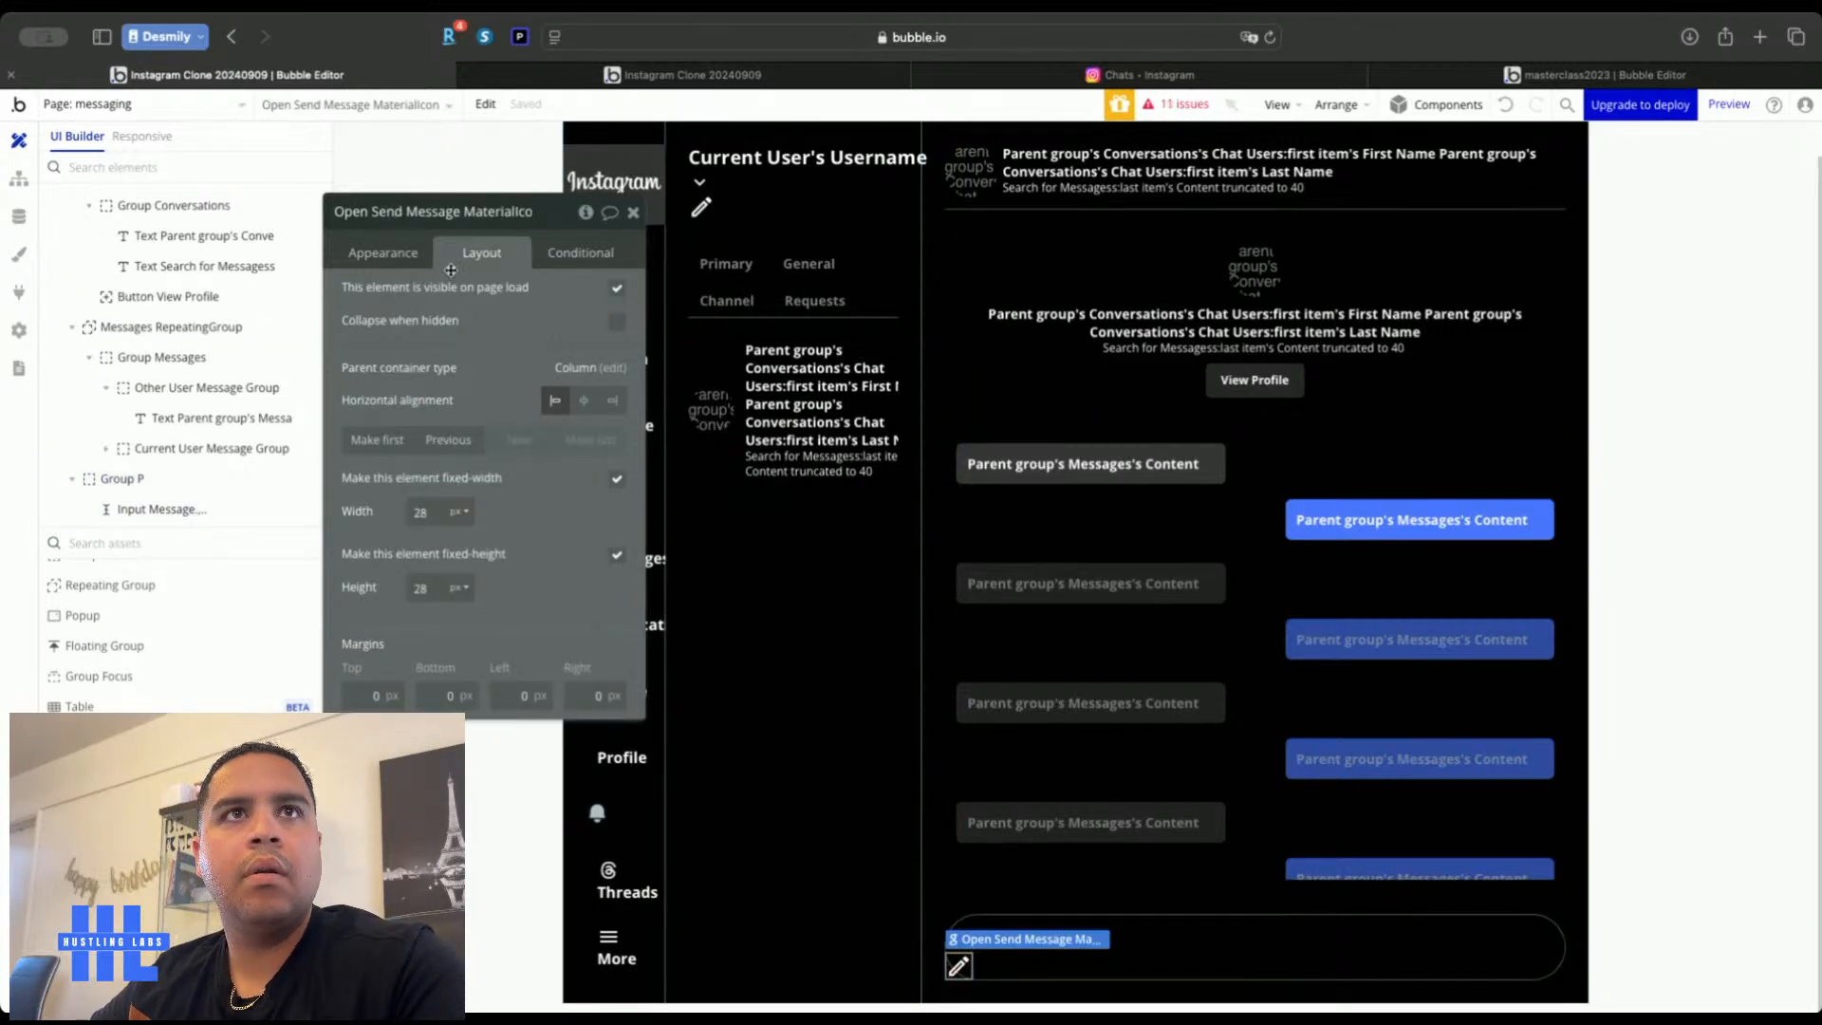
Change the pasted icon to the 'send' arrow and name it Send Message MaterialIcon
left_click(404, 253)
left_click(503, 297)
type("send")
left_click(654, 327)
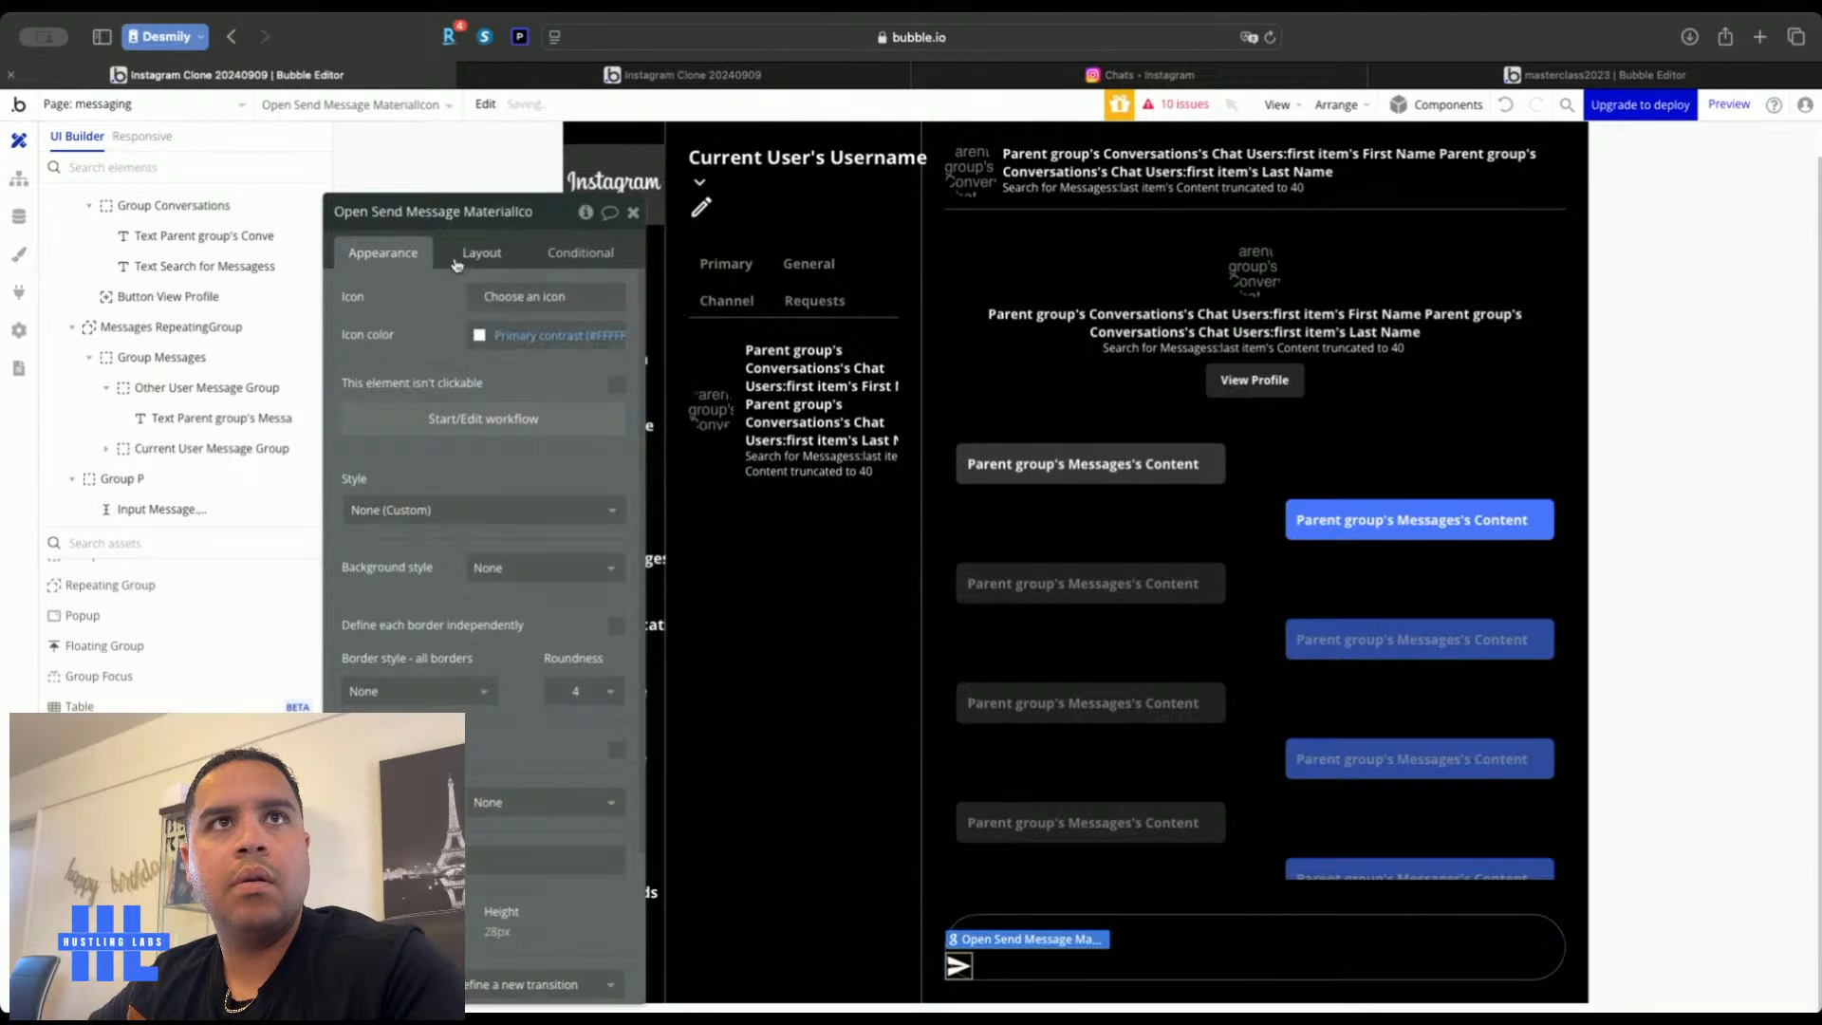
left_click(453, 212)
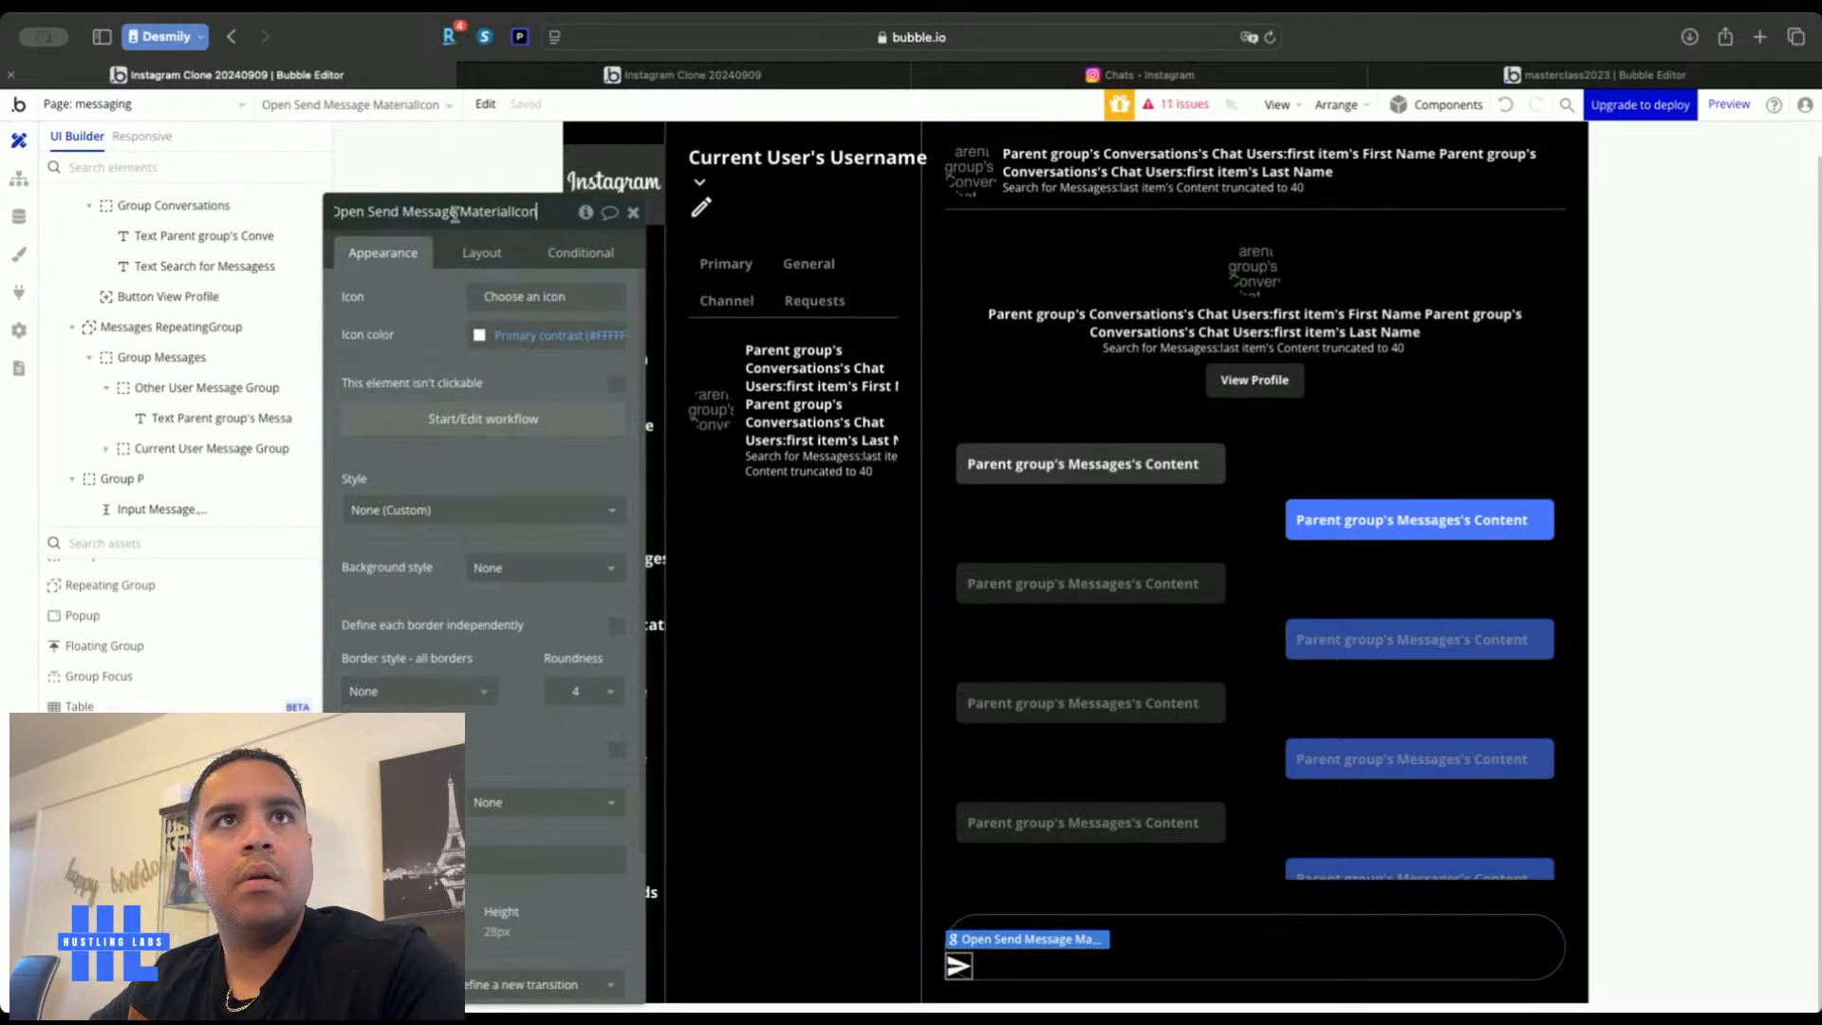
left_click(368, 212)
key("BackSpace")
key("BackSpace")
key("BackSpace")
key("BackSpace")
key("BackSpace")
key("Return")
left_click(631, 214)
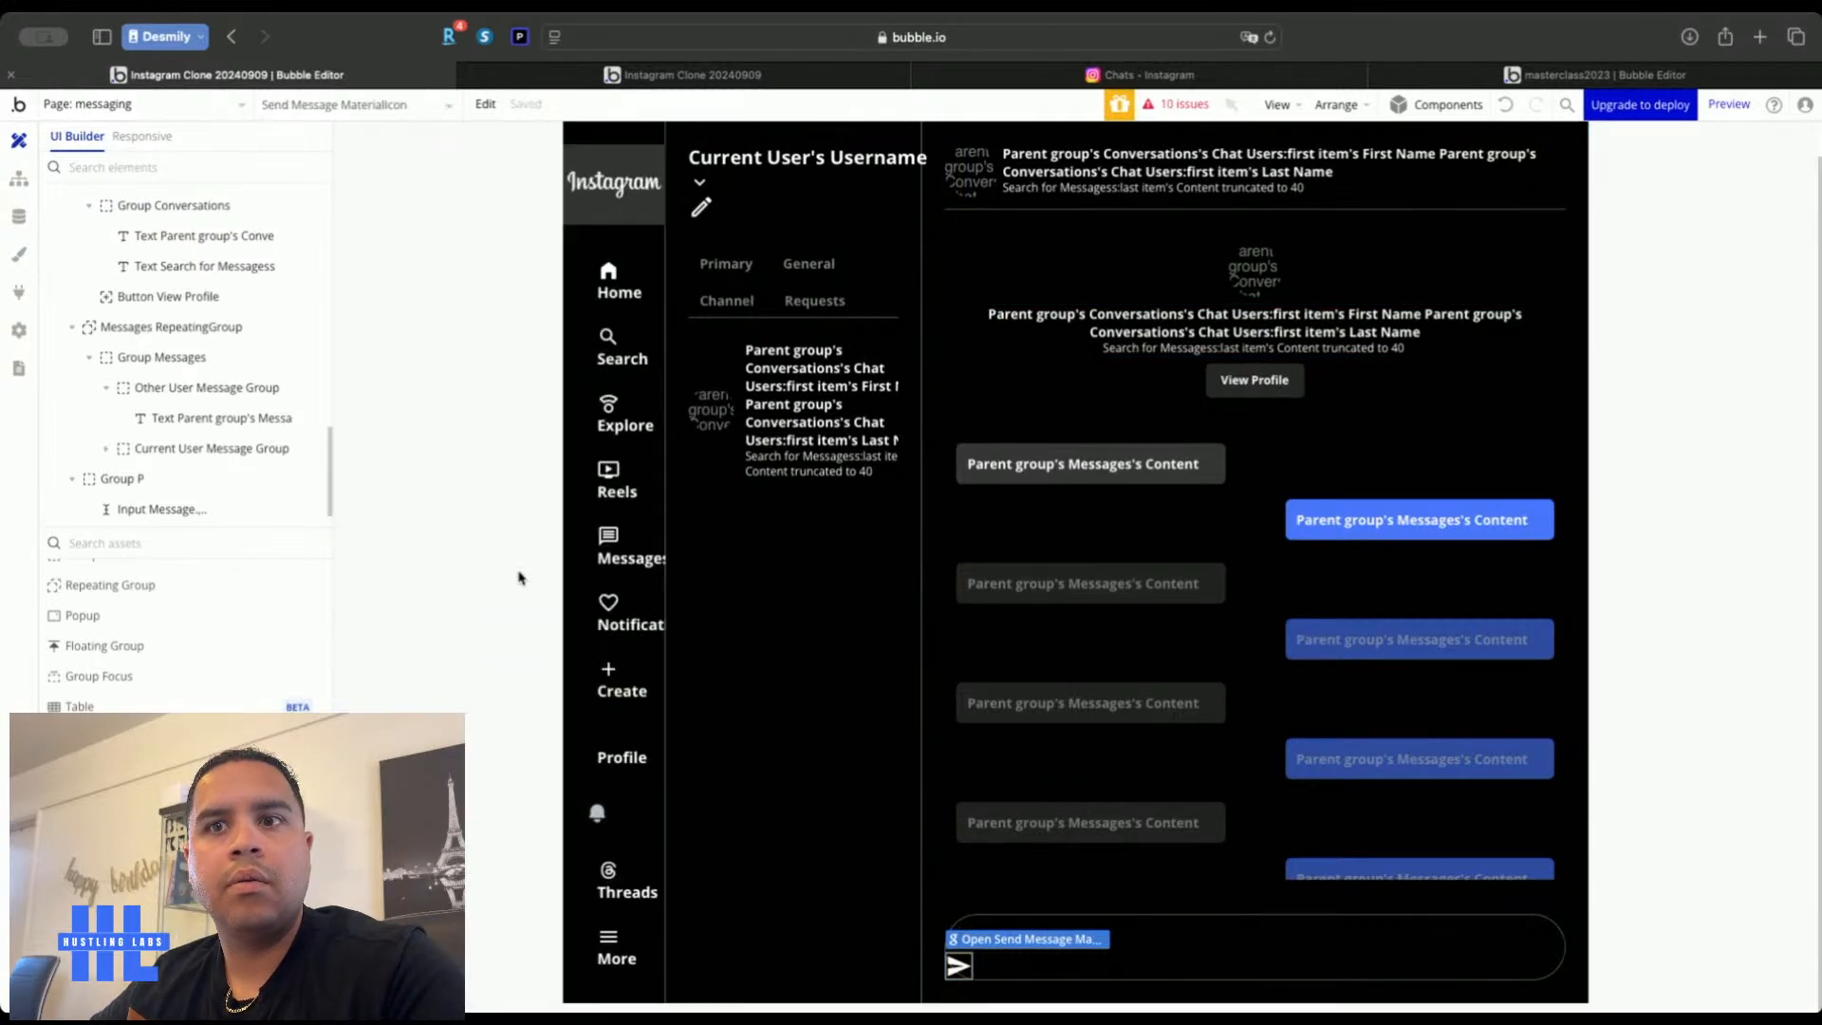
Set Group P's container layout to Row
double_click(1313, 940)
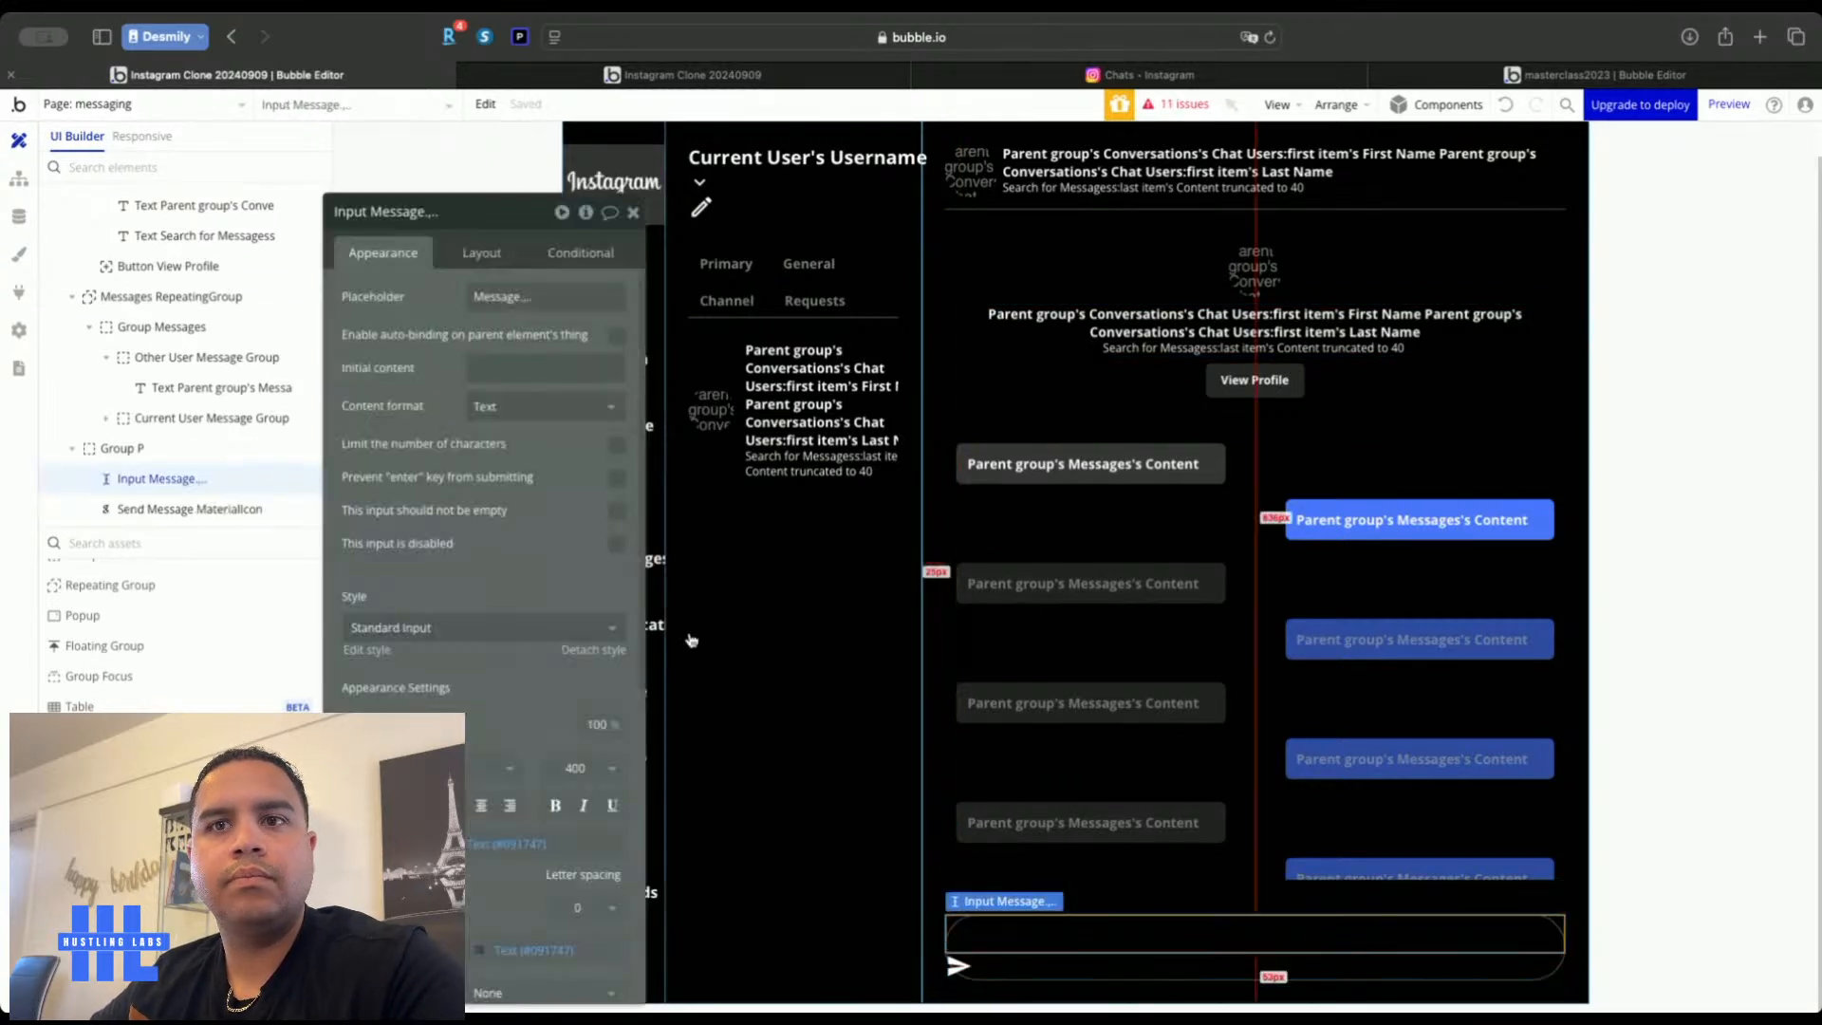
left_click(482, 253)
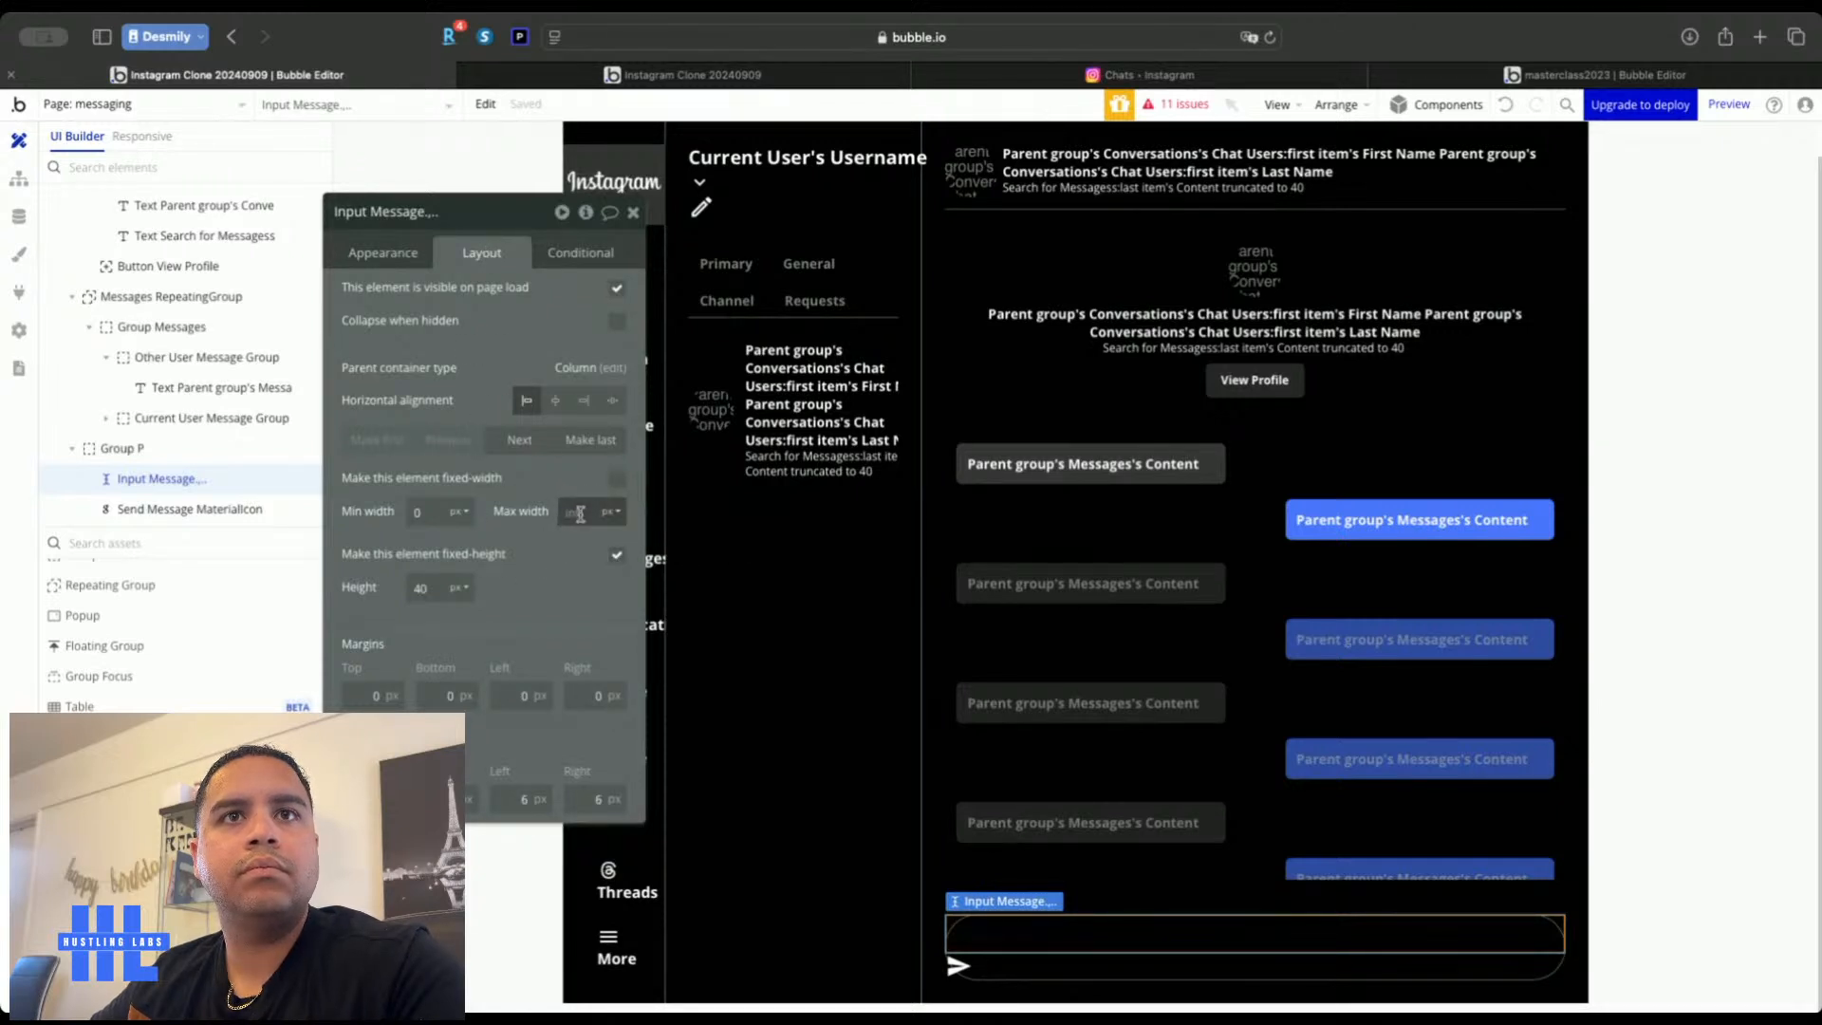
left_click(1046, 976)
left_click(528, 297)
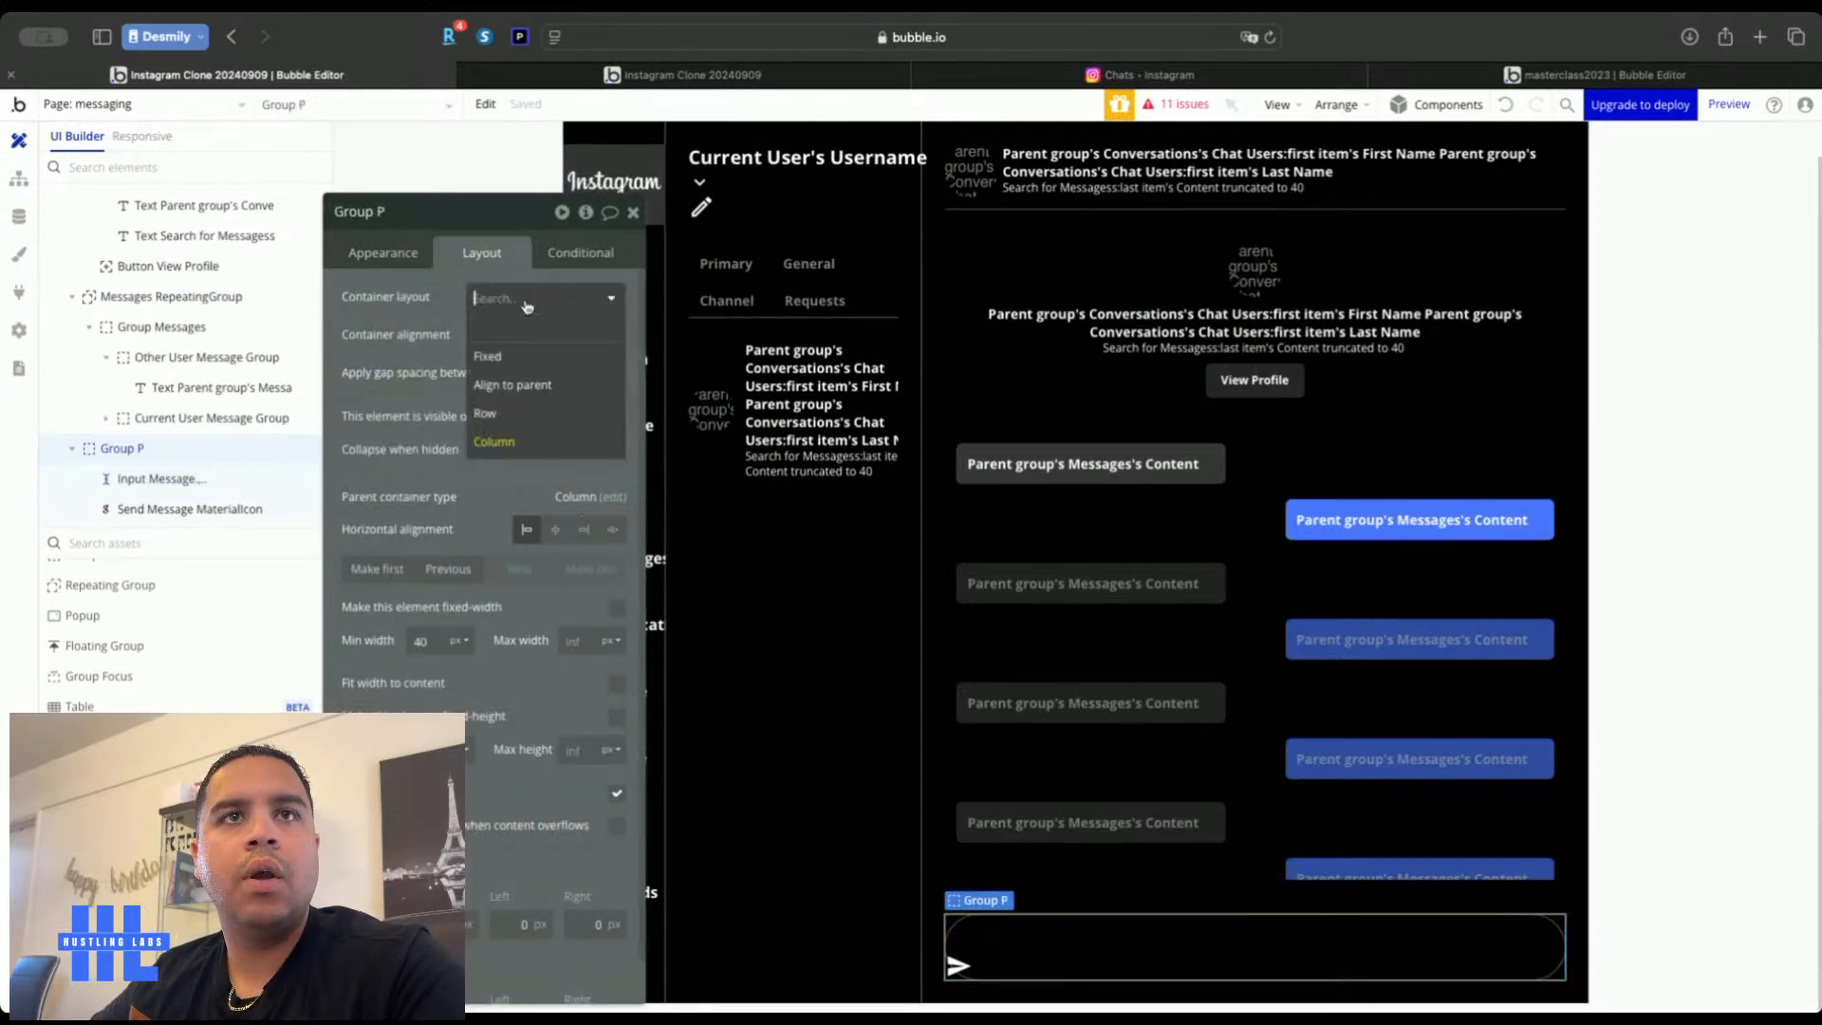
left_click(510, 415)
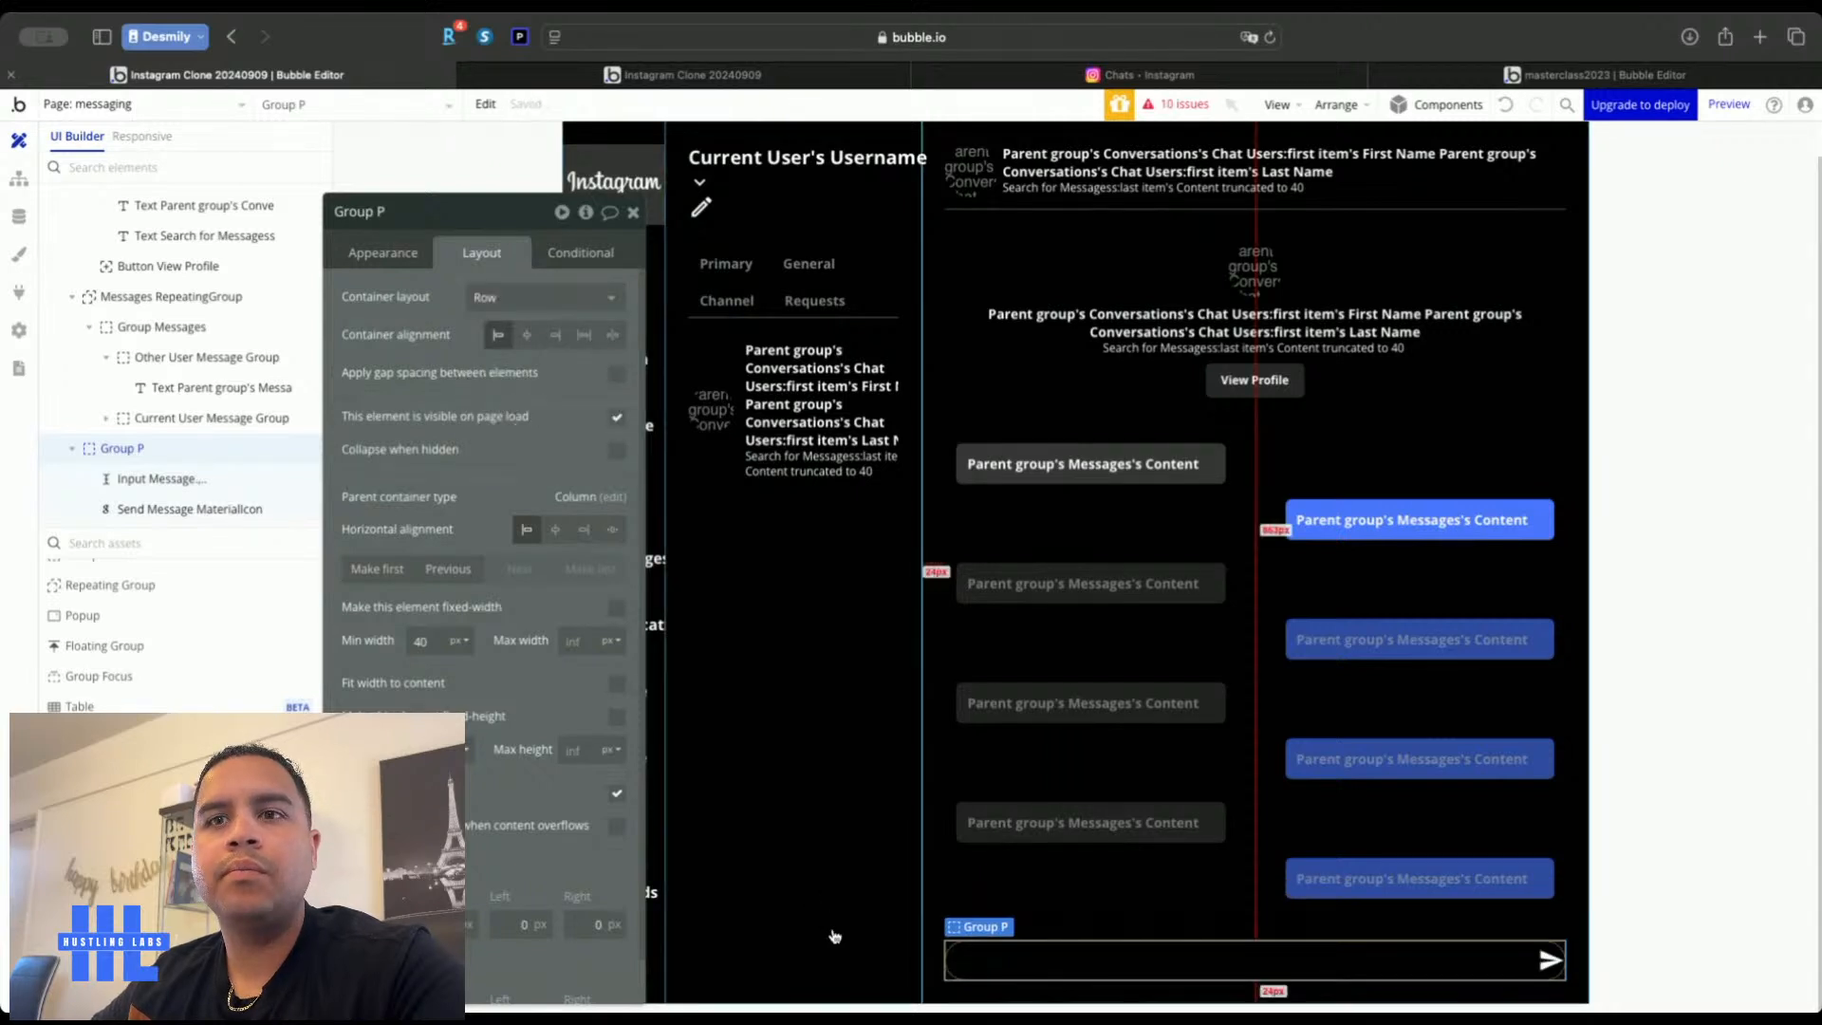
Make the message input's font colour white (Primary contrast)
left_click(983, 968)
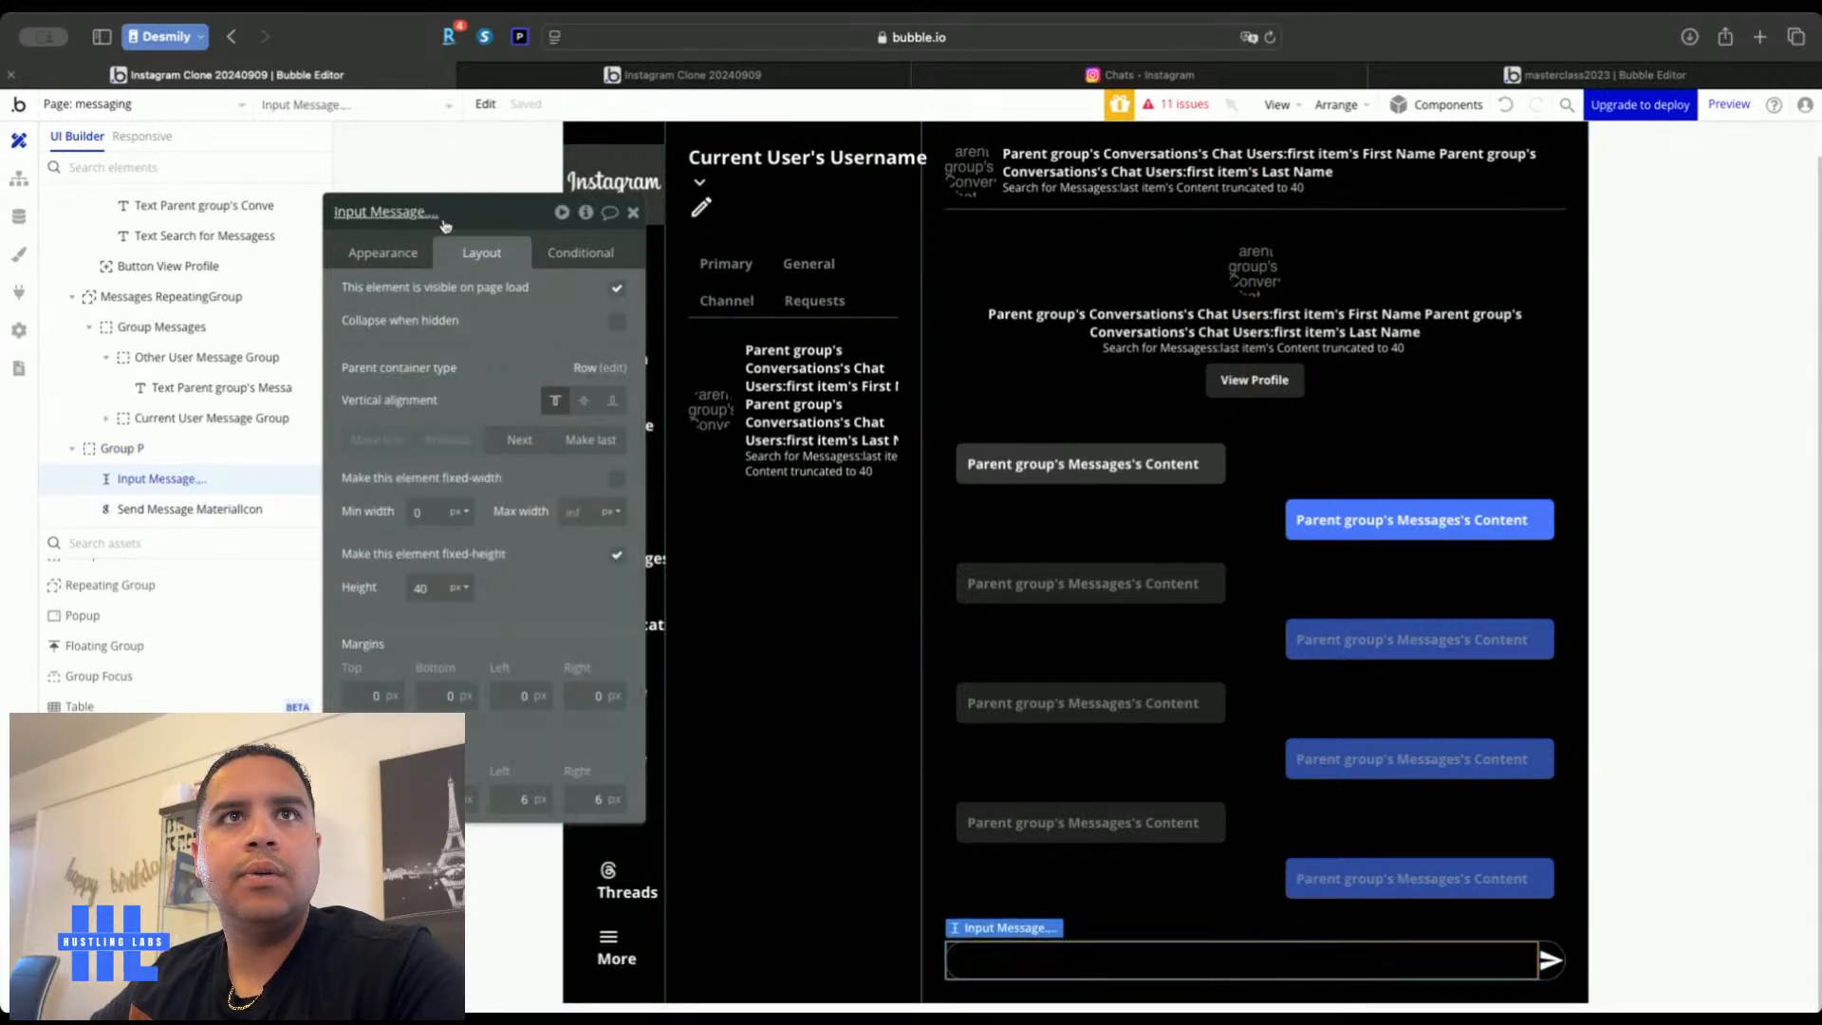
left_click(382, 252)
scroll(437, 517, "down", 2)
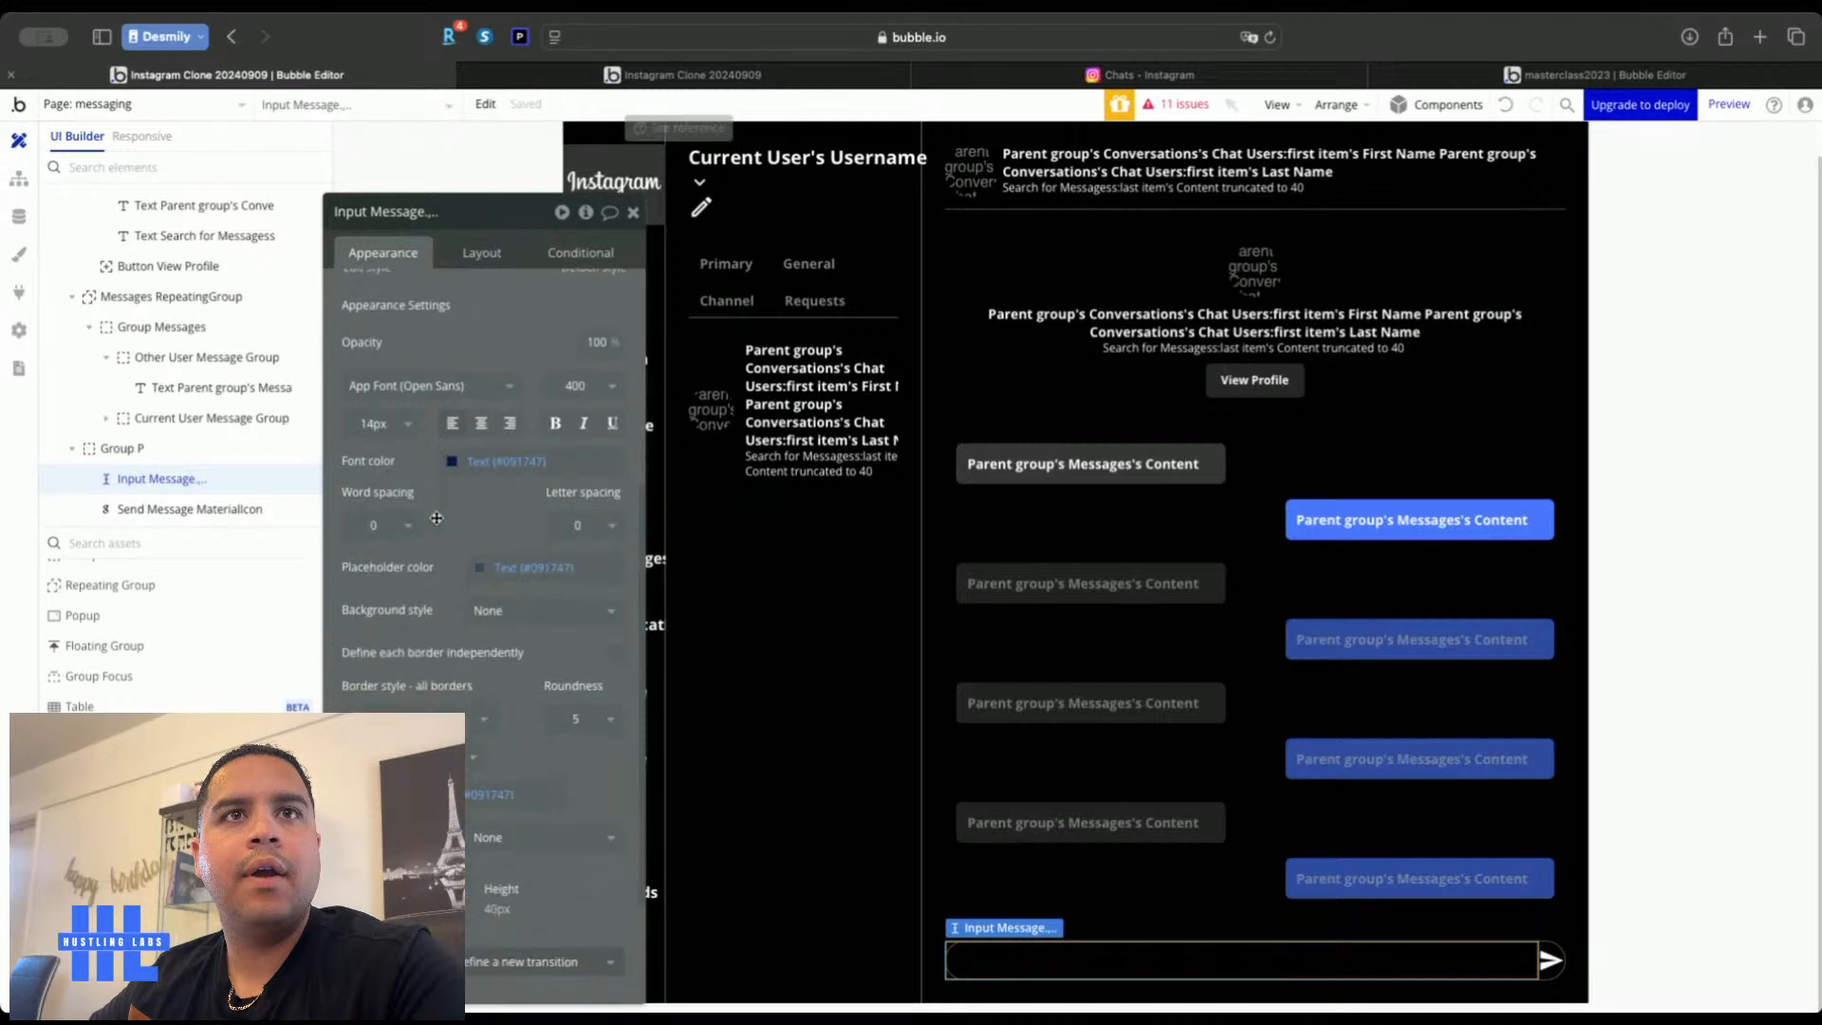
left_click(493, 458)
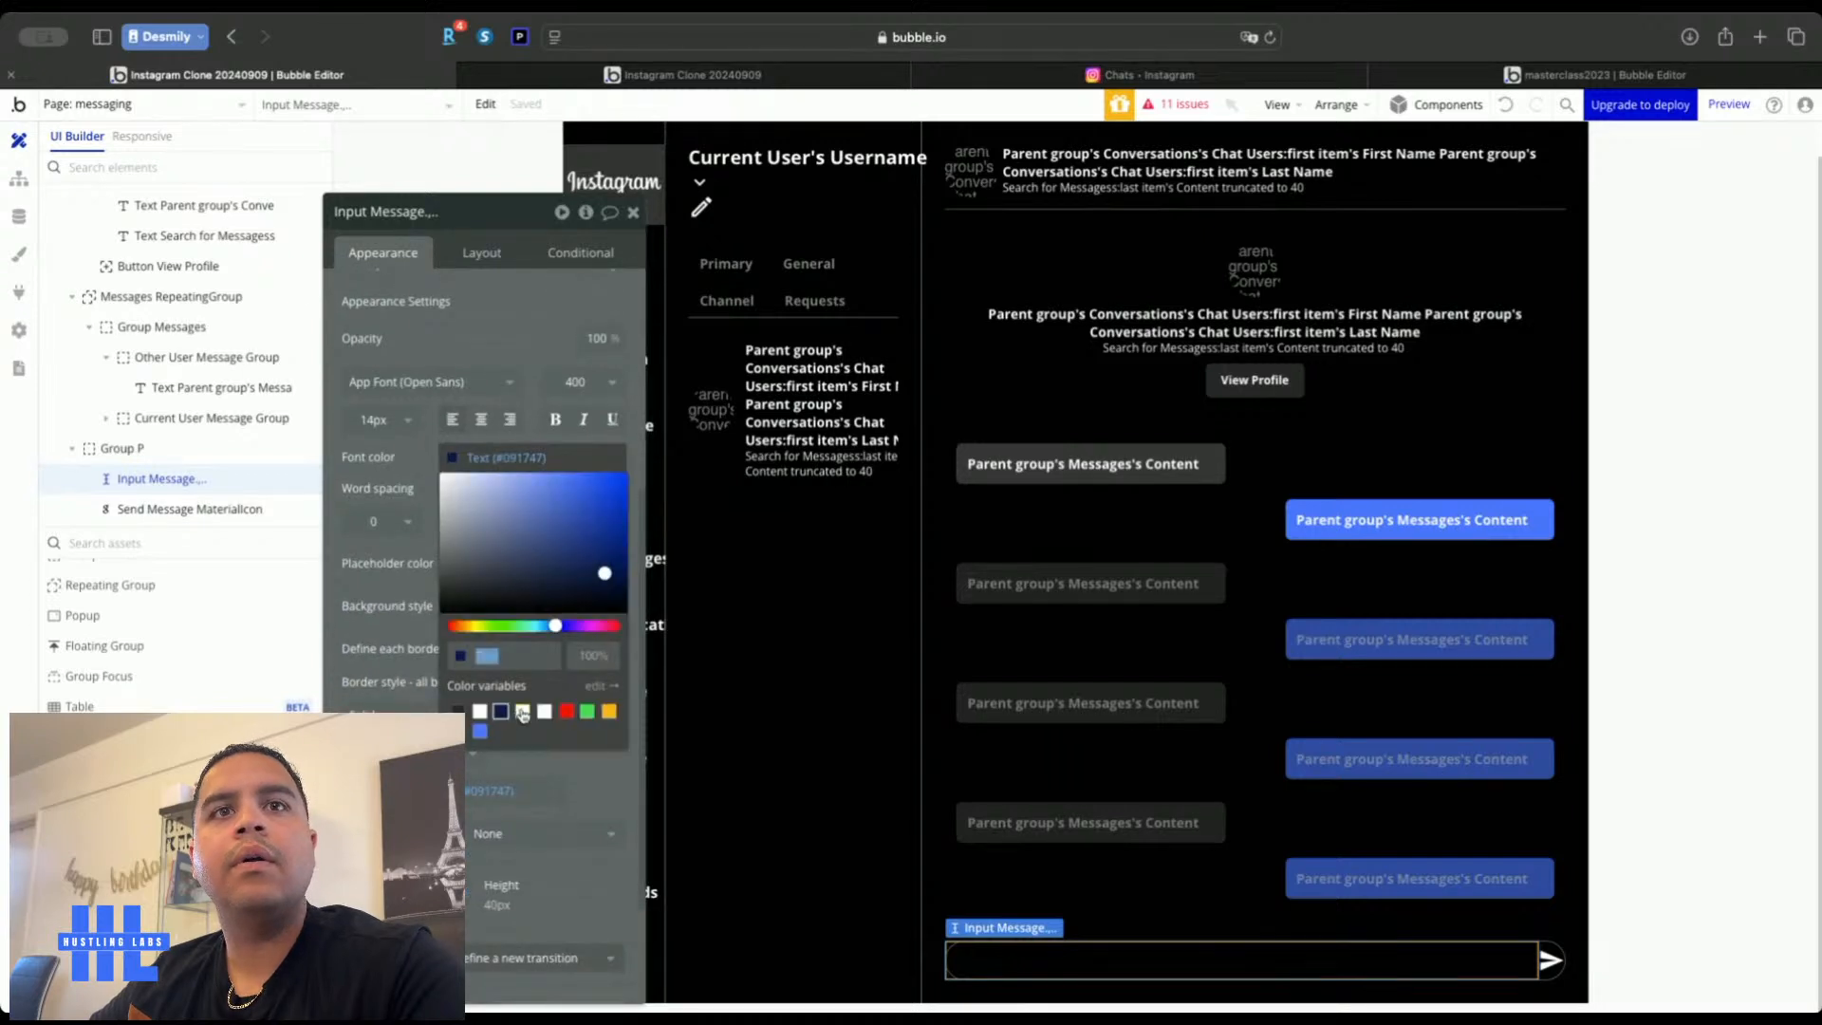
left_click(521, 712)
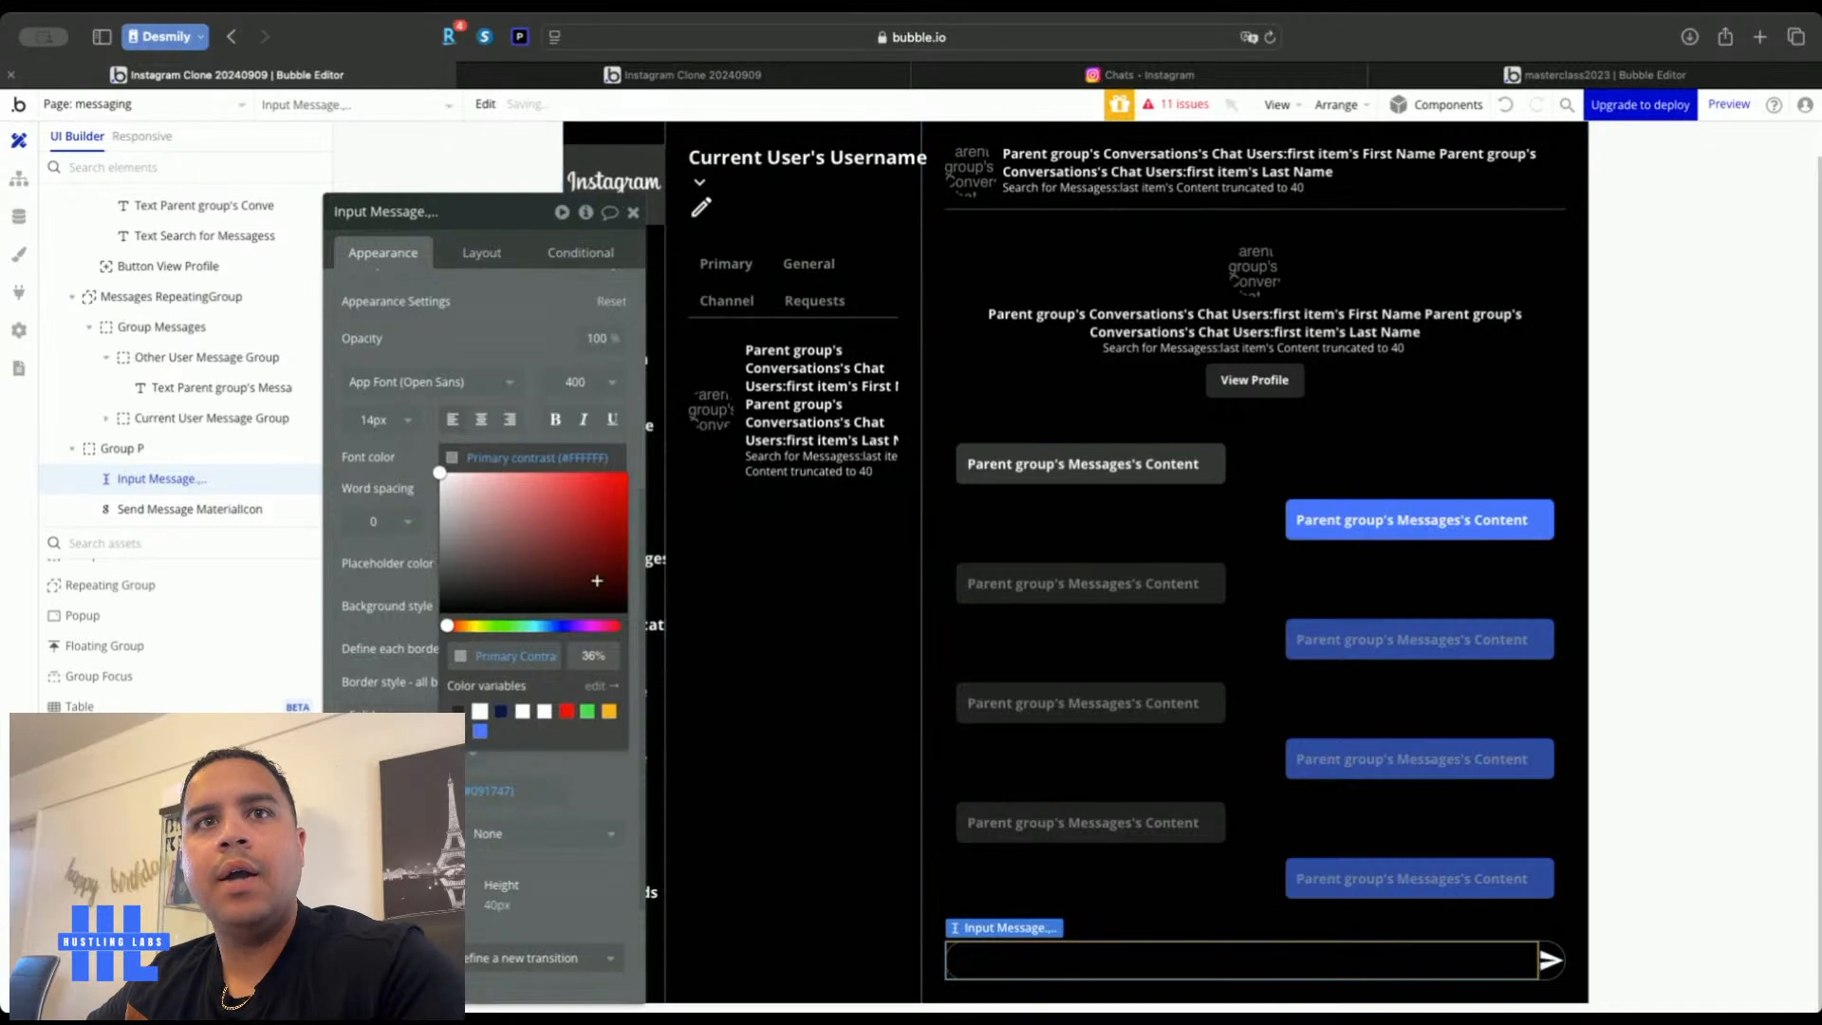
left_click(406, 458)
Set the input's placeholder colour to Primary contrast at 36% opacity
scroll(406, 458, "down", 2)
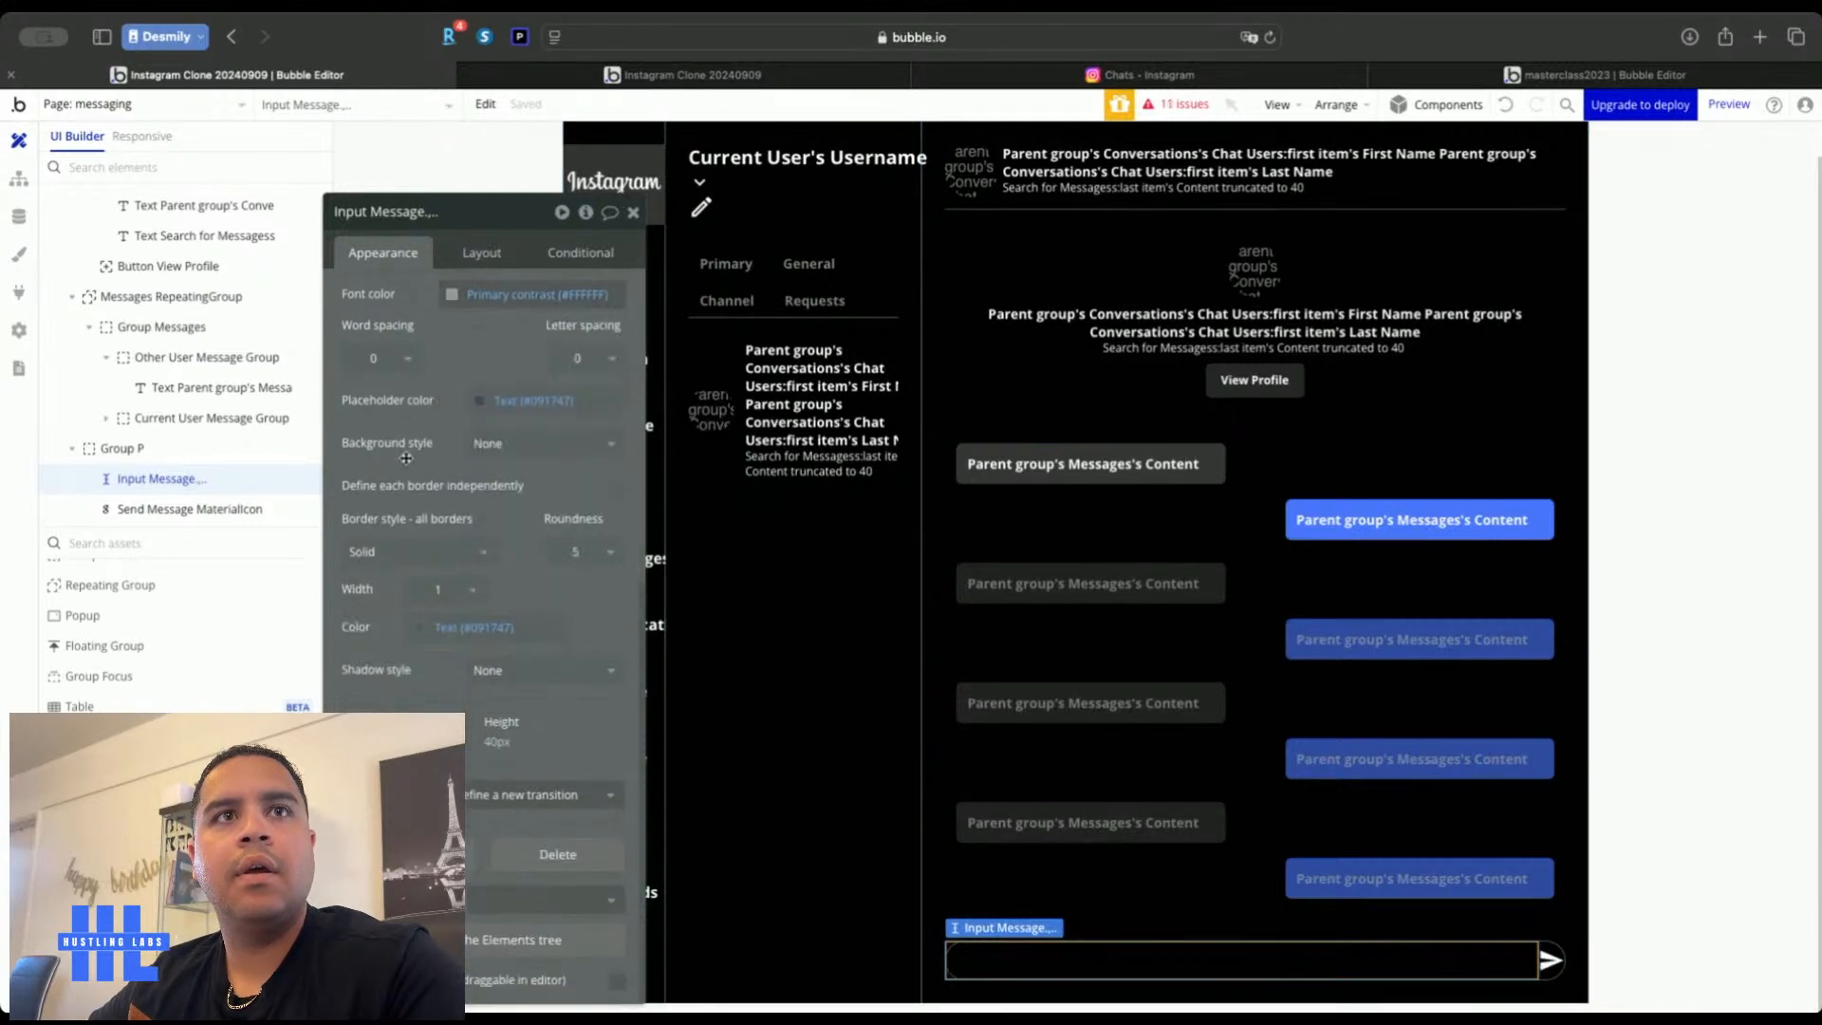
left_click(524, 400)
left_click(507, 655)
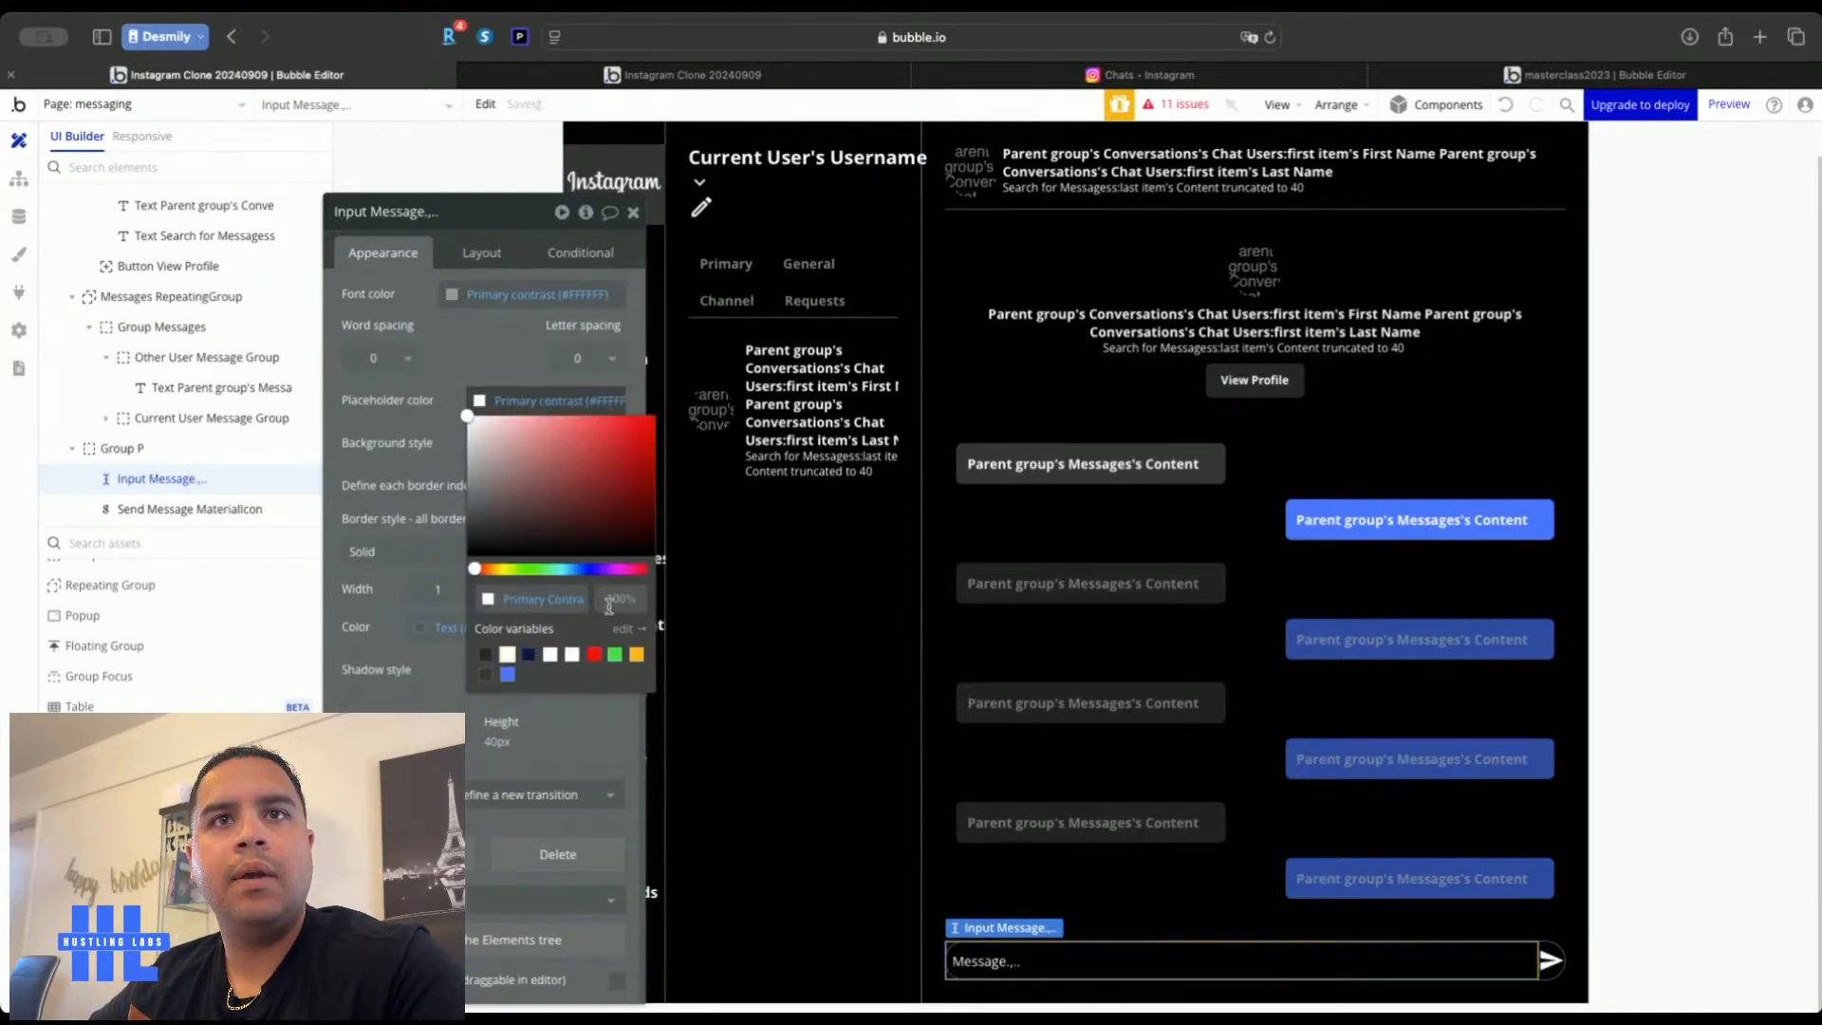
left_click(612, 603)
type("36")
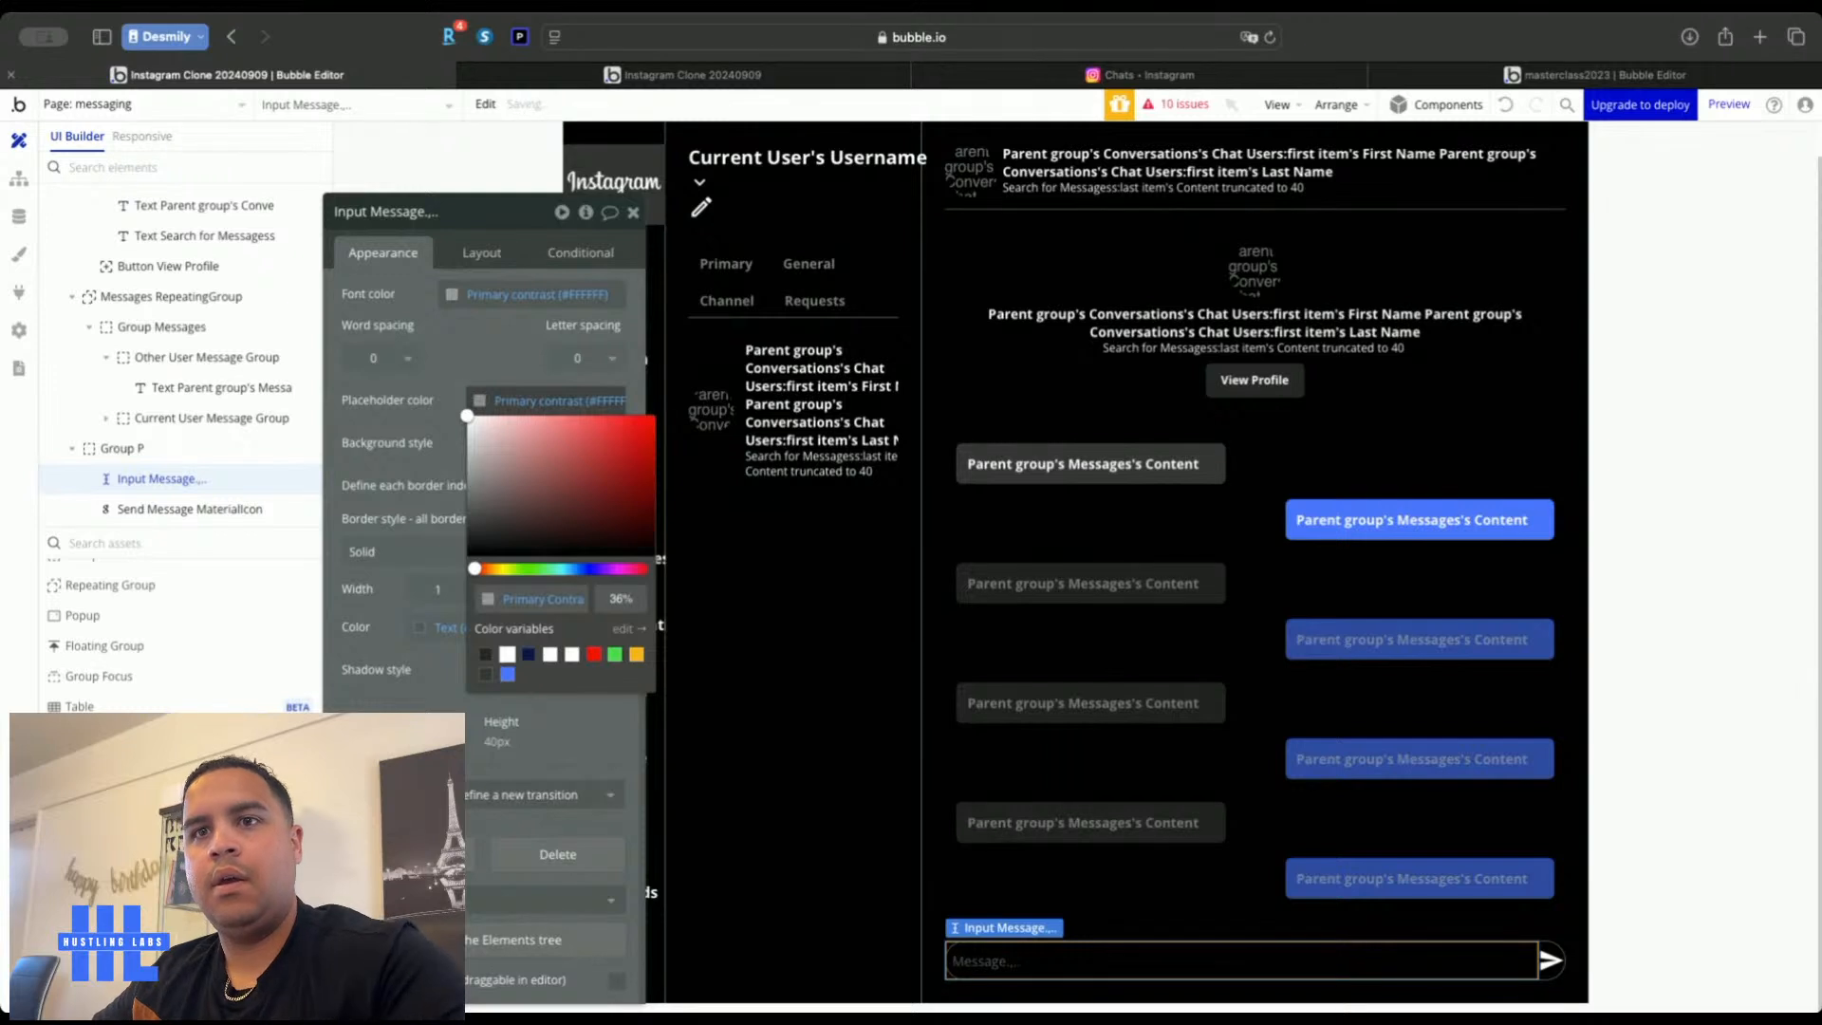
left_click(462, 354)
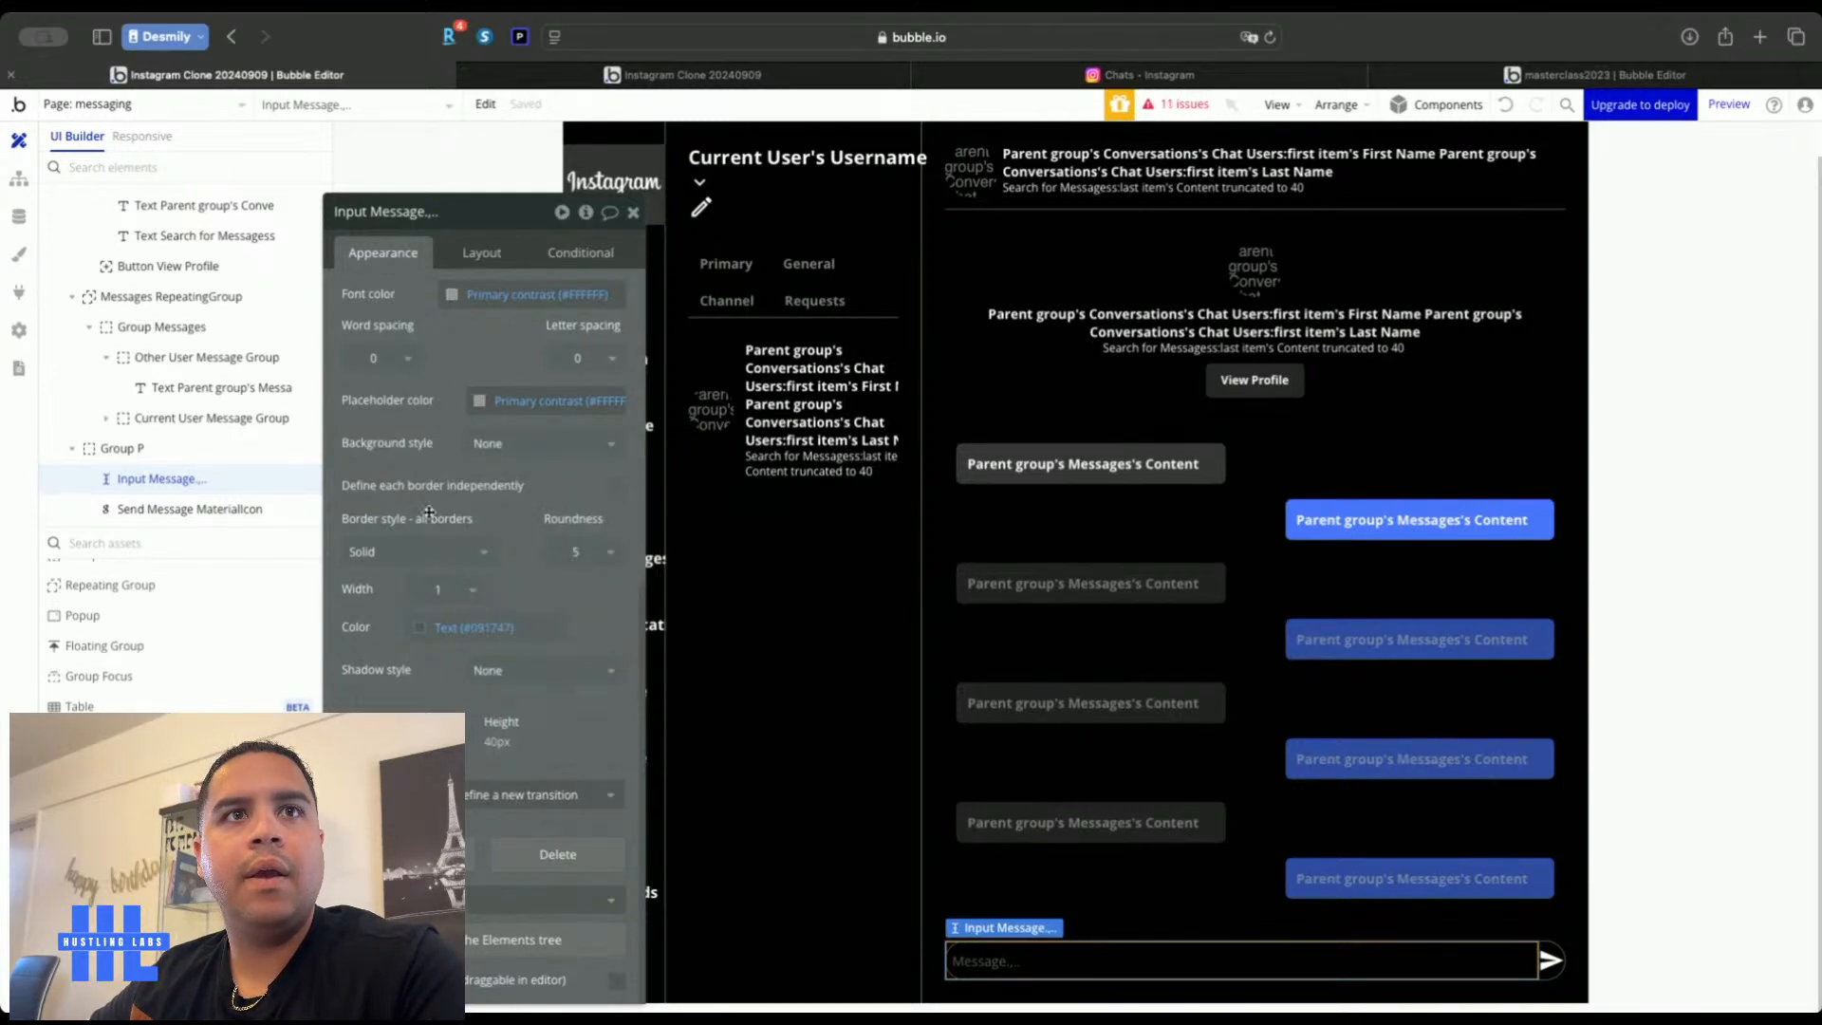
left_click(422, 552)
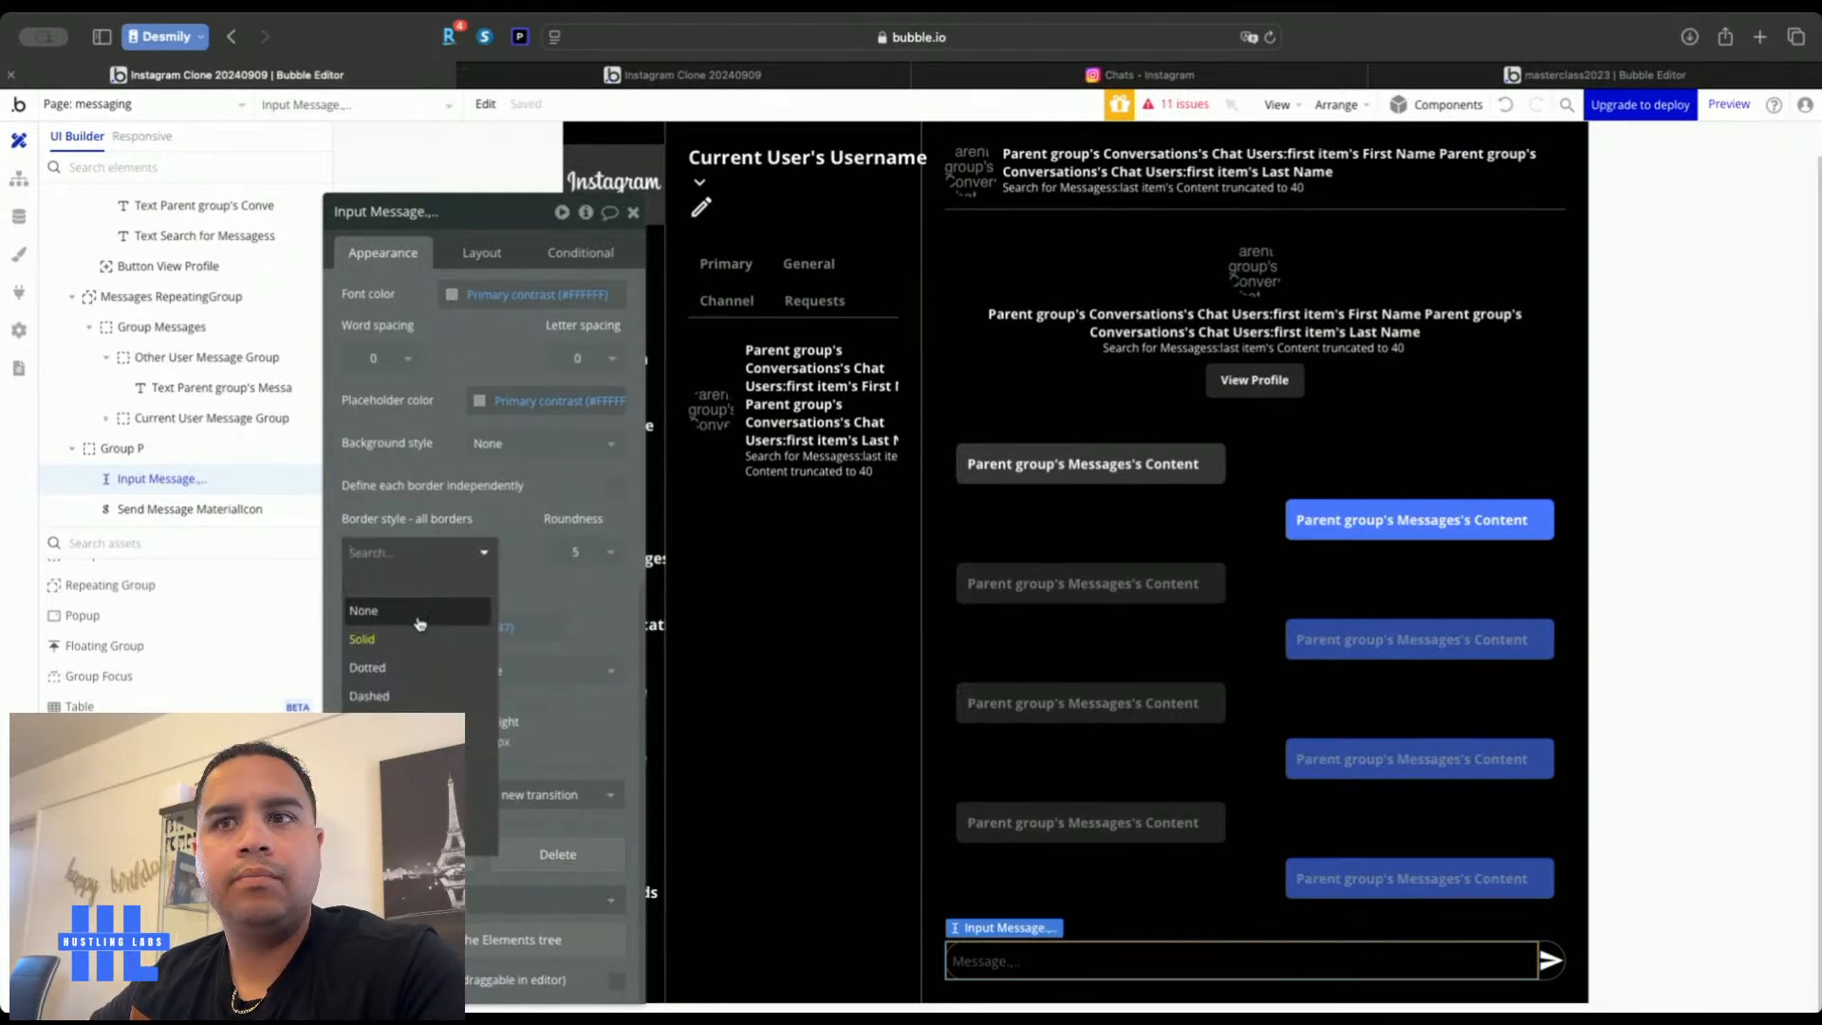
left_click(1774, 726)
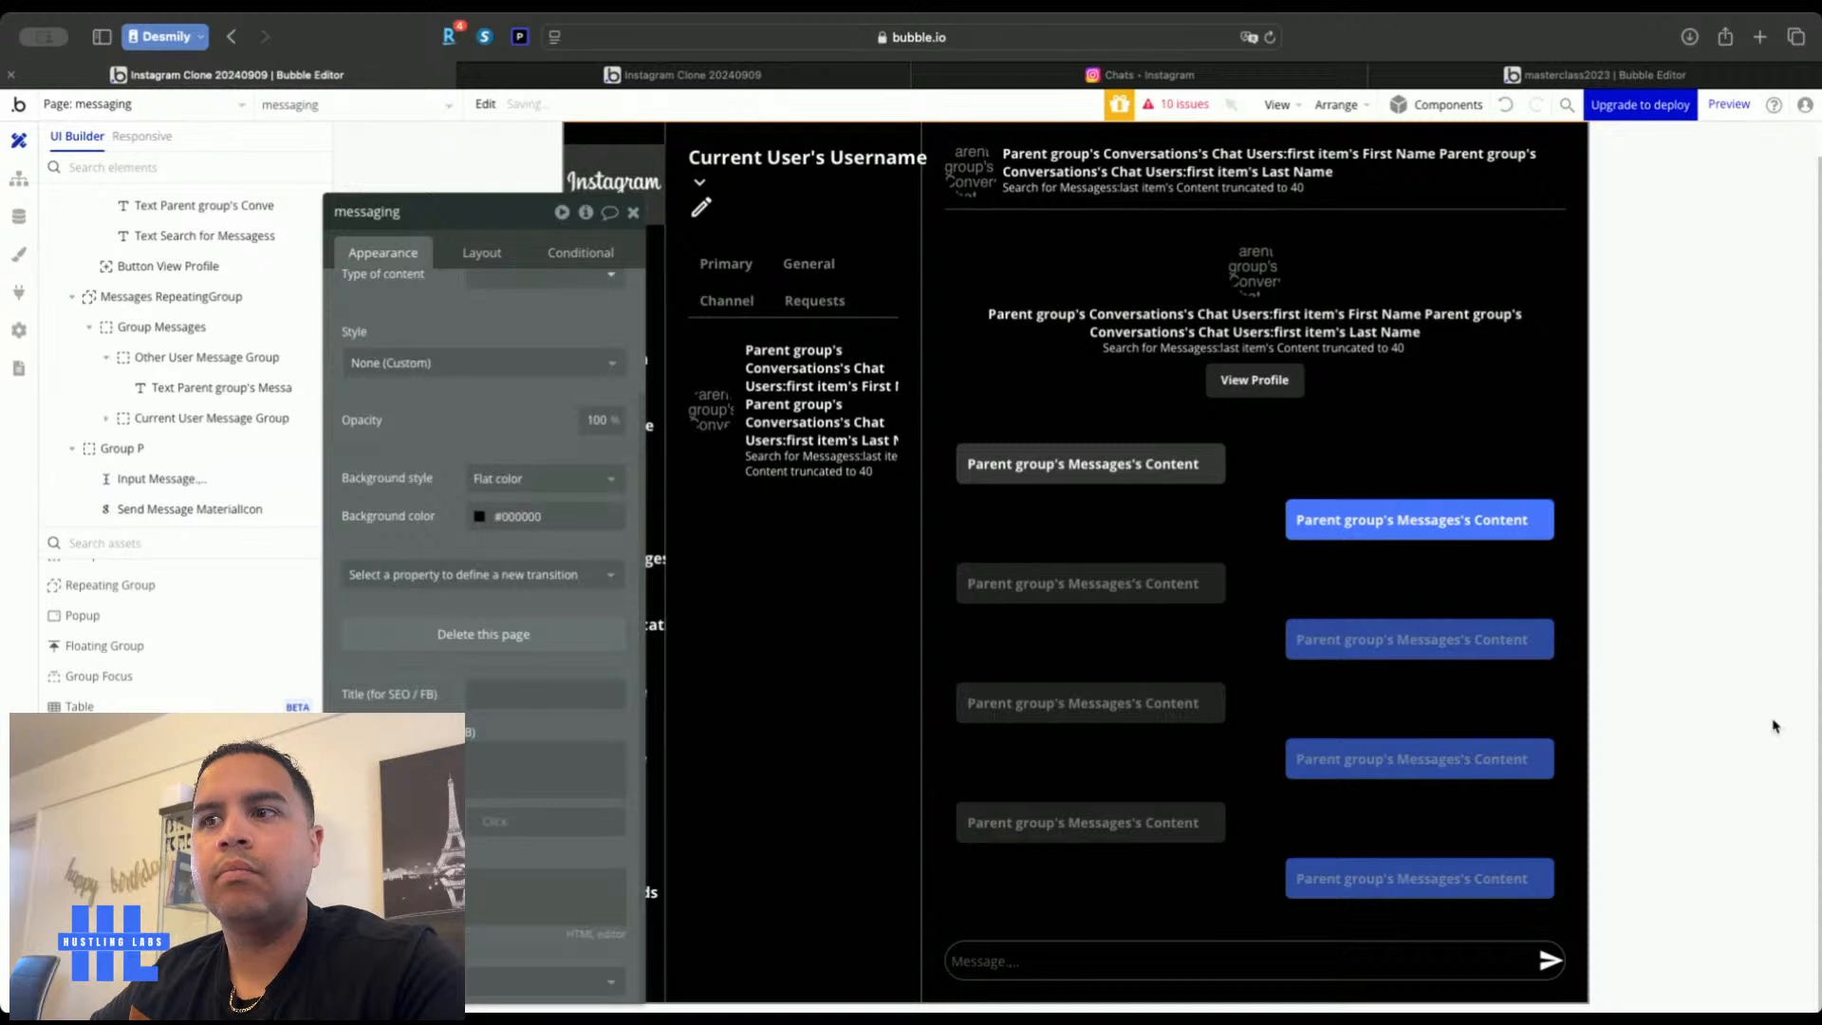
Give Group P 6 px padding on all sides
left_click(1548, 947)
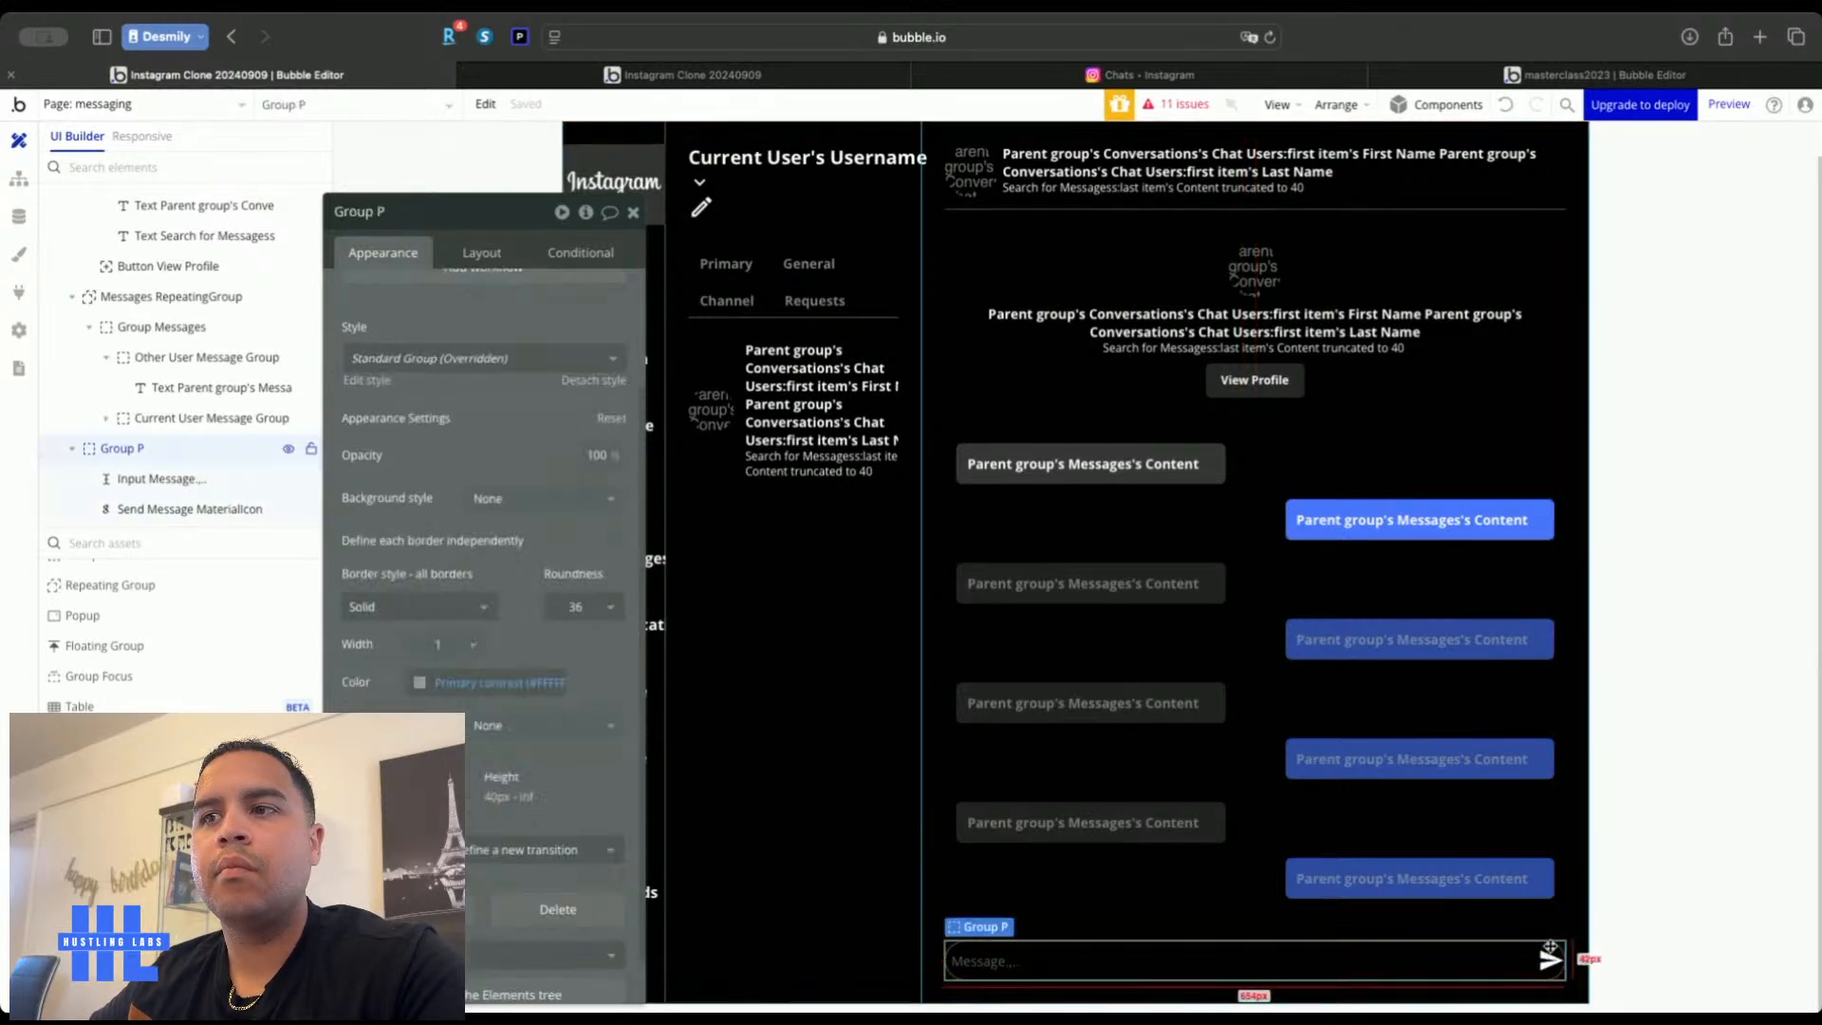
left_click(488, 254)
left_click_drag(436, 716, 1309, 673)
left_click(1239, 950)
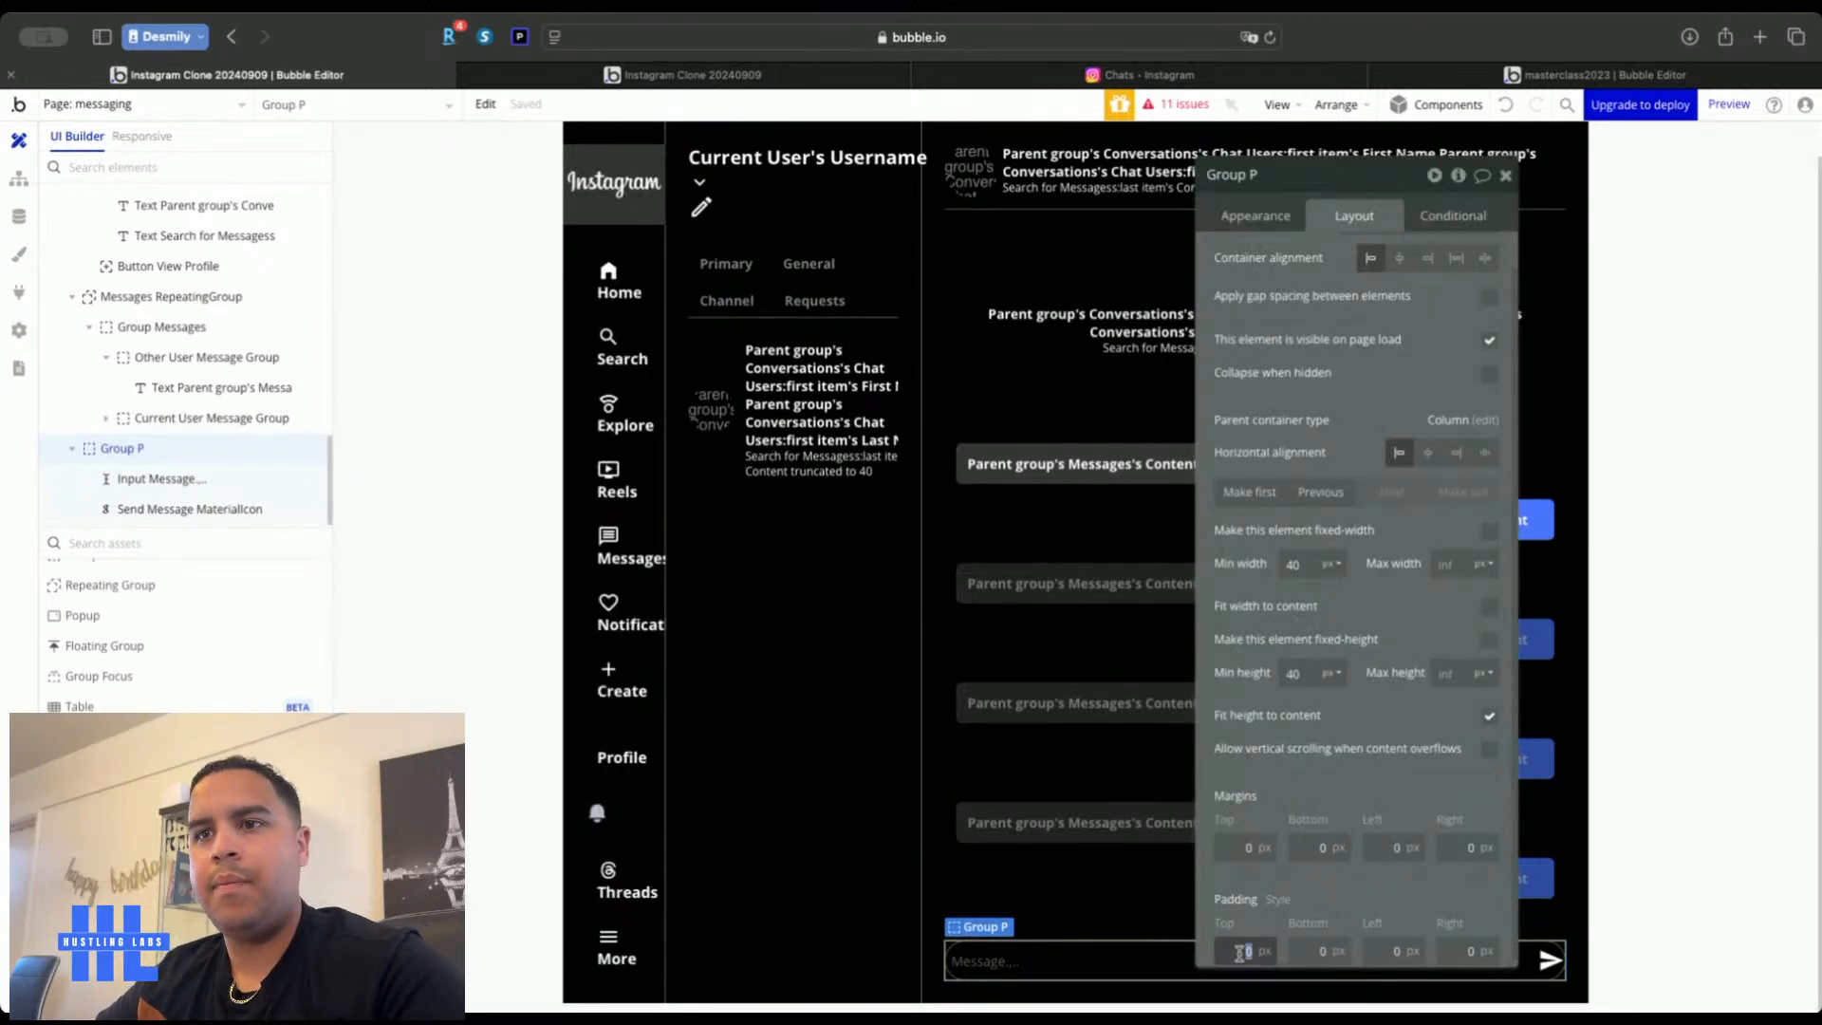
type("6")
key("Tab")
type("6")
key("Tab")
type("6")
key("Tab")
type("6")
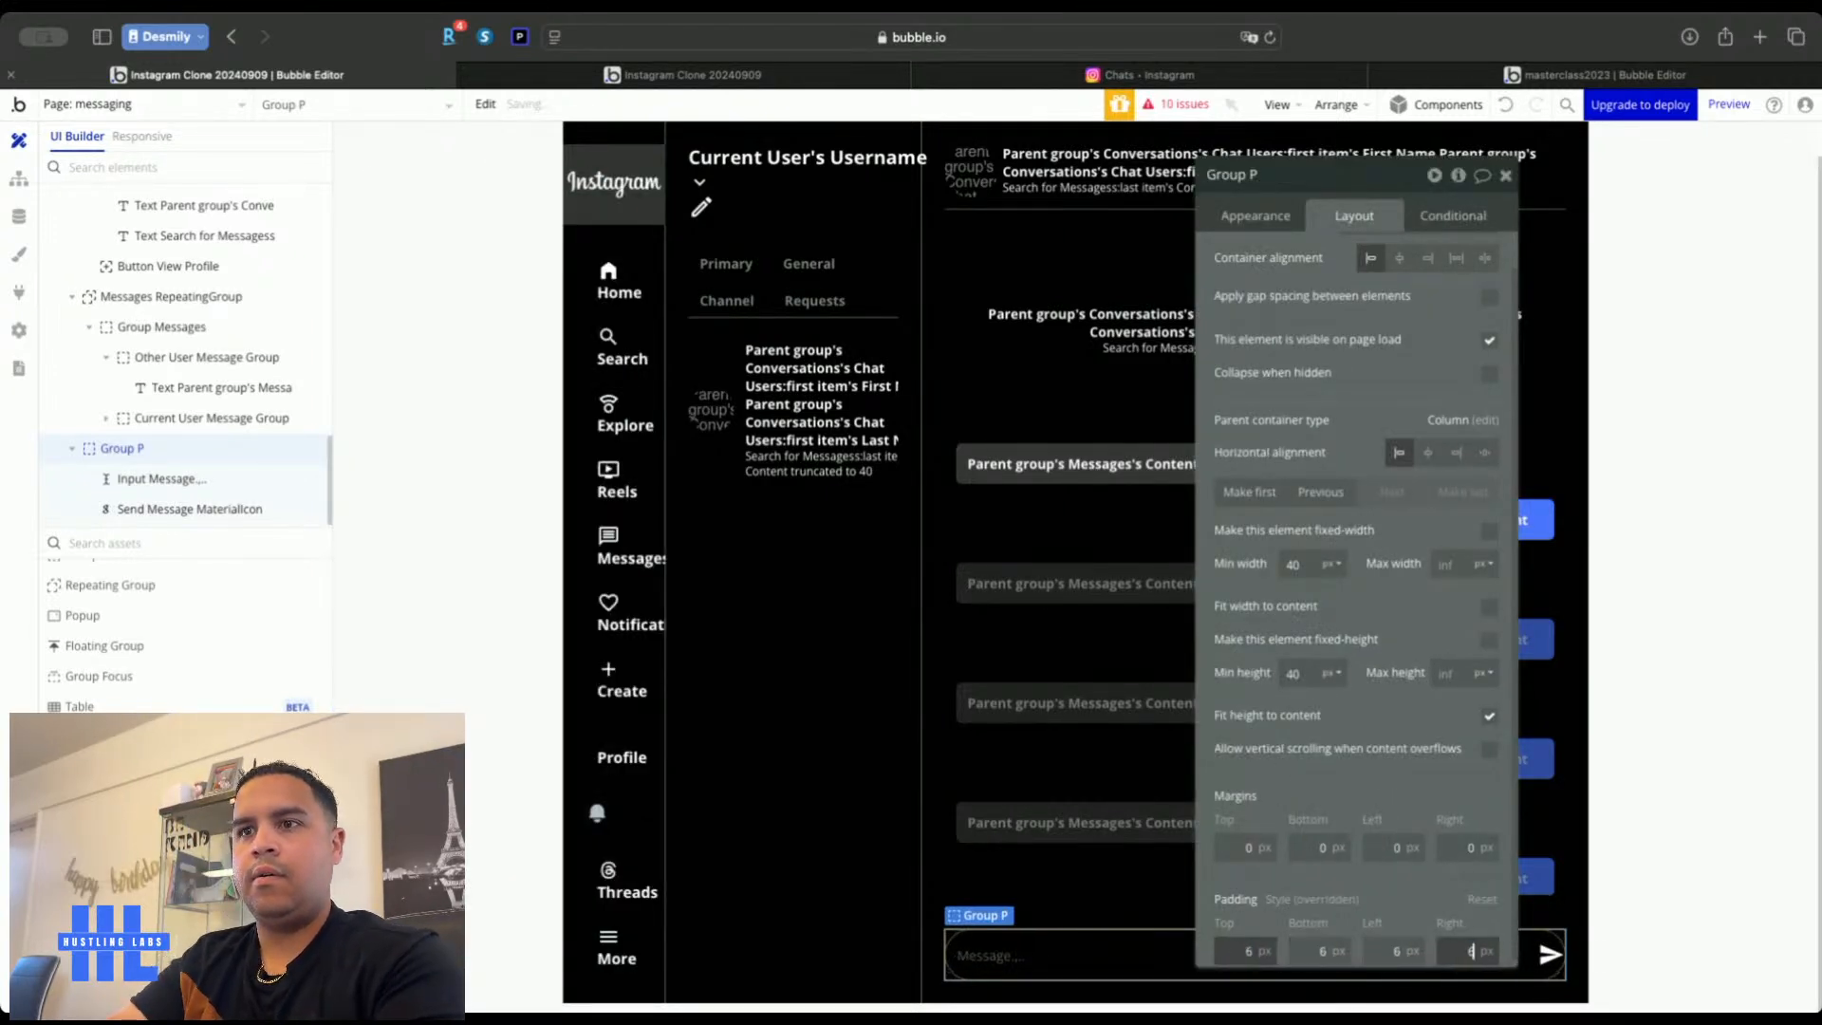
left_click(1506, 177)
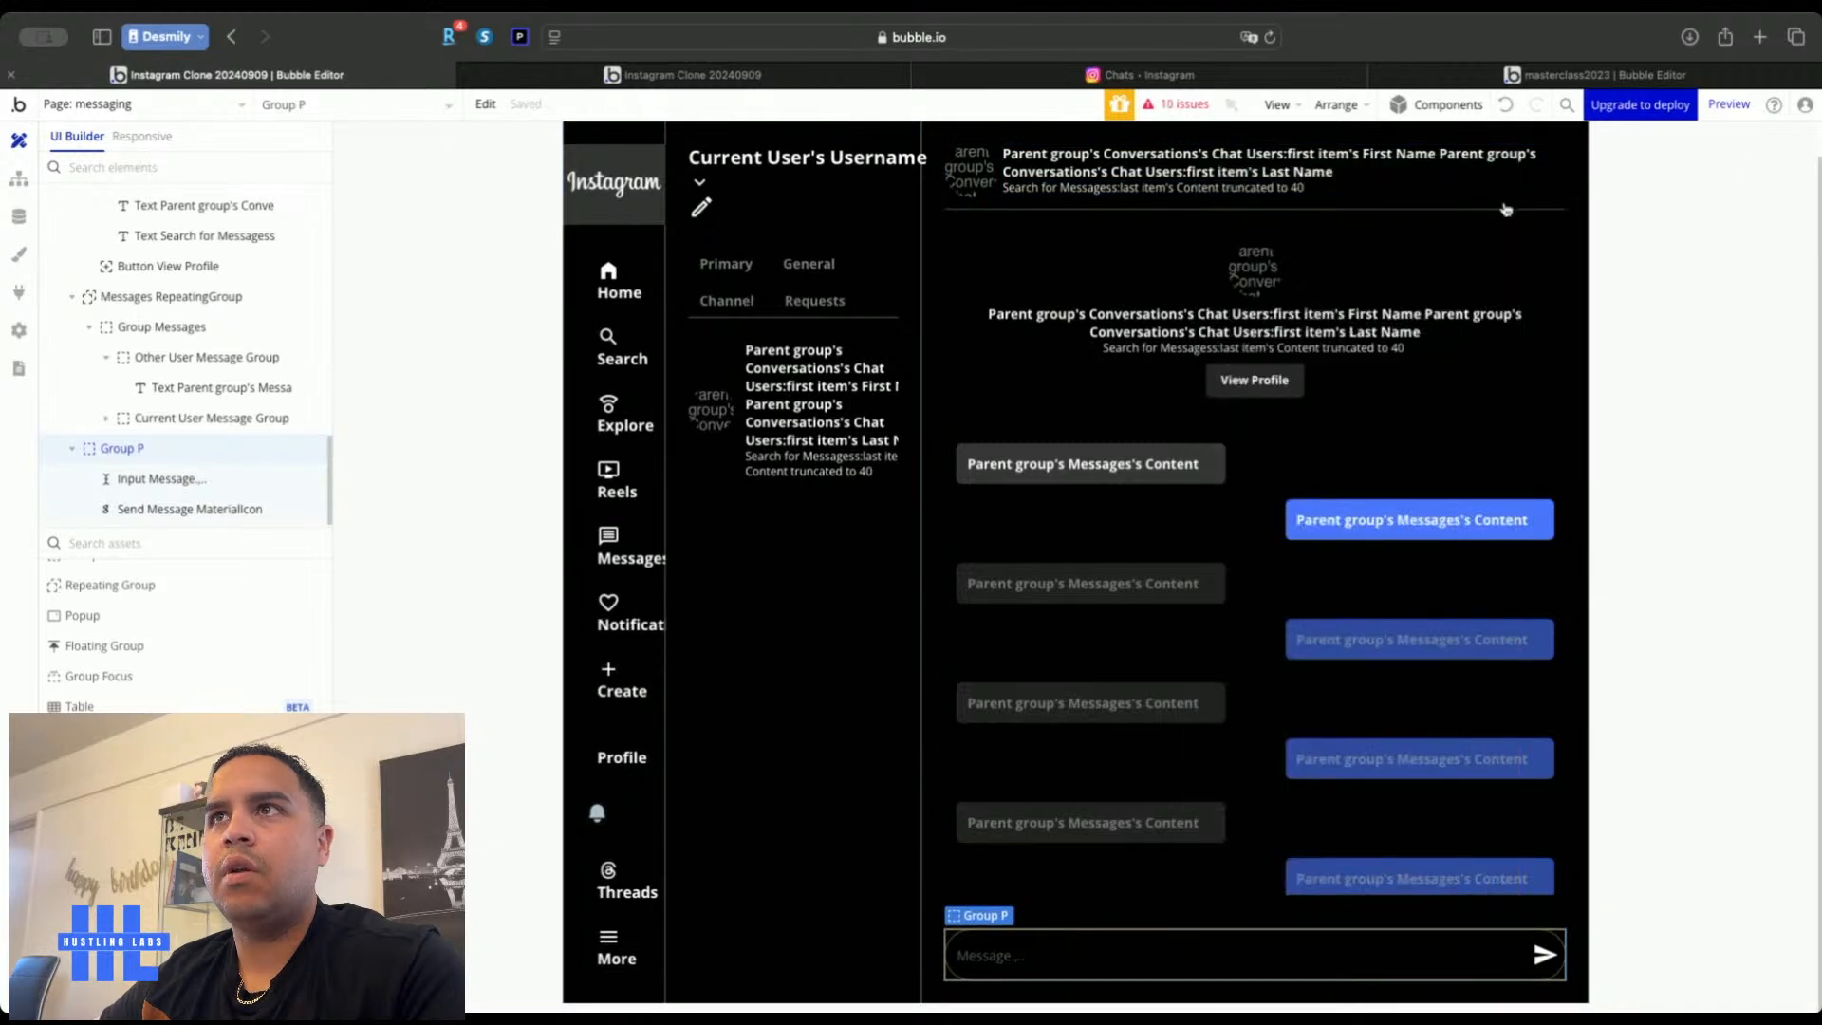
double_click(1710, 789)
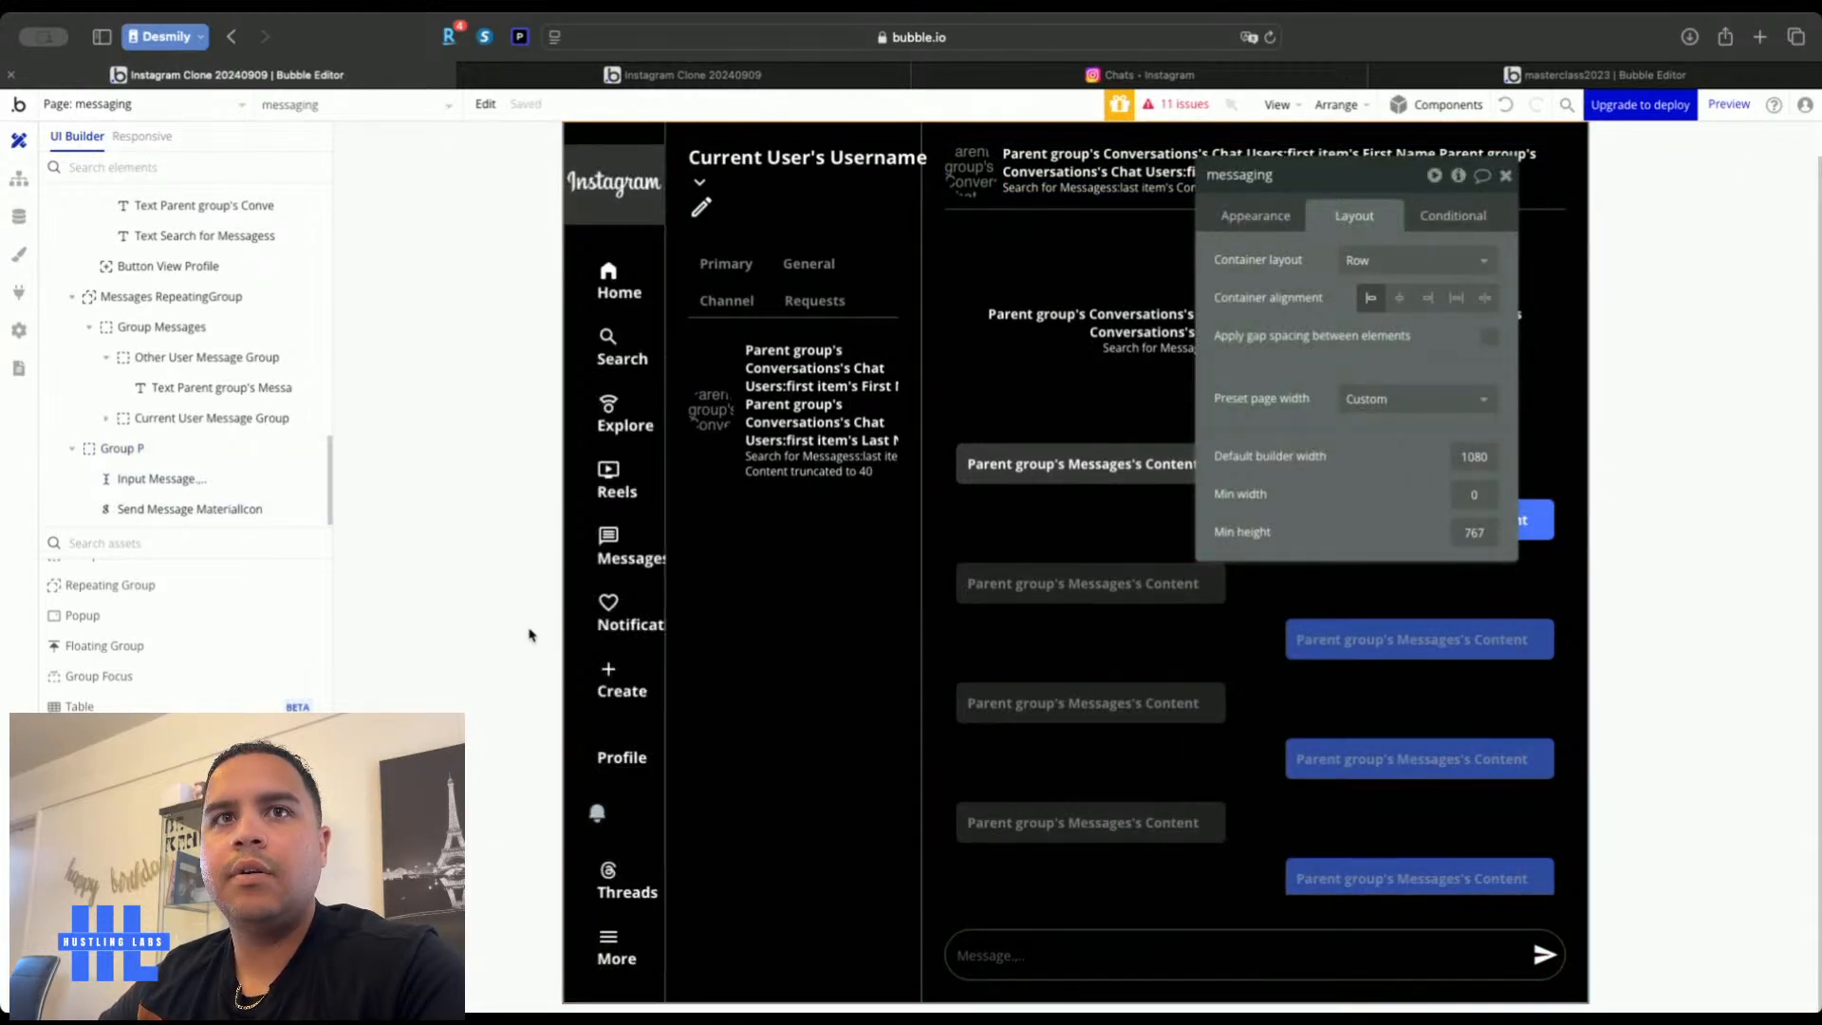
left_click(675, 74)
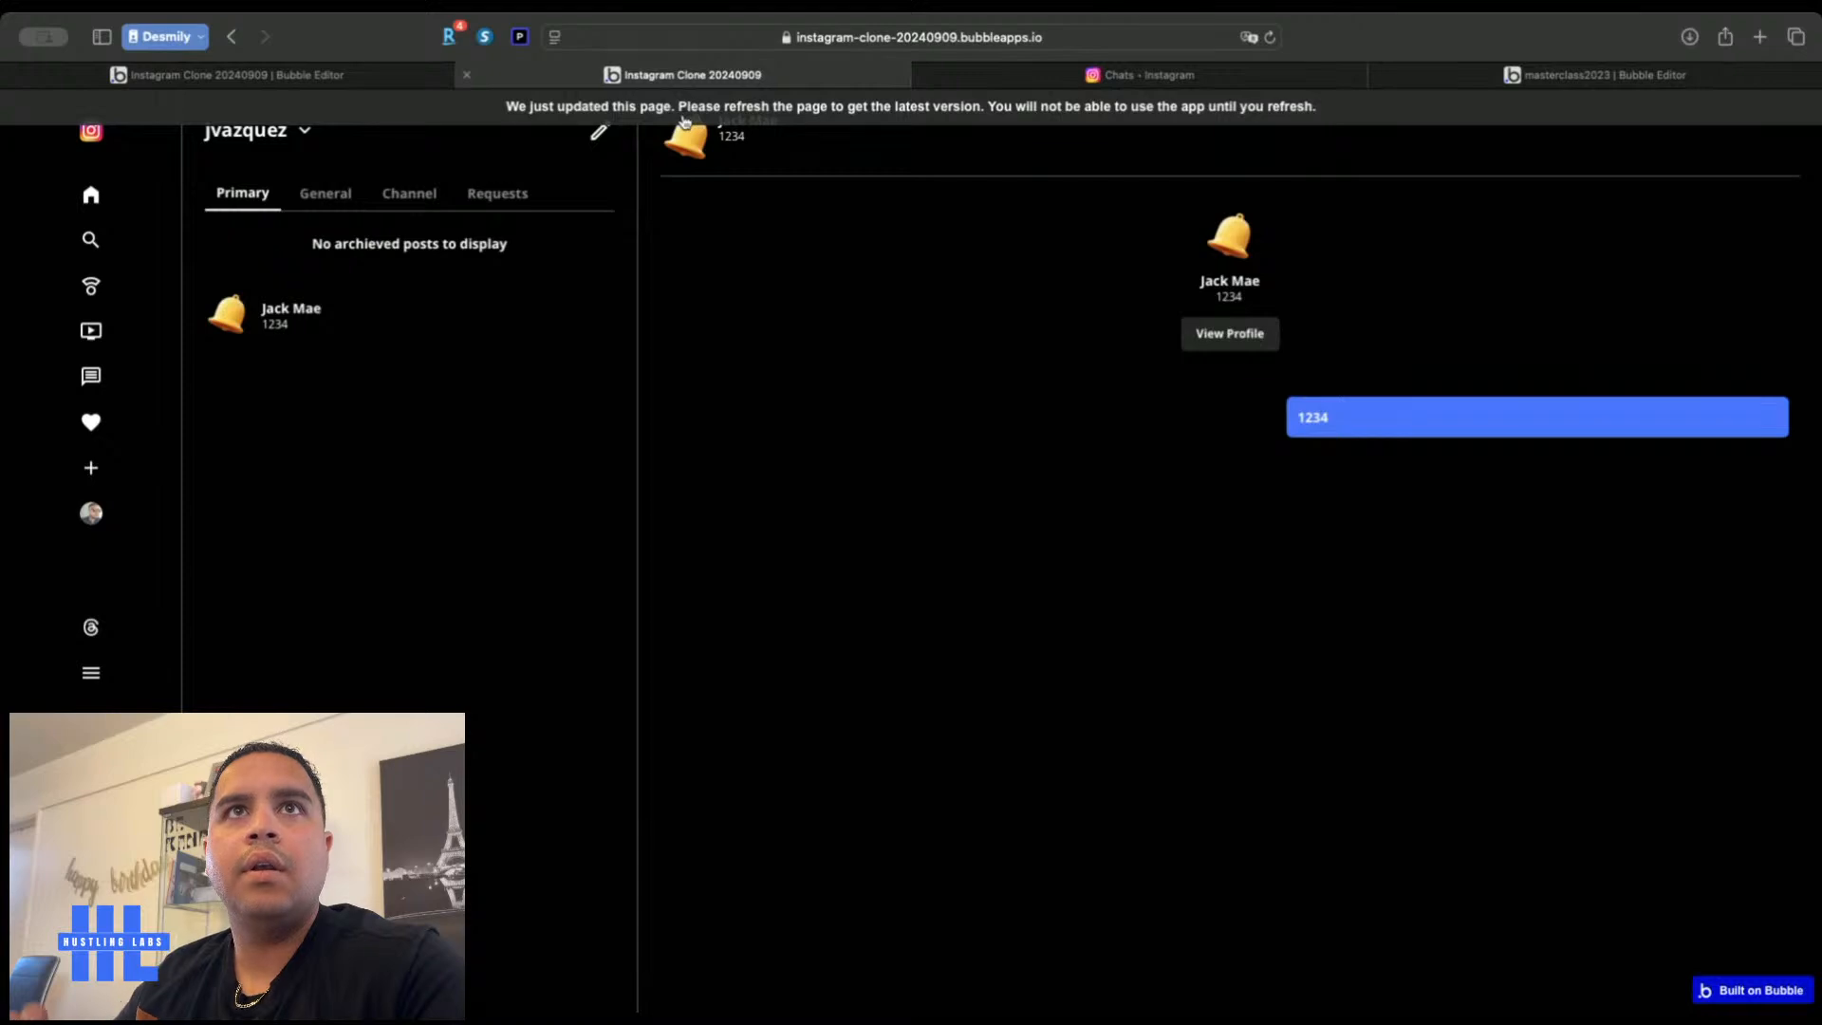
key("super+r")
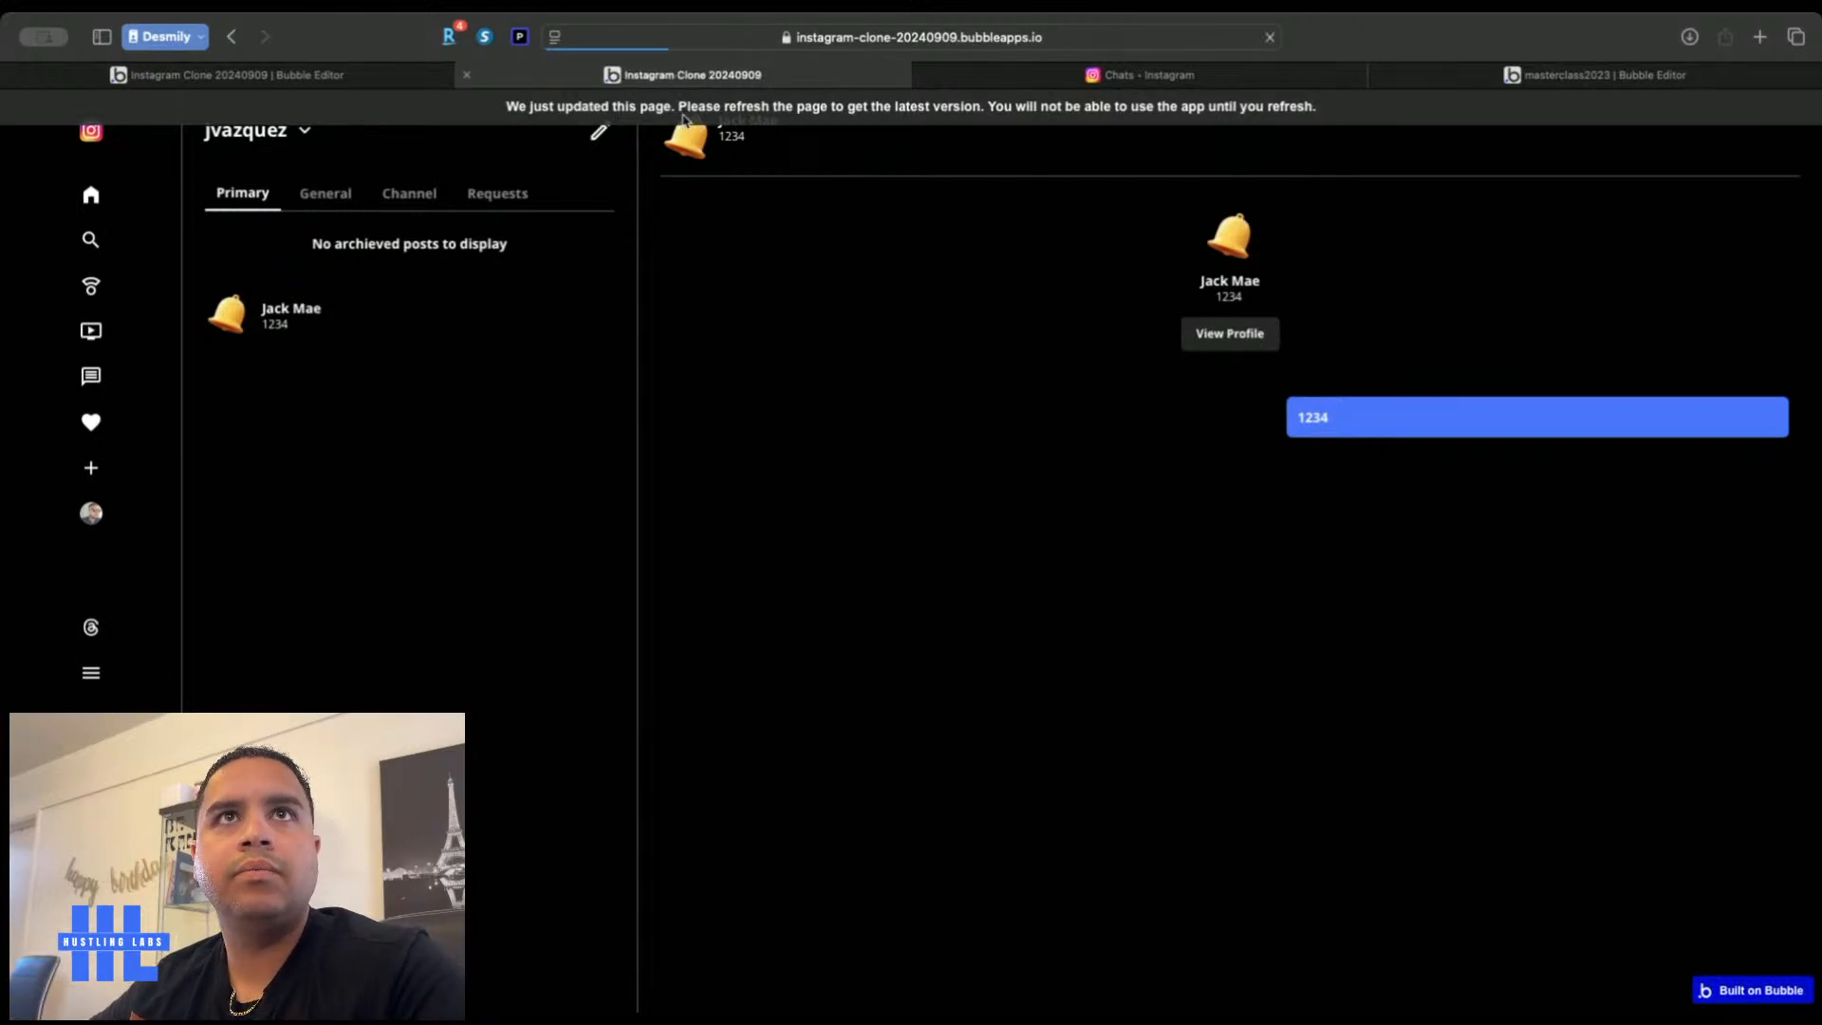
left_click(306, 325)
type("kinjkl jnlknl")
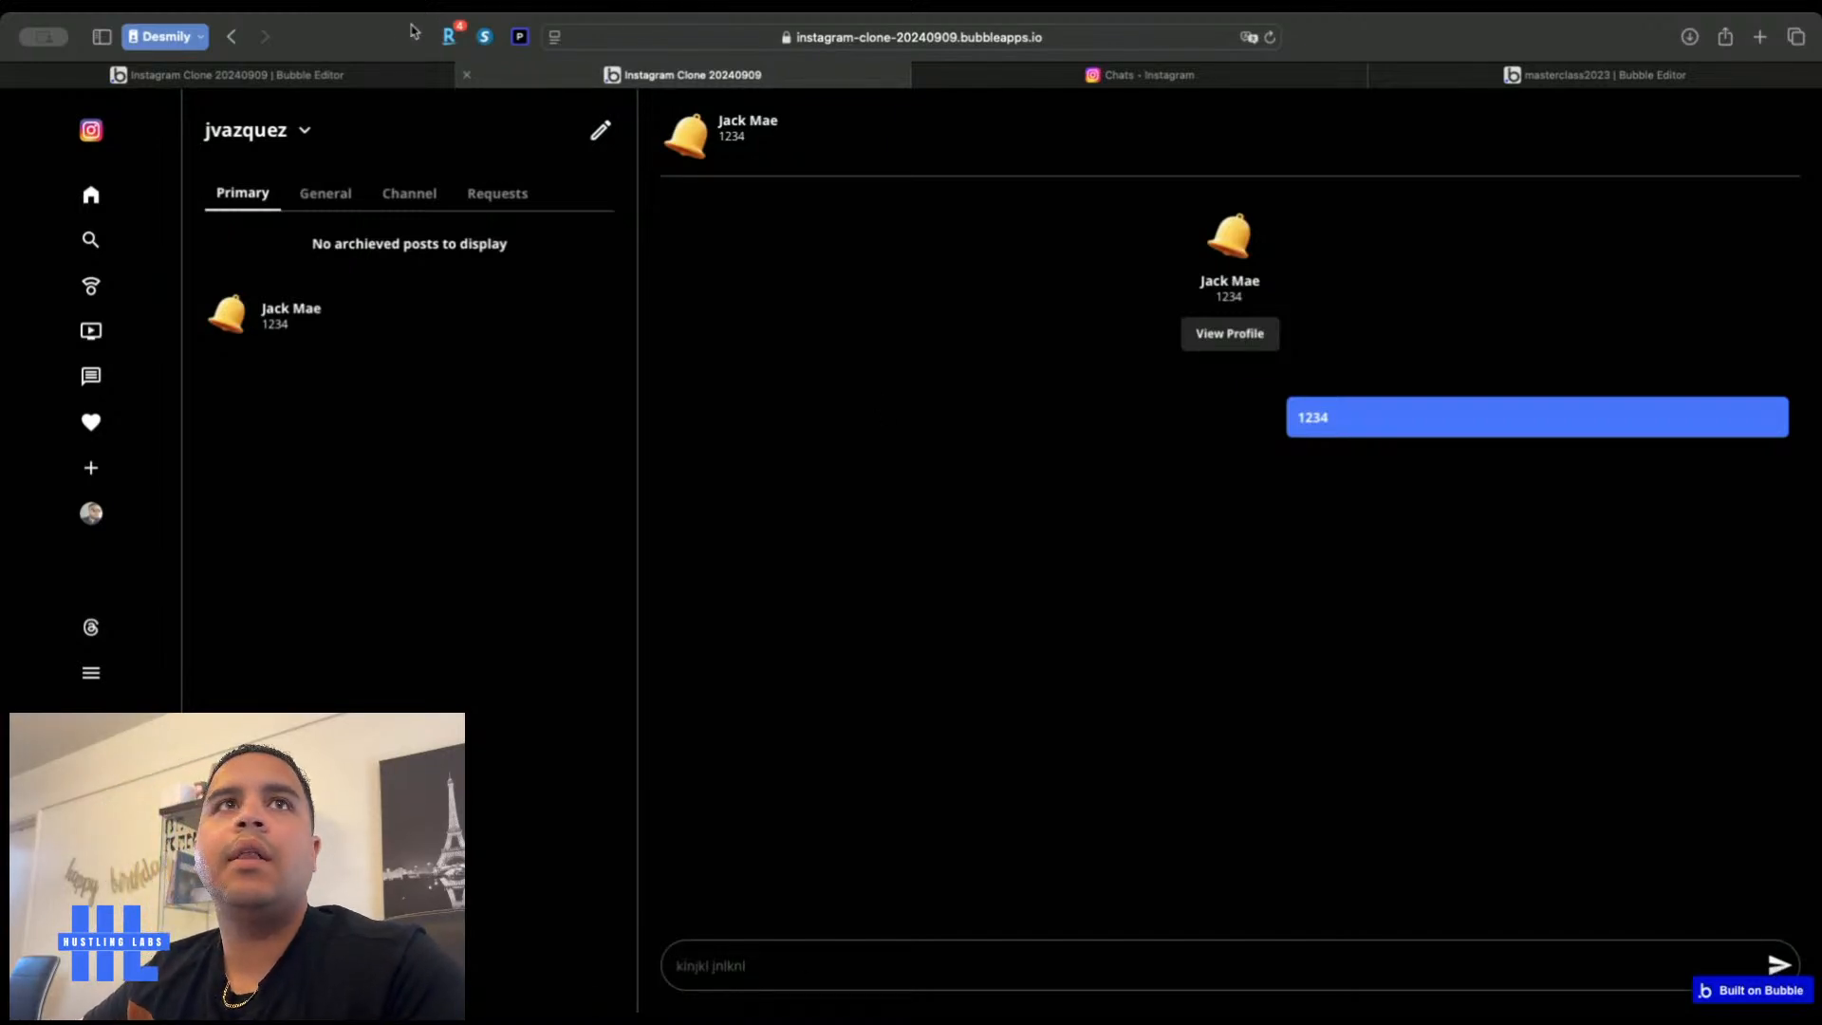
left_click(358, 74)
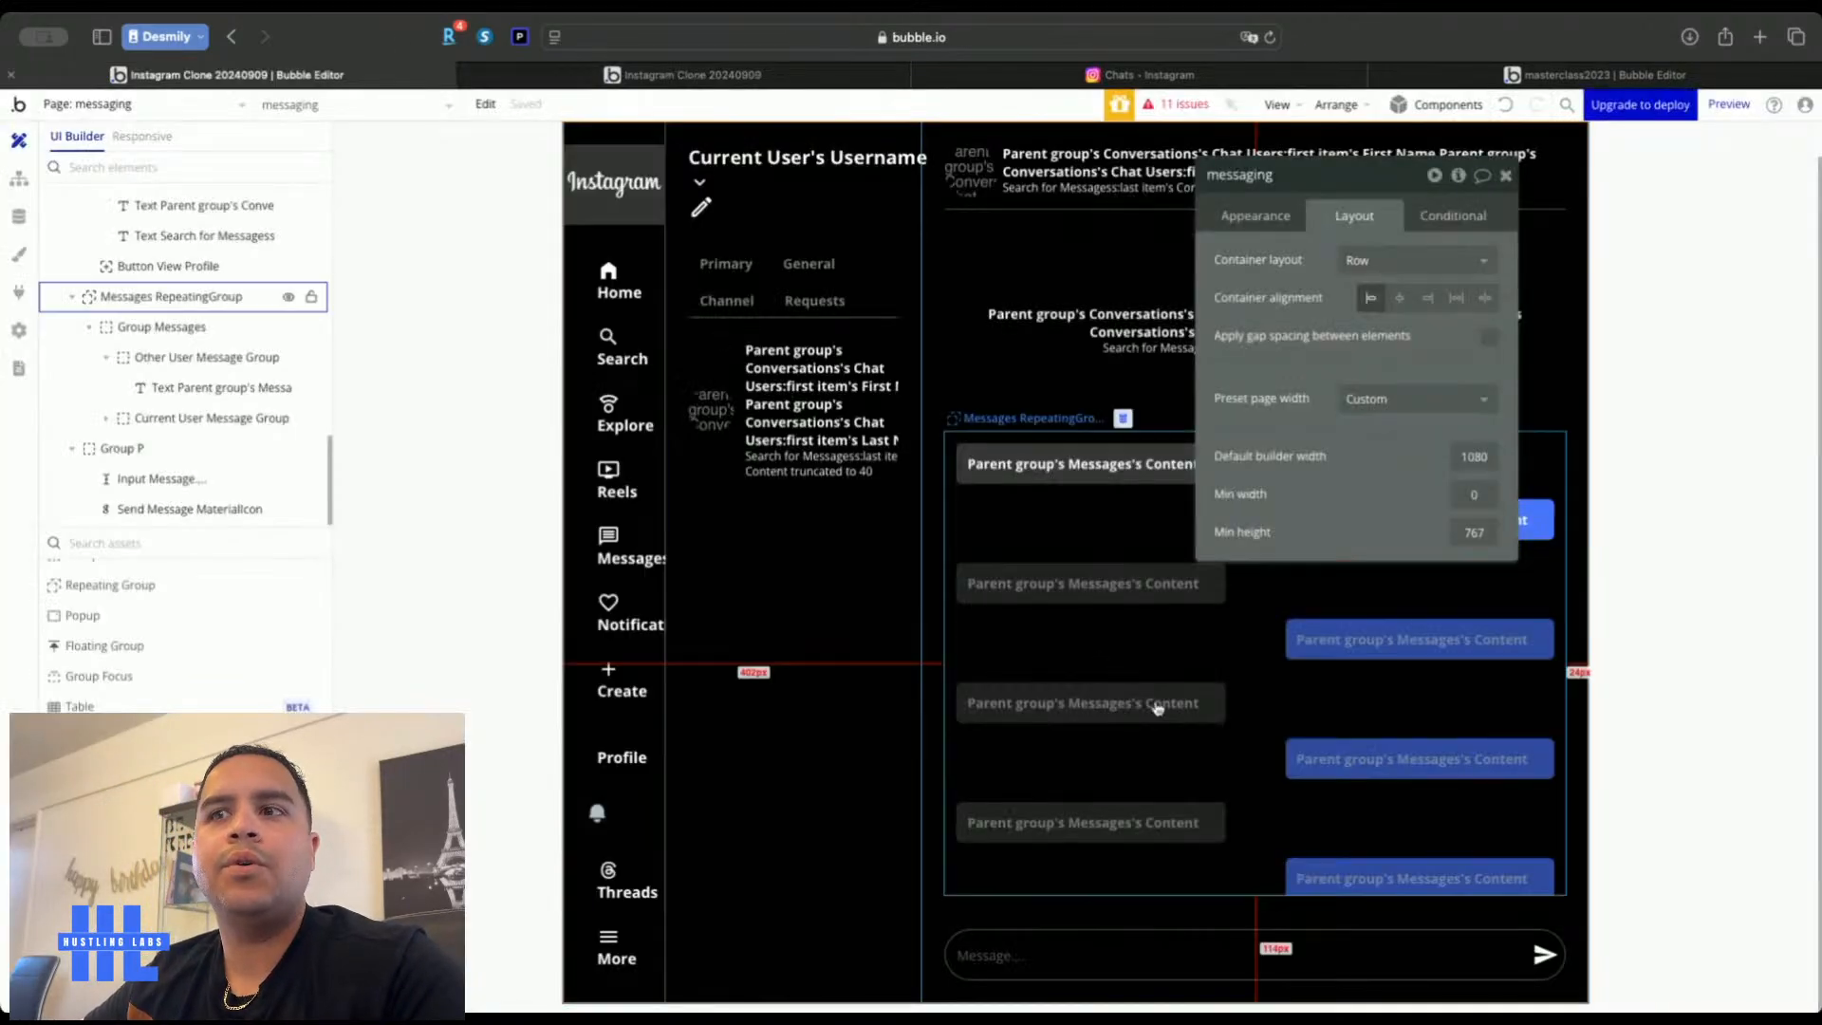
In the send icon's click workflow, add a Create a new thing action of type Messages
left_click(1544, 954)
left_click(1272, 218)
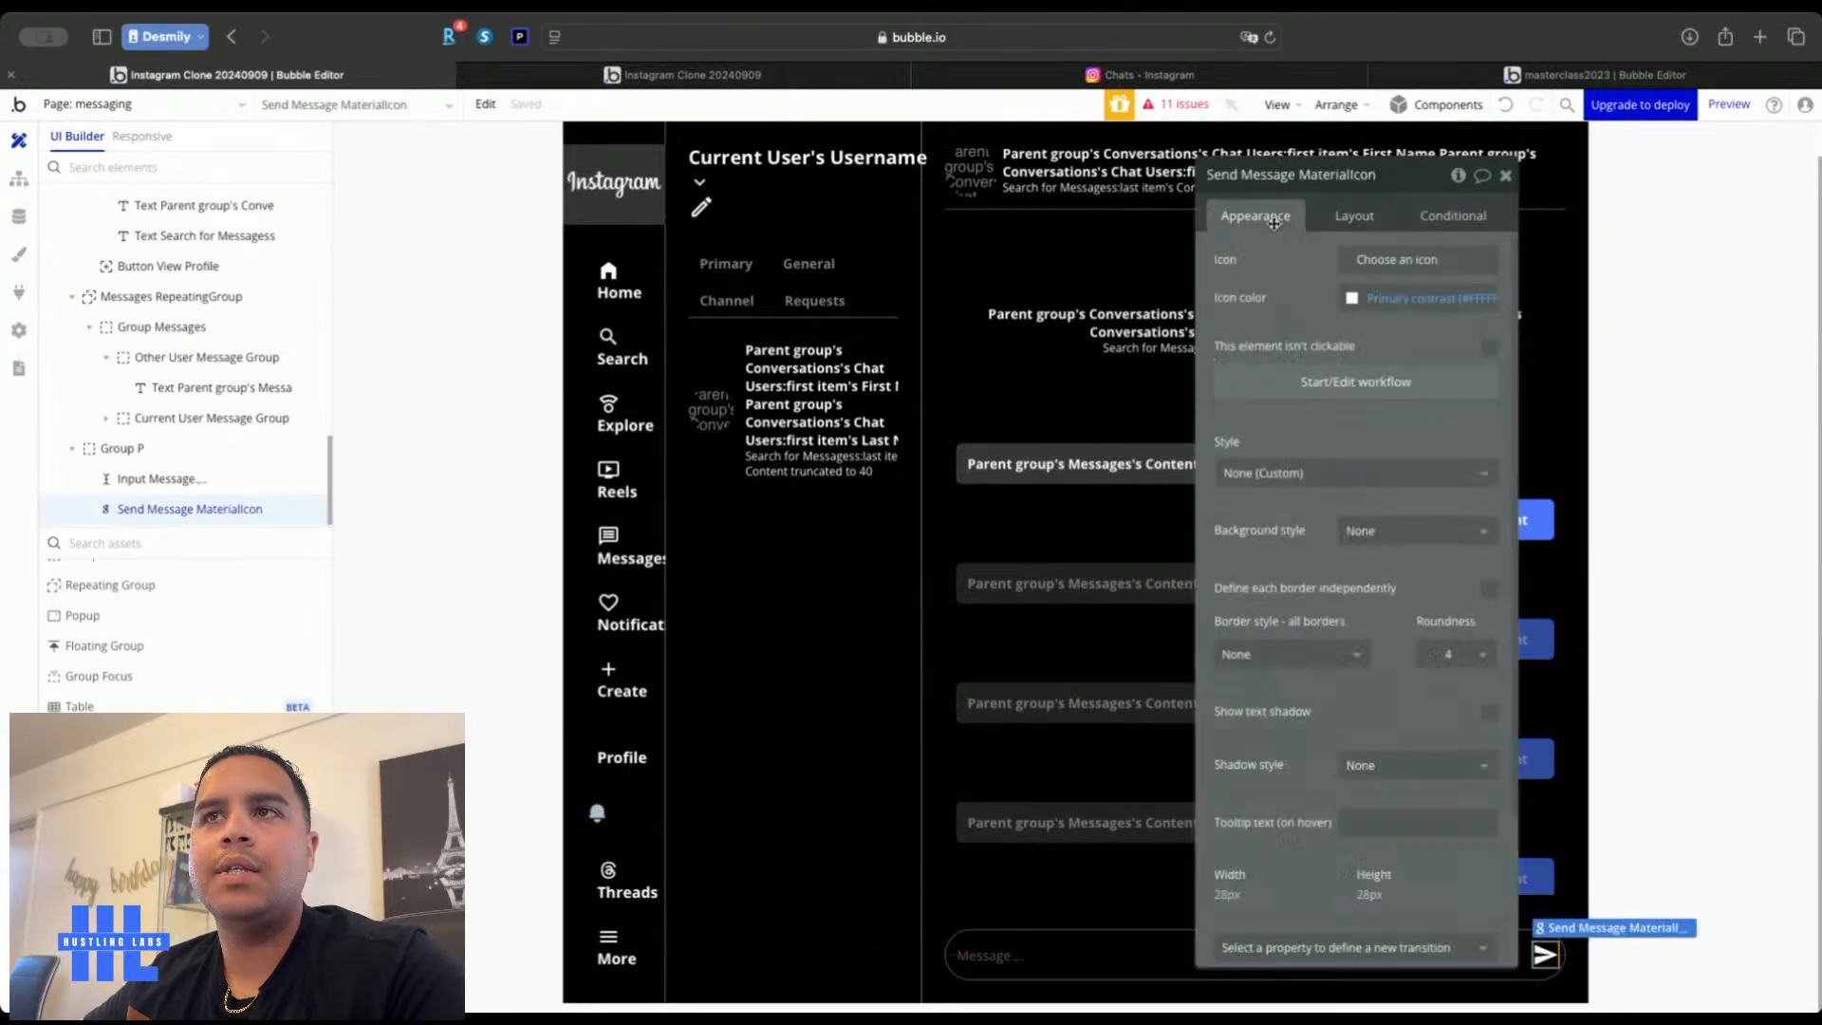
left_click(1348, 383)
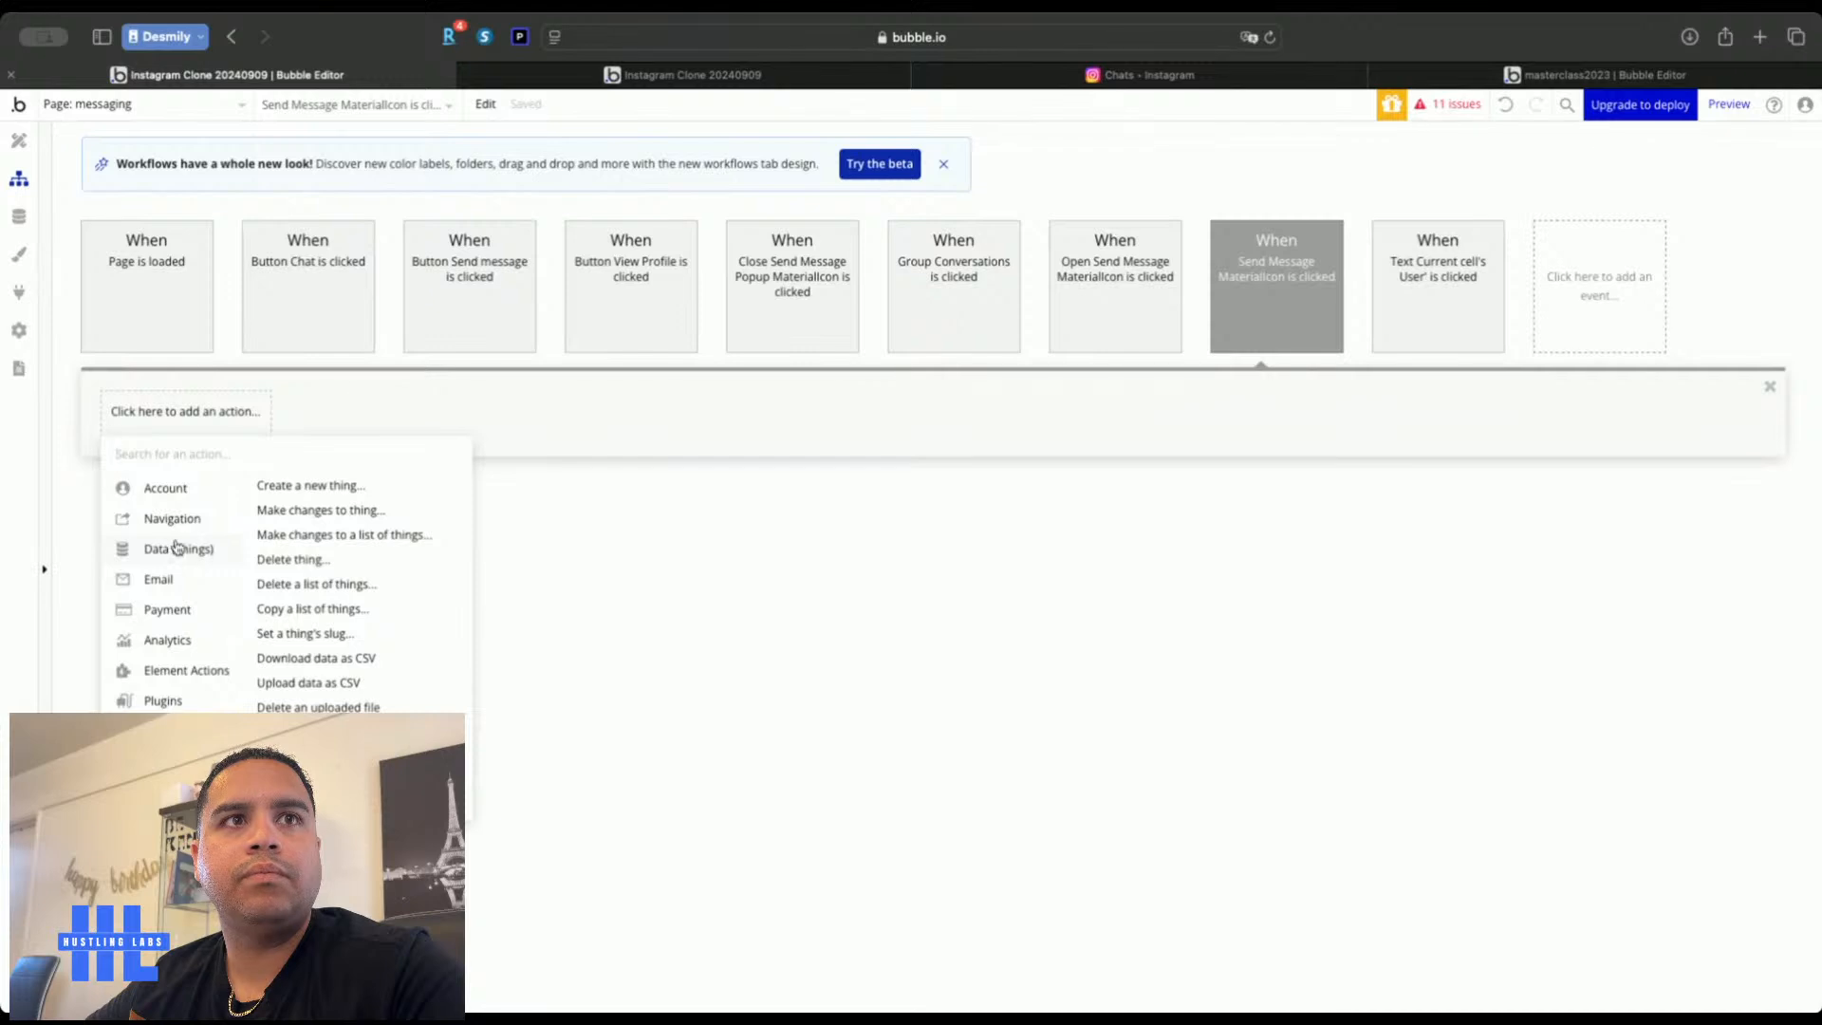
left_click(313, 486)
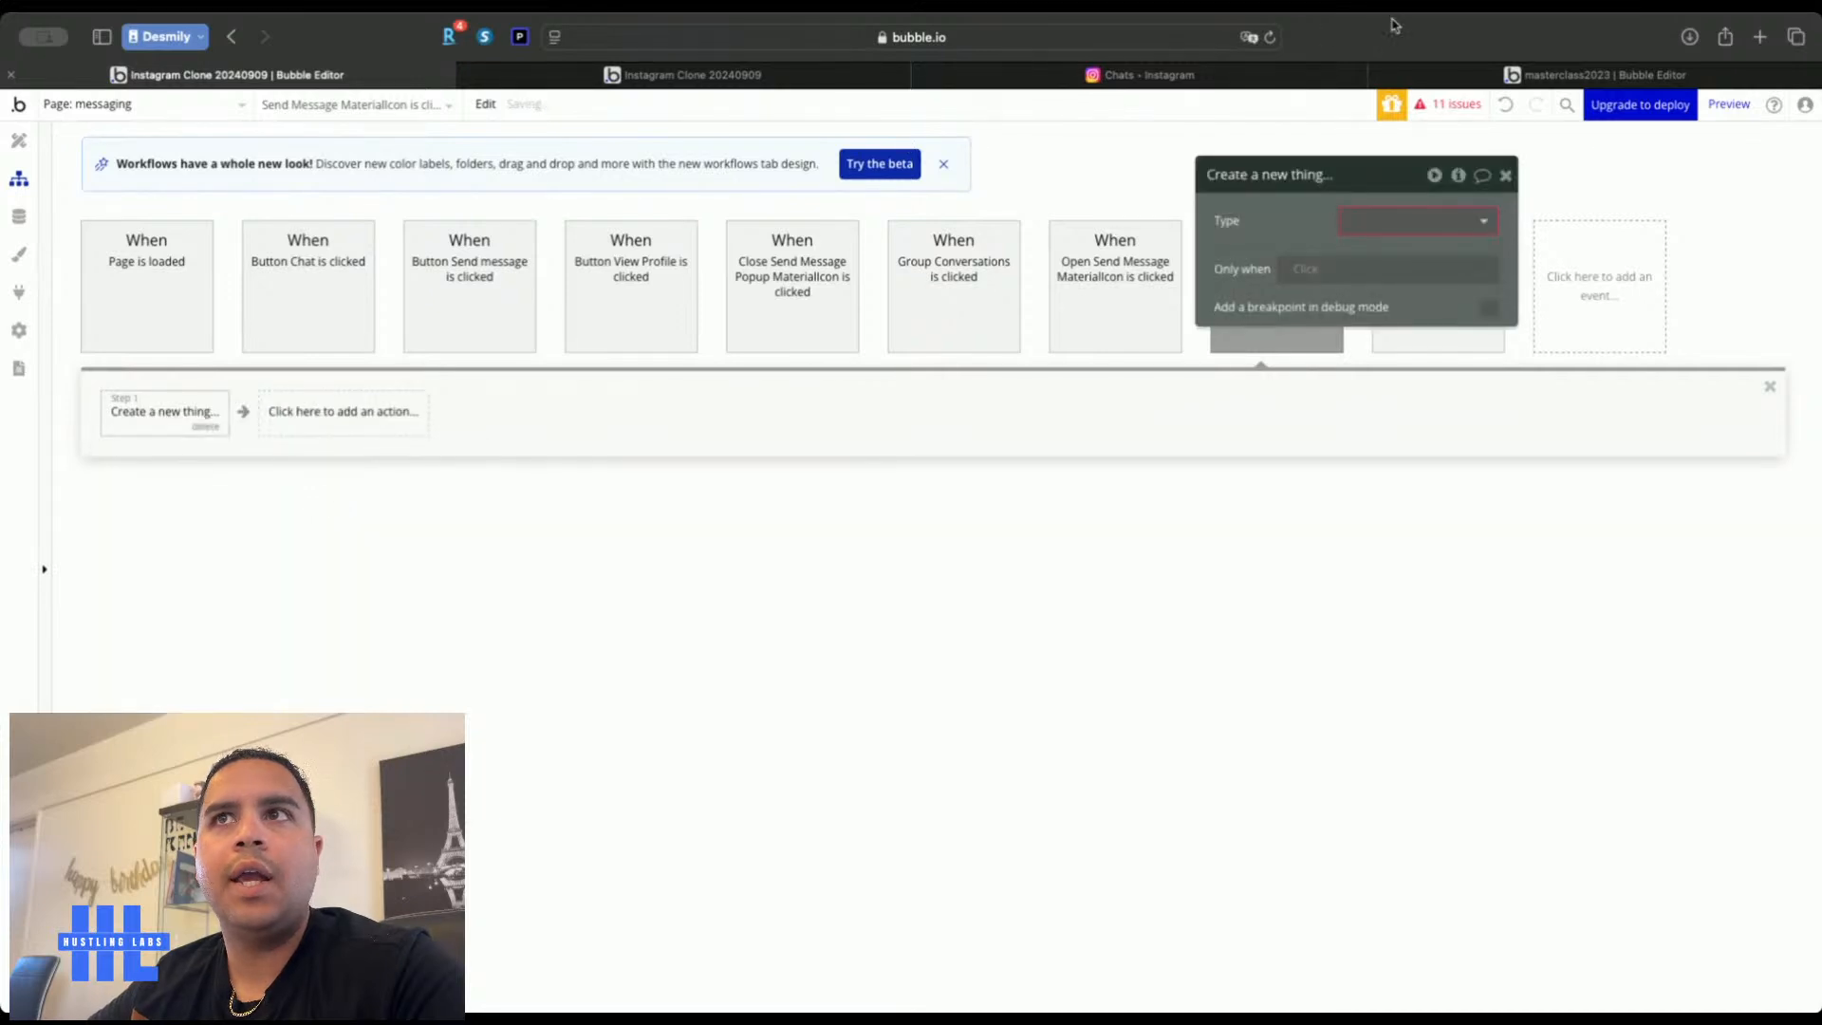
left_click(1401, 226)
left_click(1391, 381)
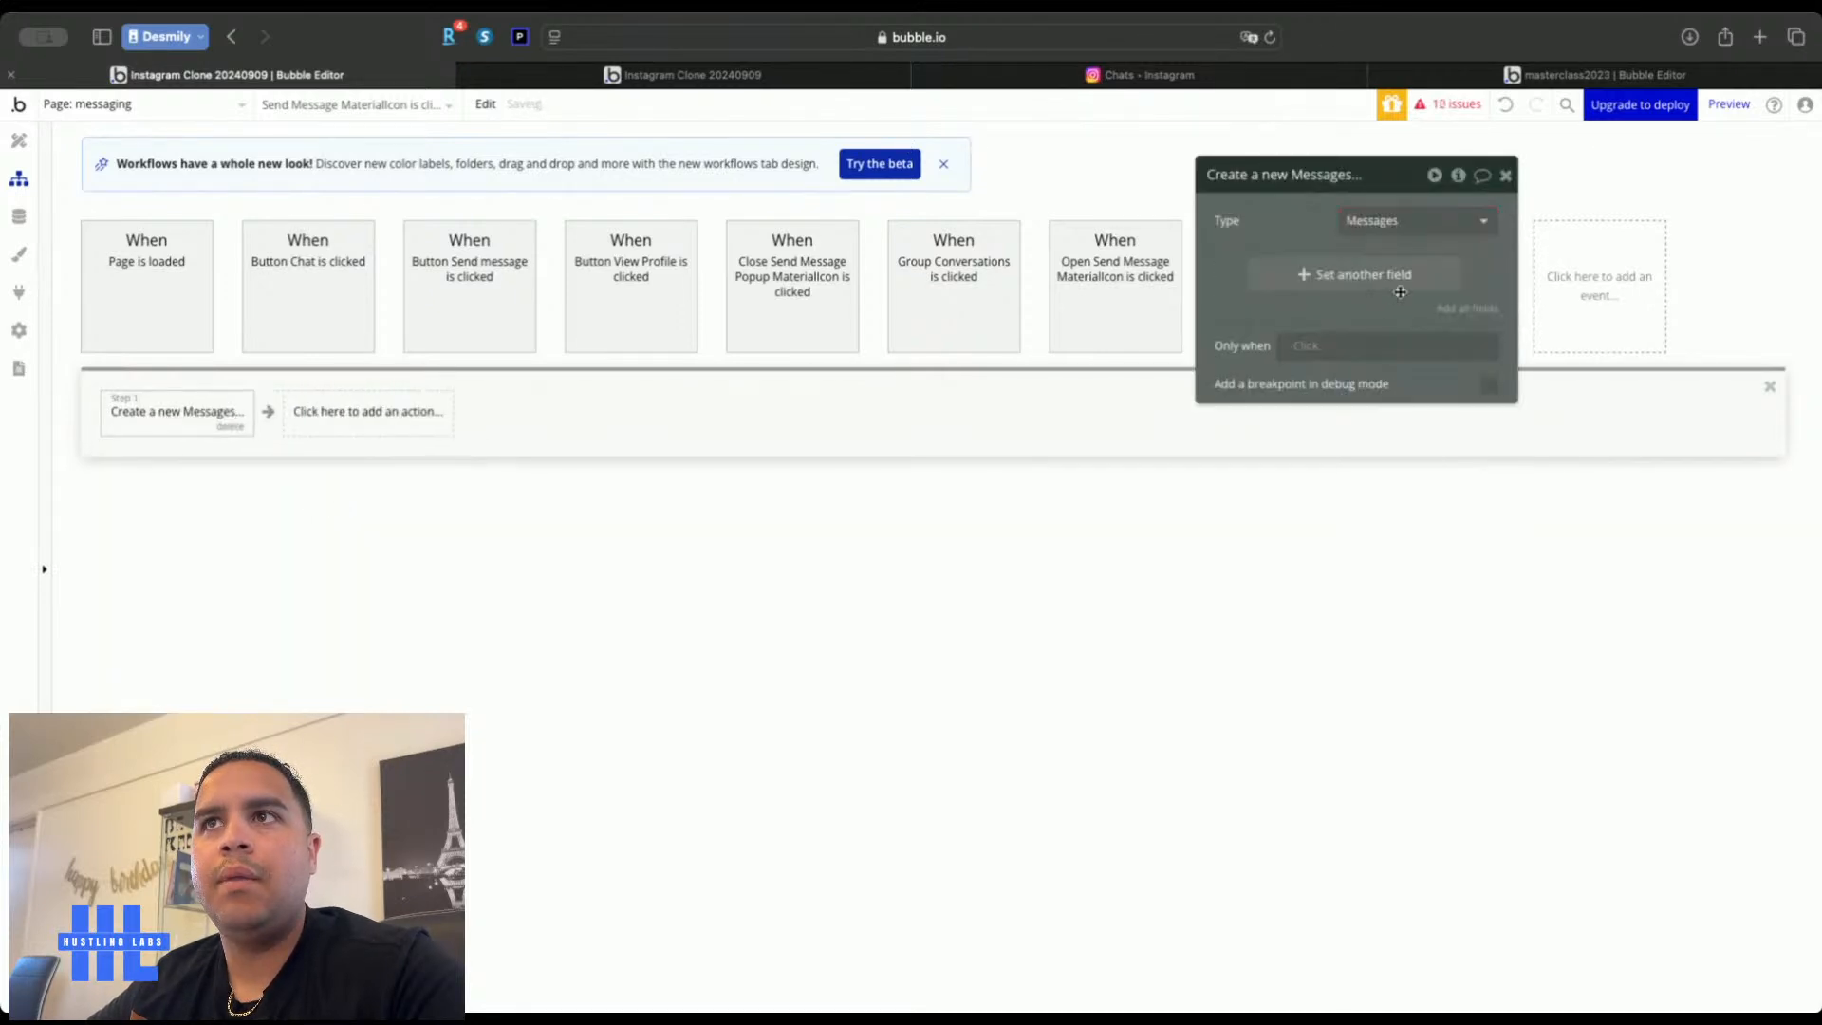
Set the new message's Content to Input Message's value
left_click(1461, 316)
left_click(1297, 267)
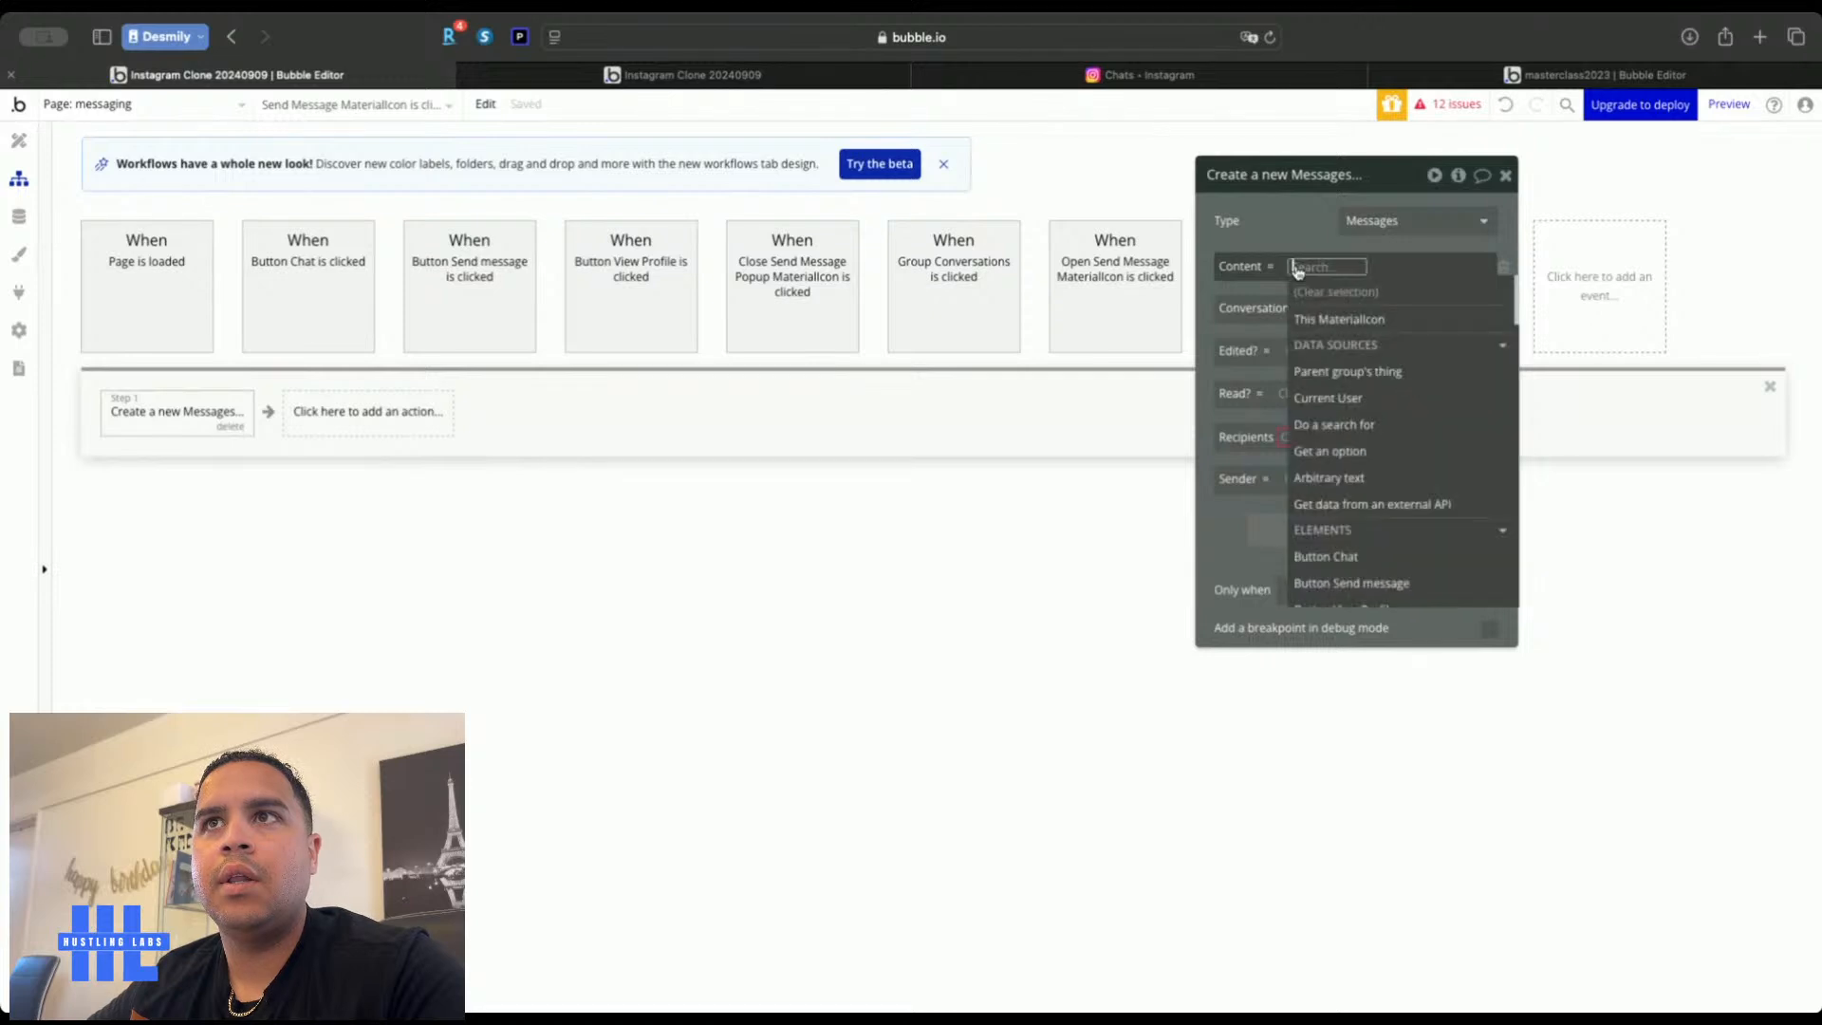
type("input")
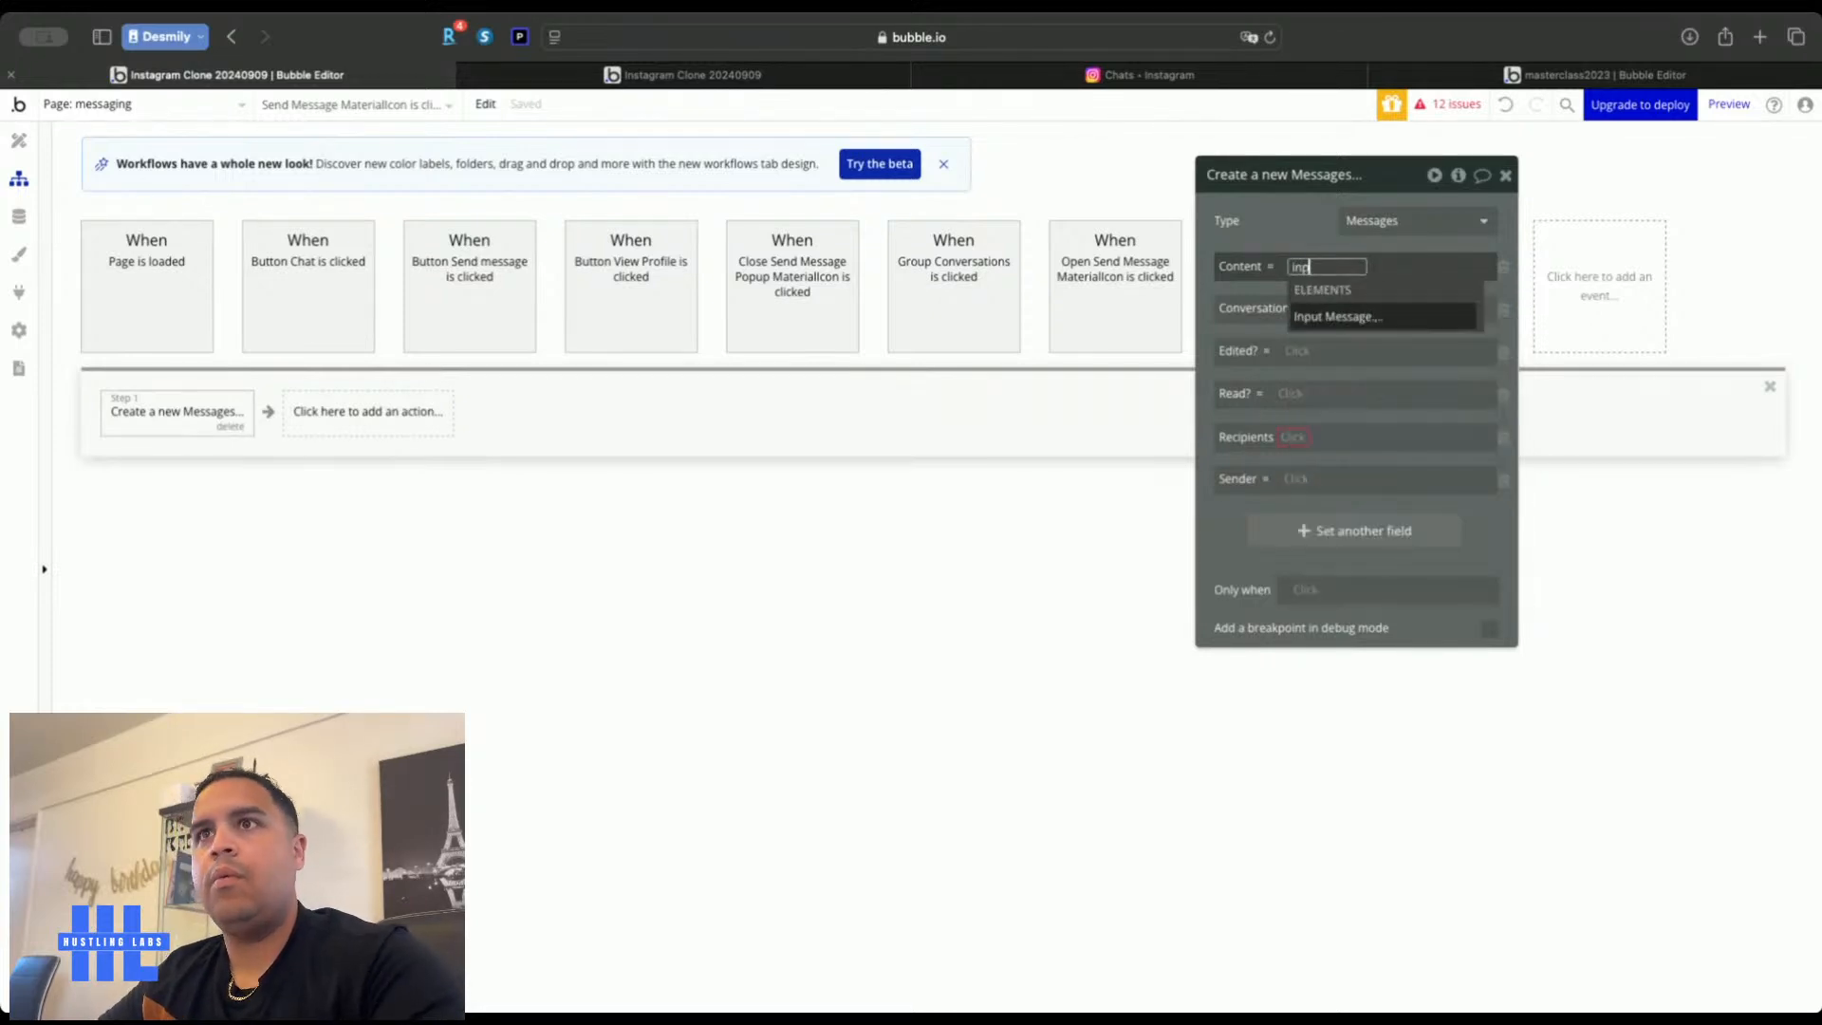
left_click(1338, 316)
left_click(1422, 317)
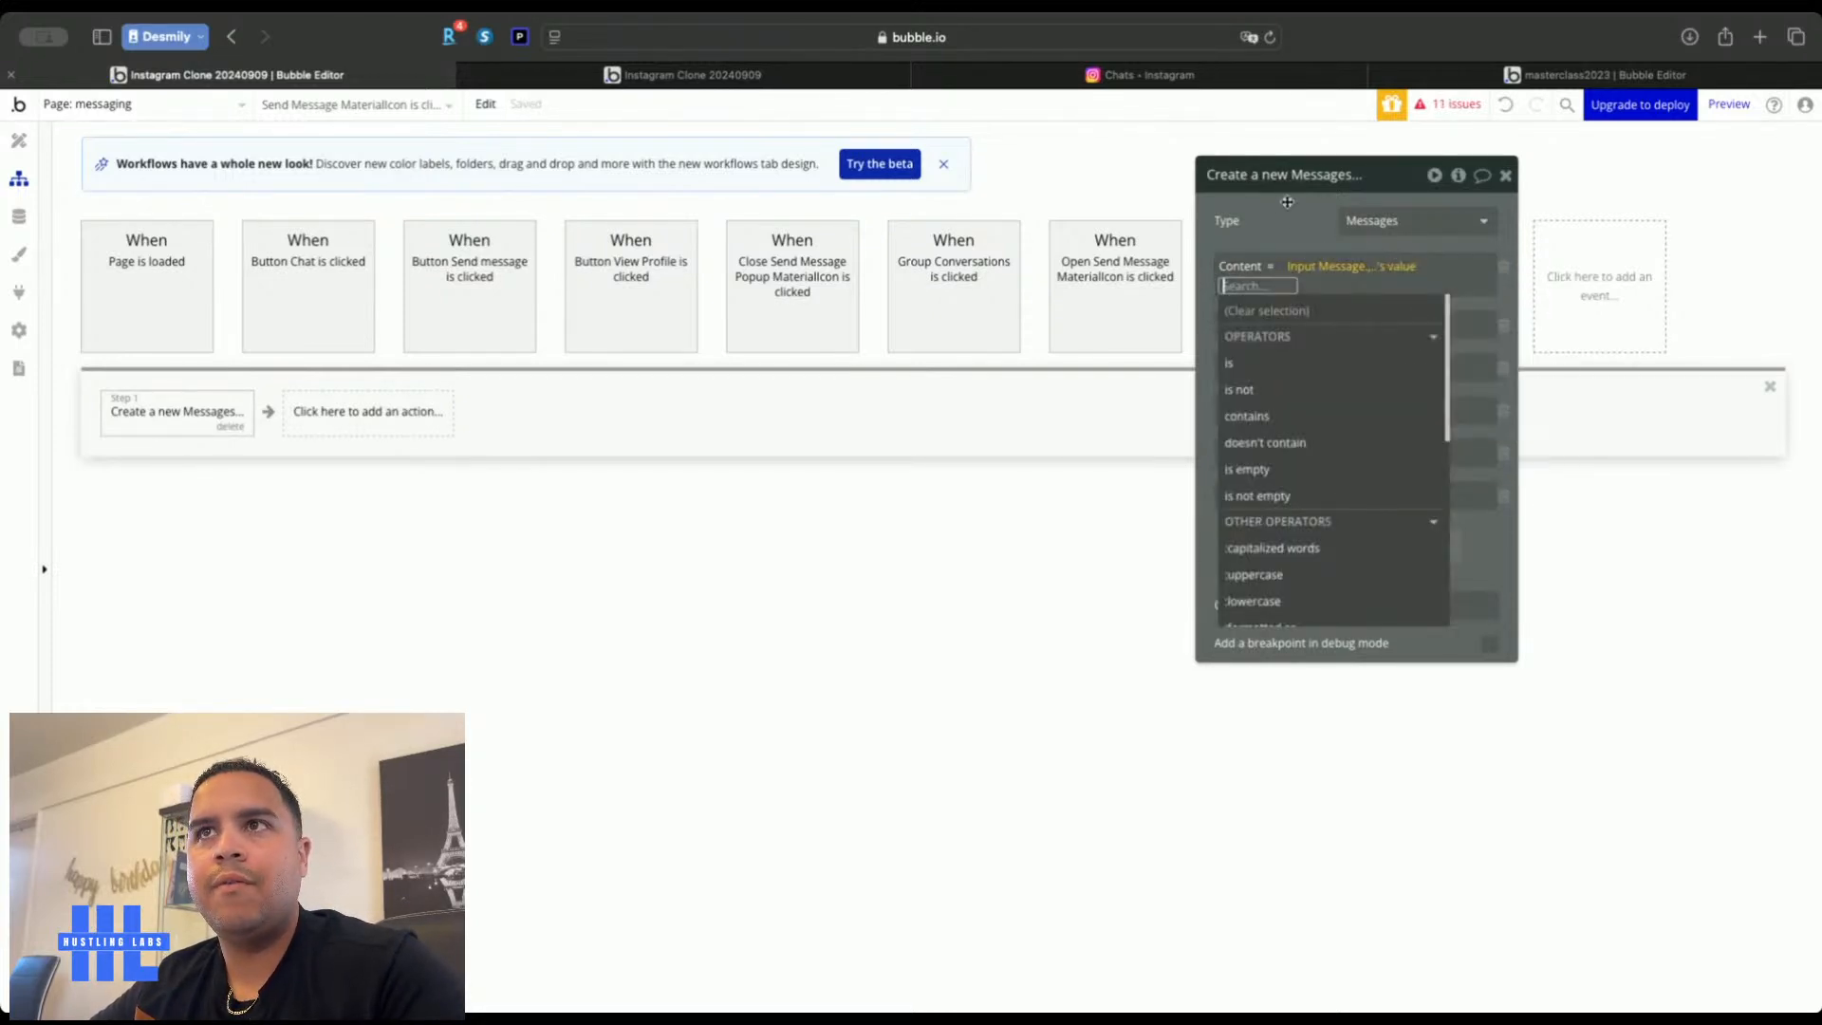
left_click(1286, 218)
left_click(1327, 308)
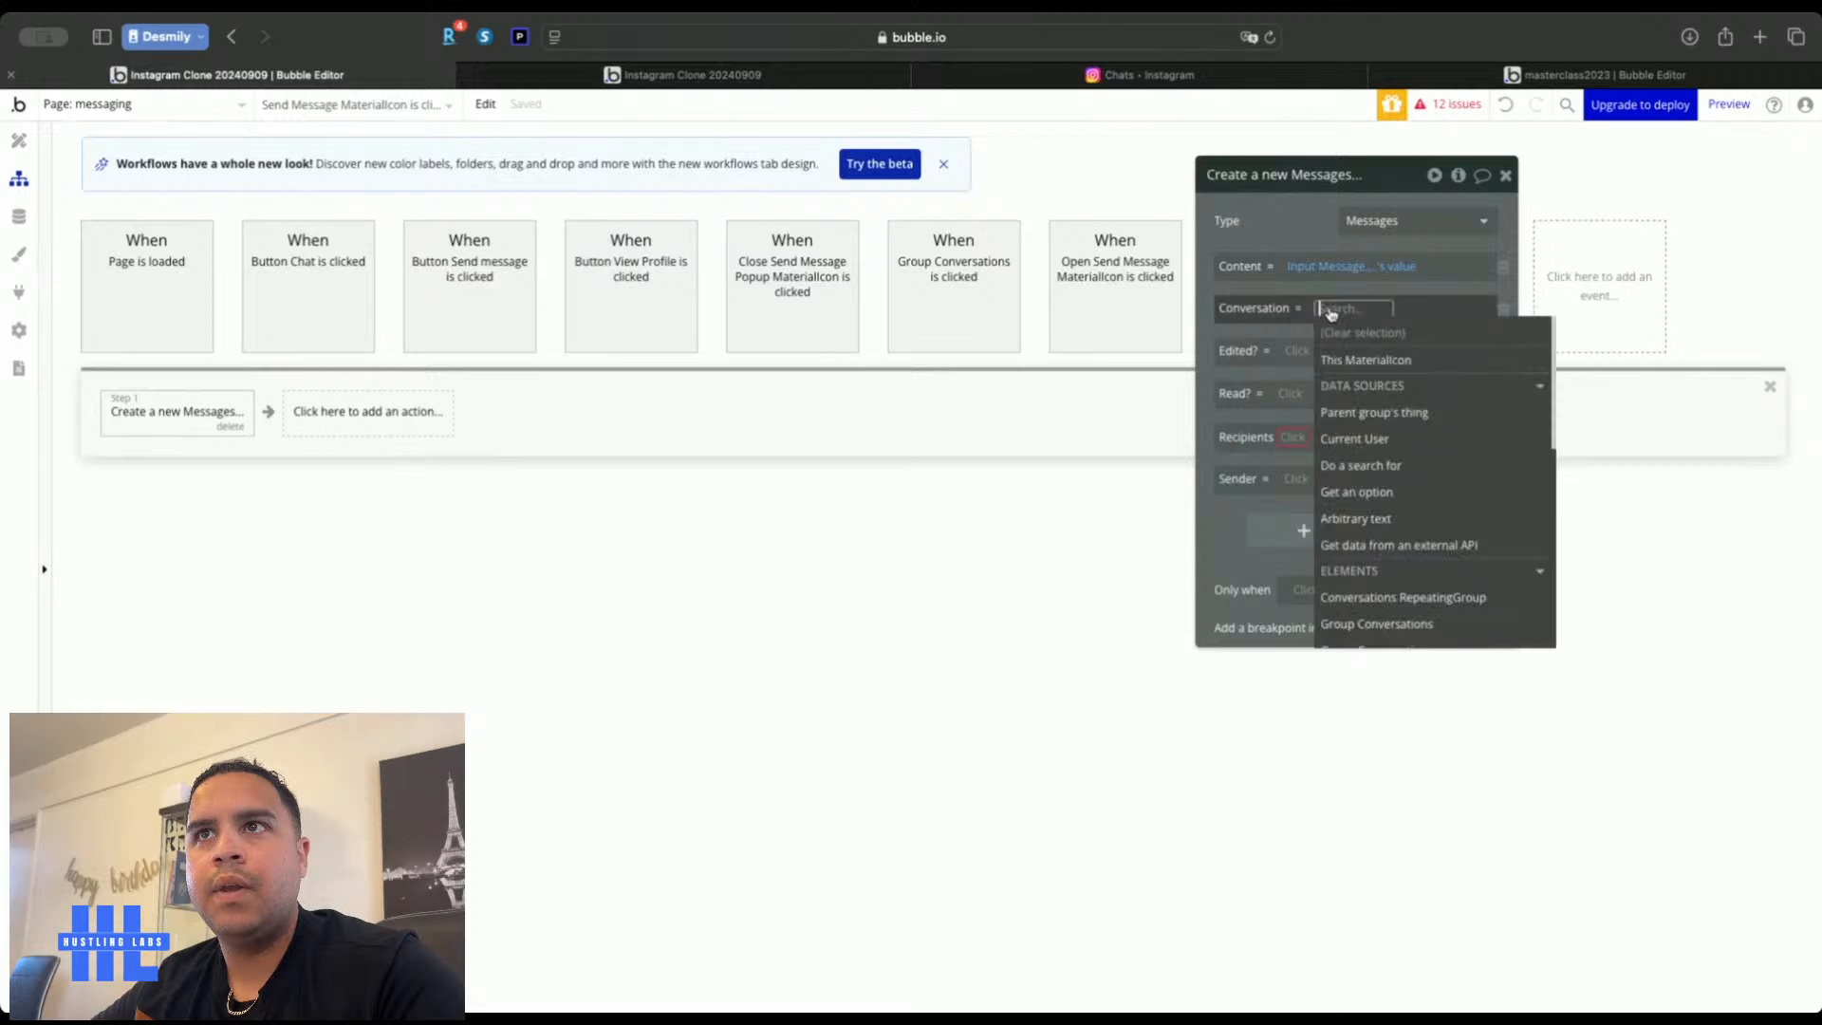
left_click(1286, 237)
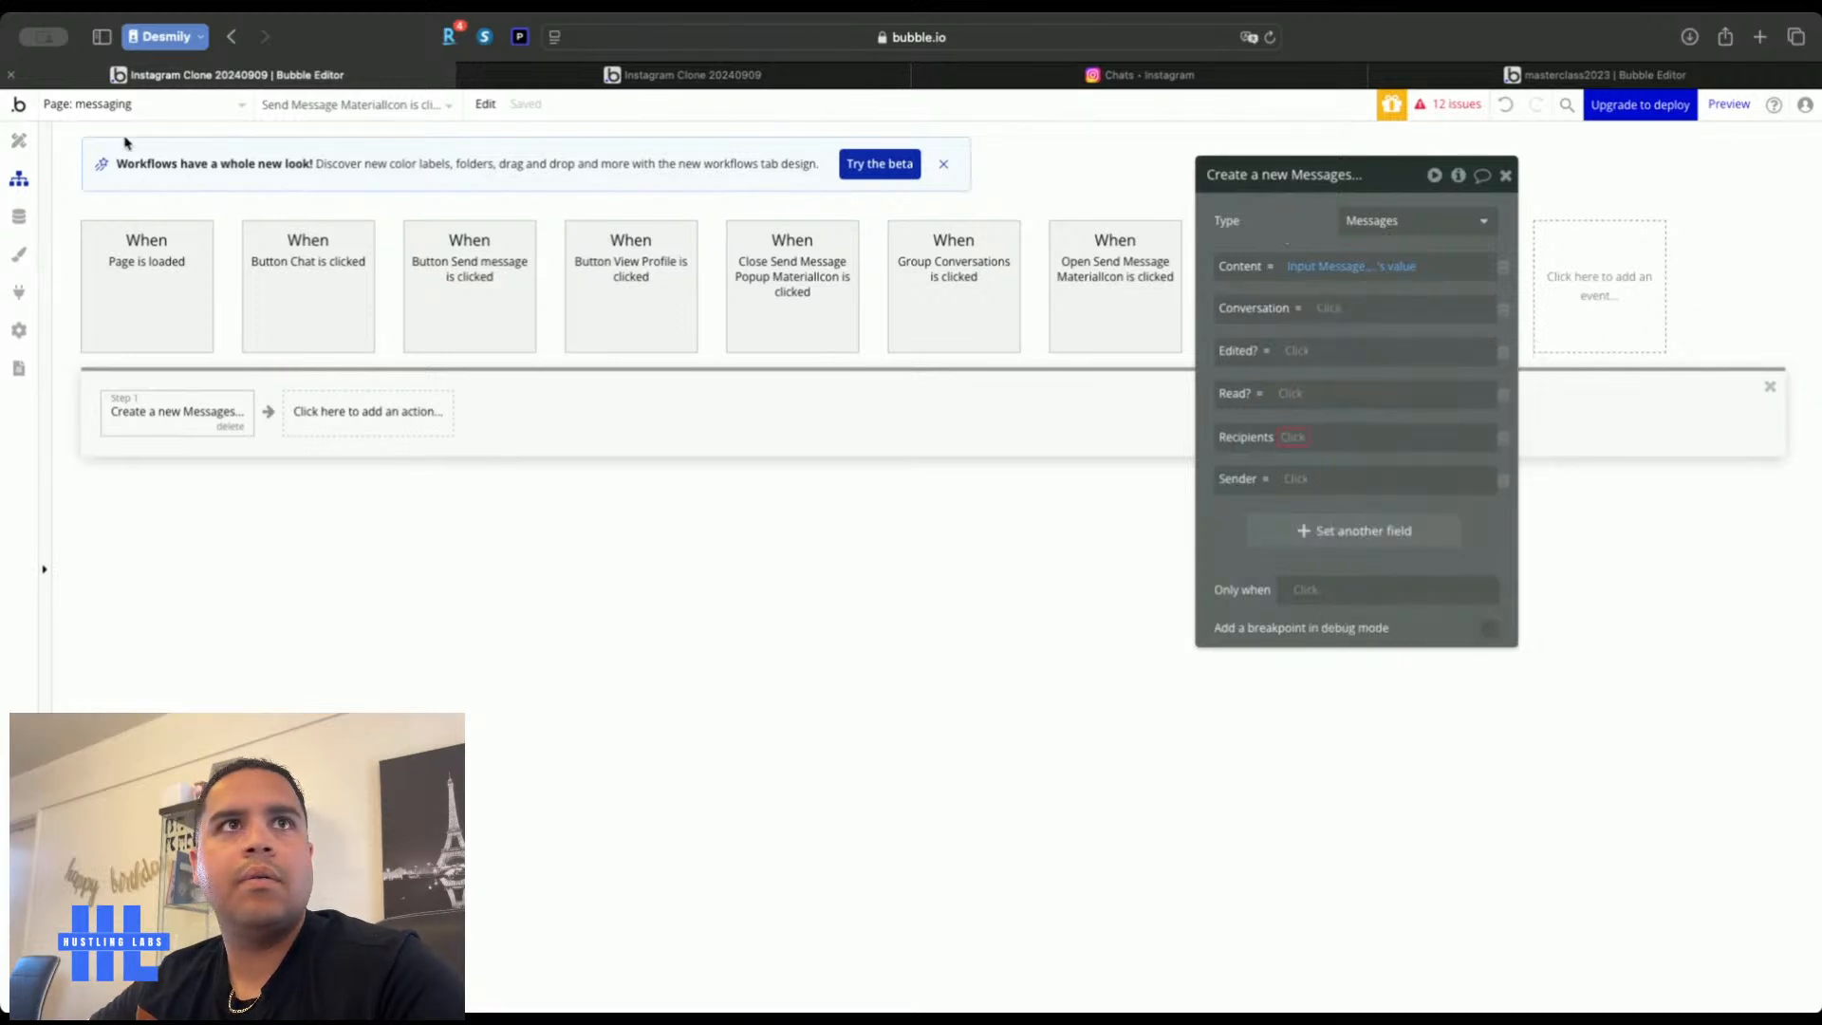
left_click(19, 141)
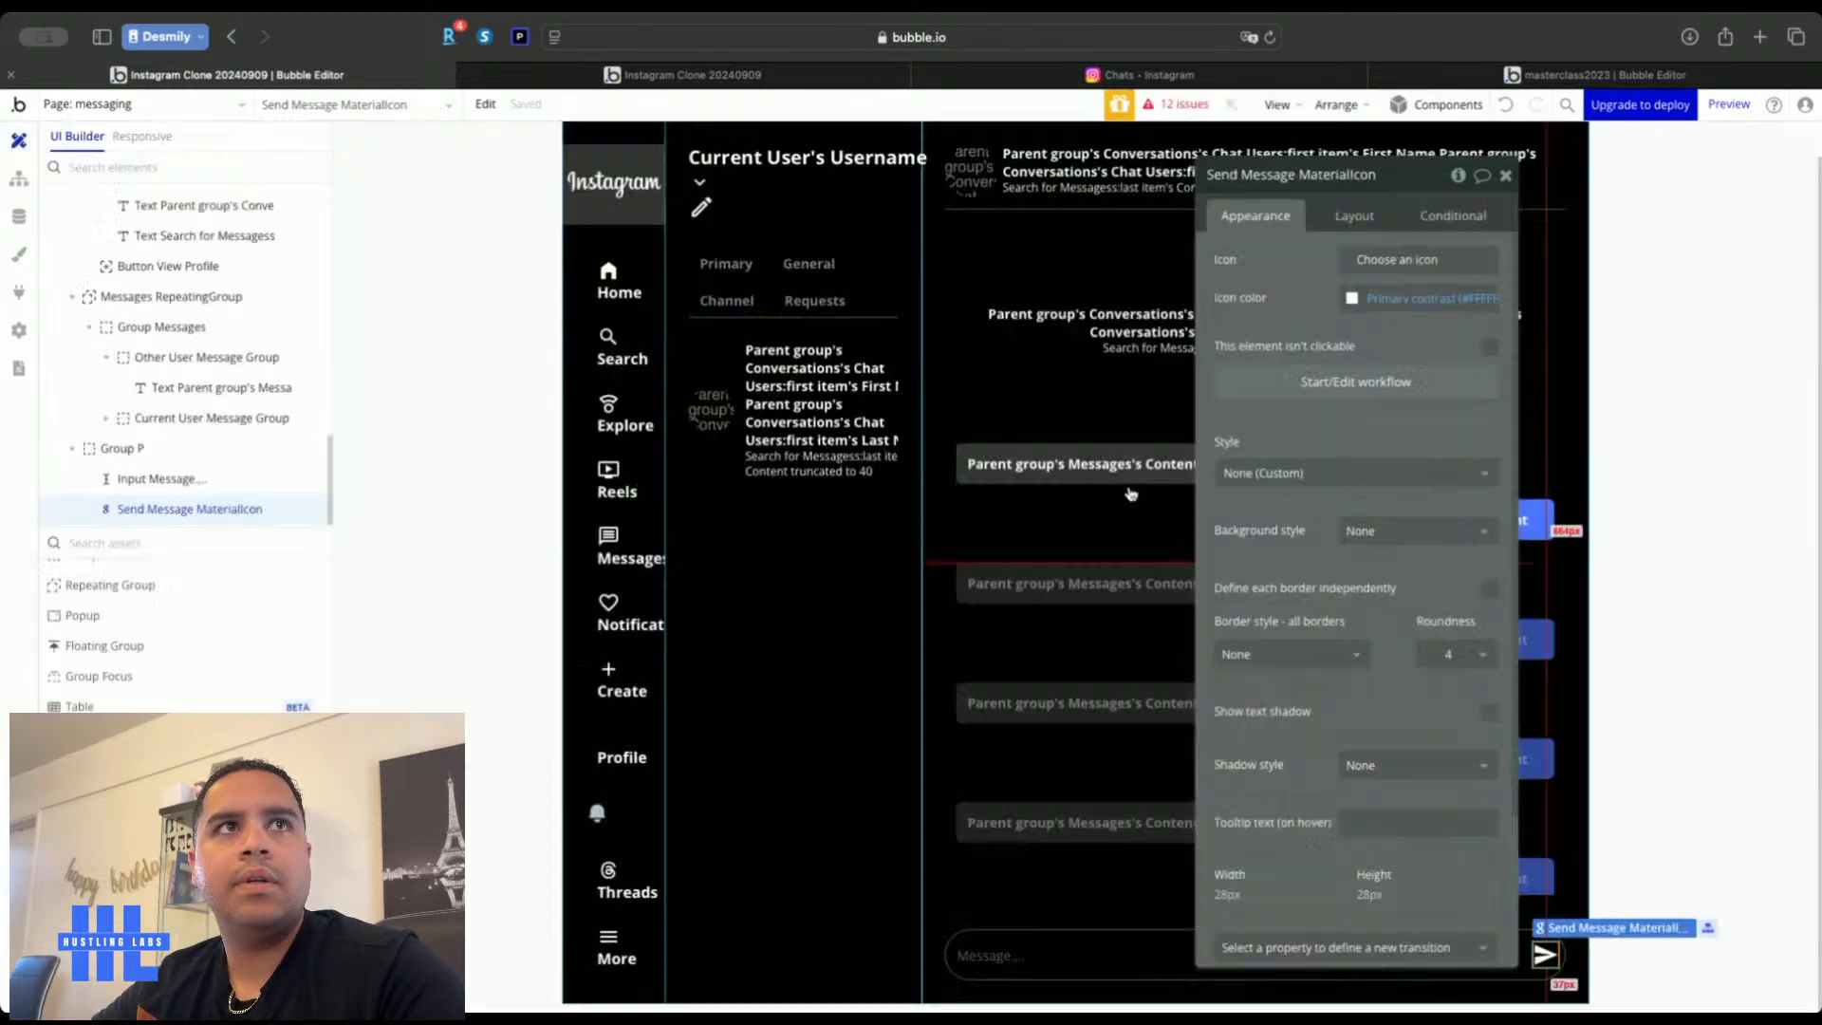
Give the message bar group content type Conversations, sourced from Parent group's Conversations
left_click(1536, 942)
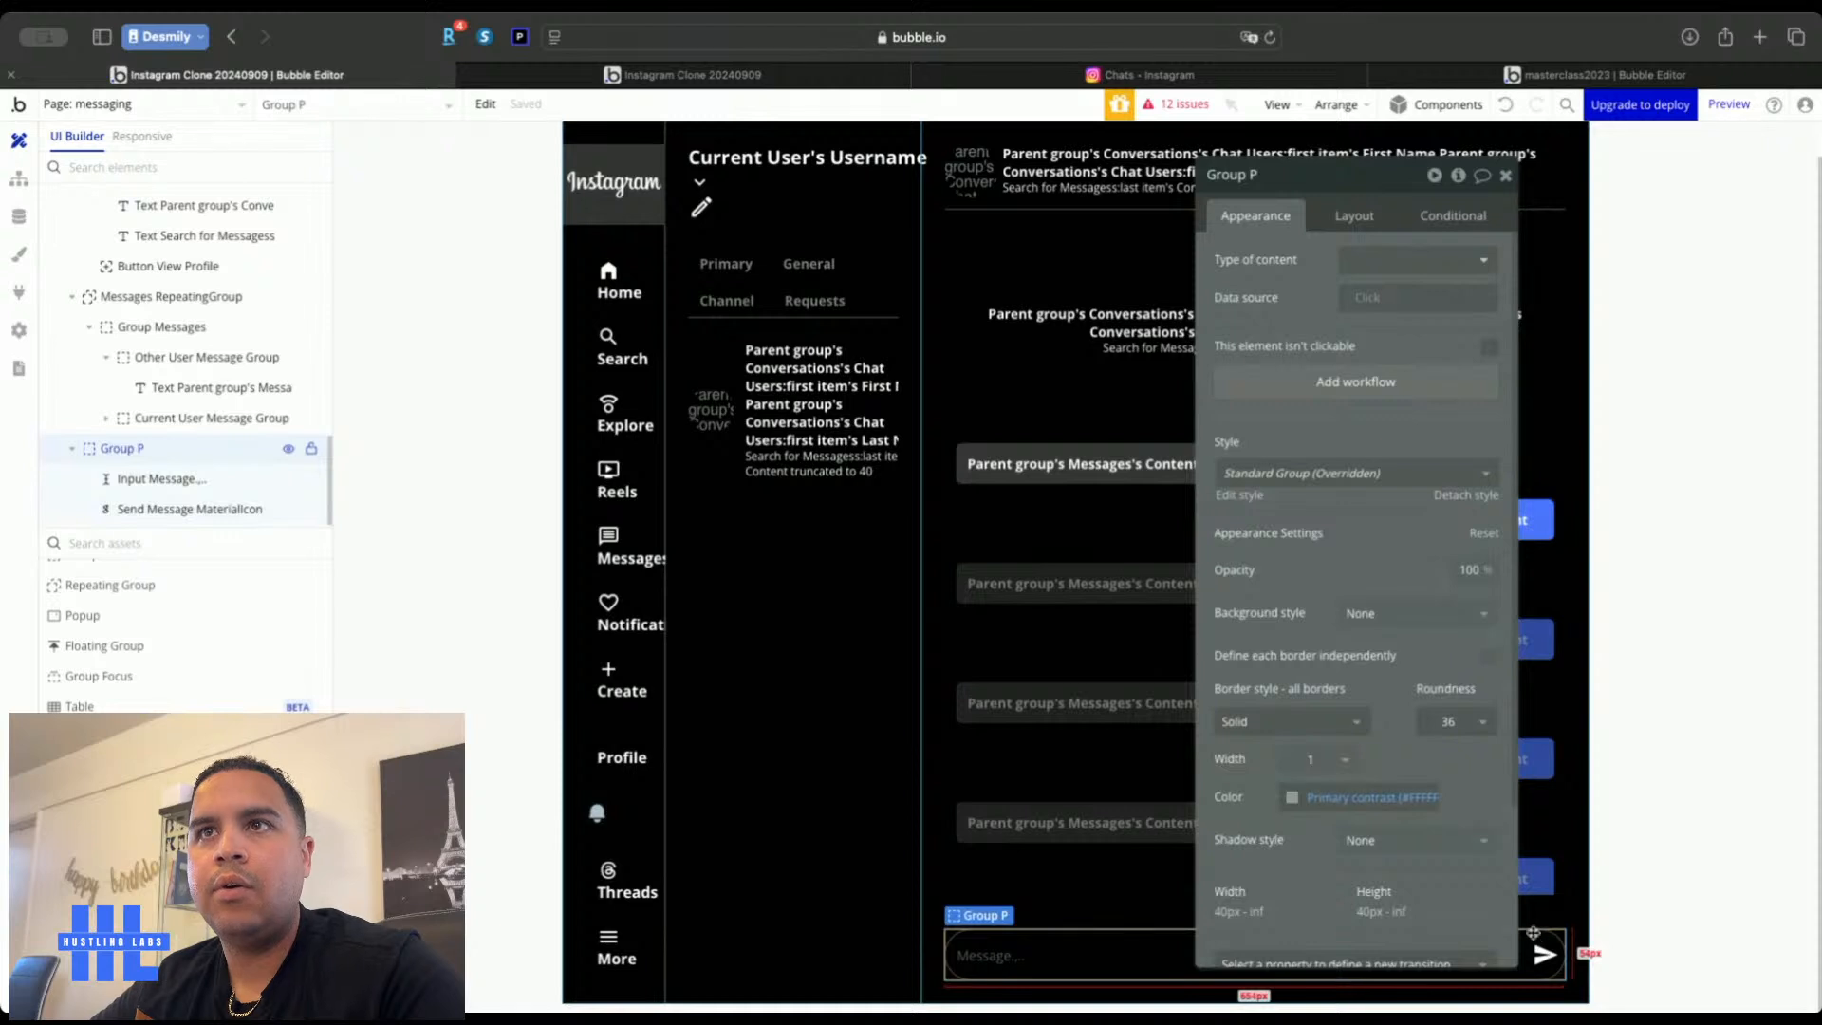
left_click(1388, 258)
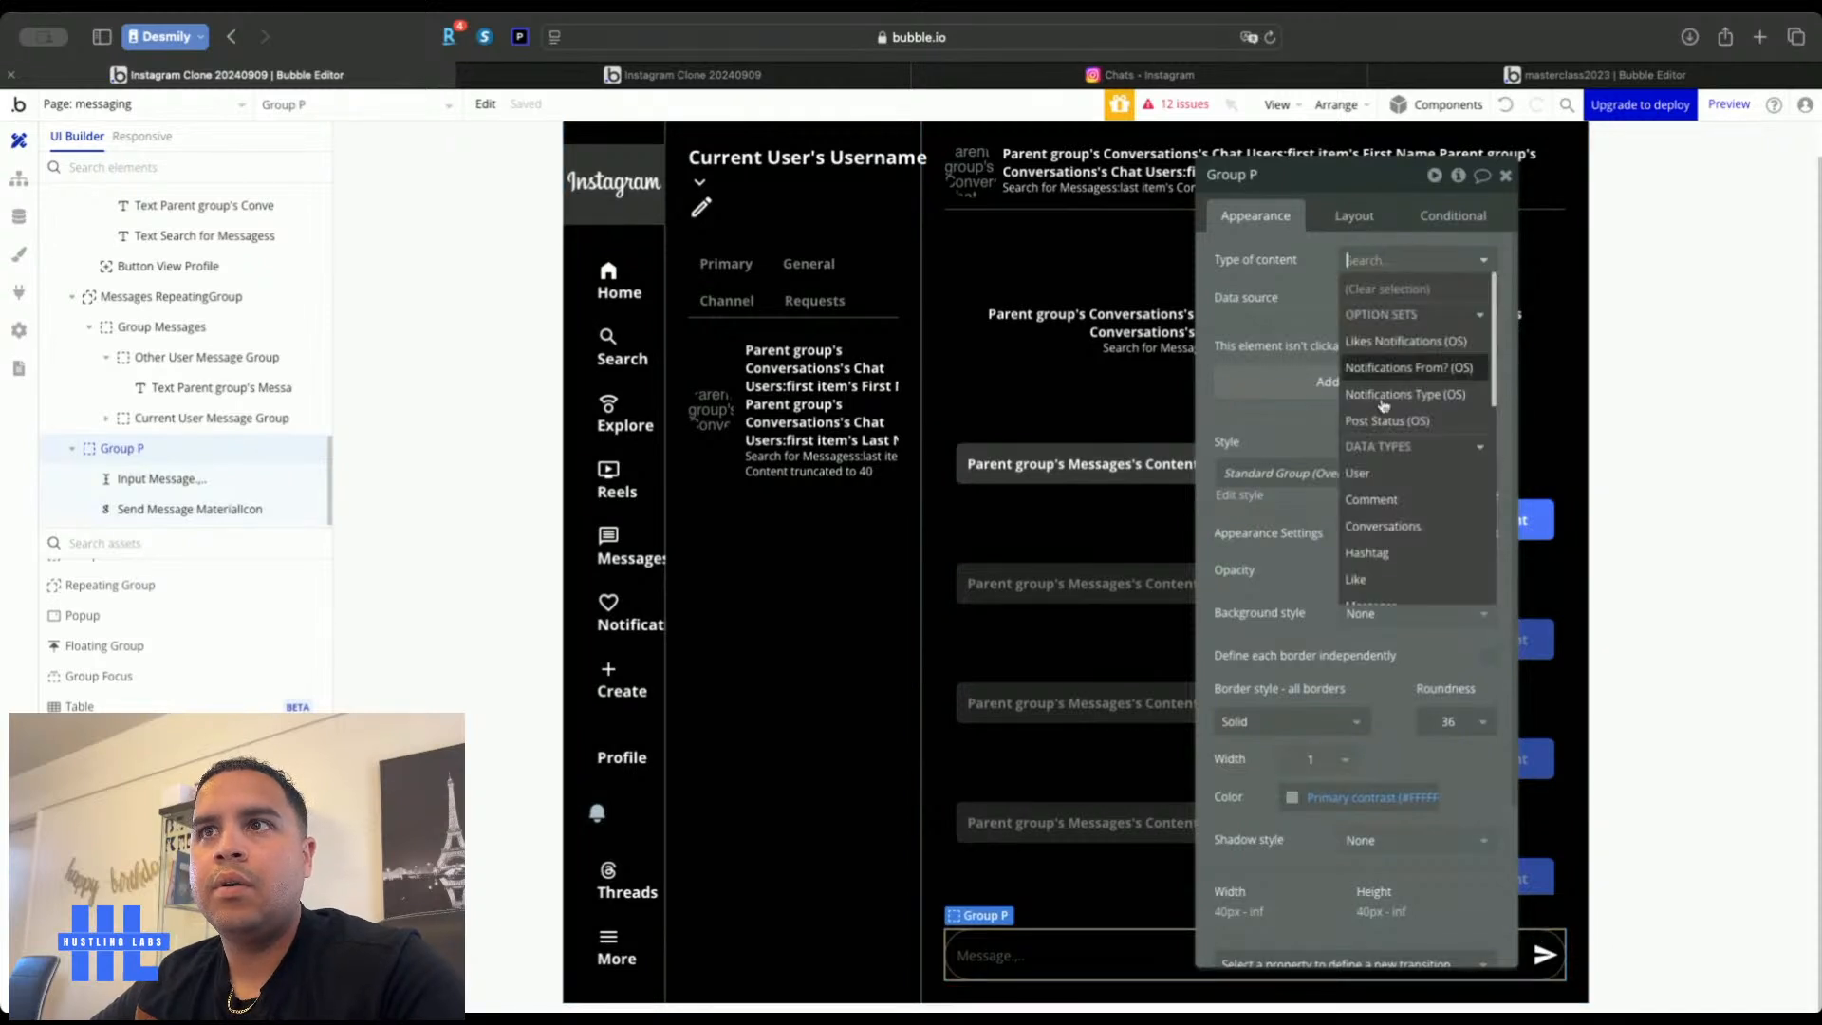
left_click(1392, 528)
left_click(1363, 297)
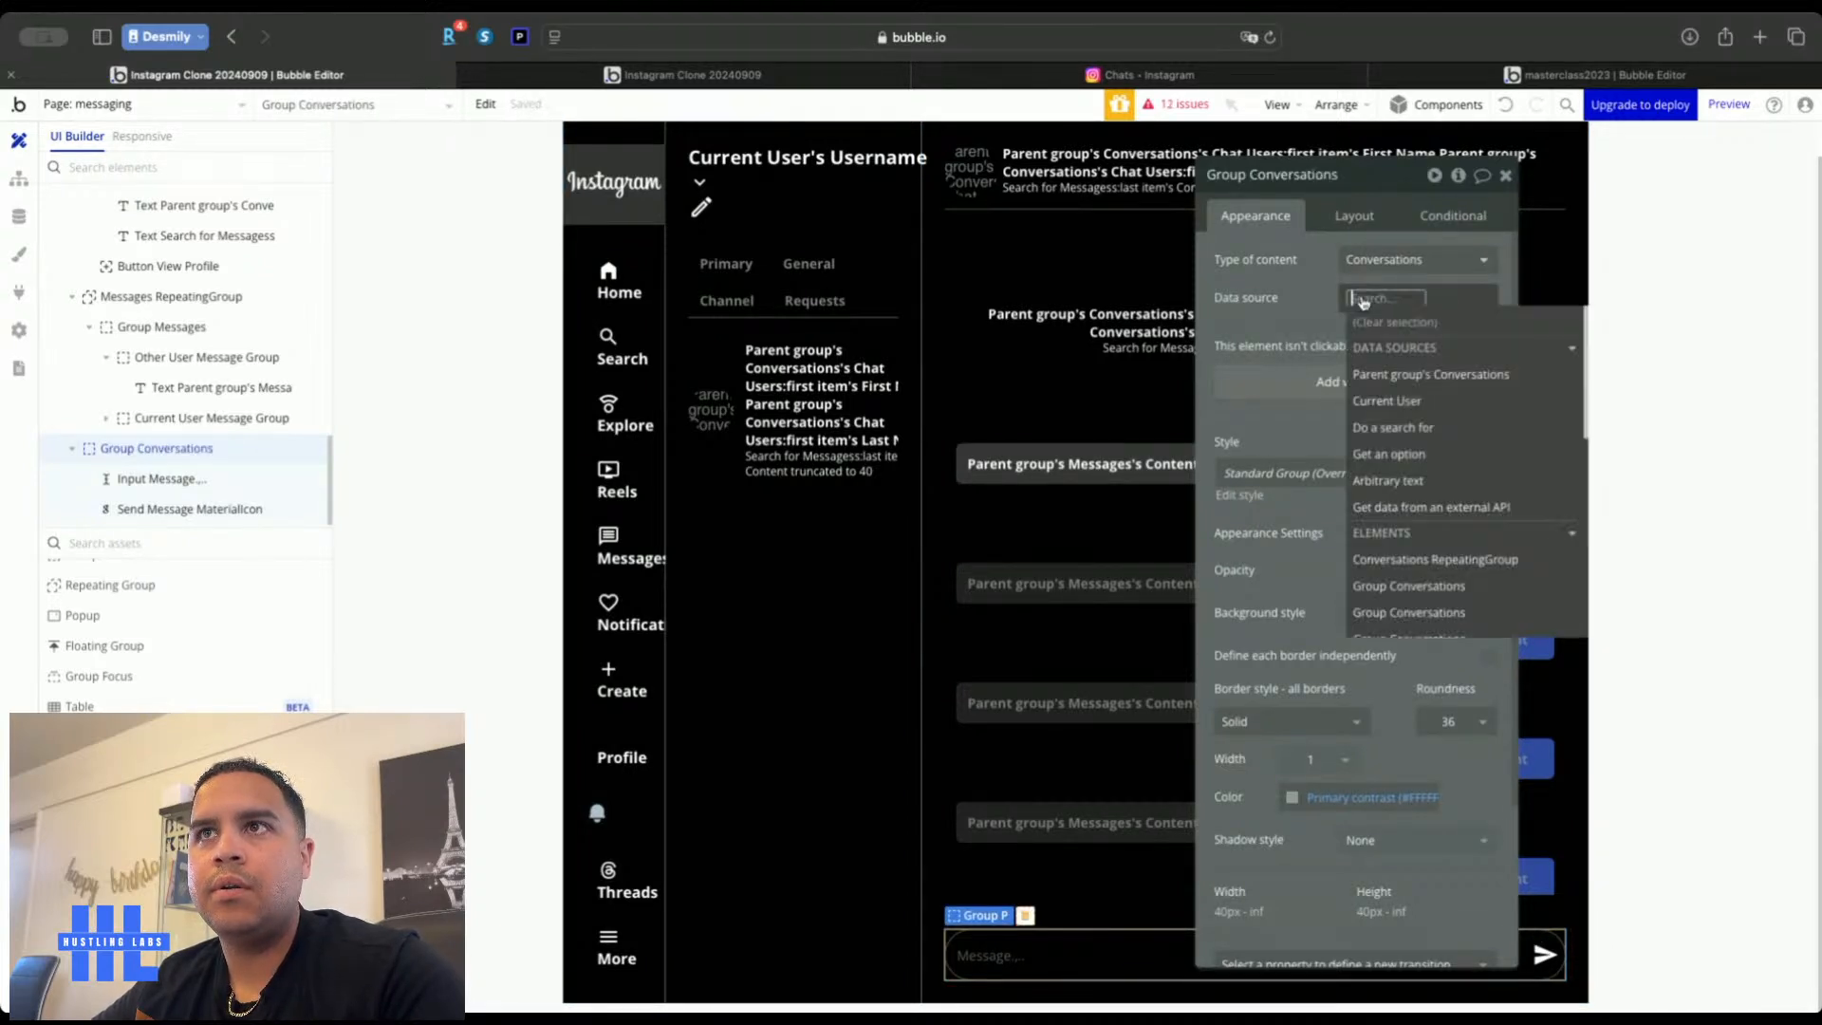
left_click(1383, 366)
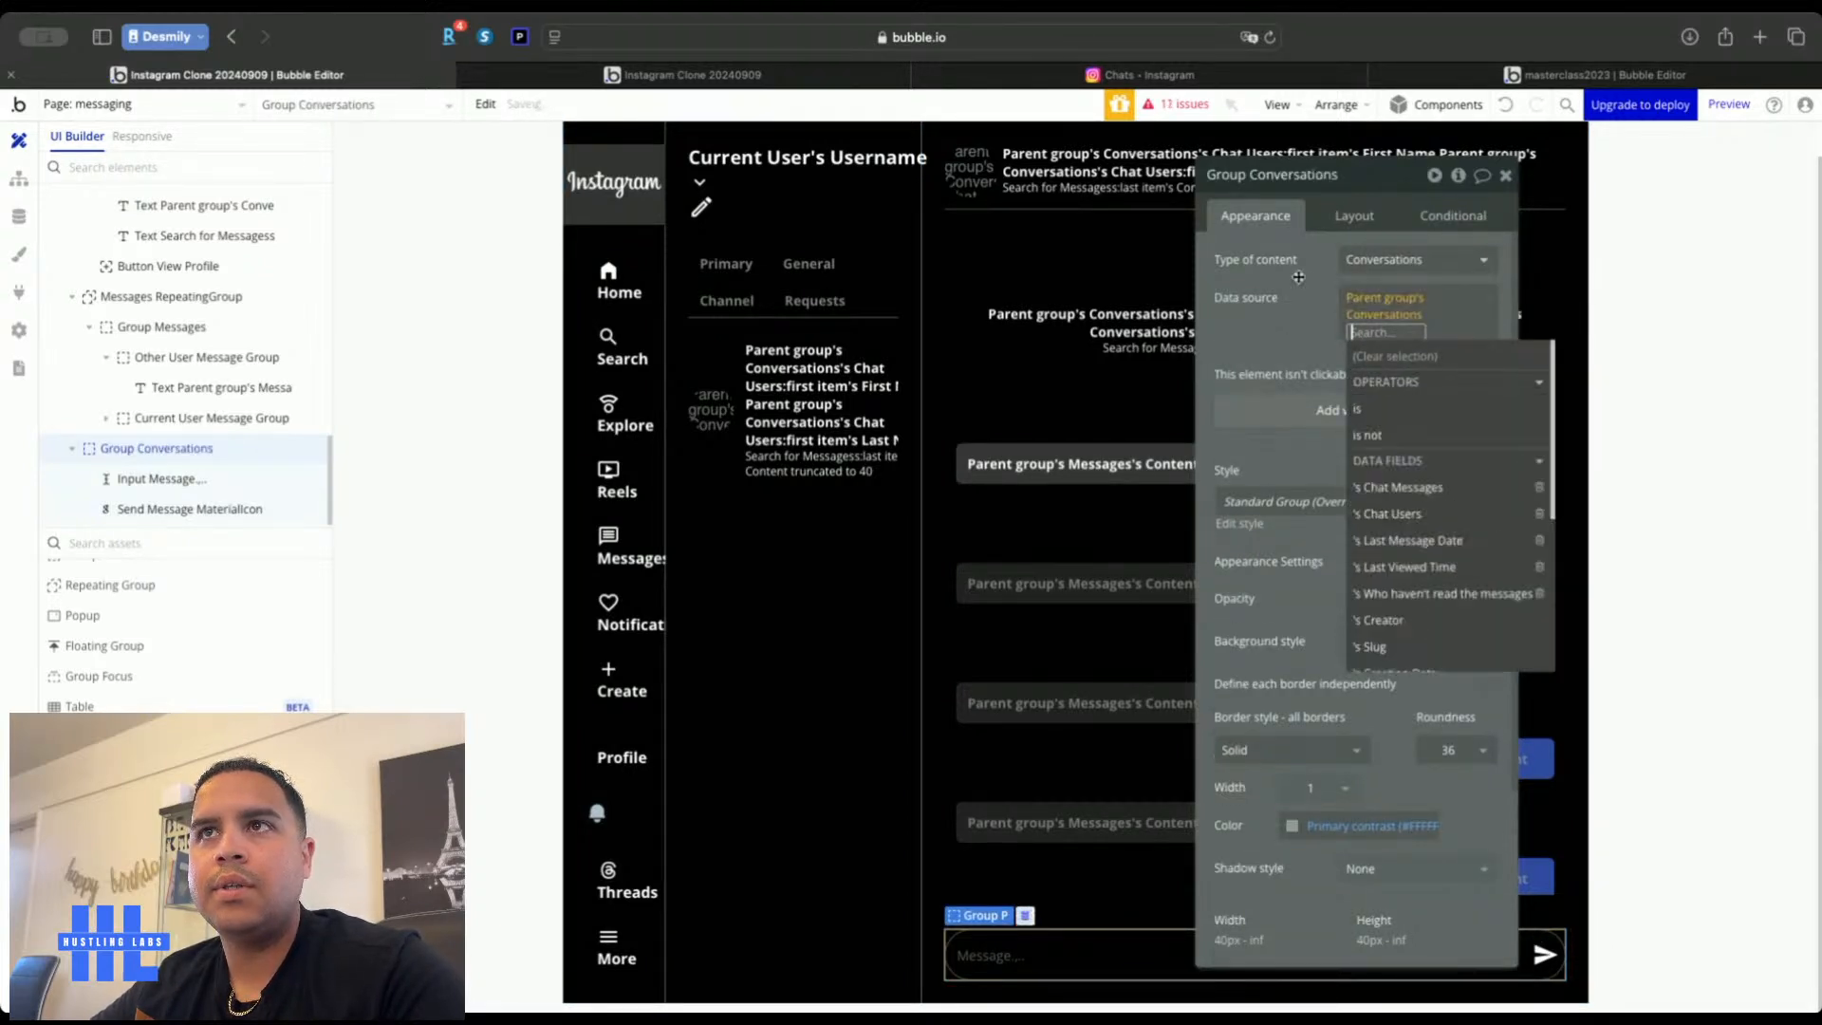
left_click(15, 188)
Set the new message's Conversation to the parent group's conversation, with Edited? and Read? both set to no
left_click(1328, 309)
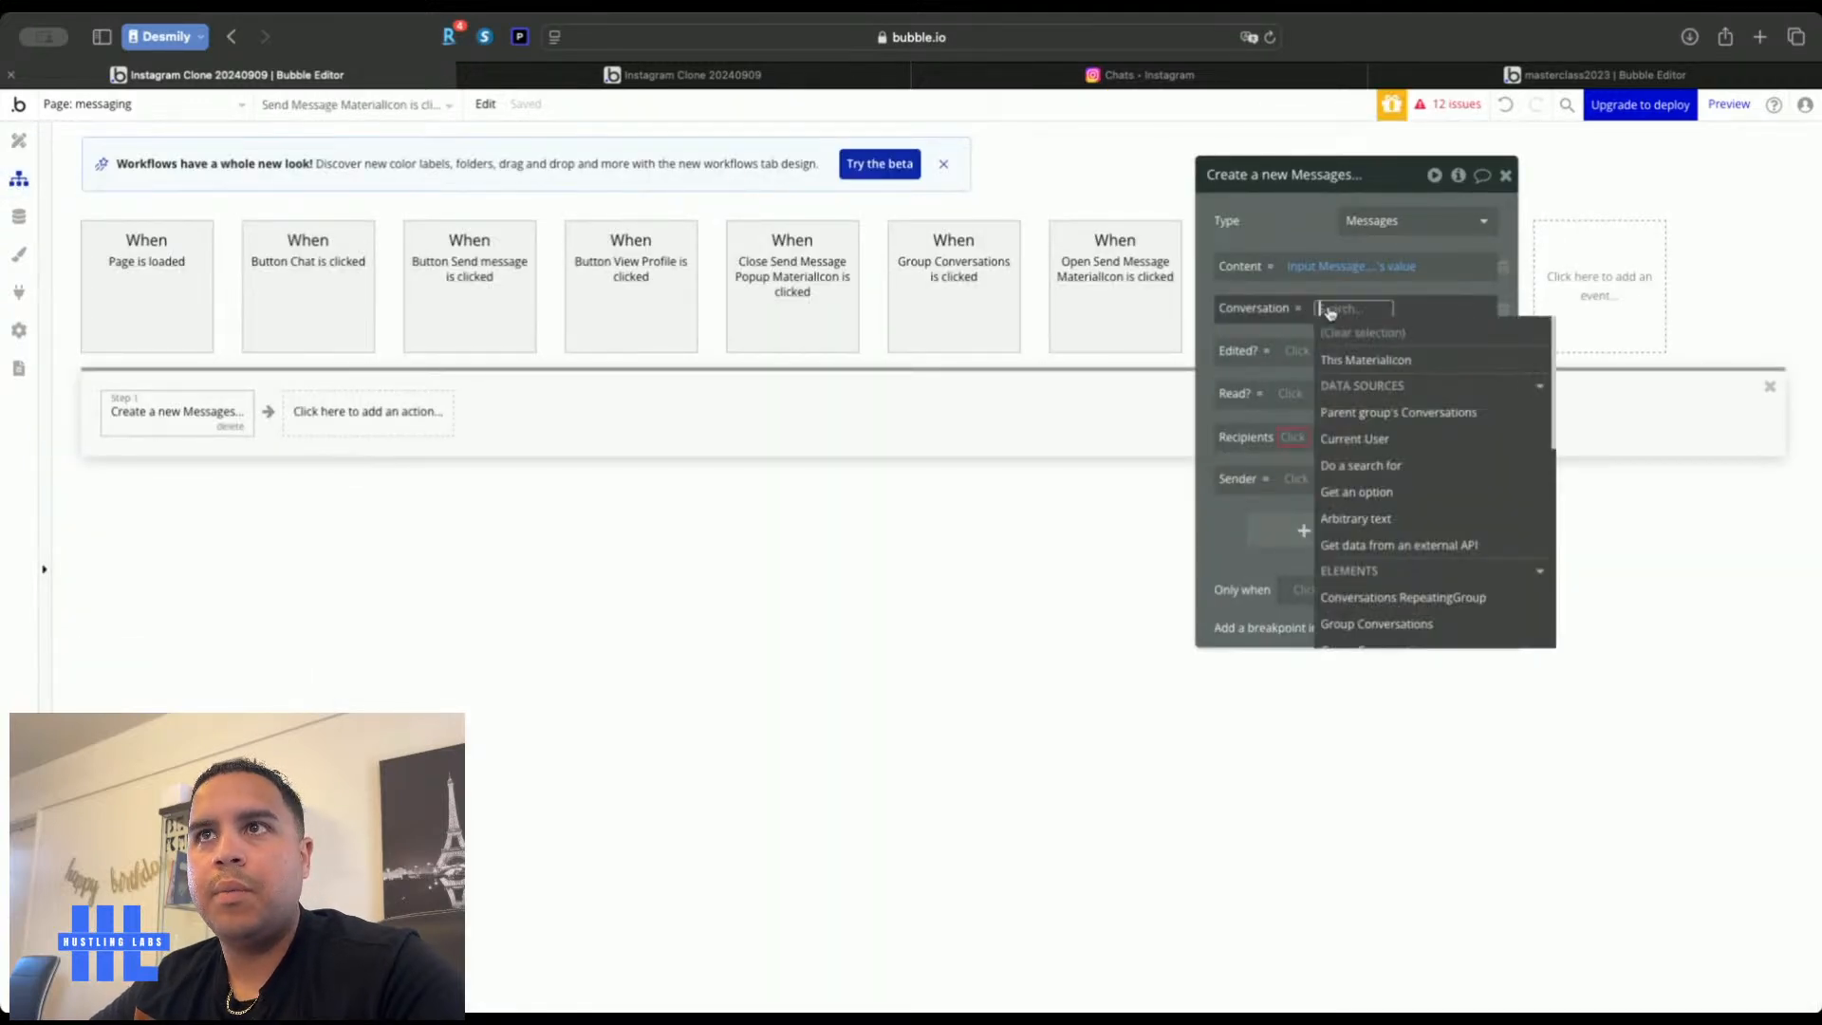
left_click(1366, 412)
left_click(1291, 233)
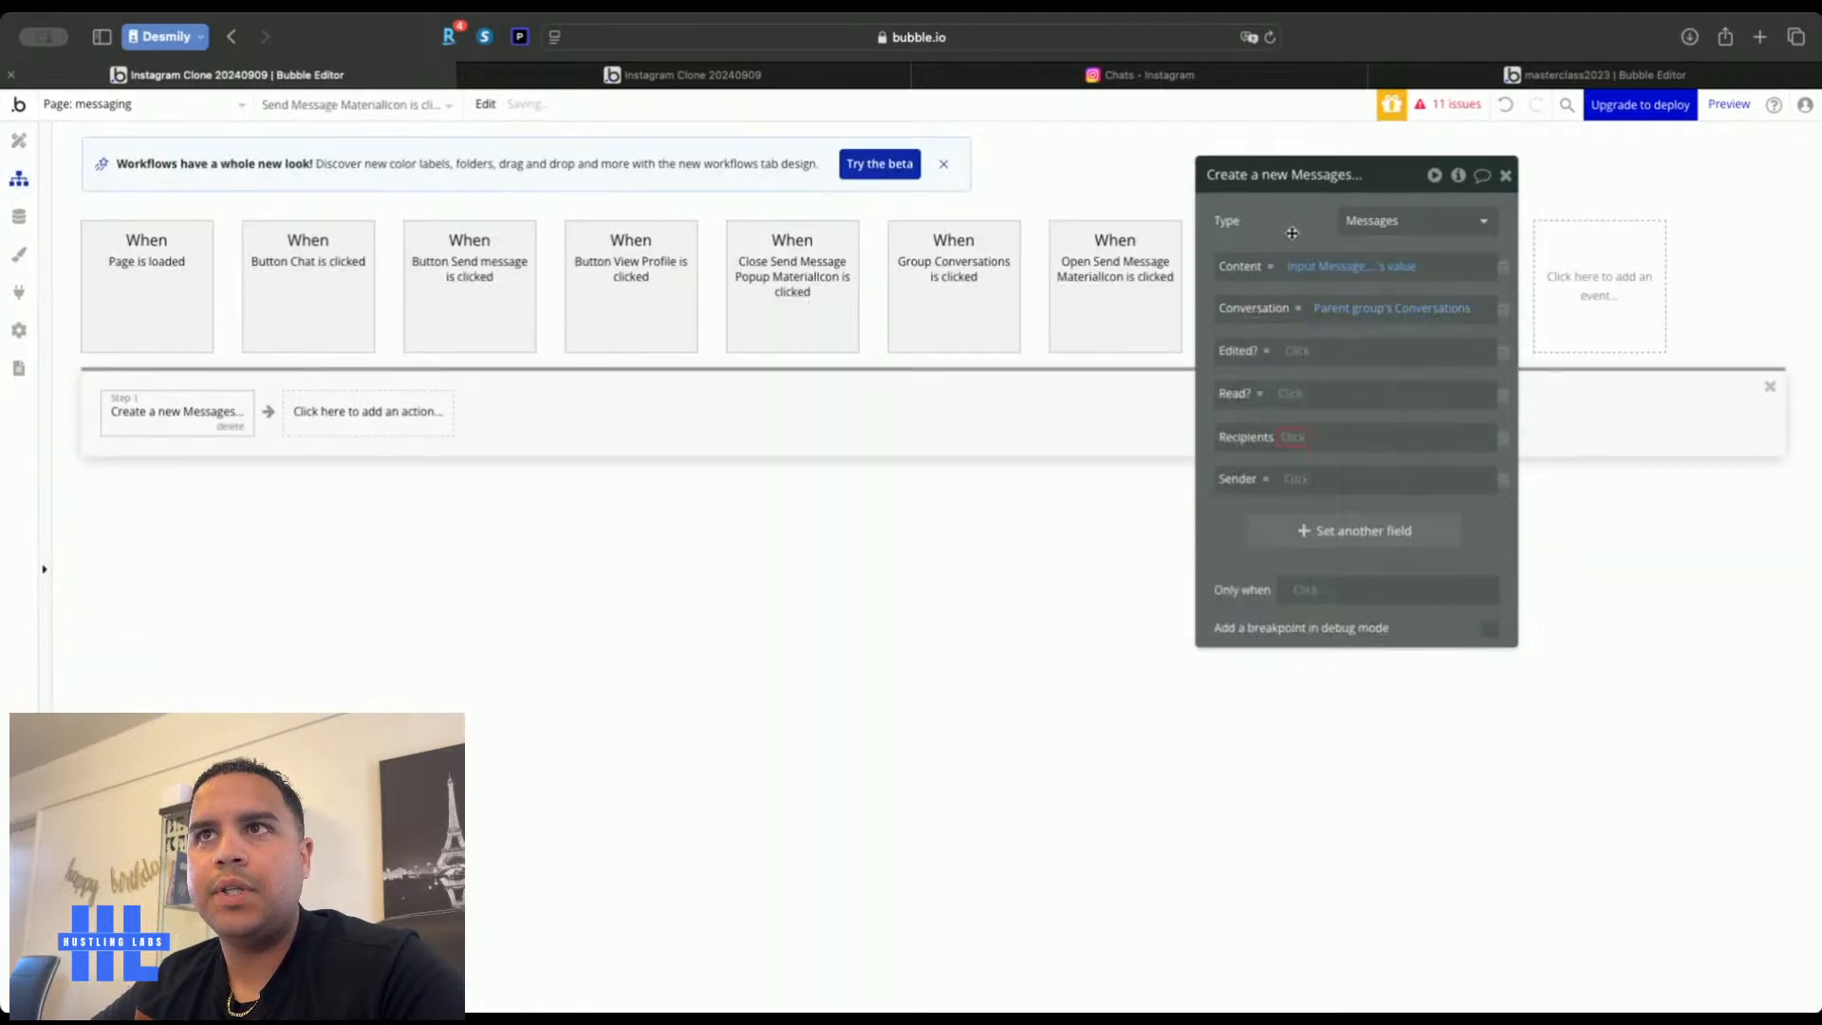
left_click(1297, 350)
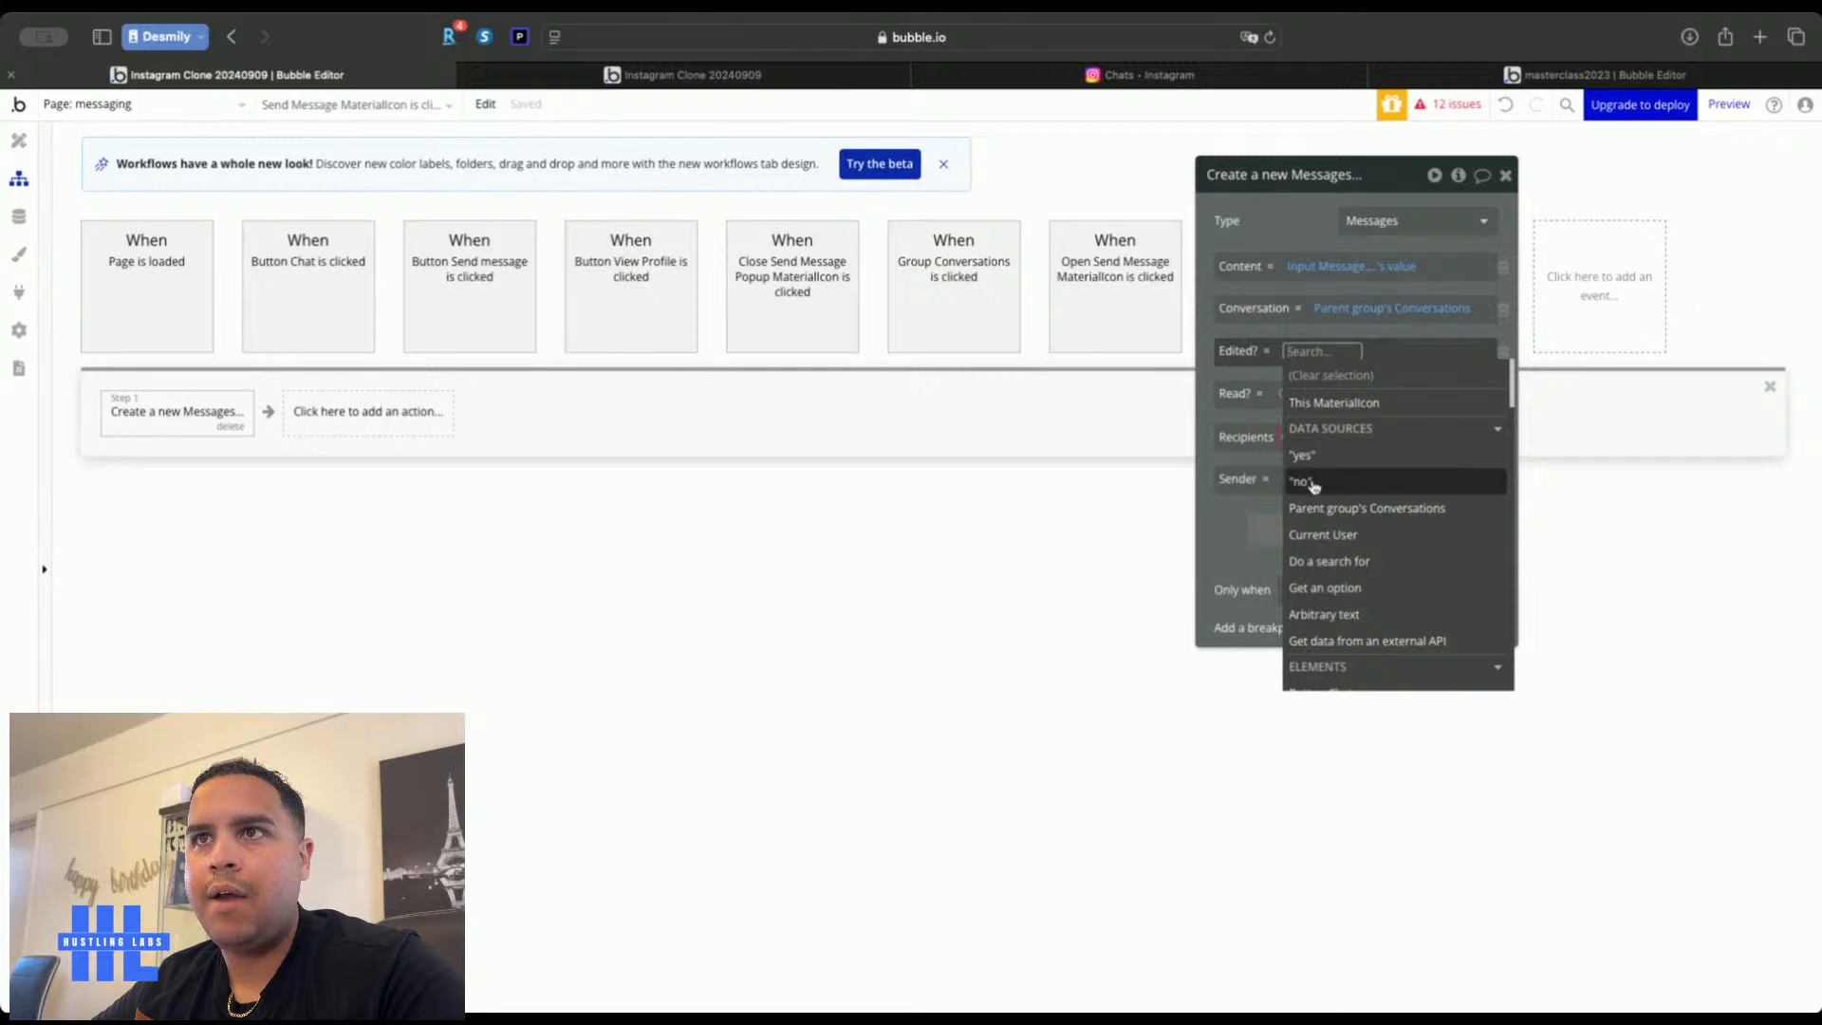
left_click(1304, 481)
left_click(1291, 212)
left_click(1300, 395)
left_click(1307, 525)
left_click(1306, 212)
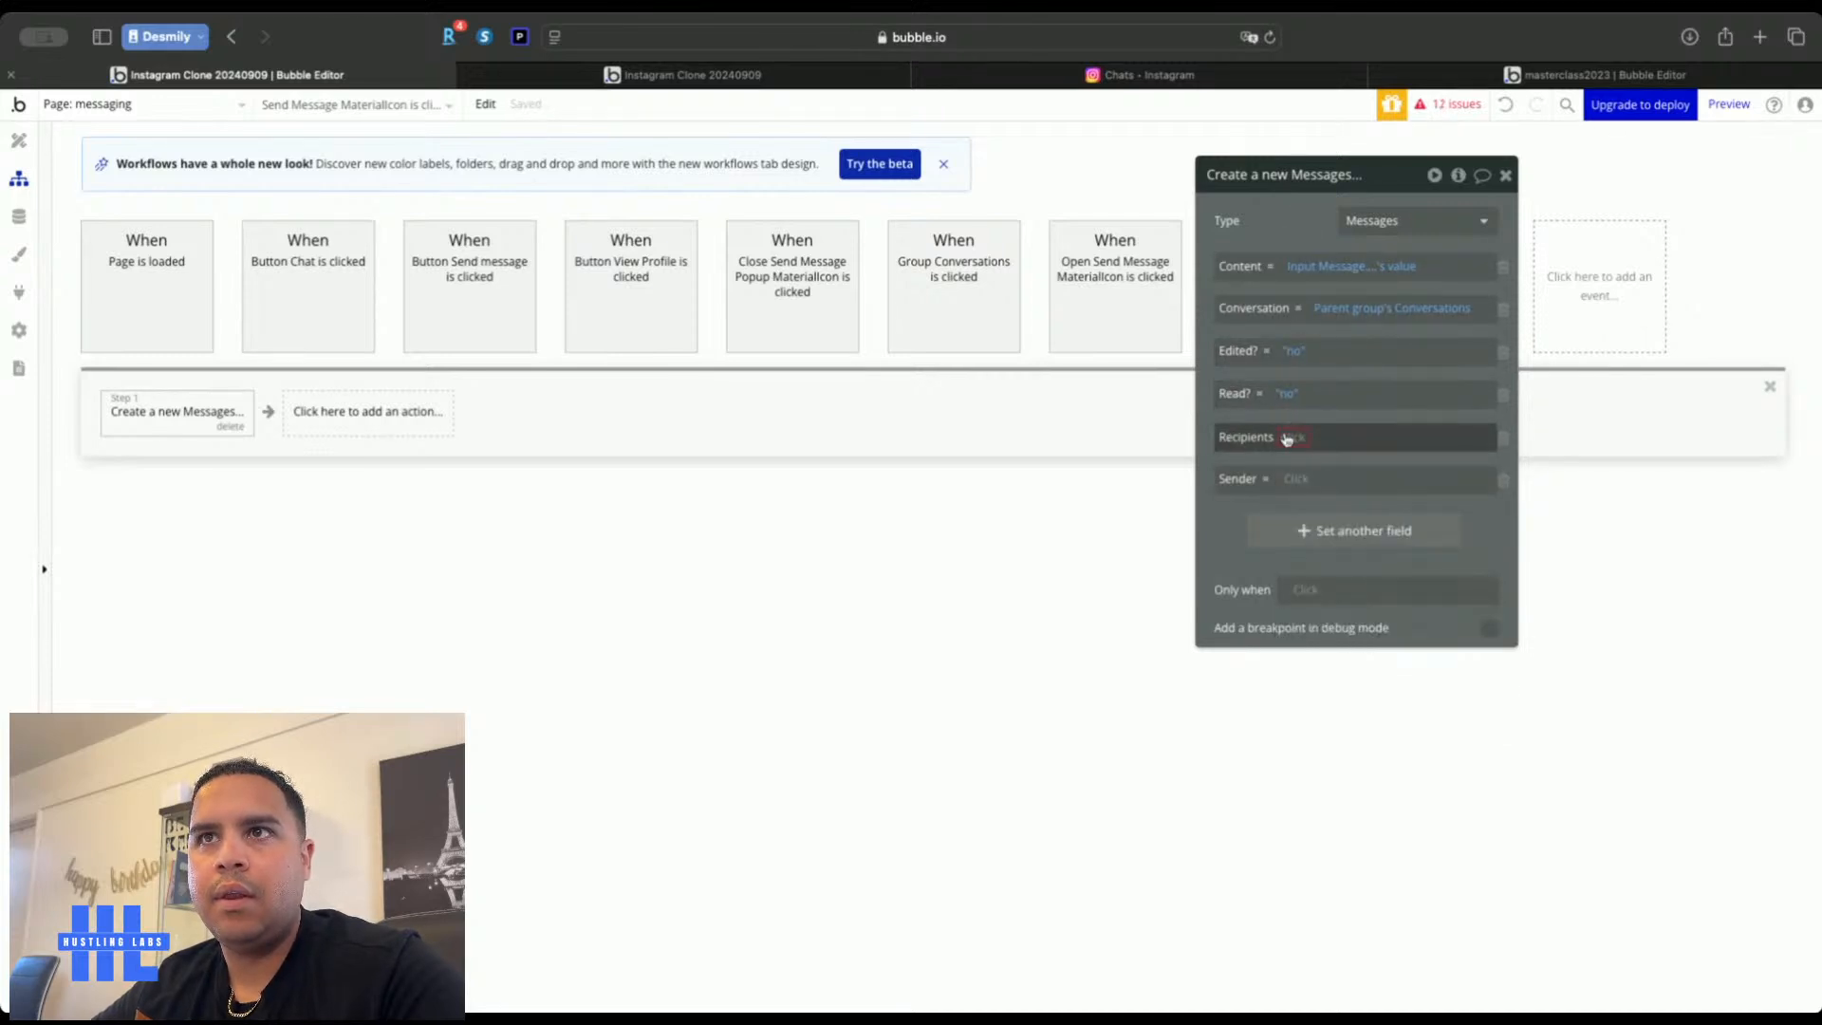
Add the parent conversation's Chat Users as Recipients and set Sender to Current User
left_click(1285, 437)
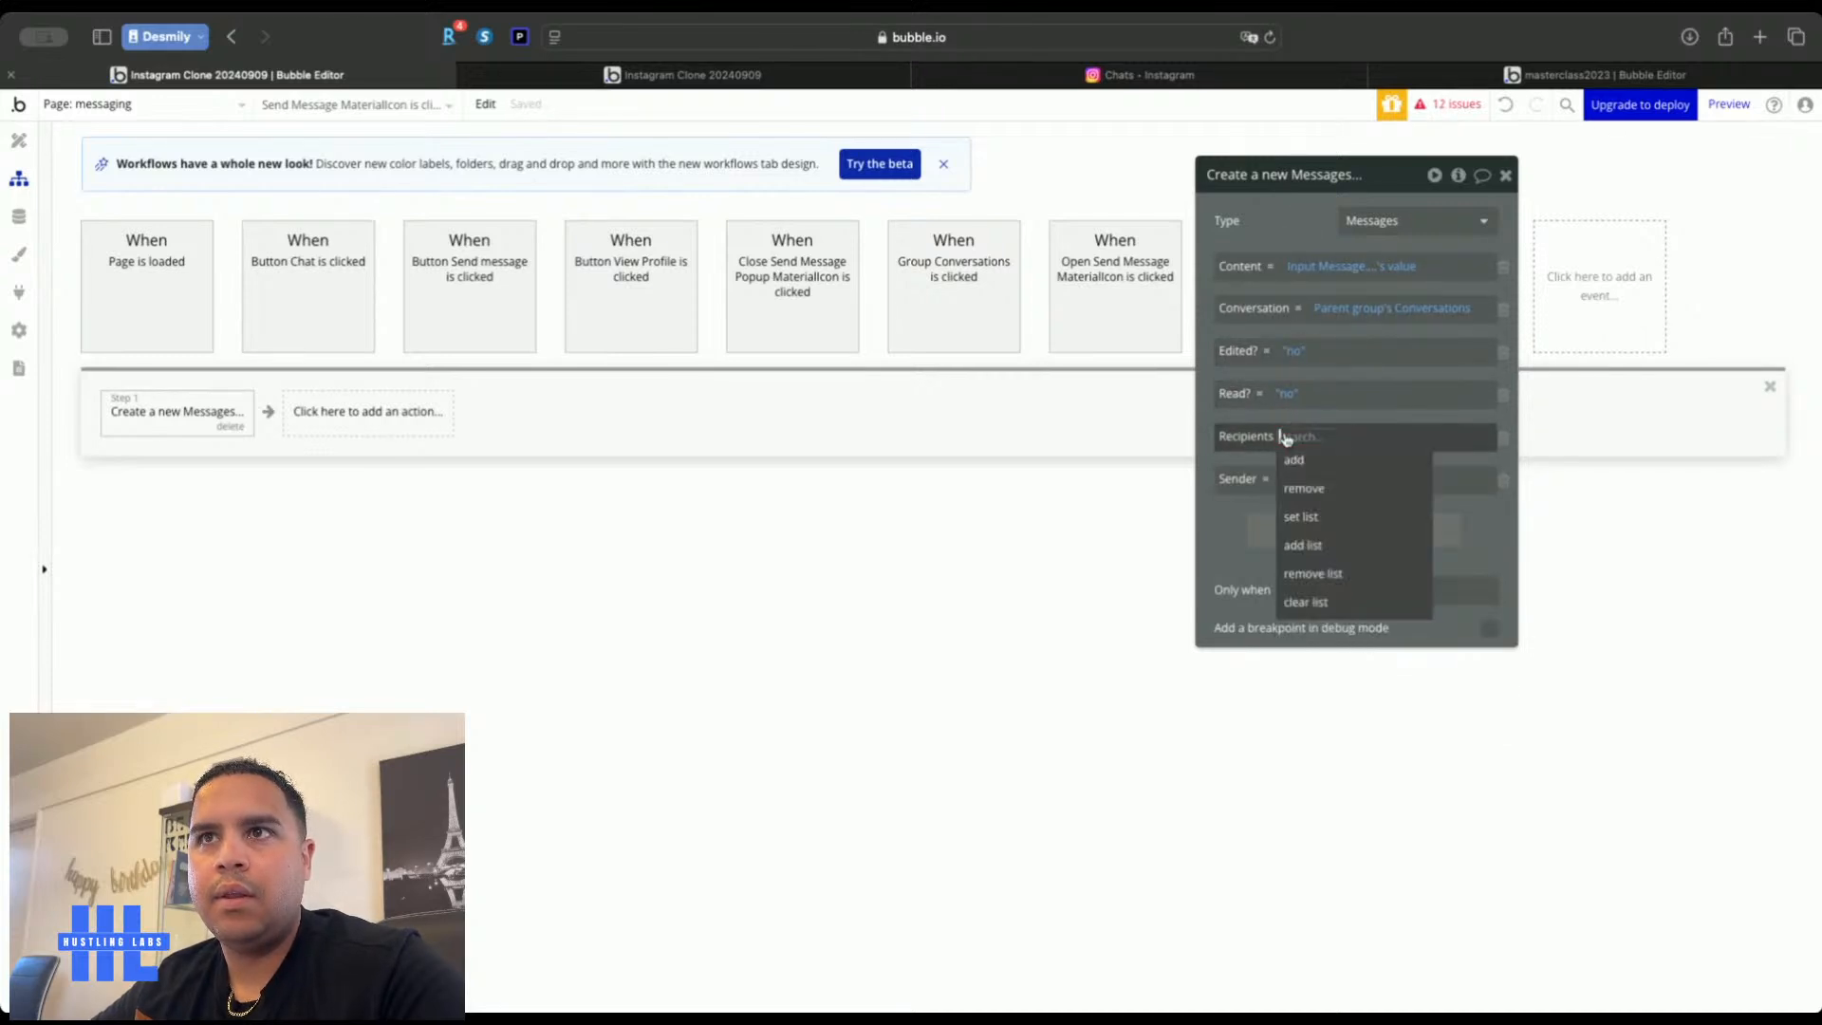
left_click(1304, 546)
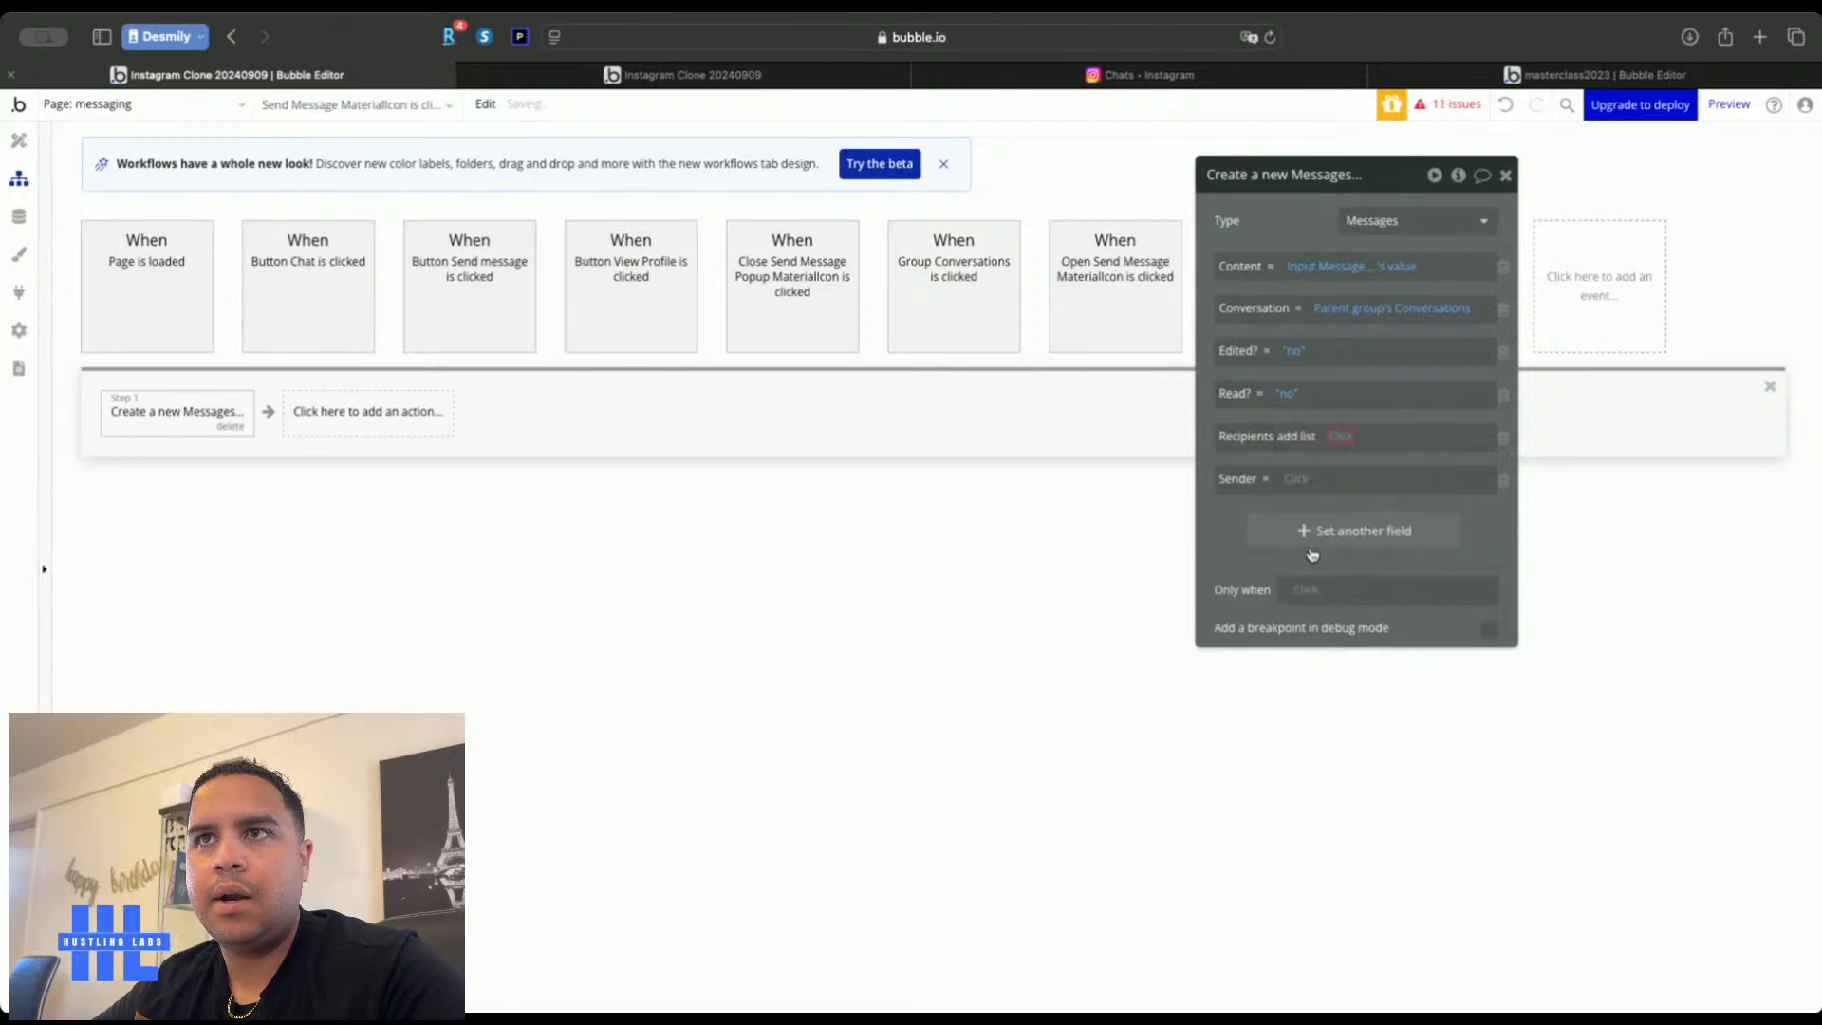
left_click(1342, 438)
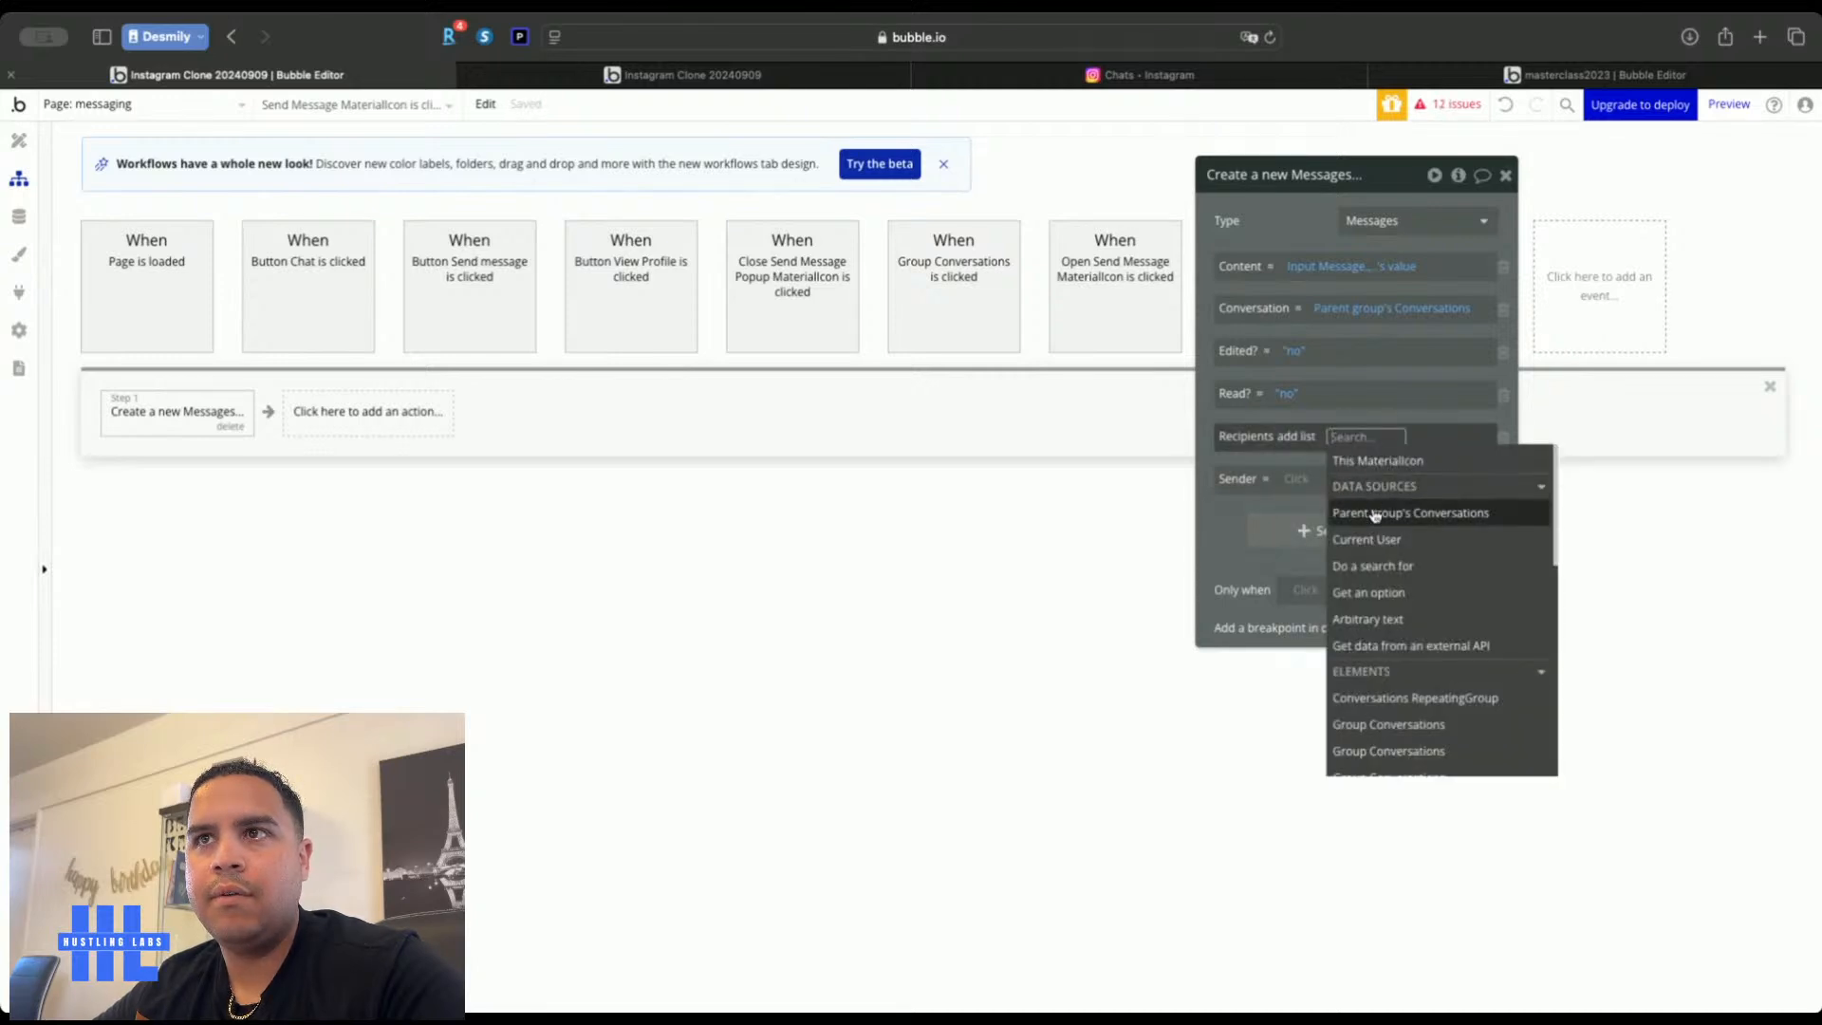
left_click(1374, 512)
left_click(1293, 612)
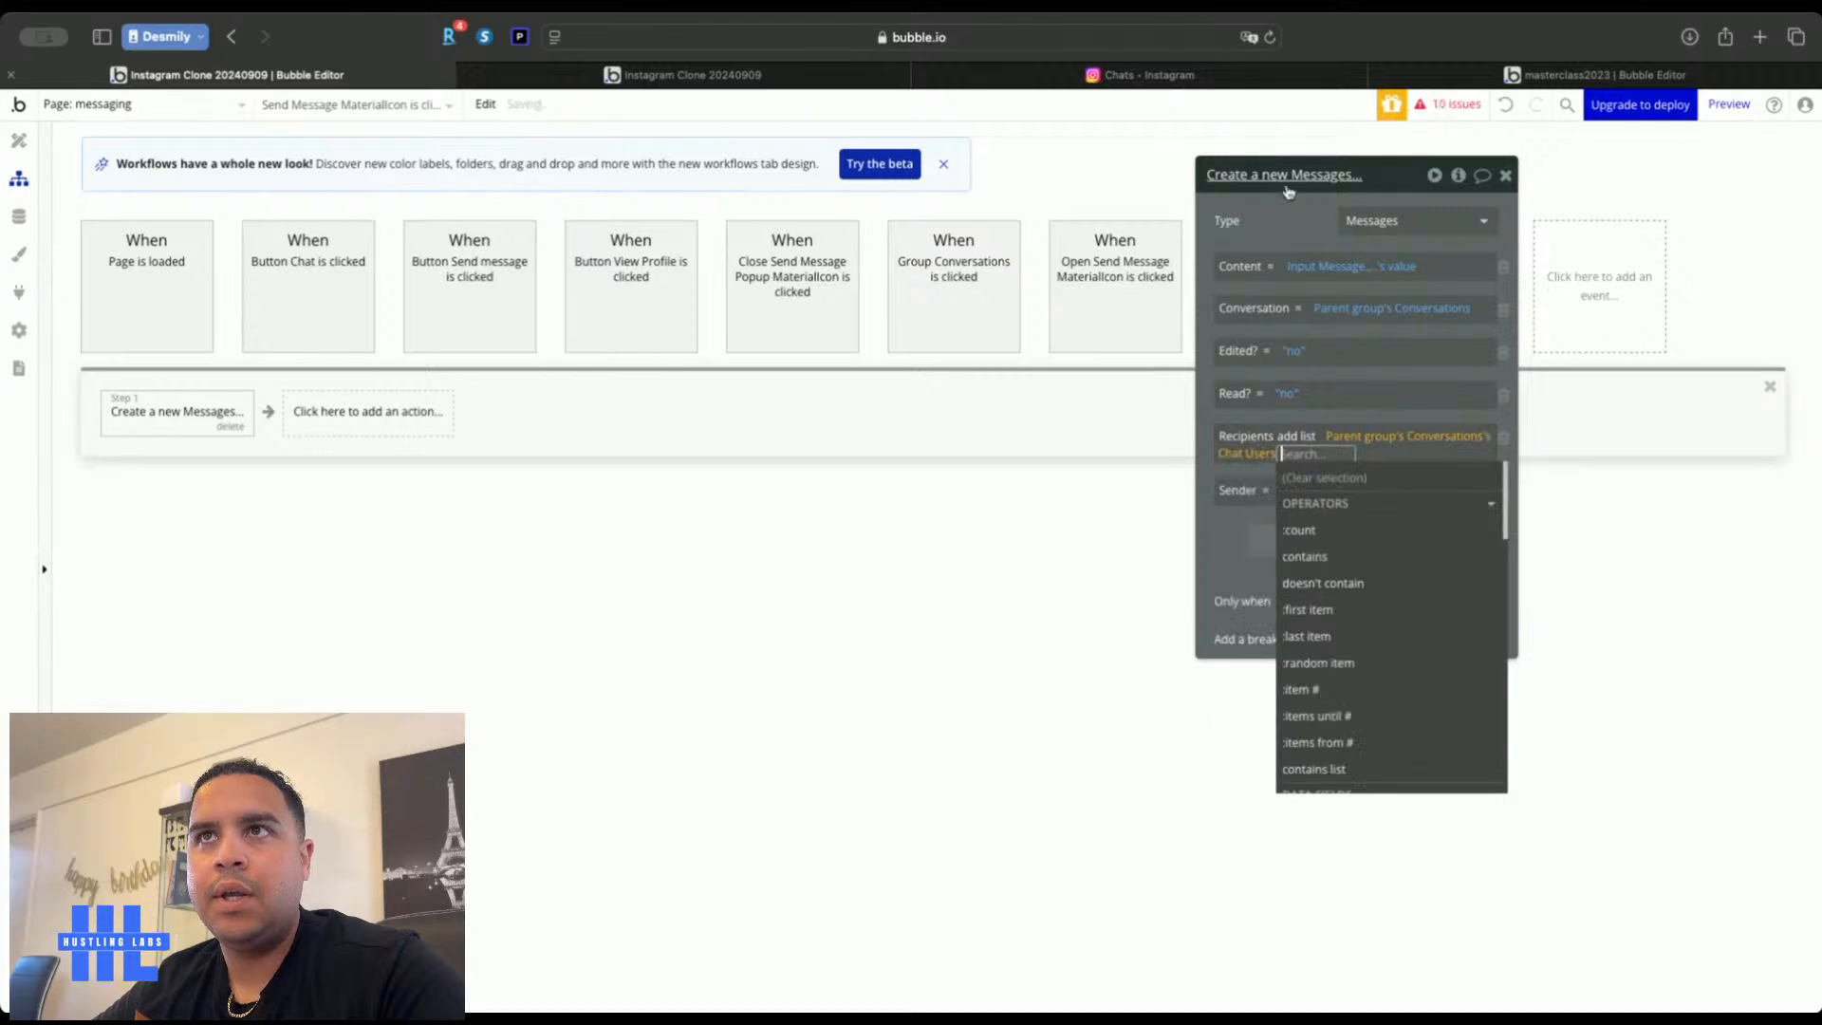
left_click(1298, 492)
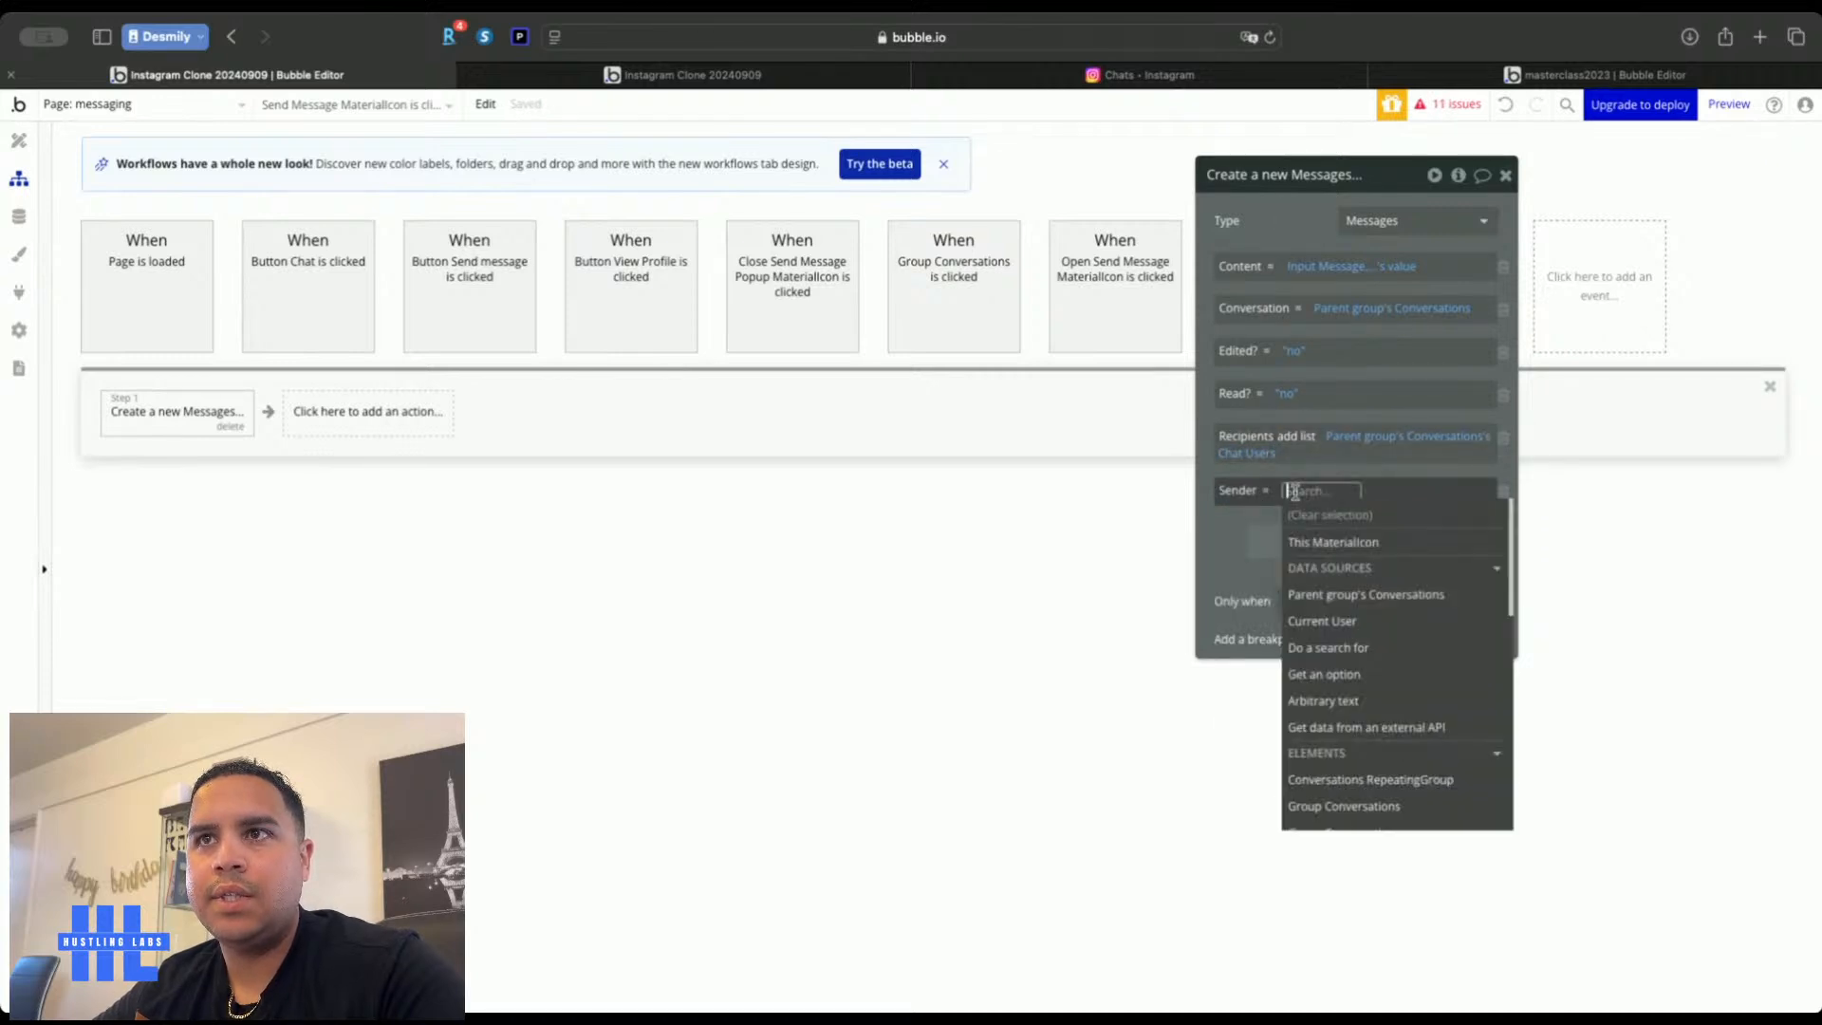
left_click(1320, 618)
left_click(1212, 529)
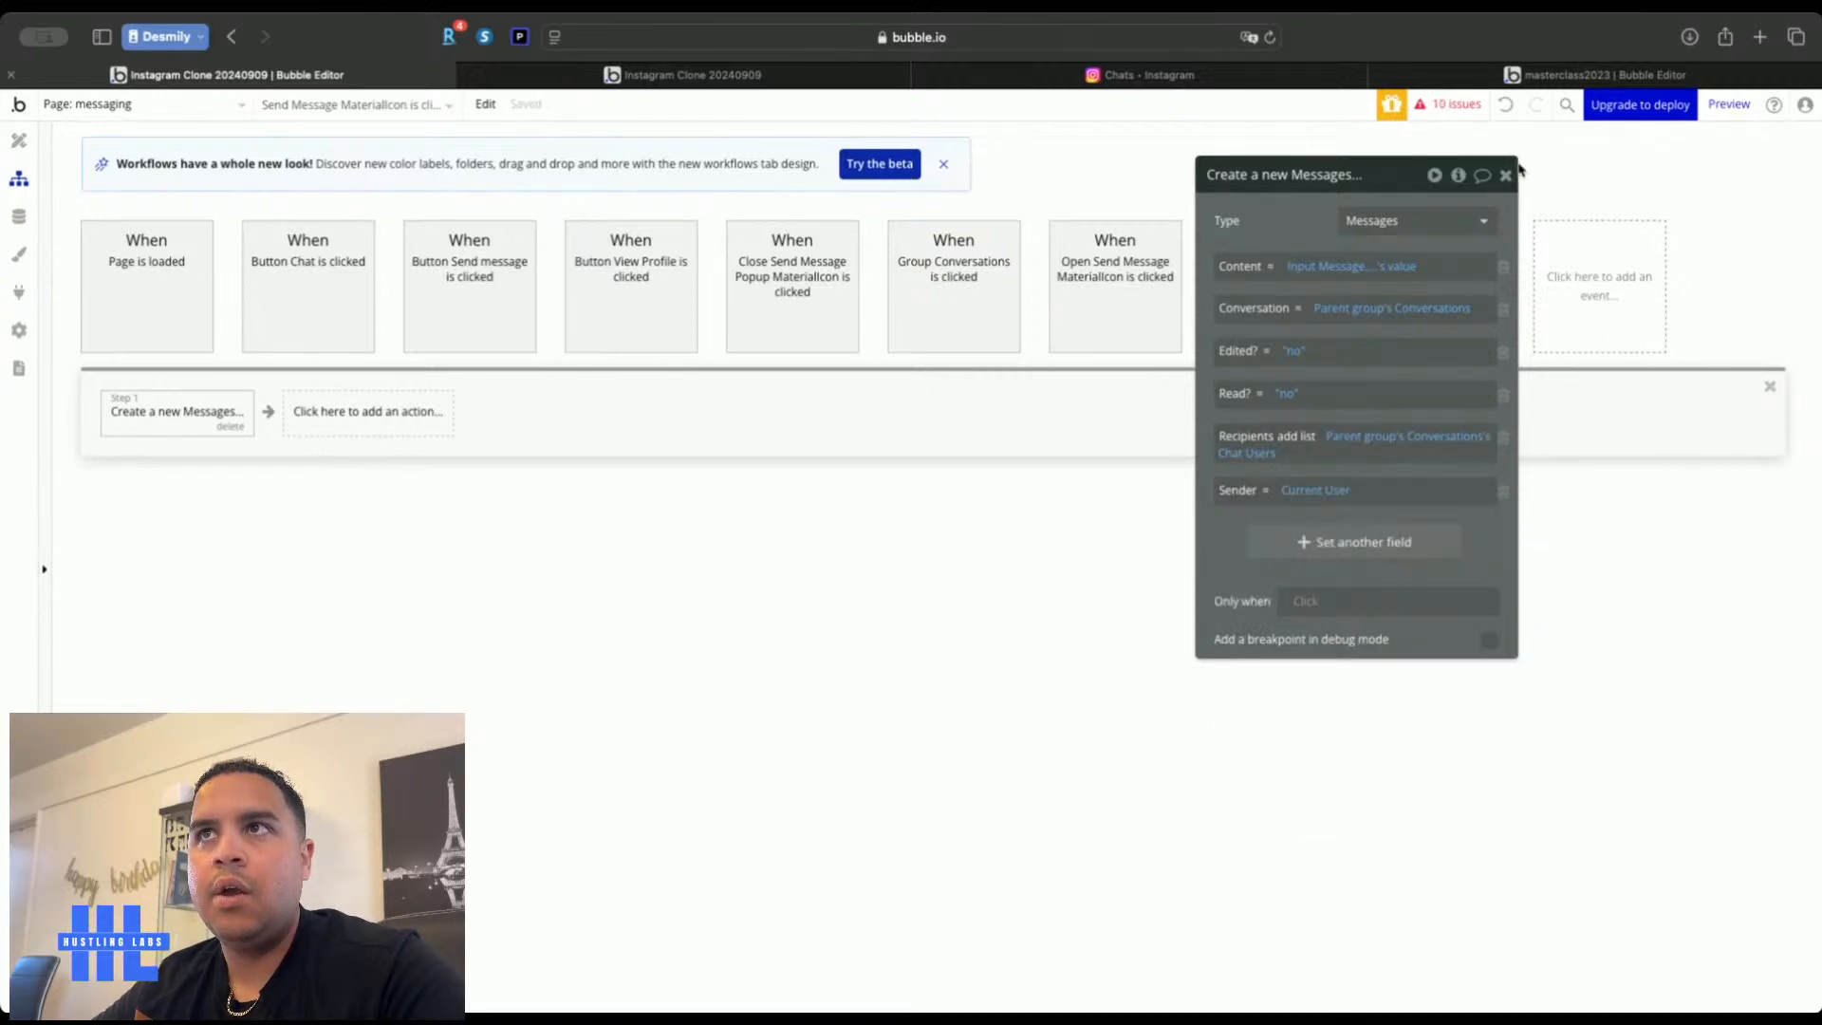
left_click(376, 415)
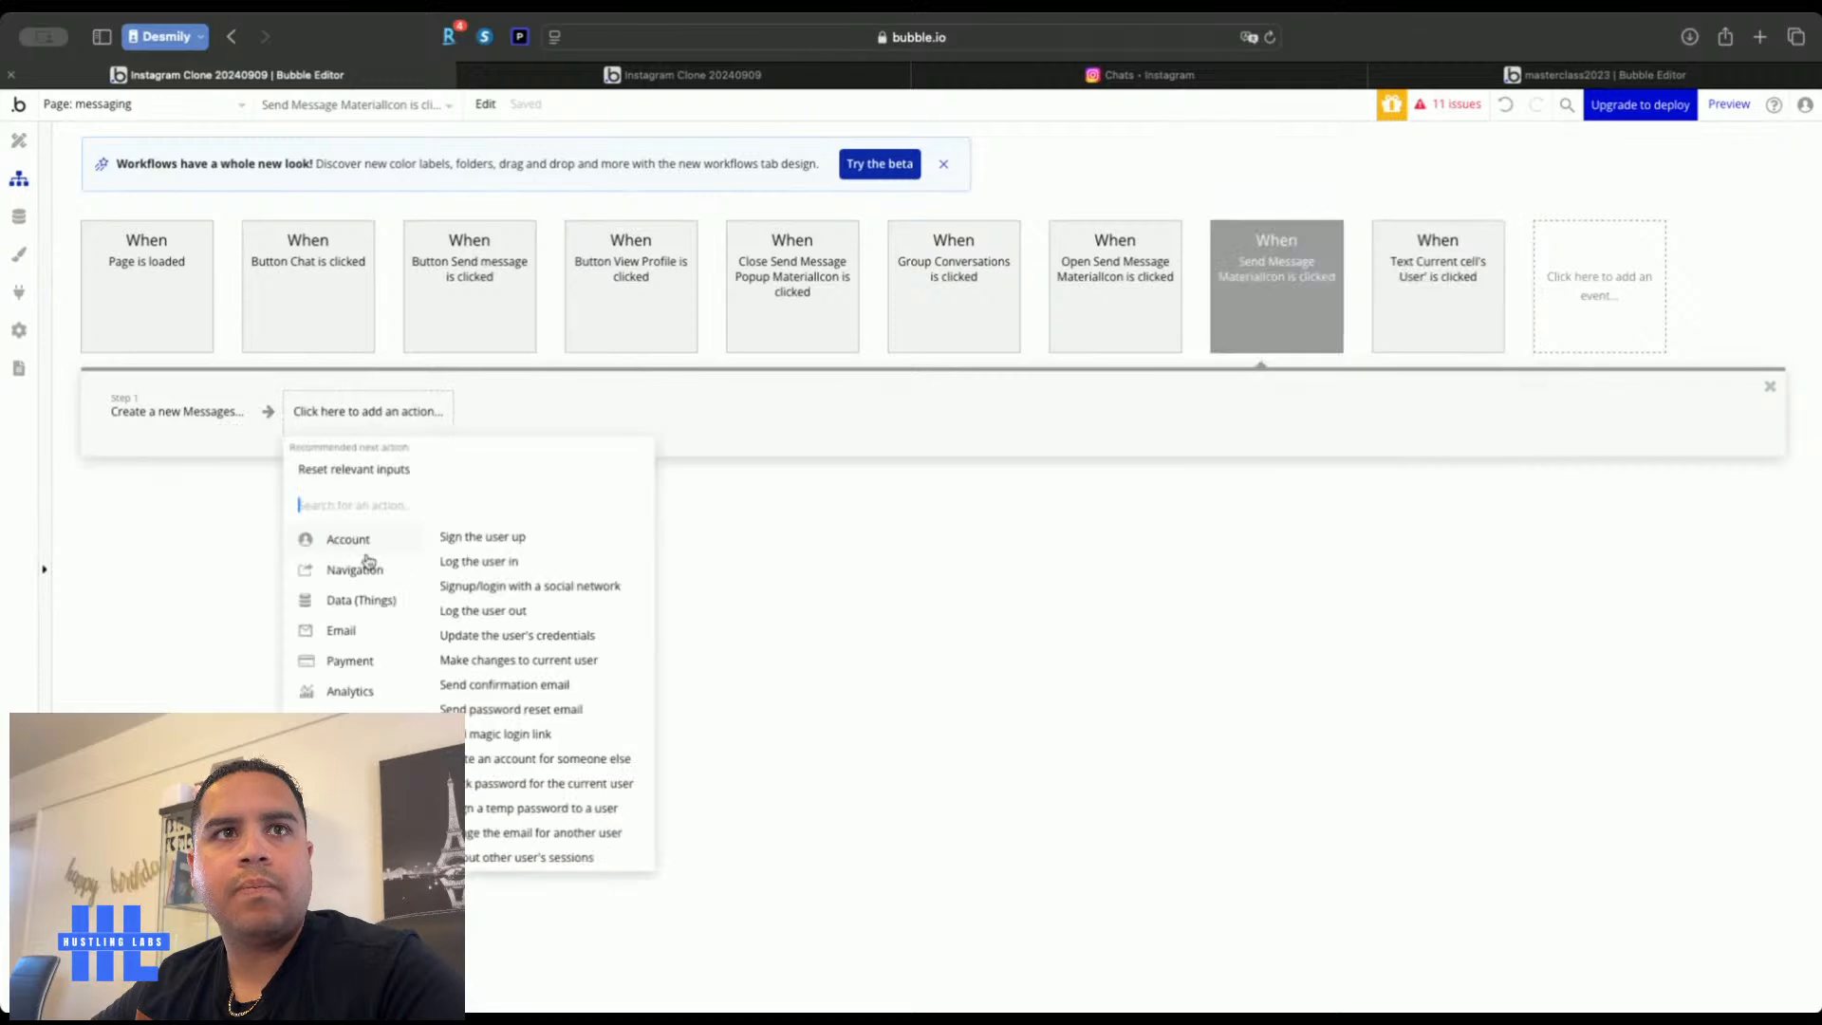
Add a Make changes to thing step targeting the parent group's Conversations
mouse_move(378, 600)
left_click(529, 559)
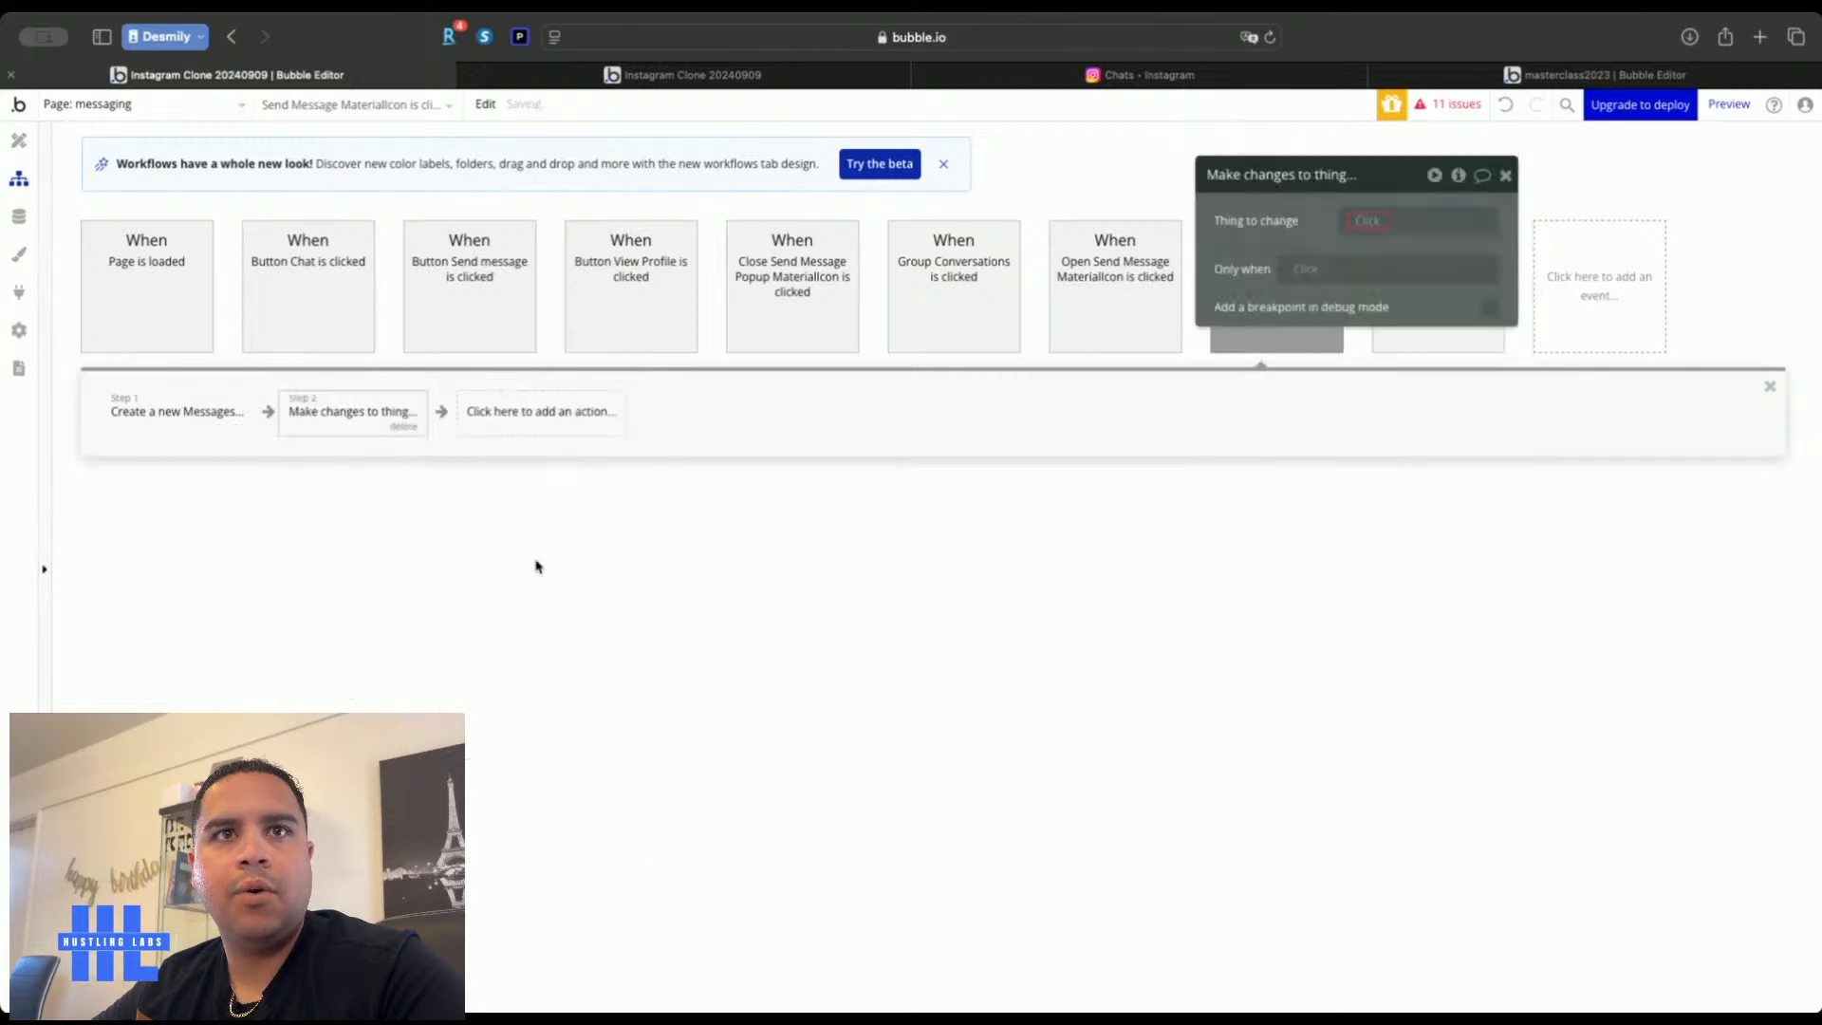
left_click(1360, 224)
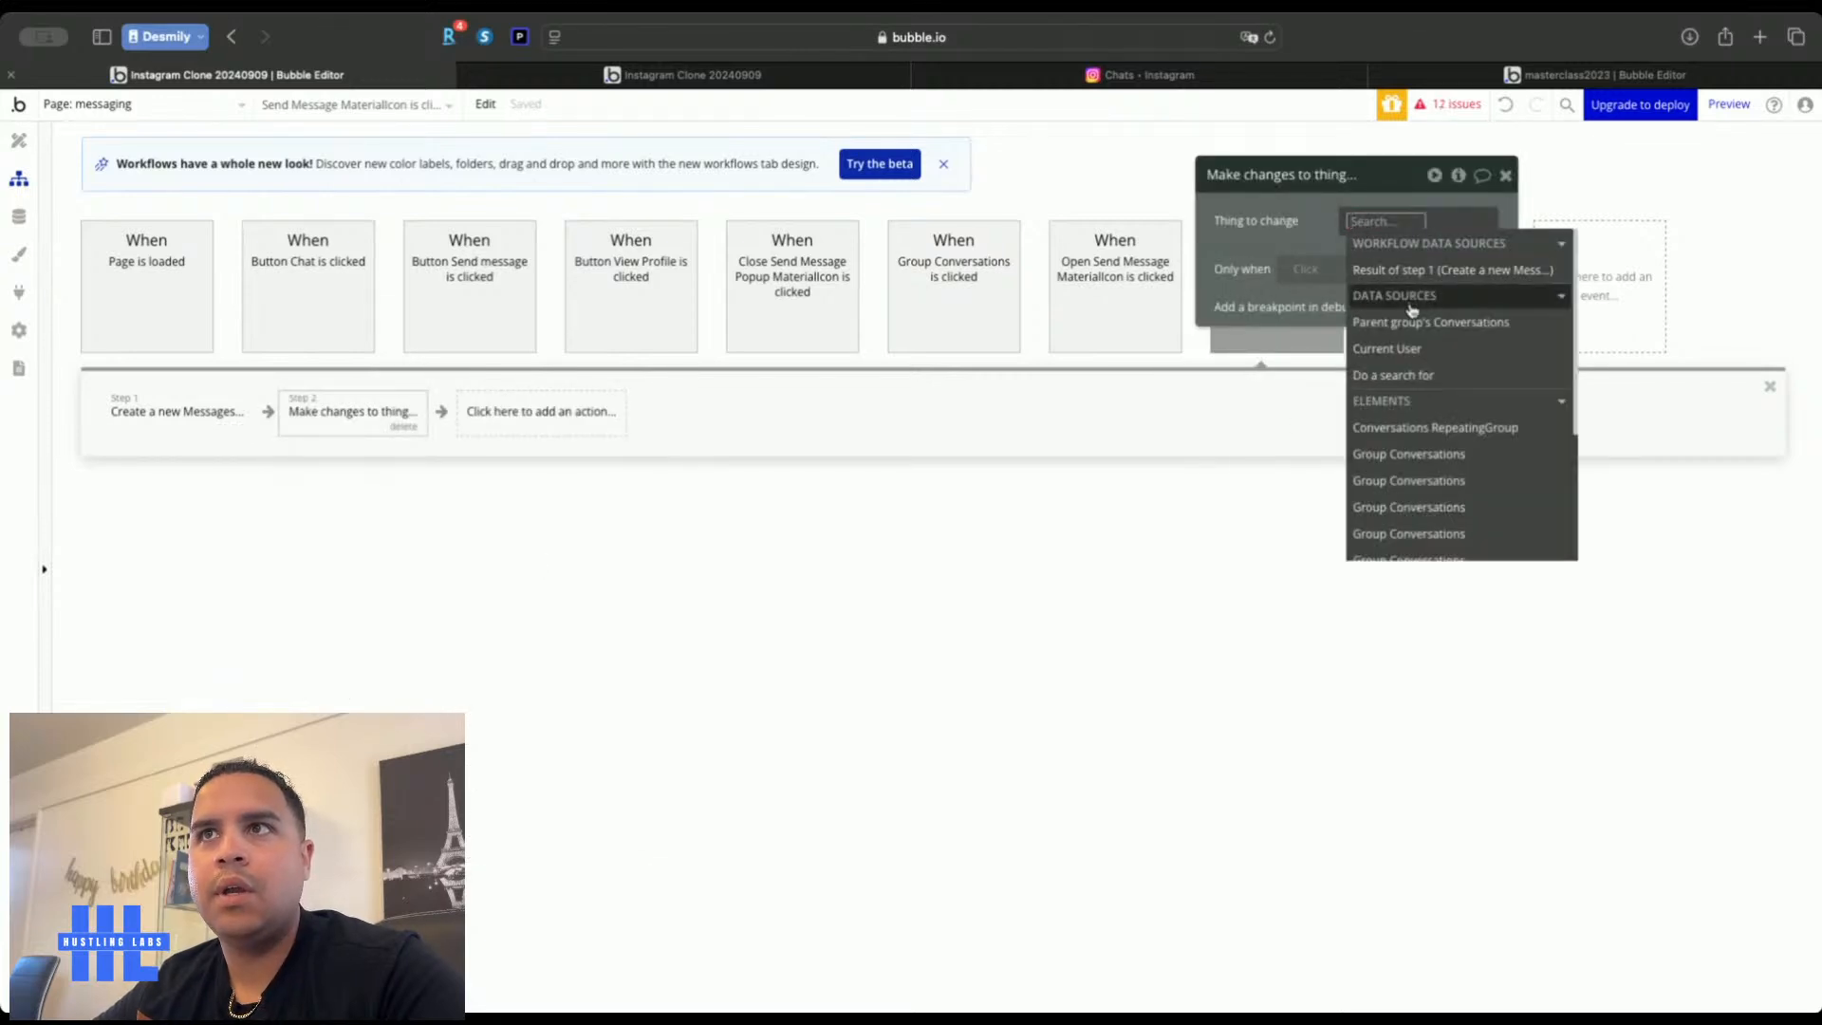
left_click(1414, 321)
left_click(1302, 259)
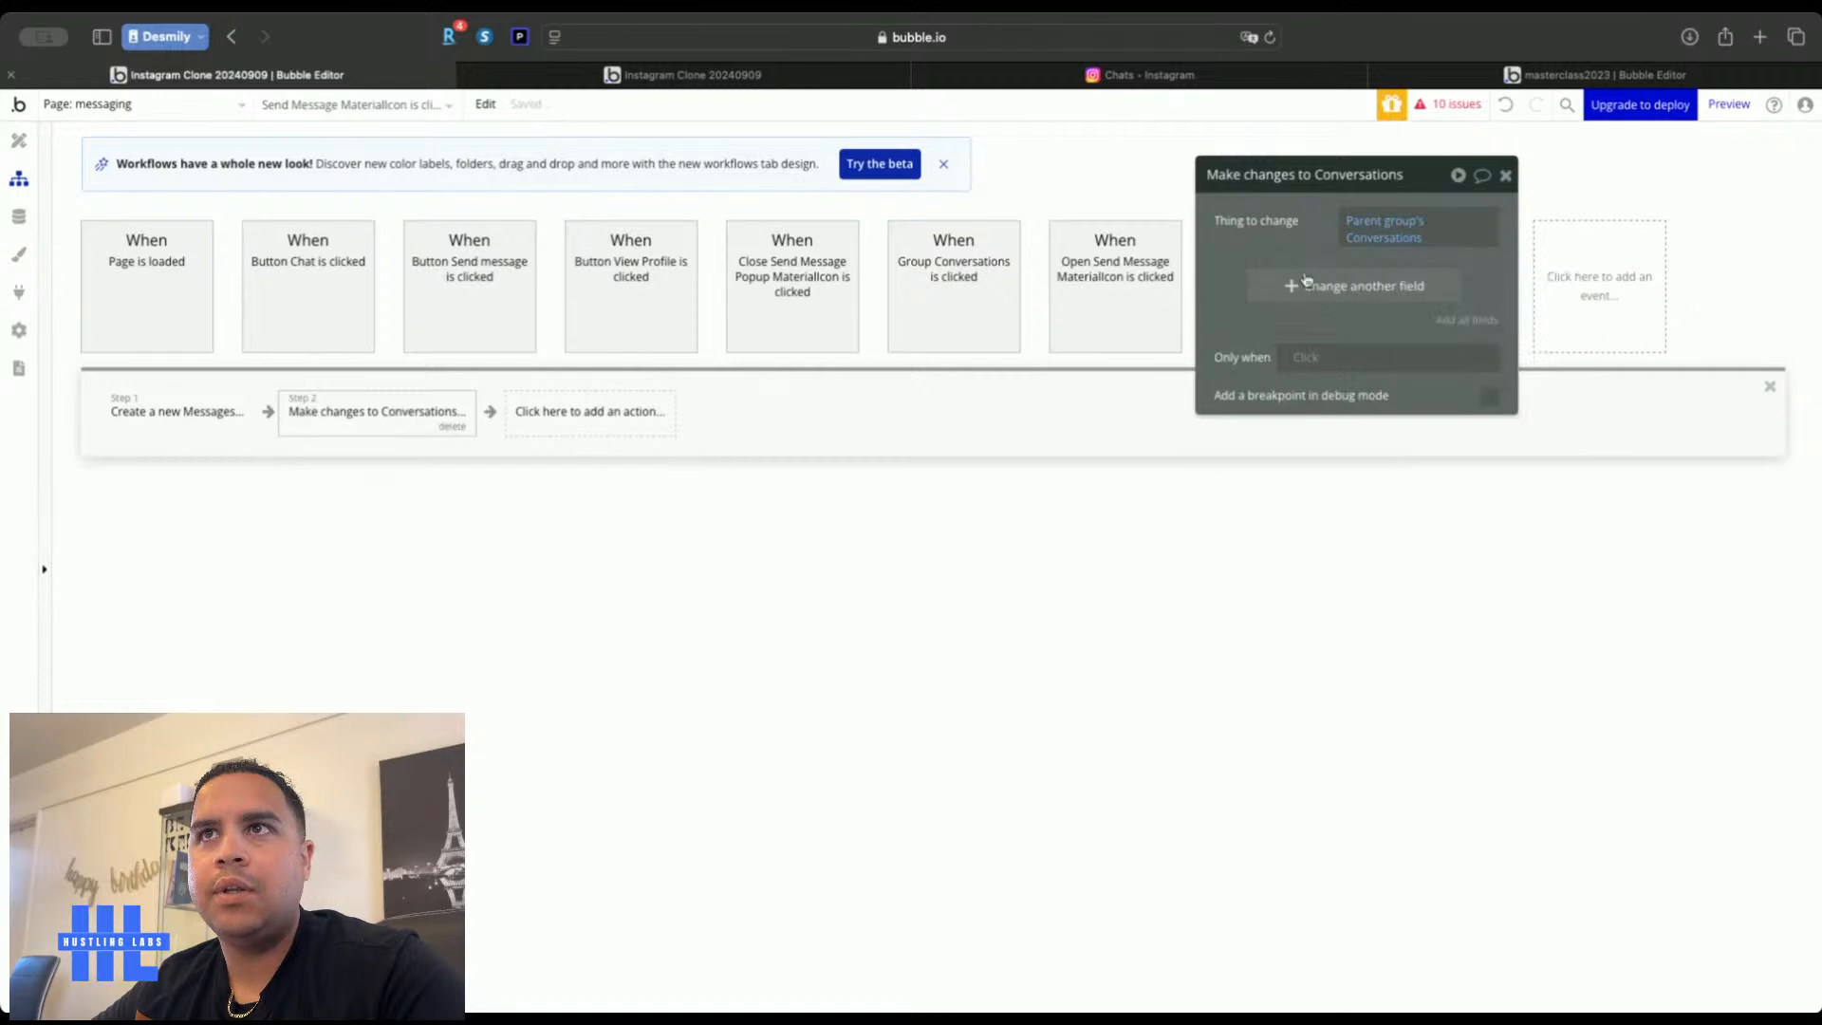
left_click(1310, 292)
Set Chat Messages to This Conversations's Chat Messages + 1
left_click(1238, 280)
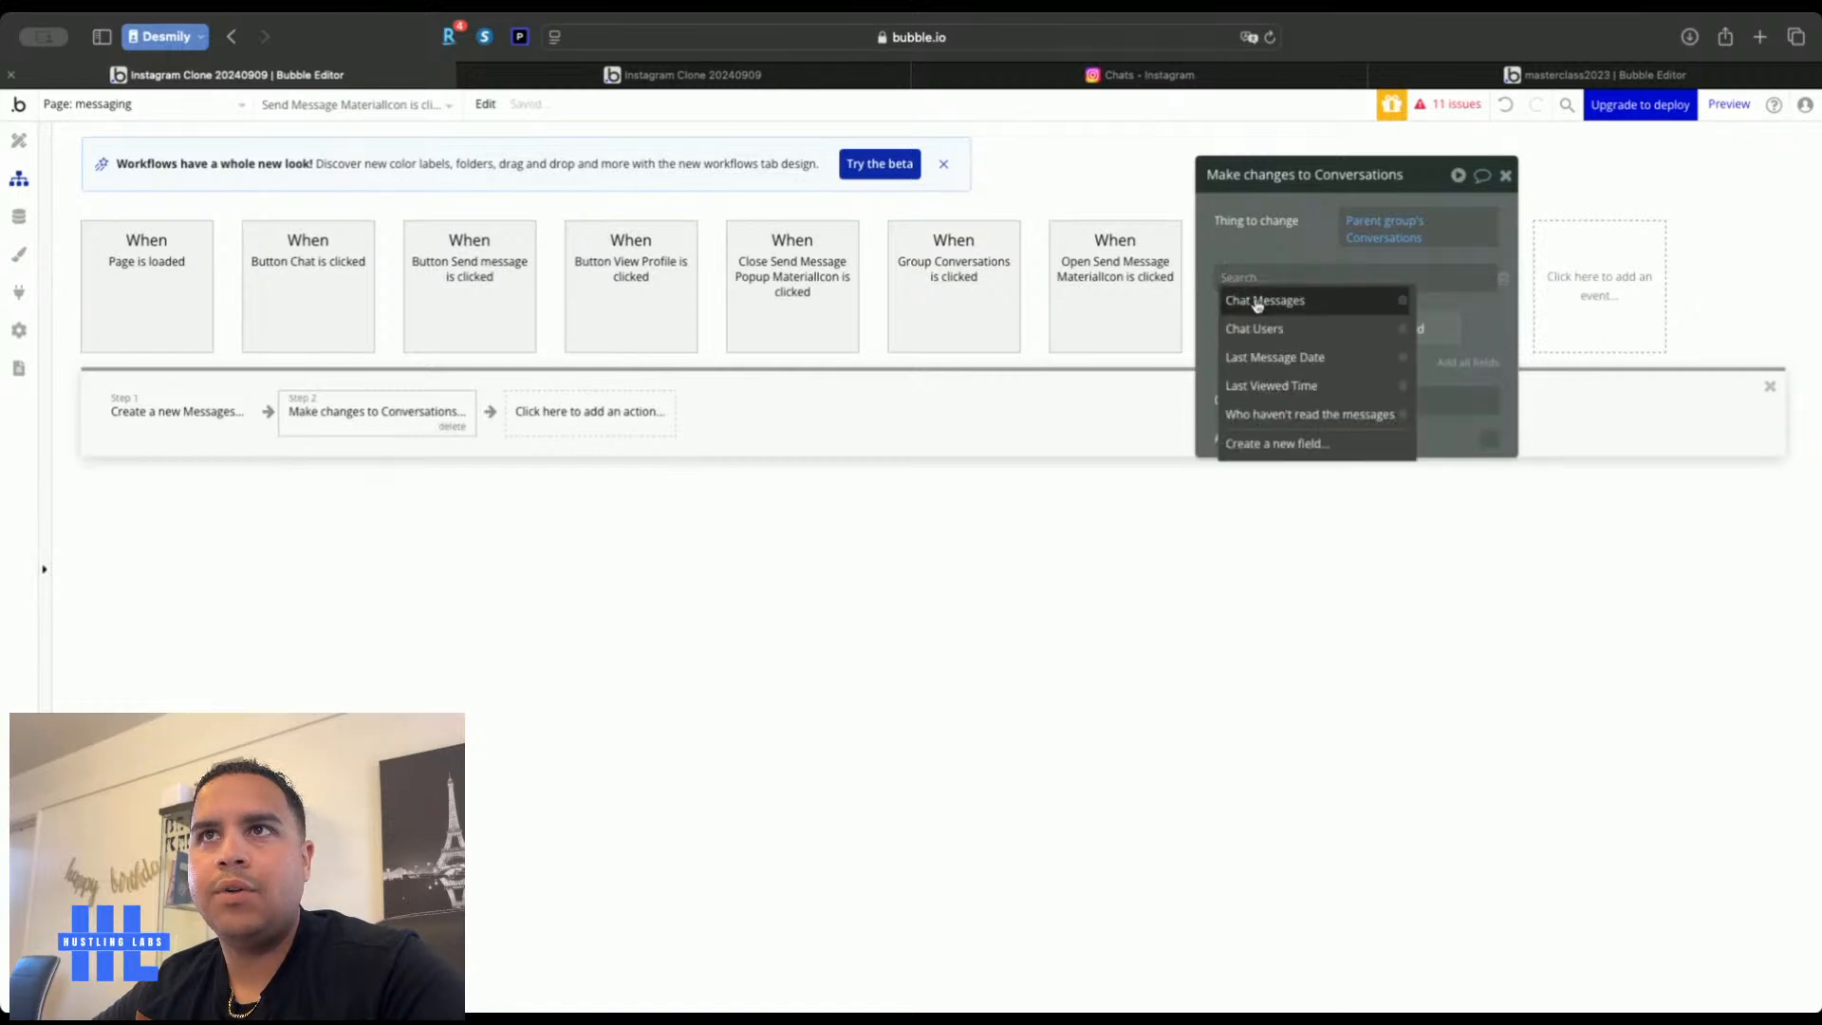
left_click(1257, 298)
left_click(1341, 278)
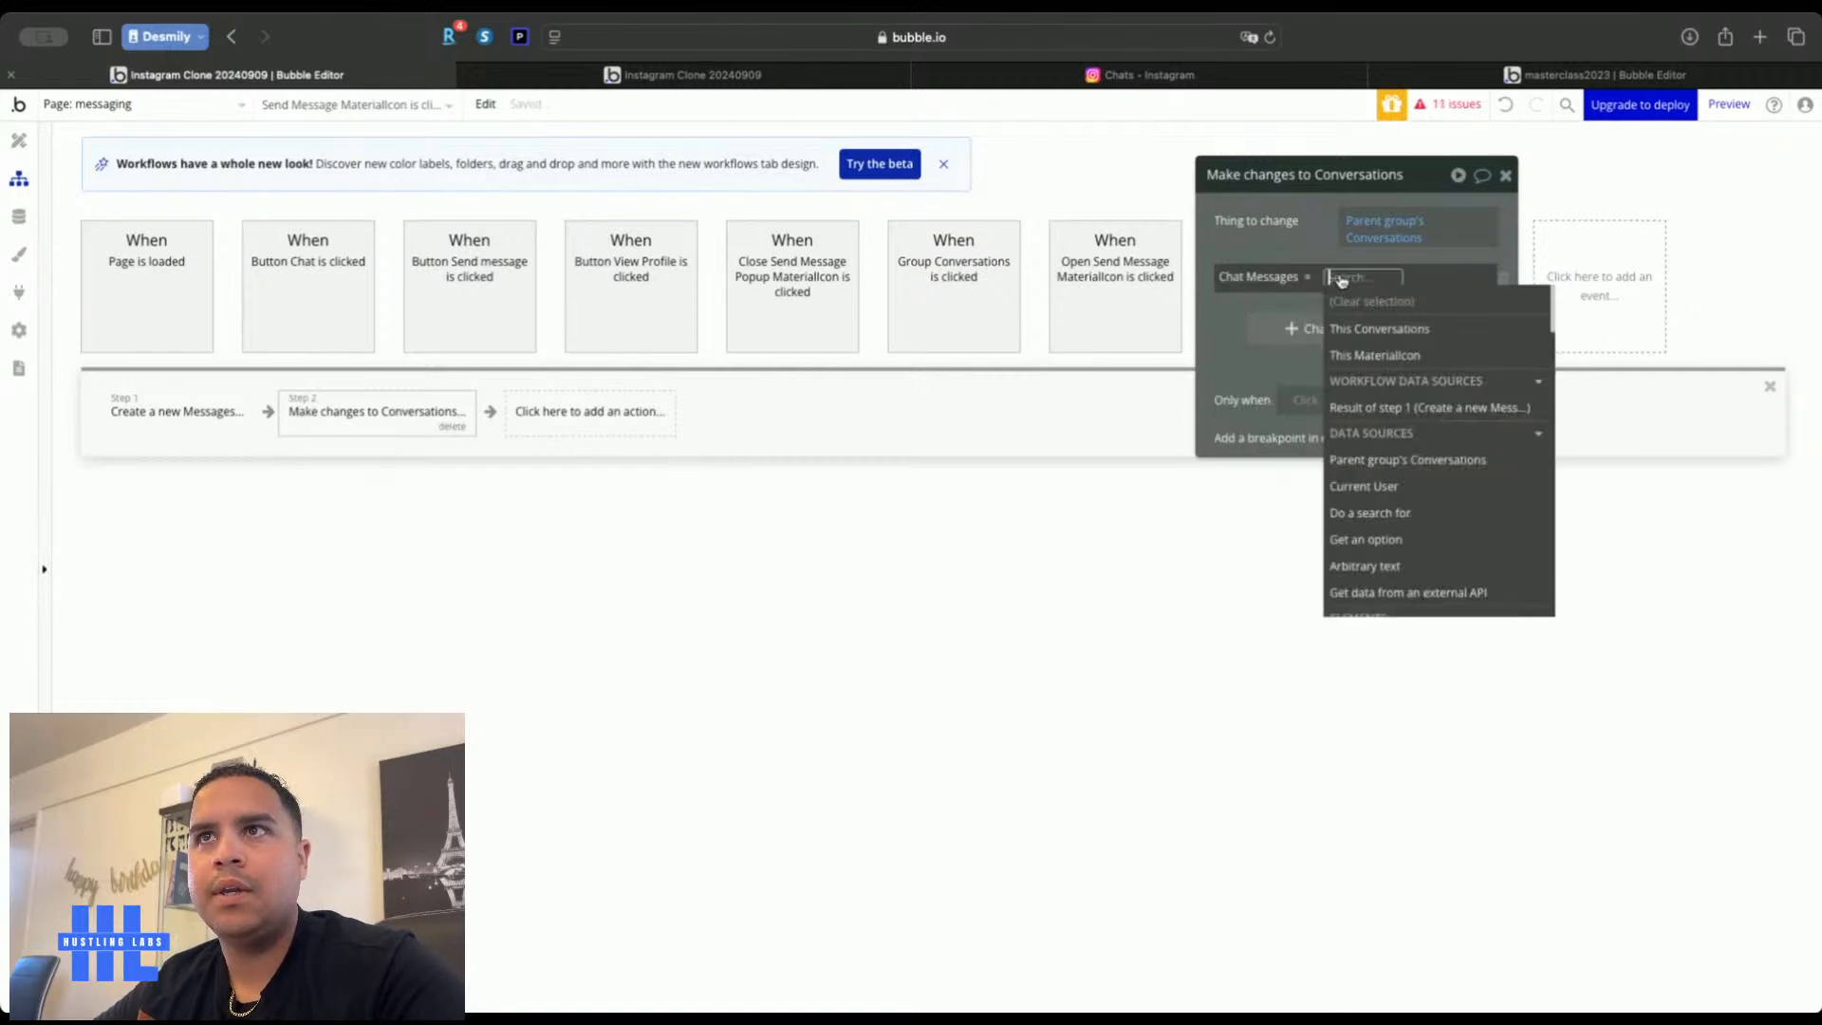
left_click(1366, 332)
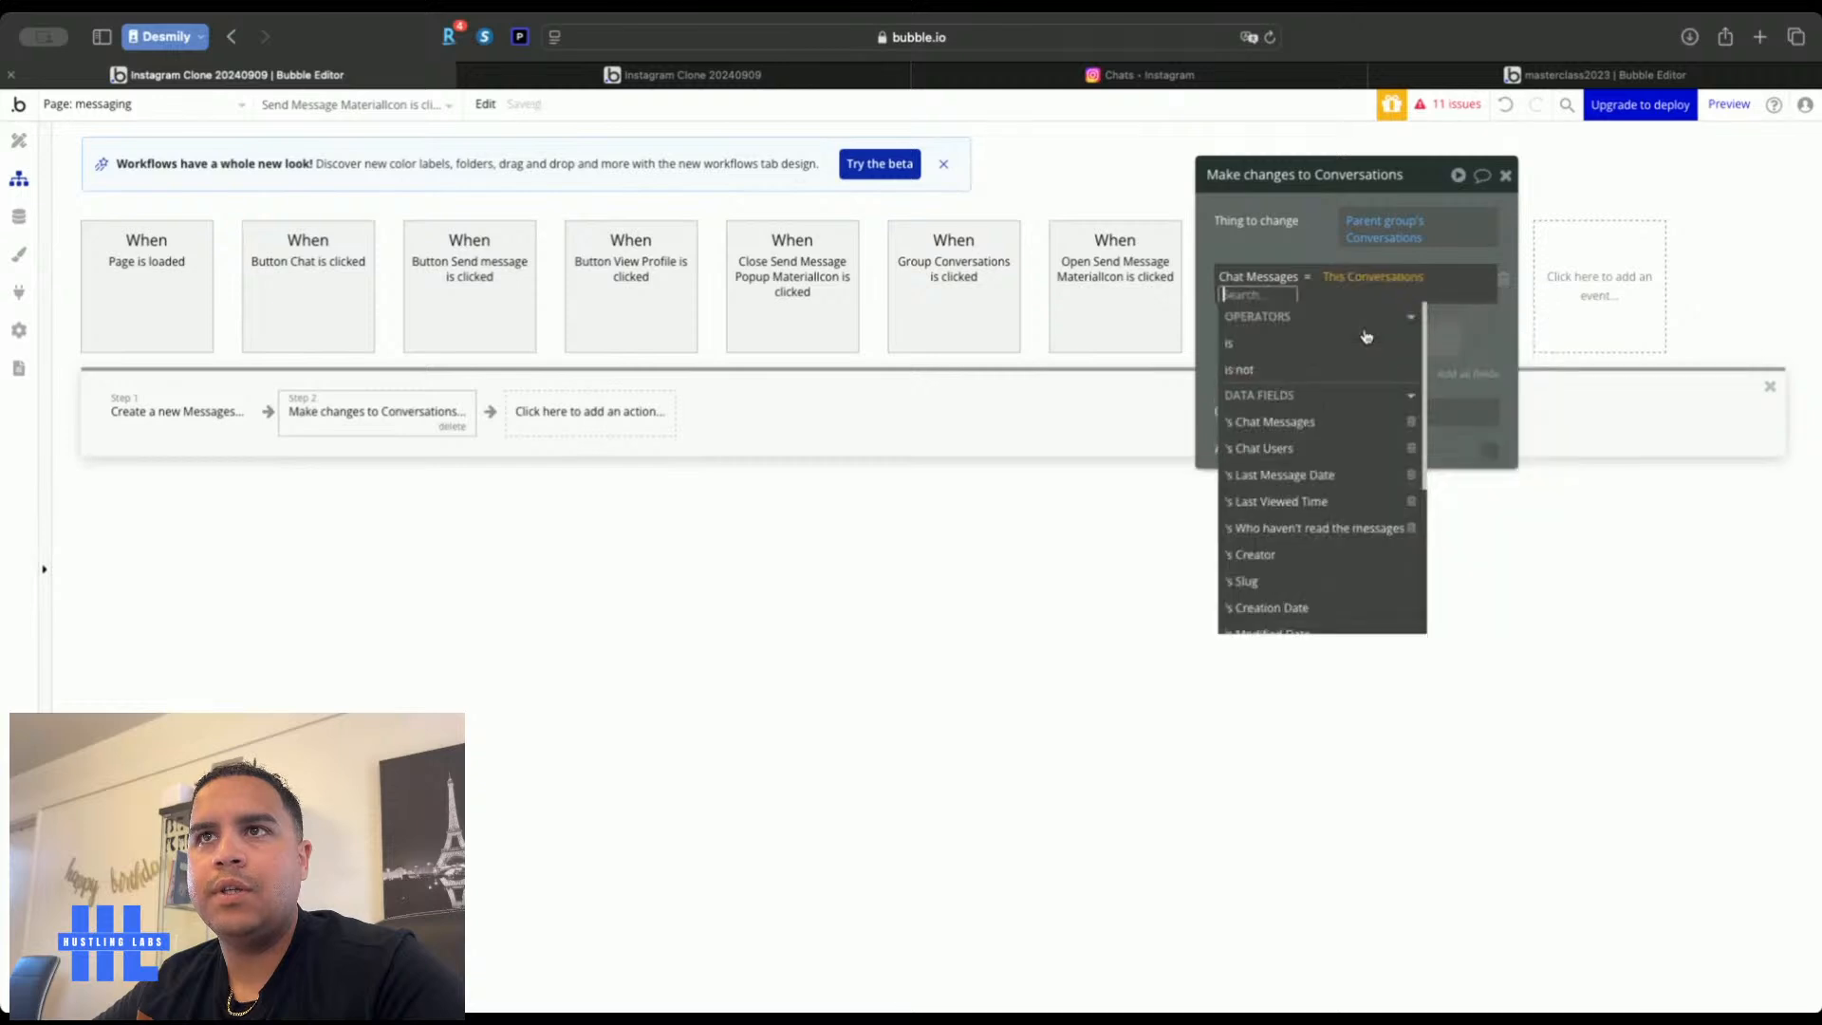
left_click(1295, 423)
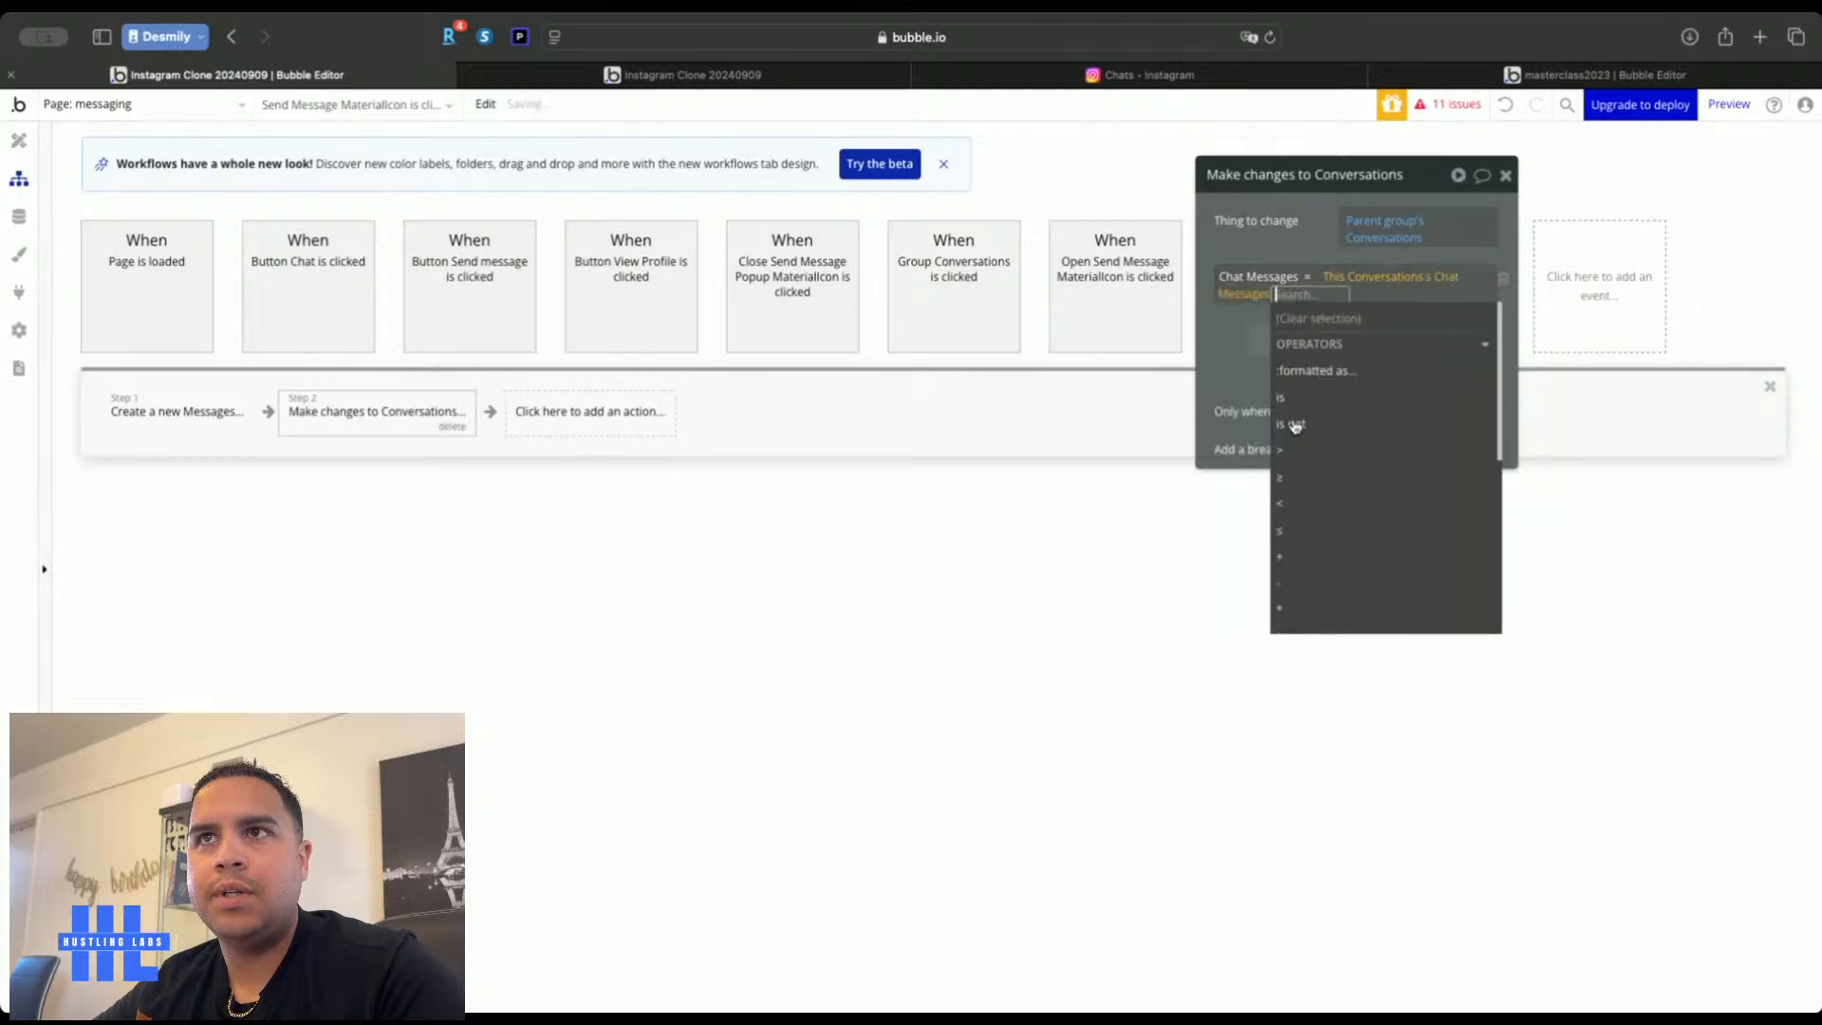
left_click(1307, 557)
type("1")
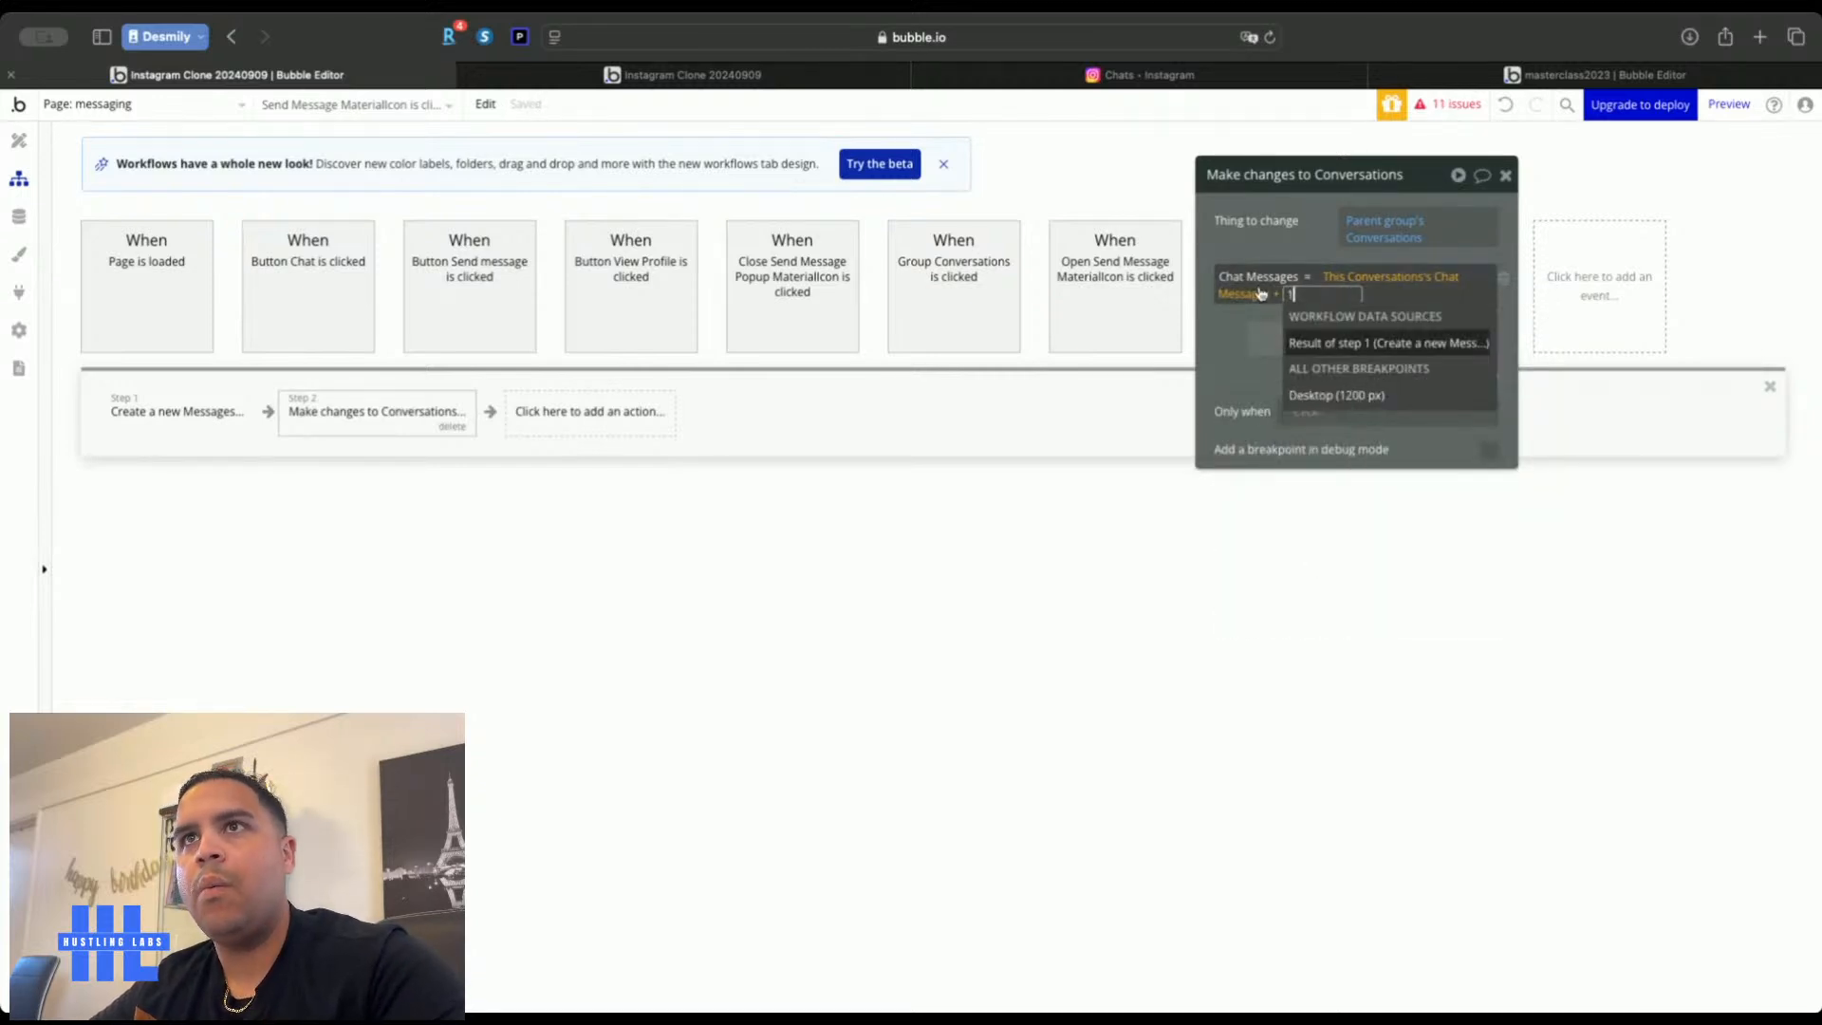
left_click(1314, 234)
left_click(1314, 238)
Add the parent group's Conversations's Chat Users to Who haven't read the messages
left_click(1347, 340)
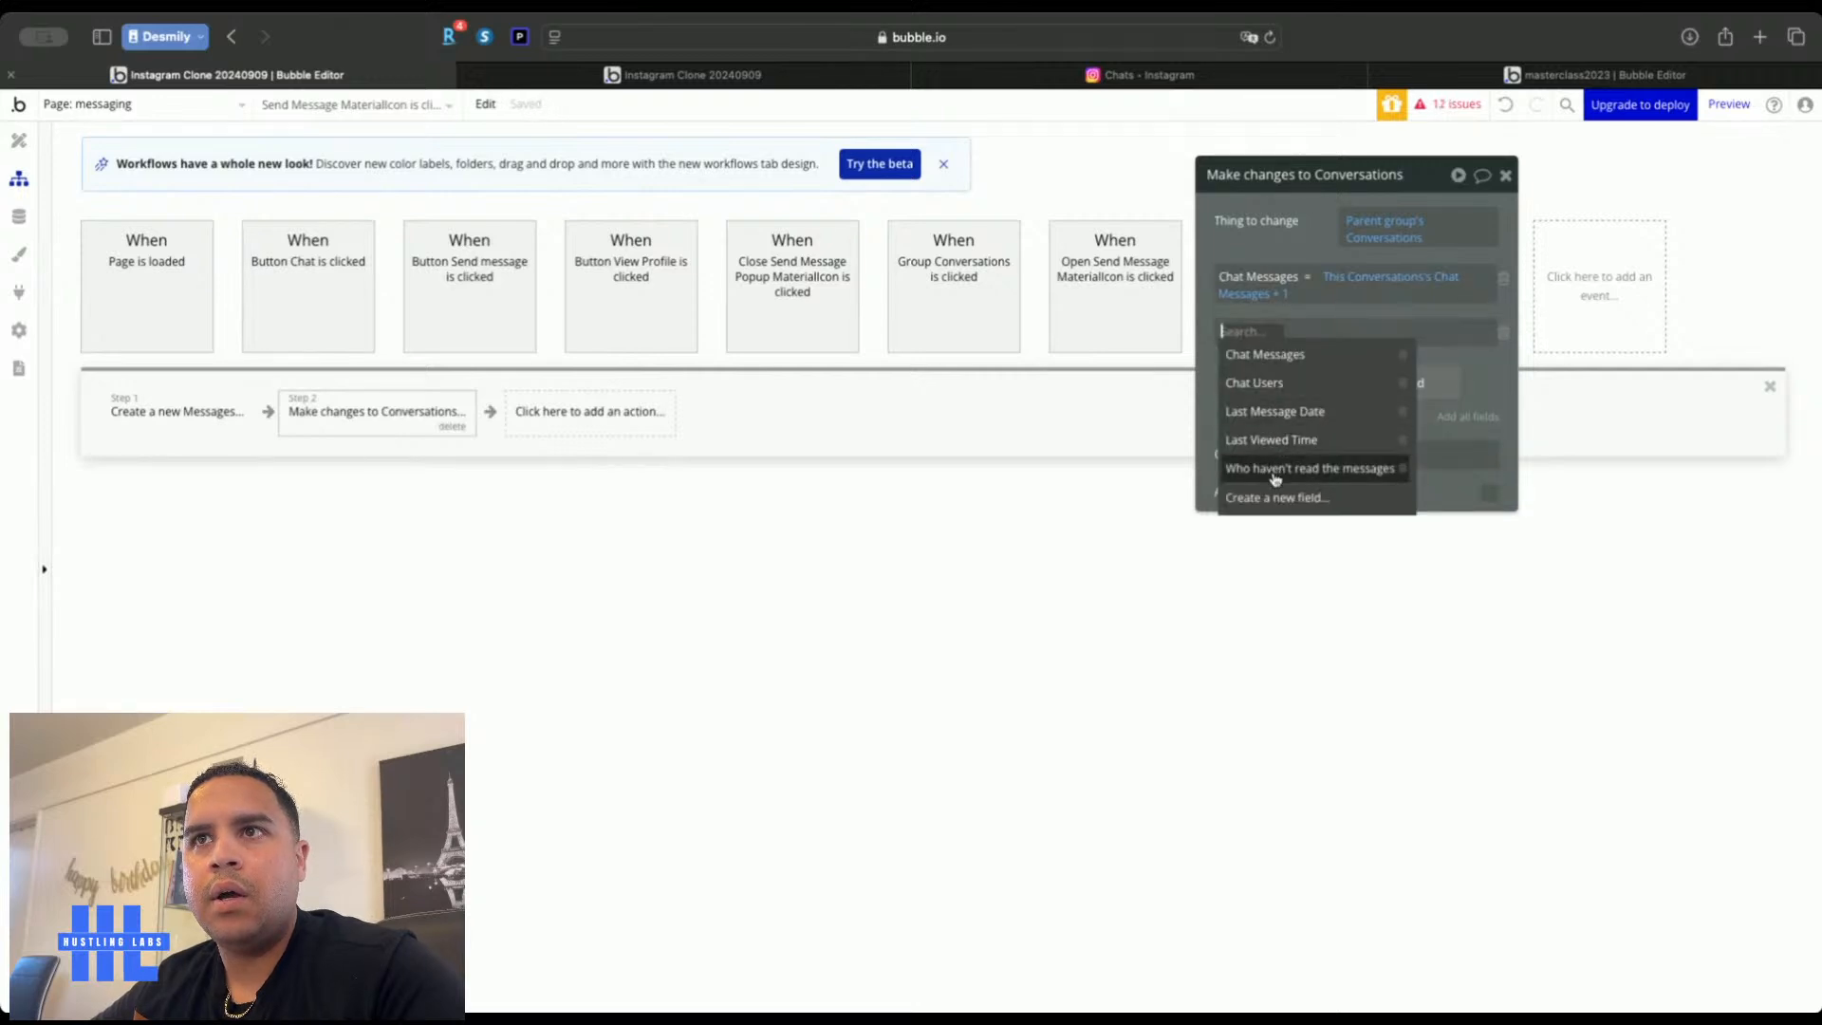
left_click(1275, 469)
left_click(1414, 331)
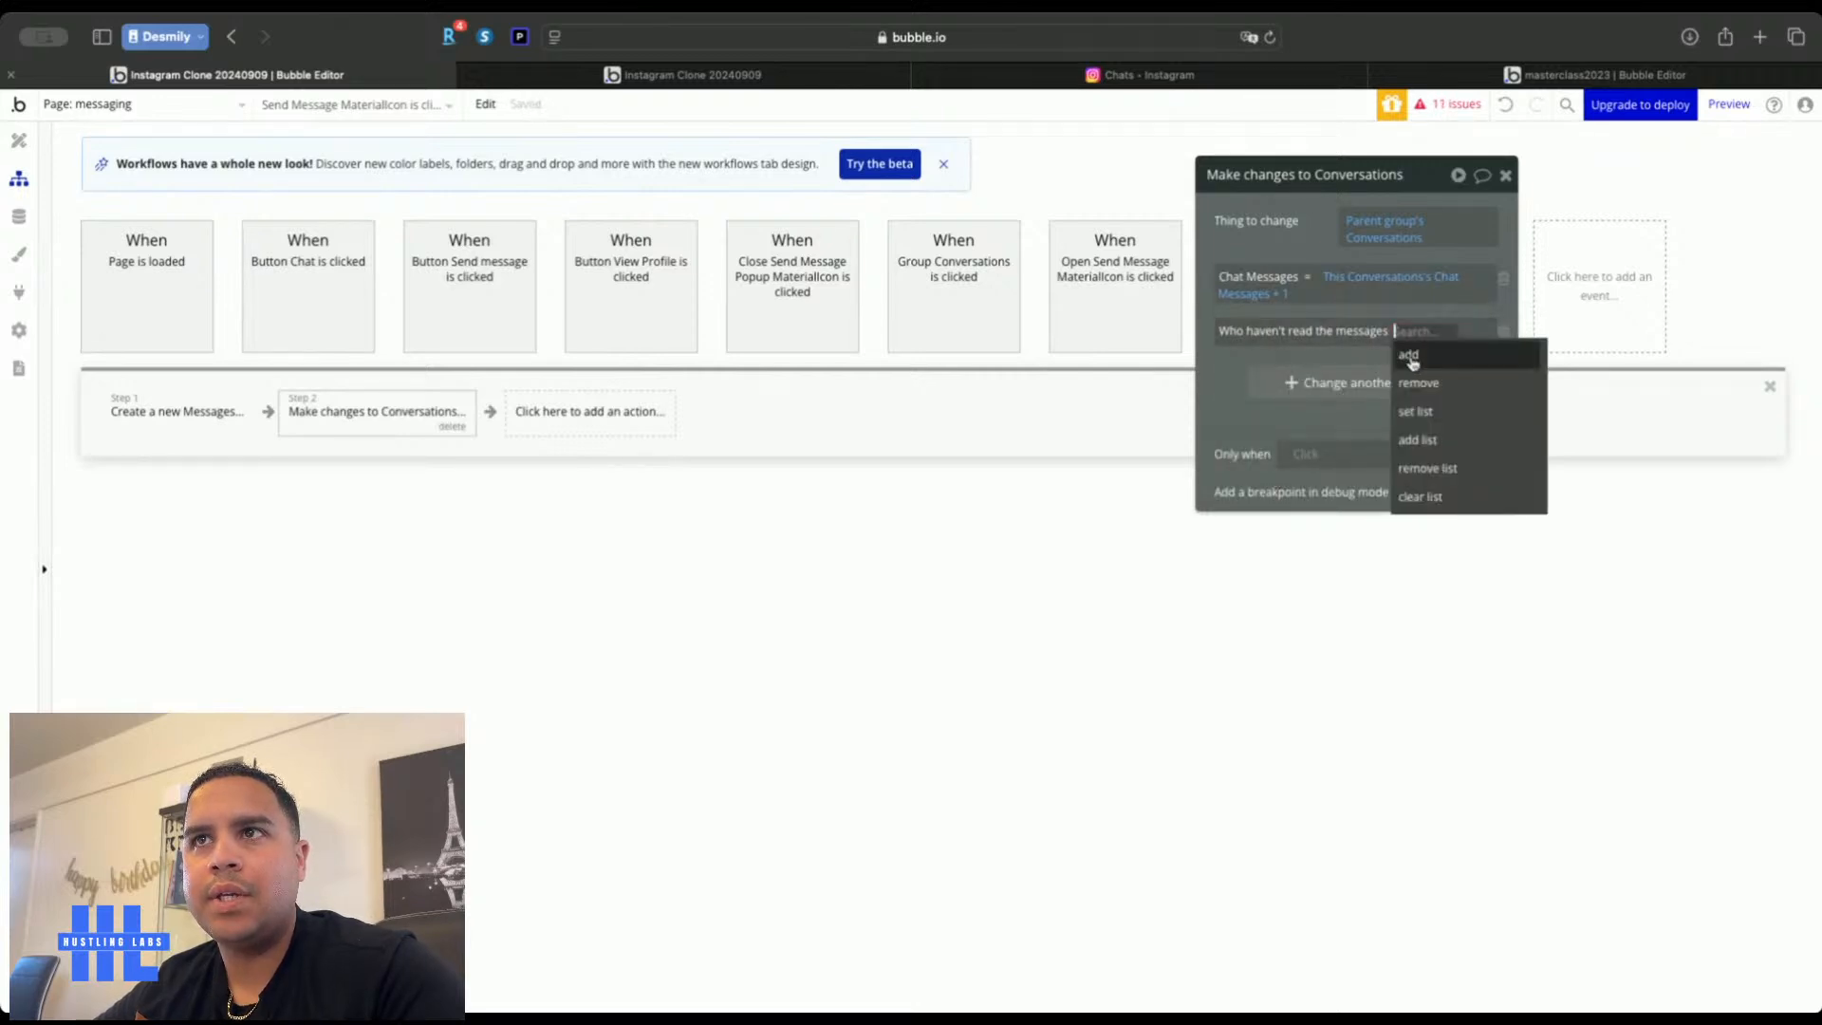
left_click(1417, 439)
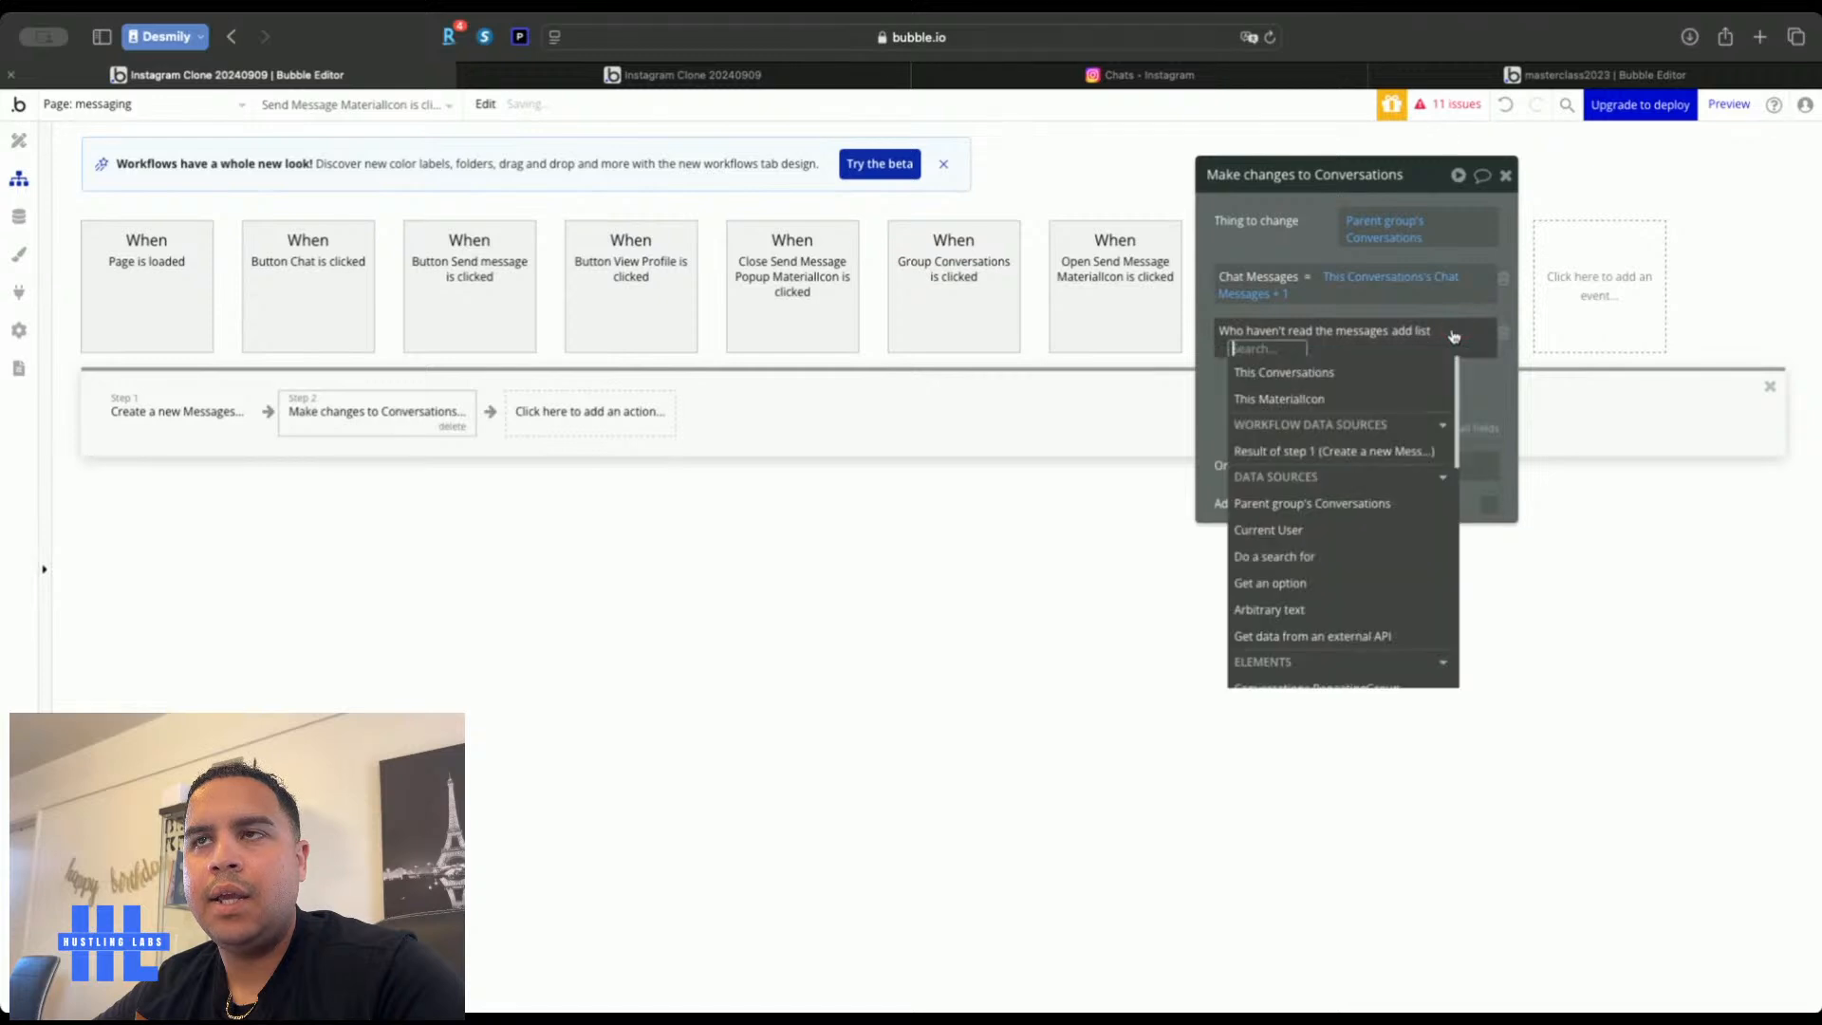
left_click(1314, 502)
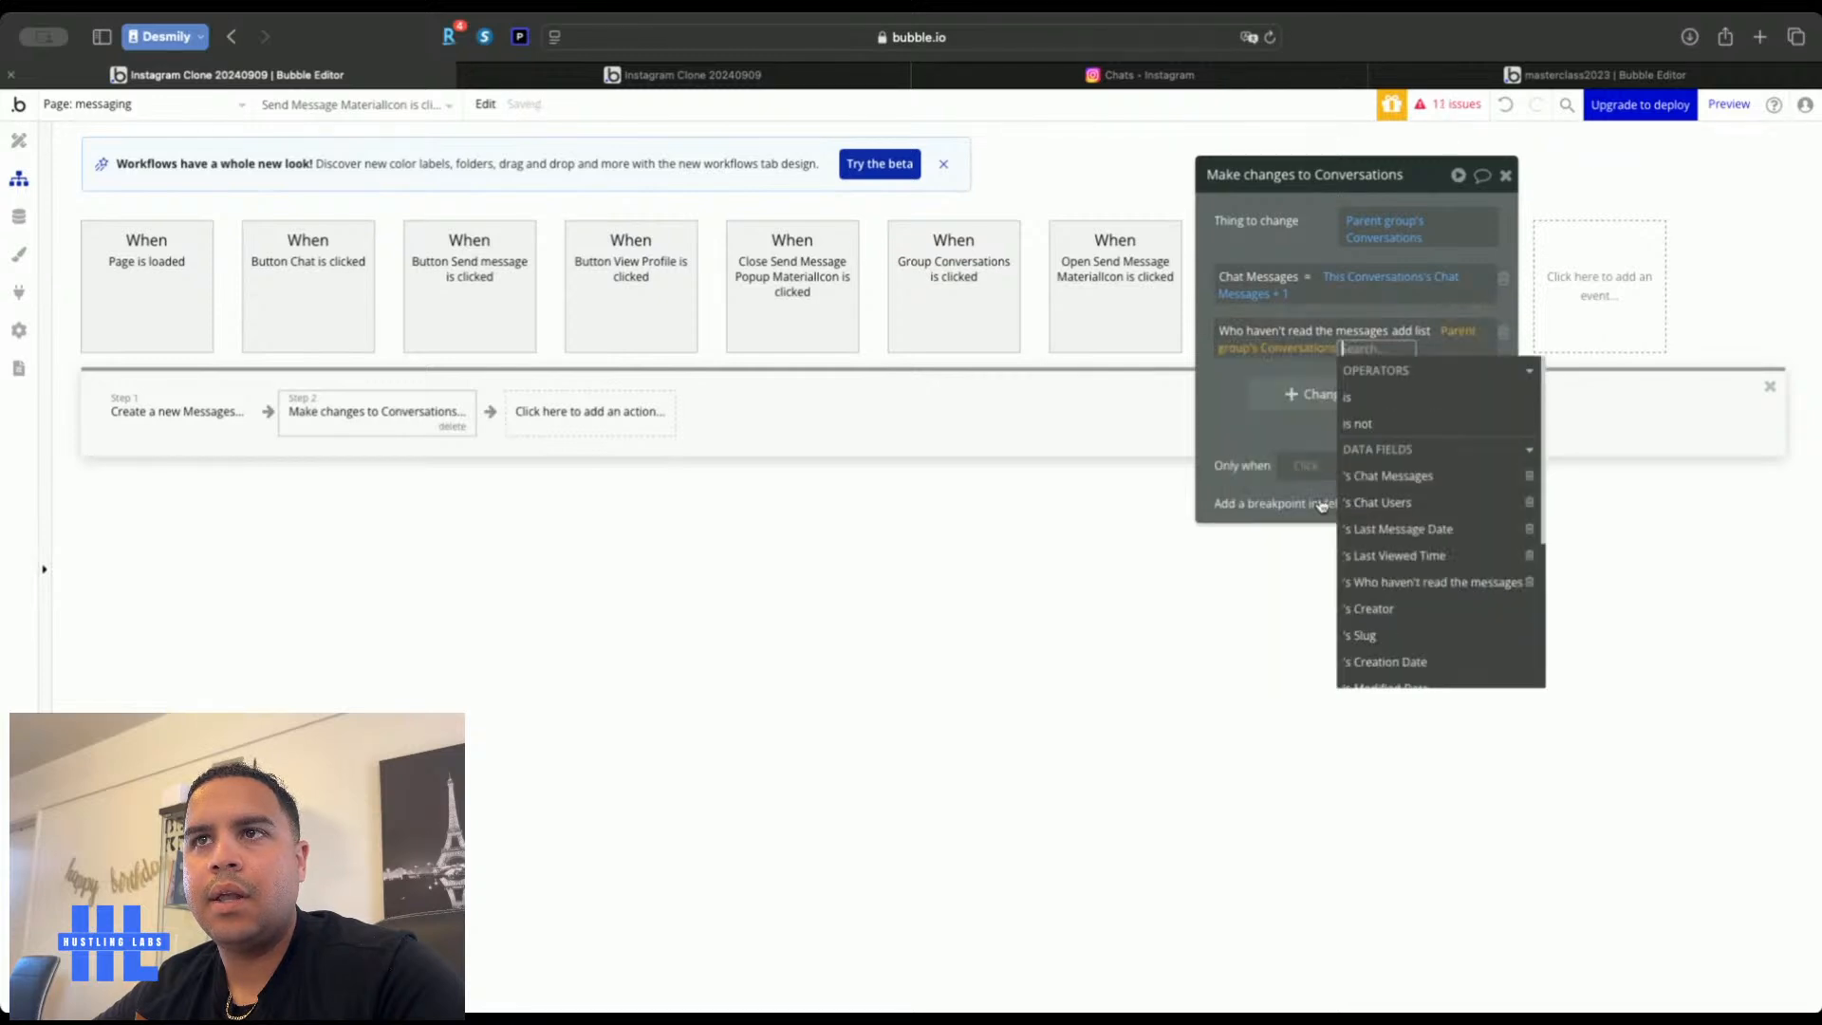
left_click(1358, 500)
left_click(1301, 224)
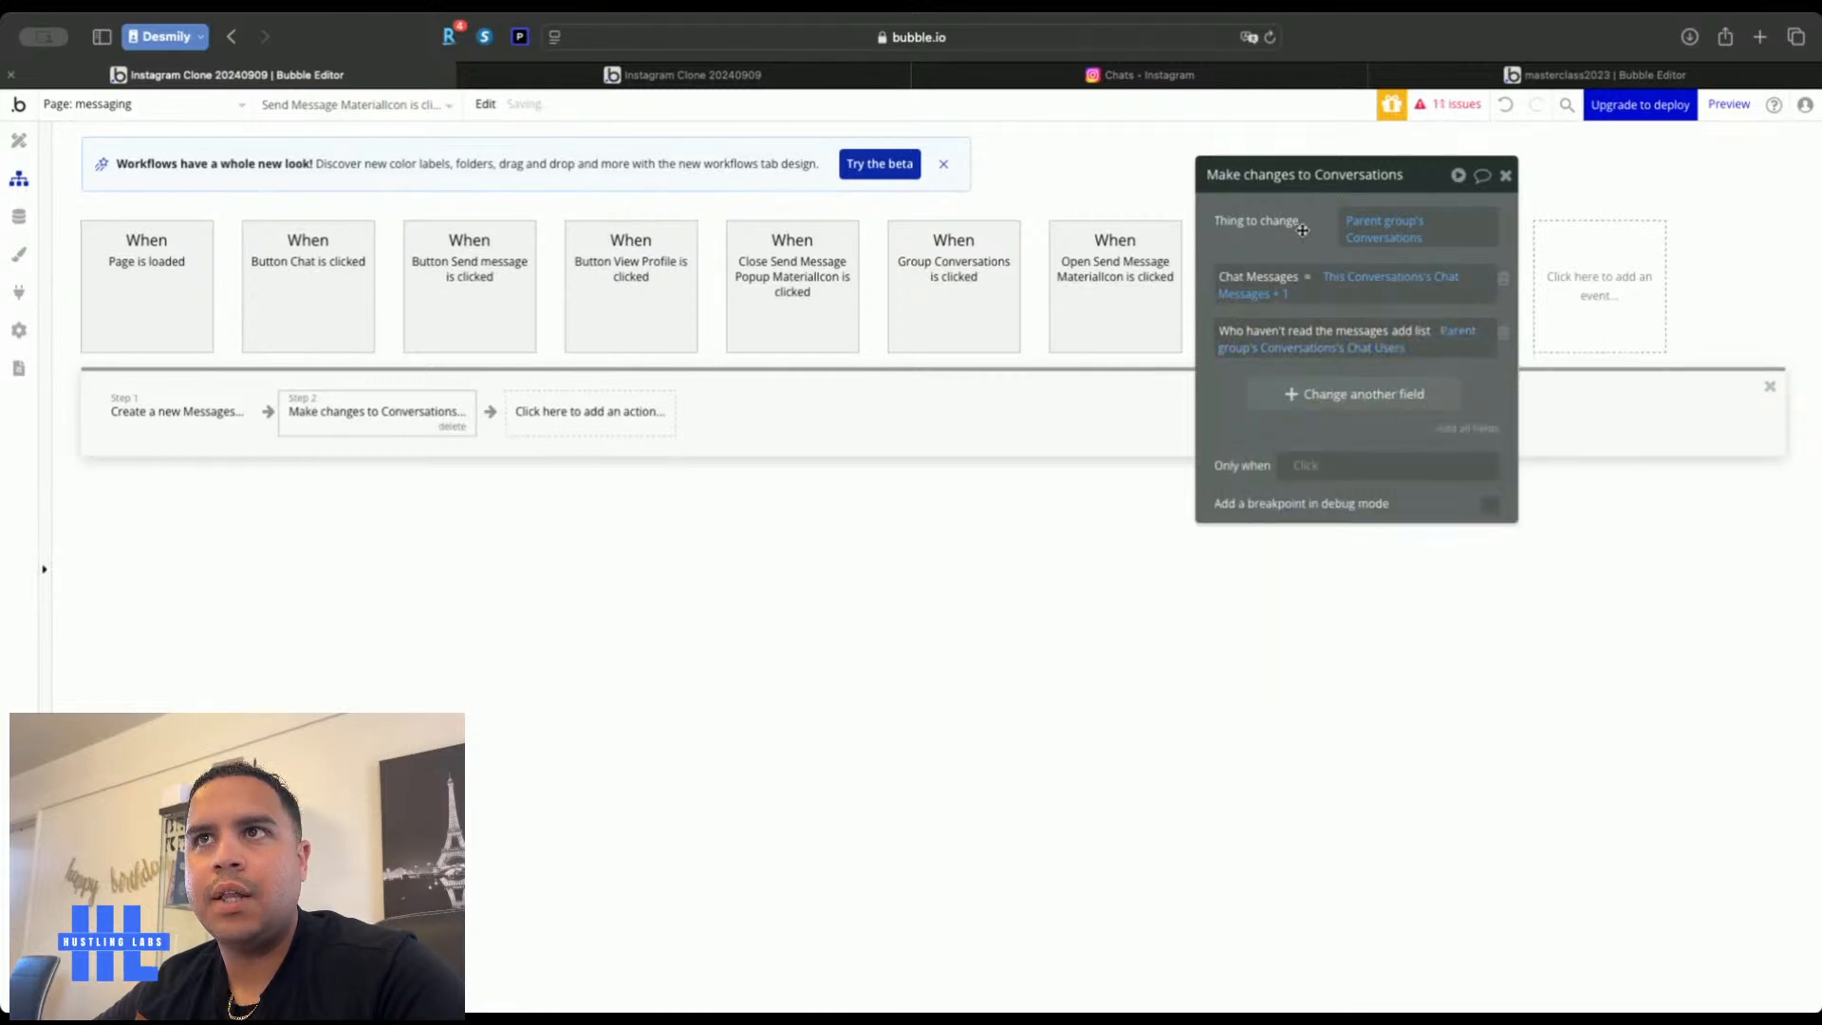
left_click(1505, 176)
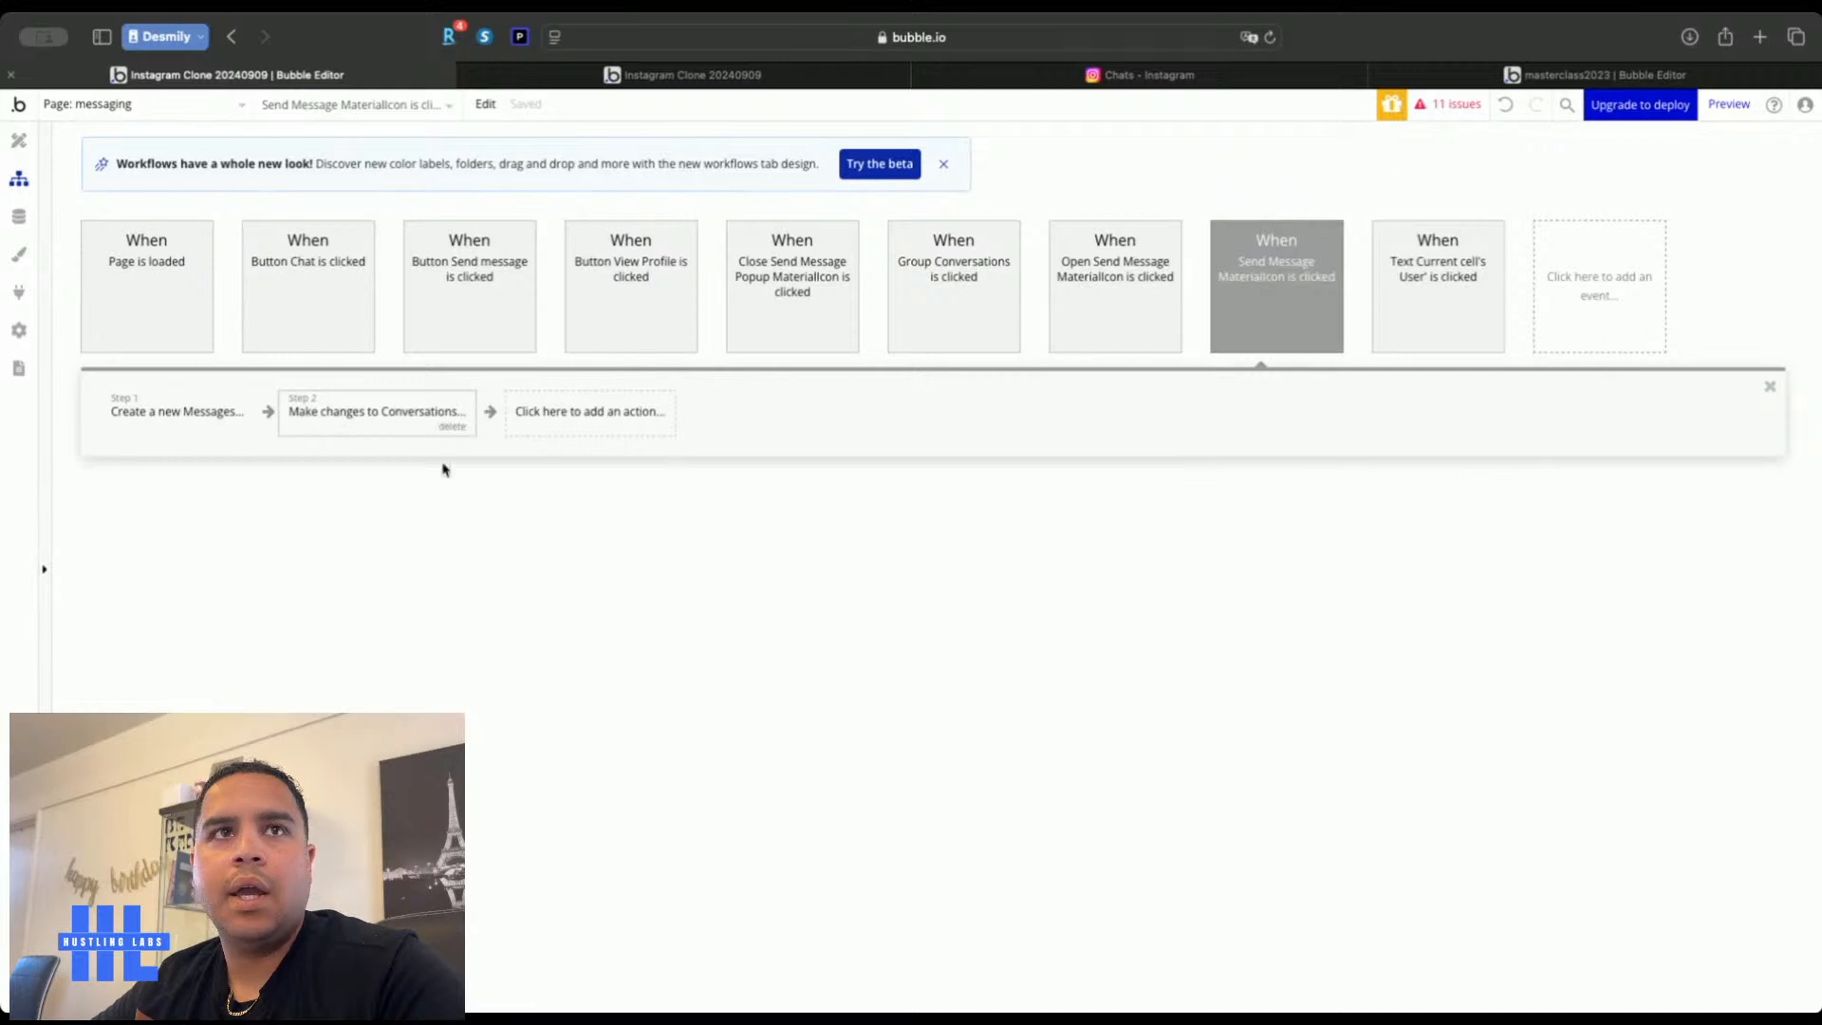
Select the conversation cell in Design and open its Group Conversations is clicked workflow
left_click(17, 143)
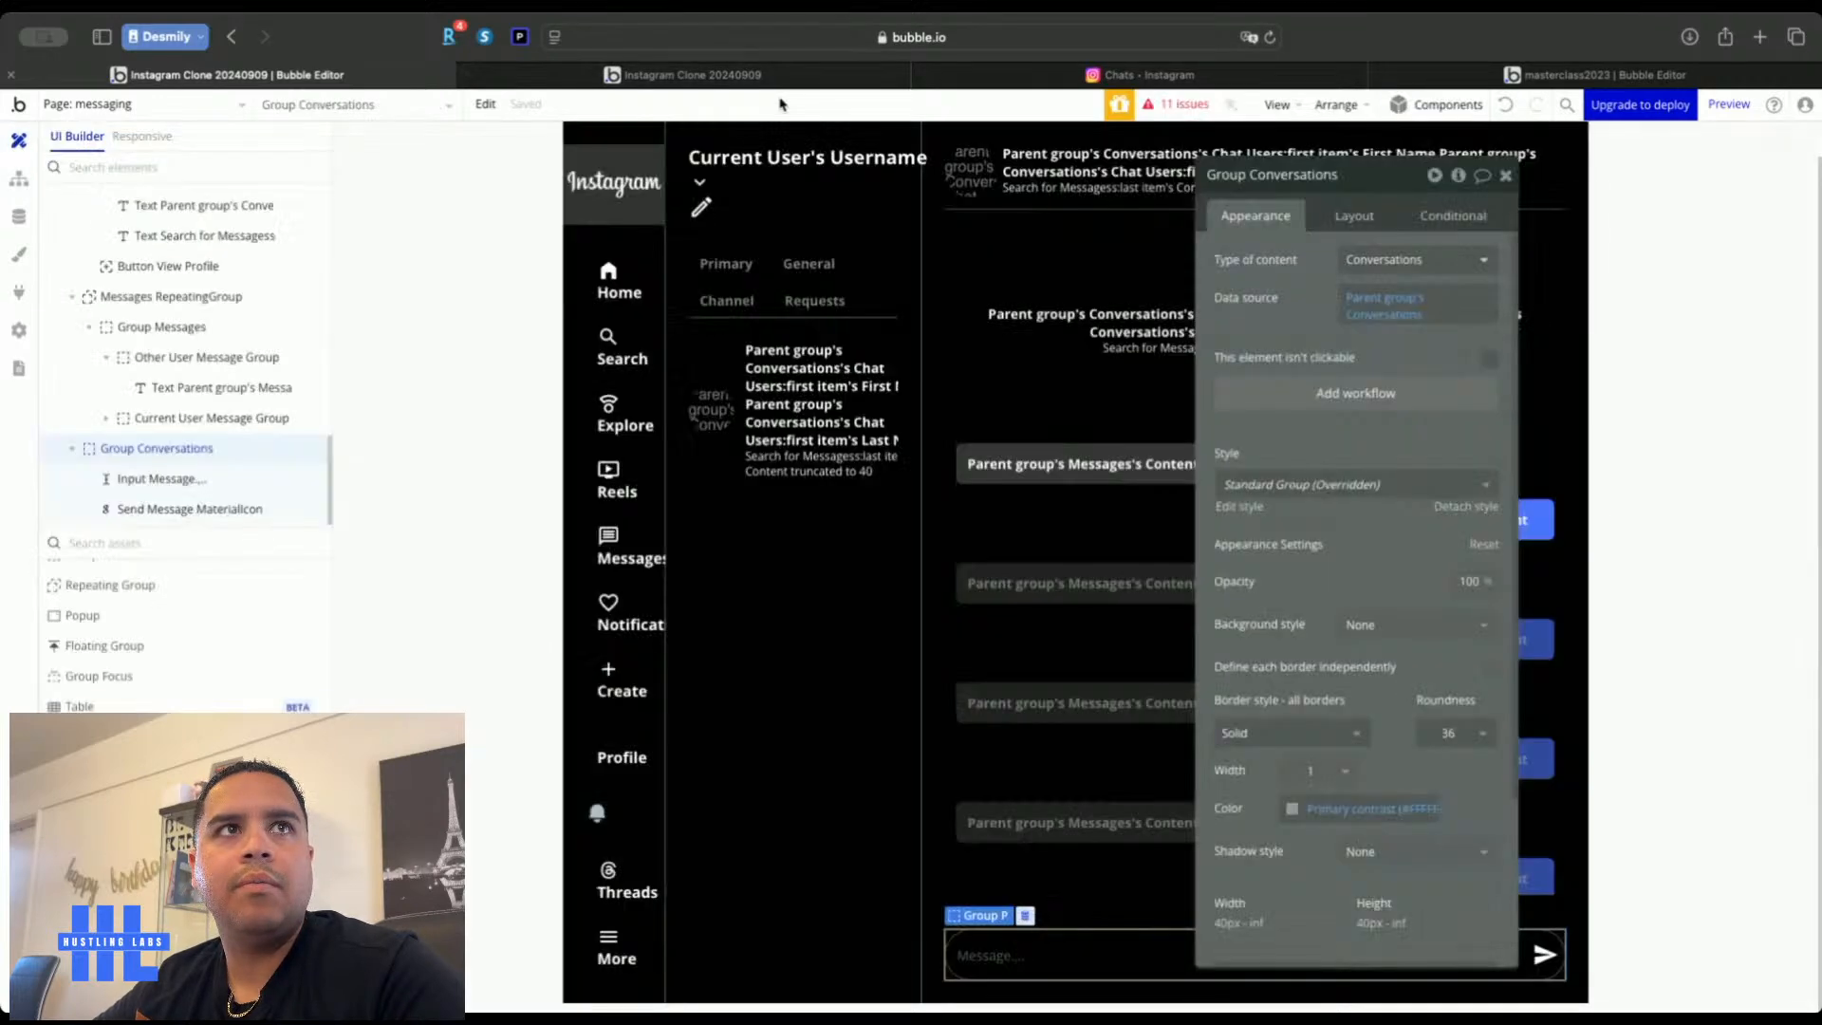
left_click(719, 375)
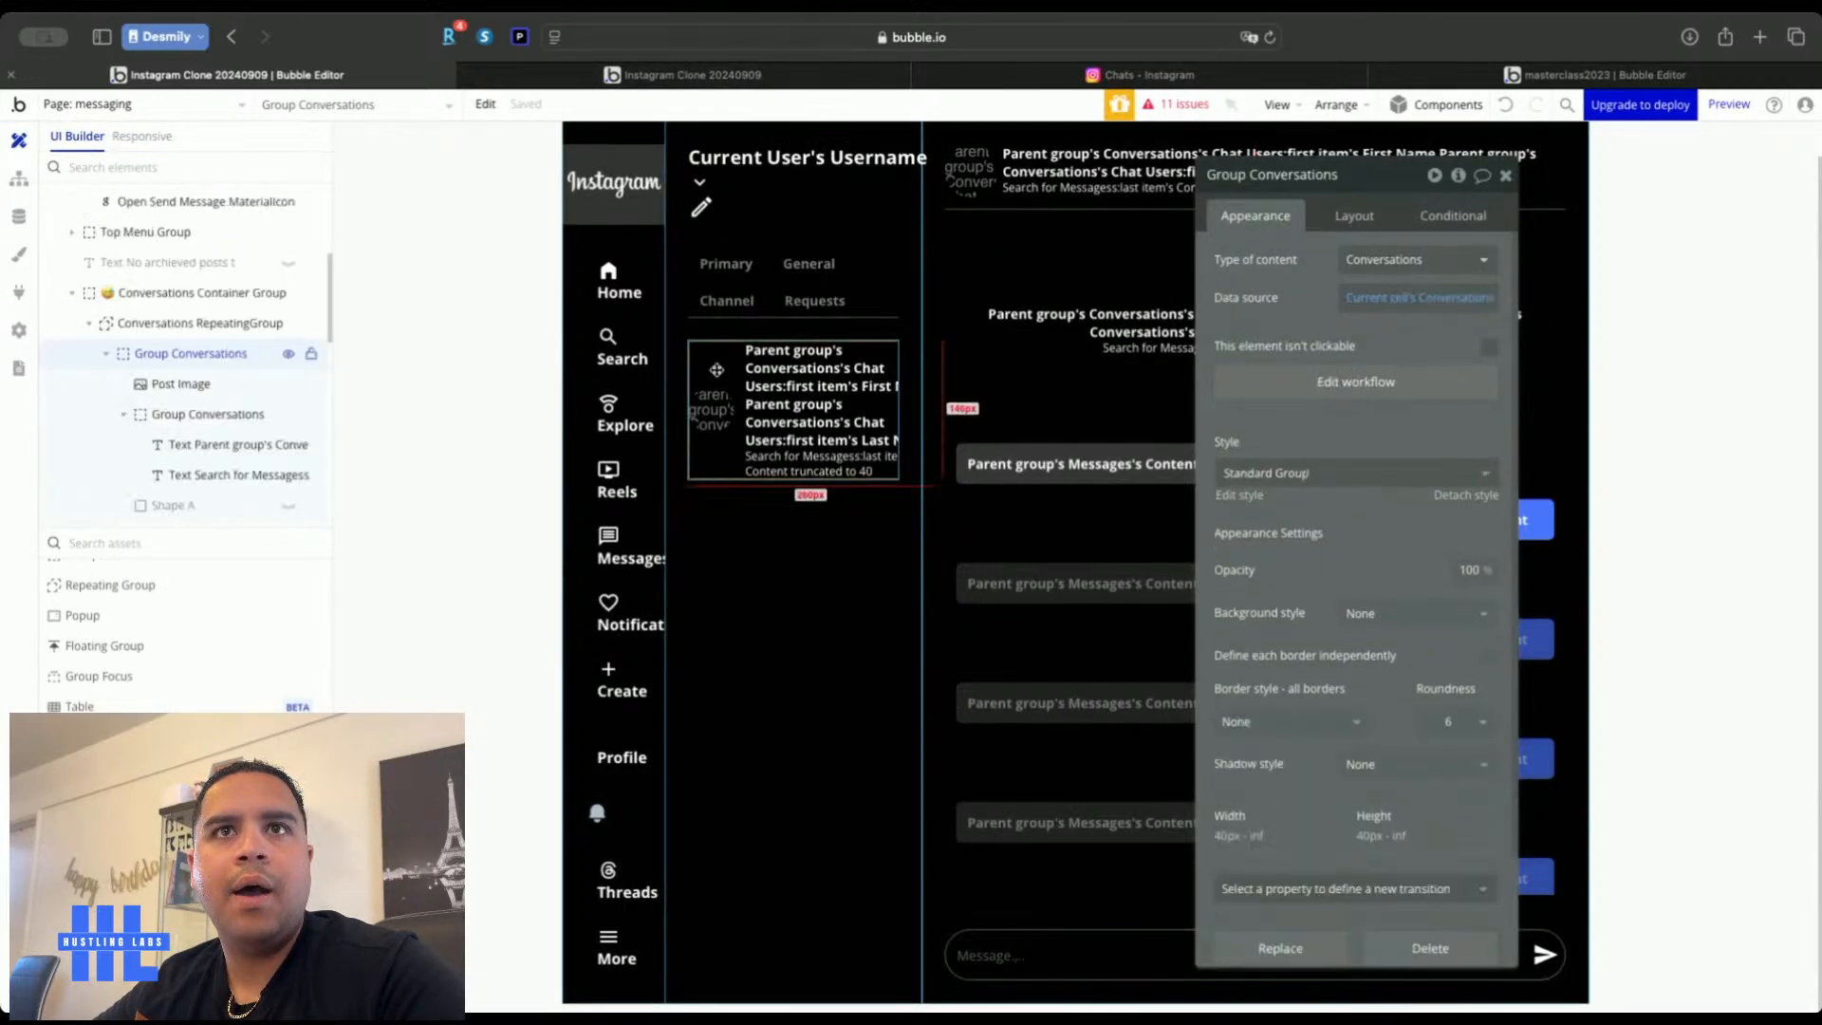
left_click(1354, 382)
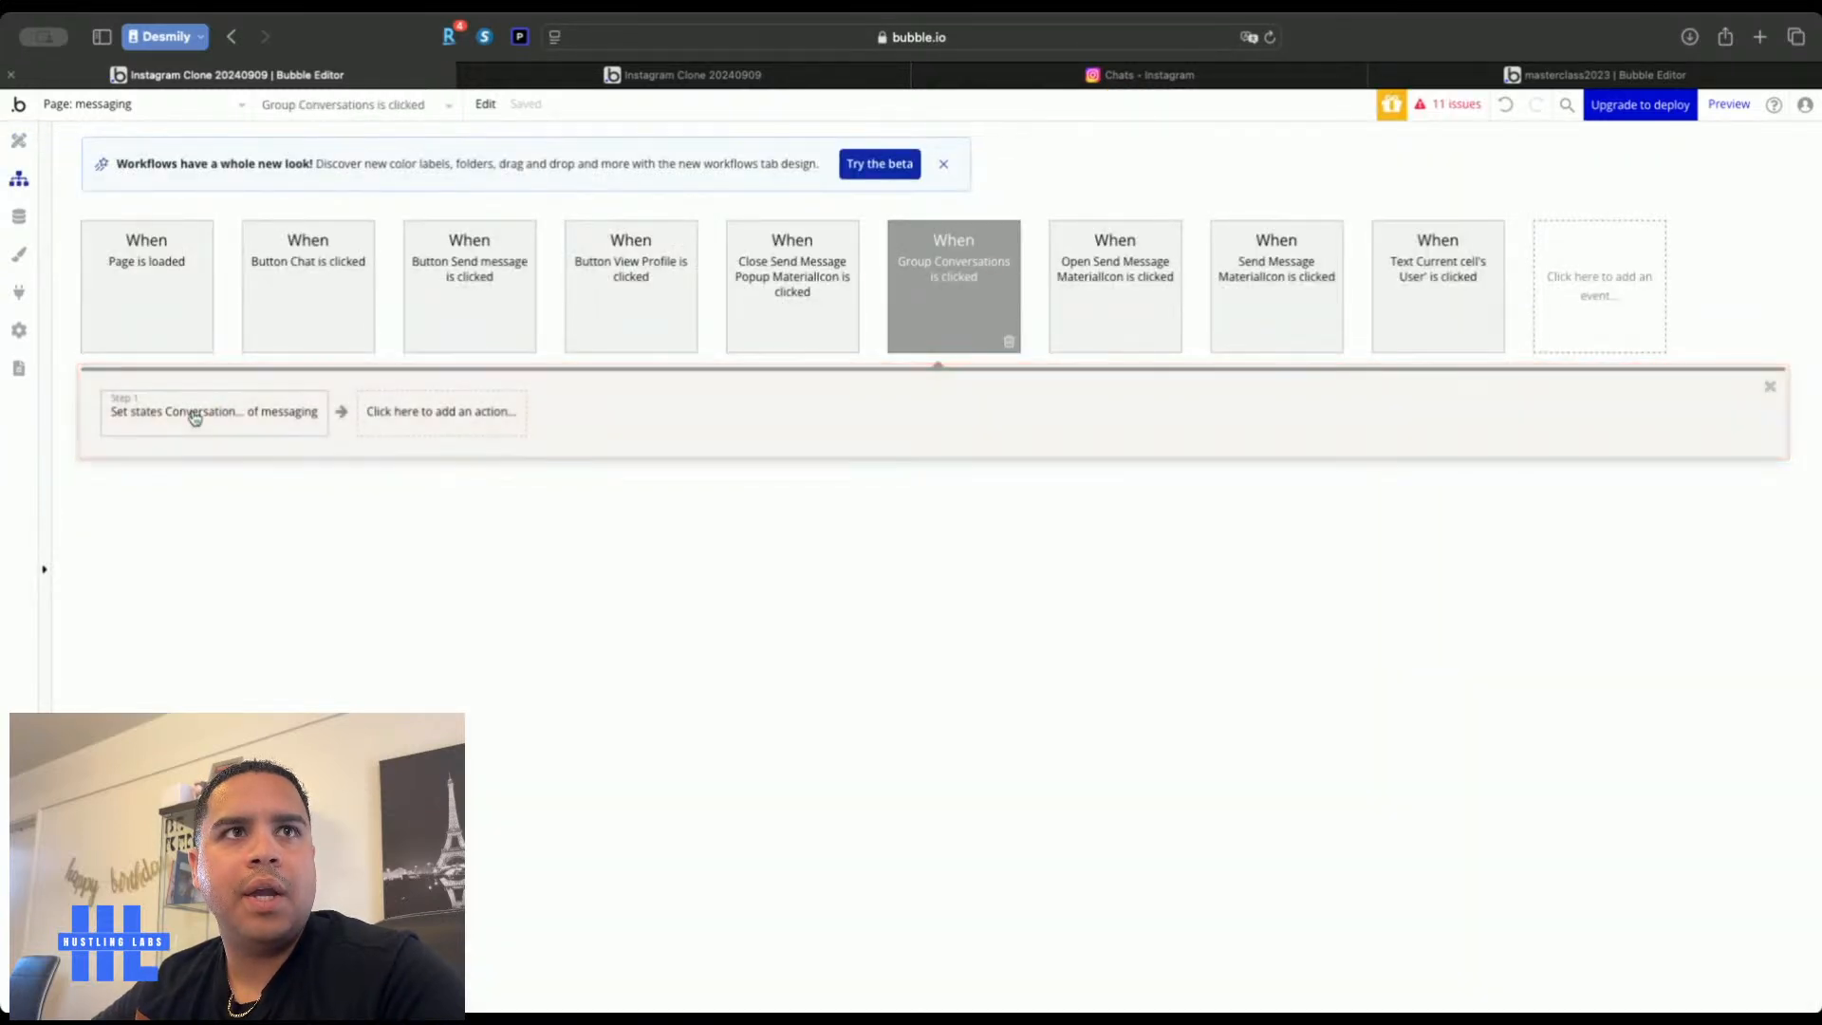
left_click(439, 431)
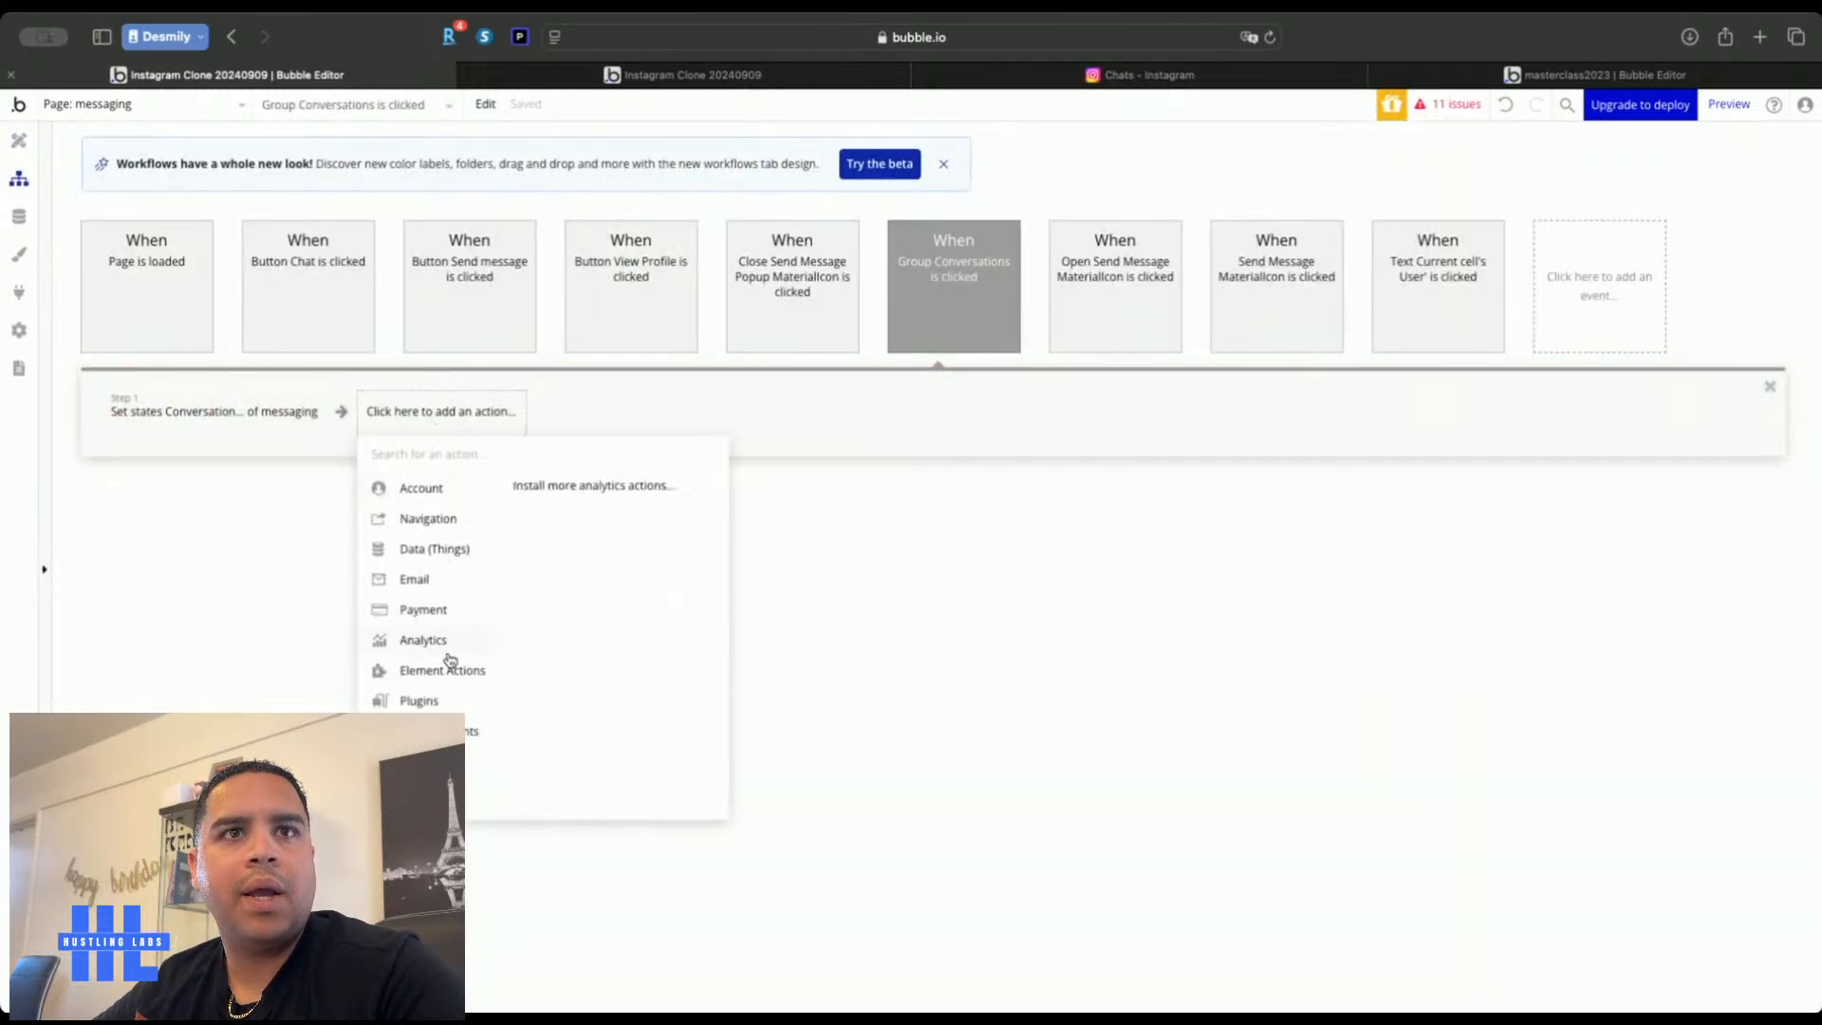
Add a Make changes to thing action targeting the current cell's Conversations
mouse_move(458, 528)
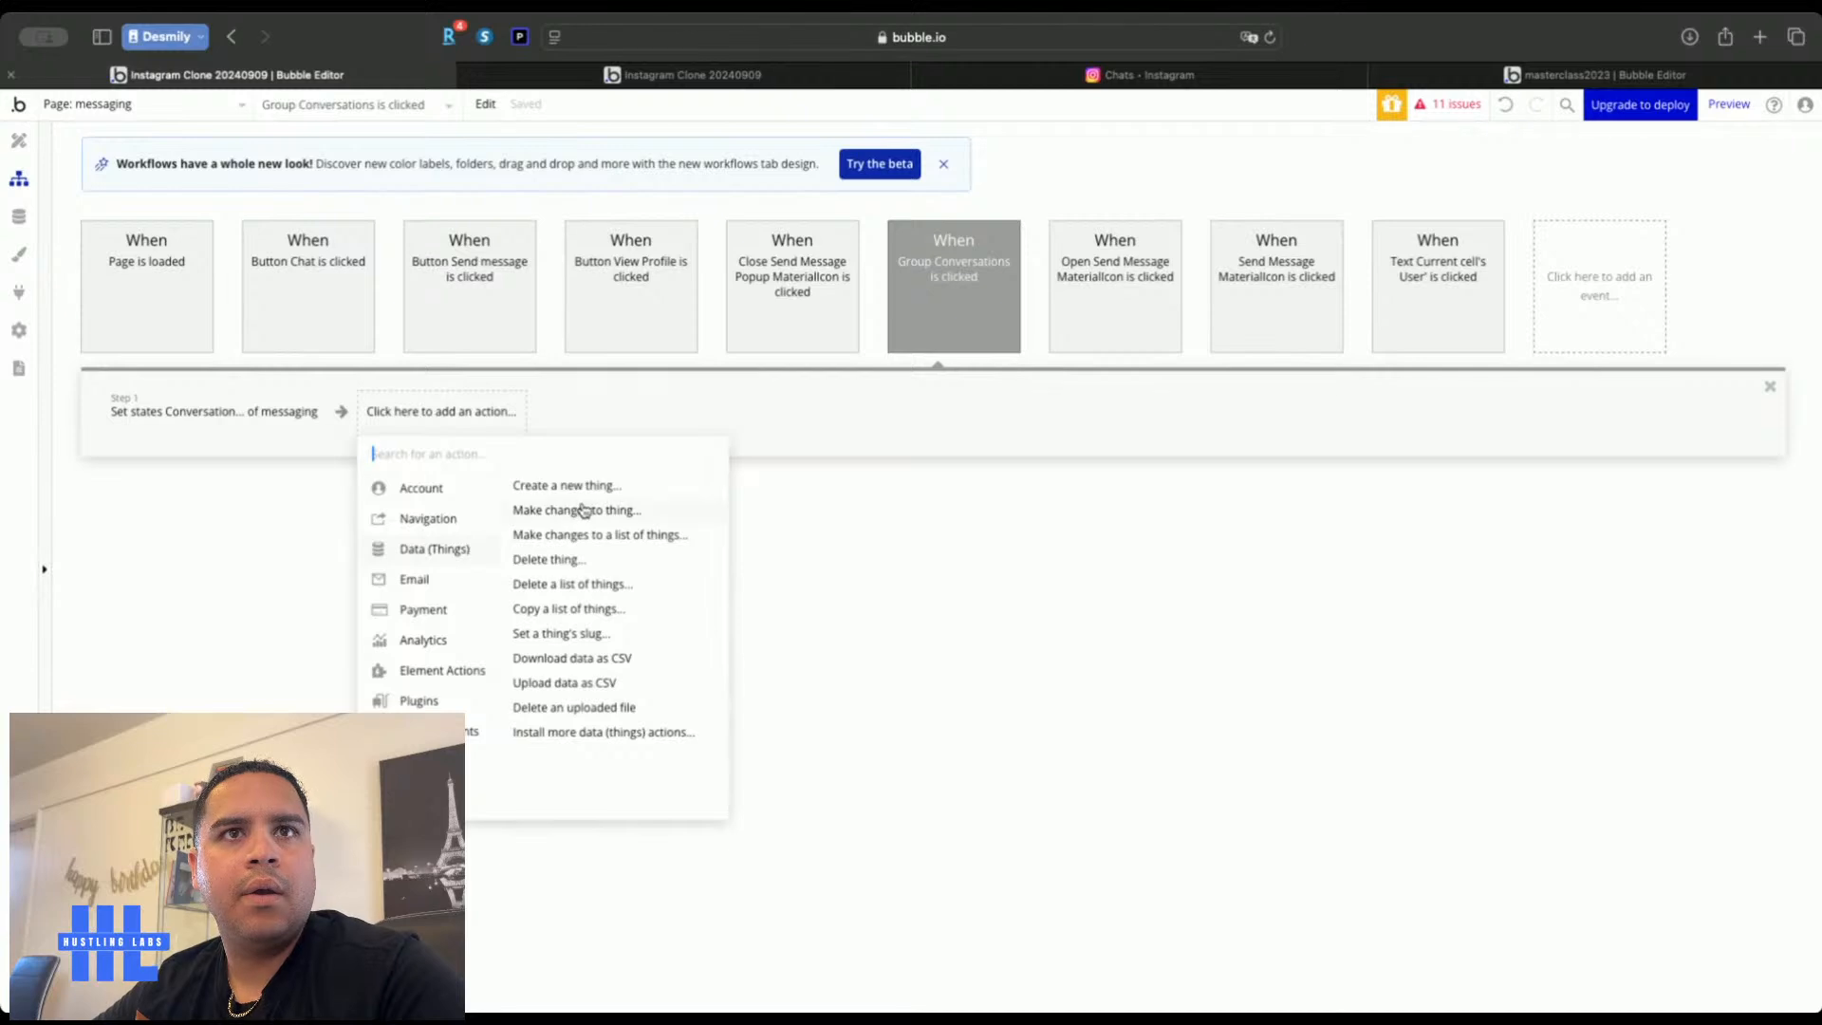
left_click(589, 513)
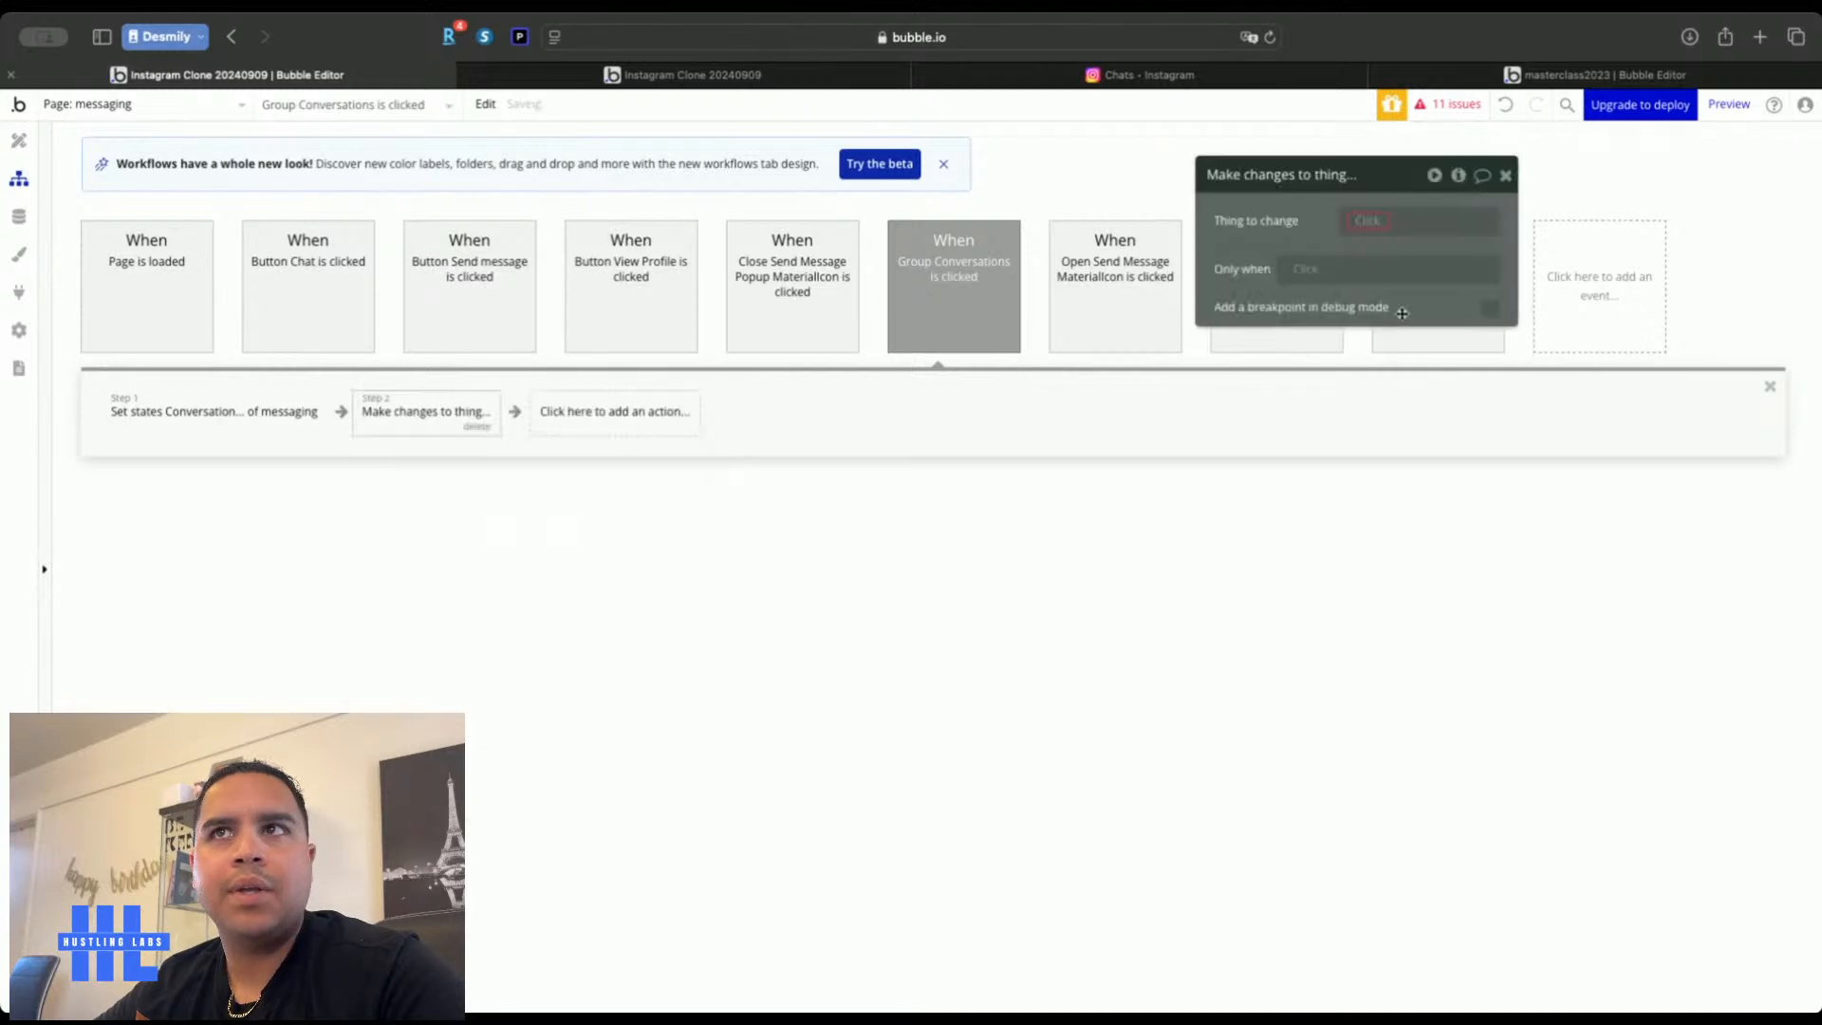
left_click(1362, 234)
left_click(1385, 297)
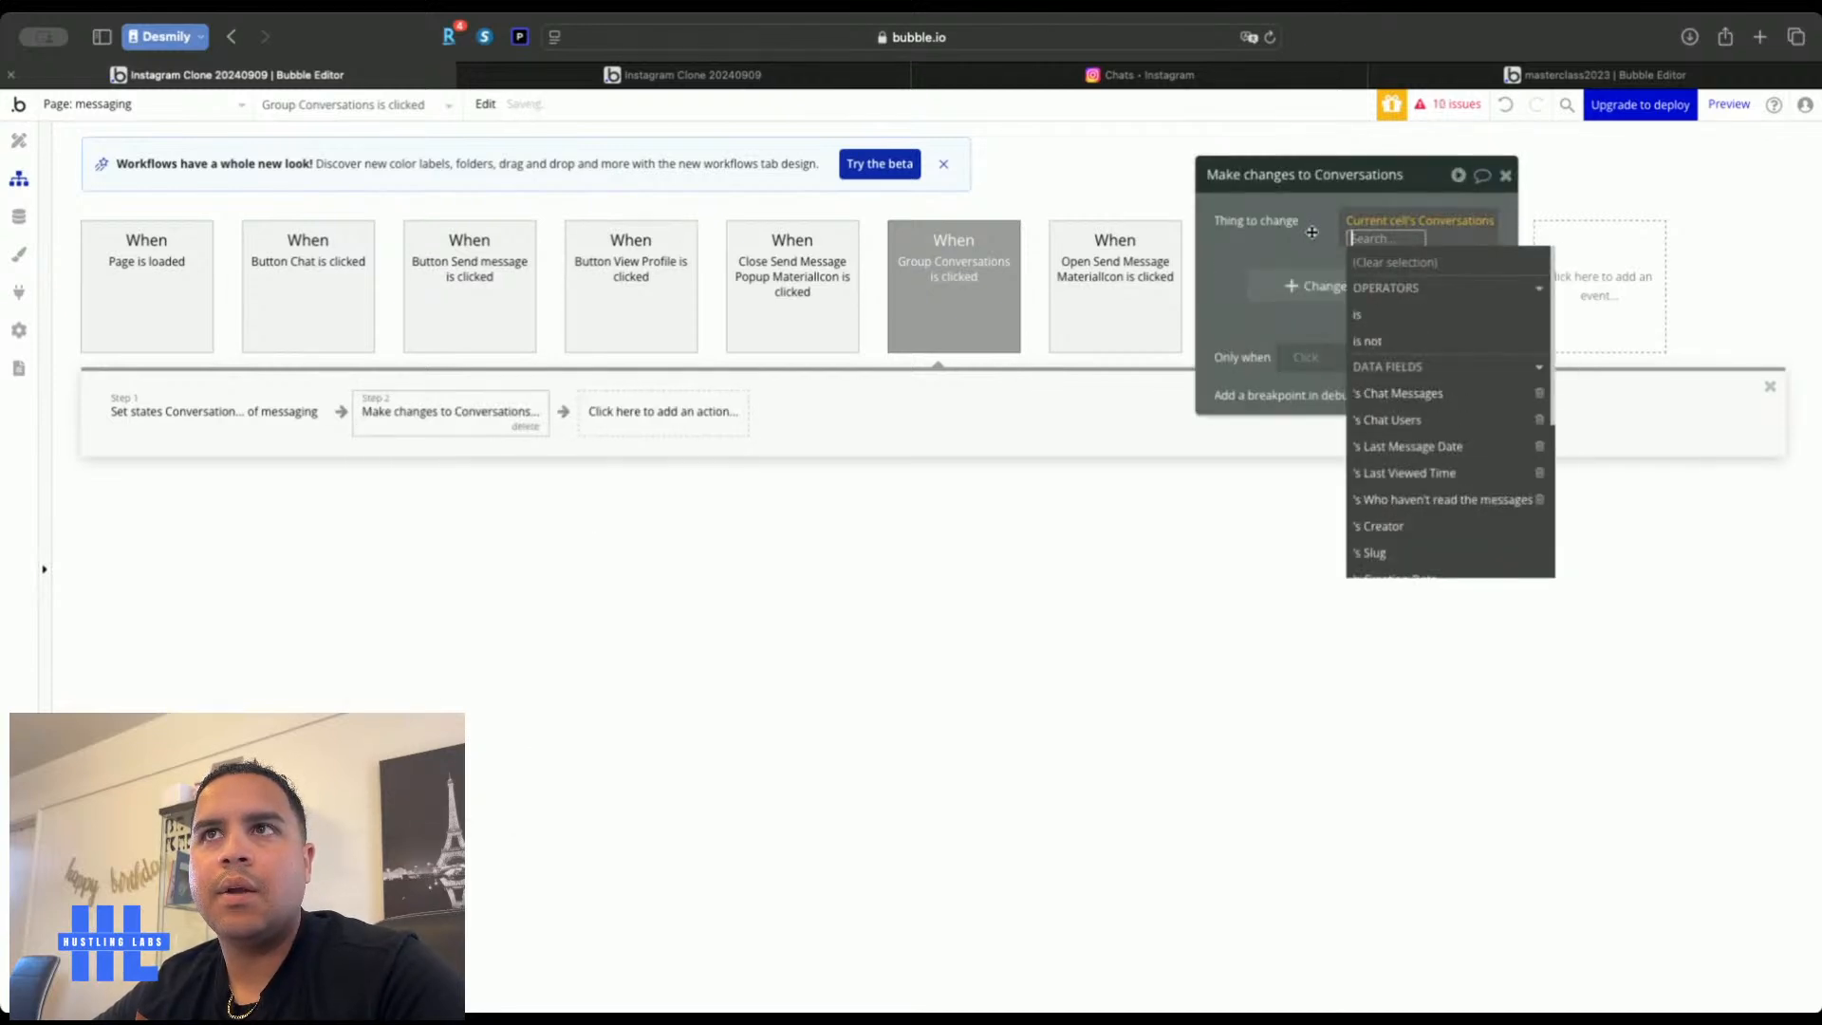
left_click(1311, 234)
Remove Current User from that conversation's Who haven't read the messages list
left_click(1303, 288)
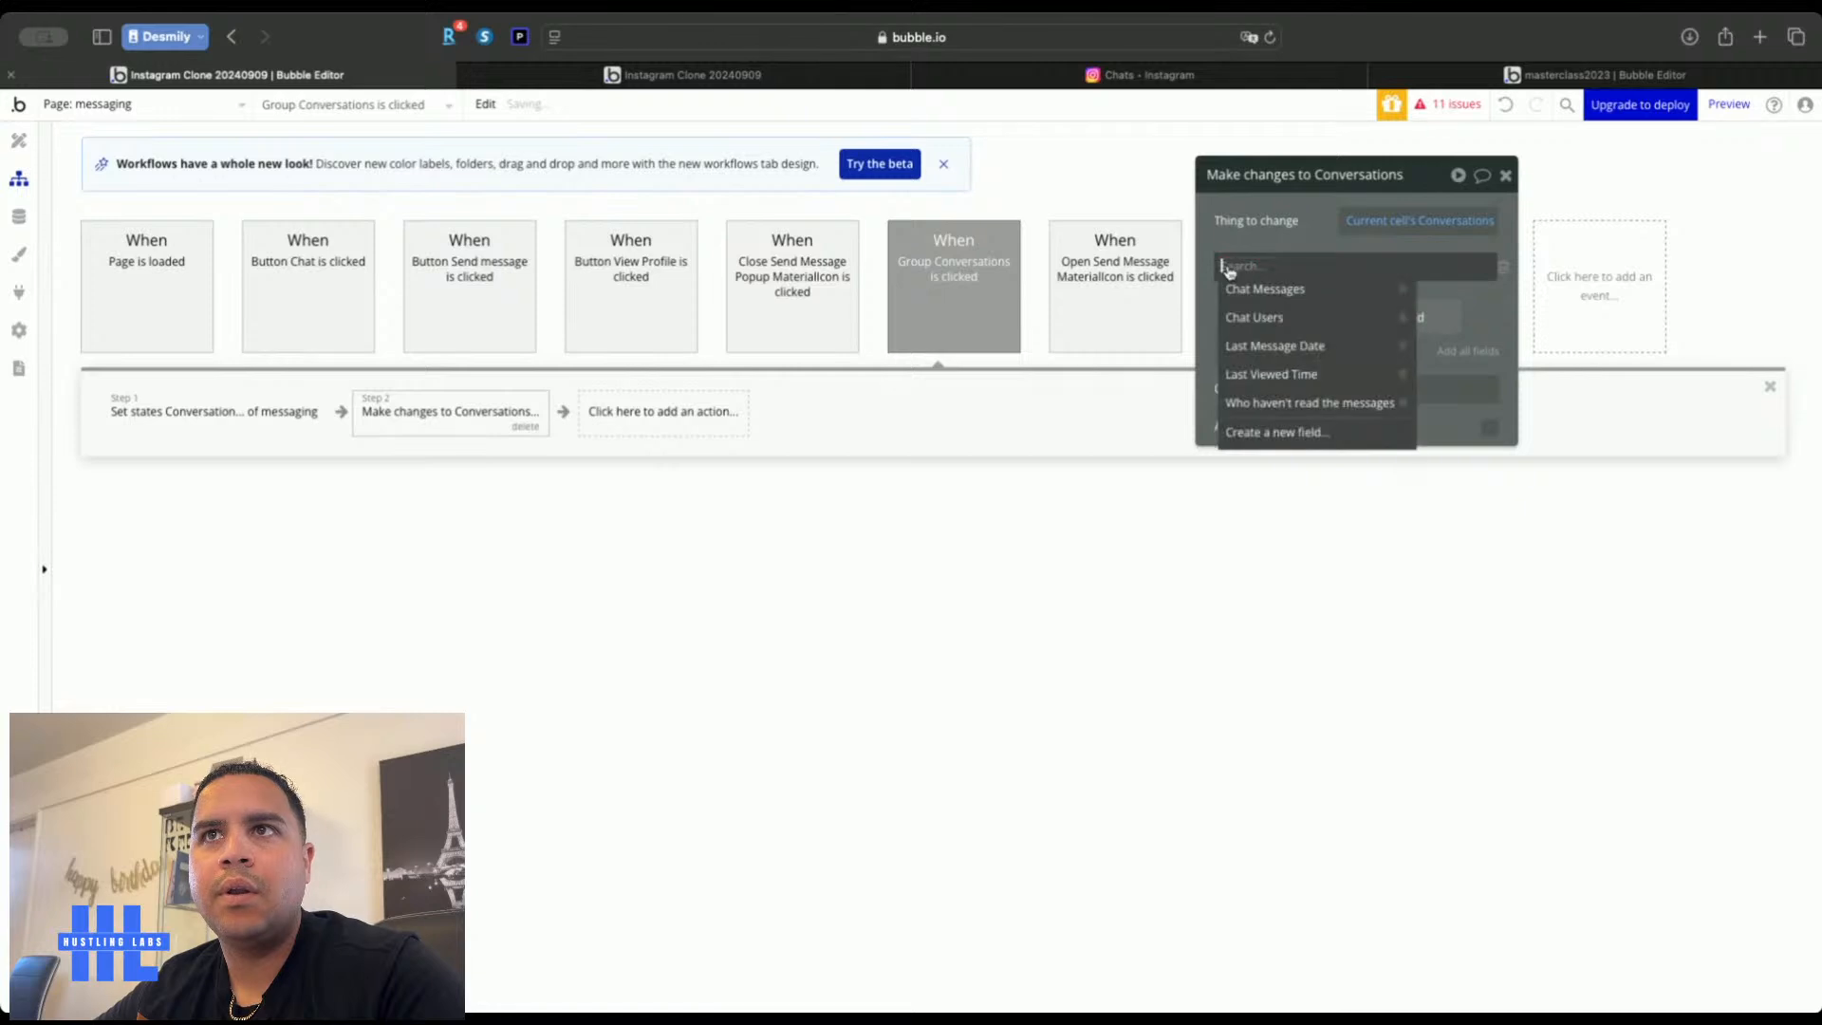
left_click(1277, 404)
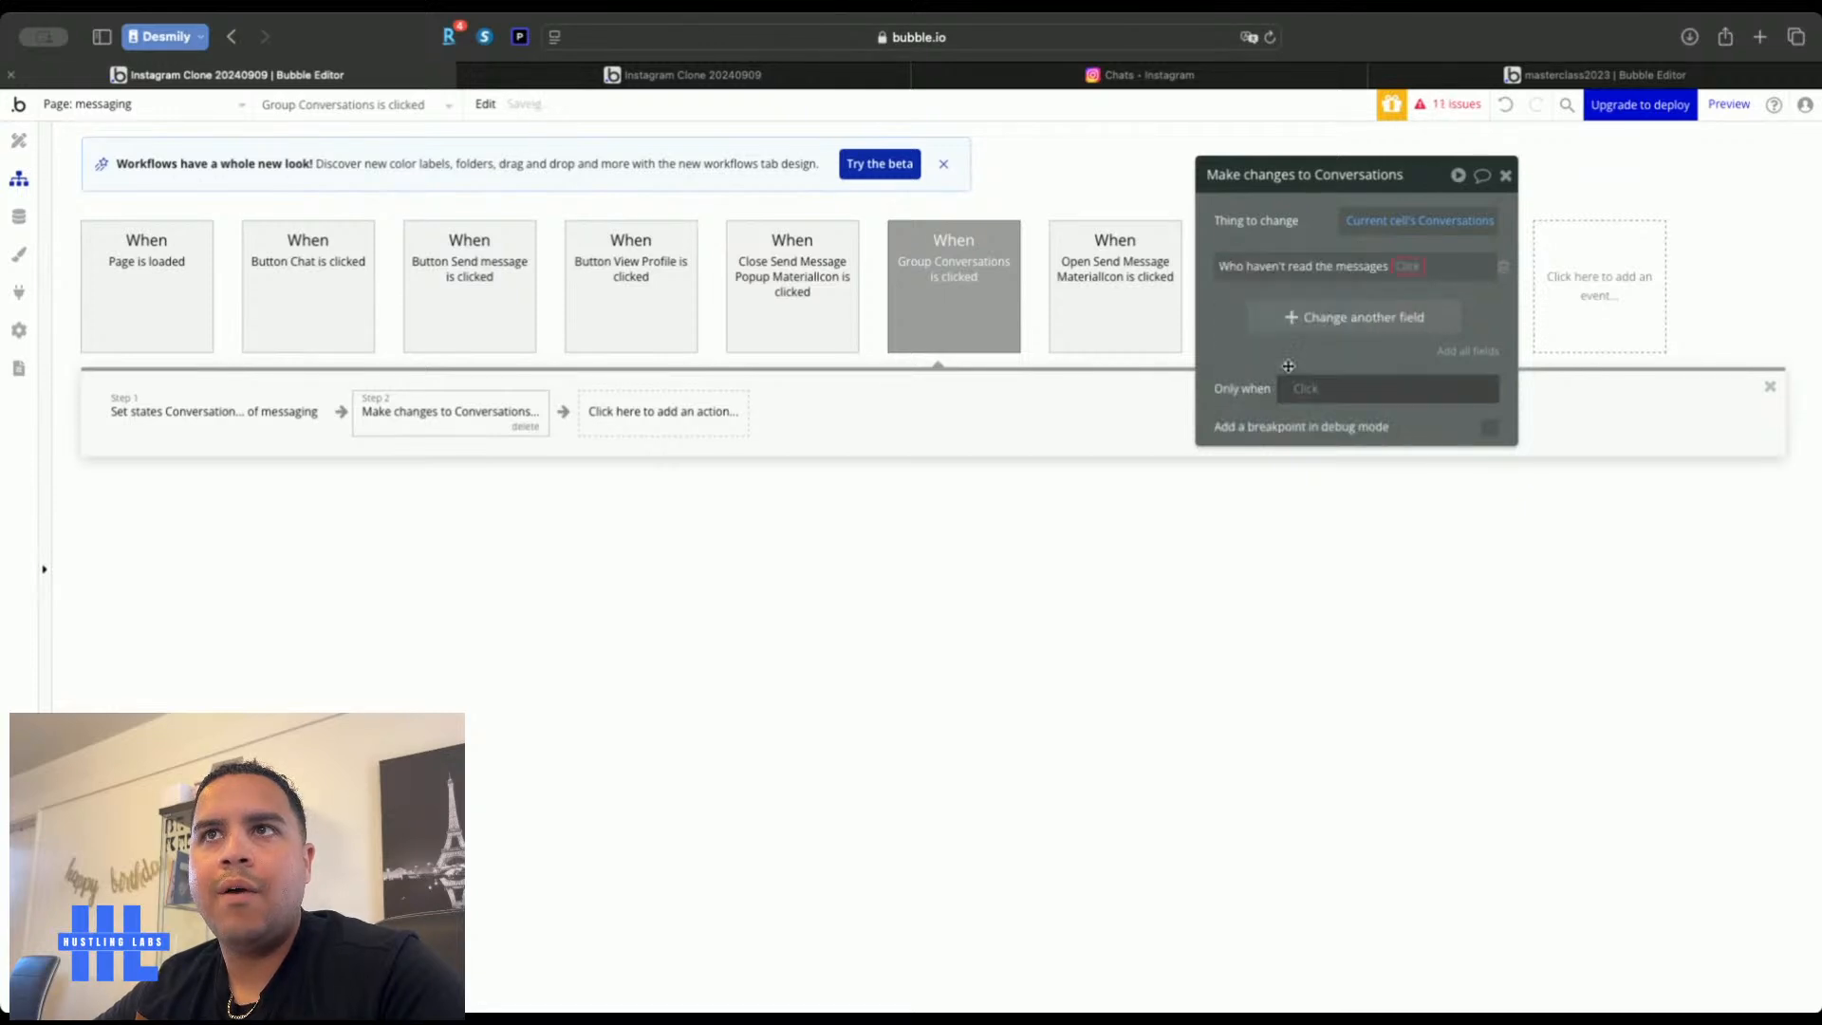
left_click(1403, 274)
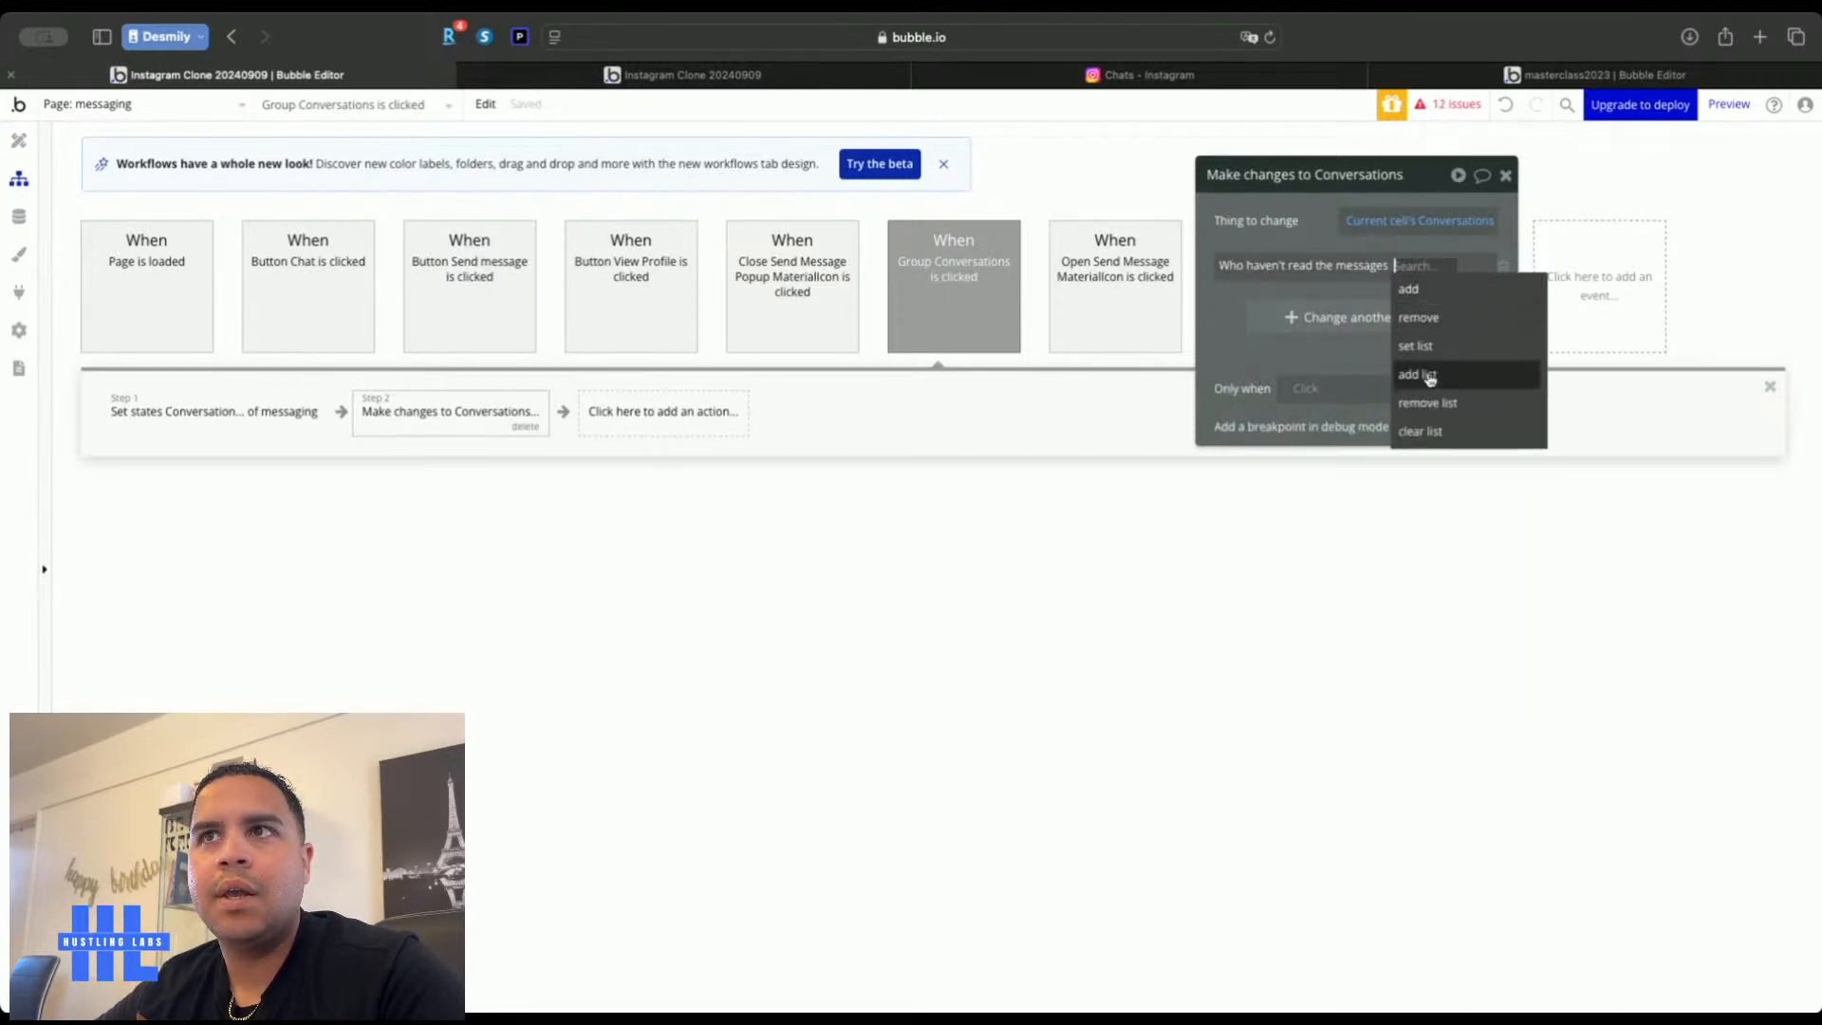
left_click(1435, 322)
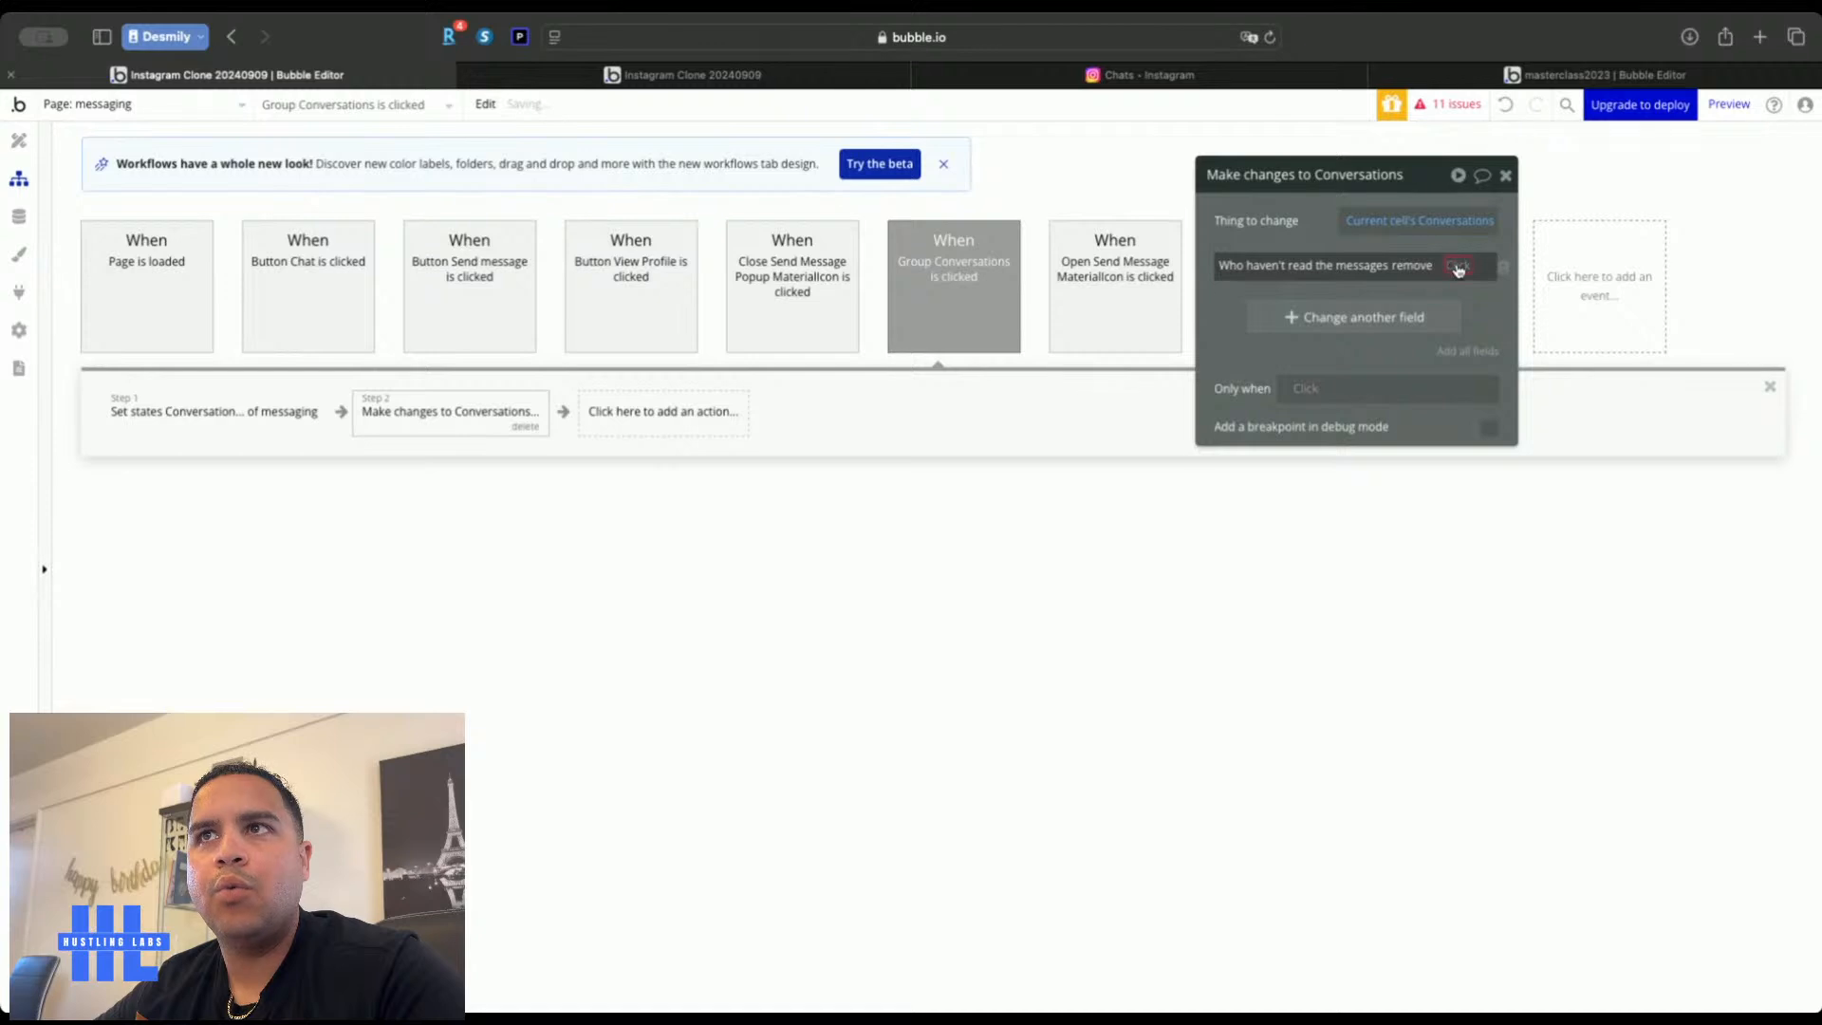
left_click(1458, 268)
left_click(1314, 439)
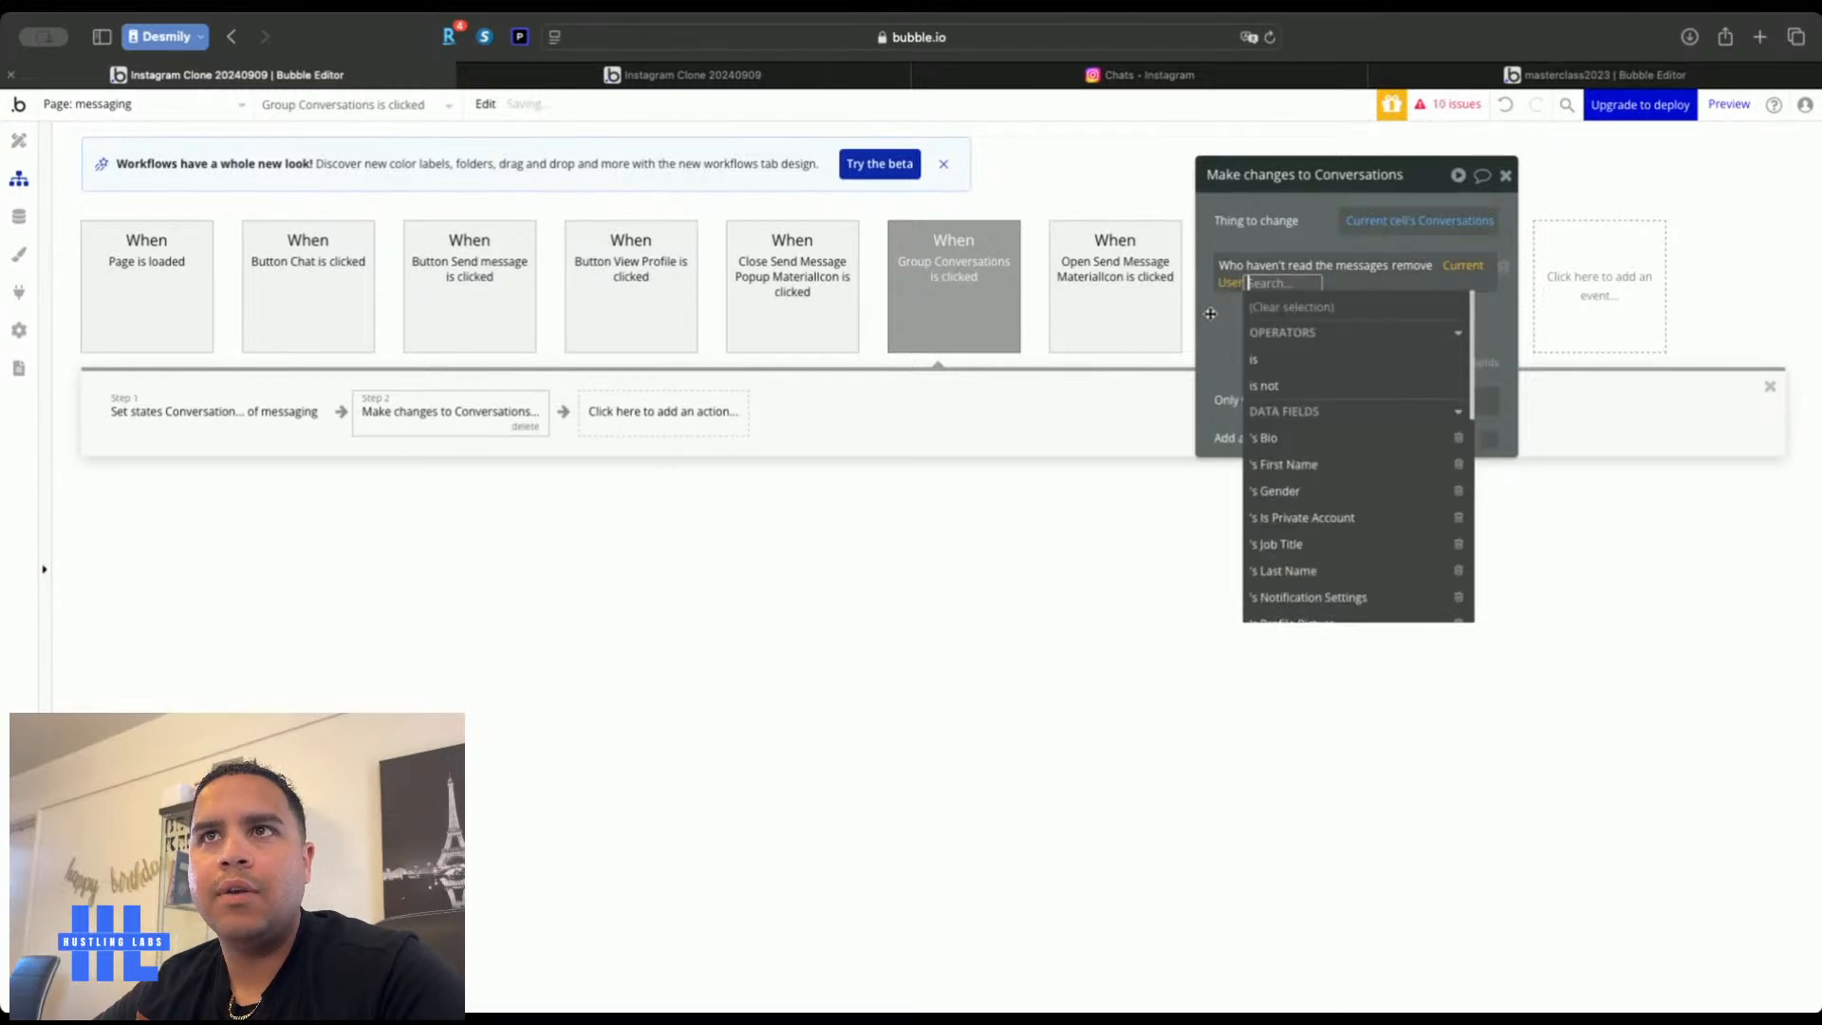
left_click(1211, 316)
left_click(1504, 177)
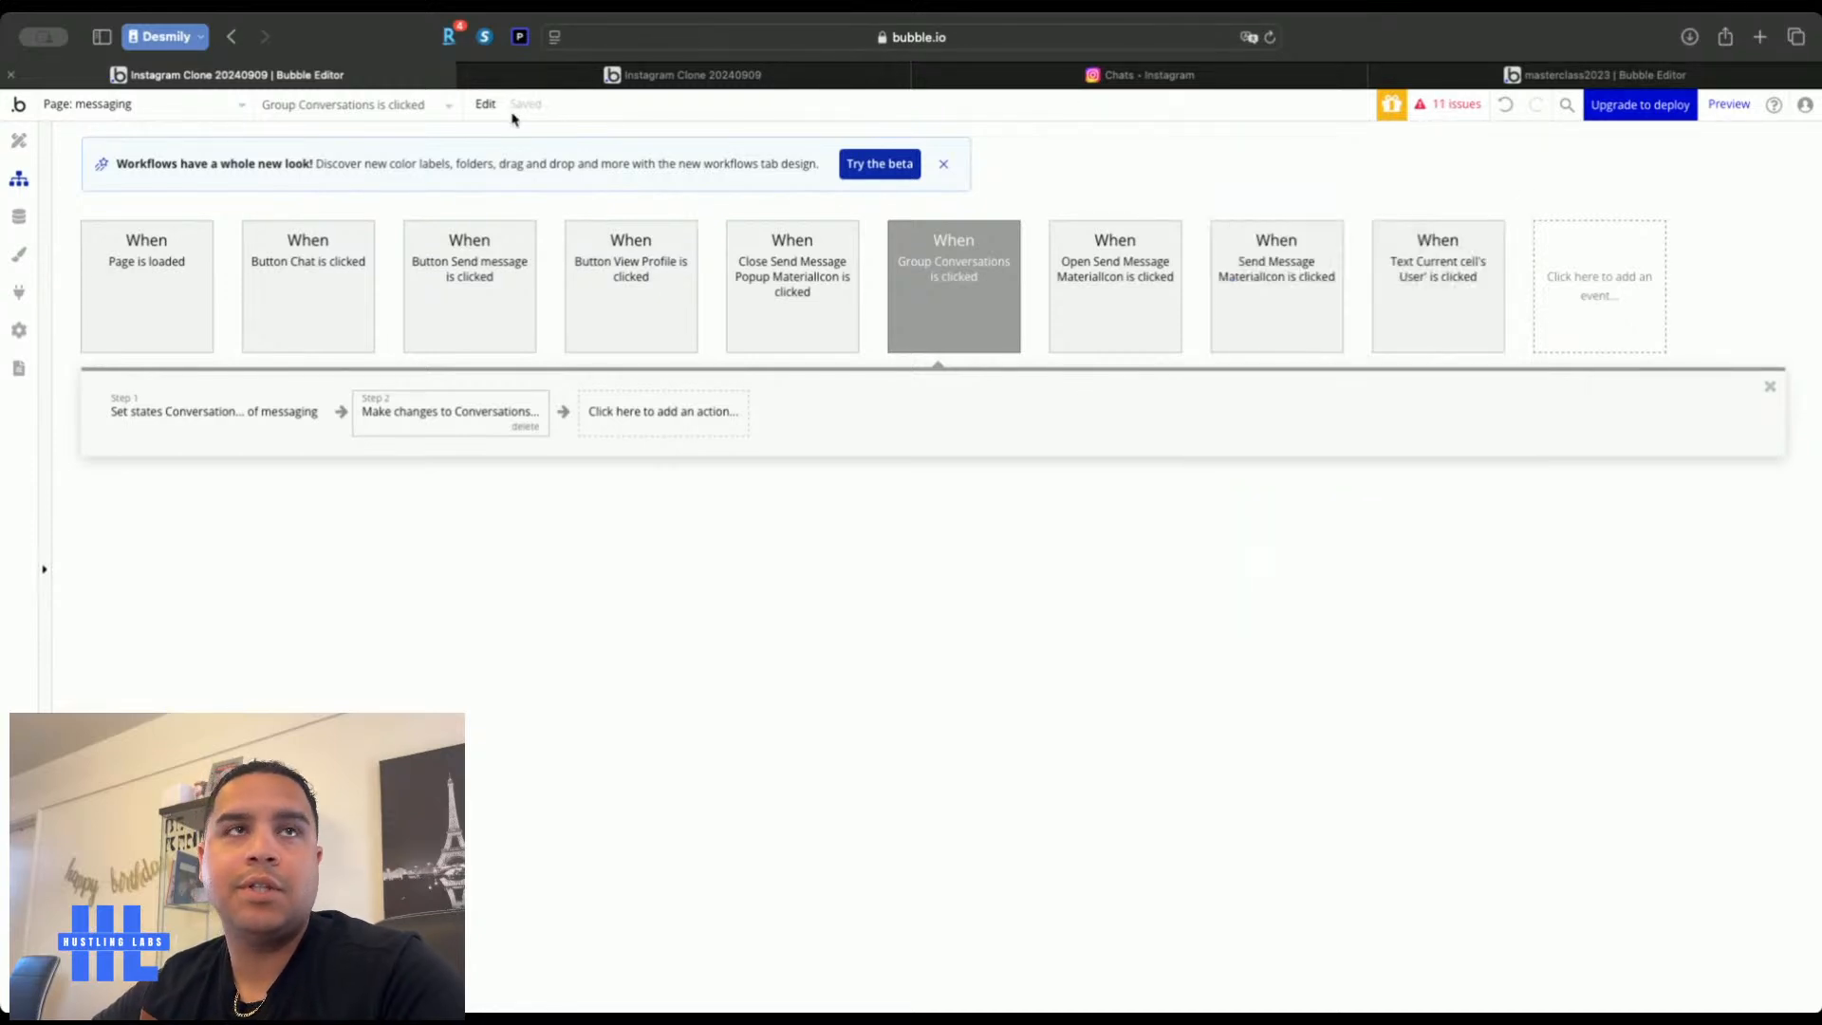
In the live preview, send 'Hello?' in the existing conversation, then go back to the editor
left_click(723, 75)
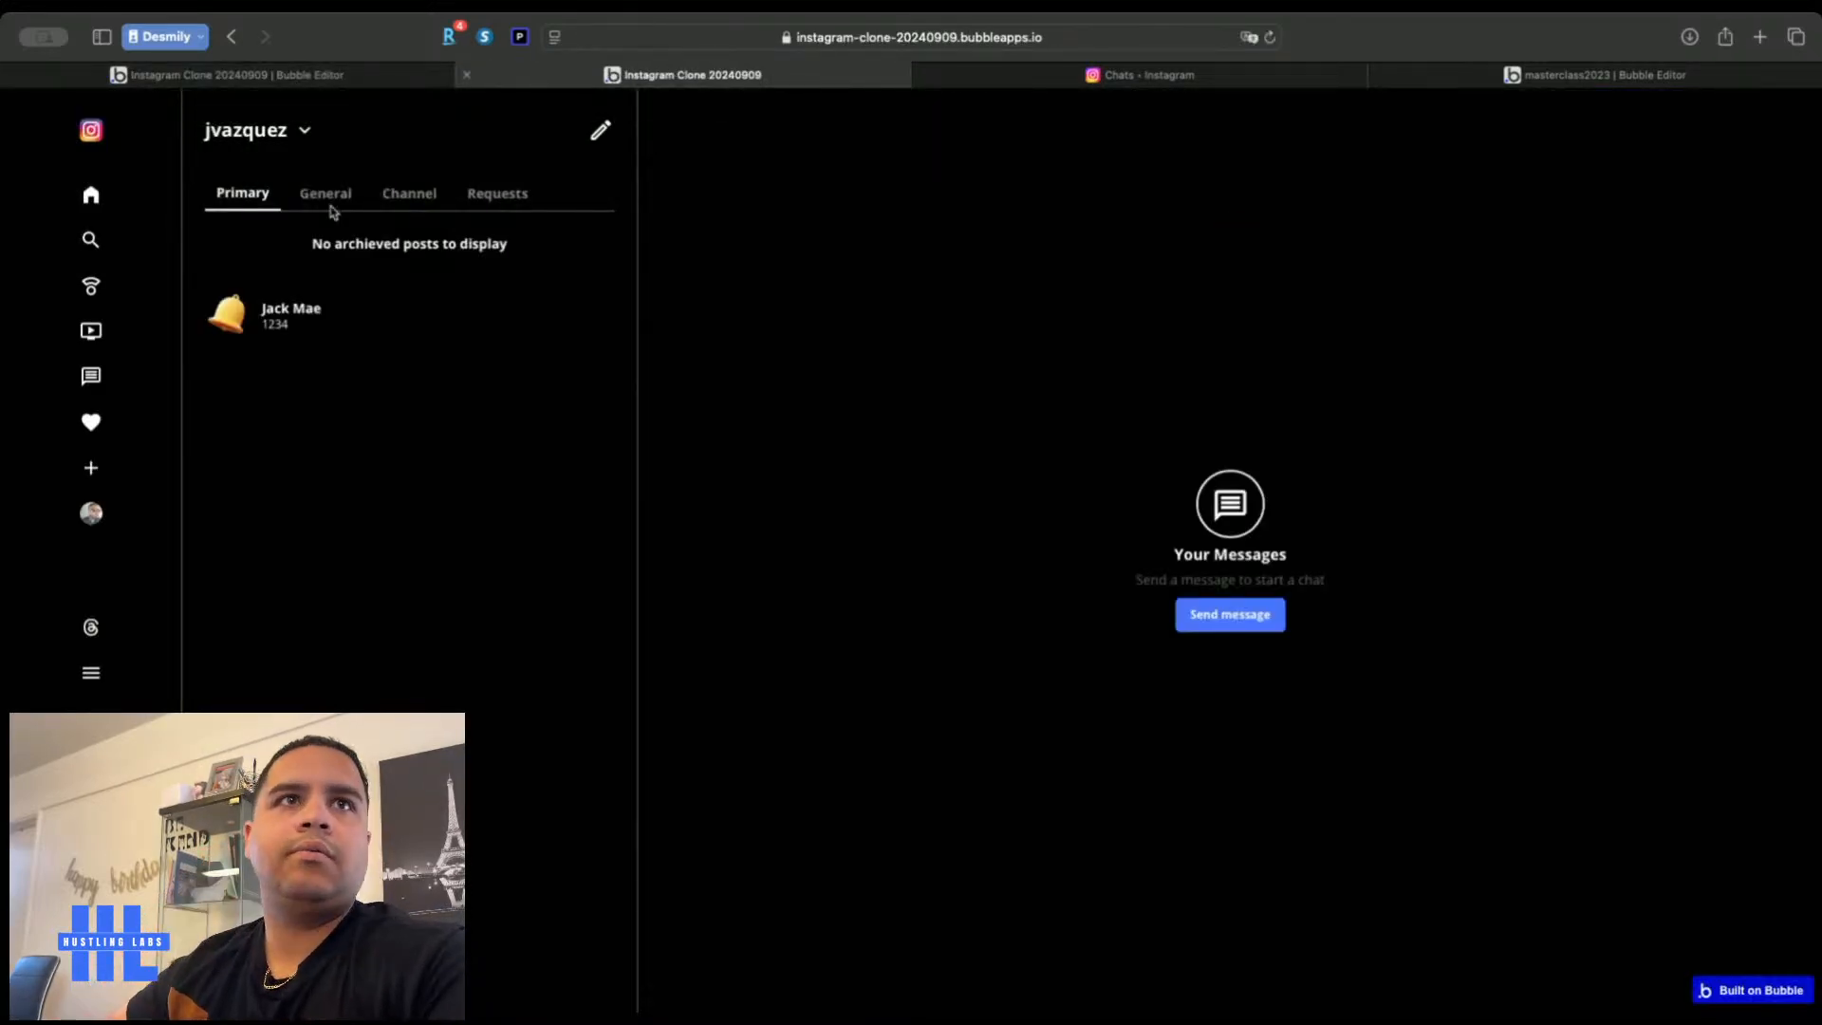
left_click(276, 326)
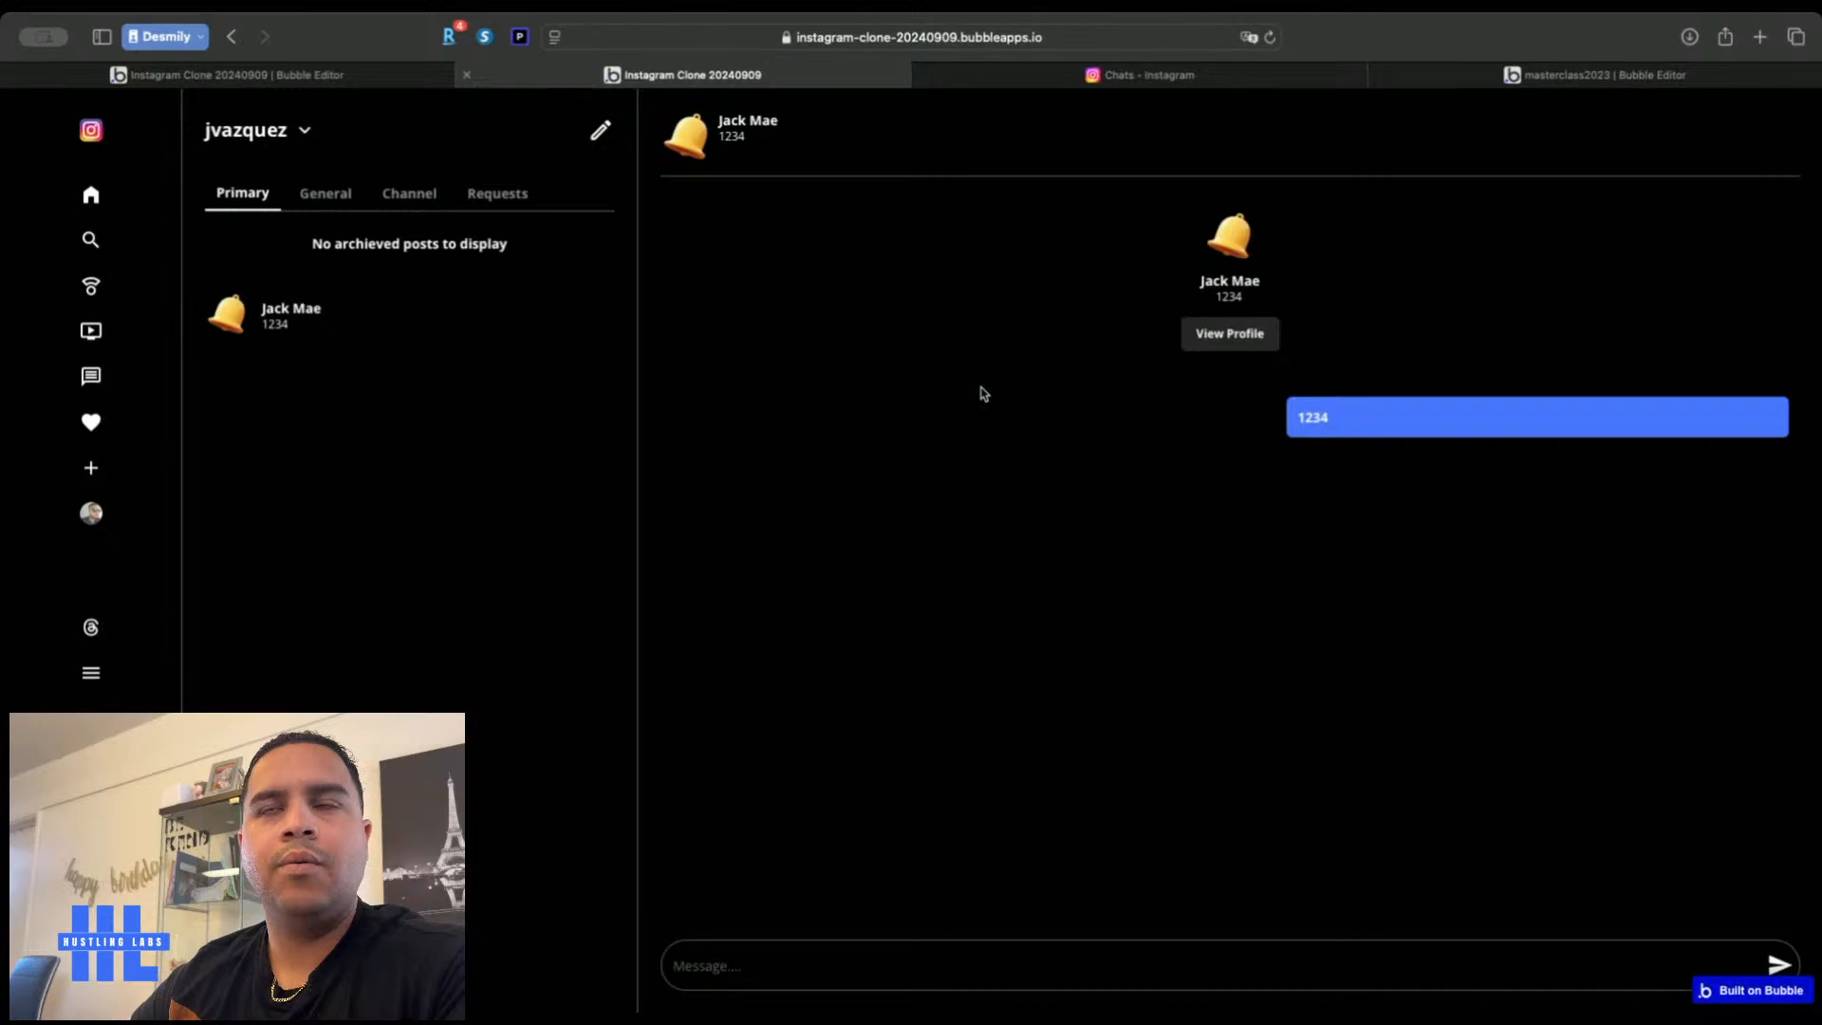
left_click(995, 967)
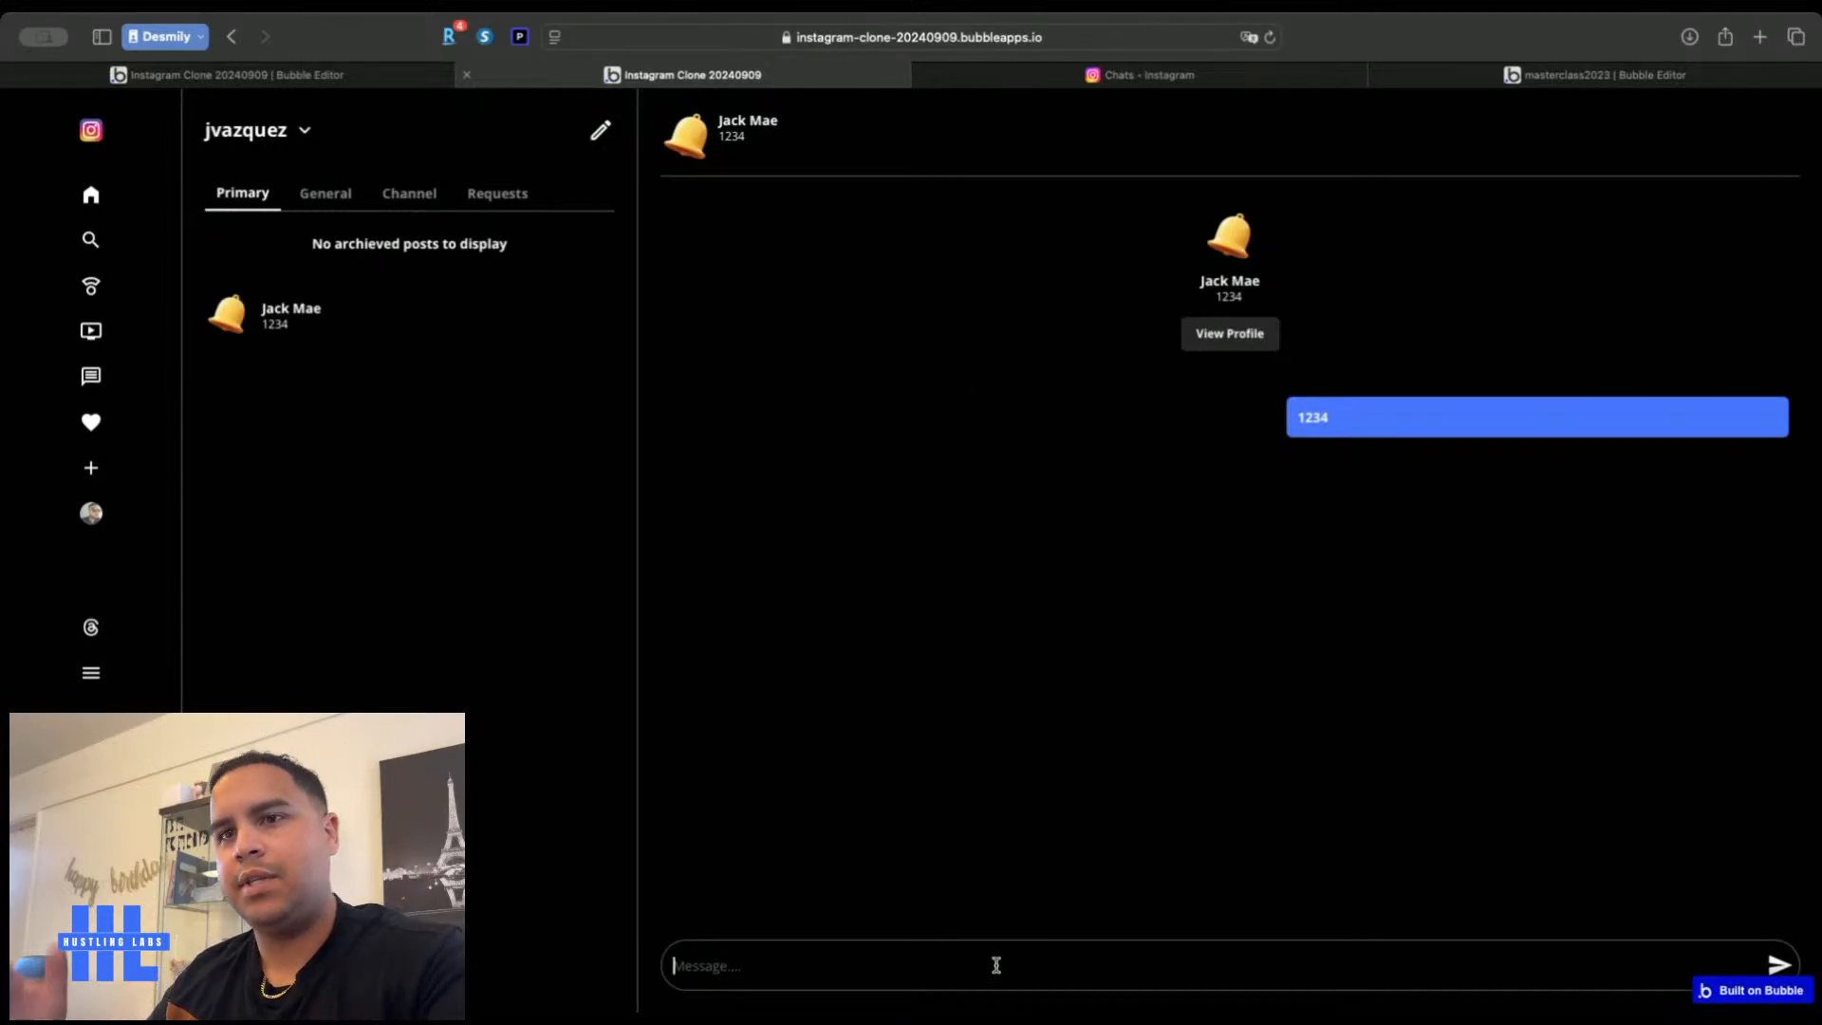
type("He")
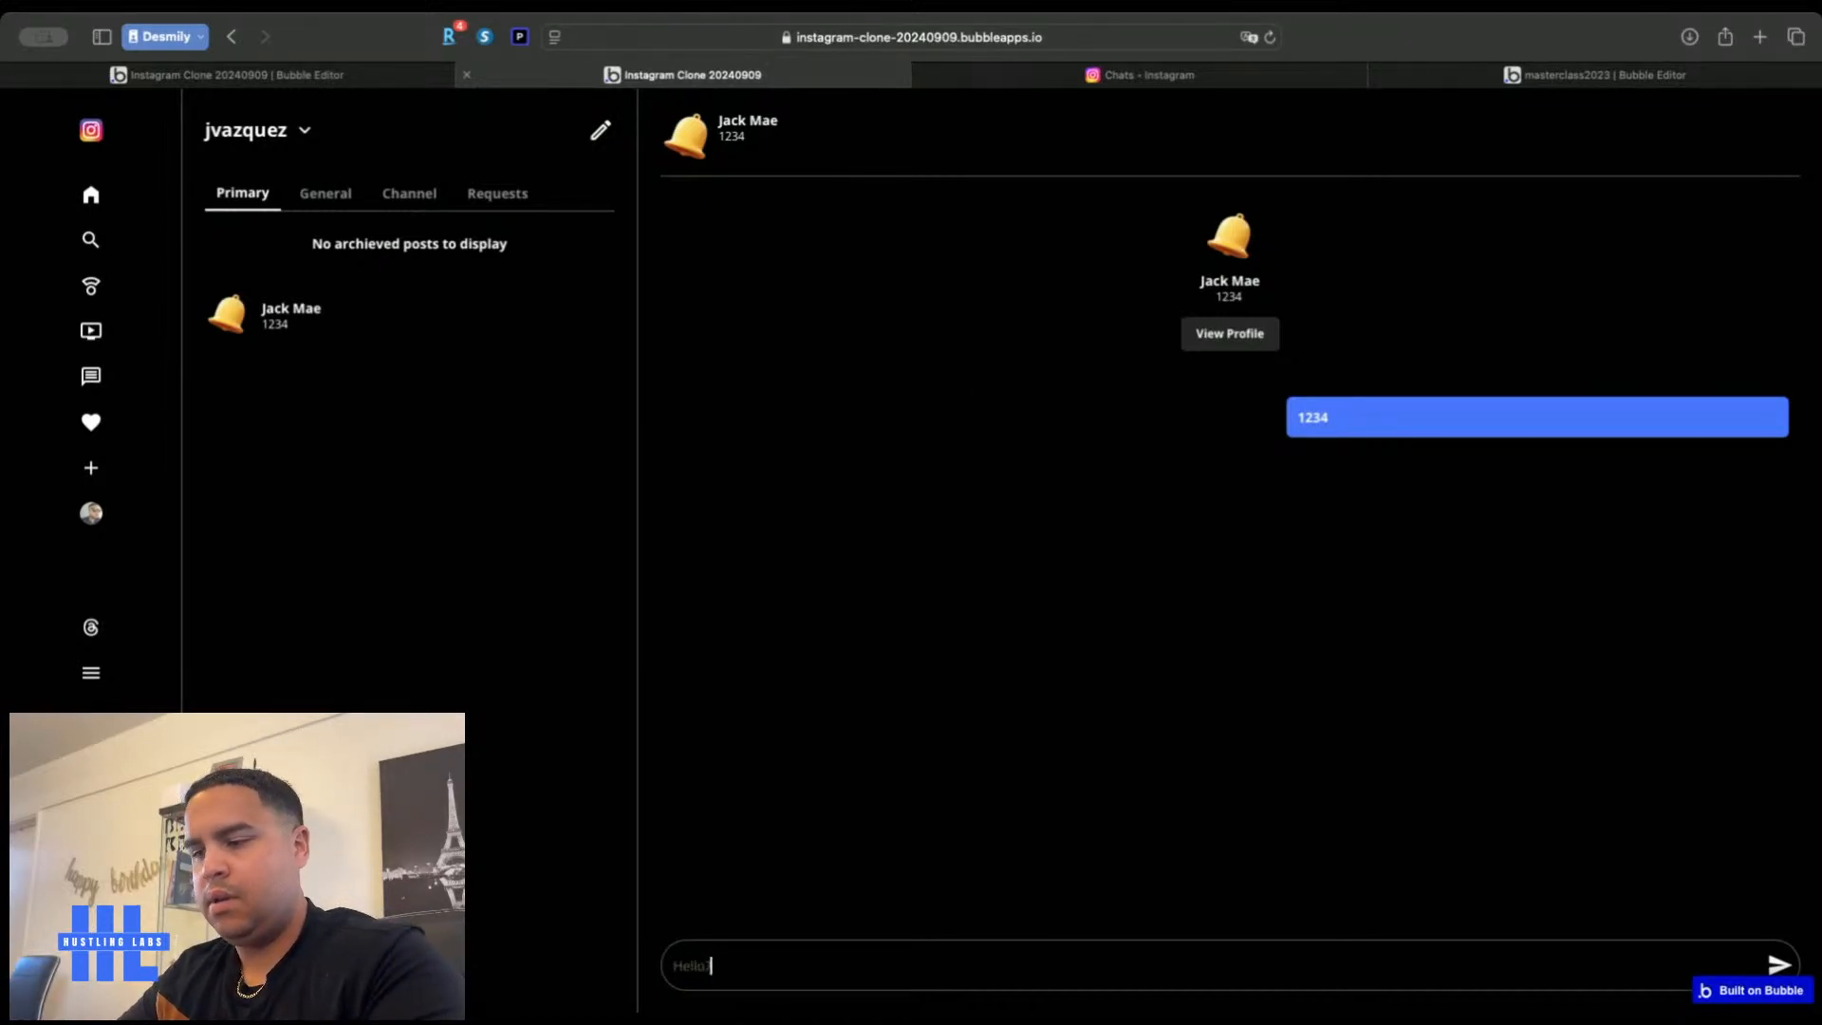
key("Return")
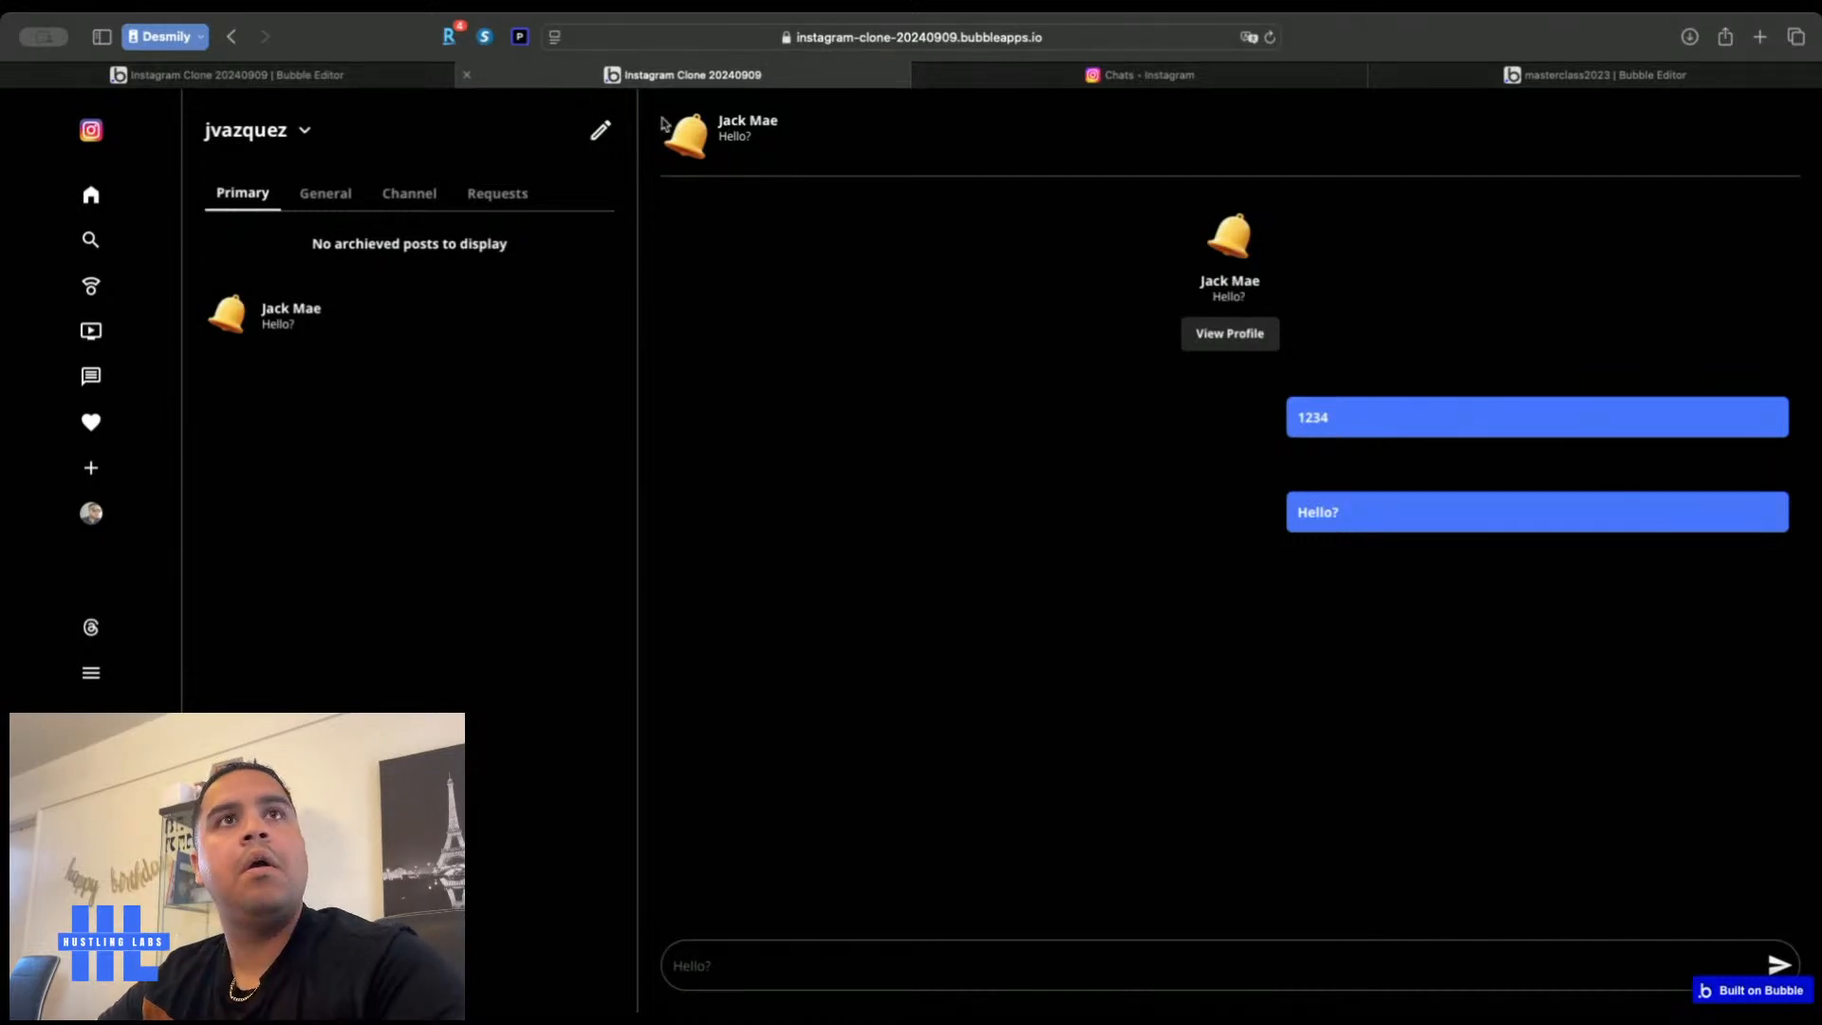
left_click(379, 76)
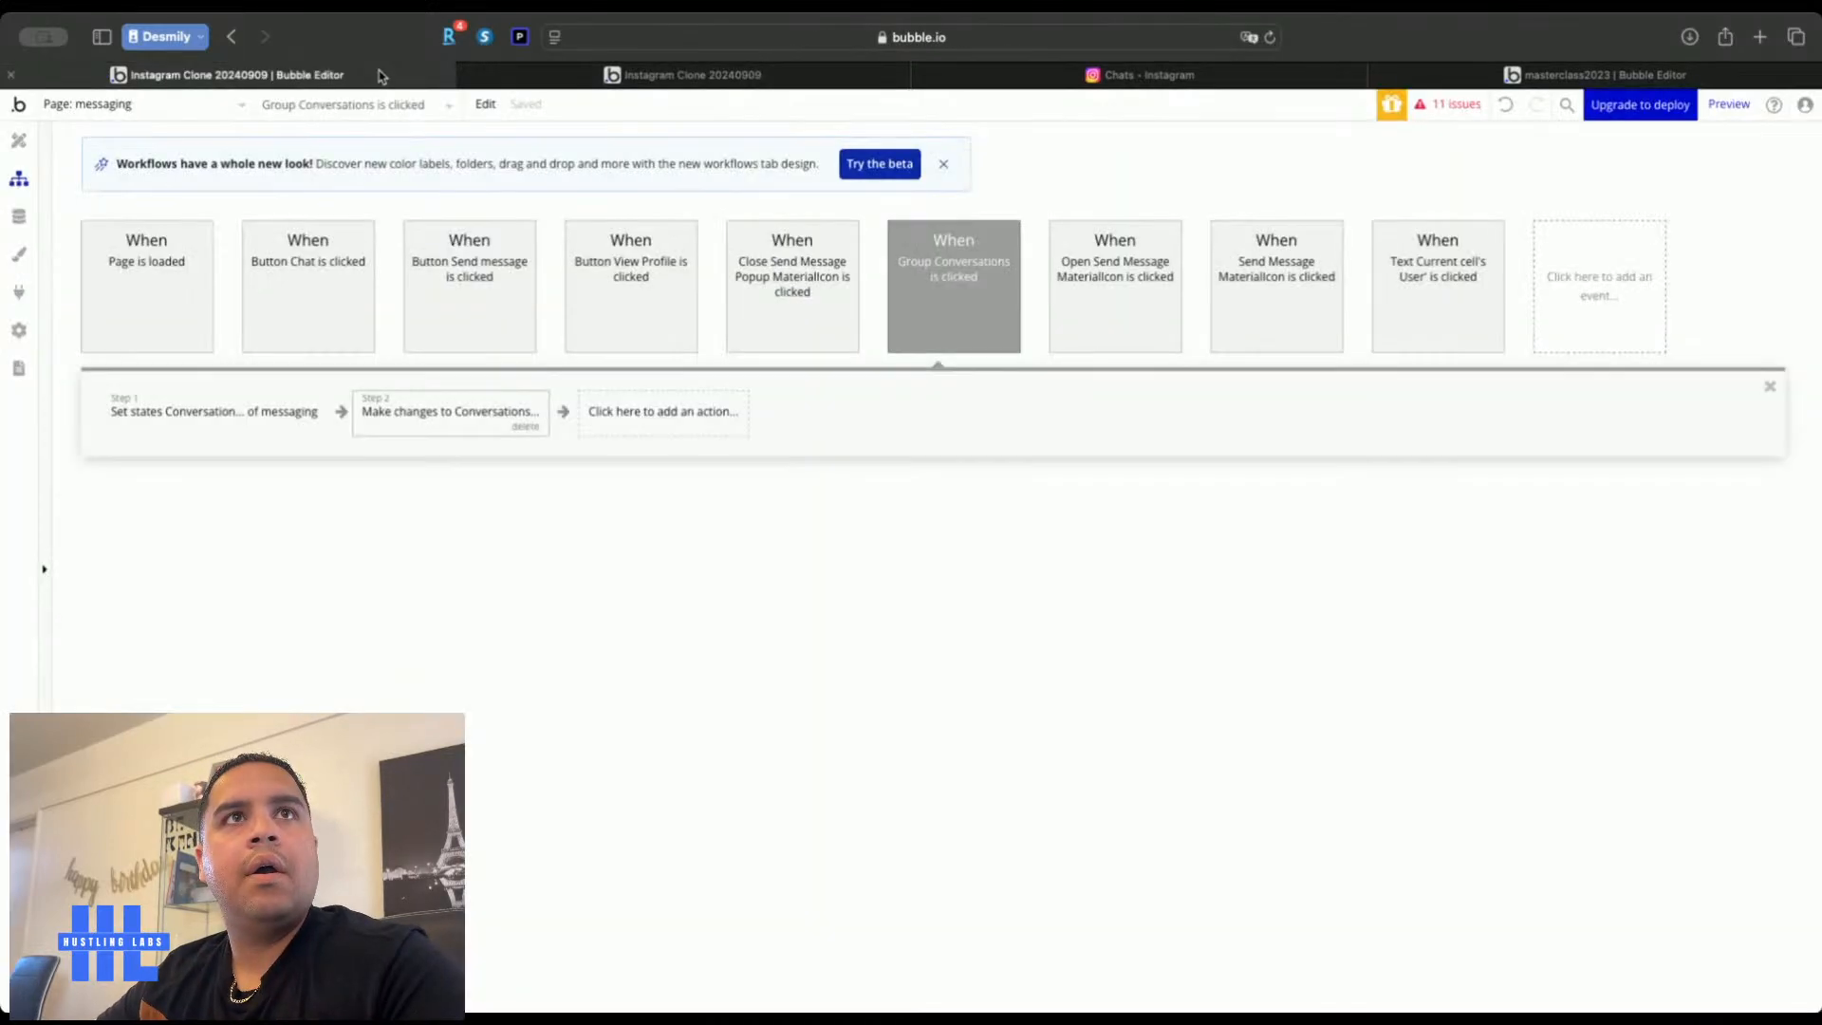
Give the Other User Message Group a variable width with a 45% maximum
left_click(18, 144)
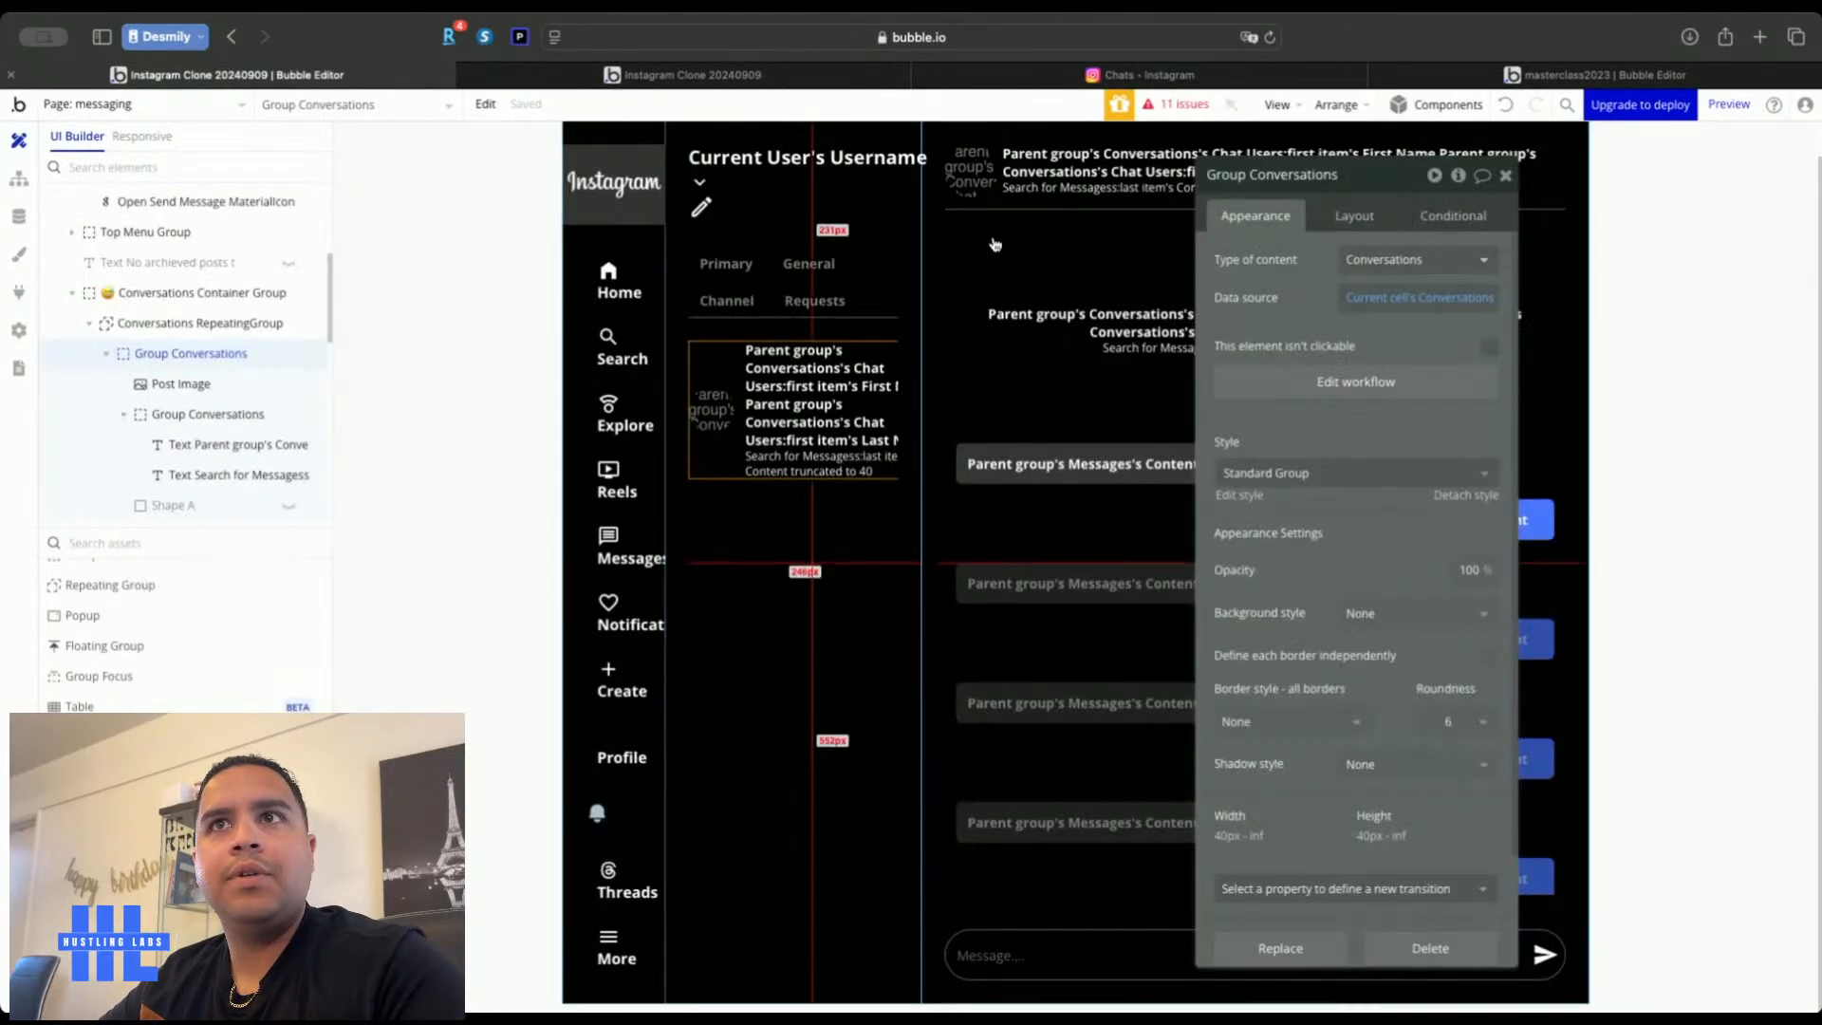
left_click(1052, 483)
left_click(1354, 216)
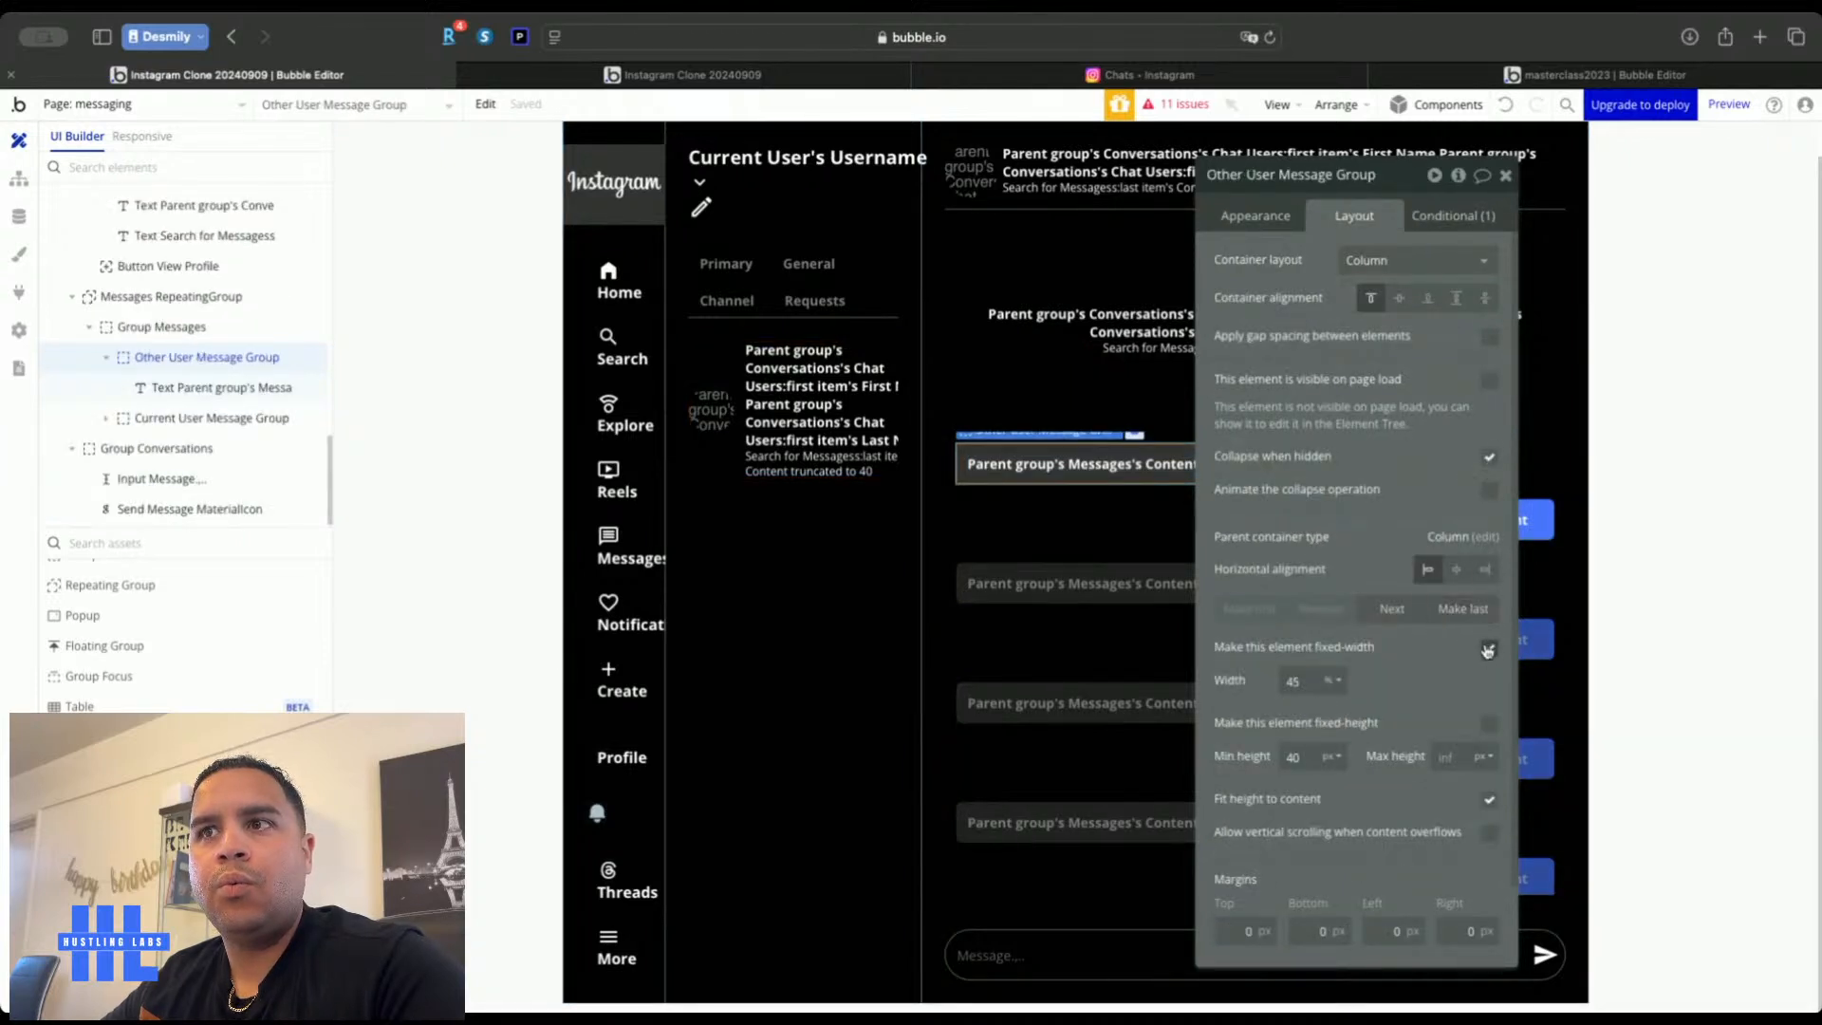
left_click(1487, 647)
type("465")
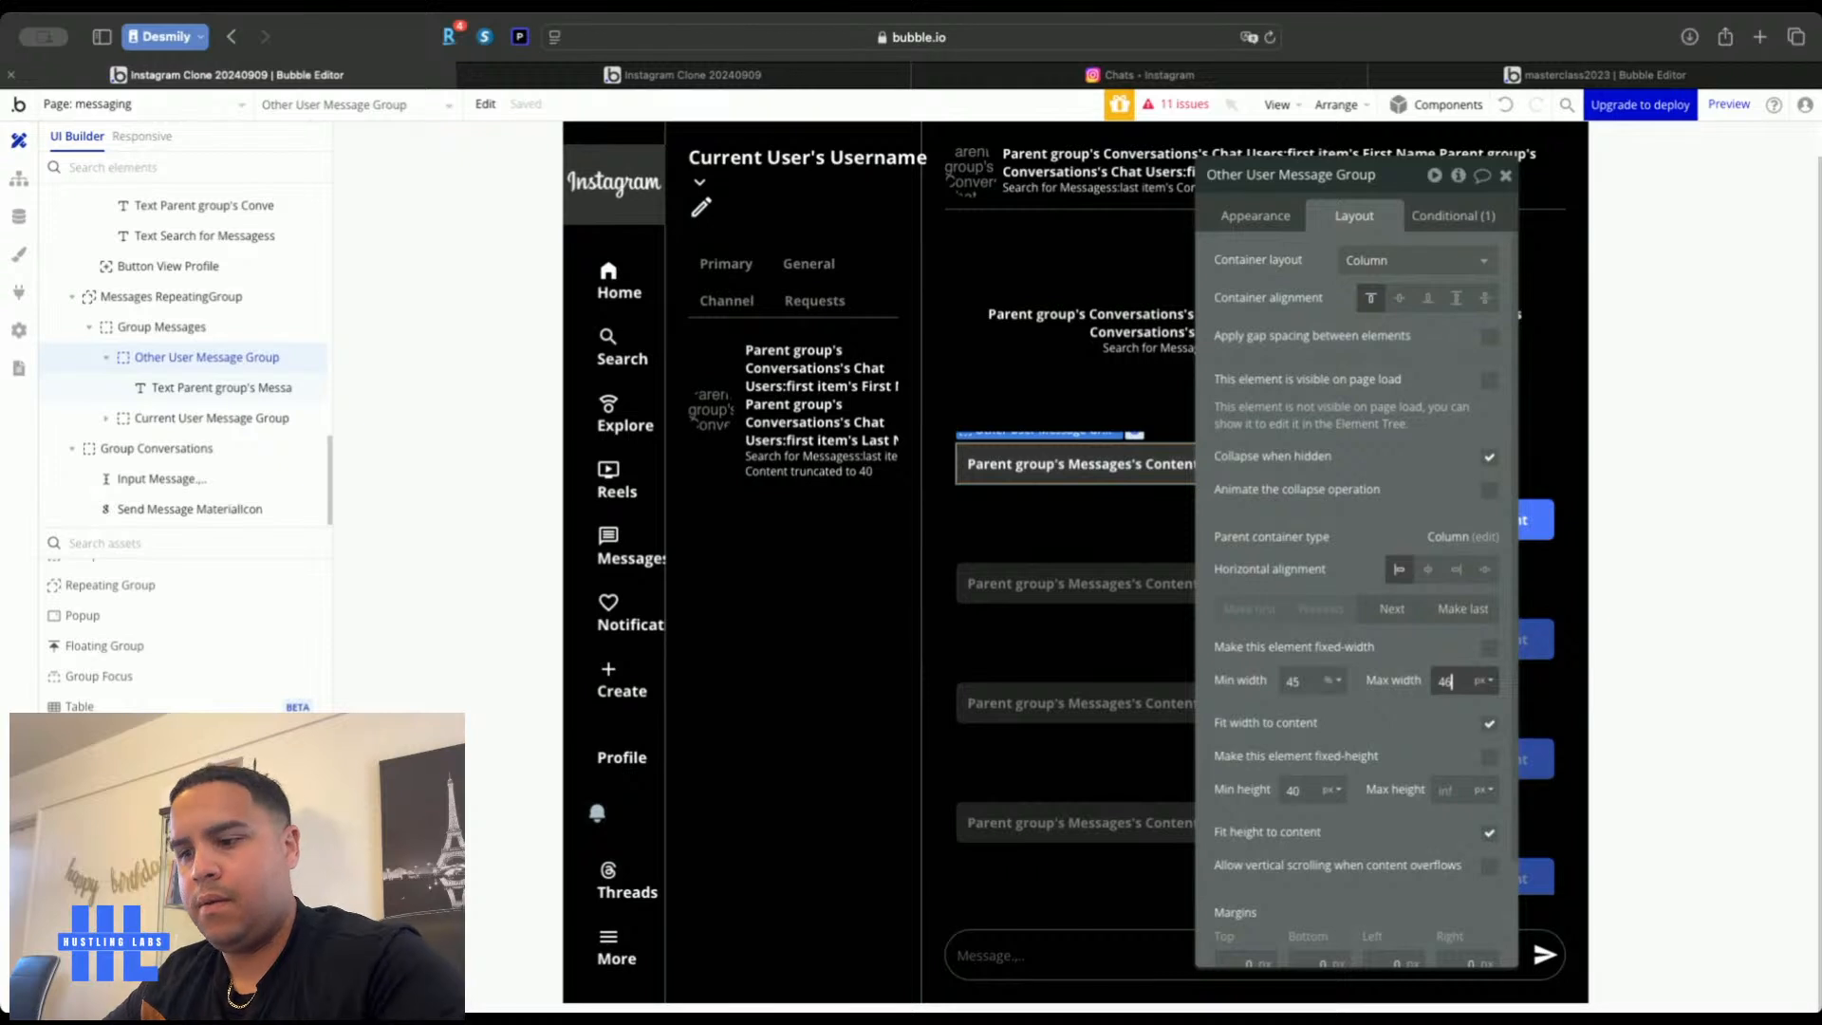
key("BackSpace")
type("5")
left_click(1483, 680)
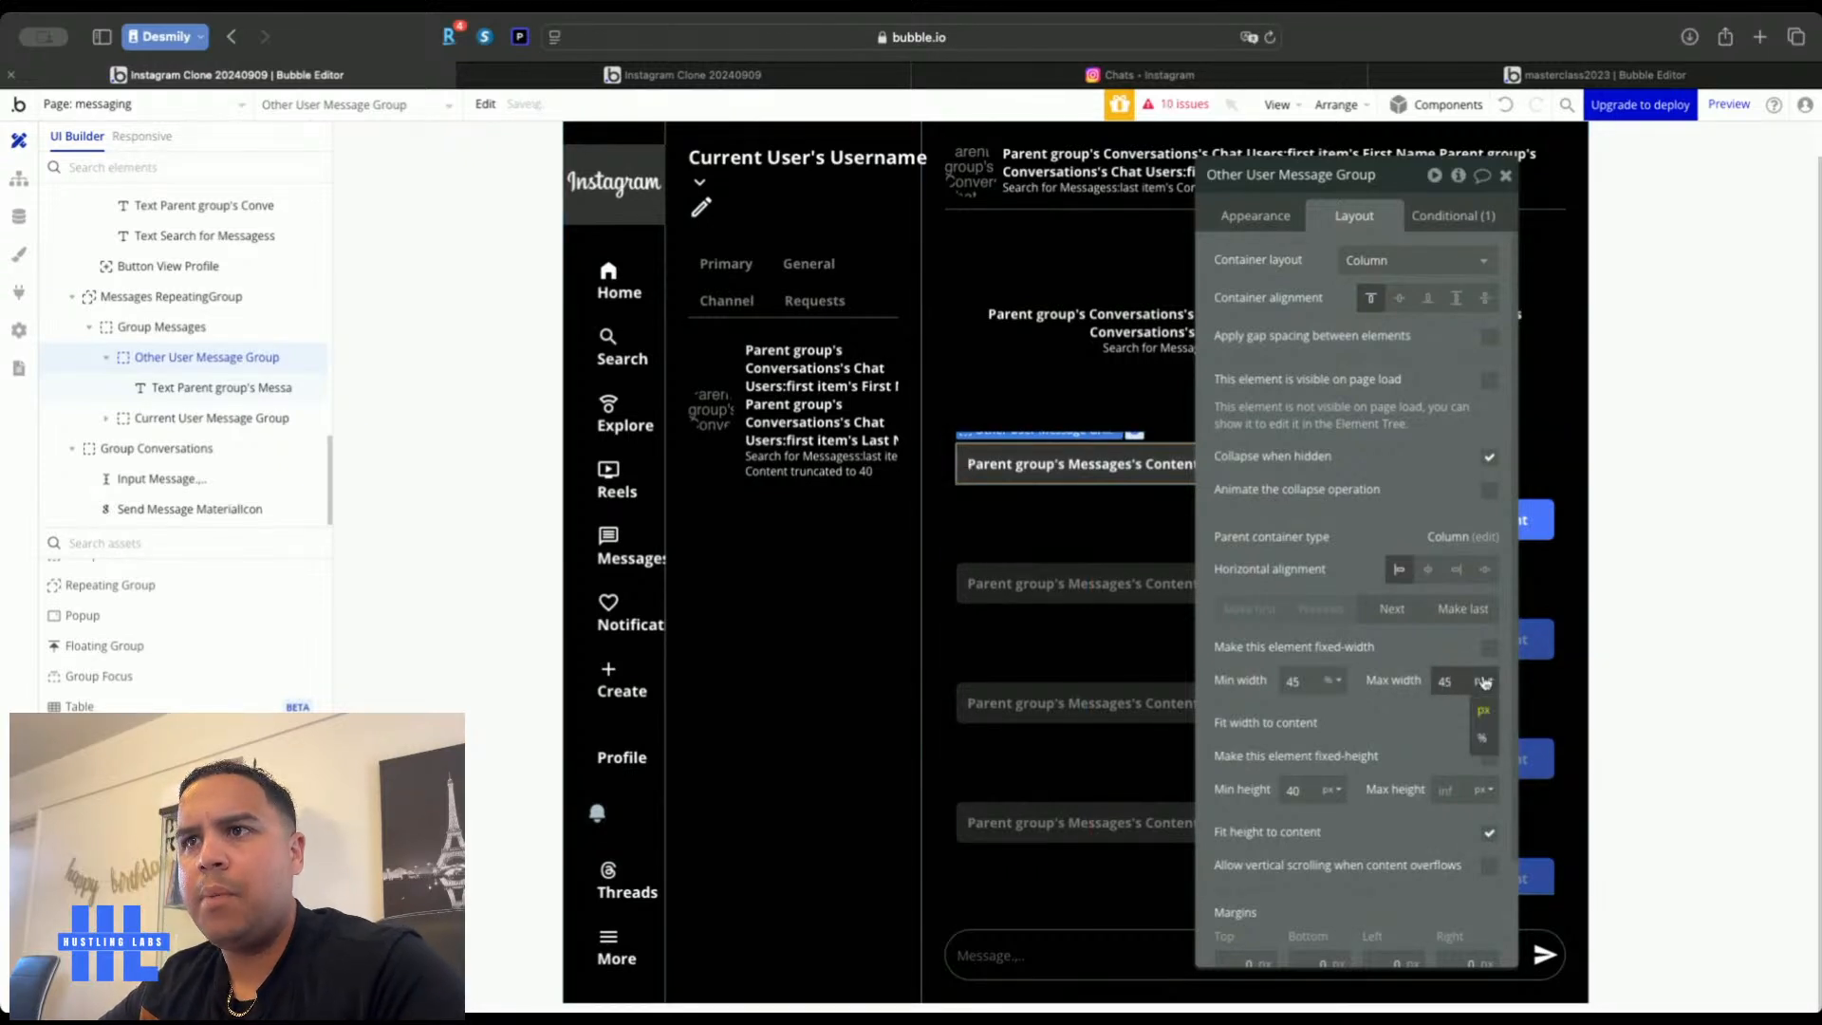
left_click(1481, 738)
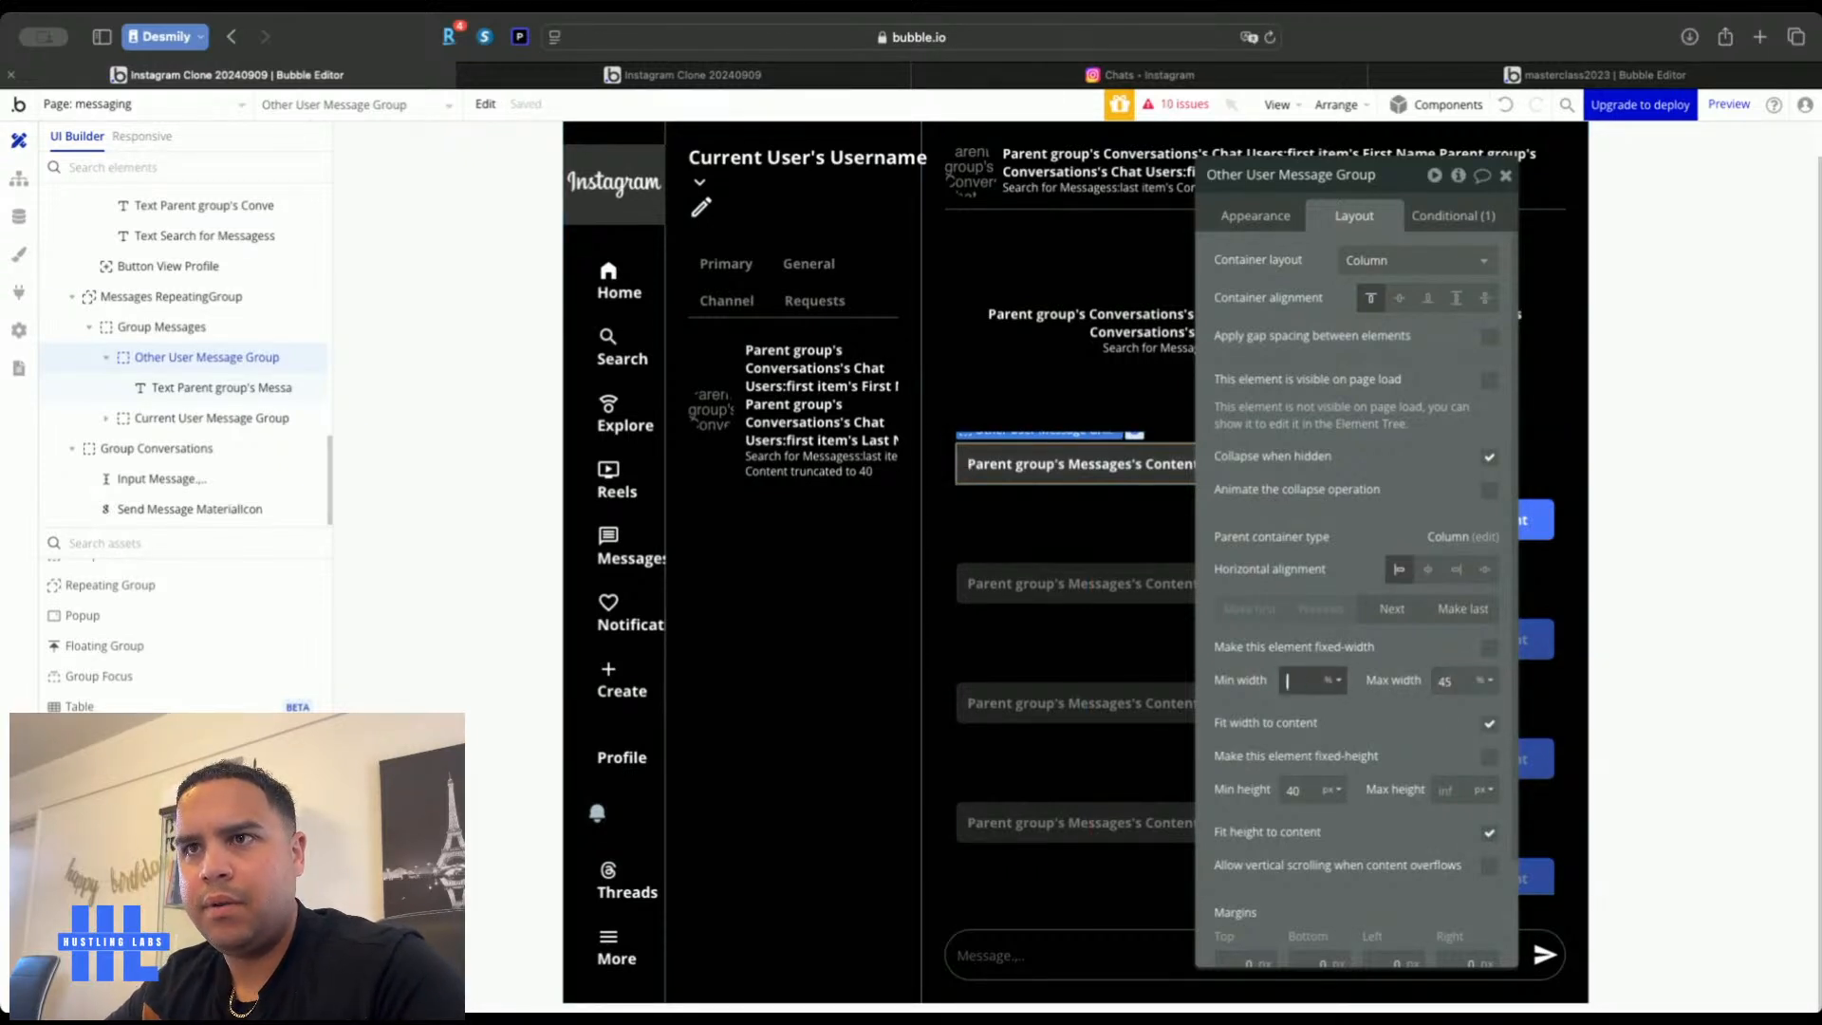
left_click(1245, 692)
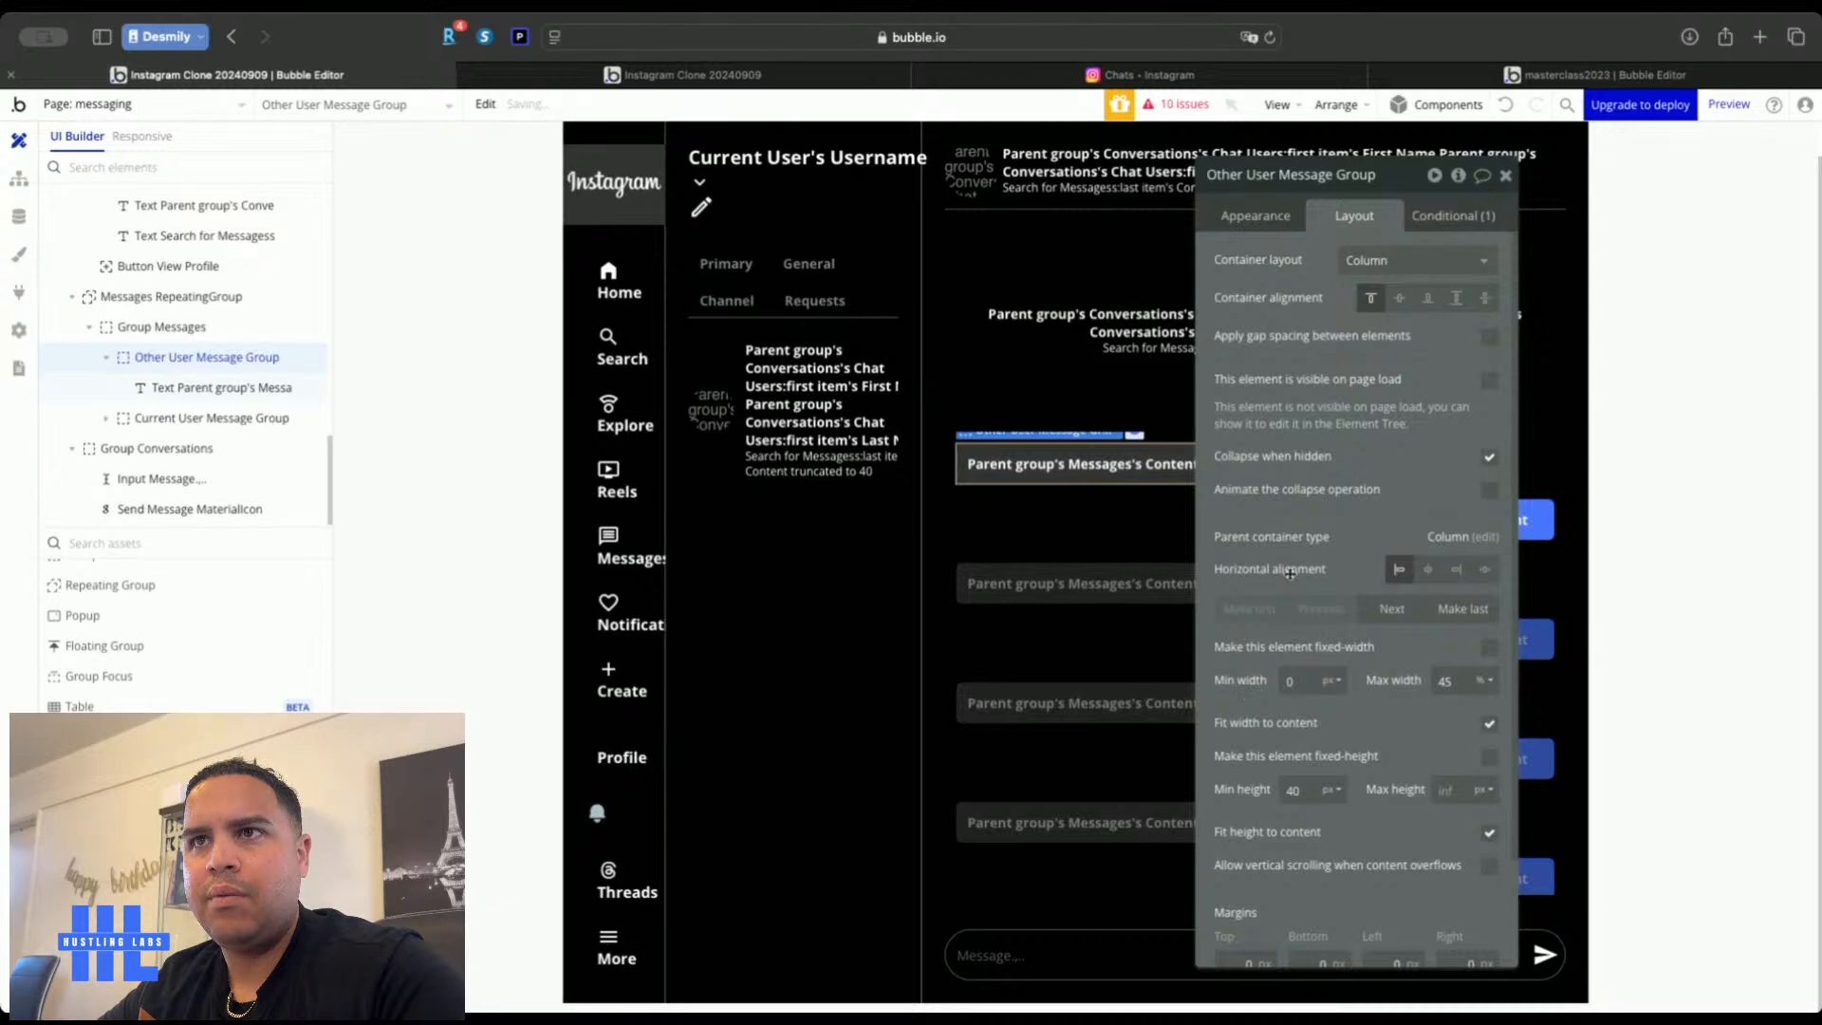
Give the Current User Message Group a variable width with a 45% maximum
left_click_drag(1334, 562, 629, 532)
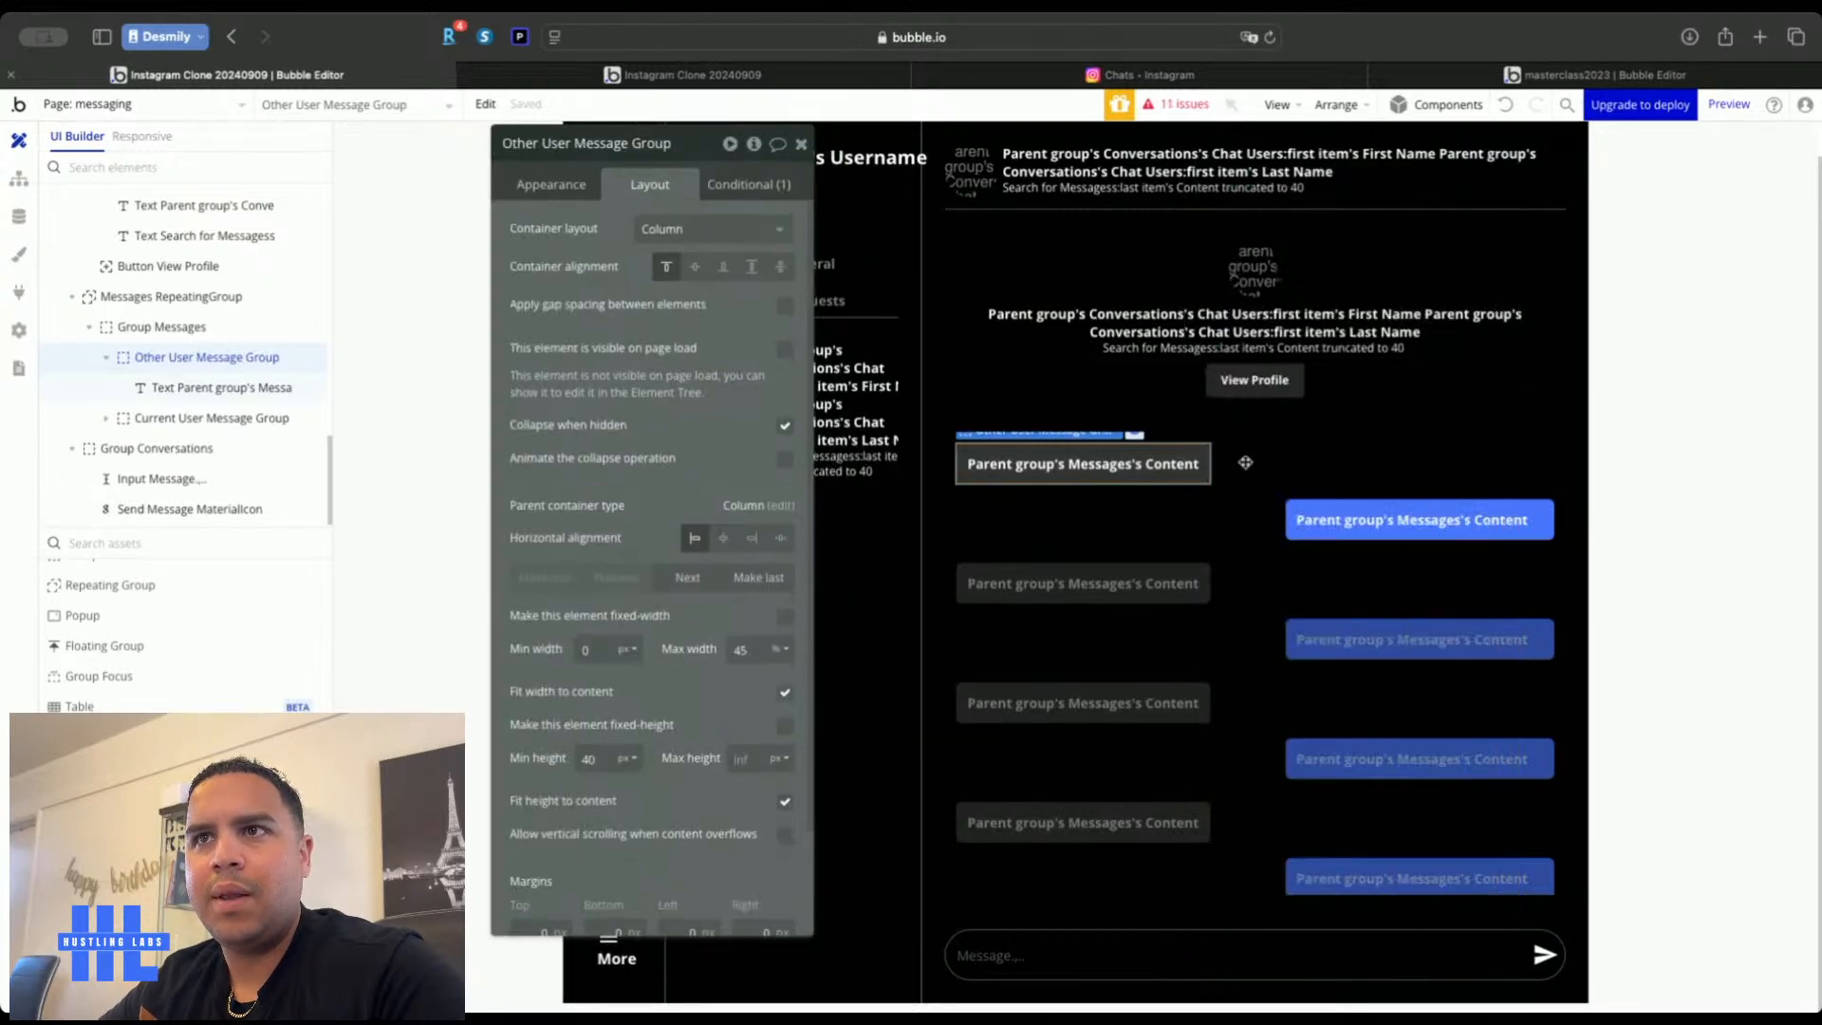
left_click(1343, 511)
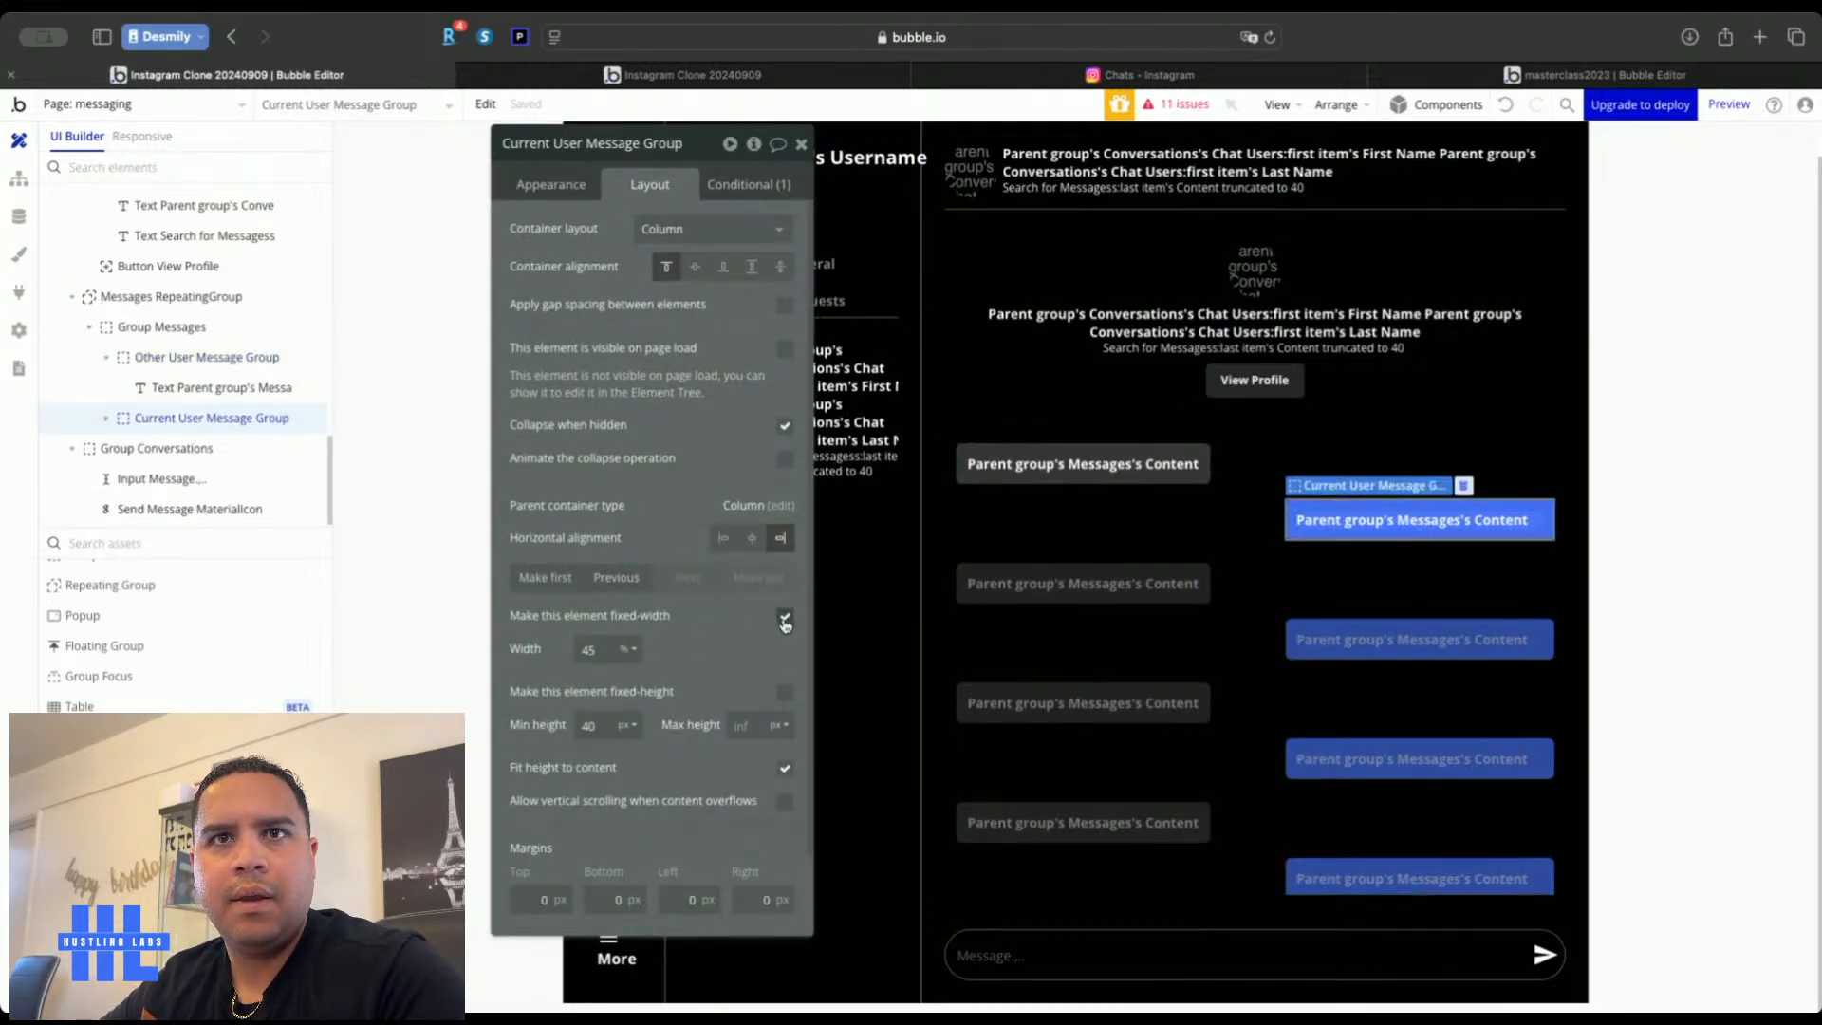
left_click(784, 616)
left_click(744, 649)
type("45")
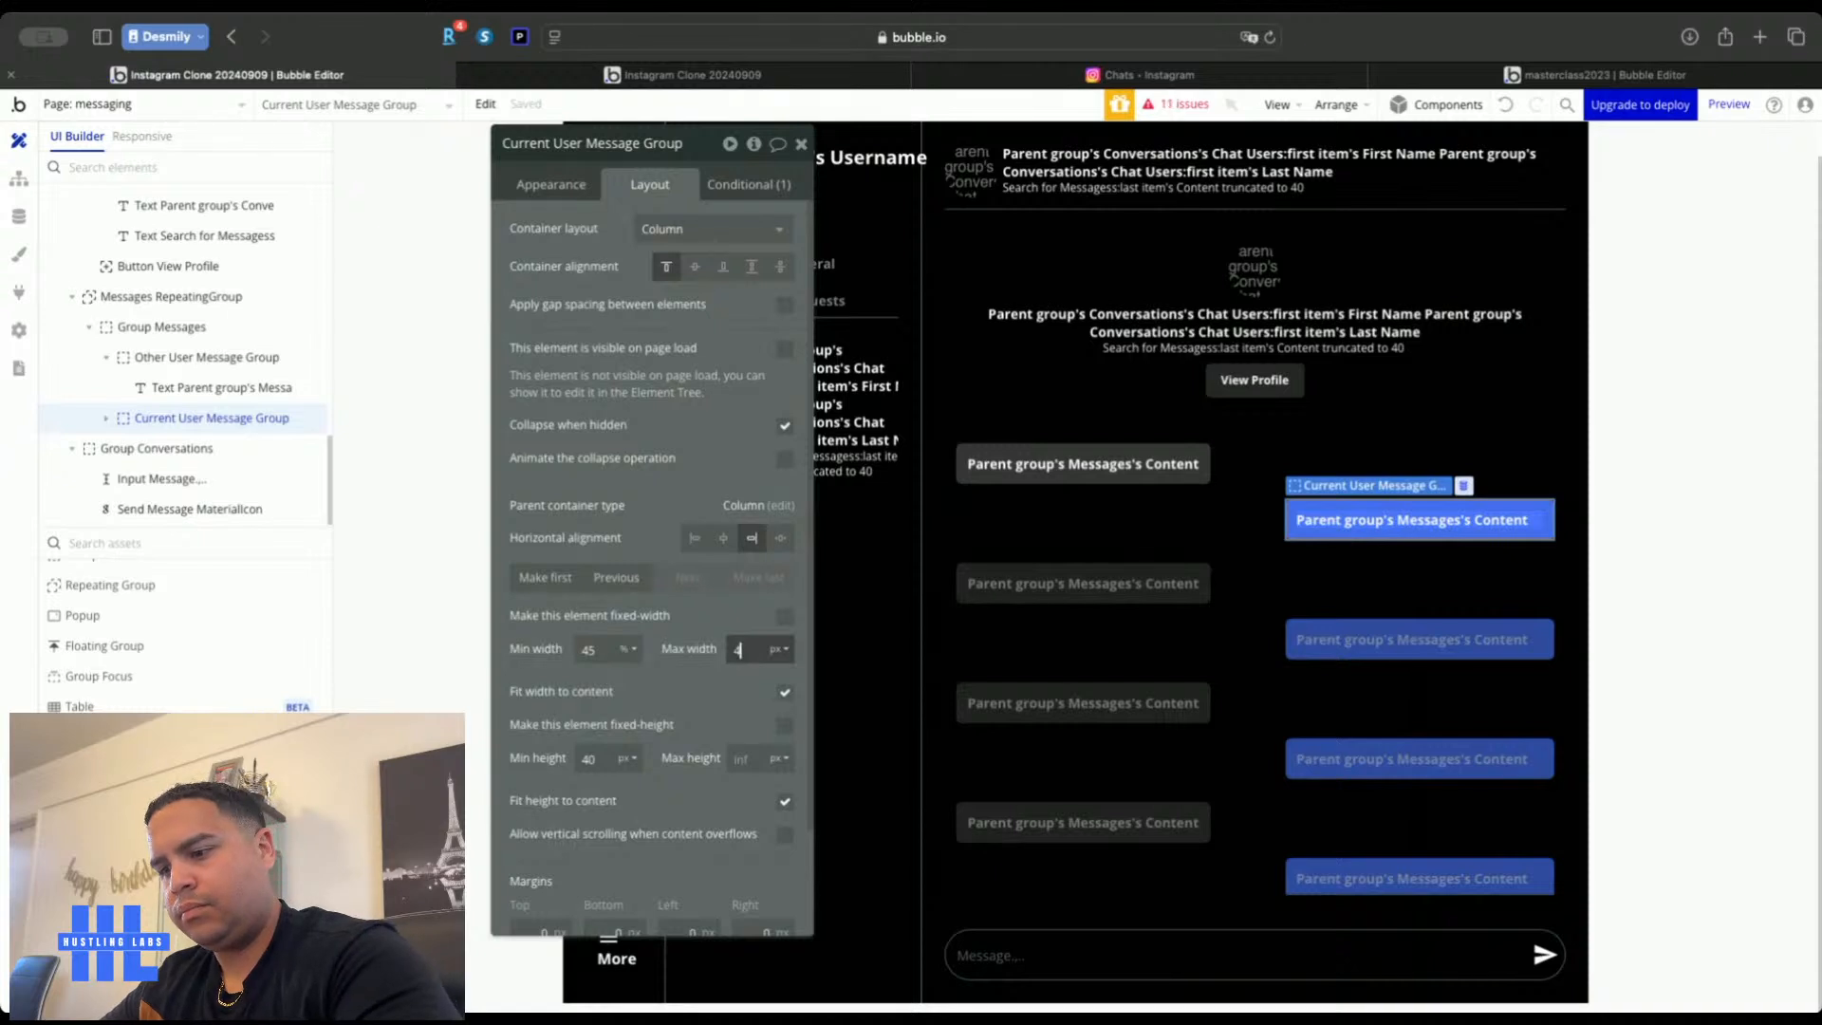
left_click(780, 649)
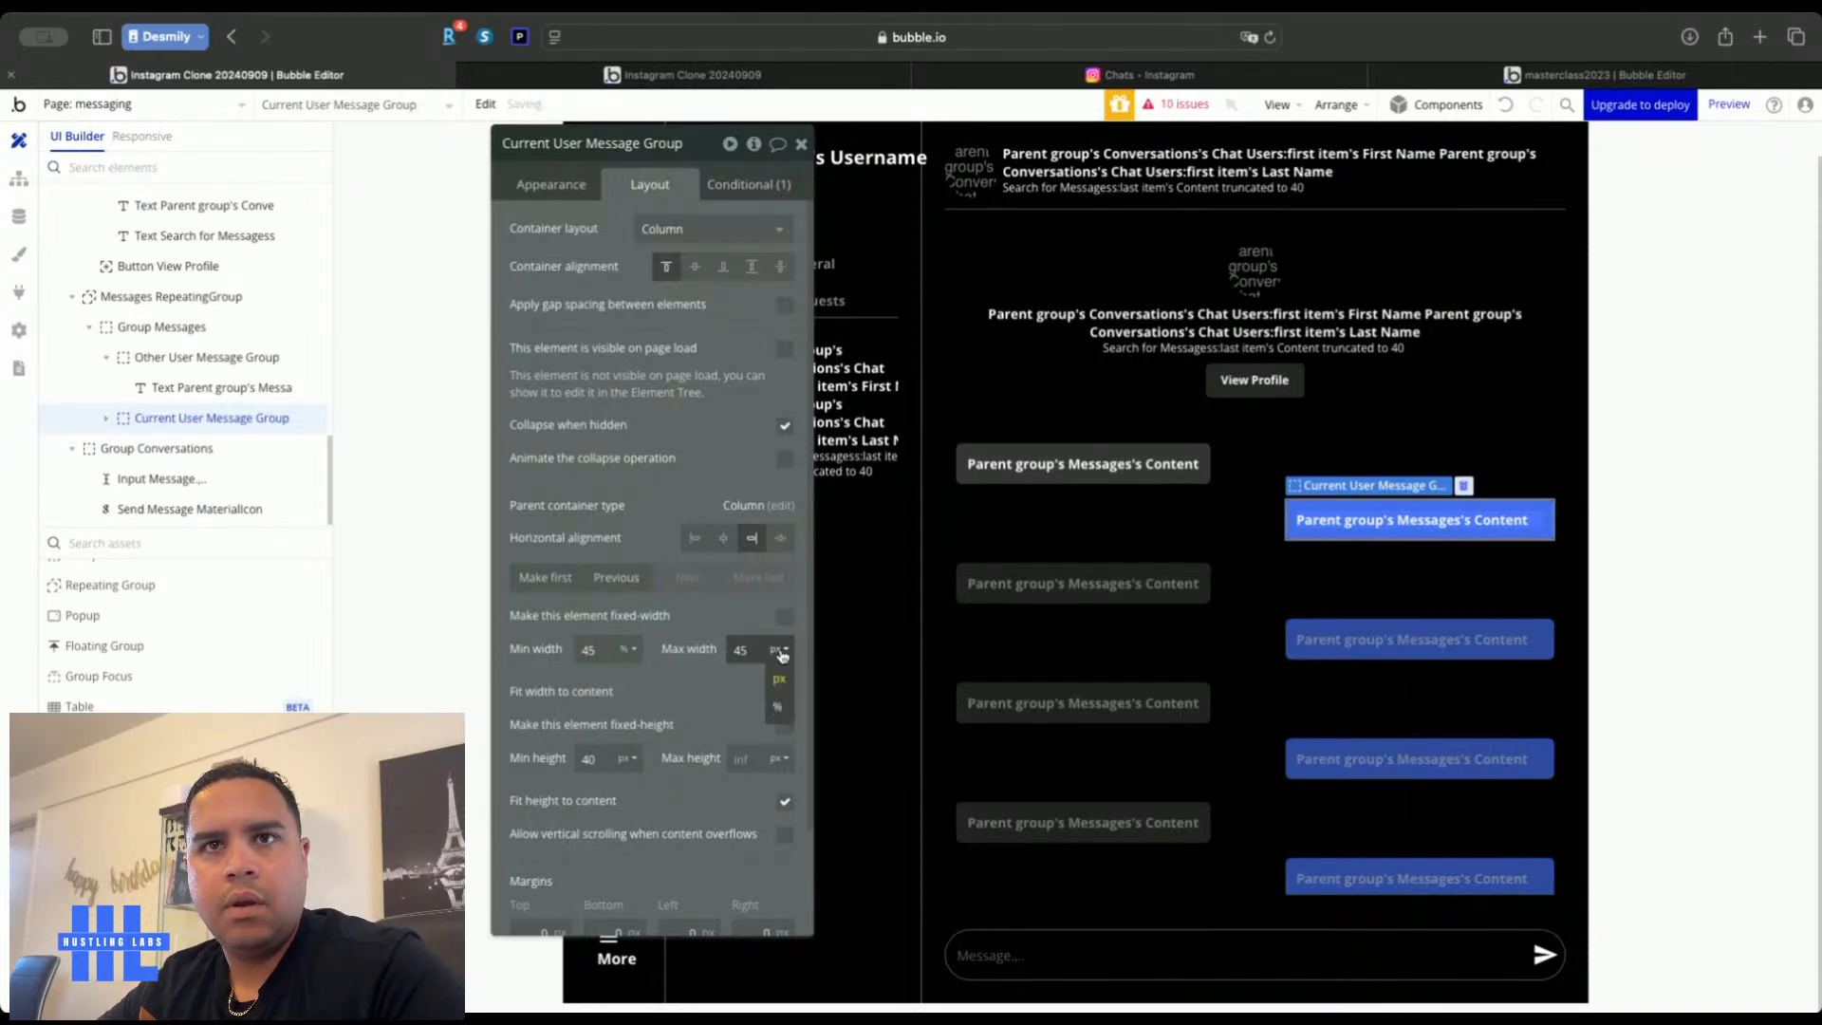
left_click(776, 707)
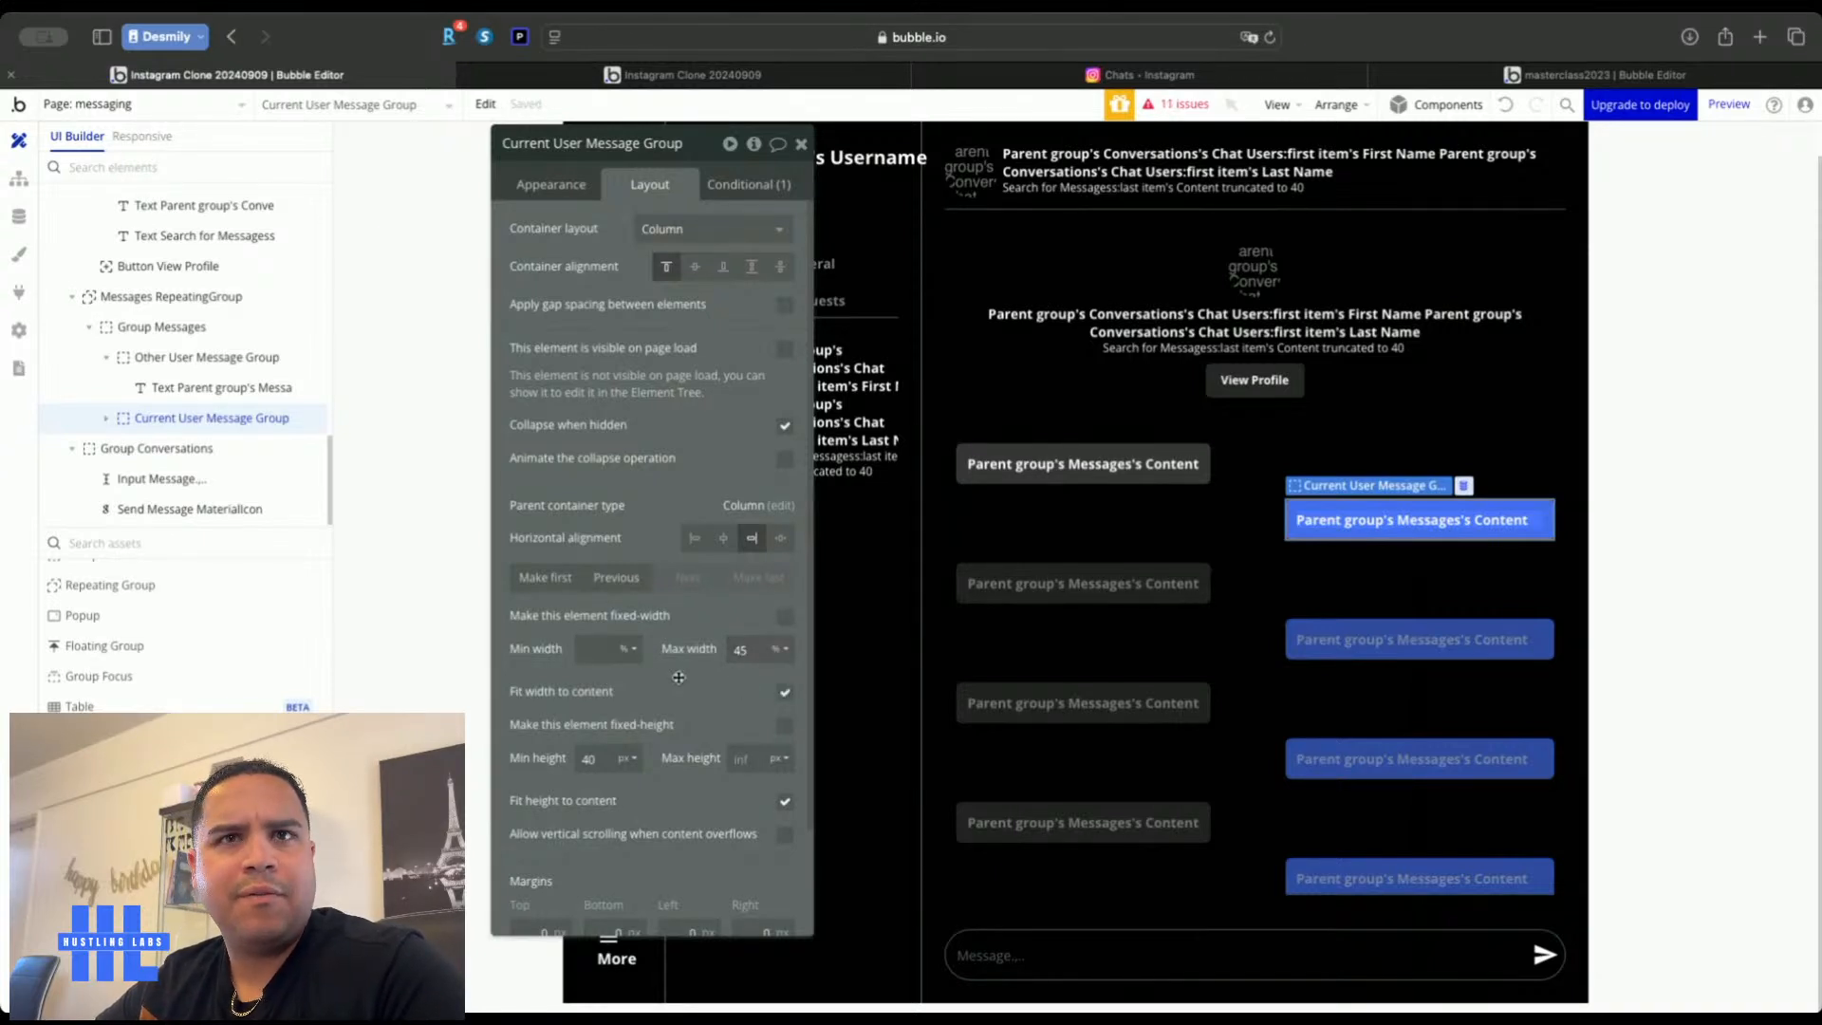
left_click(610, 77)
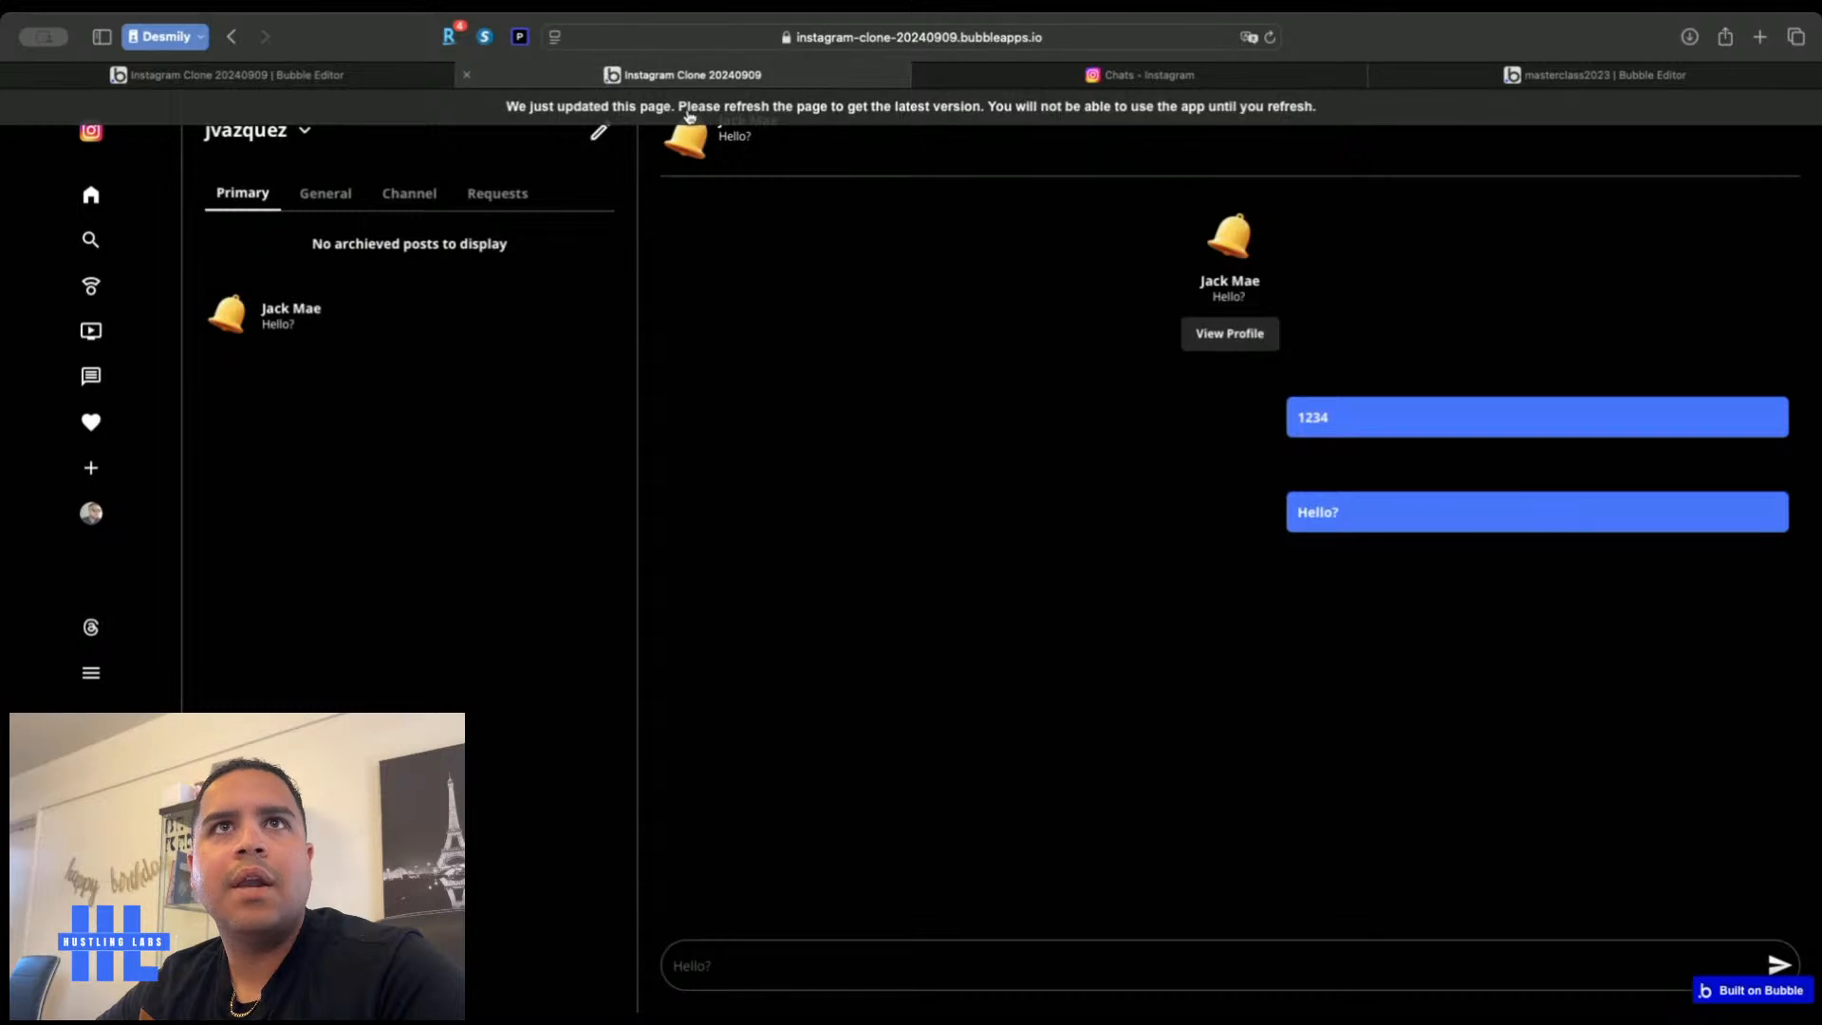
Reload the live app and open the conversation to check the resized bubbles
key("super+r")
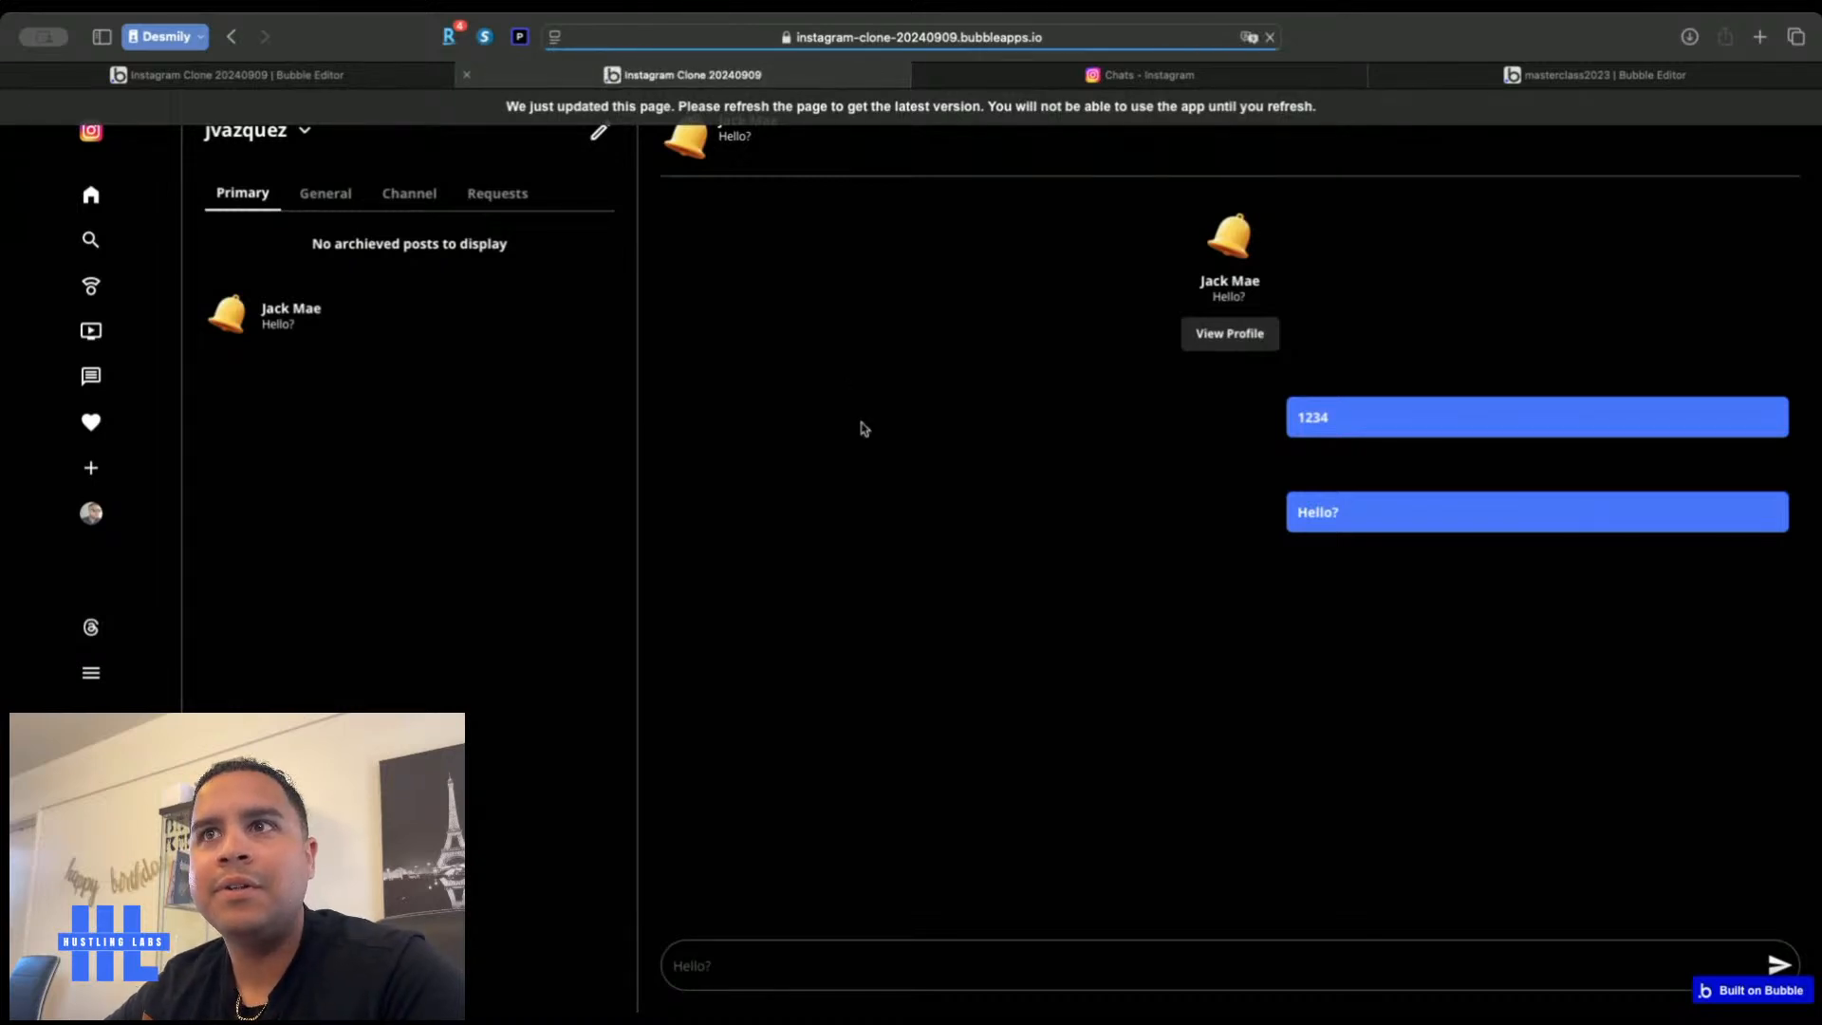
left_click(305, 323)
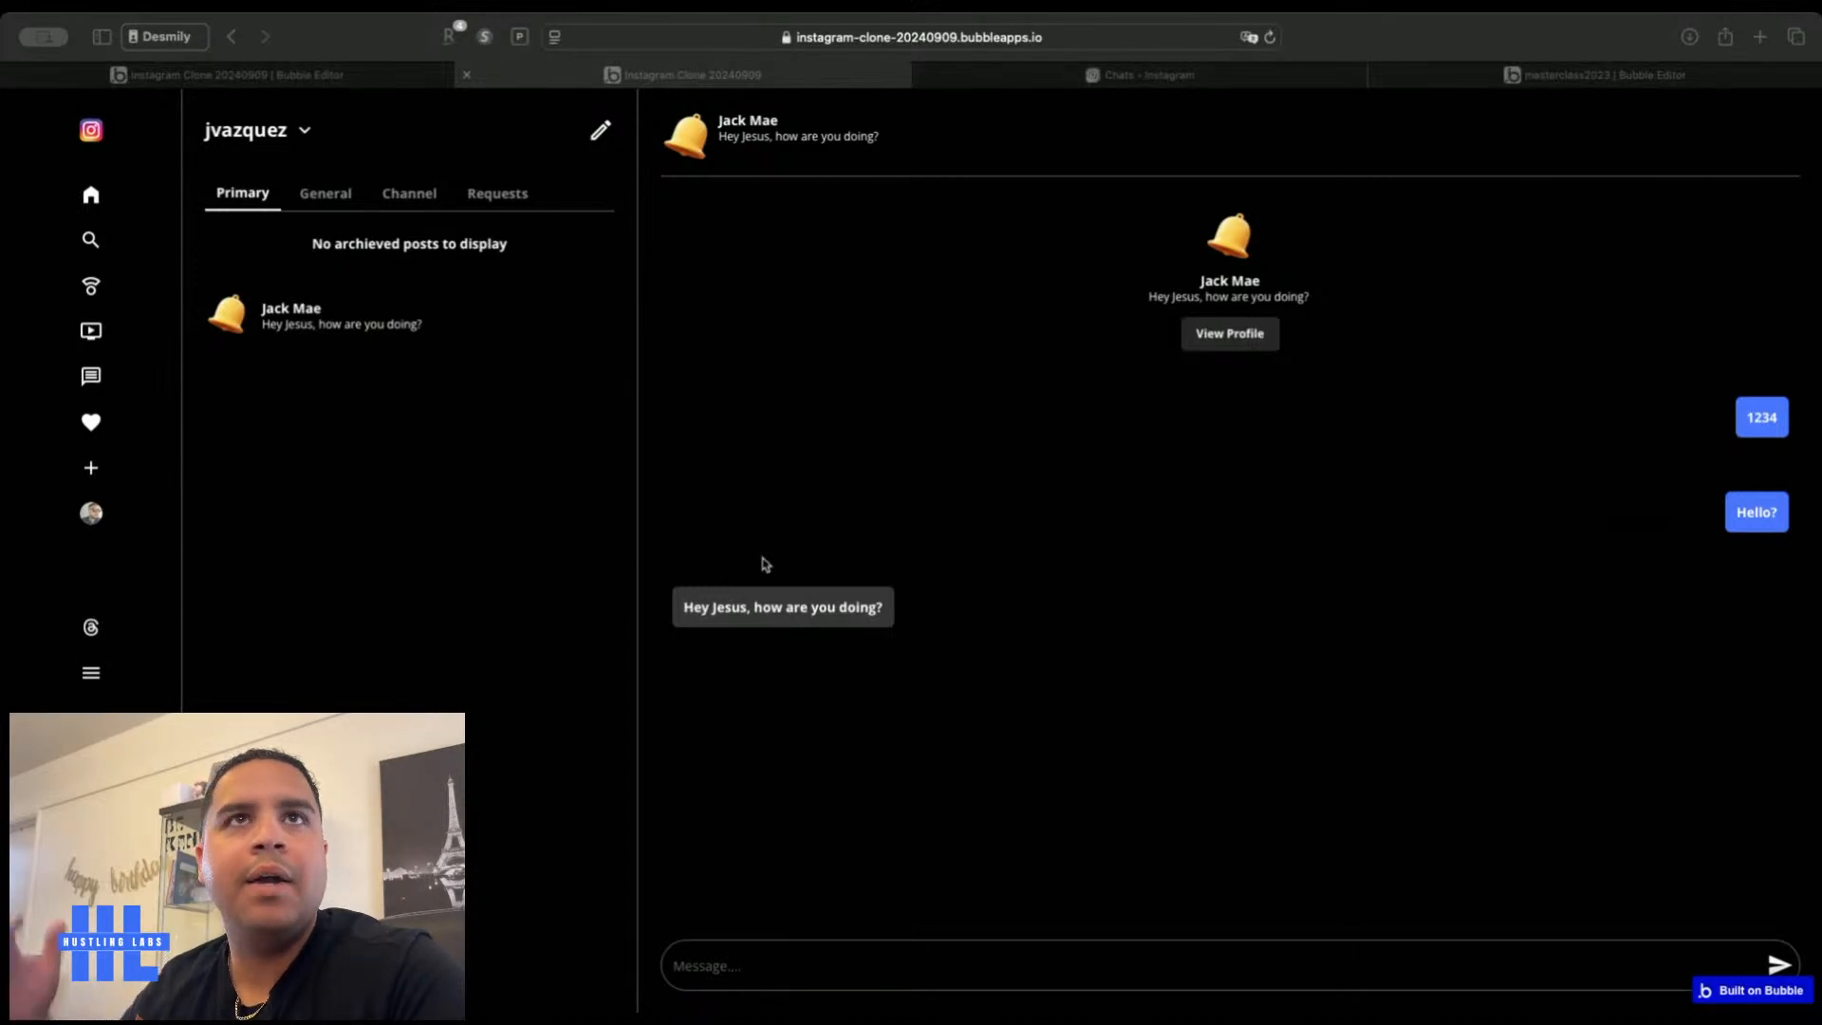
Focus the browser and go back to the Instagram Clone Bubble Editor tab
left_click(909, 762)
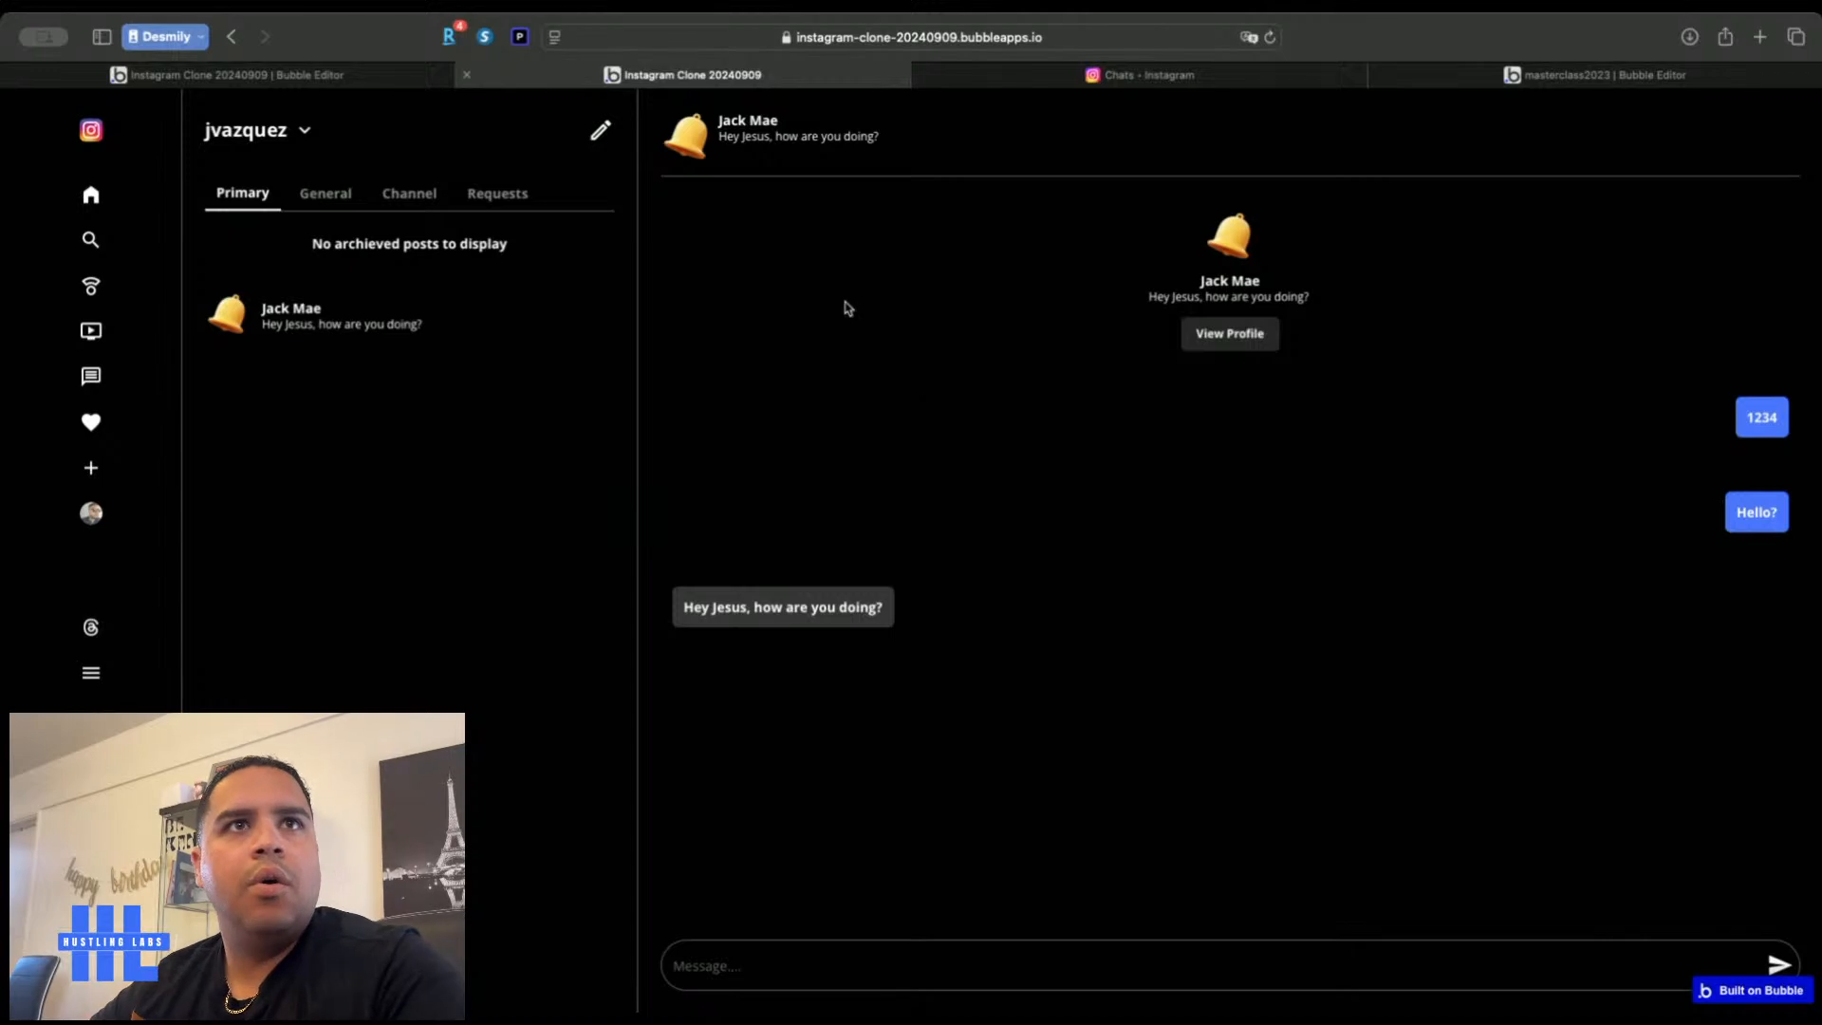
left_click(366, 74)
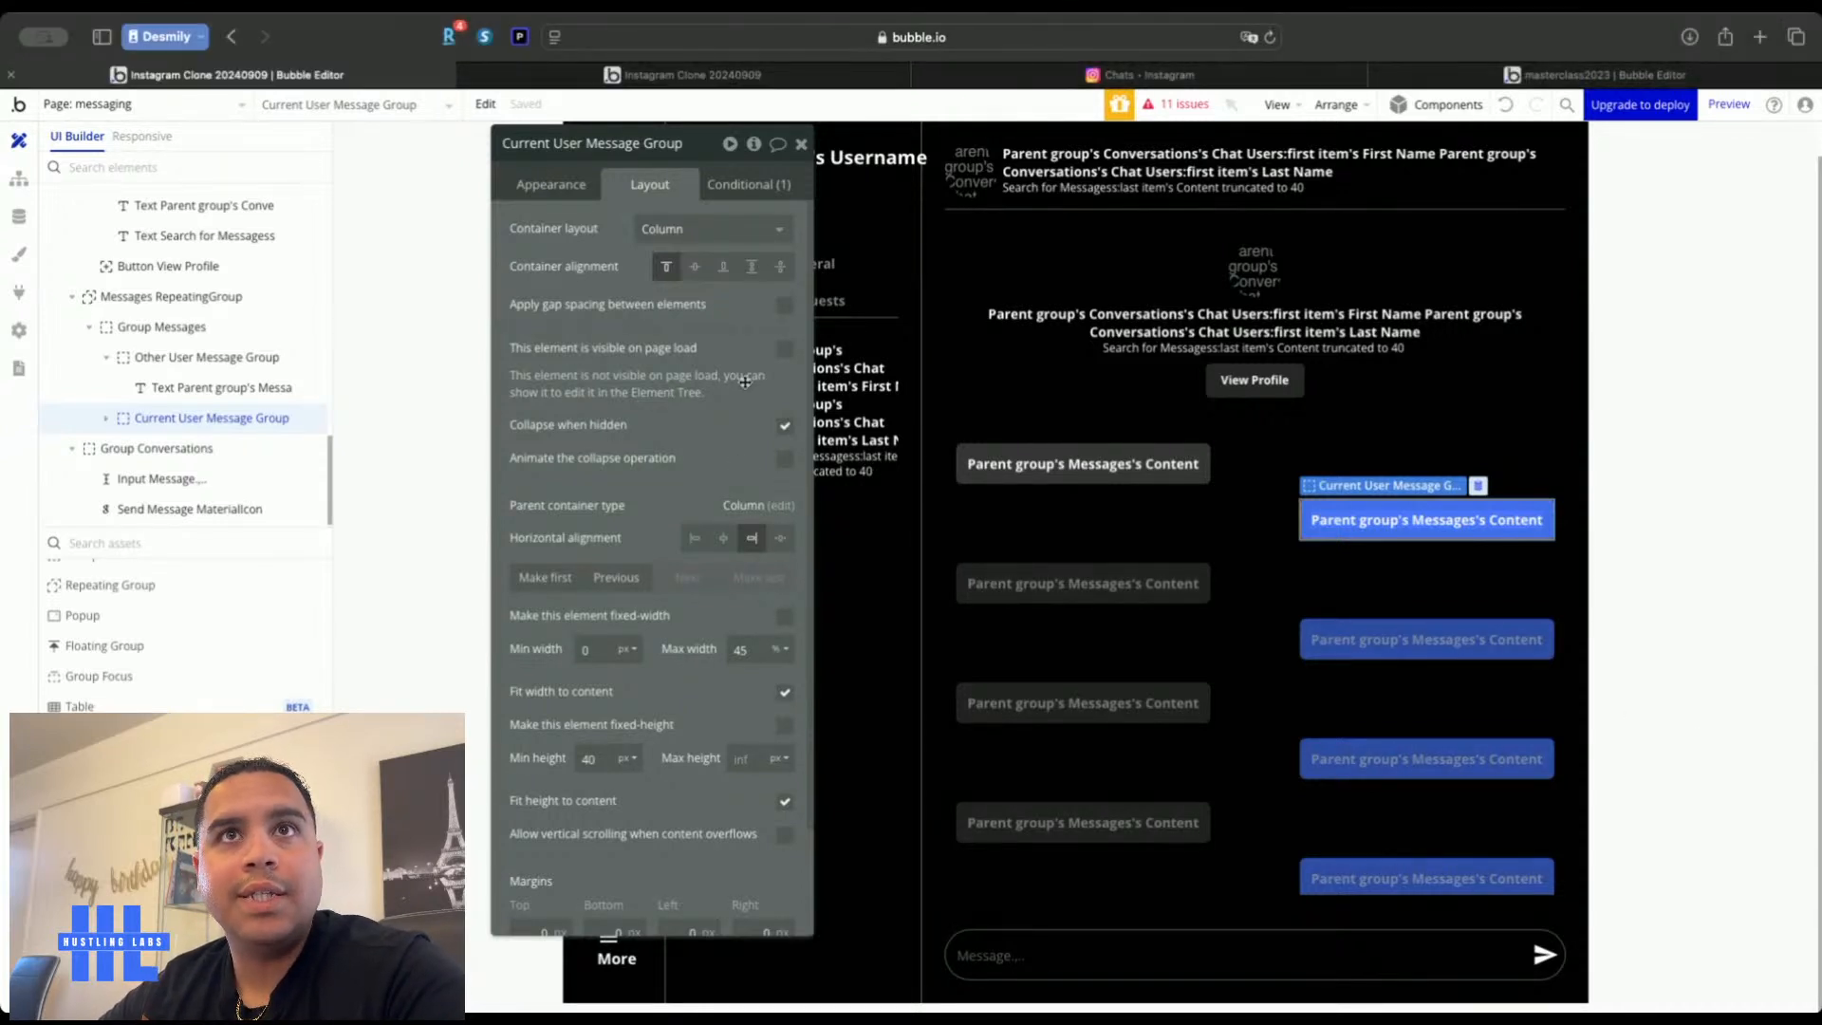
Set Group F's minimum width to 0 so the username header can narrow
left_click(801, 143)
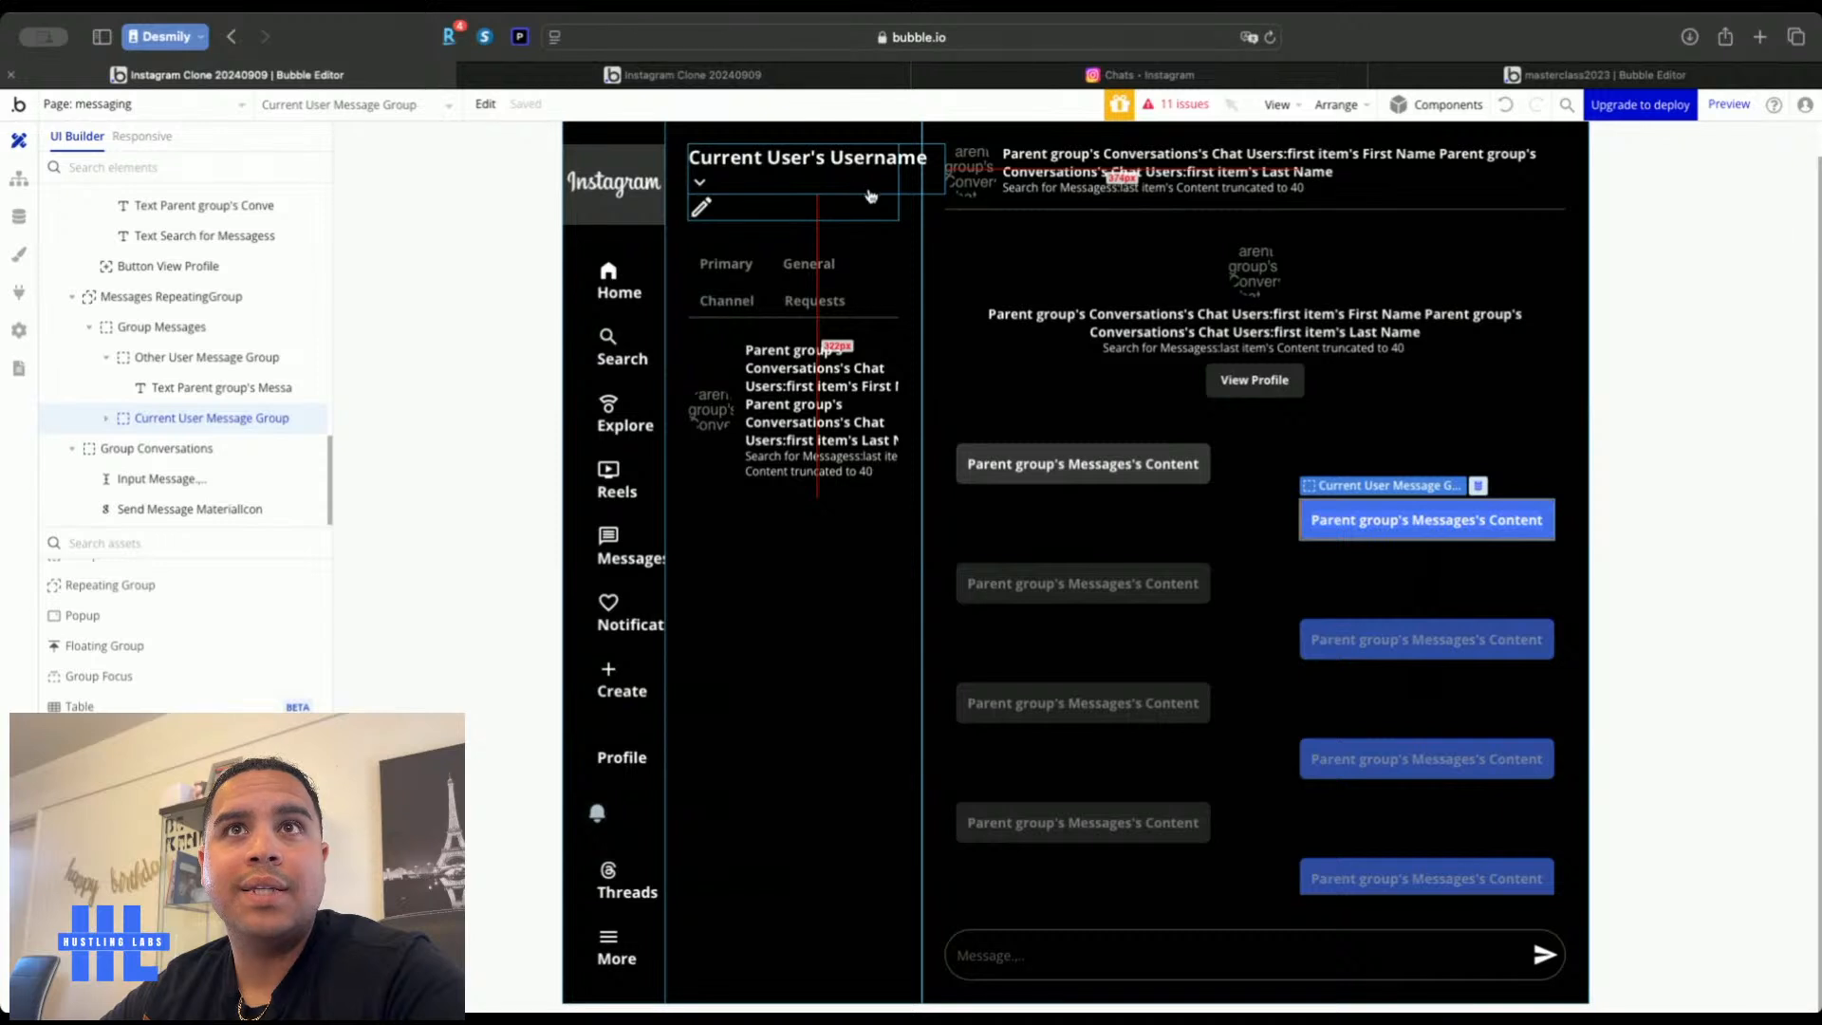
double_click(871, 189)
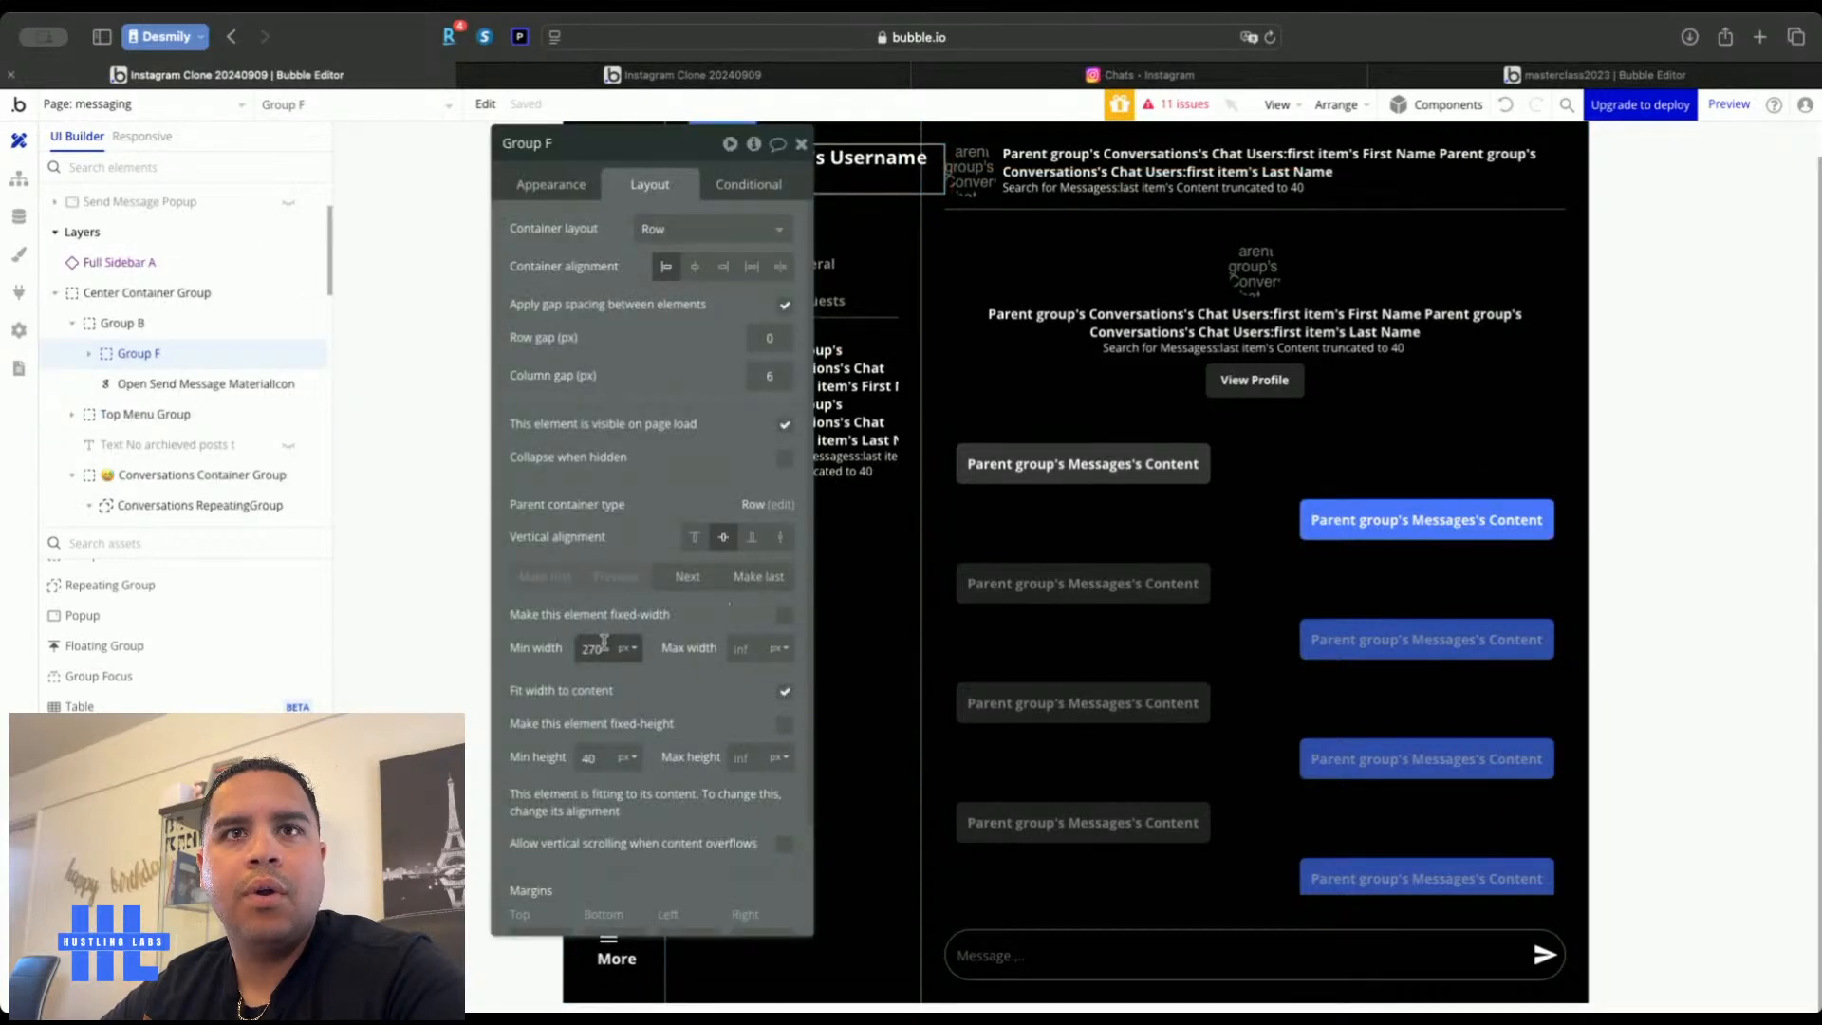
key("BackSpace")
left_click(685, 662)
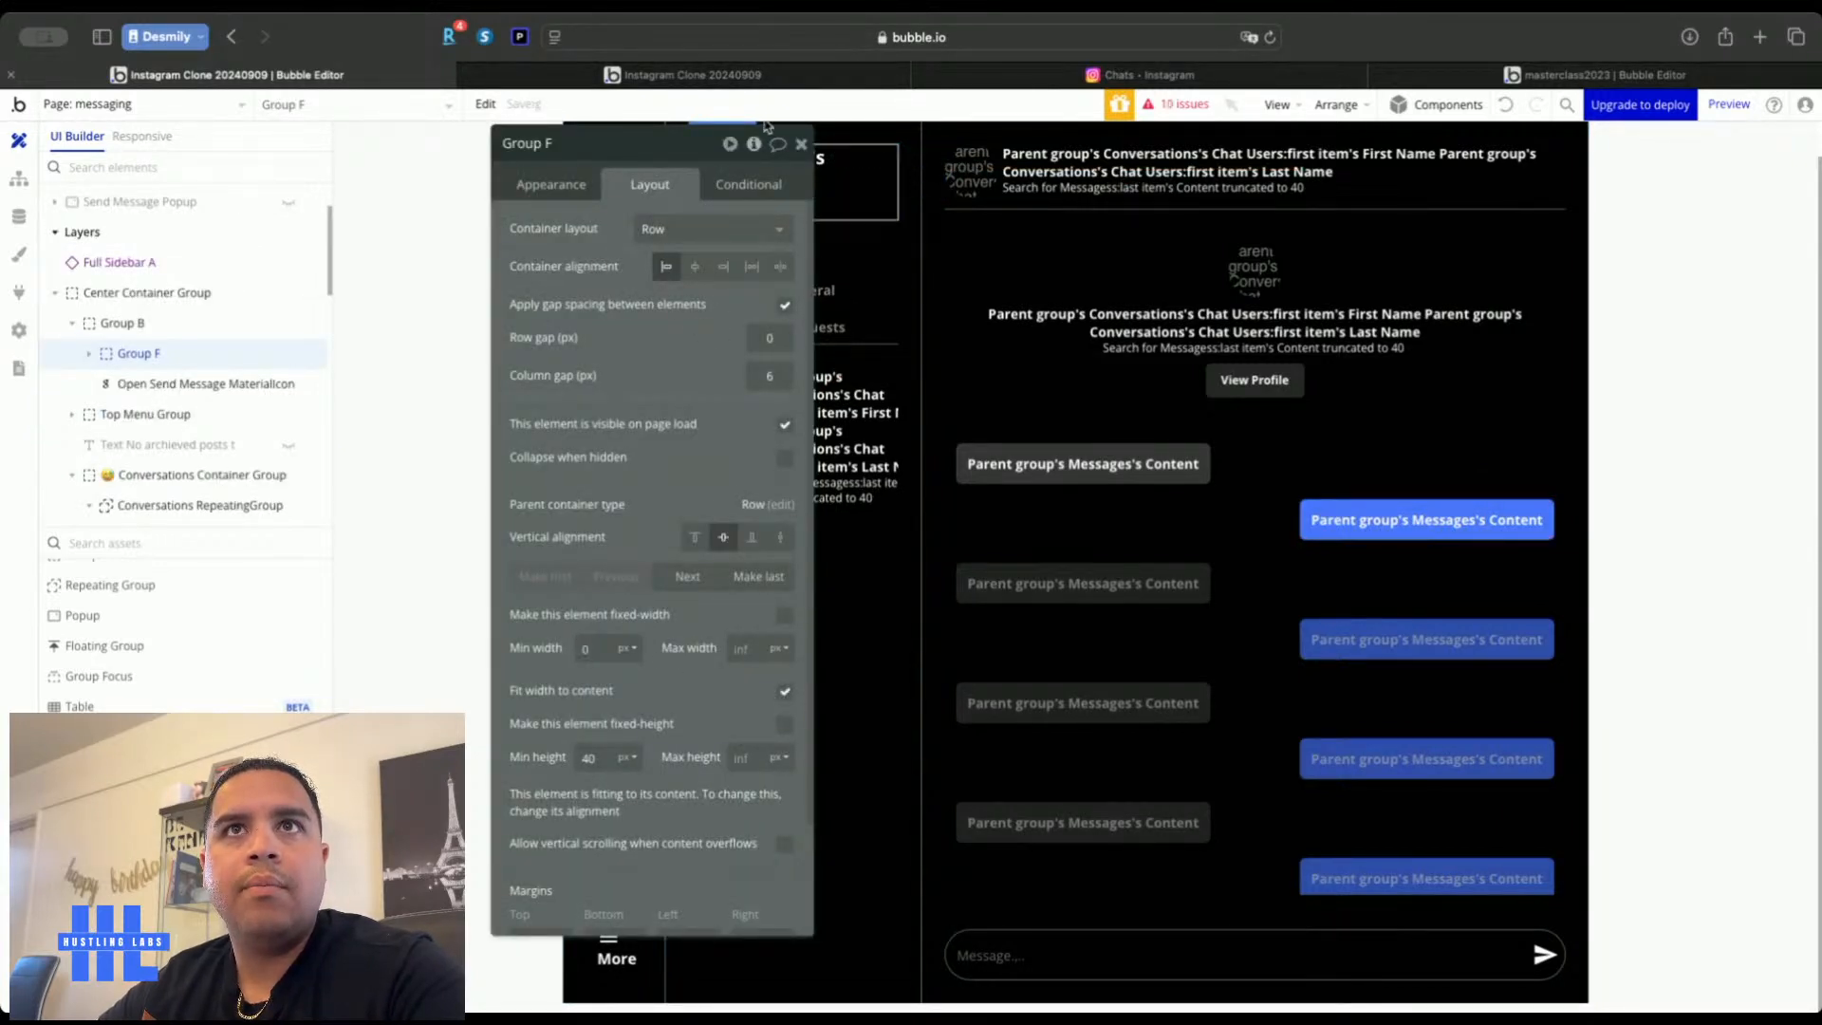
left_click(800, 145)
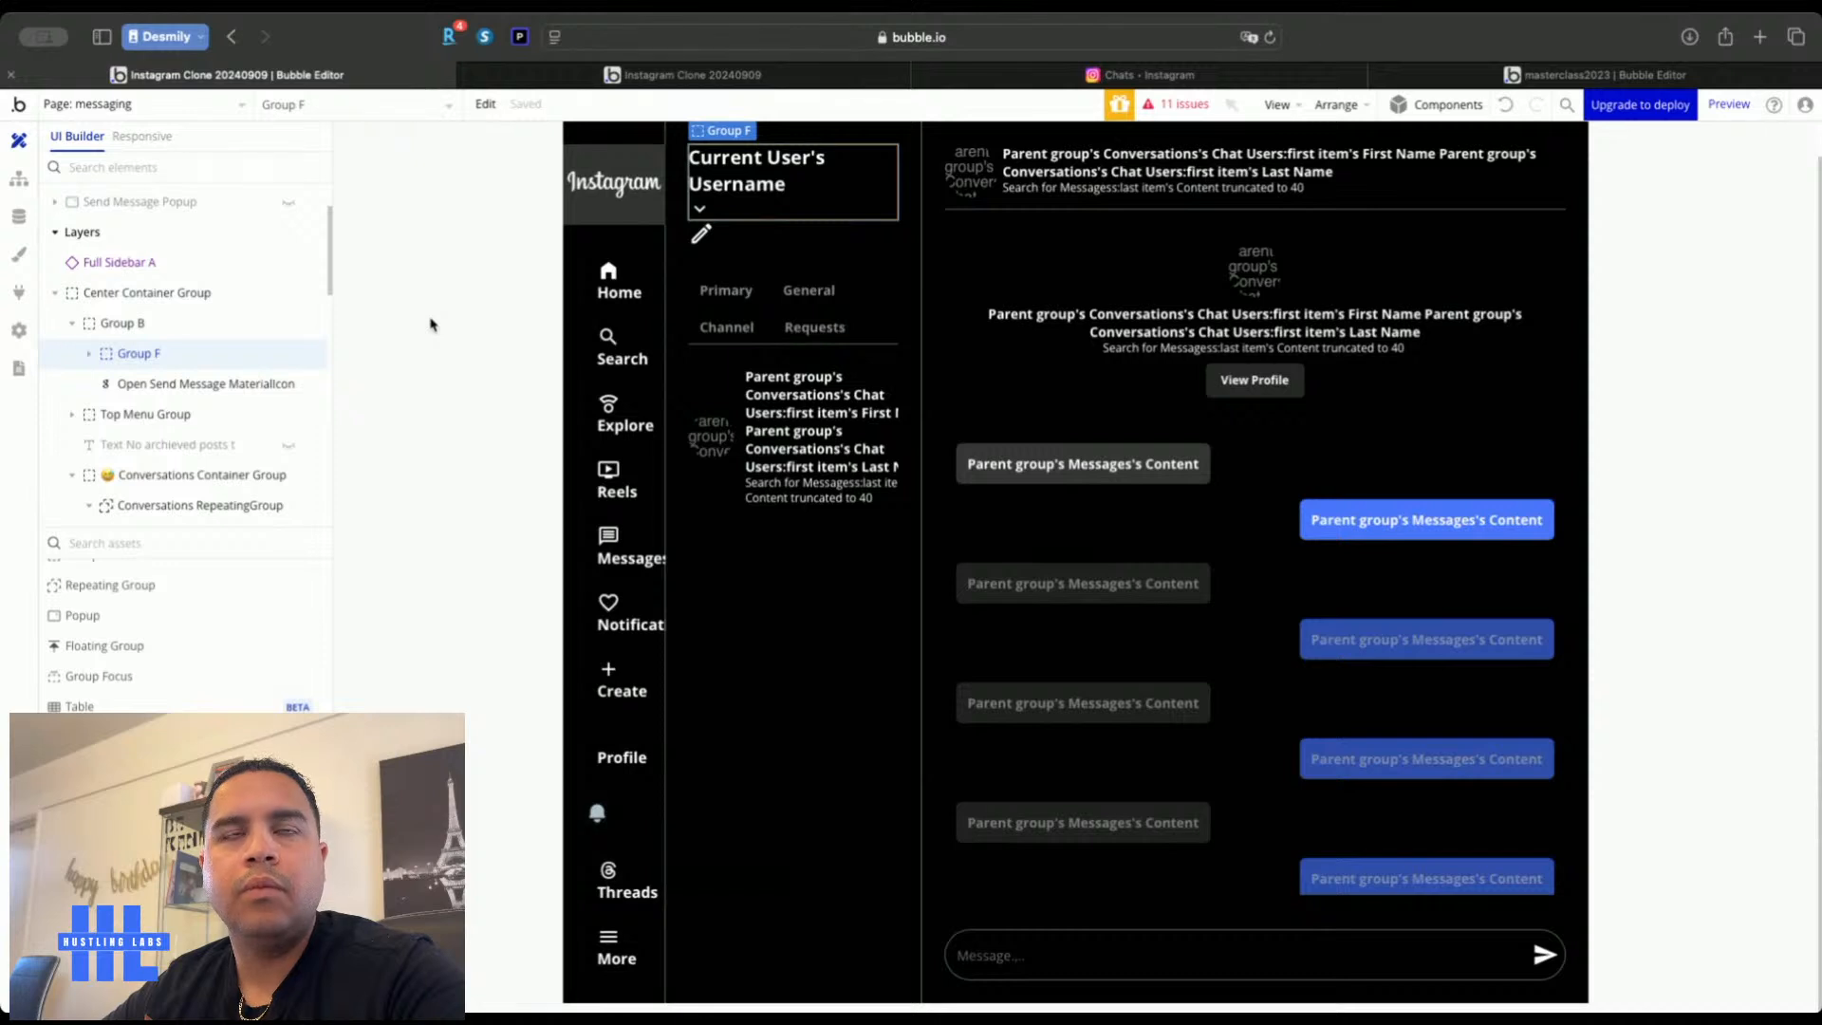
double_click(489, 342)
left_click(718, 74)
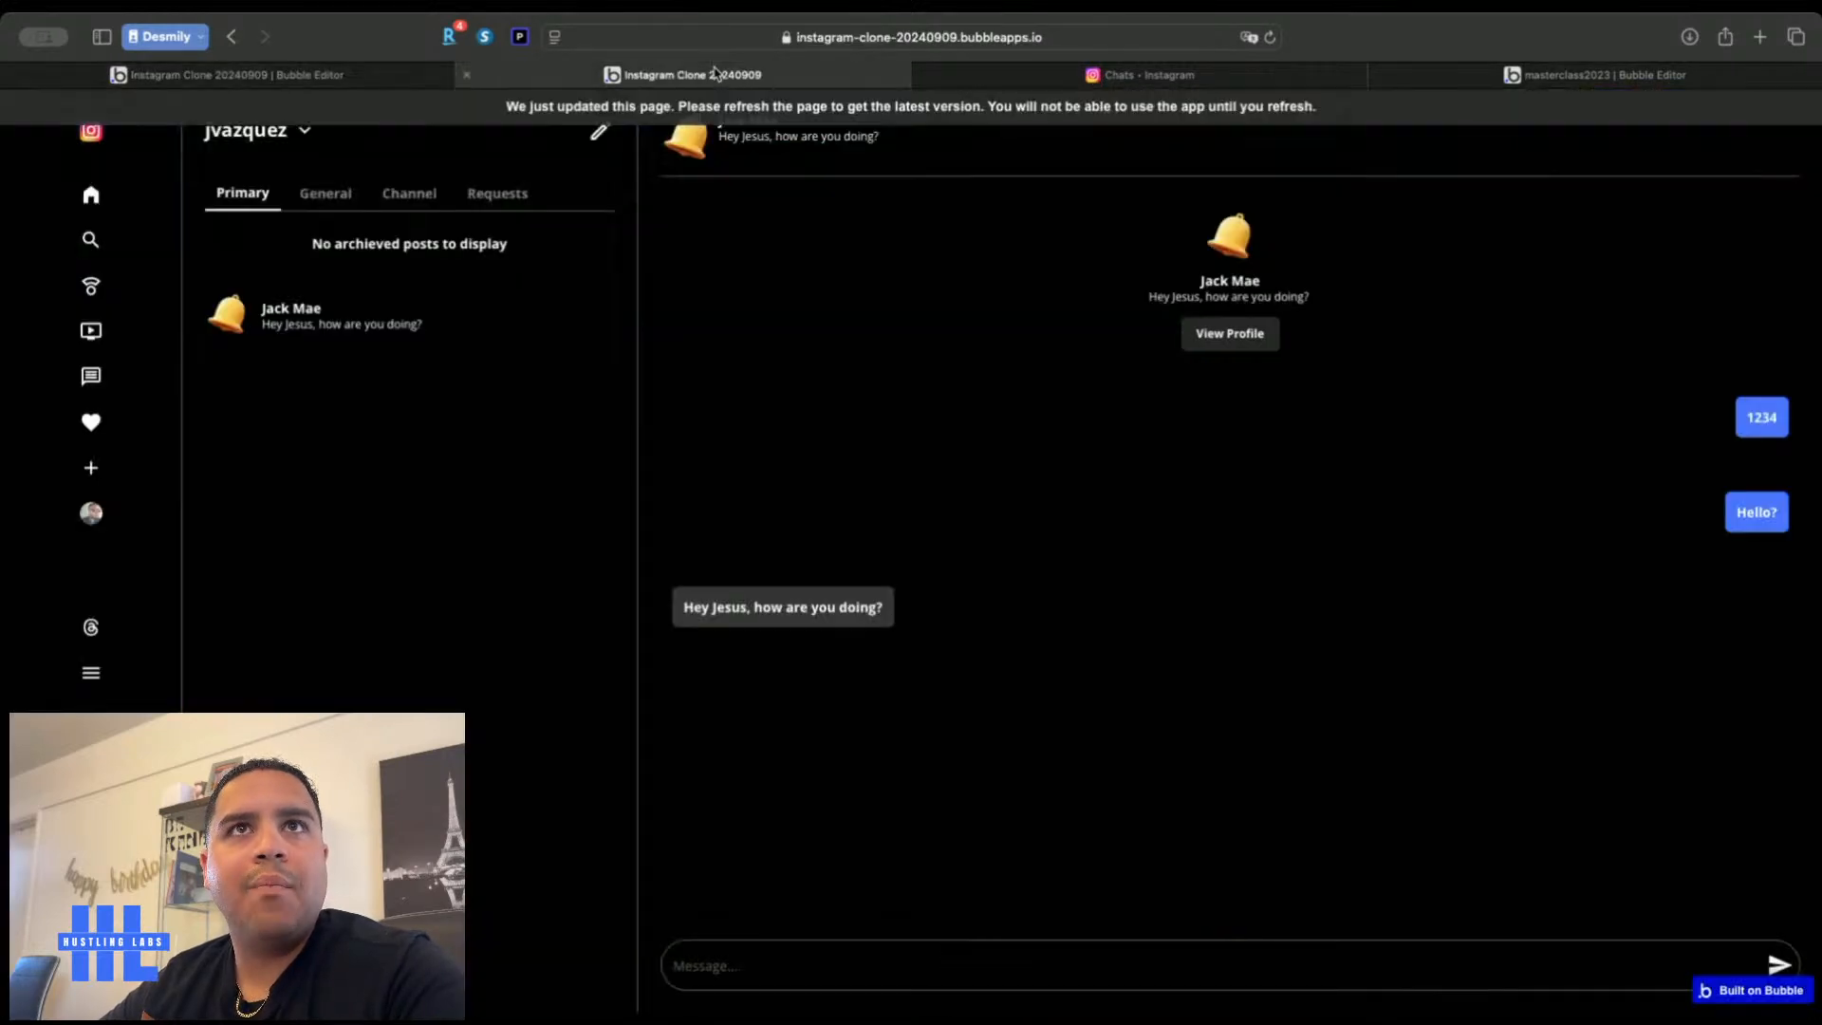
Reload the live app, then browse real Instagram's notifications, create options and home feed
key("super+r")
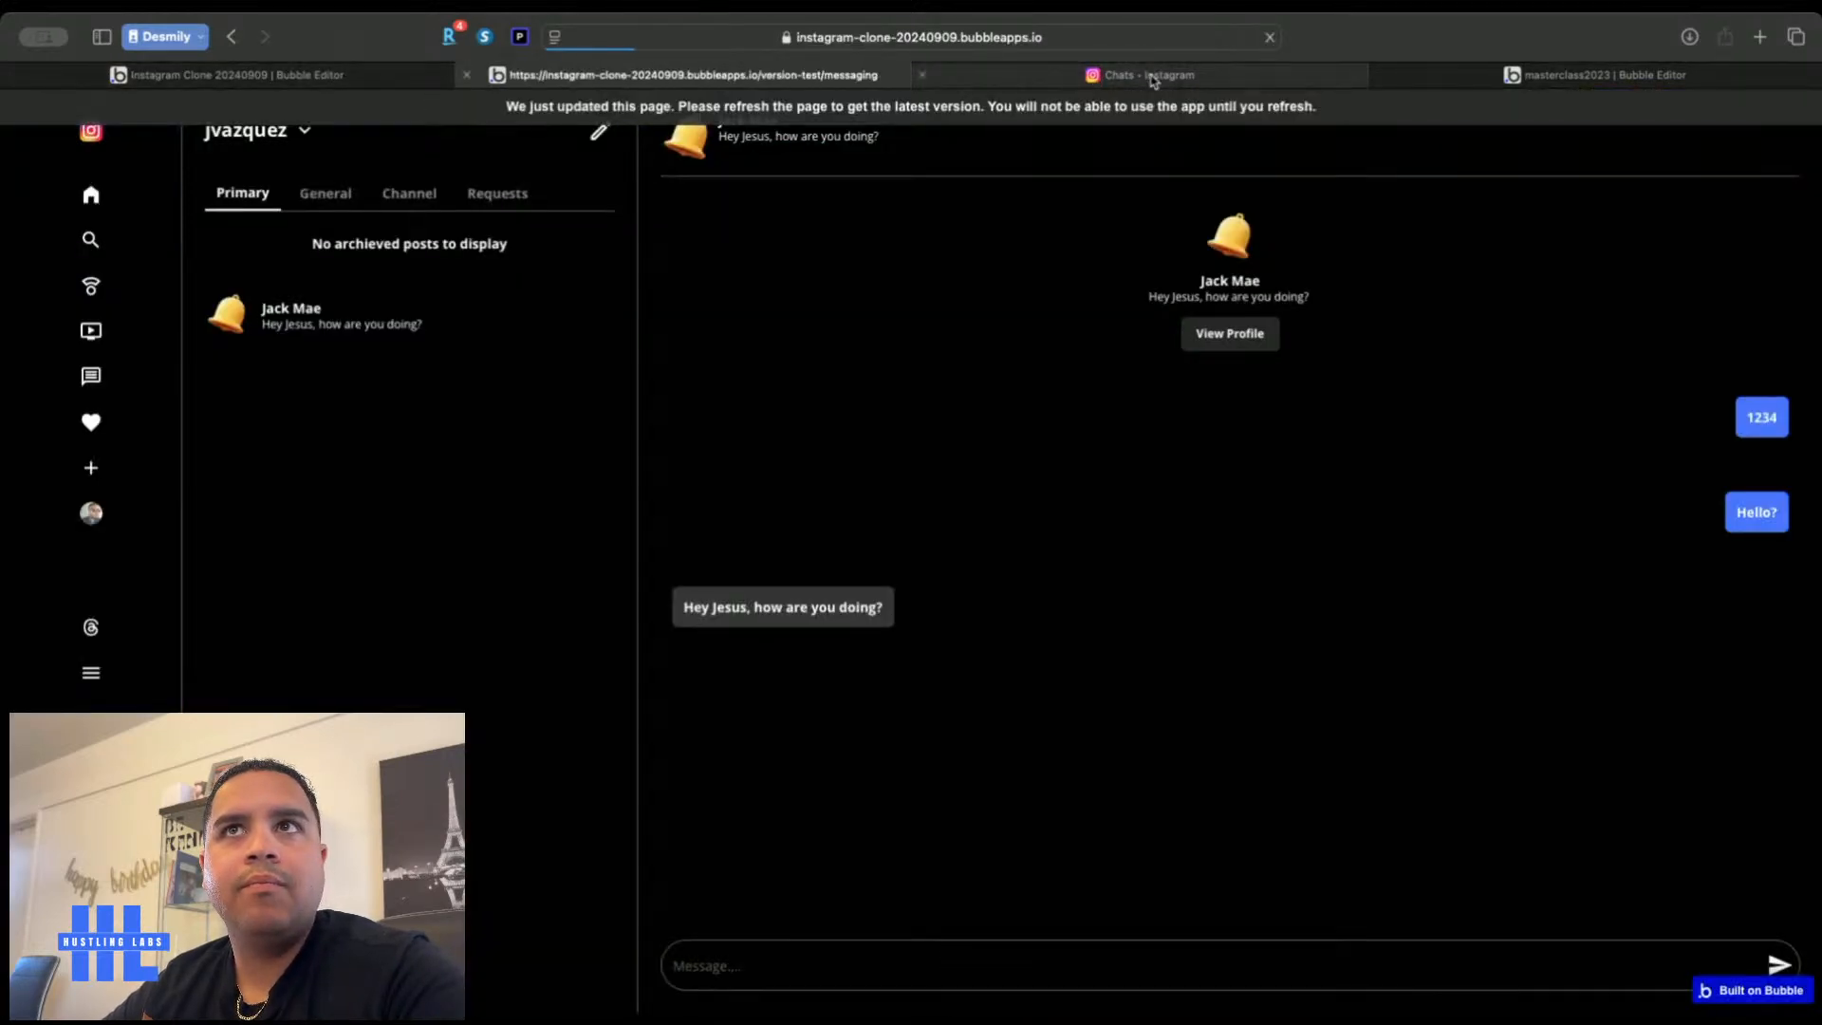
left_click(1152, 76)
scroll(73, 308, "down", 5)
scroll(73, 308, "up", 5)
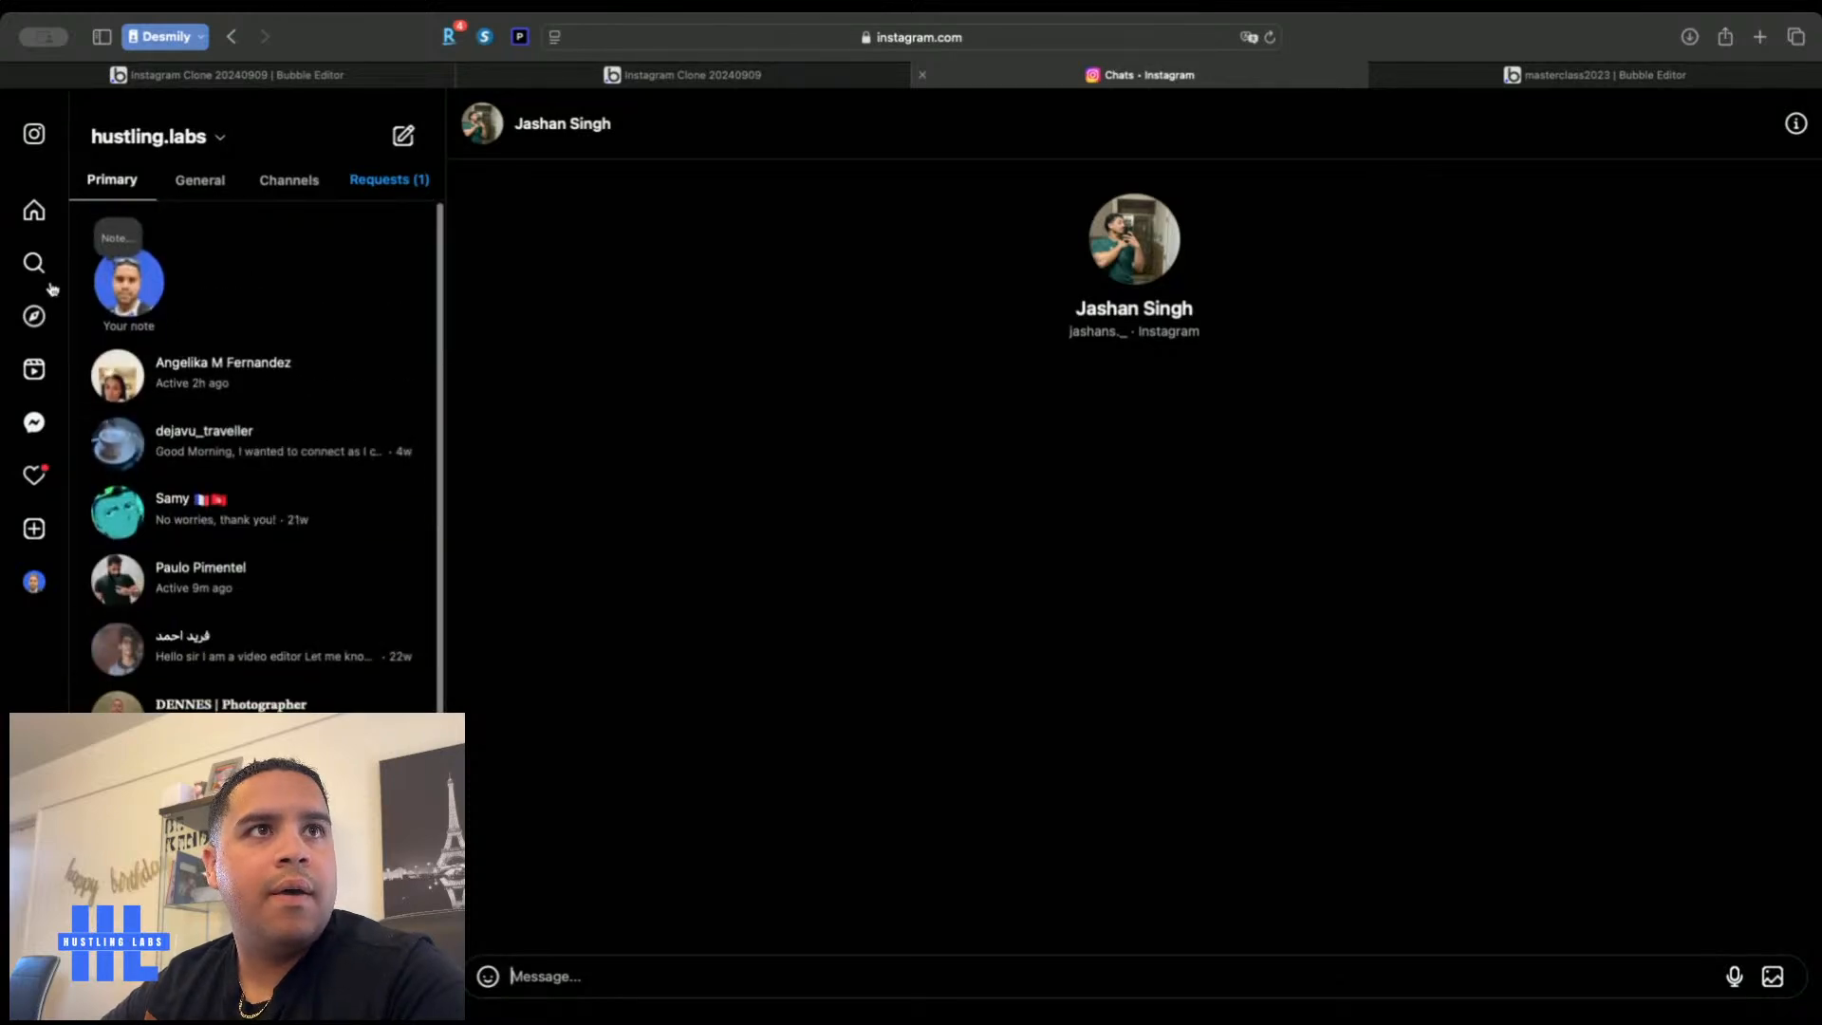
left_click(29, 490)
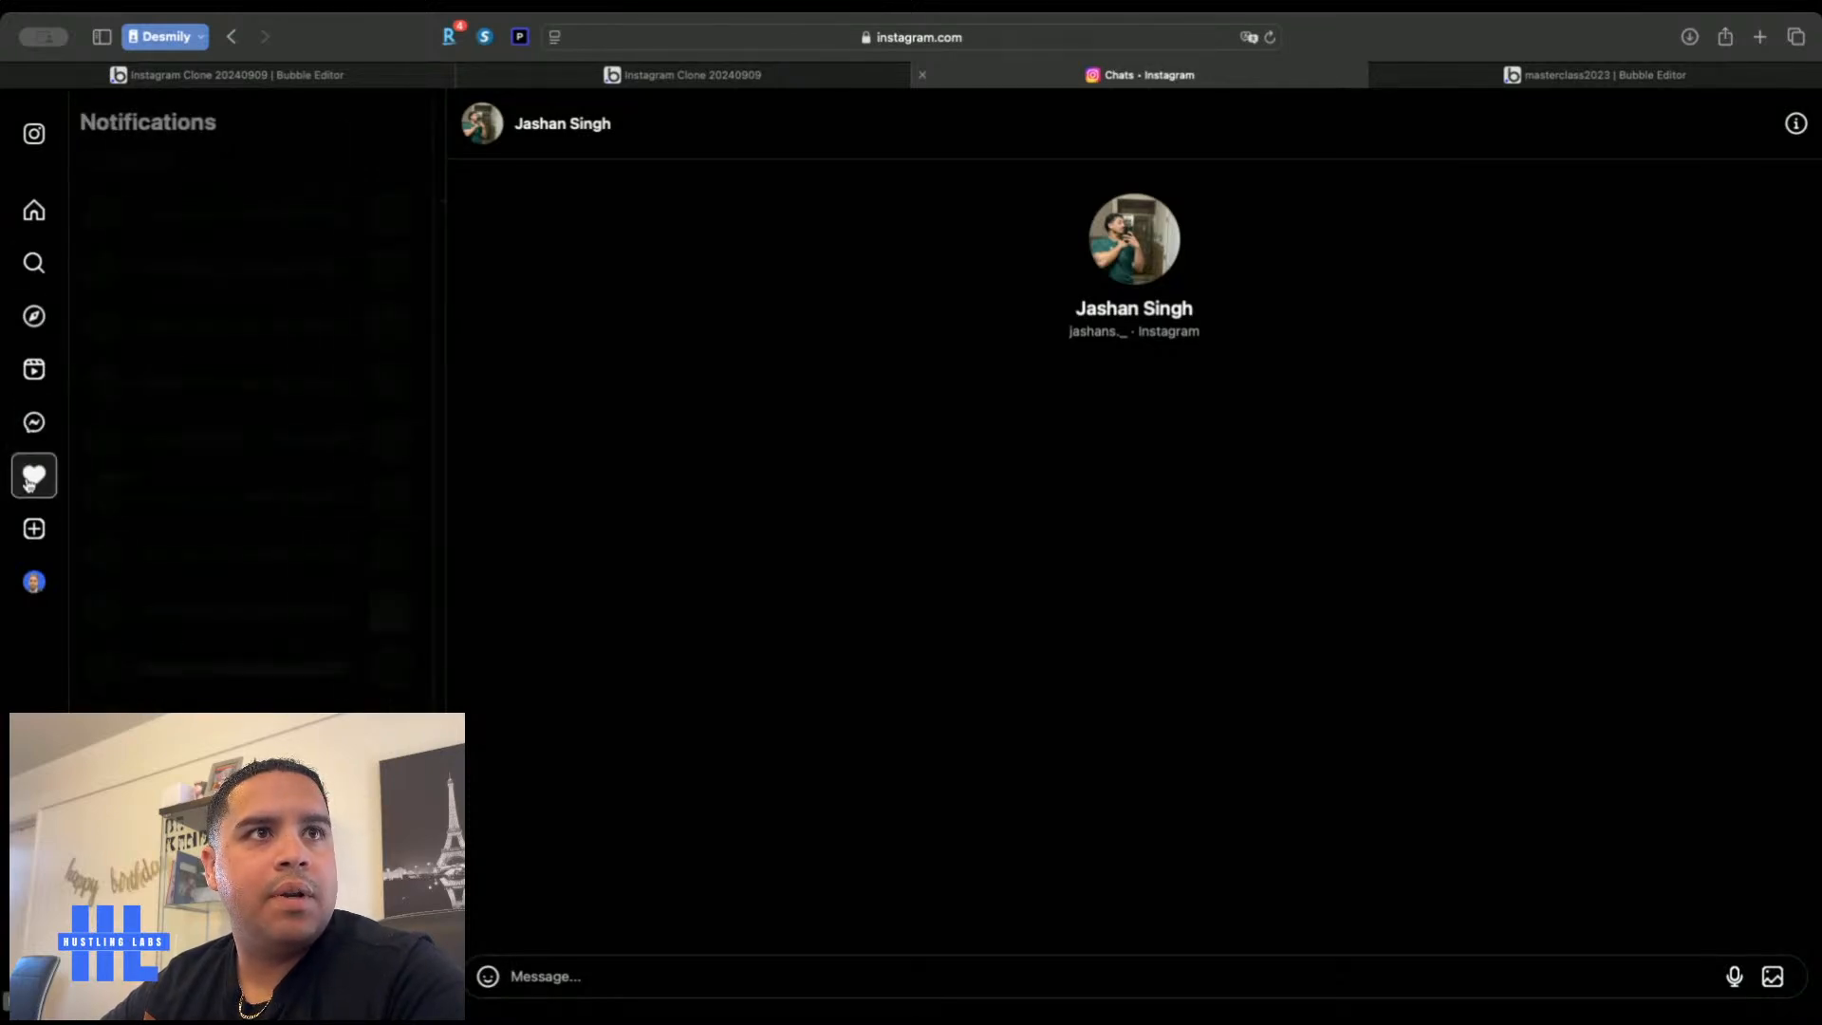
left_click(34, 528)
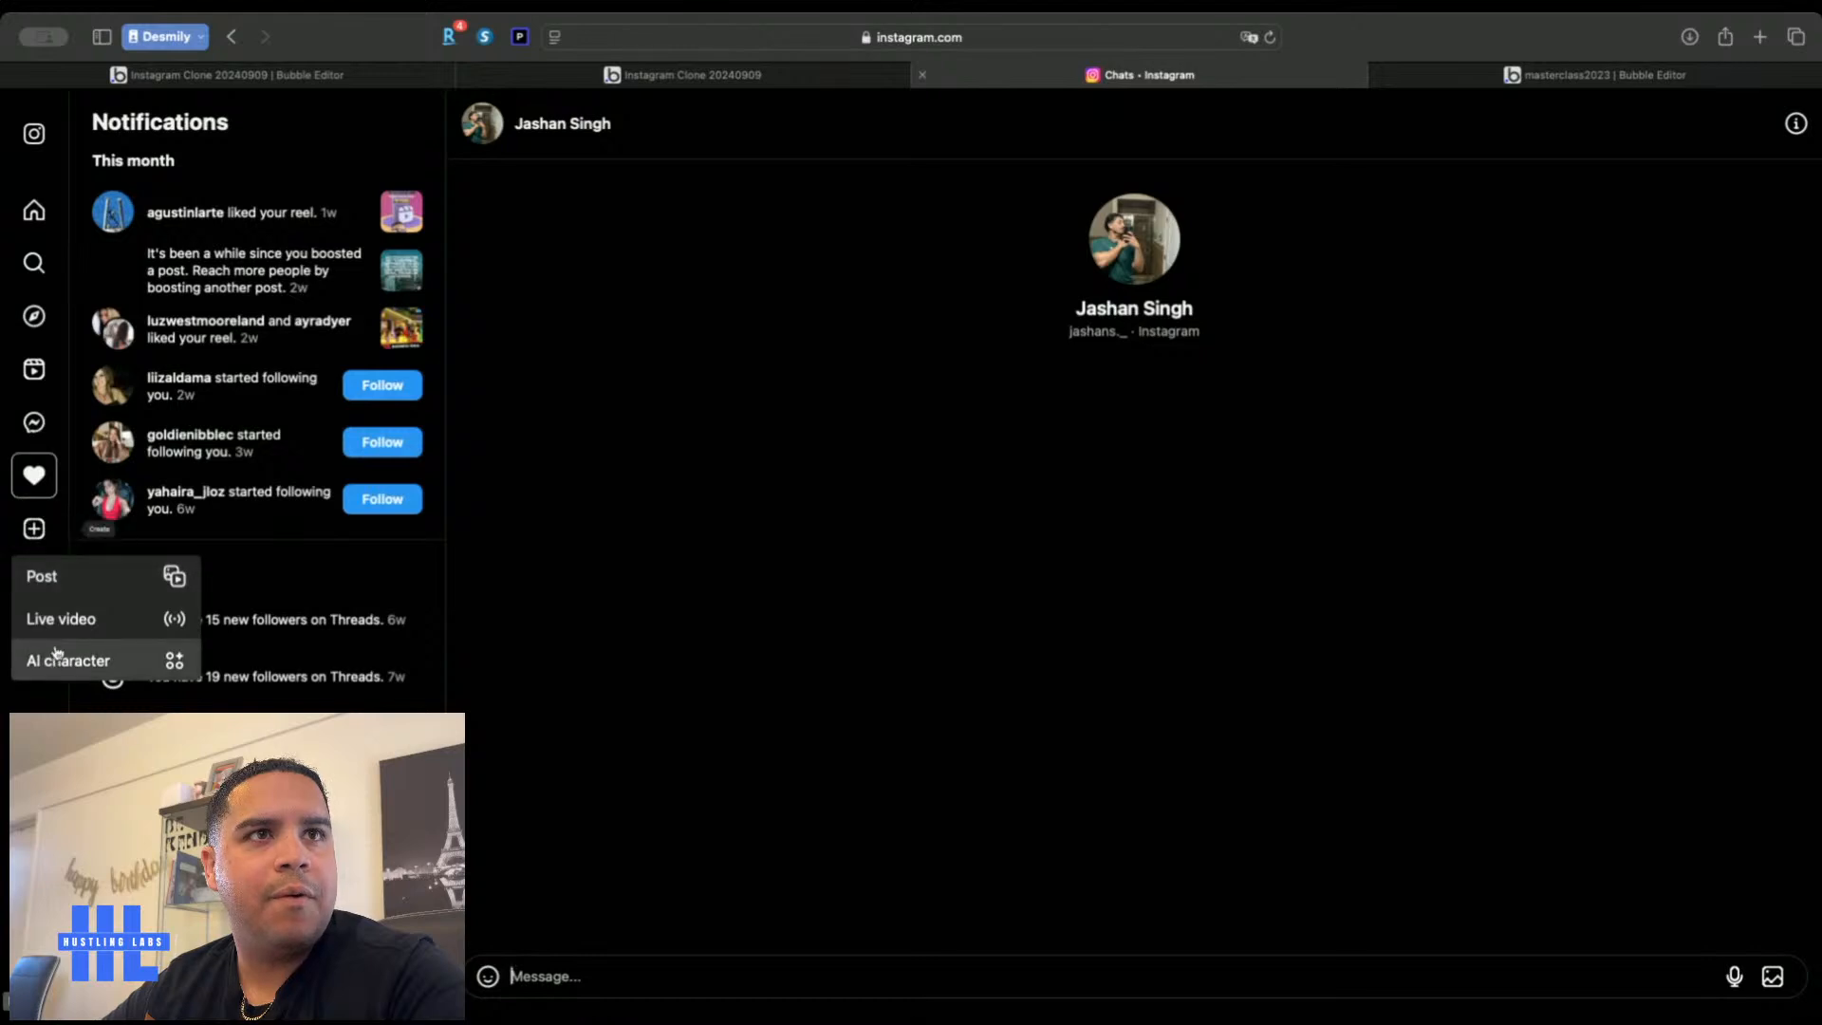
left_click(35, 216)
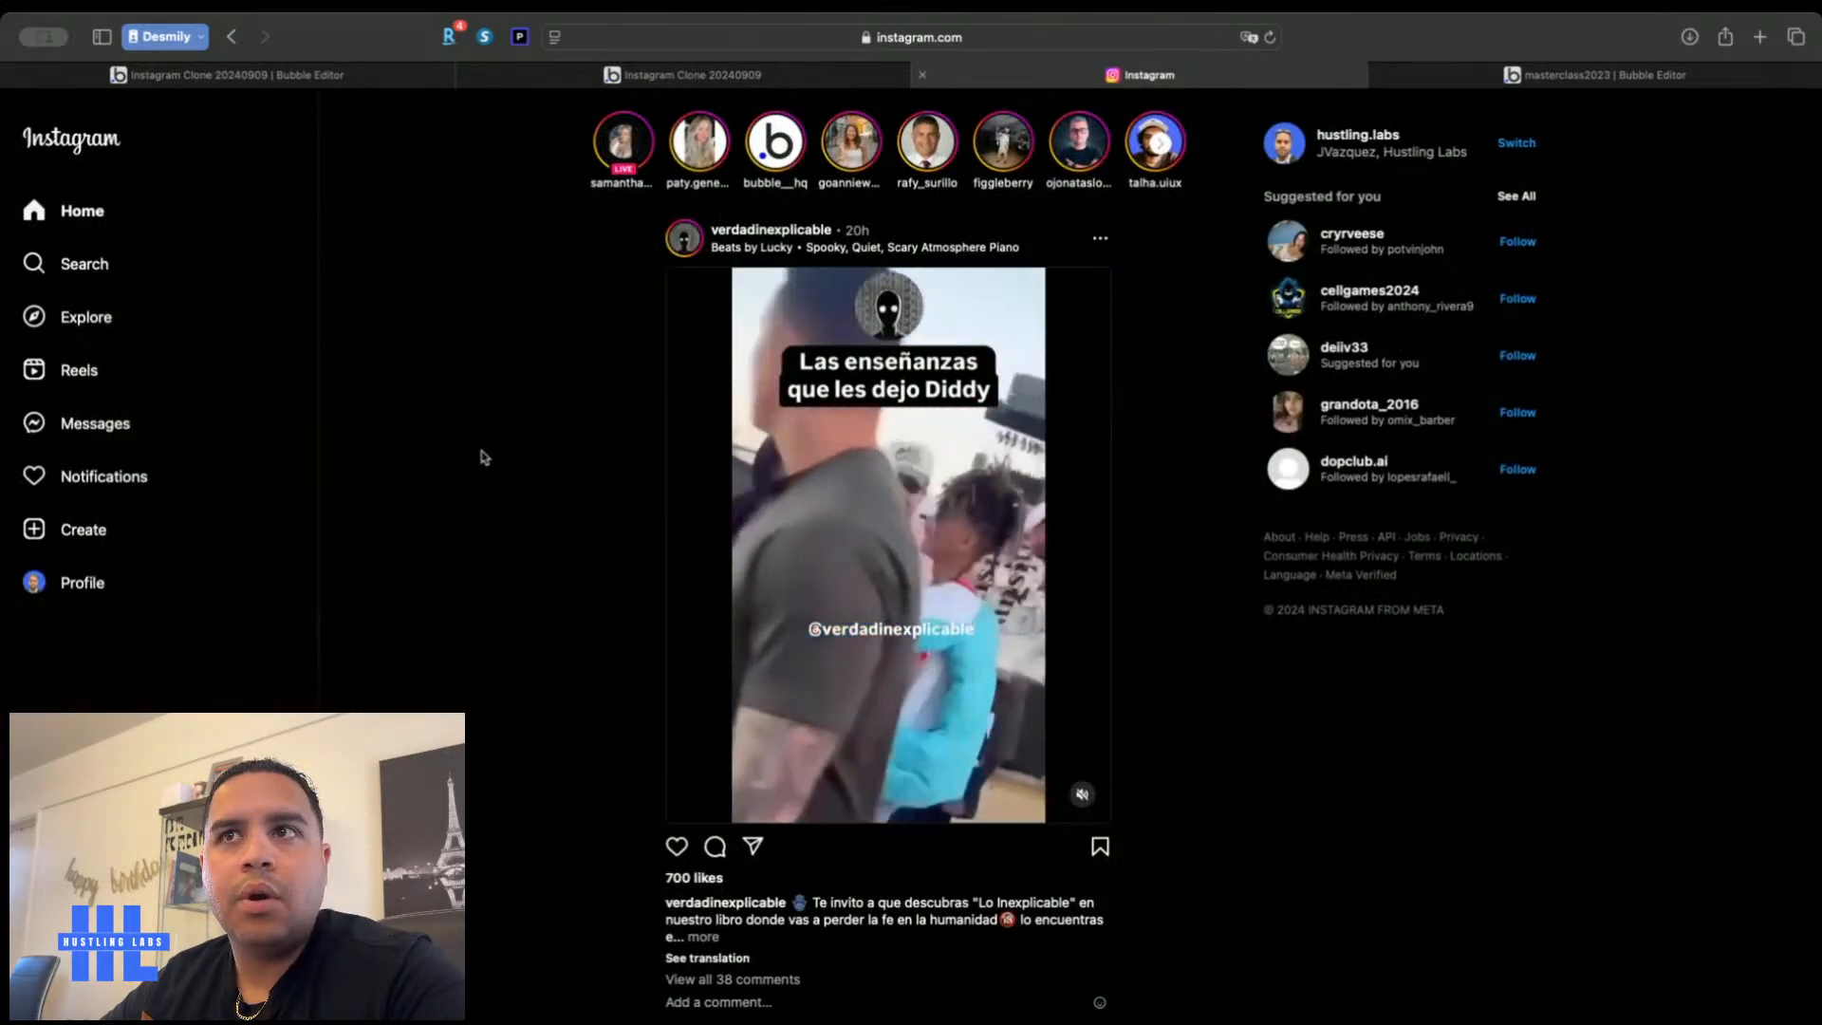
scroll(481, 456, "down", 7)
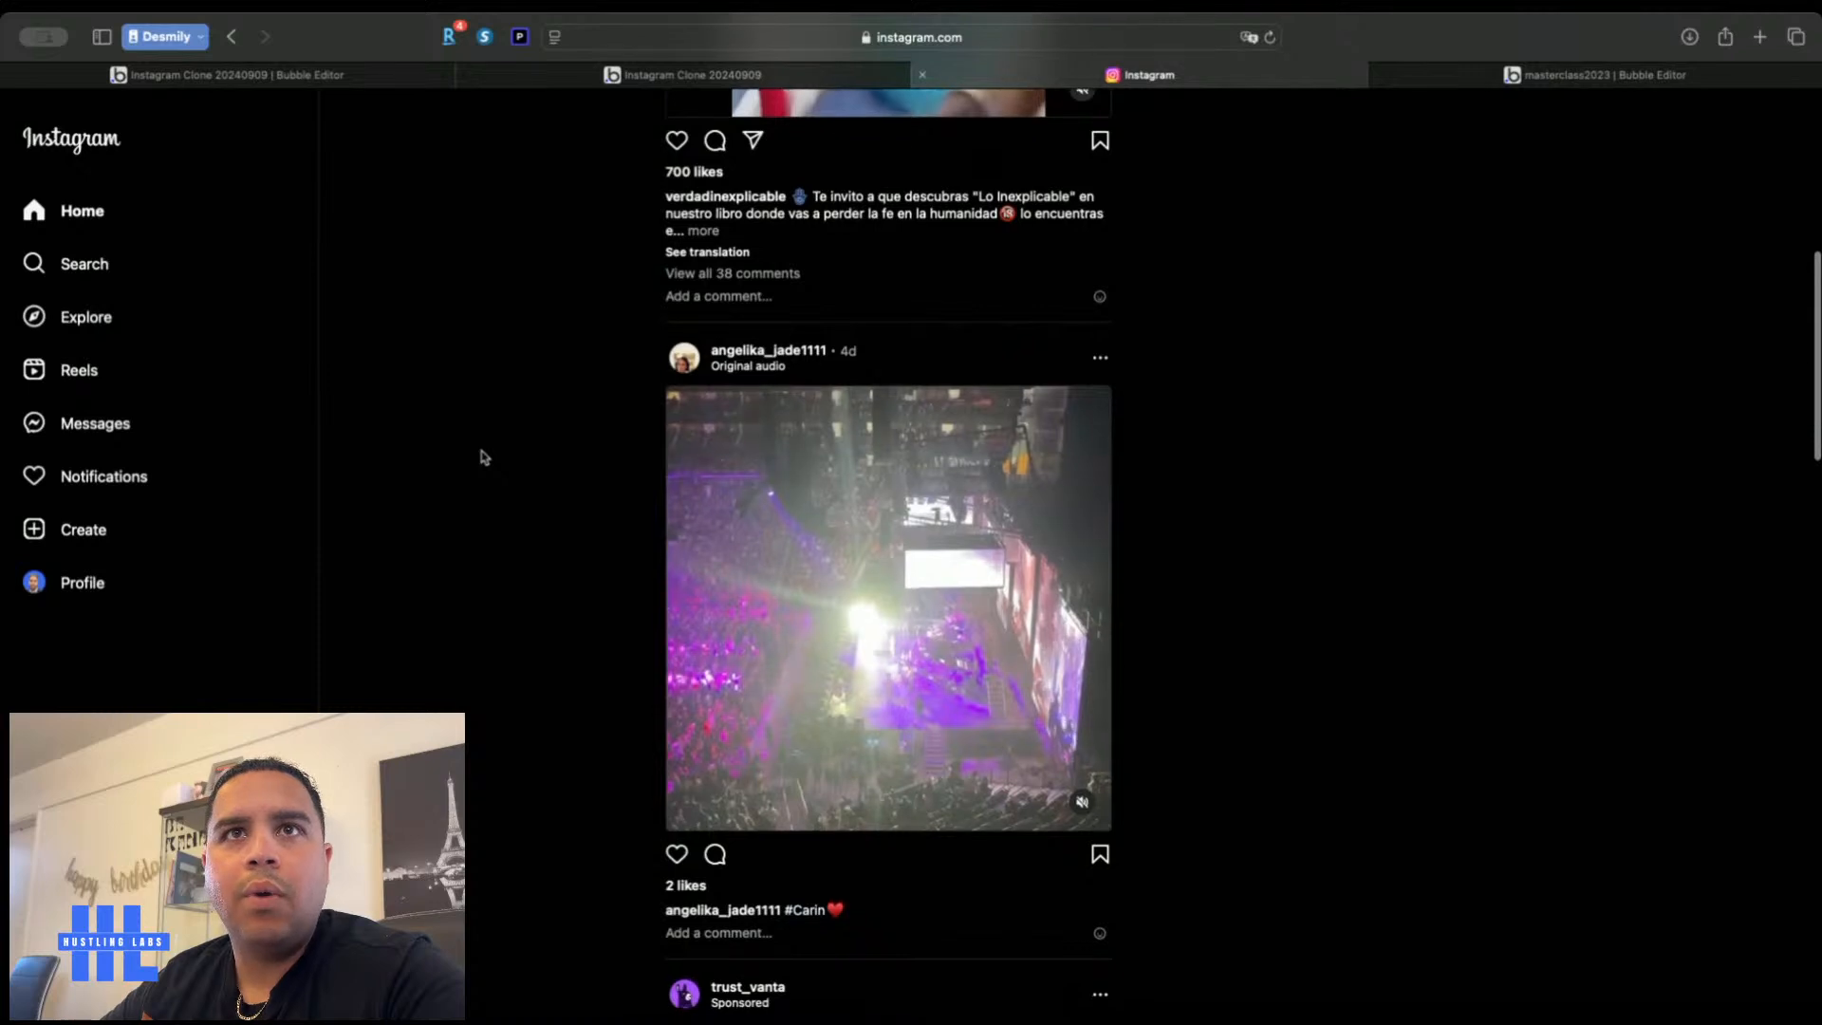